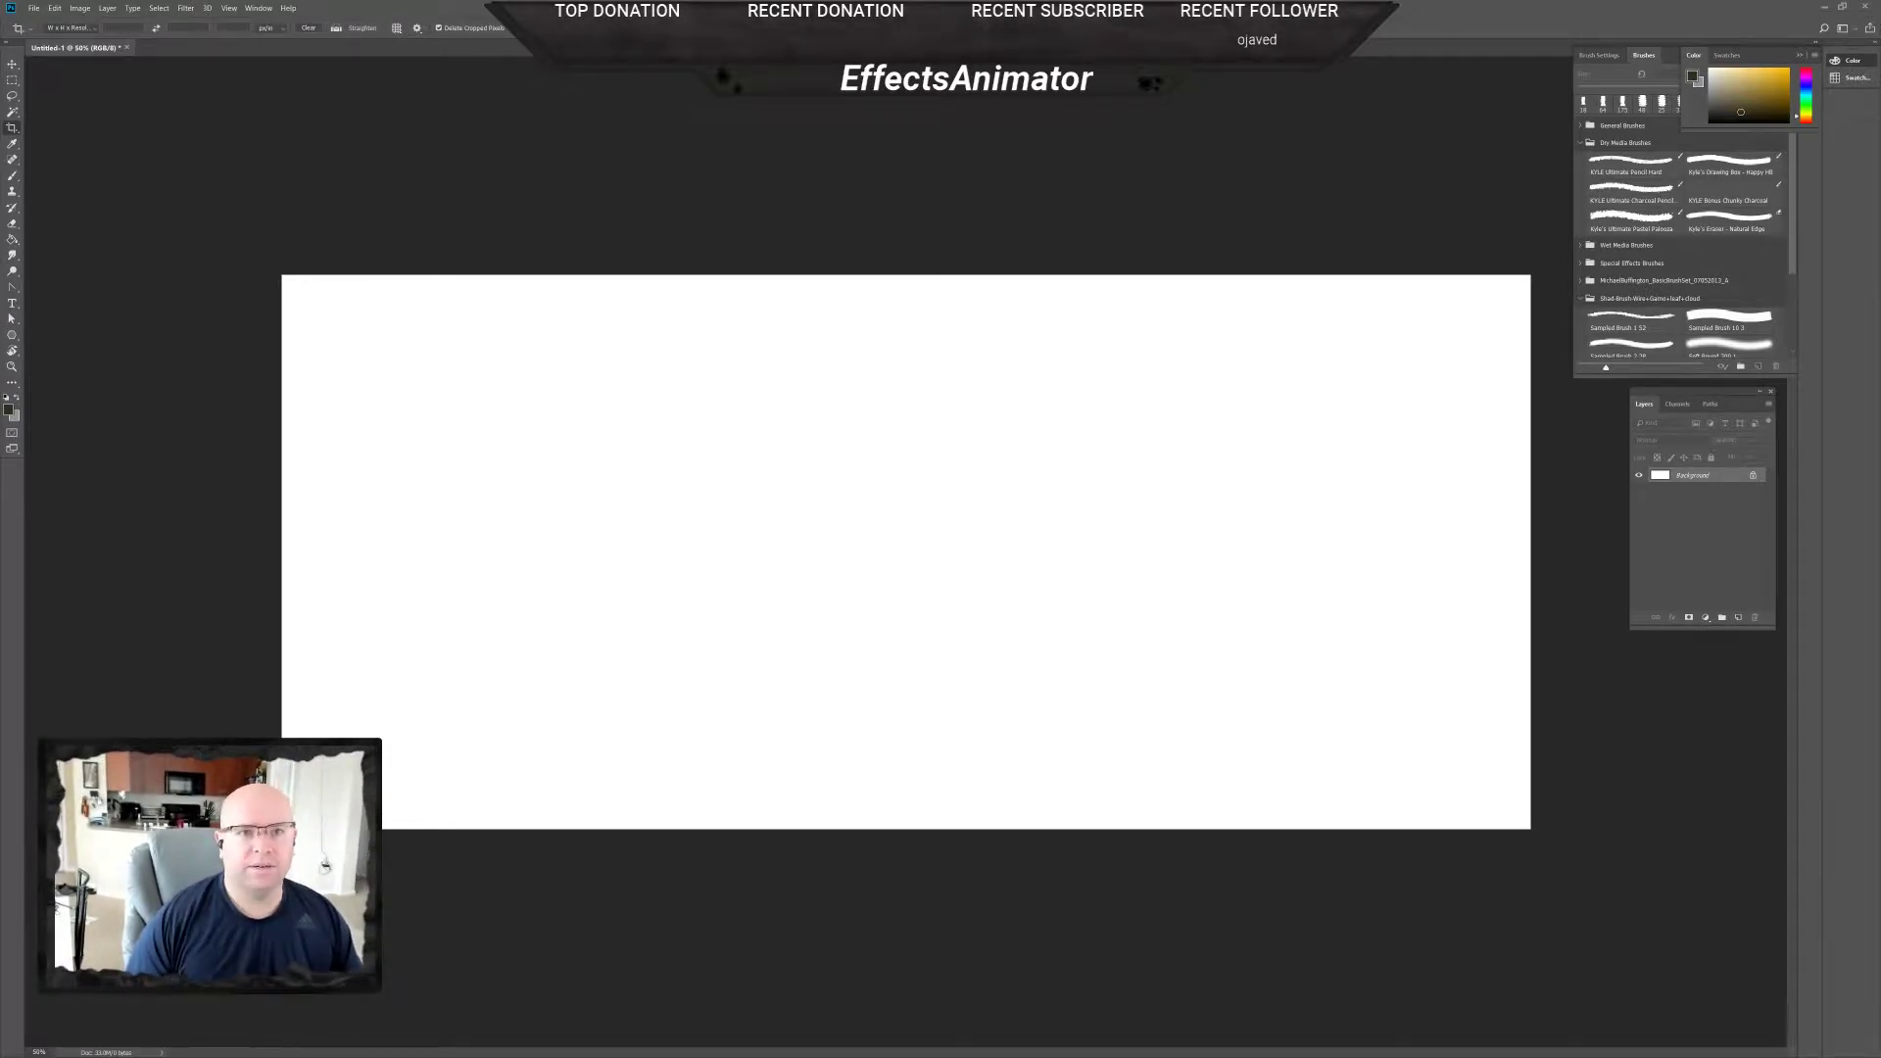
Bring up the browser's coastal sunset reference photo and move its window off the canvas area.
key(alt+Tab)
drag(1557, 129, 1512, 135)
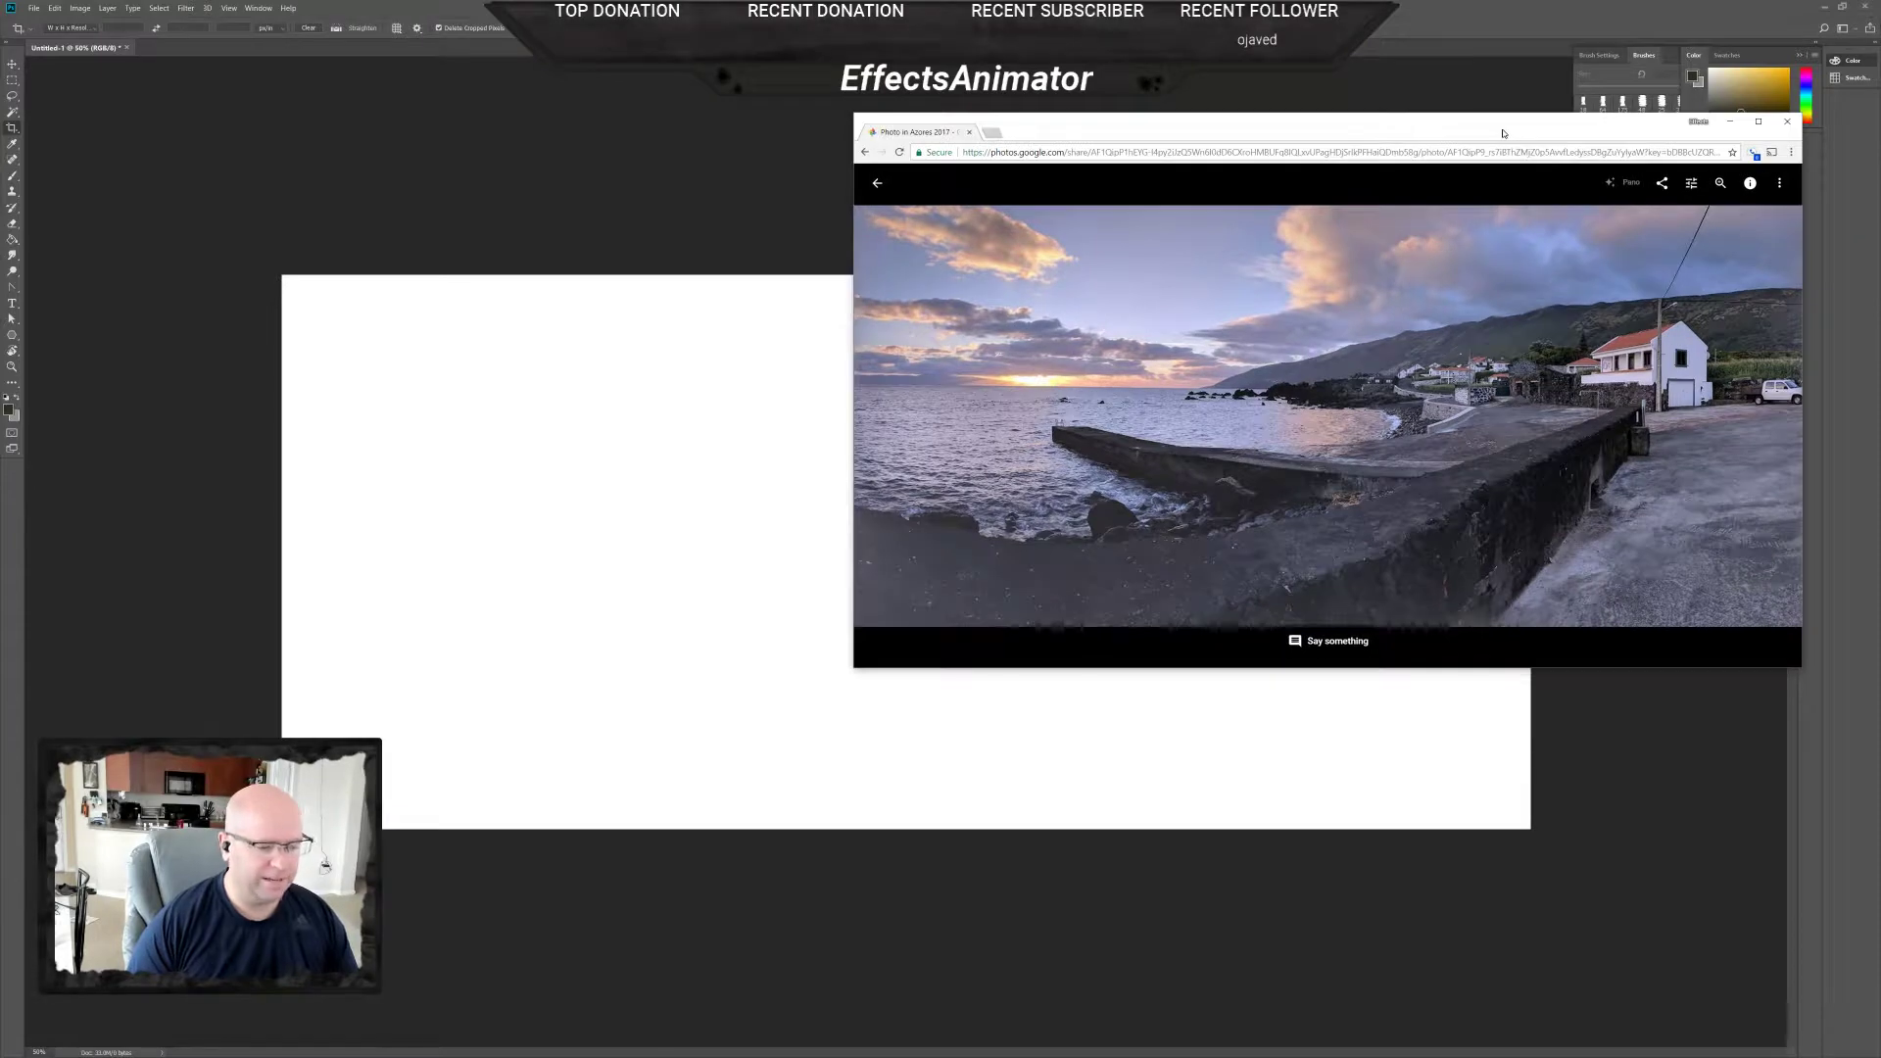
drag(1512, 135, 1880, 132)
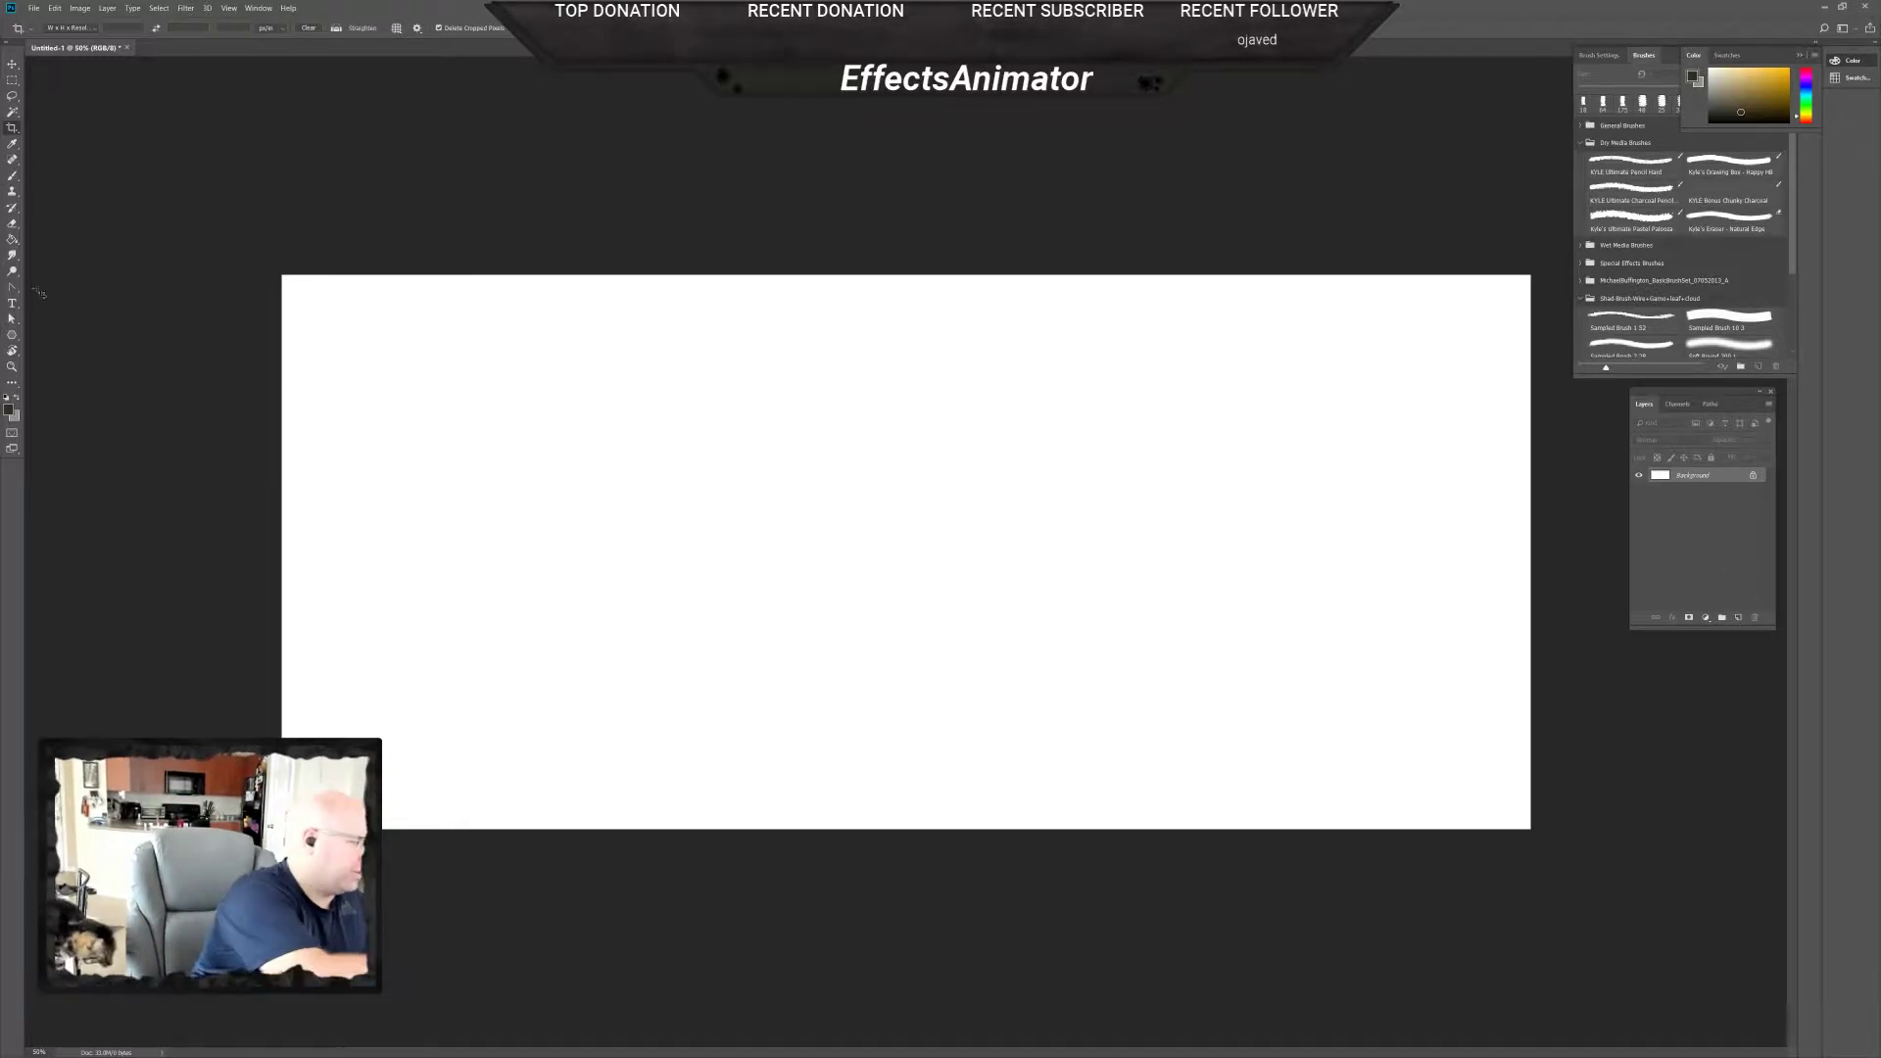
Fill the Background layer with neutral grey #7a7a7a using the Paint Bucket tool.
click(12, 239)
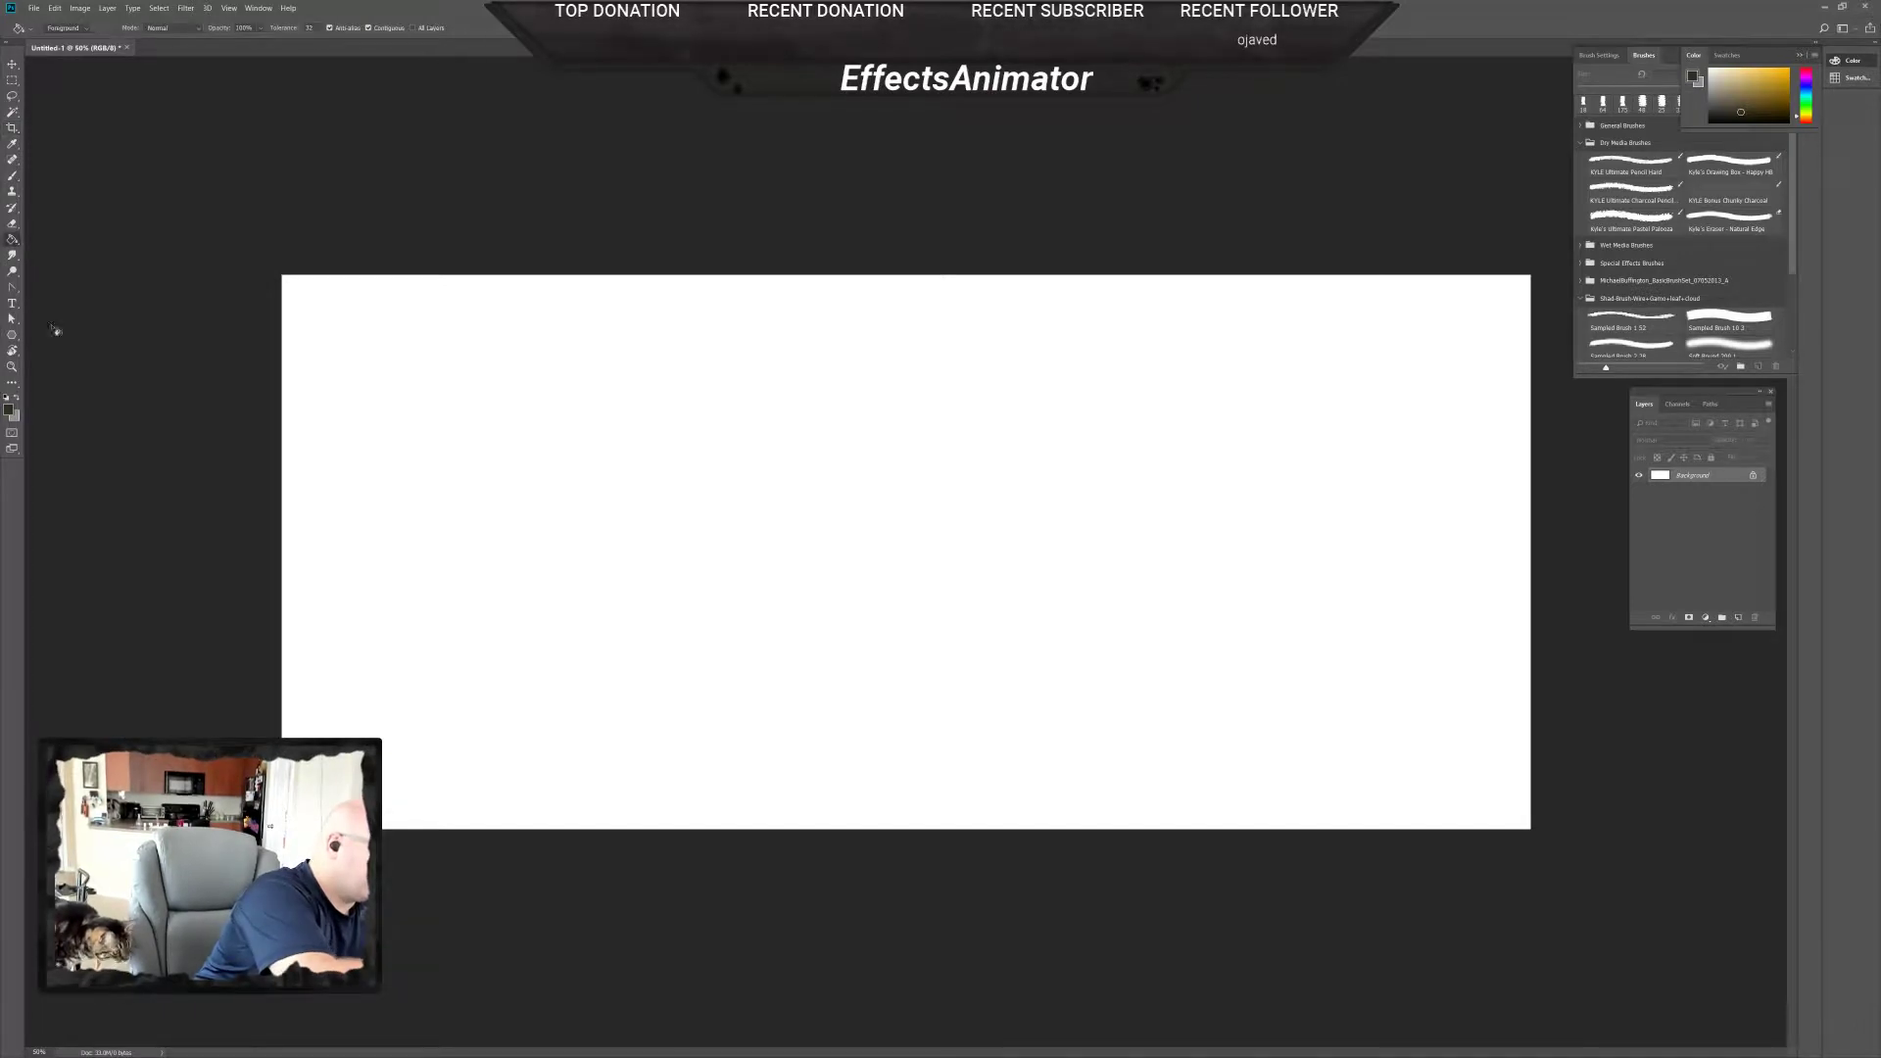
click(9, 409)
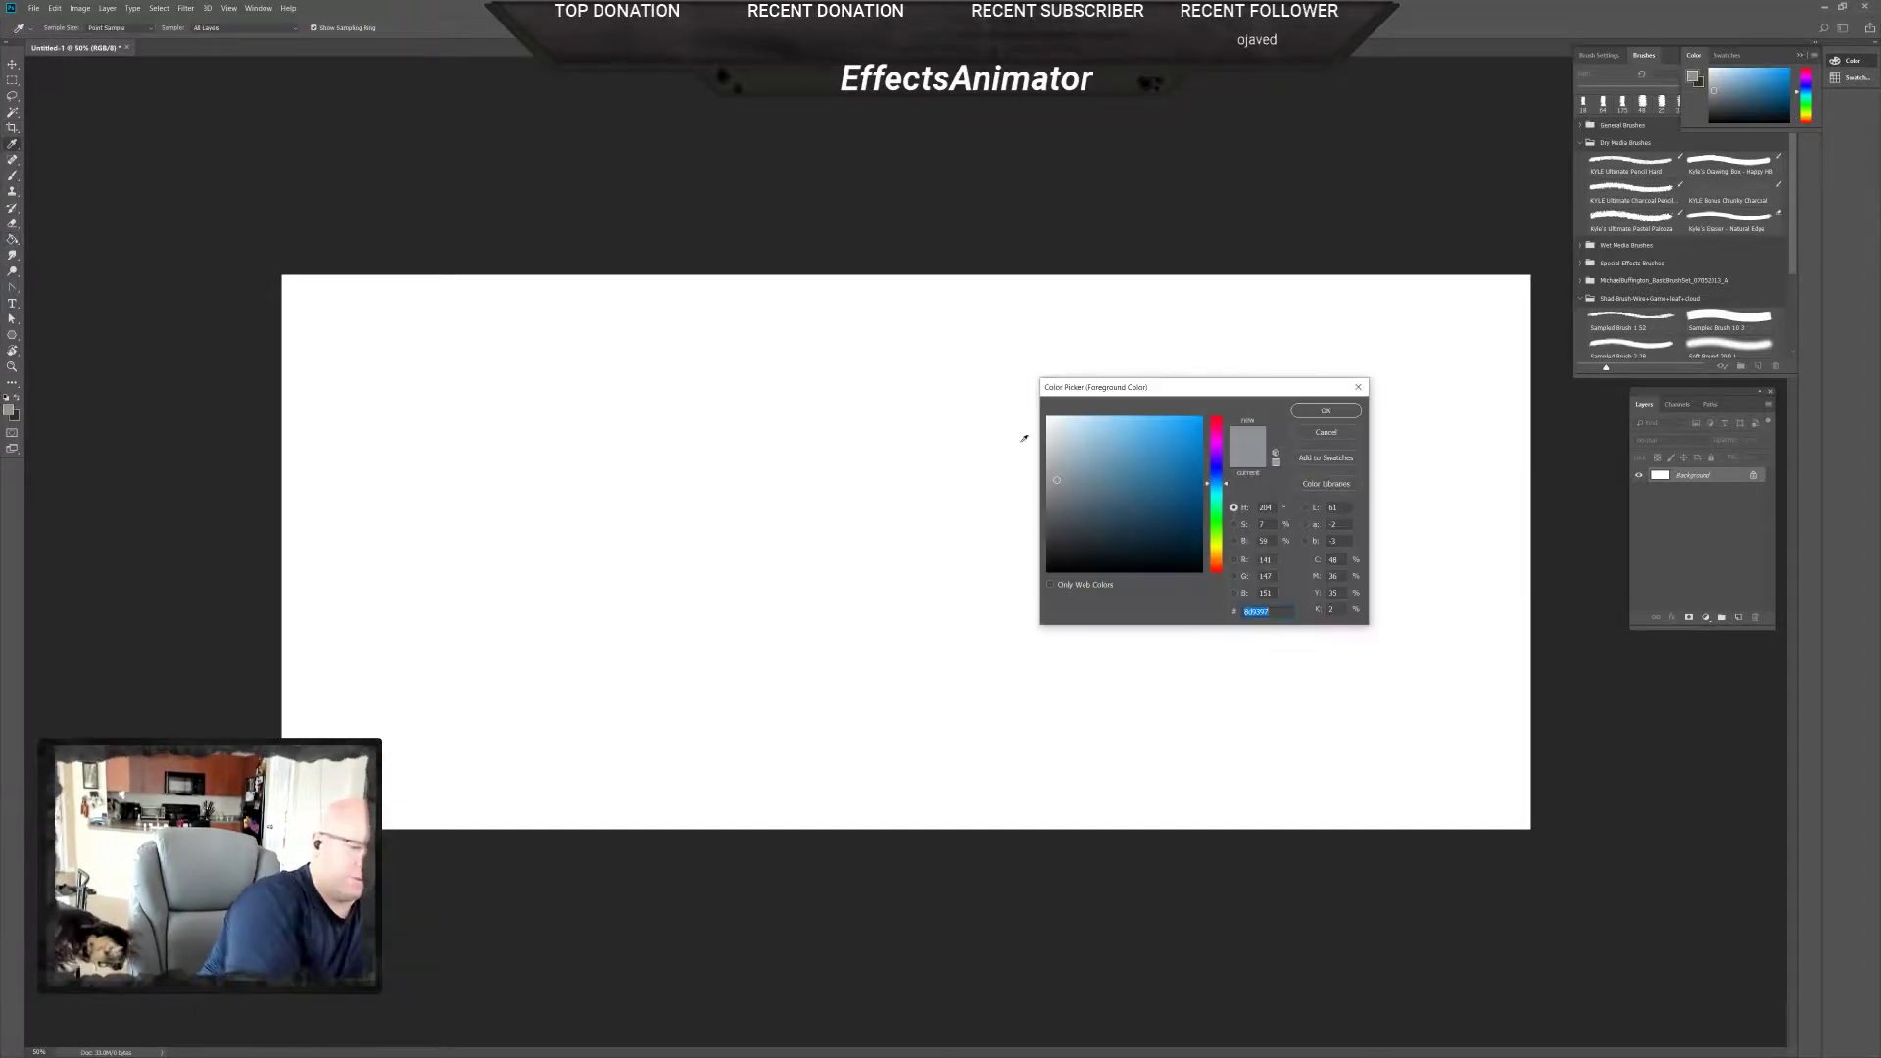
click(1049, 502)
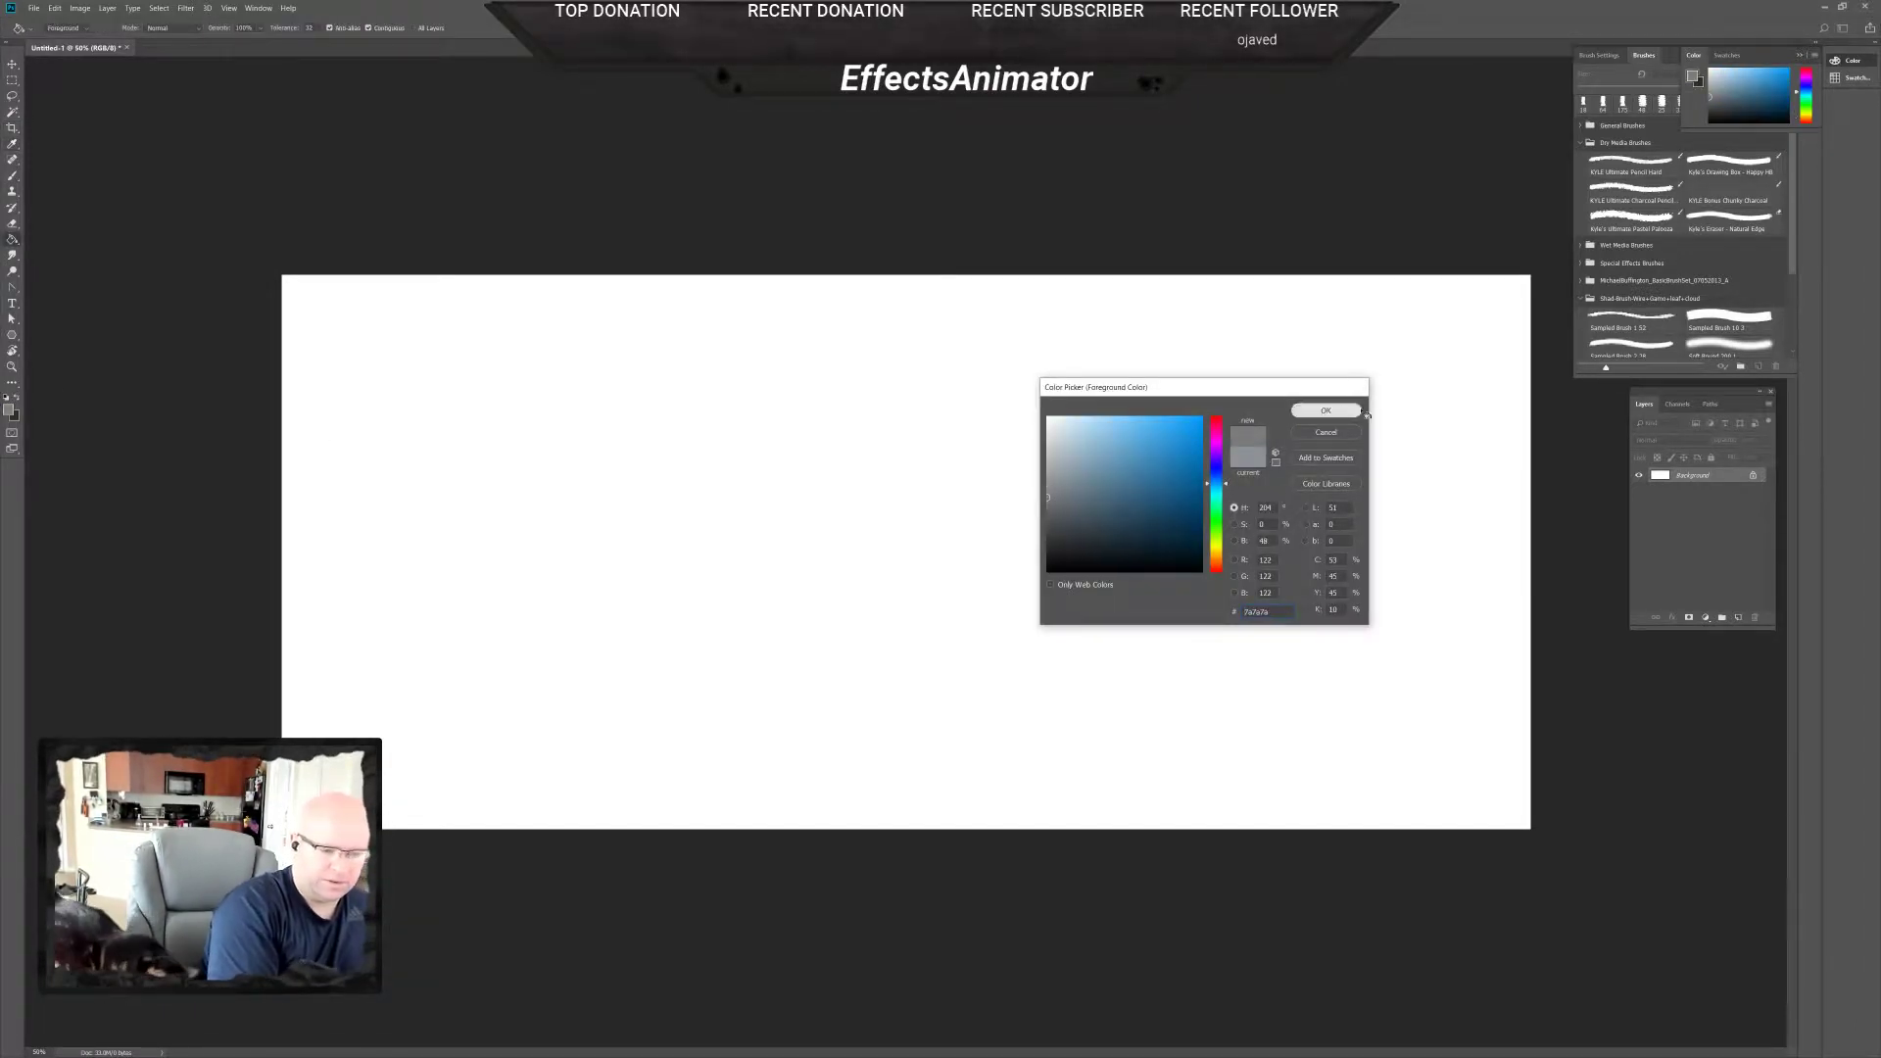
click(1326, 410)
click(1464, 566)
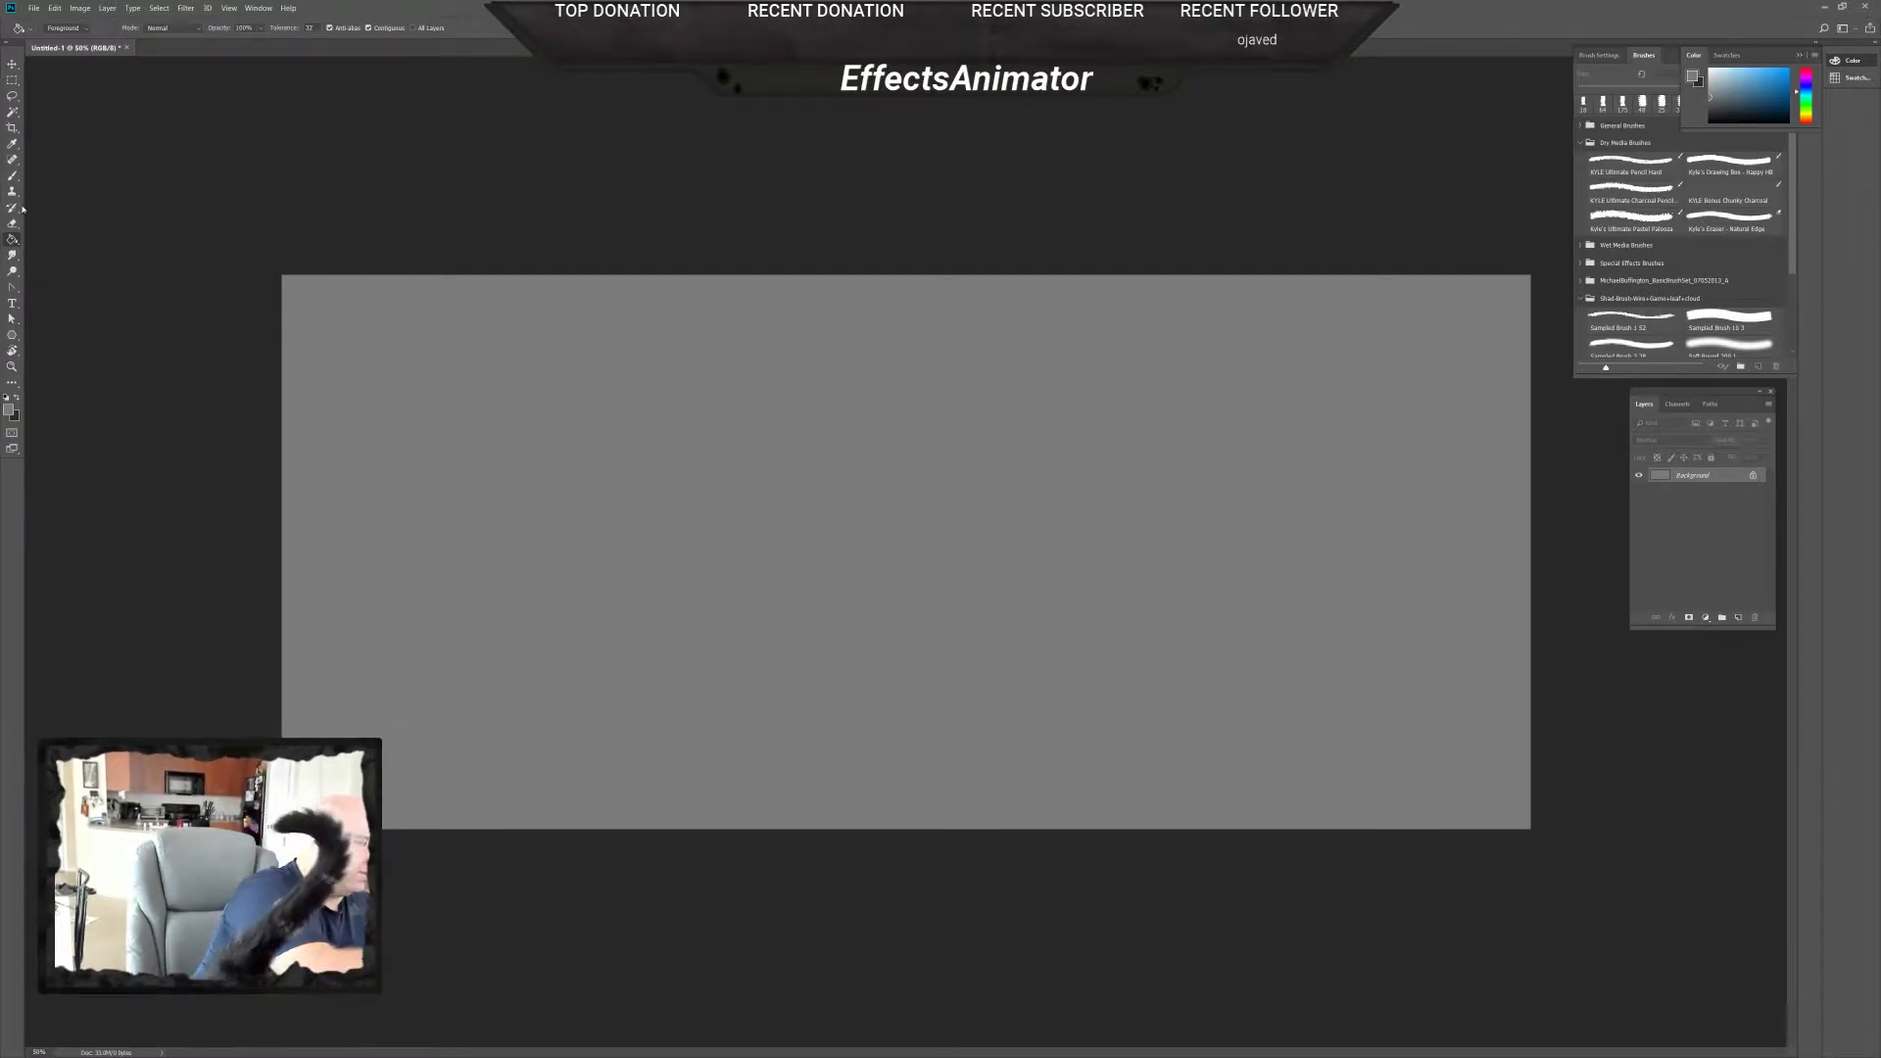
Add a new layer and marquee-select the full-width upper part of the canvas, about 17 by 3 inches.
click(14, 83)
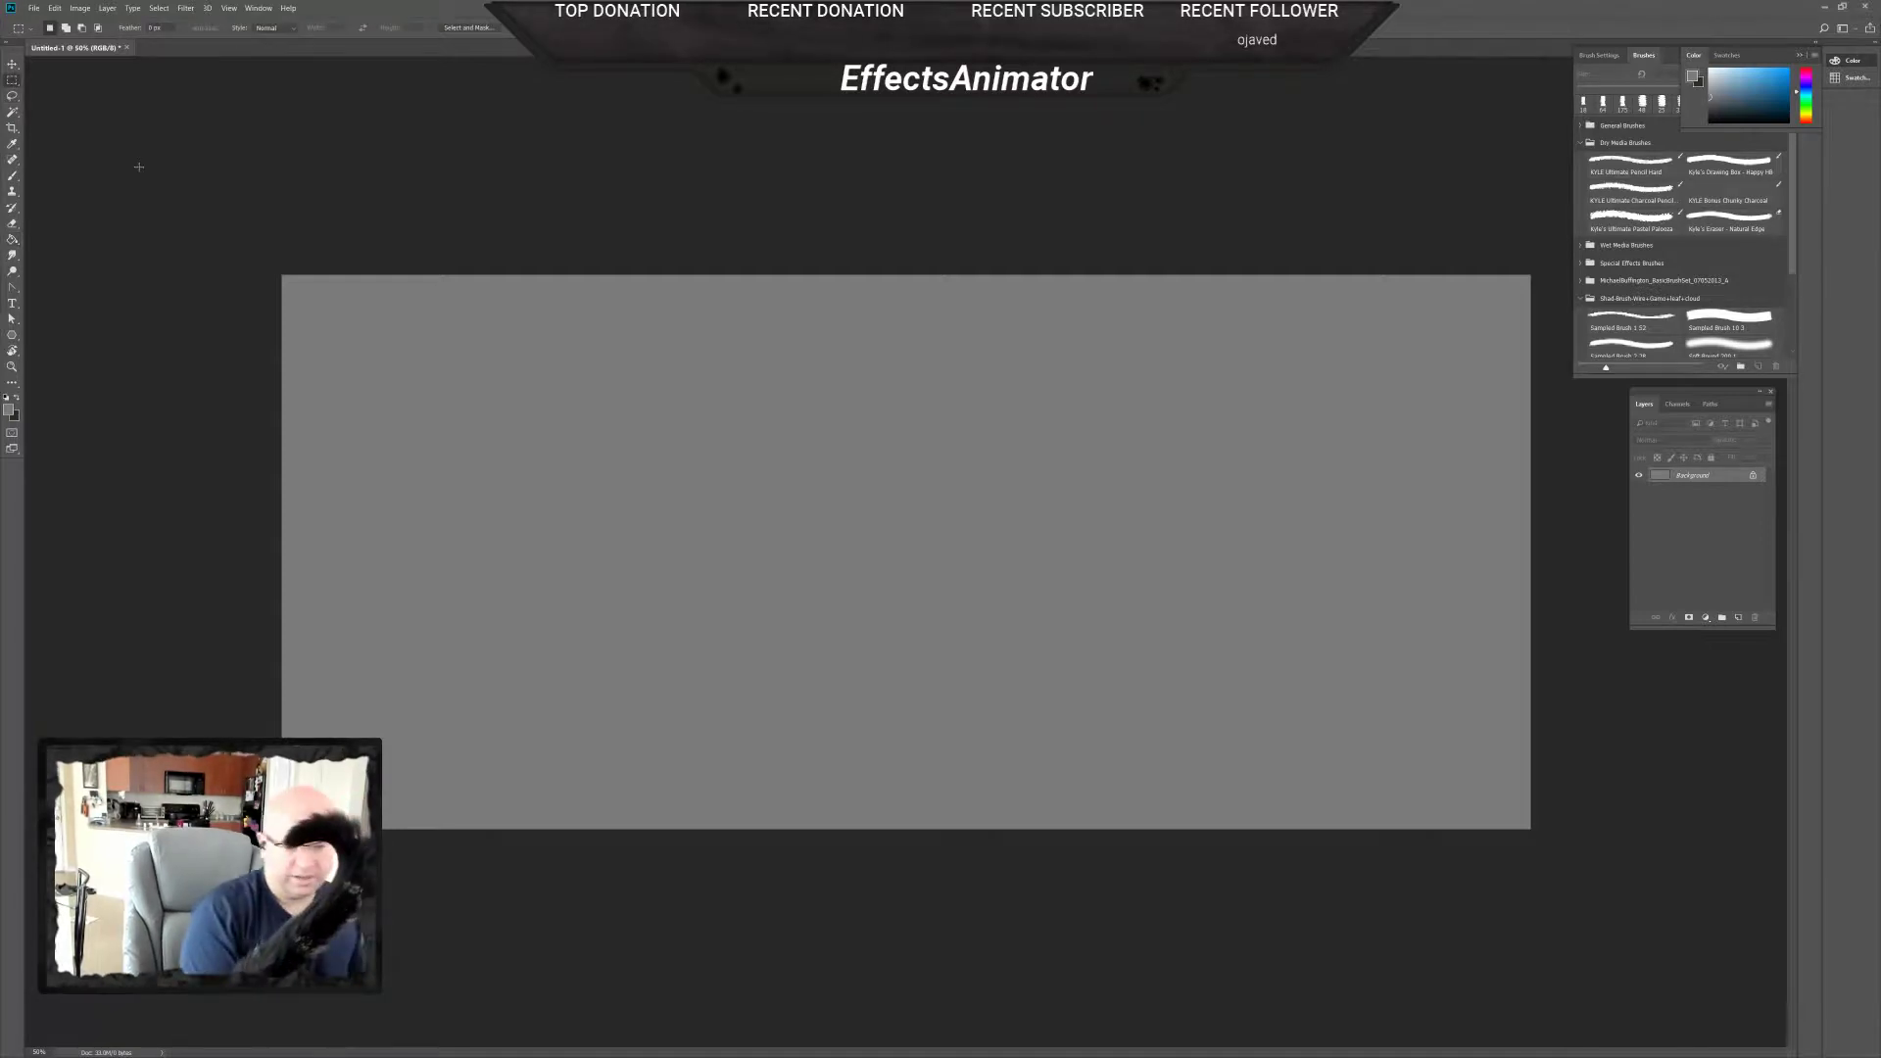
click(1739, 617)
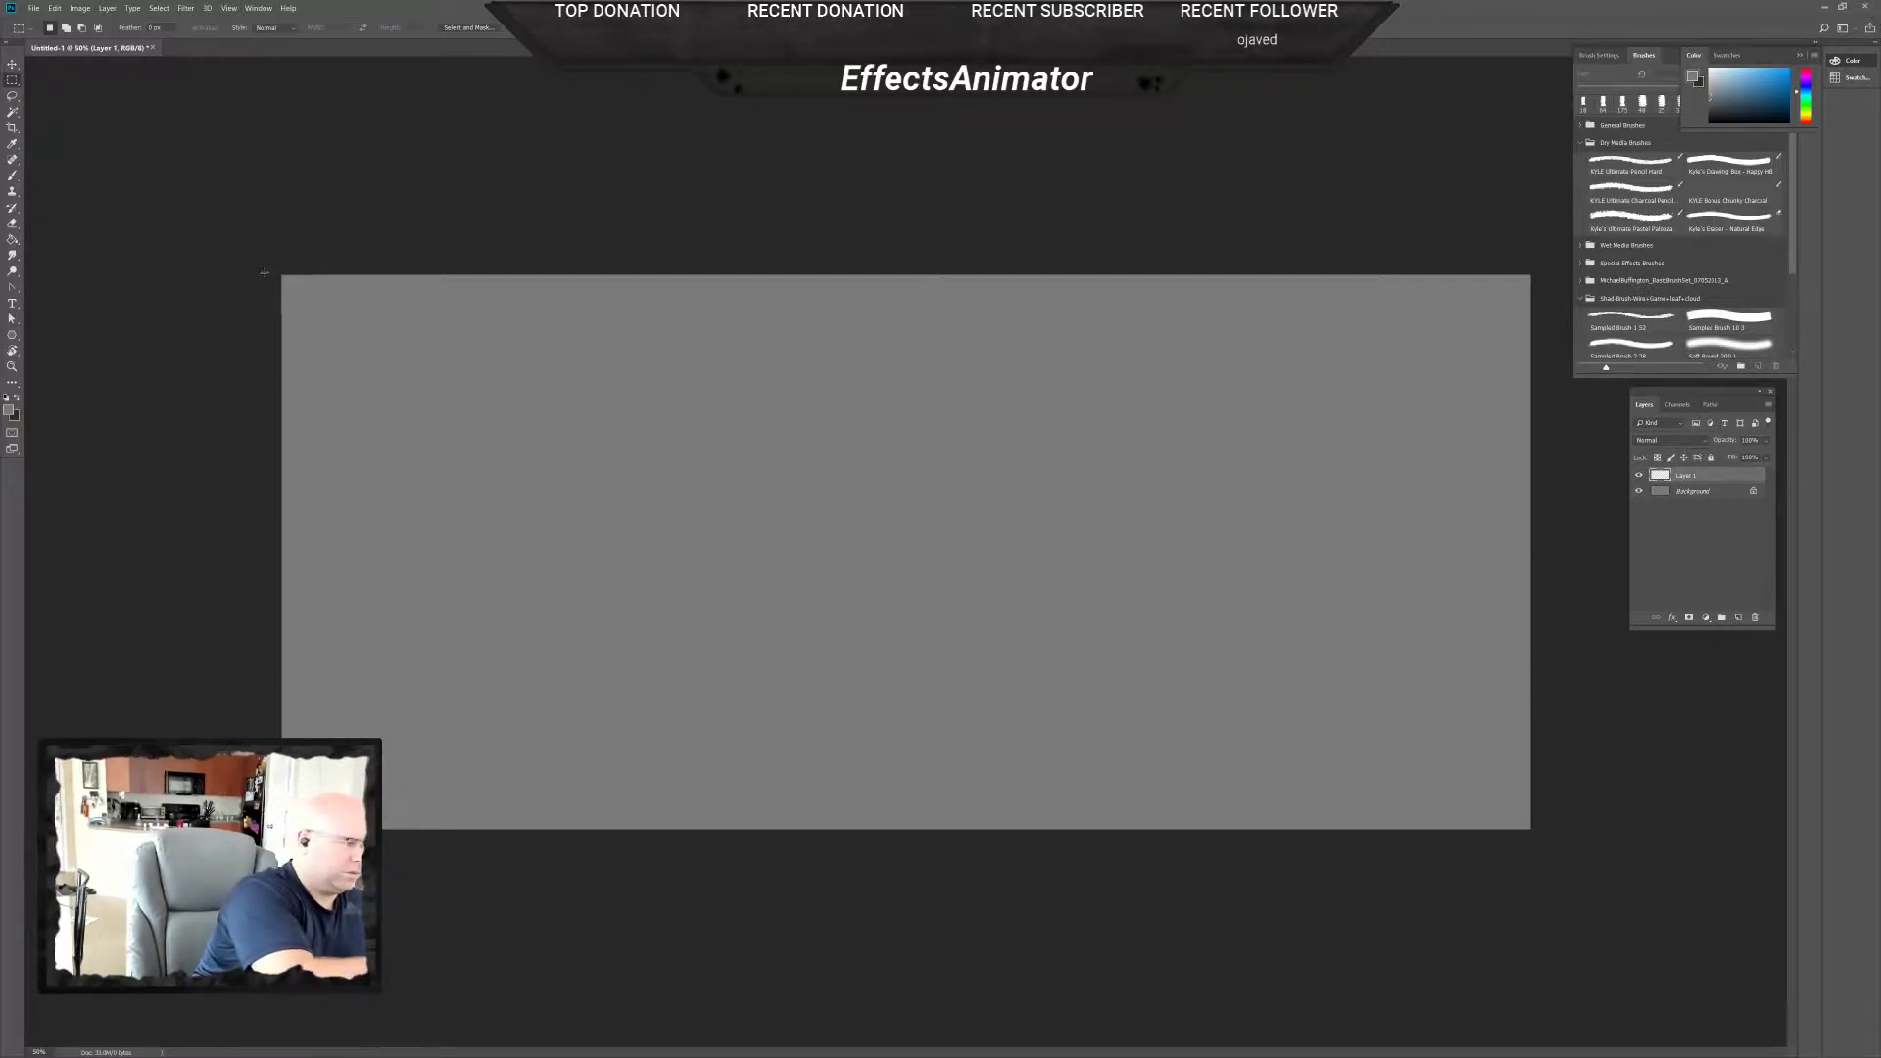
drag(281, 274, 1544, 502)
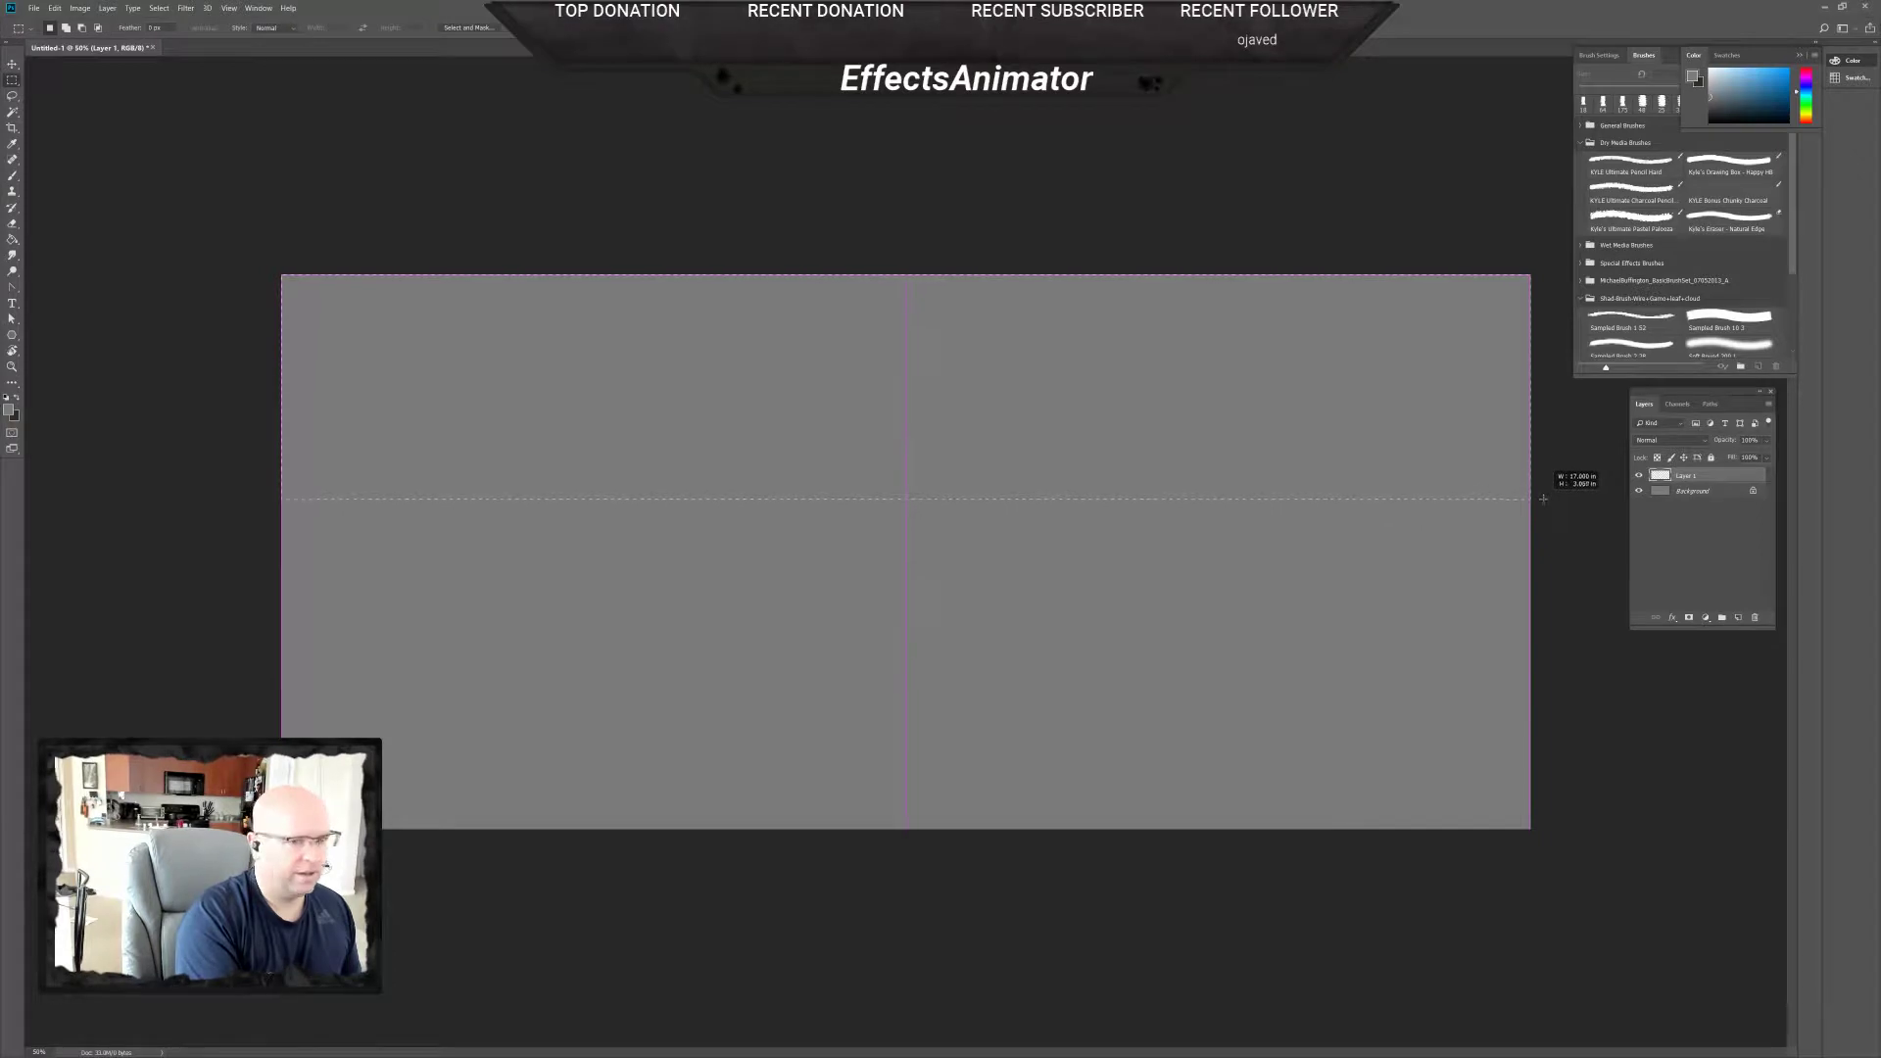
drag(1543, 499, 1552, 490)
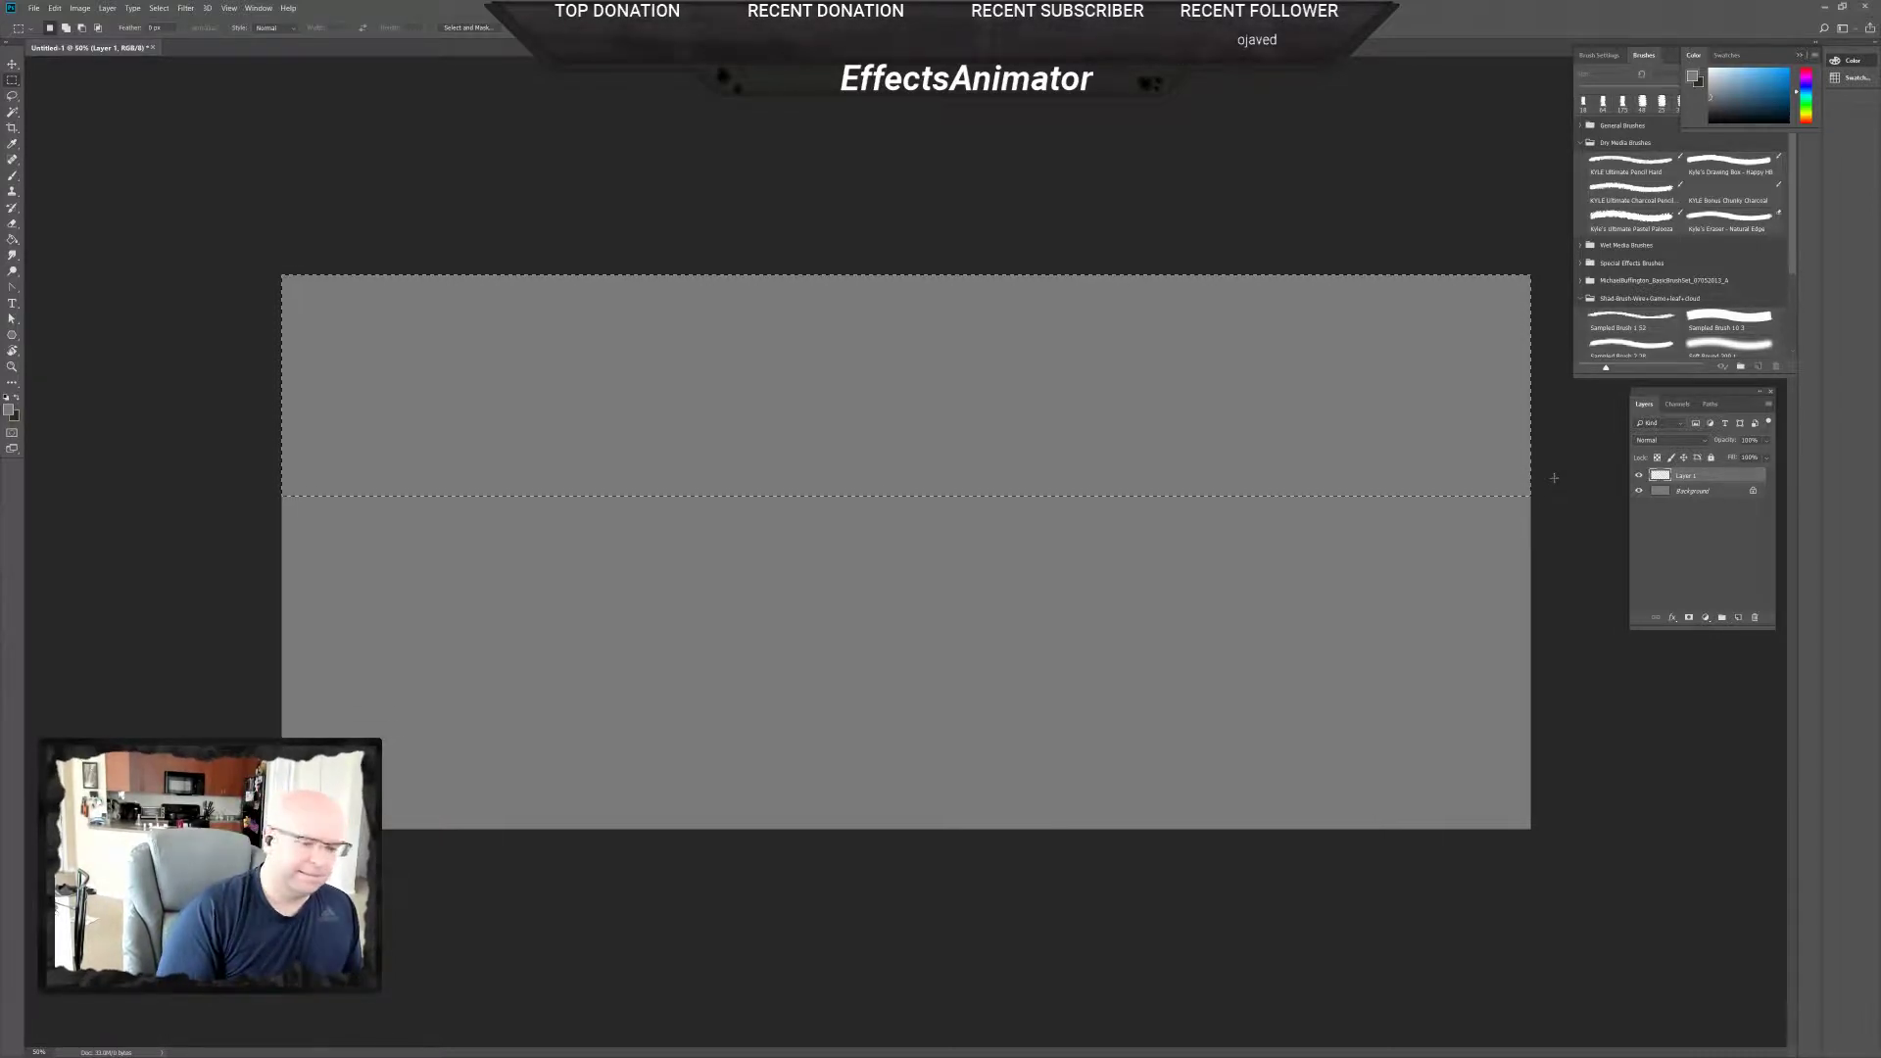
Set the Gradient tool to radial and try the foreground-to-background gradient in the selection, then undo the trial.
click(17, 241)
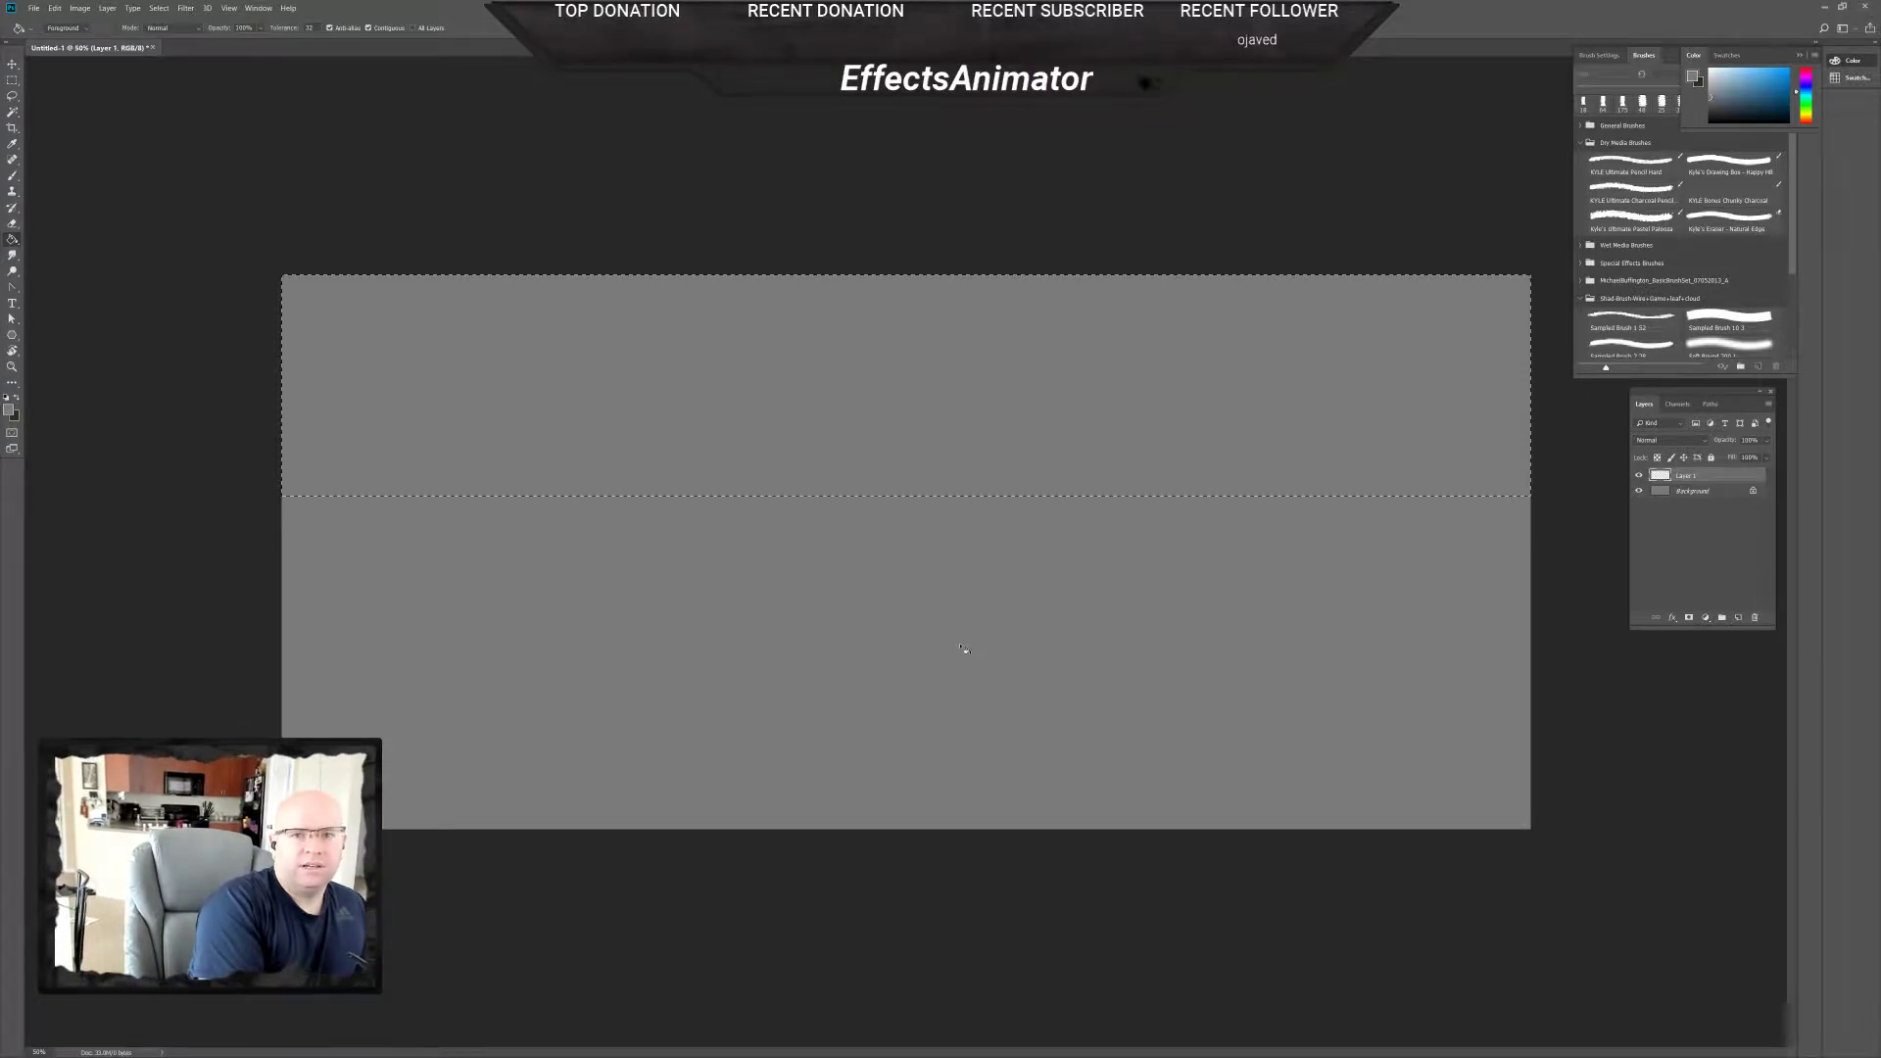
right_click(12, 239)
click(86, 239)
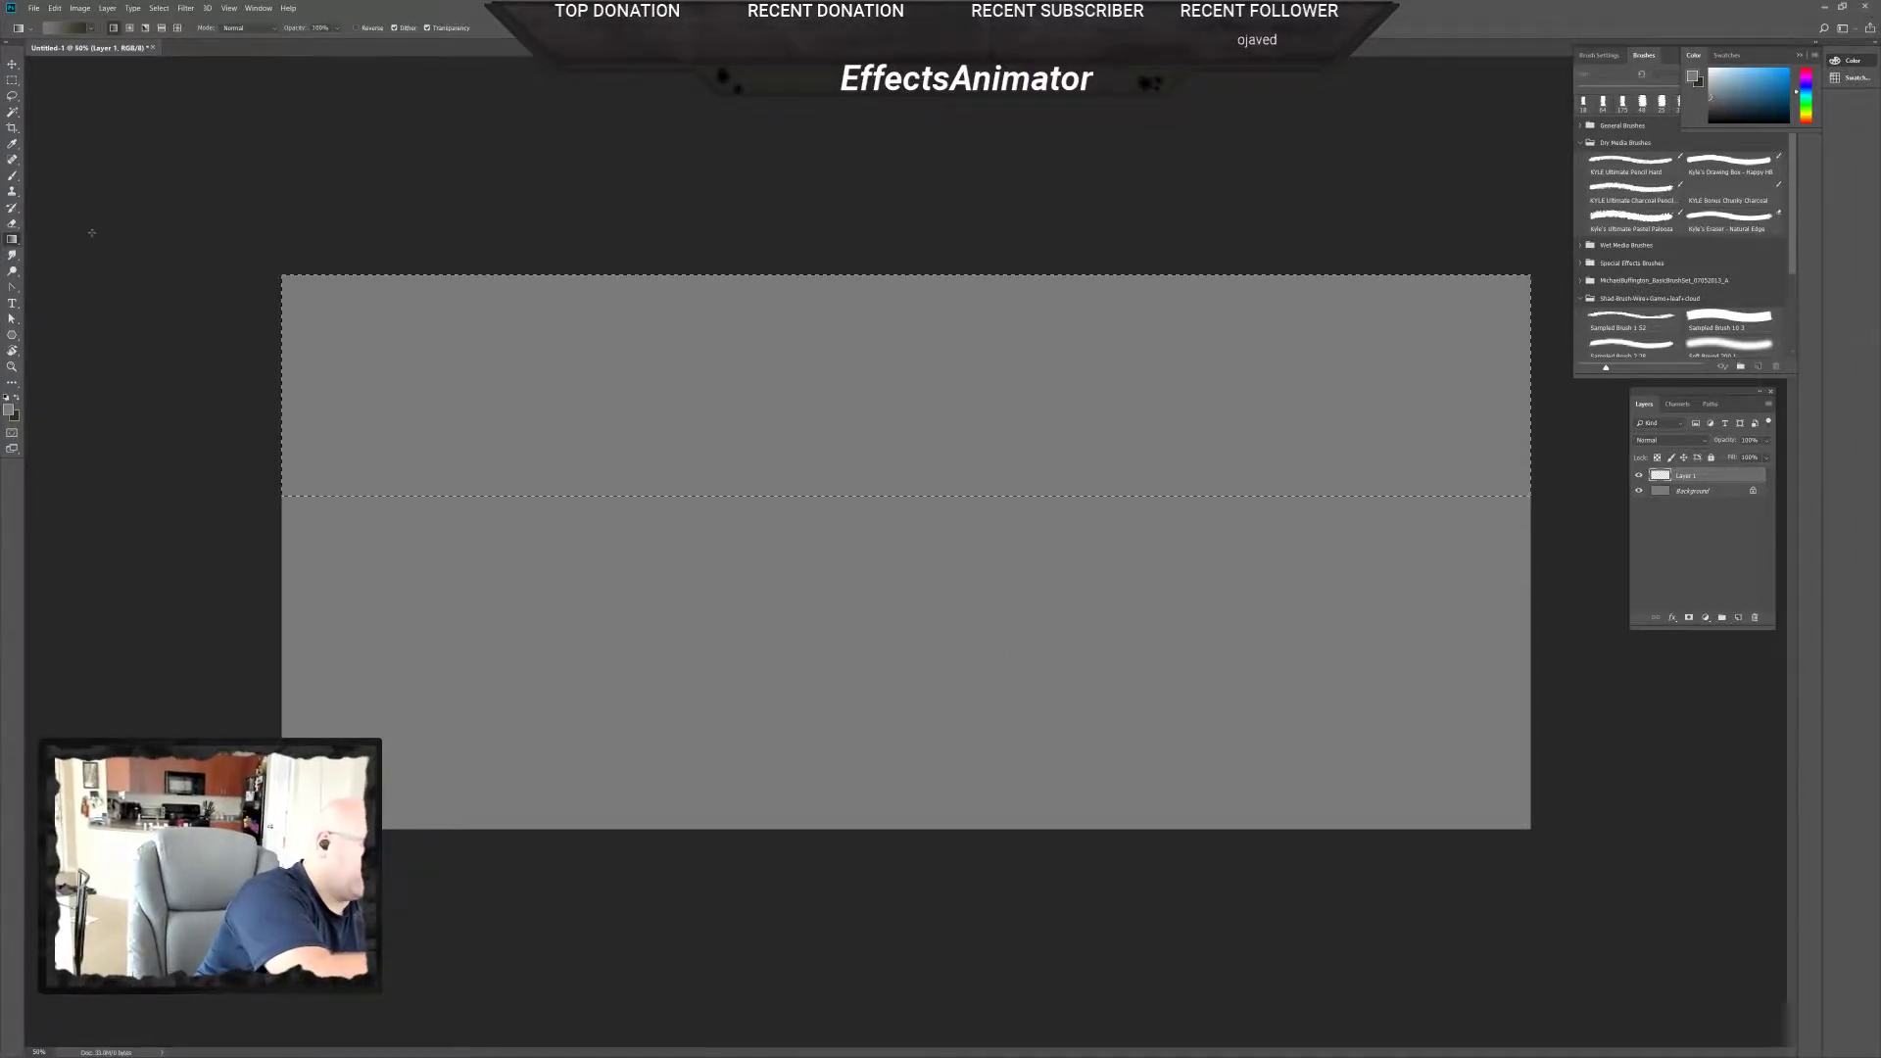
right_click(13, 239)
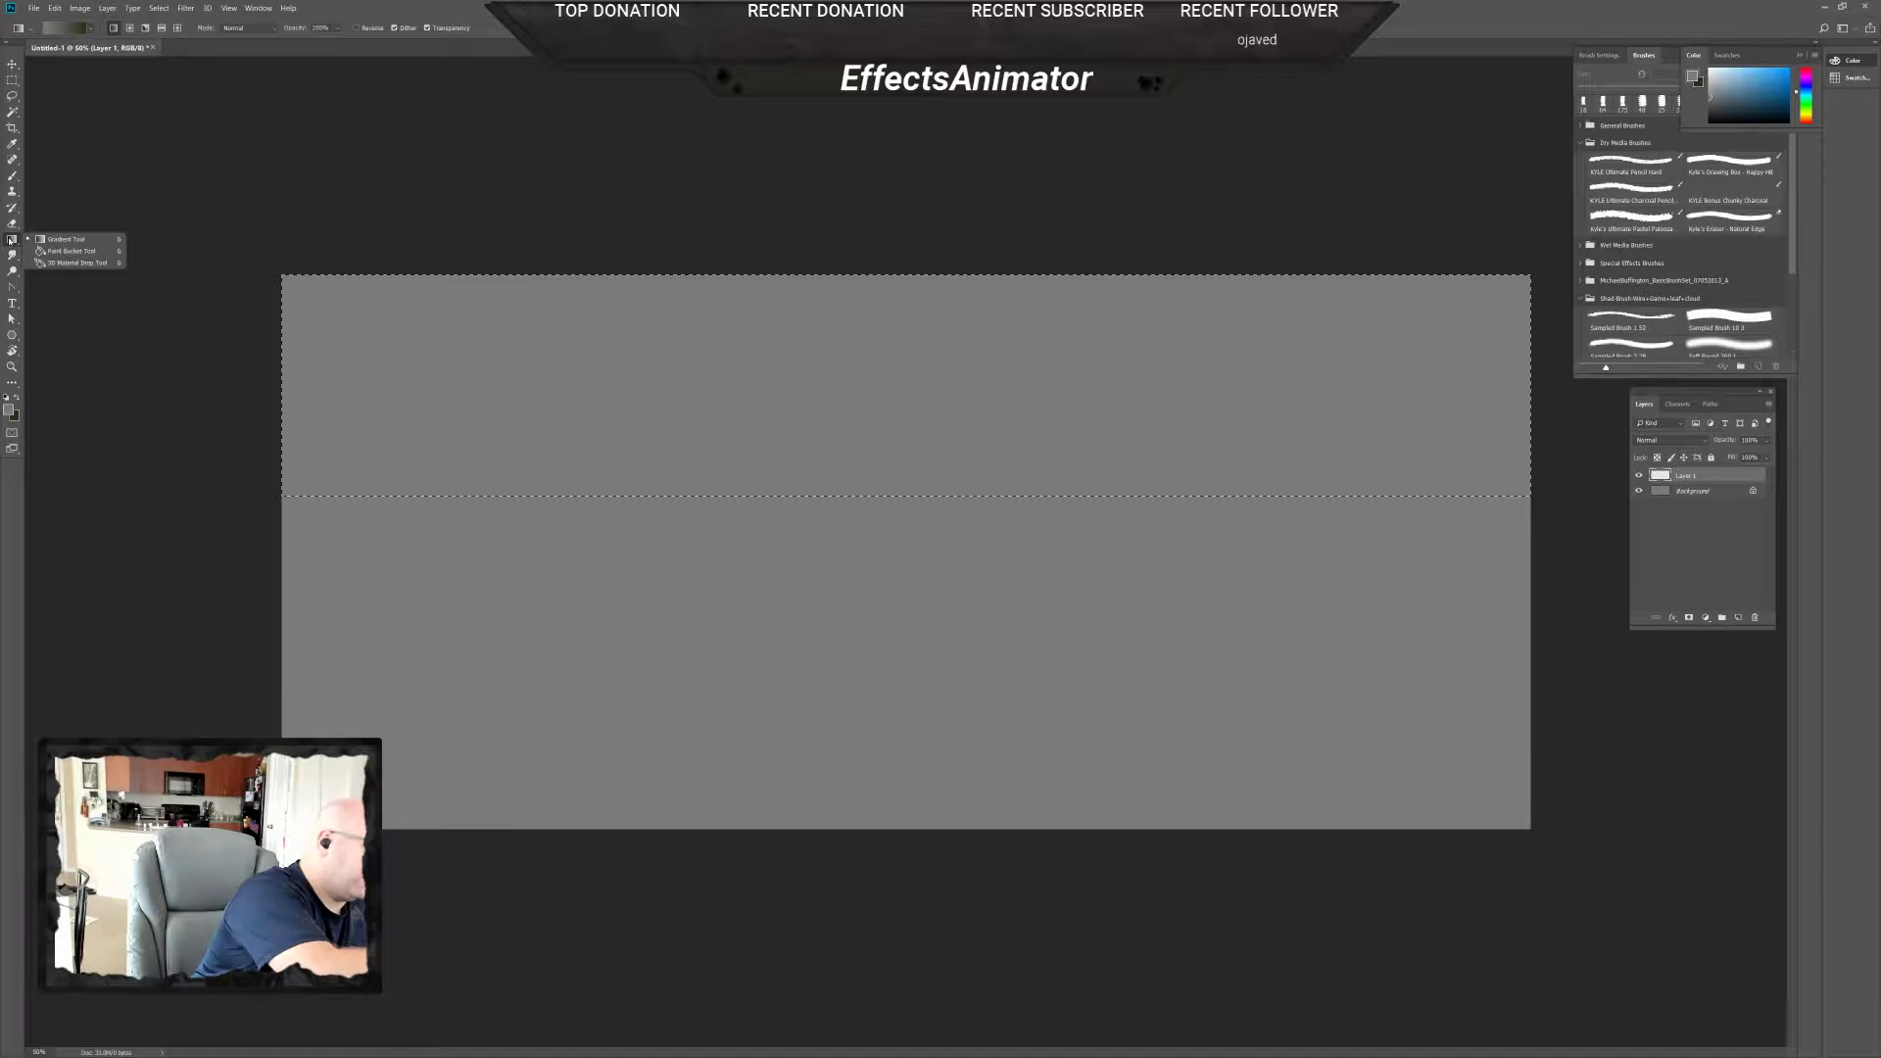
click(77, 239)
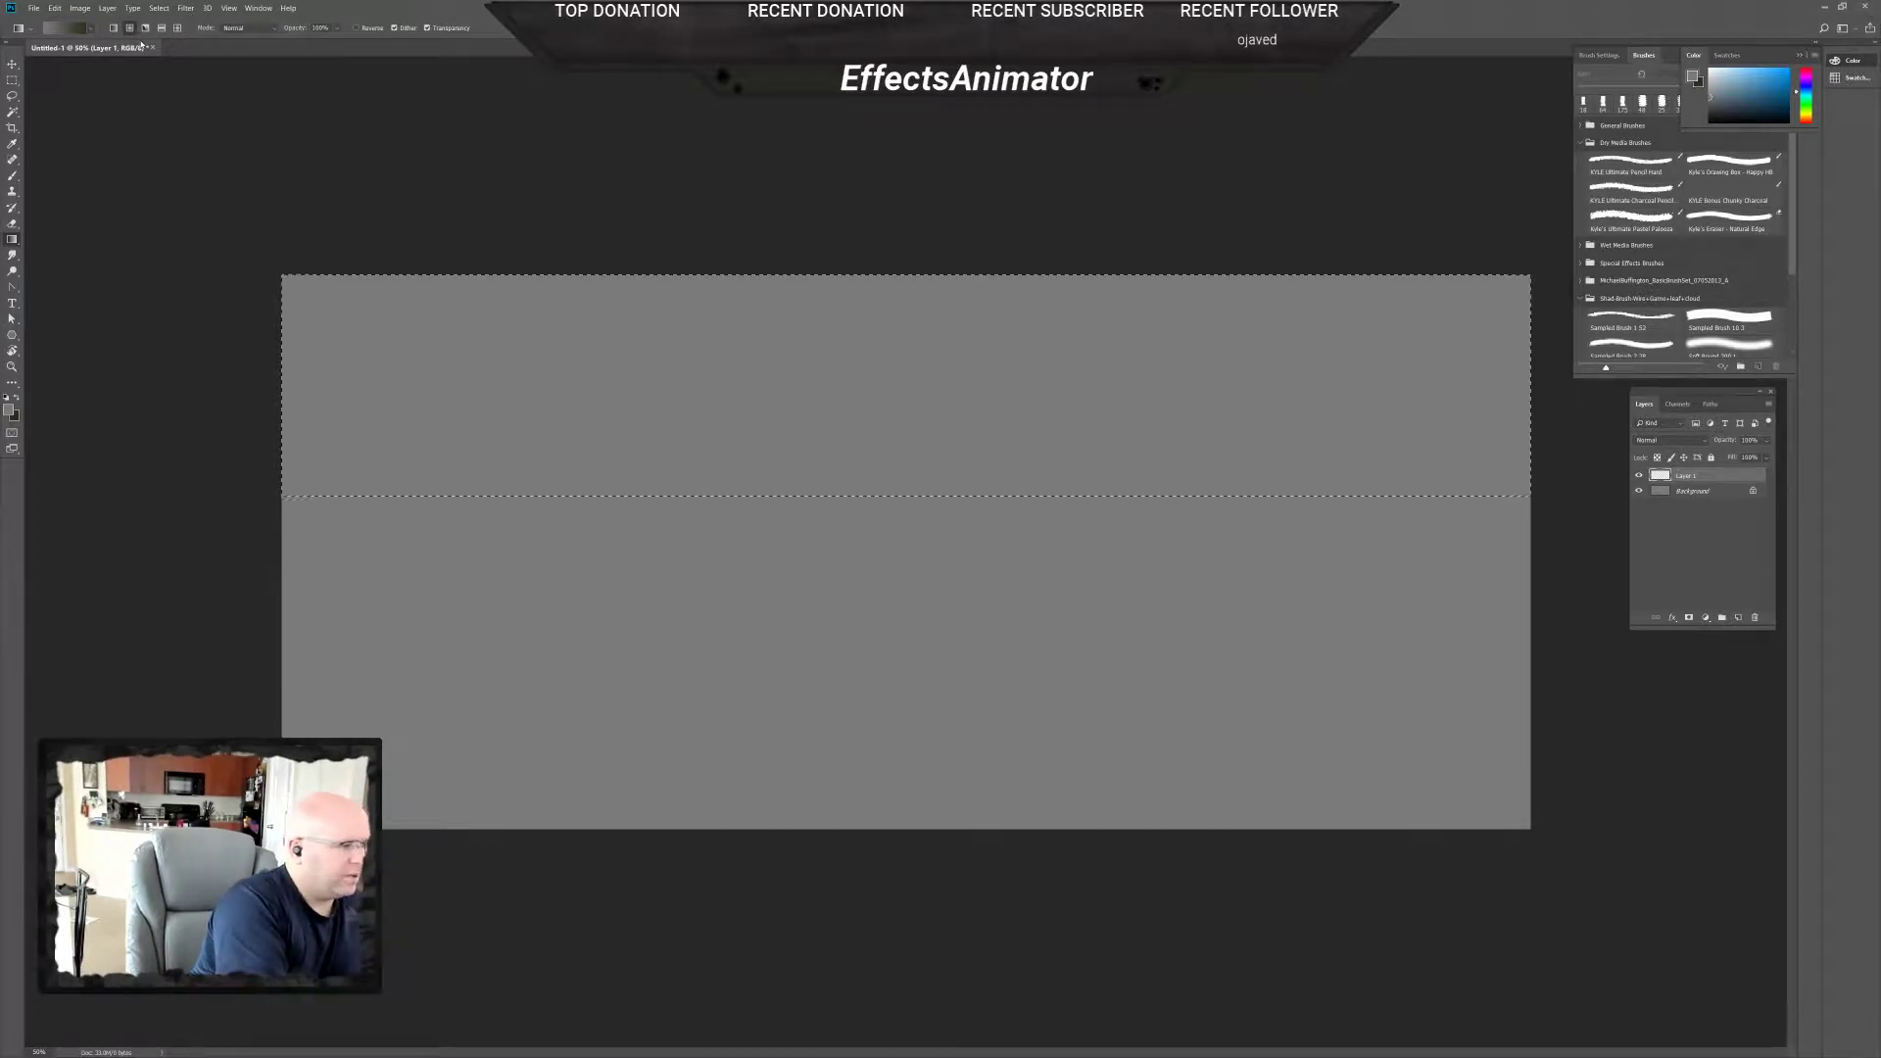
click(132, 30)
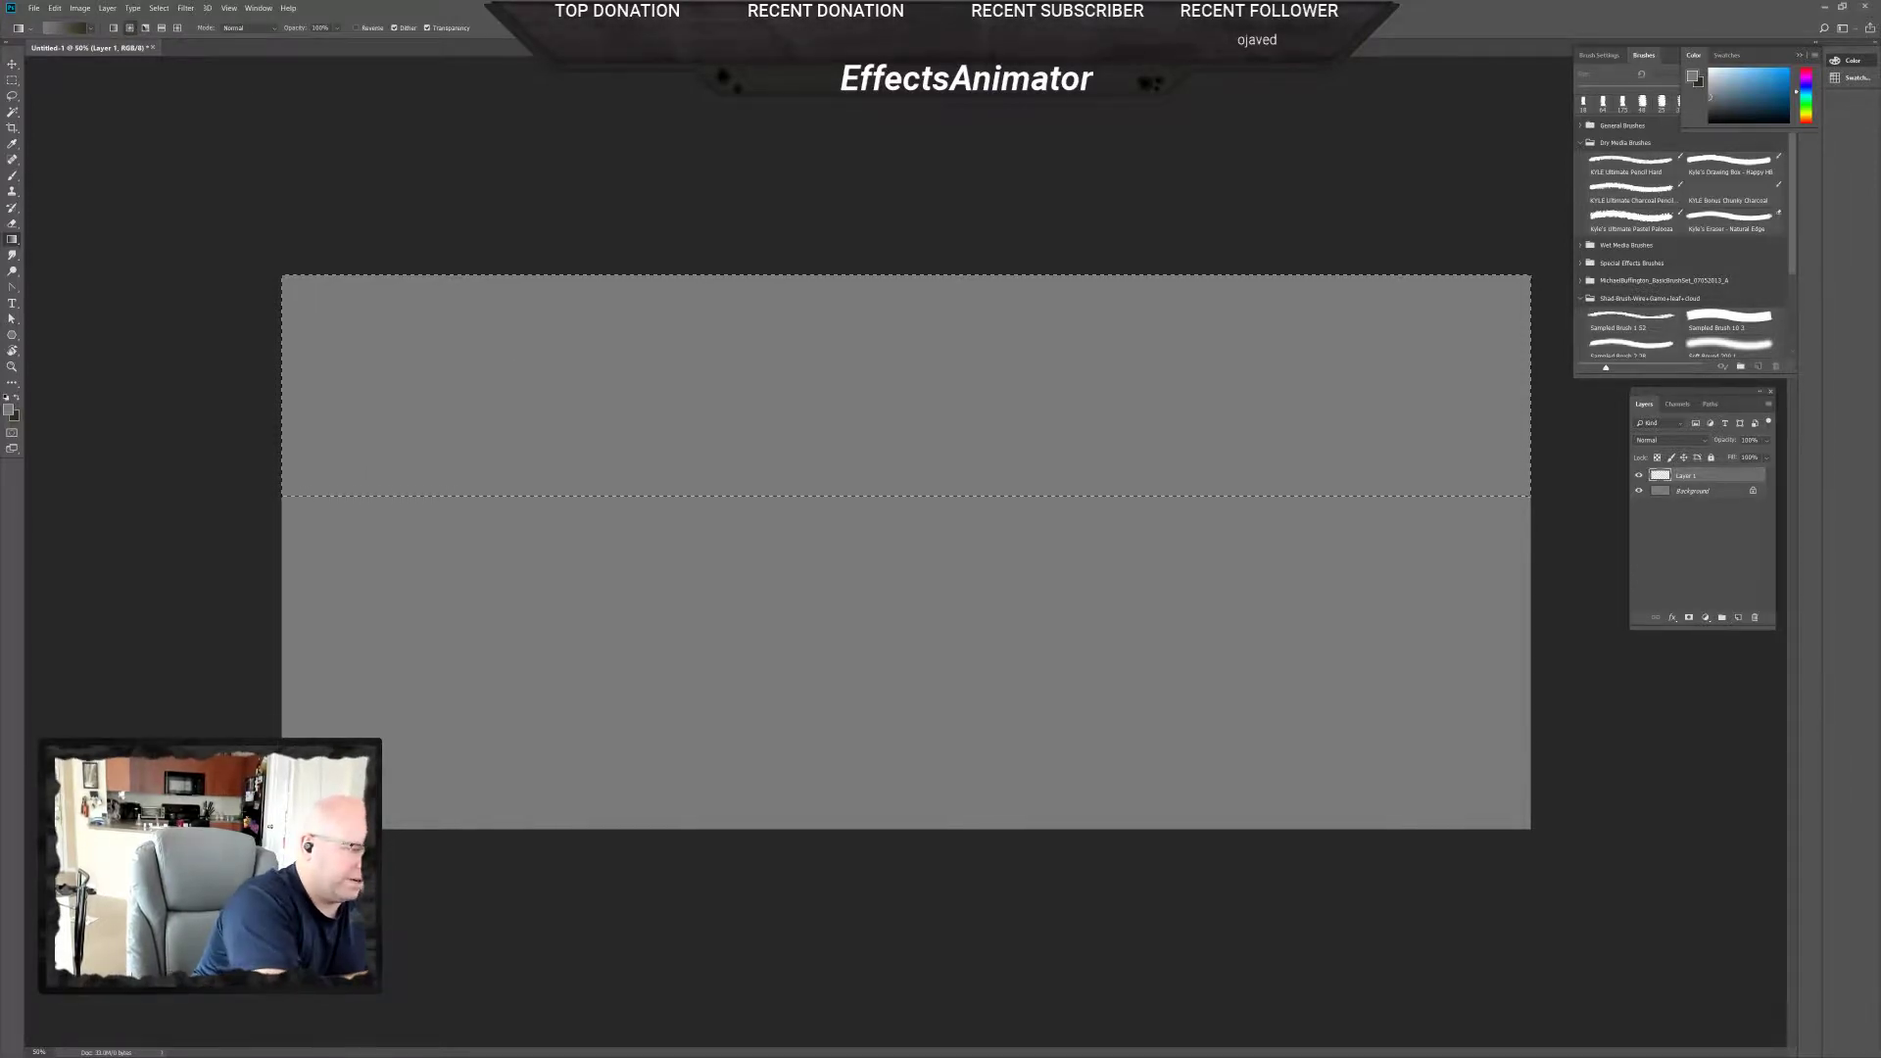
drag(619, 453, 681, 530)
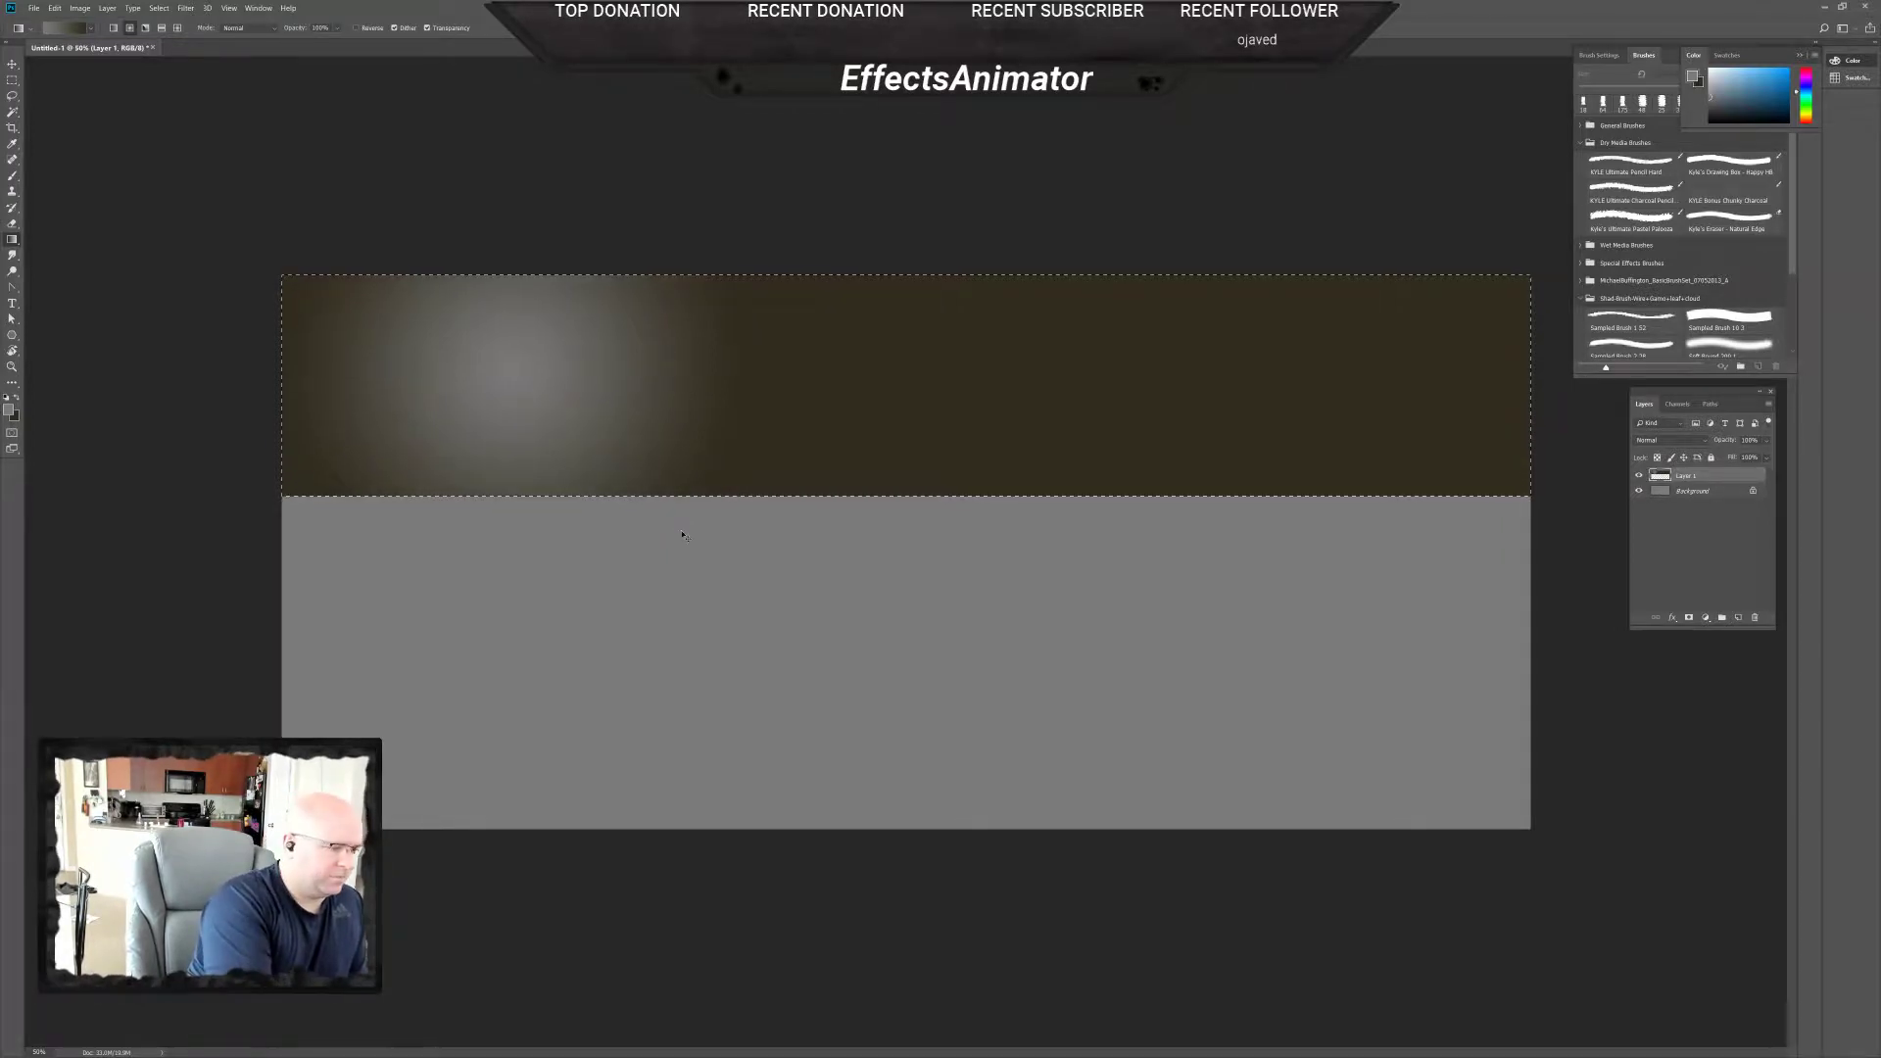
key(ctrl+z)
Edit the gradient, moving the starting opacity stop near the middle and setting the end colour stop to grey #676767.
click(87, 31)
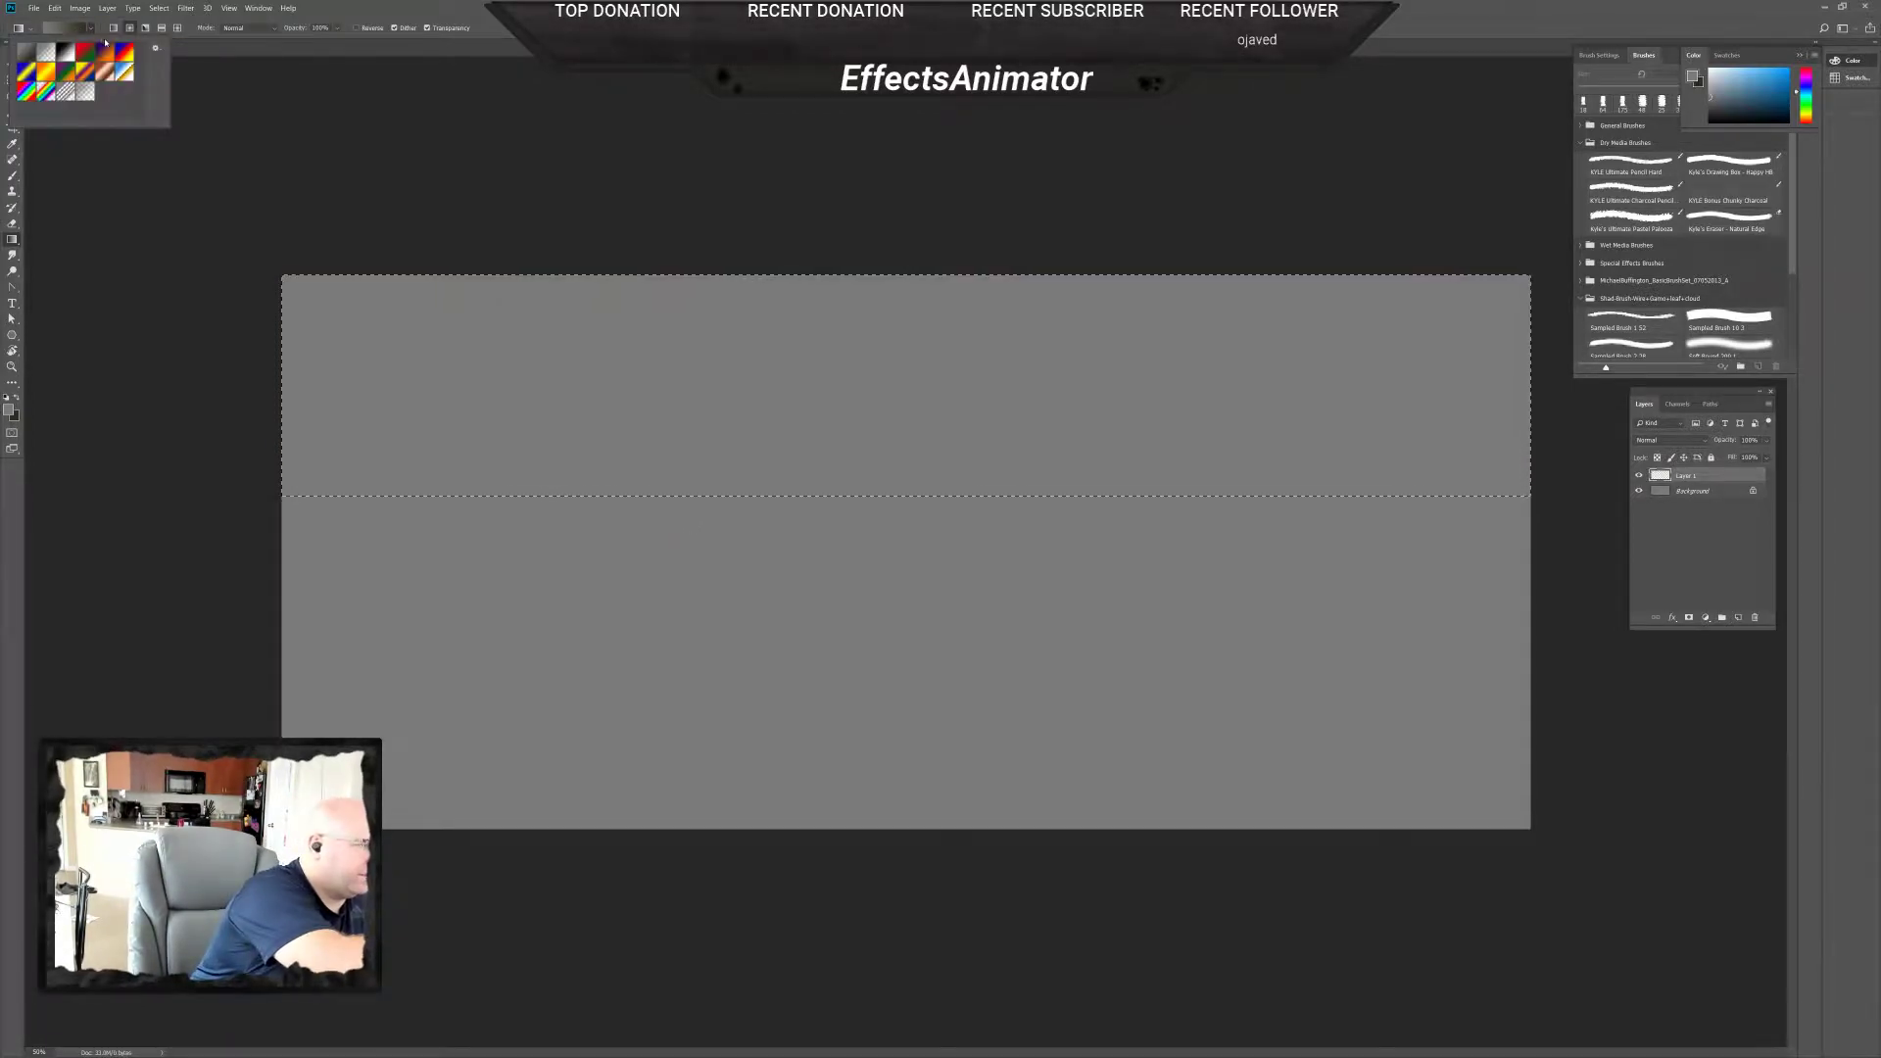
click(82, 29)
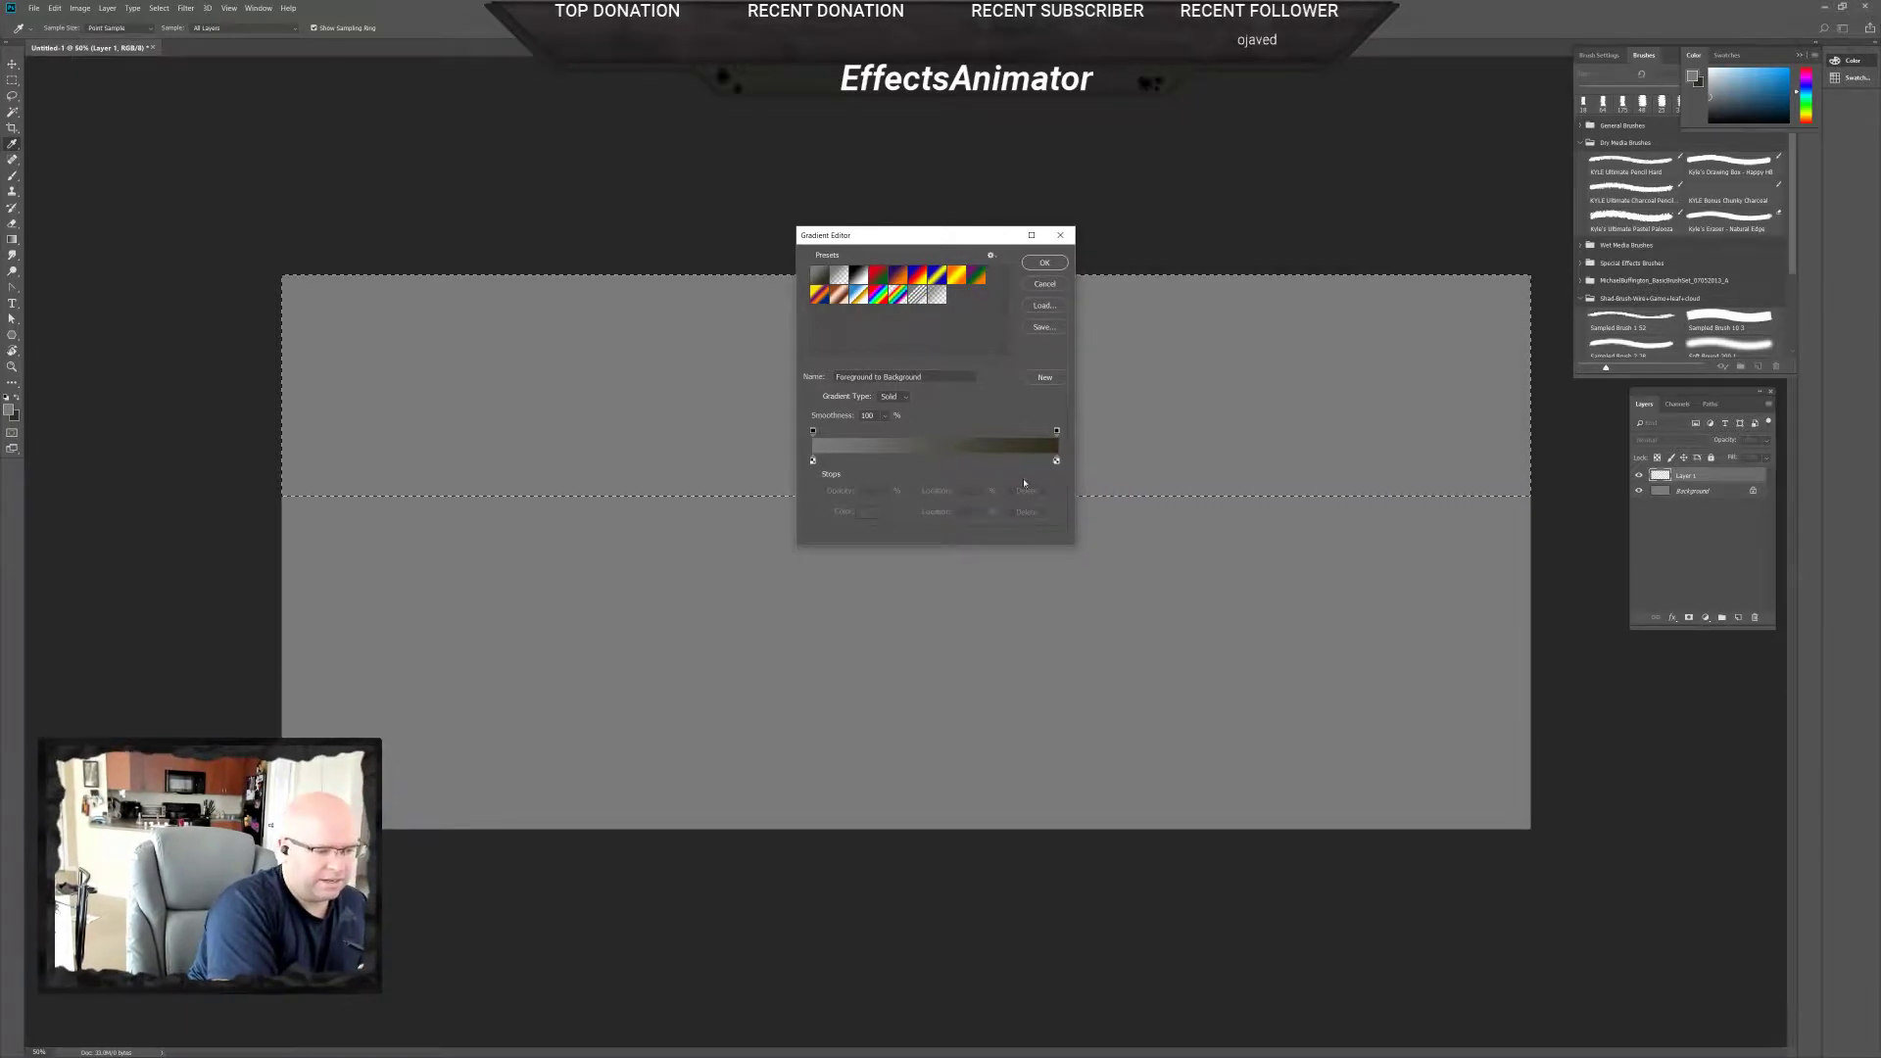
click(814, 431)
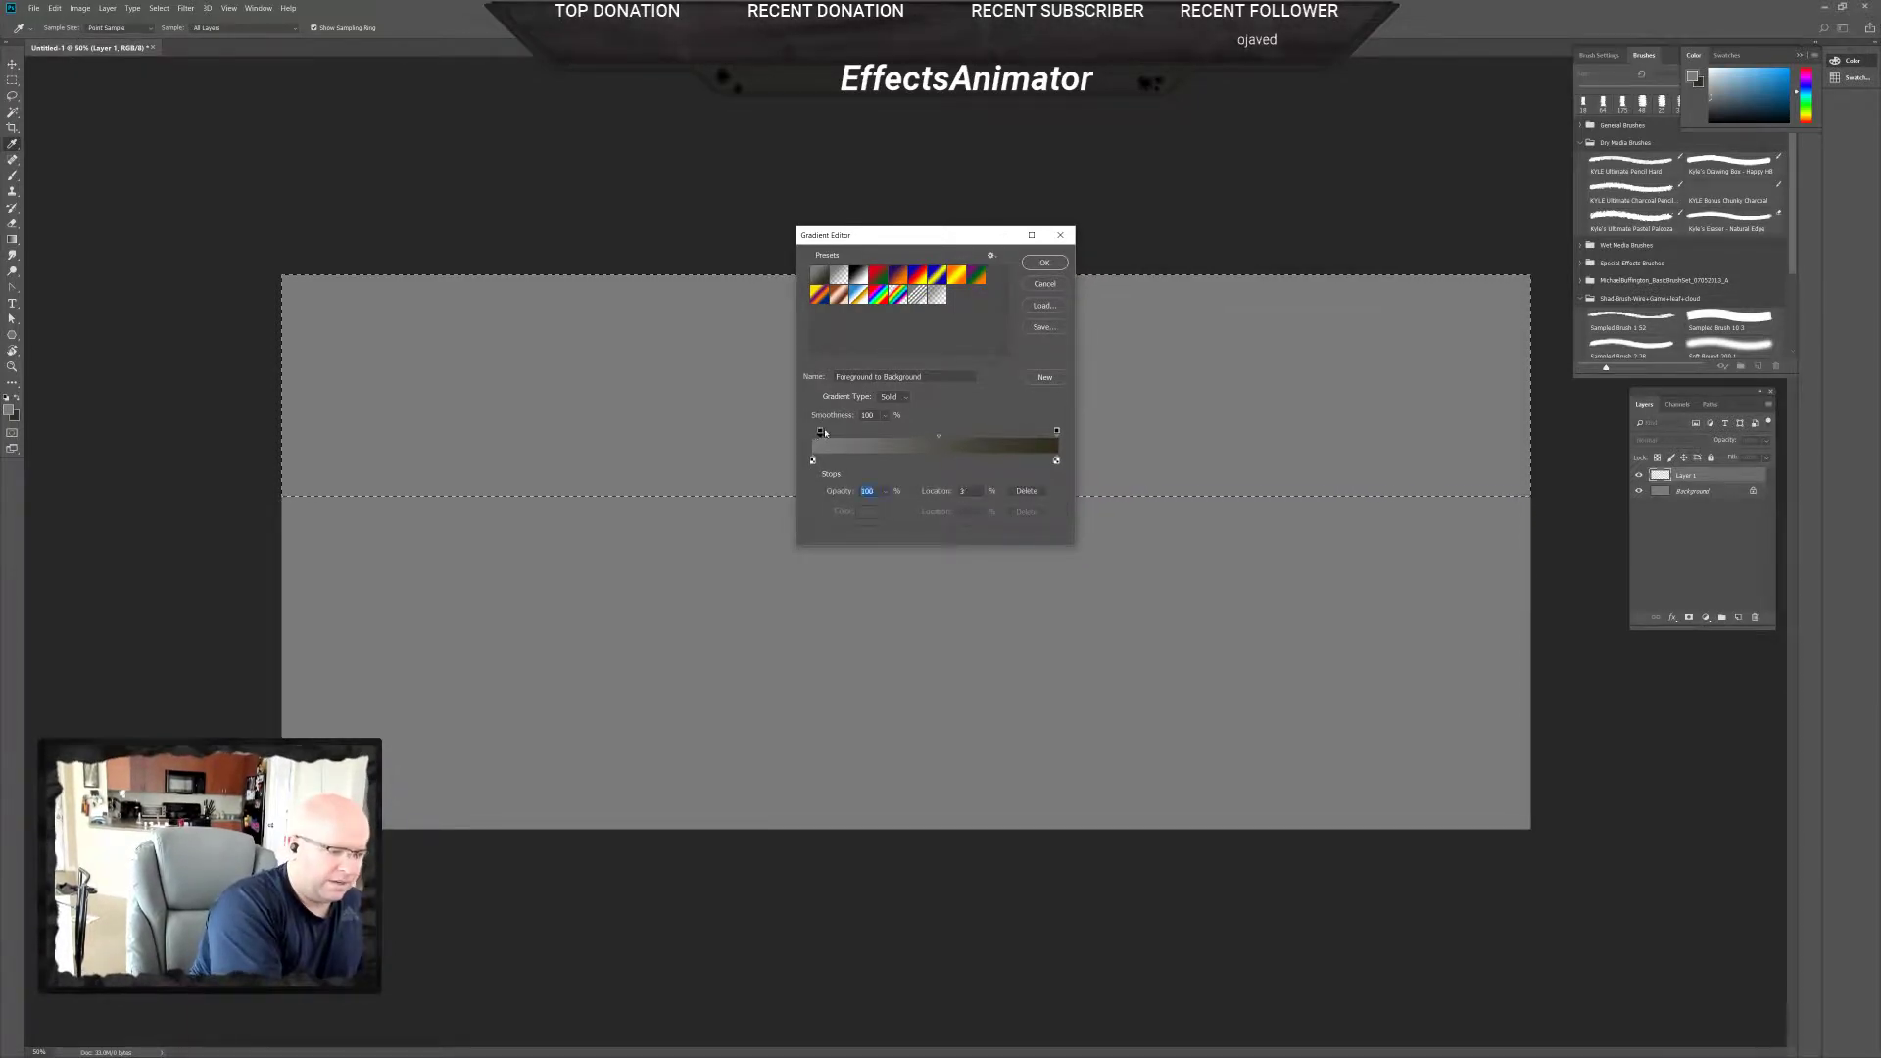
drag(814, 431, 917, 431)
drag(1056, 431, 1066, 441)
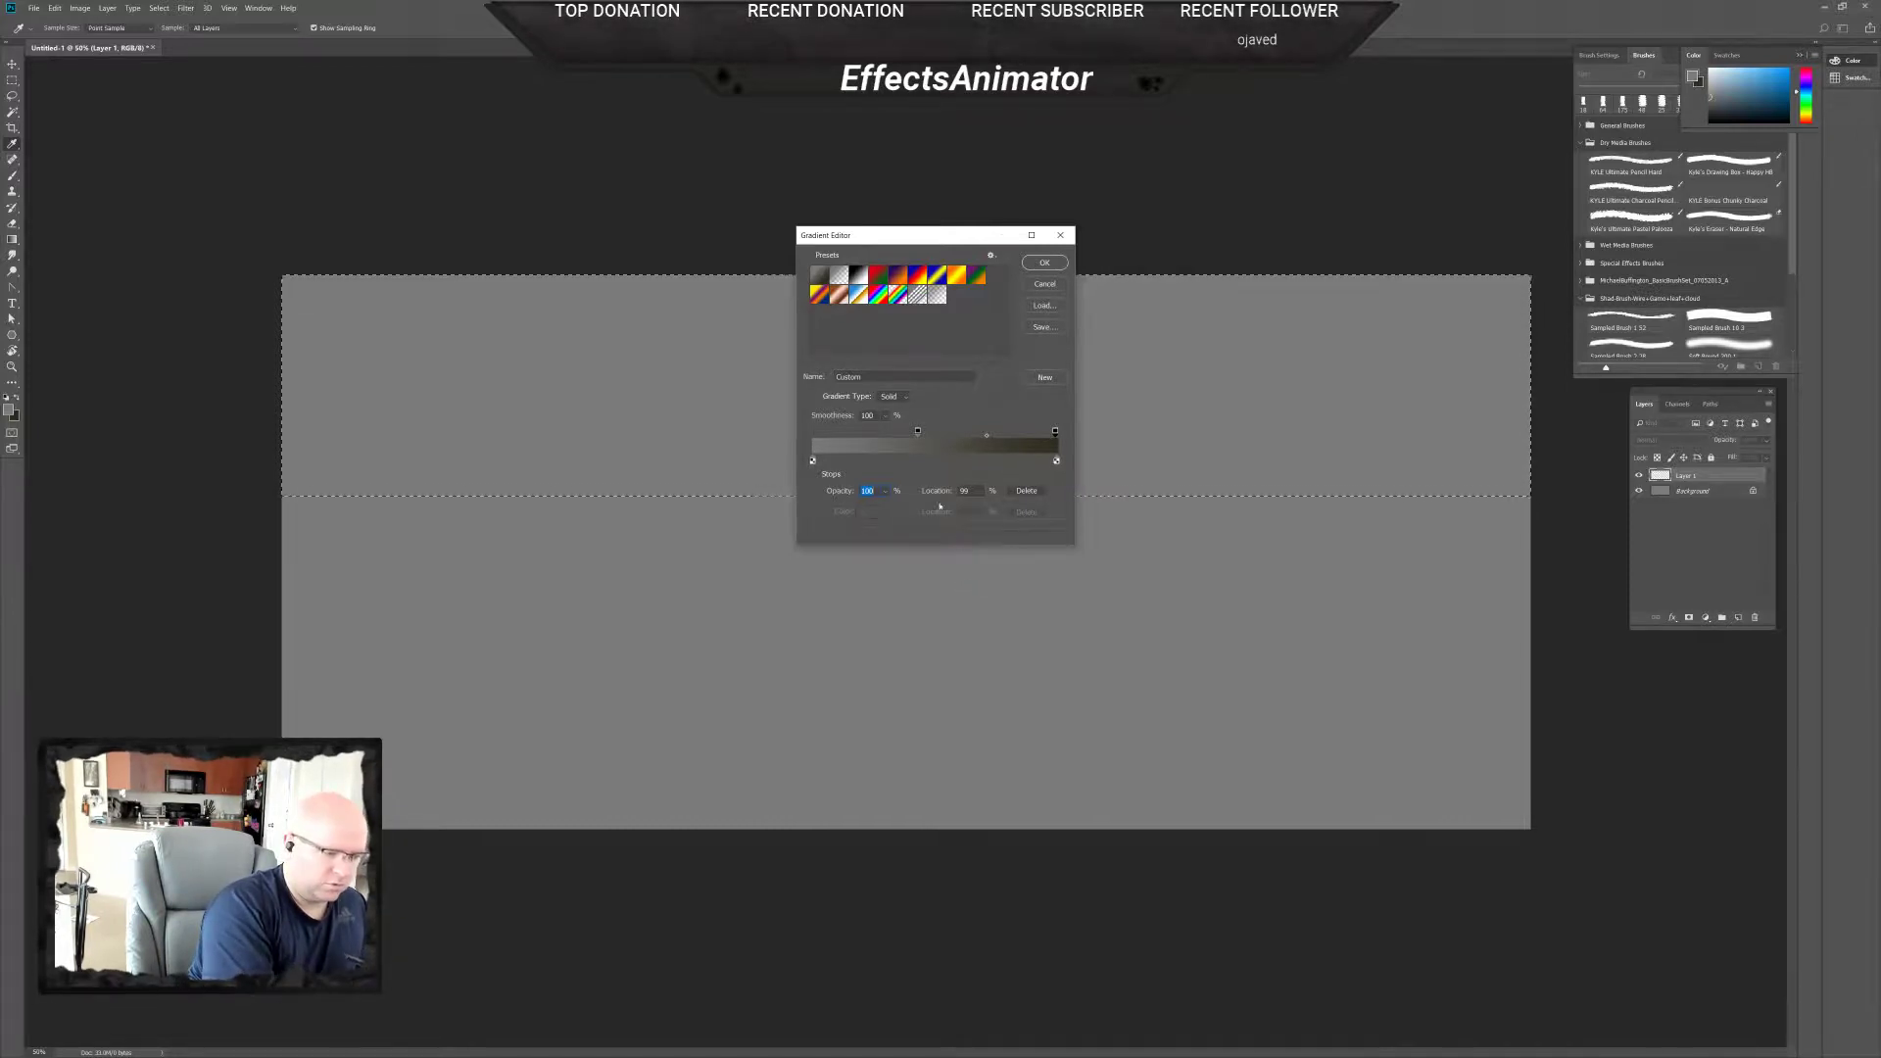
click(1055, 461)
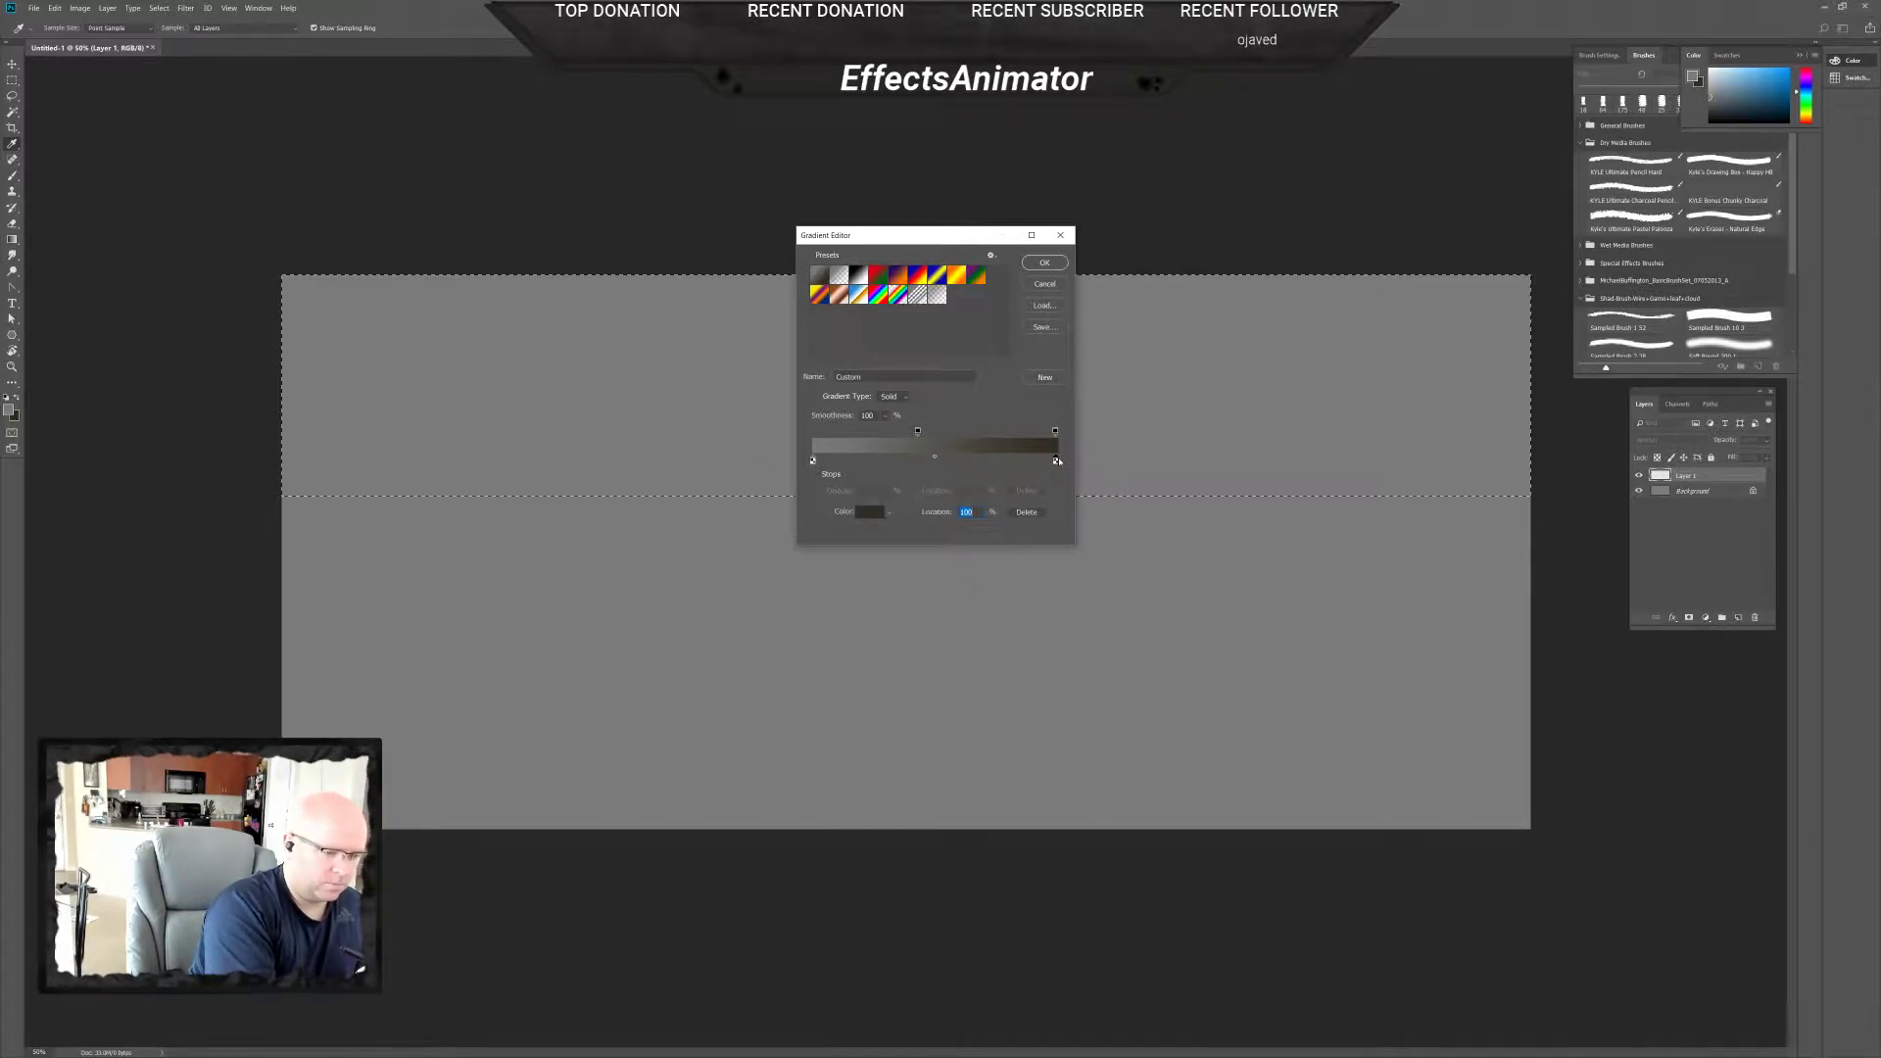
click(870, 511)
click(1048, 418)
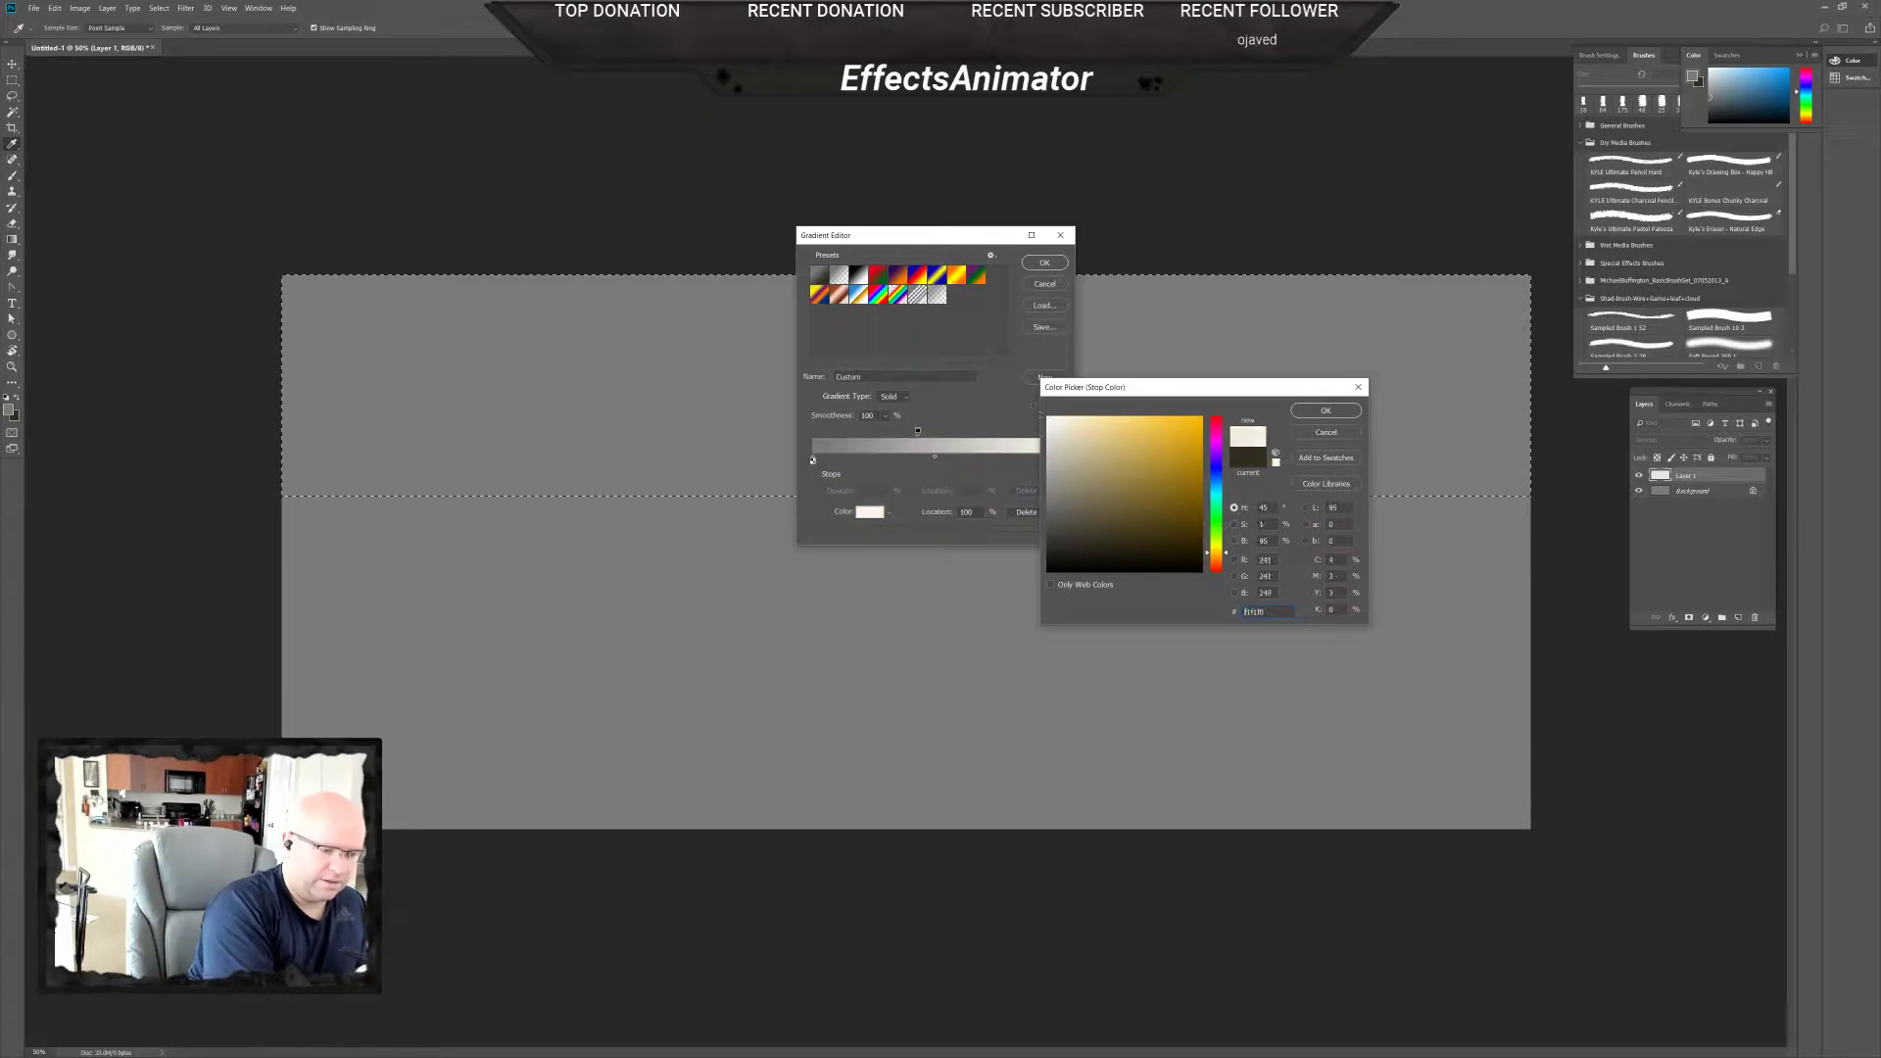
drag(1049, 419, 1048, 497)
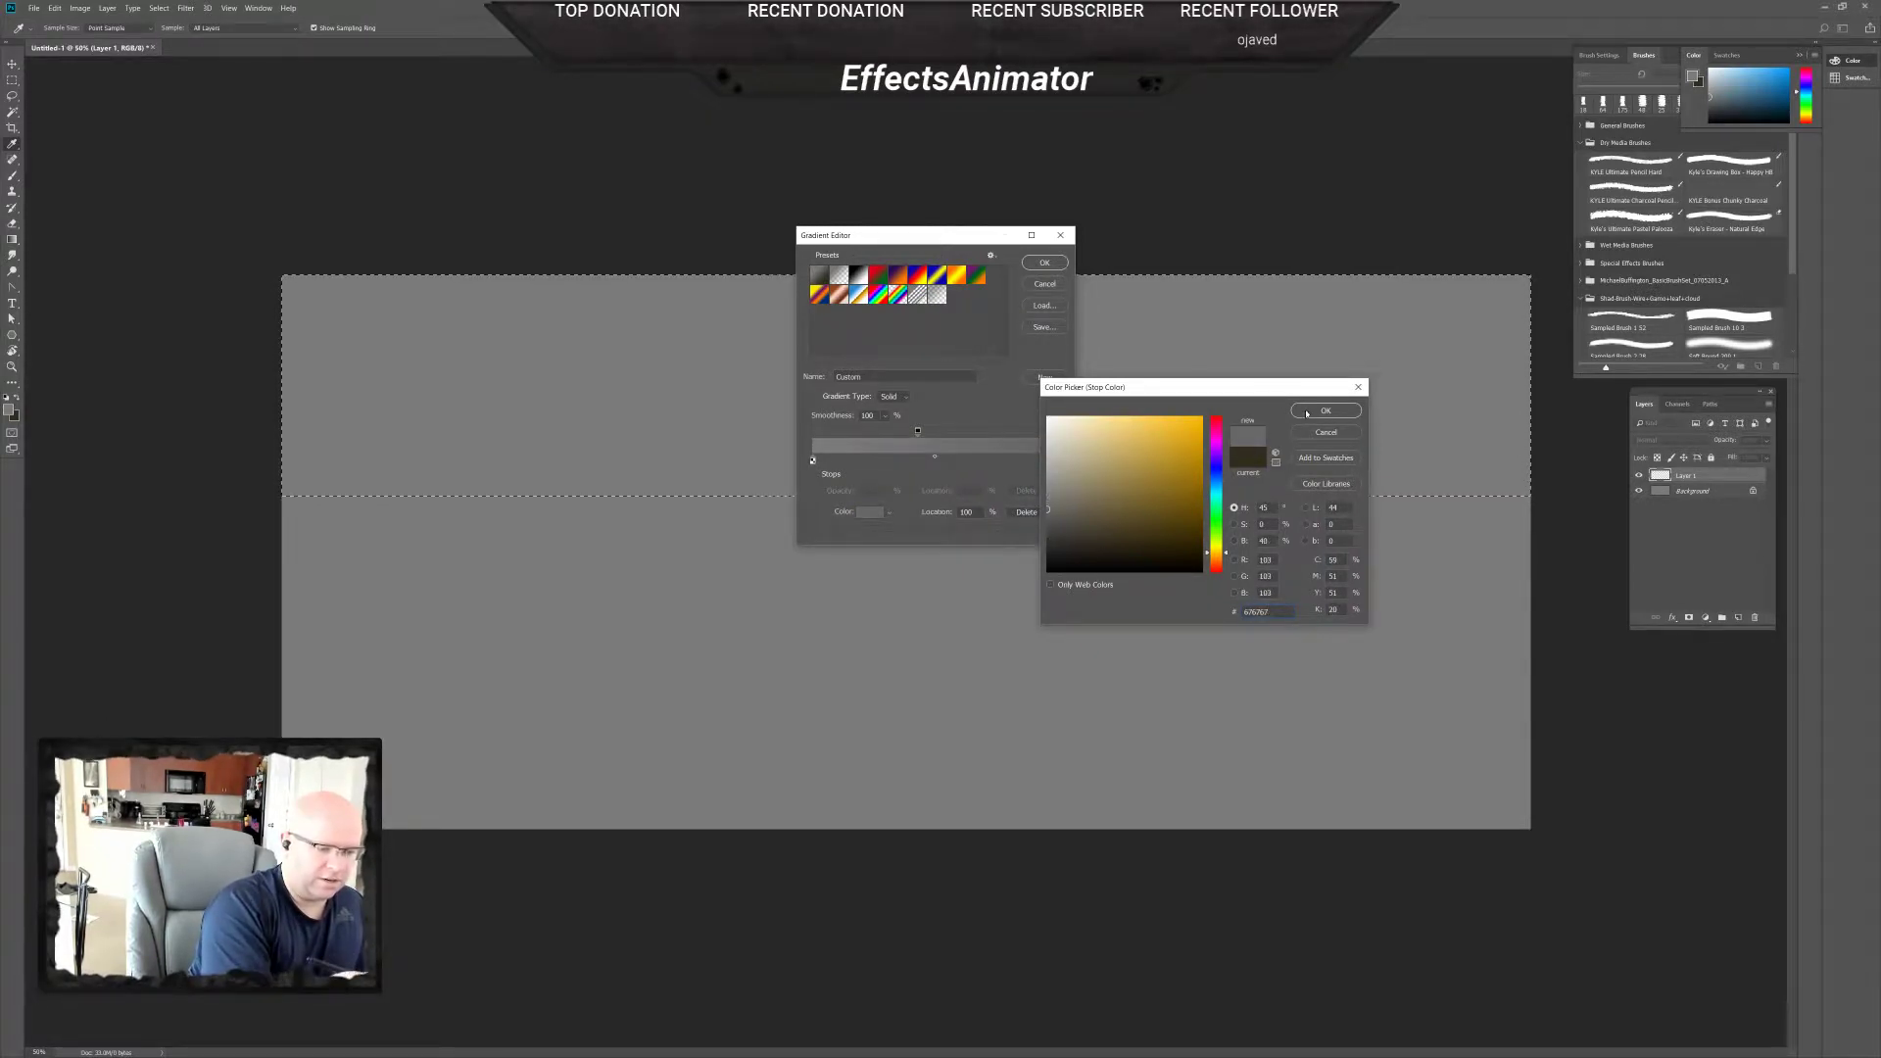
key(Return)
Set the gradient's starting colour stop to light grey #bcbcbc.
click(813, 459)
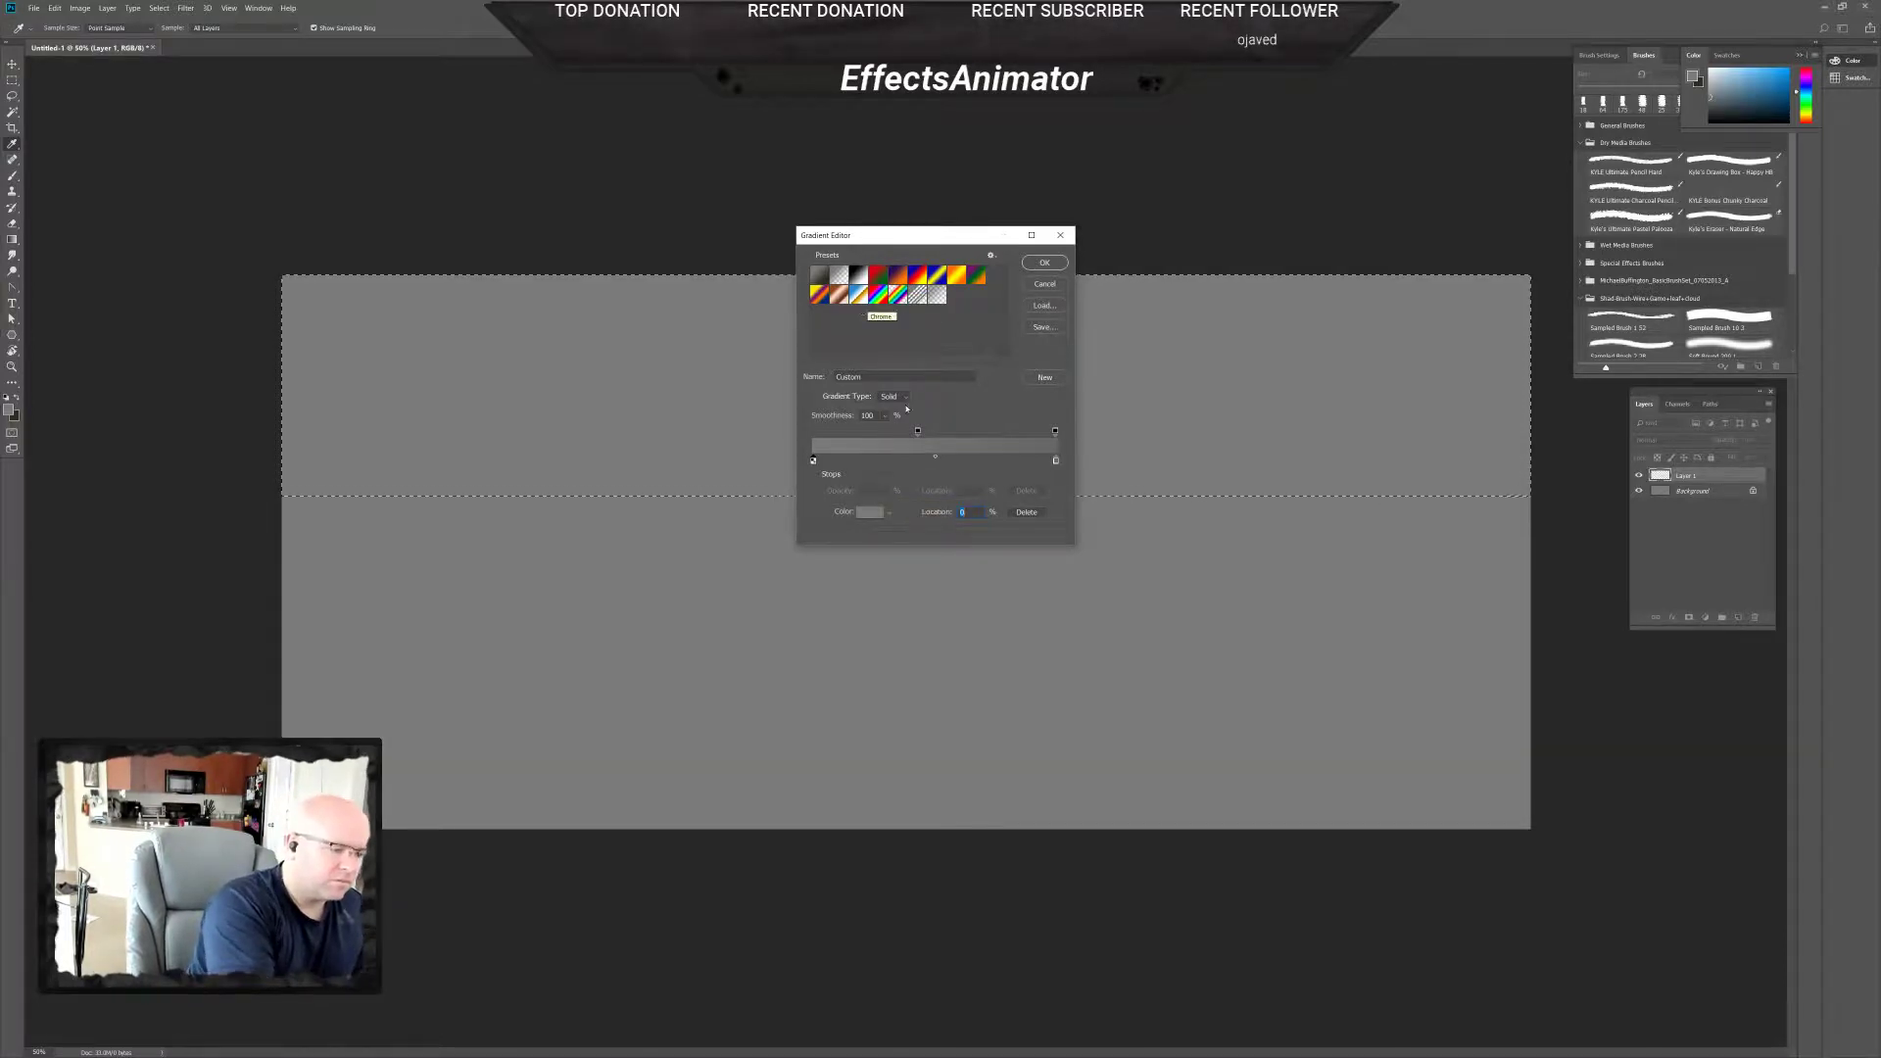
click(872, 512)
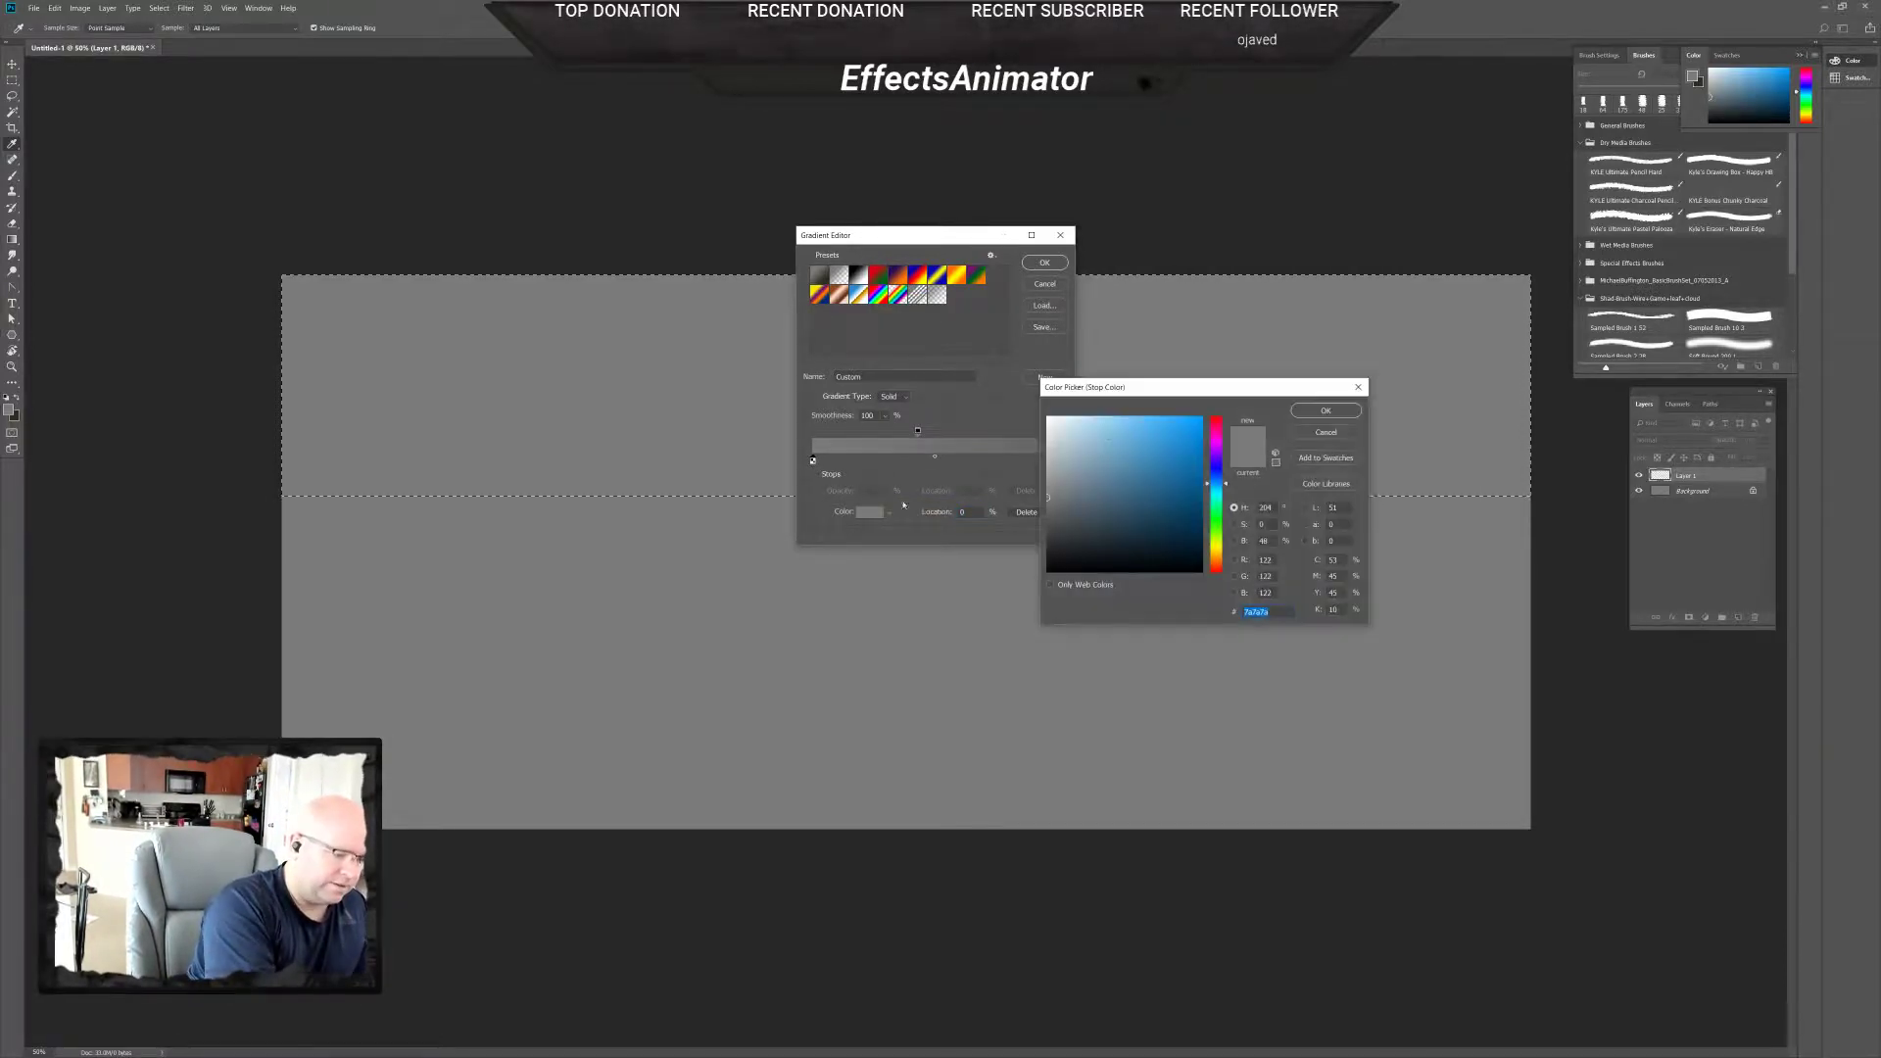
click(1041, 457)
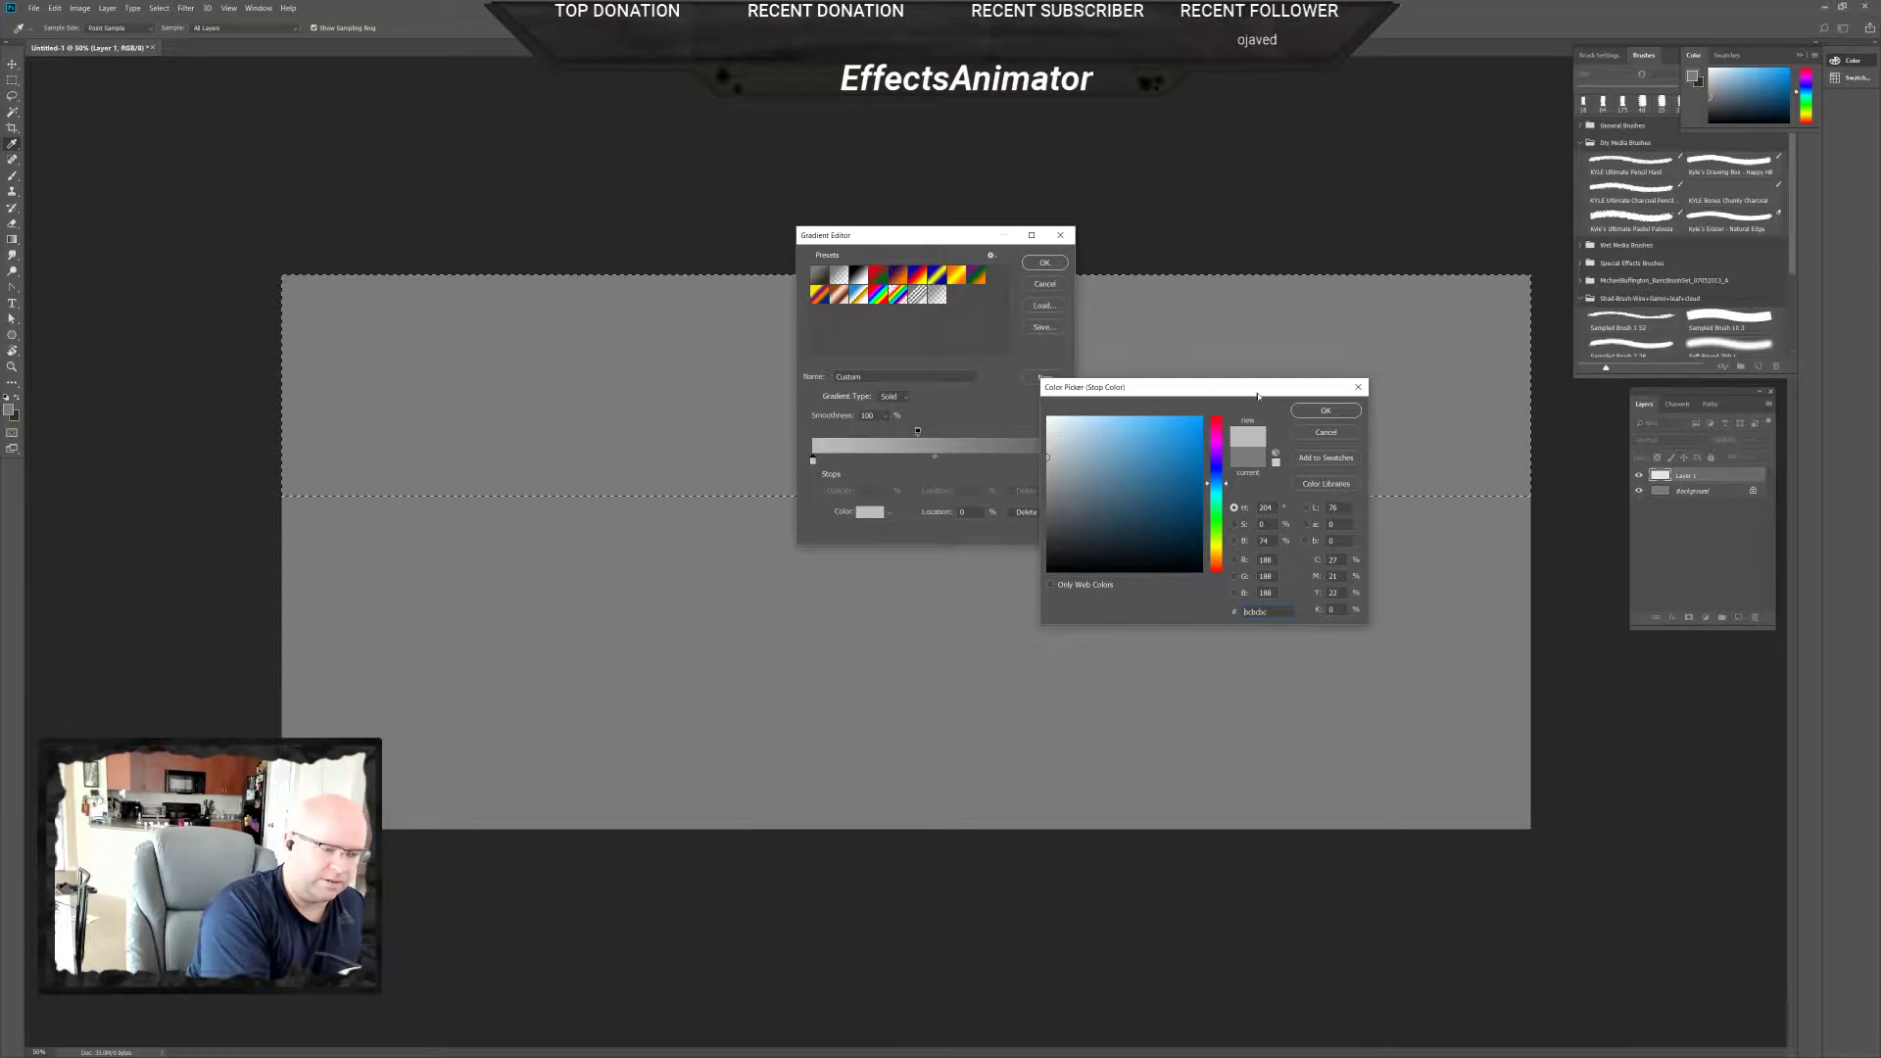
click(1313, 414)
Remove the gradient's middle opacity stop, shift the colour midpoint towards the dark end, and accept the gradient.
drag(917, 431, 996, 481)
click(812, 461)
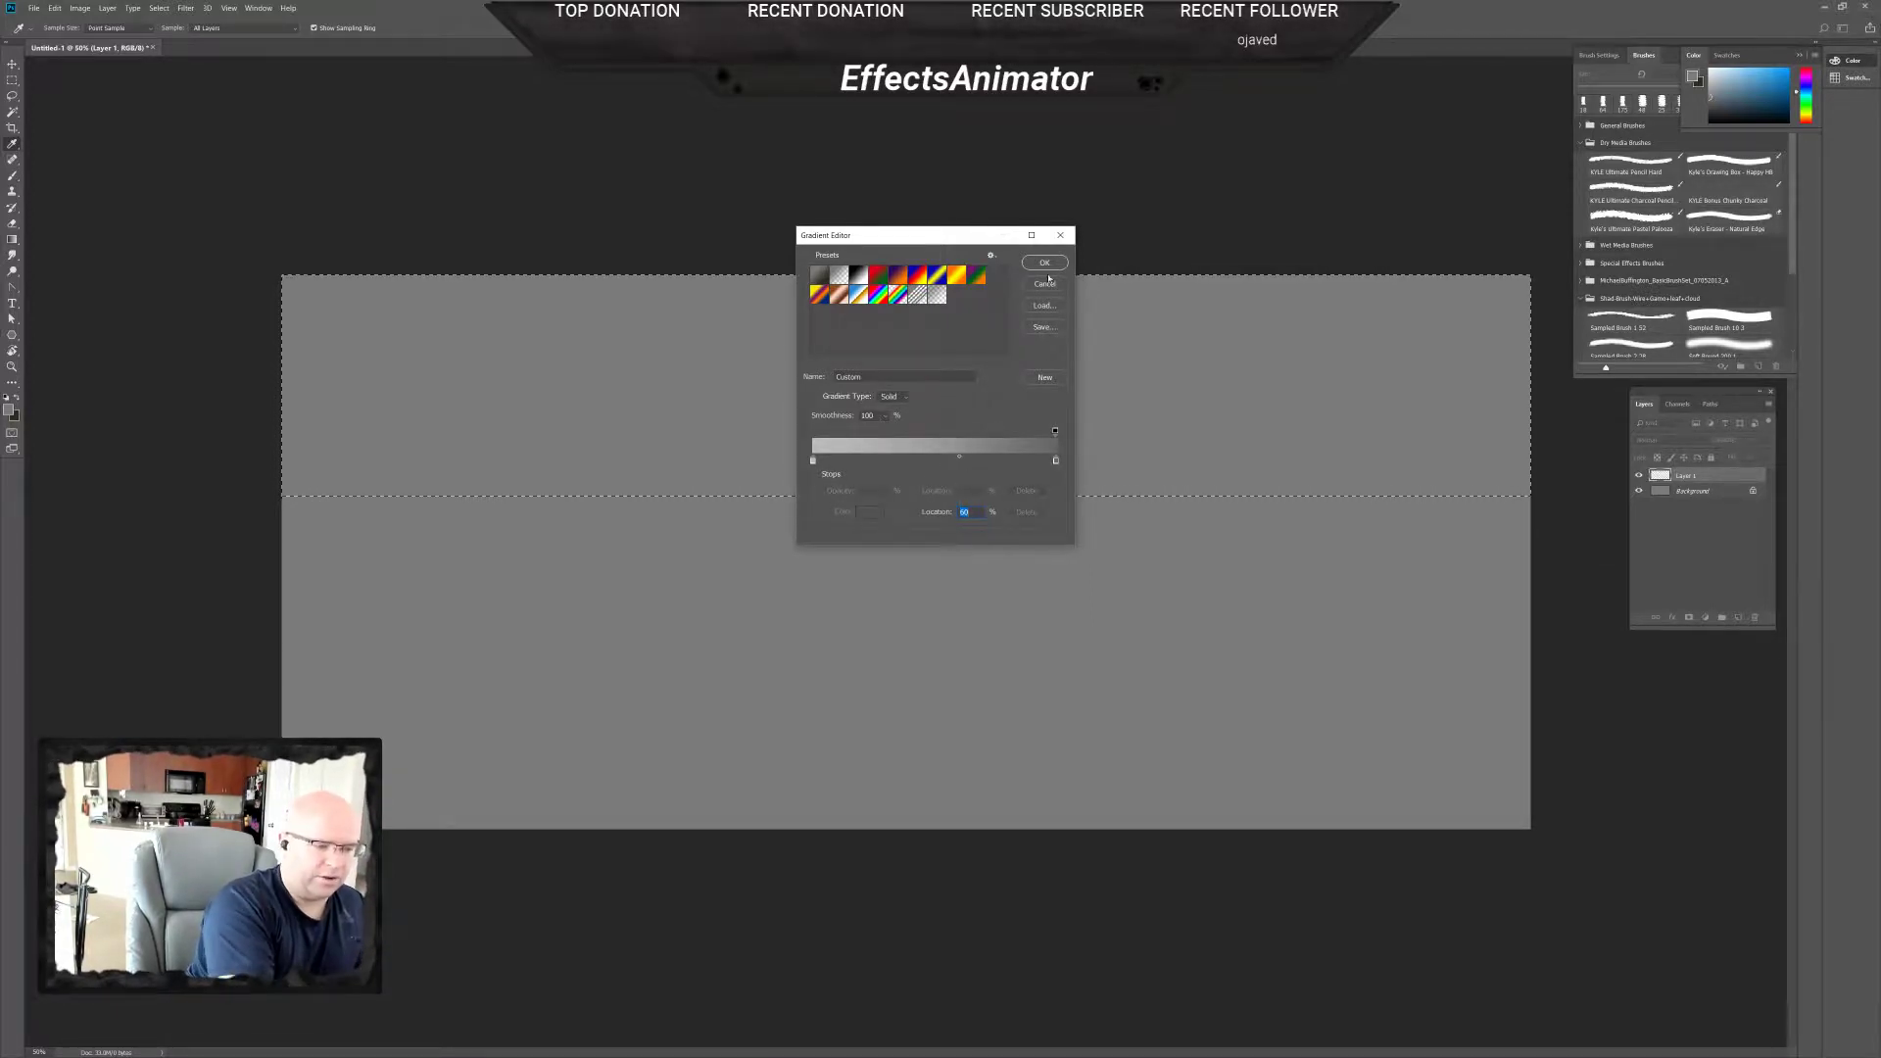
click(1044, 263)
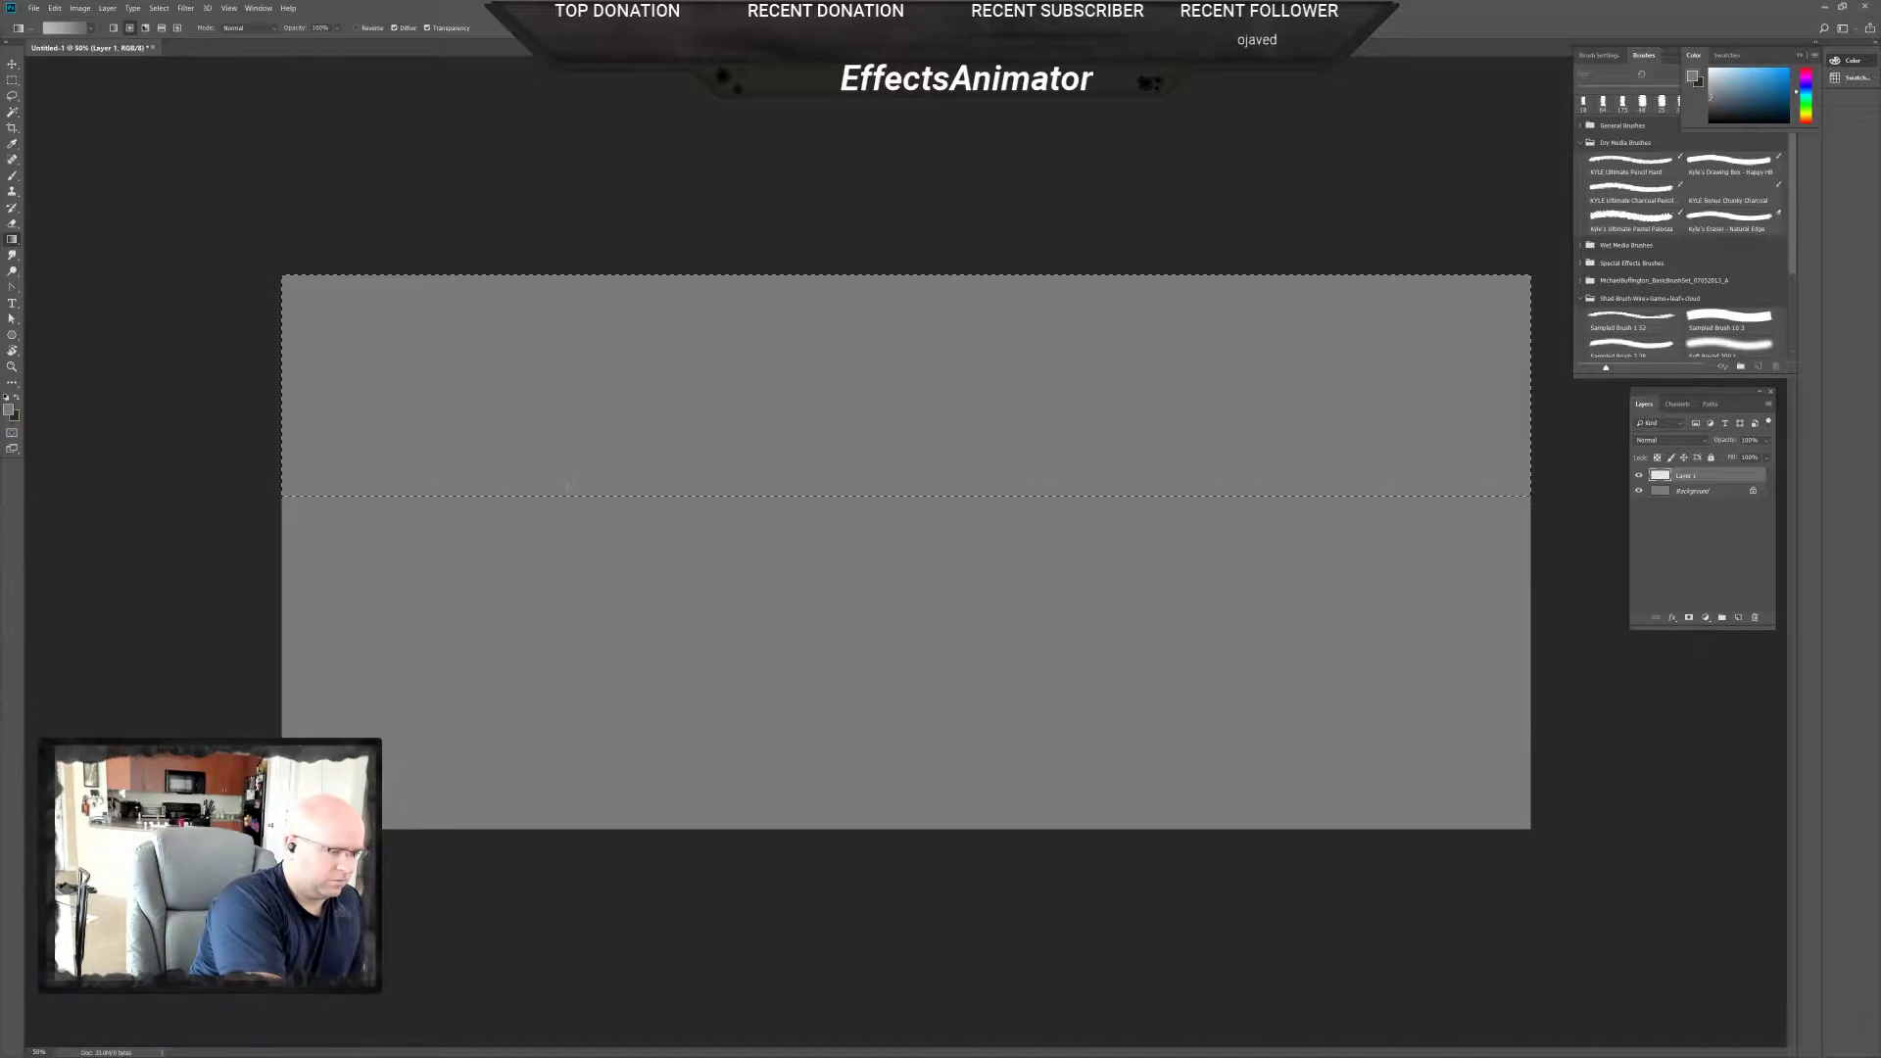
Fill the selected sky with a wide radial gradient centred left of middle near the horizon, replacing a smaller trial.
drag(627, 550, 715, 670)
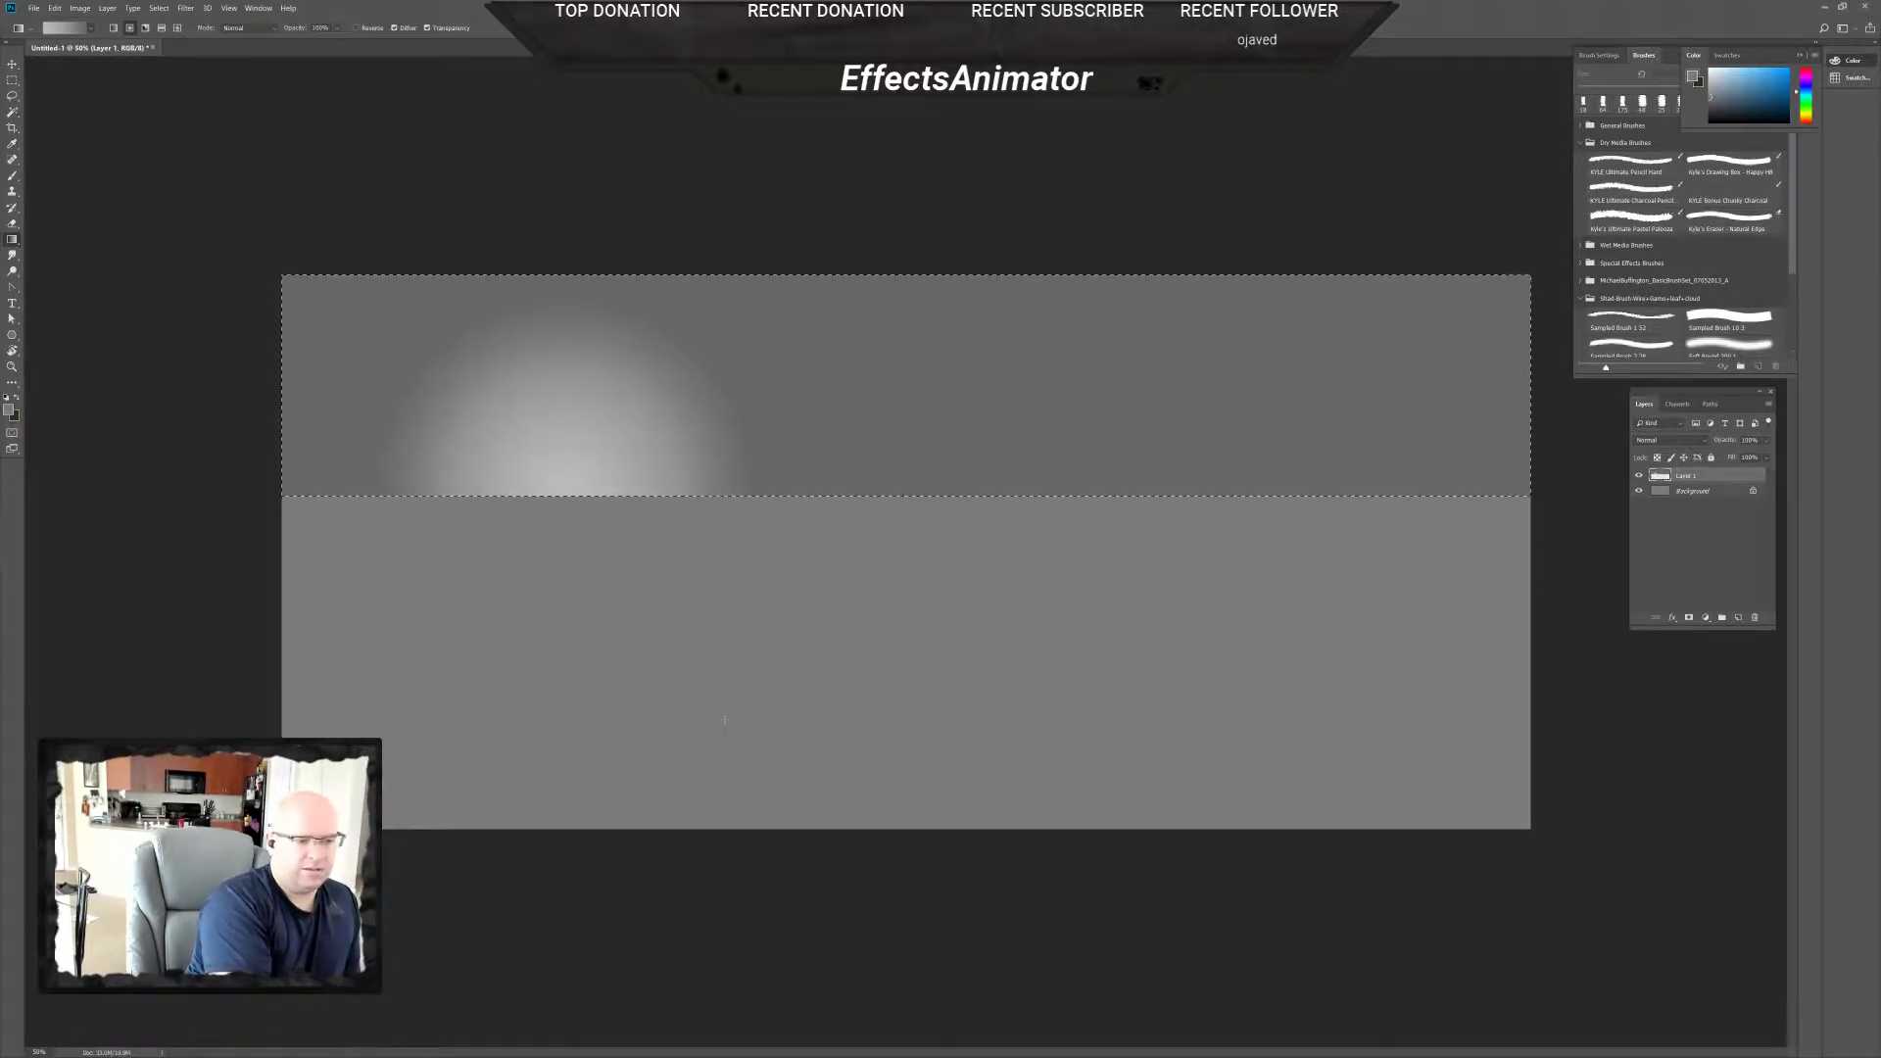
key(ctrl+z)
drag(573, 486, 1159, 737)
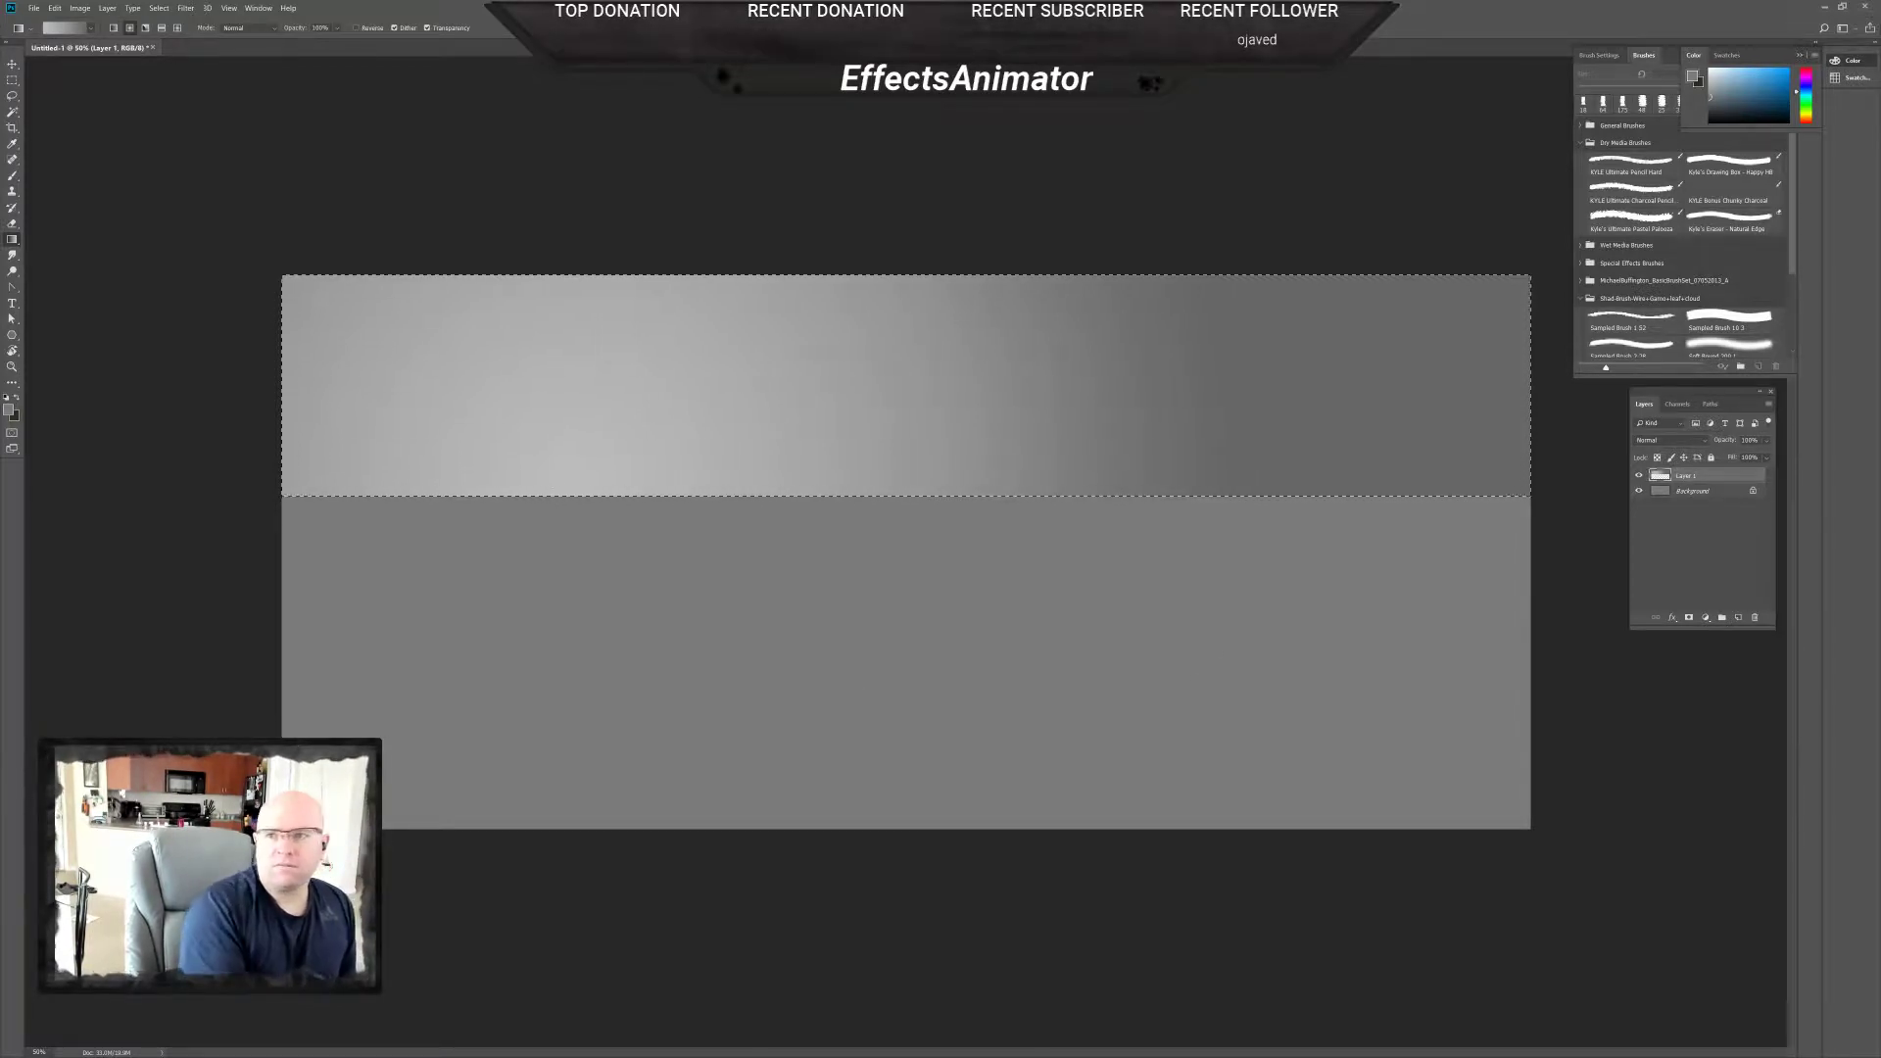
Rename the gradient layer "Sky", clear the selection and lock the layer's transparent pixels.
double_click(1687, 477)
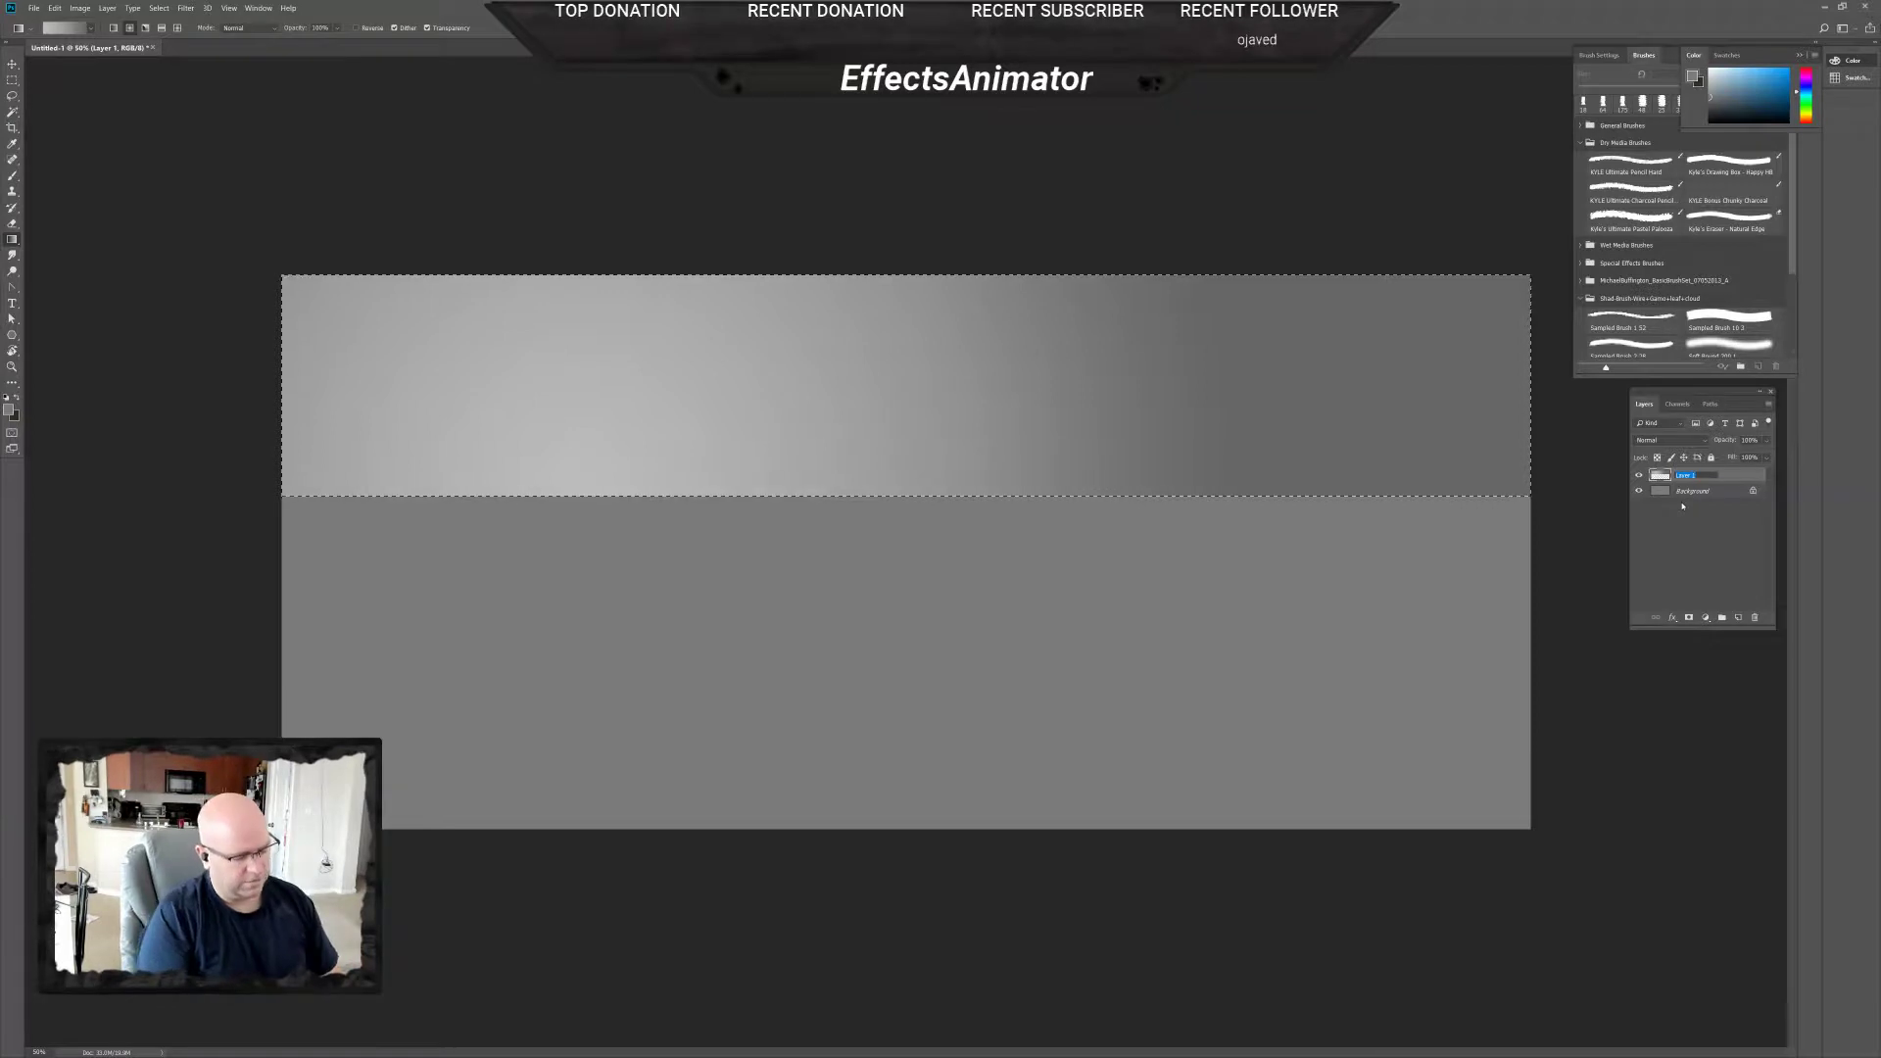
text(Sky)
key(Return)
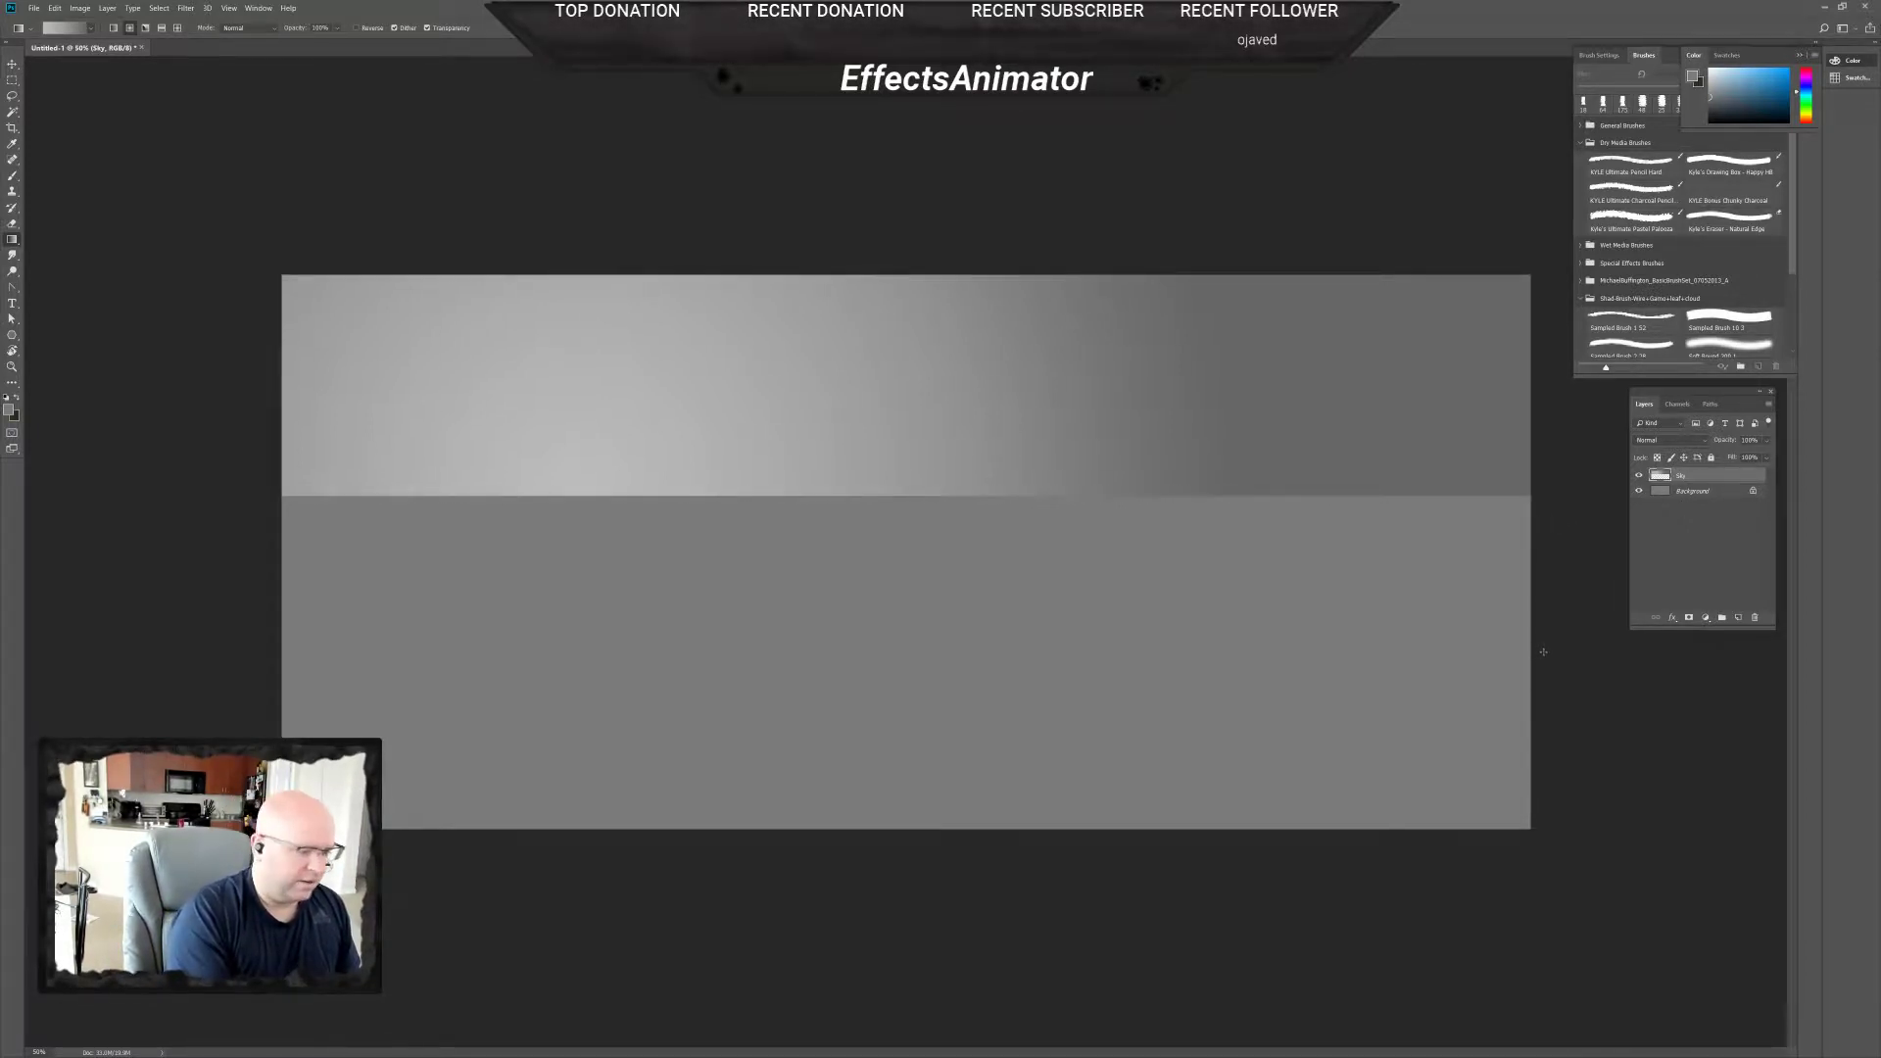
click(1657, 458)
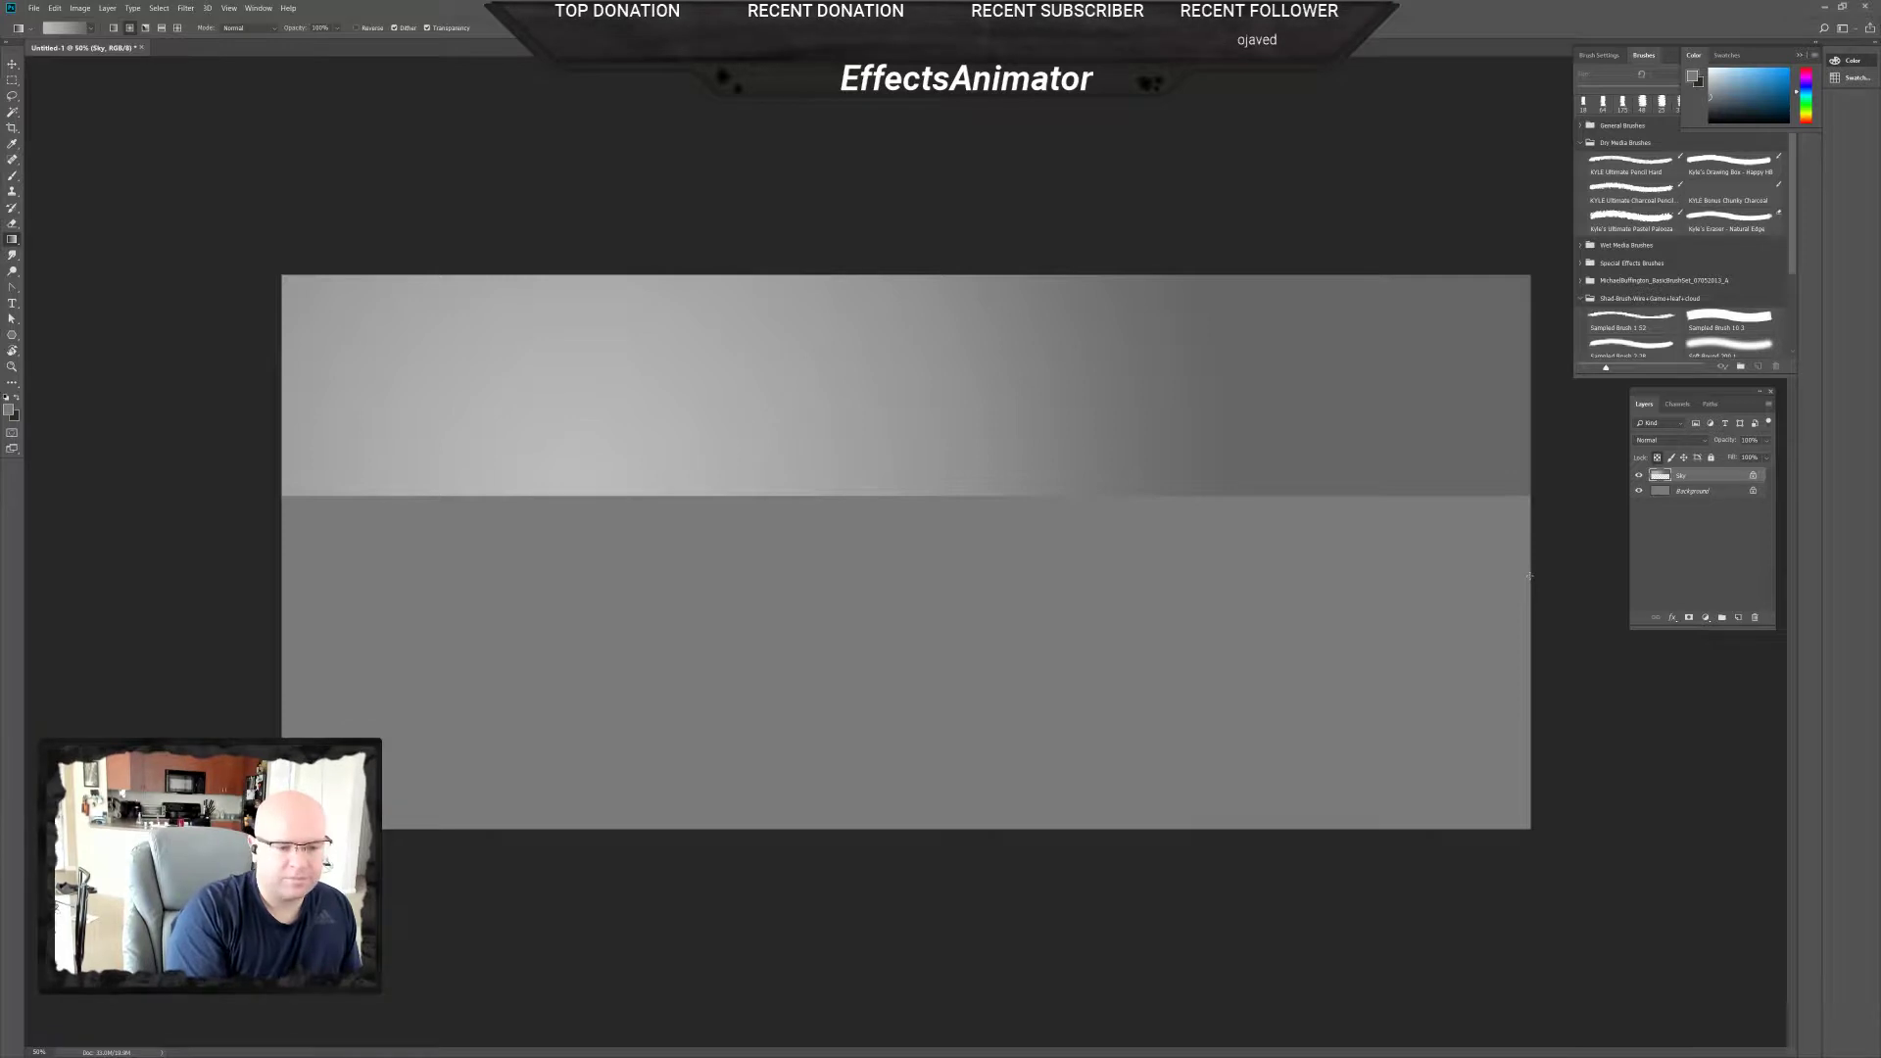
Add a new layer above the Sky layer and name it "Ocean".
key(b)
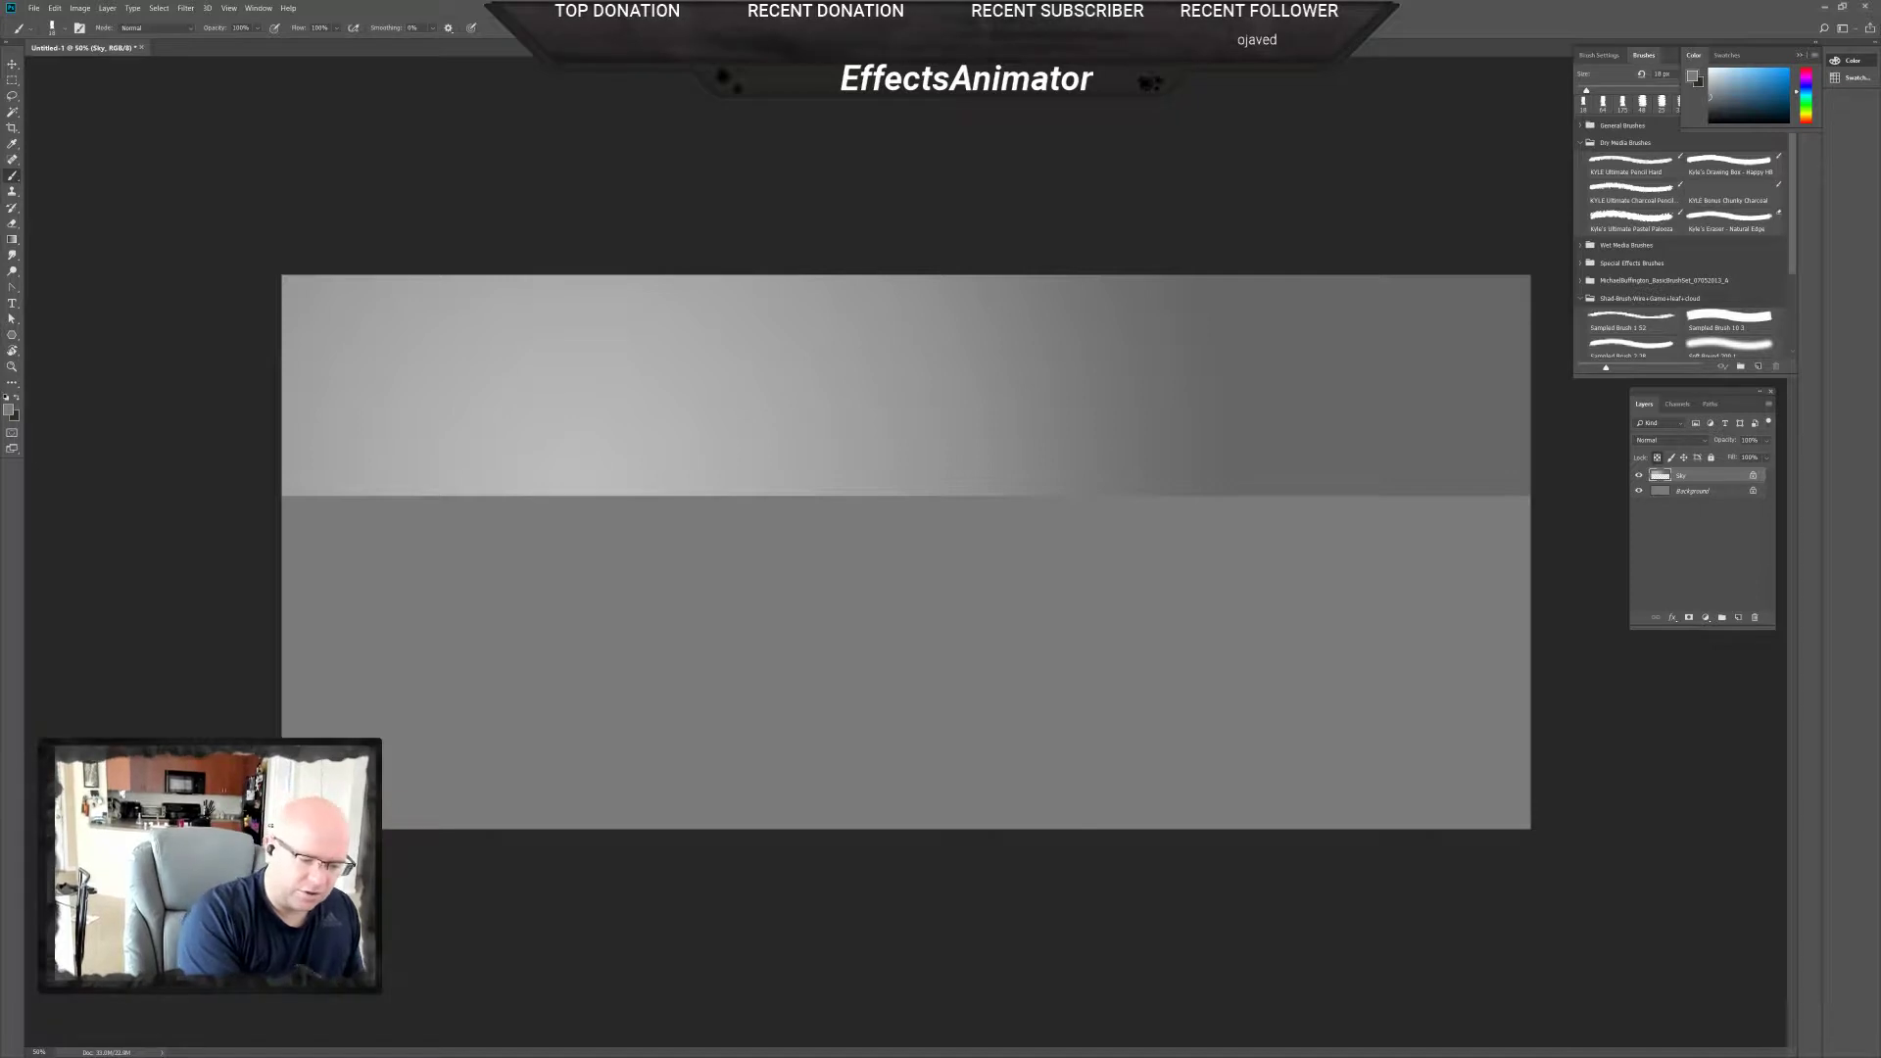
click(17, 397)
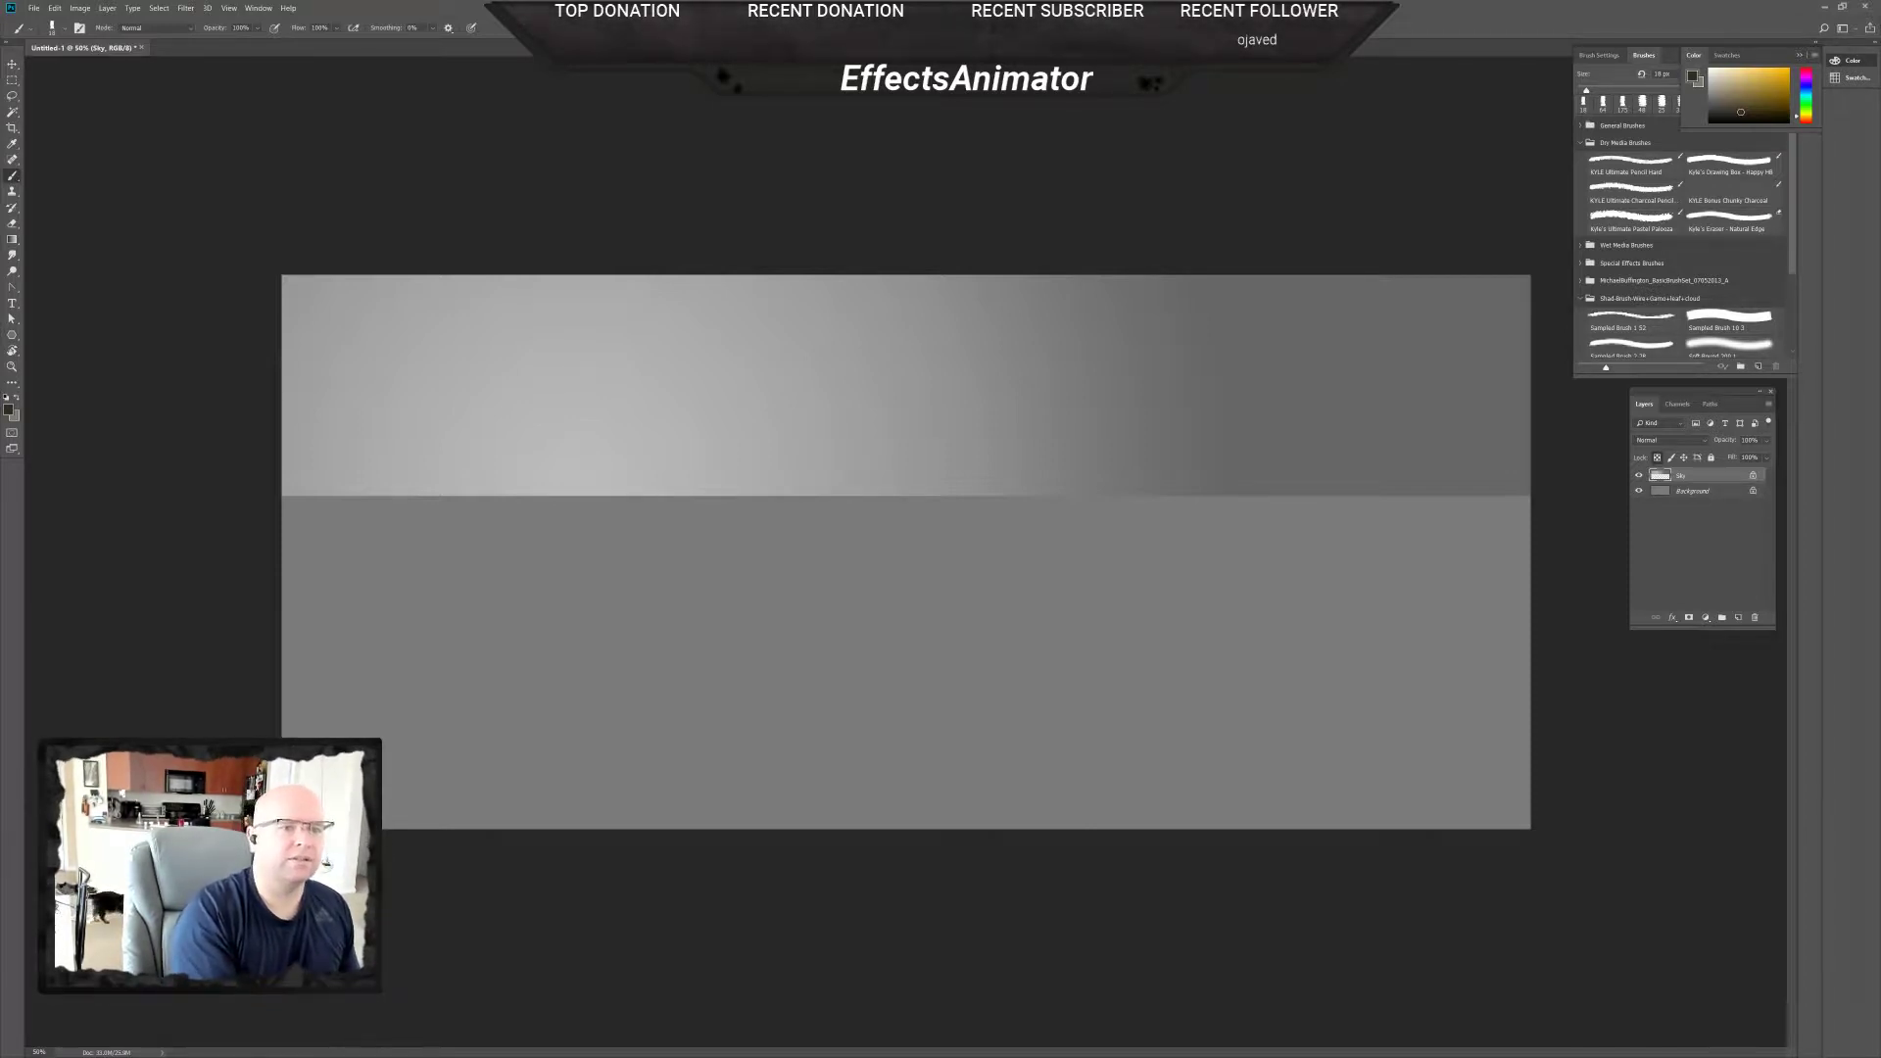
click(1738, 618)
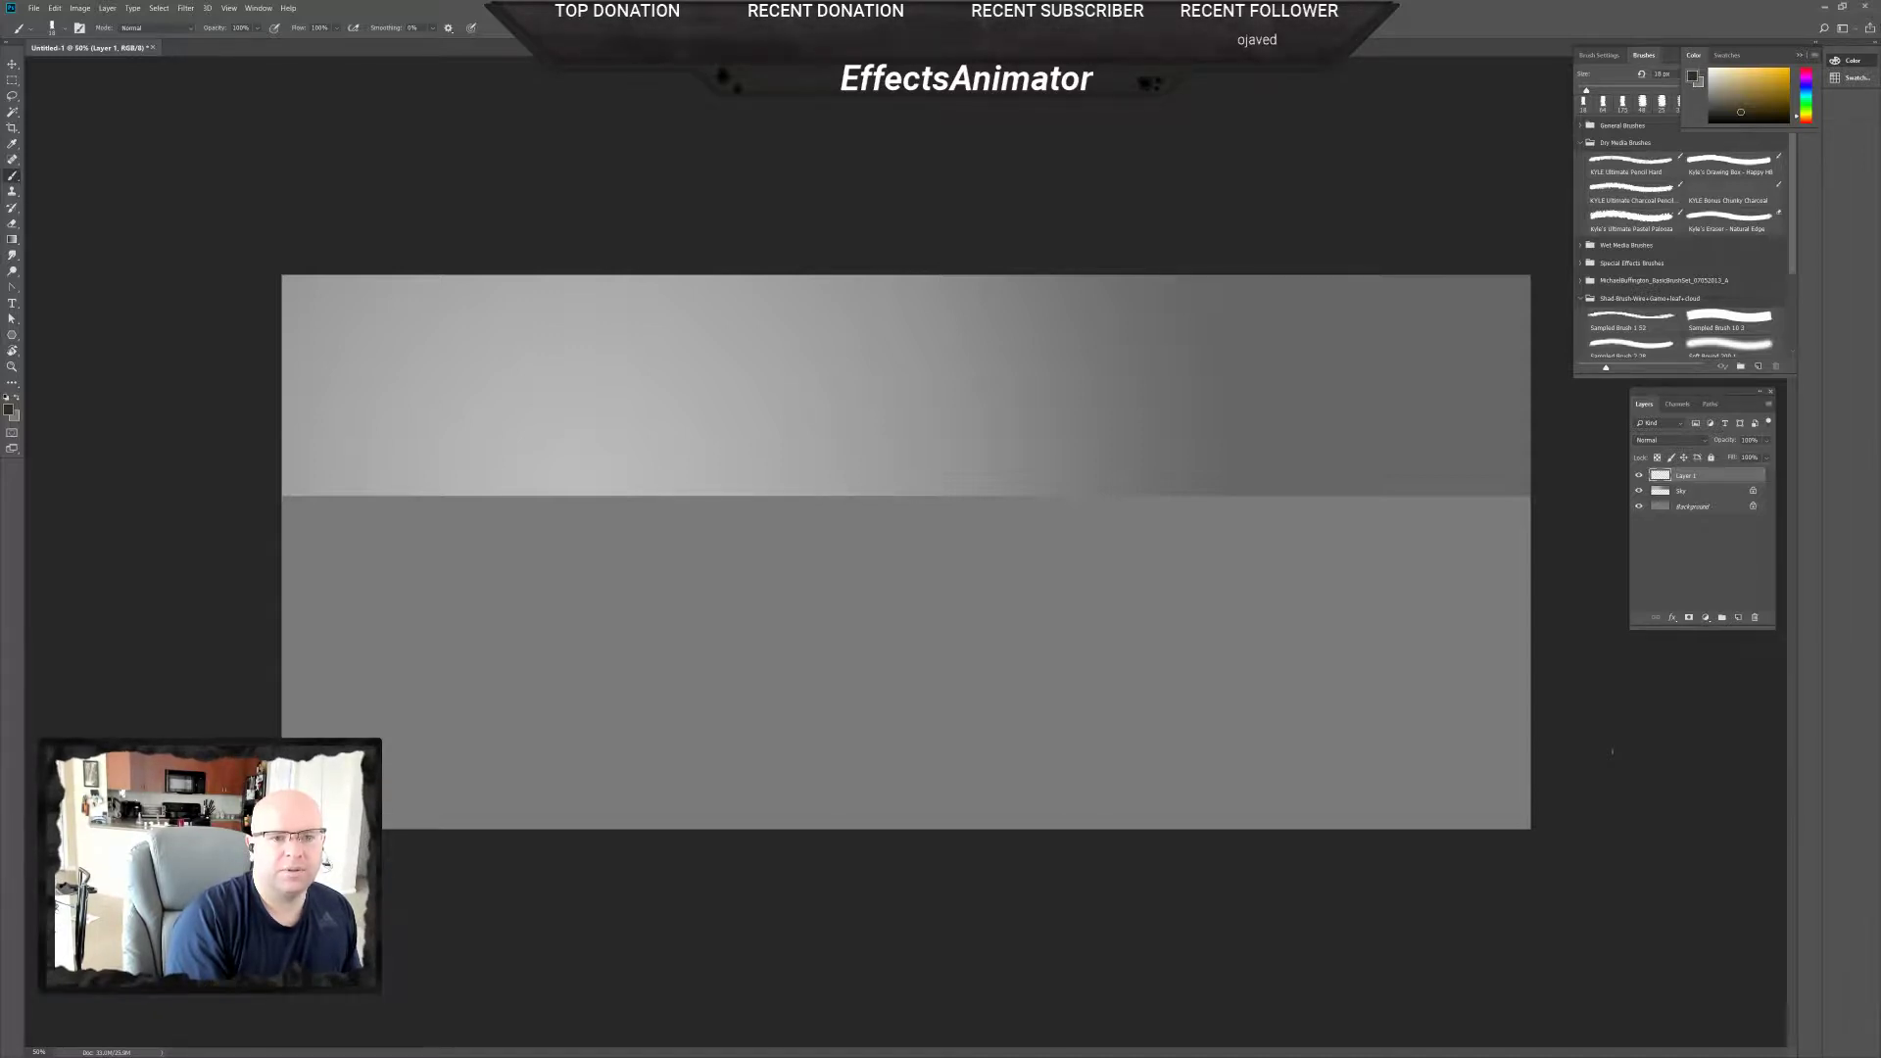
double_click(1696, 477)
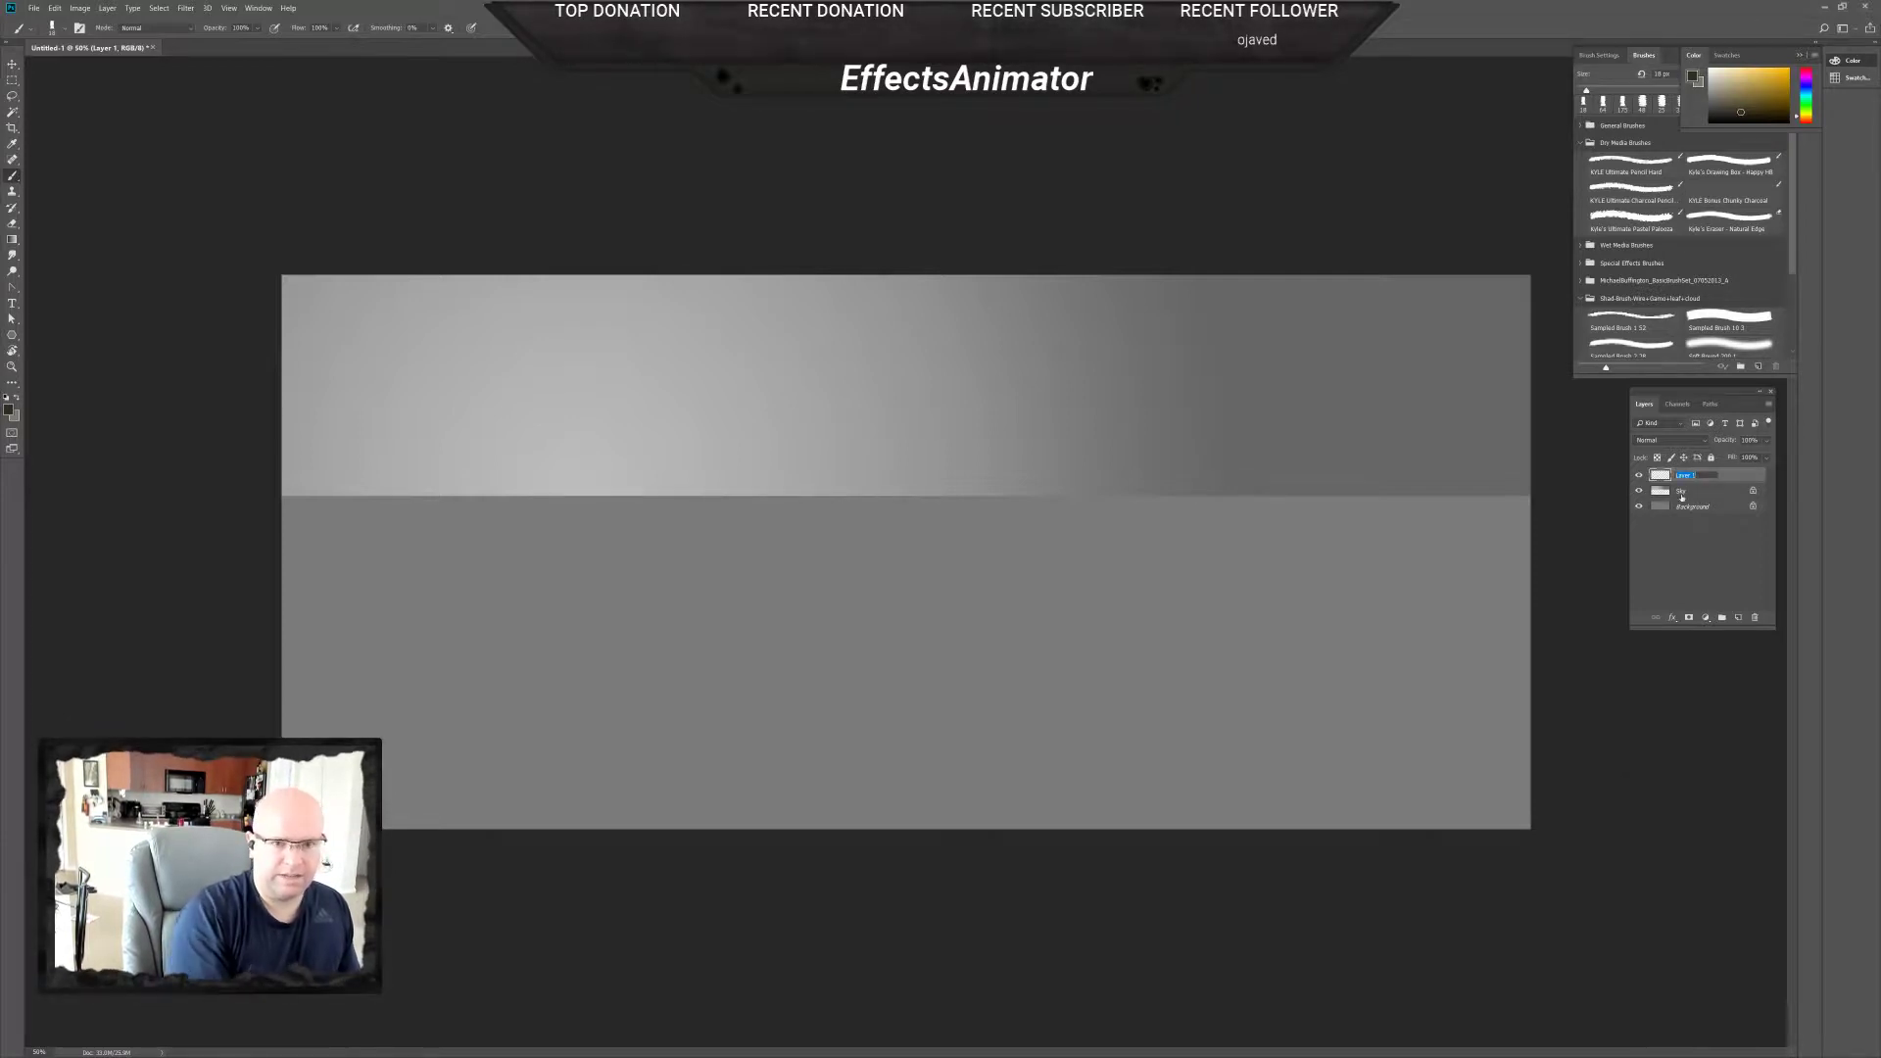
text(Di)
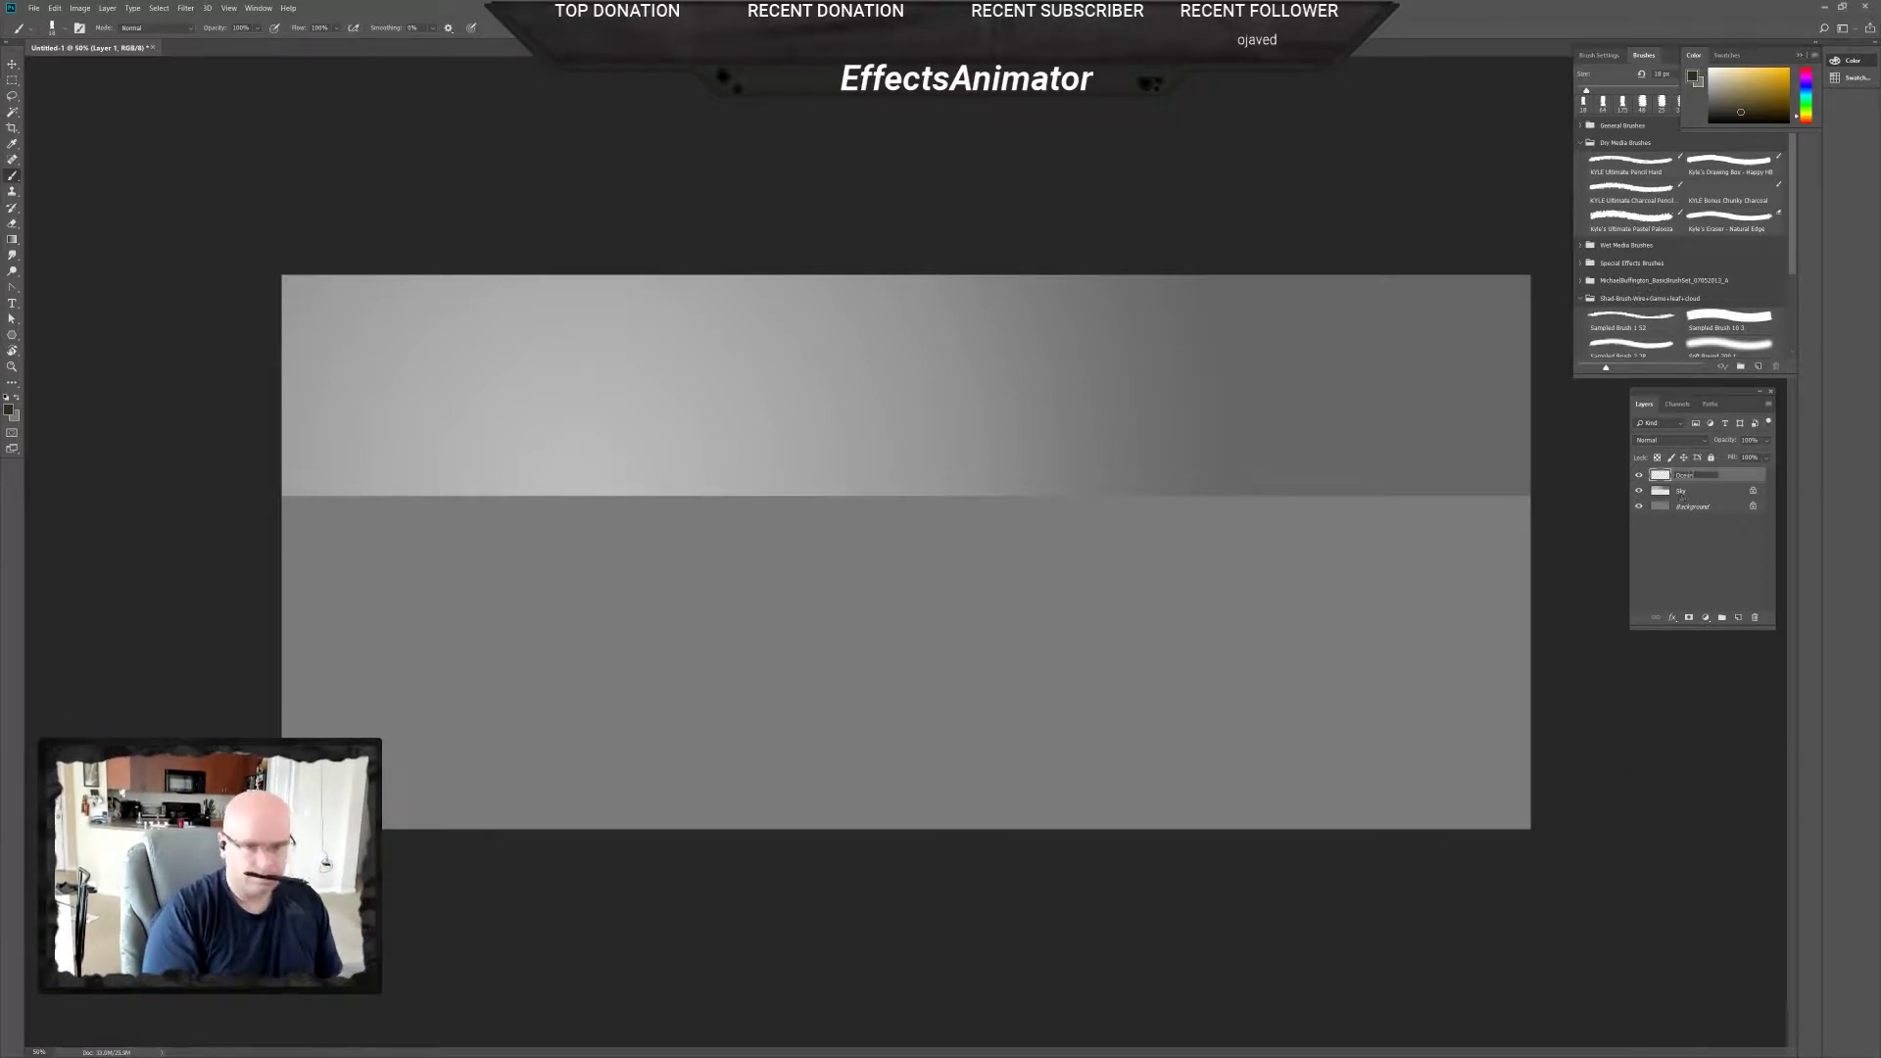
key(Return)
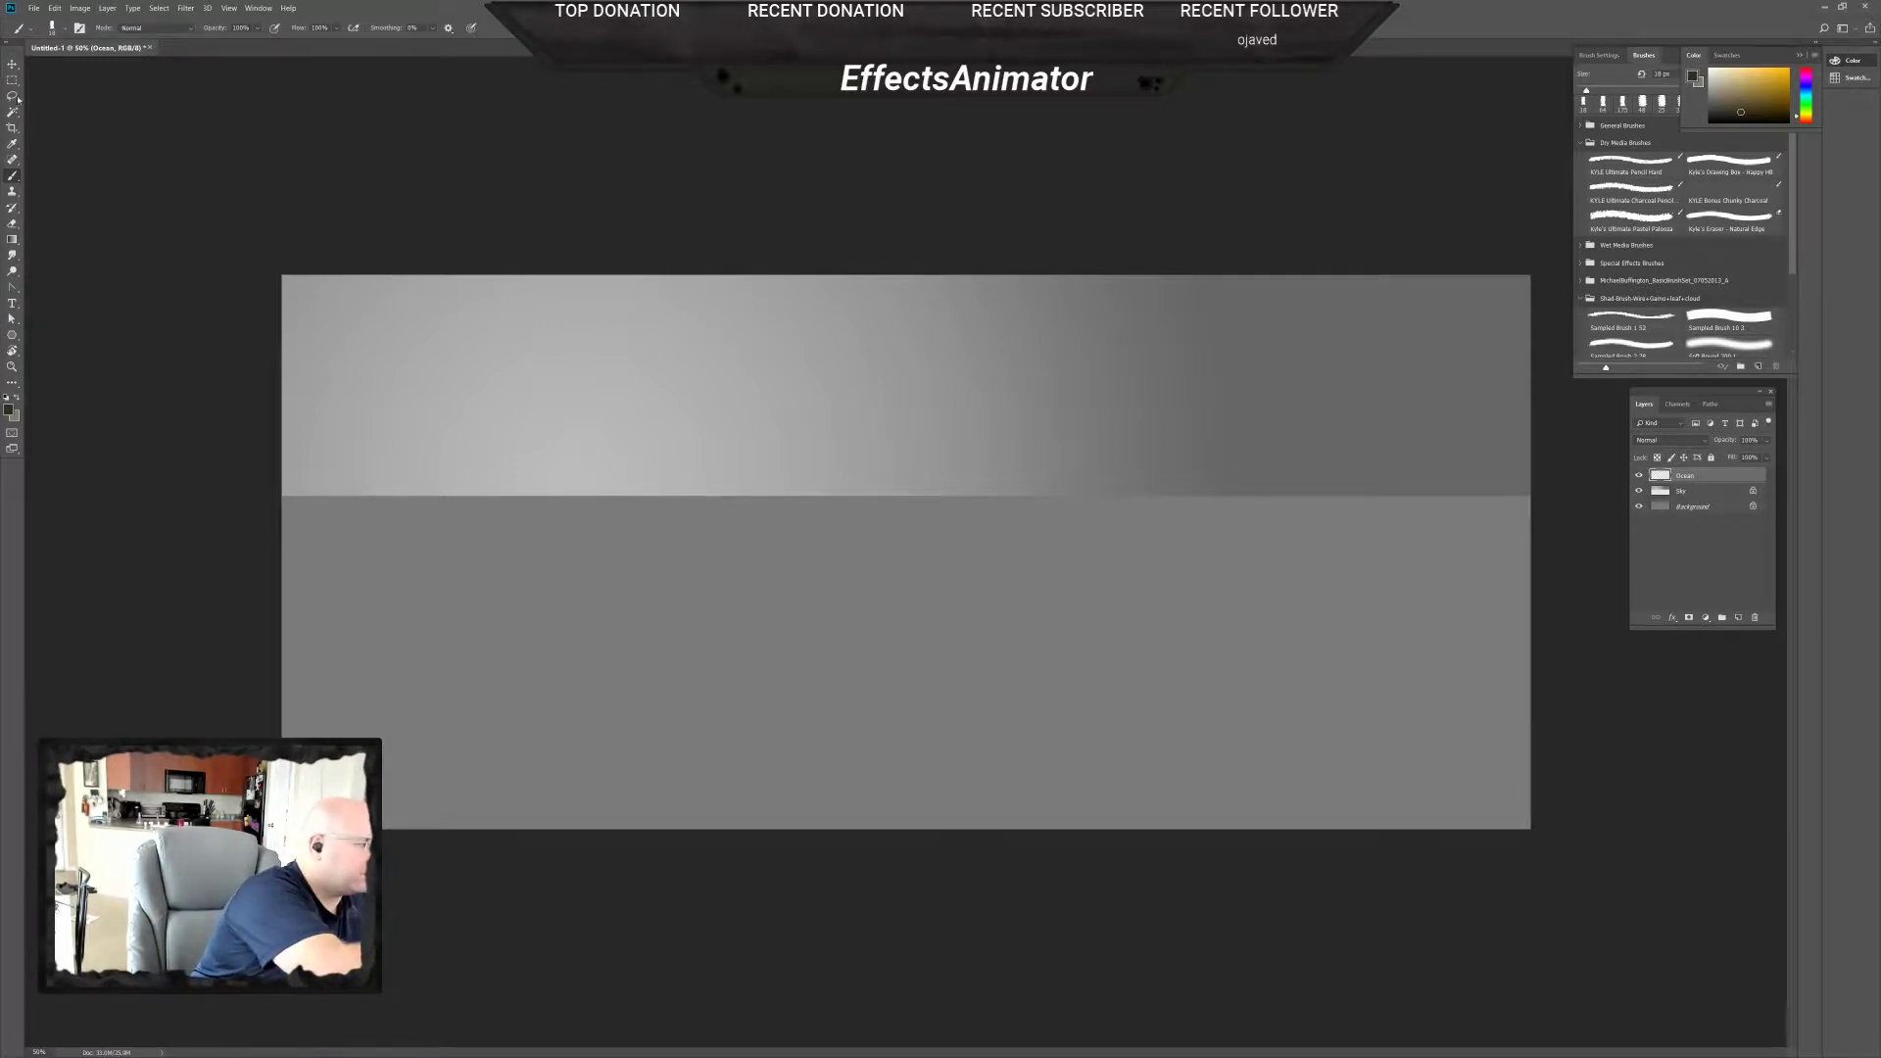
Lasso a rounded ocean shape from the canvas's left edge to just left of centre, overlapping the horizon slightly.
key(l)
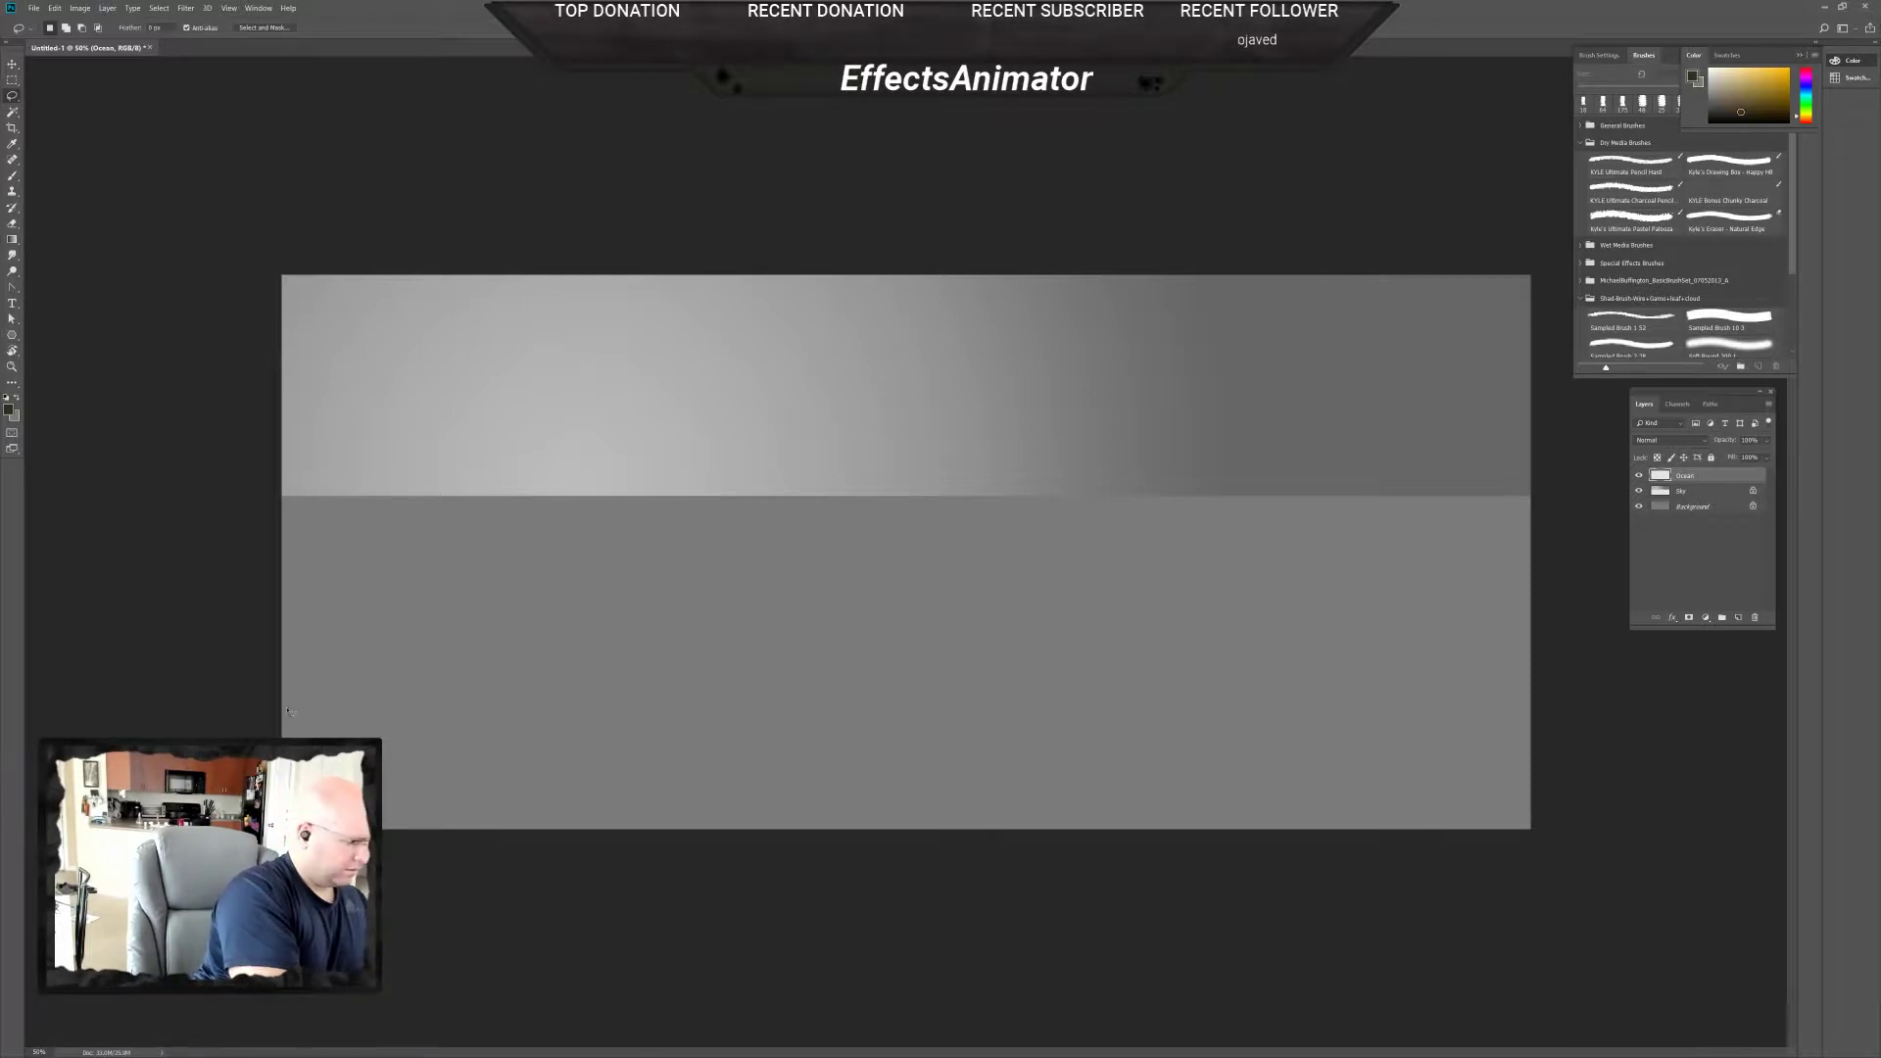
drag(384, 762, 614, 714)
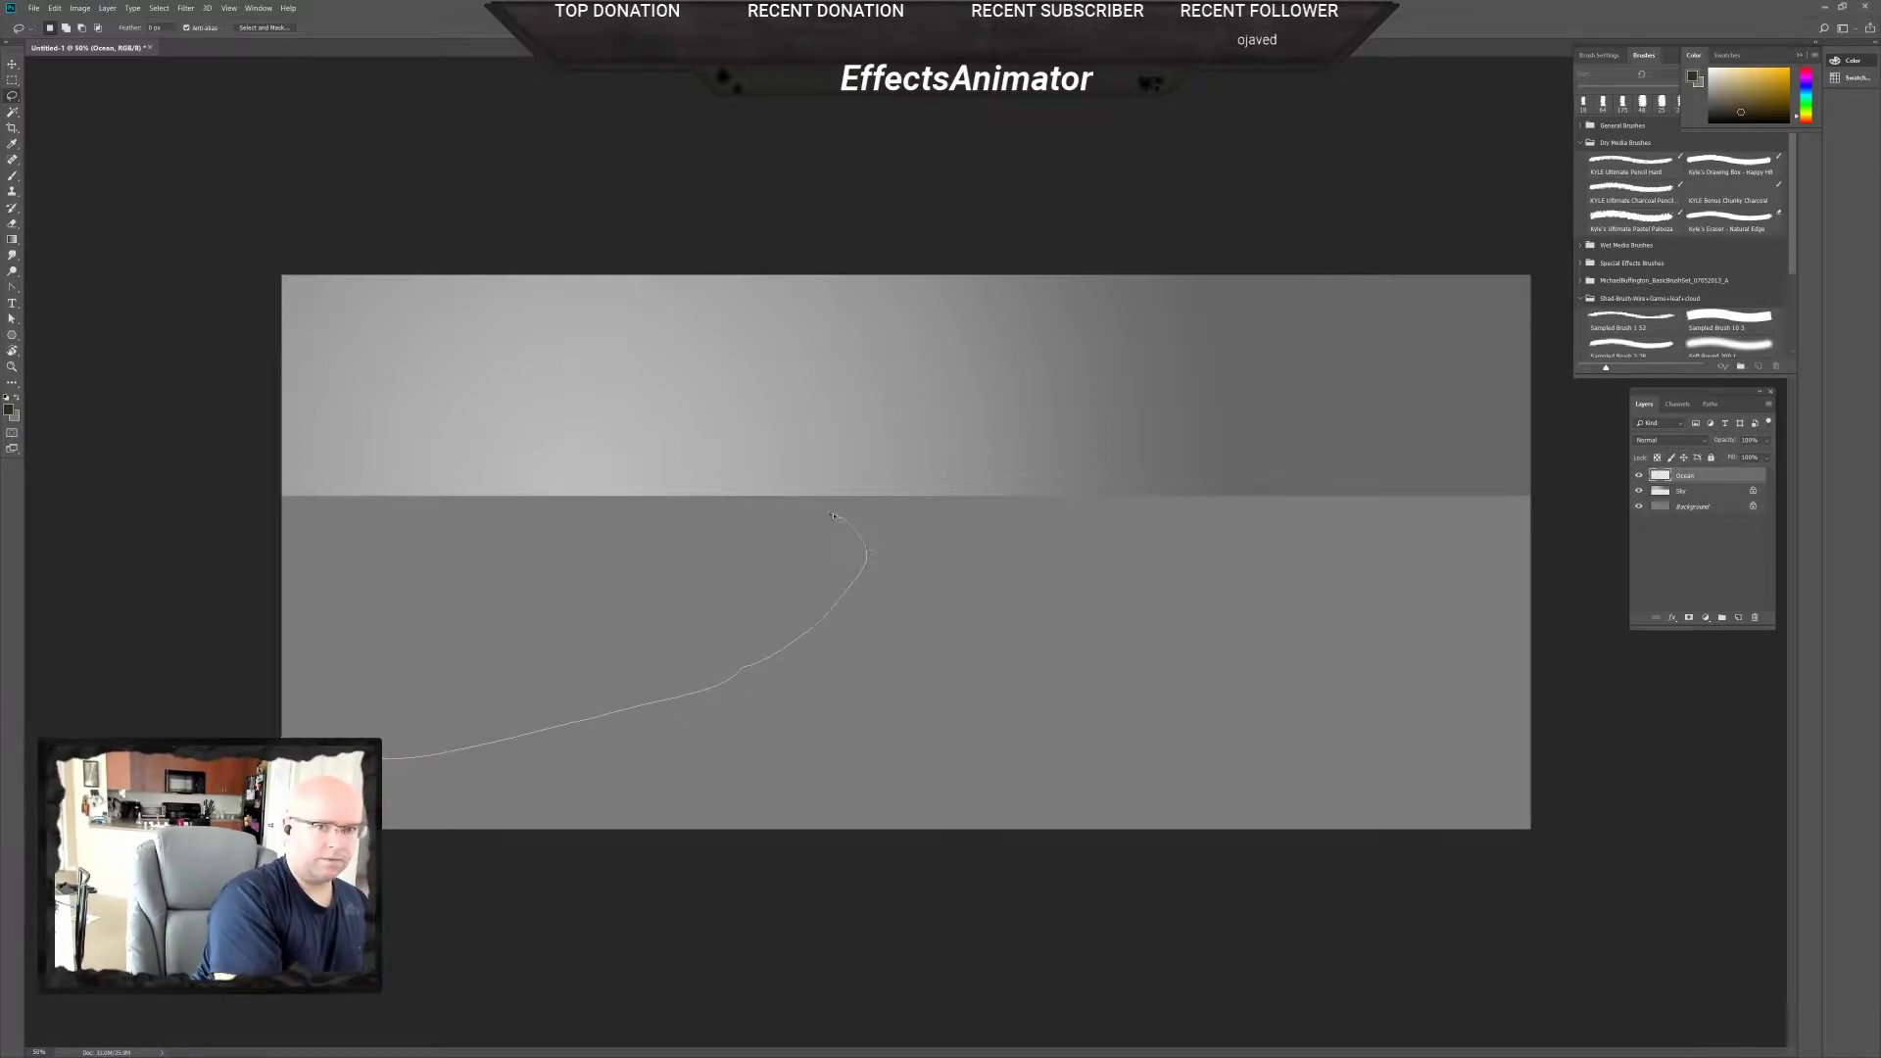
mouse_move(833, 516)
mouse_down()
mouse_move(754, 490)
mouse_move(602, 485)
mouse_move(166, 607)
mouse_up()
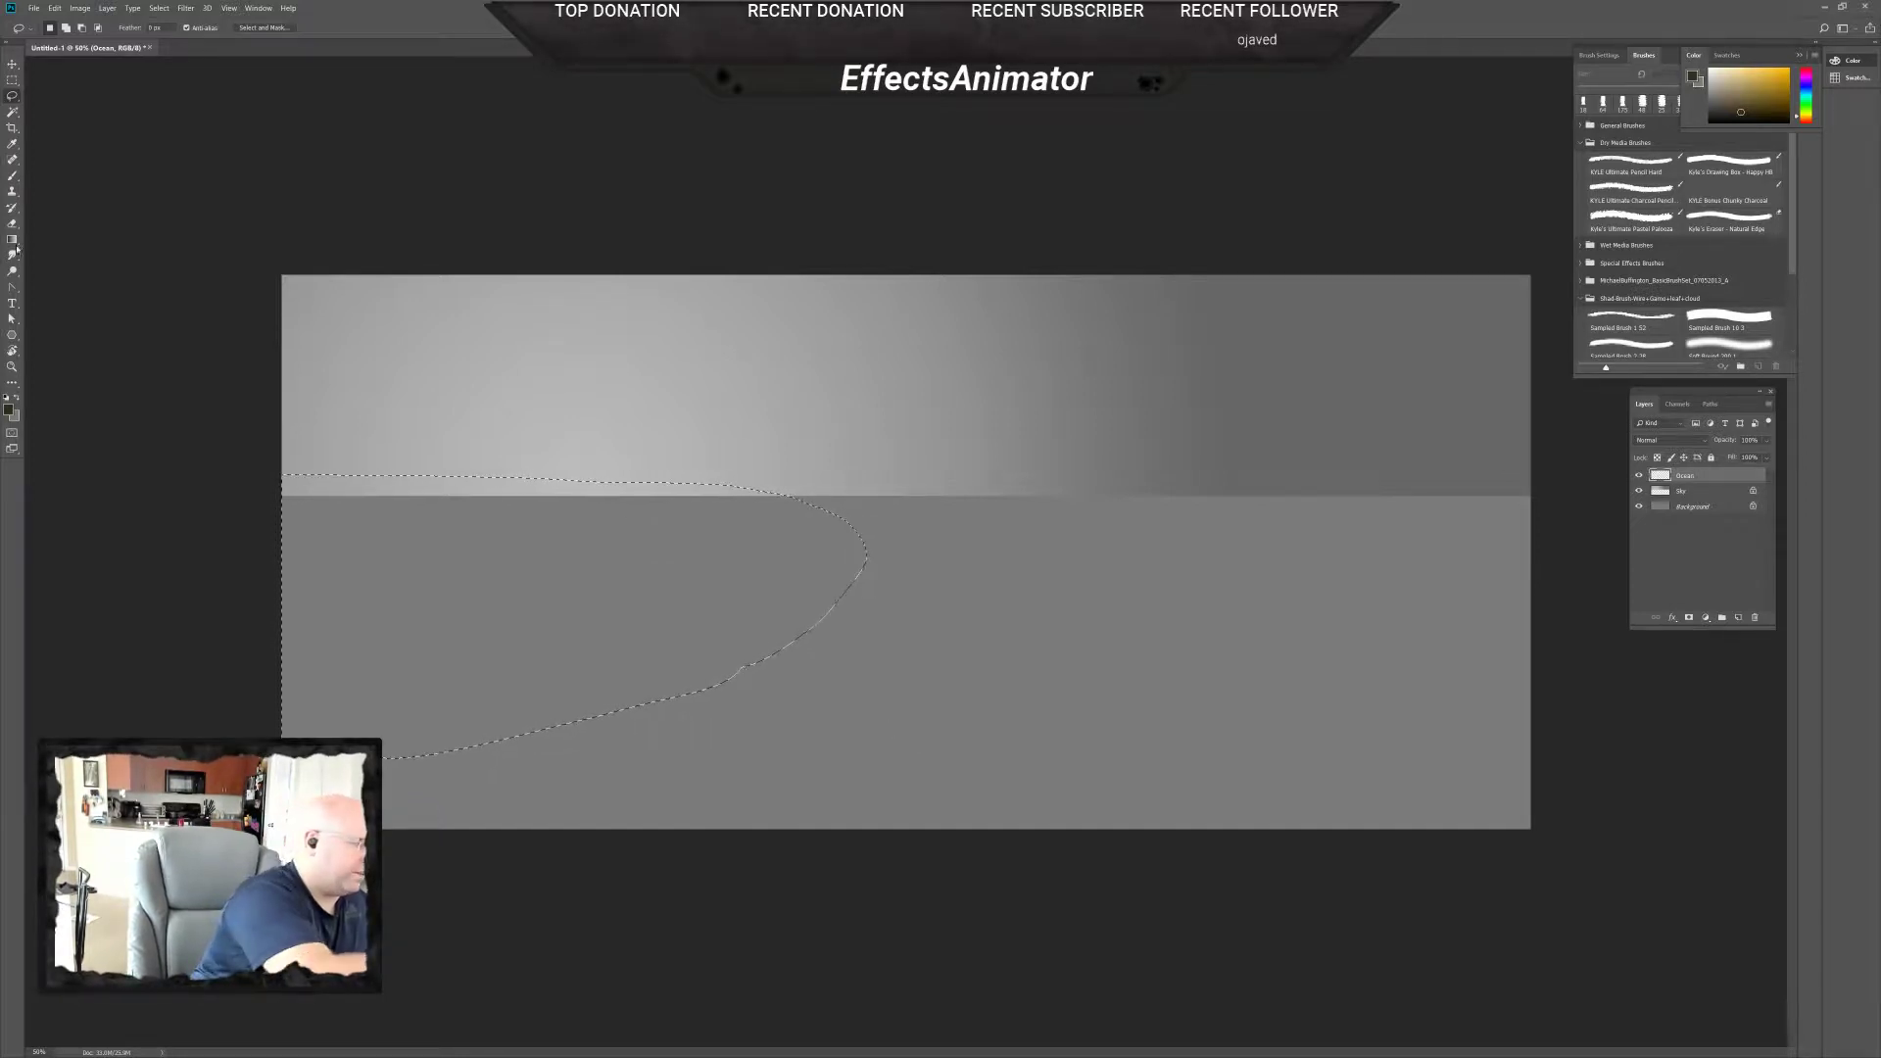
Fill the lassoed ocean area with a flat grey darker than the base grey, sampled from the canvas, and clear the selection.
key(b)
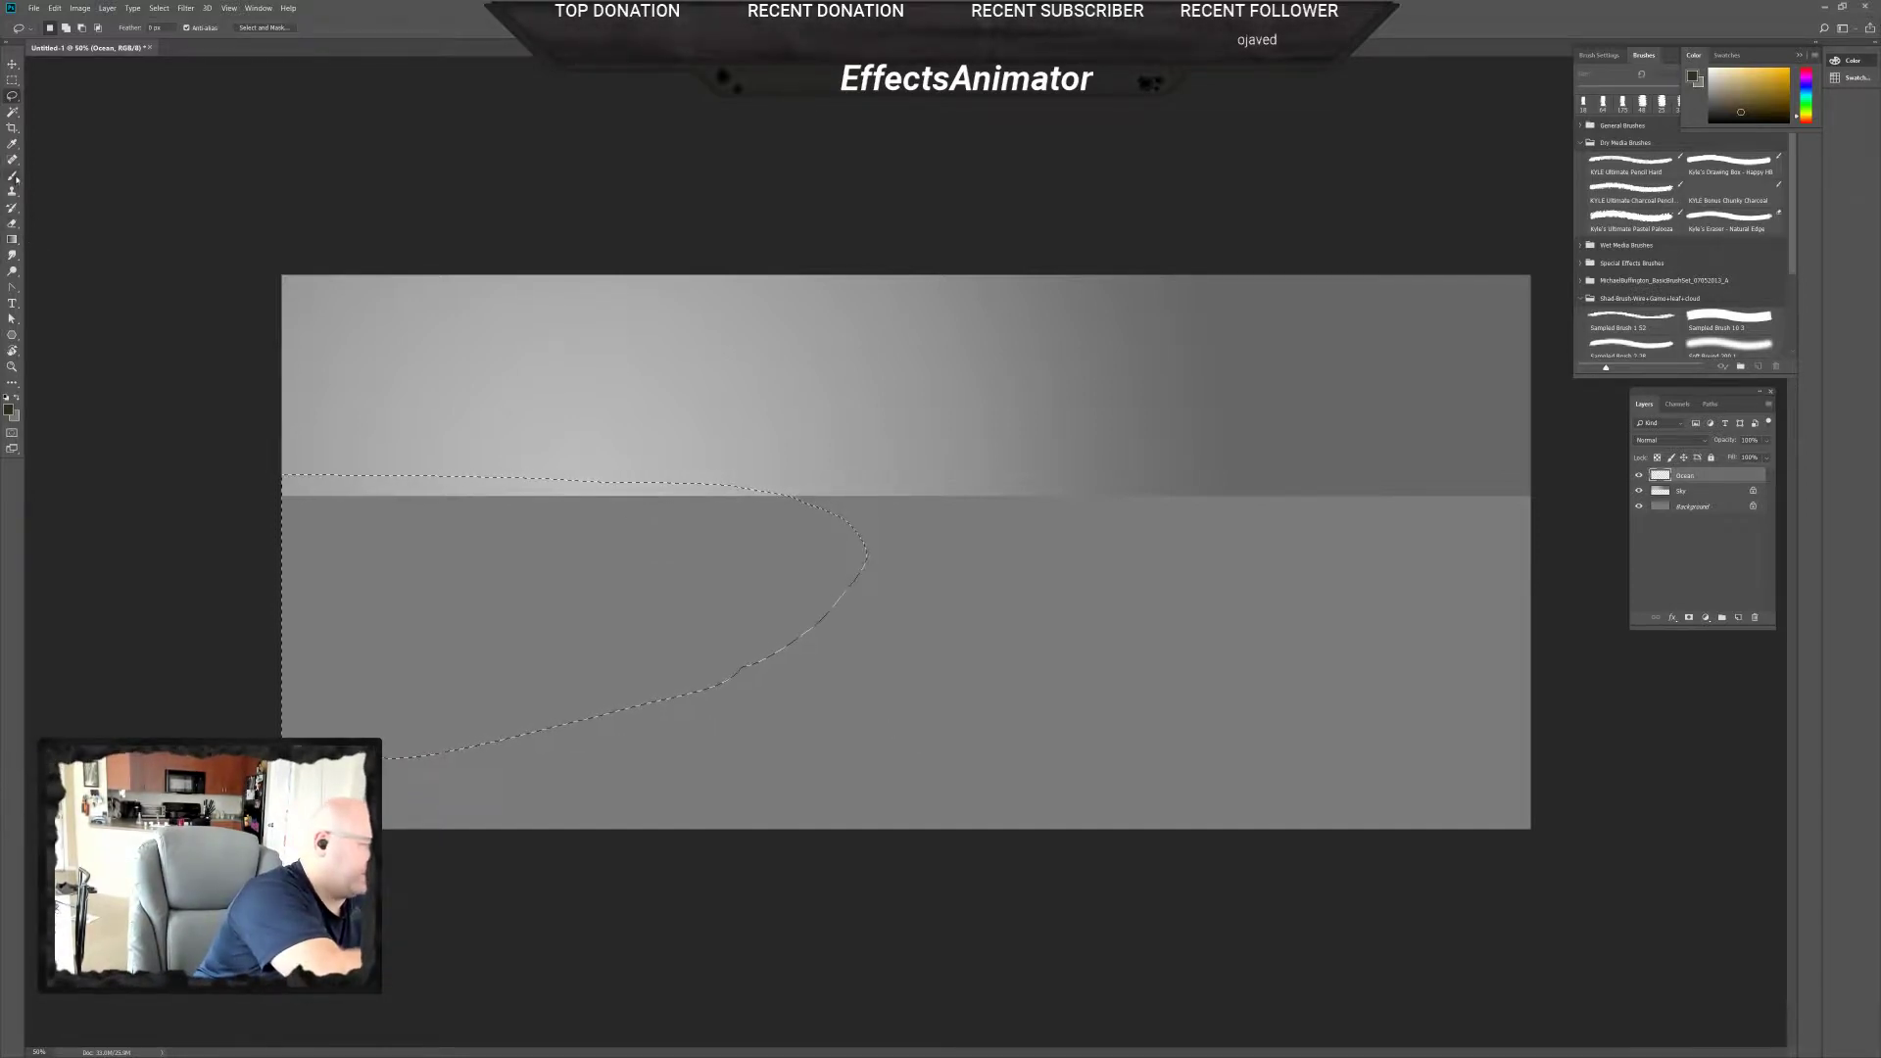
click(12, 240)
click(66, 251)
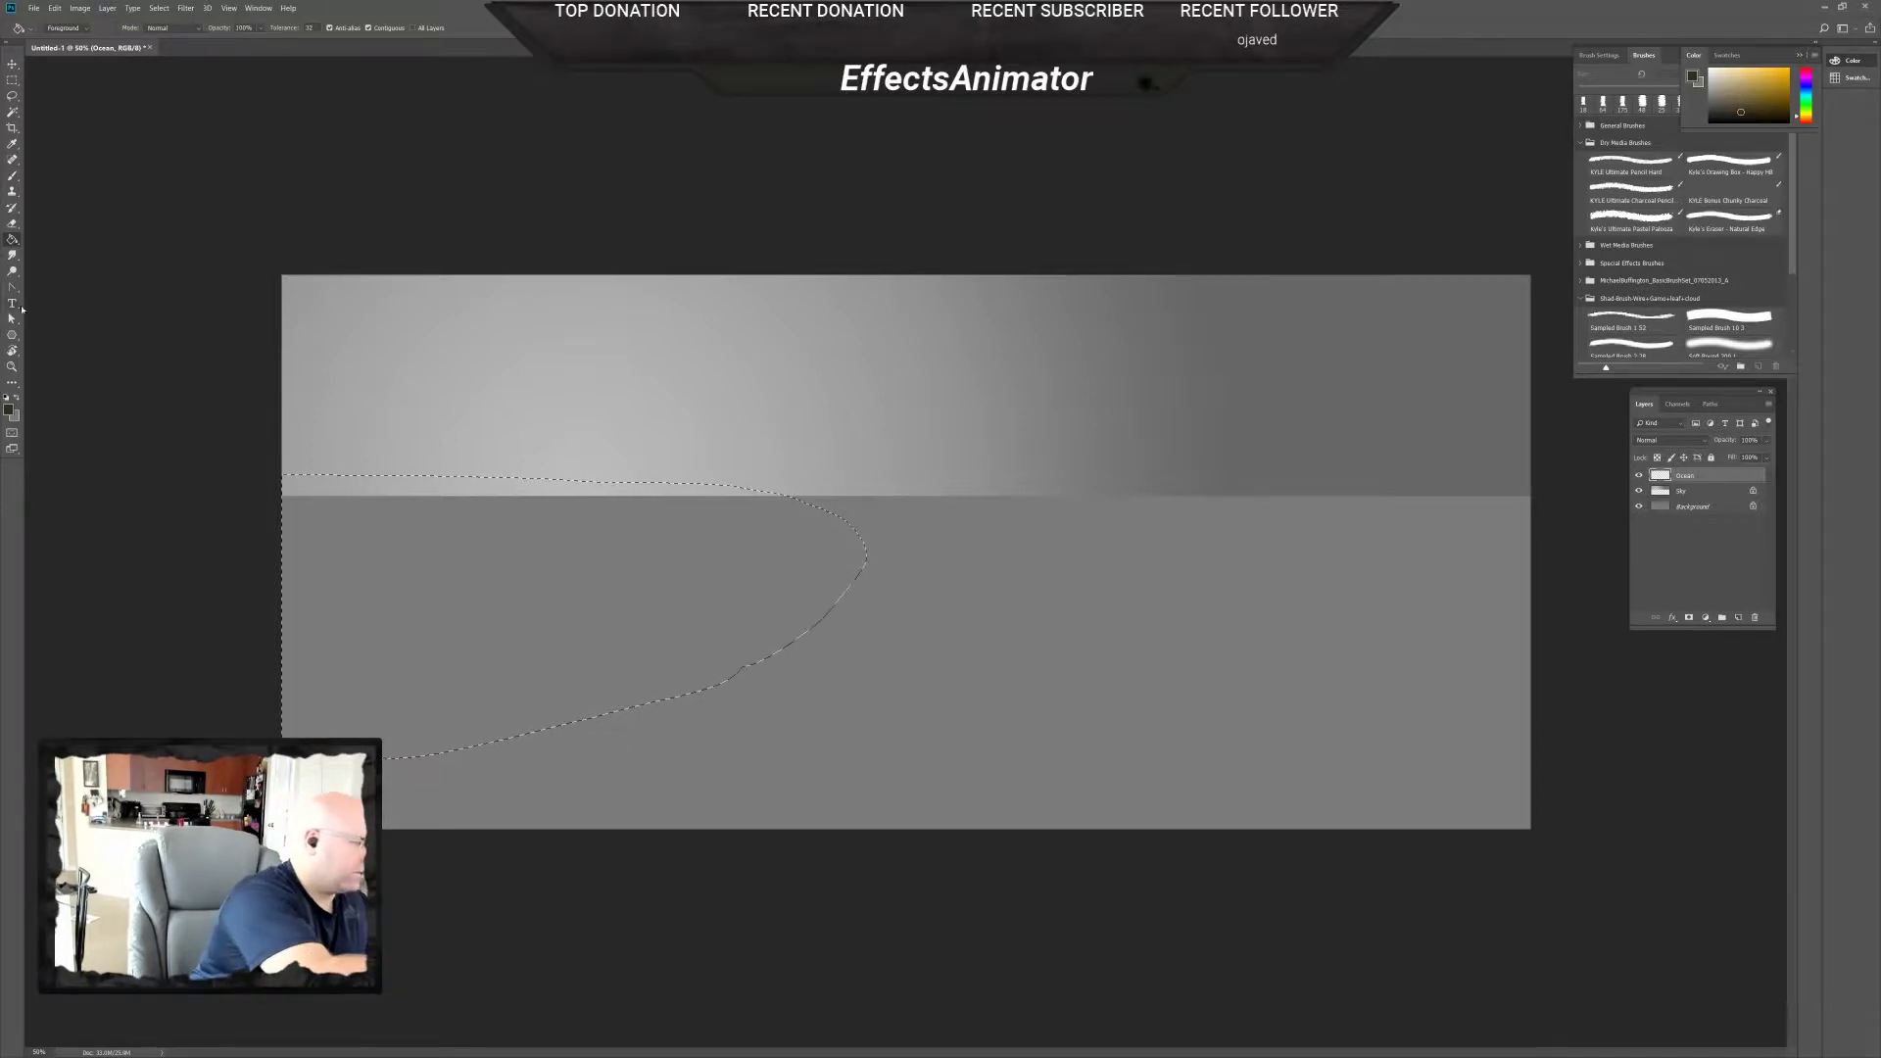
click(7, 409)
key(Return)
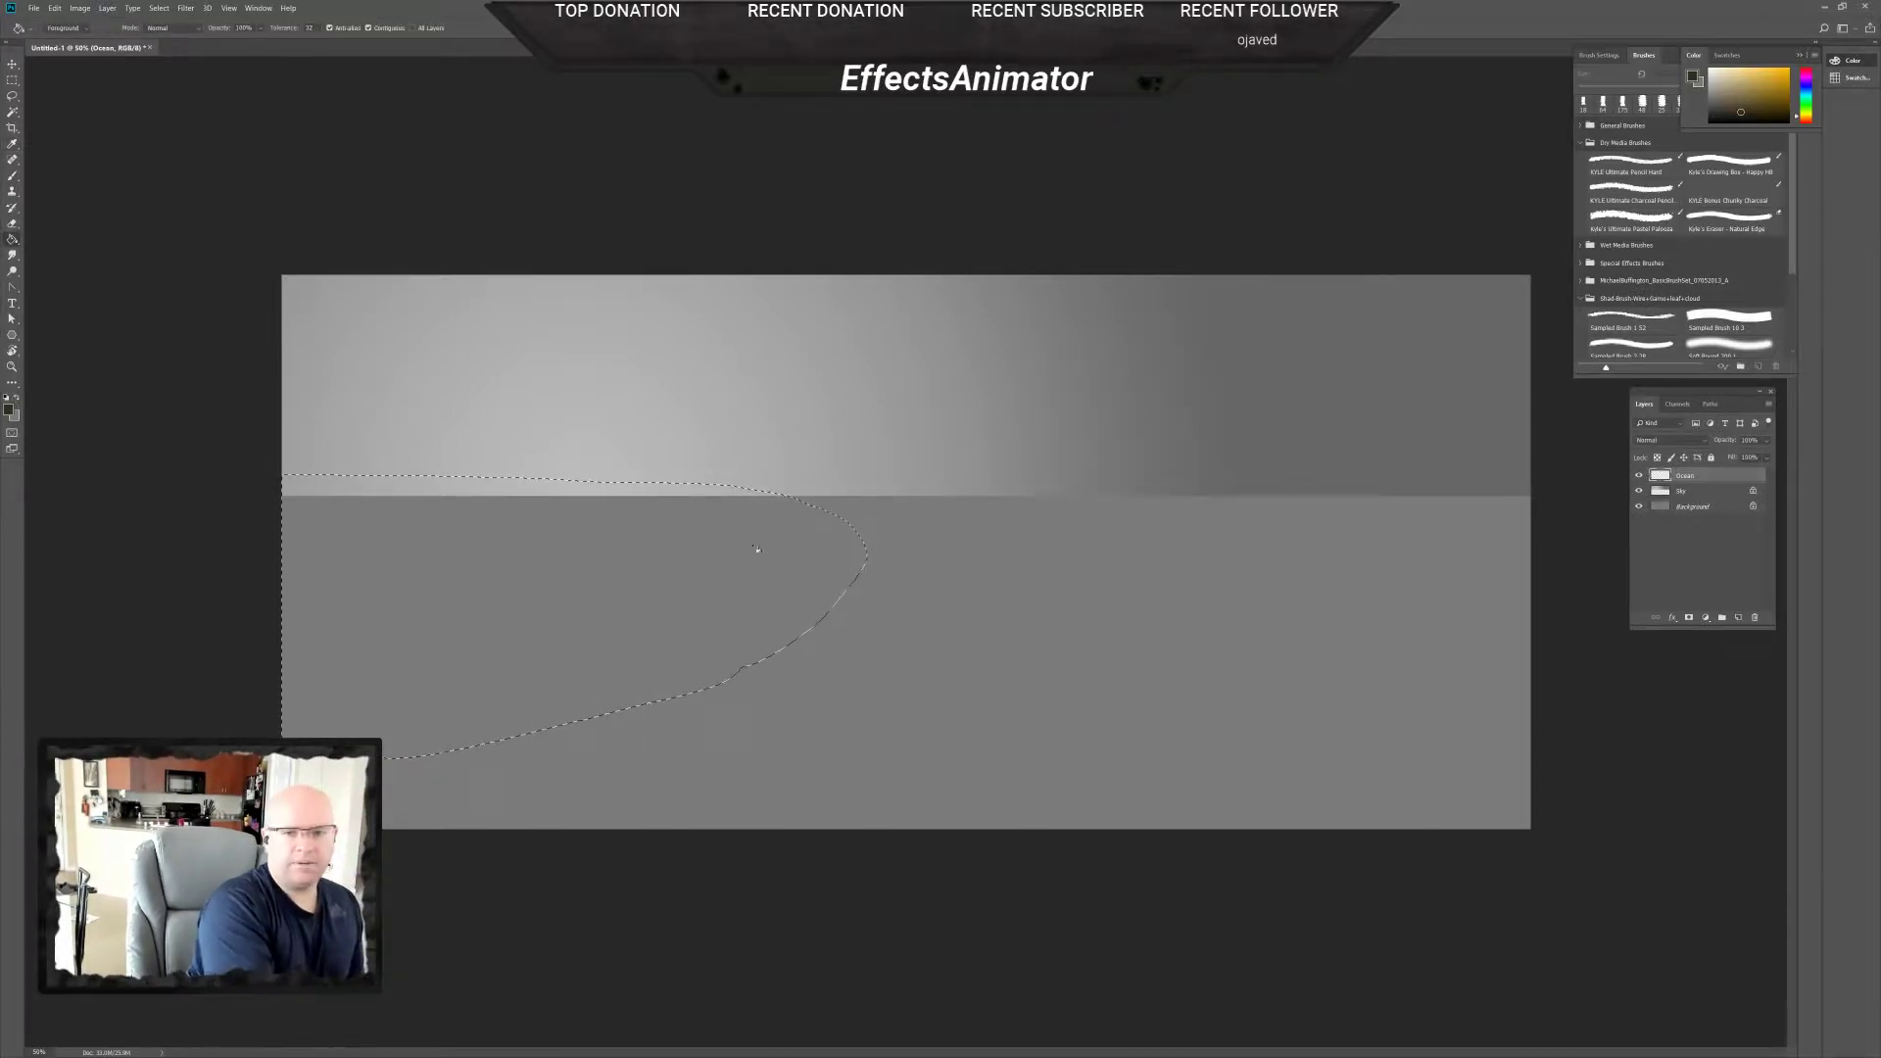
alt+click(706, 578)
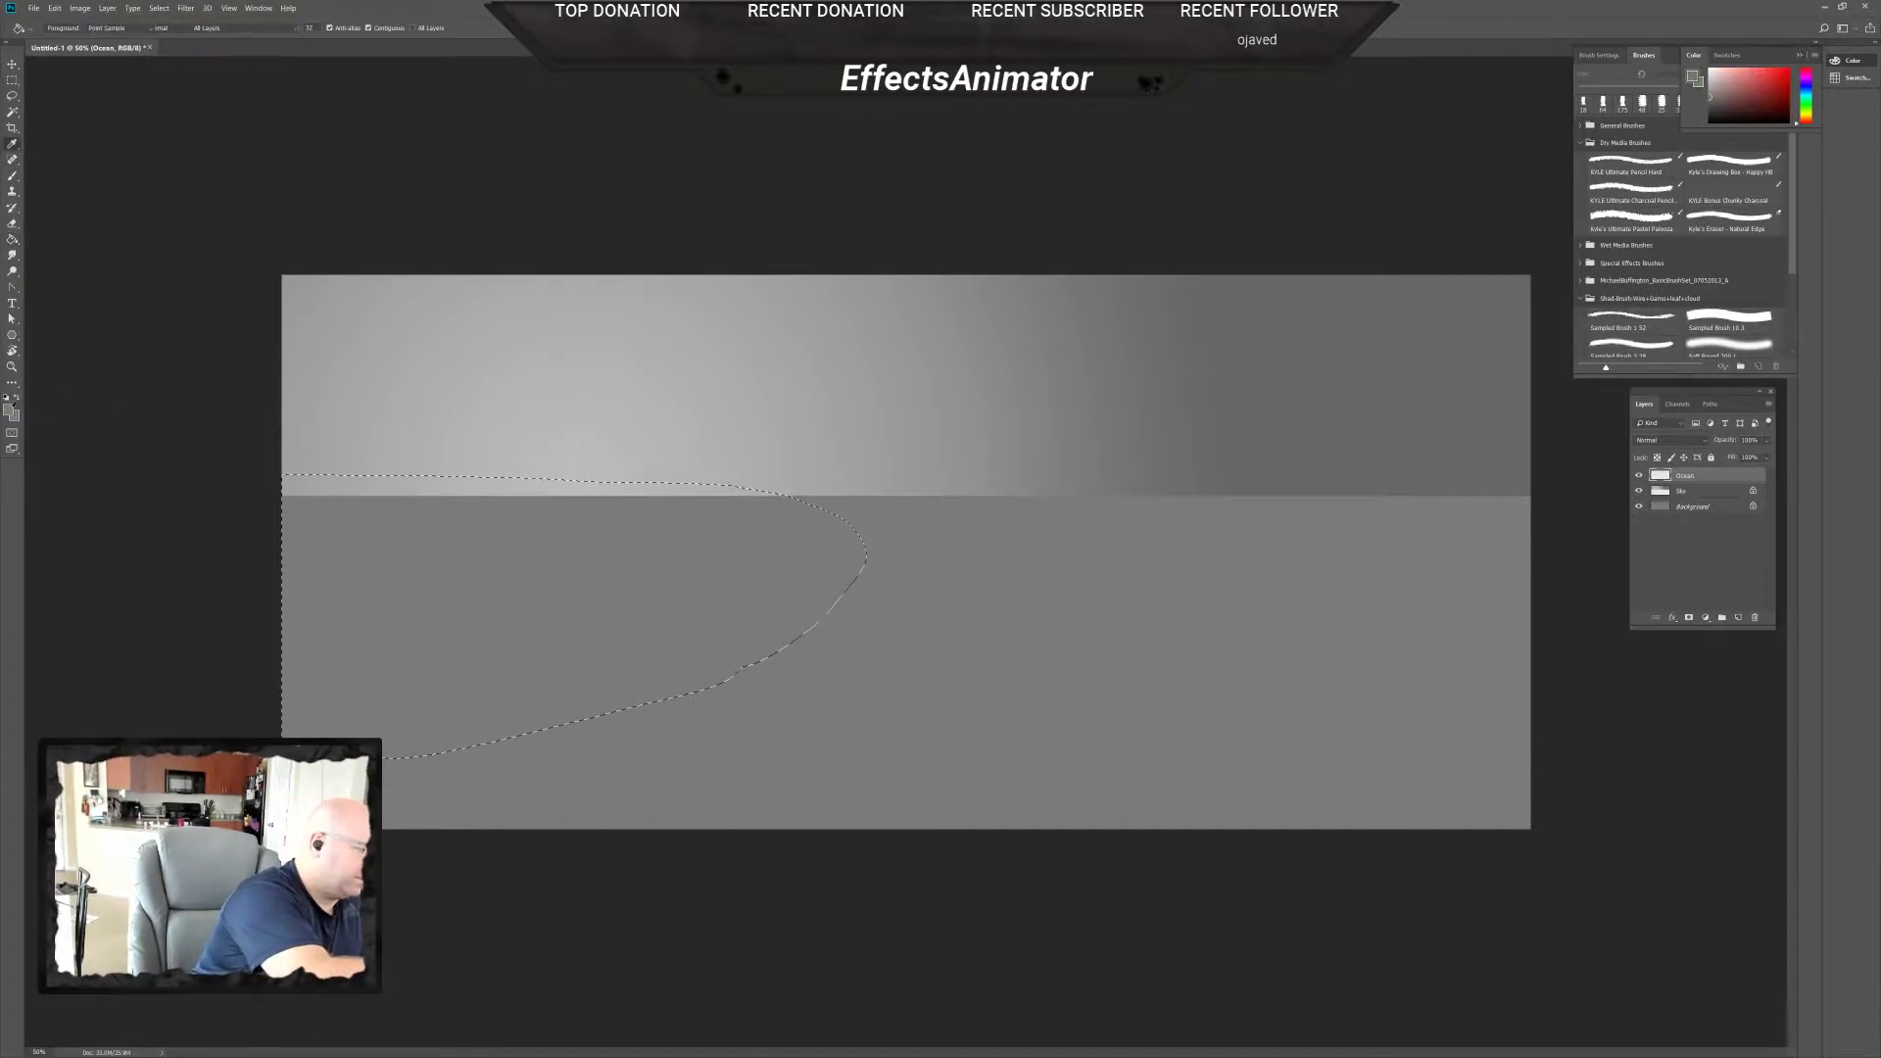
click(9, 408)
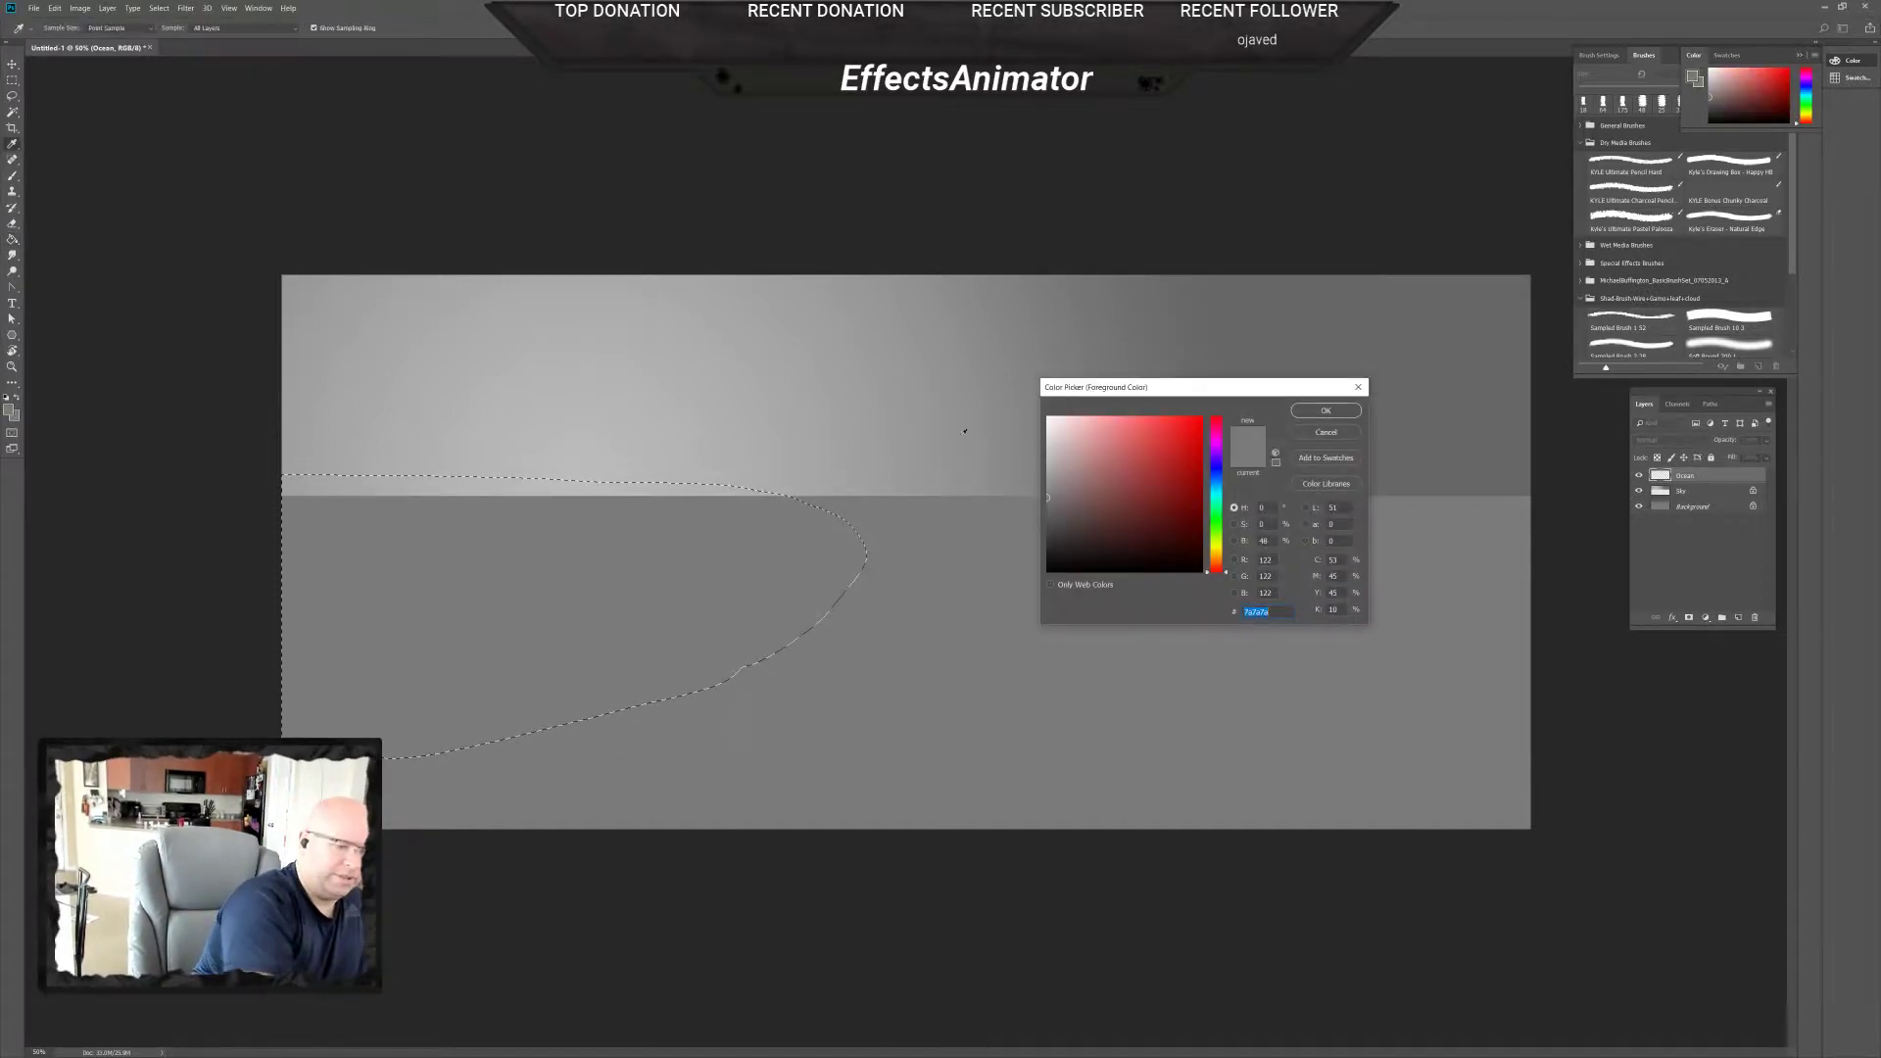
click(1326, 411)
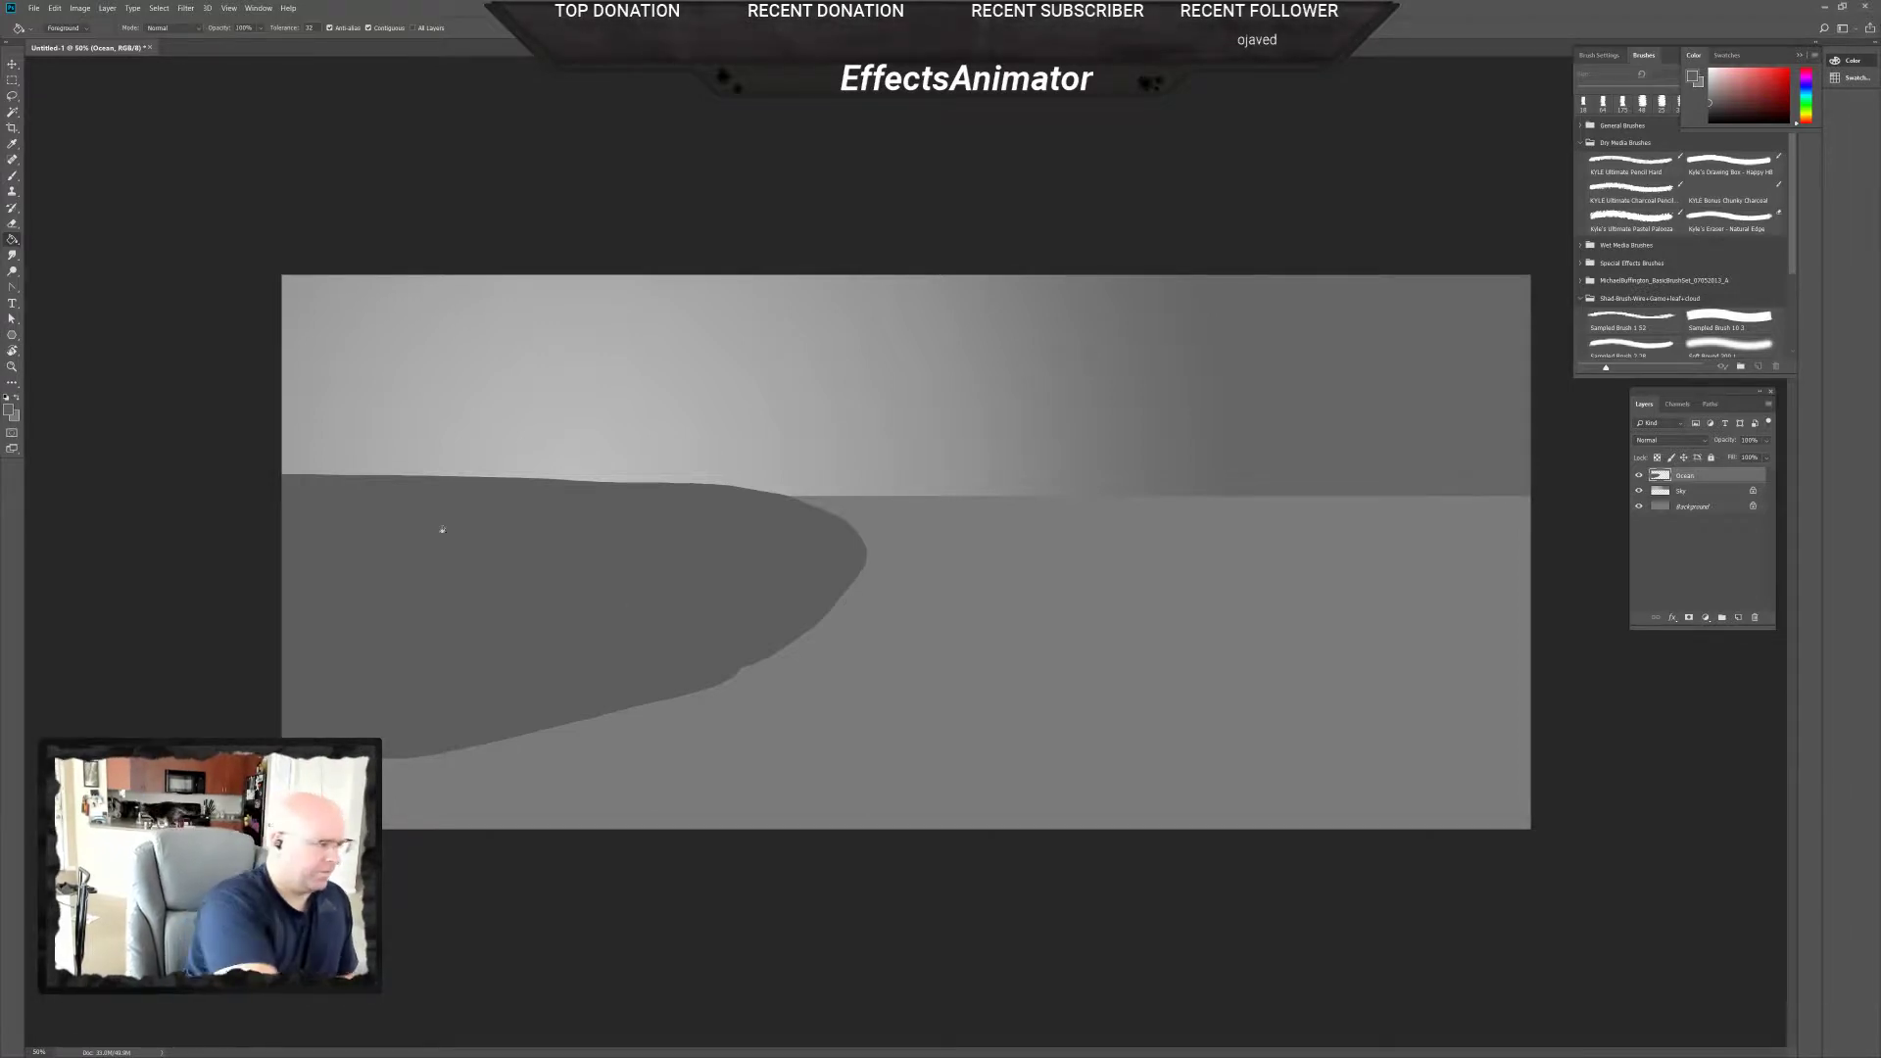
Trim the part of the ocean fill above the horizon with rectangular selections so its upper edge is straight.
click(12, 81)
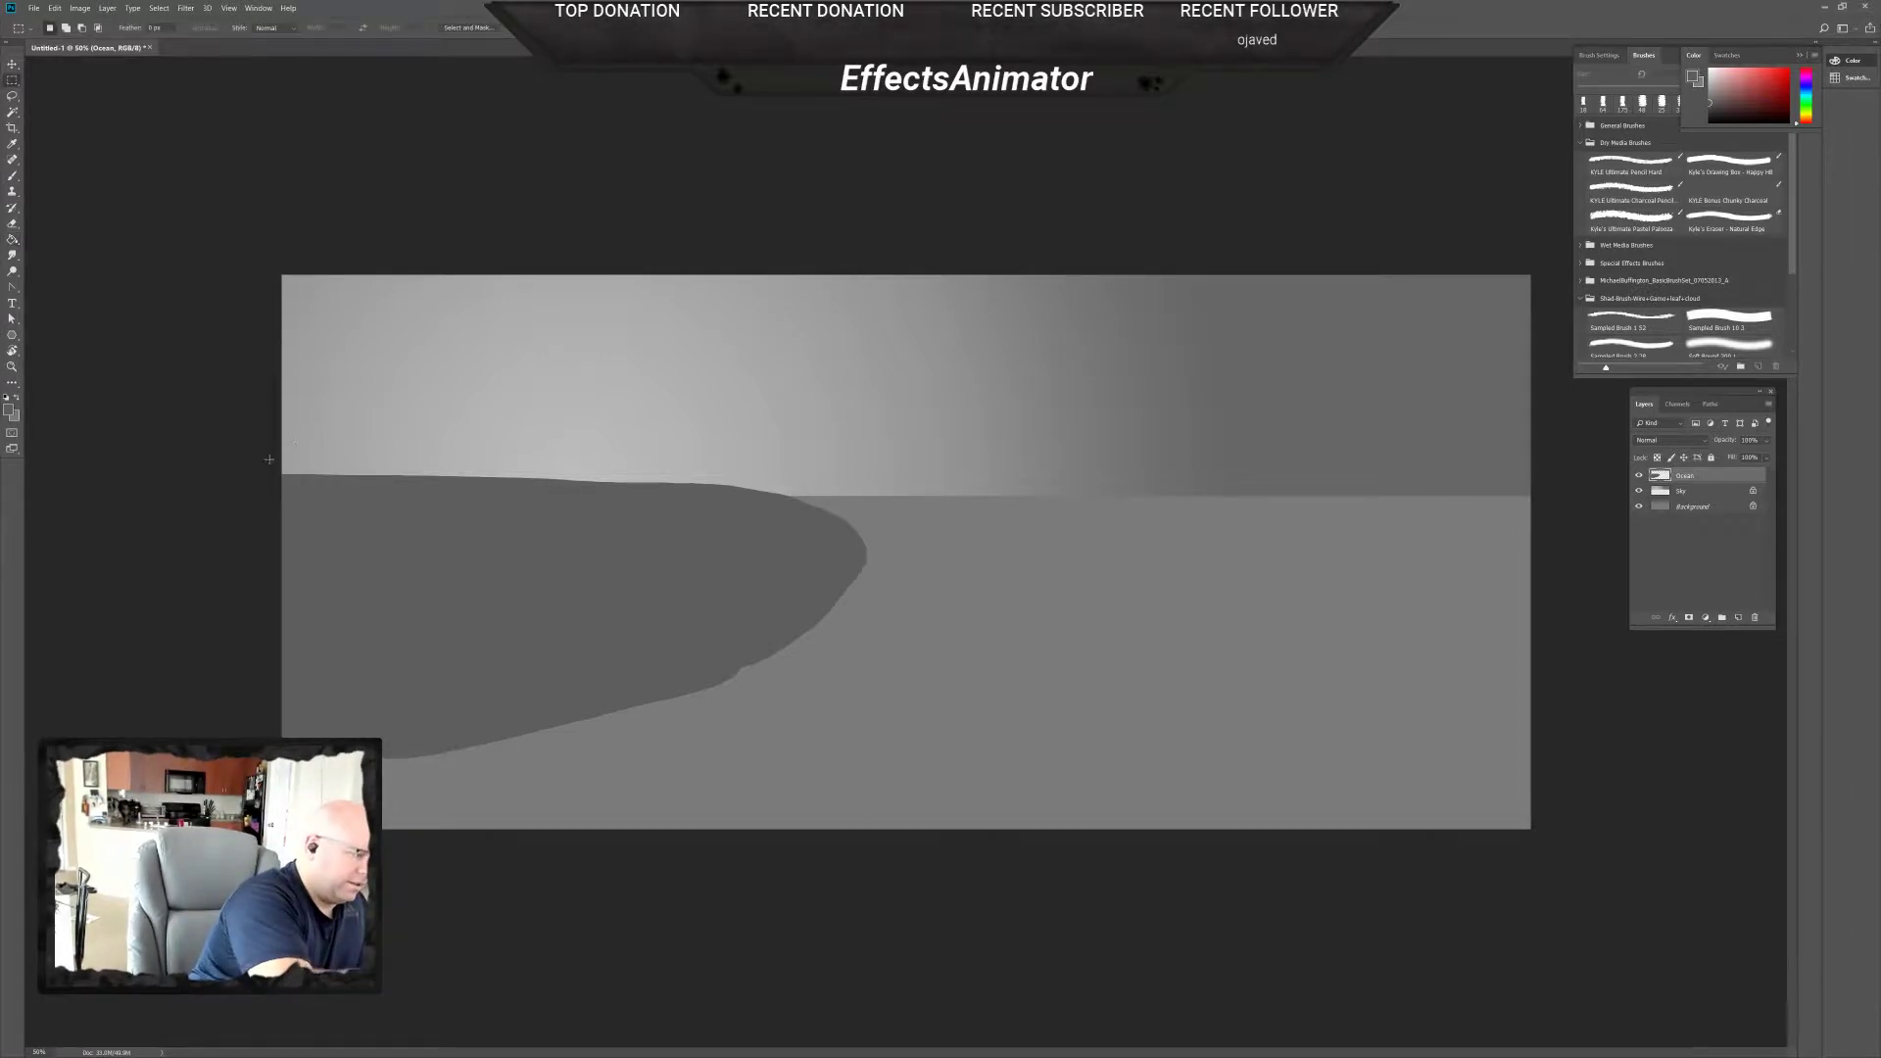
drag(282, 461, 857, 496)
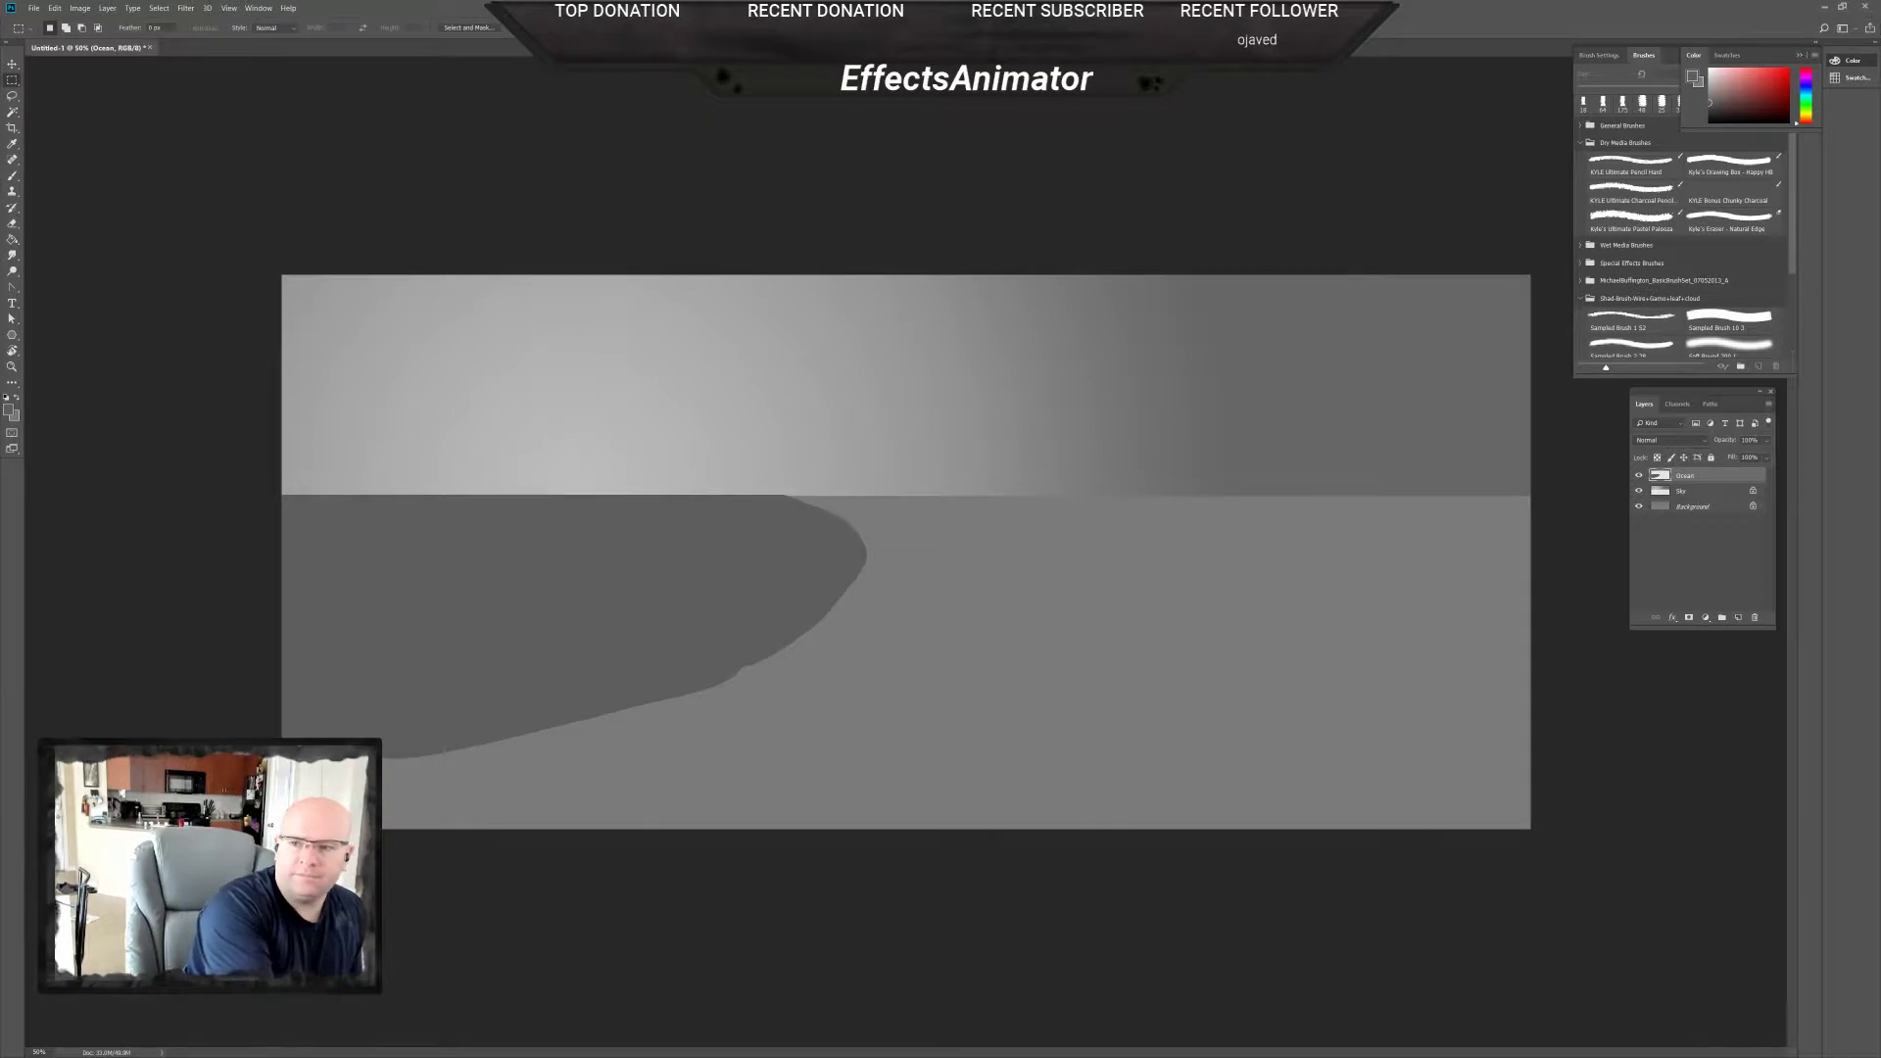
drag(273, 487, 812, 498)
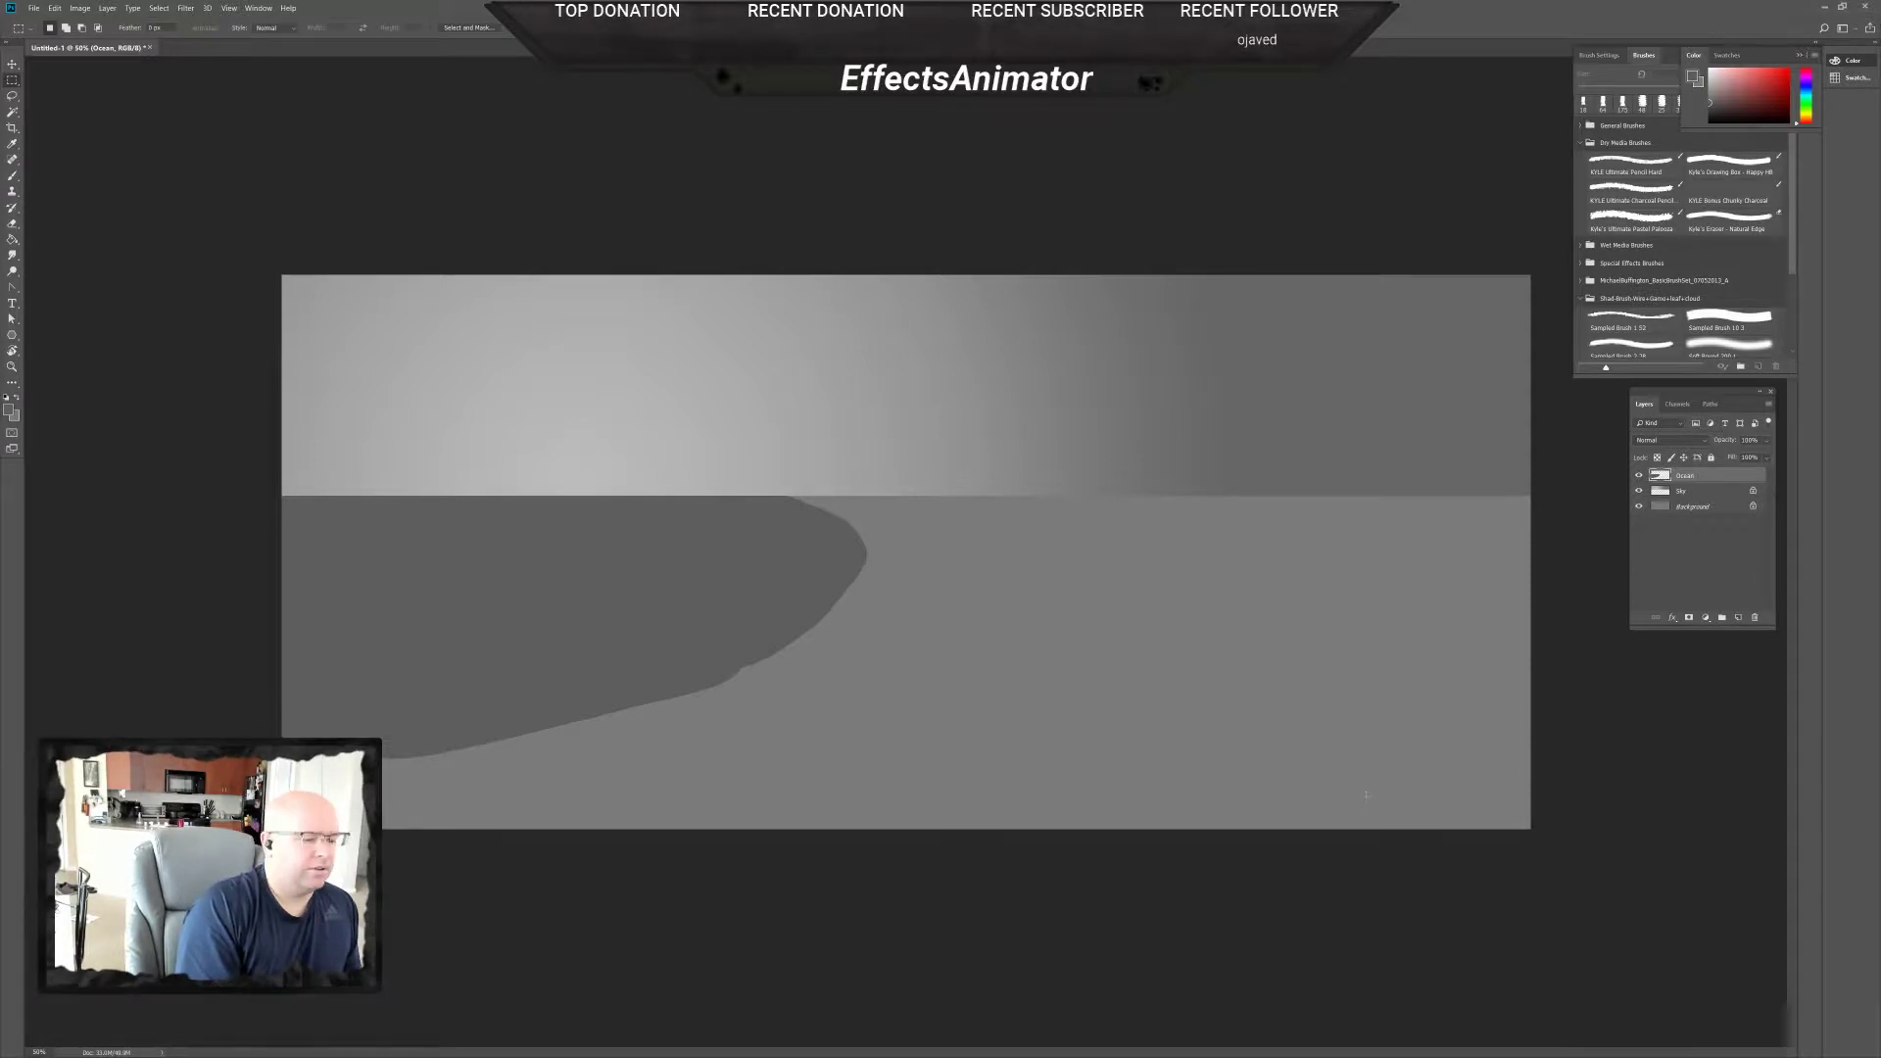
Add a new layer above Ocean and set the brush's foreground colour to dark grey #323232.
click(1739, 618)
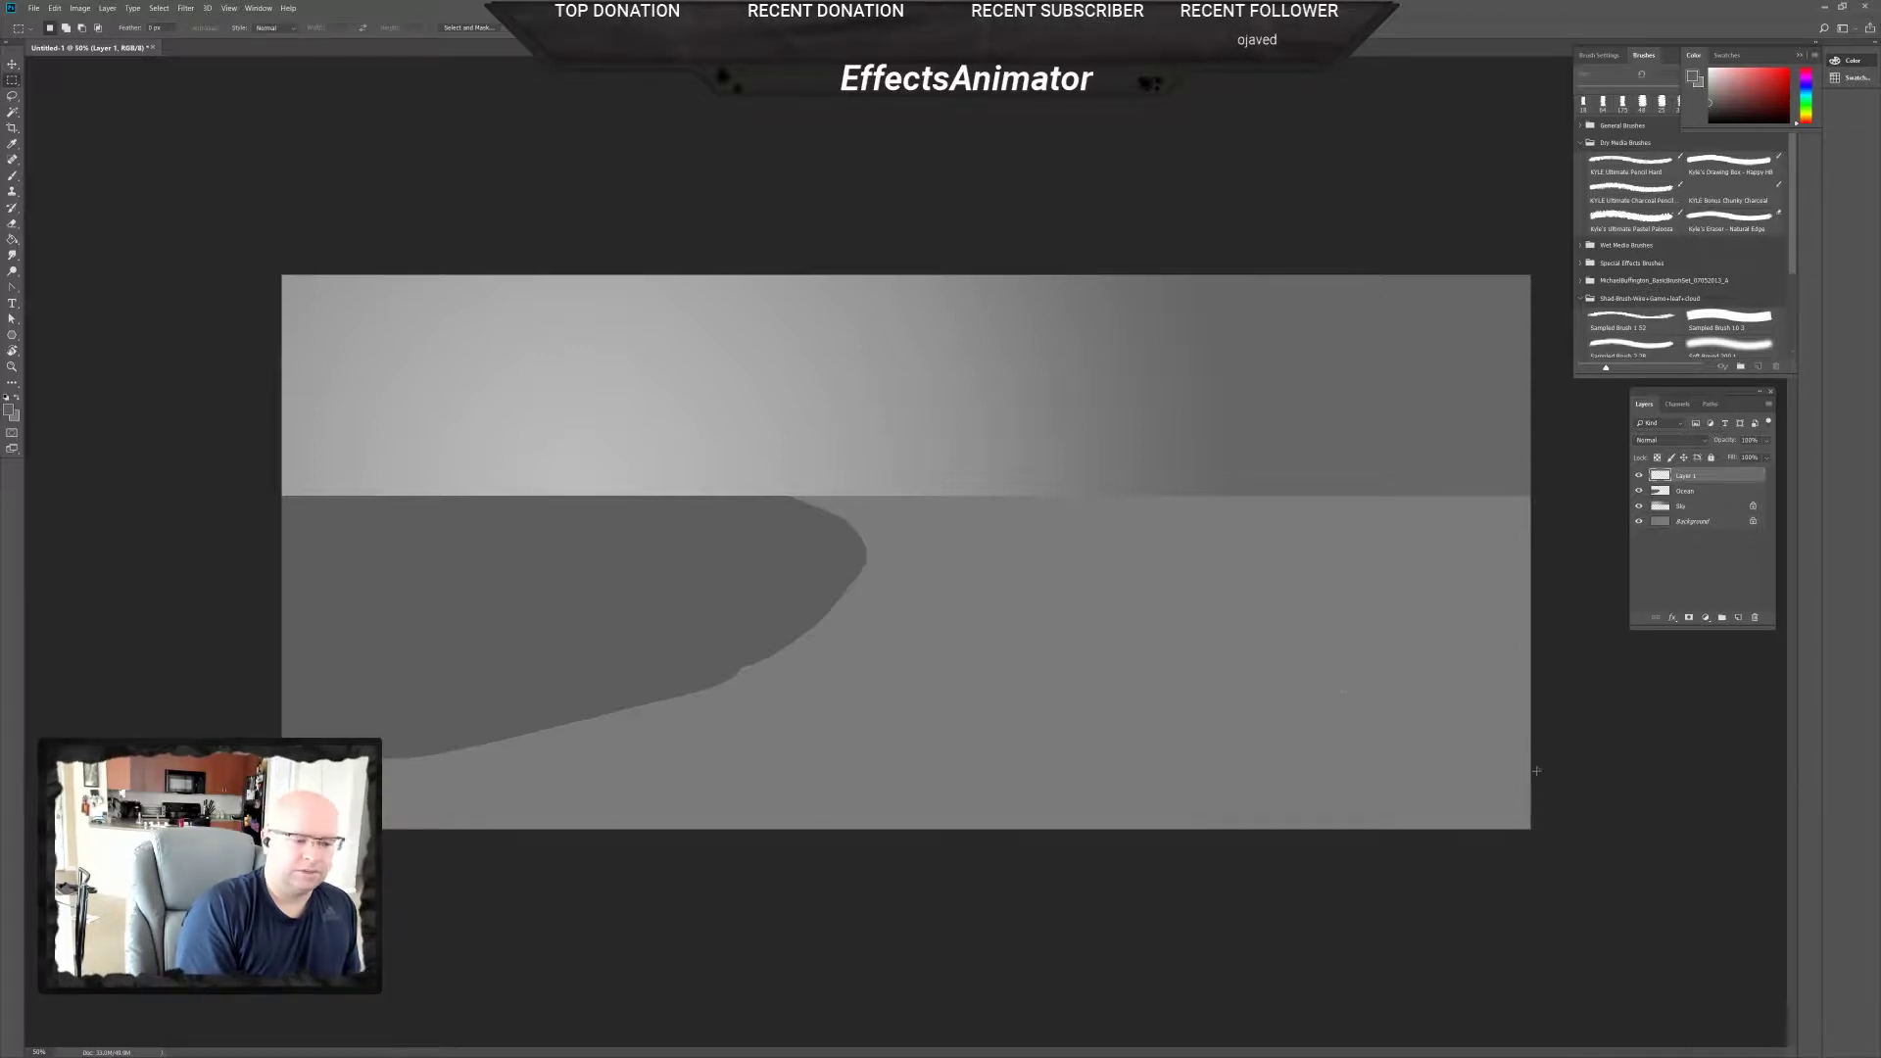
click(12, 175)
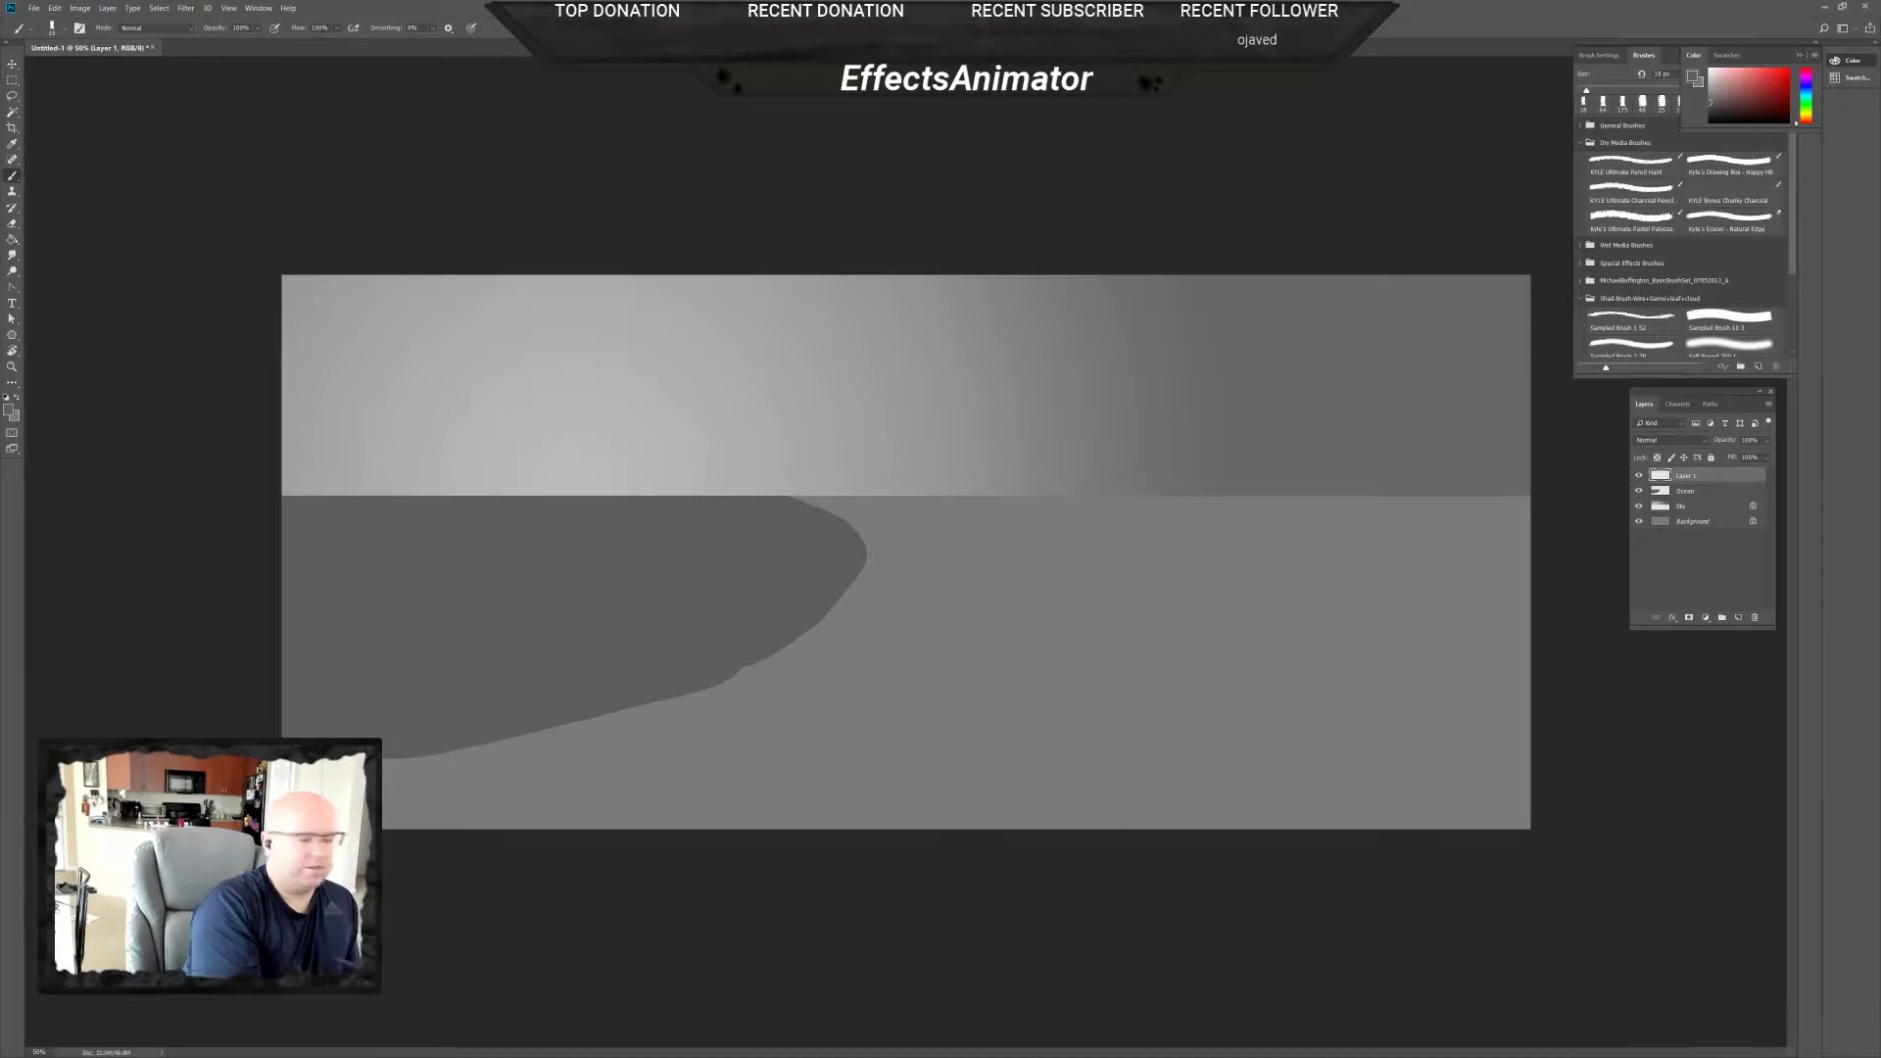
click(12, 413)
drag(1053, 526, 1047, 540)
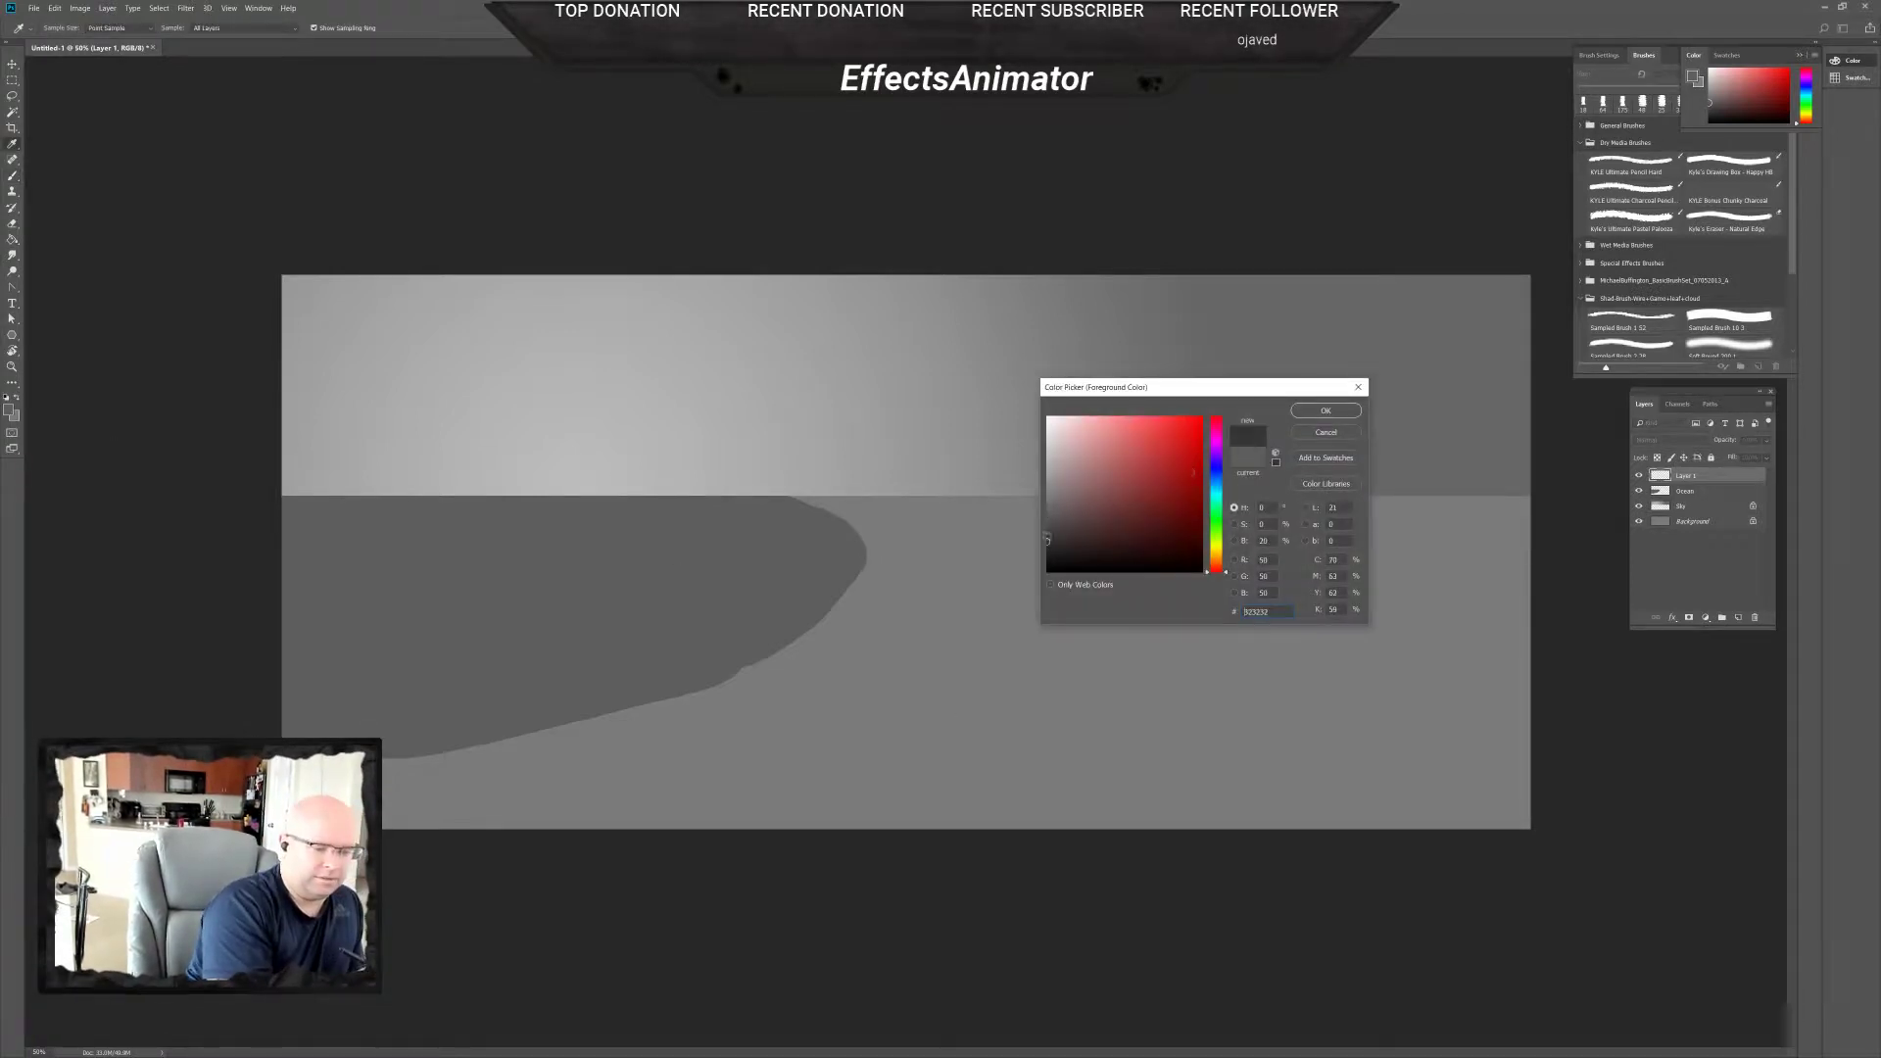
click(1325, 411)
Increase the brush size for painting on the new layer.
right_click(1409, 454)
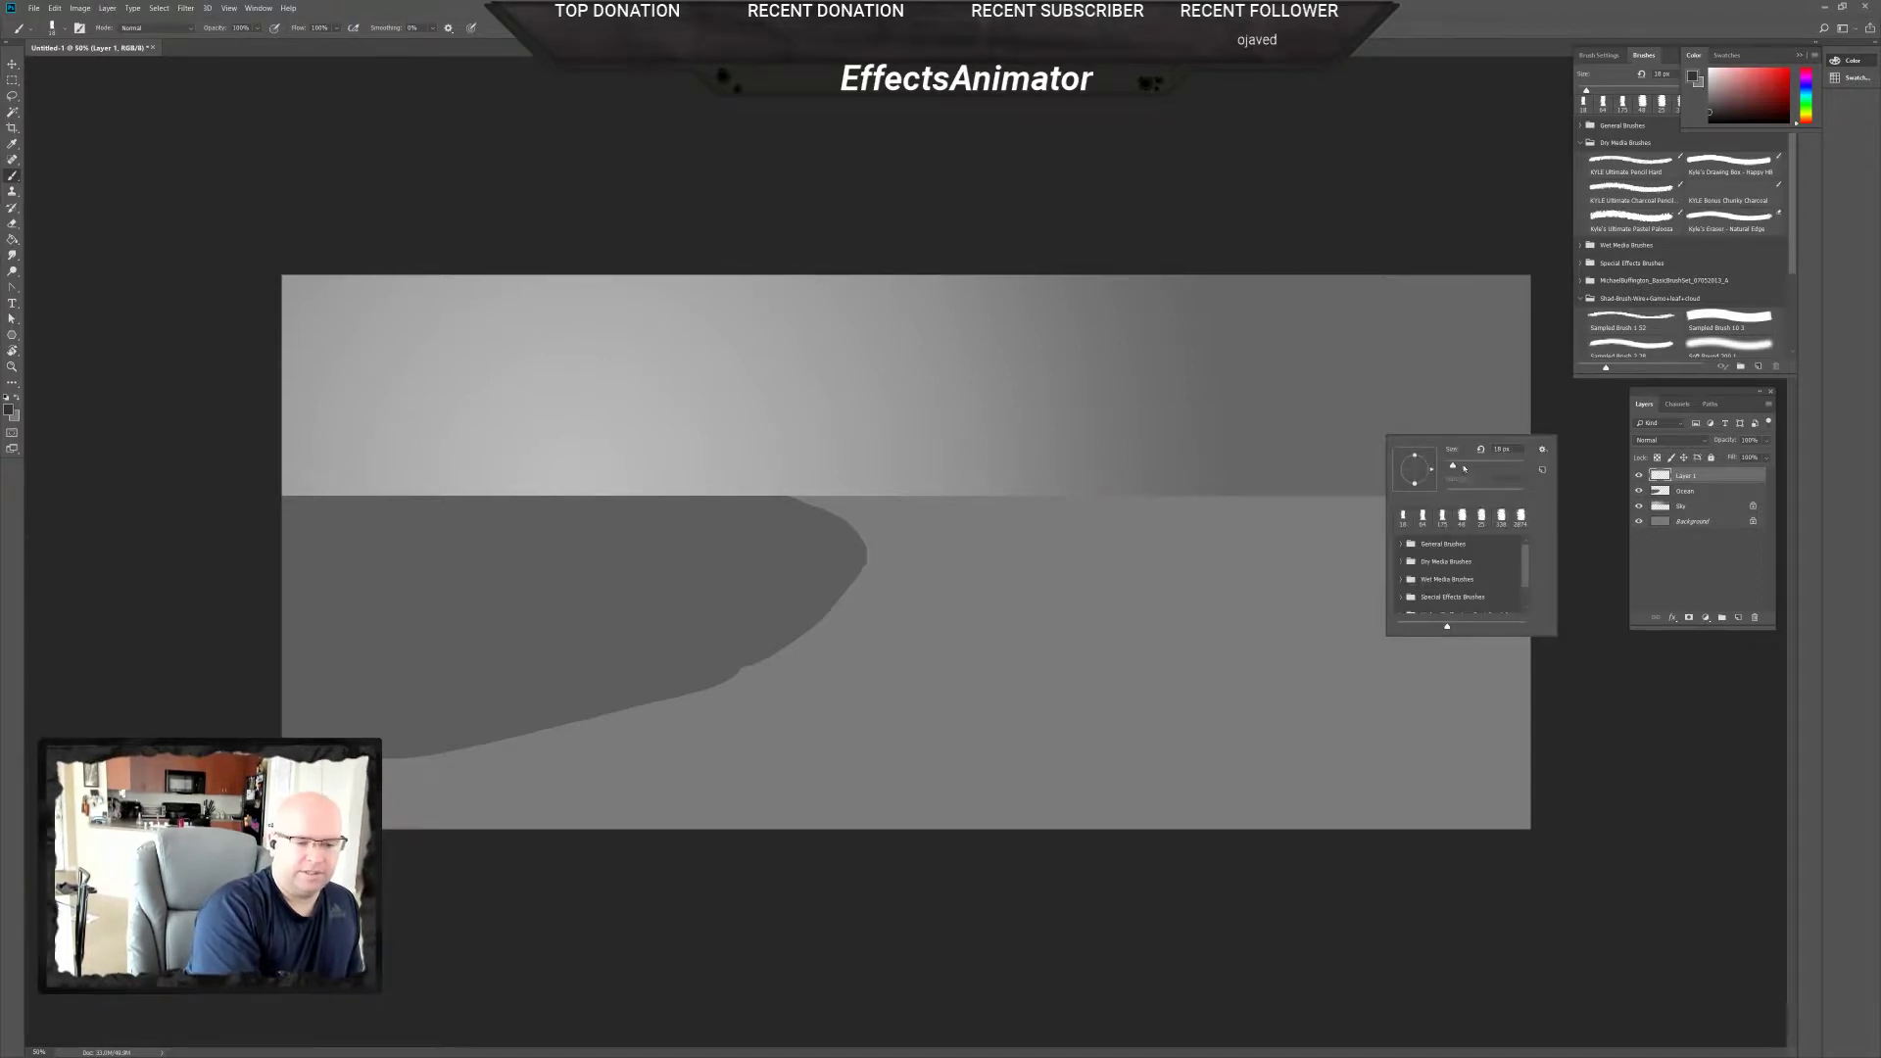
drag(1464, 468, 1472, 468)
click(1612, 524)
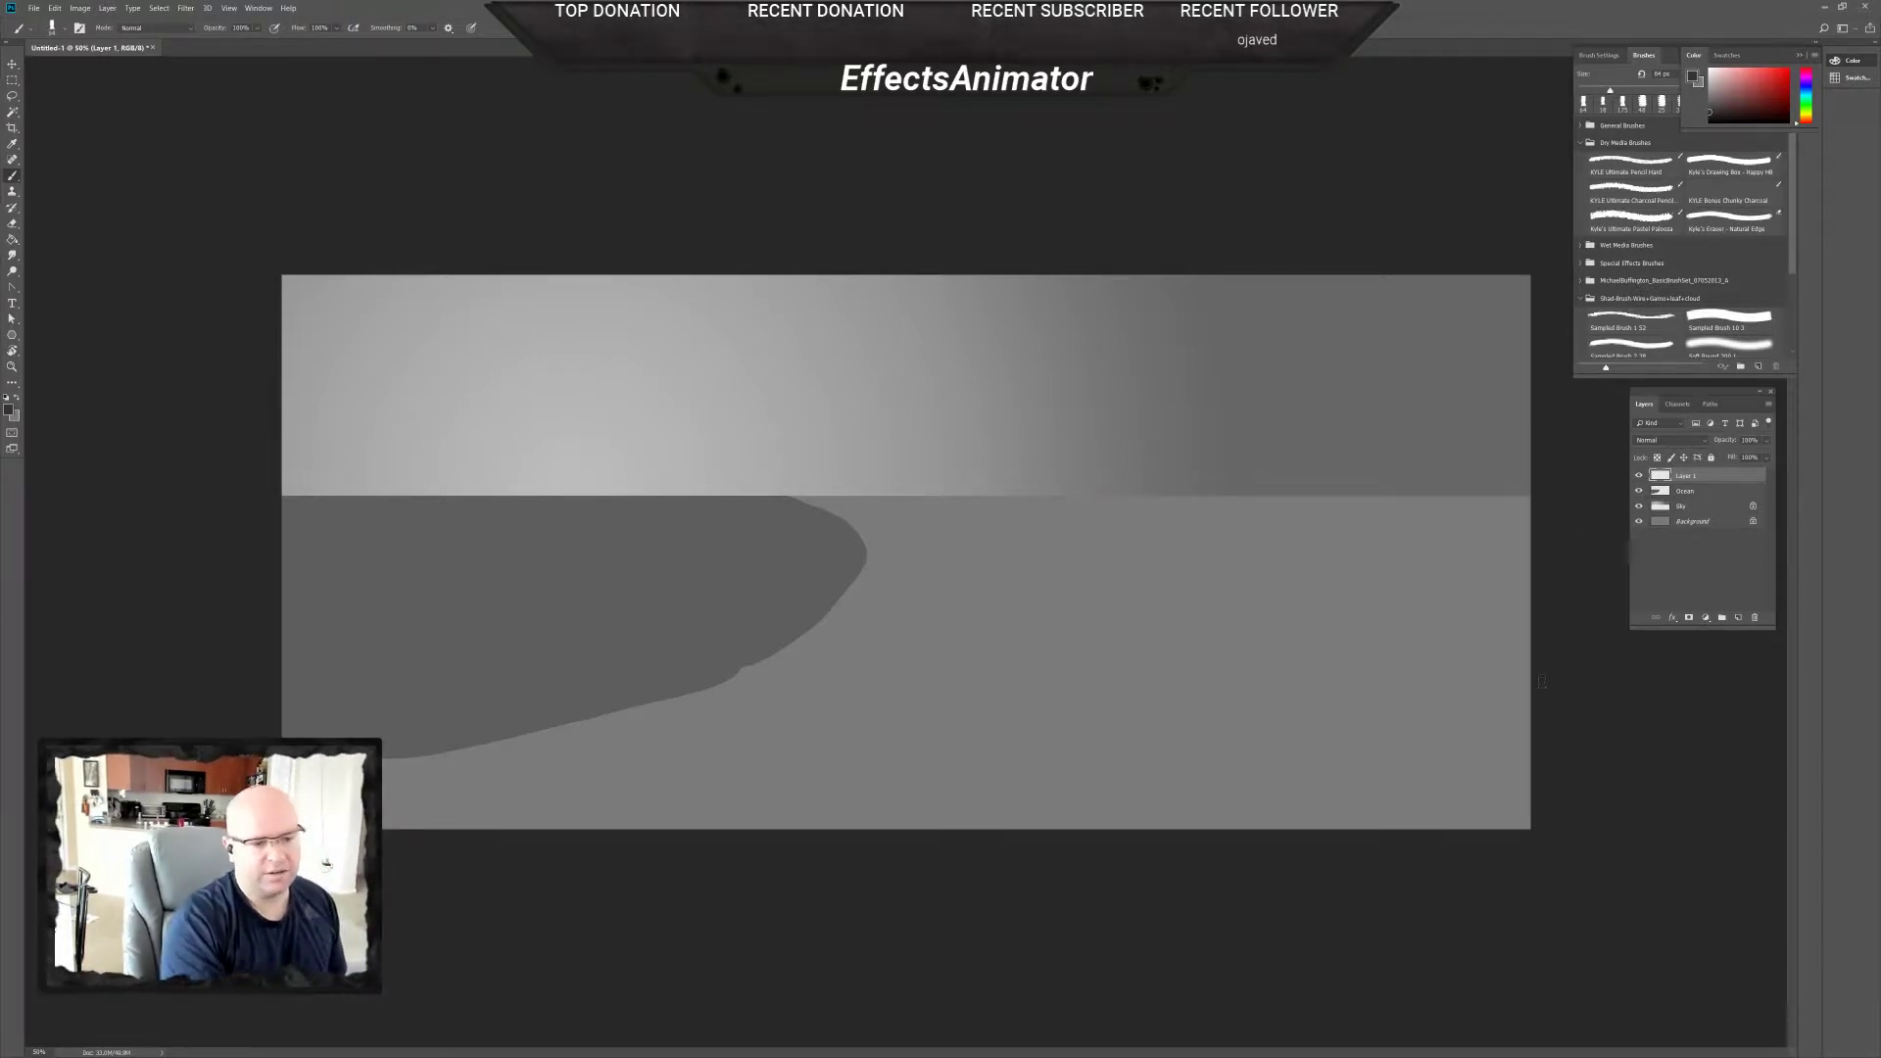
Enlarge the brush library, collapse the Dry Media Brushes group, and choose the thick, solid sampled brush from the custom set.
click(1590, 300)
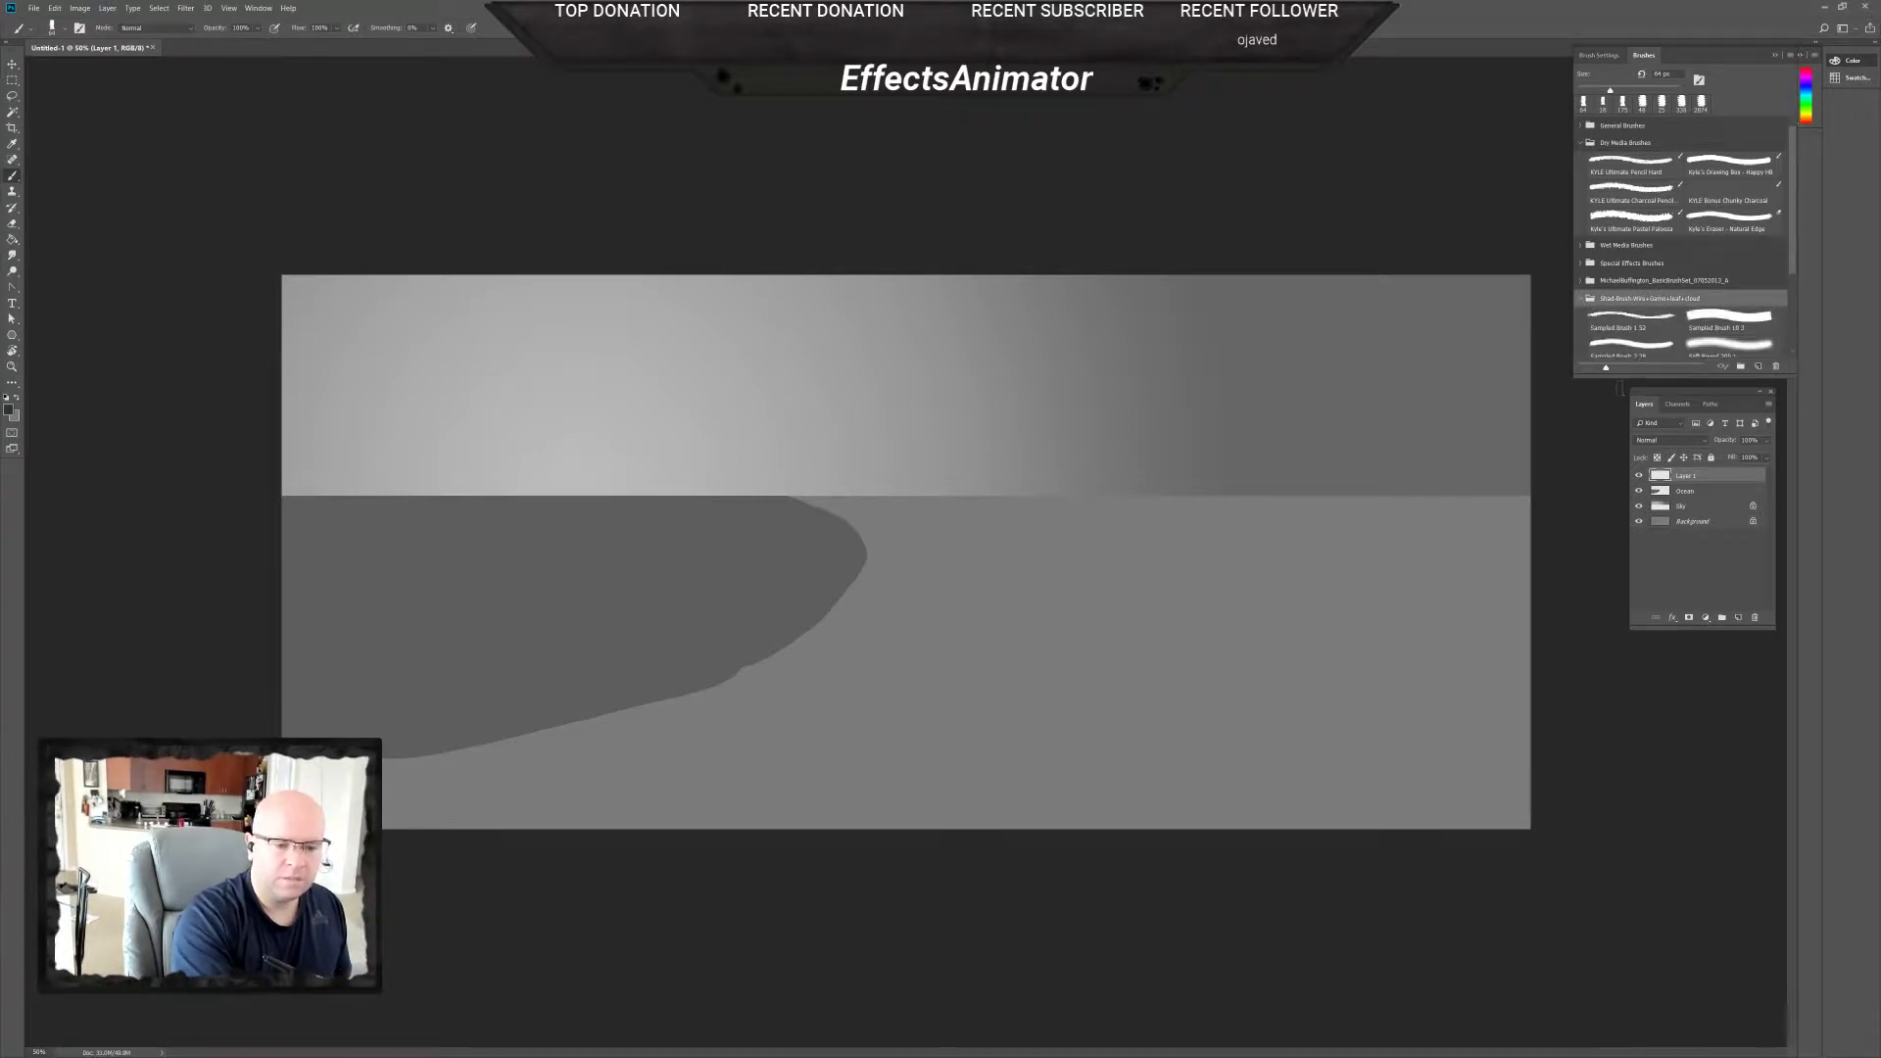
mouse_move(1791, 375)
mouse_down()
mouse_move(1760, 577)
mouse_move(1761, 510)
mouse_up()
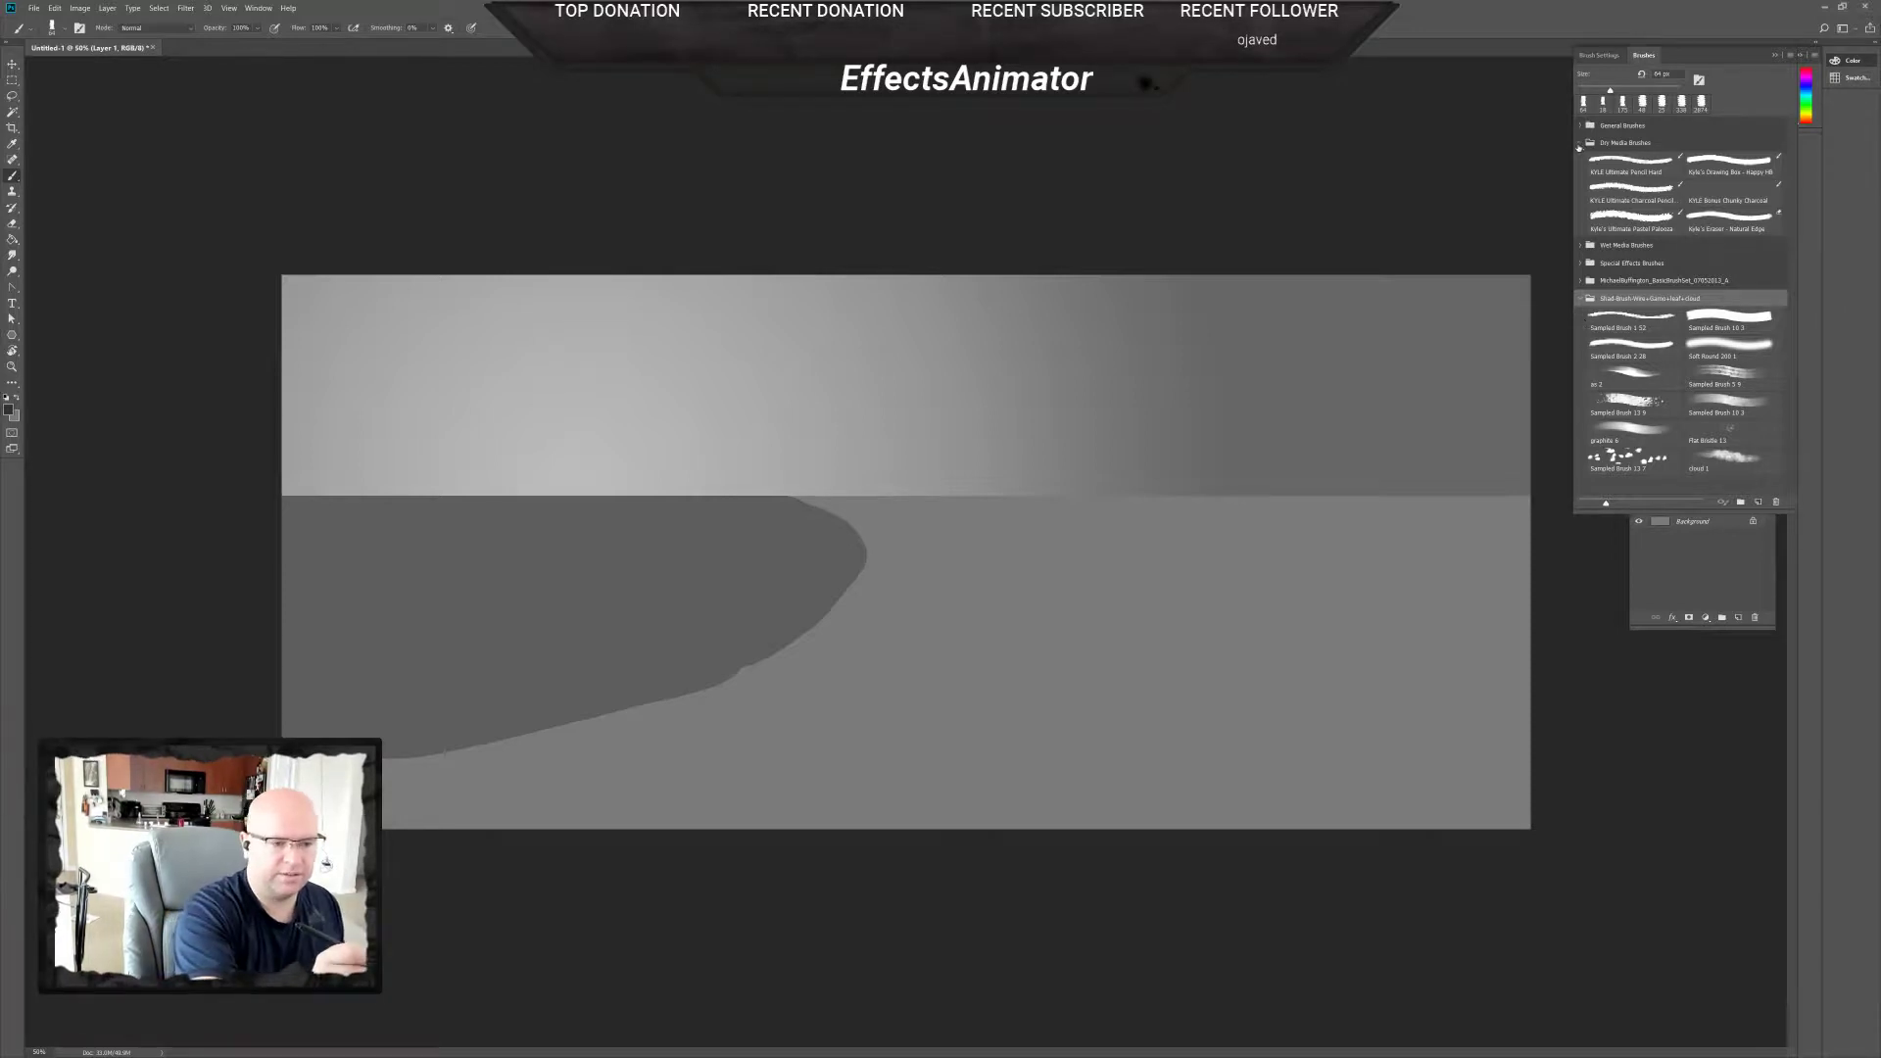
click(1599, 142)
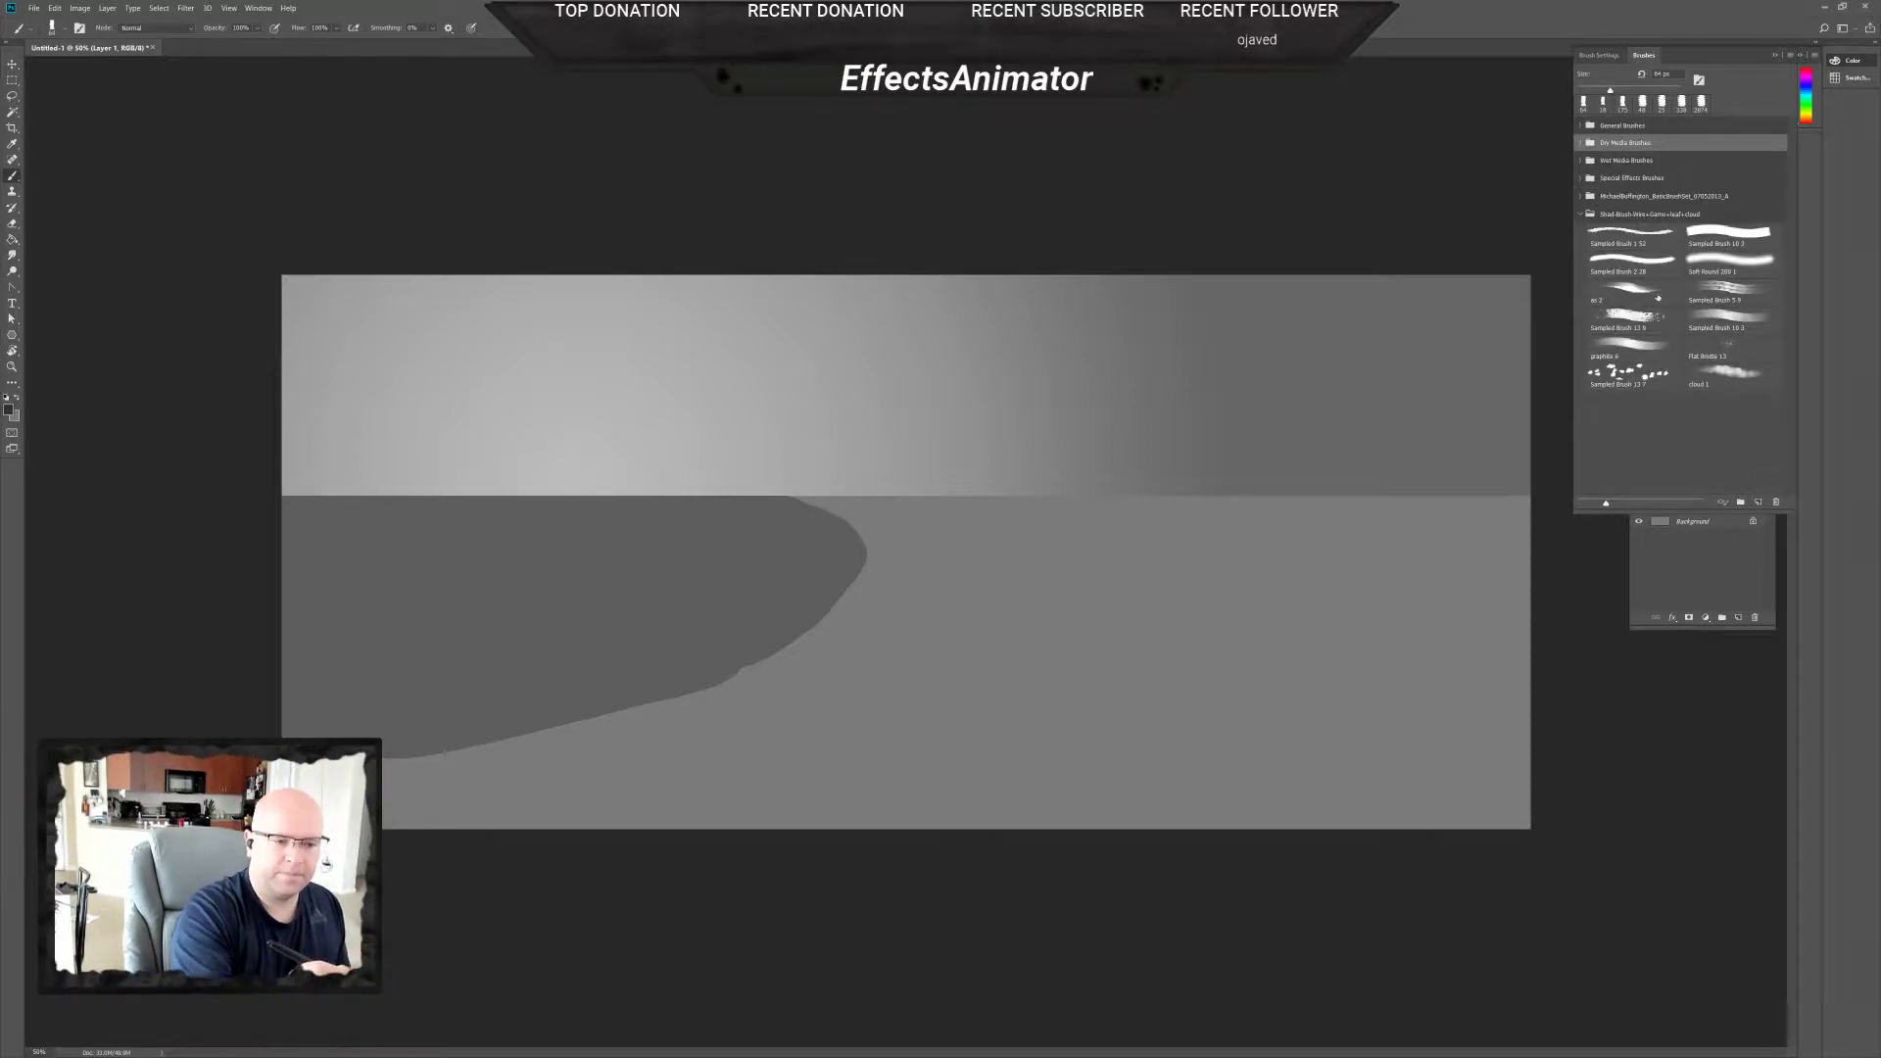
click(1726, 295)
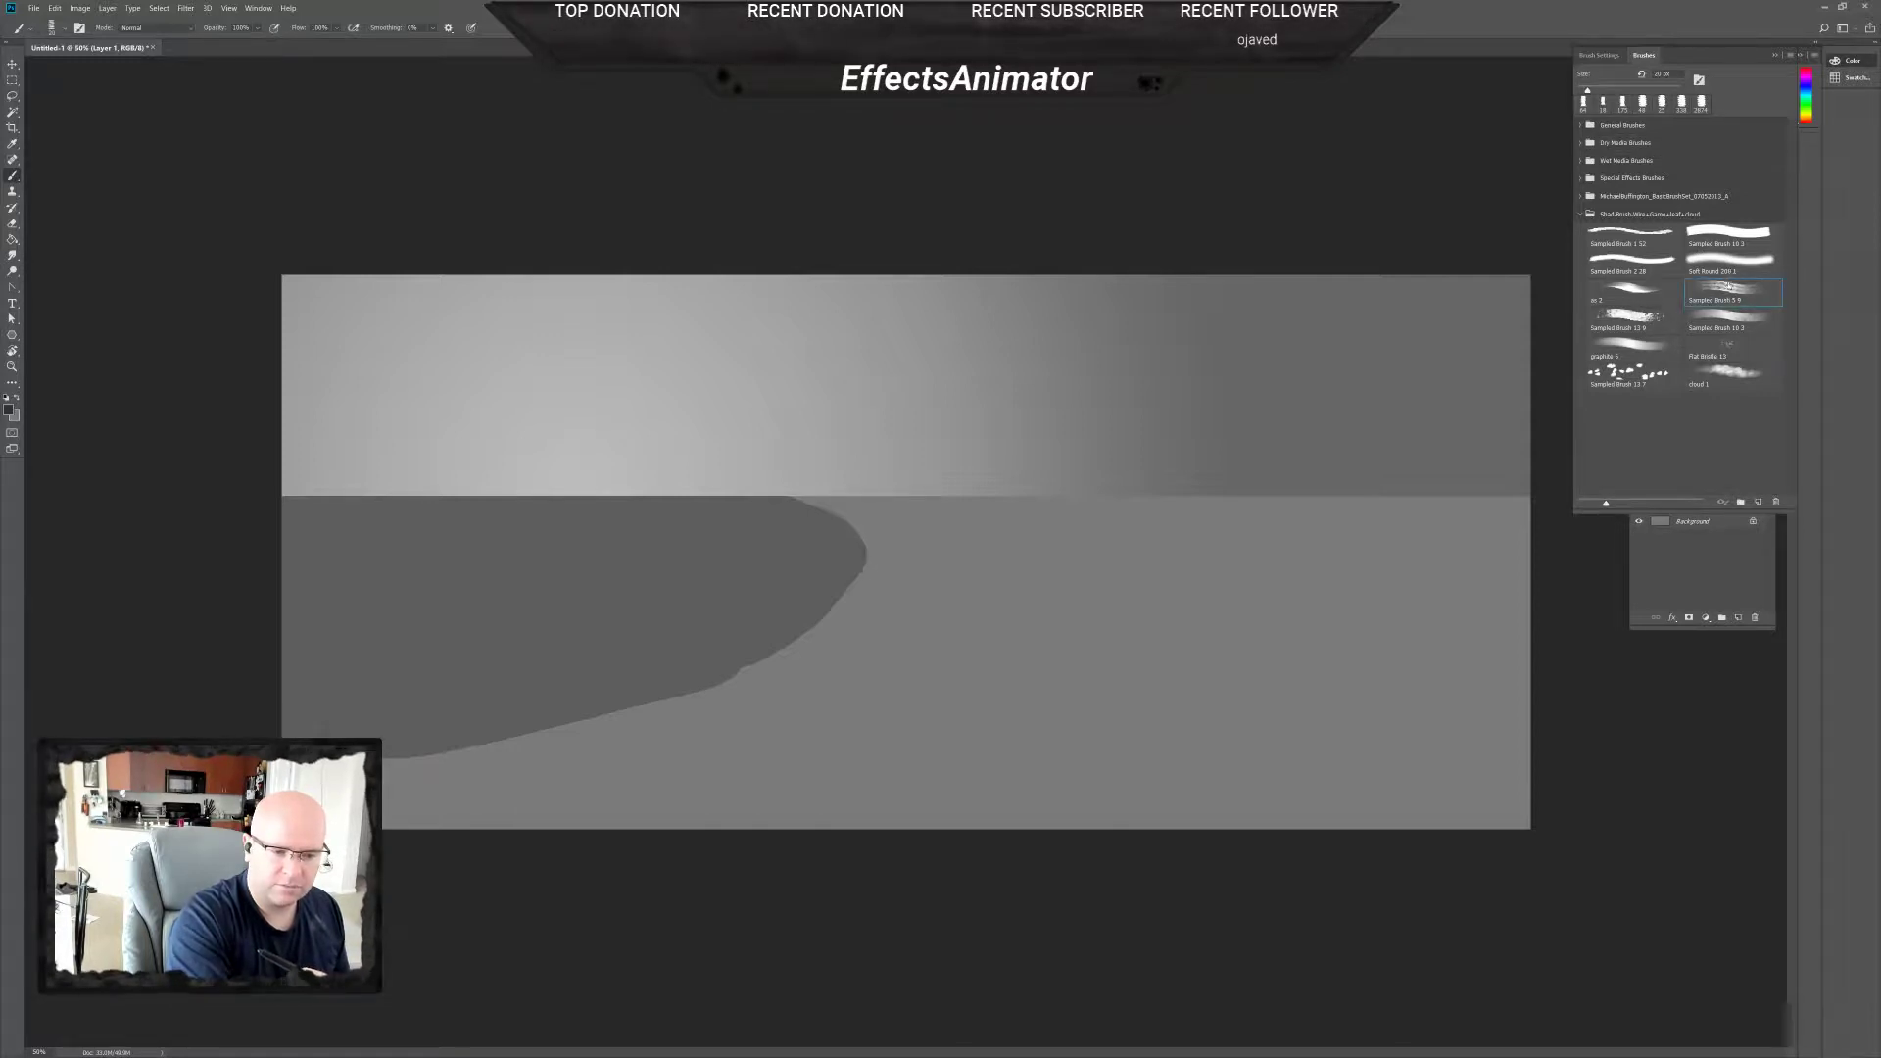
click(1632, 236)
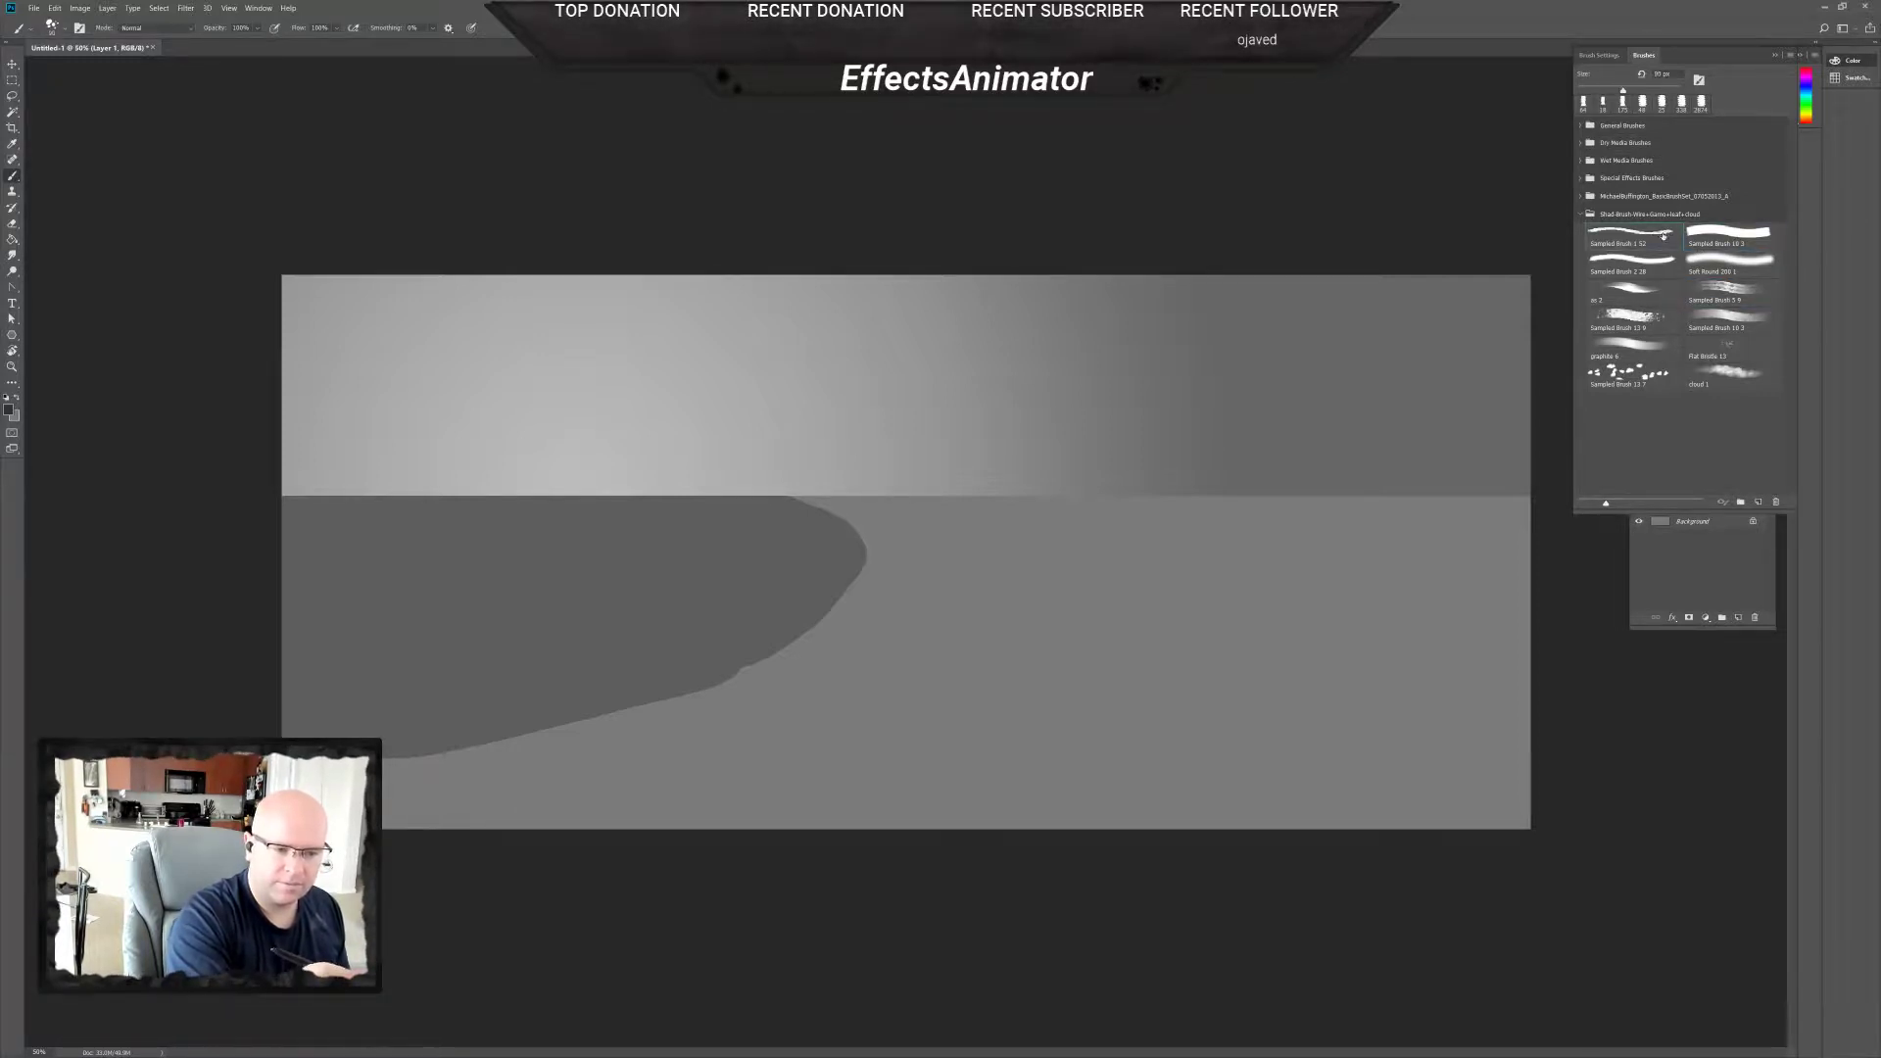
click(1735, 247)
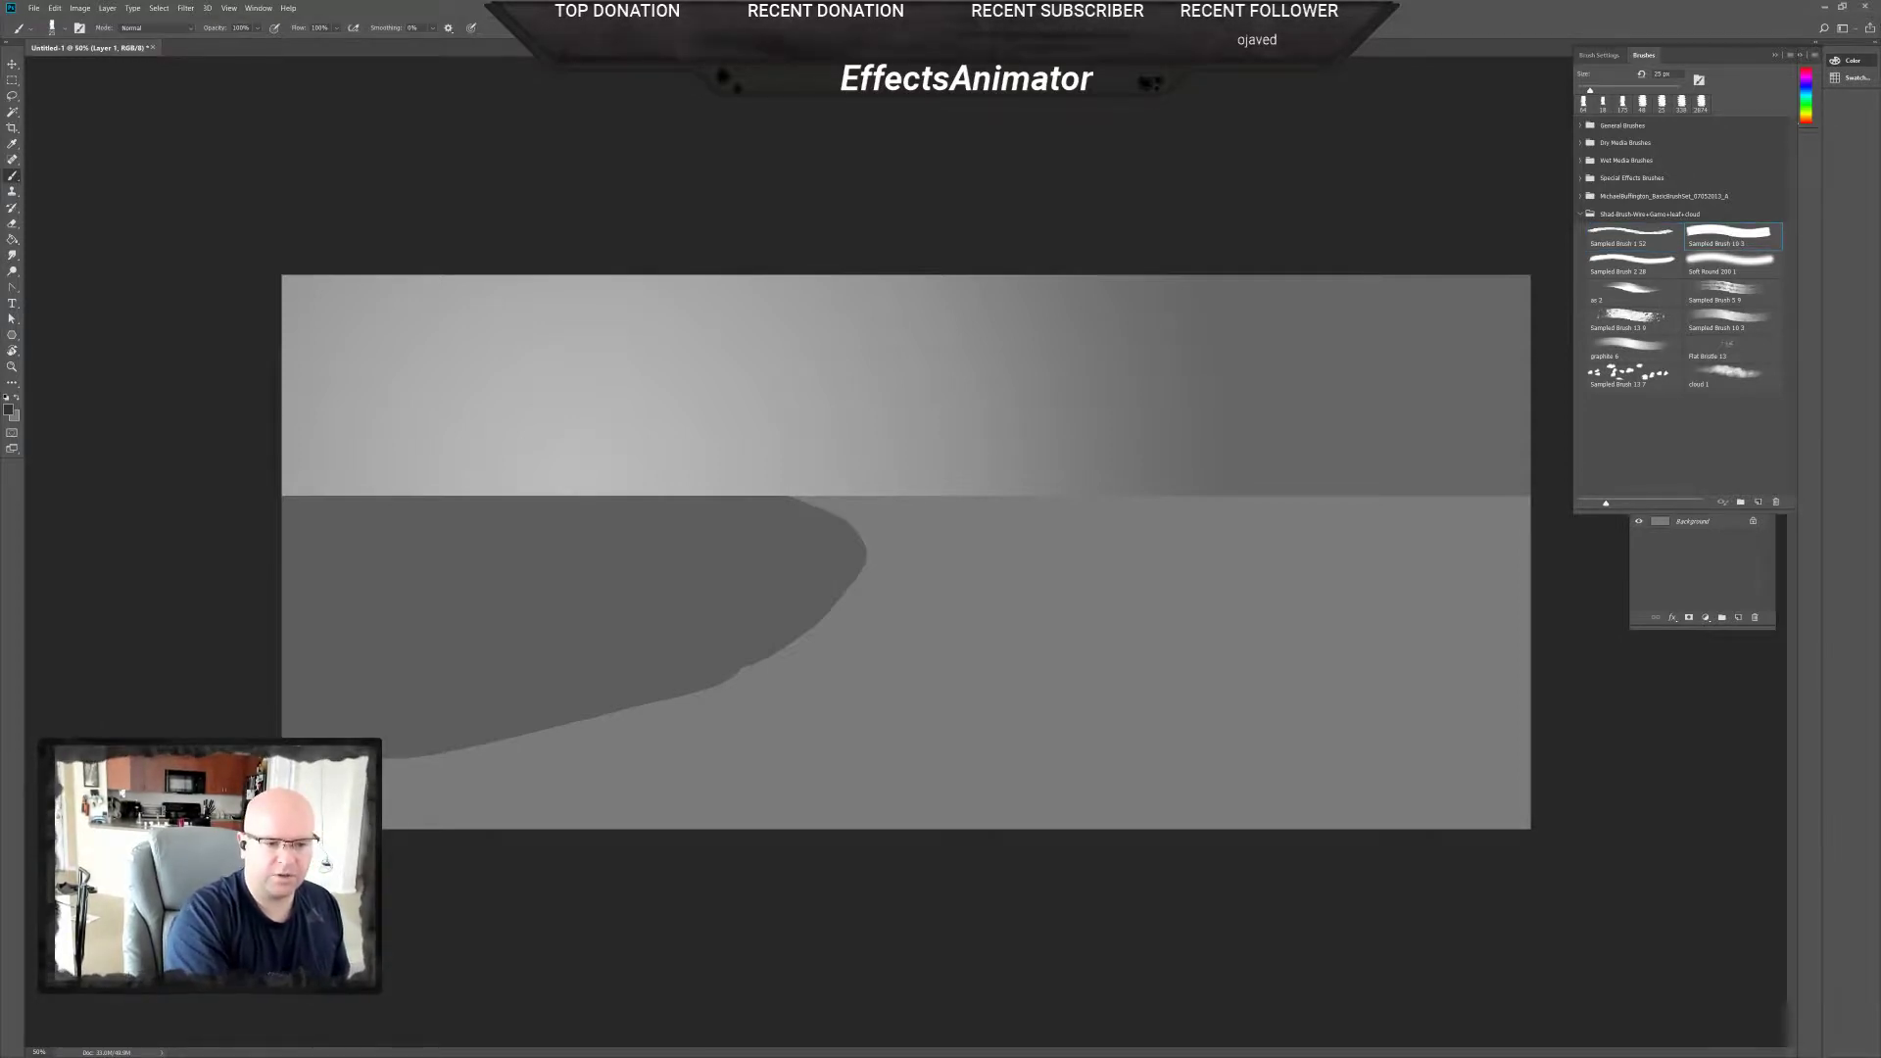
Set the brush size to 77 px, test it with a zigzag stroke across the horizon, and undo the stroke.
right_click(1134, 576)
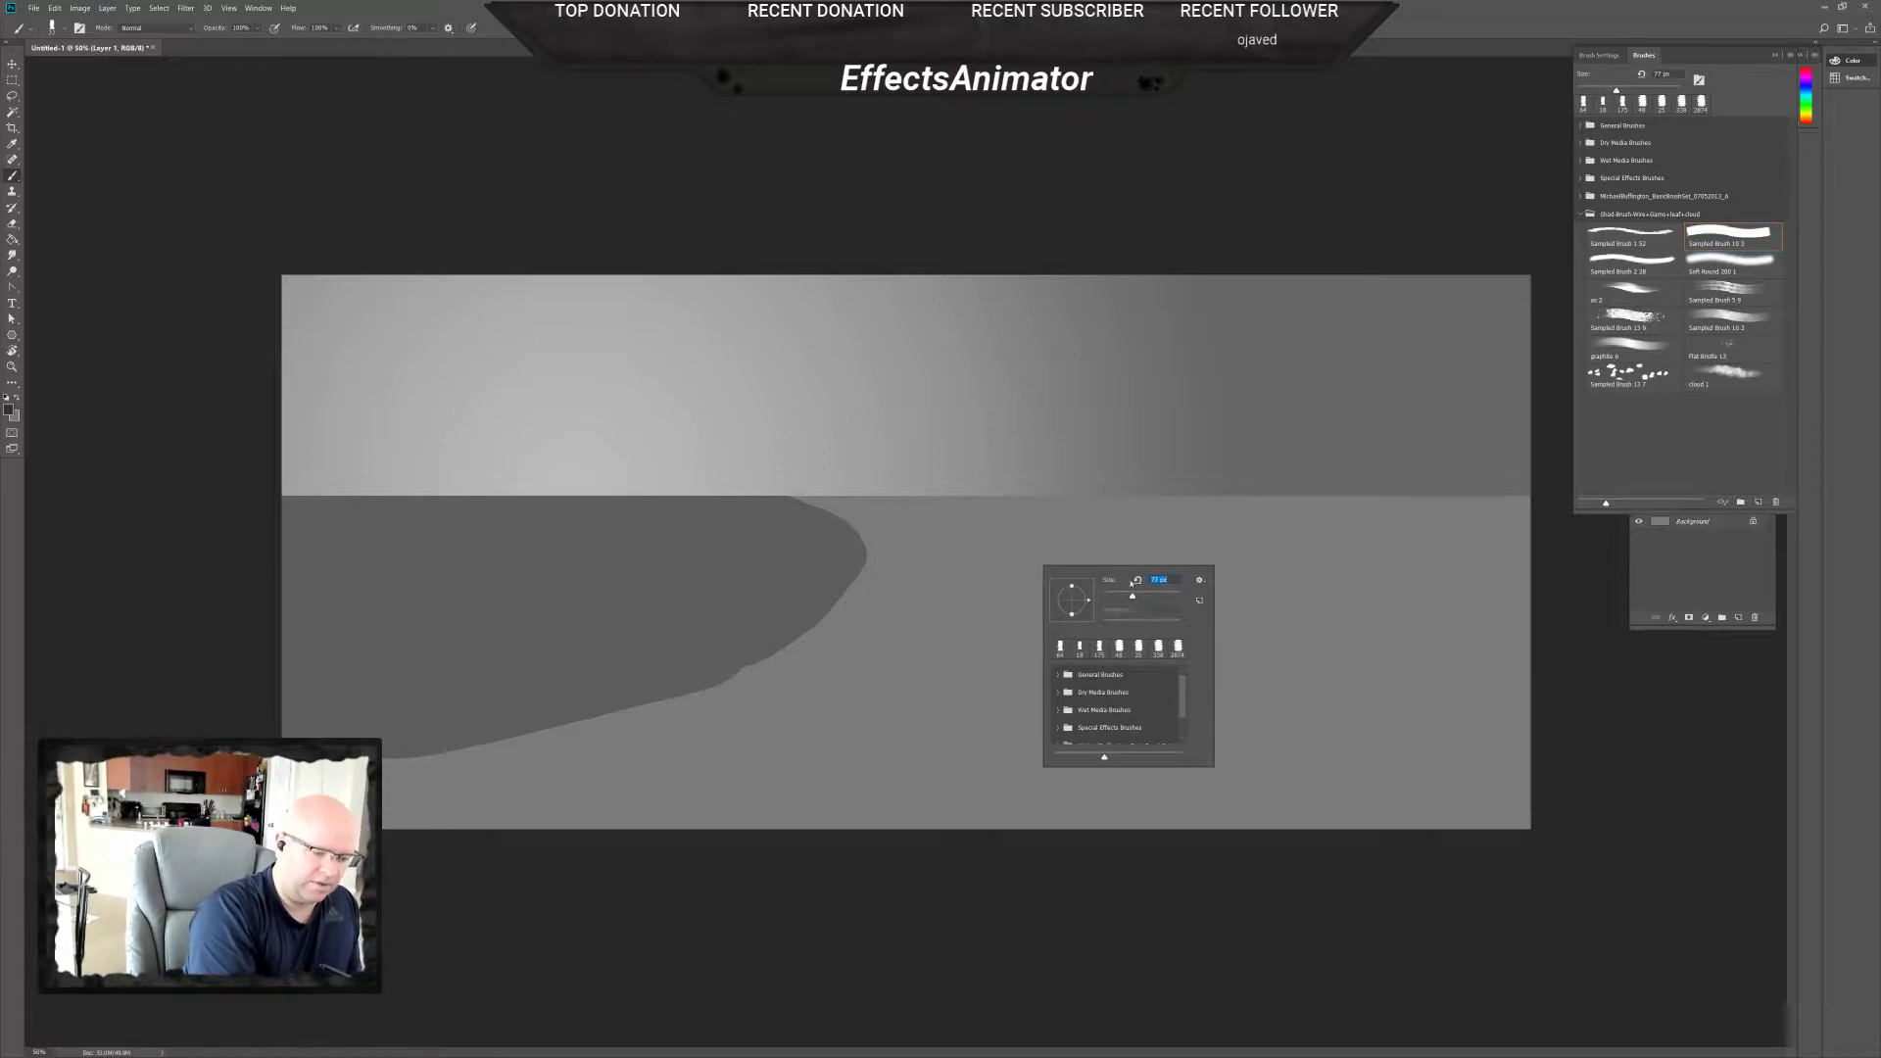
text(77)
key(Return)
mouse_move(1125, 498)
mouse_down()
mouse_move(1127, 540)
mouse_move(1235, 515)
mouse_up()
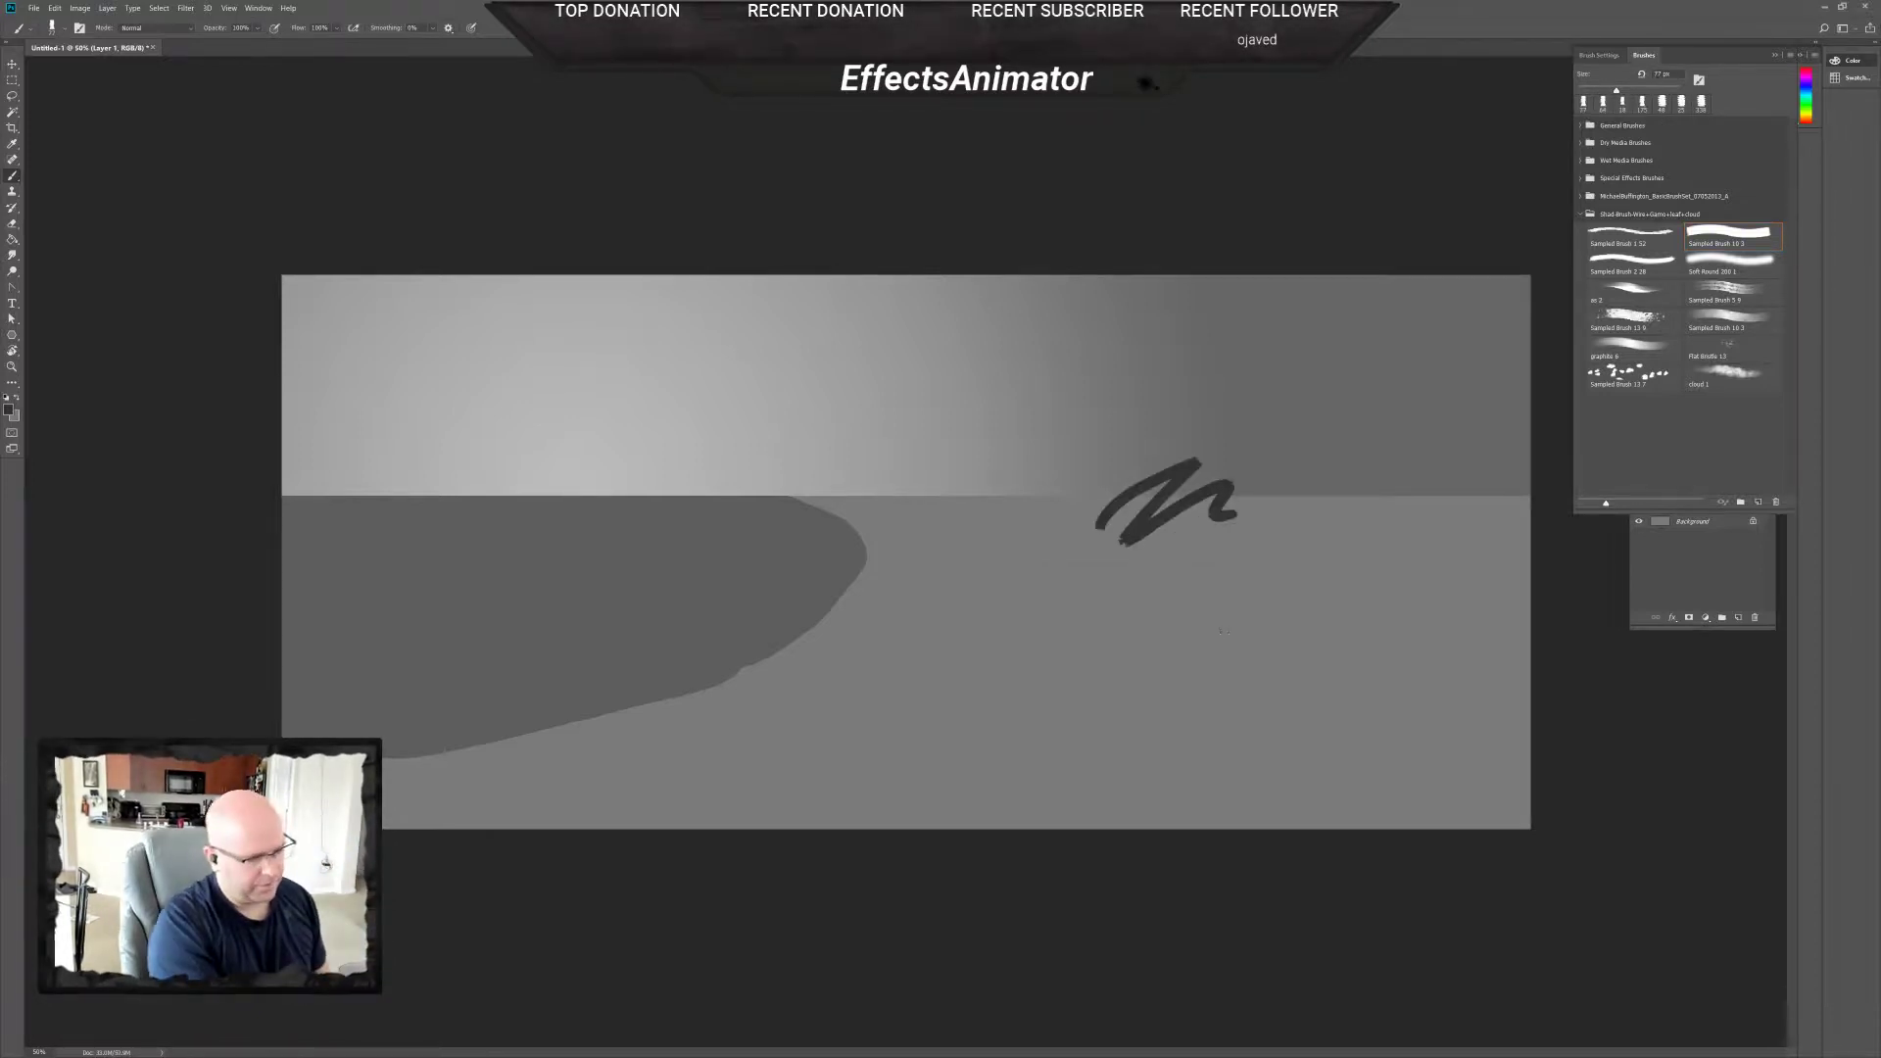
key(ctrl+z)
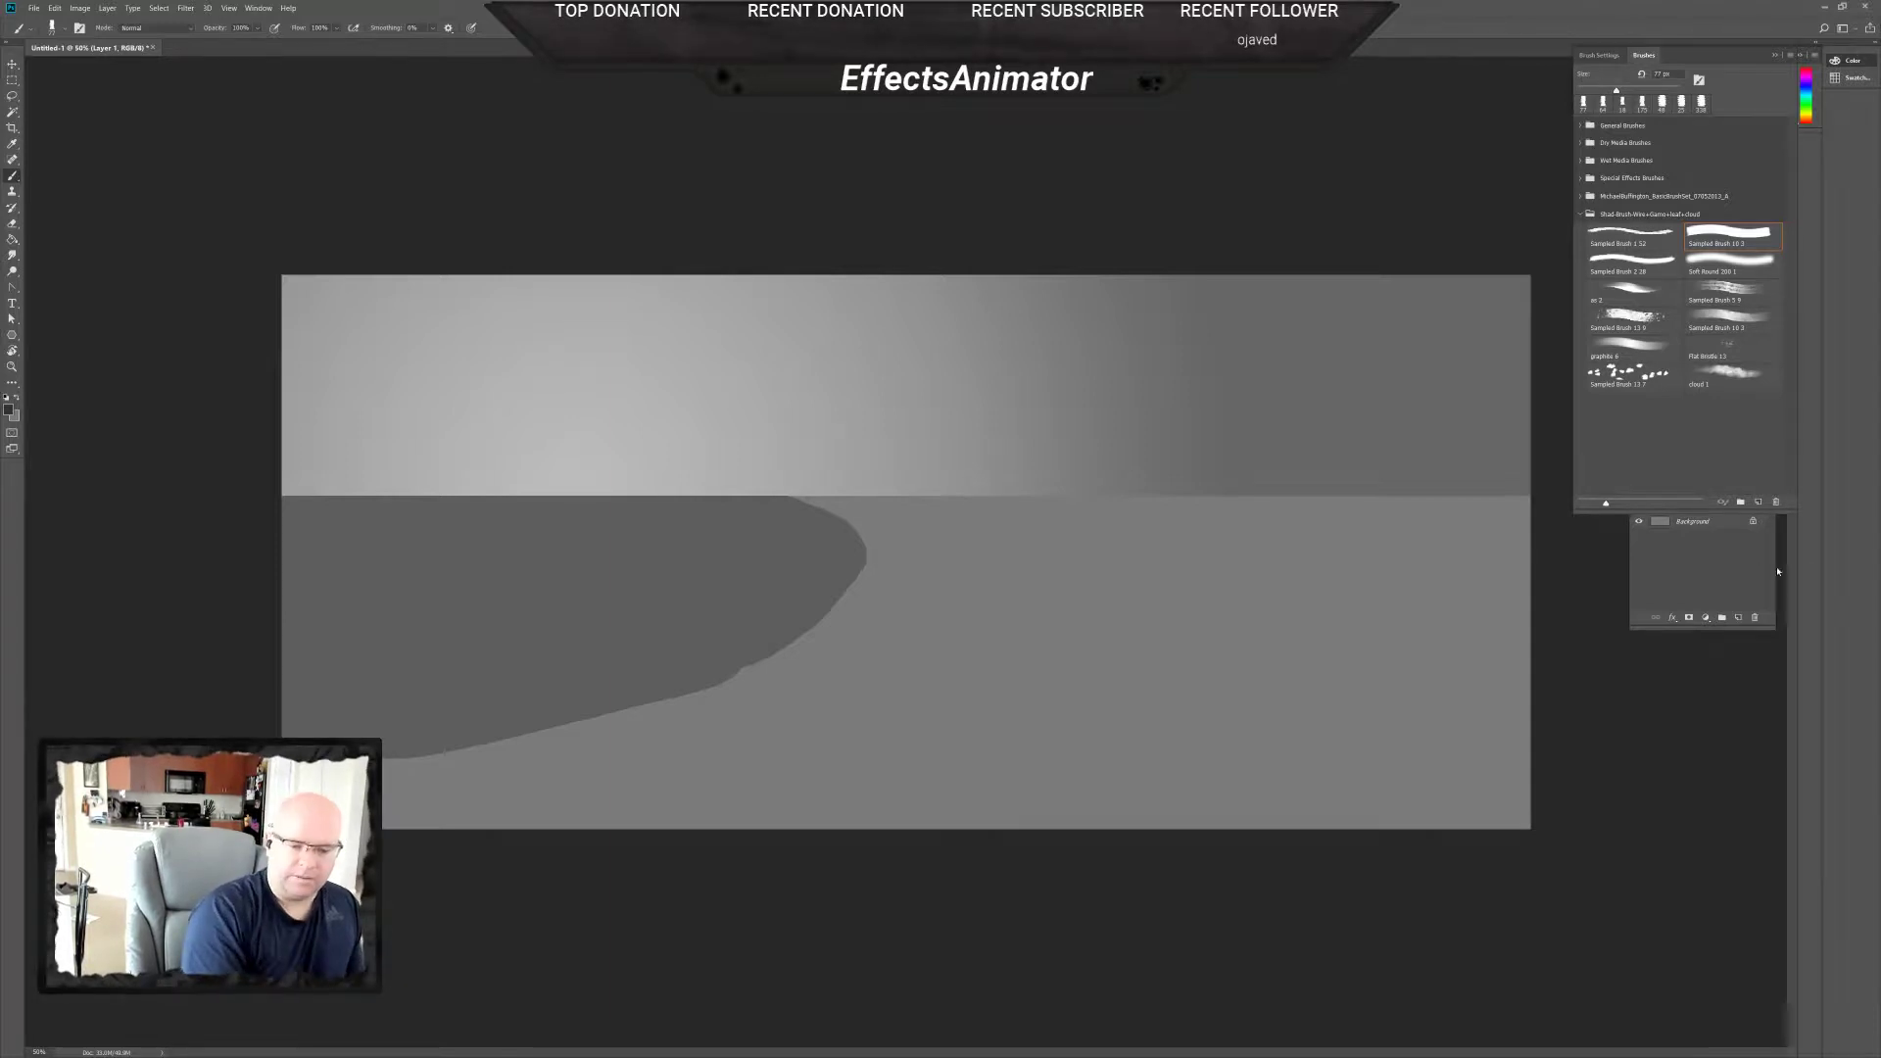
Move the Layers panel clear of the brush library and rename Layer 1 as Hill.
click(1707, 570)
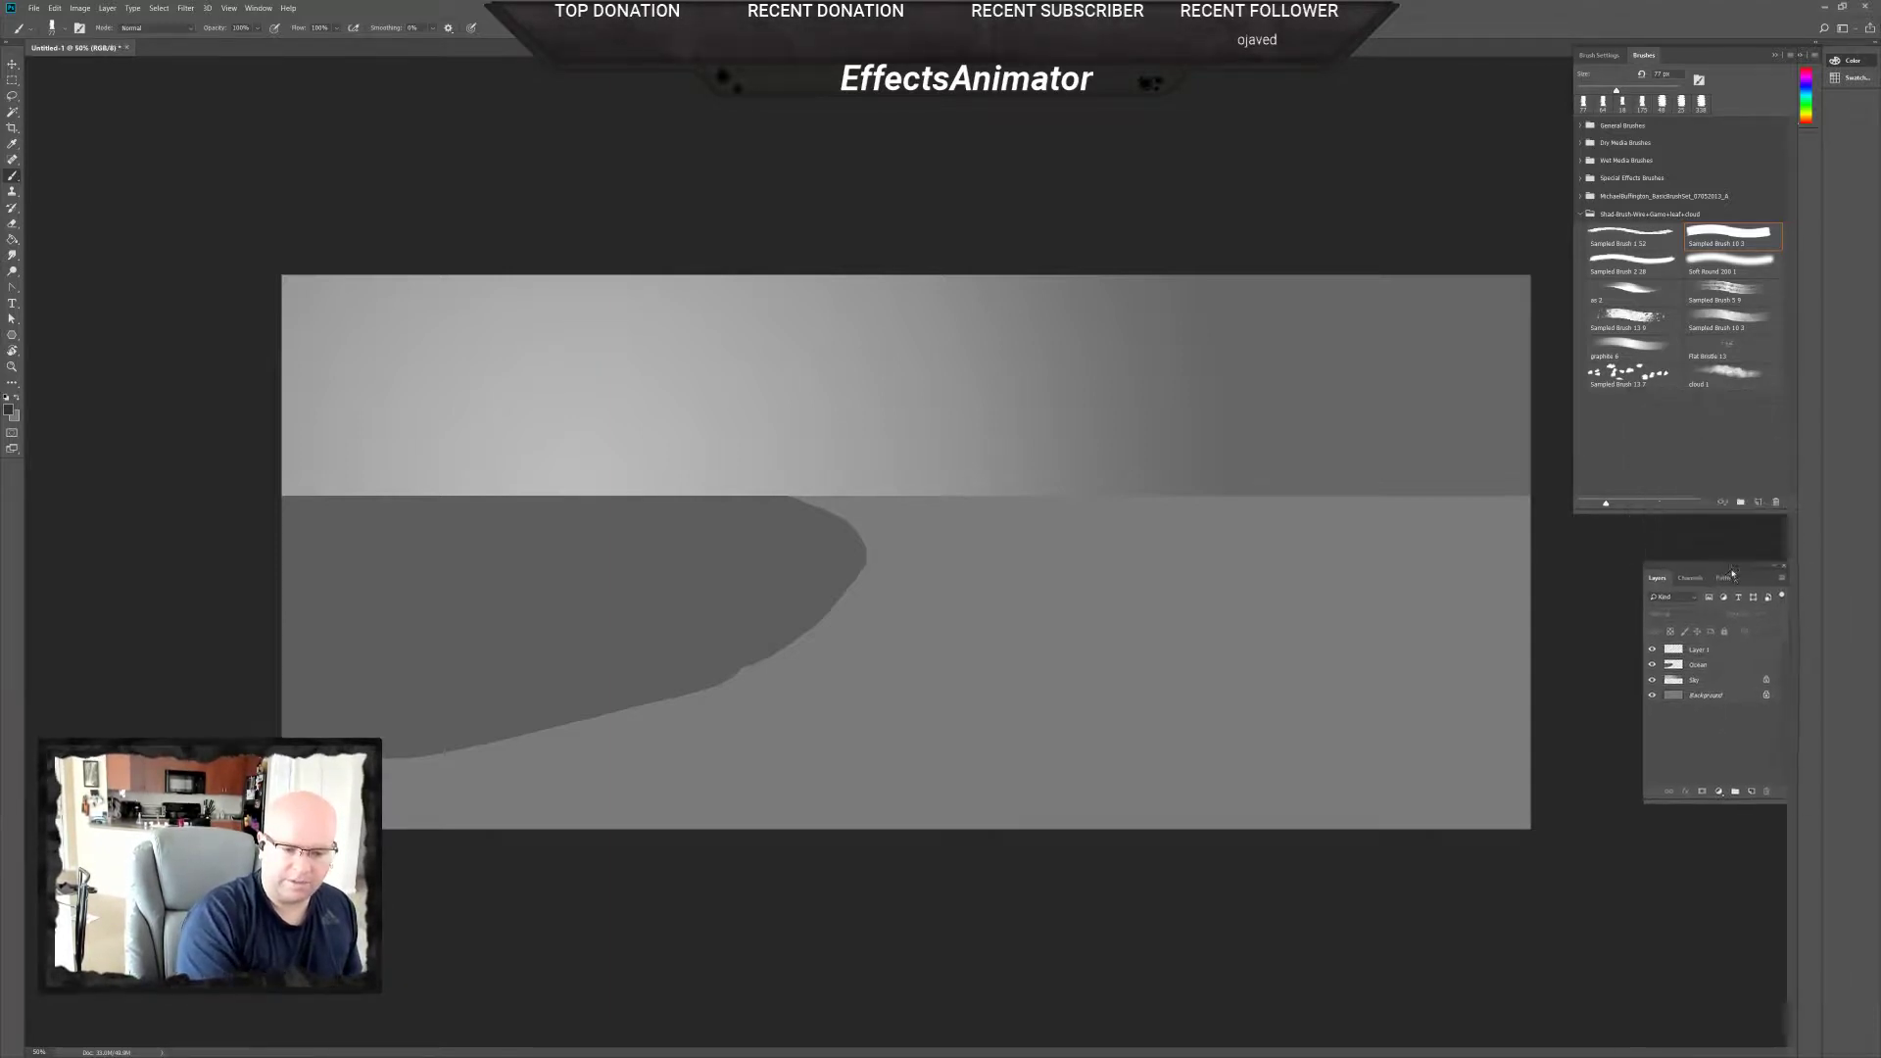
click(1696, 619)
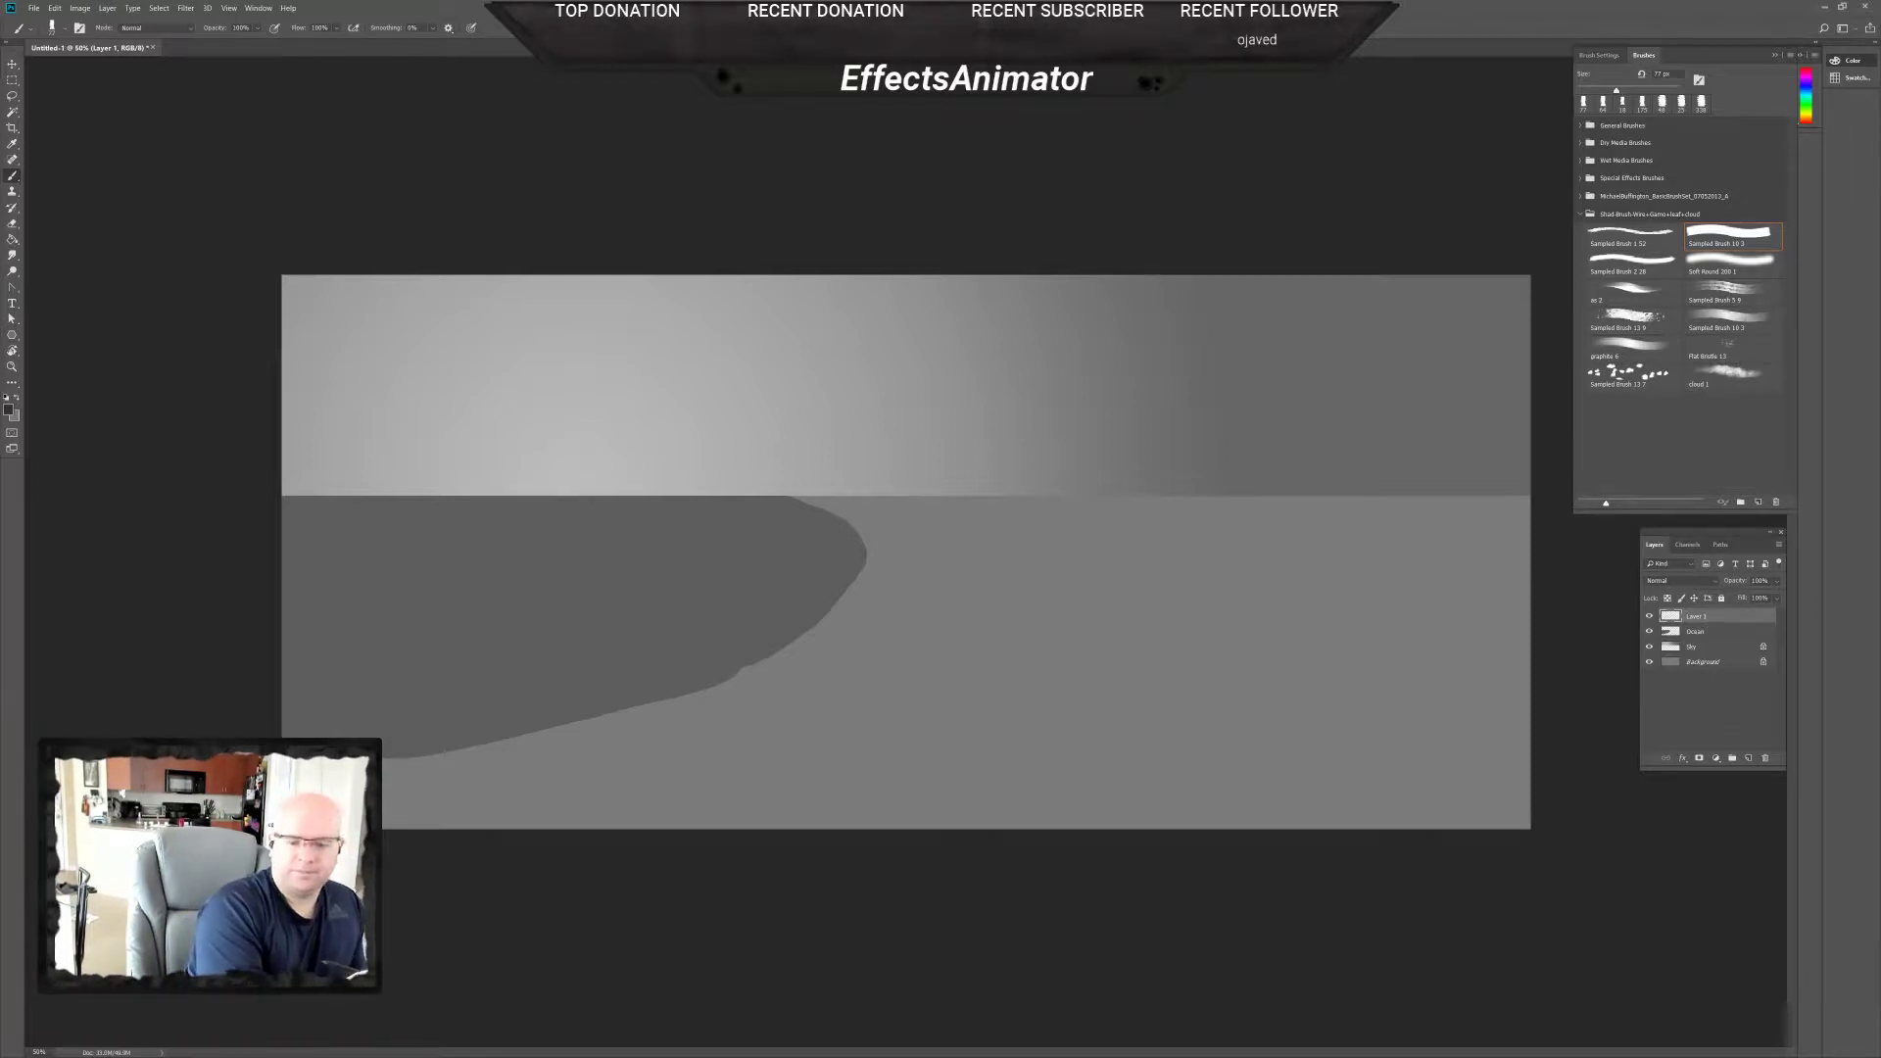
double_click(1705, 617)
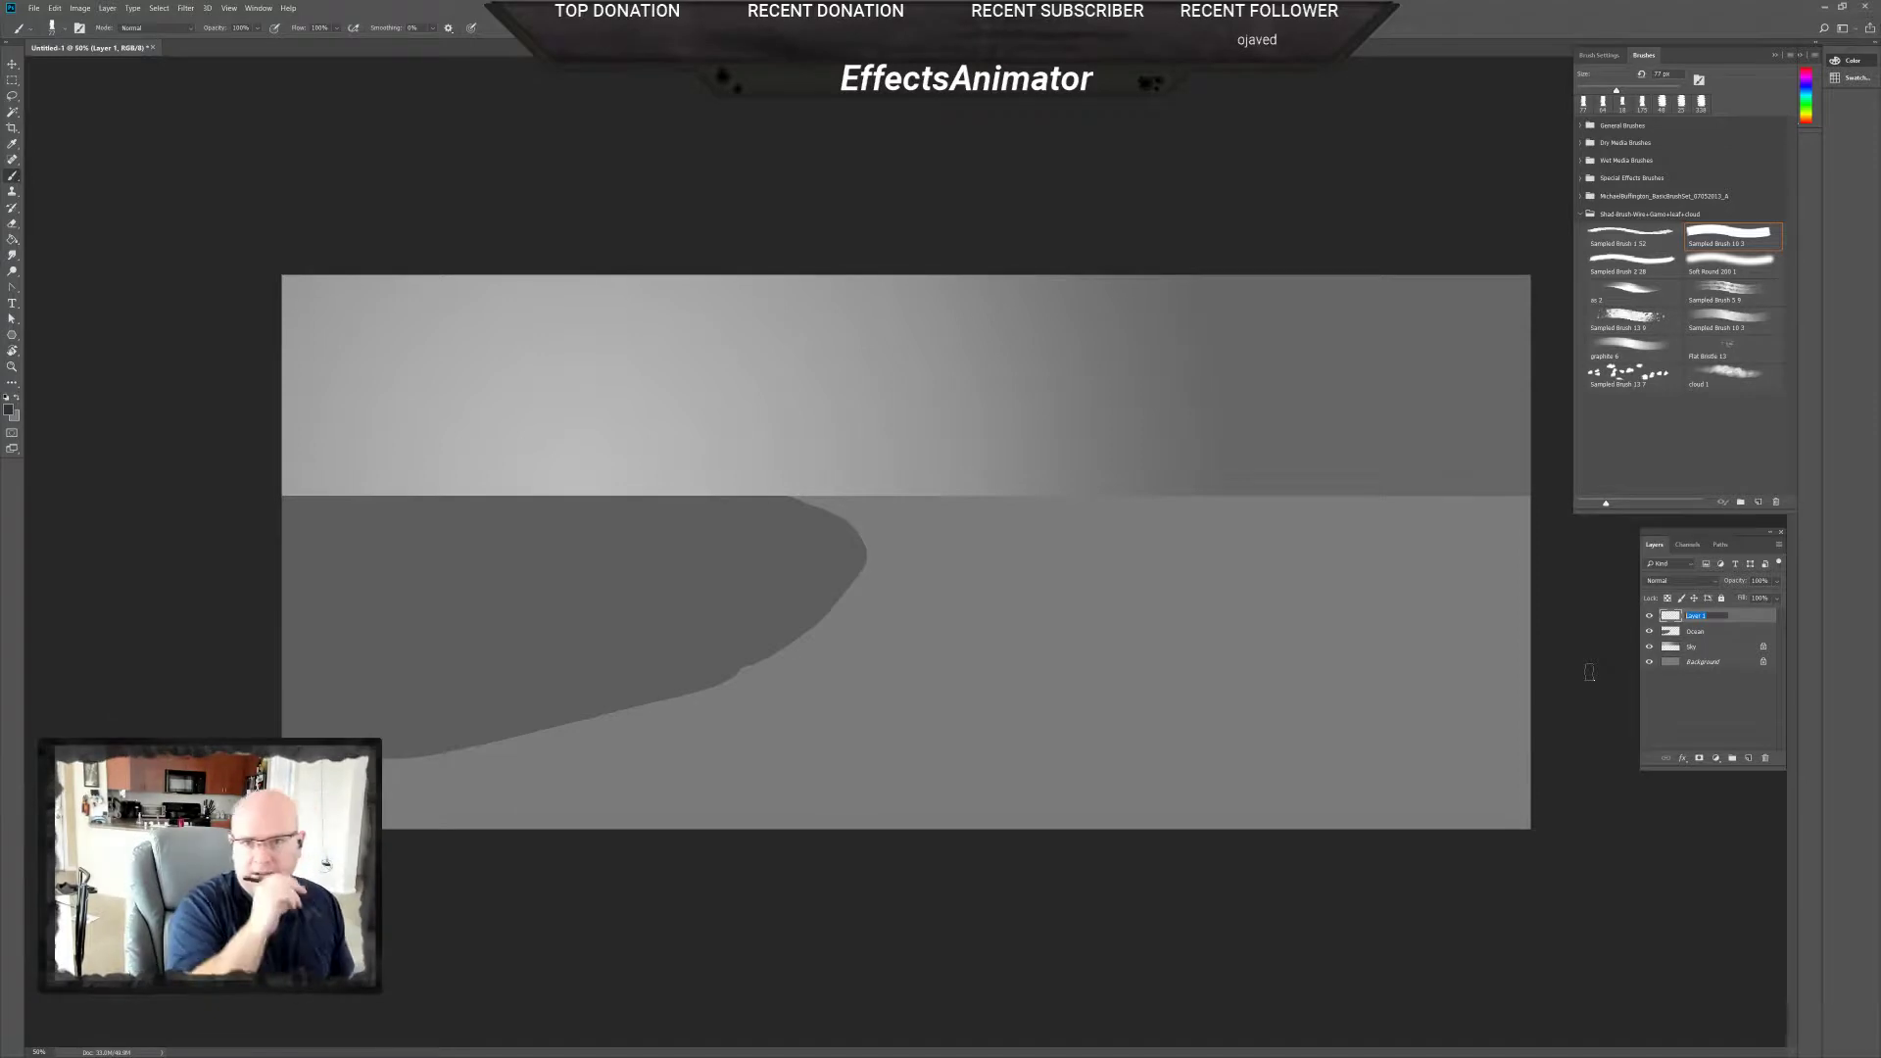
text(Be)
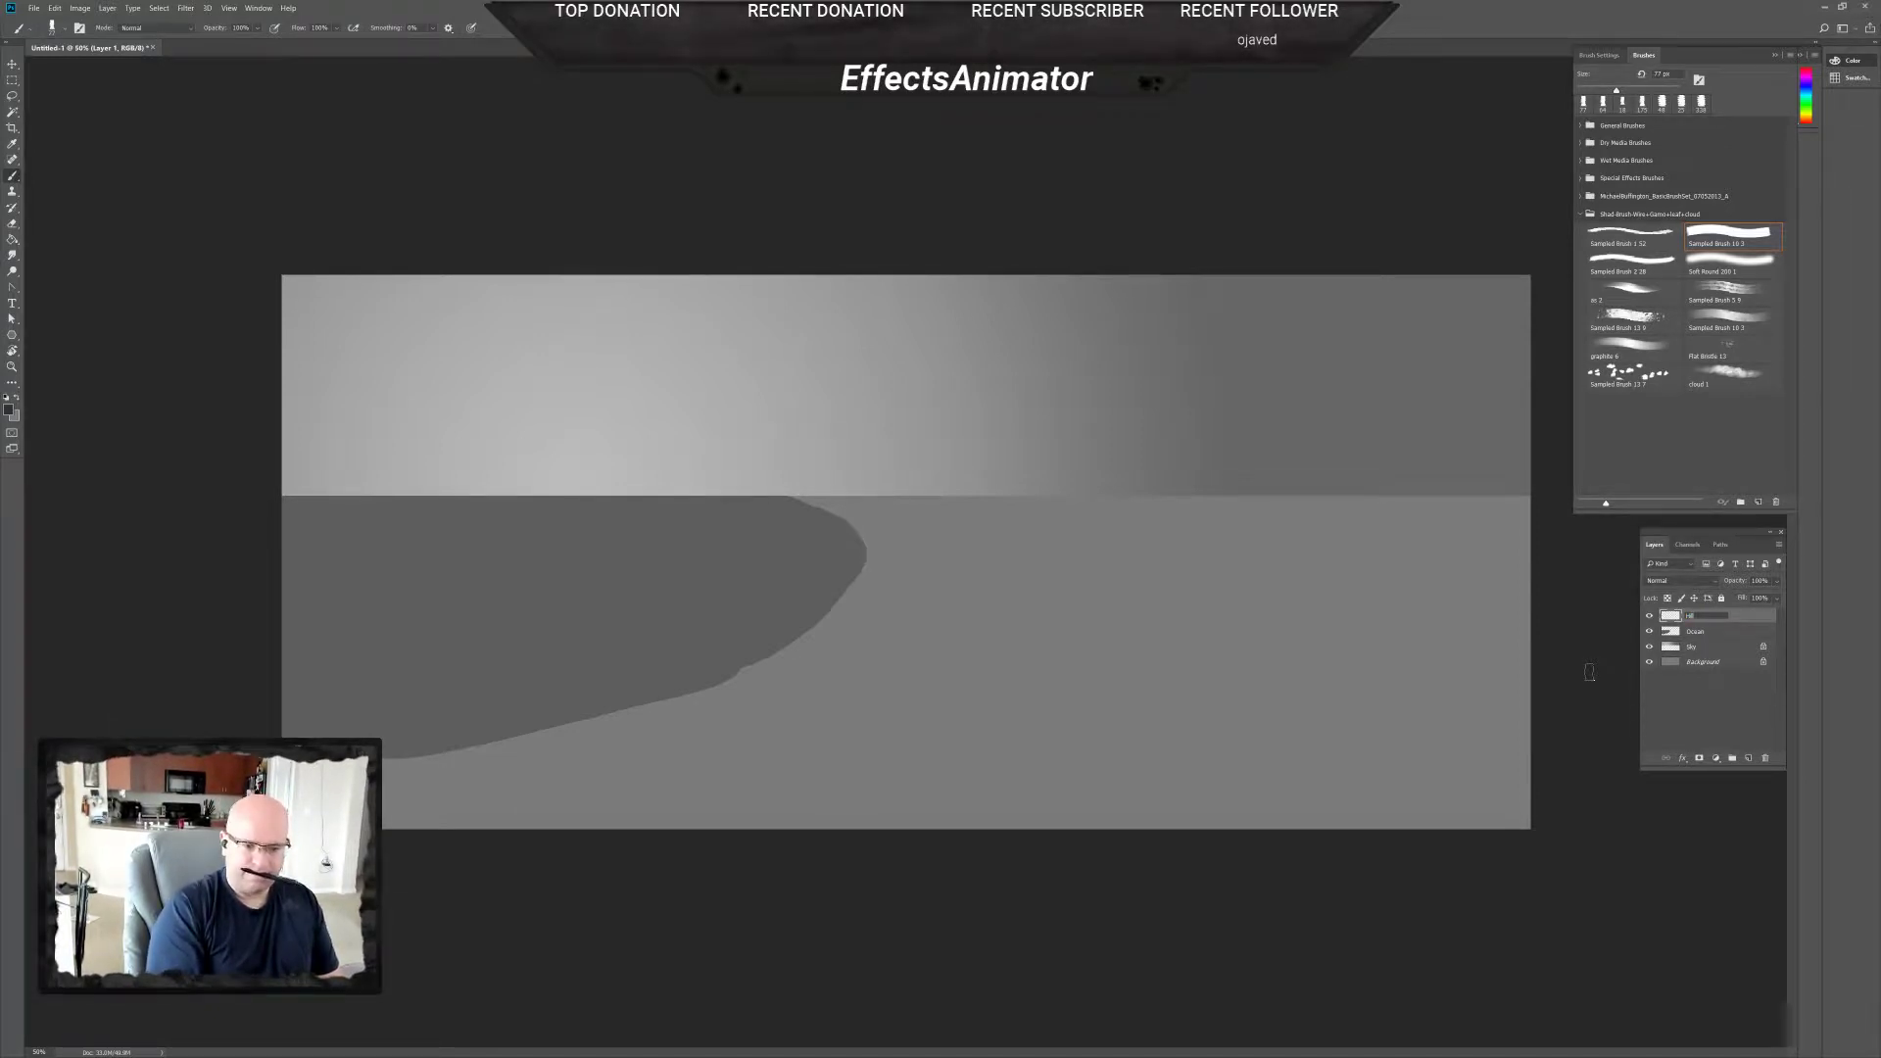
text(ill)
key(Return)
Enlarge the brush and block in a dark grey hill rising from the horizon to the canvas's right edge.
mouse_move(1161, 451)
mouse_down()
mouse_move(1440, 419)
mouse_move(1257, 447)
mouse_move(1468, 475)
mouse_up()
right_click(1341, 461)
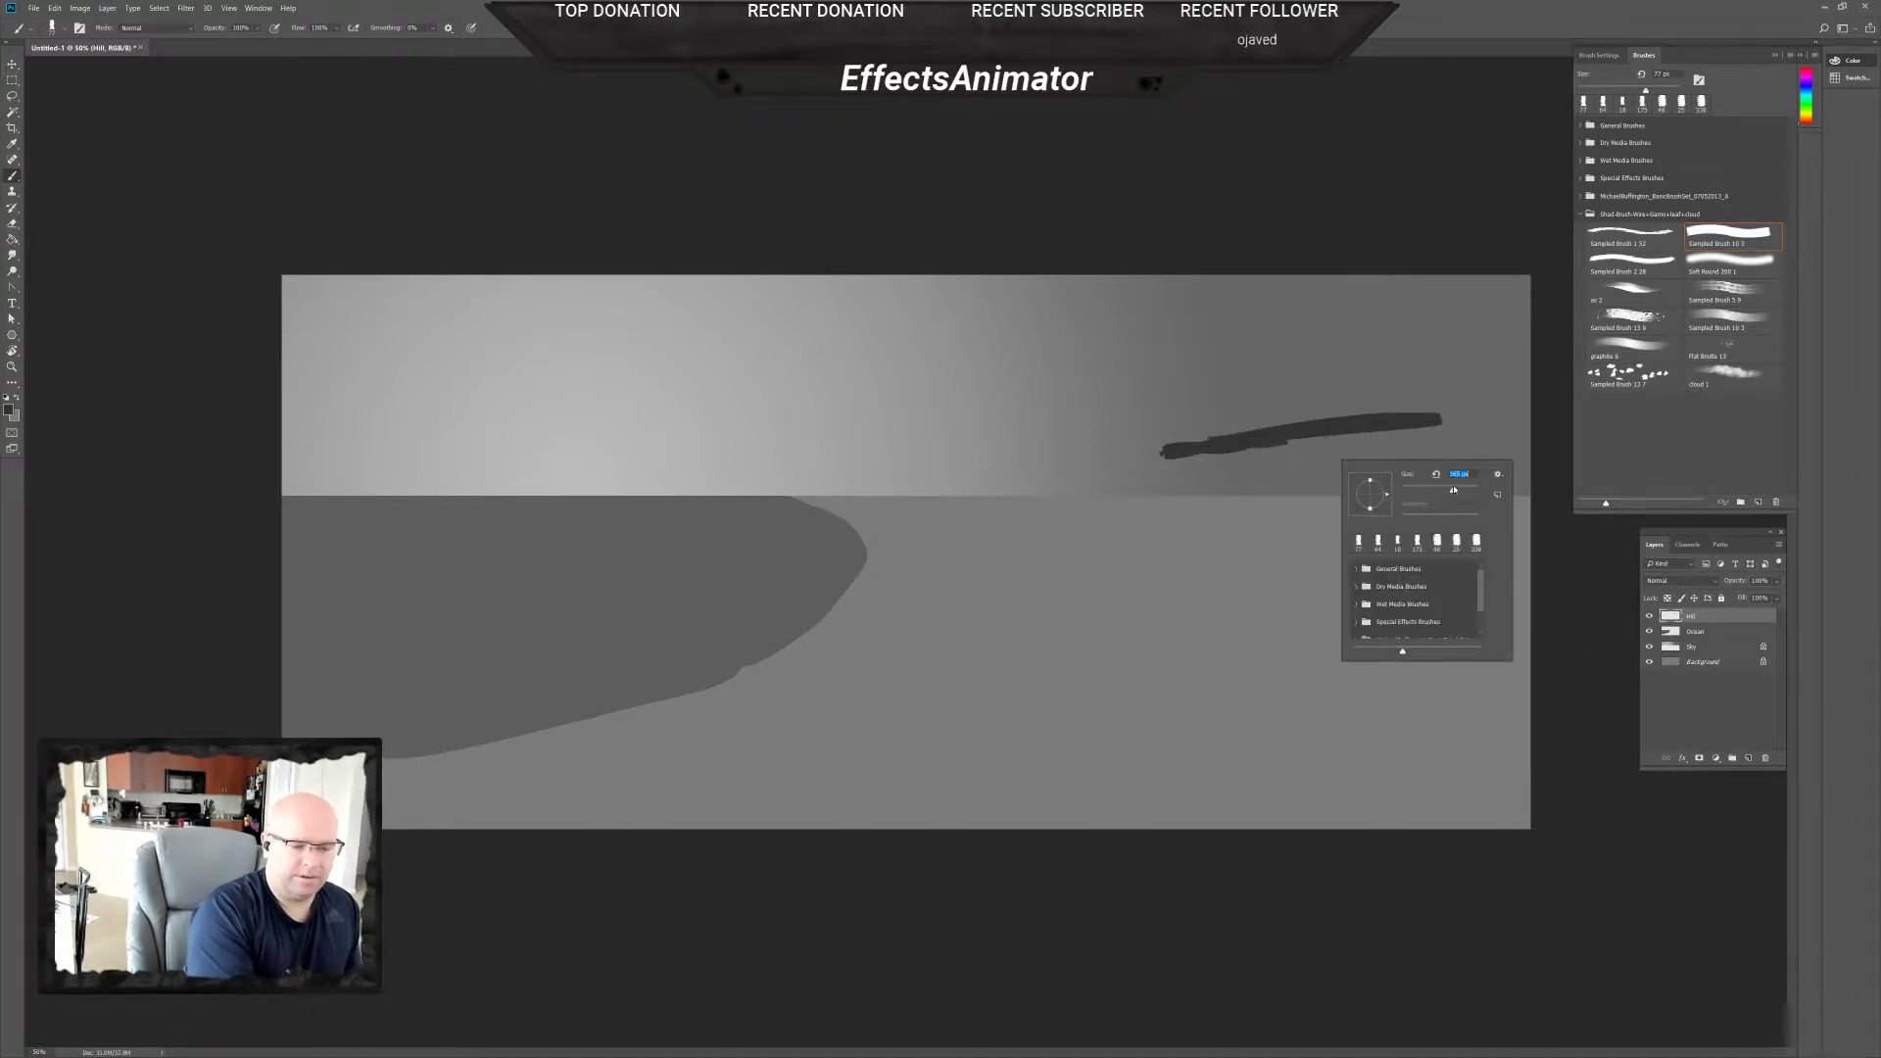
key(Return)
mouse_move(1254, 478)
mouse_down()
mouse_move(1436, 431)
mouse_move(1264, 466)
mouse_move(1460, 439)
mouse_move(1372, 481)
mouse_move(1509, 485)
mouse_move(1225, 460)
mouse_move(1440, 410)
mouse_move(1367, 392)
mouse_move(1541, 385)
mouse_move(1490, 372)
mouse_move(1161, 431)
mouse_move(1044, 485)
mouse_move(910, 498)
mouse_up()
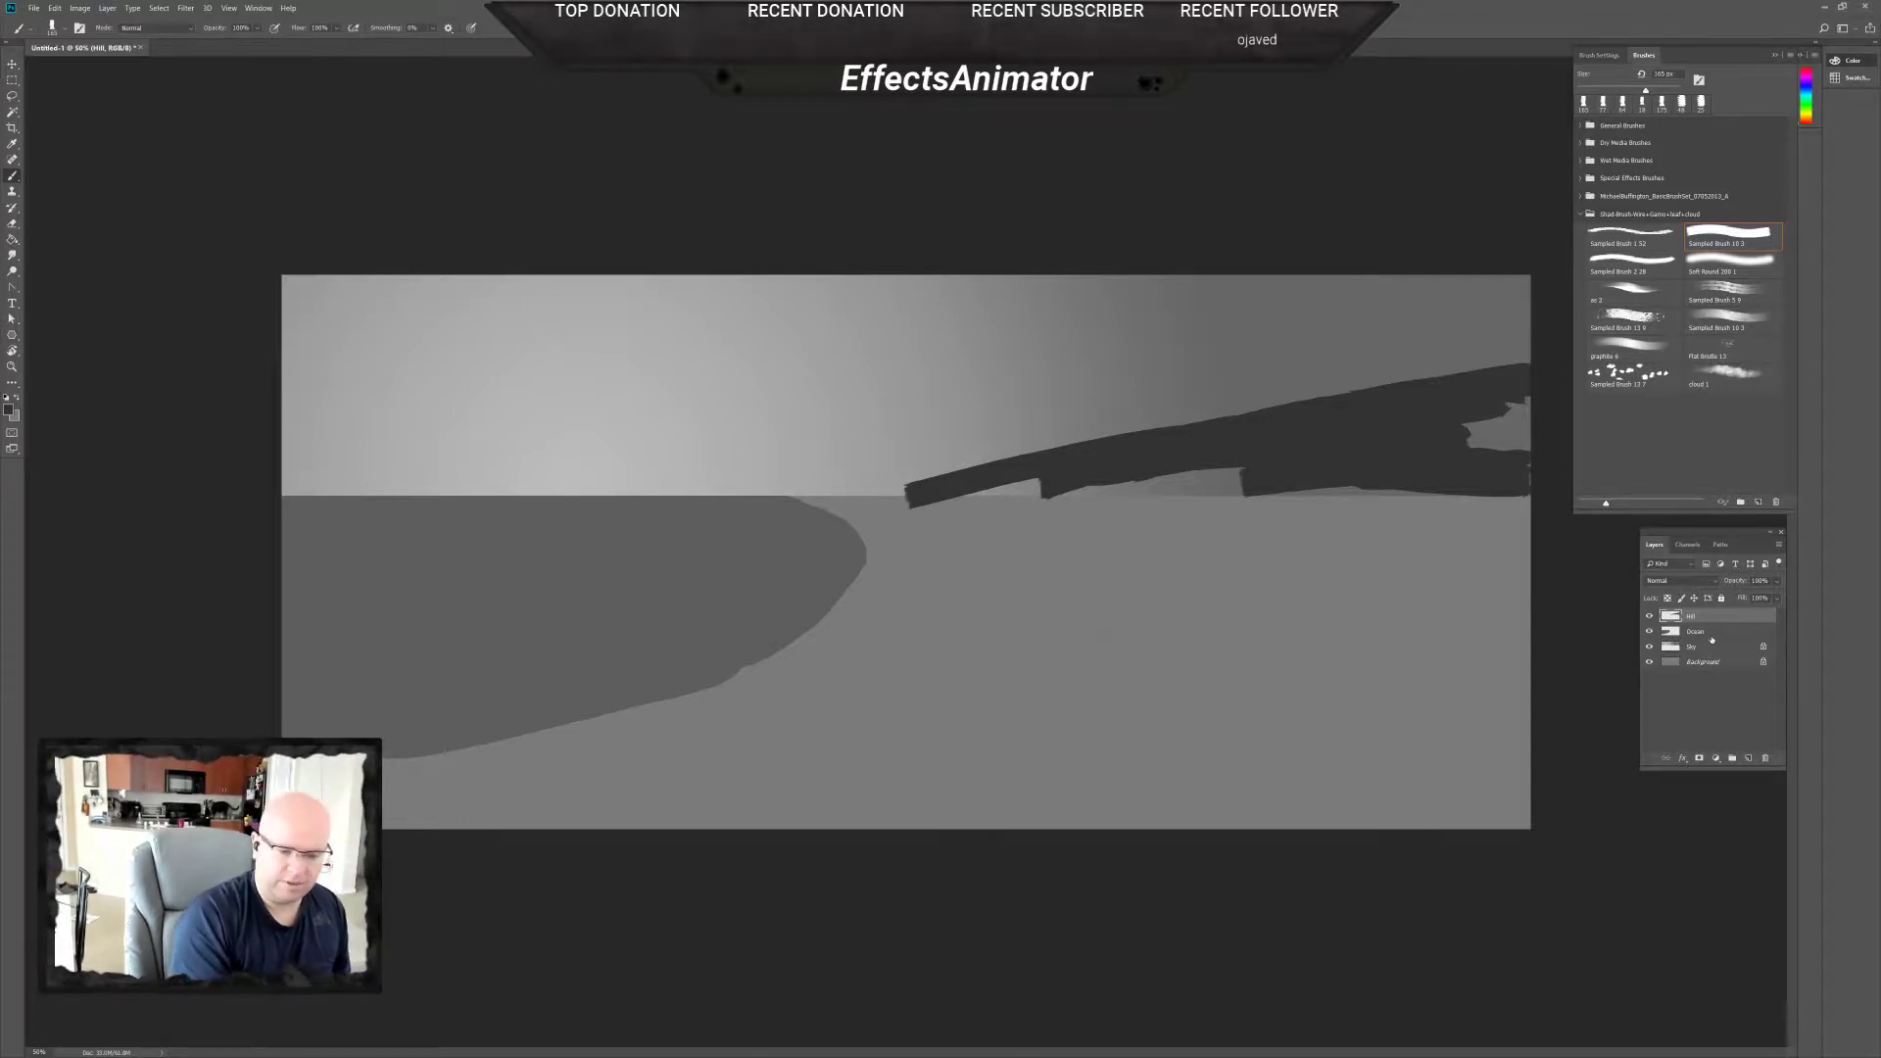
On the Ocean layer, extend the water rightward beneath the hill and smooth the curved shoreline down to the lower left.
click(1711, 634)
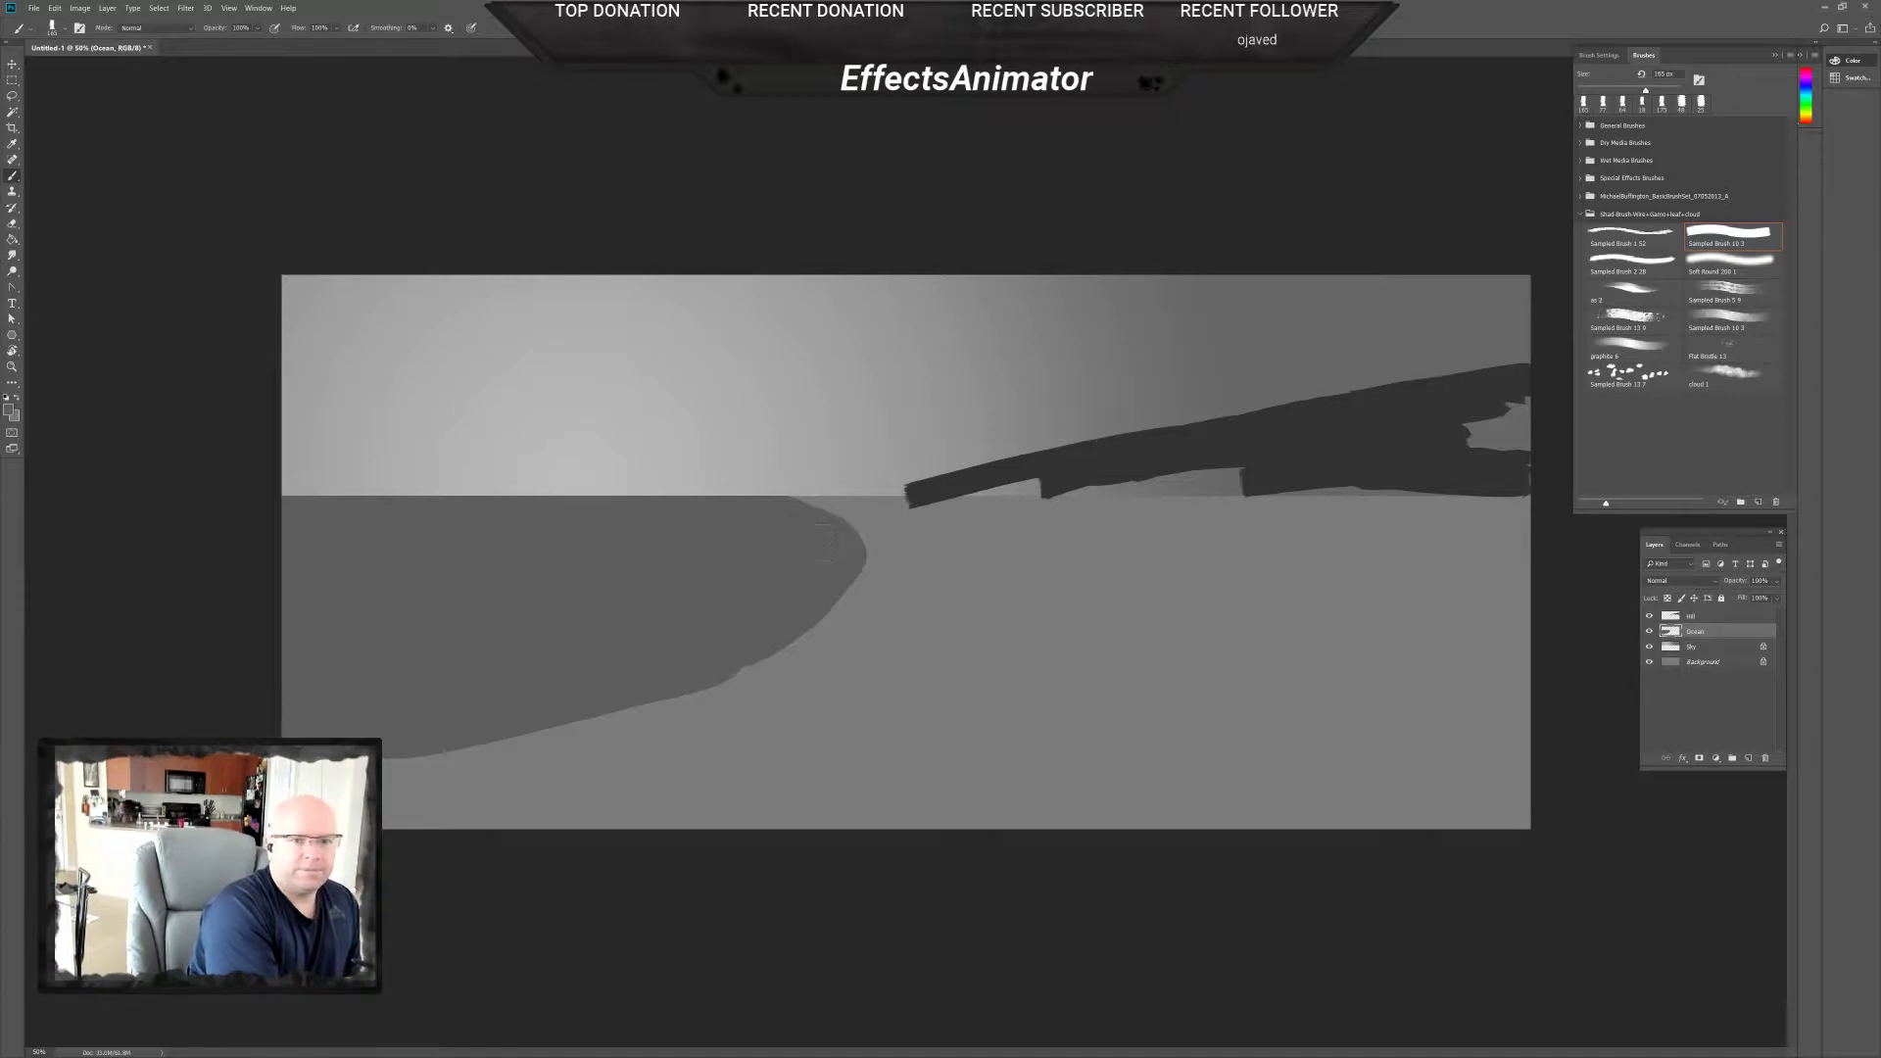
drag(789, 517, 1043, 517)
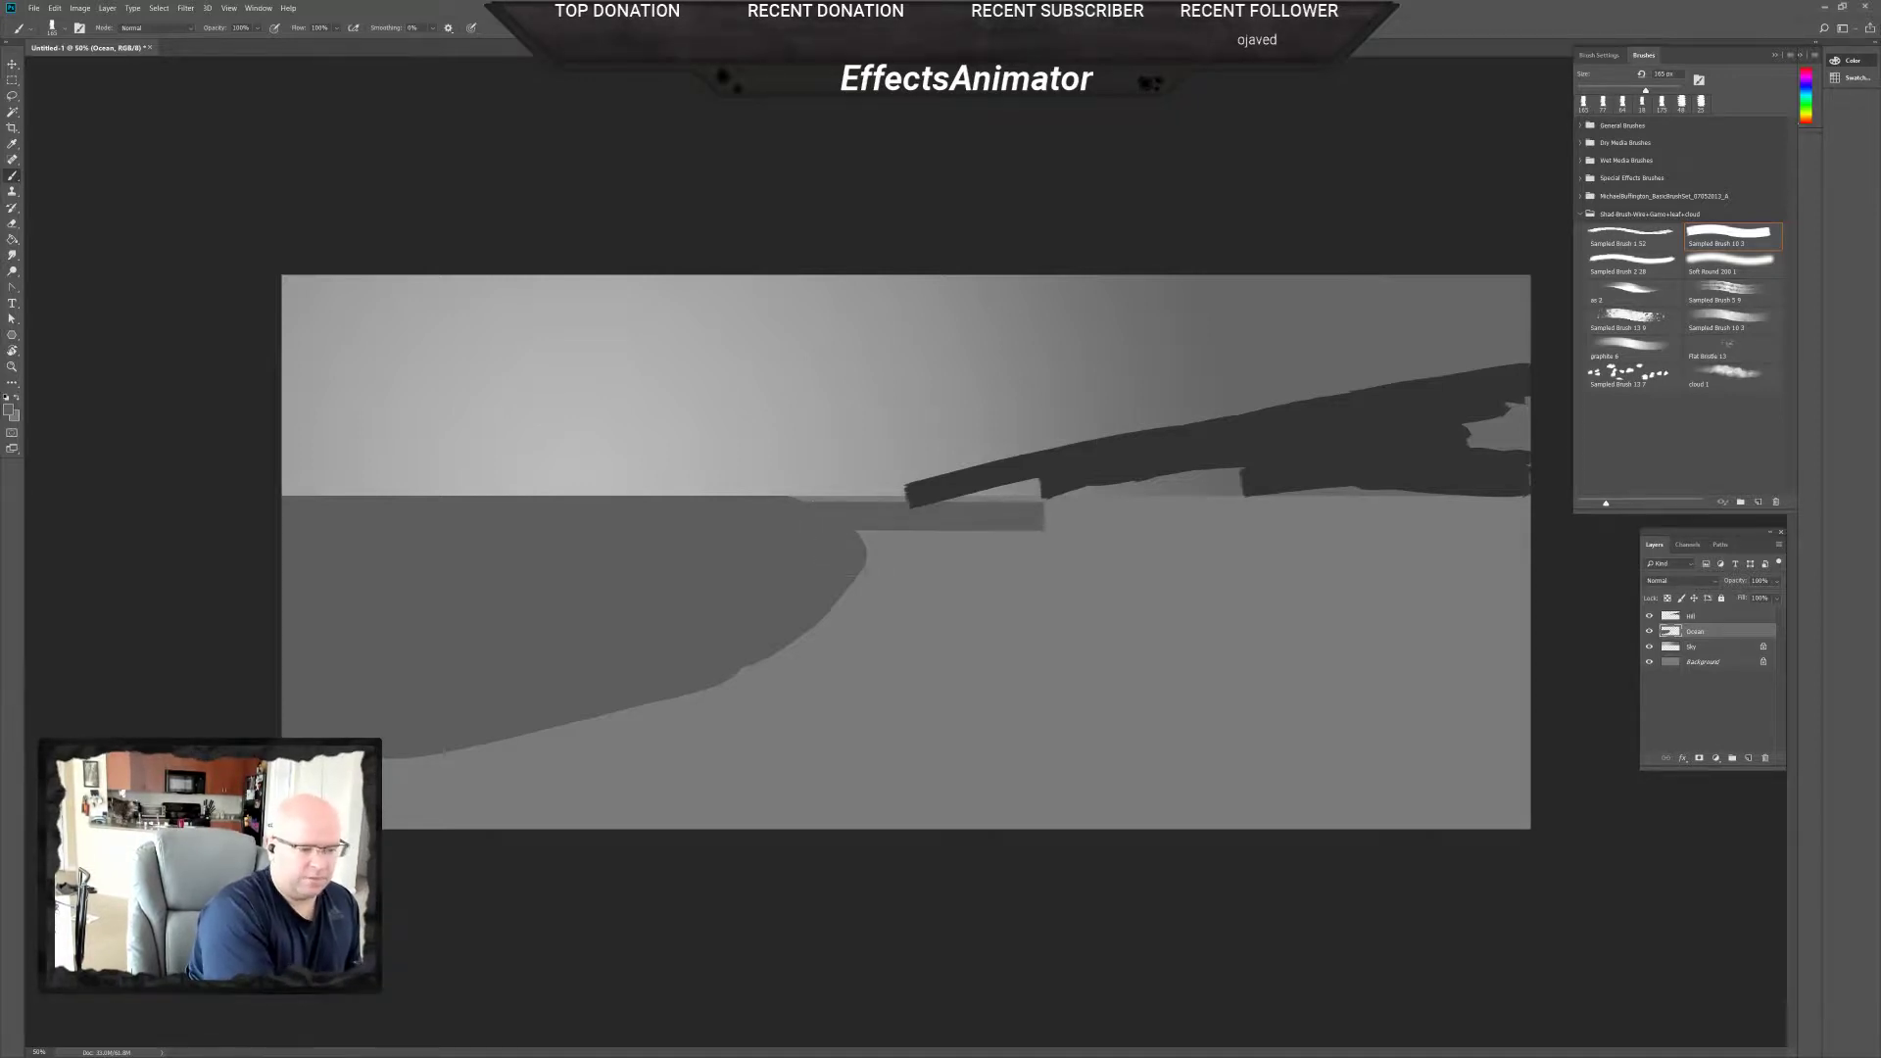
mouse_move(863, 537)
mouse_down()
mouse_move(980, 557)
mouse_move(740, 674)
mouse_up()
mouse_move(937, 538)
mouse_down()
mouse_move(867, 588)
mouse_move(1014, 539)
mouse_move(970, 583)
mouse_move(990, 586)
mouse_up()
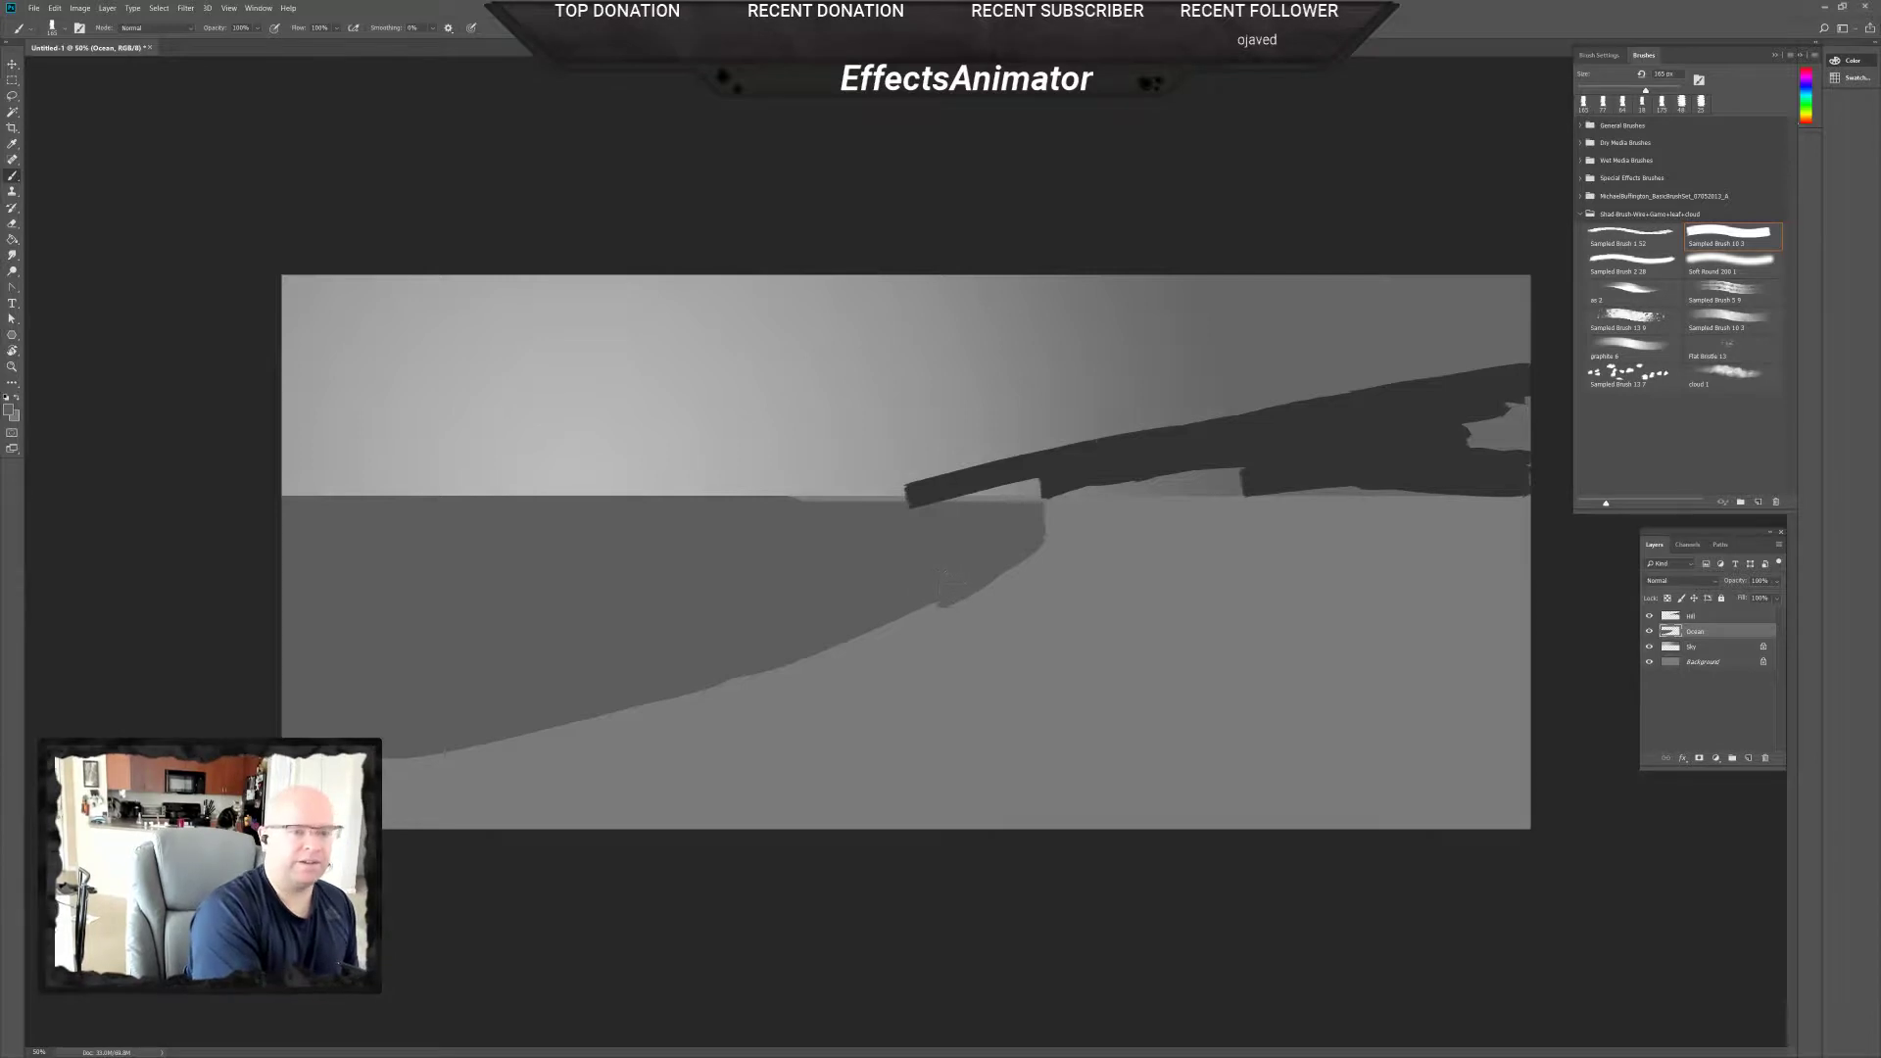
mouse_move(938, 592)
mouse_down()
mouse_move(818, 667)
mouse_move(906, 632)
mouse_up()
drag(798, 666, 559, 725)
drag(720, 708, 473, 751)
drag(809, 677, 423, 760)
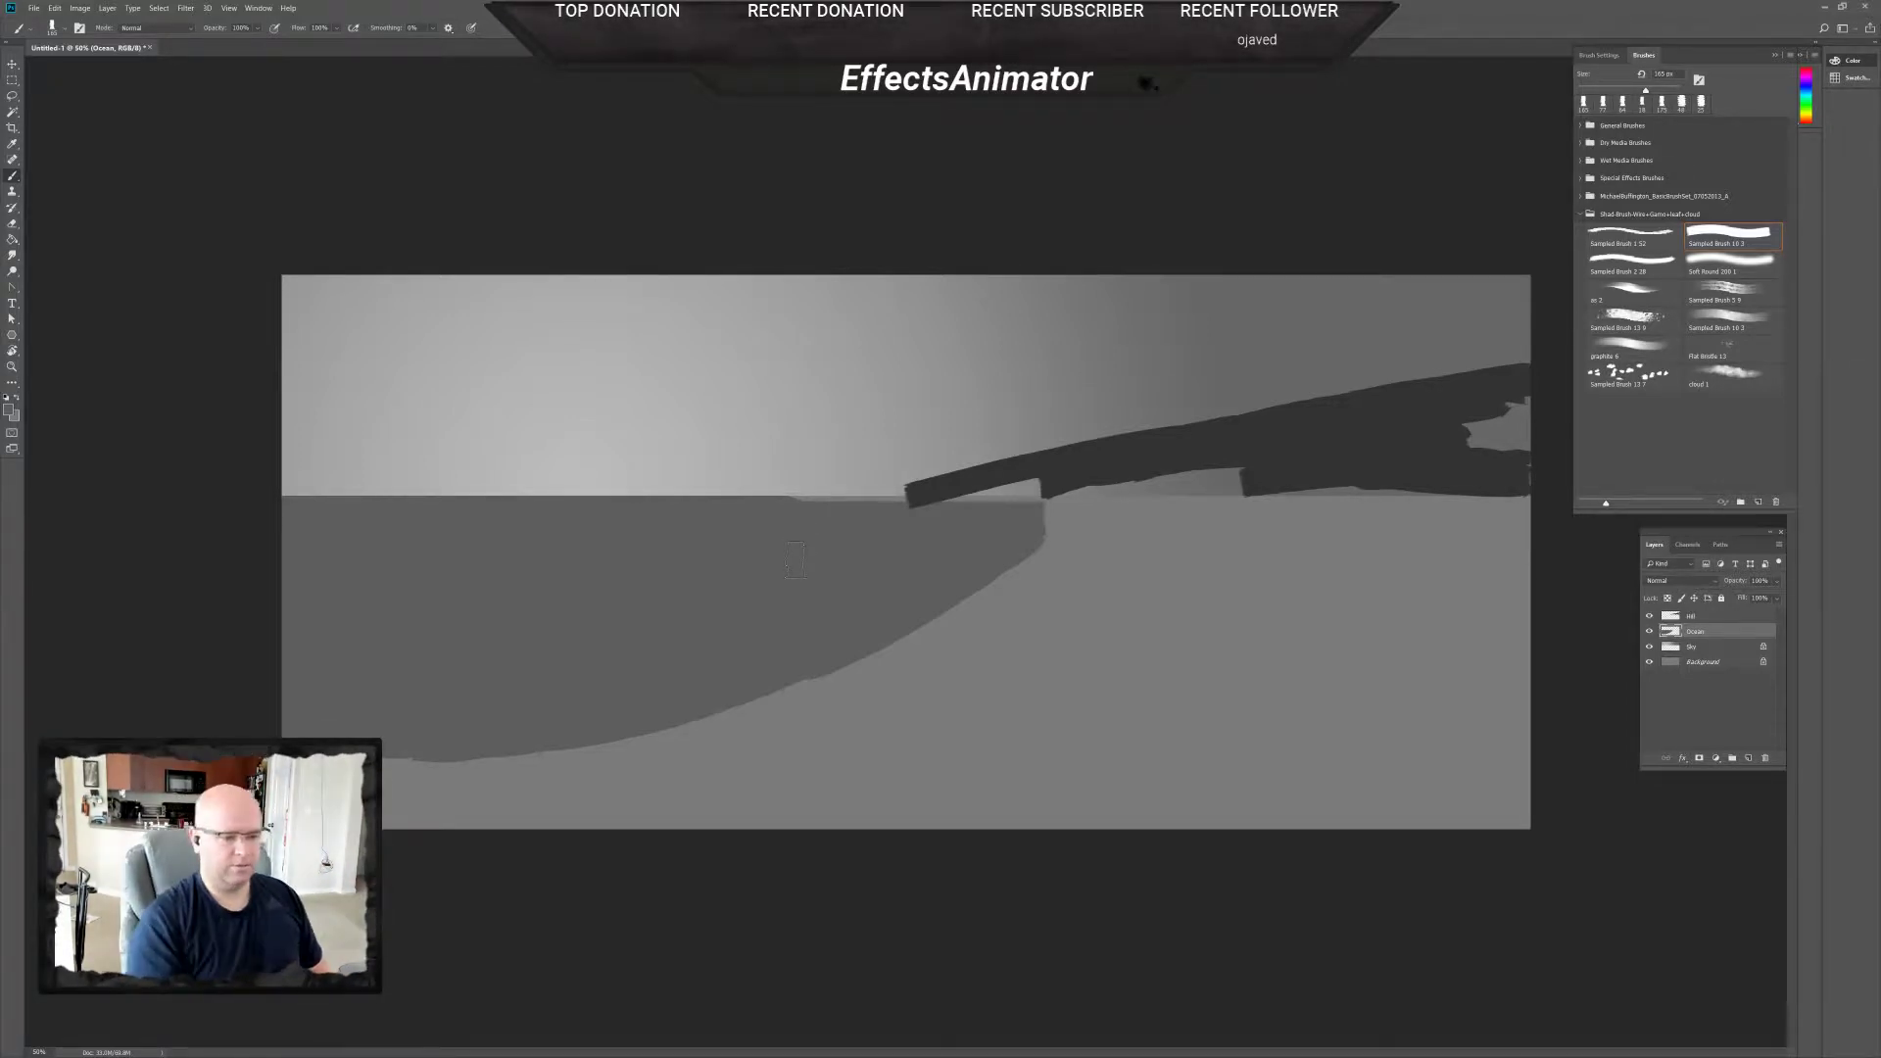
On the Hill layer, extend the headland tip left along the horizon and build up the ridge toward the right edge.
key(alt+bracketright)
click(1296, 443)
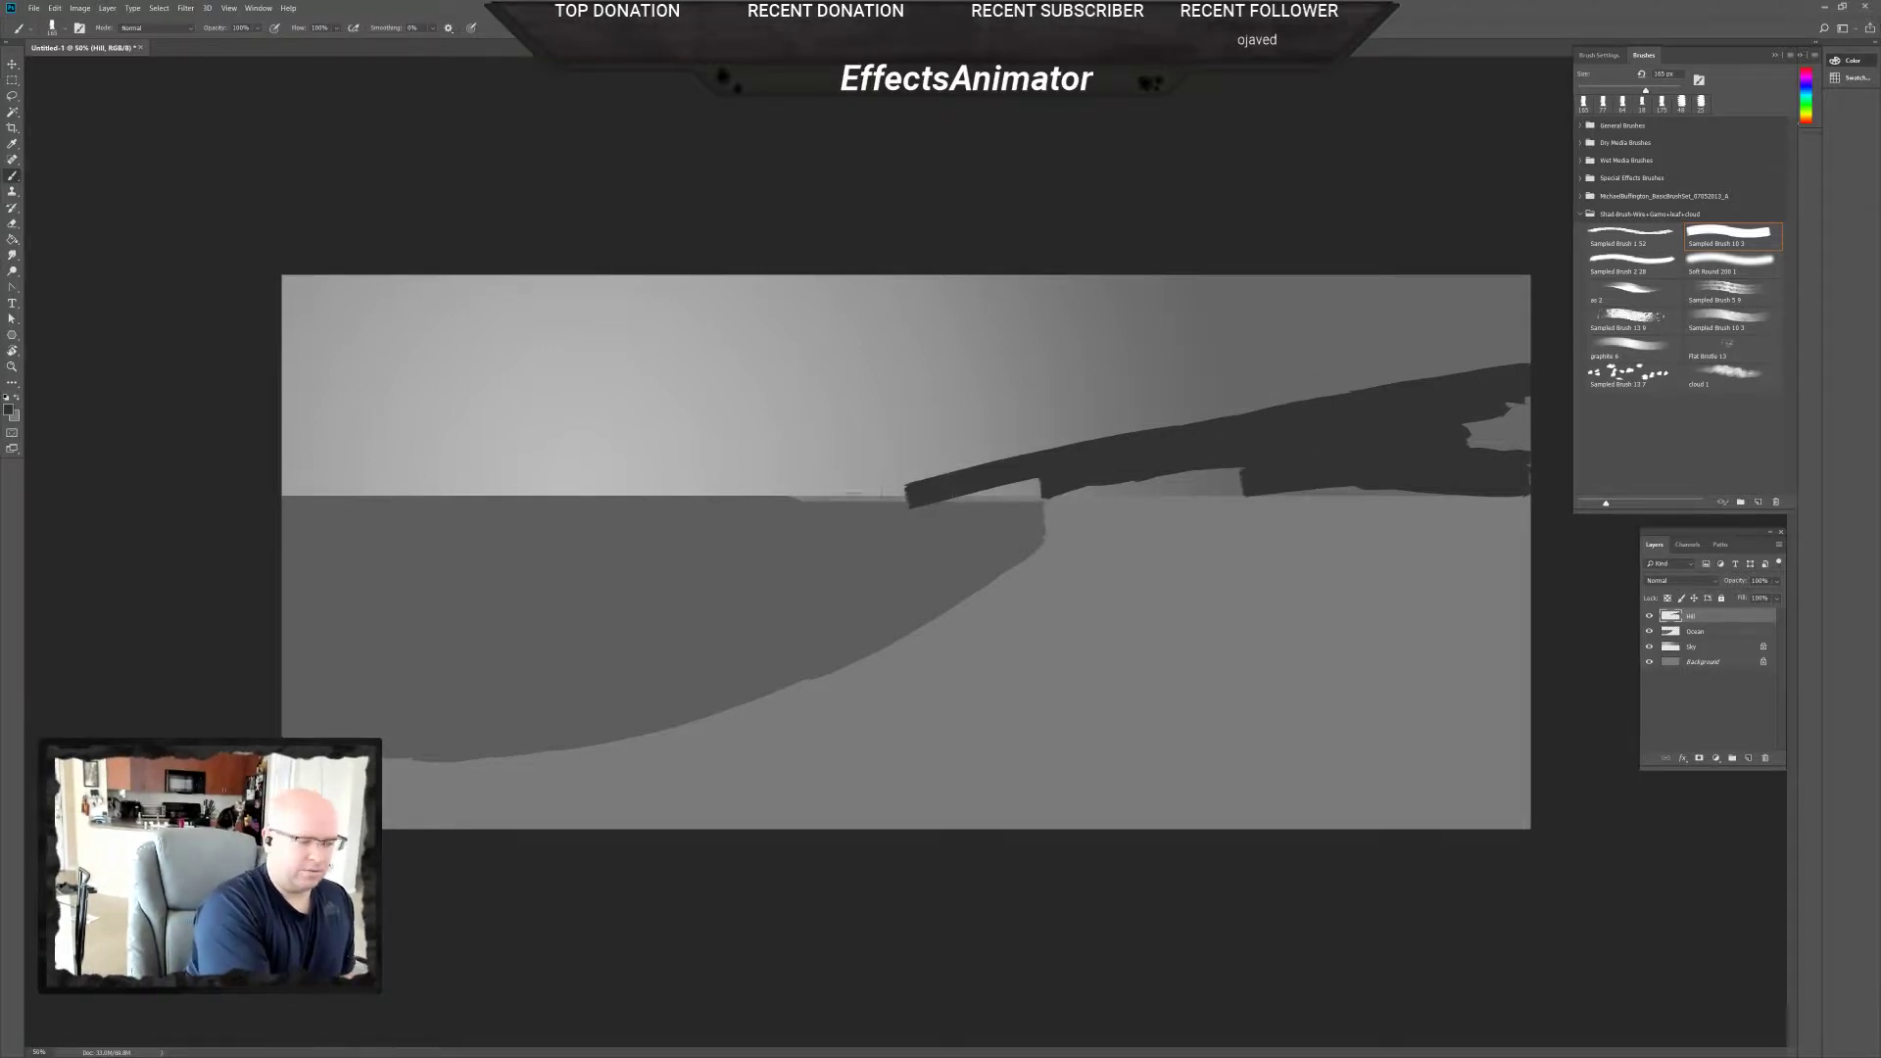
mouse_move(819, 484)
mouse_down()
mouse_move(1106, 448)
mouse_move(883, 495)
mouse_move(1191, 478)
mouse_up()
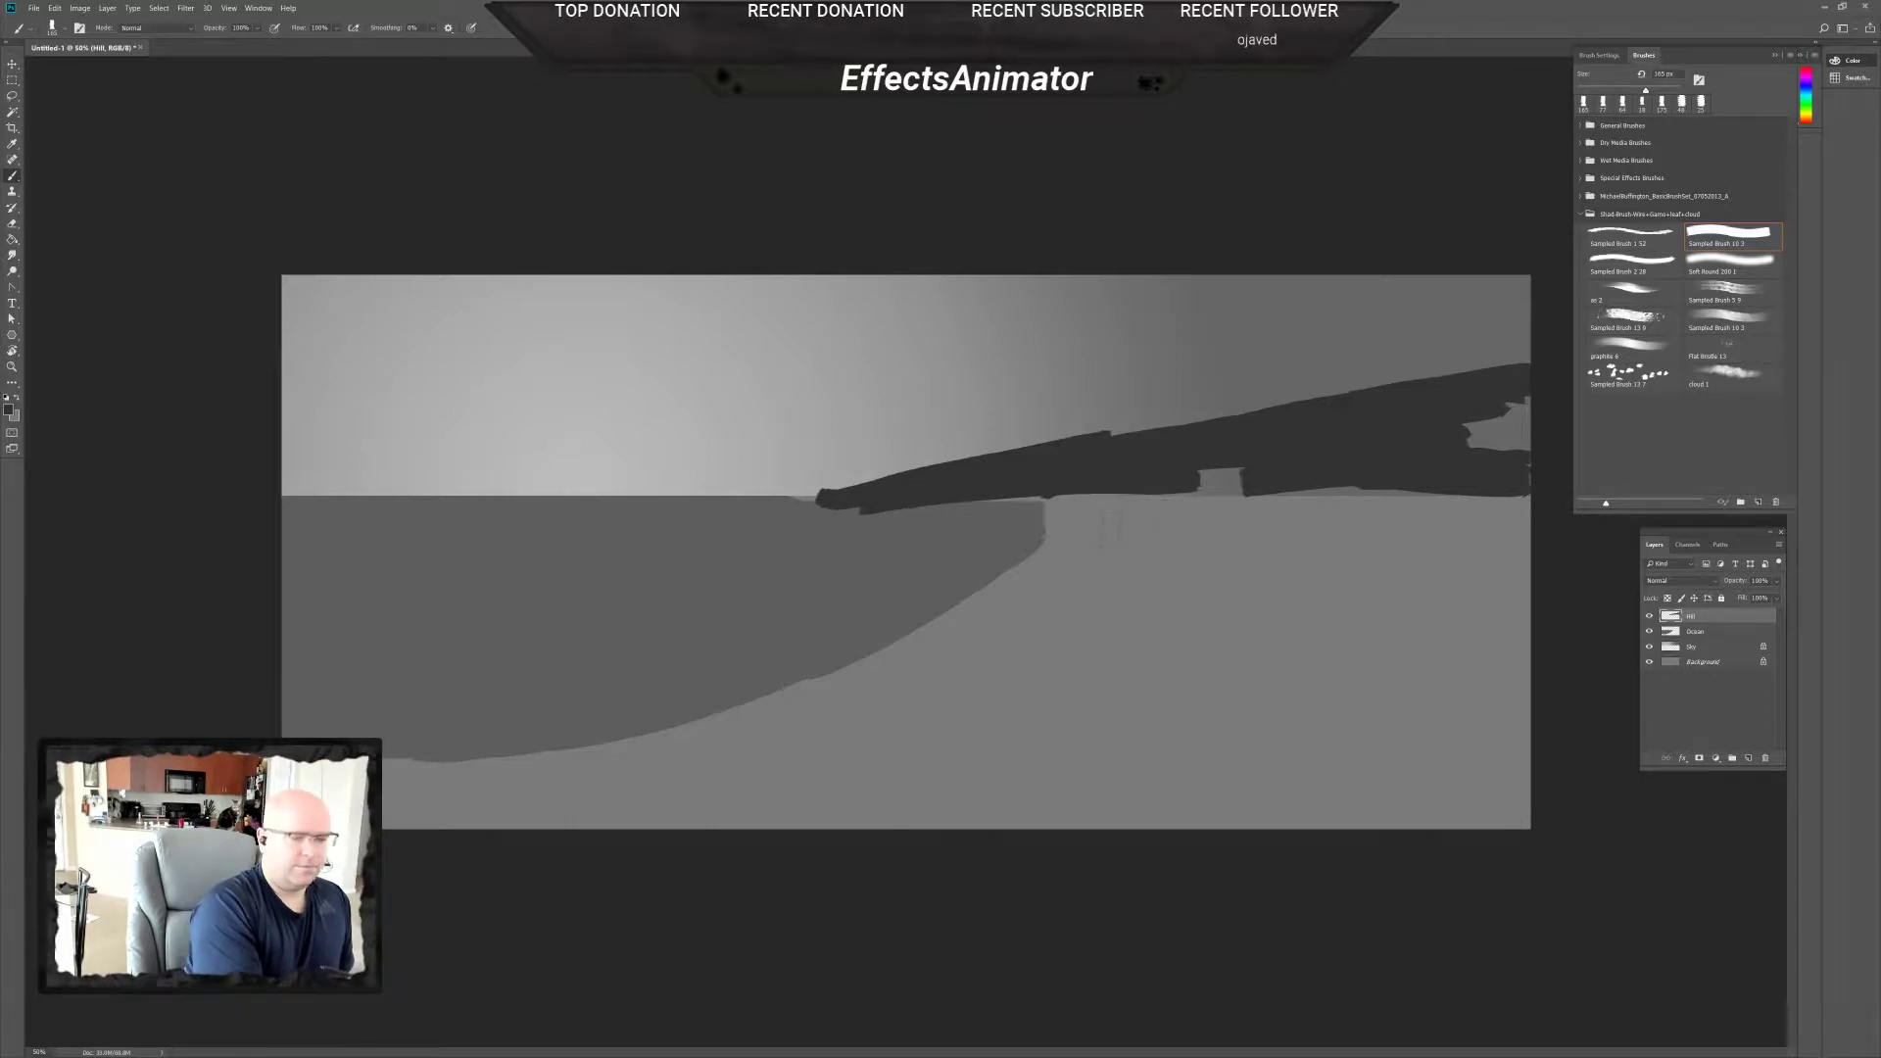
click(815, 500)
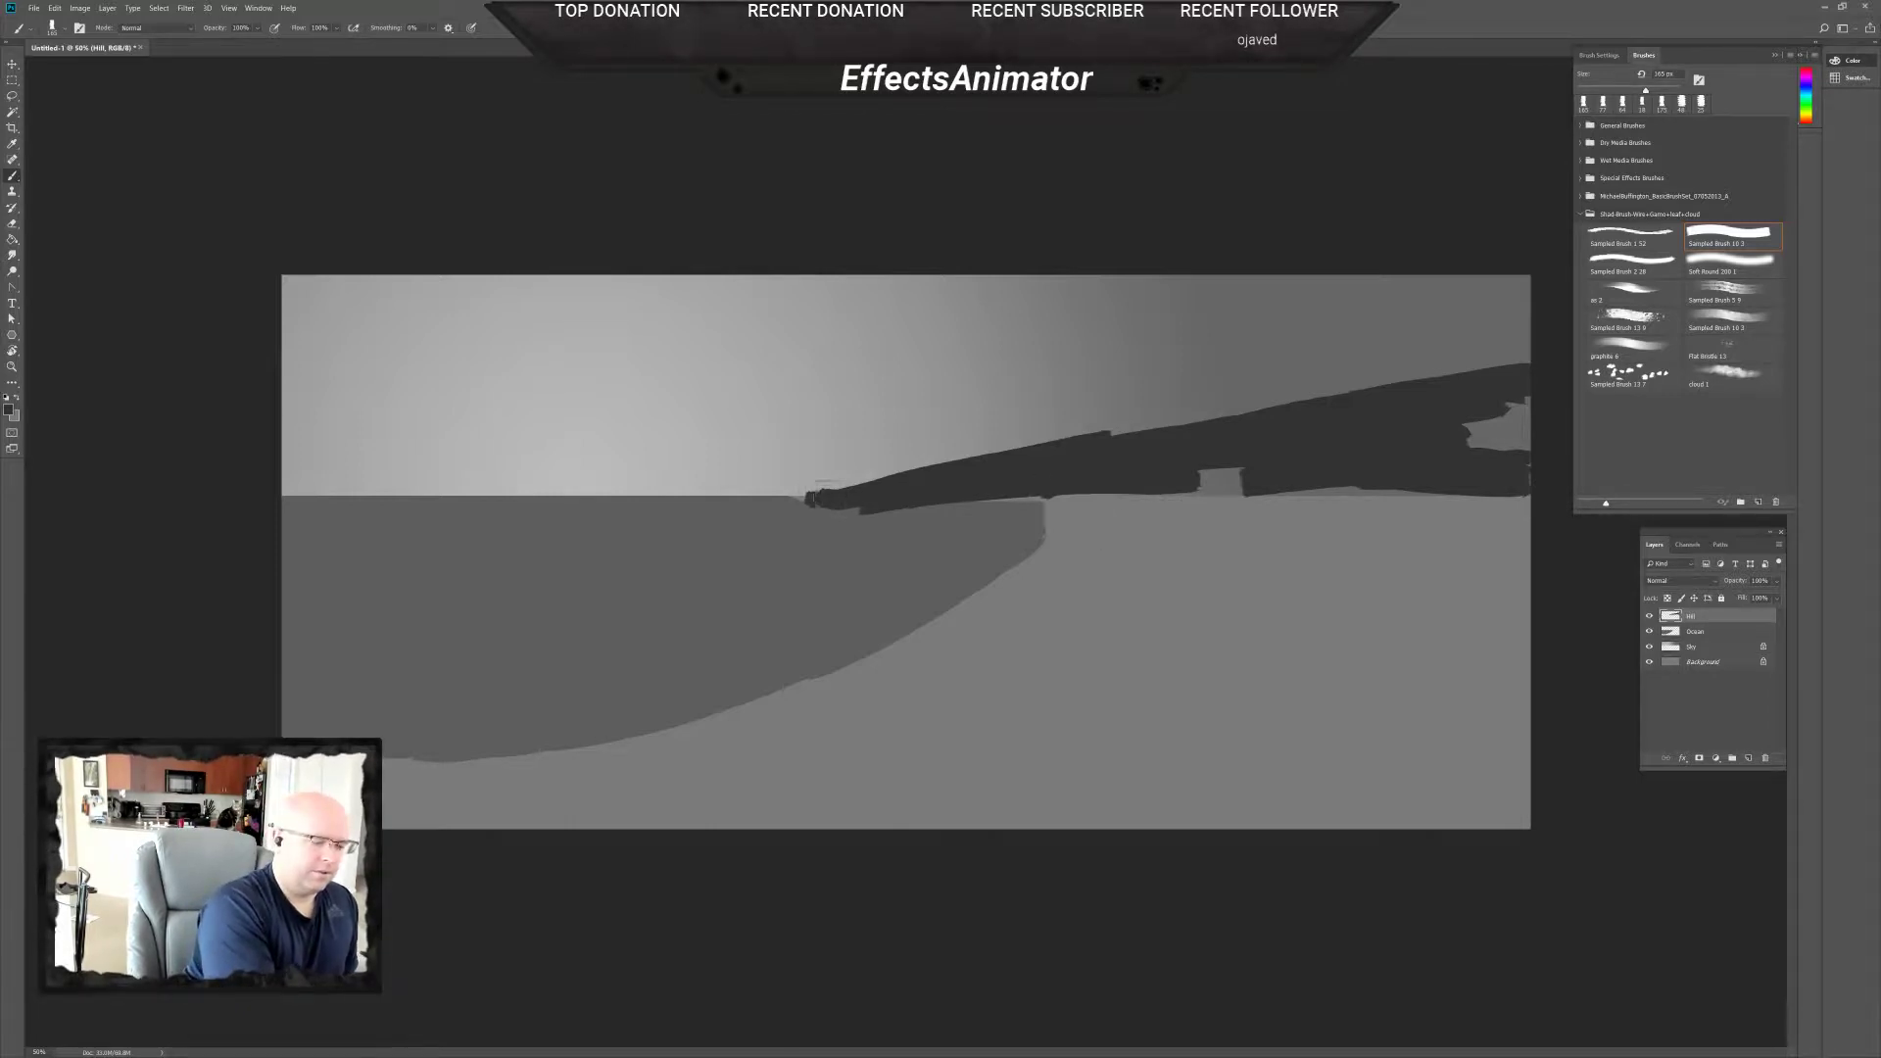
drag(975, 453, 1261, 414)
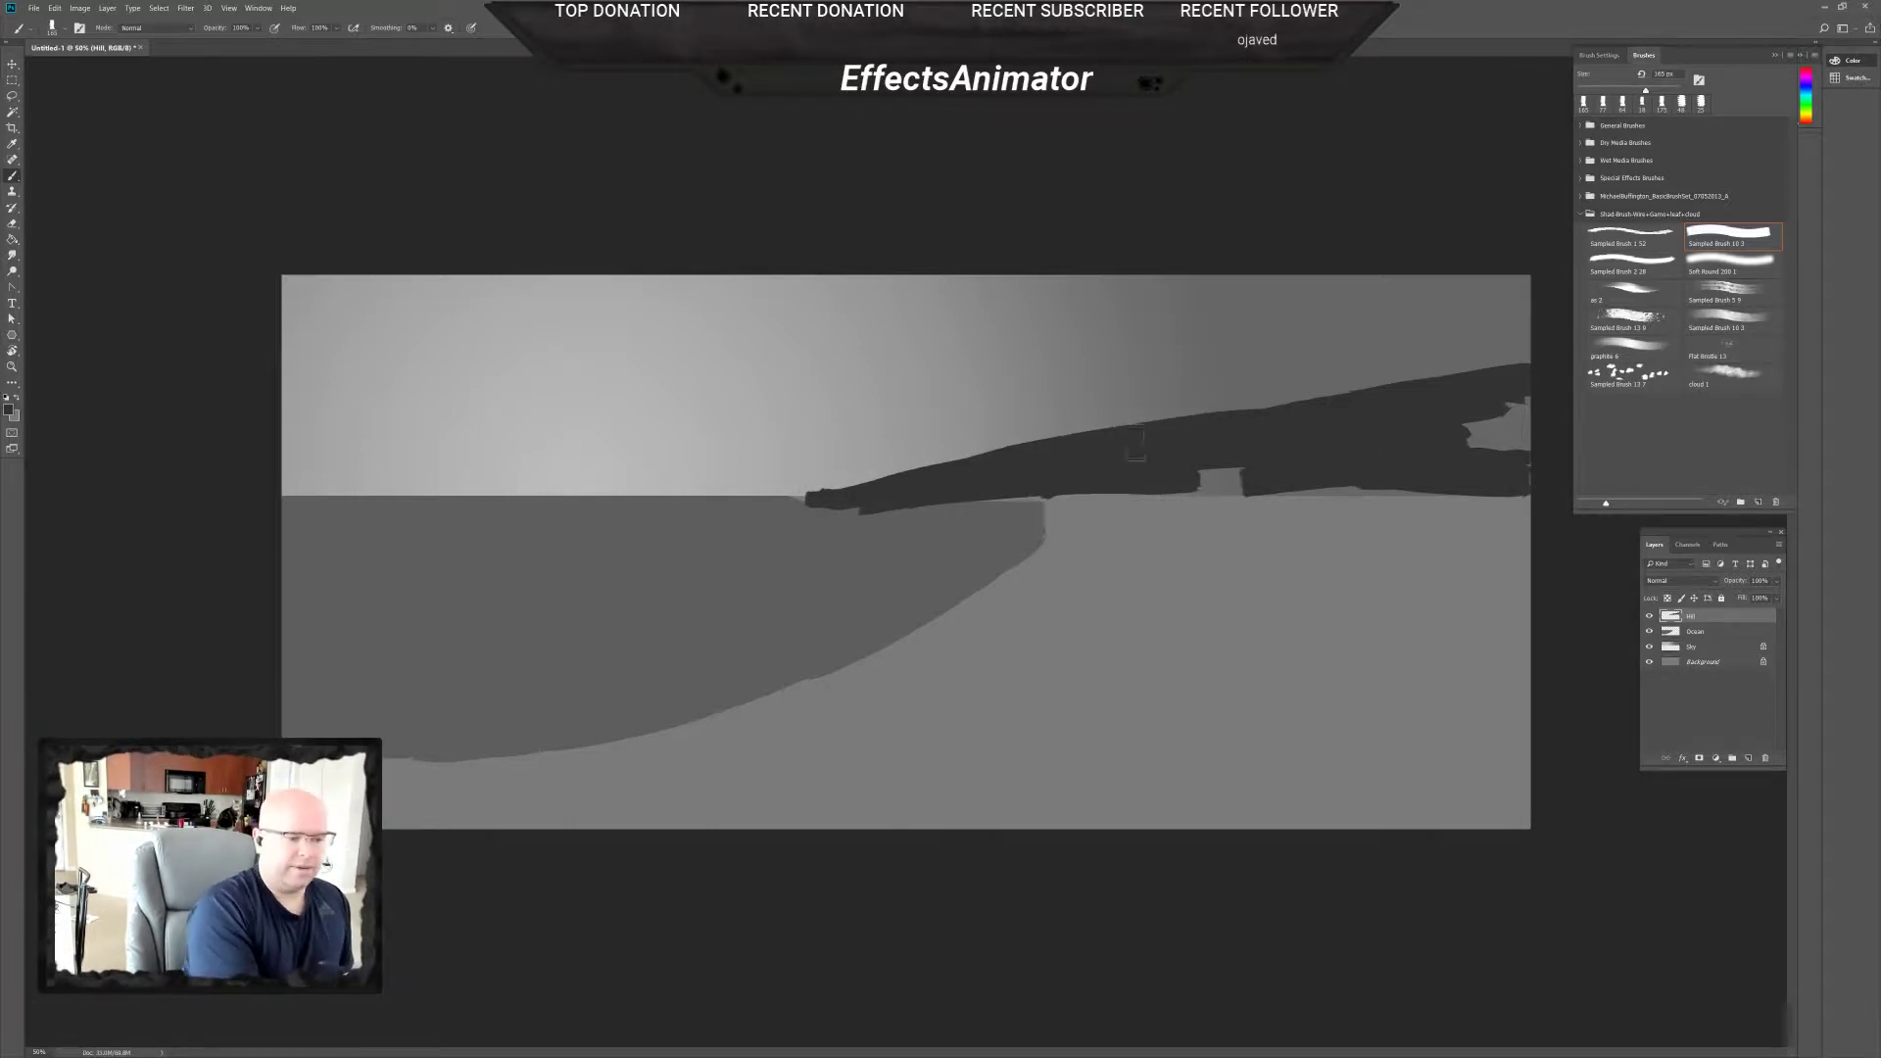
mouse_move(1073, 431)
mouse_down()
mouse_move(1370, 406)
mouse_move(1058, 449)
mouse_move(1331, 400)
mouse_up()
drag(958, 456, 1529, 358)
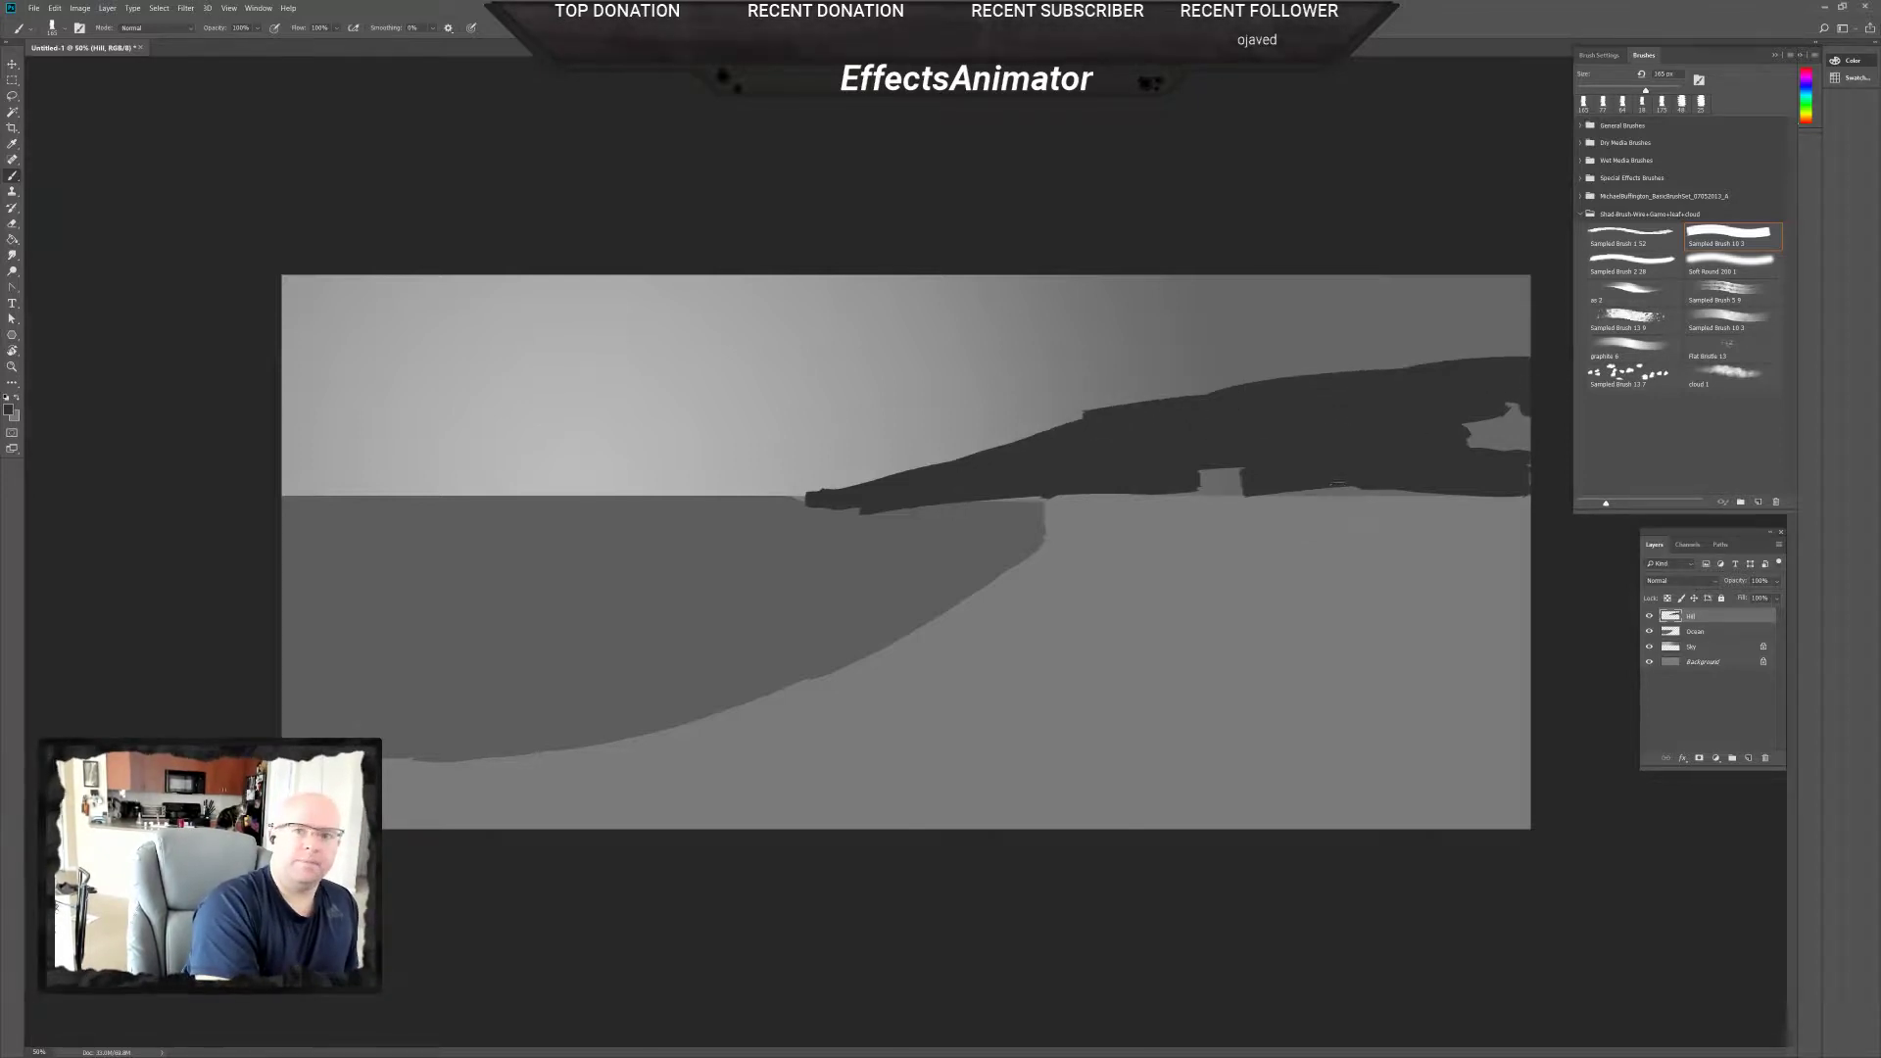
Thicken the headland near its tip and fill the remaining gaps inside the hill and along its base.
drag(940, 511, 874, 524)
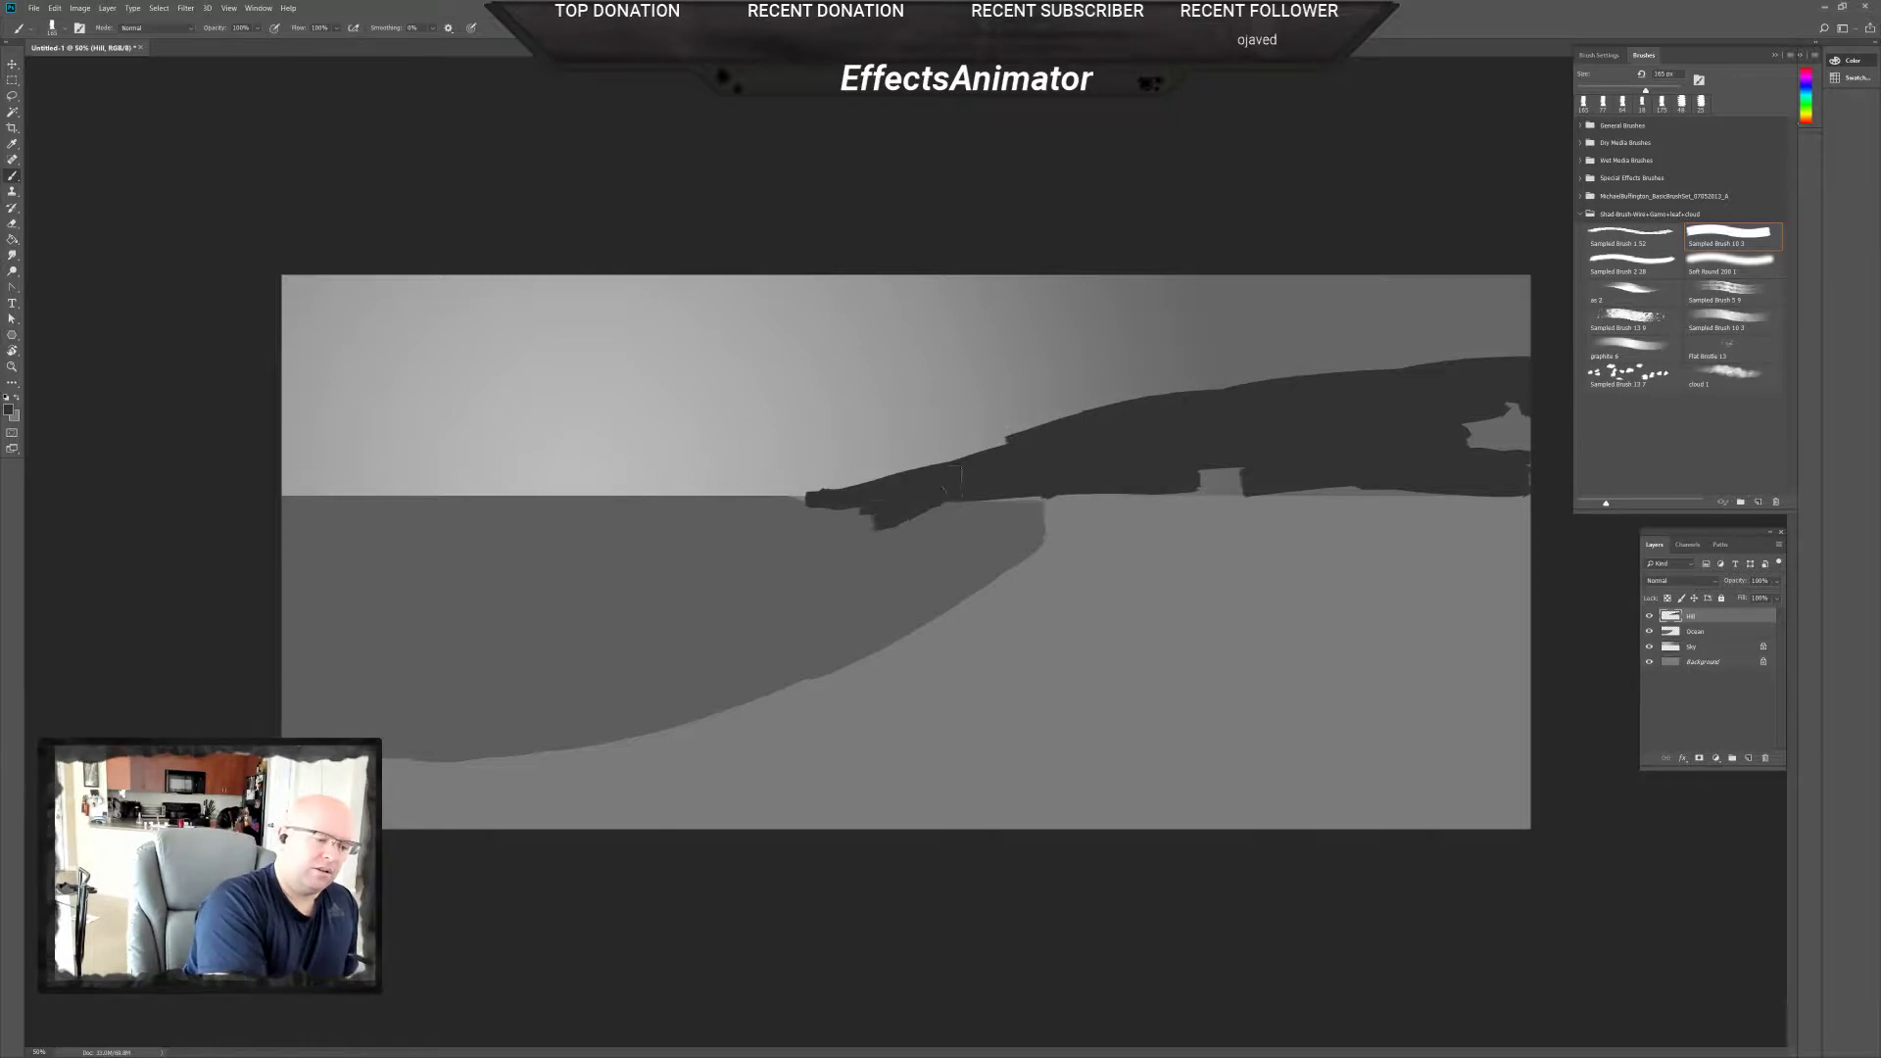
mouse_move(923, 461)
mouse_down()
mouse_move(985, 459)
mouse_move(896, 468)
mouse_up()
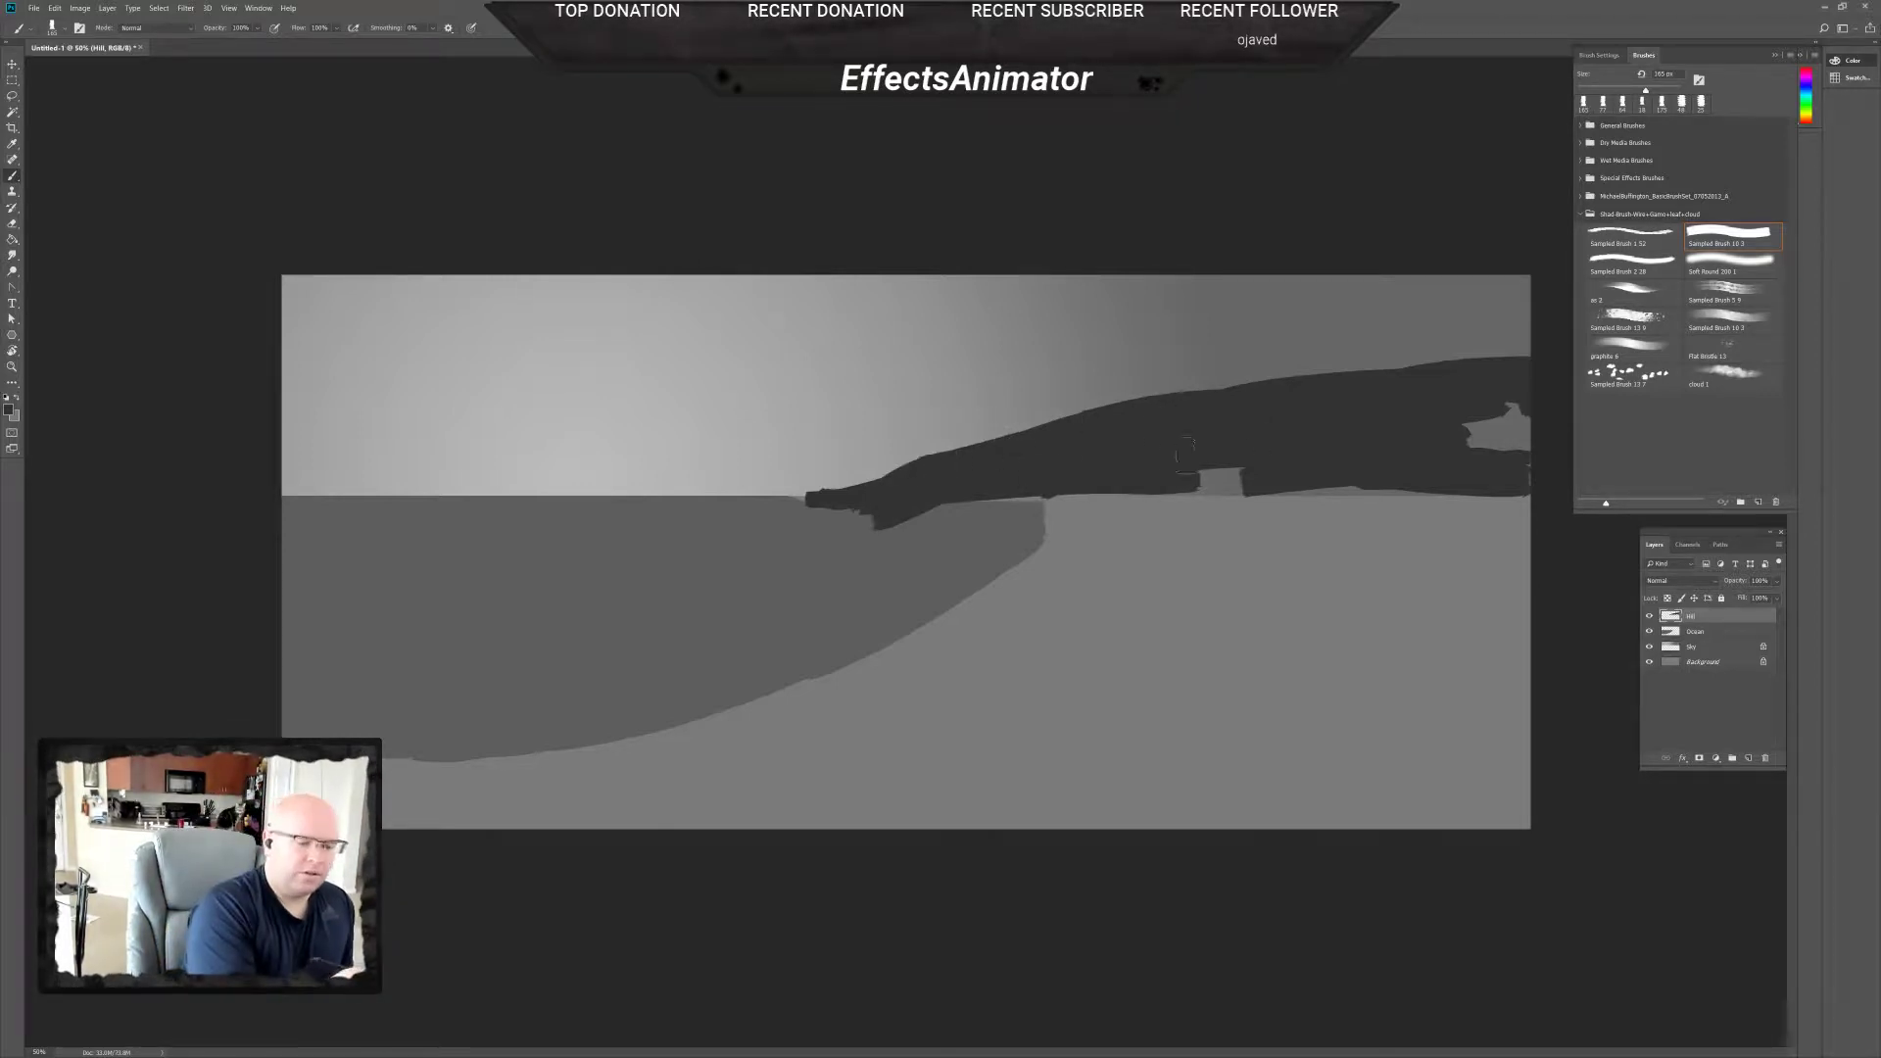
mouse_move(1201, 479)
mouse_down()
mouse_move(1509, 463)
mouse_move(1421, 434)
mouse_move(1461, 419)
mouse_up()
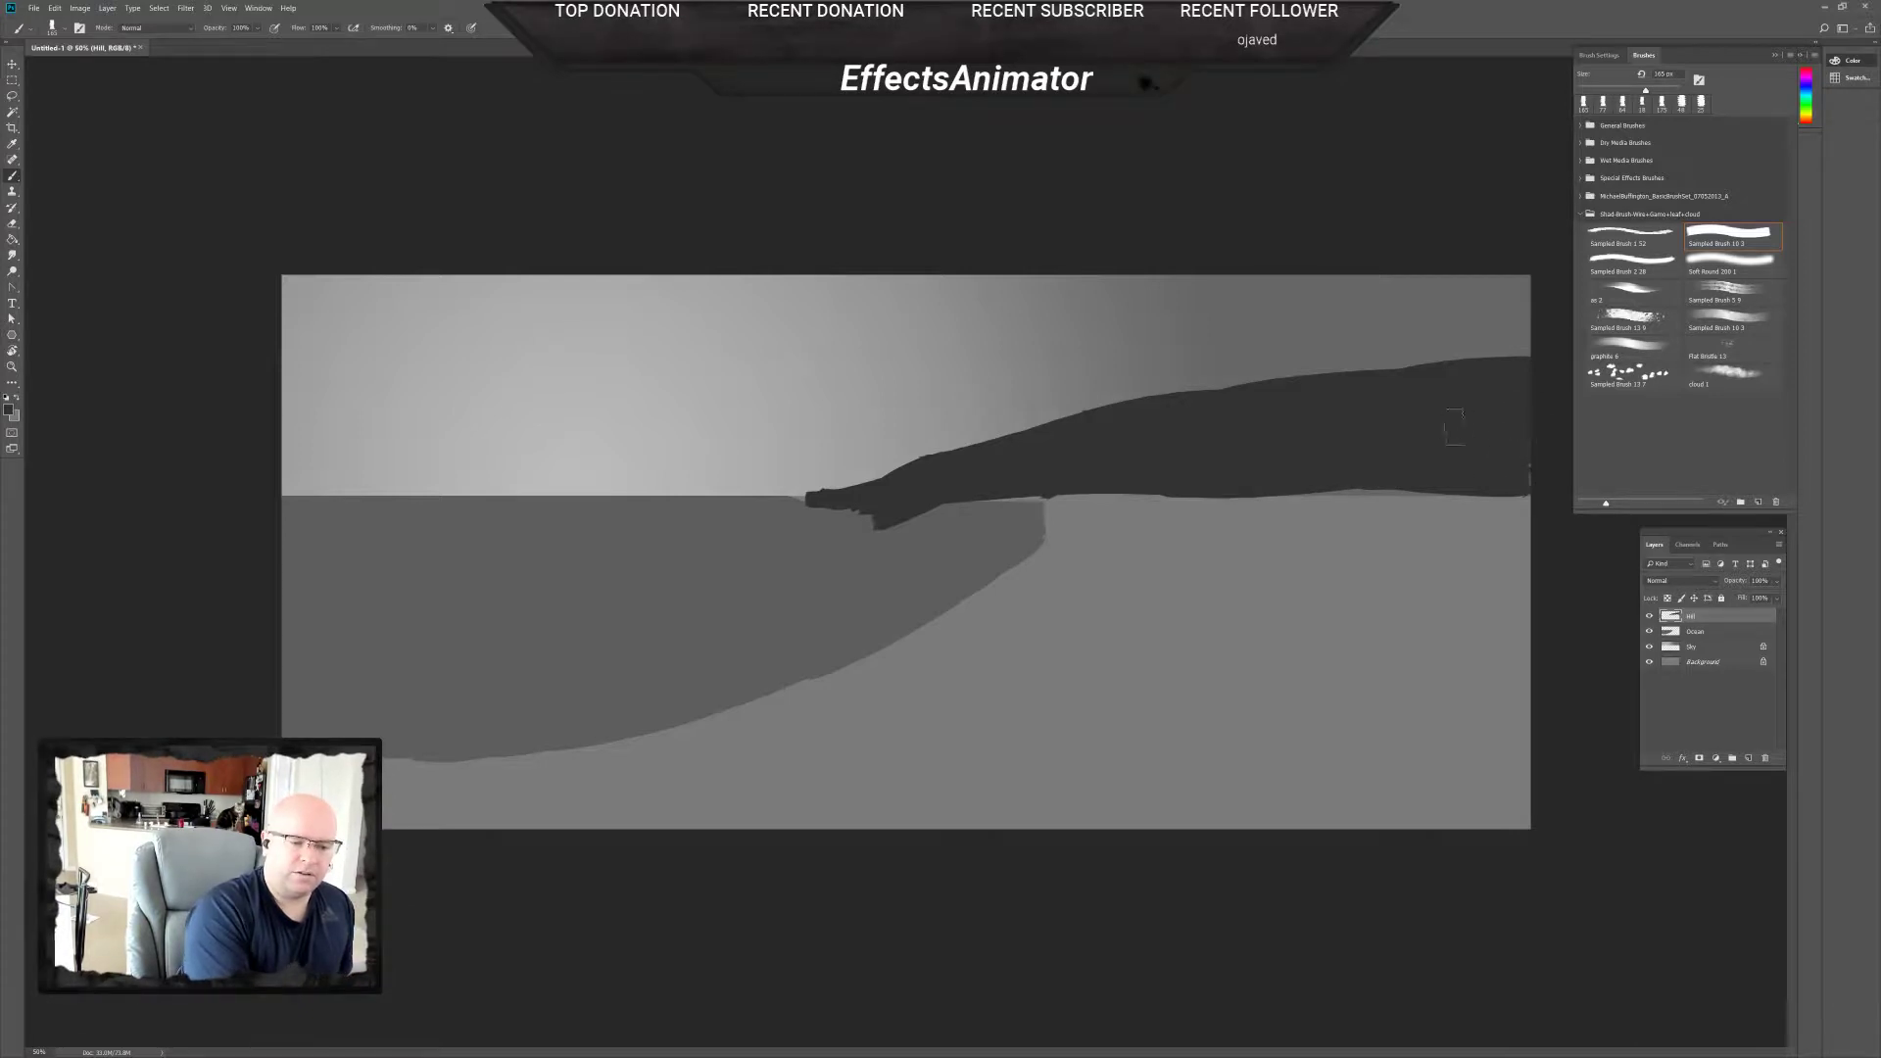
drag(1293, 494, 1464, 496)
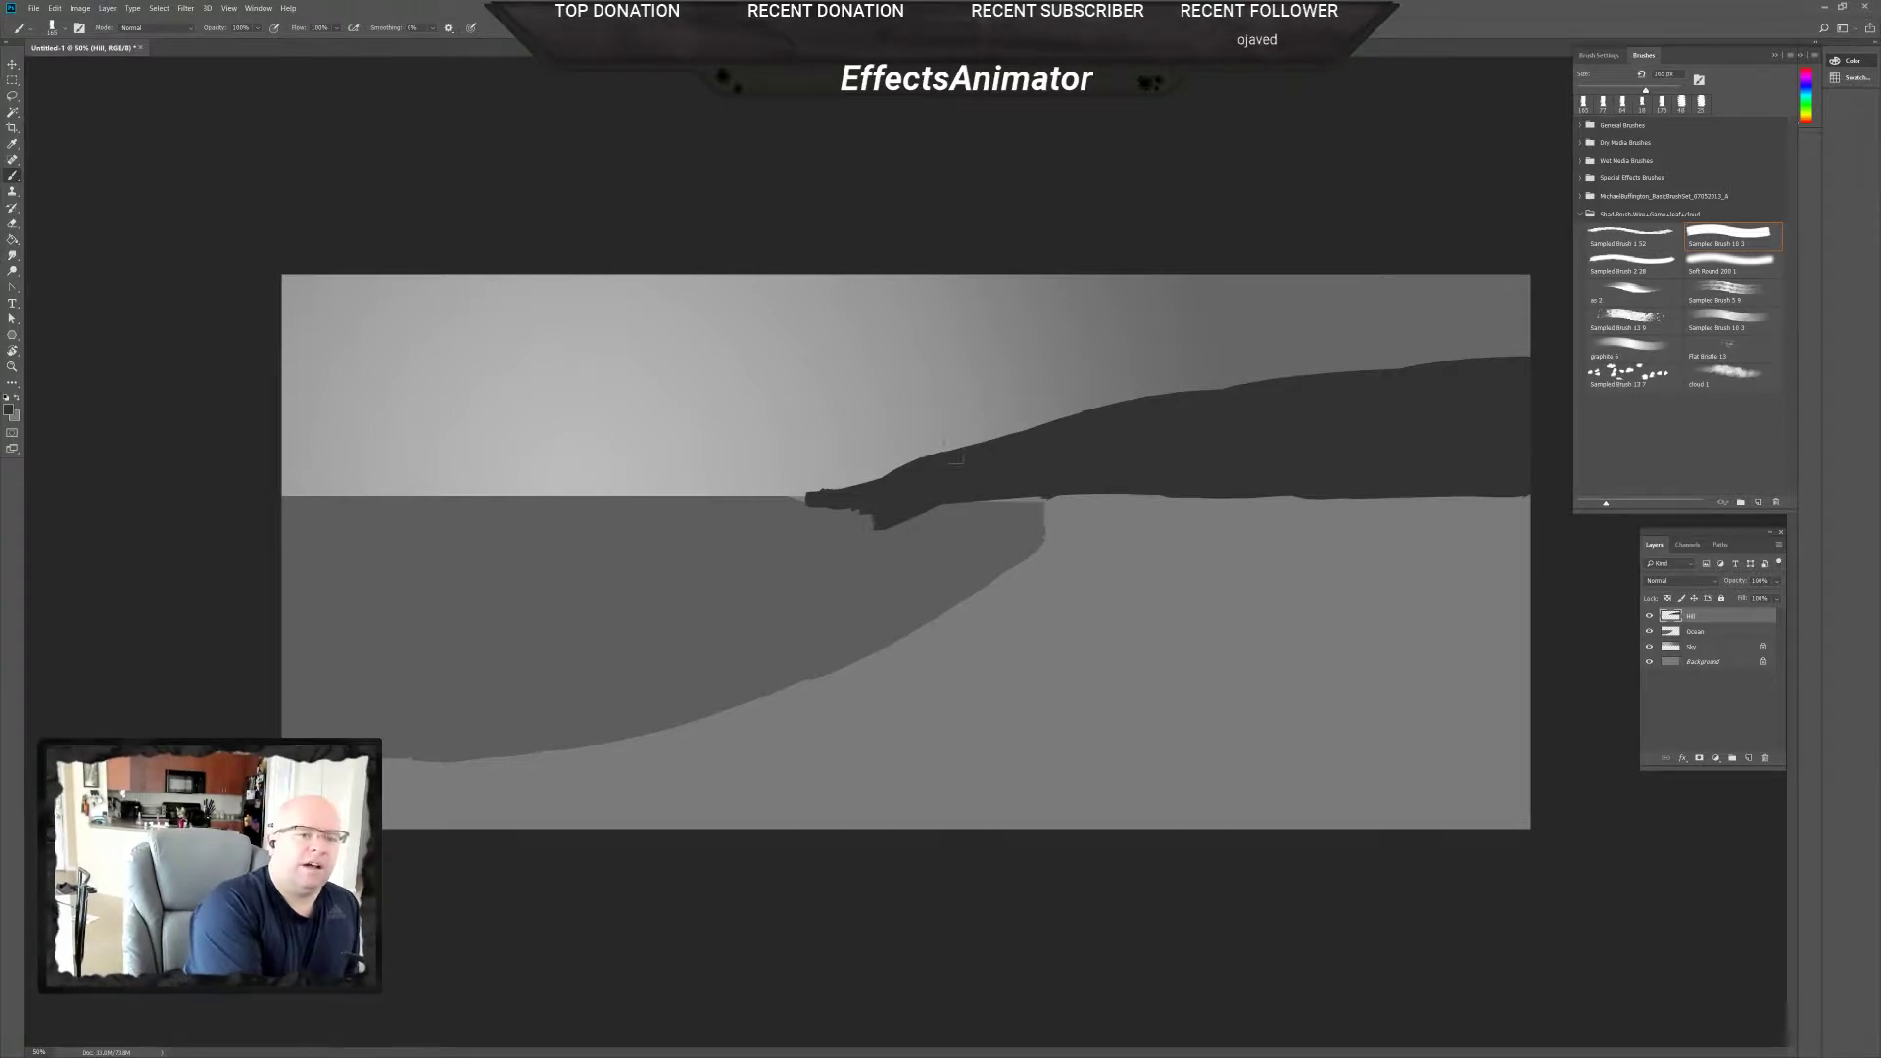
Reshape the hill's ridgeline with uneven bumps, straighten its base, and extend the tip farther left over the water.
drag(848, 493, 1029, 431)
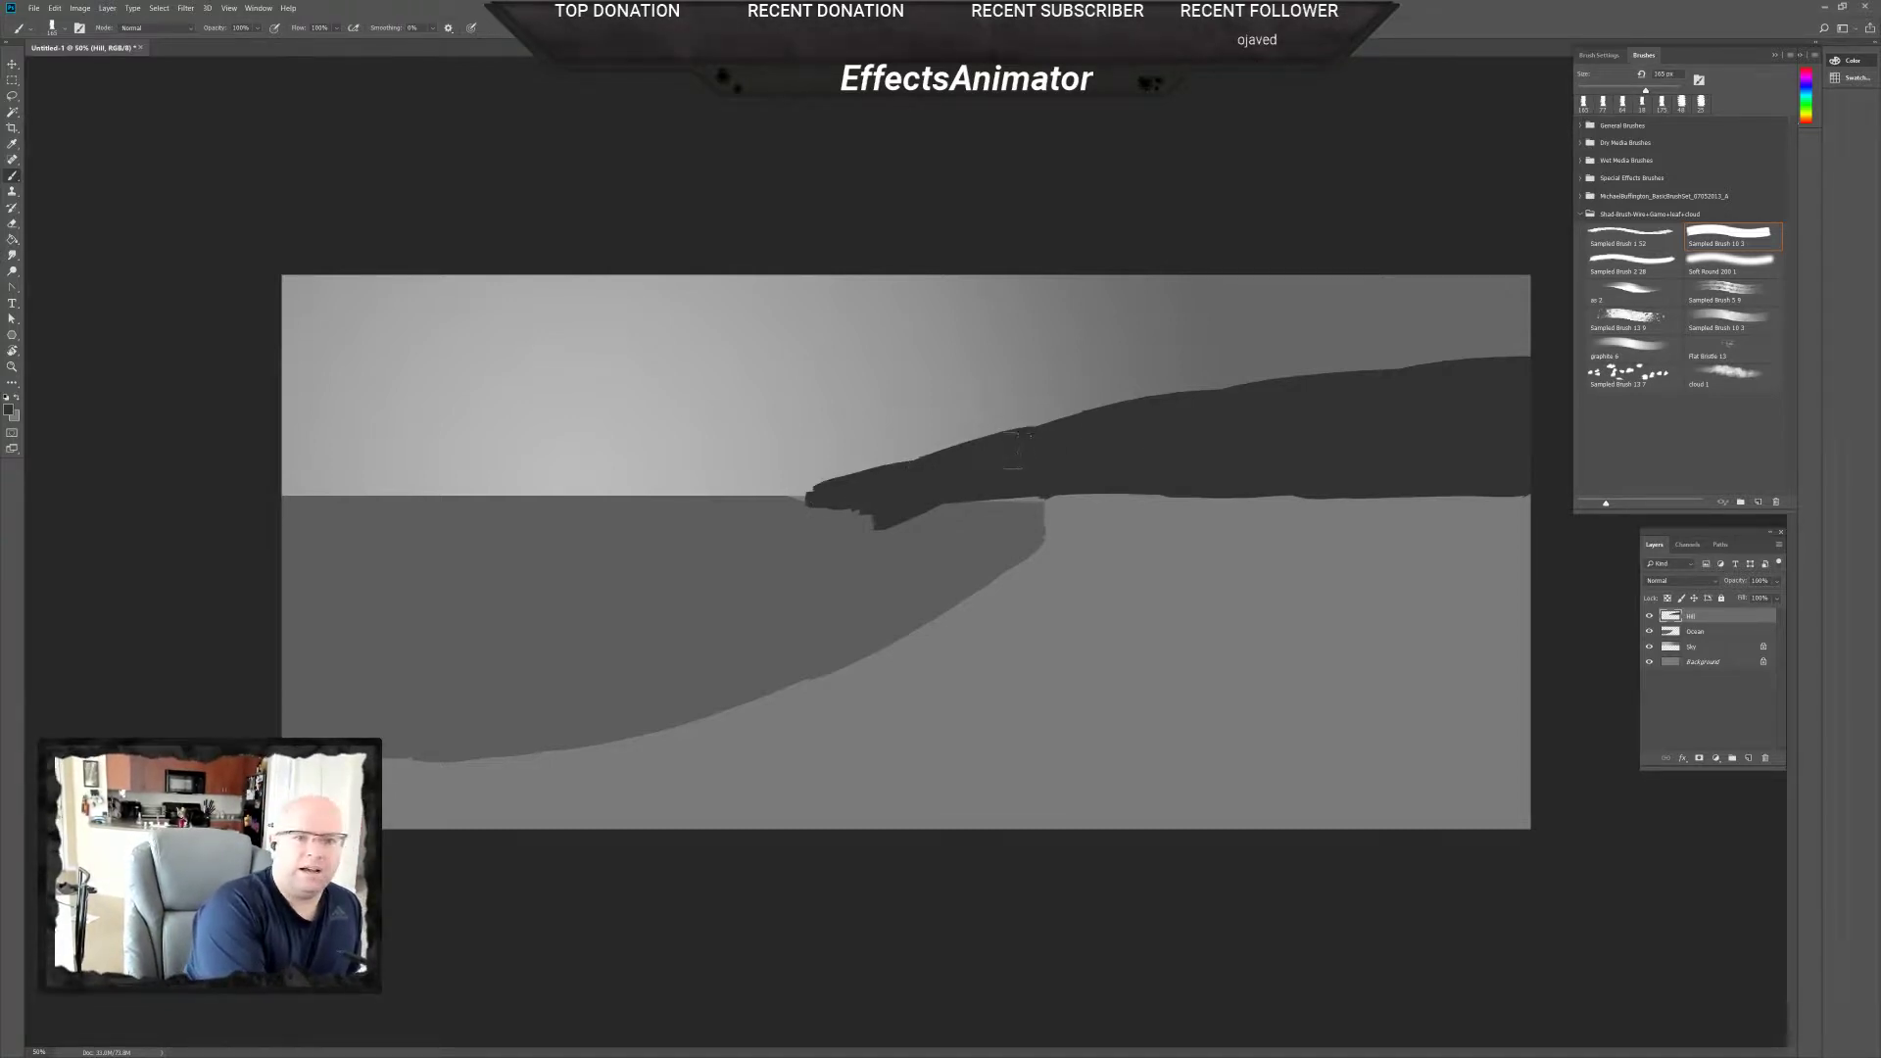
mouse_move(867, 461)
mouse_down()
mouse_move(948, 458)
mouse_move(835, 489)
mouse_move(980, 441)
mouse_up()
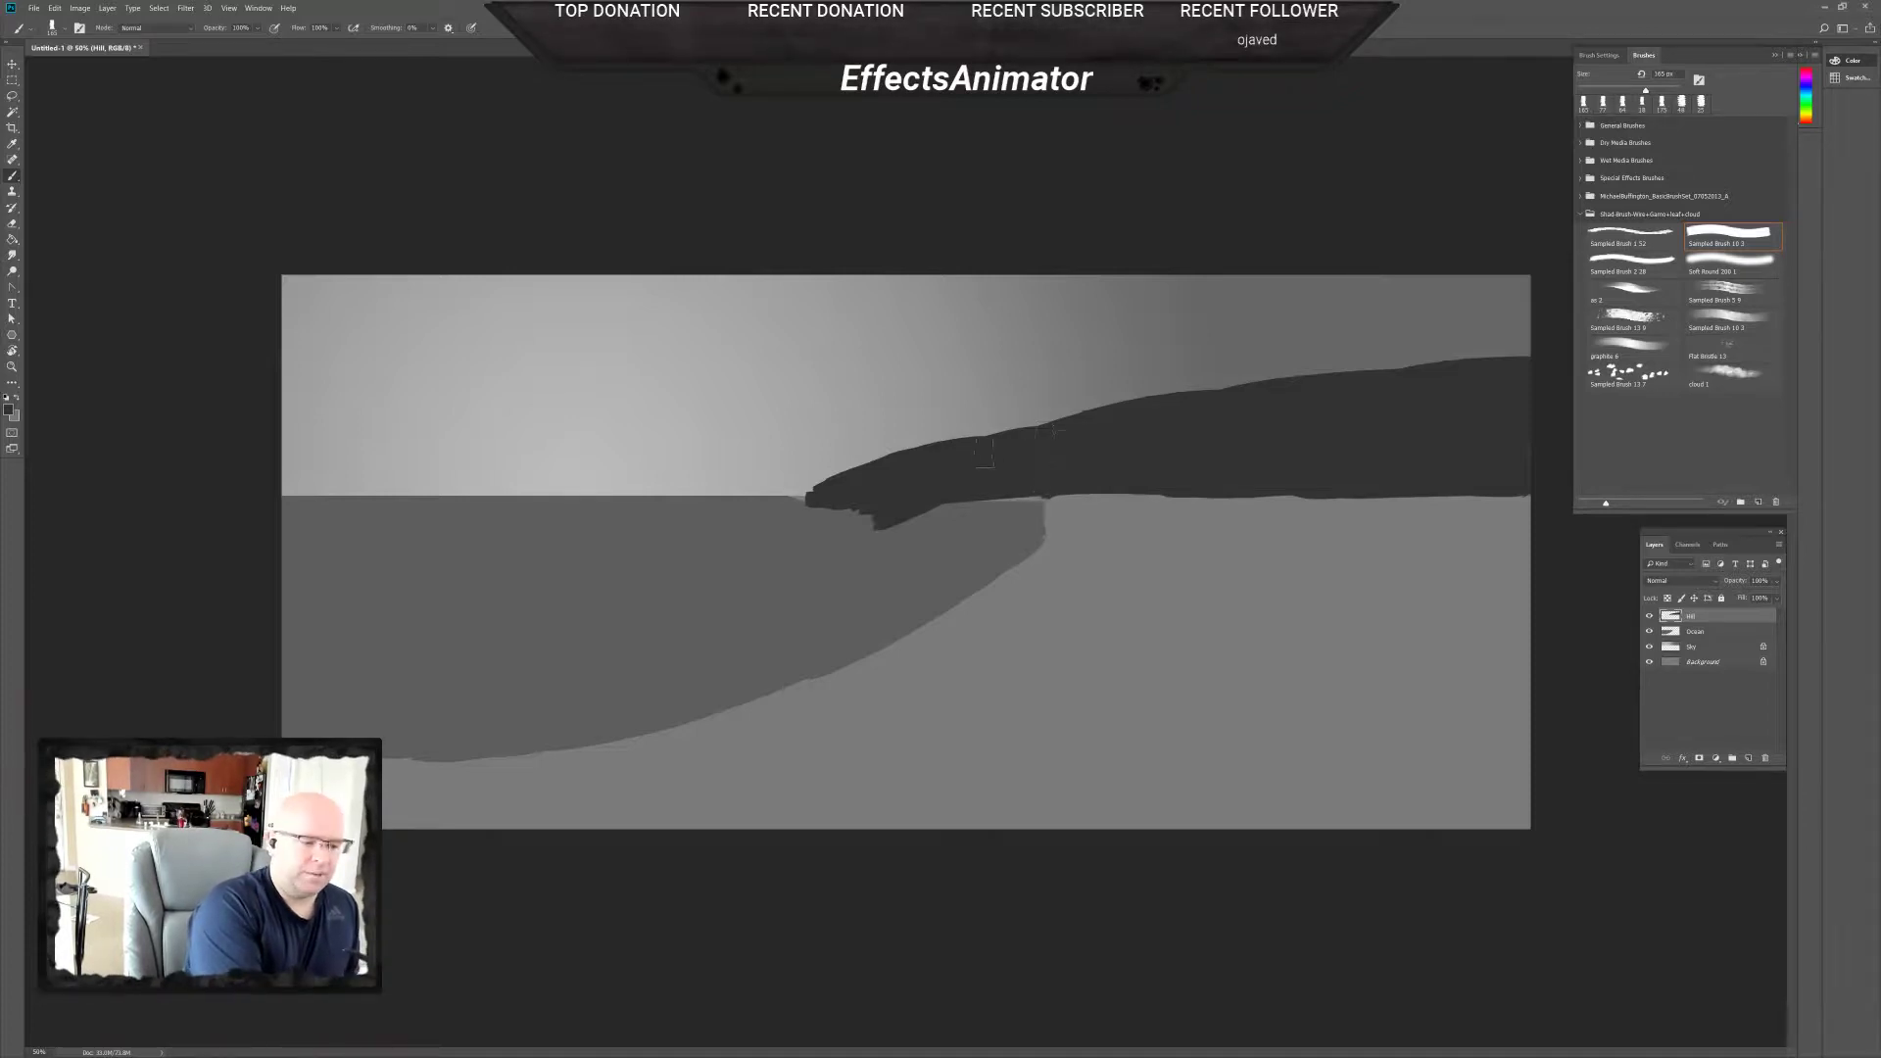
drag(1176, 392, 1270, 380)
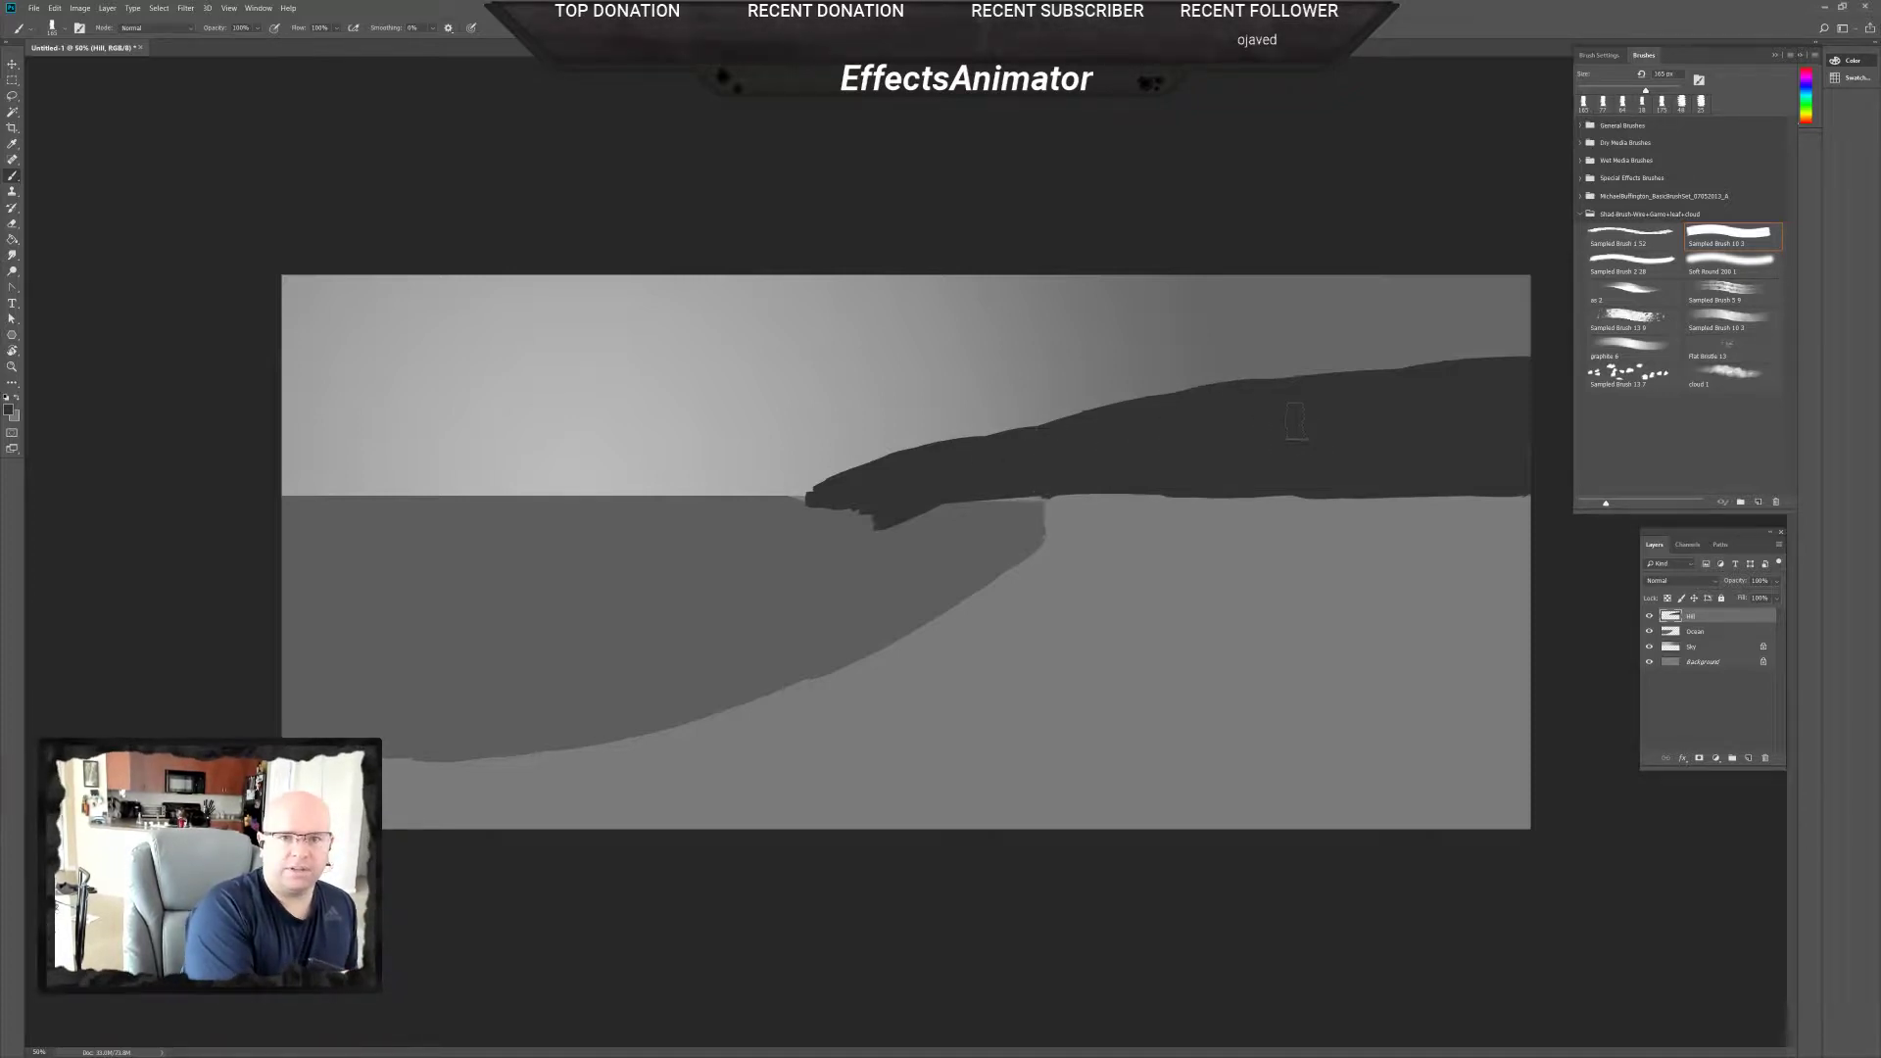
drag(1075, 435, 1103, 409)
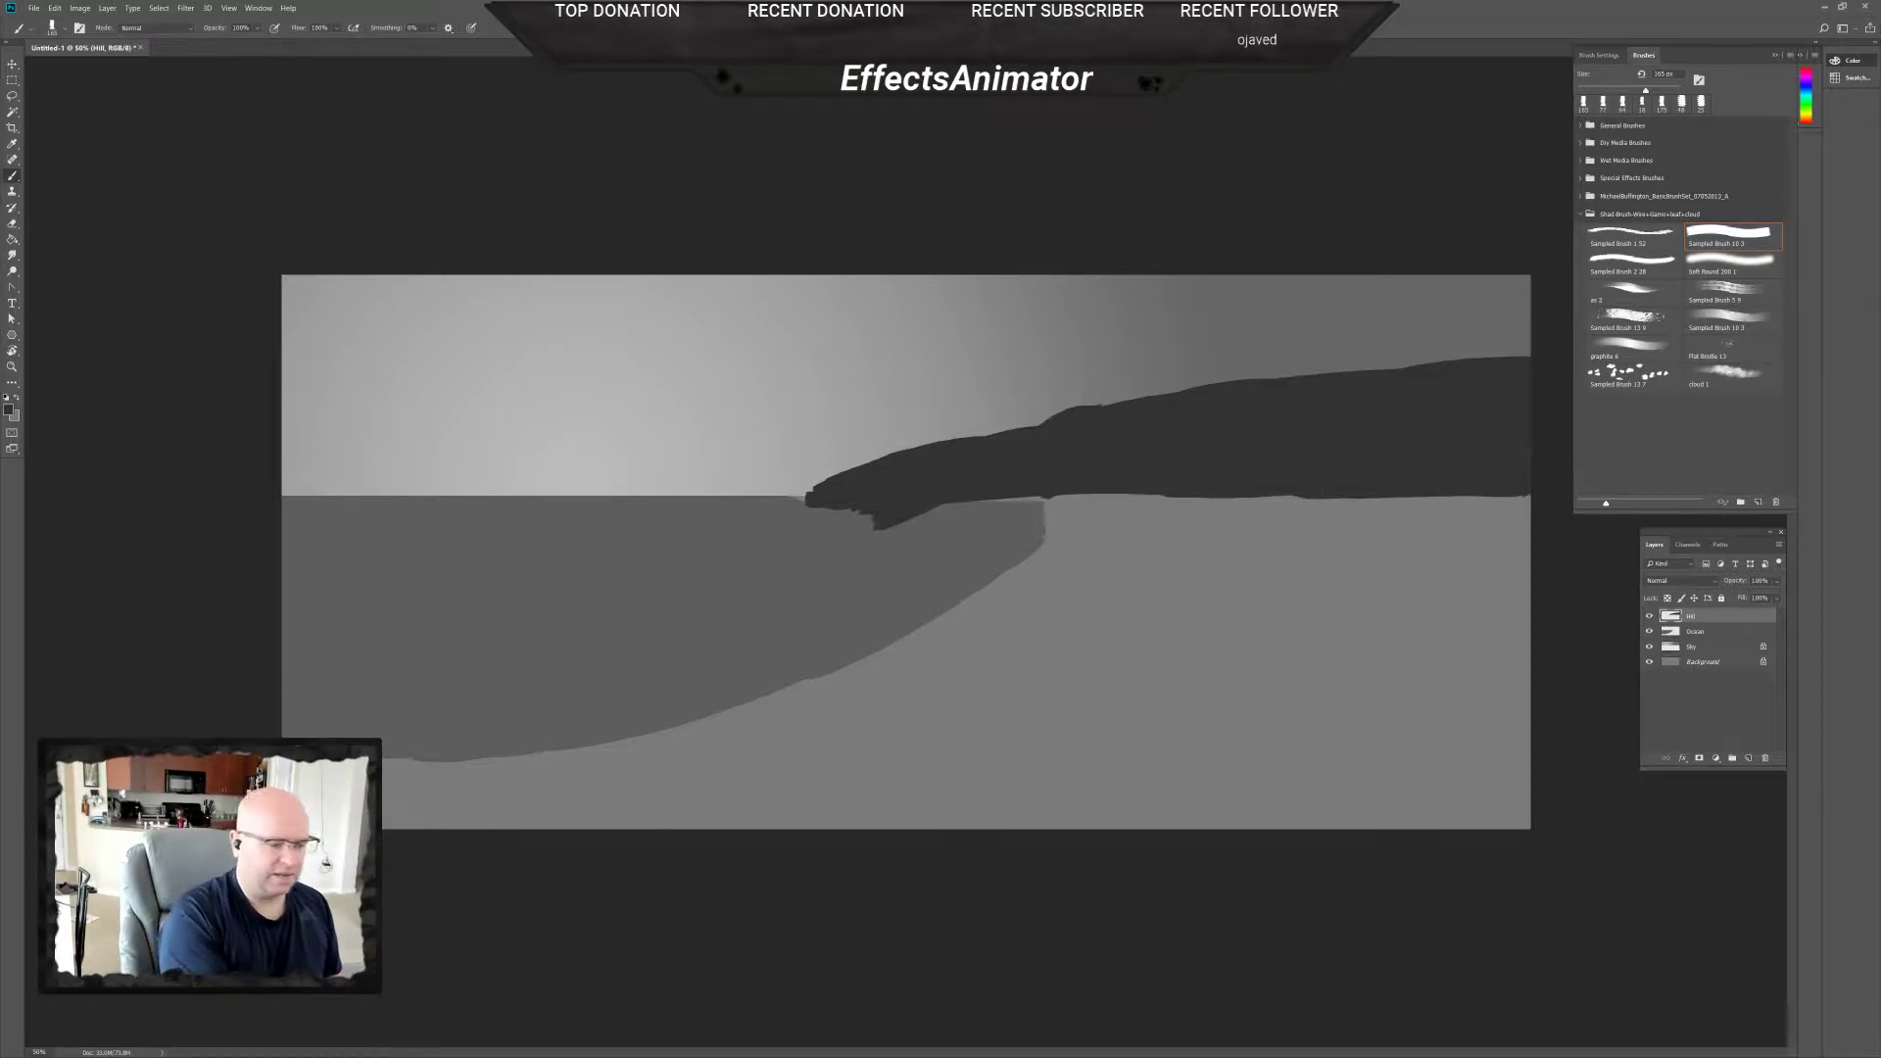
drag(994, 502, 1529, 501)
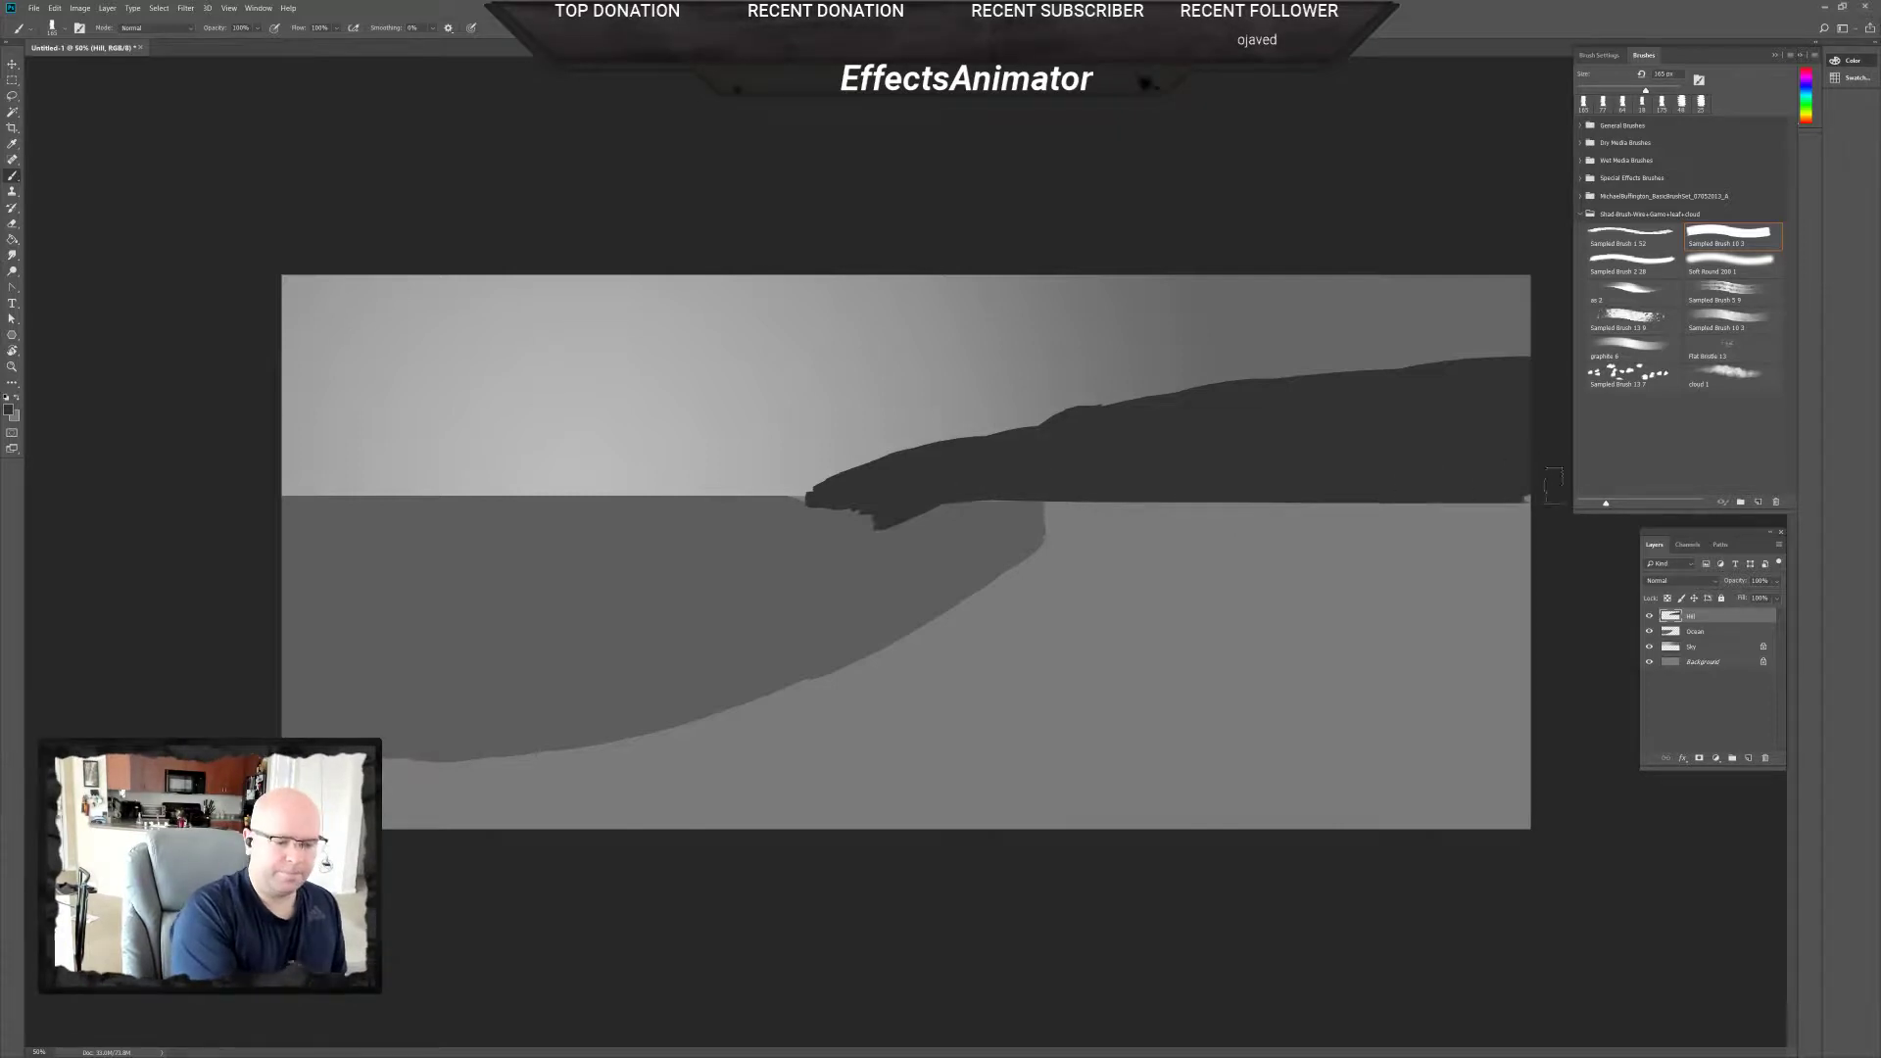
drag(926, 482, 1558, 476)
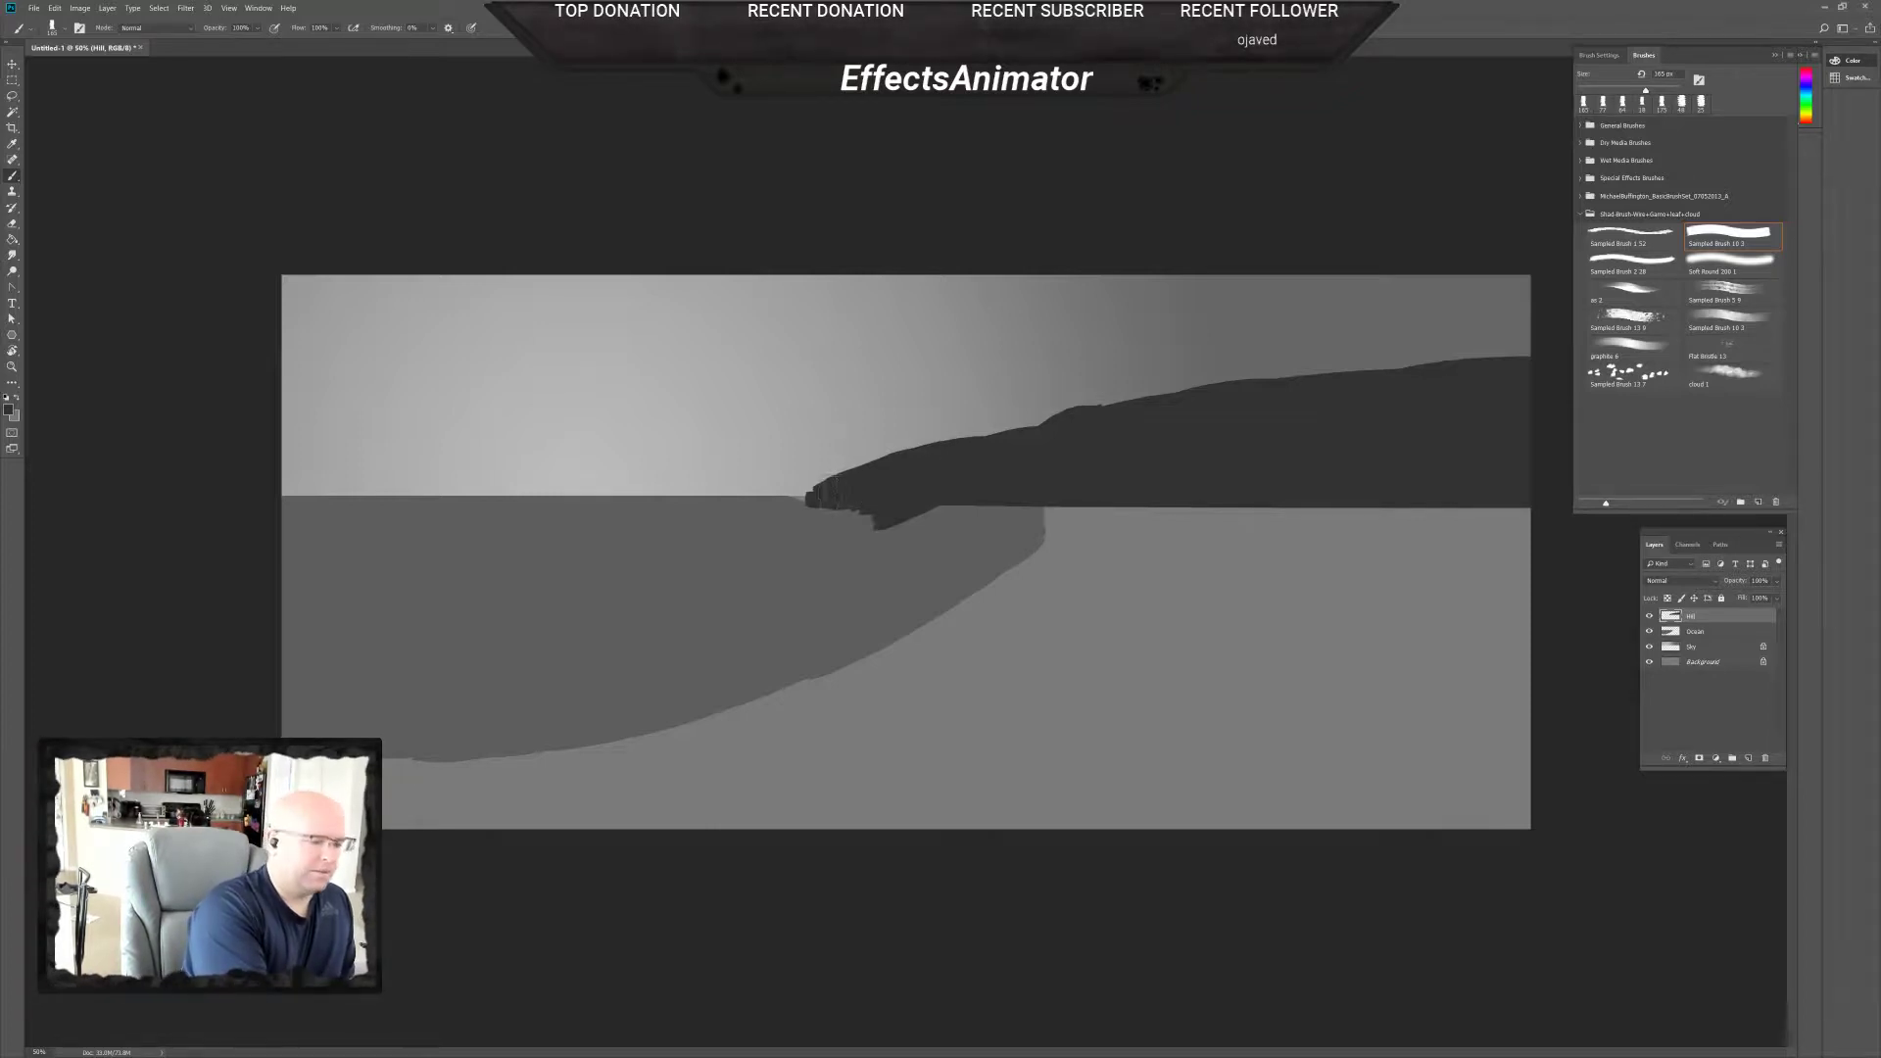
mouse_move(819, 490)
mouse_down()
mouse_move(947, 474)
mouse_move(877, 477)
mouse_move(920, 454)
mouse_move(879, 507)
mouse_move(779, 498)
mouse_up()
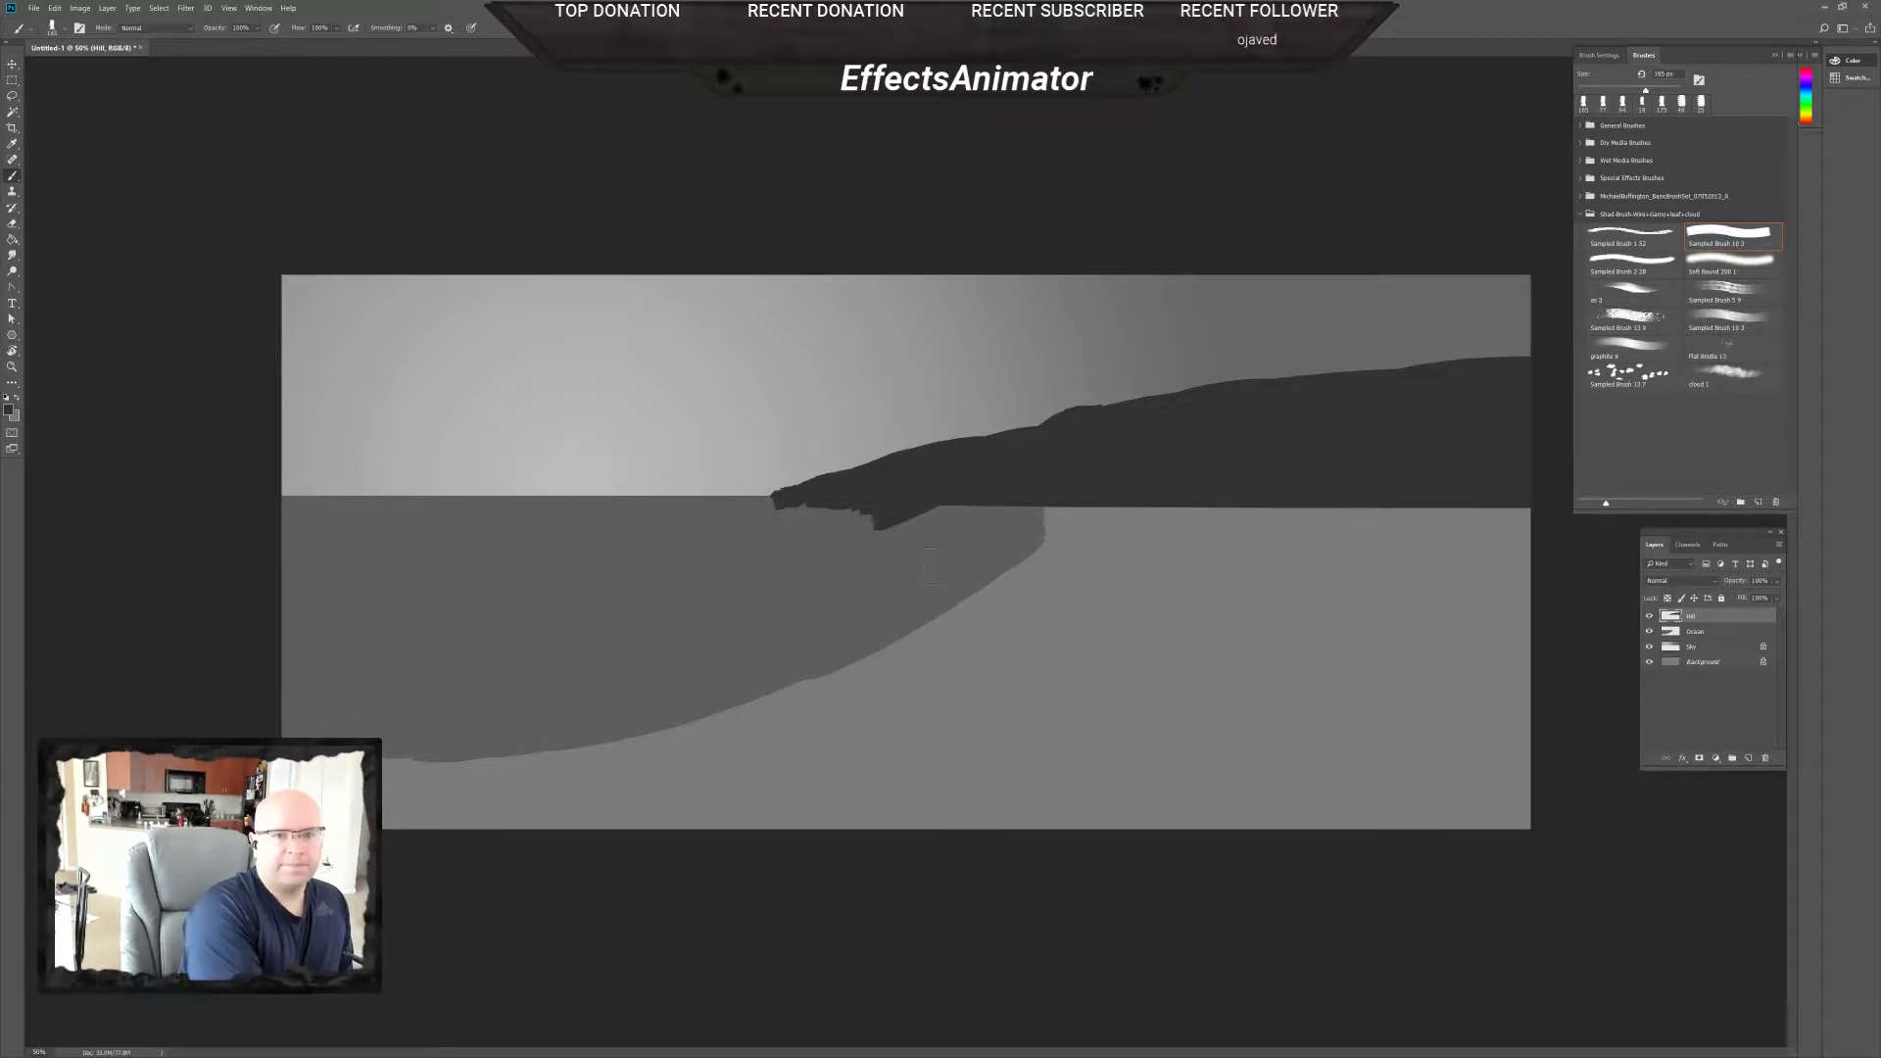
Reduce the brush size and taper the hill's tip to a finer point at the horizon.
right_click(810, 495)
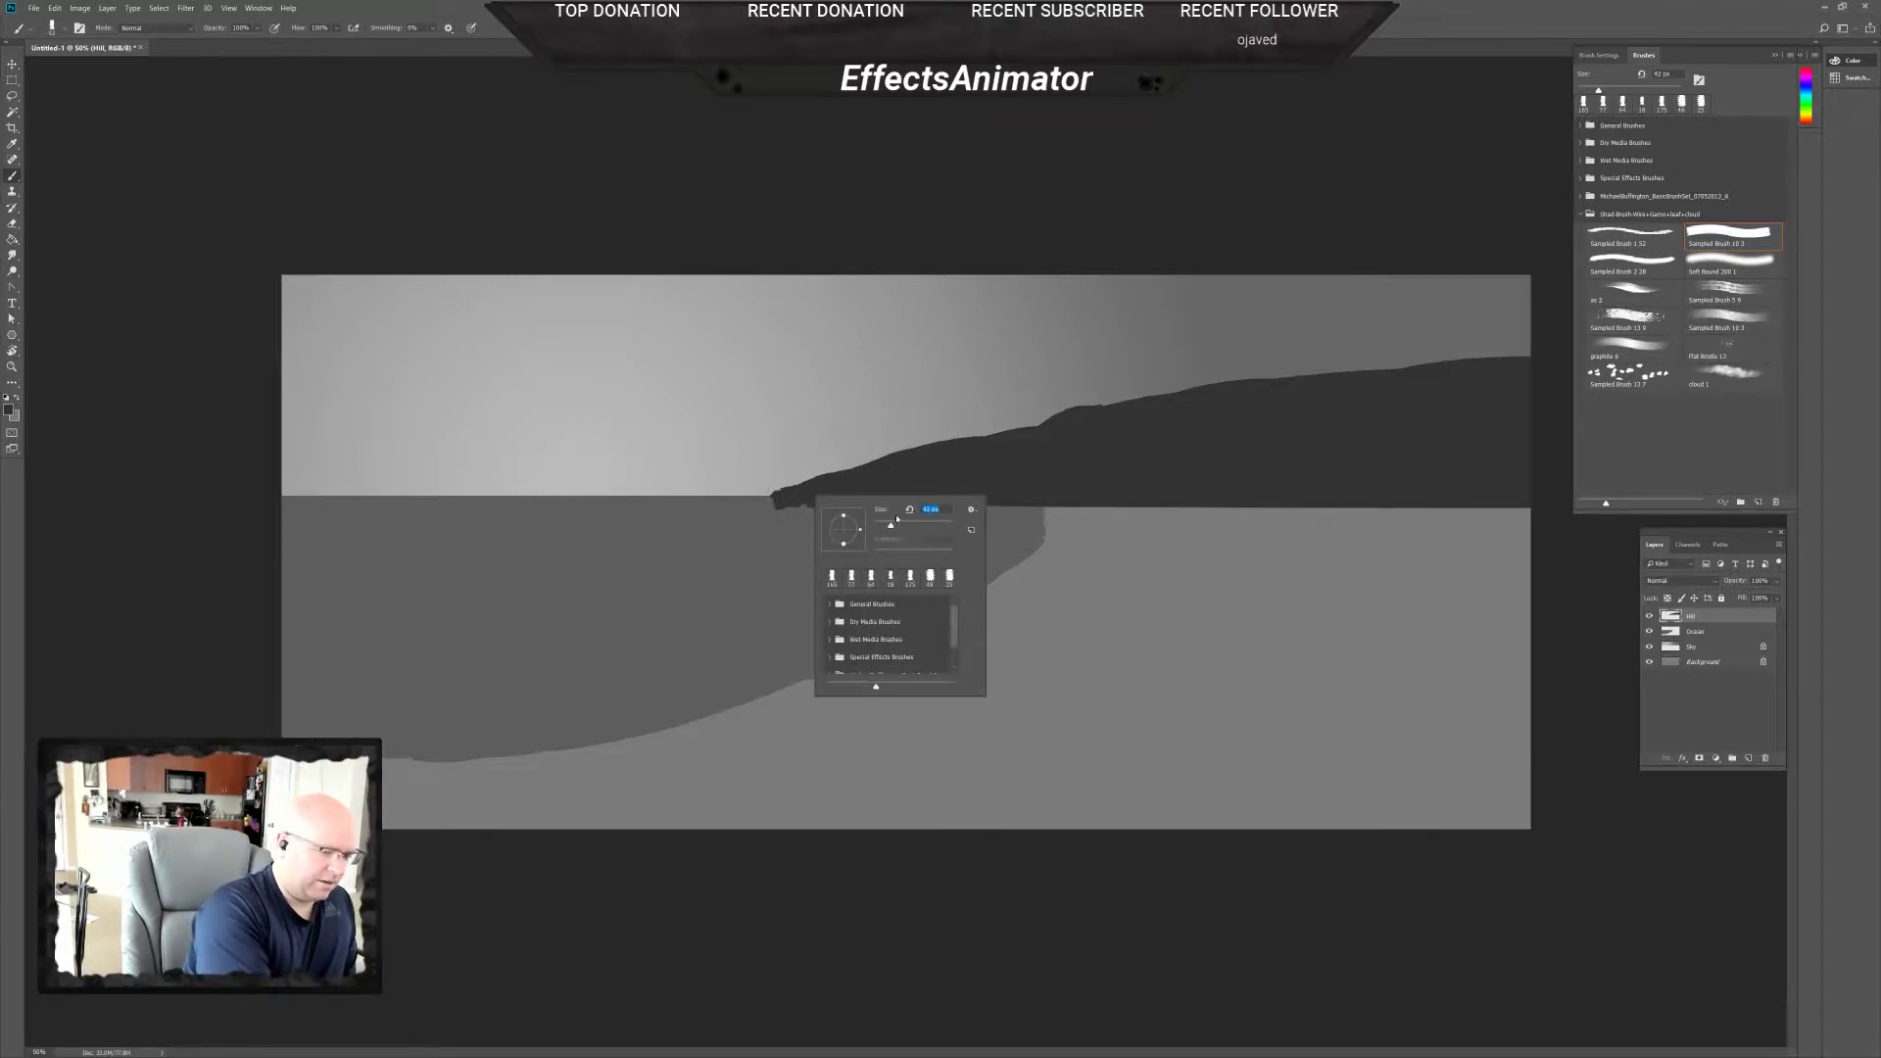
drag(934, 509, 894, 512)
key(Return)
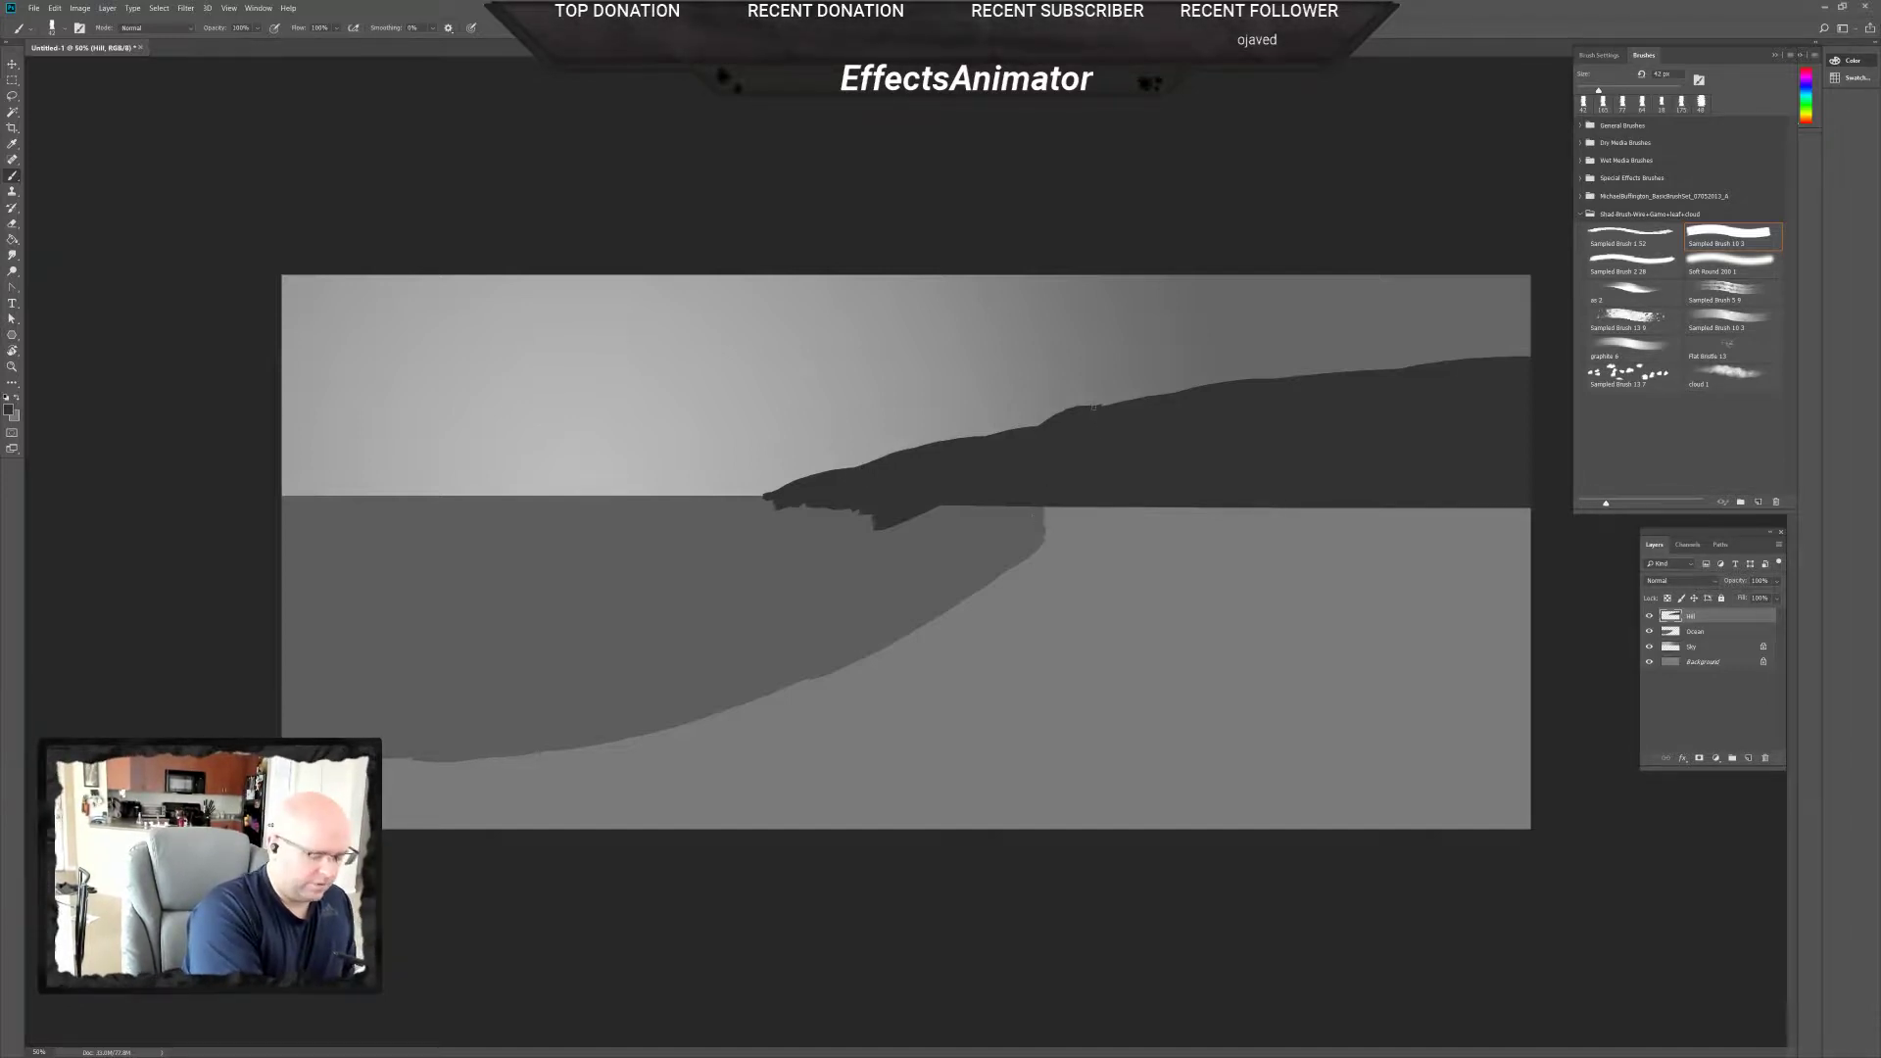
Set the Eraser to the thick, solid sampled brush, enlarge it slightly, and carve small dips into the hill's ridgeline.
key(e)
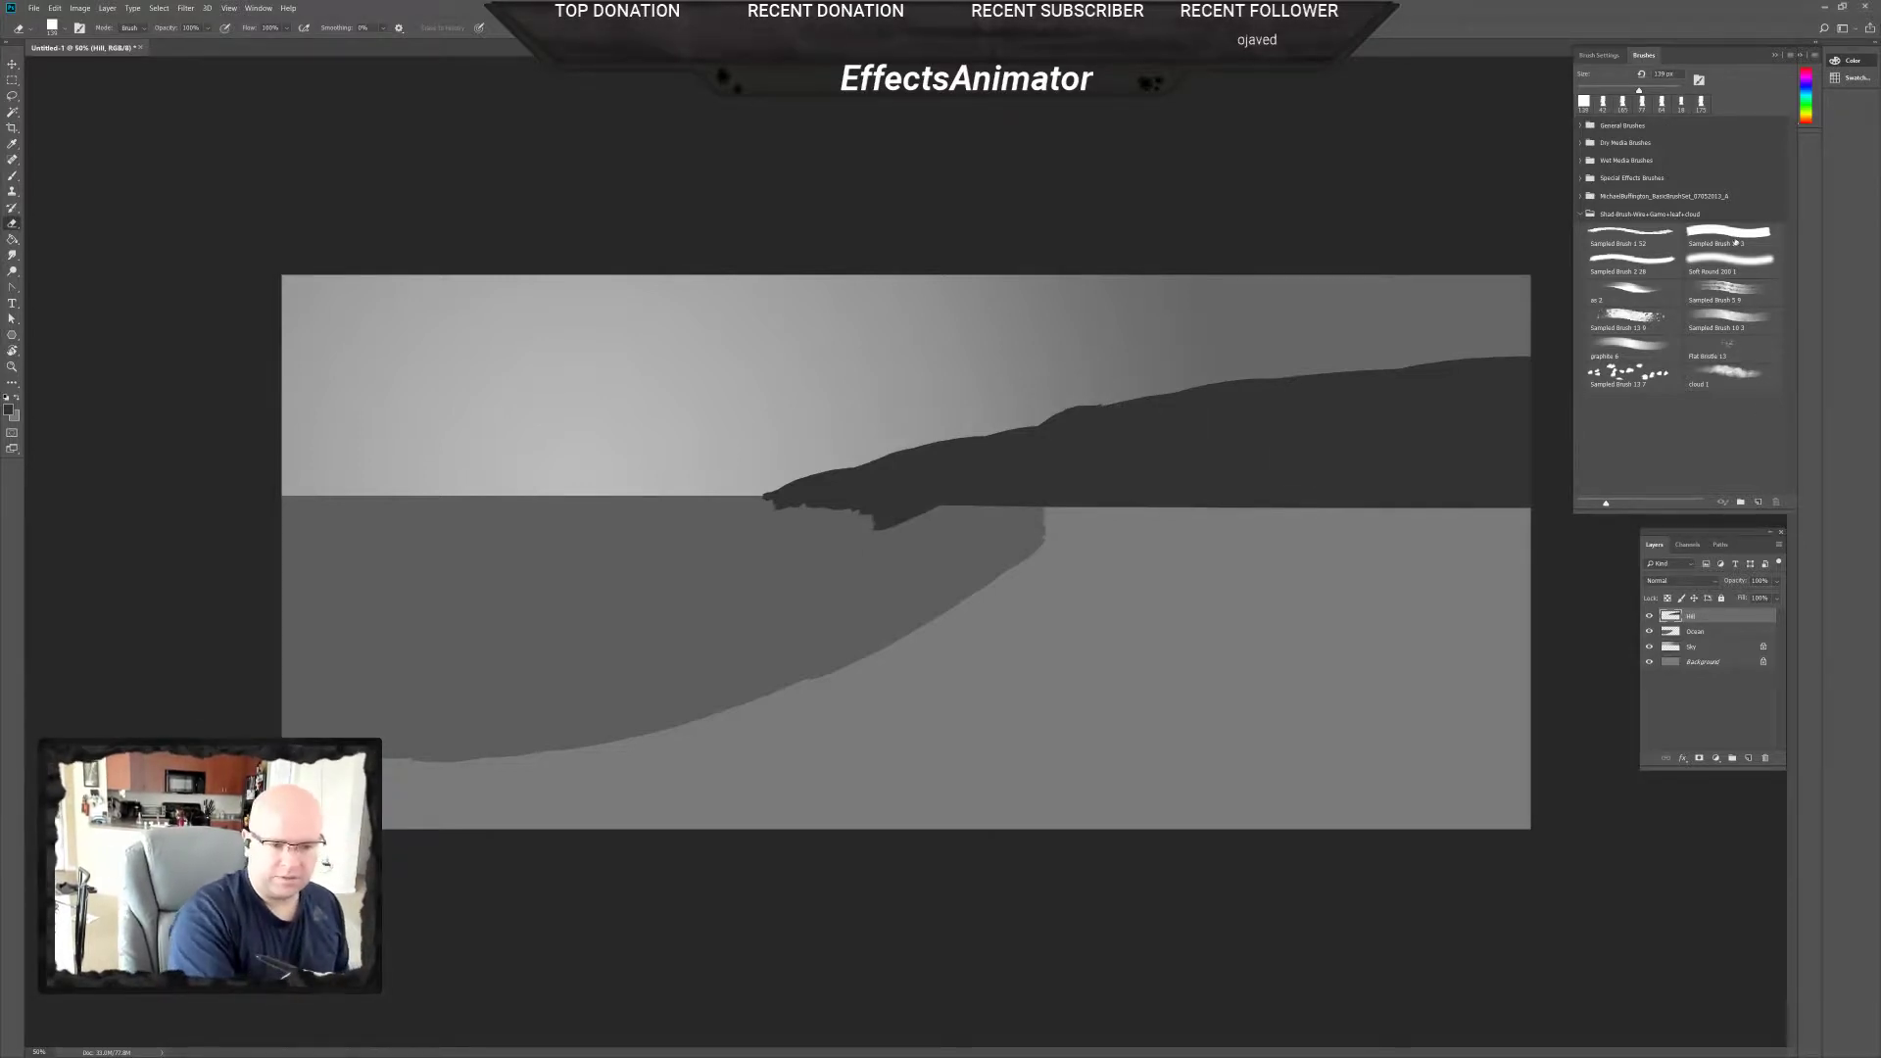
click(1740, 246)
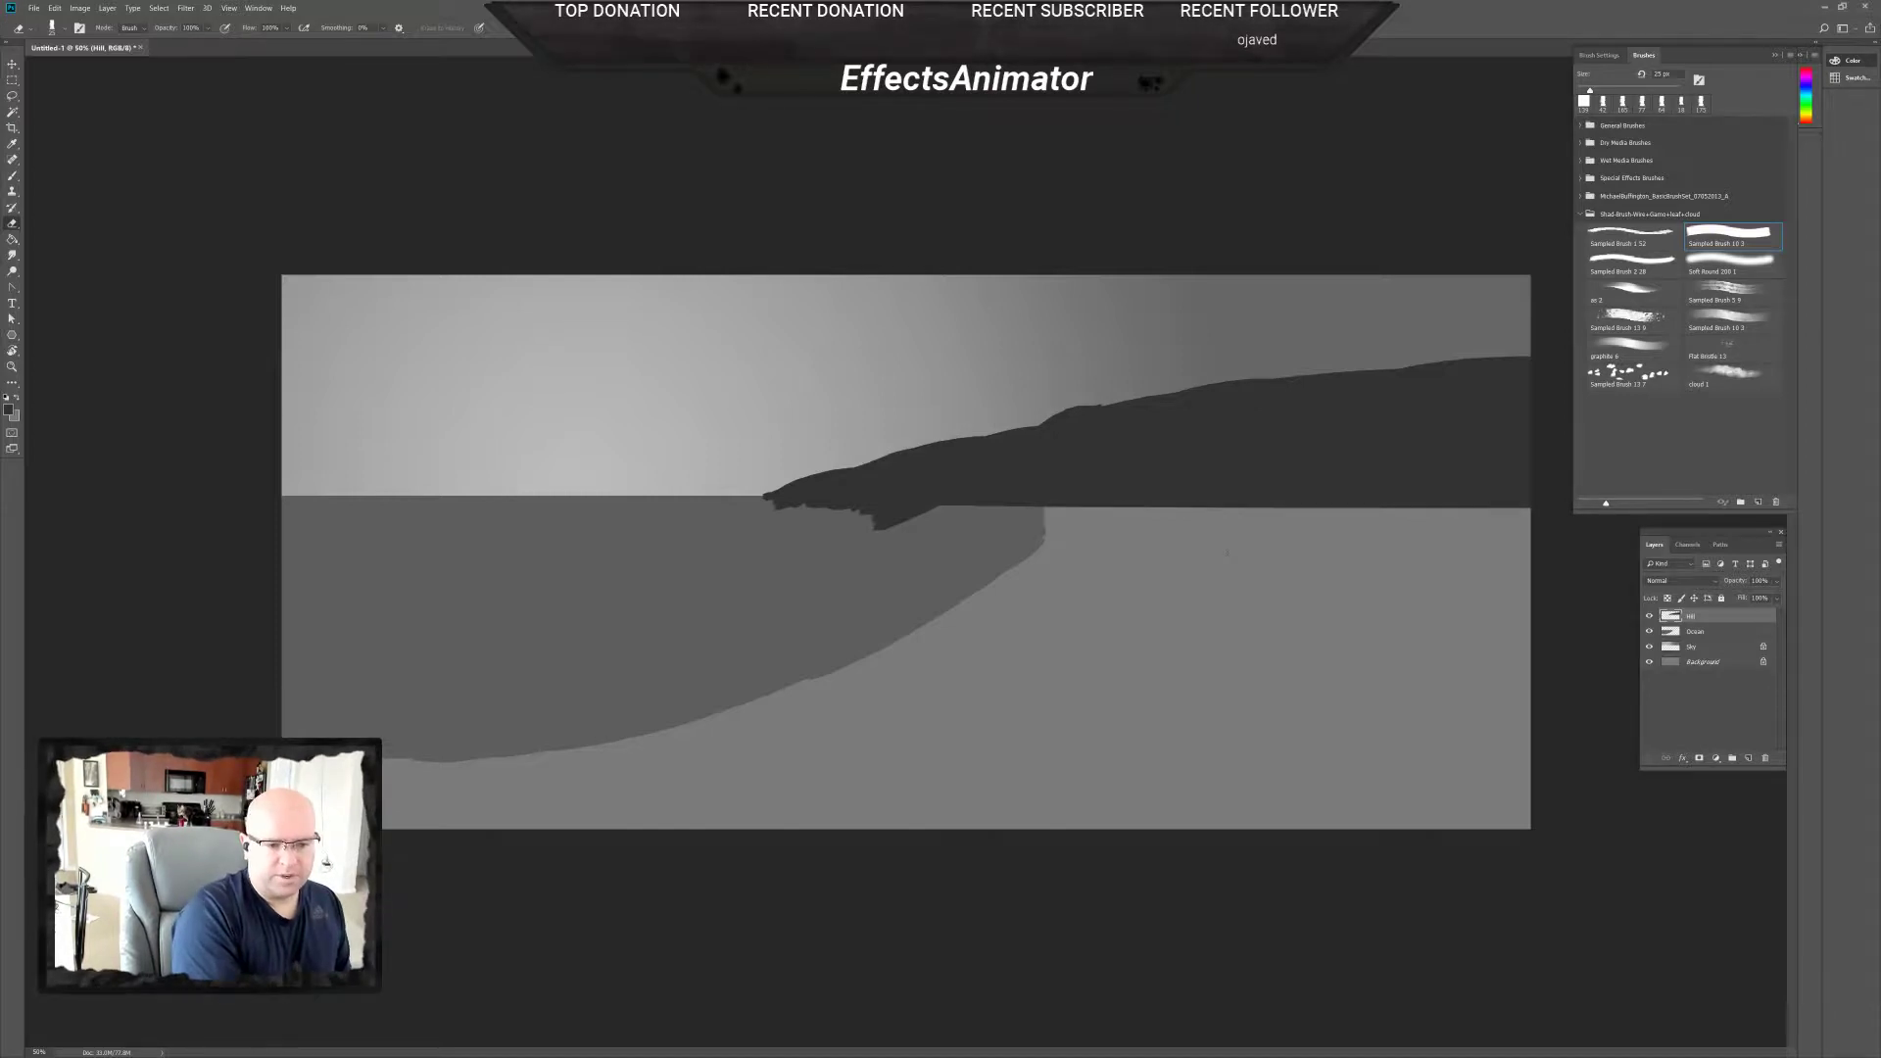
right_click(1056, 423)
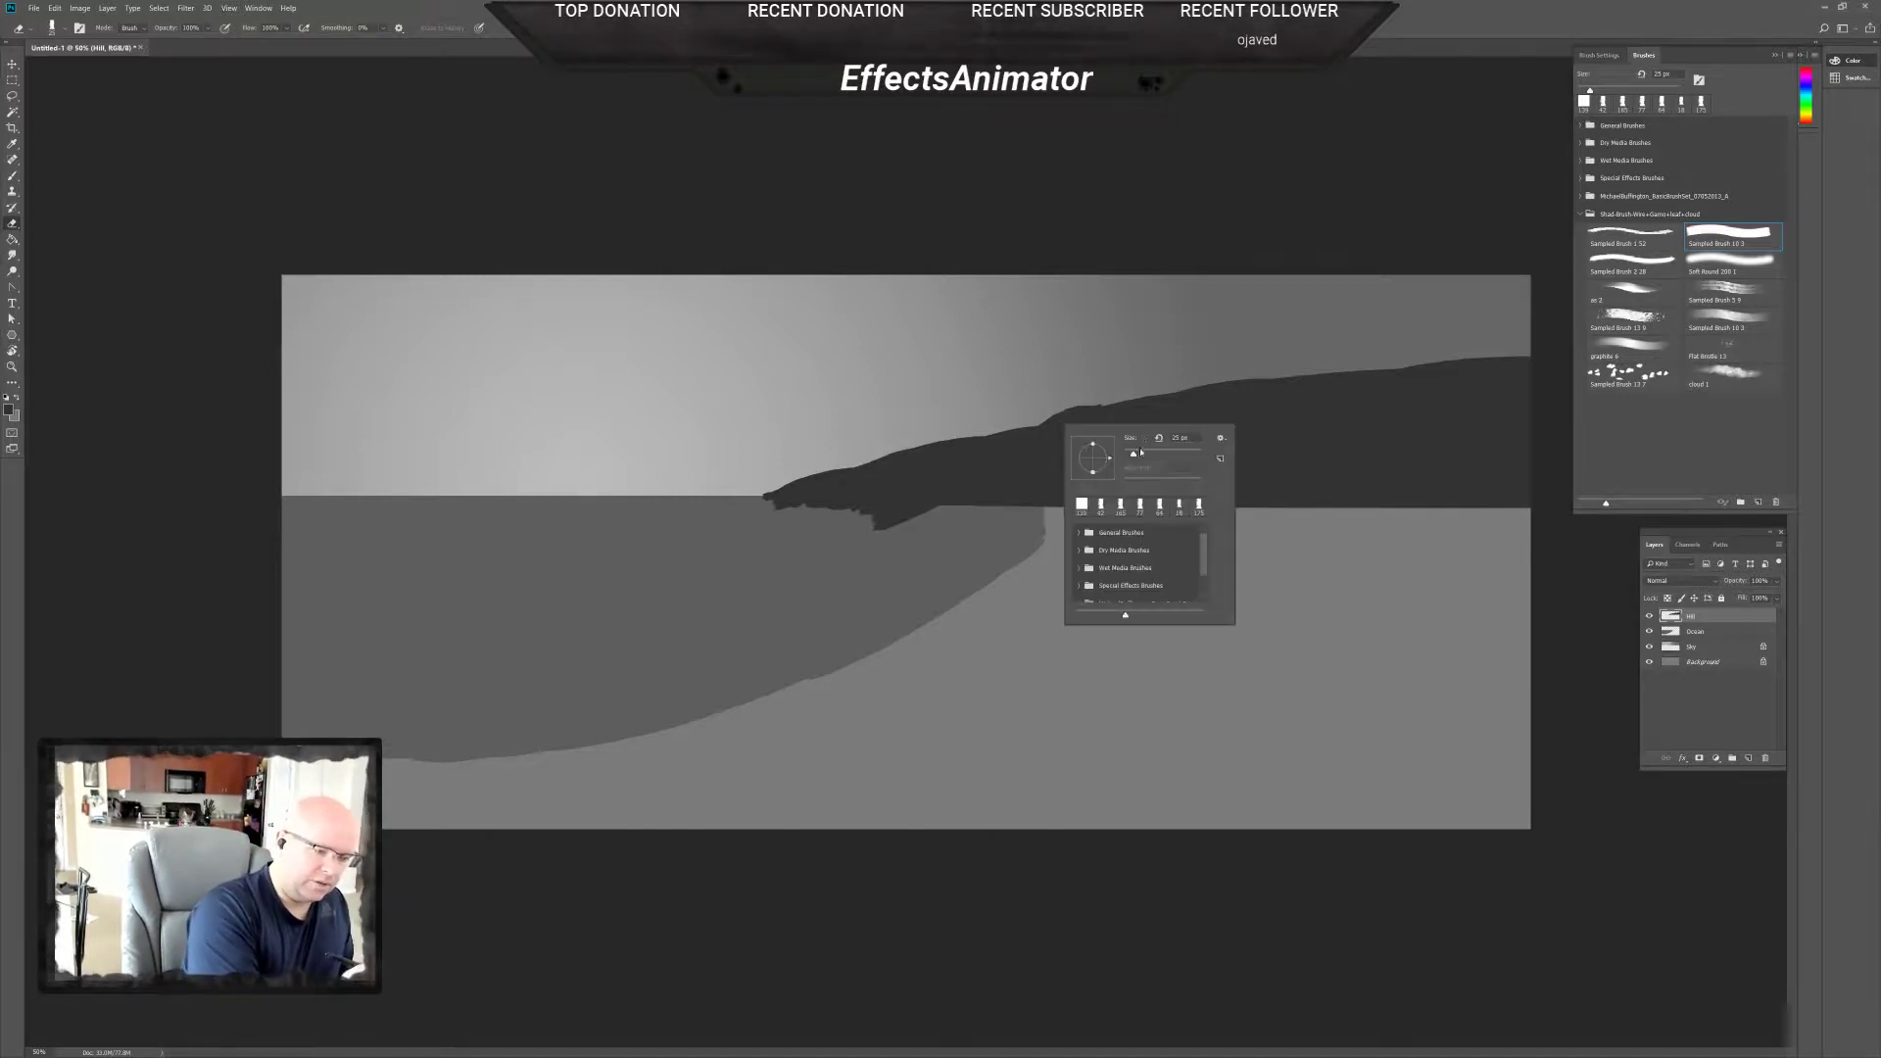
drag(1132, 453, 1144, 453)
key(Return)
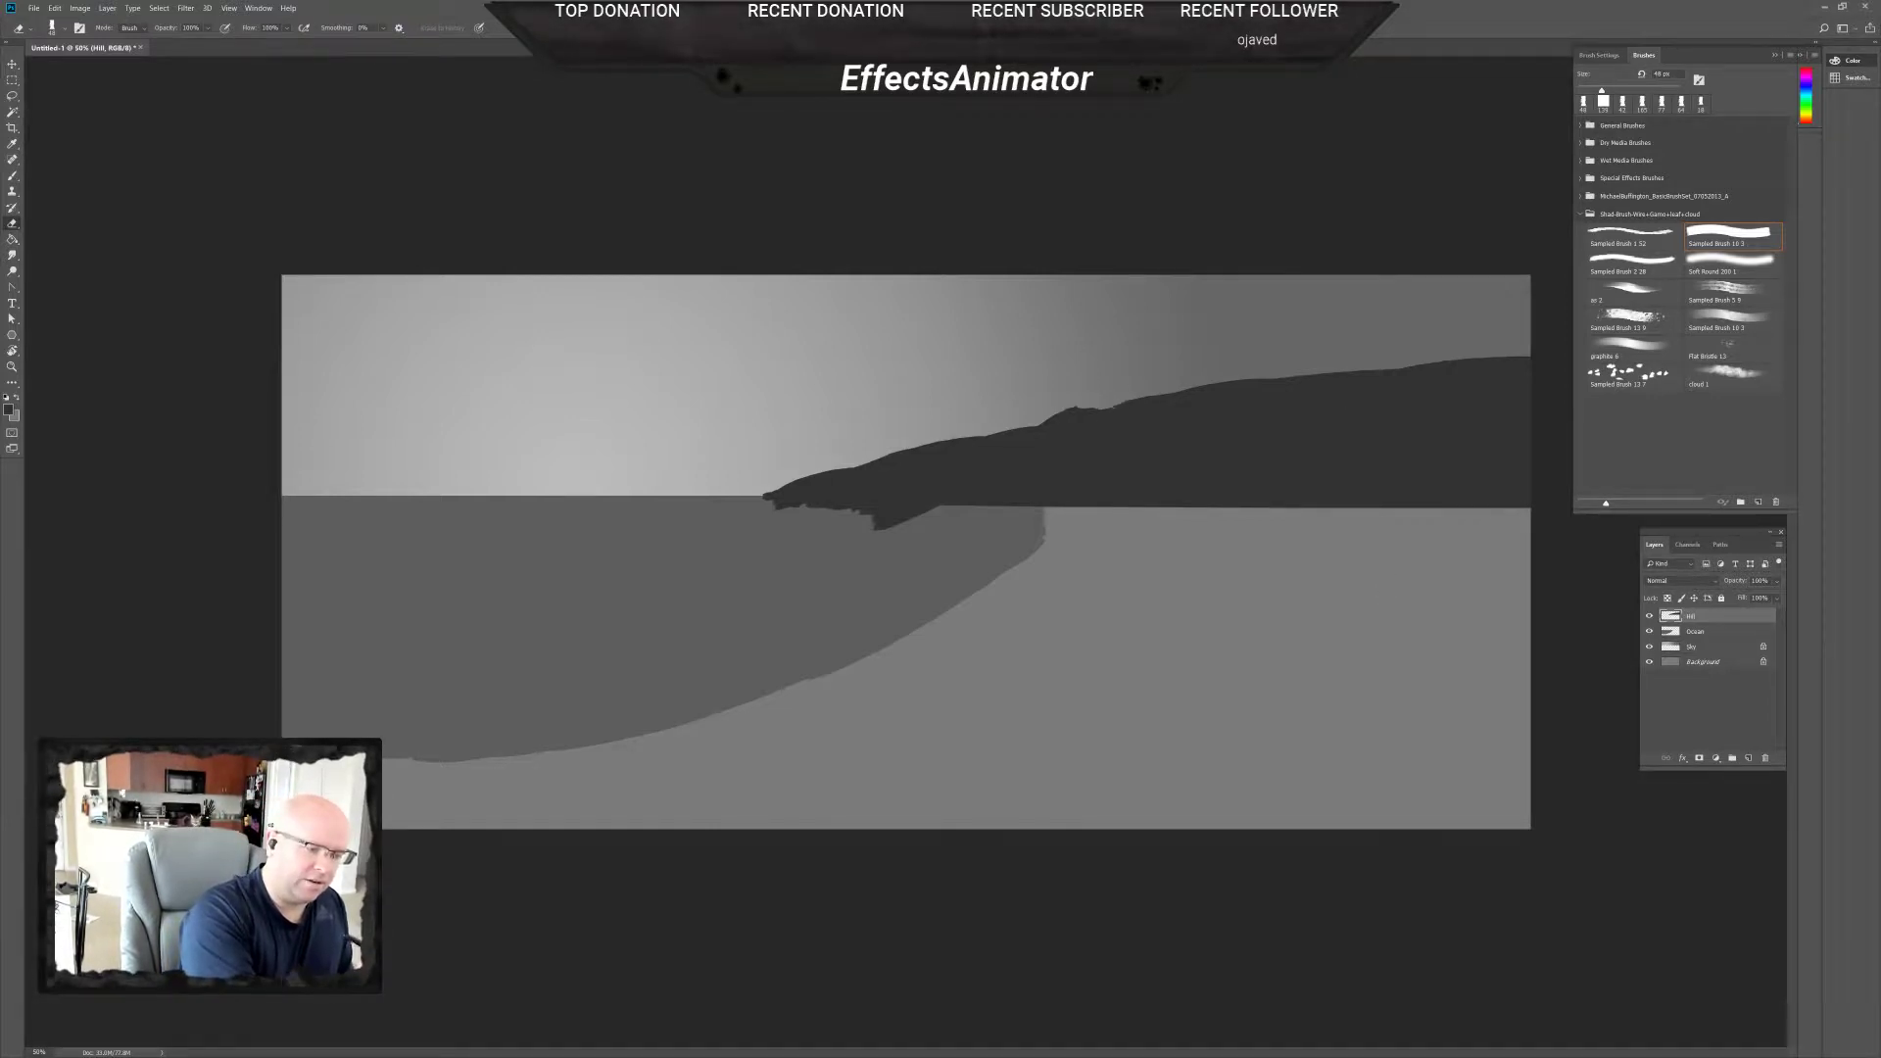
drag(1076, 407, 1107, 409)
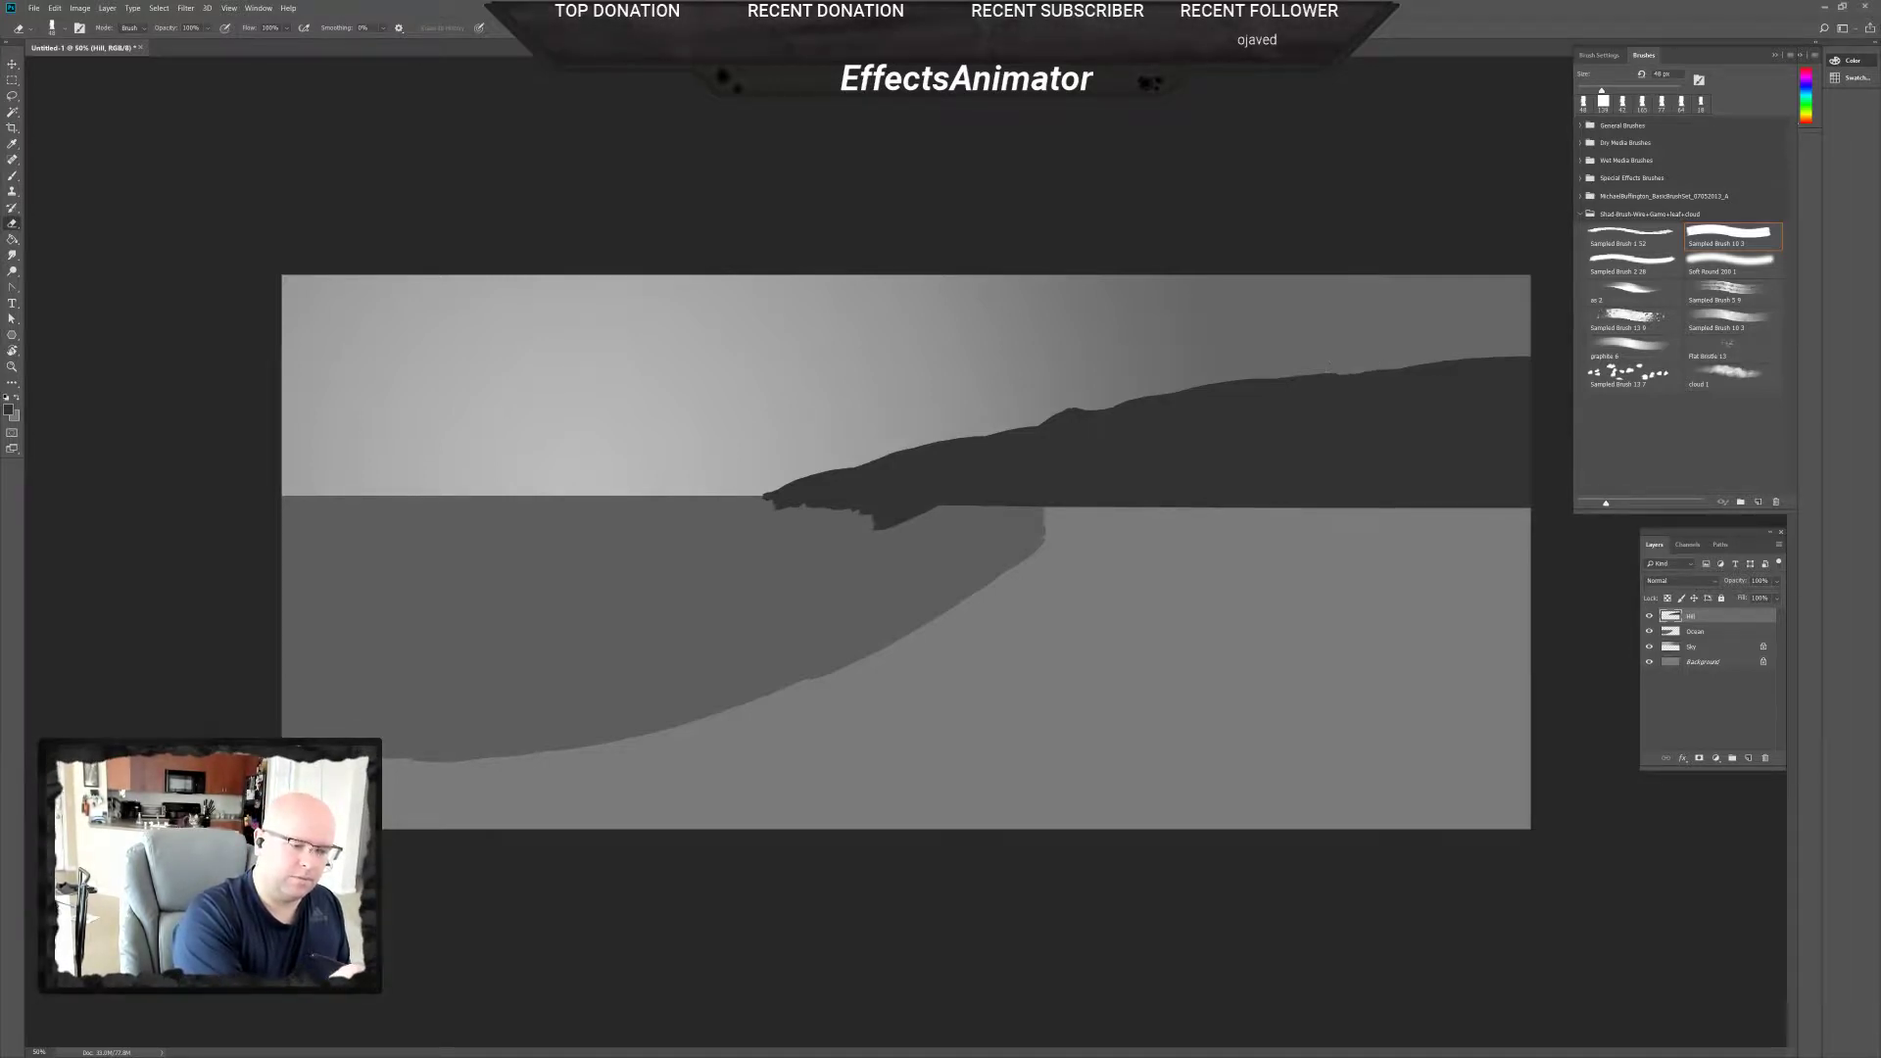
Paint a small bump onto the right part of the hill's ridgeline with the Brush, and return to the Eraser.
key(b)
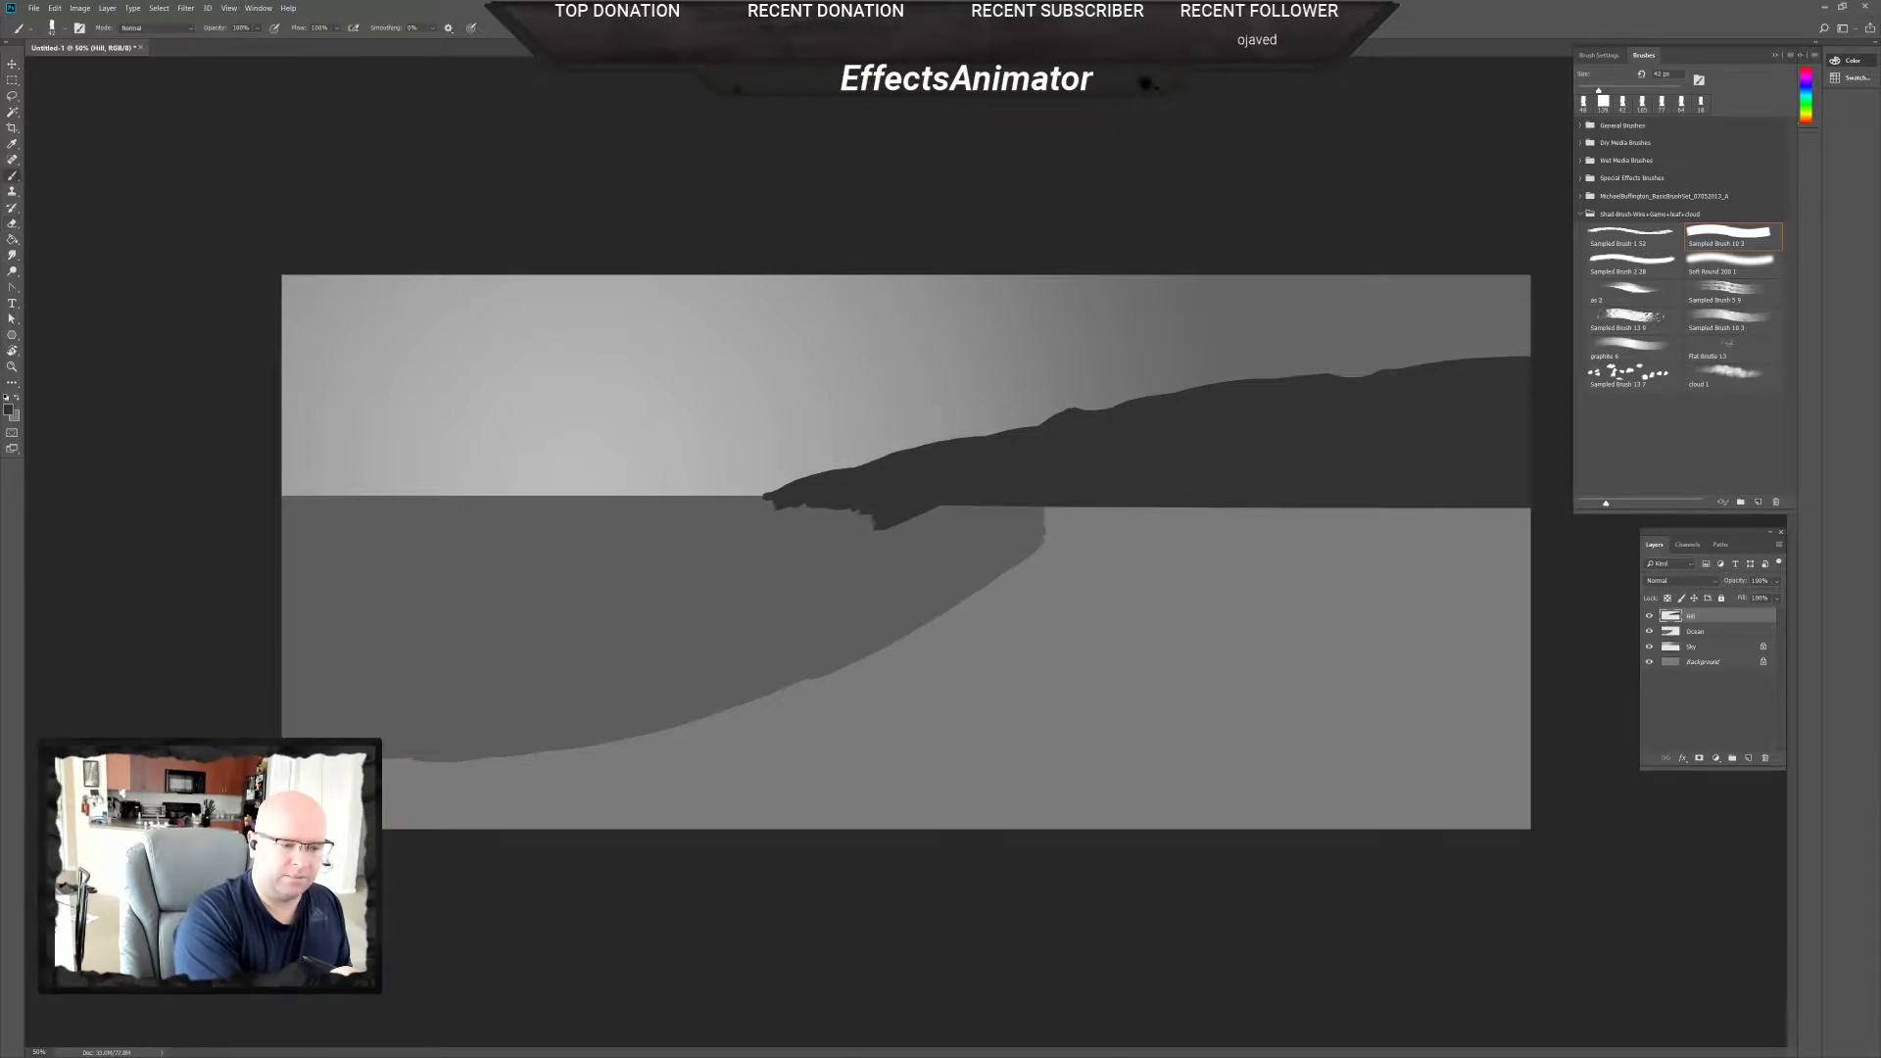
mouse_move(1372, 372)
mouse_down()
mouse_move(1405, 371)
mouse_move(1321, 370)
mouse_move(1340, 373)
mouse_up()
key(e)
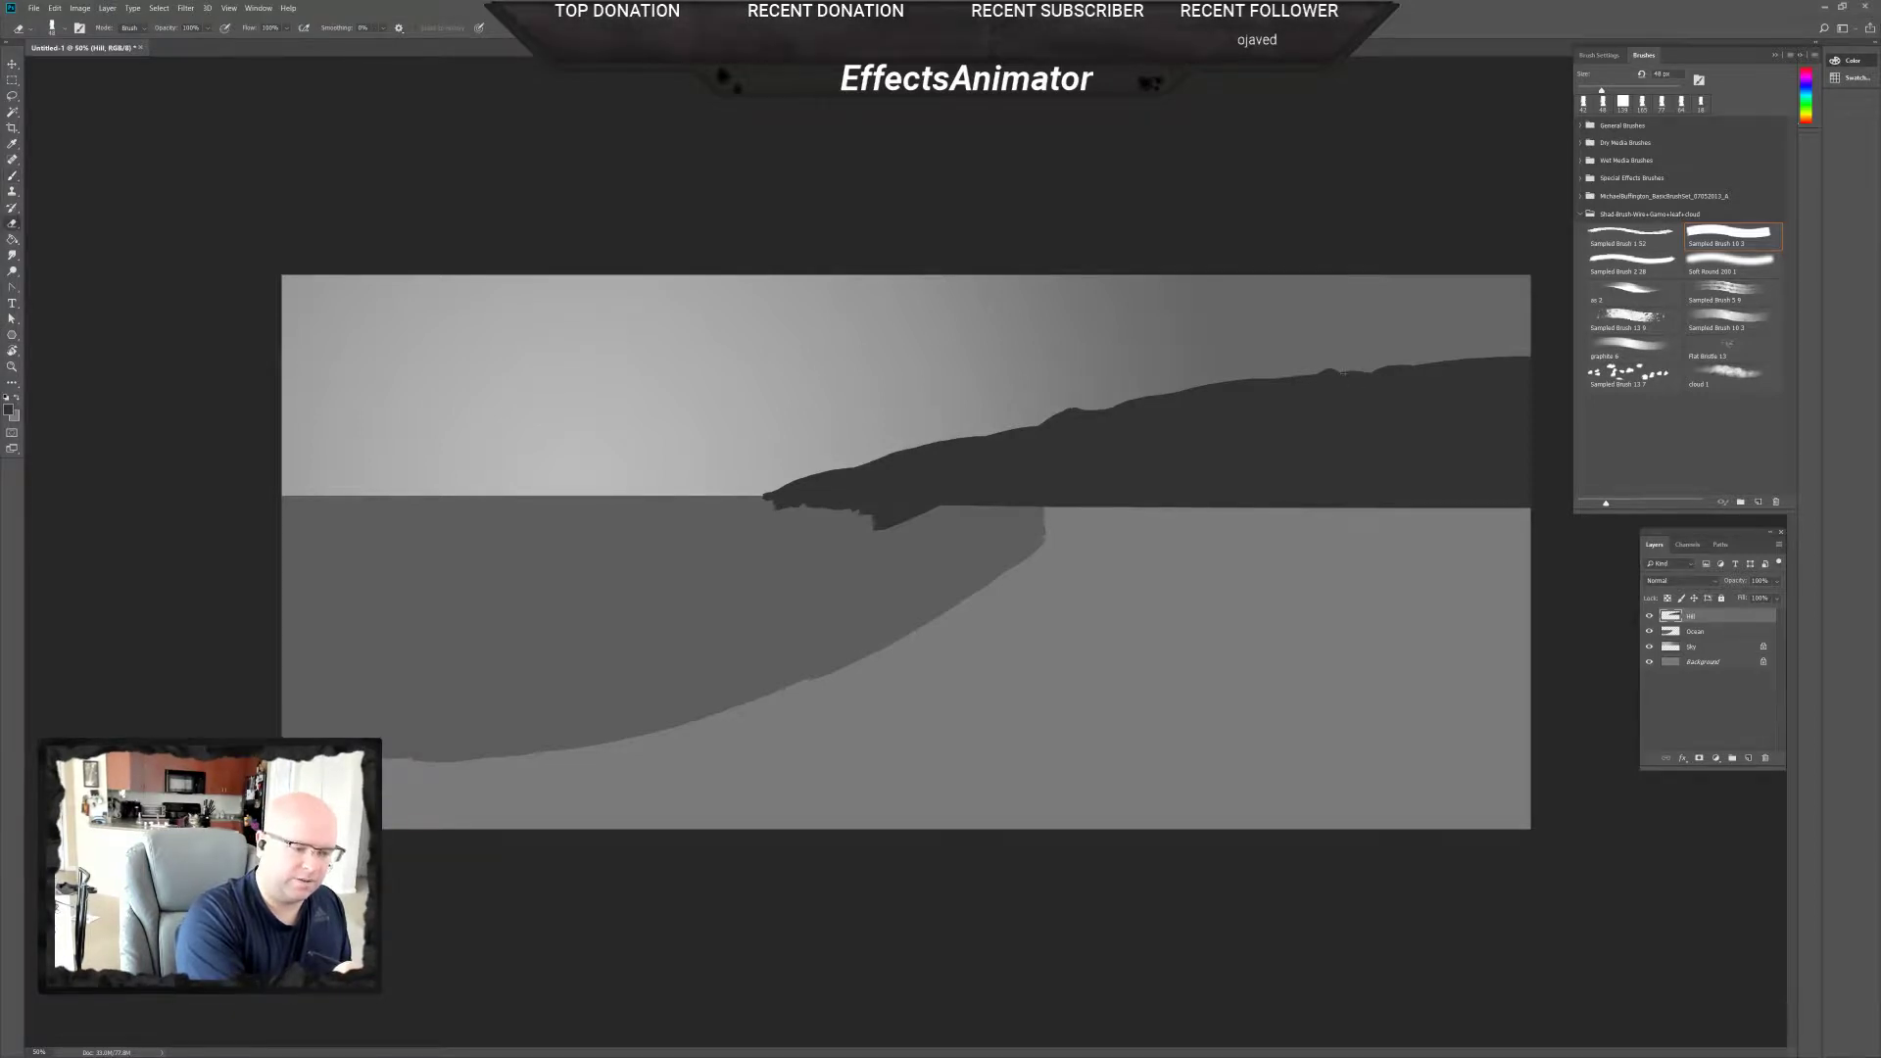
Paint a small bump onto the lower left part of the hill's ridgeline with the Brush, and smooth it with the Eraser.
key(b)
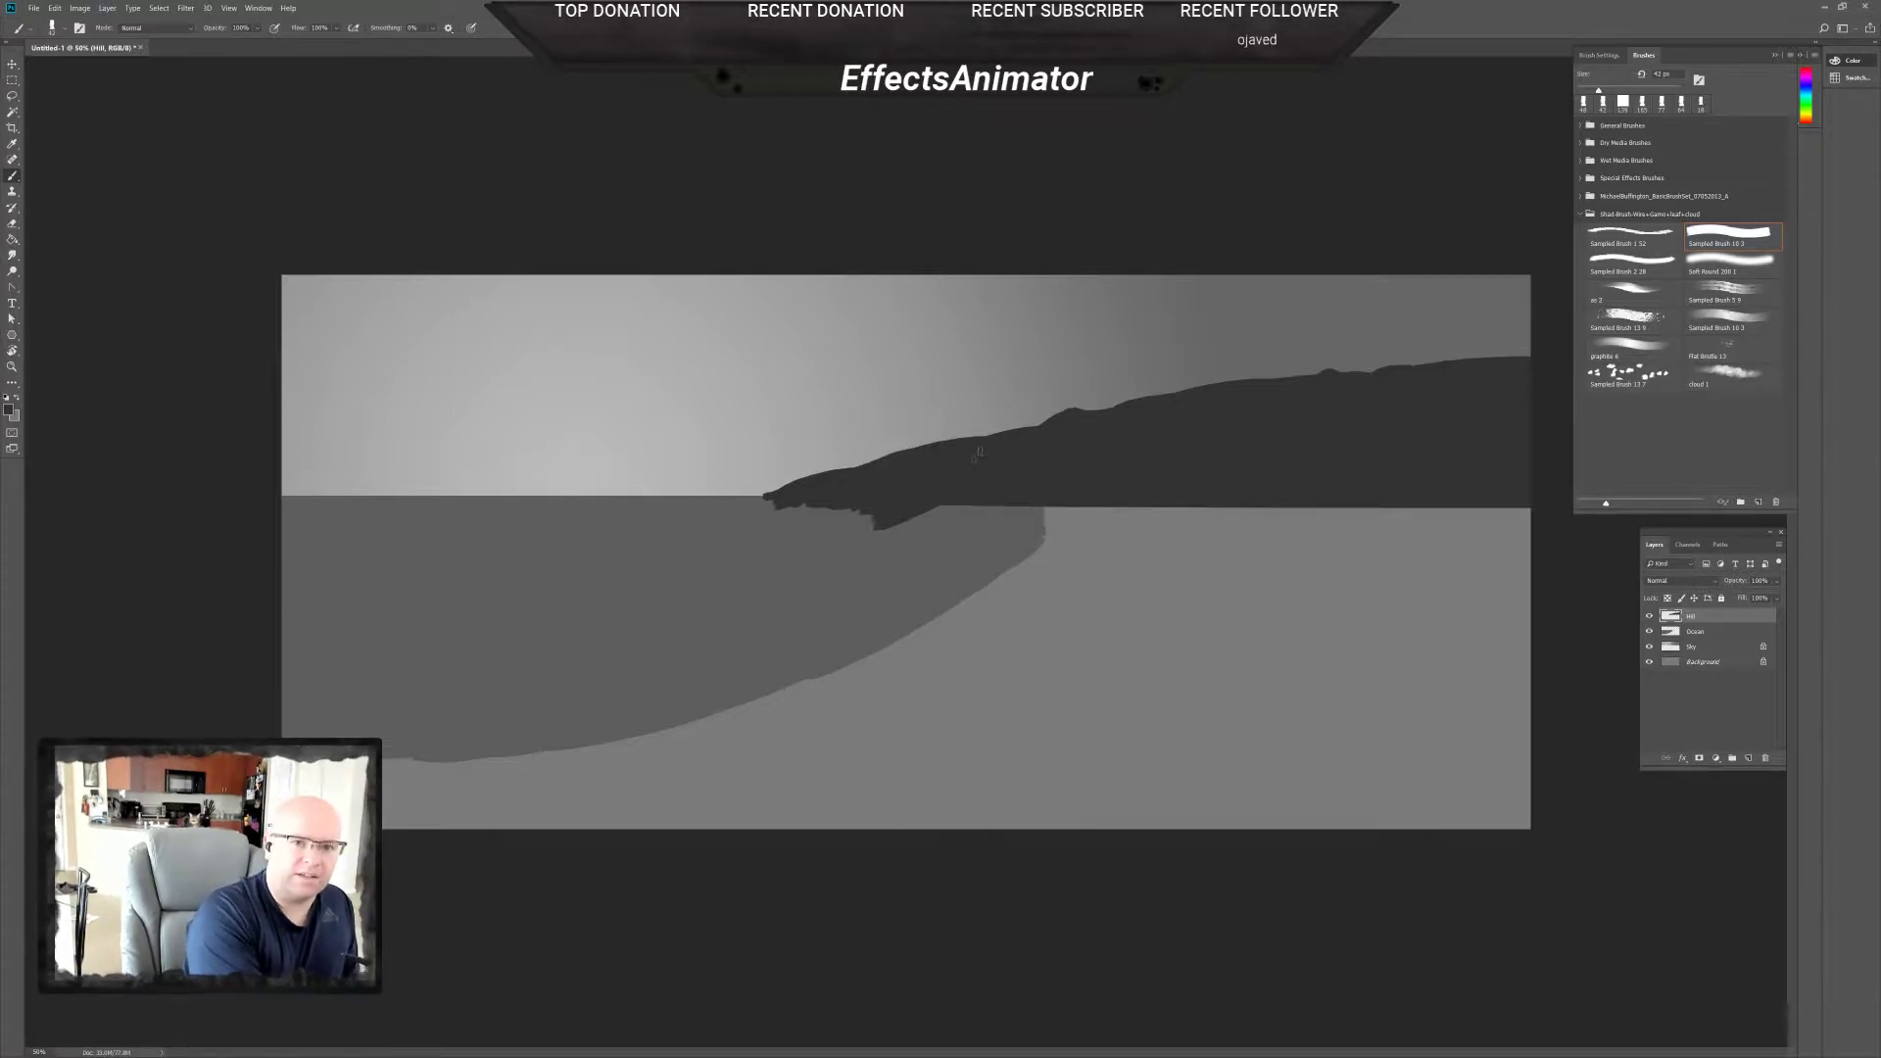
drag(942, 447, 980, 432)
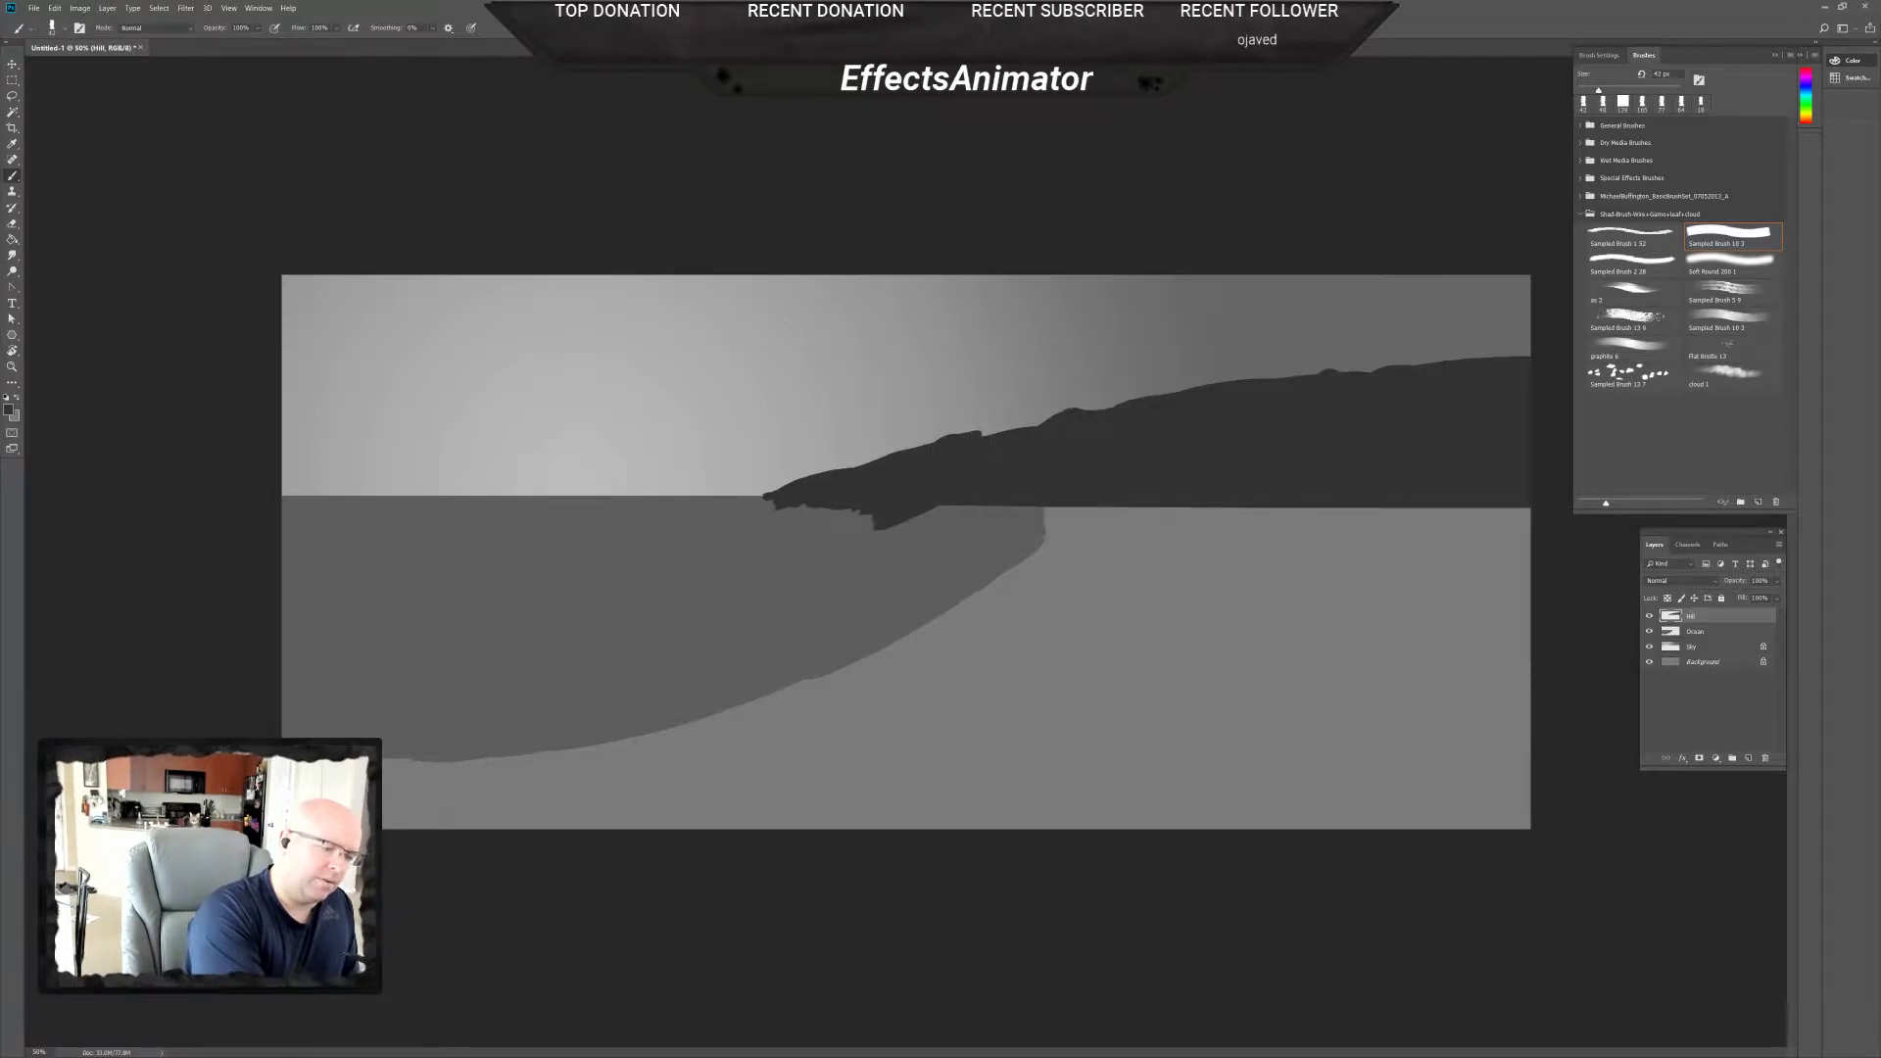
key(e)
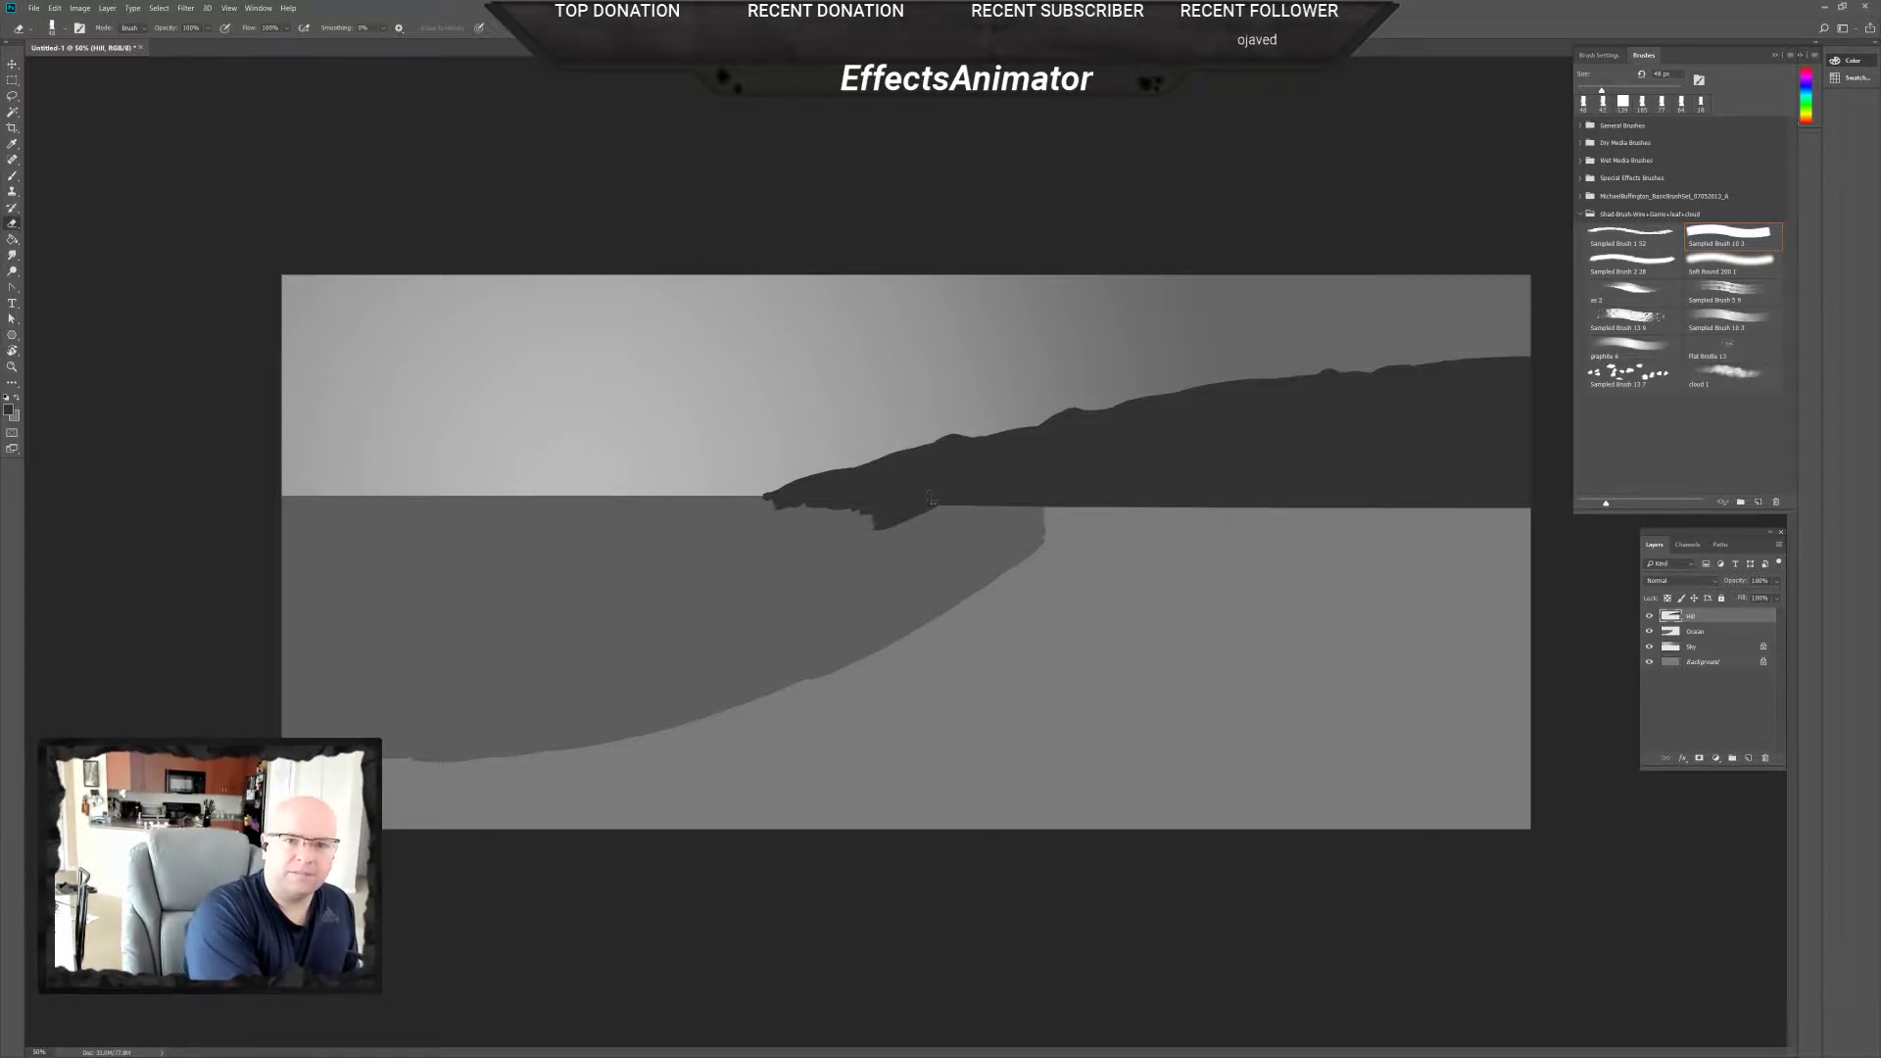
key(b)
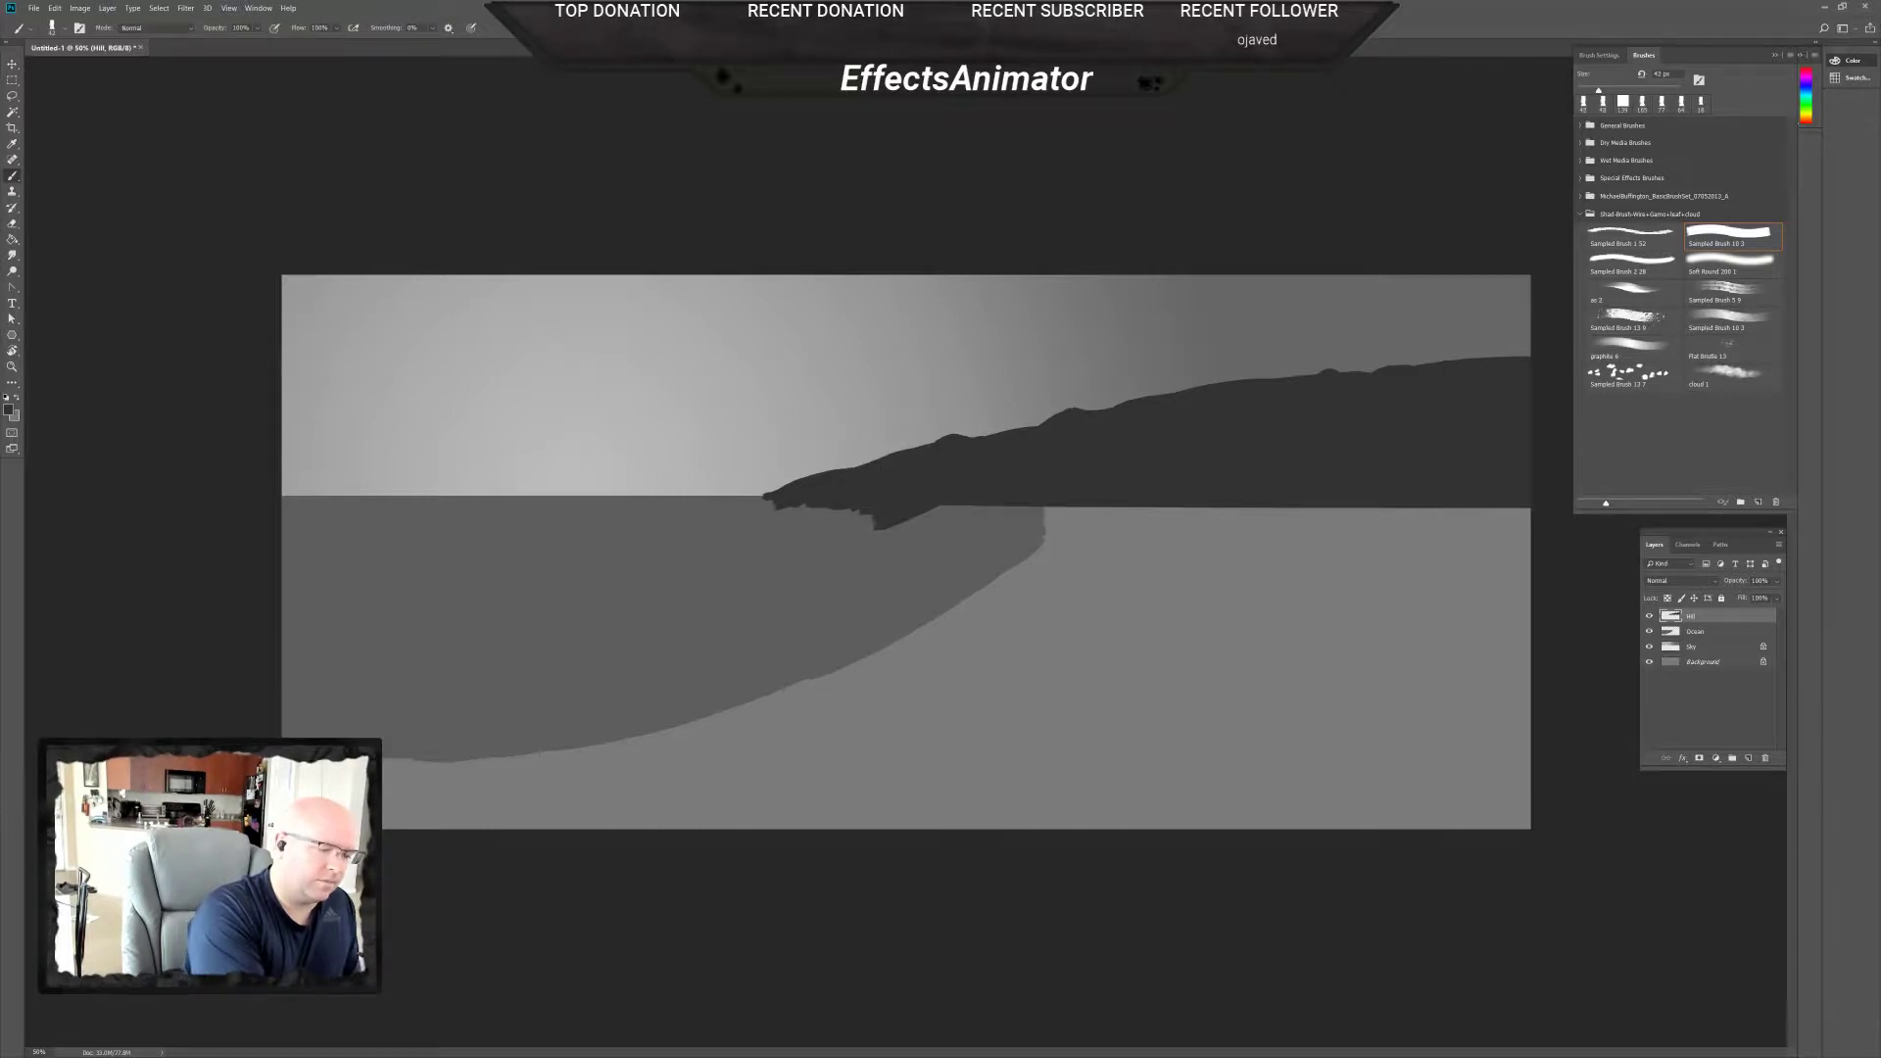
drag(791, 495, 828, 490)
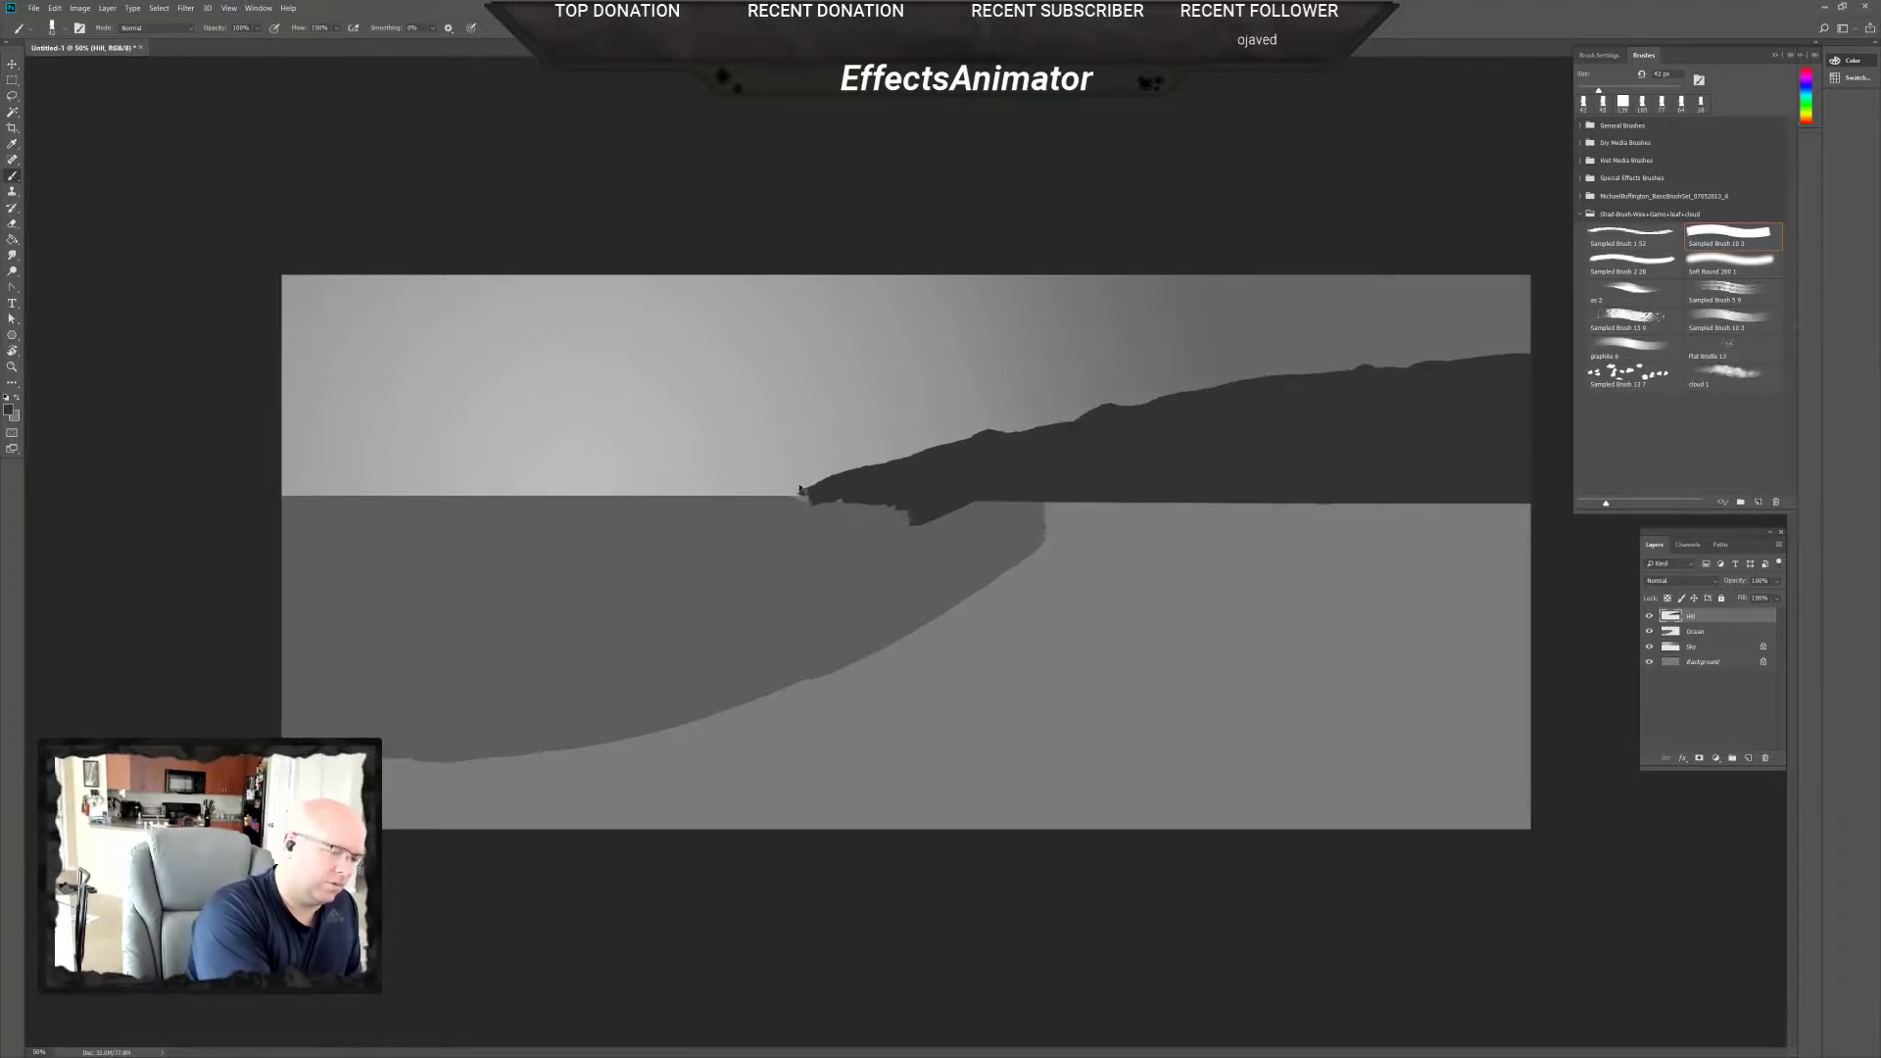
key(ctrl+z)
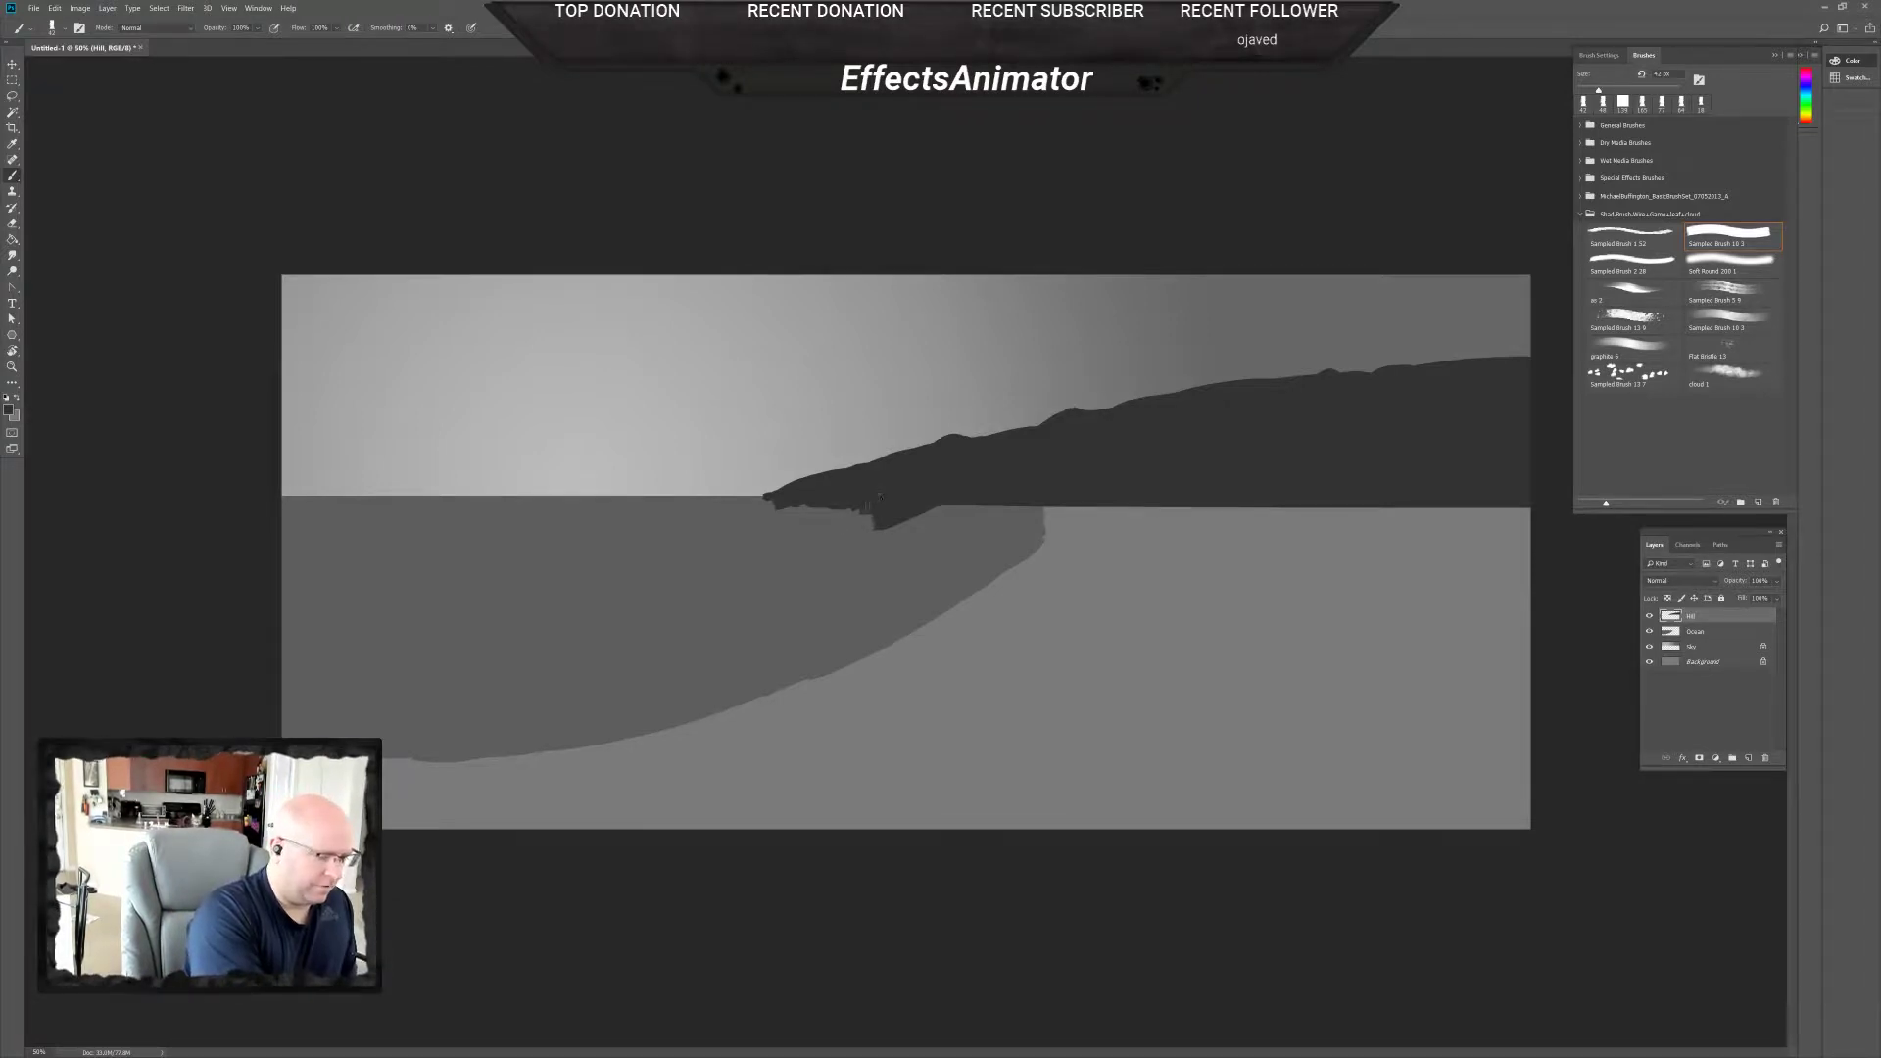
Erase the ragged overhang beneath the hill's left tip to leave a straight base along the water, and return to the Brush.
key(e)
mouse_move(879, 528)
mouse_down()
mouse_move(887, 511)
mouse_move(862, 512)
mouse_move(941, 509)
mouse_up()
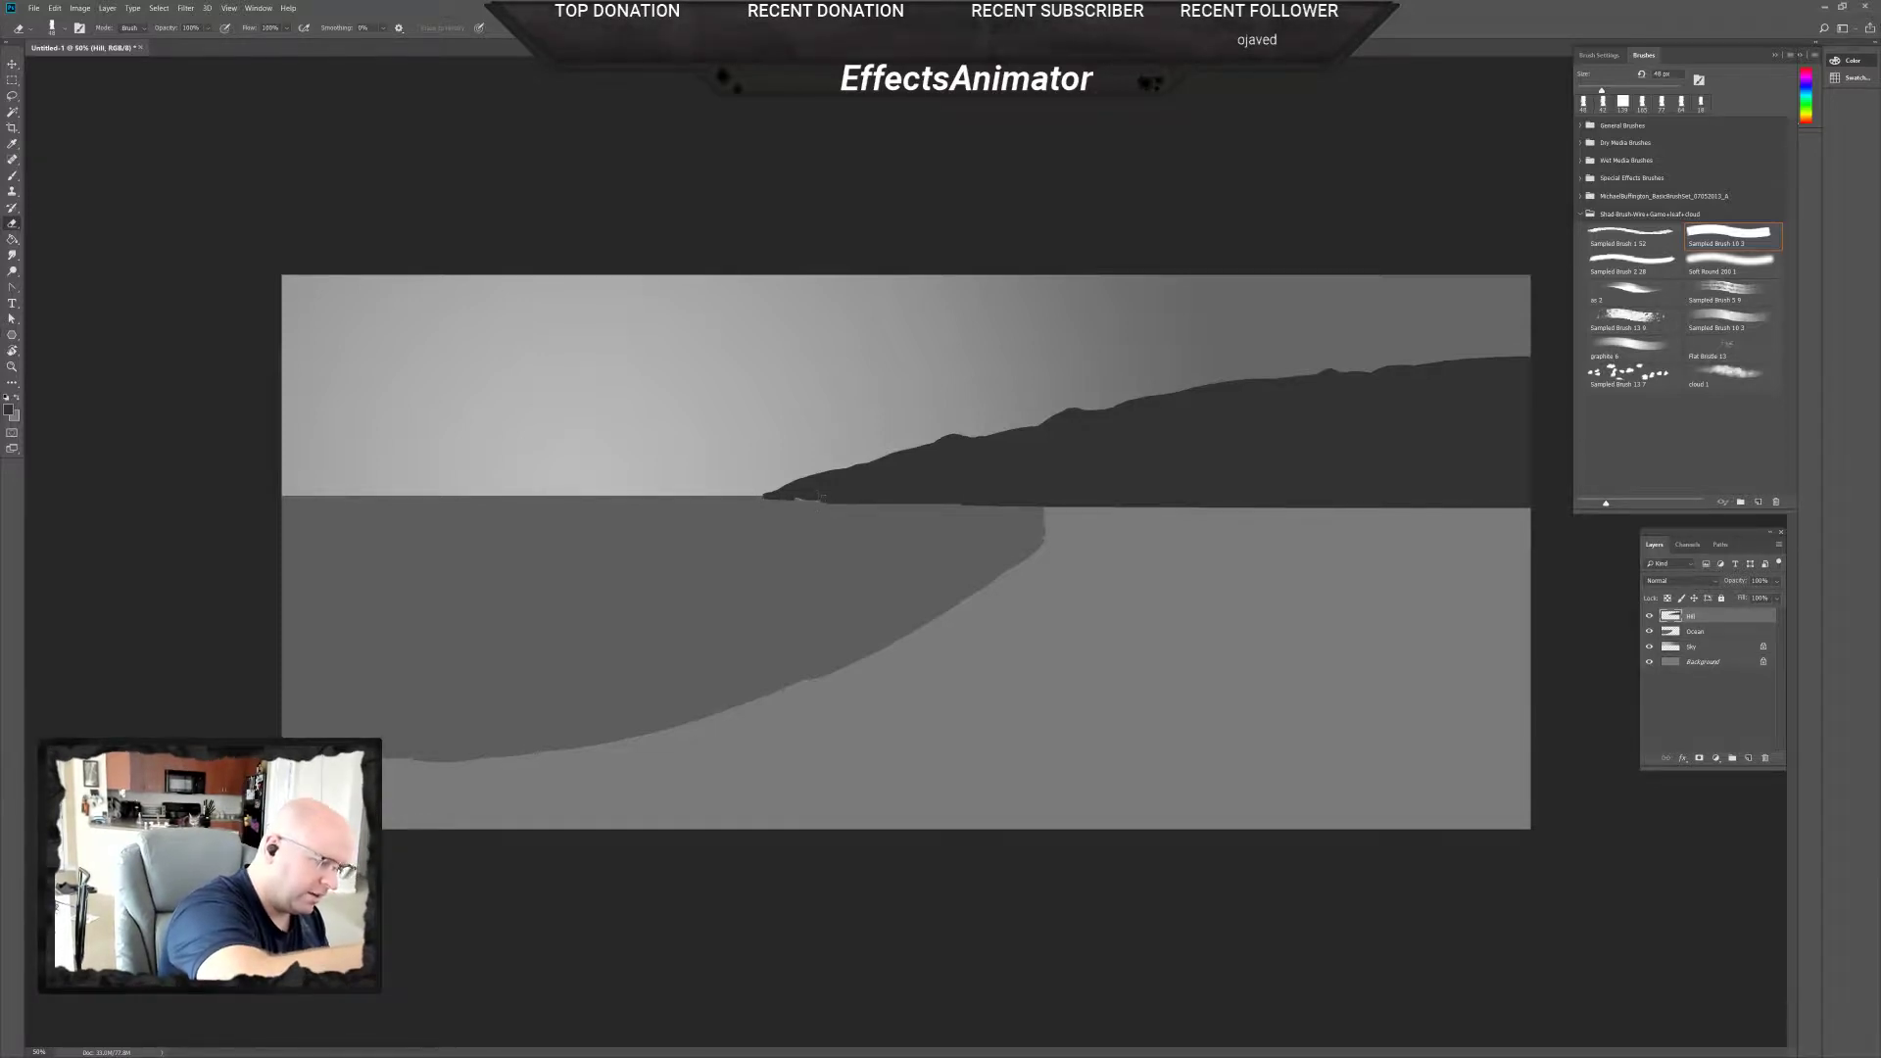
key(b)
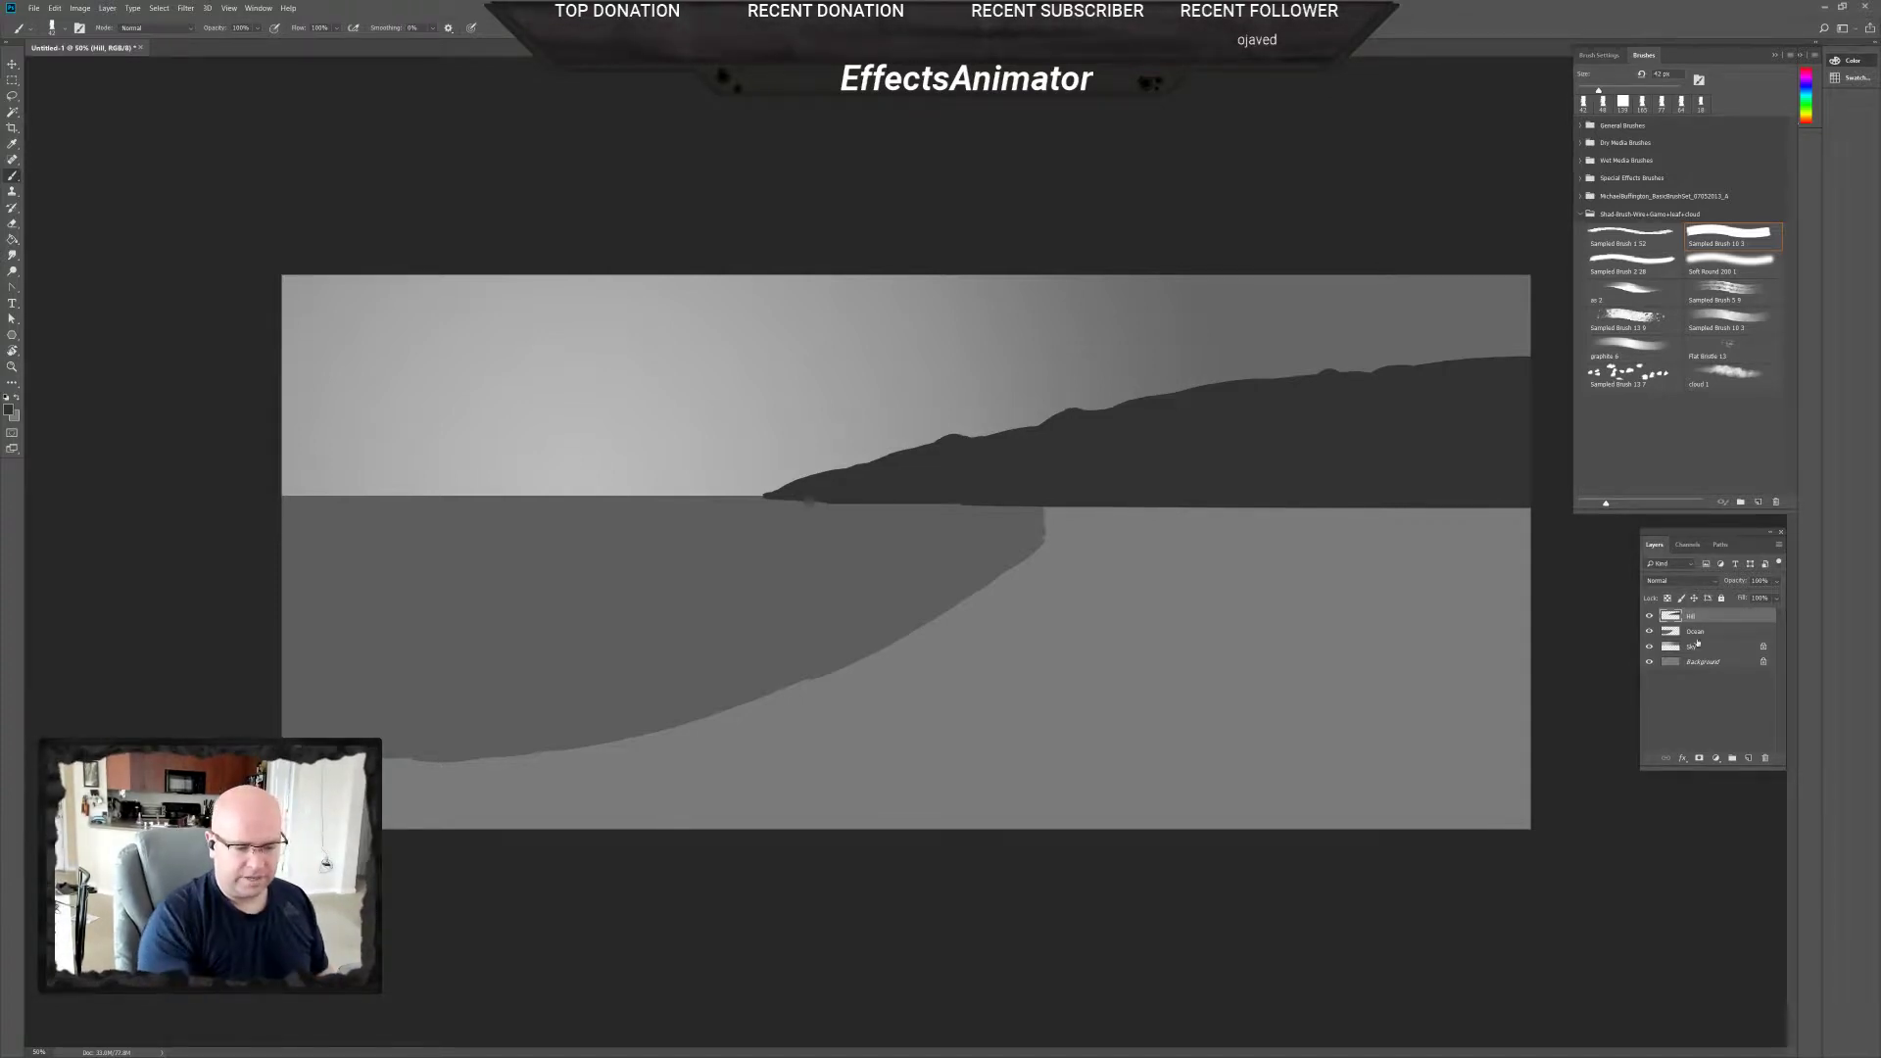
Add a new layer above the hill layer and name it Rock Wall.
click(1747, 758)
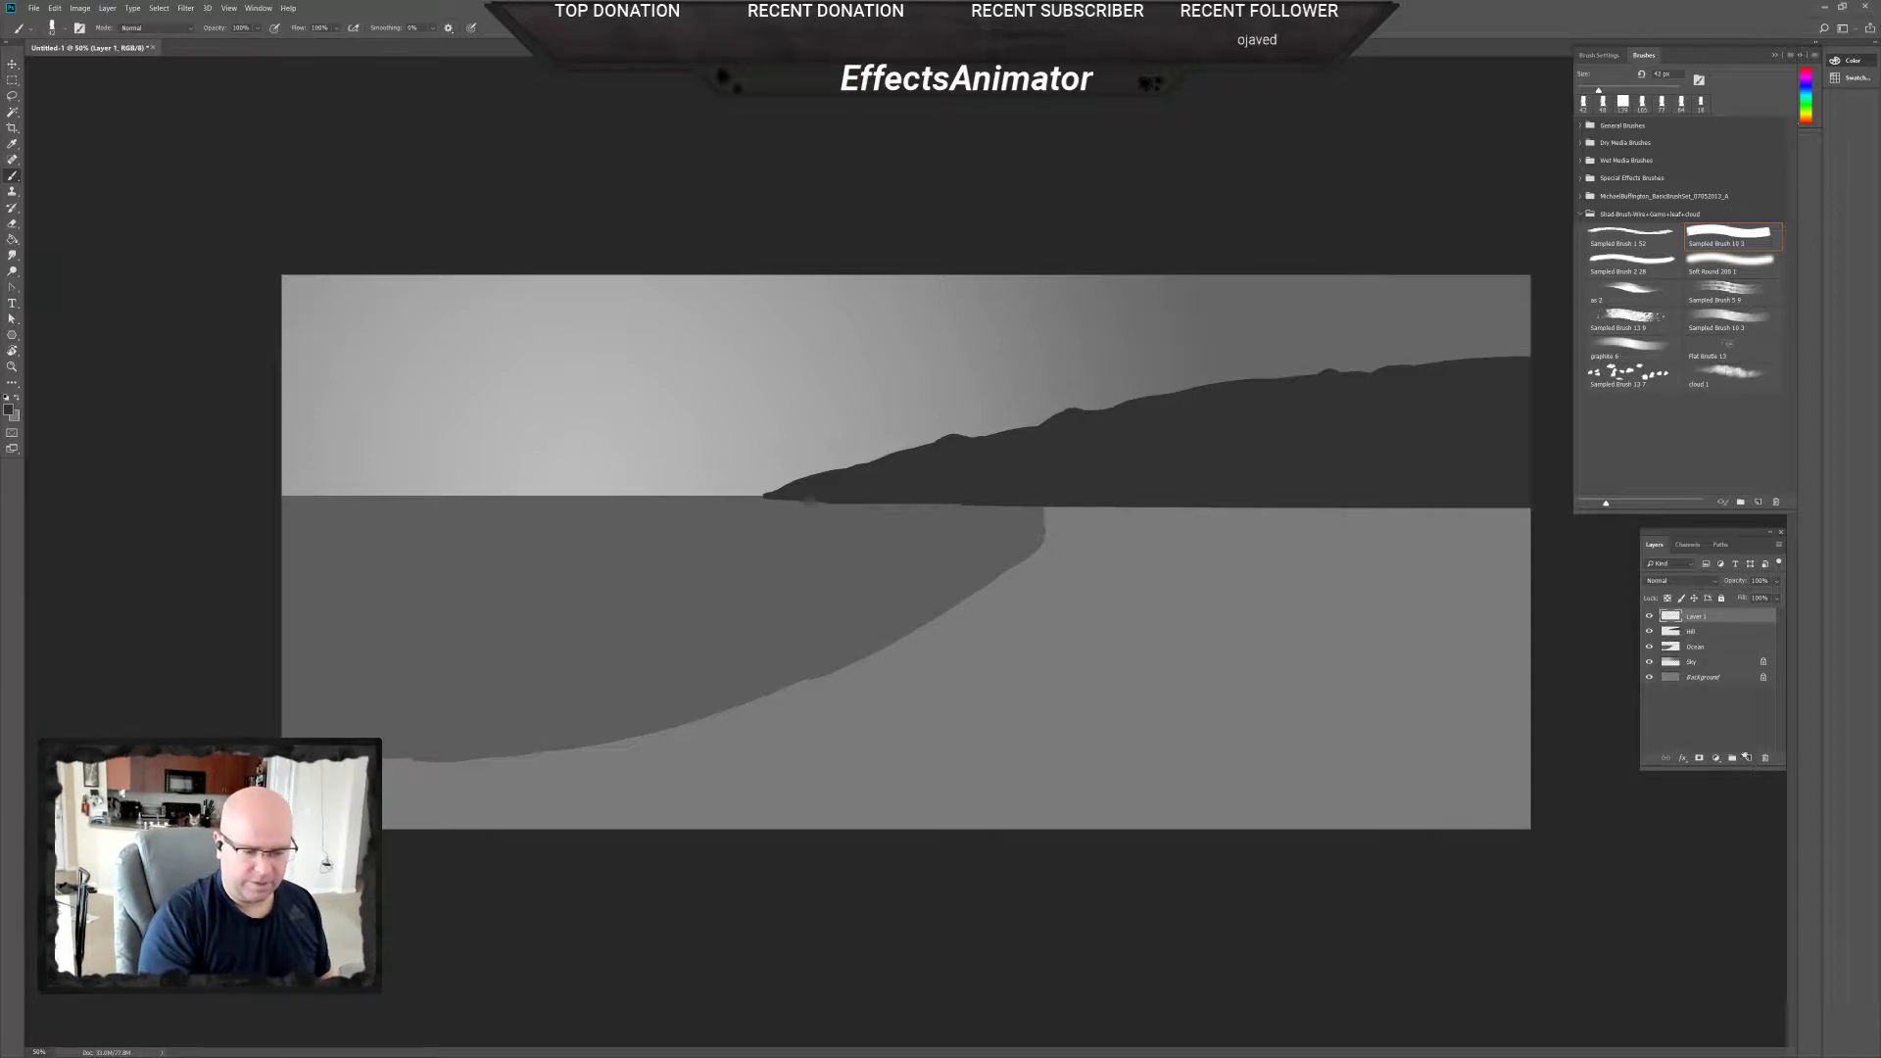
double_click(1697, 616)
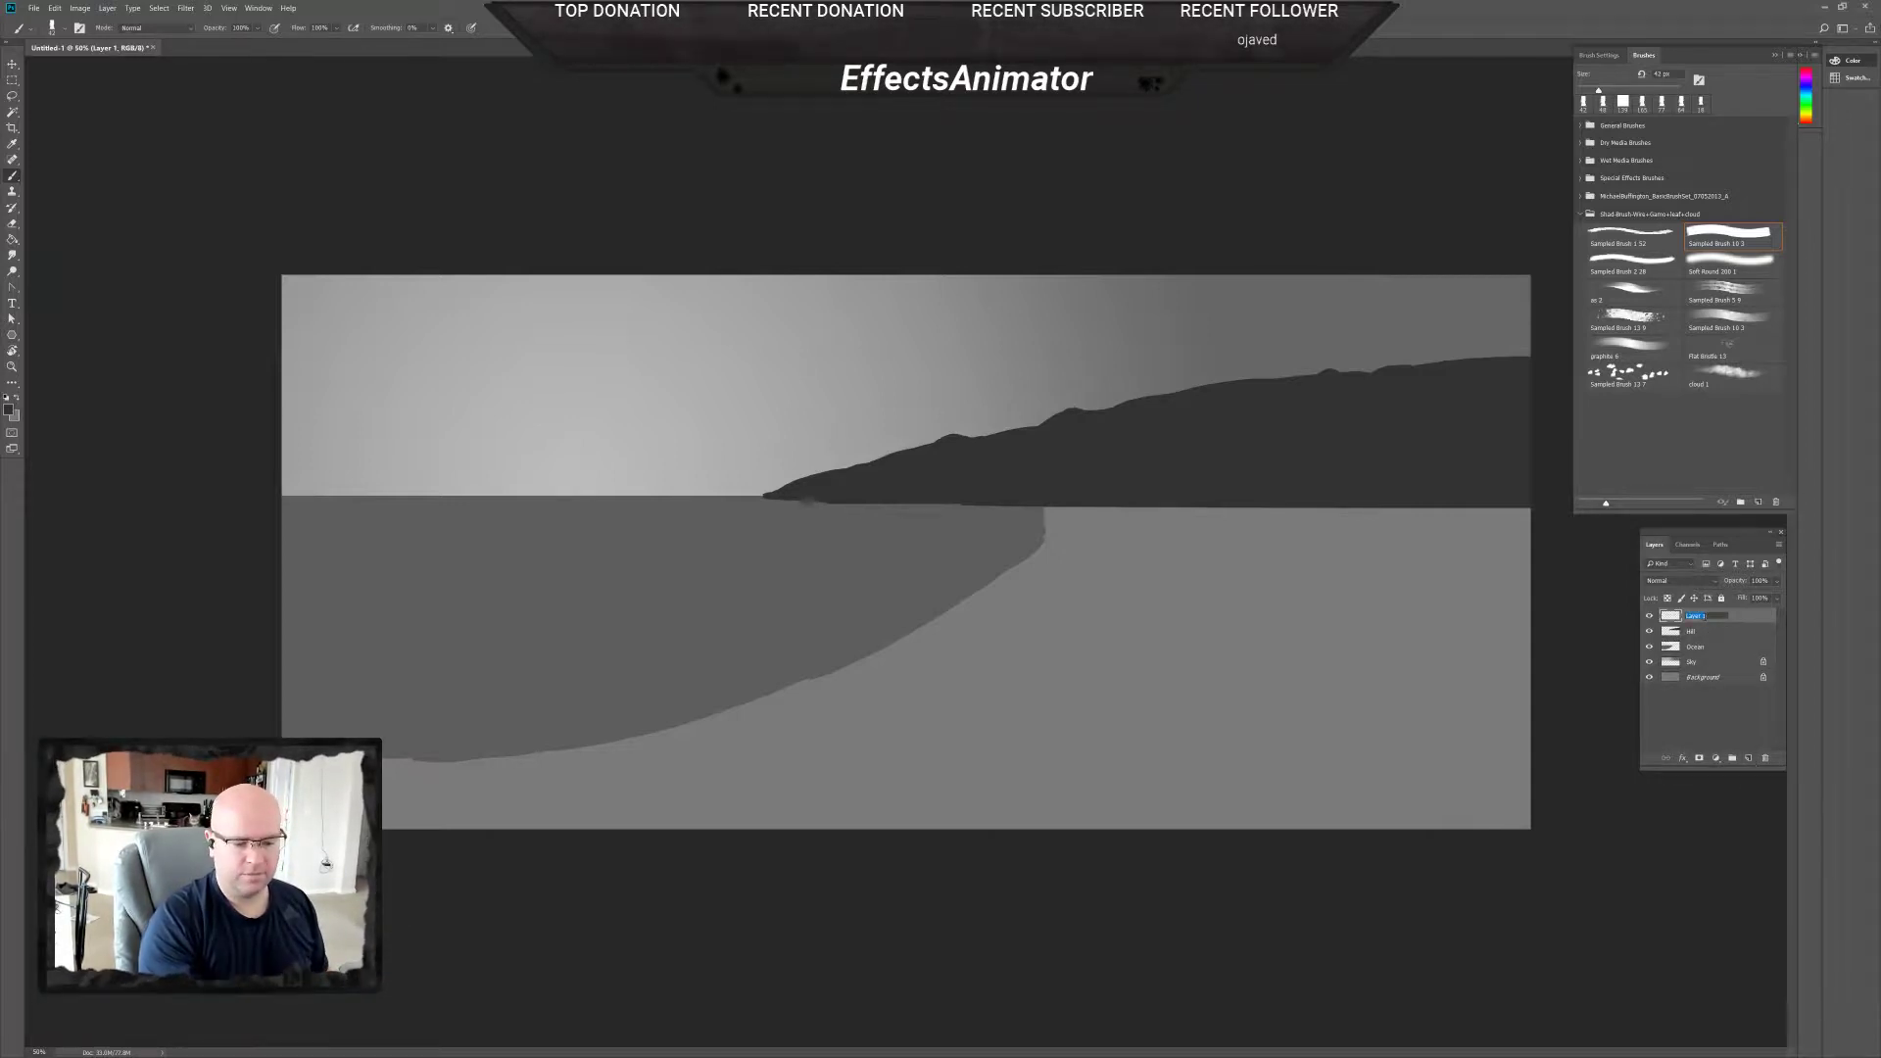
text(B)
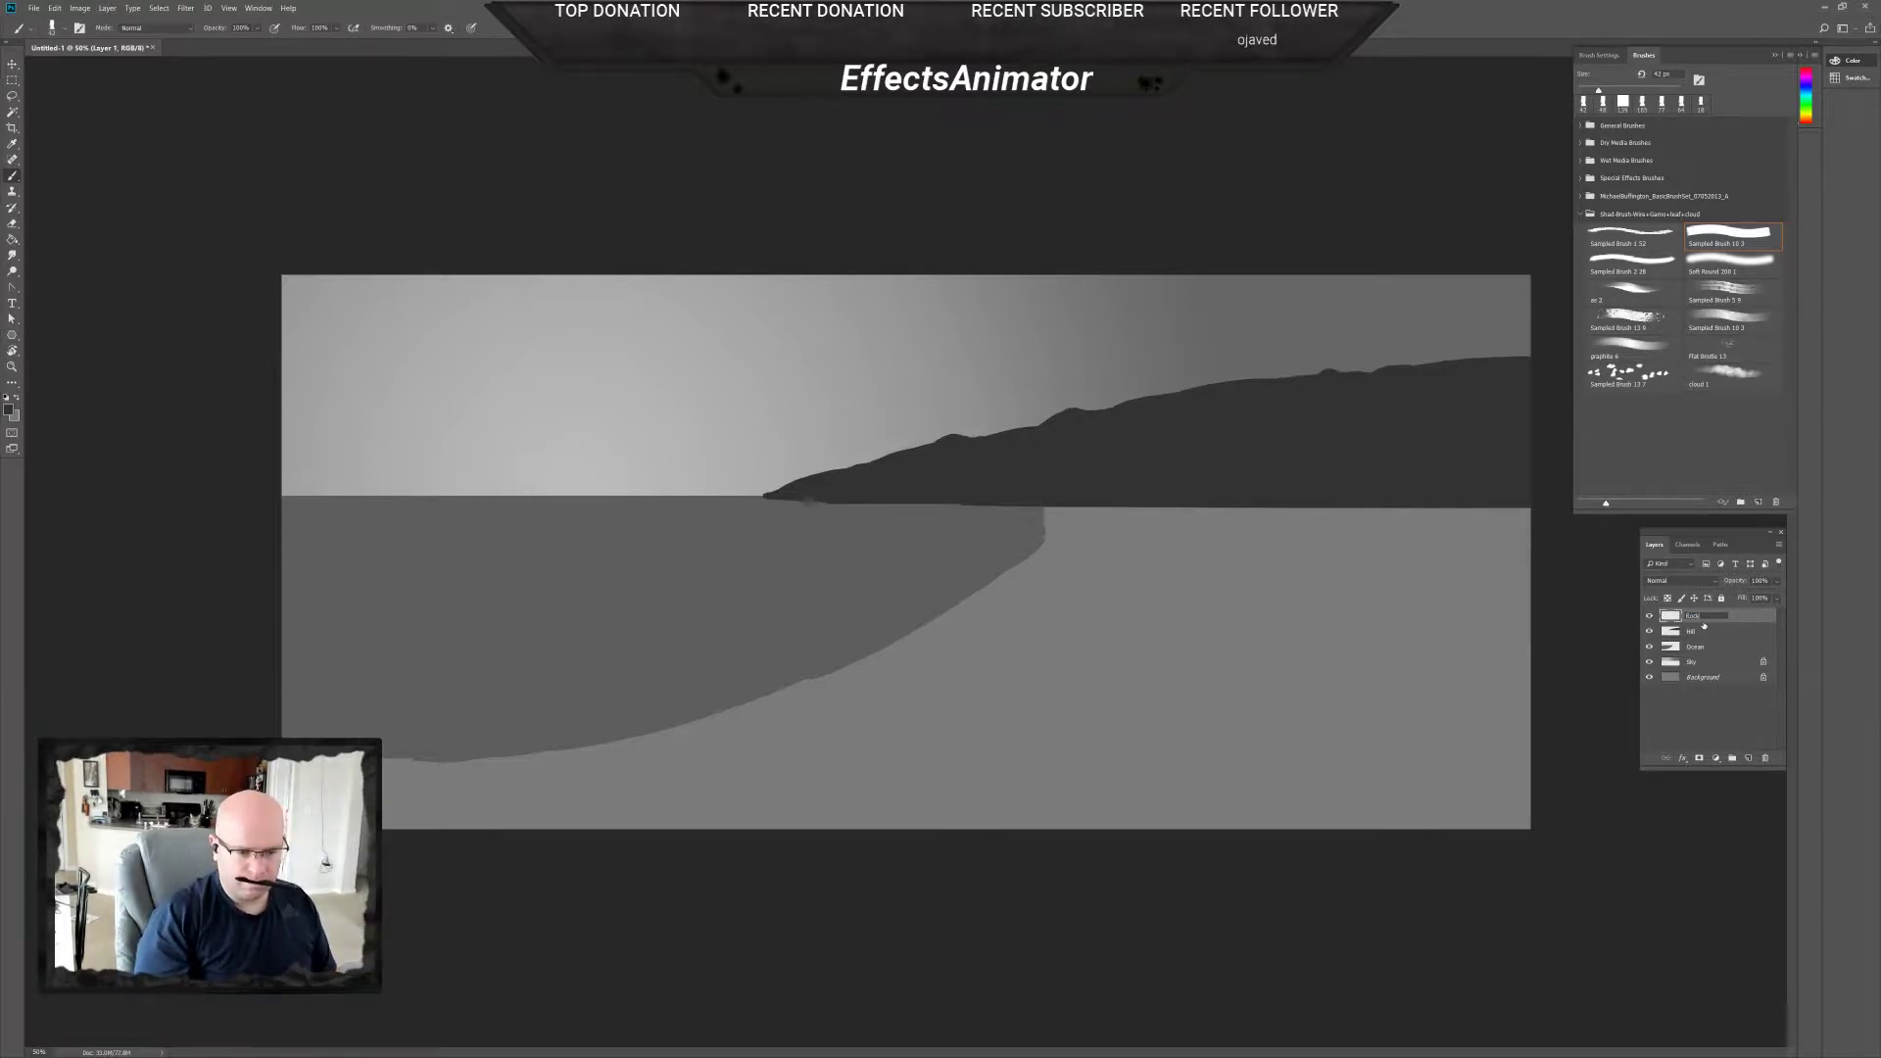
text(ock Wall)
key(Return)
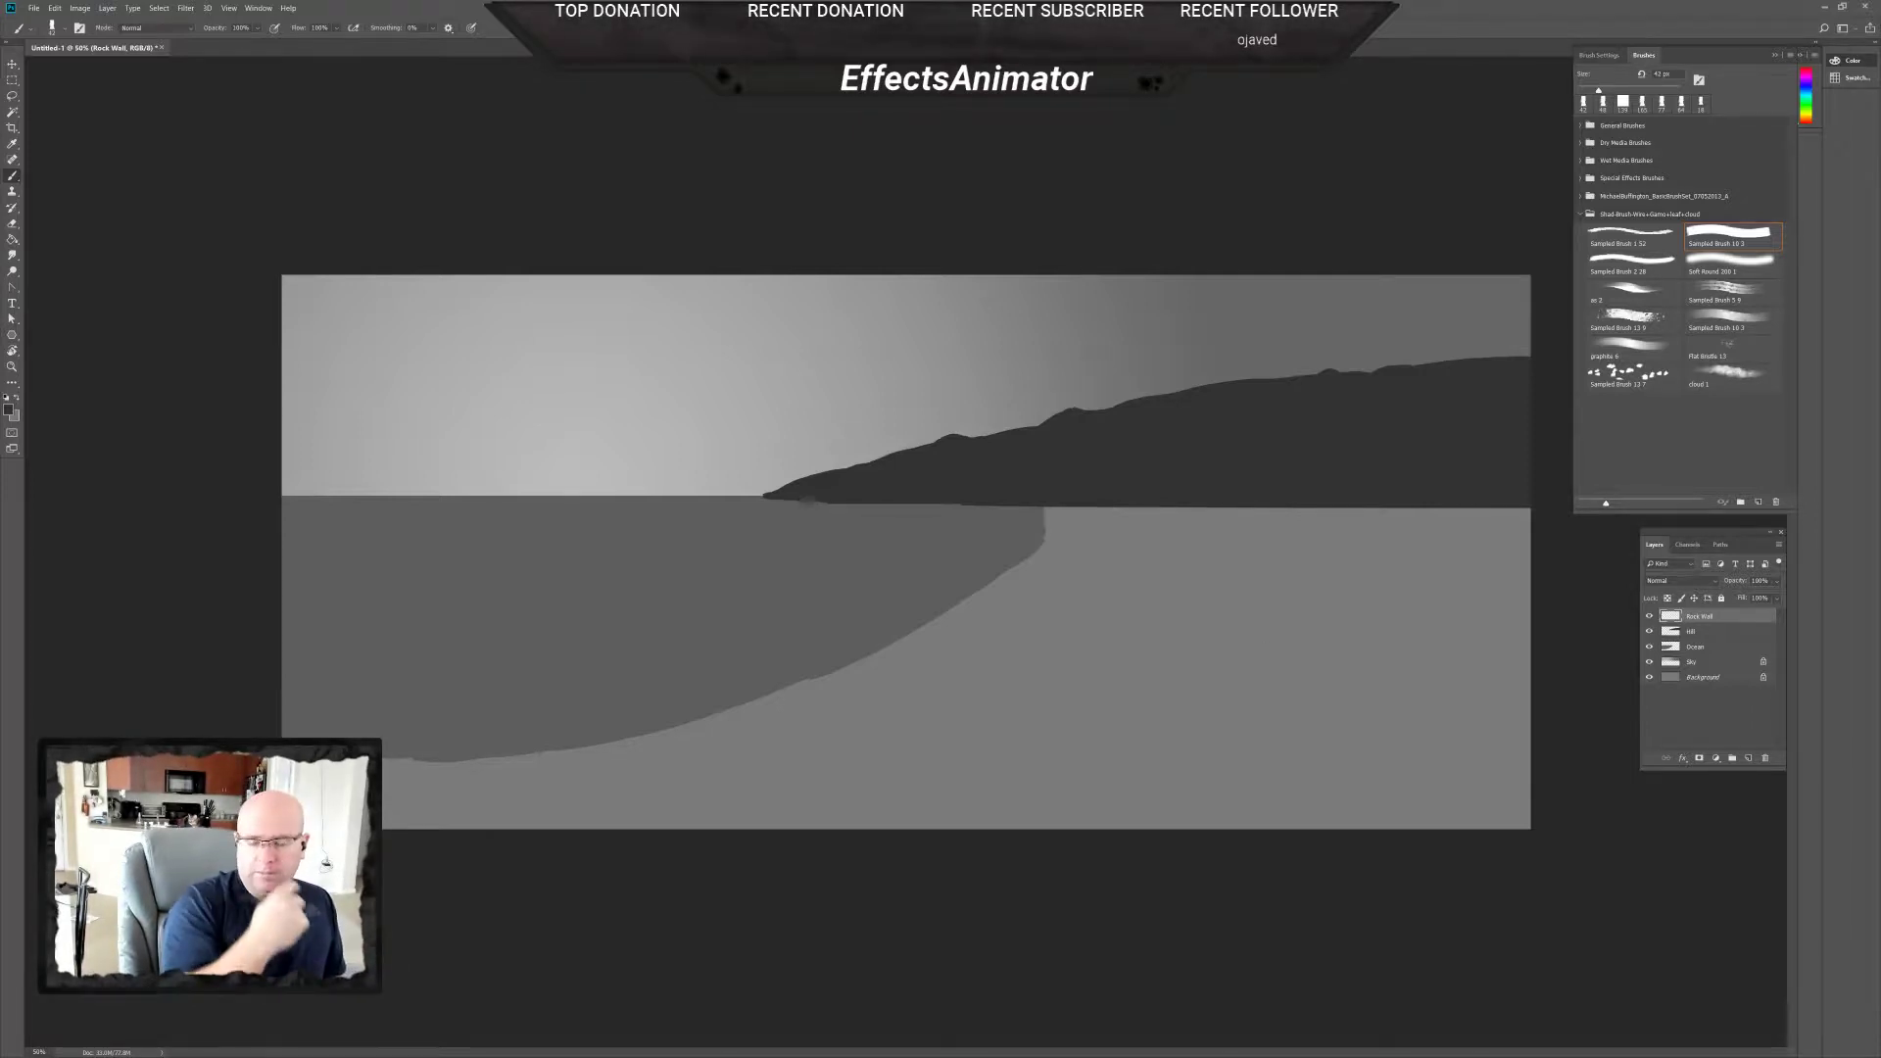
Set the foreground colour to a near-black grey and paint thin diagonal strokes in the right foreground to mark the rock wall.
click(10, 410)
click(1046, 561)
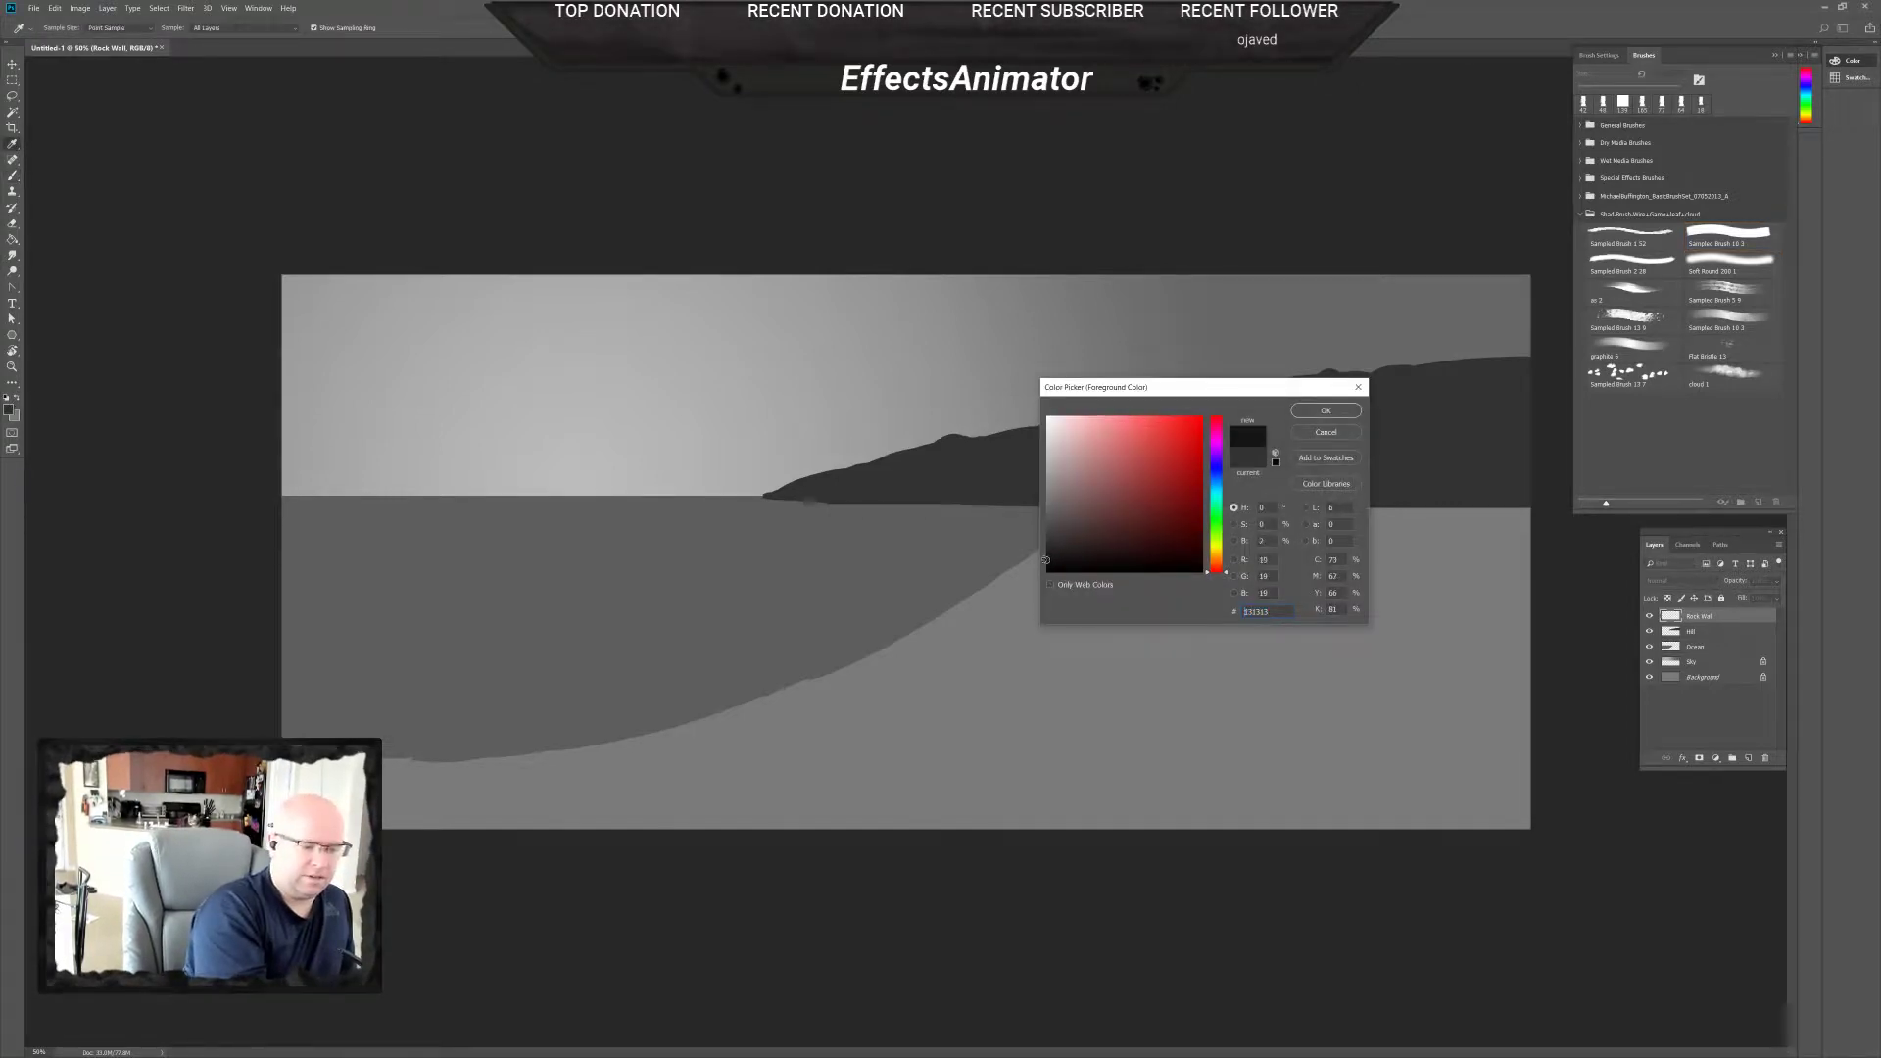
click(1328, 415)
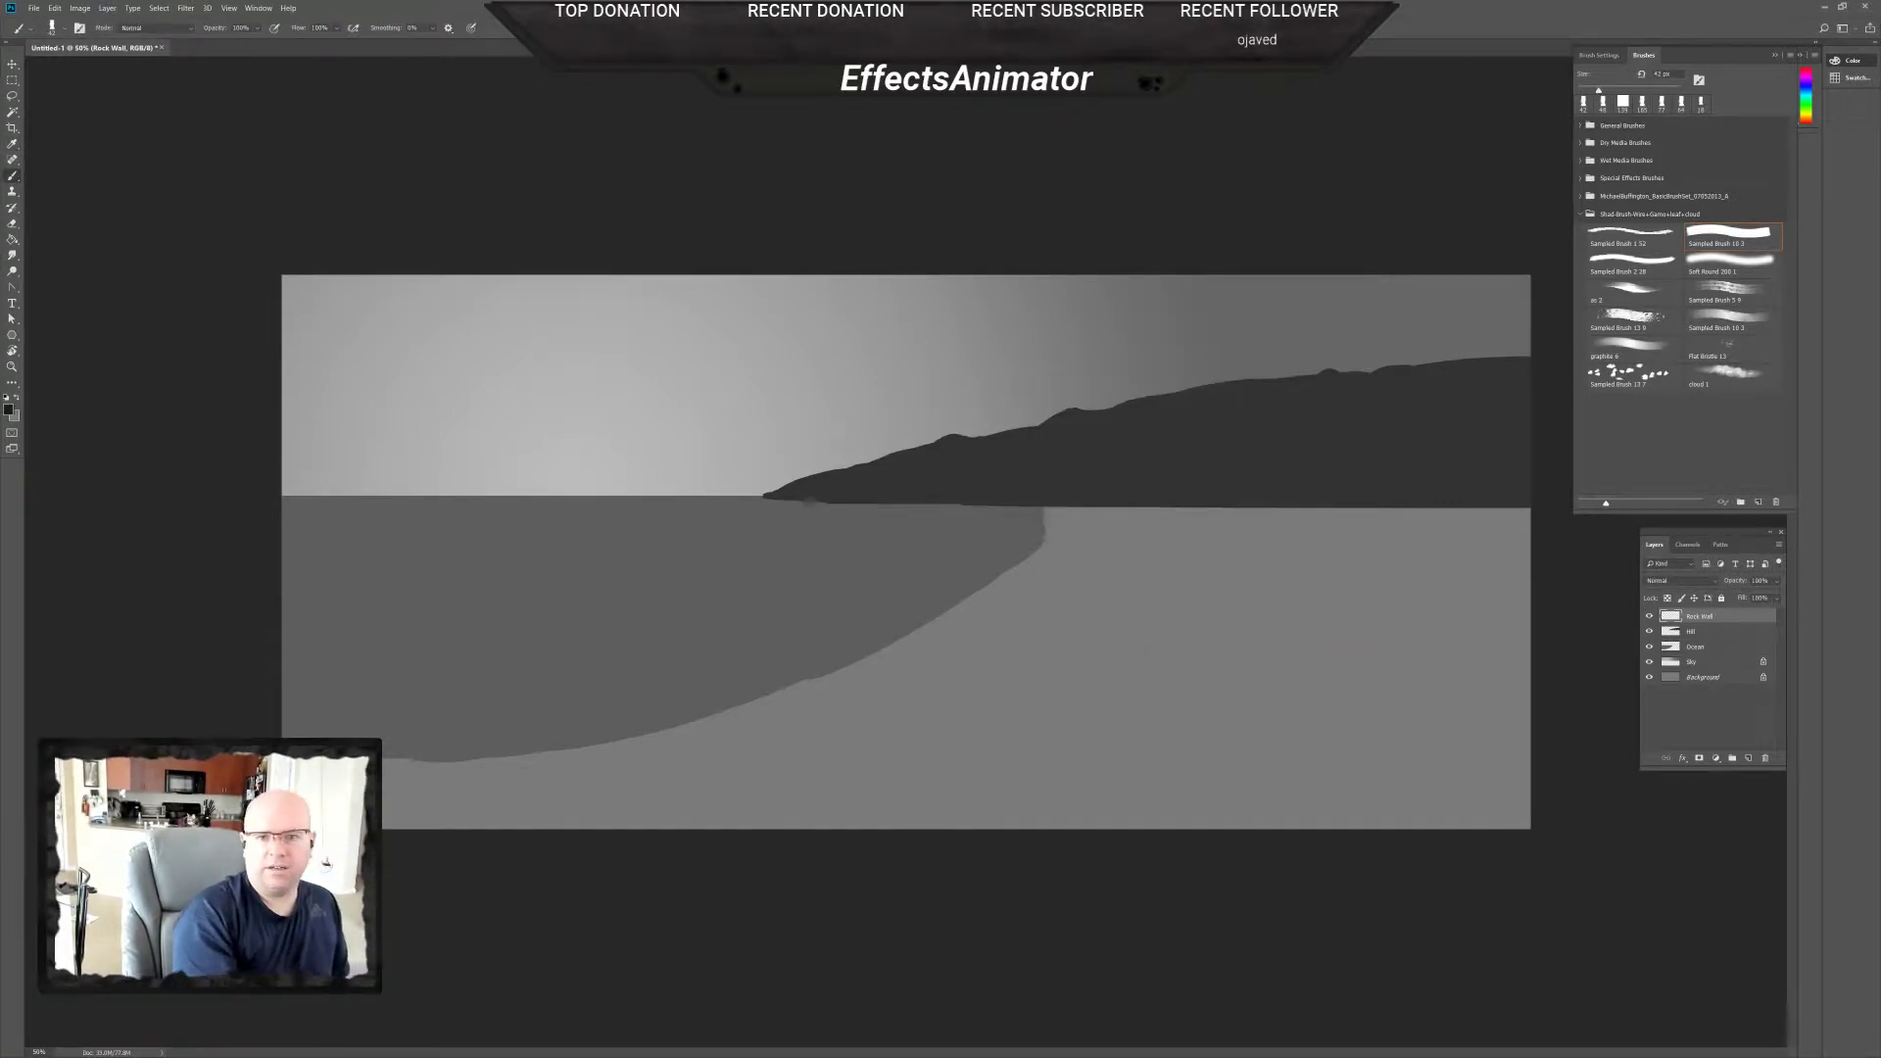
mouse_move(1191, 706)
mouse_down()
mouse_move(1232, 702)
mouse_move(1100, 813)
mouse_move(1189, 718)
mouse_up()
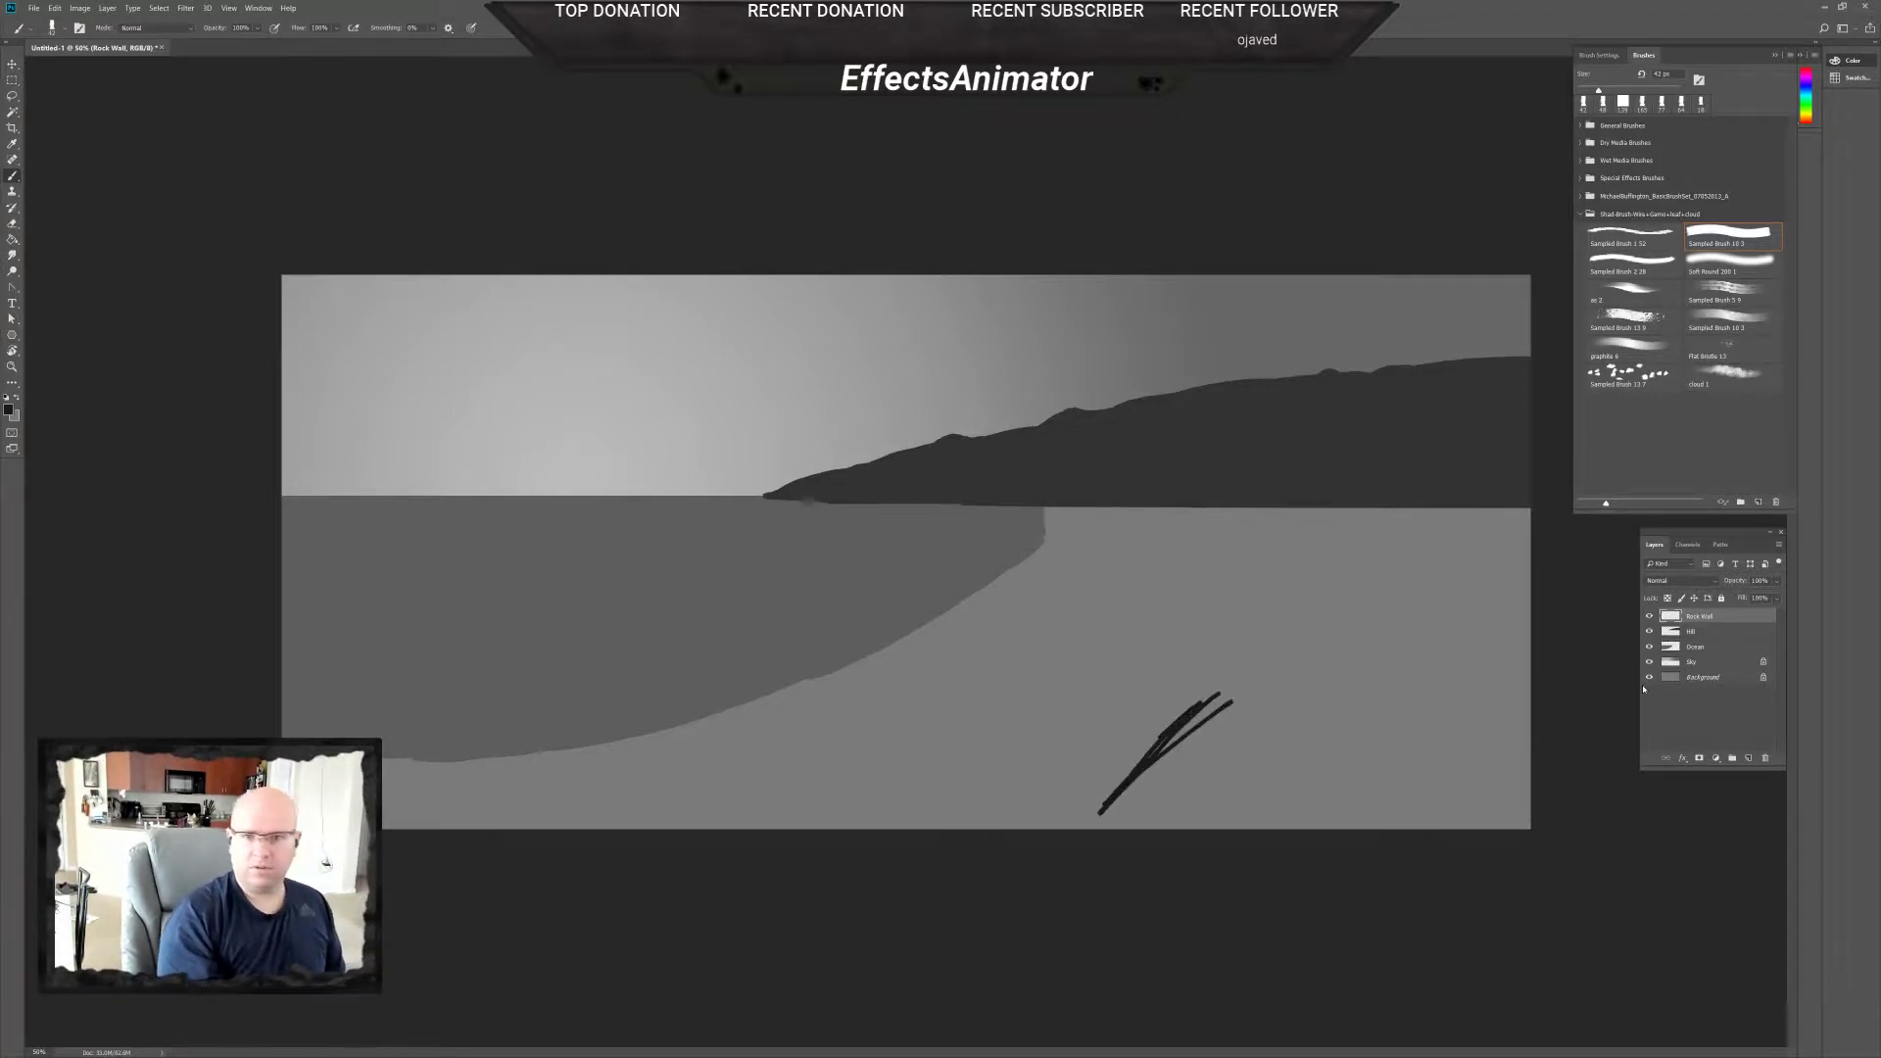
Enlarge the brush and block in the rock wall's dark side as a thick diagonal band reaching the canvas's lower edge, rounding its upper end.
right_click(1225, 737)
drag(1264, 774, 1286, 774)
mouse_move(1264, 669)
mouse_down()
mouse_move(1104, 840)
mouse_move(1256, 614)
mouse_move(1135, 843)
mouse_up()
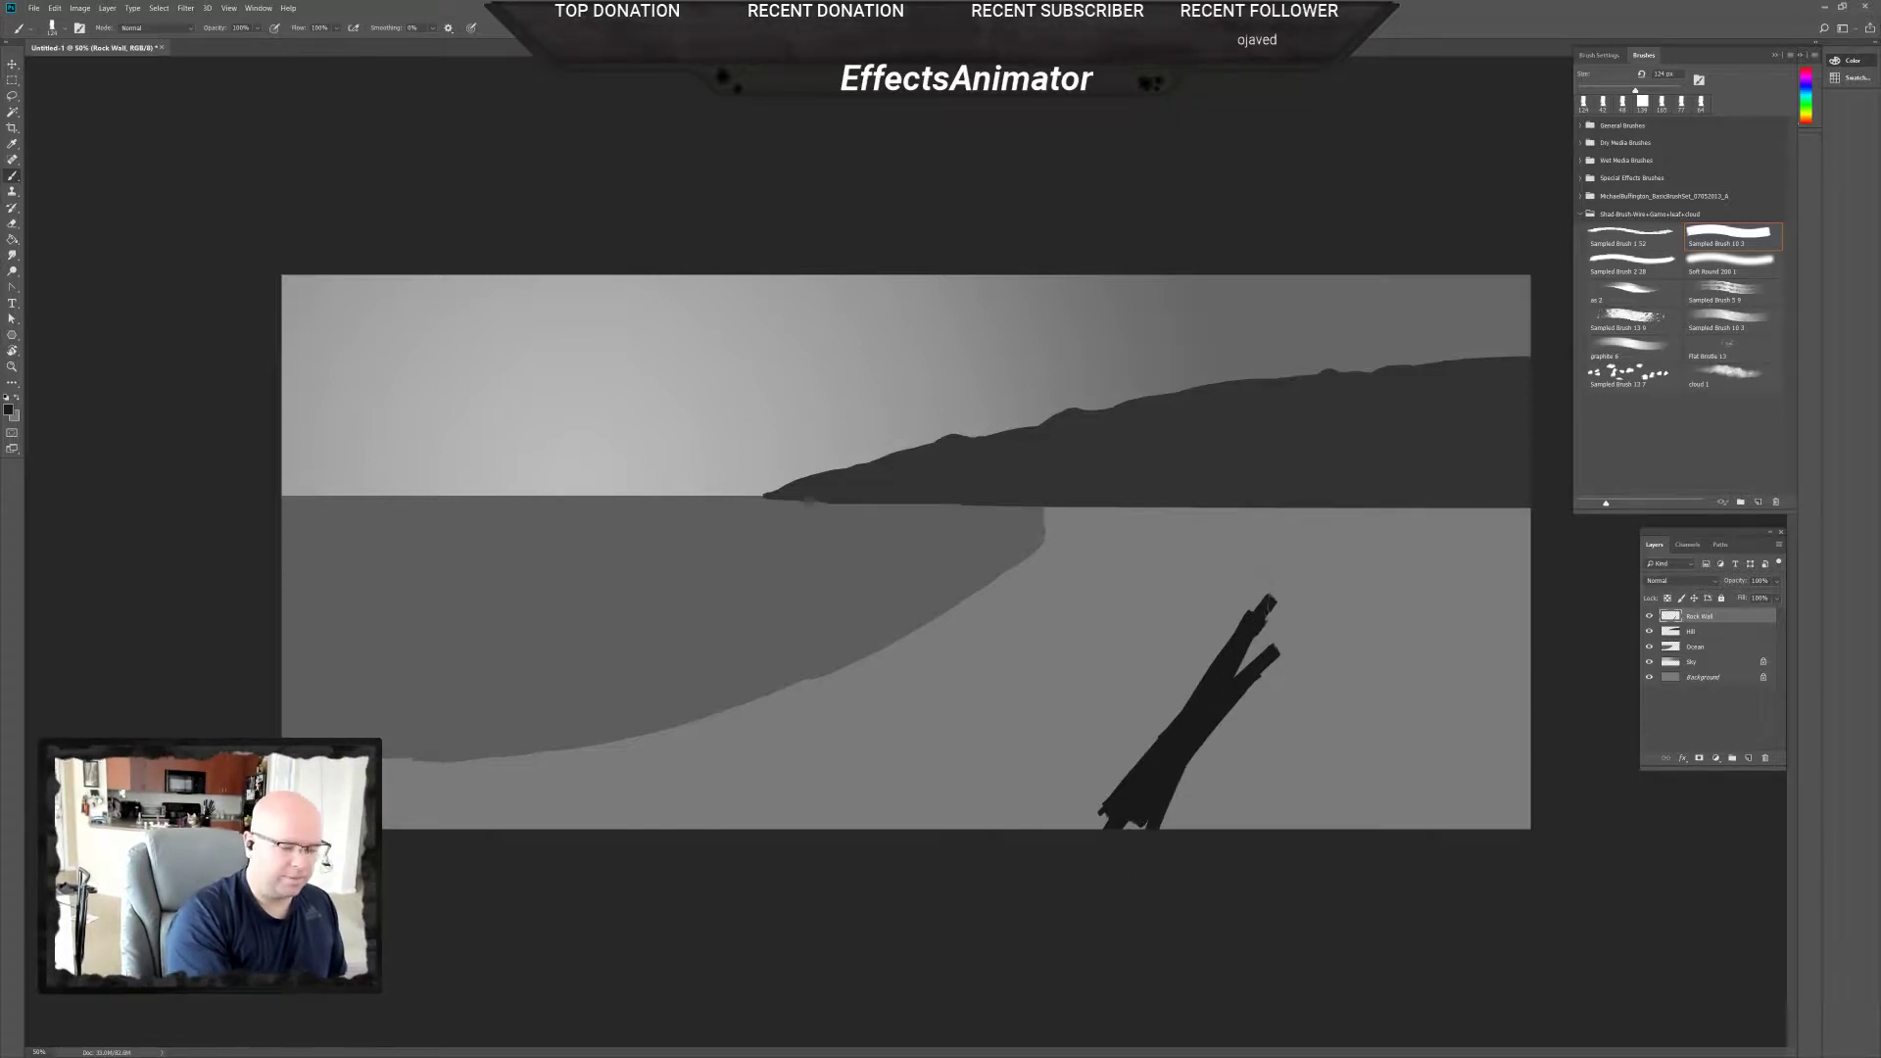
drag(1267, 637, 1142, 818)
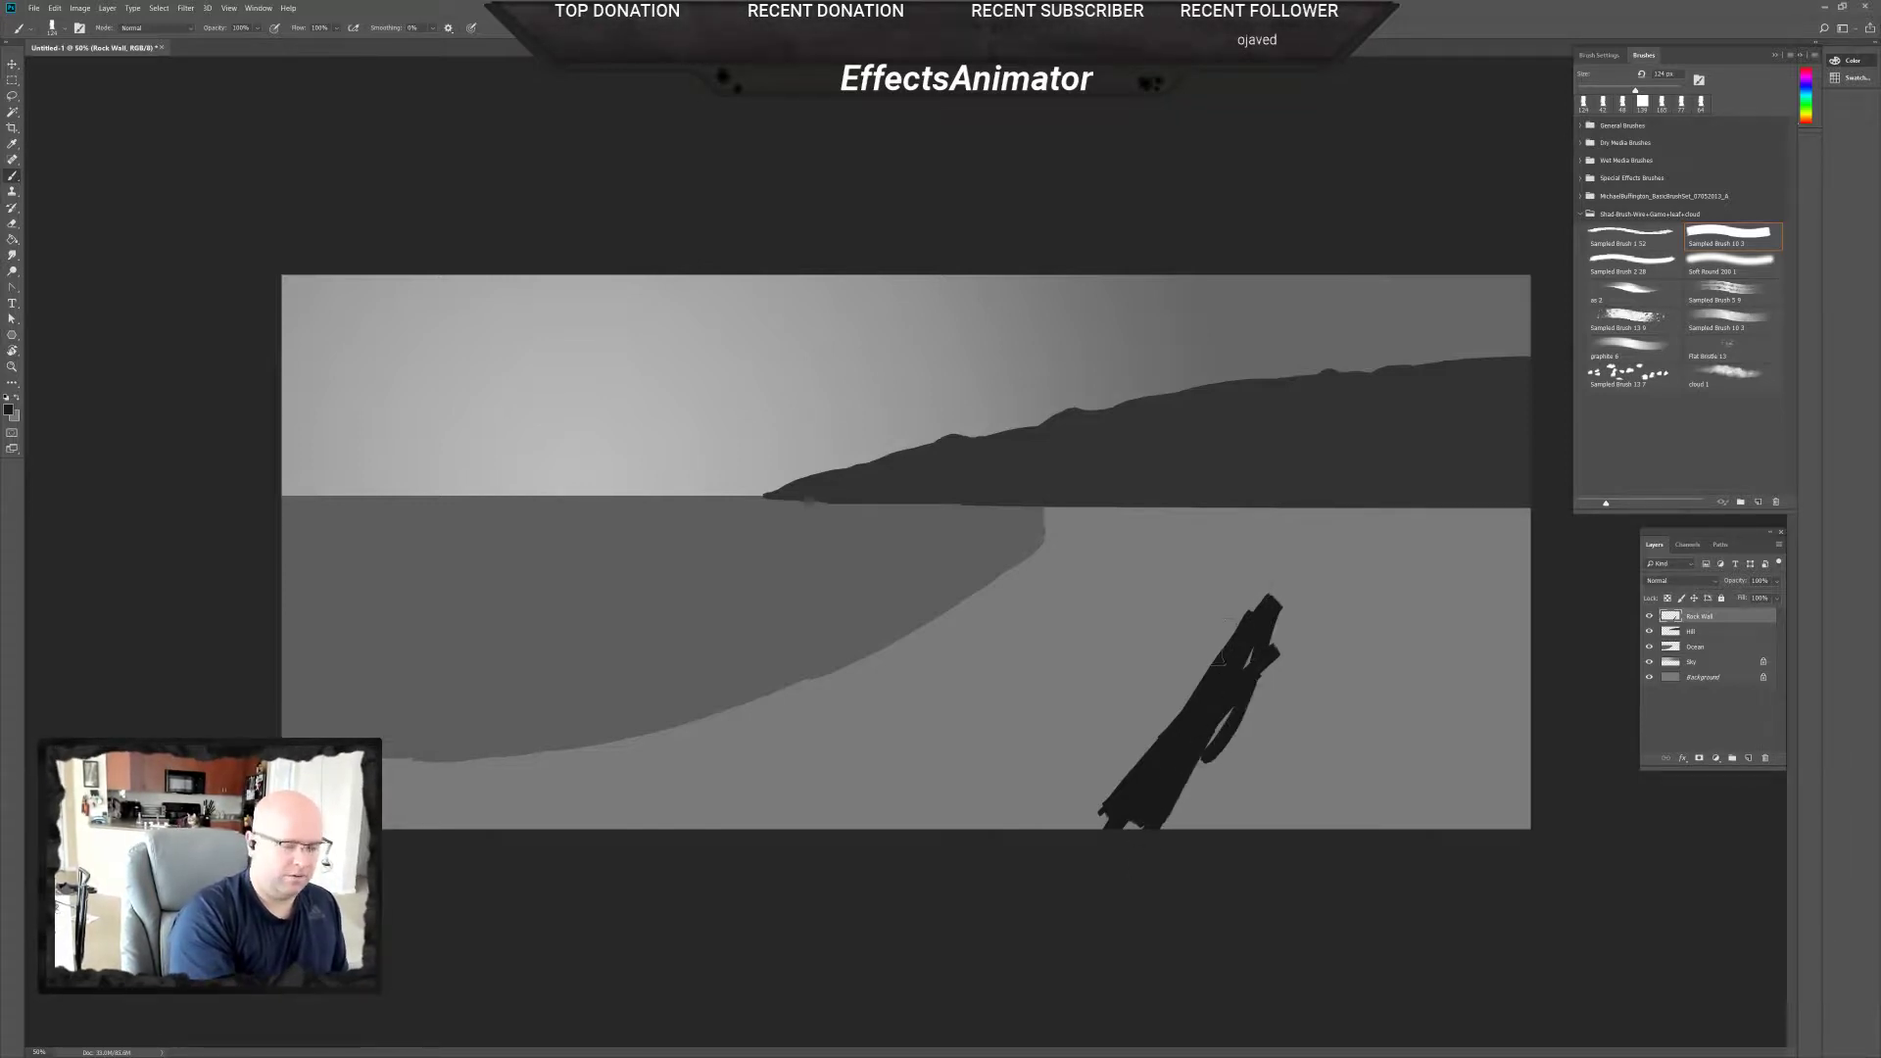
drag(1262, 588, 1107, 823)
drag(1127, 754, 1068, 828)
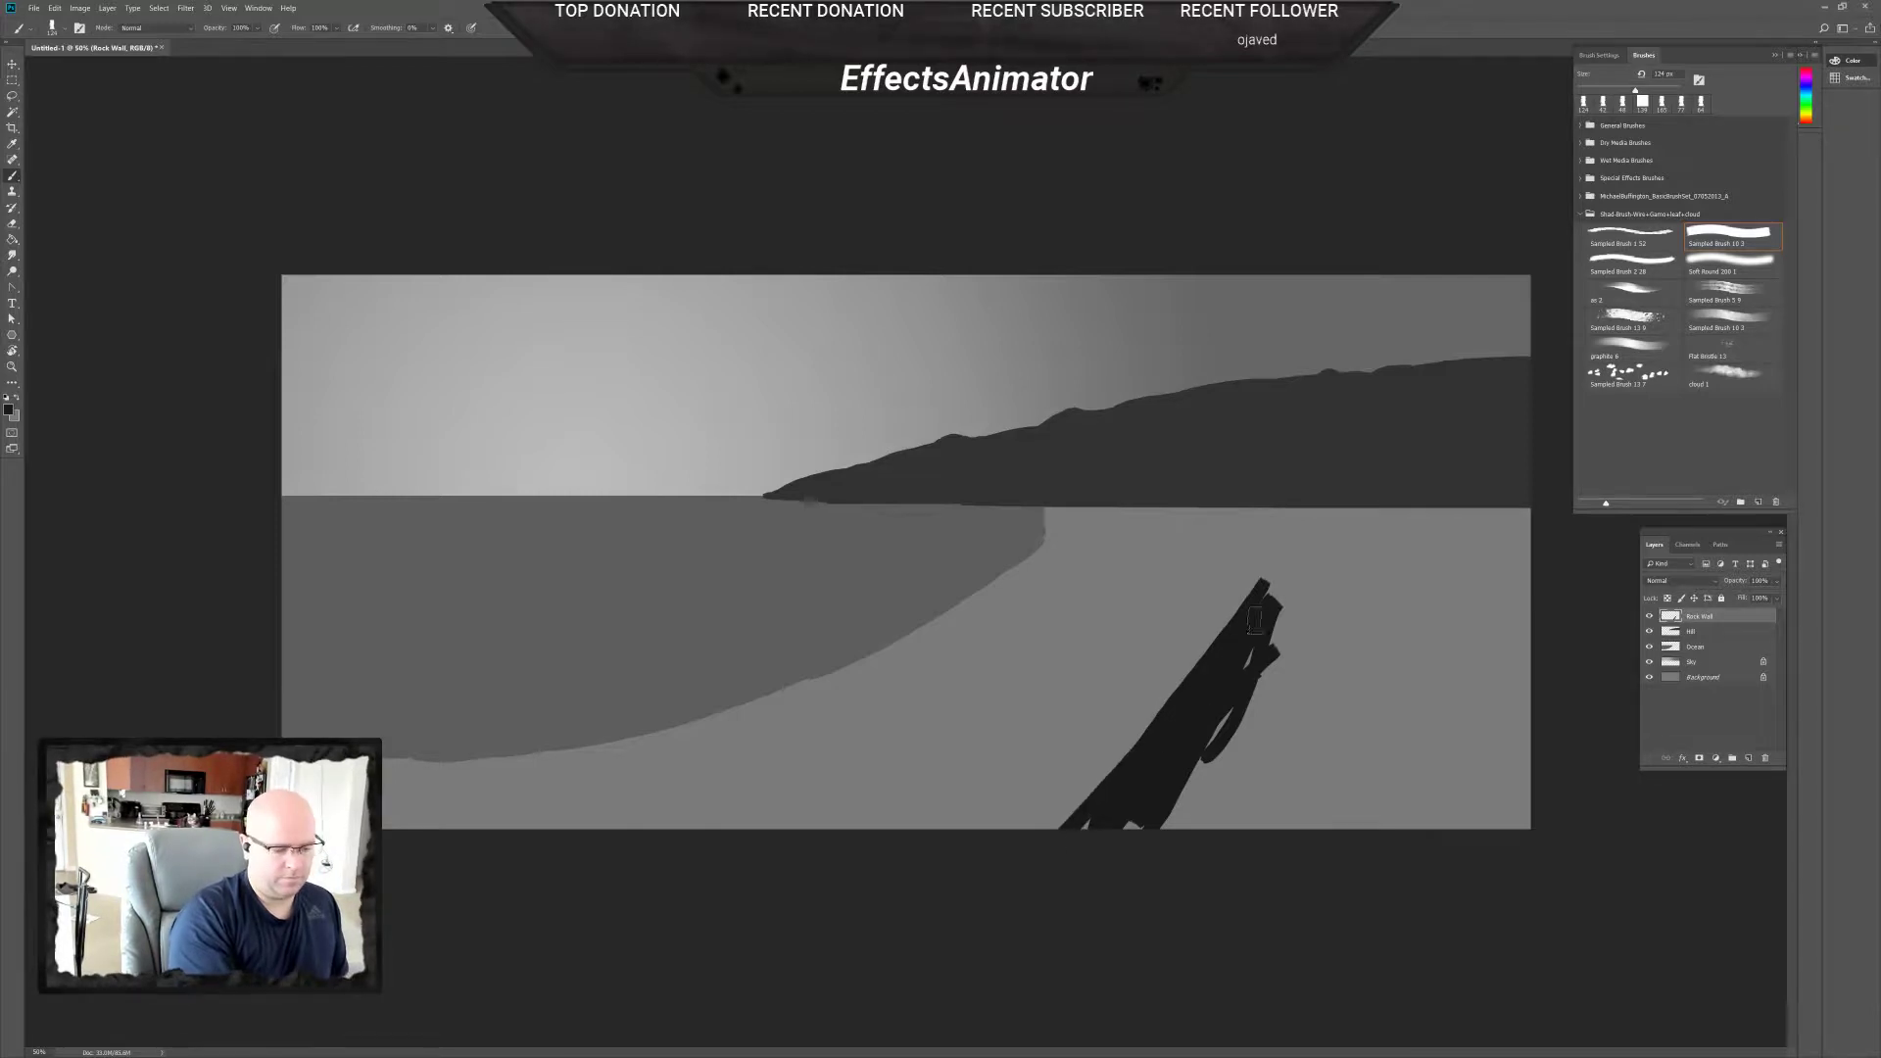
mouse_move(1255, 622)
mouse_down()
mouse_move(1116, 774)
mouse_move(1263, 595)
mouse_move(1039, 833)
mouse_move(1204, 646)
mouse_move(1040, 825)
mouse_move(1260, 632)
mouse_move(1089, 866)
mouse_move(1228, 693)
mouse_move(1143, 810)
mouse_up()
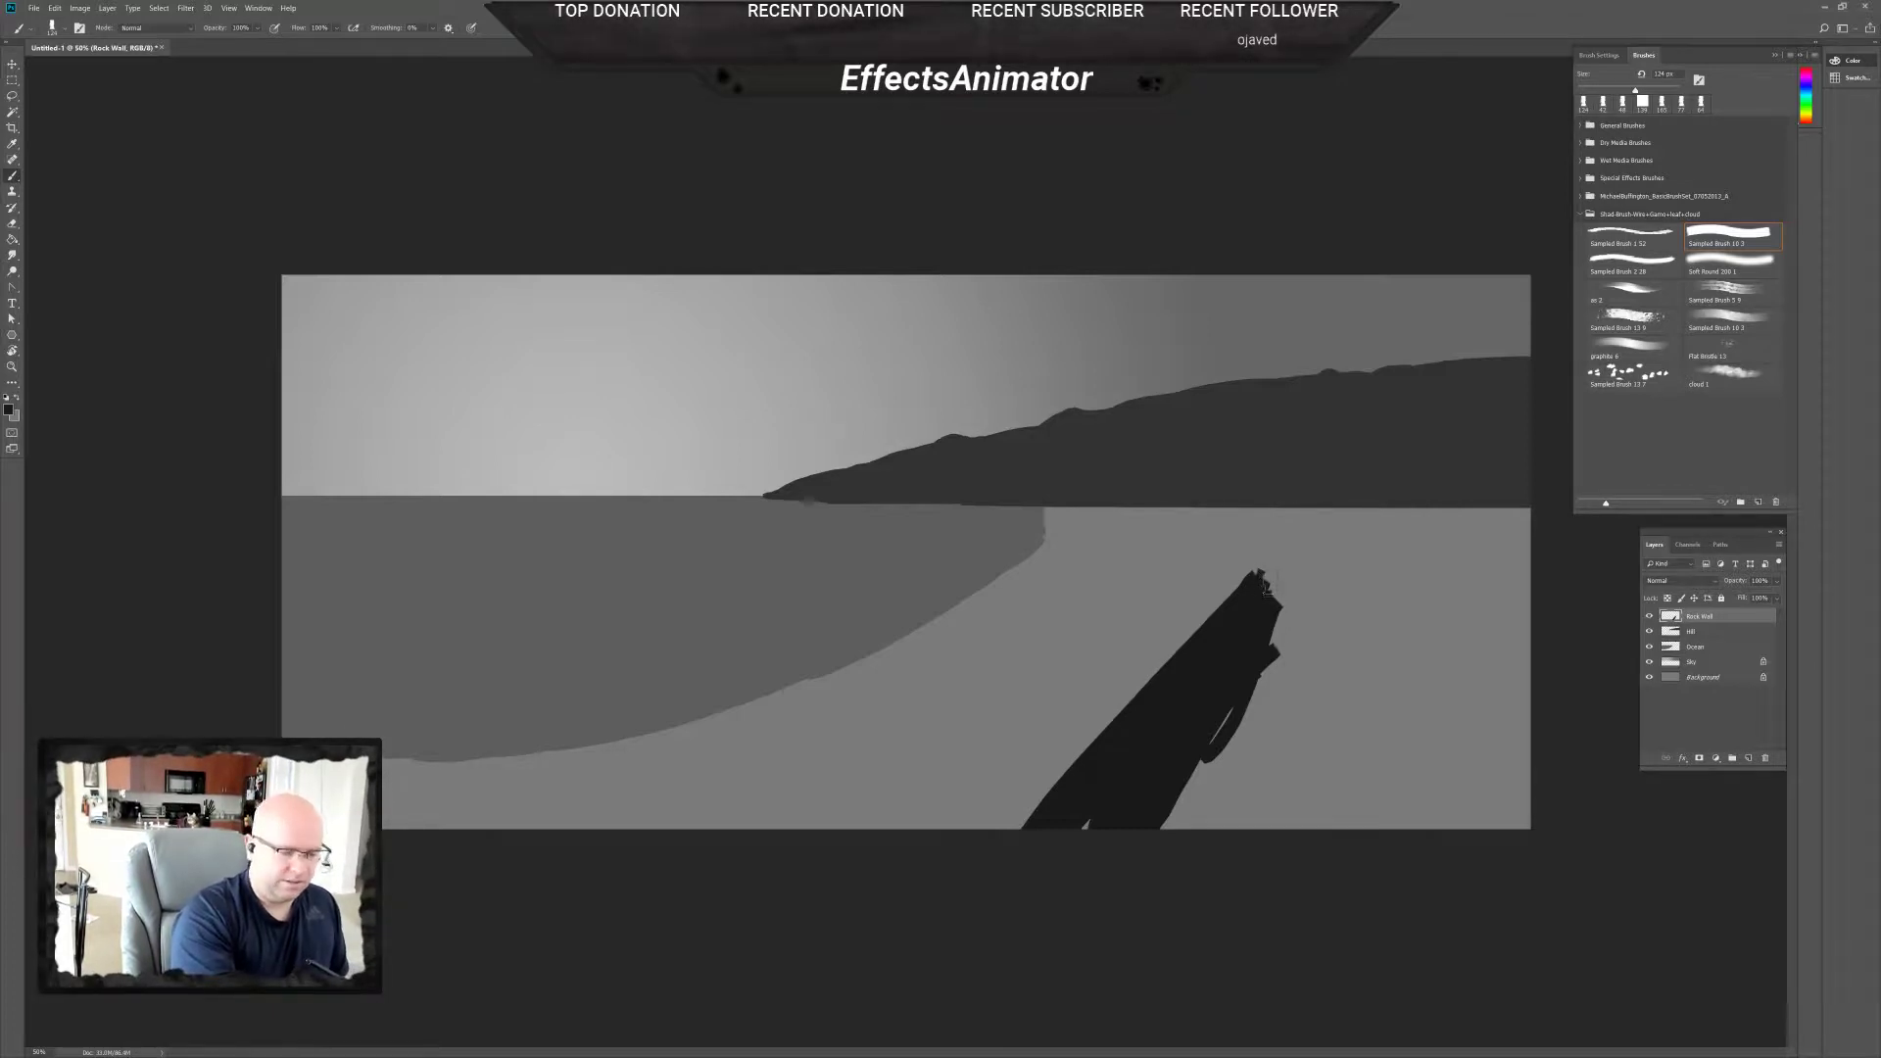
mouse_move(1261, 580)
mouse_down()
mouse_move(1239, 672)
mouse_move(1260, 571)
mouse_move(1248, 608)
mouse_up()
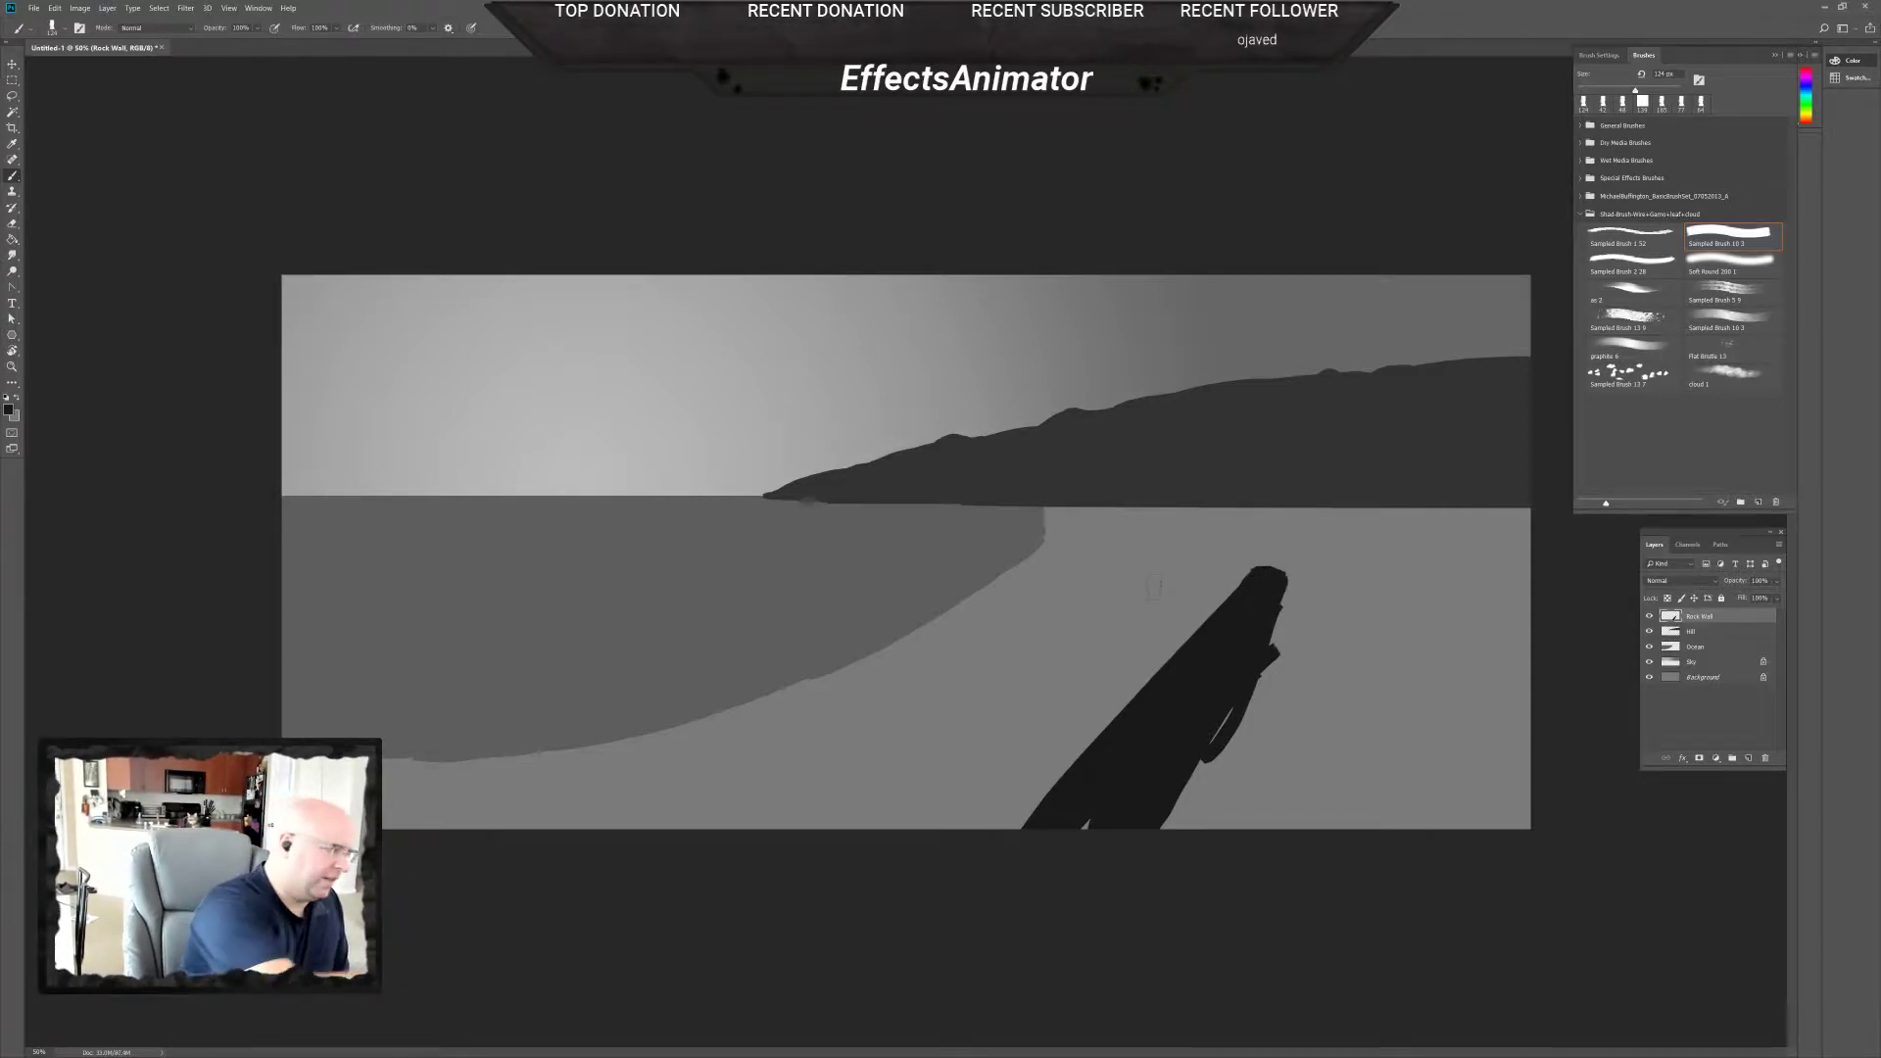
Set the foreground colour to #252525 and paint a slightly lighter band along the left side of the rock wall.
click(8, 410)
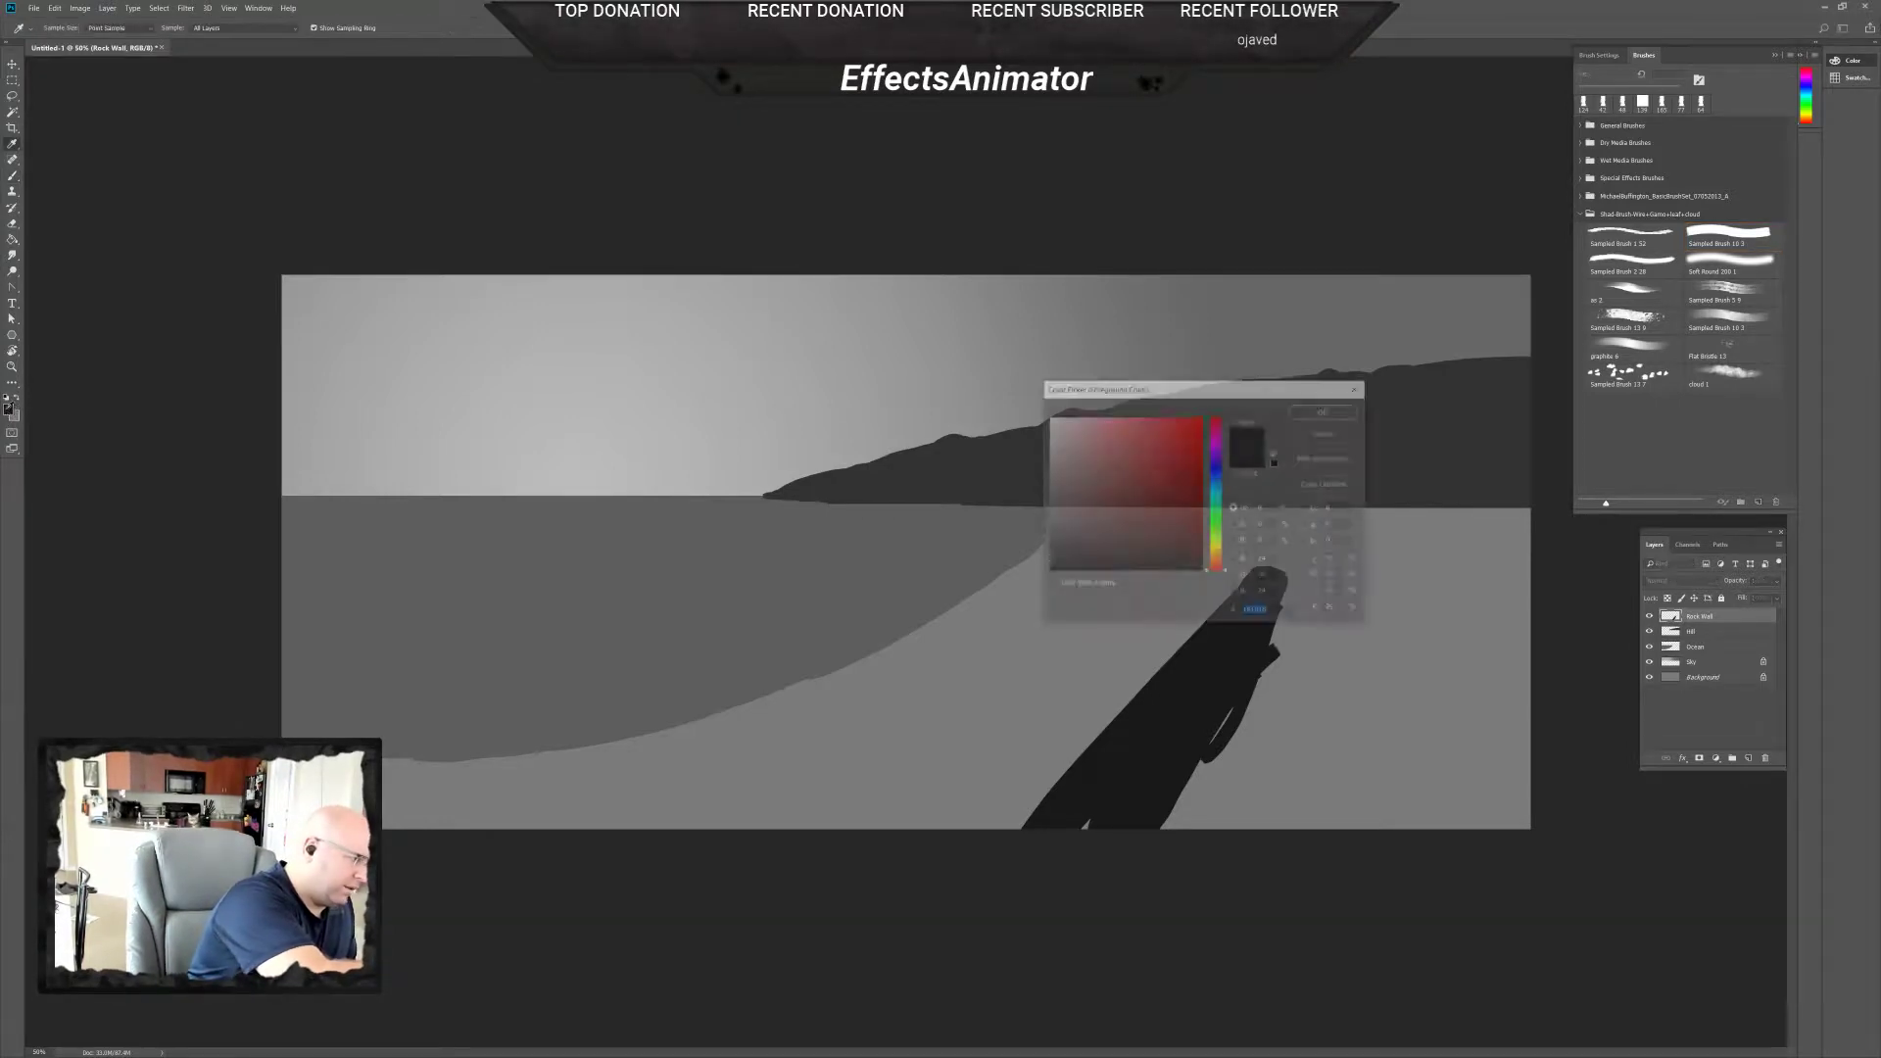
click(1045, 550)
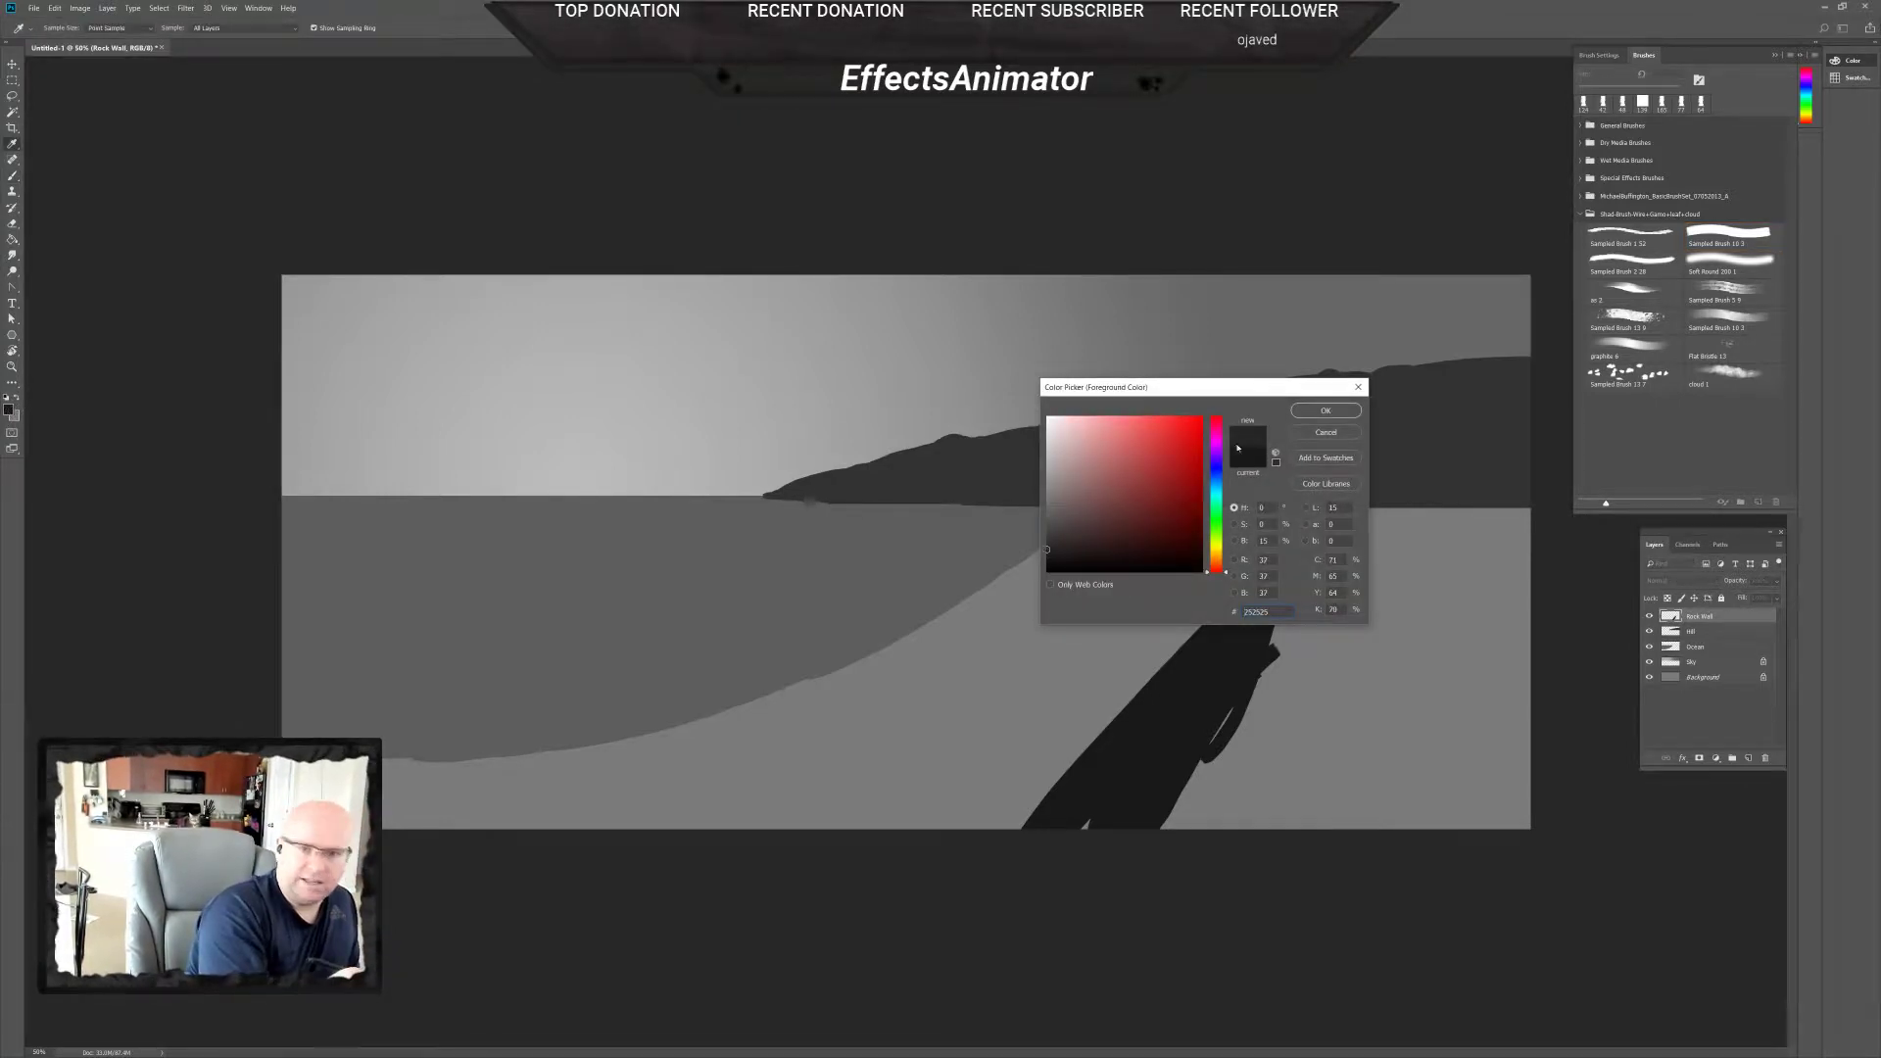
click(1323, 412)
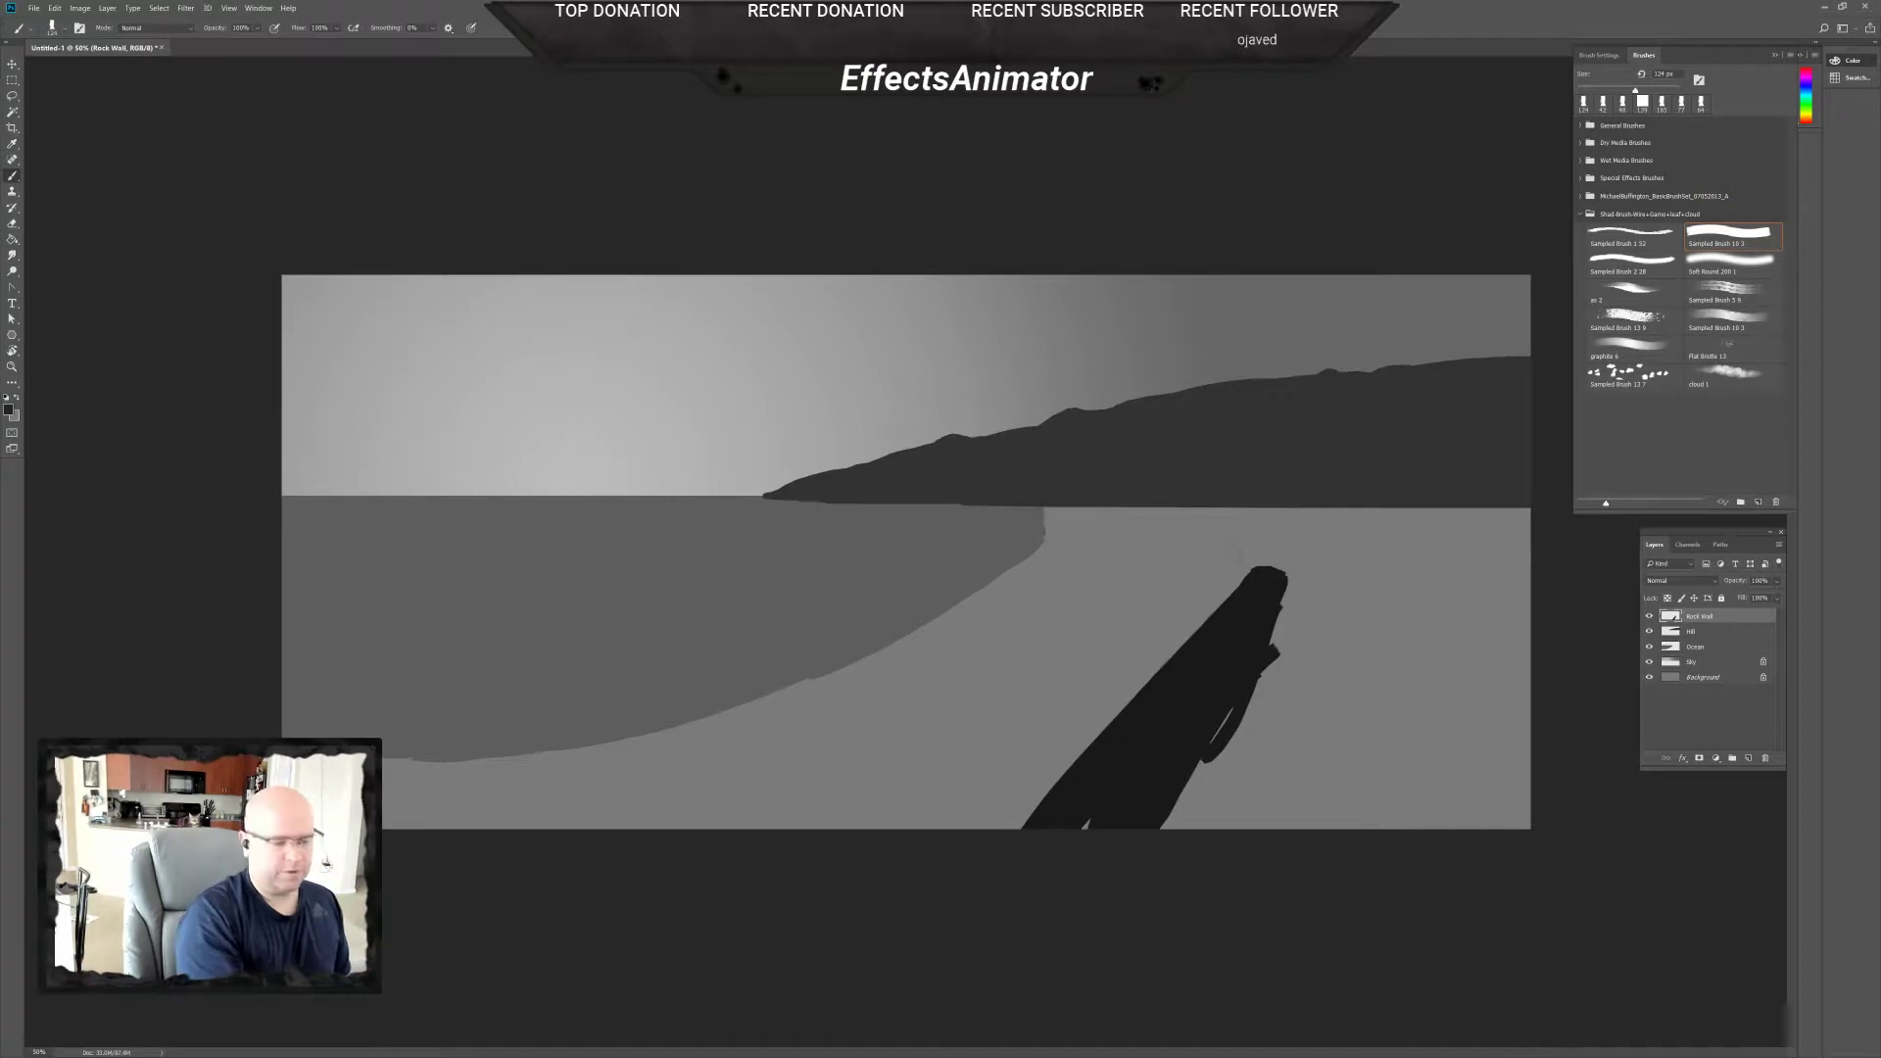
drag(1249, 571, 1019, 813)
drag(1215, 603, 1014, 842)
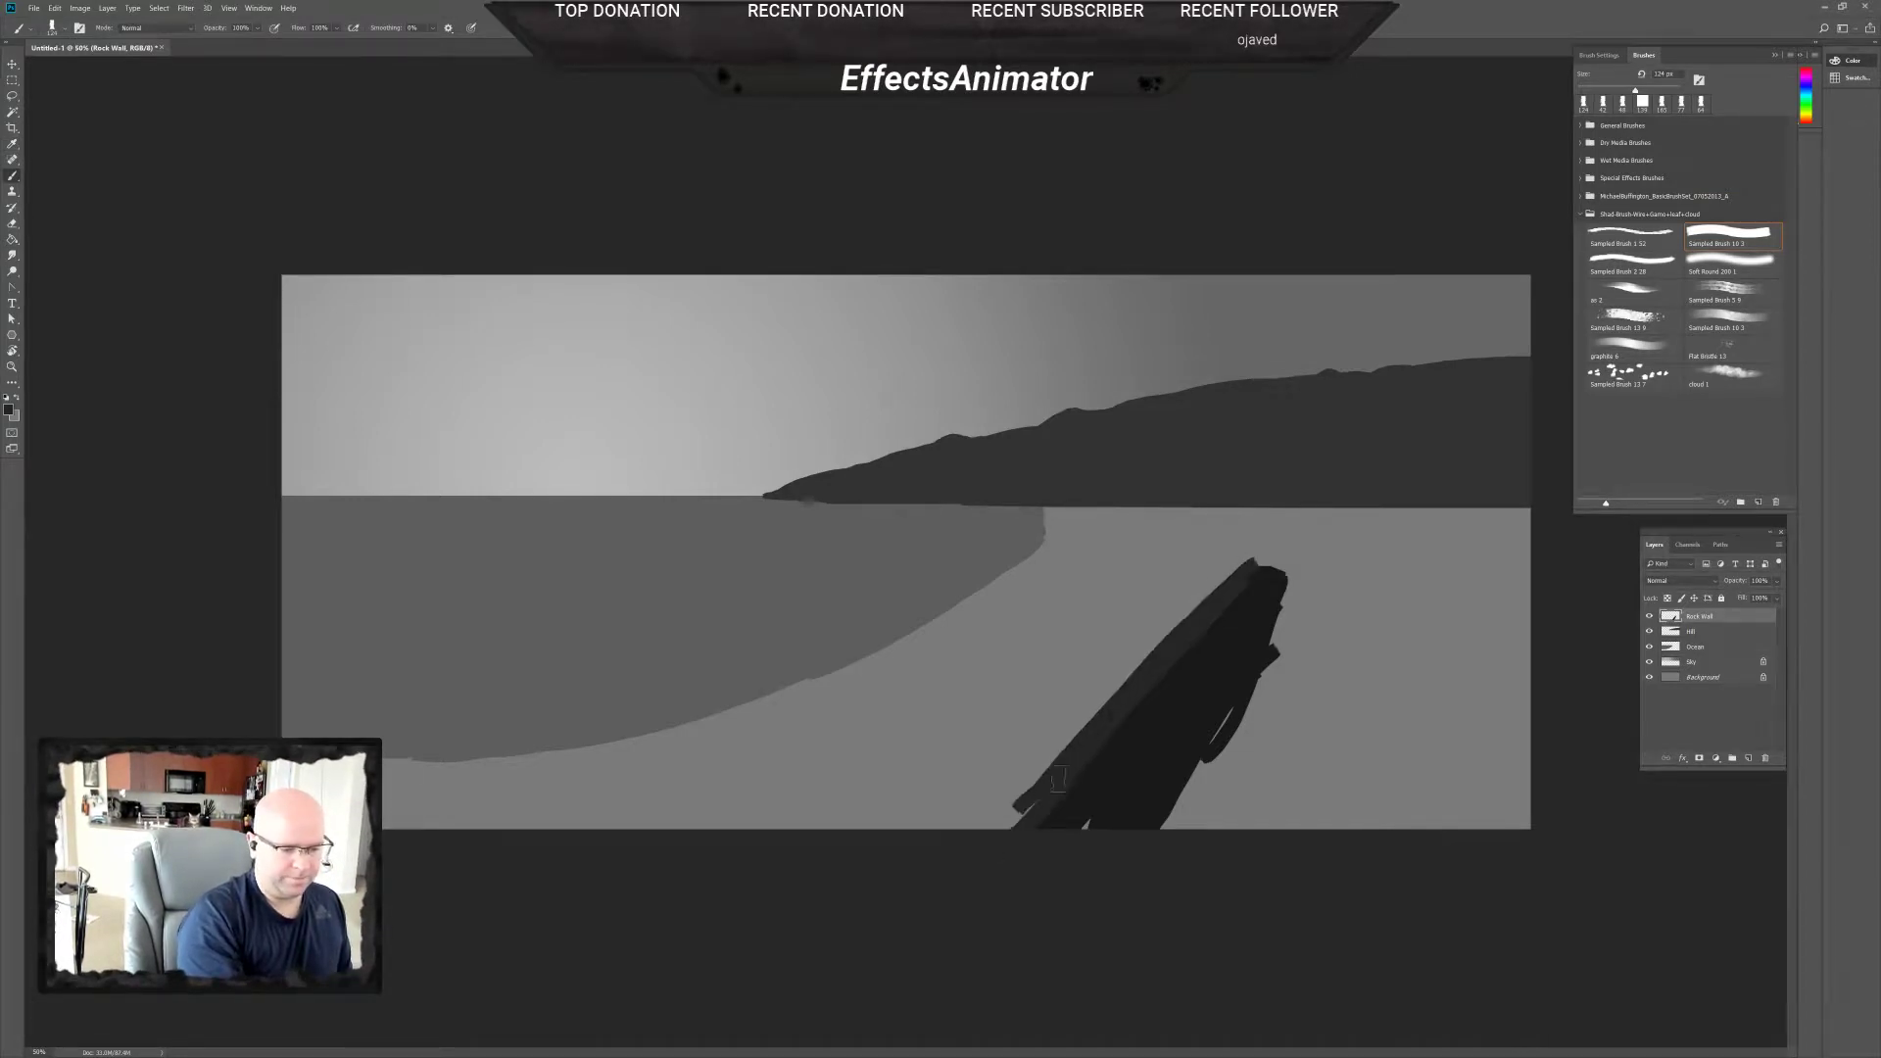
mouse_move(1236, 576)
mouse_down()
mouse_move(1020, 794)
mouse_move(1168, 651)
mouse_move(1011, 829)
mouse_move(1207, 600)
mouse_up()
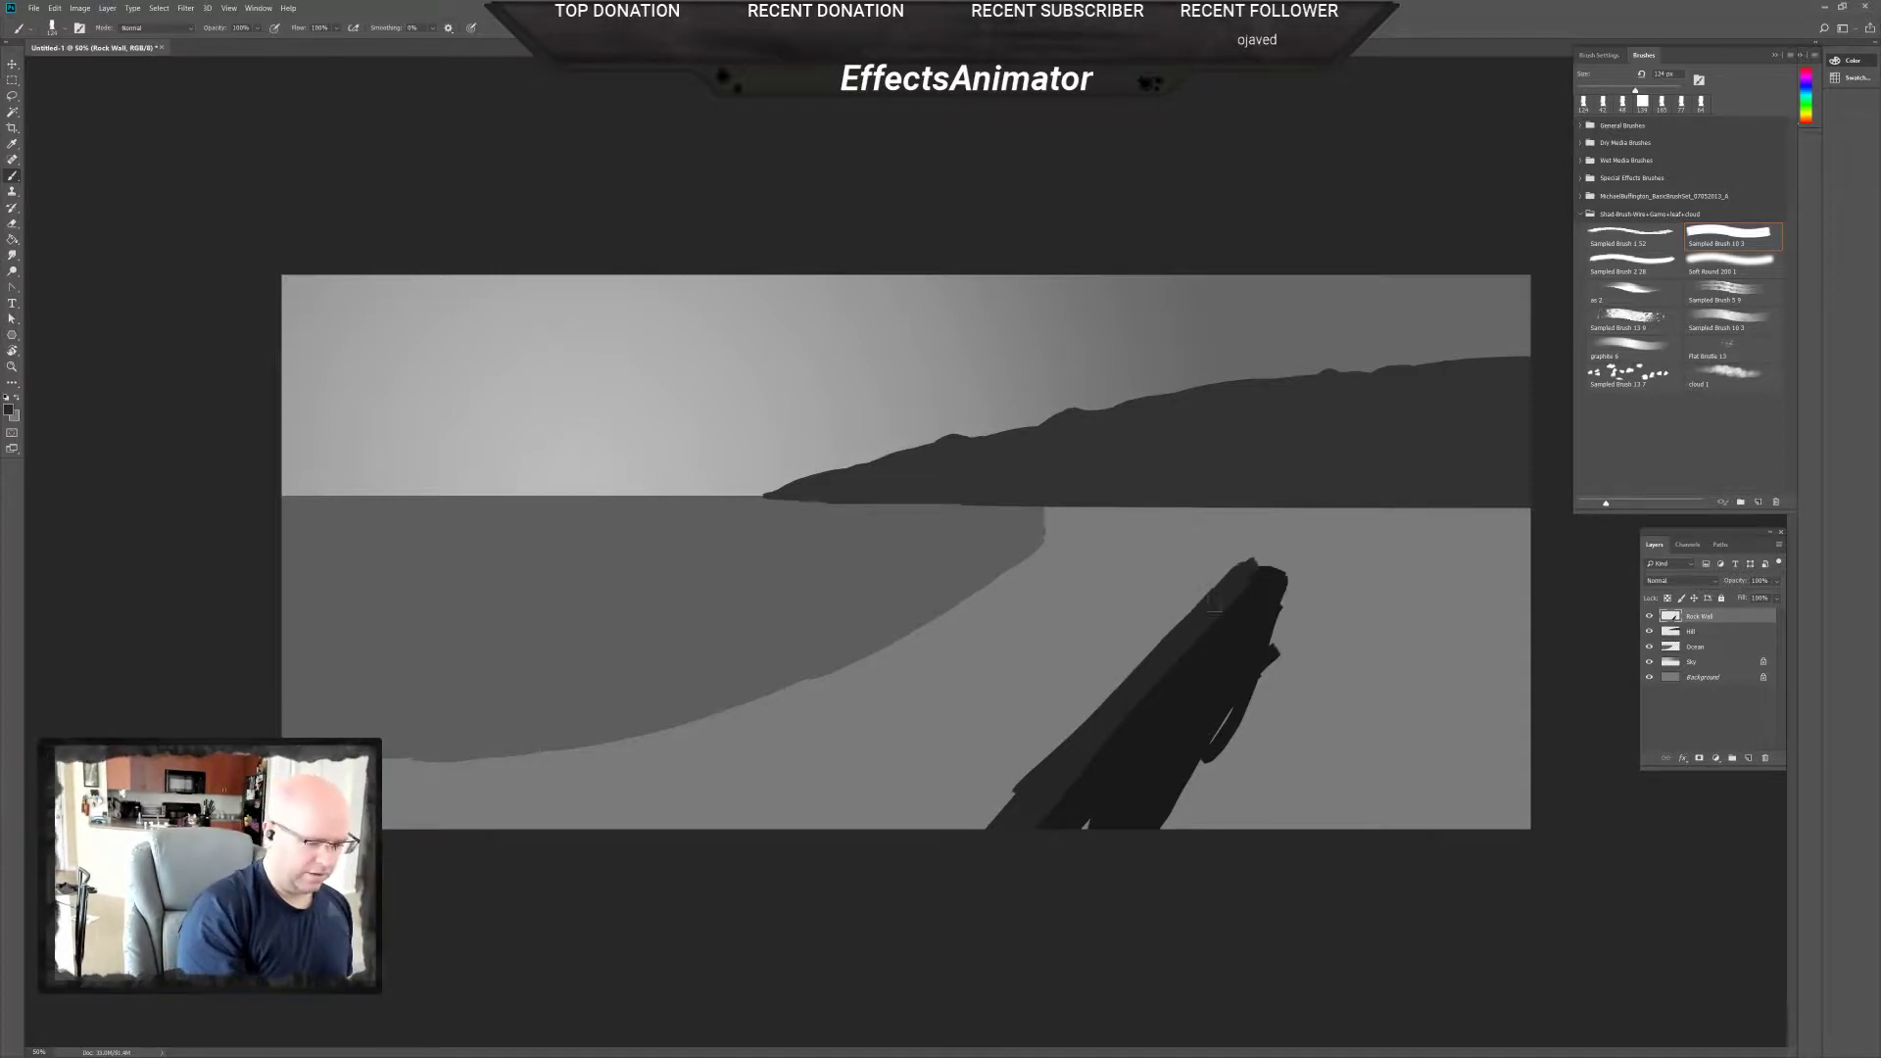
Widen the rock wall's lighter band to the left, curving its outer edge and flaring it toward the canvas's lower edge.
drag(1122, 681, 1230, 573)
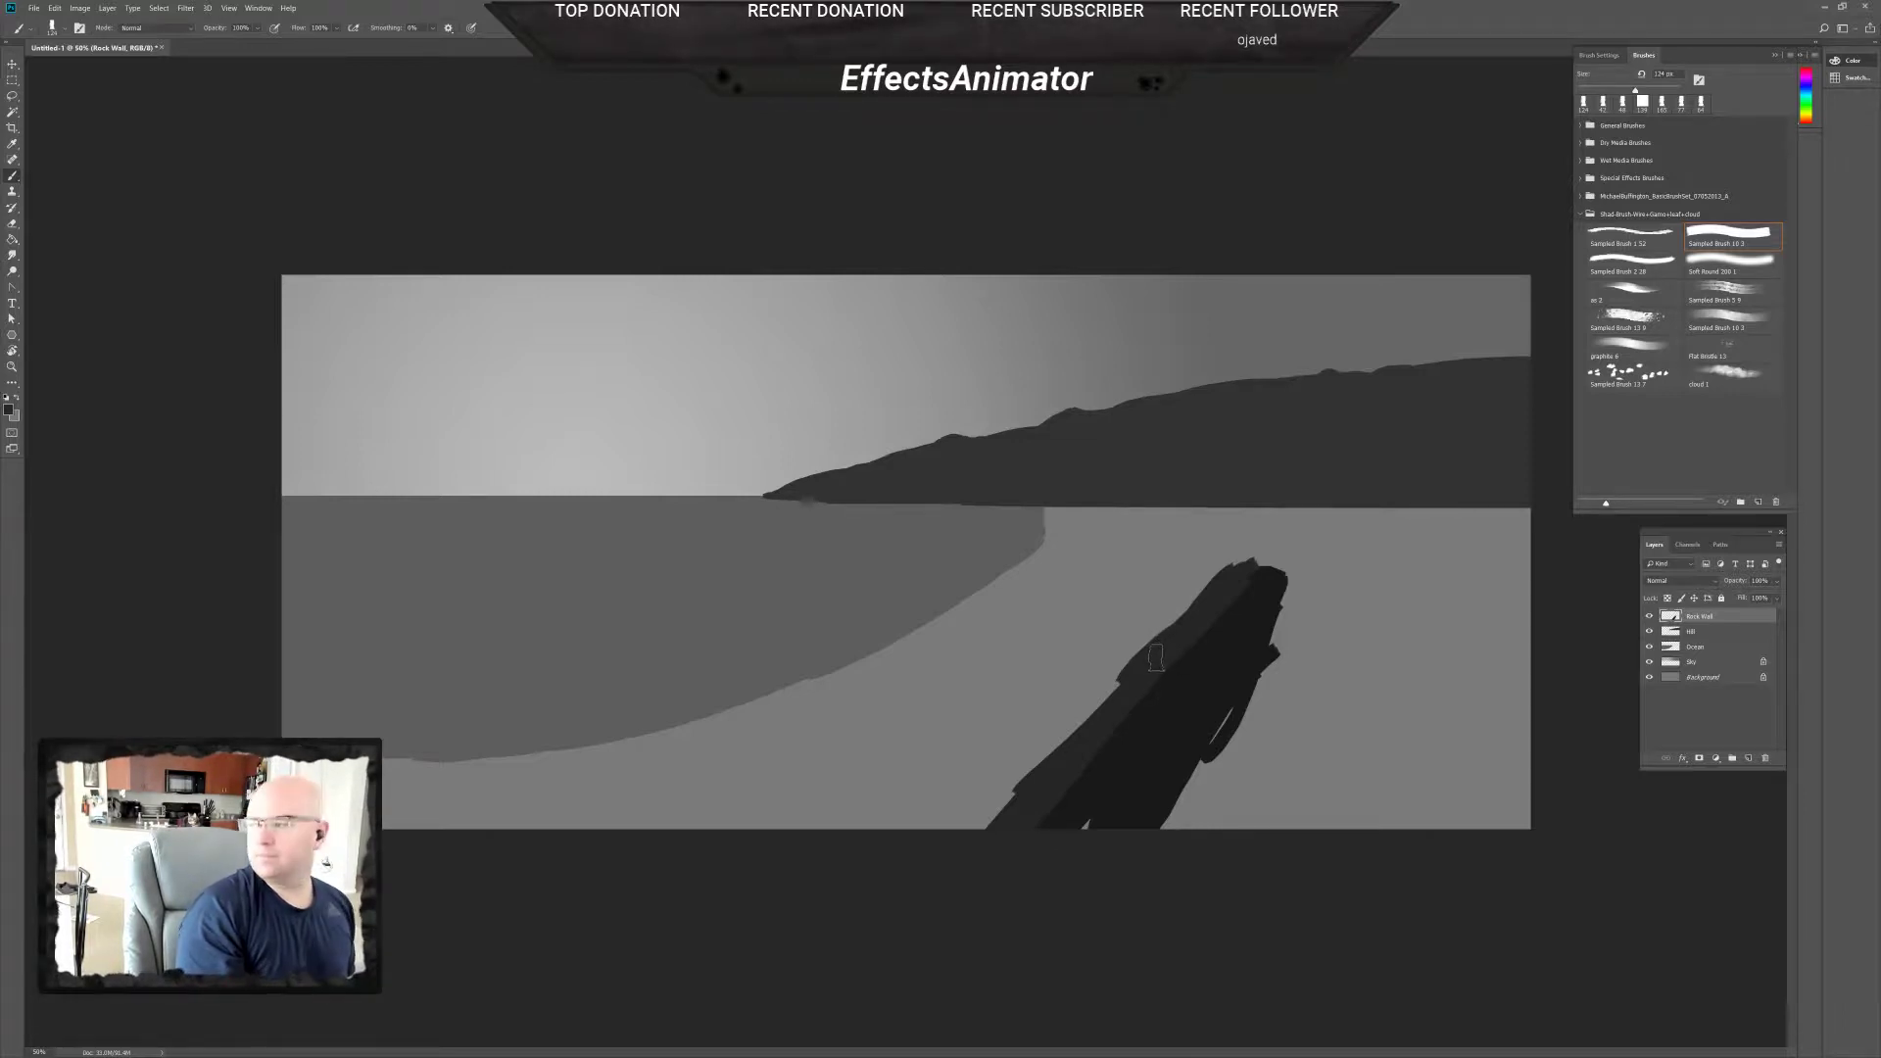
mouse_move(1232, 578)
mouse_down()
mouse_move(927, 855)
mouse_move(1105, 713)
mouse_move(985, 830)
mouse_move(1200, 588)
mouse_up()
mouse_move(965, 811)
mouse_down()
mouse_move(936, 823)
mouse_move(1129, 667)
mouse_up()
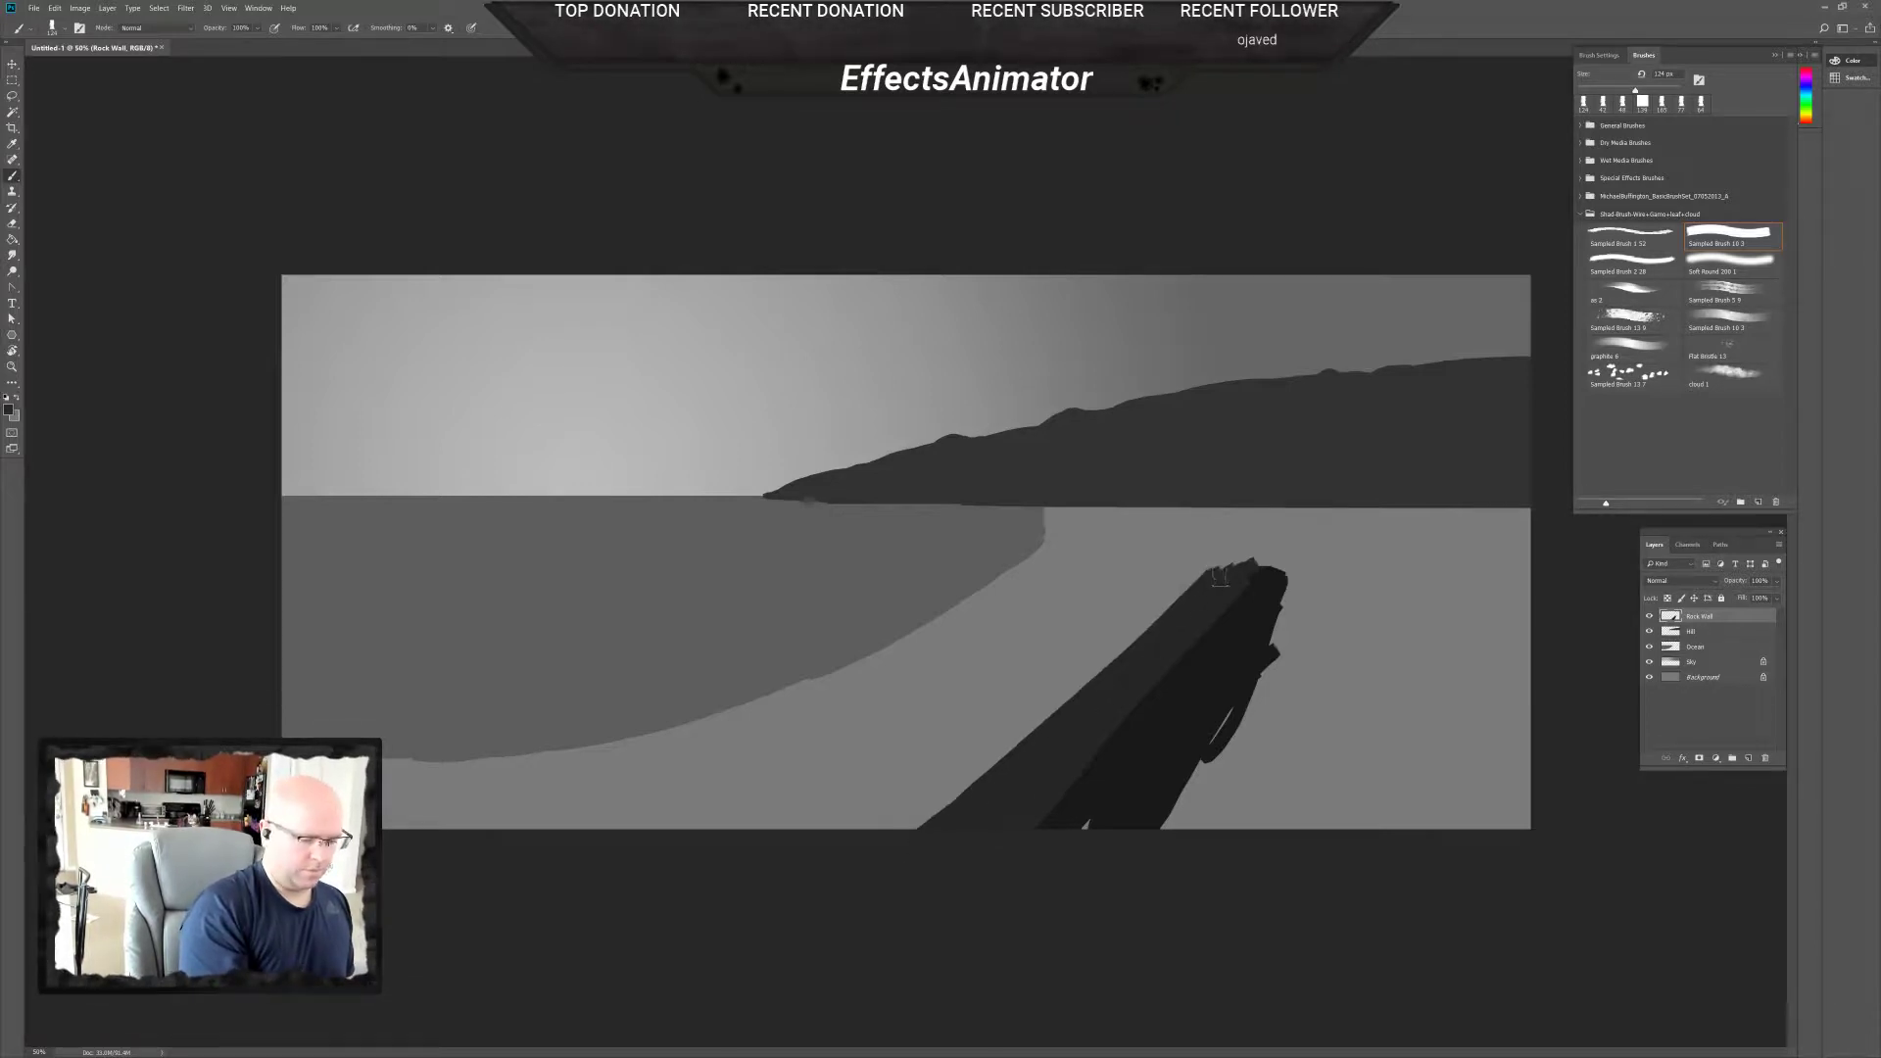
drag(1220, 575, 896, 829)
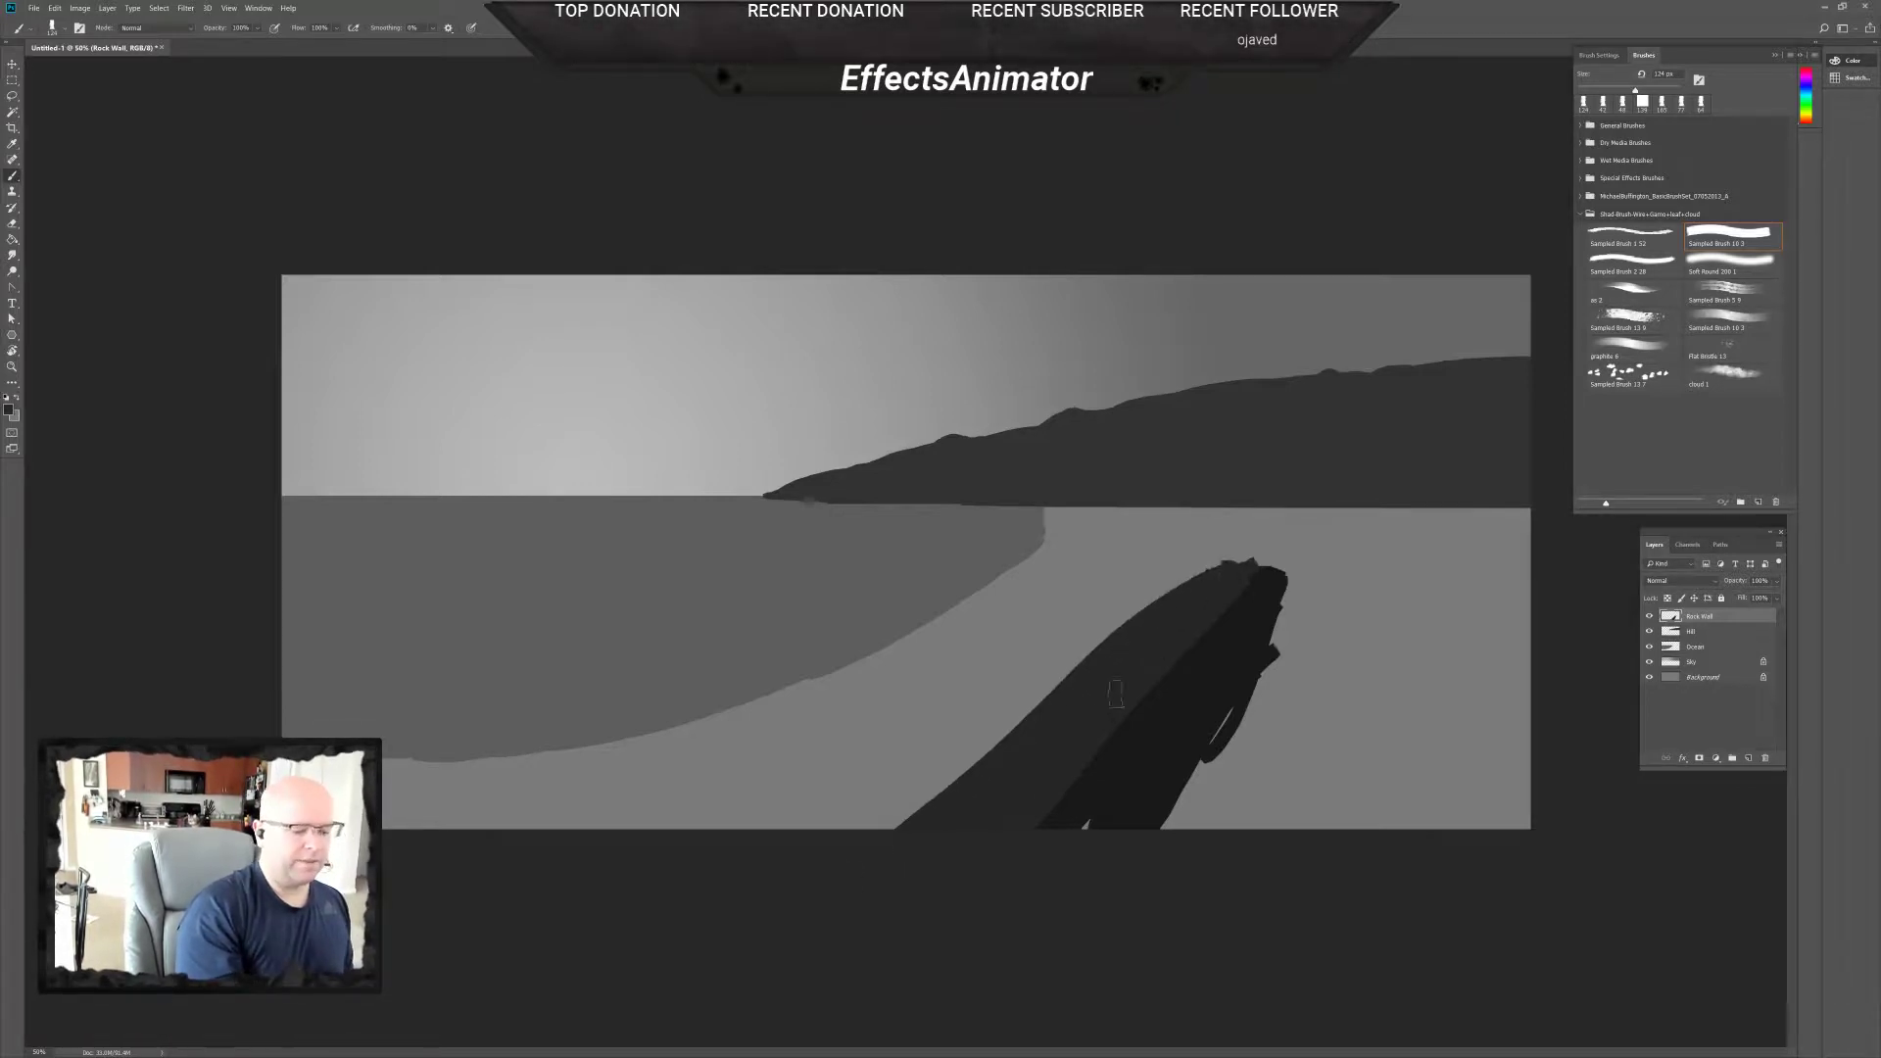
mouse_move(1116, 694)
mouse_down()
mouse_move(882, 829)
mouse_move(1023, 720)
mouse_up()
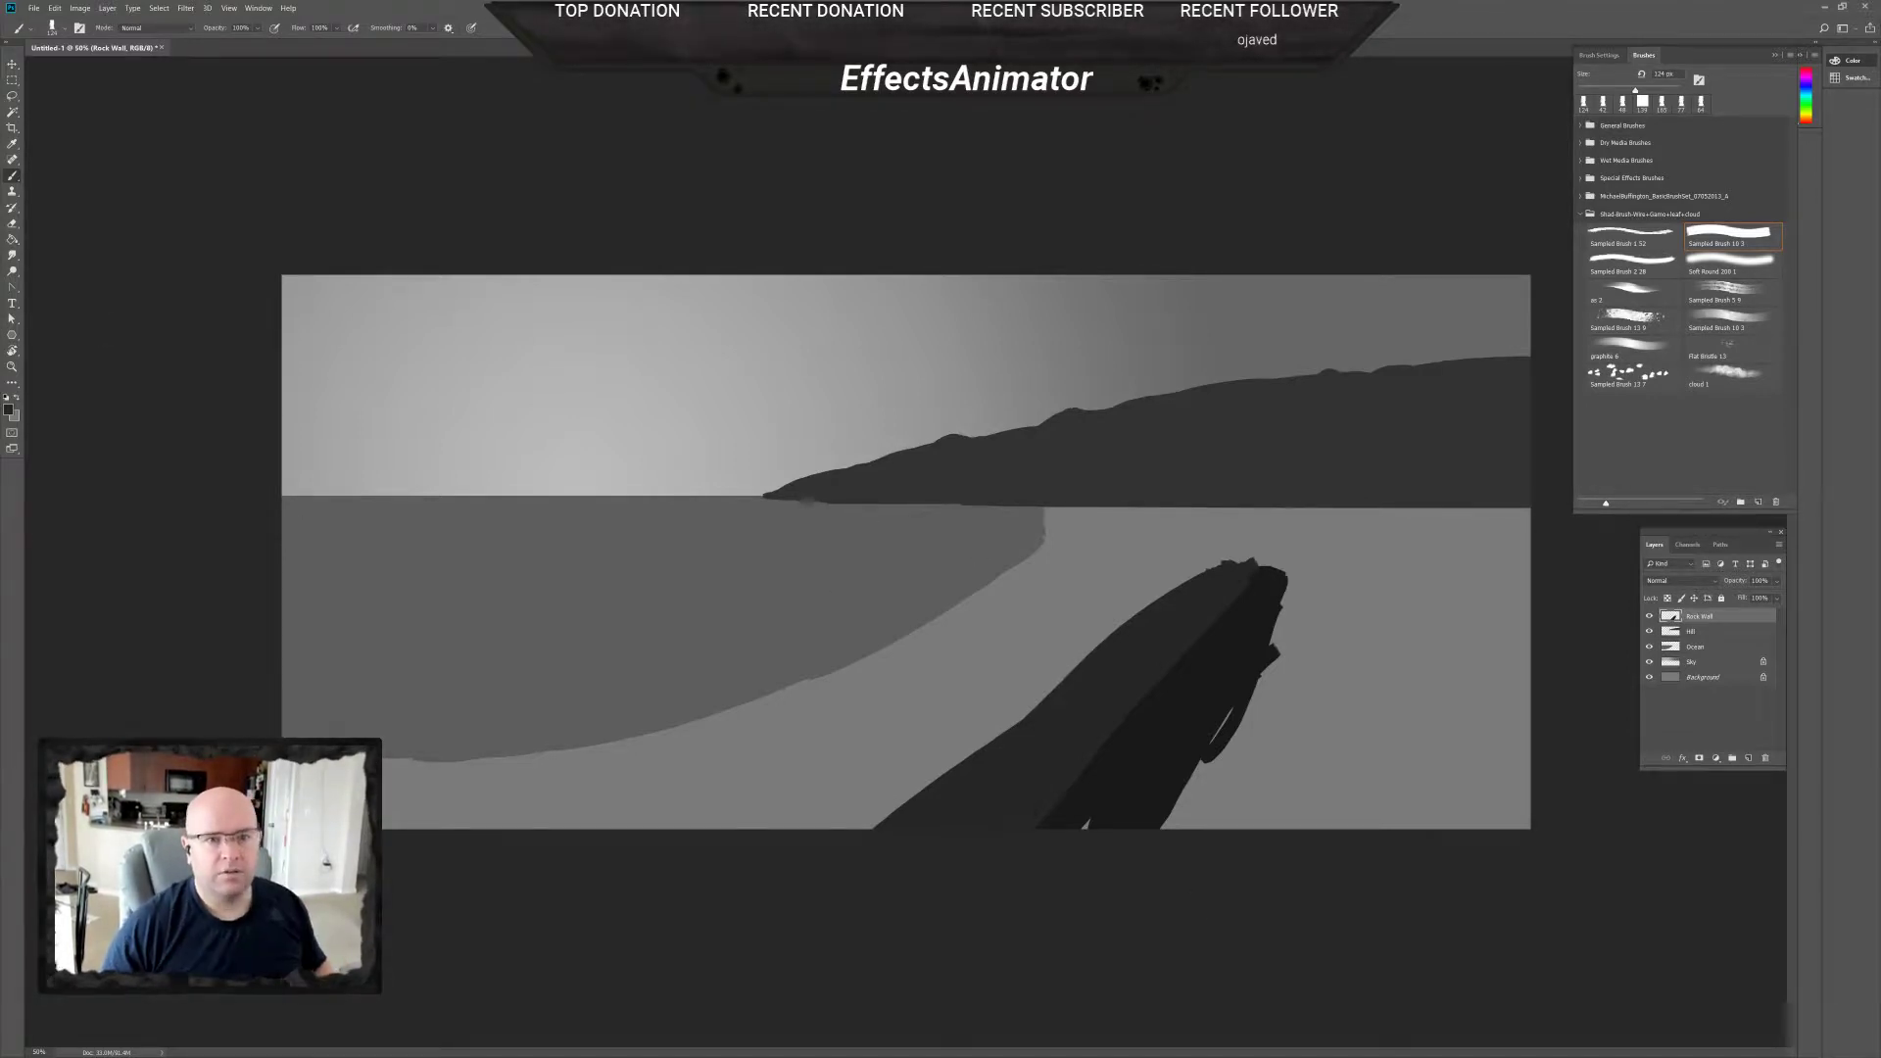
Check the reference photo, enlarge the eraser, and trim the rock wall's right side to a clean straight edge with a vertical upper end.
drag(1880, 54, 1234, 117)
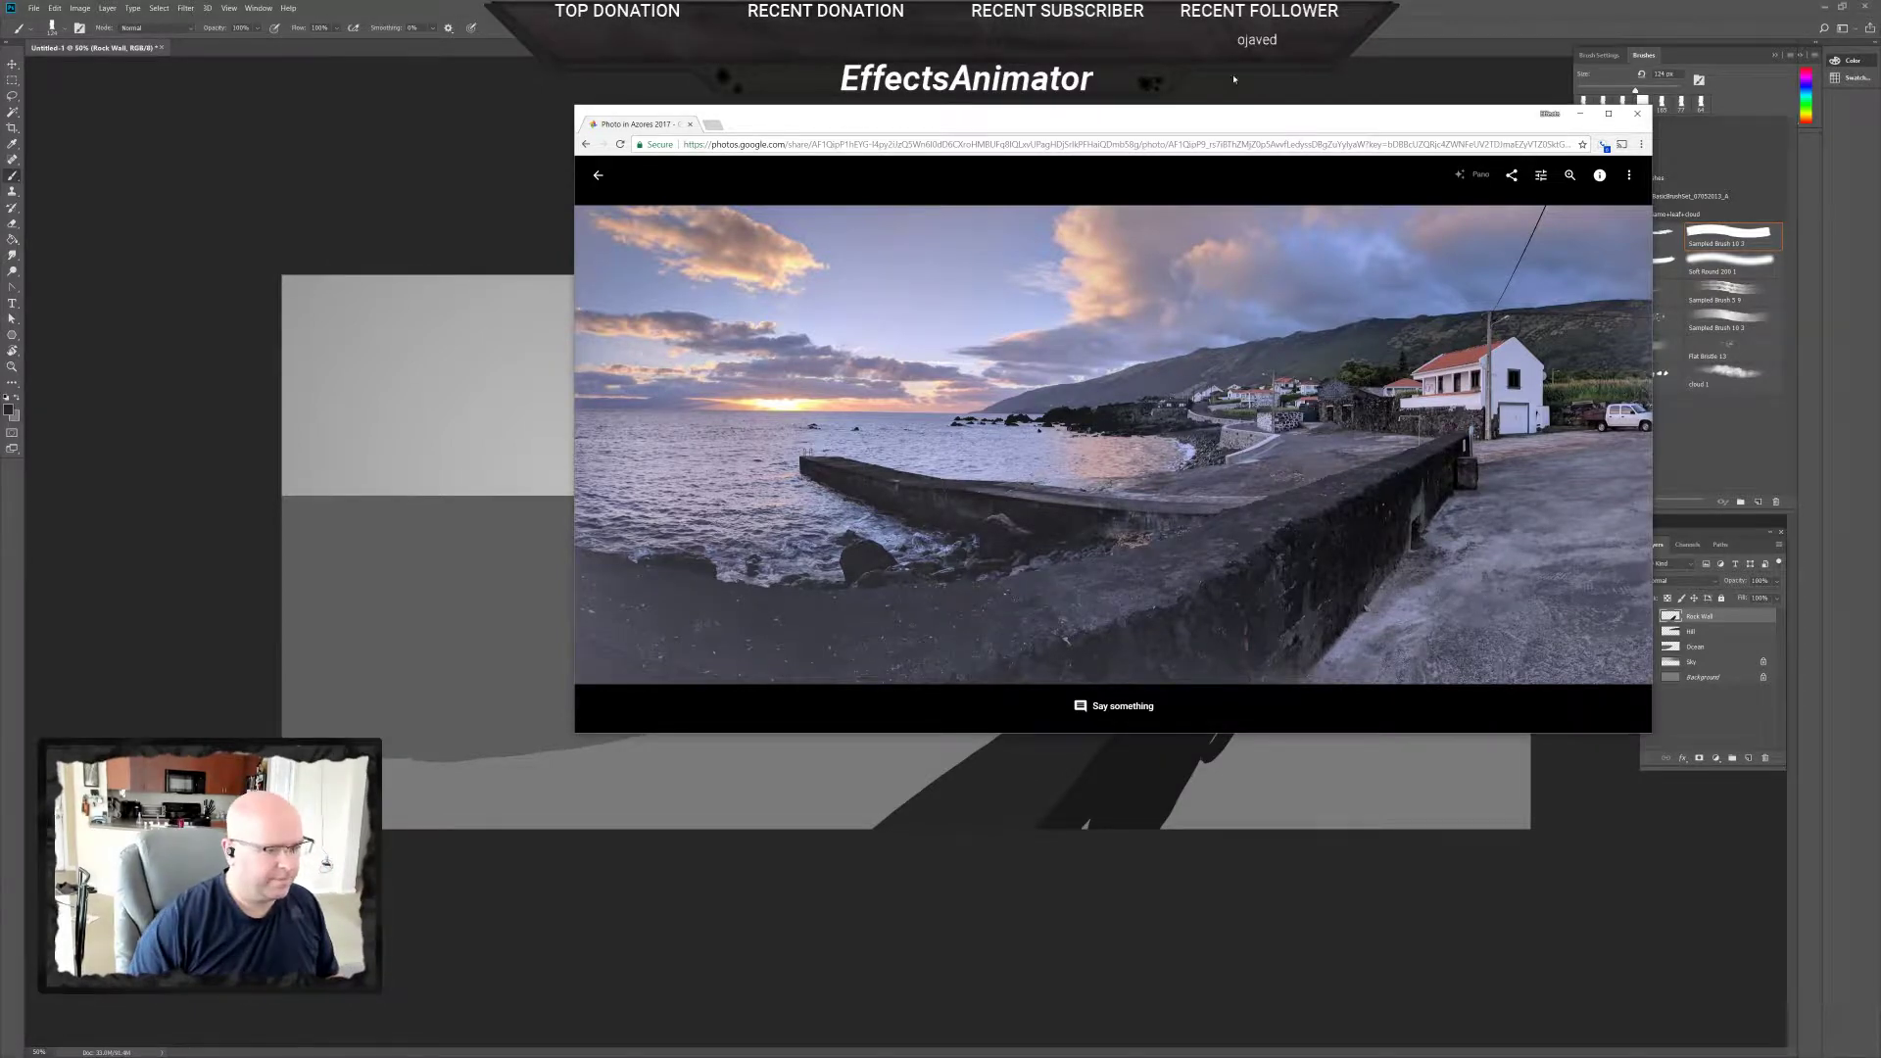
key(alt+Tab)
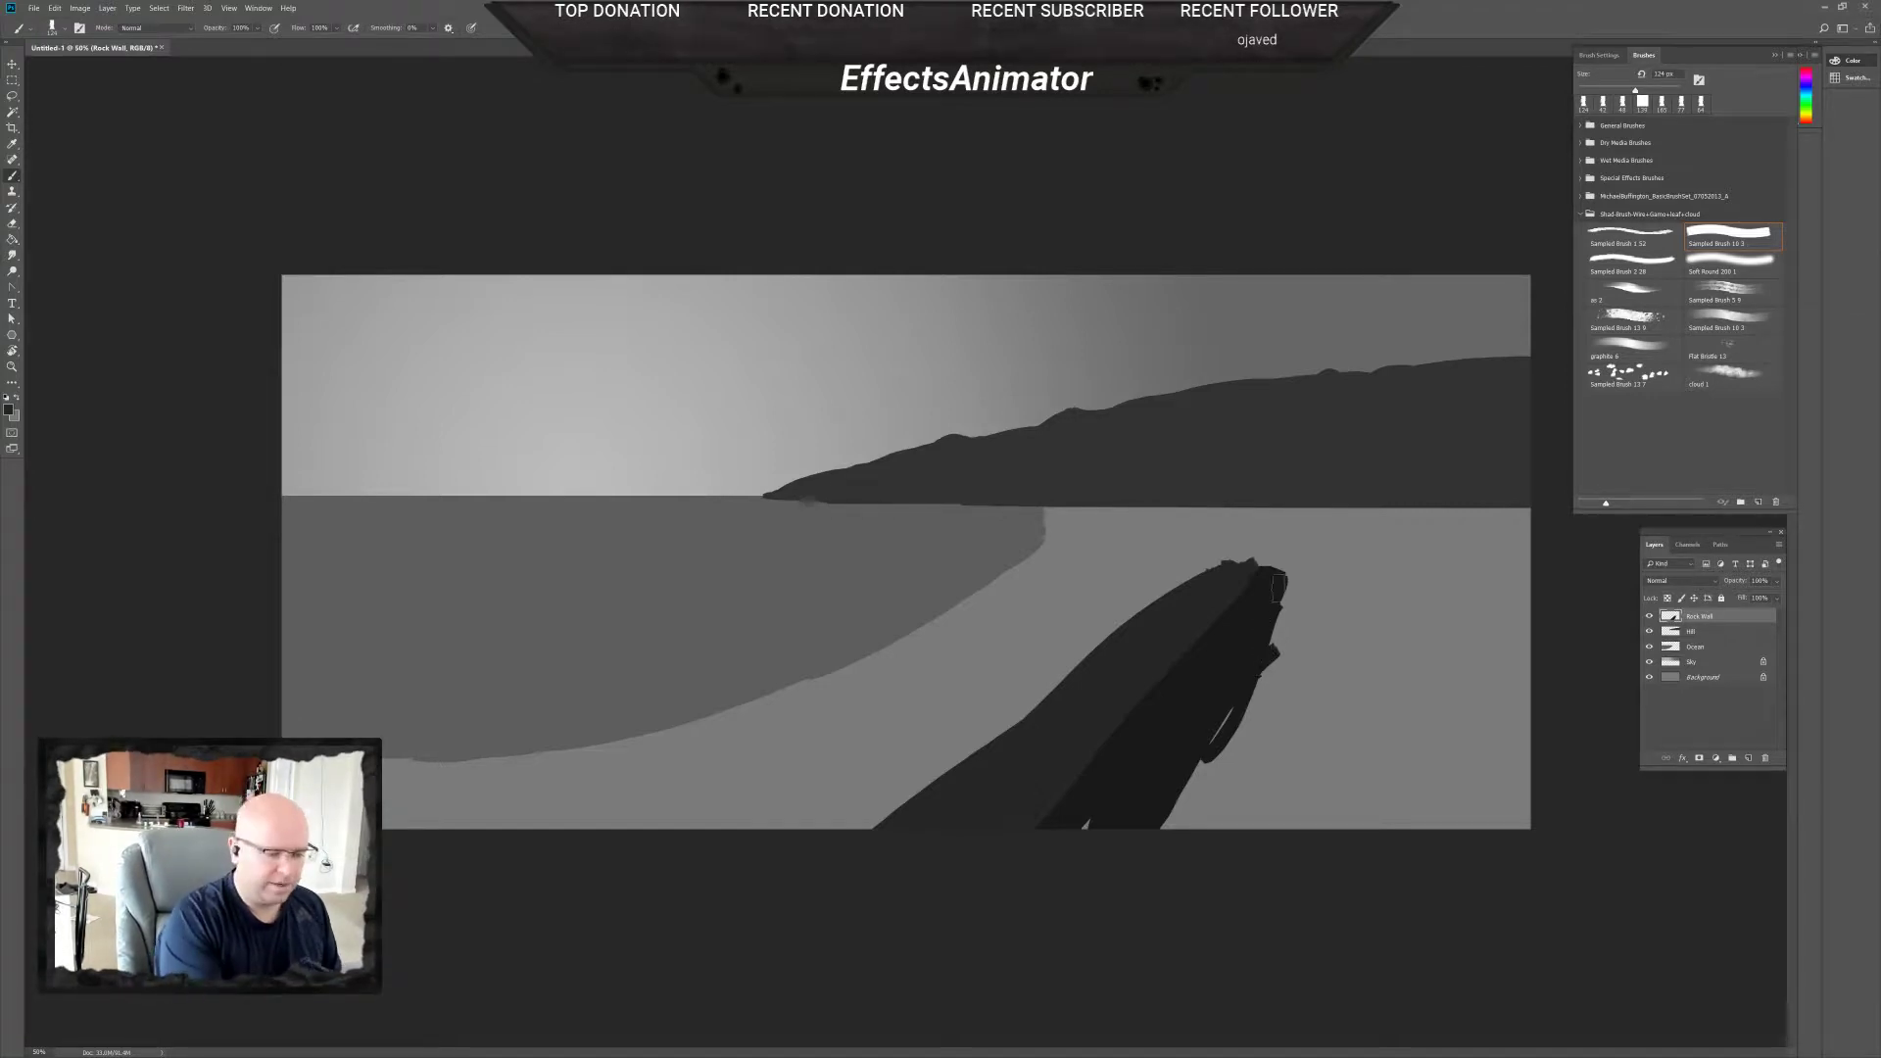
key(e)
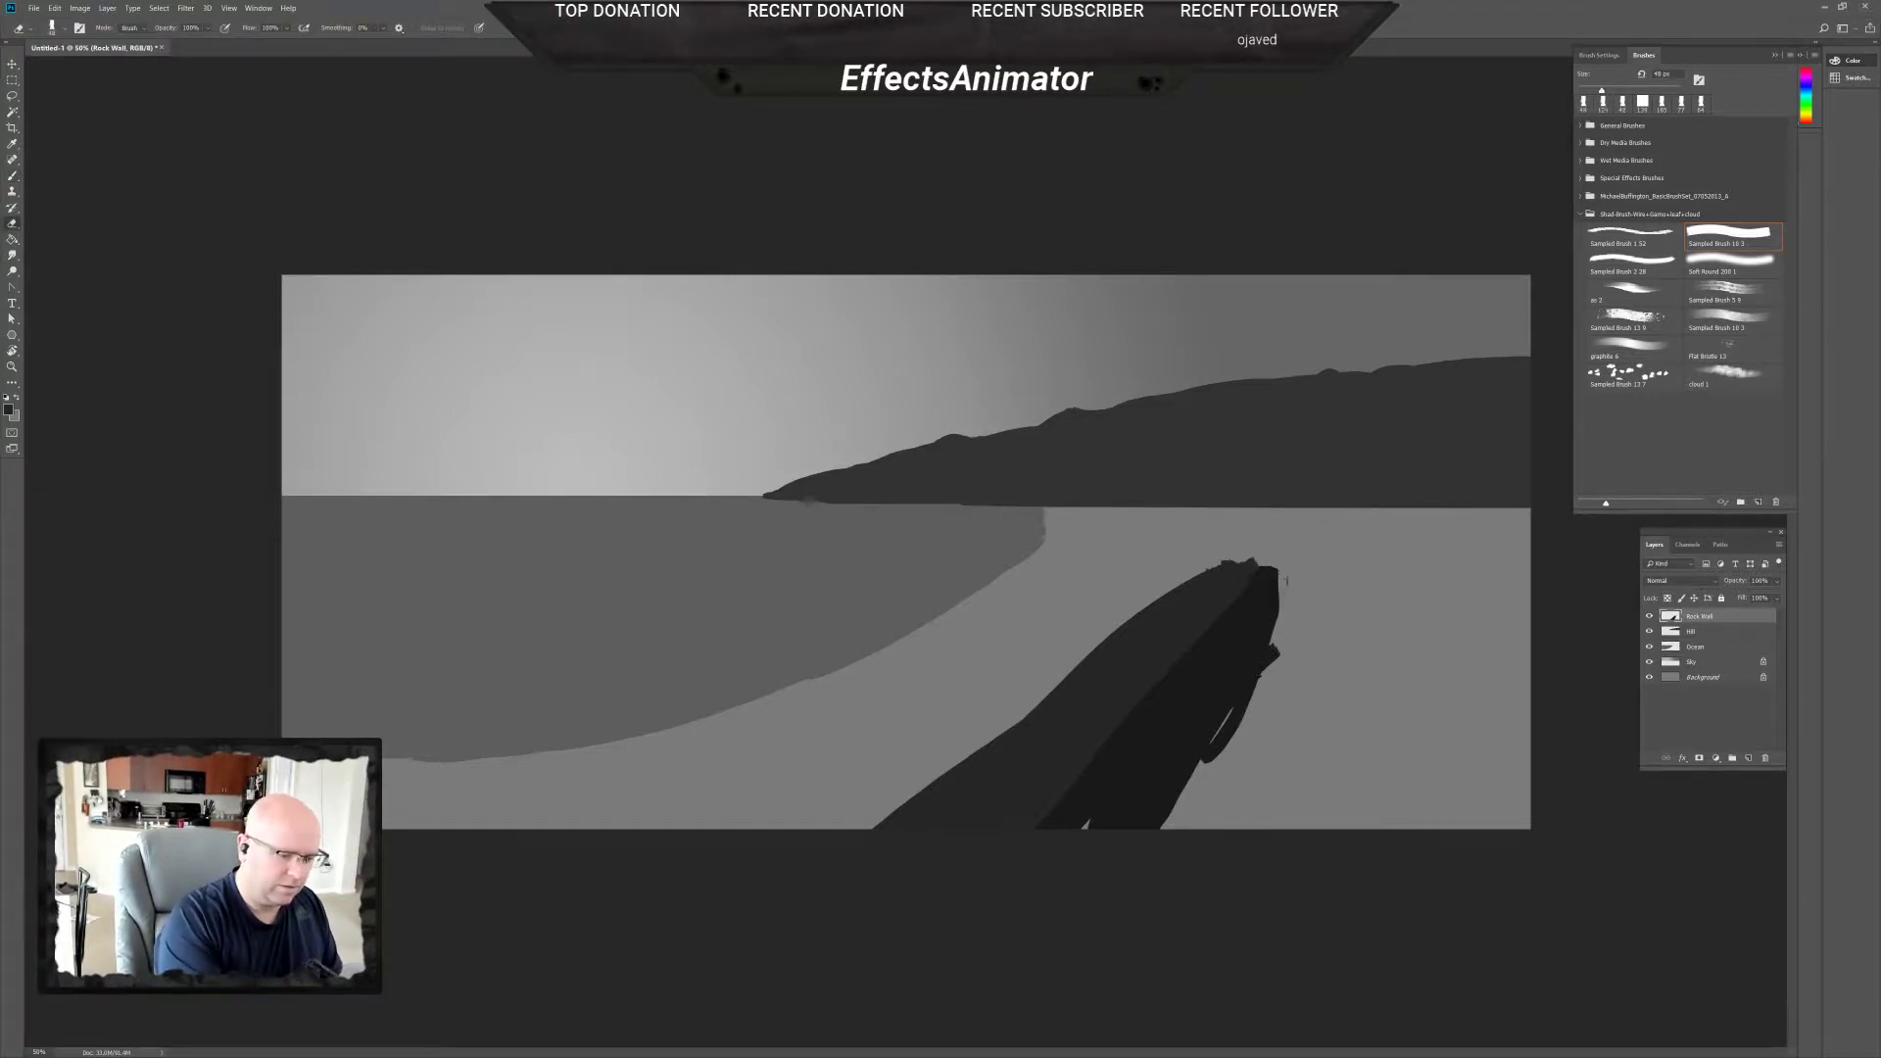
right_click(1286, 584)
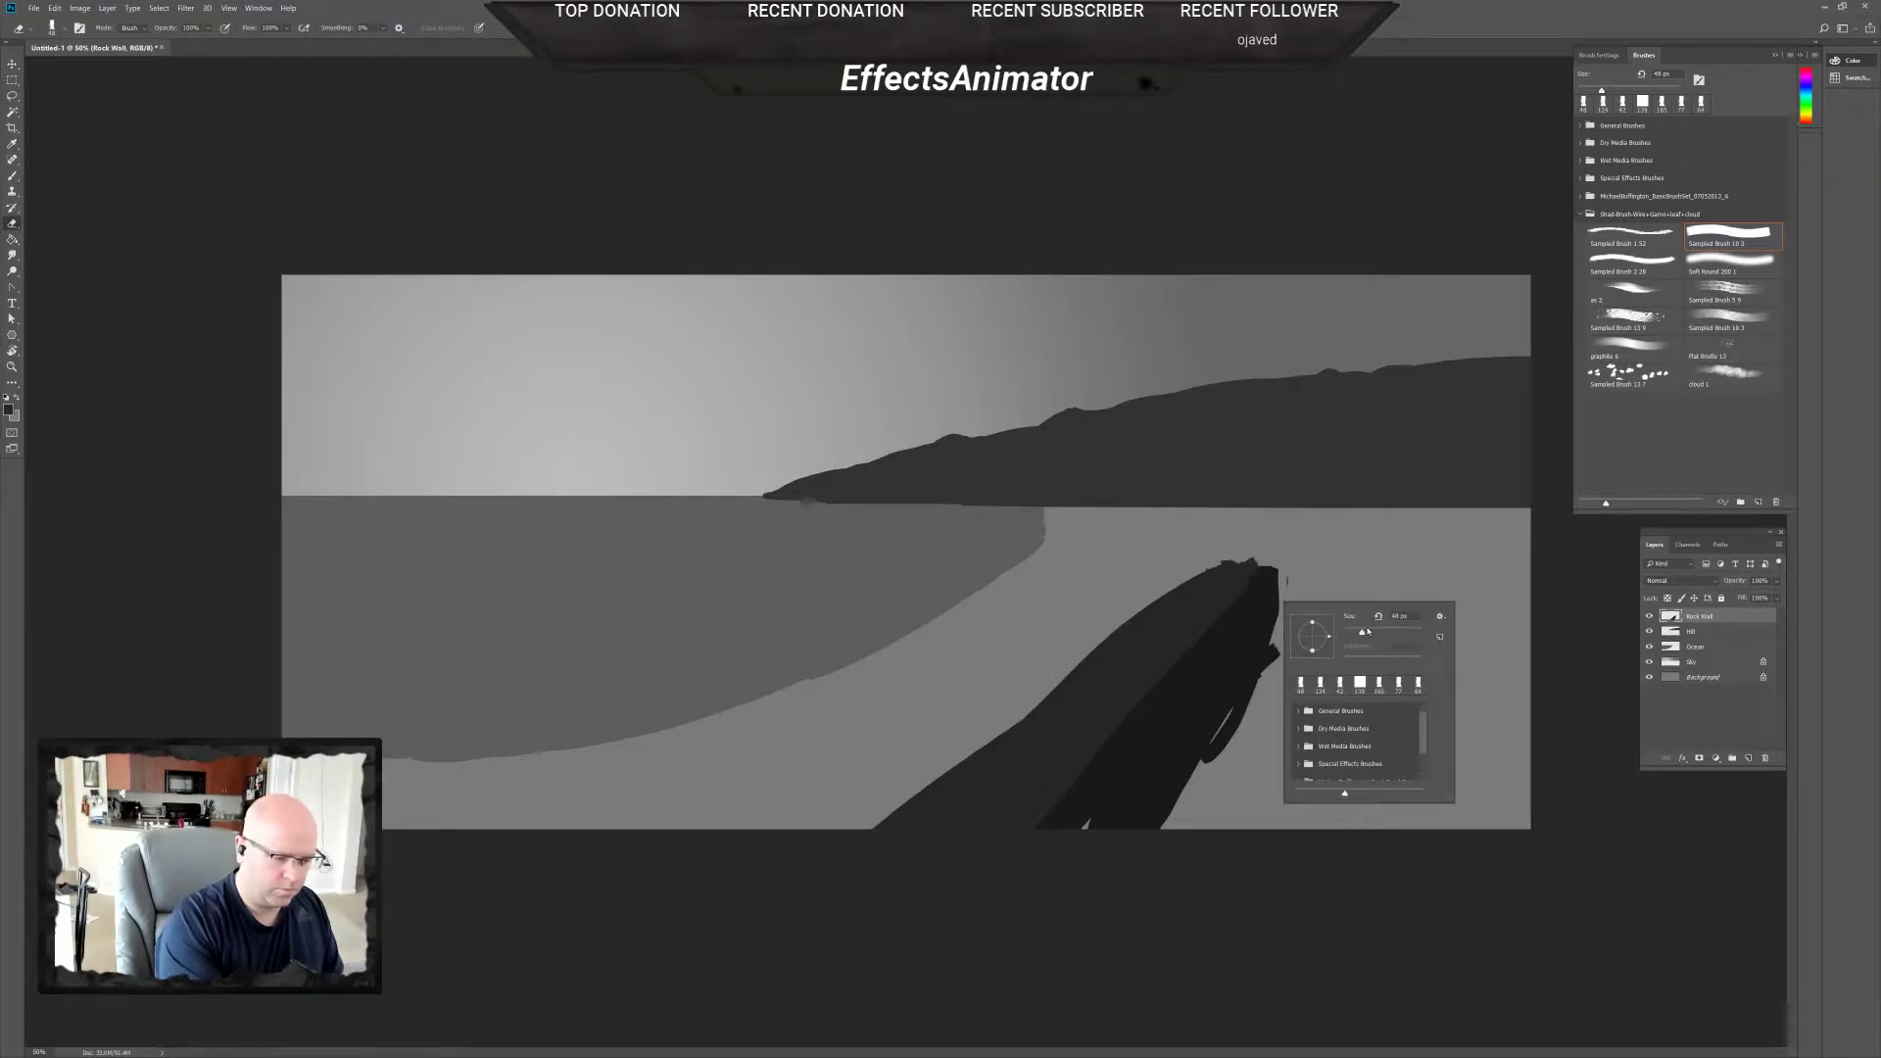
text(62)
key(Return)
drag(1368, 632, 1385, 634)
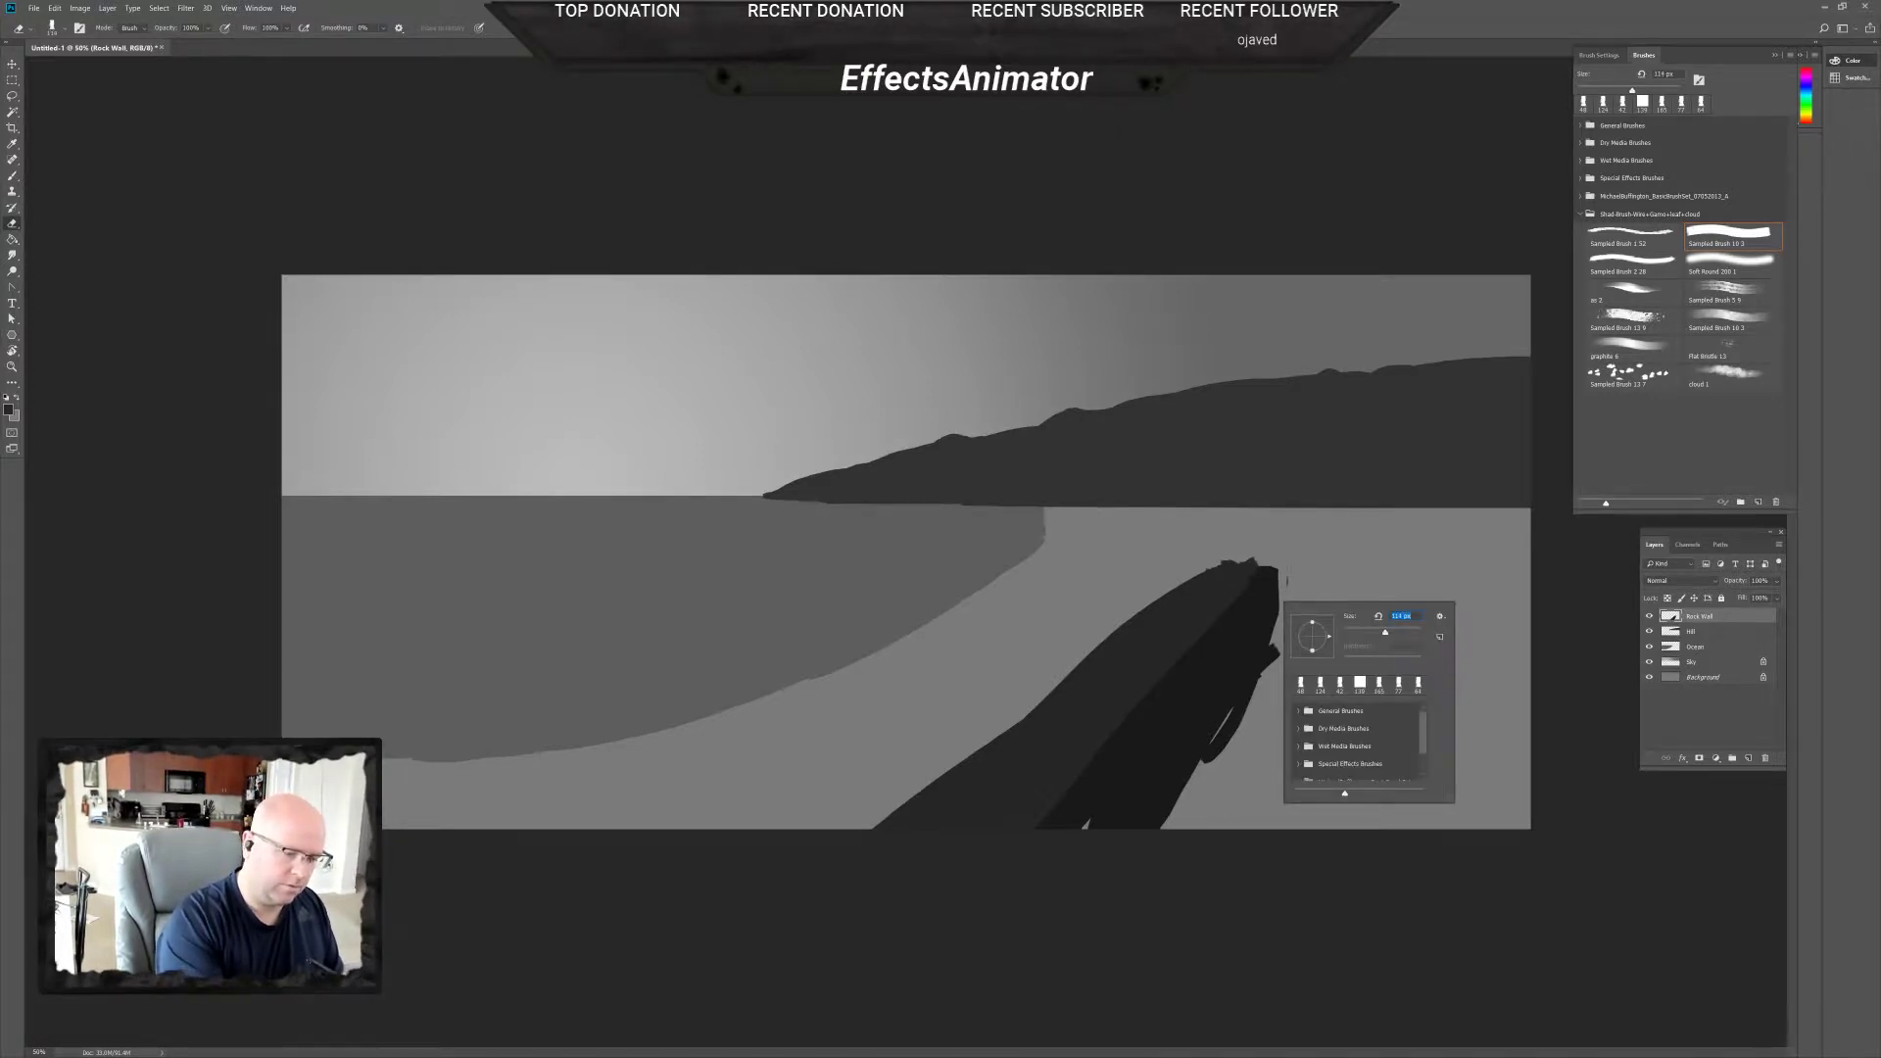
key(Return)
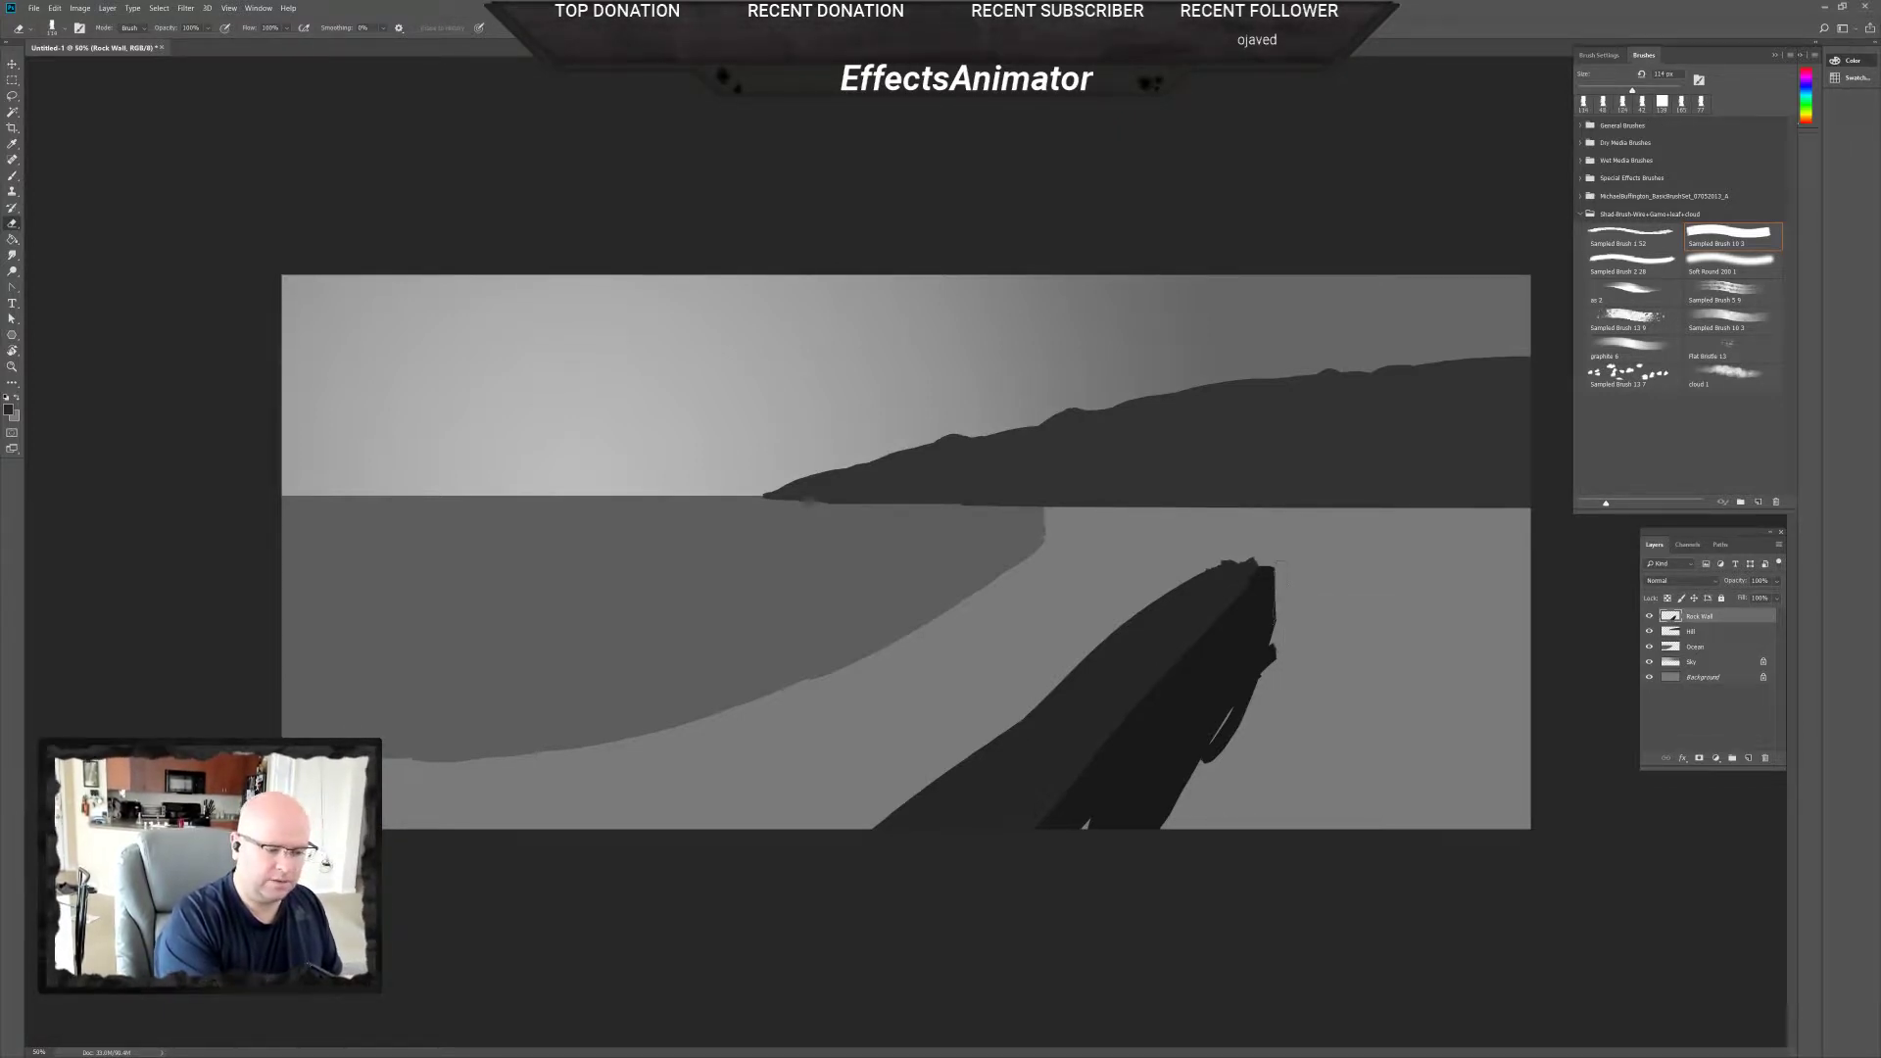
mouse_move(1281, 590)
mouse_down()
mouse_move(1272, 647)
mouse_move(1272, 556)
mouse_up()
drag(1274, 635, 1216, 757)
drag(1253, 666, 1207, 763)
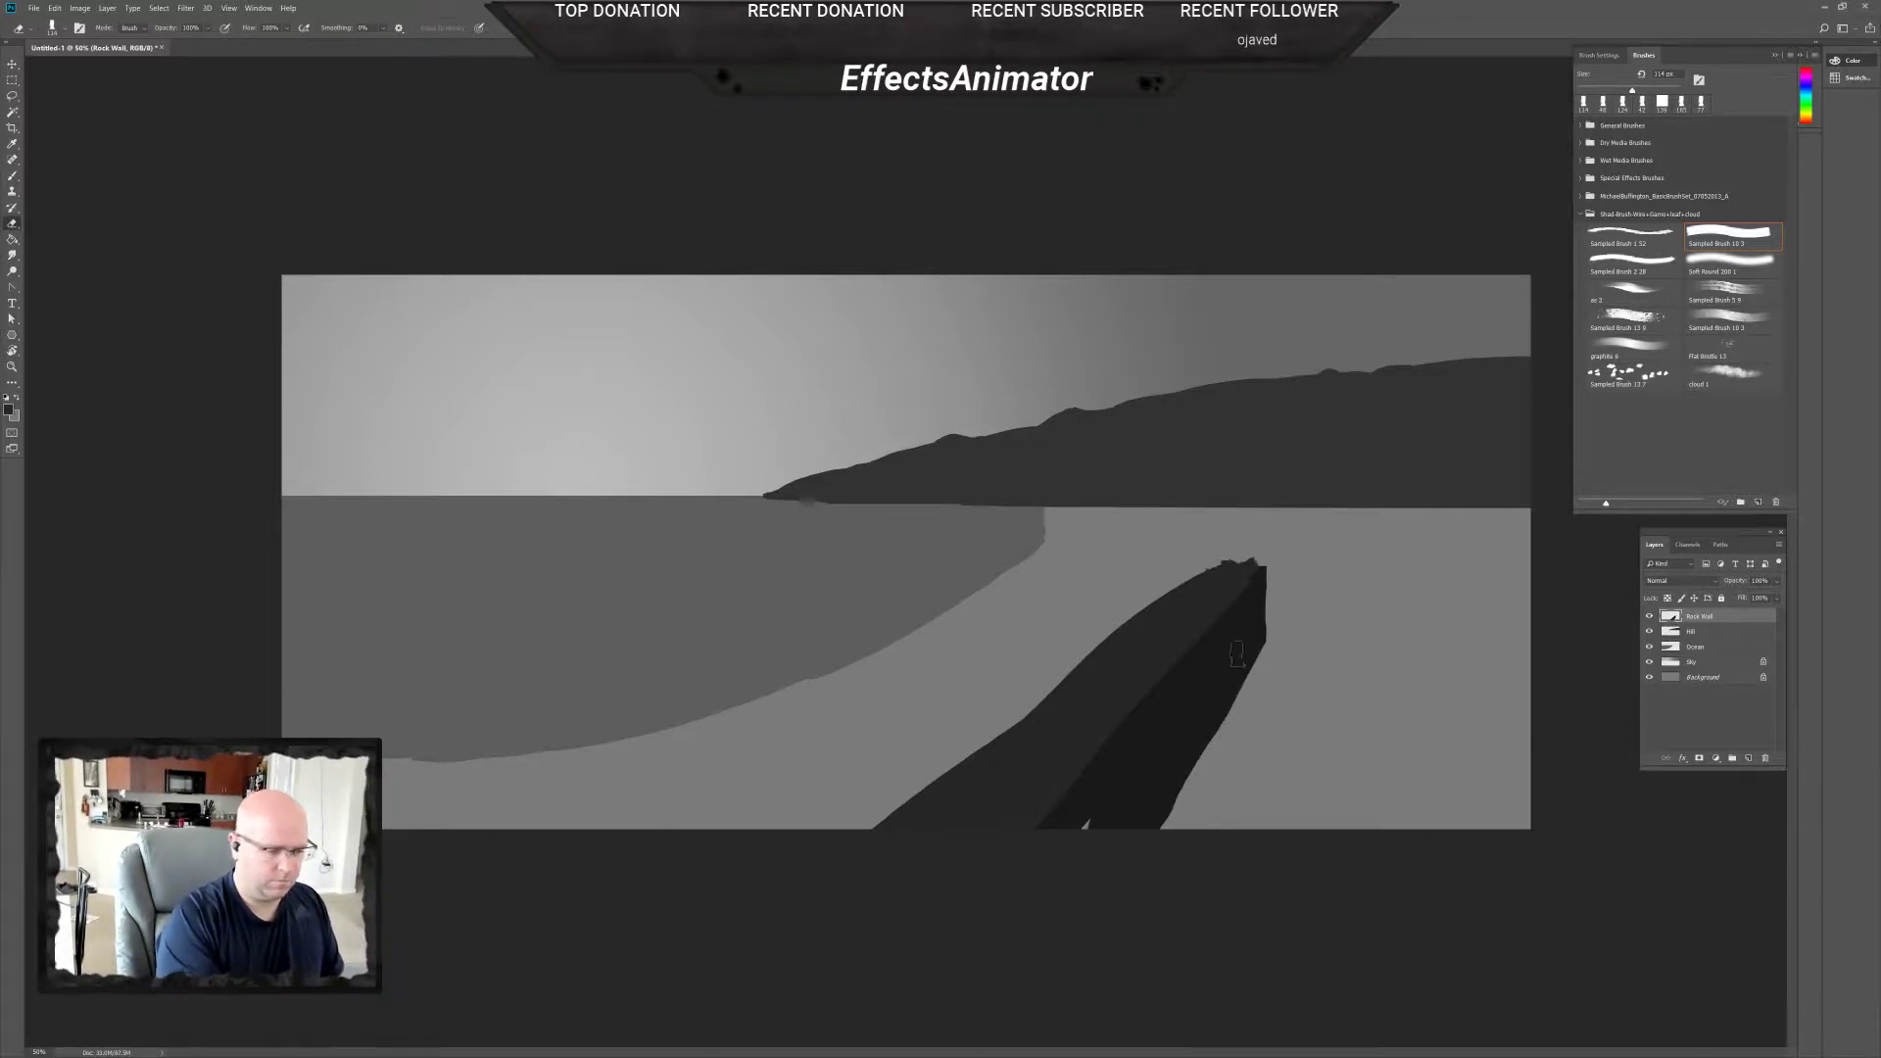
Paint the rock wall's lighter side wider, straightening its outer edge from the upper end toward the lower left of the canvas.
key(b)
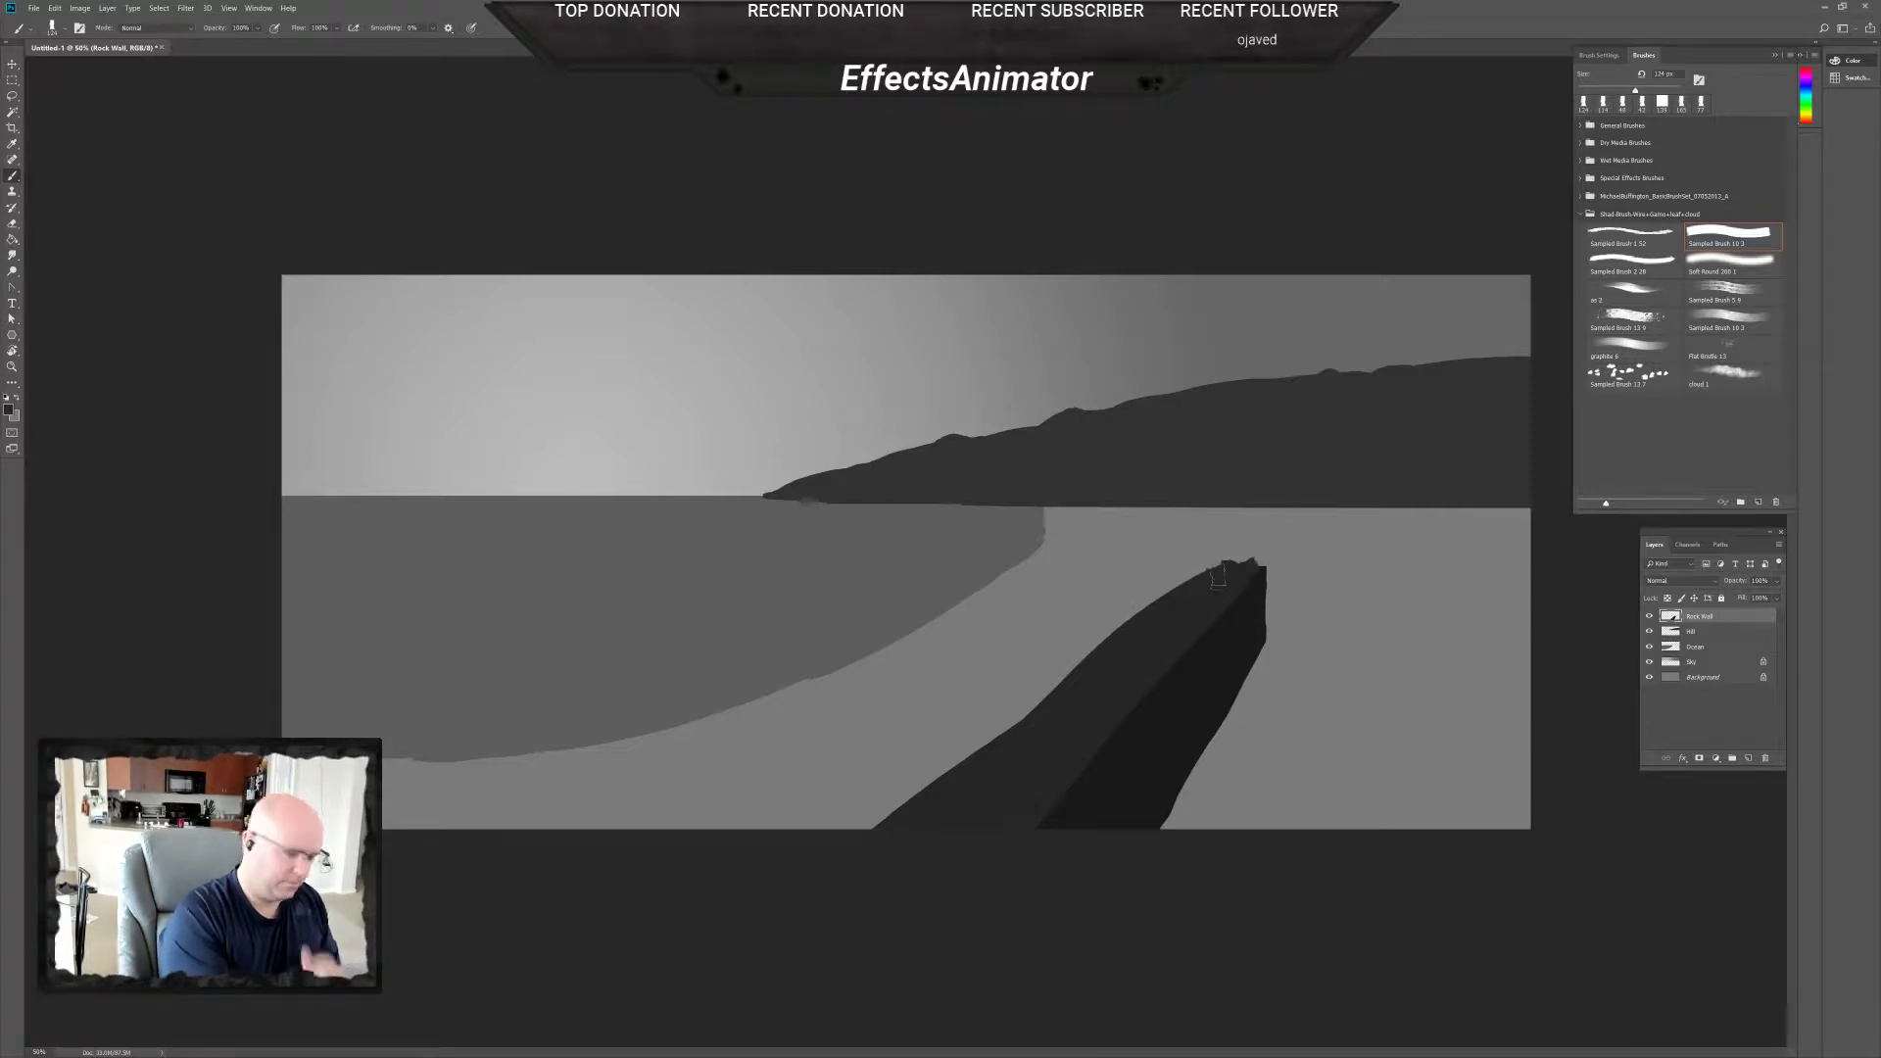
mouse_move(1213, 568)
mouse_down()
mouse_move(980, 745)
mouse_move(1117, 649)
mouse_move(785, 843)
mouse_move(1117, 617)
mouse_move(794, 819)
mouse_move(1188, 592)
mouse_move(664, 906)
mouse_up()
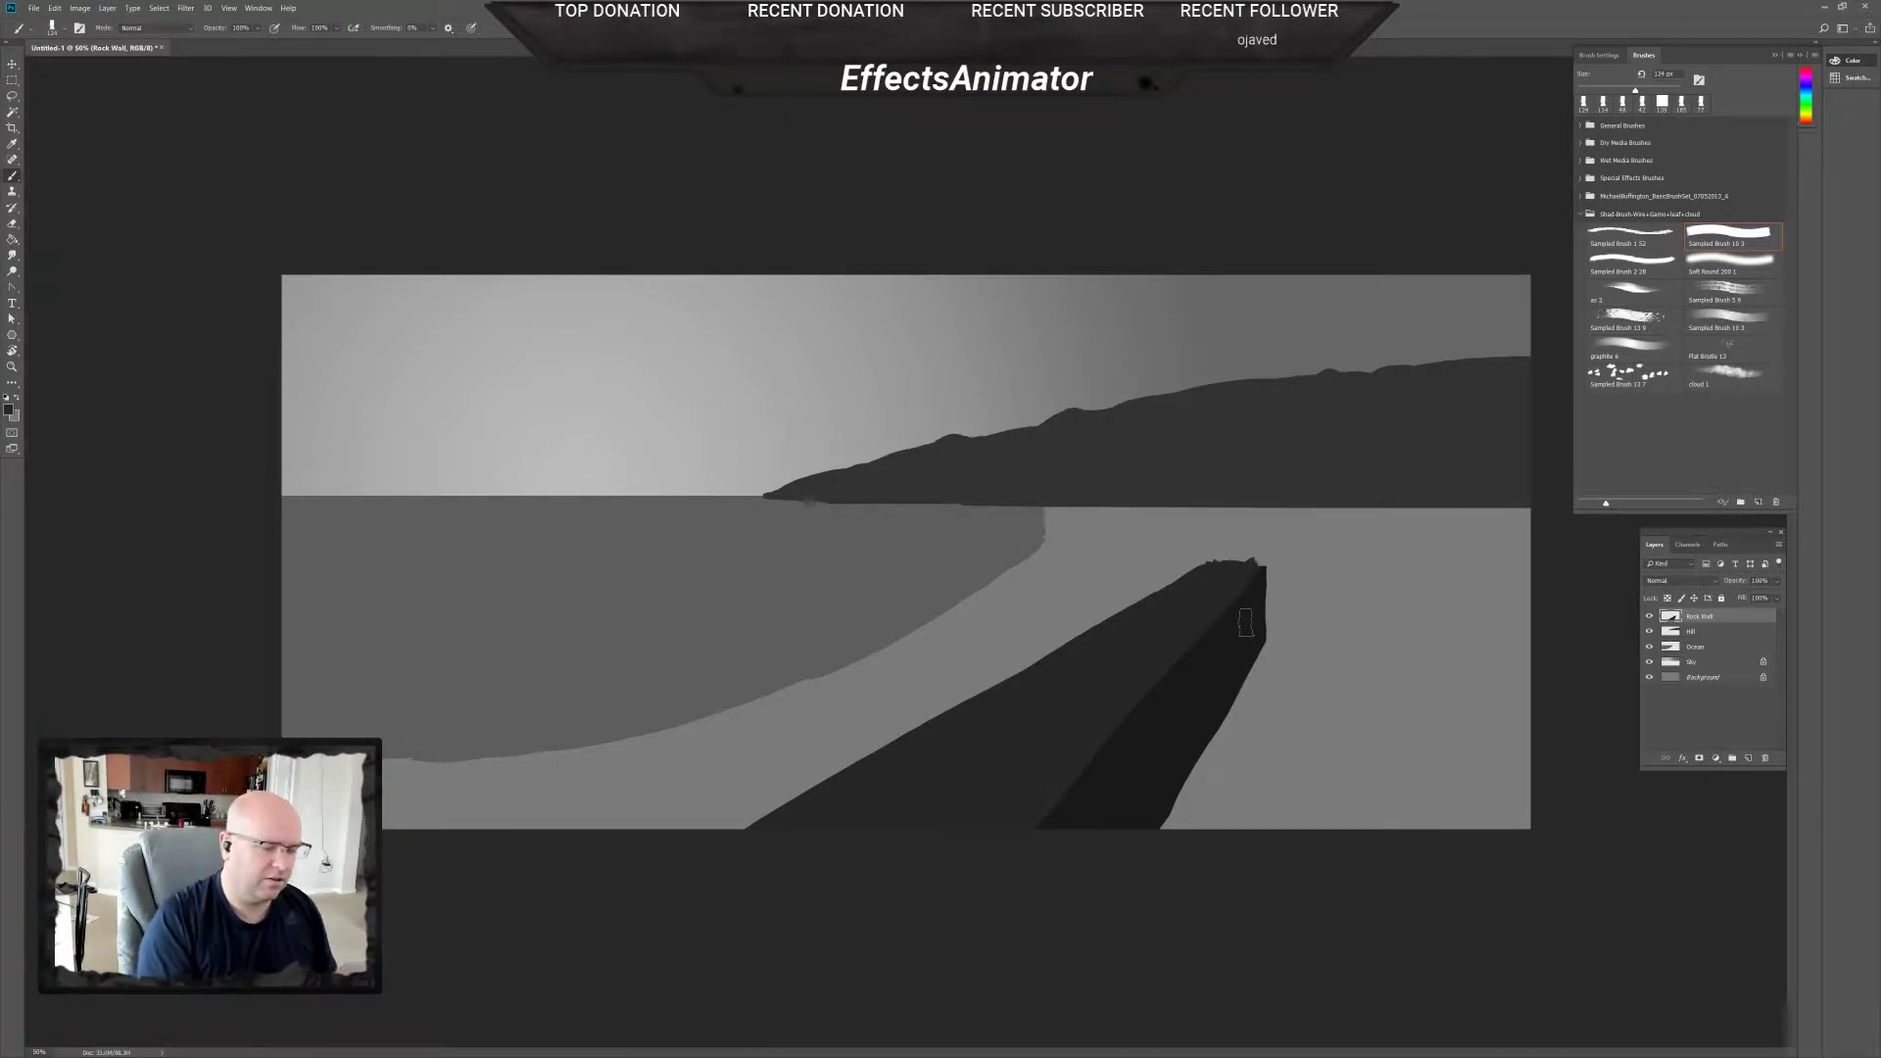
Add a new layer above Rock Wall and name it Pier.
click(1749, 757)
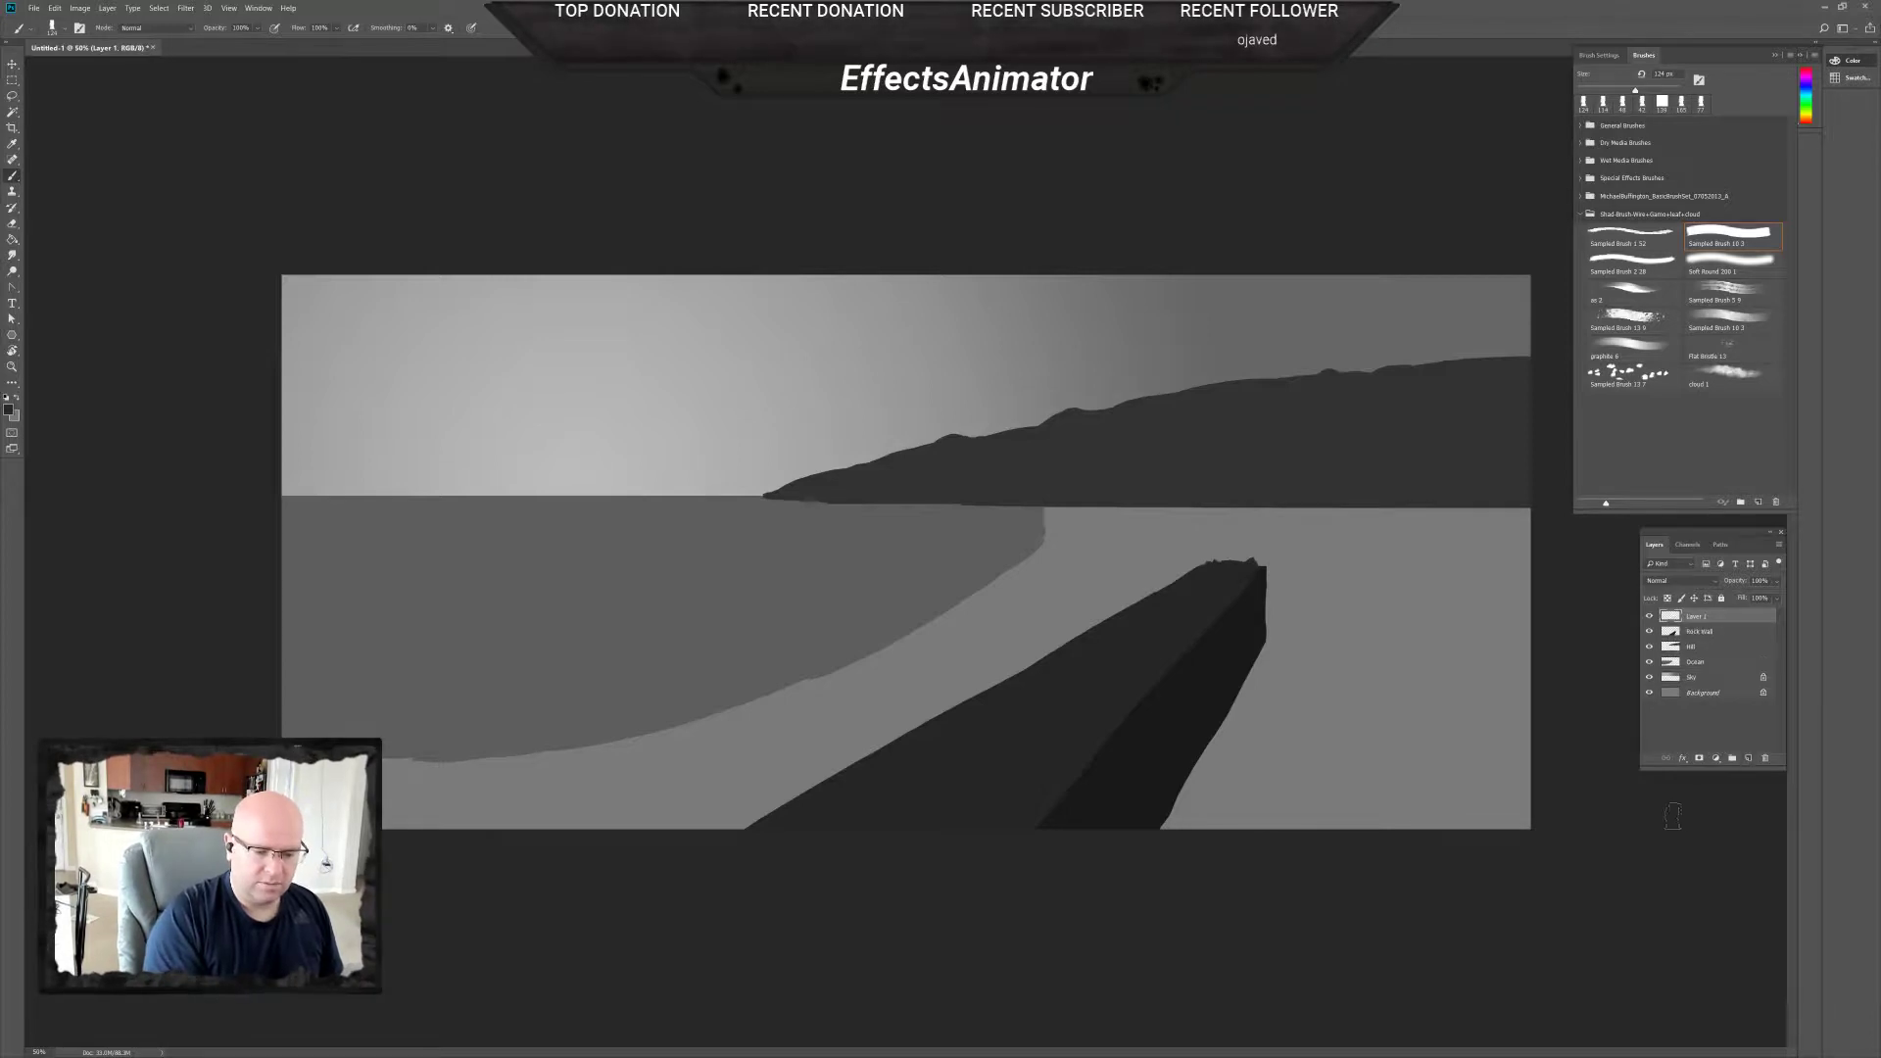
double_click(1698, 616)
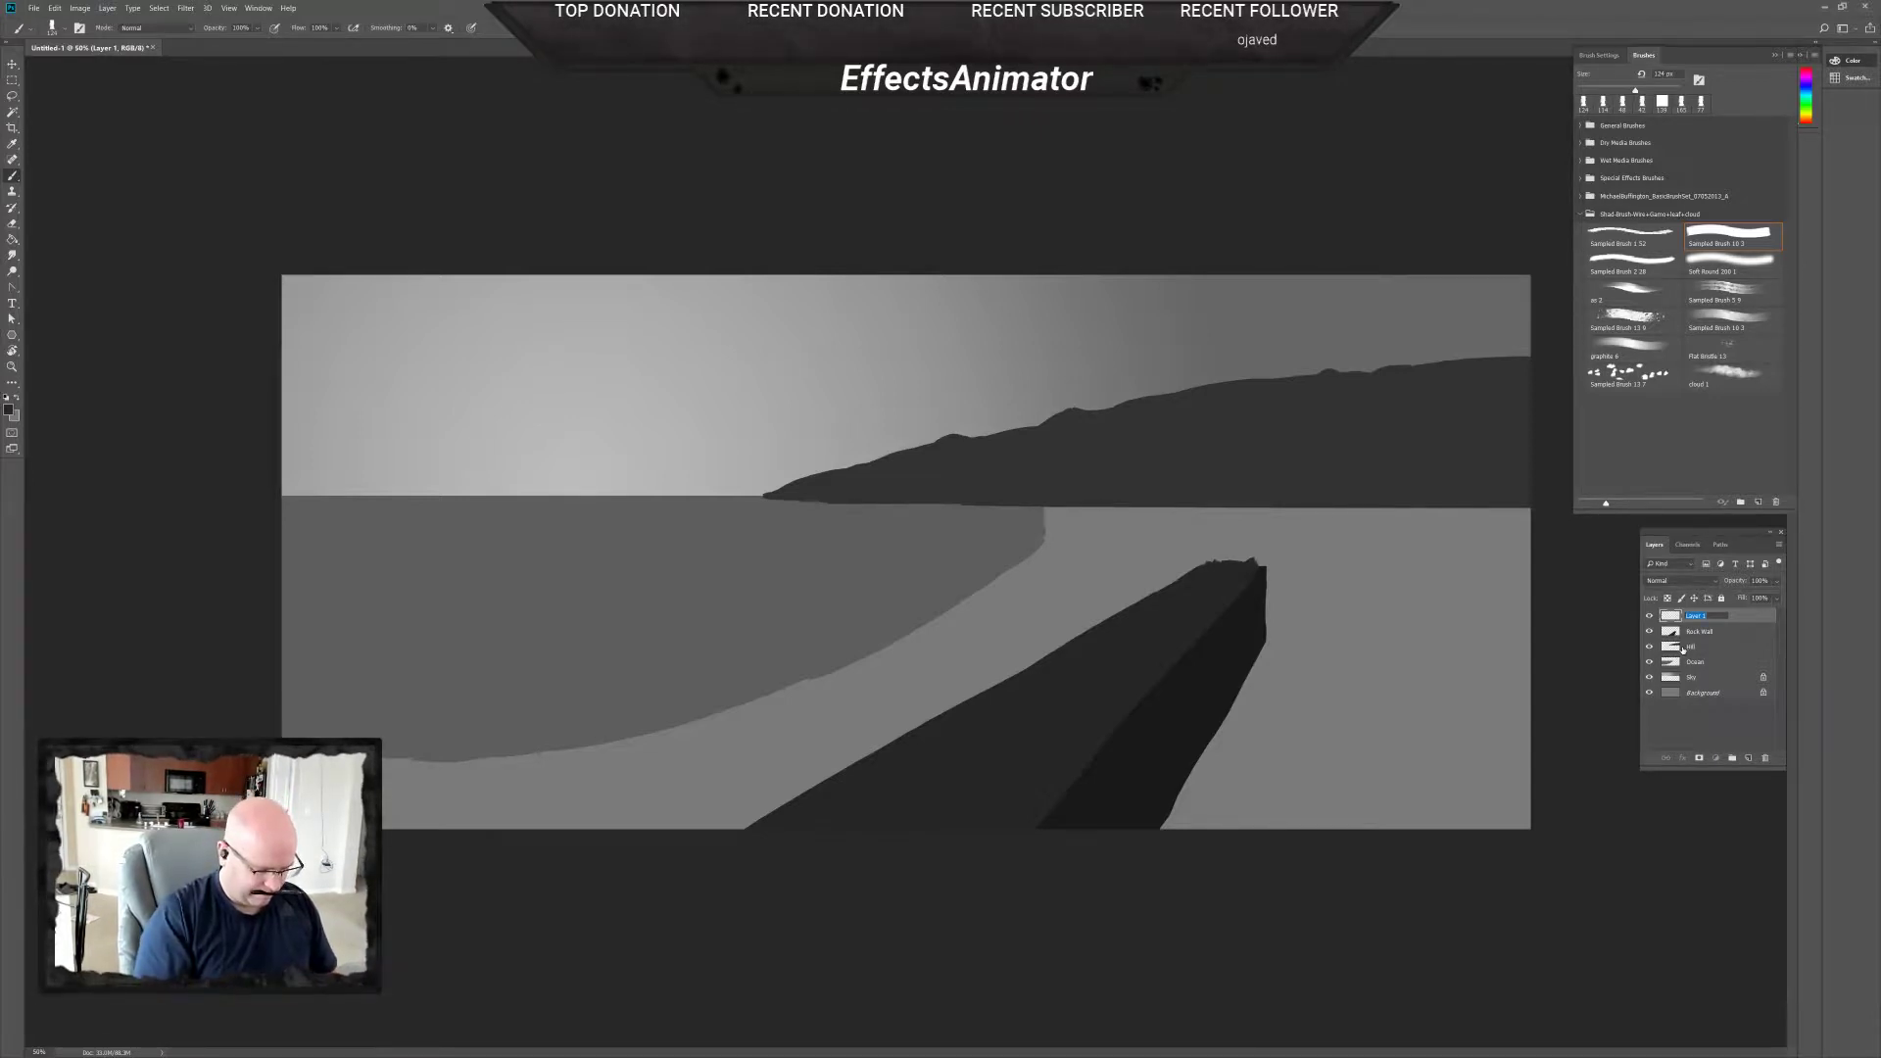
text(Pier)
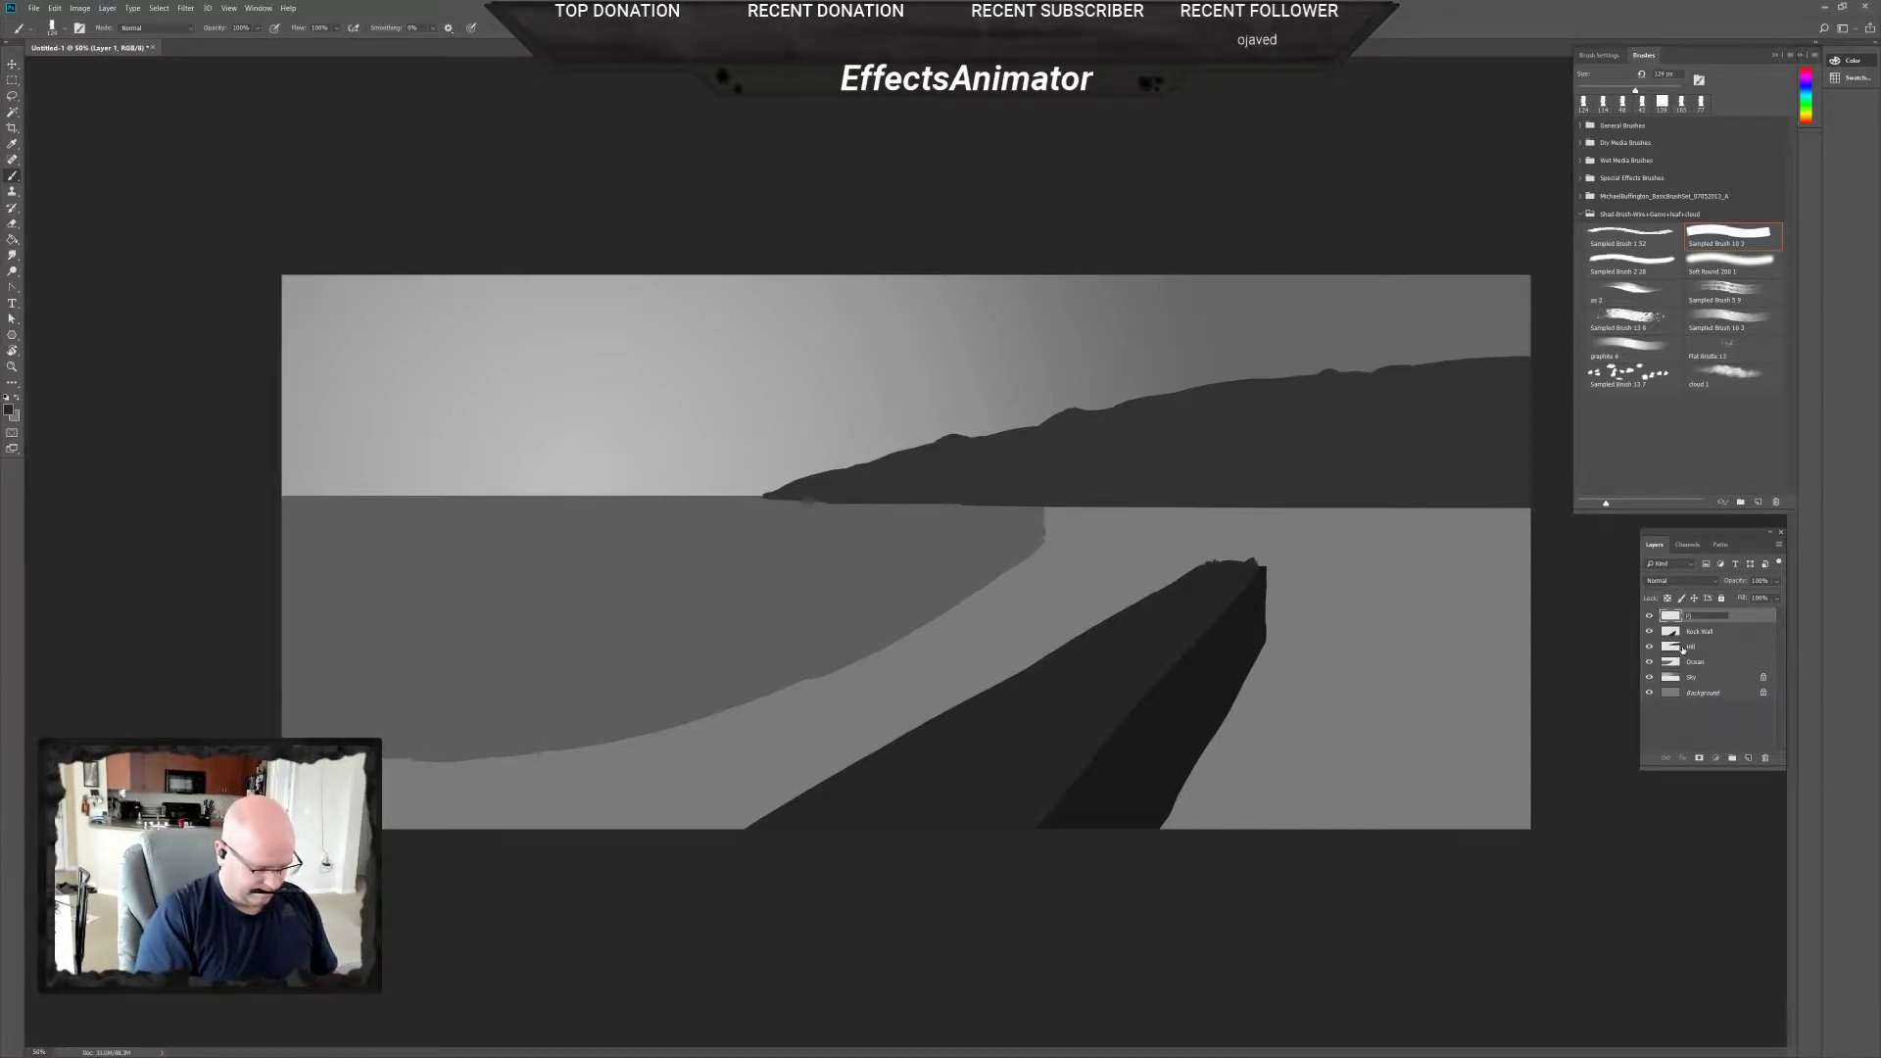
key(Return)
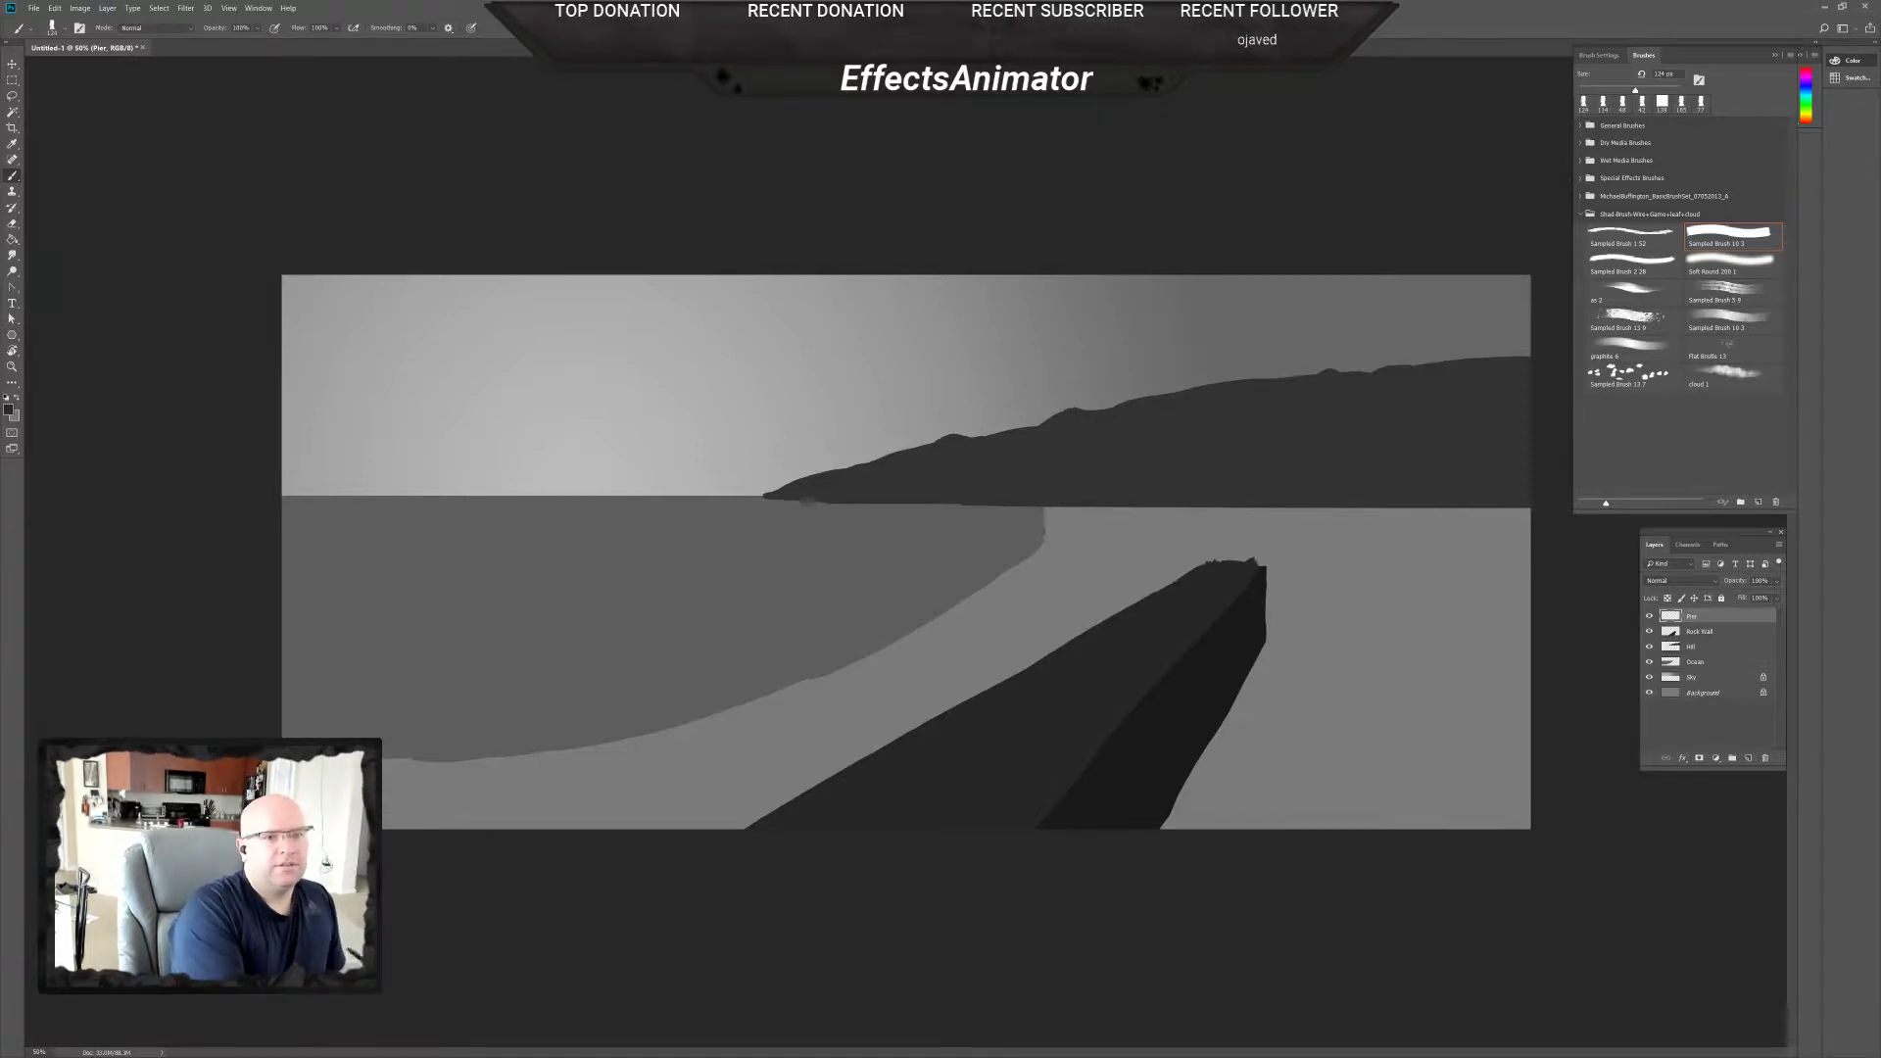
Rough in the pier with dark overlapping diagonal strokes from the ocean down to the rock wall's left edge.
mouse_move(811, 653)
mouse_down()
mouse_move(993, 680)
mouse_move(755, 637)
mouse_up()
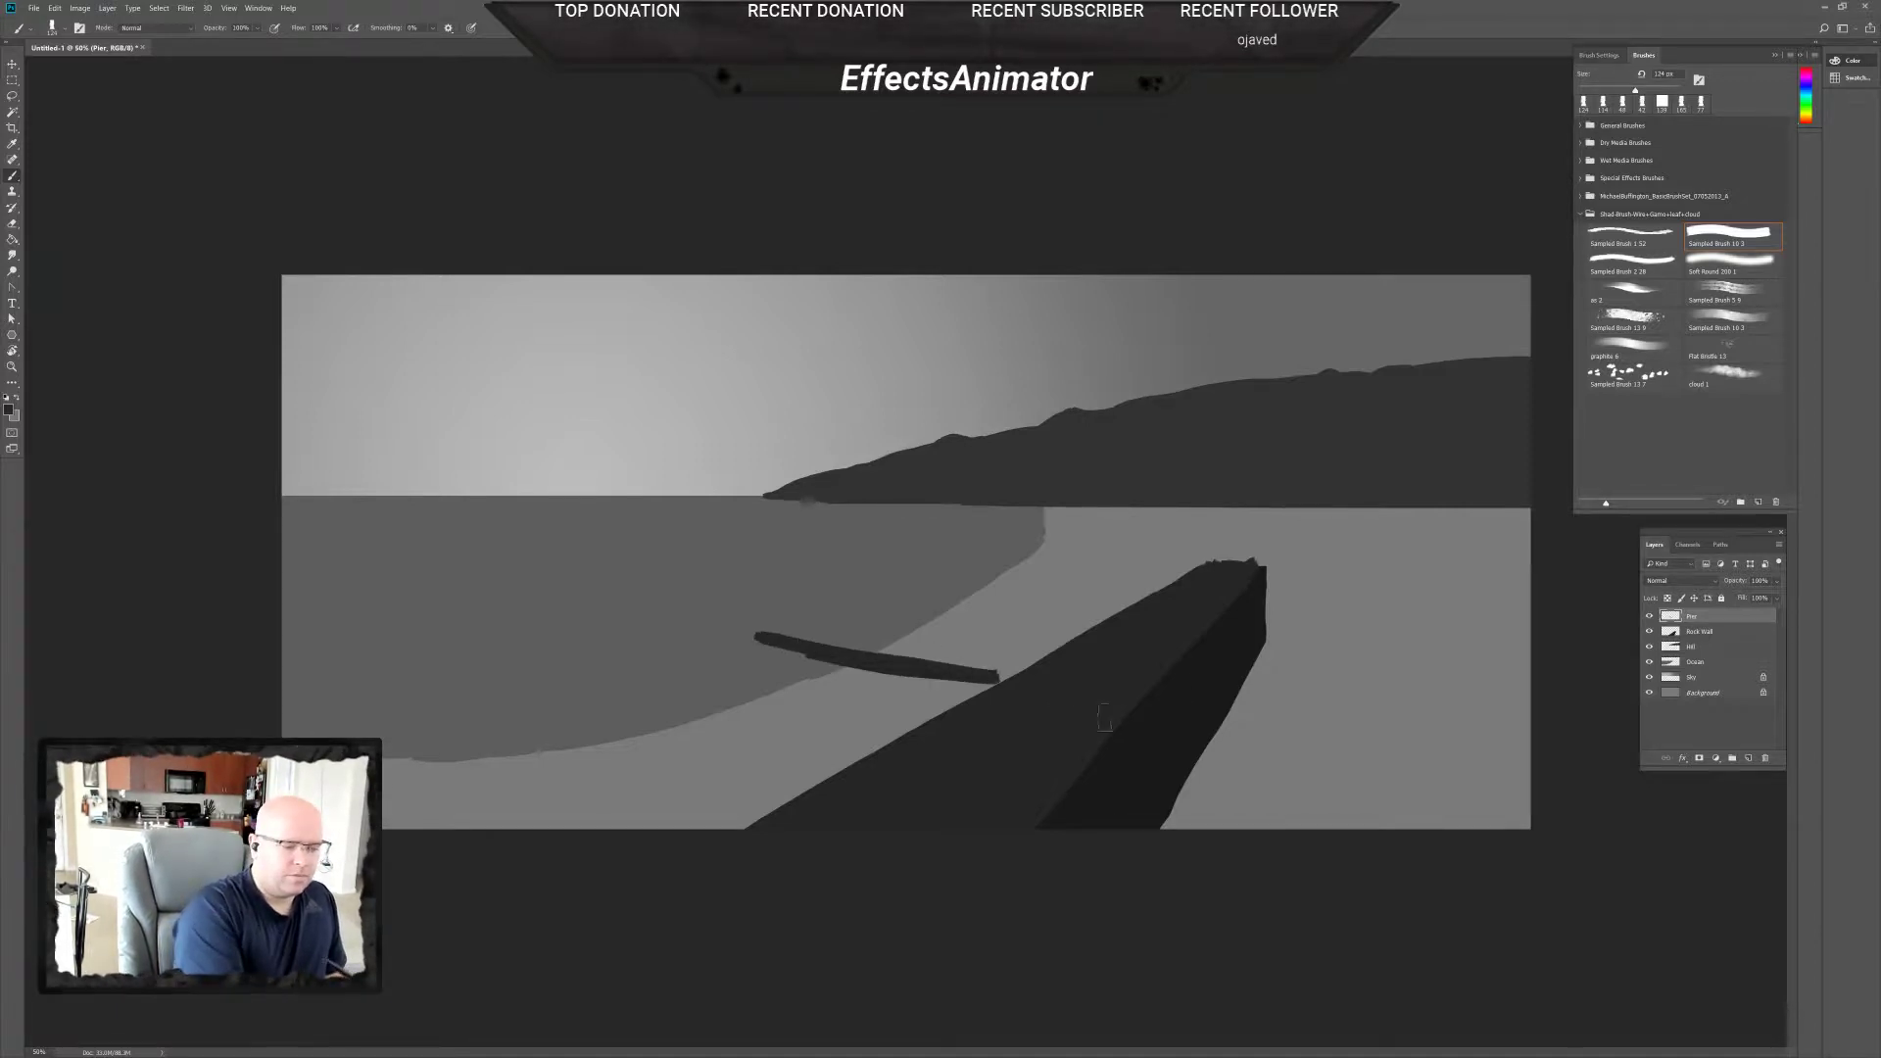
drag(1149, 828, 1143, 833)
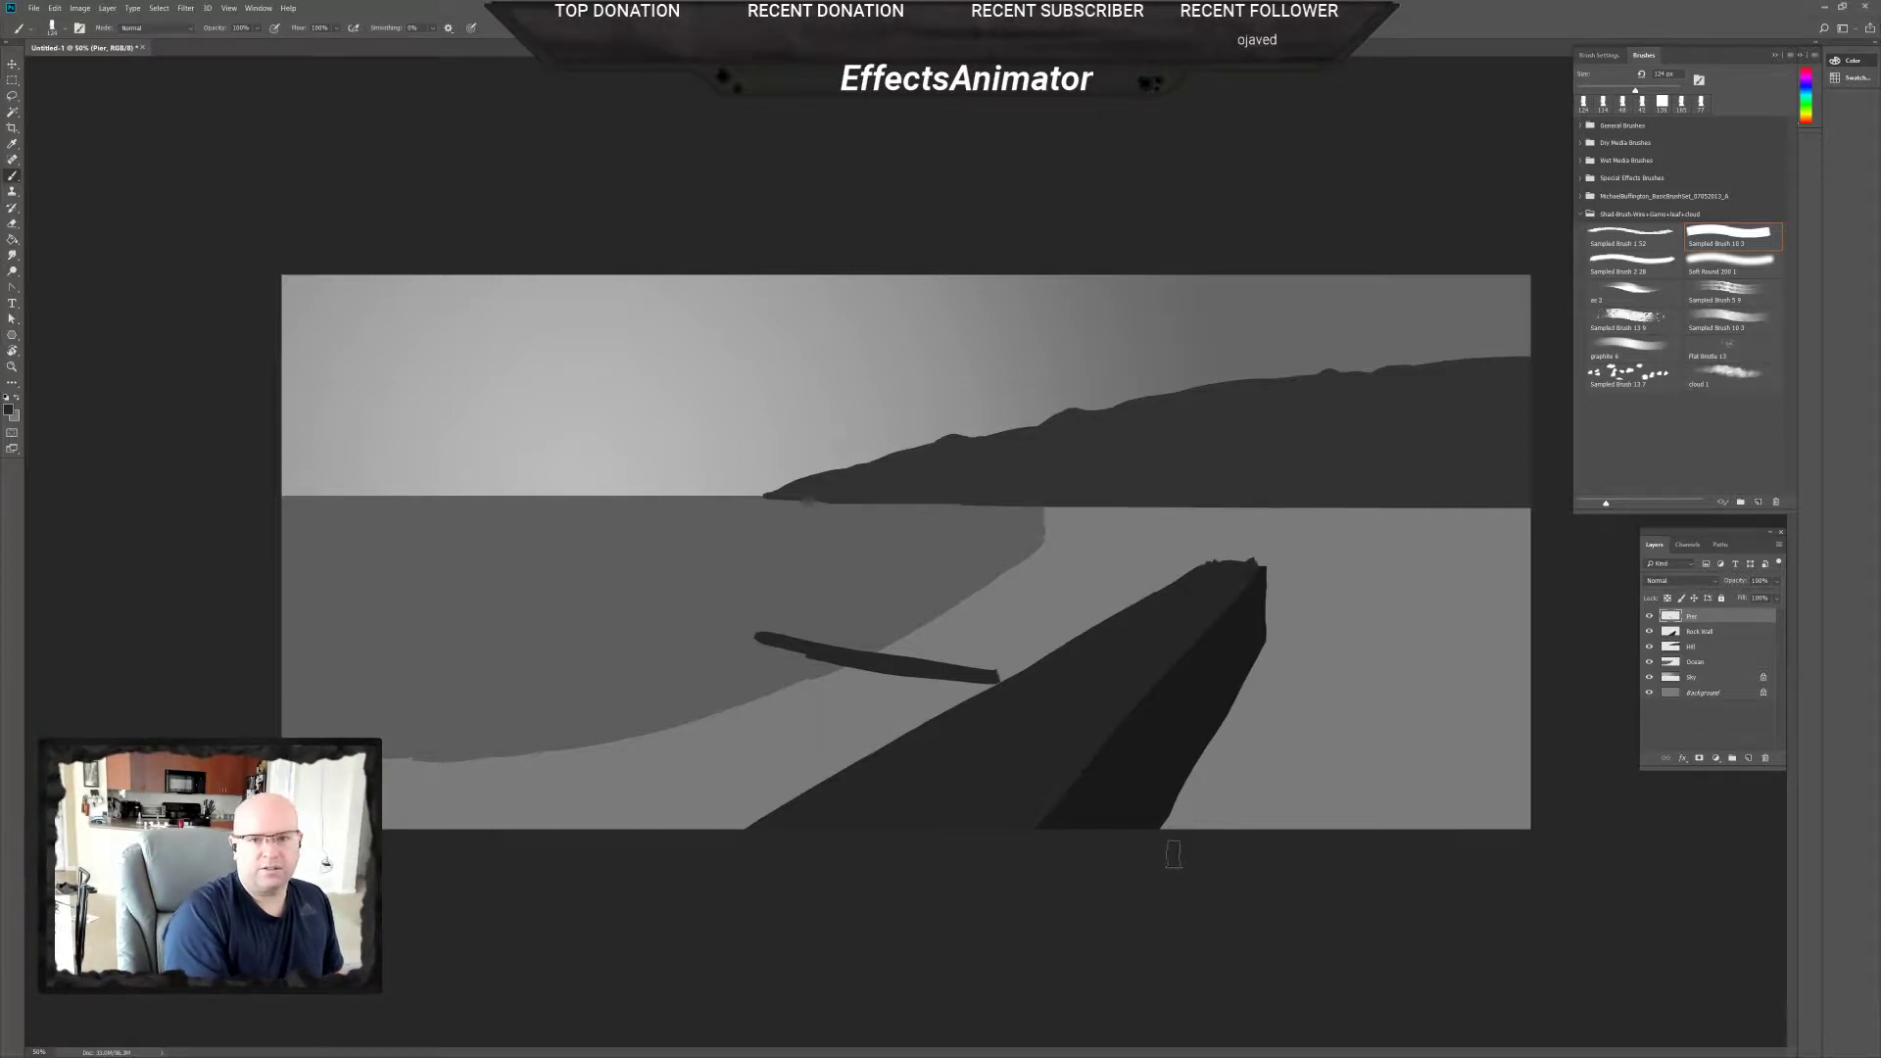
drag(723, 652, 923, 682)
mouse_move(790, 645)
mouse_down()
mouse_move(701, 622)
mouse_move(821, 665)
mouse_move(686, 599)
mouse_move(926, 673)
mouse_move(784, 630)
mouse_move(899, 683)
mouse_up()
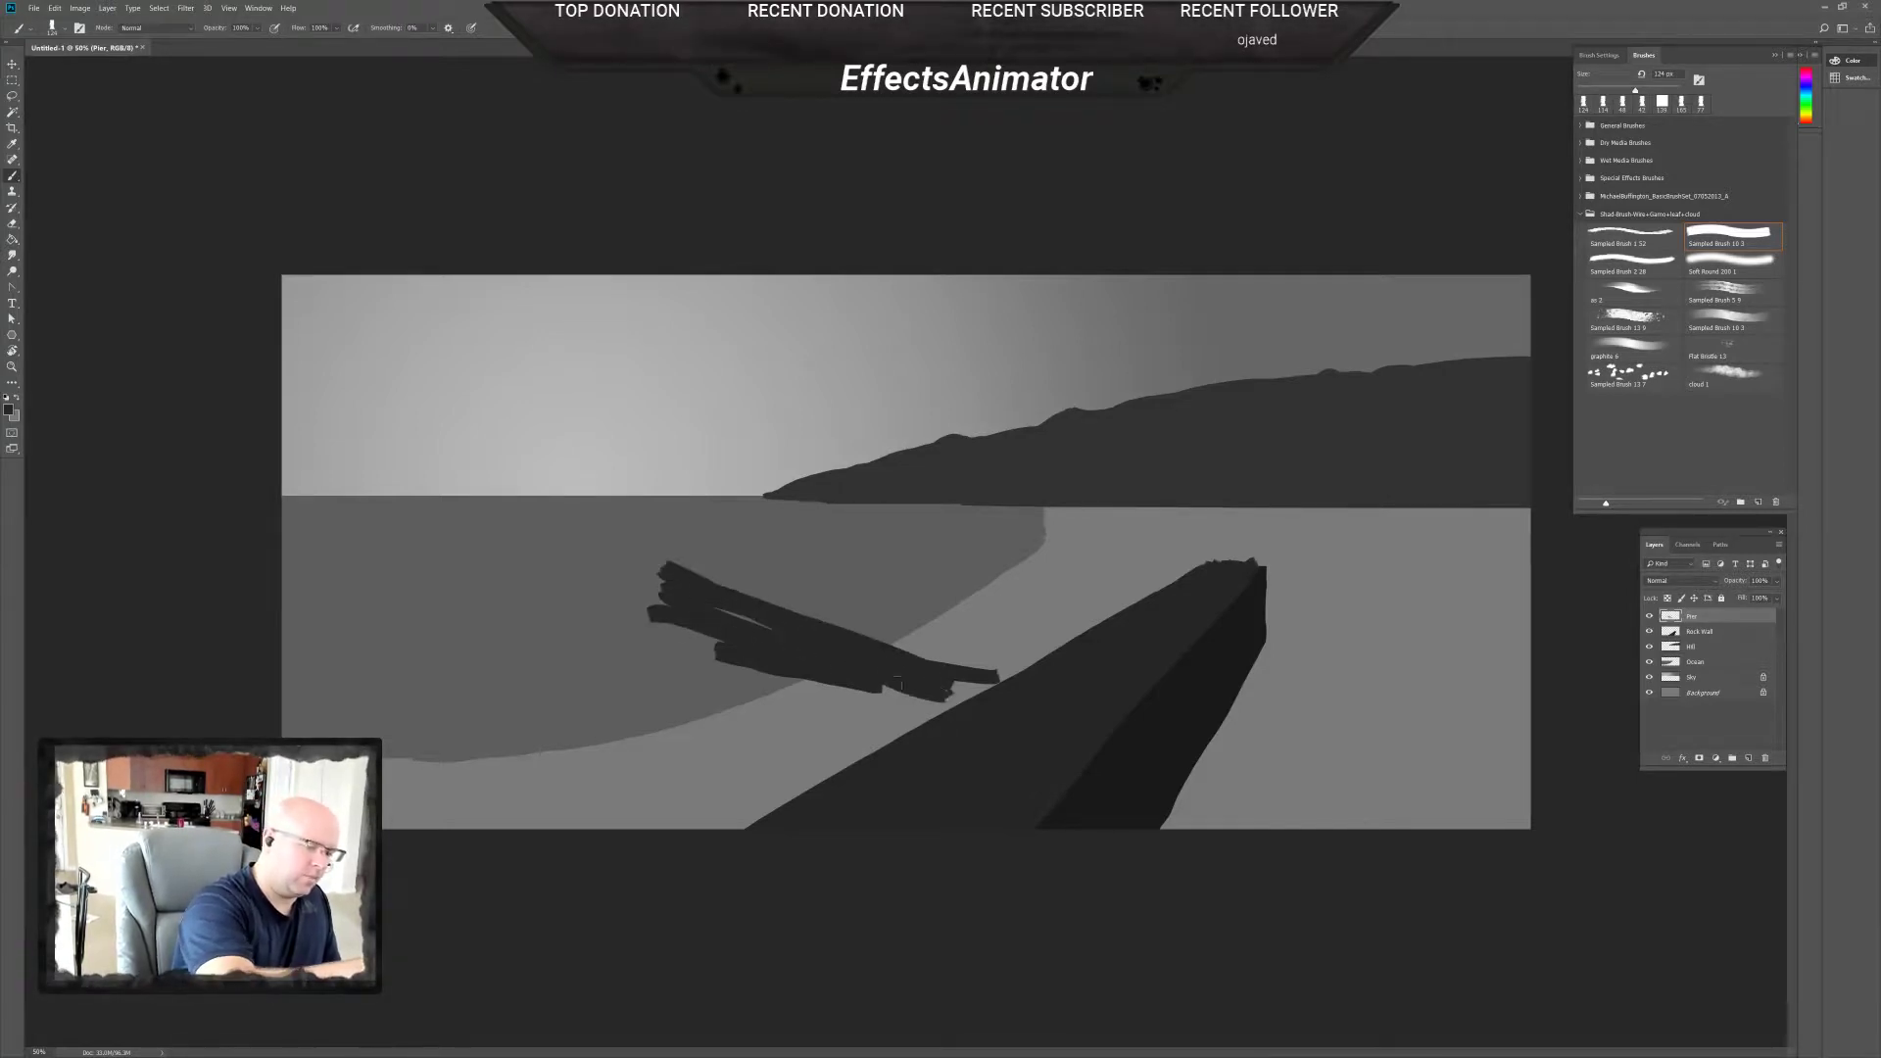
mouse_move(657, 568)
mouse_down()
mouse_move(645, 599)
mouse_move(664, 588)
mouse_move(764, 622)
mouse_up()
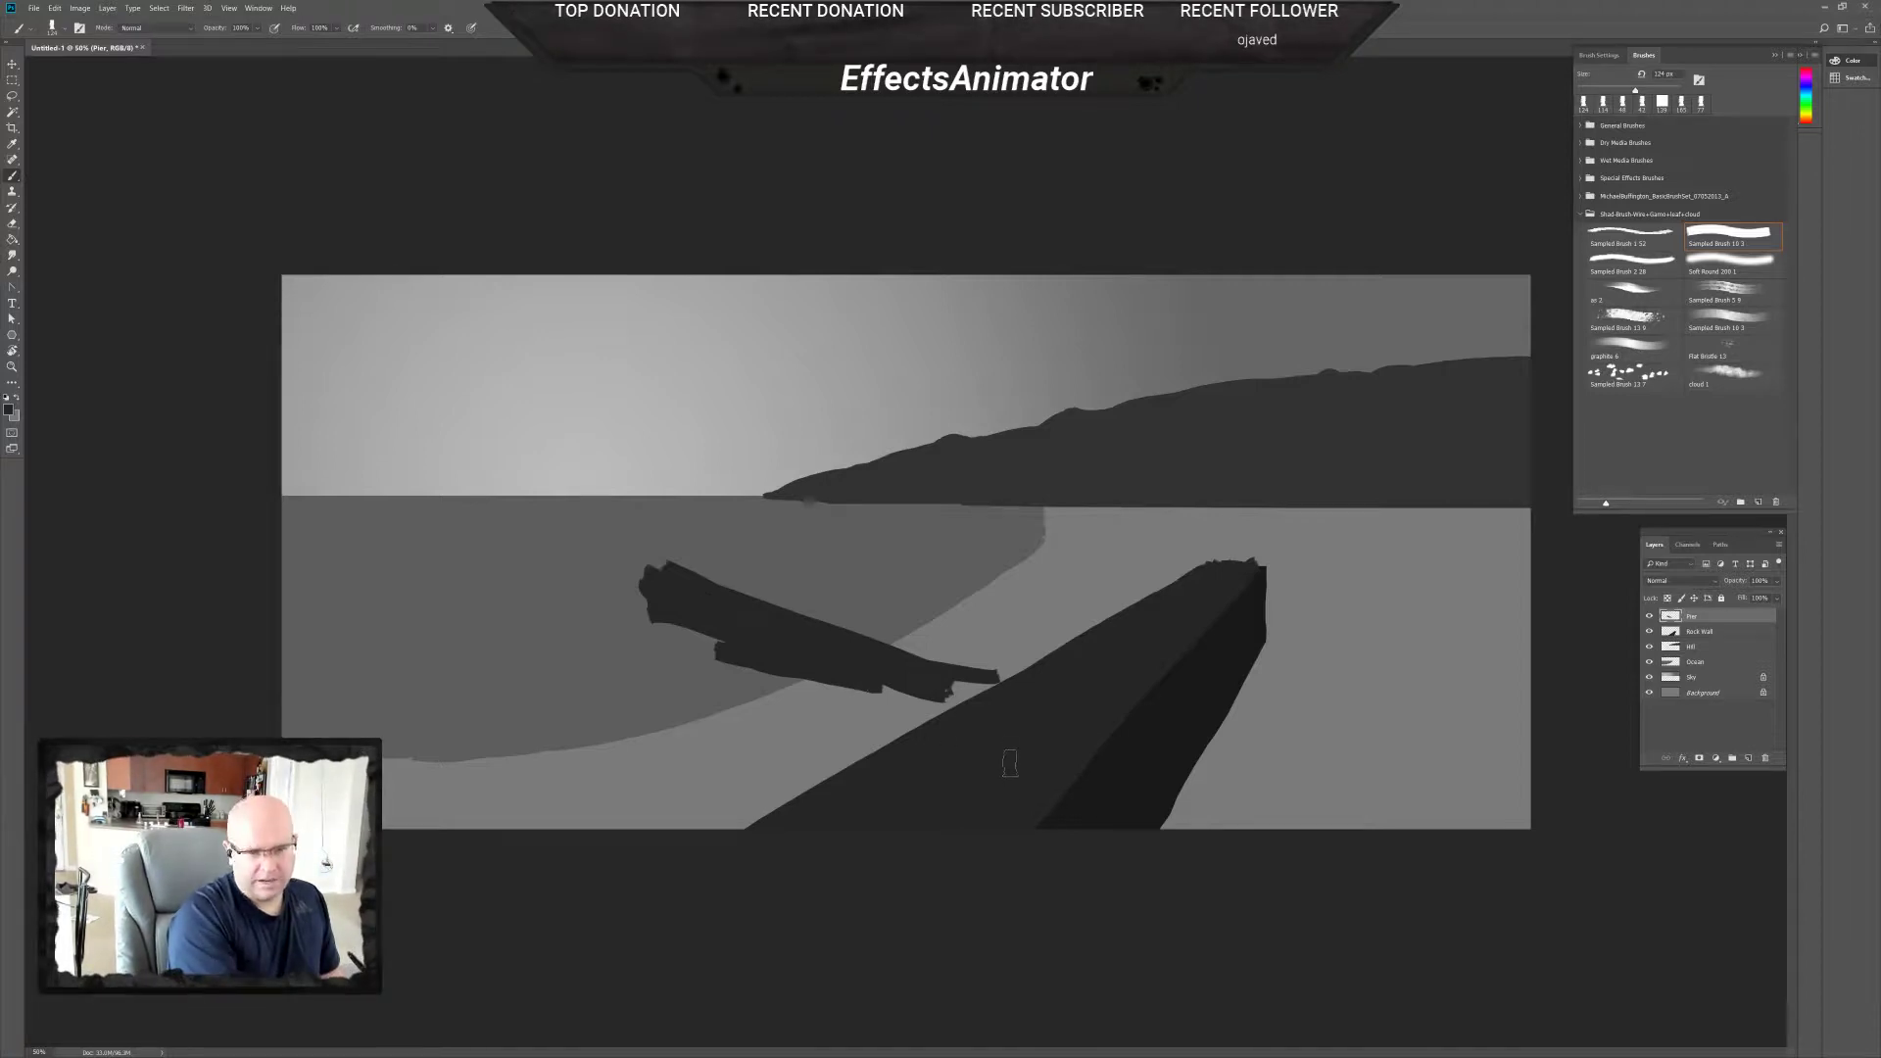
Trim the pier's seaward end with the eraser, and repaint it farther out into the ocean with a rounded tip.
key(e)
mouse_move(686, 578)
mouse_down()
mouse_move(659, 568)
mouse_move(647, 588)
mouse_up()
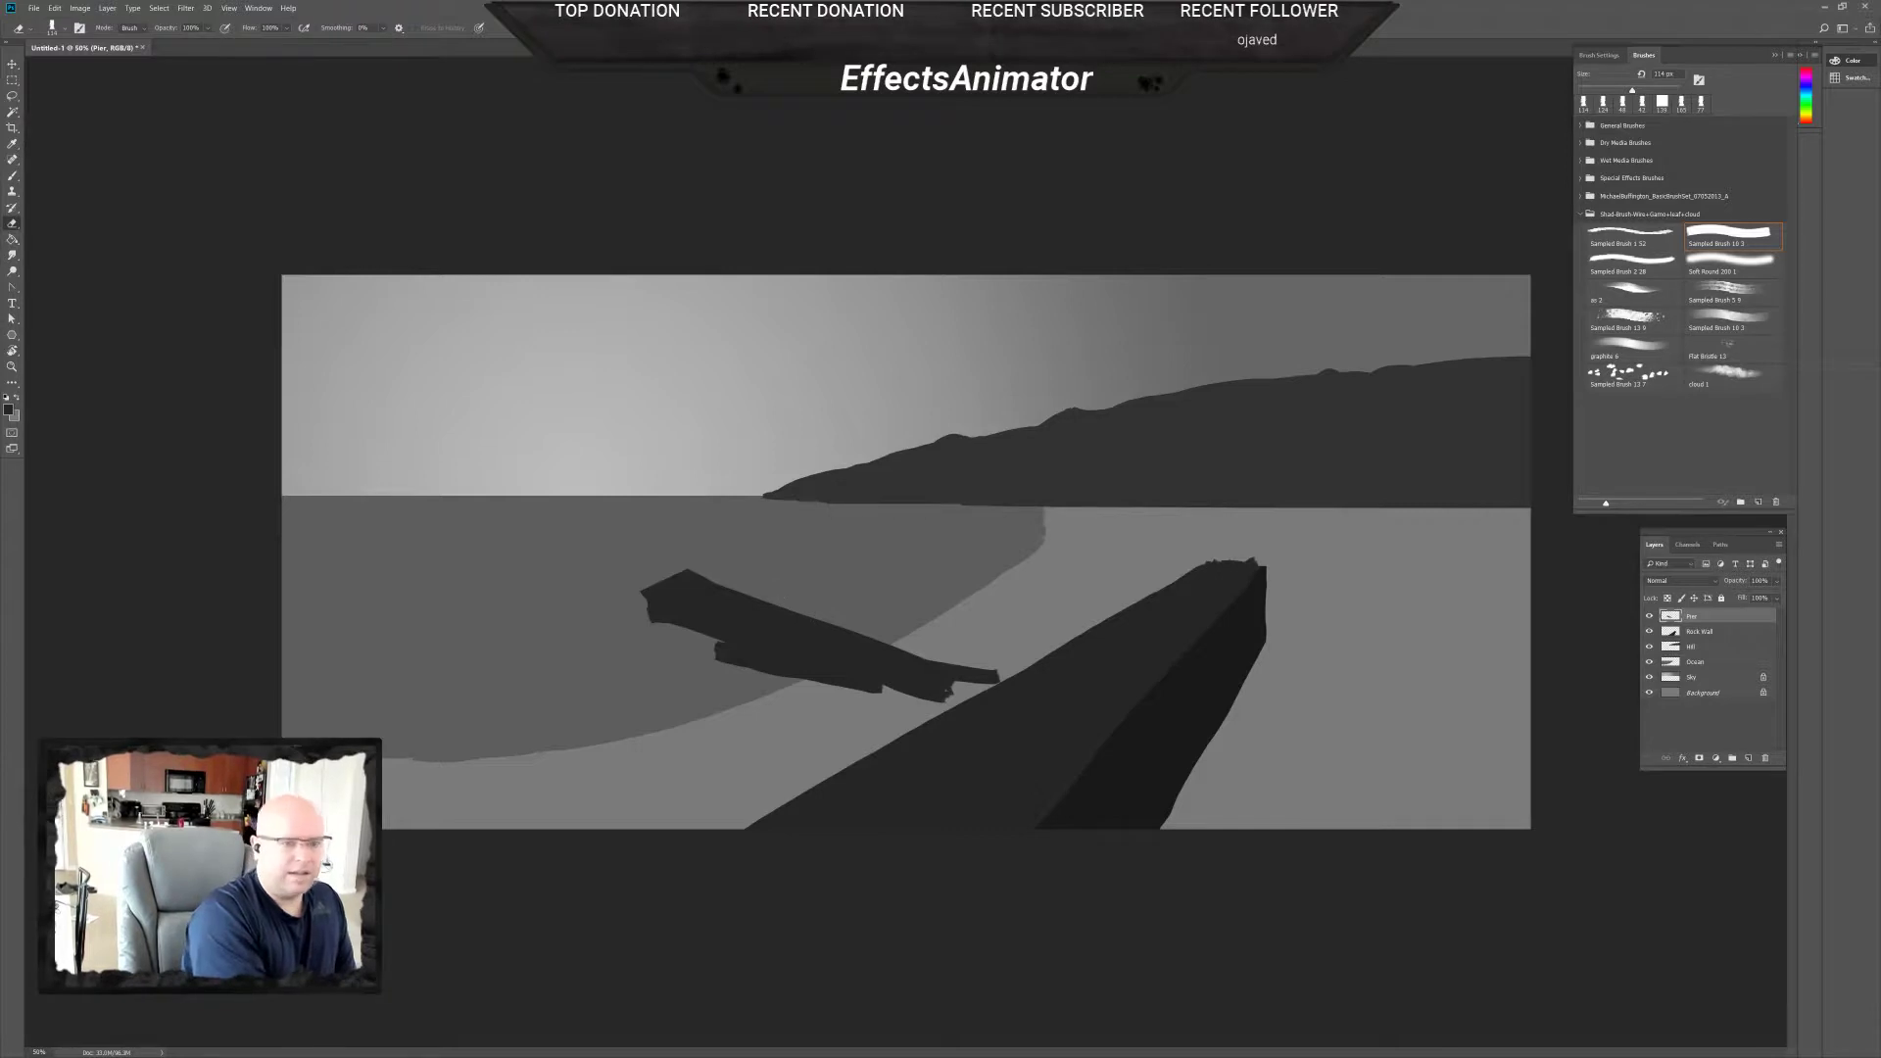
mouse_move(629, 595)
mouse_down()
mouse_move(676, 574)
mouse_move(686, 587)
mouse_up()
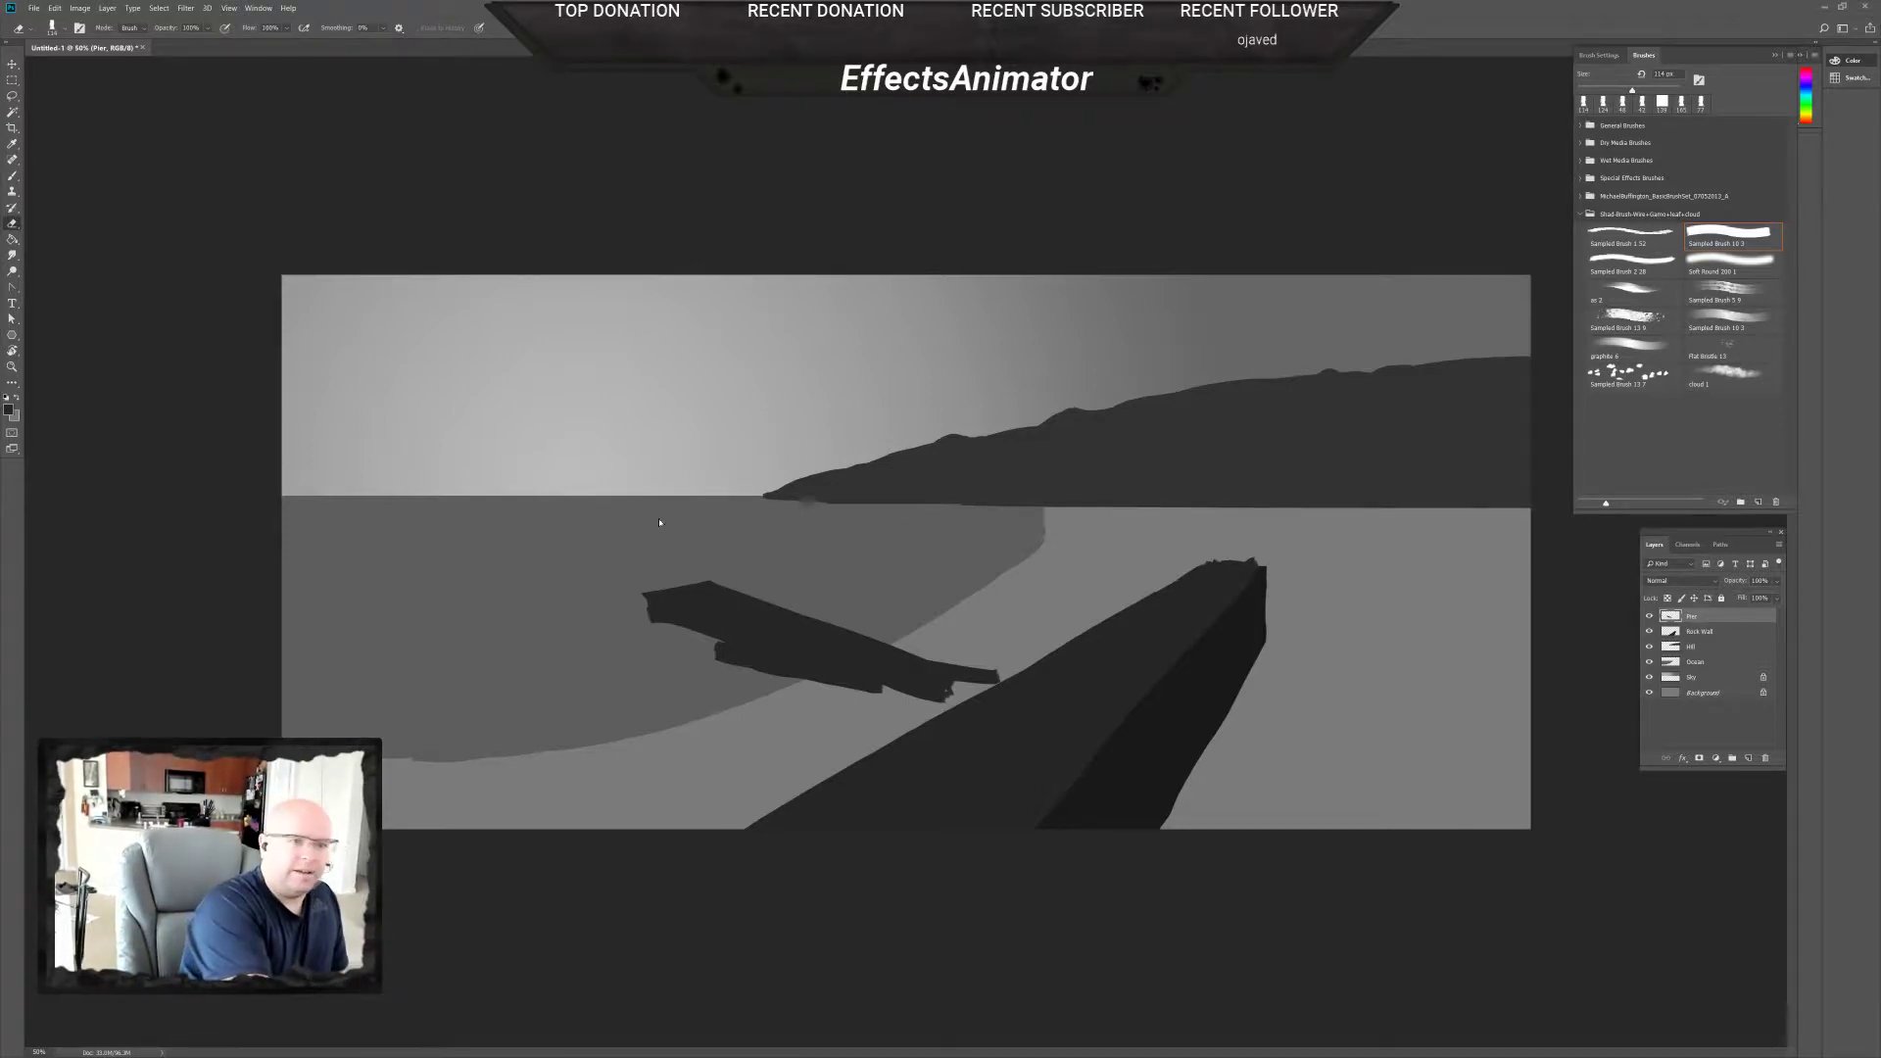
key(b)
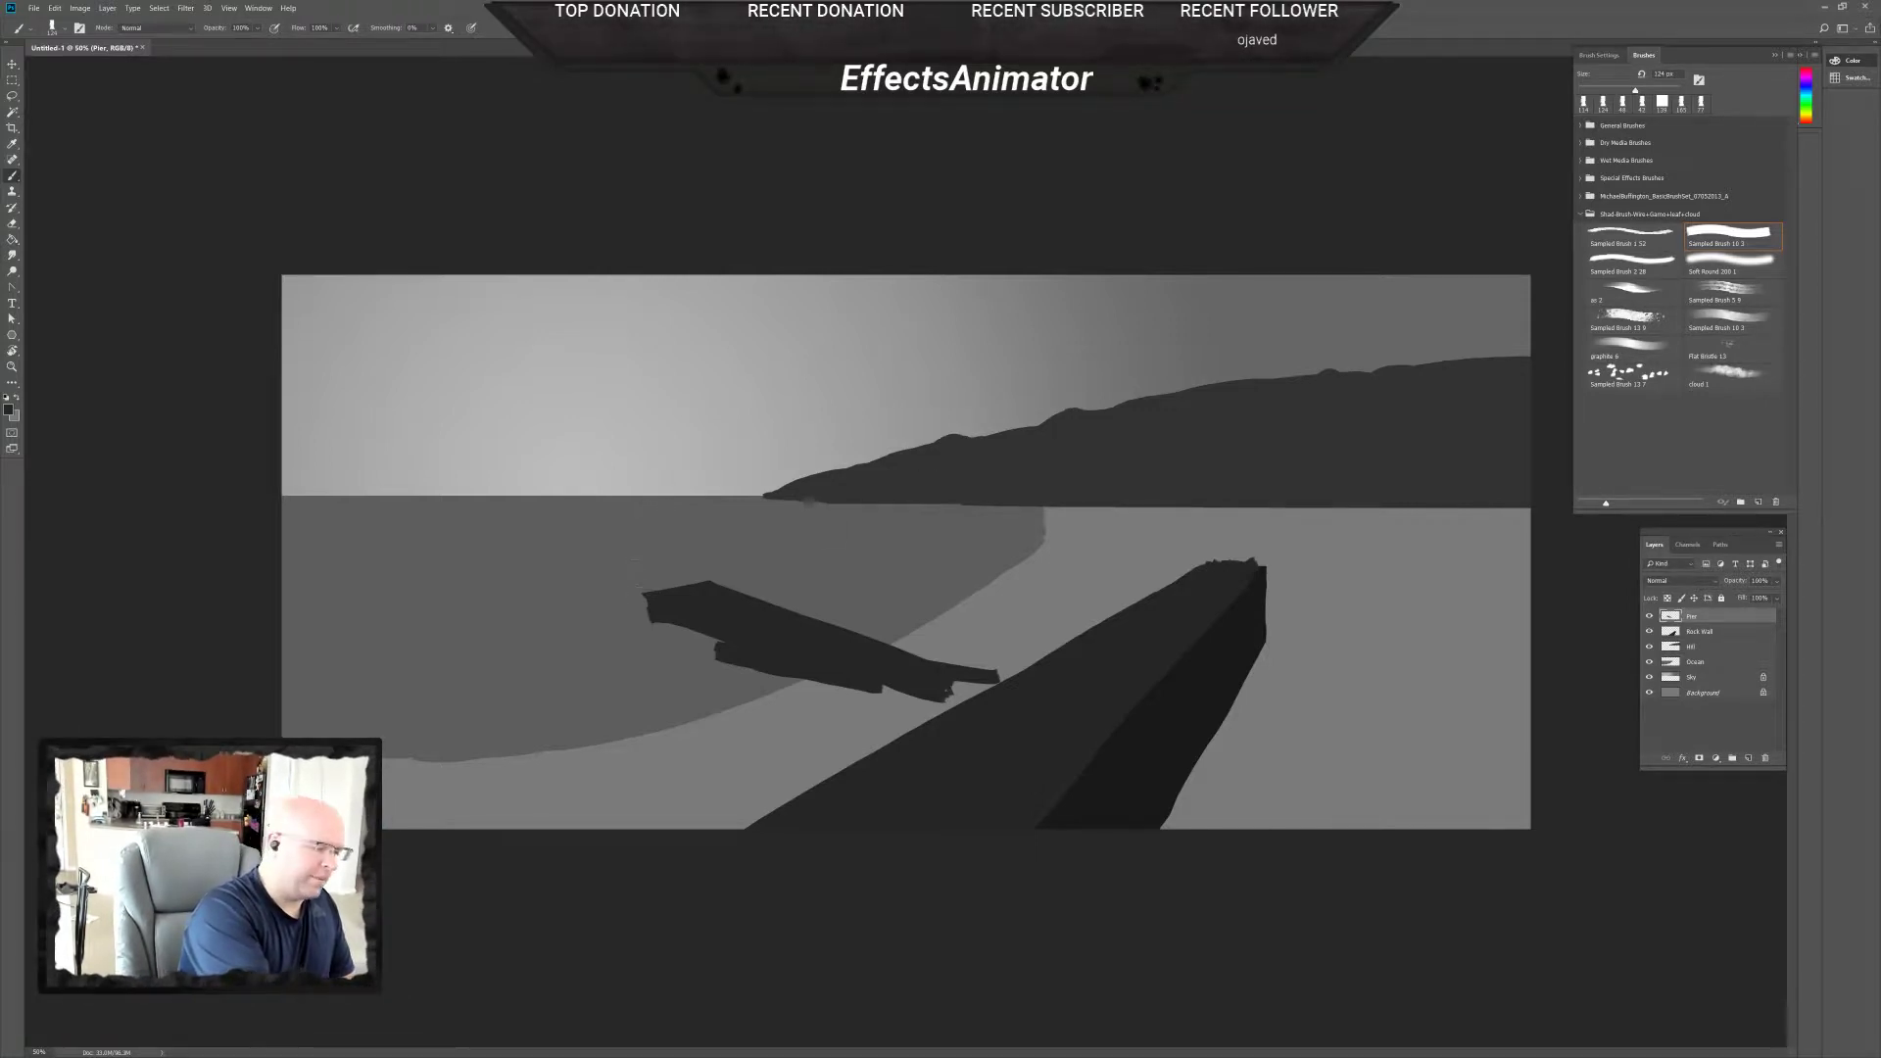
mouse_move(623, 580)
mouse_down()
mouse_move(607, 570)
mouse_move(720, 585)
mouse_move(666, 586)
mouse_up()
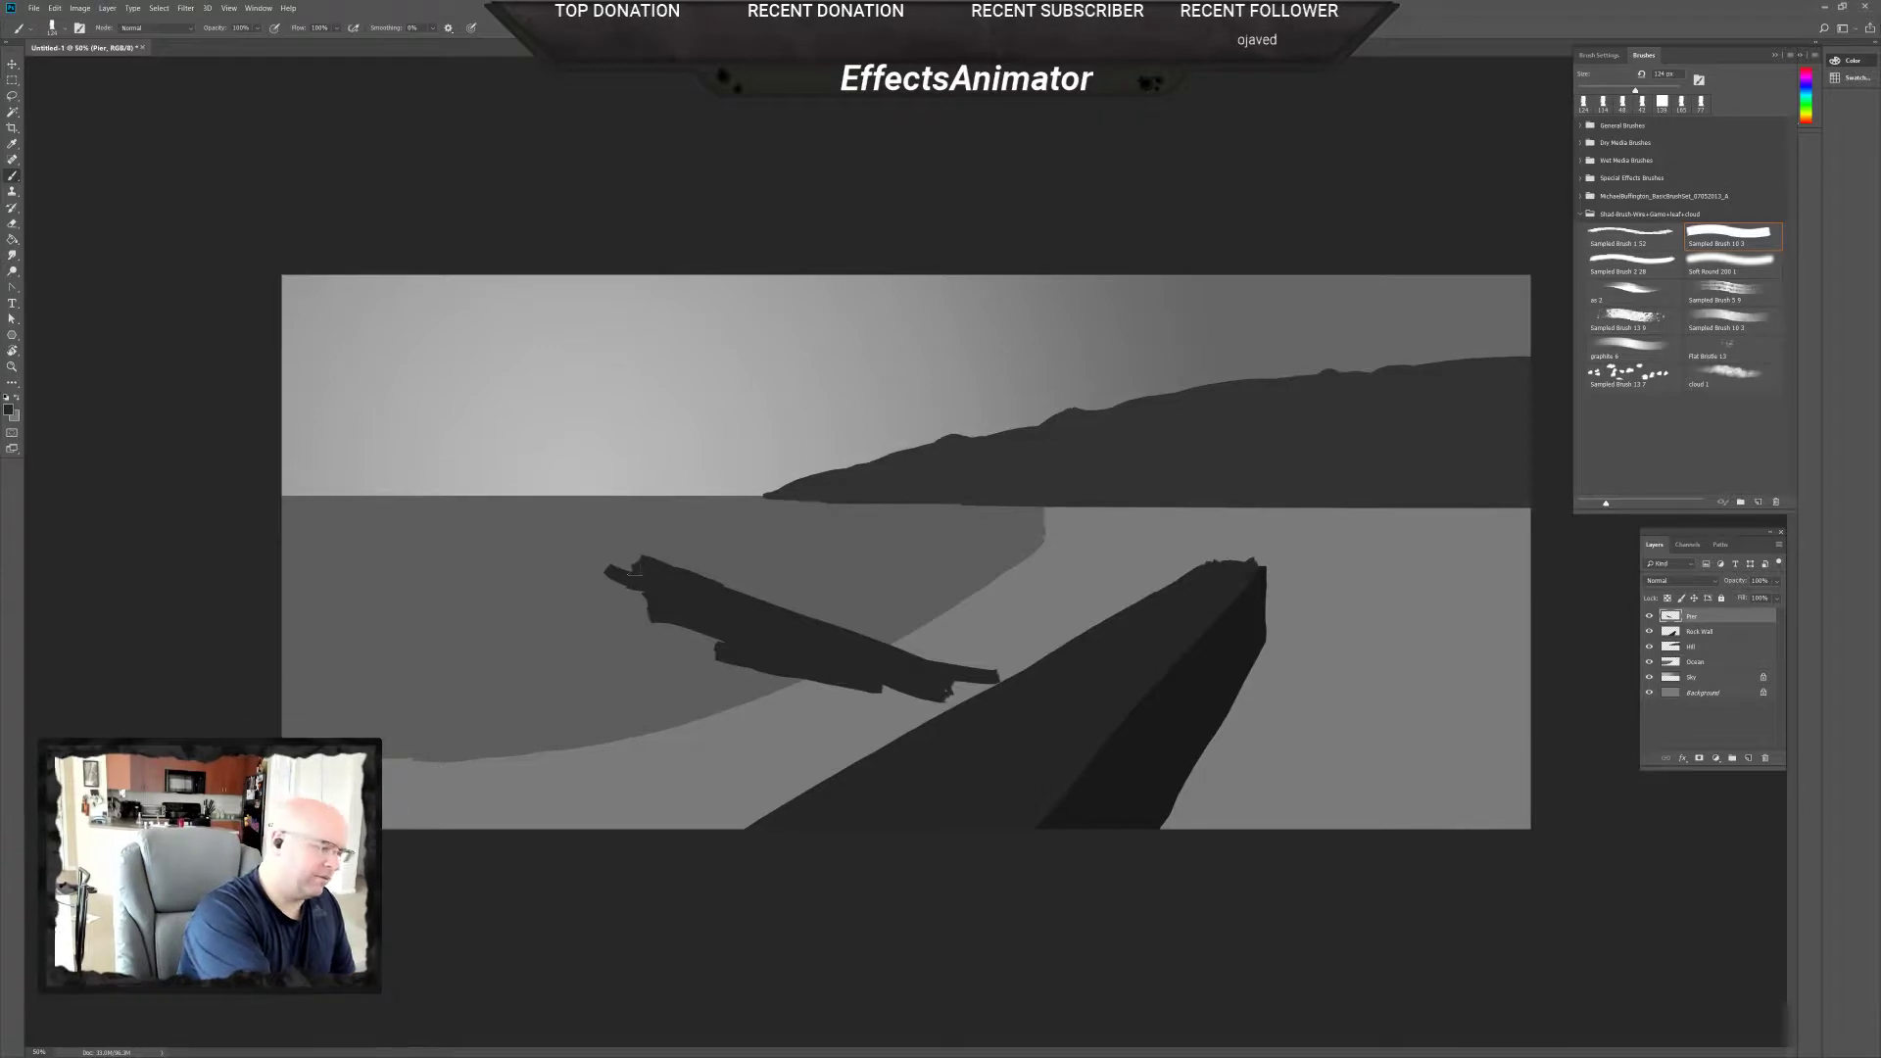
drag(631, 567, 662, 596)
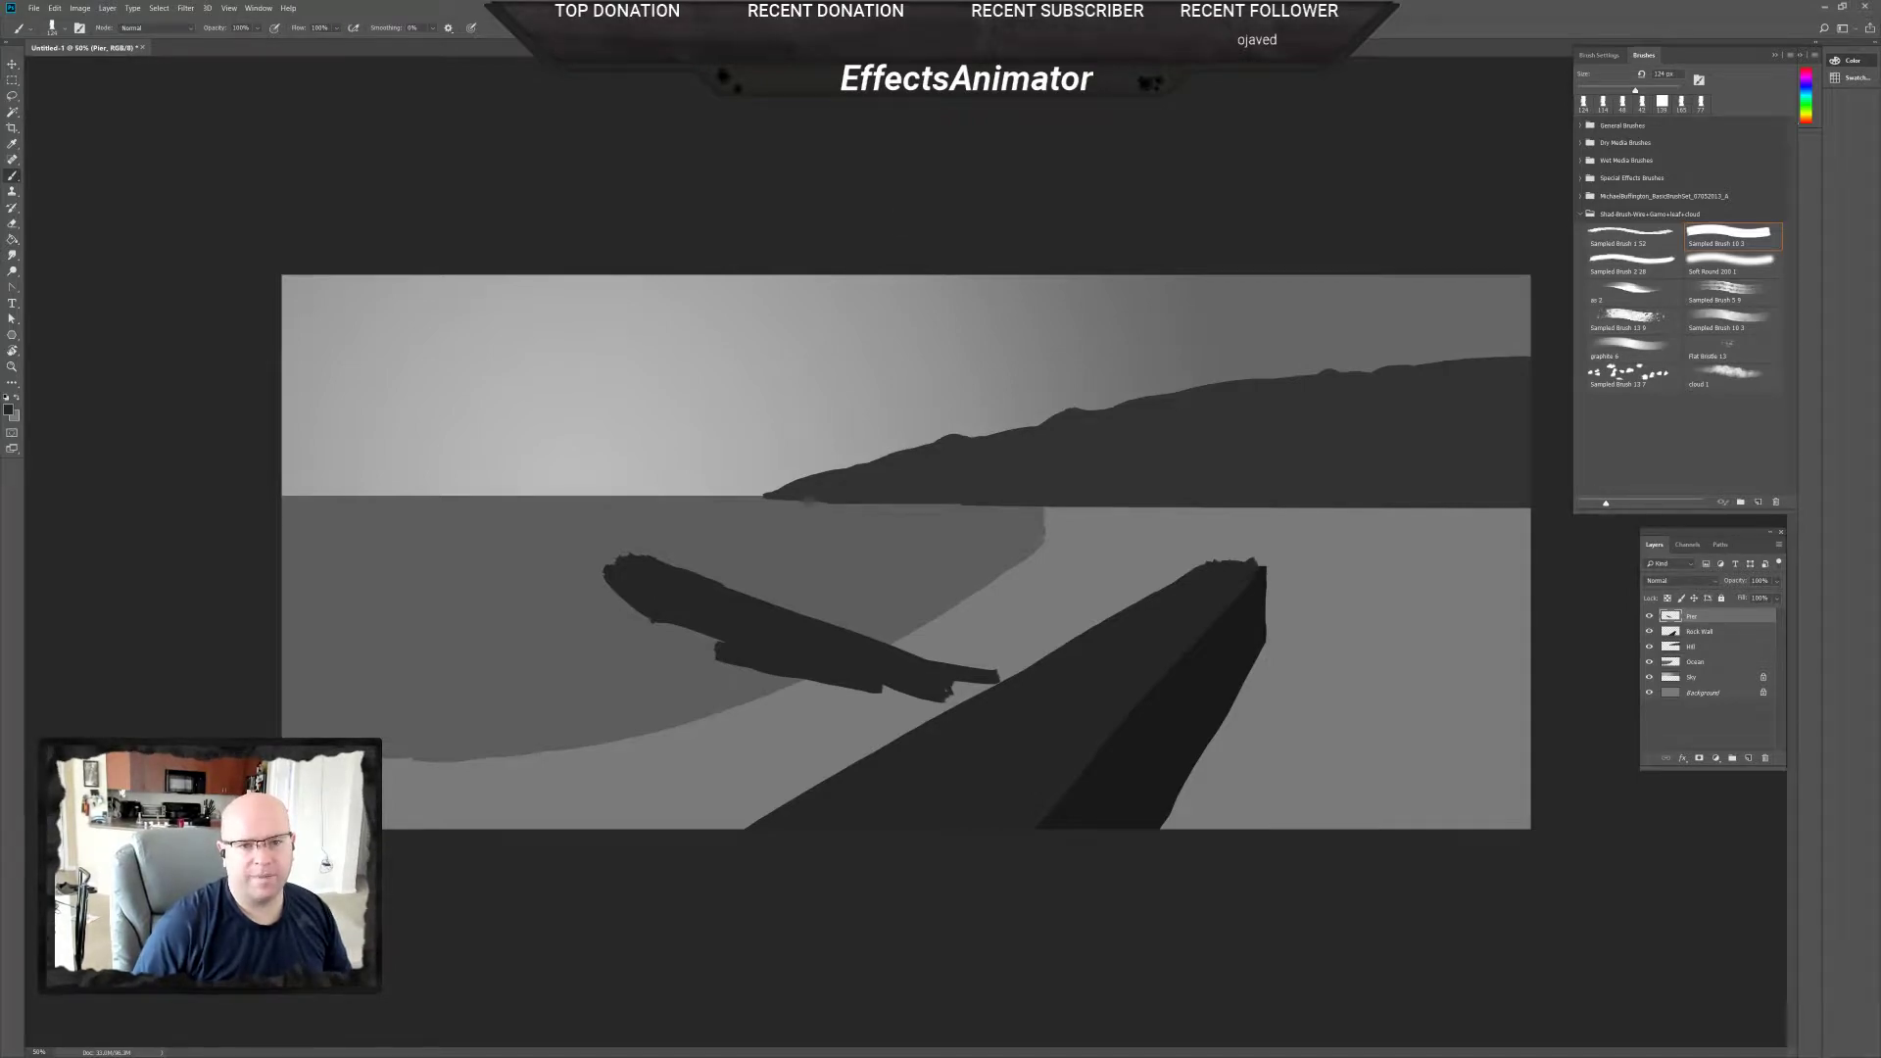
Compare with the reference photo, and thicken the pier's tip and lower side so it widens into the rock wall.
drag(1876, 187, 1064, 160)
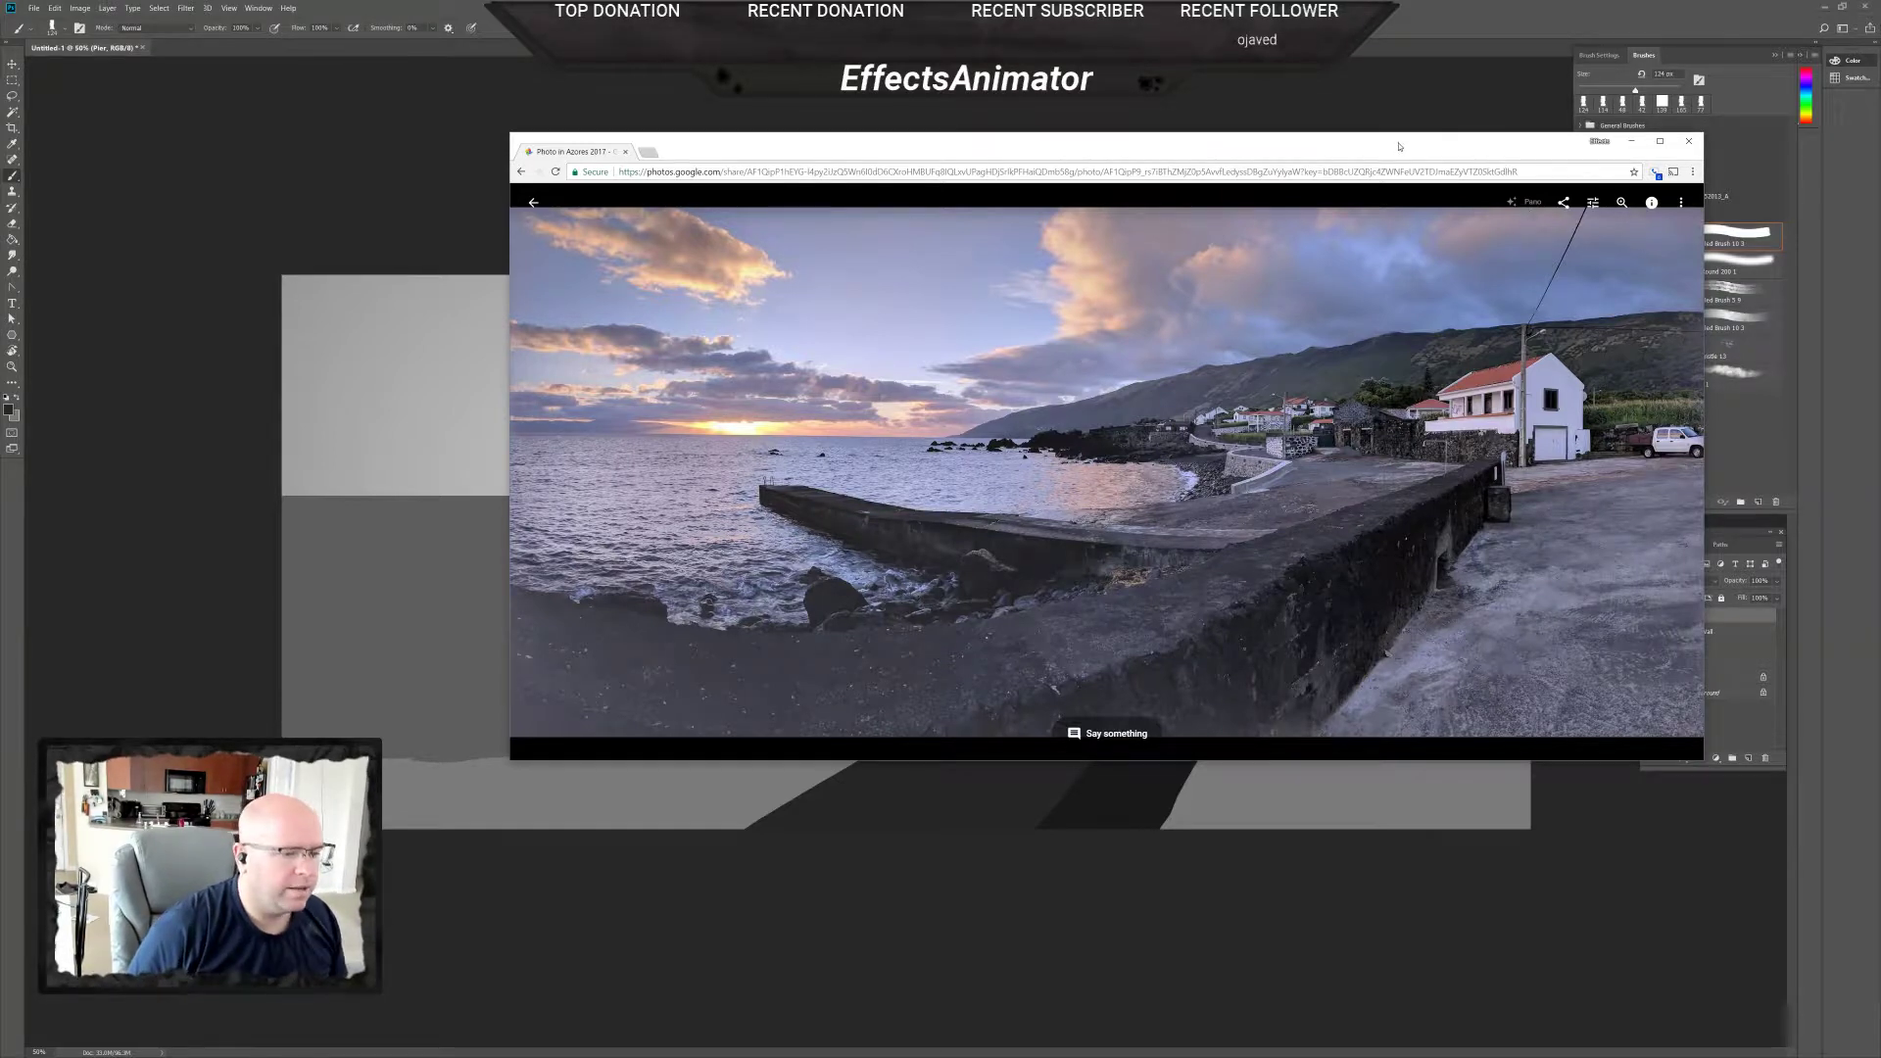
drag(1399, 146, 1880, 29)
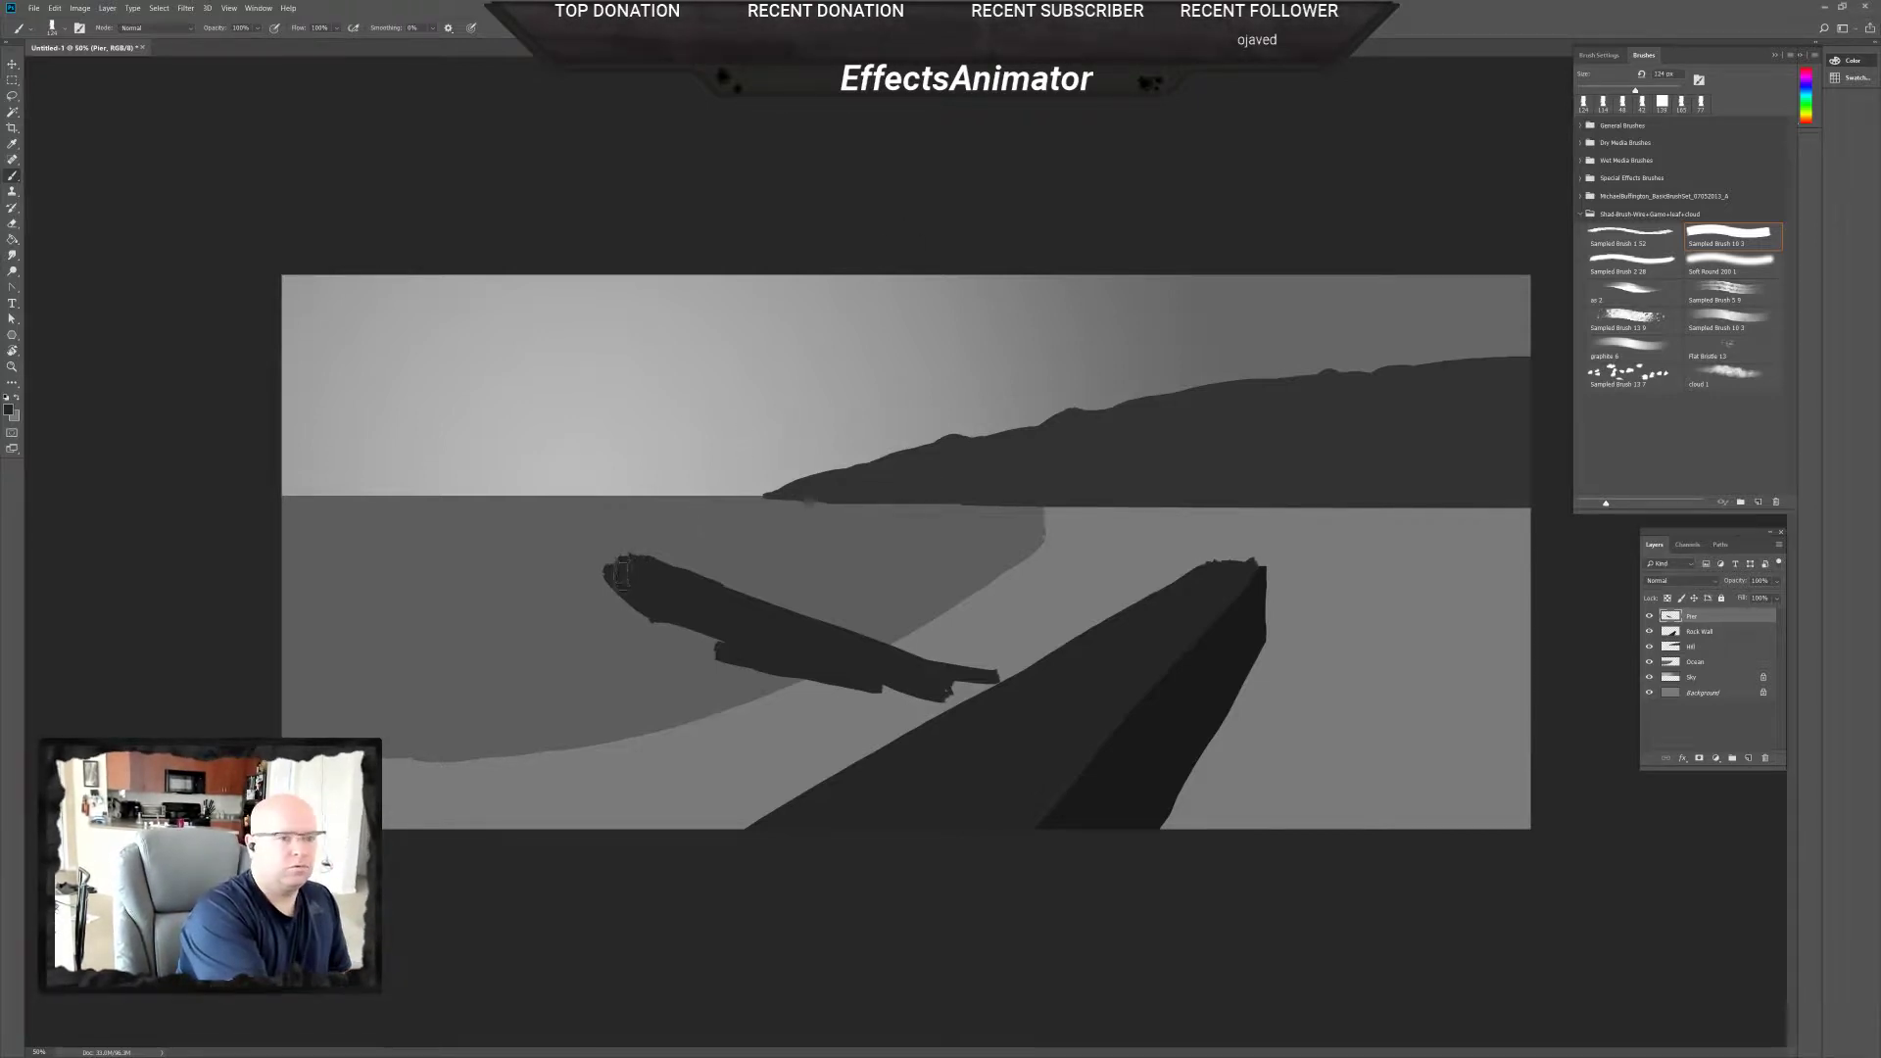
mouse_move(612, 563)
mouse_down()
mouse_move(604, 584)
mouse_move(632, 569)
mouse_move(612, 564)
mouse_up()
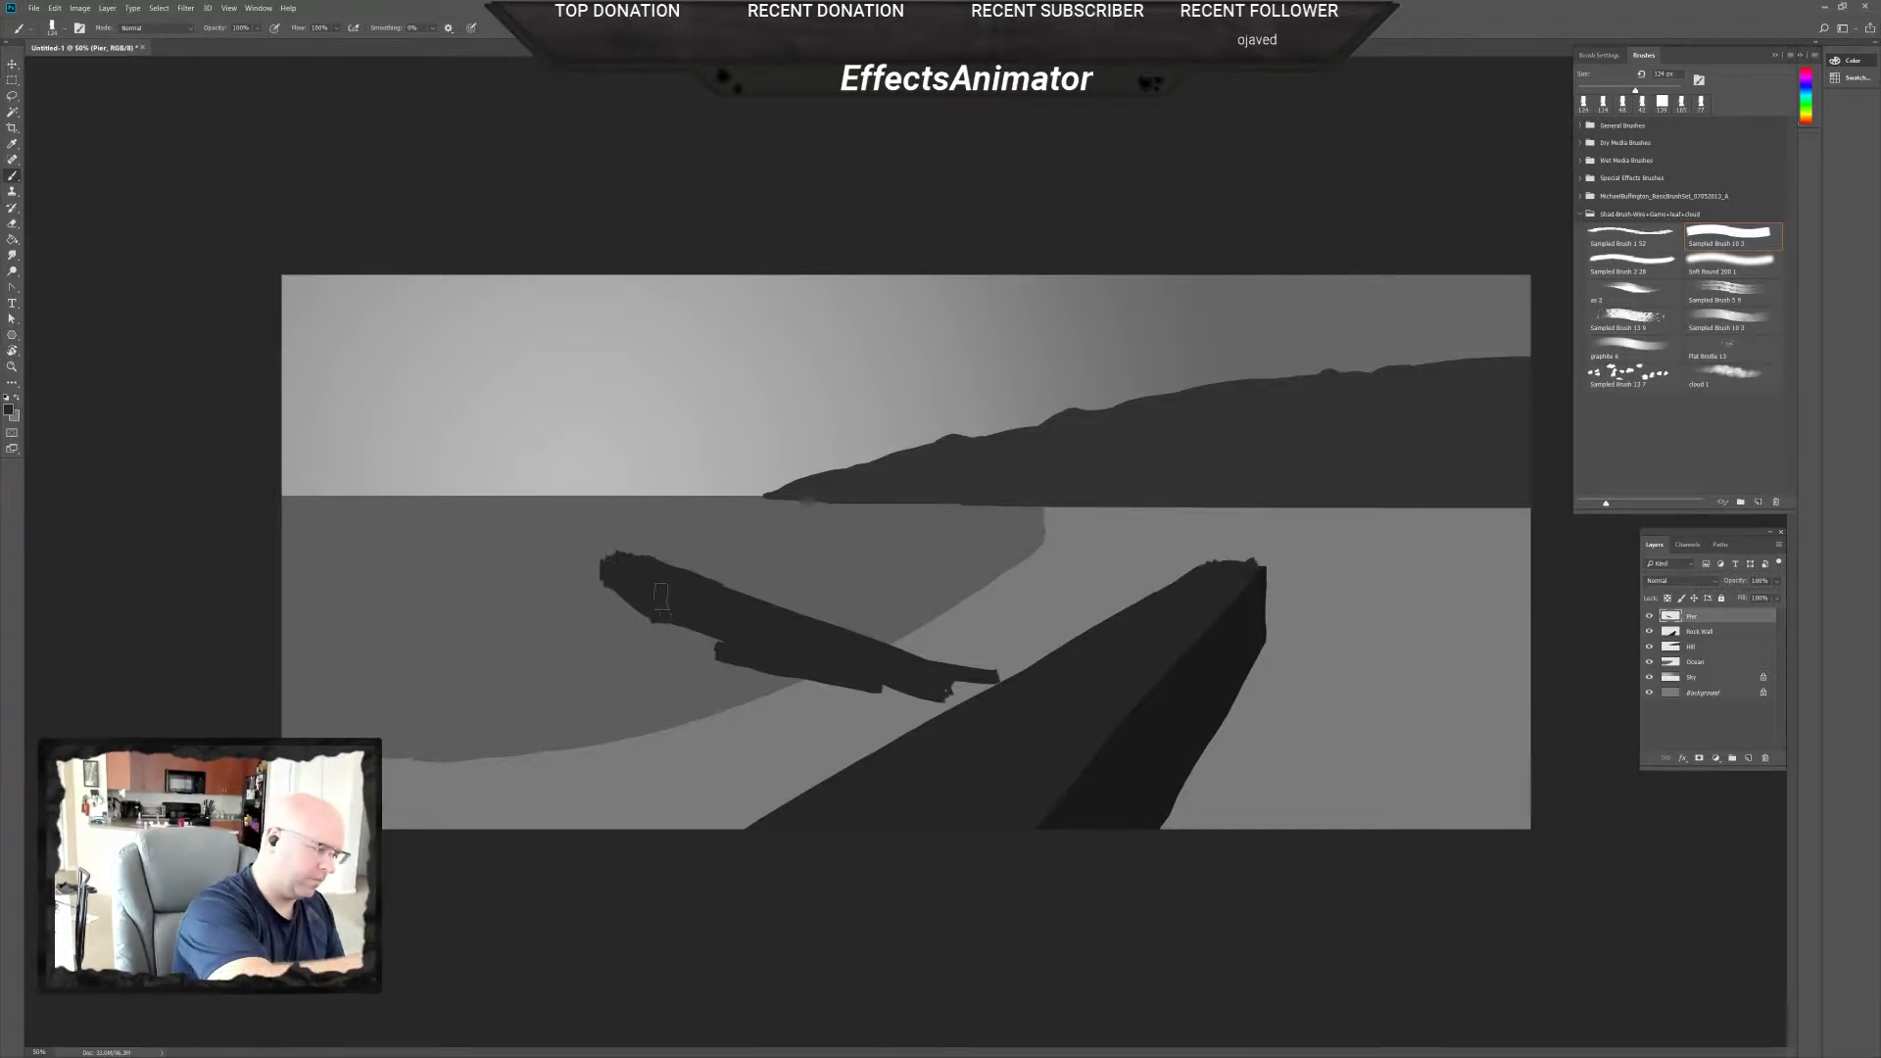
mouse_move(673, 627)
mouse_down()
mouse_move(843, 710)
mouse_move(816, 689)
mouse_move(888, 706)
mouse_move(852, 726)
mouse_move(867, 733)
mouse_move(892, 735)
mouse_move(889, 698)
mouse_move(994, 686)
mouse_up()
drag(890, 712, 901, 744)
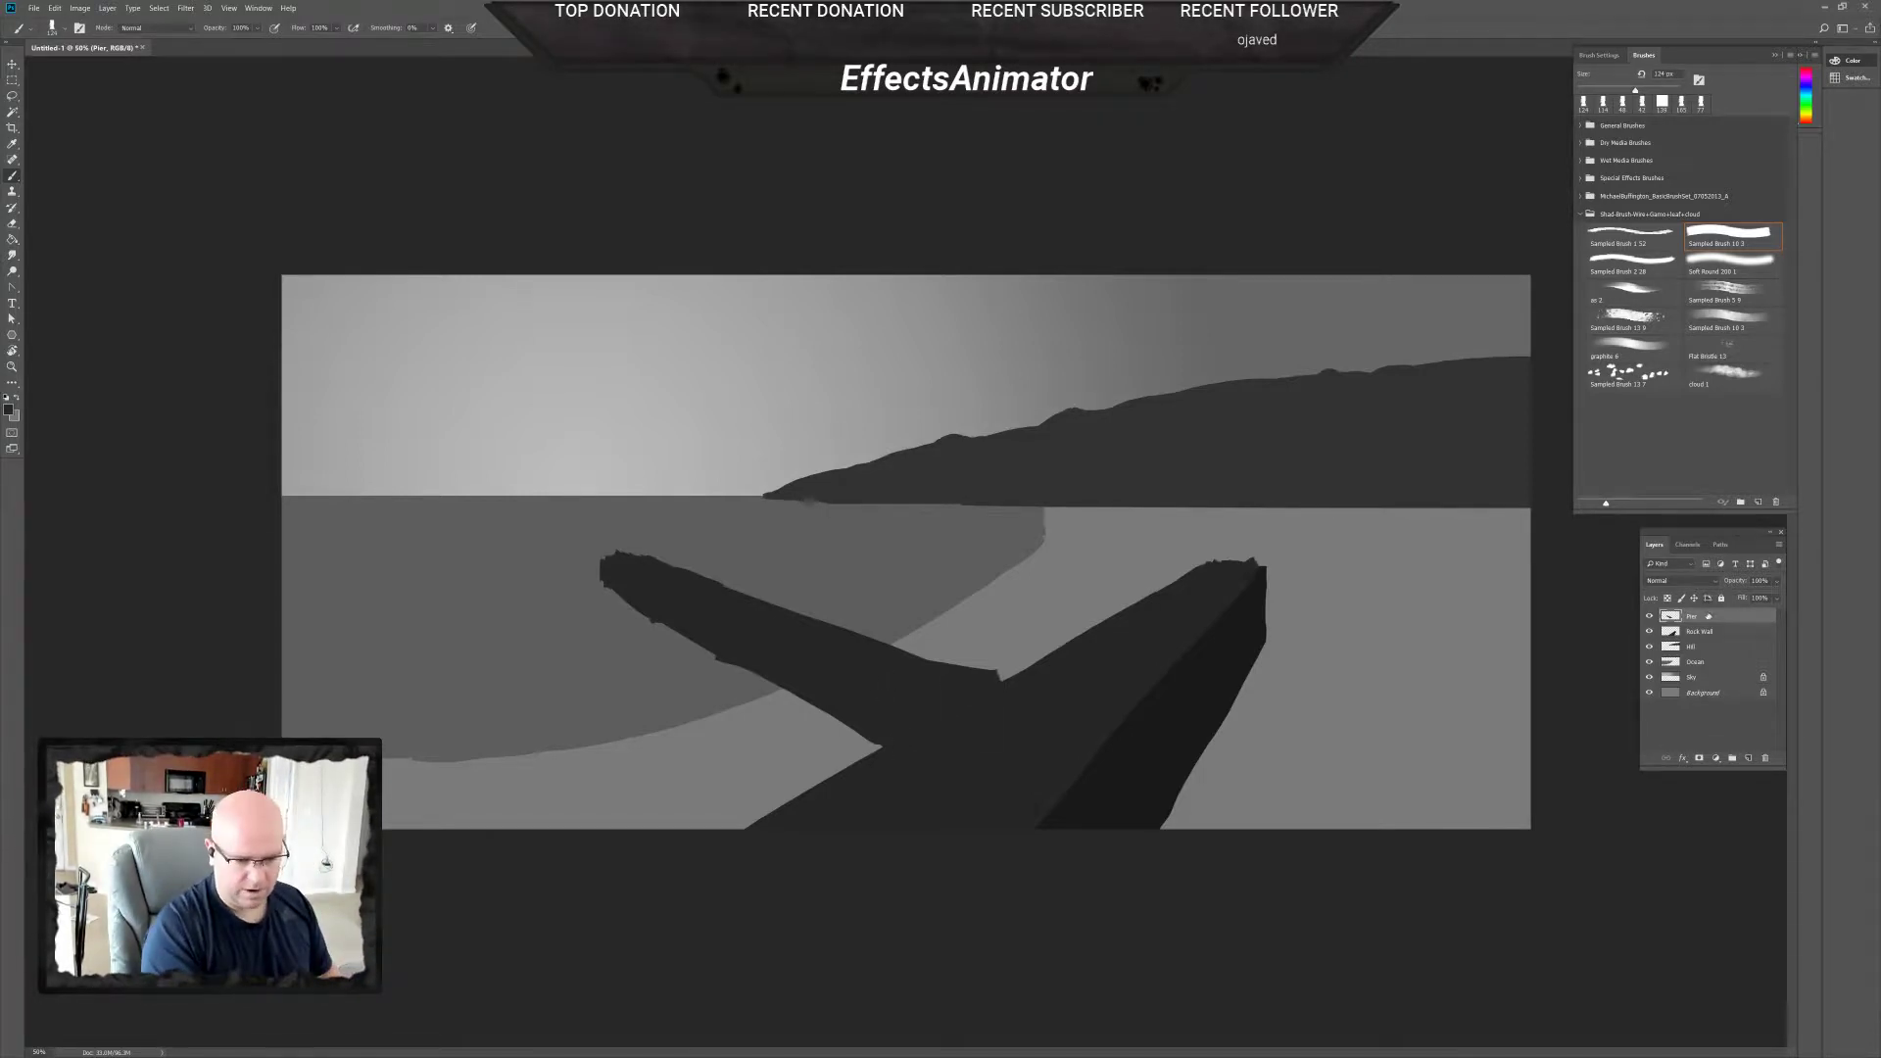
Move the Pier layer beneath Rock Wall, and clean up the pier's edges, wall junction and seaward tip with the eraser and brush.
drag(1693, 617, 1696, 642)
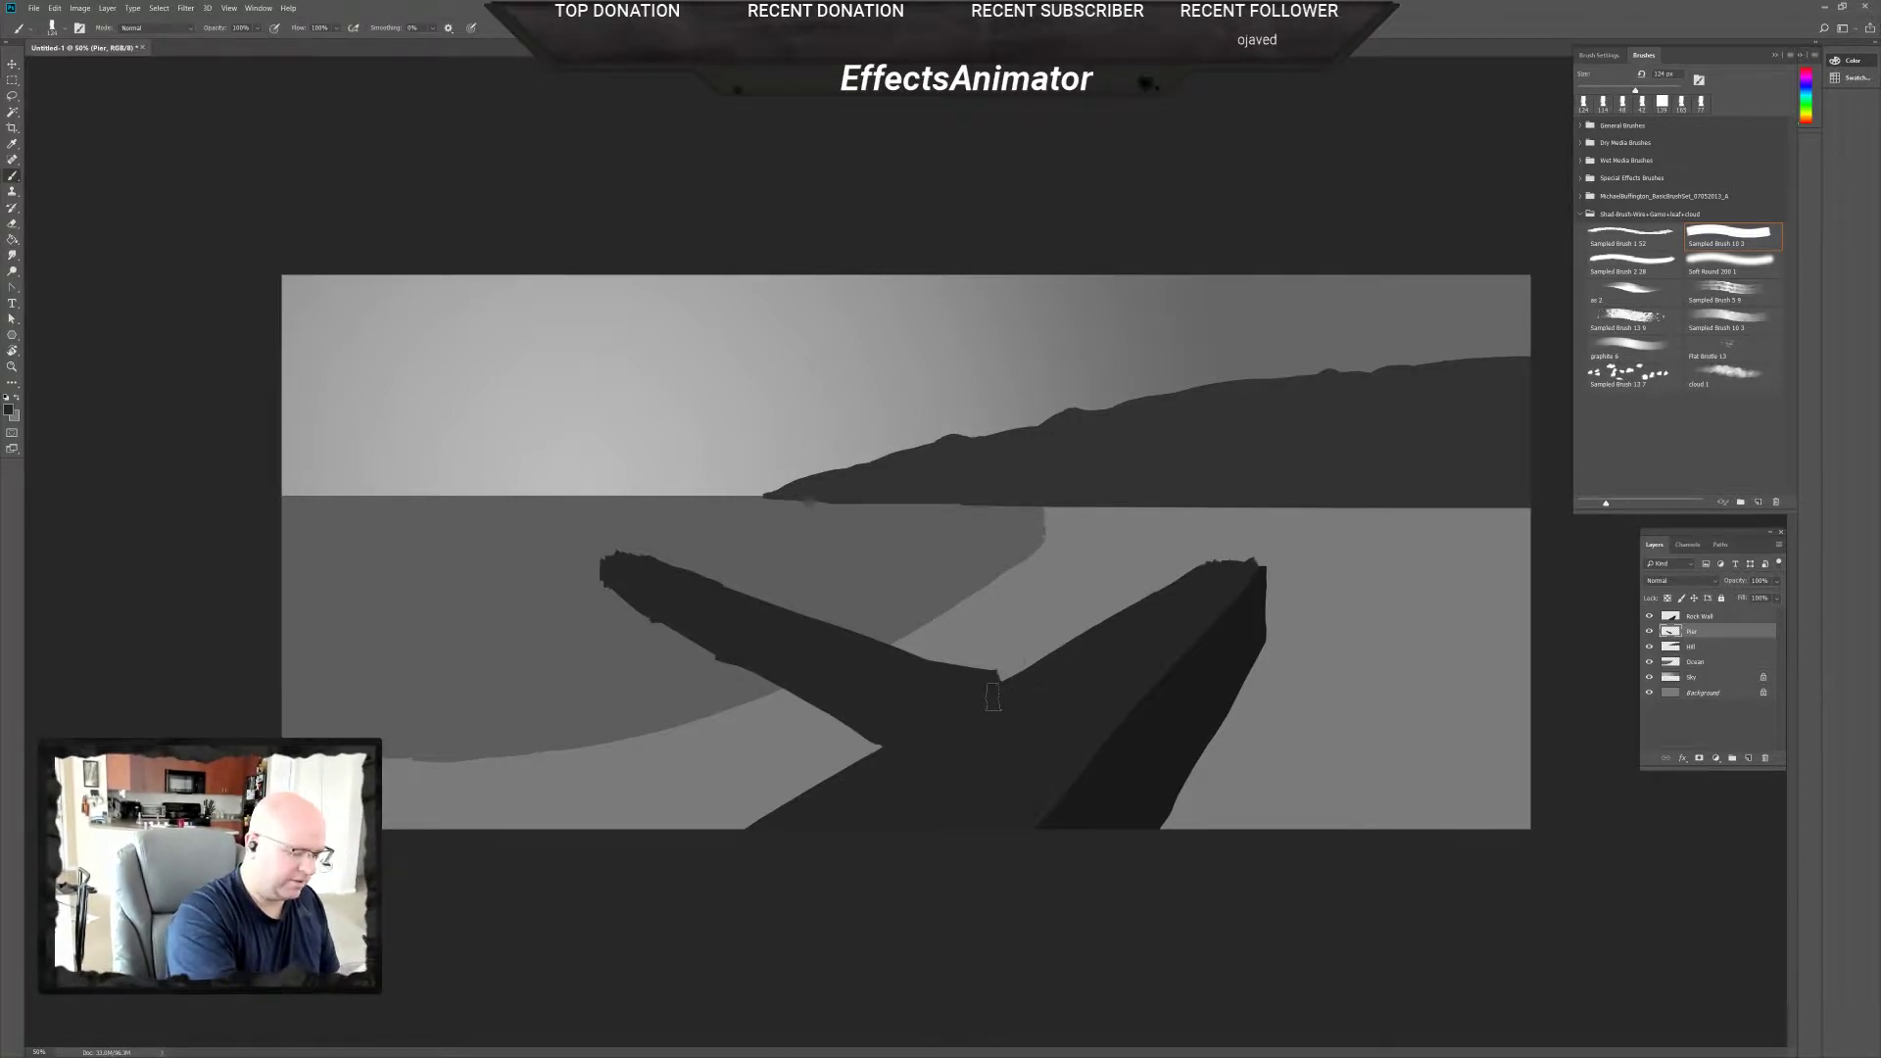
key(e)
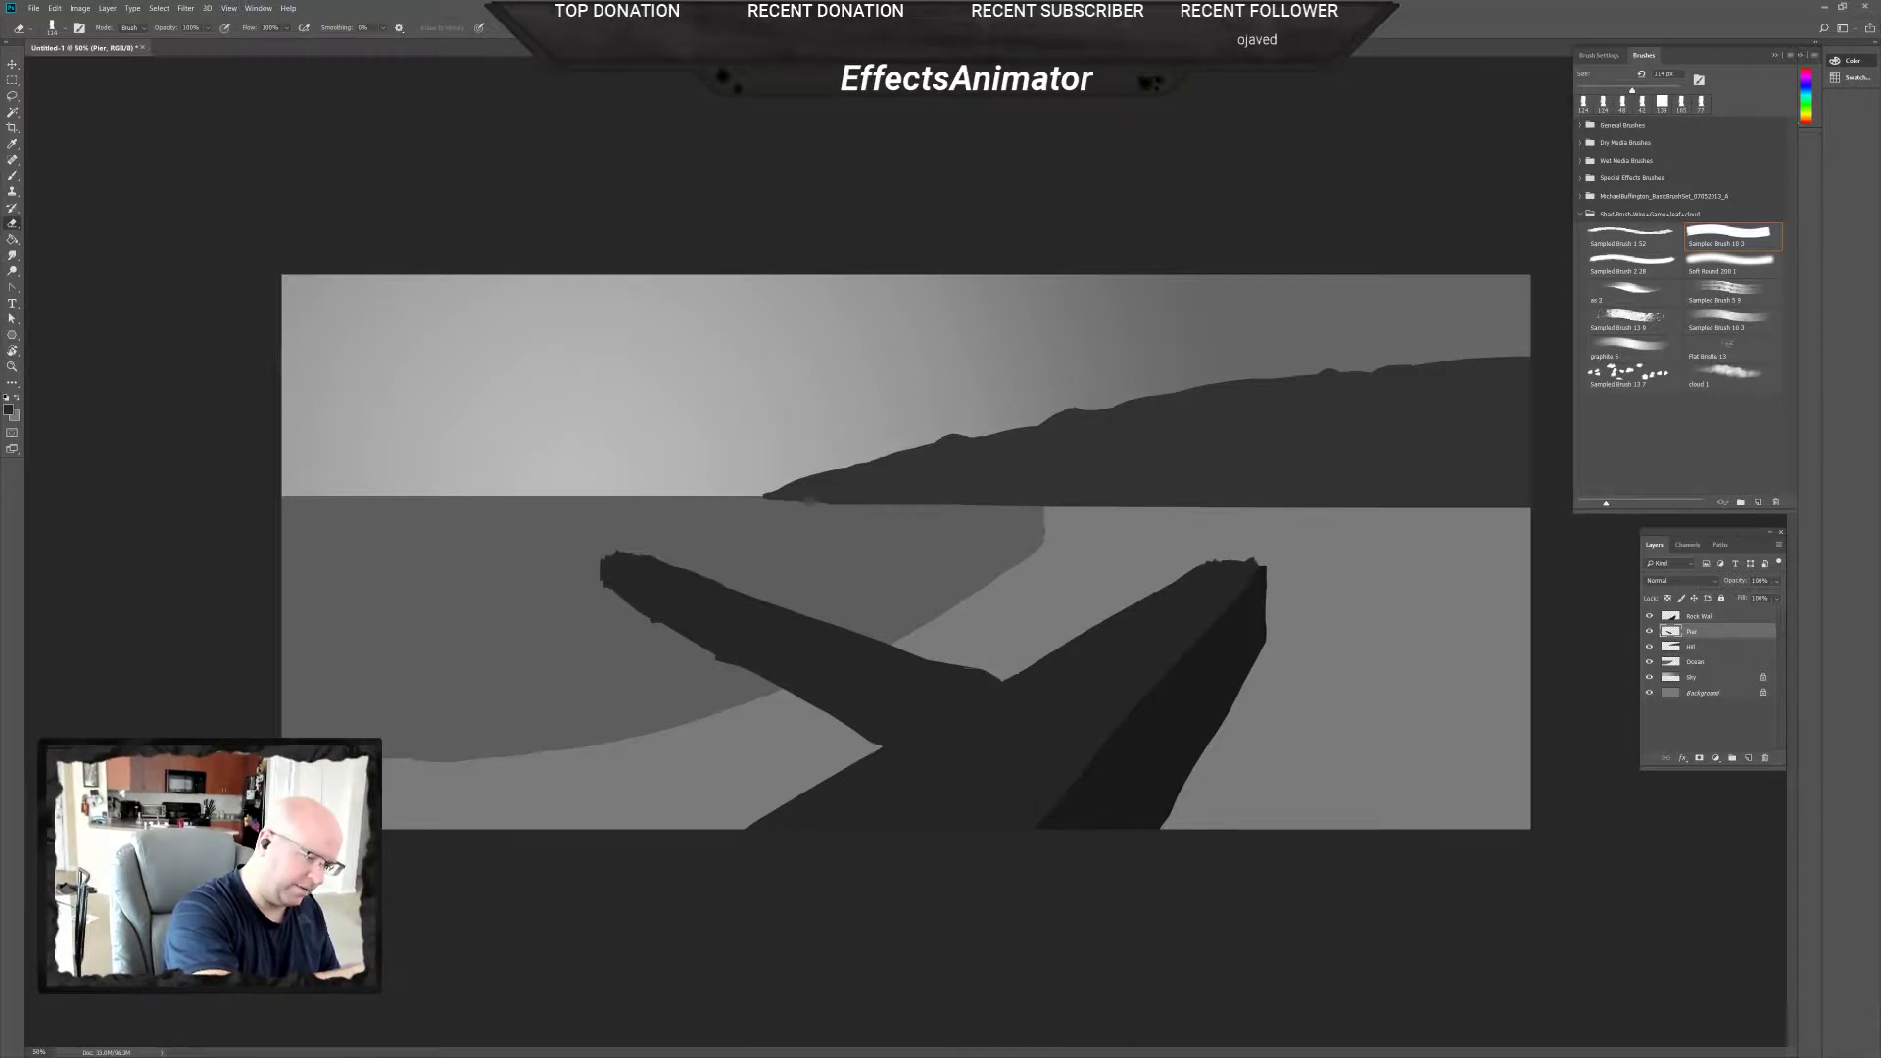
drag(958, 670, 1011, 689)
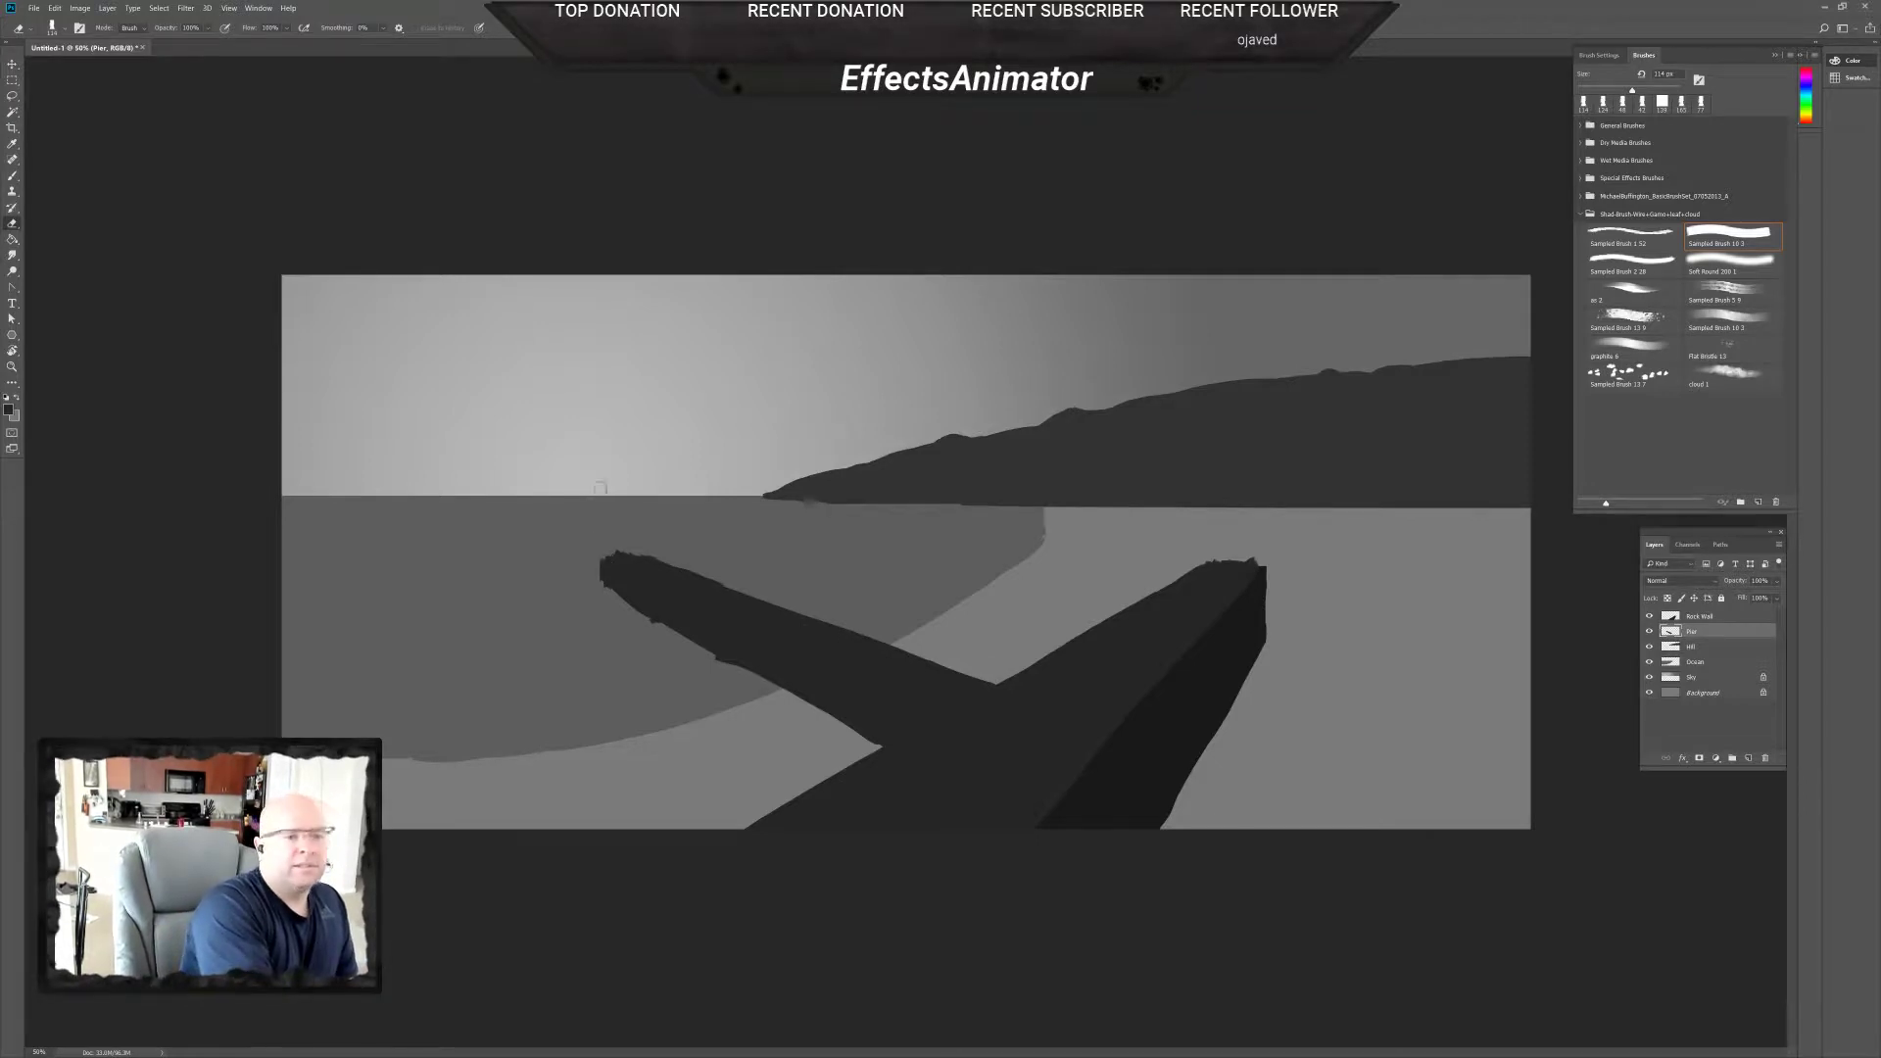
drag(592, 578, 656, 561)
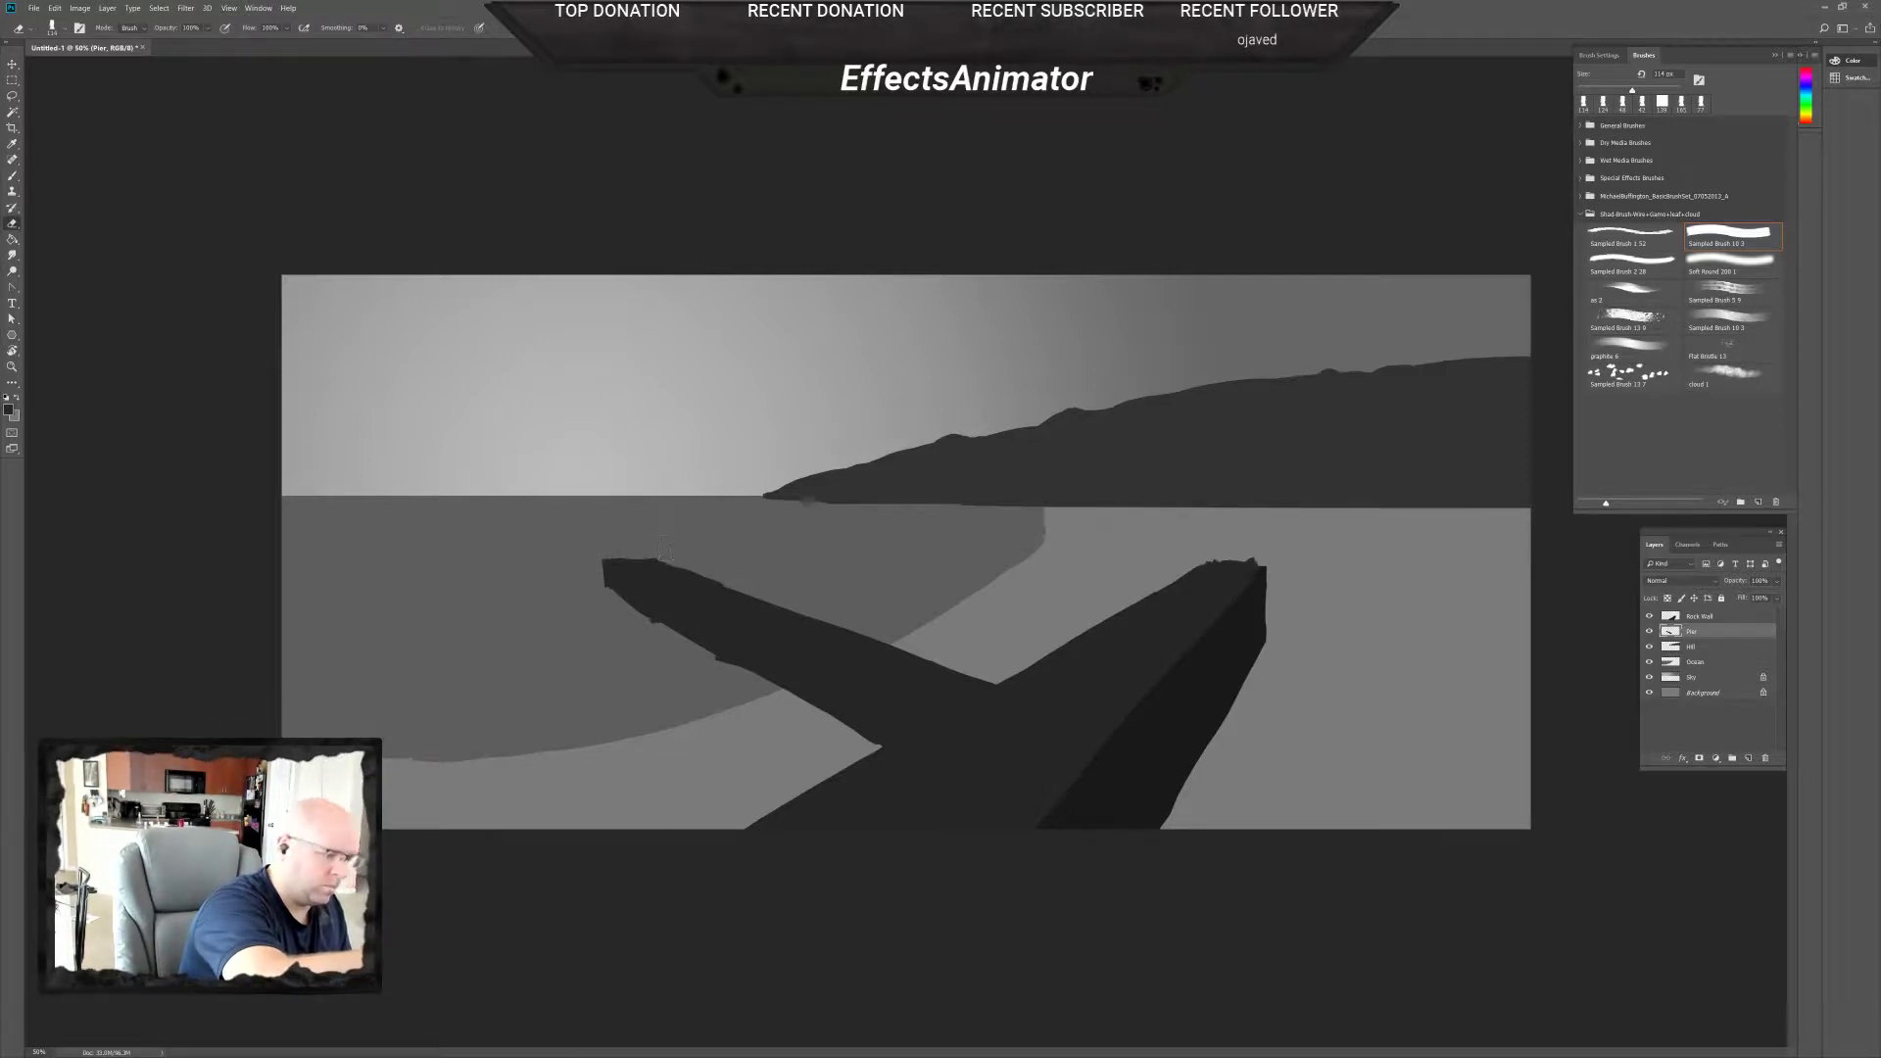
key(b)
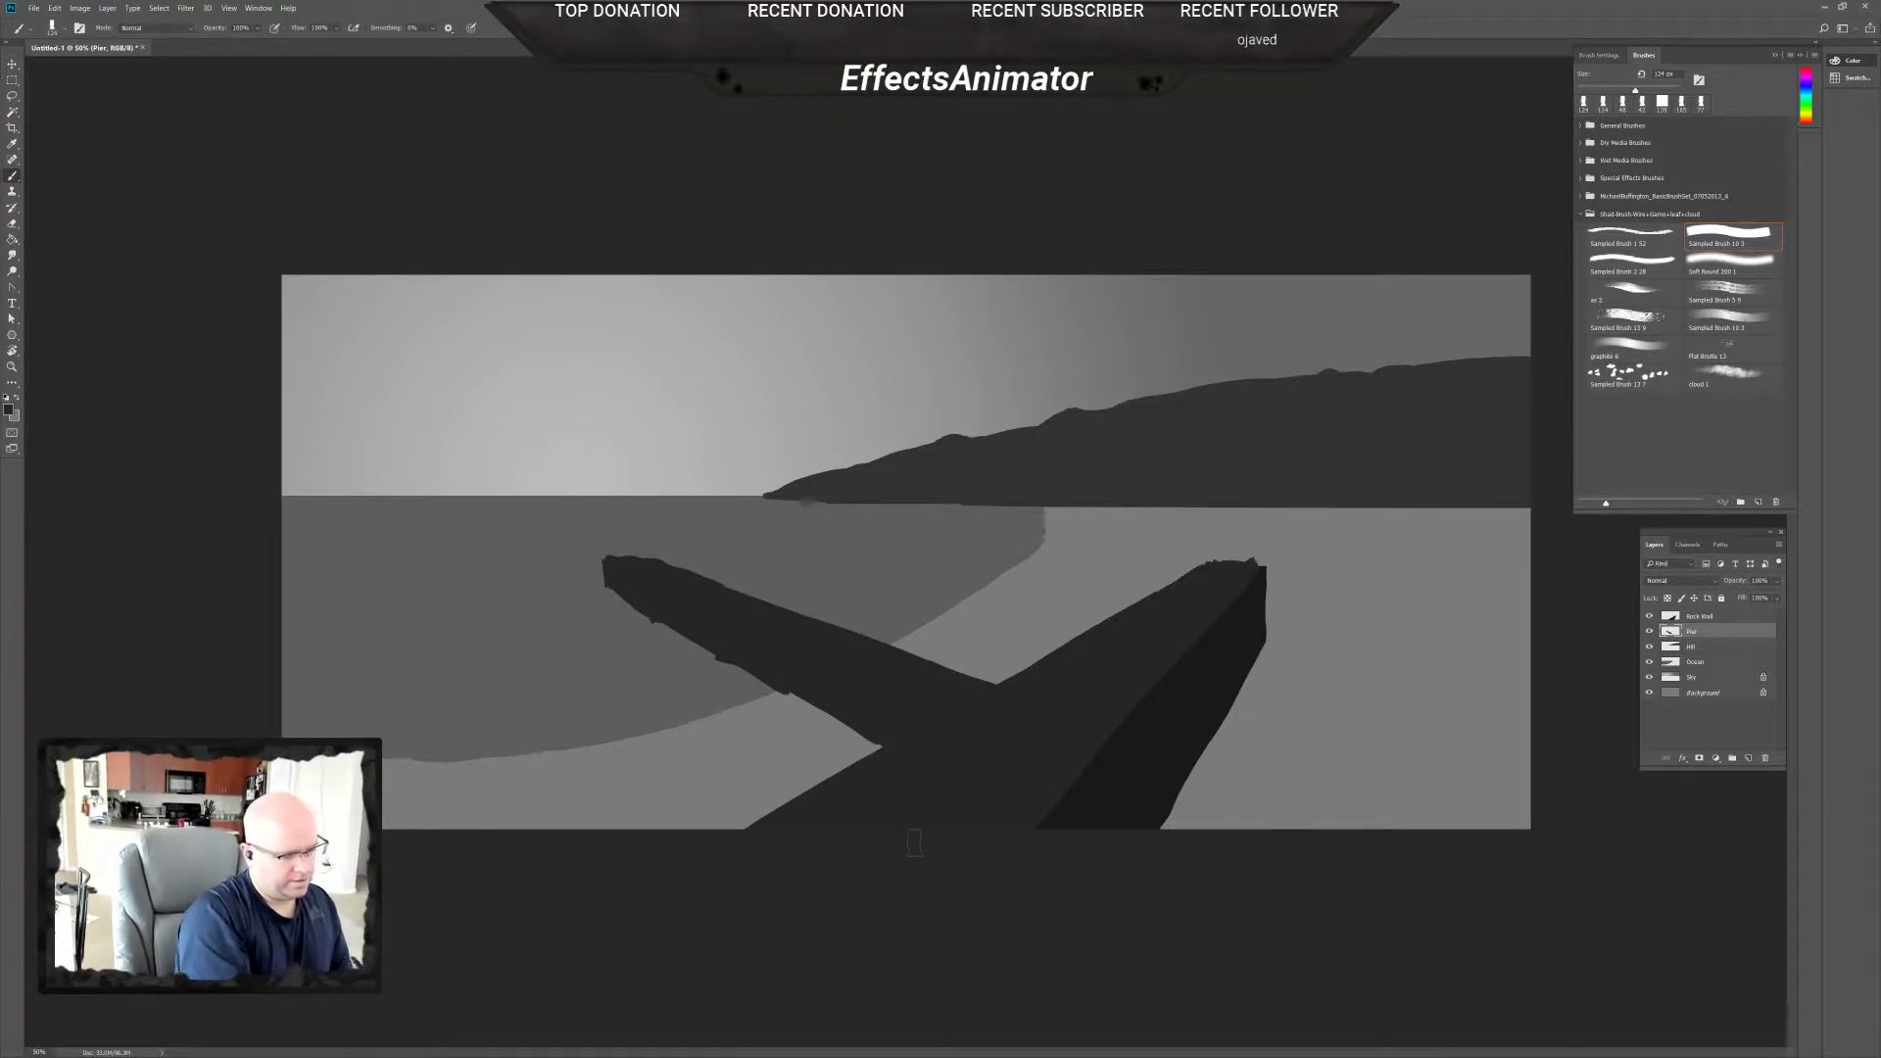
key(e)
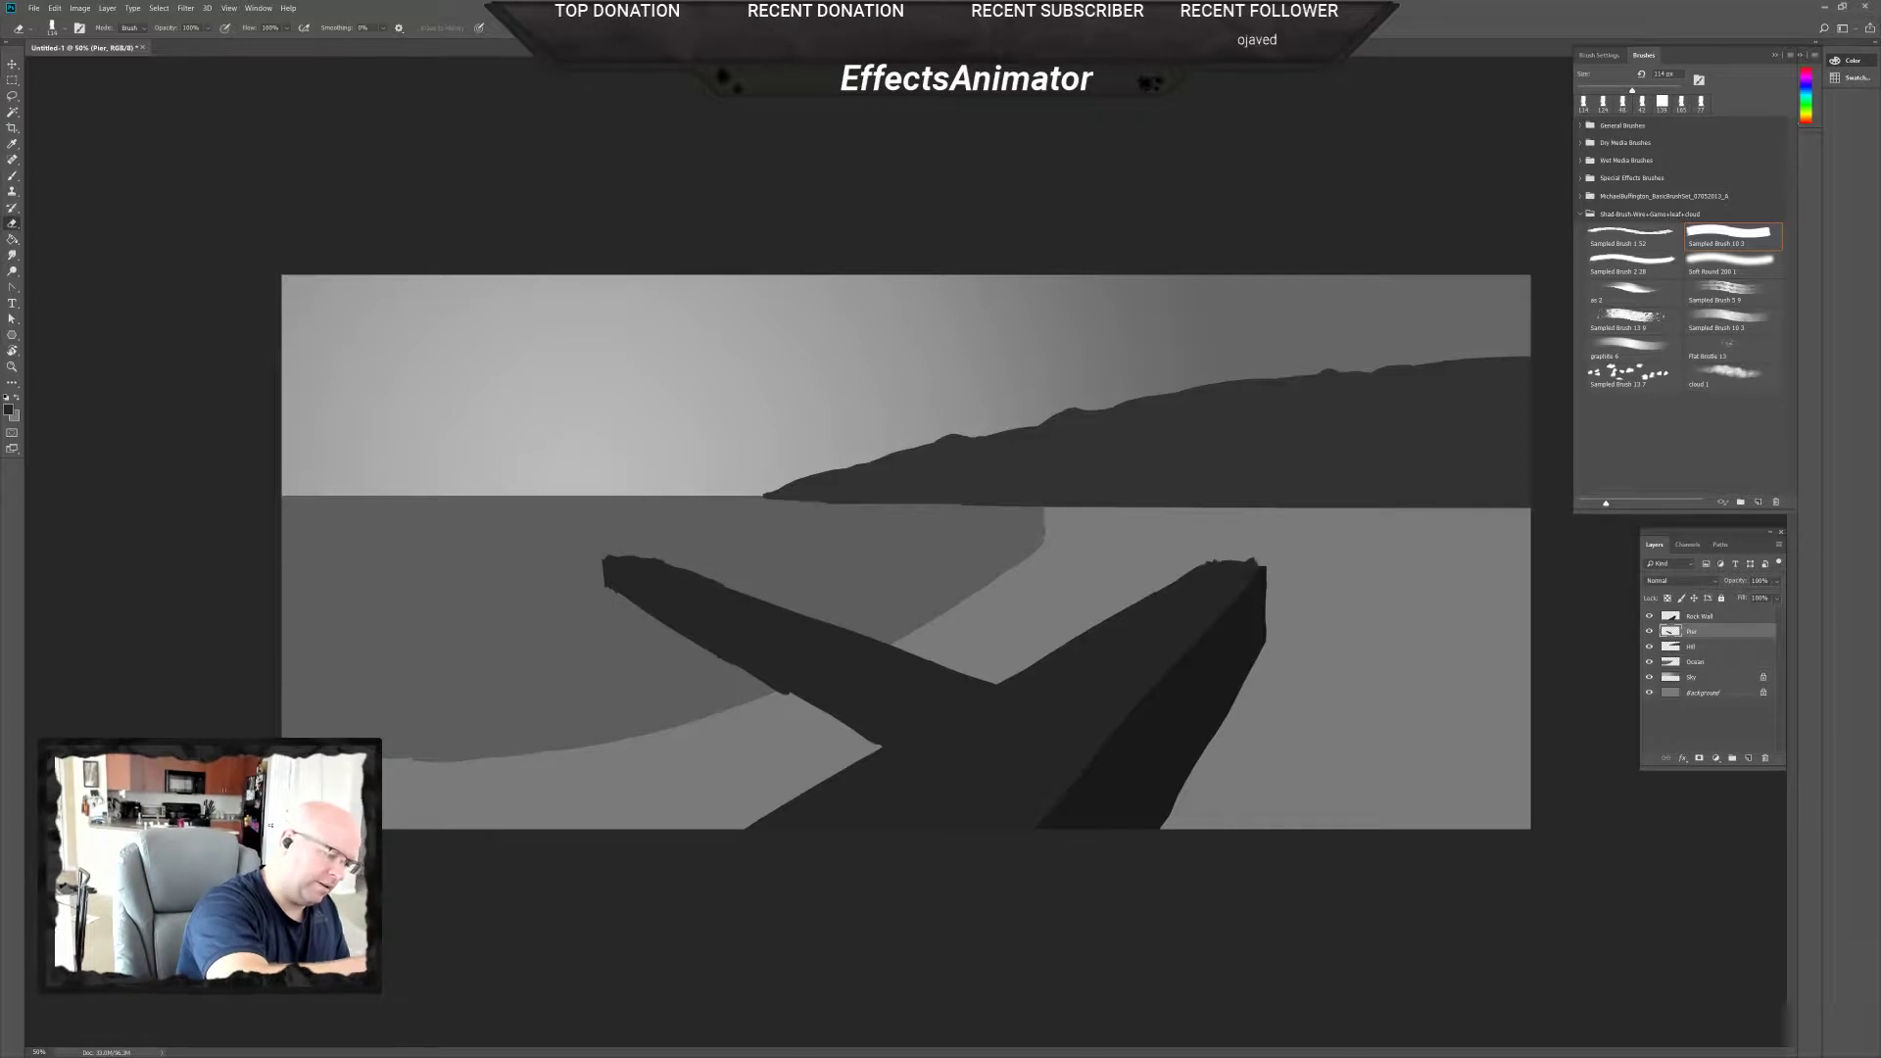
key(b)
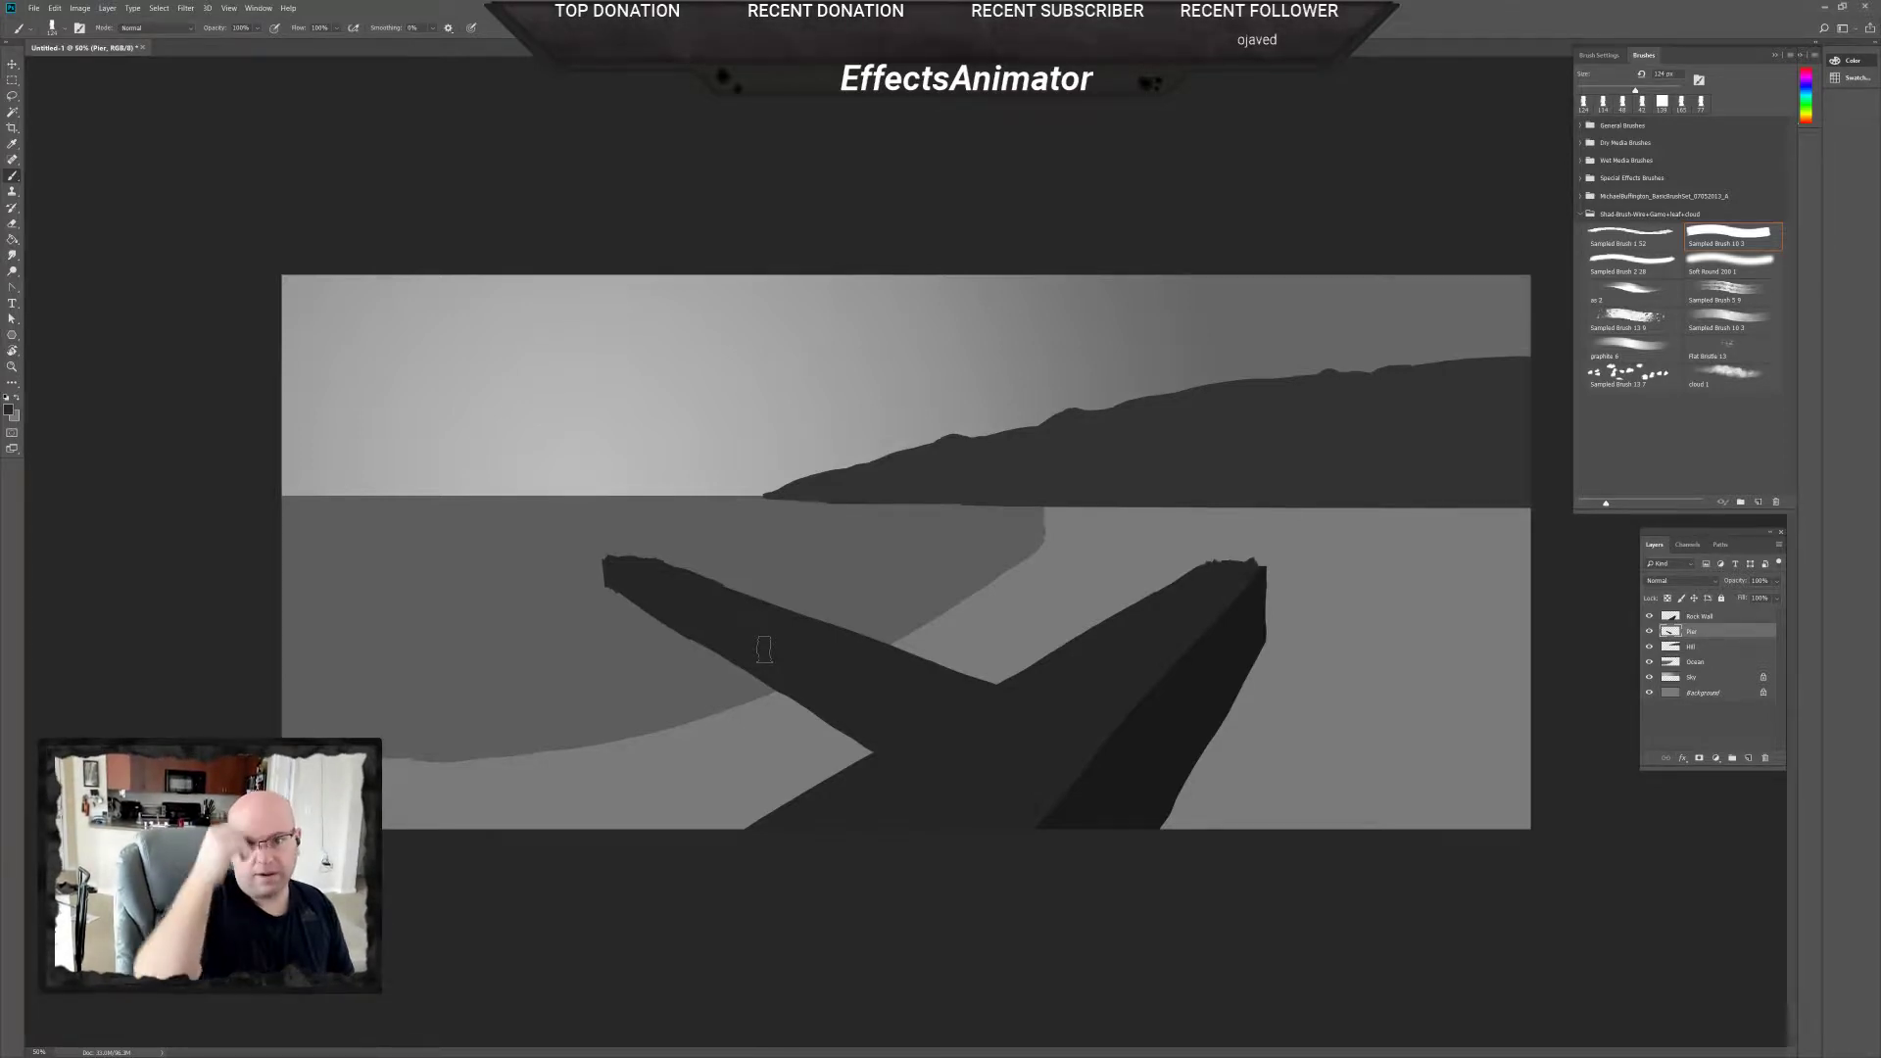
Add a new layer and place it between the Rock Wall and Pier layers.
click(1749, 758)
drag(1703, 614, 1712, 621)
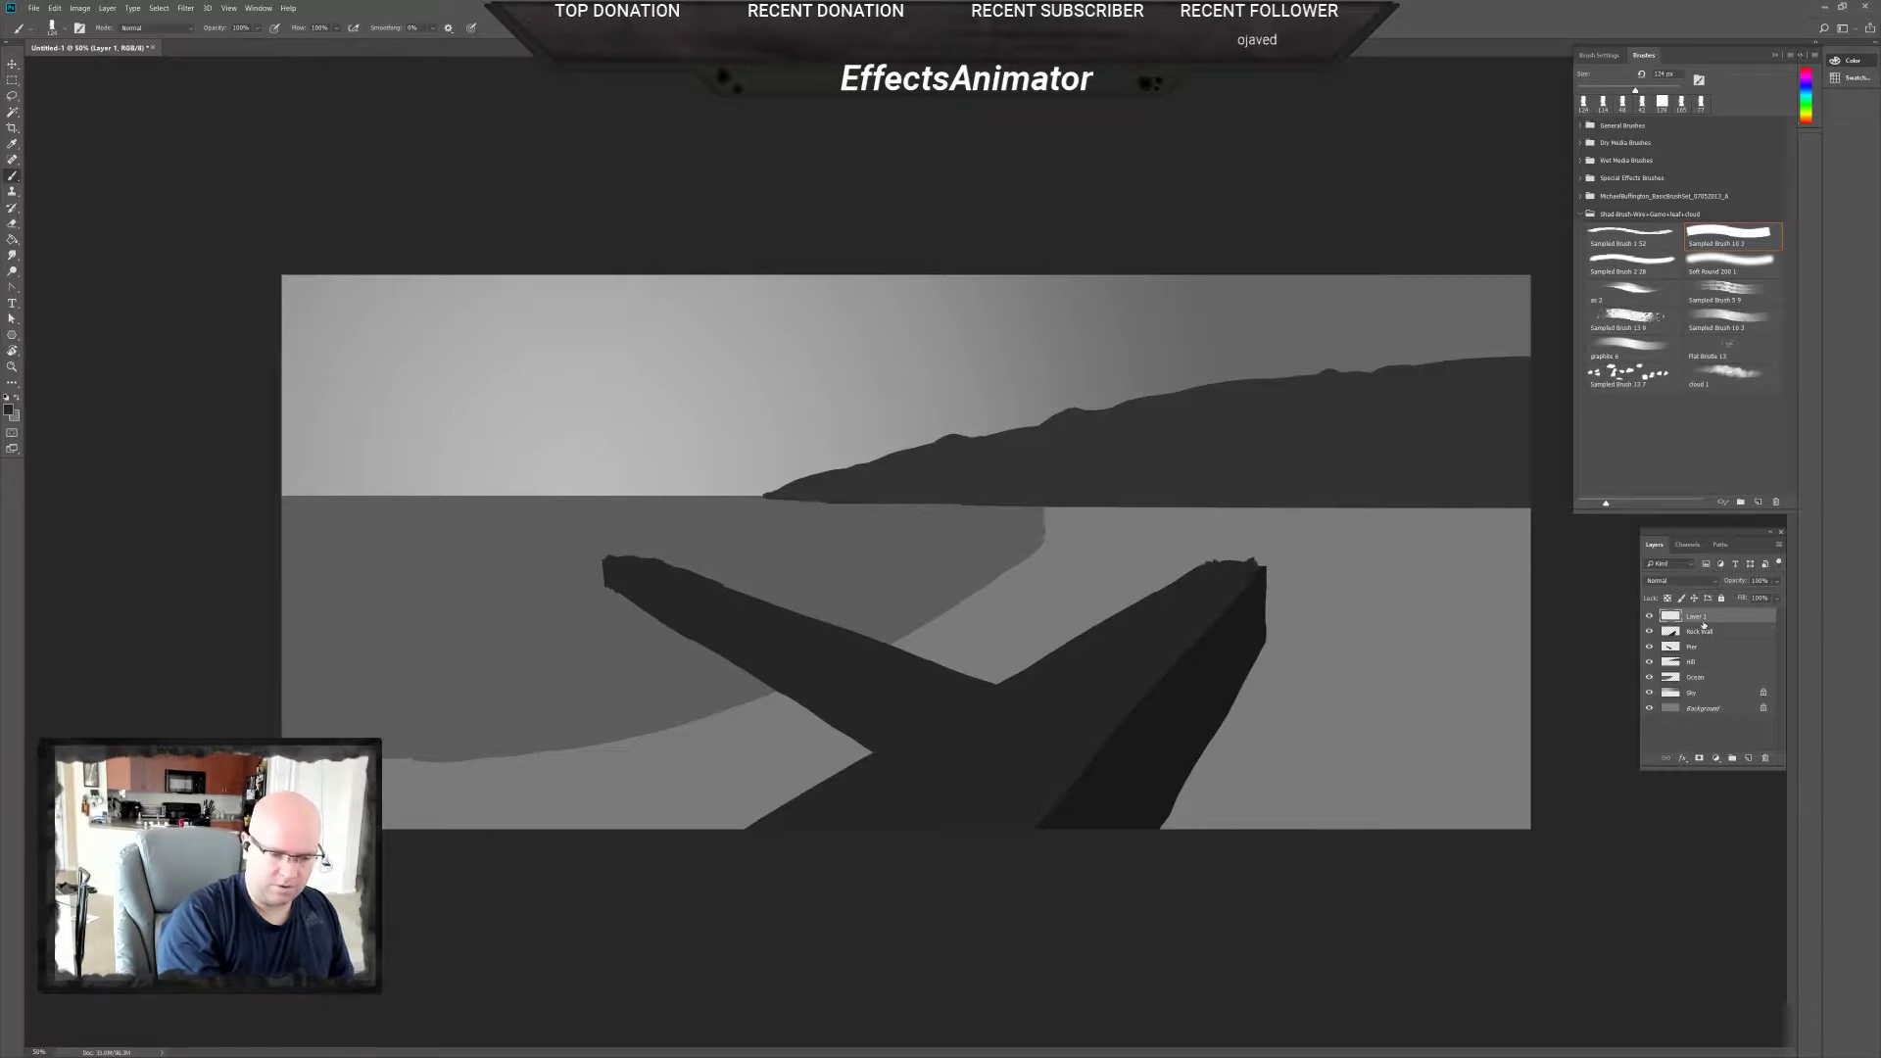
drag(1695, 616, 1701, 638)
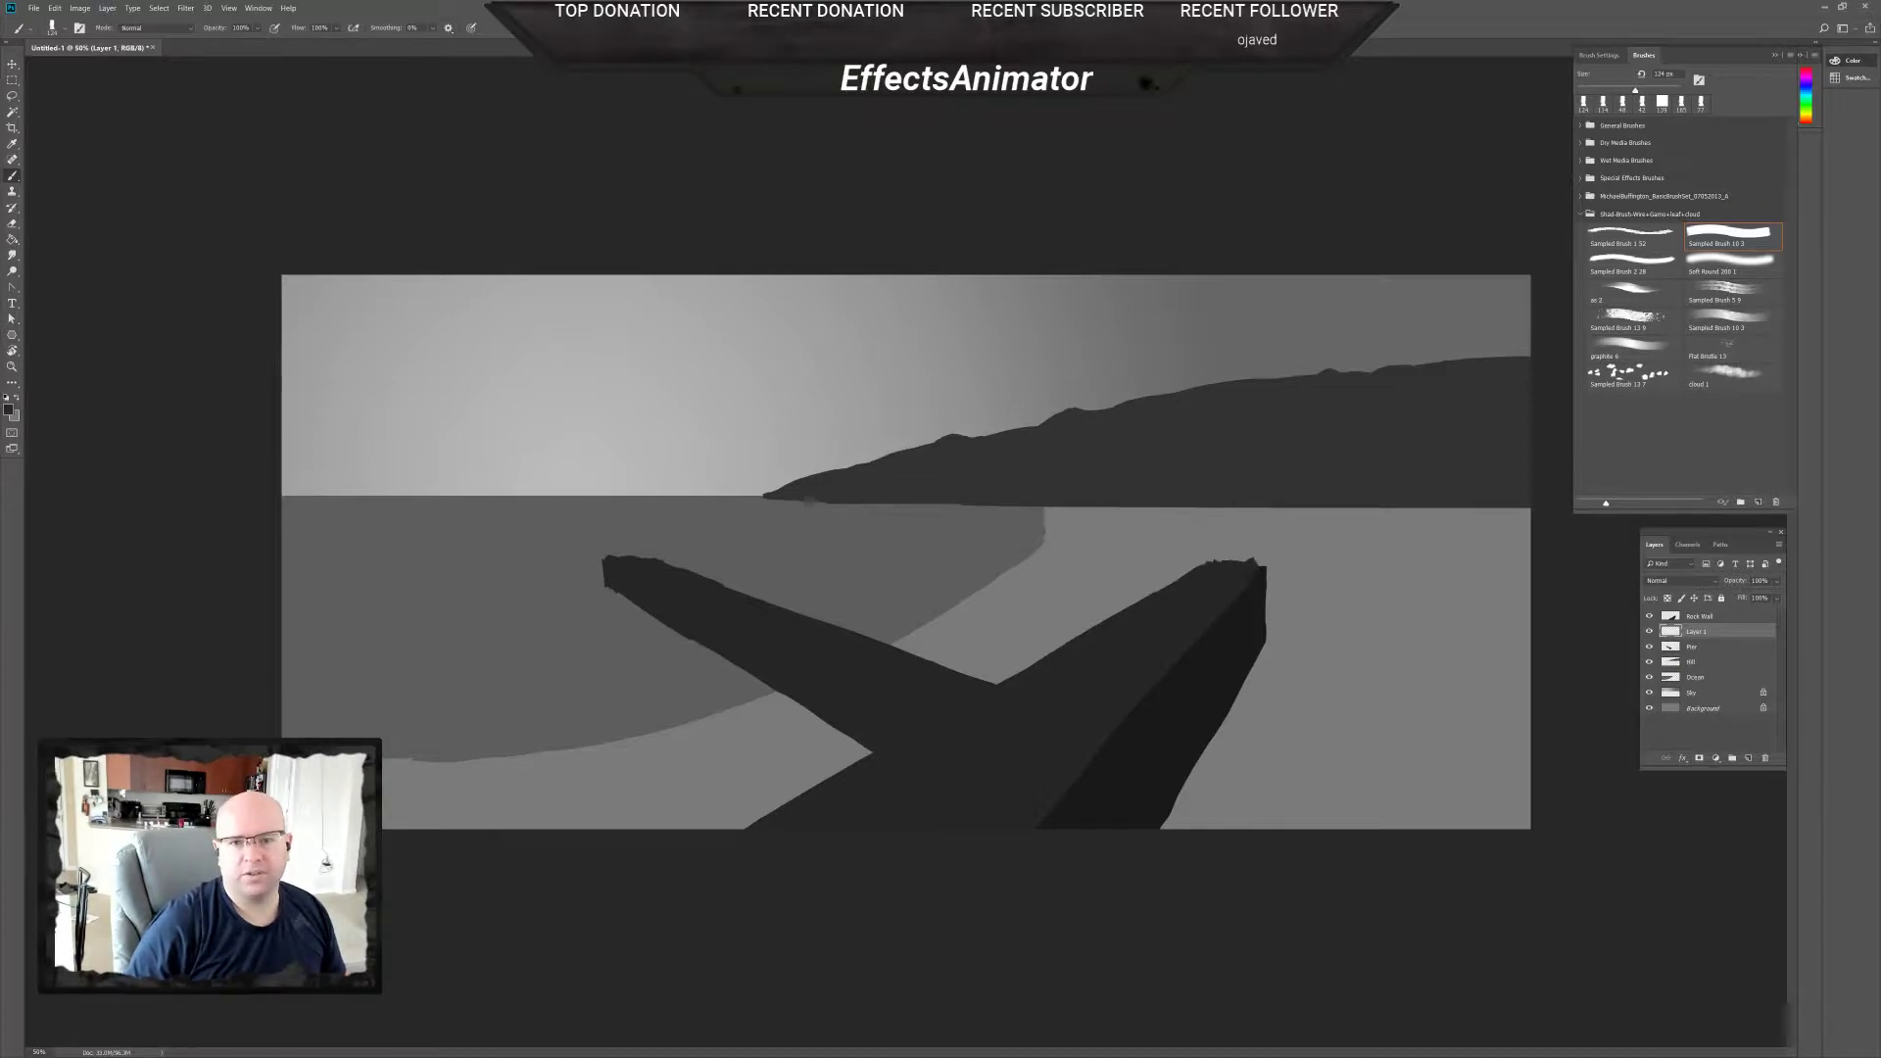
Check the reference photo, and rename the new layer between Rock Wall and Pier to Midground.
drag(1880, 59, 1113, 261)
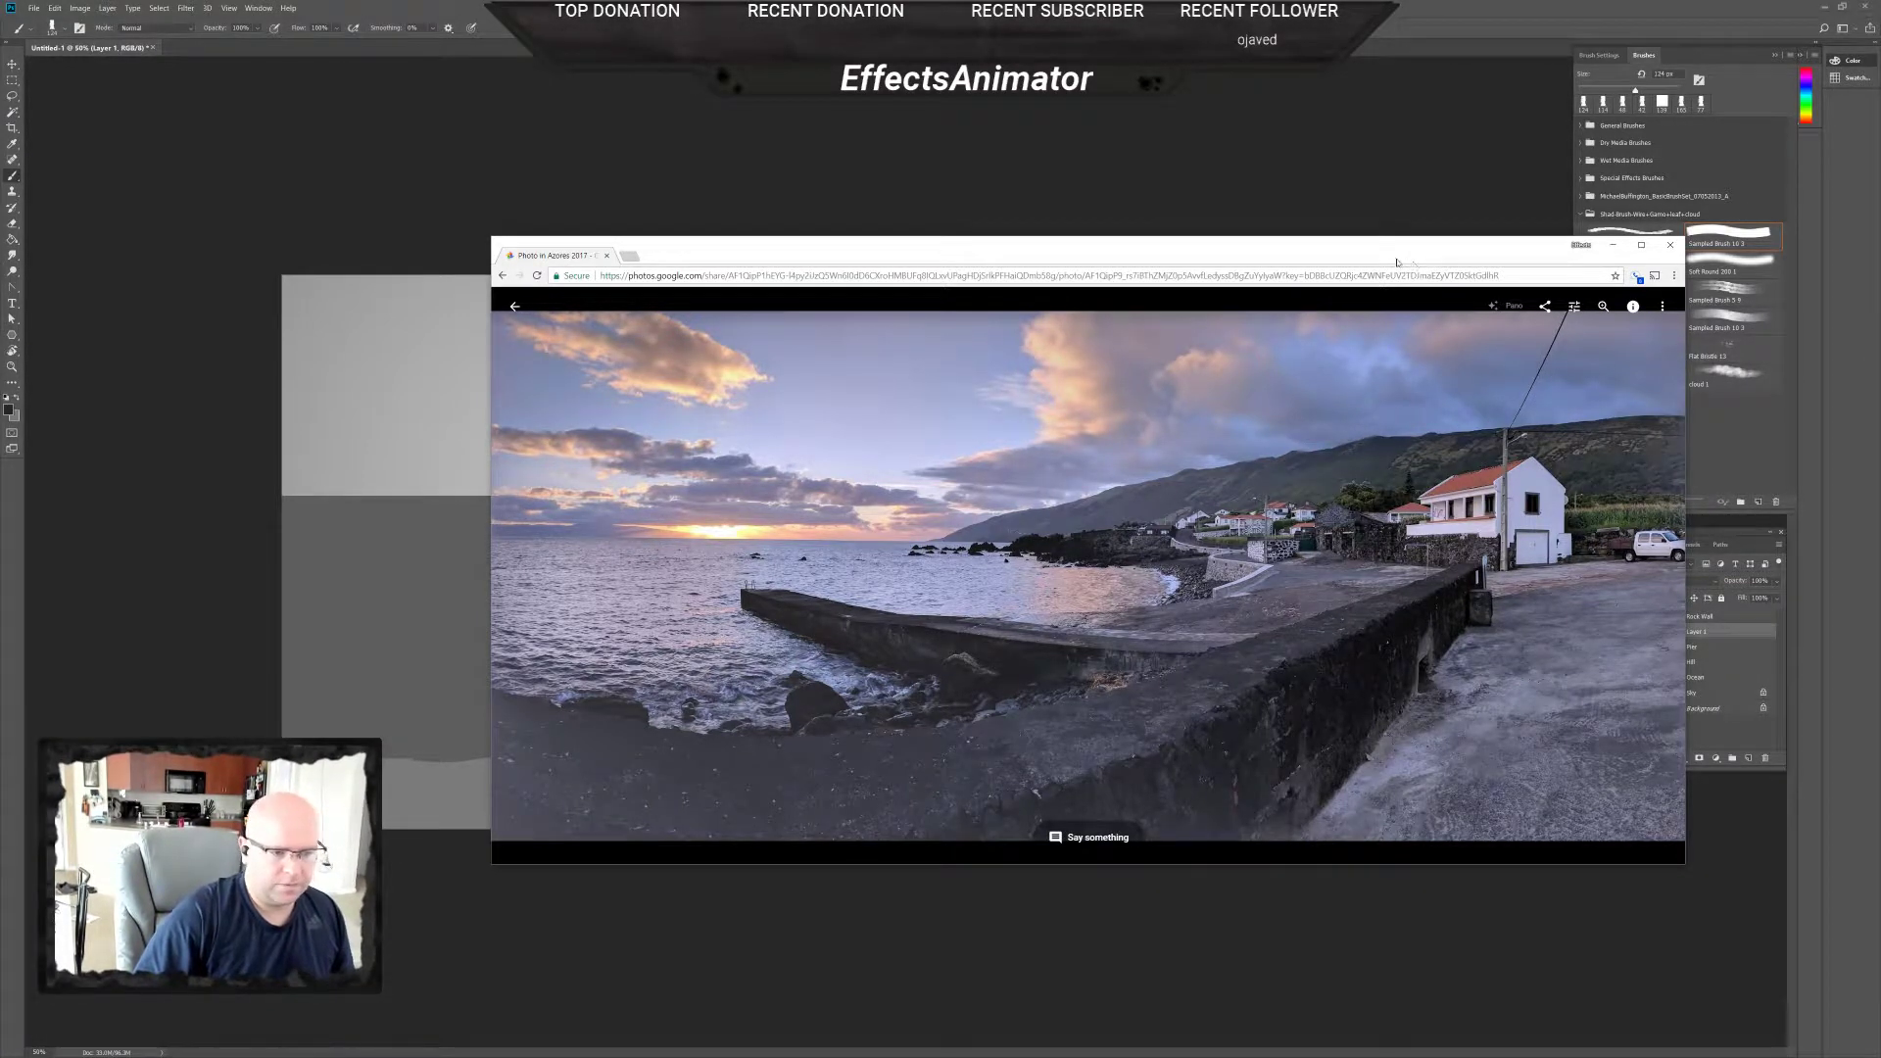
drag(1395, 259, 1877, 264)
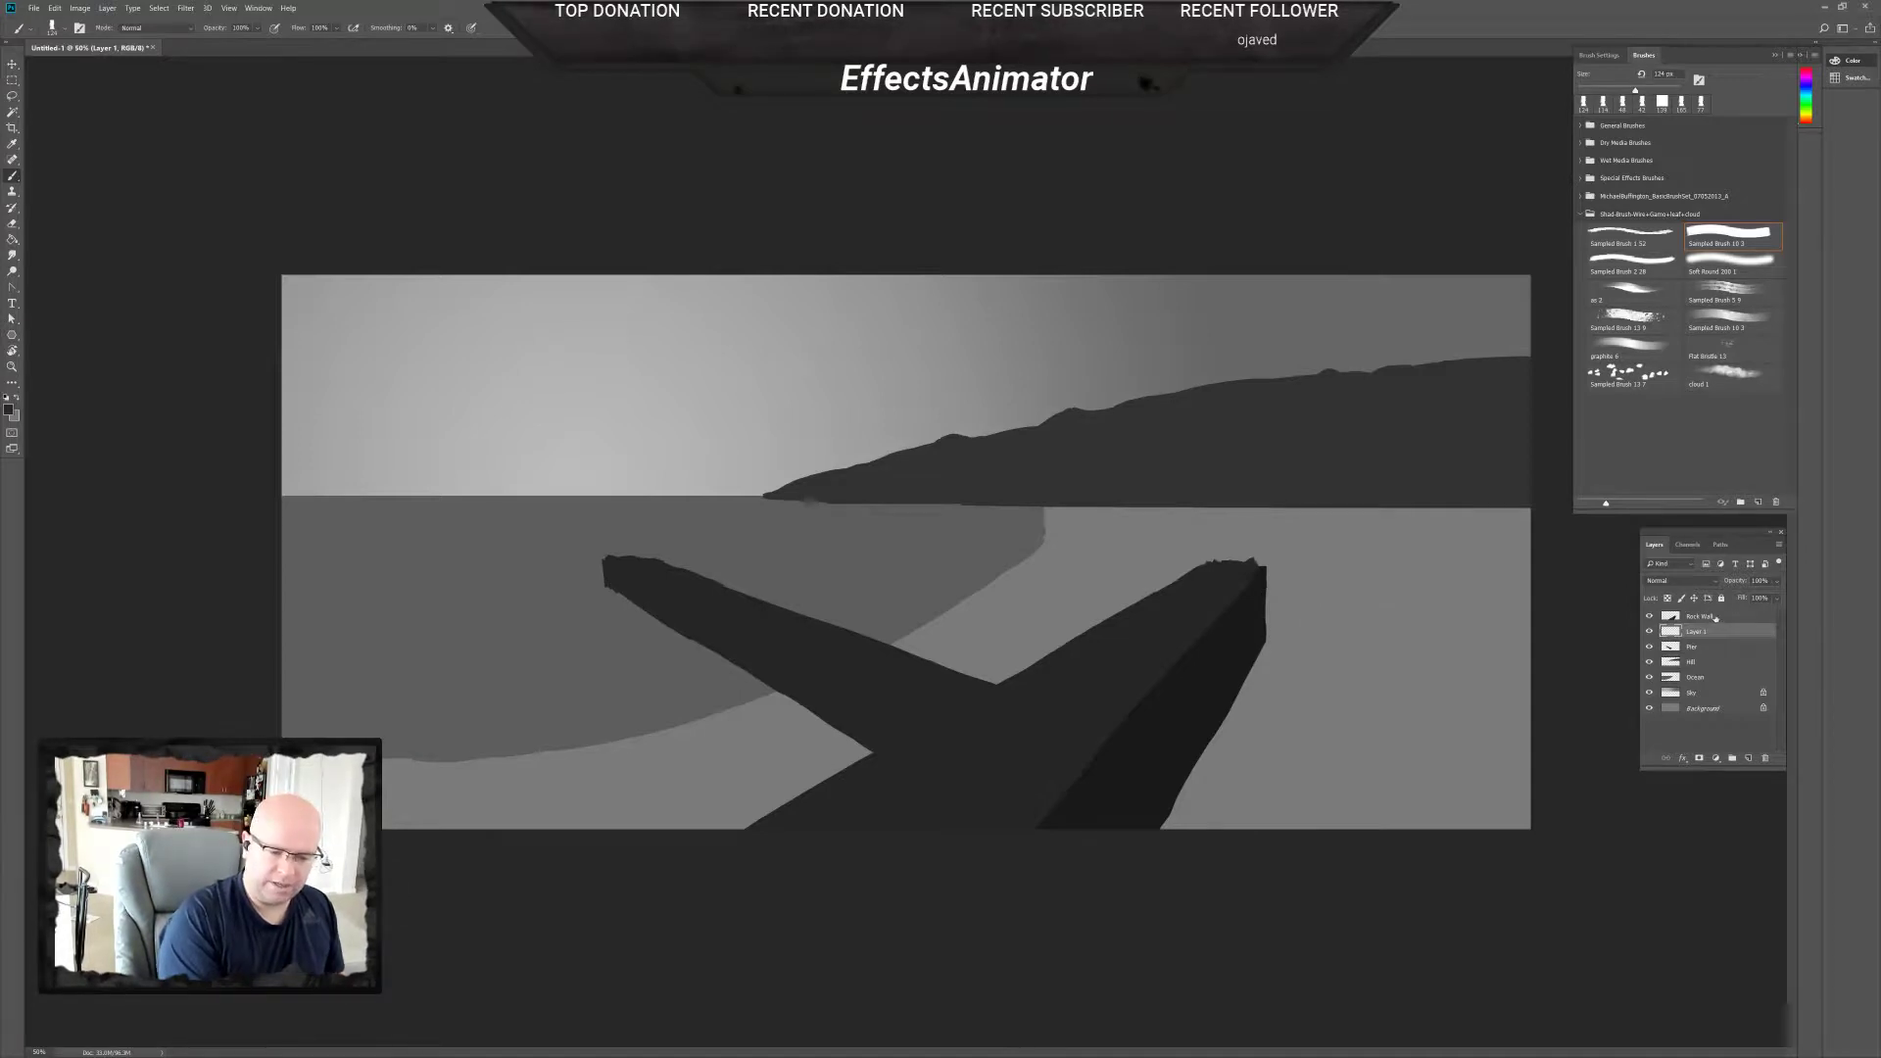
key(space)
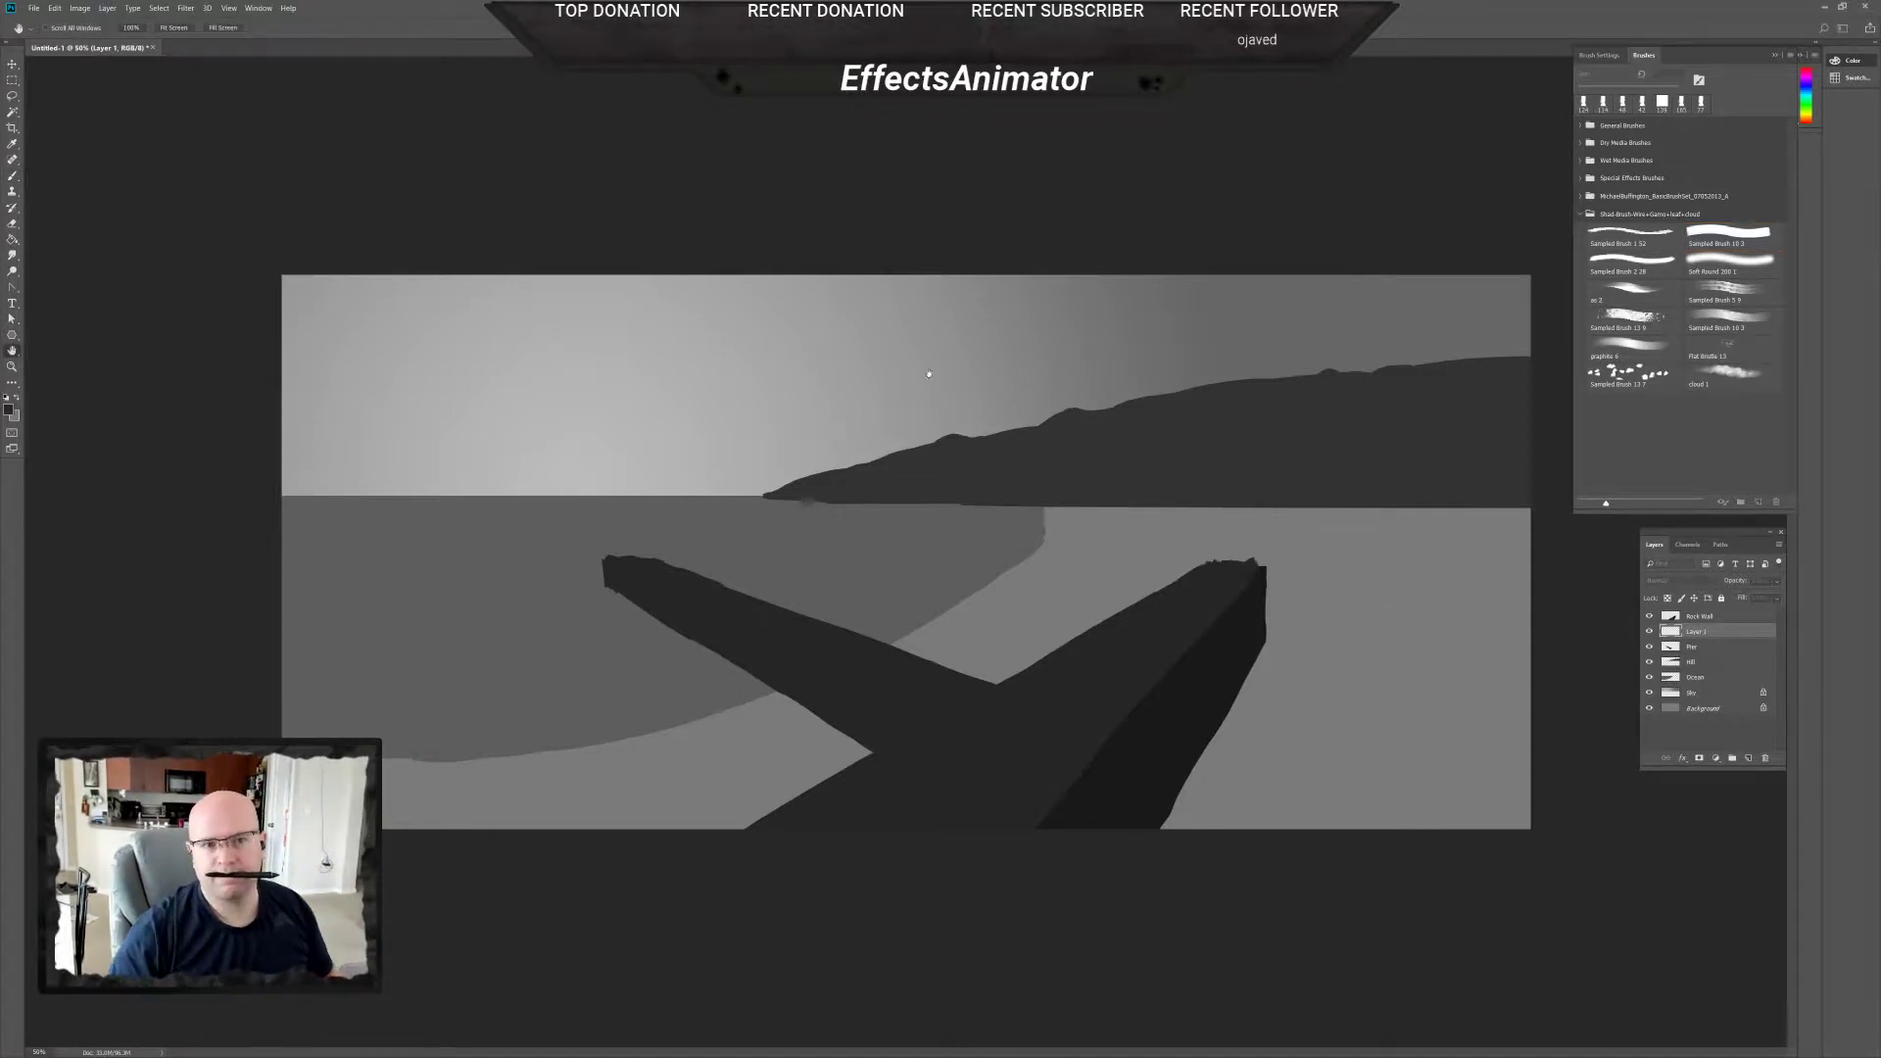
key(b)
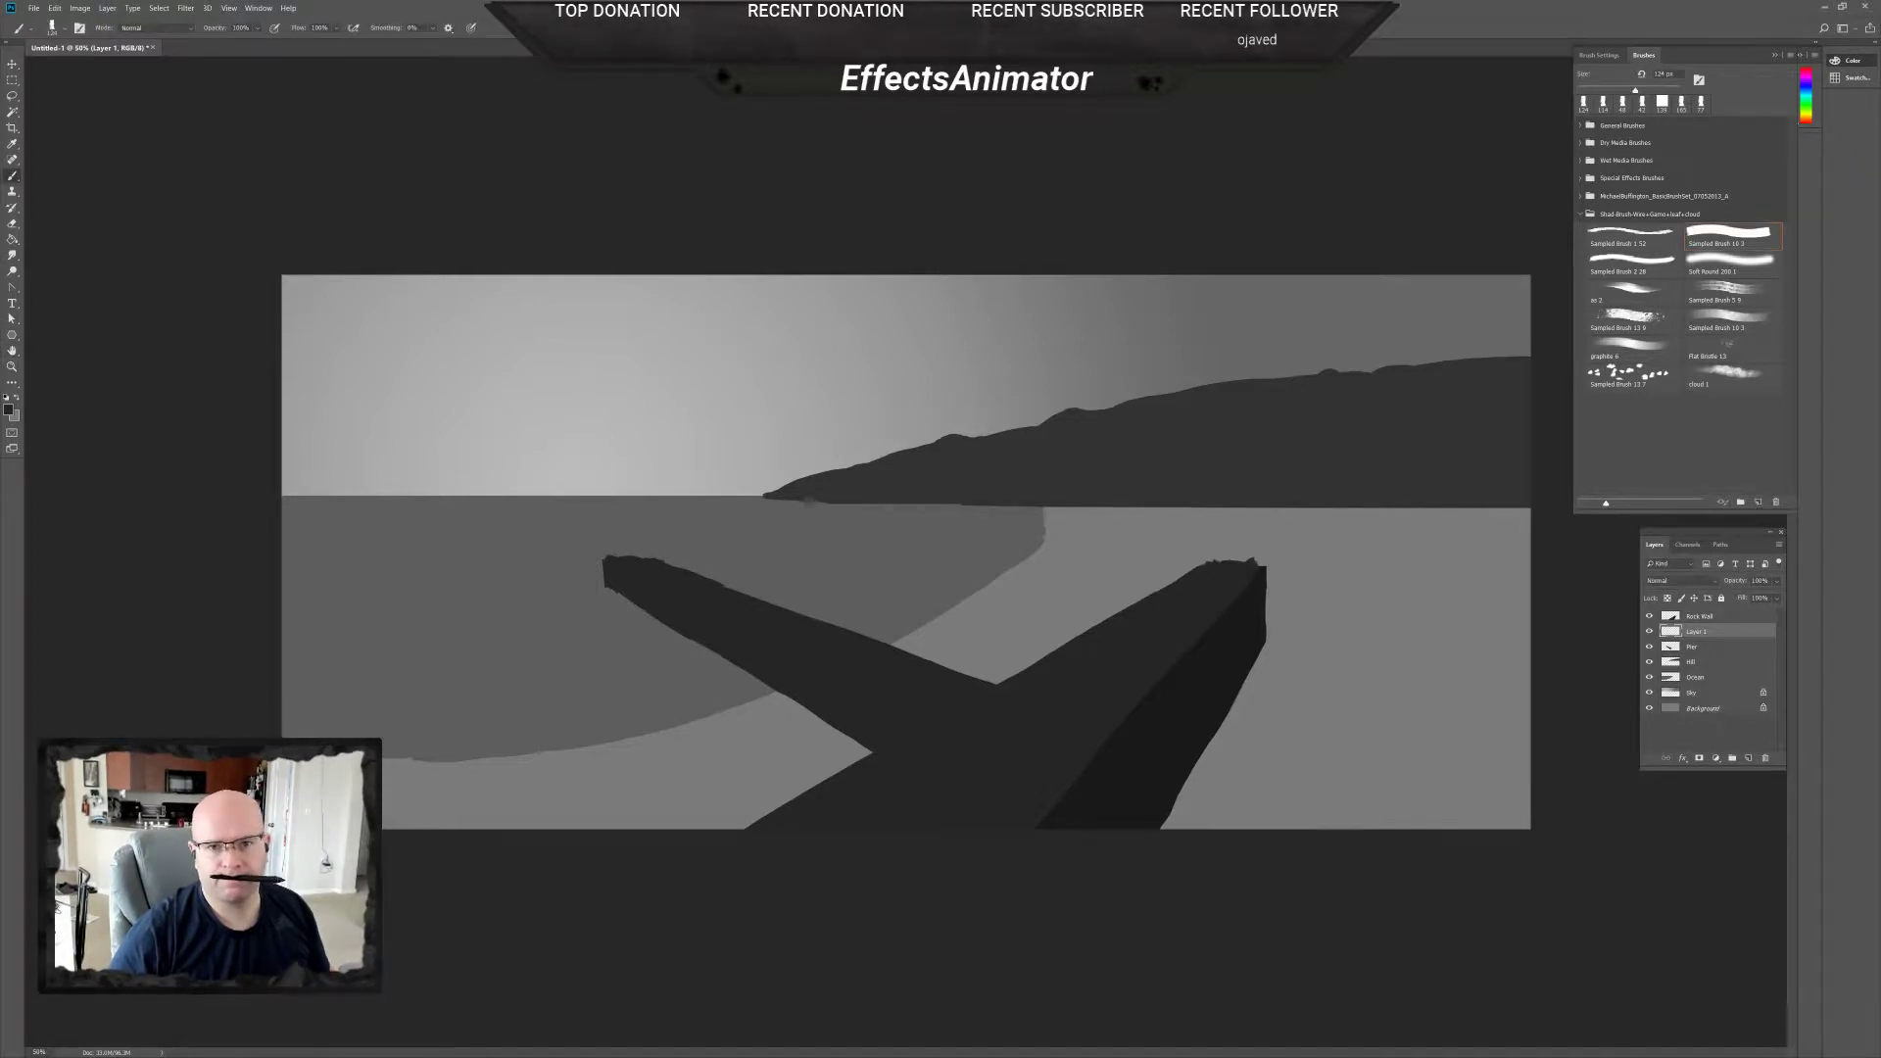
double_click(1700, 632)
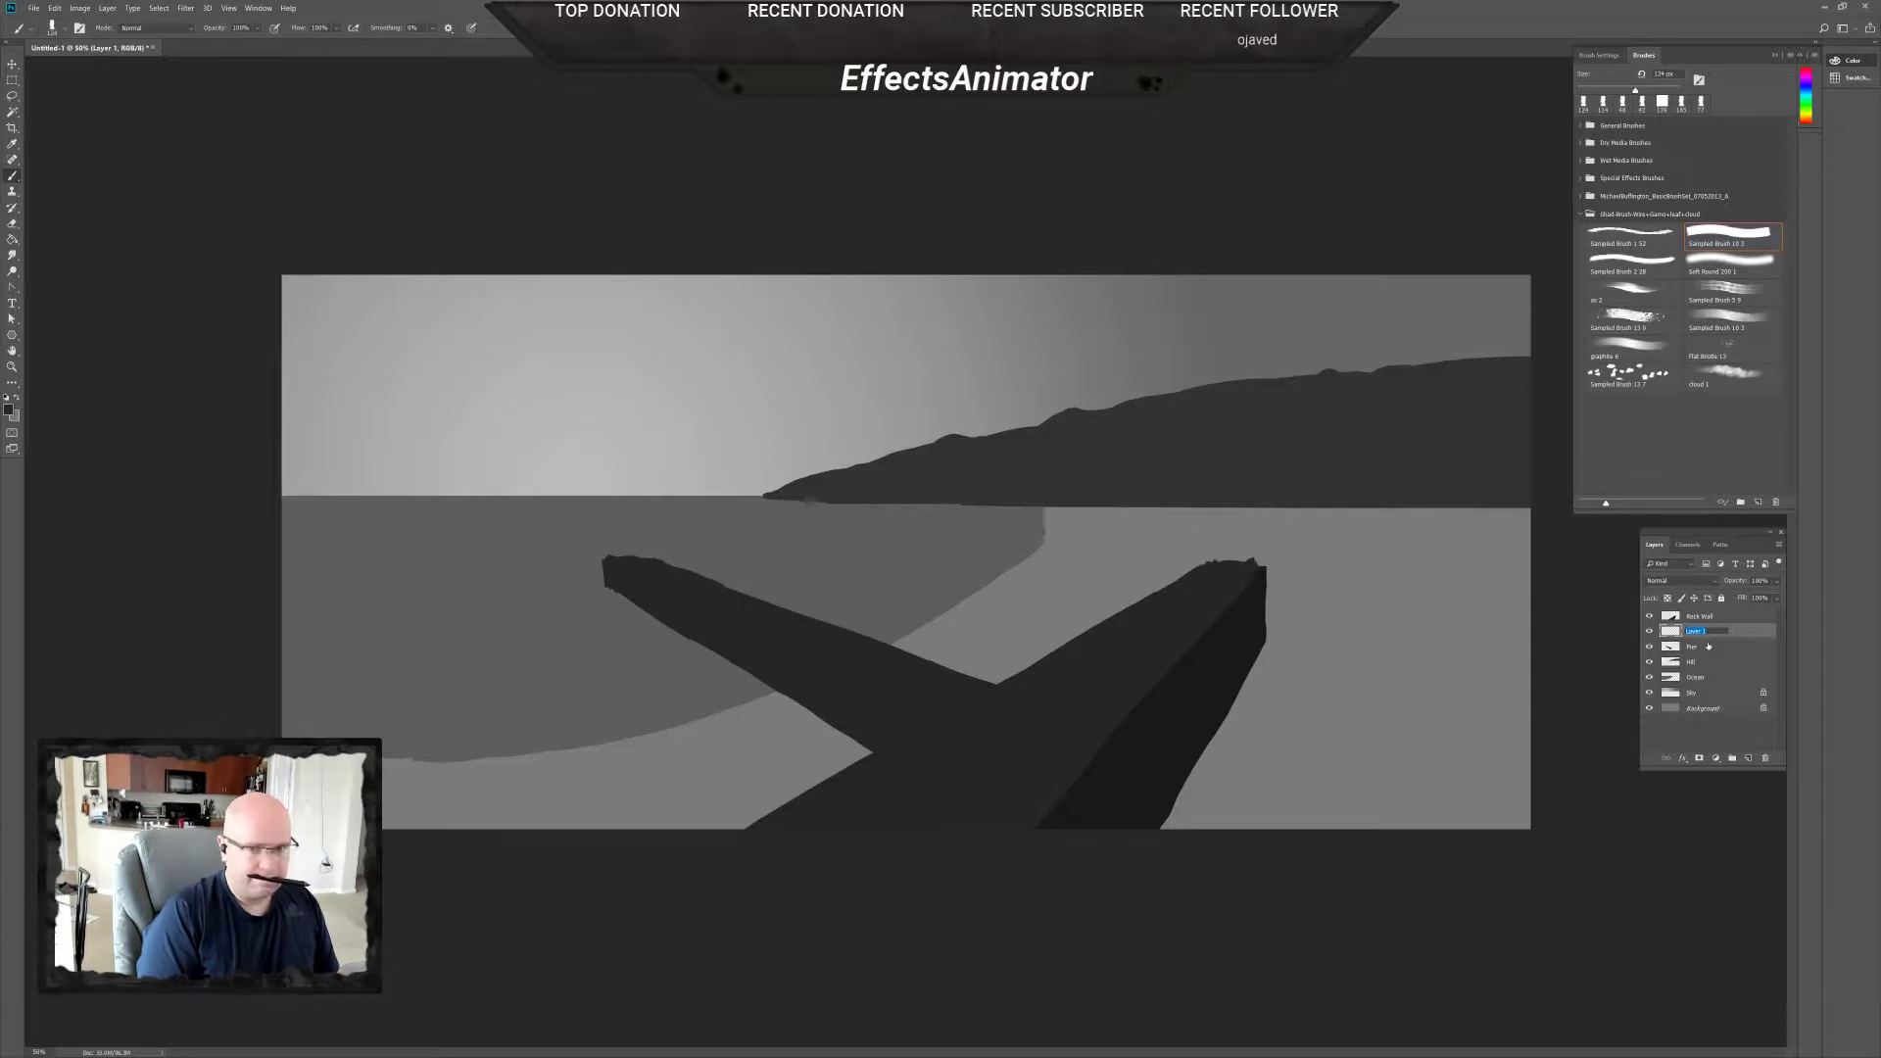
text(Mo)
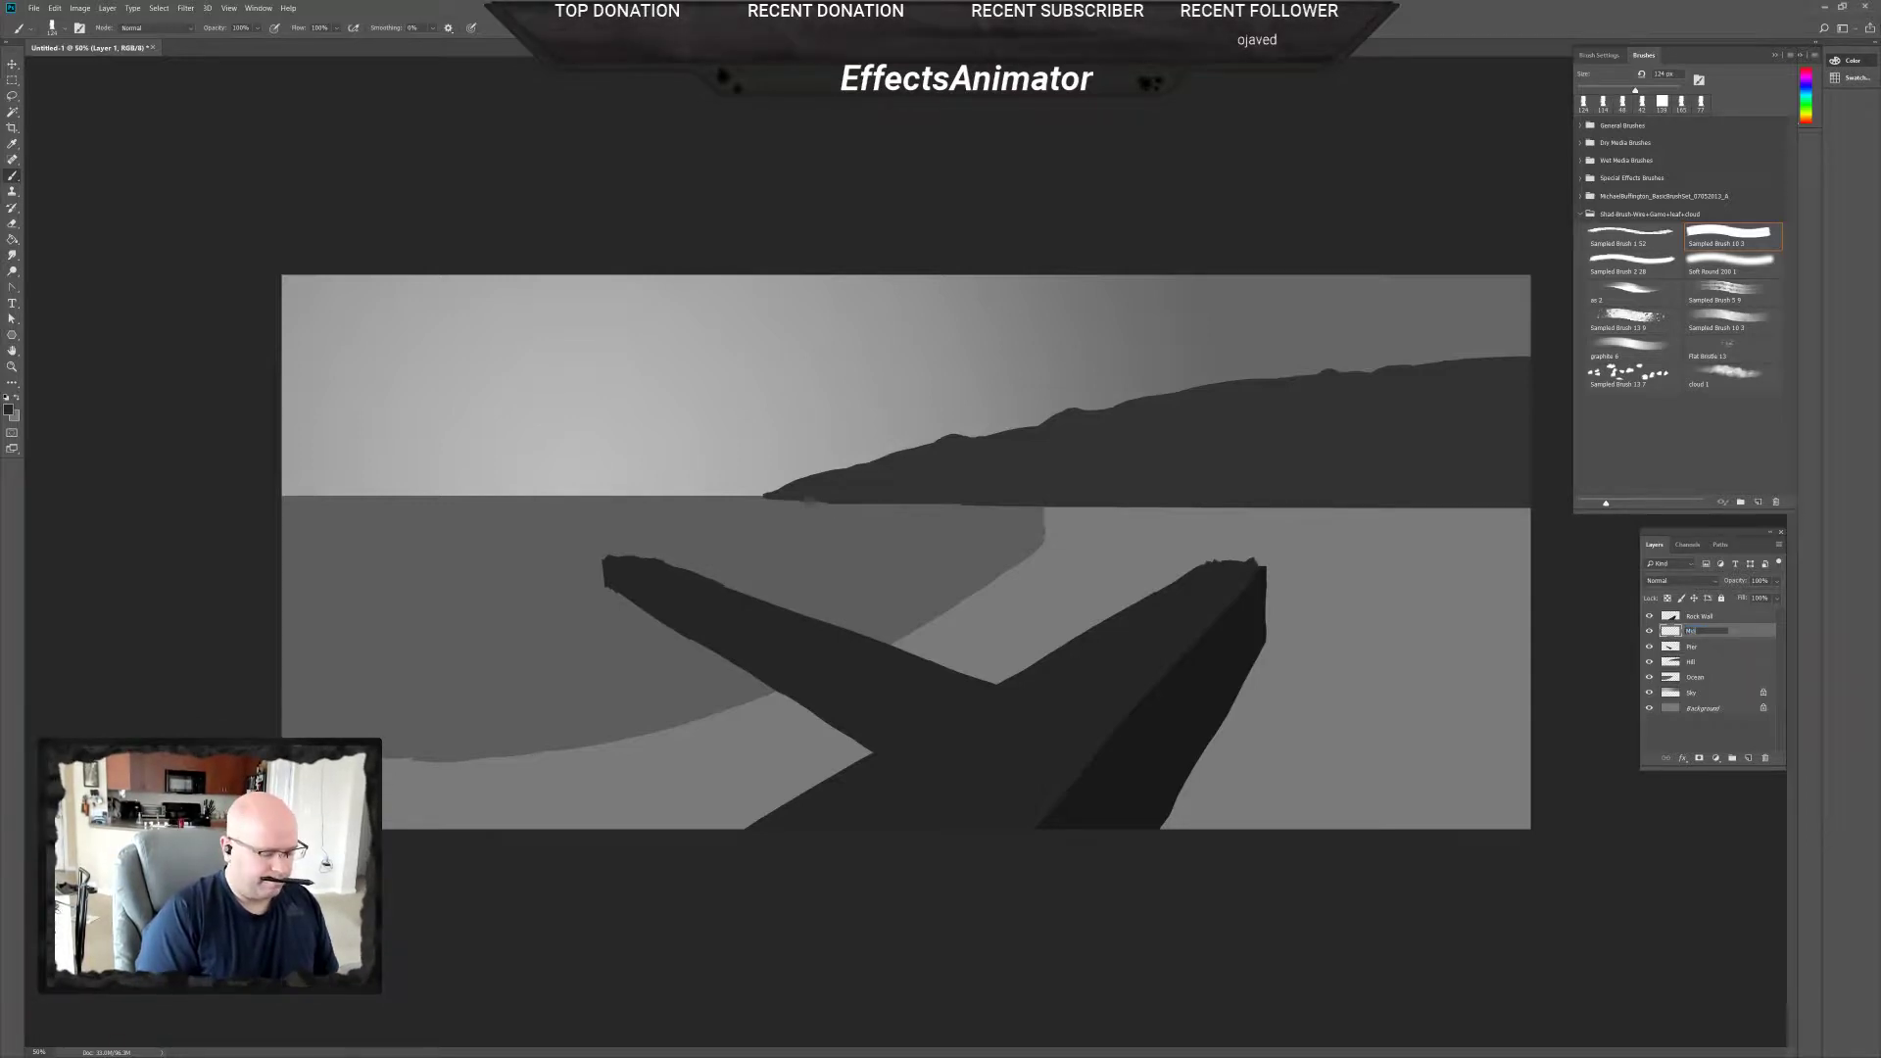
text(dground)
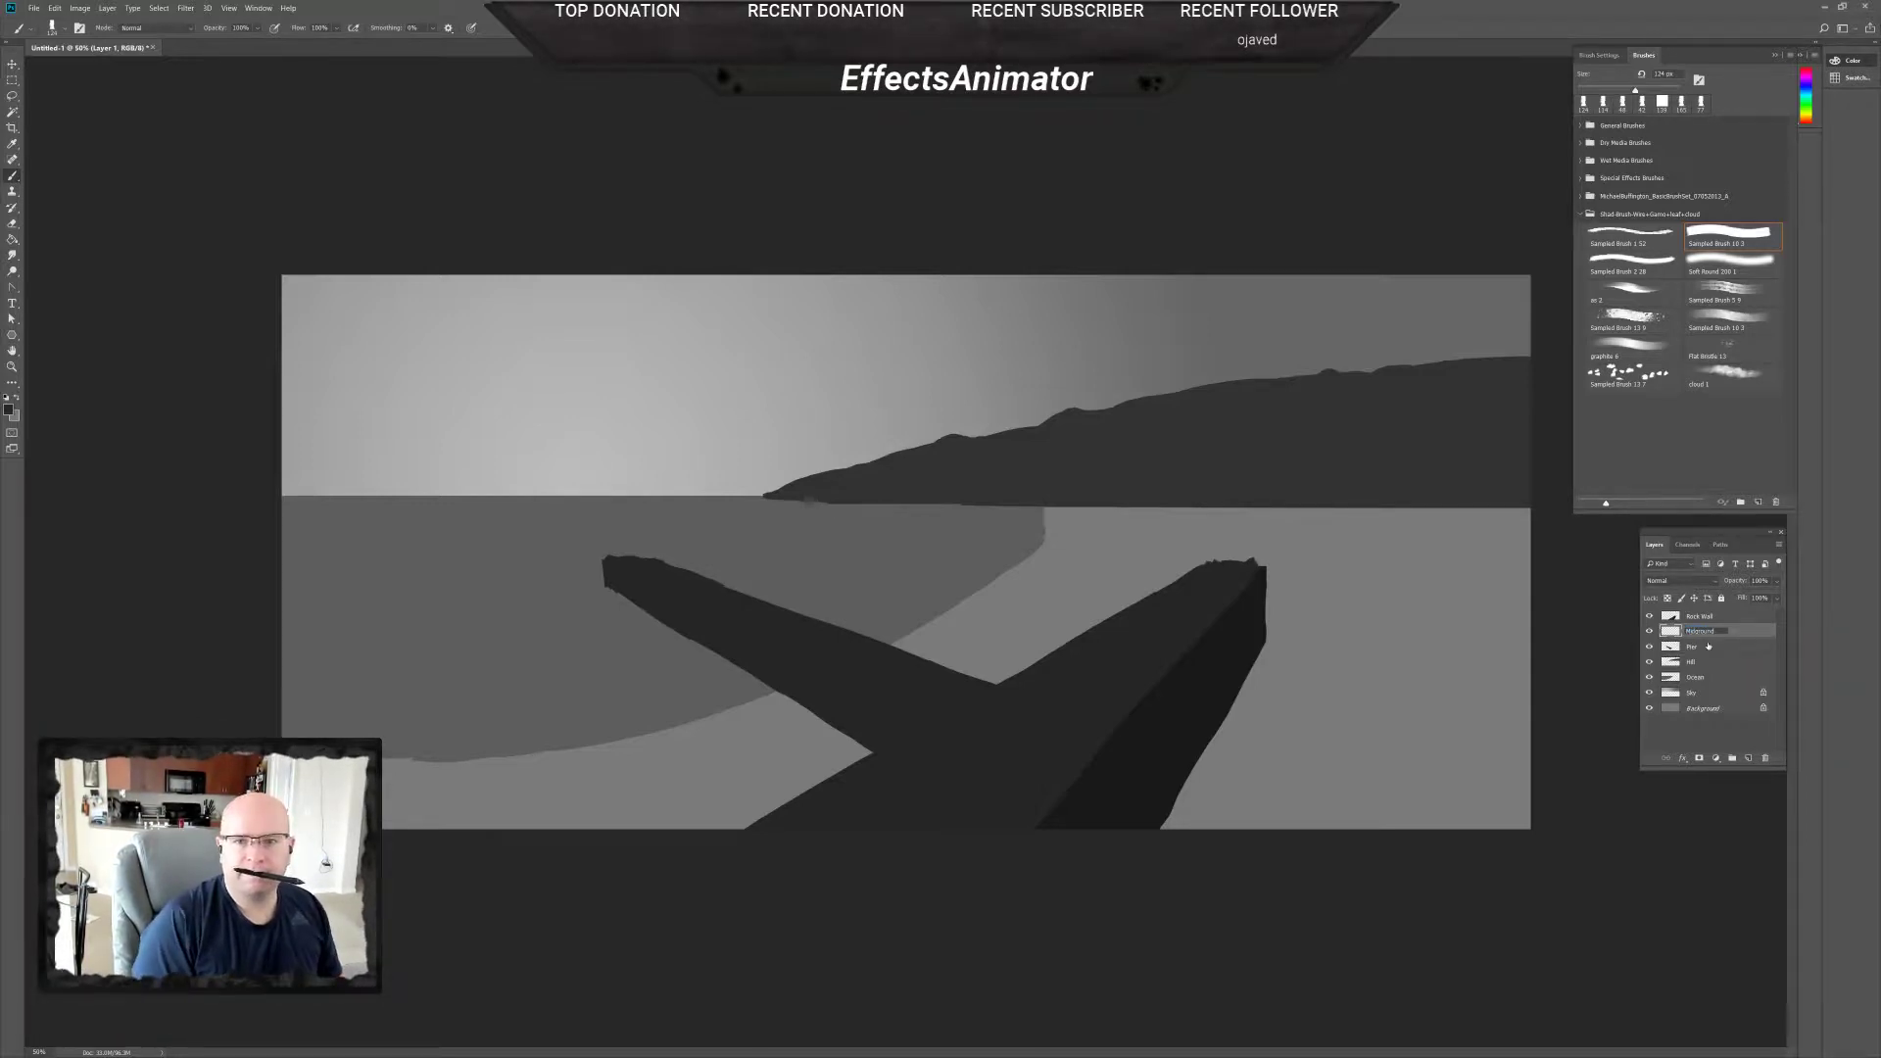
key(Return)
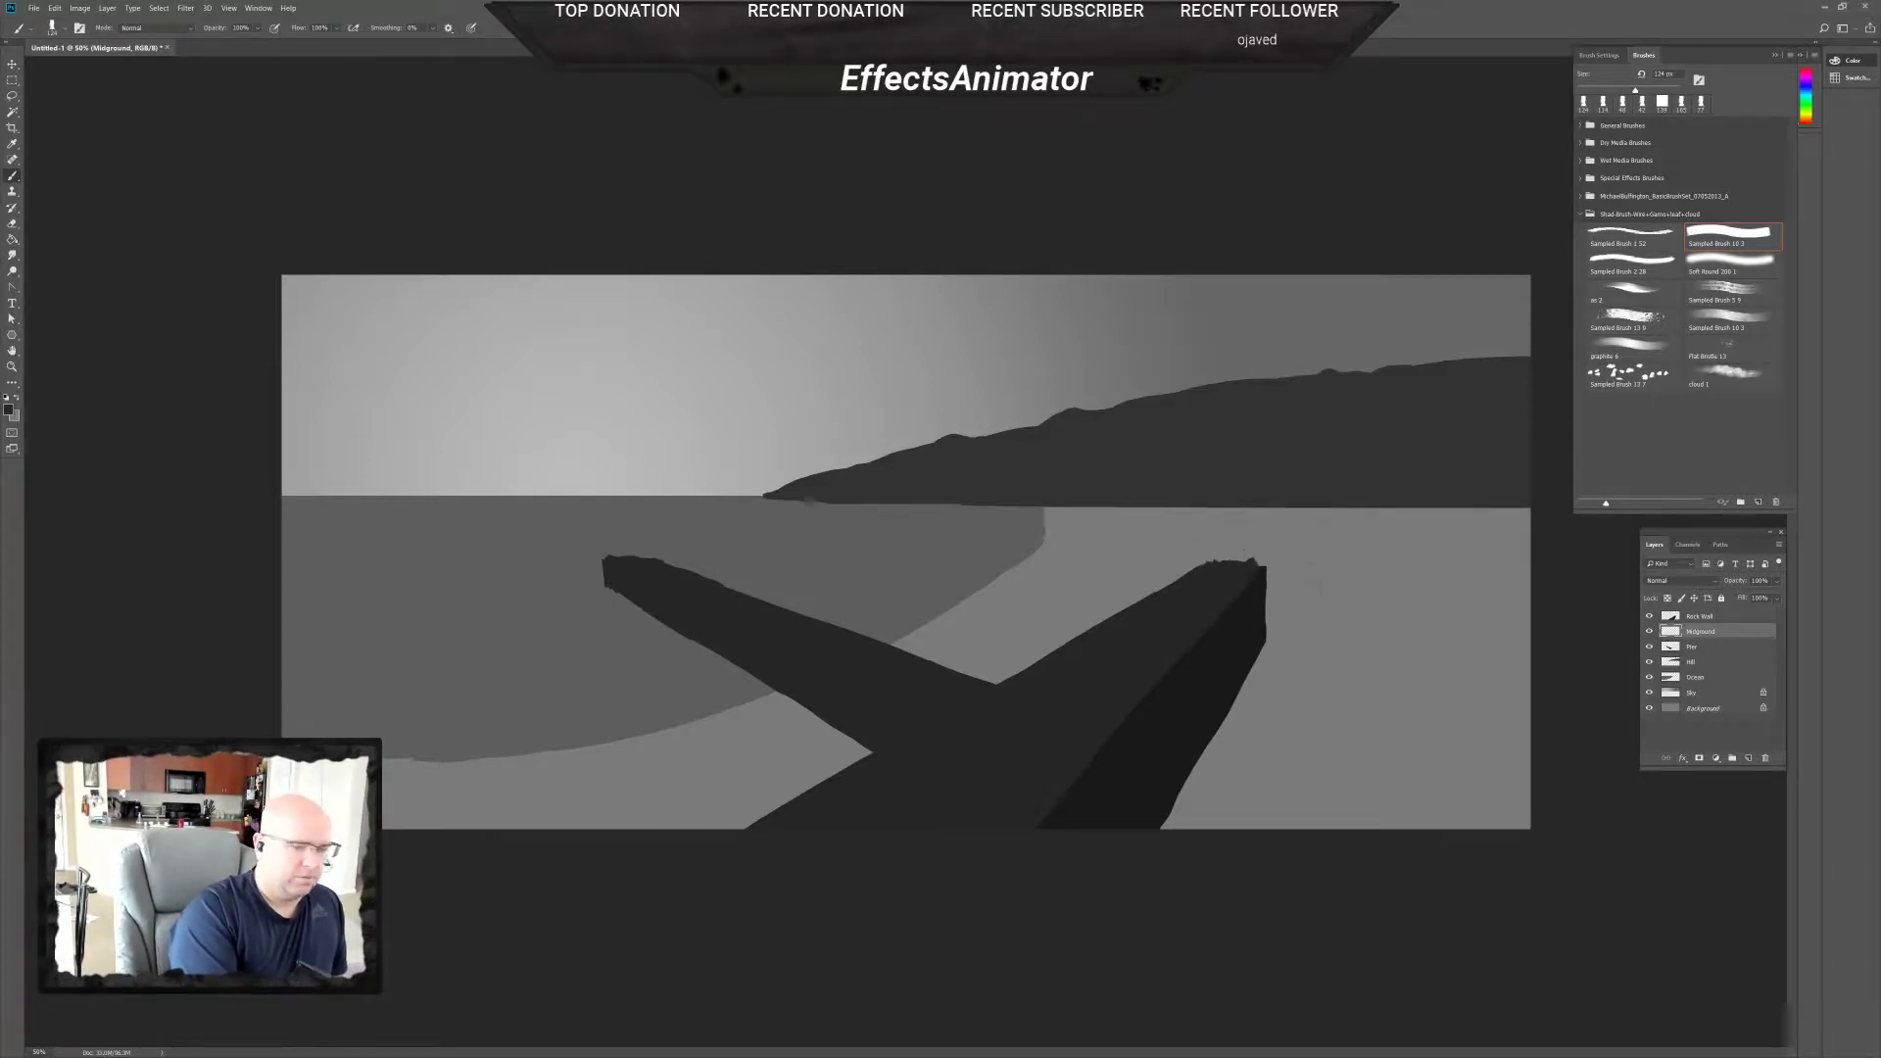
Set the foreground colour to a light grey, and block in the house mass behind the rock wall's far end on the Midground layer.
alt+shift+right_click(1215, 566)
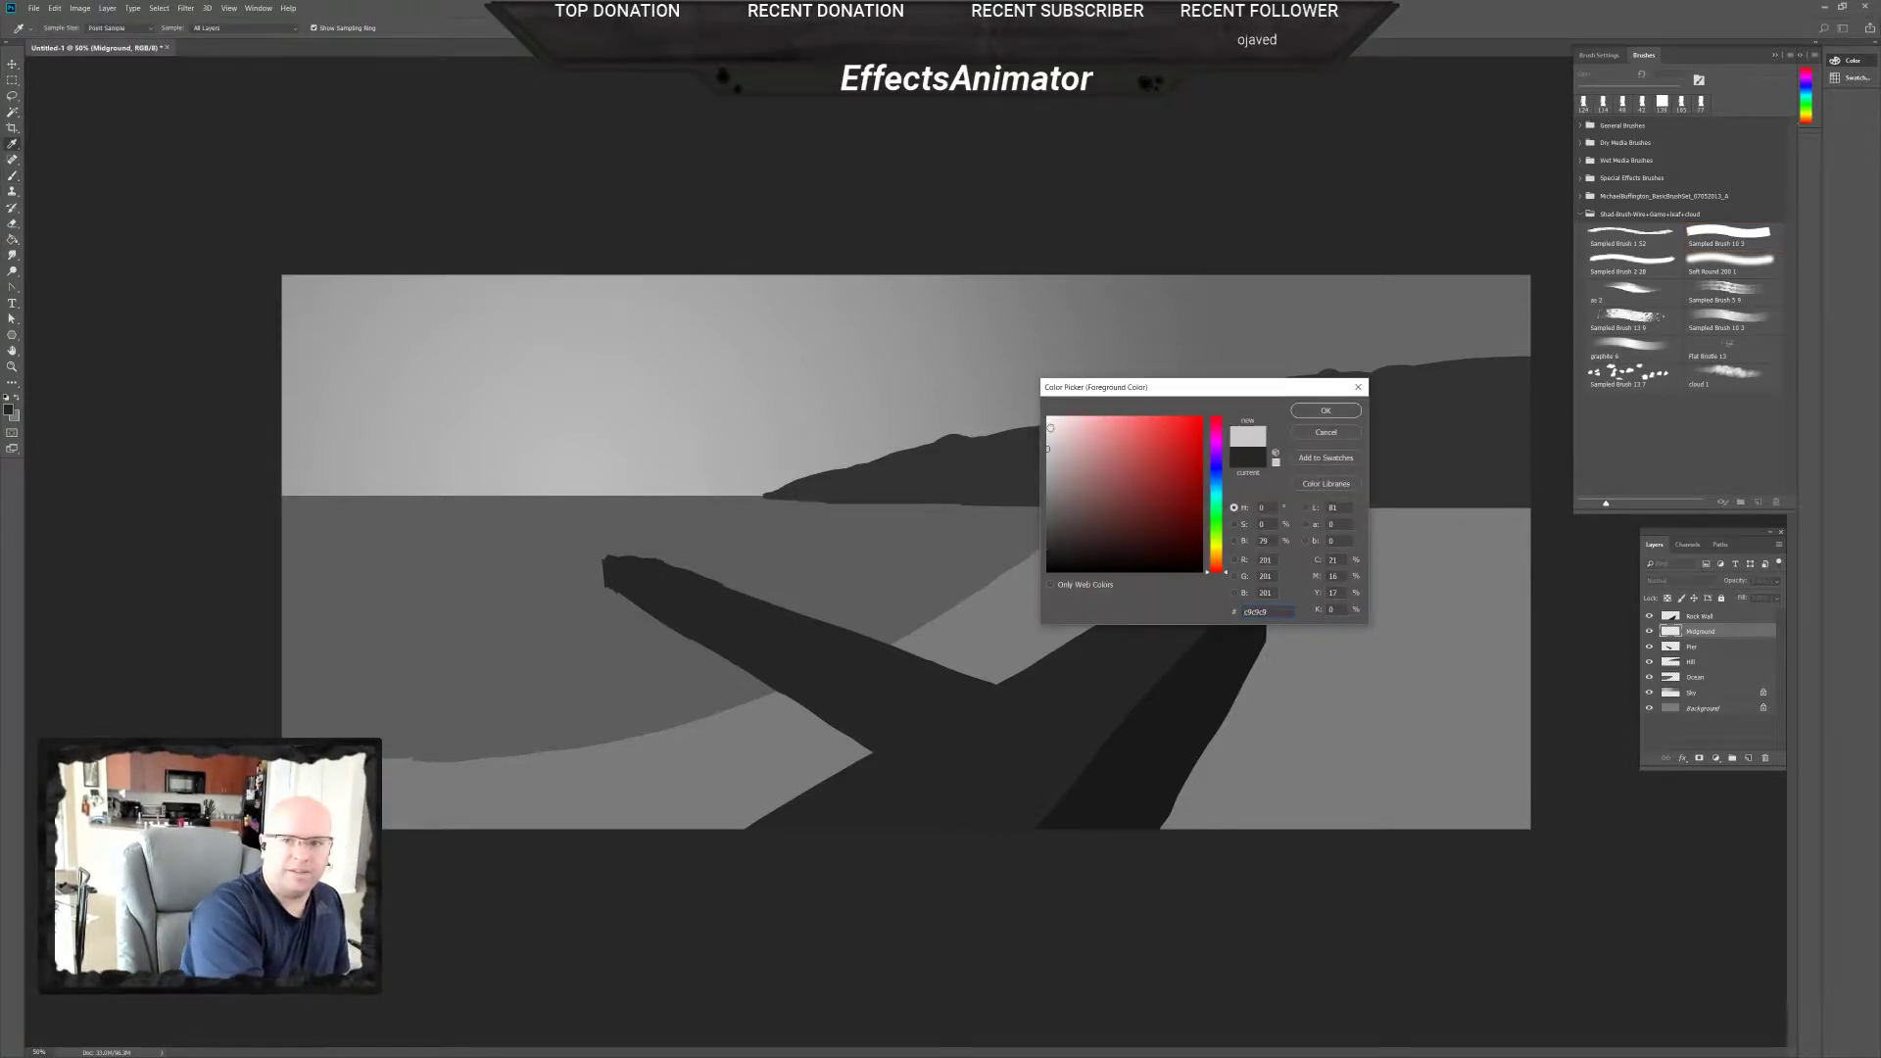
click(1048, 441)
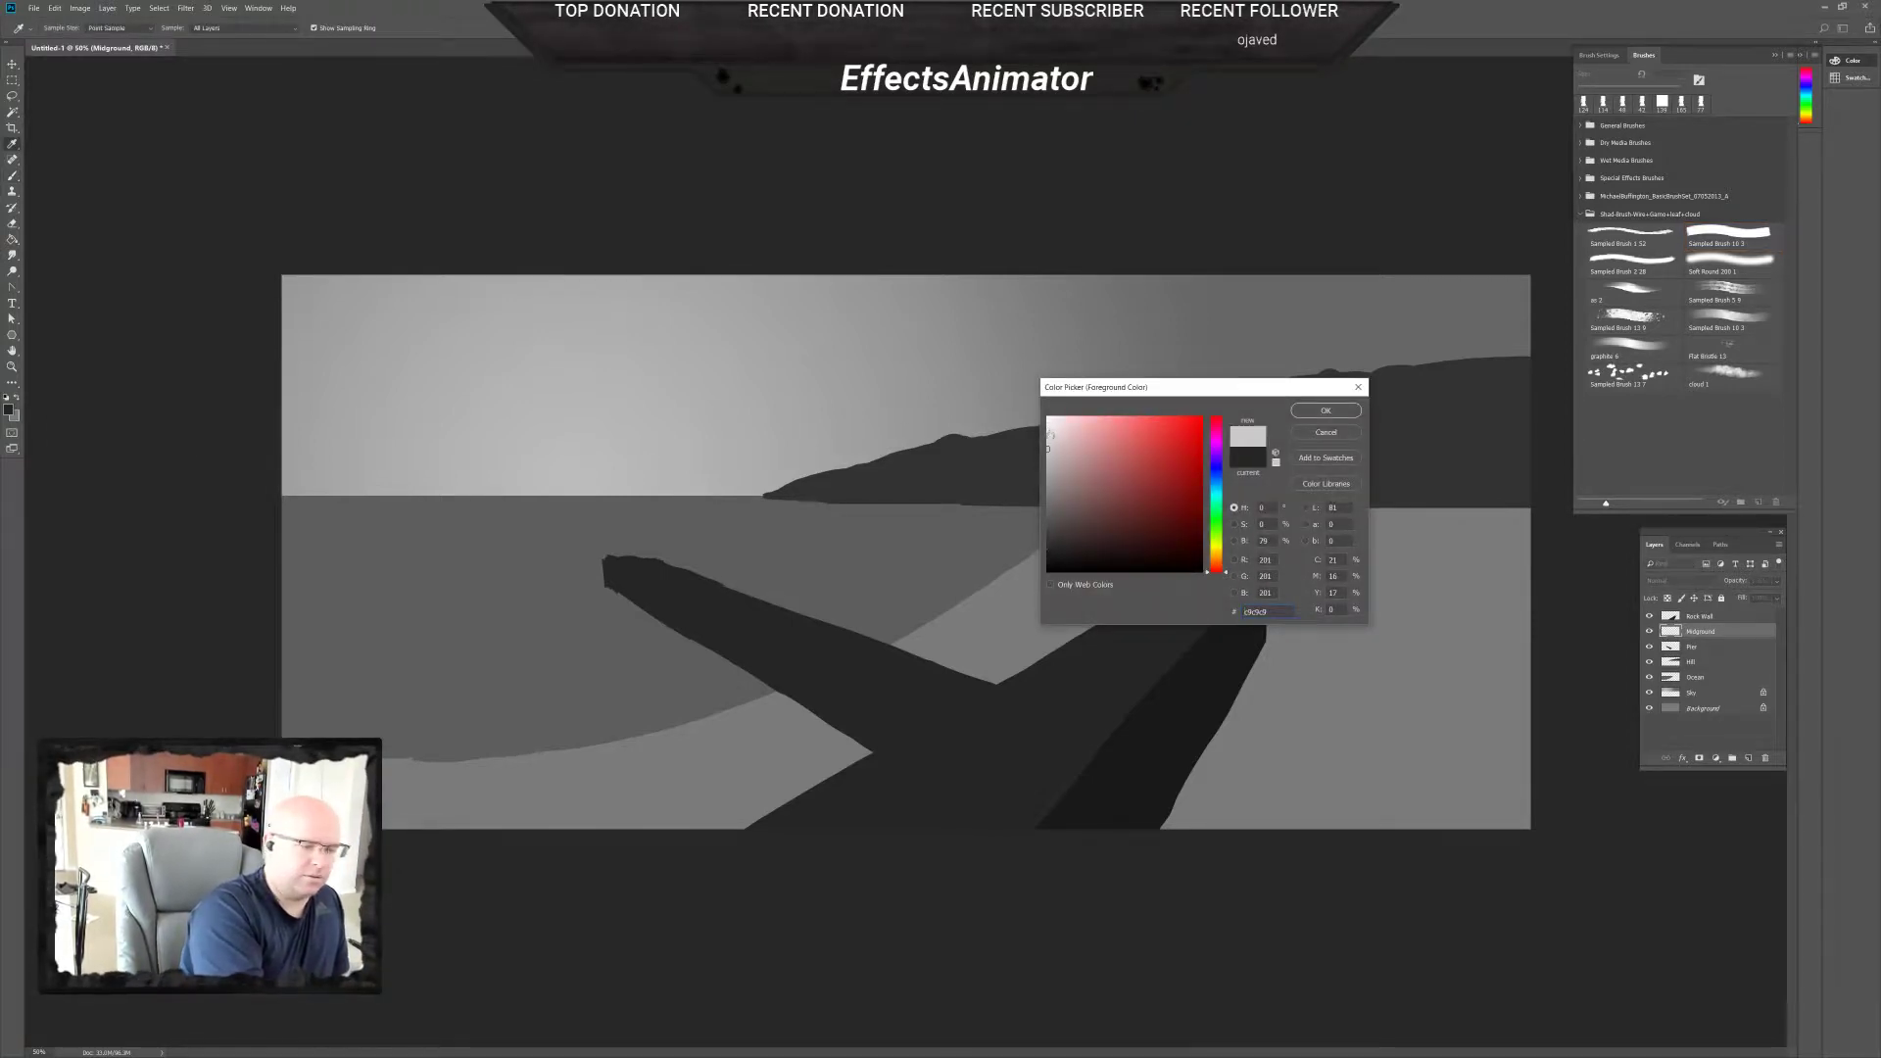
click(1345, 408)
mouse_move(1350, 537)
mouse_down()
mouse_move(1344, 495)
mouse_move(1347, 547)
mouse_move(1332, 499)
mouse_move(1315, 539)
mouse_move(1311, 505)
mouse_move(1264, 480)
mouse_move(1235, 505)
mouse_move(1318, 500)
mouse_move(1303, 485)
mouse_move(1350, 510)
mouse_move(1335, 468)
mouse_move(1321, 478)
mouse_move(1328, 446)
mouse_move(1294, 490)
mouse_move(1334, 453)
mouse_move(1293, 471)
mouse_move(1347, 465)
mouse_move(1358, 529)
mouse_move(1294, 537)
mouse_move(1305, 526)
mouse_up()
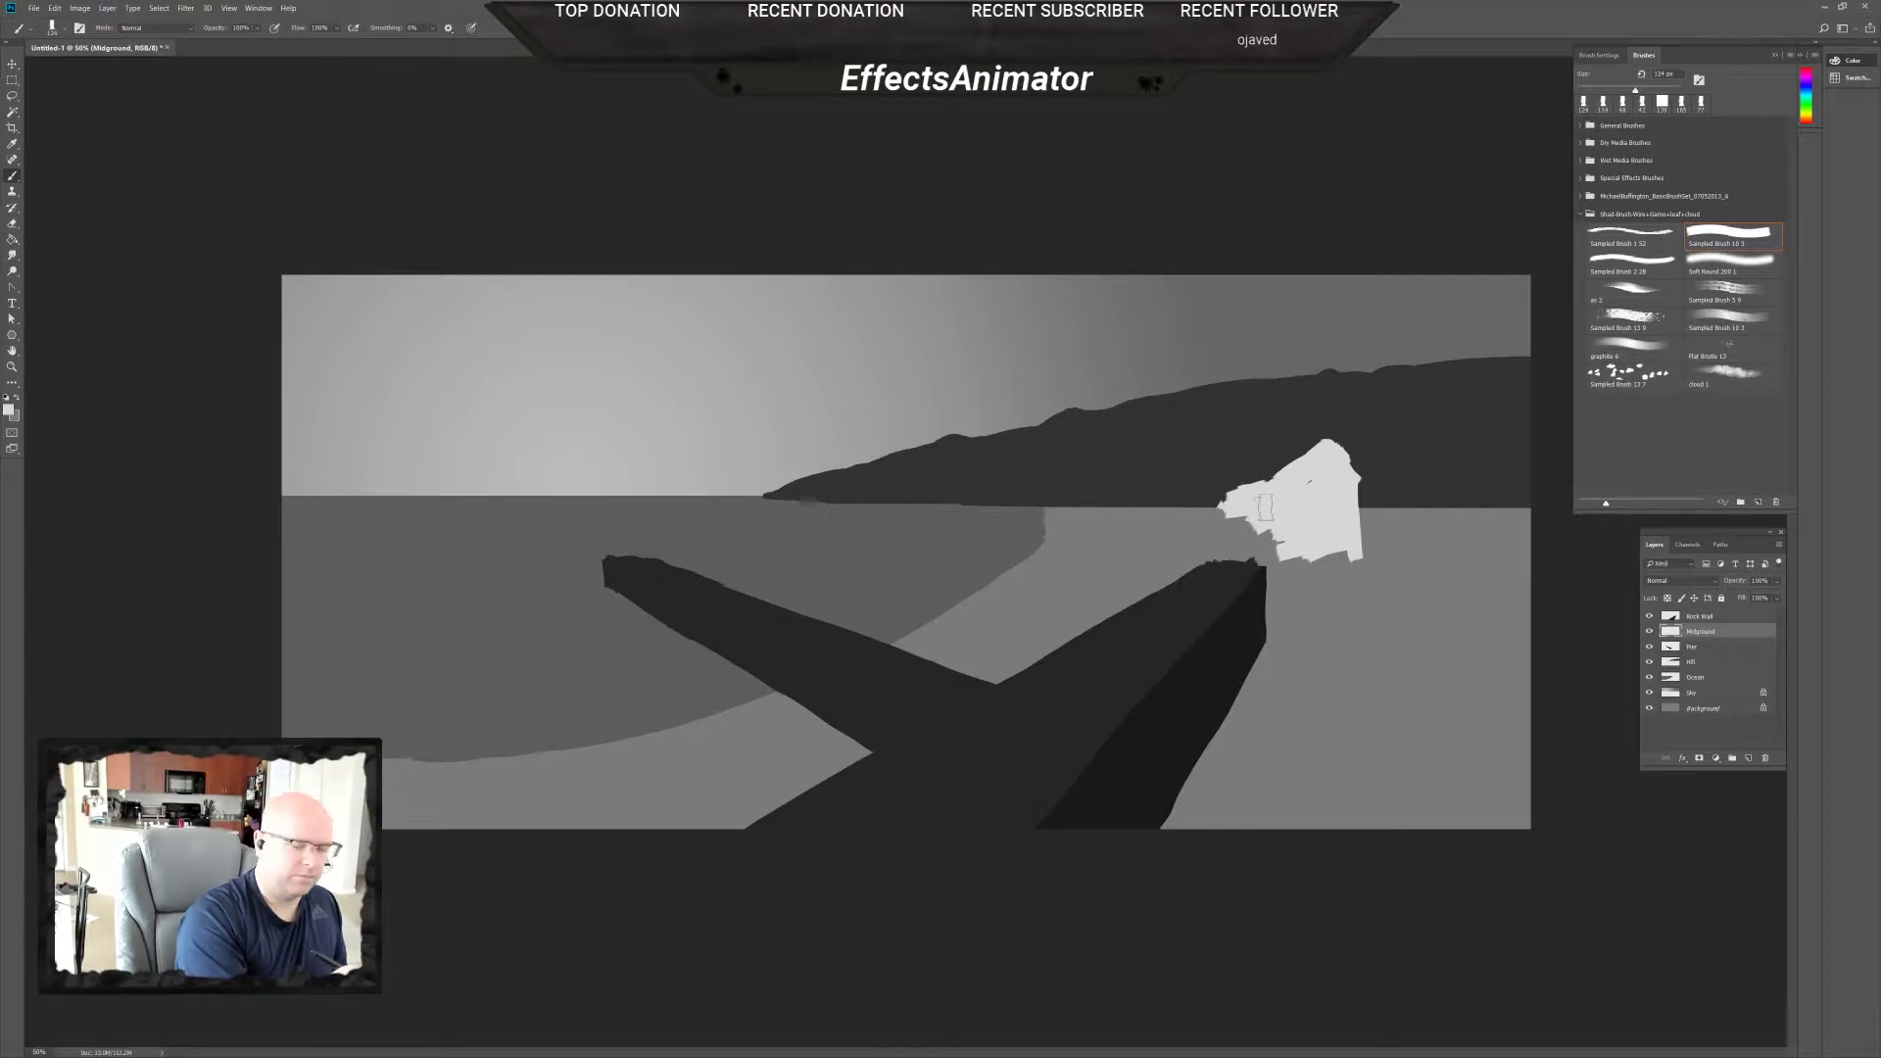
mouse_move(1237, 515)
mouse_down()
mouse_move(1215, 505)
mouse_move(1236, 512)
mouse_up()
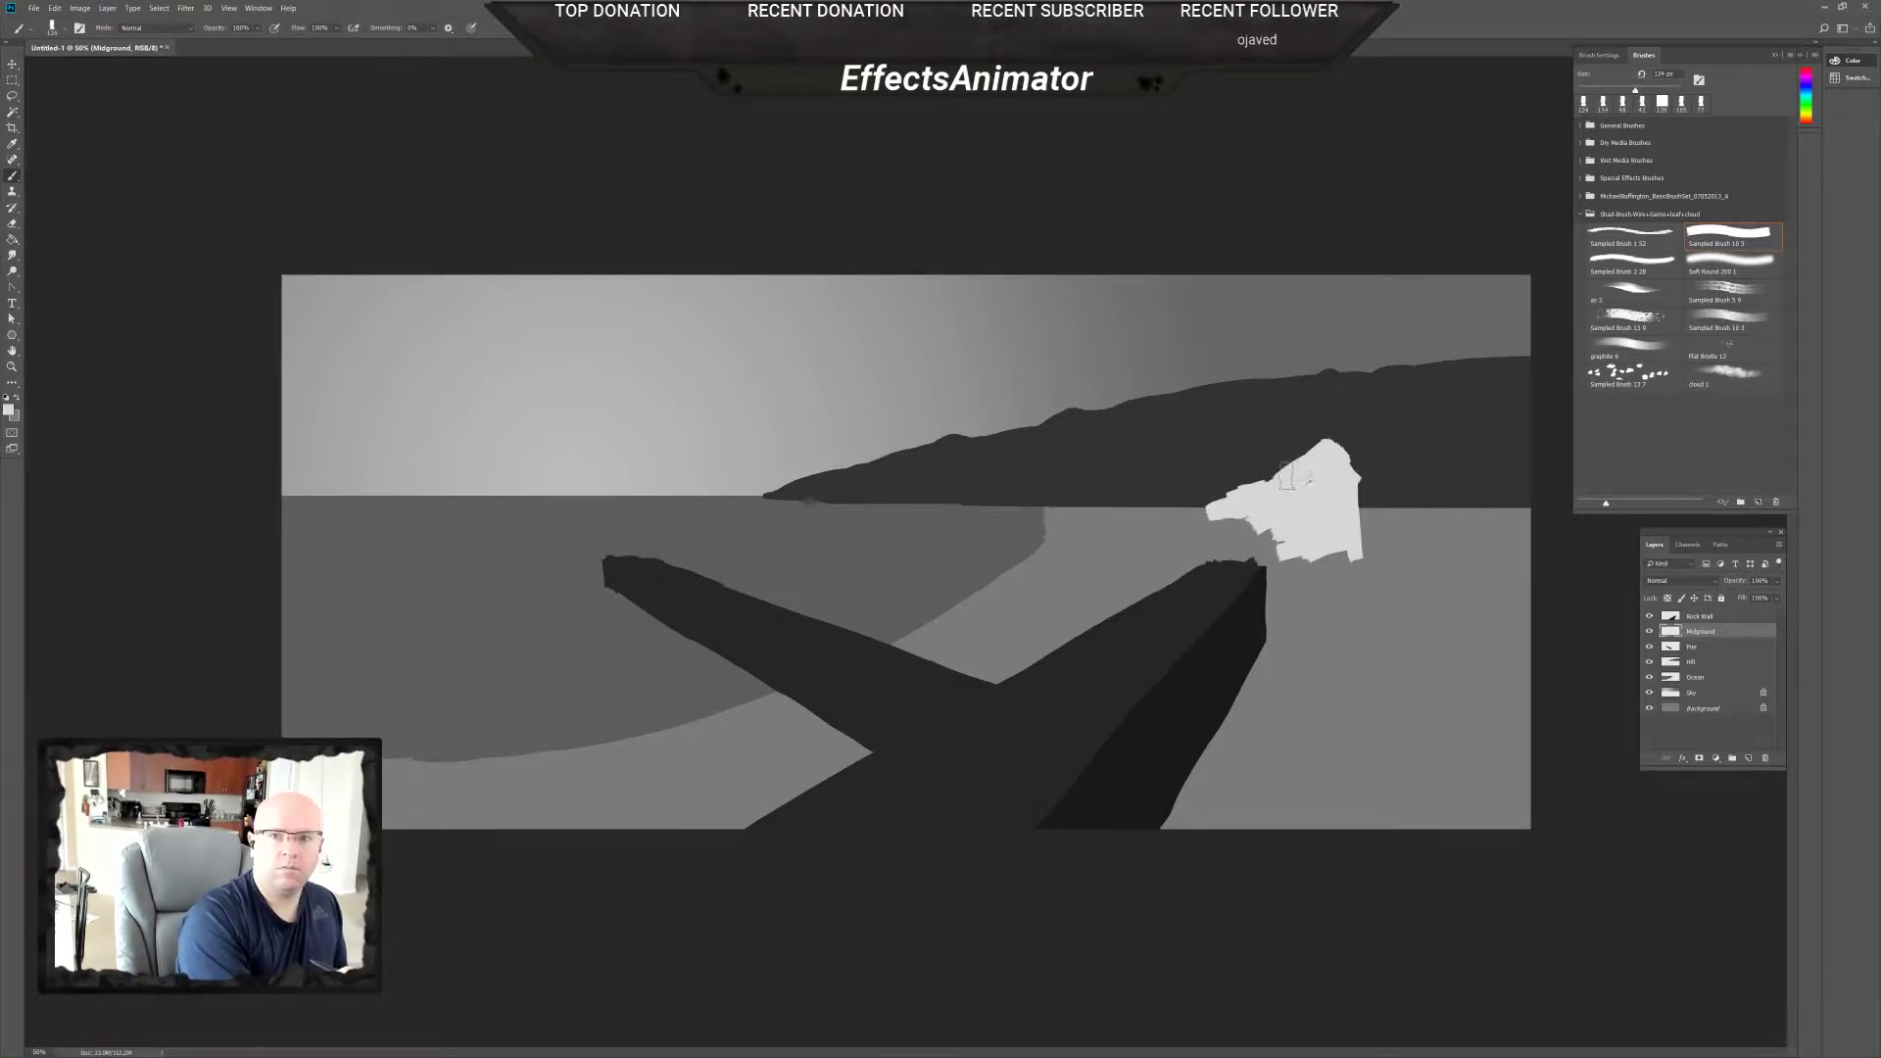
drag(1323, 446, 1229, 473)
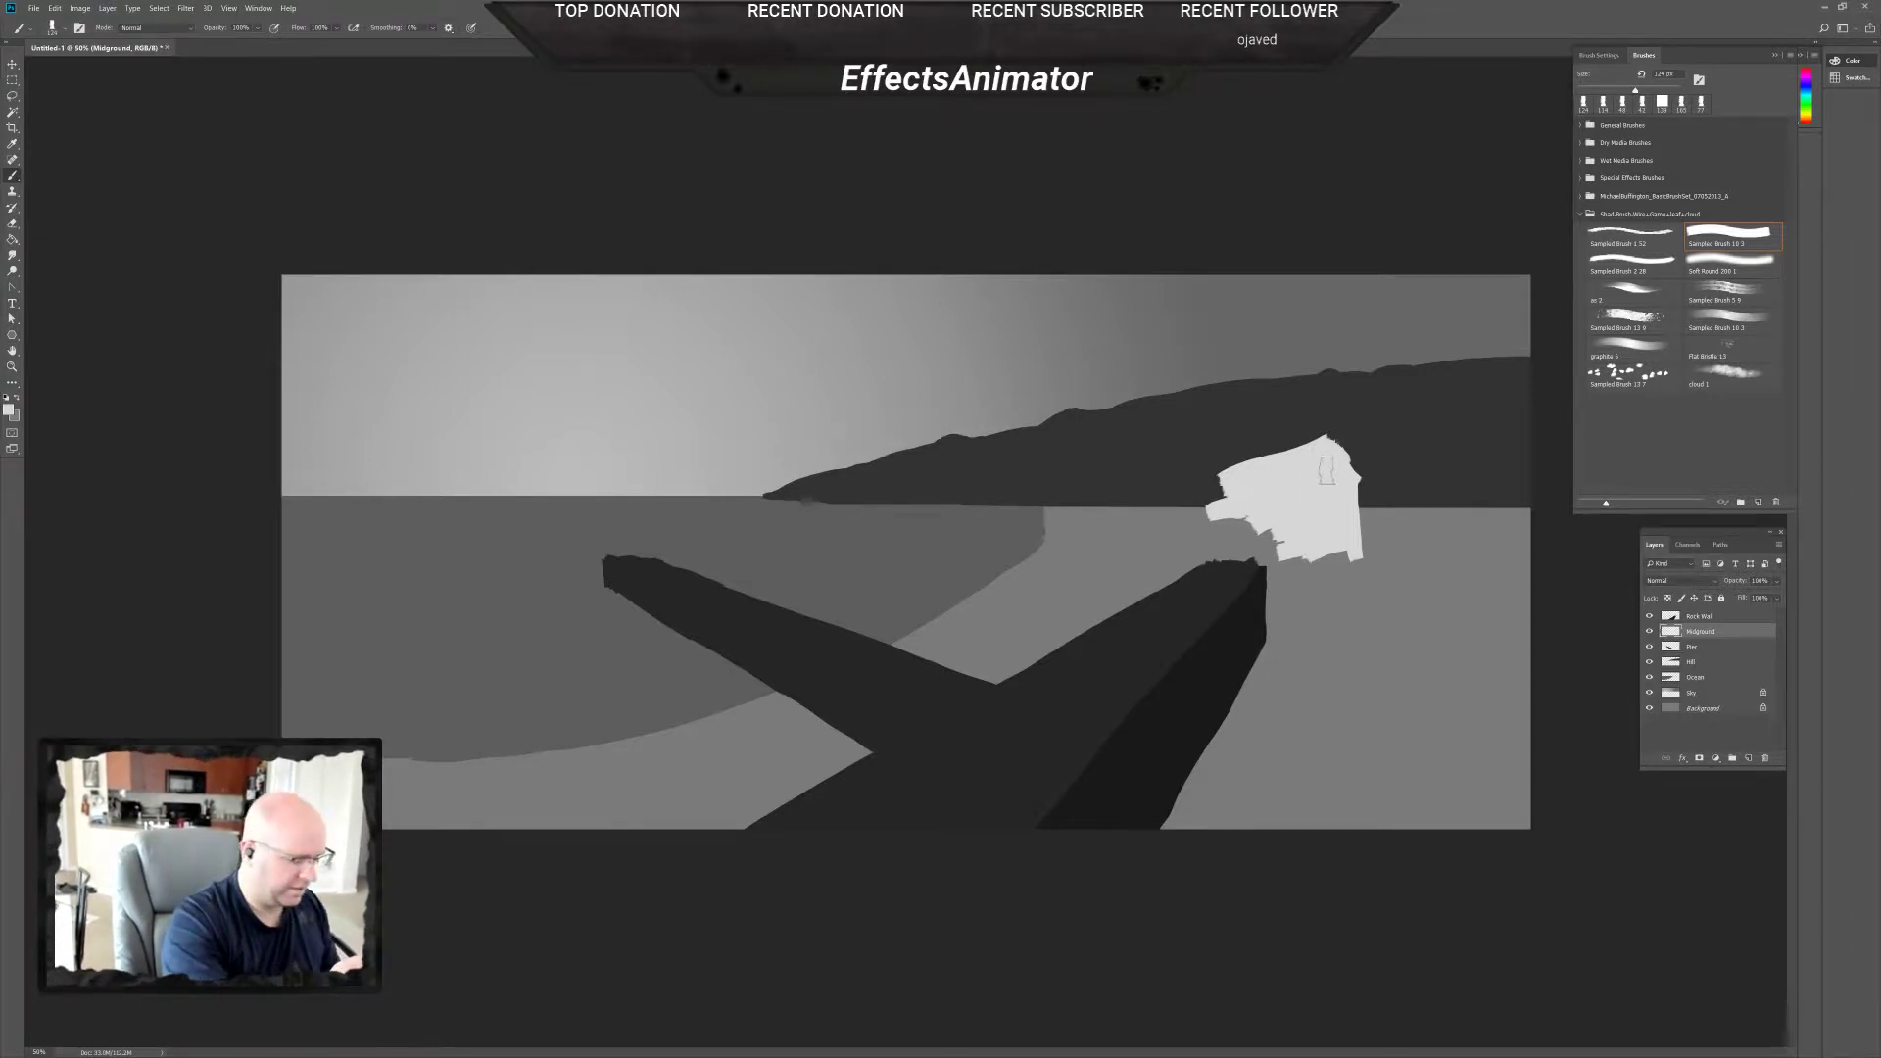
Cut the house's landward roof slope straight with the eraser, then fill its front wall and extend a low strip toward the ocean.
key(e)
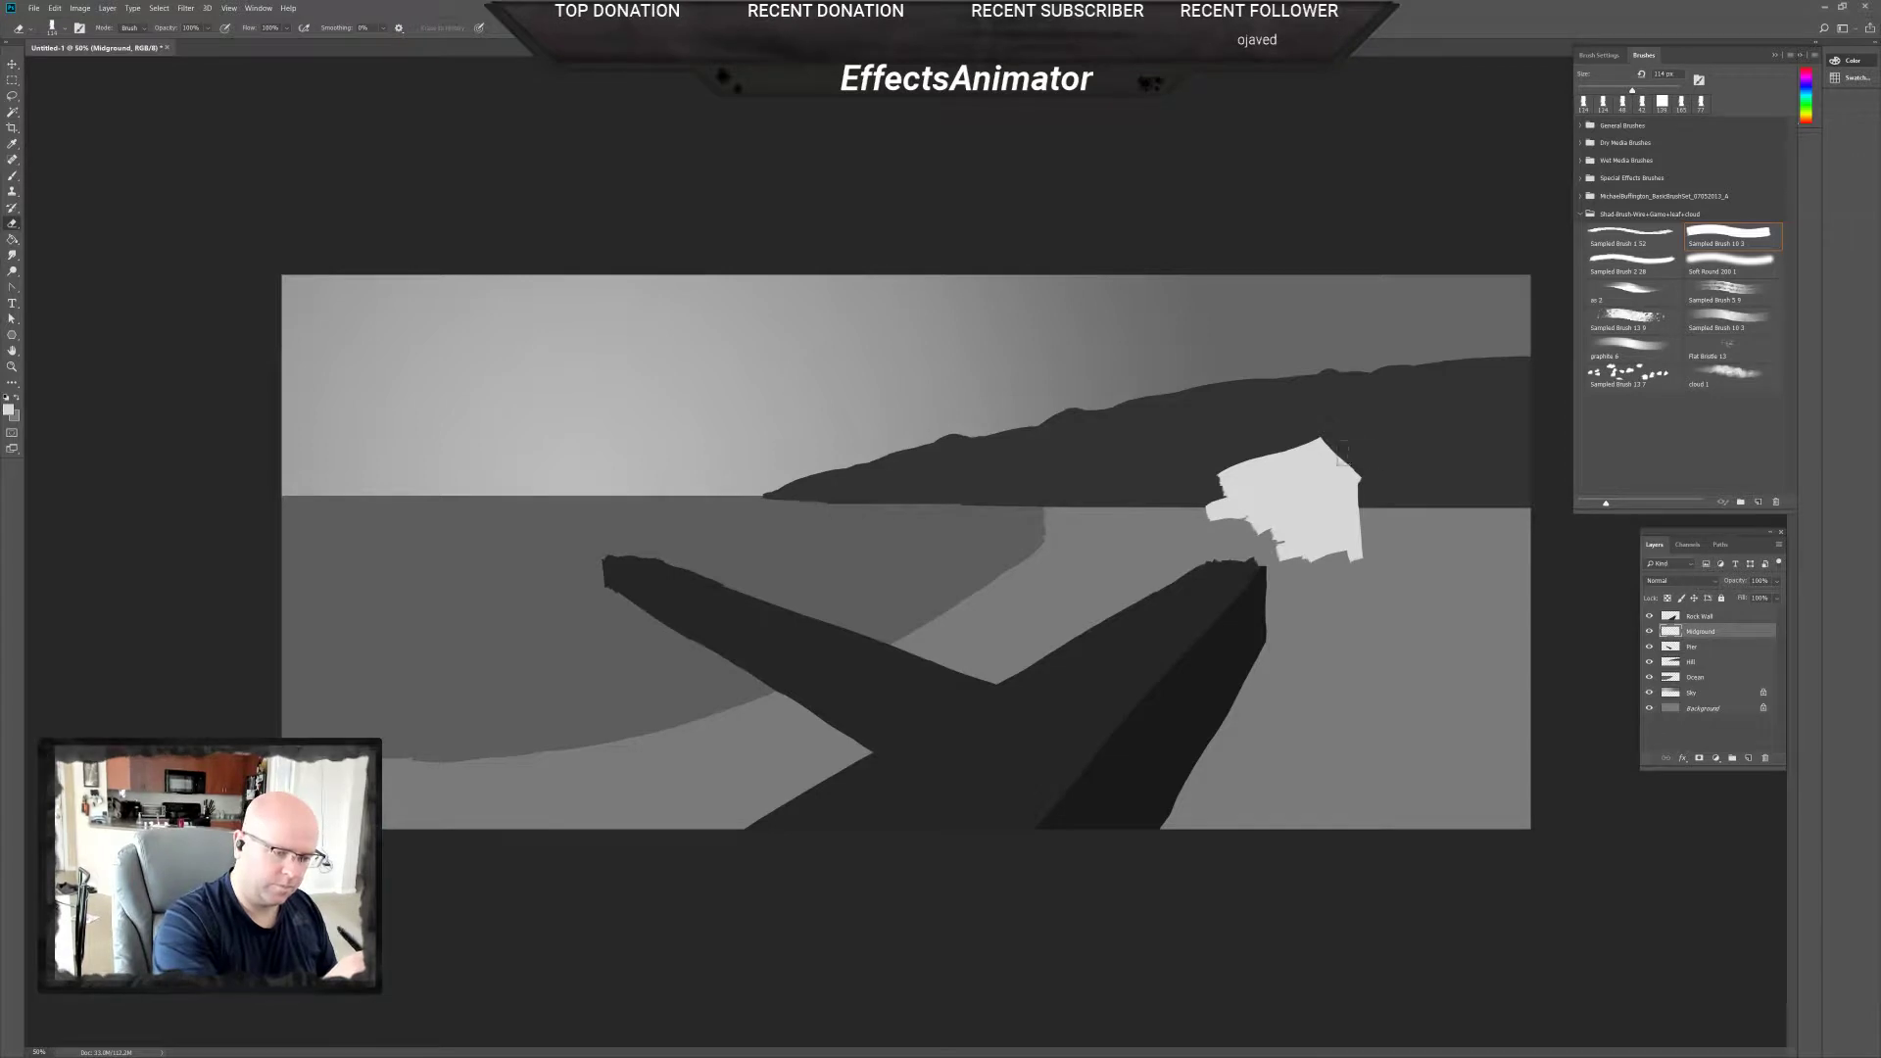
drag(1324, 439, 1361, 472)
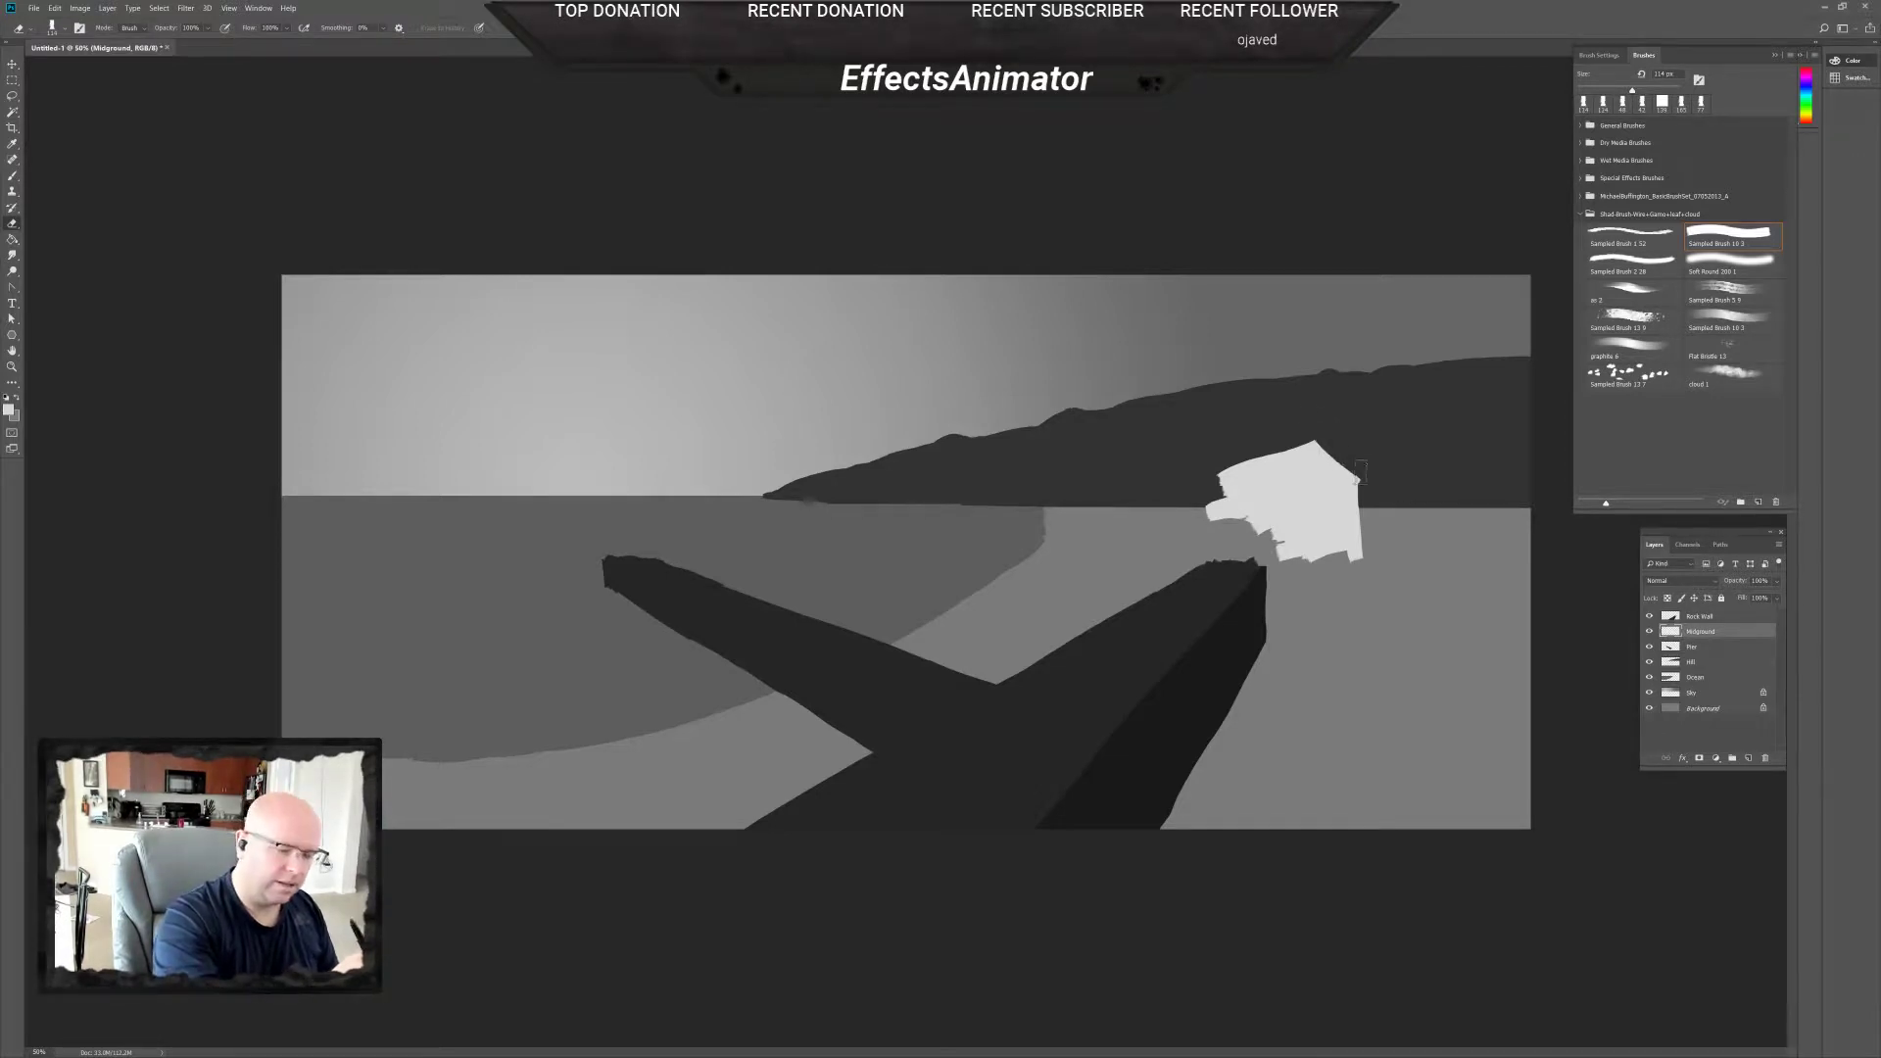
key(b)
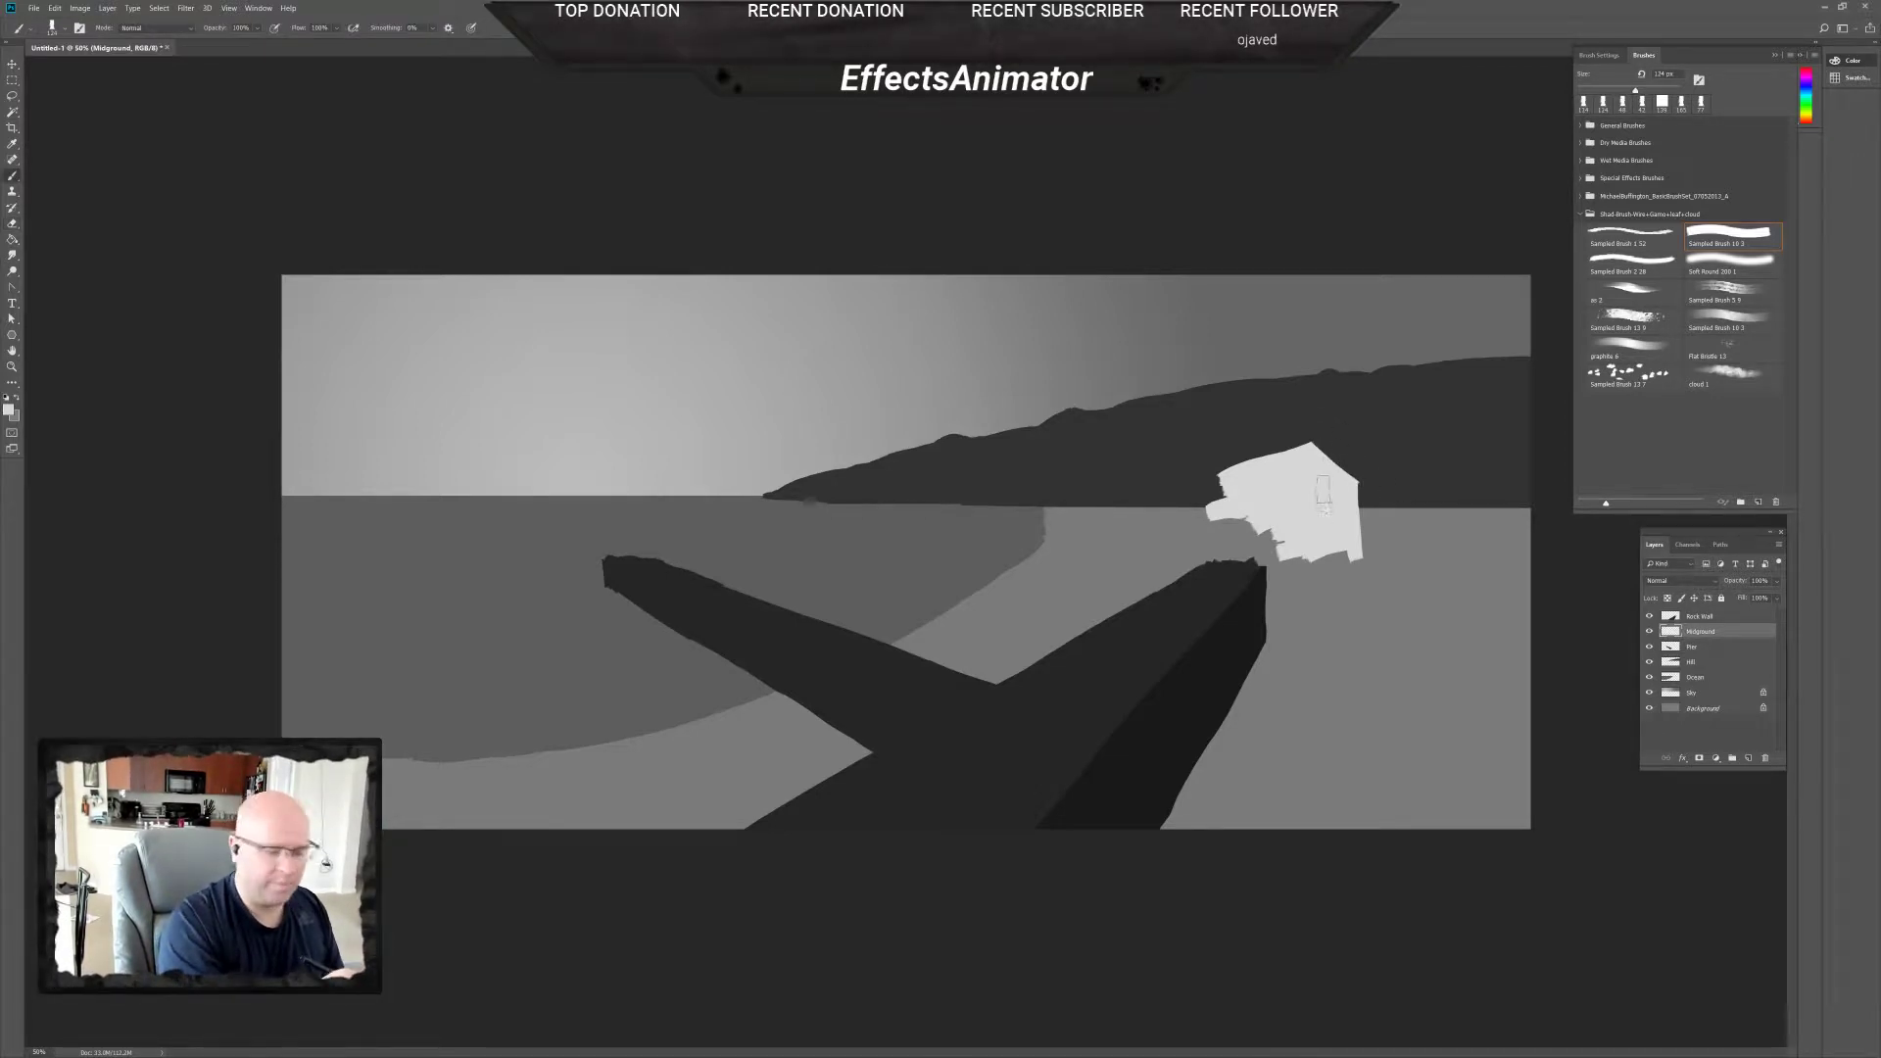
mouse_move(1303, 534)
mouse_down()
mouse_move(1259, 534)
mouse_move(1274, 549)
mouse_move(1346, 482)
mouse_move(1349, 560)
mouse_move(1341, 499)
mouse_up()
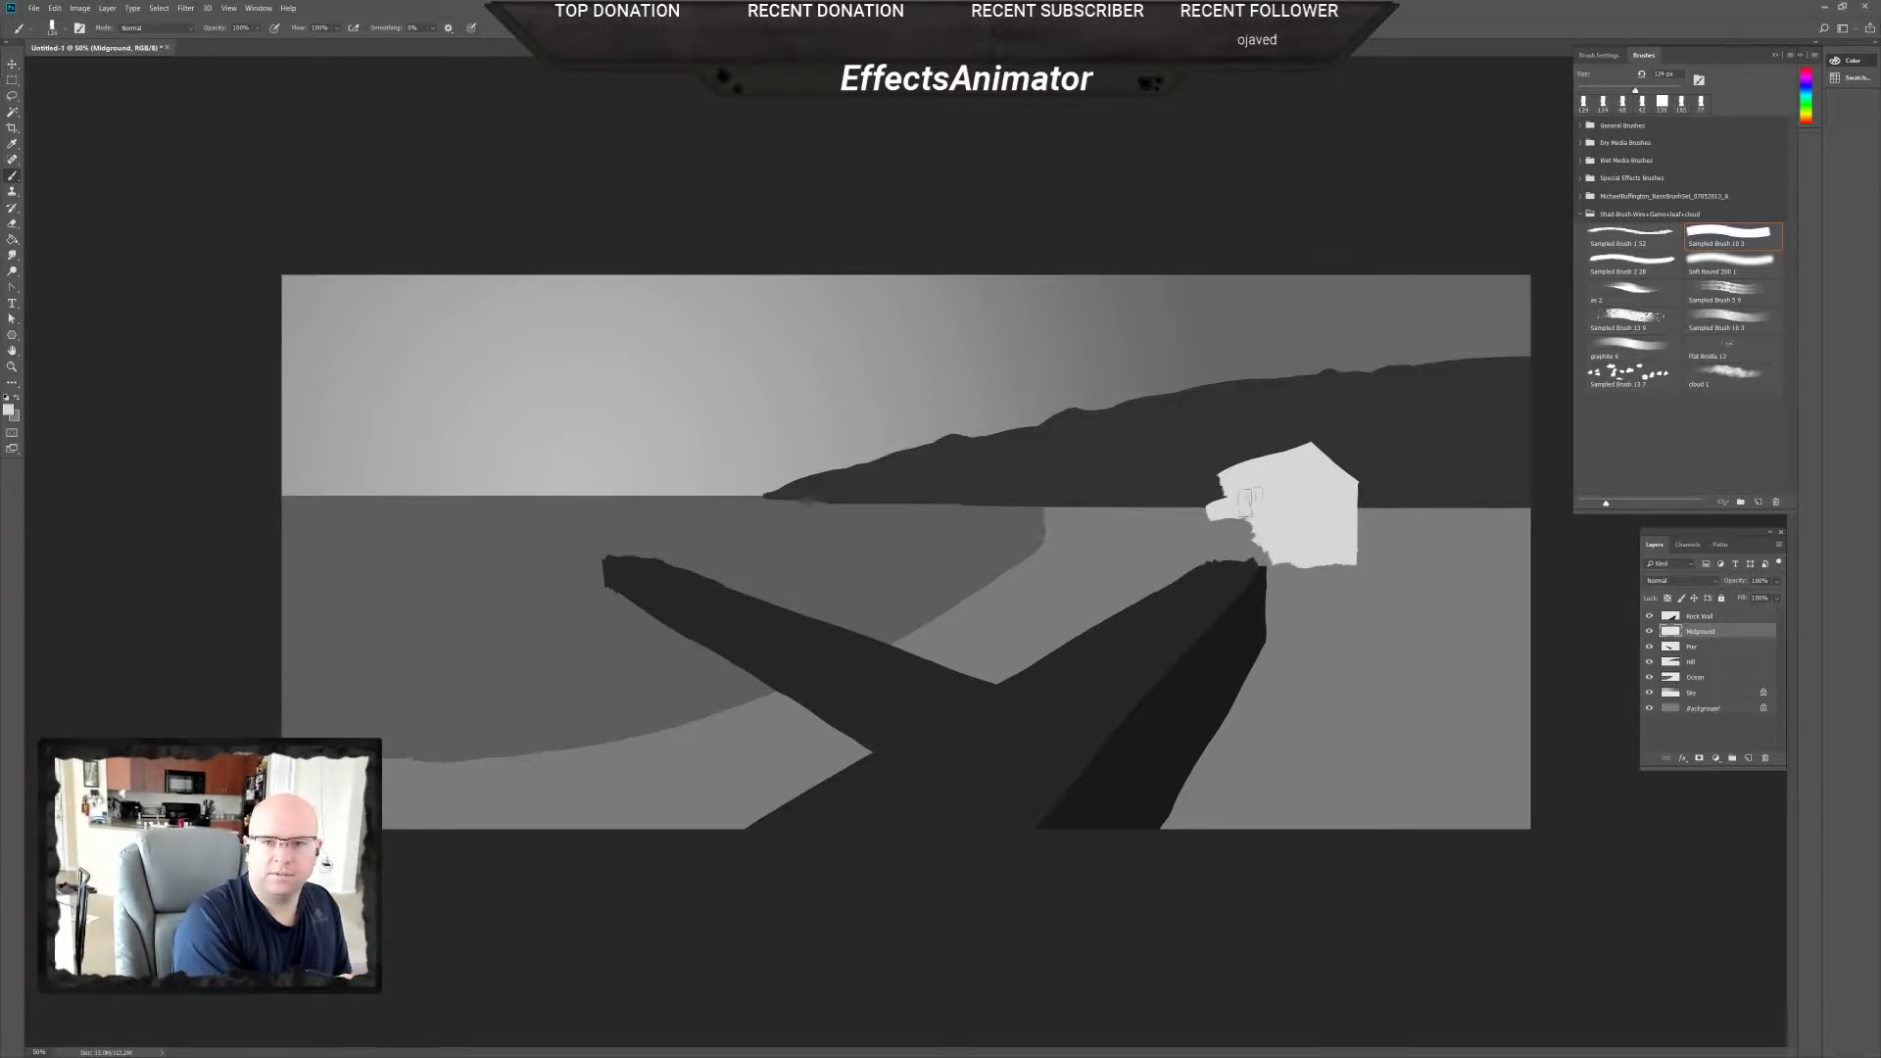
mouse_move(1233, 515)
mouse_down()
mouse_move(1152, 525)
mouse_move(1236, 527)
mouse_up()
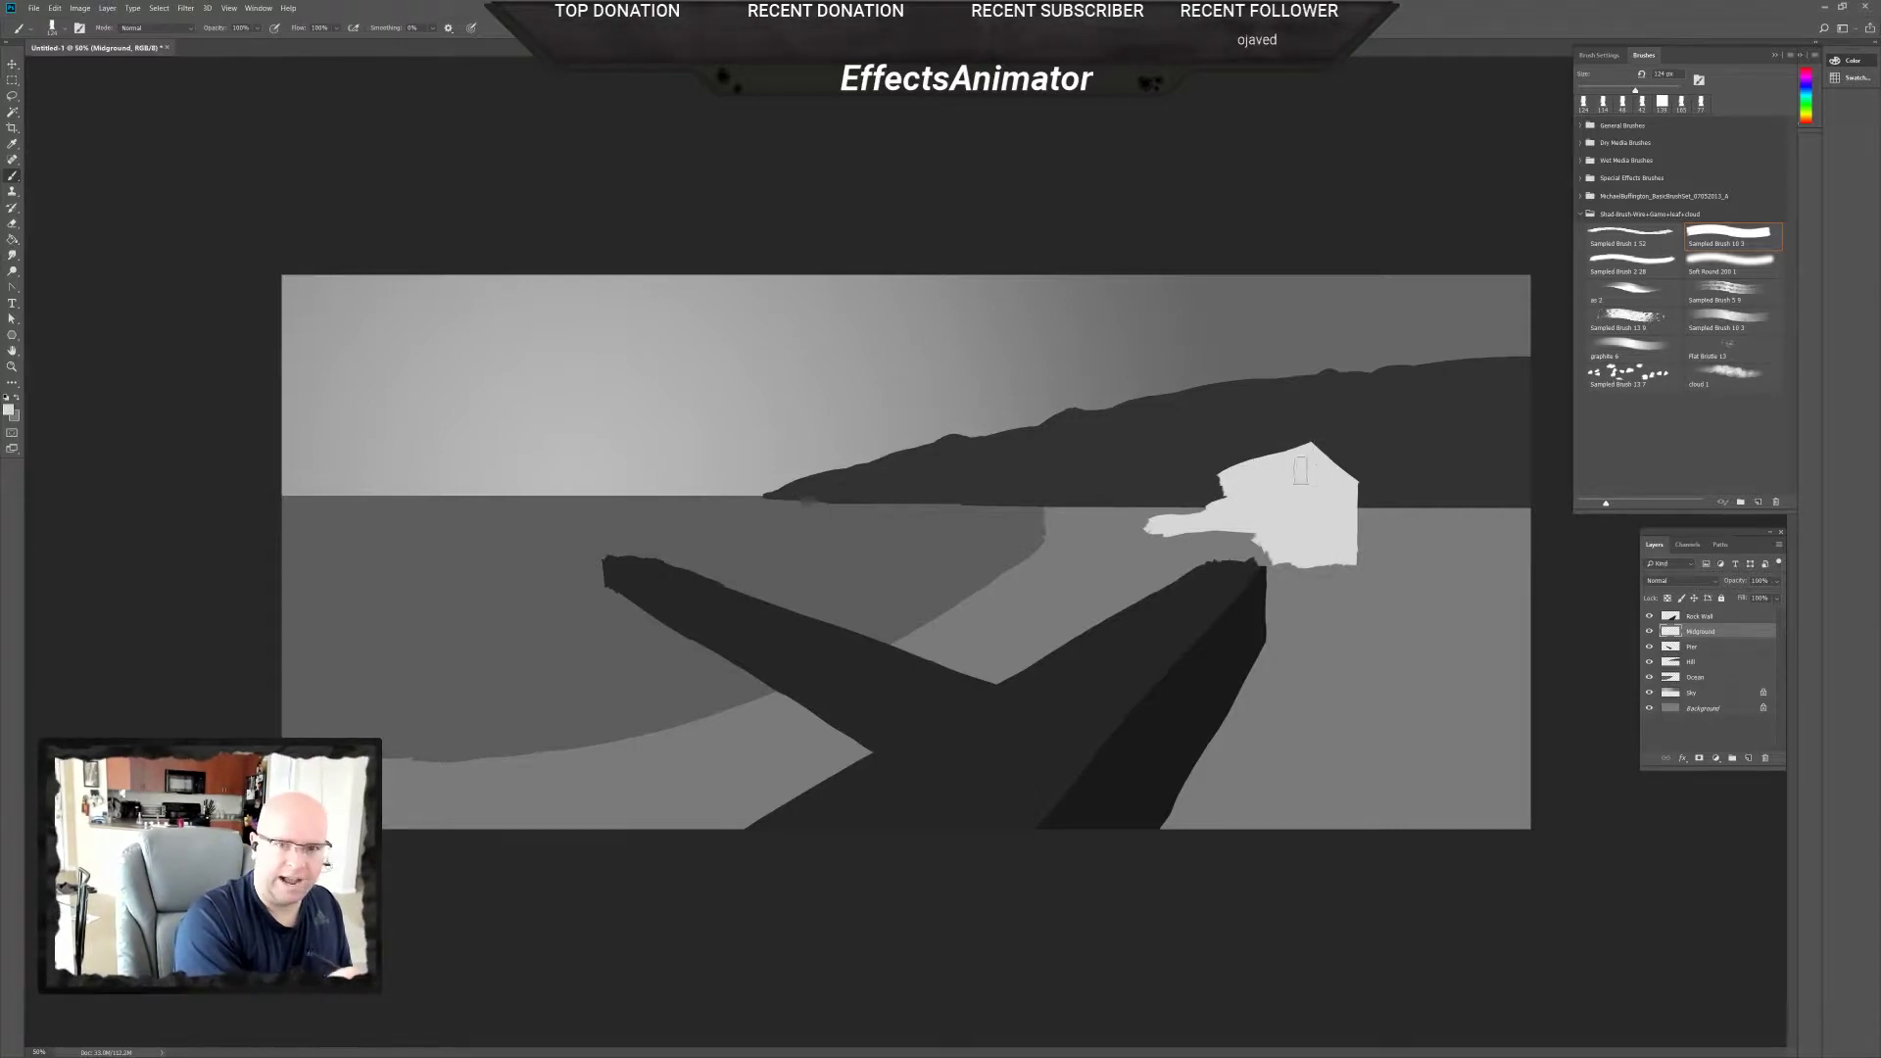
Carve the seaward roof slope with the eraser, sharpen the gable peak with brush and eraser, and erase the stray fragment beside it.
key(e)
mouse_move(1236, 478)
mouse_down()
mouse_move(1312, 425)
mouse_move(1250, 470)
mouse_move(1245, 512)
mouse_up()
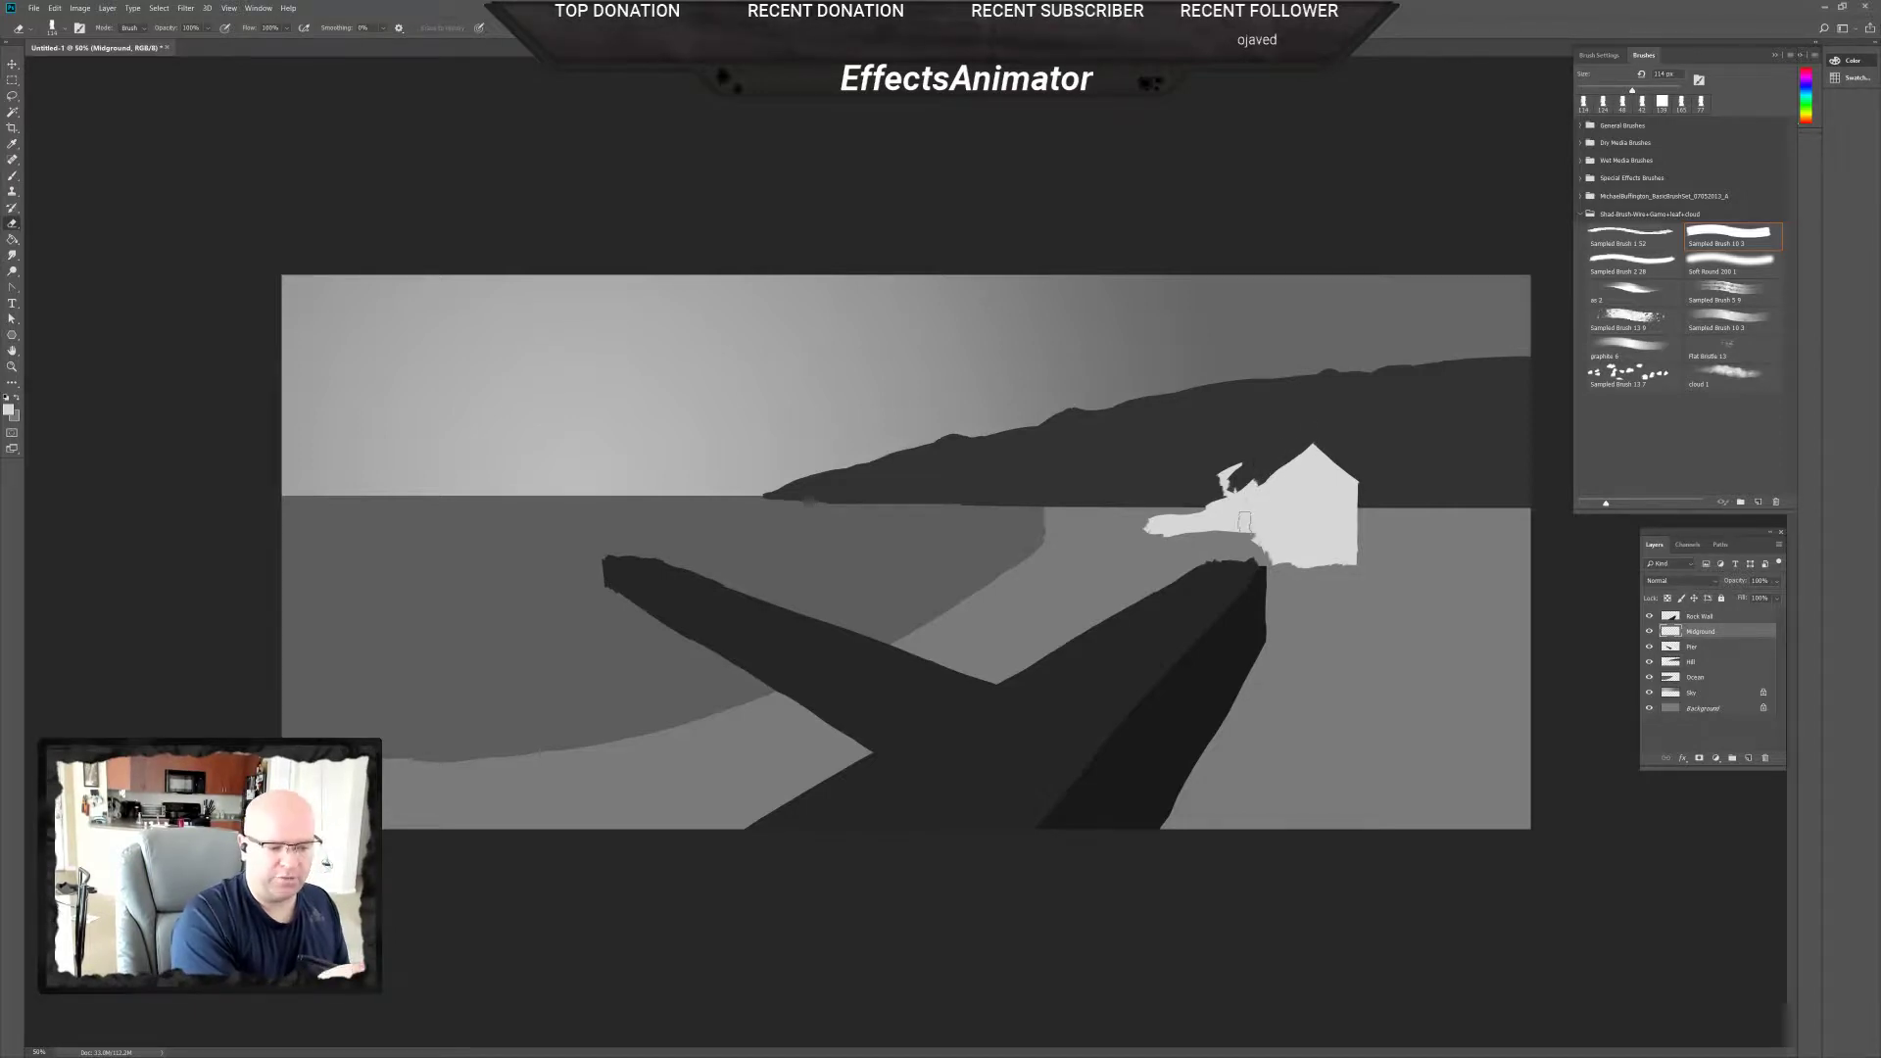
key(b)
mouse_move(1308, 452)
mouse_down()
mouse_move(1270, 487)
mouse_move(1333, 427)
mouse_move(1303, 428)
mouse_move(1342, 457)
mouse_move(1331, 478)
mouse_move(1309, 427)
mouse_up()
key(e)
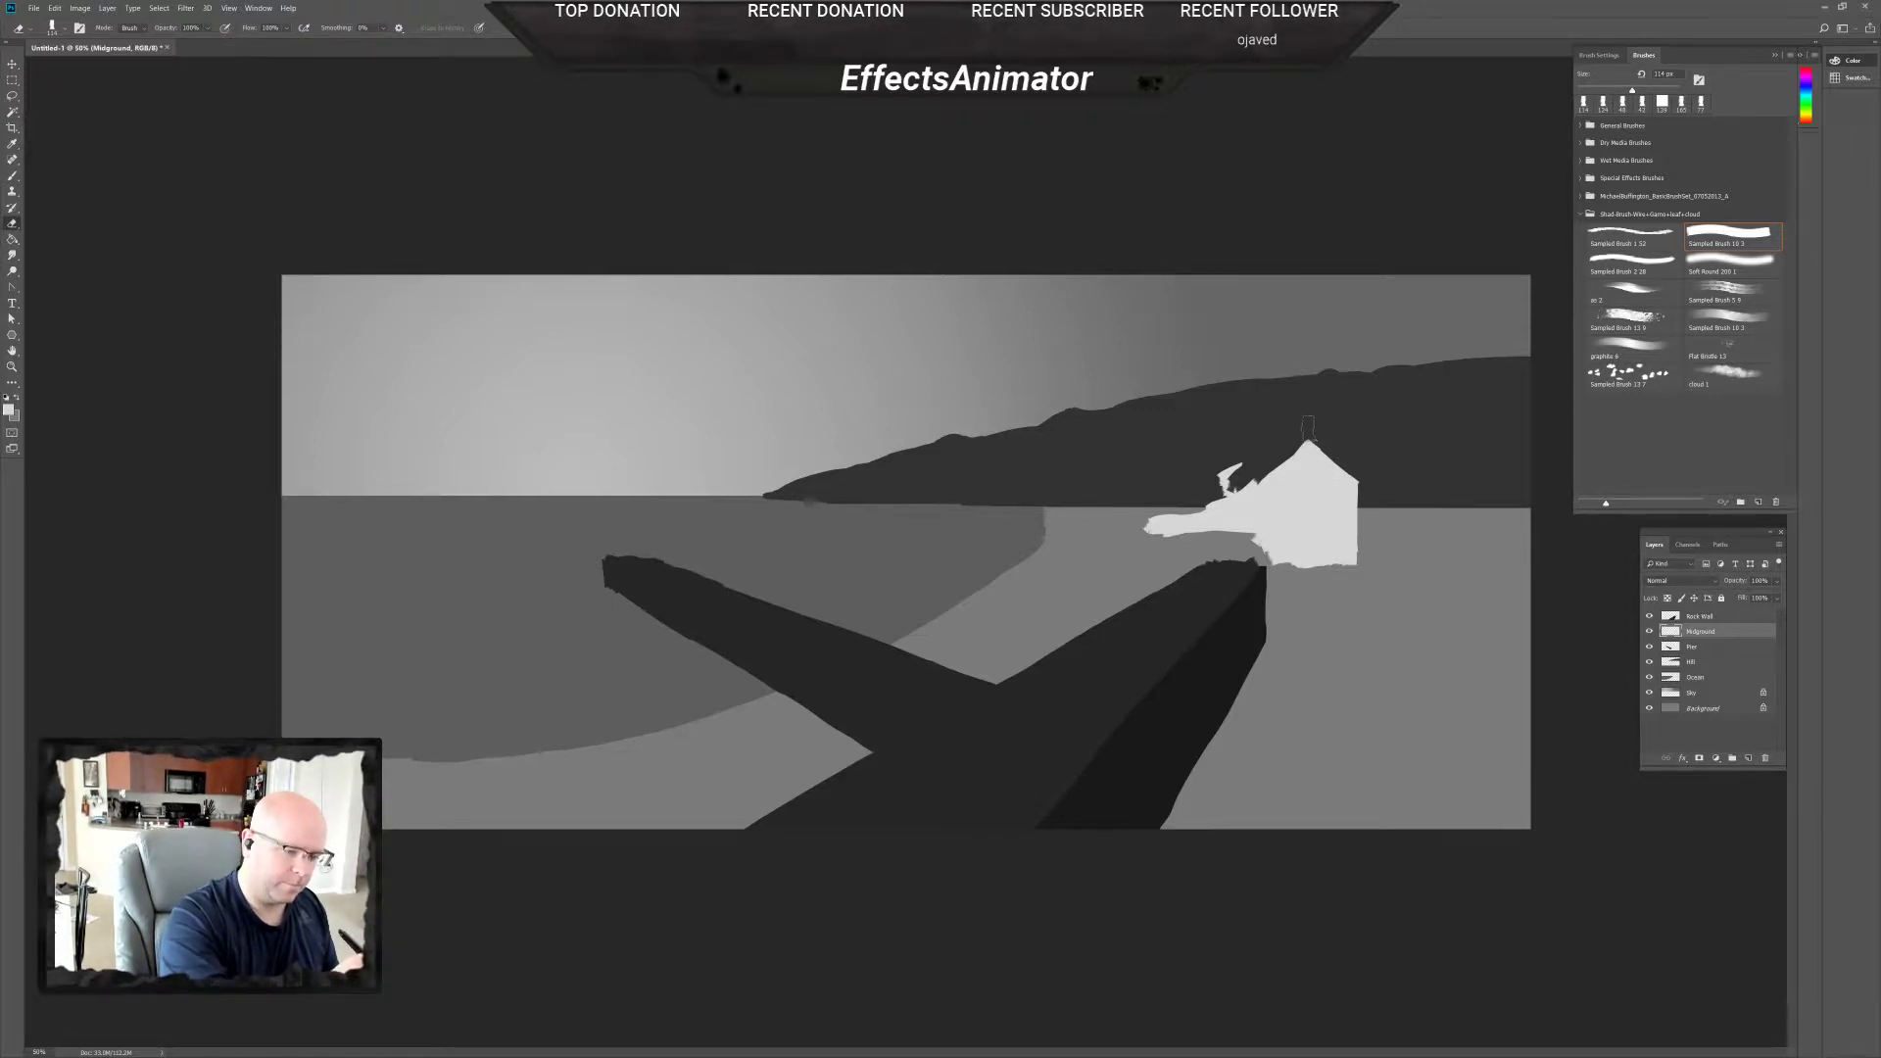
mouse_move(1338, 412)
mouse_down()
mouse_move(1273, 454)
mouse_move(1332, 422)
mouse_up()
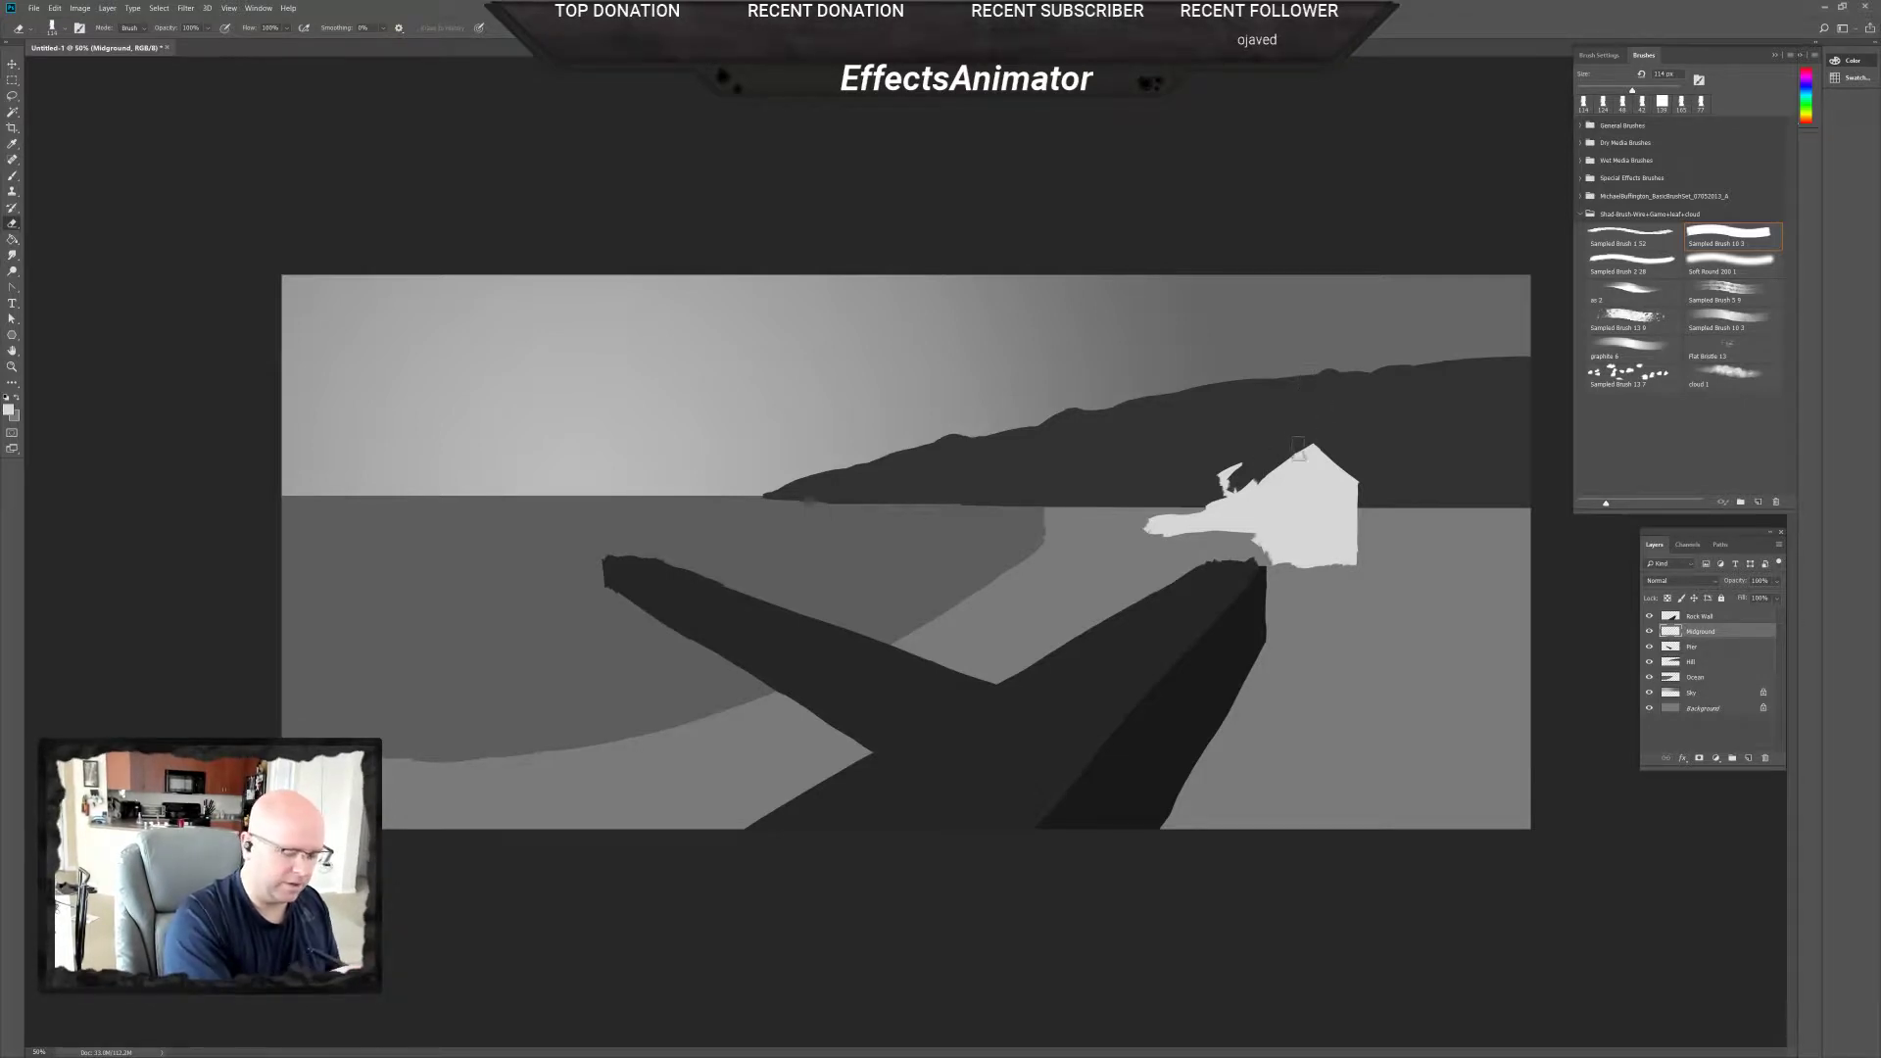
key(b)
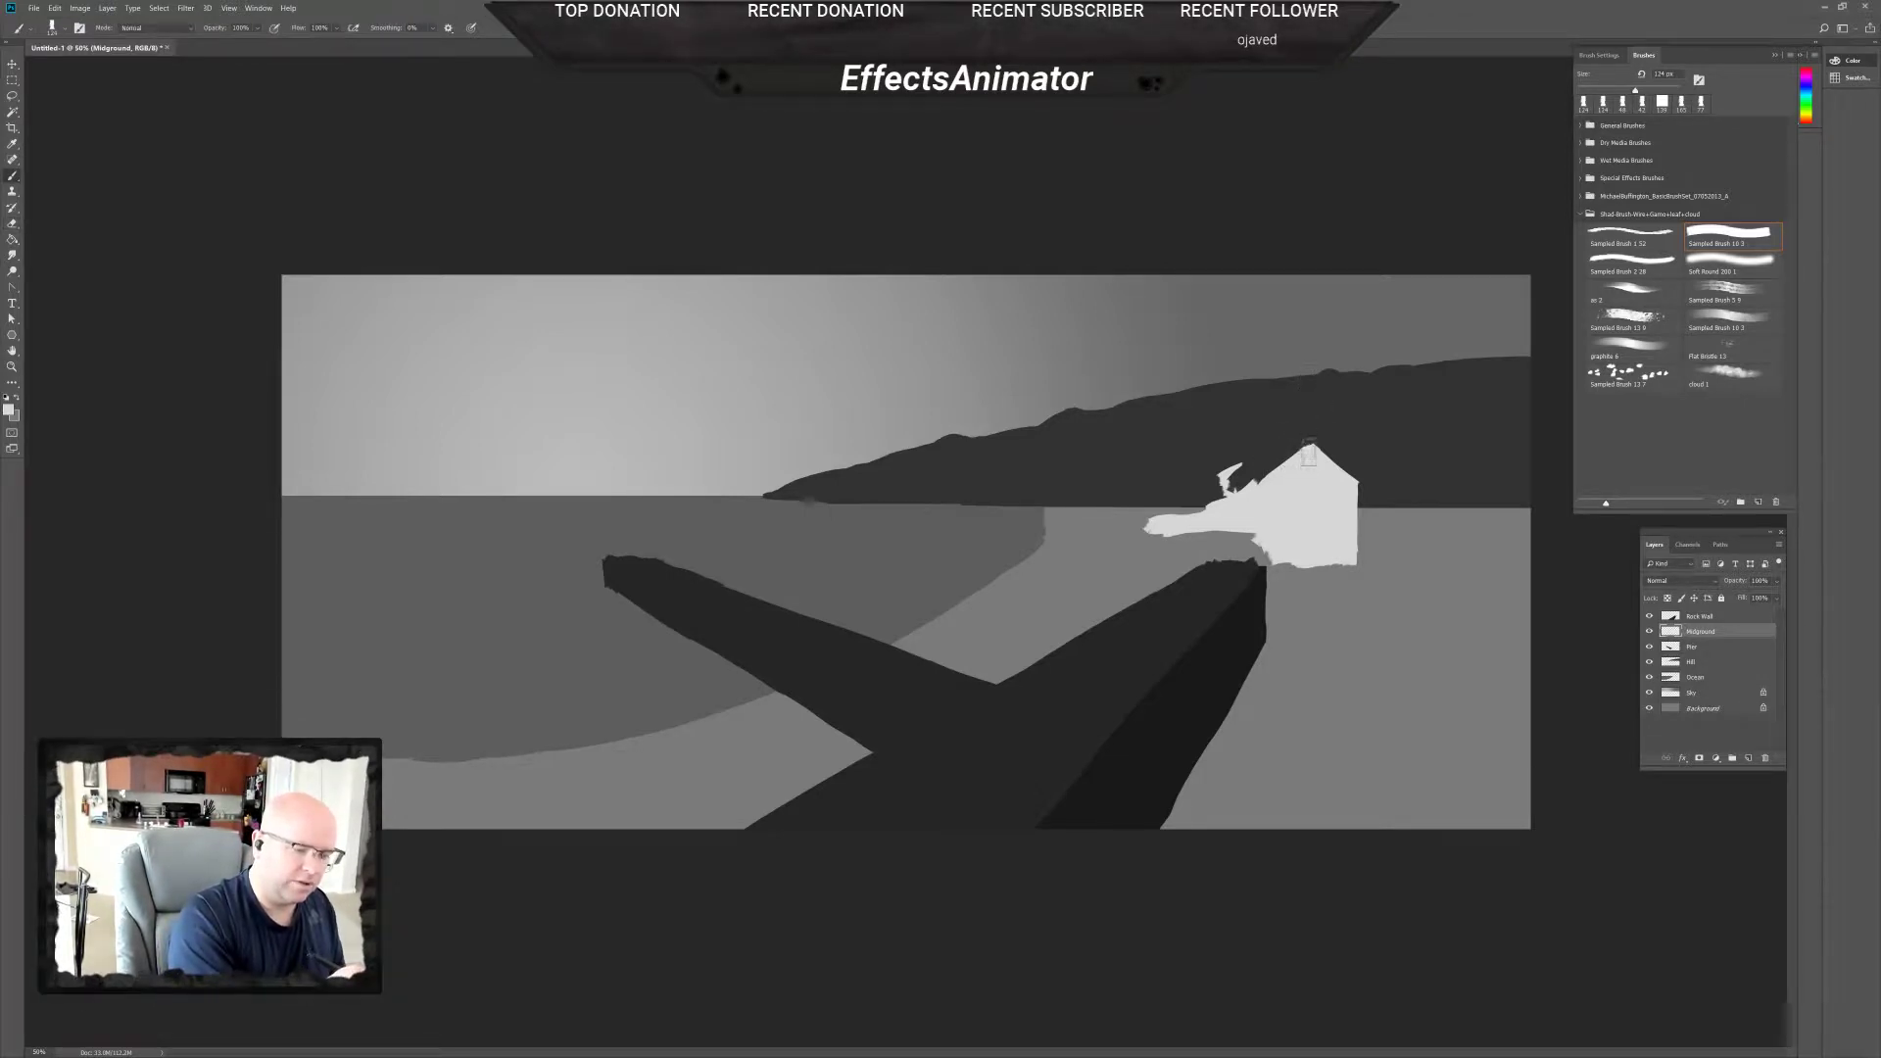
key(e)
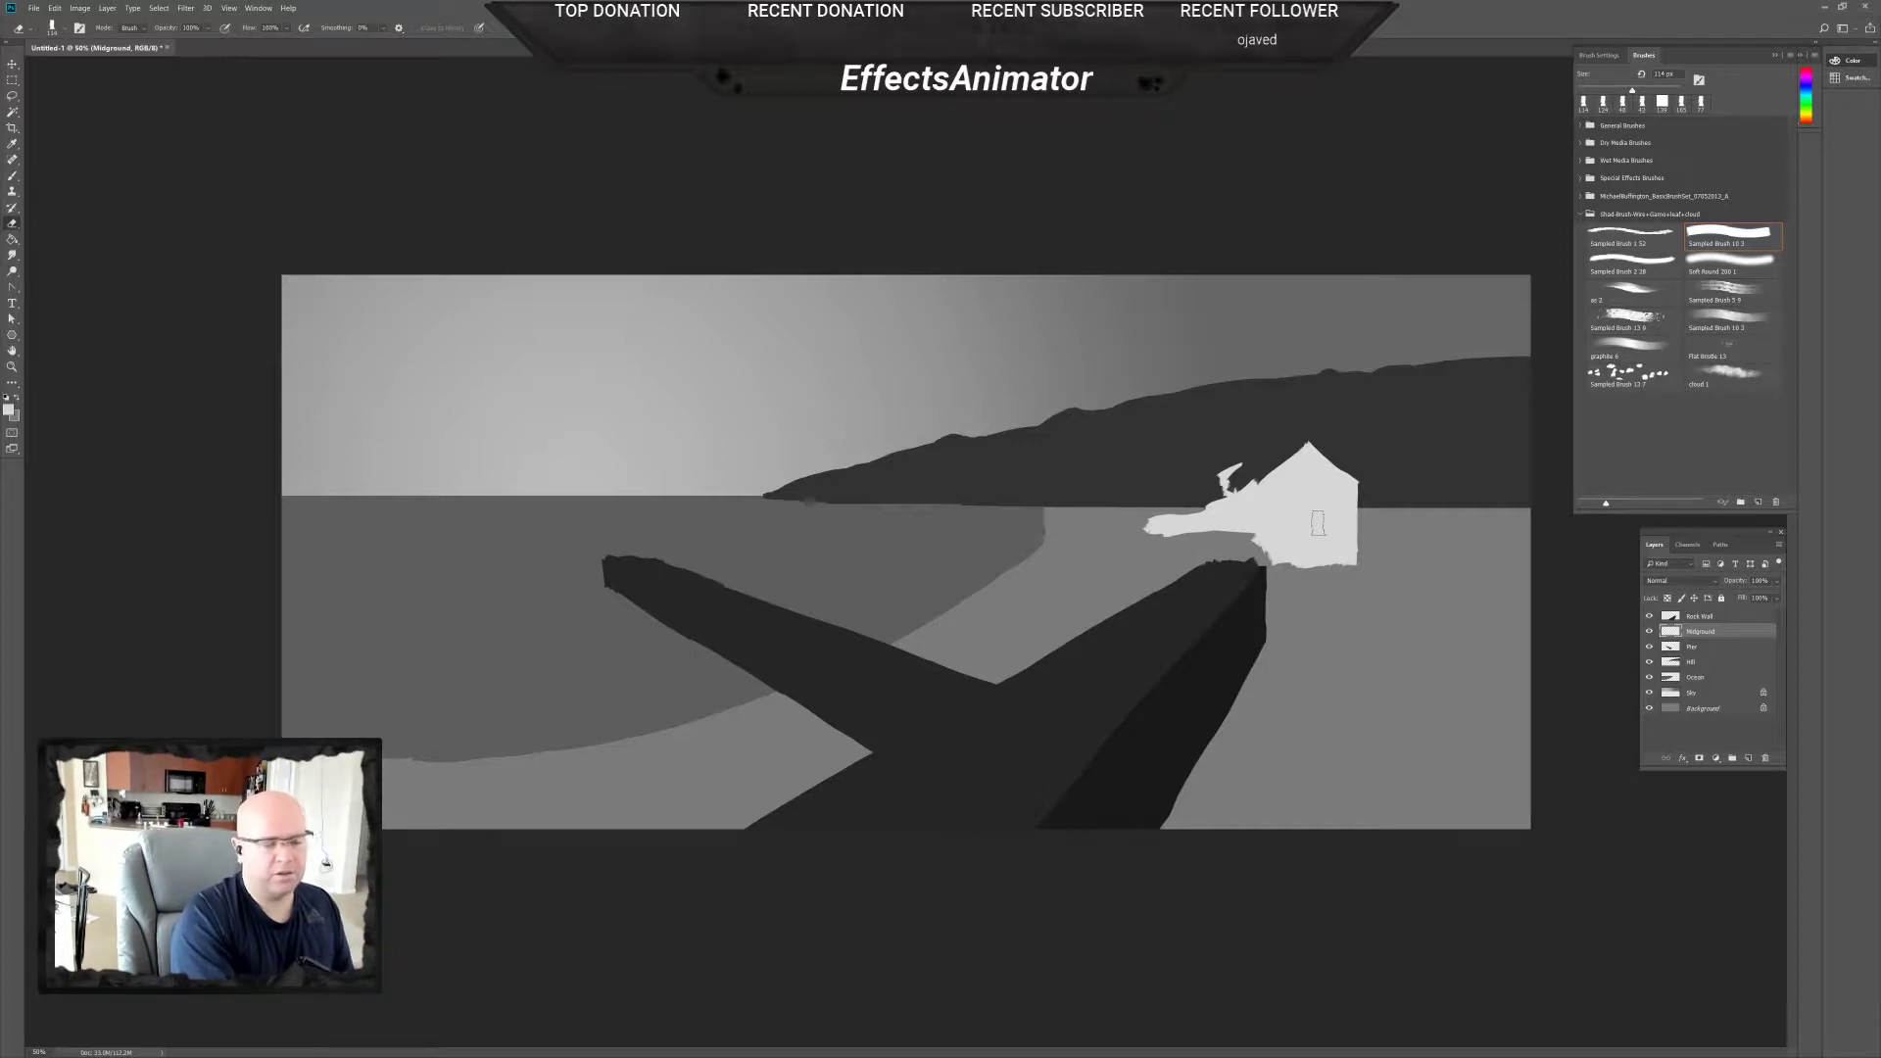
mouse_move(1250, 443)
mouse_down()
mouse_move(1200, 489)
mouse_move(1261, 438)
mouse_up()
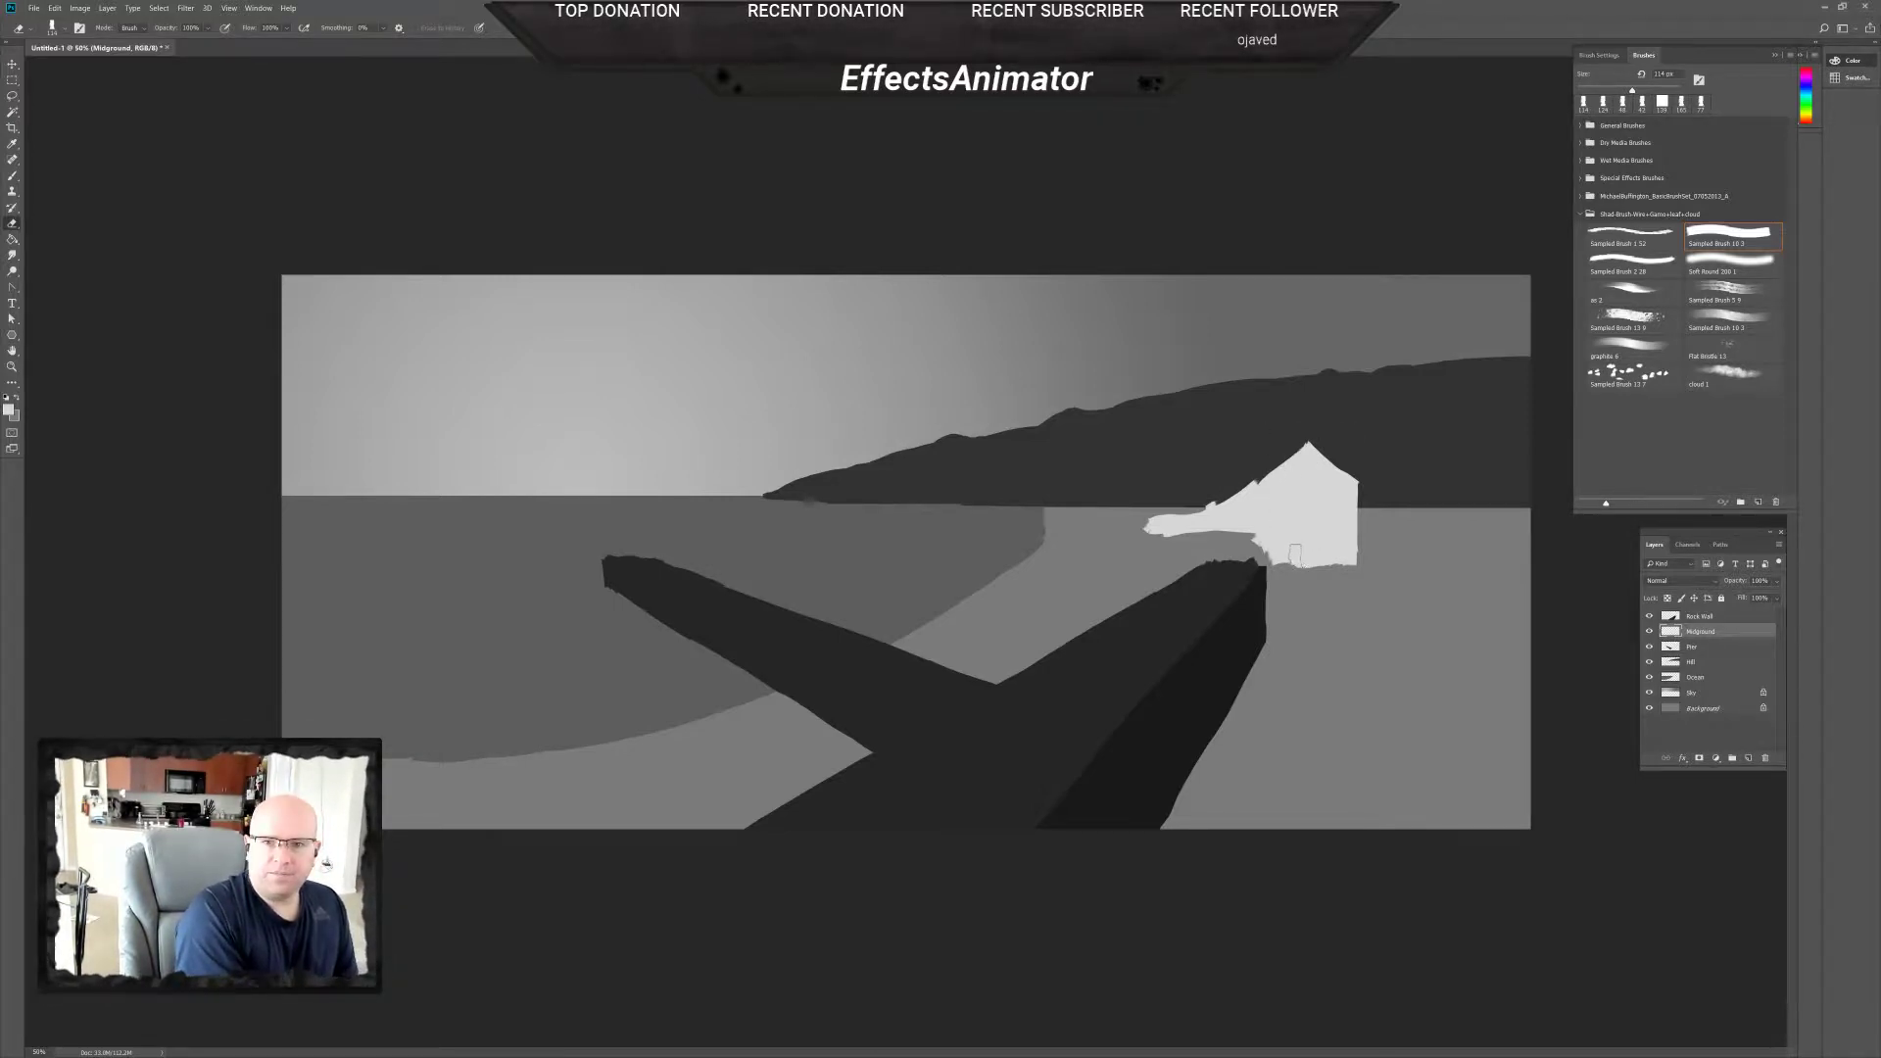
Fill out the house's ragged base with the brush, and trim it to a clean straight edge with the eraser.
key(b)
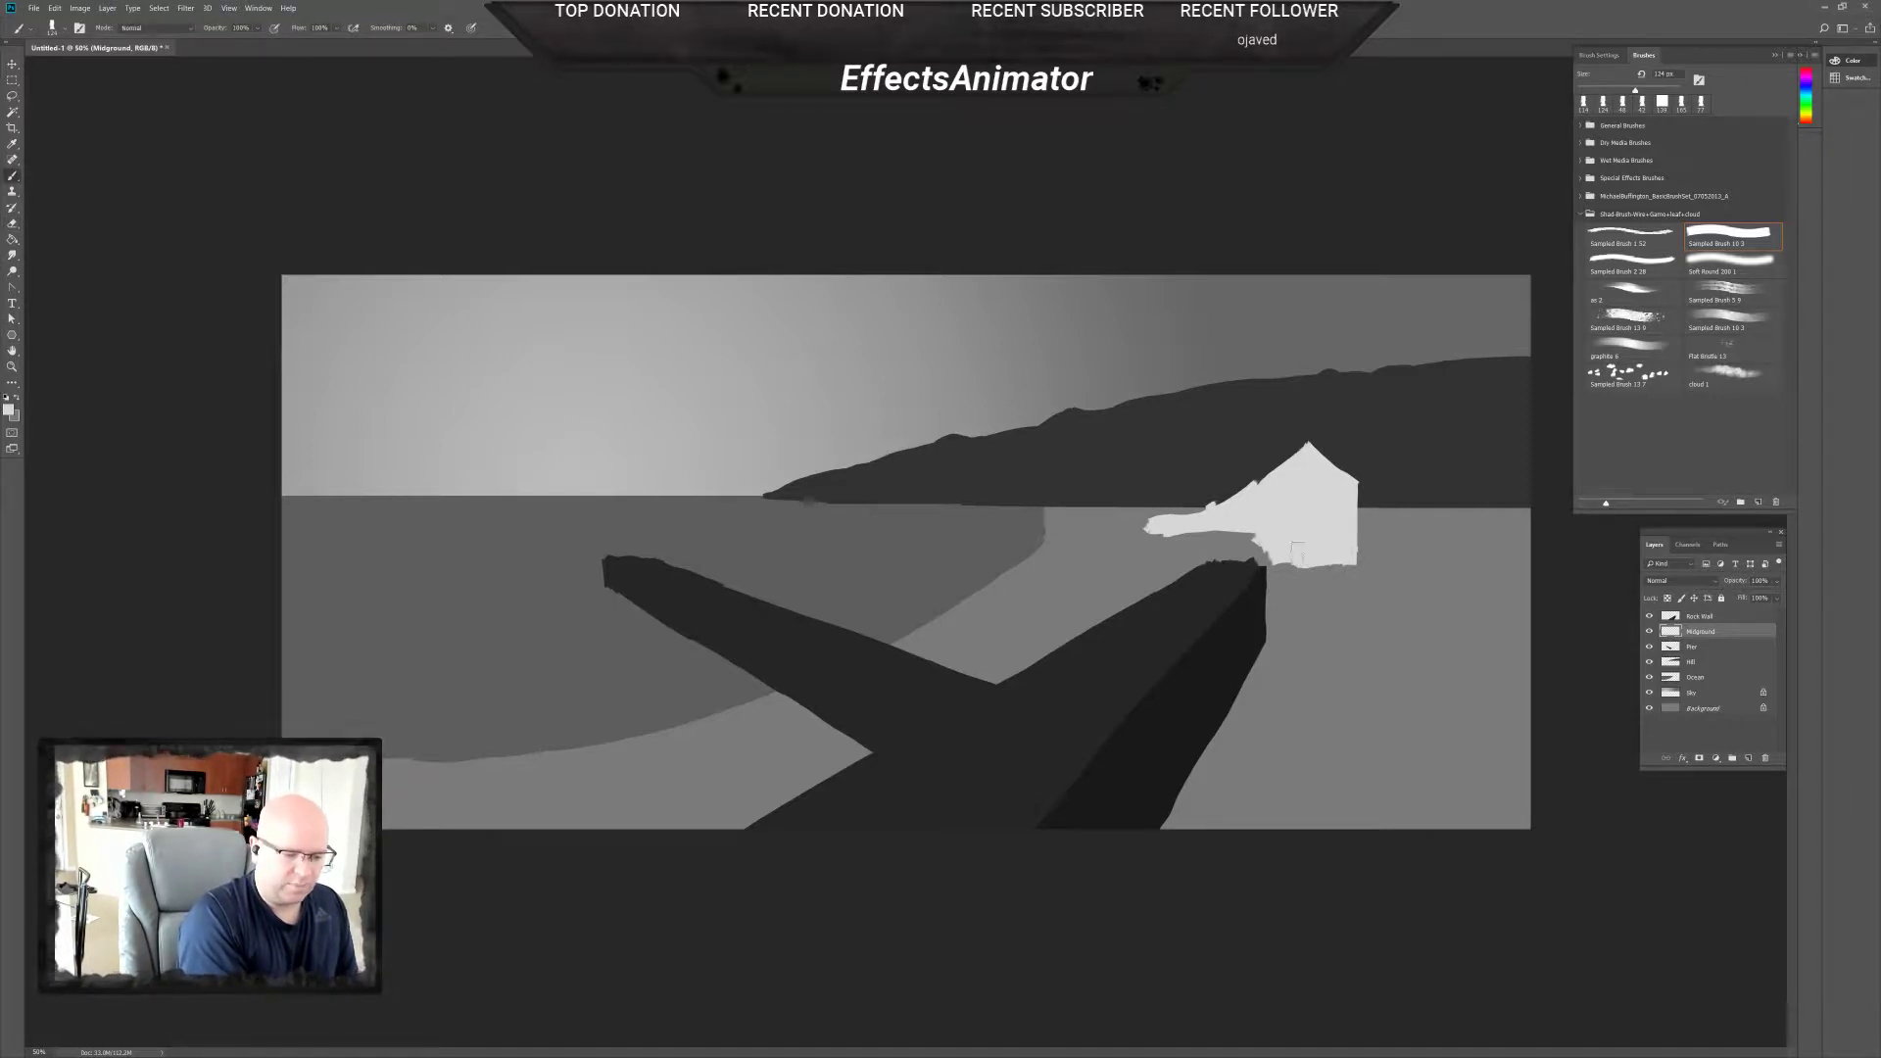
drag(1315, 555, 1357, 540)
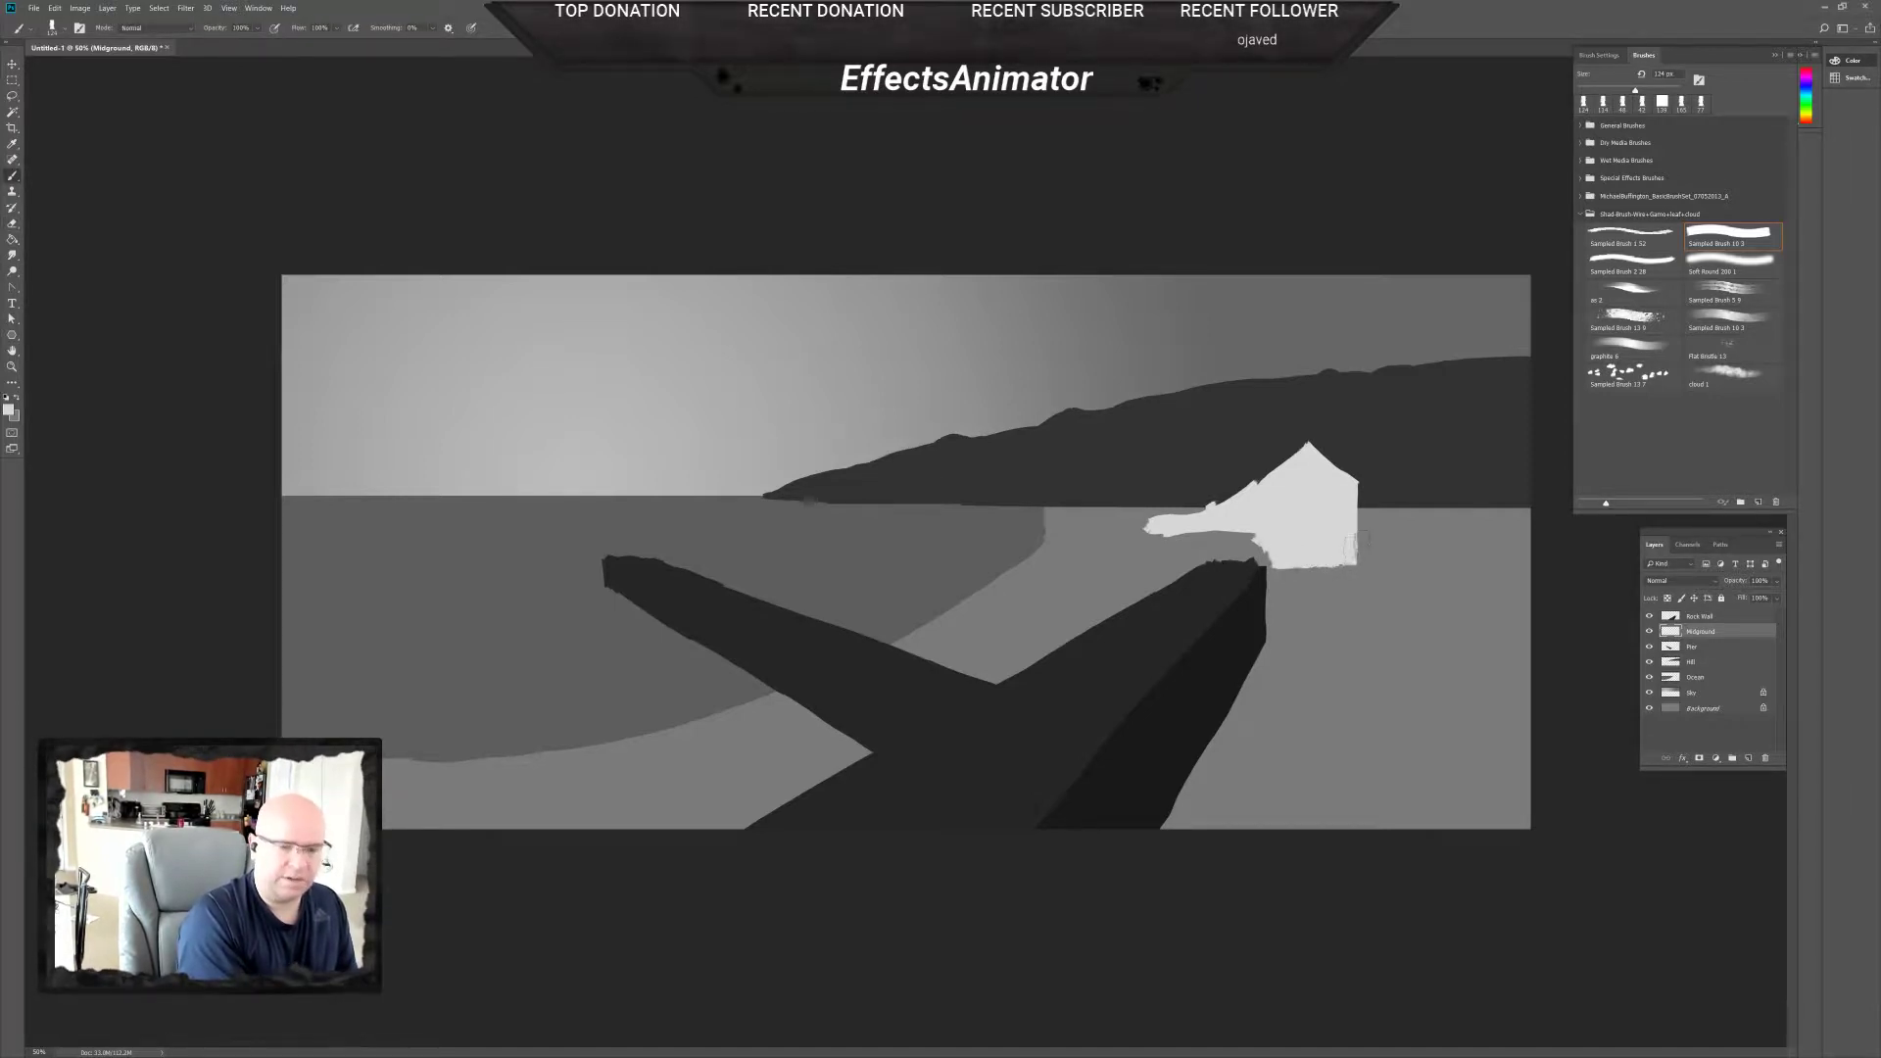
key(e)
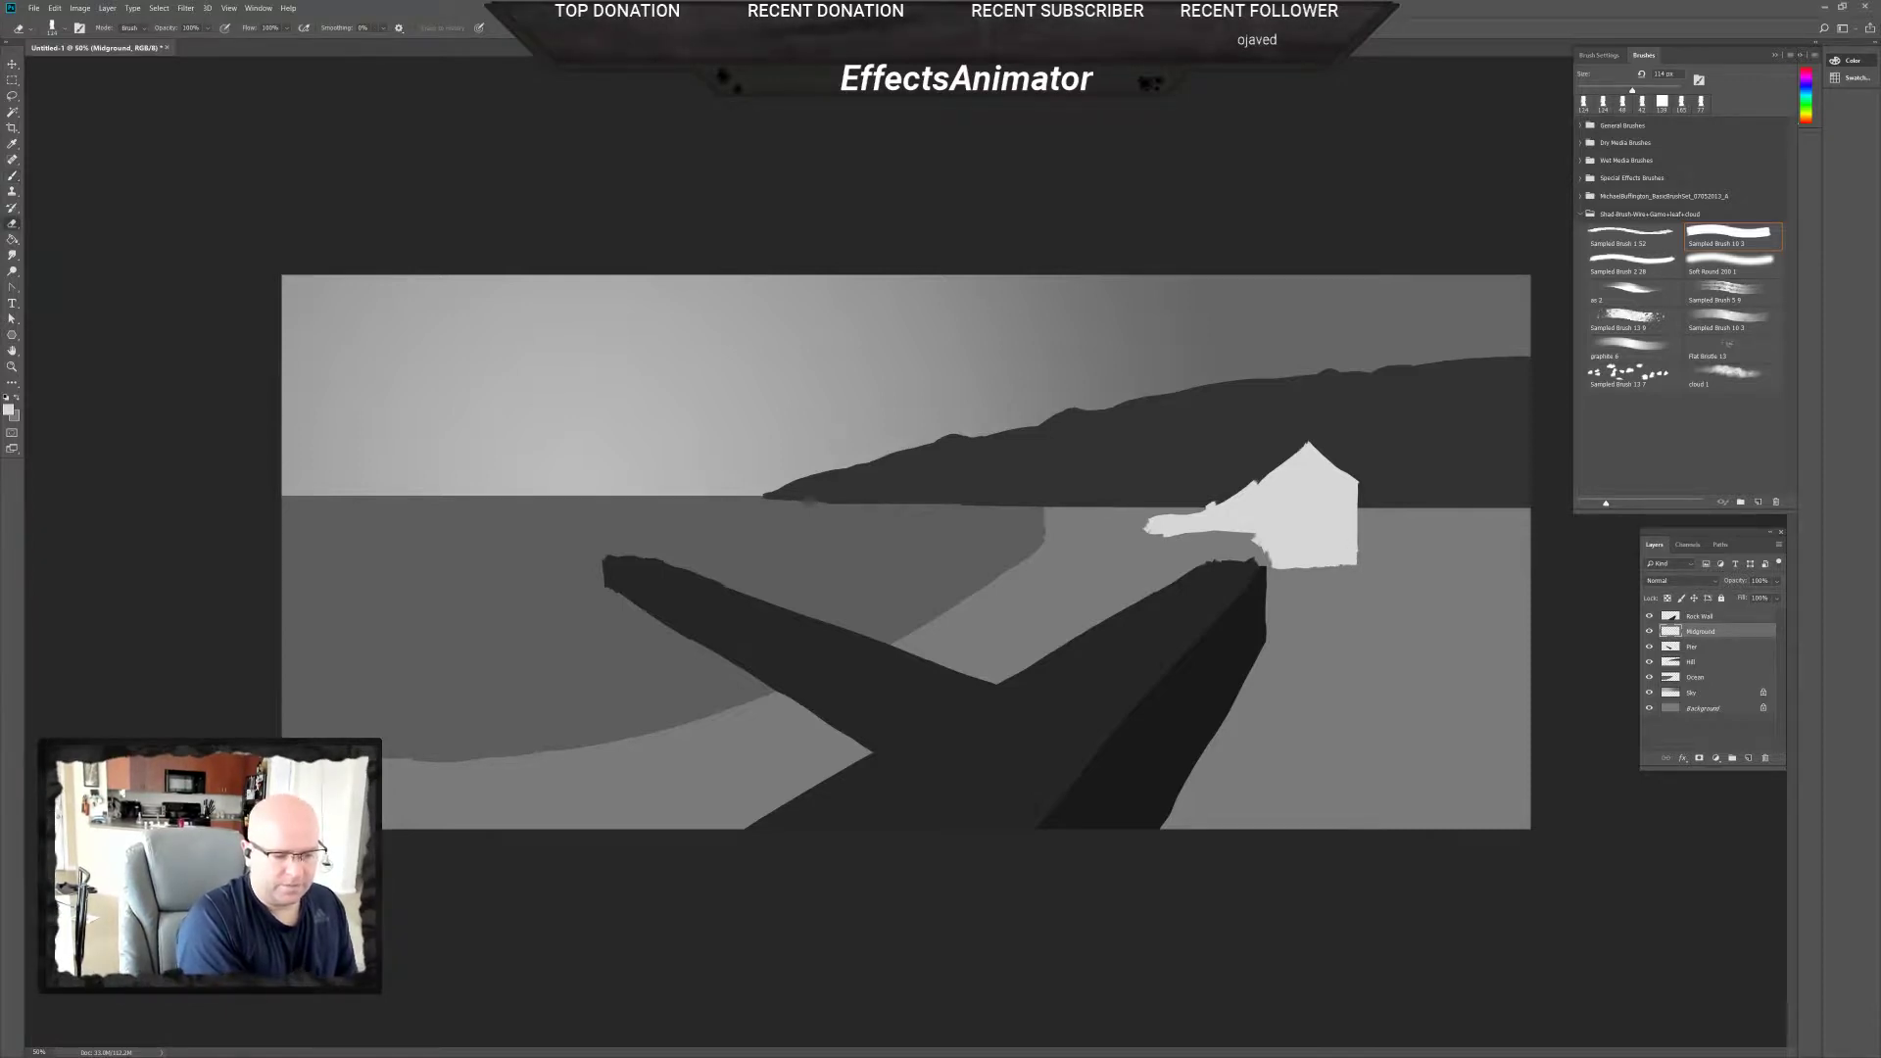
drag(1349, 561, 1274, 565)
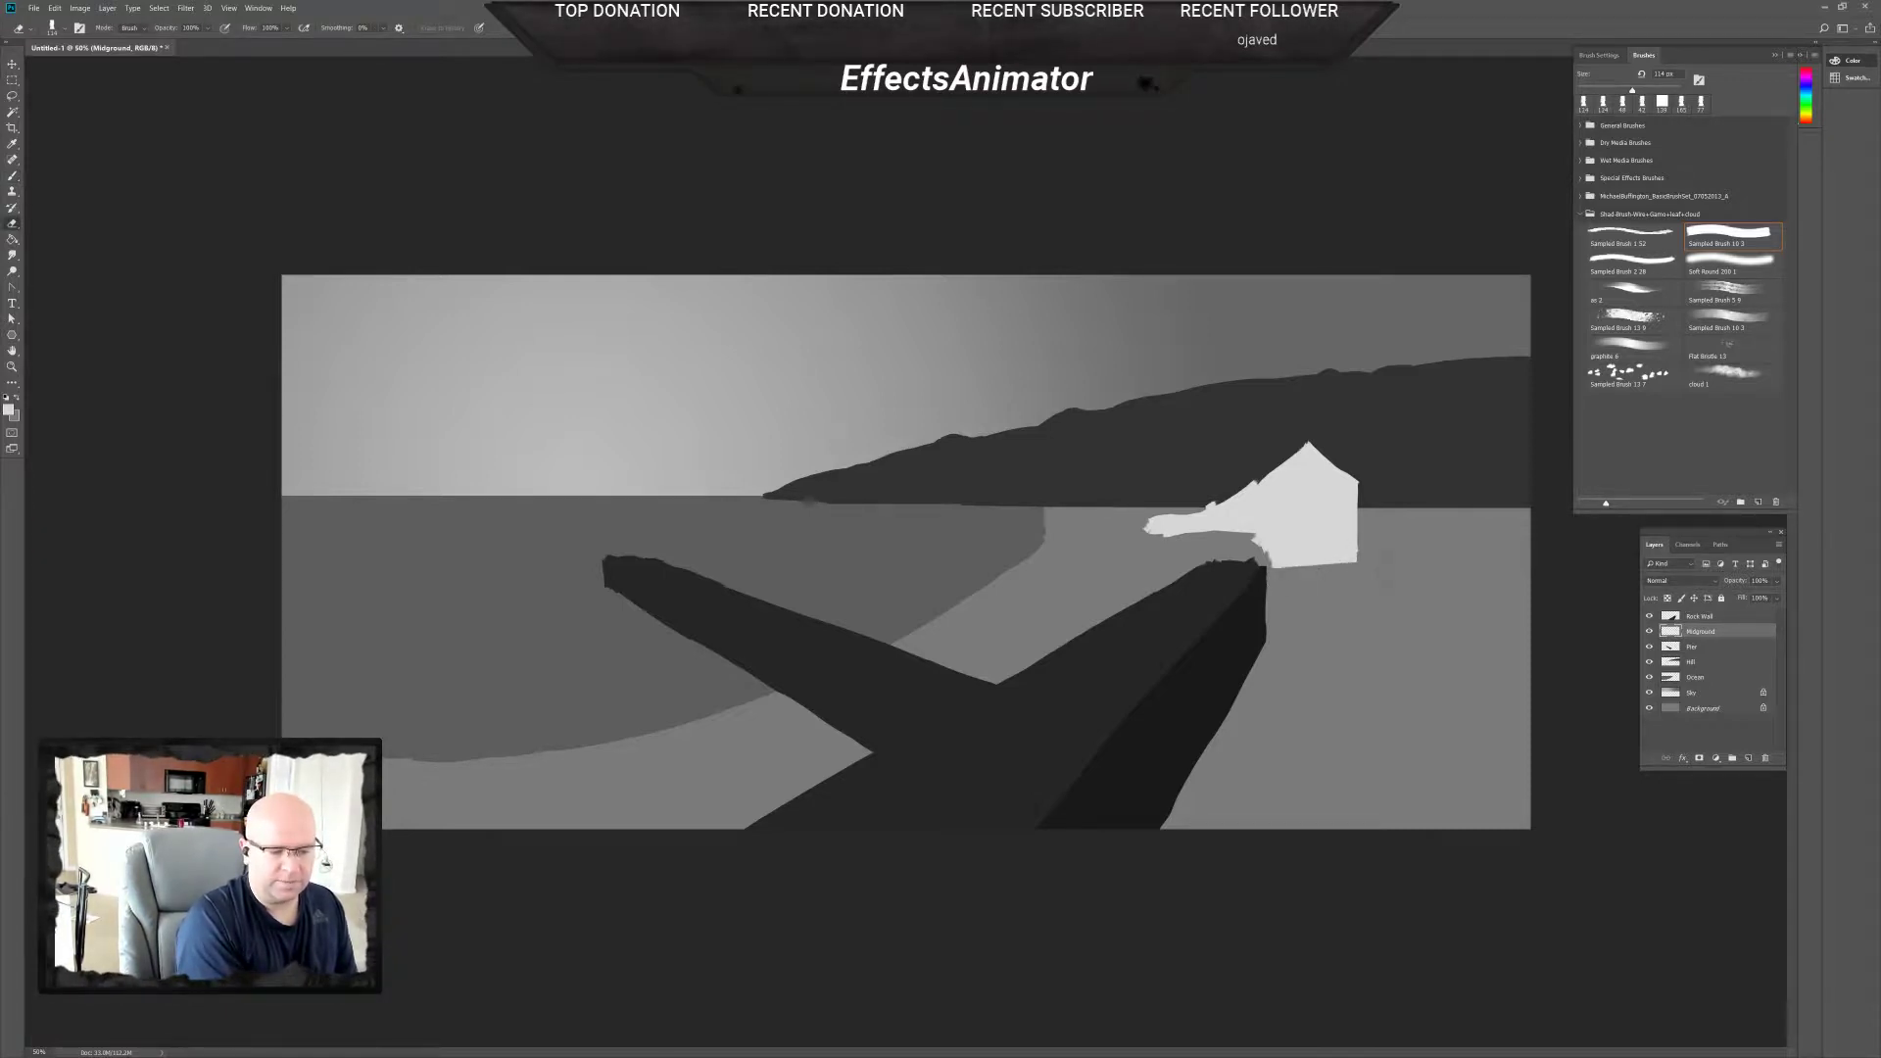
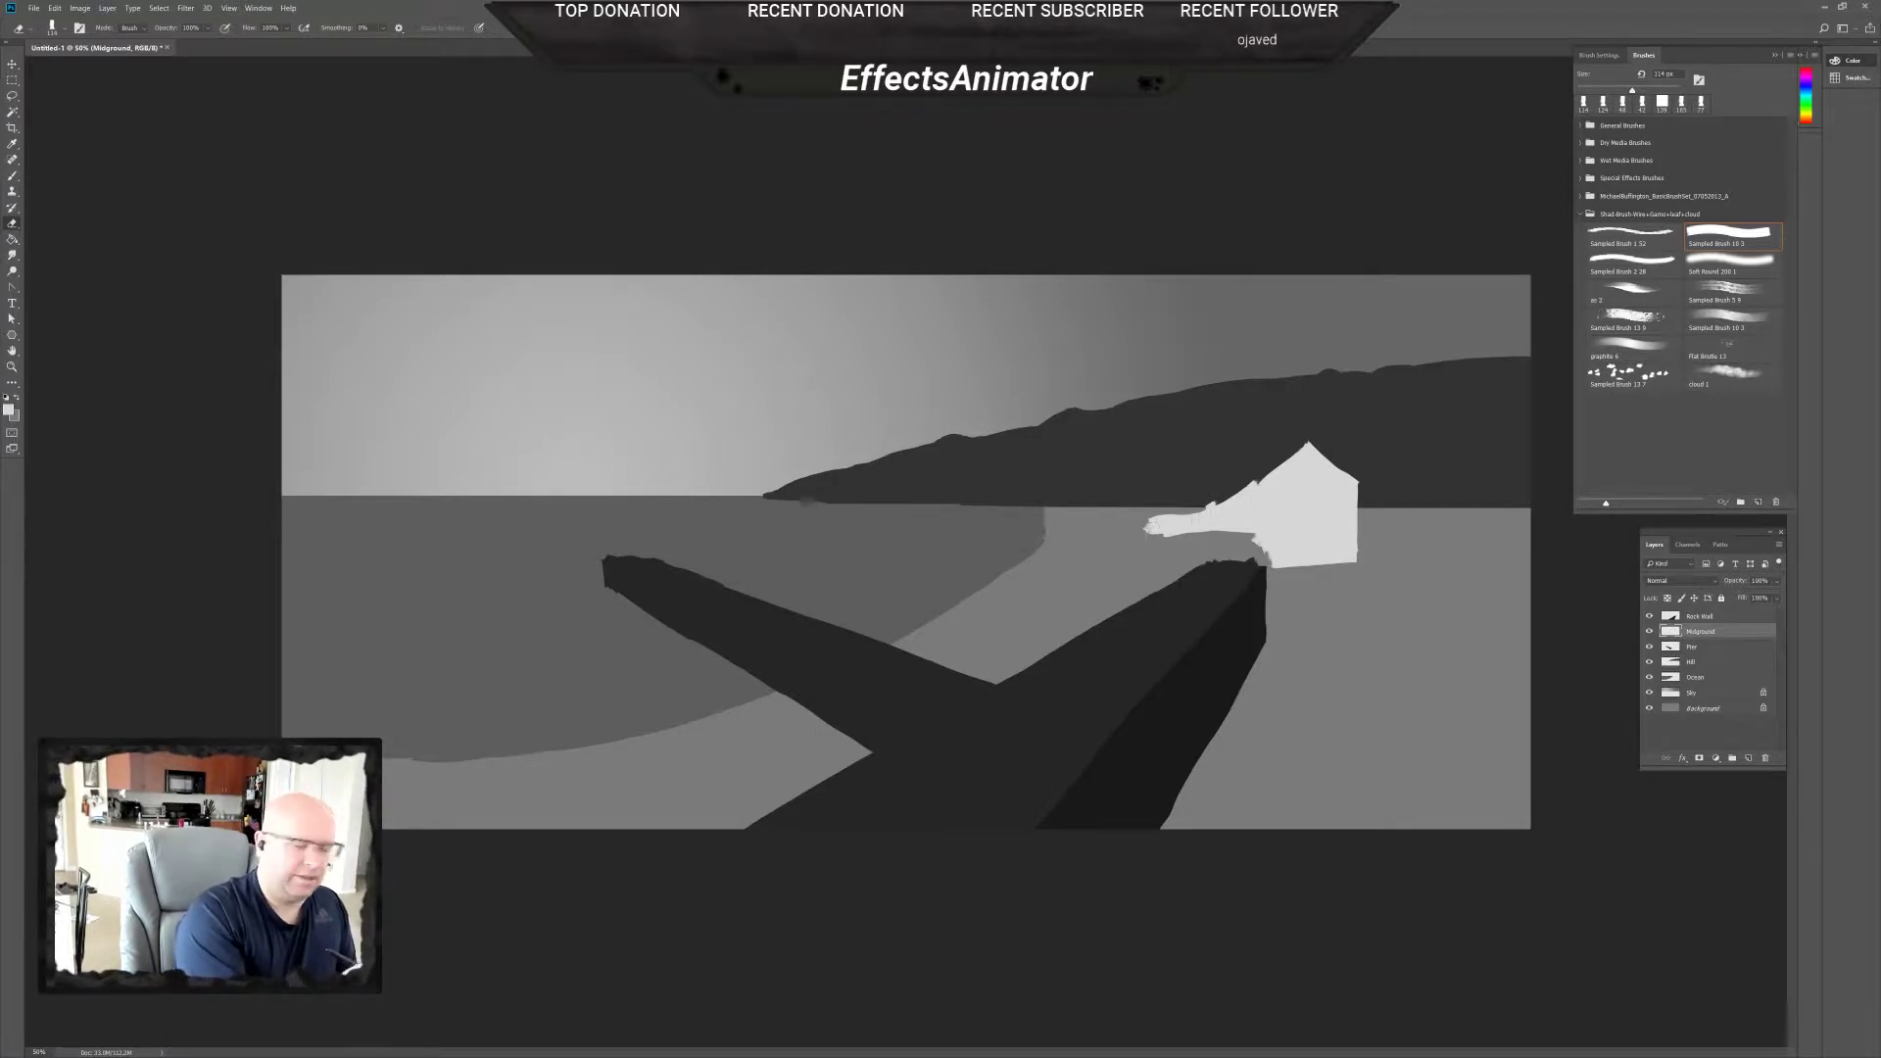
Trim the low strip's seaward tip, and fill the house's seaward side from the roof down to the rock wall, checking the reference photo.
drag(1148, 528, 1164, 529)
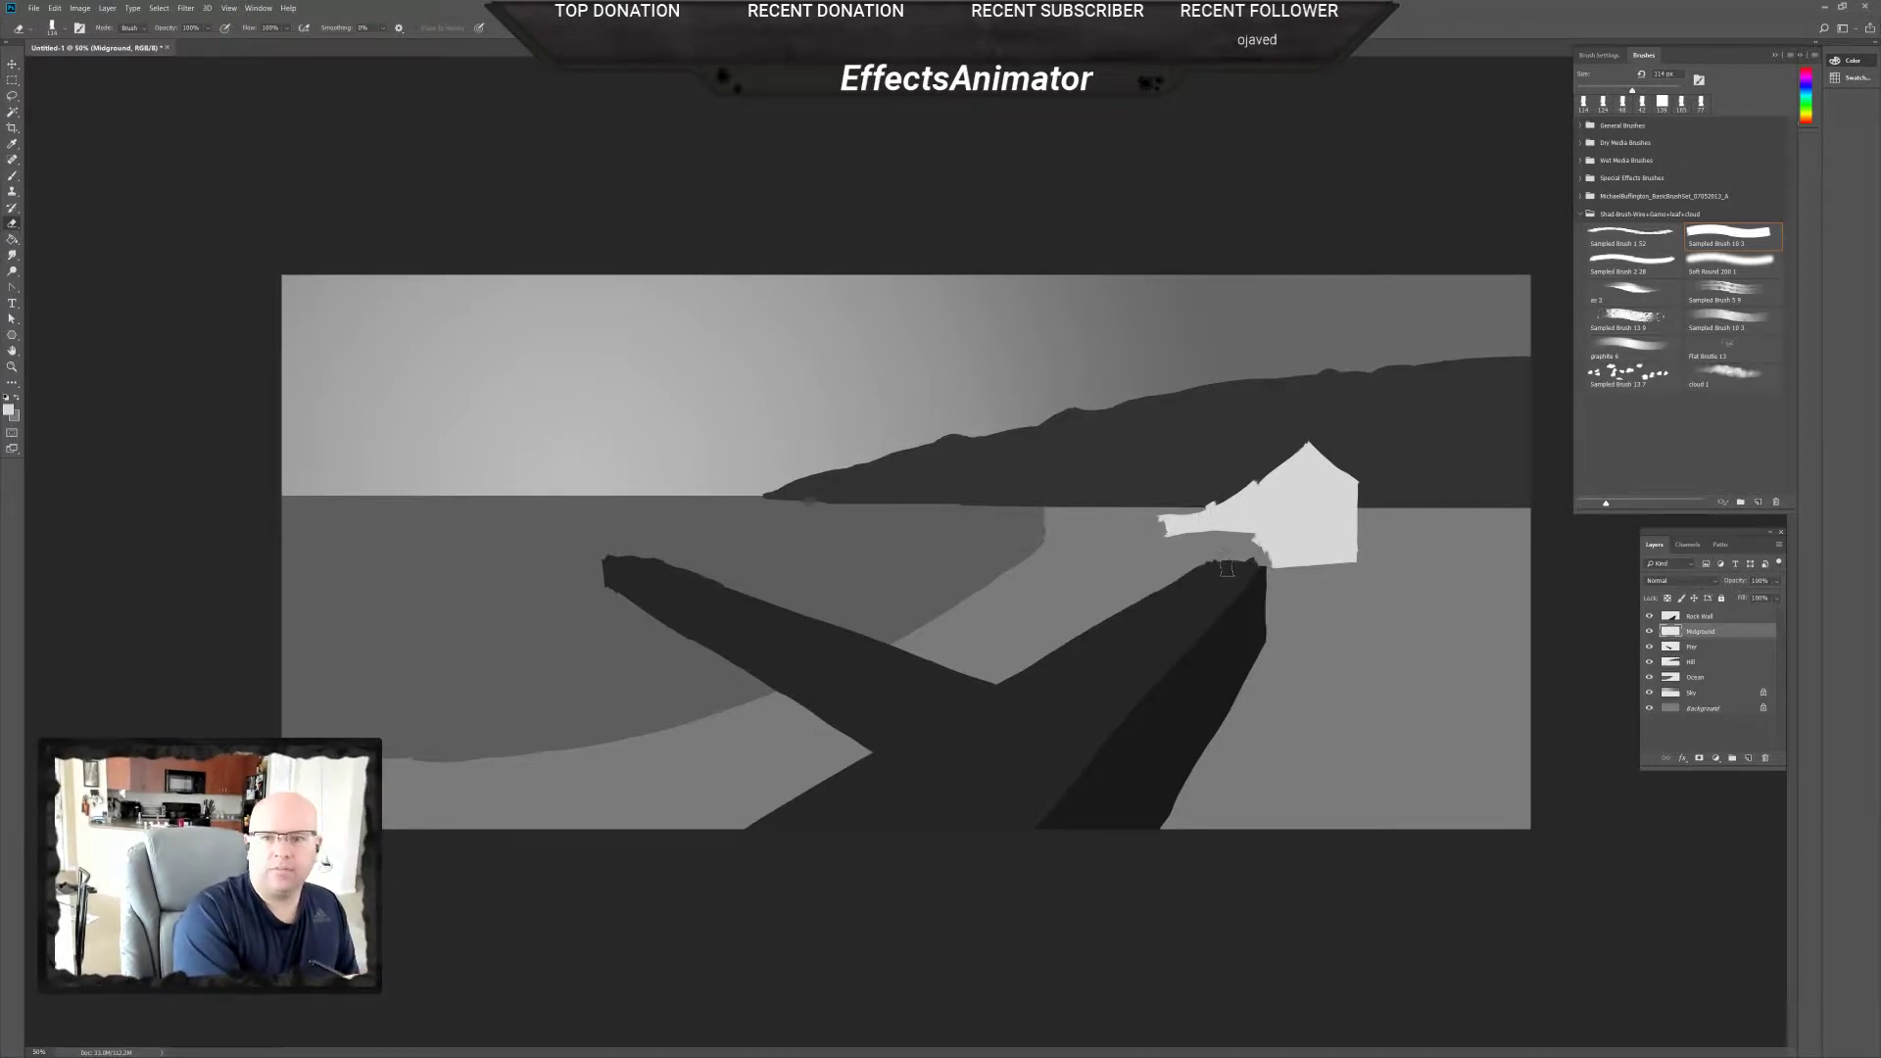
key(b)
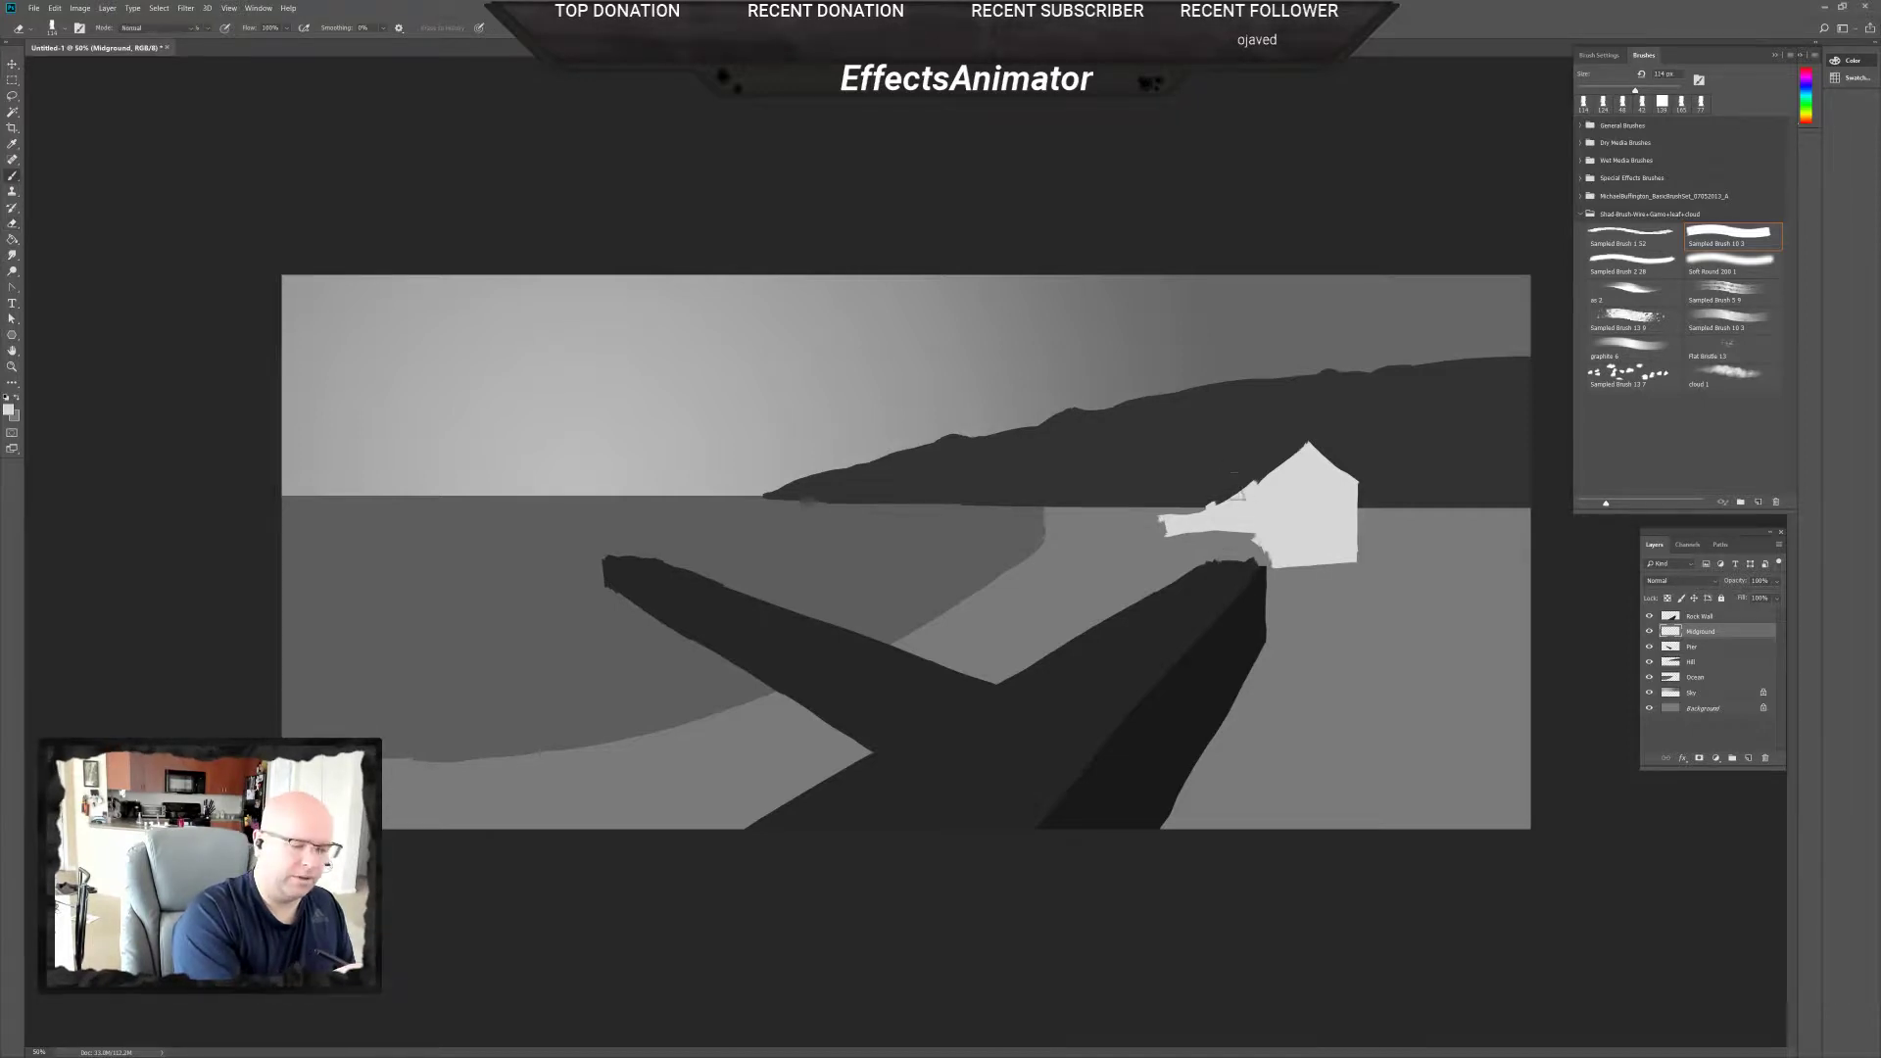
mouse_move(1261, 482)
mouse_down()
mouse_move(1309, 452)
mouse_move(1260, 480)
mouse_move(1240, 484)
mouse_move(1295, 455)
mouse_move(1200, 479)
mouse_move(1301, 451)
mouse_move(1188, 480)
mouse_move(1241, 445)
mouse_move(1253, 466)
mouse_move(1193, 492)
mouse_move(1225, 472)
mouse_move(1213, 511)
mouse_move(1240, 461)
mouse_move(1183, 487)
mouse_up()
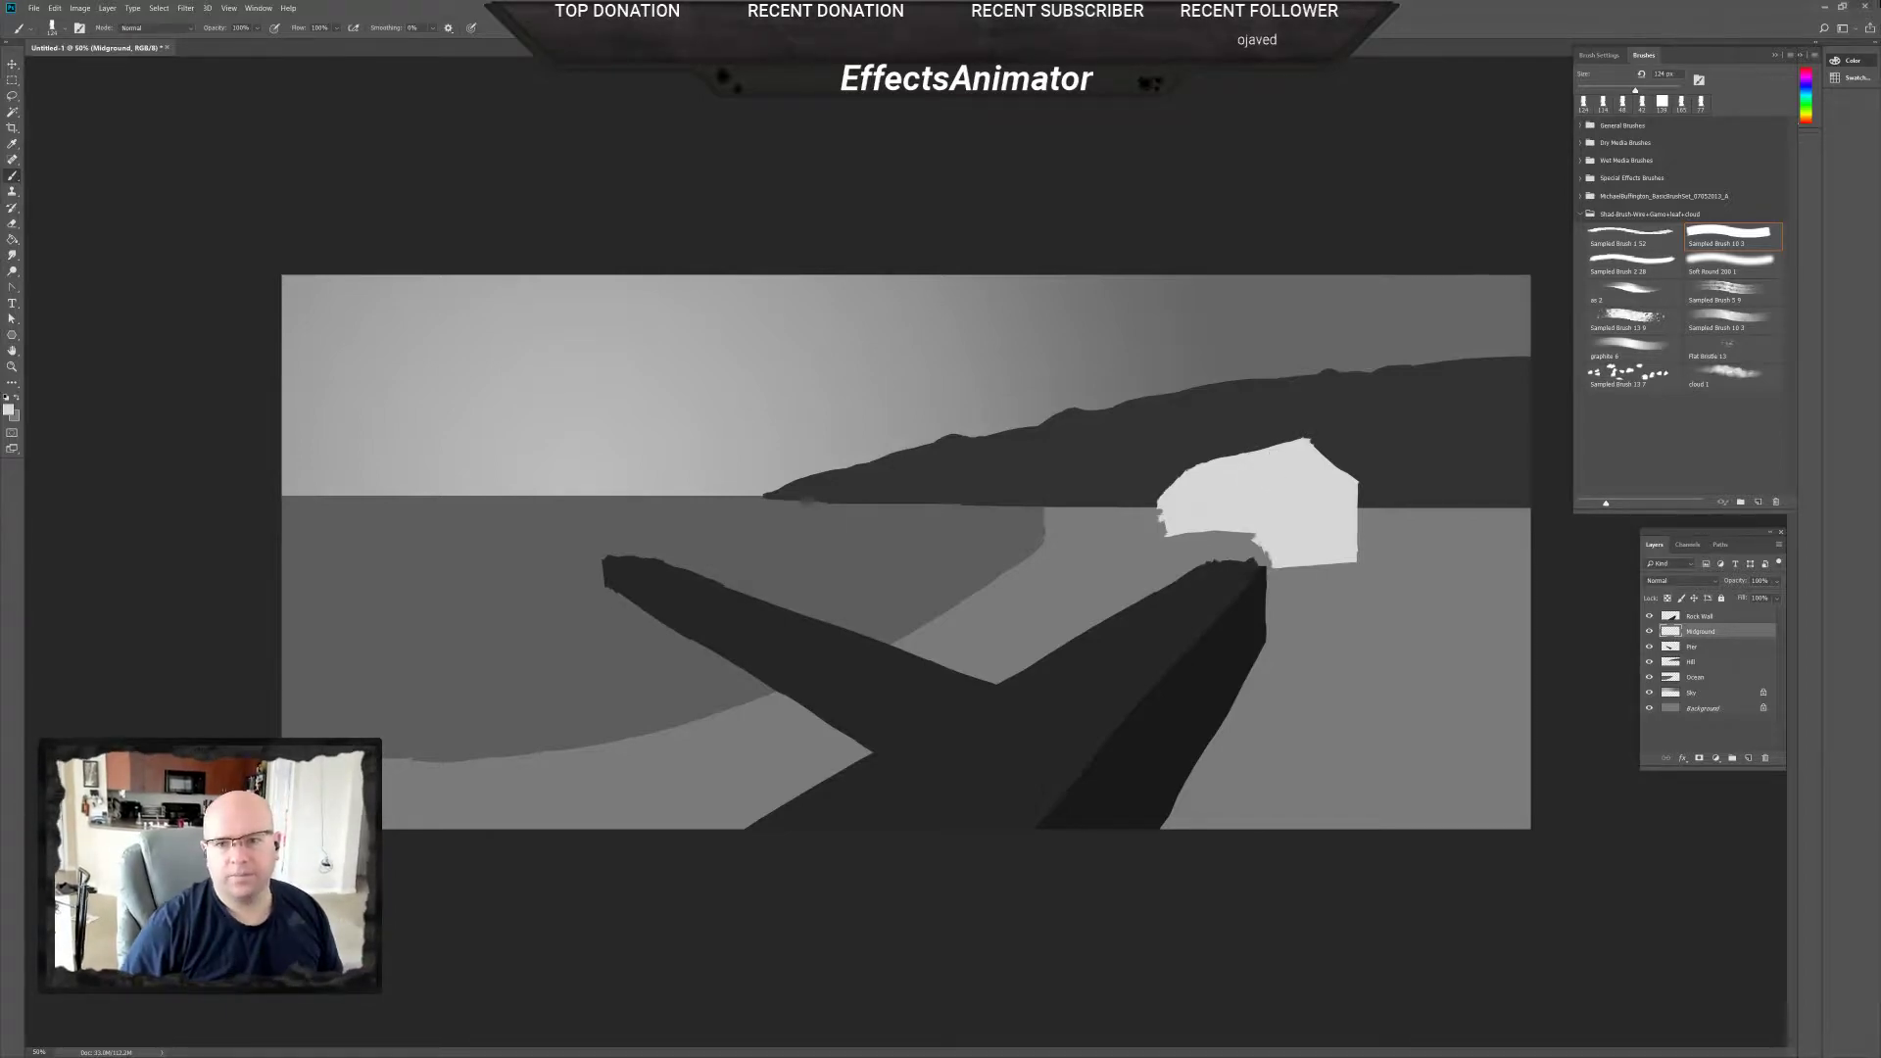
drag(1880, 5, 1249, 164)
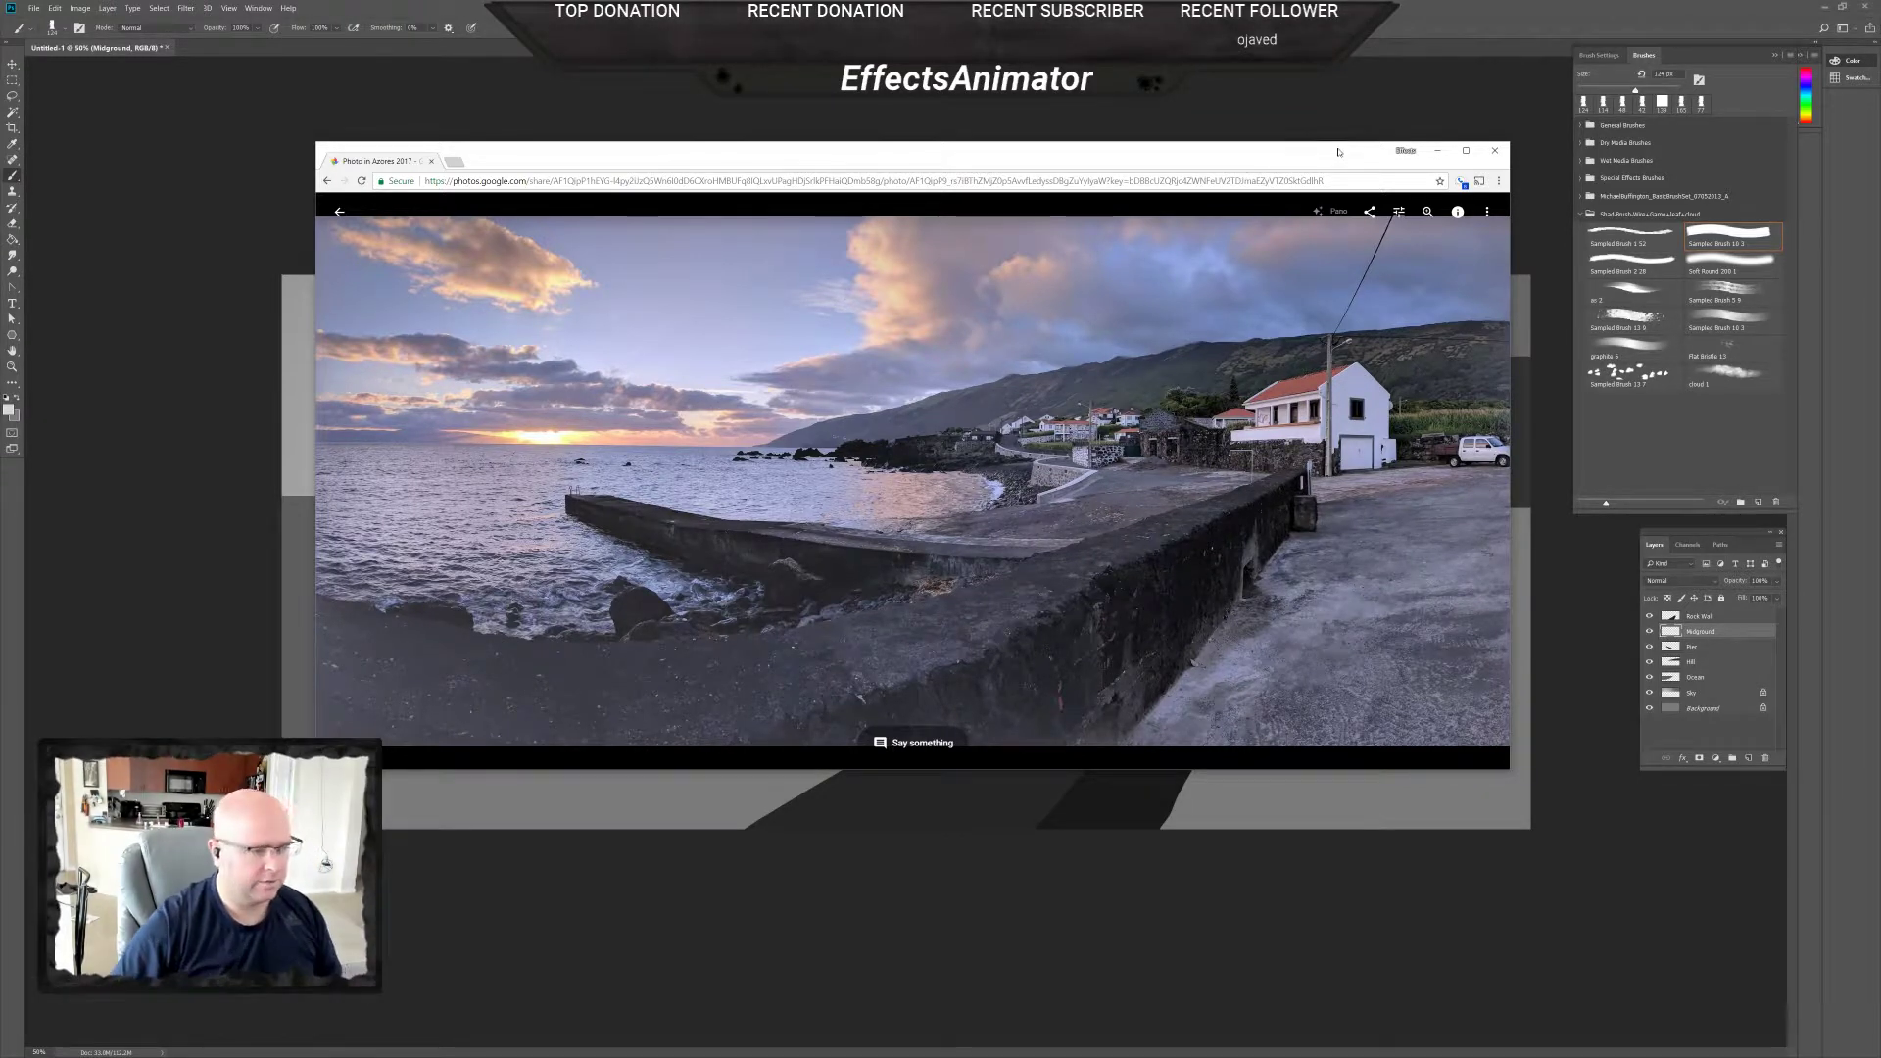
drag(1339, 152, 1880, 186)
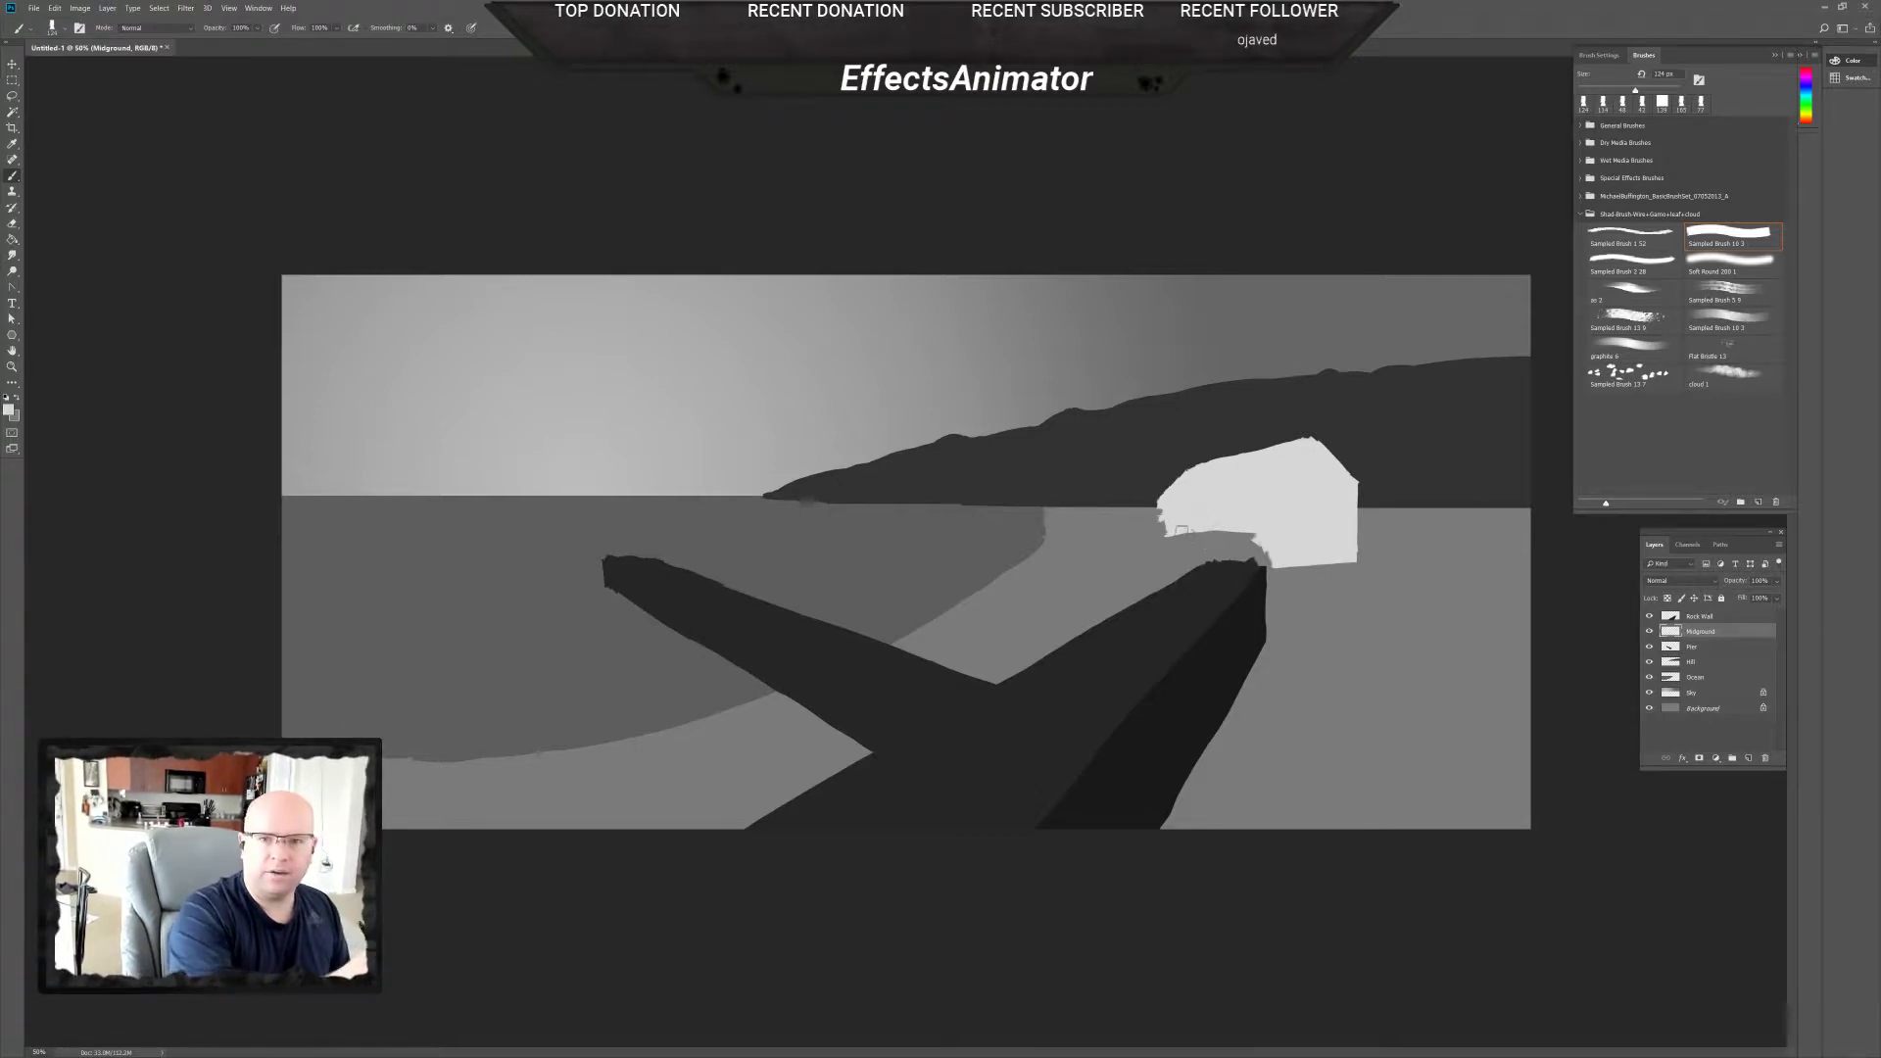
drag(1166, 548, 1266, 557)
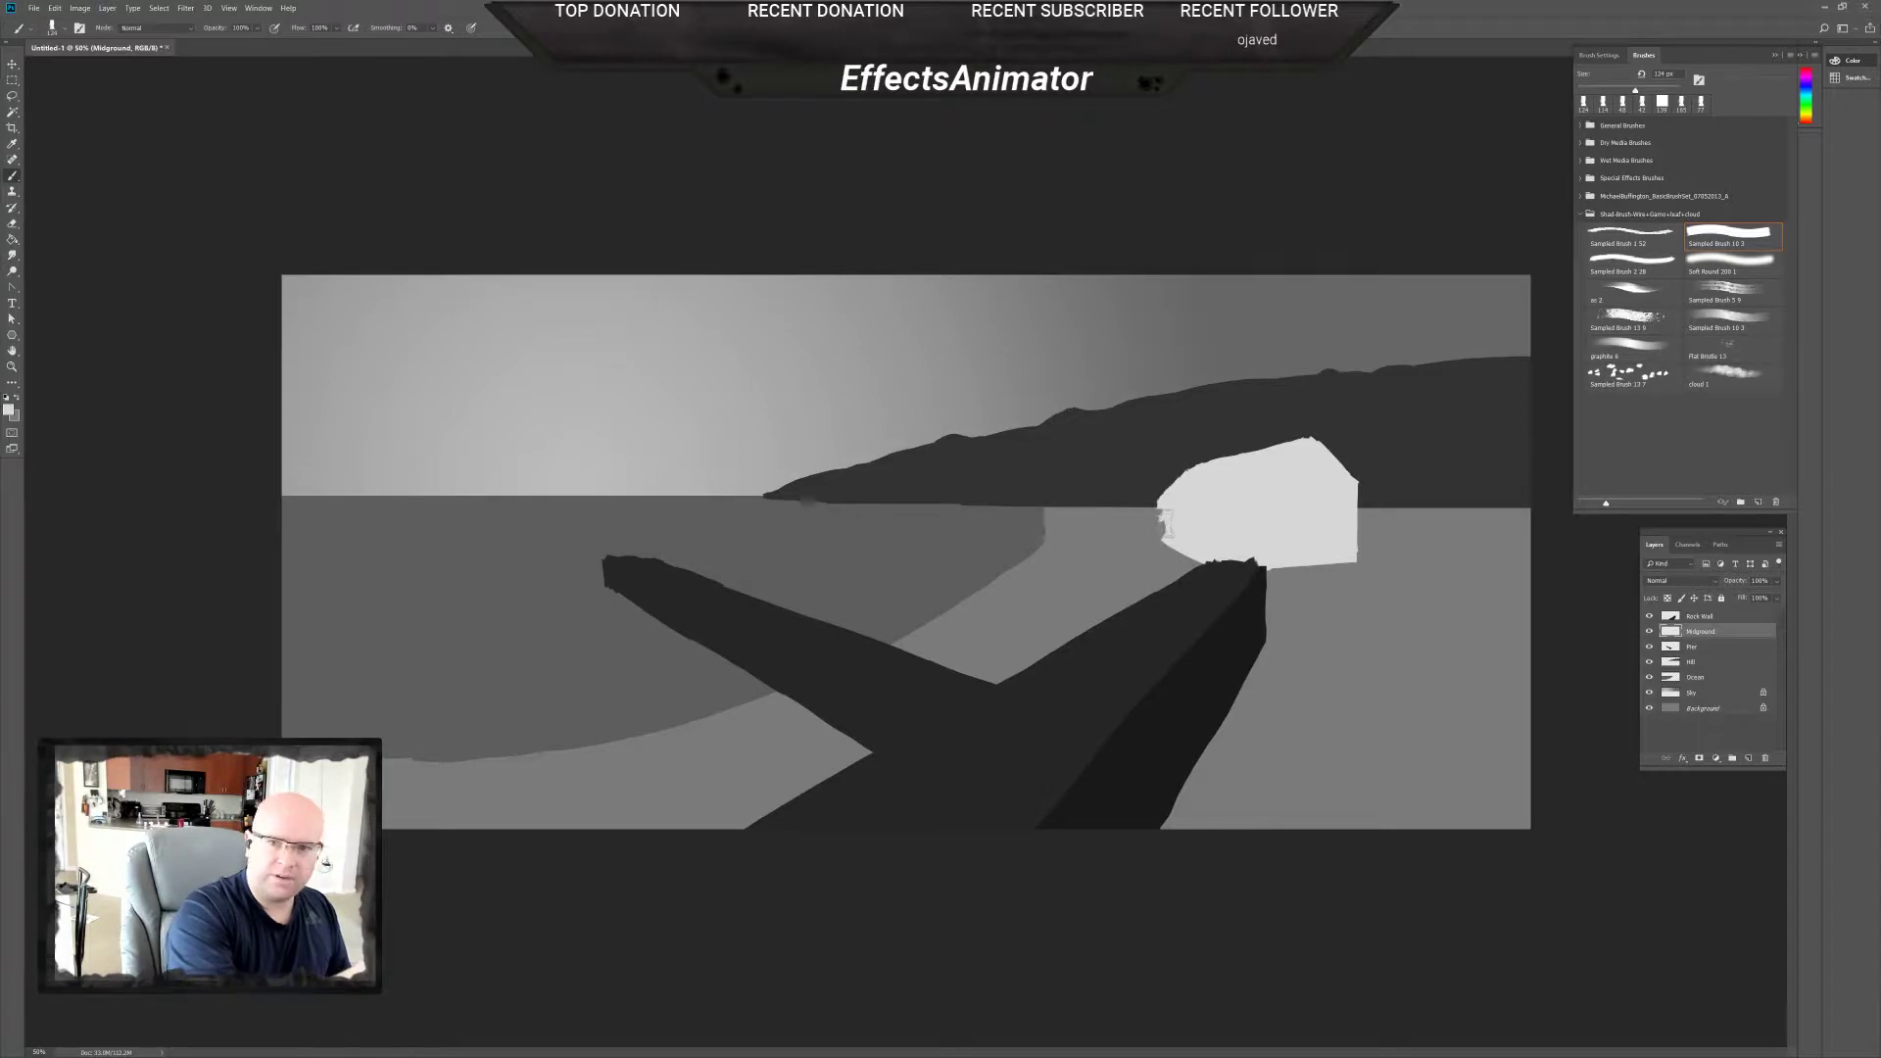
Extend the house's seaward end with a low, ragged-topped block toward the ocean, and straighten the roof edge above it.
mouse_move(1166, 529)
mouse_down()
mouse_move(1137, 524)
mouse_move(1150, 532)
mouse_up()
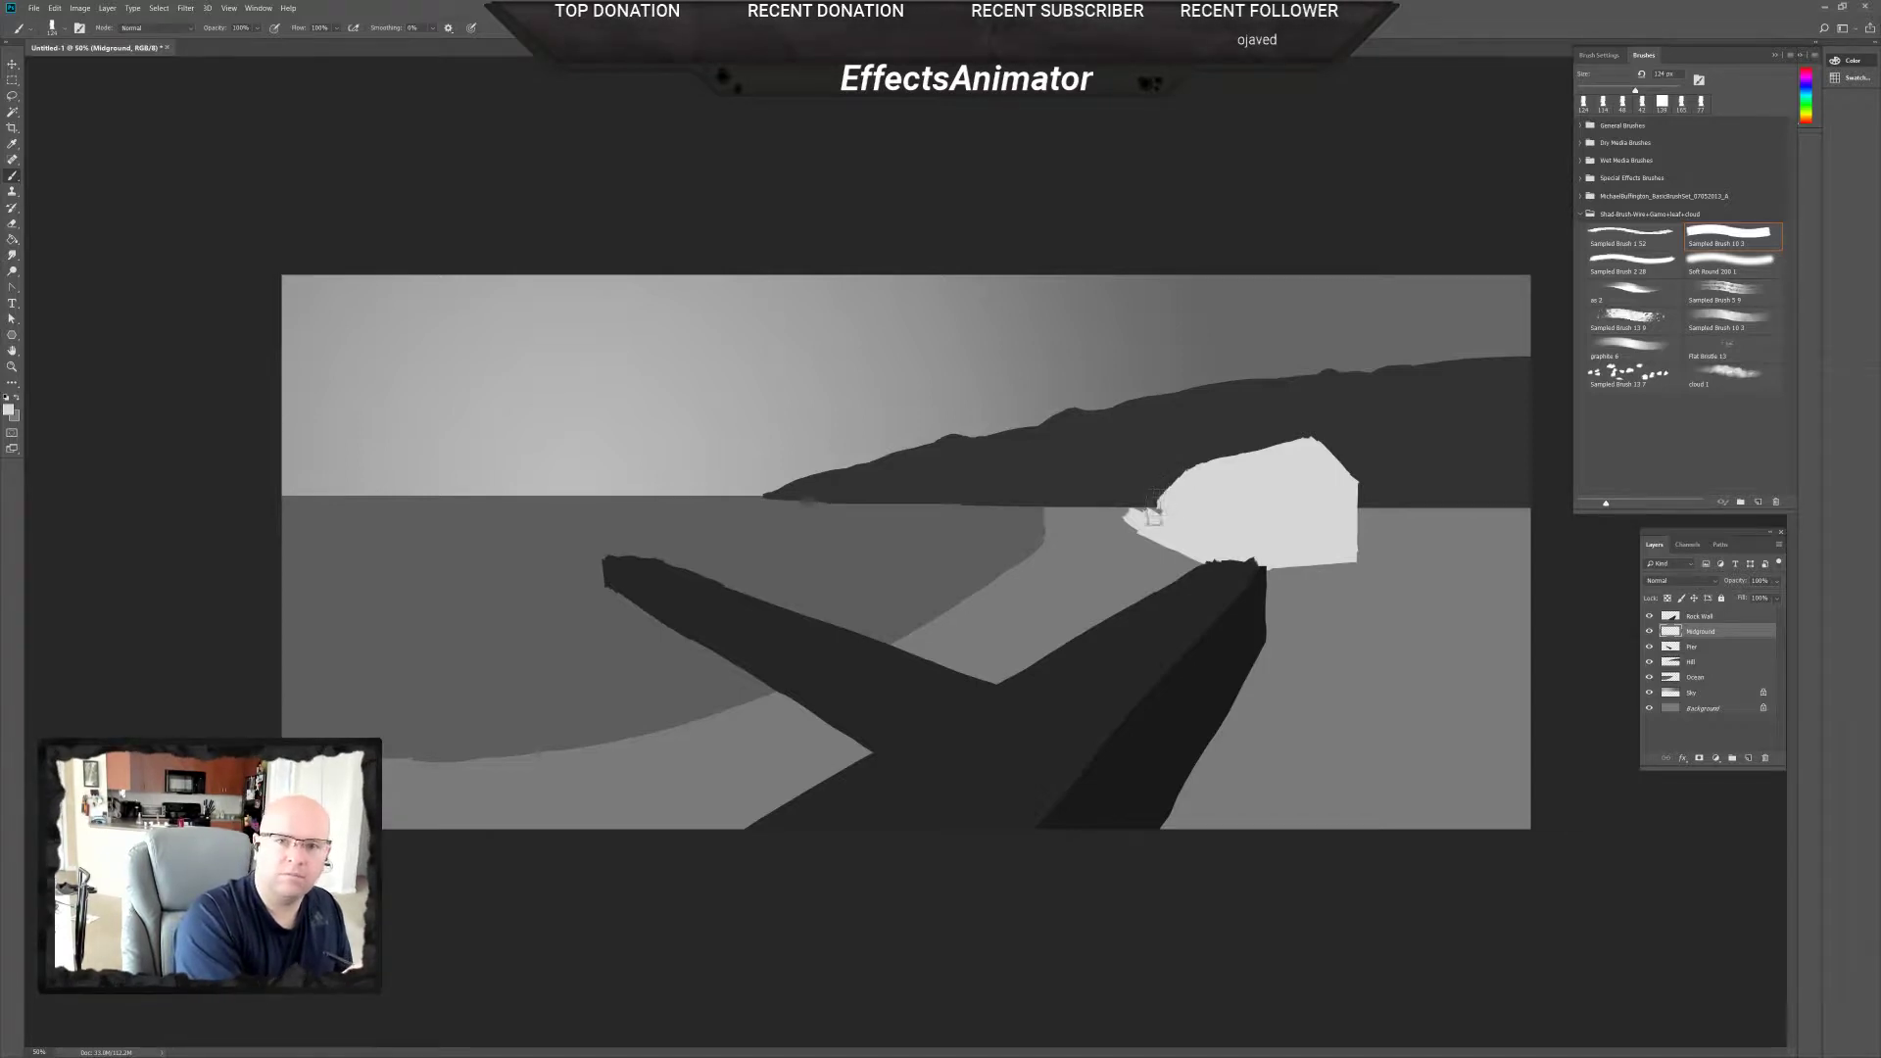
drag(1133, 500, 1131, 533)
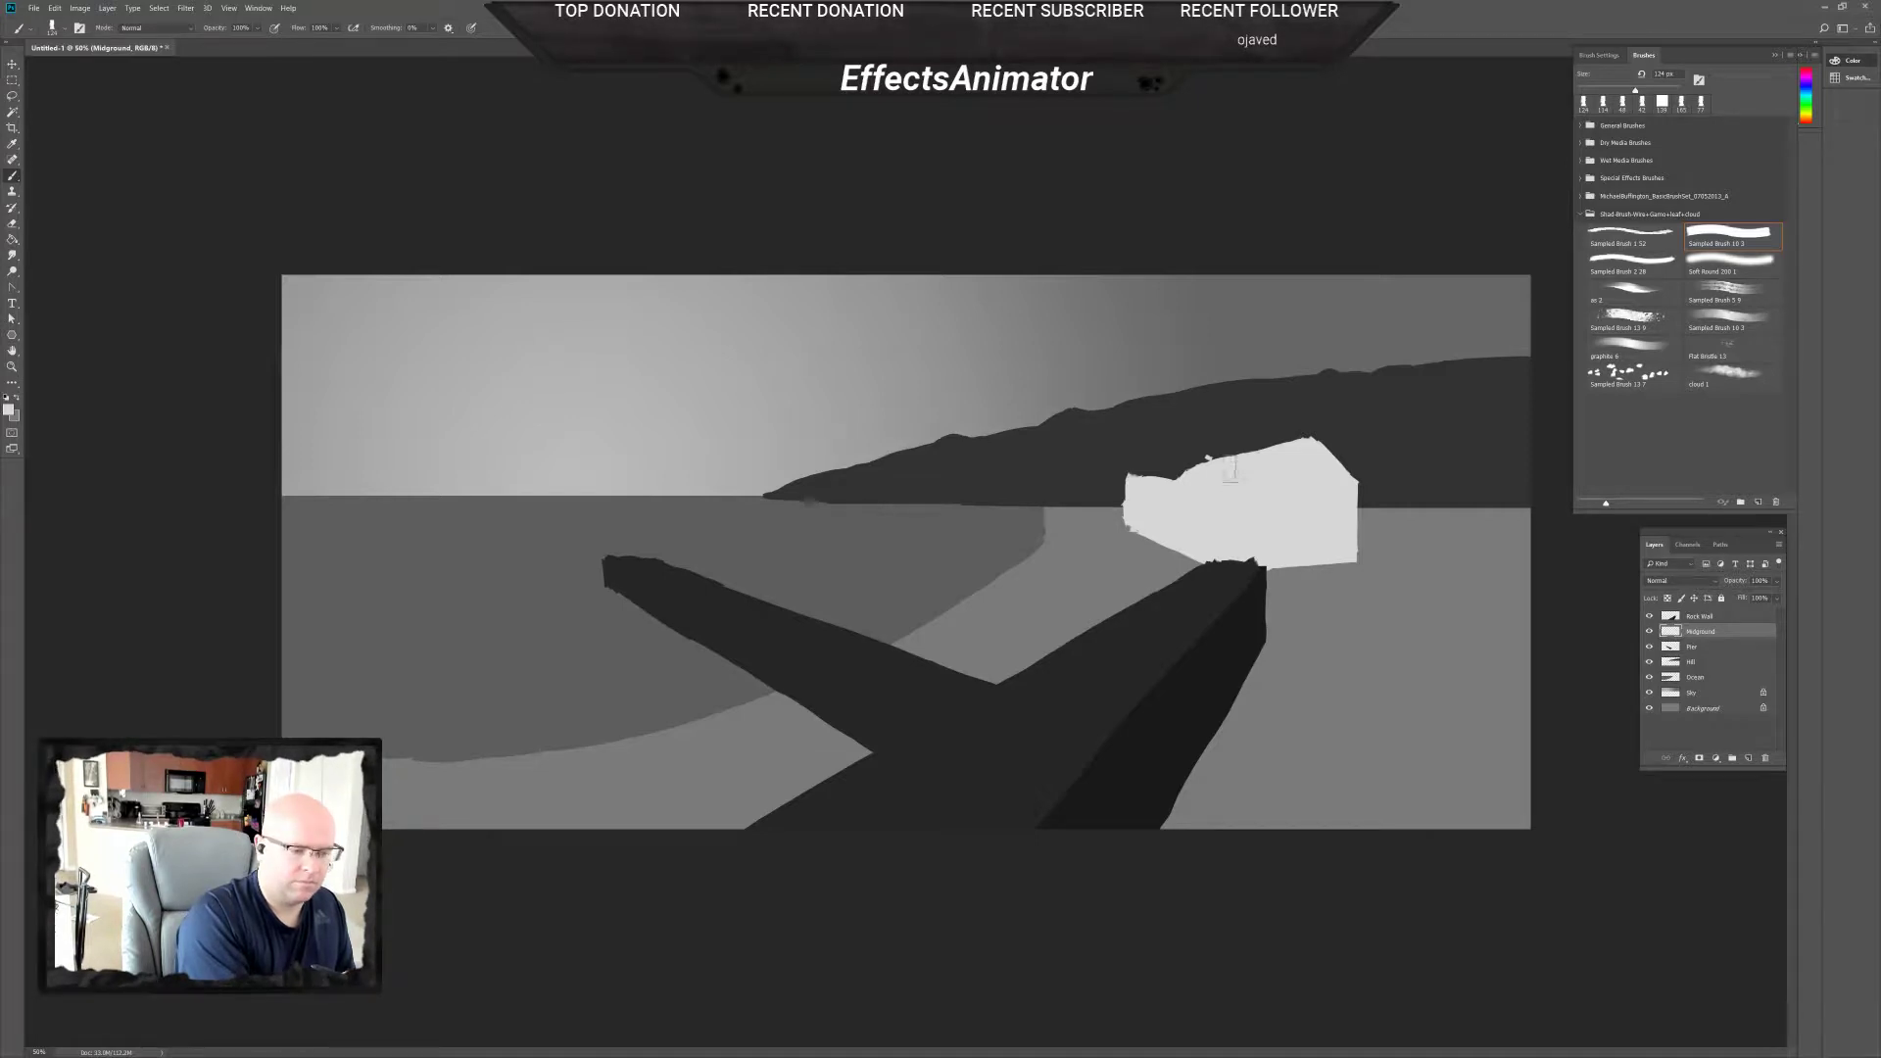
mouse_move(1282, 456)
mouse_down()
mouse_move(1216, 468)
mouse_move(1276, 454)
mouse_move(1181, 475)
mouse_up()
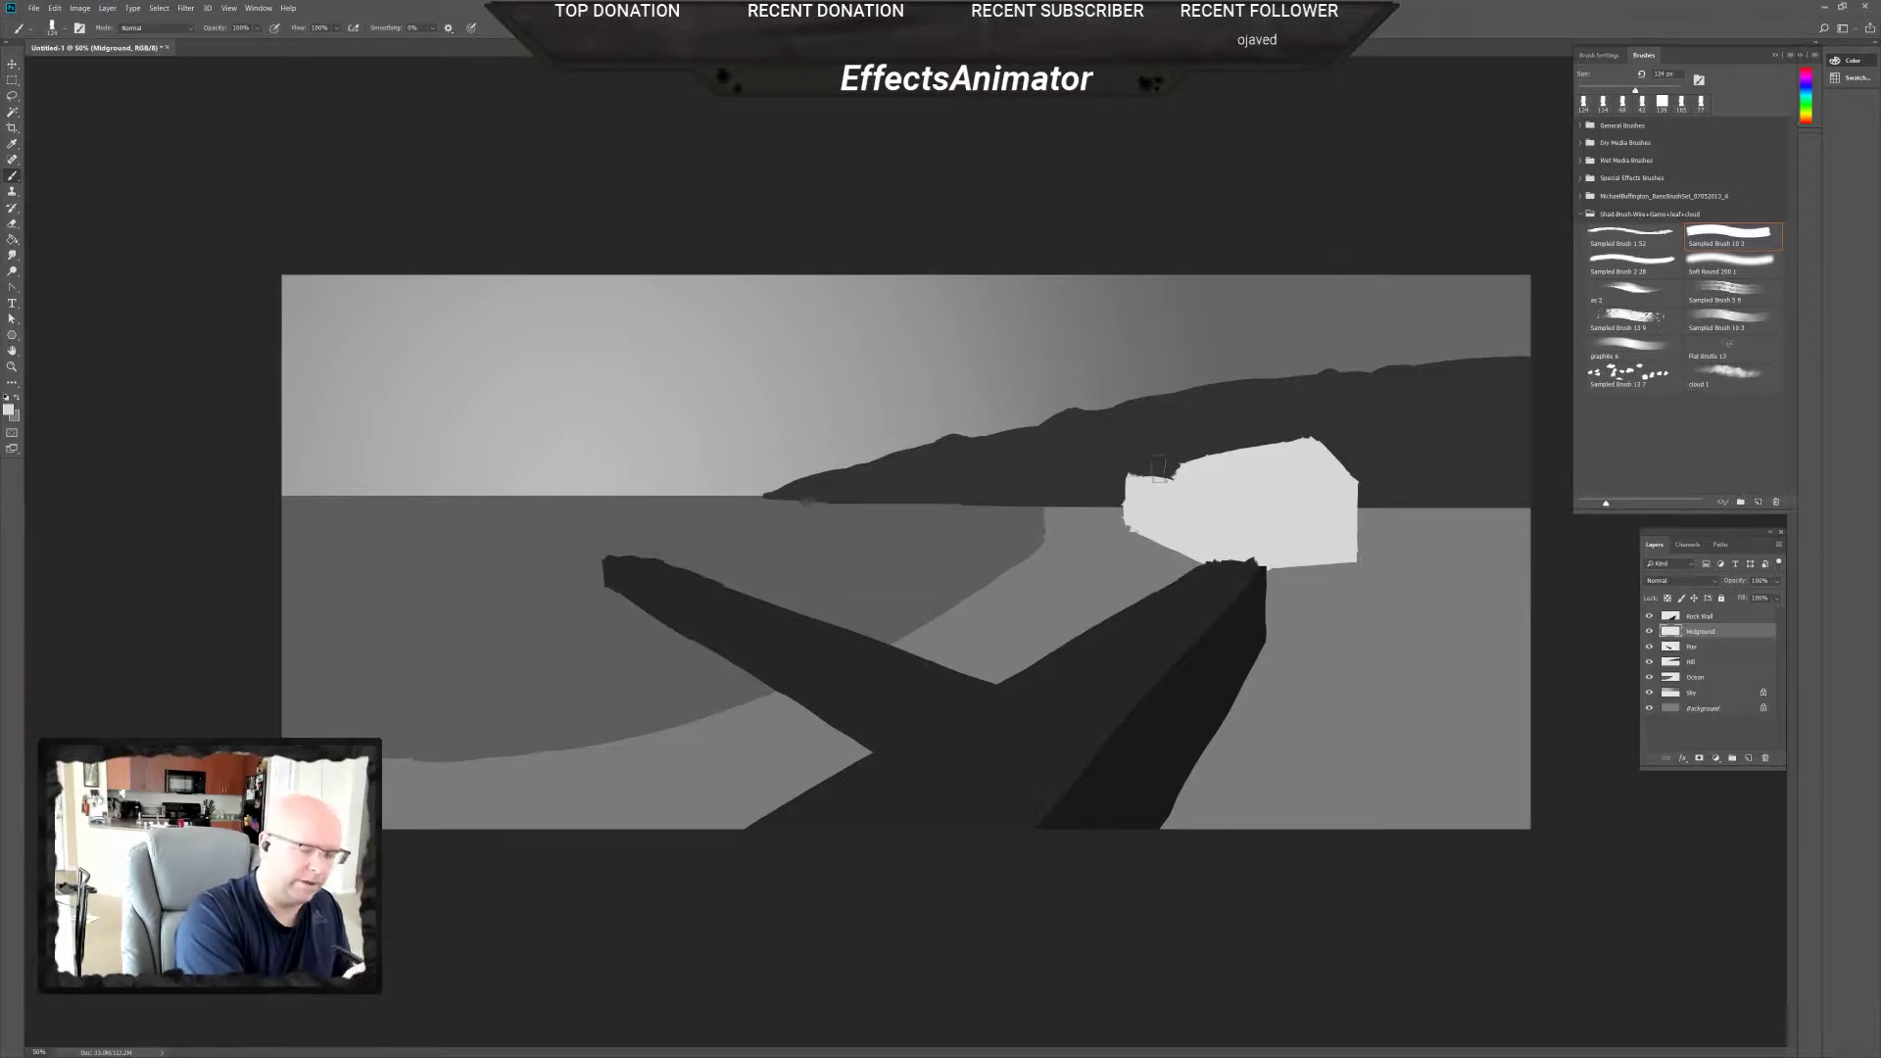
drag(1152, 476, 1148, 495)
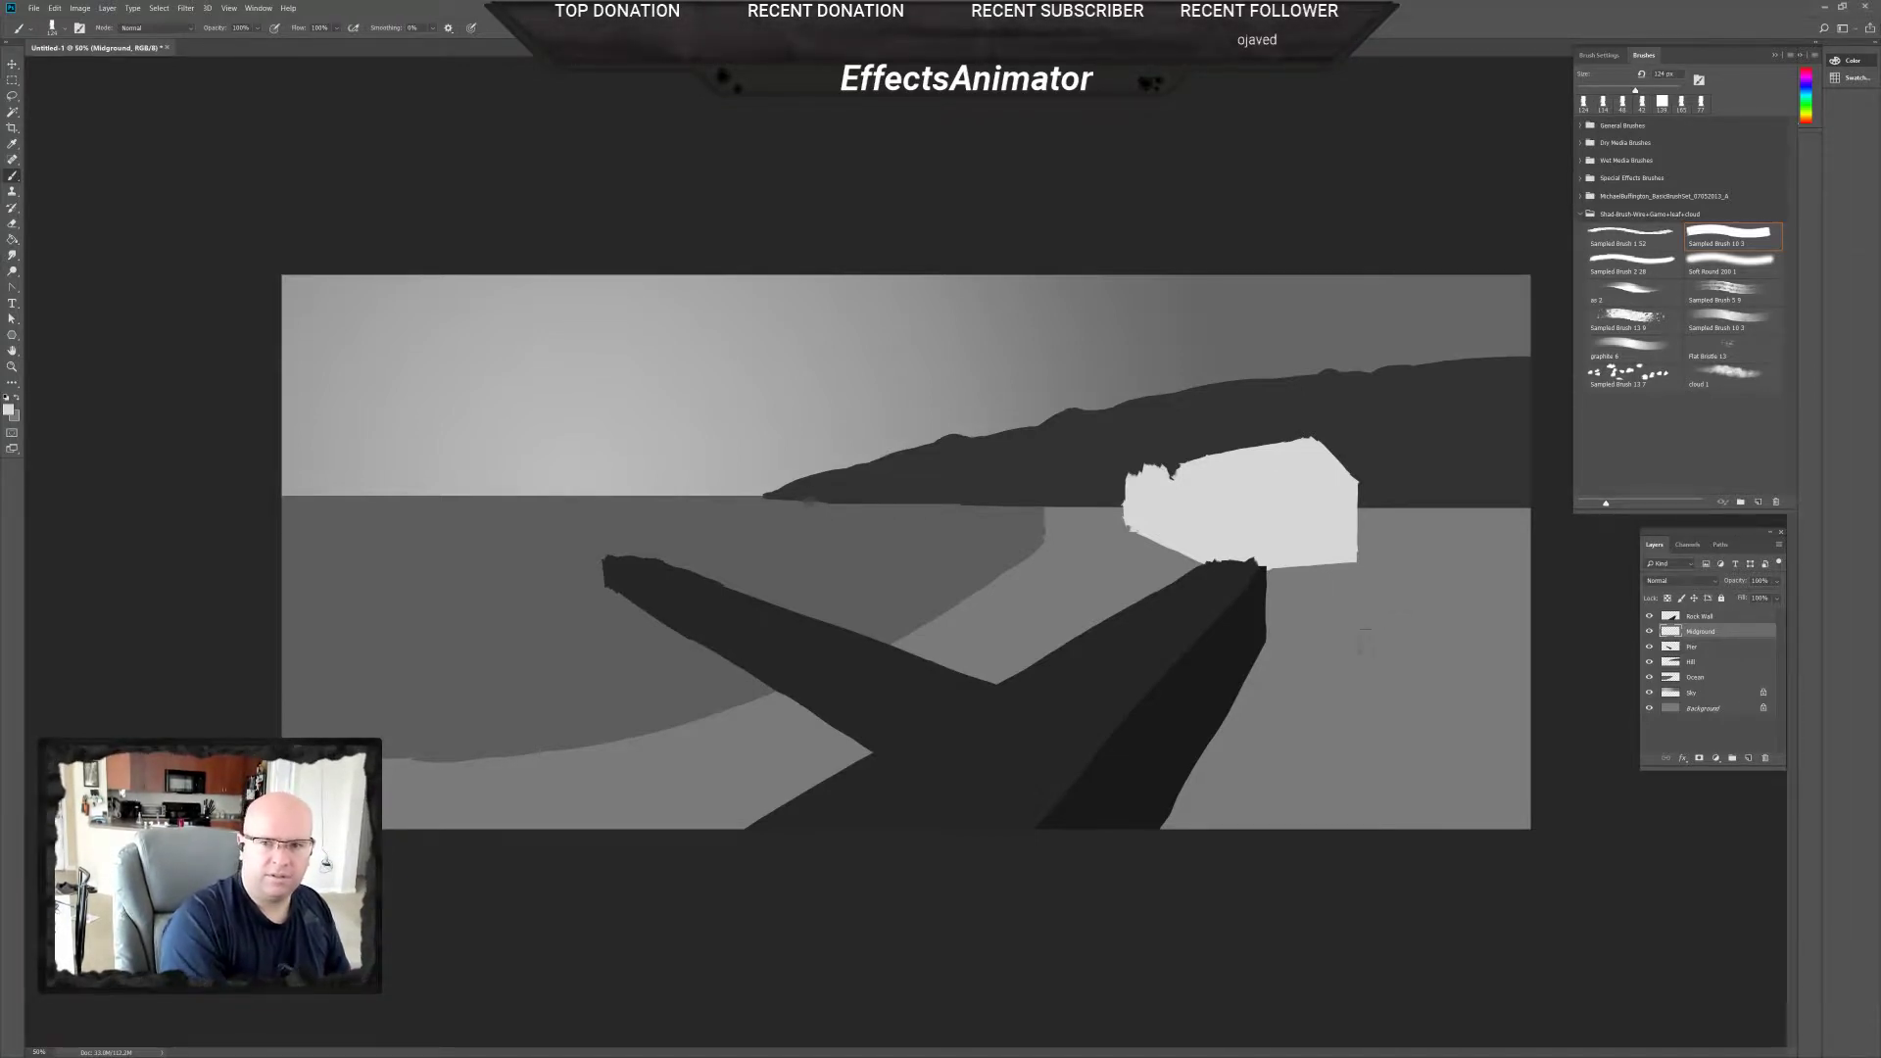
Rename the house's layer as Midground House.
double_click(1705, 632)
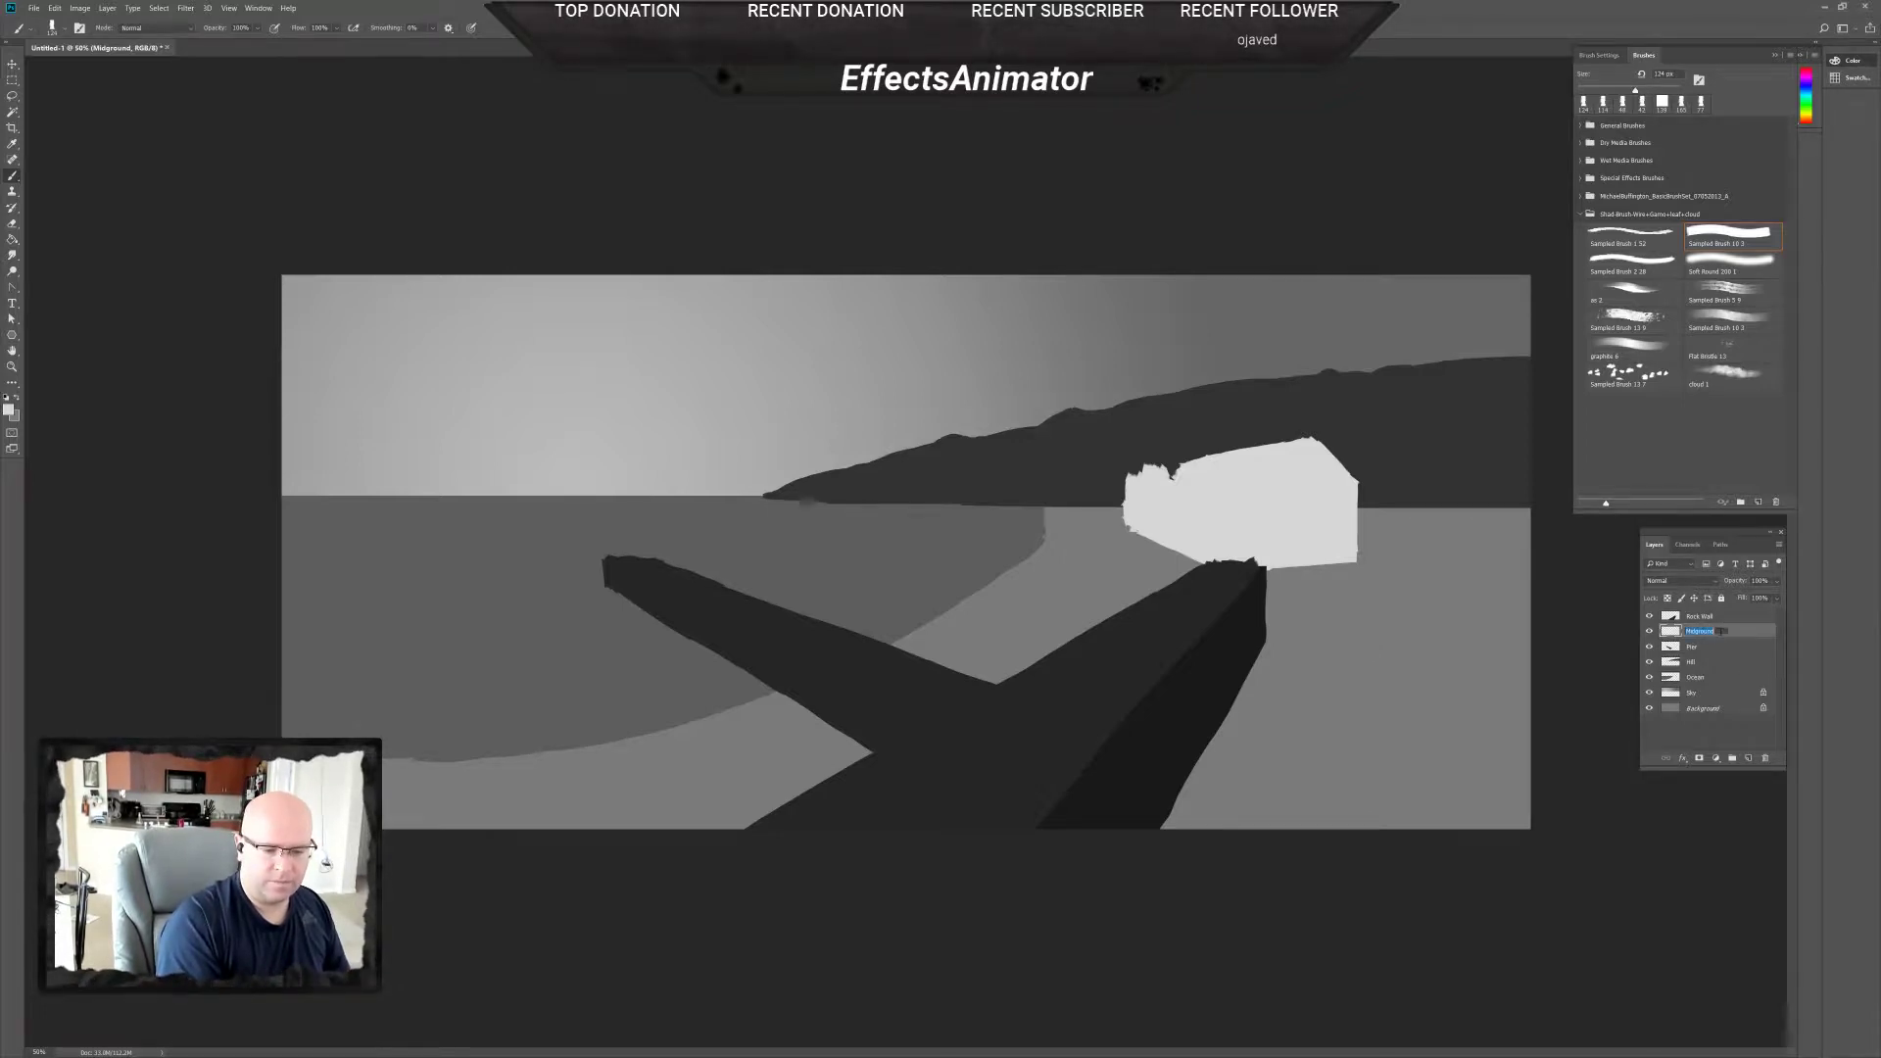
key(Return)
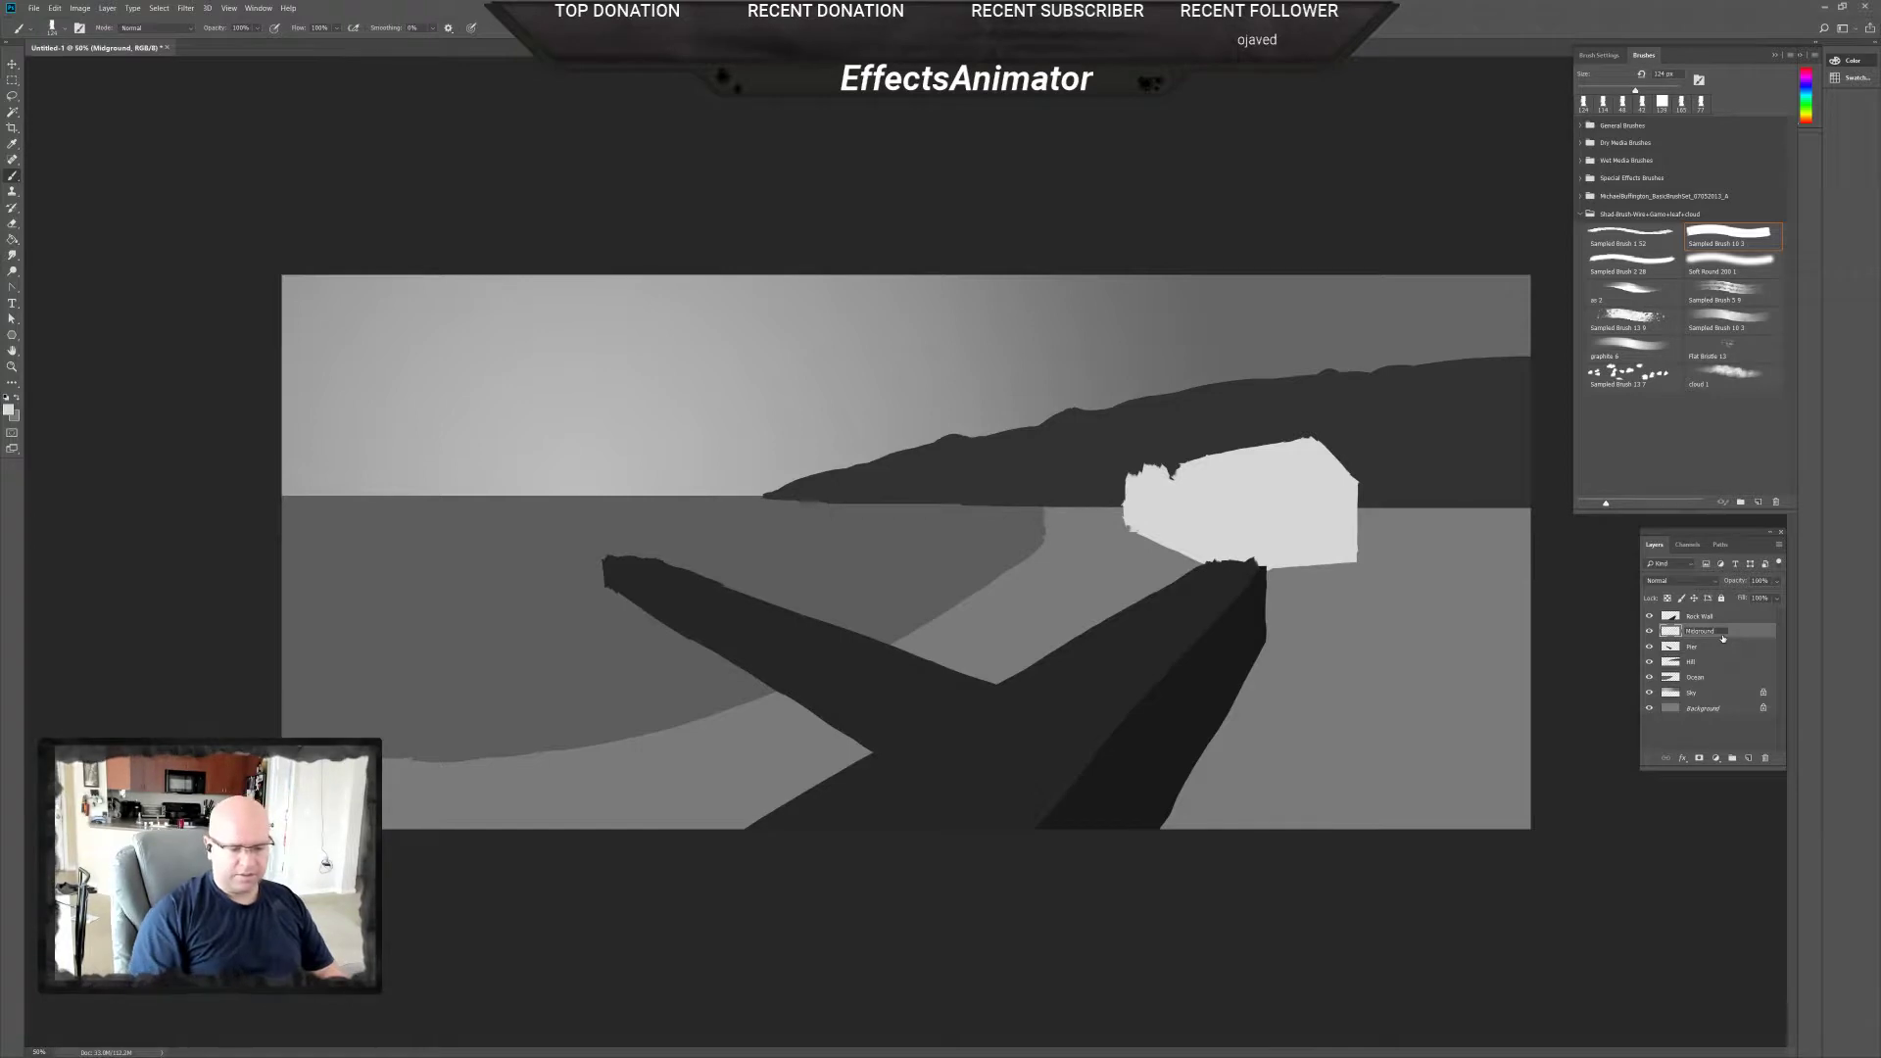
text(House)
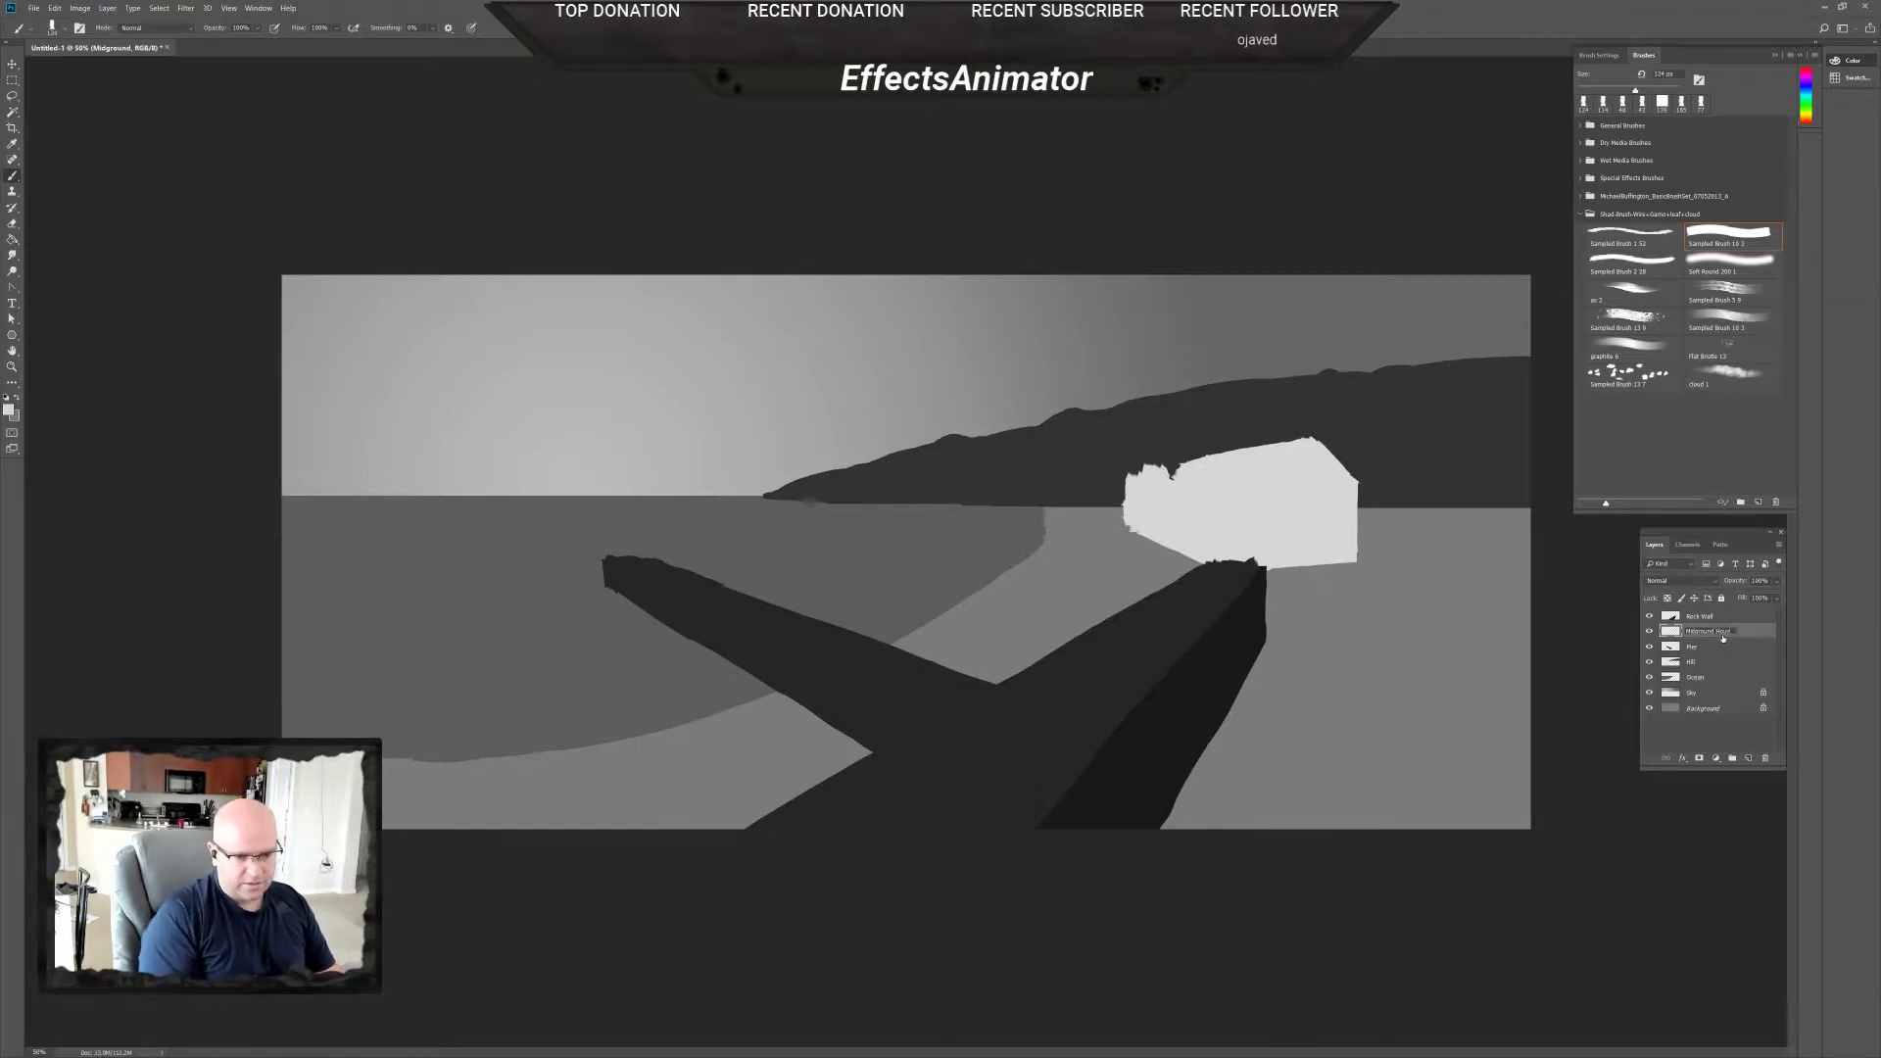
key(Return)
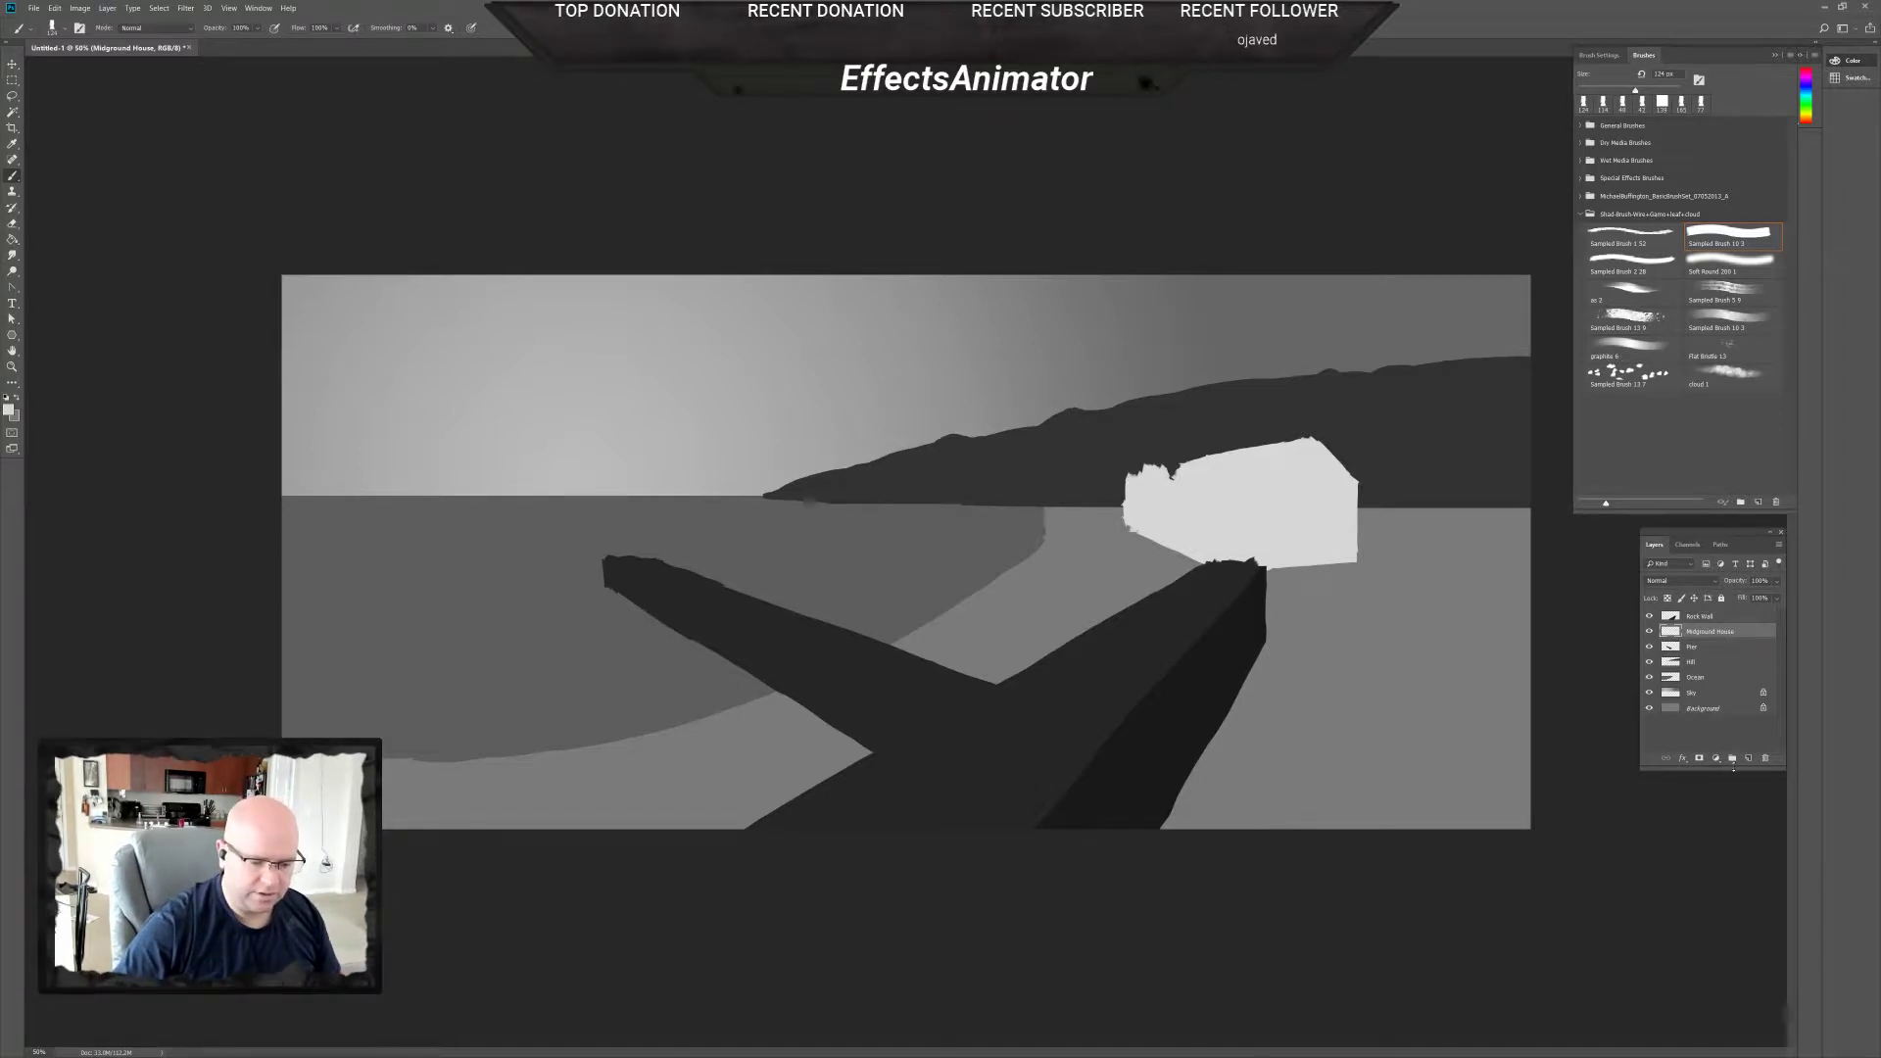
Add a new layer above Midground House and name it Midground Corn.
click(1748, 758)
key(h)
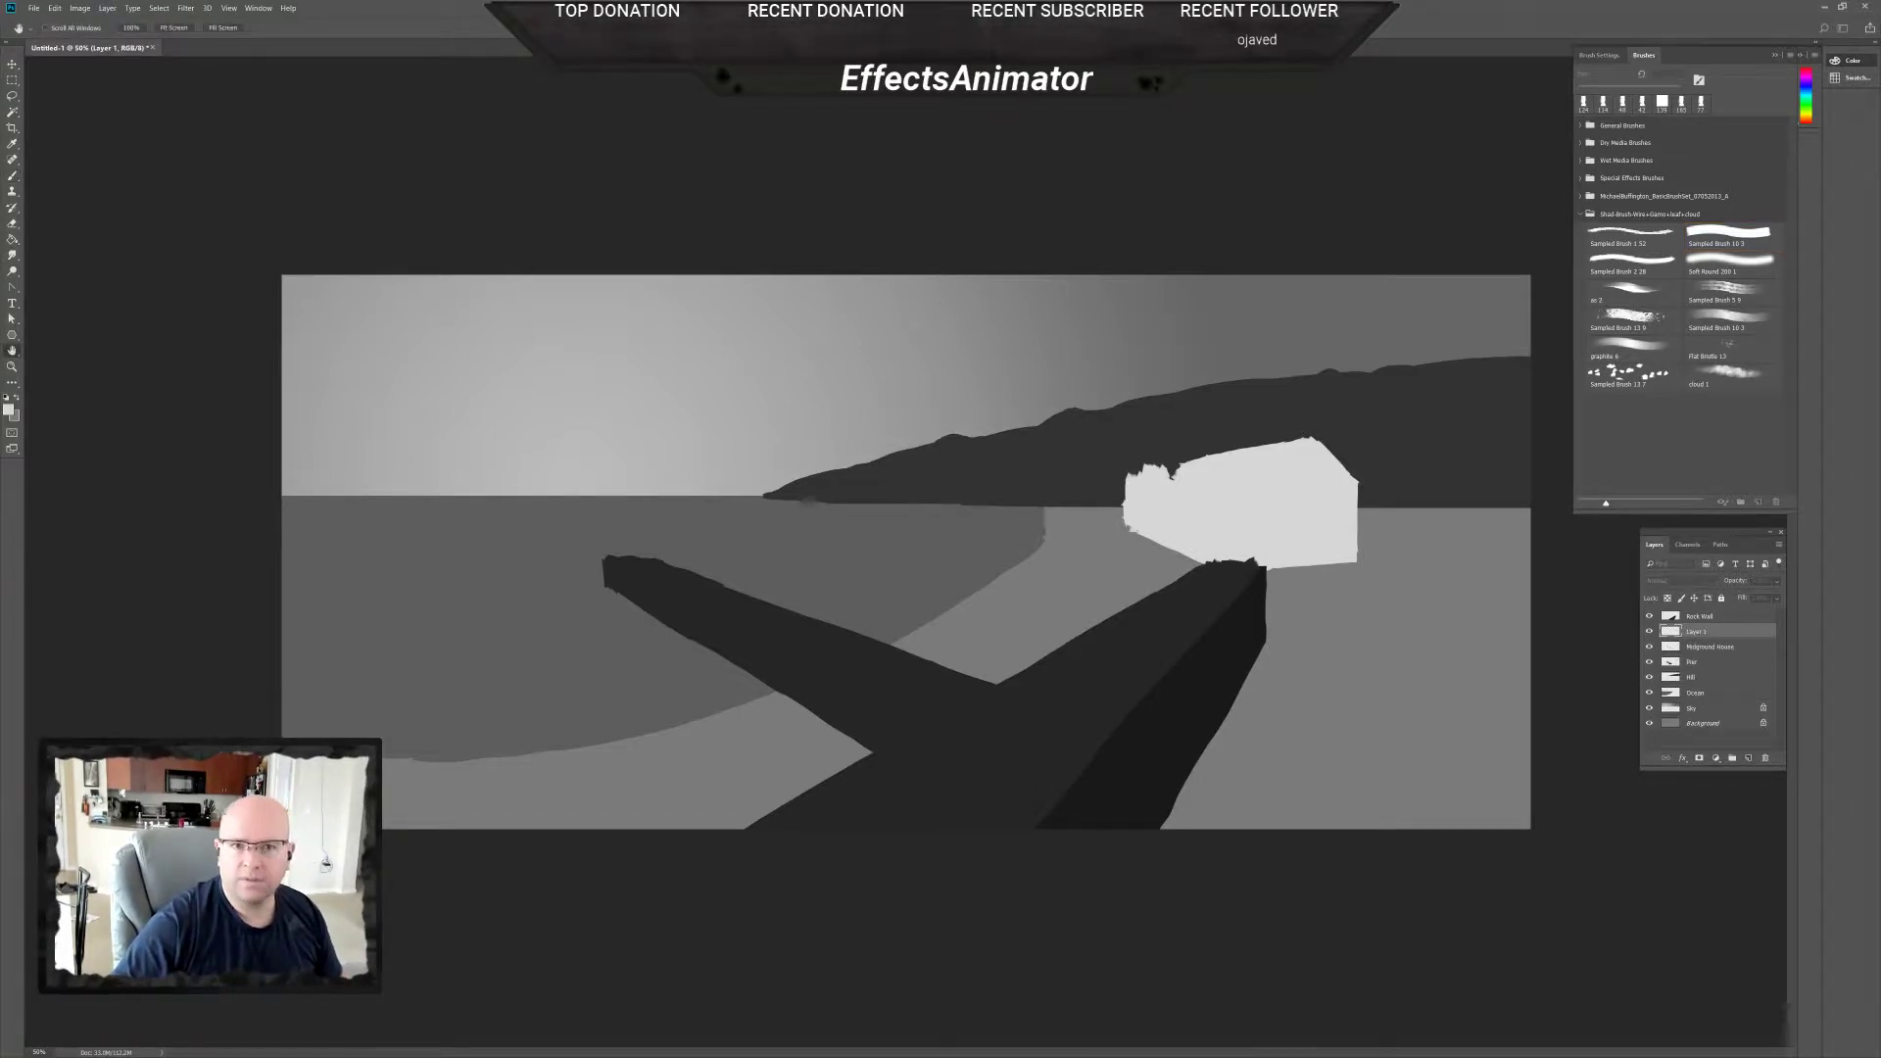
drag(1880, 235, 1454, 299)
click(1643, 341)
double_click(1698, 632)
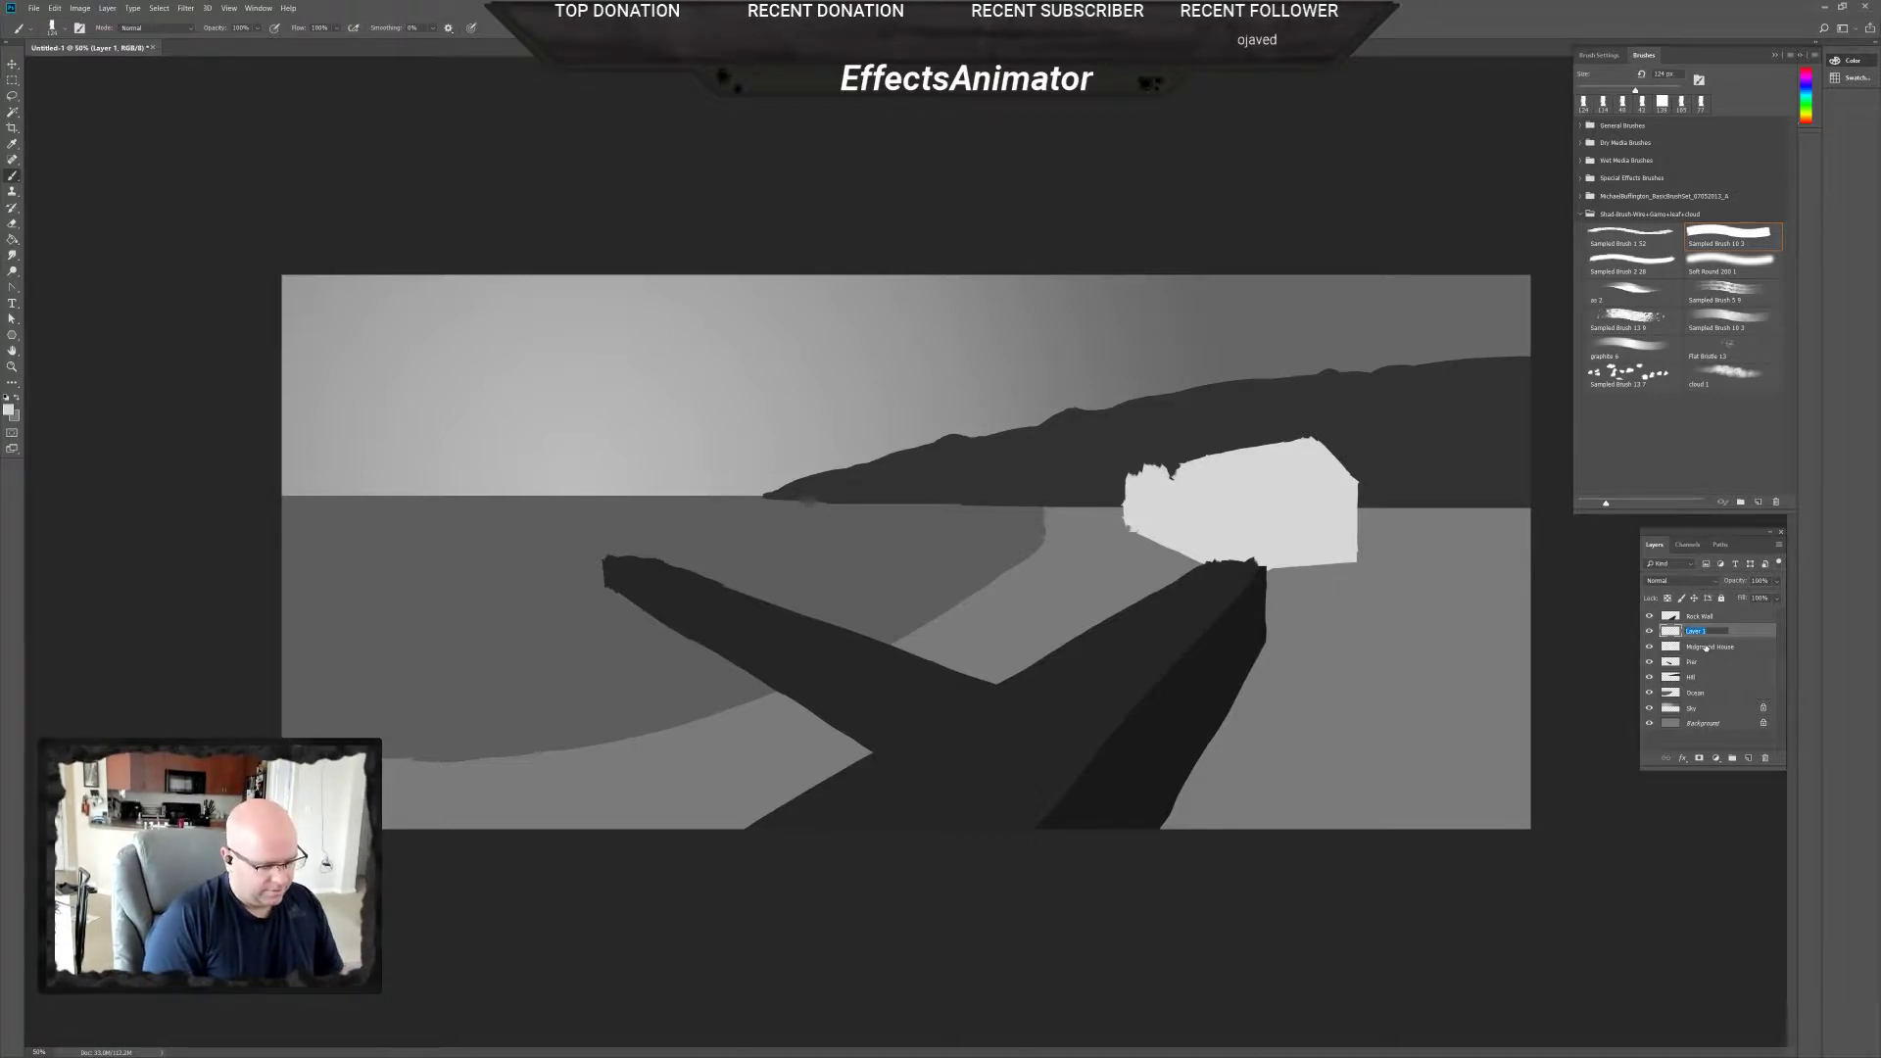
text(M)
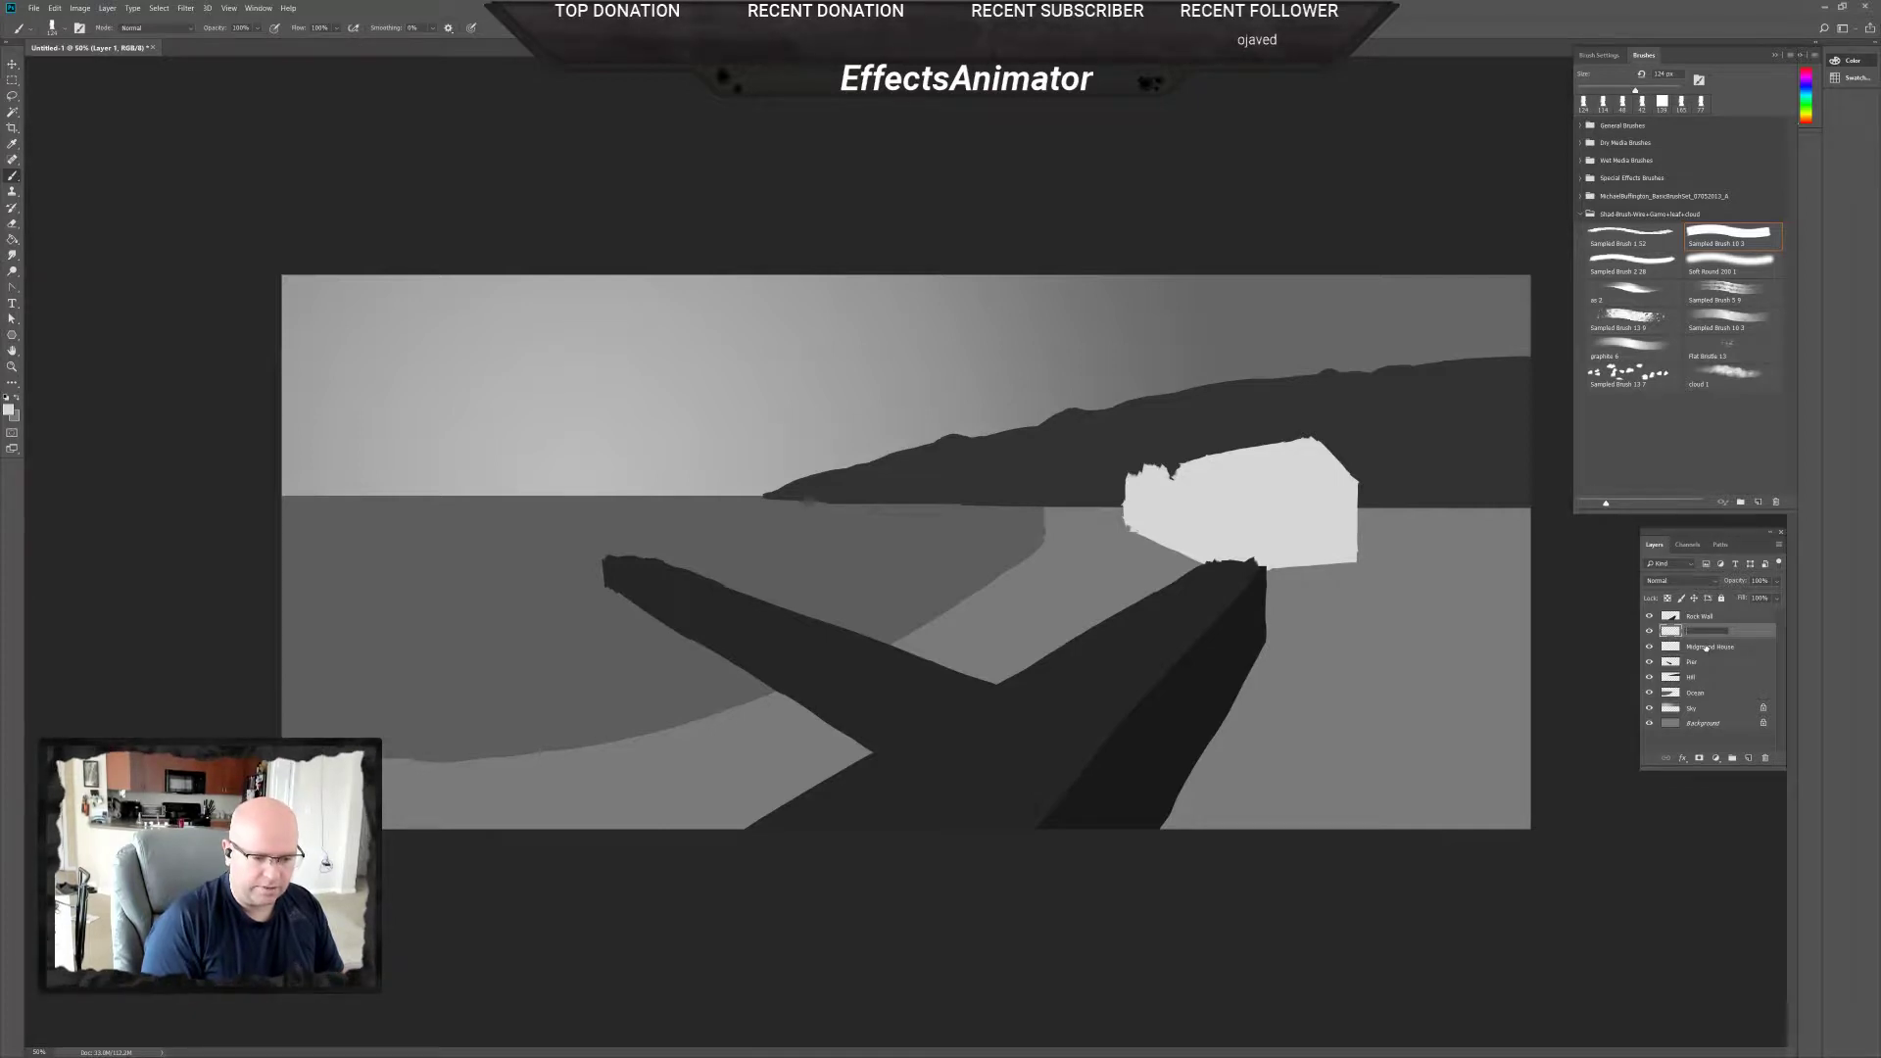
text(idg)
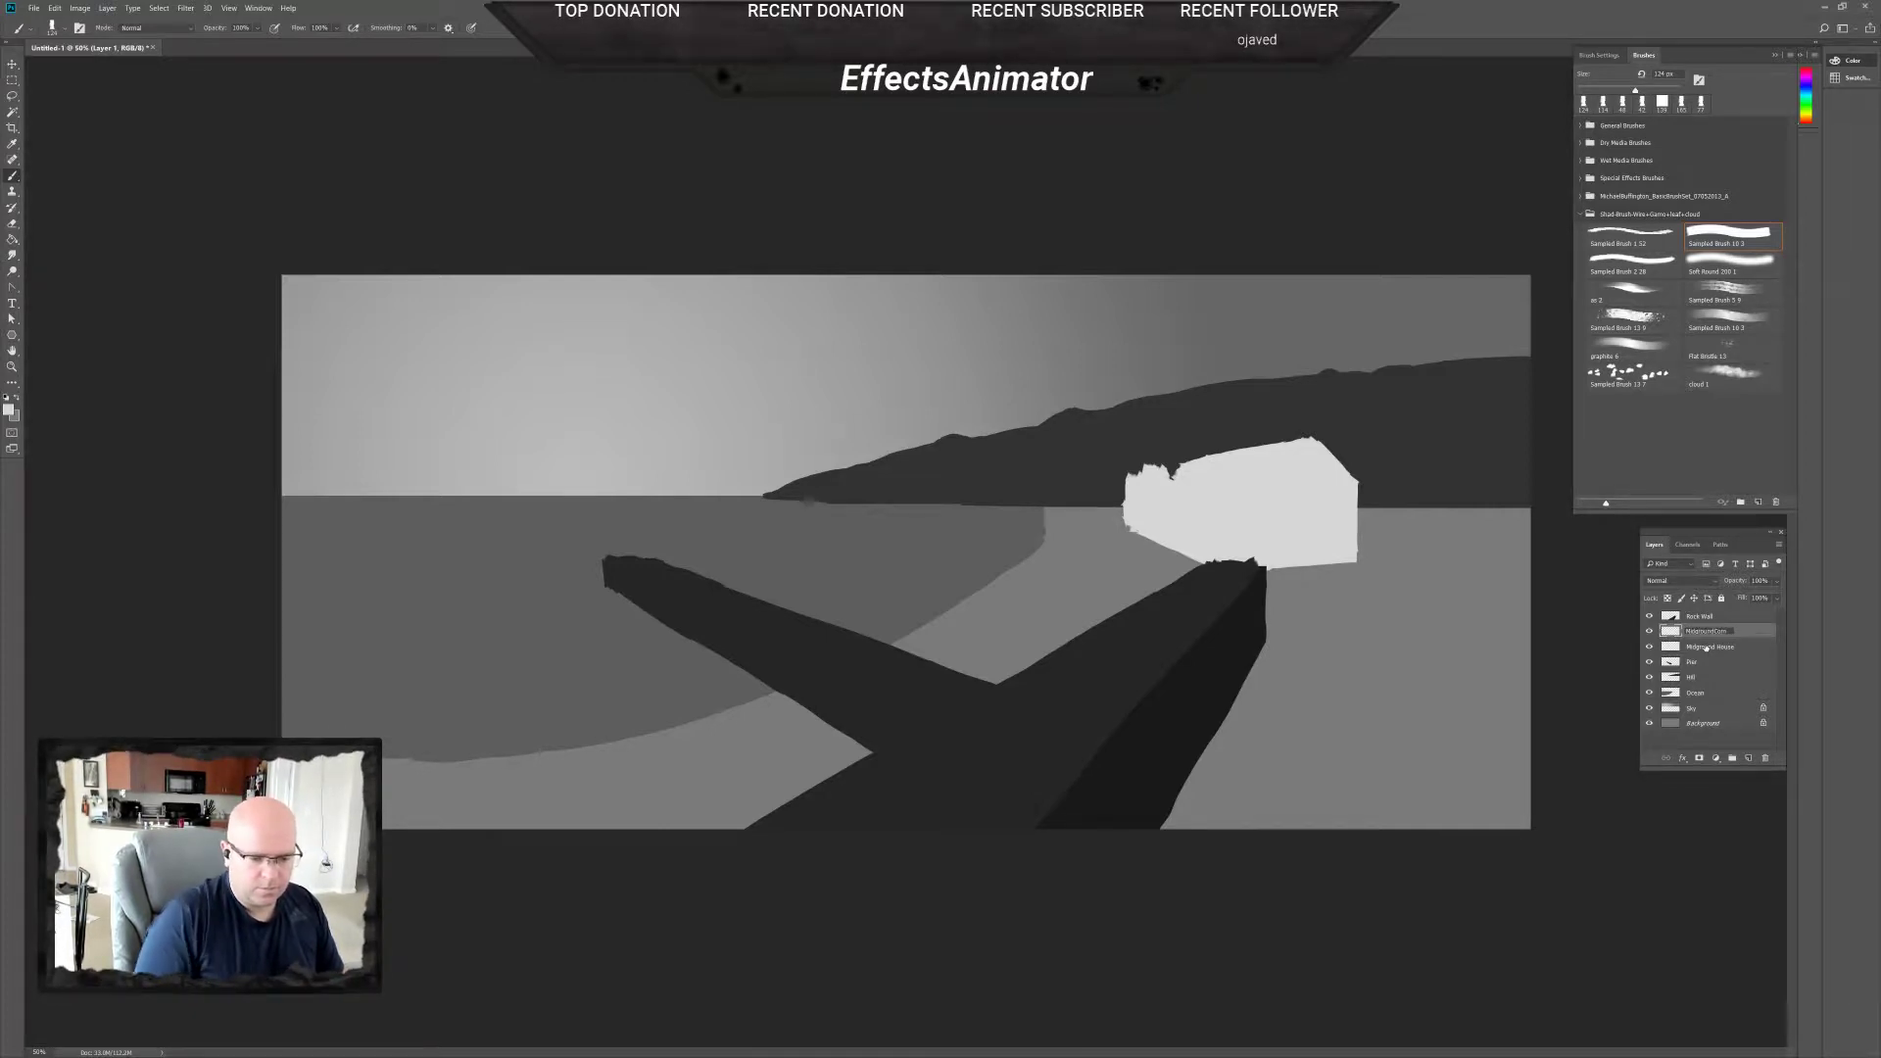
text(round Corn)
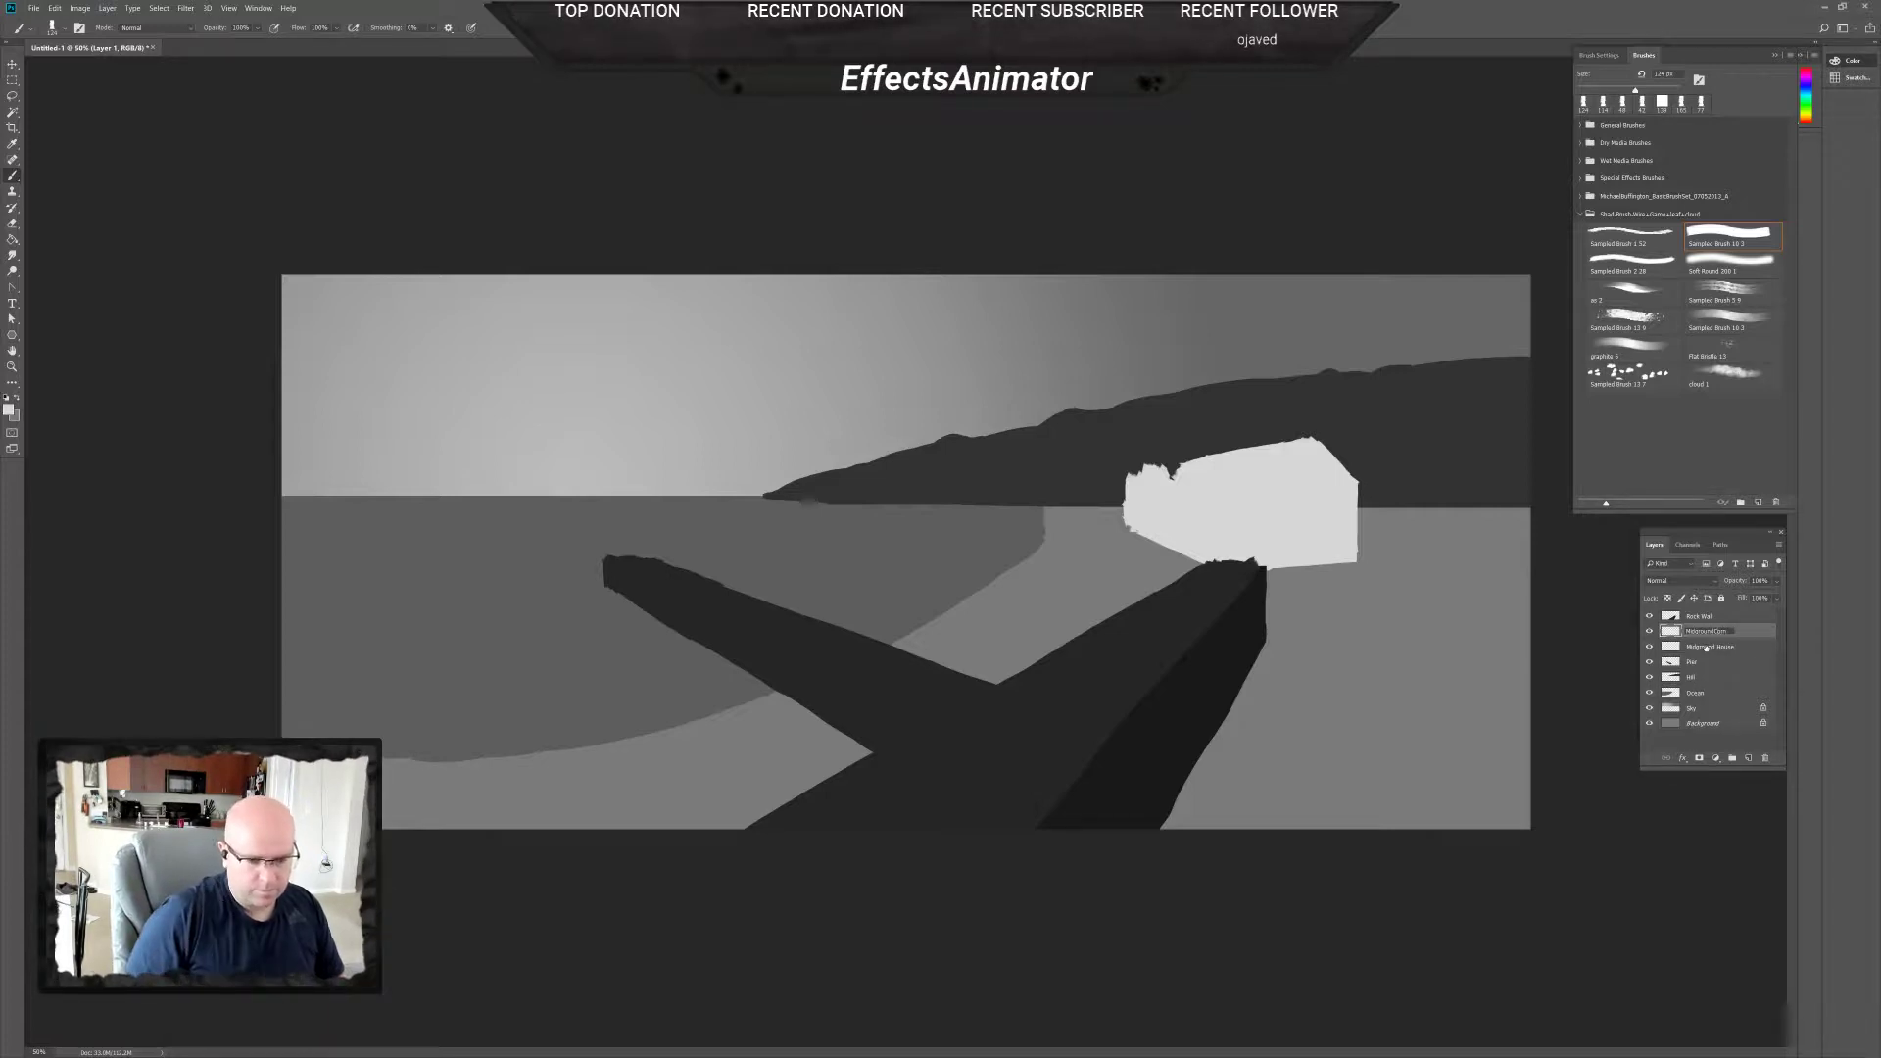
key(Left)
key(Left)
key(Left)
key(Left)
key(Return)
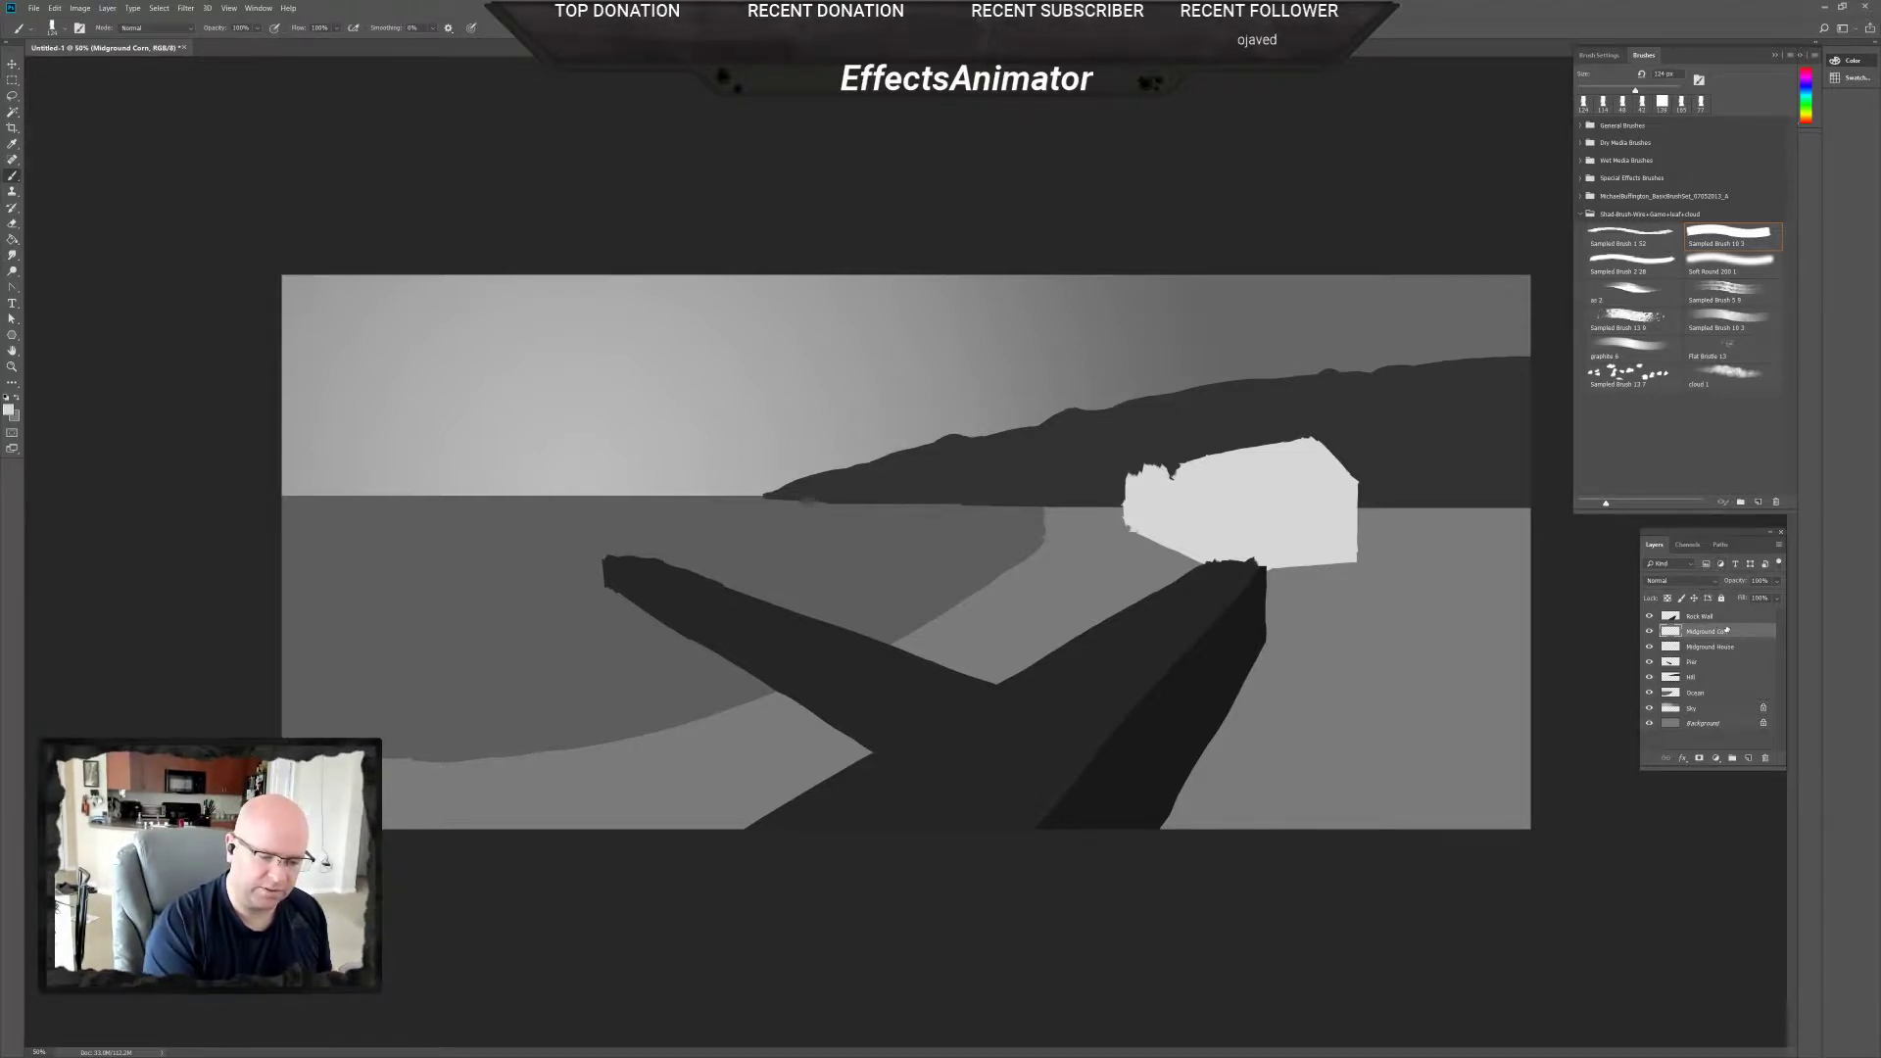
Group the two midground layers into a group named Midground, and toggle its visibility to check its contents.
click(1721, 617)
click(1725, 632)
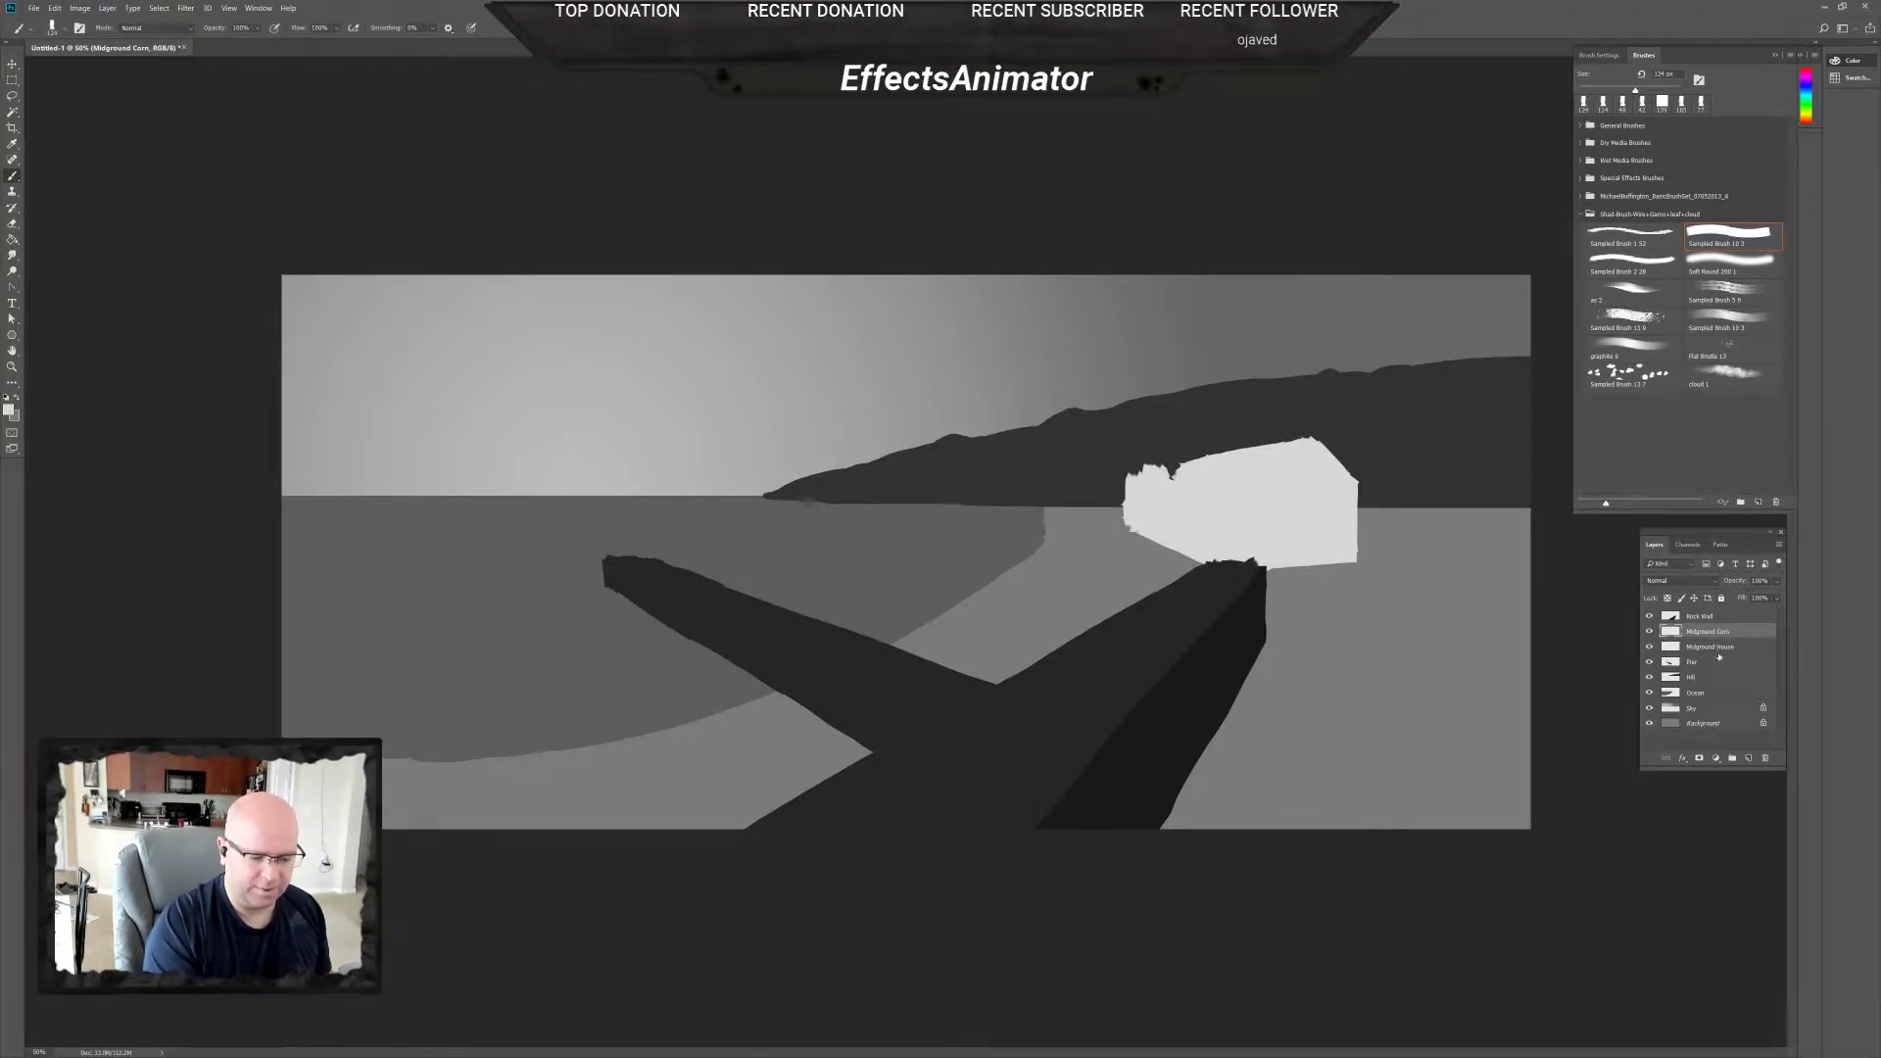
shift+click(1733, 648)
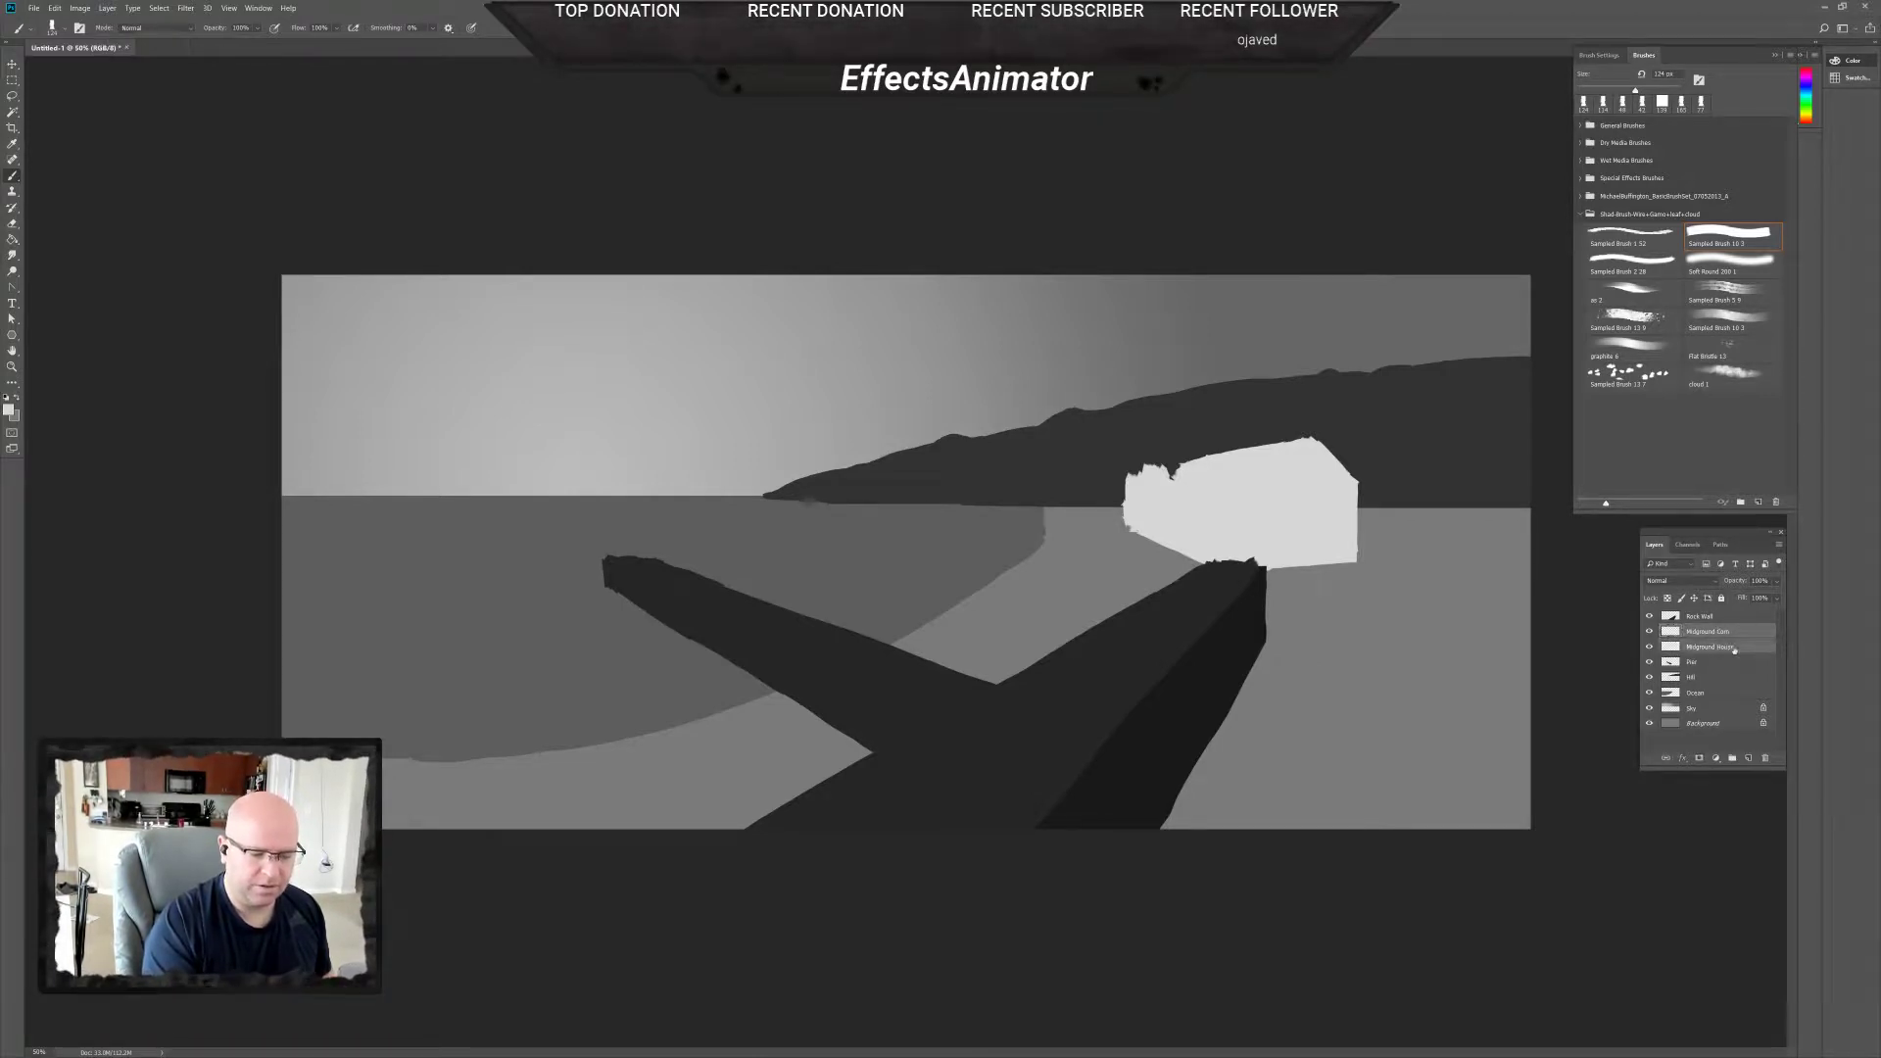
click(1733, 760)
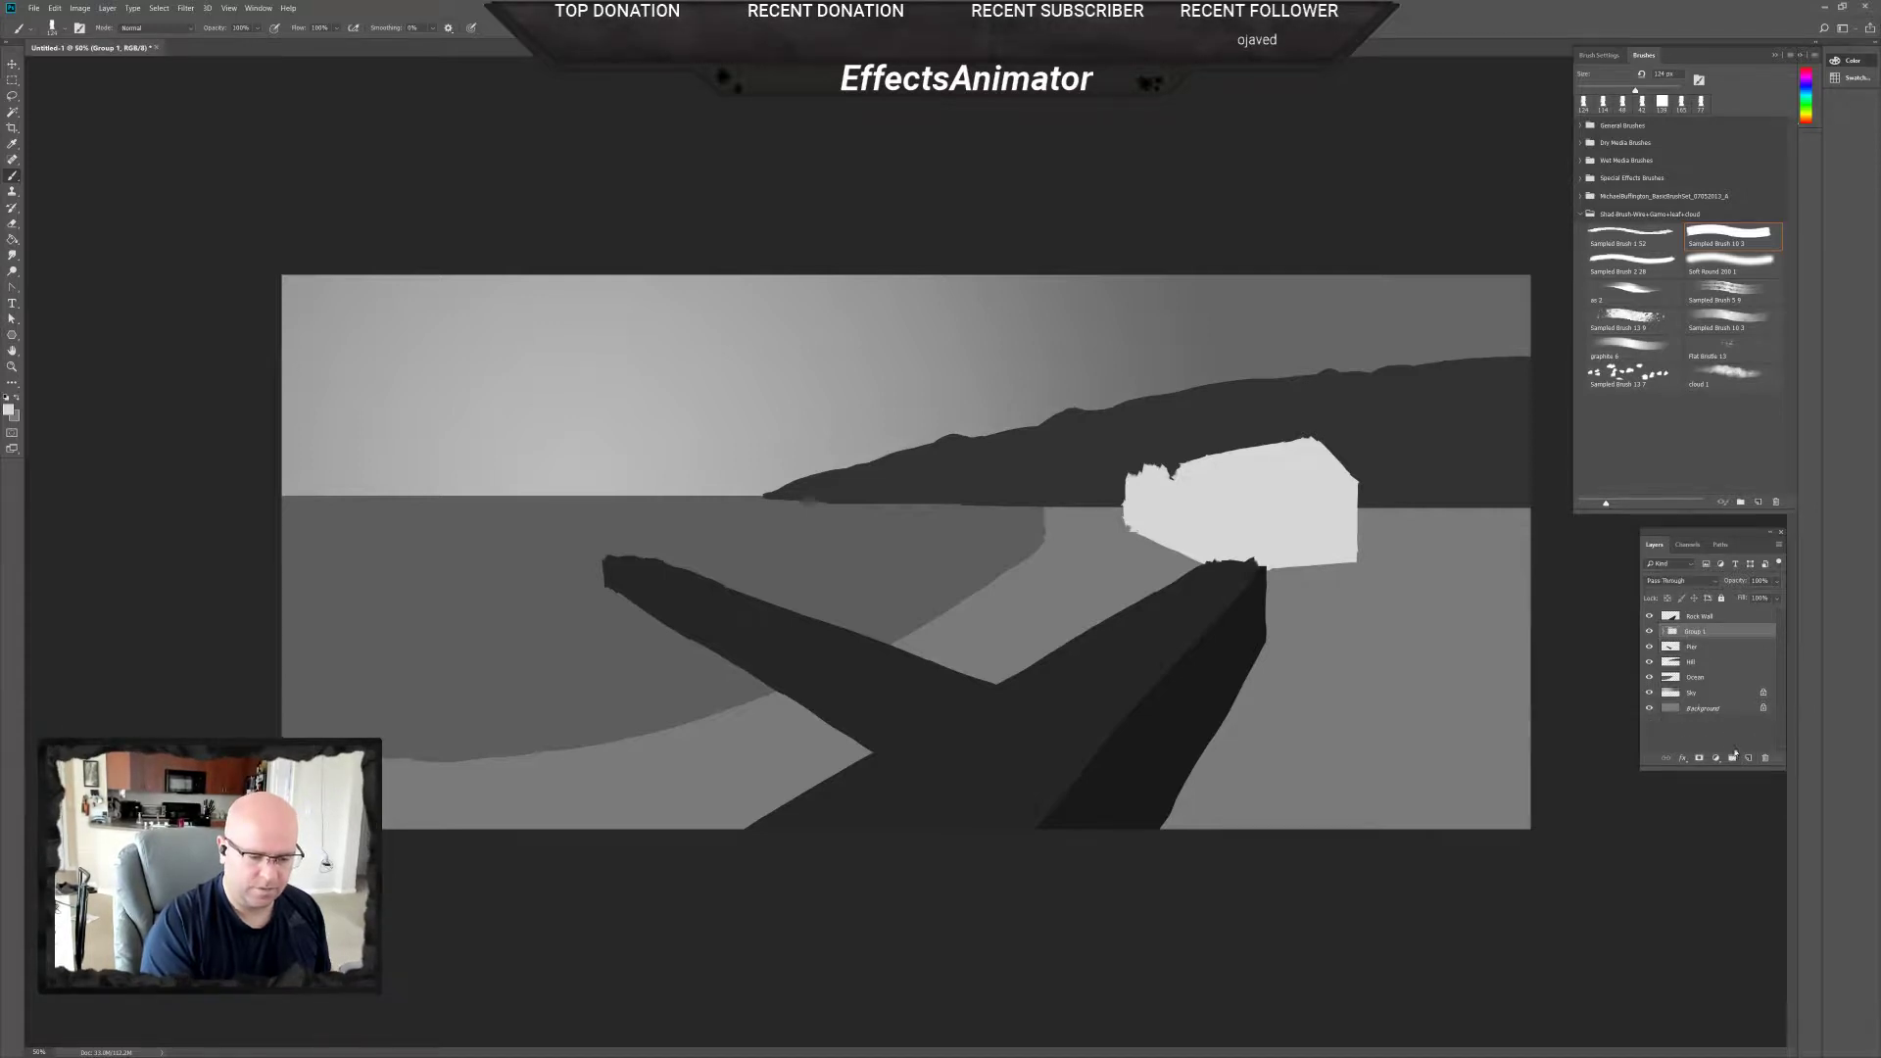
double_click(1696, 632)
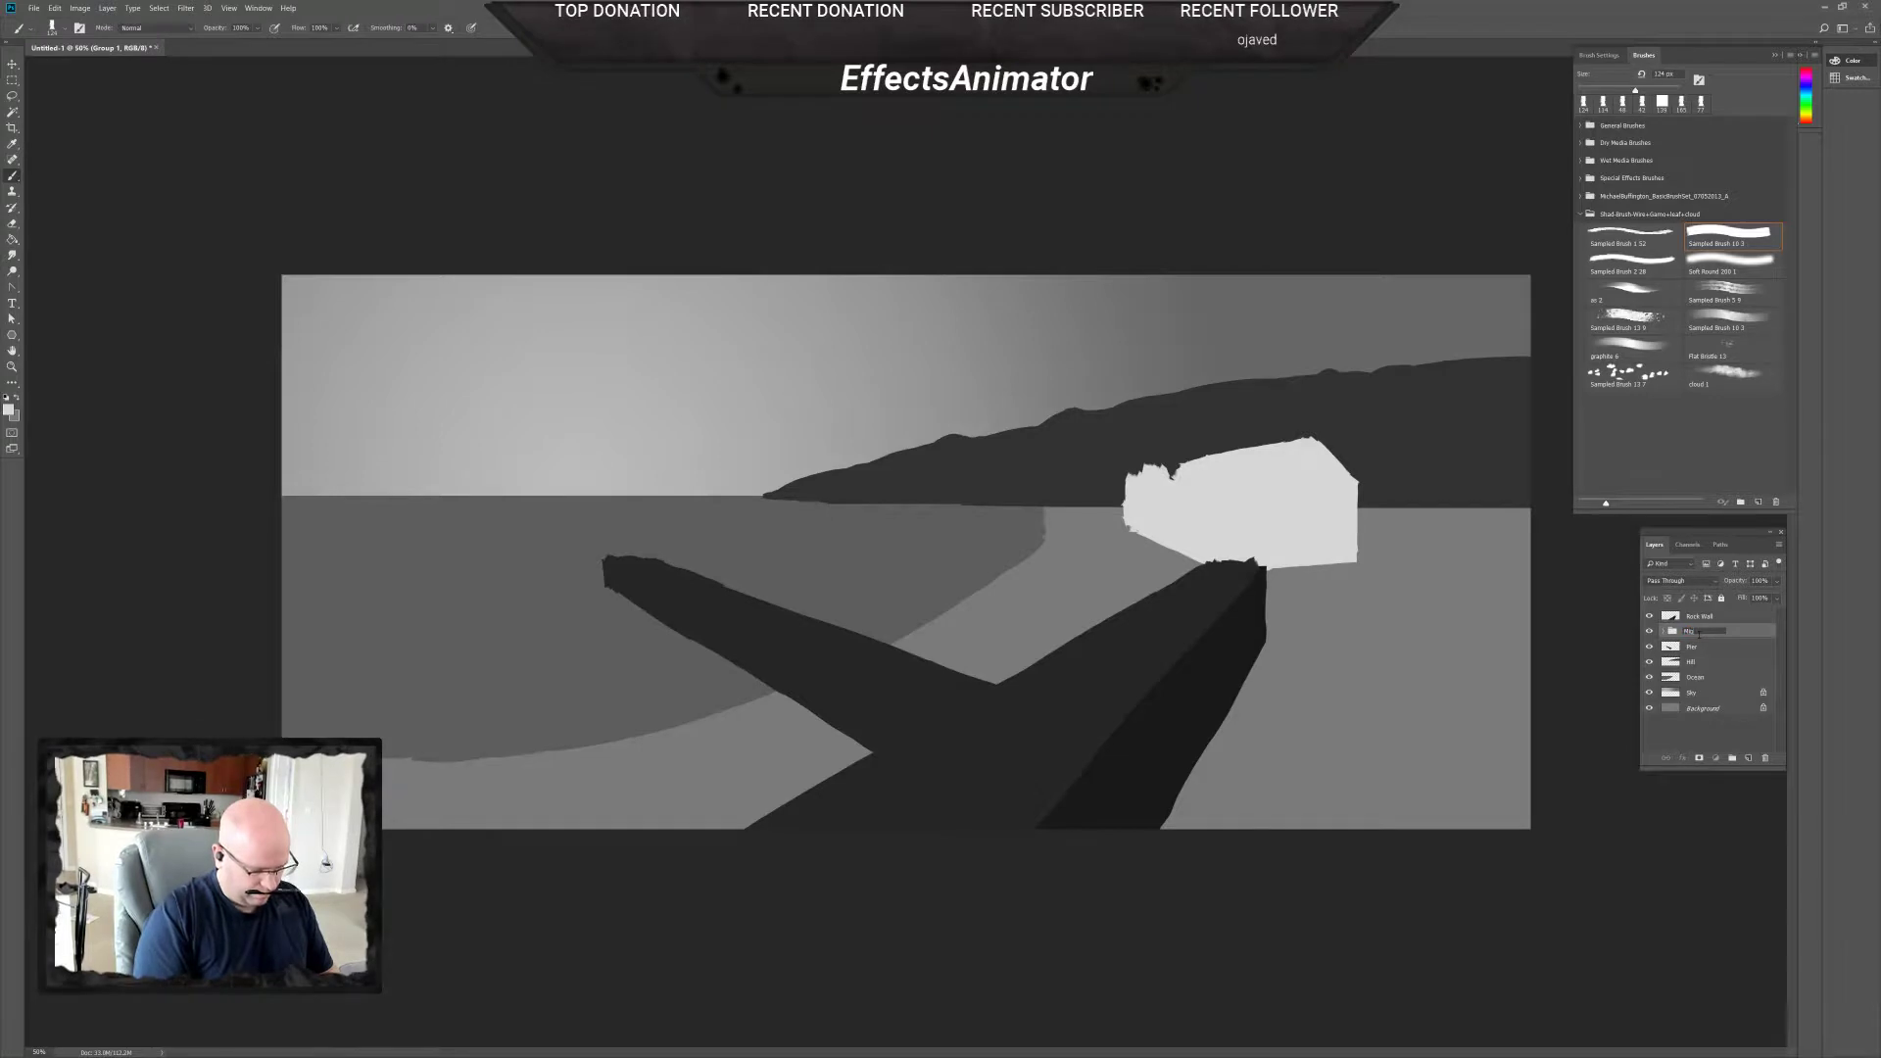
text(Midground)
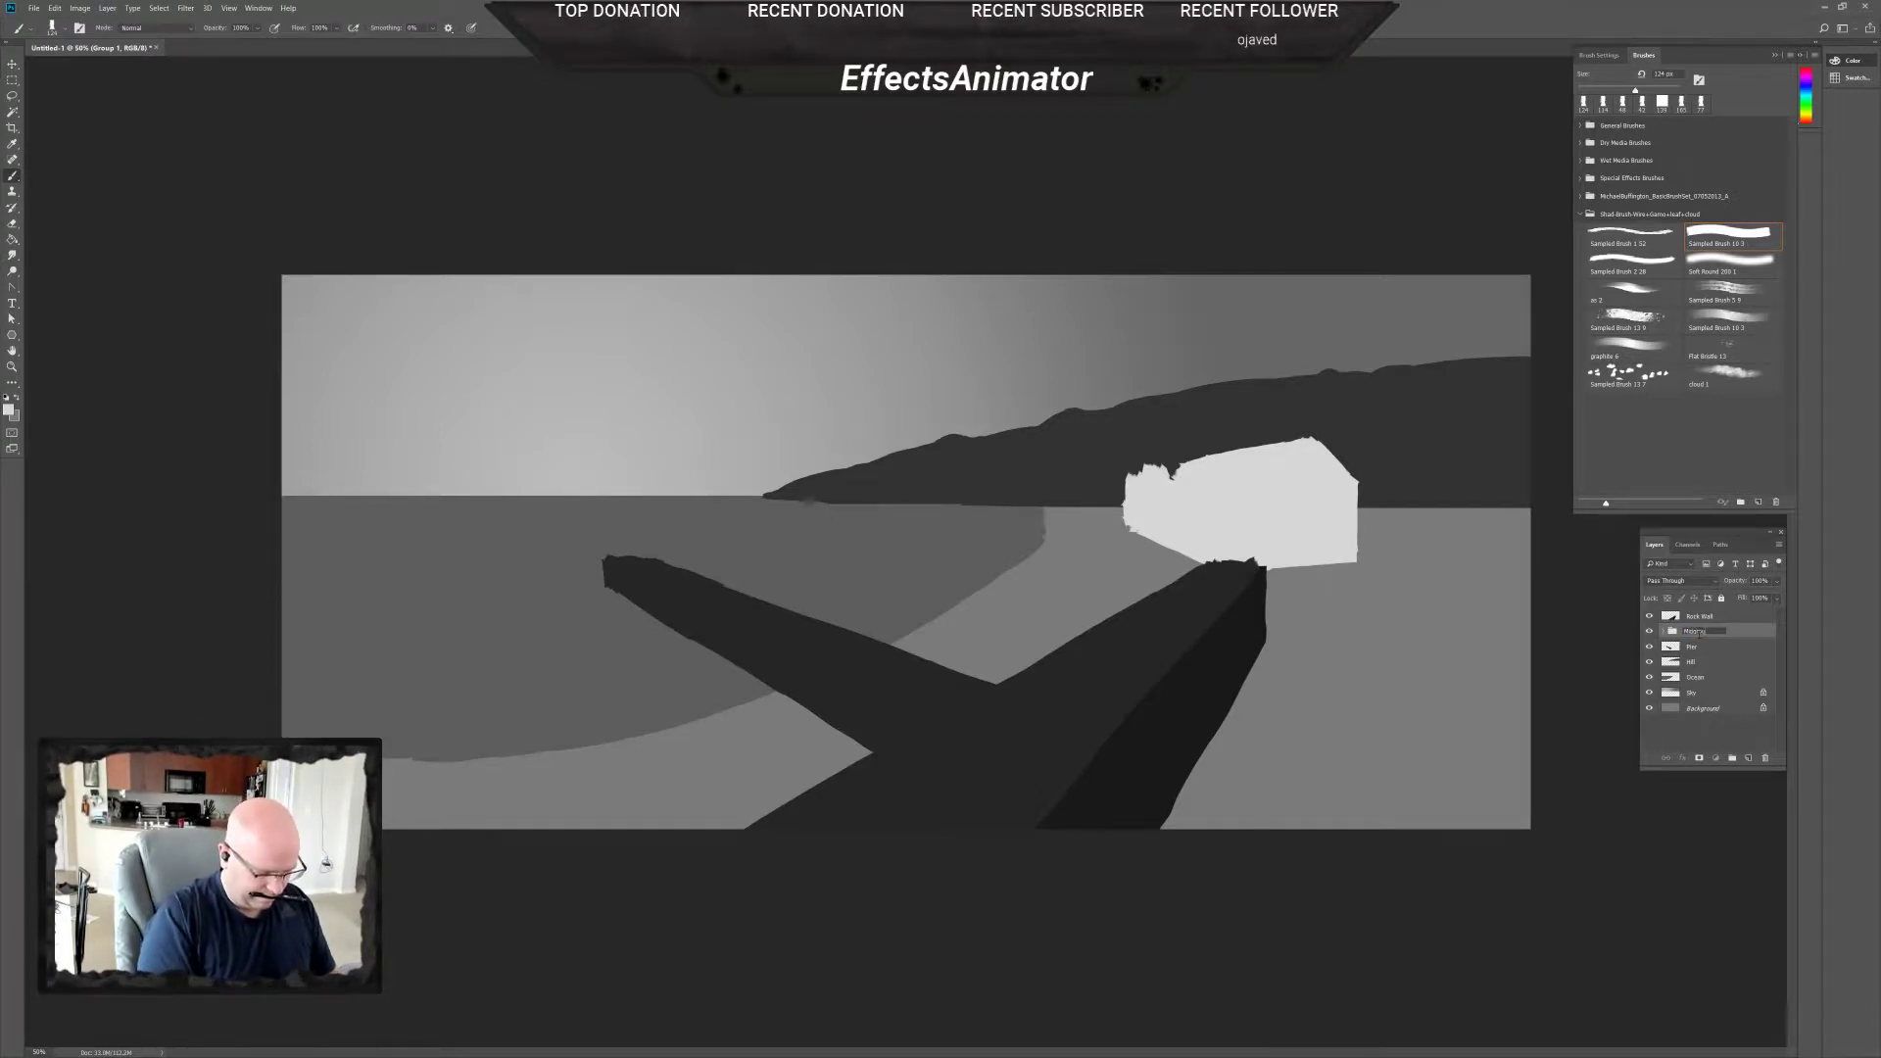
key(Return)
click(1649, 631)
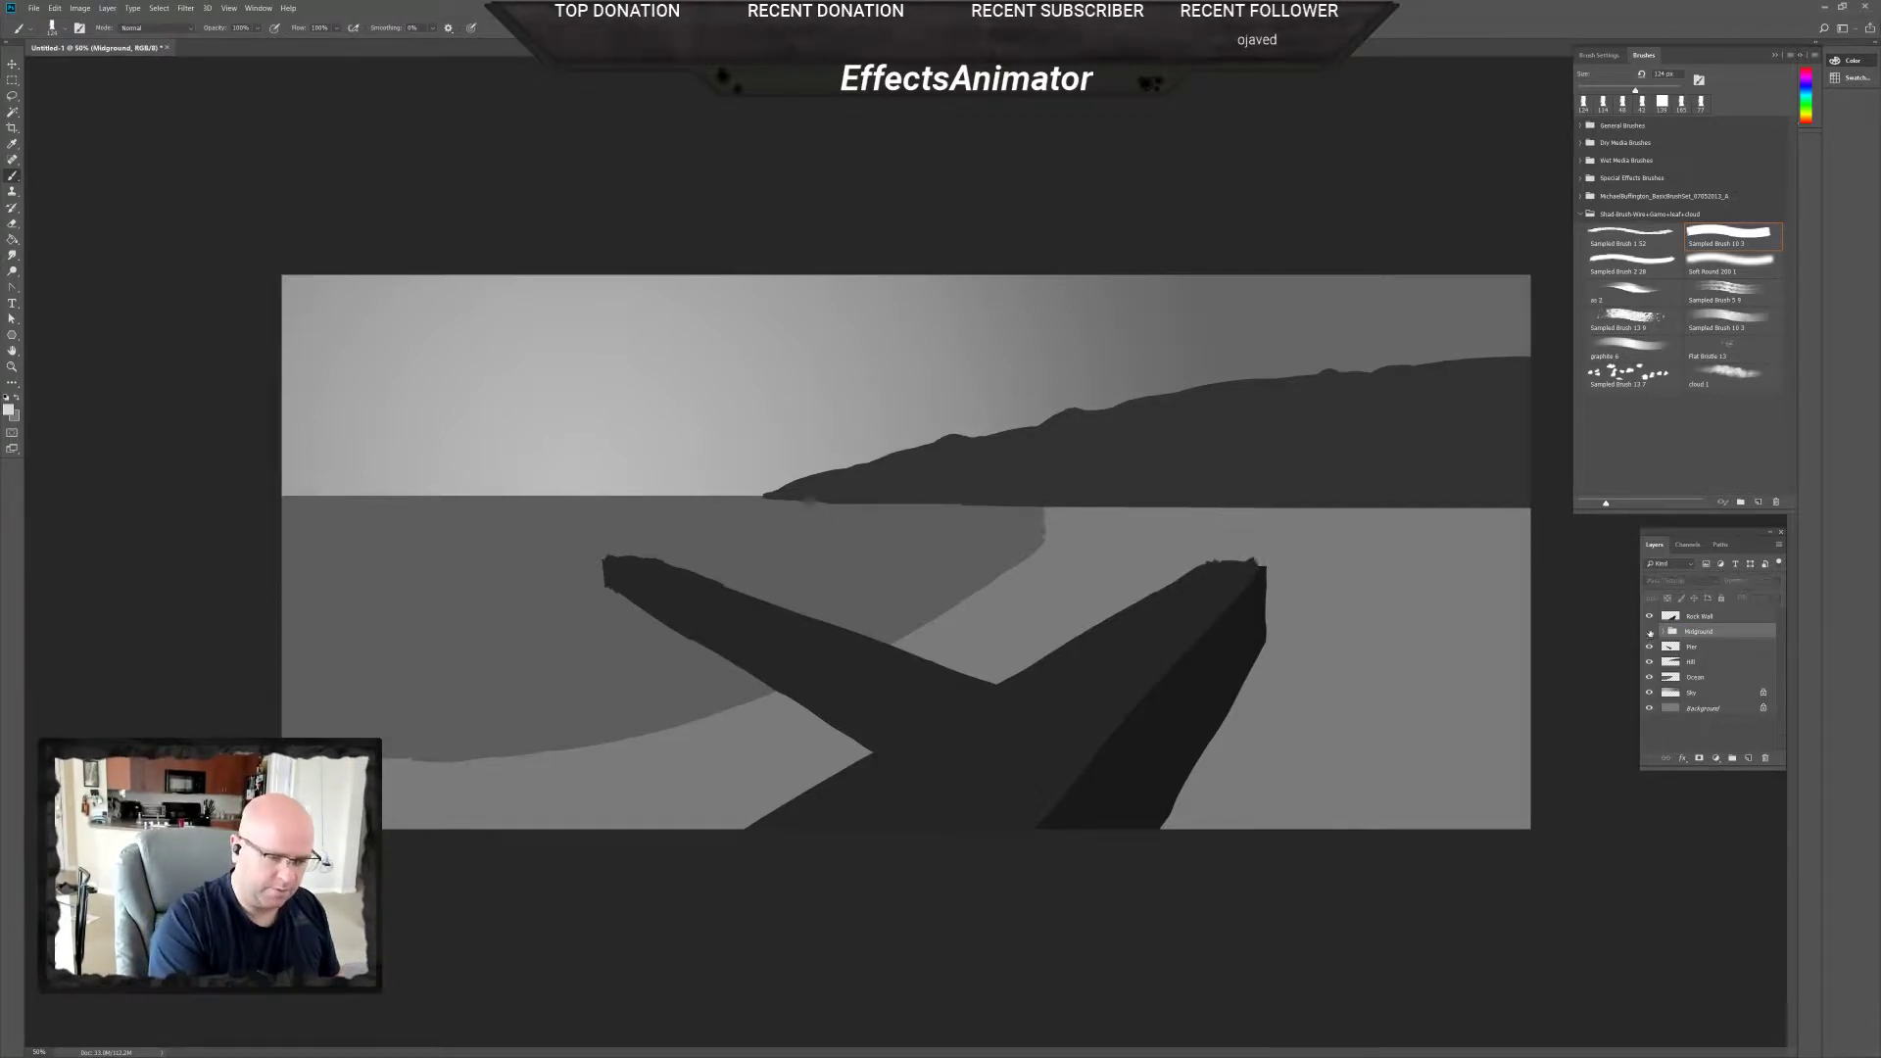
click(1650, 631)
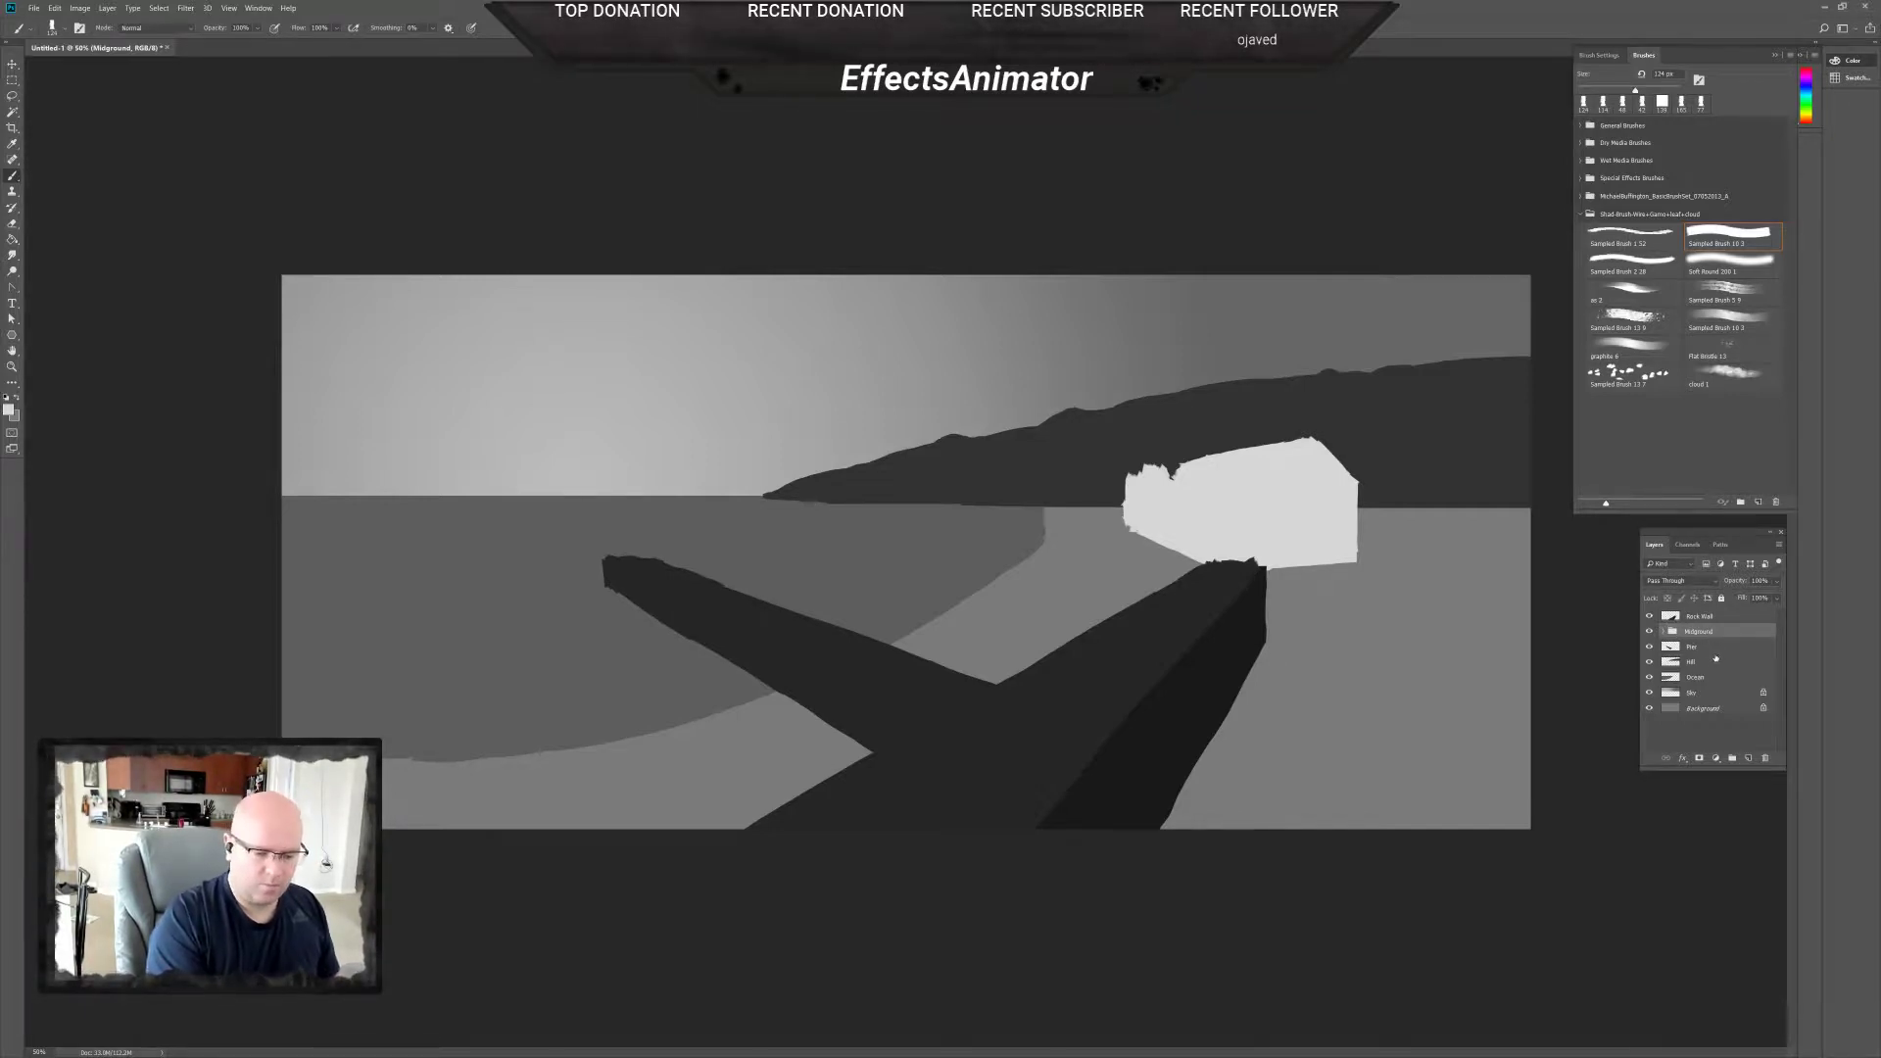
Move the Hill layer below the Ocean layer, directly above Sky.
click(1706, 649)
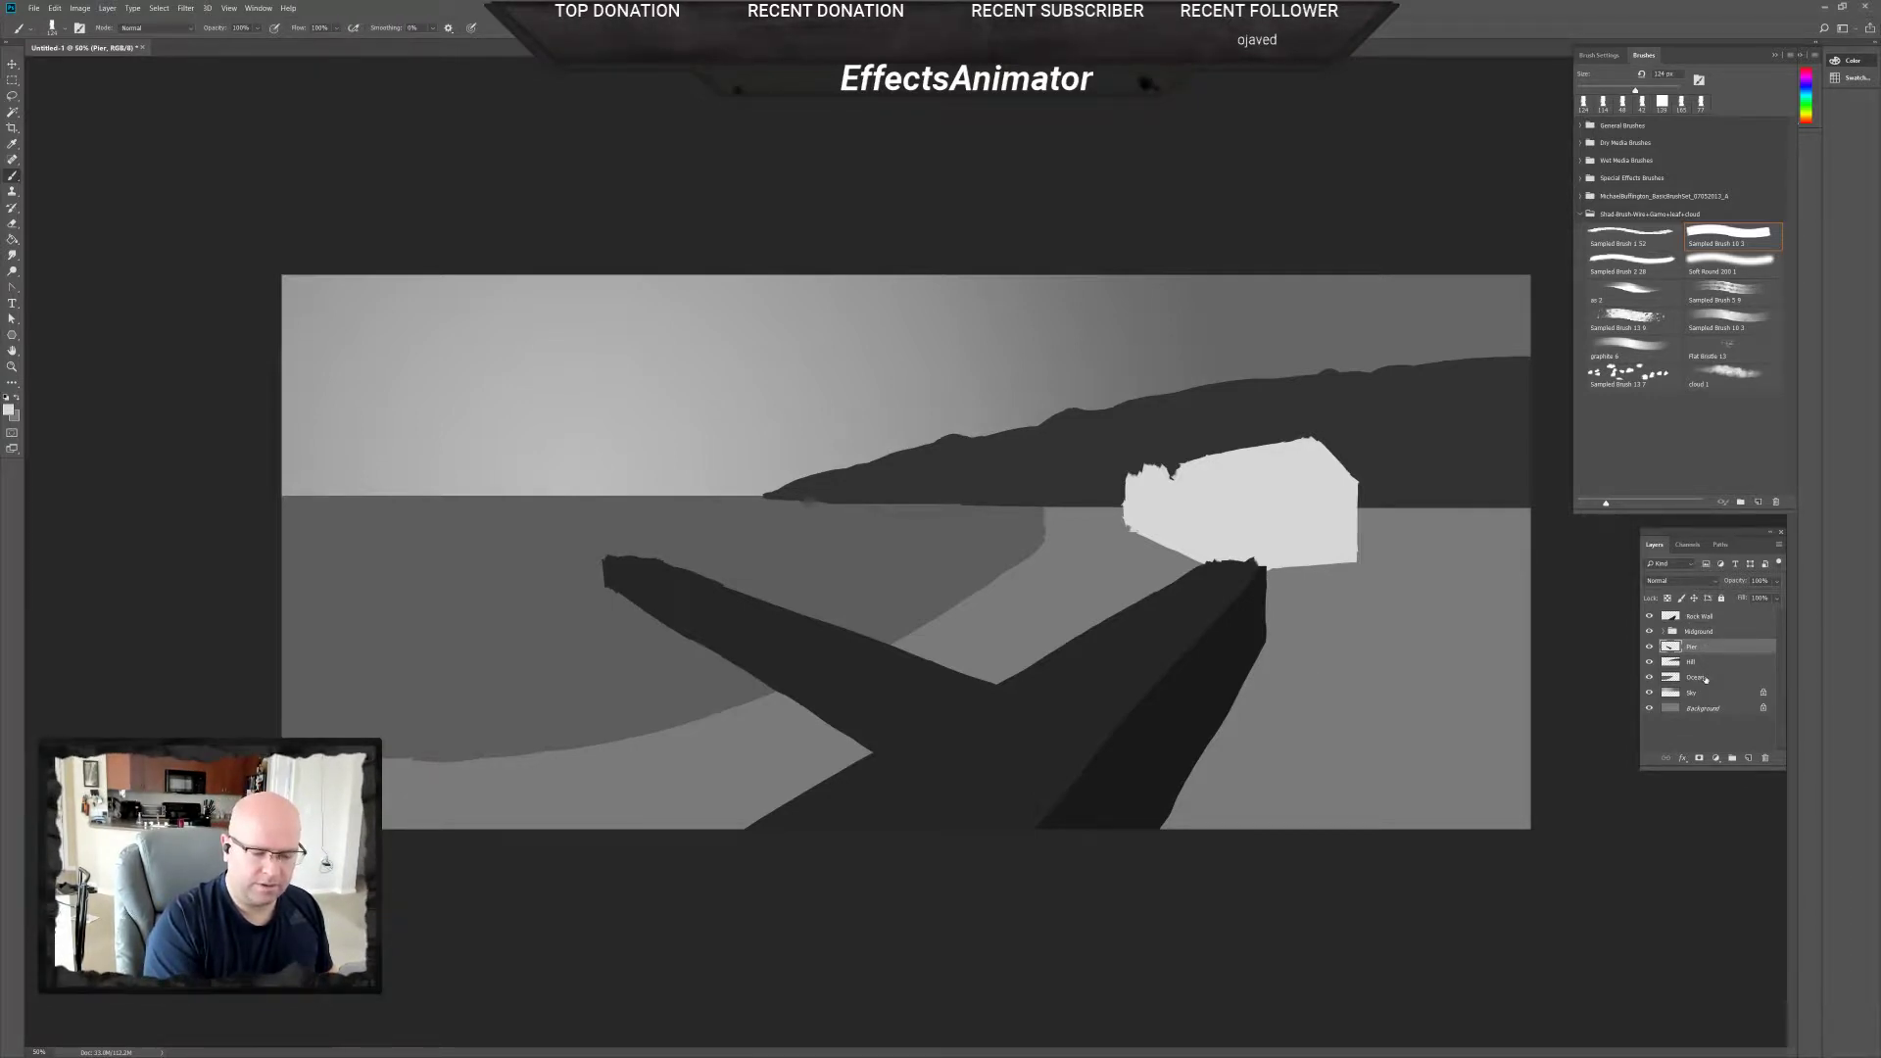
click(1706, 694)
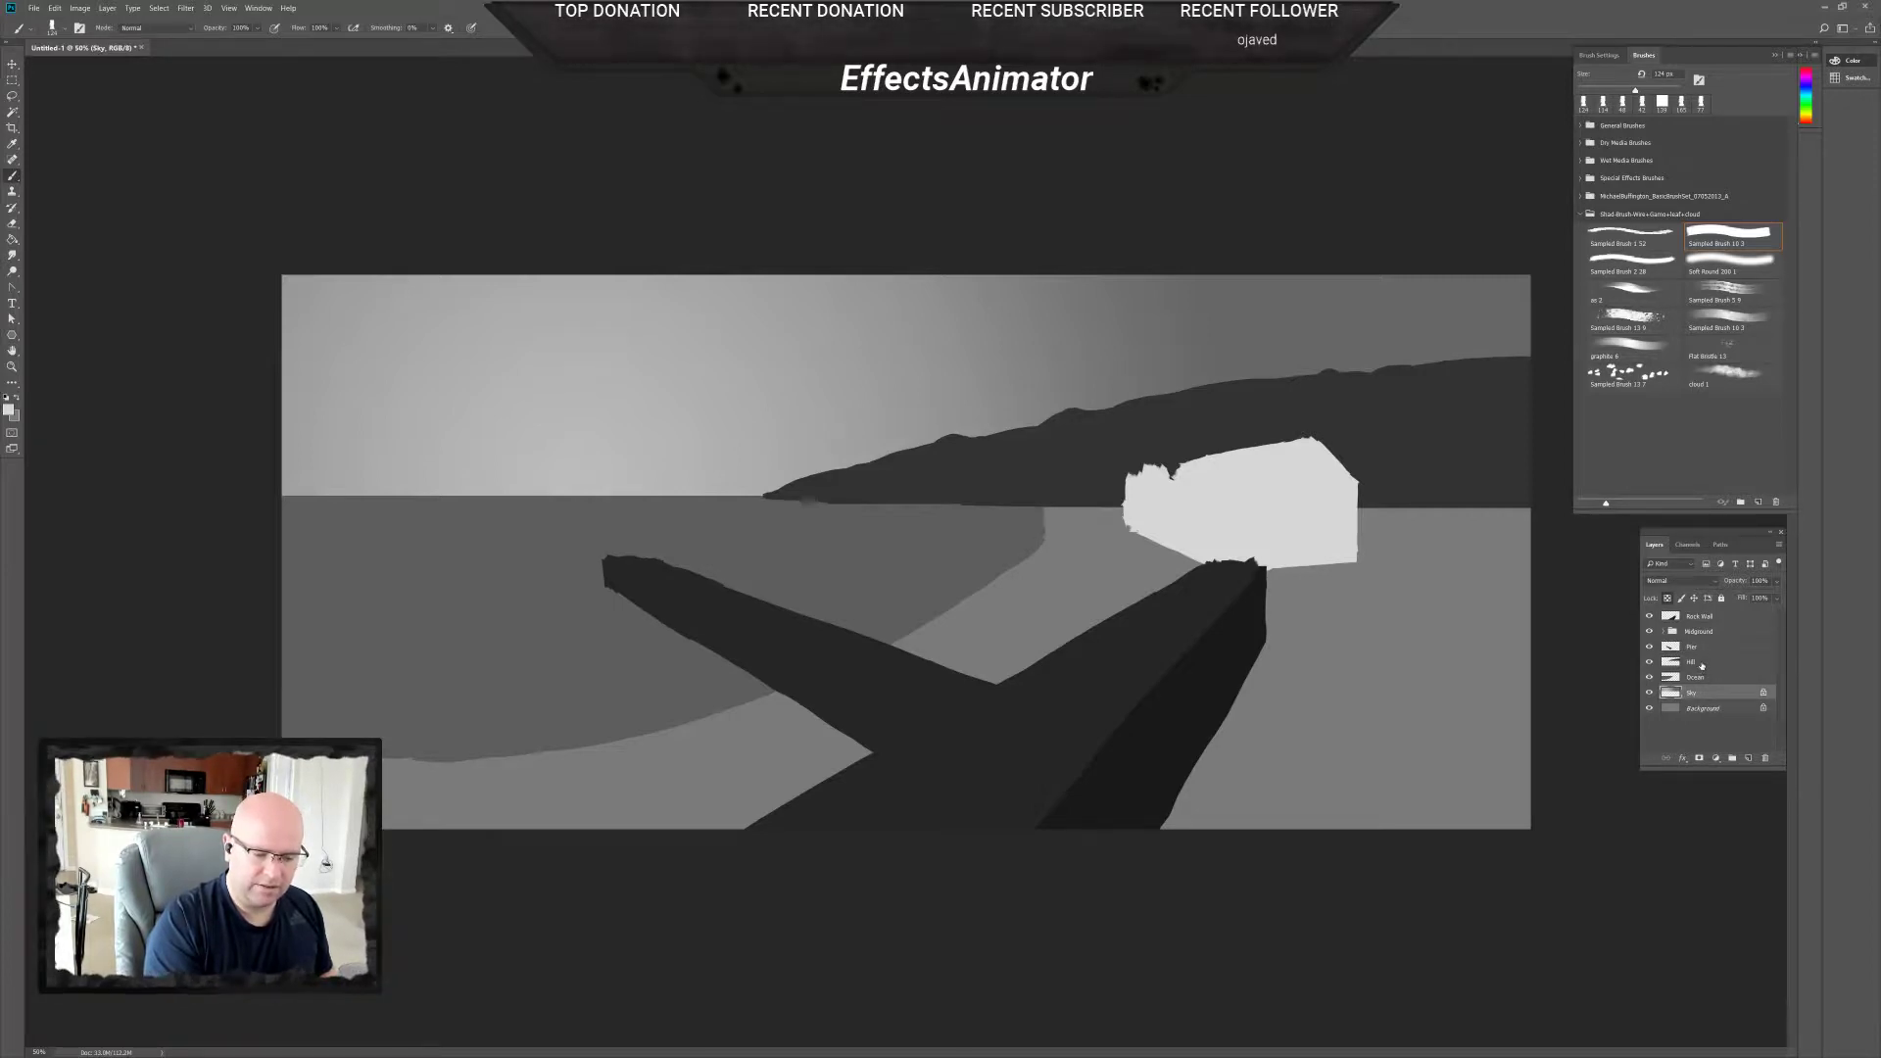
click(1702, 666)
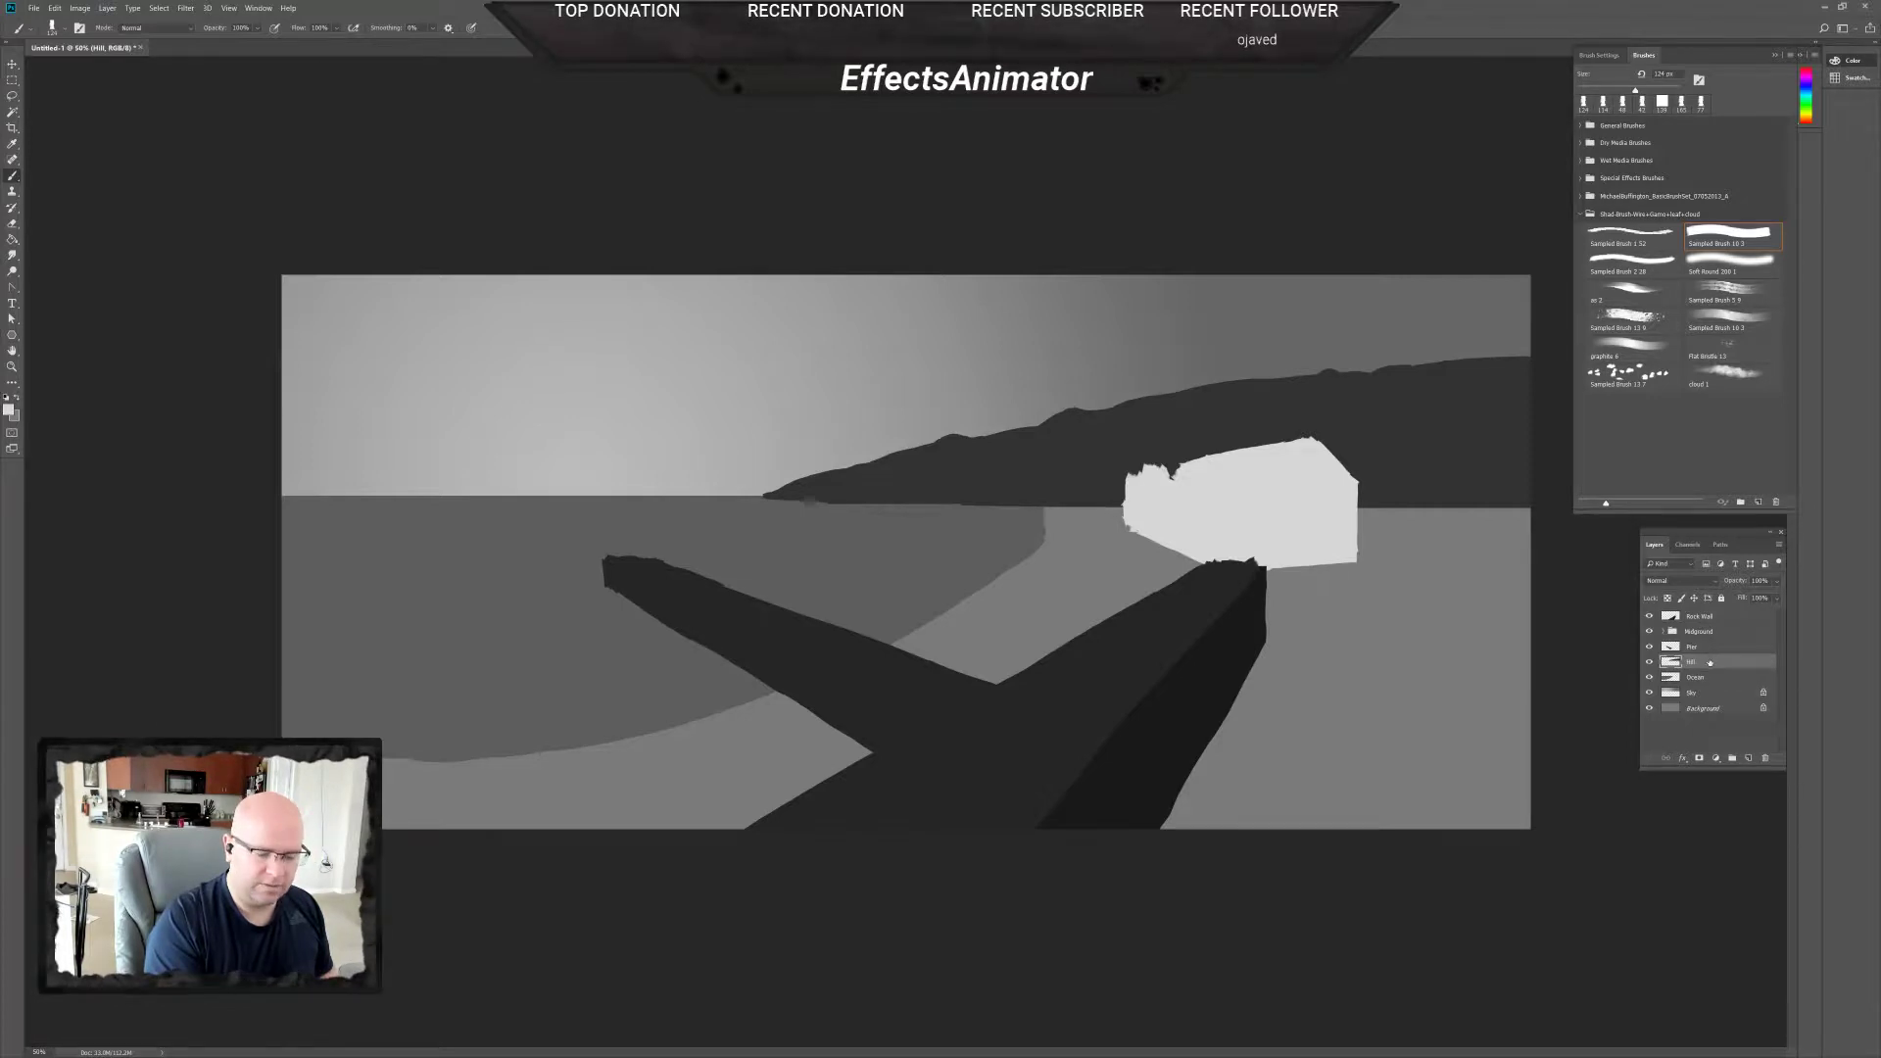
drag(1702, 666, 1702, 681)
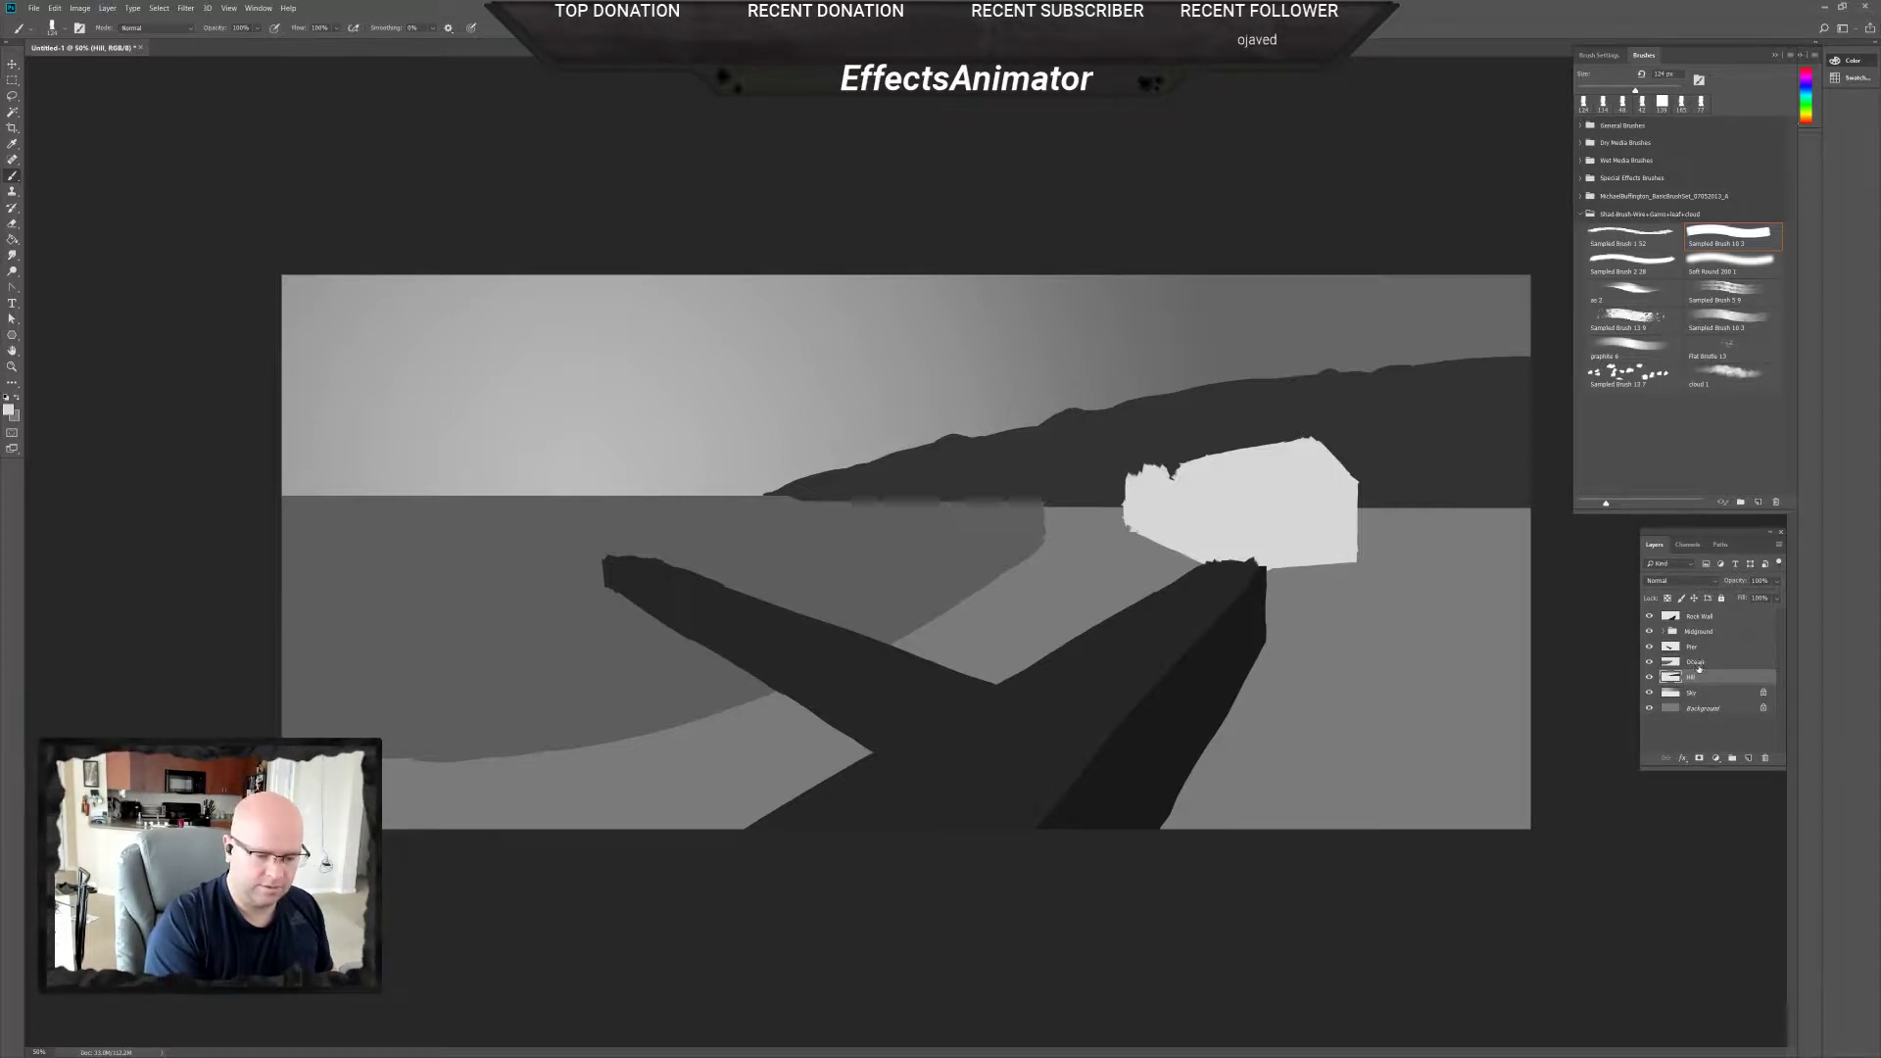
Group the Hill and Sky layers into a group named Background.
ctrl+click(1697, 690)
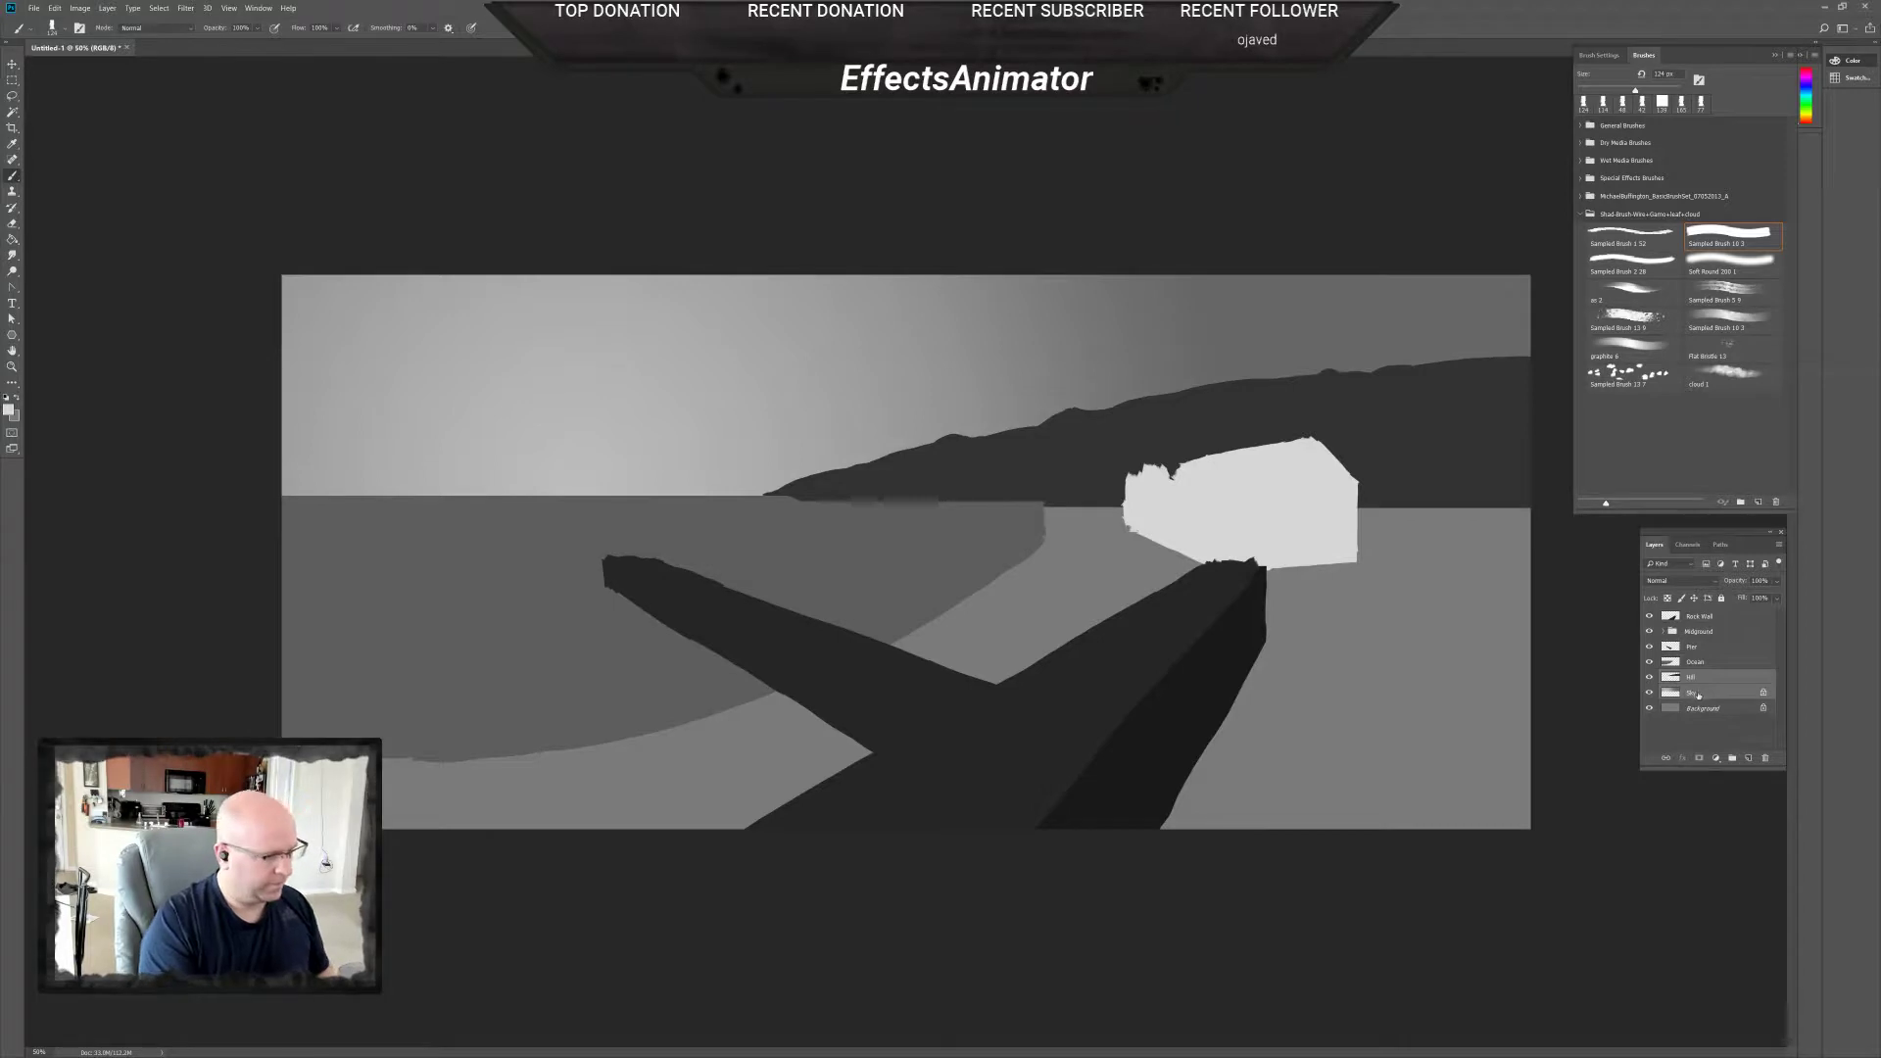
click(1732, 760)
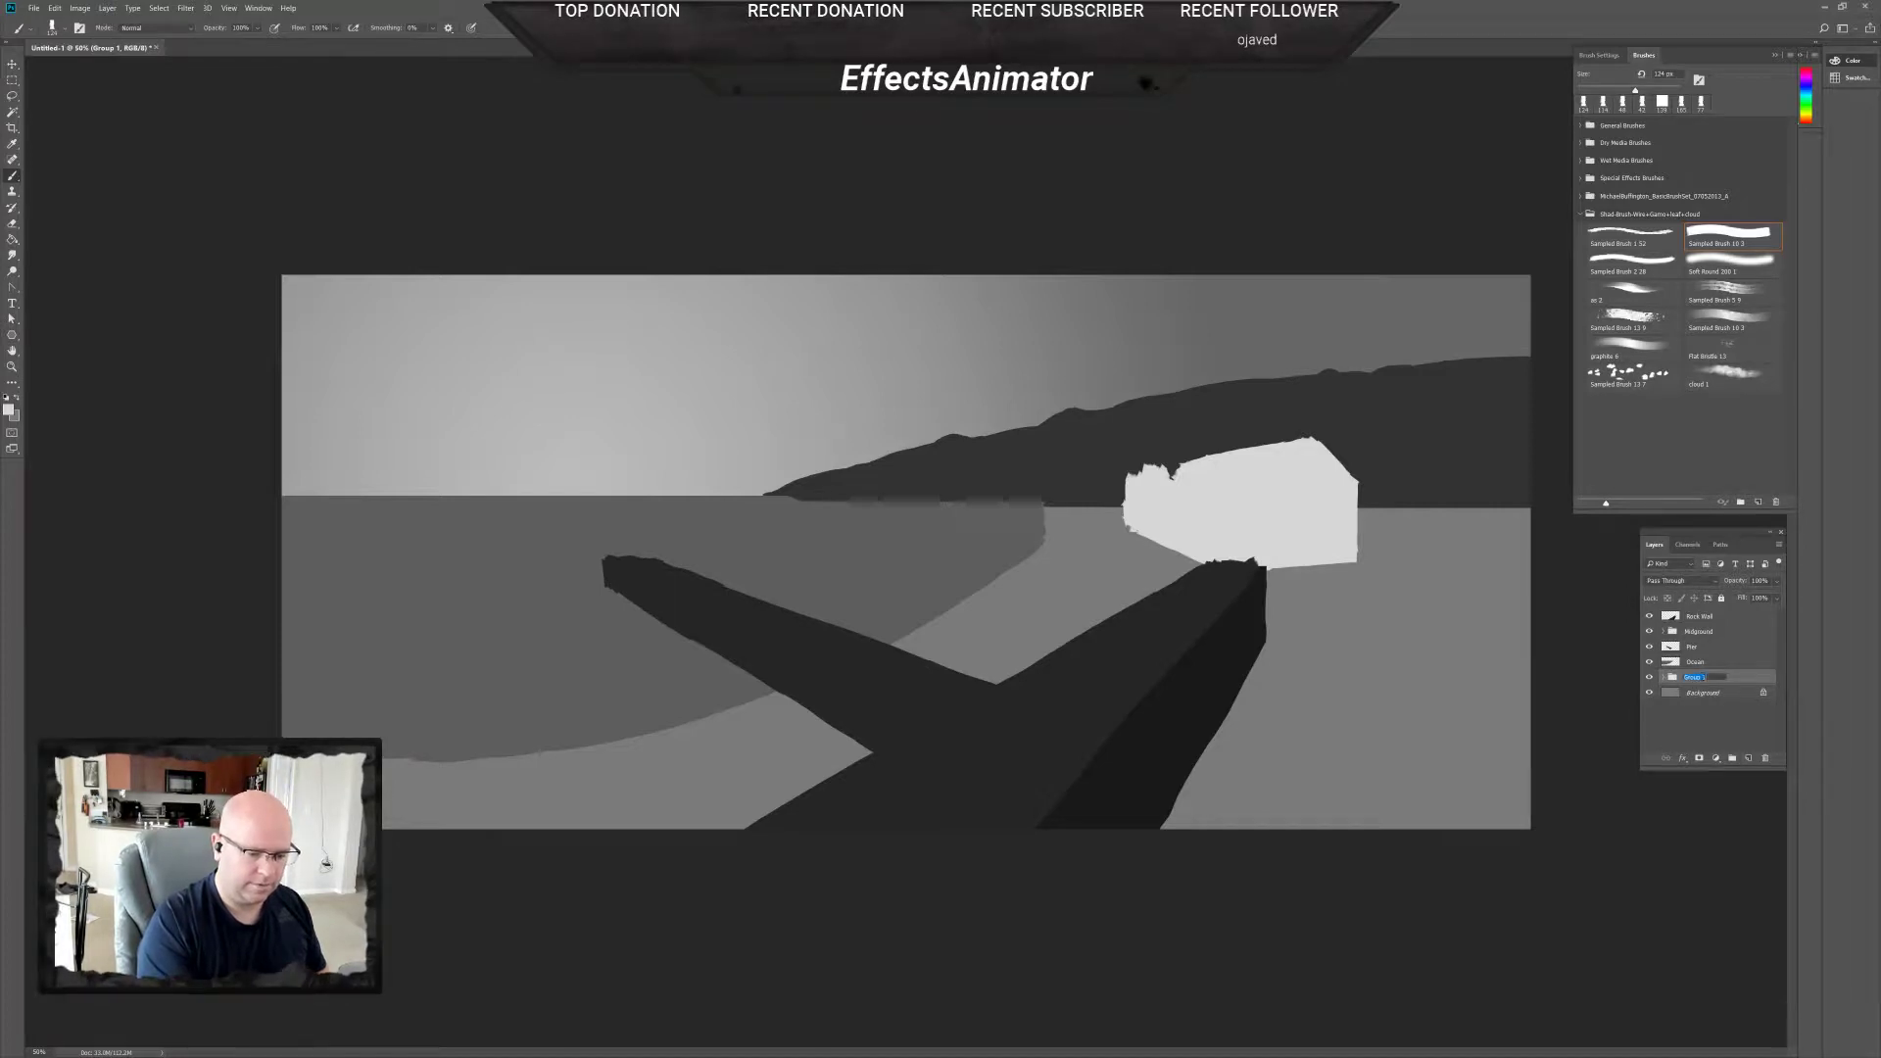
text(BG)
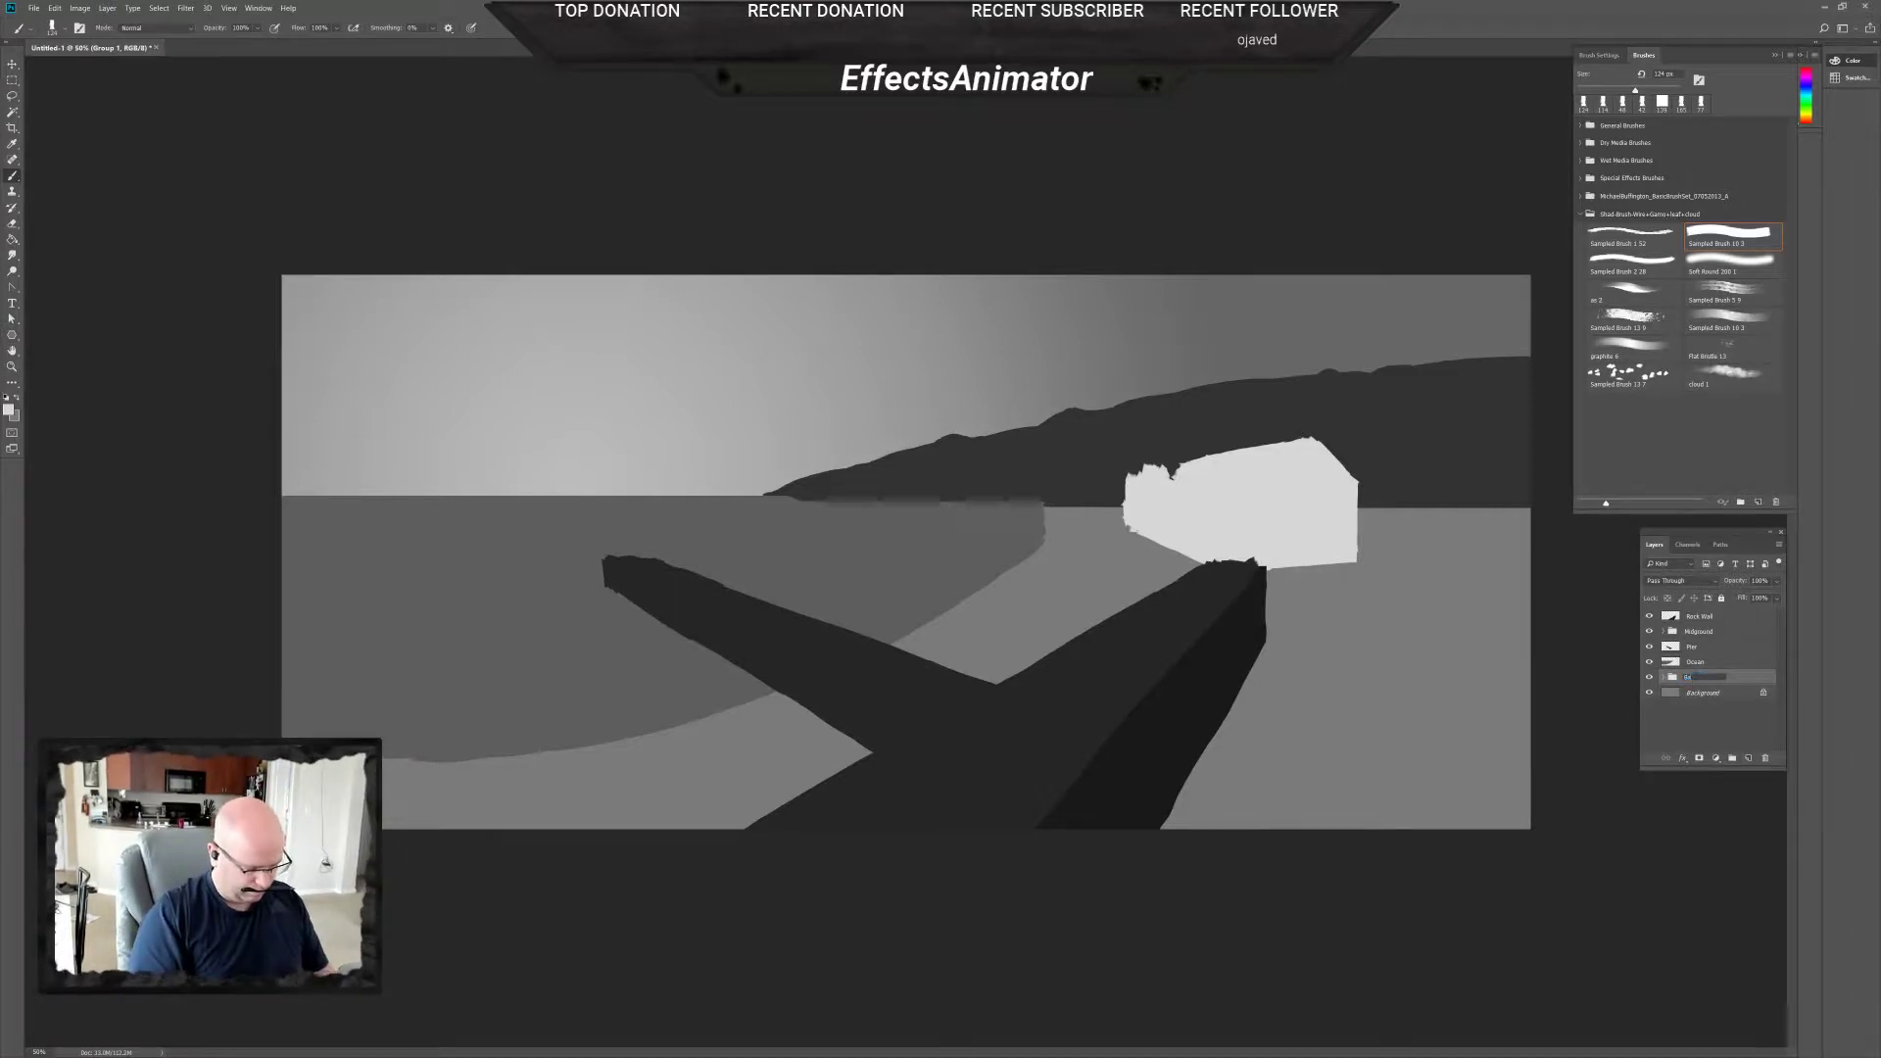
text(ckground)
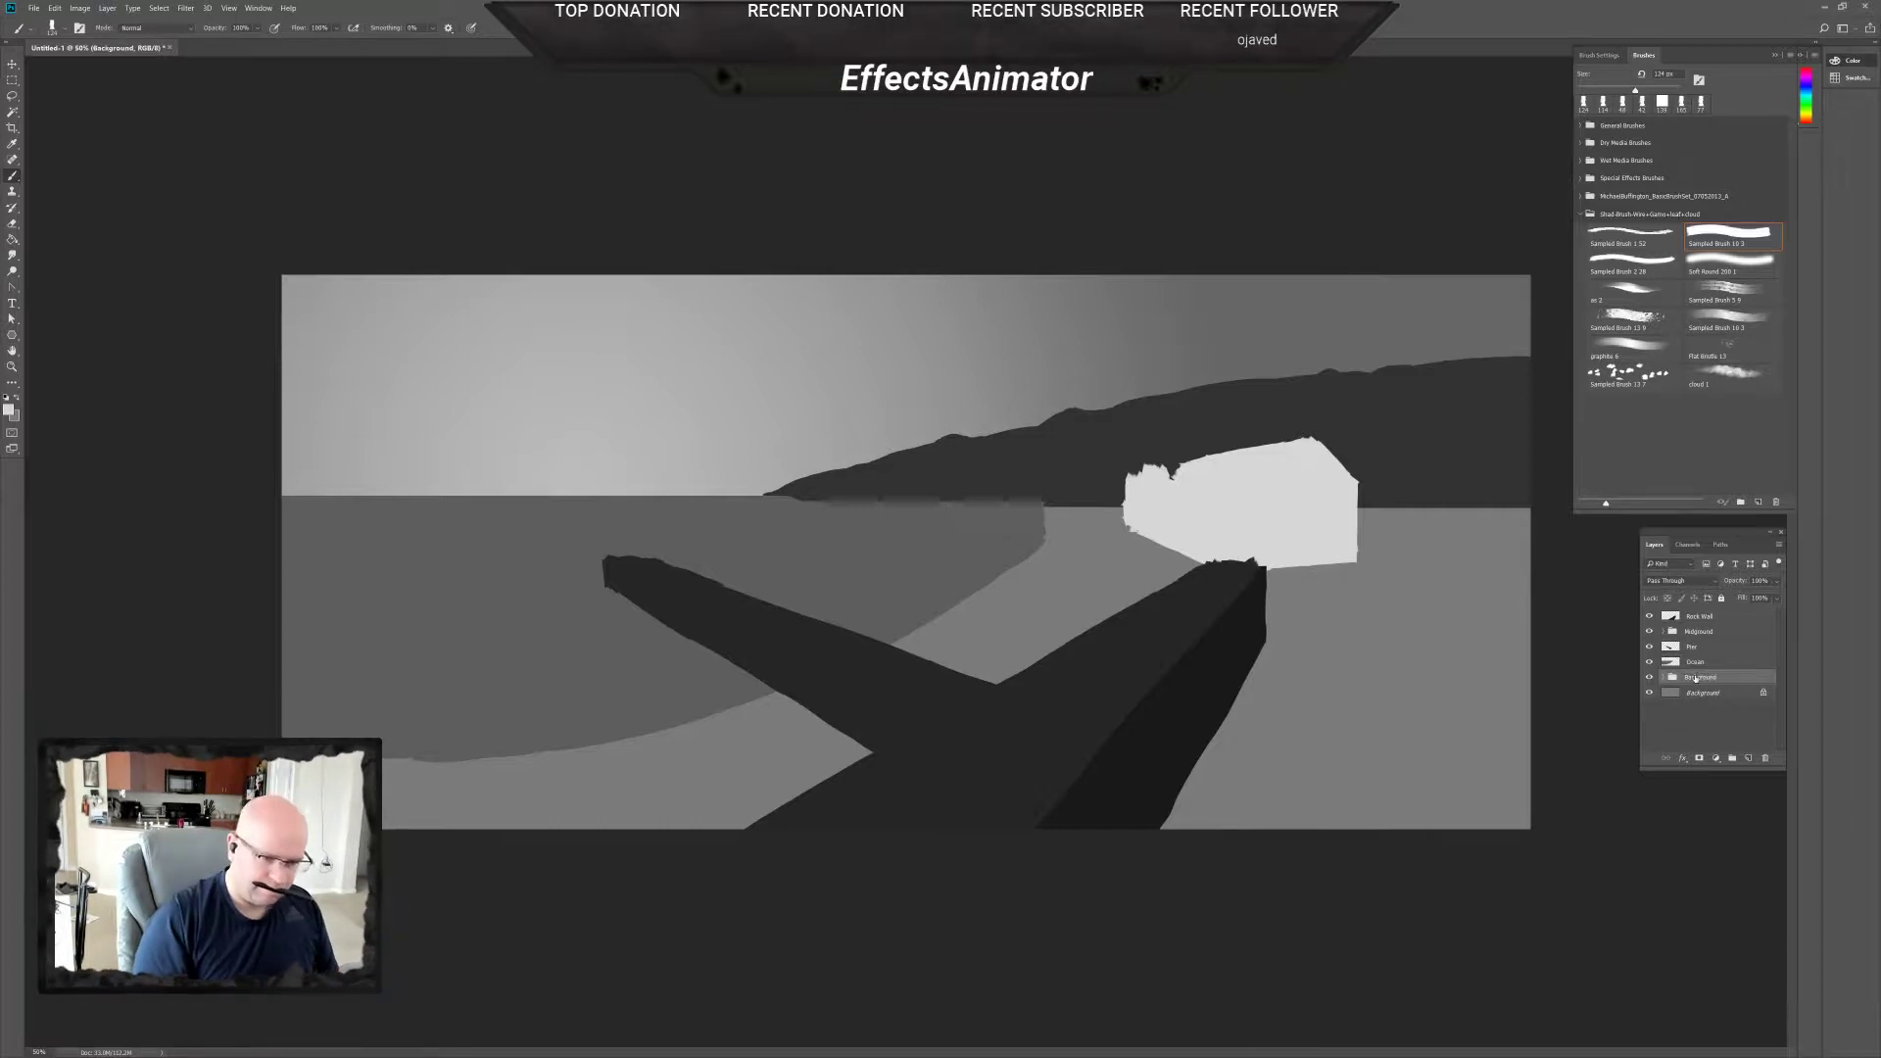
key(Return)
Examine what the Background group, Ocean layer, Midground group and Rock Wall layer each contain by toggling their visibility.
click(1649, 678)
click(1650, 678)
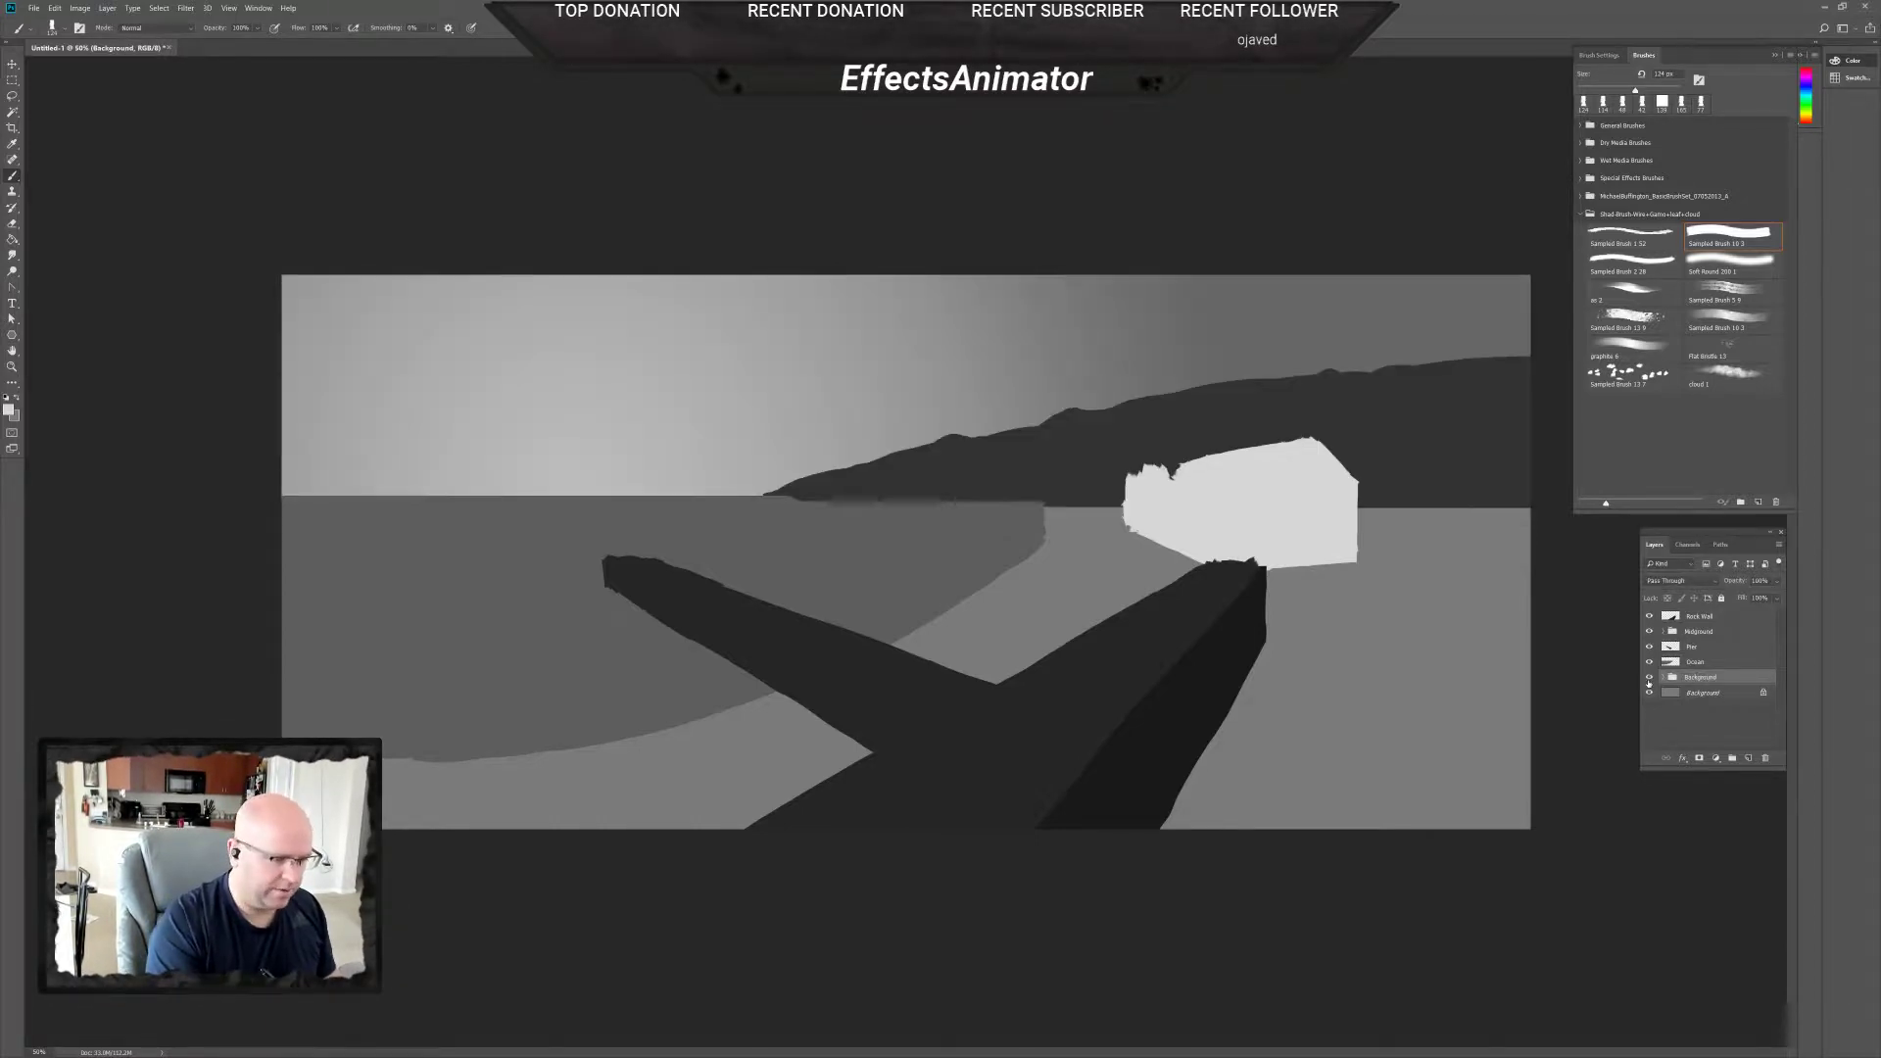
click(1649, 661)
click(1649, 661)
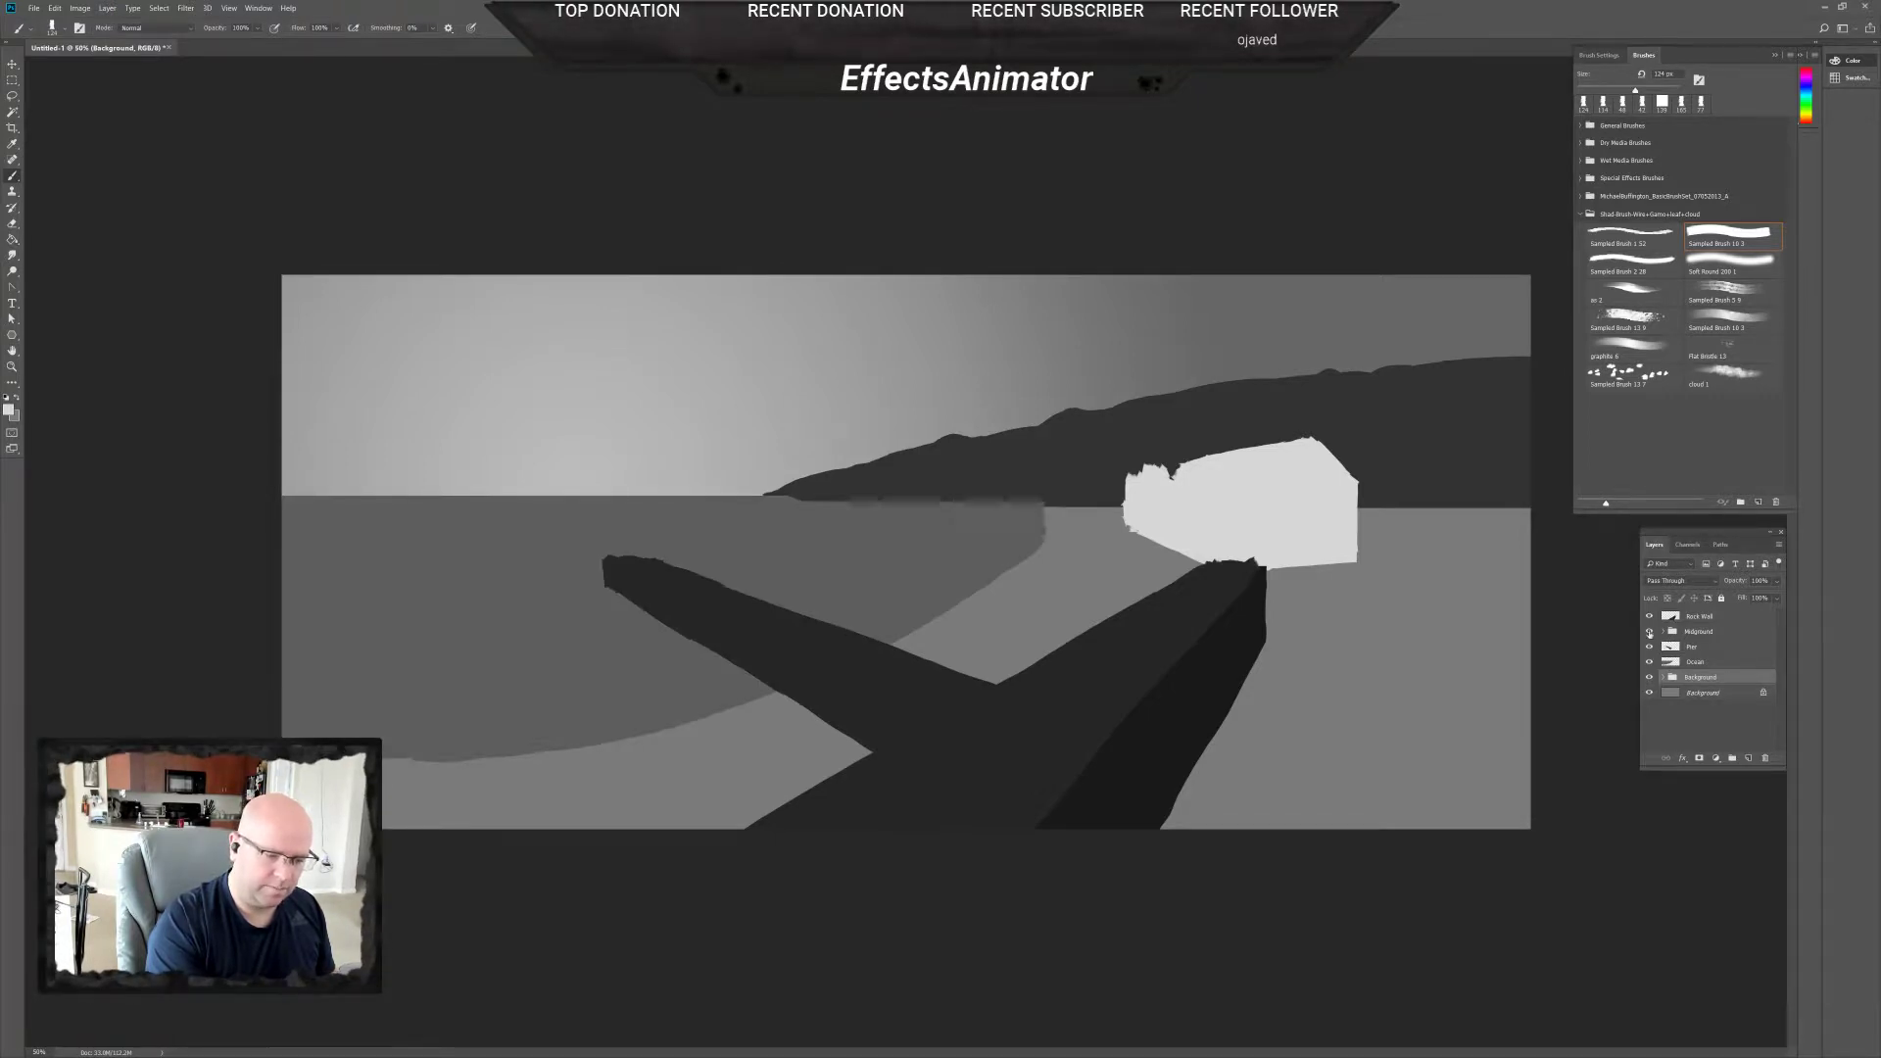
click(1649, 632)
click(1649, 632)
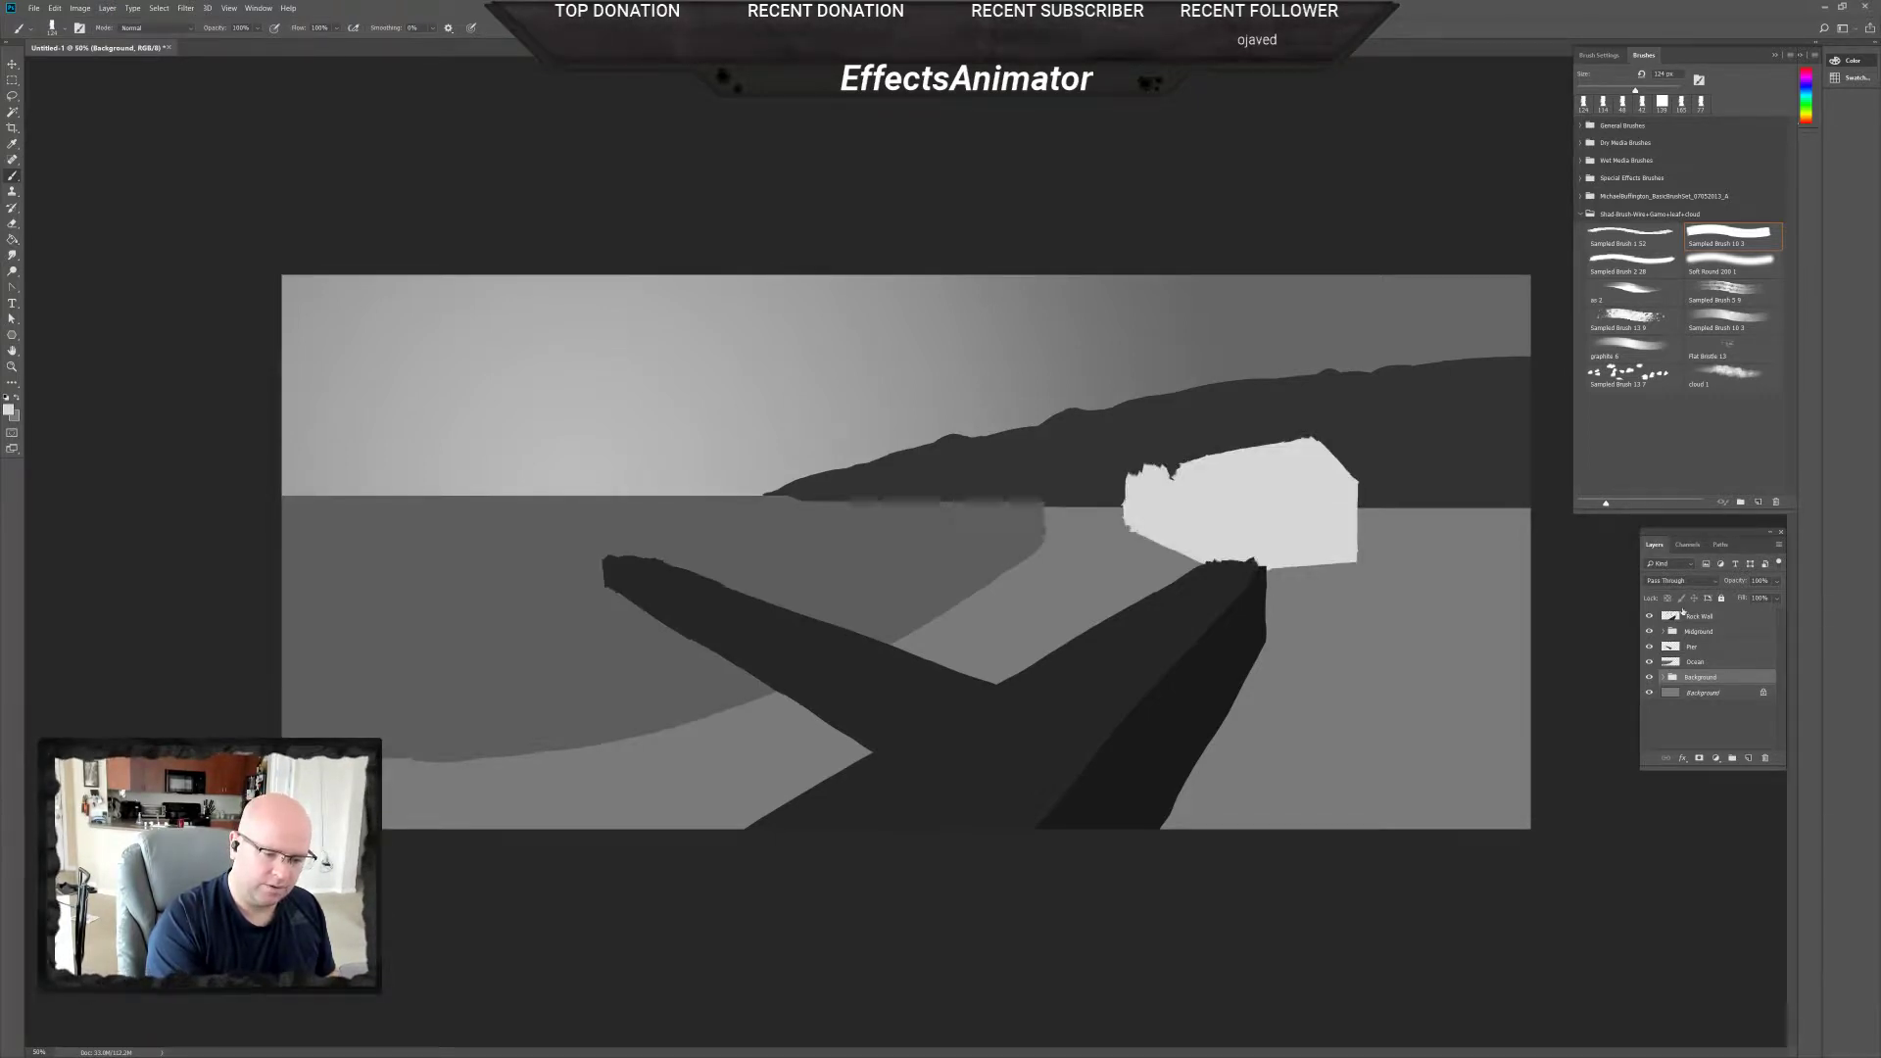
click(1649, 616)
click(1649, 616)
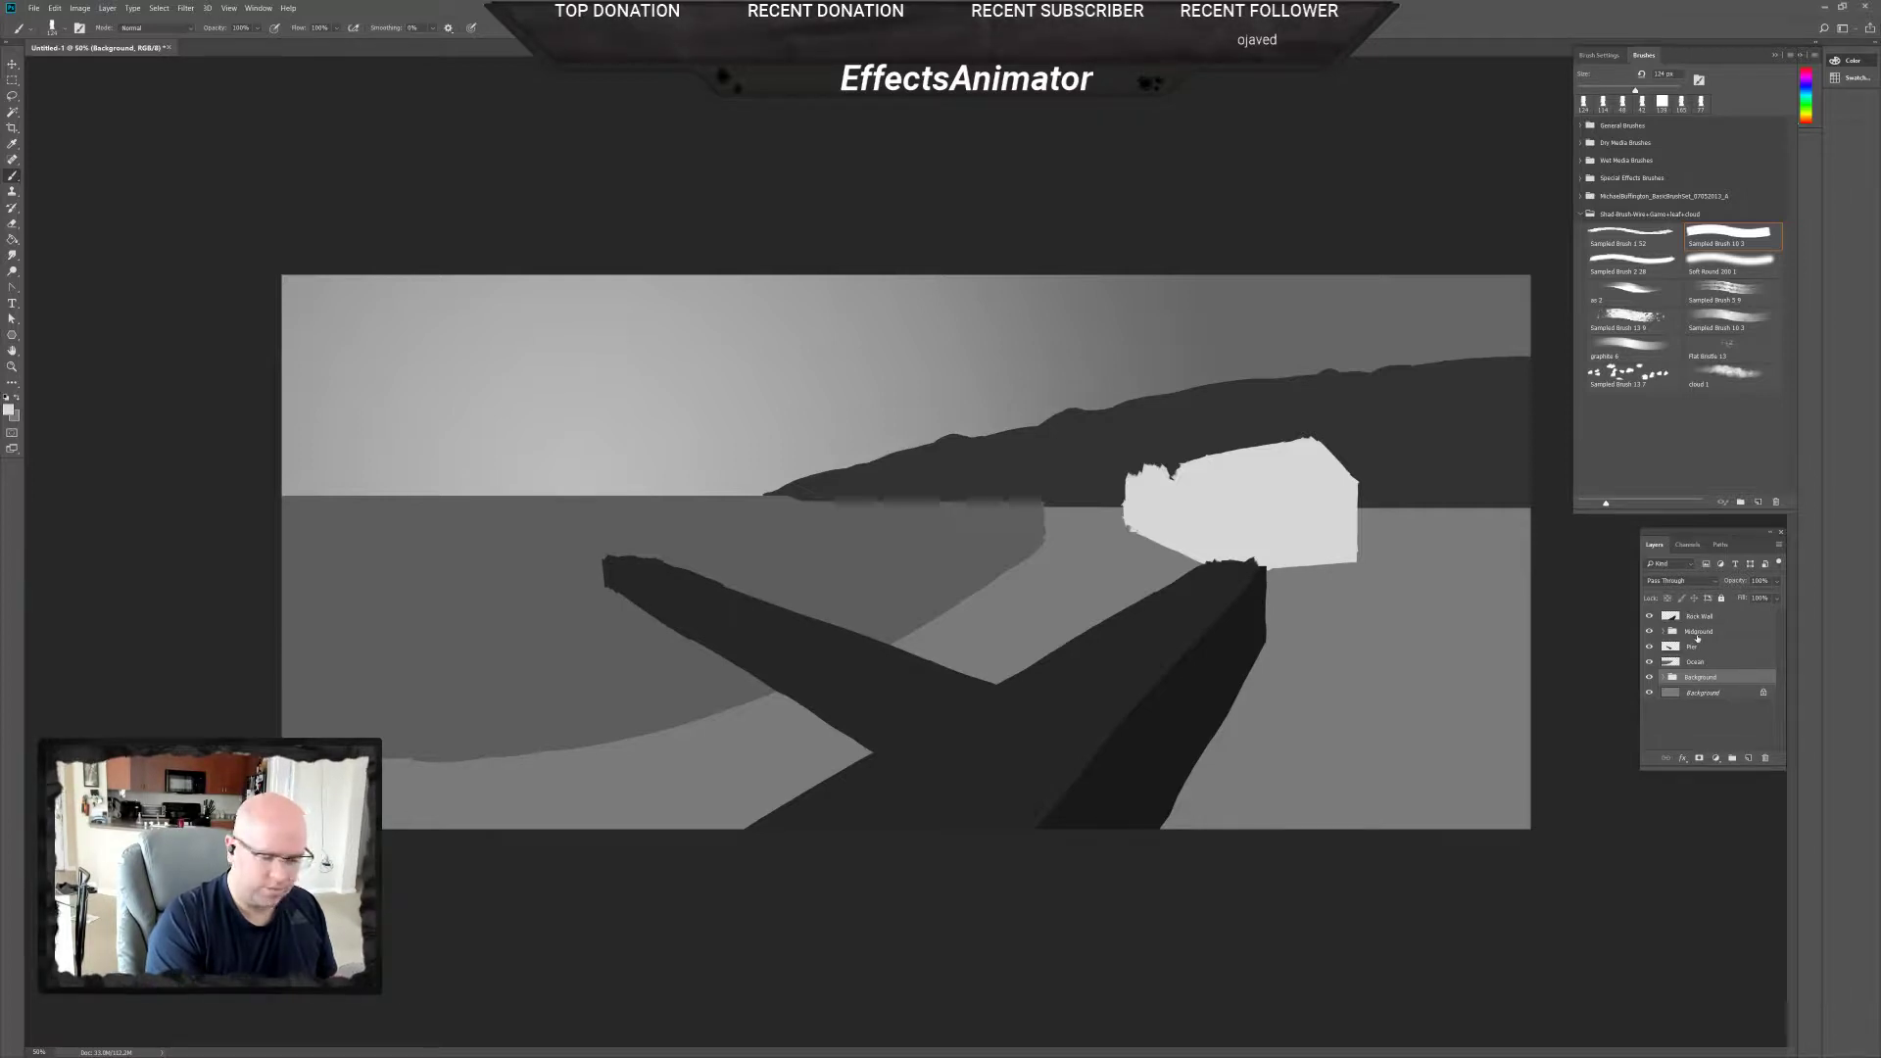
Move the Pier layer above the Midground group, and hide the Midground group.
drag(1698, 638, 1705, 626)
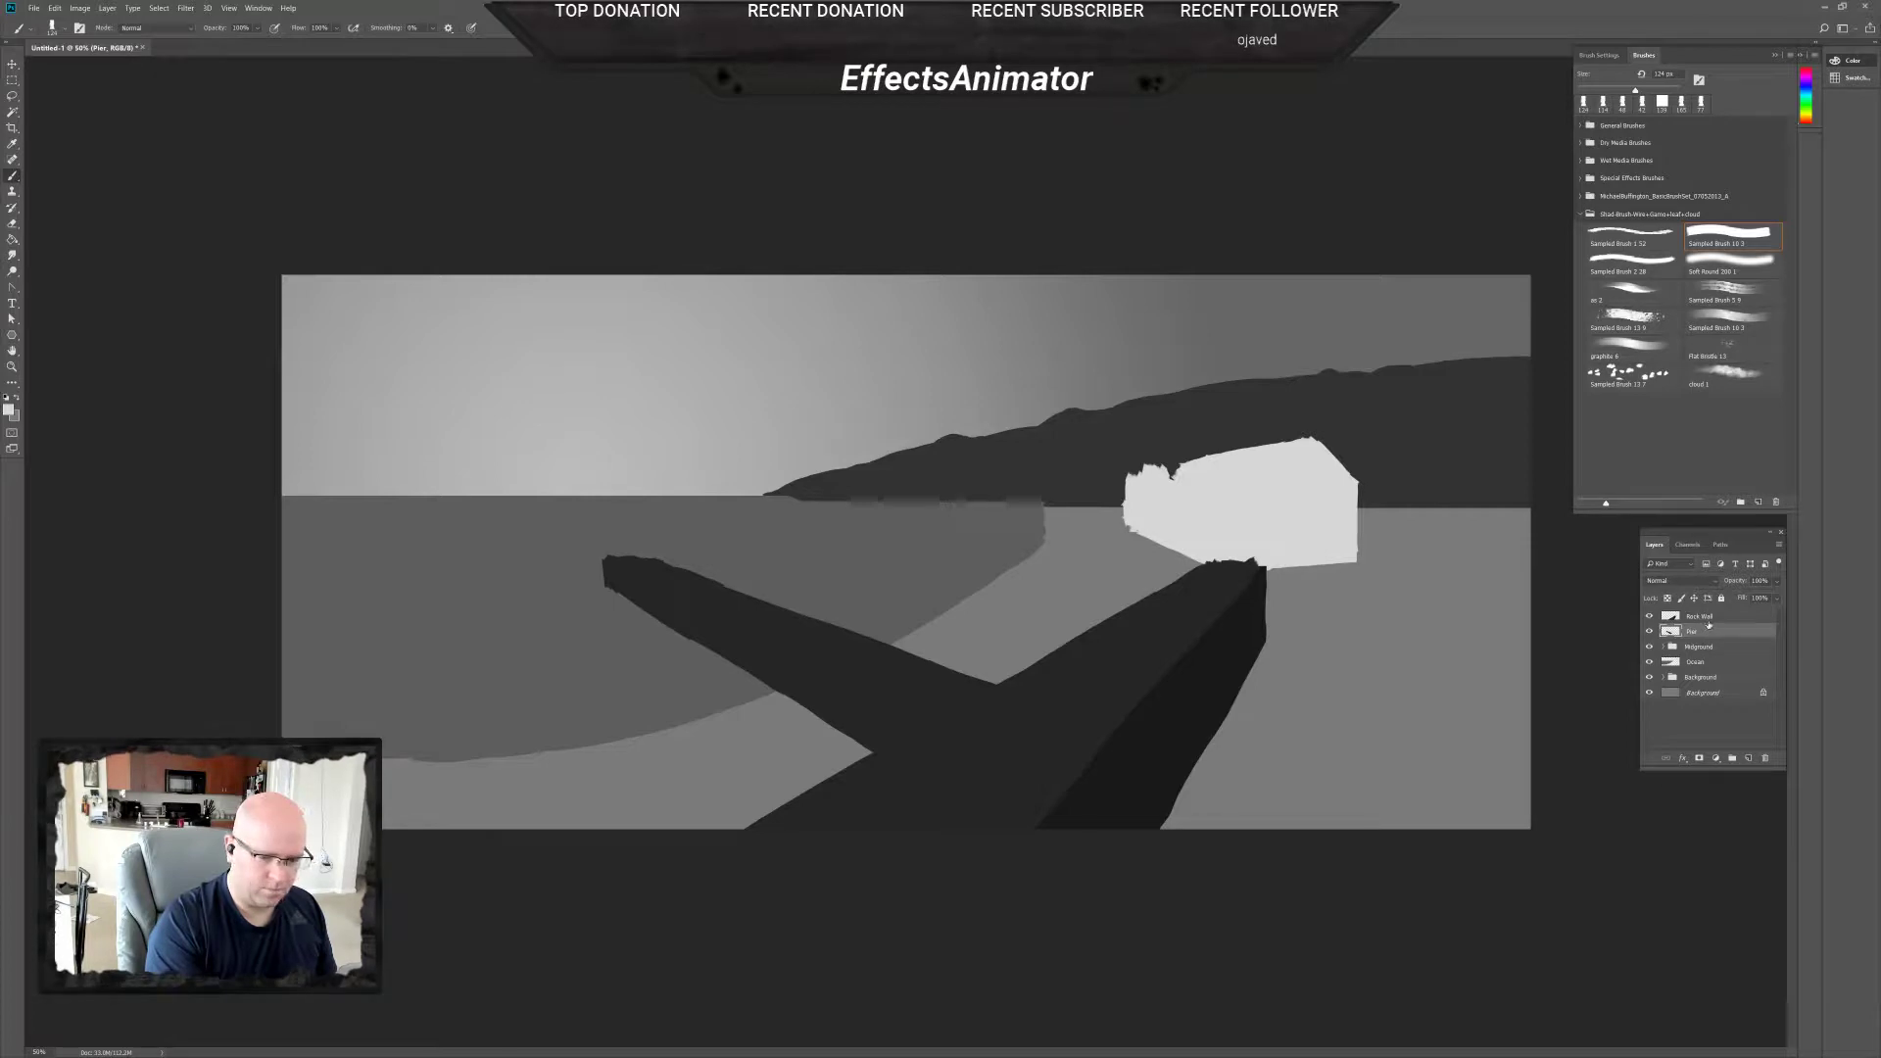
click(1650, 647)
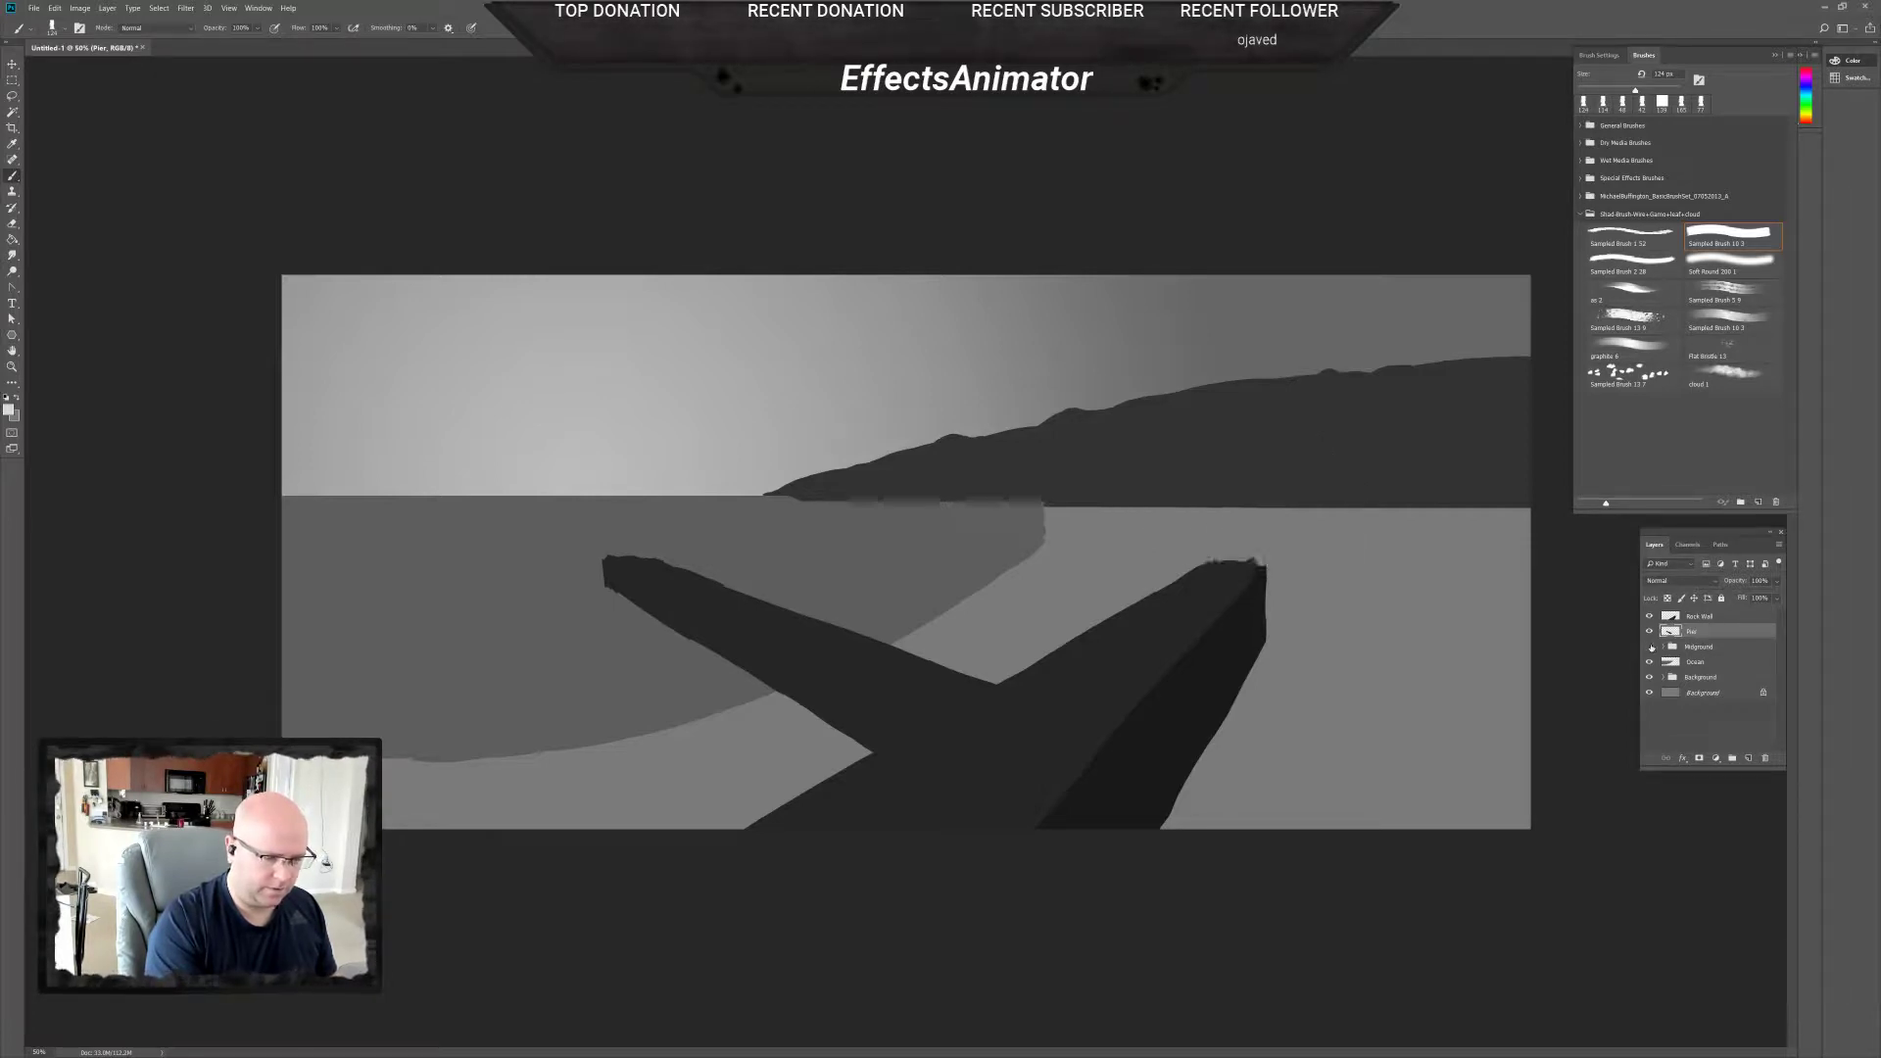
Show the Midground group again, and group the Rock Wall and Pier layers into a group named Foreground.
click(1650, 647)
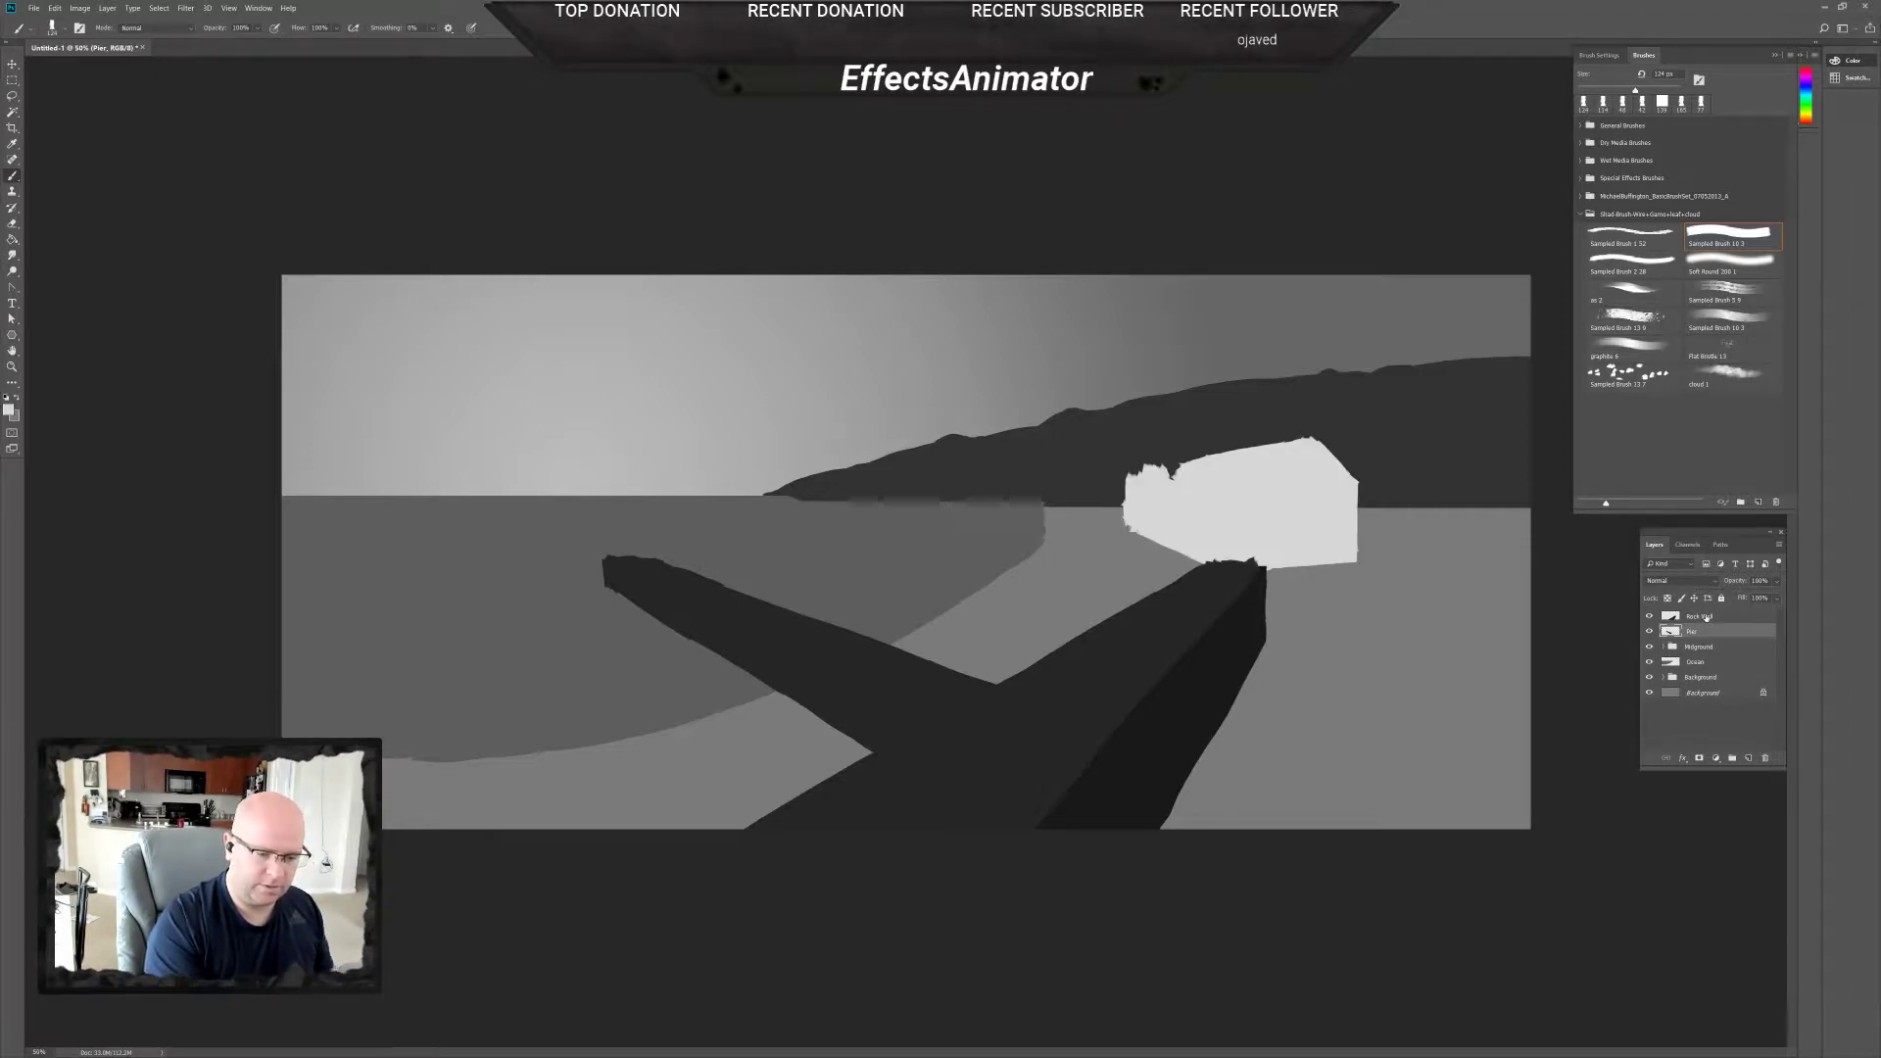
shift+click(1710, 618)
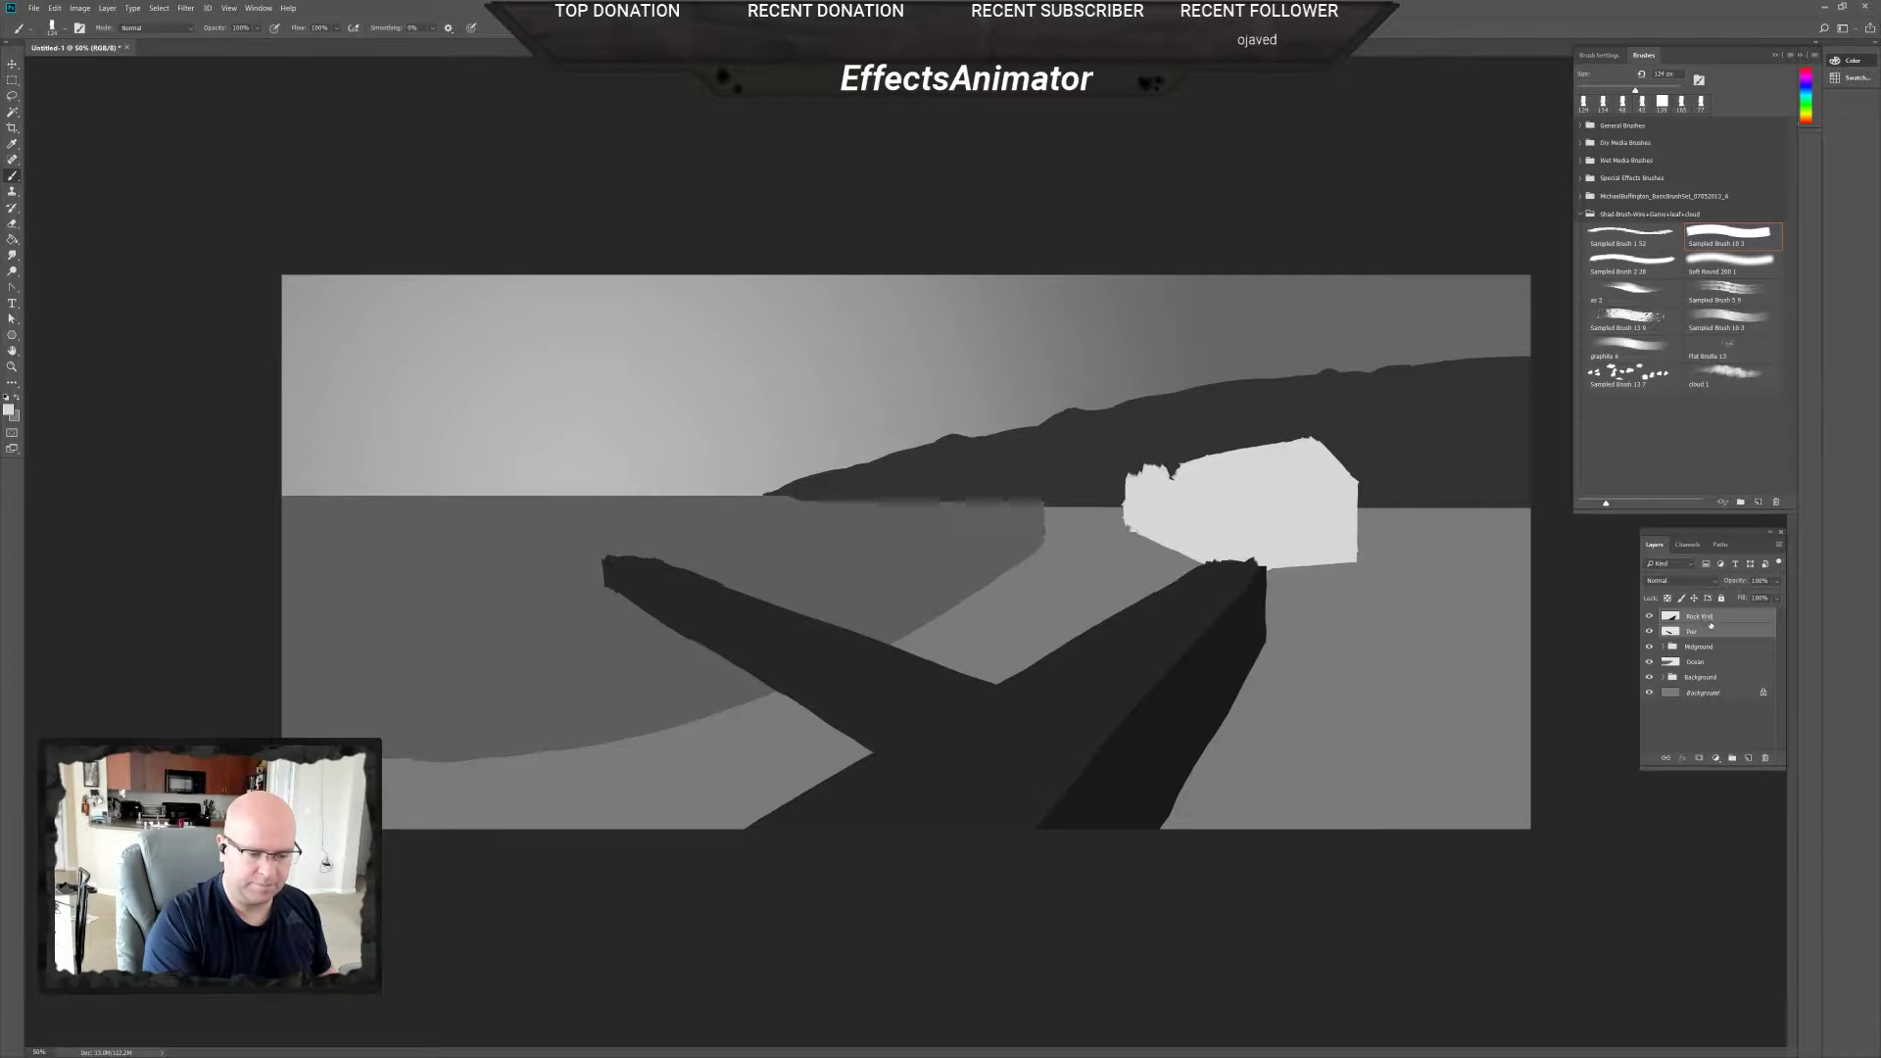
click(1734, 757)
double_click(1697, 616)
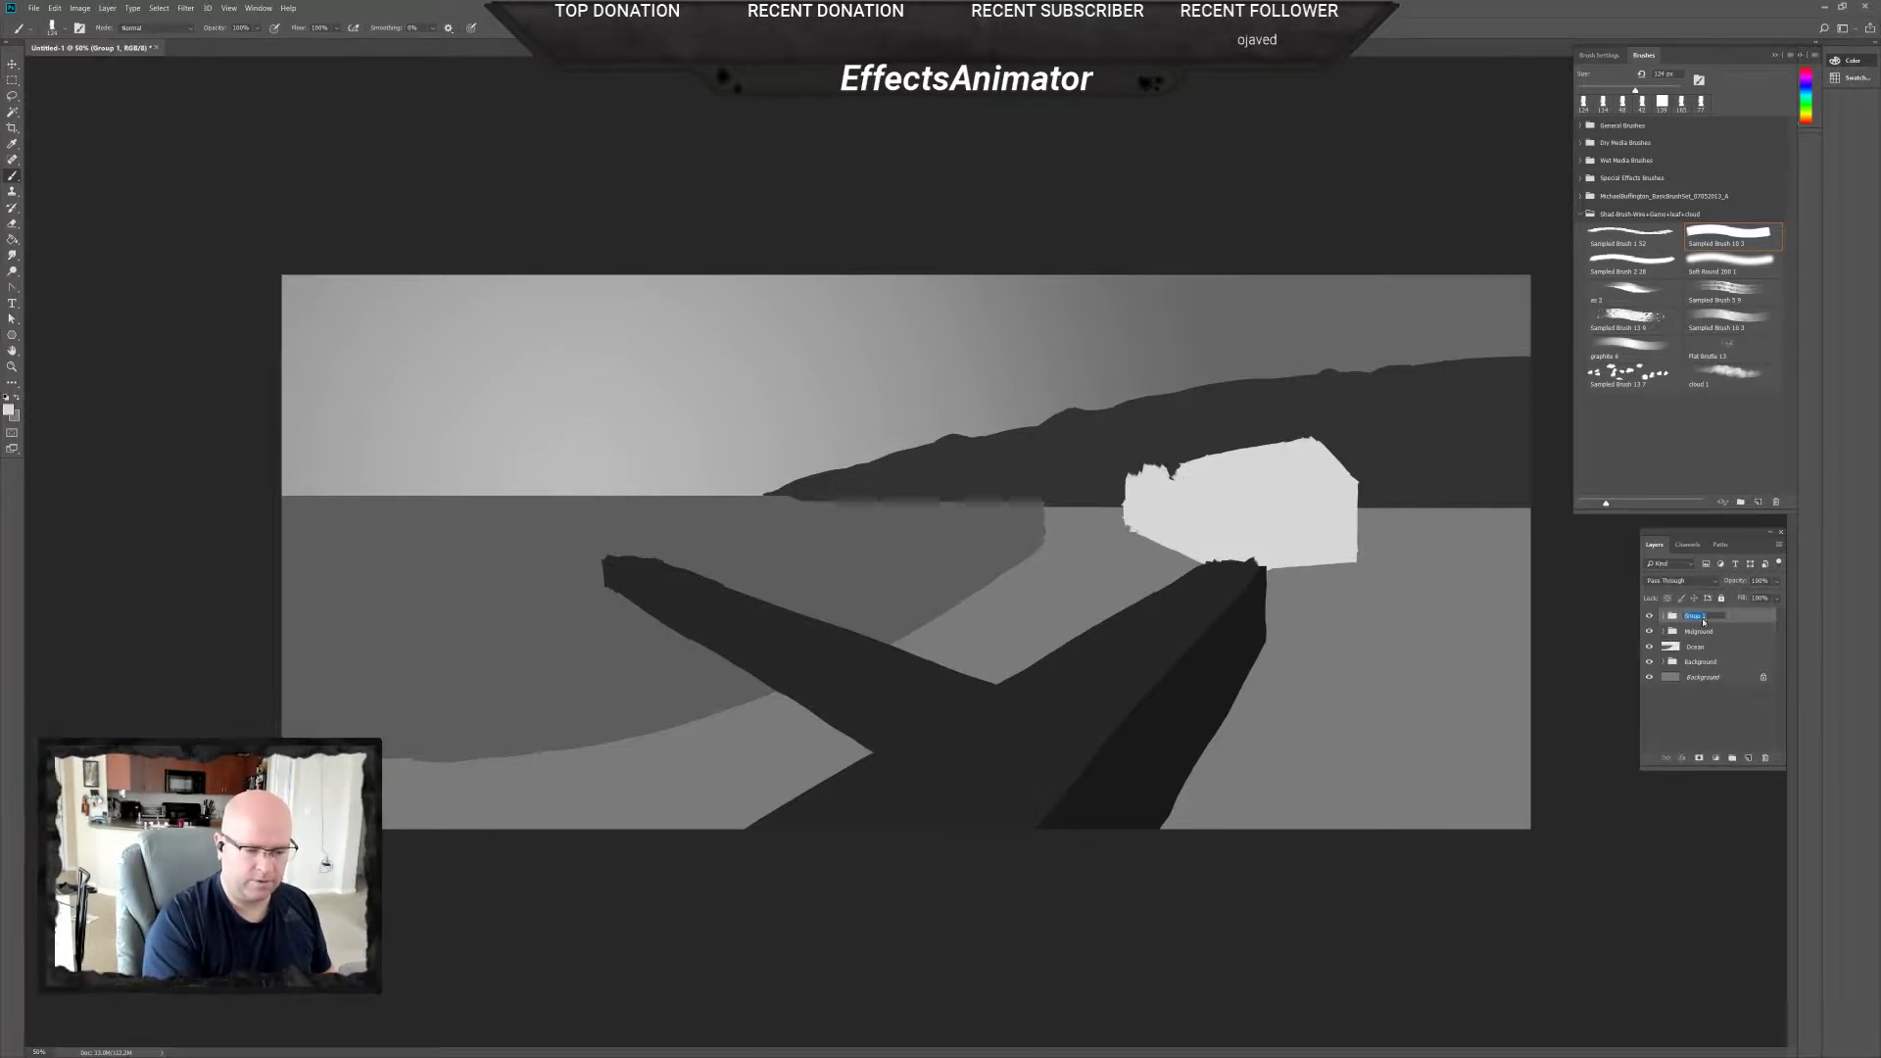
text(Foreground)
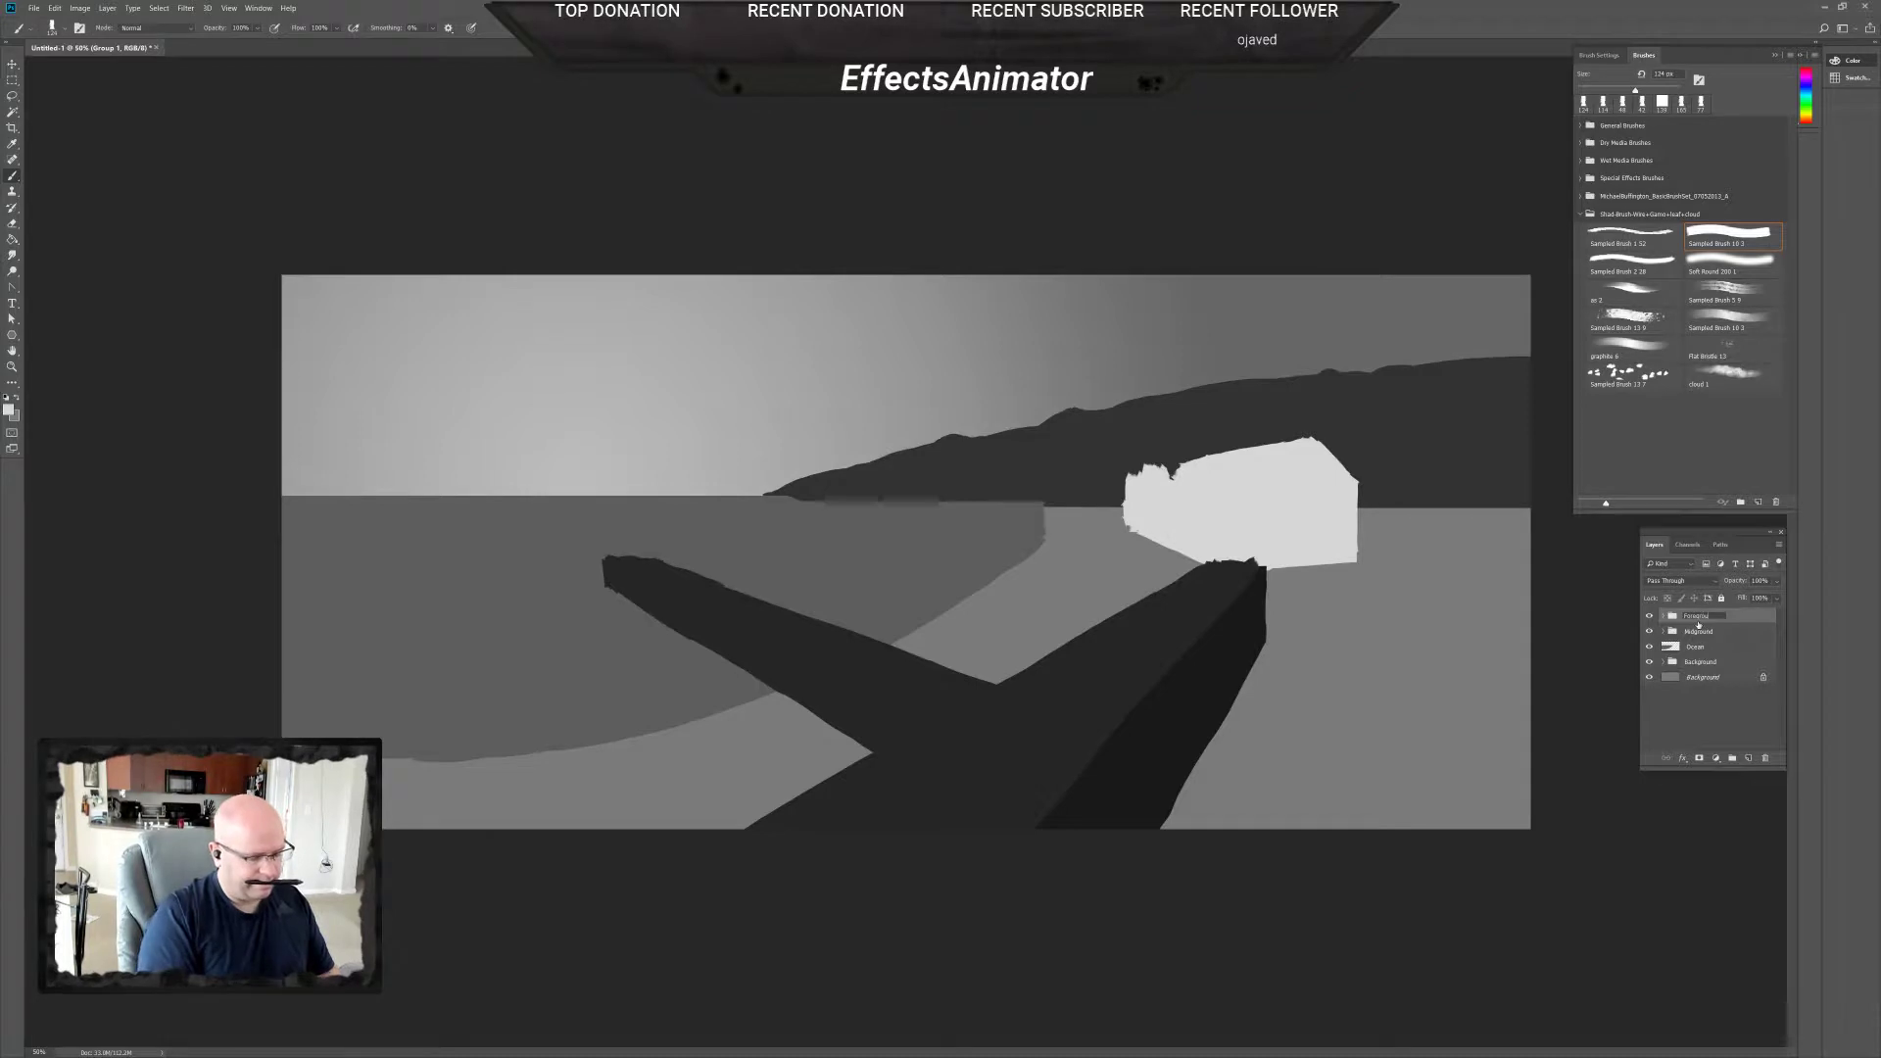
key(Return)
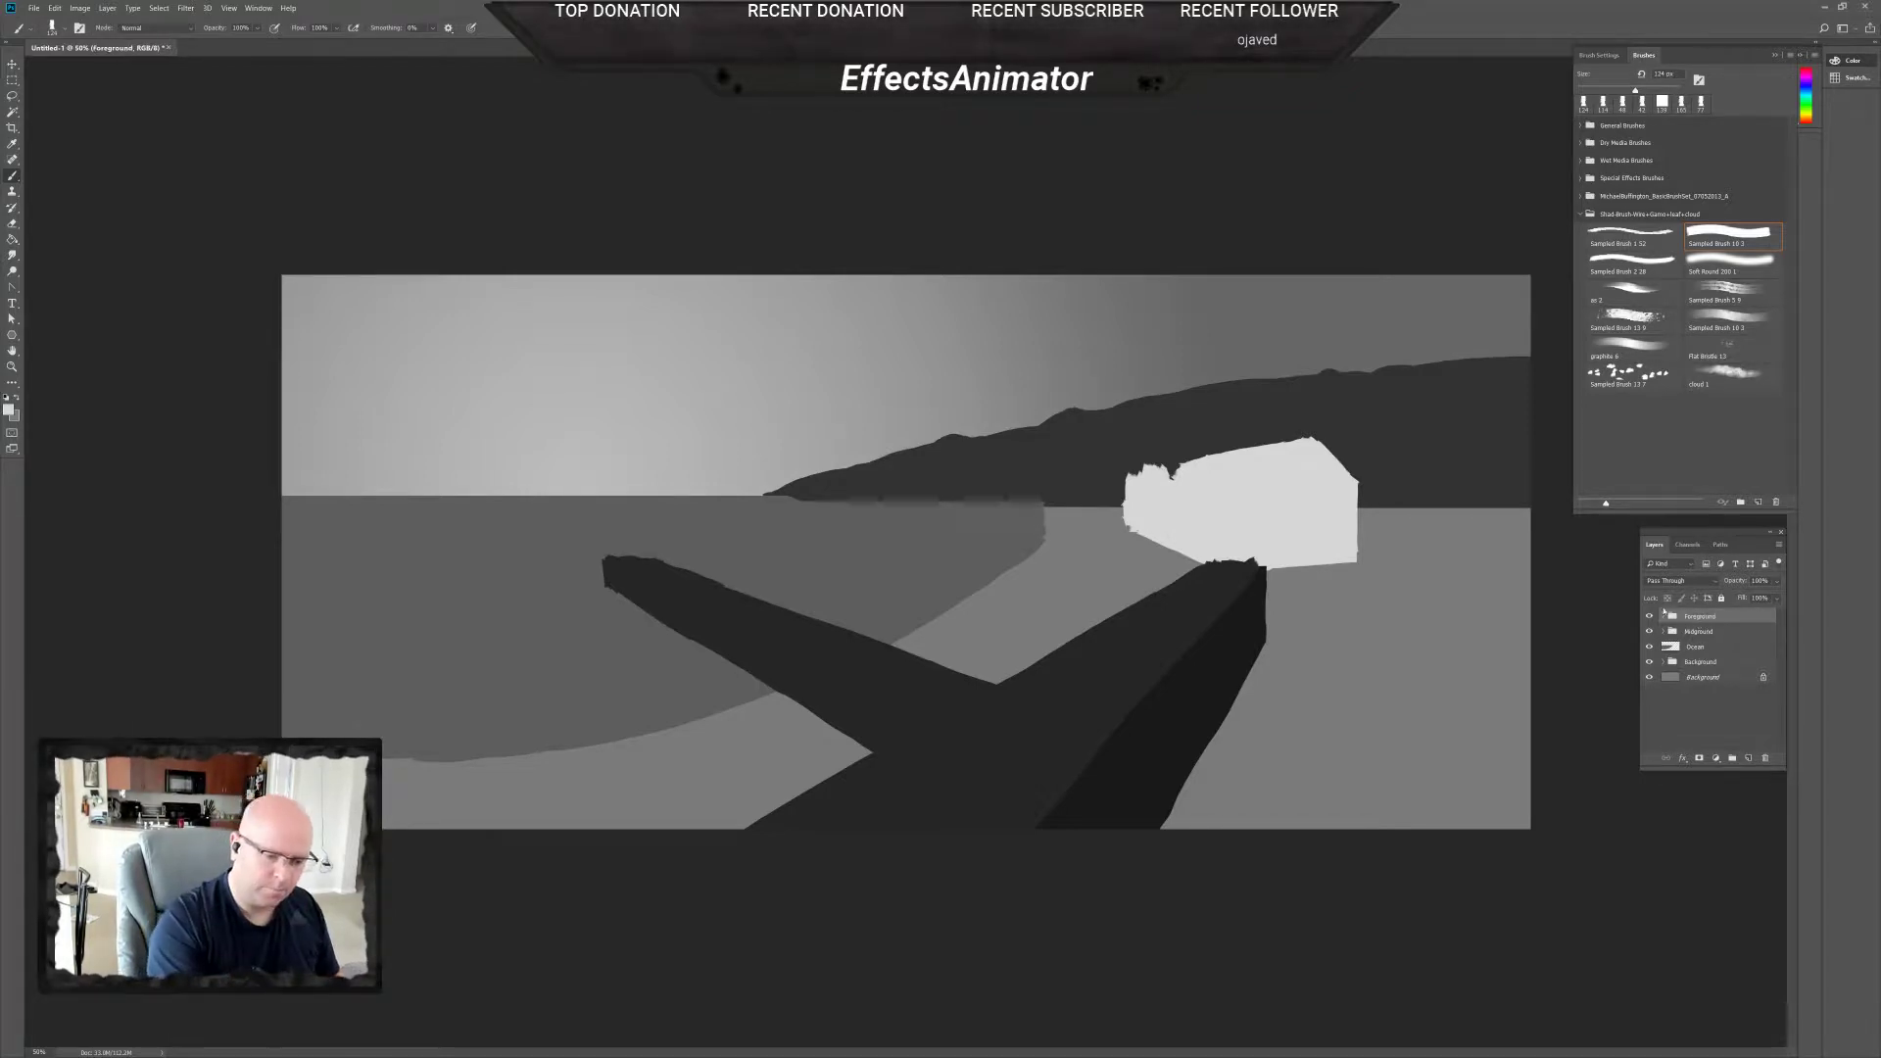
Expand the Foreground, Midground and Background groups, check the Foreground group by toggling its visibility, and enlarge the layer list.
click(1664, 616)
click(1663, 663)
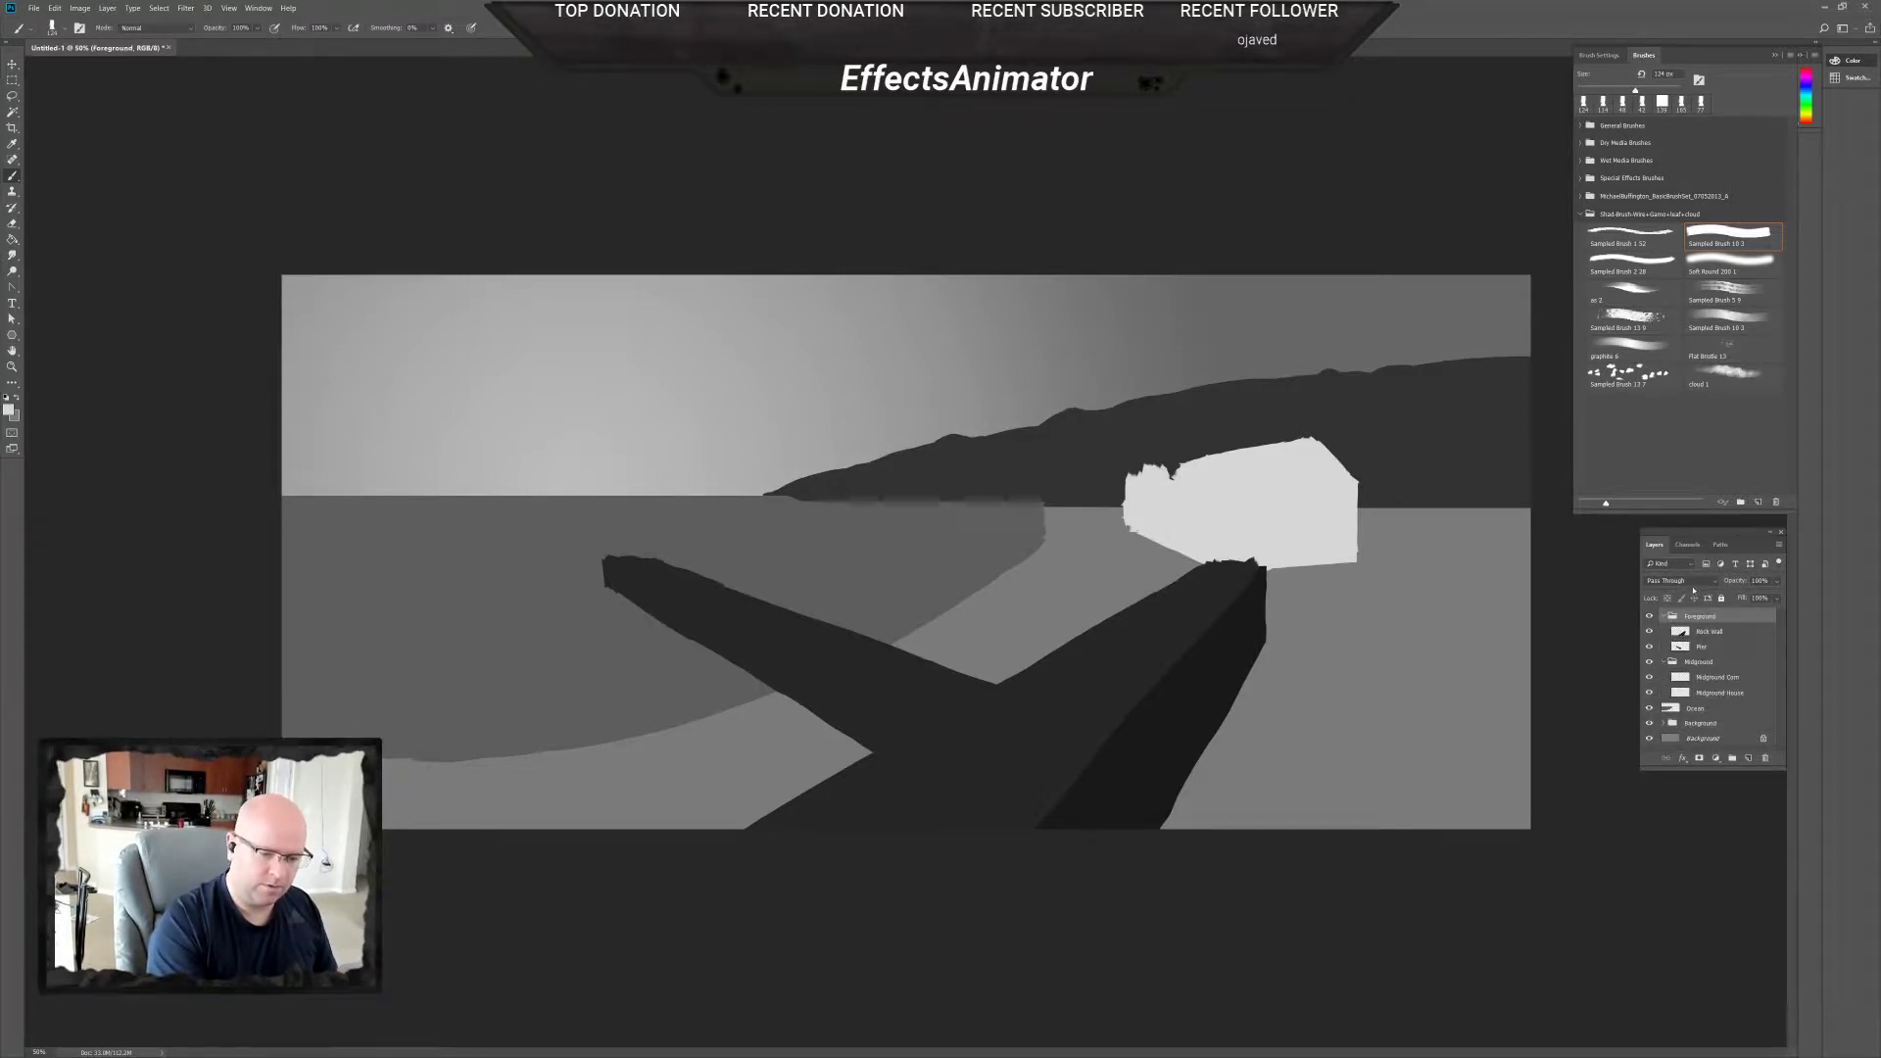
click(1649, 616)
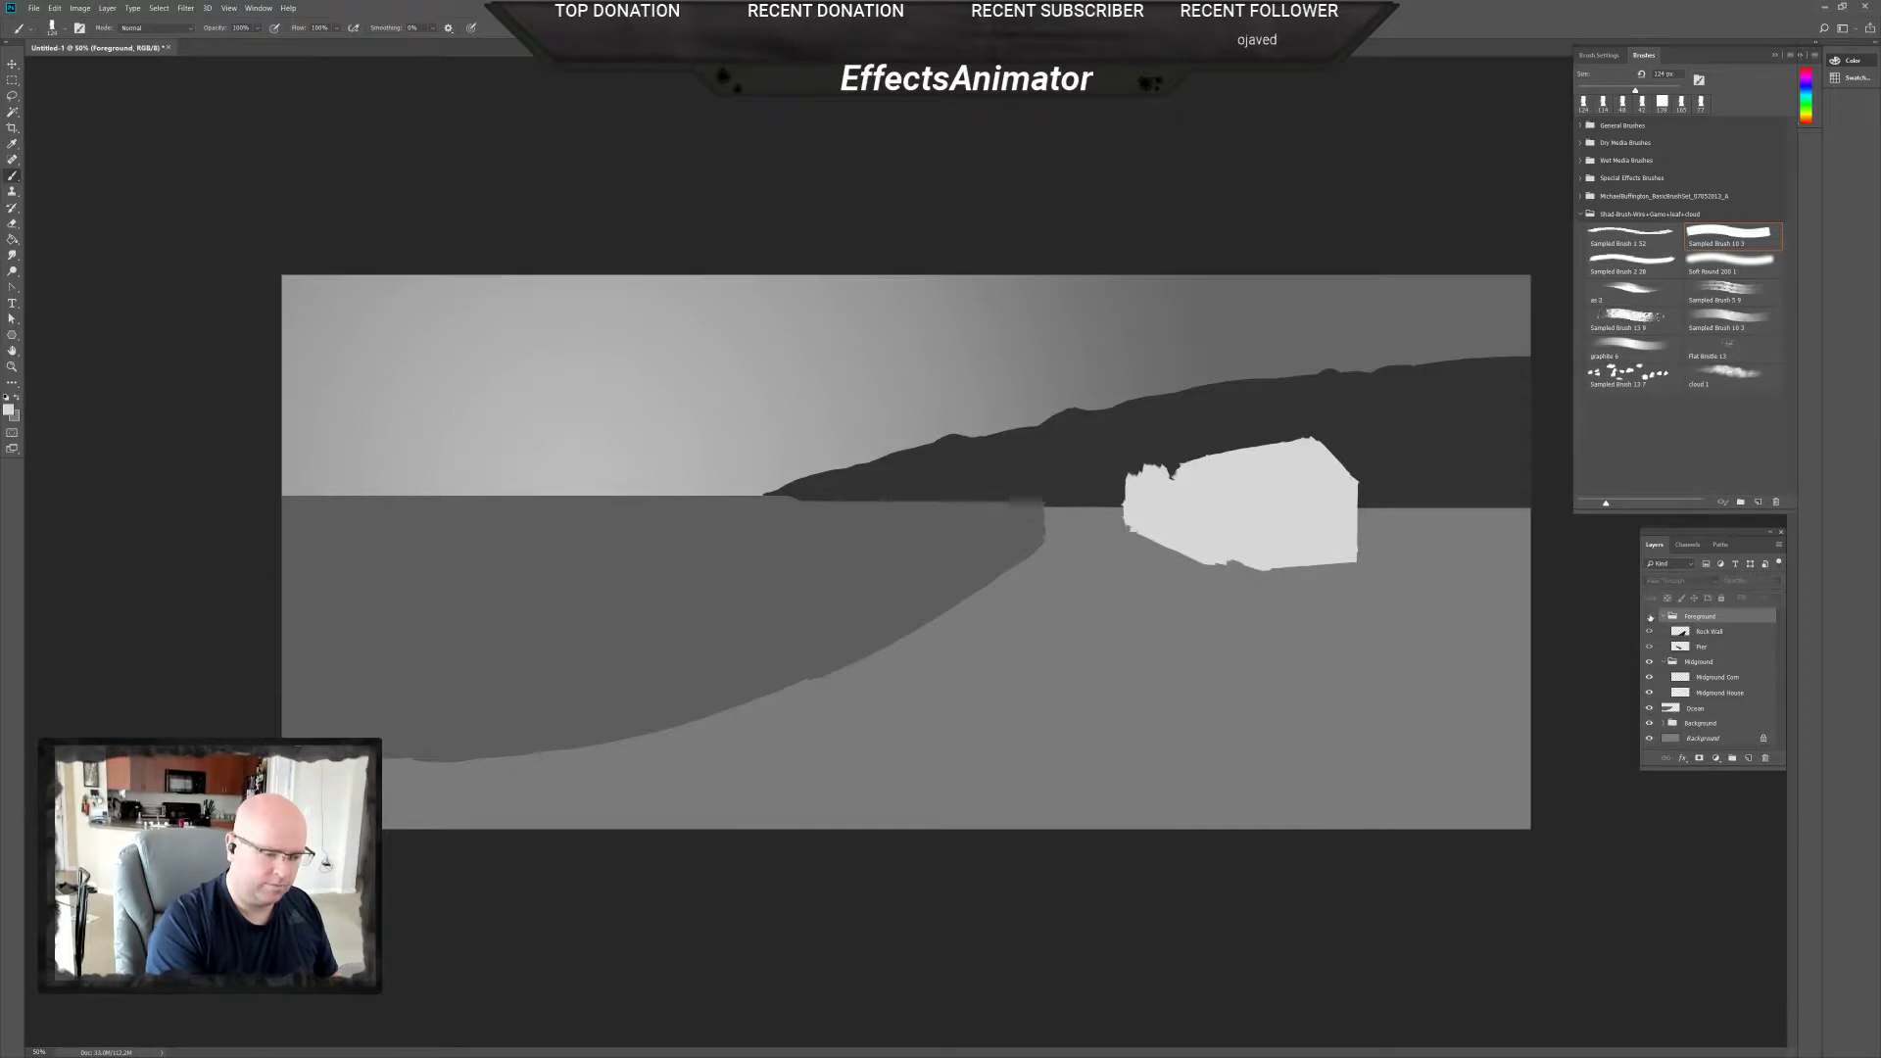
click(1649, 616)
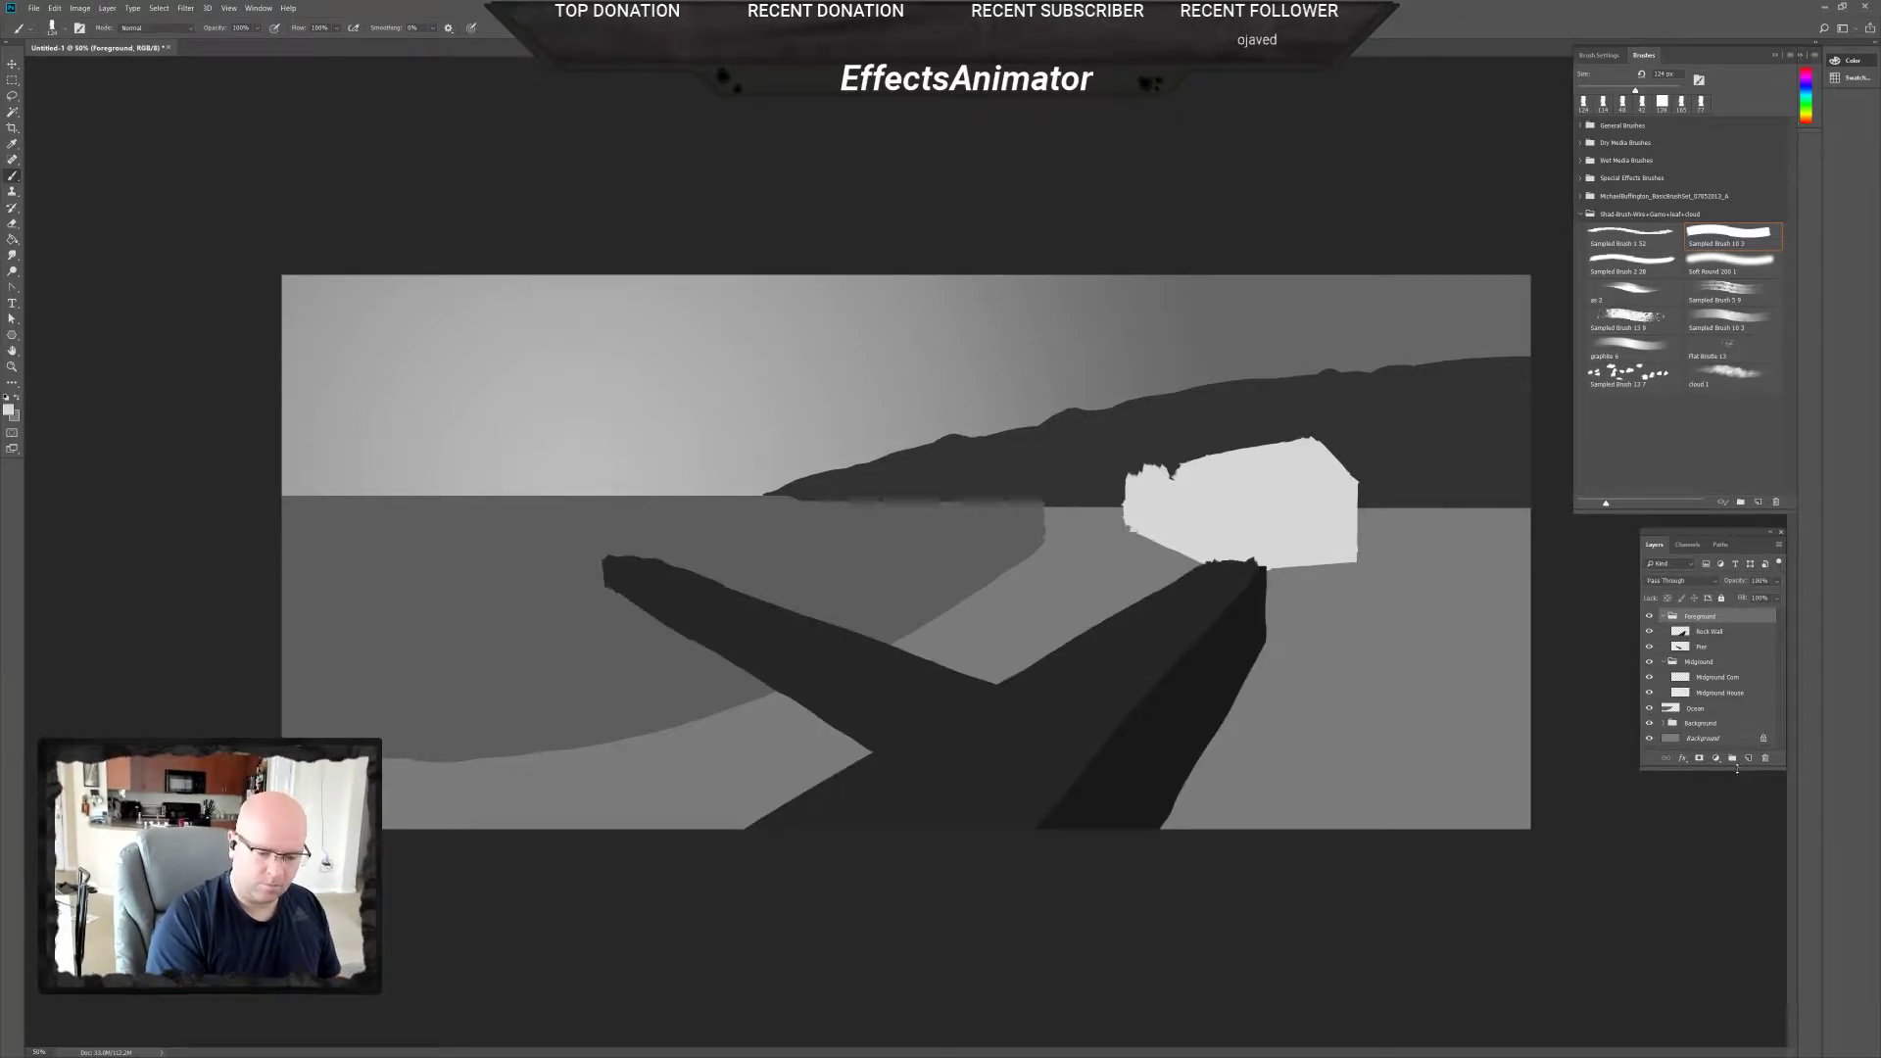
drag(1738, 768, 1737, 870)
click(1664, 723)
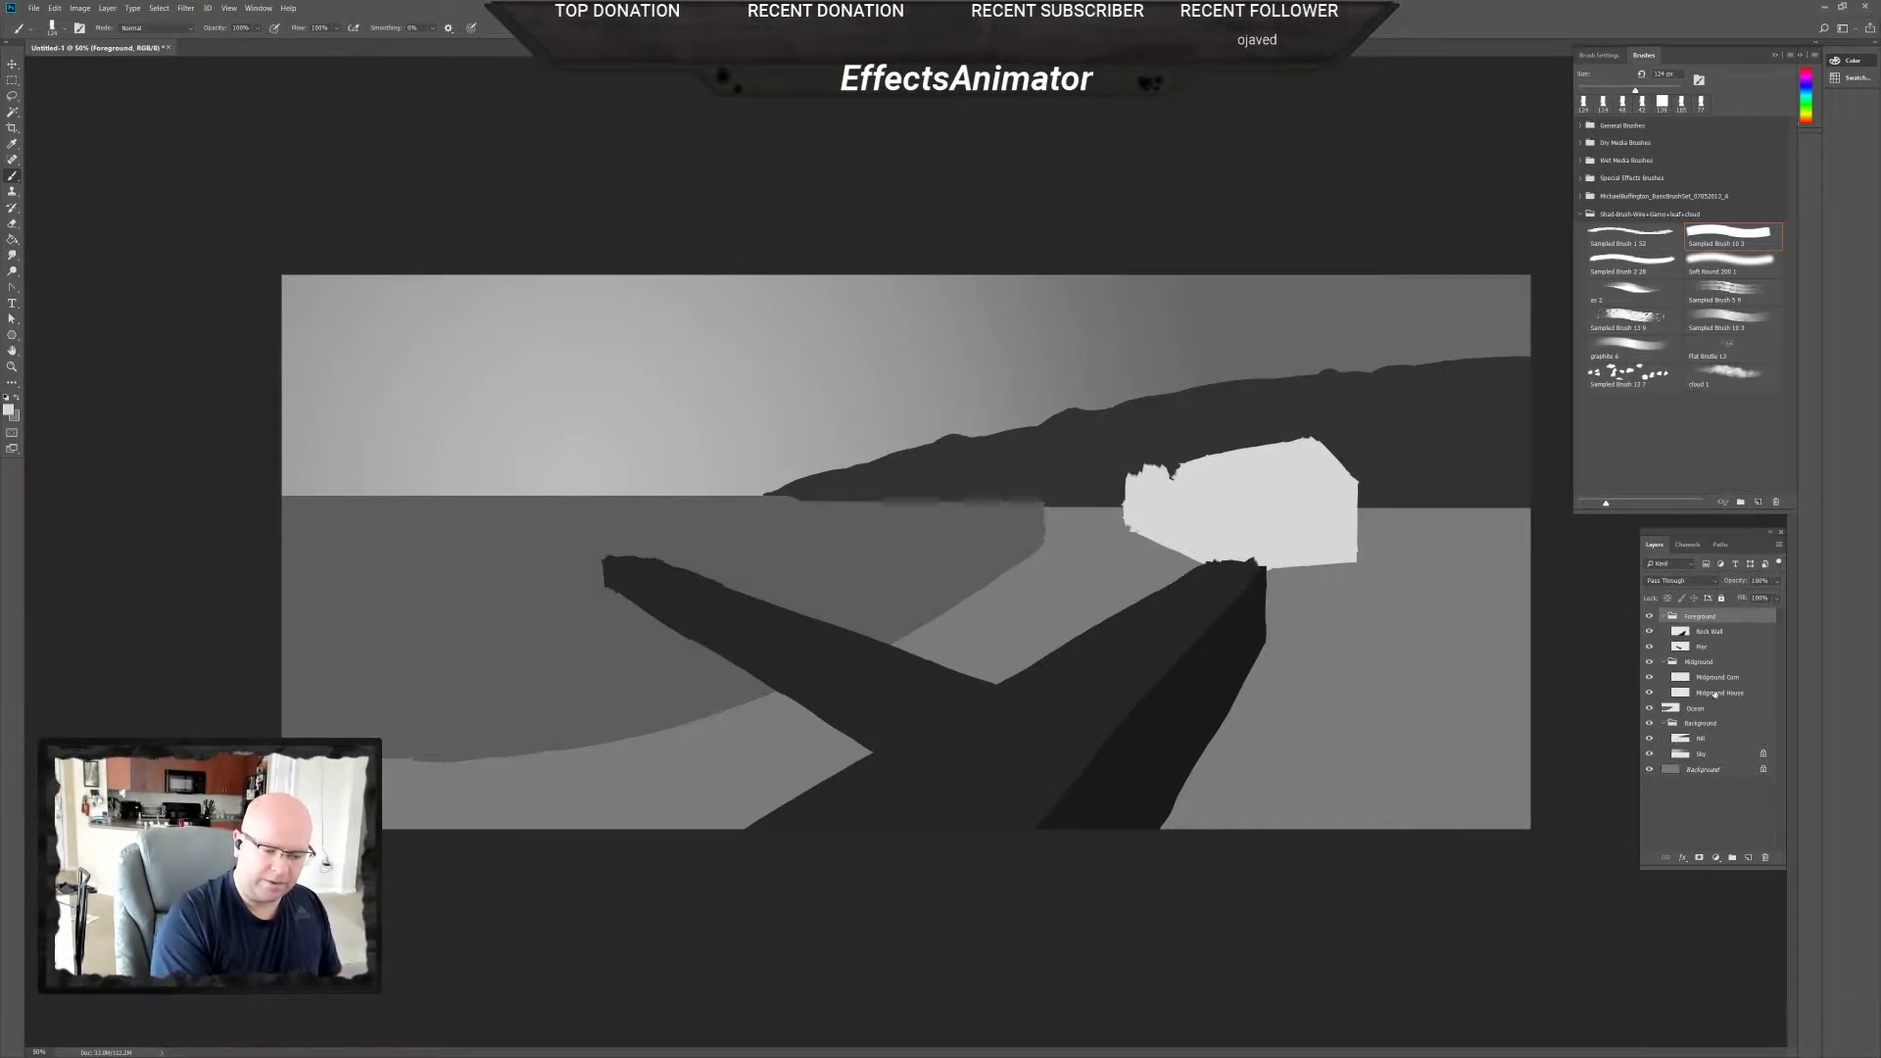
On the Midground Corn layer, paint a rough dark grey band from the house's right side to the canvas edge.
click(1732, 677)
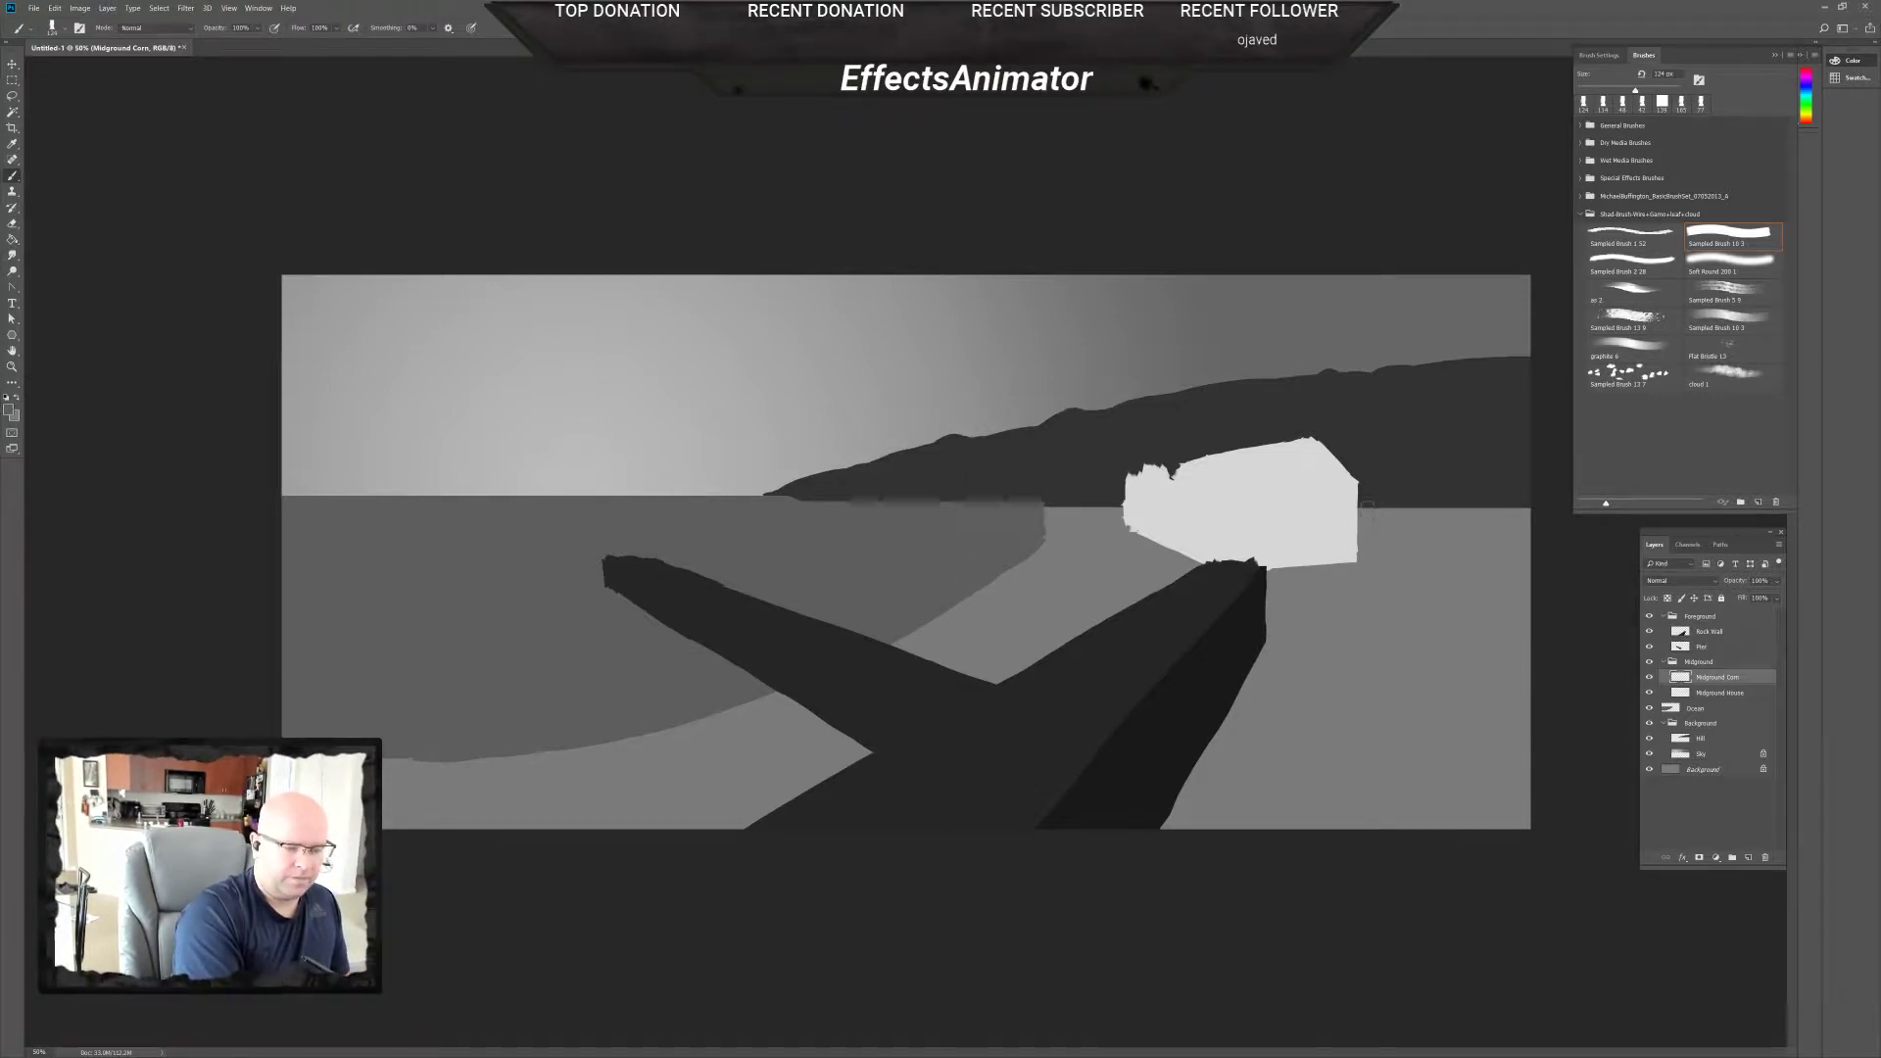
drag(1368, 507, 1376, 517)
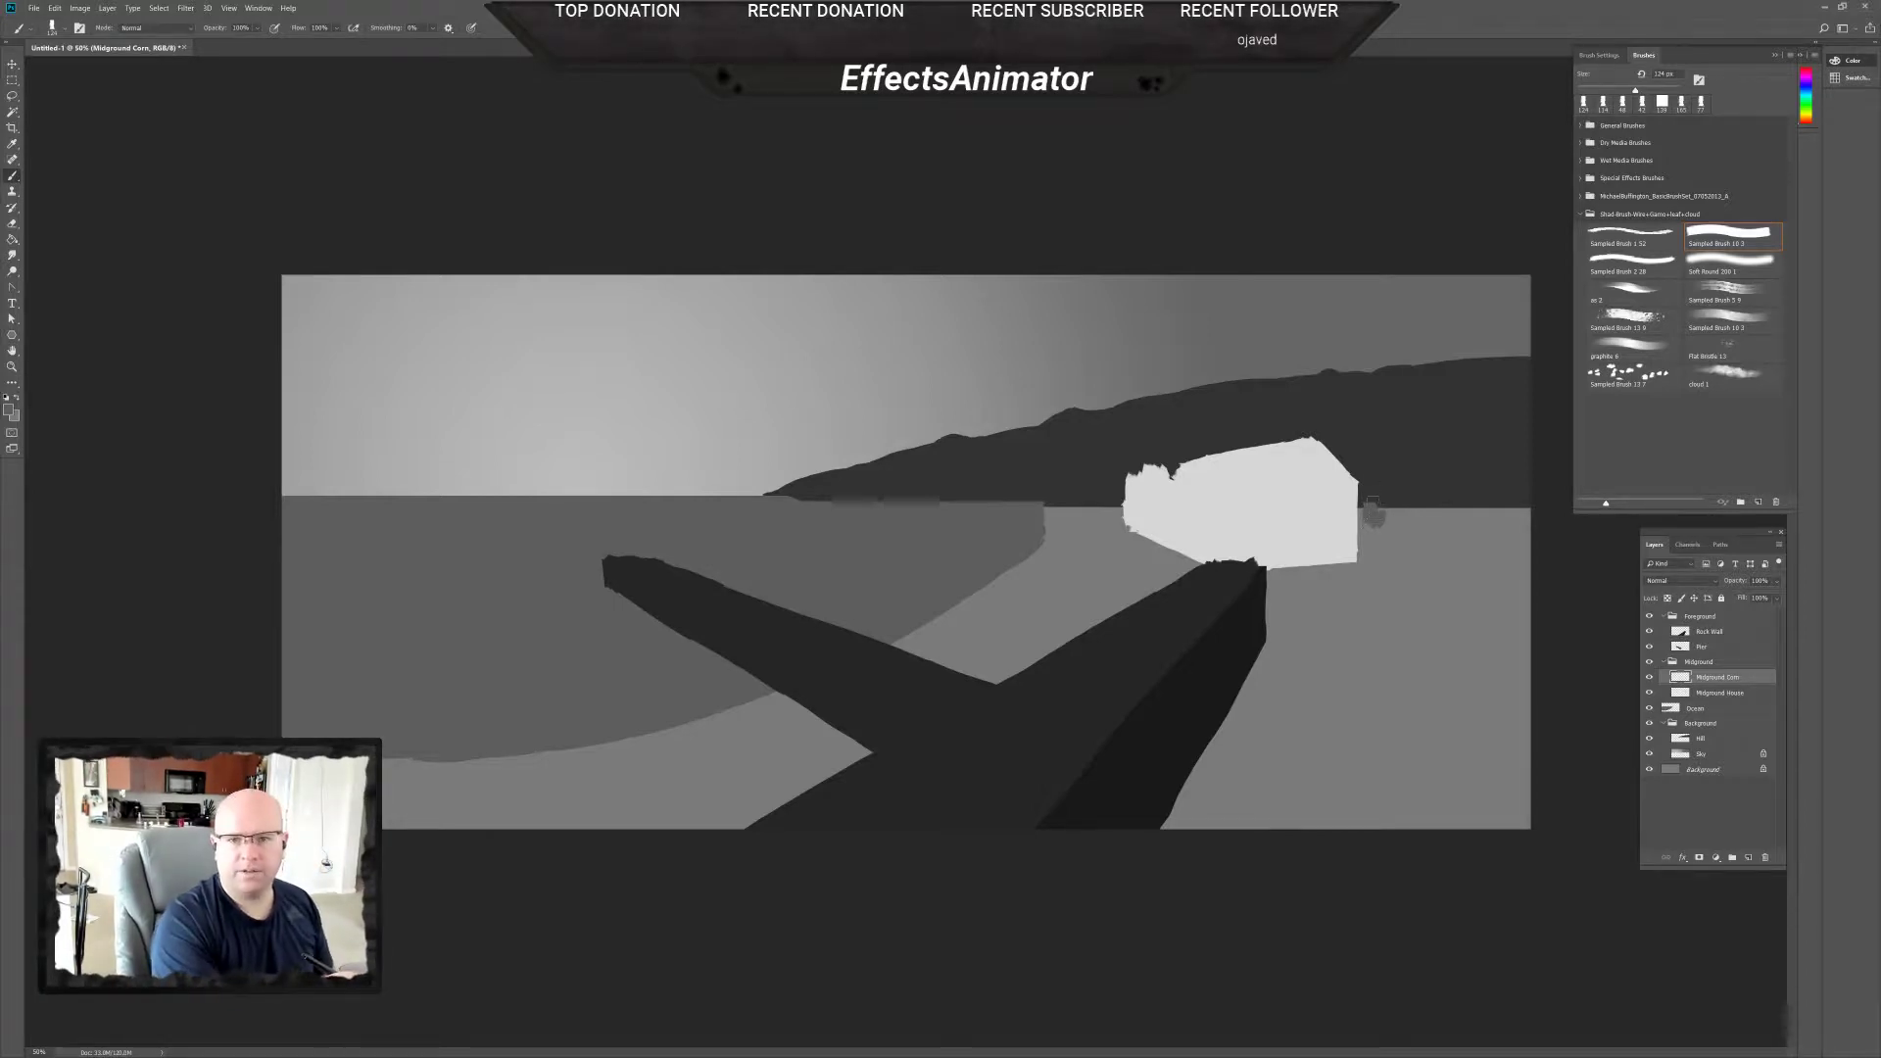
drag(1360, 510, 1529, 513)
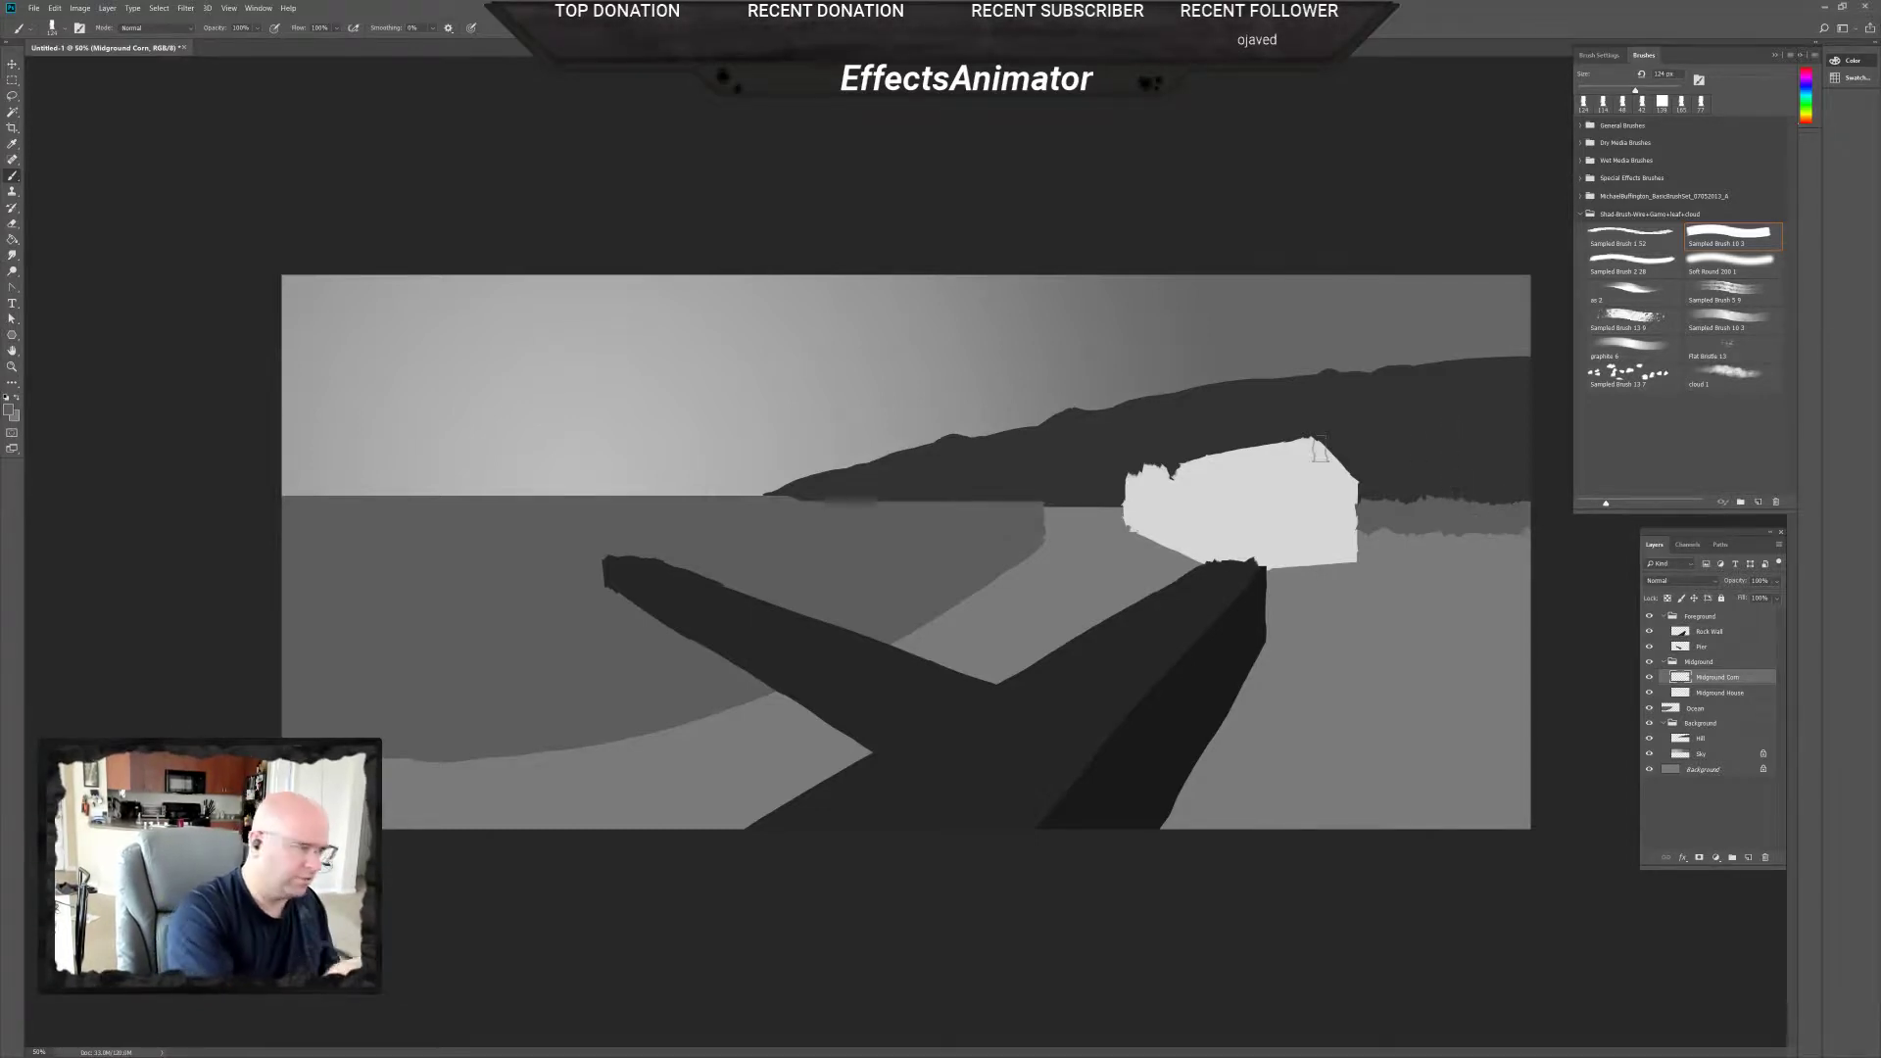
Set the foreground colour to 767676 and paint a thin lighter strip along the corn band's top edge with a smaller brush.
click(12, 407)
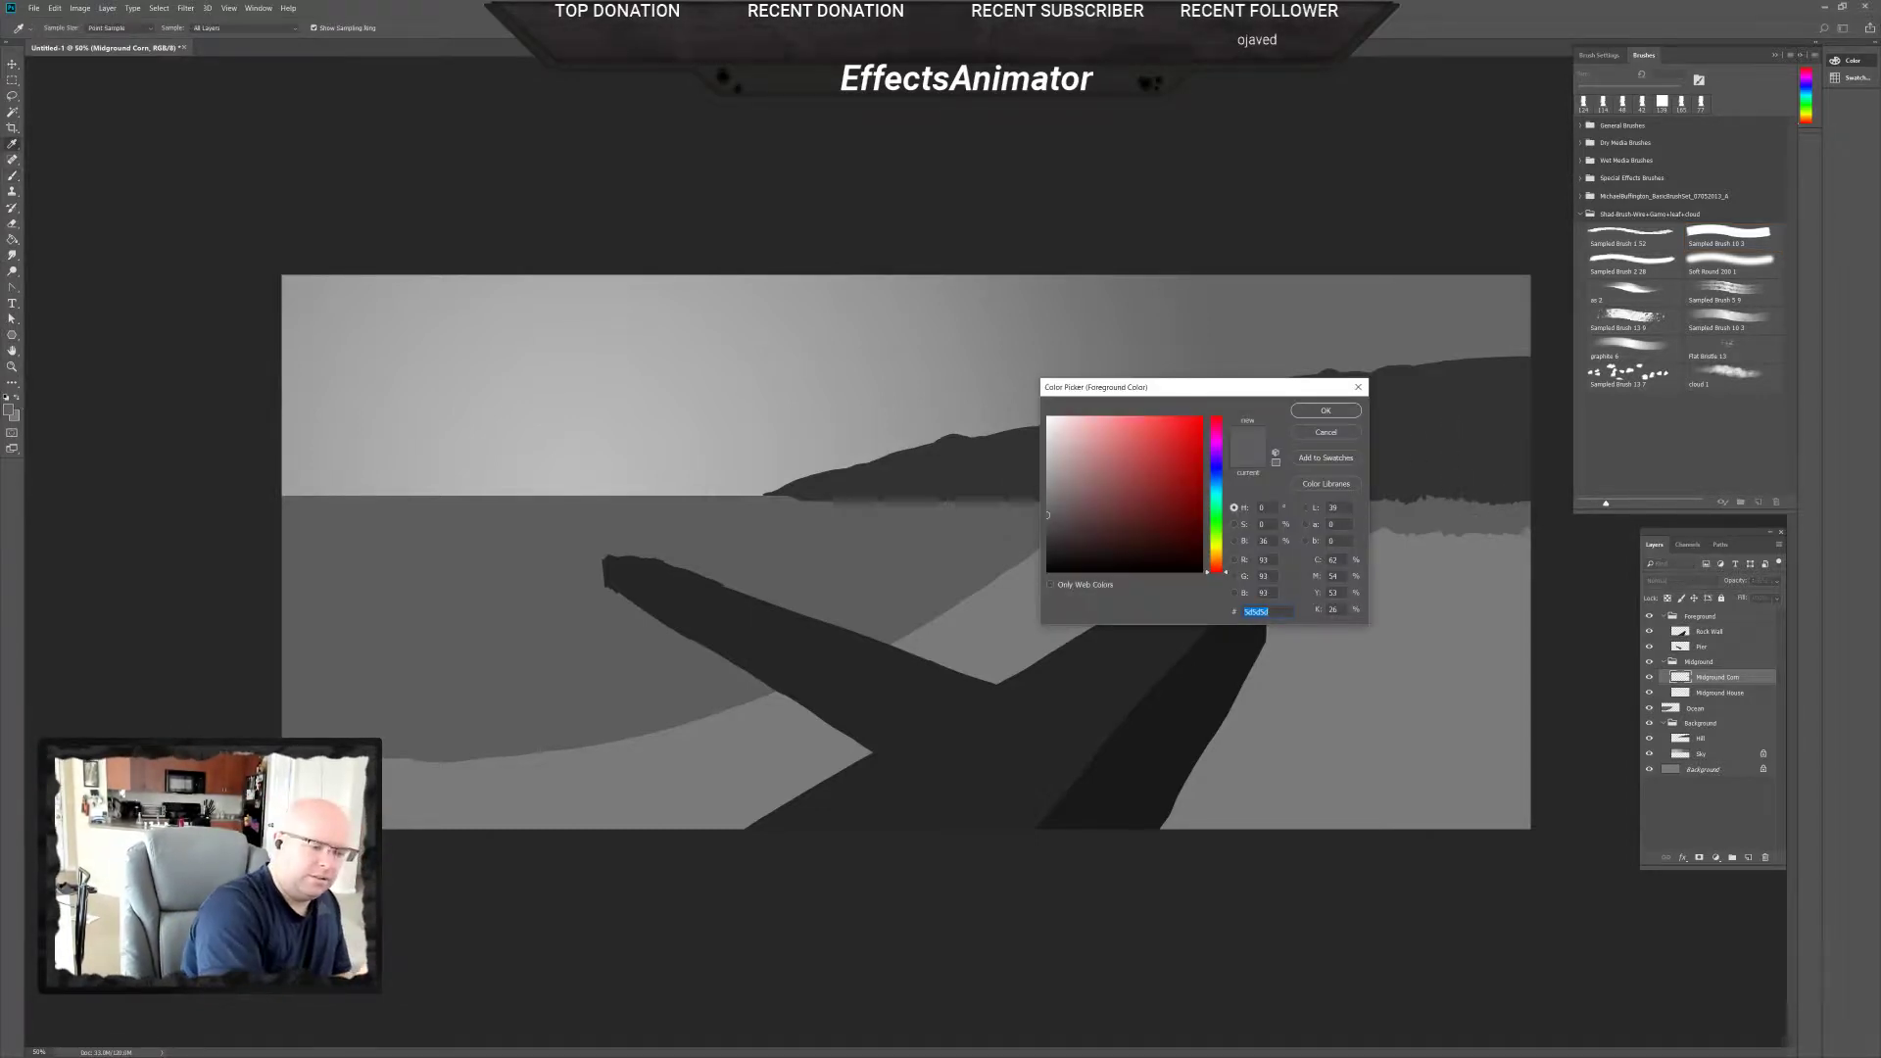
text(767676)
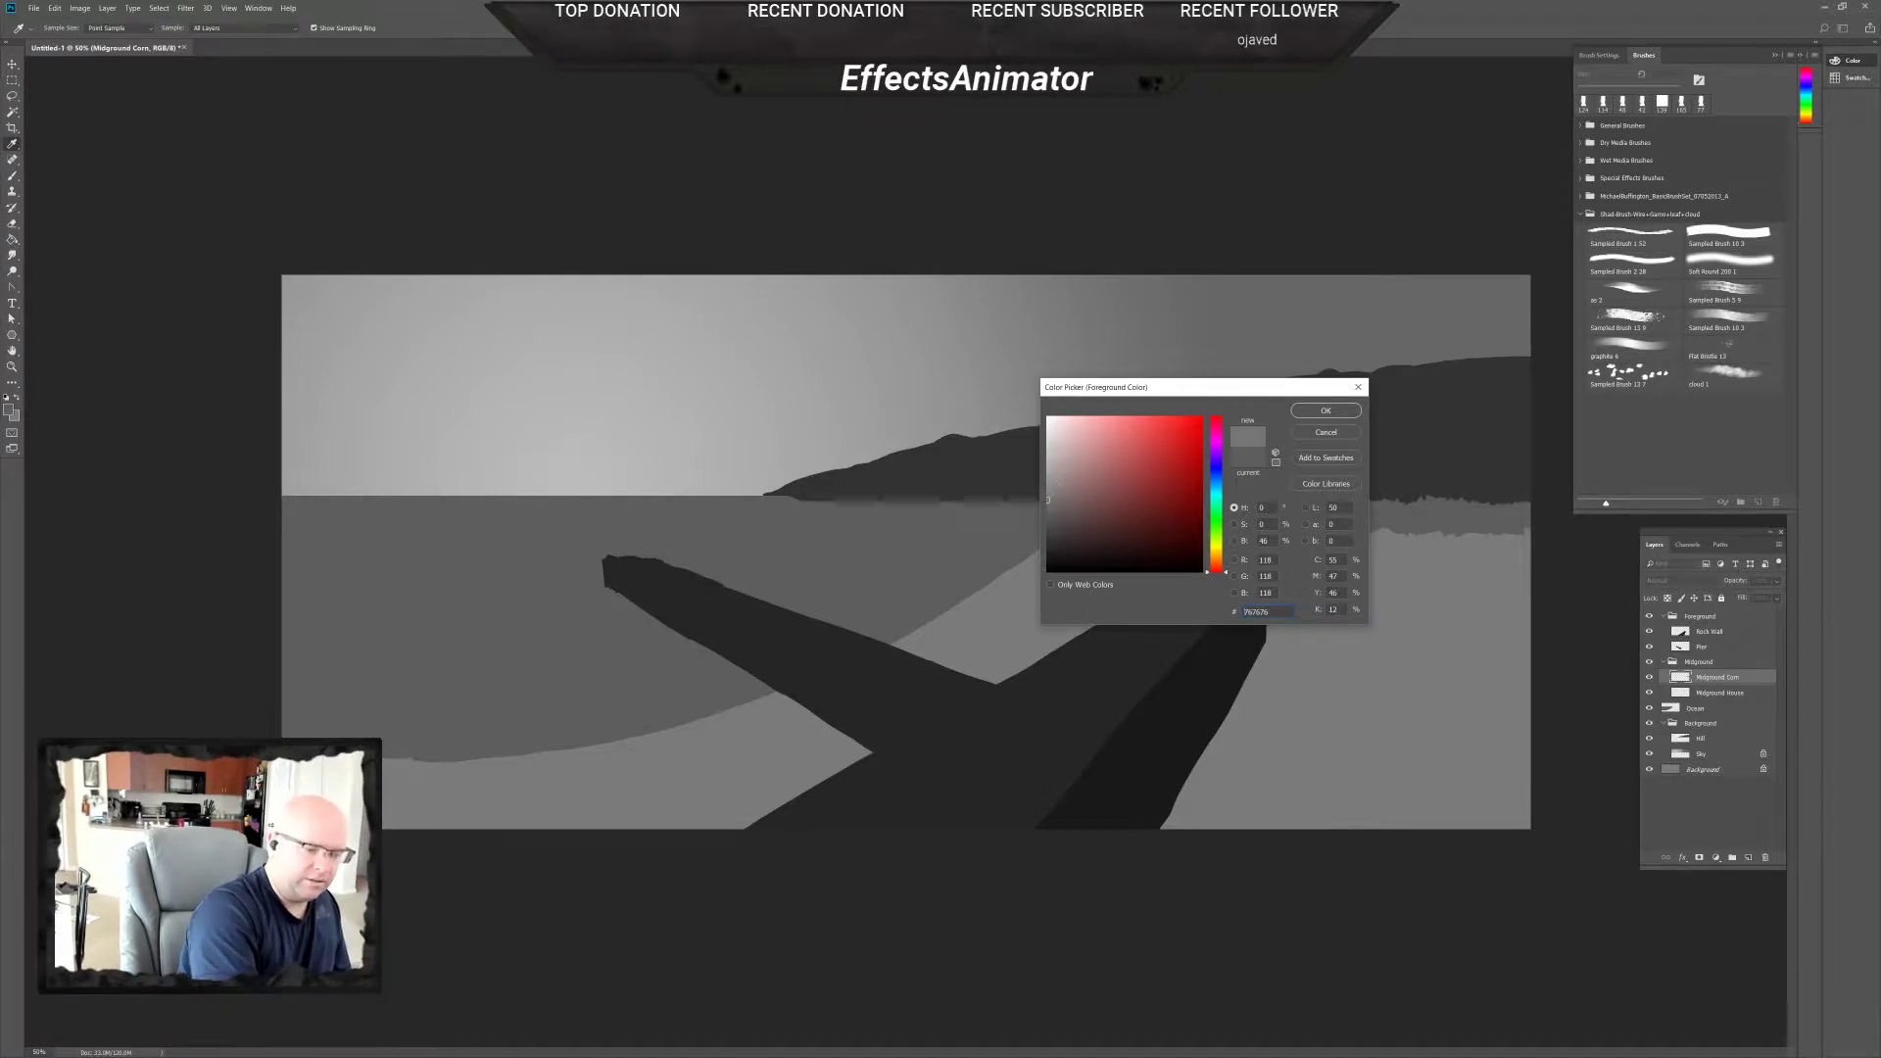
click(1326, 410)
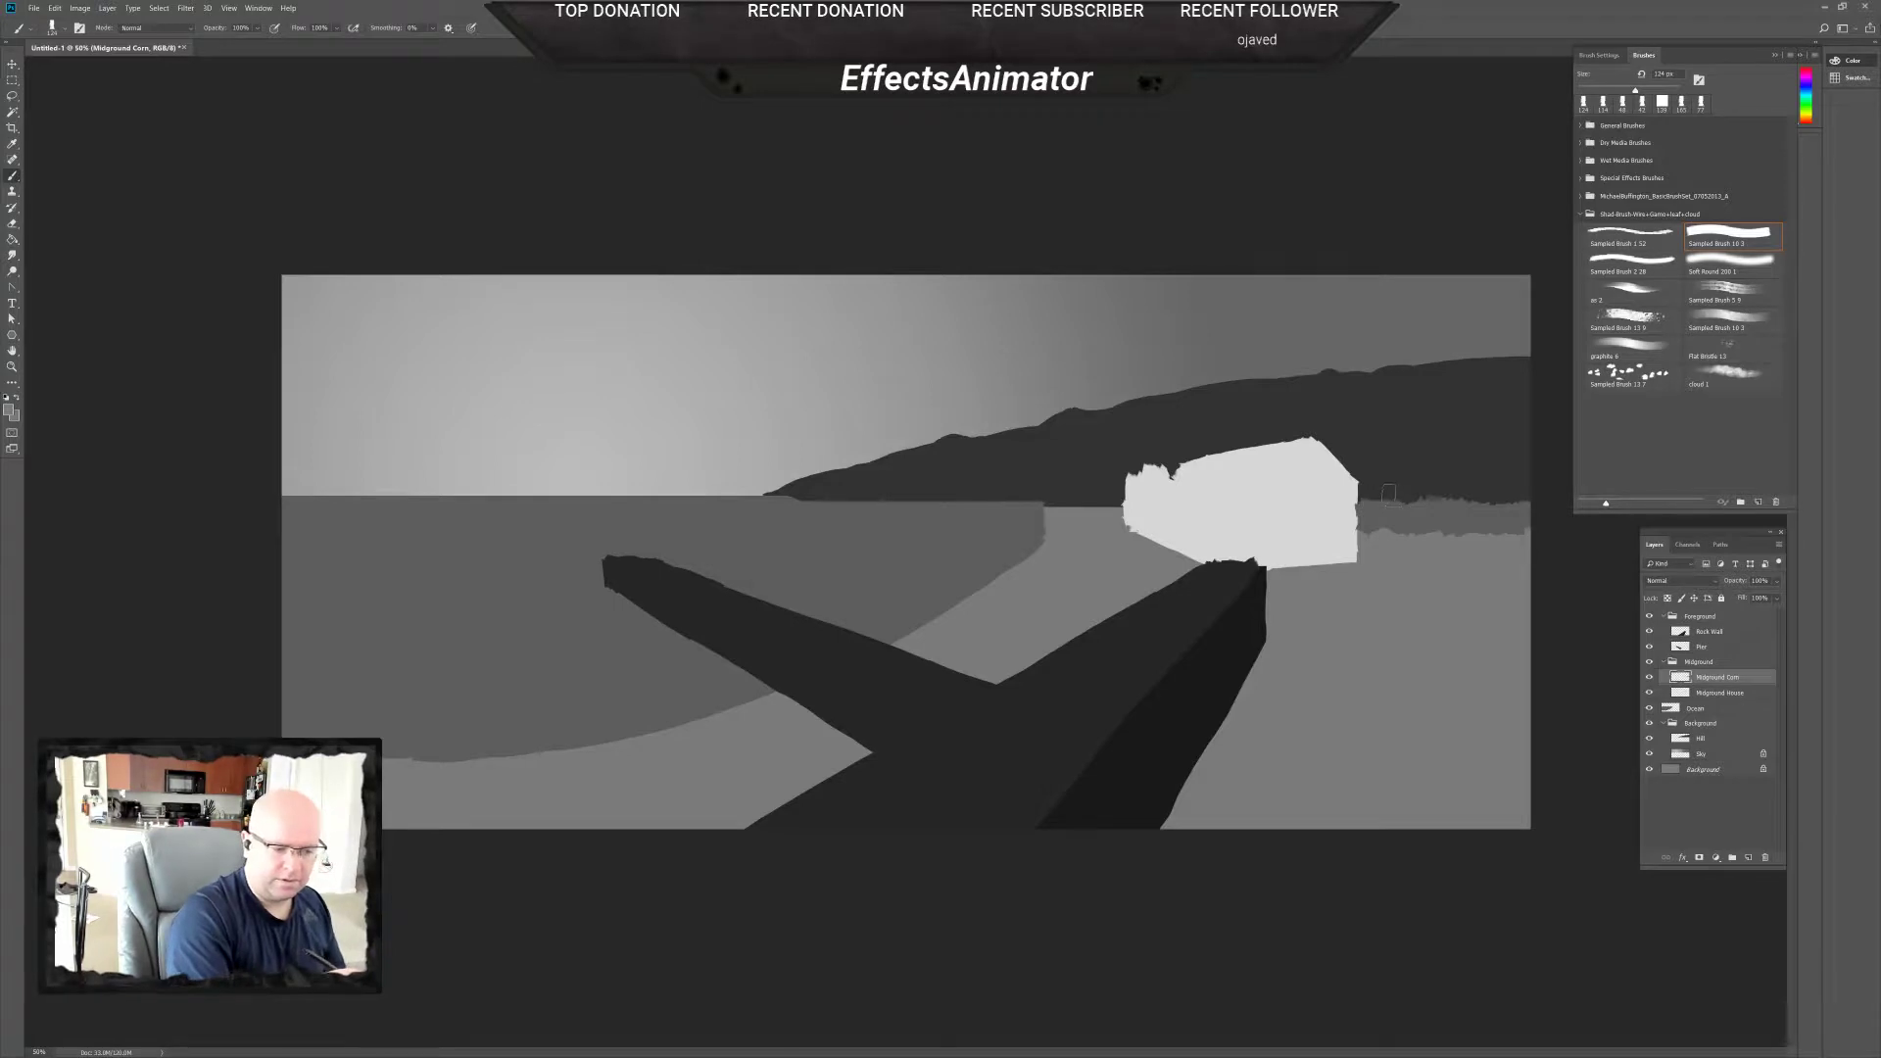
right_click(1392, 487)
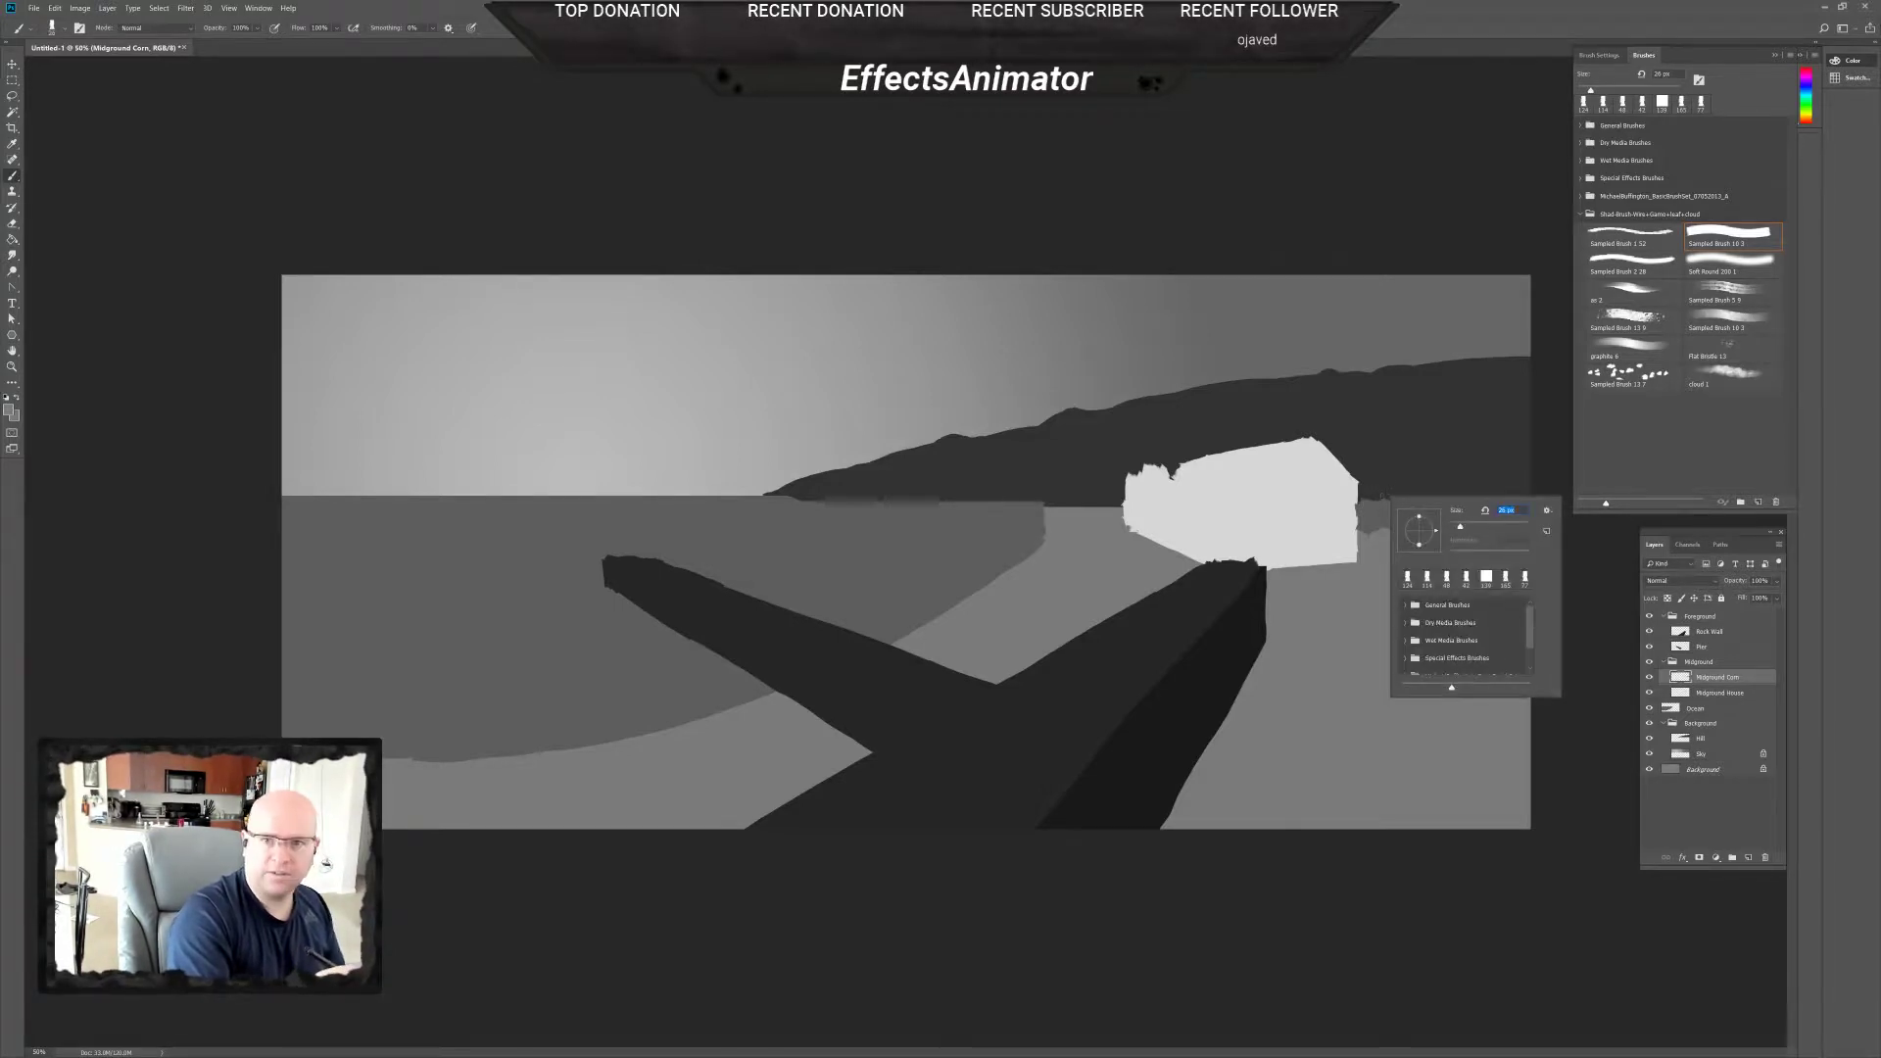
key(Return)
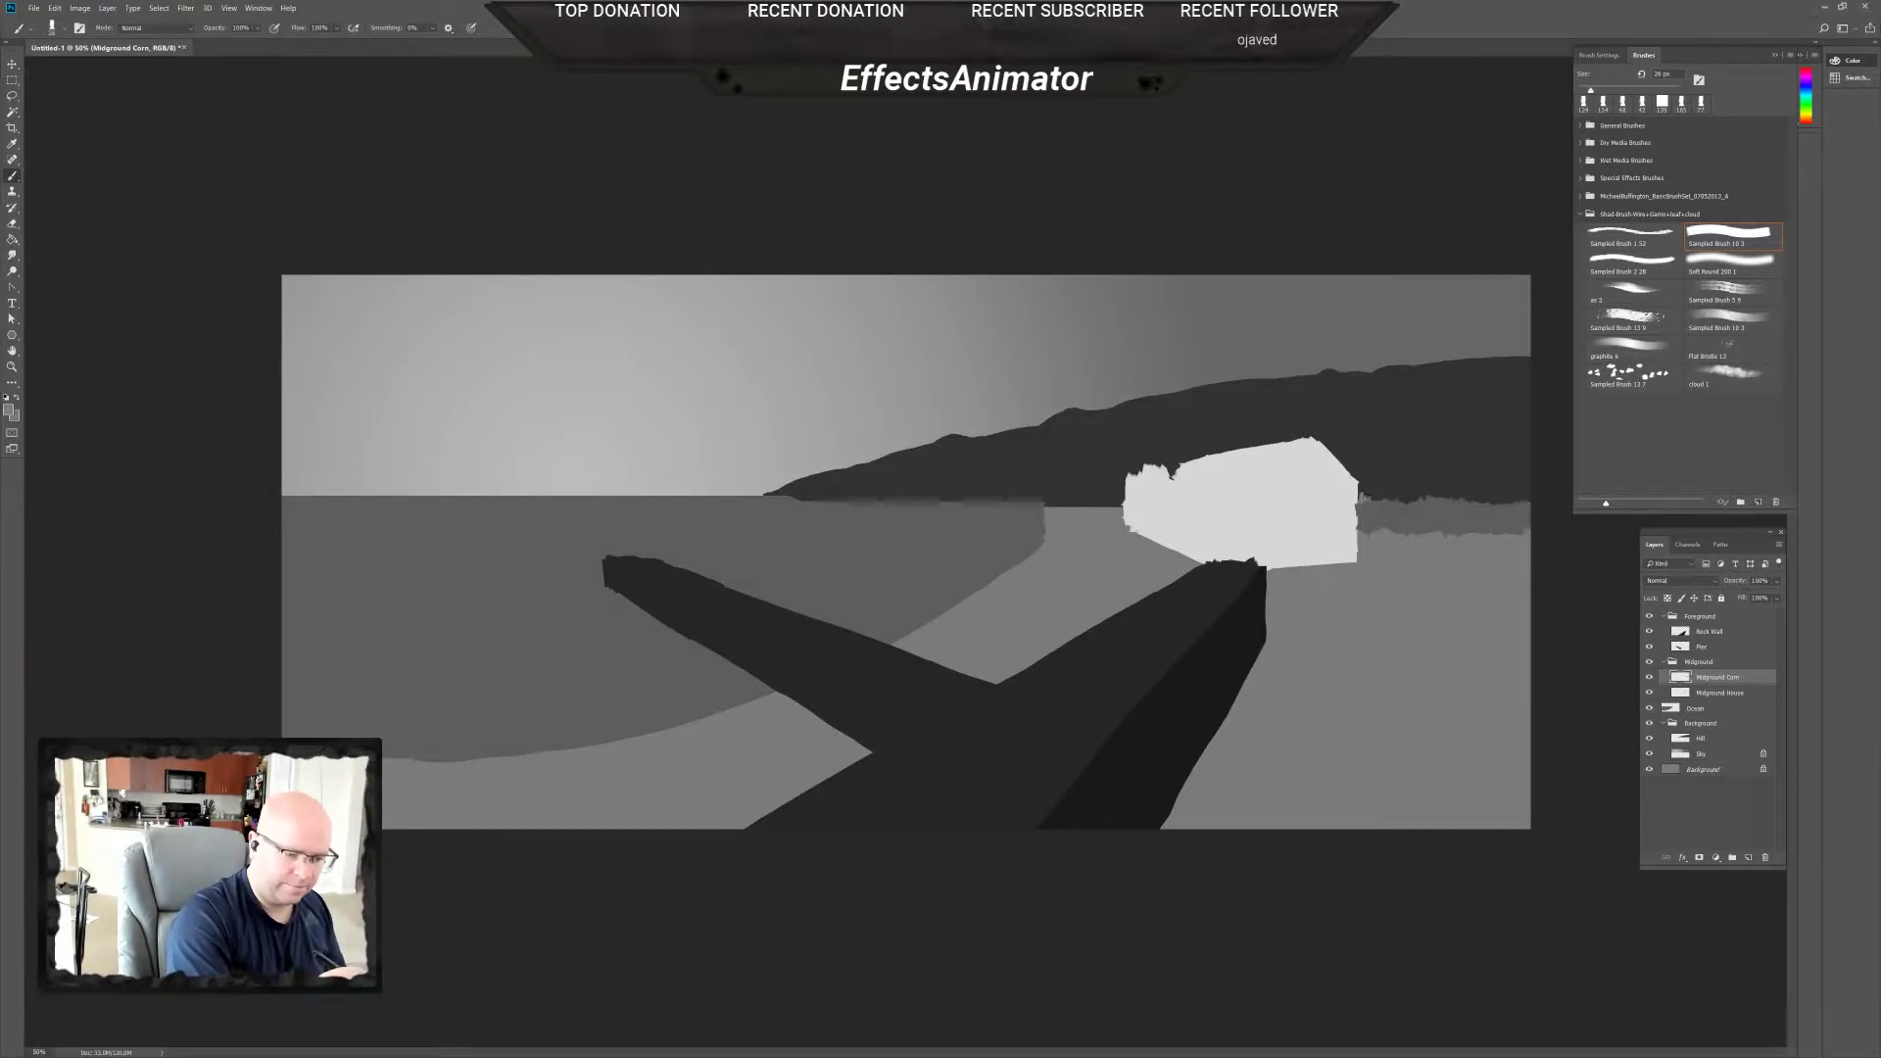
drag(1364, 498, 1455, 500)
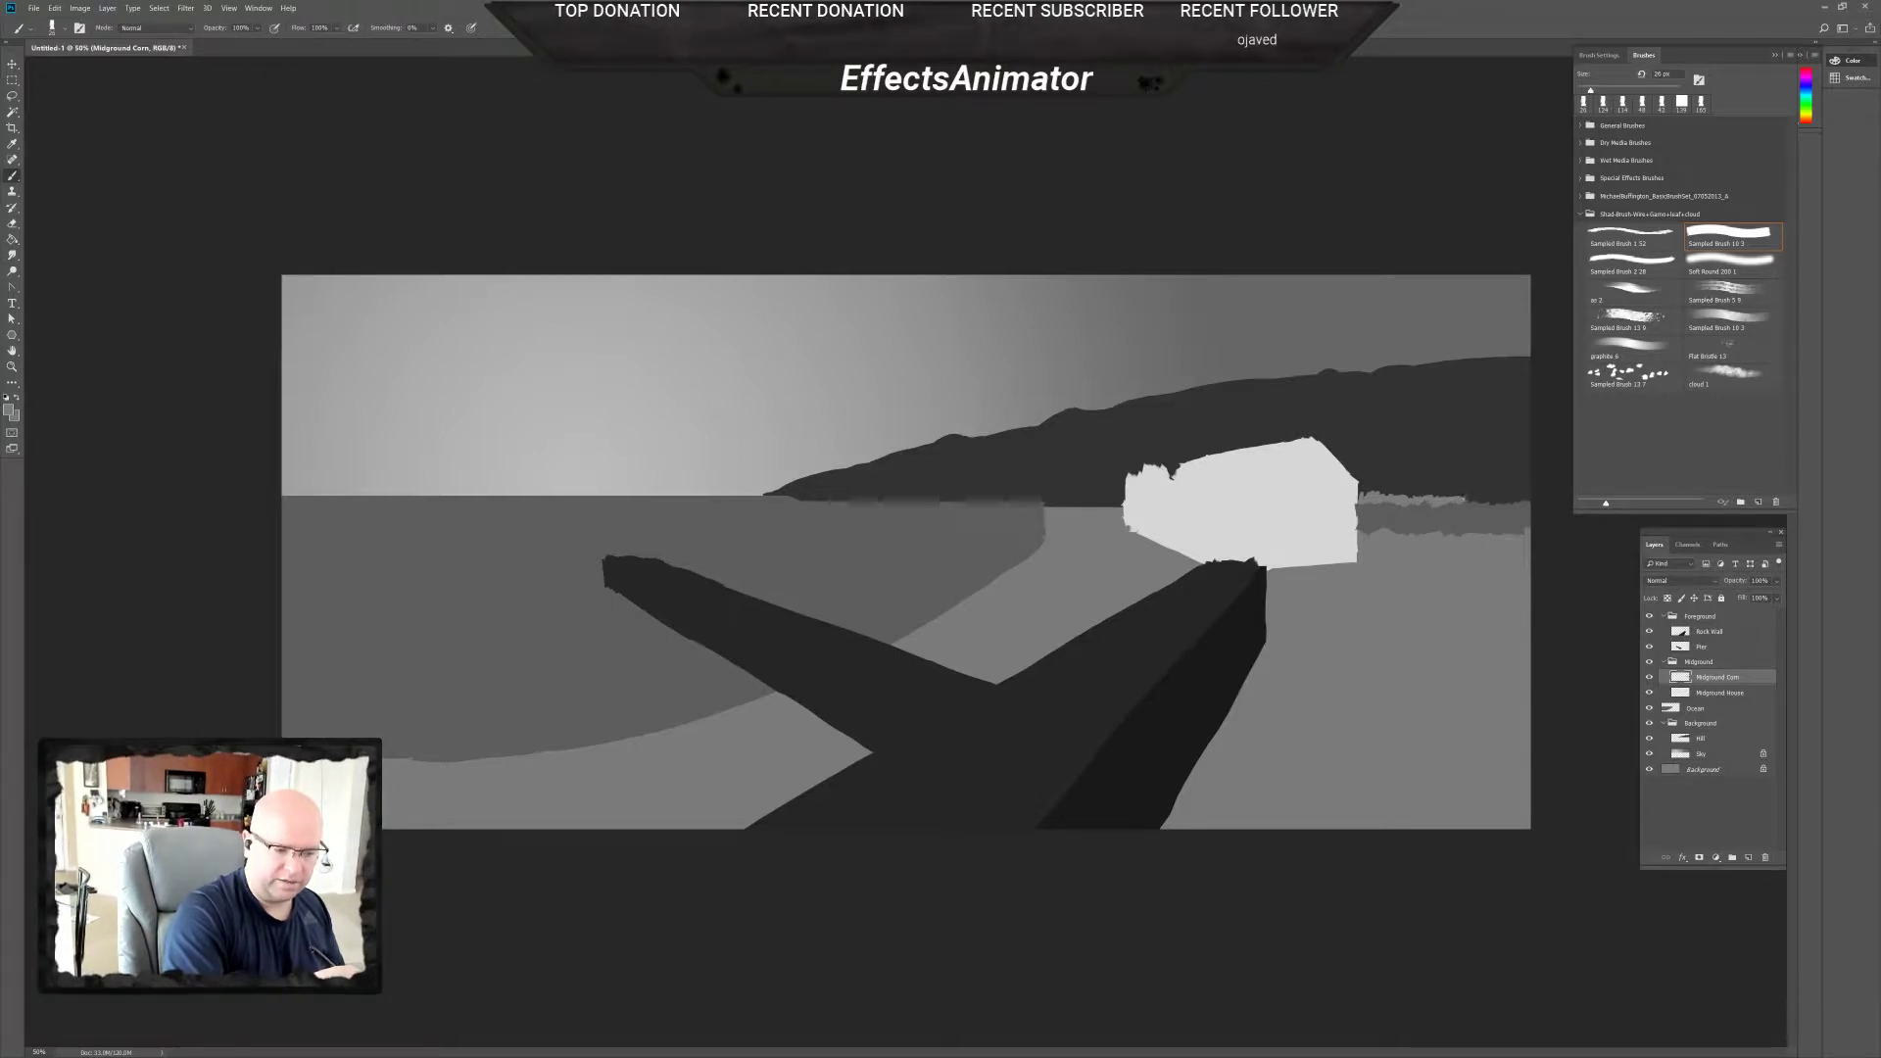
drag(1464, 502, 1499, 501)
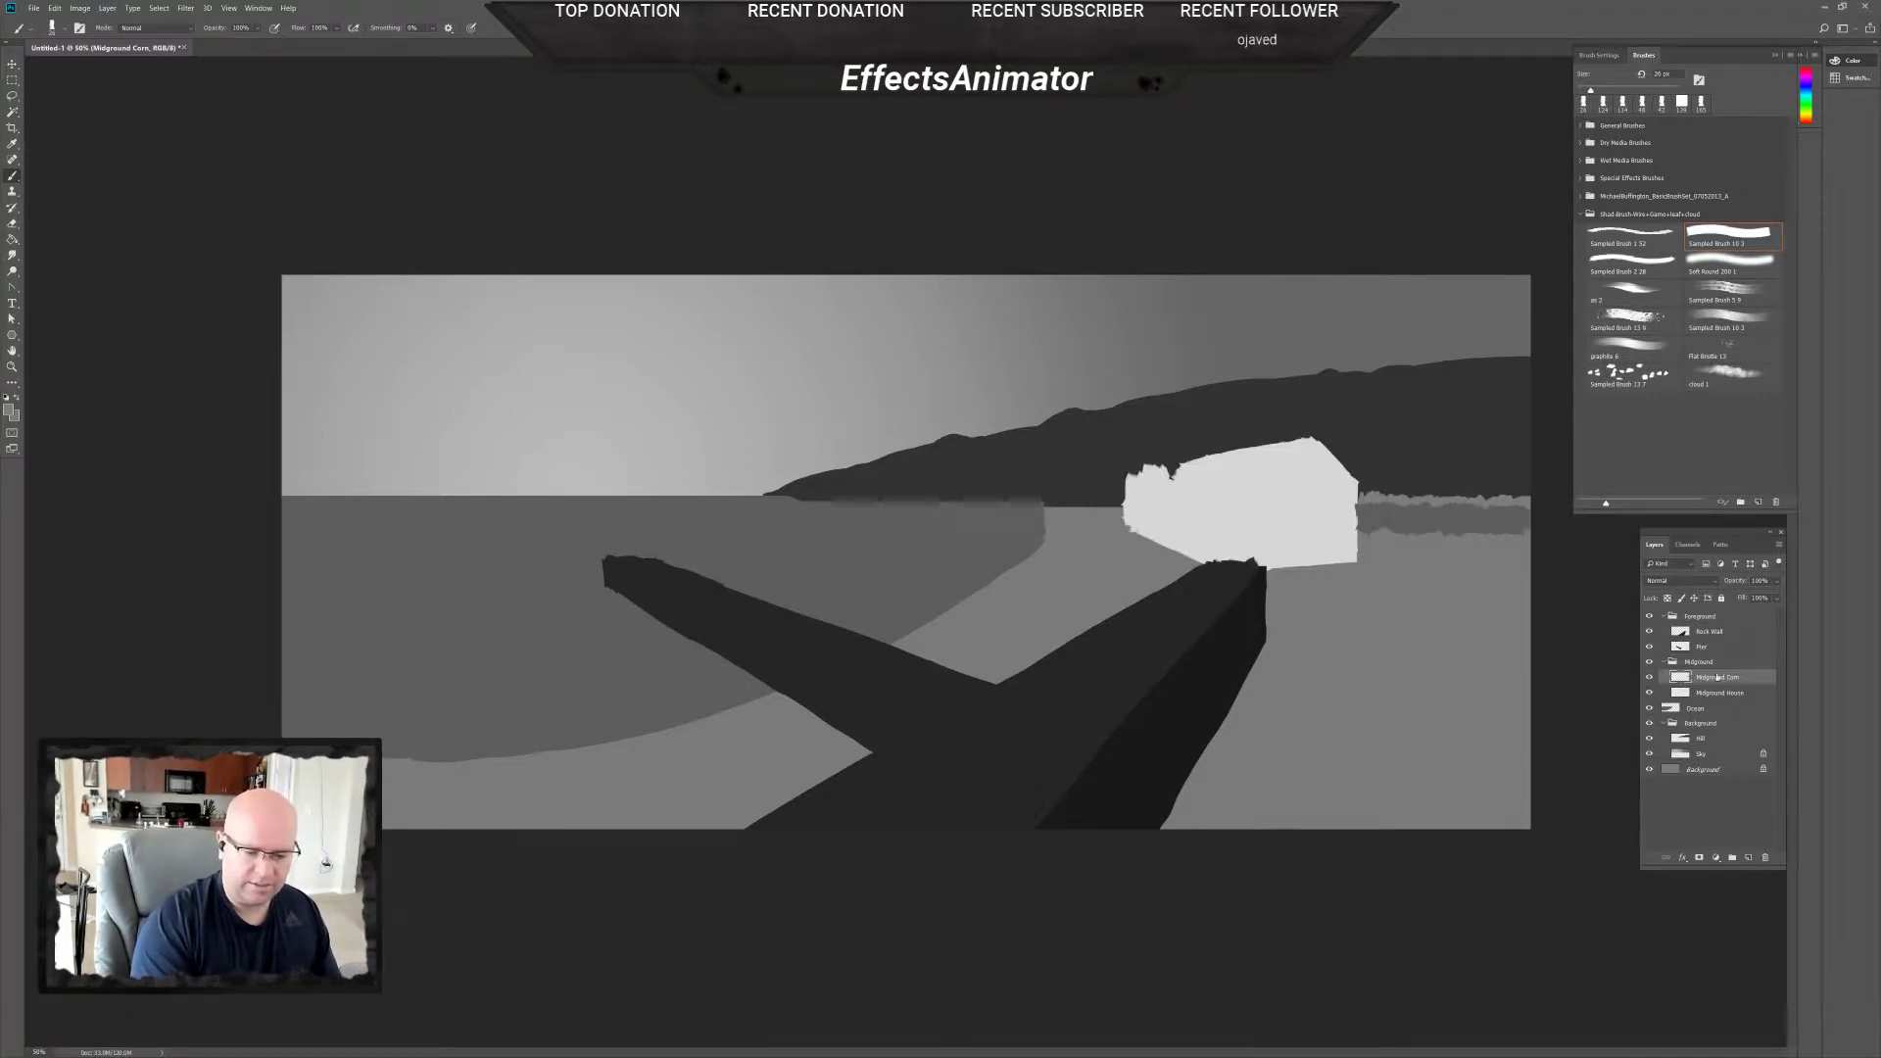
Add a new layer named Truck at the top of the Midground group.
click(1749, 858)
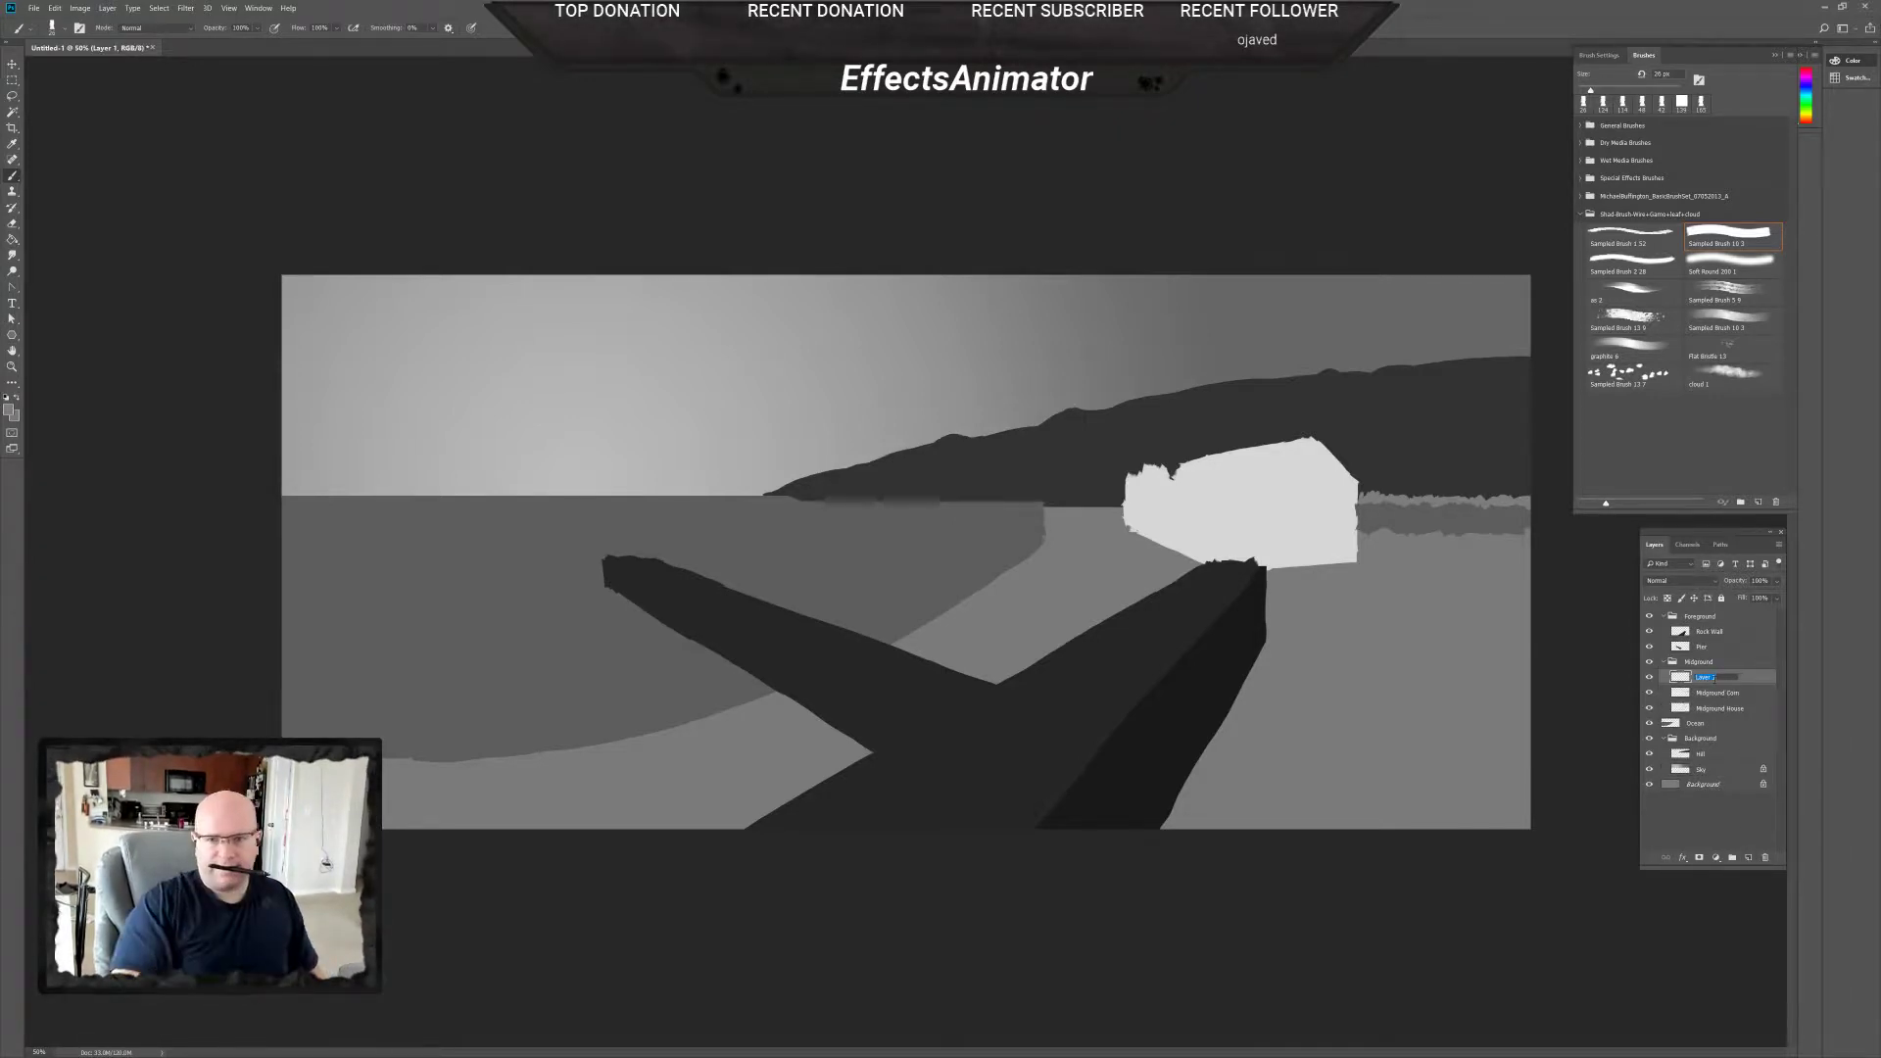
text(T)
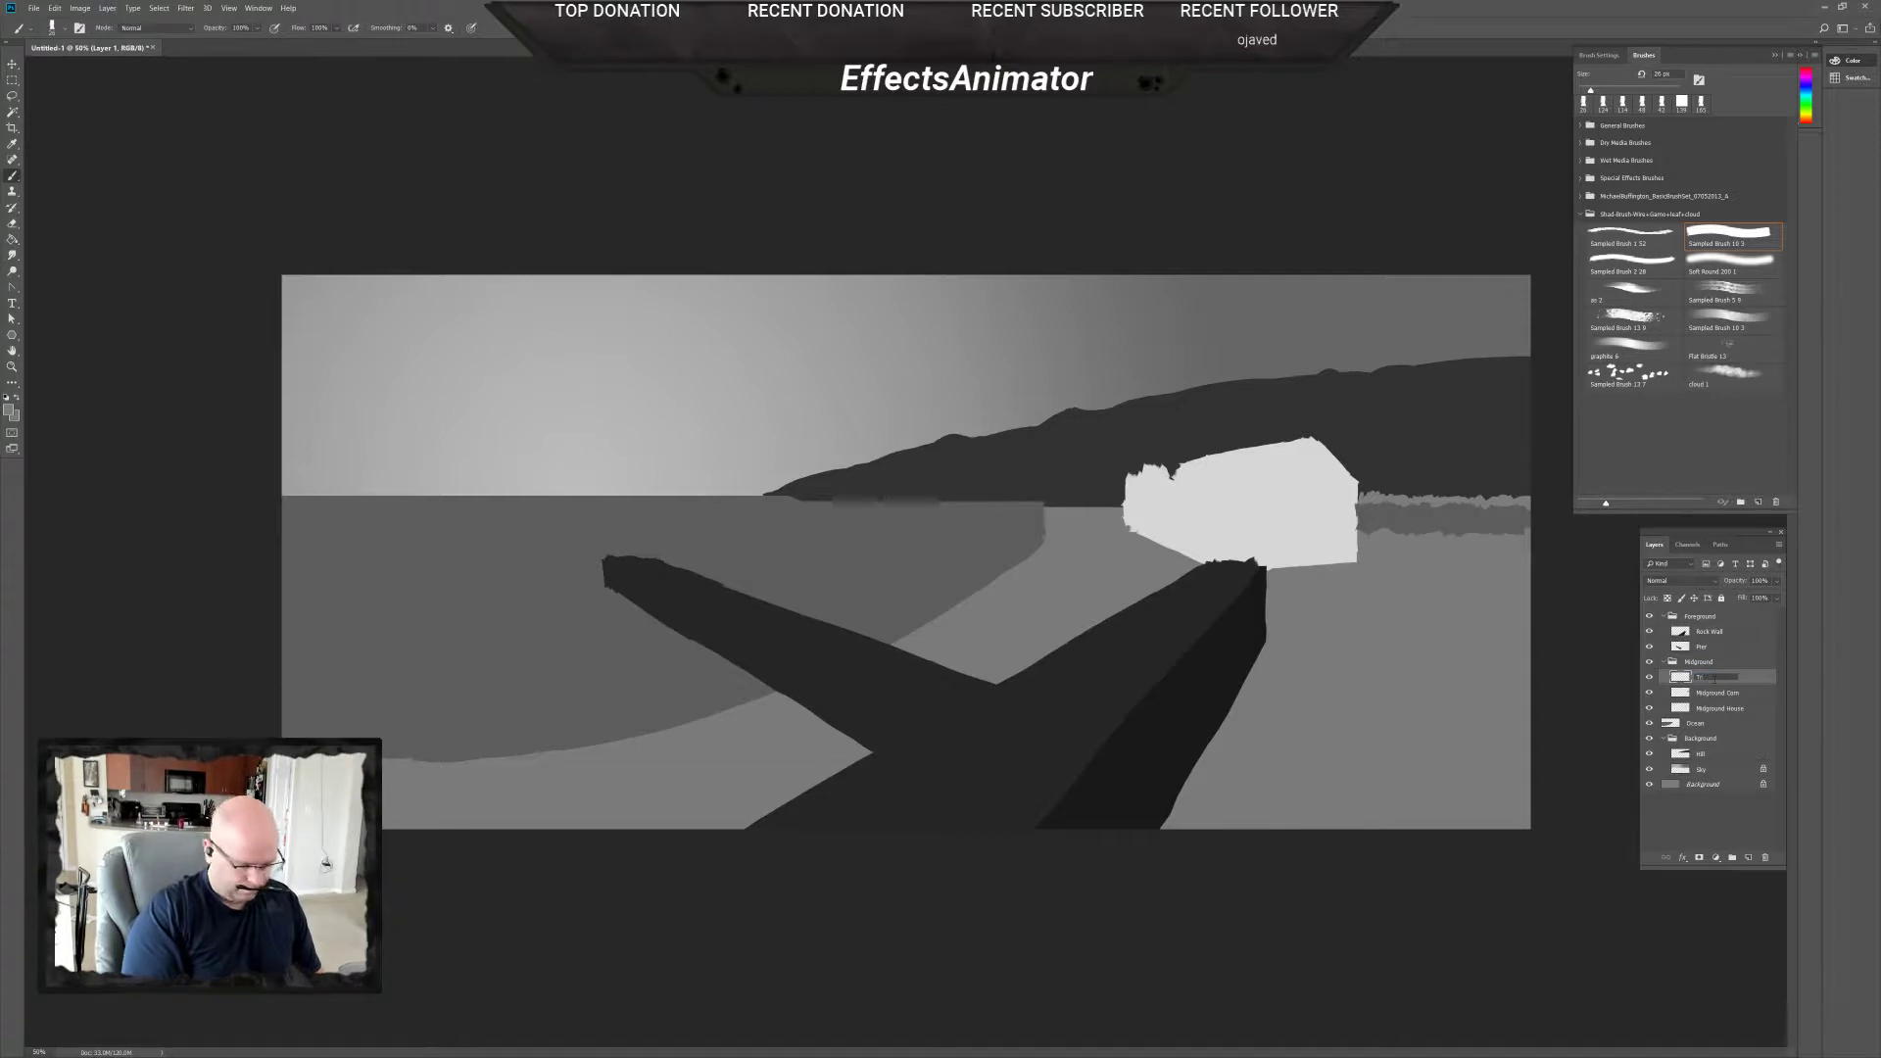
text(ruck)
key(Return)
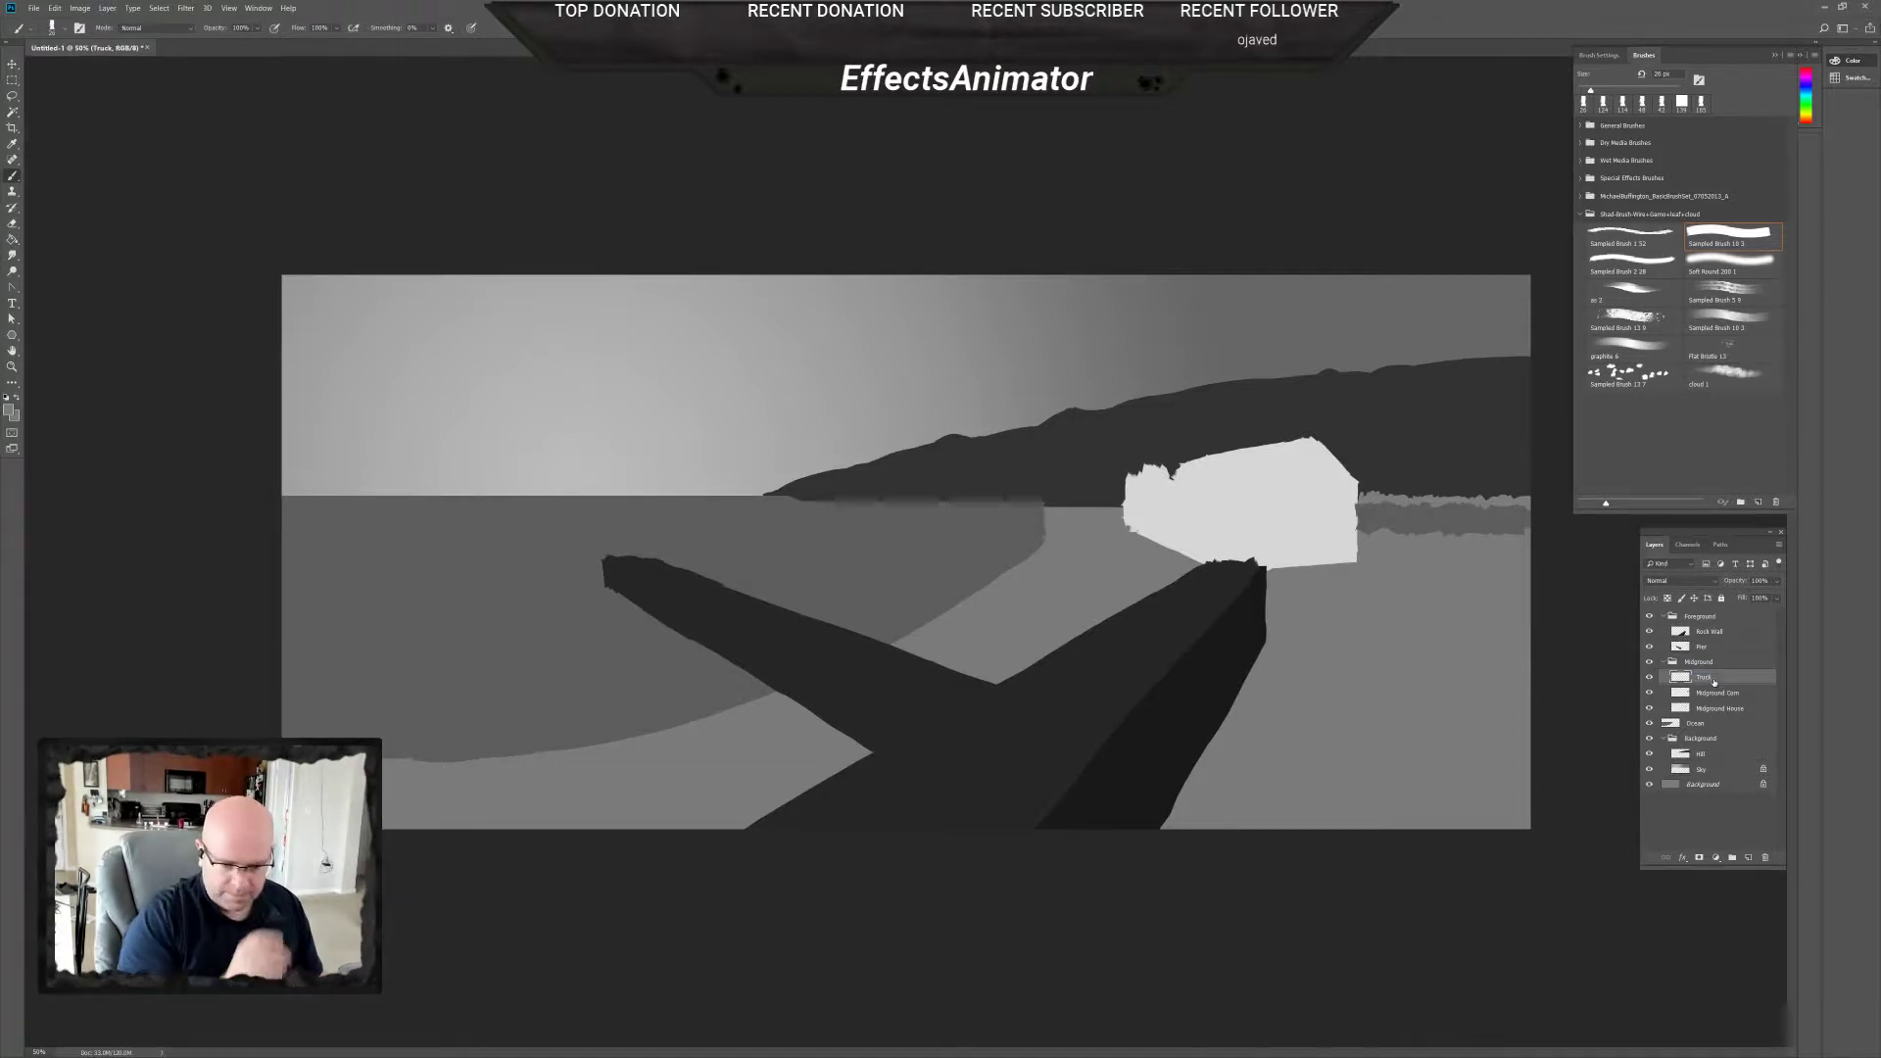
Rename the Midground Corn layer as Corn and the Midground House layer as House.
double_click(1717, 692)
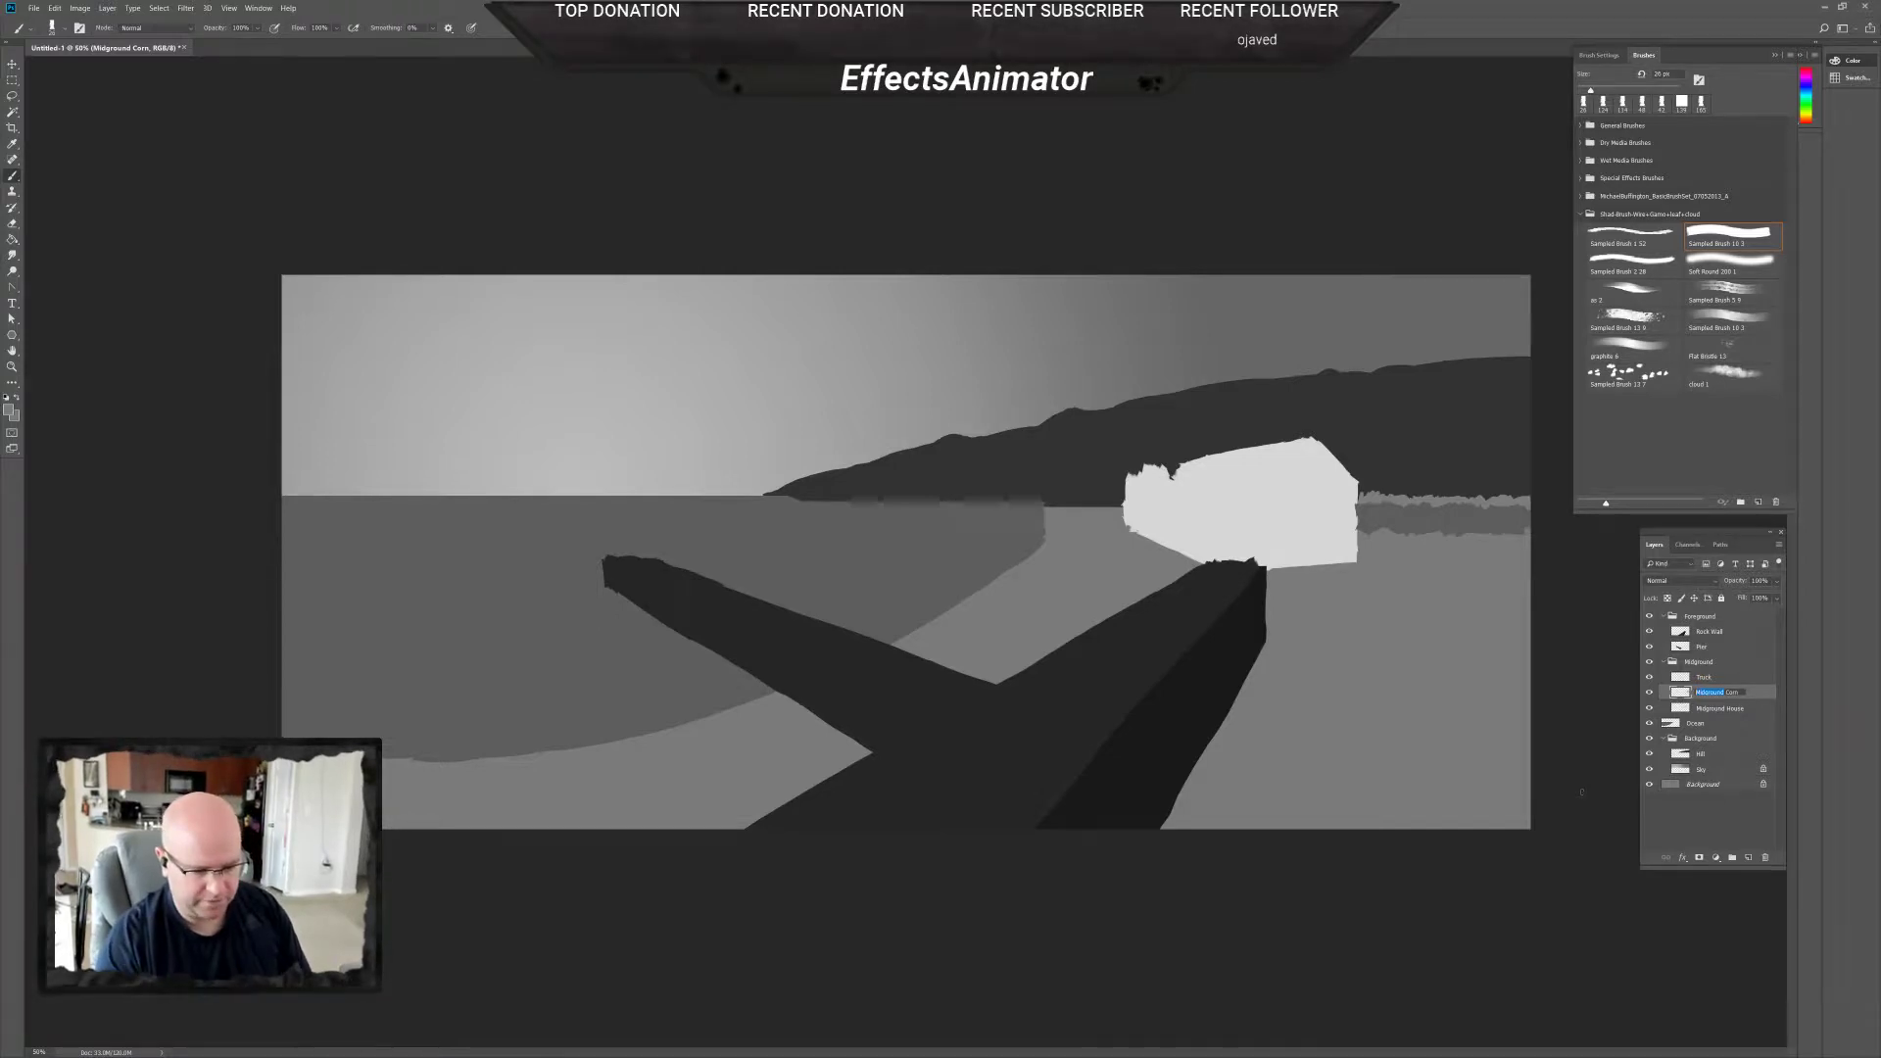
text(Corn)
double_click(1721, 707)
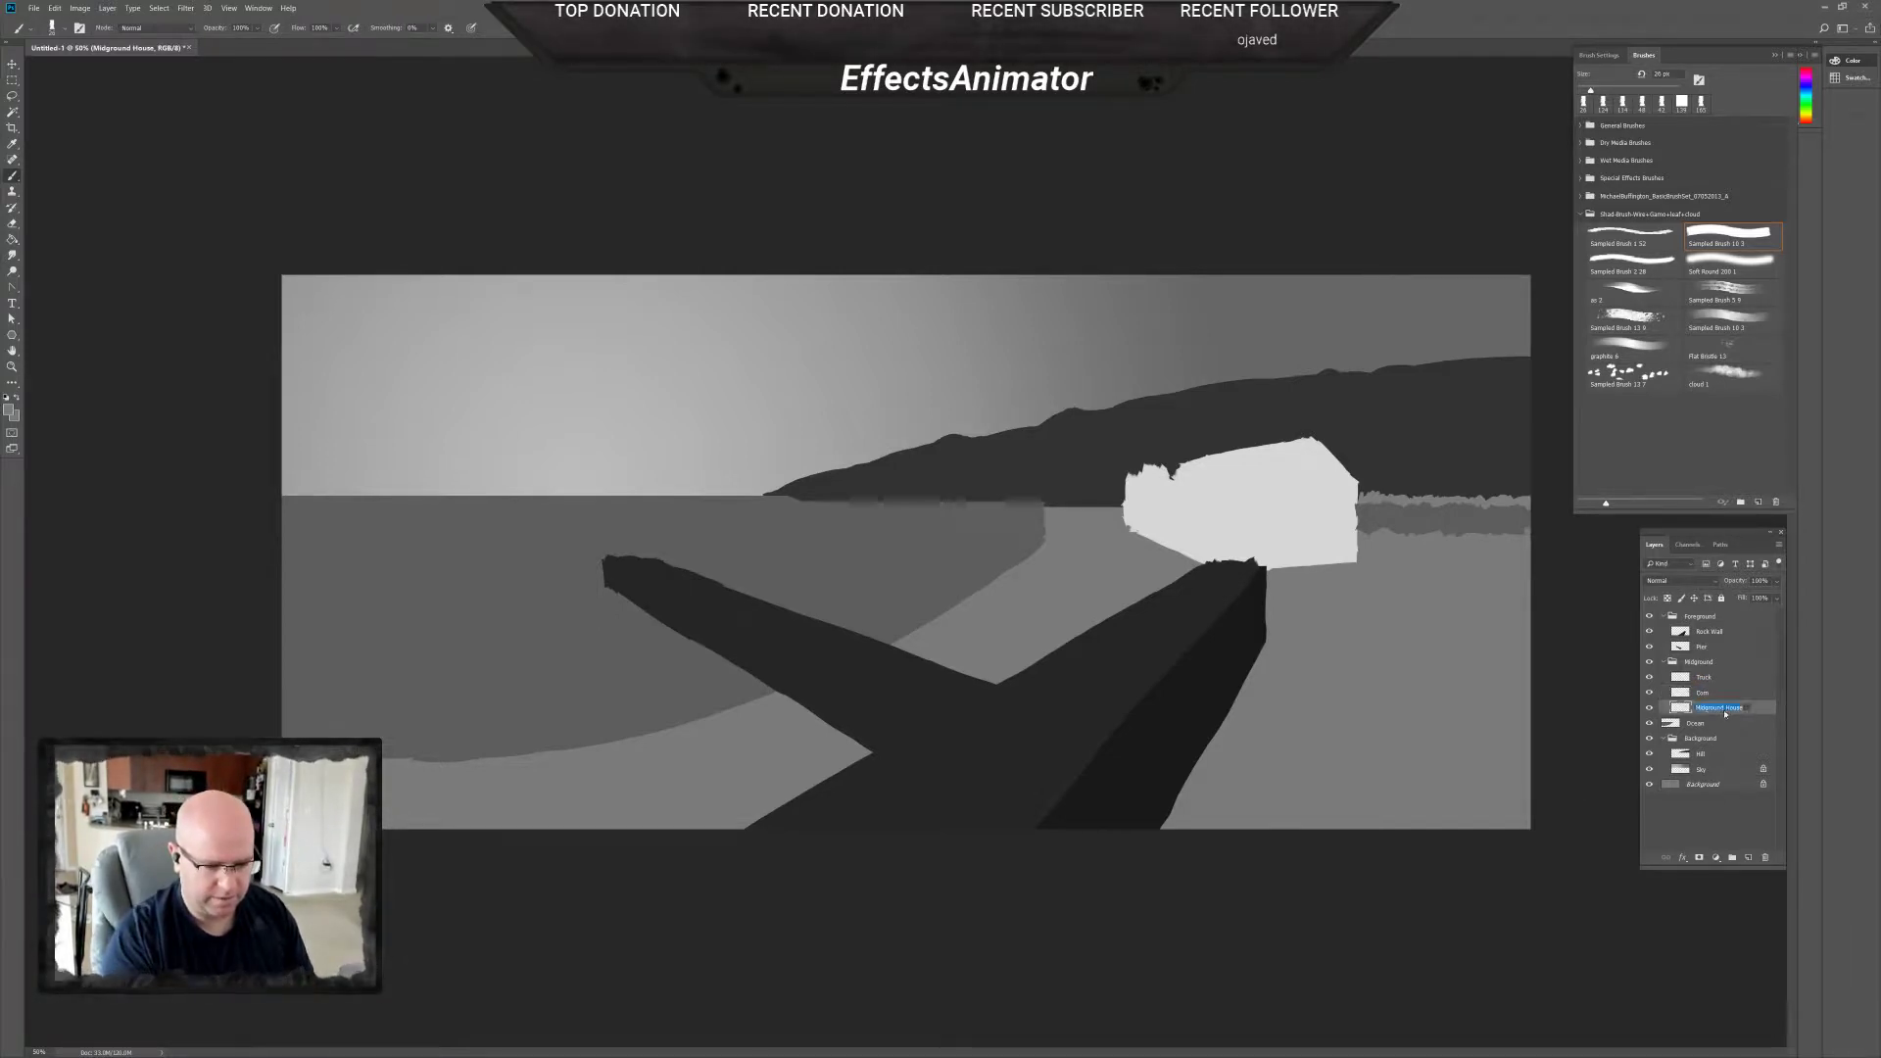
text(House)
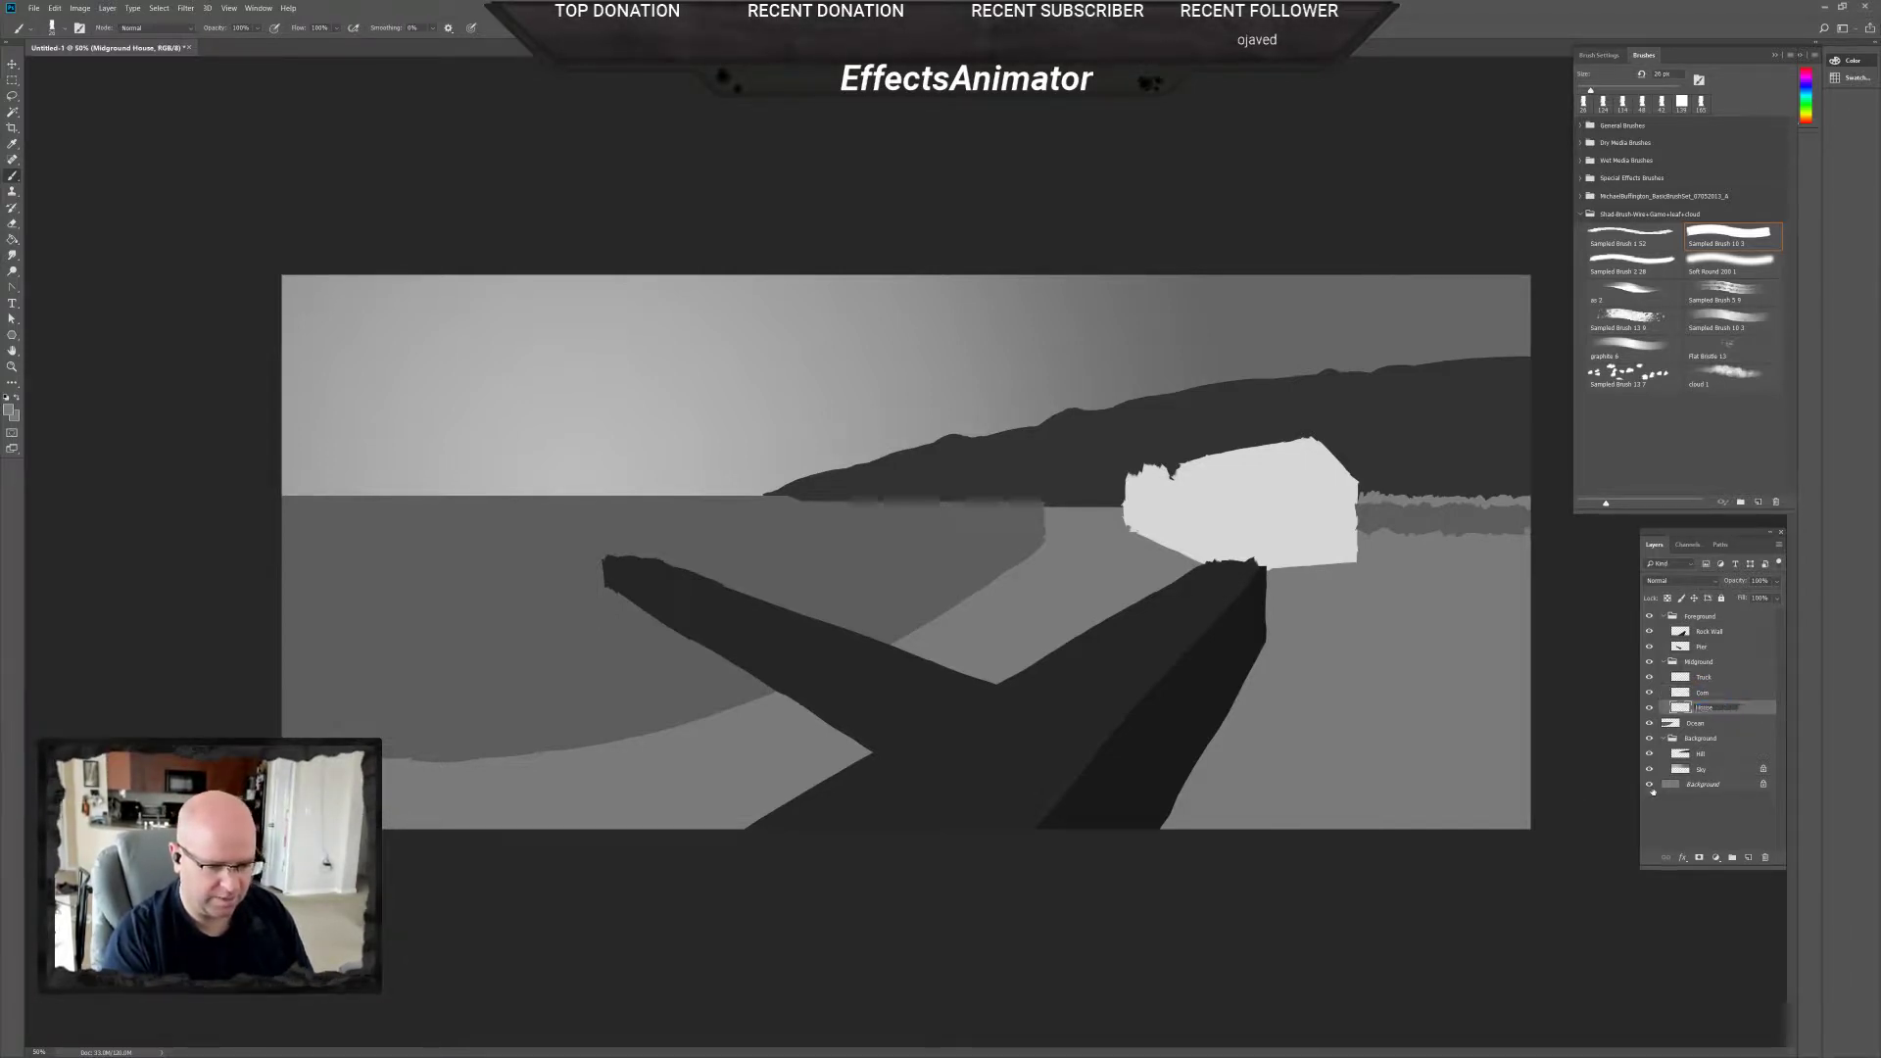
click(1727, 693)
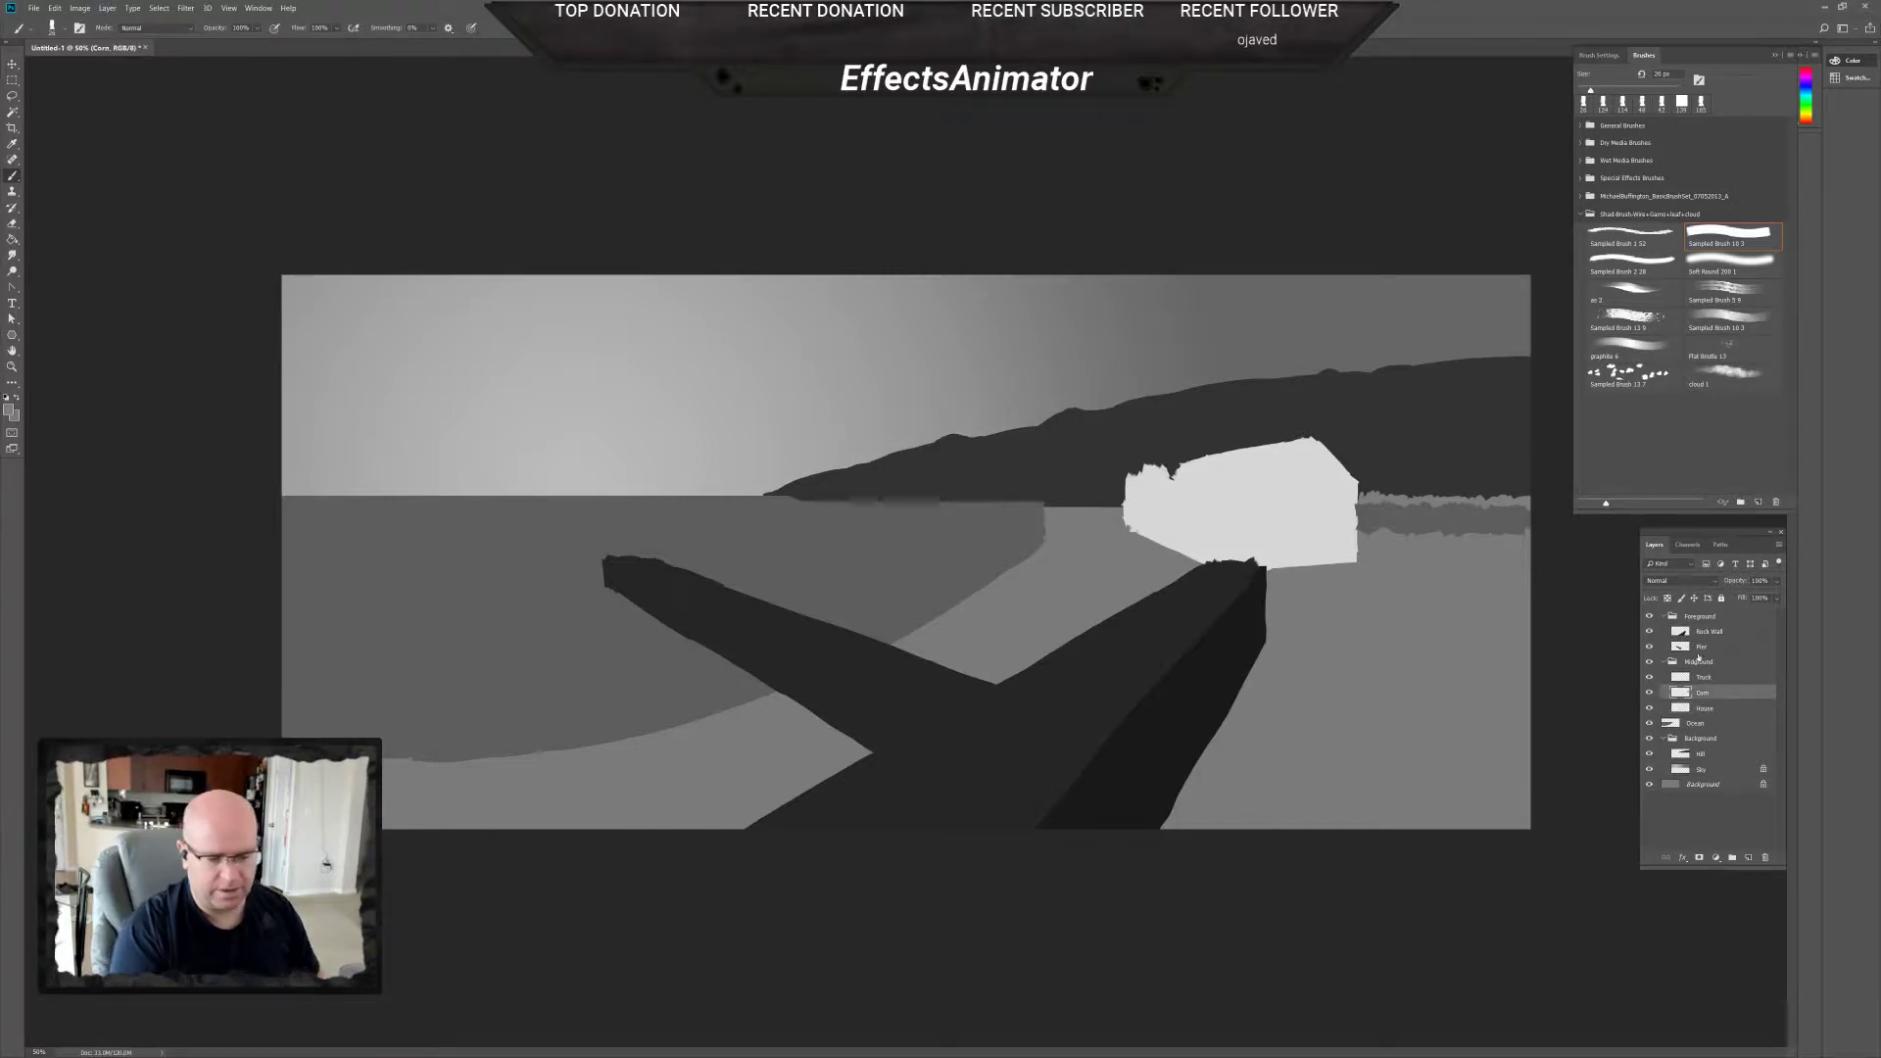
click(1718, 664)
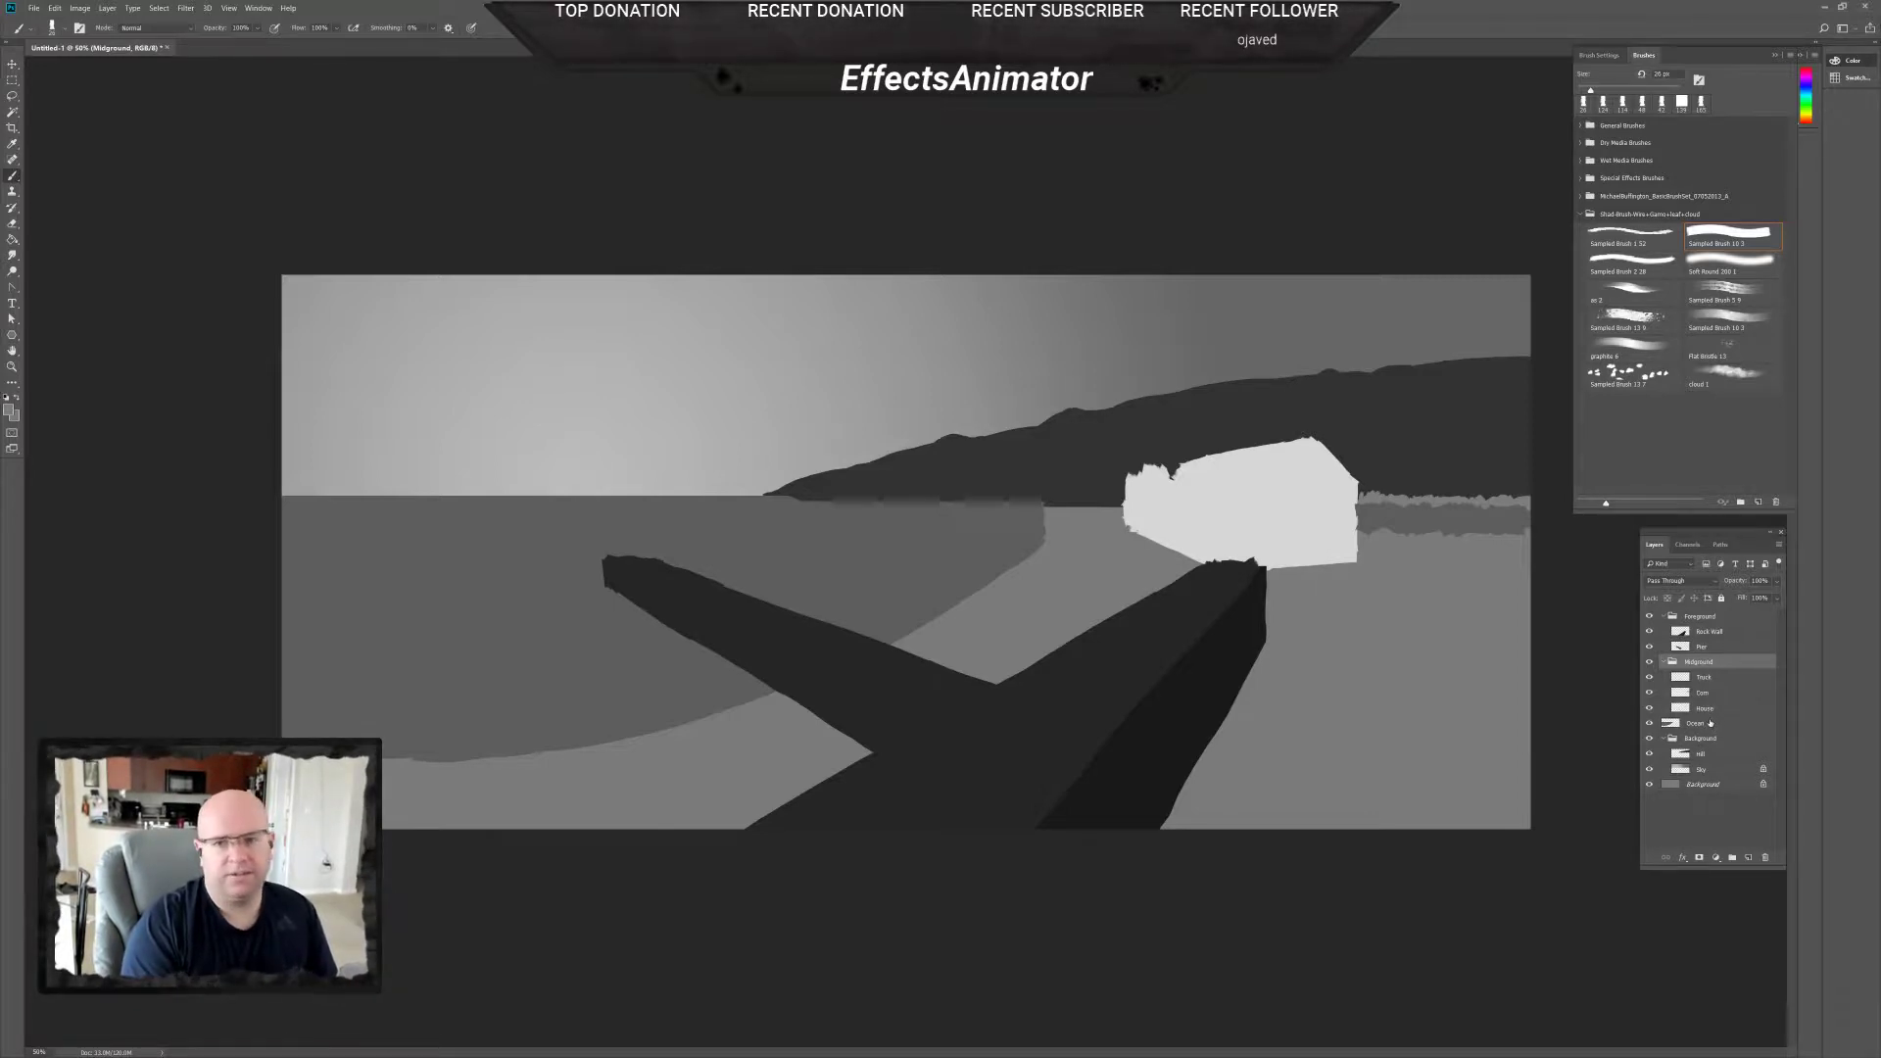
On the Truck layer, paint two small wheels below the corn band in the near-black sampled from the foreground's shaded side, and trim the right one.
click(1713, 680)
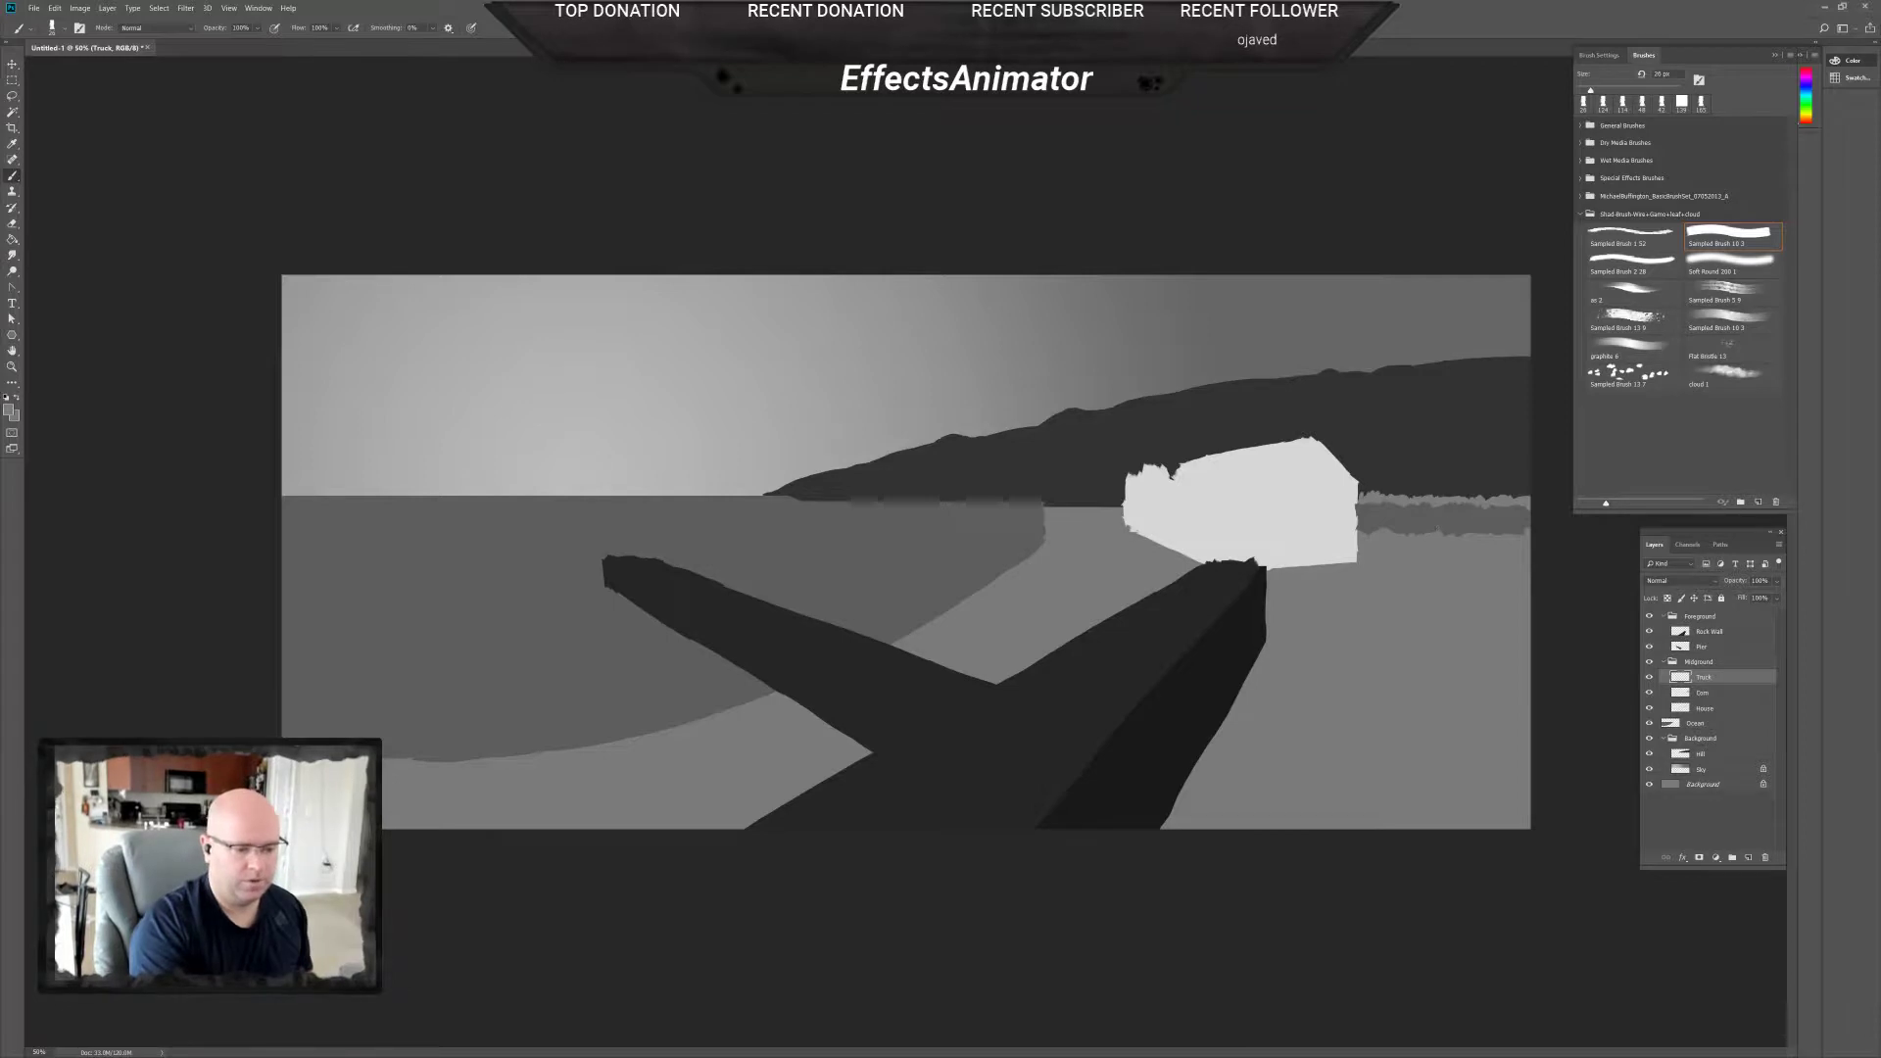
alt+click(1230, 653)
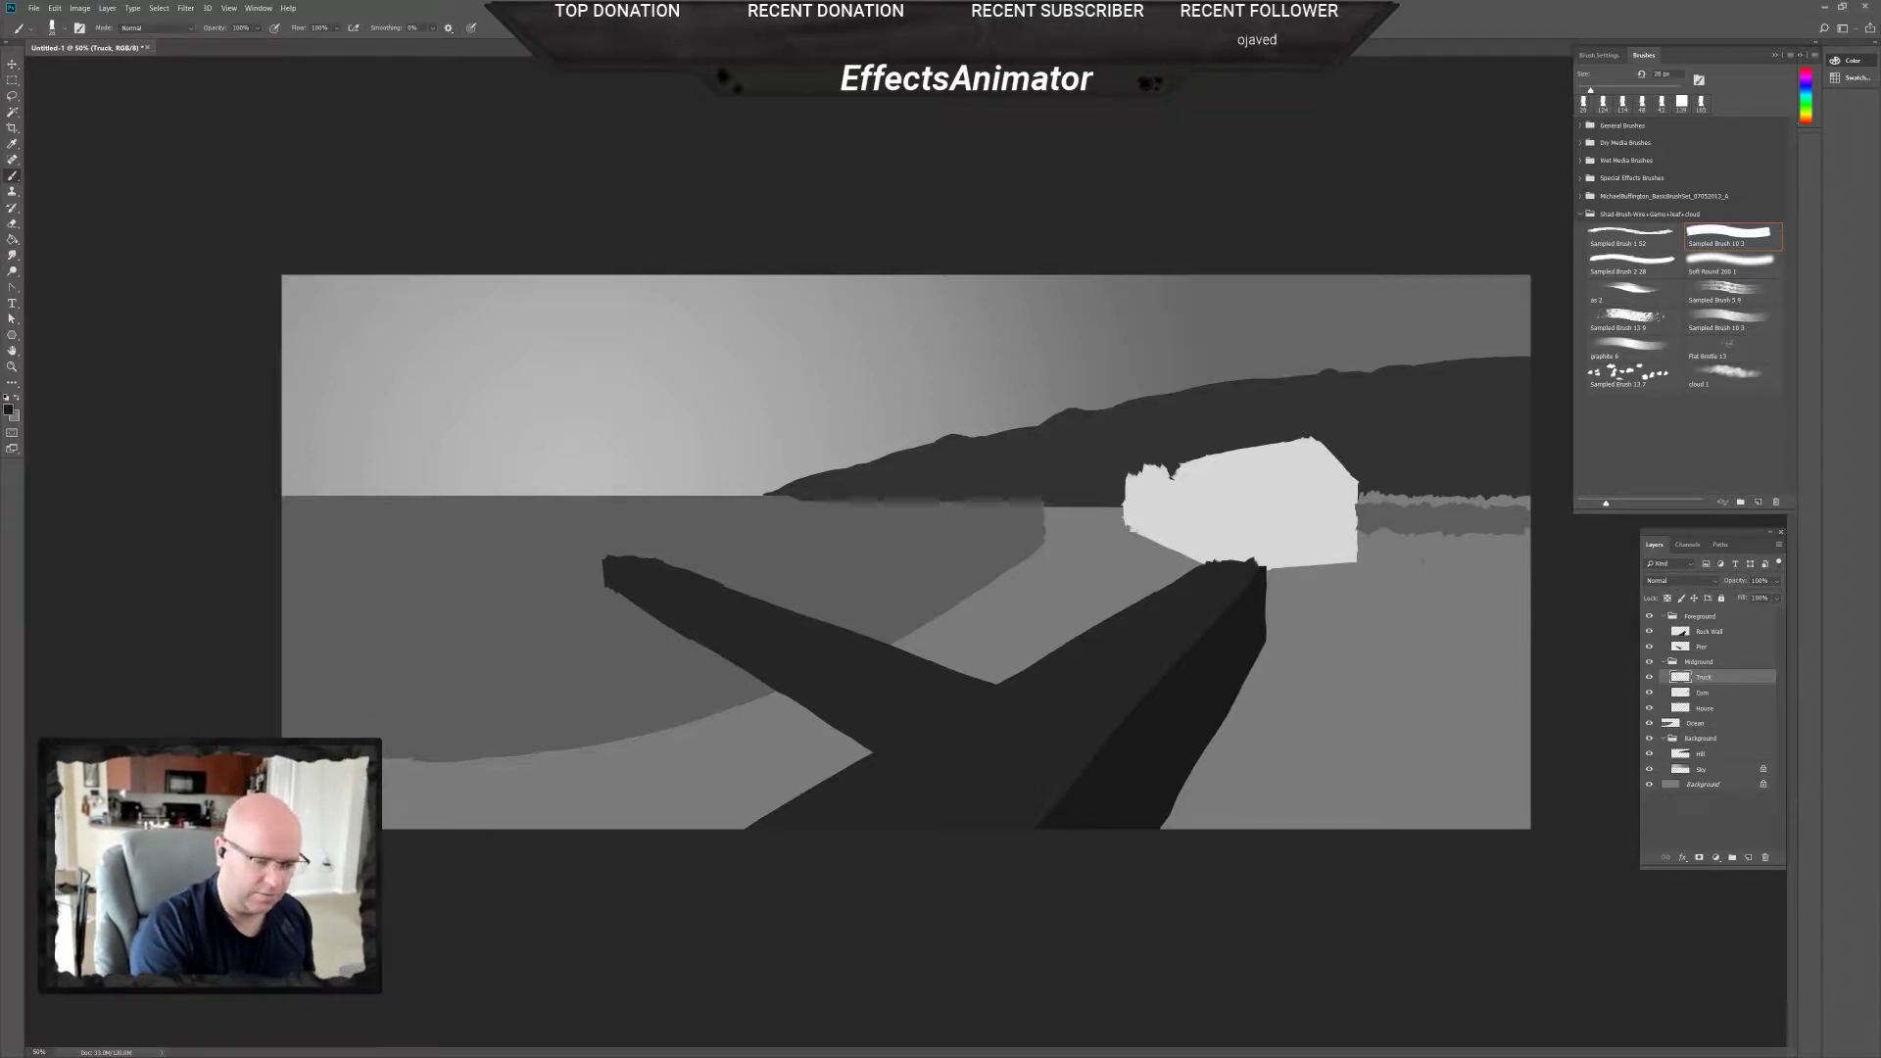
click(1409, 558)
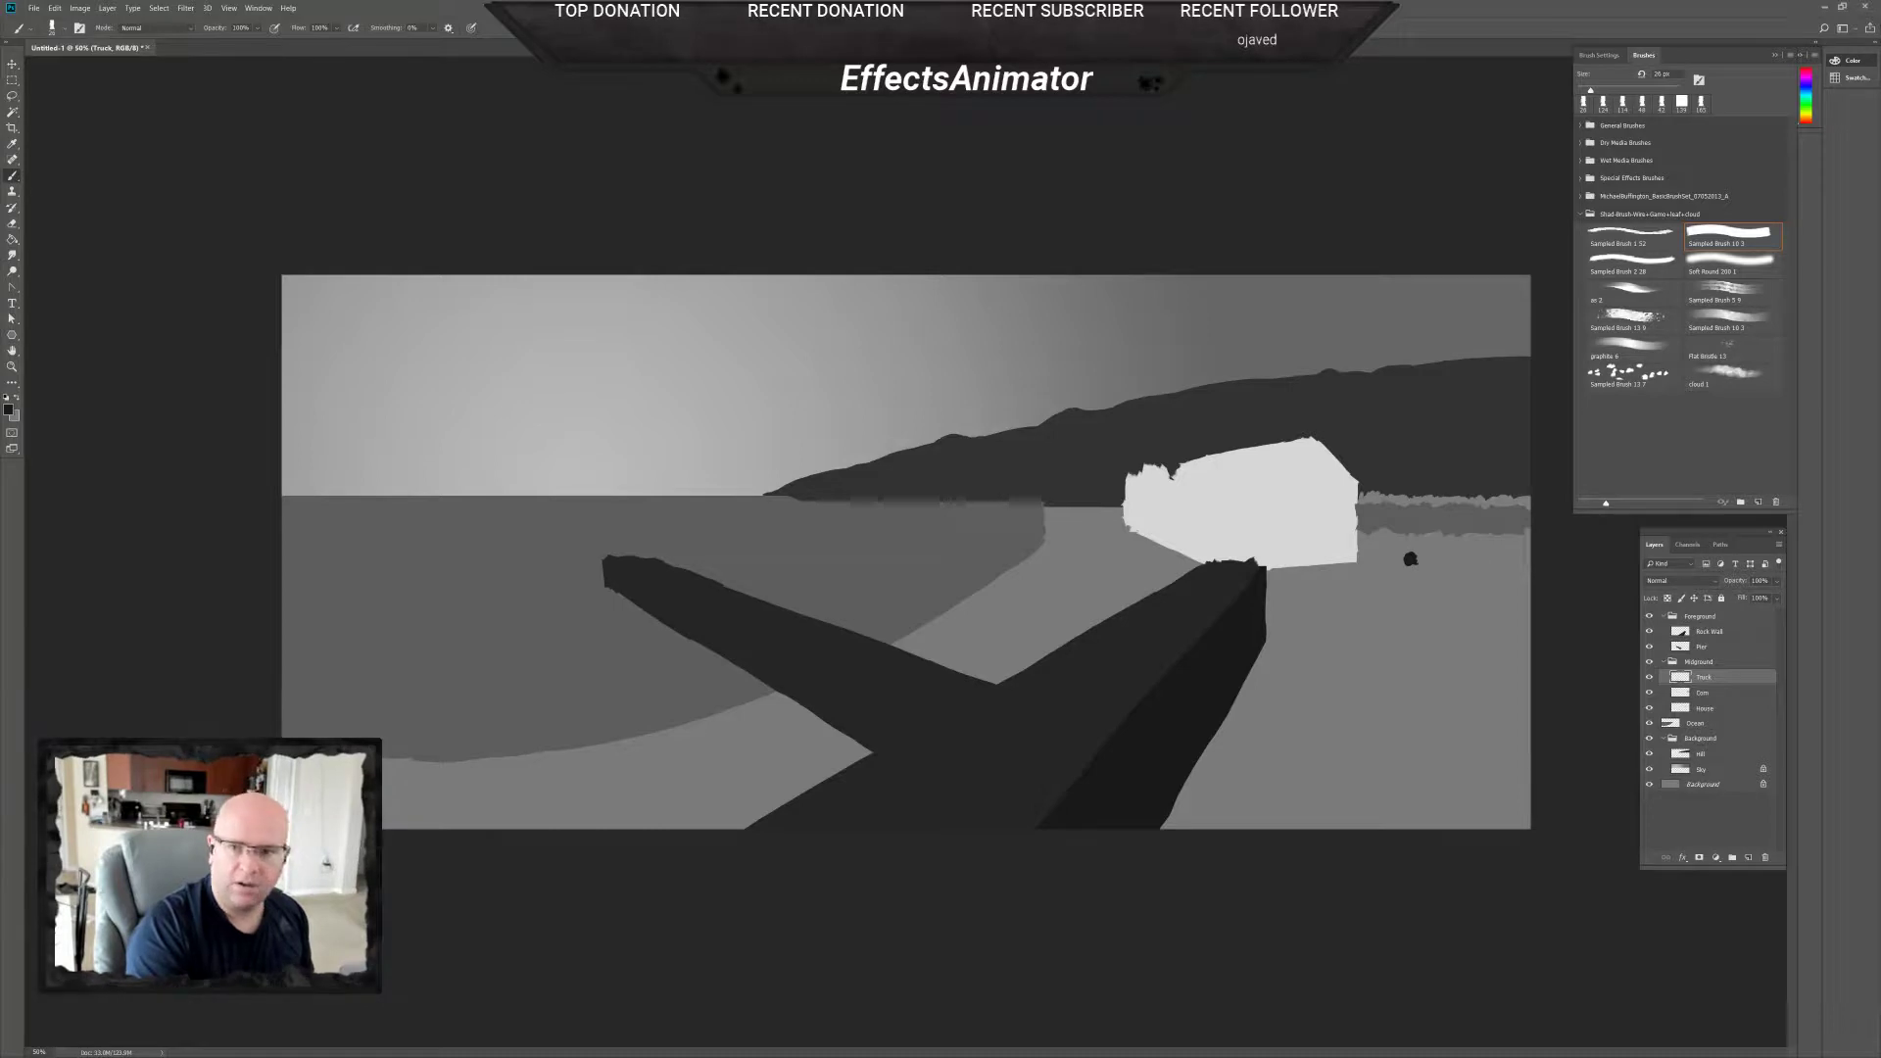
click(1490, 561)
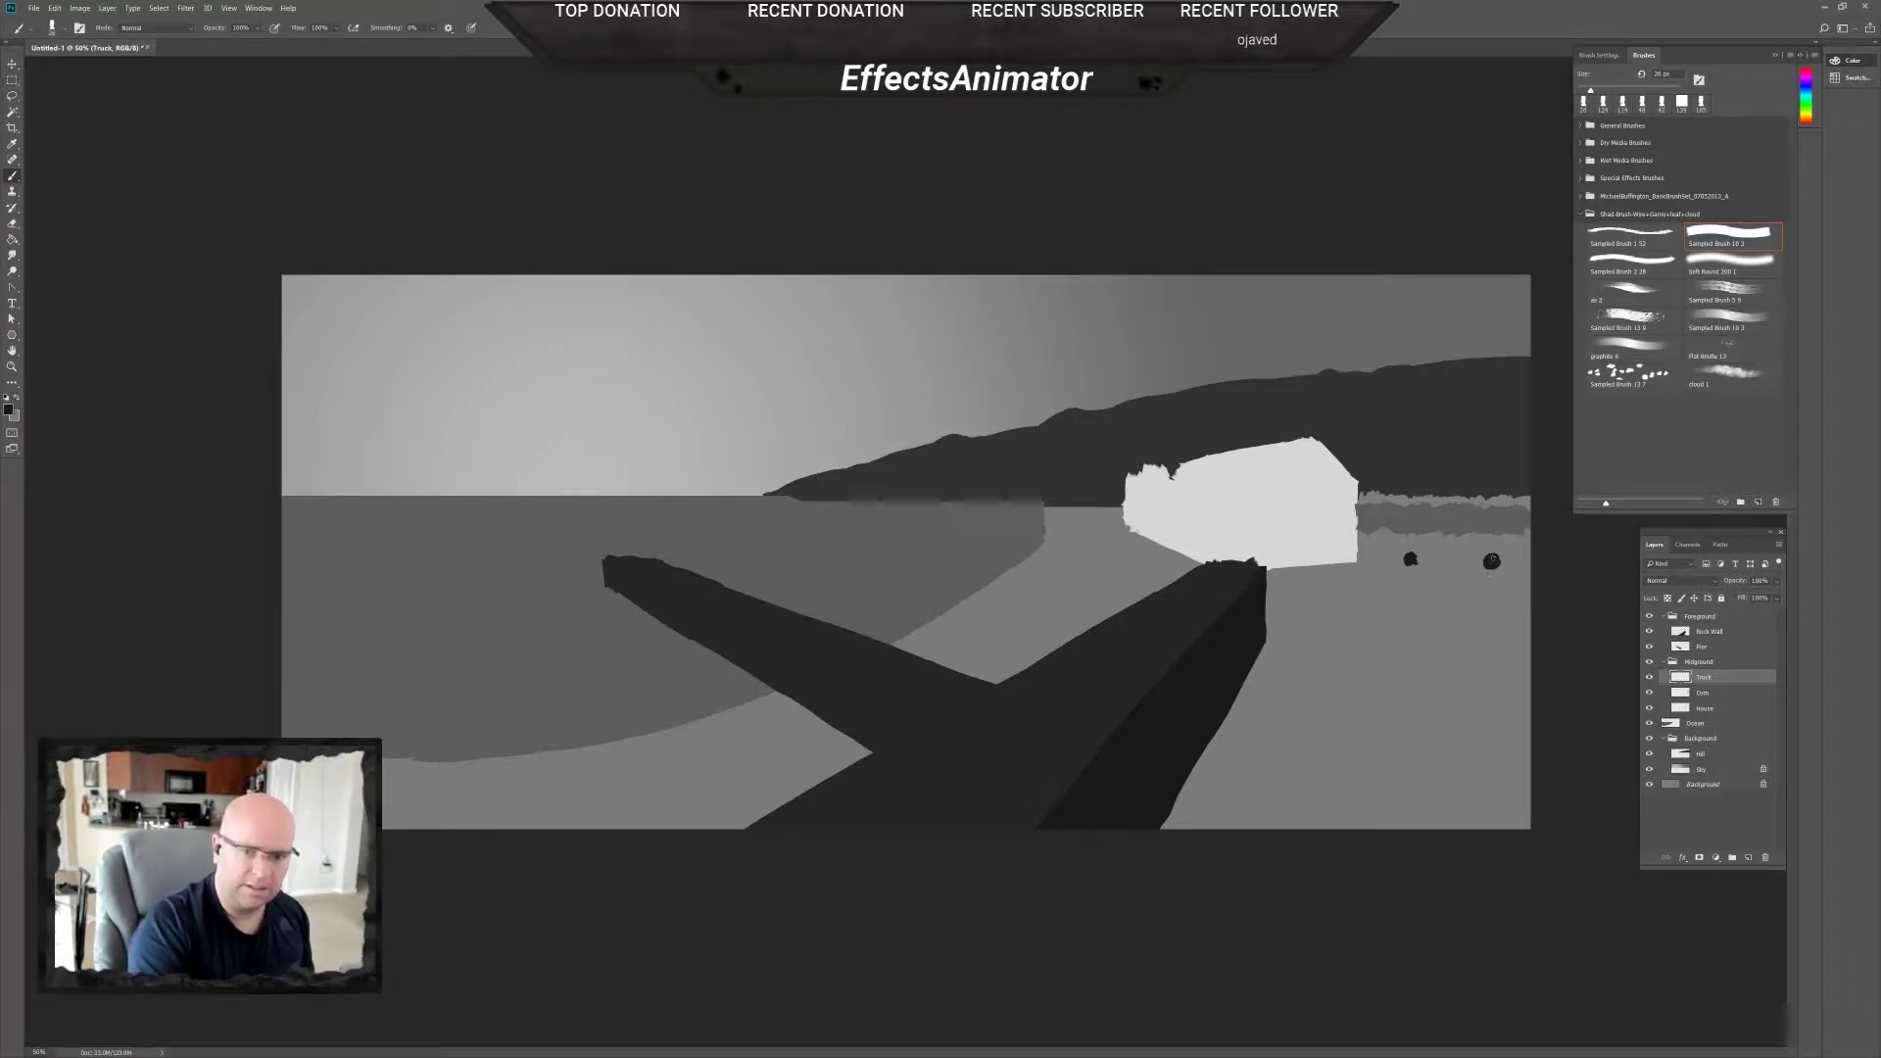
key(e)
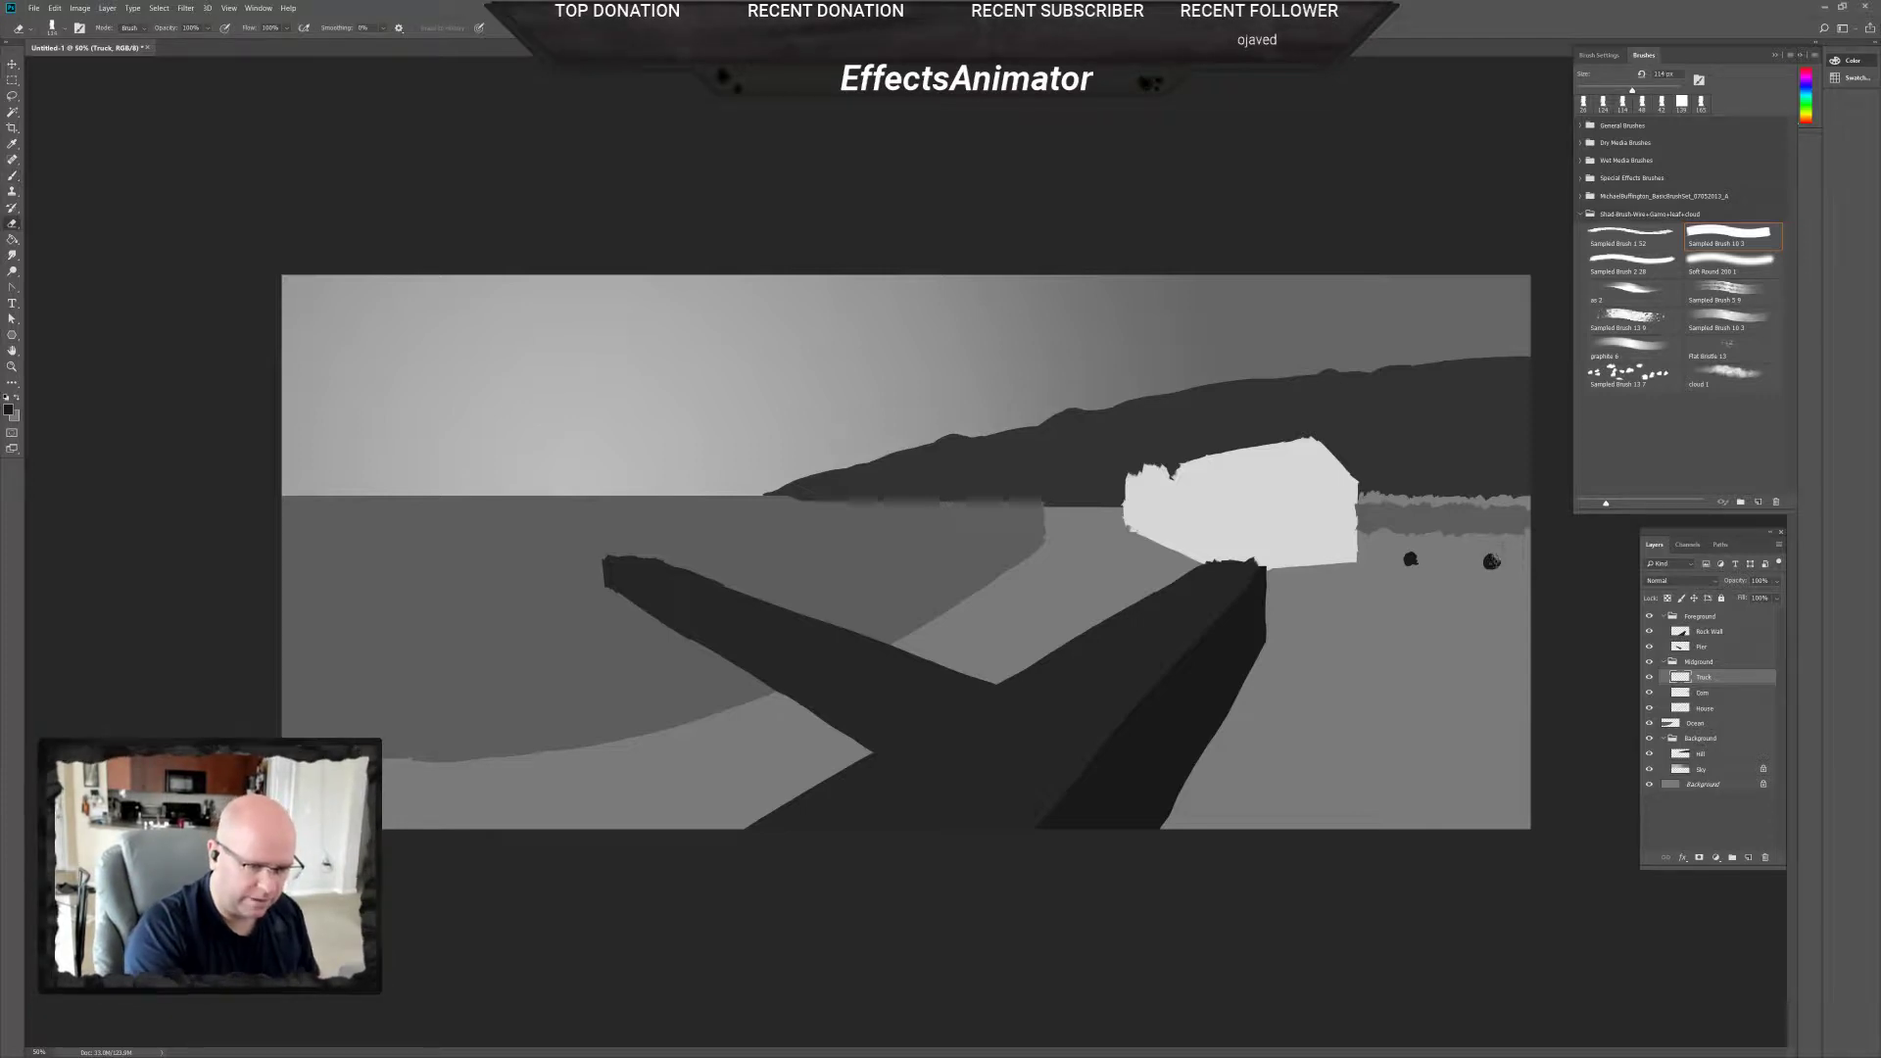
key(b)
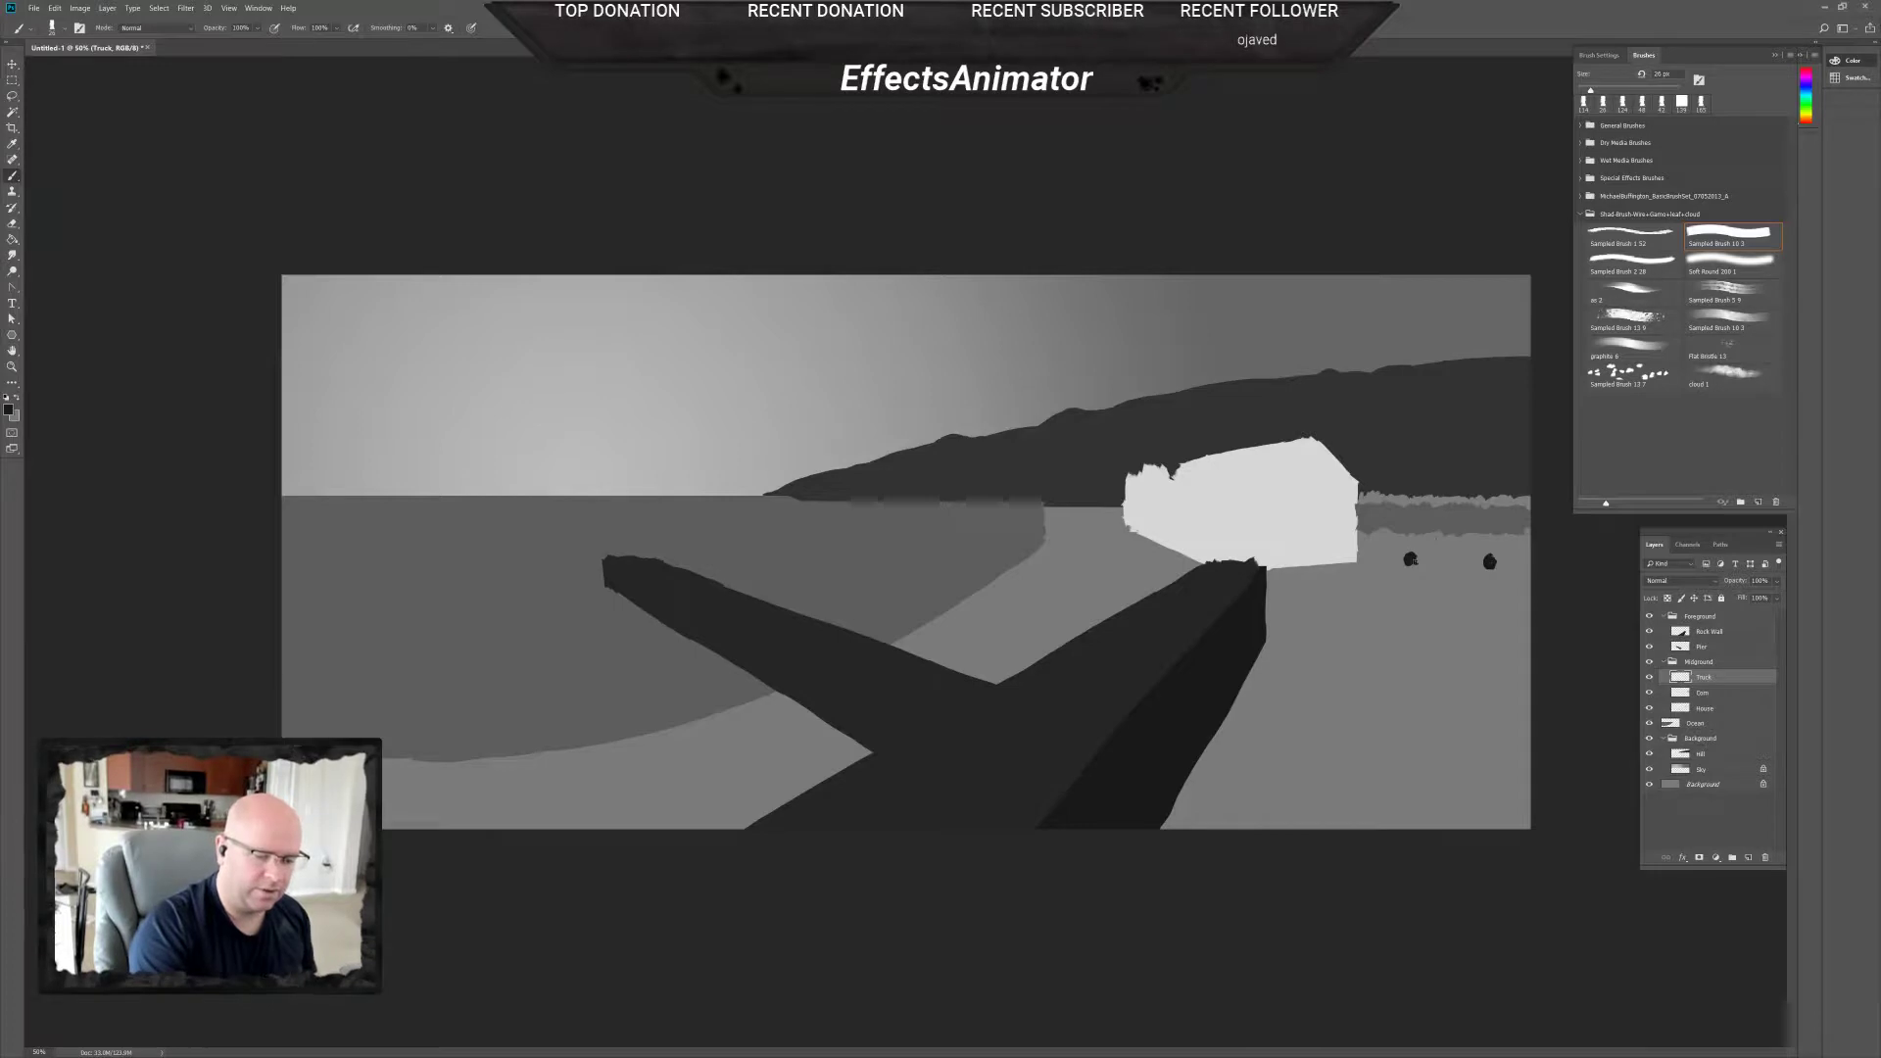
Sketch the truck's cab, hood and front end in near-black lines around the two wheels on the Truck layer.
mouse_move(1413, 556)
mouse_down()
mouse_move(1427, 512)
mouse_move(1418, 536)
mouse_move(1471, 527)
mouse_move(1424, 520)
mouse_move(1494, 538)
mouse_up()
key(ctrl+z)
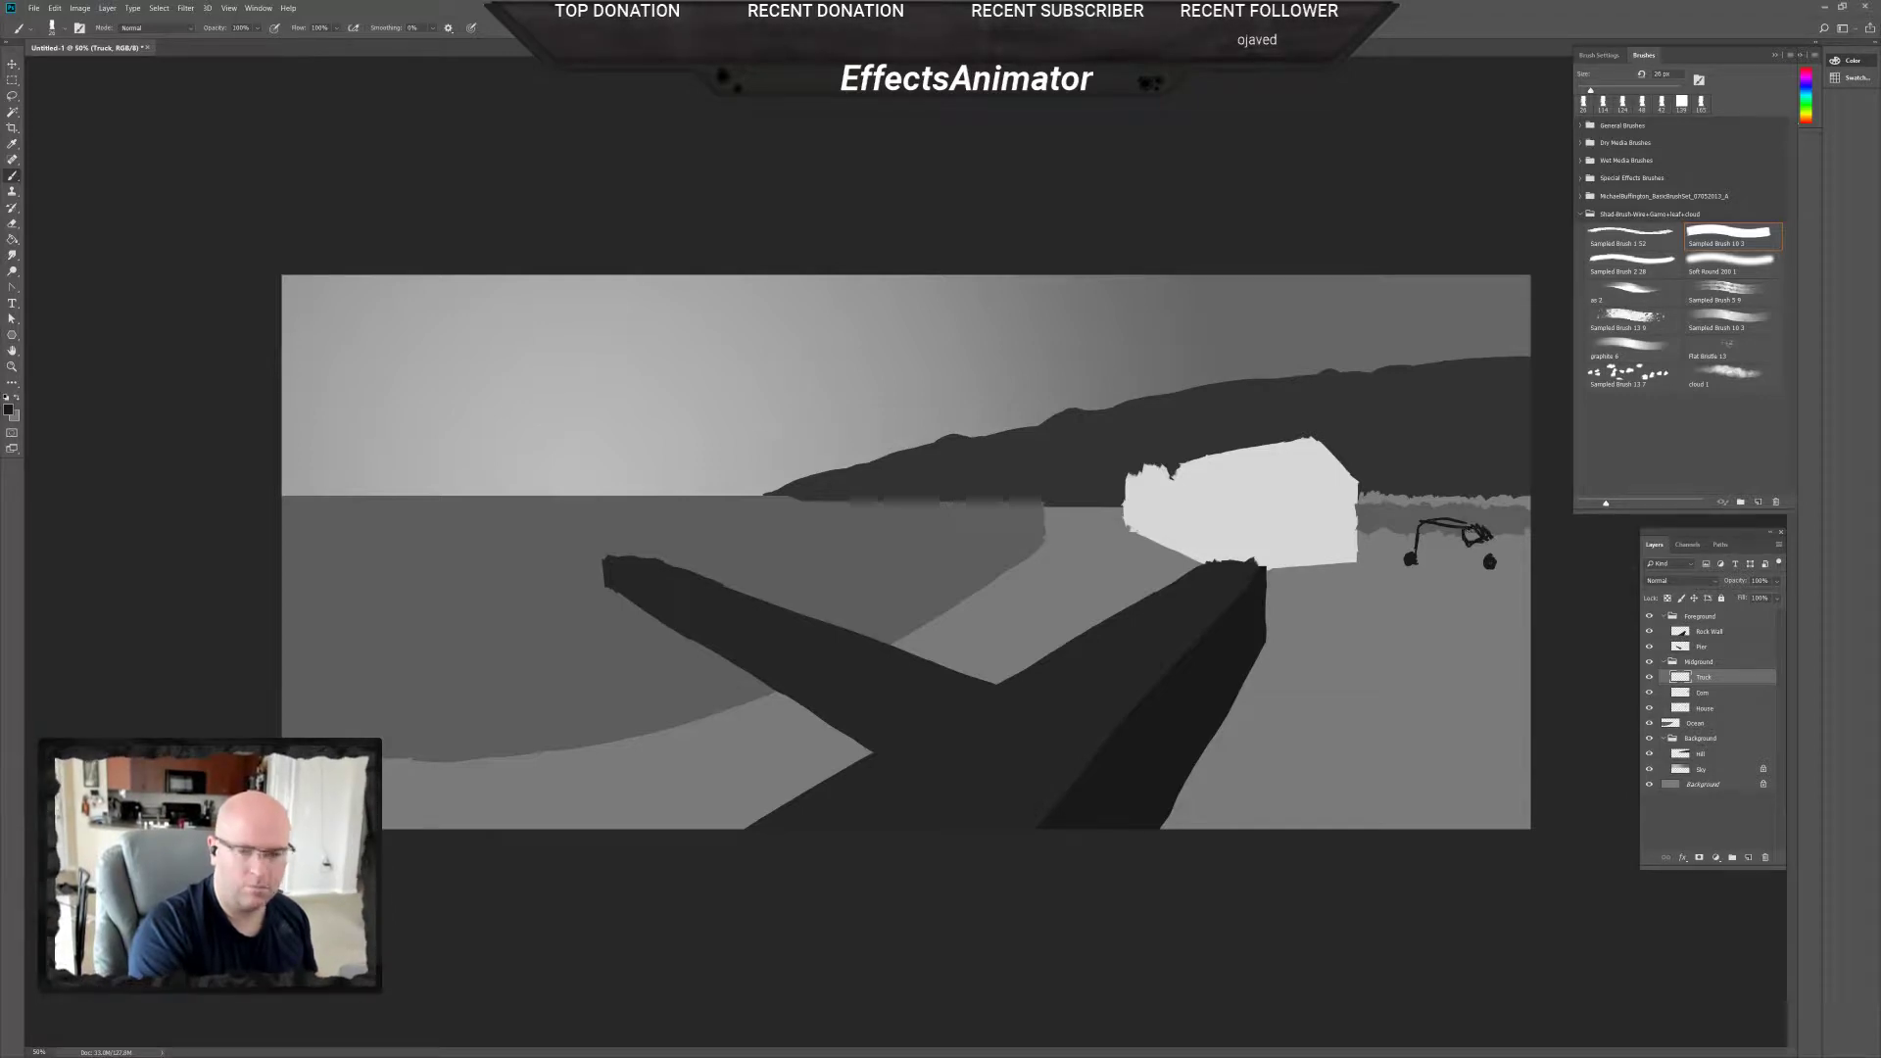
drag(1437, 528, 1465, 550)
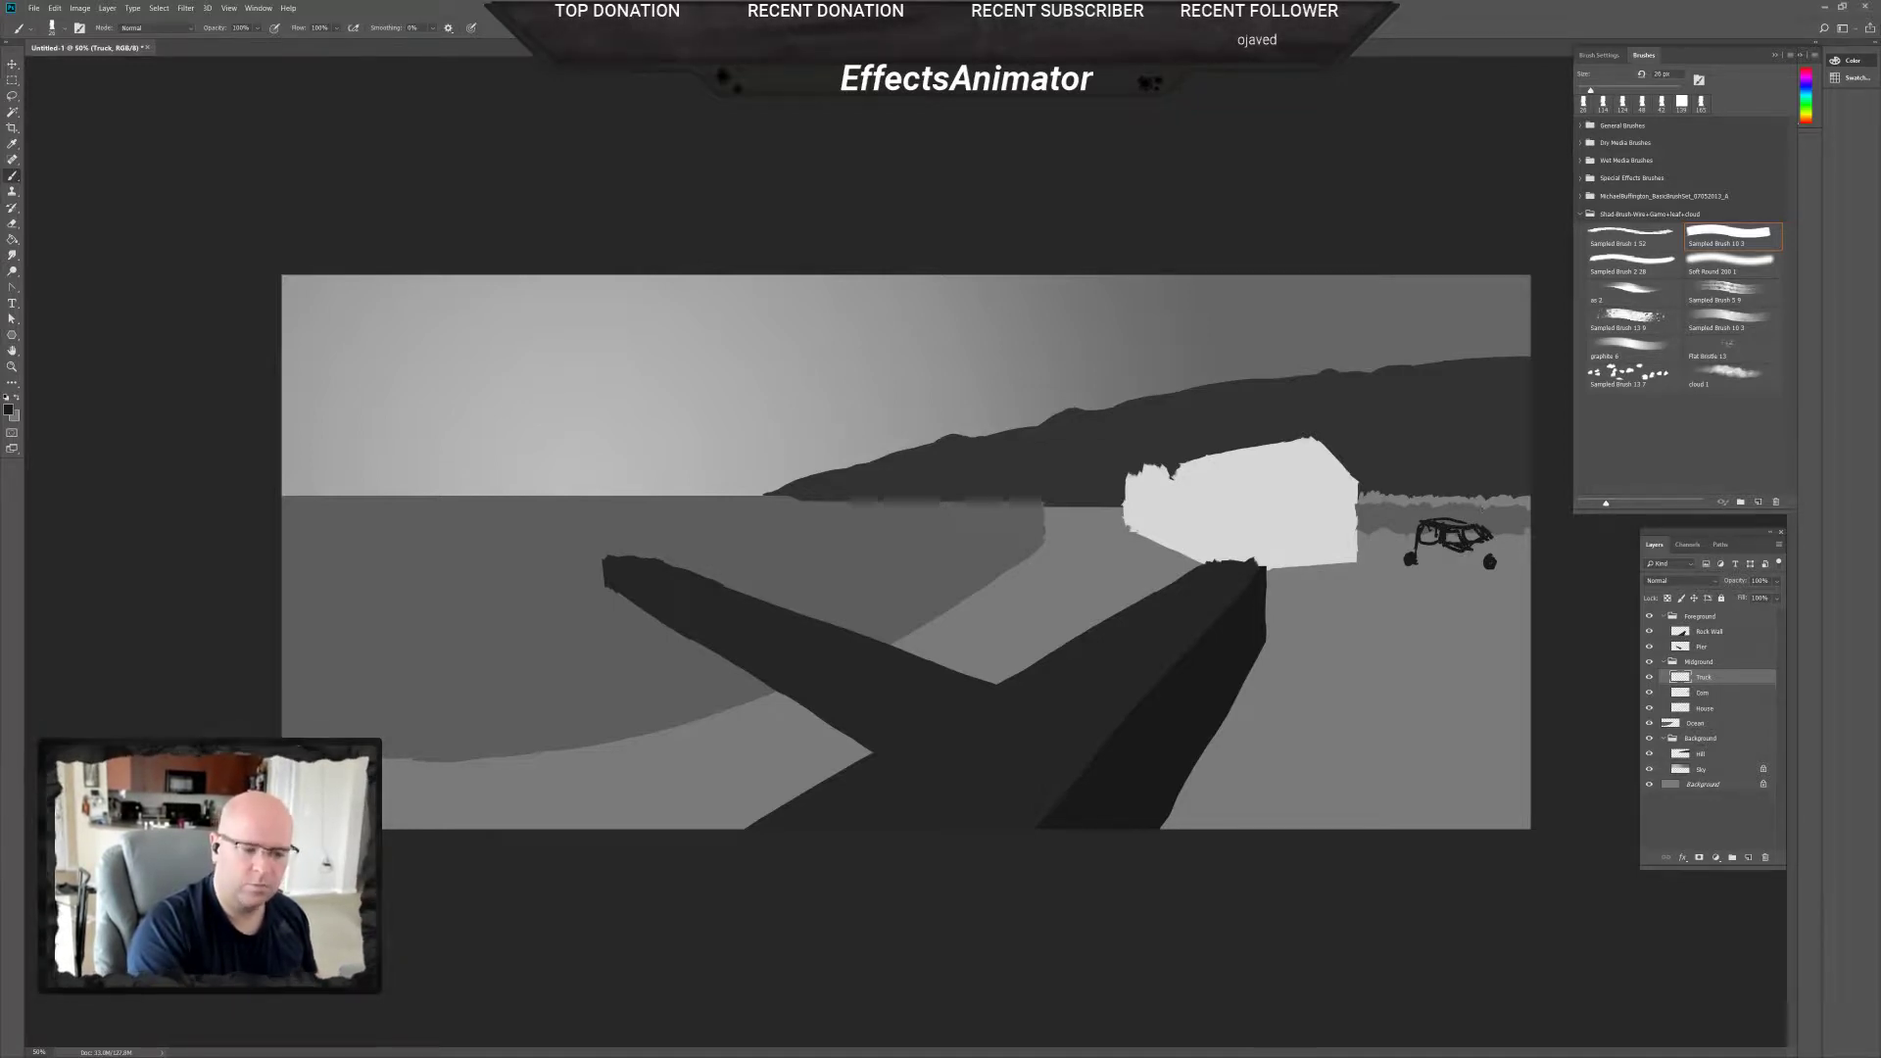
mouse_move(1472, 537)
mouse_down()
mouse_move(1483, 561)
mouse_move(1518, 546)
mouse_up()
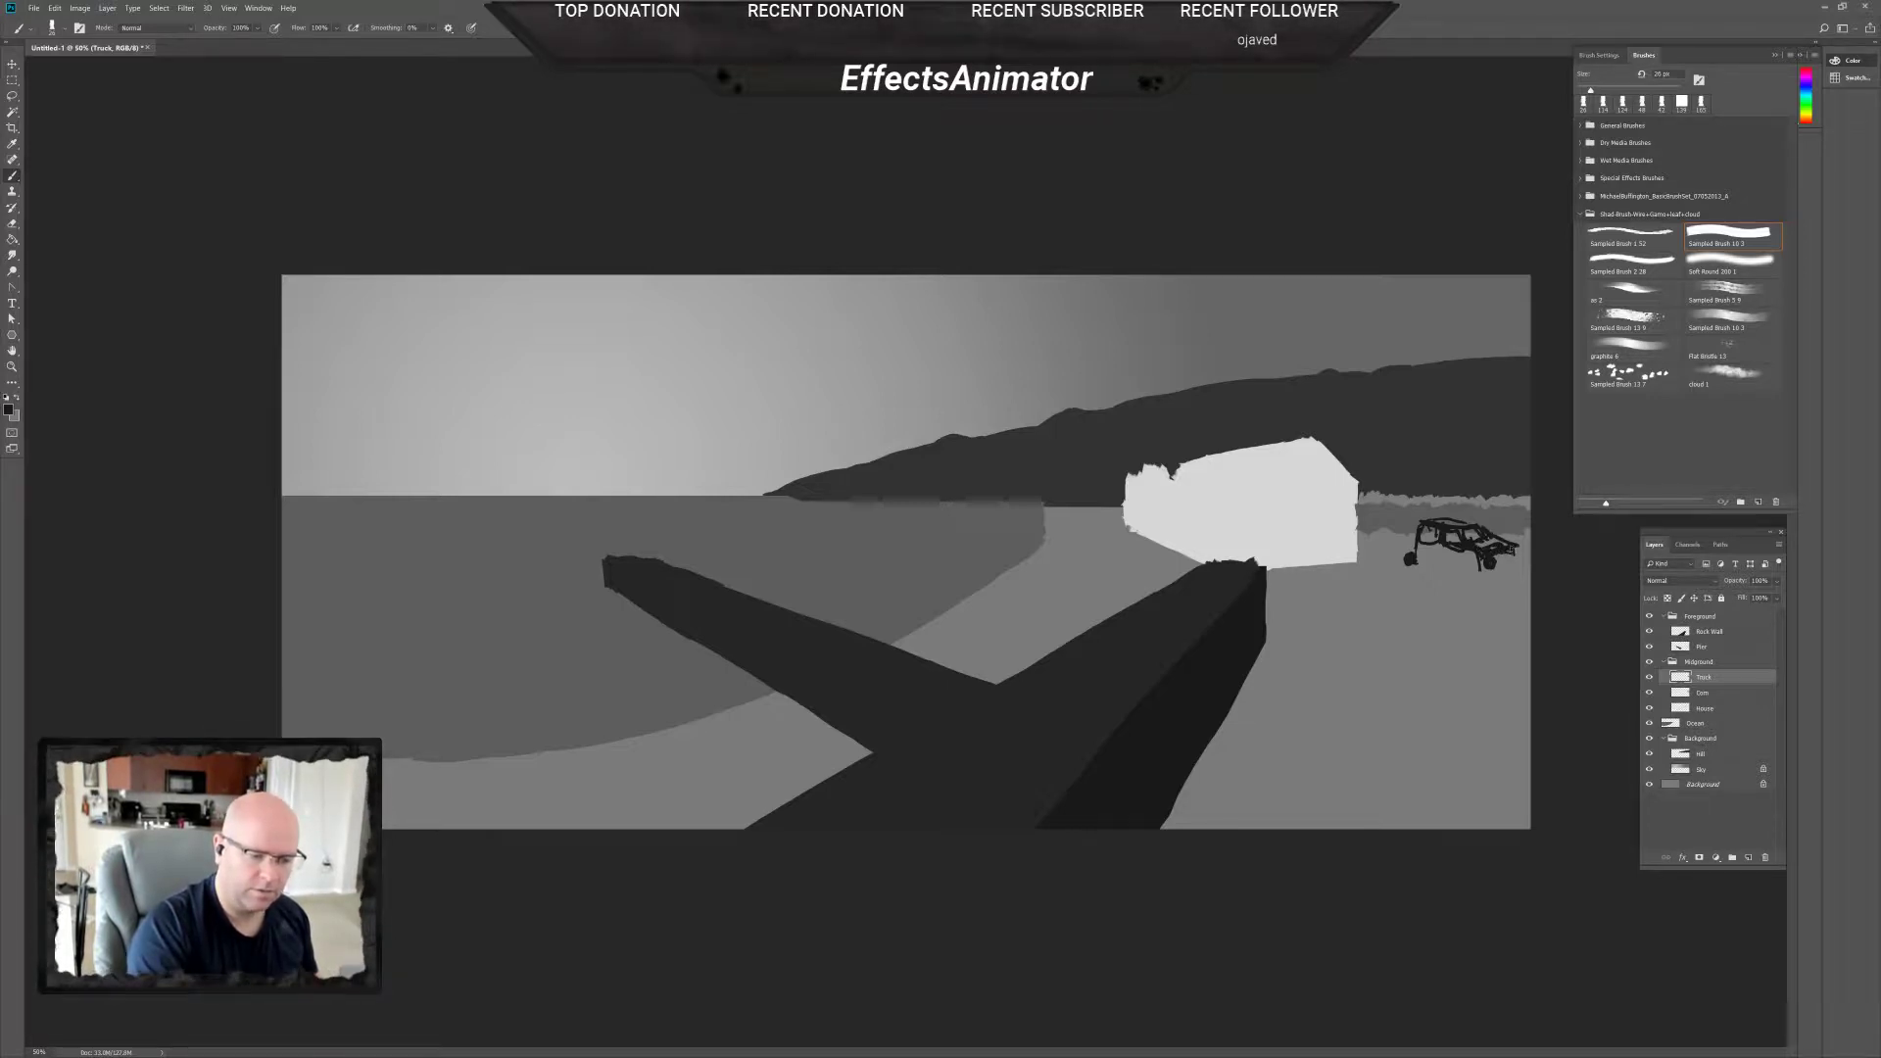
drag(1513, 545, 1495, 571)
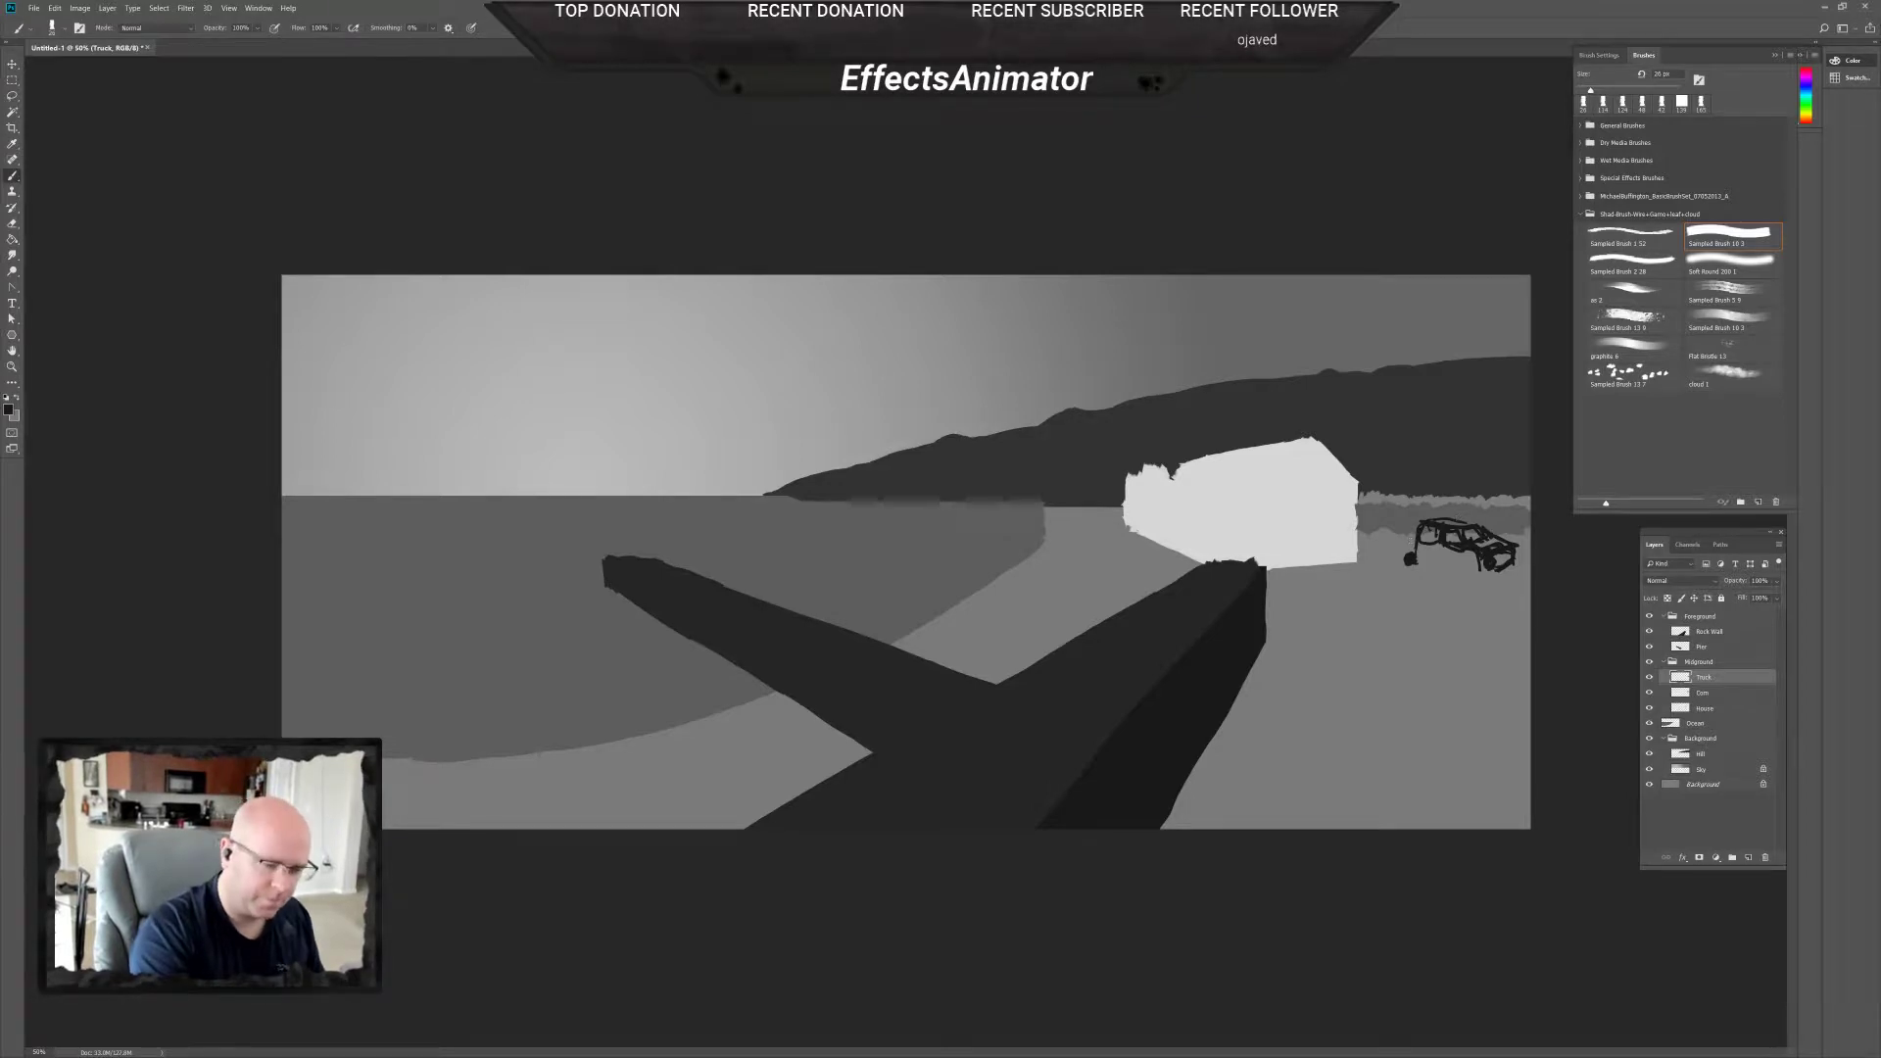
Sketch the truck's rear bed with near-black lines extending behind the cab toward the house.
mouse_move(1421, 535)
mouse_down()
mouse_move(1382, 560)
mouse_move(1415, 555)
mouse_up()
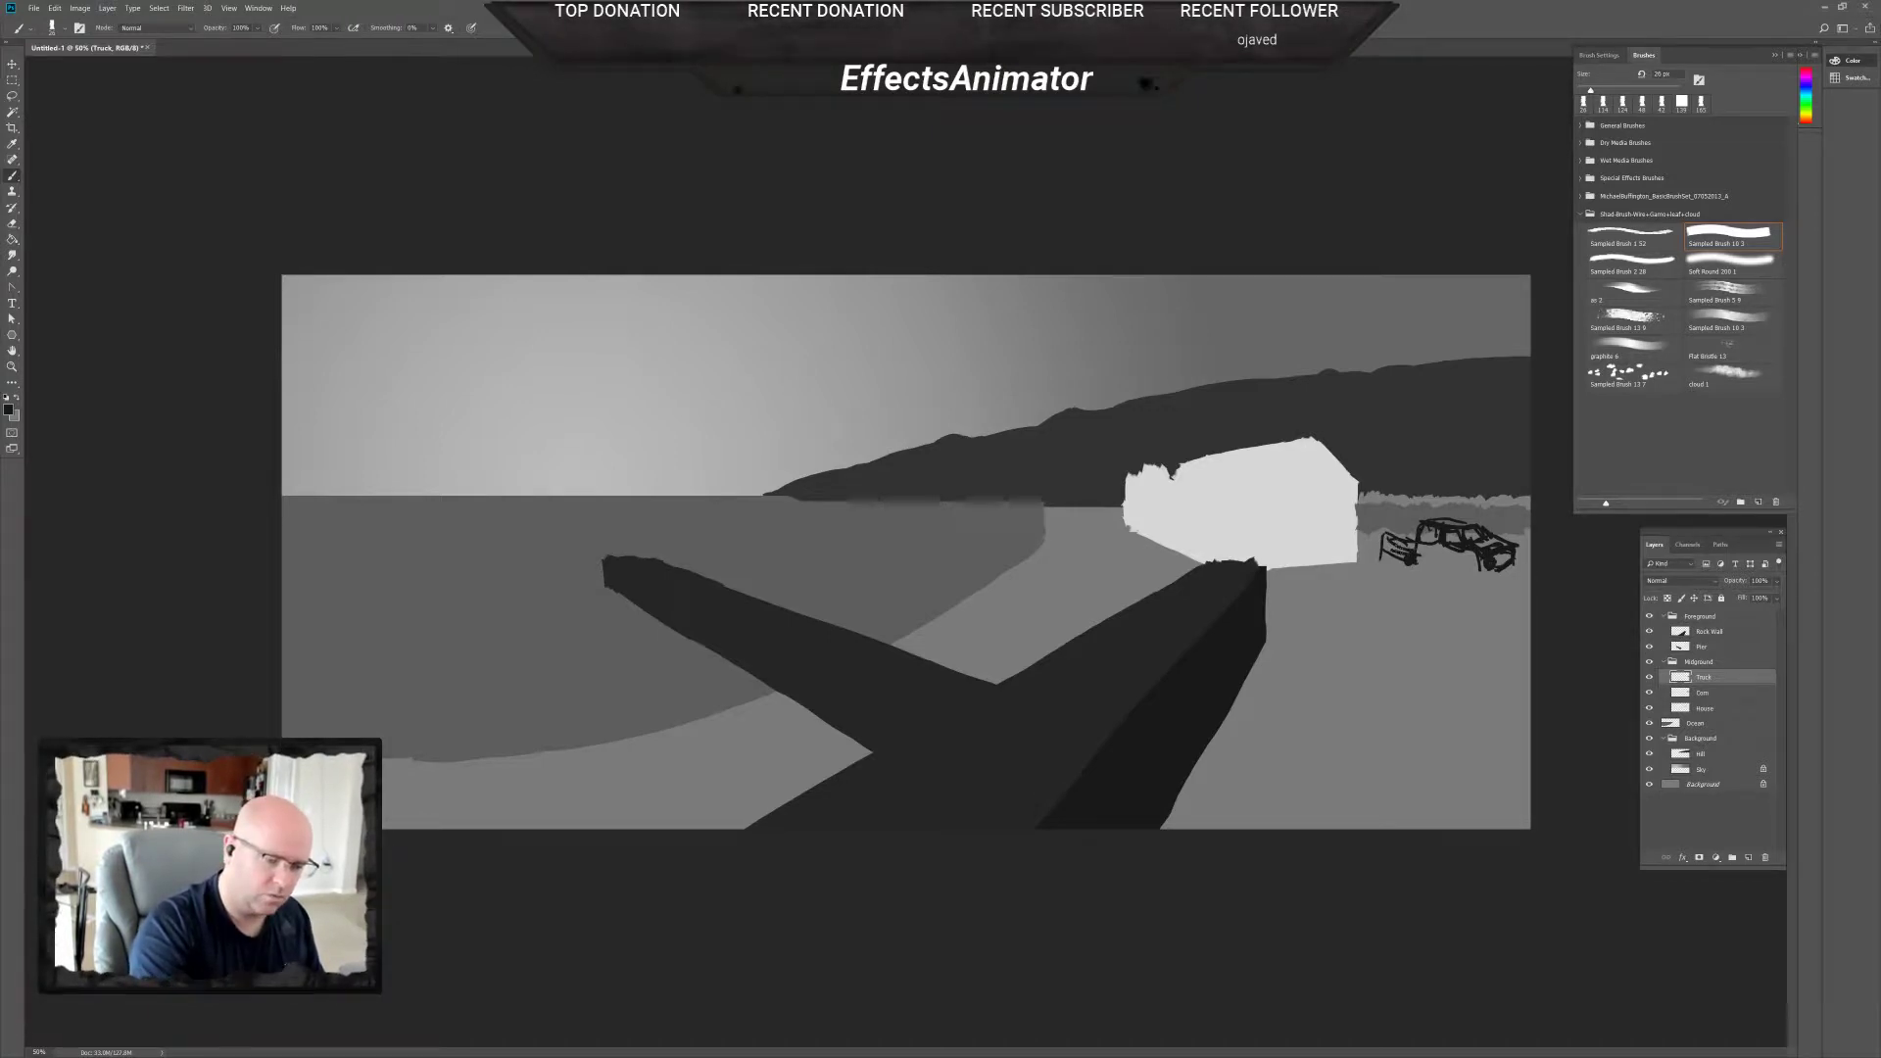
drag(1374, 542, 1402, 555)
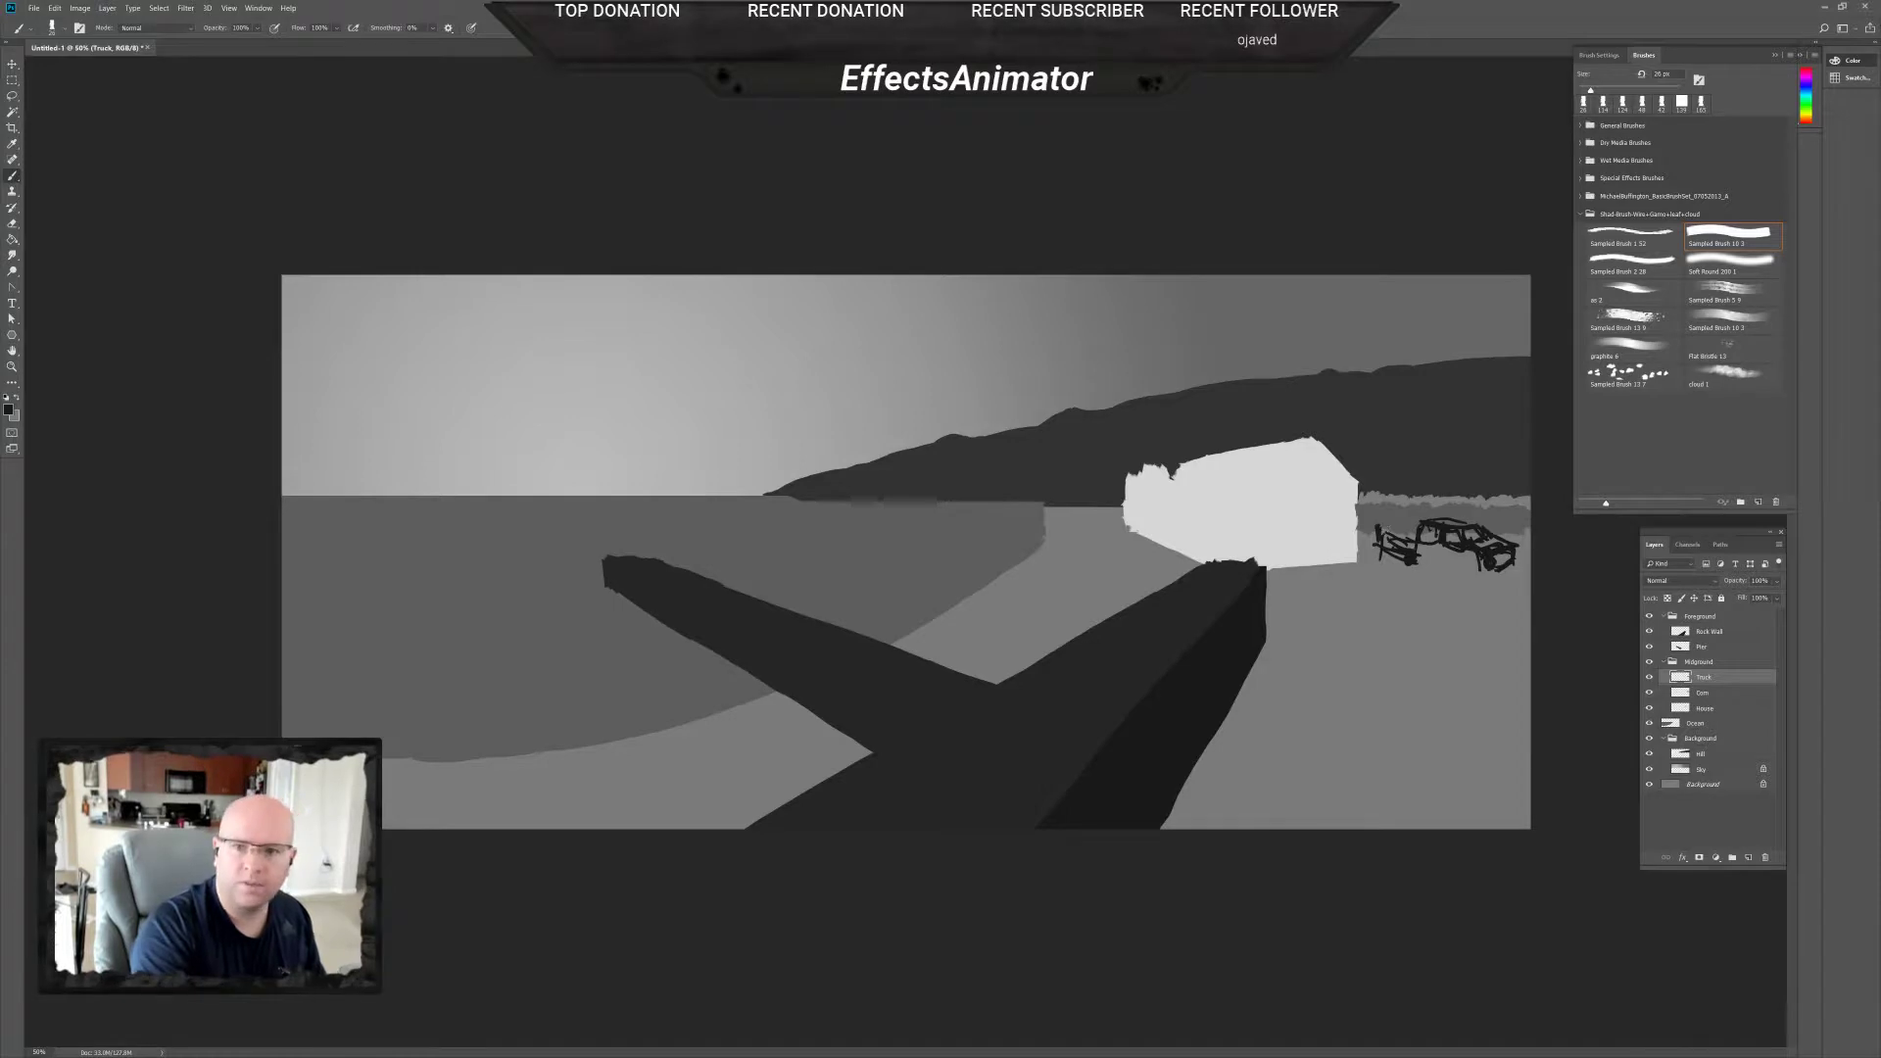
drag(1381, 525, 1431, 552)
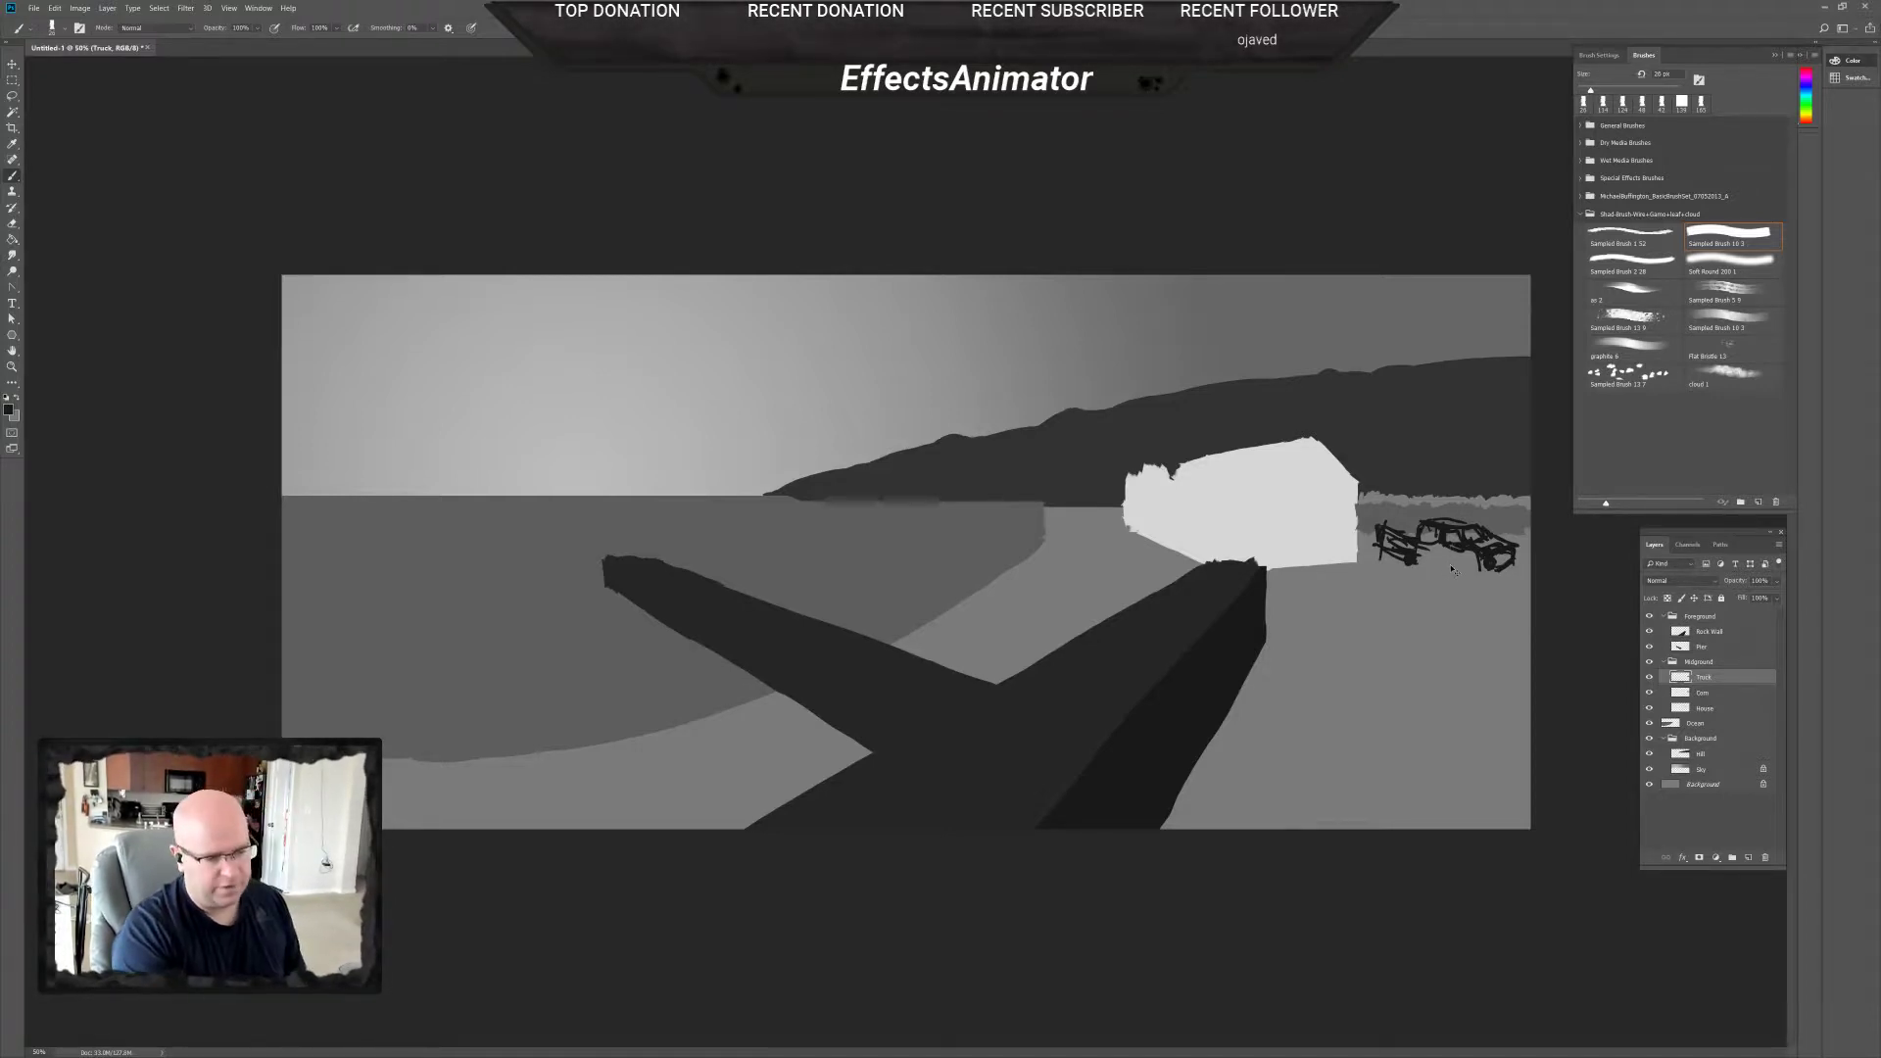
Scale the whole truck sketch down to about 81% toward its front lower corner, and return to the Brush tool.
key(ctrl+t)
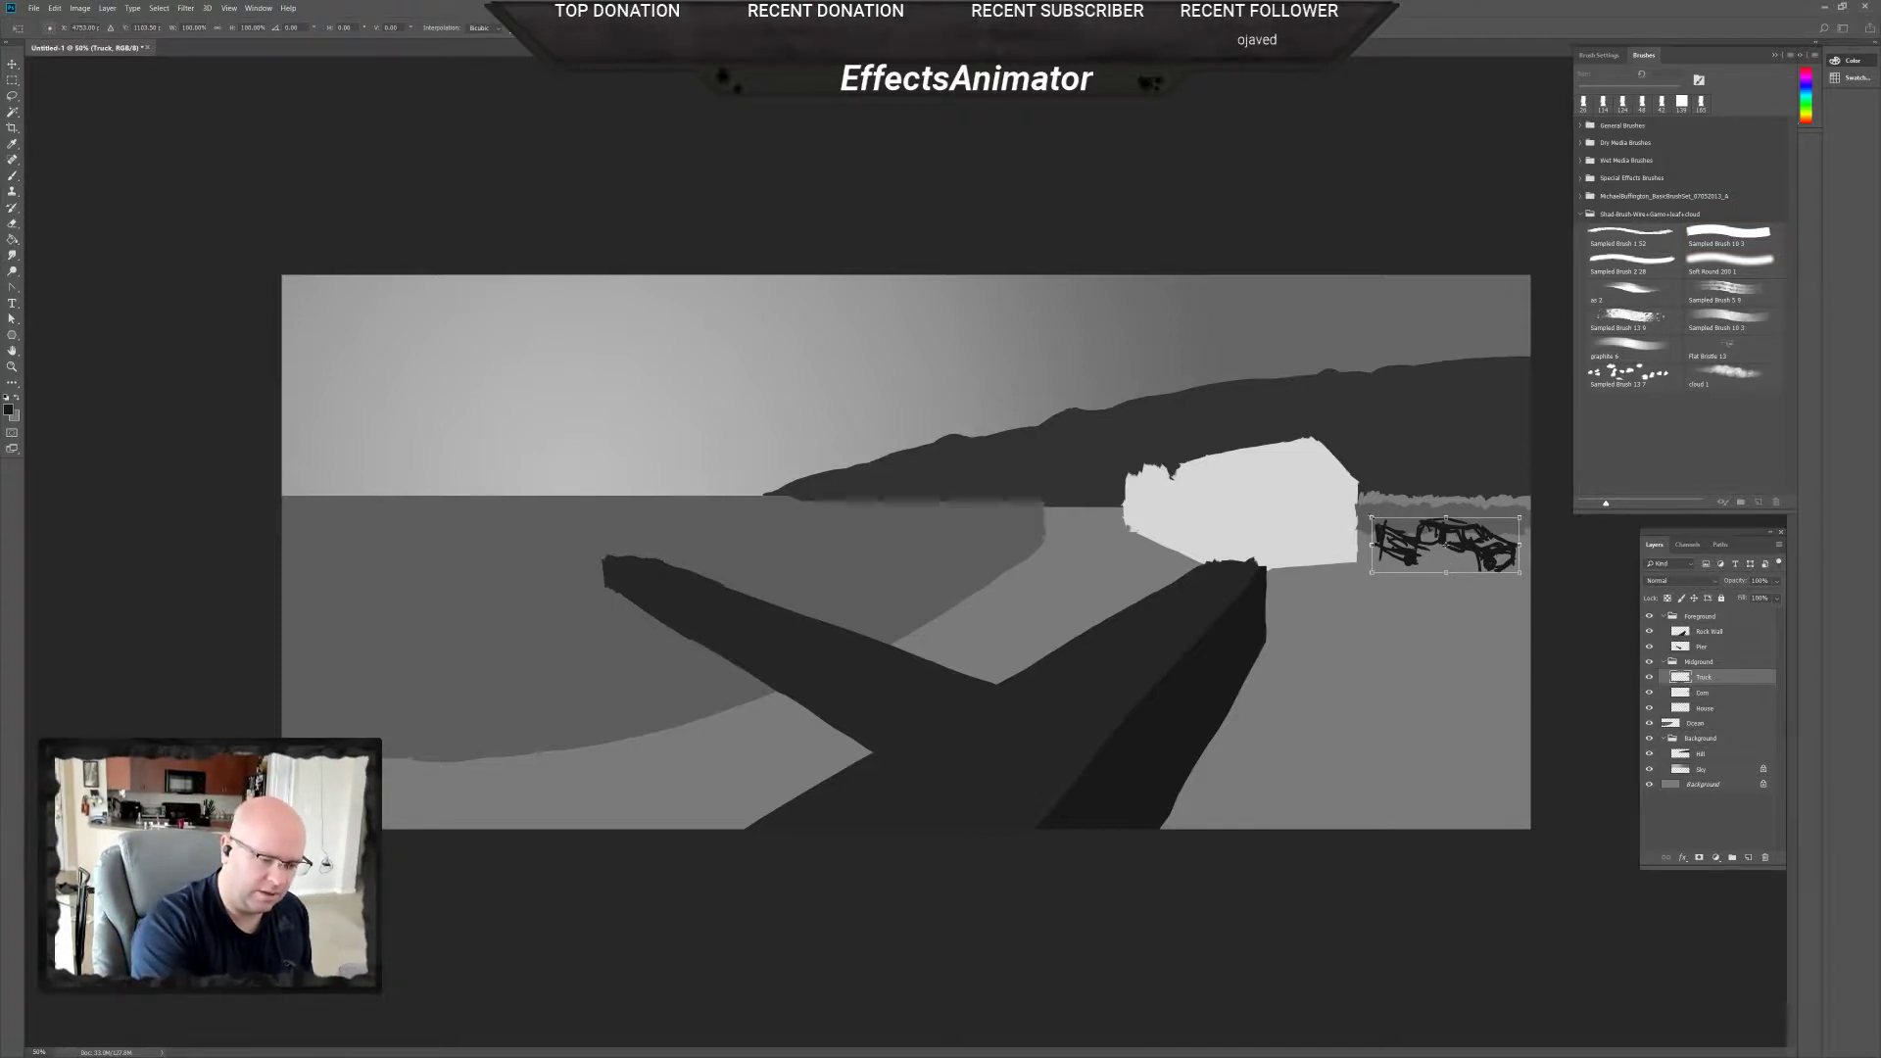
drag(1372, 518, 1394, 530)
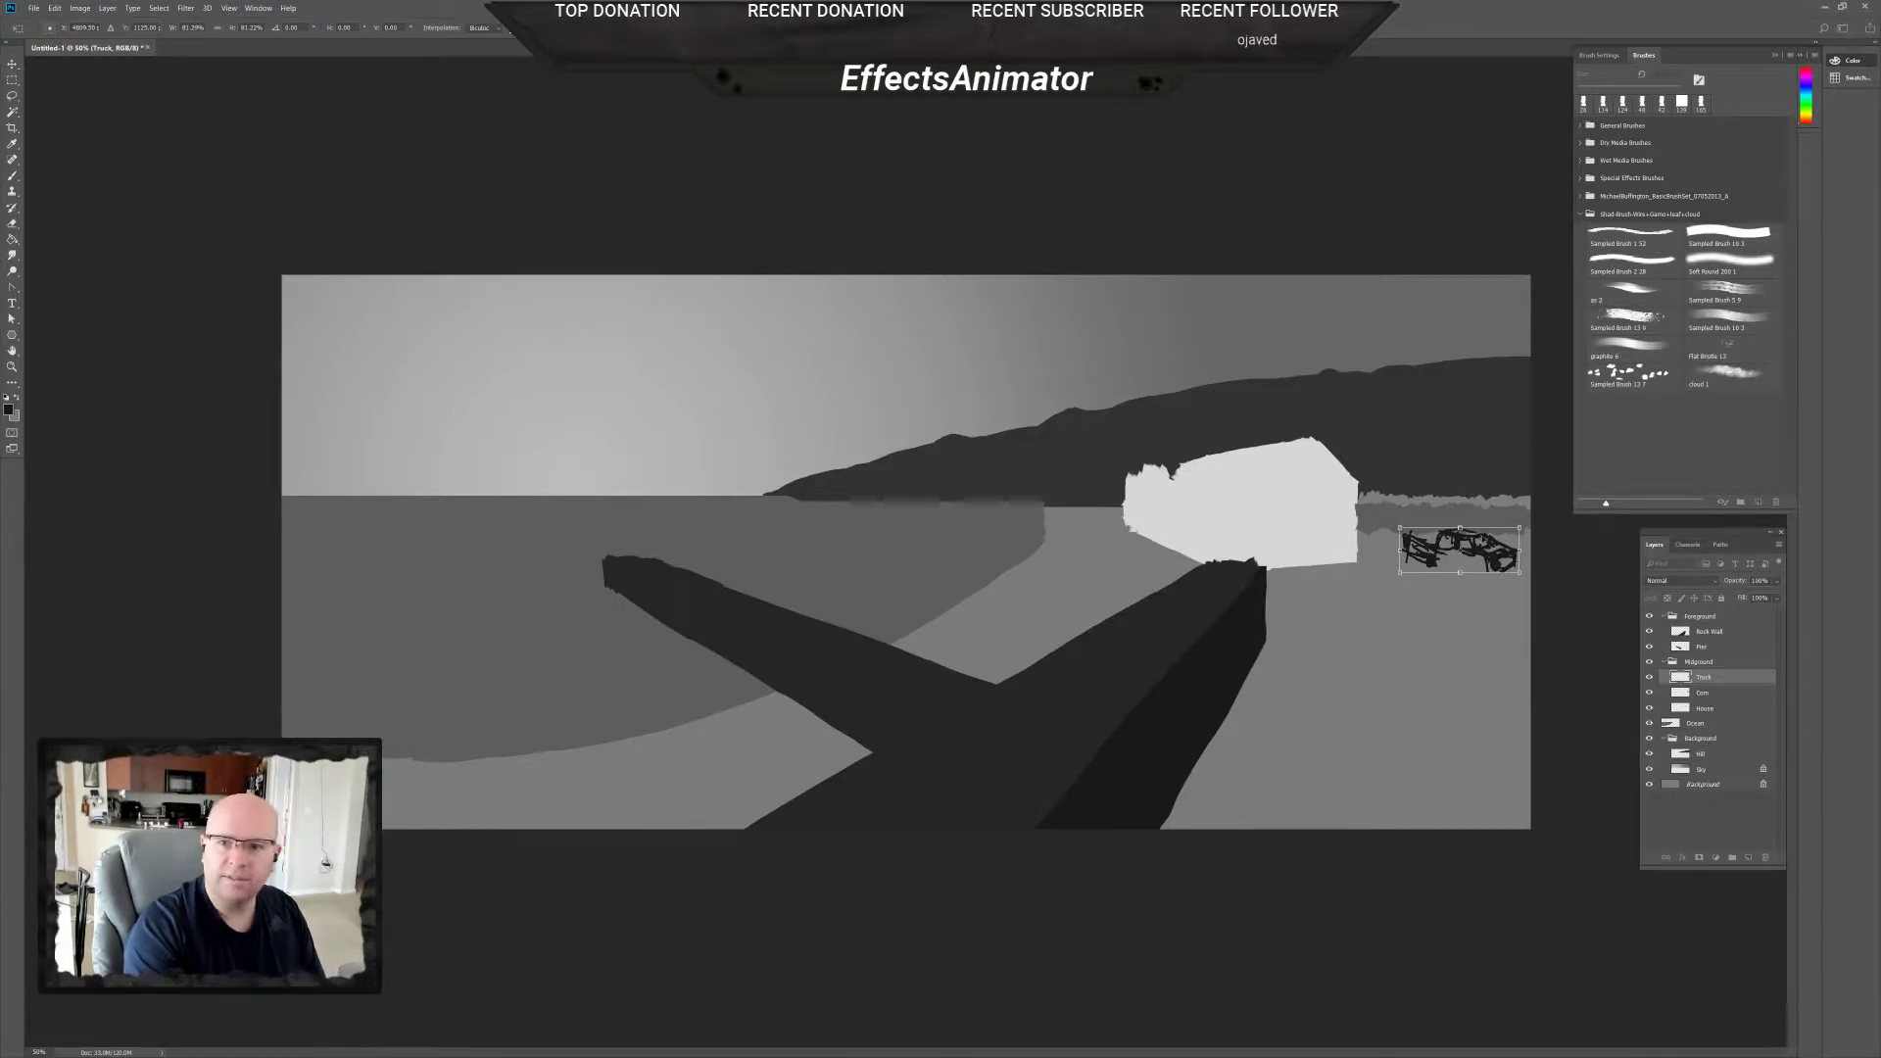
key(Return)
key(b)
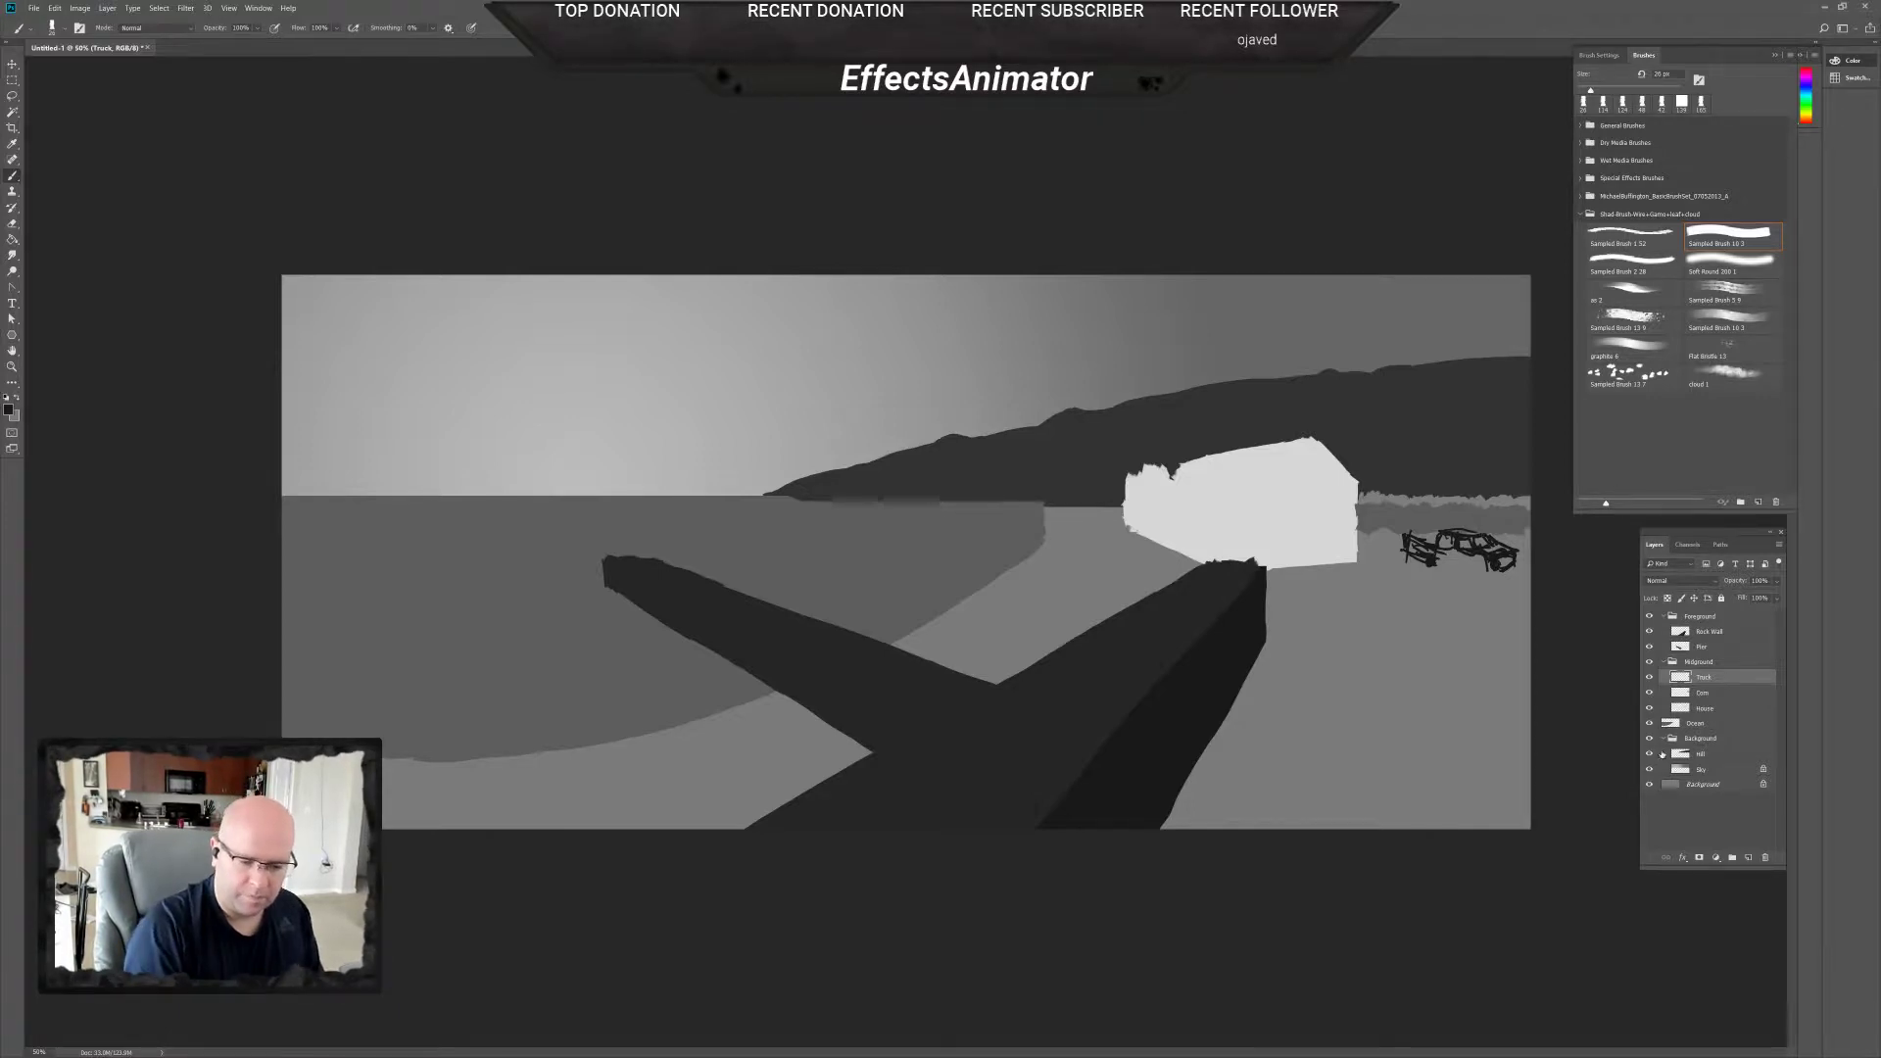
On the House layer, outline a large doorway at the base of the gable wall in near-black and tidy its lines.
click(1707, 707)
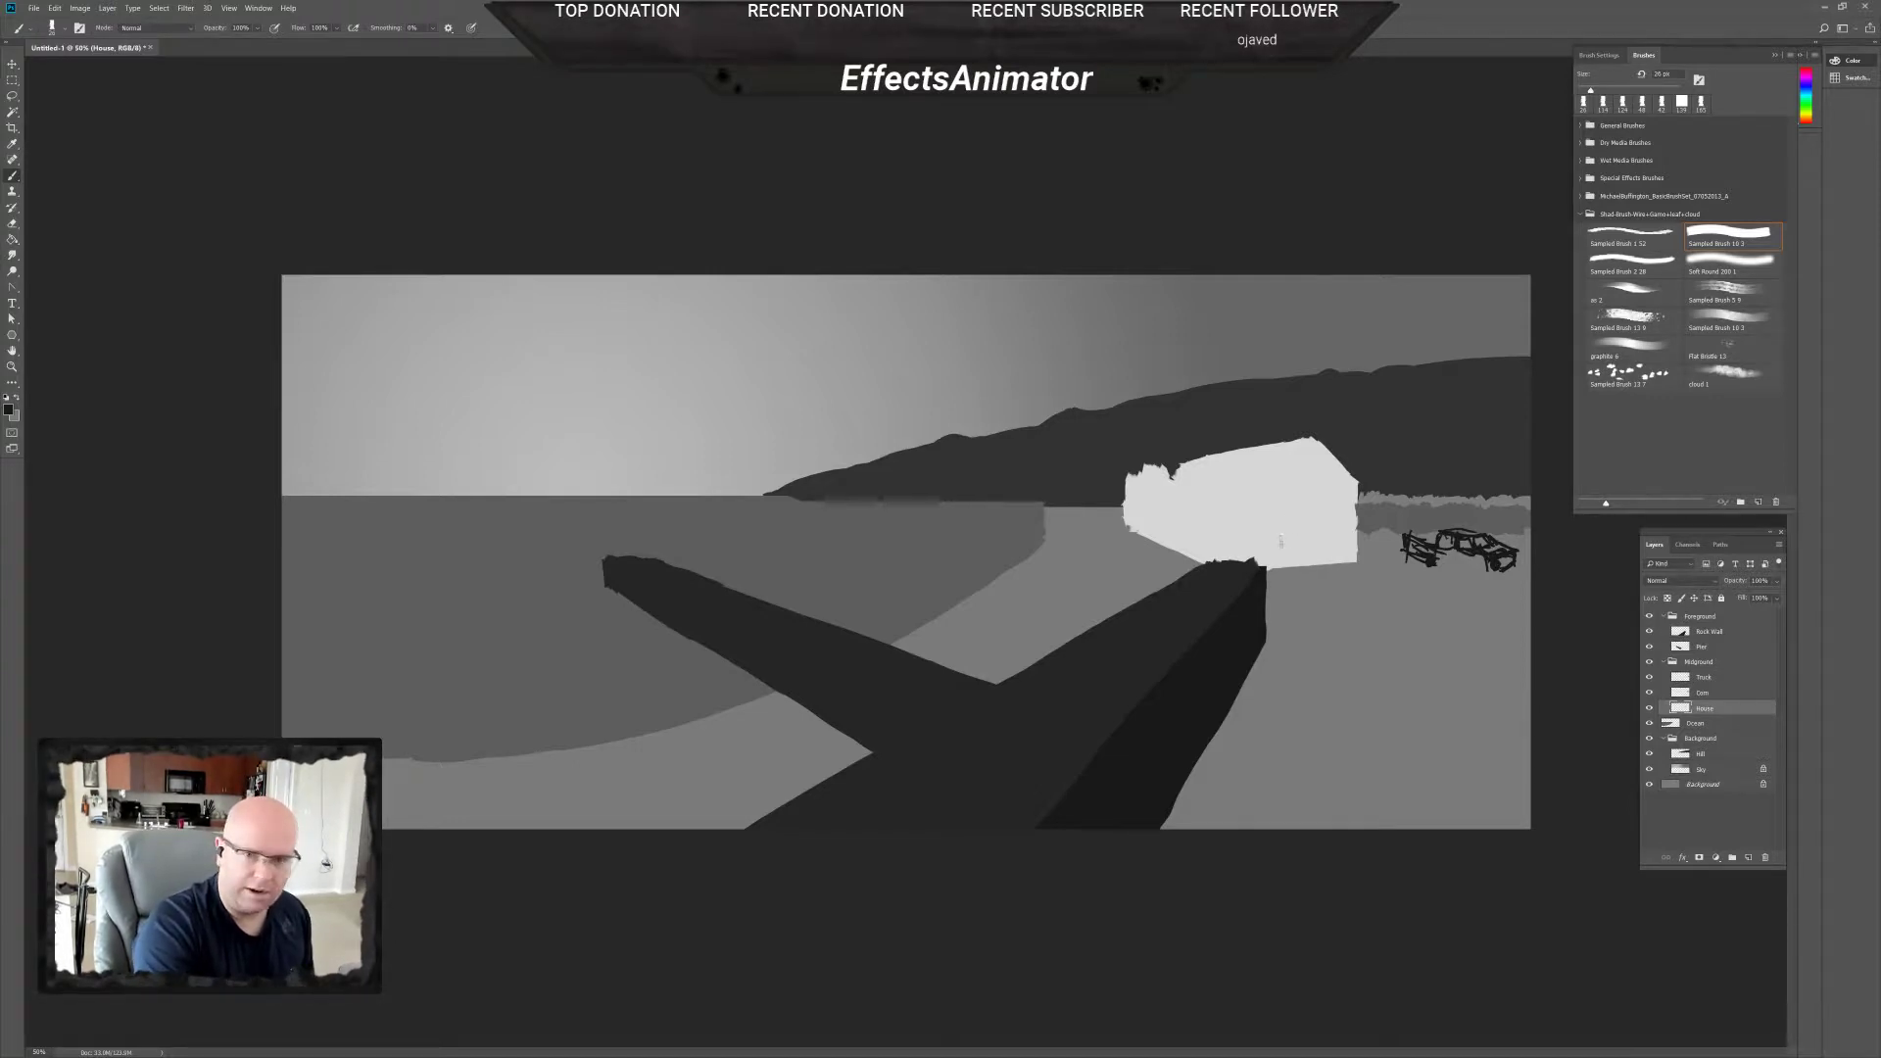
mouse_move(1290, 535)
mouse_down()
mouse_move(1289, 568)
mouse_move(1319, 527)
mouse_up()
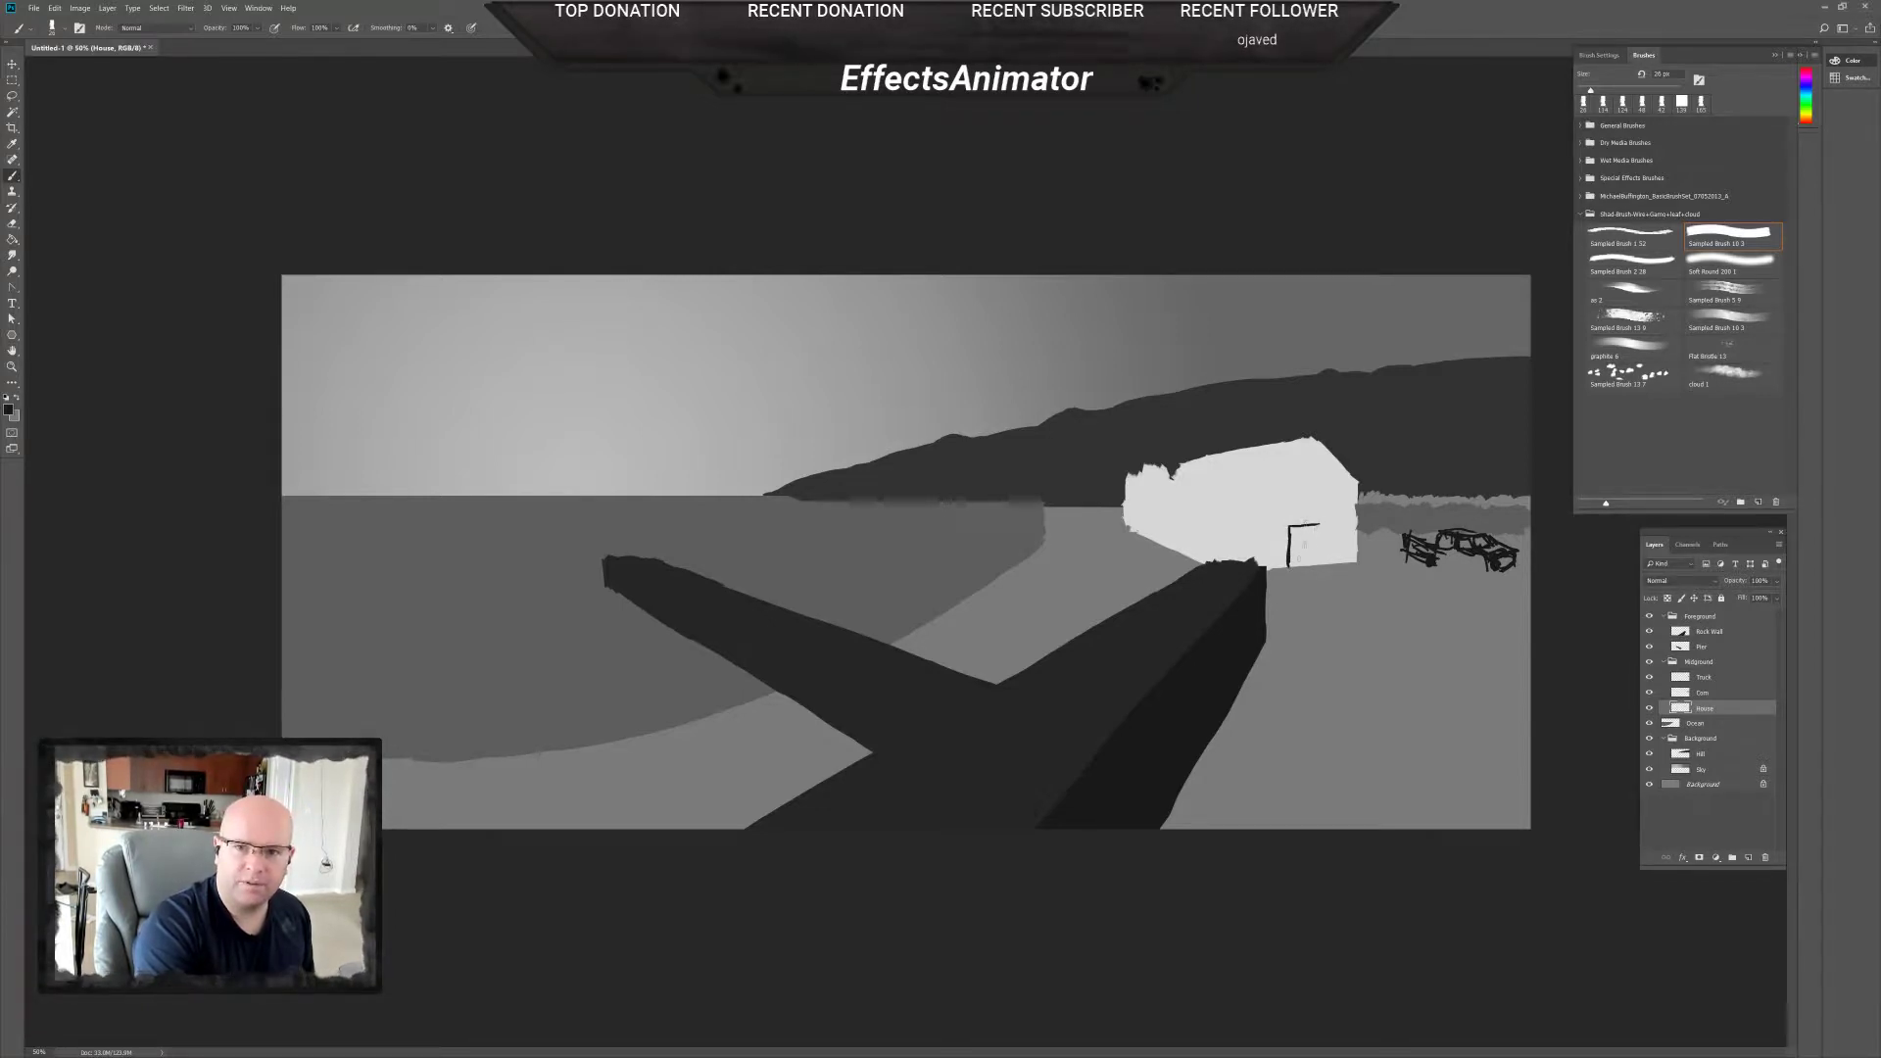
drag(1291, 526, 1336, 530)
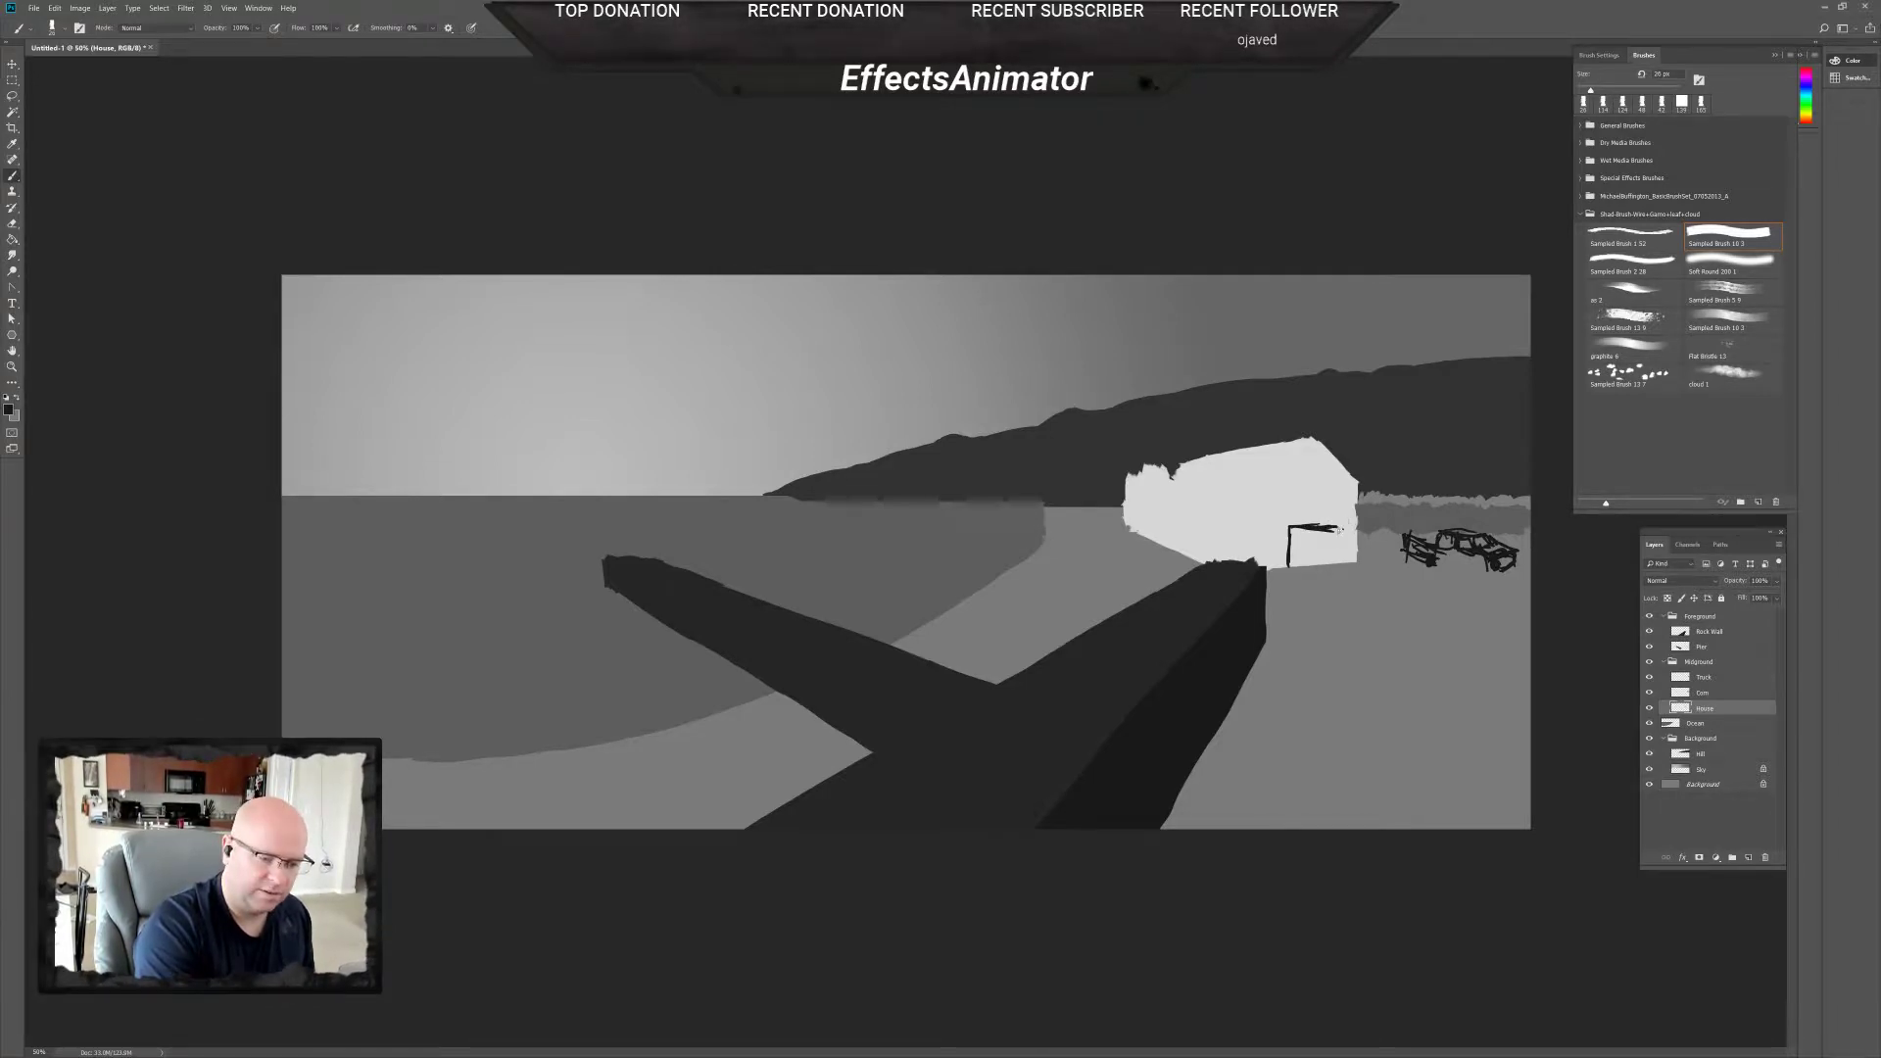
drag(1336, 530, 1334, 572)
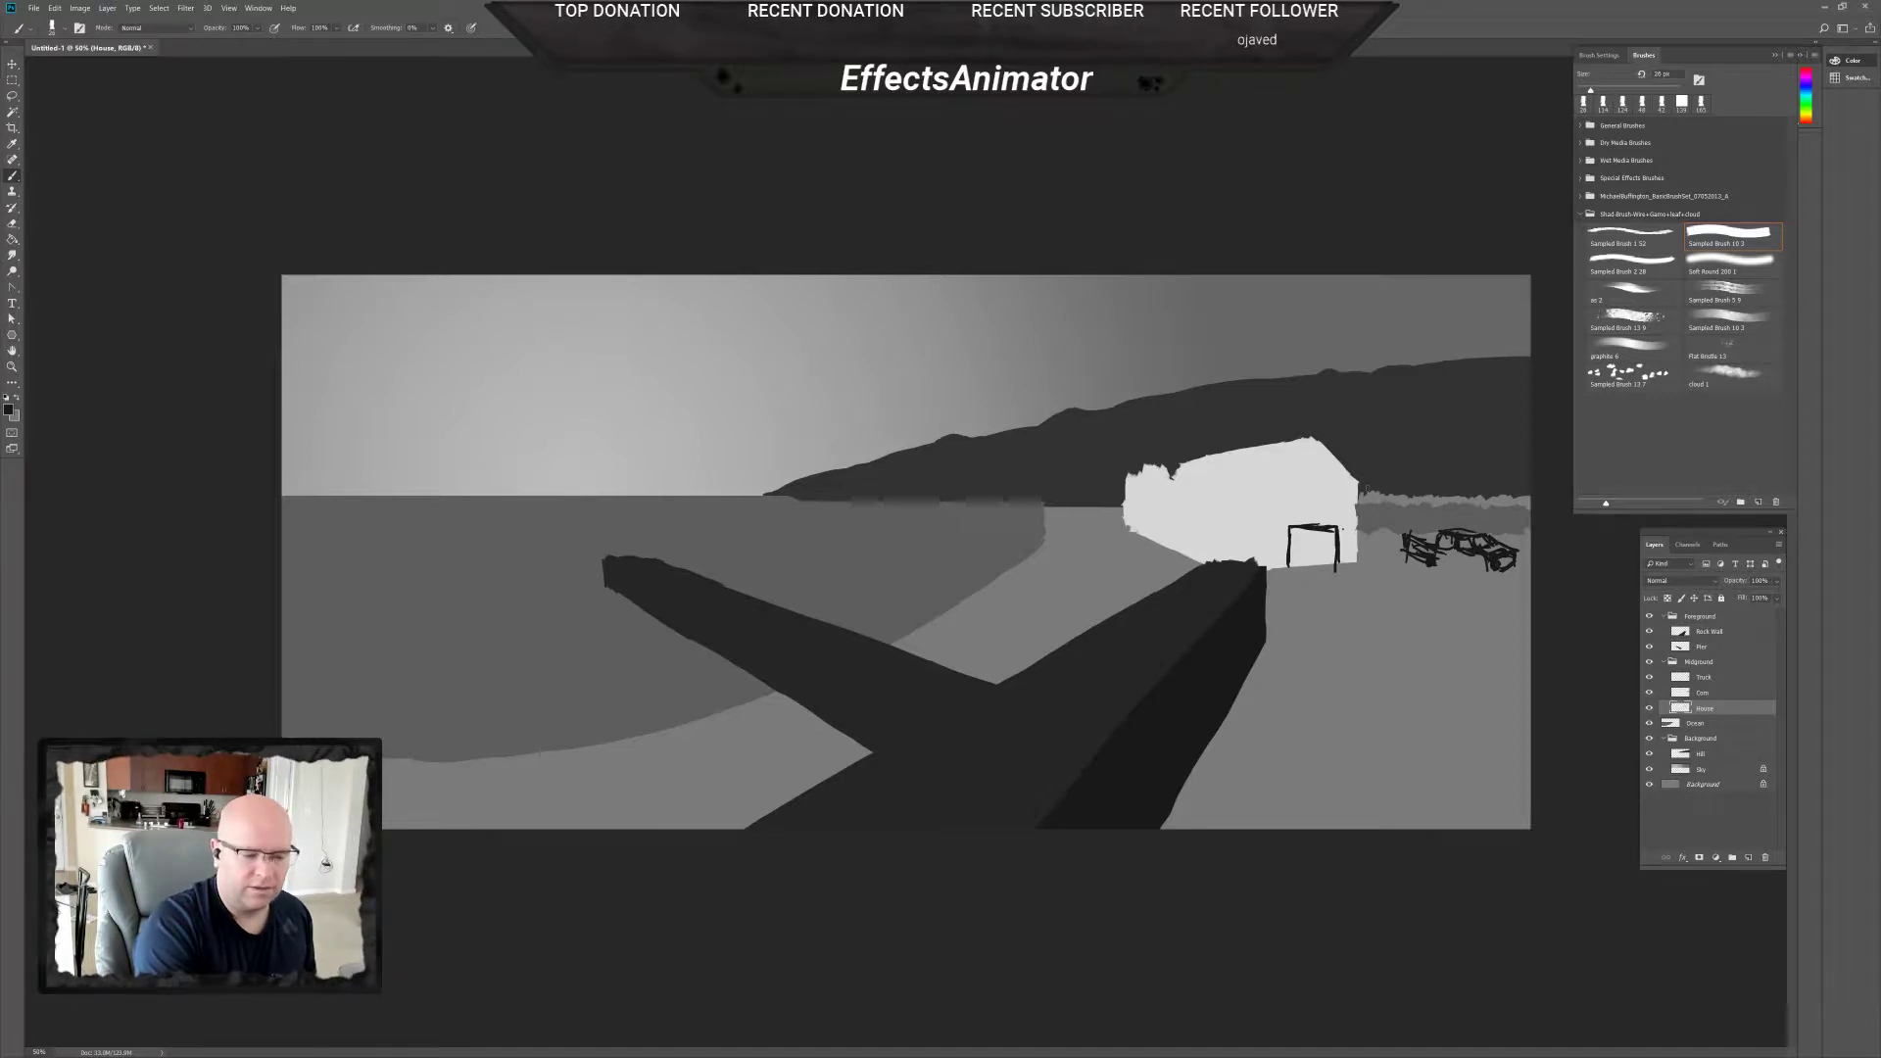
key(e)
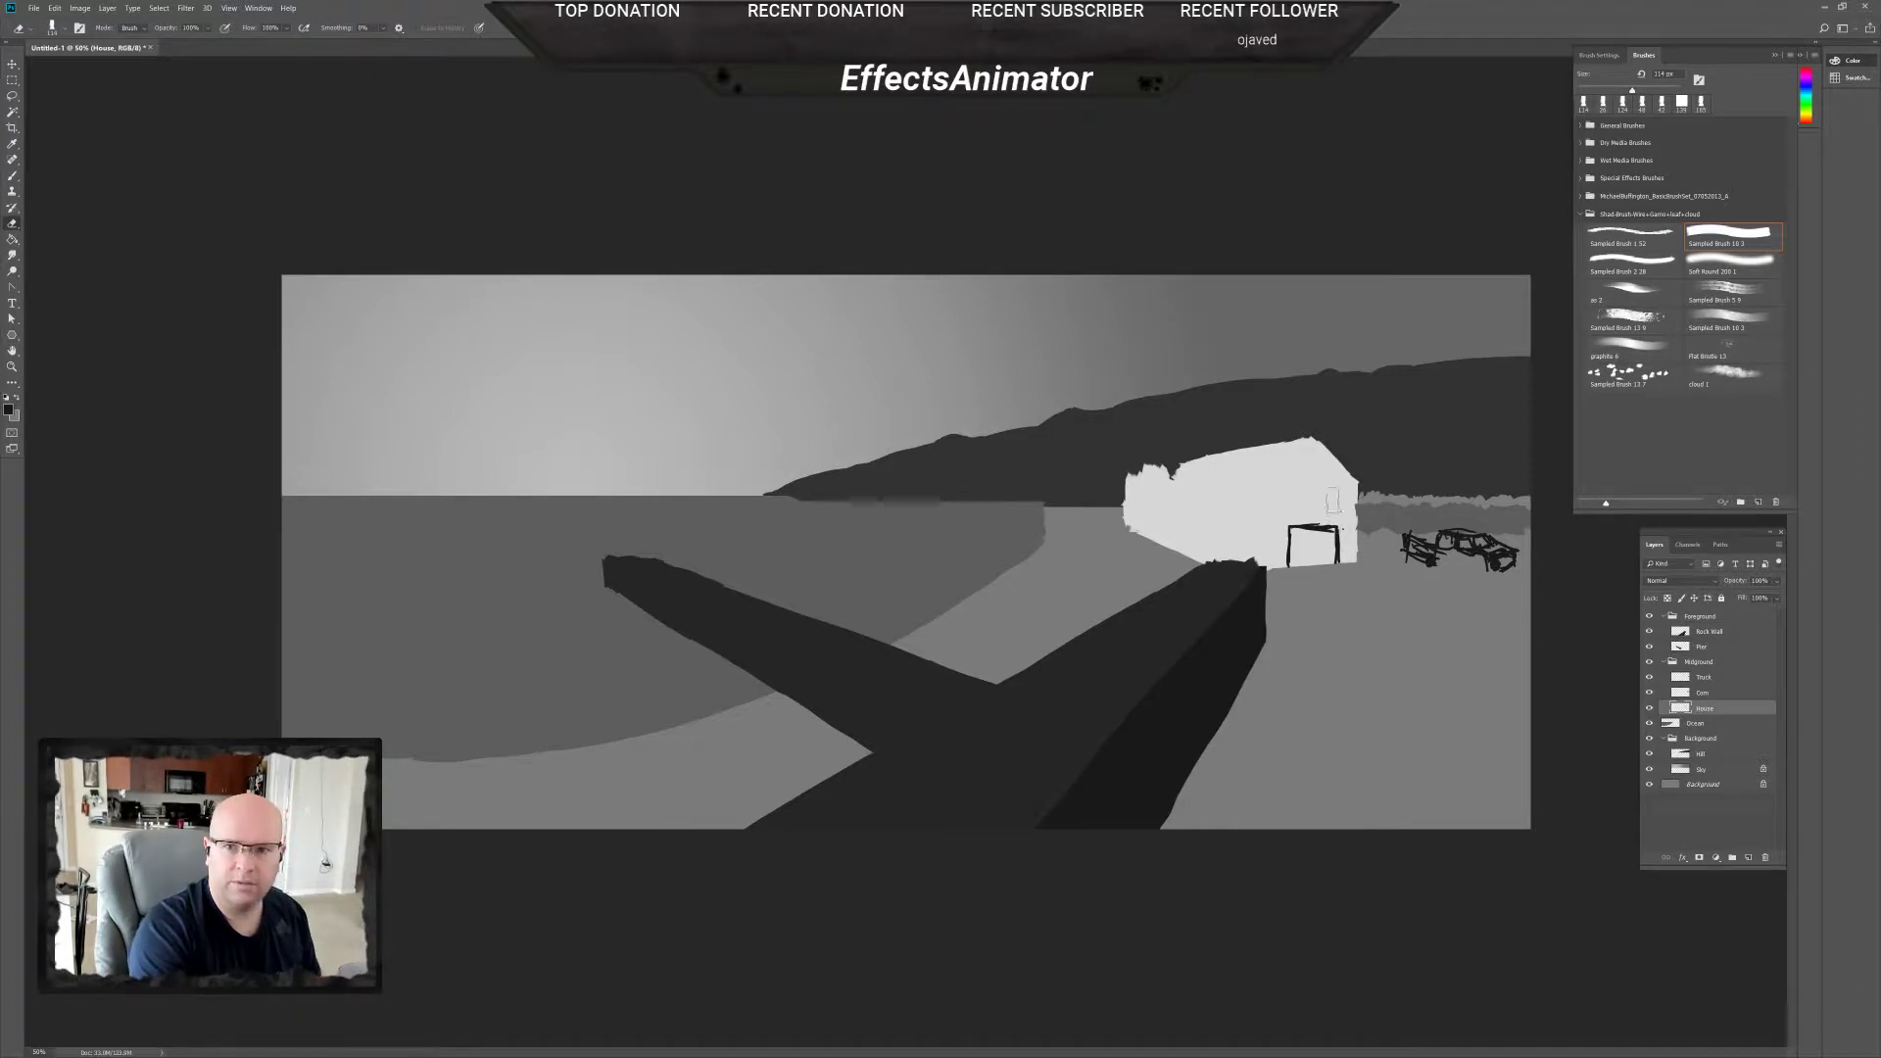
key(b)
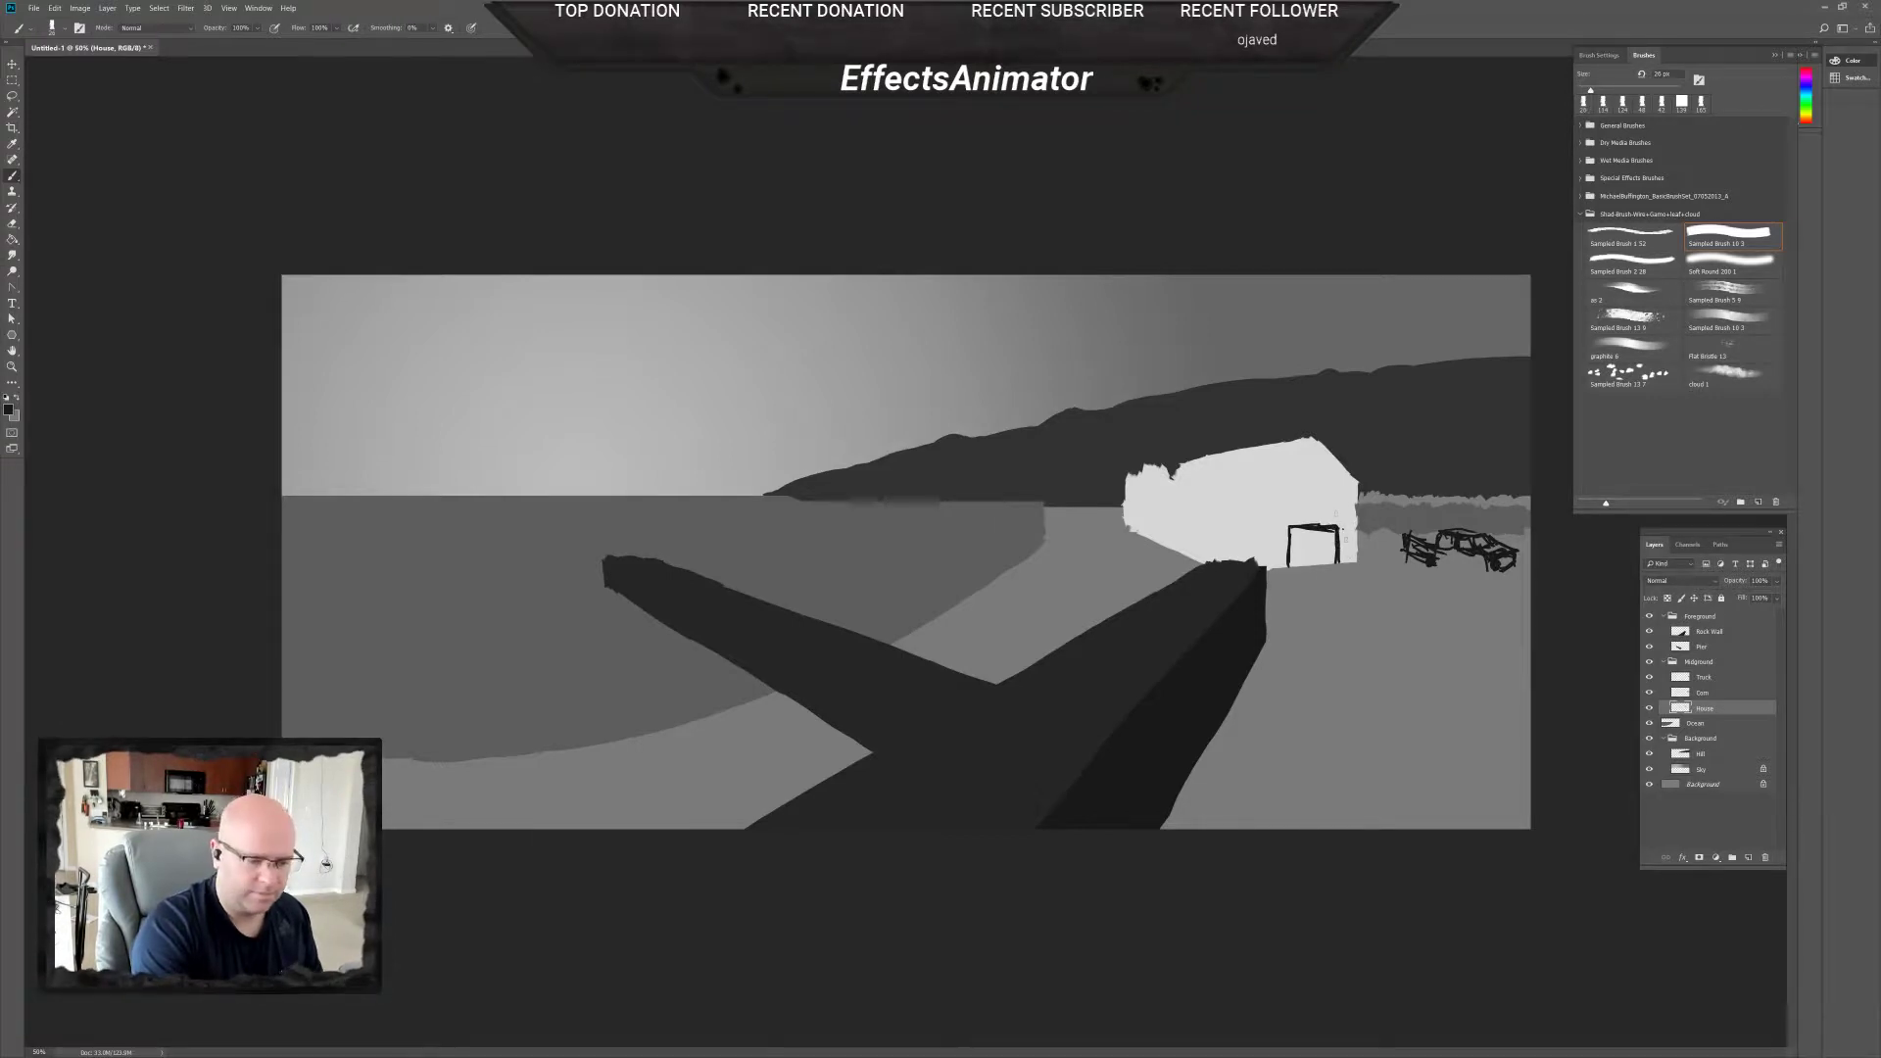
key(e)
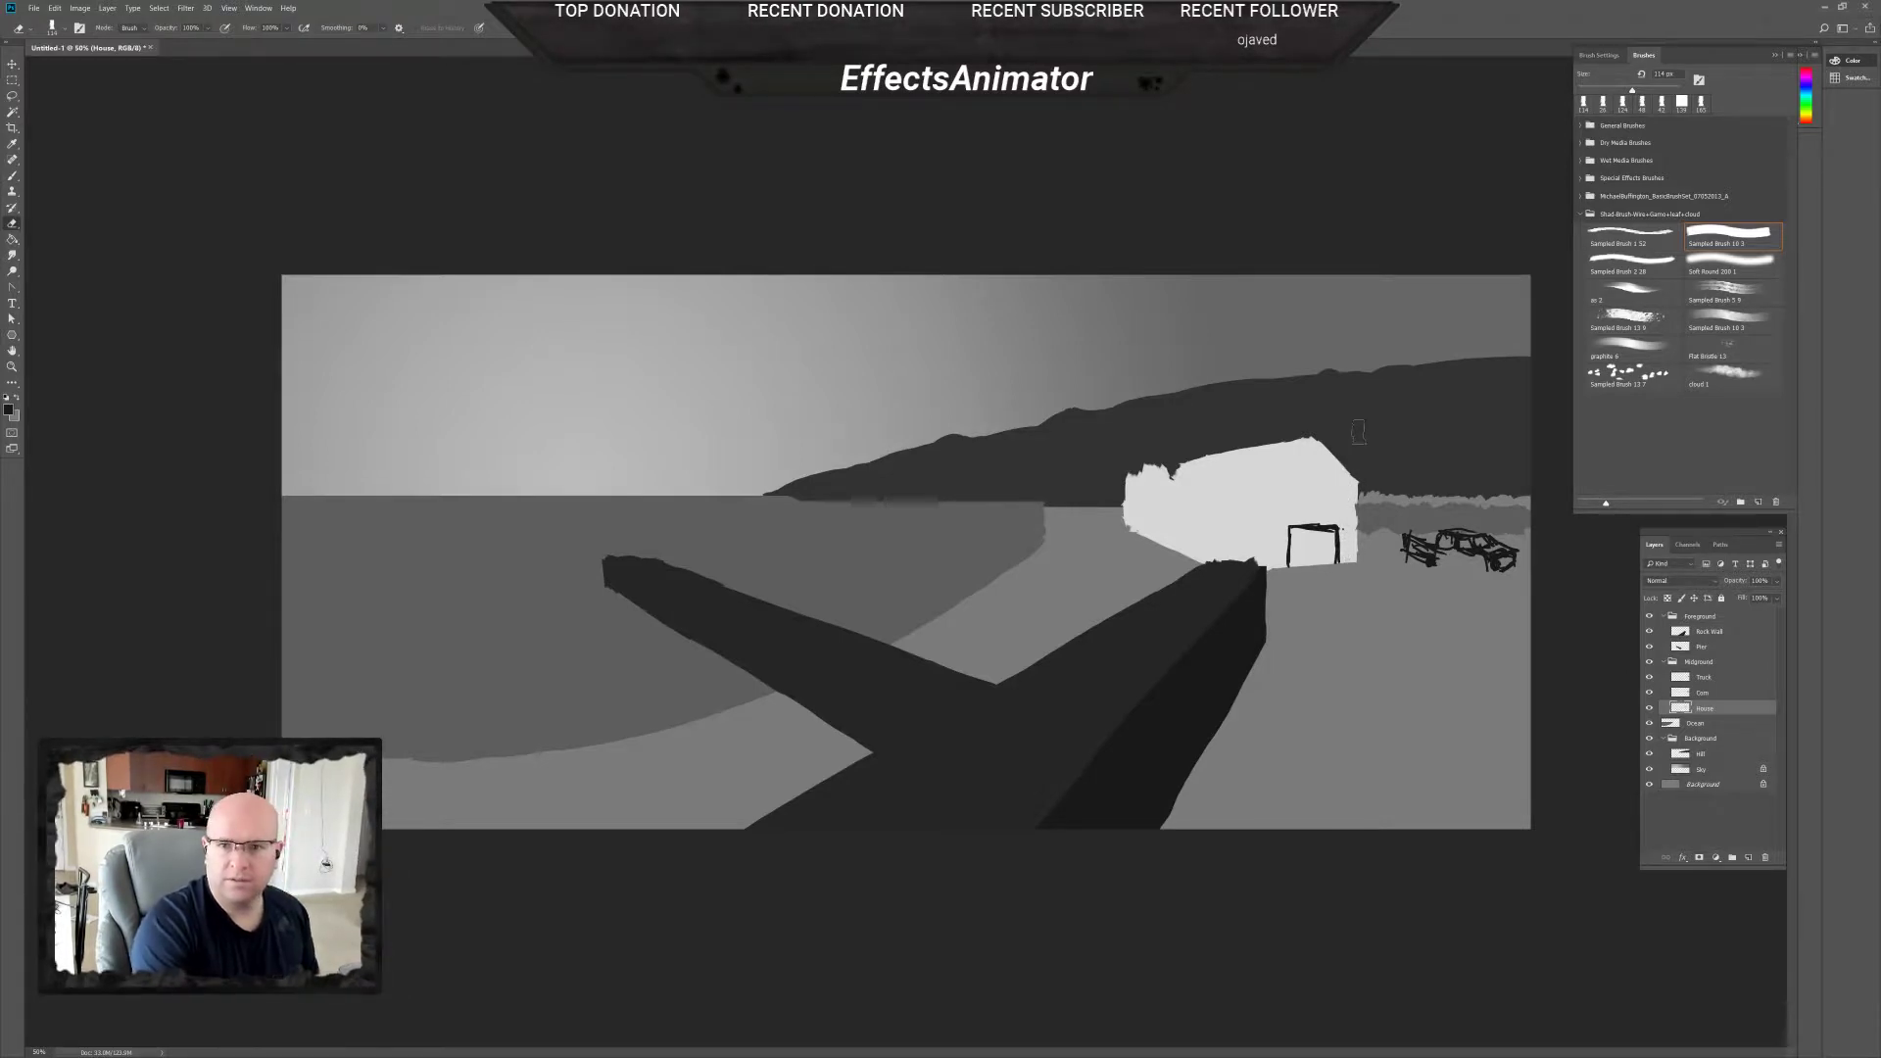
Paint a small filled near-black square window on the gable wall above the doorway.
key(b)
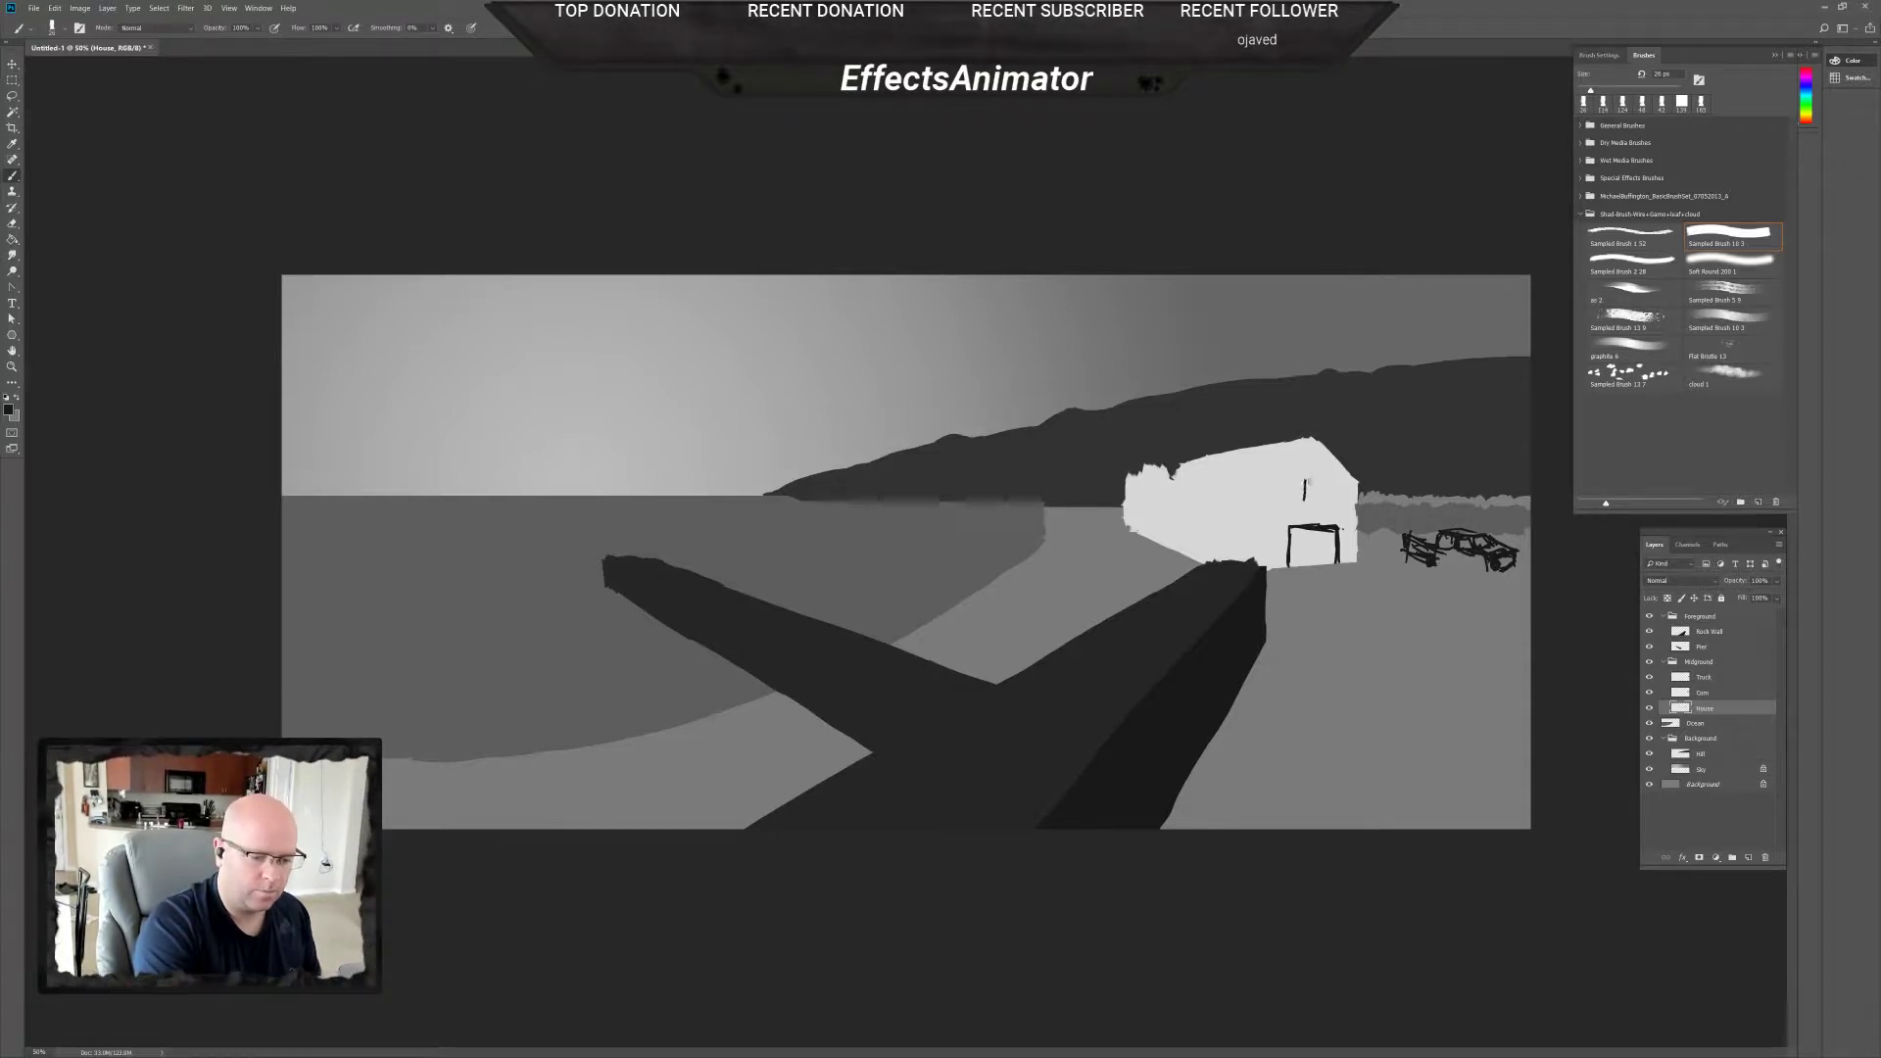
drag(1314, 481, 1321, 481)
drag(1321, 480, 1319, 499)
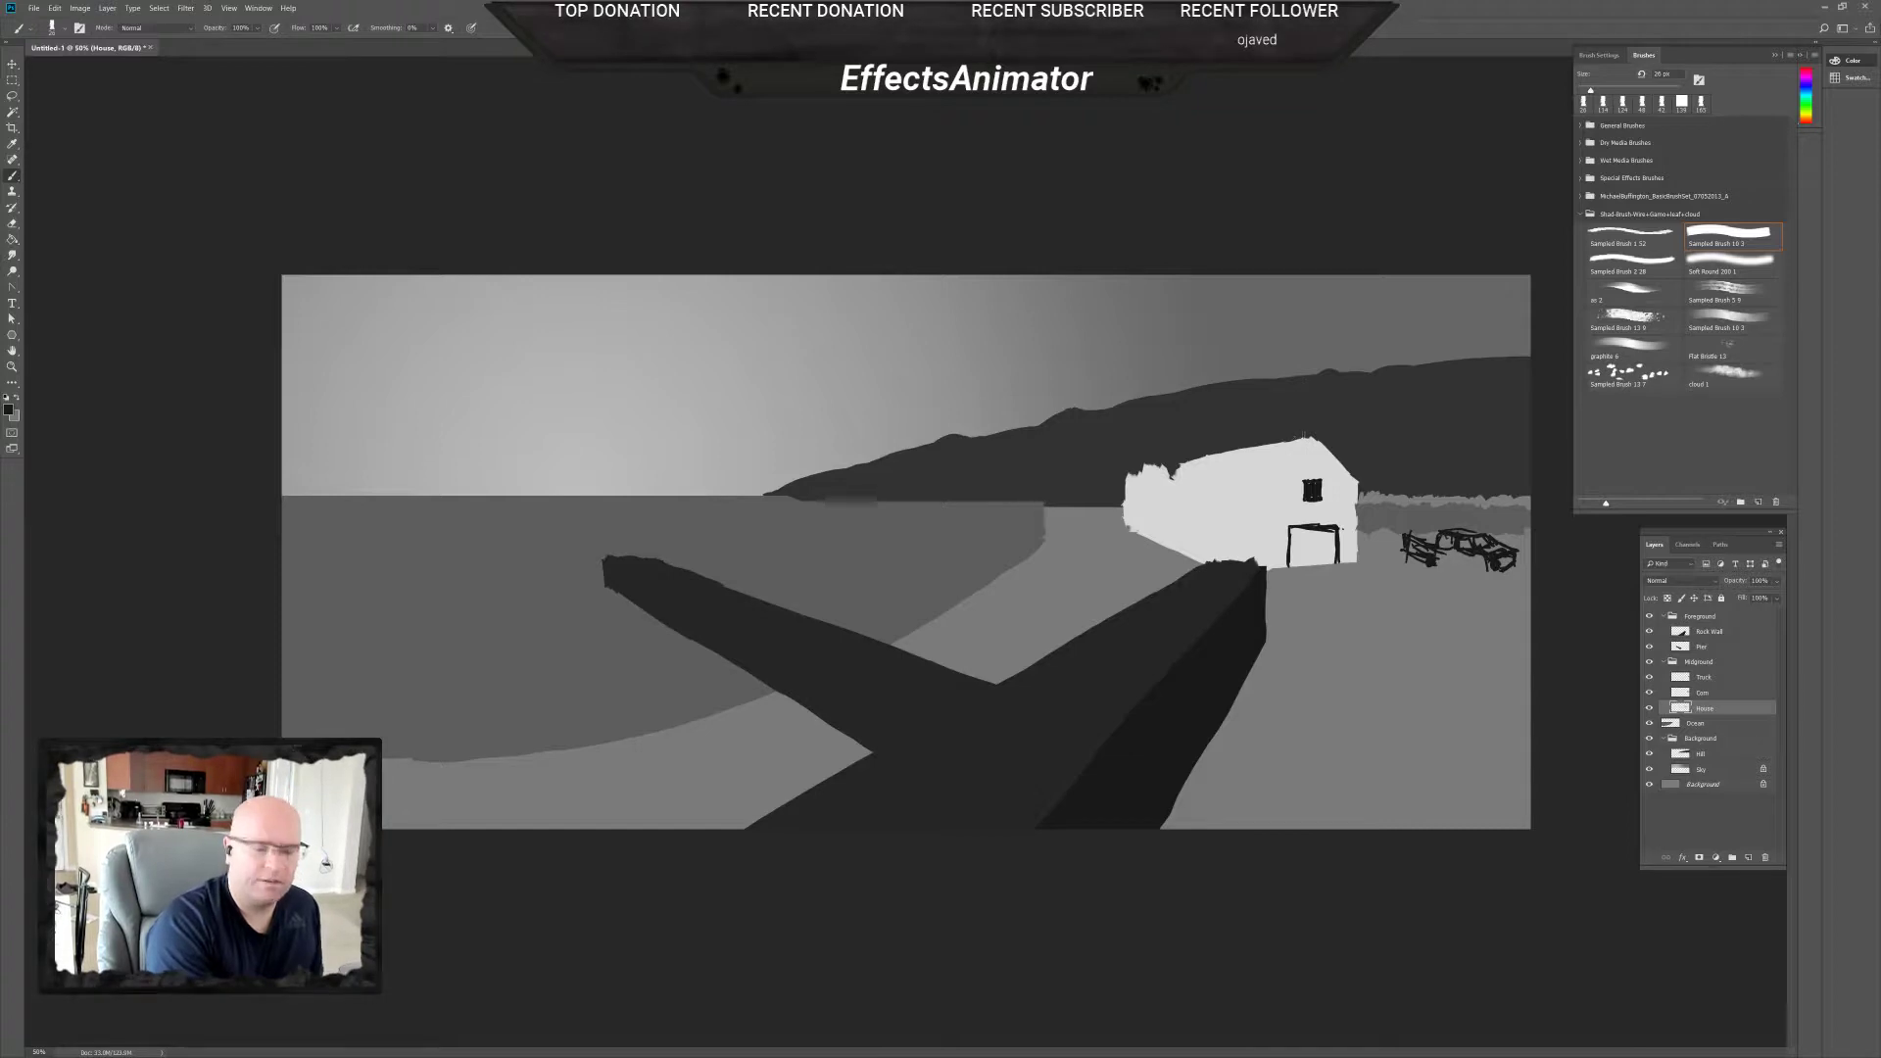
Outline both sloping roof edges of the house's gable and draw the vertical corner between the front and side walls.
drag(1307, 439, 1271, 461)
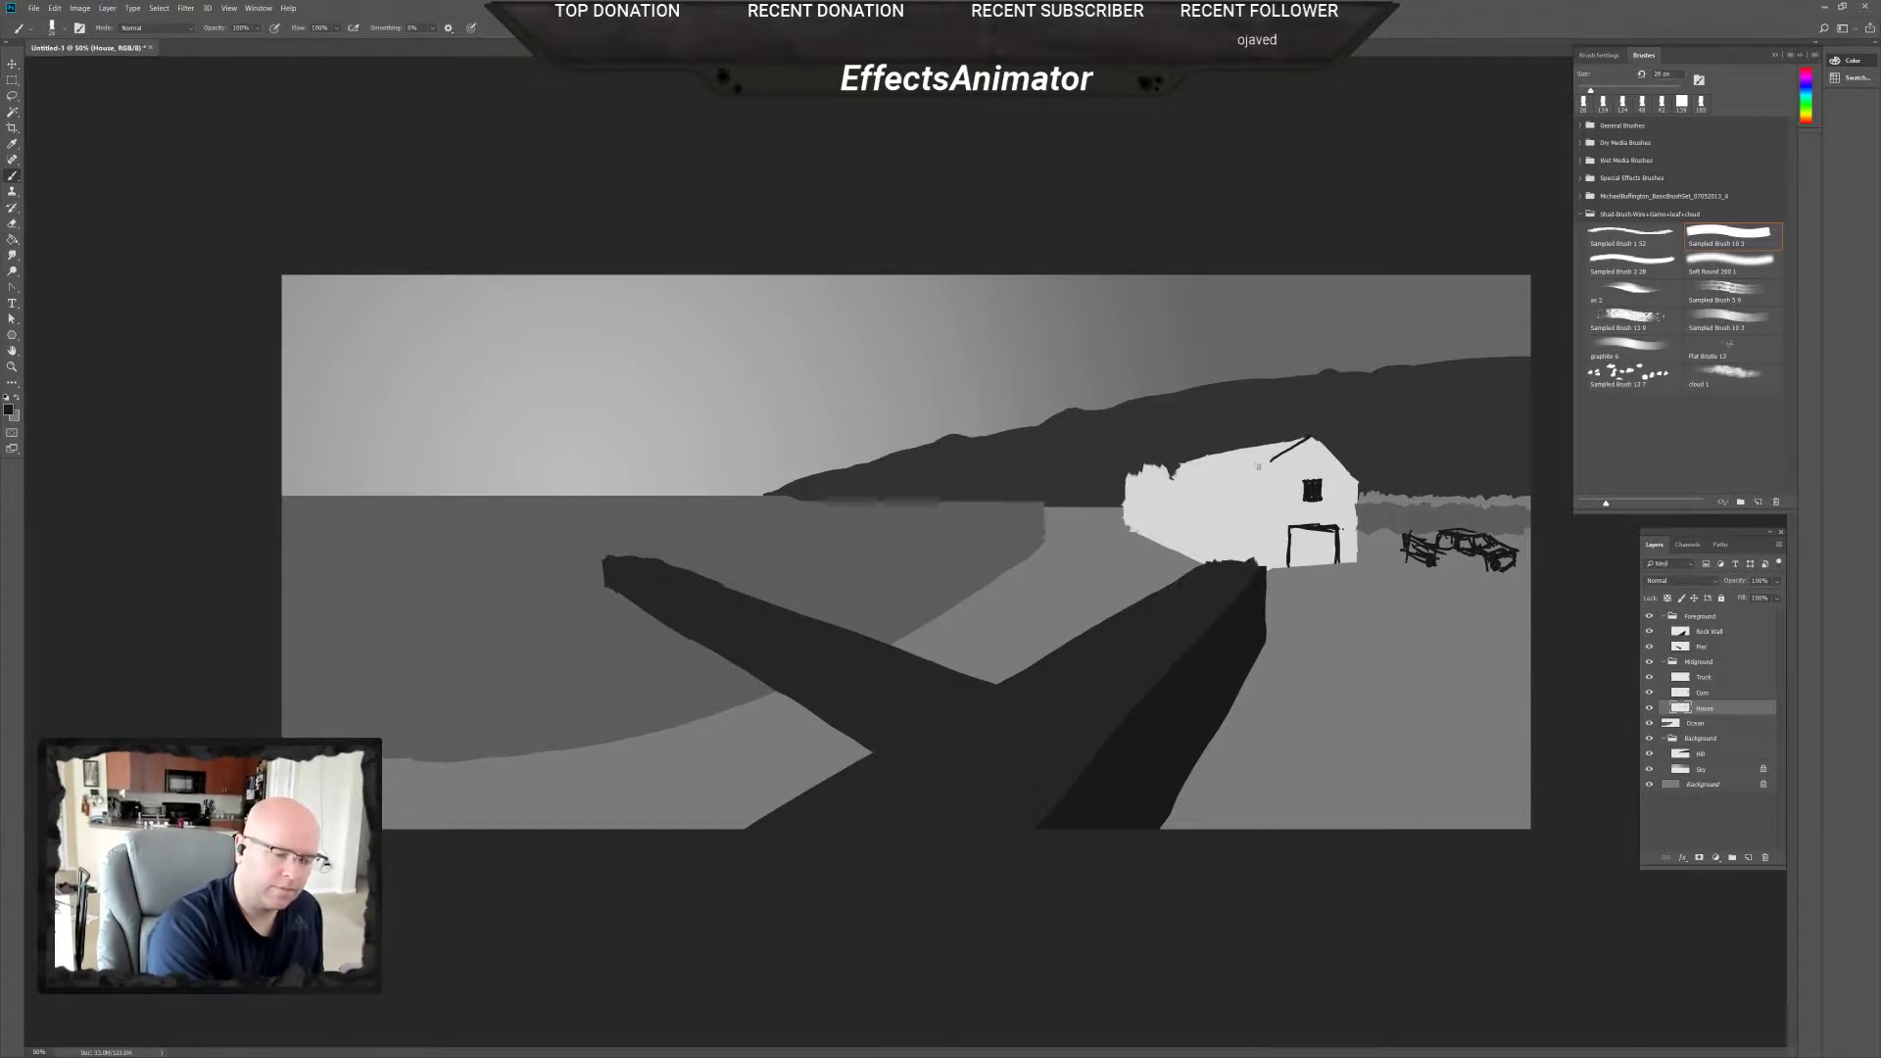
shift+click(1258, 466)
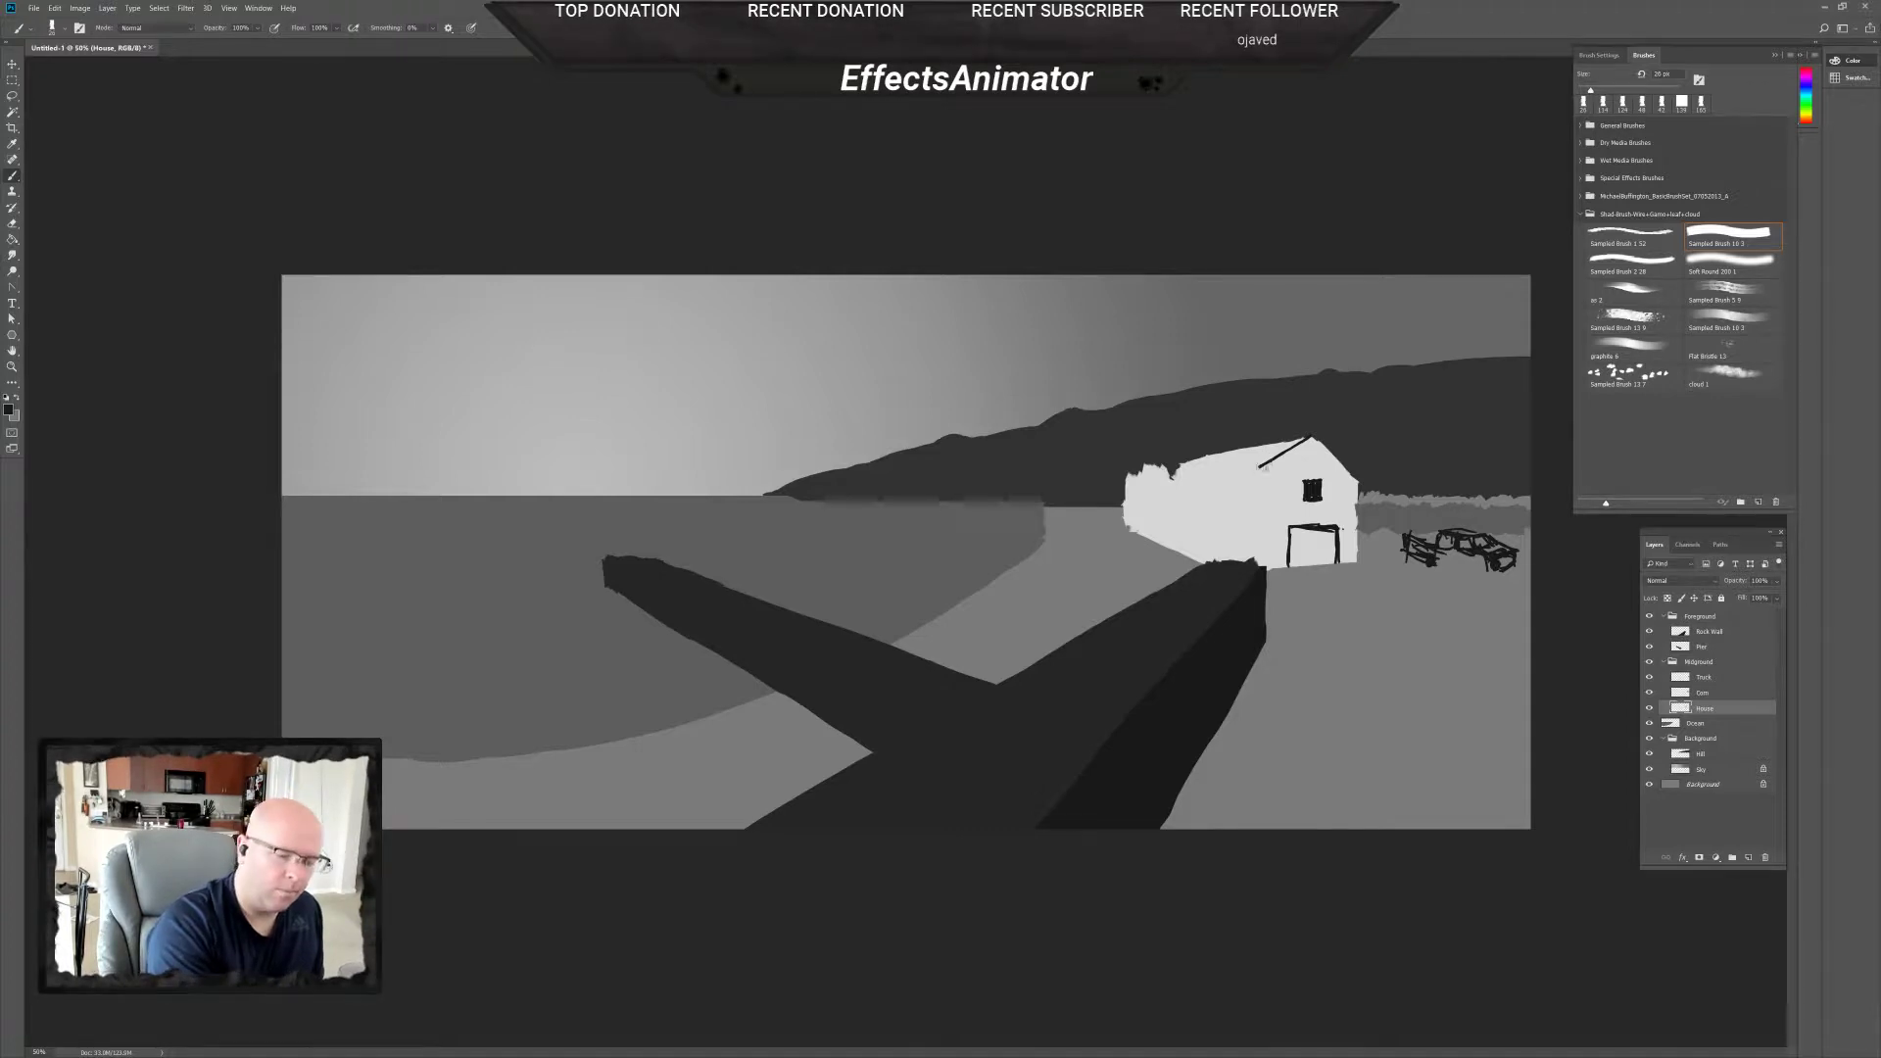
shift+click(1259, 484)
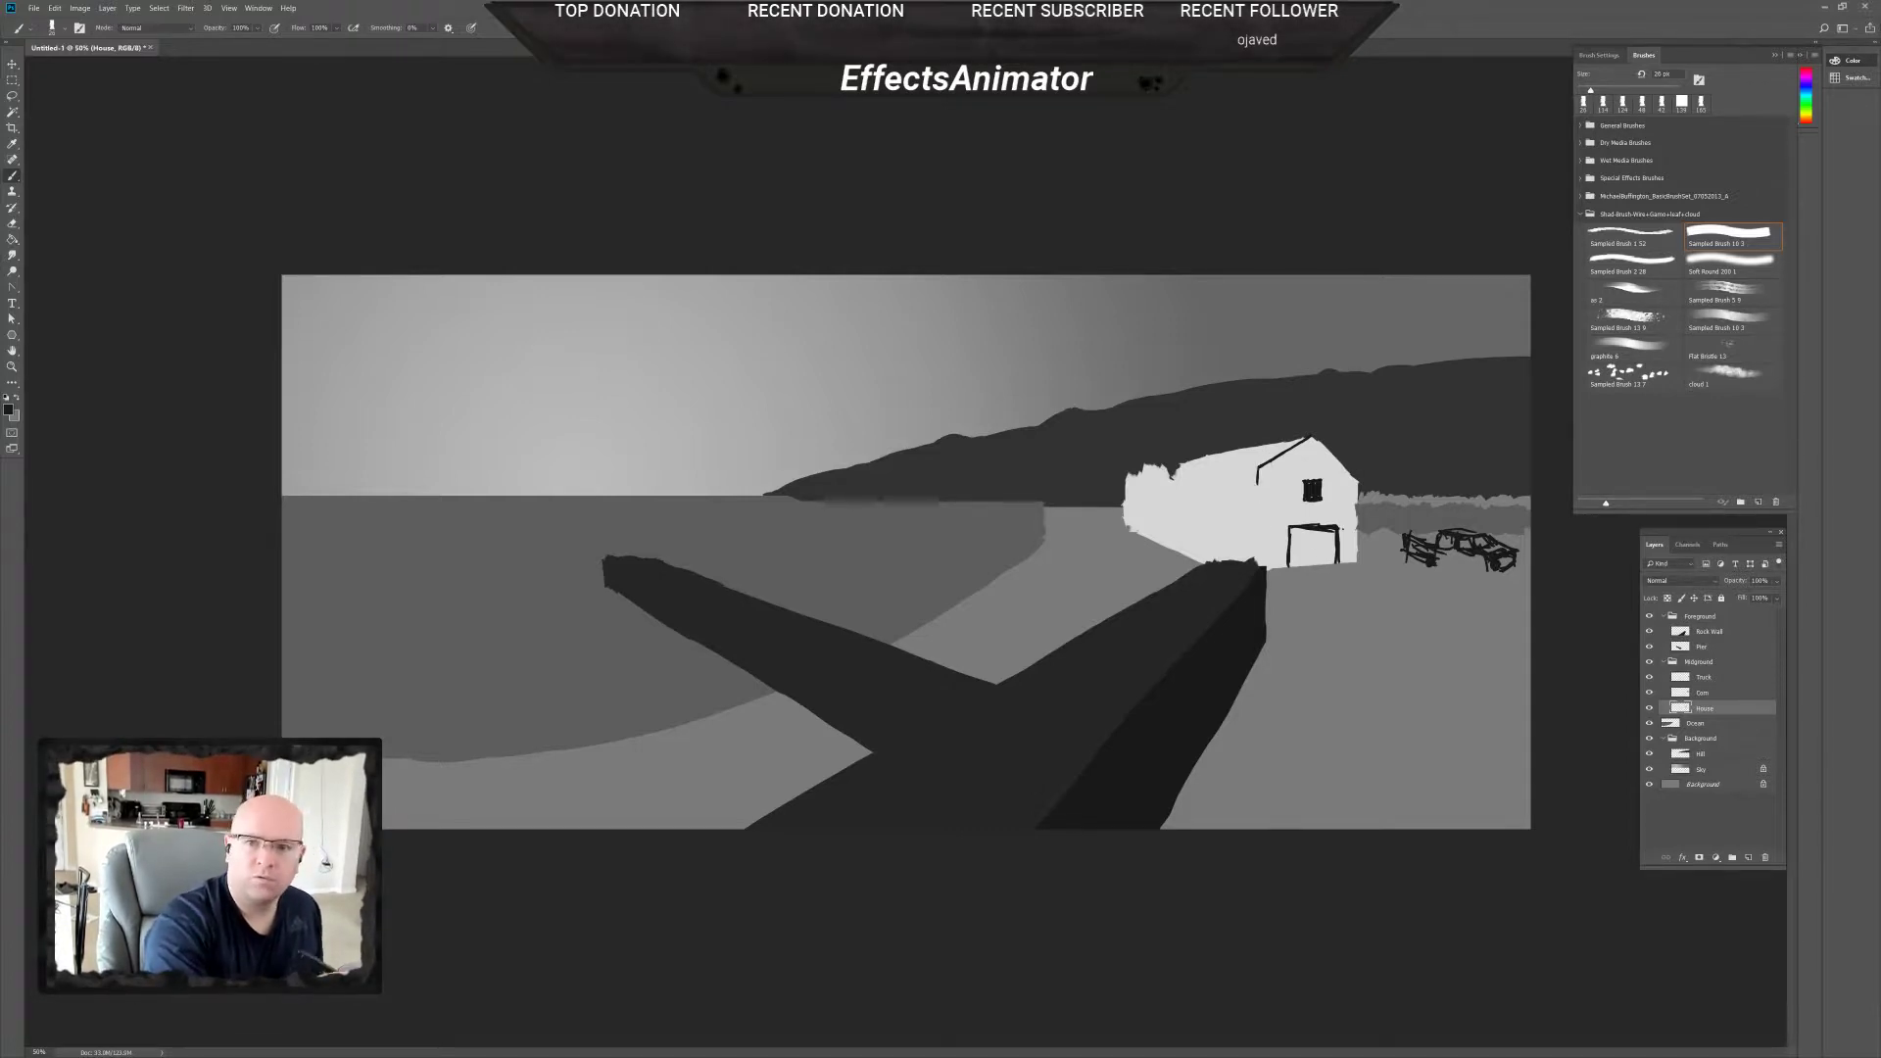
shift+click(1351, 472)
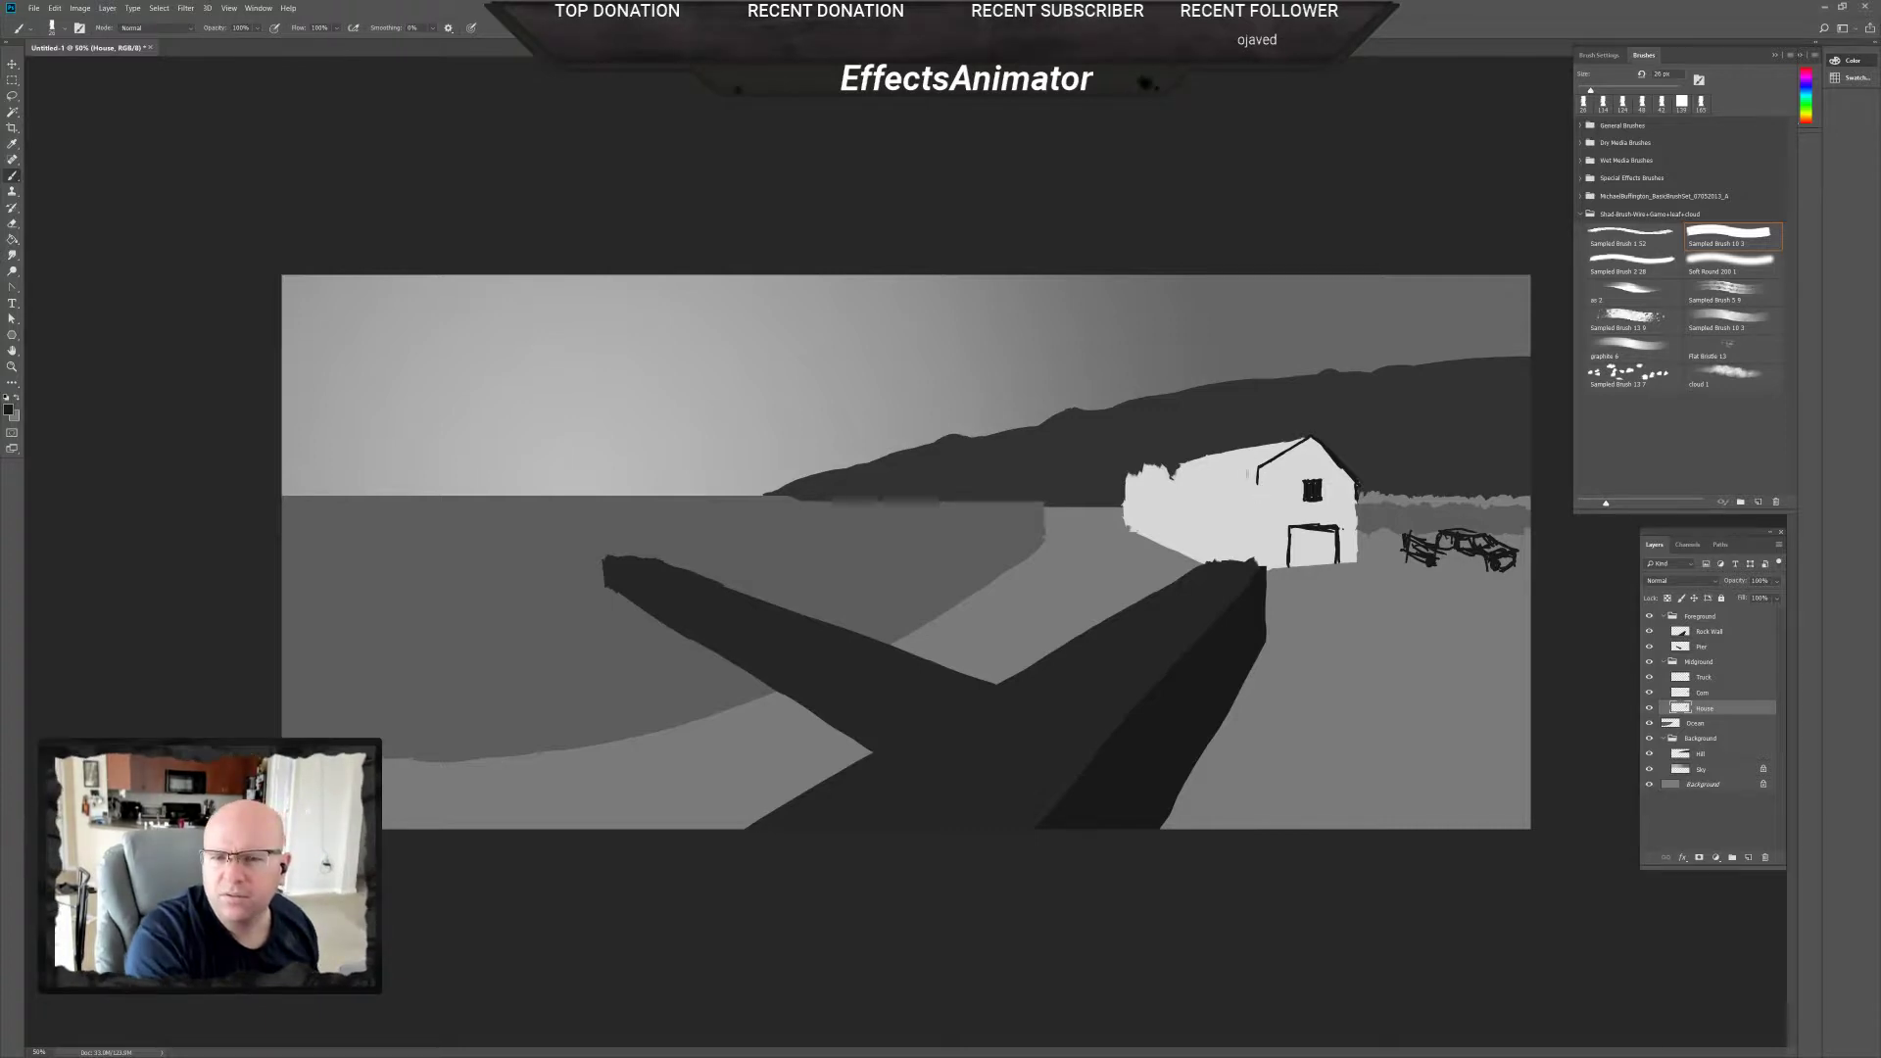
drag(1257, 470, 1259, 564)
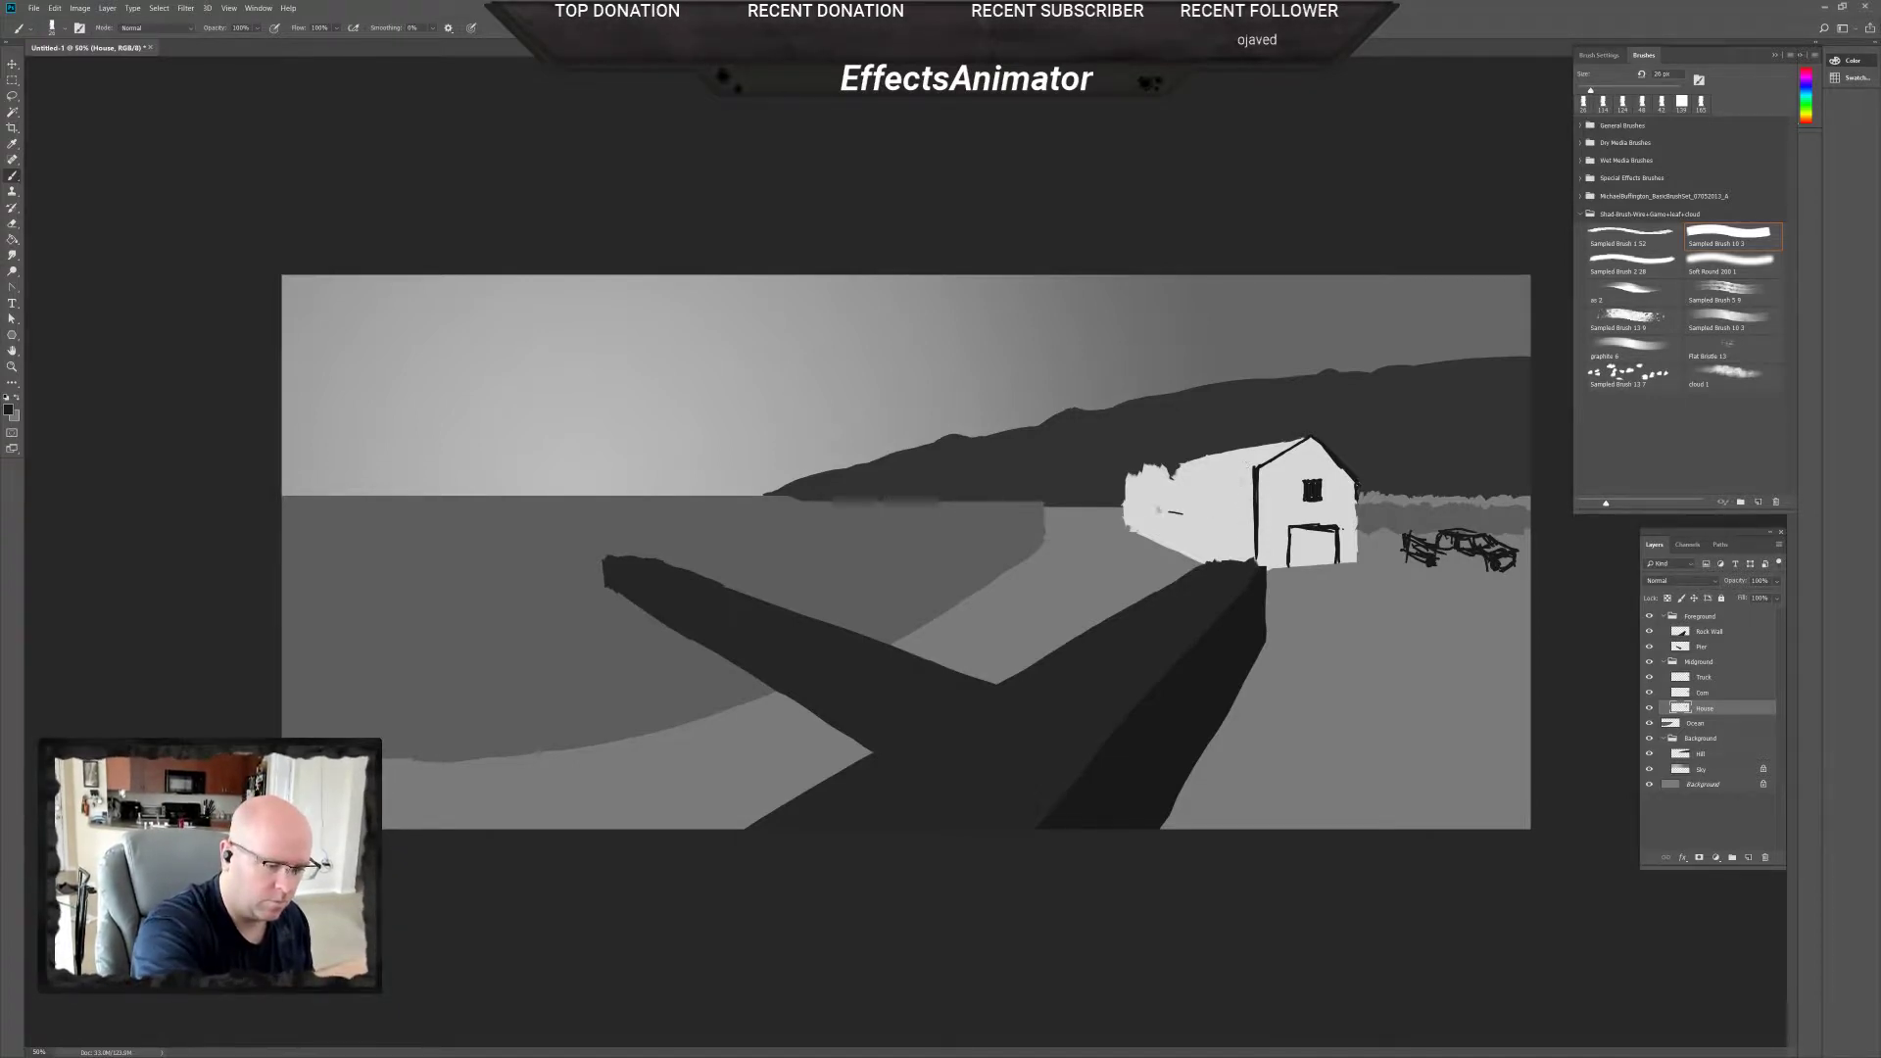
Draw the lower line along the house's side wall, redo the eave line above it, and outline the roof's far edge.
drag(1151, 507, 1255, 528)
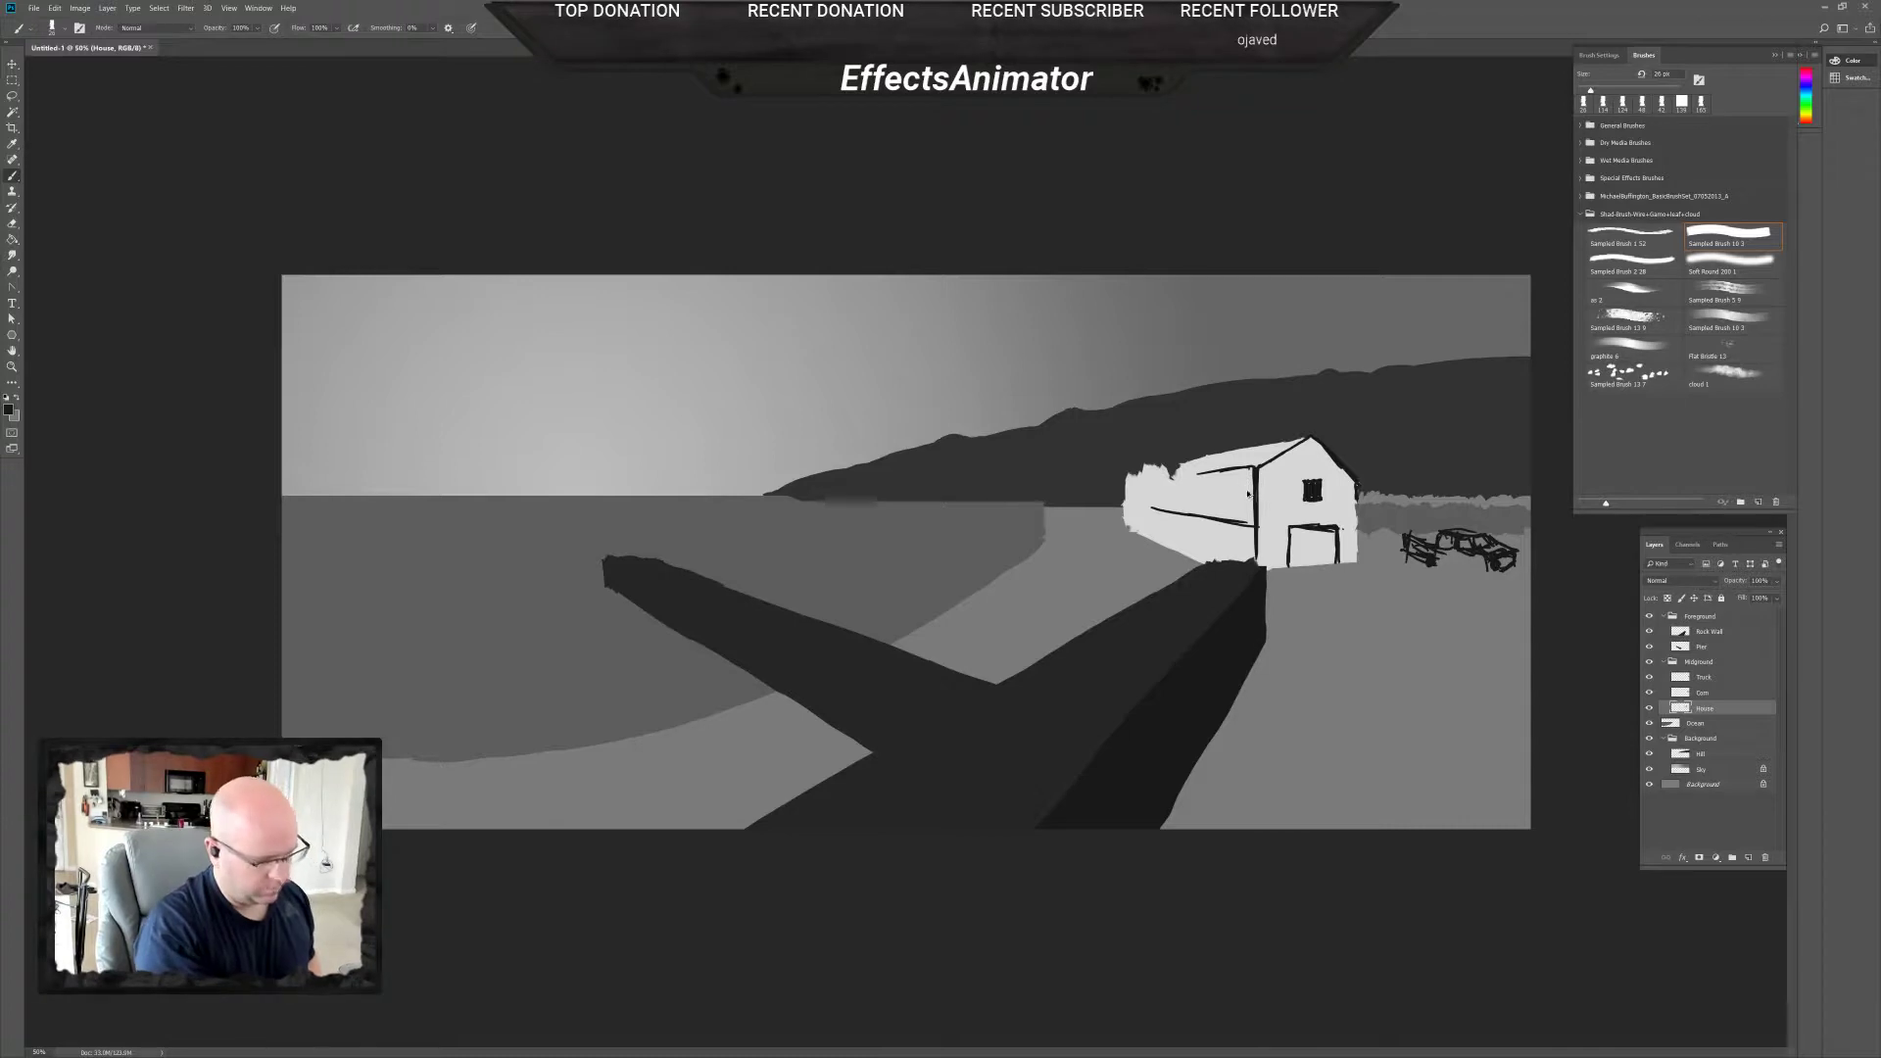
key(ctrl+z)
key(ctrl+z)
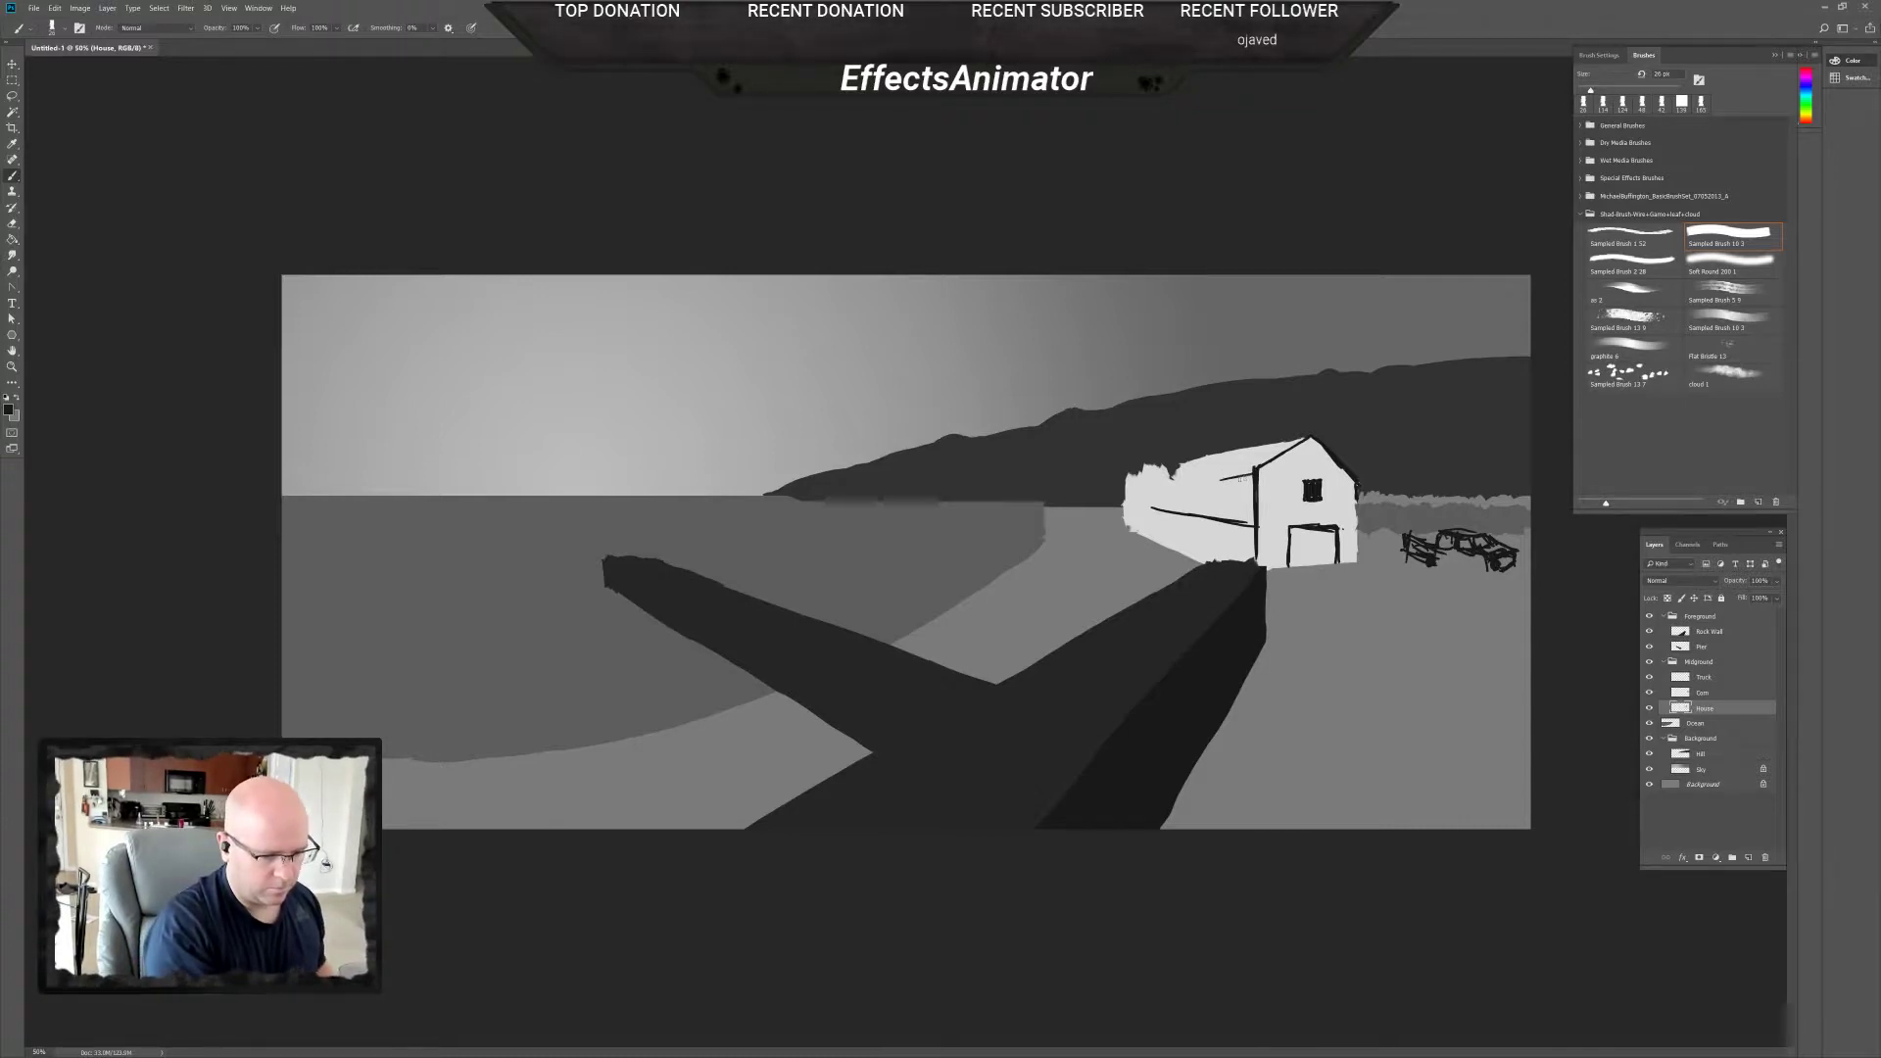
drag(1241, 477, 1154, 482)
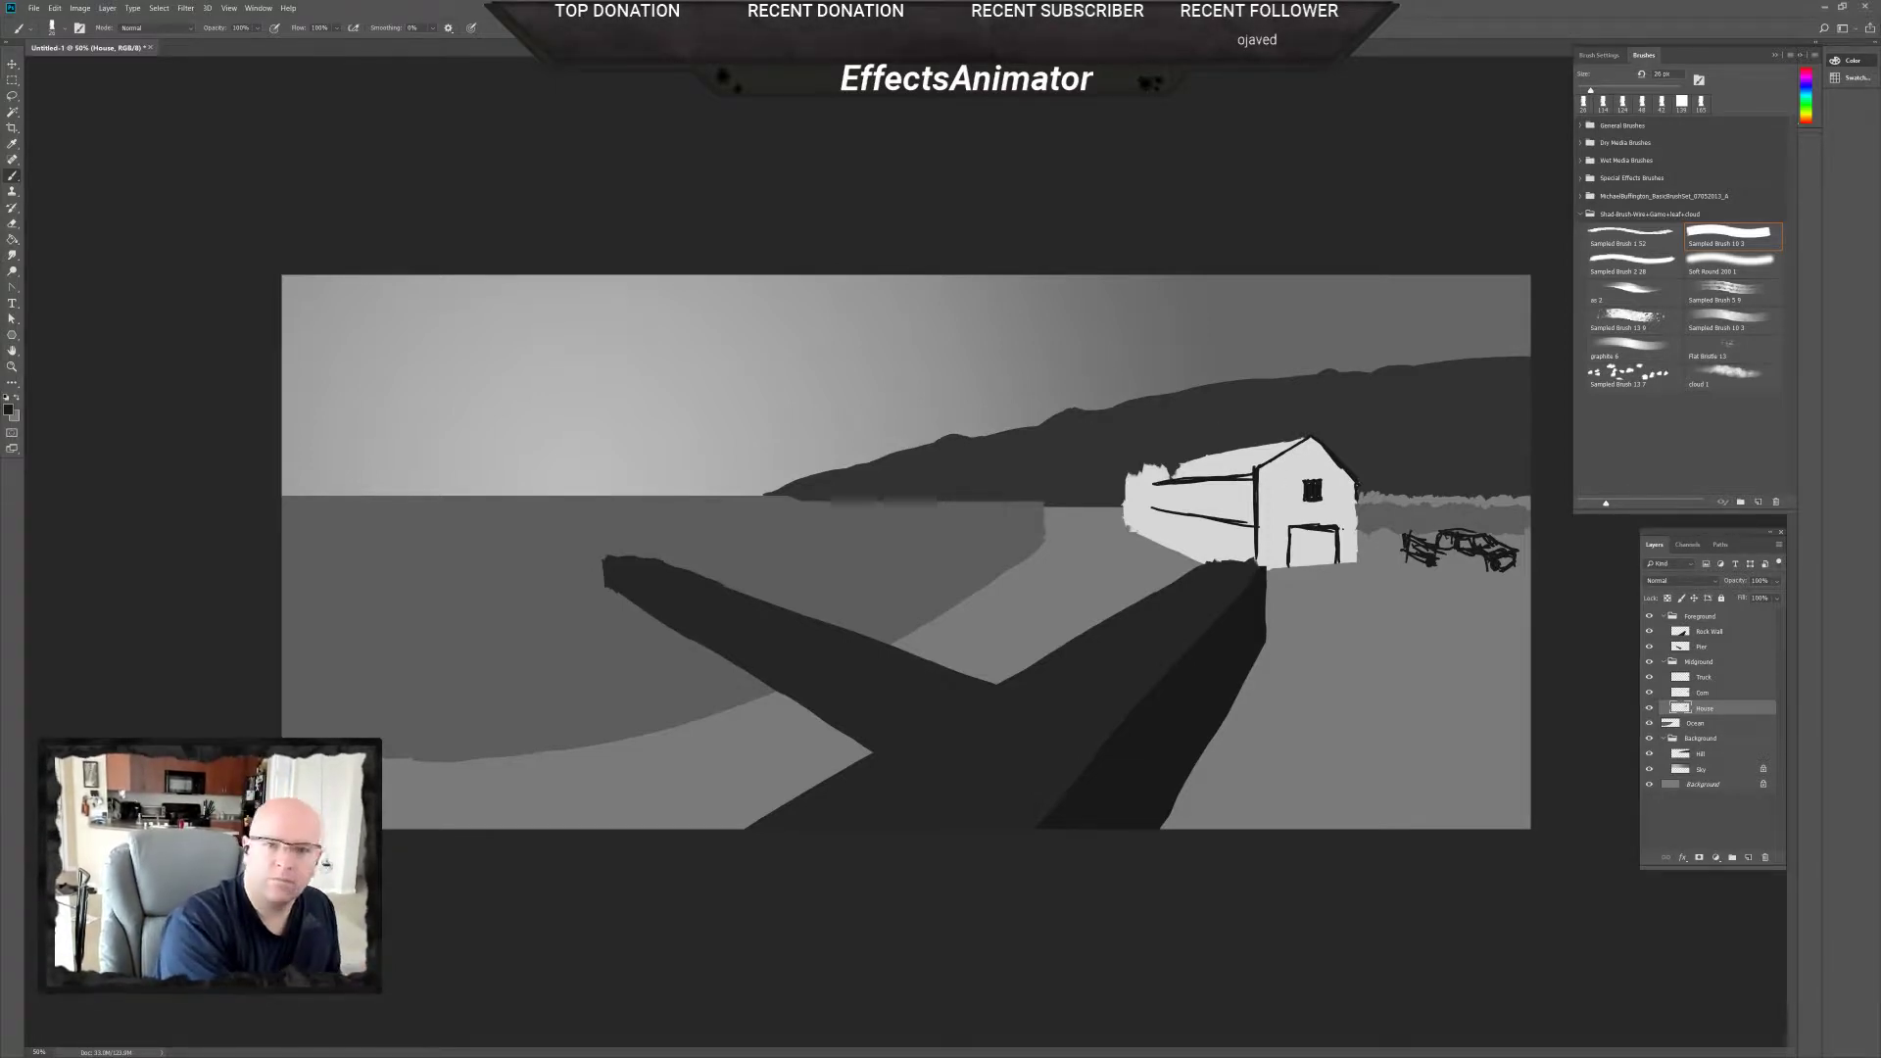
drag(1205, 455, 1170, 481)
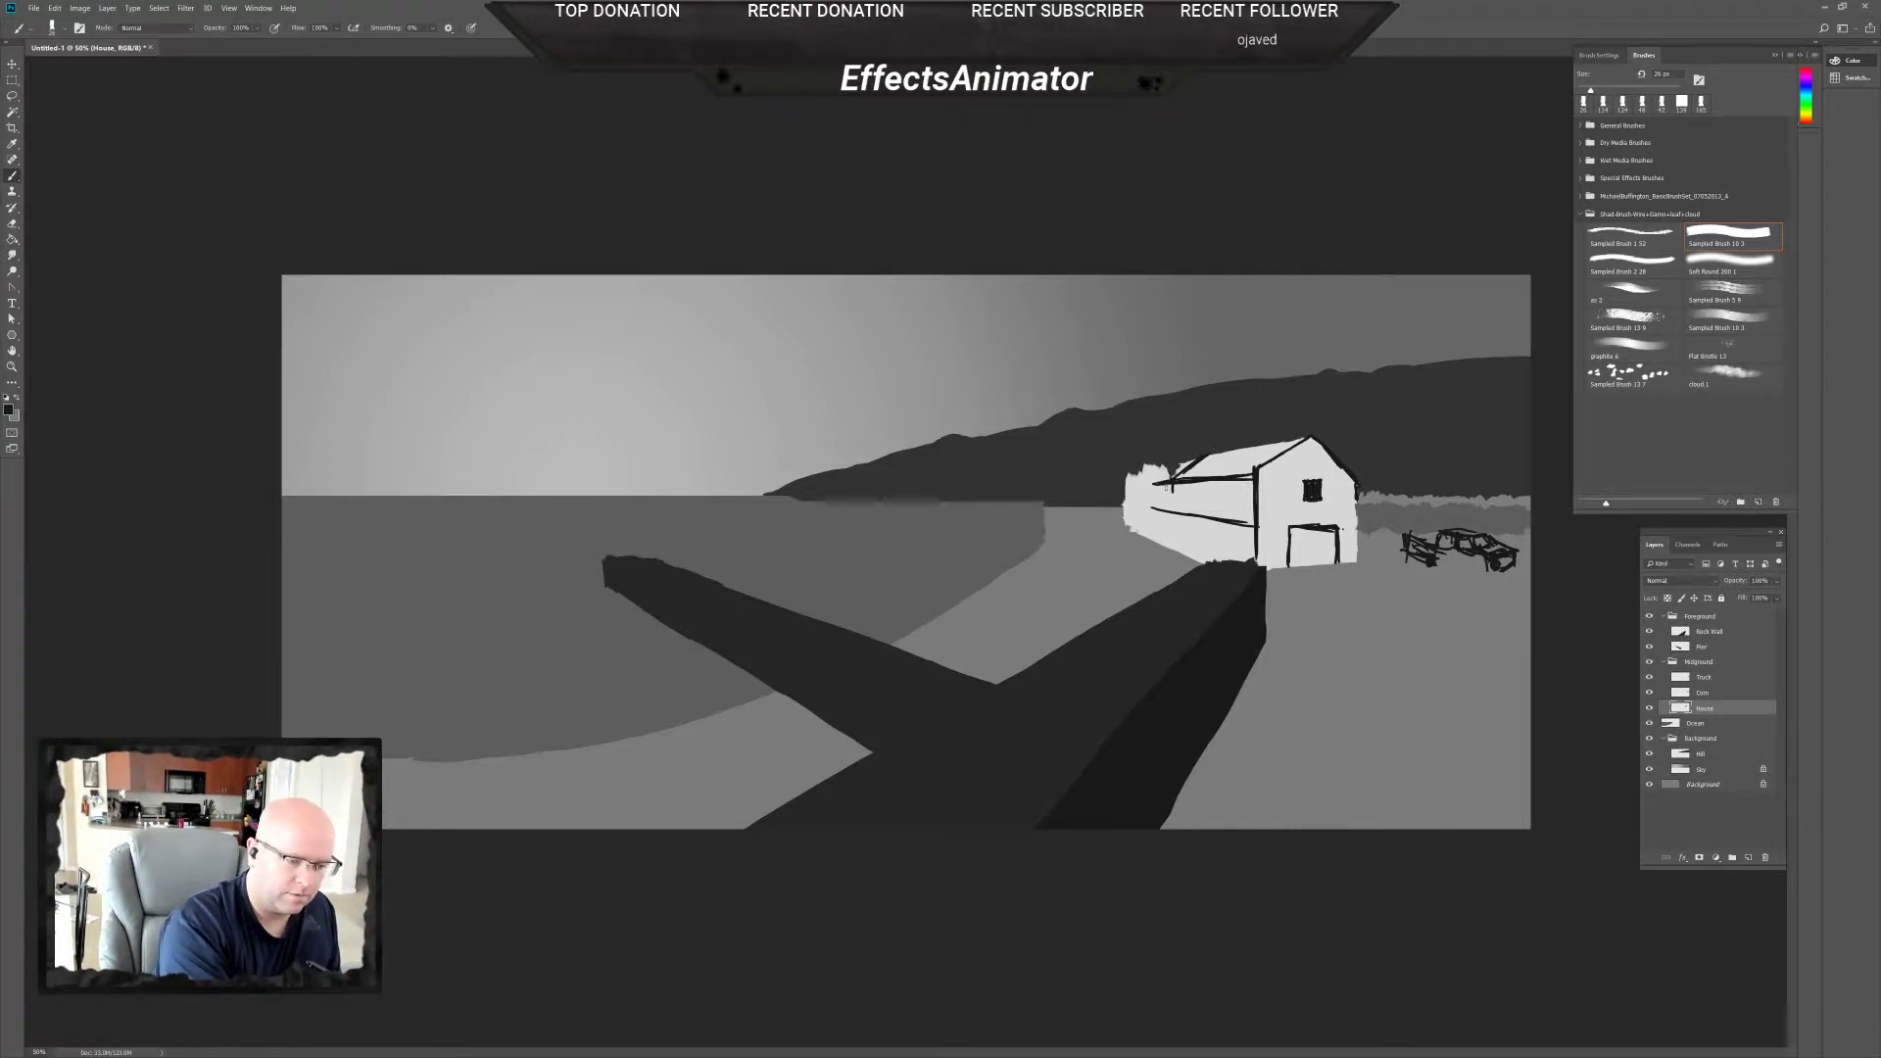
Cover the overshooting eave line with the house's sampled light tone and erase the ragged top at its far end with a smaller eraser.
alt+click(1163, 497)
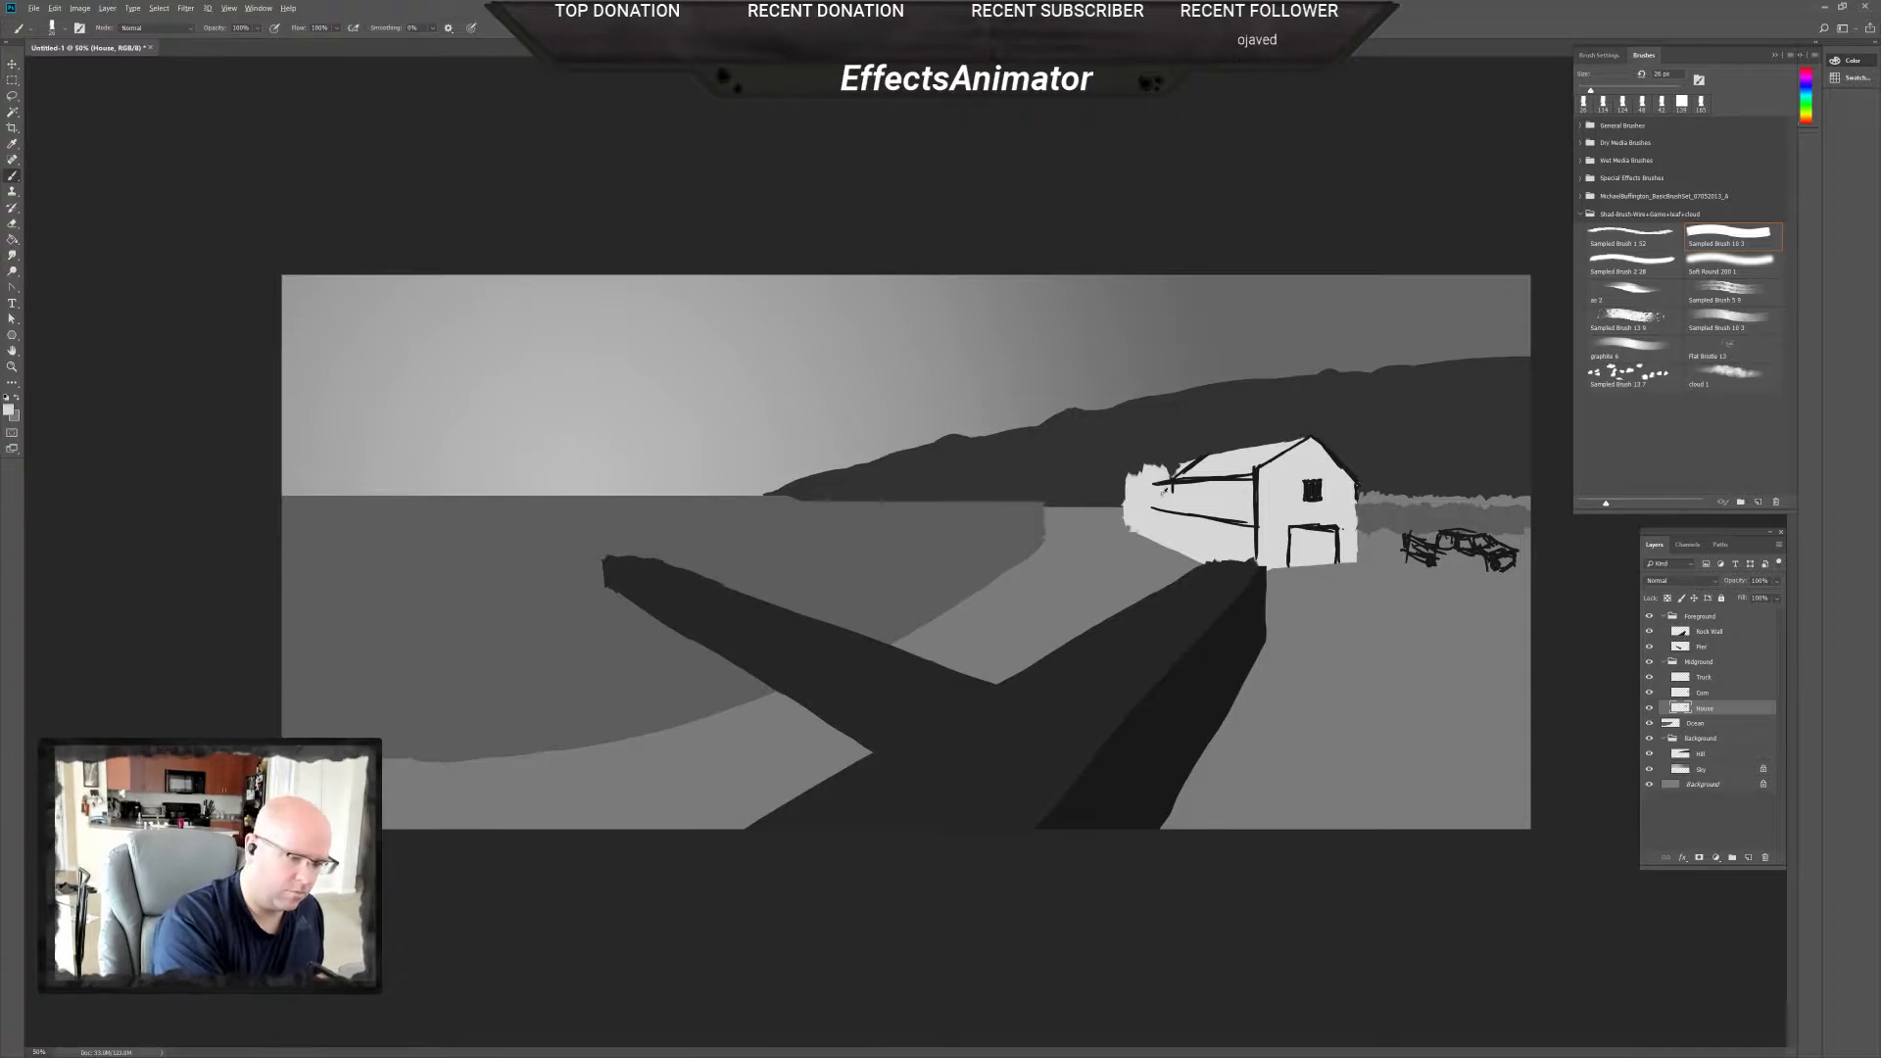
drag(1153, 479, 1156, 484)
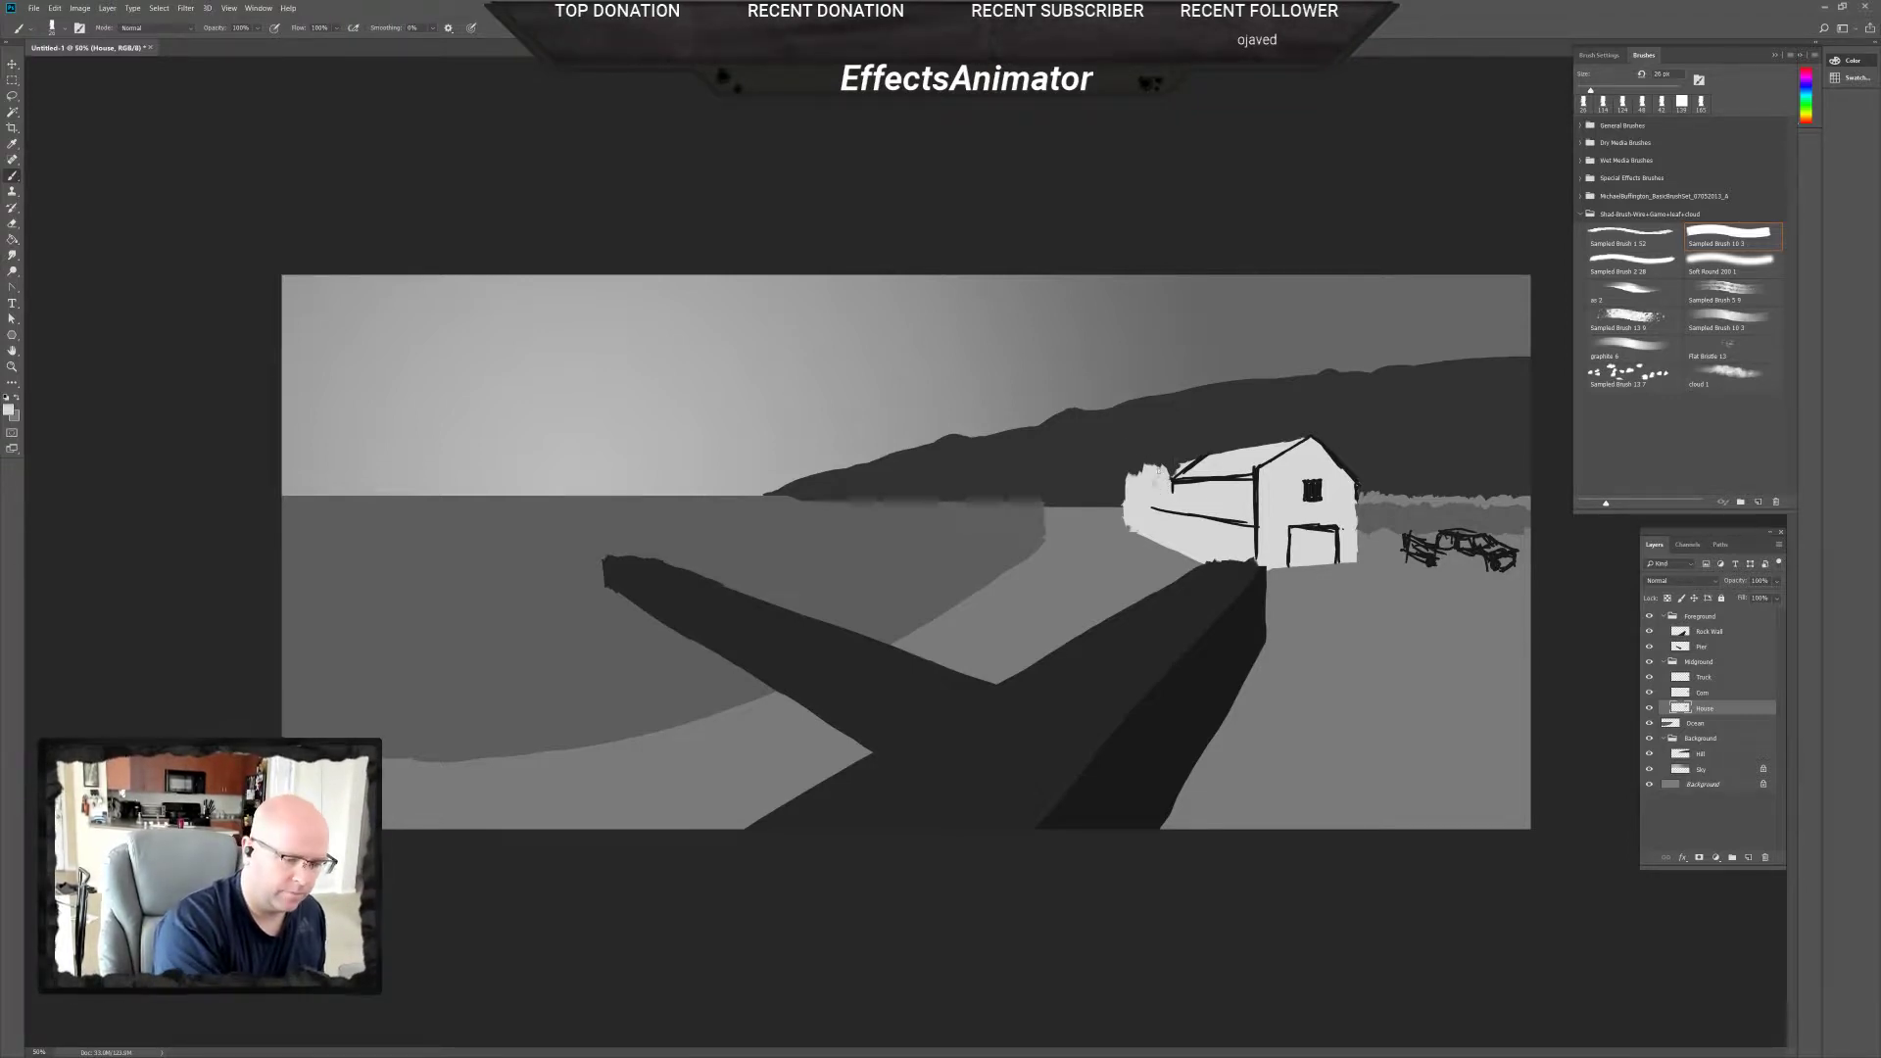
key(e)
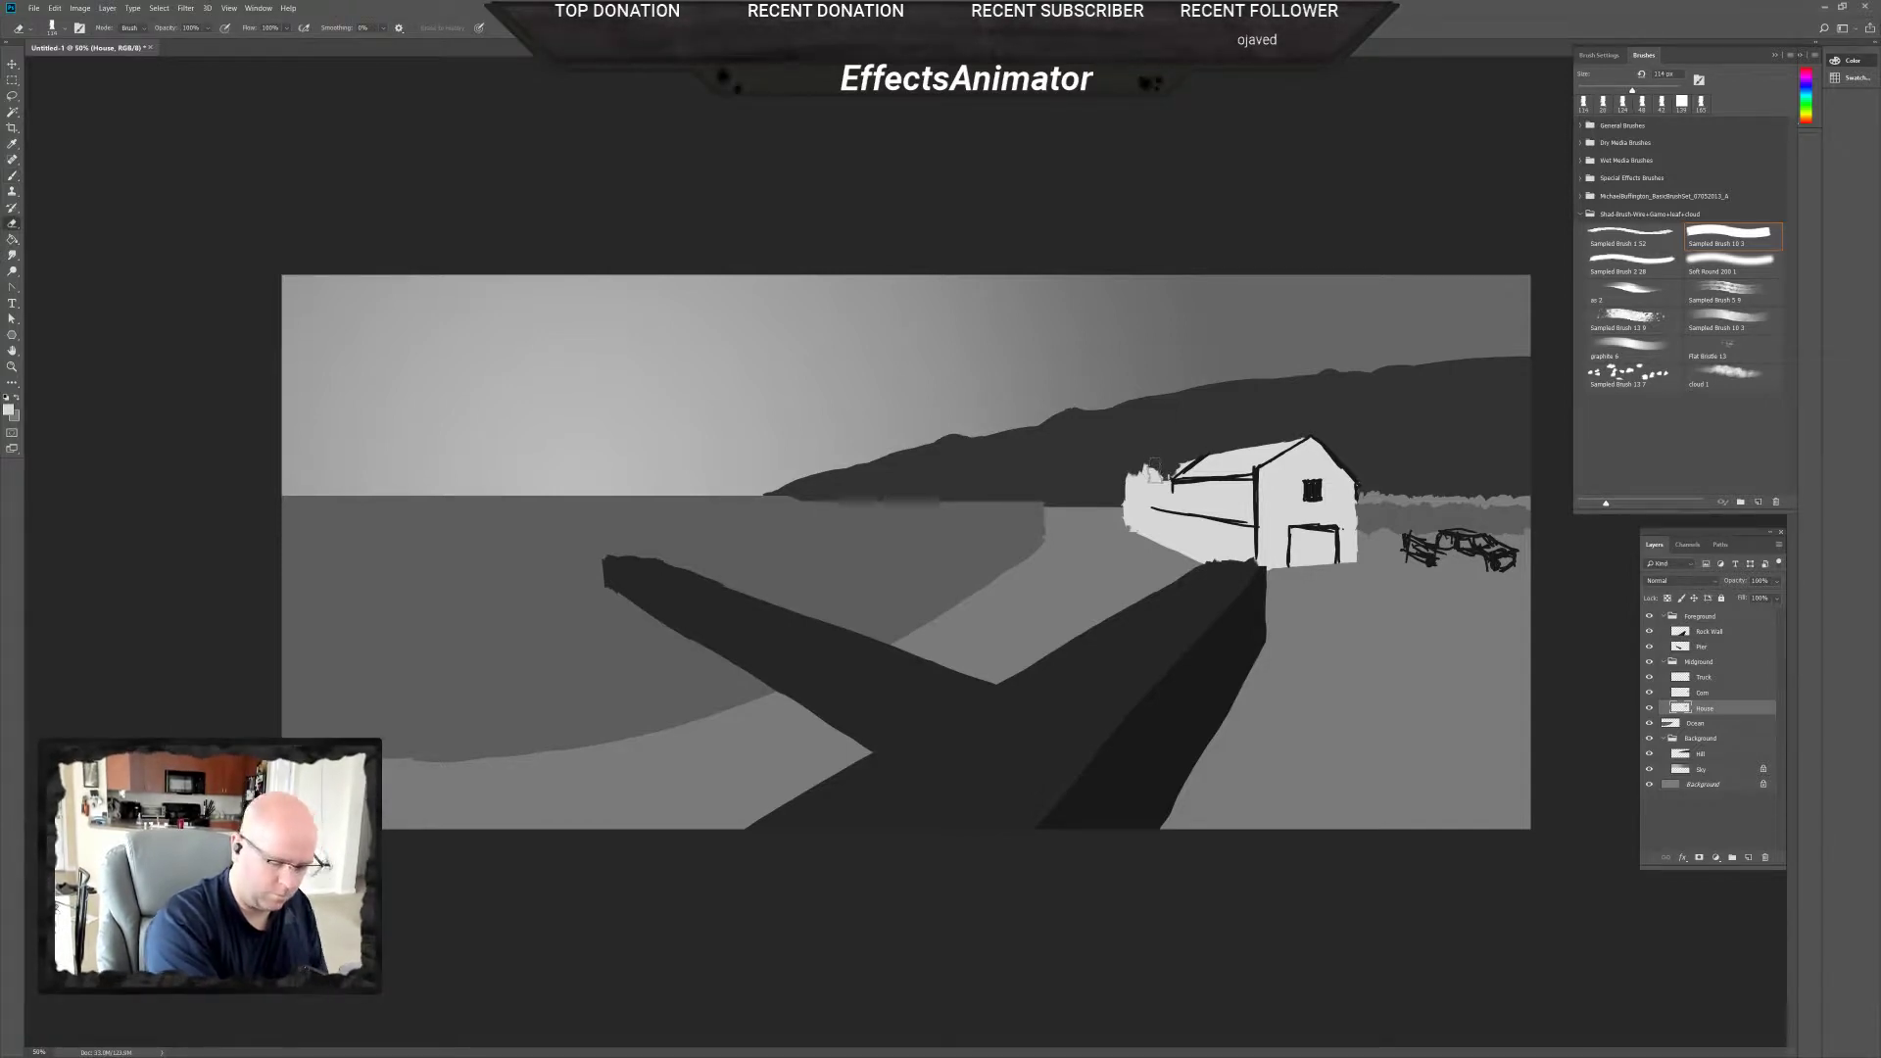
key(bracketleft)
key(bracketleft)
key(bracketleft)
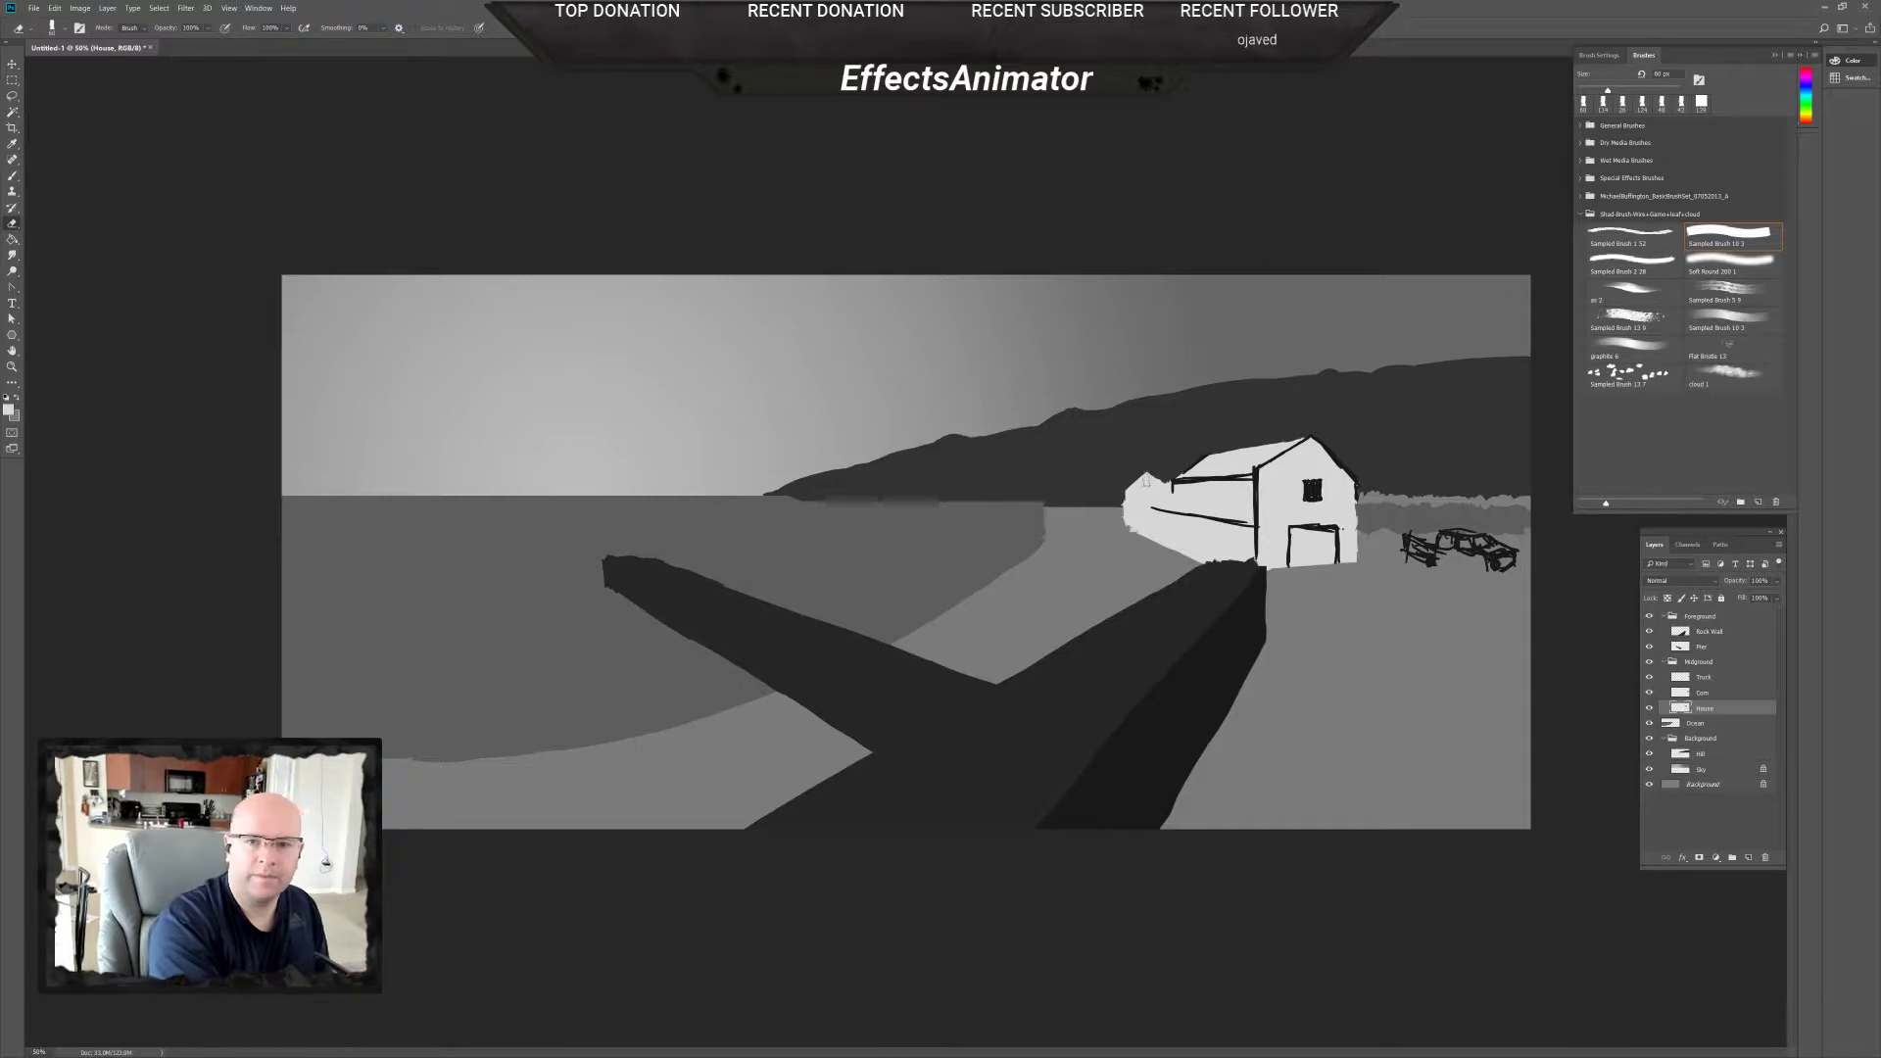
Enlarge the brush and fill the roof slope above the house's side wall with dark grey.
key(b)
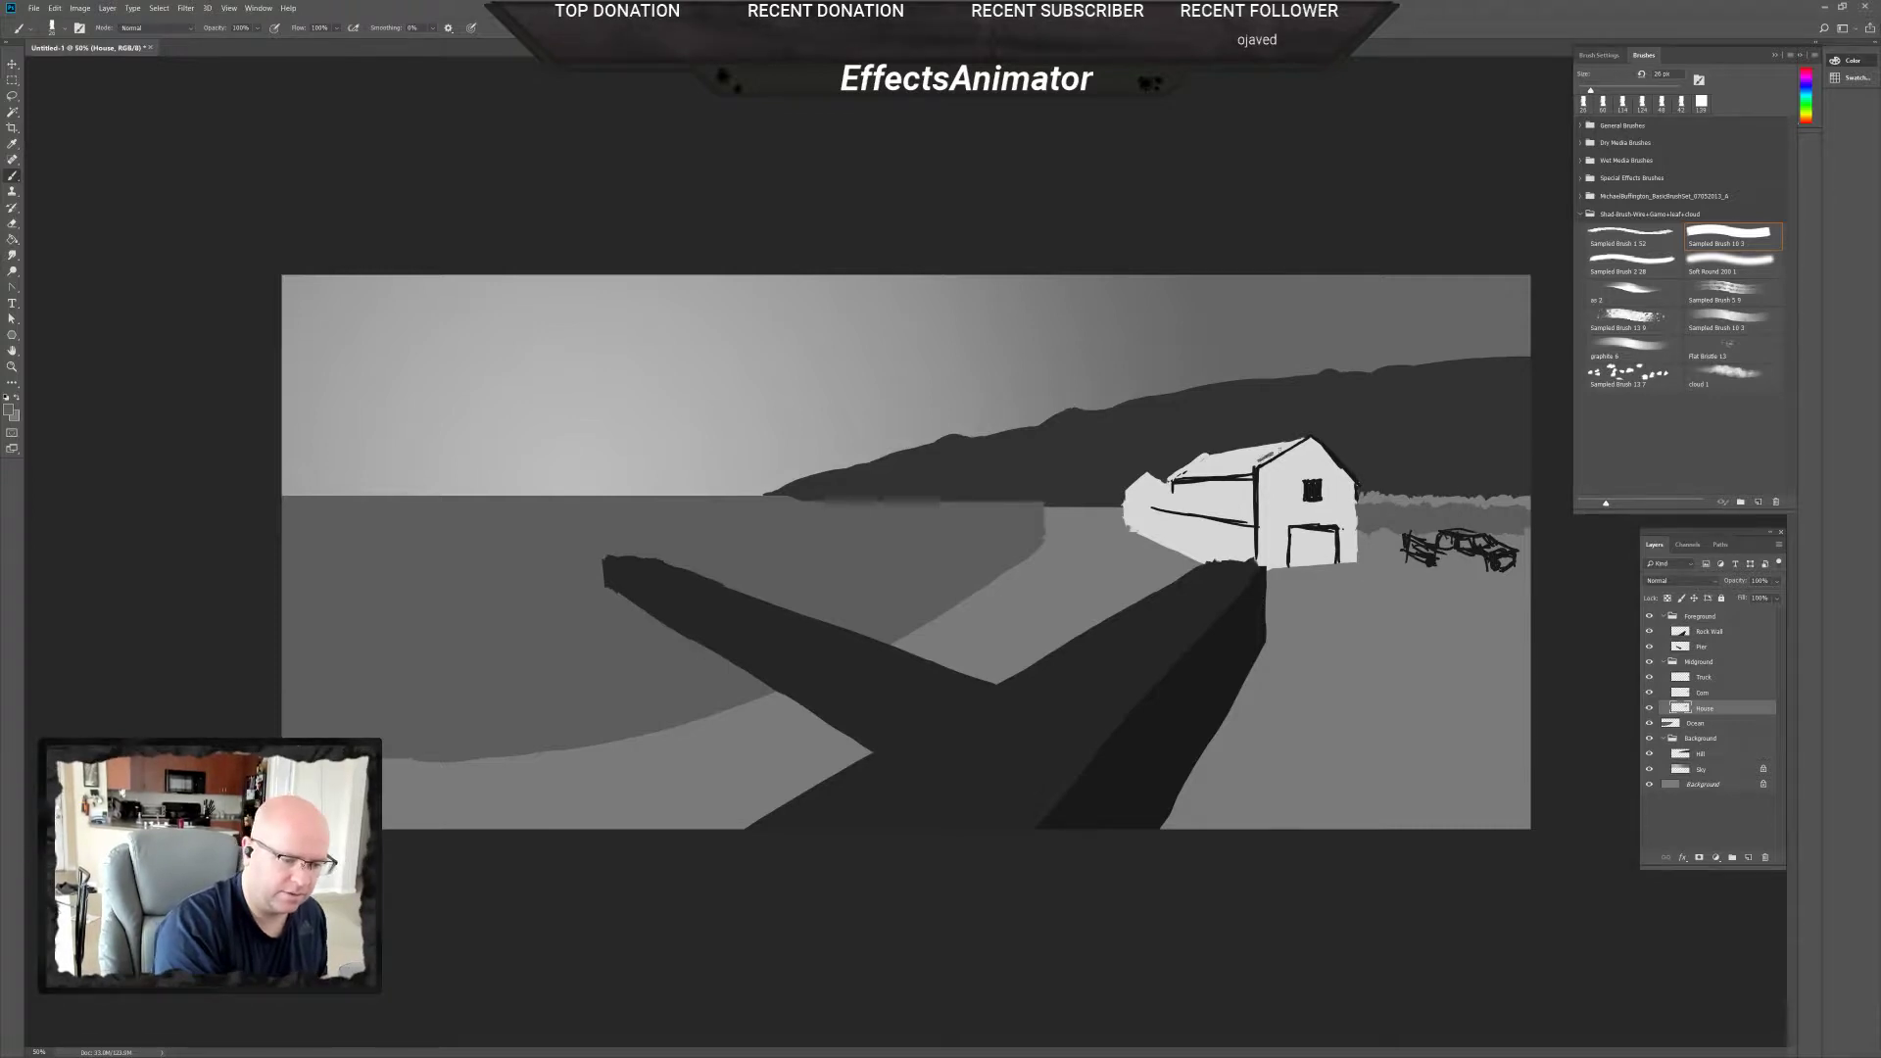
right_click(1265, 460)
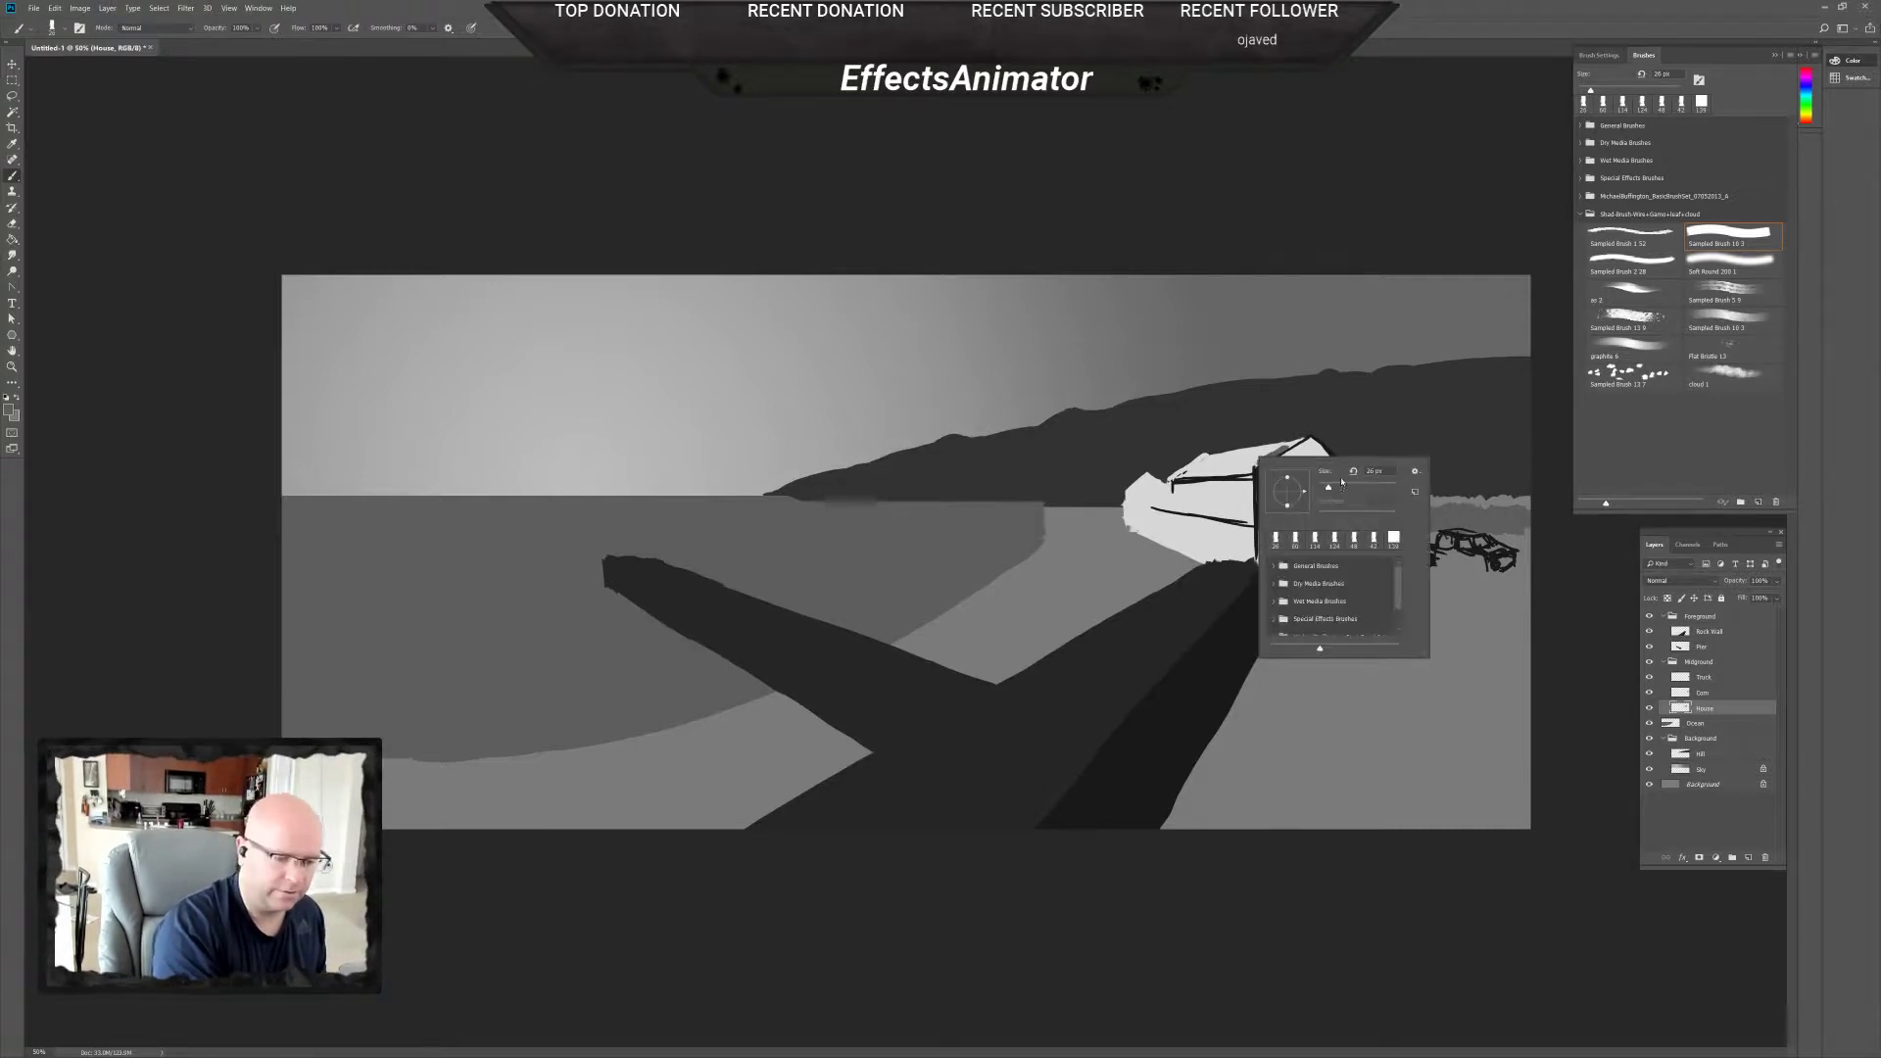
mouse_move(1277, 452)
mouse_down()
mouse_move(1190, 467)
mouse_move(1284, 450)
mouse_up()
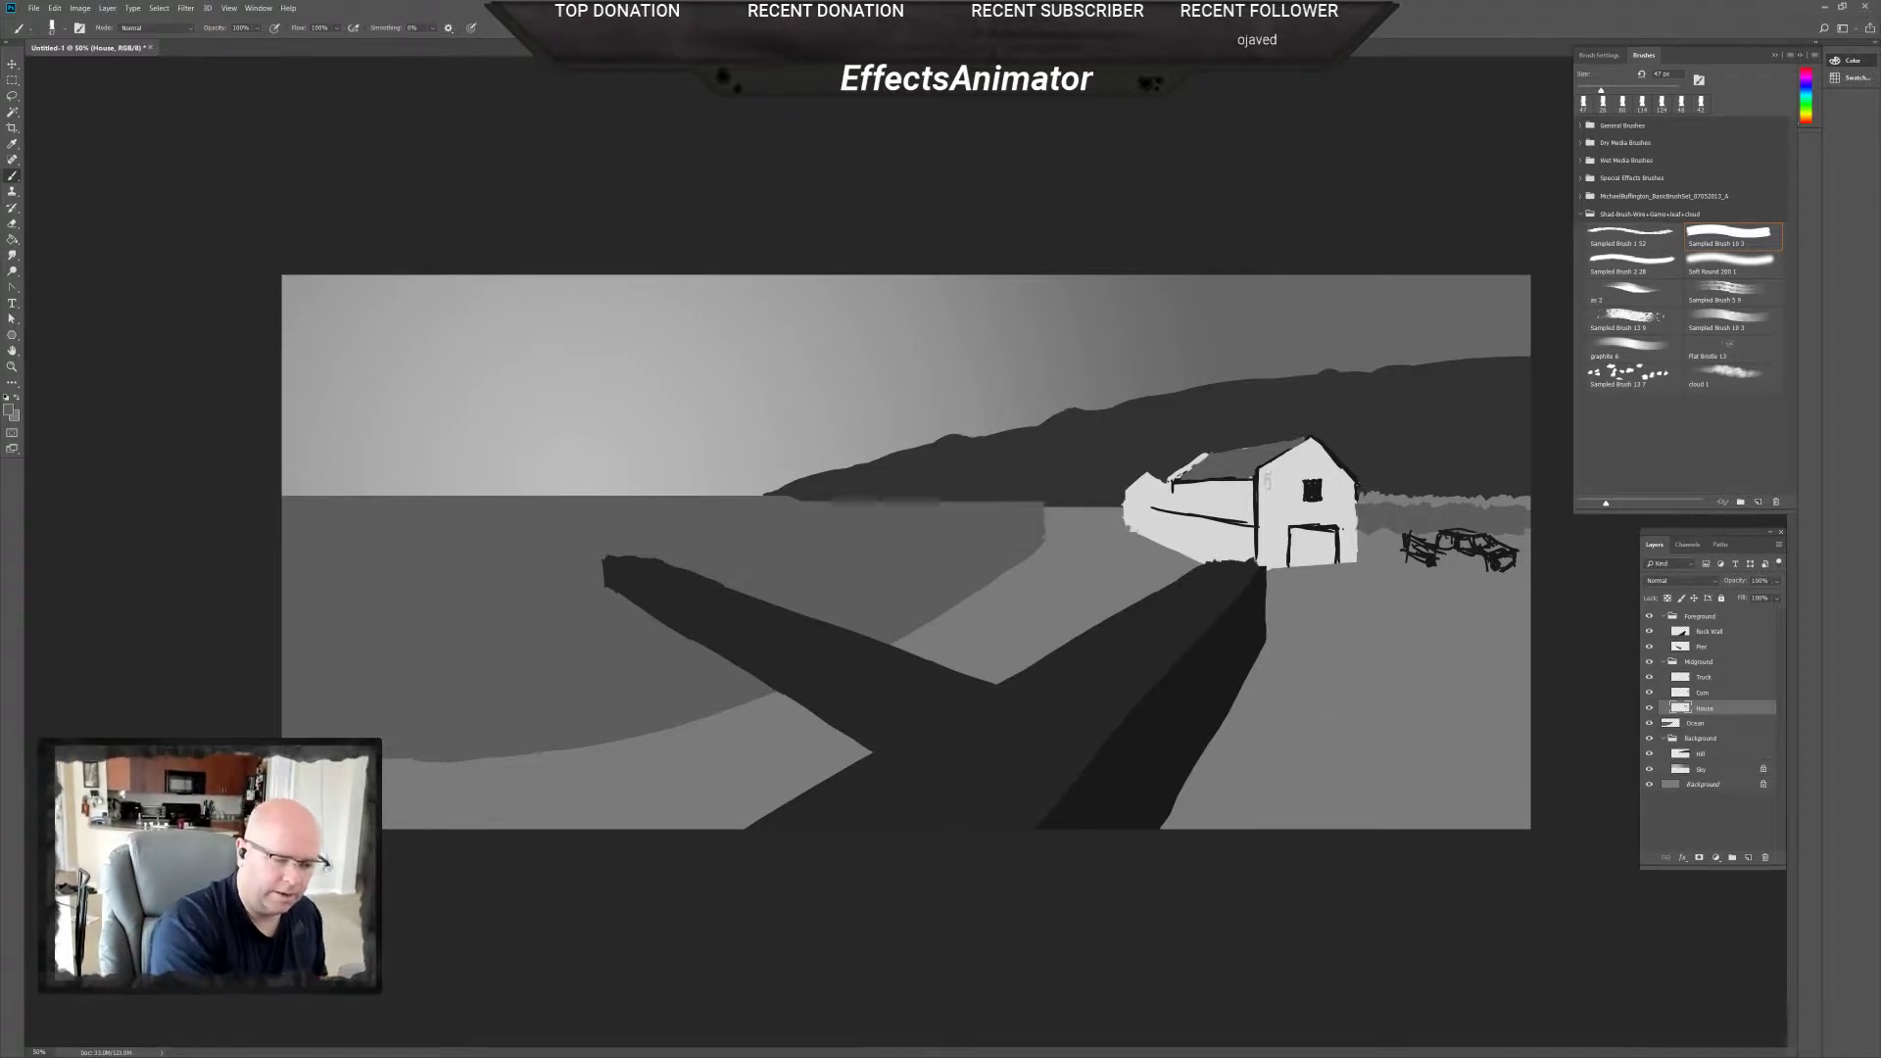
Lighten the dark line along the house's side wall with the sampled house tone and try to erase the stray mark above it.
alt+click(1267, 478)
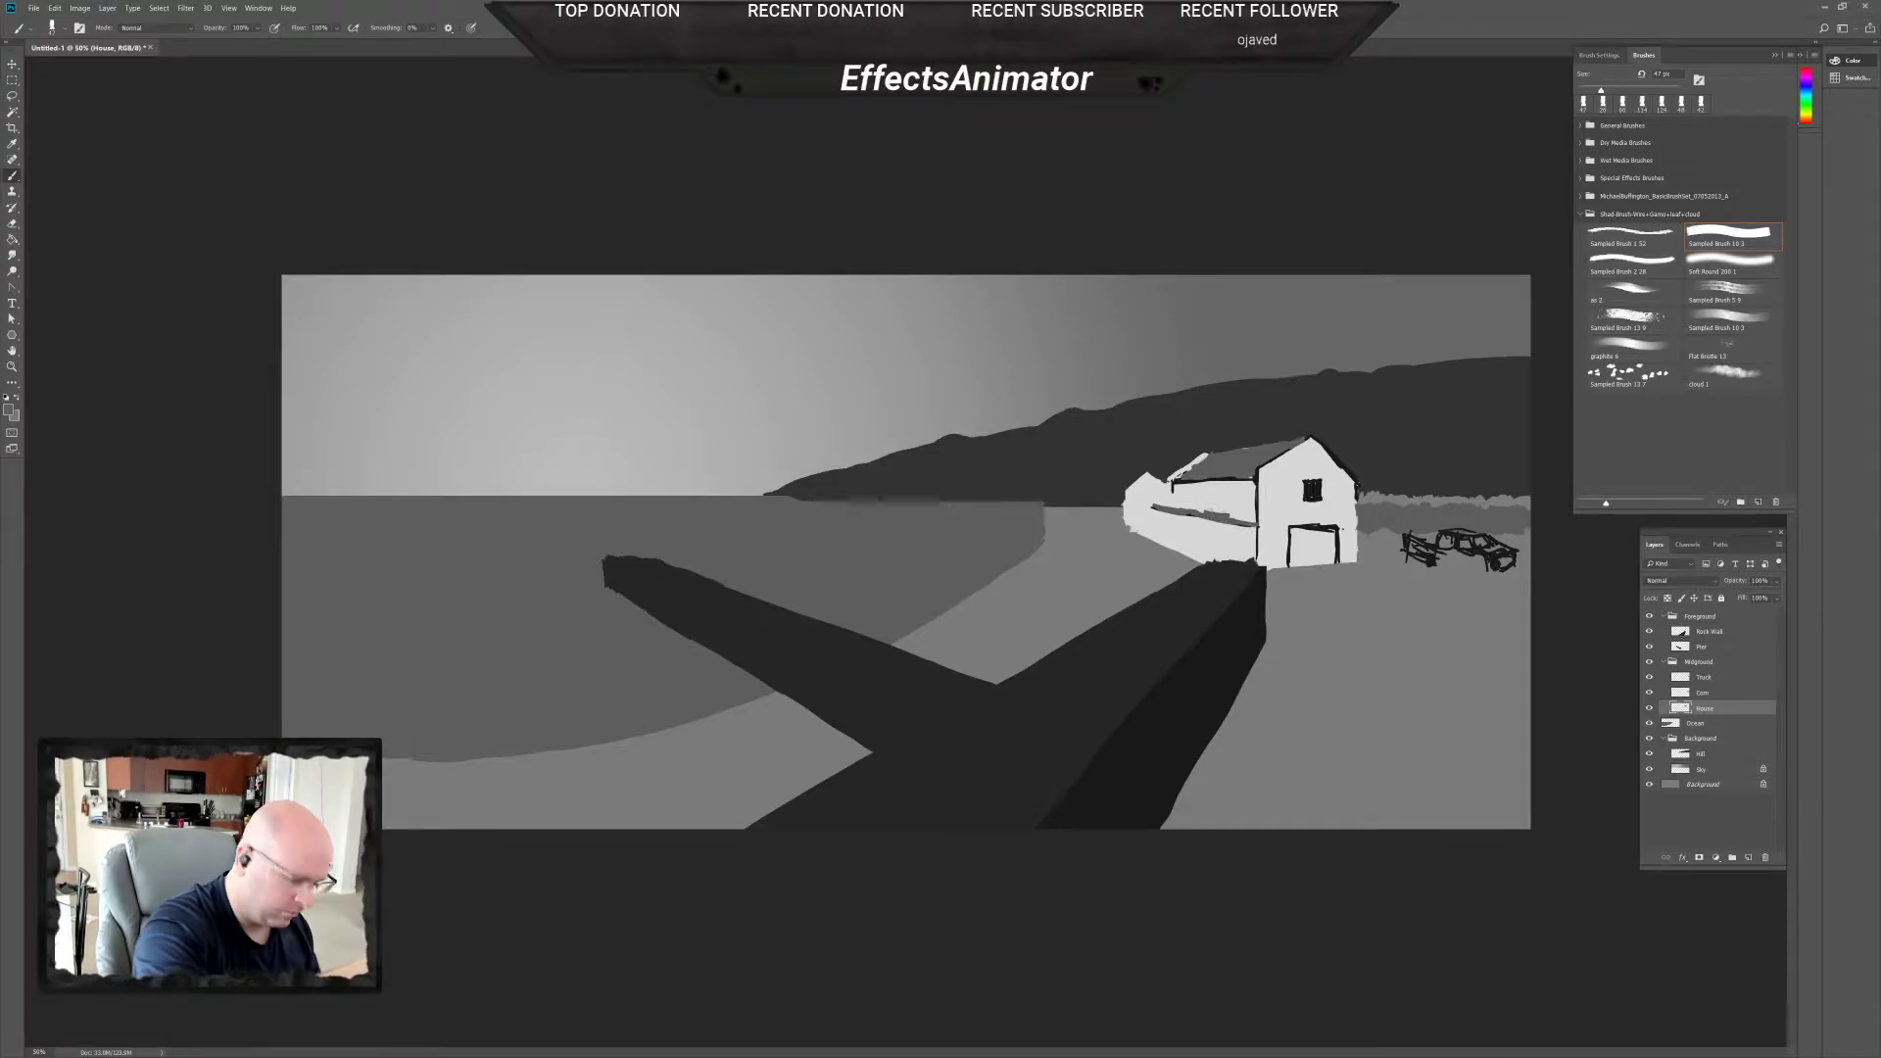
key(e)
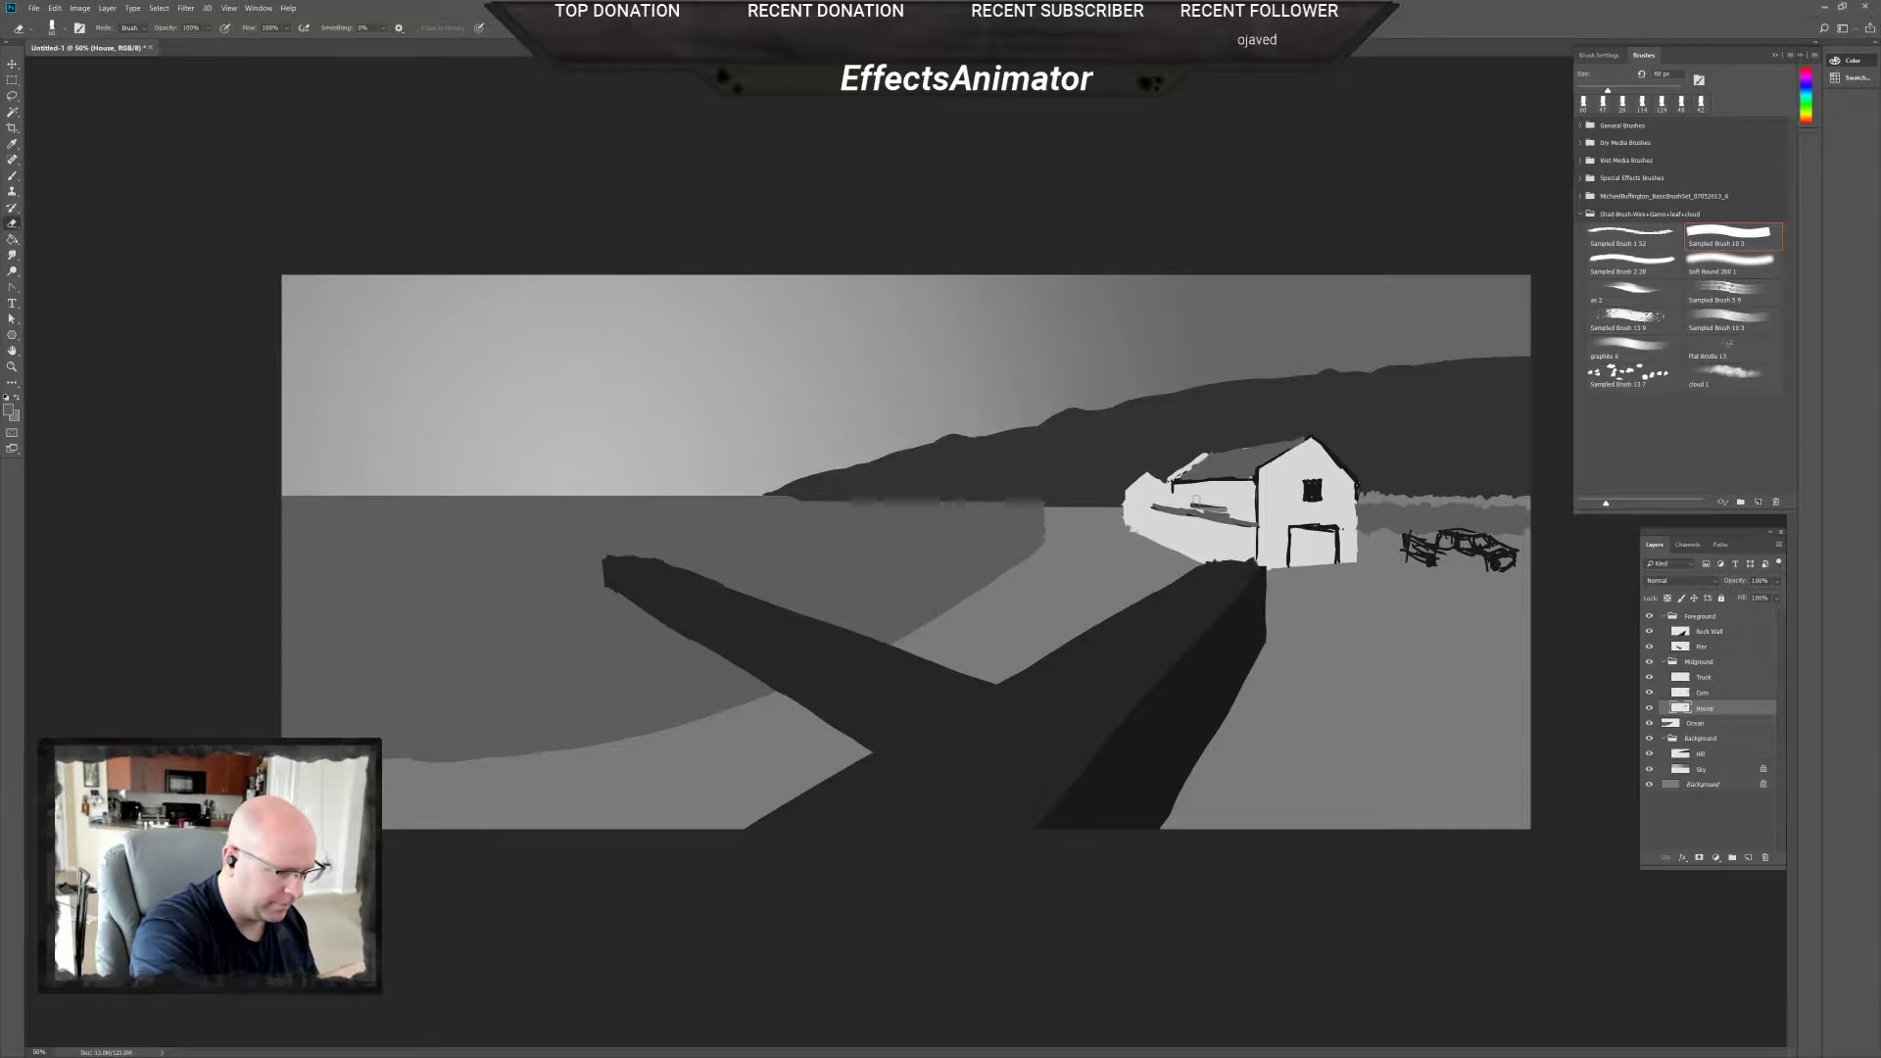
click(1200, 497)
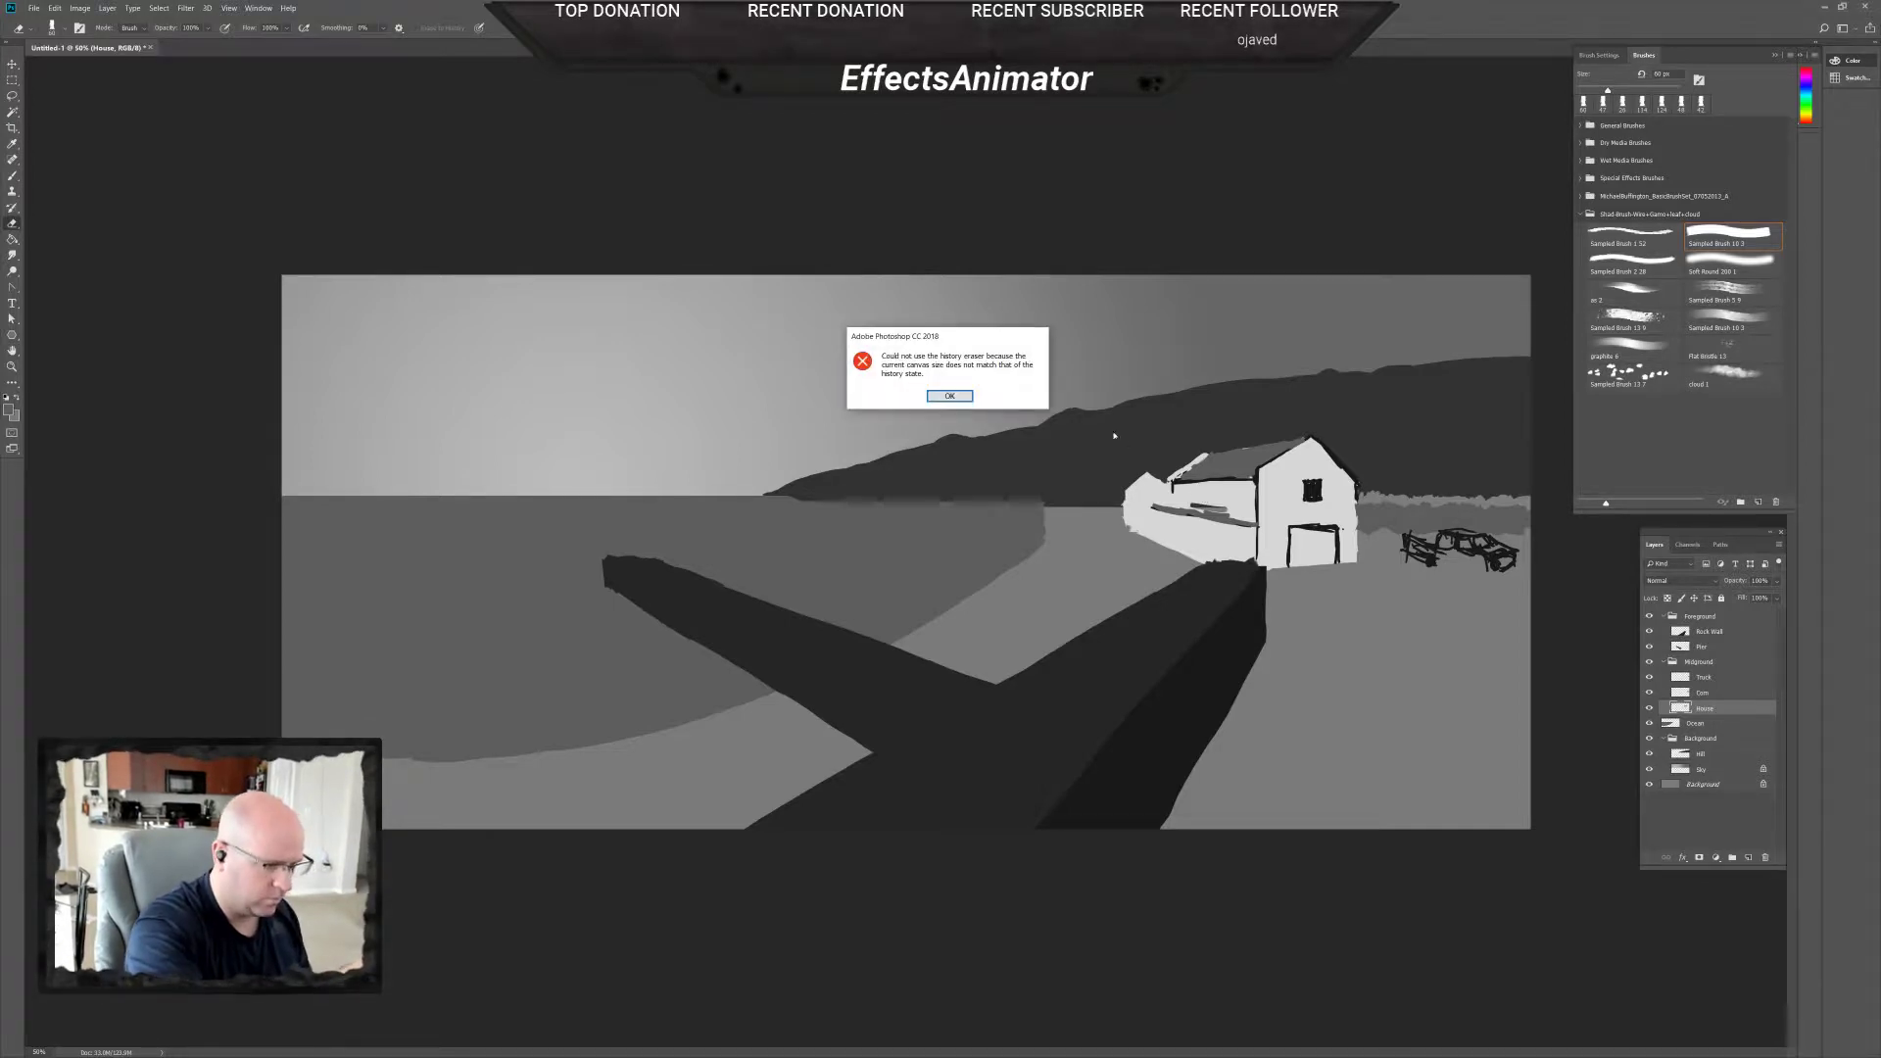
click(951, 395)
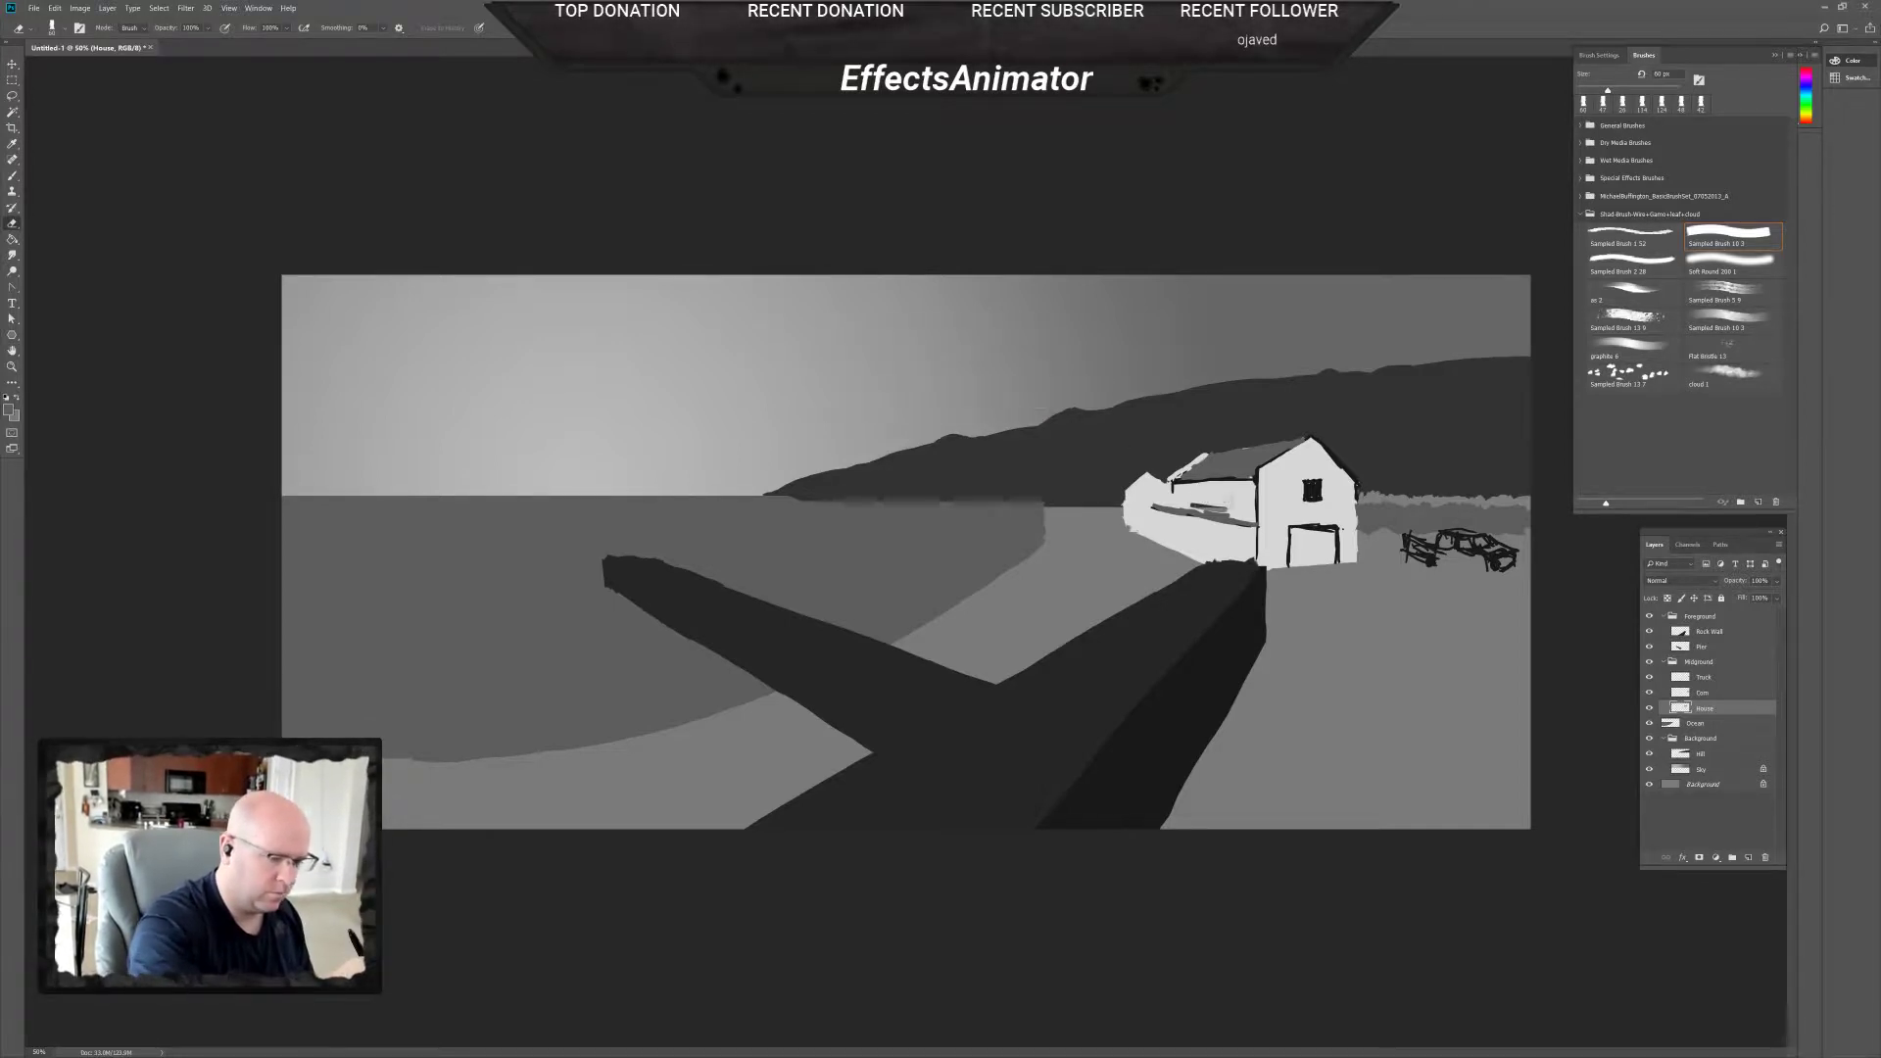
key(b)
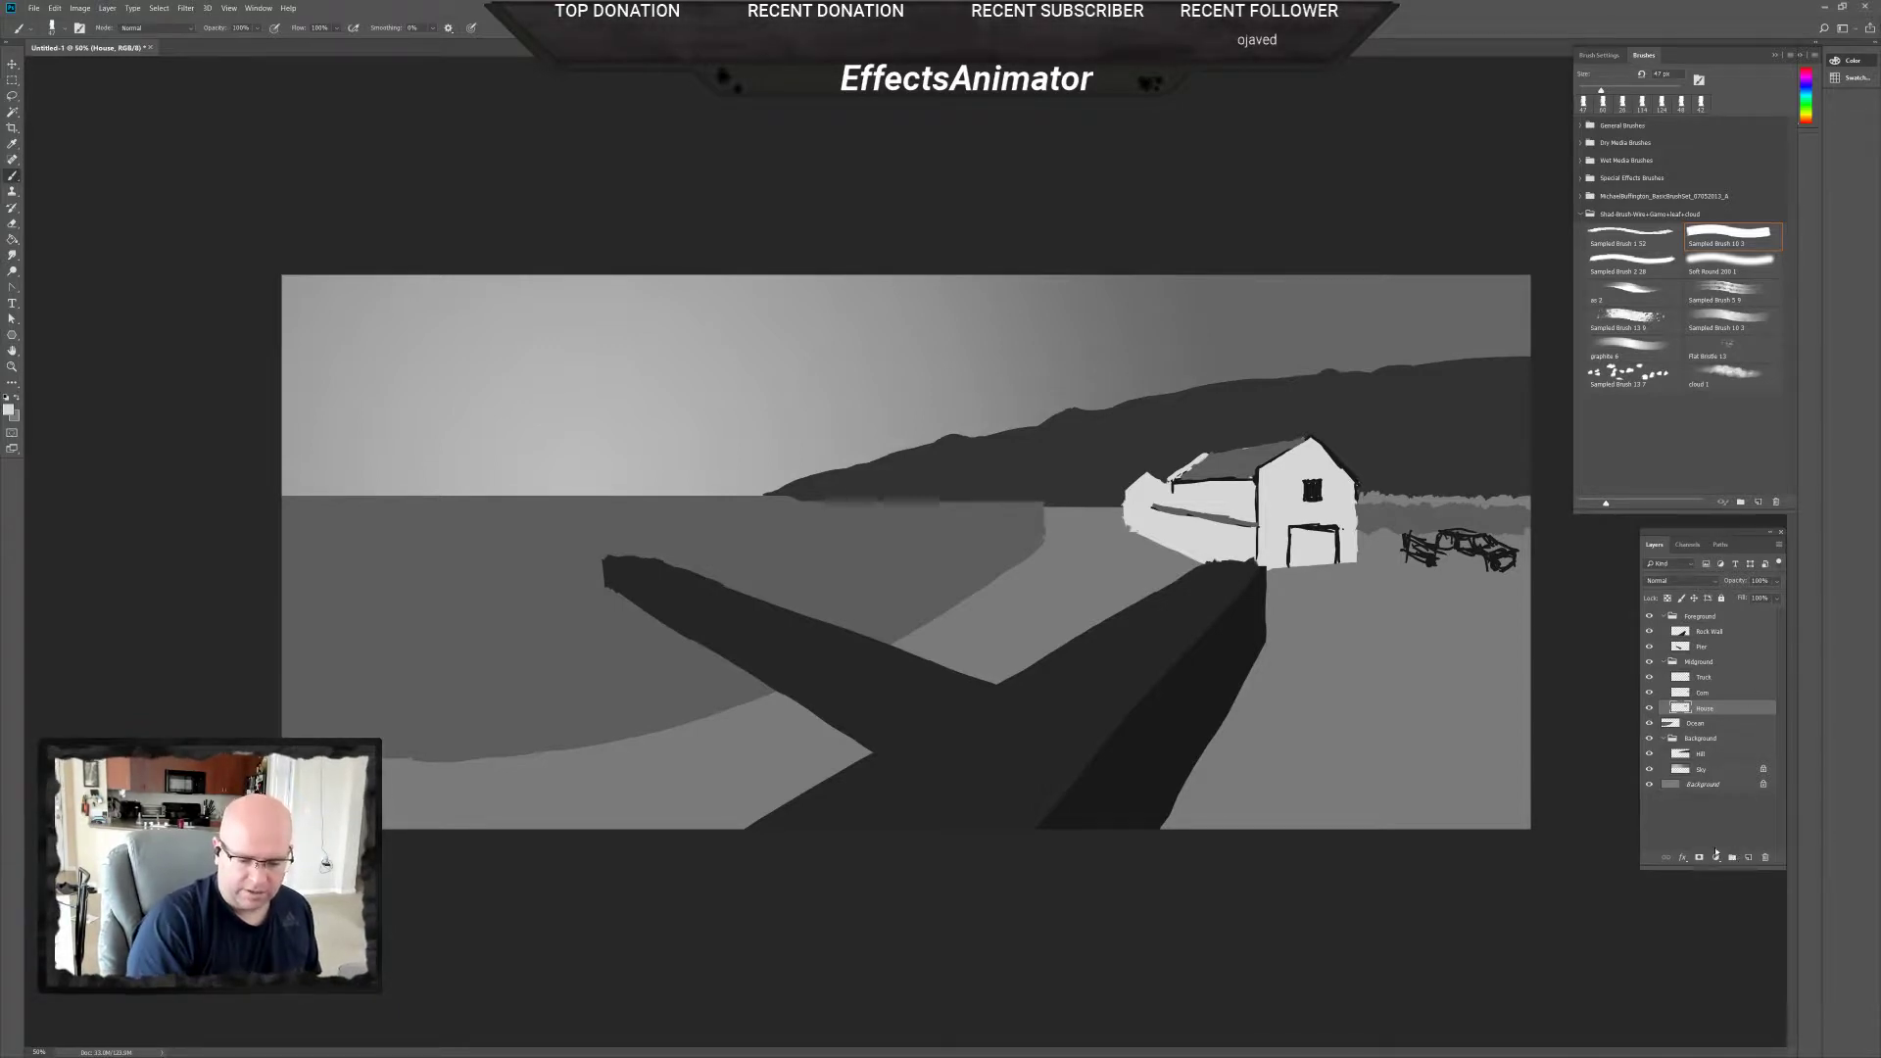
Add a new layer above the House layer and name it Pavement.
click(1749, 857)
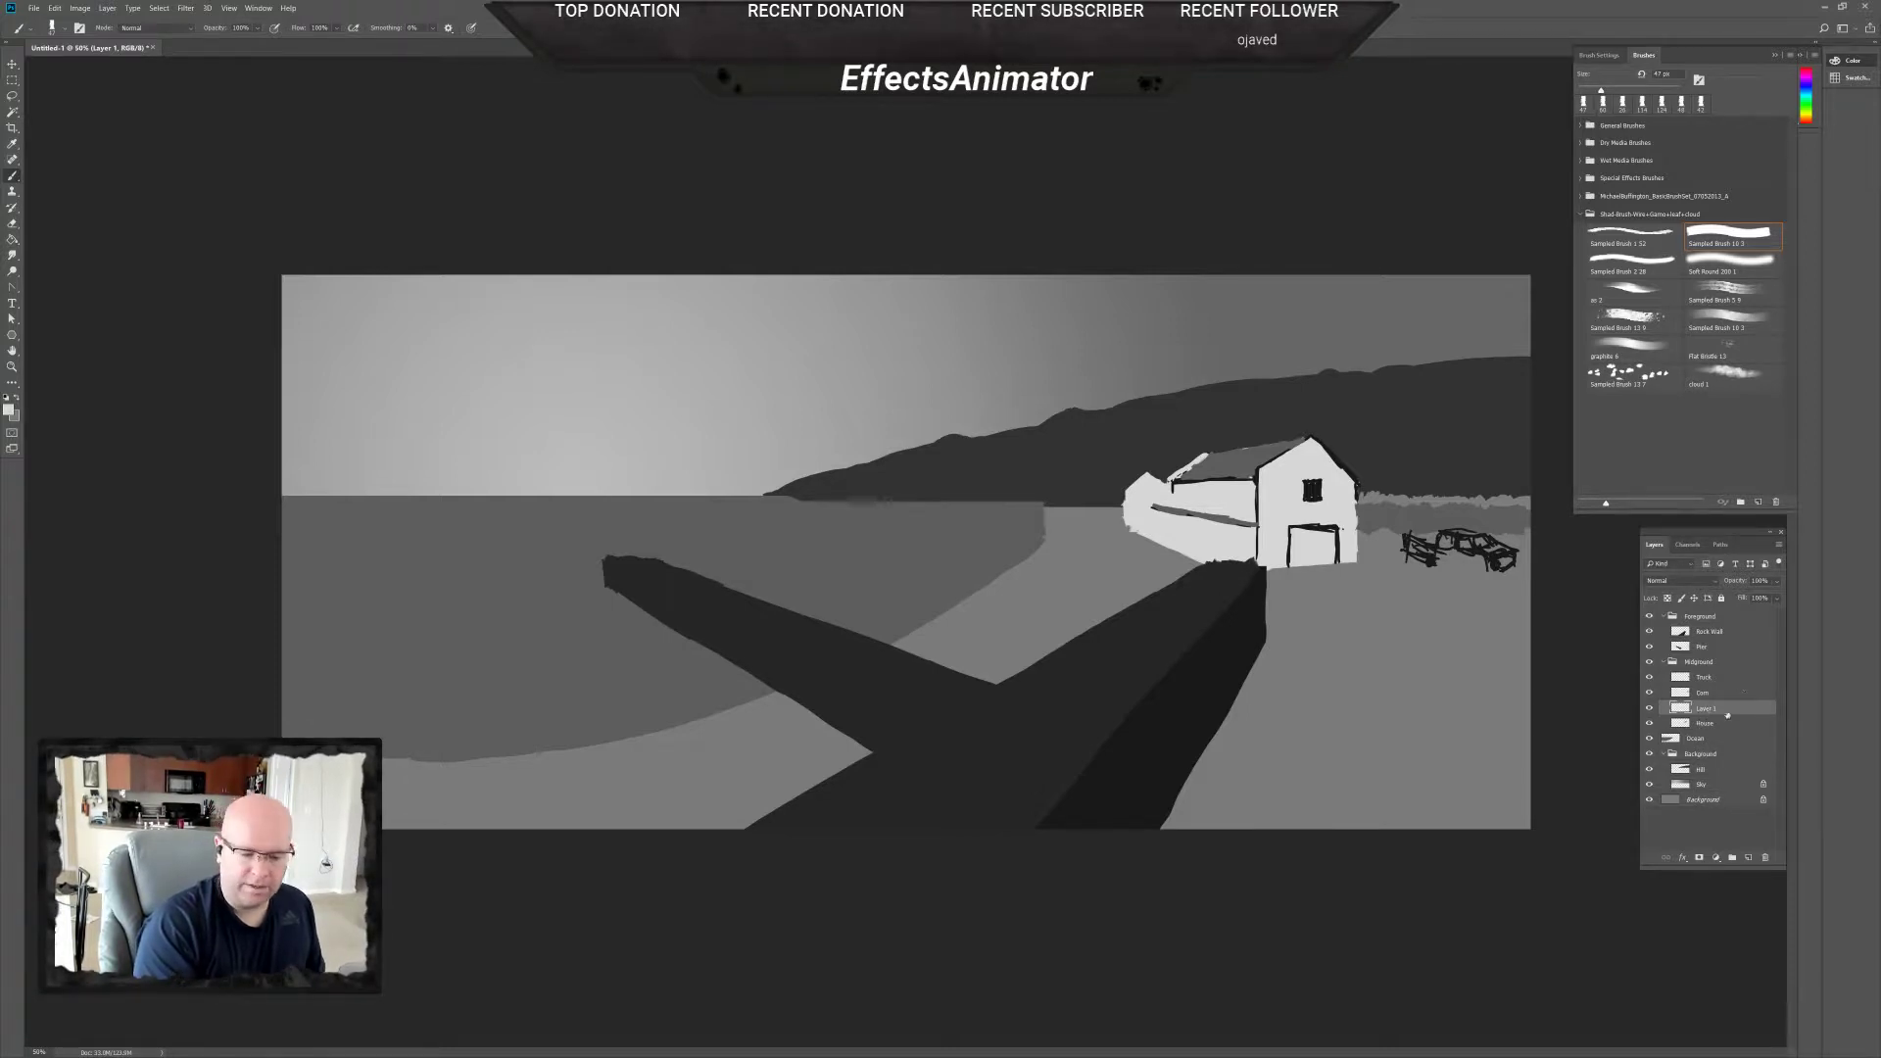
double_click(1710, 709)
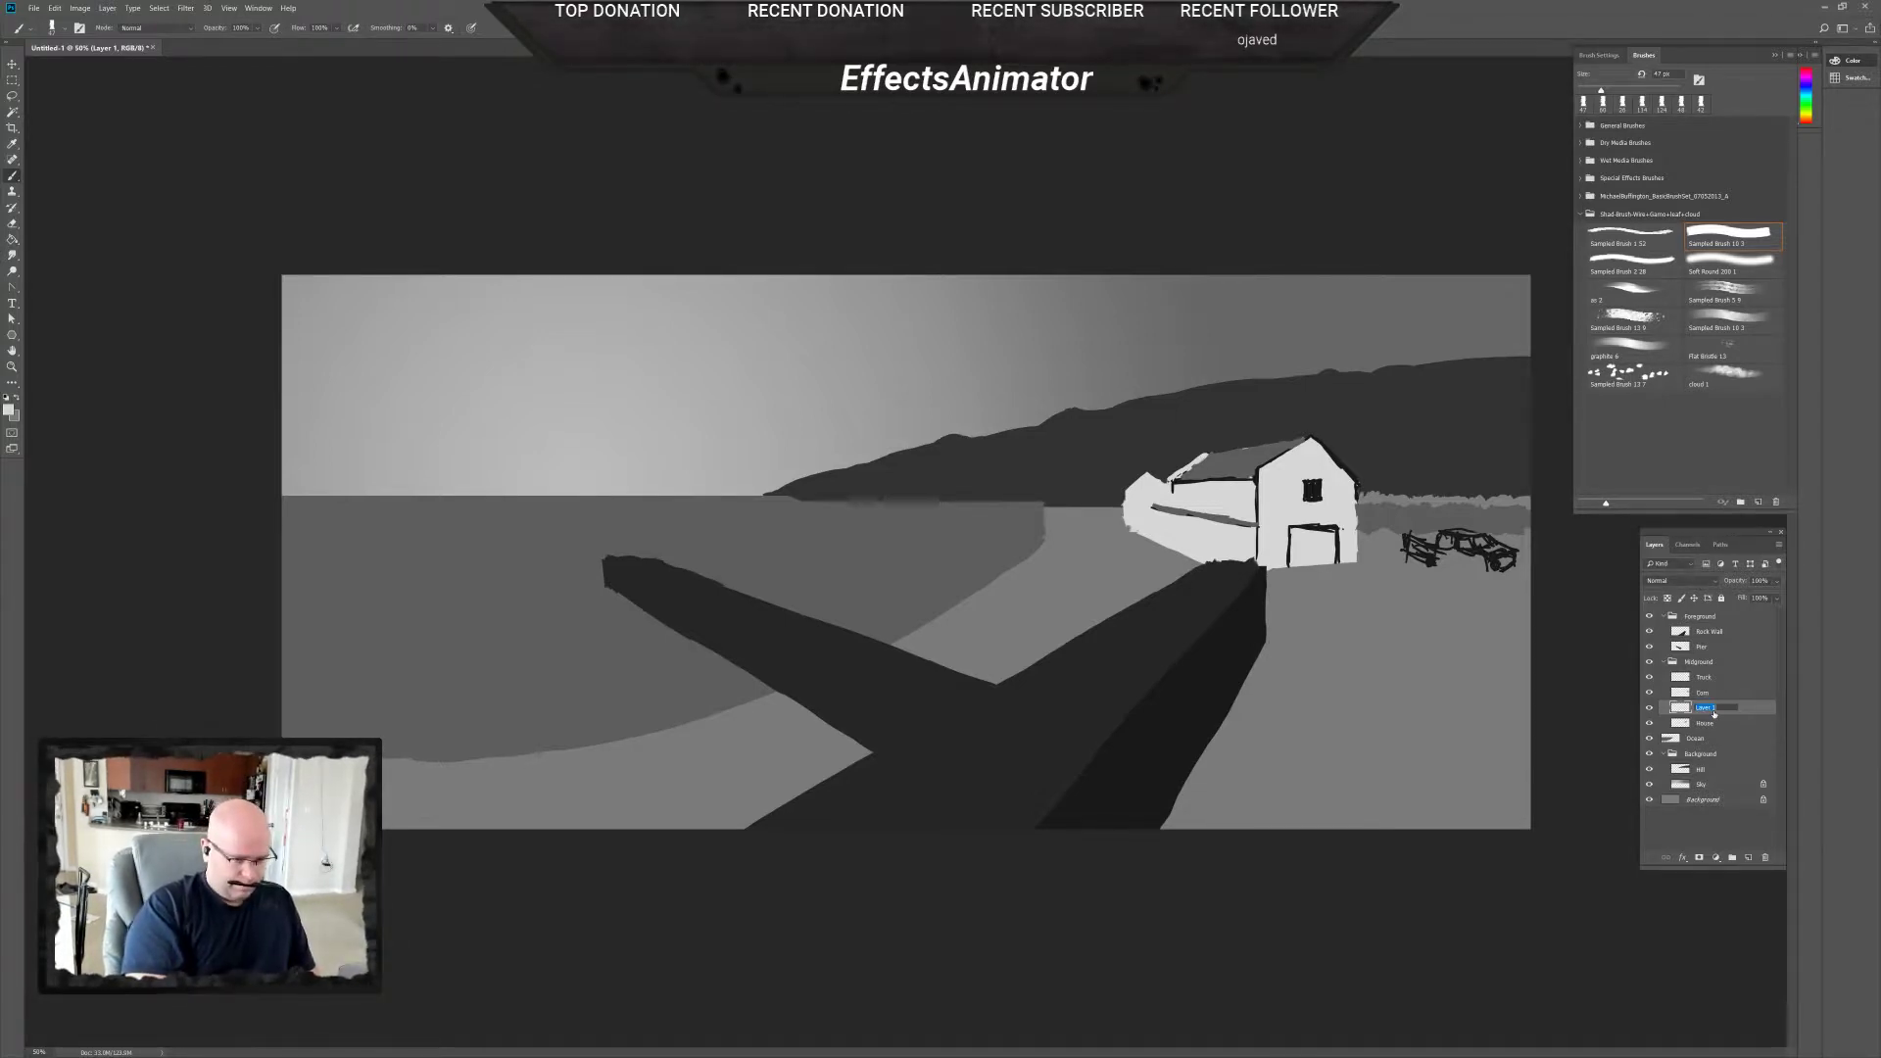
text(avement)
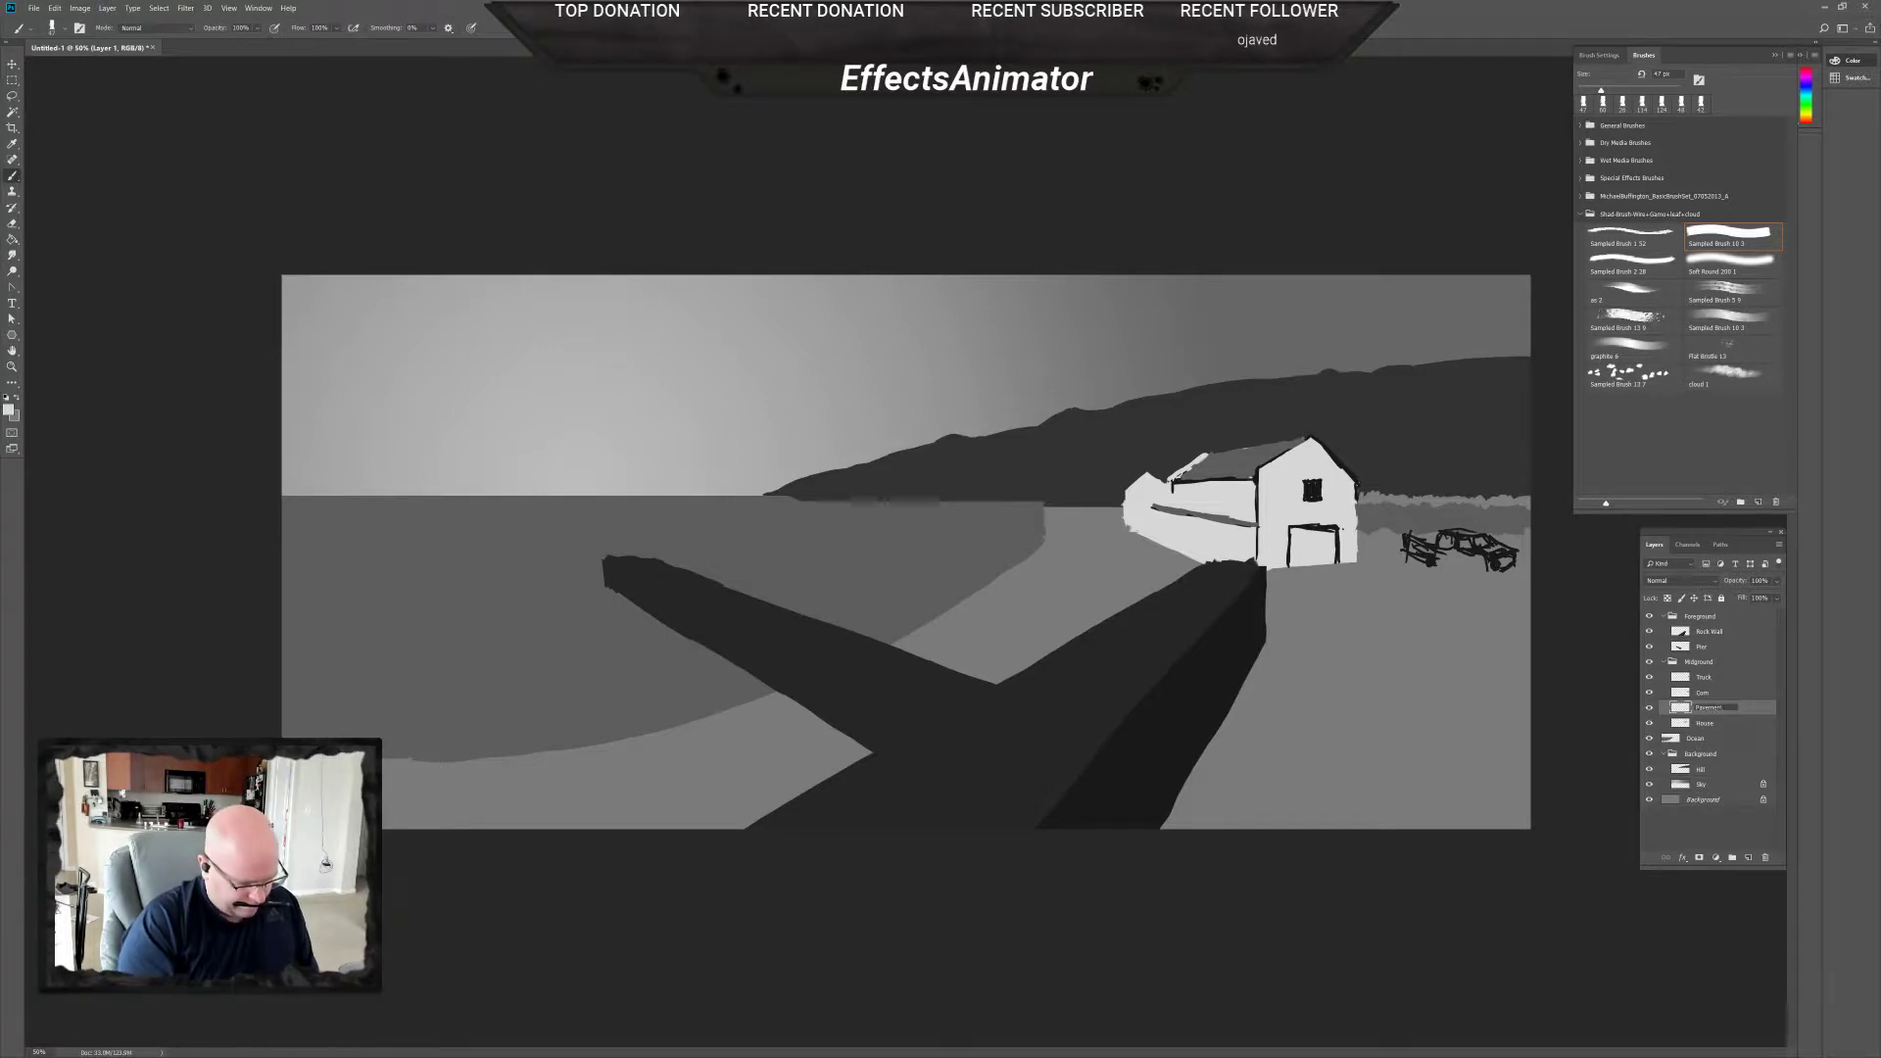
key(Return)
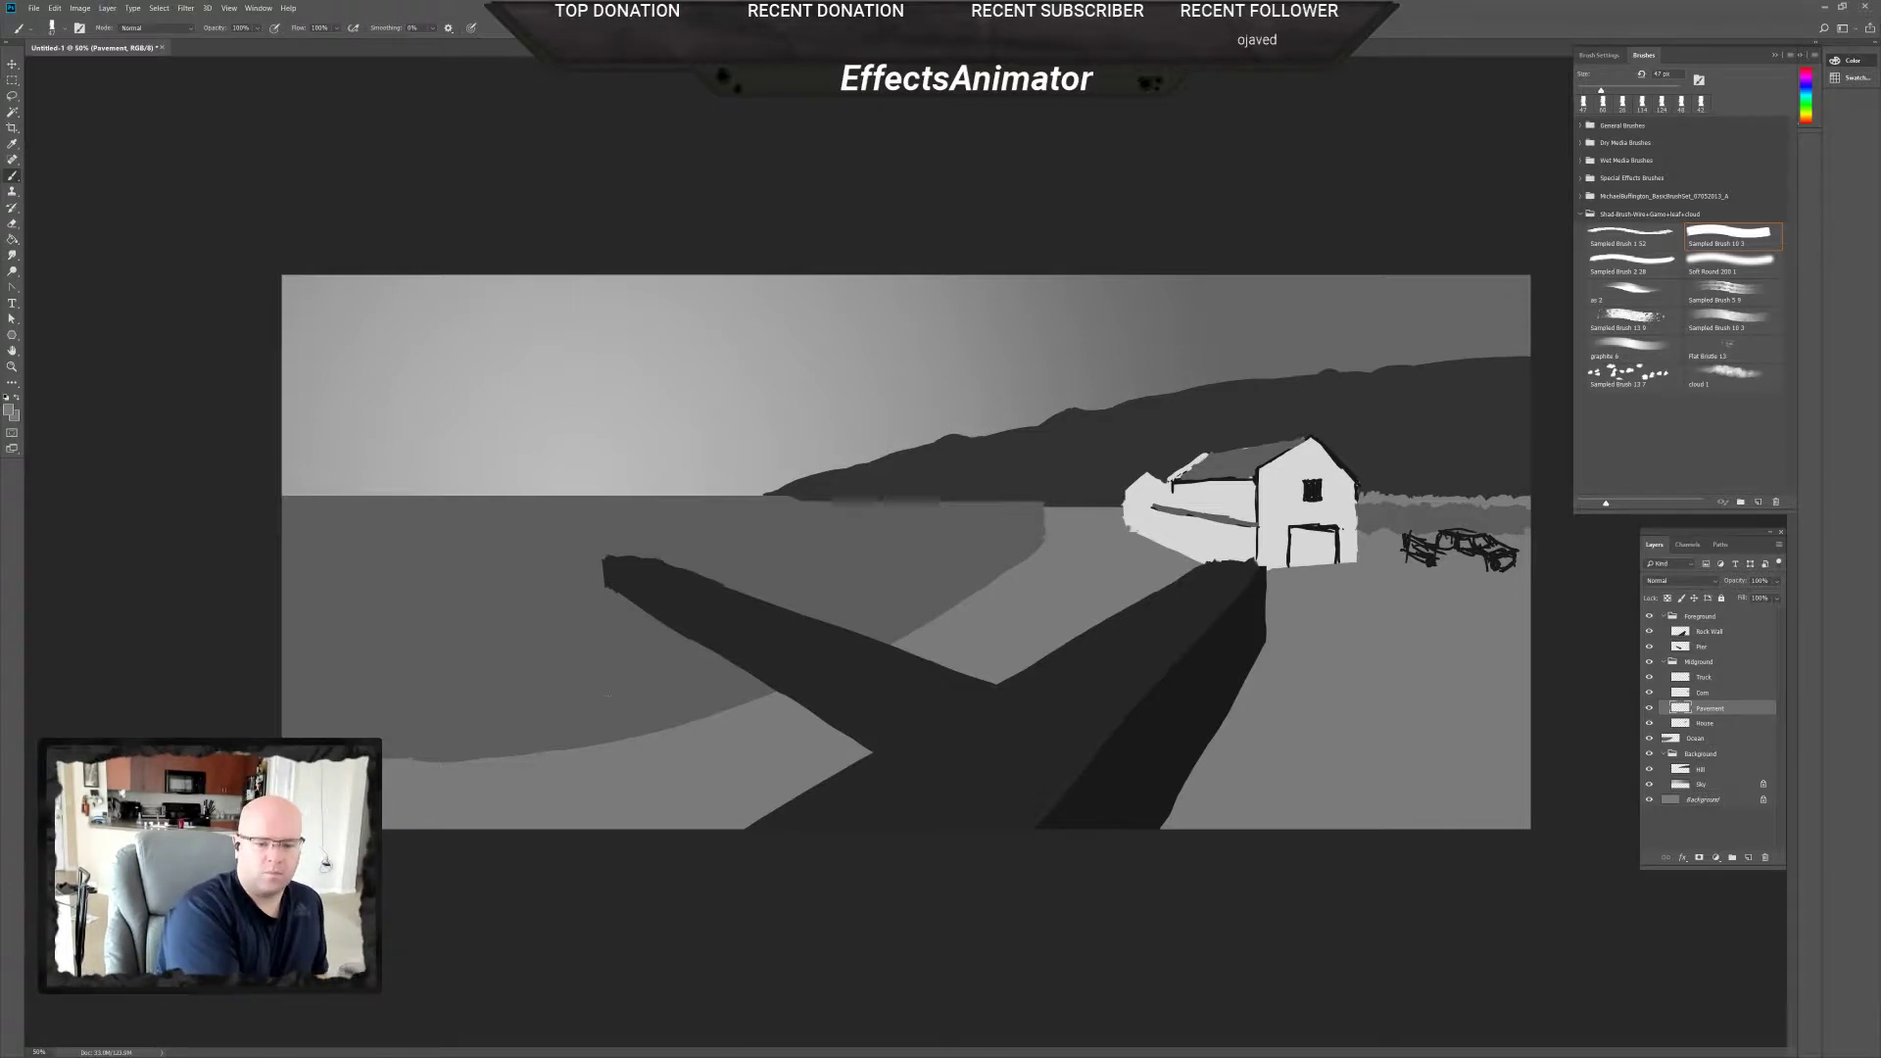
Toggle the Midground group's visibility to check the ground beneath it and set the painting colour to a lighter grey.
click(1650, 662)
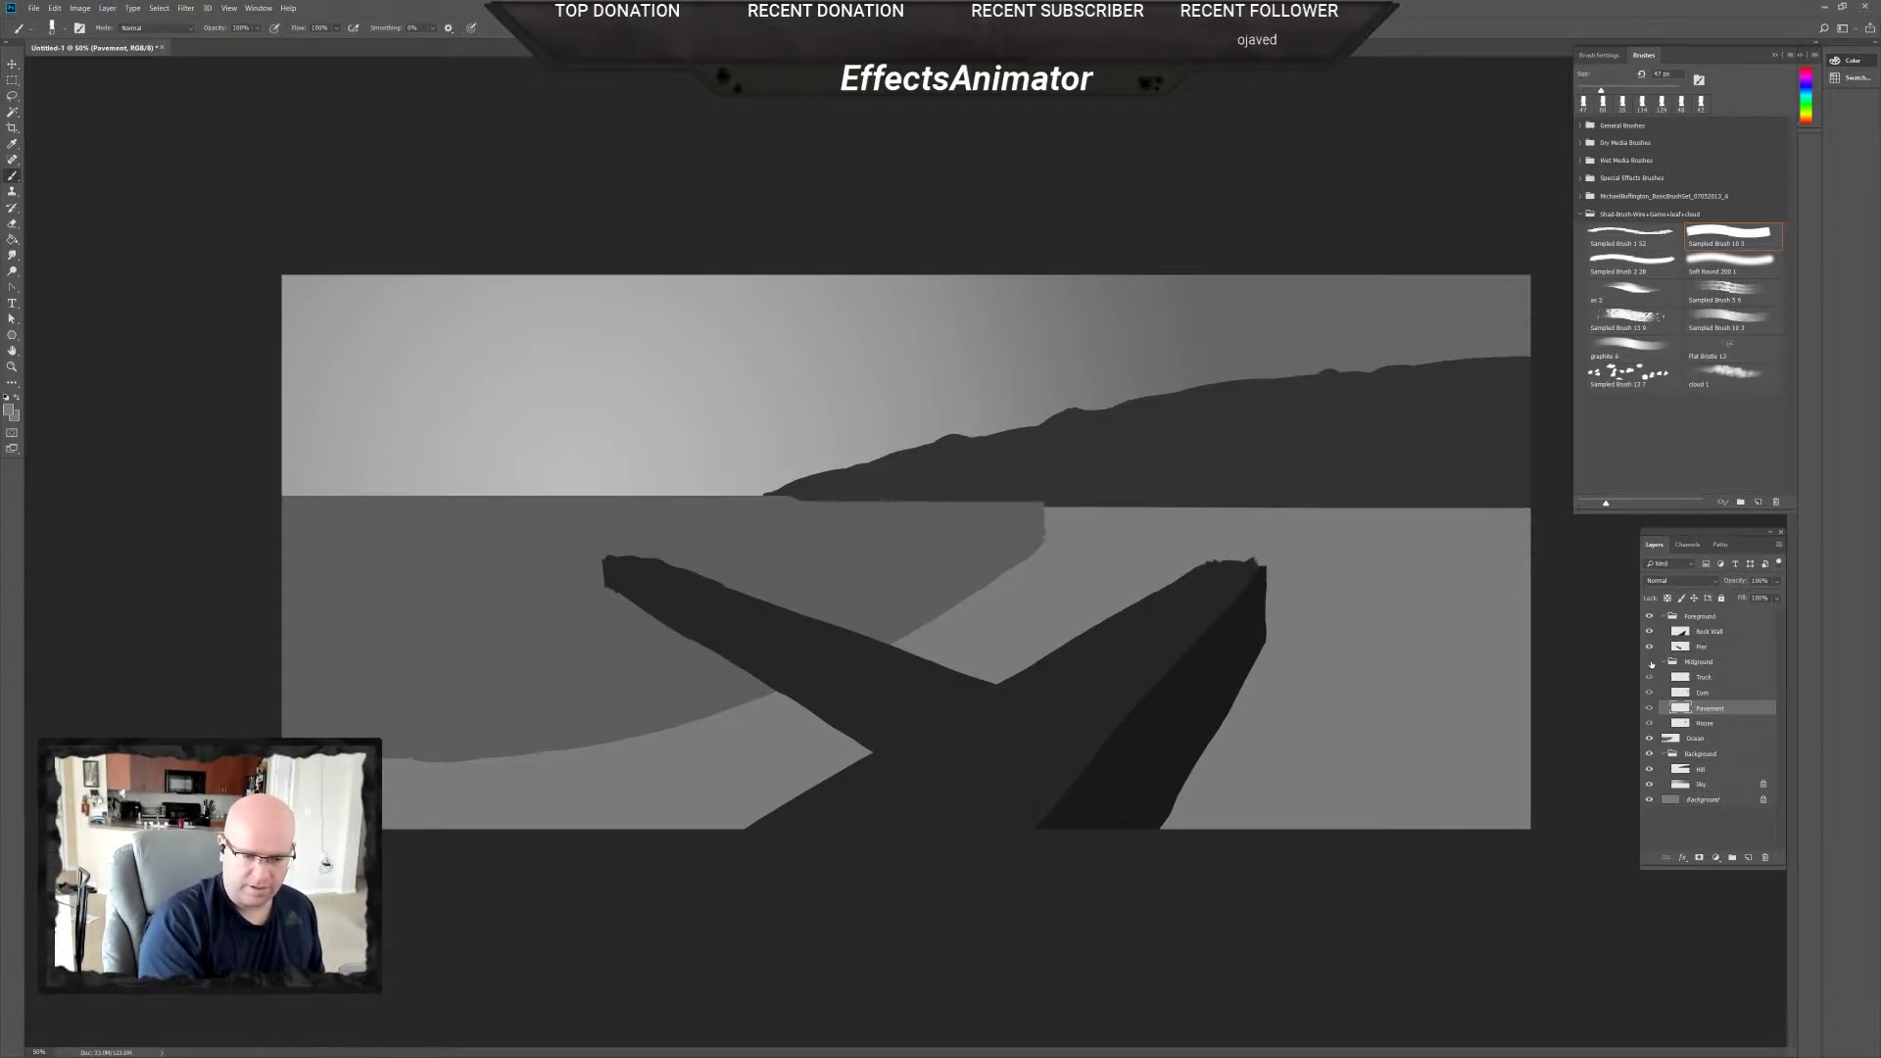
click(1650, 663)
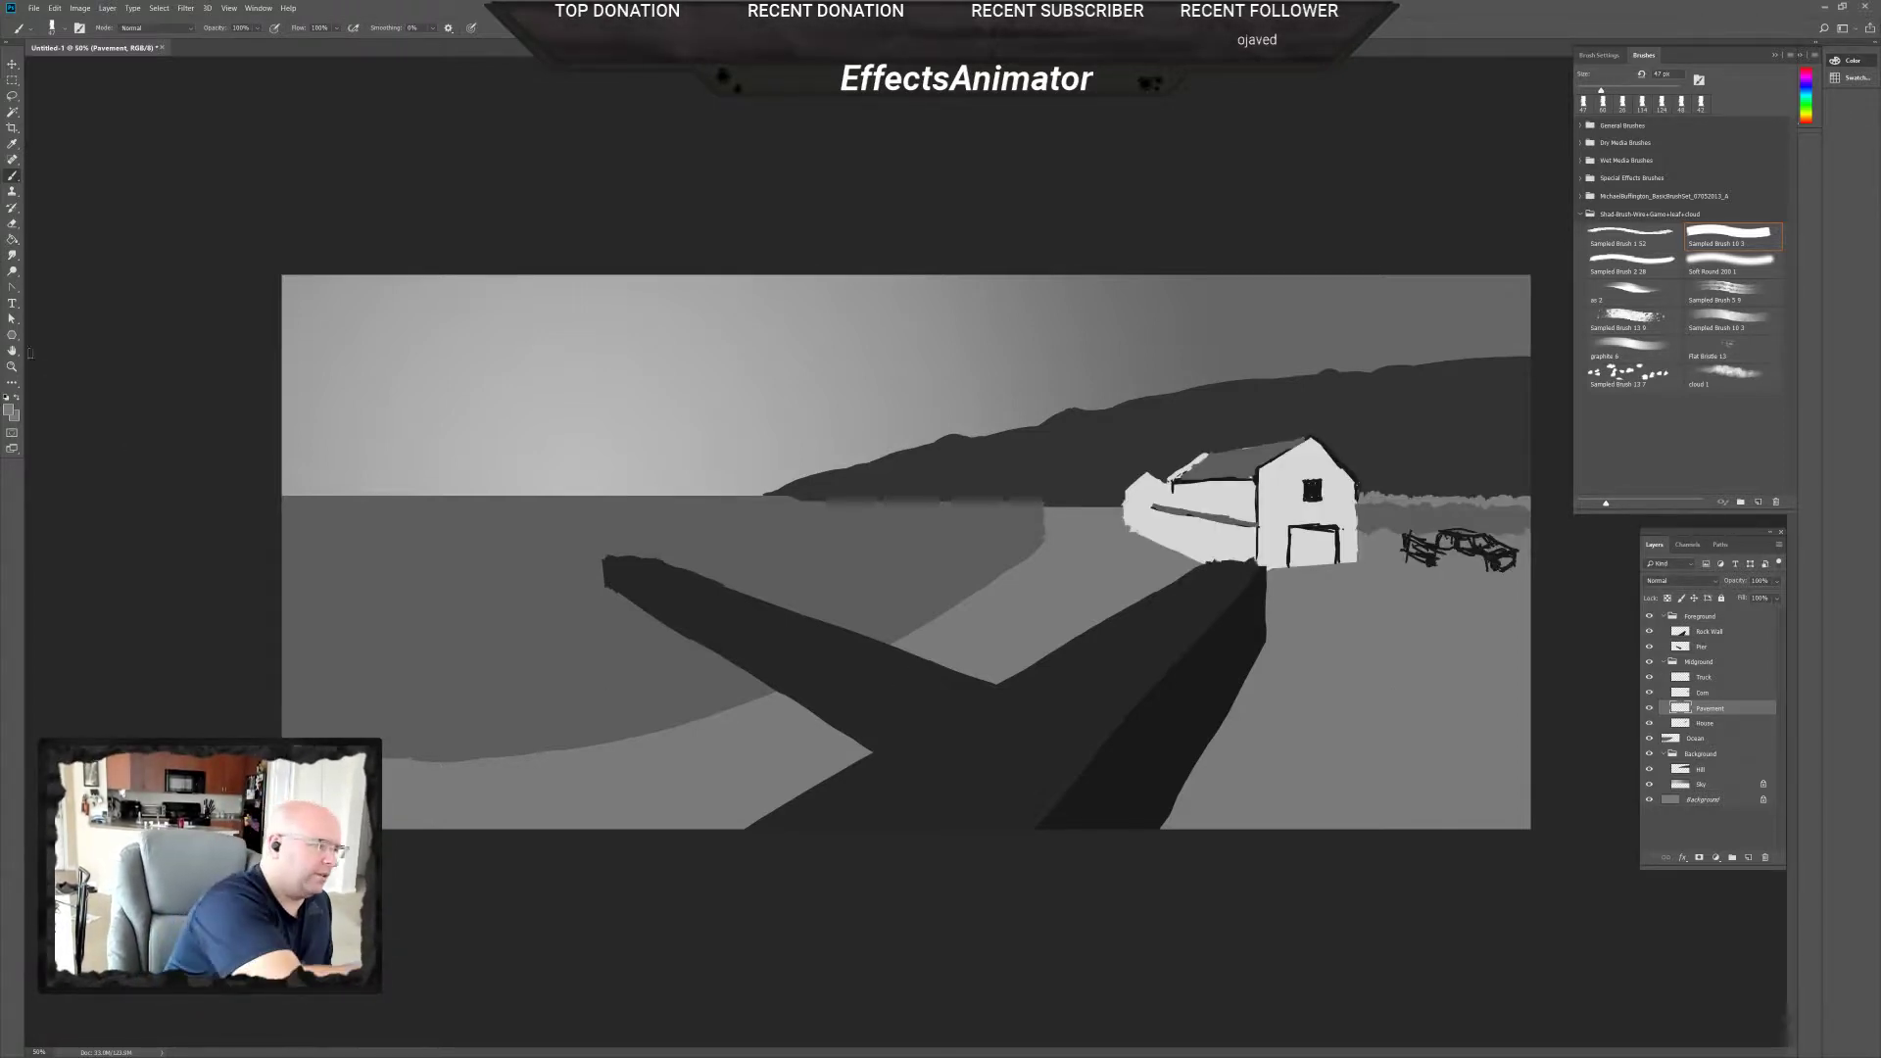
click(9, 410)
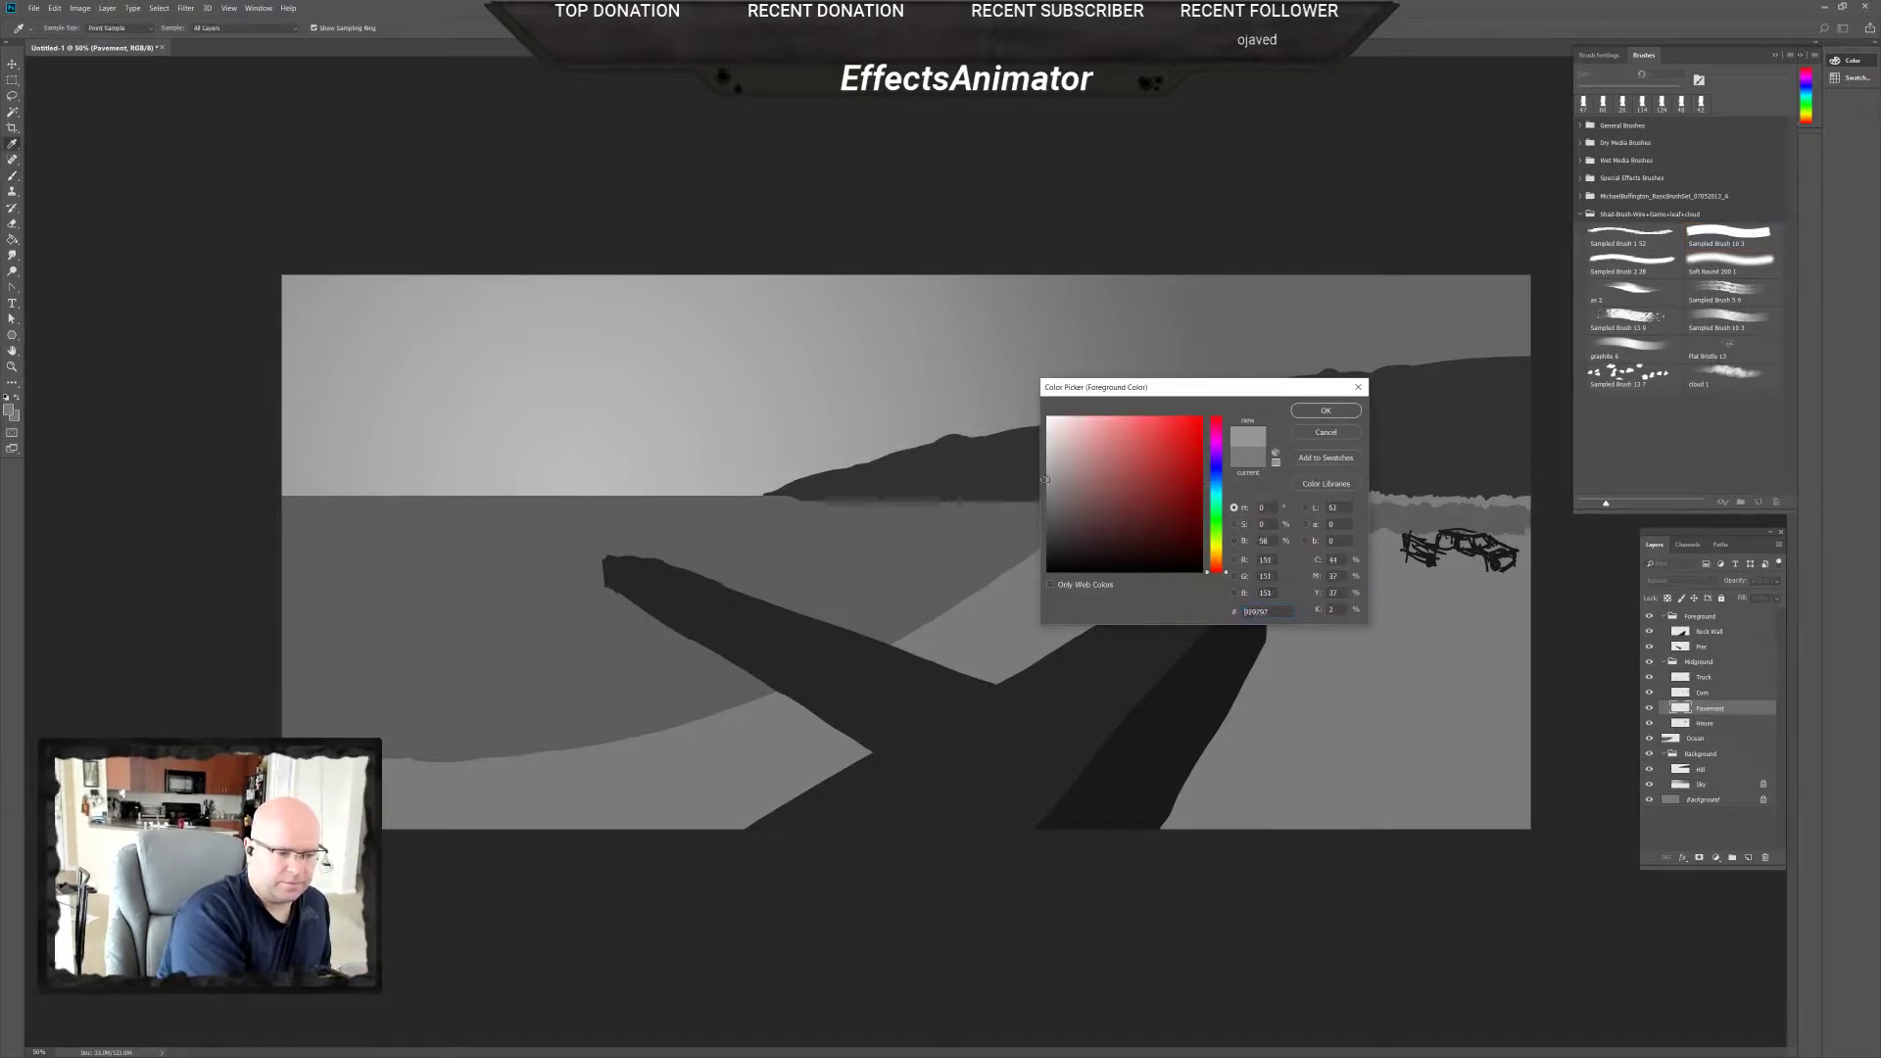
click(1338, 410)
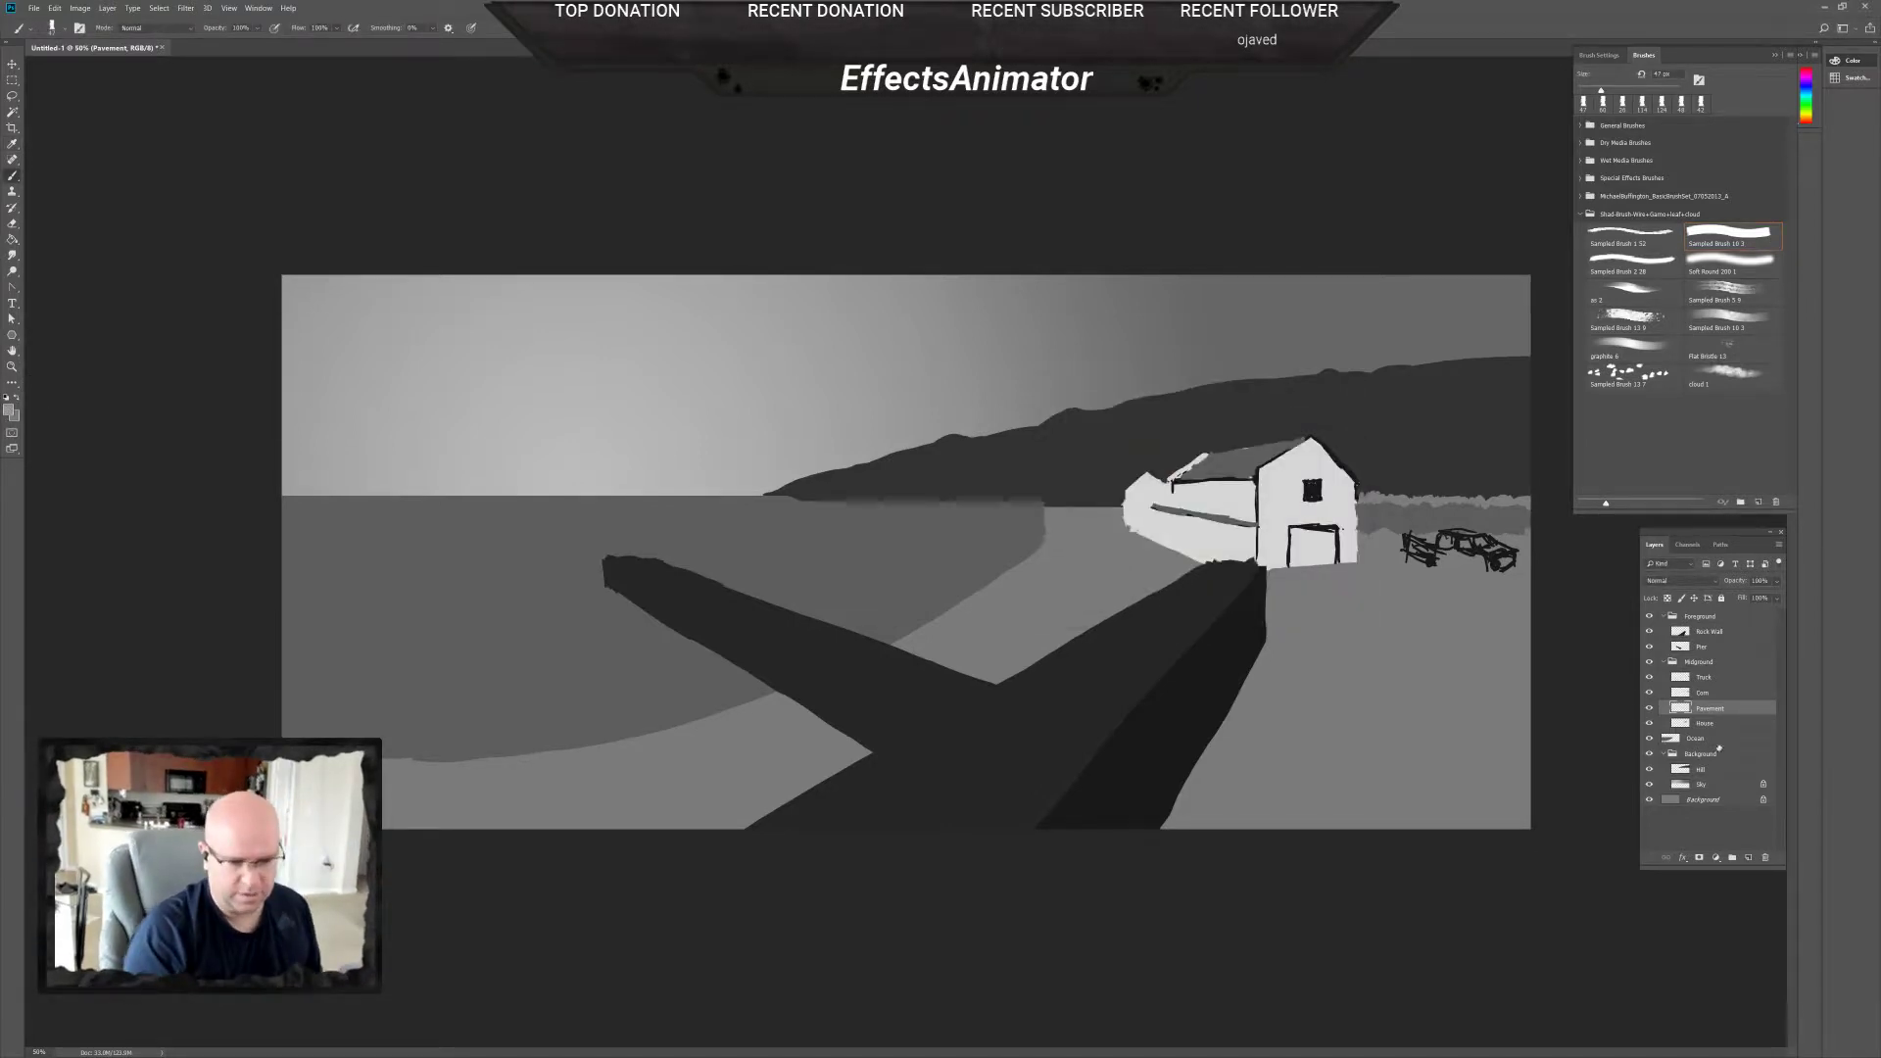
click(1733, 320)
mouse_move(1347, 759)
mouse_down()
mouse_move(1460, 676)
mouse_move(1495, 806)
mouse_up()
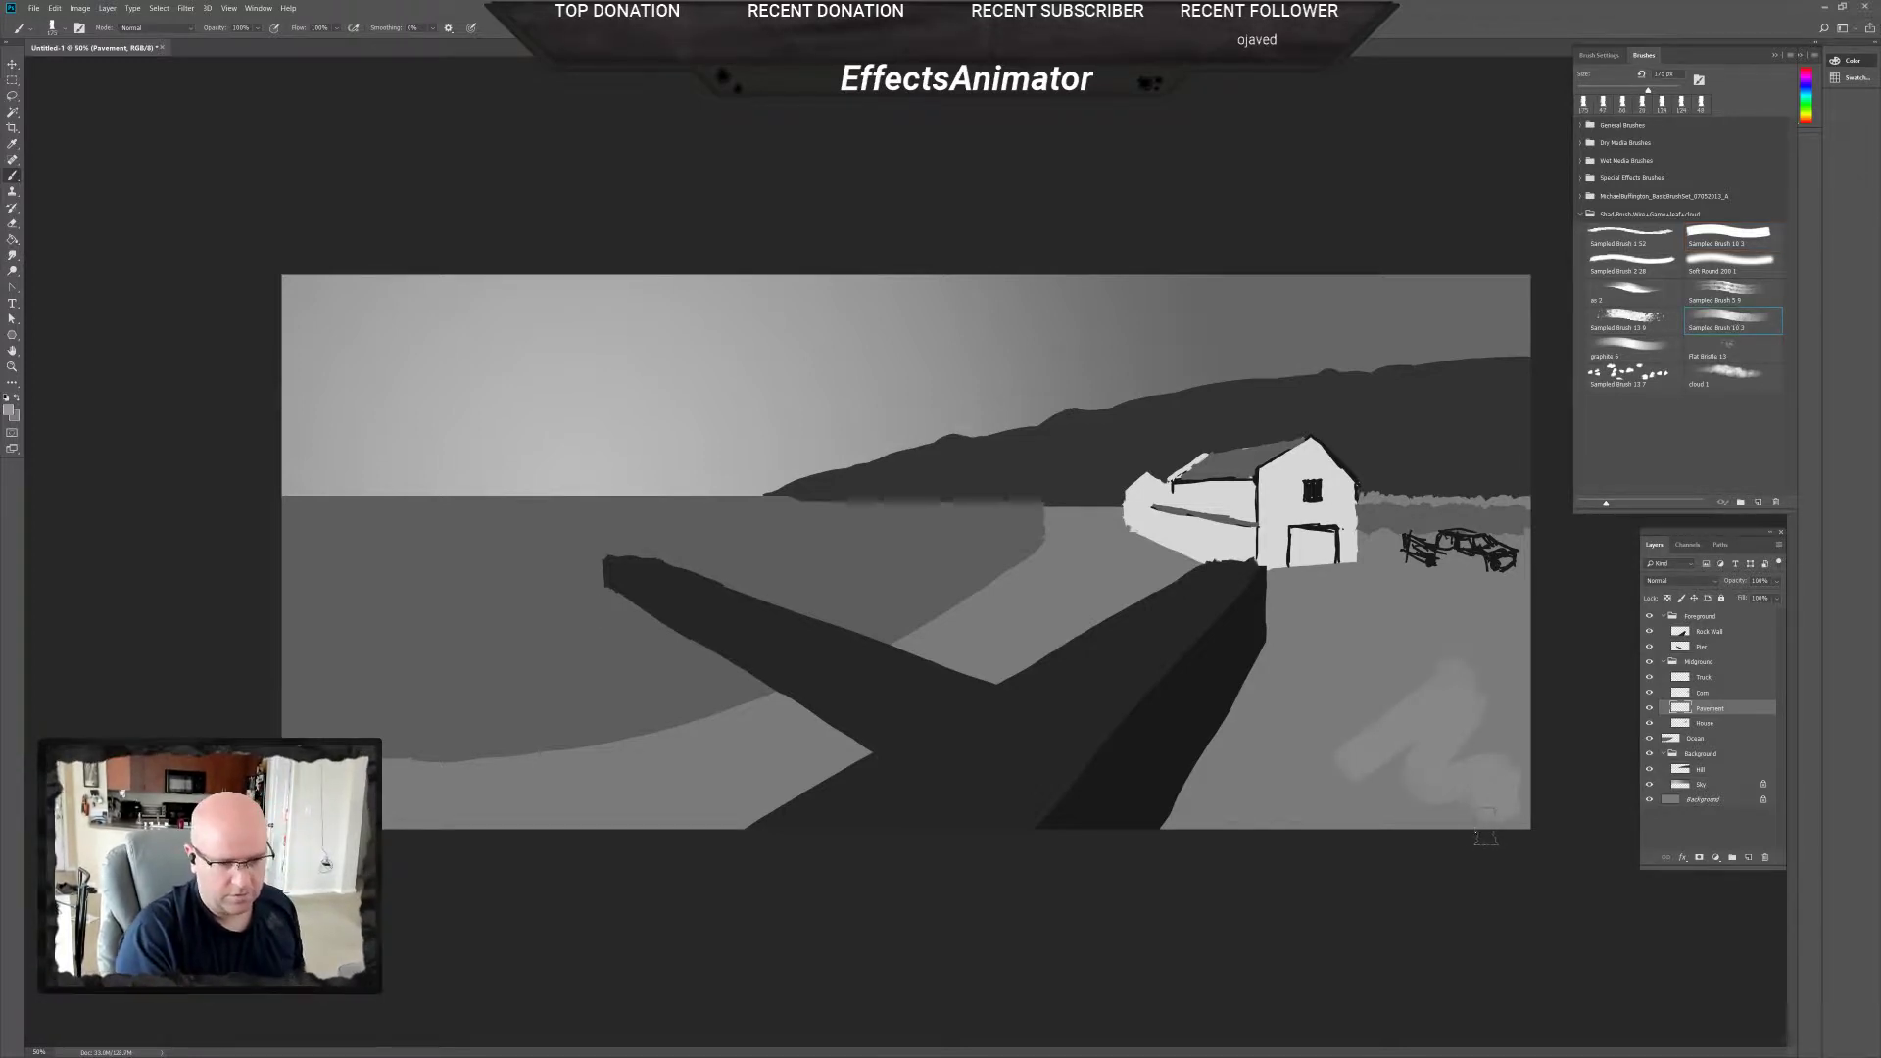
key(ctrl+z)
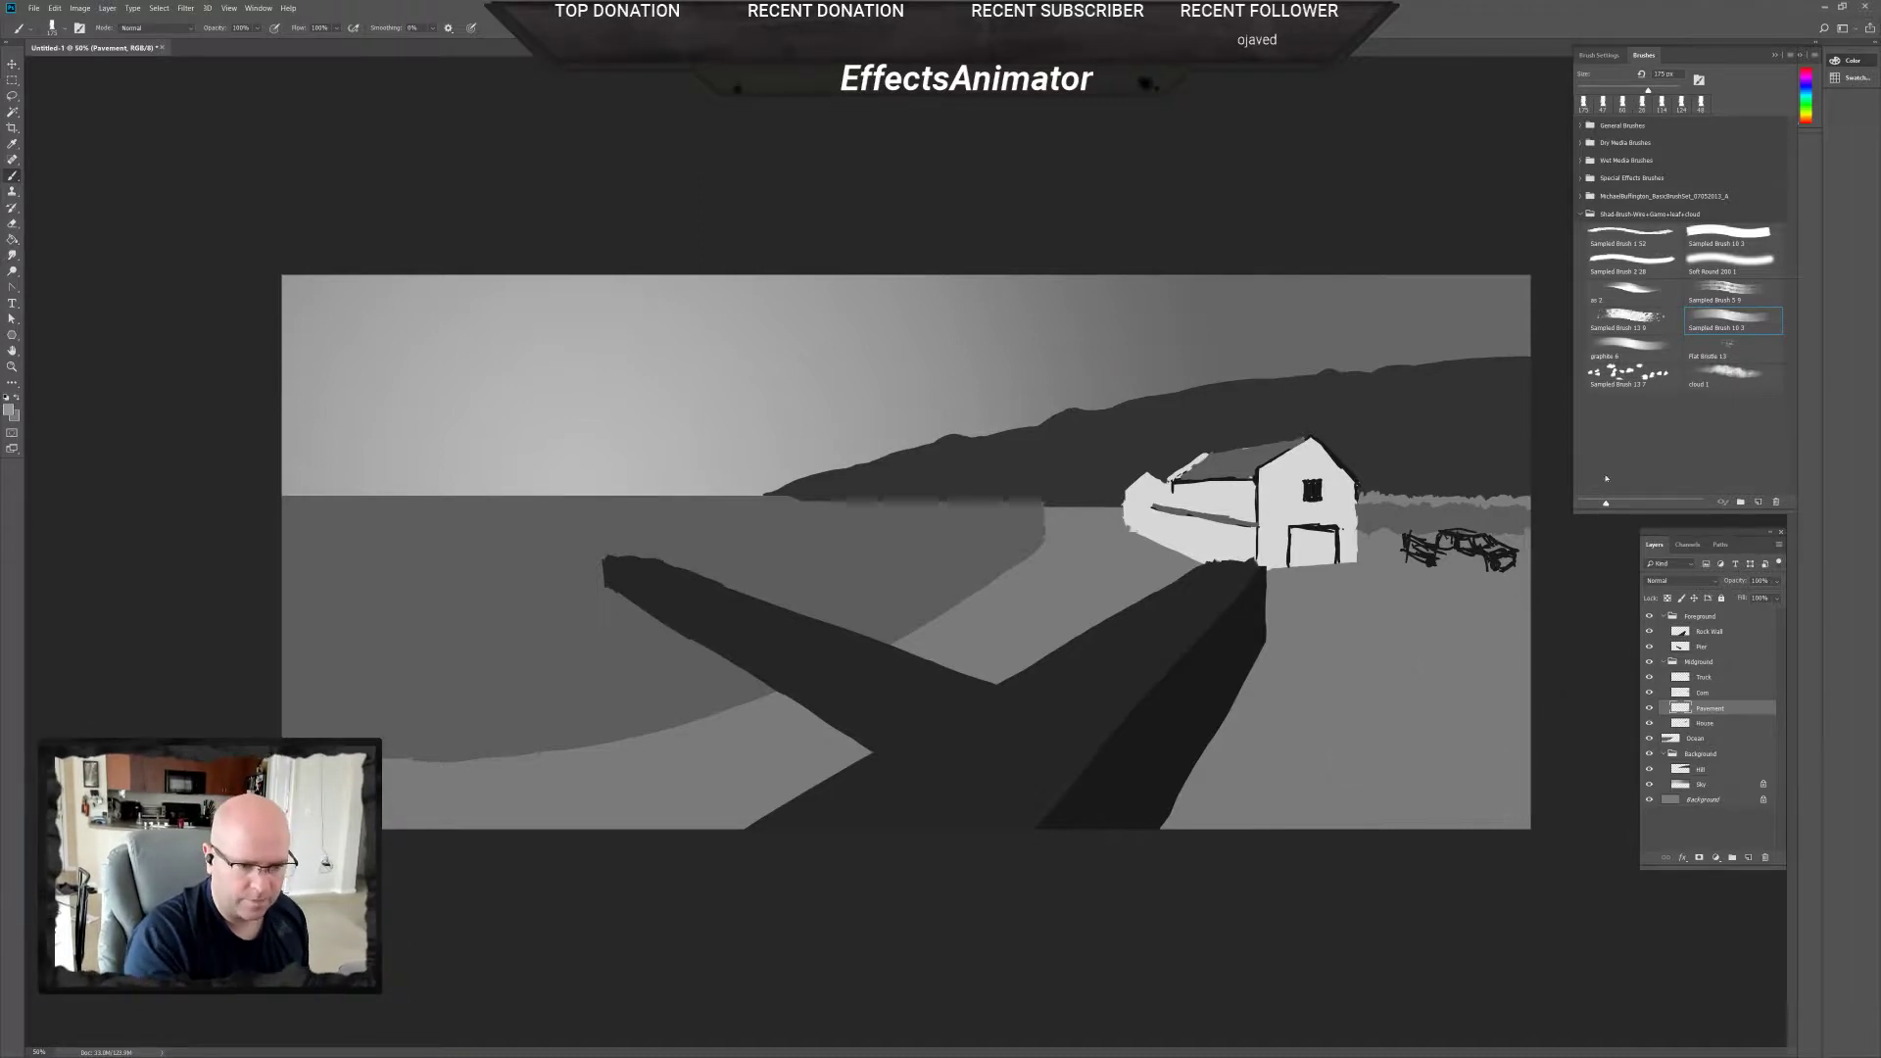
Paint a textured lighter grey over the pavement in front of the house with a rough-edged sampled brush.
click(1634, 318)
mouse_move(1411, 753)
mouse_down()
mouse_move(1534, 790)
mouse_move(1309, 789)
mouse_up()
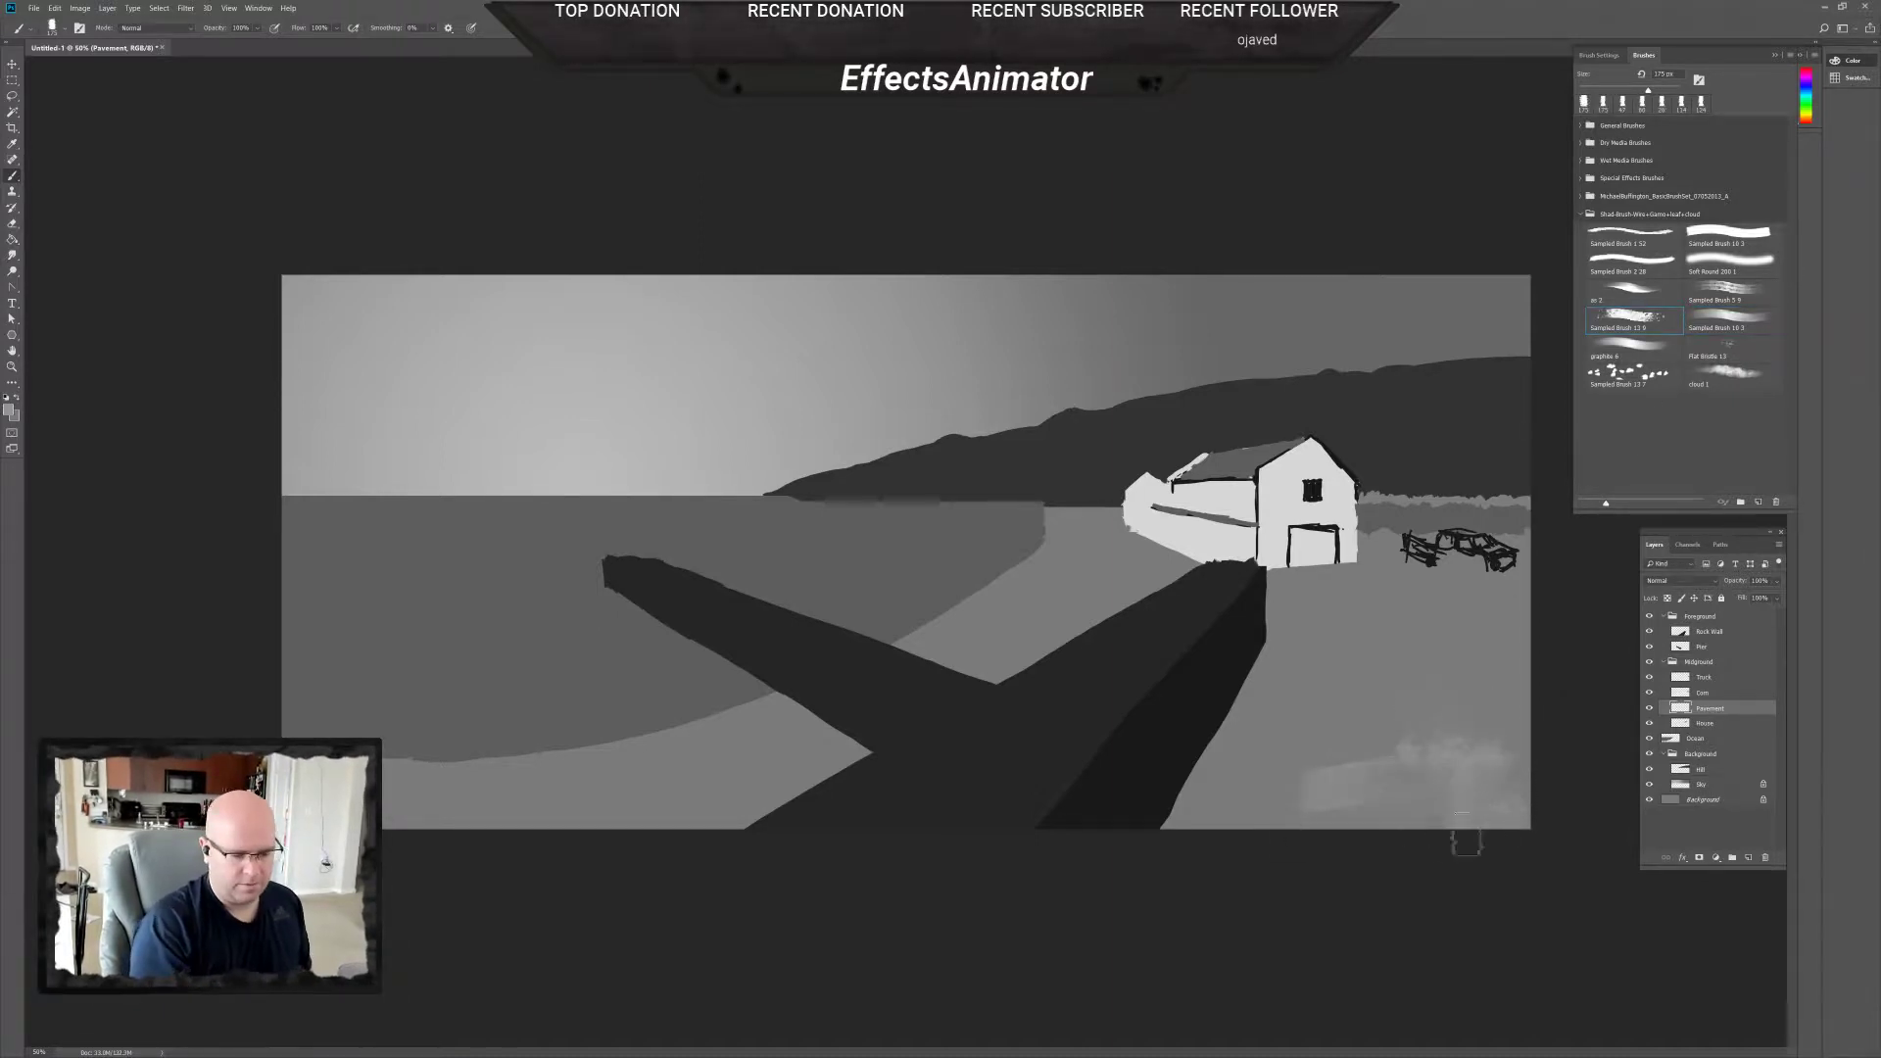
mouse_move(1466, 841)
mouse_down()
mouse_move(1299, 805)
mouse_move(1298, 740)
mouse_move(1387, 754)
mouse_move(1266, 840)
mouse_move(1210, 839)
mouse_move(1251, 743)
mouse_move(1326, 656)
mouse_move(1534, 738)
mouse_move(1434, 835)
mouse_move(1364, 842)
mouse_up()
drag(1450, 635, 1509, 632)
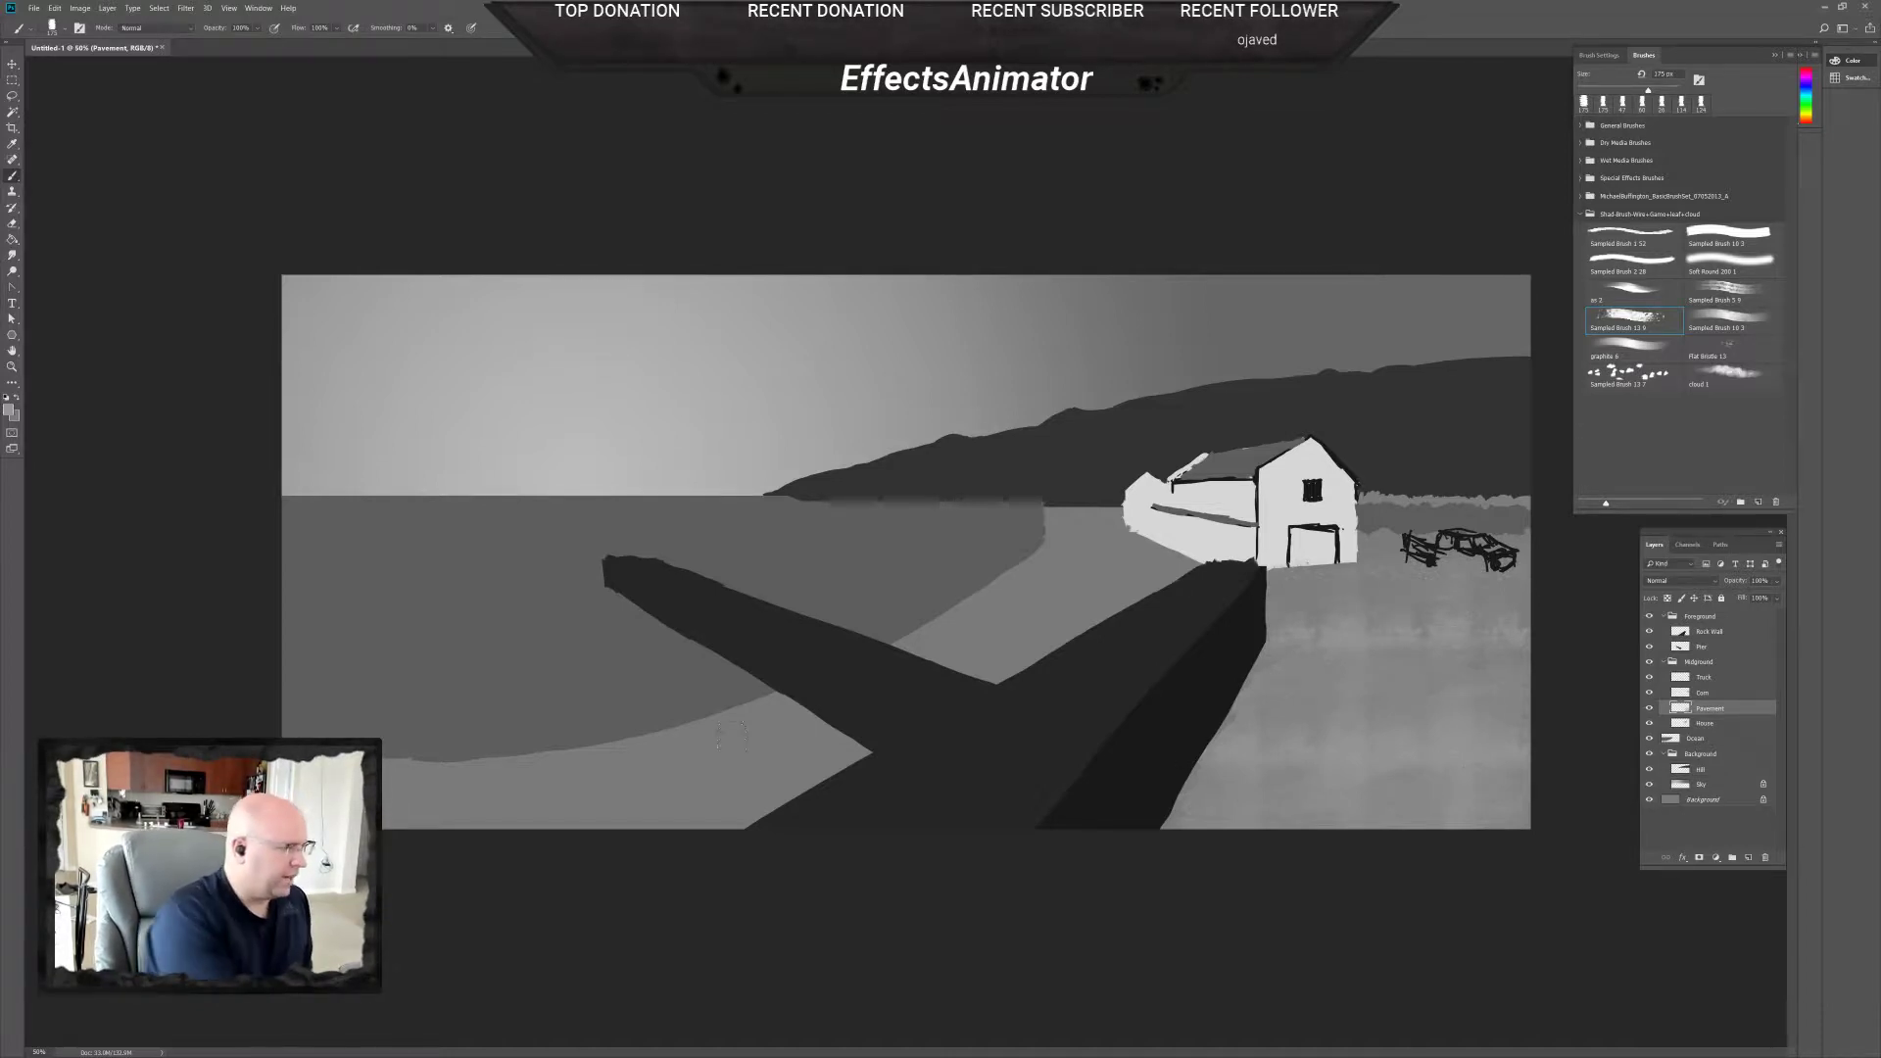
Set the painting colour to dark grey #545454 and brush speckled horizontal bands across the pavement.
click(10, 411)
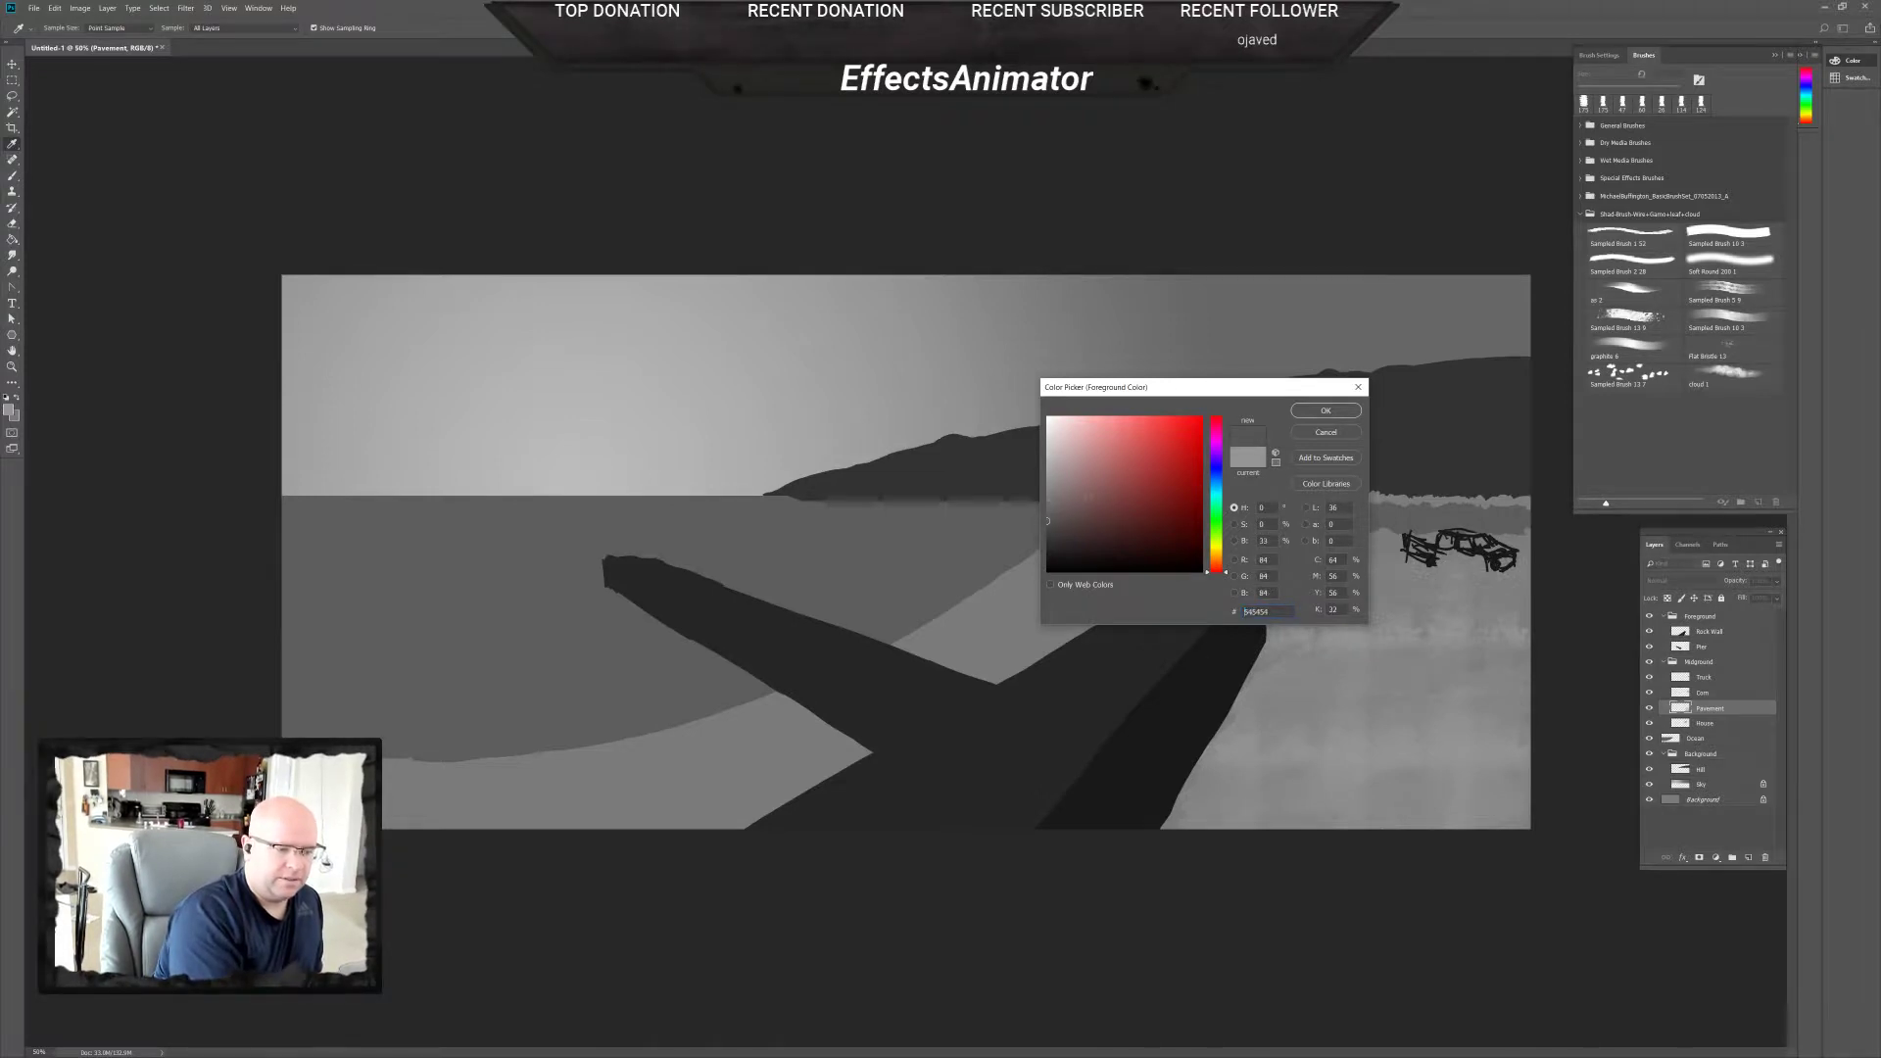
key(Return)
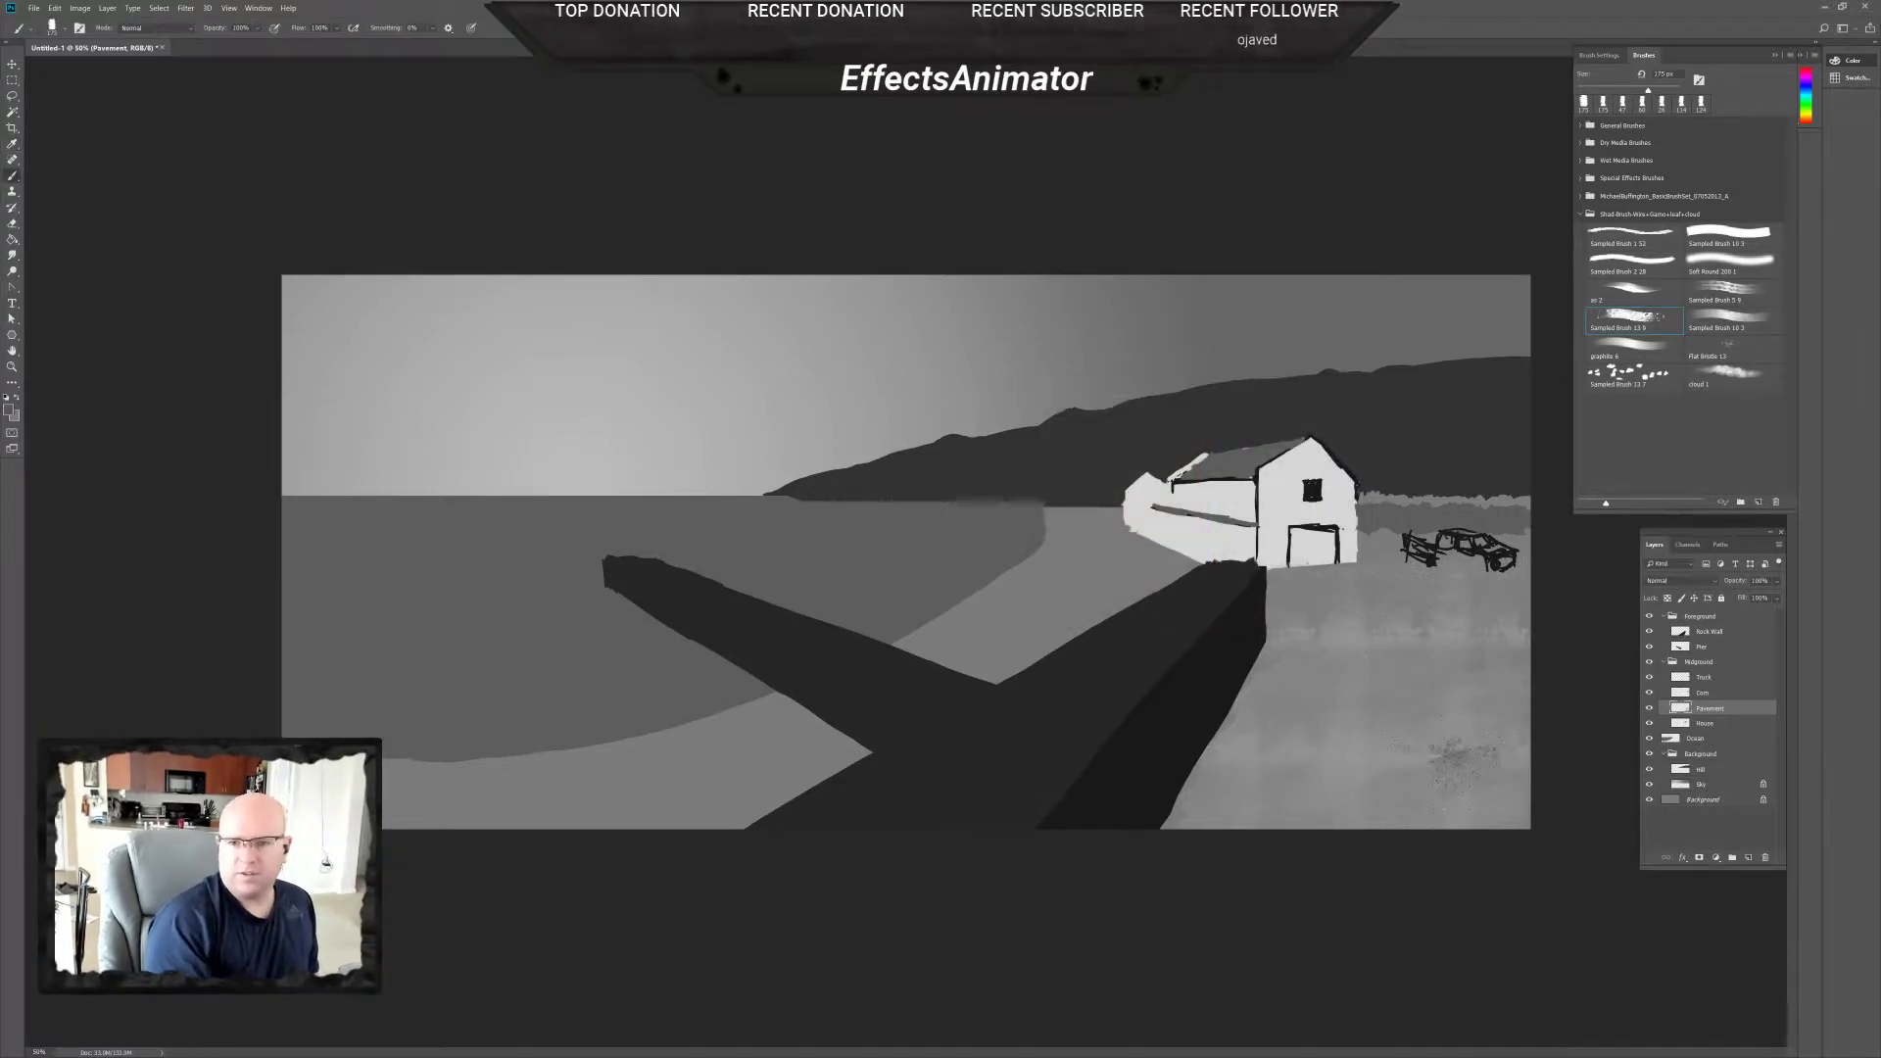
mouse_move(1325, 774)
mouse_down()
mouse_move(1382, 757)
mouse_move(1454, 801)
mouse_up()
drag(1226, 750, 1470, 750)
right_click(1402, 718)
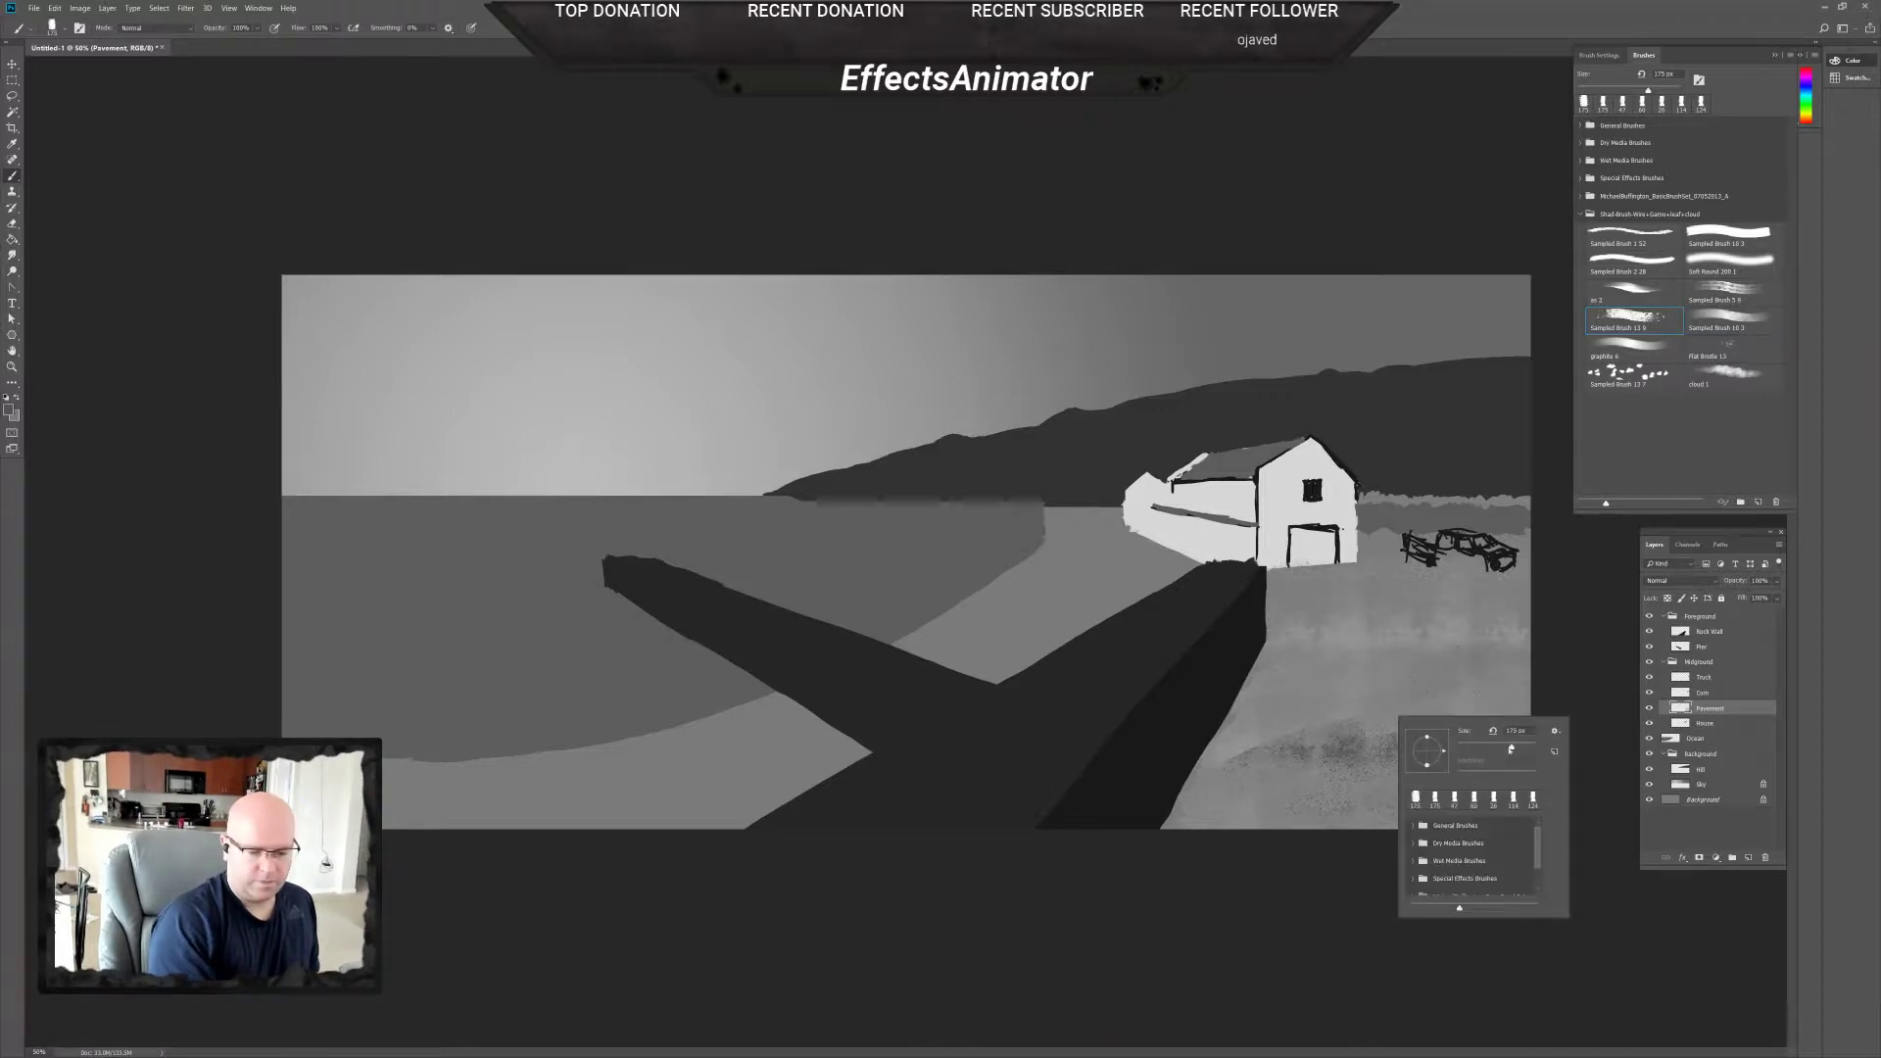
text(1102)
key(Return)
drag(1367, 750, 1440, 750)
Adjust the brush size and dab dark grey patches on the pavement beside the rock wall.
right_click(1434, 727)
text(50)
key(Return)
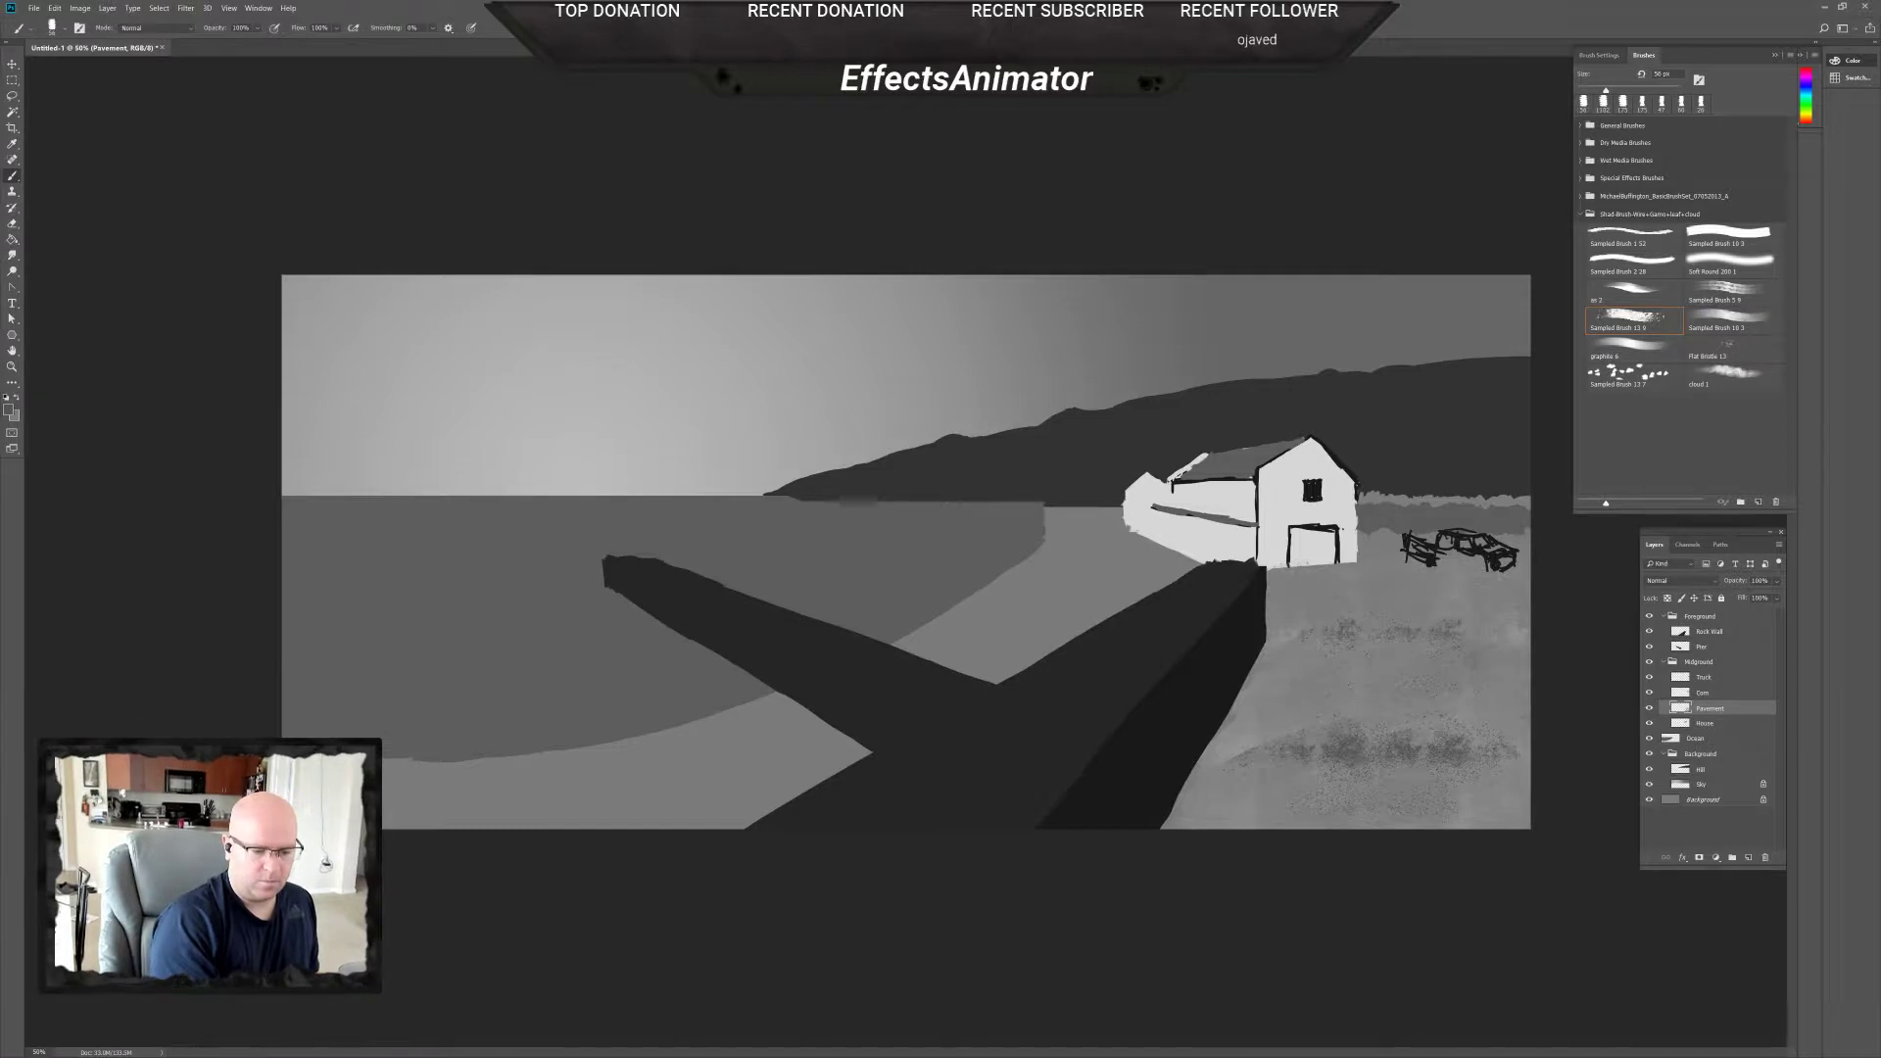
right_click(1470, 748)
key(Return)
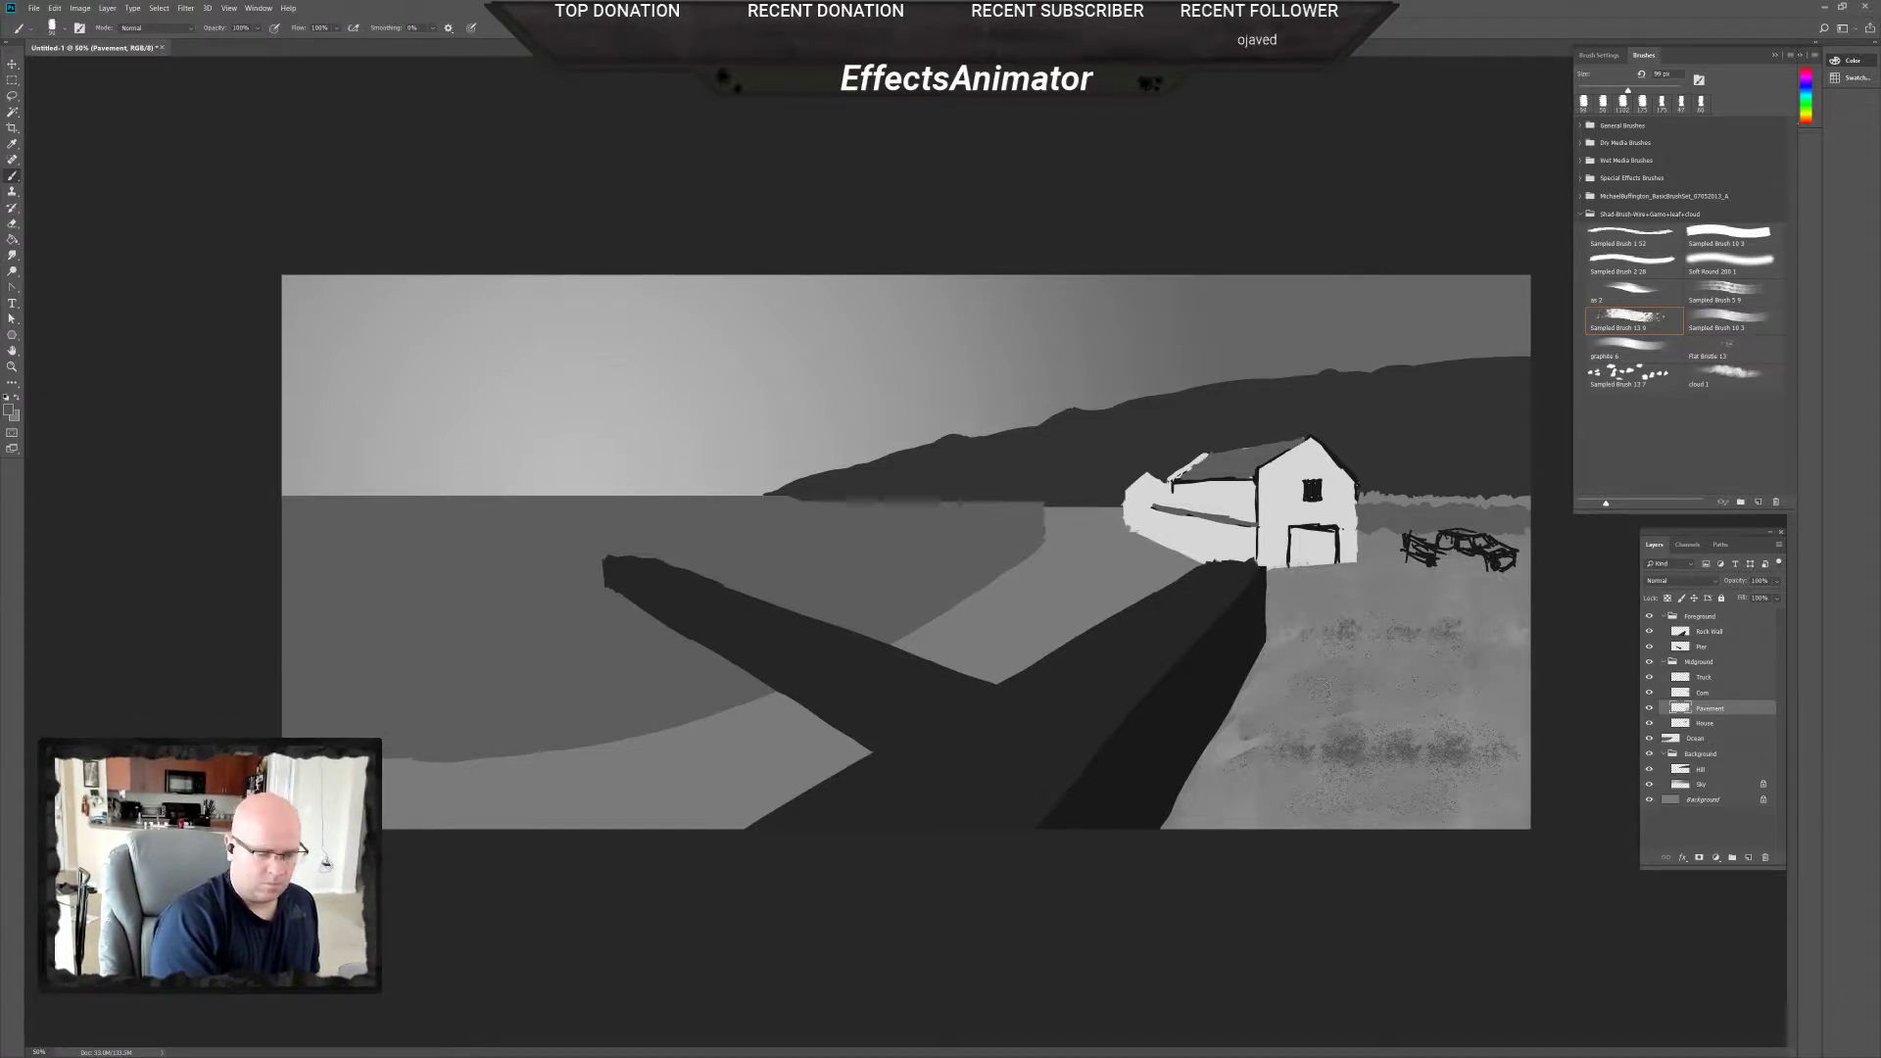
click(1255, 686)
click(1250, 696)
click(1240, 704)
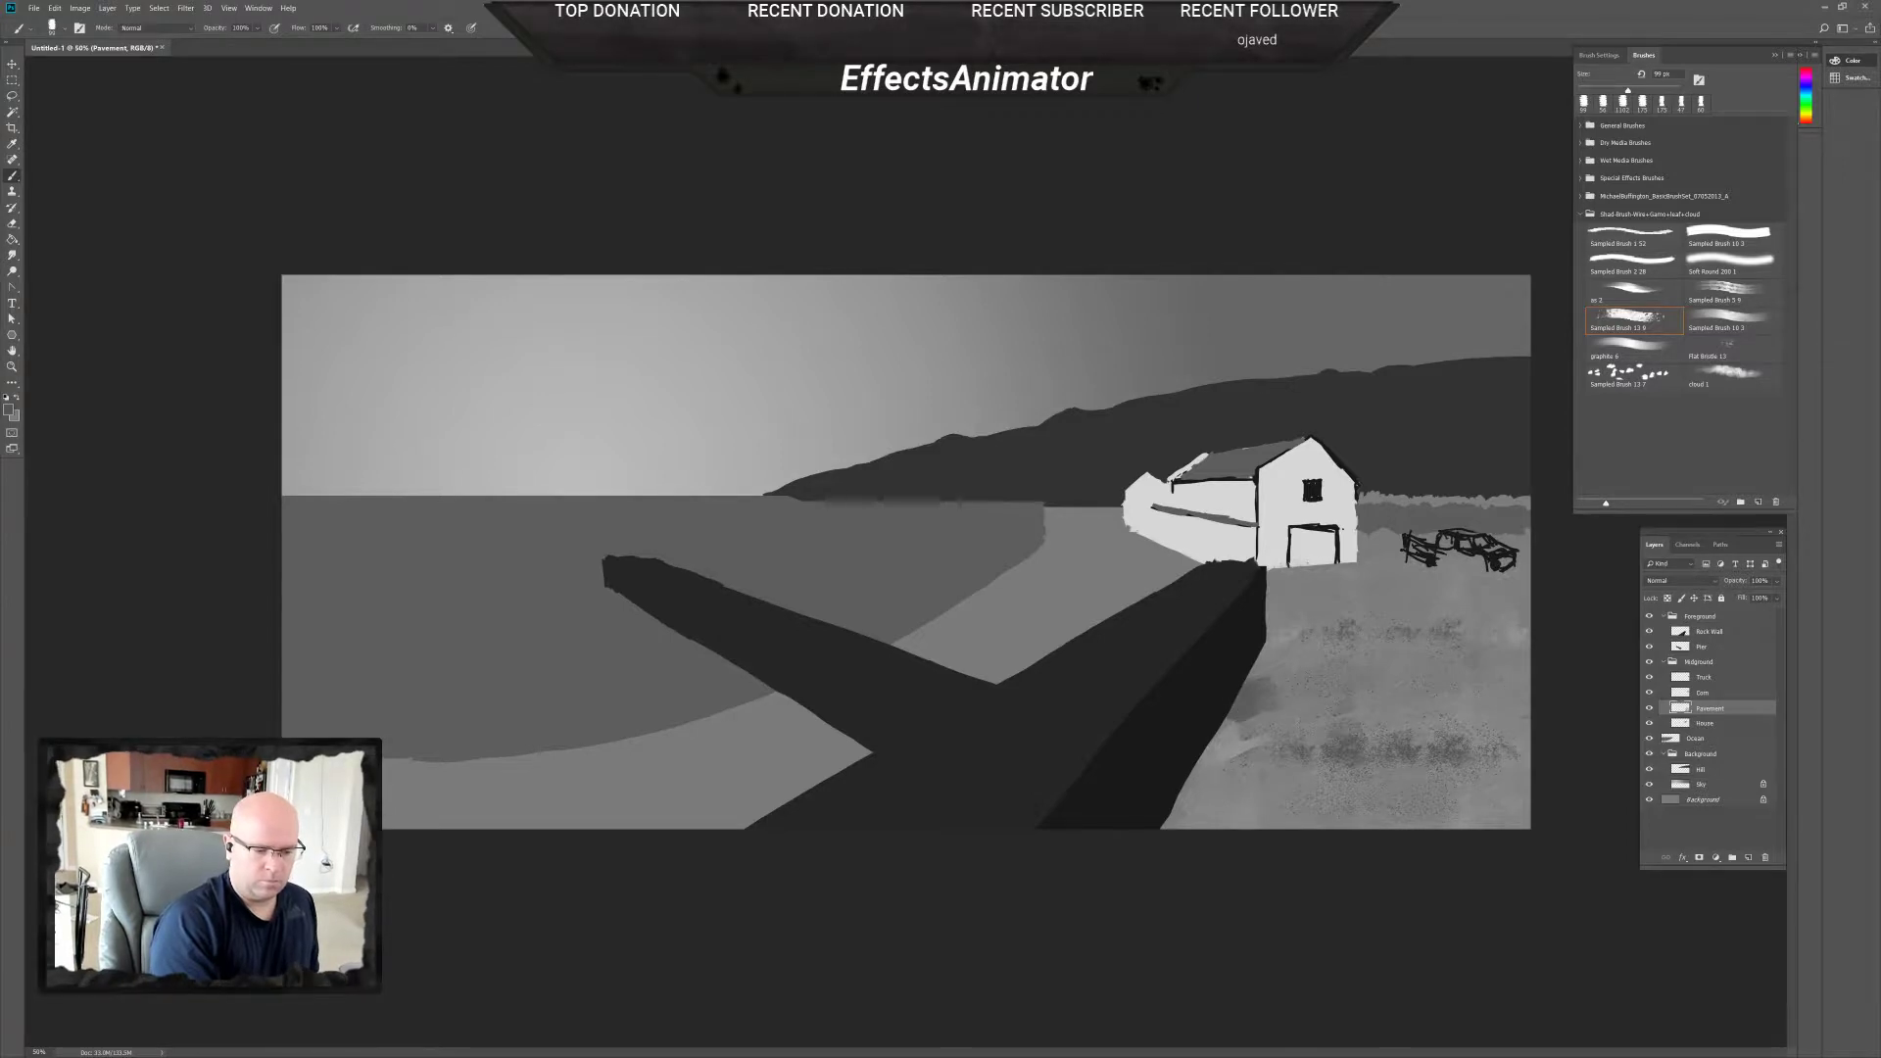
click(1258, 721)
click(1276, 727)
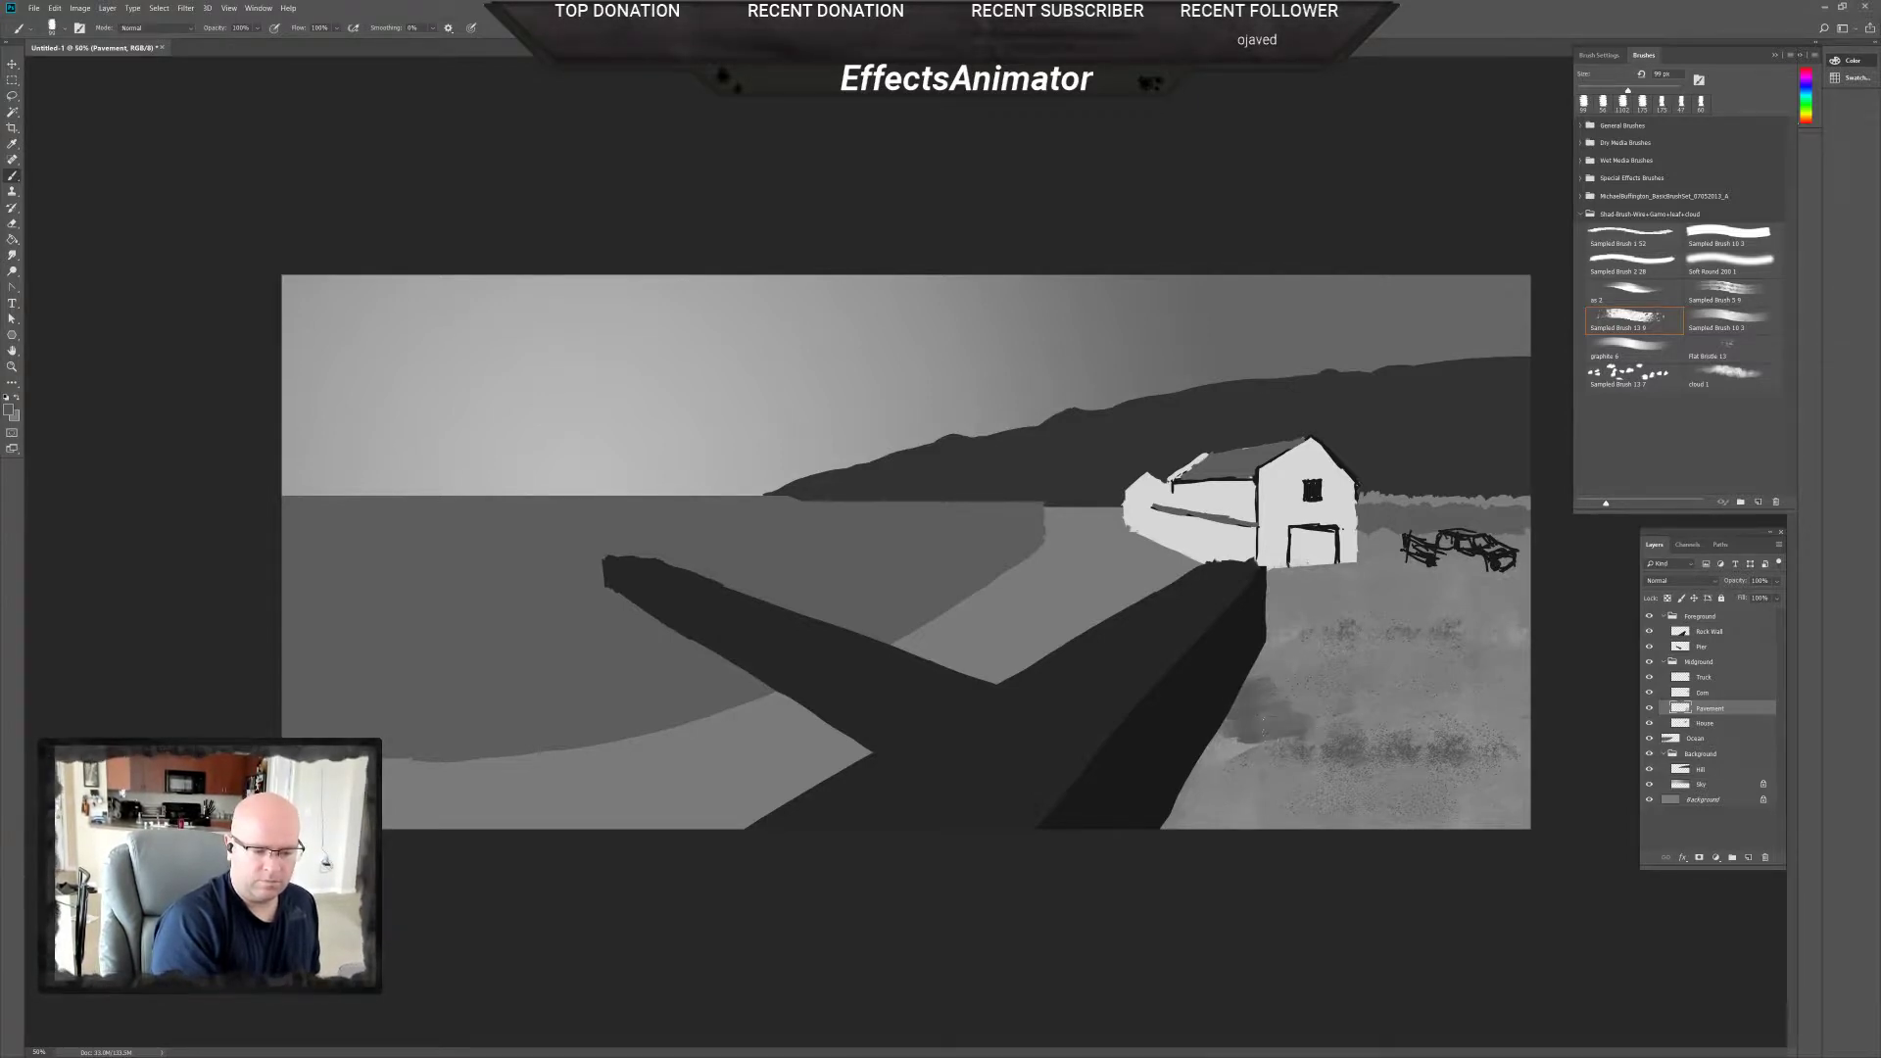
Brush broad dark grey patches over the near pavement and shade the strip of ground between the pier and the house.
click(1479, 765)
click(1478, 738)
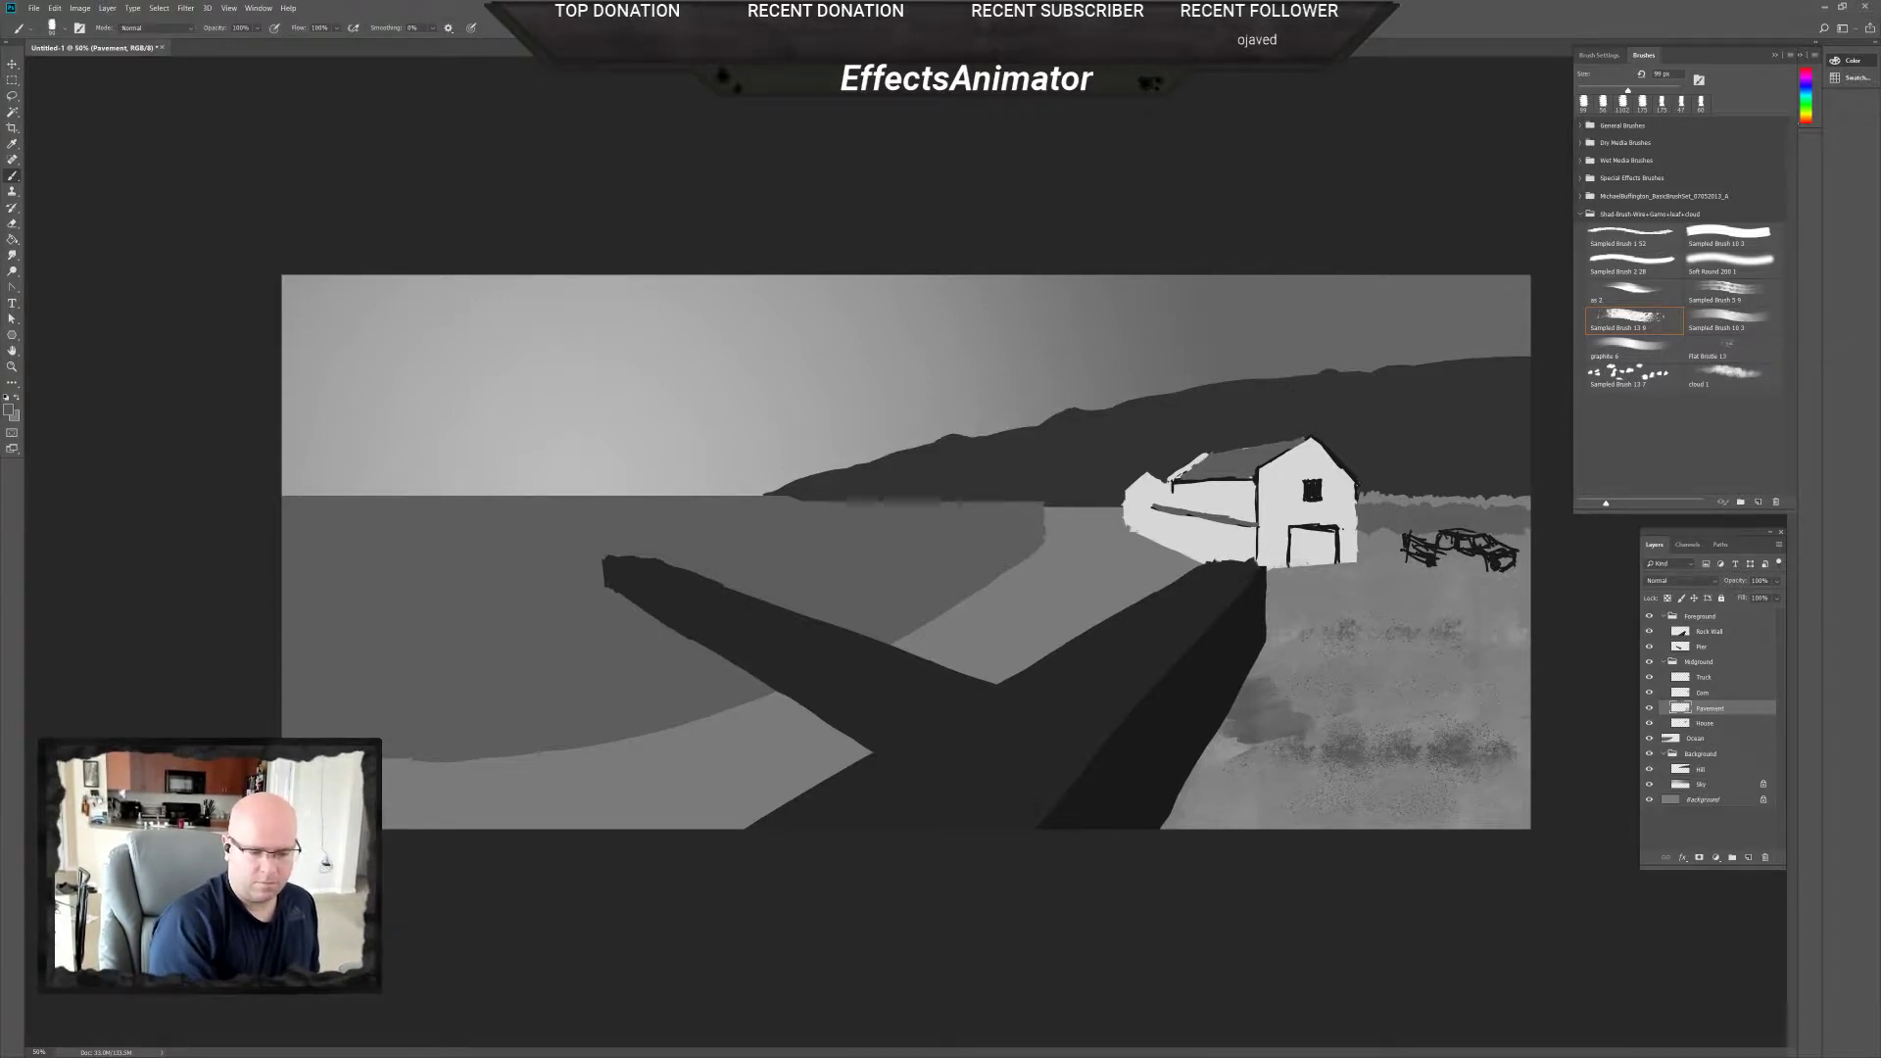
mouse_move(1387, 697)
mouse_down()
mouse_move(1491, 703)
mouse_move(1449, 792)
mouse_move(1550, 801)
mouse_up()
right_click(1448, 766)
key(Return)
drag(1342, 725, 1514, 828)
mouse_move(1338, 779)
mouse_down()
mouse_move(1367, 809)
mouse_move(1451, 755)
mouse_move(1466, 799)
mouse_move(1487, 788)
mouse_move(1342, 760)
mouse_move(1387, 730)
mouse_move(1323, 755)
mouse_up()
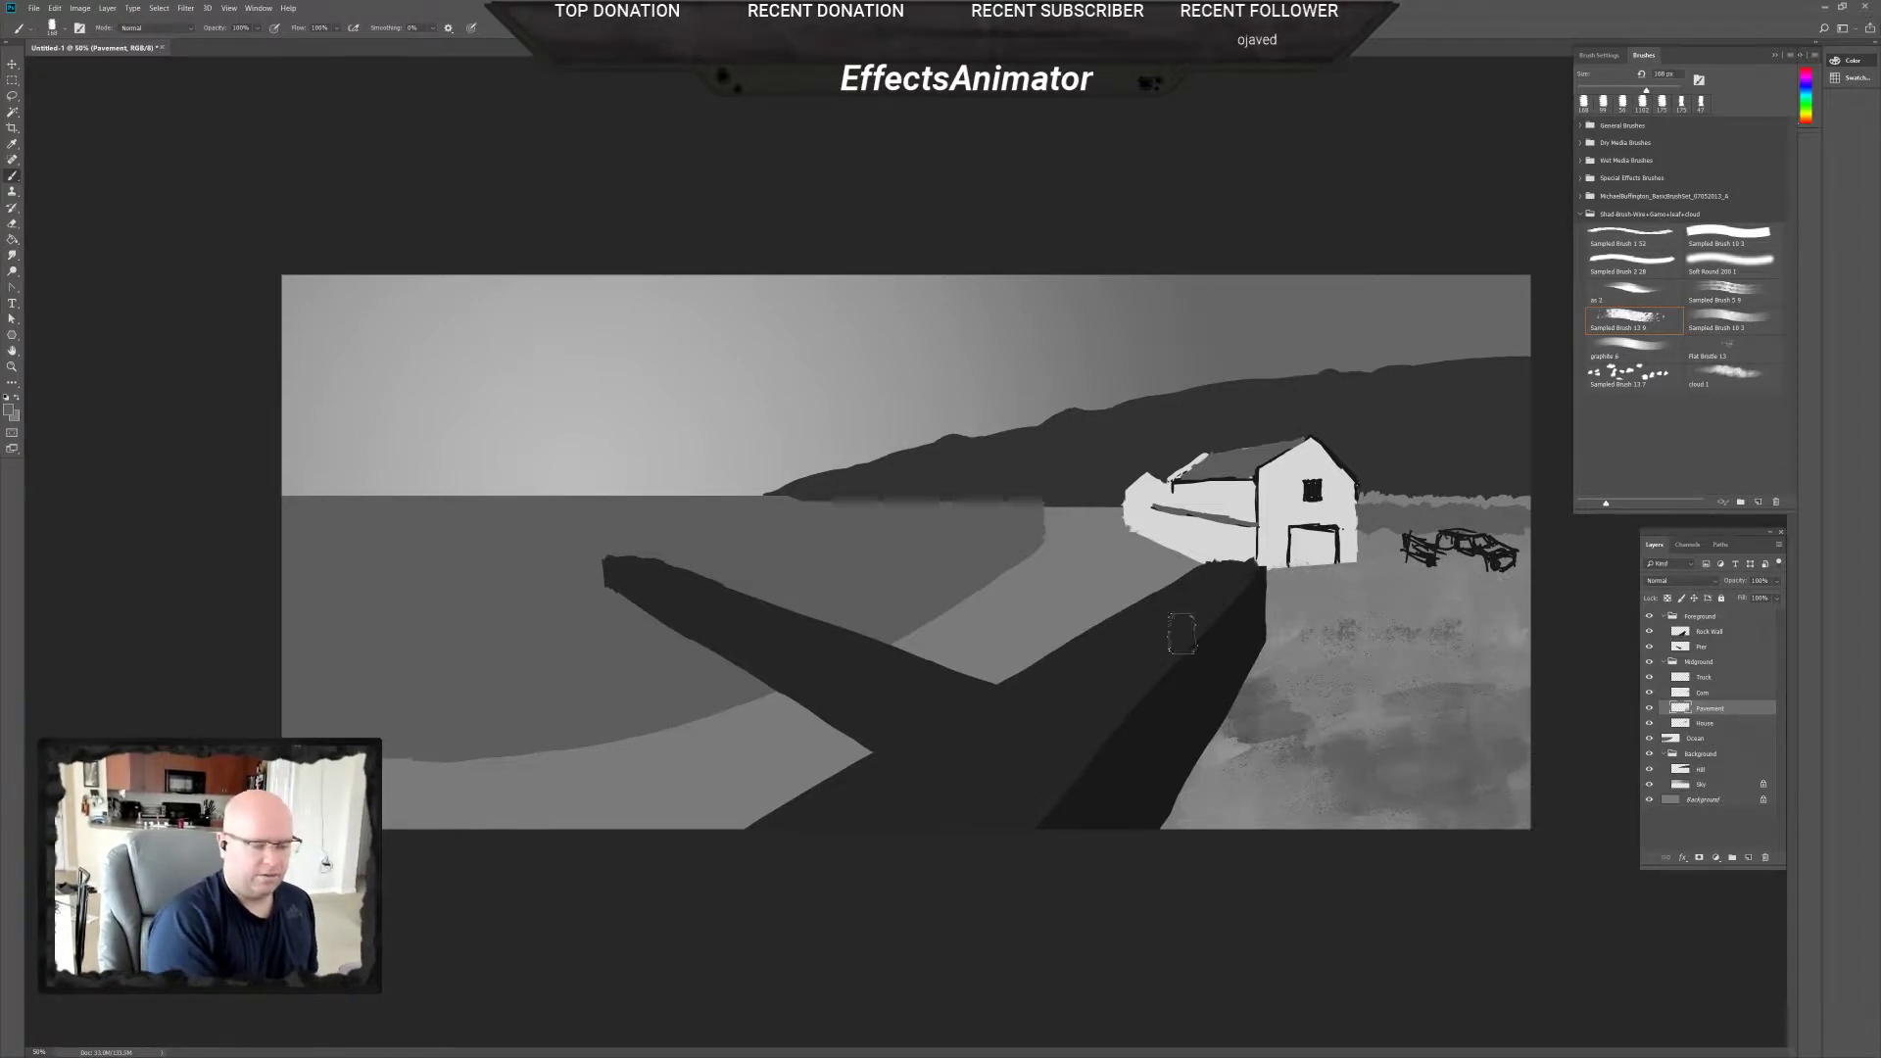
mouse_move(1045, 640)
mouse_down()
mouse_move(1112, 639)
mouse_move(921, 646)
mouse_up()
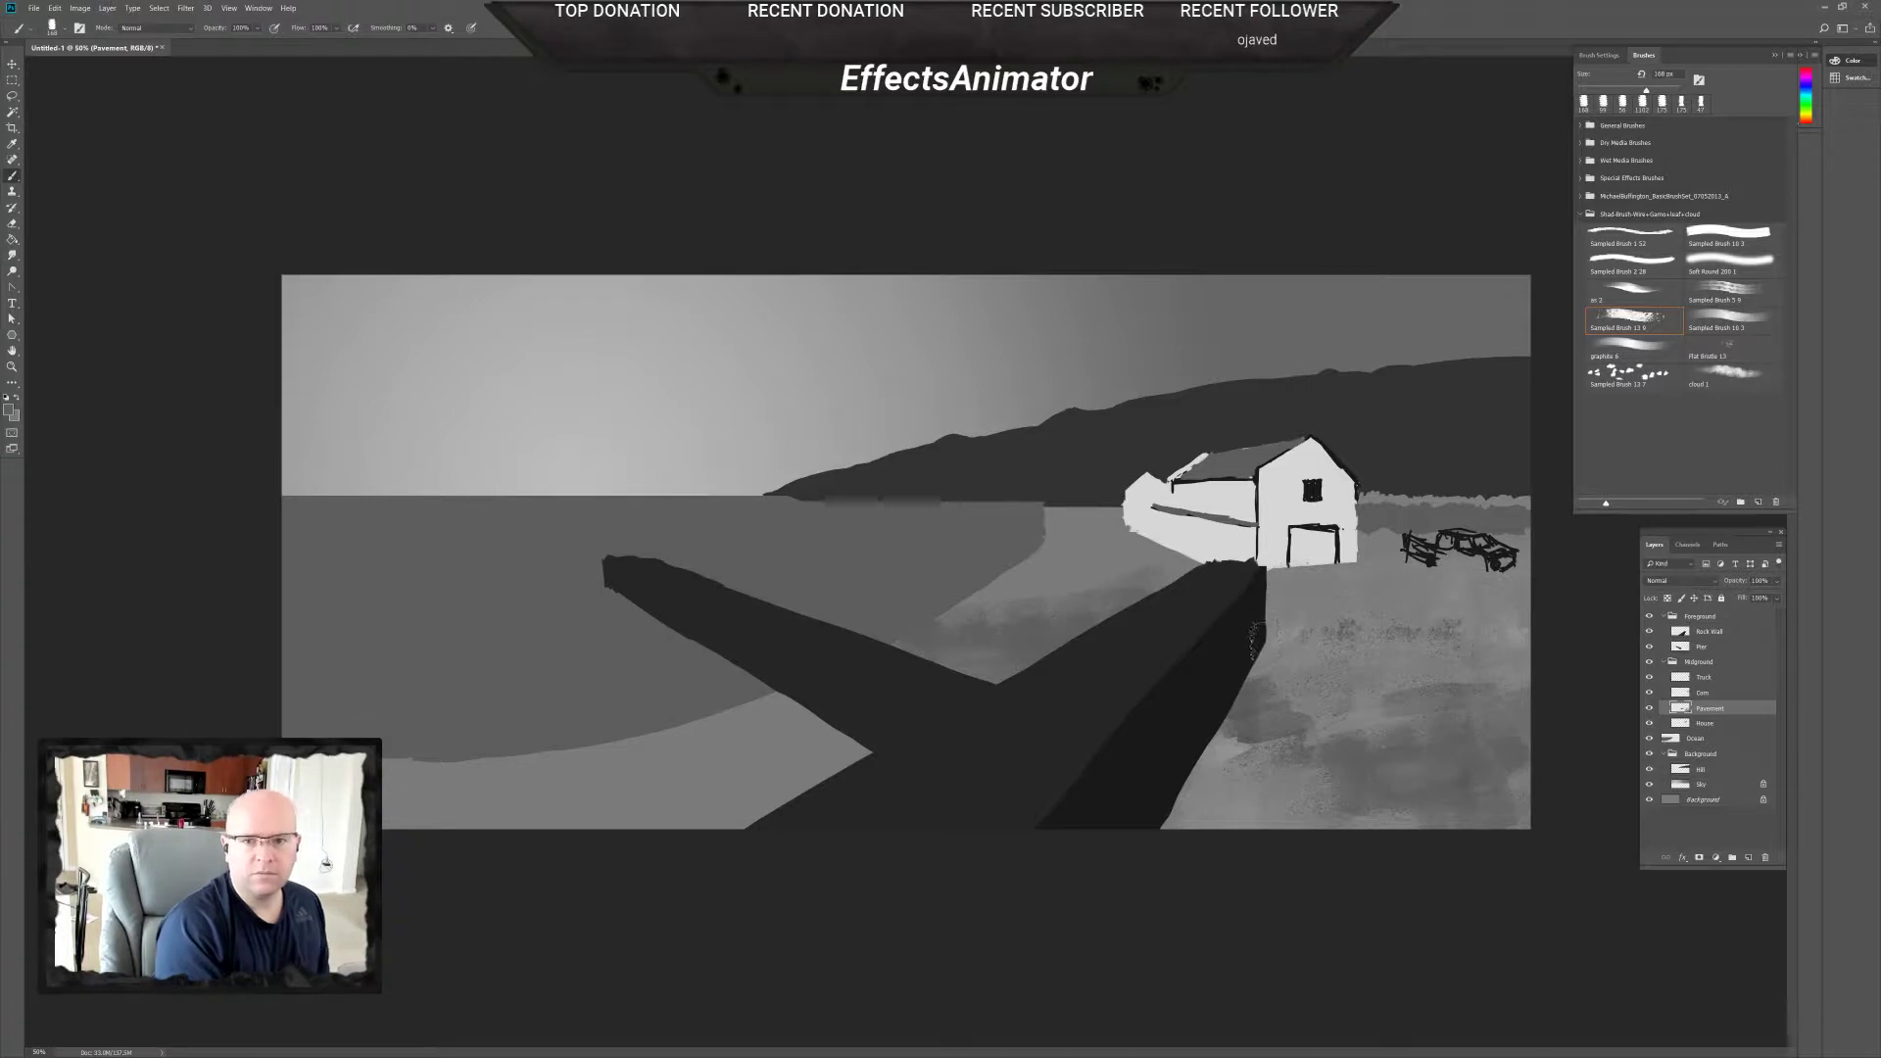
Shrink the brush and dab small light marks along the foot of the house's side wall.
right_click(1183, 554)
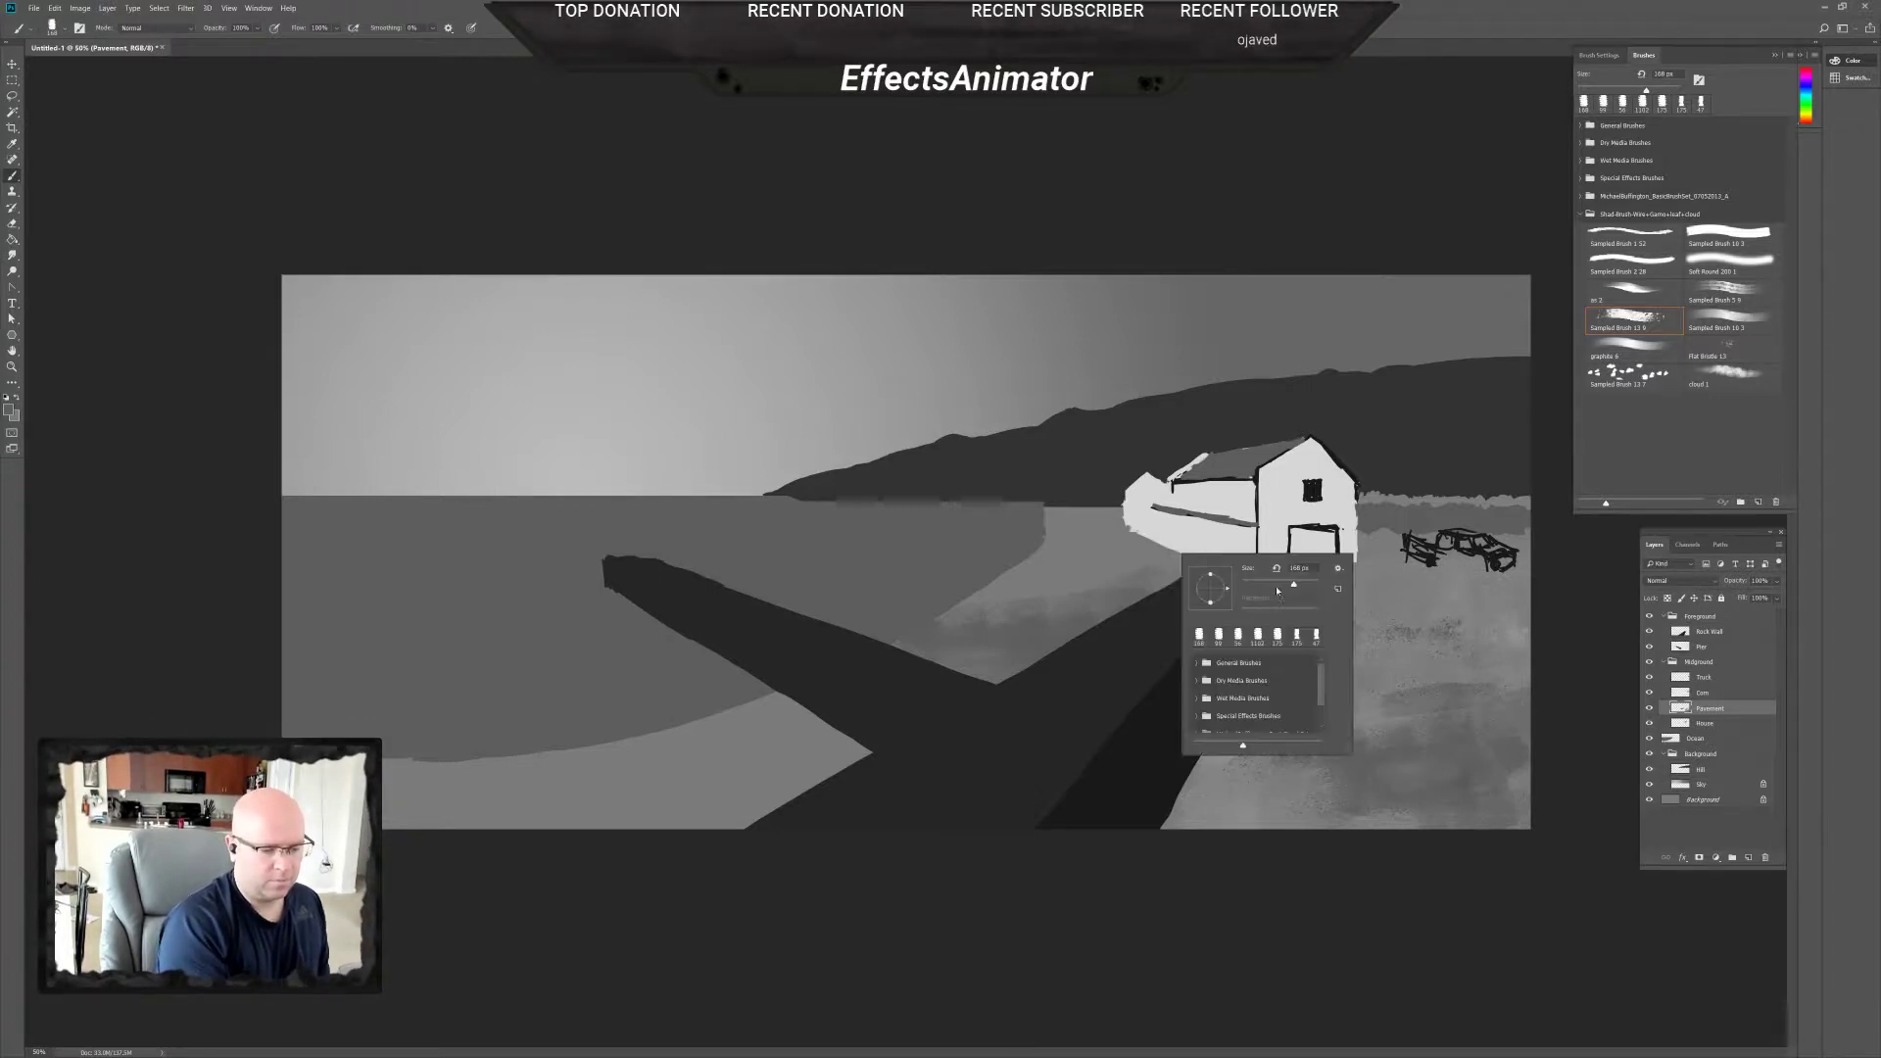
key(Return)
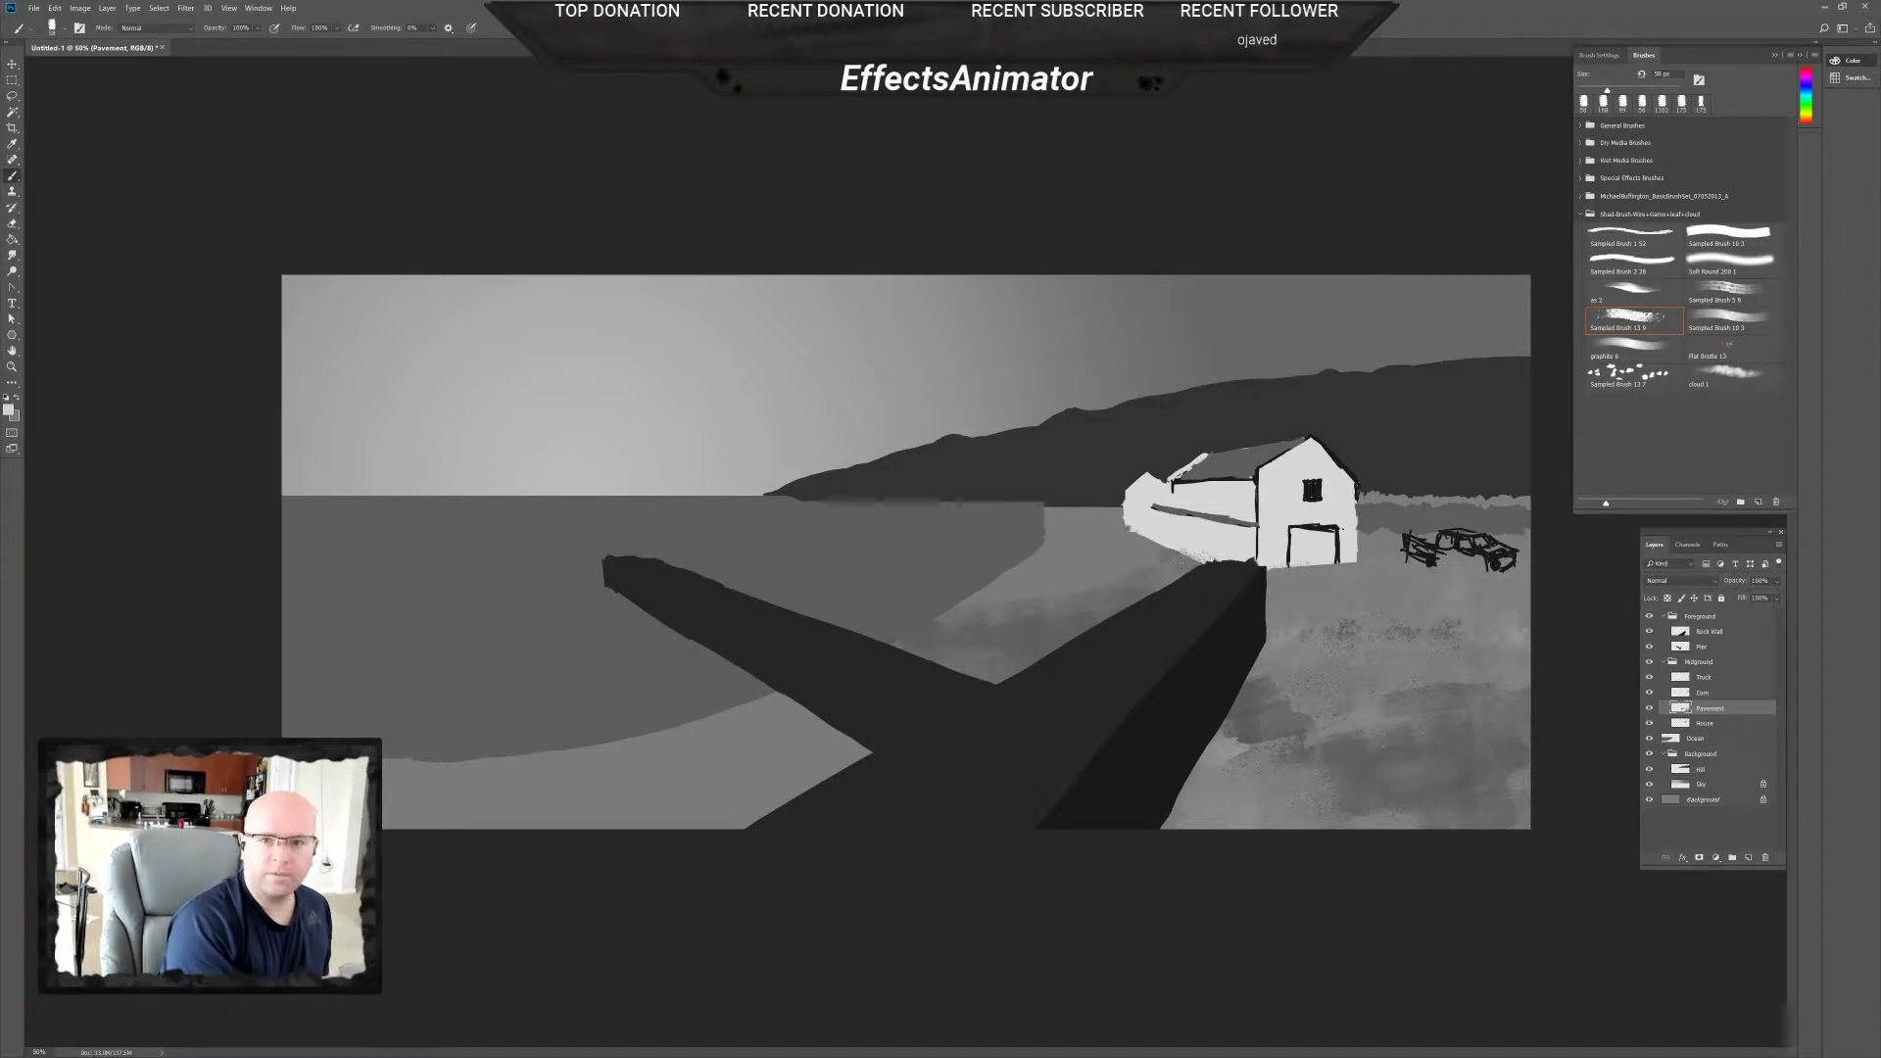
right_click(1191, 548)
drag(1264, 594, 1254, 593)
key(Return)
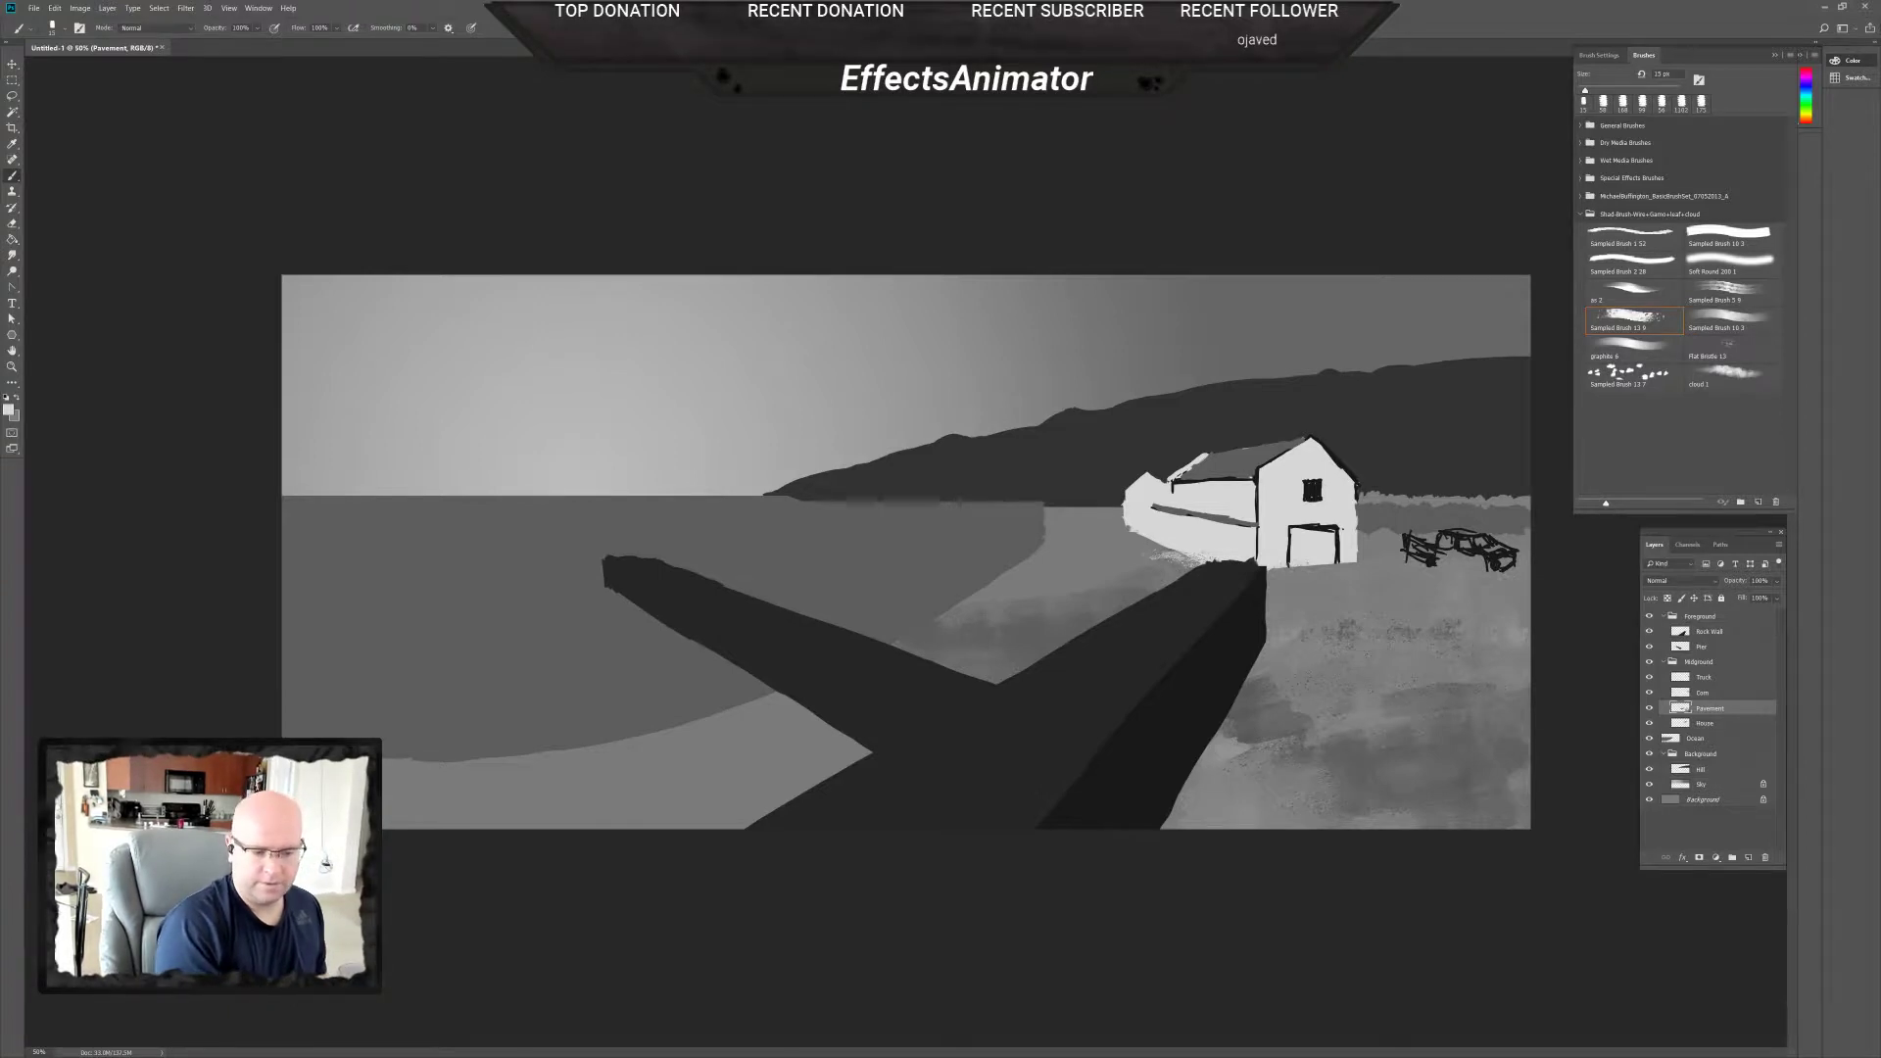
Resize the brush and work textured grey strokes into the ground directly in front of the house's front wall.
right_click(1382, 648)
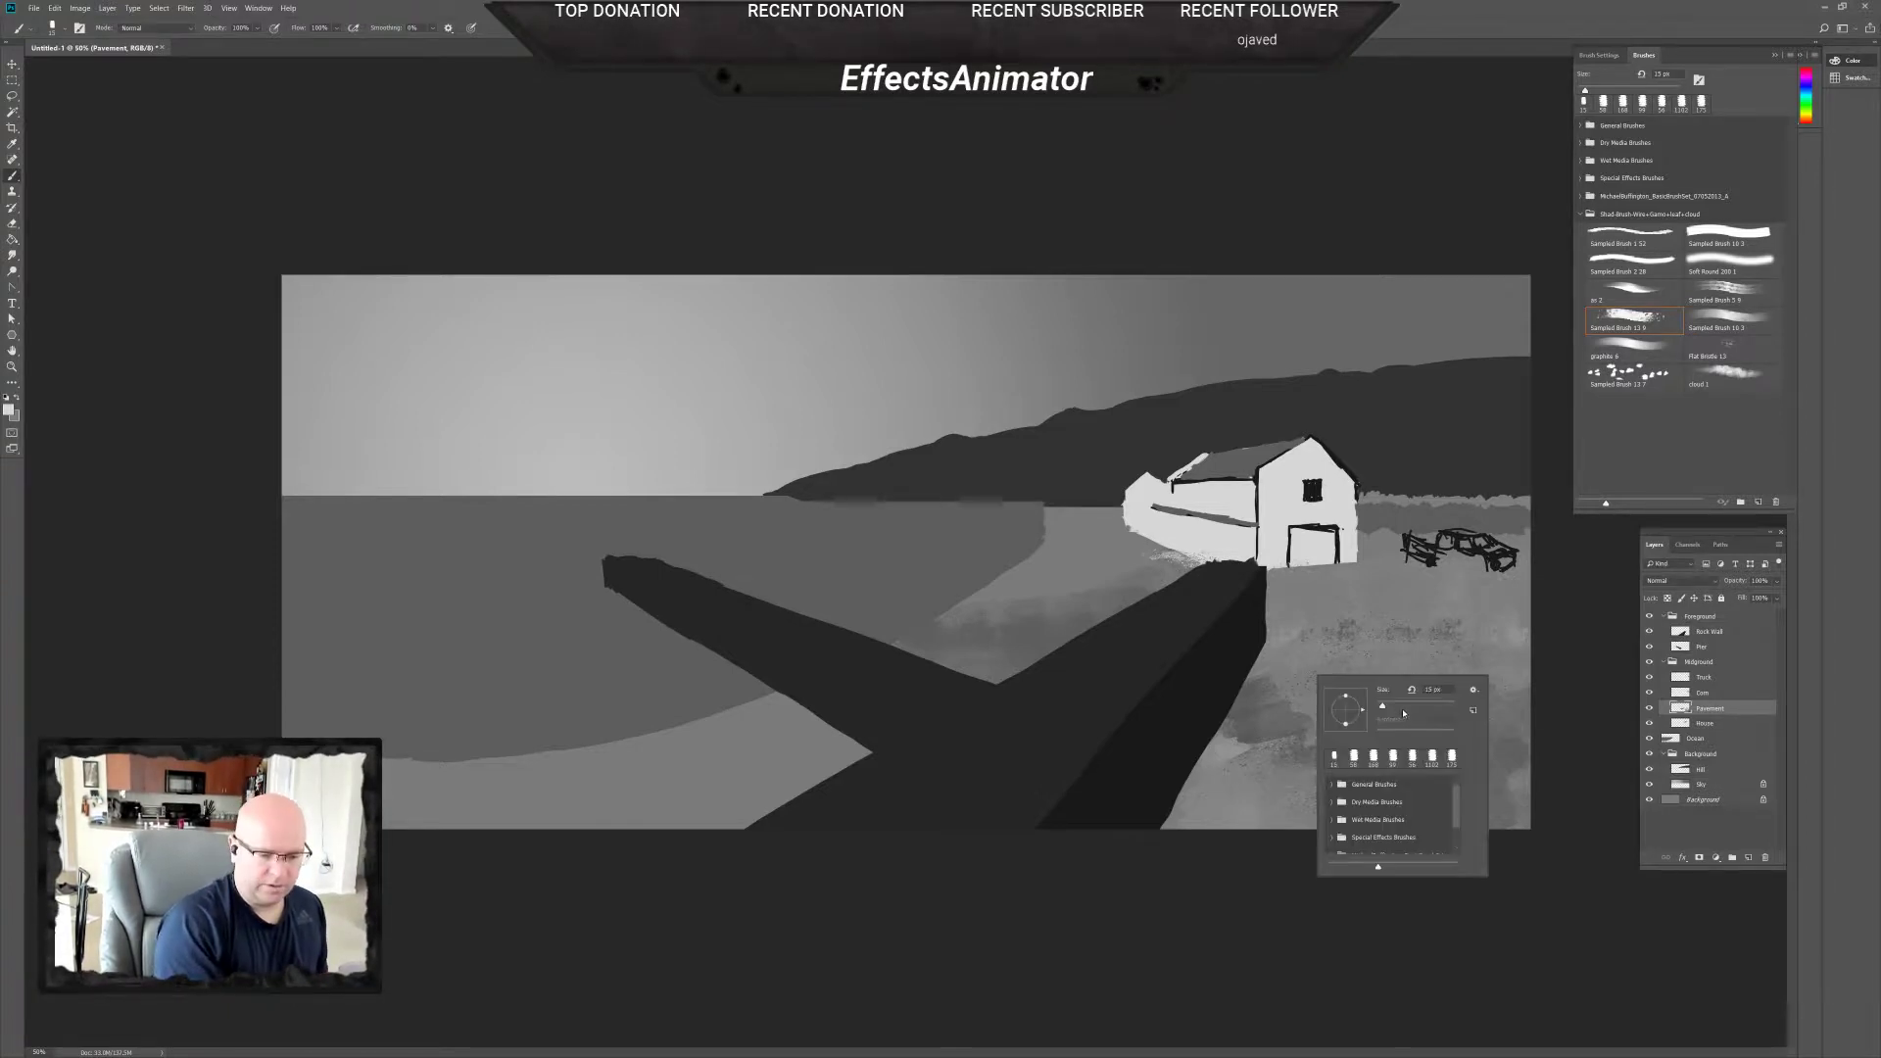
drag(1396, 708, 1388, 710)
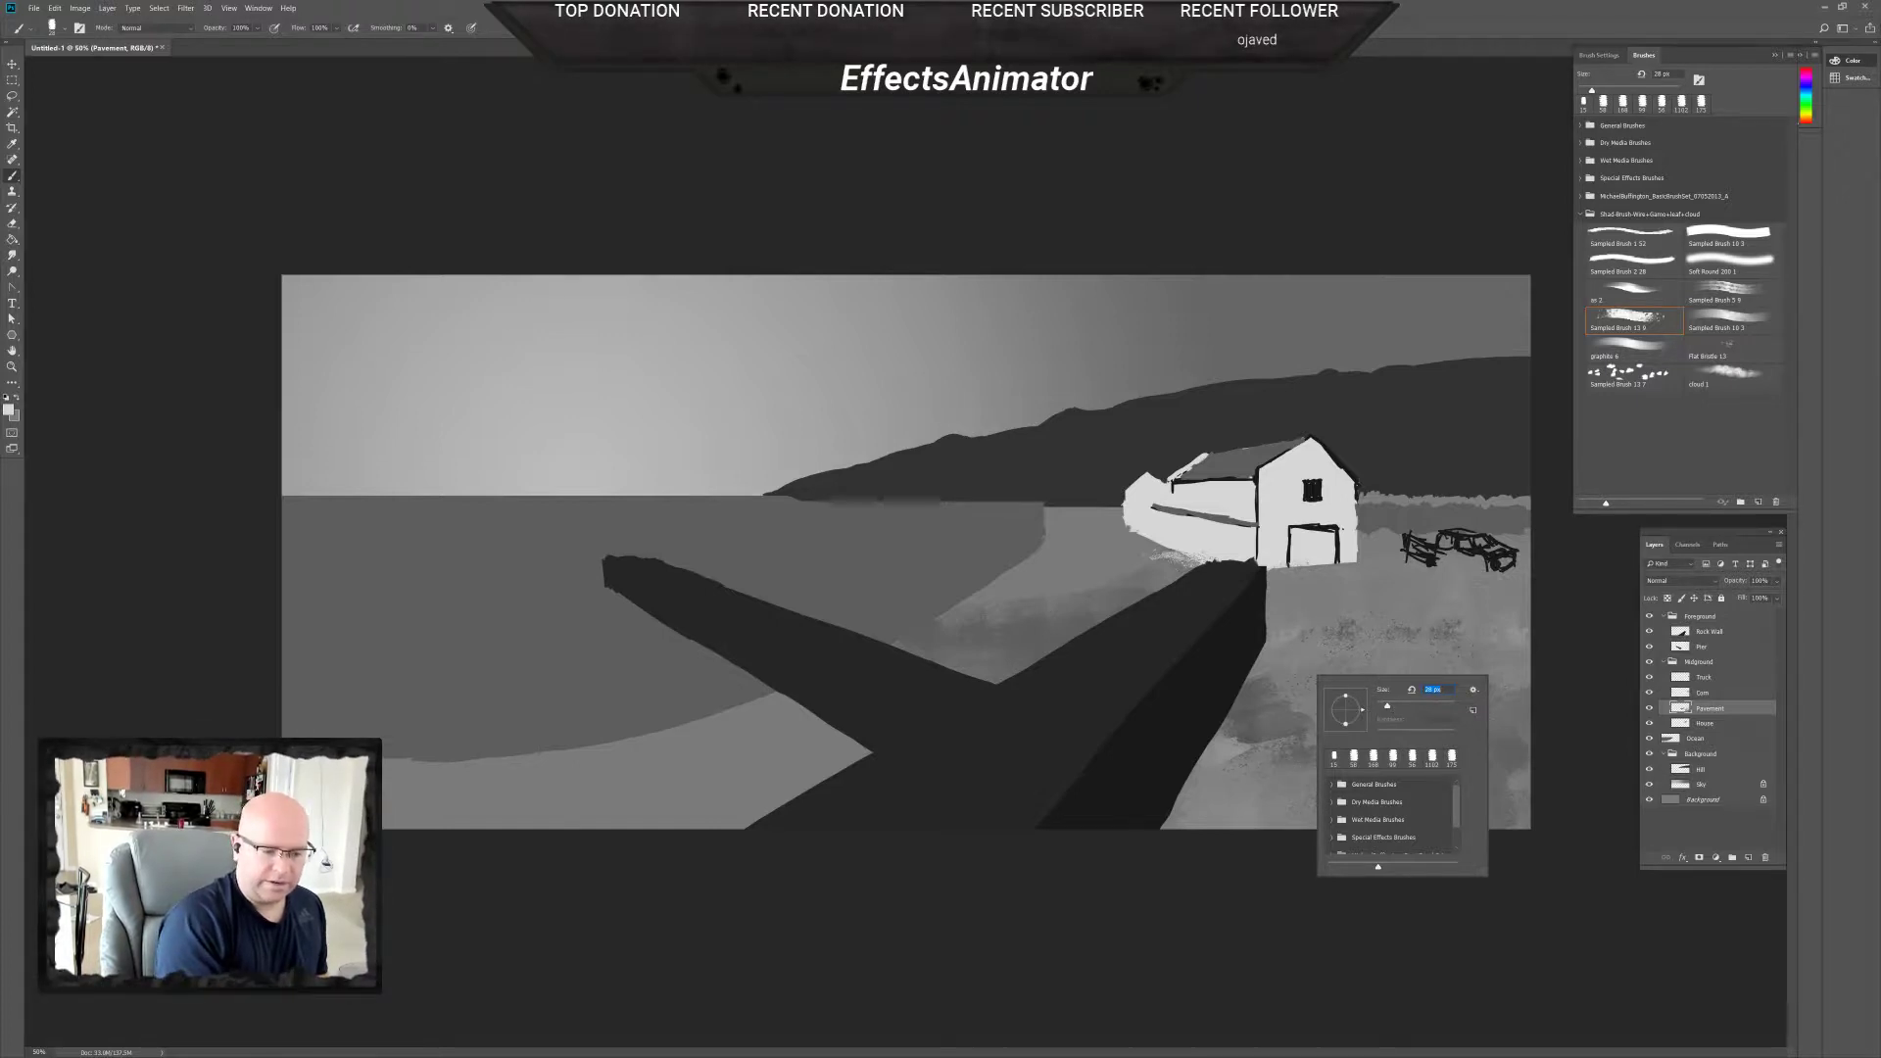
click(1359, 607)
right_click(1298, 599)
mouse_move(1374, 632)
mouse_down()
mouse_move(1295, 607)
mouse_move(1402, 609)
mouse_up()
click(1478, 692)
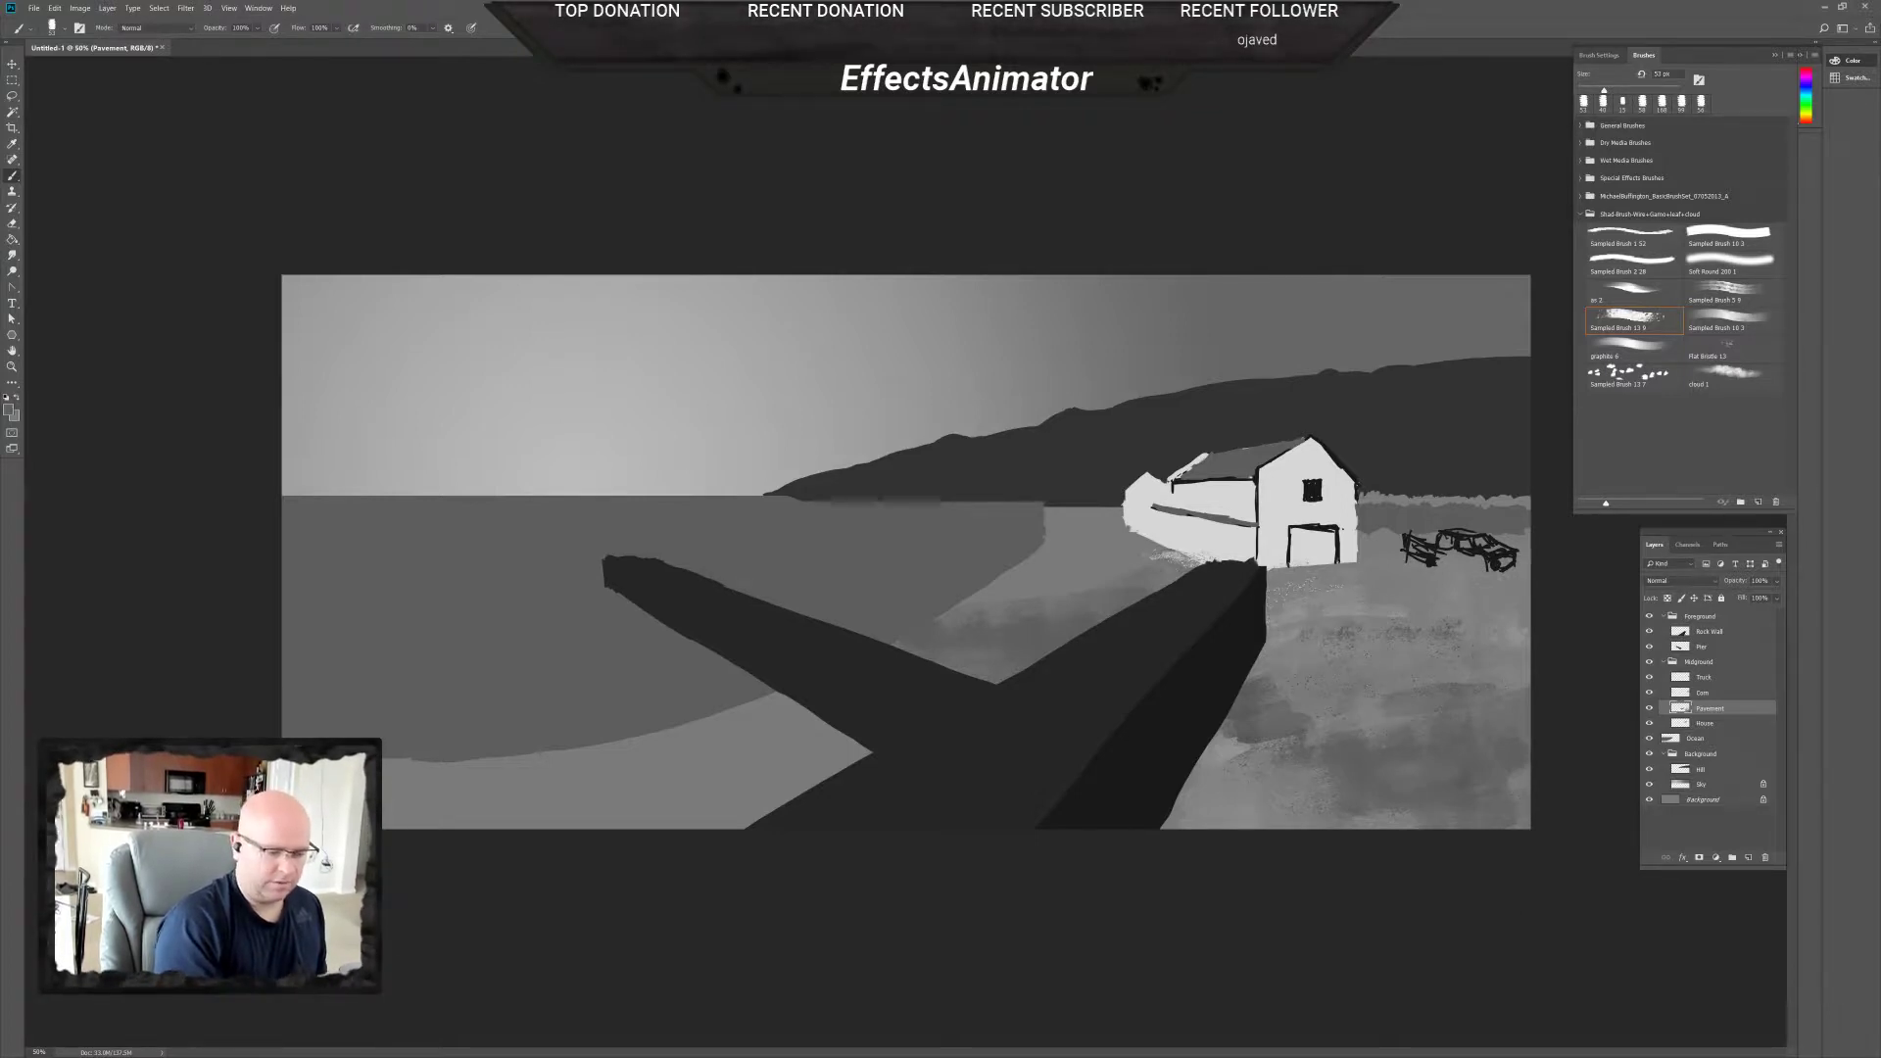
Enlarge the brush and darken the near pavement beside the rock wall with broad textured dark grey strokes.
right_click(1352, 722)
key(Escape)
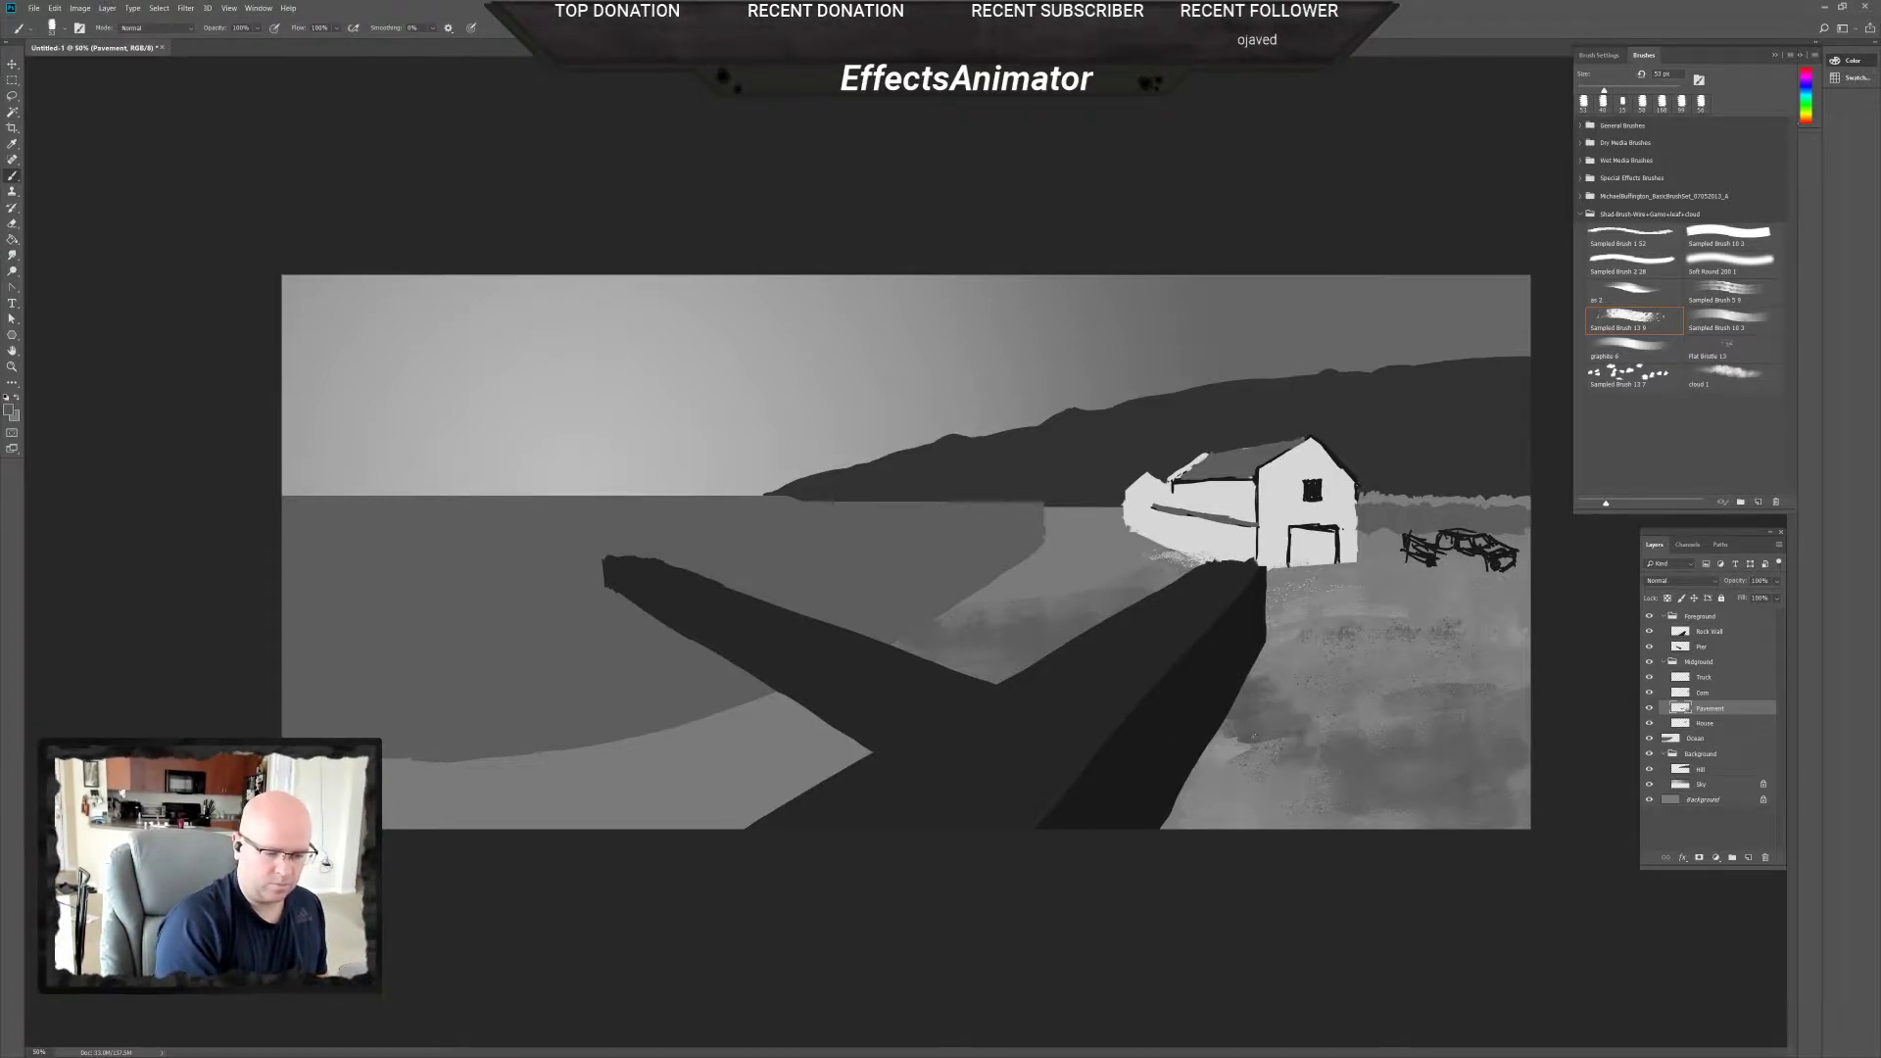
right_click(1337, 749)
drag(1414, 777, 1481, 748)
key(Return)
right_click(1358, 717)
key(Return)
mouse_move(1274, 667)
mouse_down()
mouse_move(1372, 726)
mouse_move(1245, 765)
mouse_move(1215, 804)
mouse_move(1255, 813)
mouse_move(1326, 777)
mouse_up()
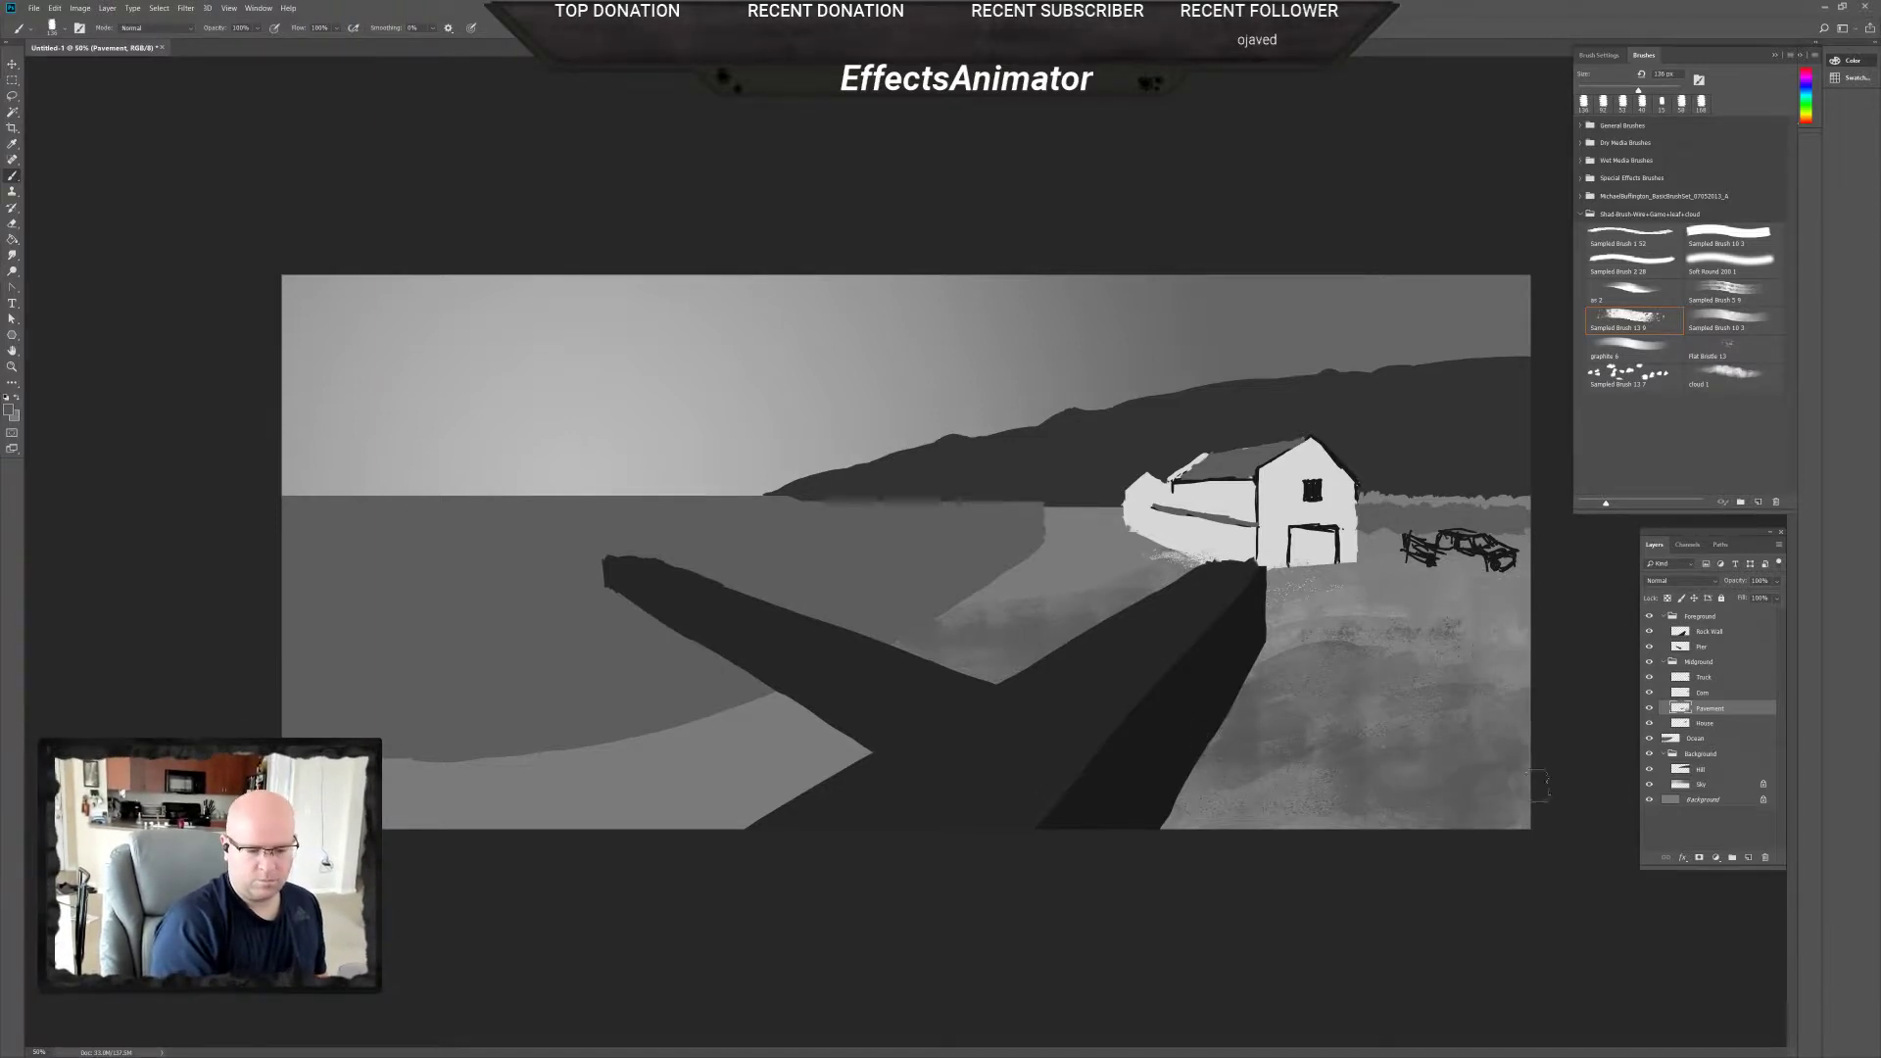
Brush textured grey strokes and light speckles across the near pavement below the house and beside the rock wall.
mouse_move(1318, 639)
mouse_down()
mouse_move(1529, 632)
mouse_move(1276, 643)
mouse_move(1517, 613)
mouse_up()
drag(1357, 632, 1575, 632)
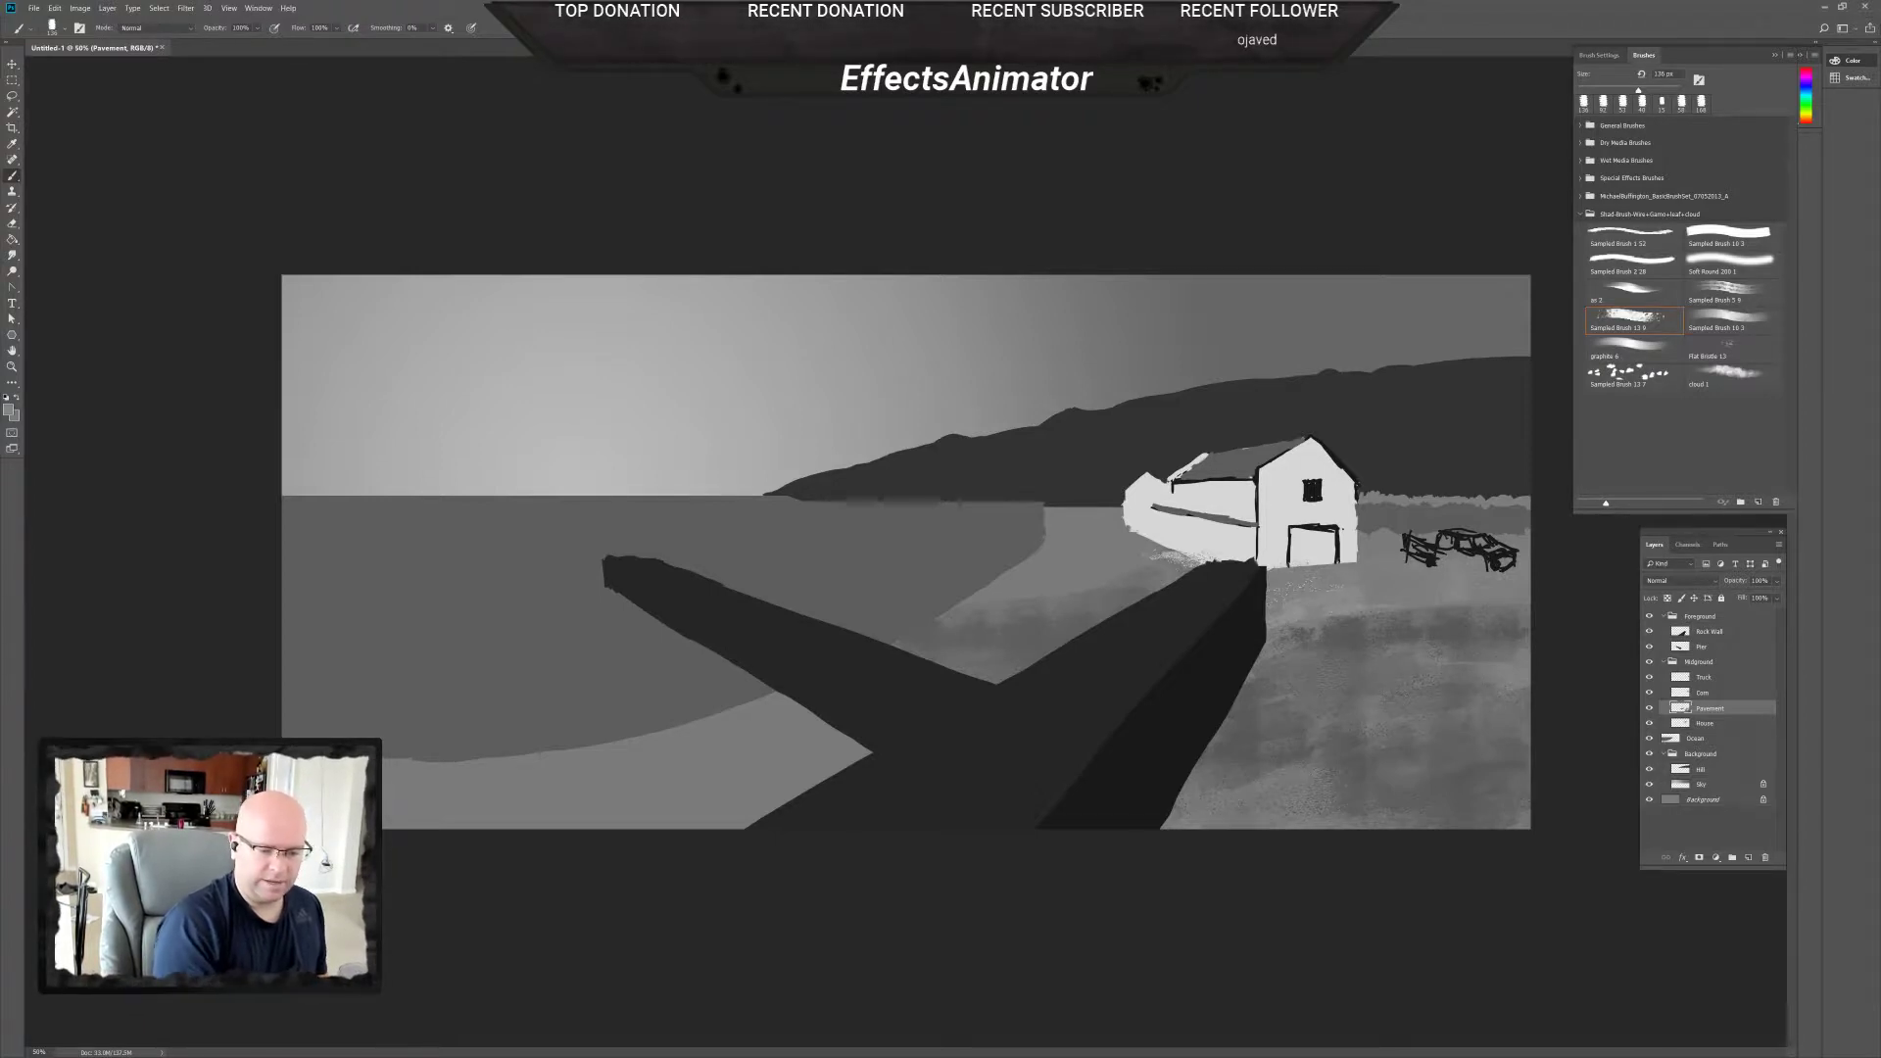
drag(1320, 727, 1237, 796)
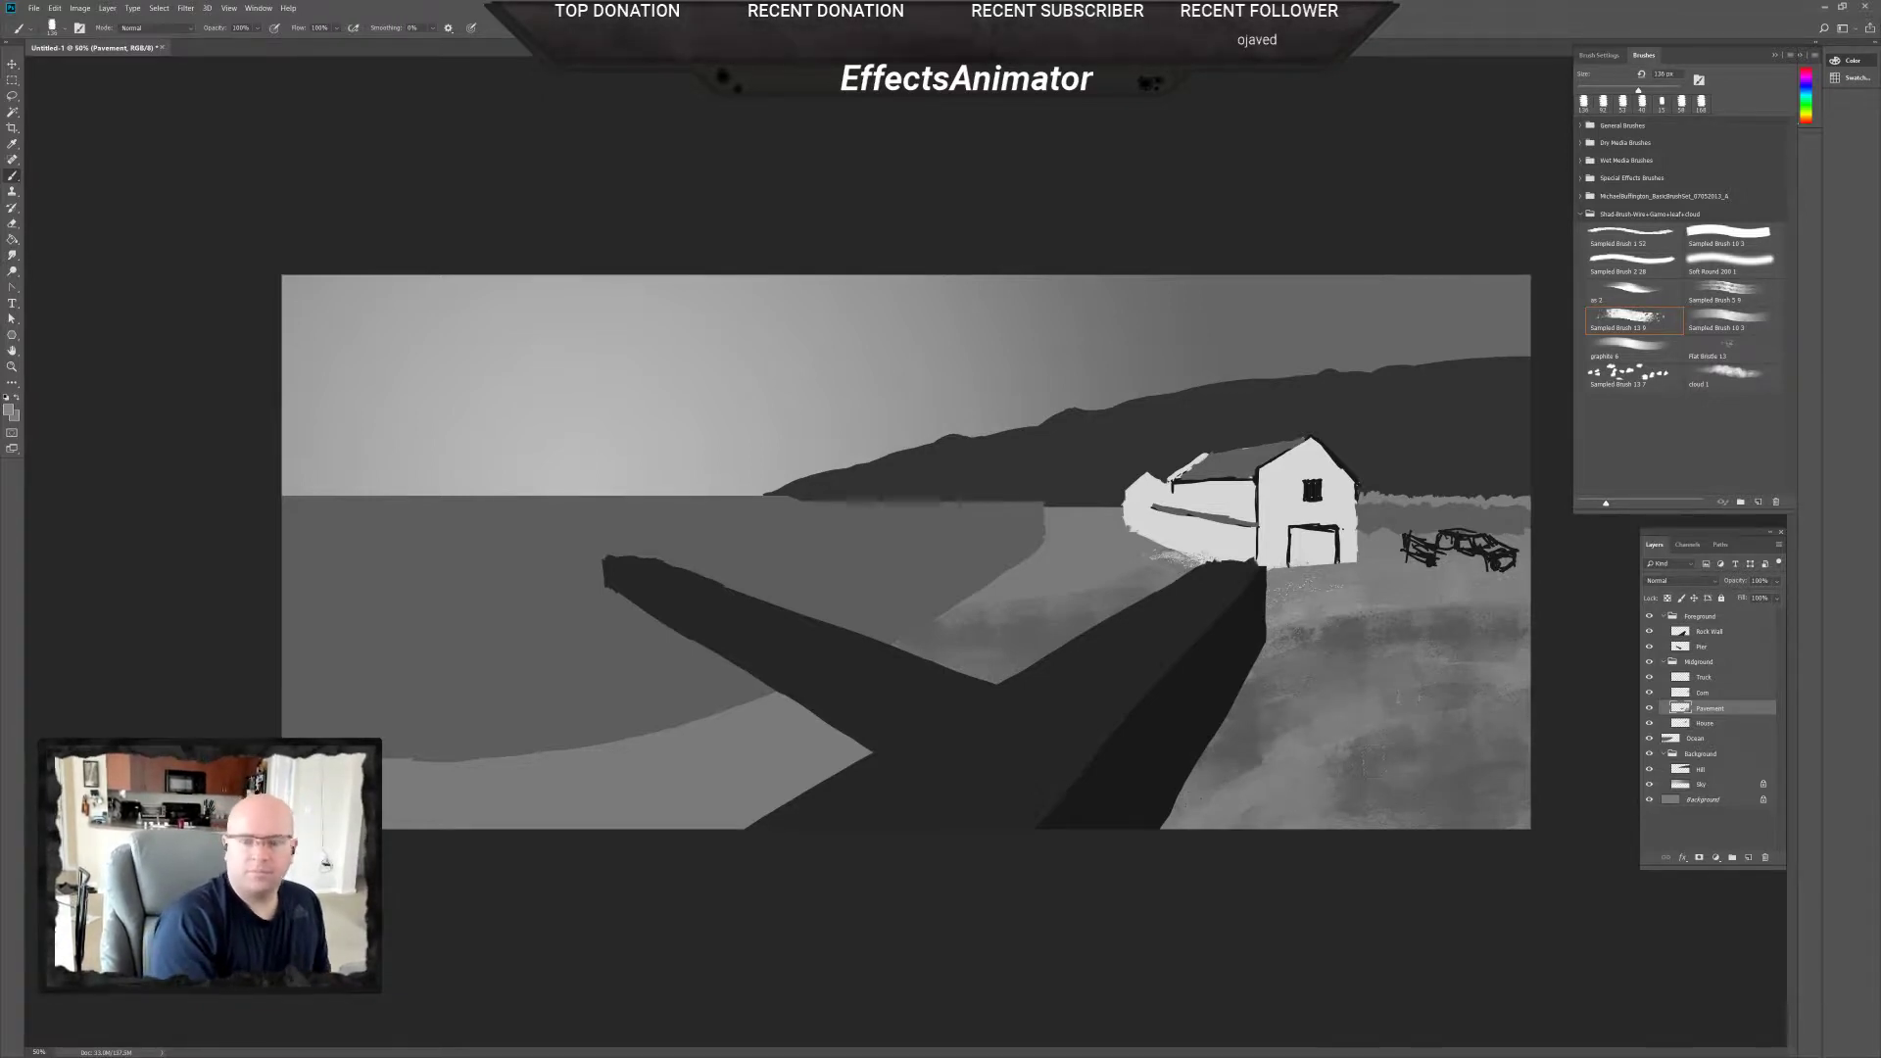
mouse_move(1377, 711)
mouse_down()
mouse_move(1392, 752)
mouse_move(1357, 747)
mouse_up()
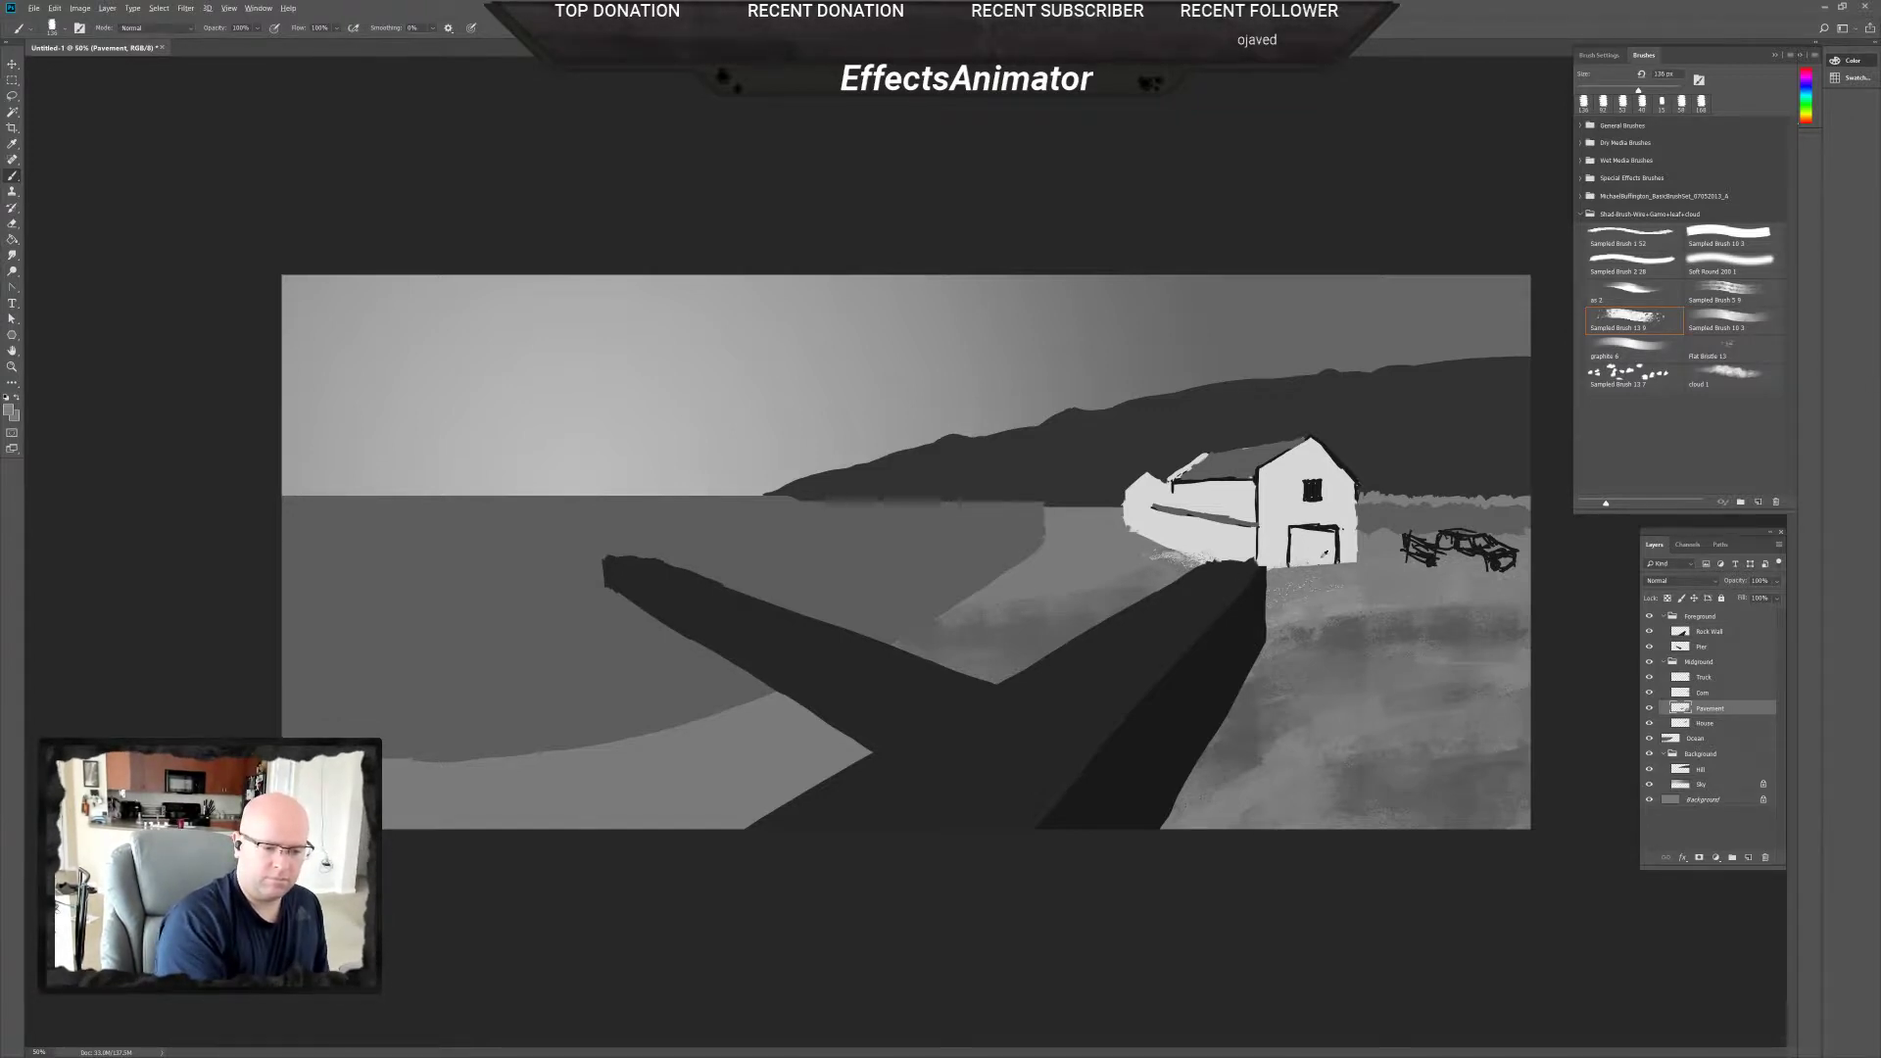
drag(1241, 753, 1301, 747)
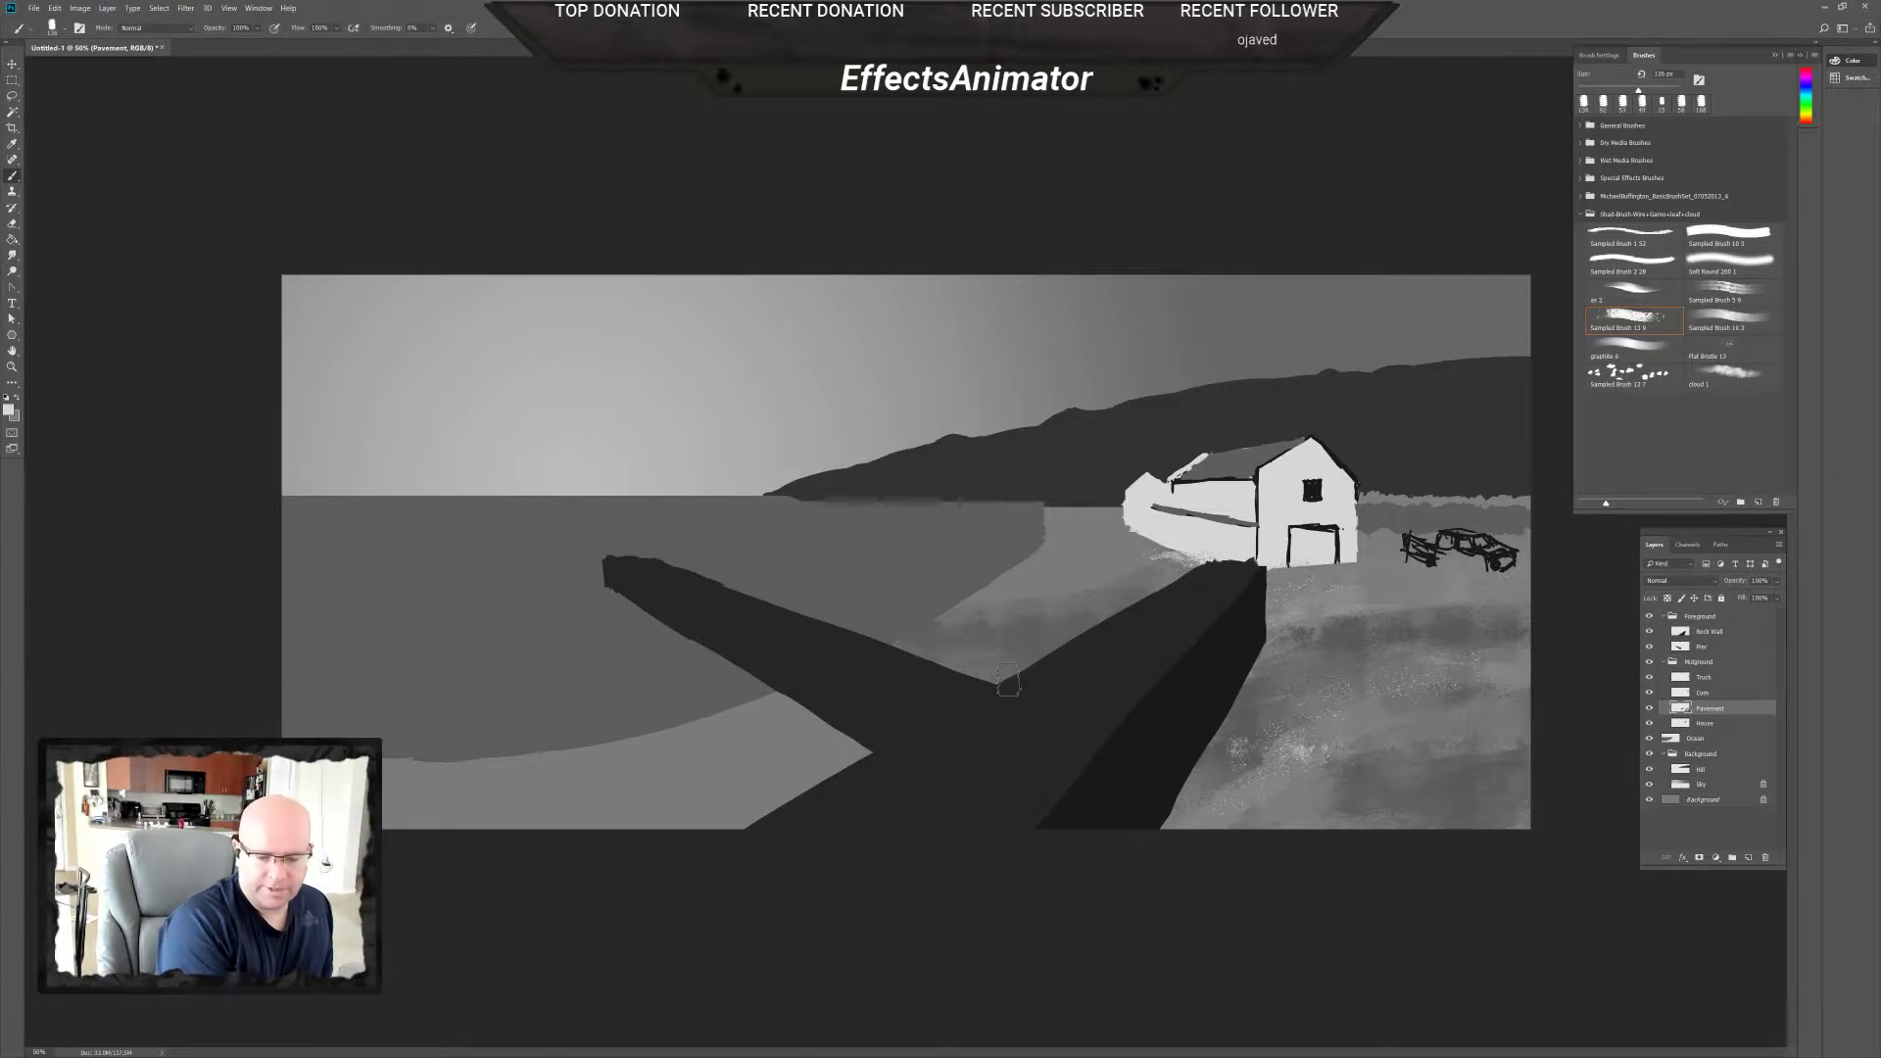
Compare the painting with the Pavement layer hidden and shown, and roughen the pavement's edge along the water behind the pier.
click(1650, 708)
click(1650, 708)
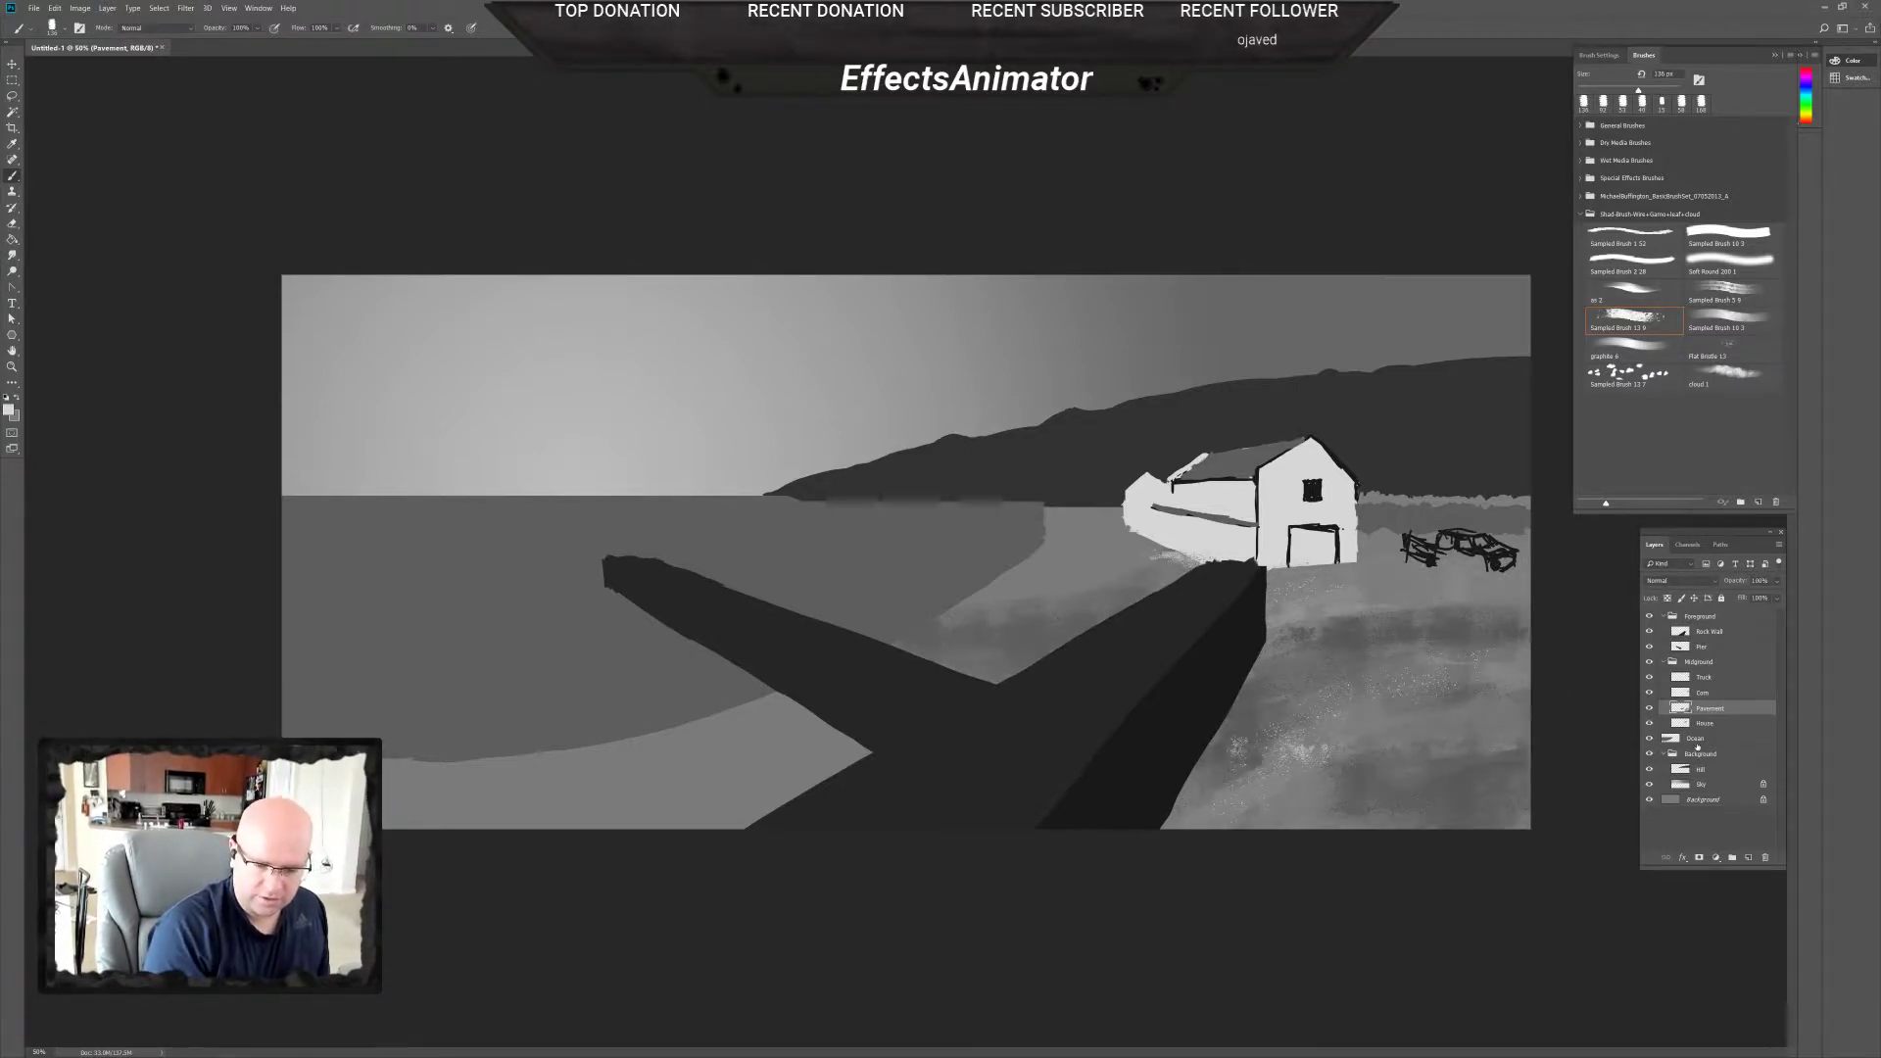
click(1649, 709)
click(1649, 708)
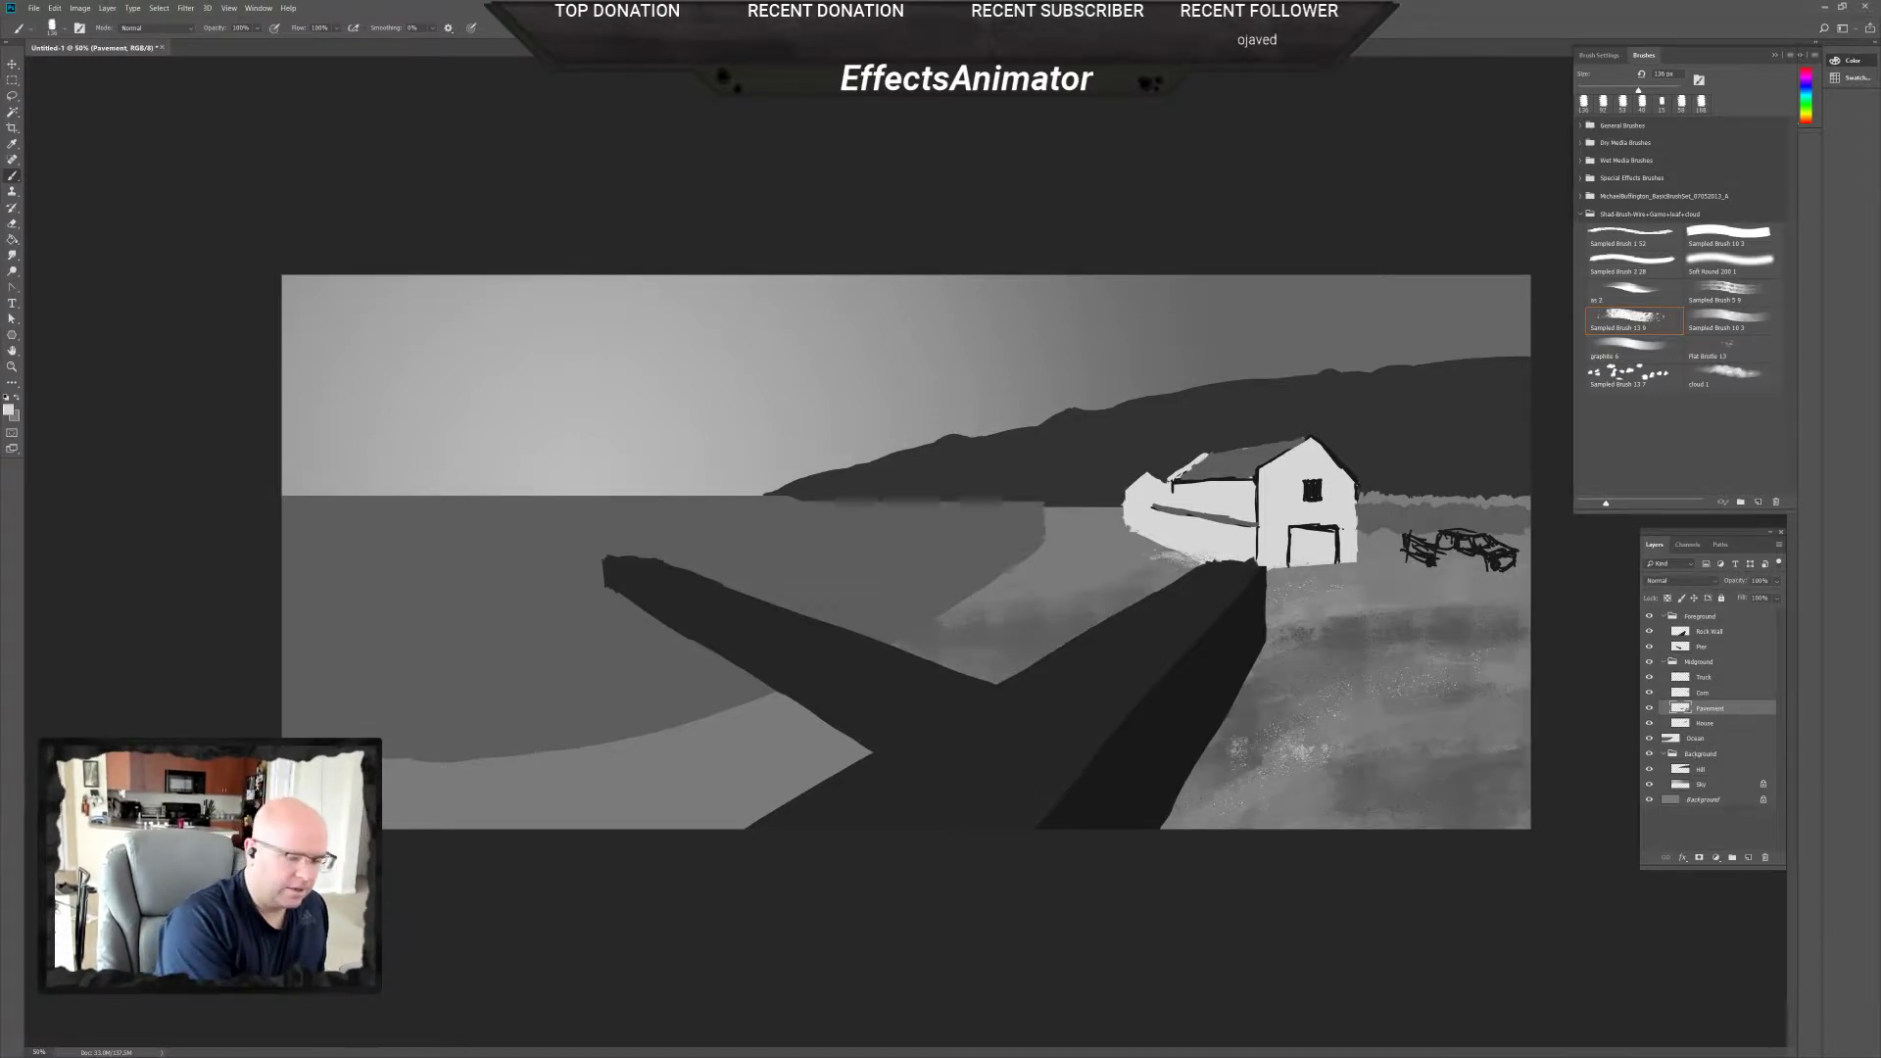
mouse_move(936, 615)
mouse_down()
mouse_move(894, 630)
mouse_move(970, 617)
mouse_move(926, 630)
mouse_up()
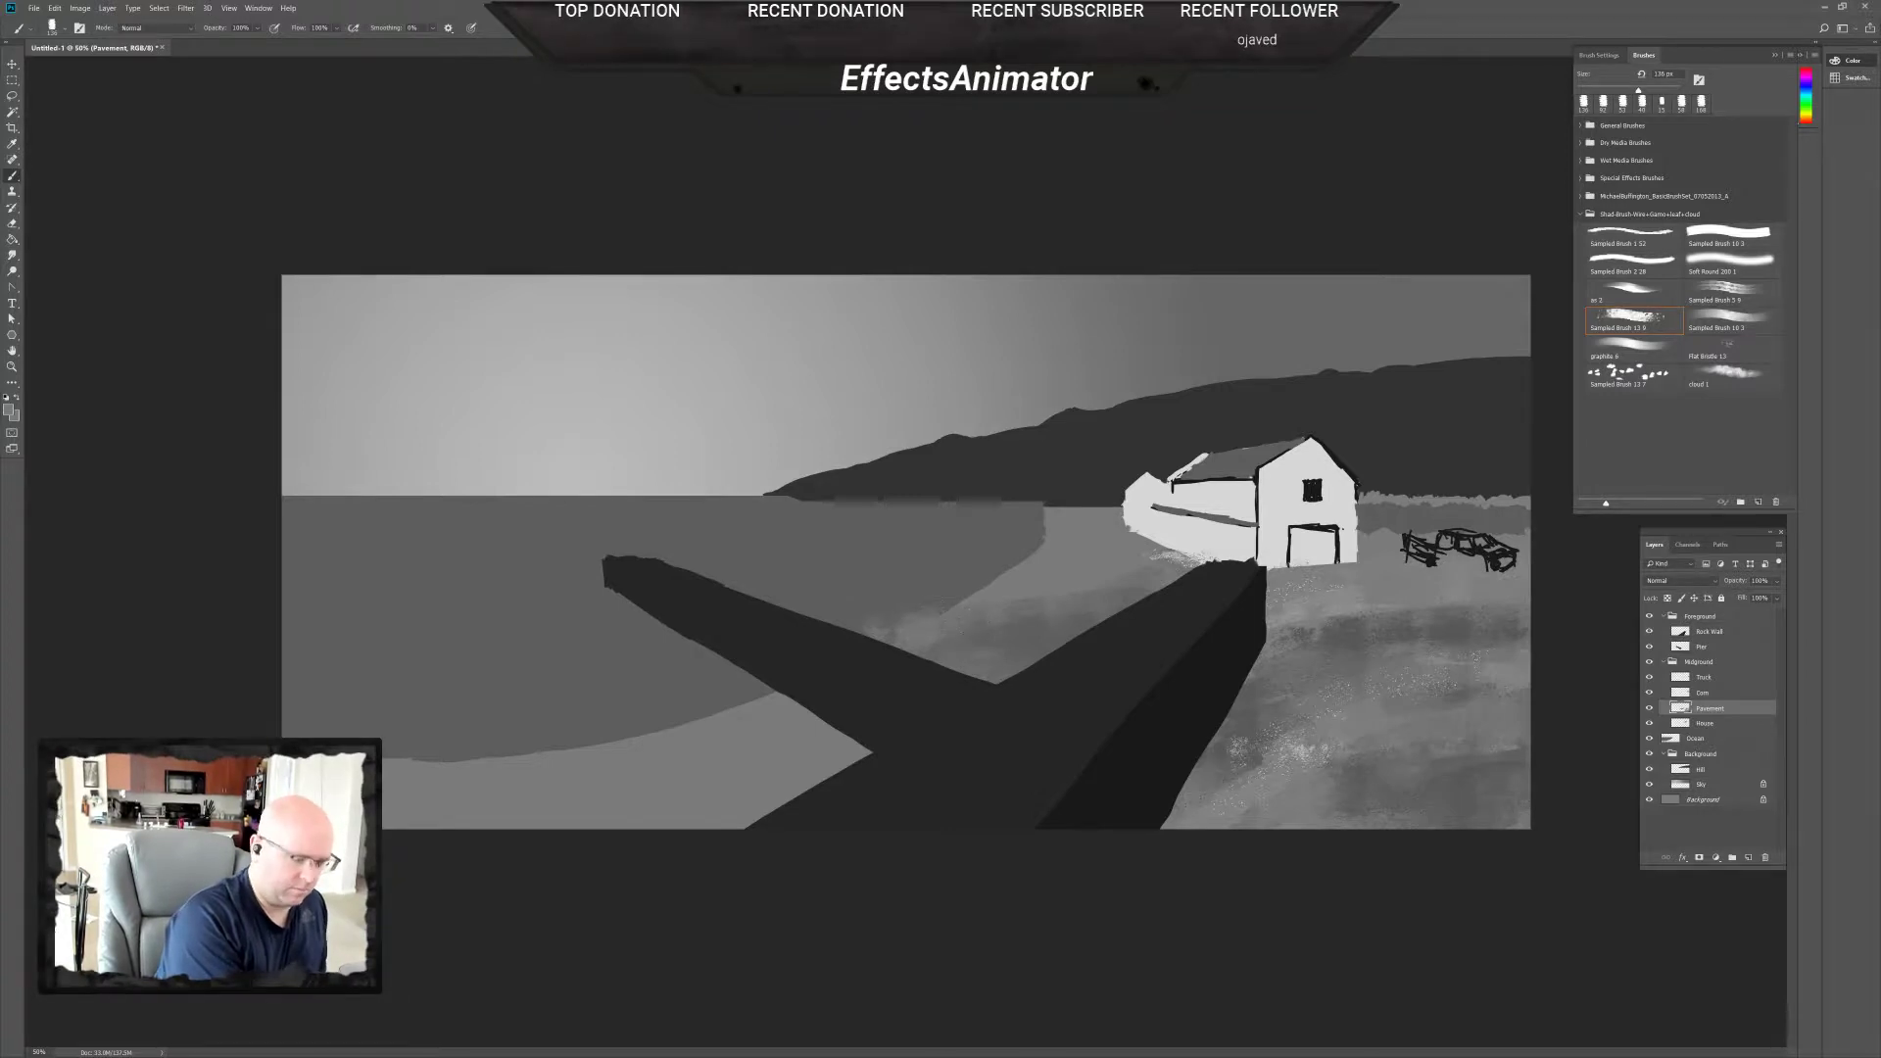
key(e)
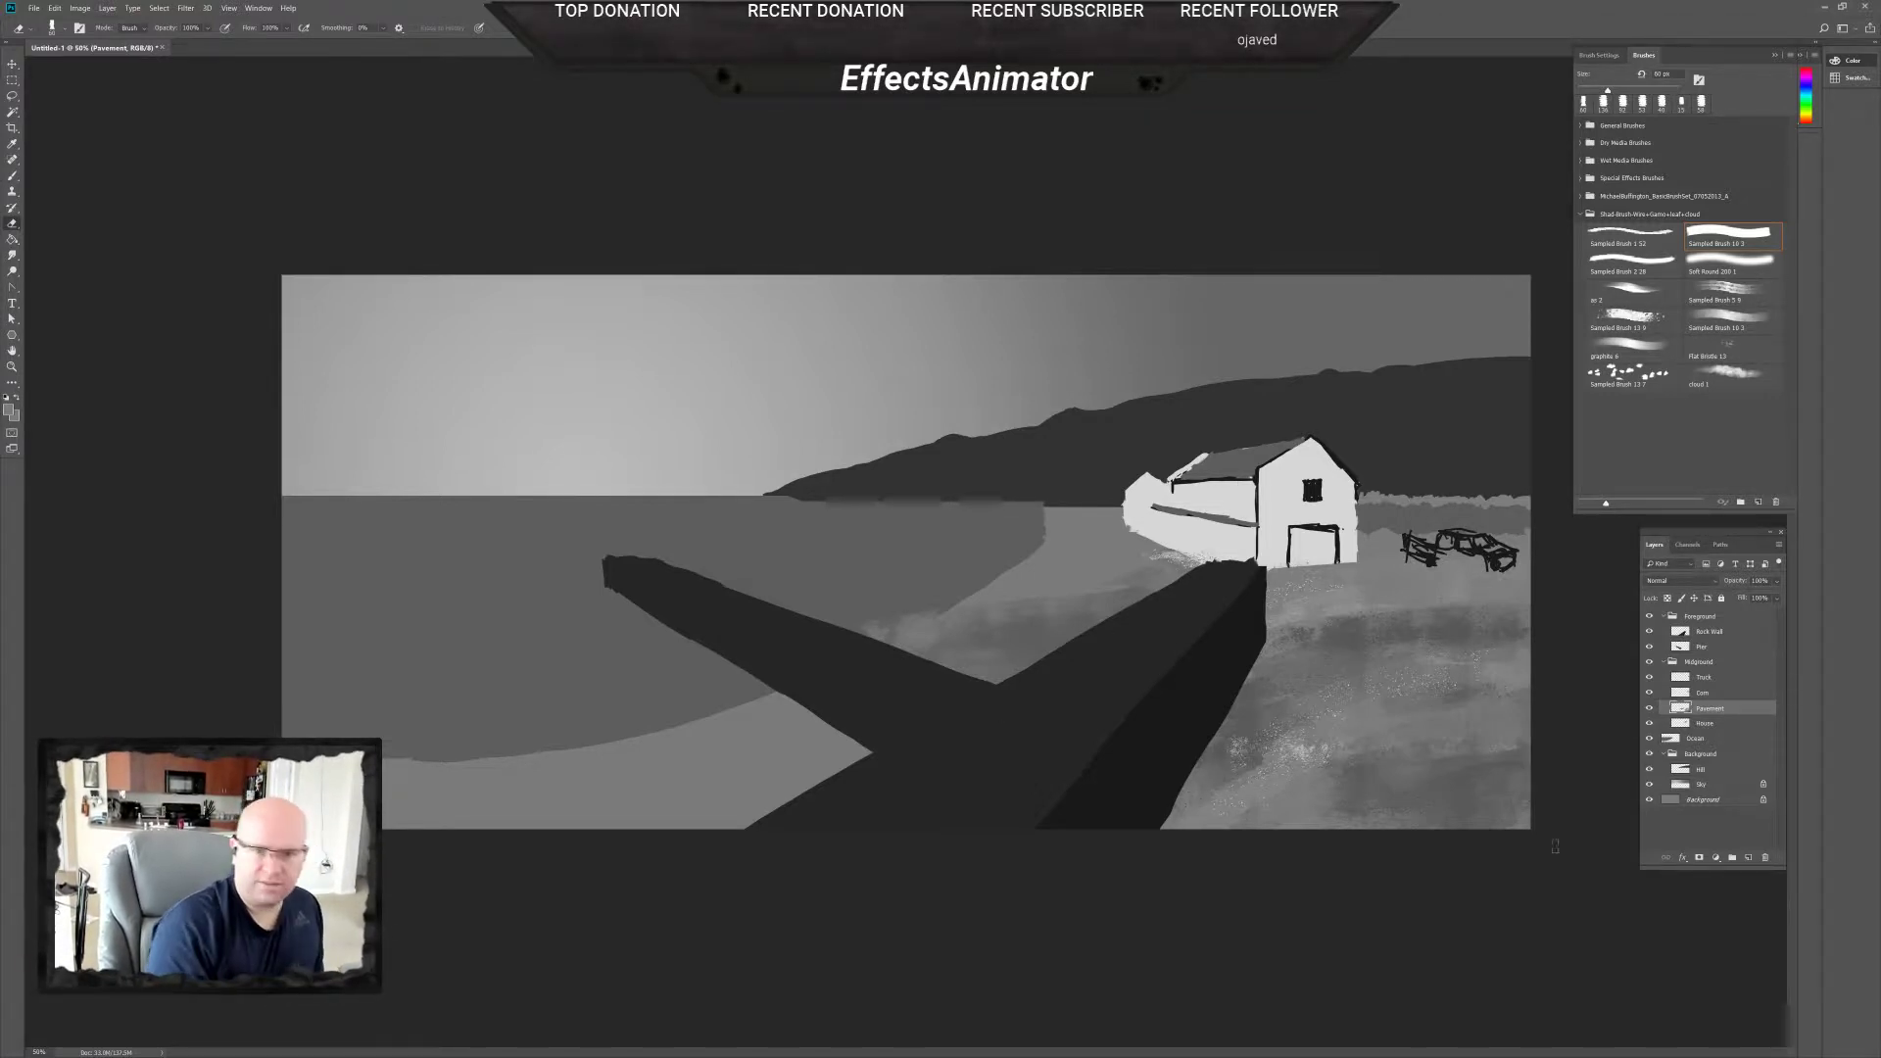
Add a new layer directly below the Truck layer in the Midground group and name it Waterline.
key(ctrl+shift+alt+n)
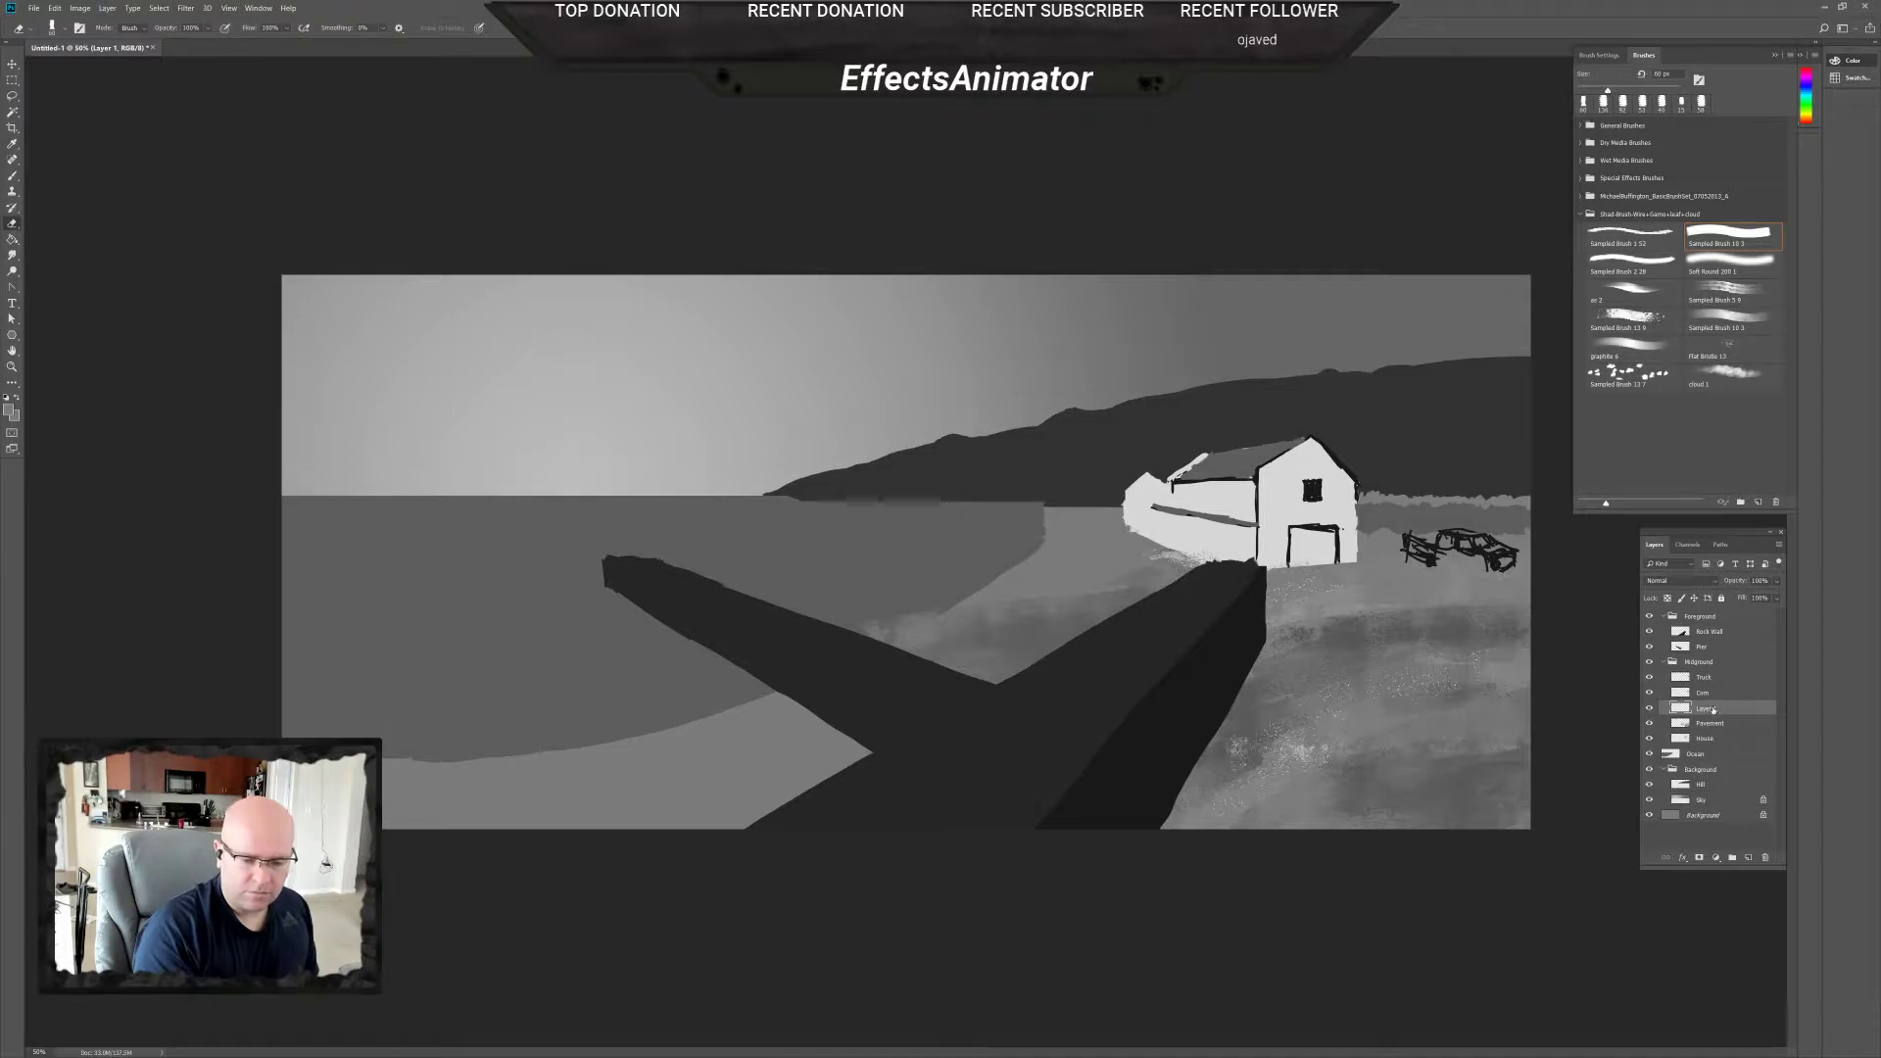
drag(1713, 710, 1716, 689)
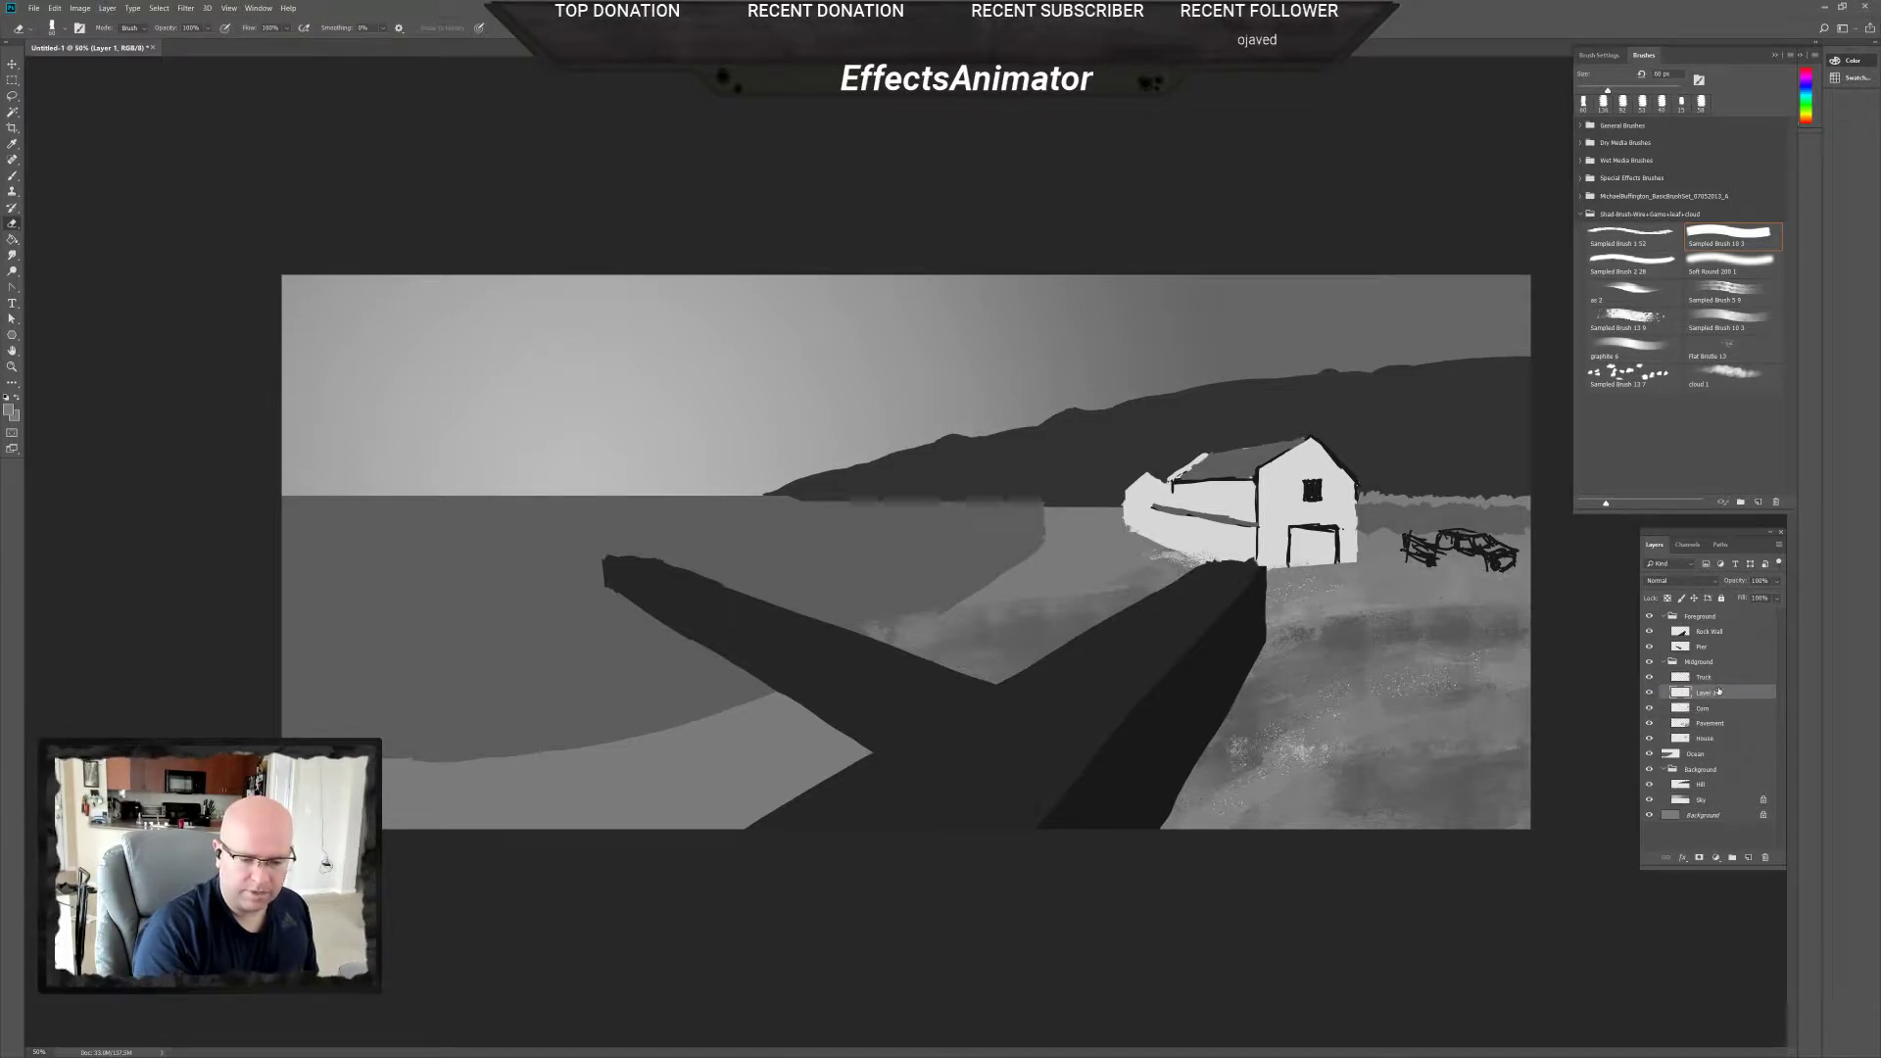
double_click(1717, 692)
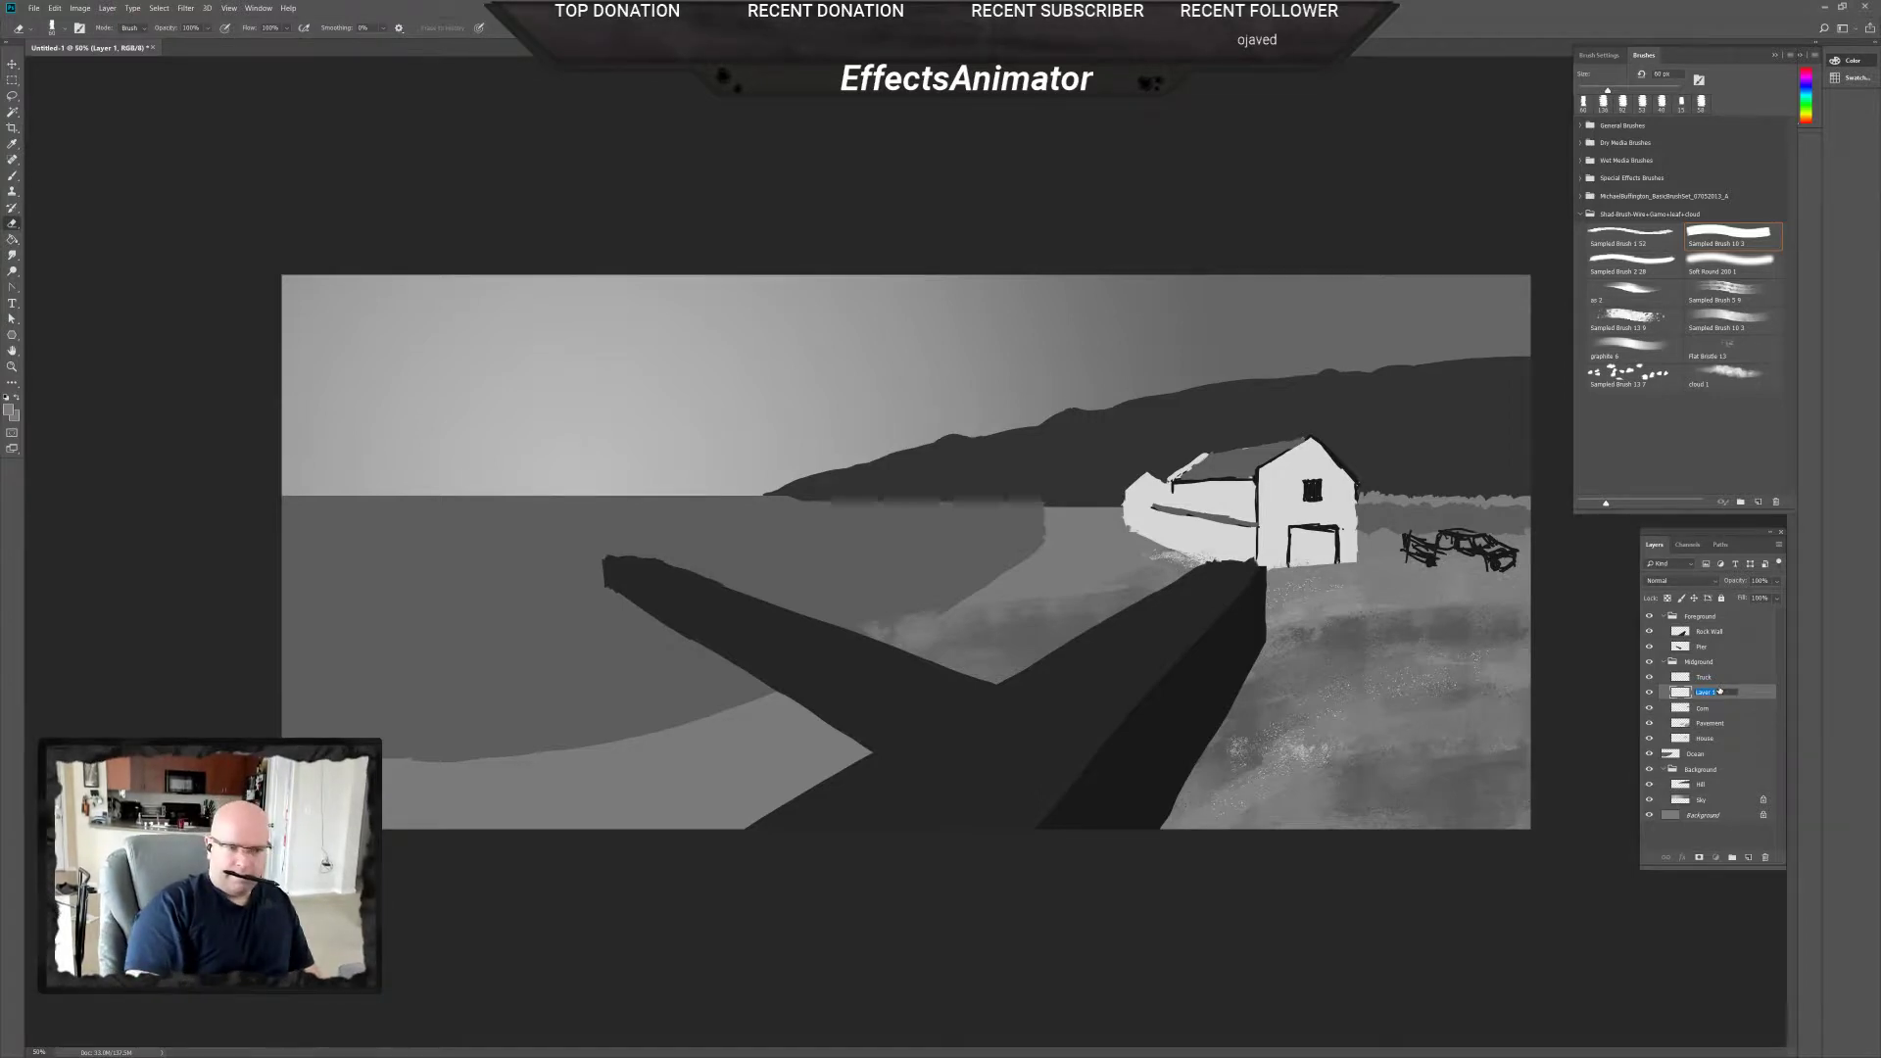
text(Waterline)
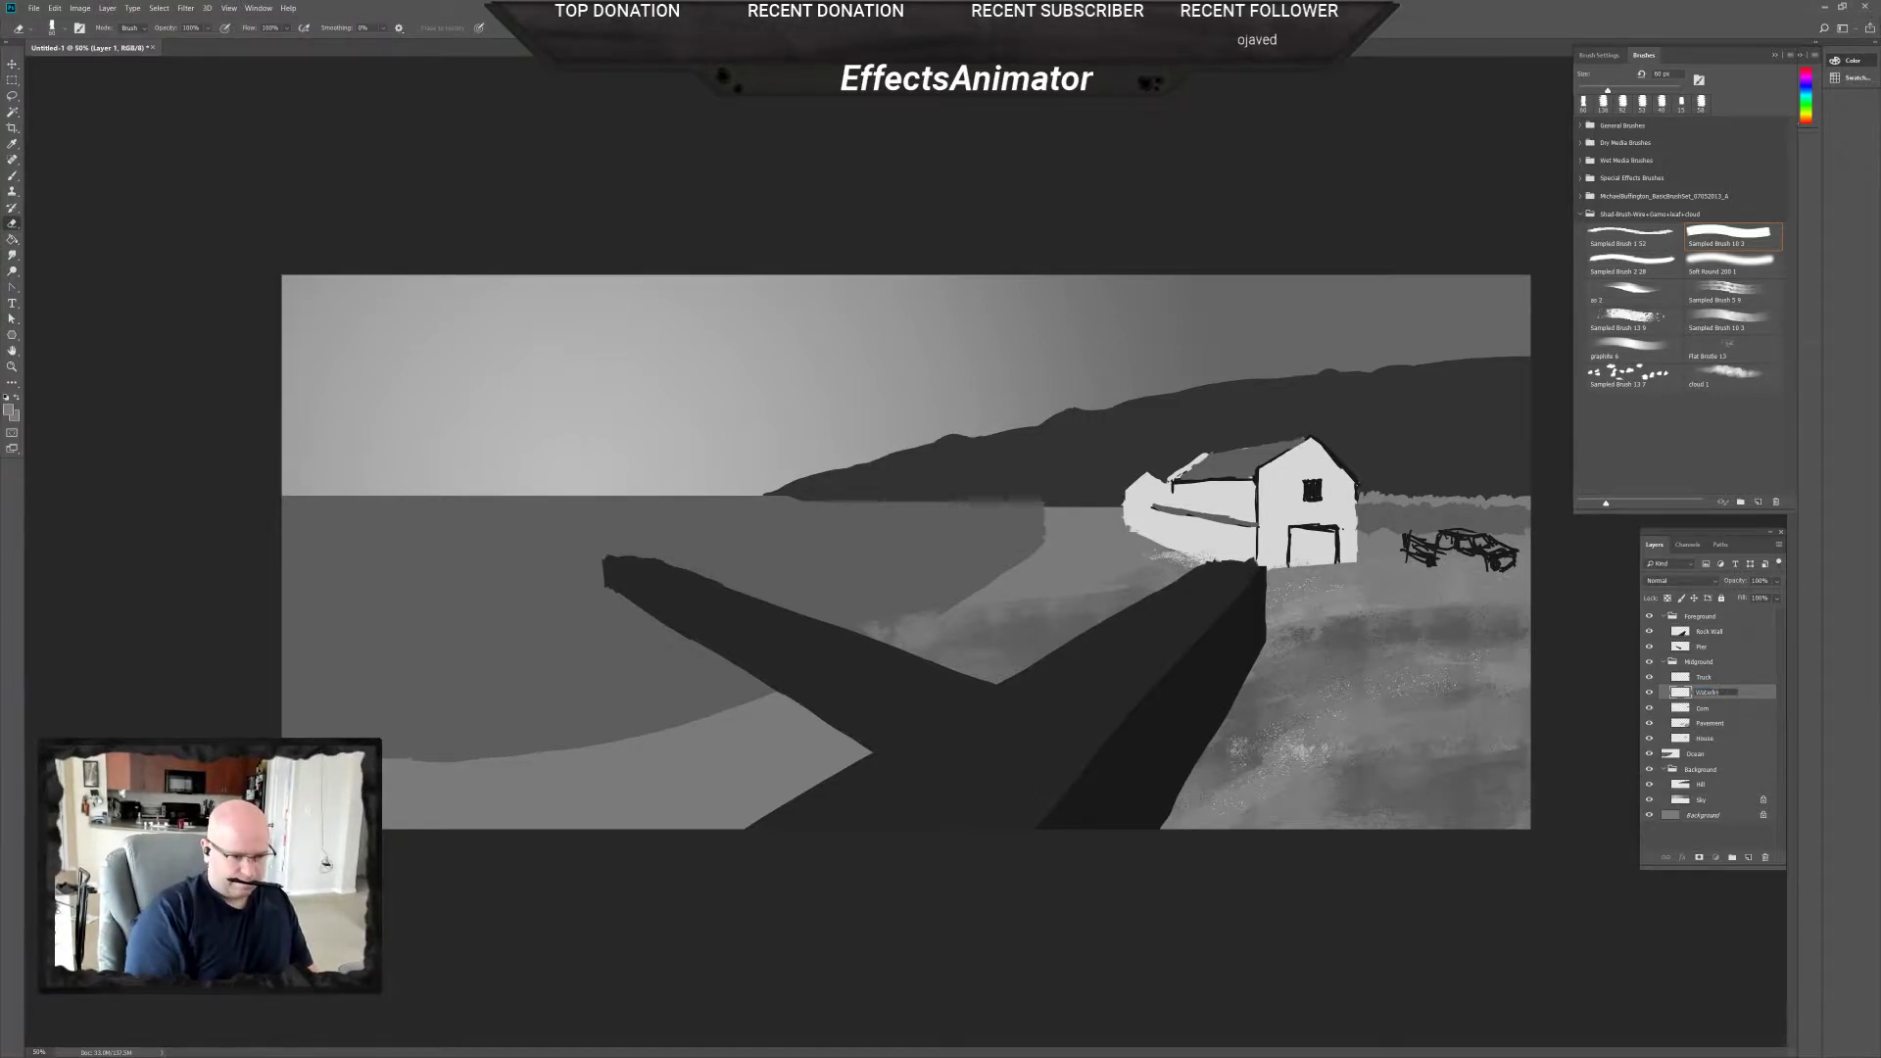
key(Return)
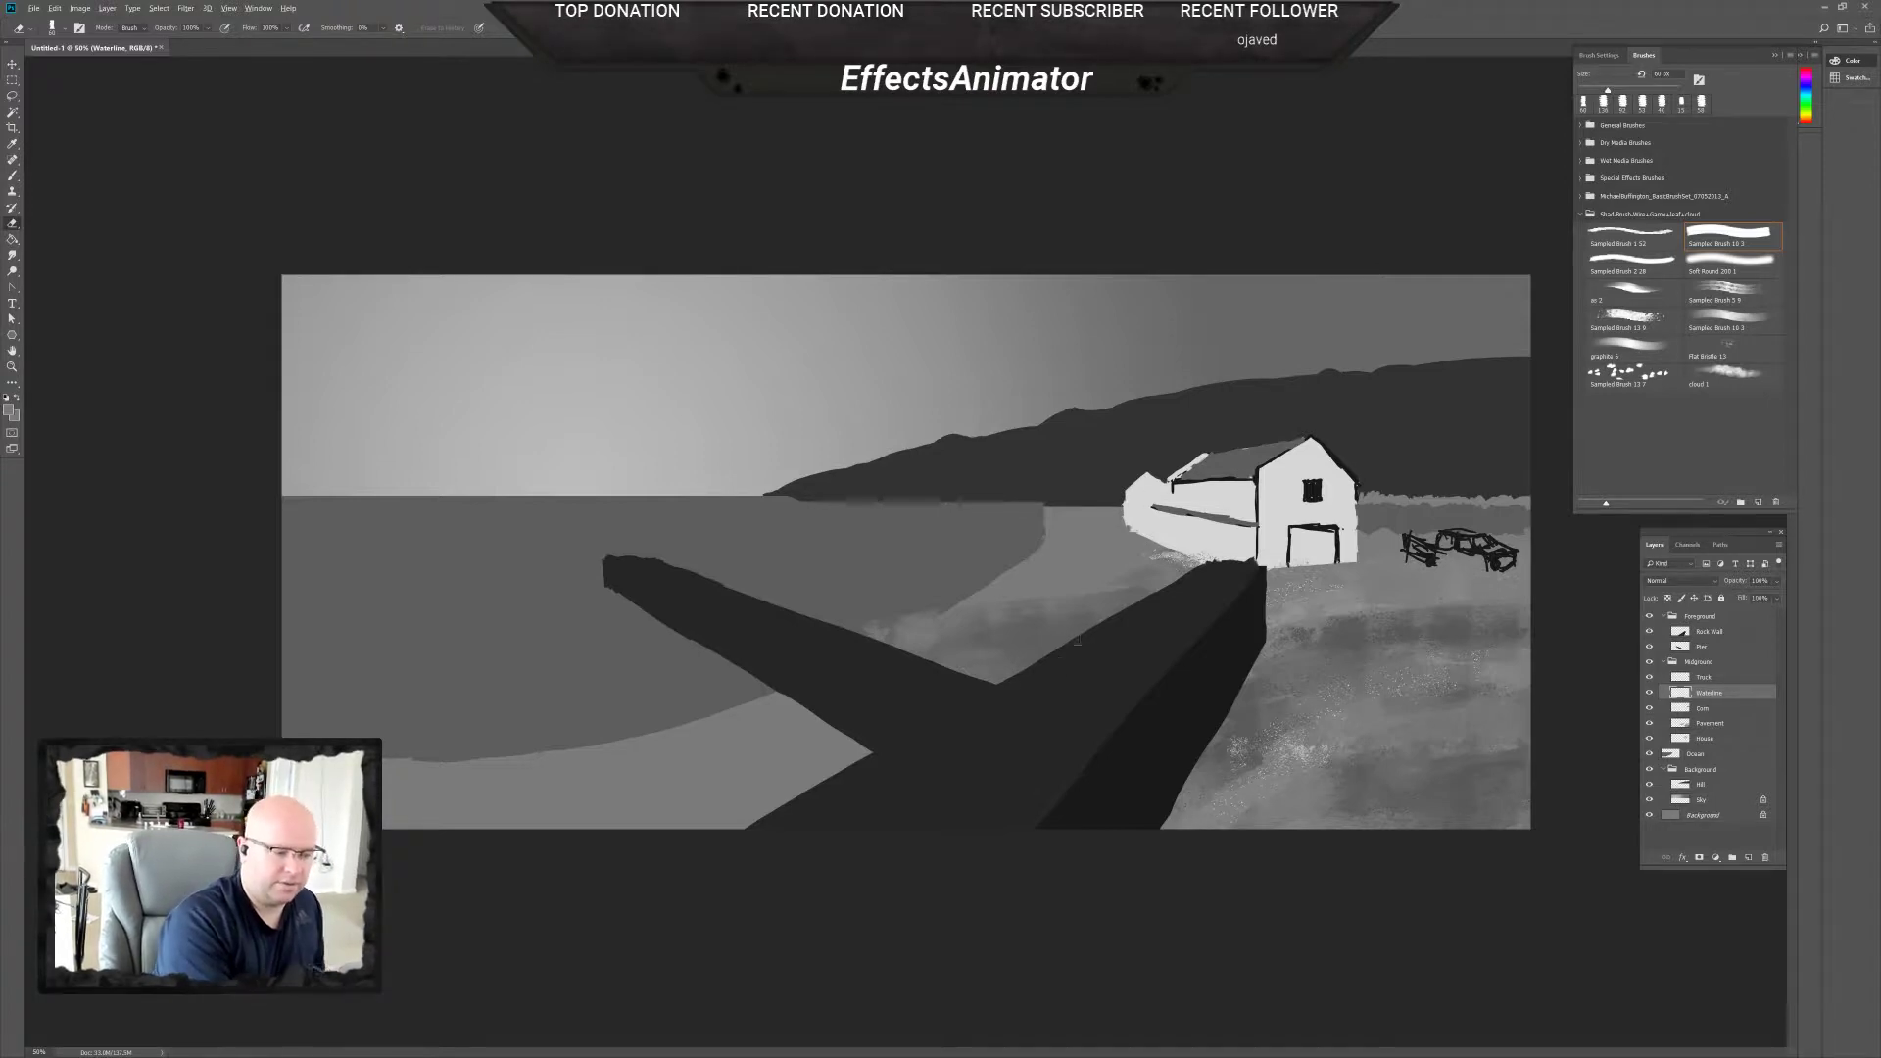
click(1078, 638)
key(Return)
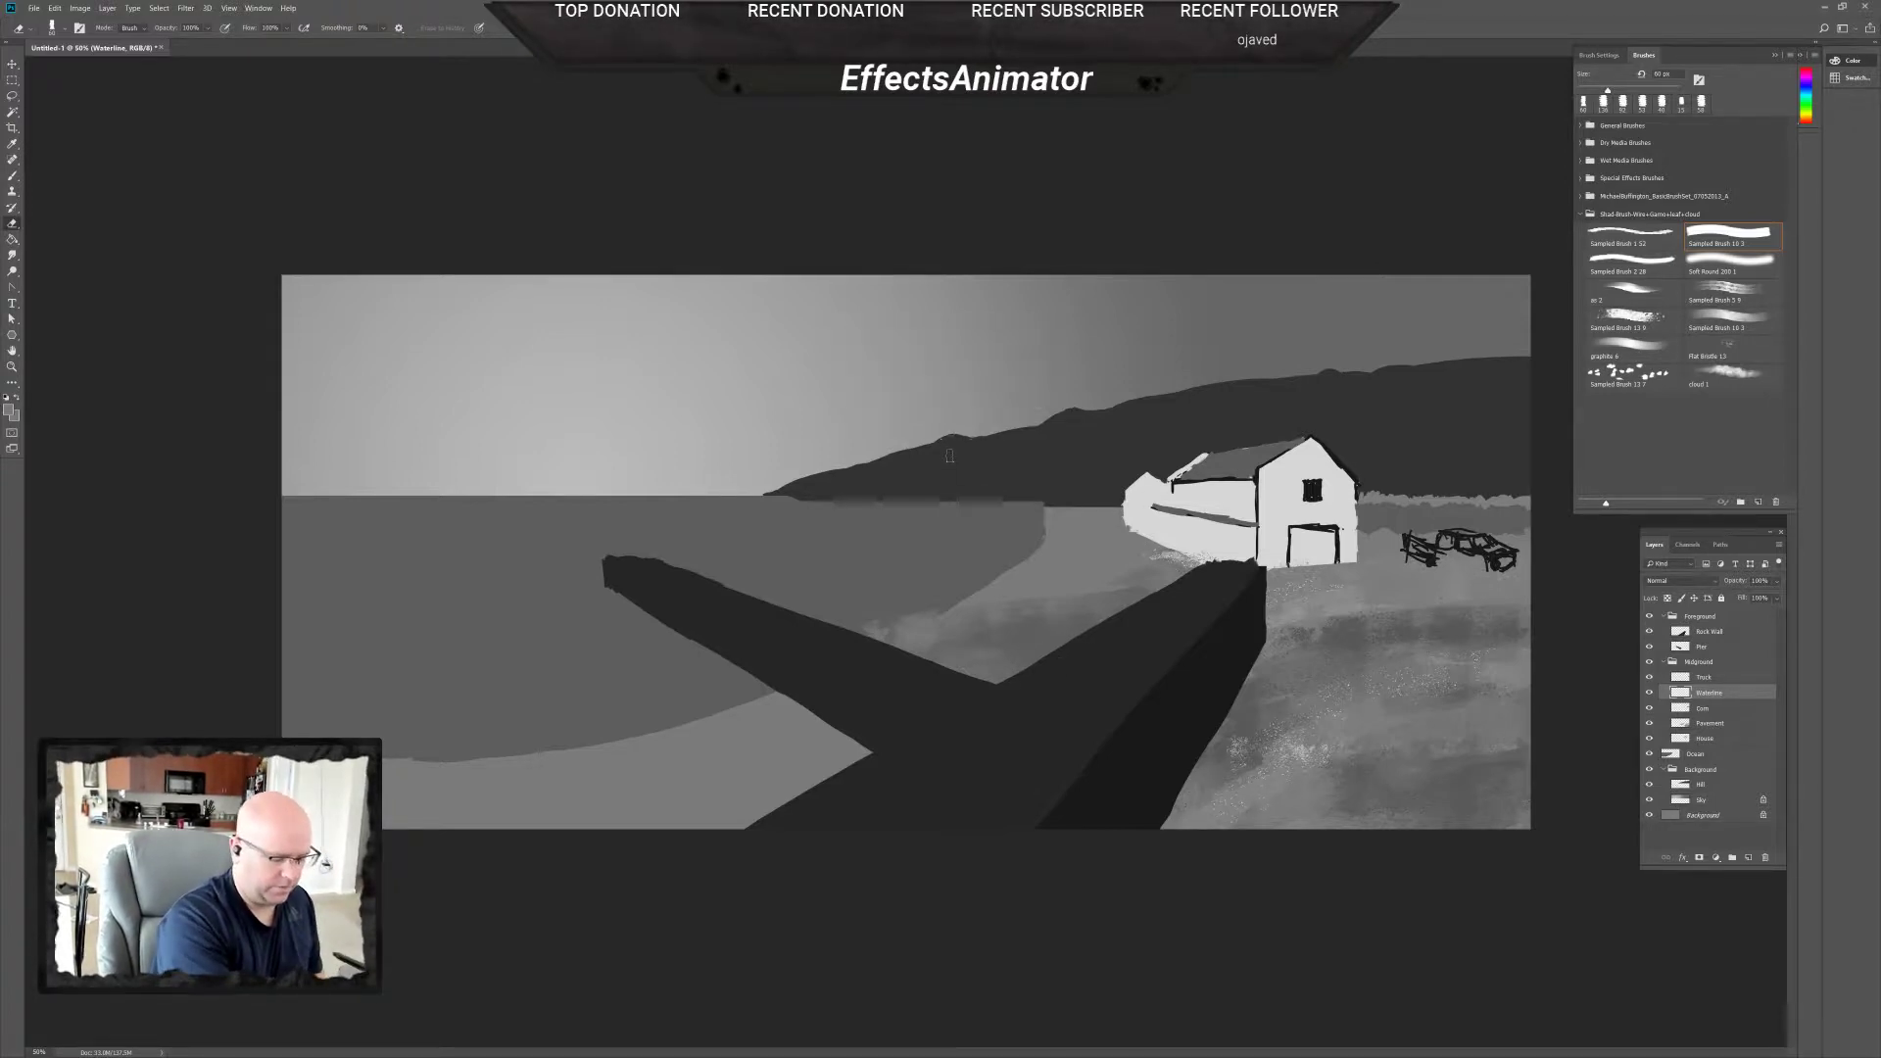
Set the brush colour to a near-black grey and check the rocky shoreline in the reference photo.
key(b)
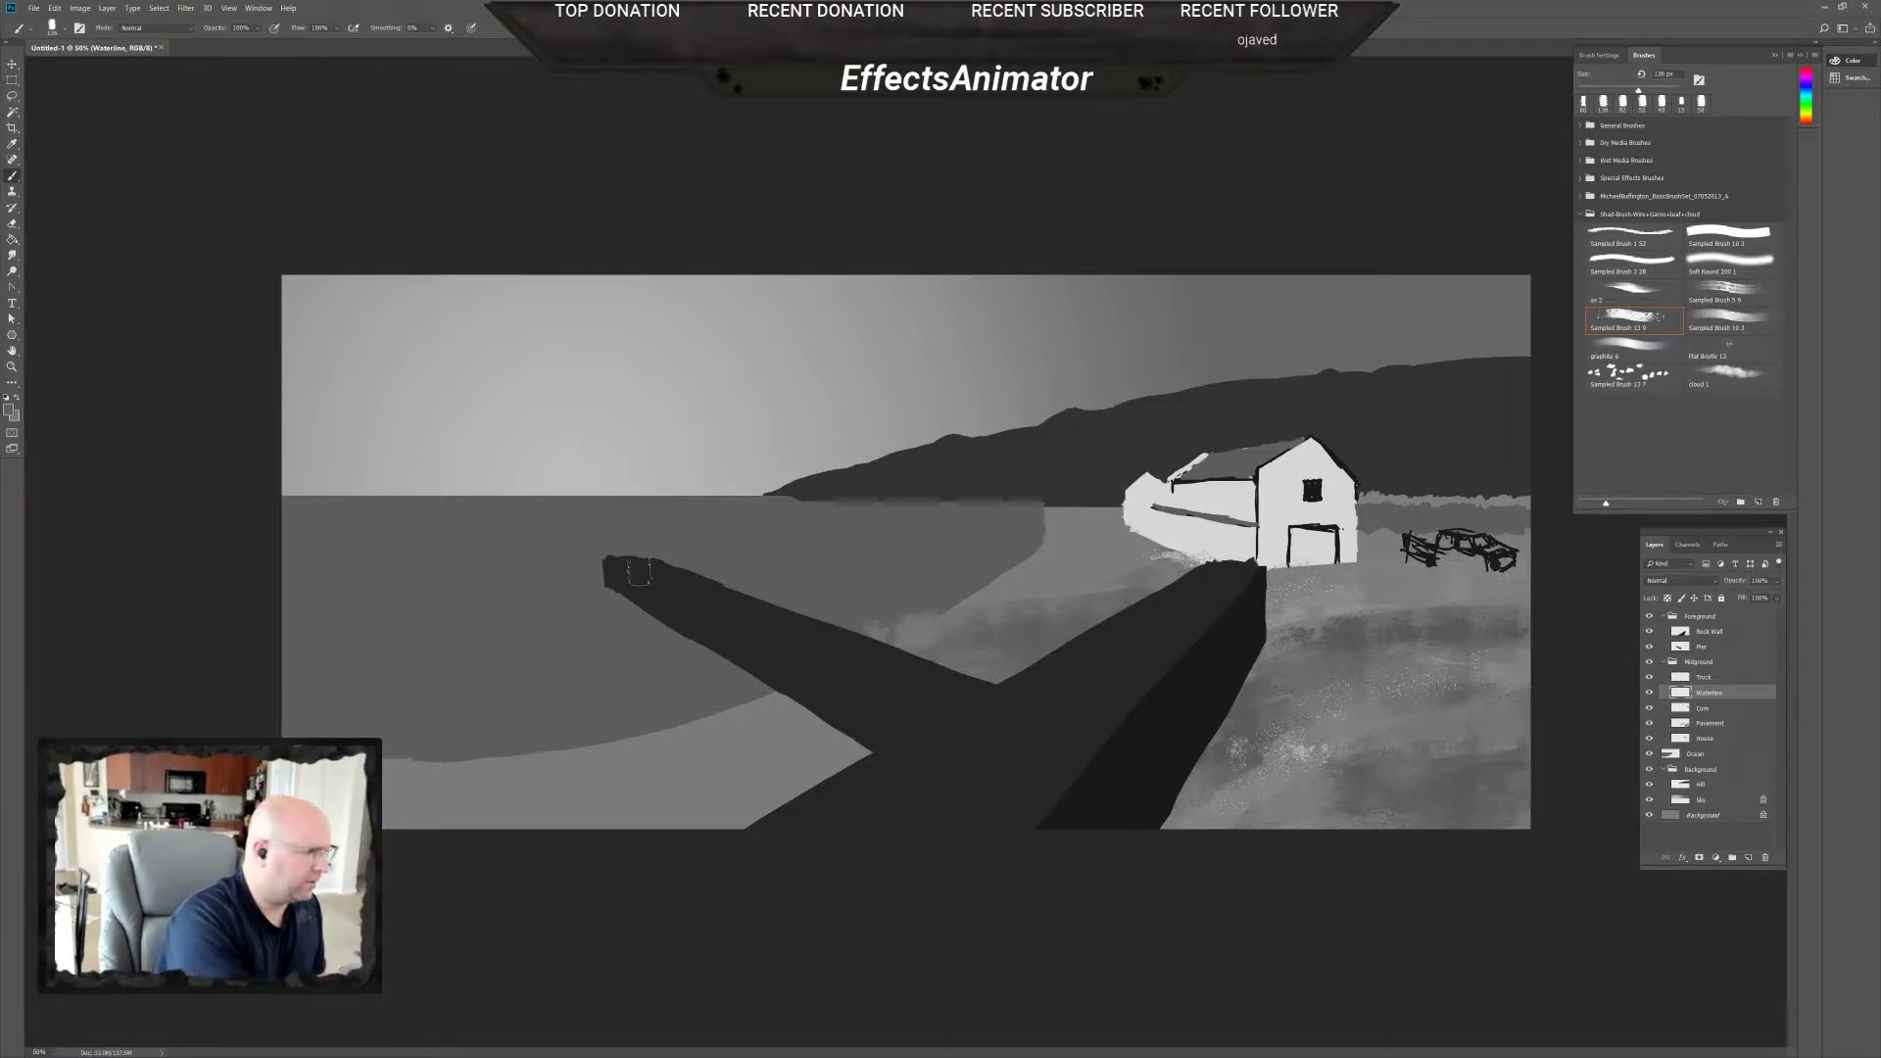
click(9, 409)
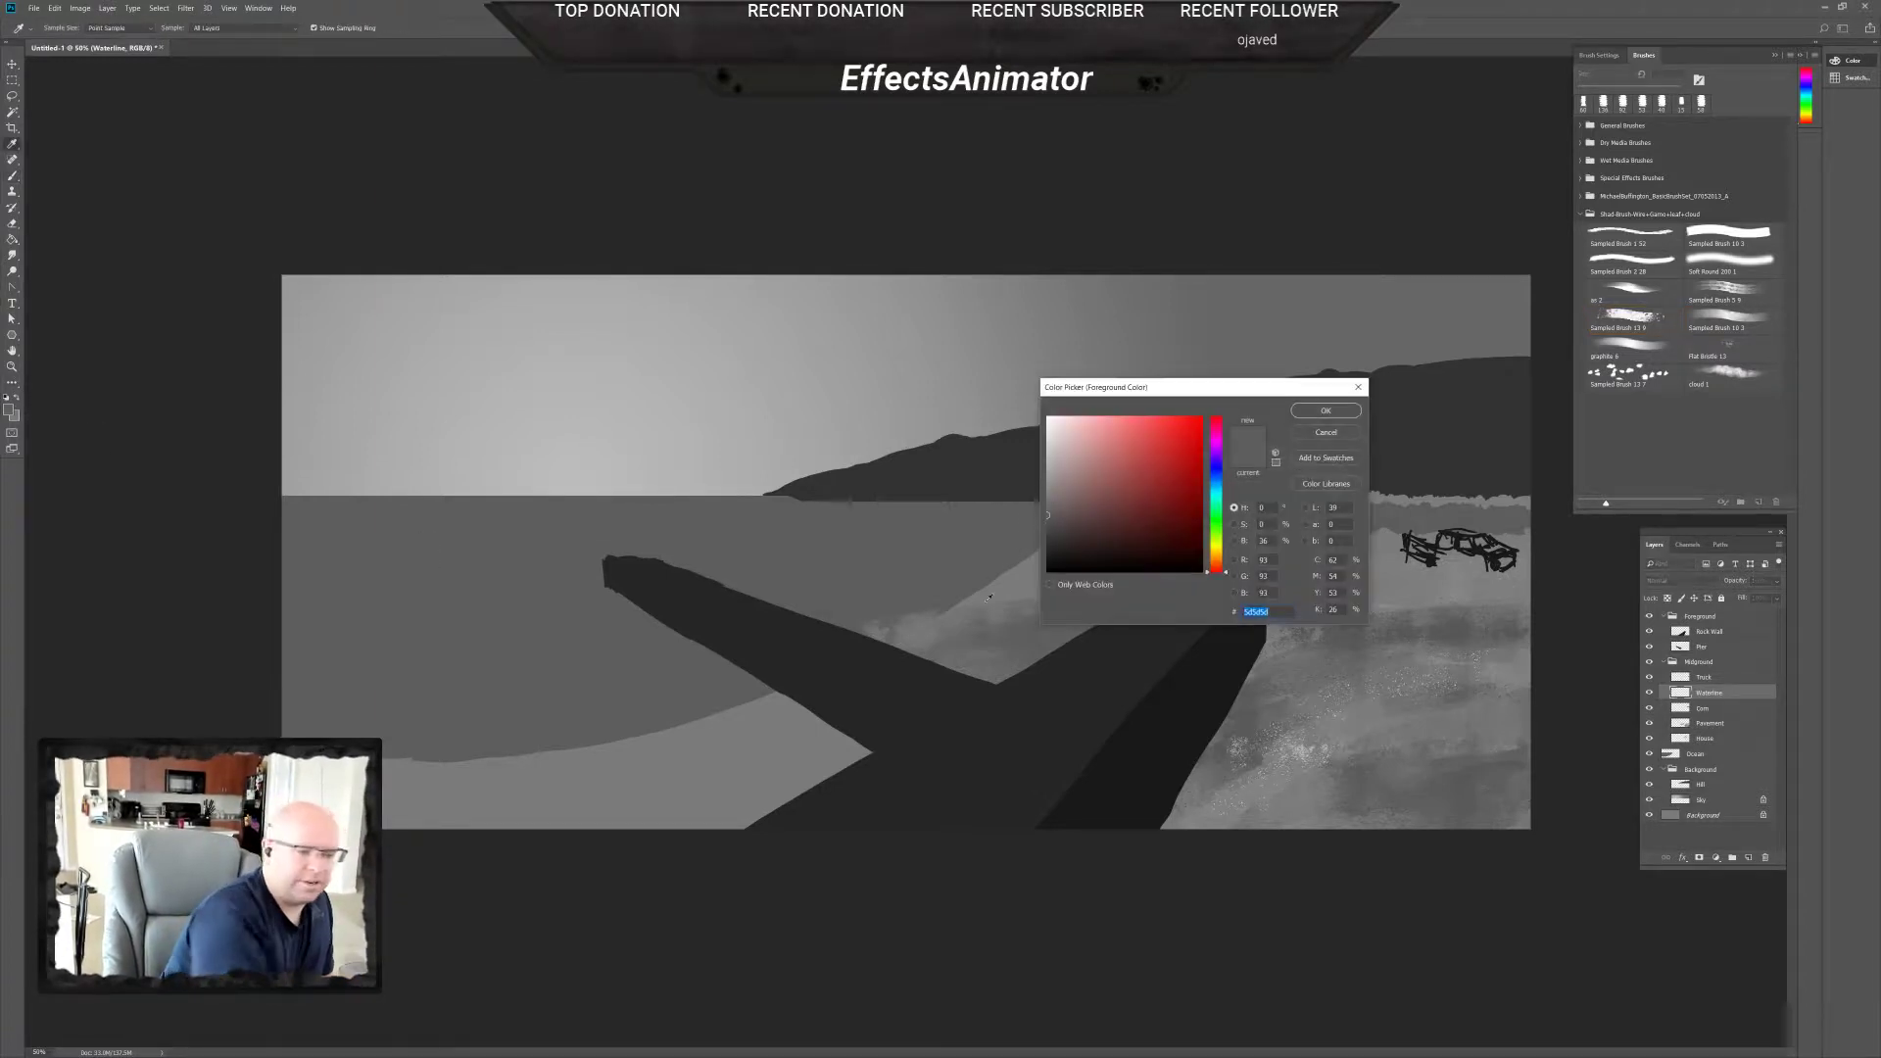
click(1047, 553)
key(Return)
key(b)
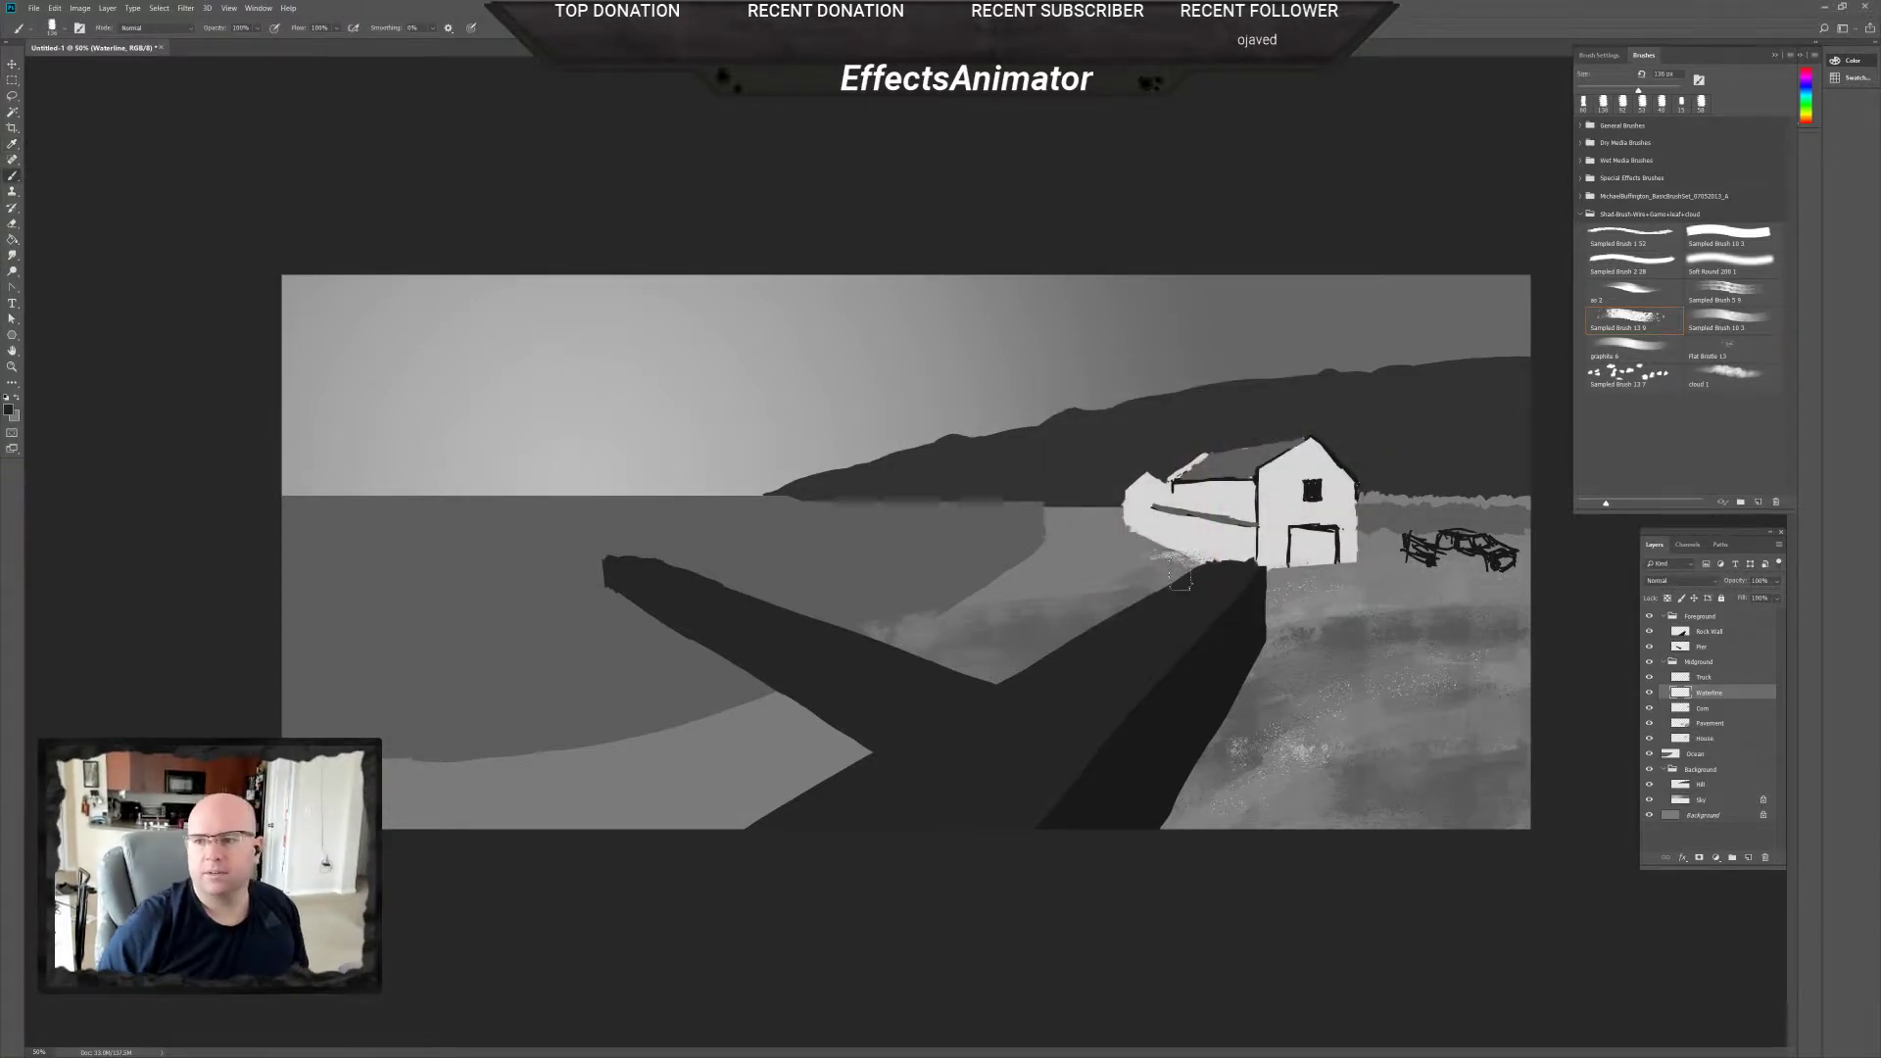
mouse_move(1880, 114)
mouse_down()
mouse_move(1497, 113)
mouse_move(1262, 168)
mouse_up()
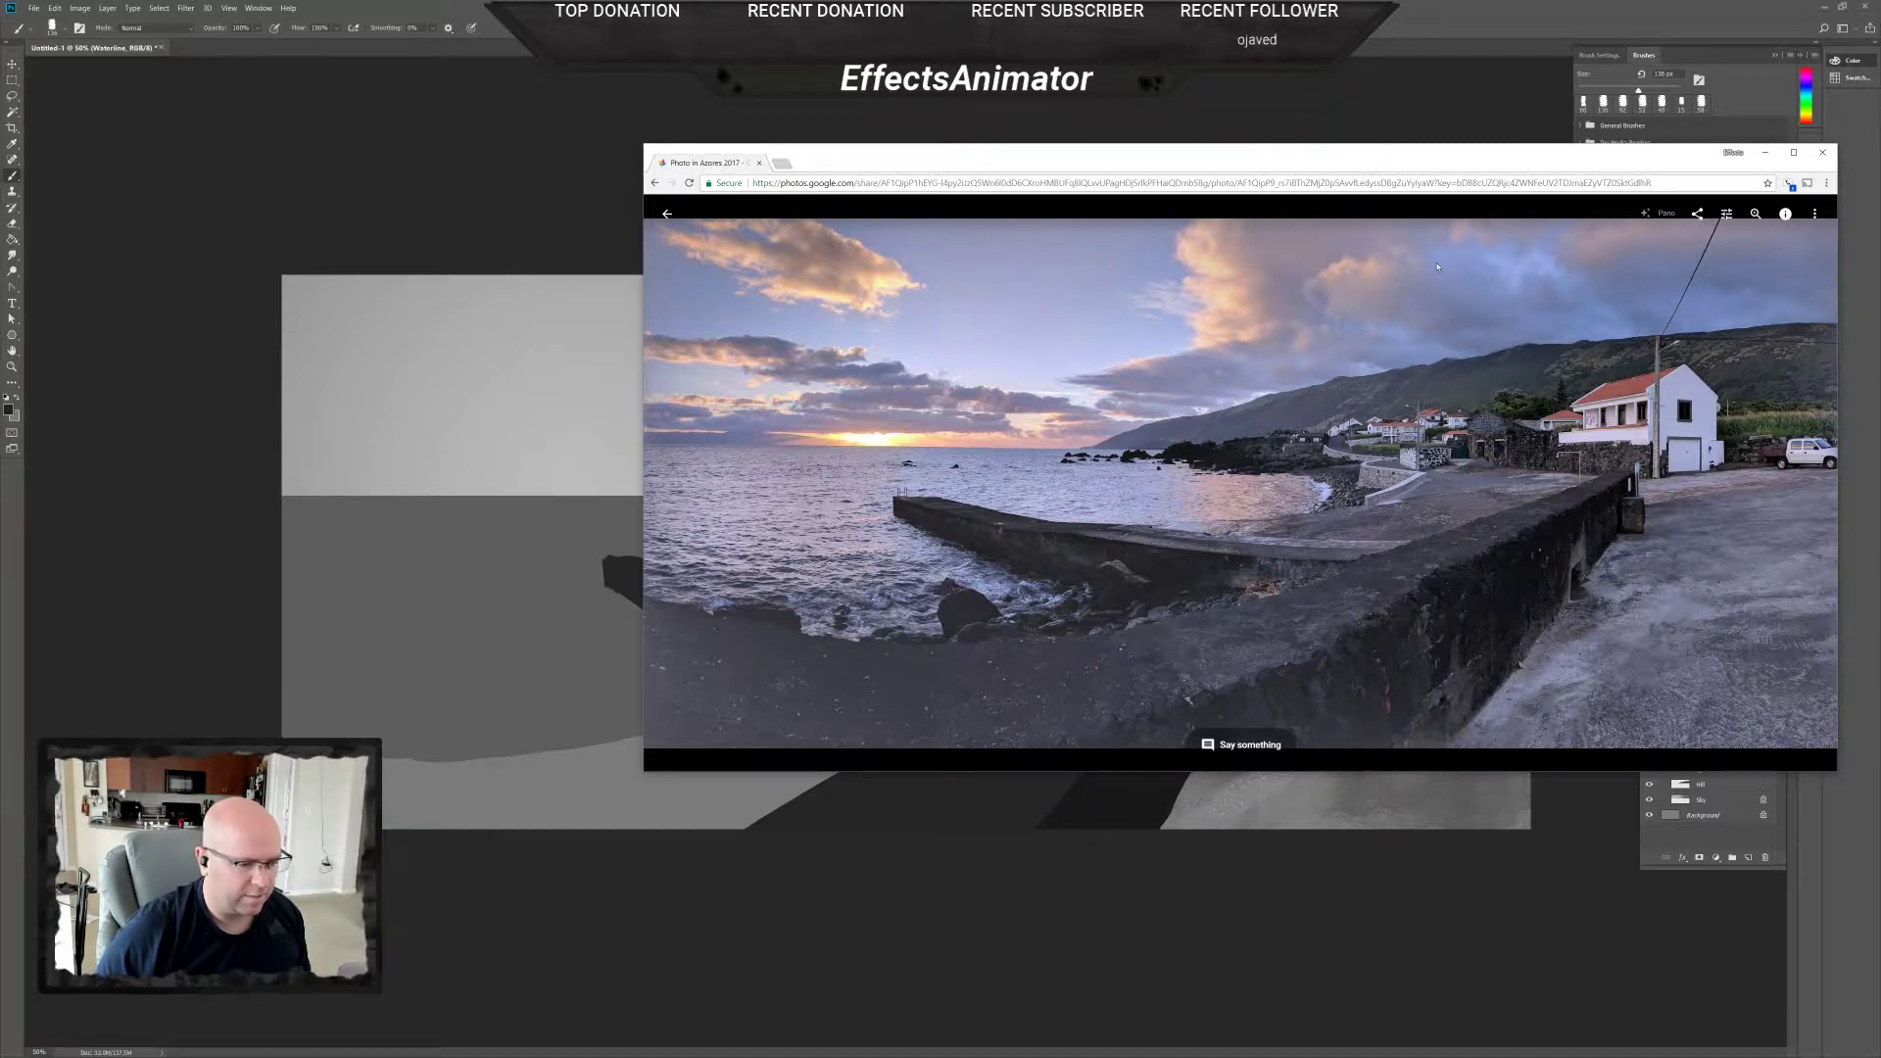
drag(1462, 168, 1880, 167)
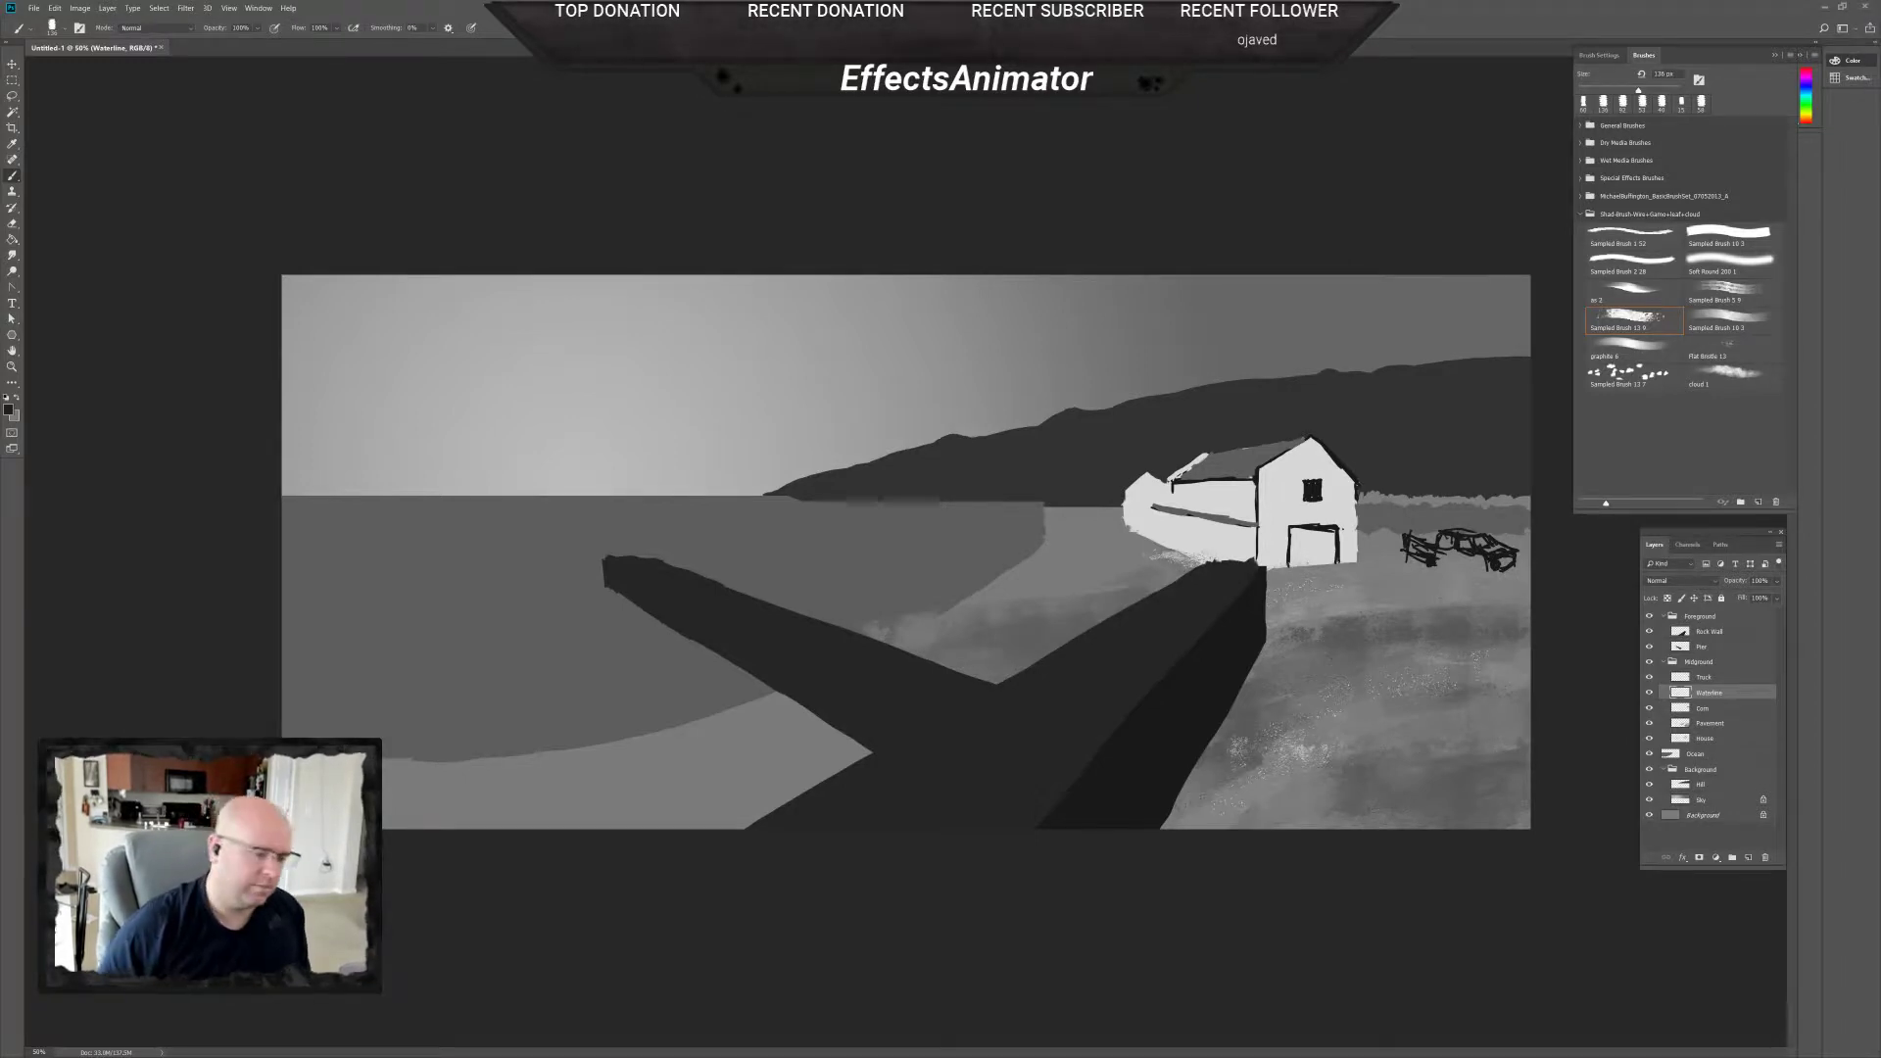
Switch to a solid-edged sampled brush at 25 px and paint the first small dark rocks where the beach meets the water.
right_click(1038, 561)
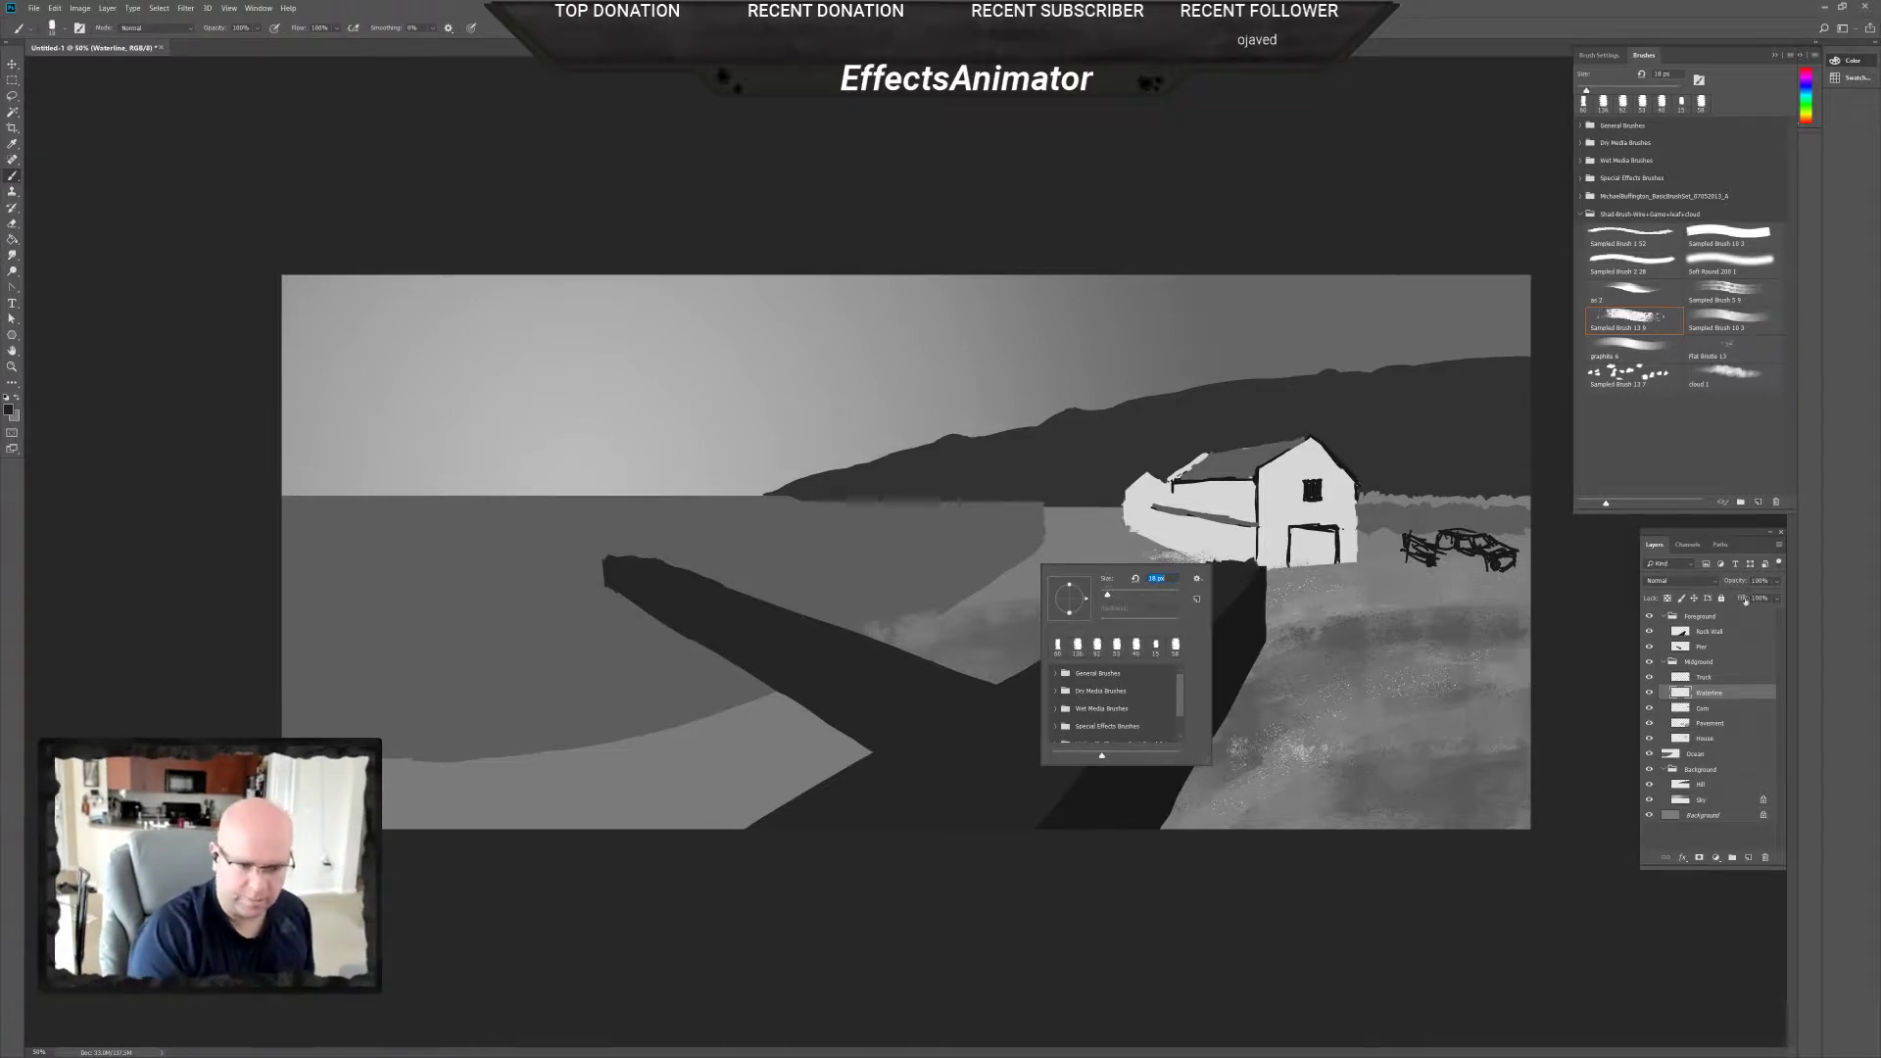
click(1741, 240)
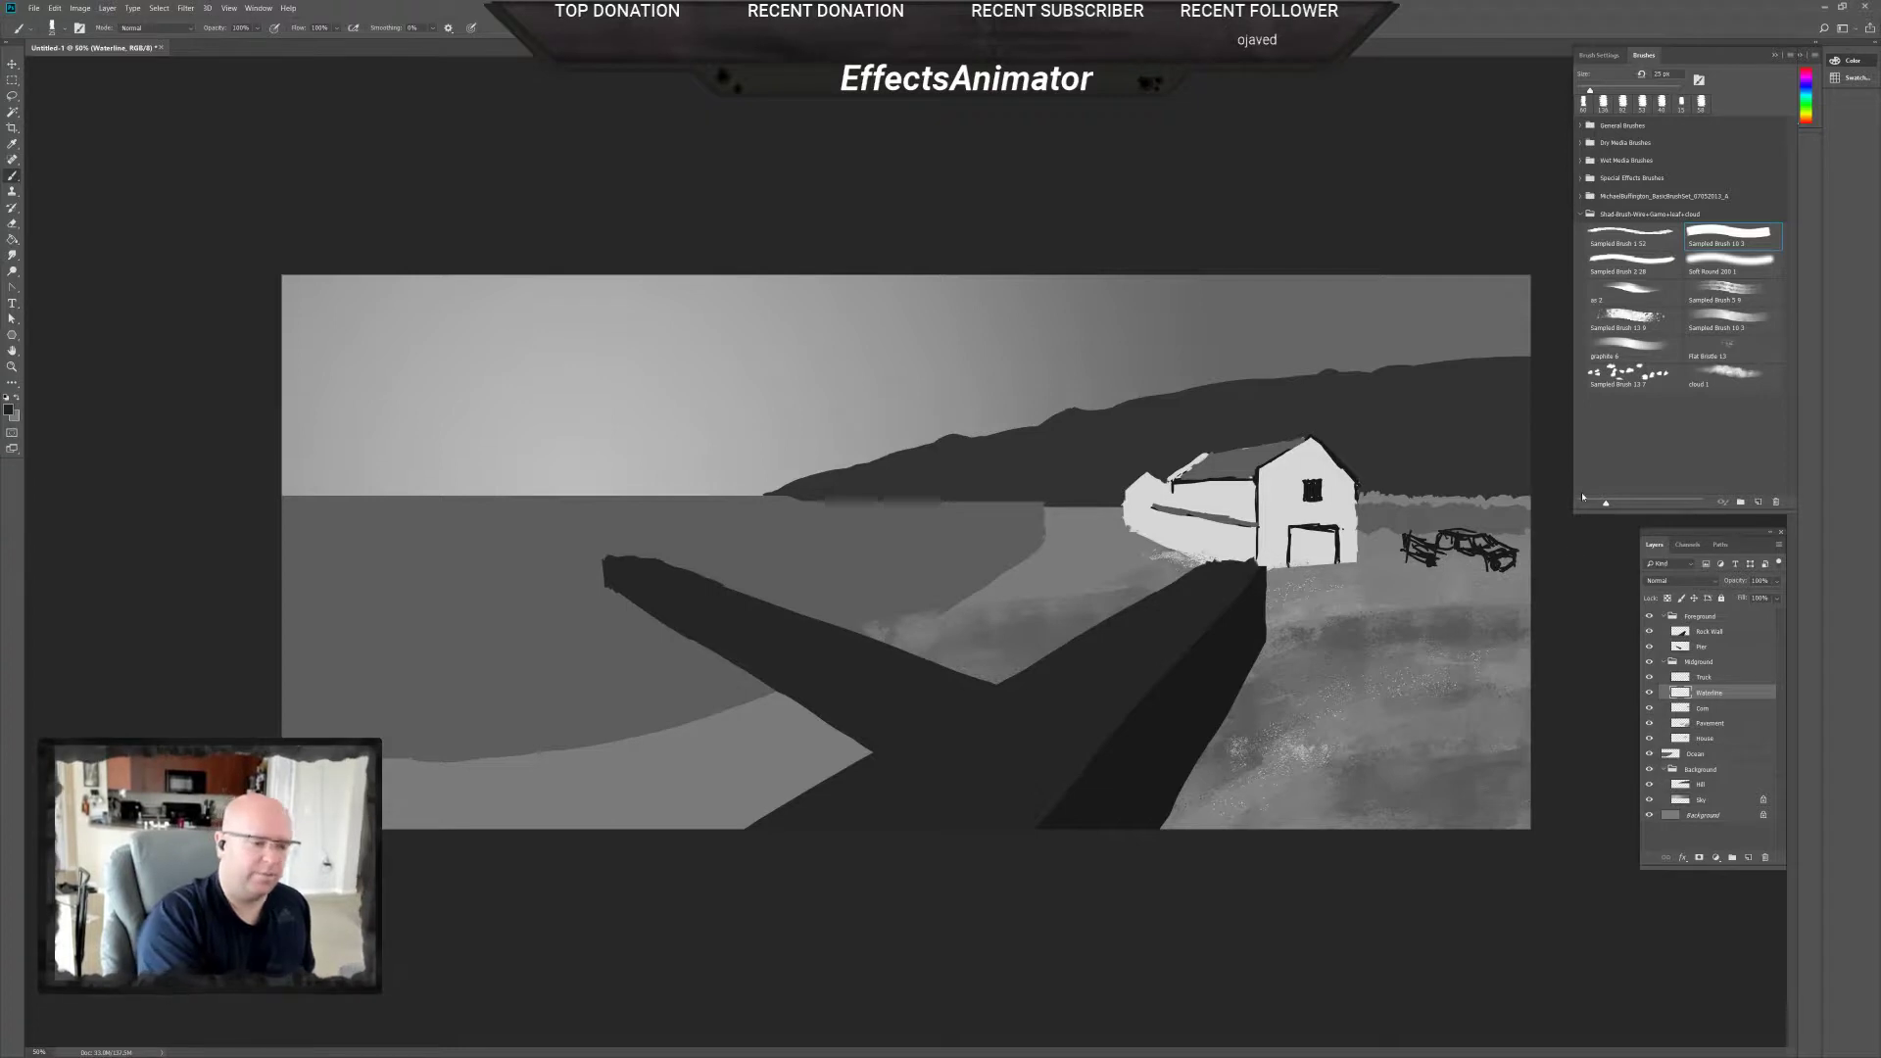
key(ctrl+plus)
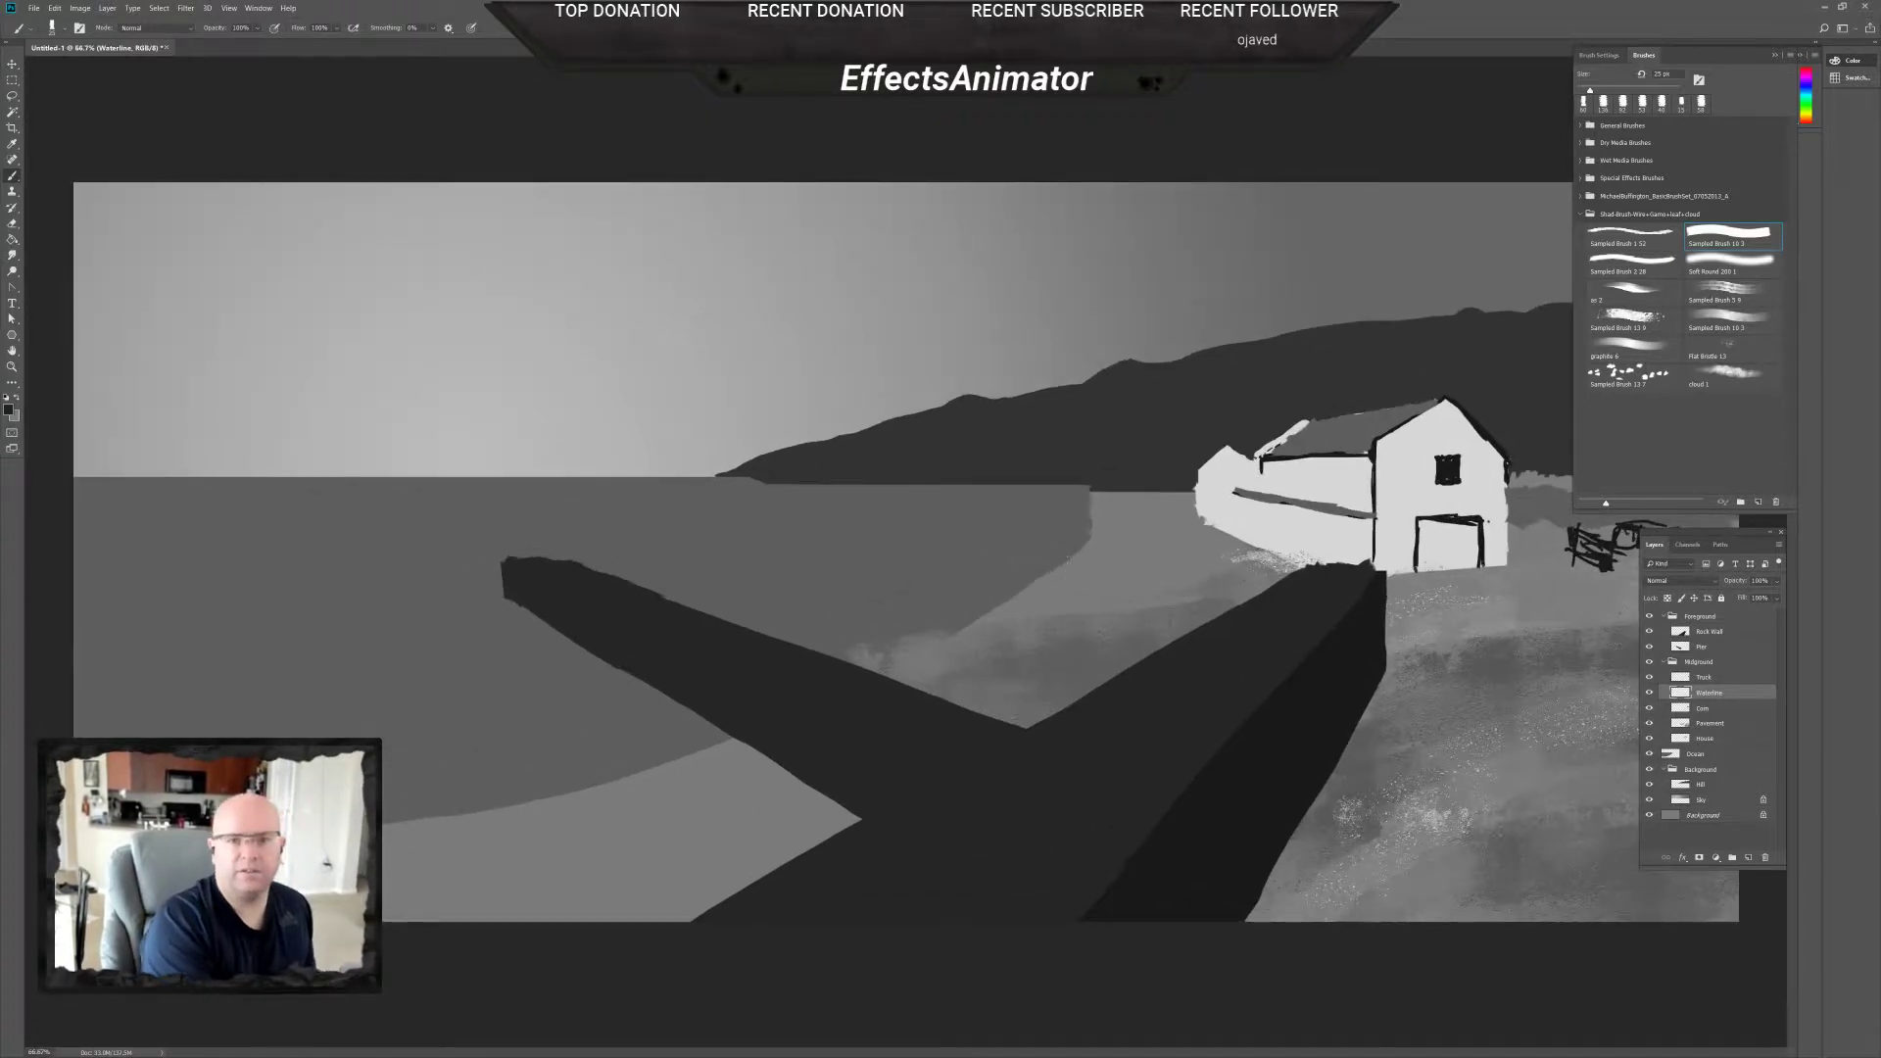
drag(1095, 546, 1115, 570)
drag(1088, 567, 1097, 563)
Enlarge the brush slightly and dab a cluster of small dark rocks up the beach edge toward the far waterline.
right_click(1144, 568)
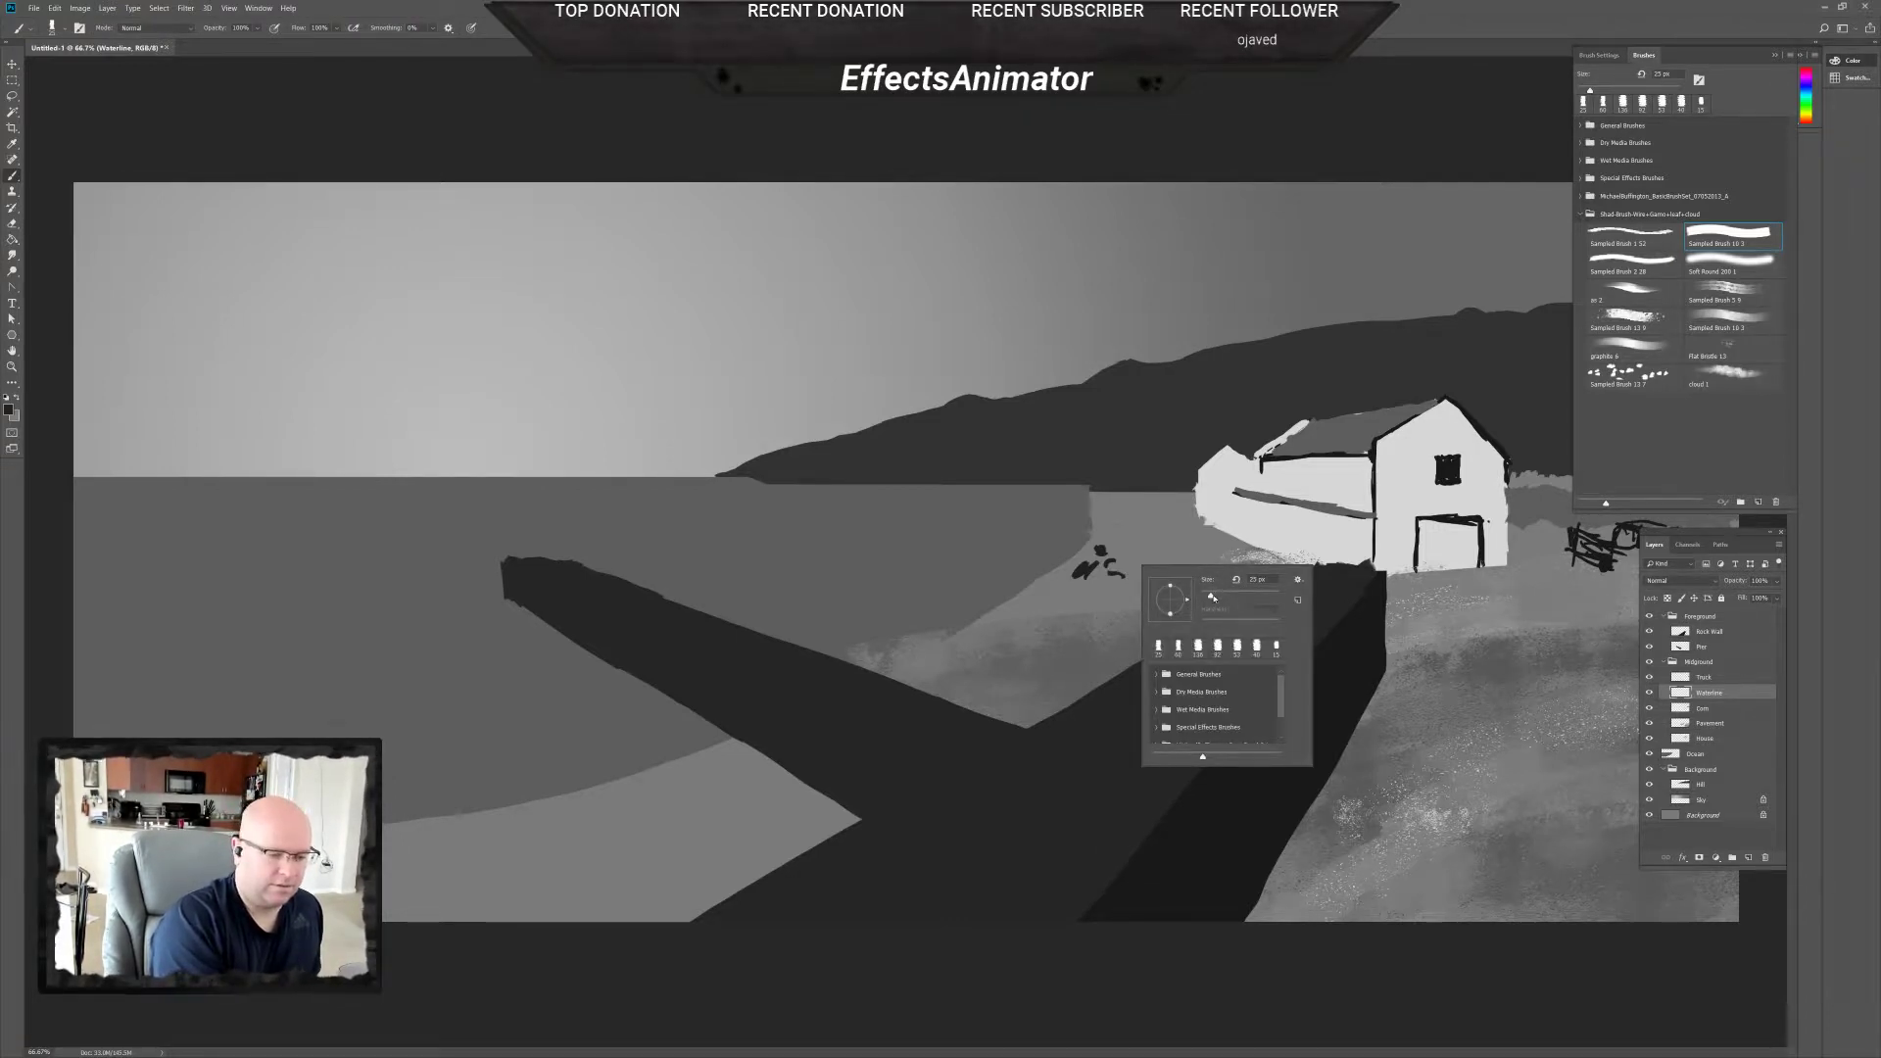
drag(1212, 597, 1219, 597)
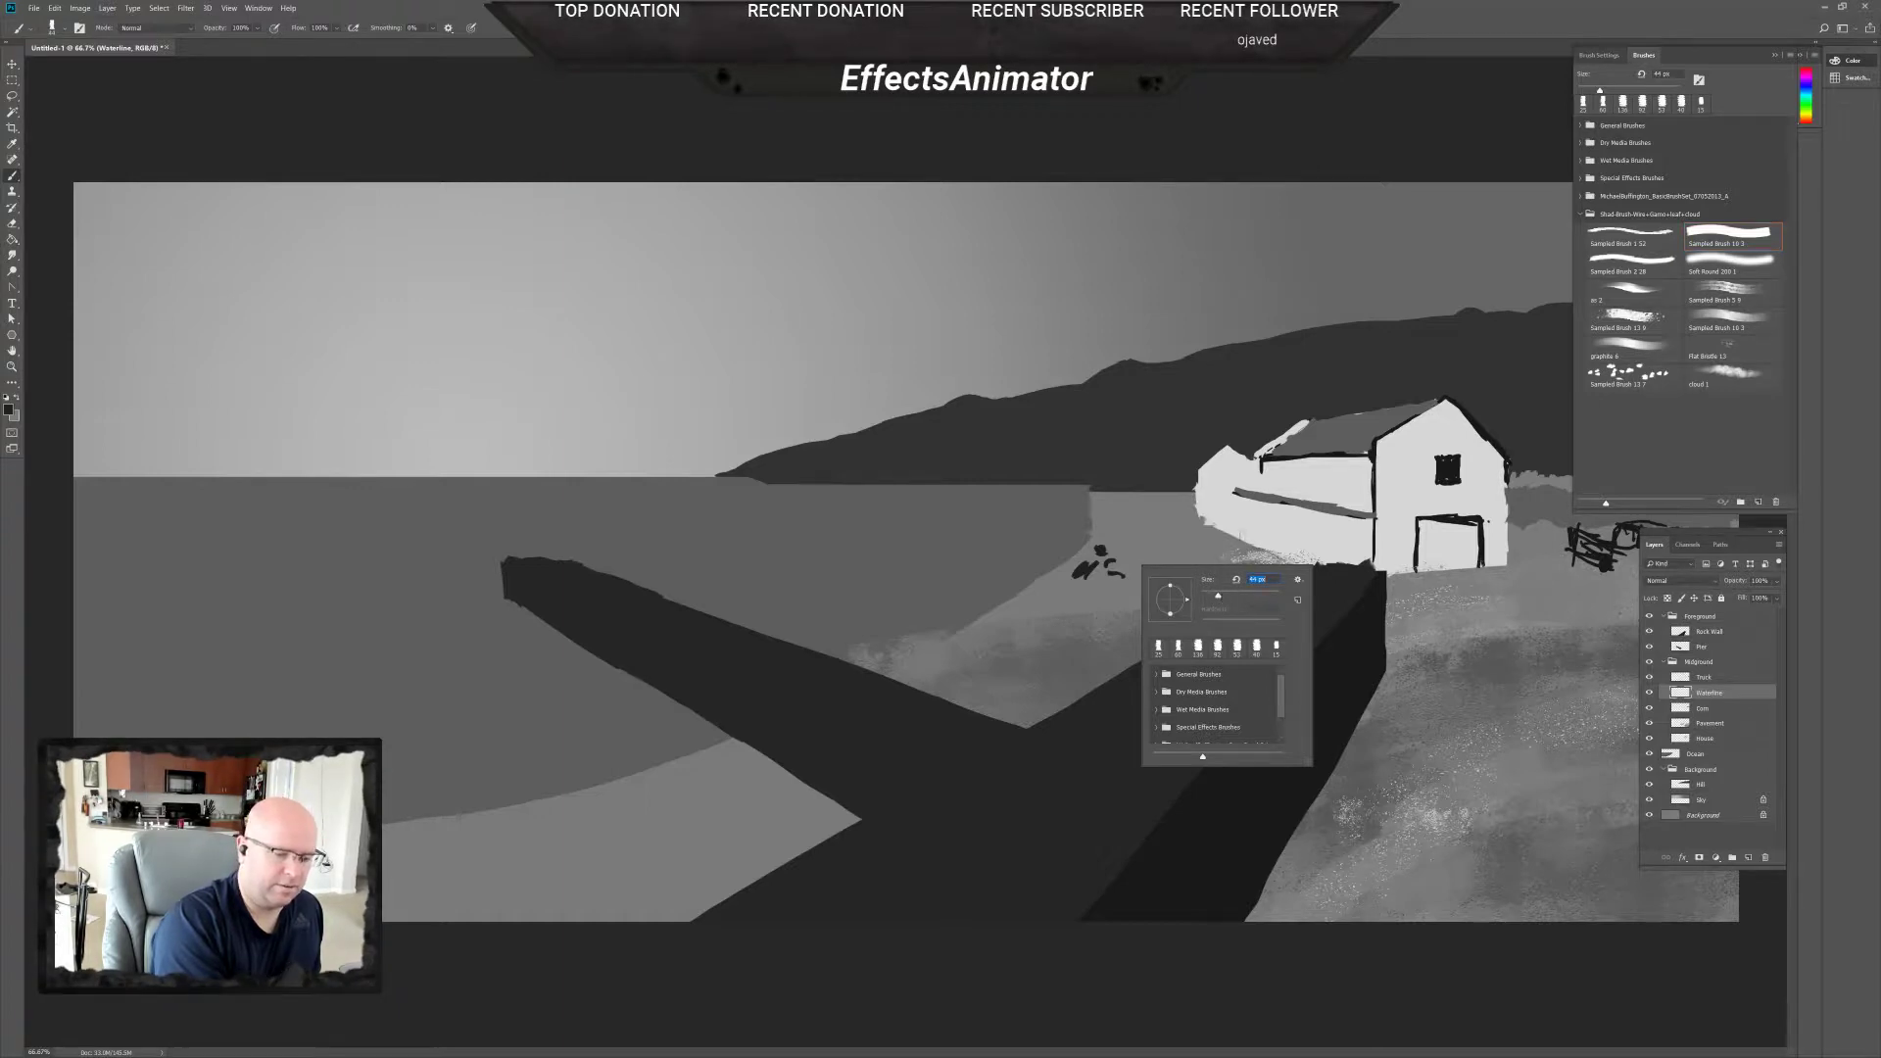
key(Return)
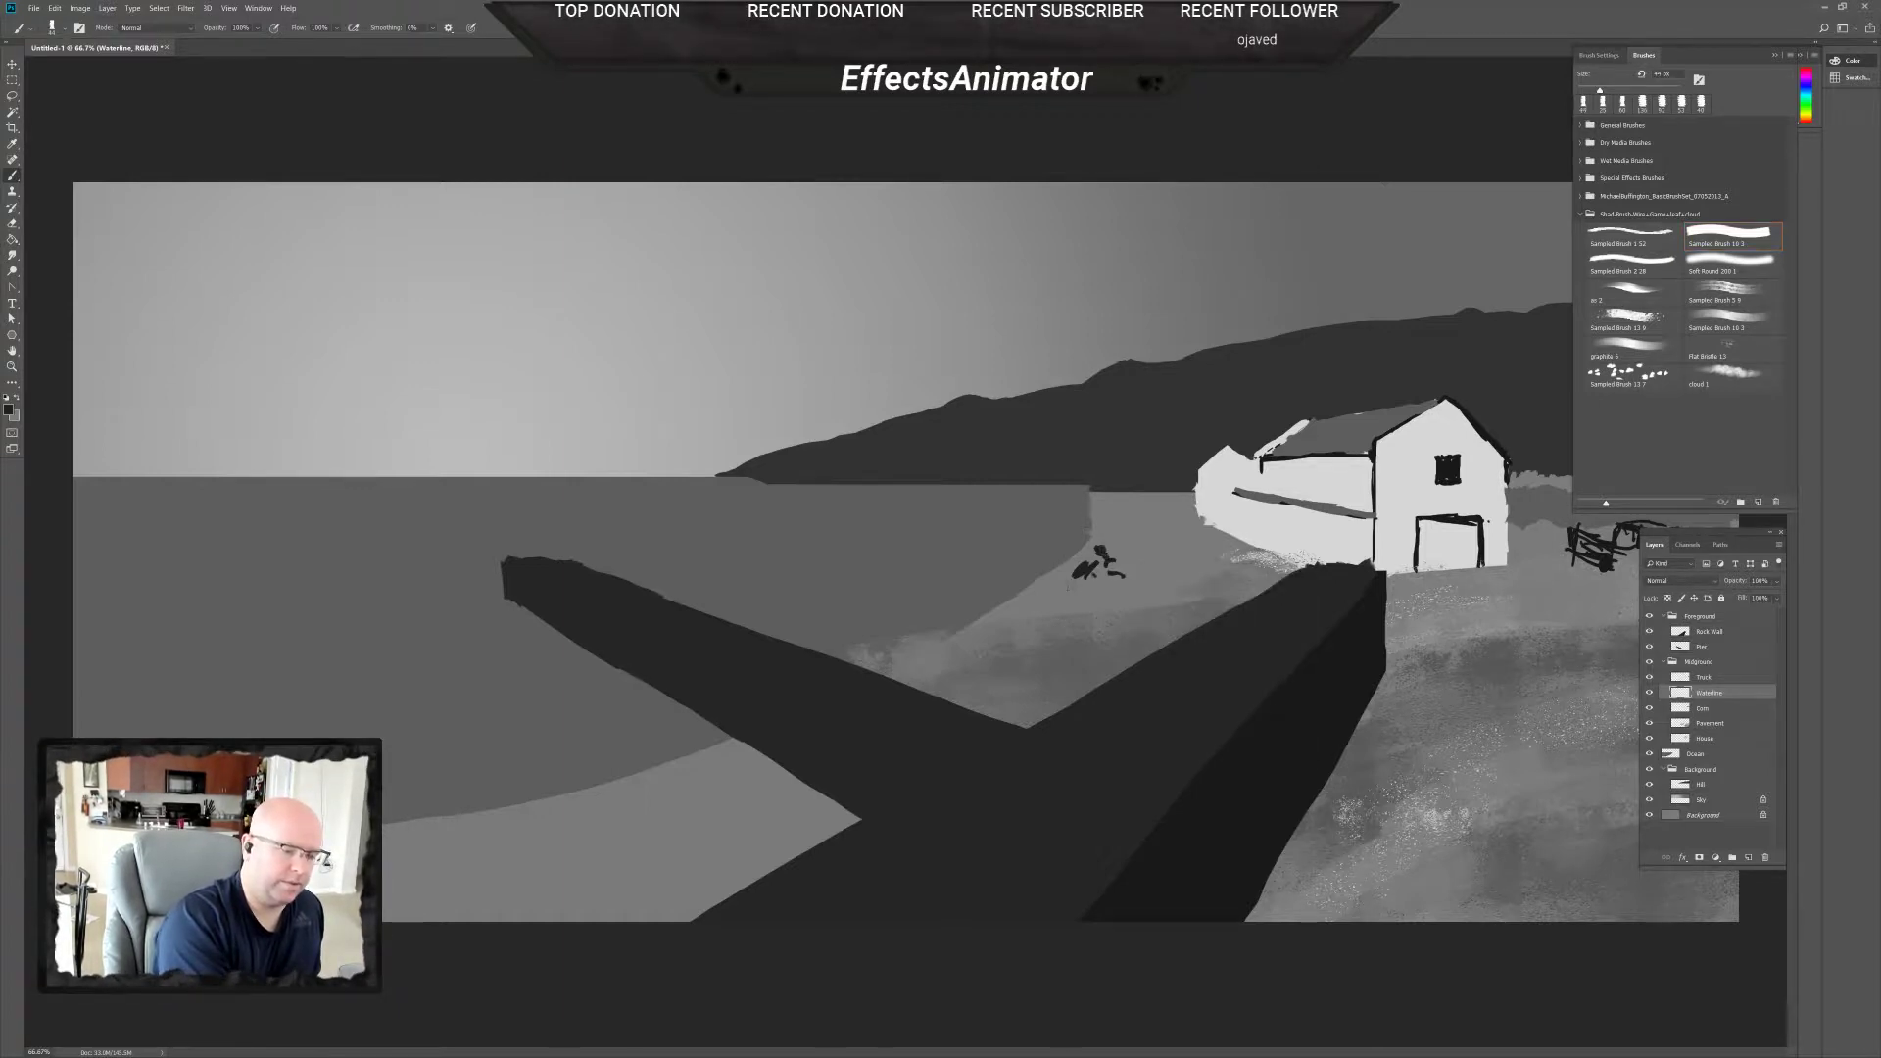
click(1088, 586)
click(1112, 585)
click(1123, 569)
click(1126, 545)
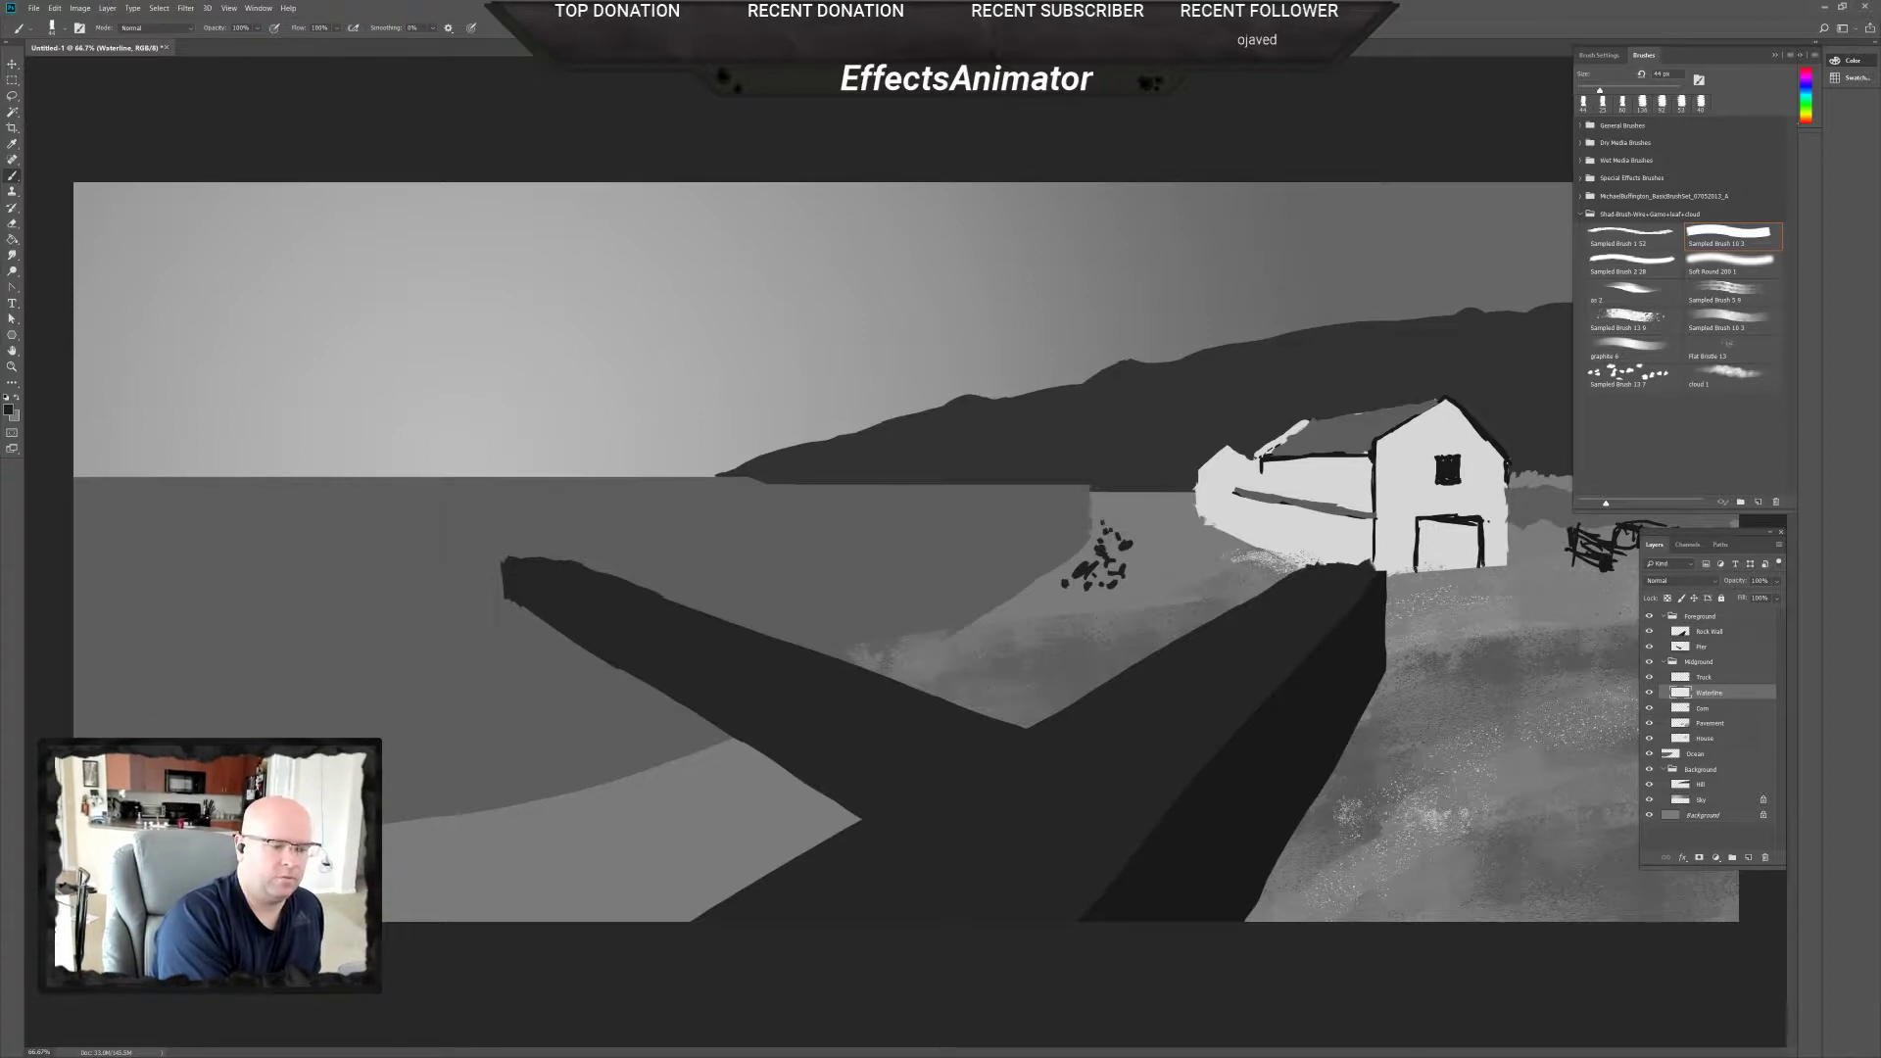
click(1112, 538)
click(1077, 561)
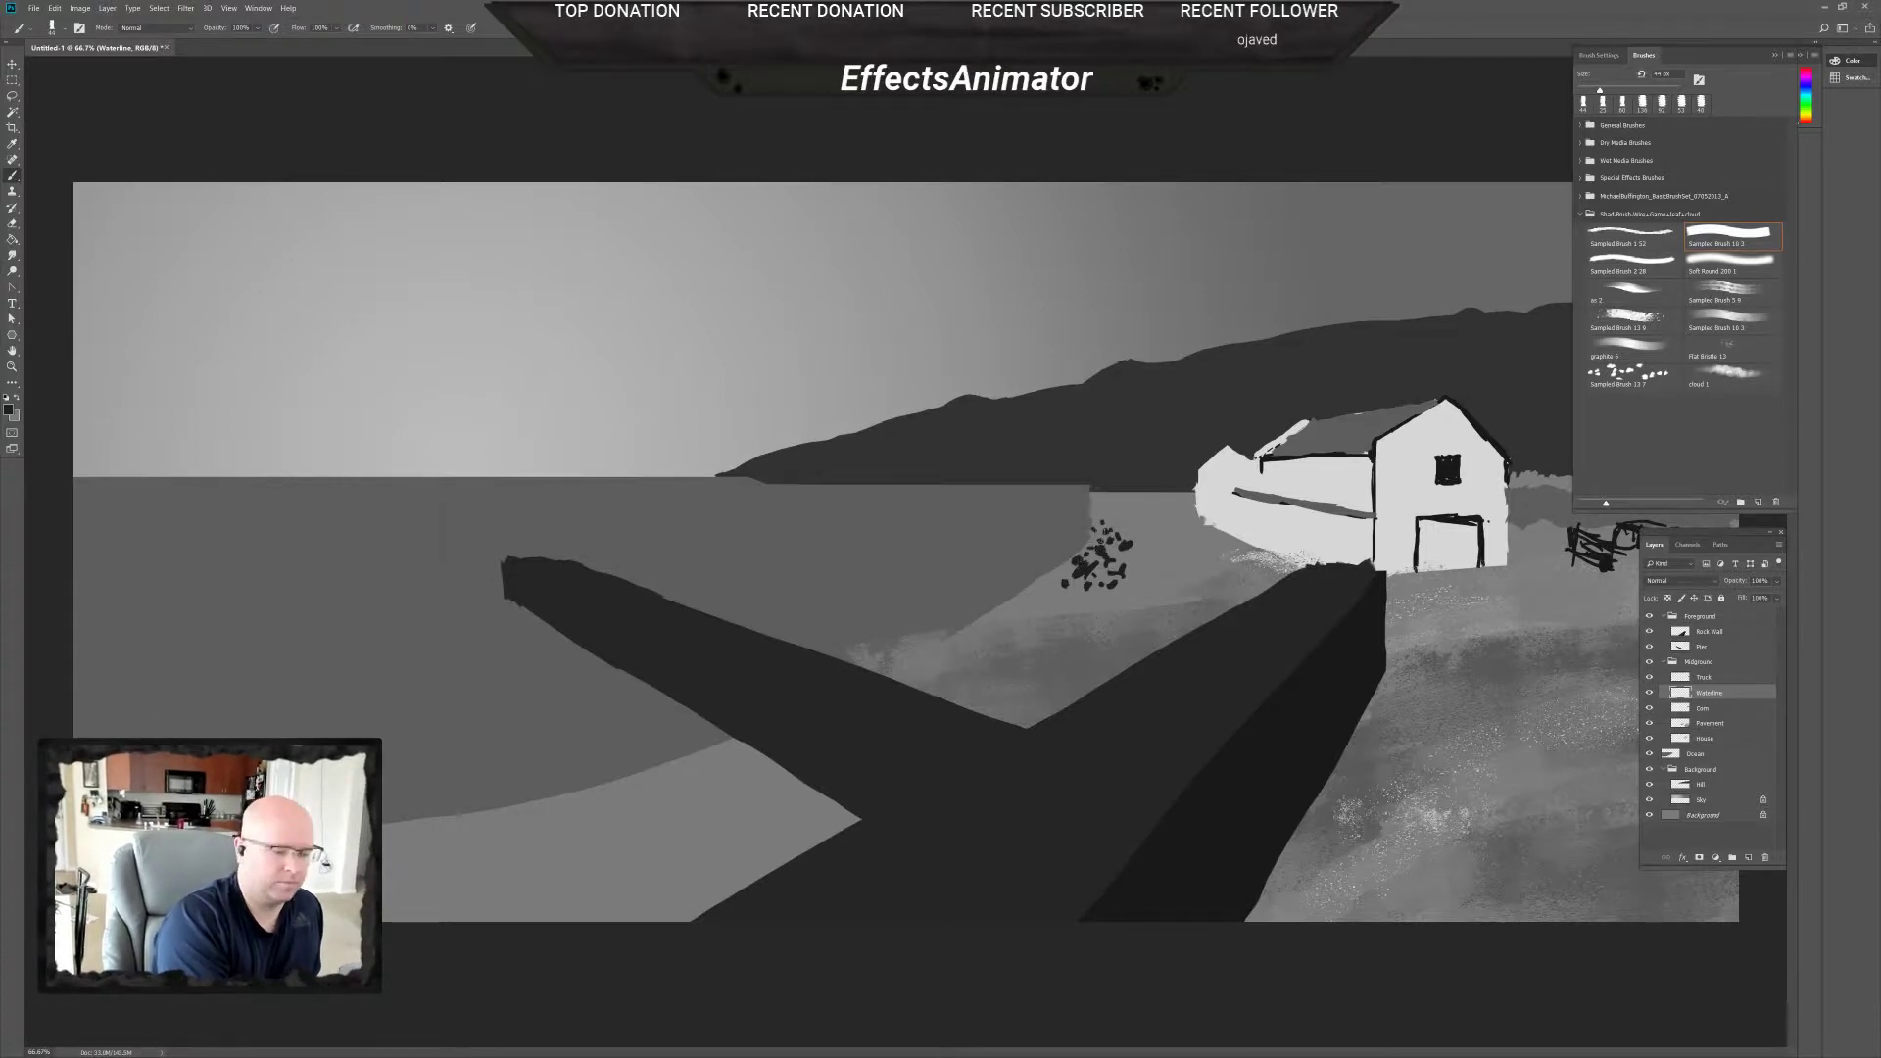
click(1097, 532)
click(1088, 515)
click(1091, 537)
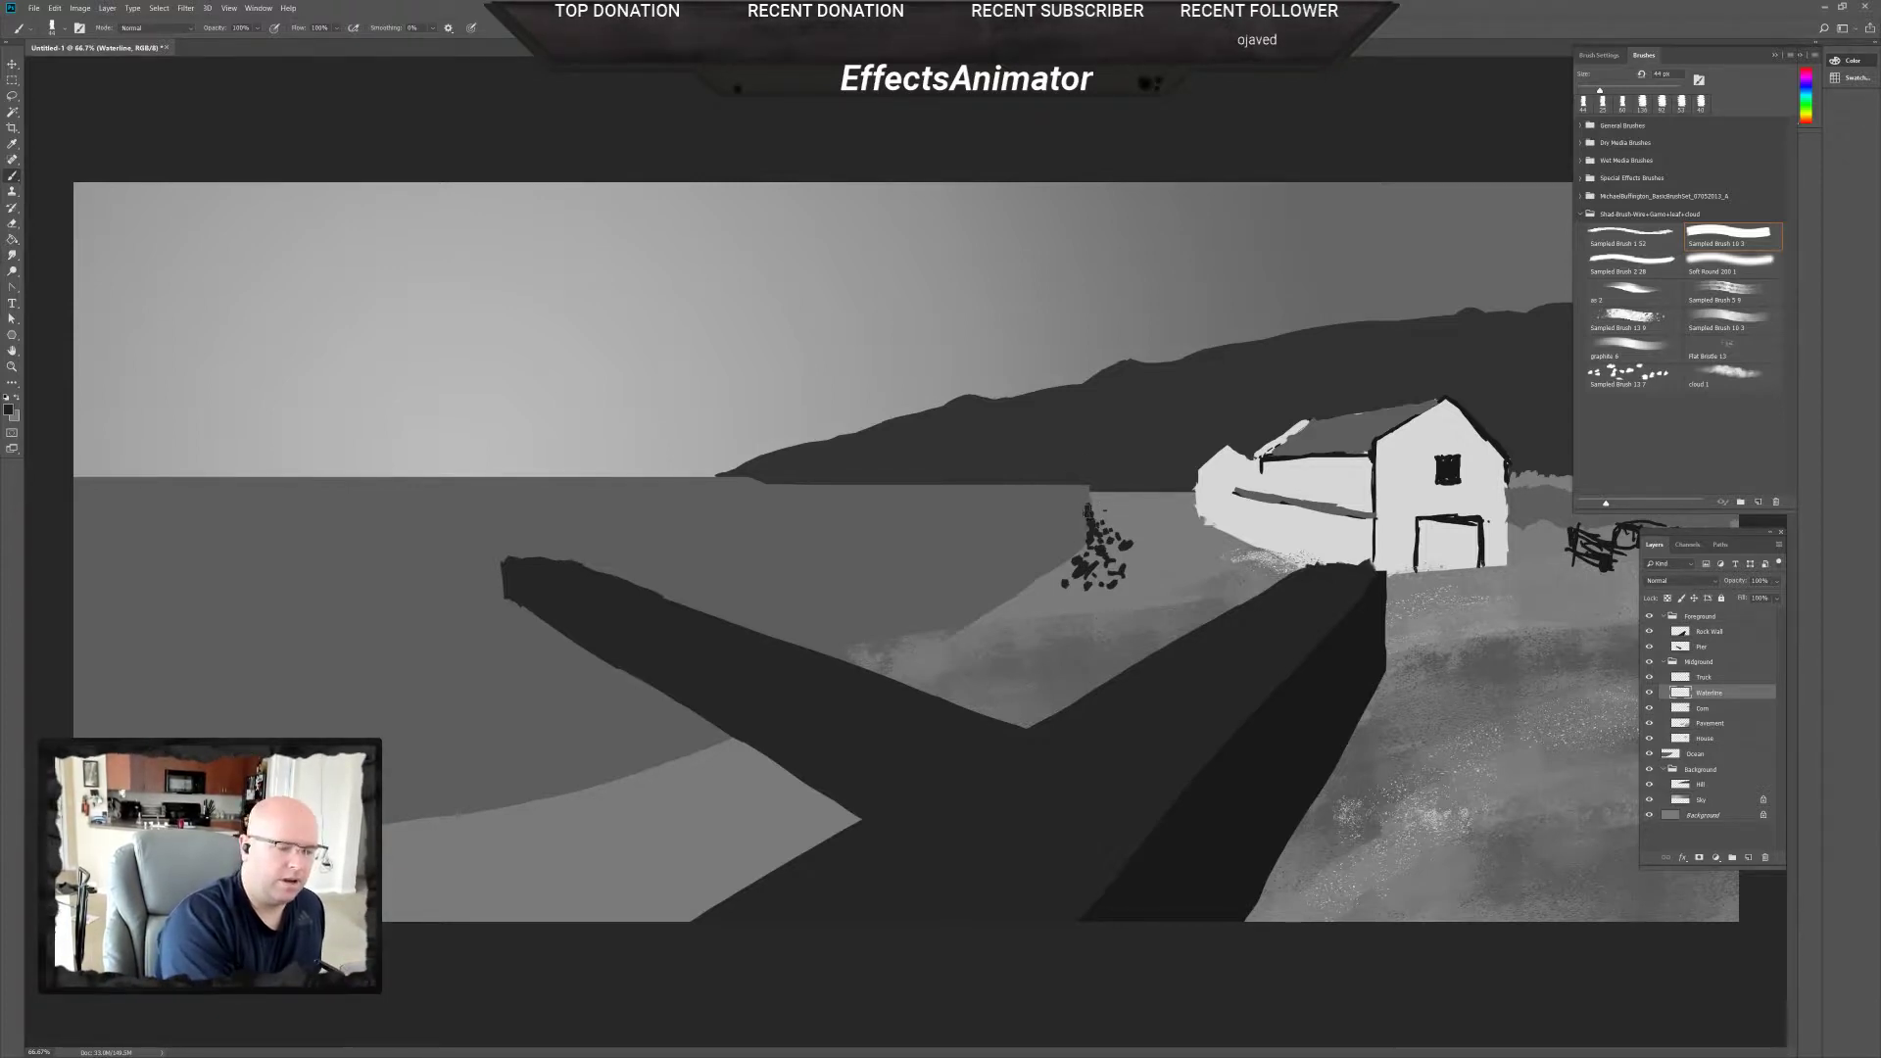
Paint an irregular band of dark rocks along the far waterline at the foot of the hill, reaching the beach rocks.
mouse_move(990, 490)
mouse_down()
mouse_move(842, 486)
mouse_move(899, 498)
mouse_move(868, 494)
mouse_move(949, 477)
mouse_up()
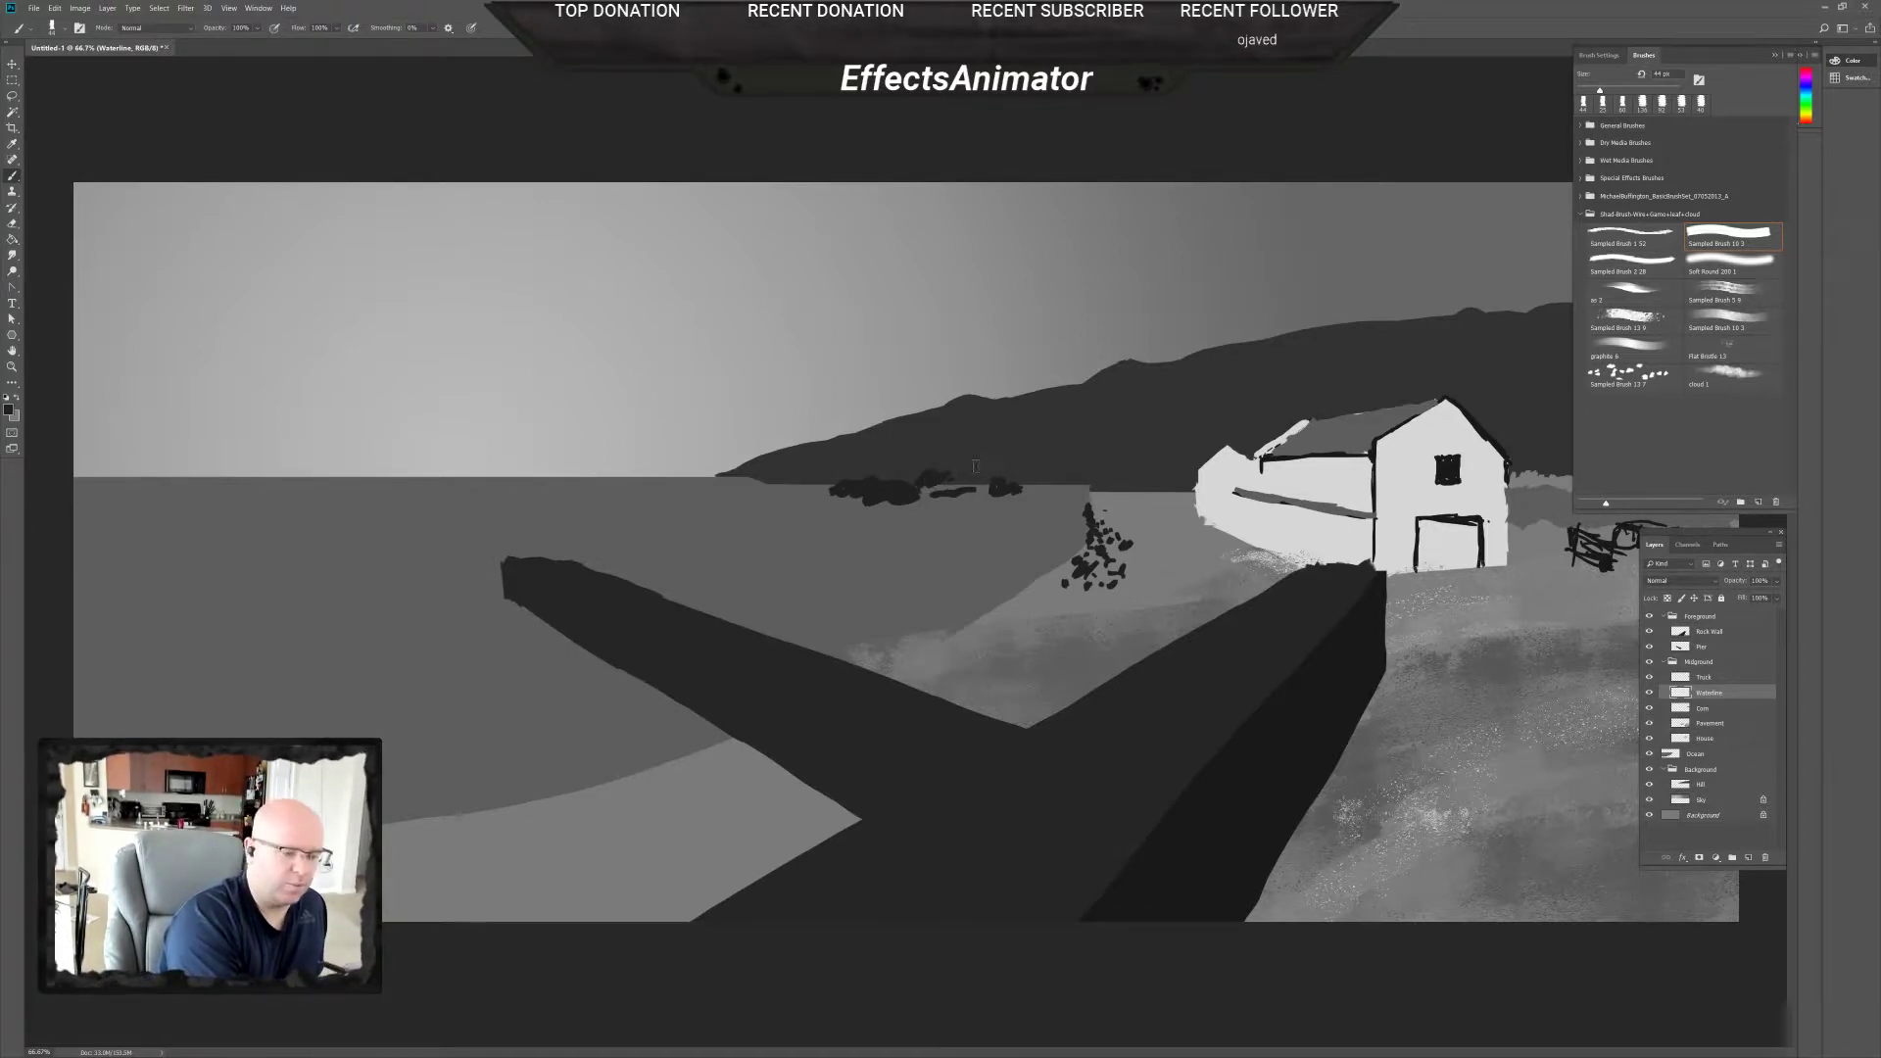
mouse_move(946, 482)
mouse_down()
mouse_move(982, 495)
mouse_move(928, 492)
mouse_move(944, 495)
mouse_up()
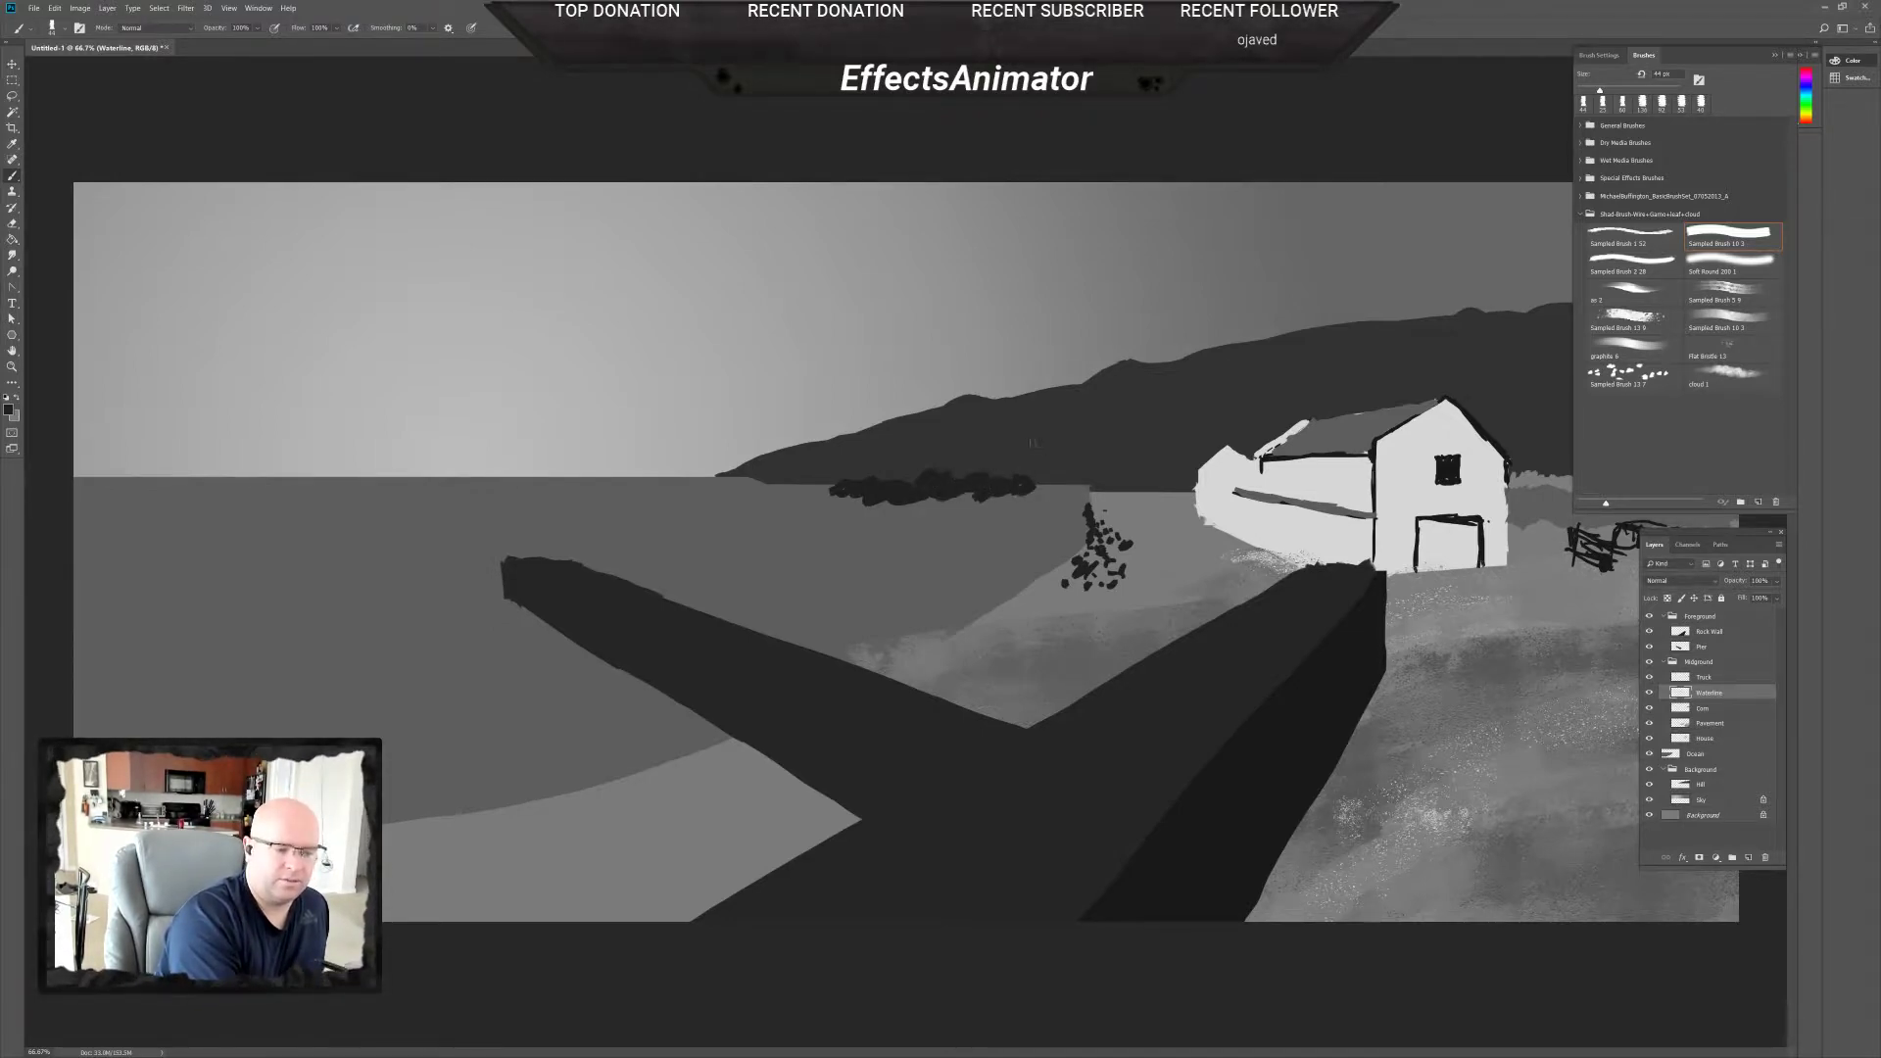
mouse_move(1053, 485)
mouse_down()
mouse_move(1105, 460)
mouse_move(1083, 499)
mouse_move(1035, 492)
mouse_move(1042, 472)
mouse_move(1029, 492)
mouse_move(994, 482)
mouse_move(1025, 472)
mouse_move(963, 488)
mouse_up()
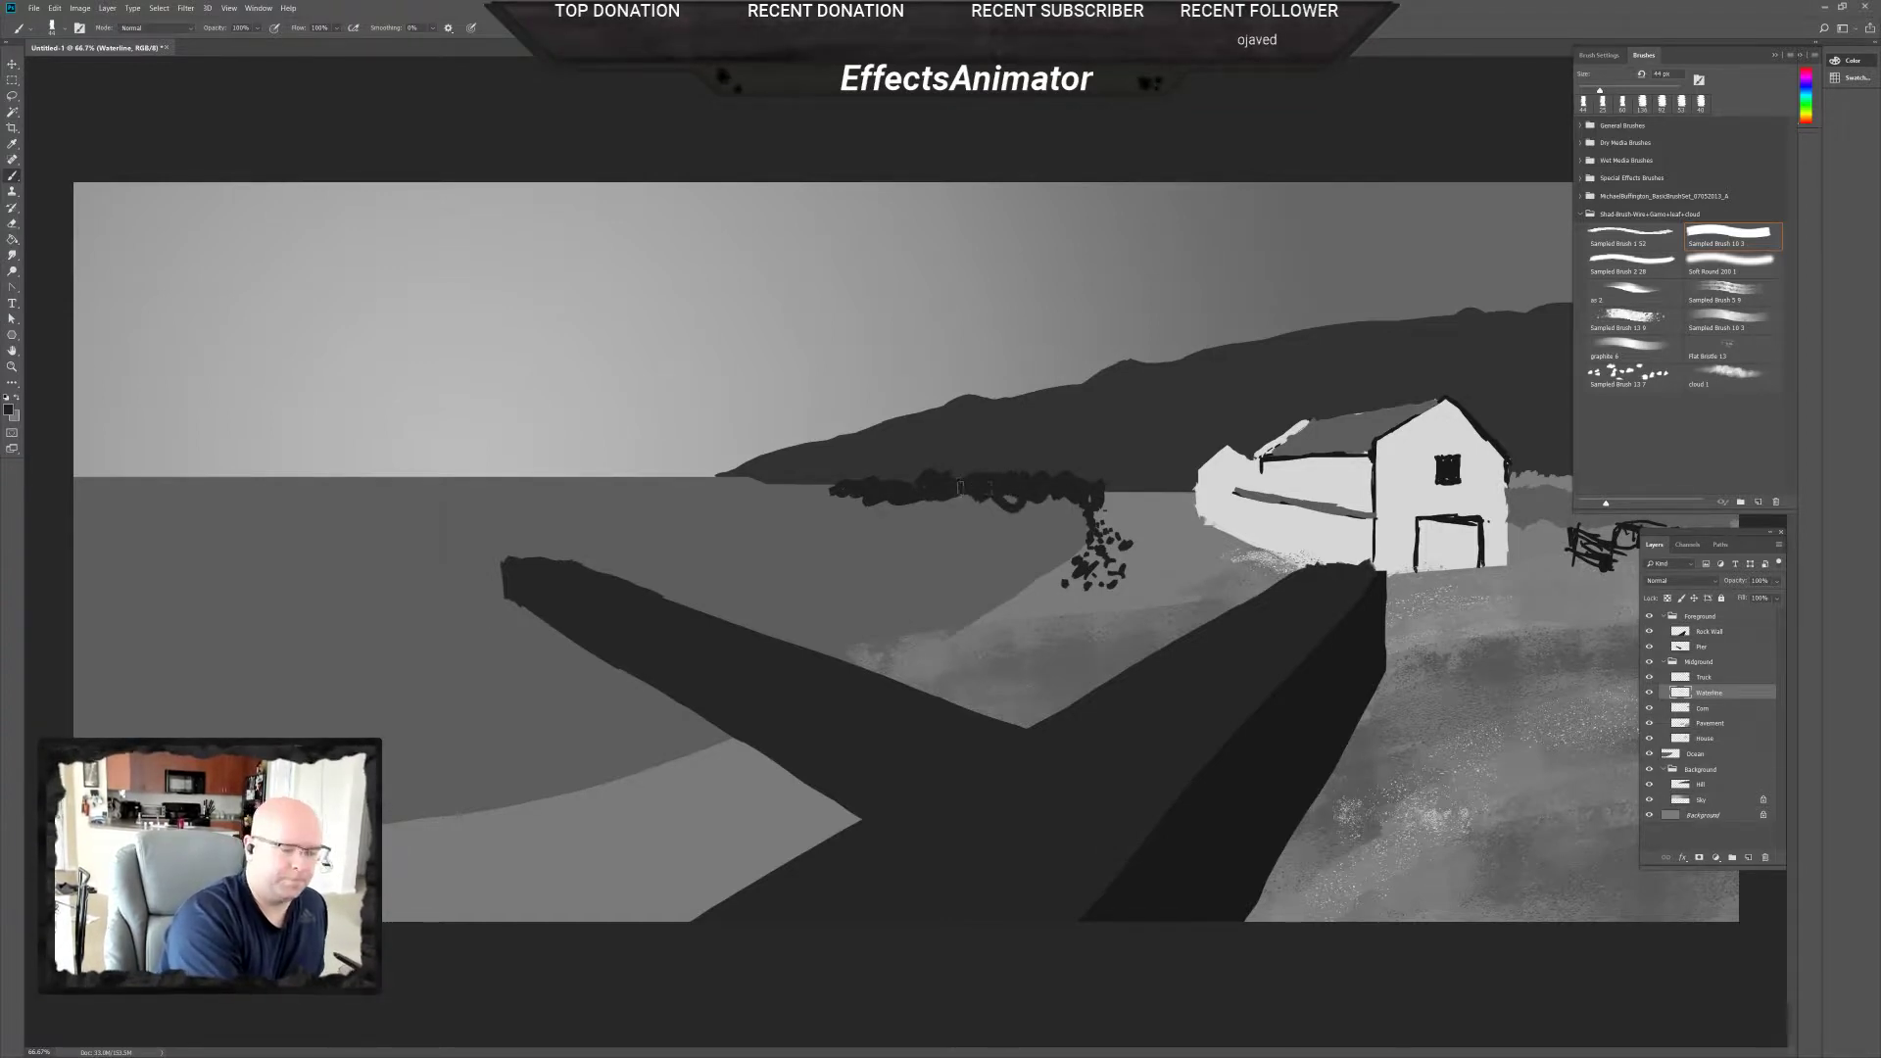
Enlarge the brush and fill the gaps in the middle of the dark rock band along the far waterline.
right_click(1019, 488)
drag(1136, 504, 1148, 503)
click(1000, 487)
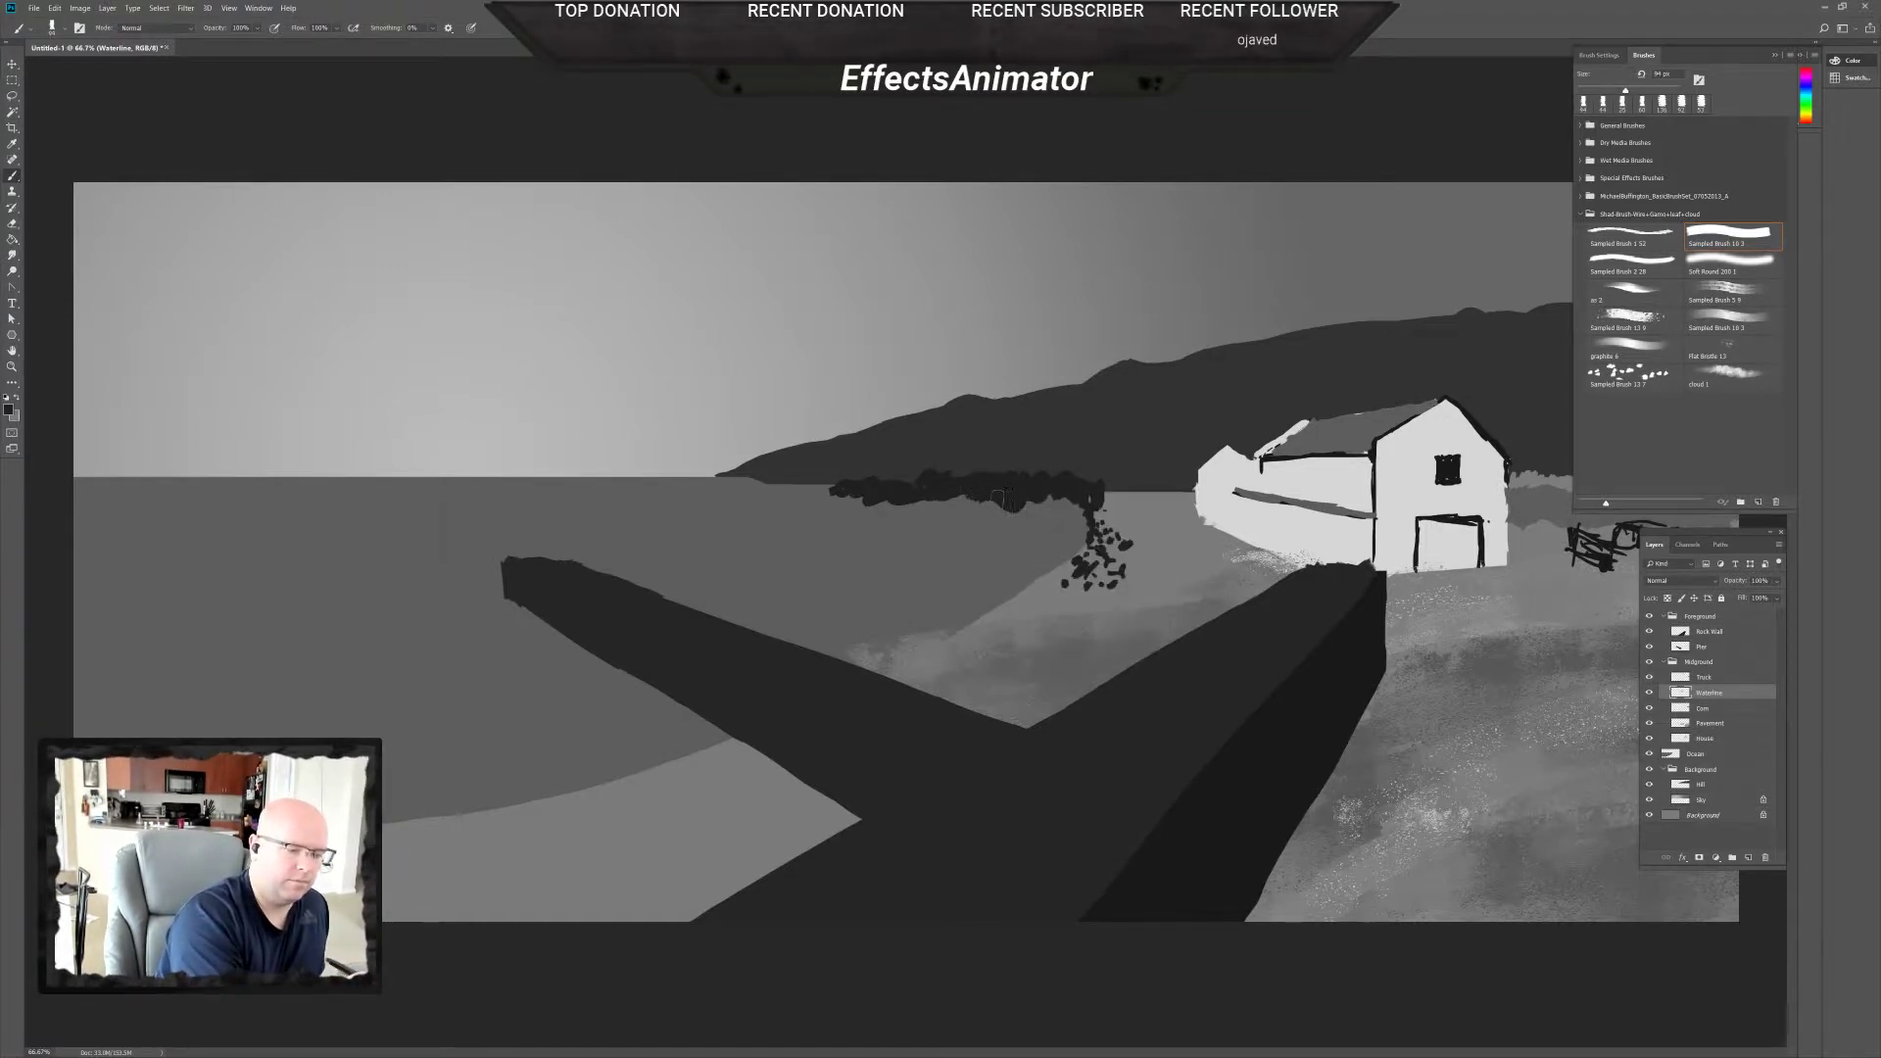
mouse_move(992, 490)
mouse_down()
mouse_move(839, 486)
mouse_move(925, 489)
mouse_move(913, 457)
mouse_move(898, 485)
mouse_move(985, 490)
mouse_up()
Shrink the brush, thicken the rock band near the beach and extend it in a thin tapering strip toward the house.
right_click(1068, 488)
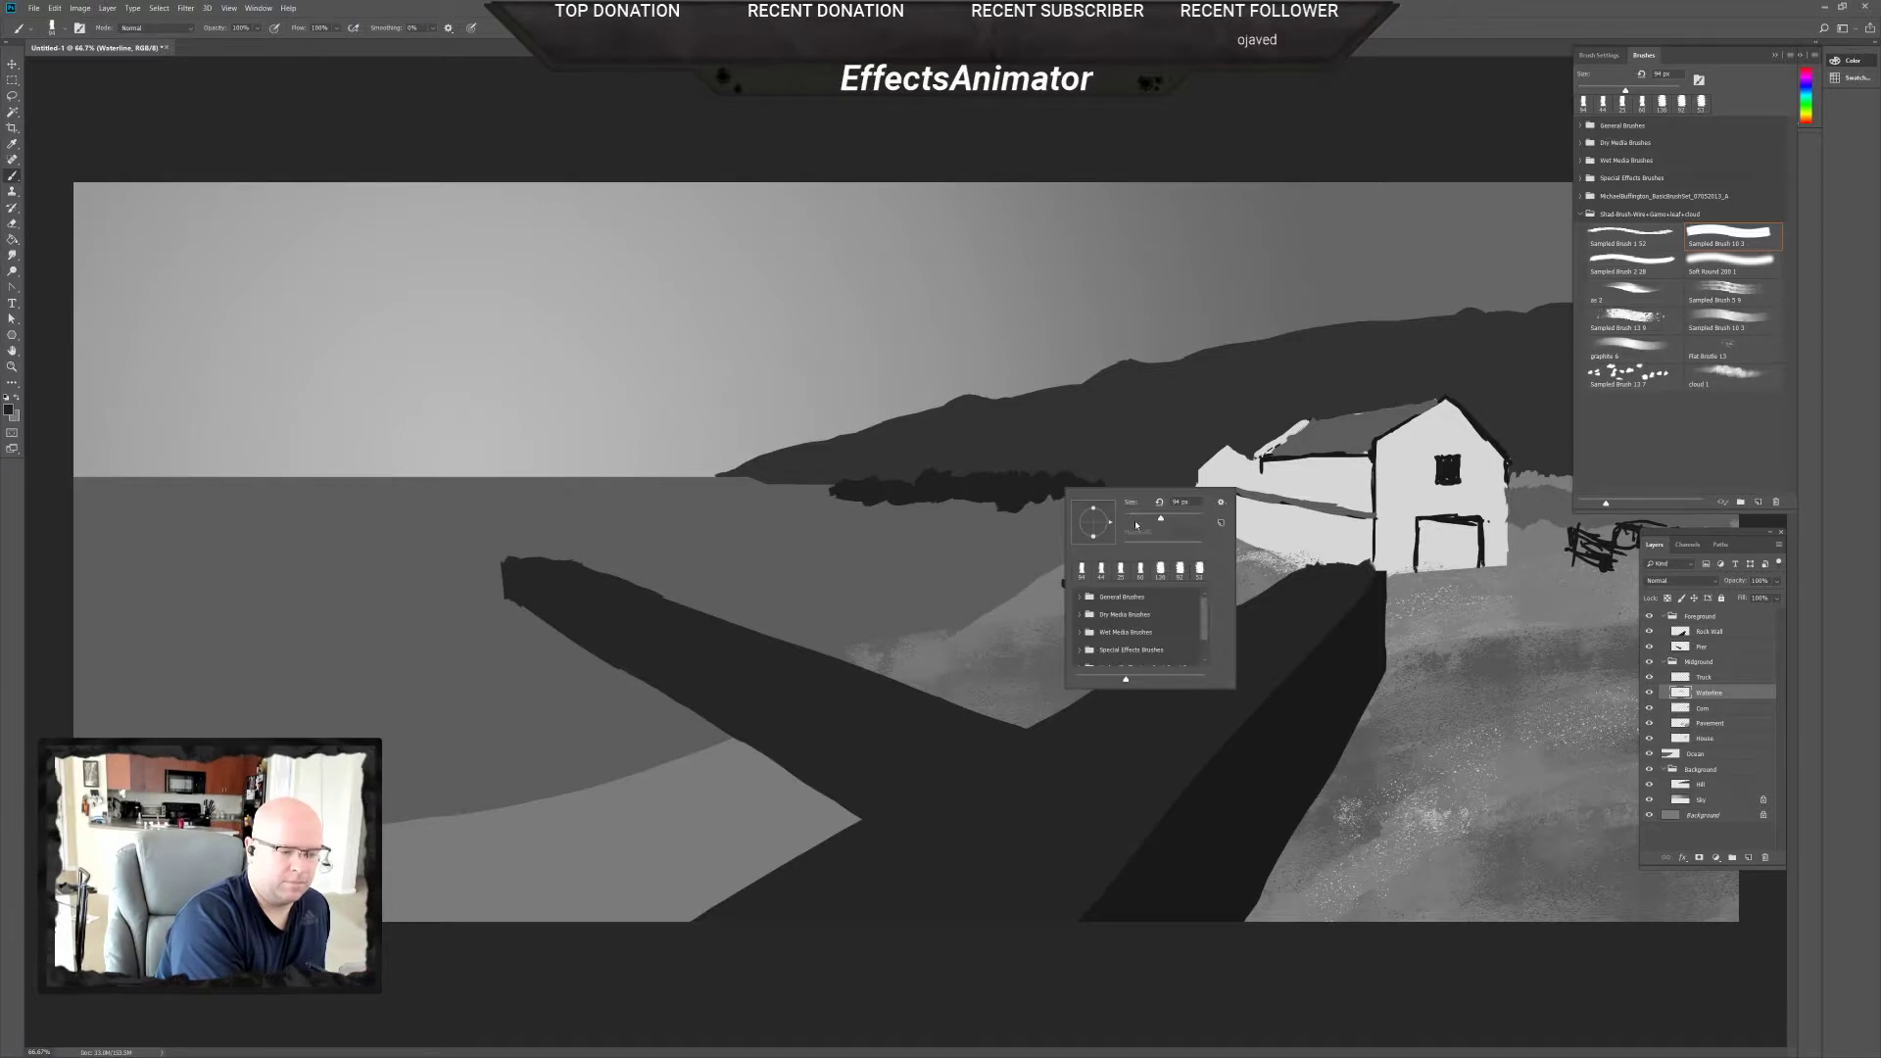
drag(1157, 517, 1102, 578)
key(Return)
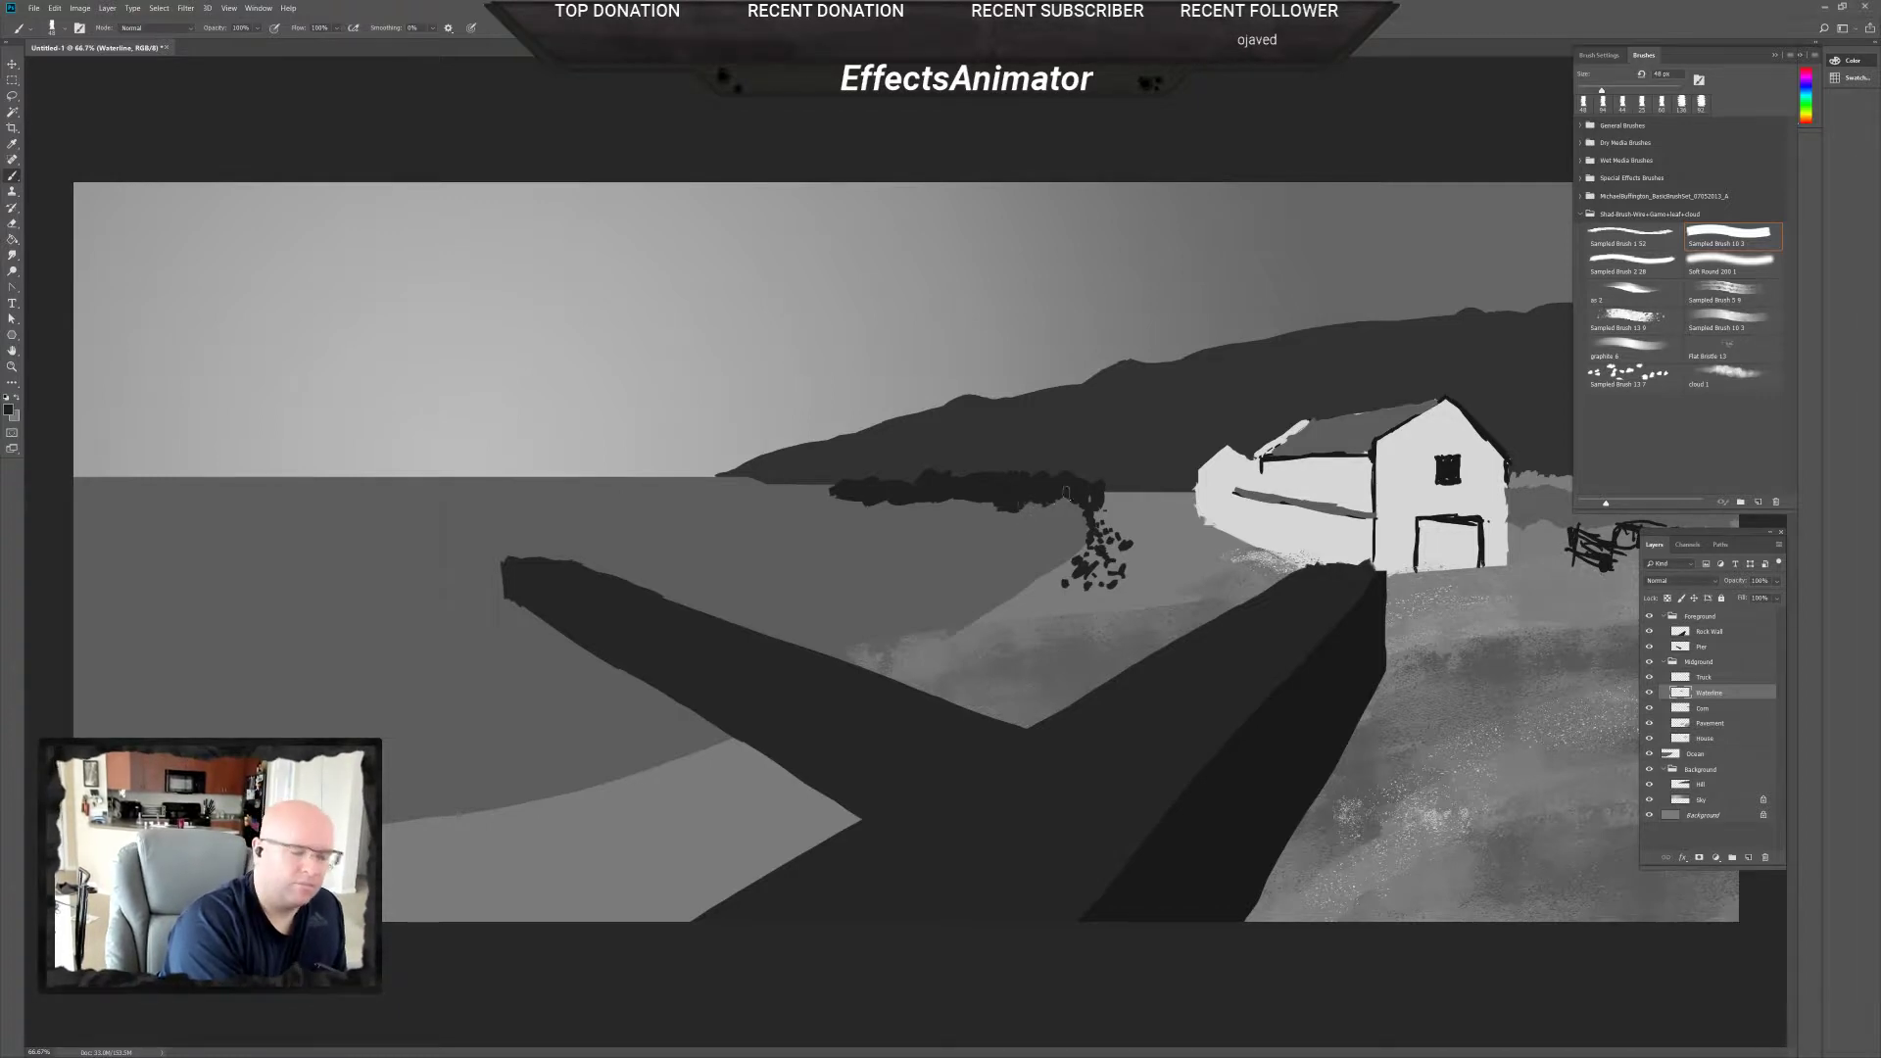
mouse_move(988, 503)
mouse_down()
mouse_move(965, 502)
mouse_move(1044, 507)
mouse_move(984, 518)
mouse_move(1090, 503)
mouse_move(1075, 522)
mouse_move(1156, 508)
mouse_up()
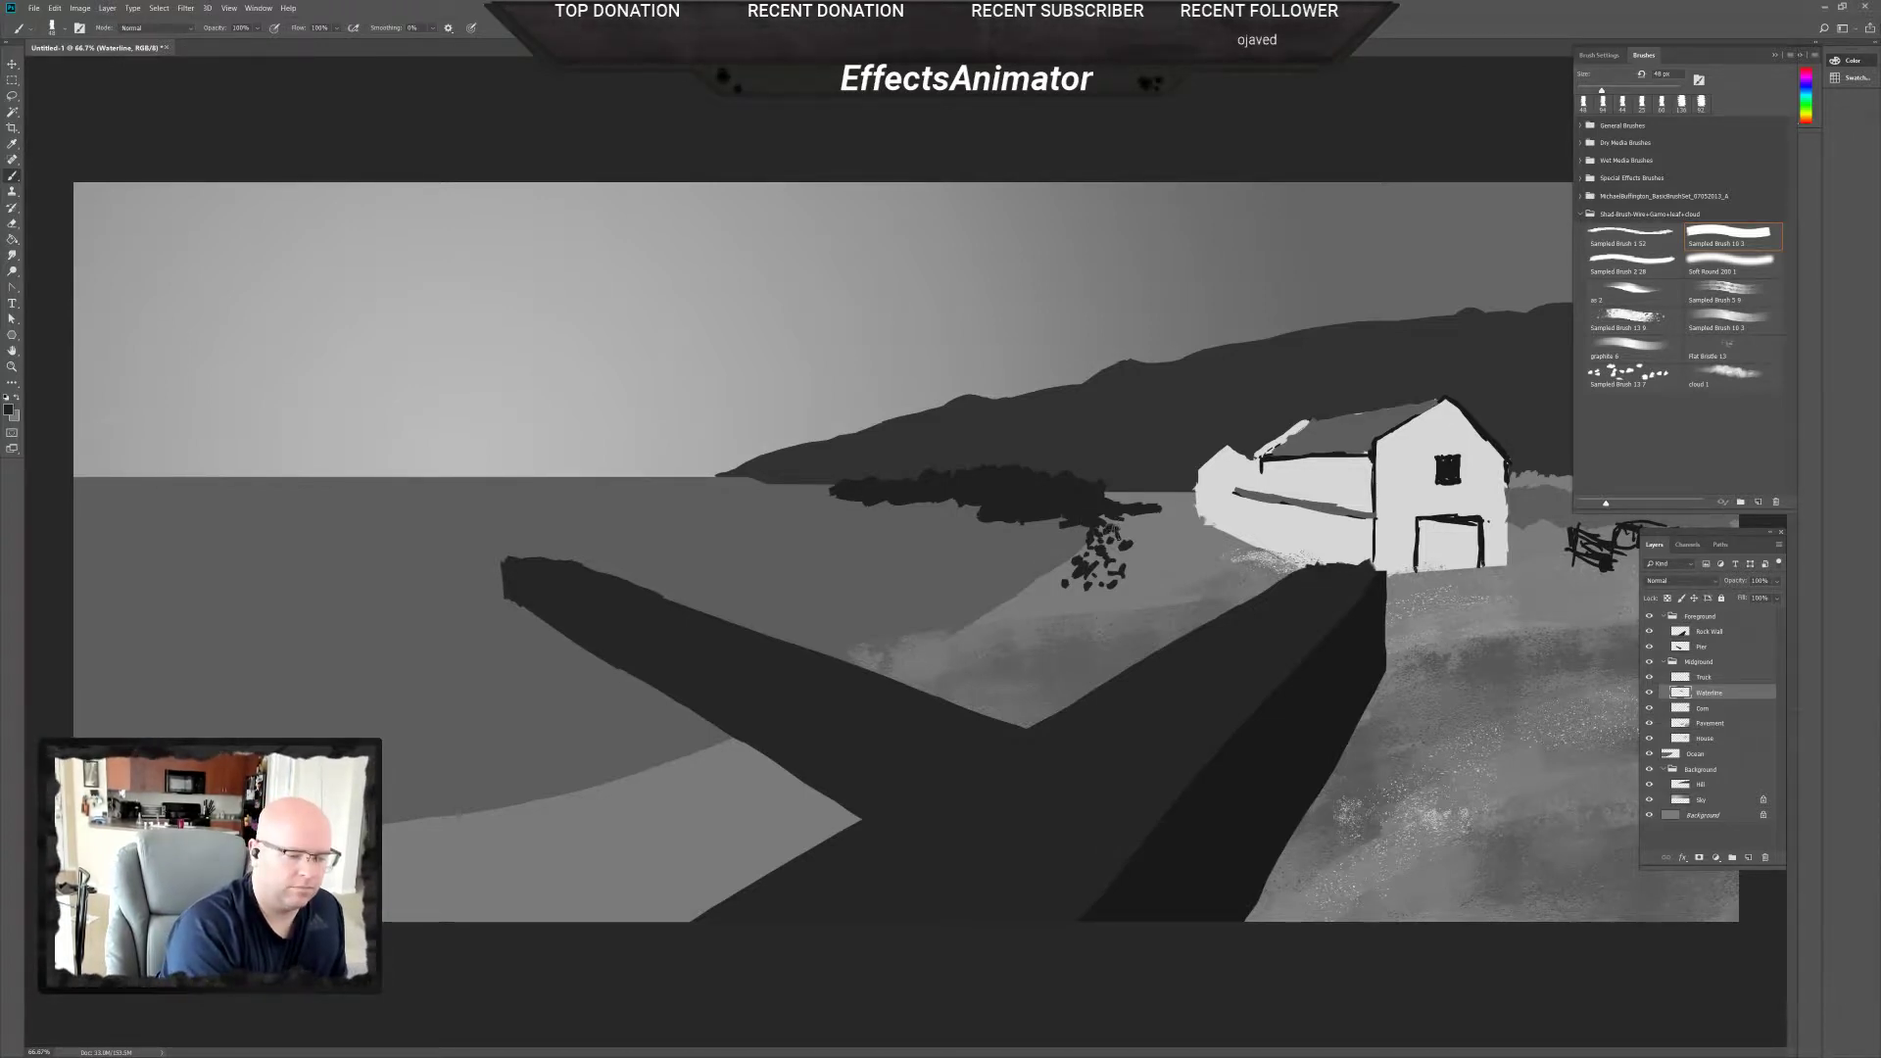
Dab more small dark rocks on the house side of the beach cluster and into its gaps.
click(1146, 553)
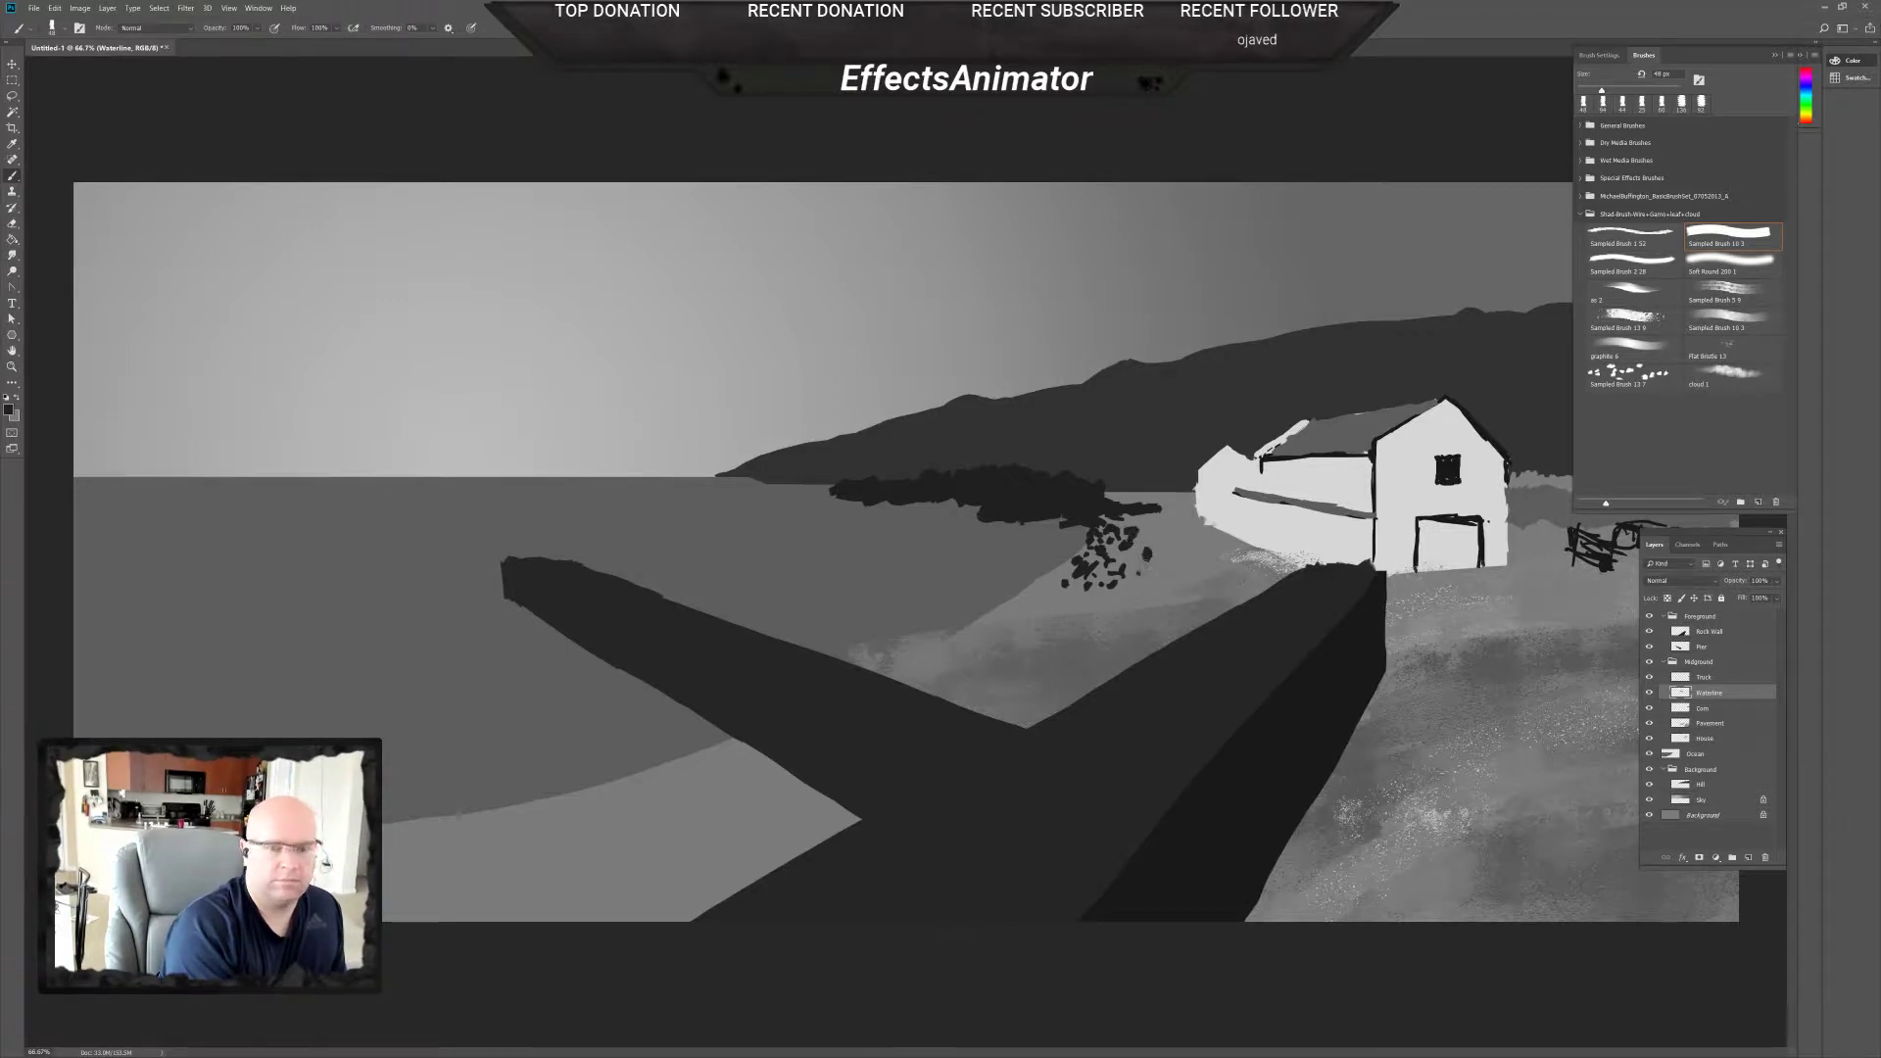
click(1150, 570)
click(1125, 557)
click(1115, 556)
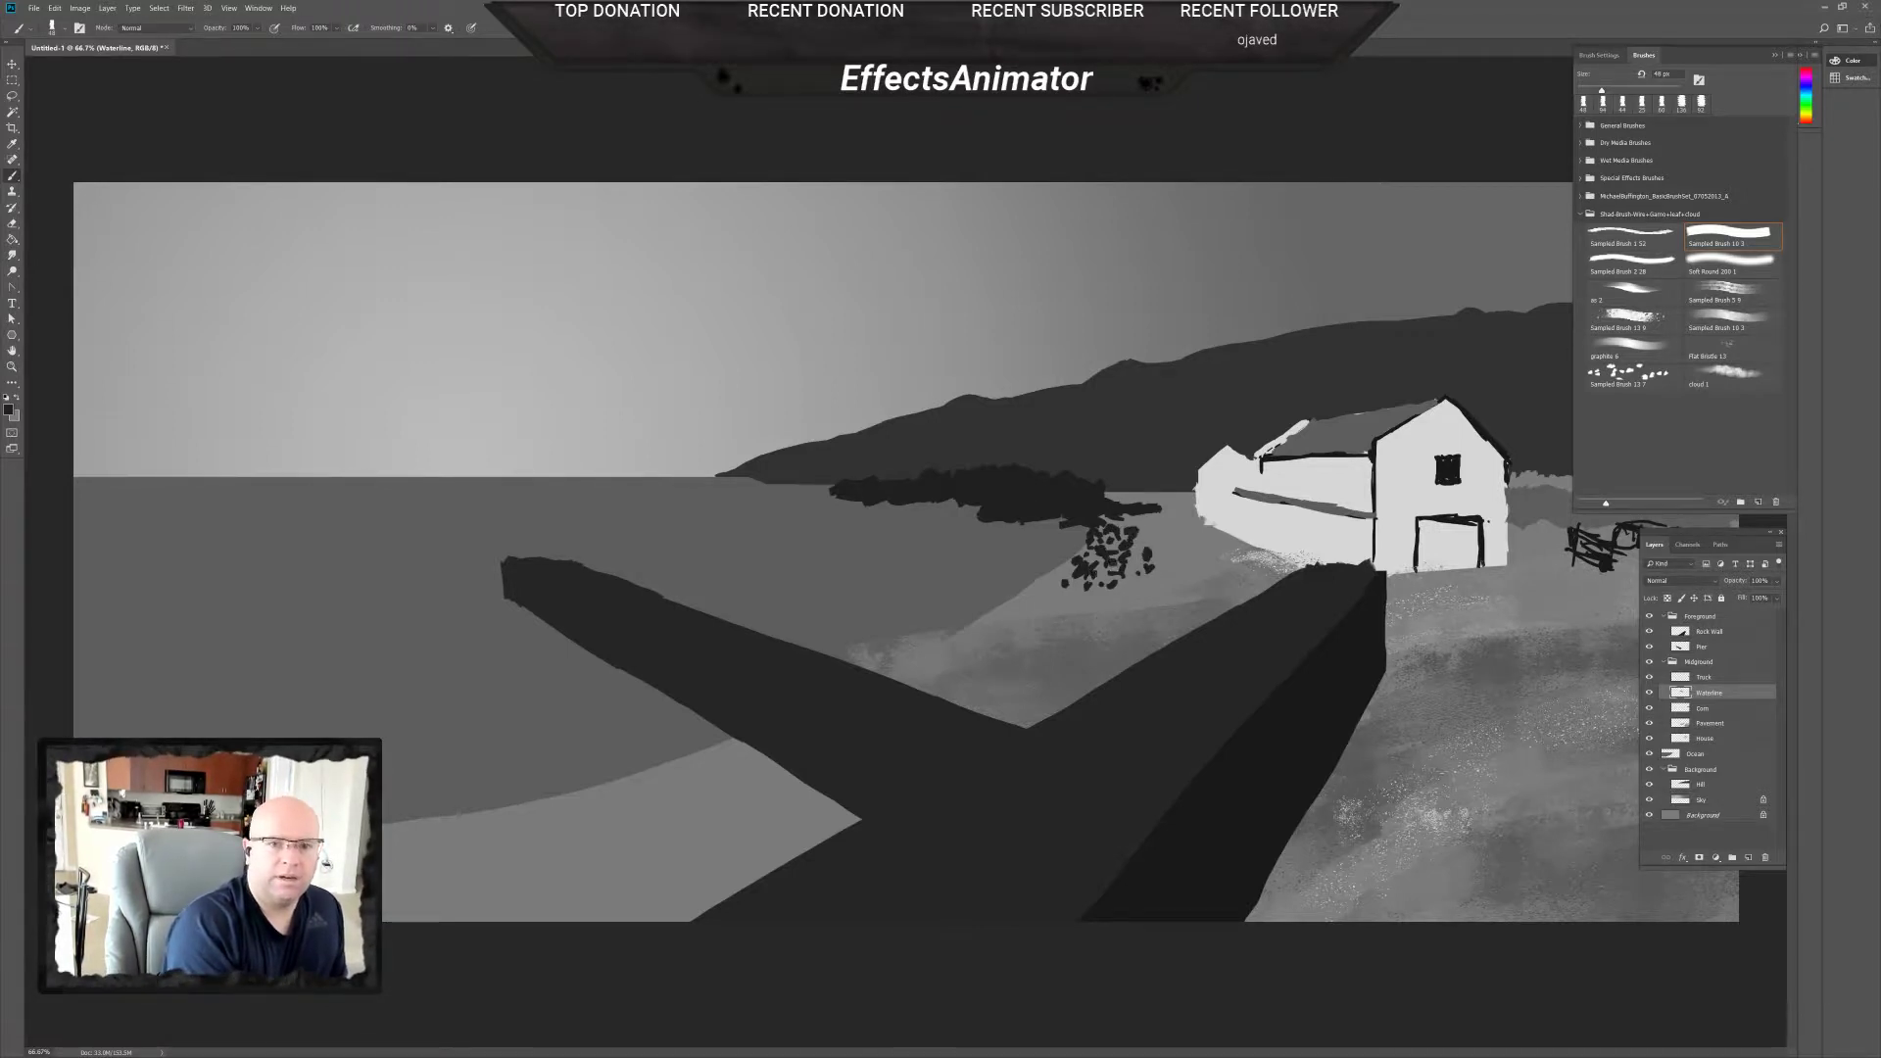
Paint a cluster of small dark rocks on the Waterline layer, extending down the shoreline below the dark headland.
click(1110, 554)
click(1089, 557)
click(1082, 552)
click(1049, 585)
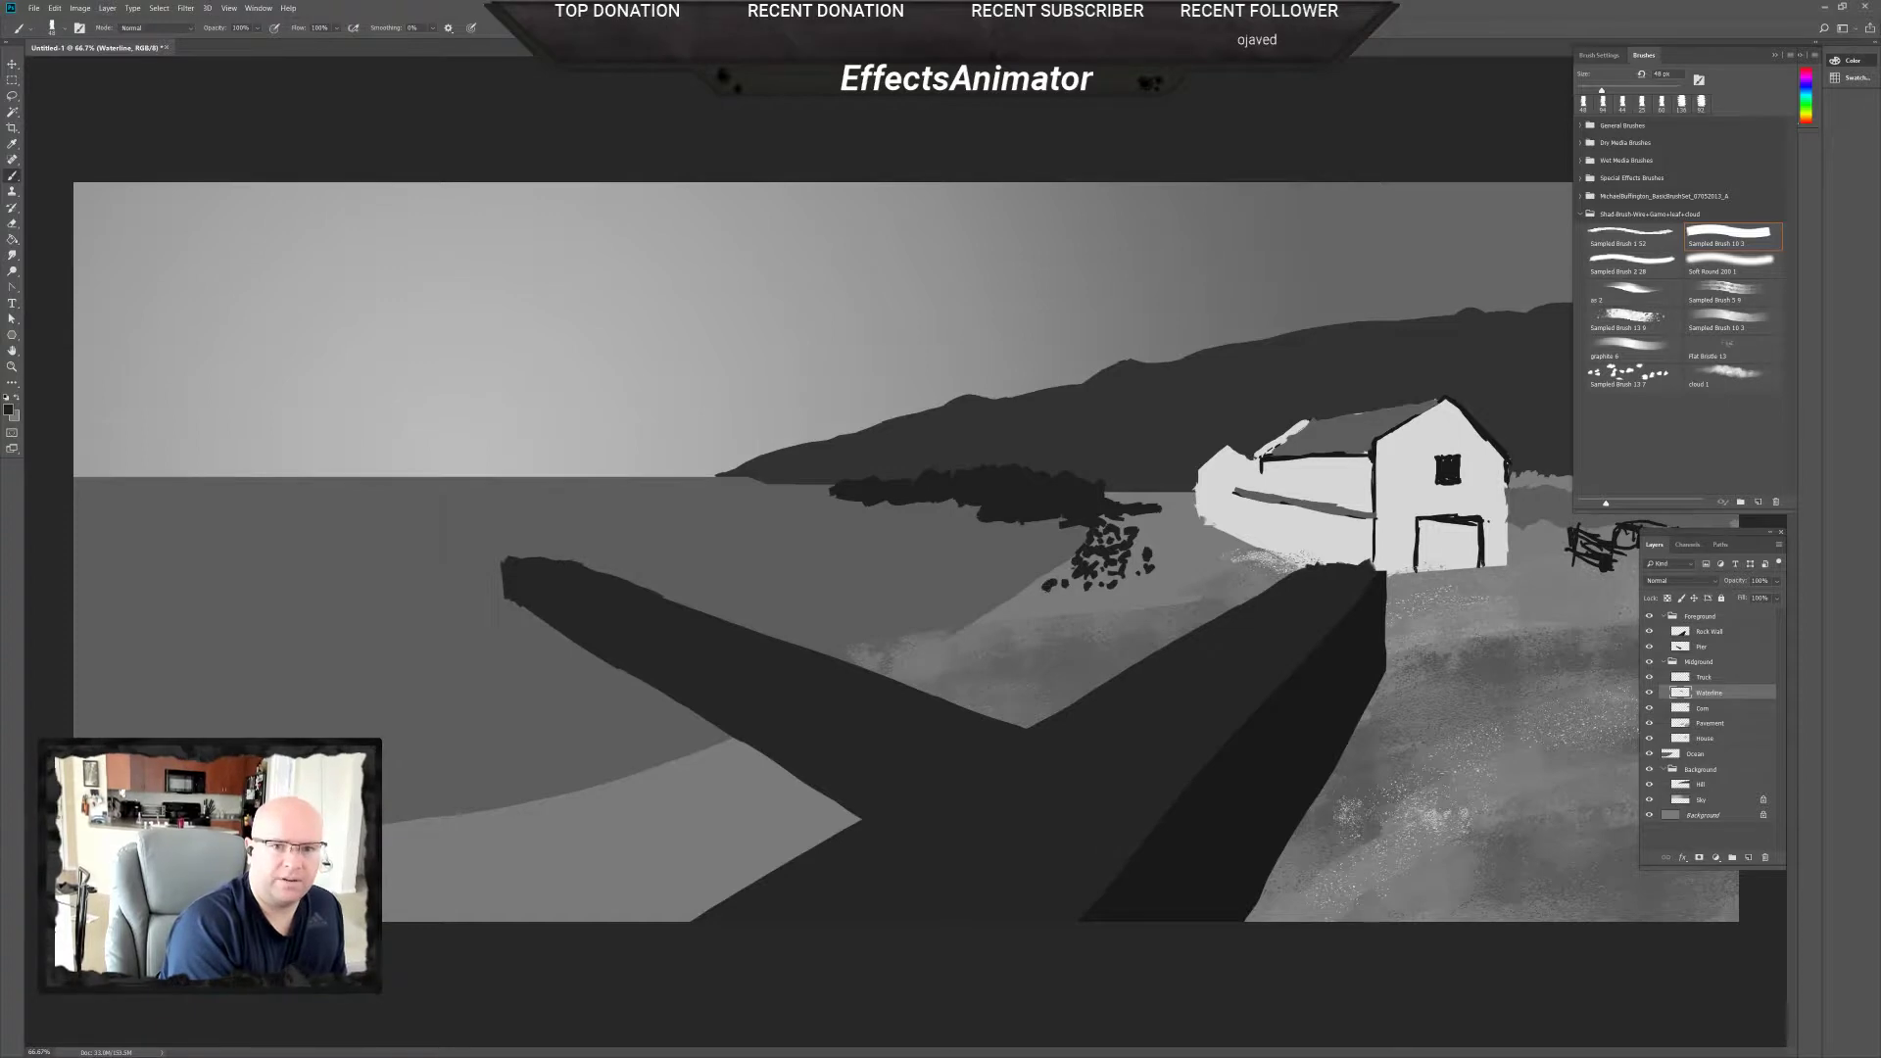
click(1035, 603)
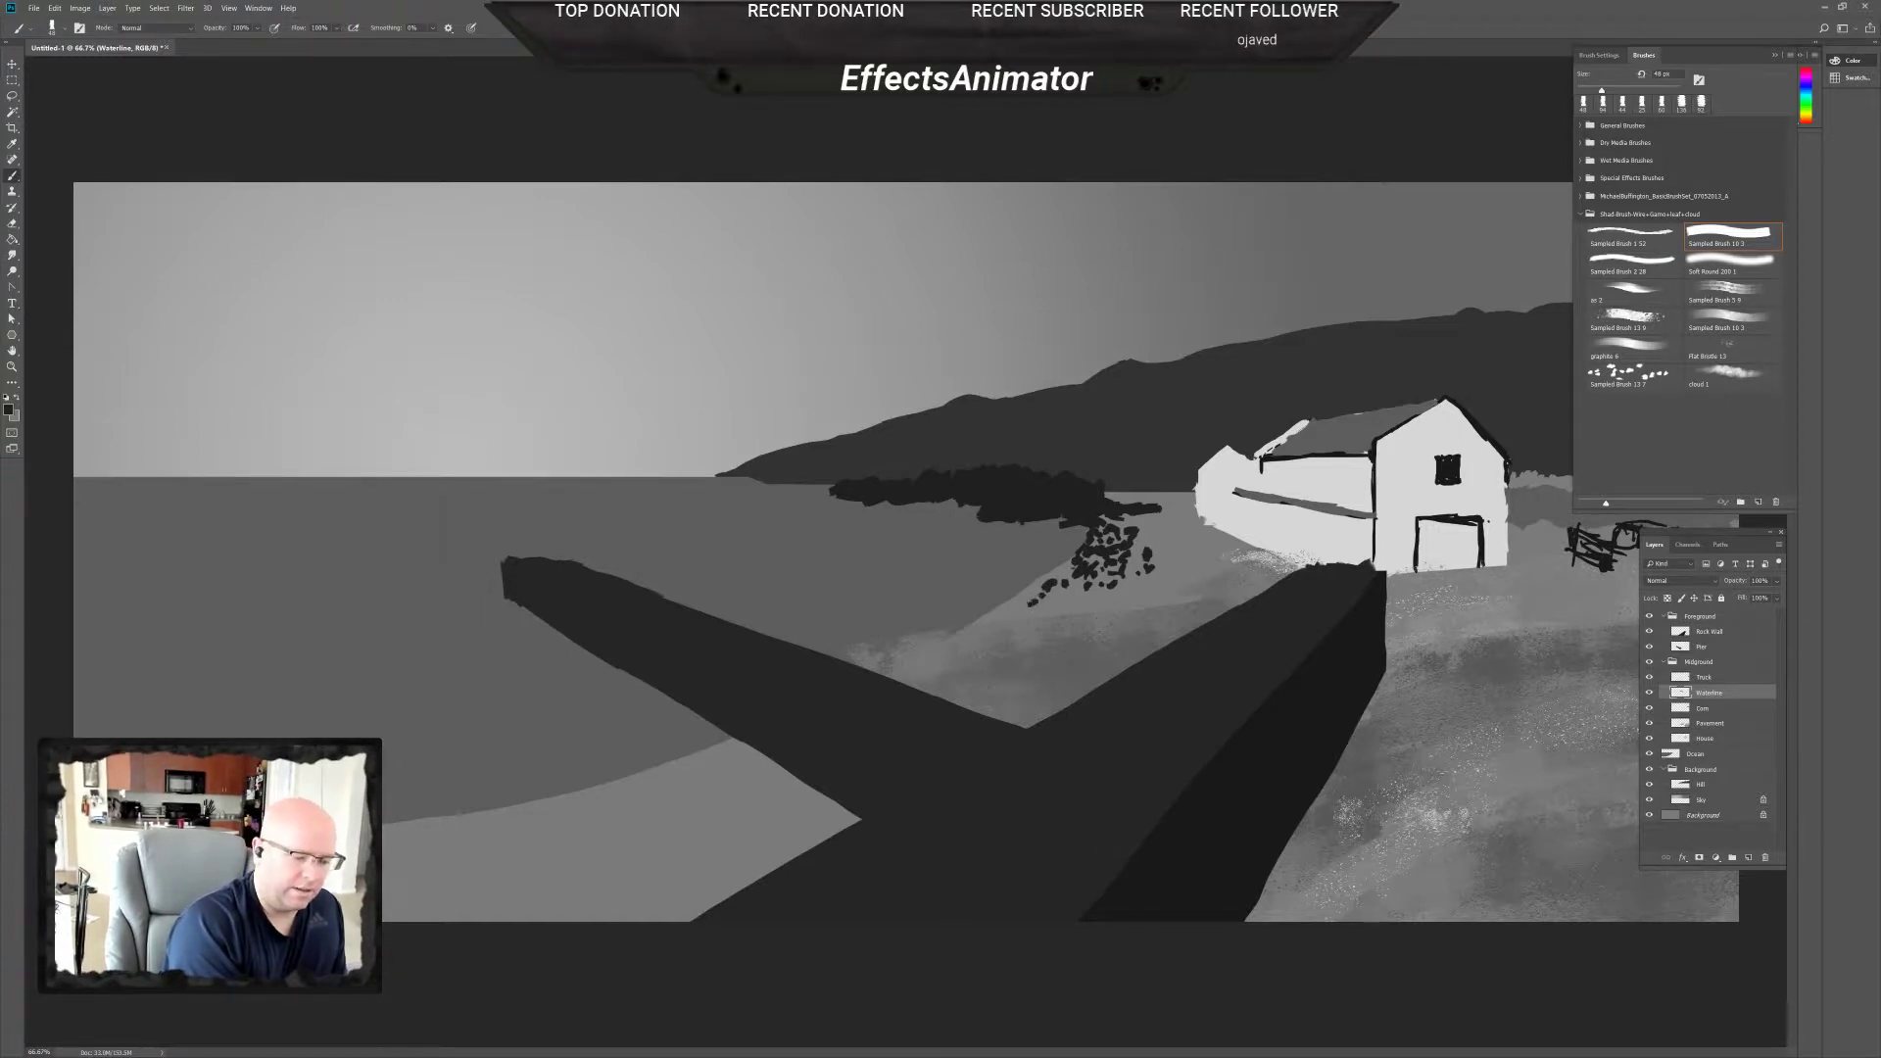
click(1003, 609)
click(1020, 594)
click(1023, 609)
click(1059, 582)
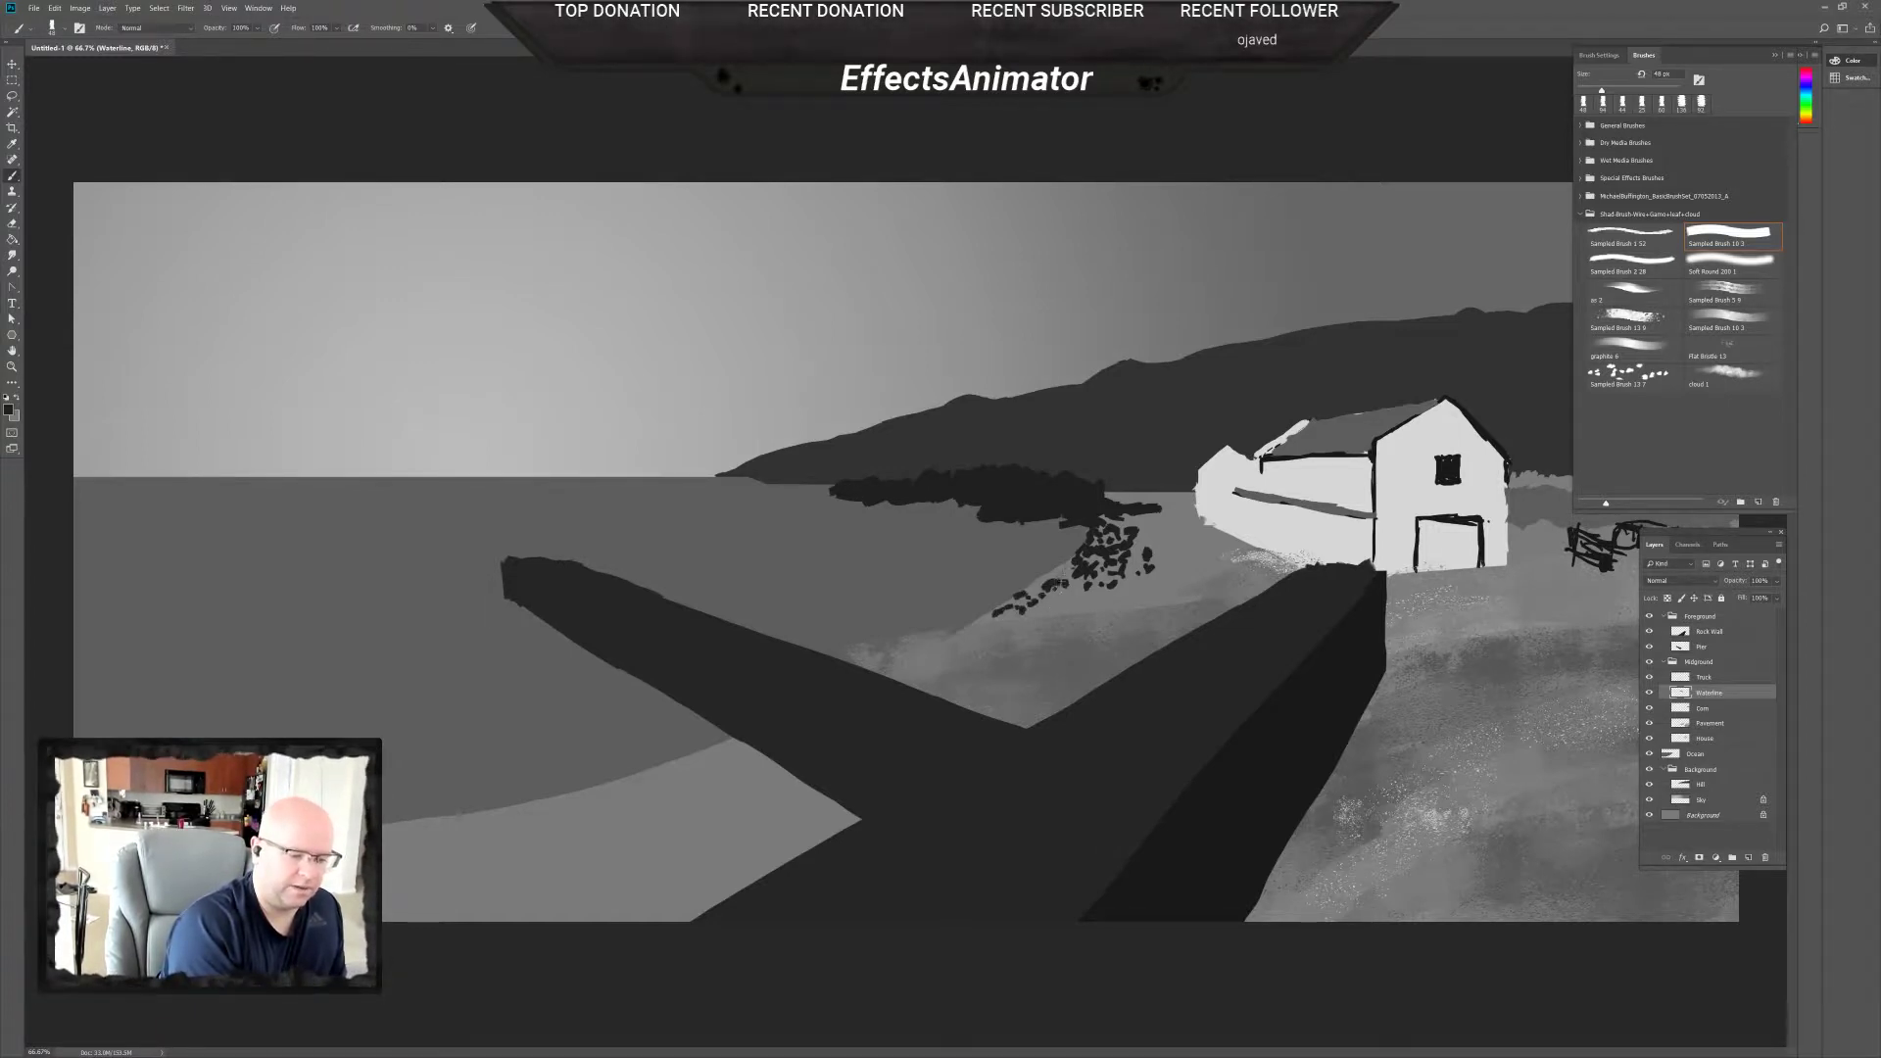
click(1065, 572)
click(1039, 591)
click(1056, 596)
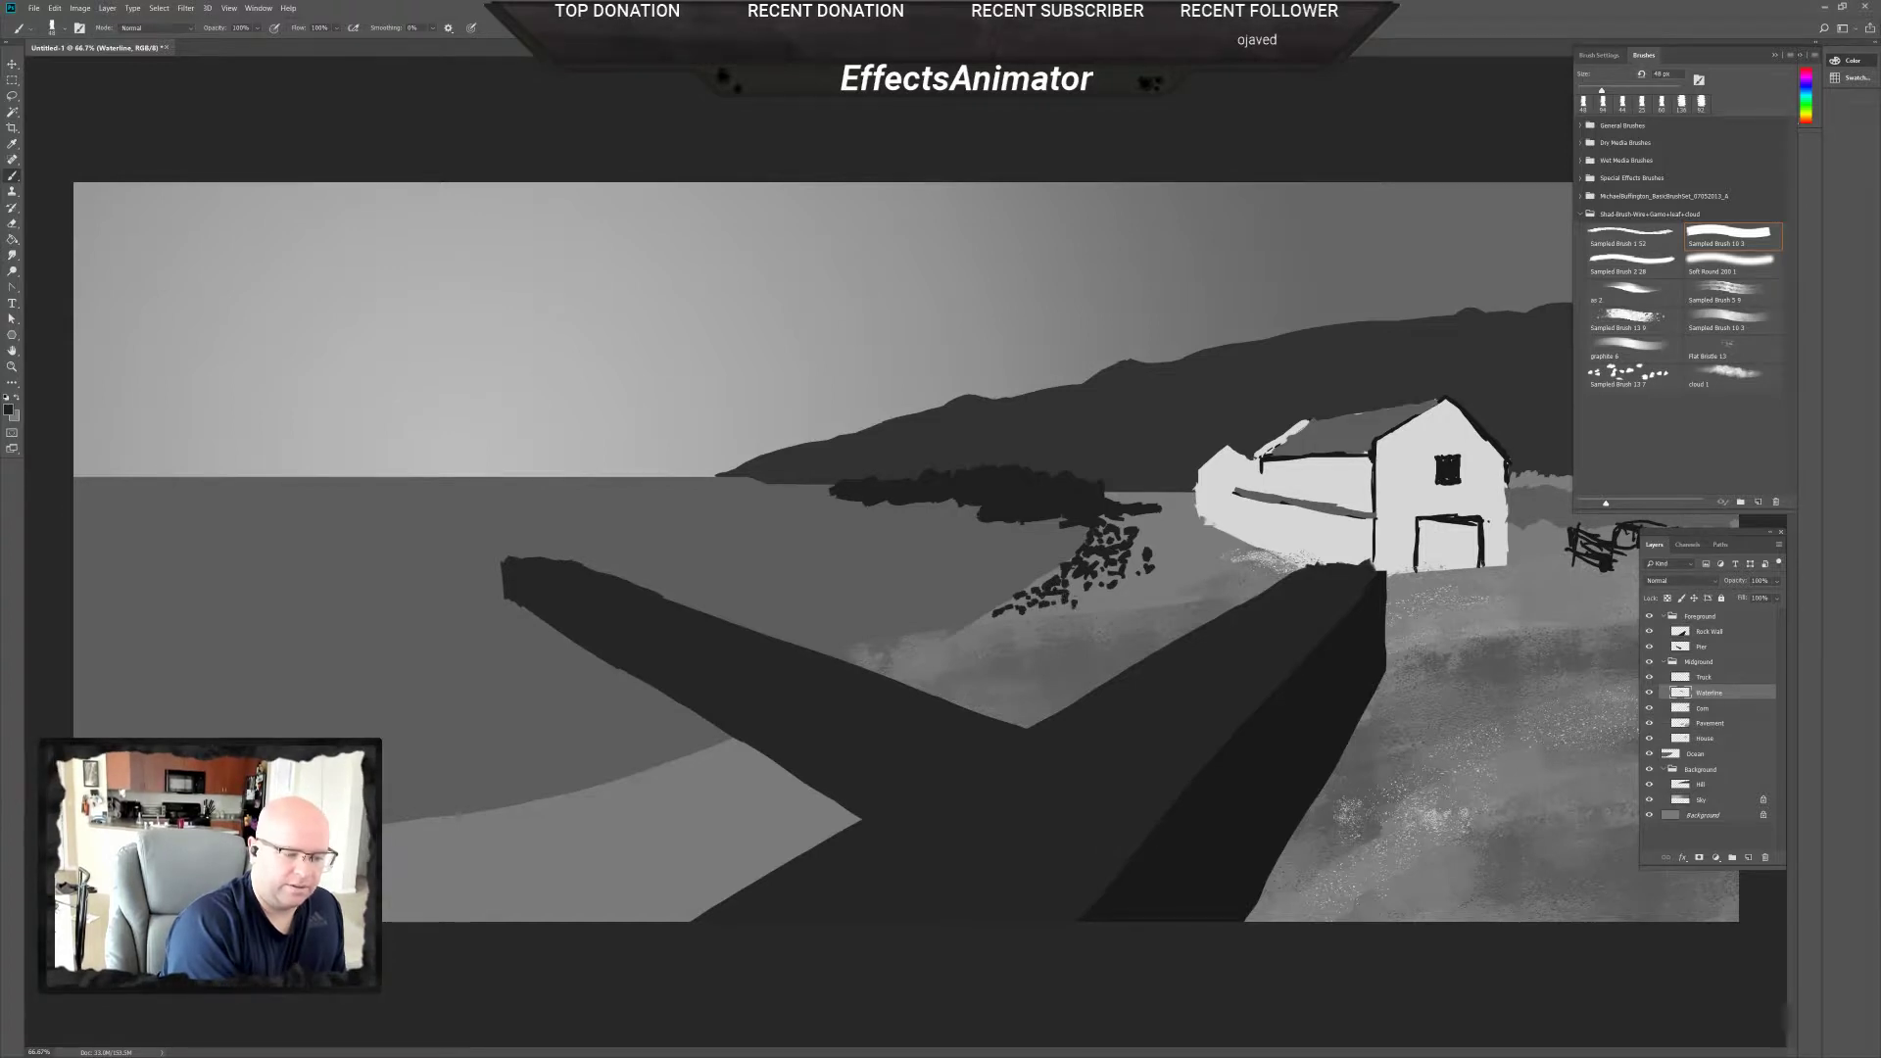
click(1089, 602)
click(1080, 600)
click(1103, 603)
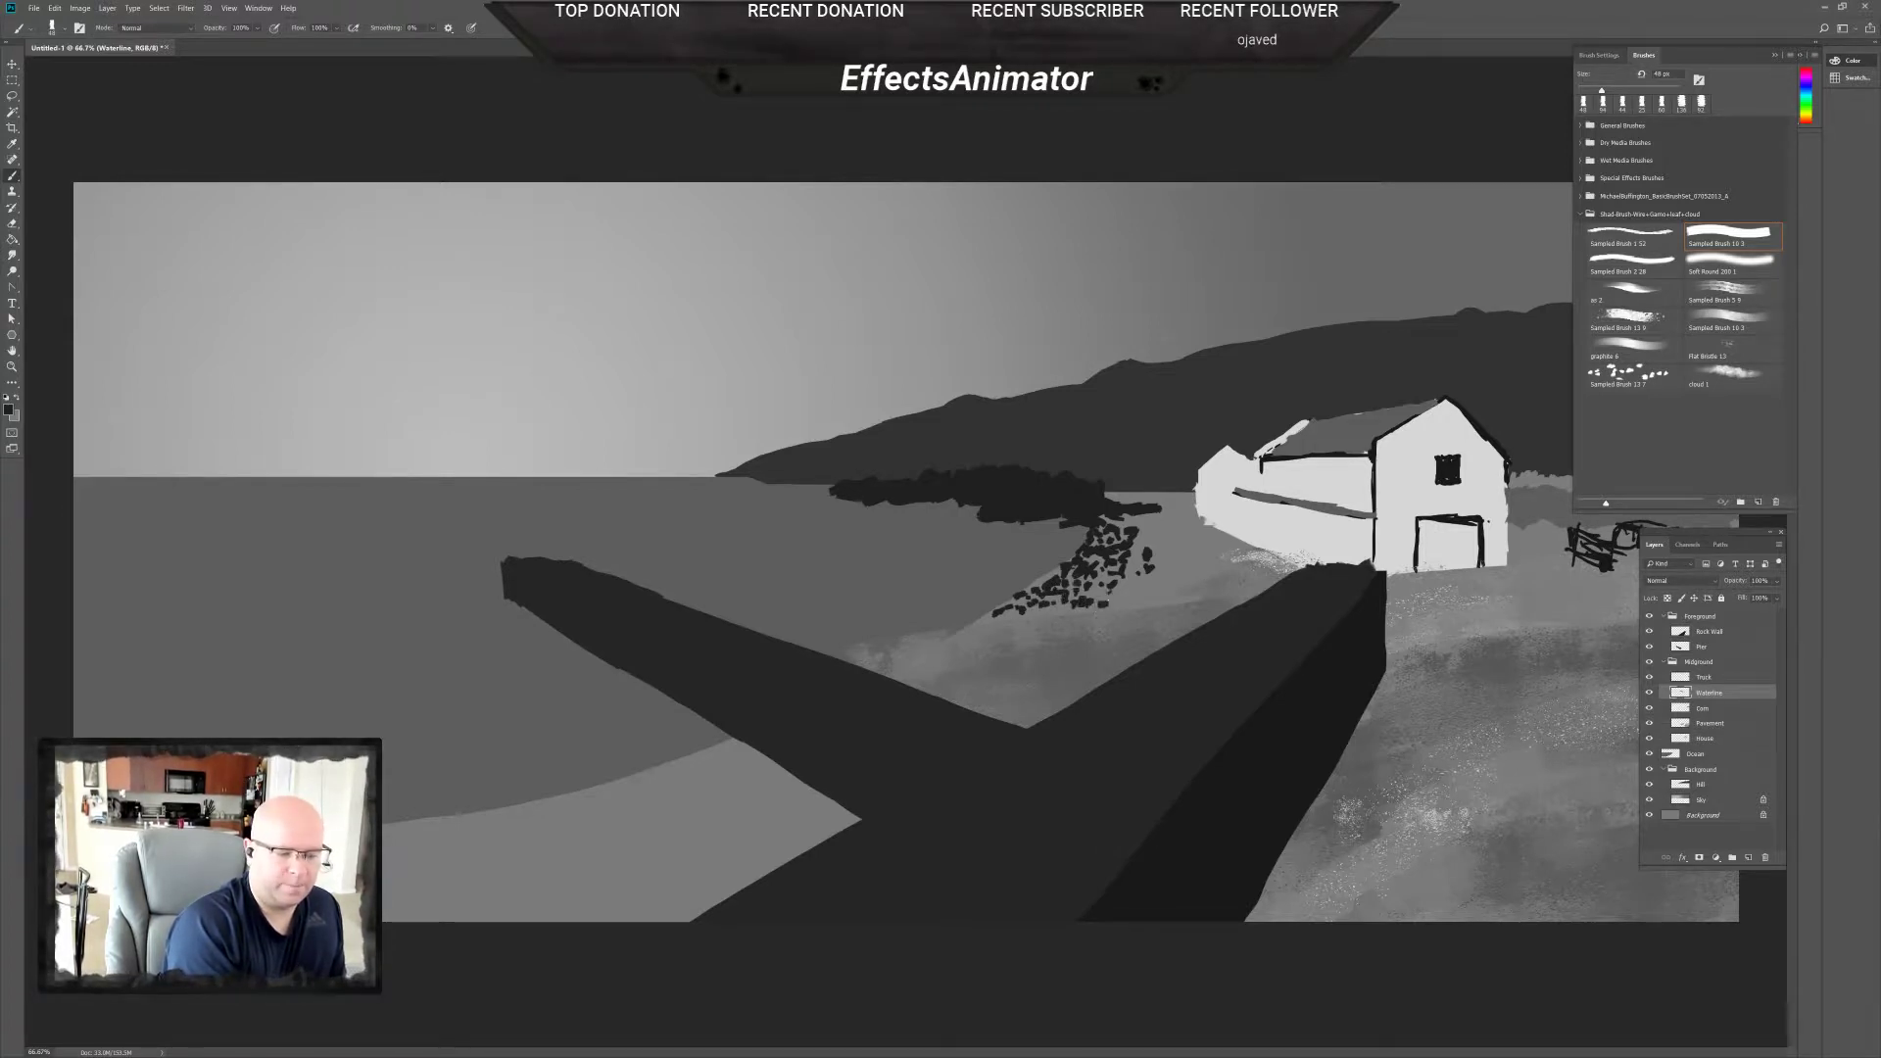
click(1103, 589)
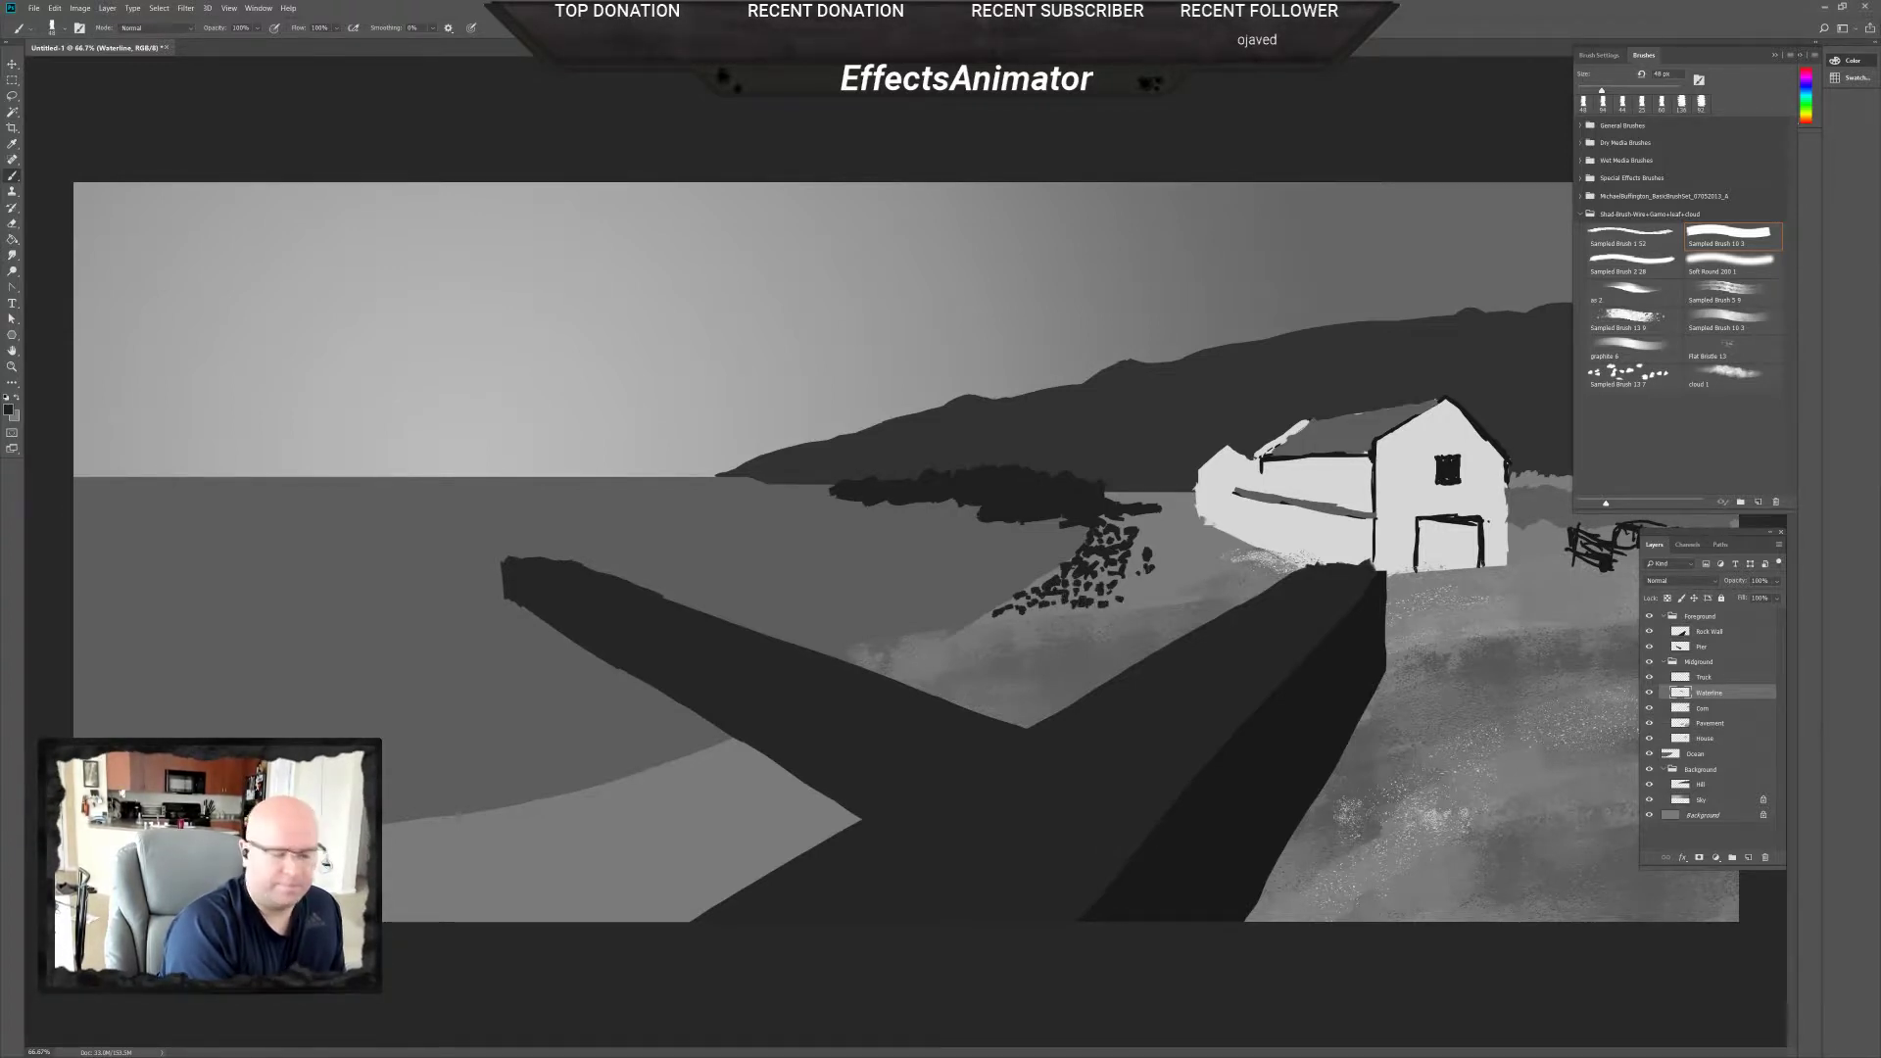
click(1103, 576)
click(1104, 572)
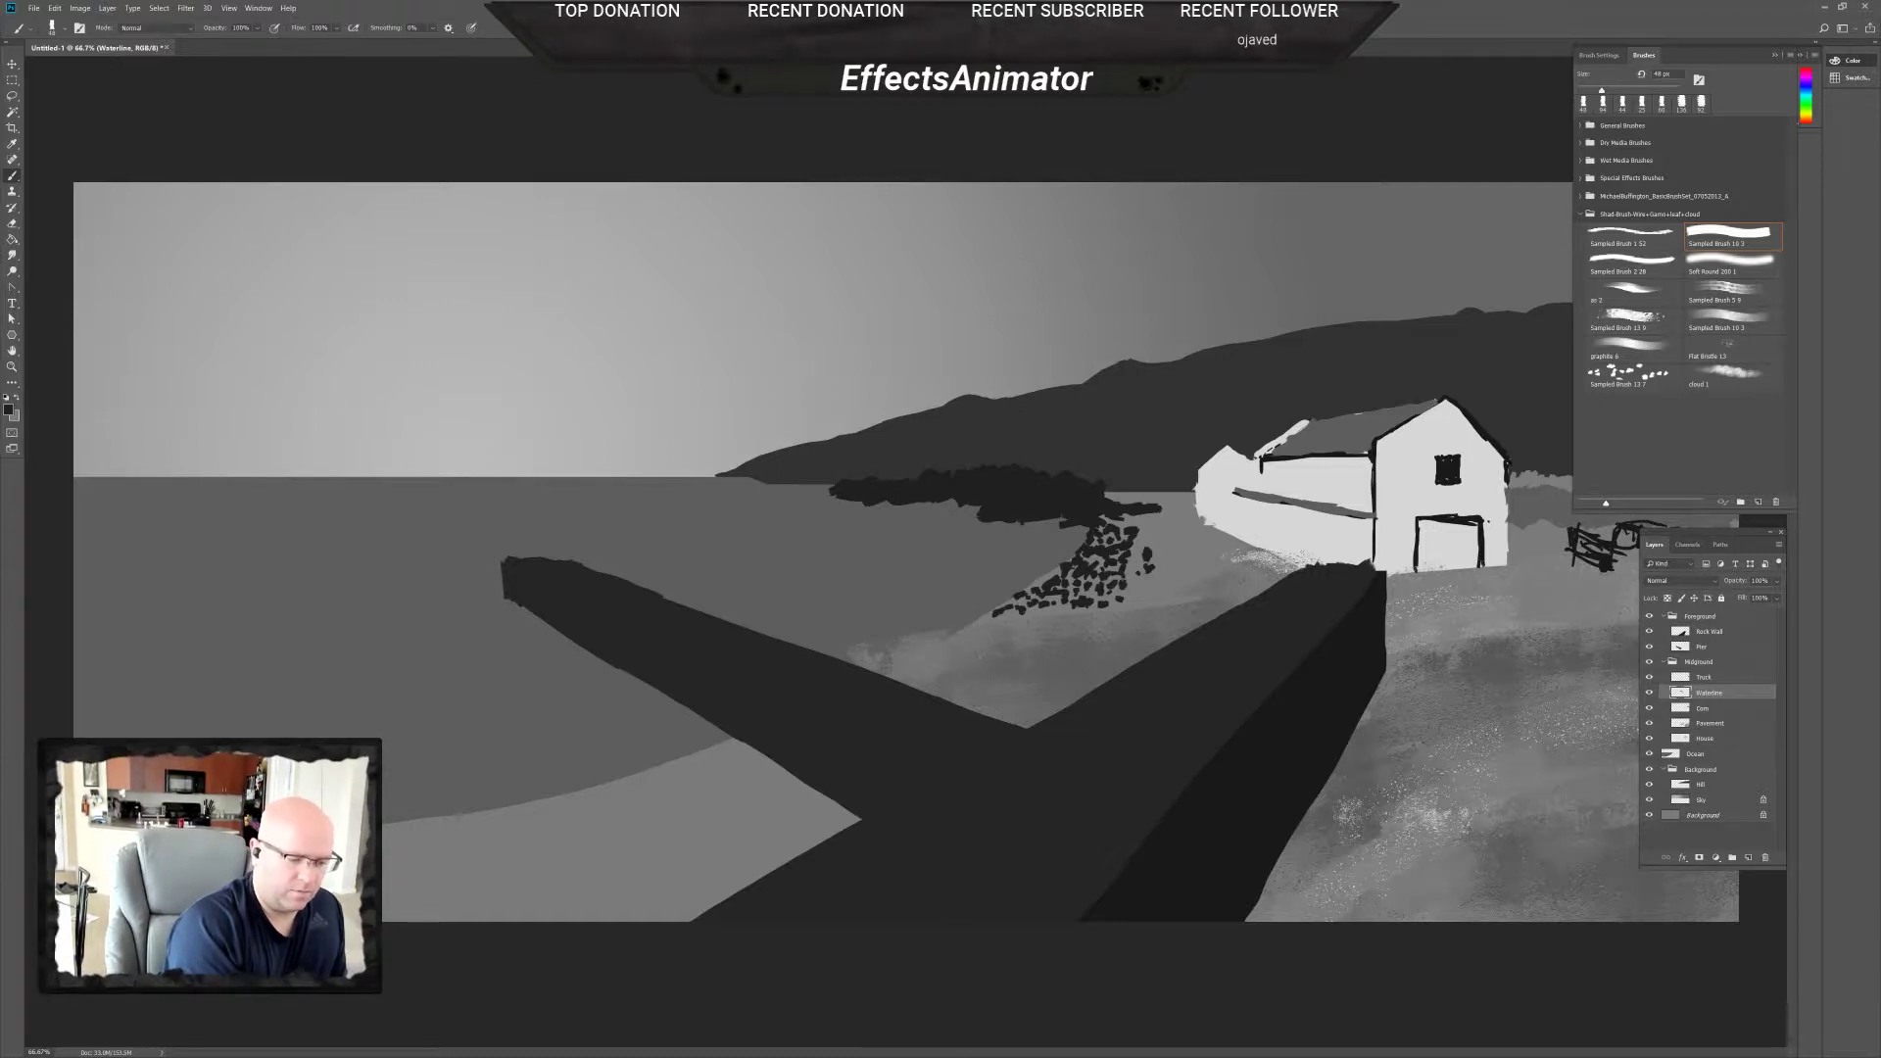
click(986, 614)
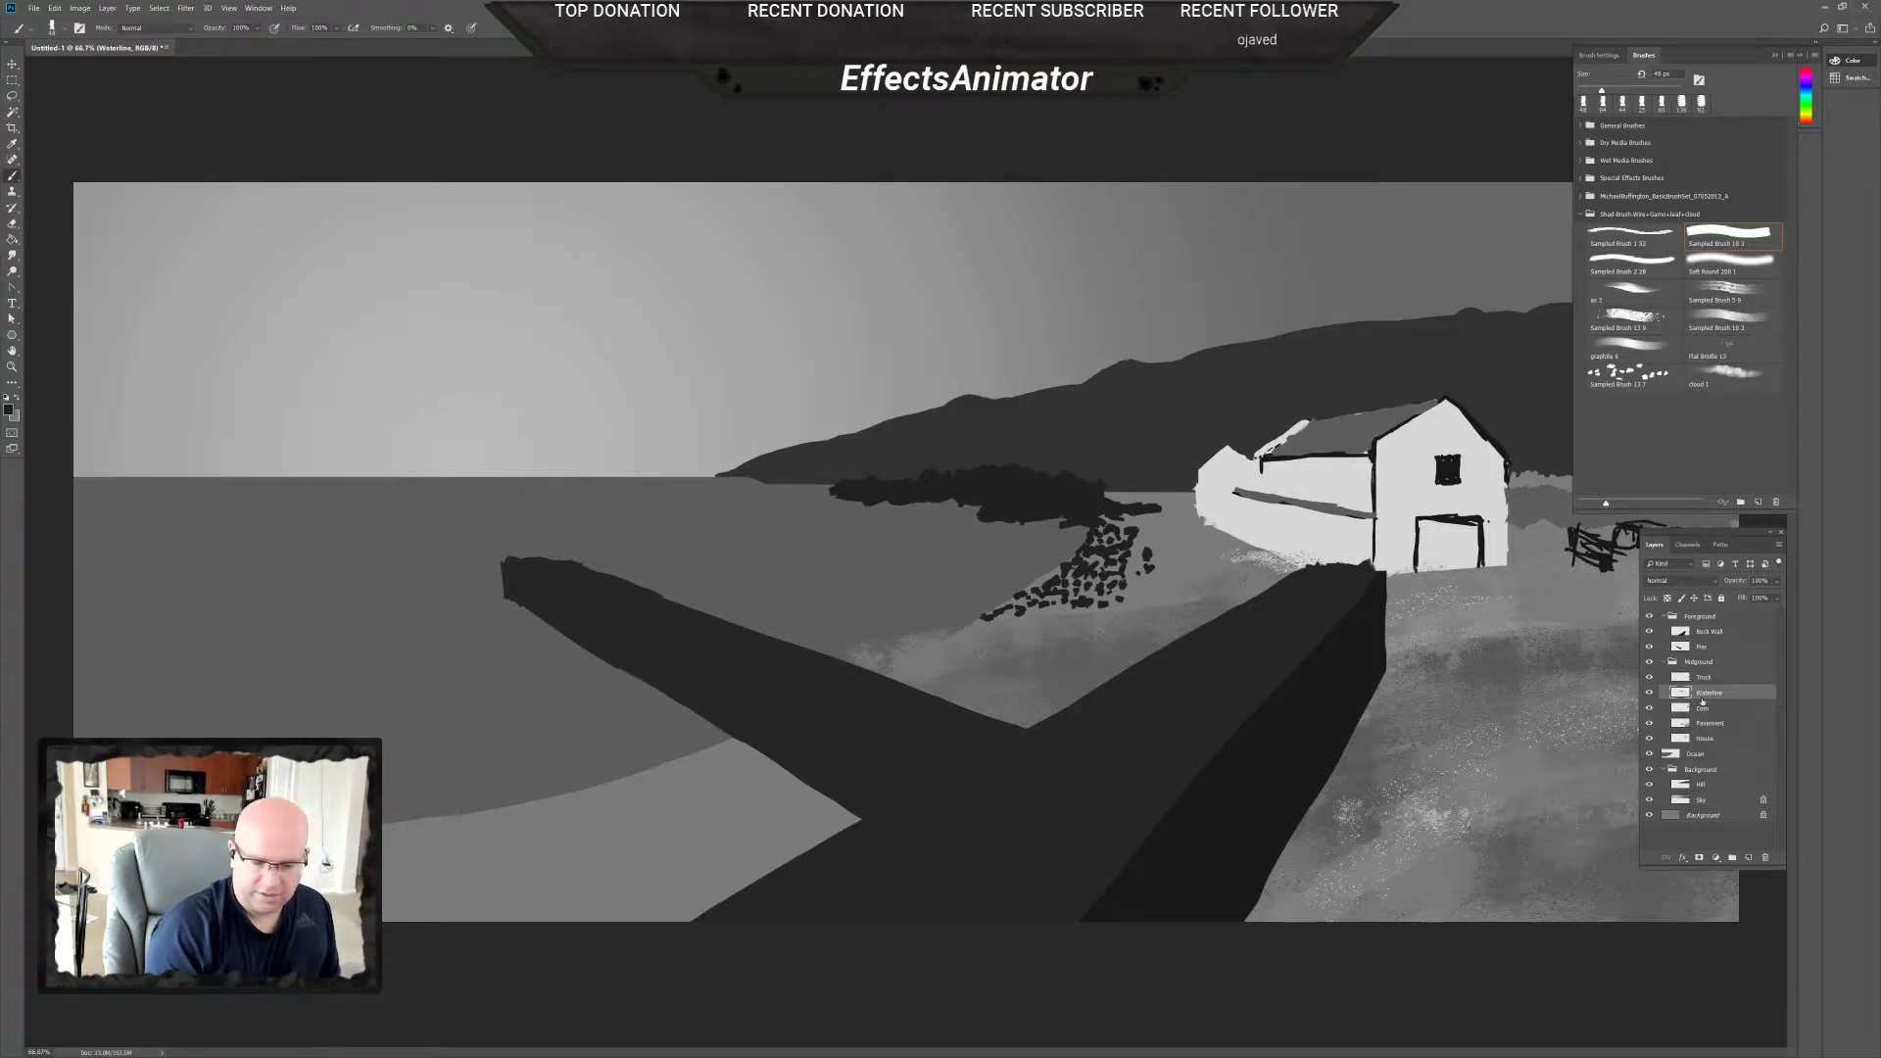
Move the Pavement layer above the Waterline layer and rename the Waterline layer to Waterline Background.
drag(1712, 724, 1713, 684)
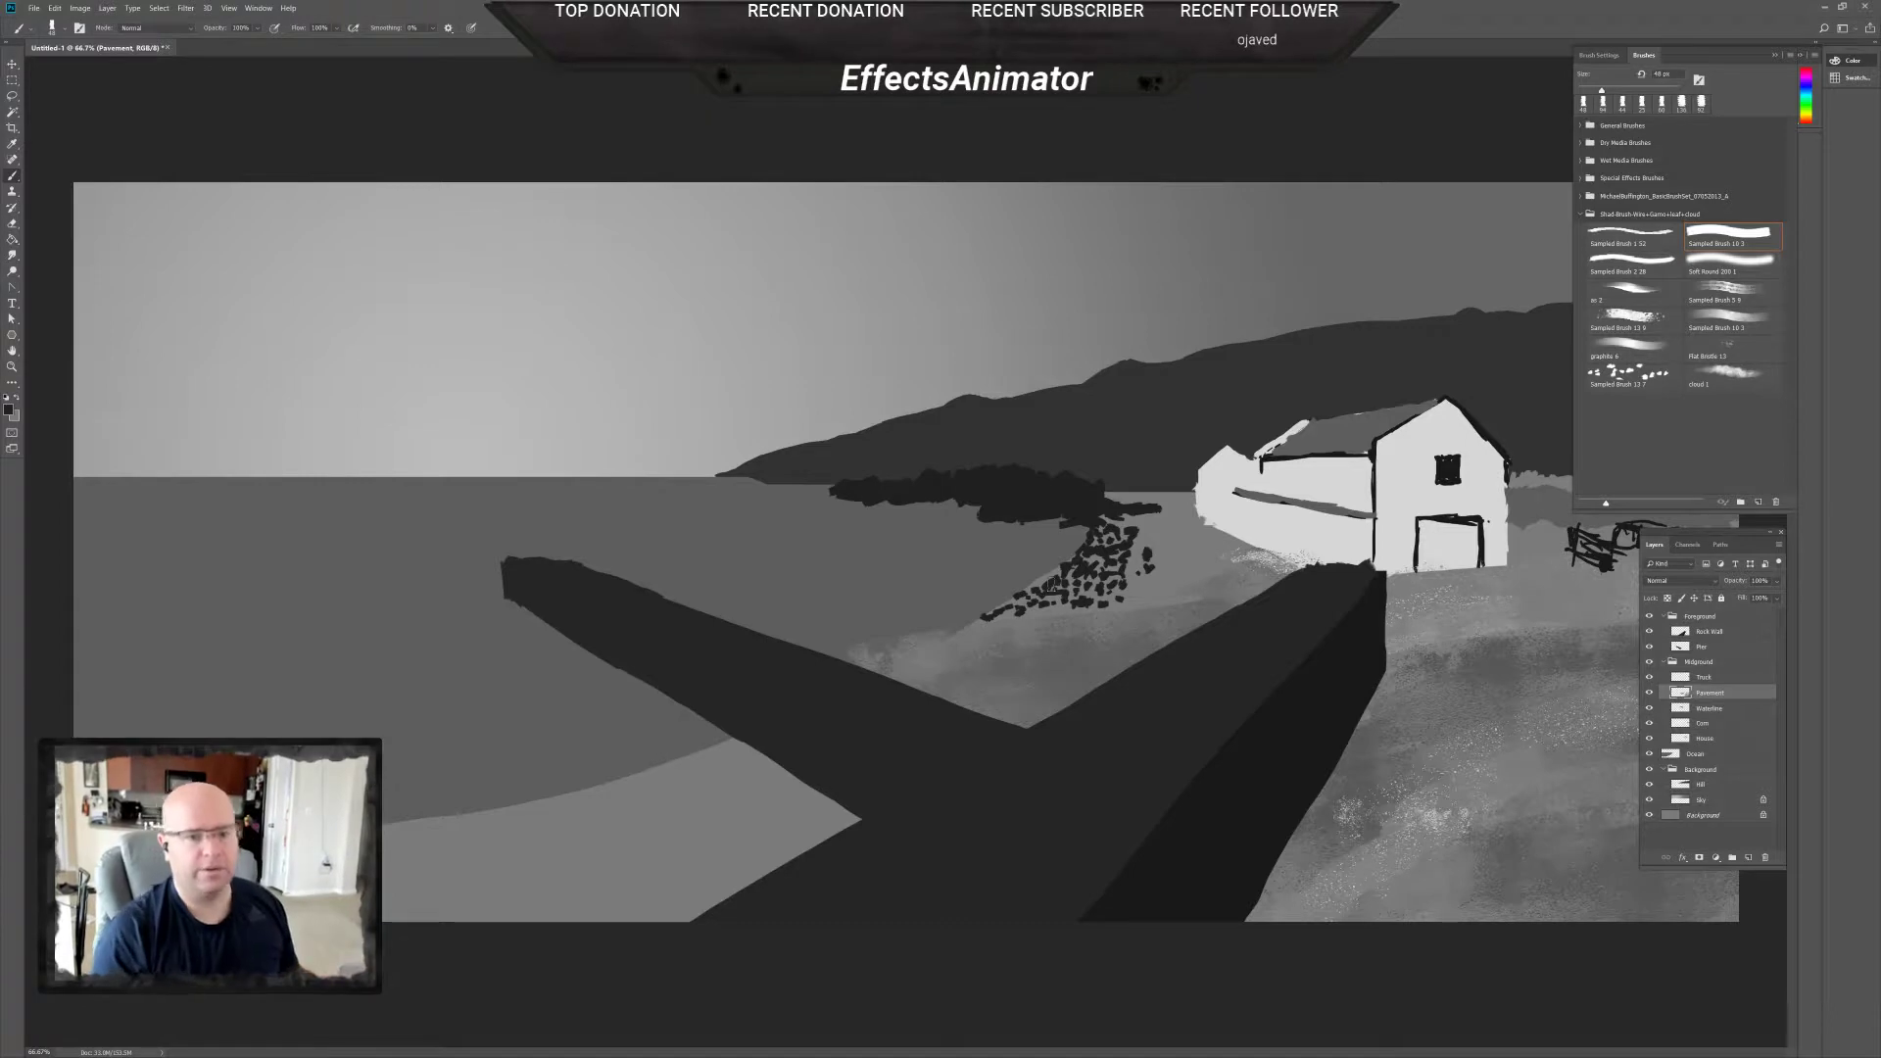
click(1713, 708)
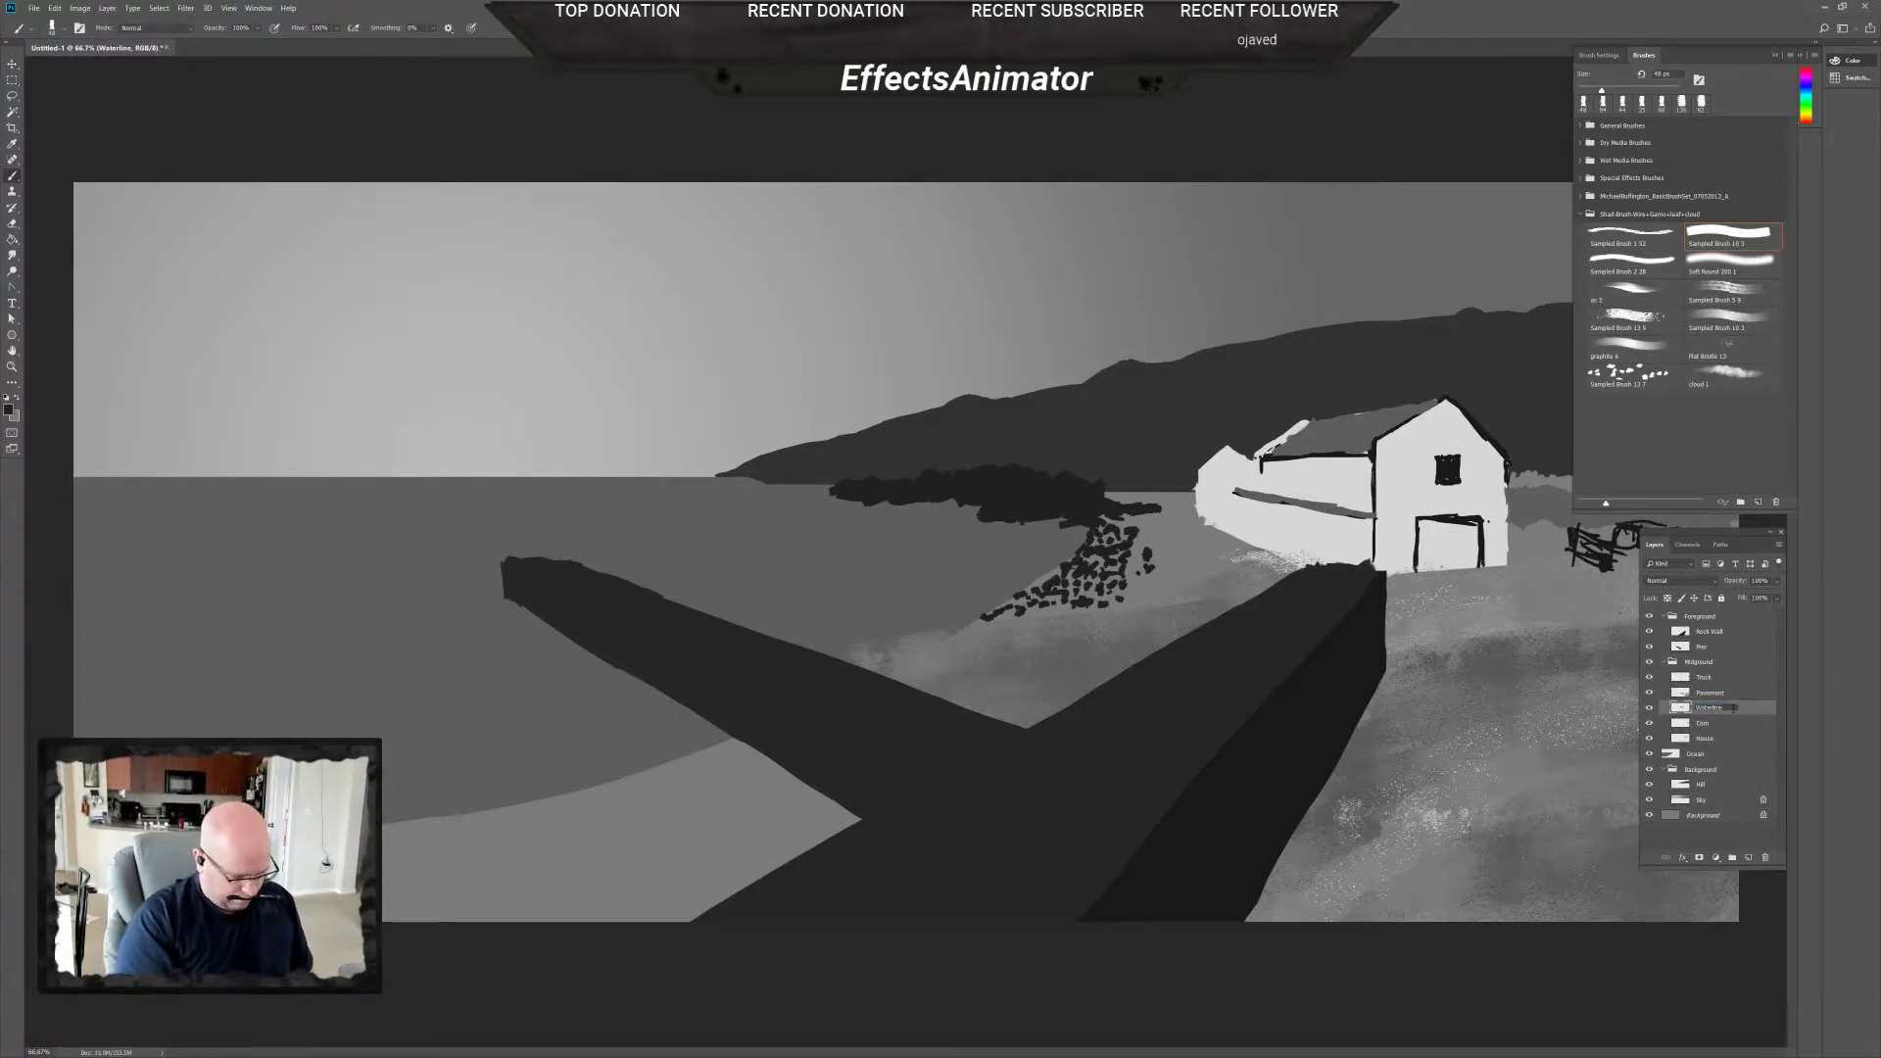
text(Background)
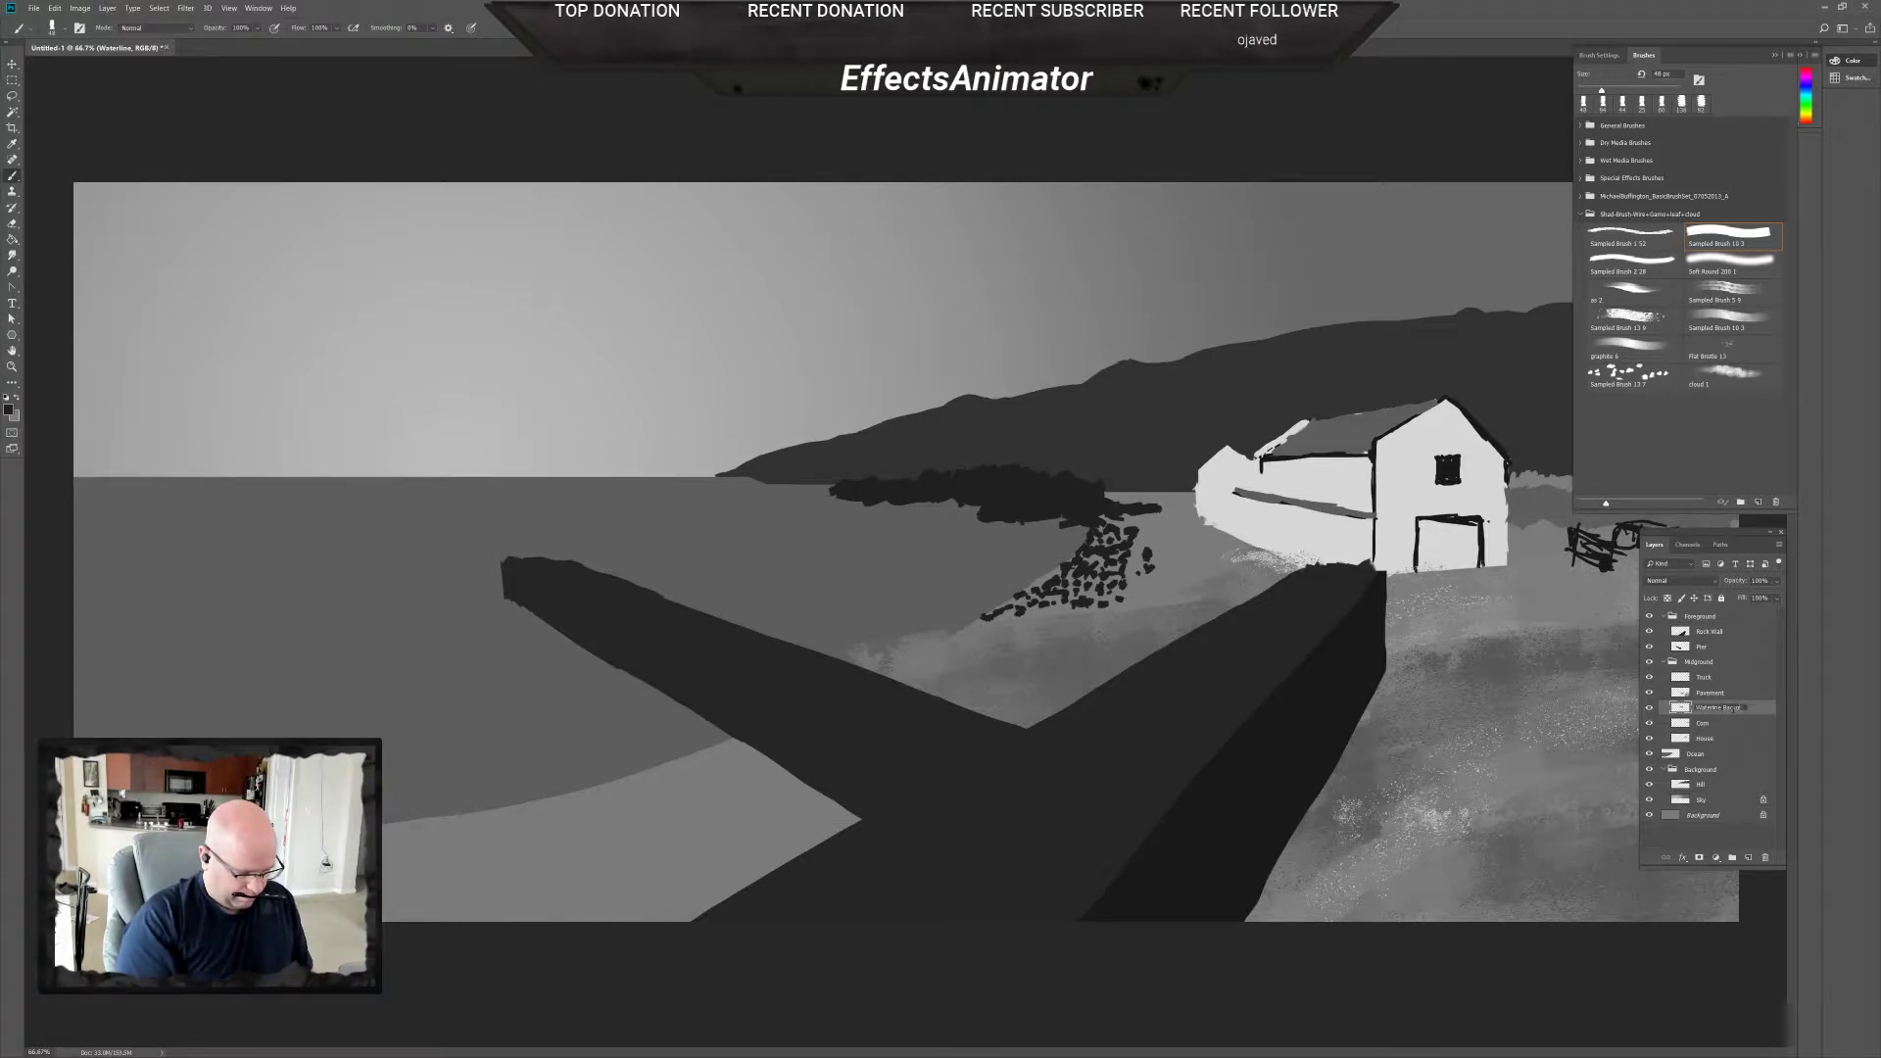
key(Return)
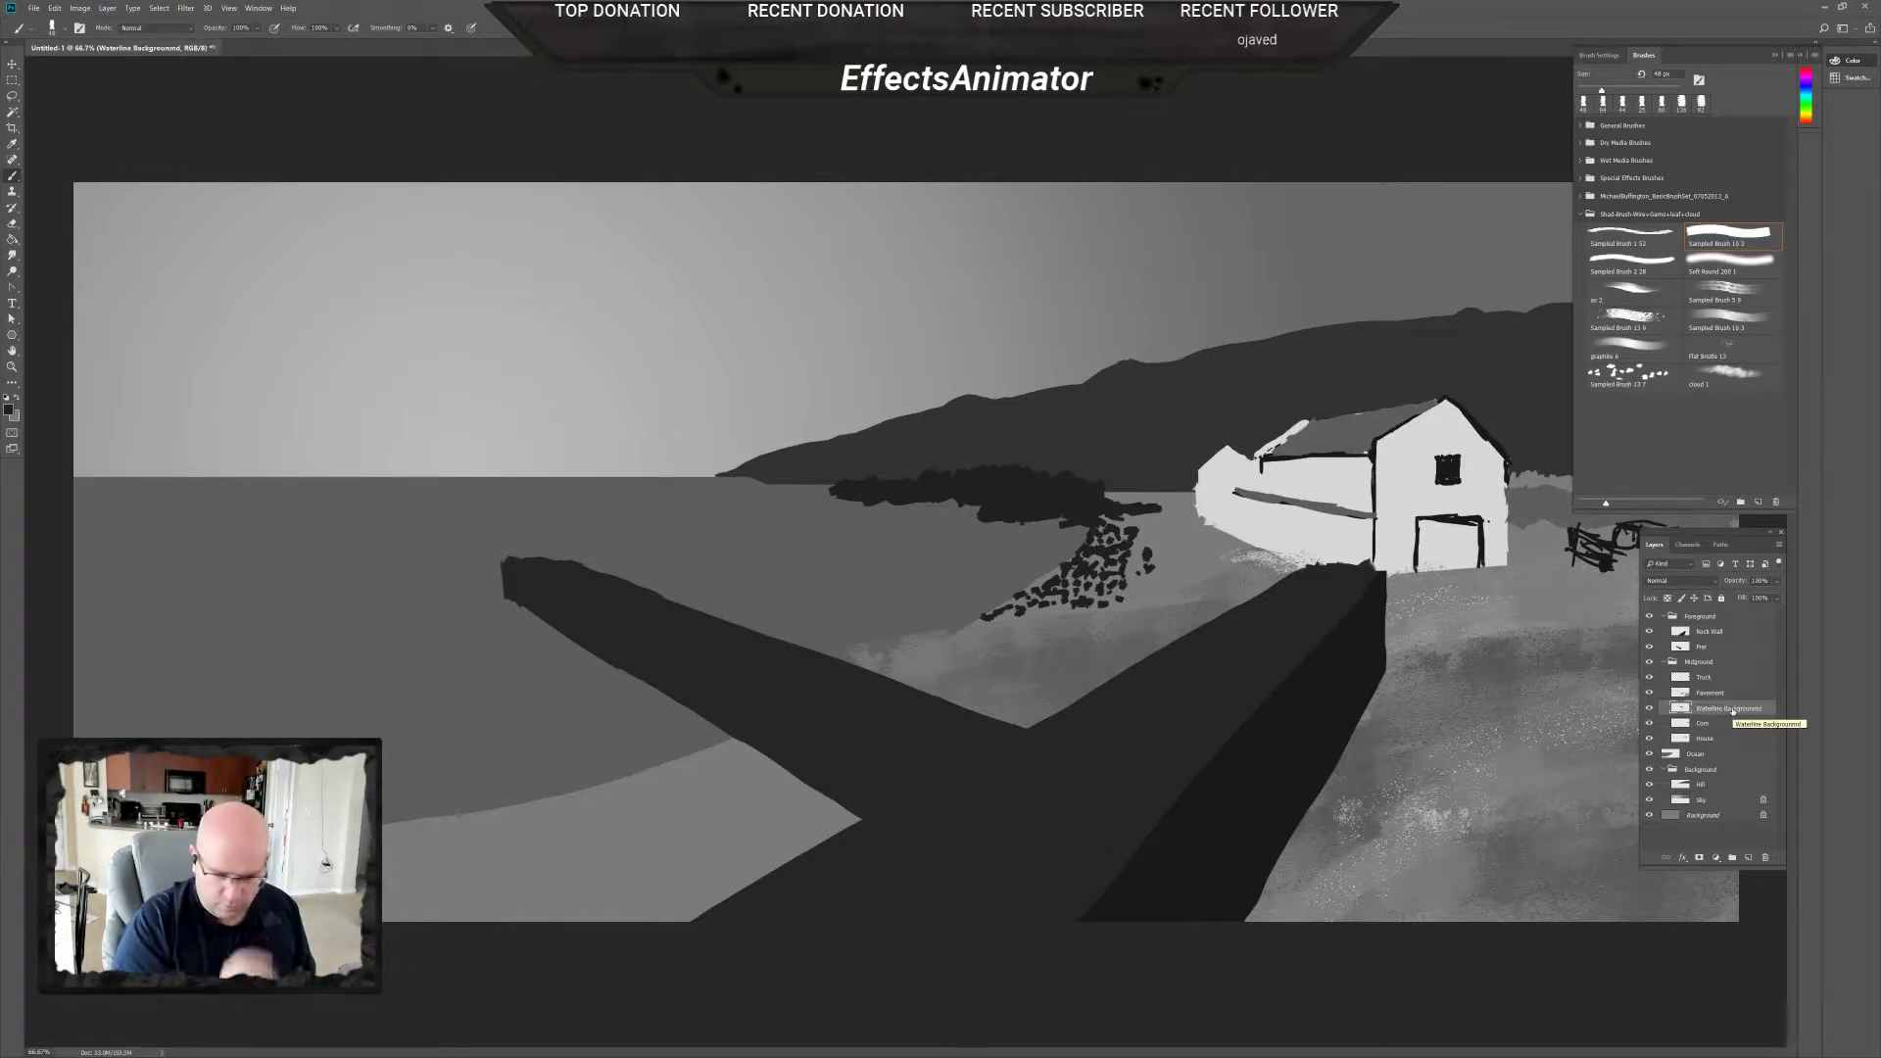
double_click(1754, 709)
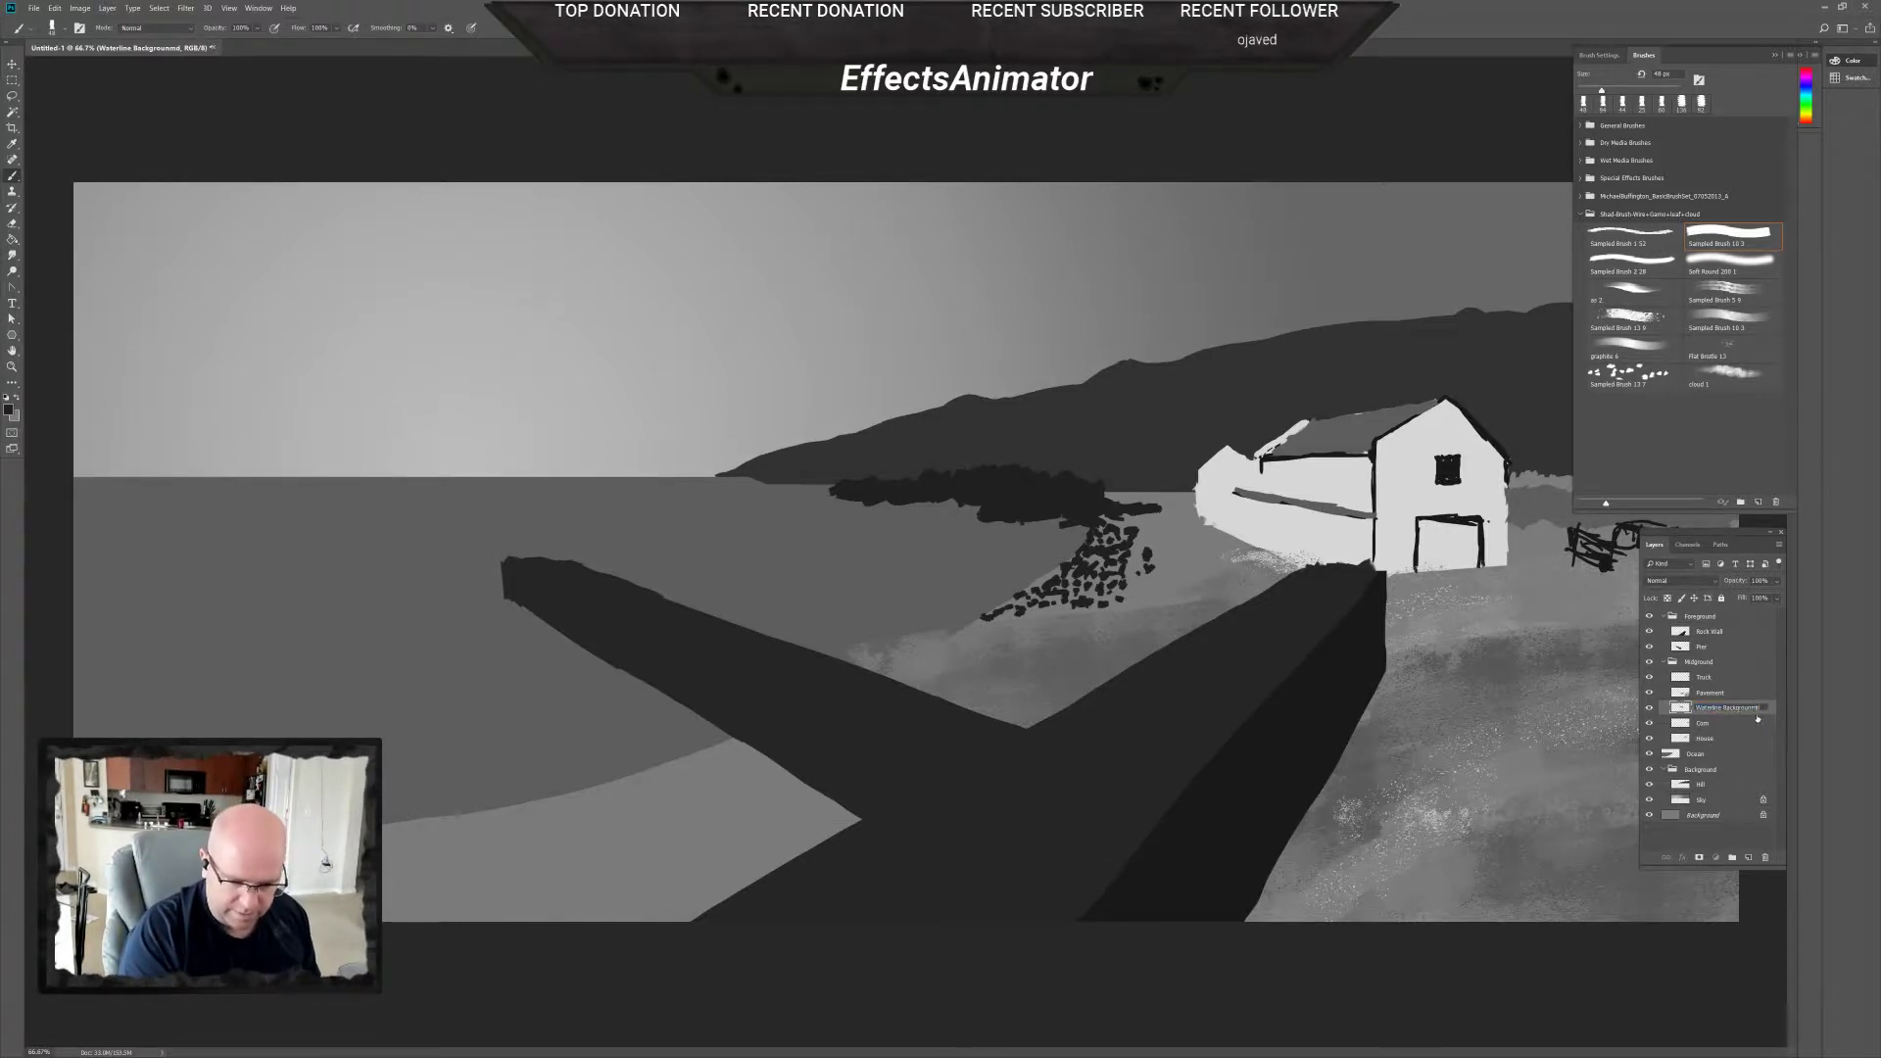
key(BackSpace)
key(BackSpace)
key(Return)
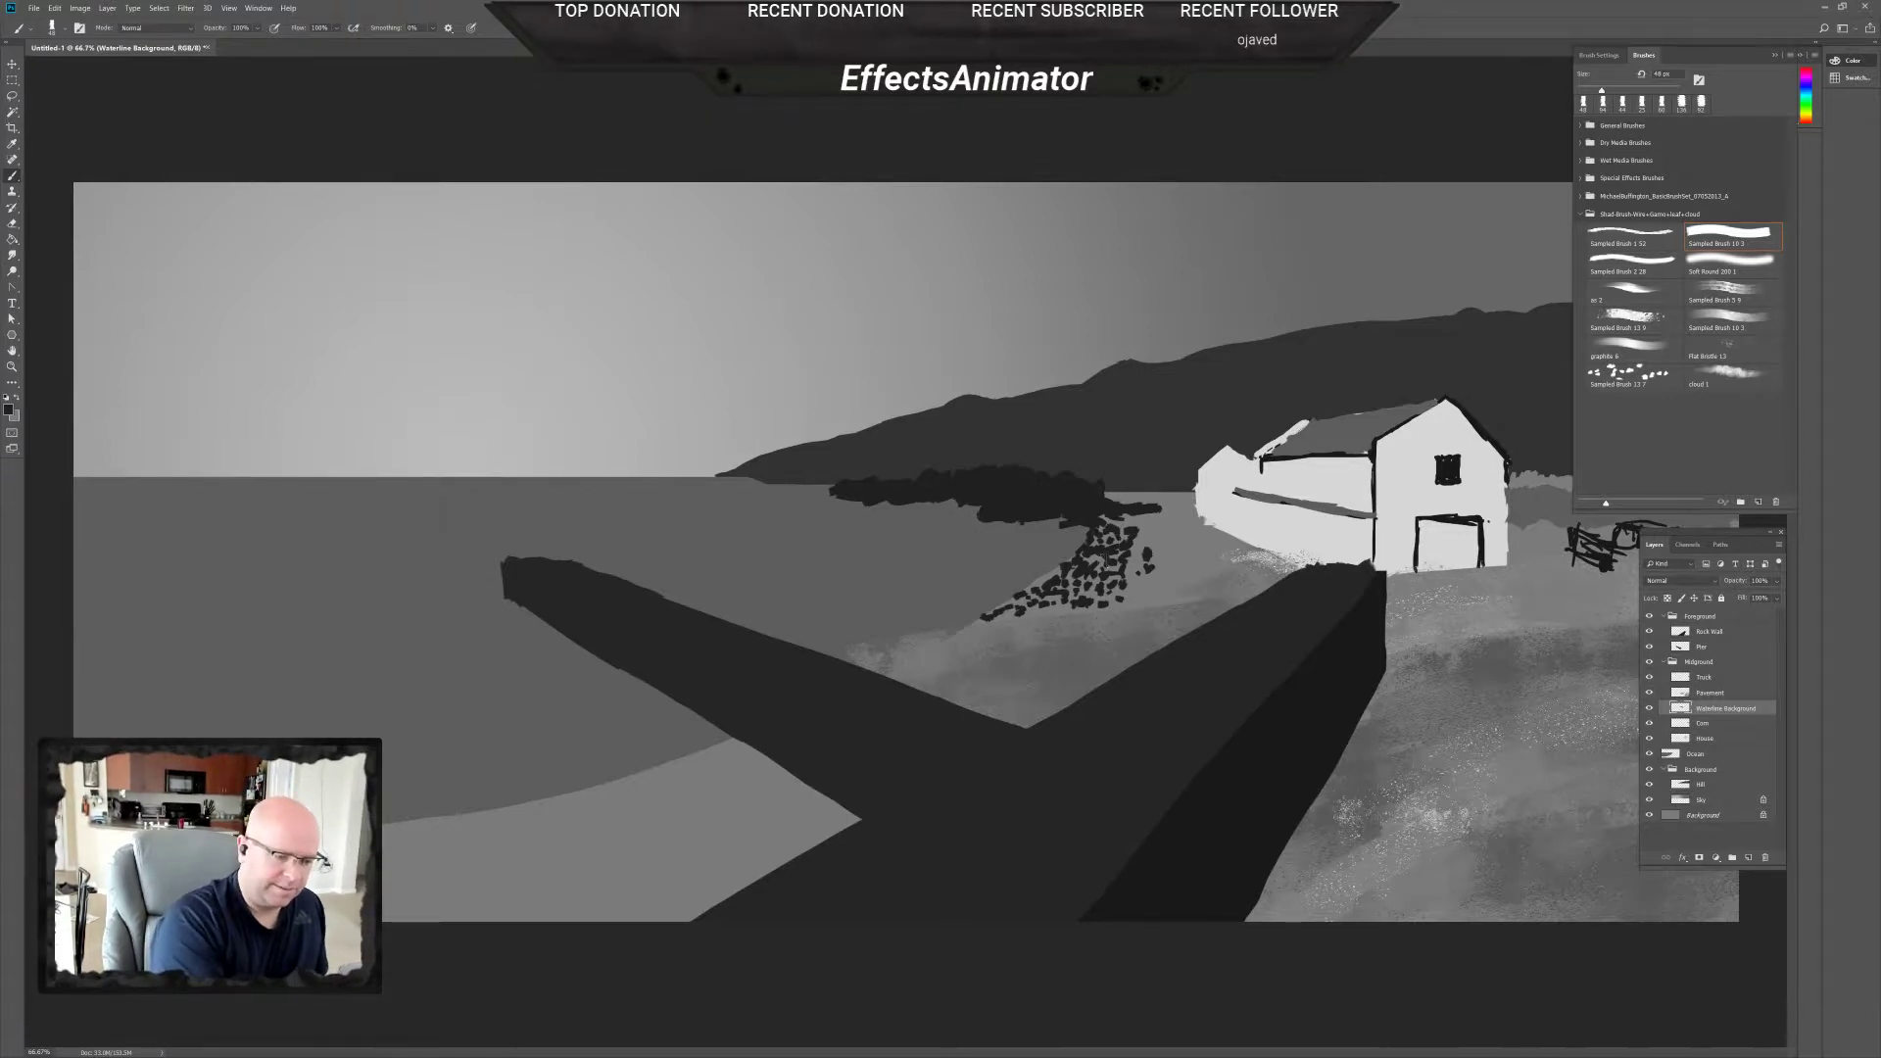
drag(1037, 606, 1078, 632)
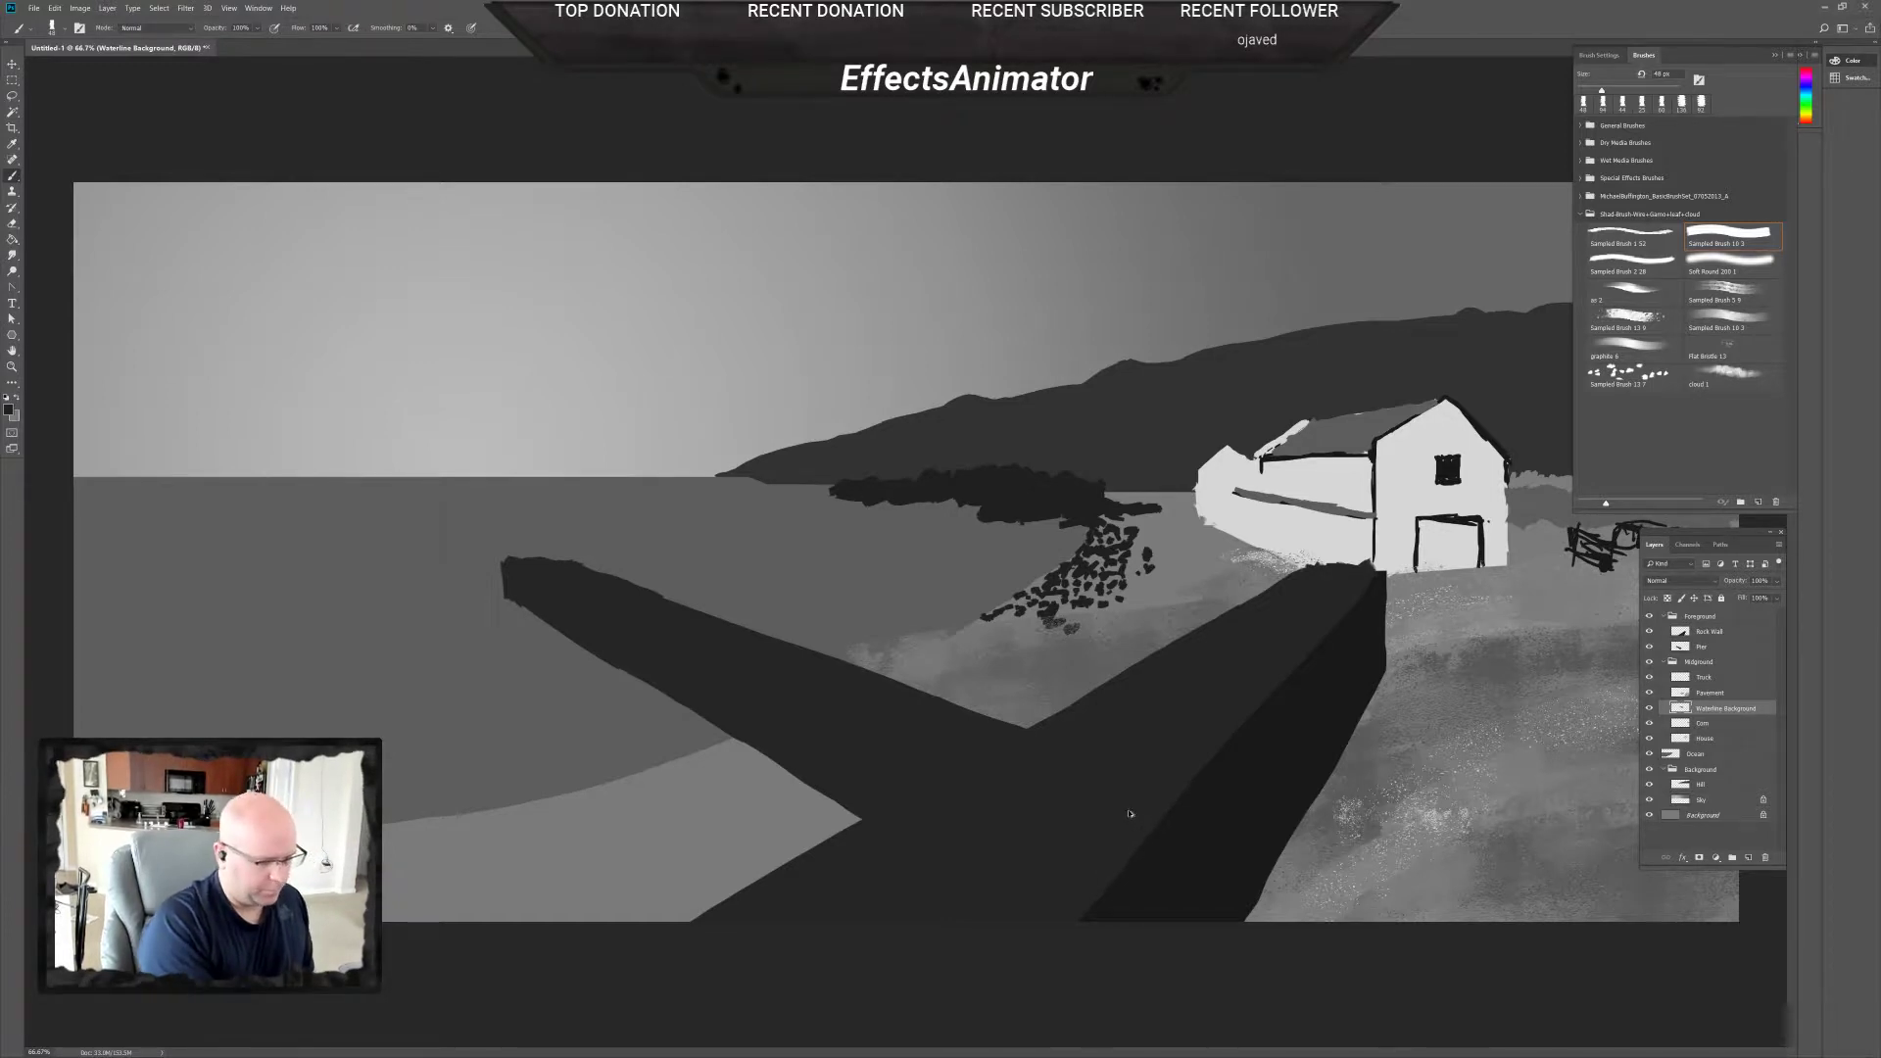
key(ctrl+z)
key(ctrl+z)
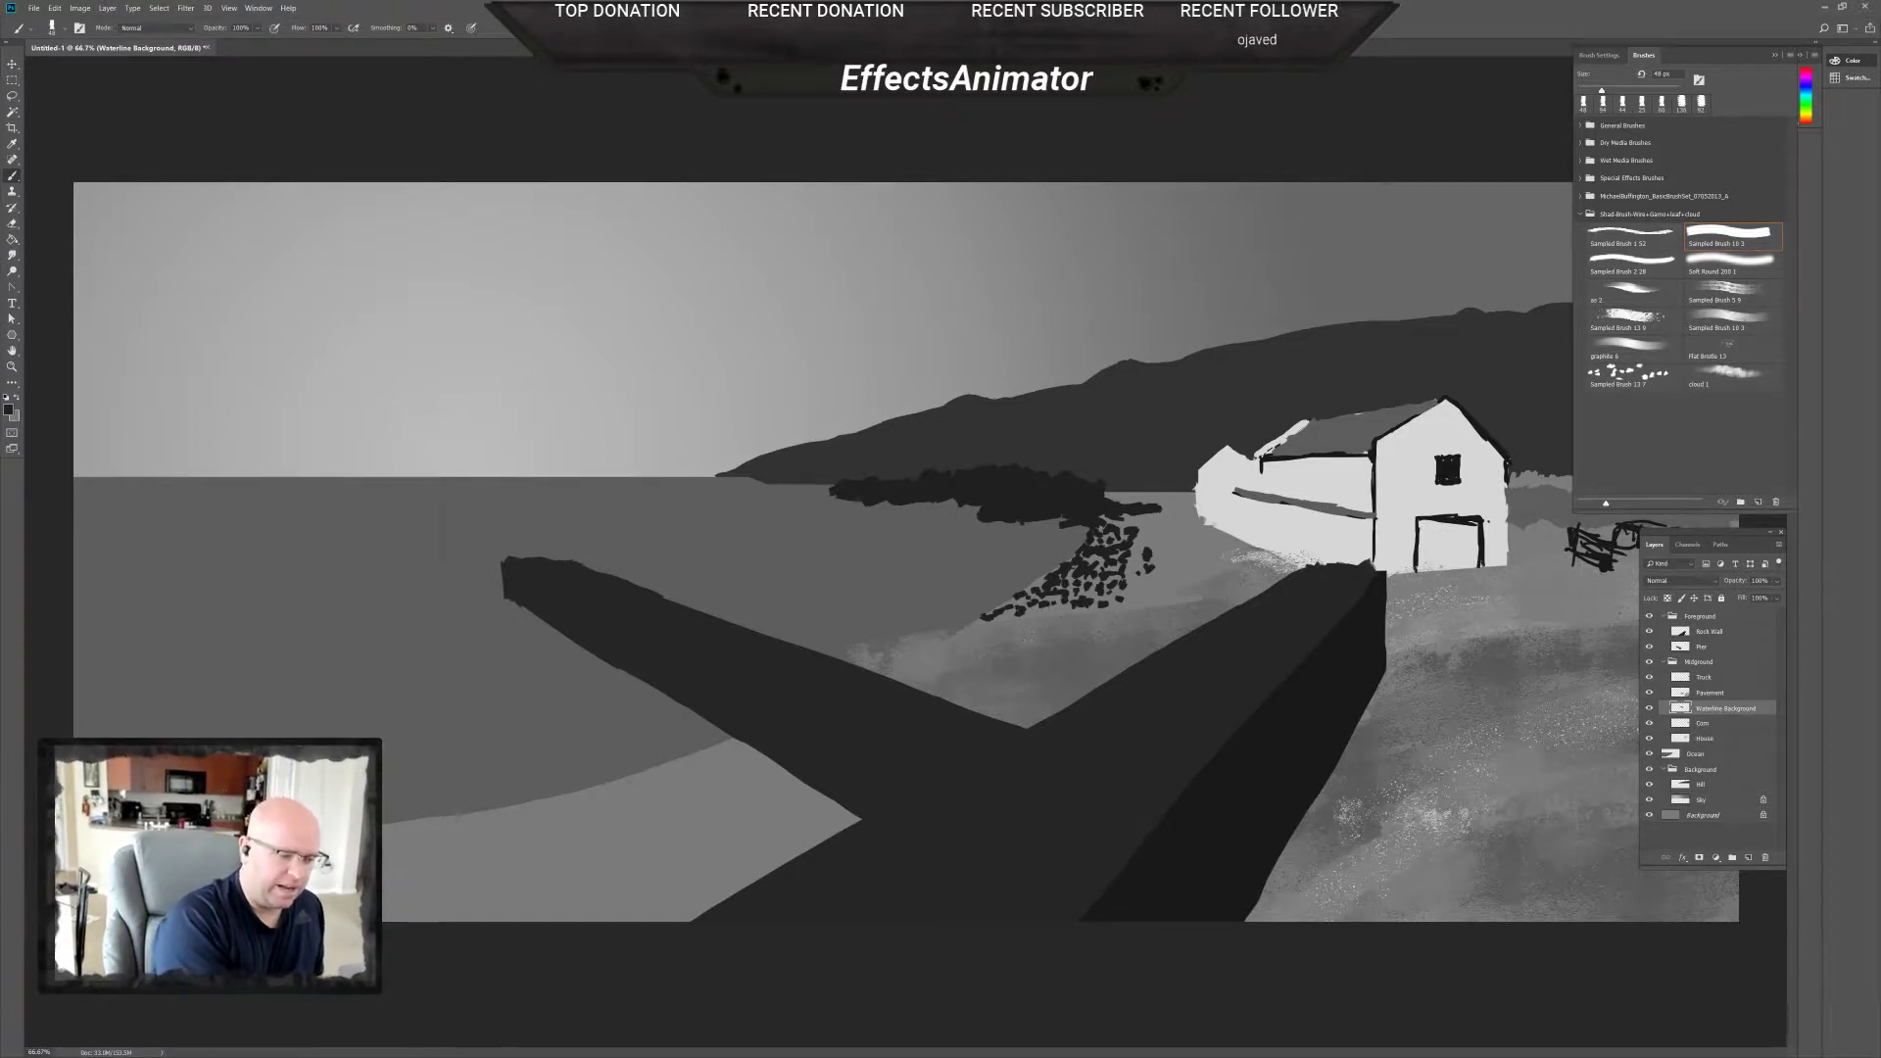
On the Pavement layer, use a larger brush and sampled gray to fill the ground behind the rock wall evenly, cleaning up its shoreline edge.
click(1715, 693)
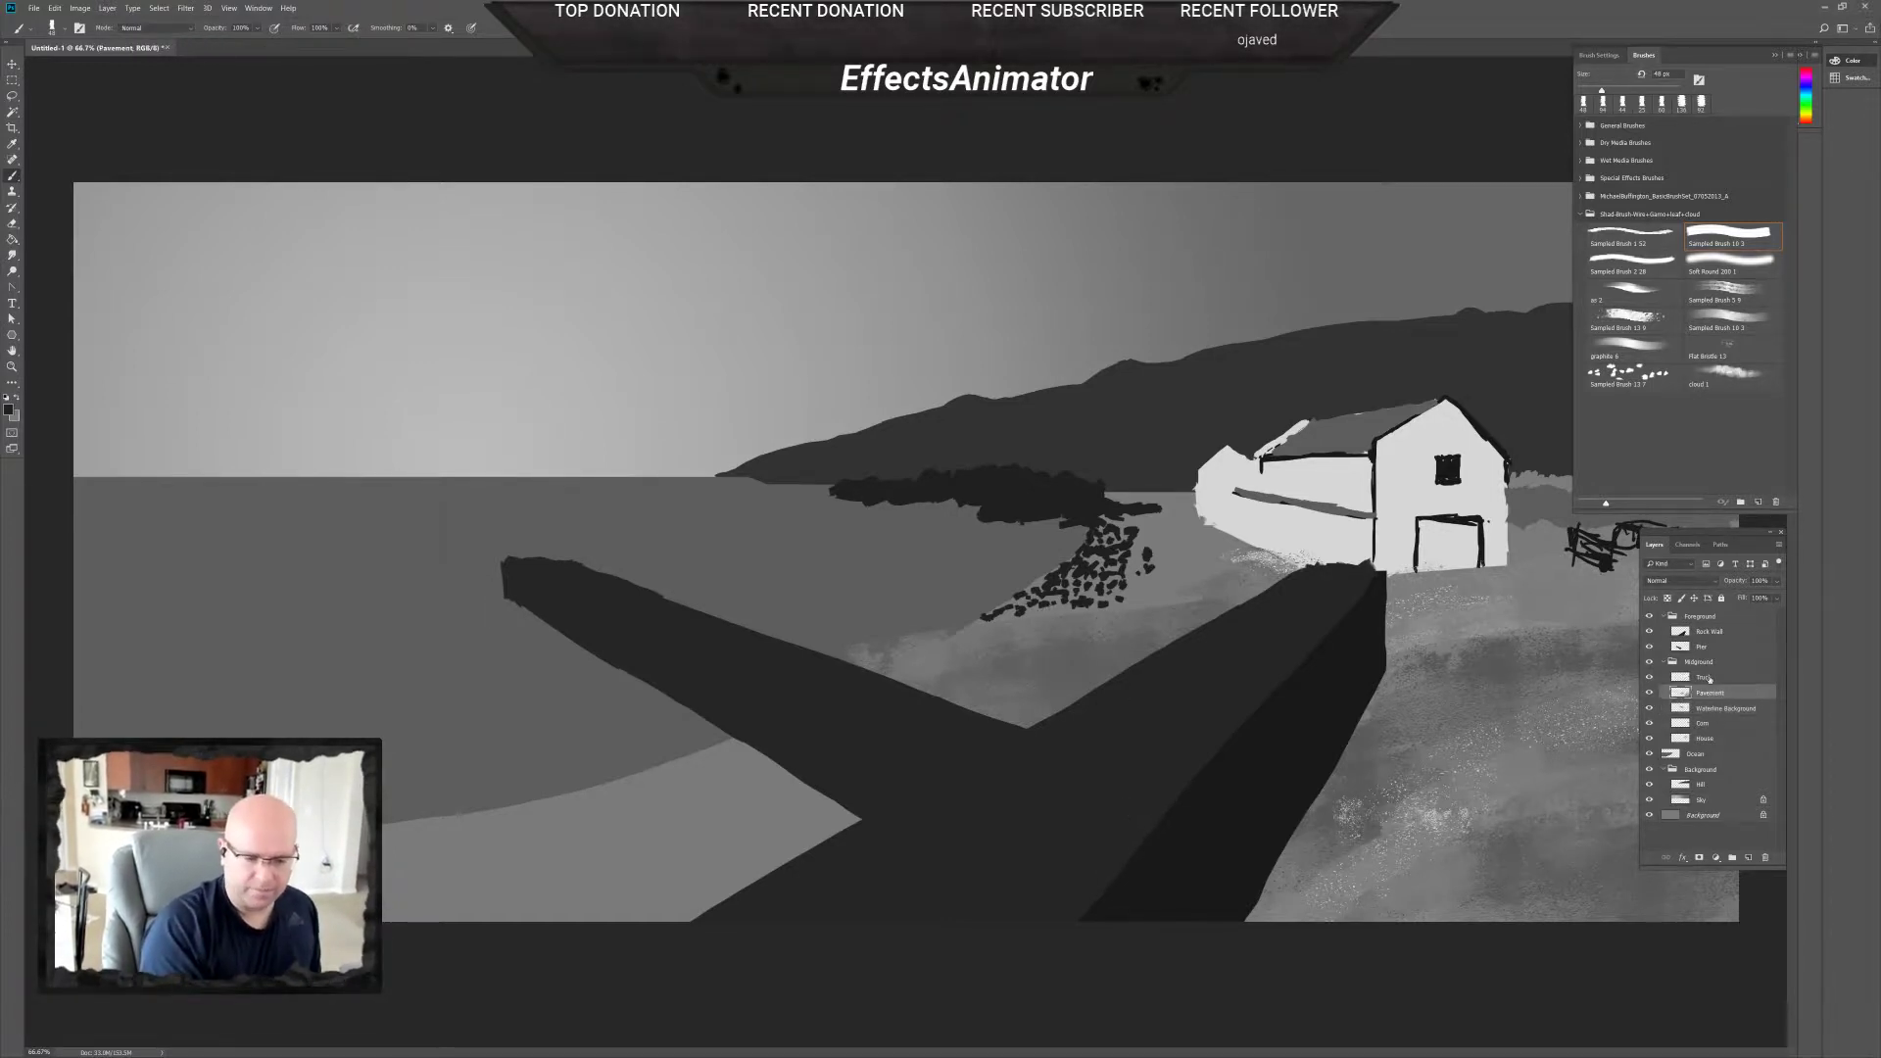
alt+click(1030, 631)
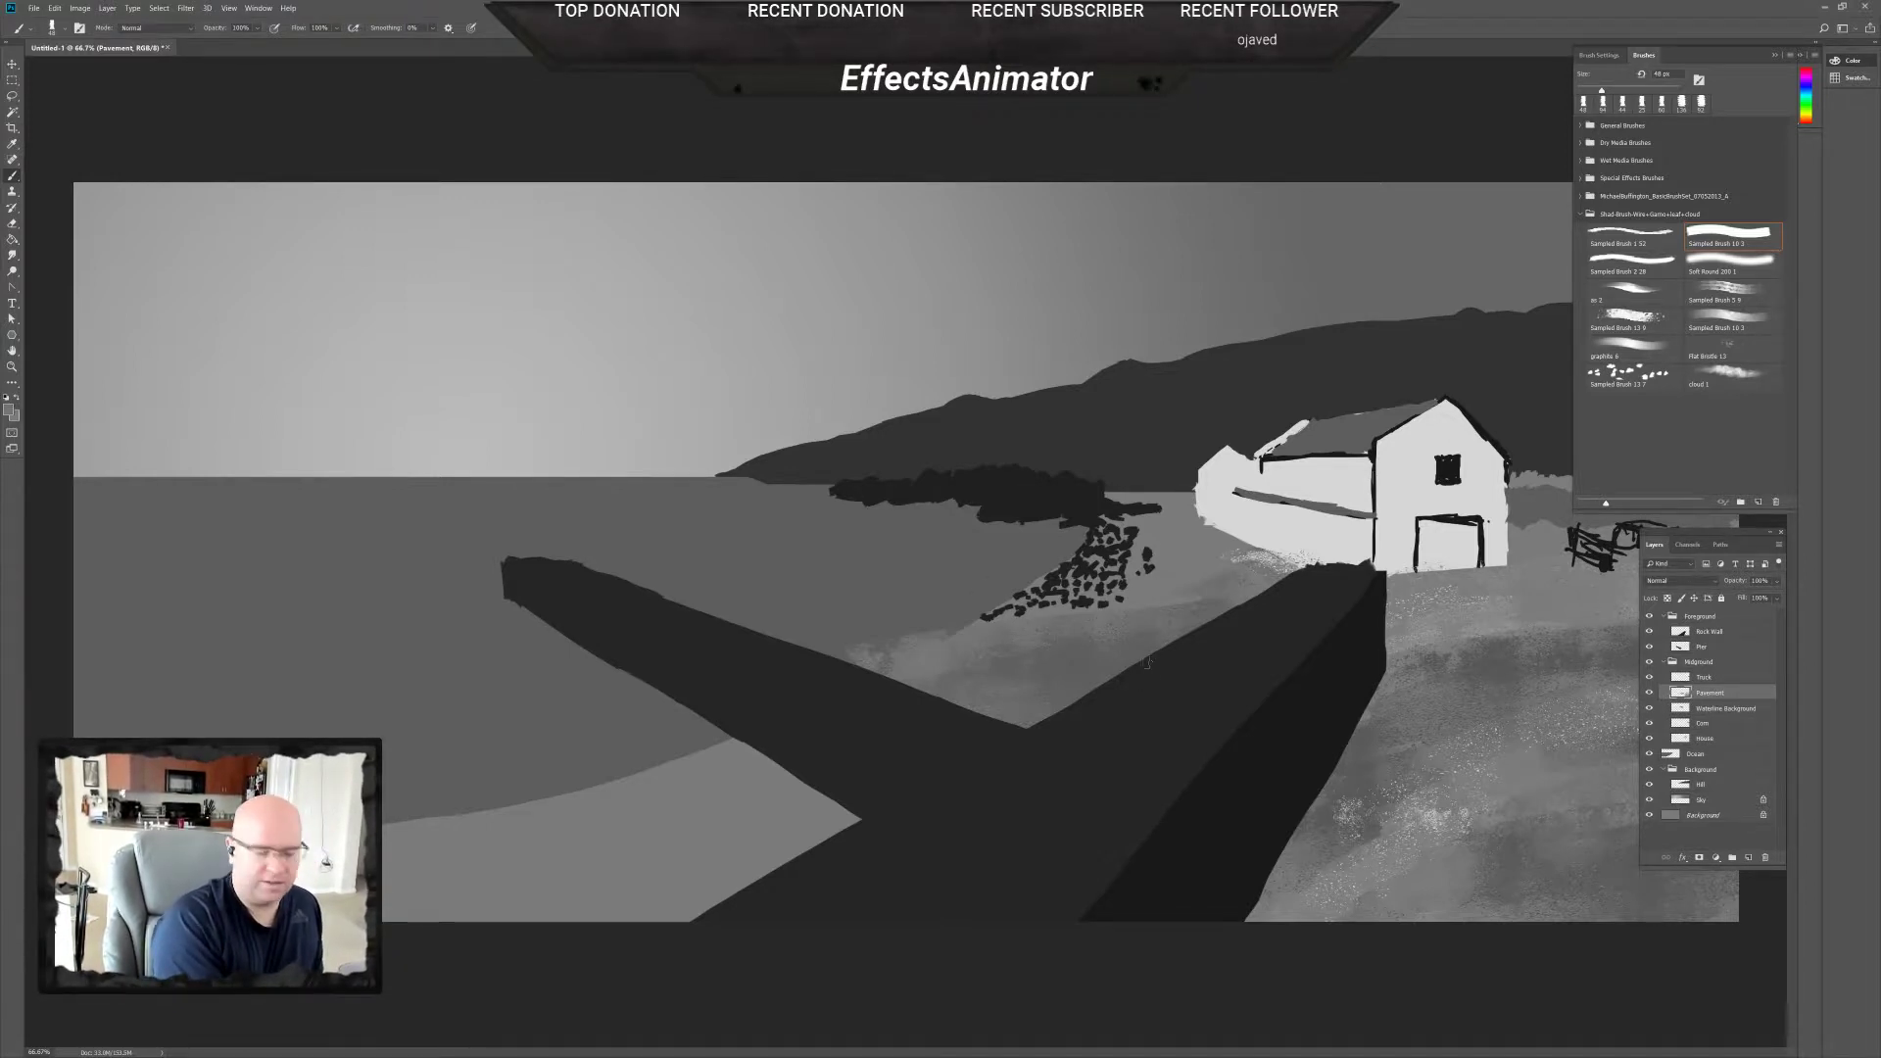
right_click(1116, 663)
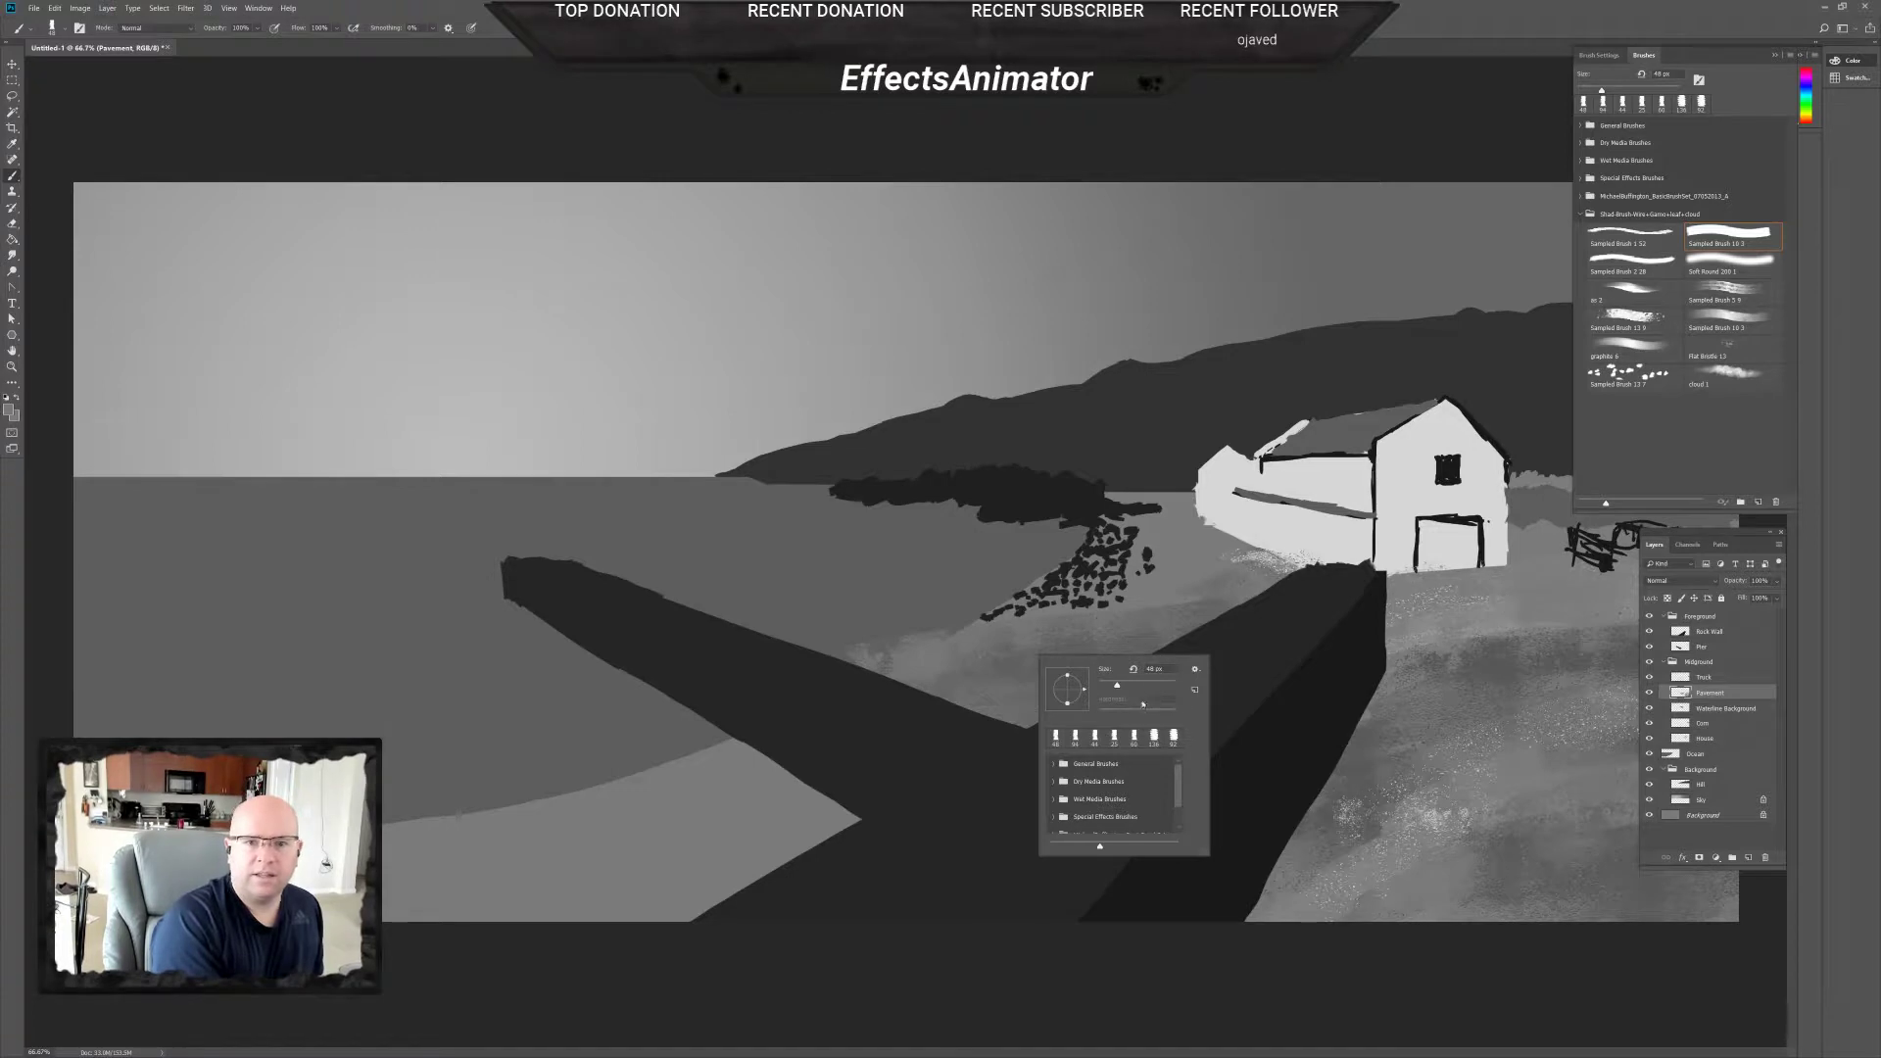
drag(1118, 685, 1138, 686)
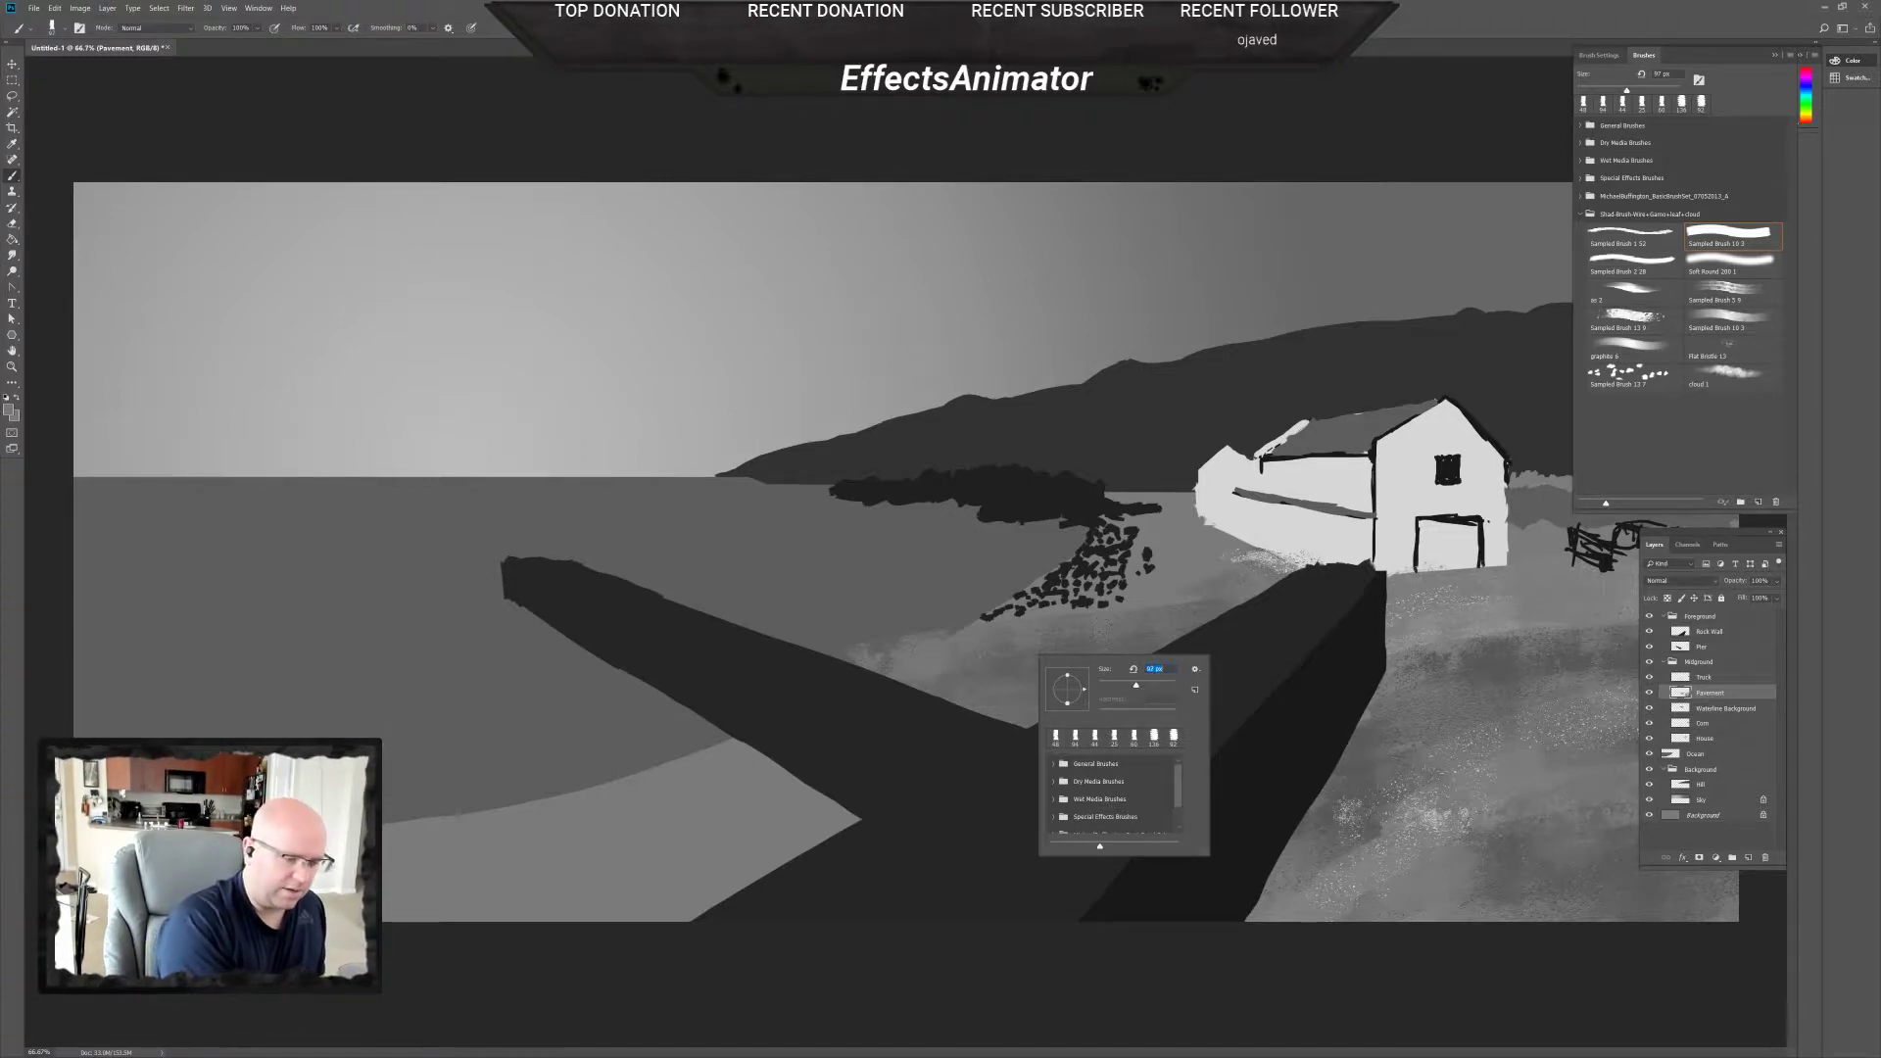
key(Return)
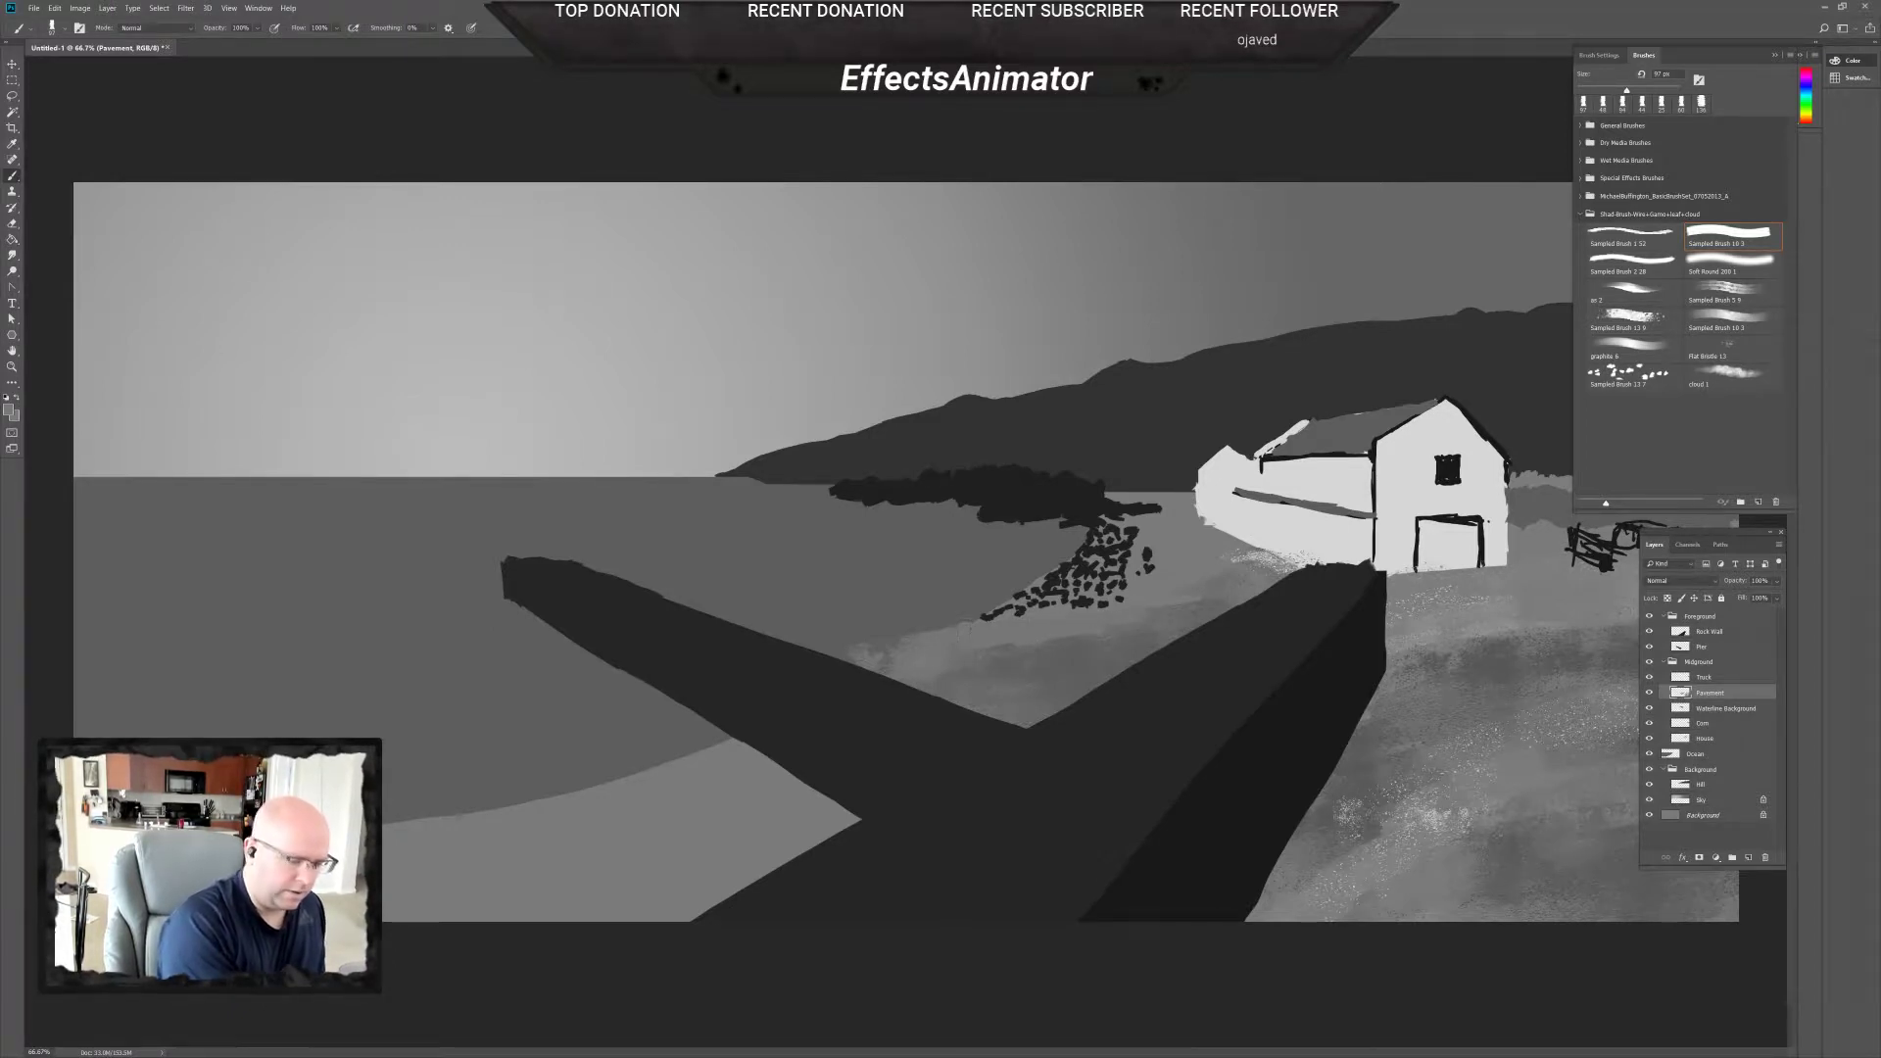
key(e)
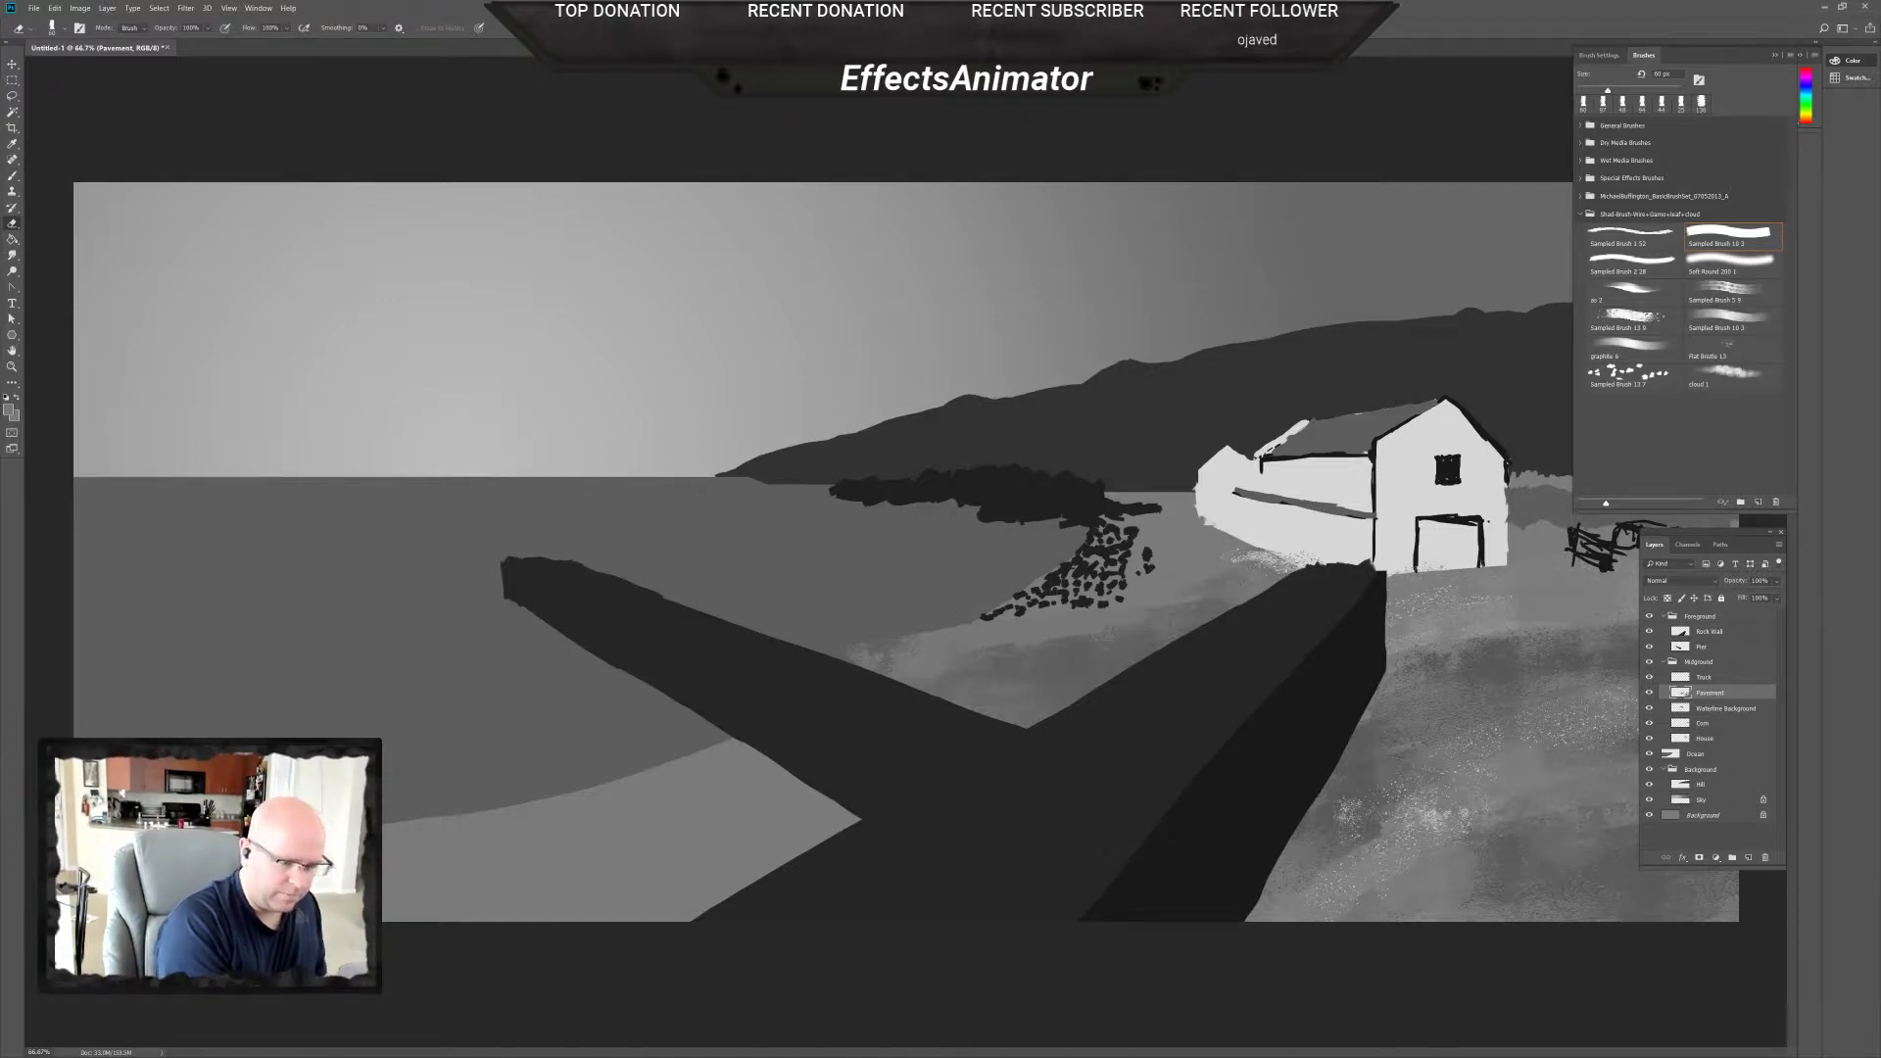
key(b)
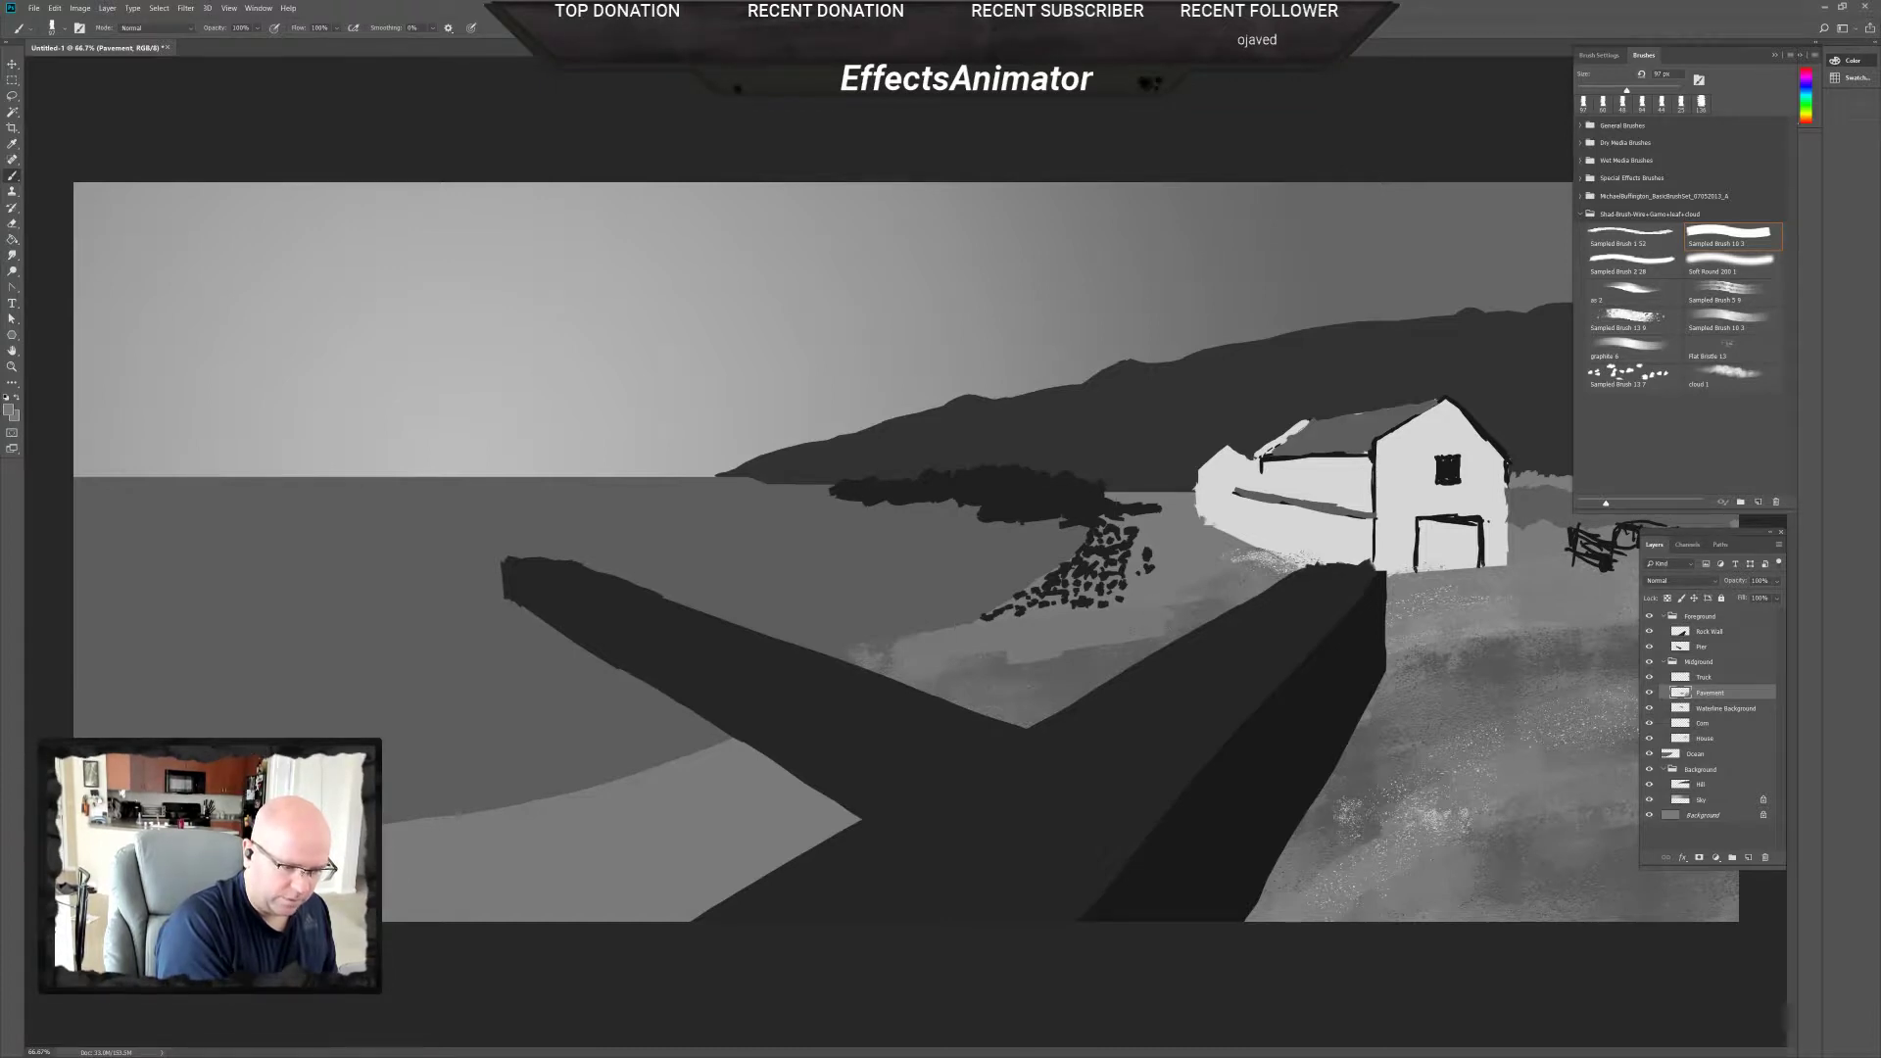
key(e)
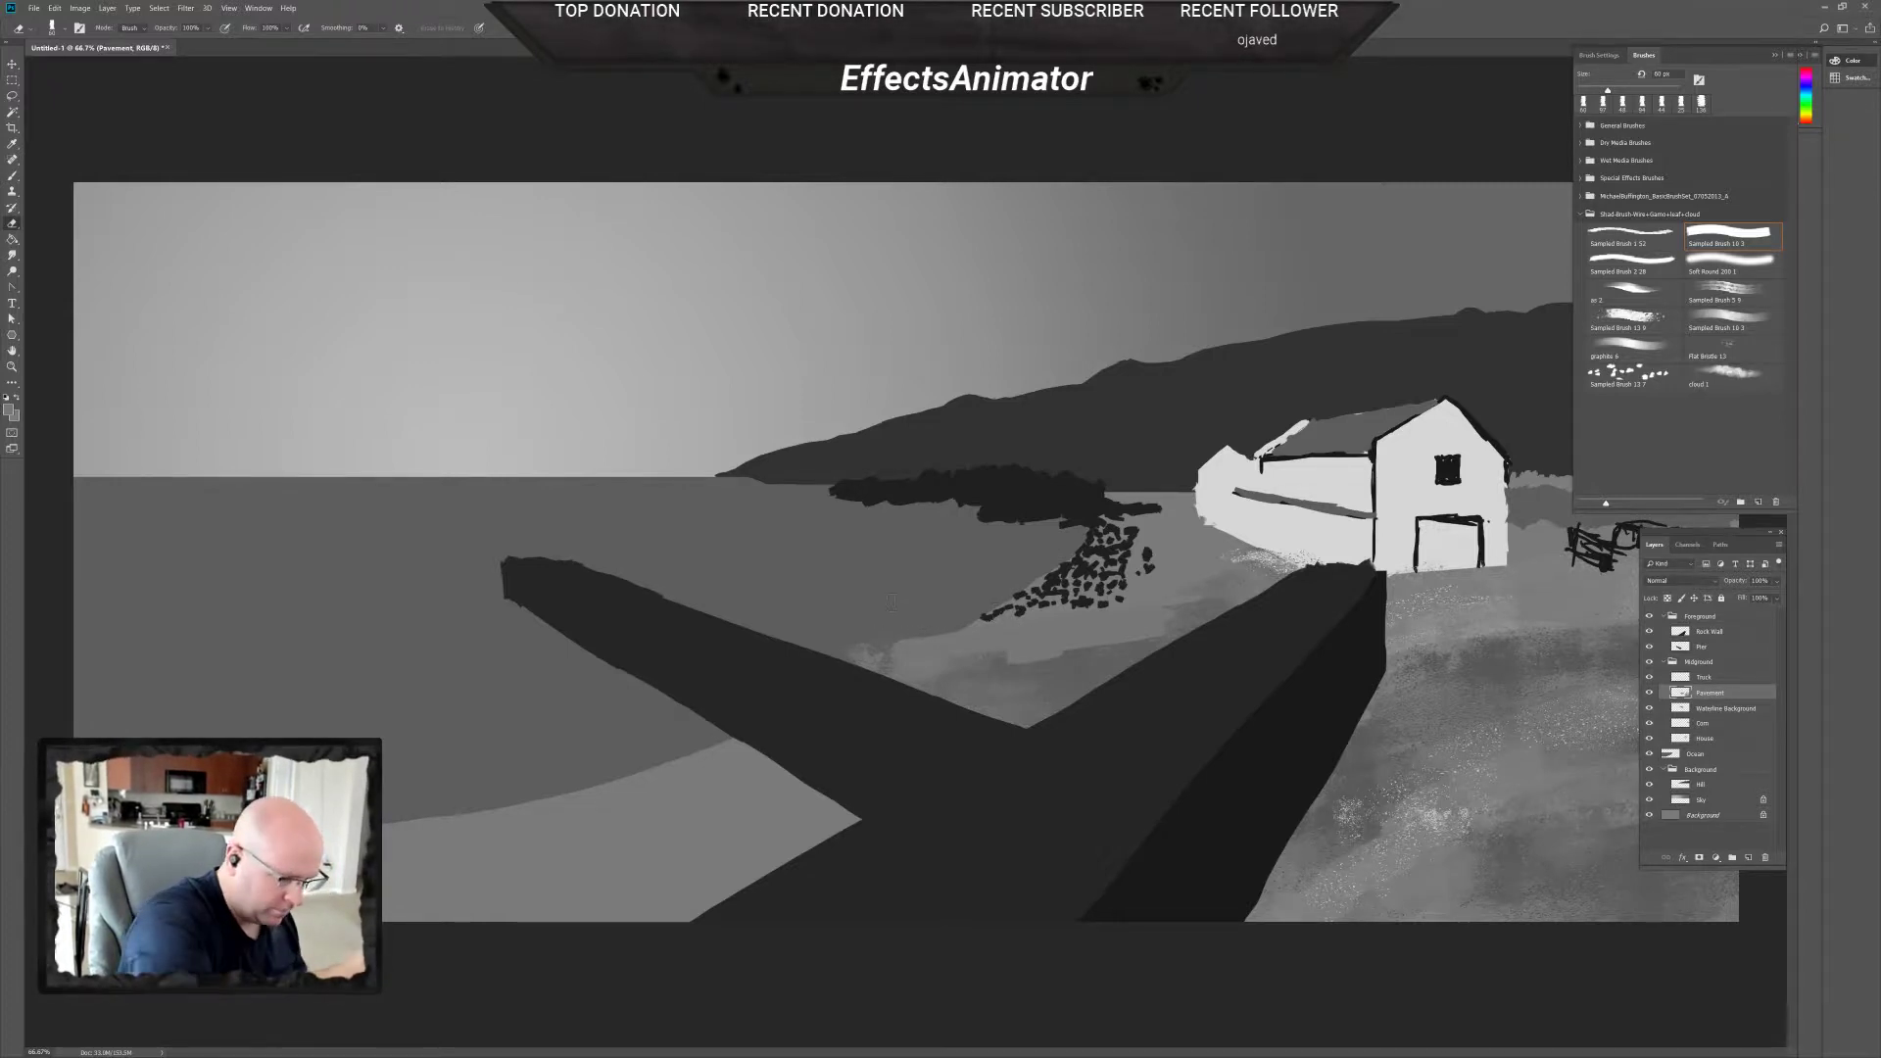
key(b)
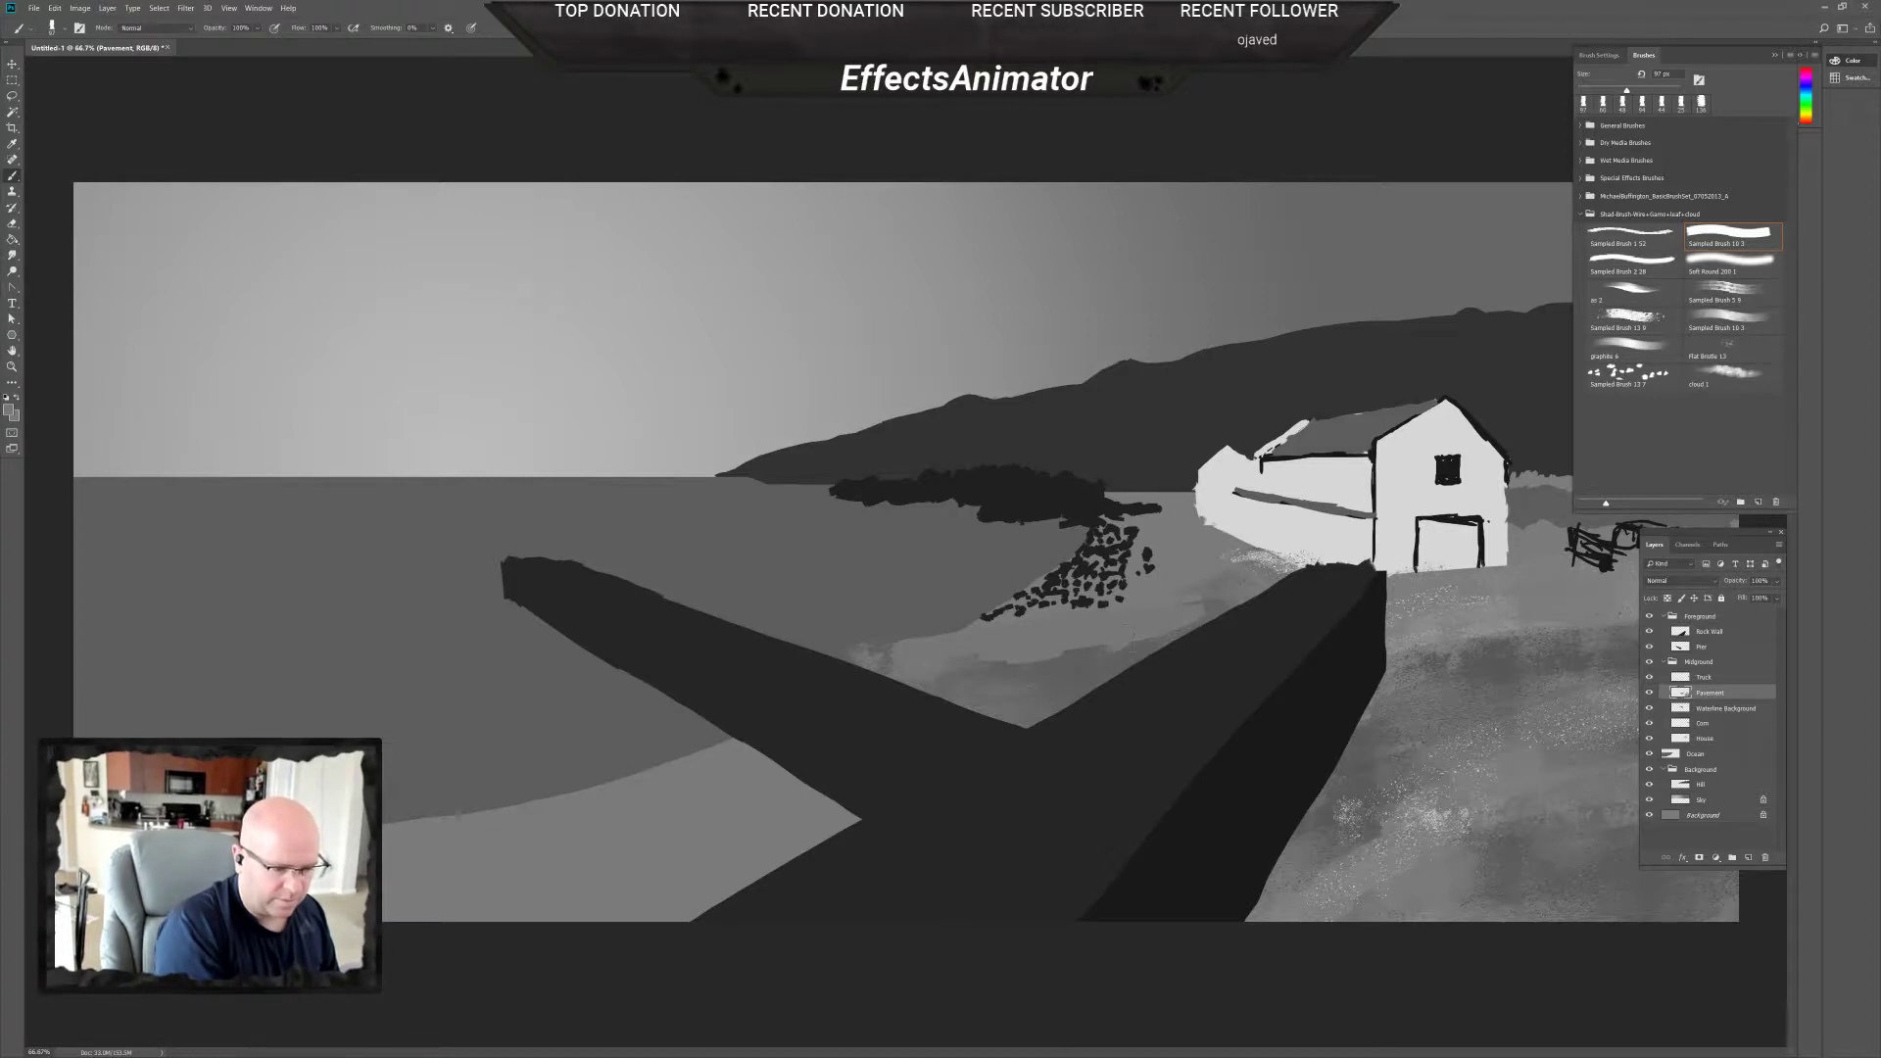
drag(983, 691, 1175, 637)
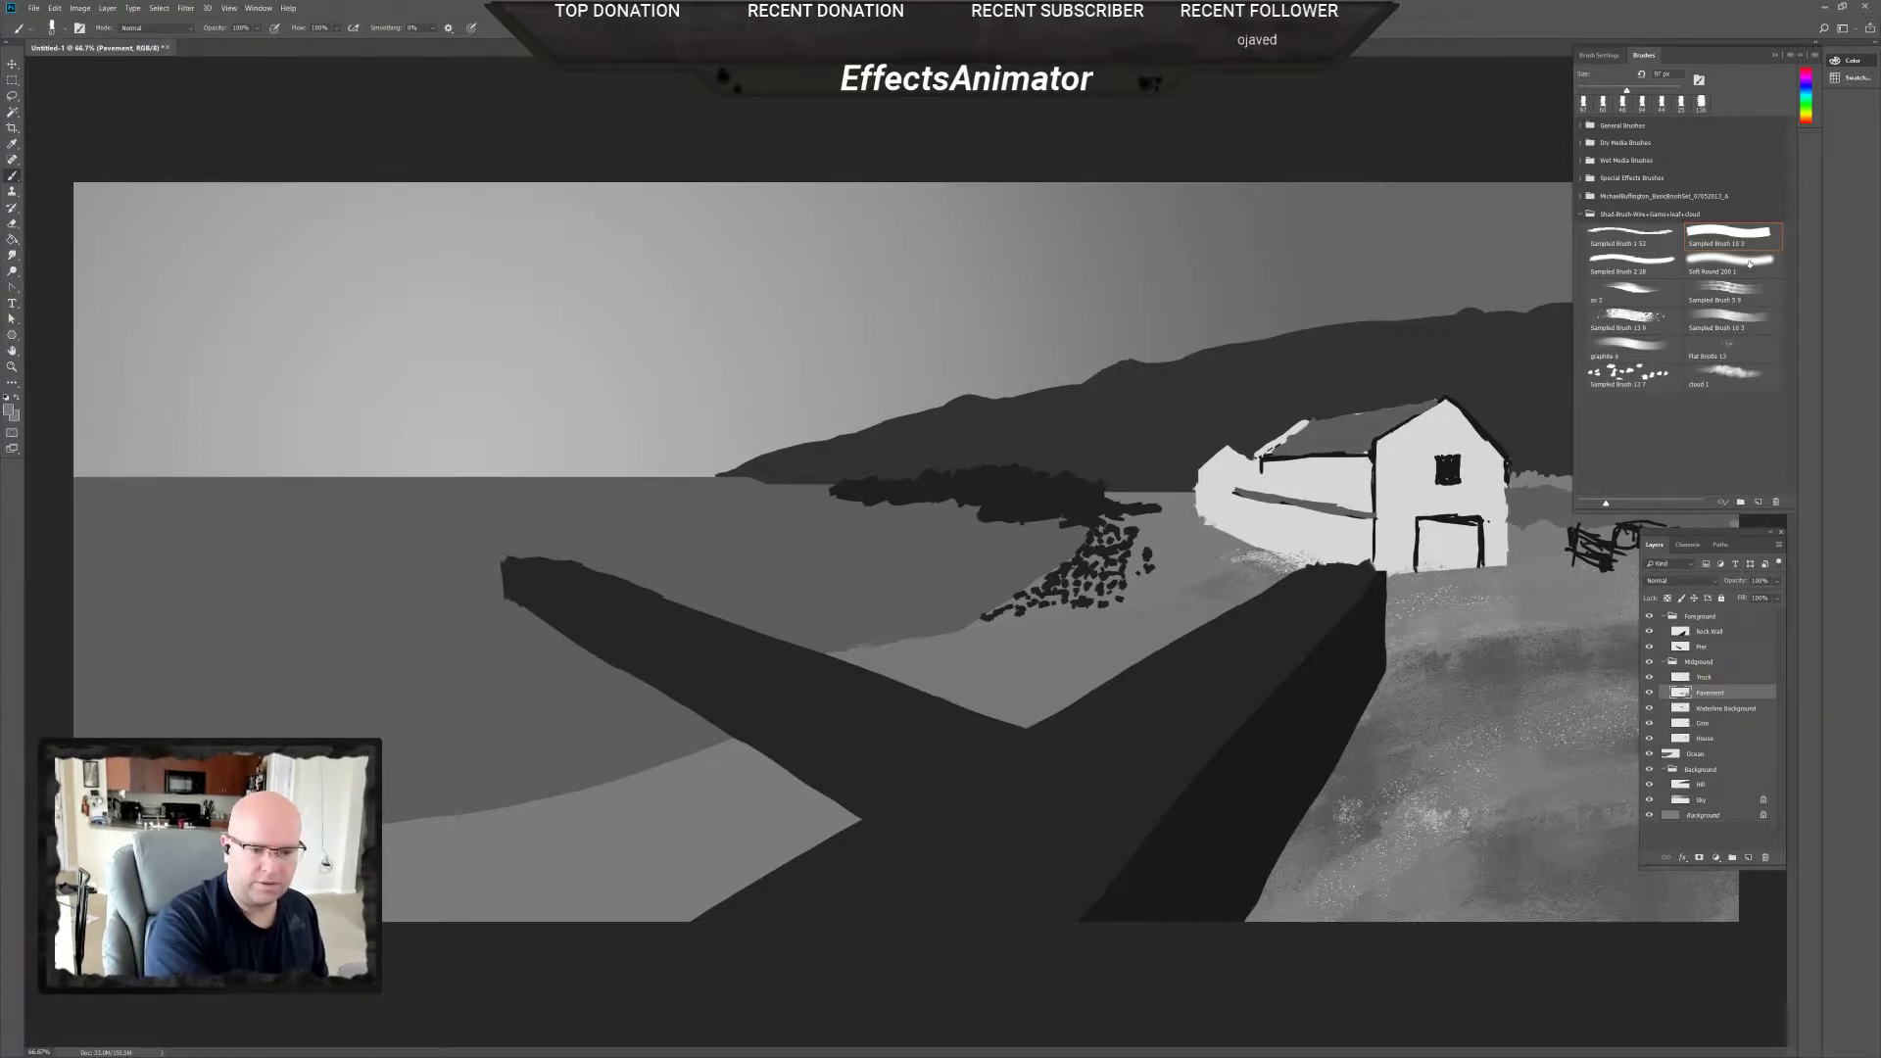
Lock the Pavement layer's transparent pixels and paint darker mottled texture across the shore ground with the rough textured brush.
click(1678, 322)
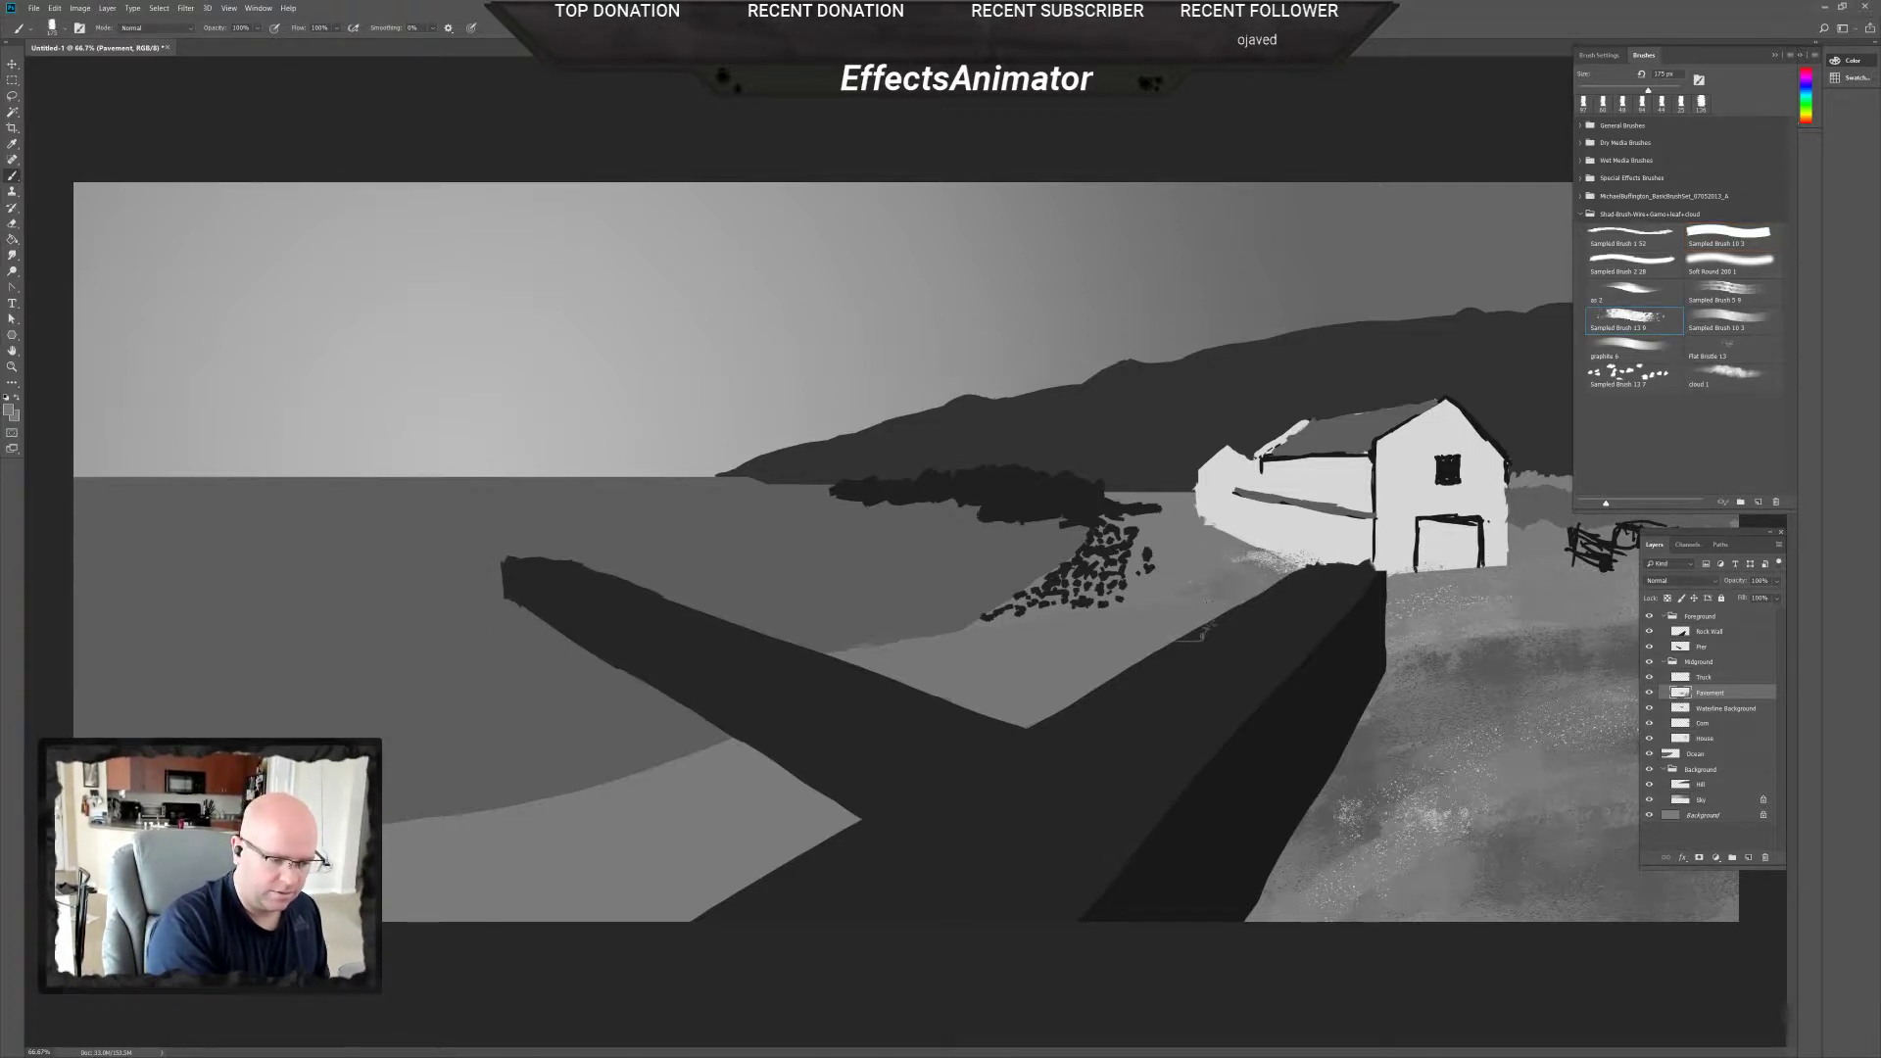
drag(1213, 619, 1188, 633)
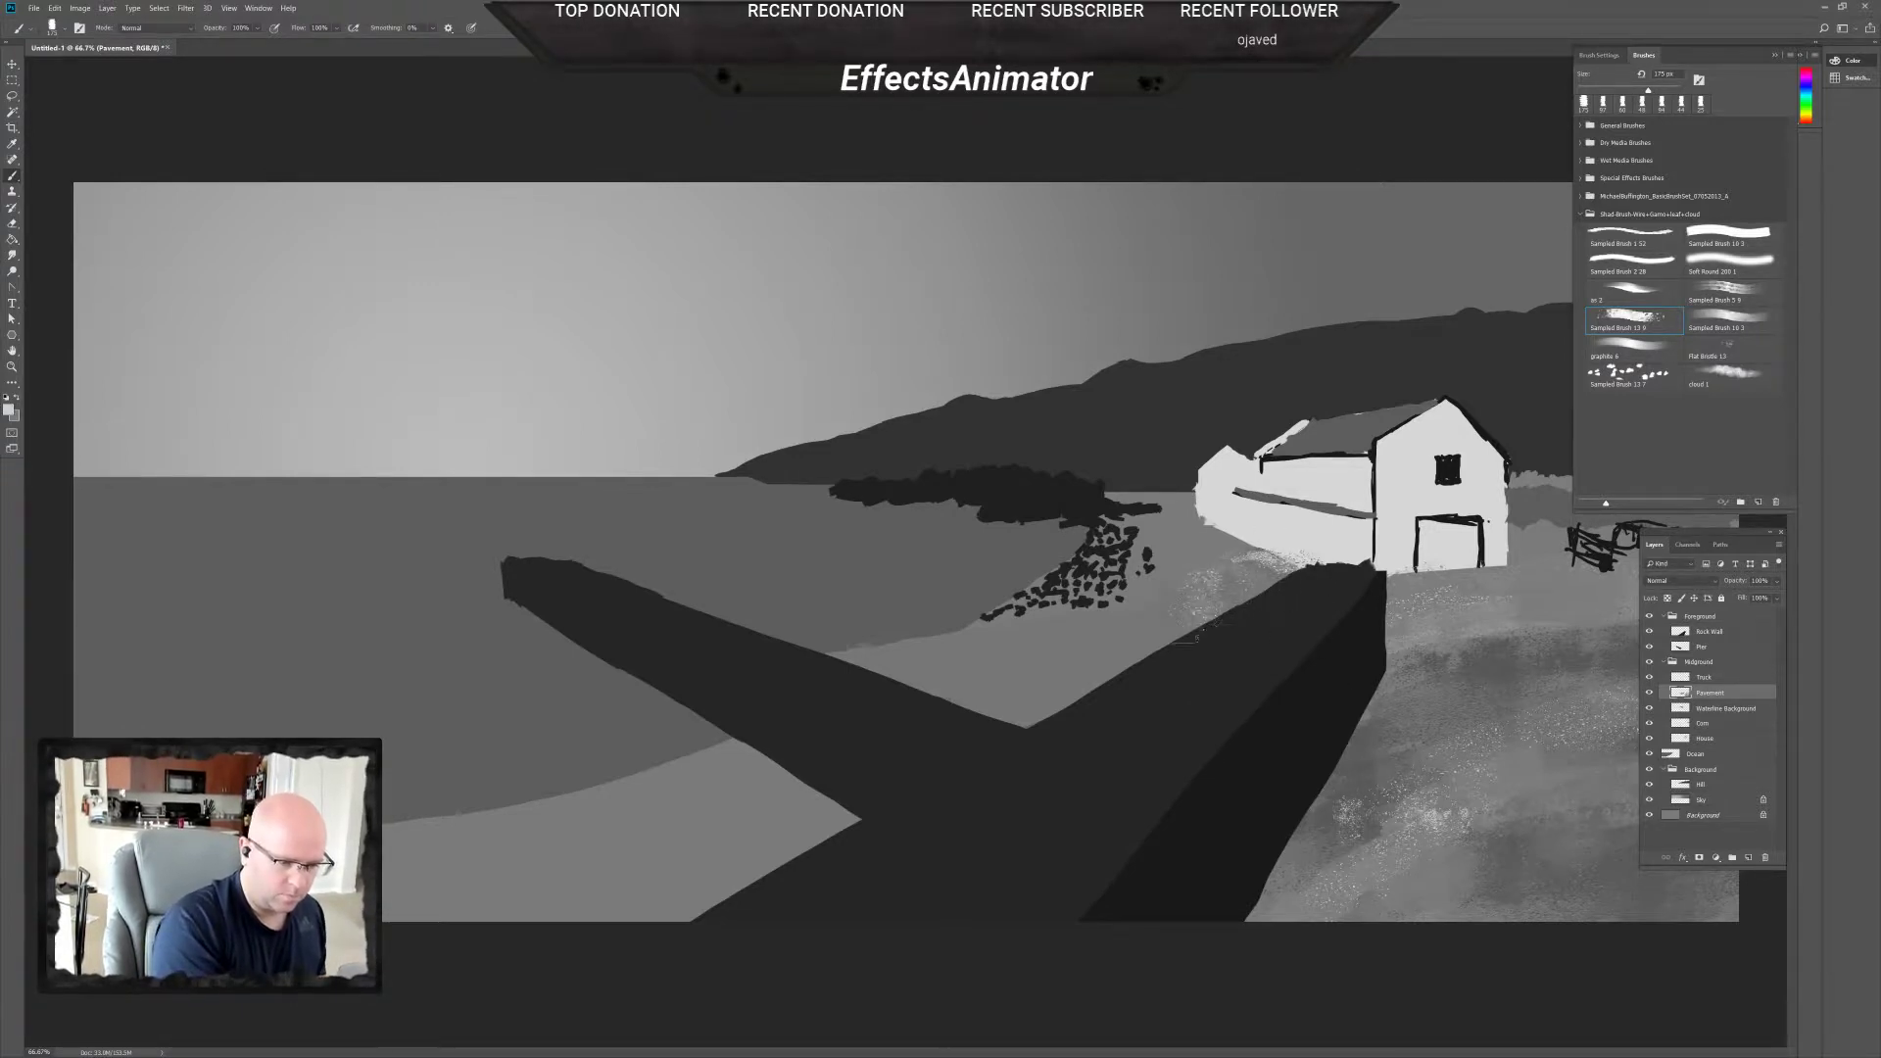
alt+click(1380, 765)
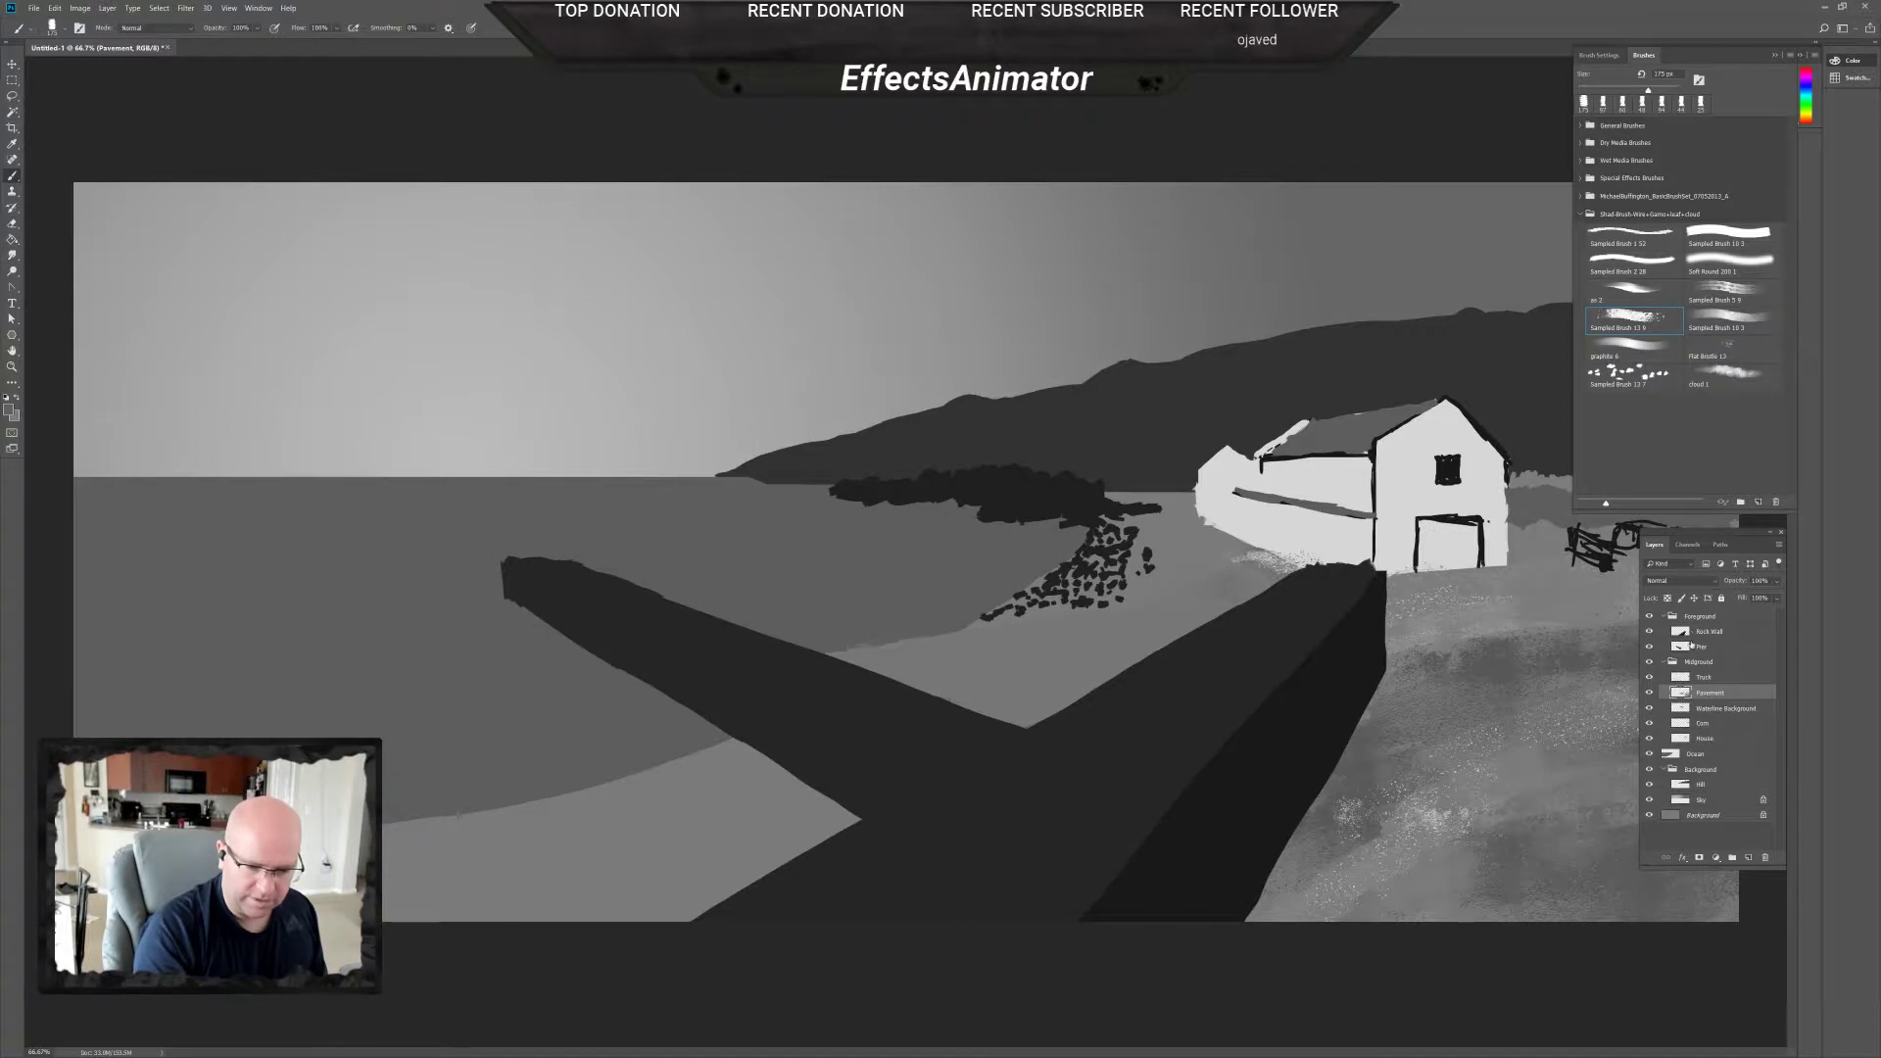
click(1669, 598)
mouse_move(1159, 649)
mouse_down()
mouse_move(1117, 646)
mouse_move(1117, 624)
mouse_move(1009, 655)
mouse_move(863, 659)
mouse_up()
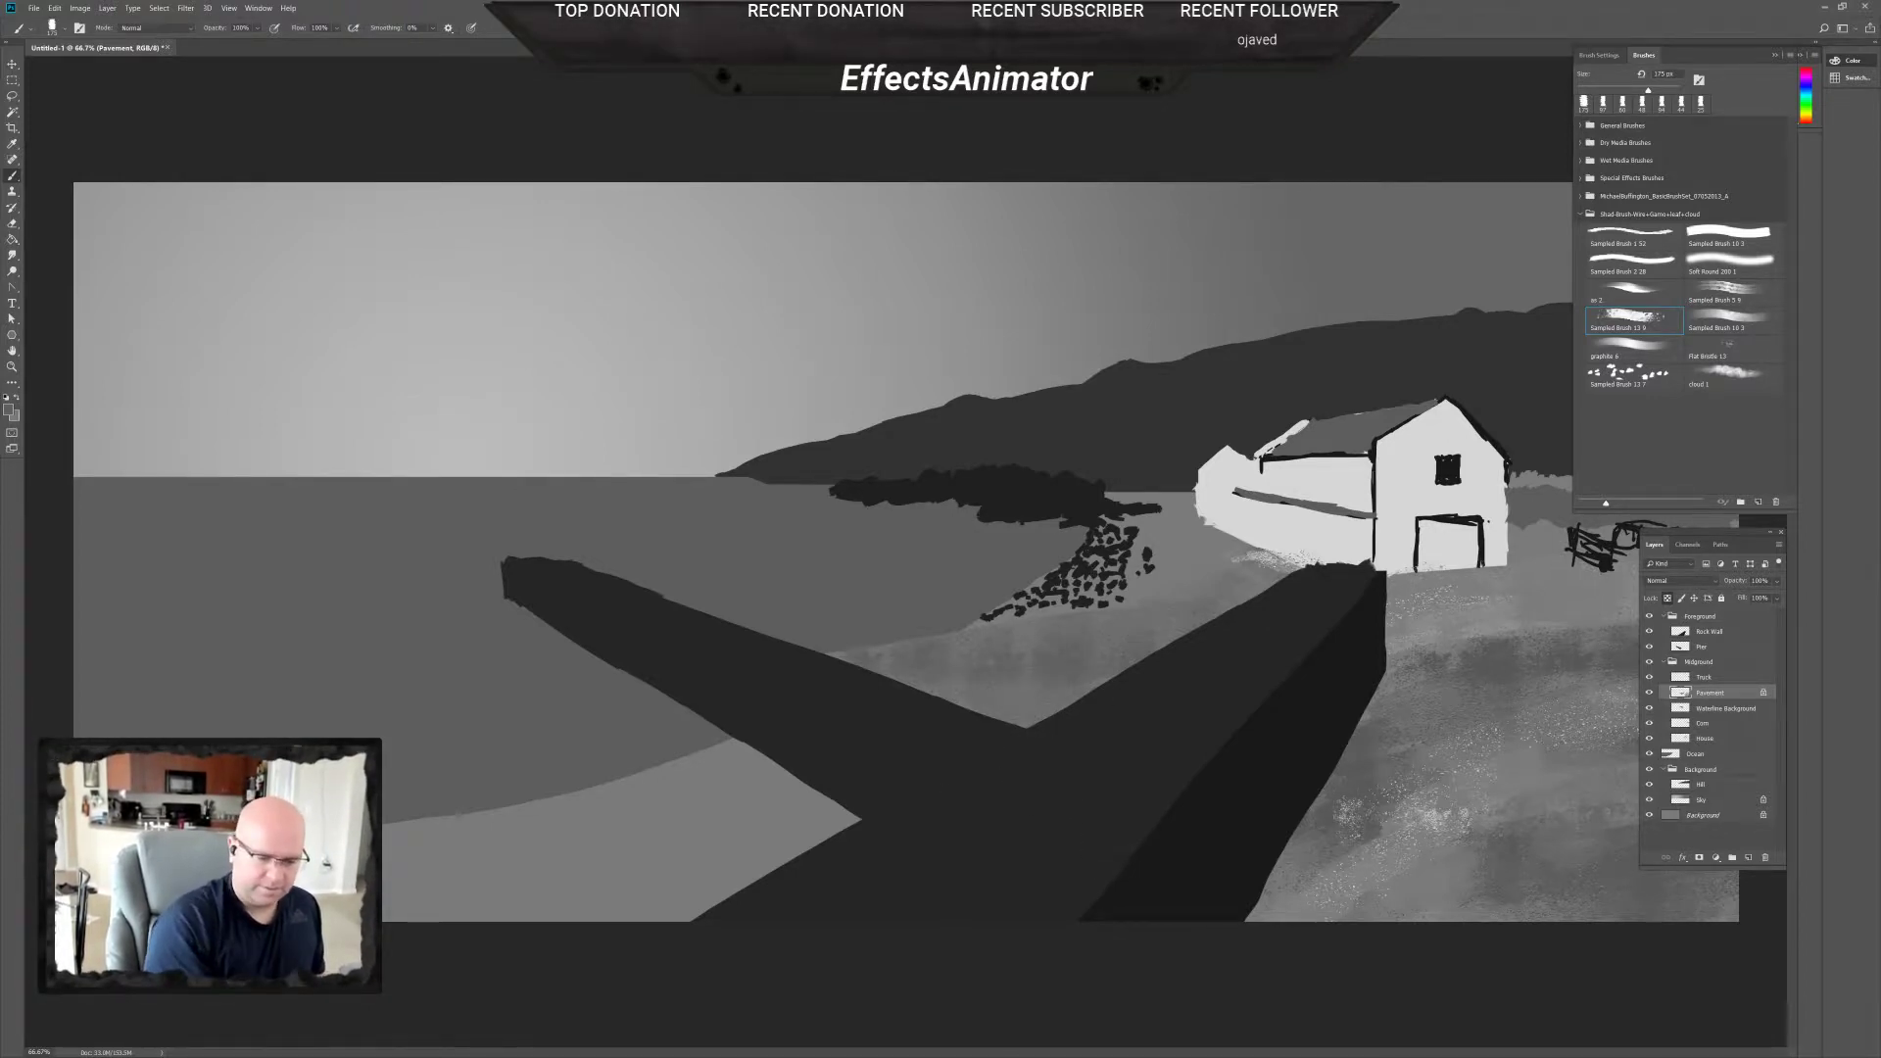
Tone down the bright speckles on the ground to the right of the rock wall, and undo the last touch-up.
mouse_move(1470, 818)
mouse_down()
mouse_move(1411, 813)
mouse_move(1435, 806)
mouse_up()
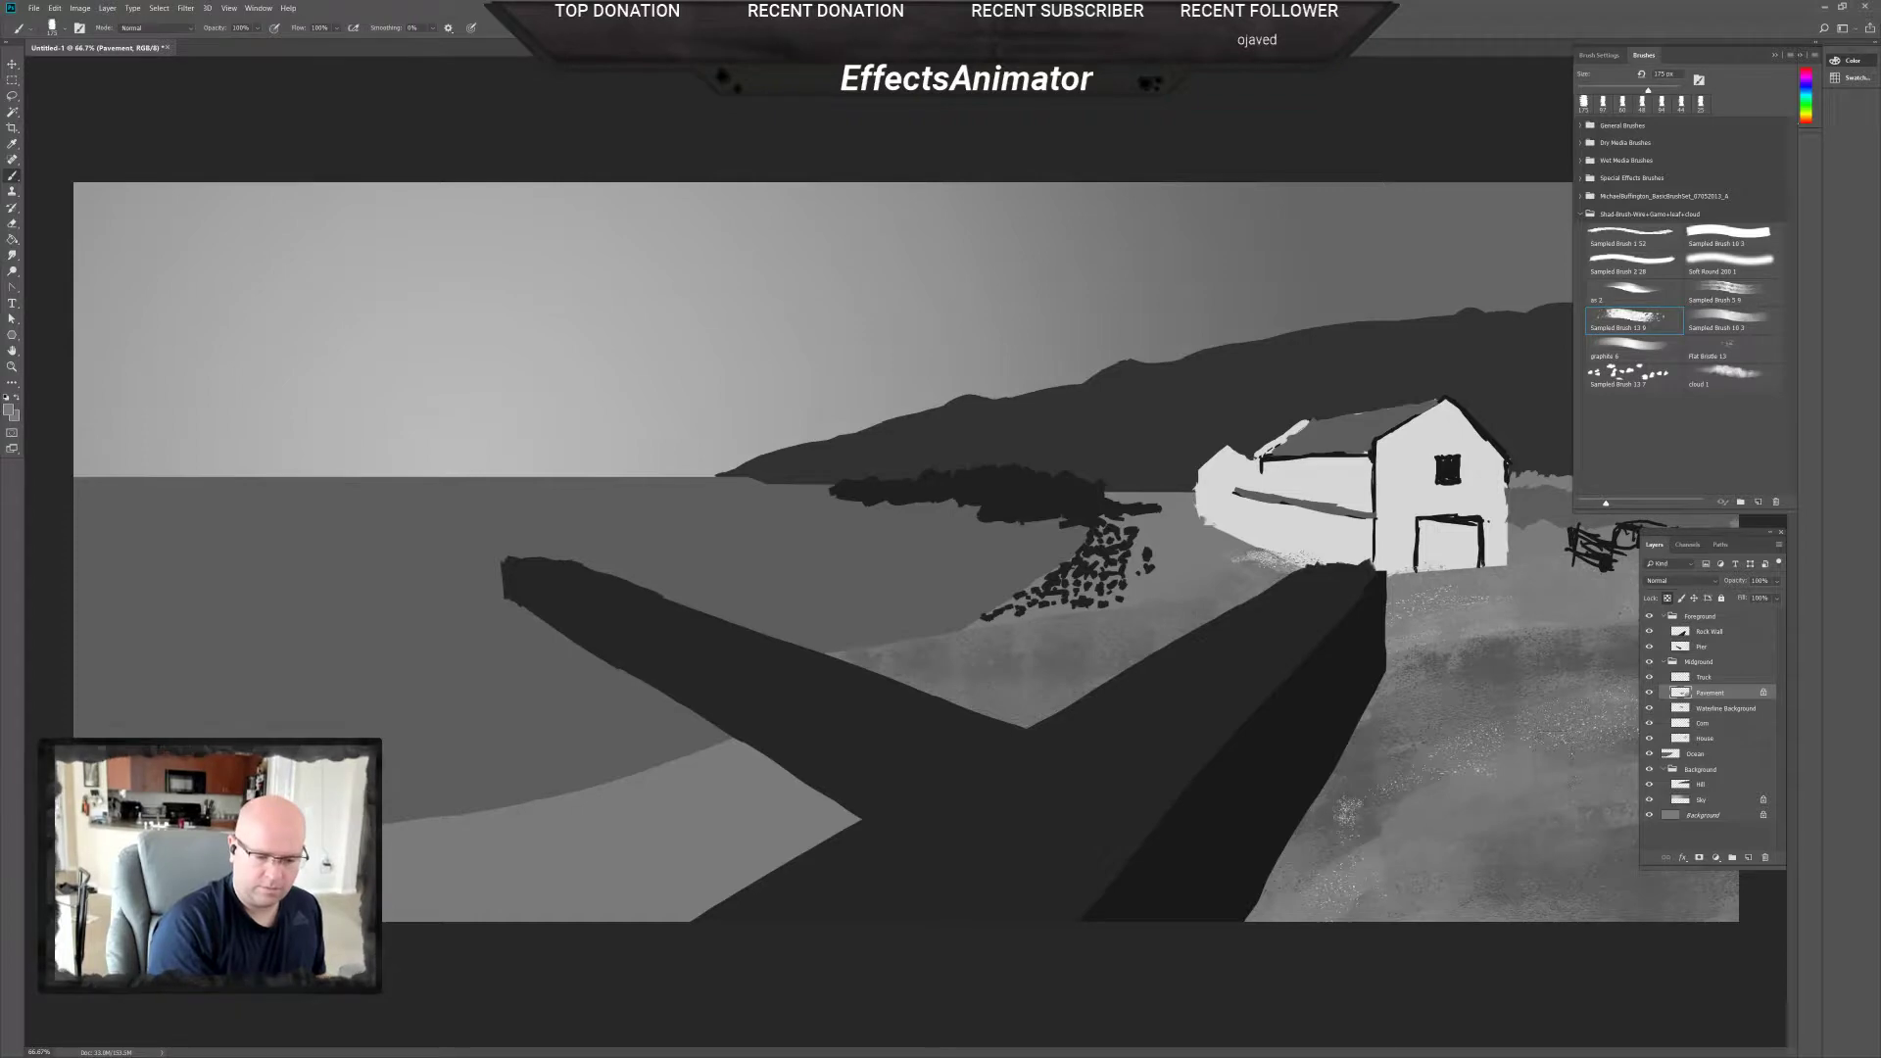
click(1376, 811)
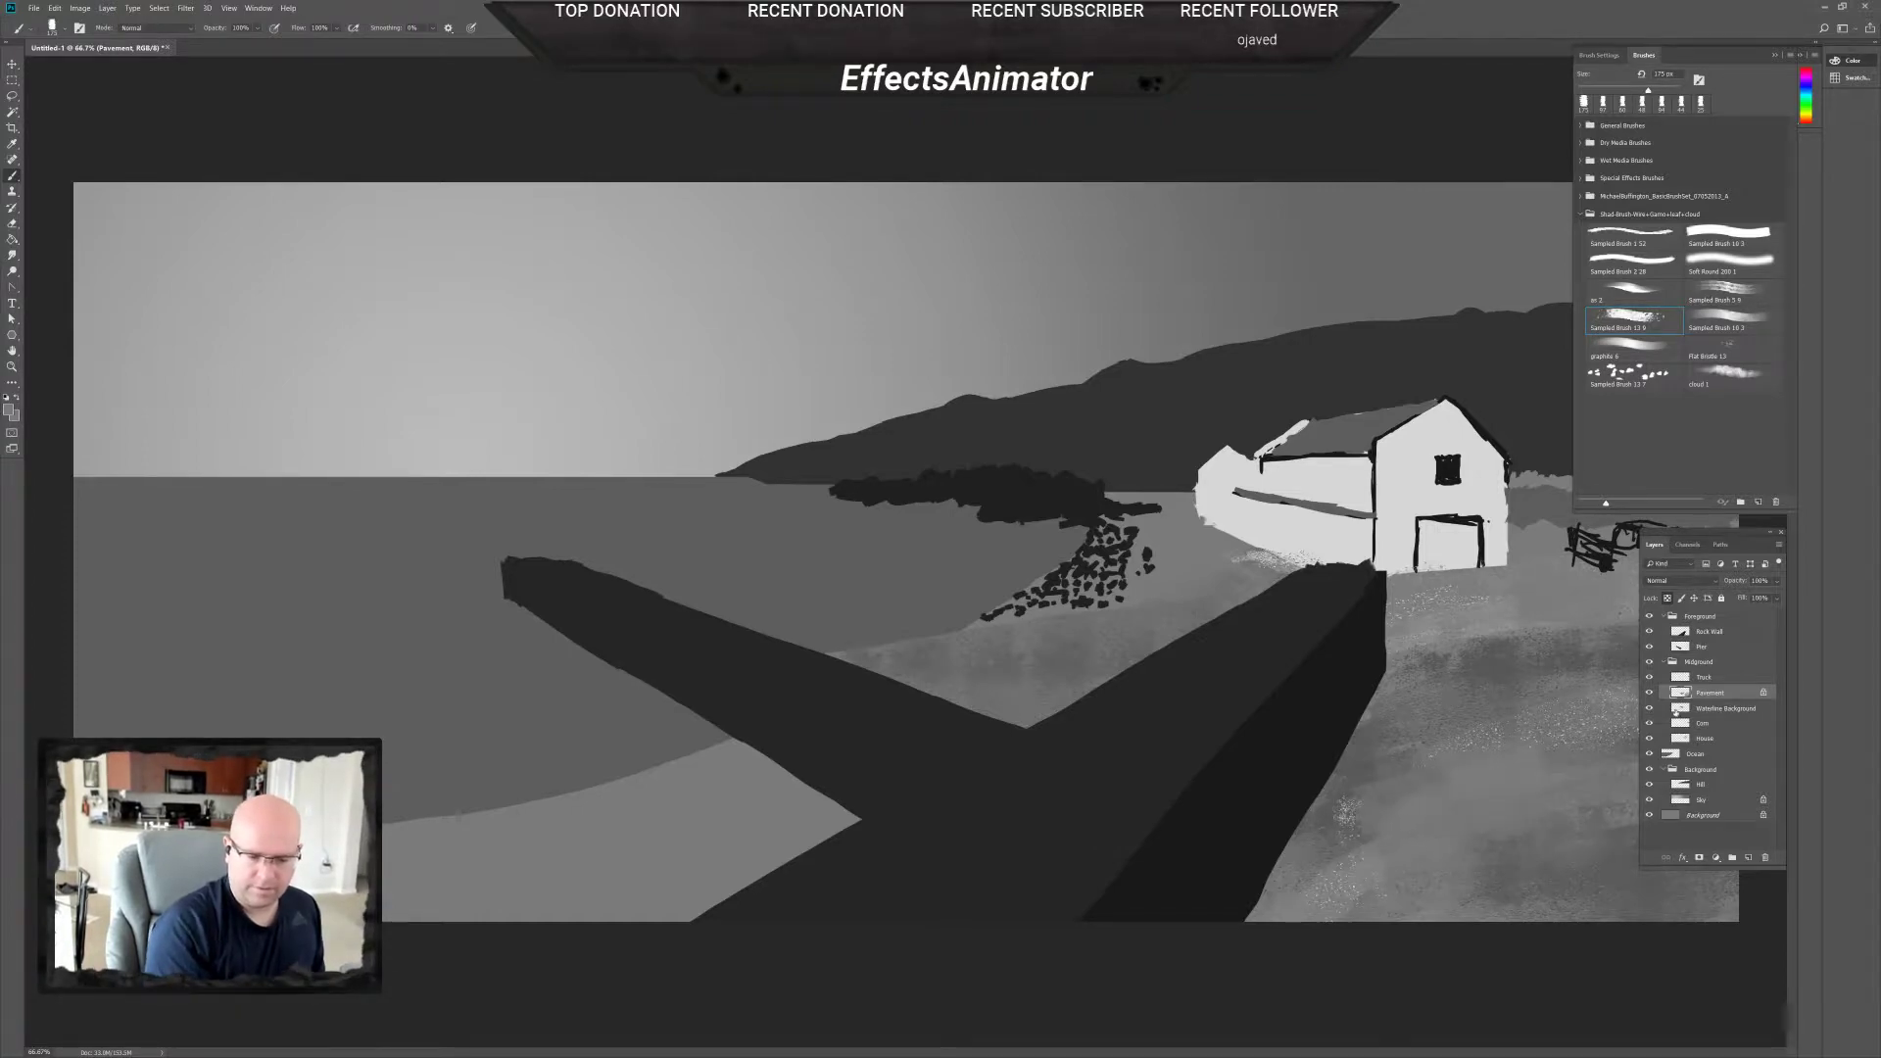
key(ctrl+z)
key(ctrl+z)
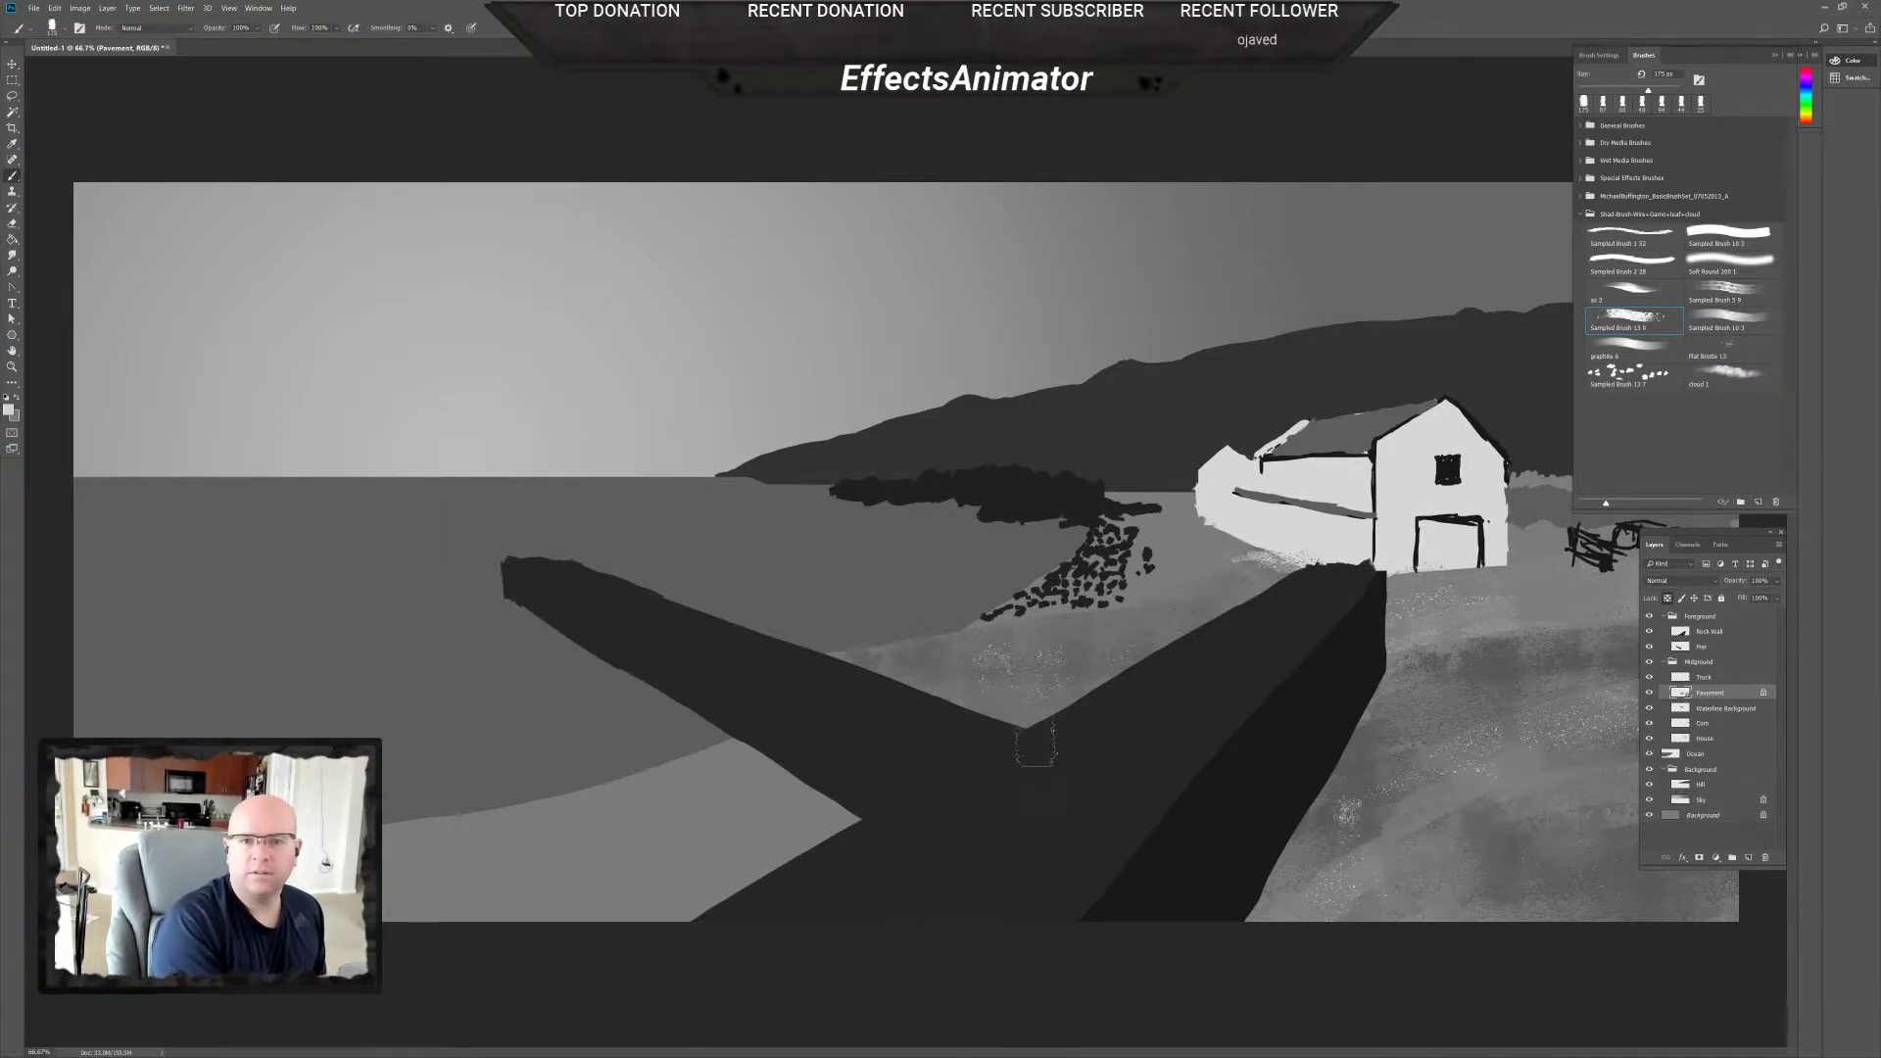
Dab light speckles onto the shore ground behind the rock wall and blend them with gray texture strokes.
click(1073, 664)
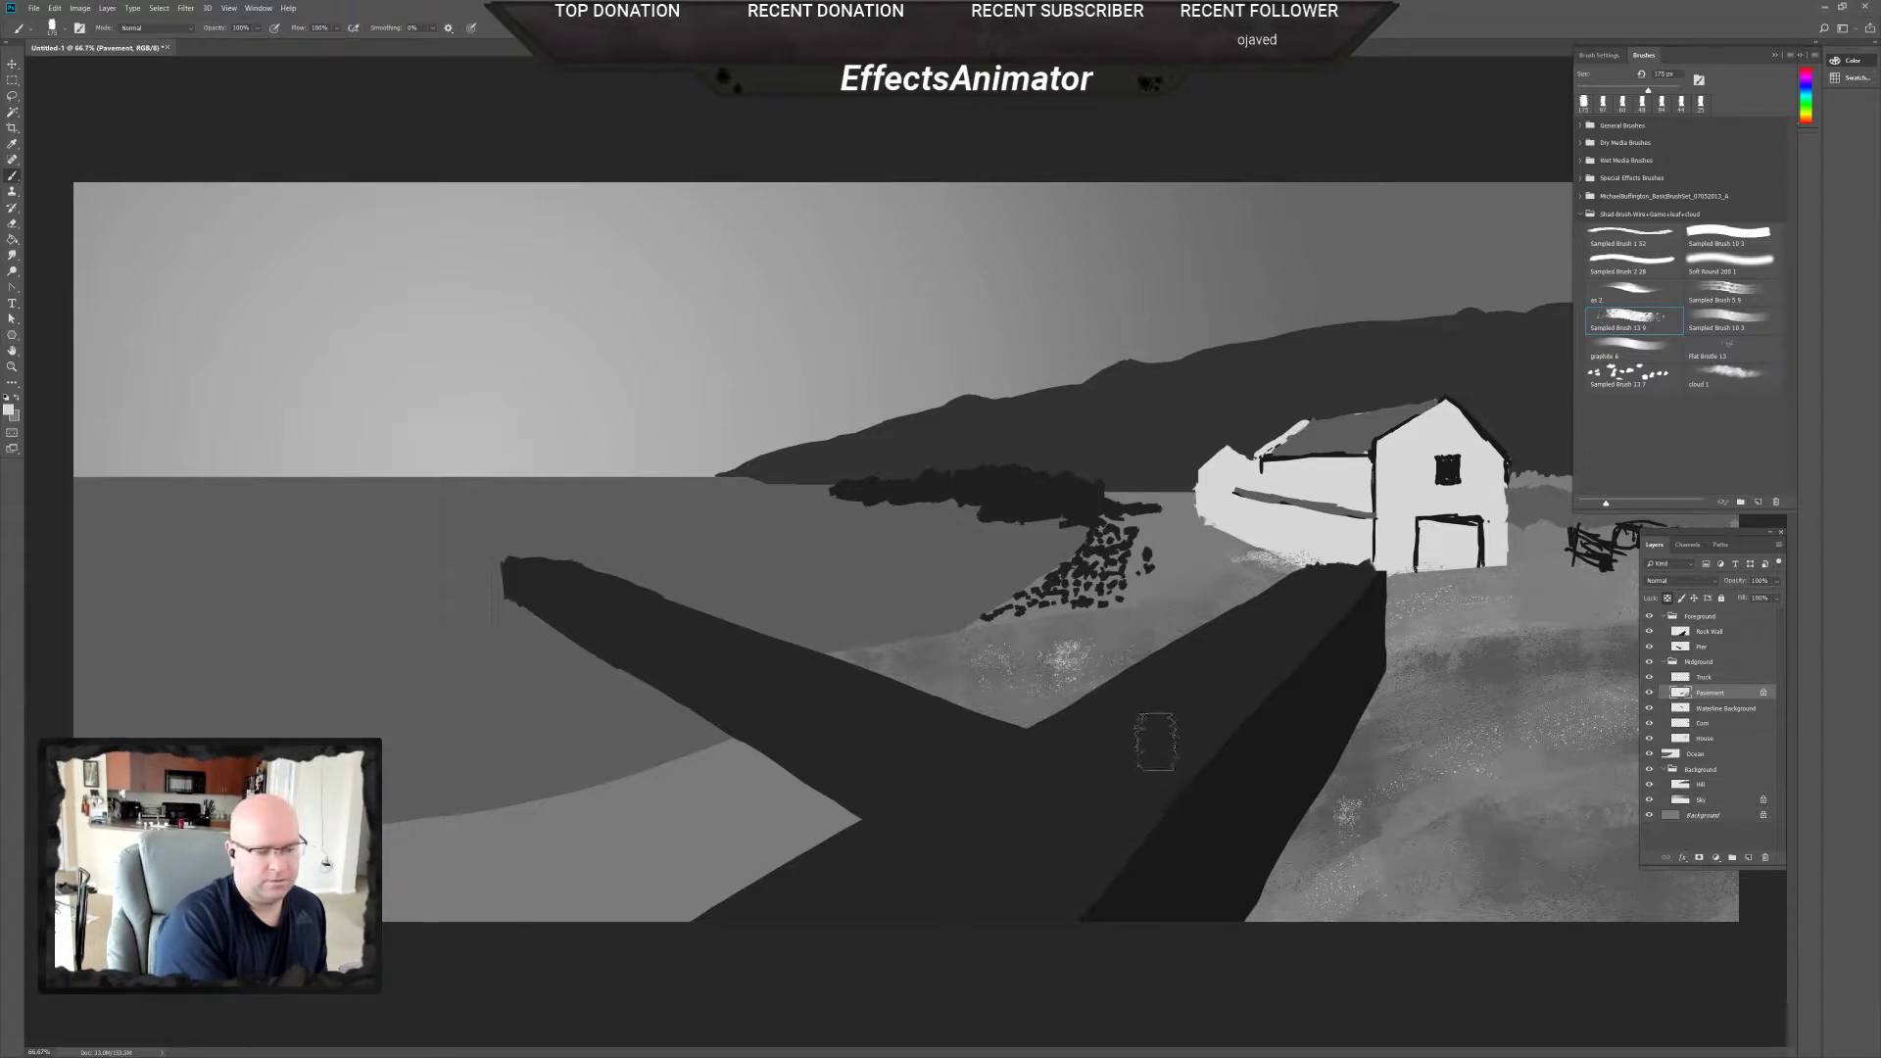
mouse_move(1078, 662)
mouse_down()
mouse_move(1127, 715)
mouse_move(1102, 703)
mouse_move(1127, 675)
mouse_up()
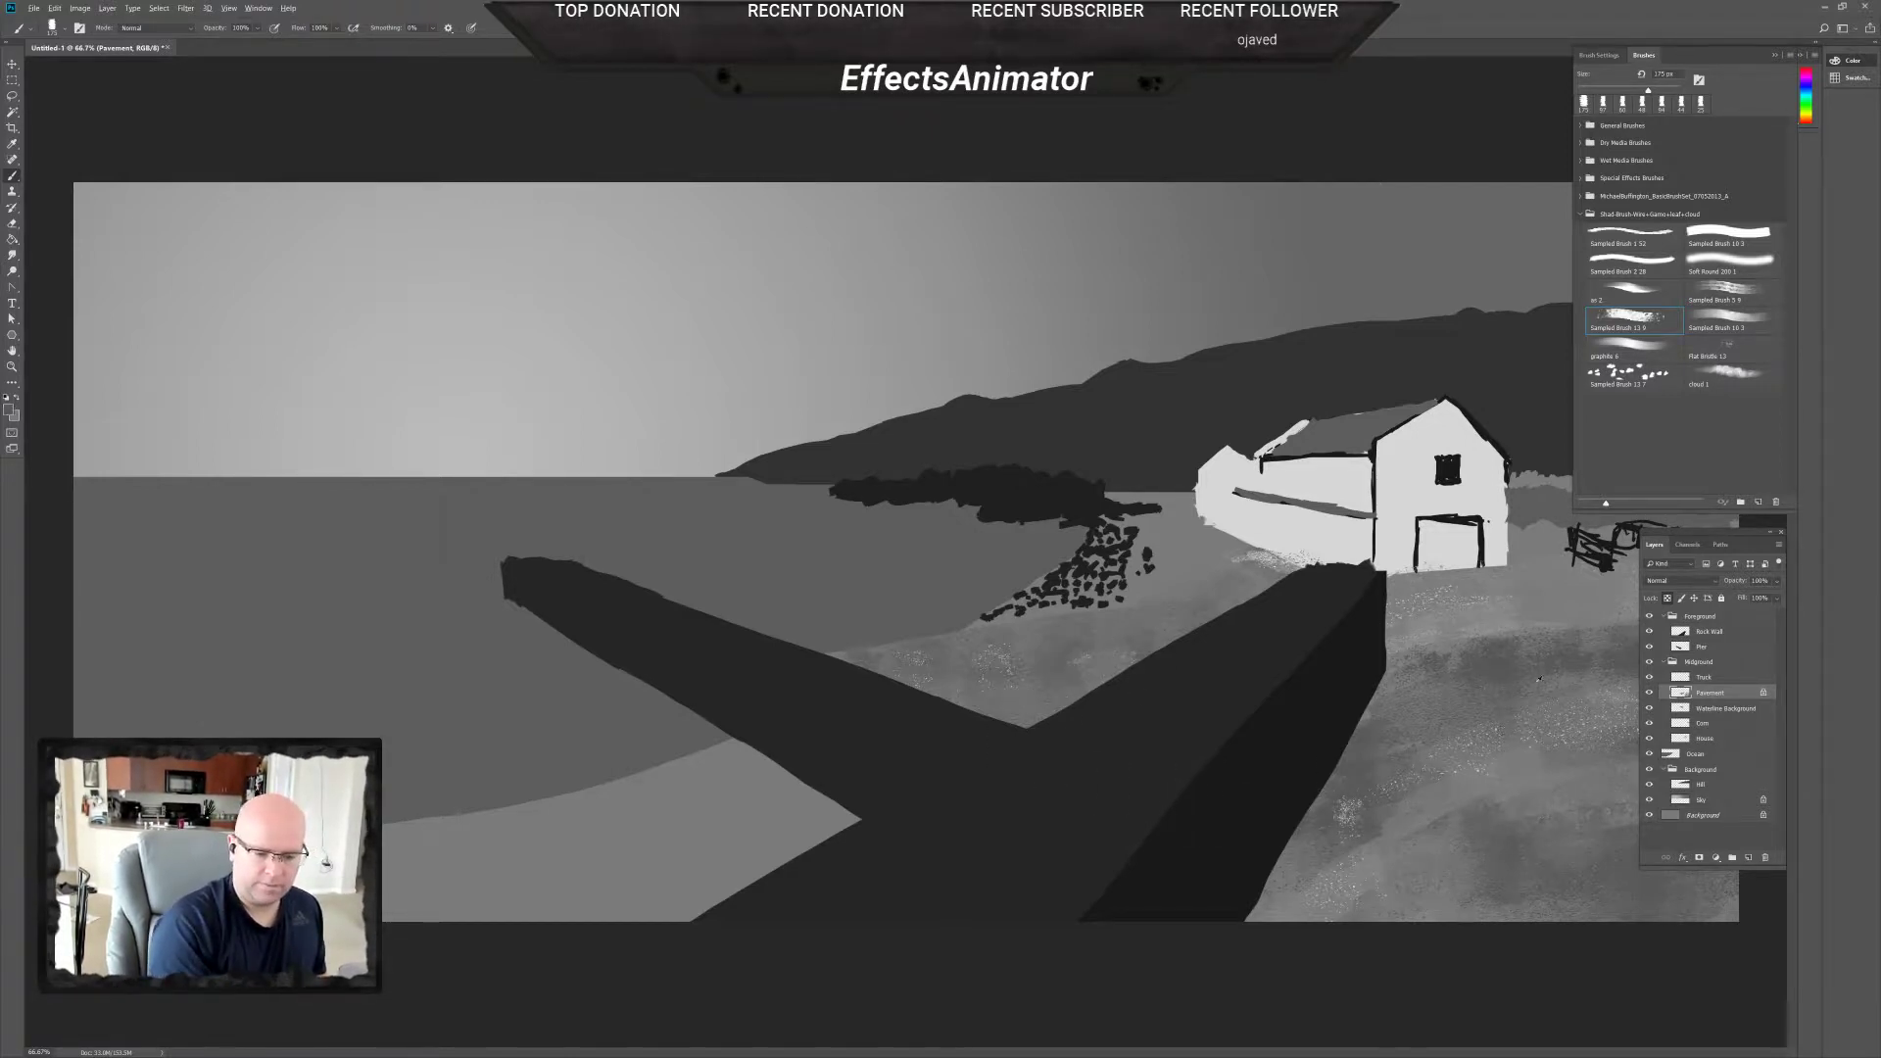
Sample a dark tone, reduce the rough textured brush, and dab dark speckles across the shore ground behind the rock wall.
alt+click(1247, 789)
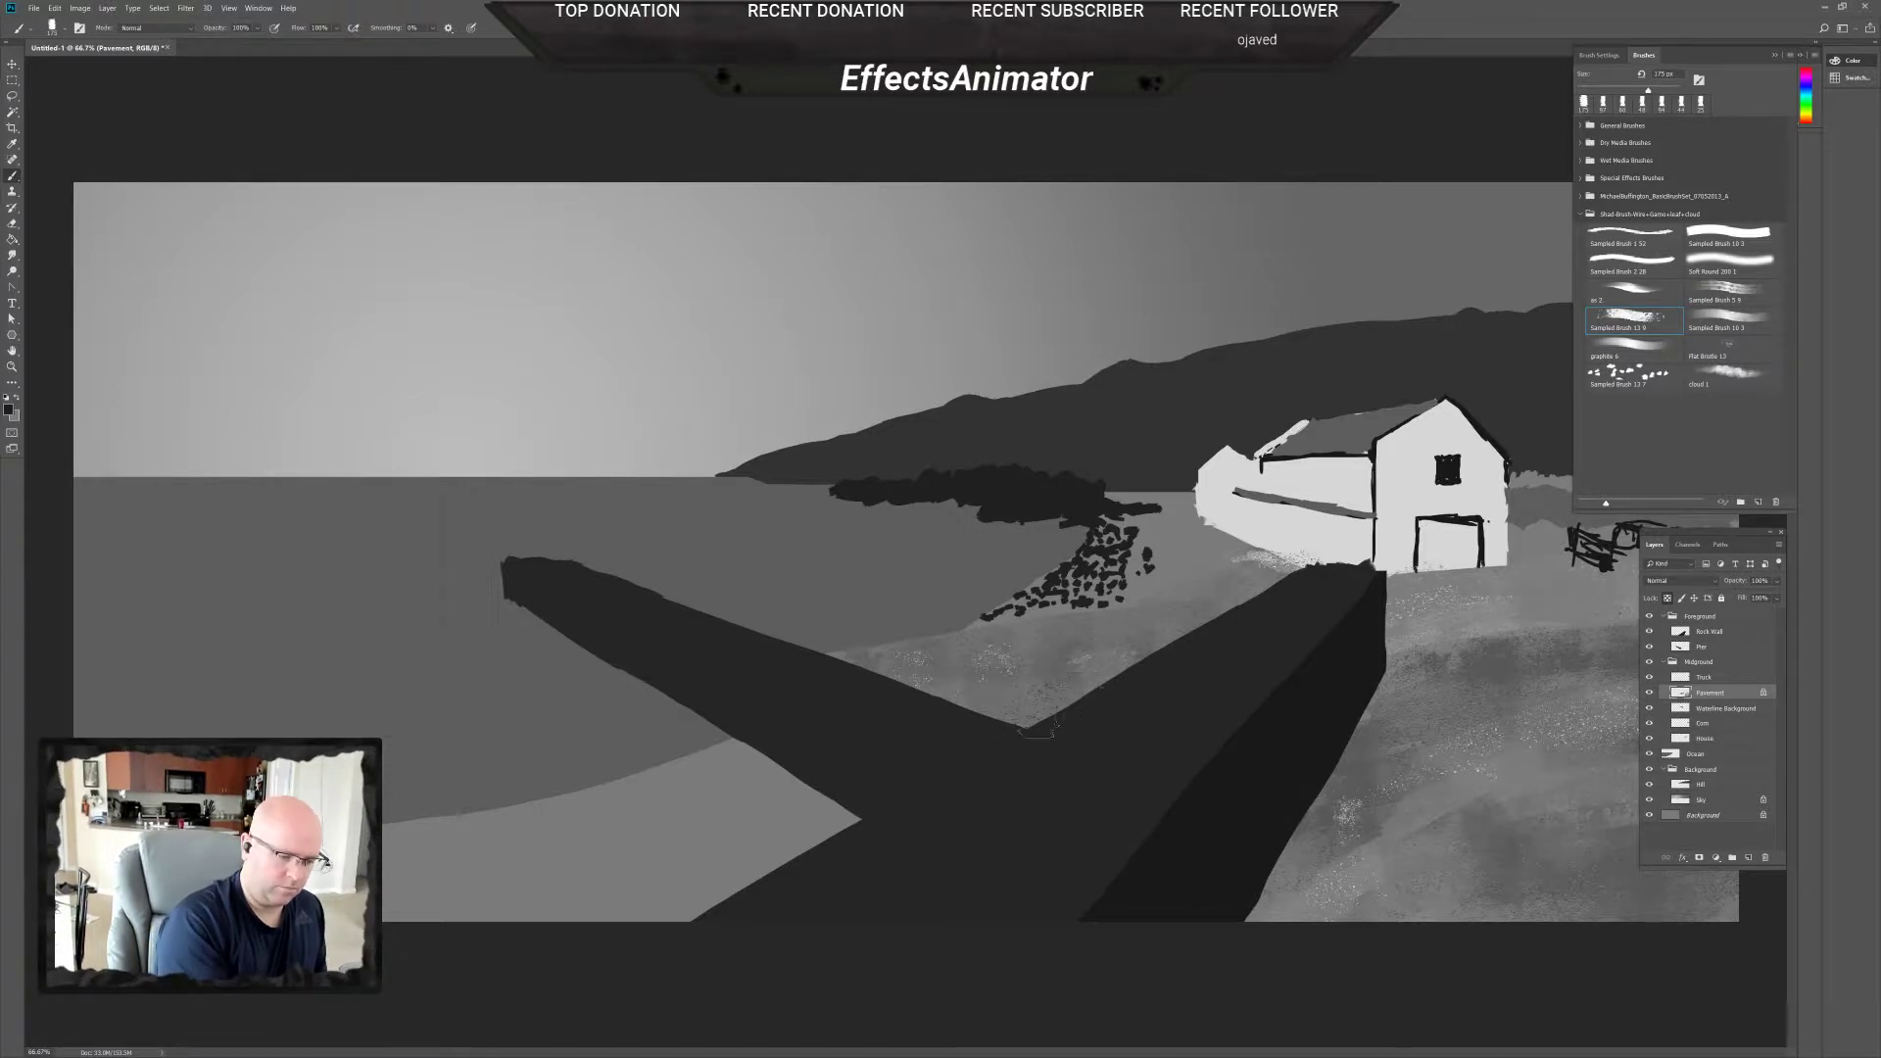
mouse_move(1038, 730)
mouse_down()
mouse_move(1122, 700)
mouse_move(1103, 697)
mouse_up()
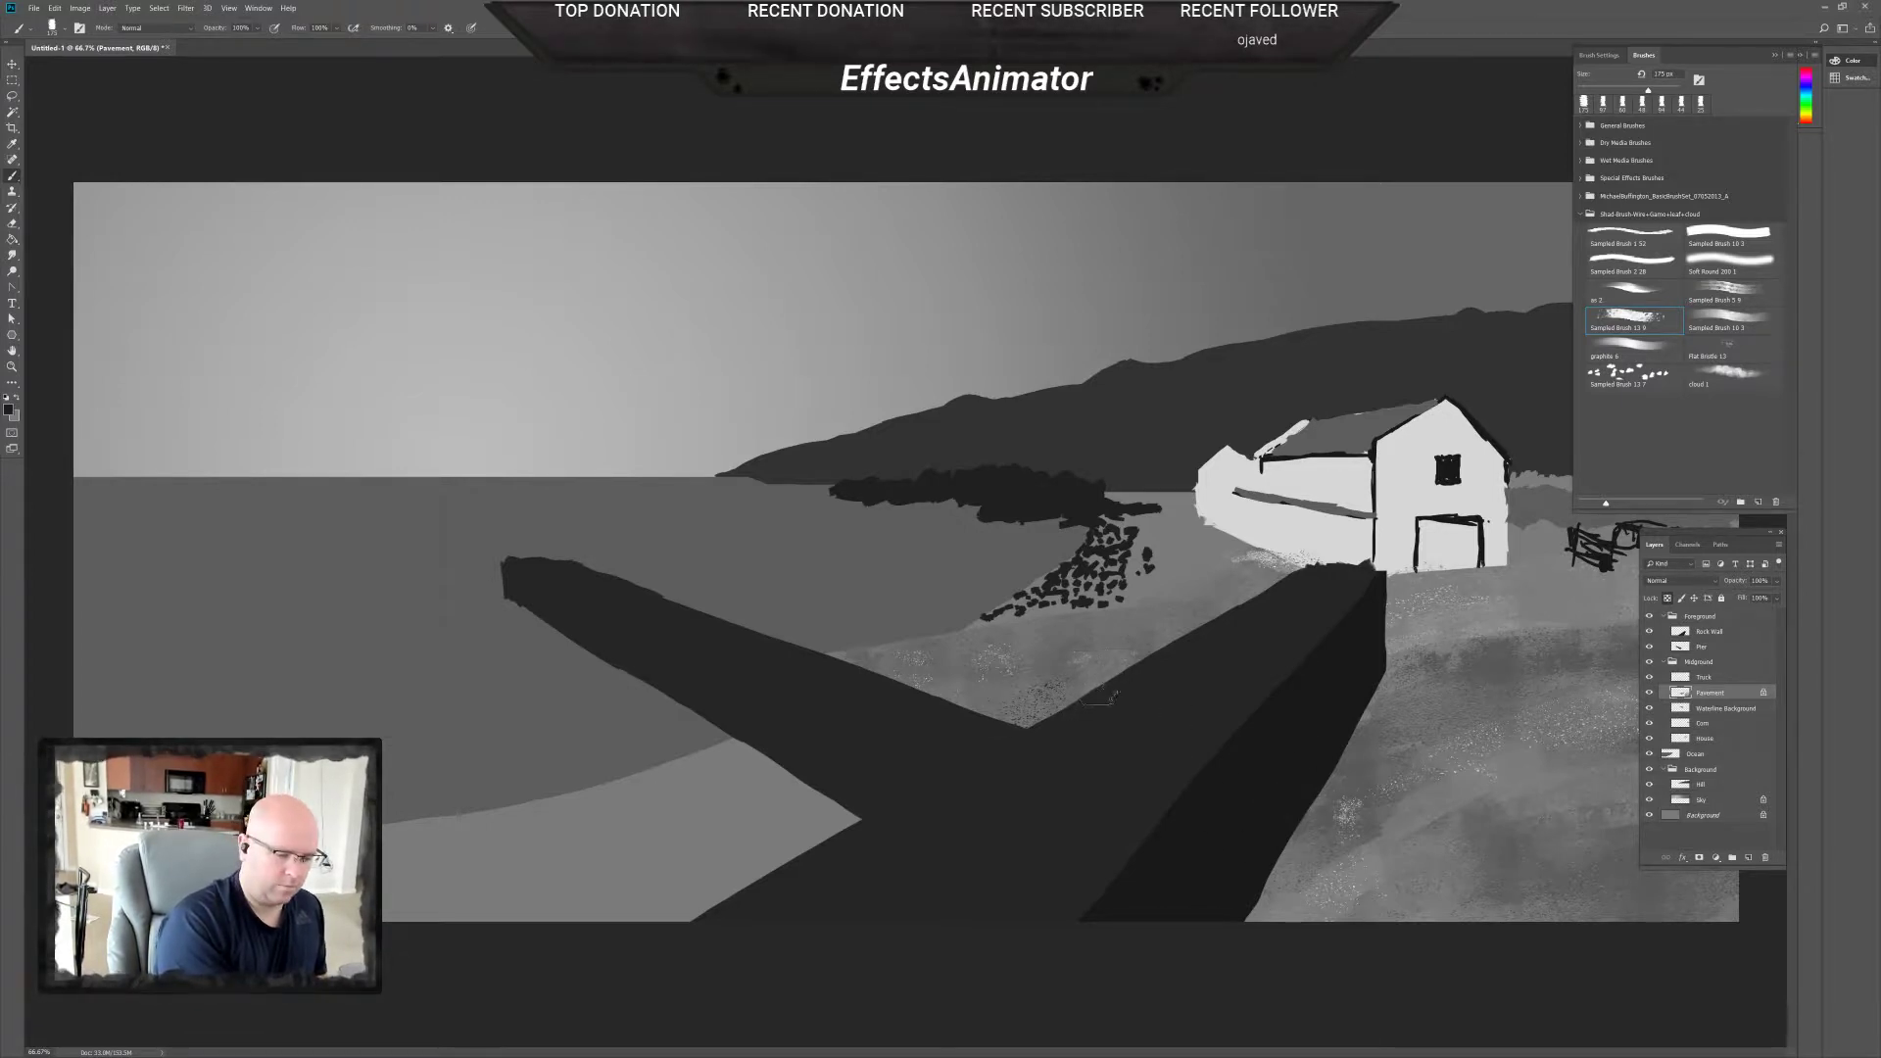
right_click(1098, 698)
click(1176, 704)
key(Return)
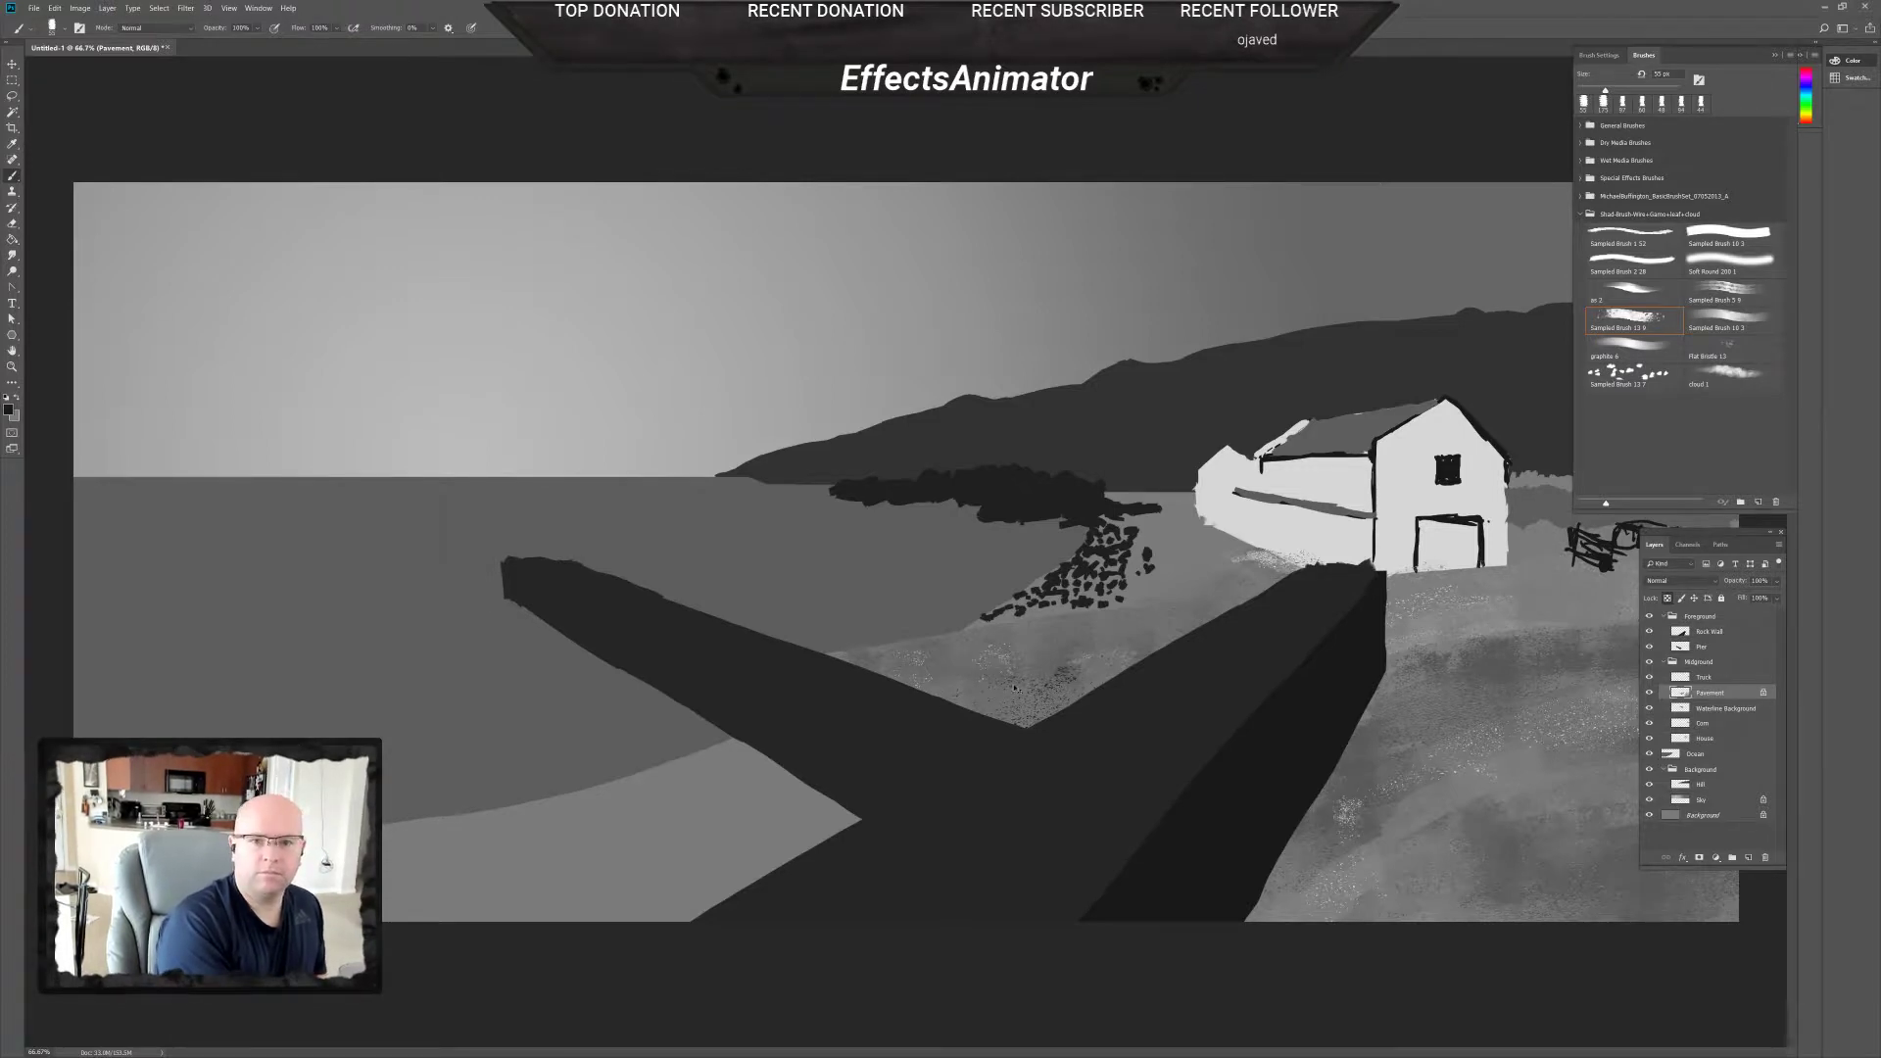
mouse_move(1051, 659)
mouse_down()
mouse_move(1003, 670)
mouse_move(1074, 648)
mouse_up()
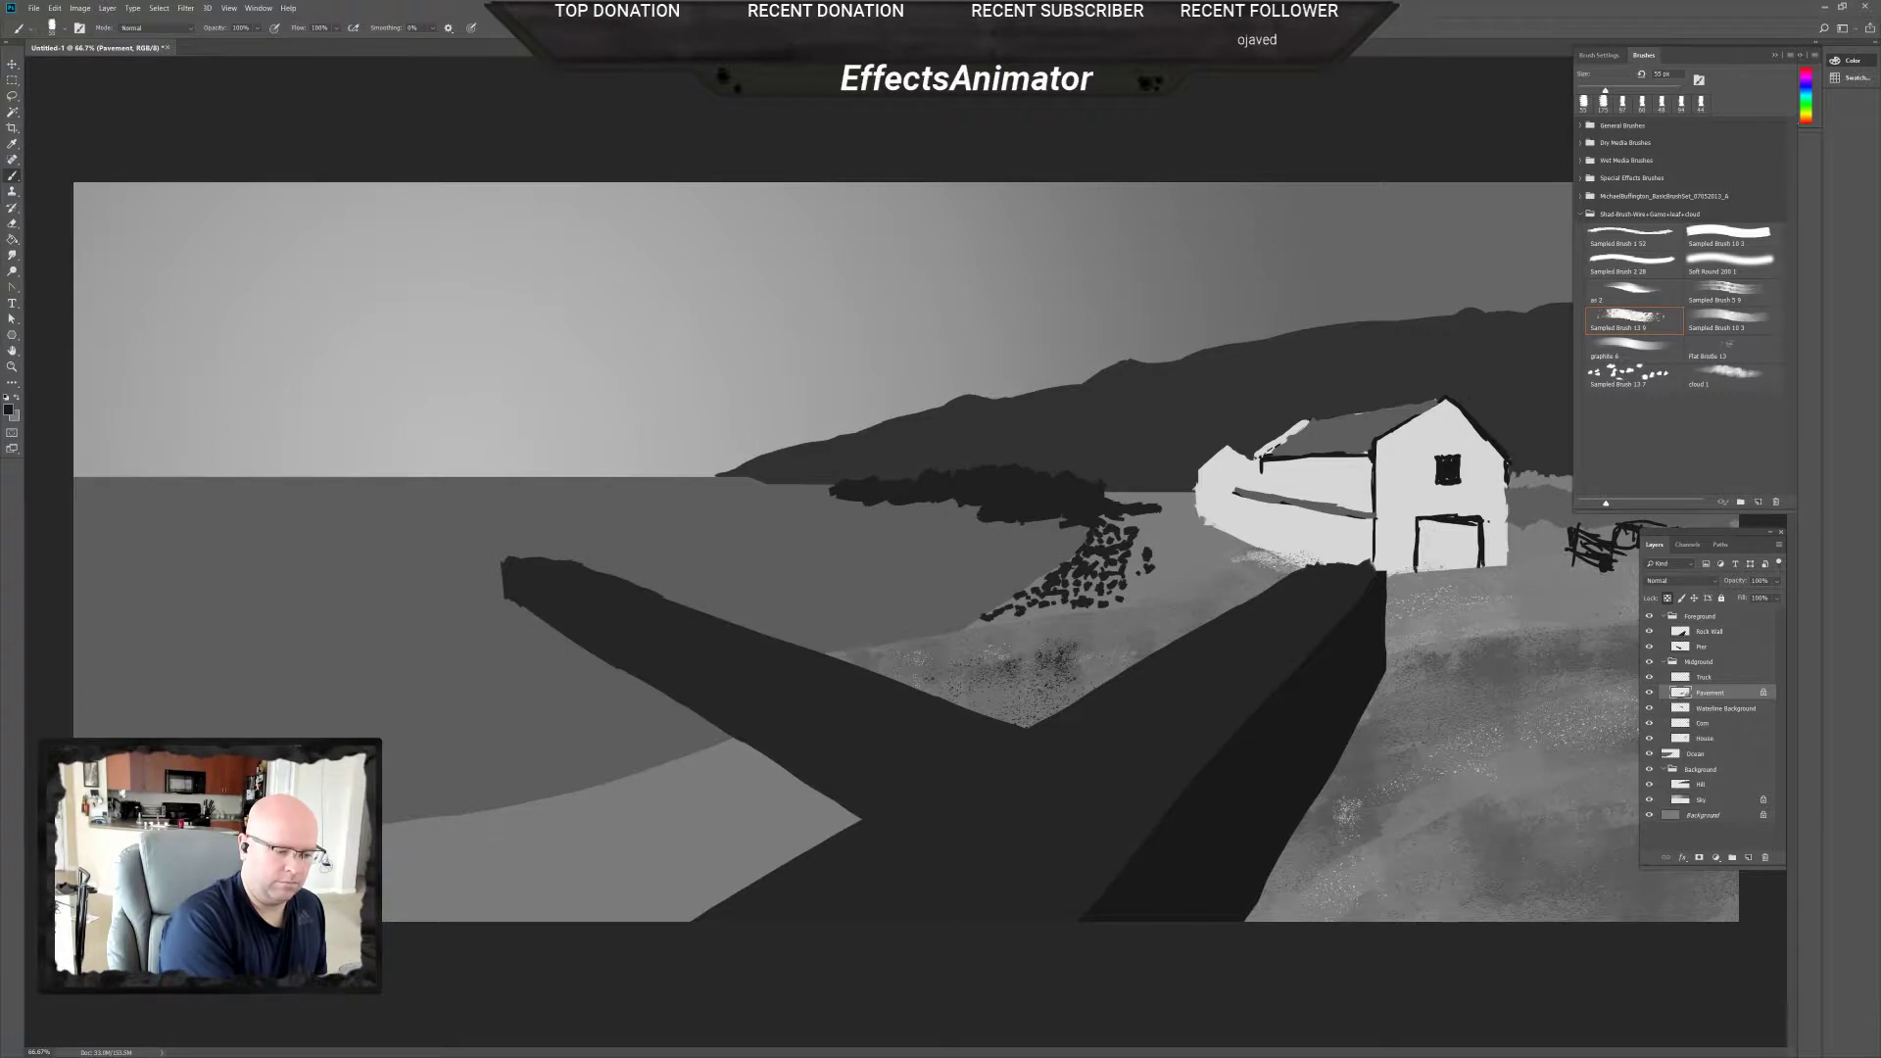
drag(911, 670, 931, 663)
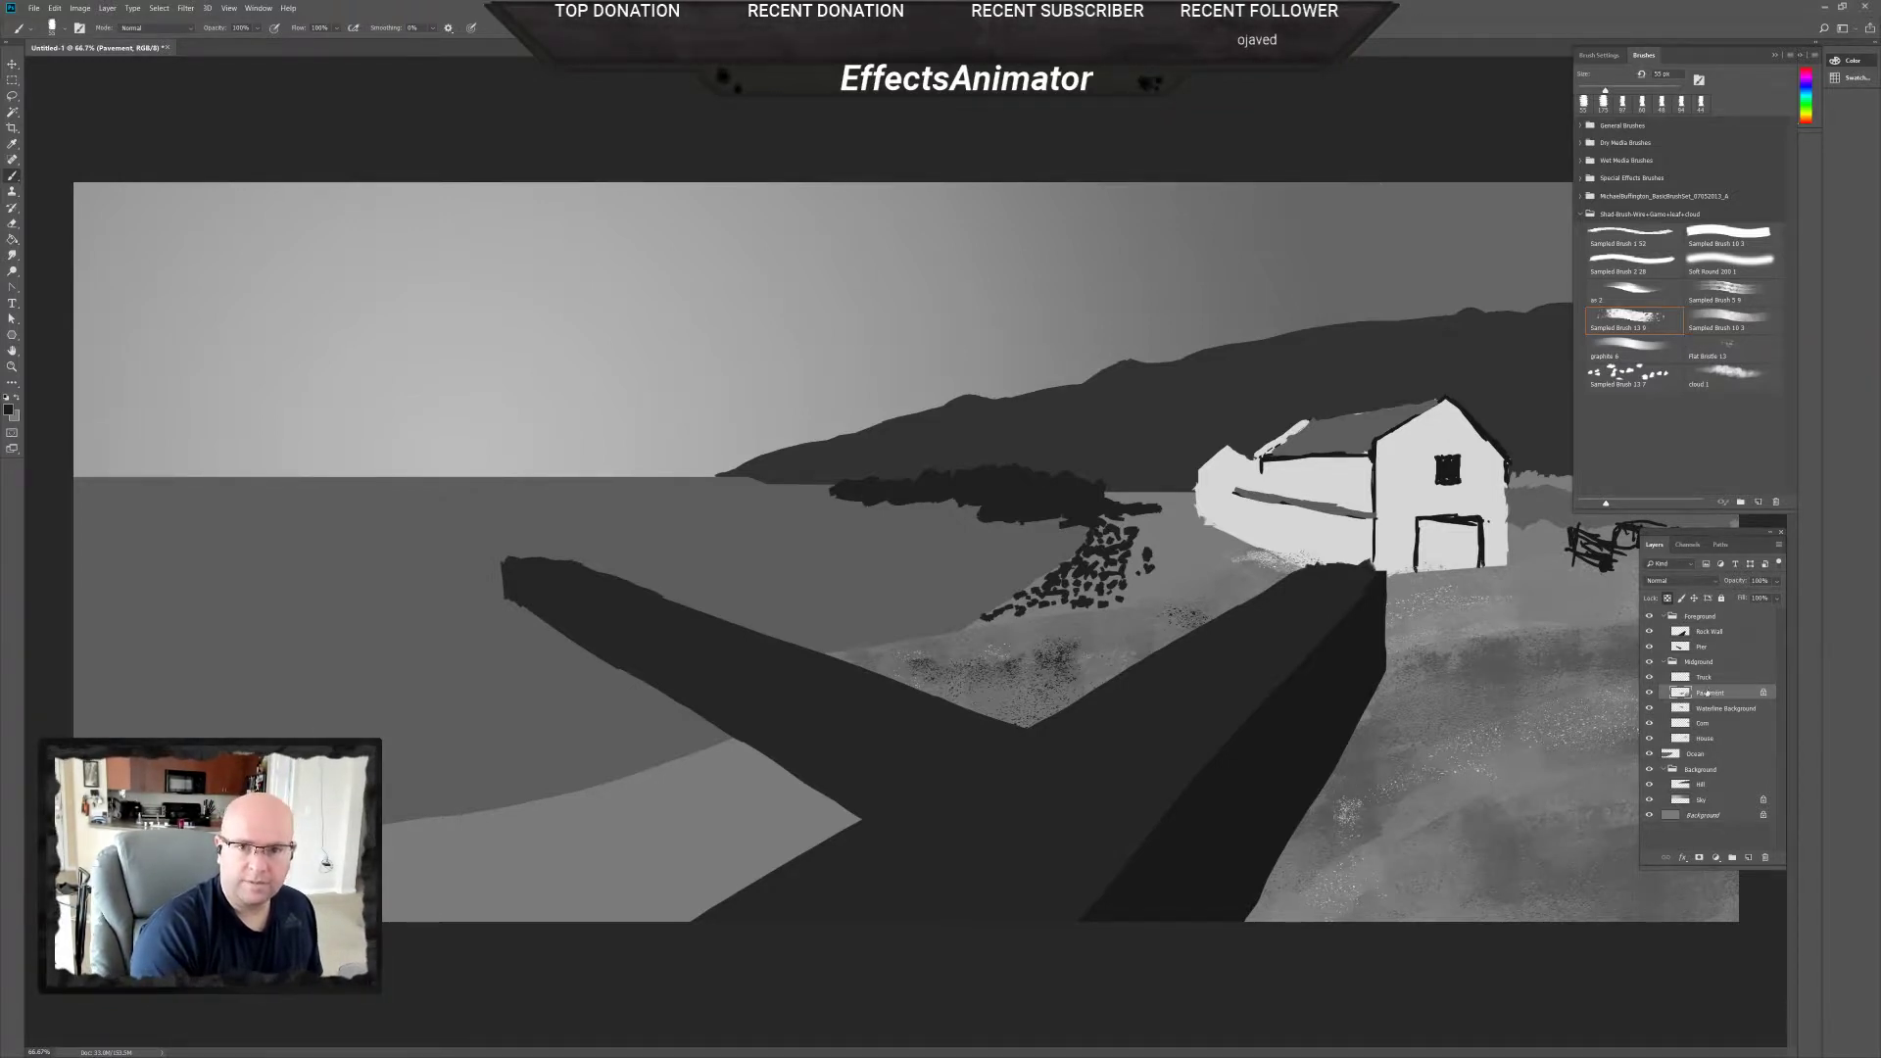
Add a new layer above the hill in the Background group and move the Waterline Background layer into that group beneath it.
click(1705, 784)
click(1749, 858)
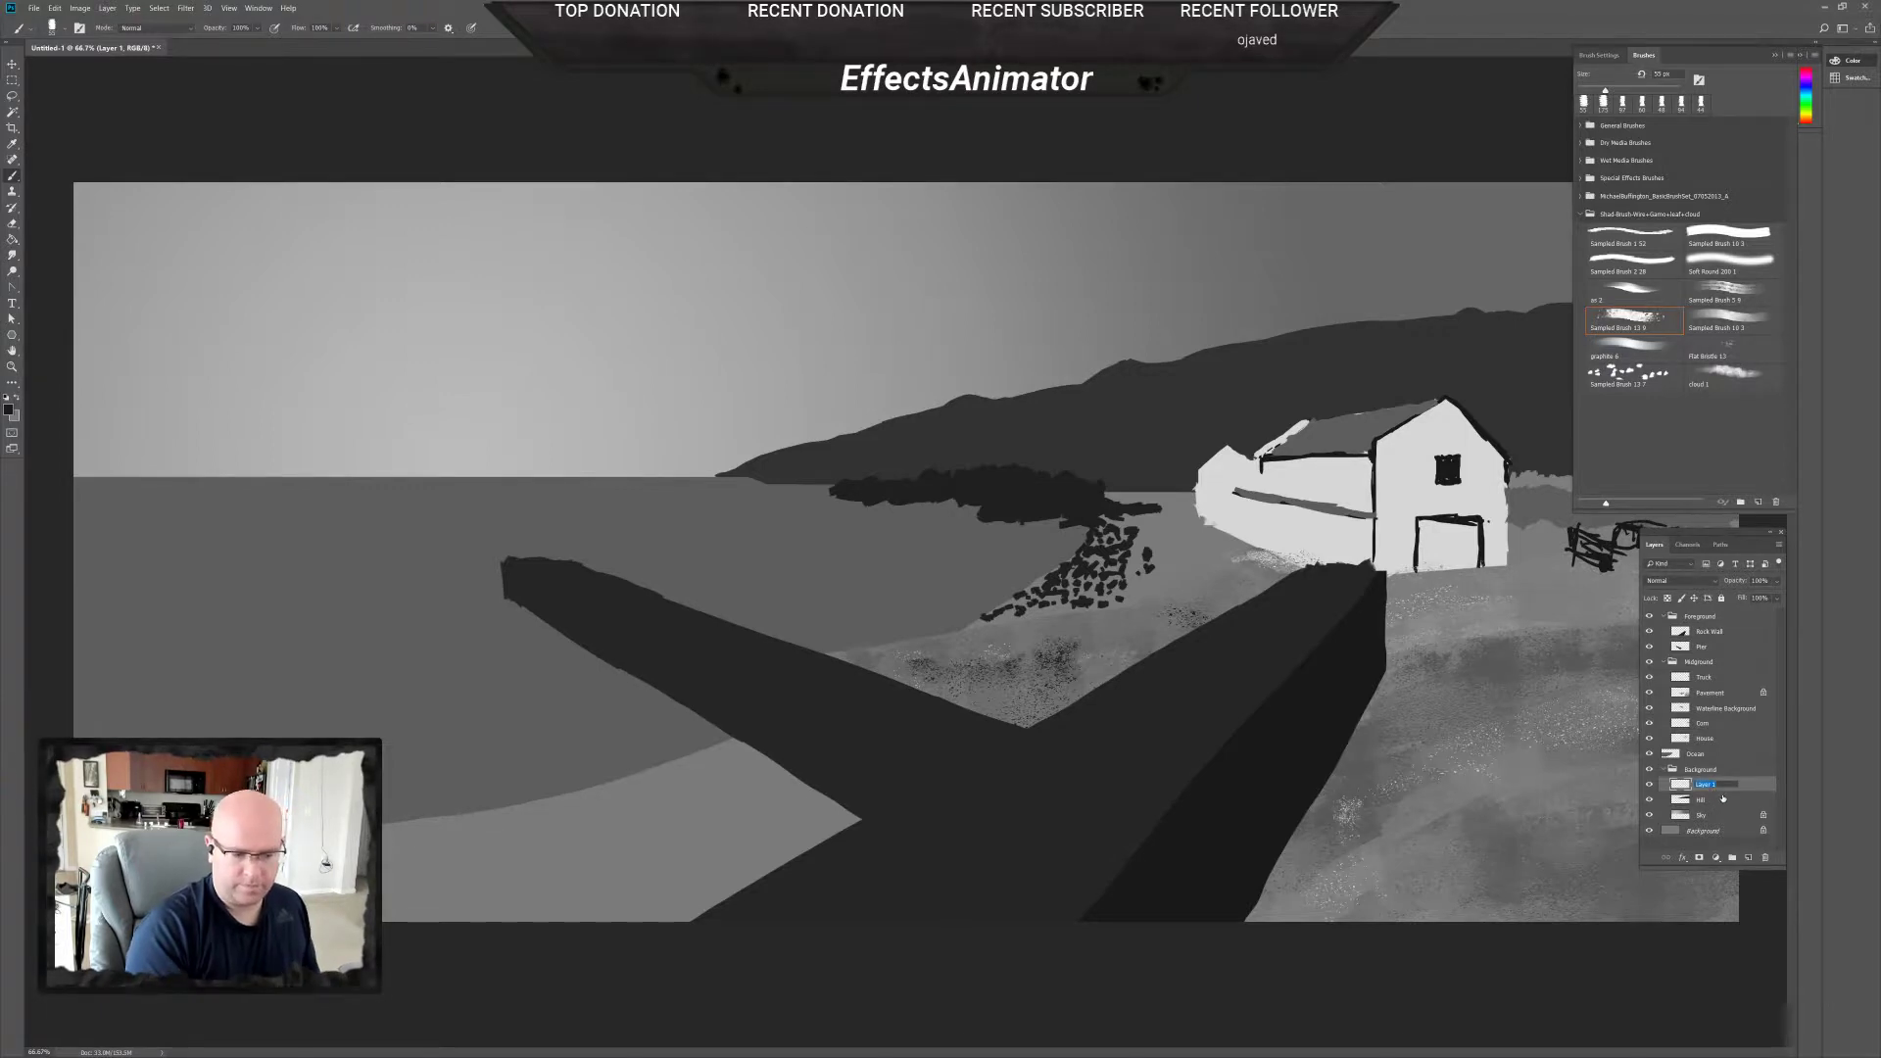
drag(1728, 714, 1727, 788)
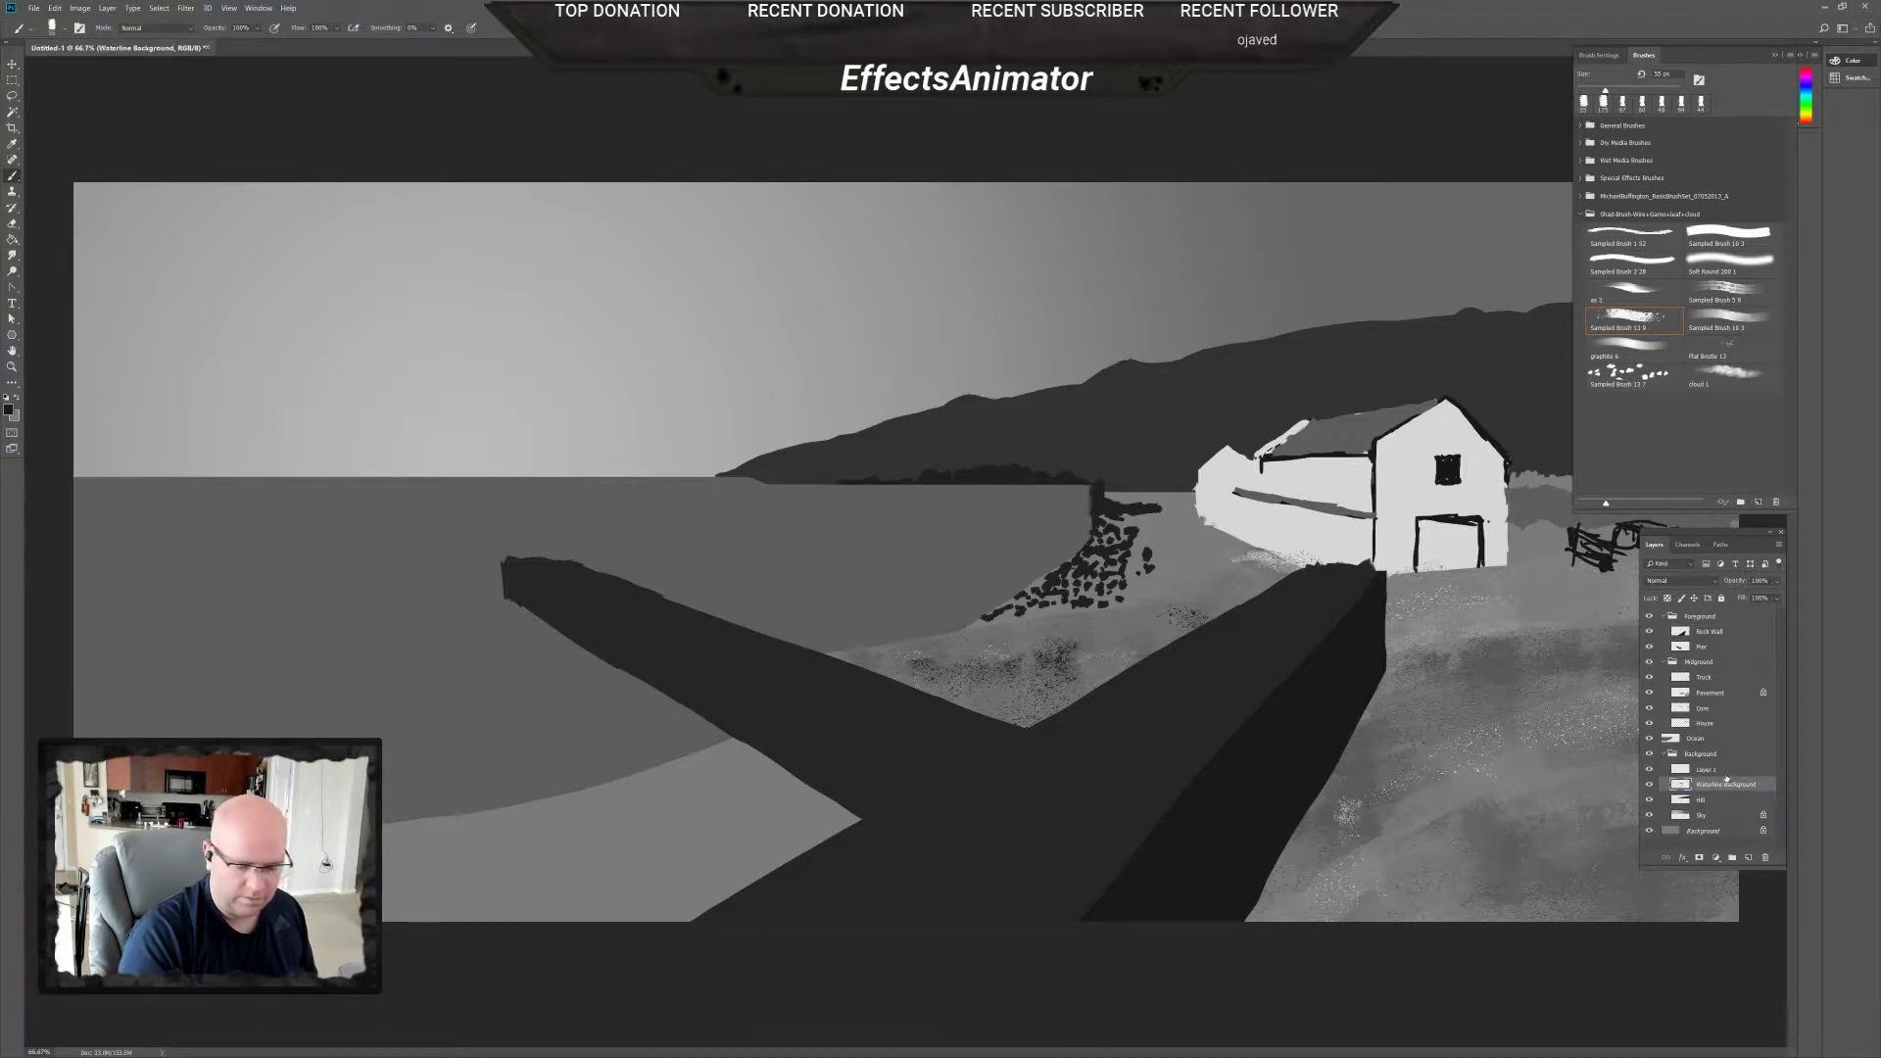
double_click(1723, 785)
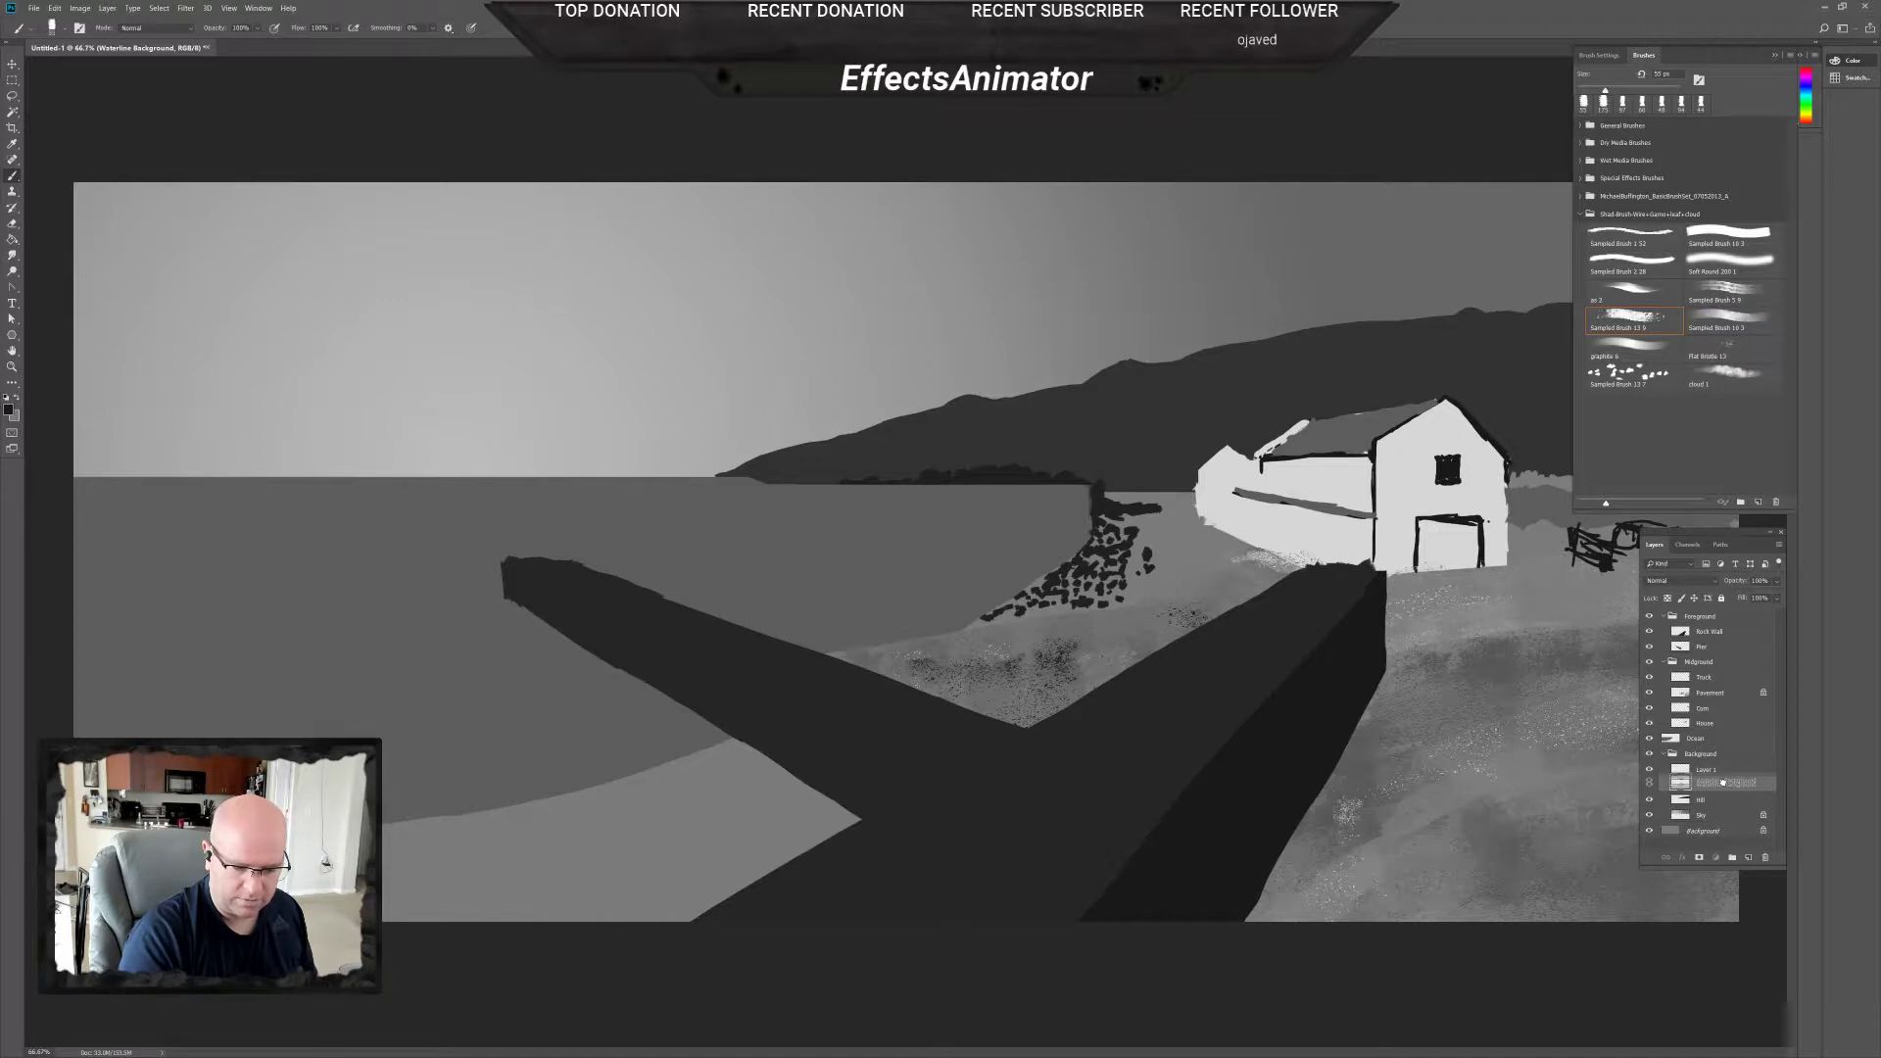
drag(1722, 783, 1723, 752)
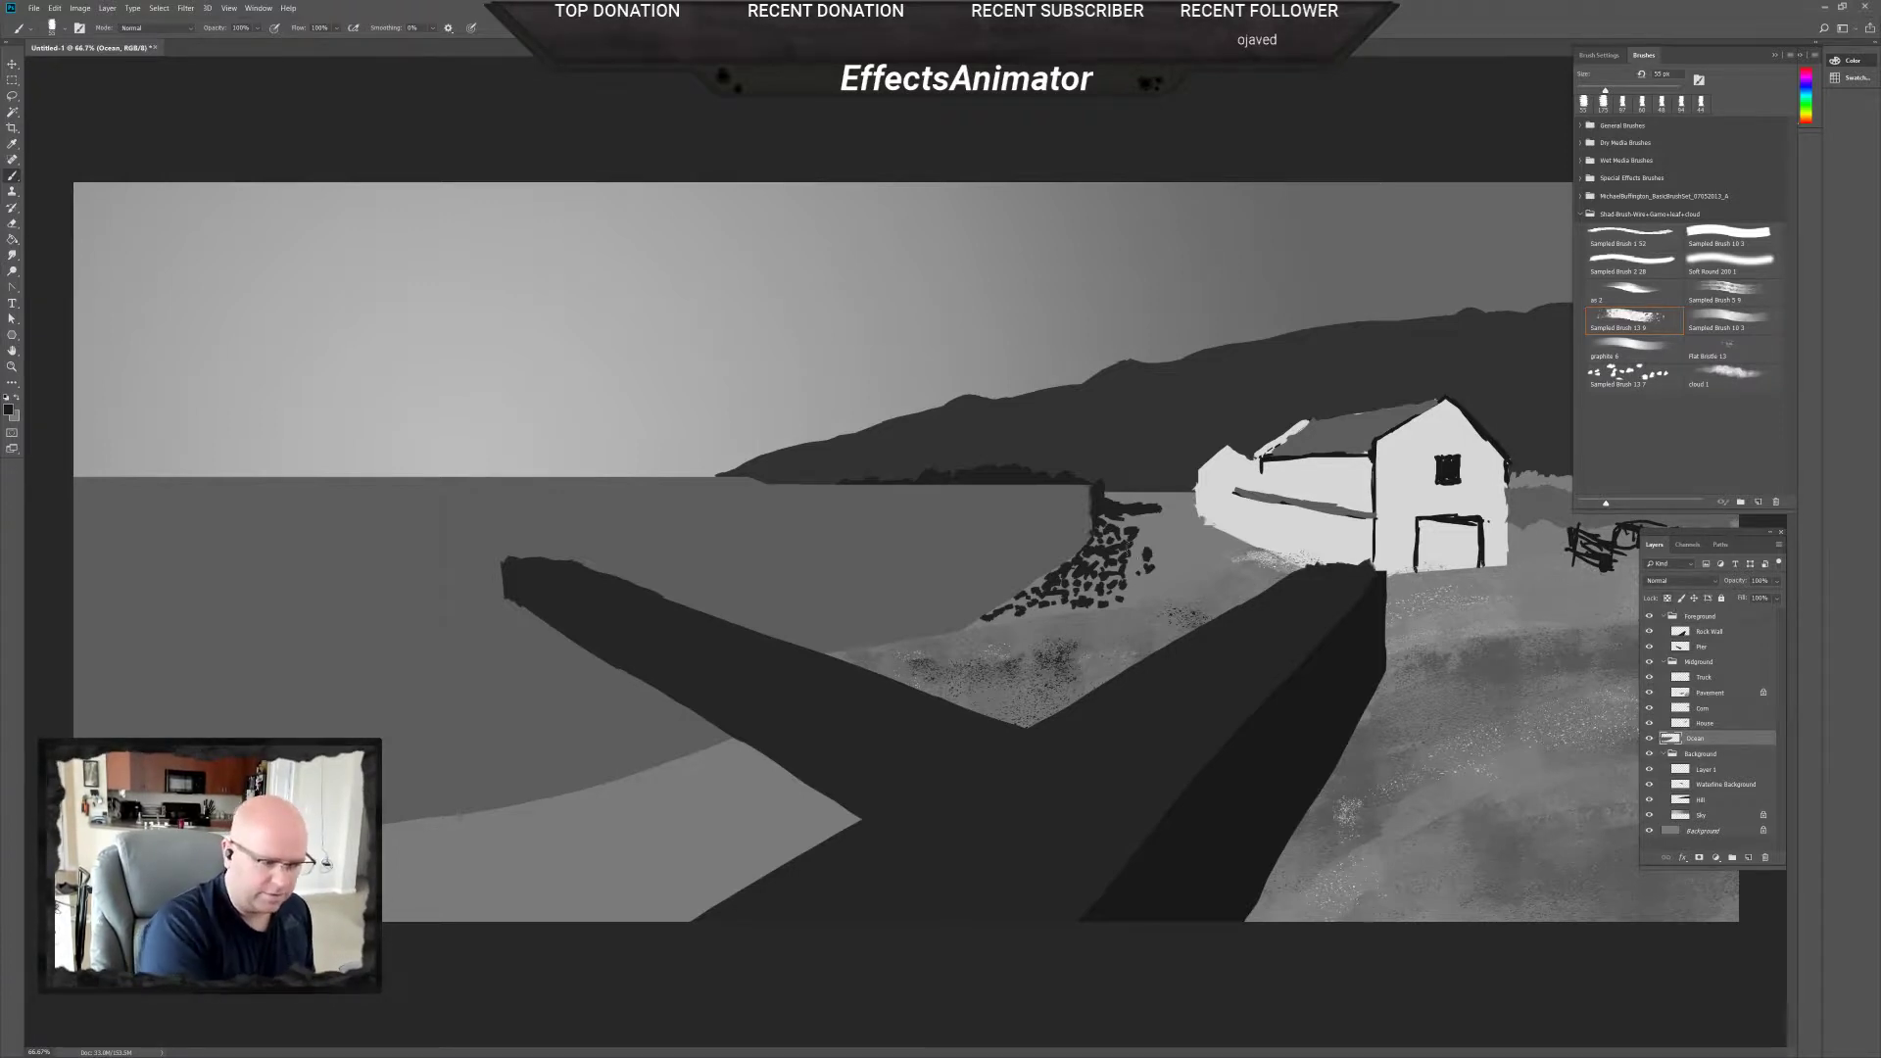
On the Ocean layer, erase the water covering the distant waterline rocks and along the base of the hill.
key(e)
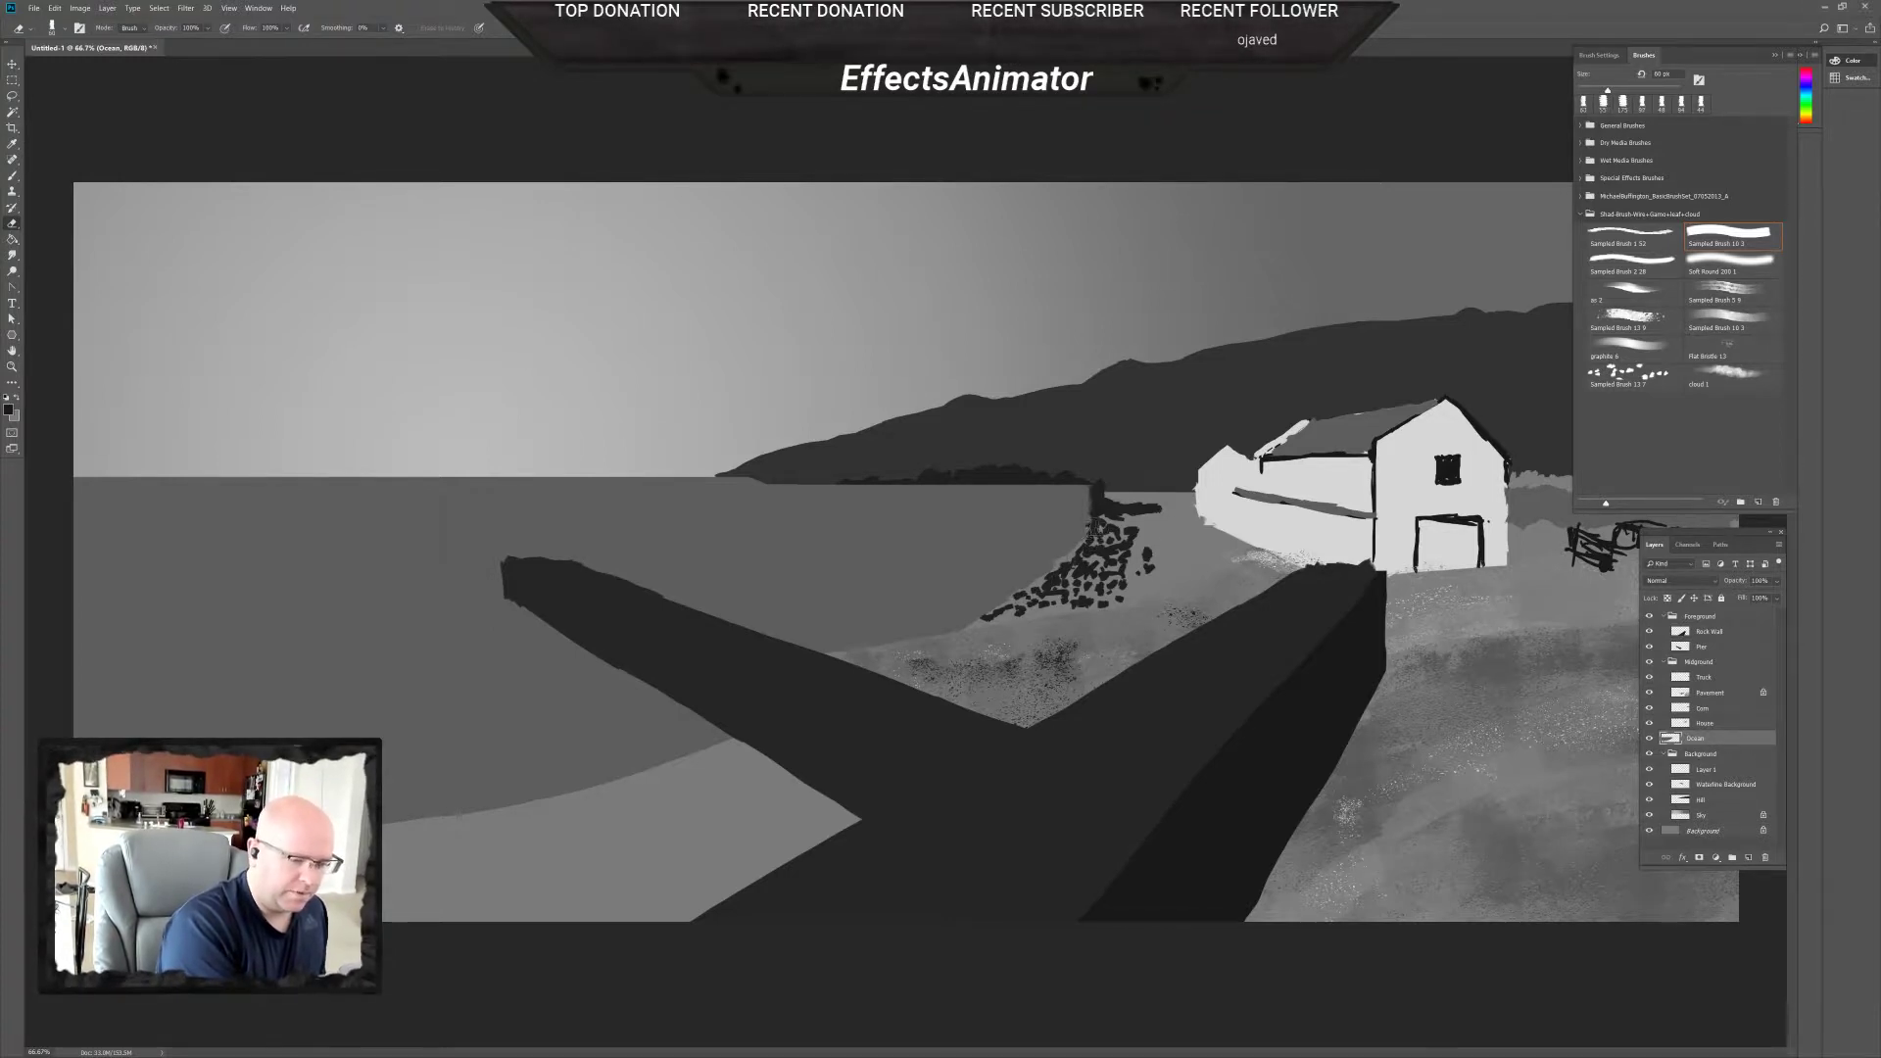
mouse_move(1090, 496)
mouse_down()
mouse_move(997, 491)
mouse_move(1061, 485)
mouse_move(1006, 488)
mouse_move(1096, 509)
mouse_move(1030, 489)
mouse_move(1058, 477)
mouse_move(1045, 497)
mouse_move(800, 490)
mouse_move(1092, 519)
mouse_move(999, 509)
mouse_up()
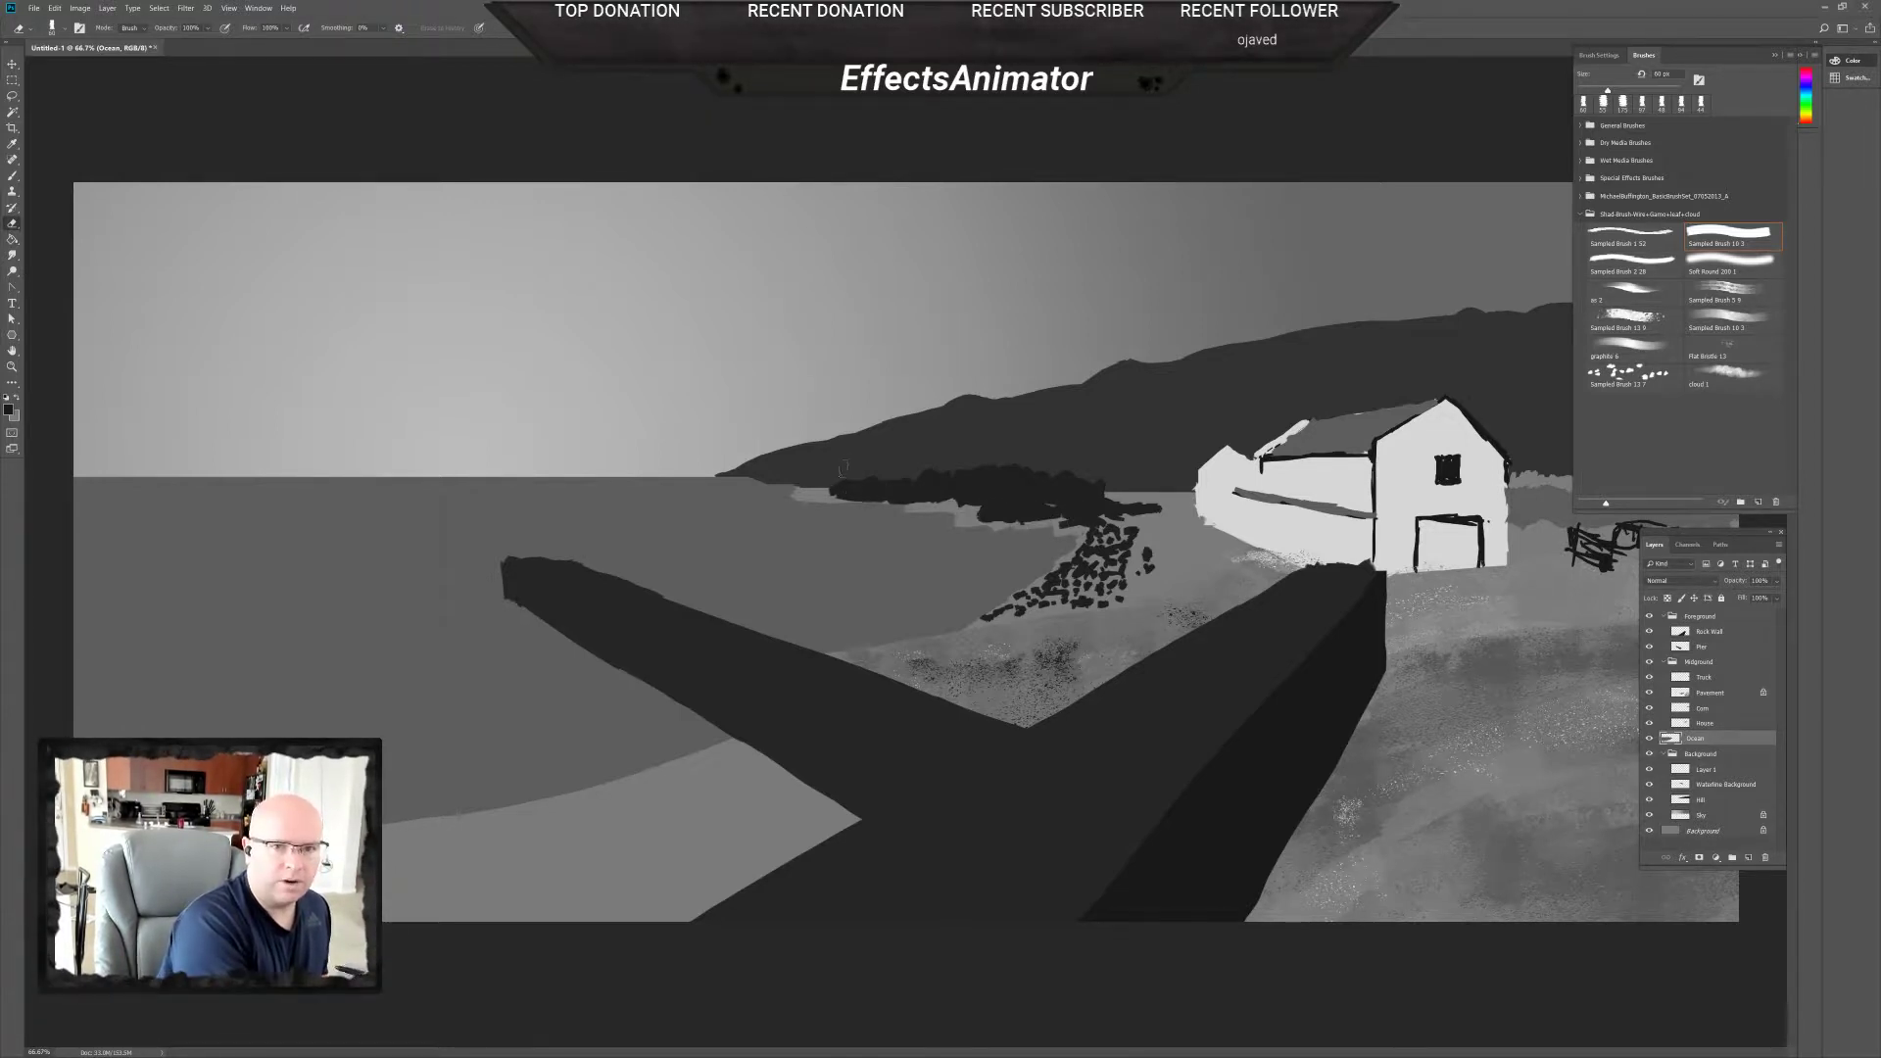
drag(731, 479, 760, 482)
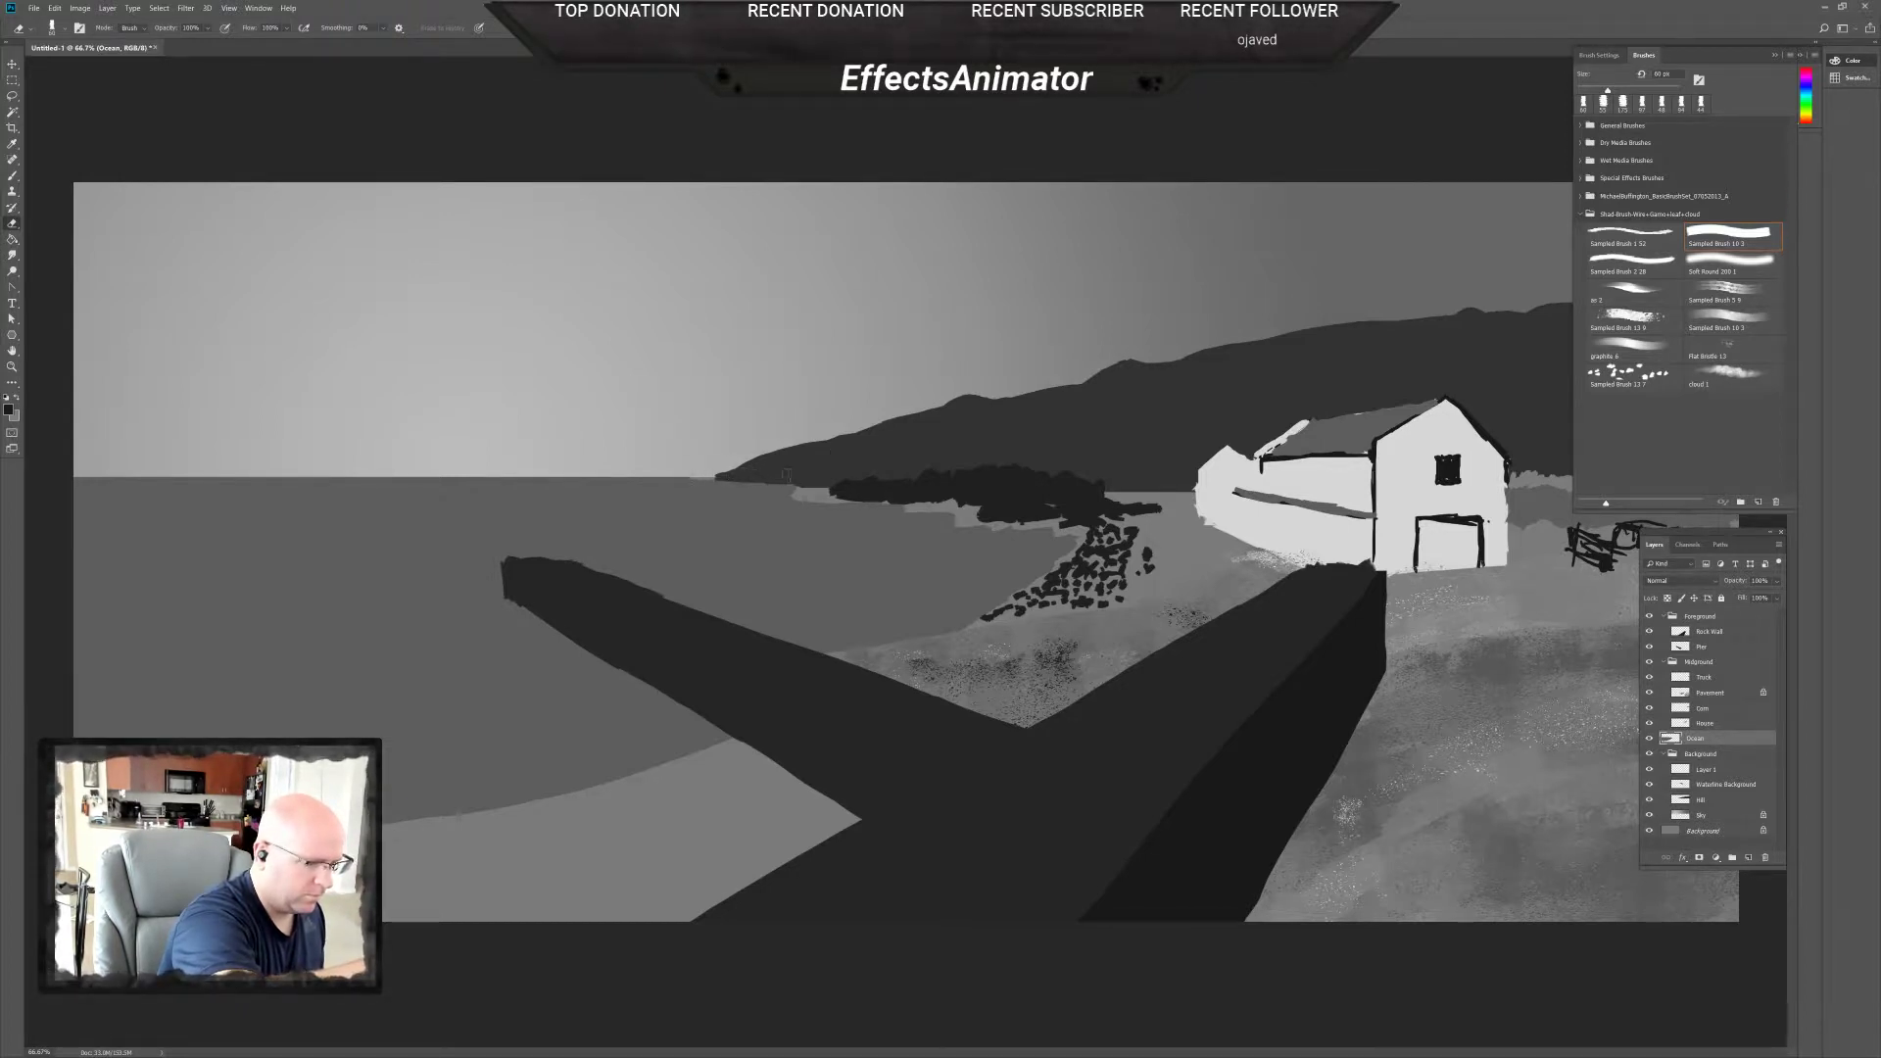
alt+click(892, 434)
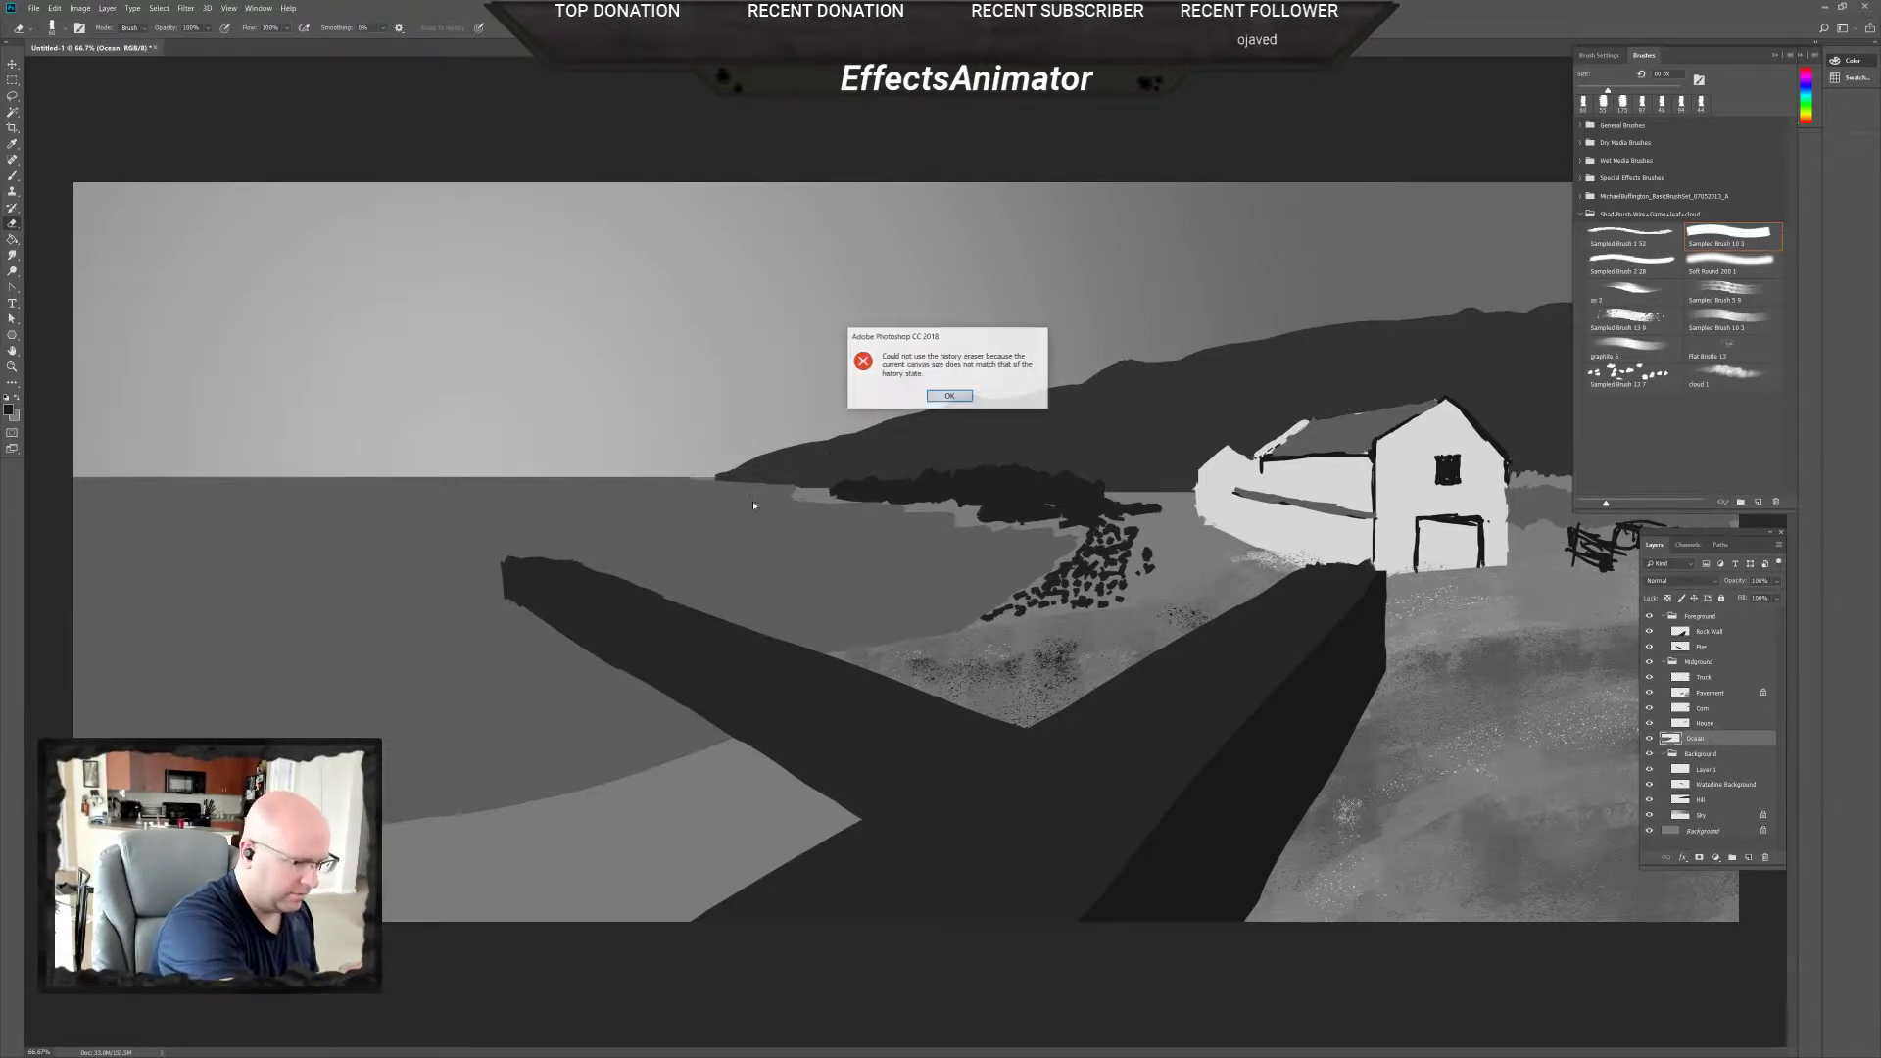
click(939, 397)
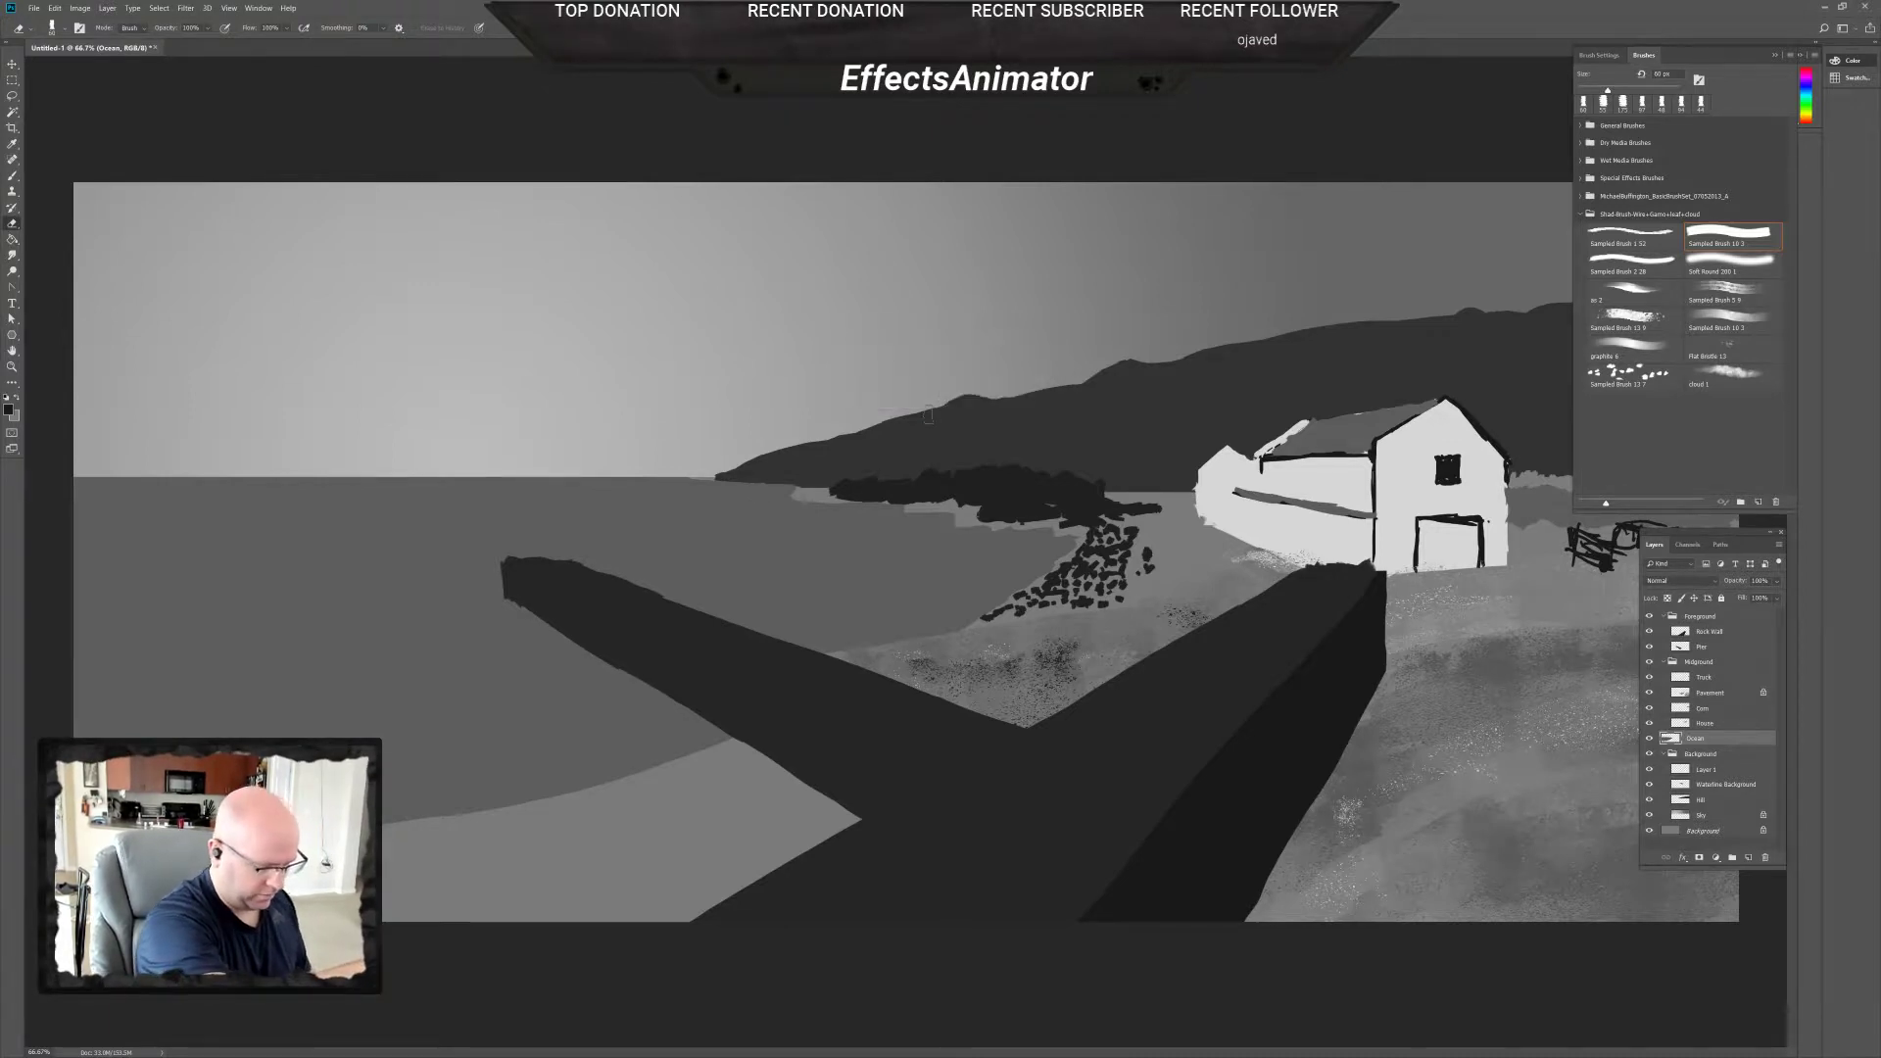
Refine the Ocean layer's edge near the hill's tip, alternating sampled water gray from a solid brush with the eraser.
key(b)
alt+click(745, 506)
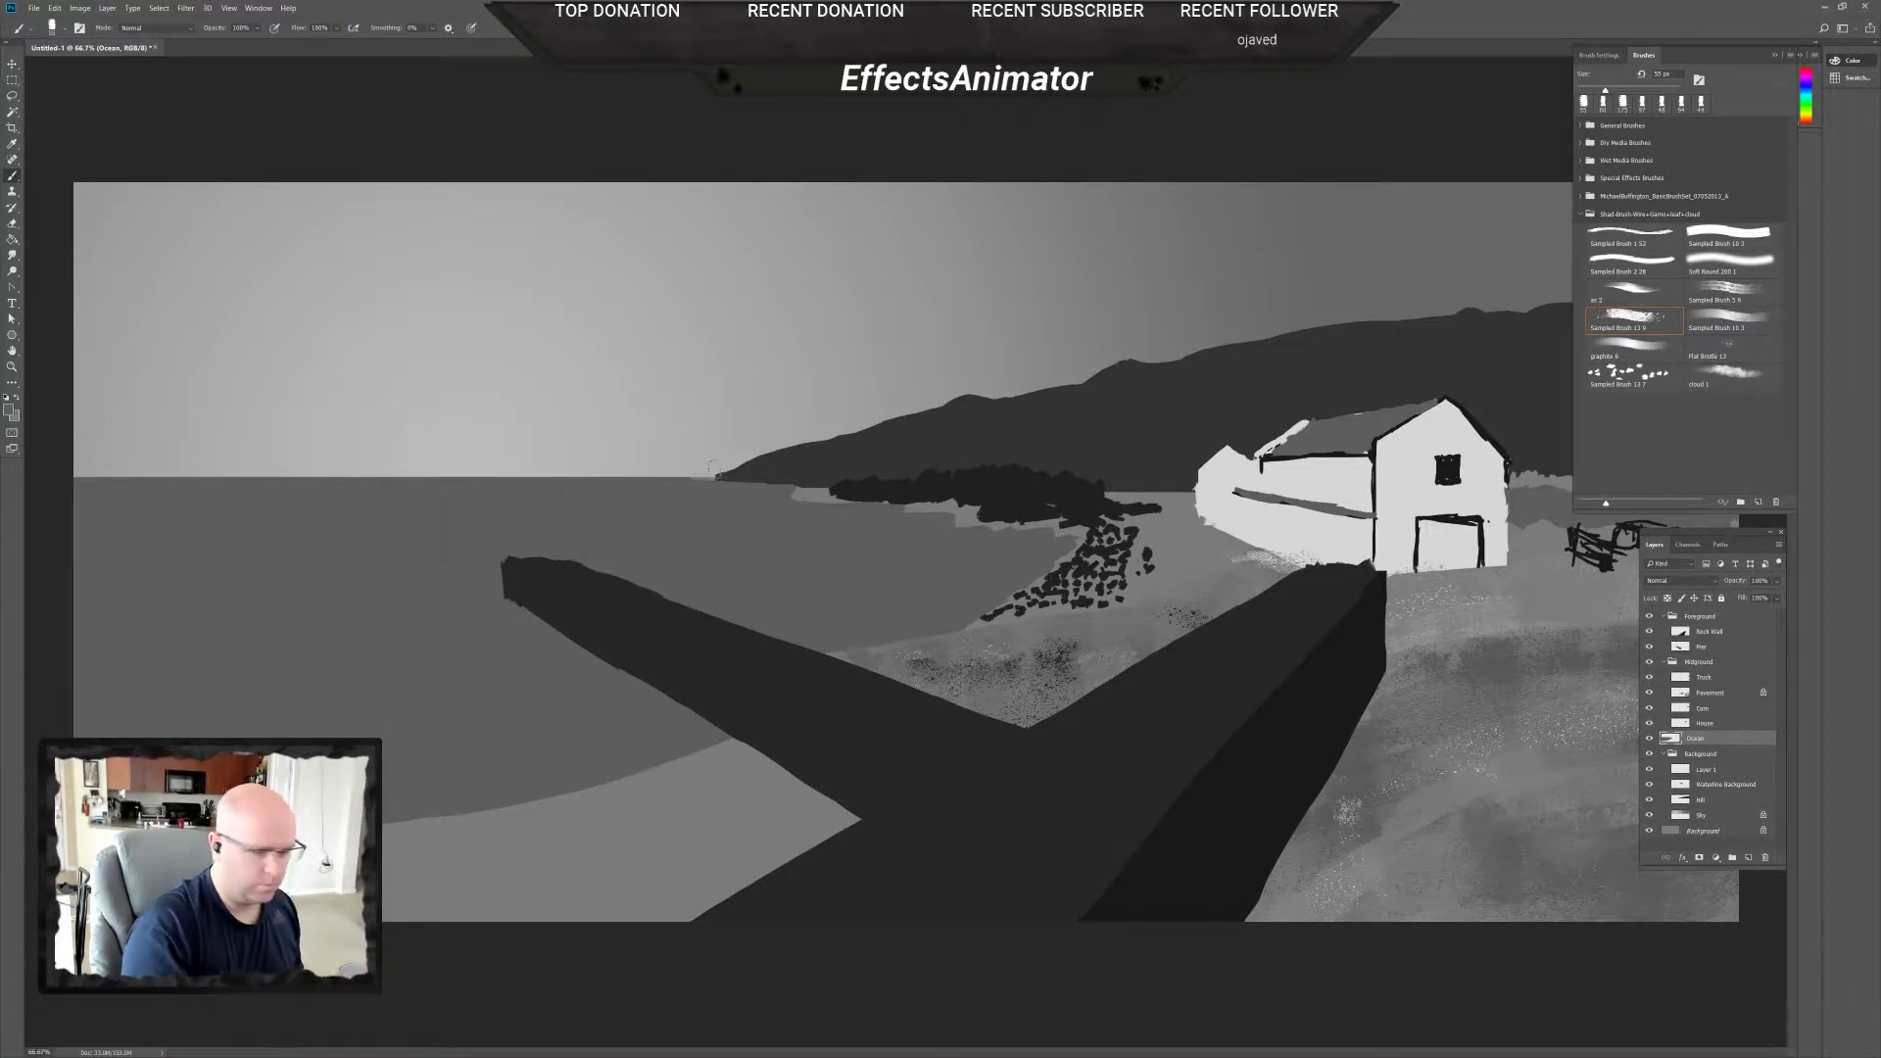
click(1726, 235)
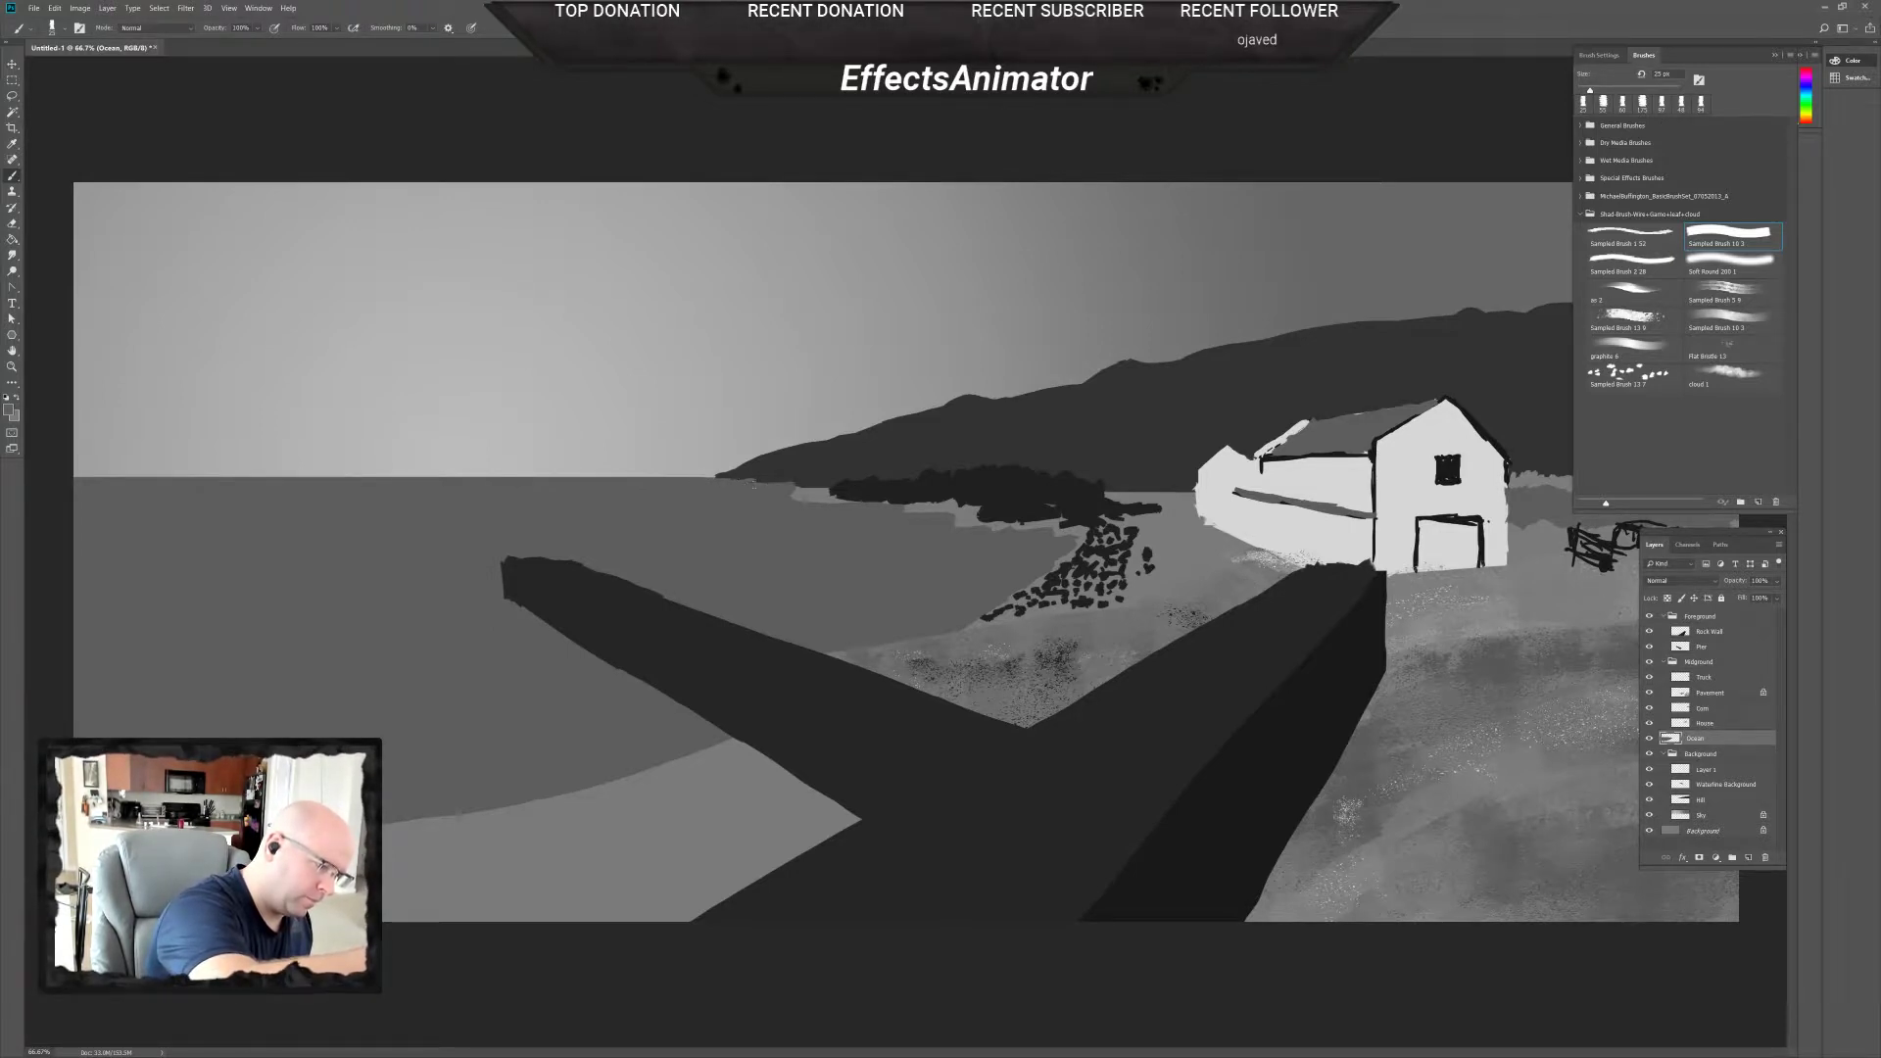
drag(800, 491, 835, 491)
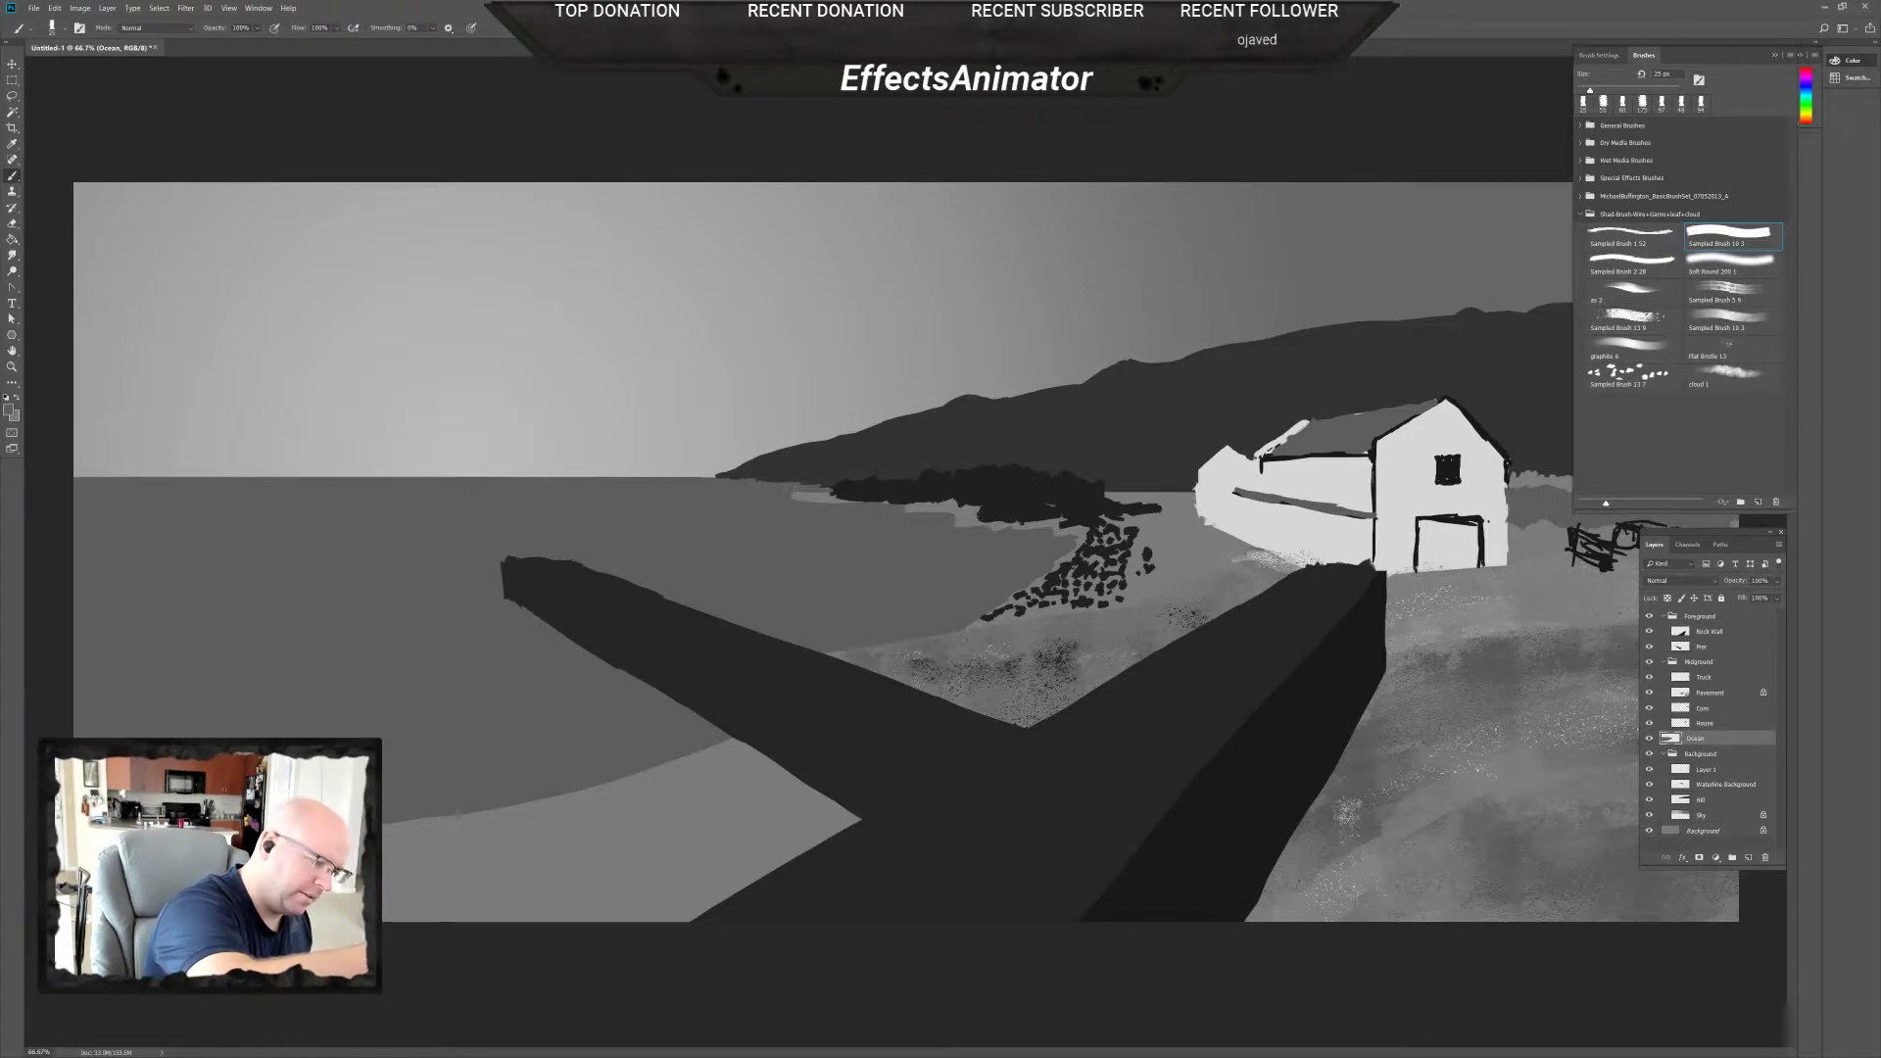
key(e)
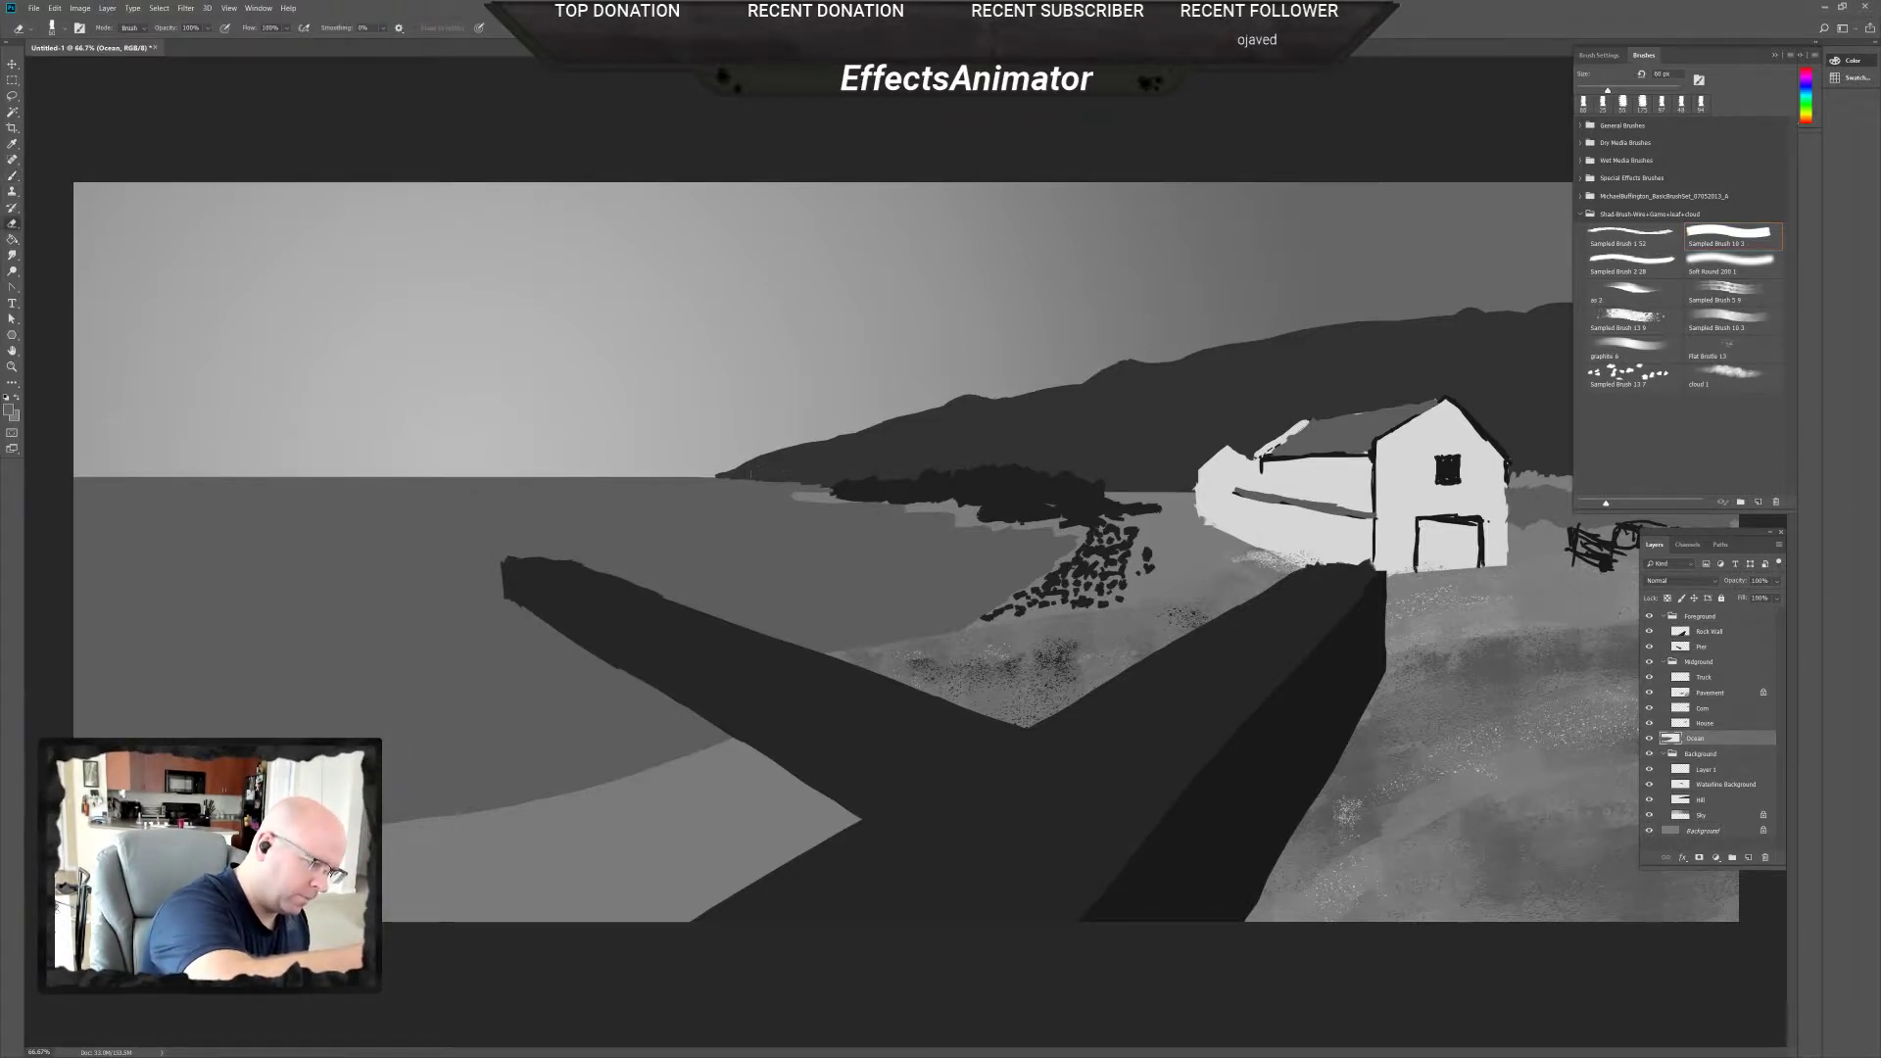
drag(750, 474, 841, 482)
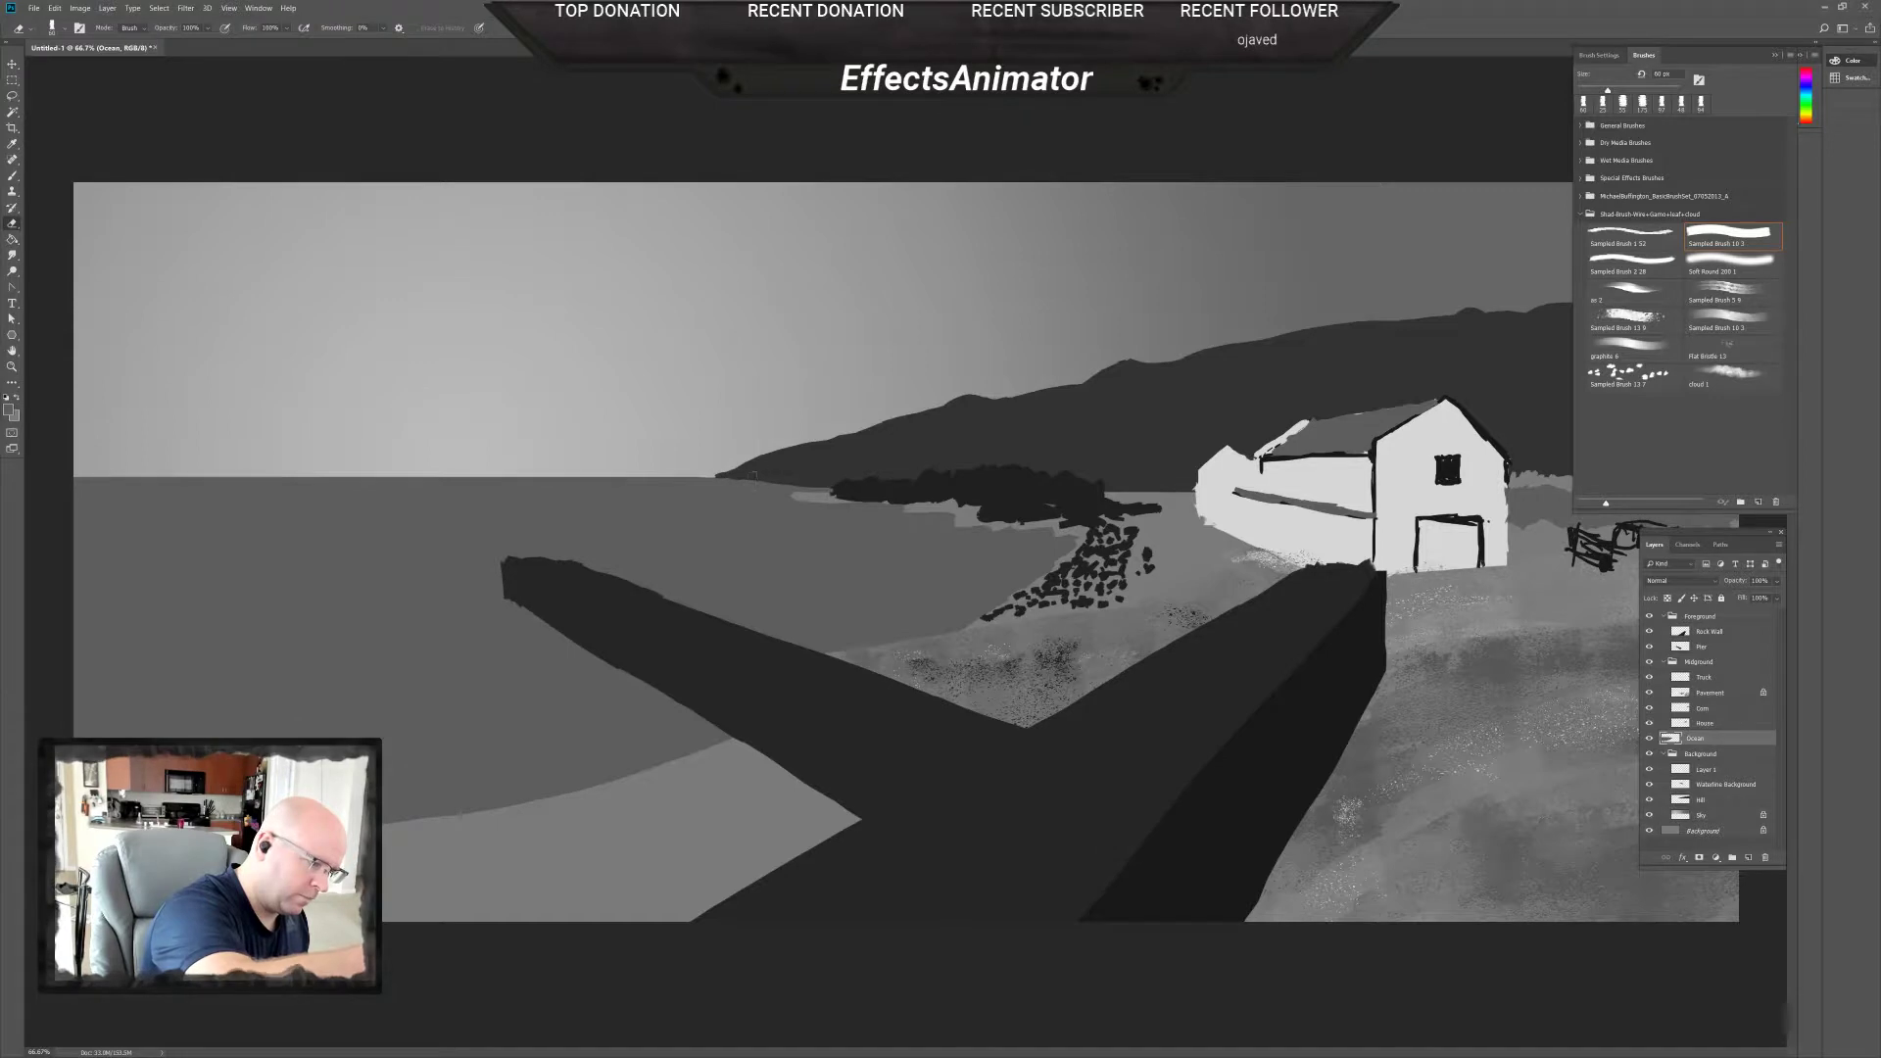
key(b)
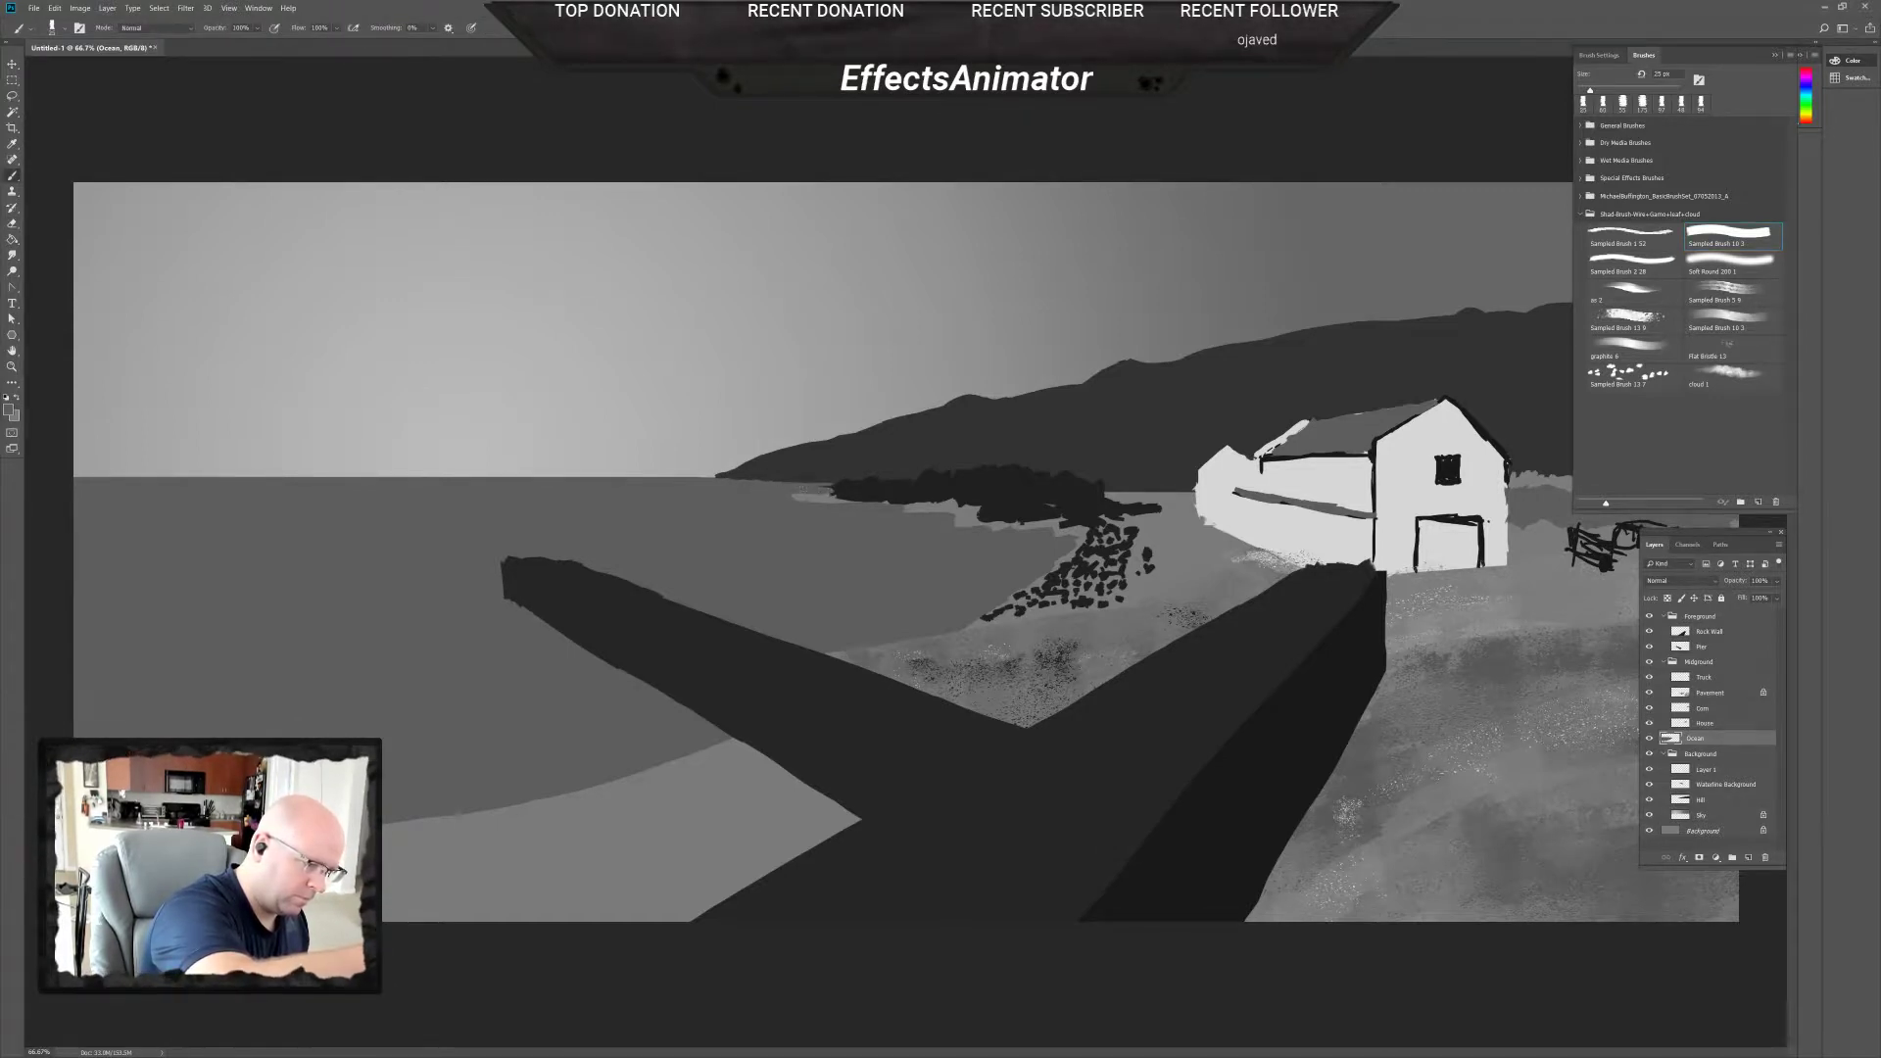
key(e)
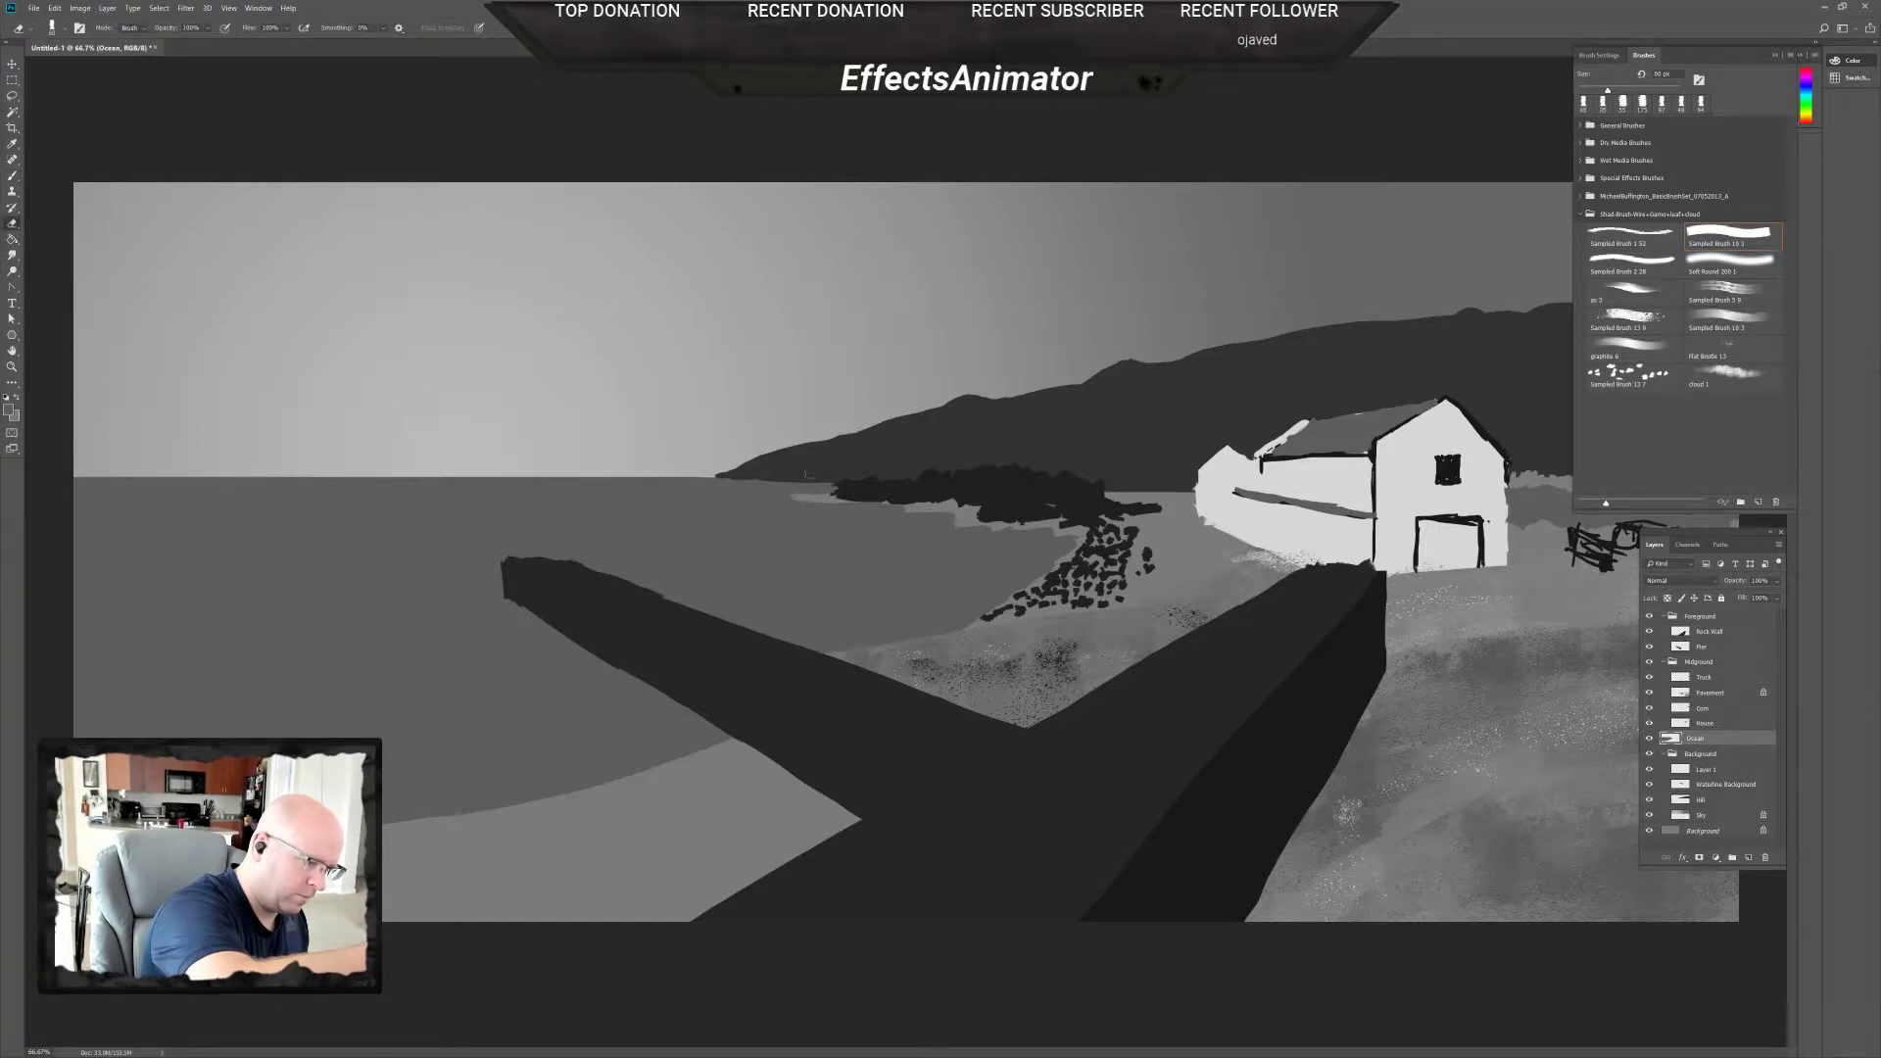
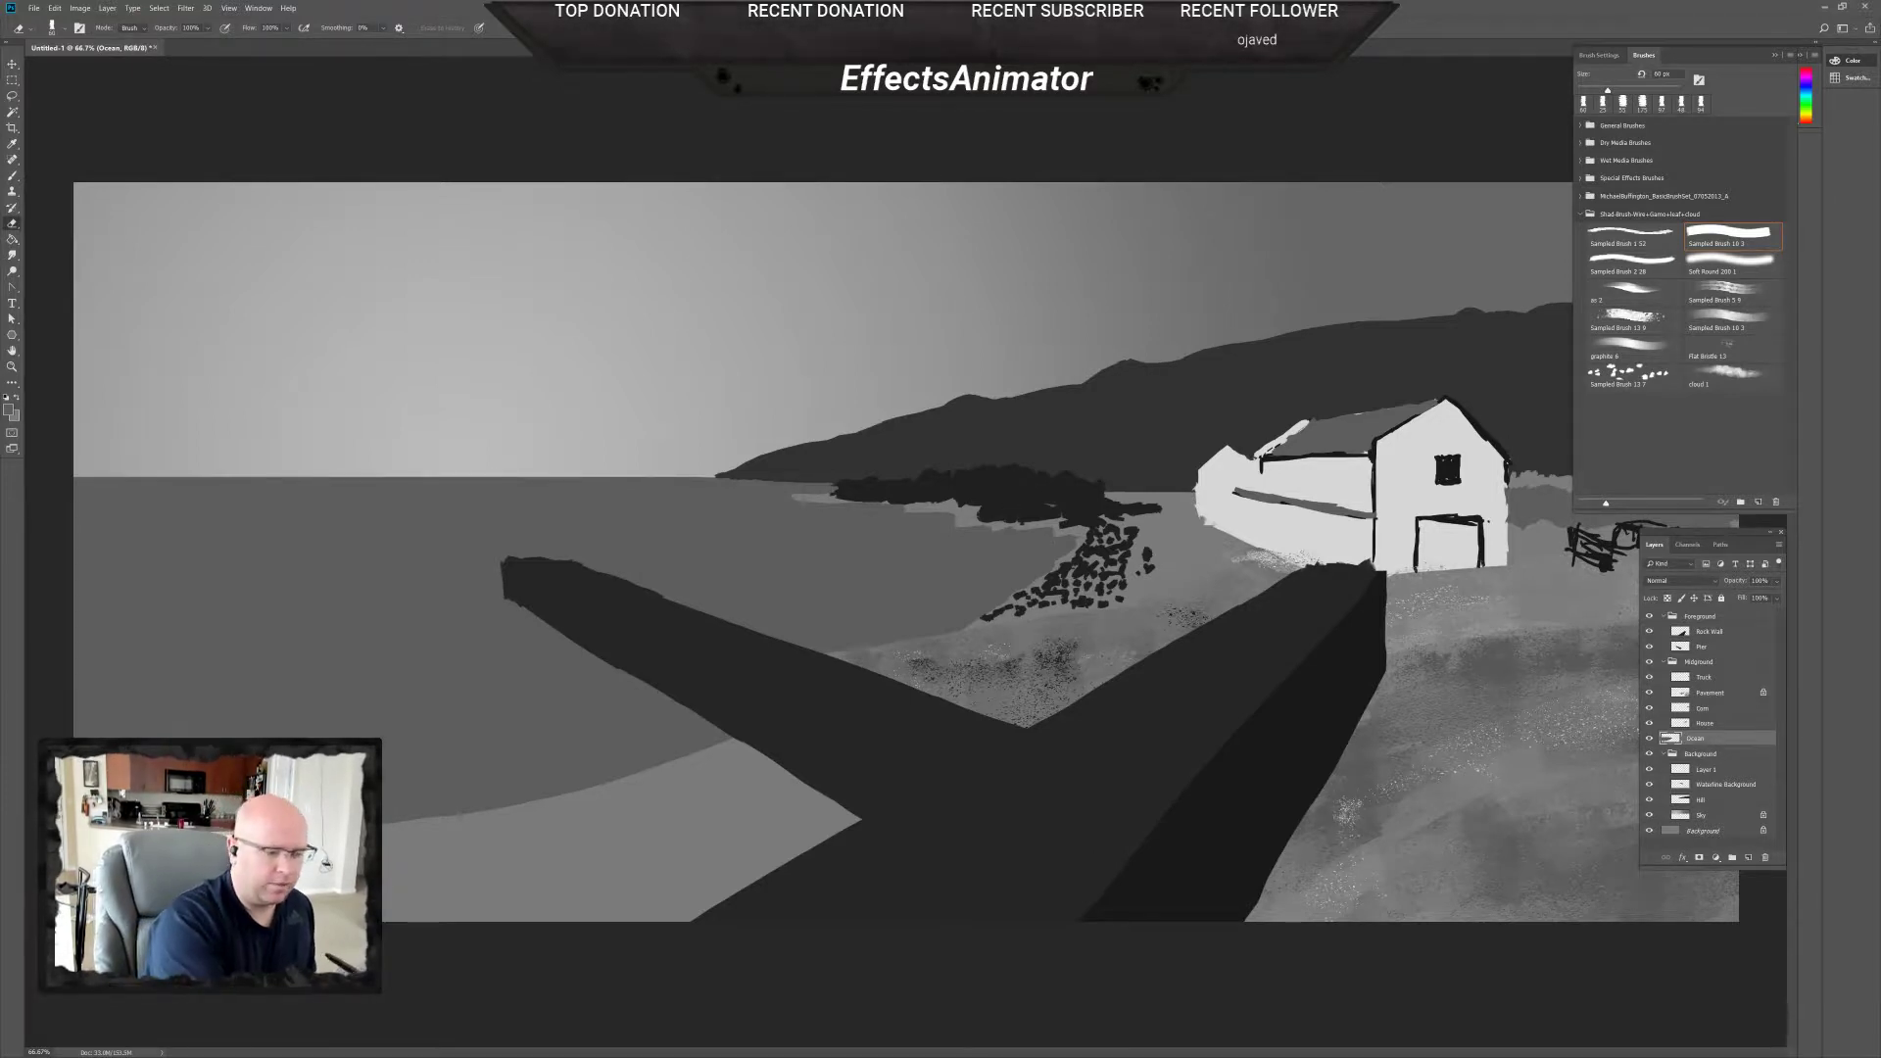
Rename Layer 1 in the Background group as SeaWall.
click(1710, 771)
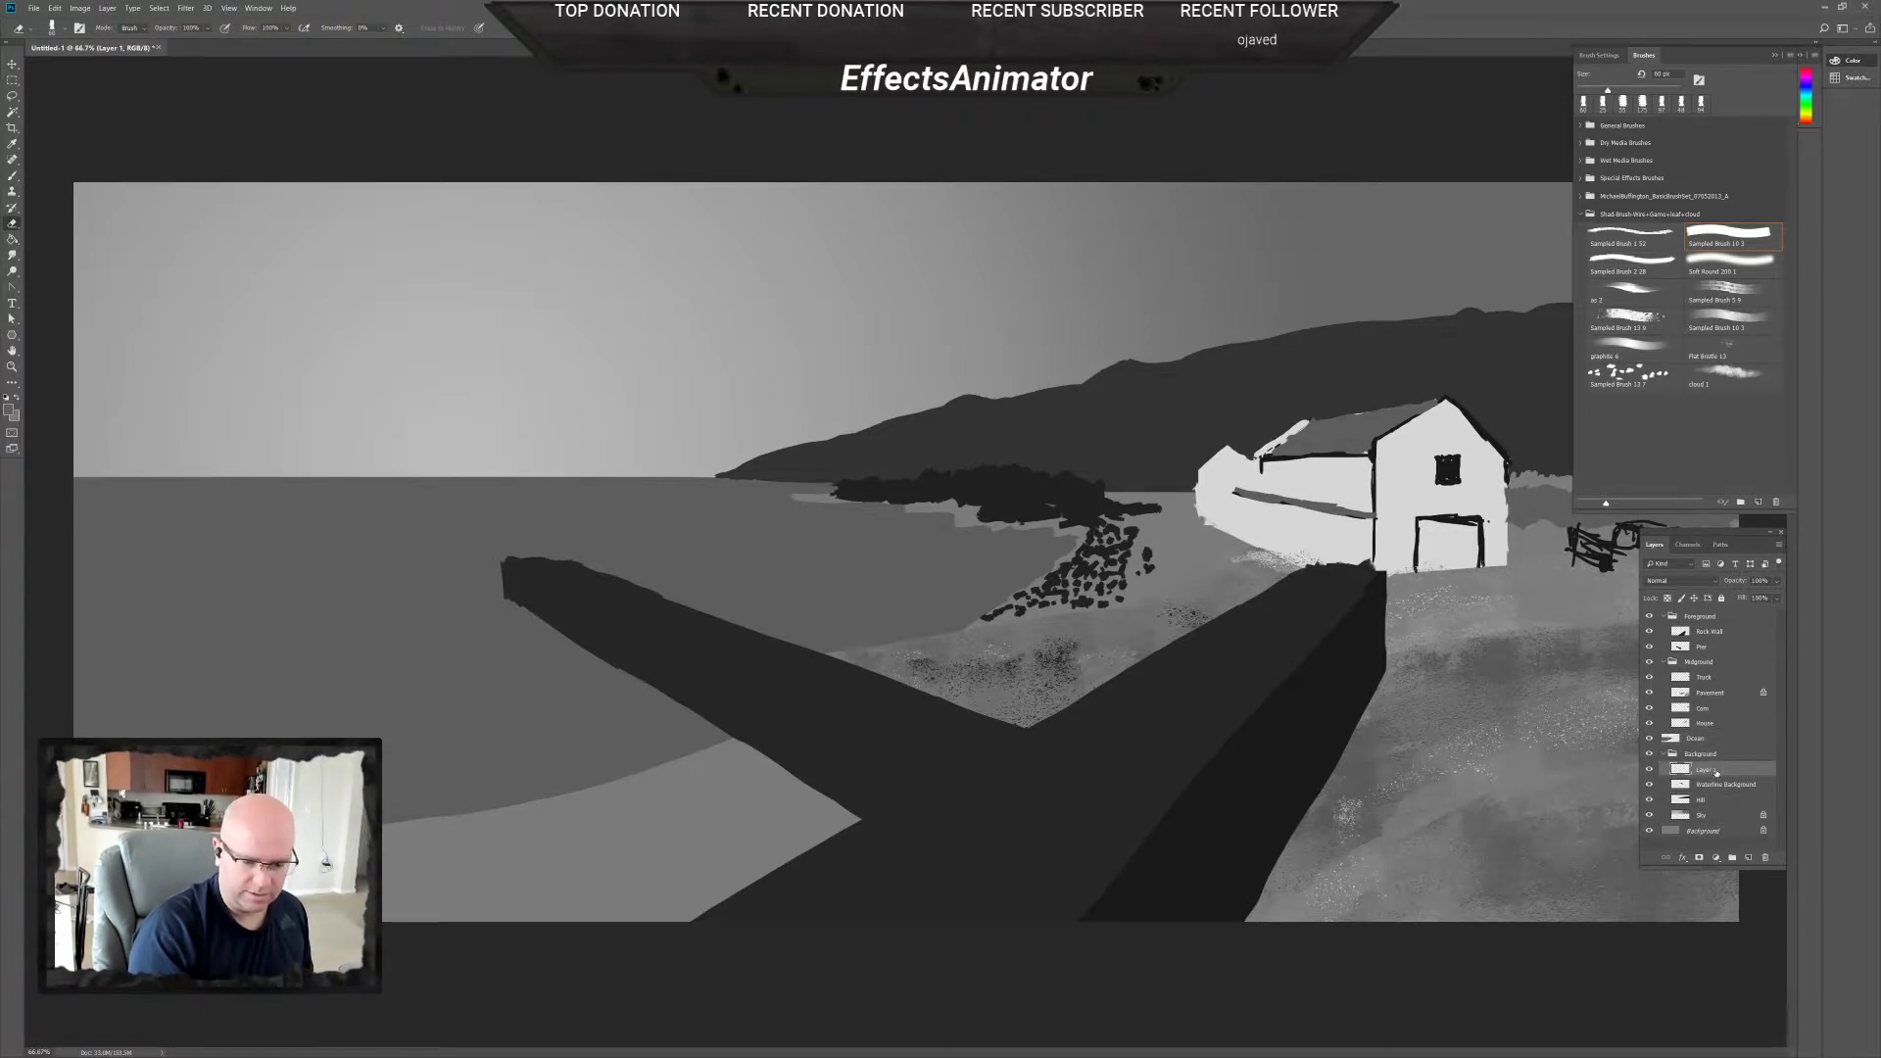
double_click(1715, 772)
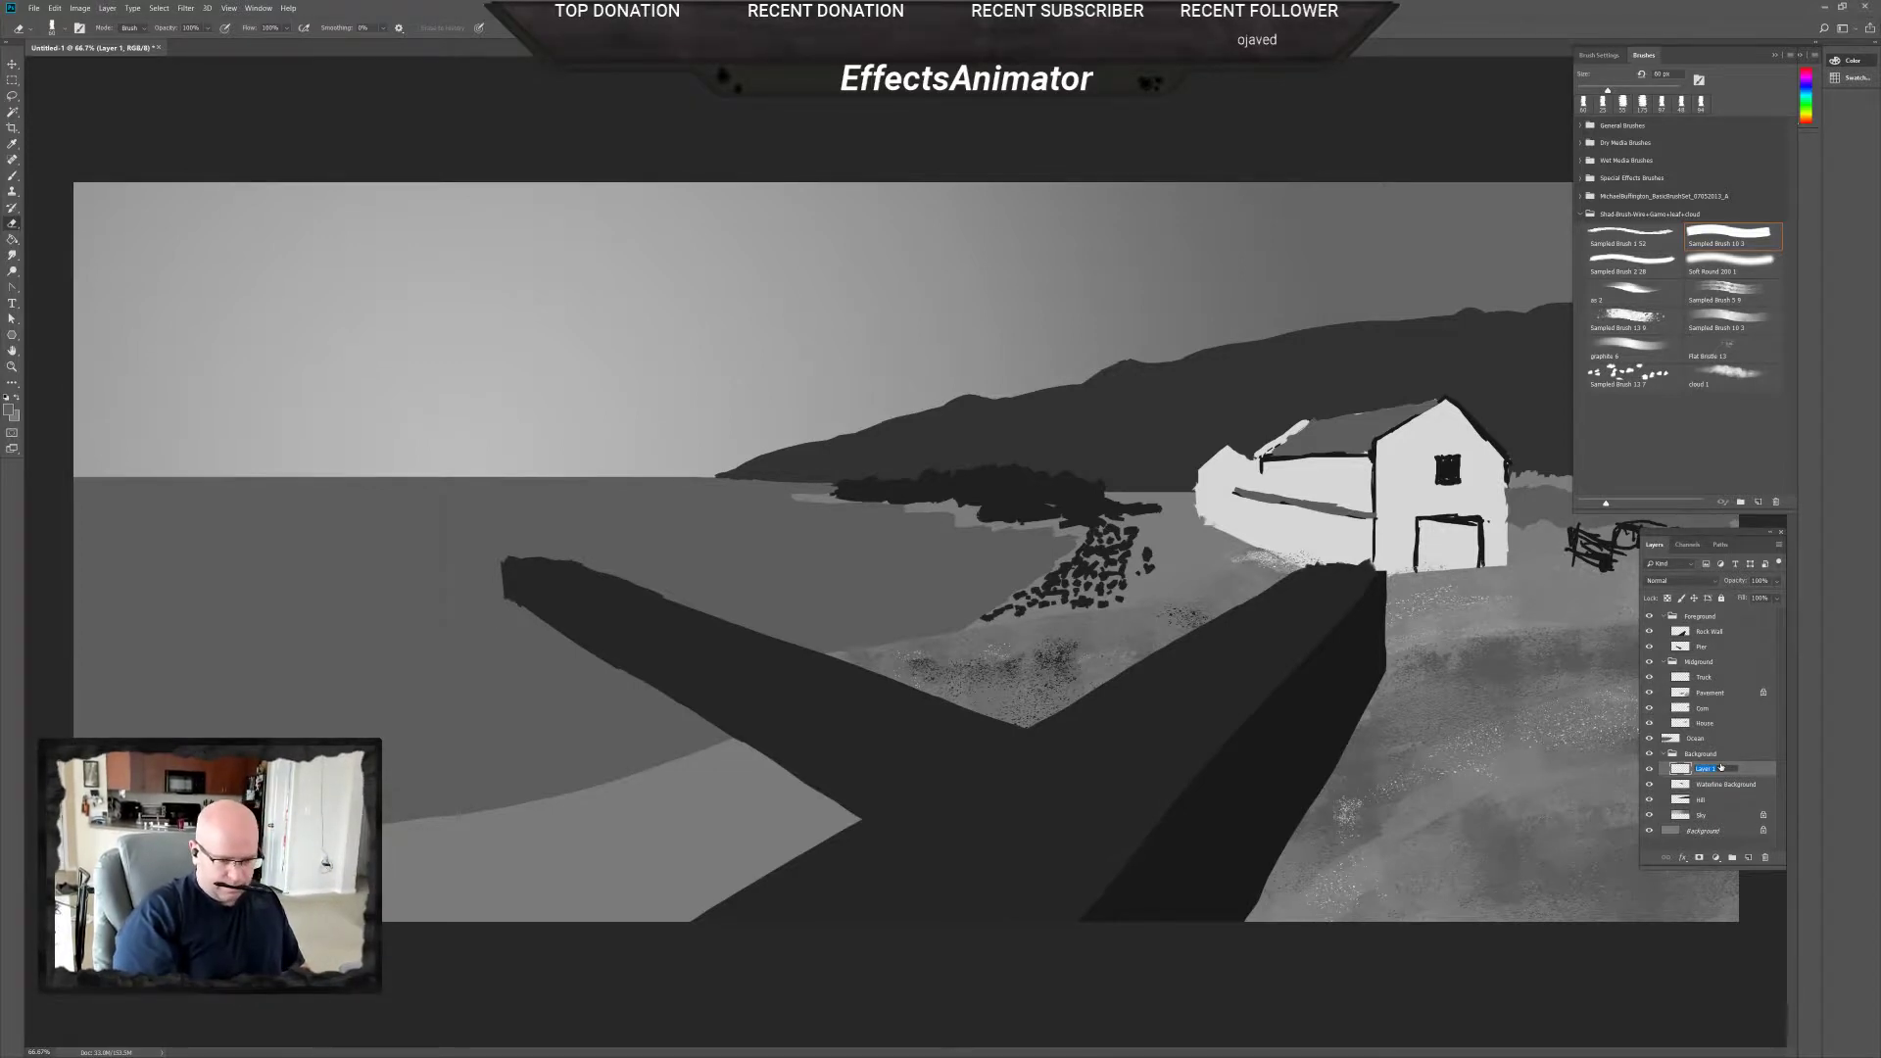
text(Sea)
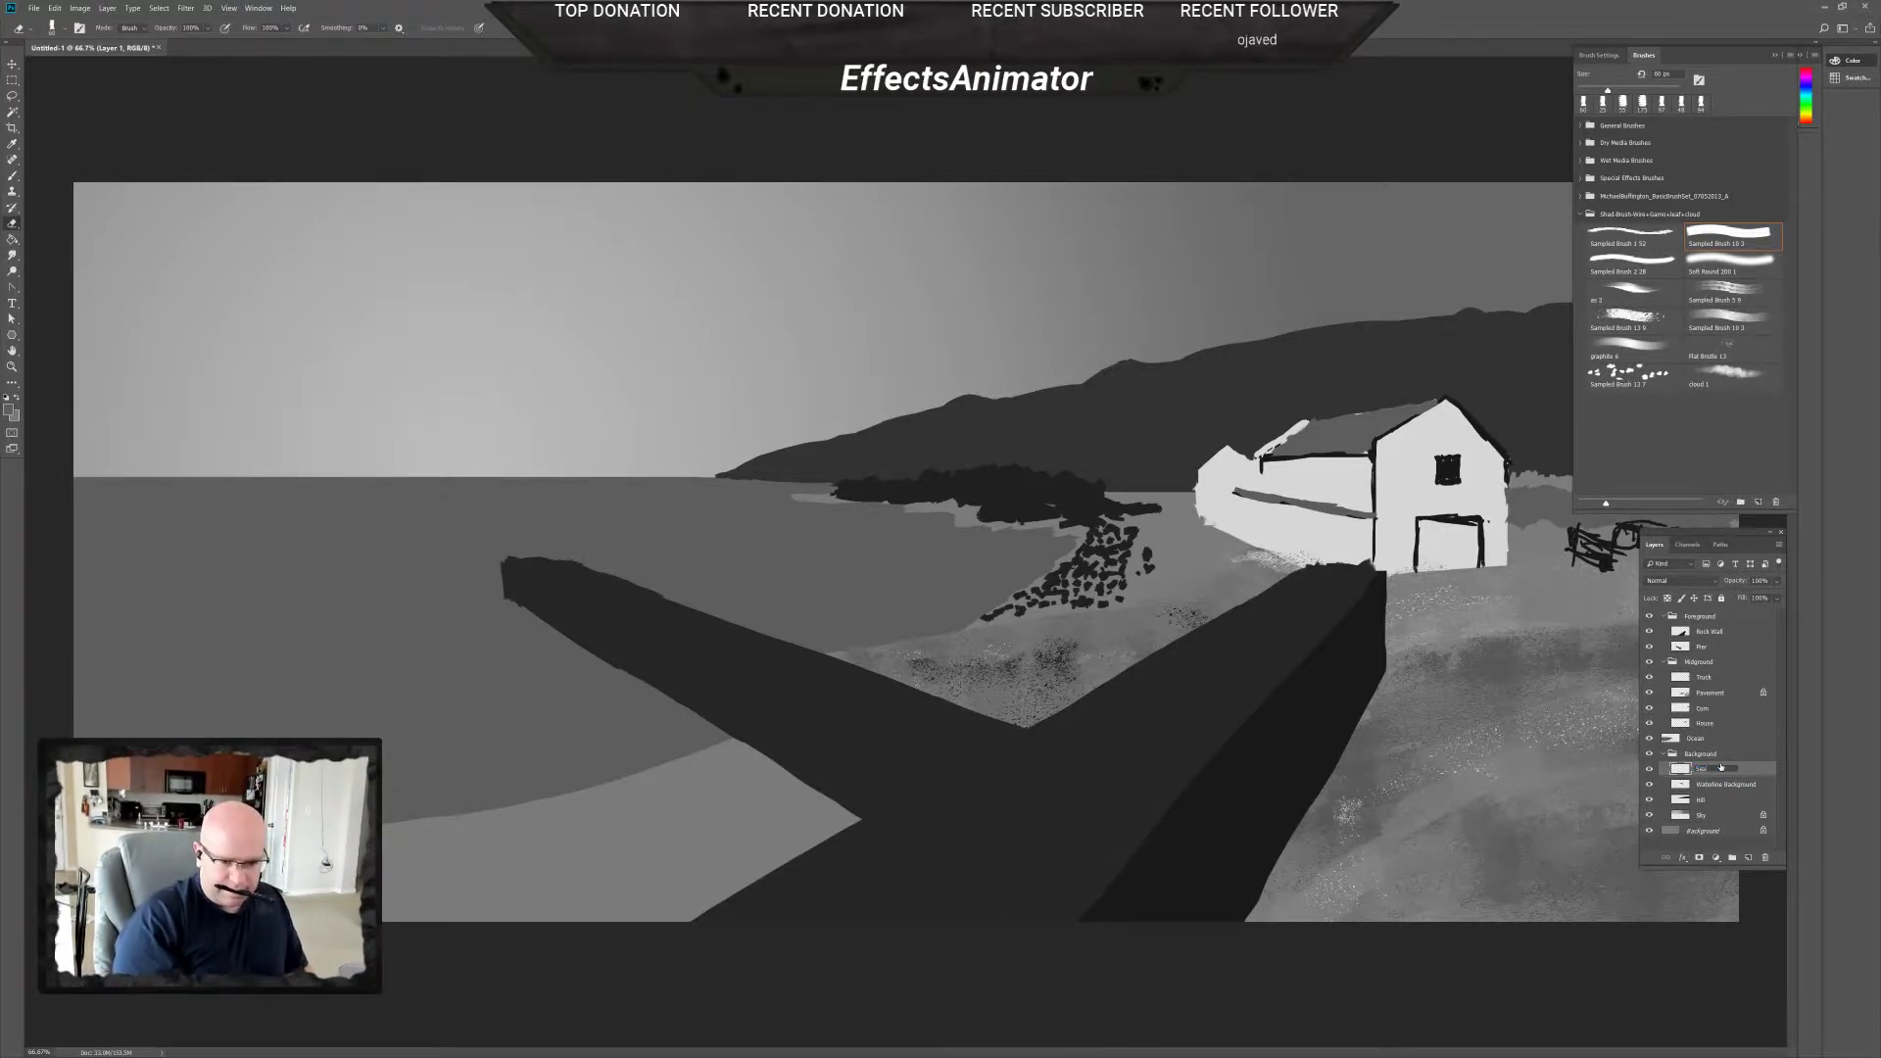
text(Wall)
key(Return)
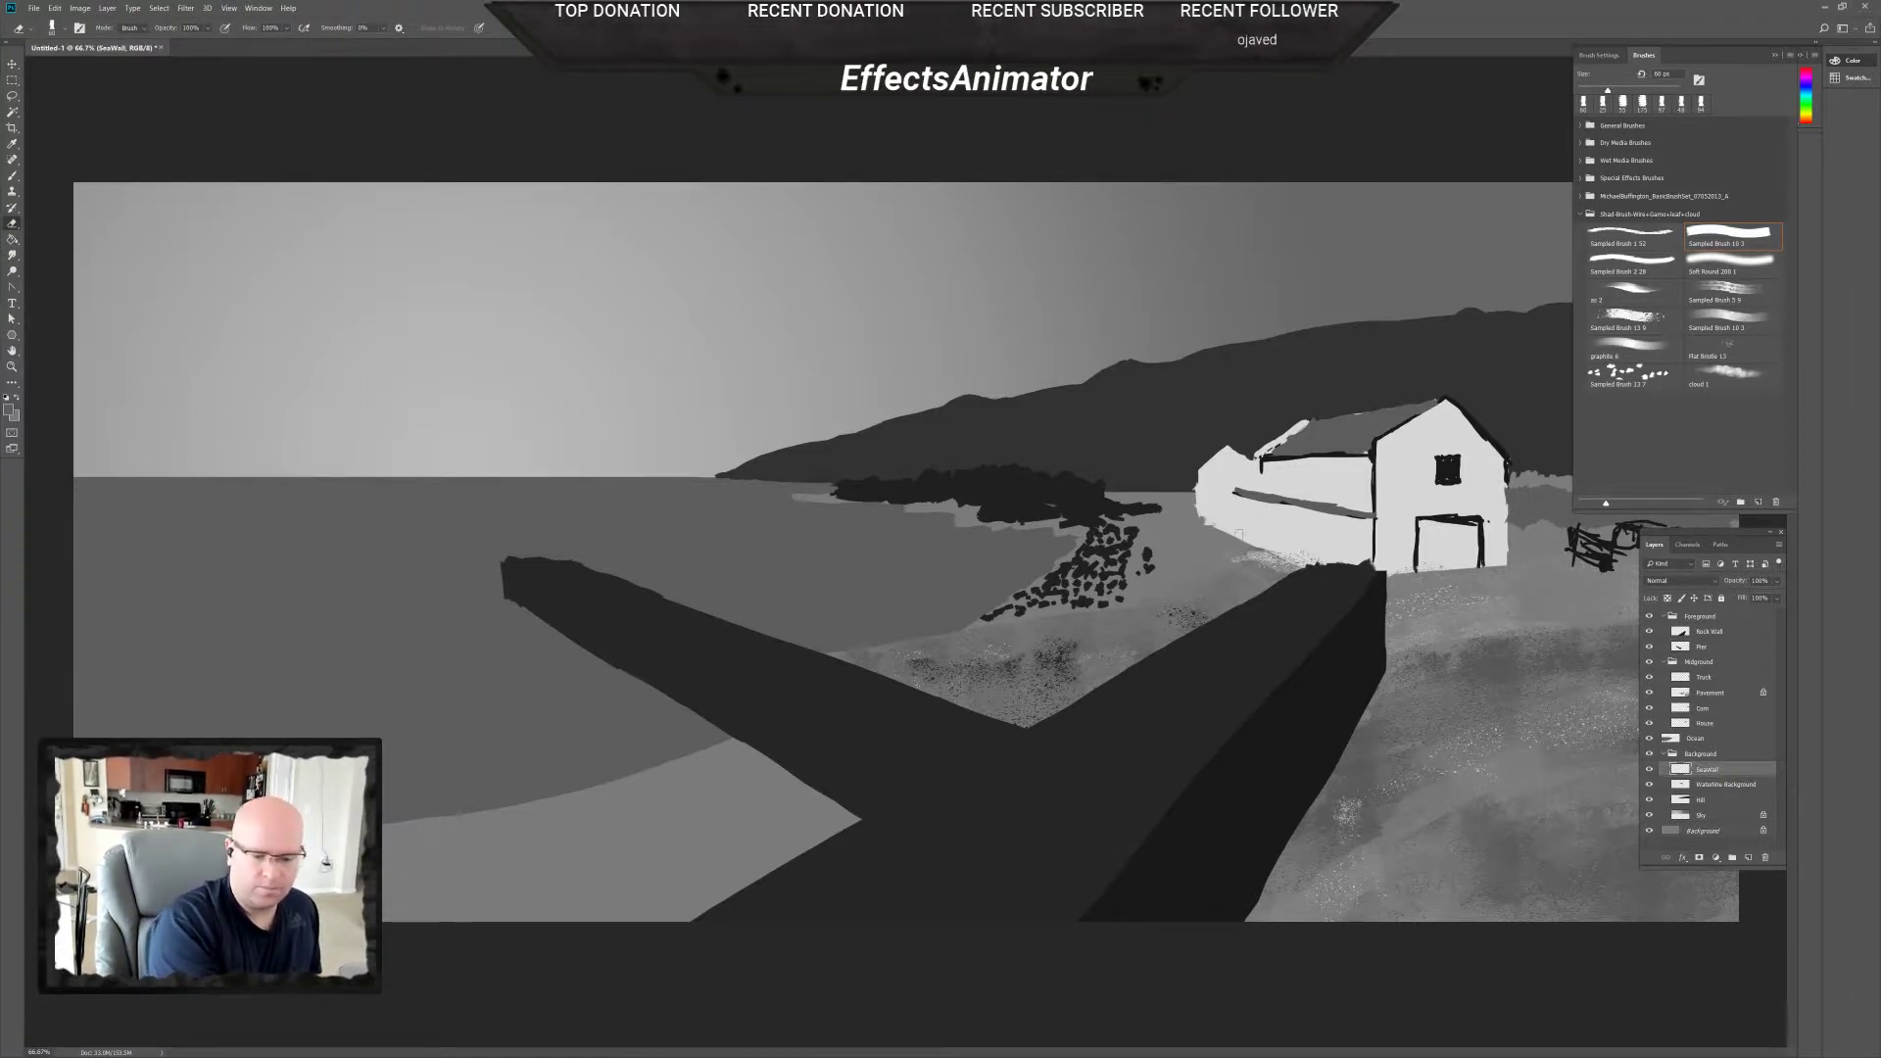
Choose a light gray foreground color and paint the first short seawall strokes on the SeaWall layer beside the barn.
click(1288, 521)
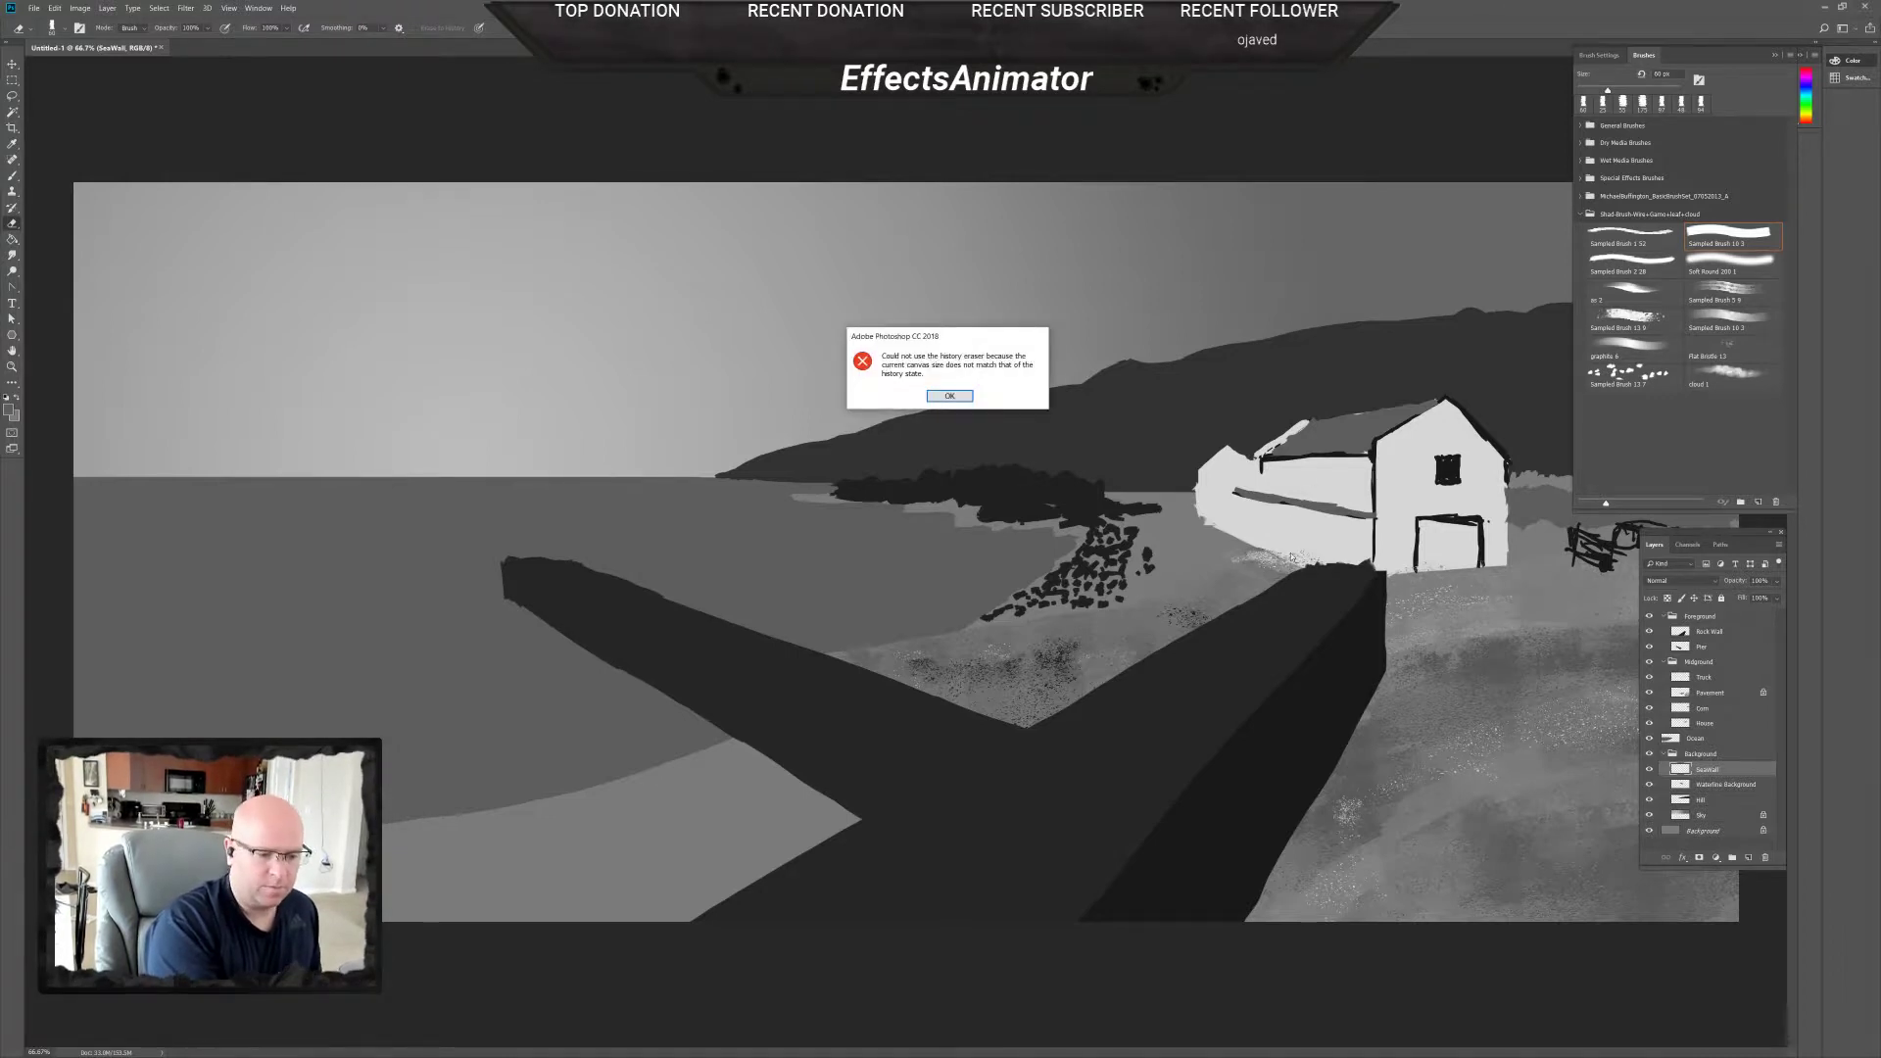
click(972, 400)
key(b)
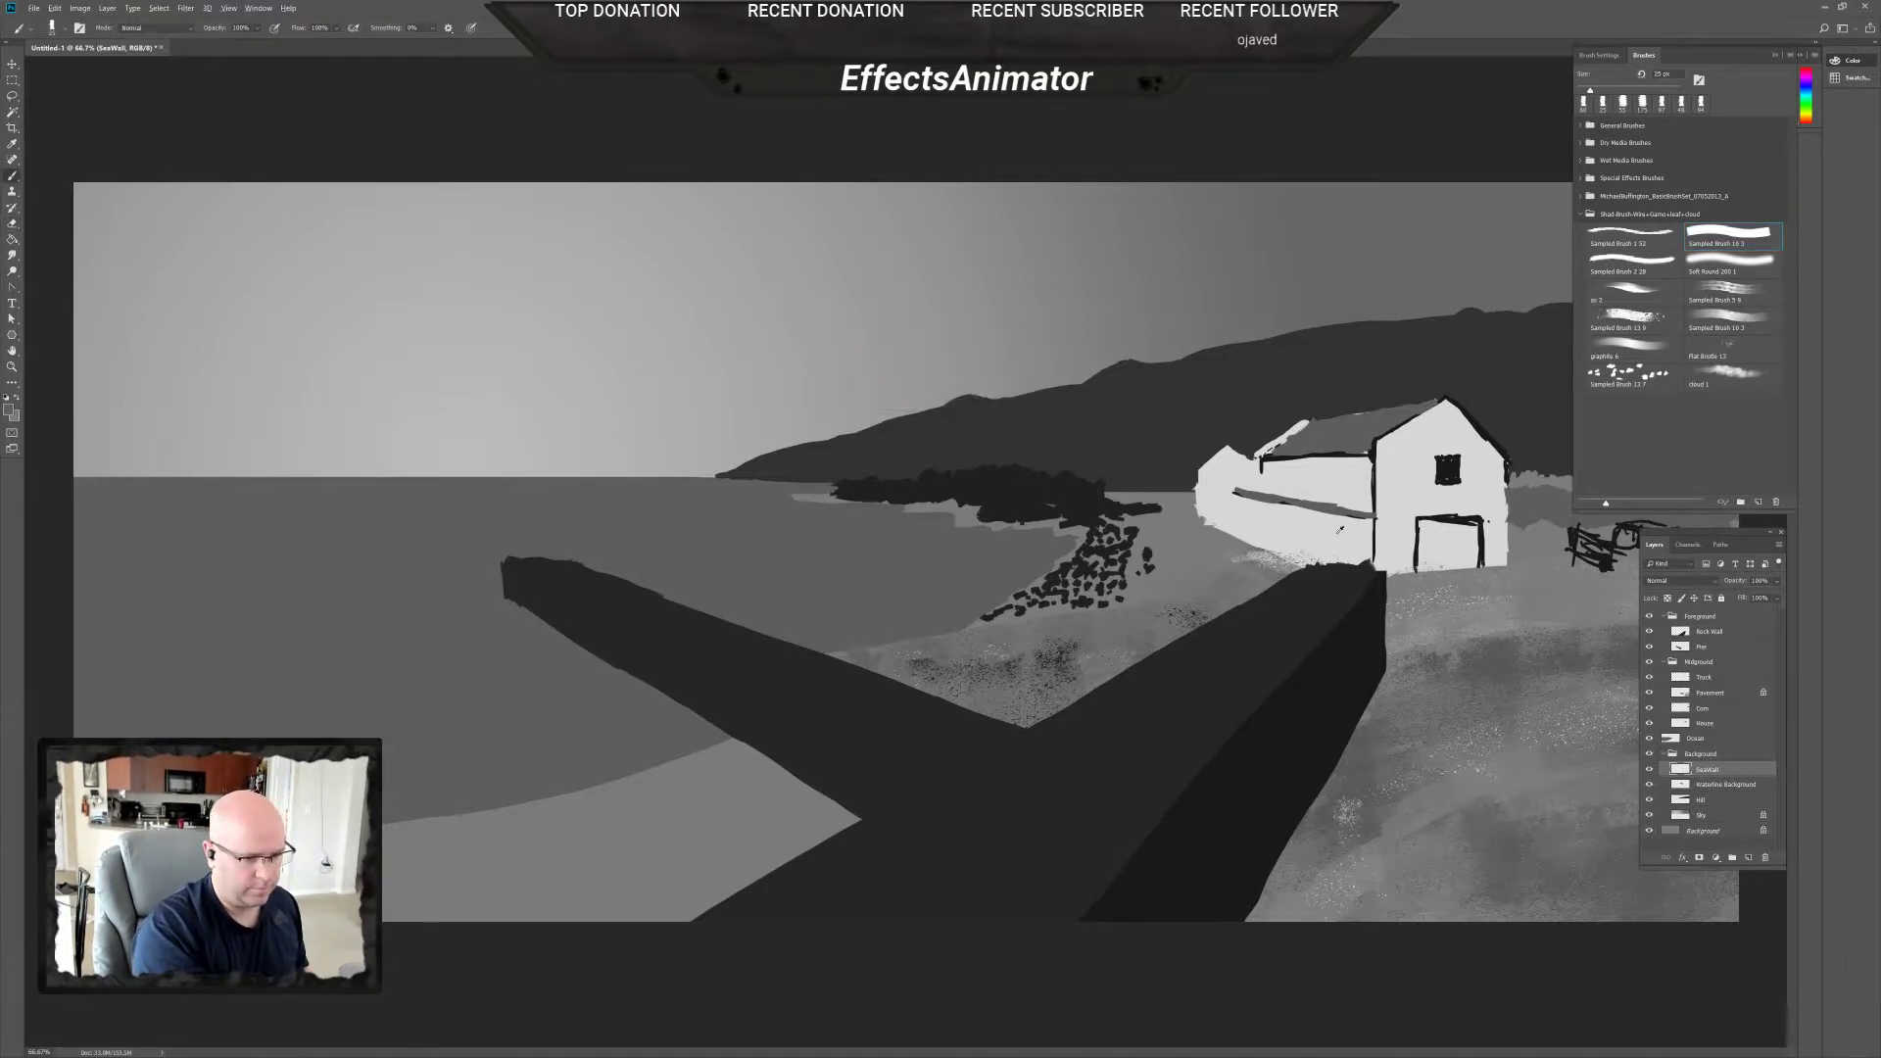
key(x)
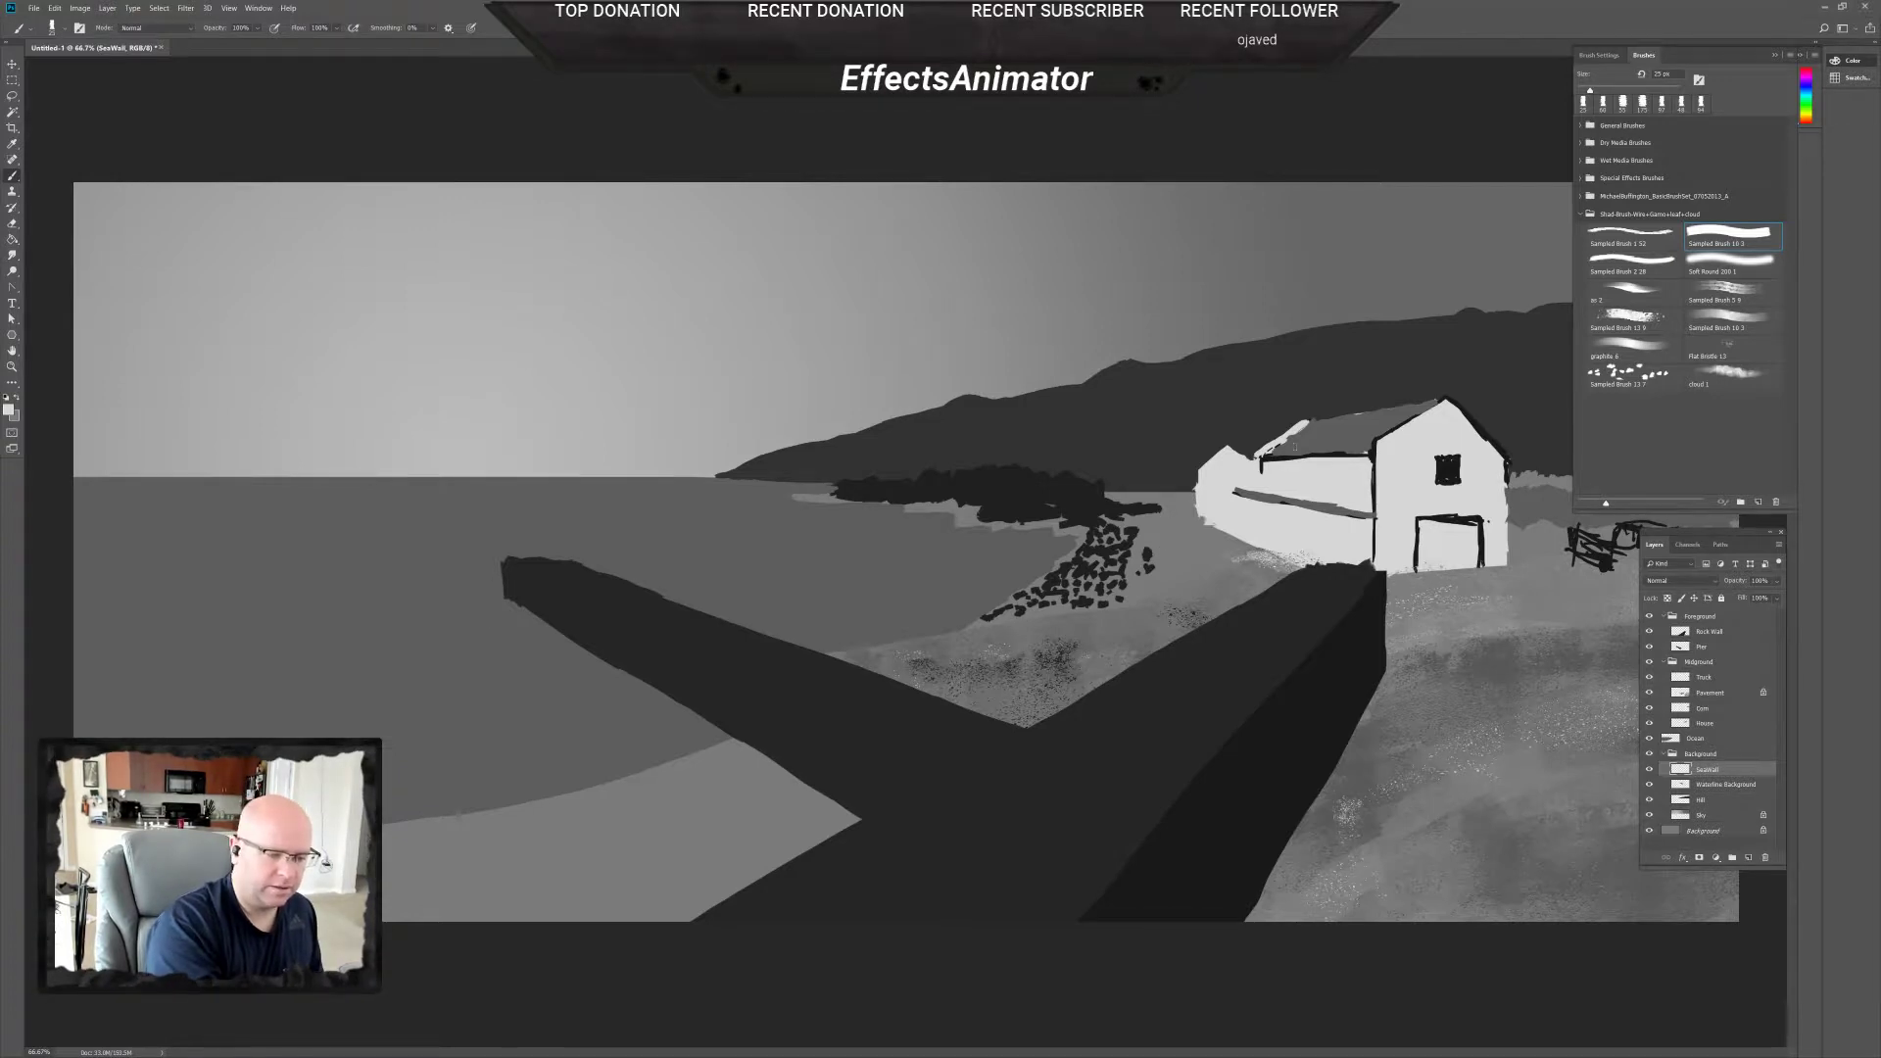
click(9, 410)
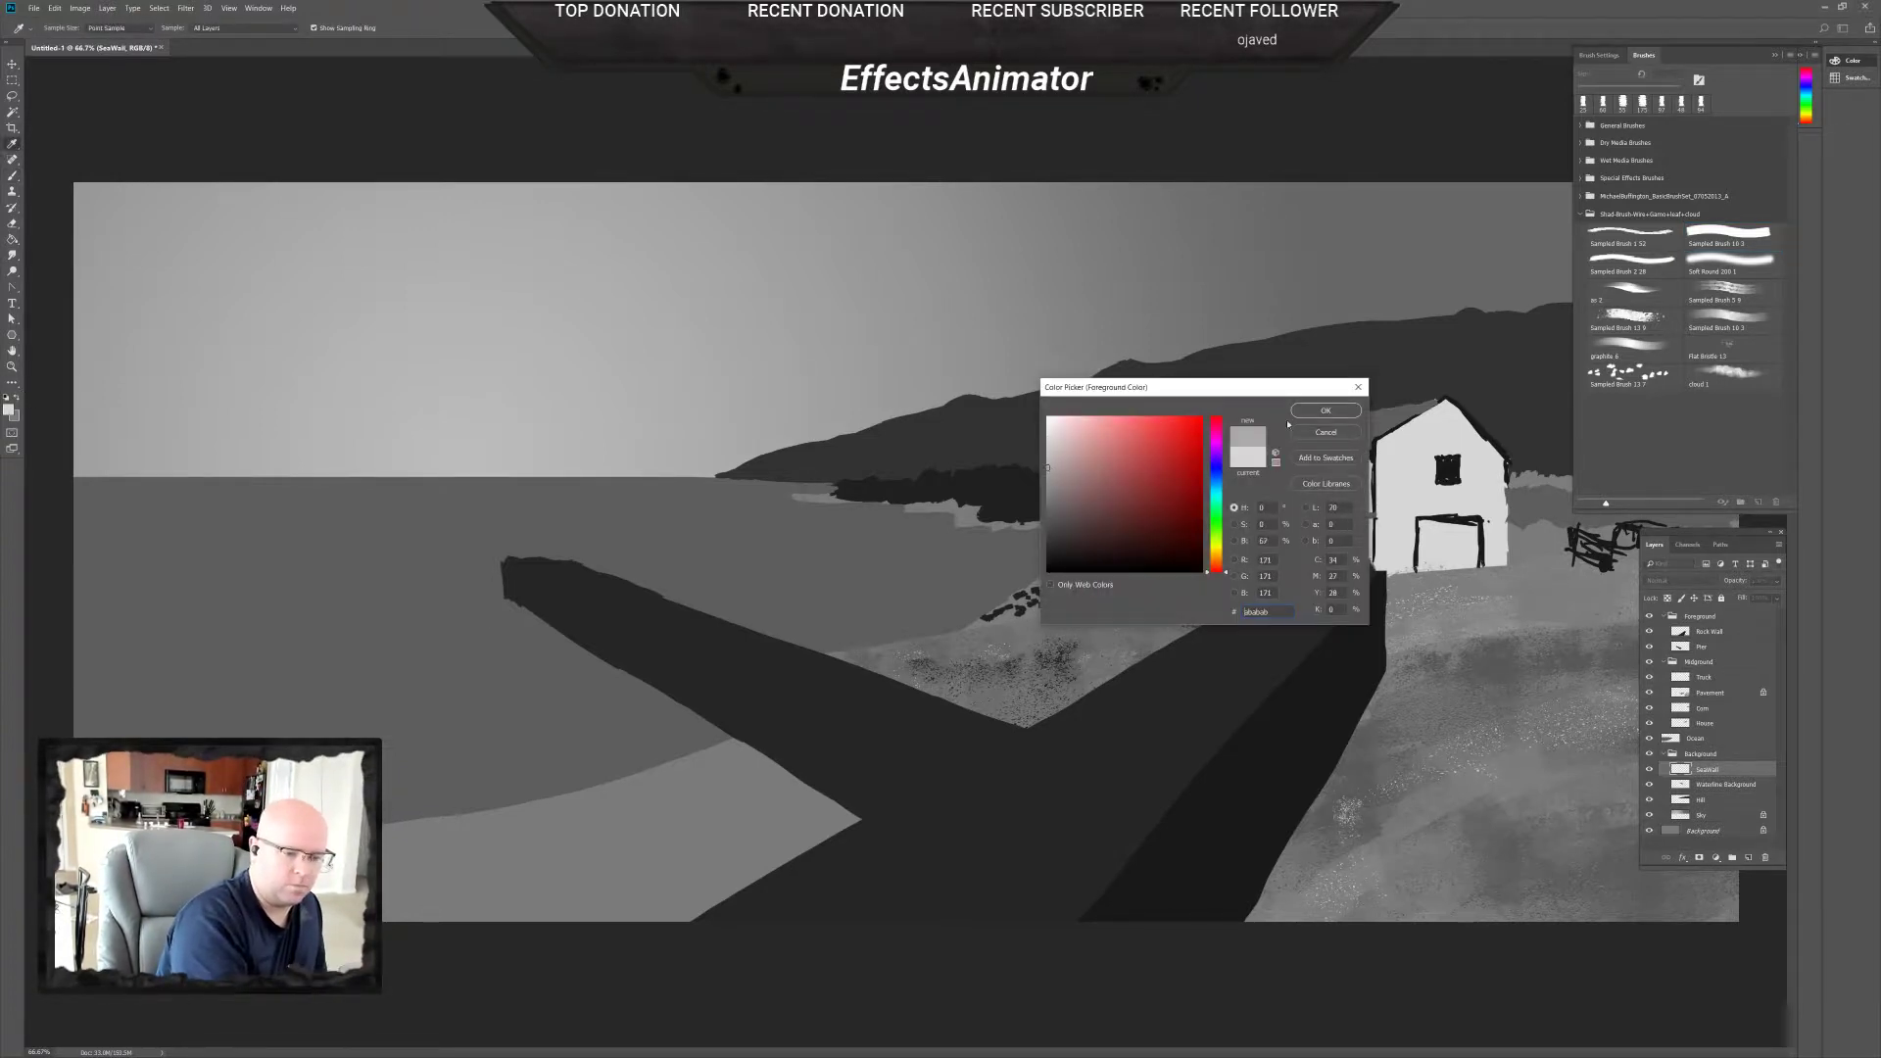
click(1324, 412)
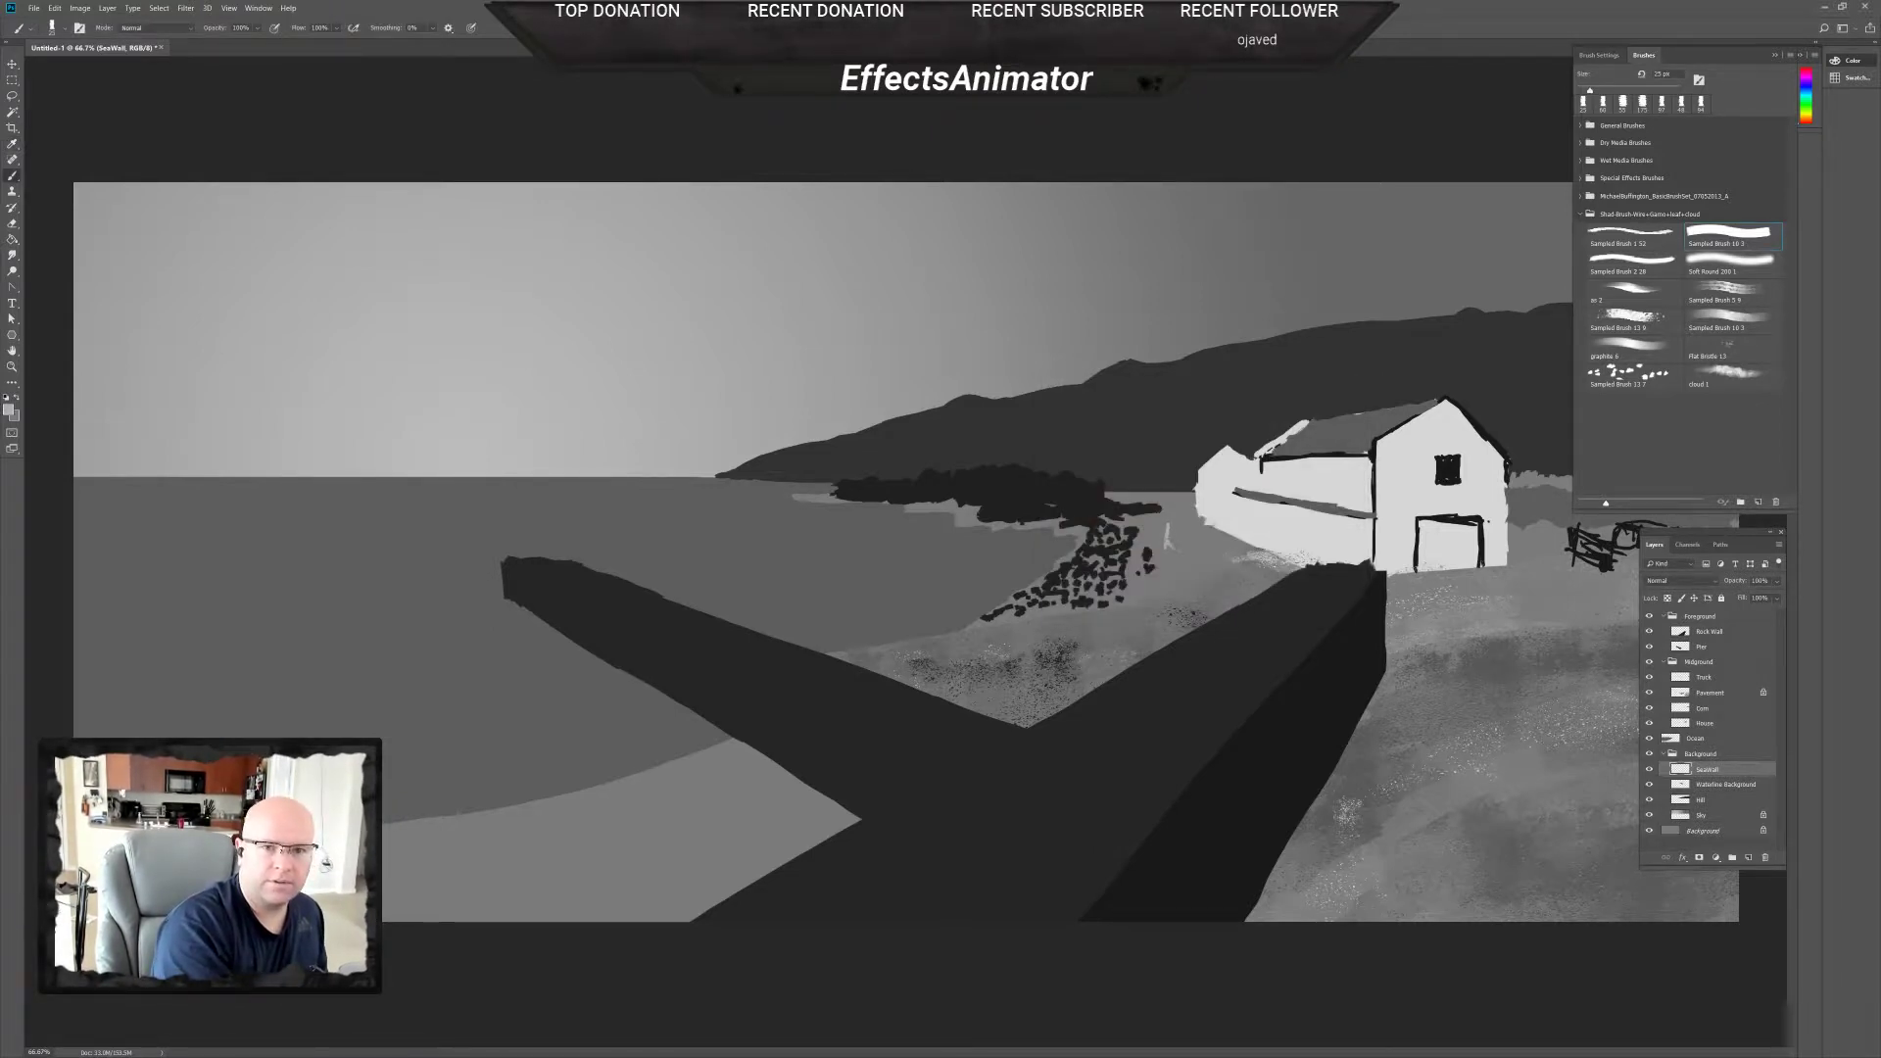
drag(1173, 542, 1197, 556)
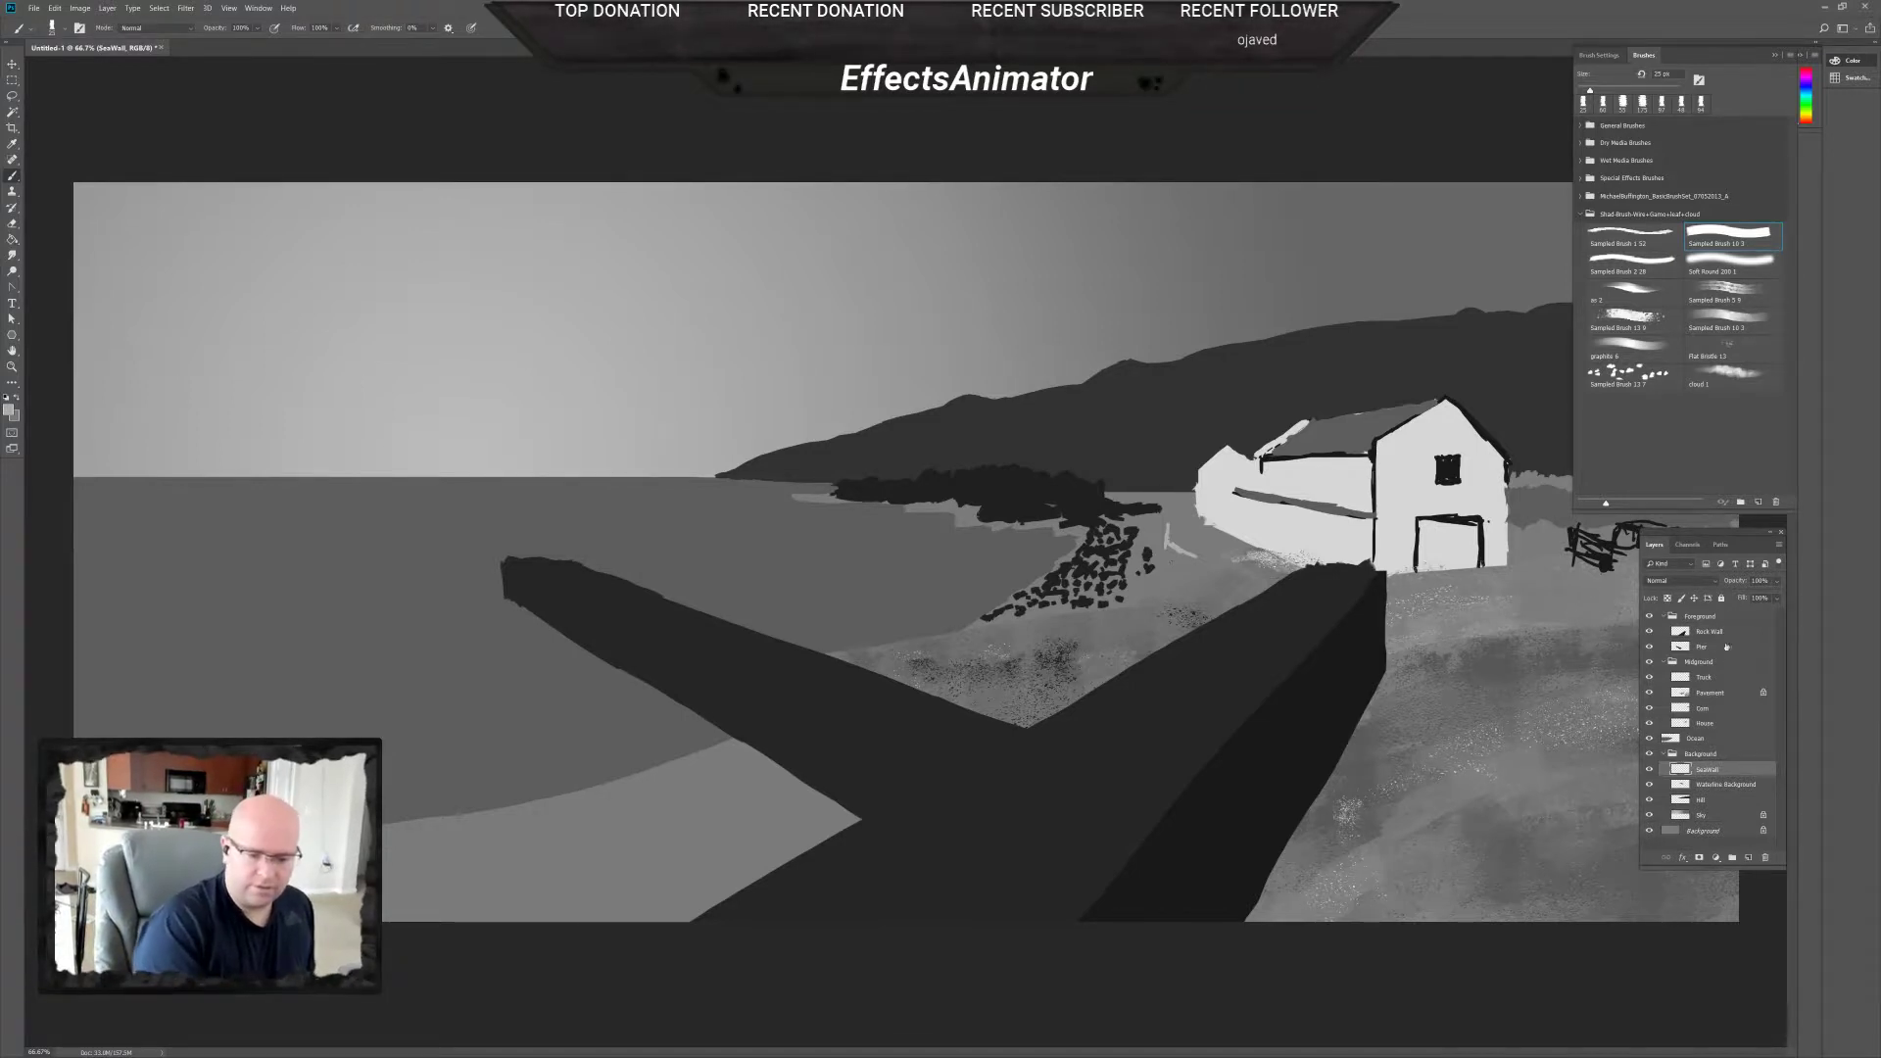
Move the Waterline Background layer's rocks slightly left and up, away from the barn.
click(1728, 785)
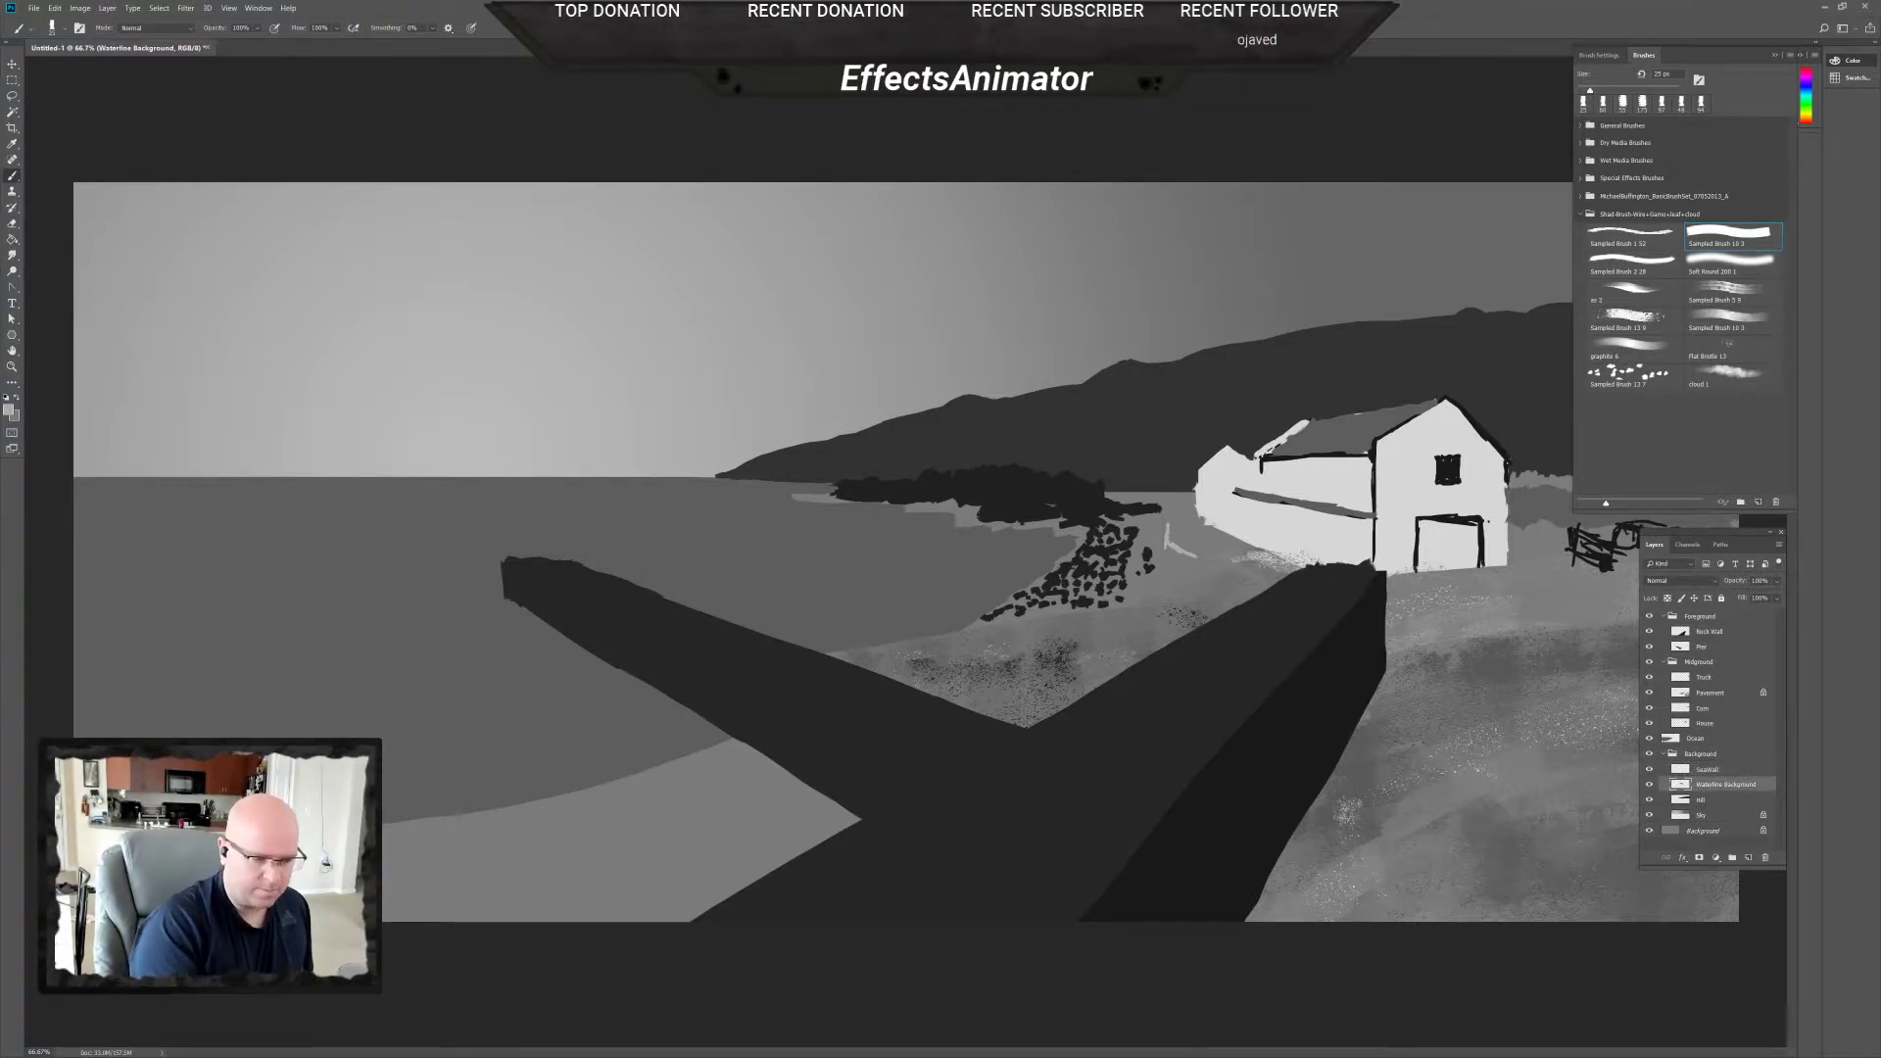
key(v)
drag(1097, 535, 1068, 523)
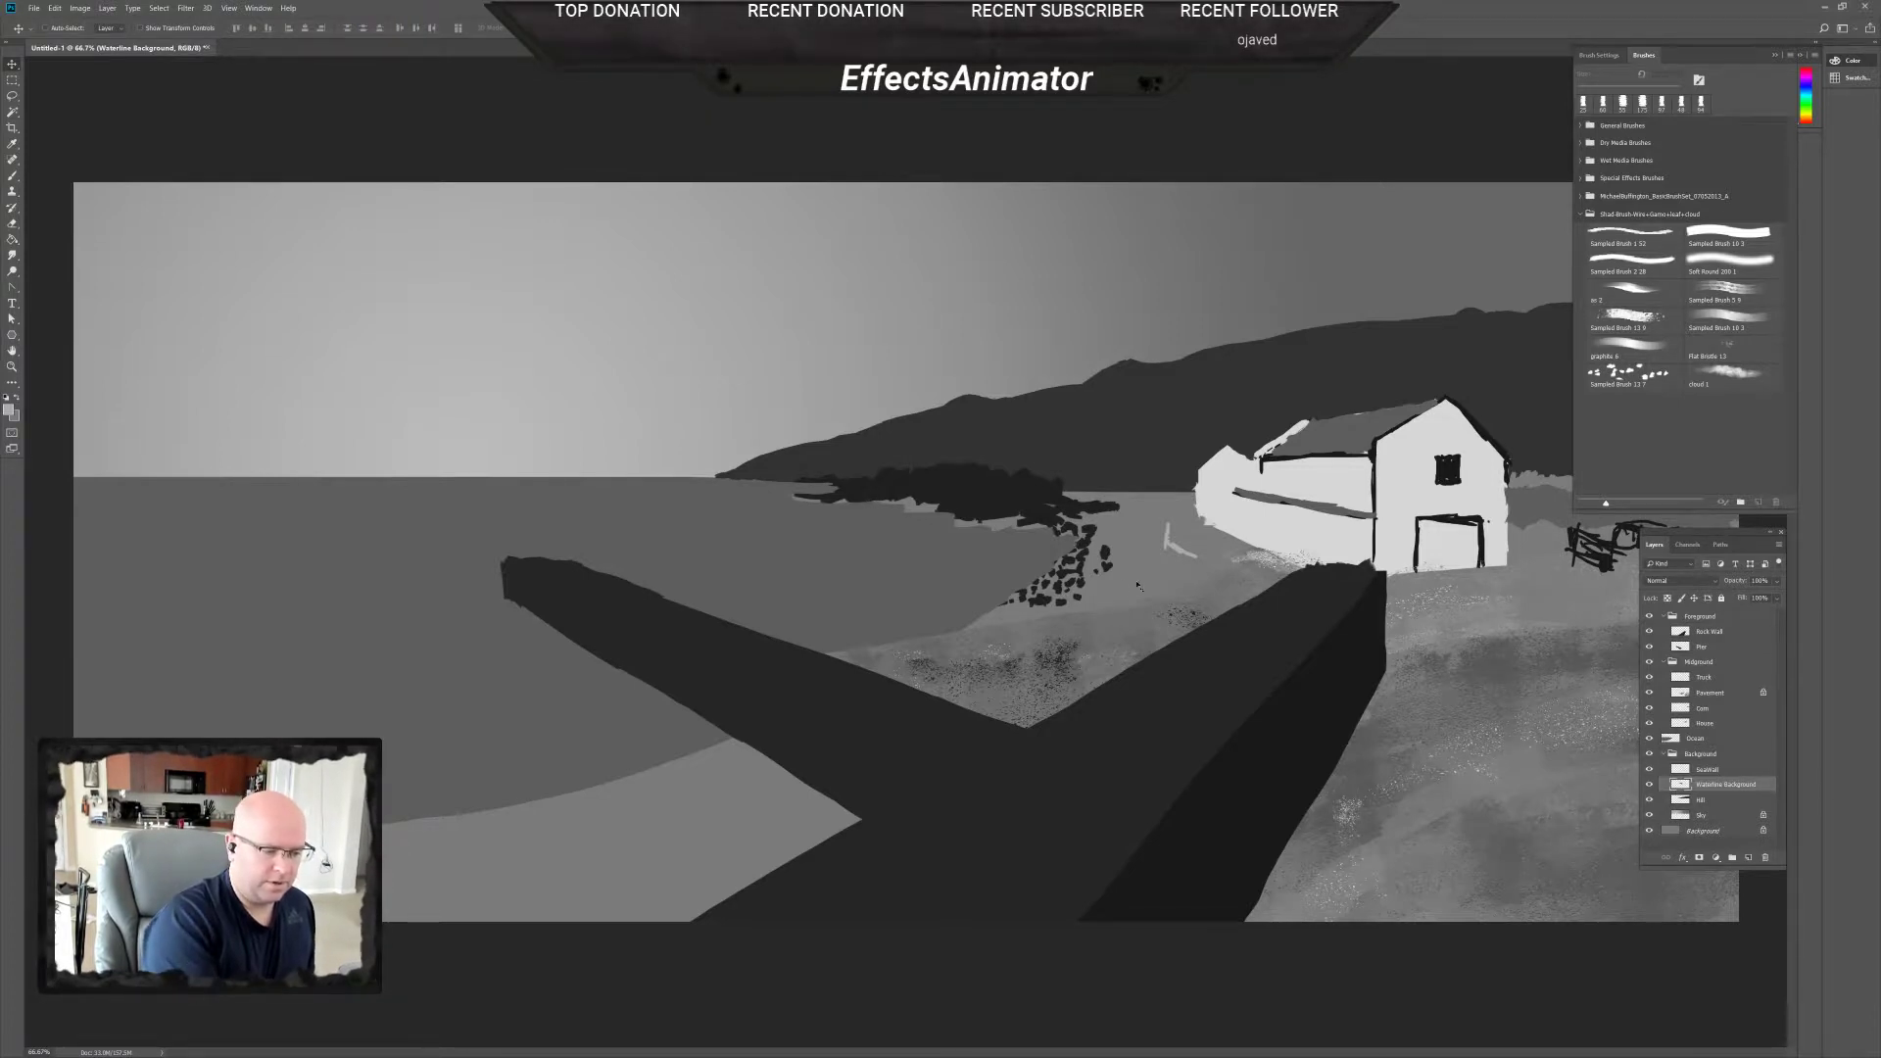
Erase the Ocean layer's edge along the shore to uncover the small rocks below the dark headland.
click(1701, 739)
key(e)
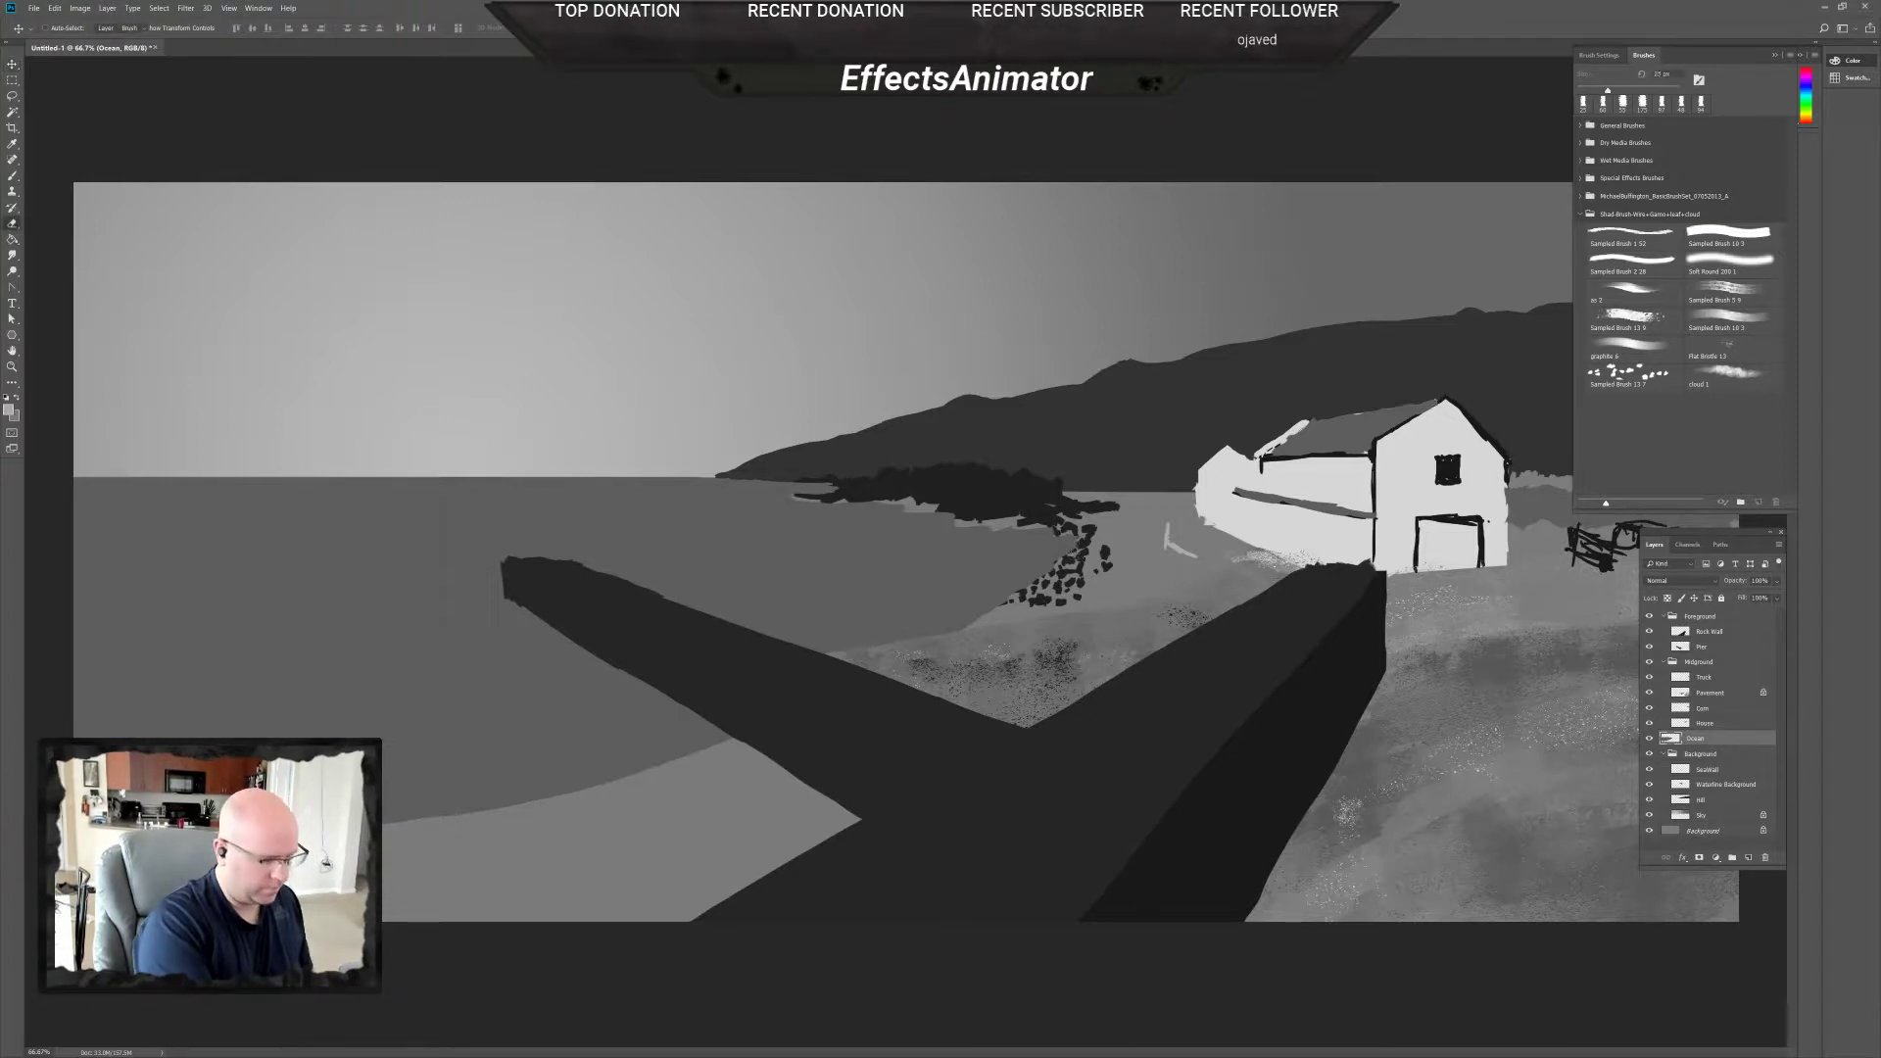
mouse_move(1006, 597)
mouse_down()
mouse_move(955, 629)
mouse_move(857, 644)
mouse_up()
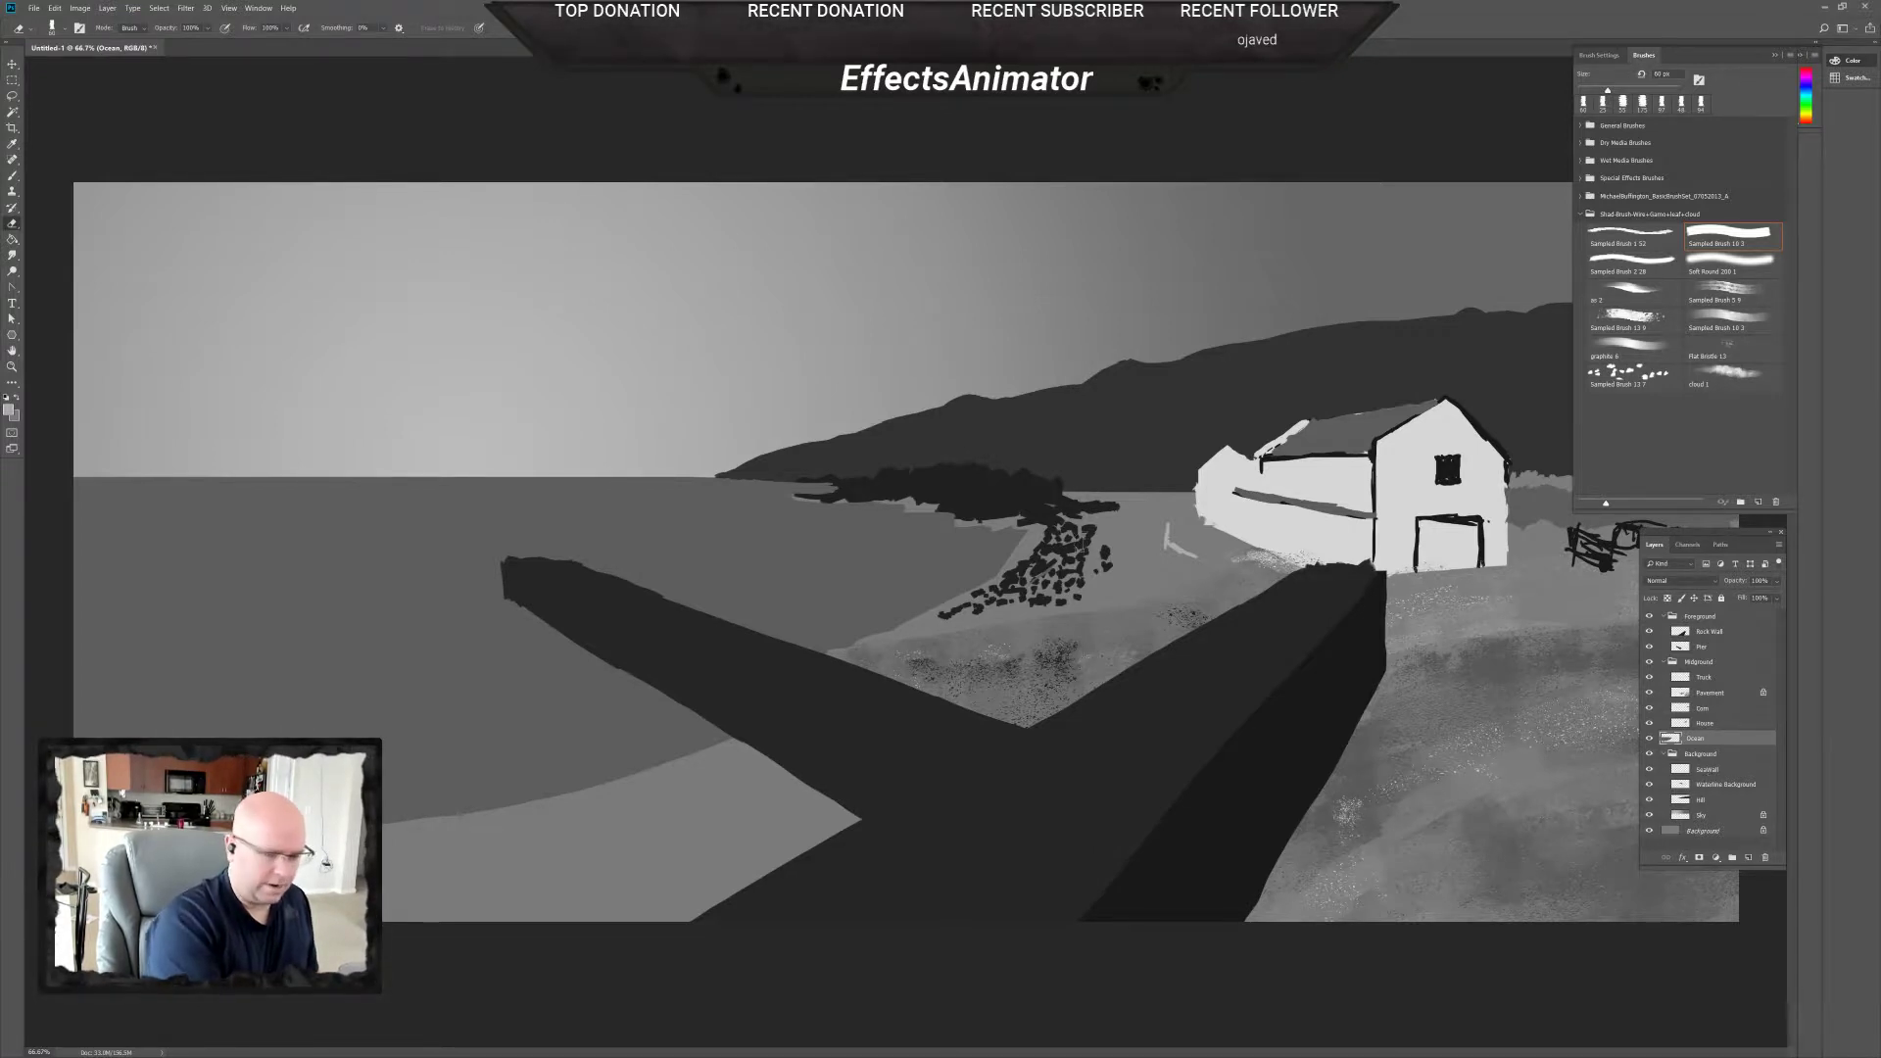
Erase the stray right-hand rocks on the Waterline Background layer and nudge the remaining rocks slightly left.
click(1730, 784)
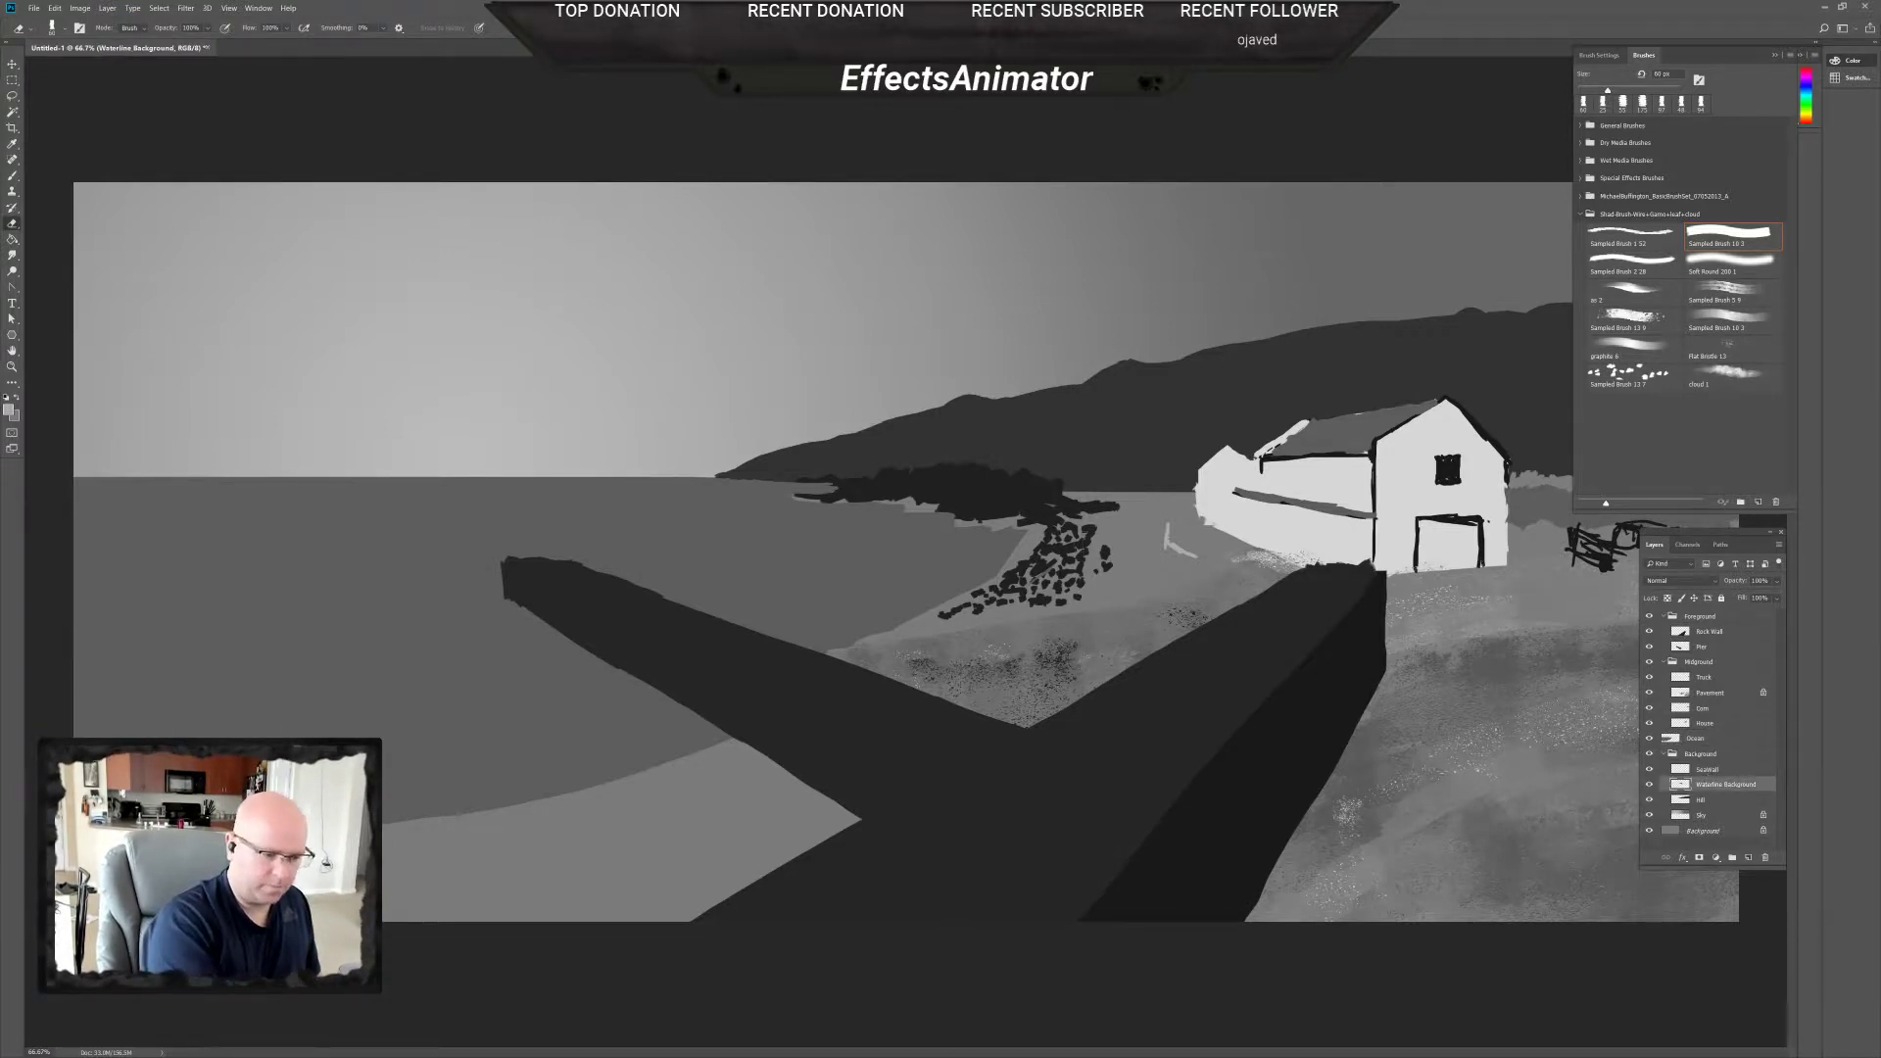
drag(1110, 505, 1098, 532)
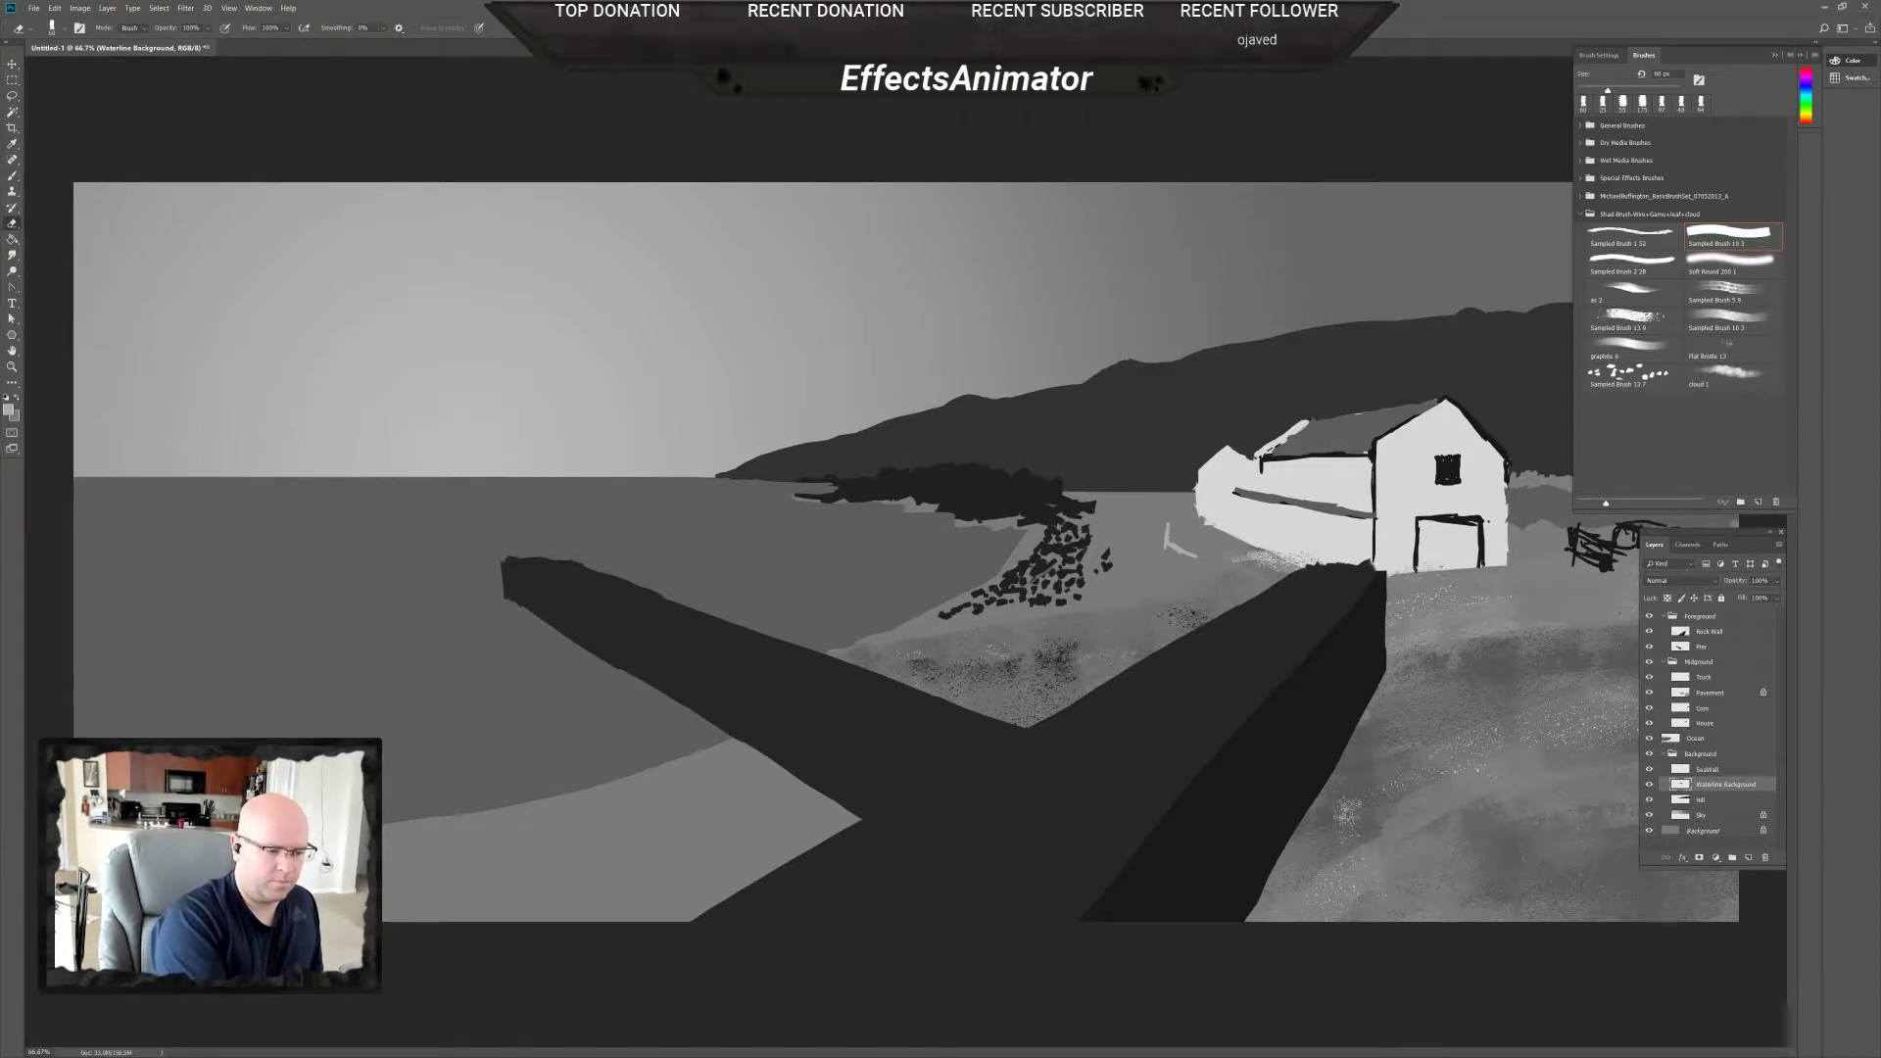
mouse_move(1094, 503)
mouse_down()
mouse_move(1090, 450)
mouse_move(1088, 486)
mouse_move(1050, 478)
mouse_up()
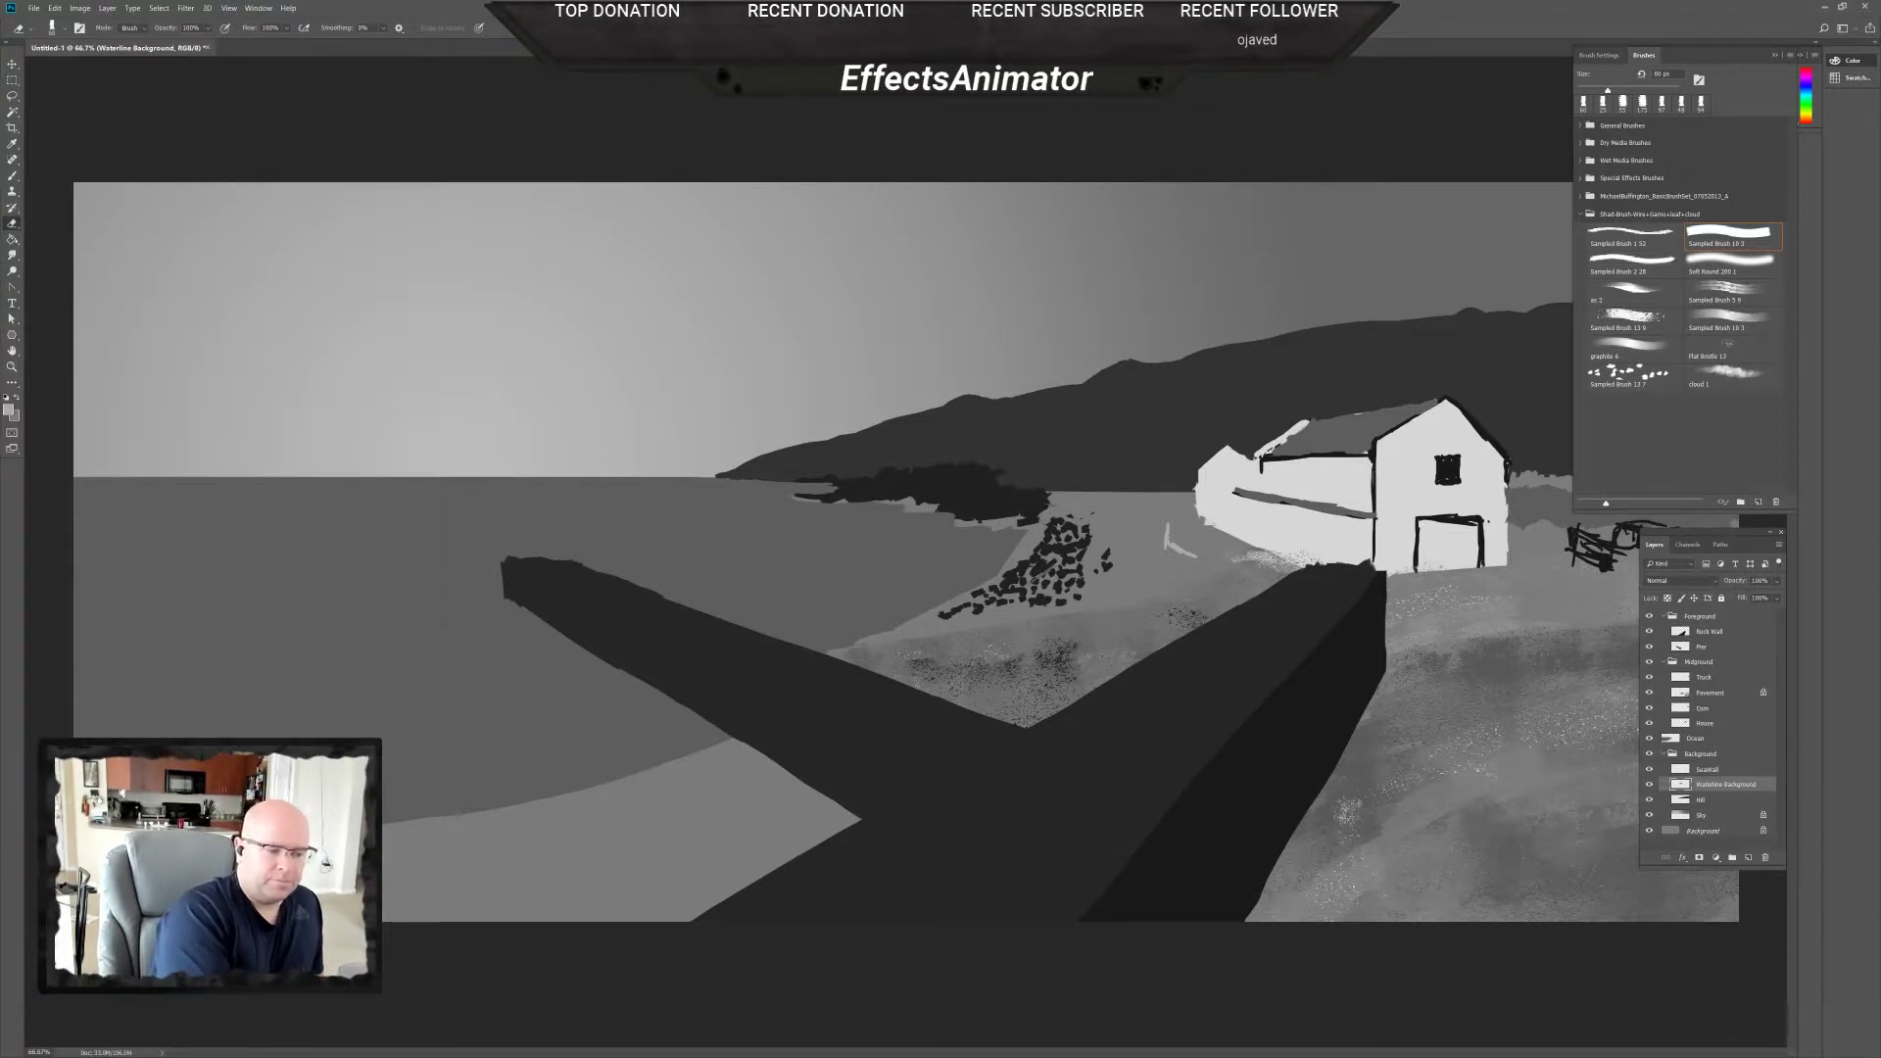
mouse_move(1105, 560)
mouse_down()
mouse_move(1041, 605)
mouse_move(951, 614)
mouse_move(1010, 567)
mouse_move(1075, 566)
mouse_up()
key(v)
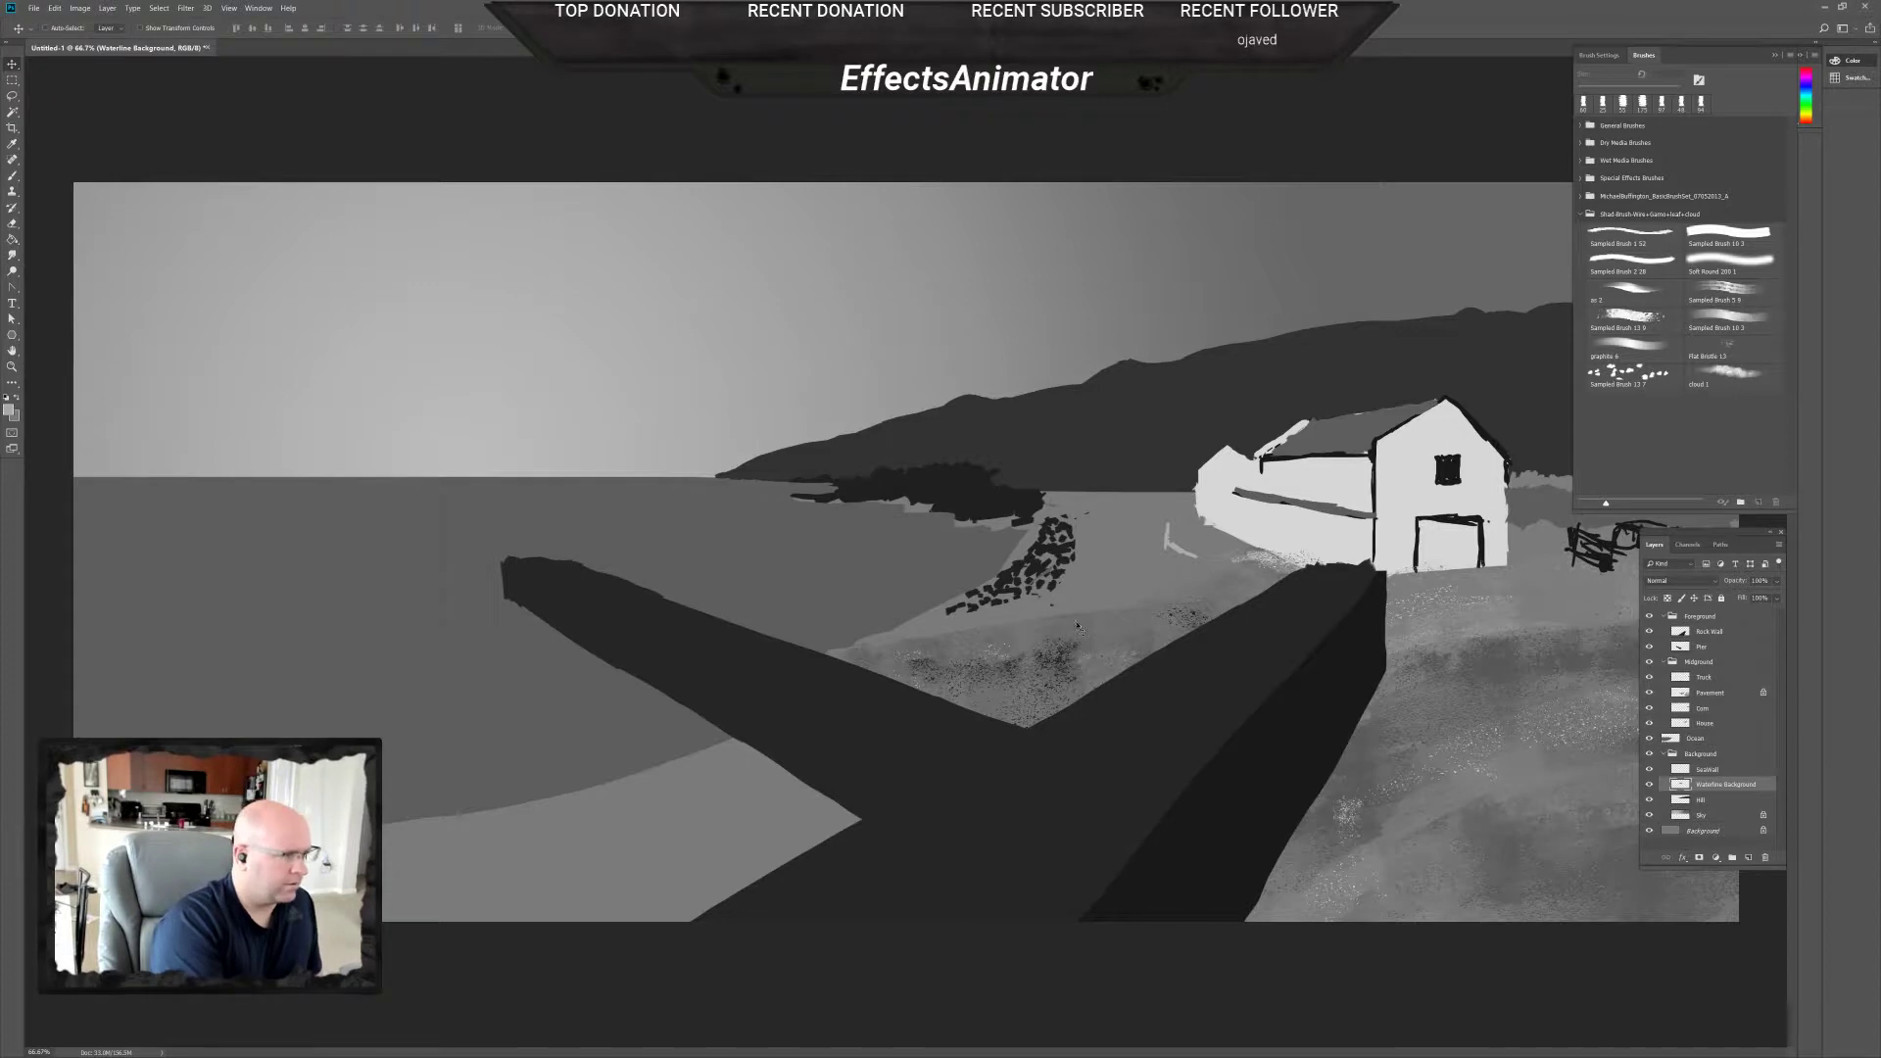
Lasso and cut the small shoreline rock cluster, and add a new layer above Waterline Background for it.
click(11, 79)
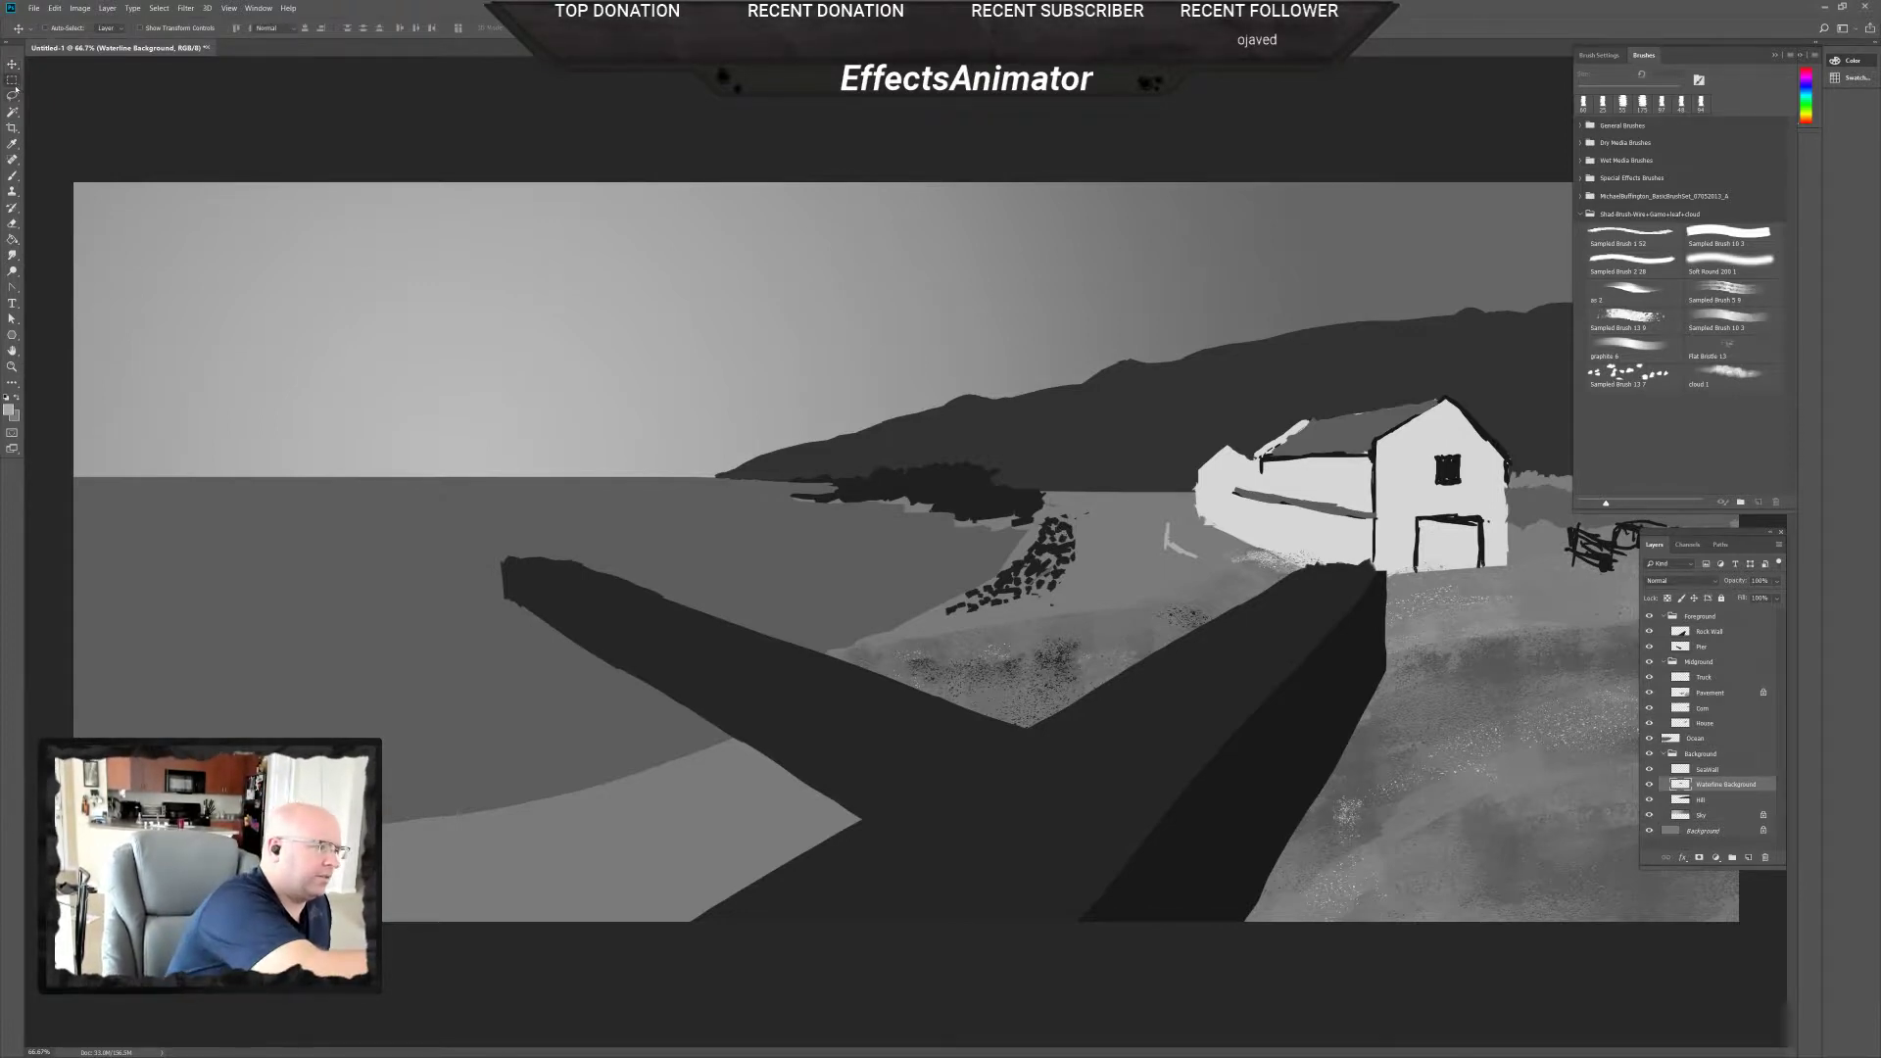
click(13, 95)
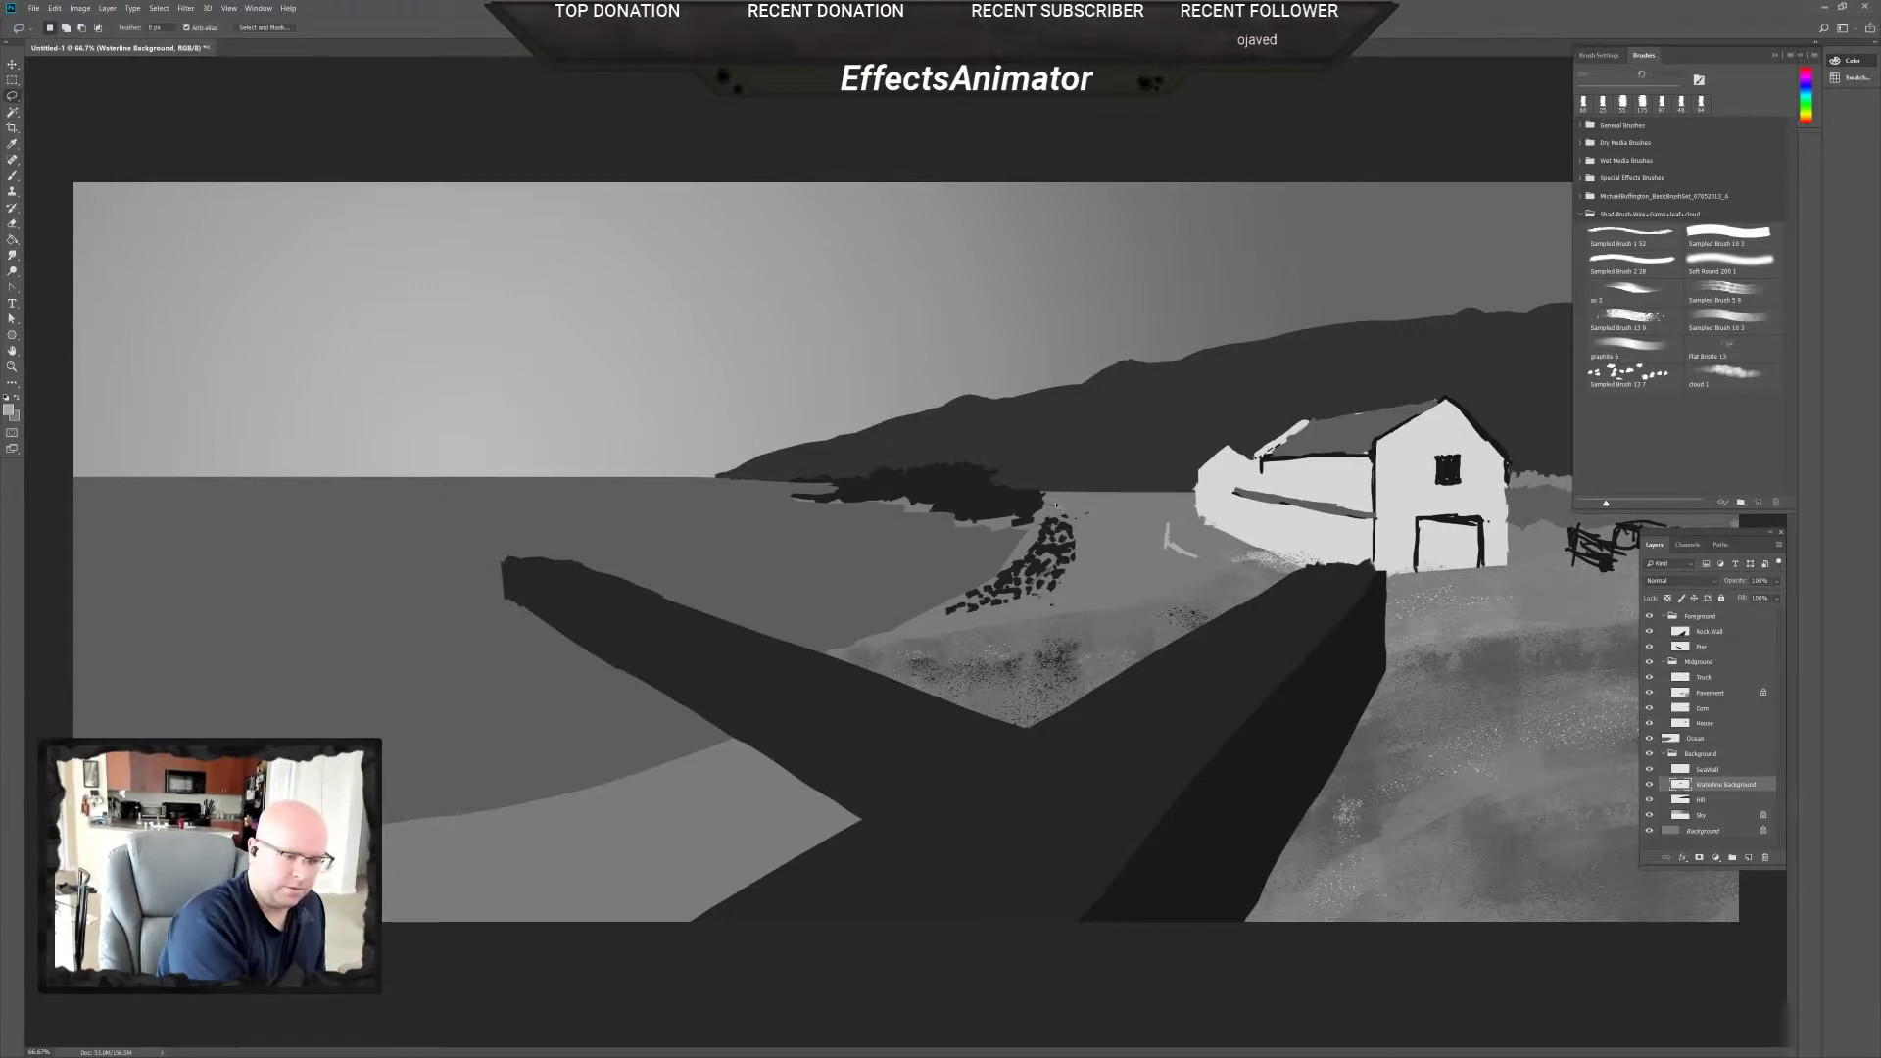
mouse_move(1044, 514)
mouse_down()
mouse_move(941, 586)
mouse_move(1037, 615)
mouse_move(1105, 547)
mouse_up()
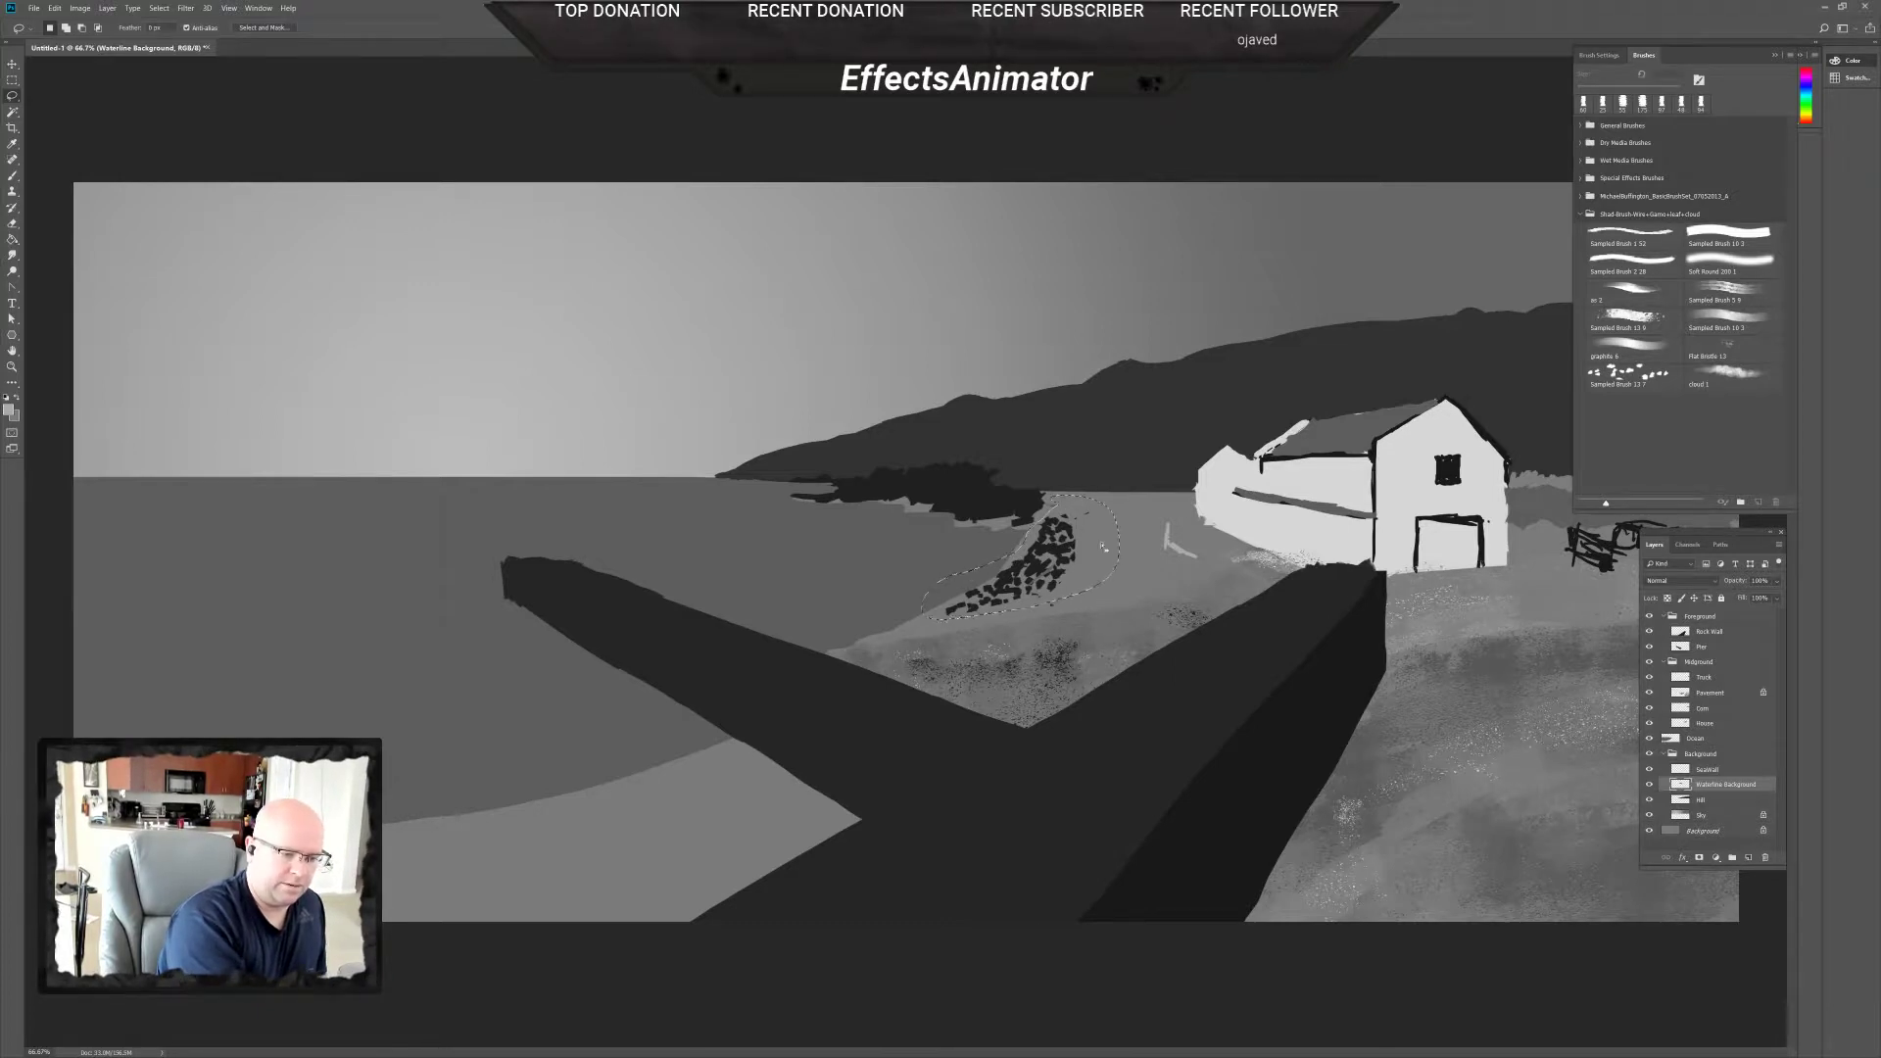
key(ctrl+x)
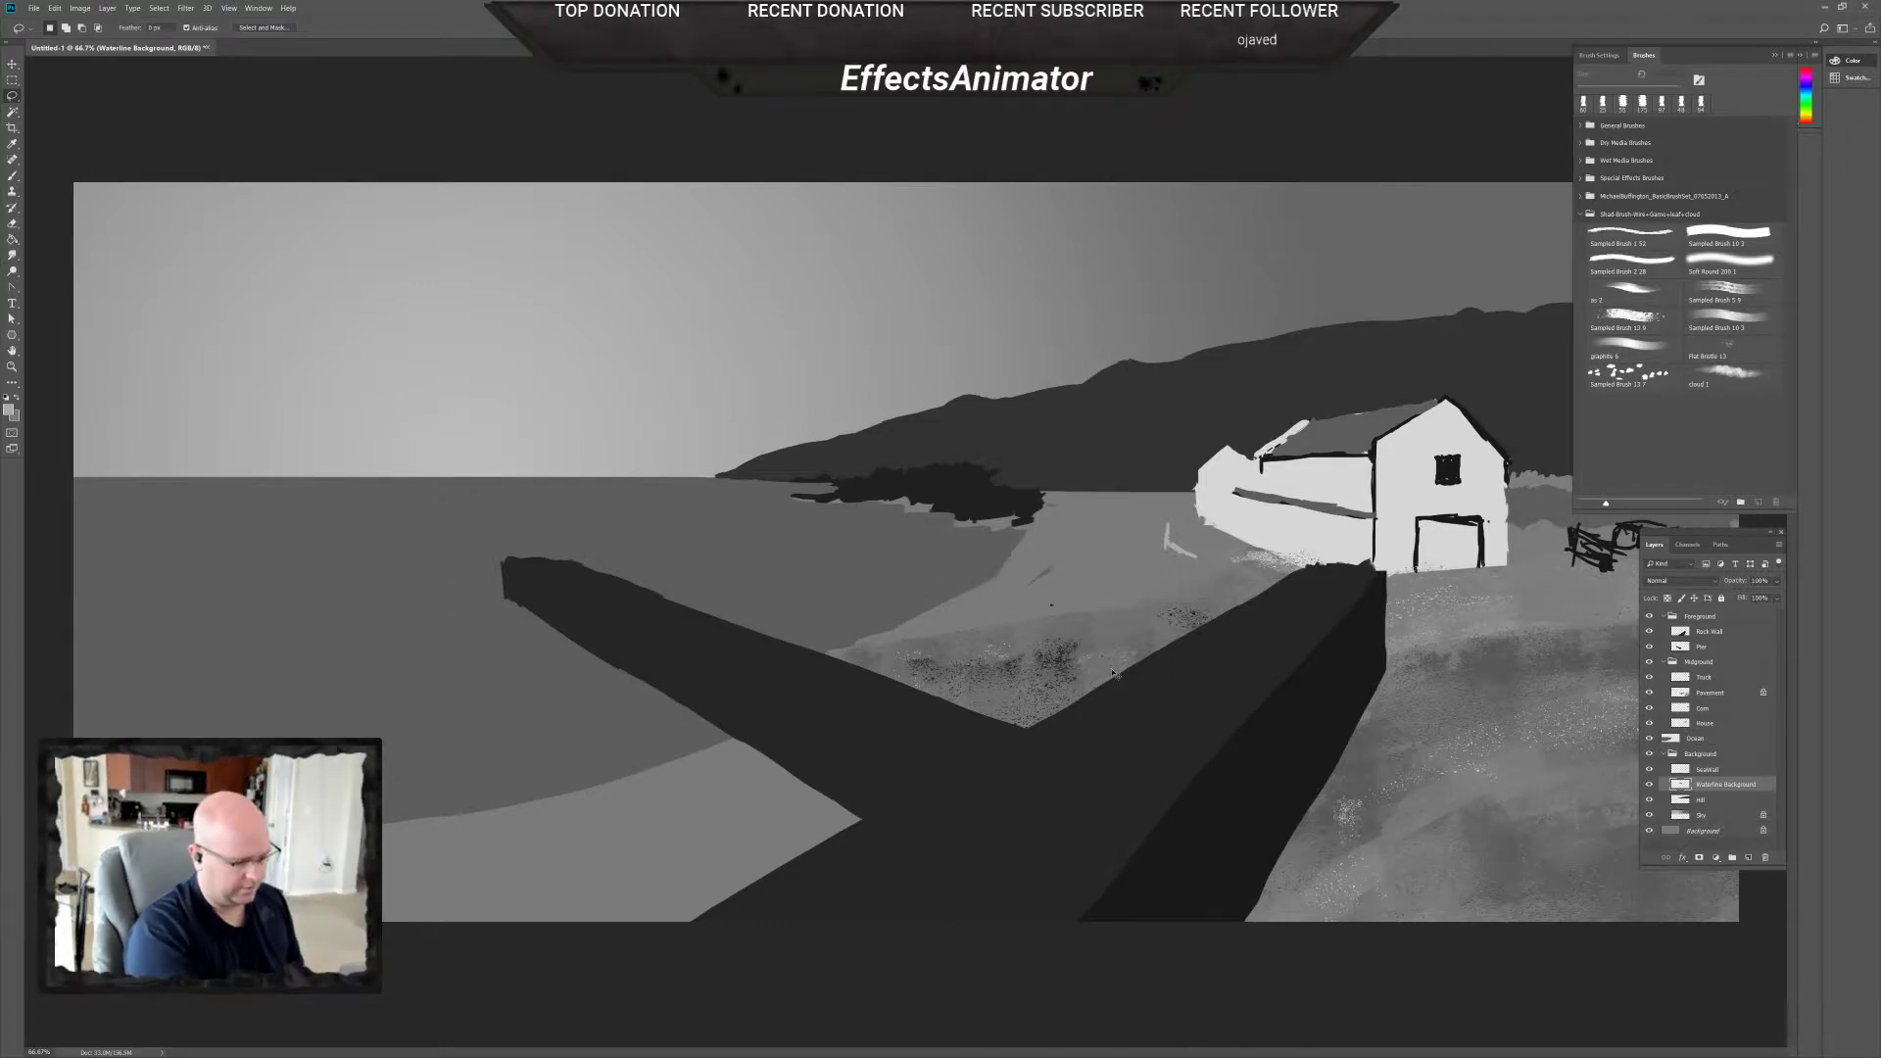
key(ctrl+shift+alt+n)
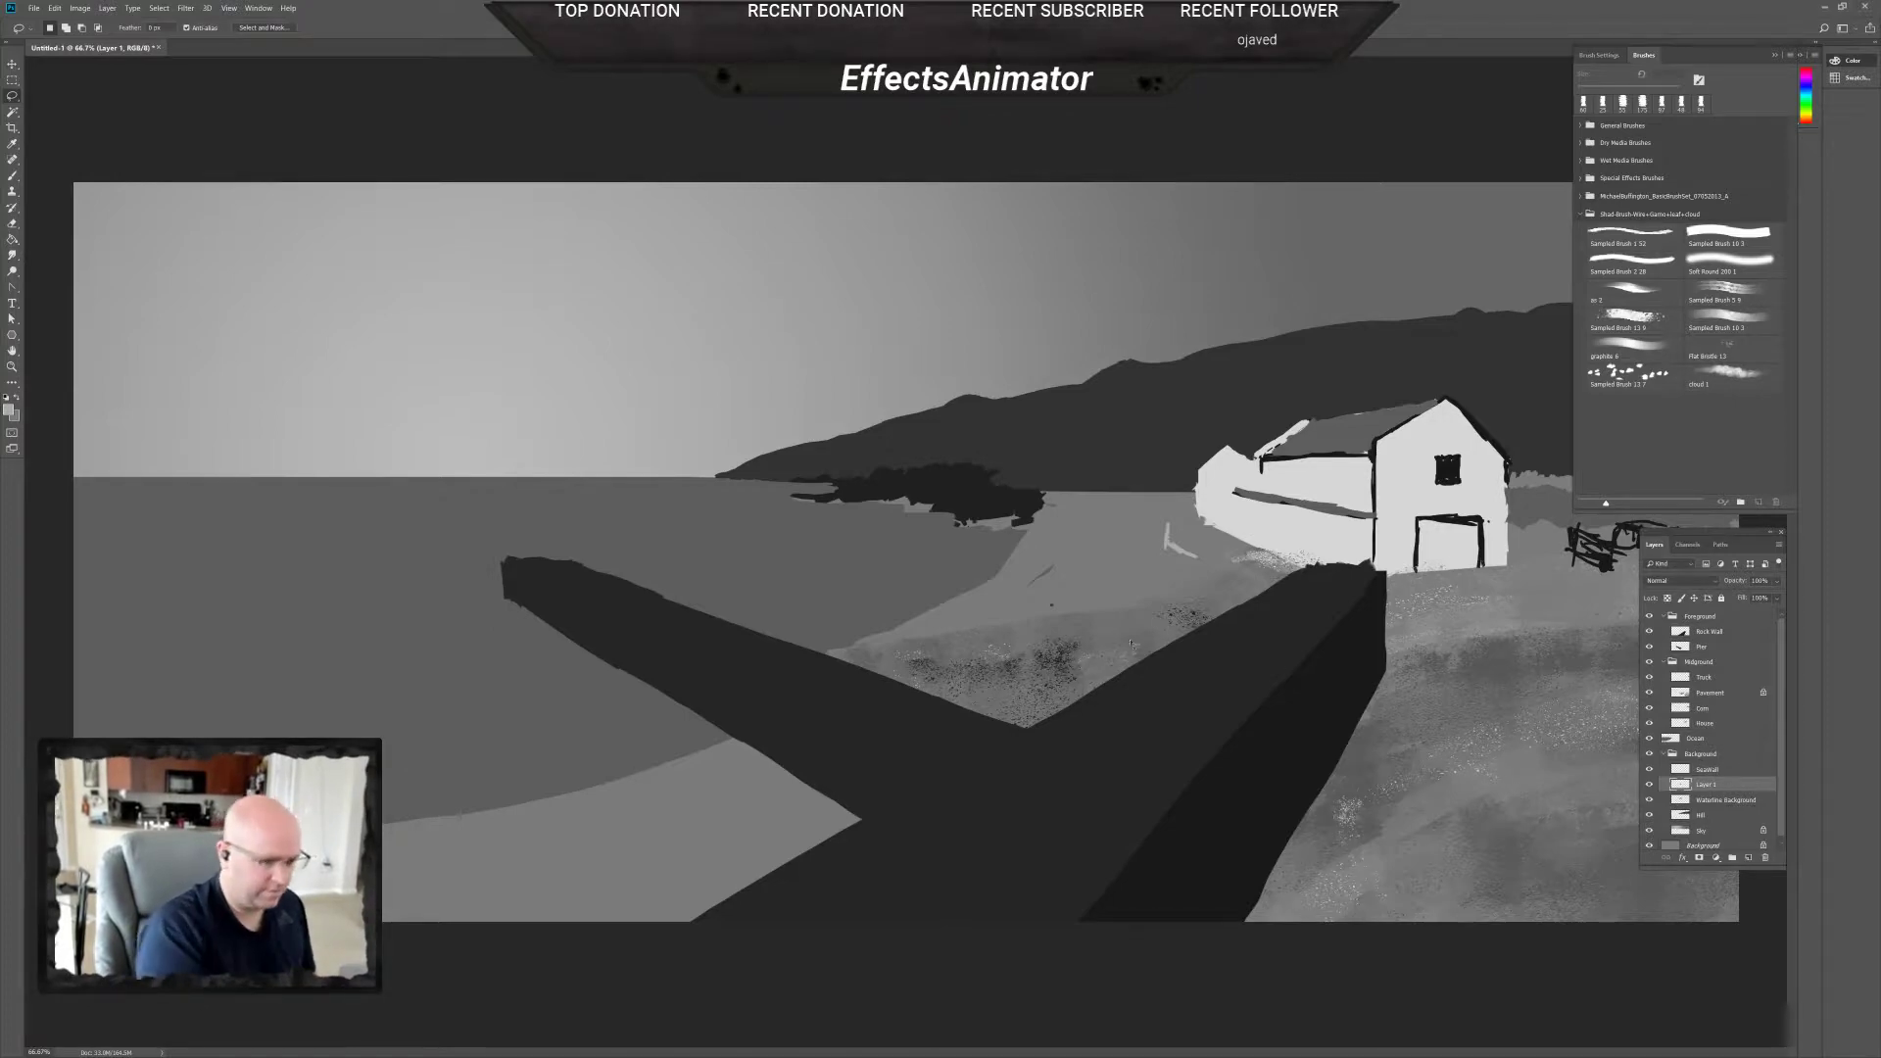
Place the cut rock cluster on the new layer and shift it slightly left and down along the shoreline.
key(v)
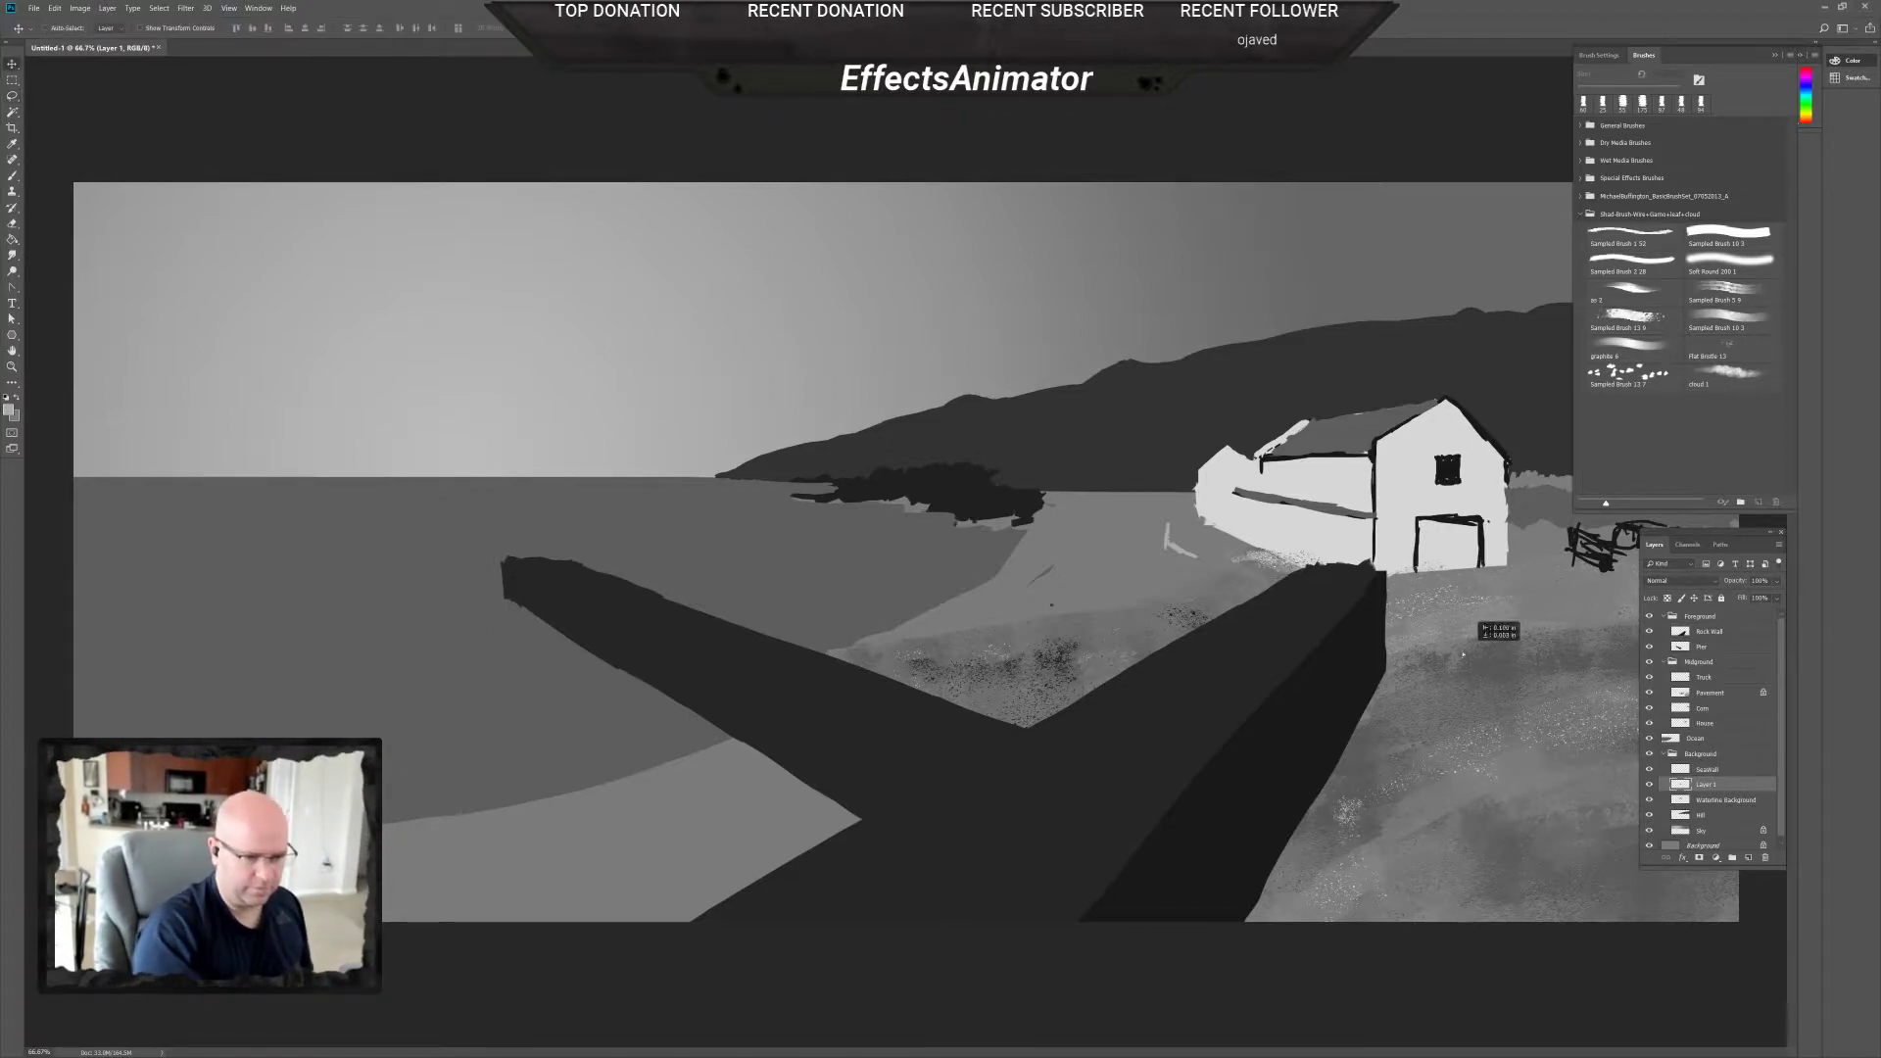
mouse_move(1308, 625)
mouse_down()
mouse_move(1423, 673)
mouse_move(1285, 748)
mouse_up()
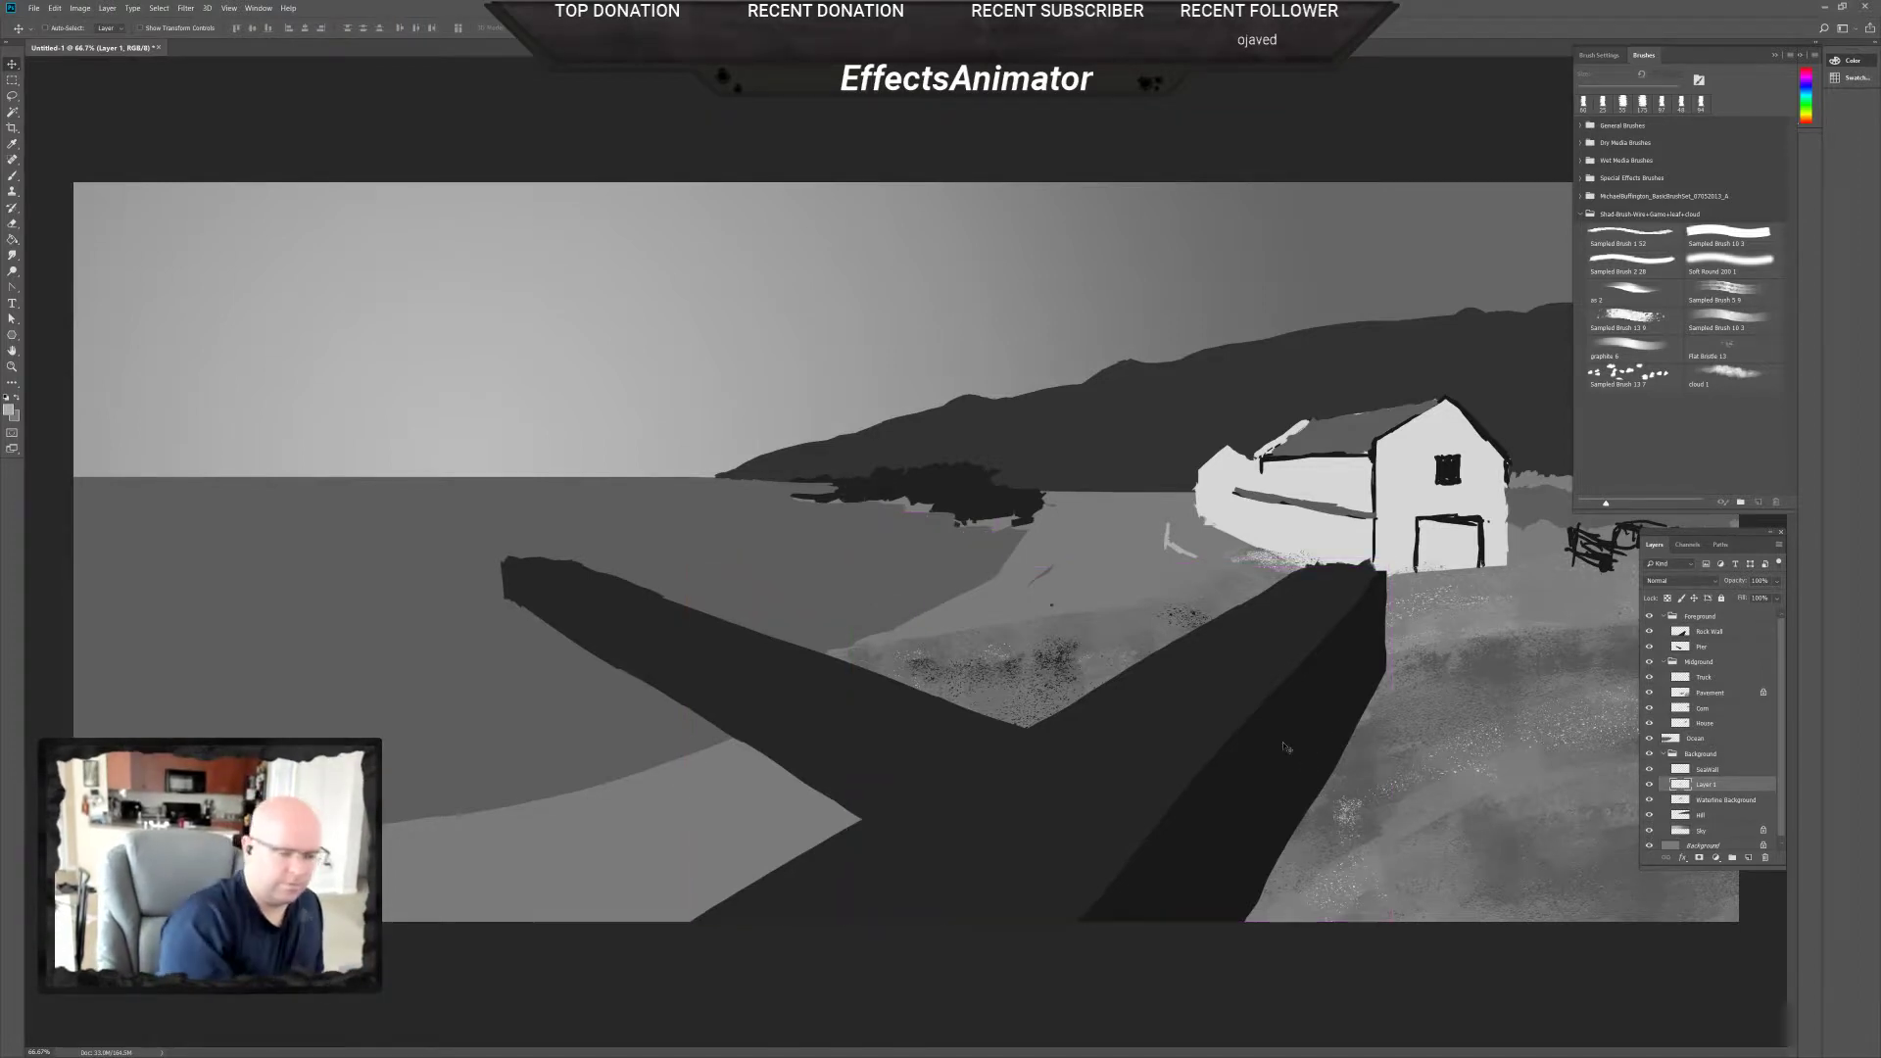
click(1650, 770)
click(1650, 772)
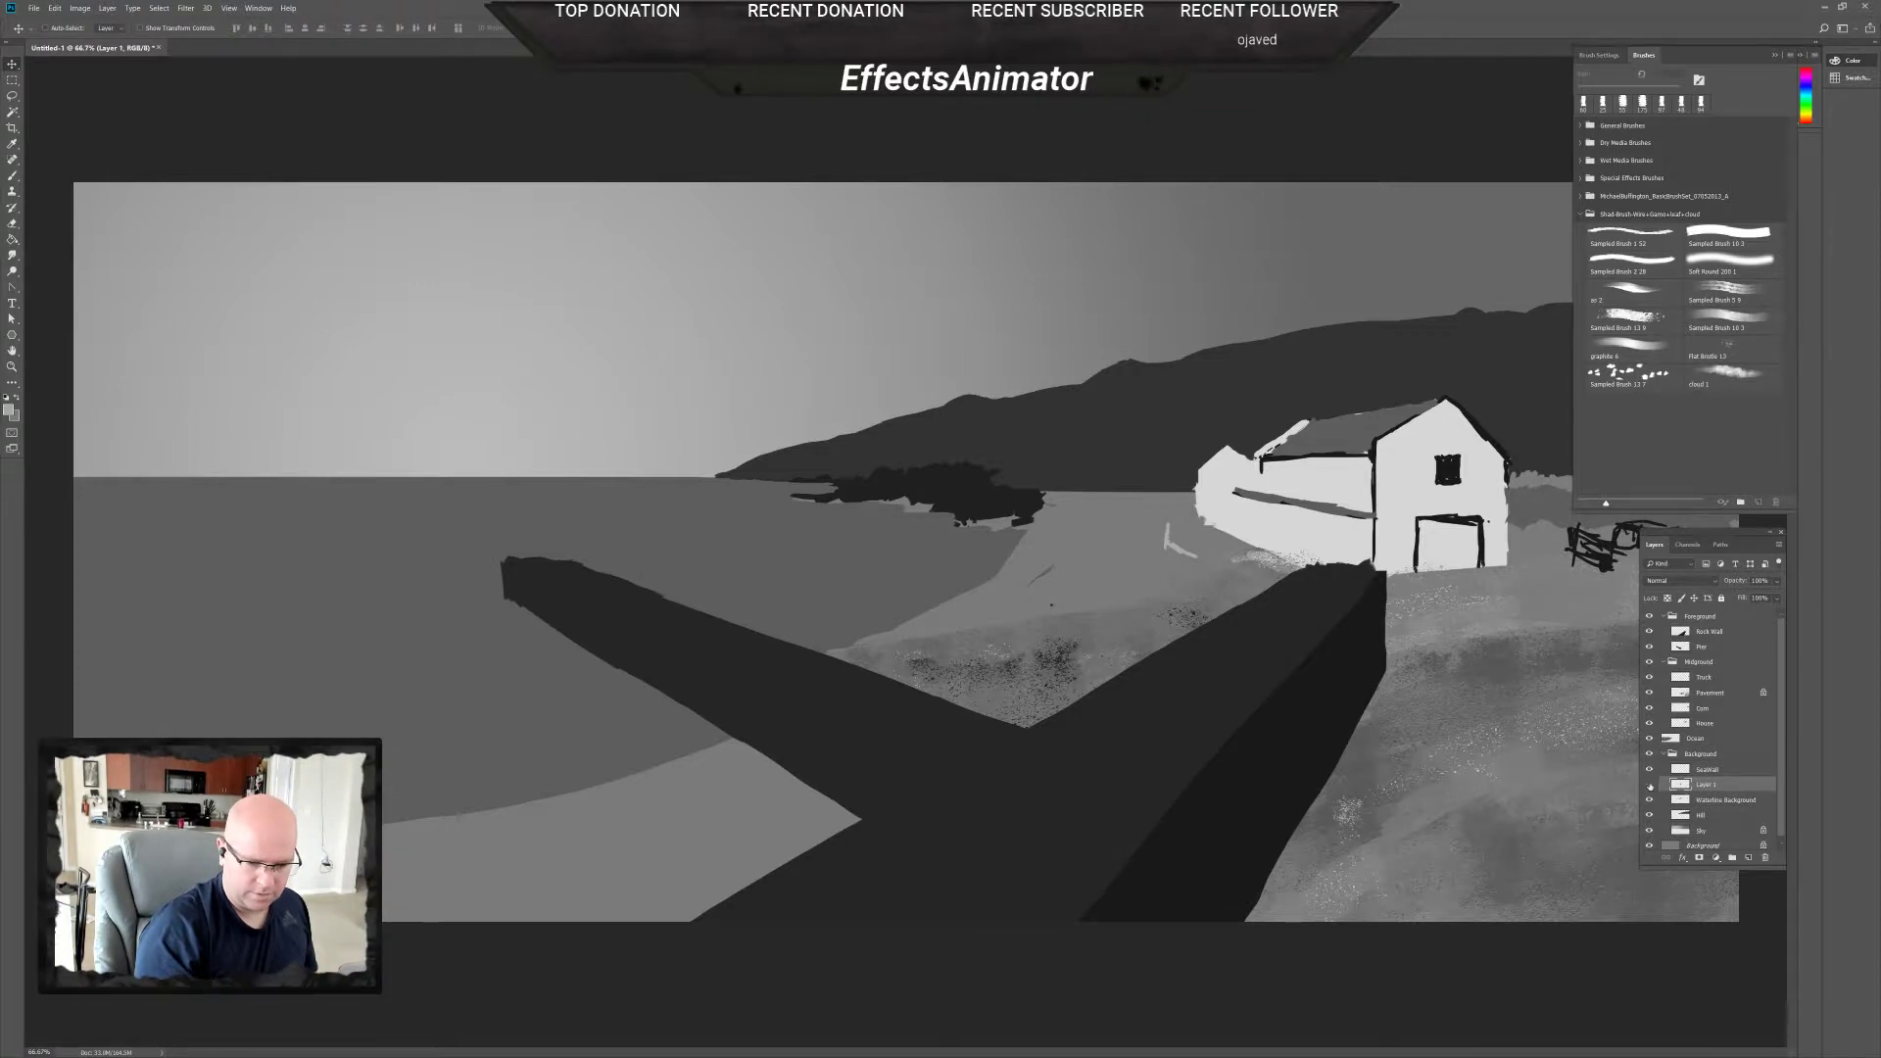
click(1649, 786)
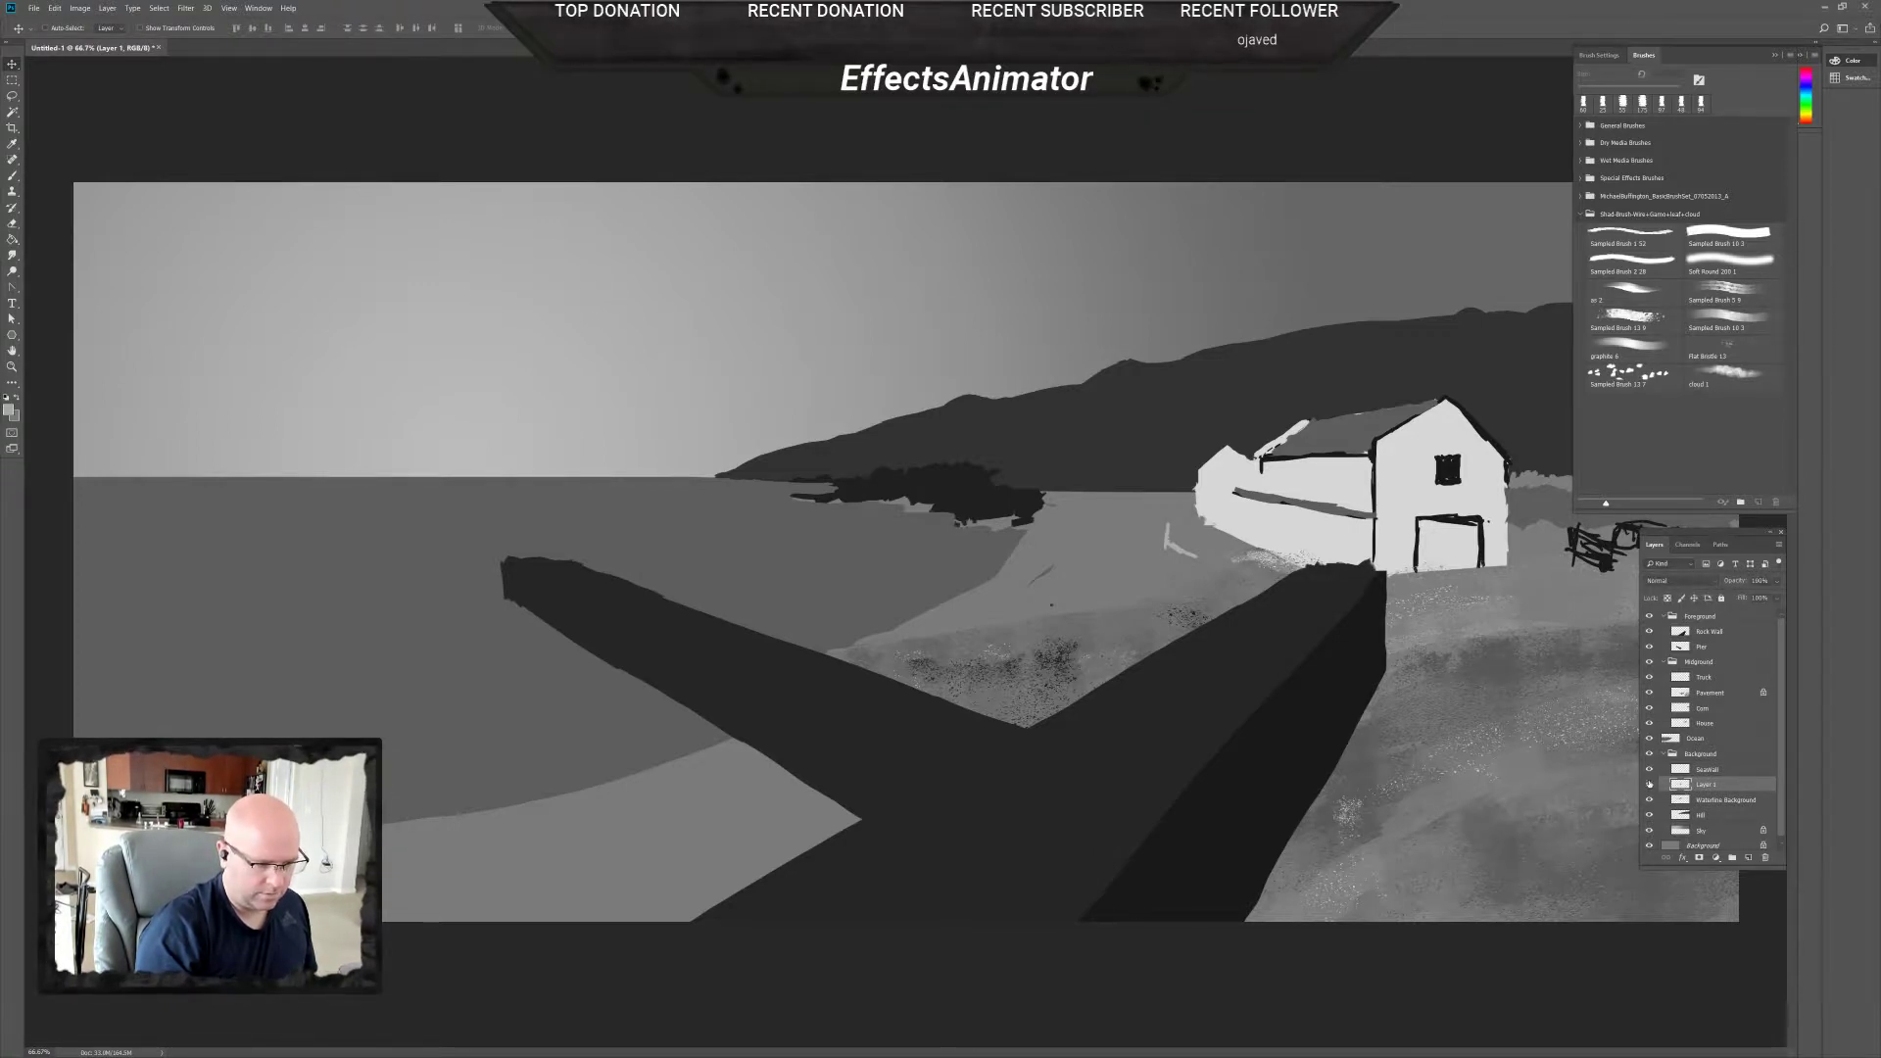
drag(931, 622, 1063, 539)
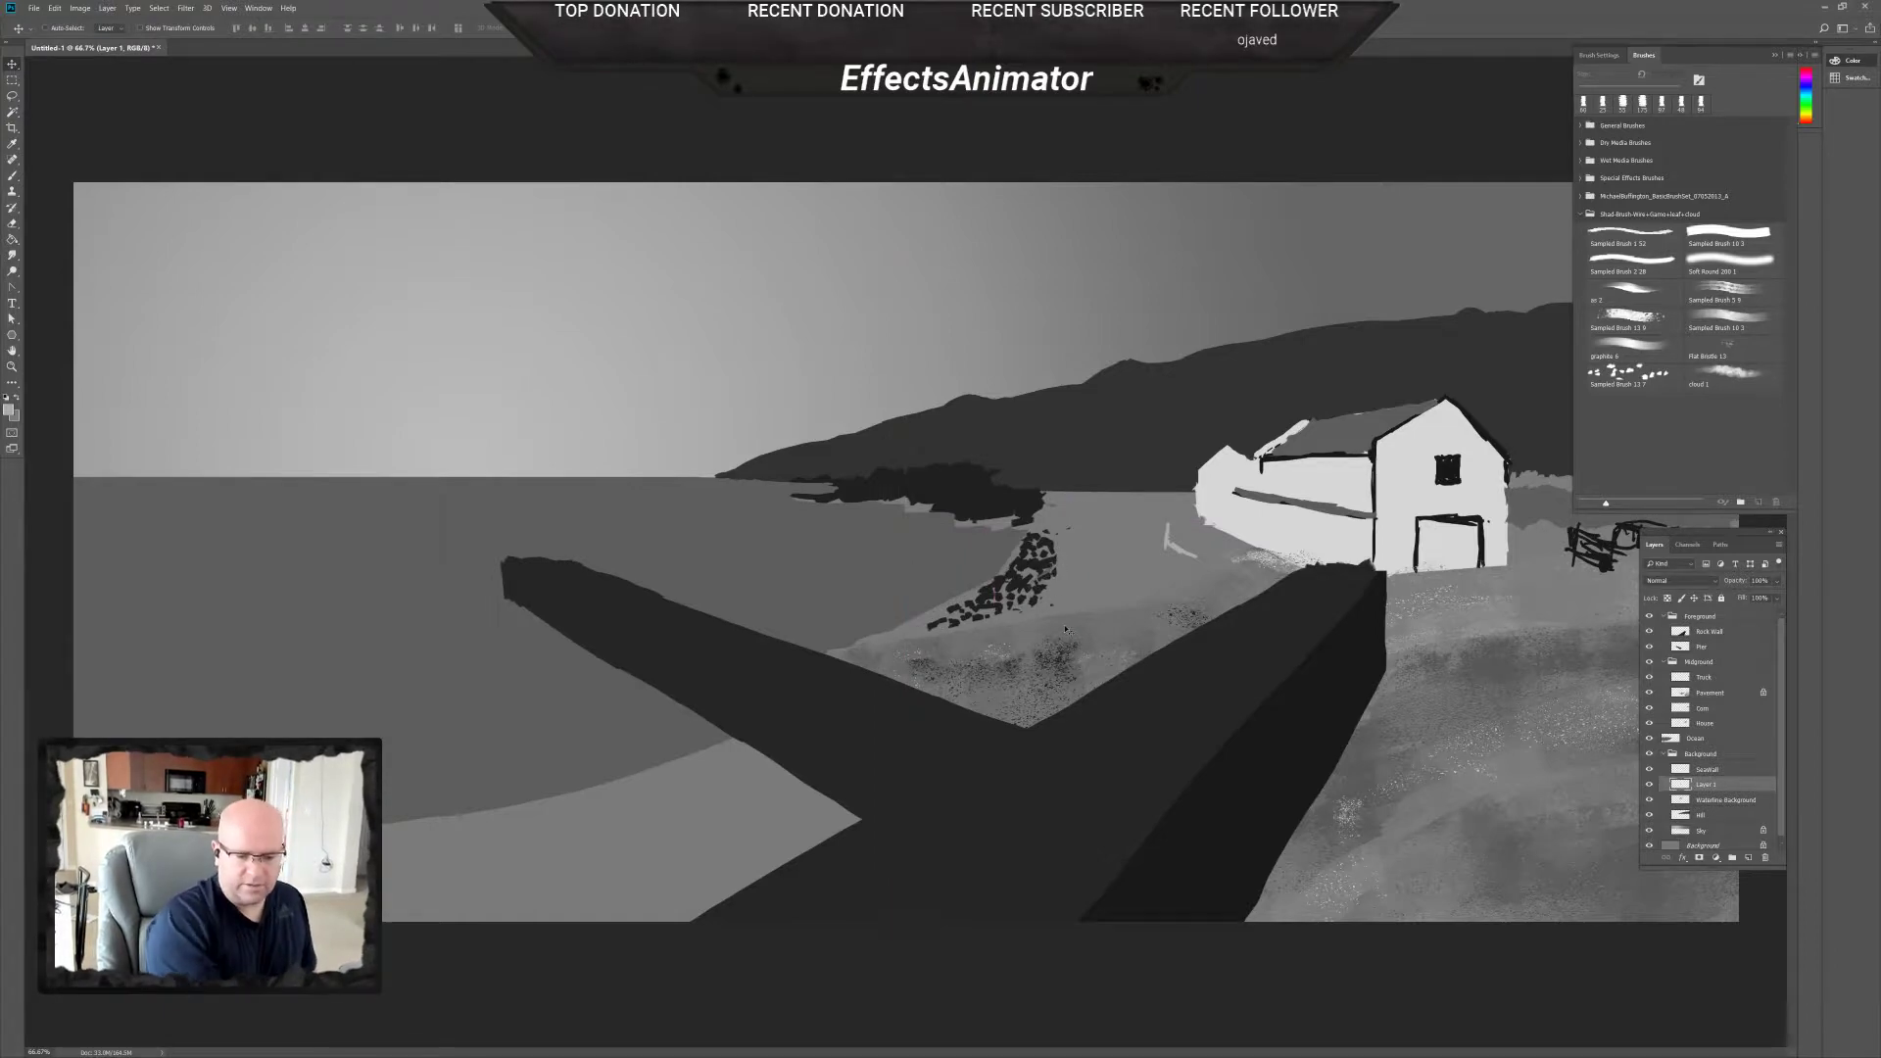
Rename the new rock layer as Rocks.
double_click(1709, 785)
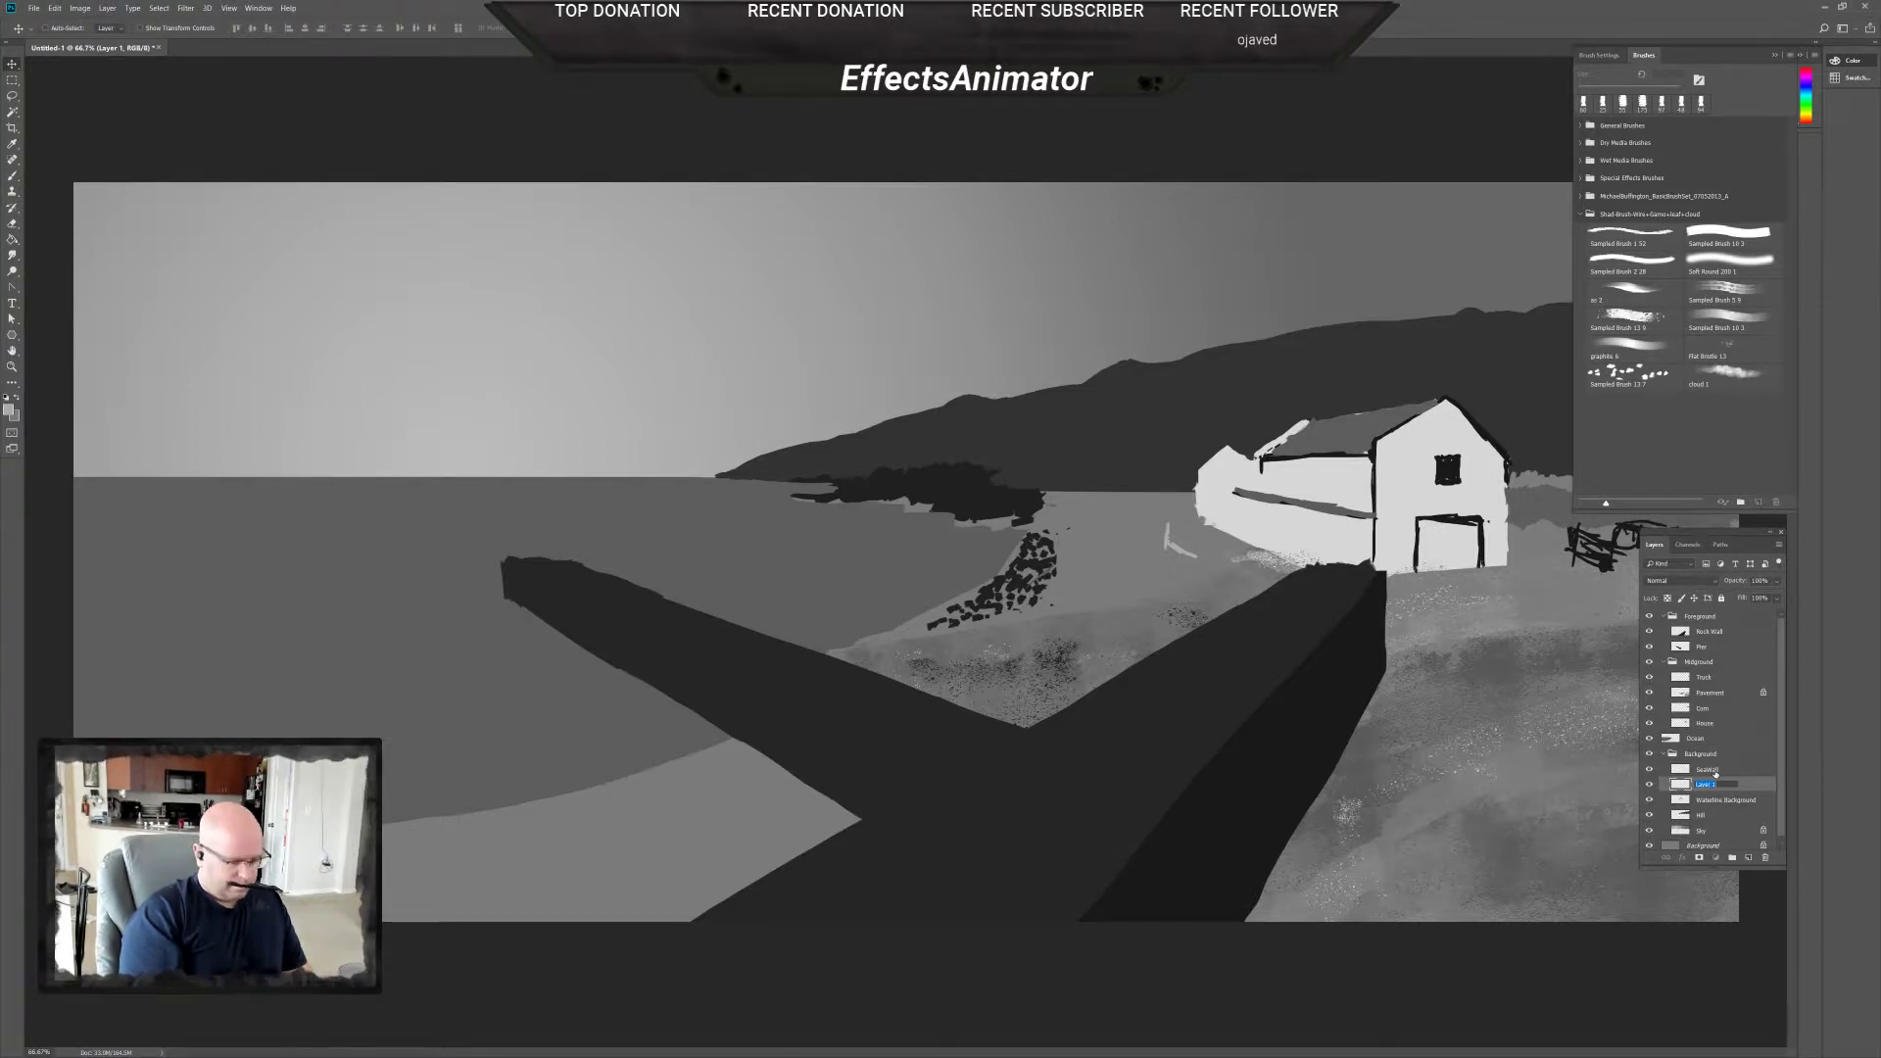
text(Ro)
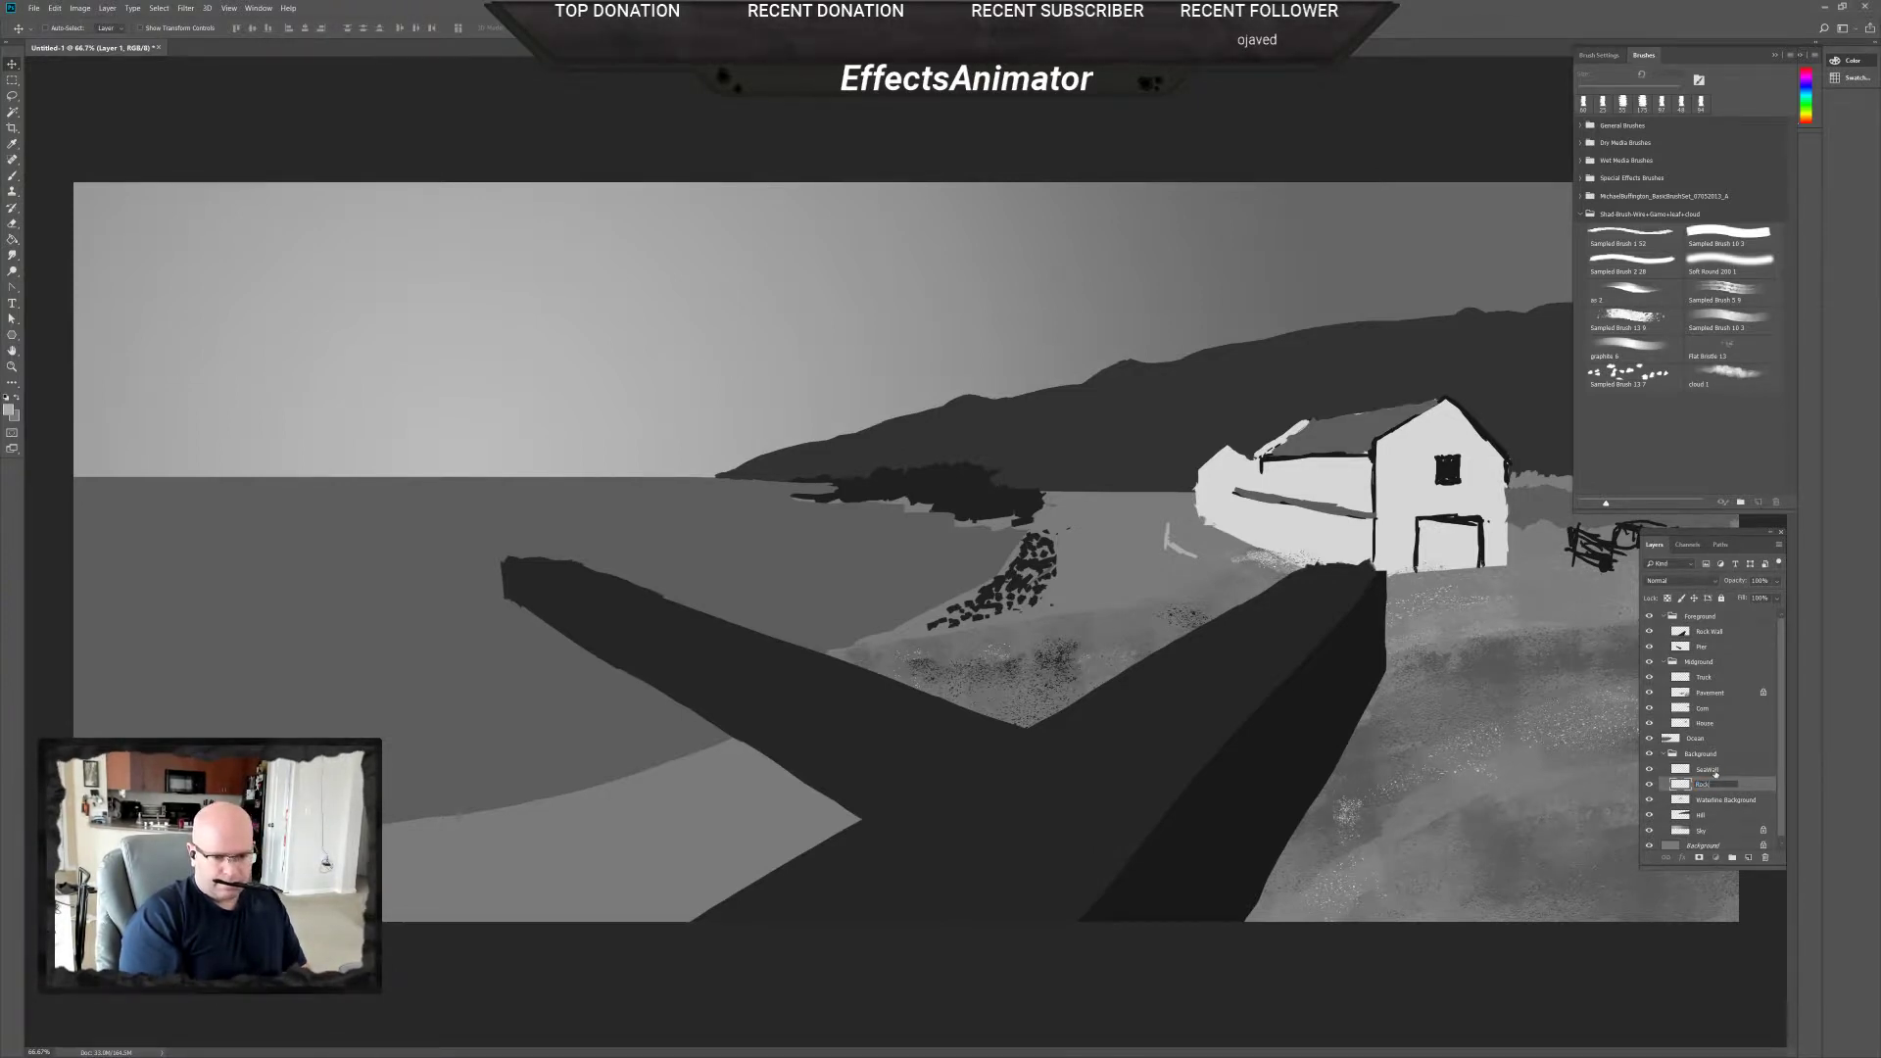
text(cks)
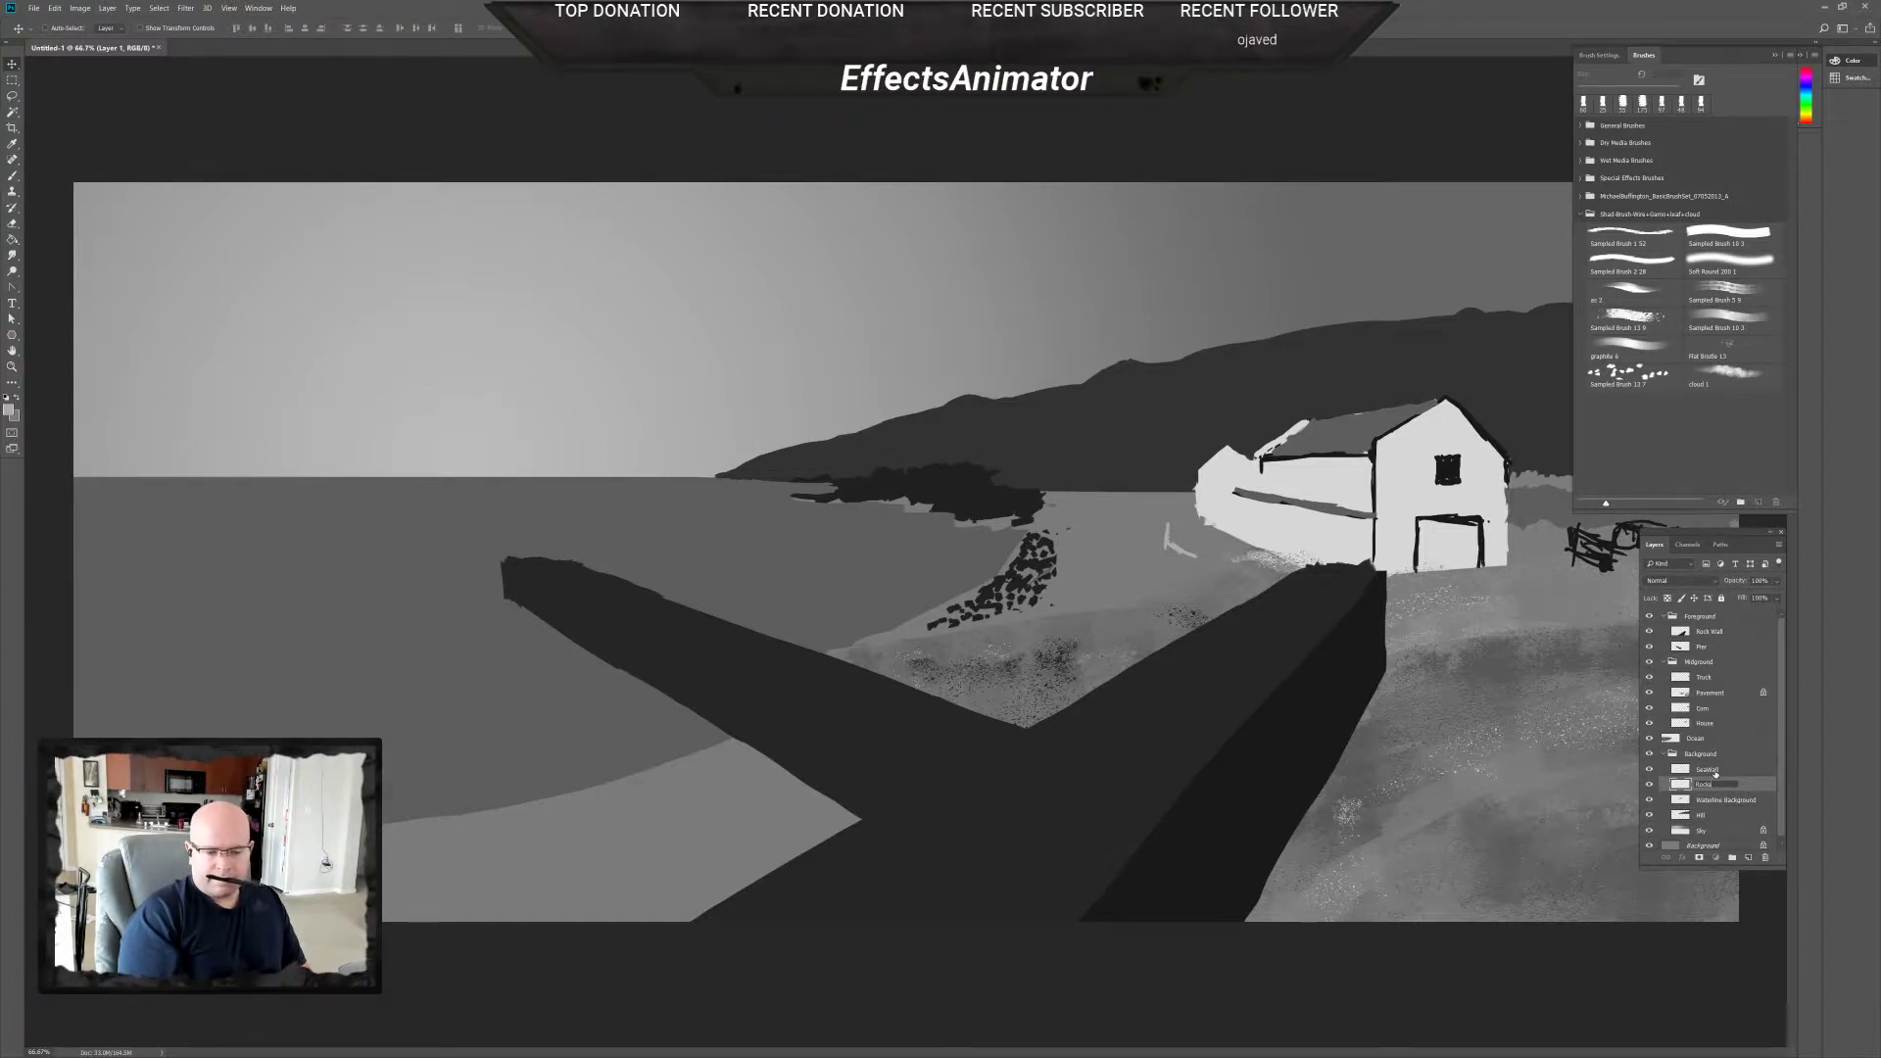
key(Return)
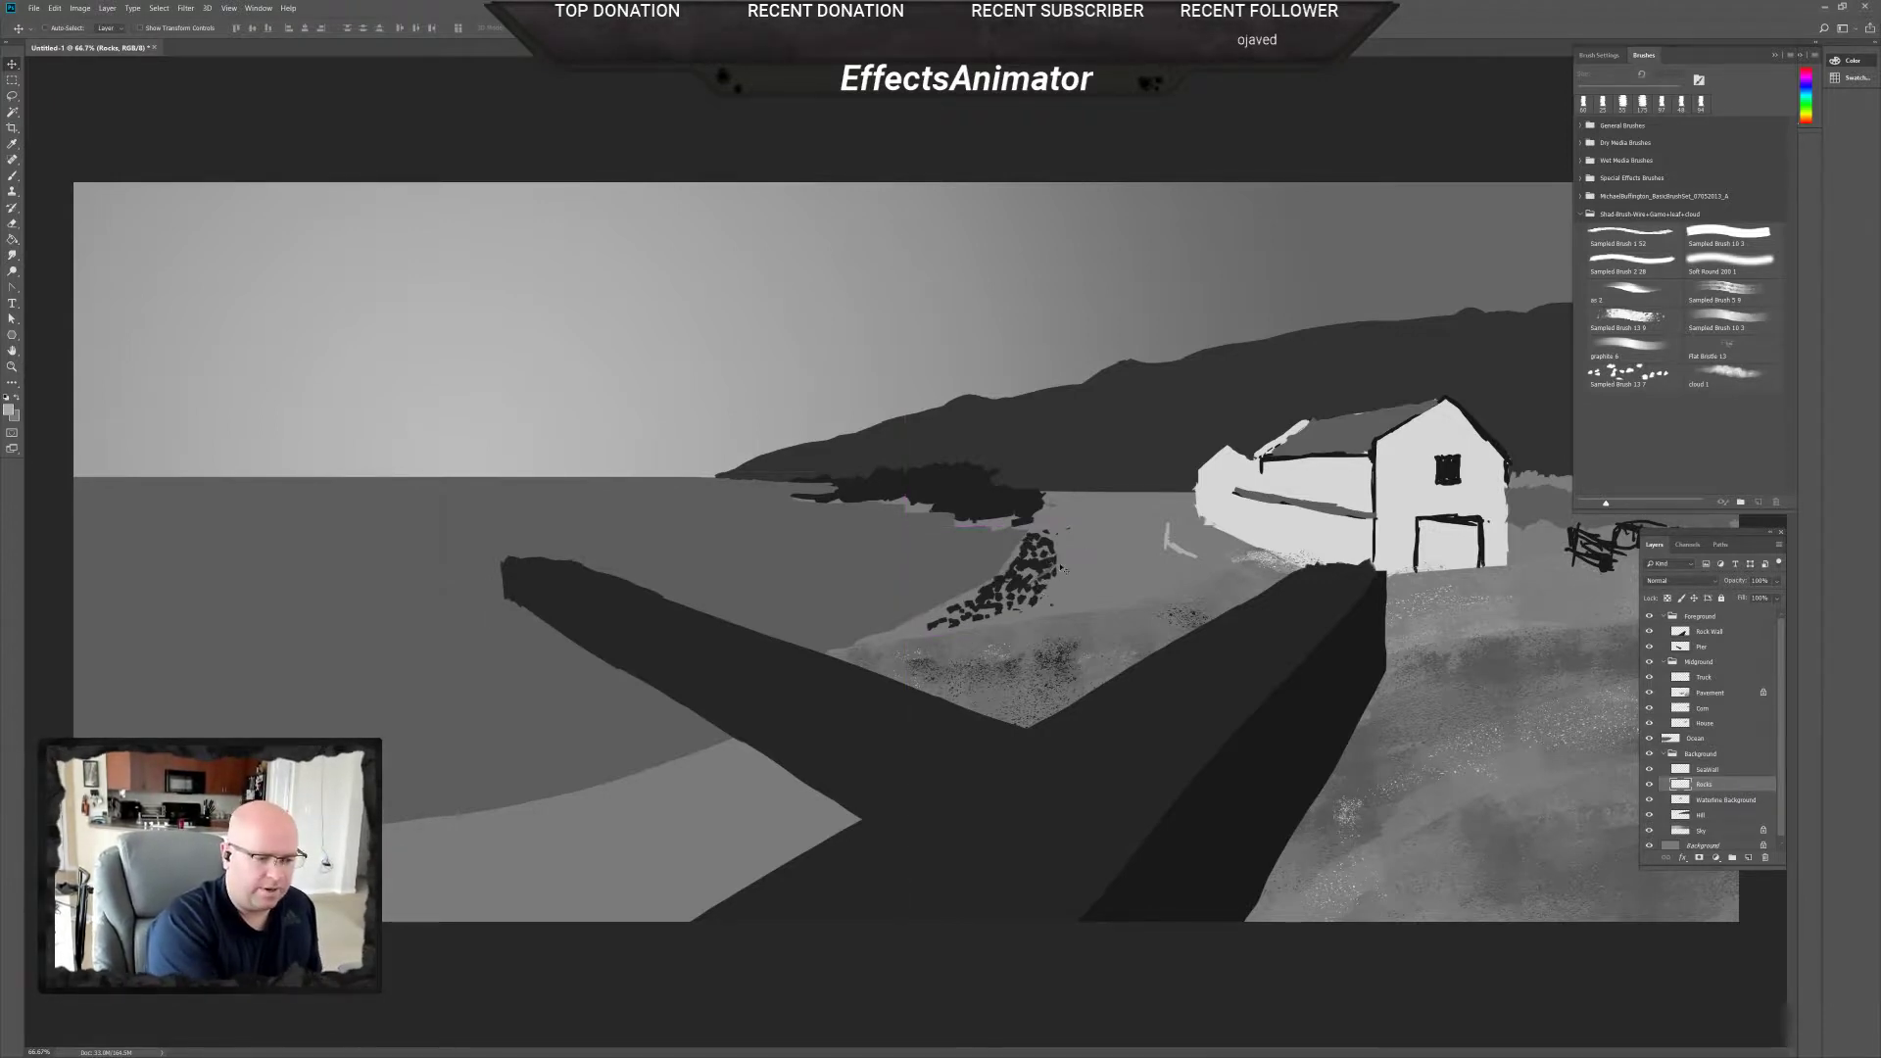
Move the SeaWall layer's light strokes left, away from the barn and next to the shoreline rocks.
key(b)
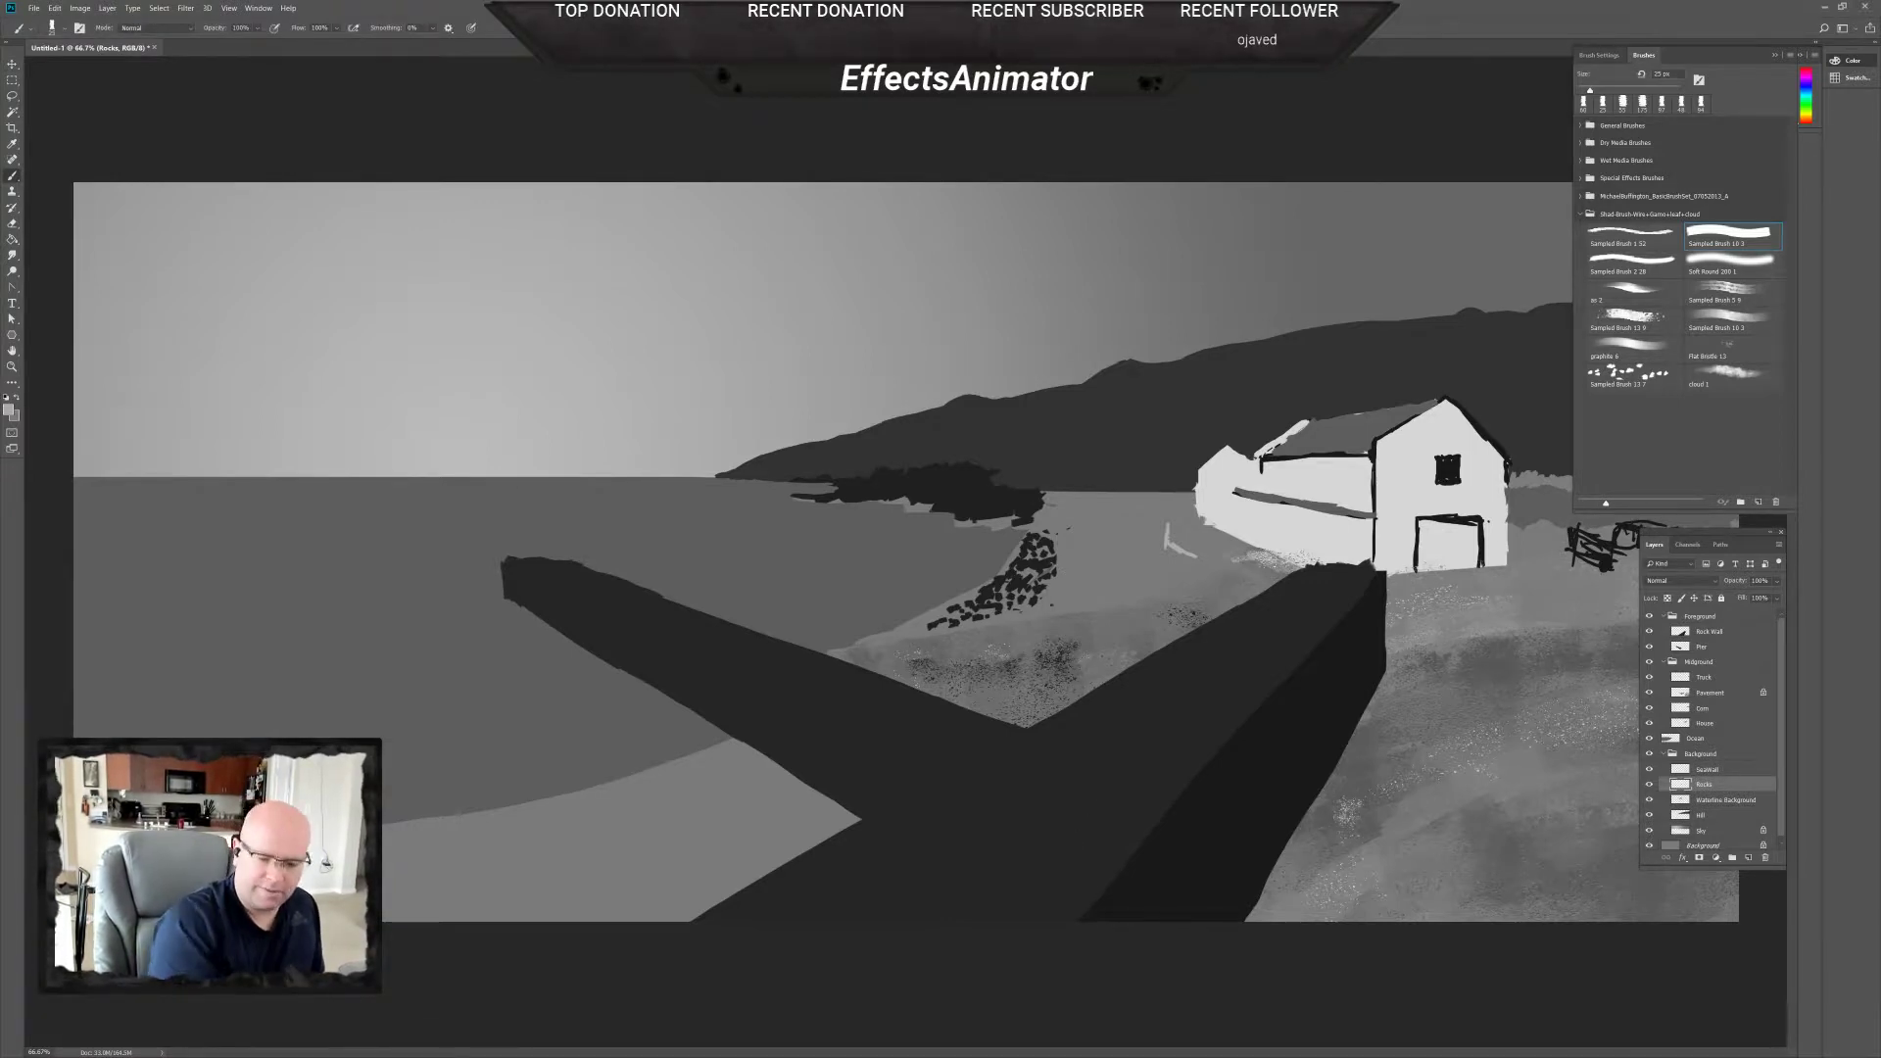
click(1717, 770)
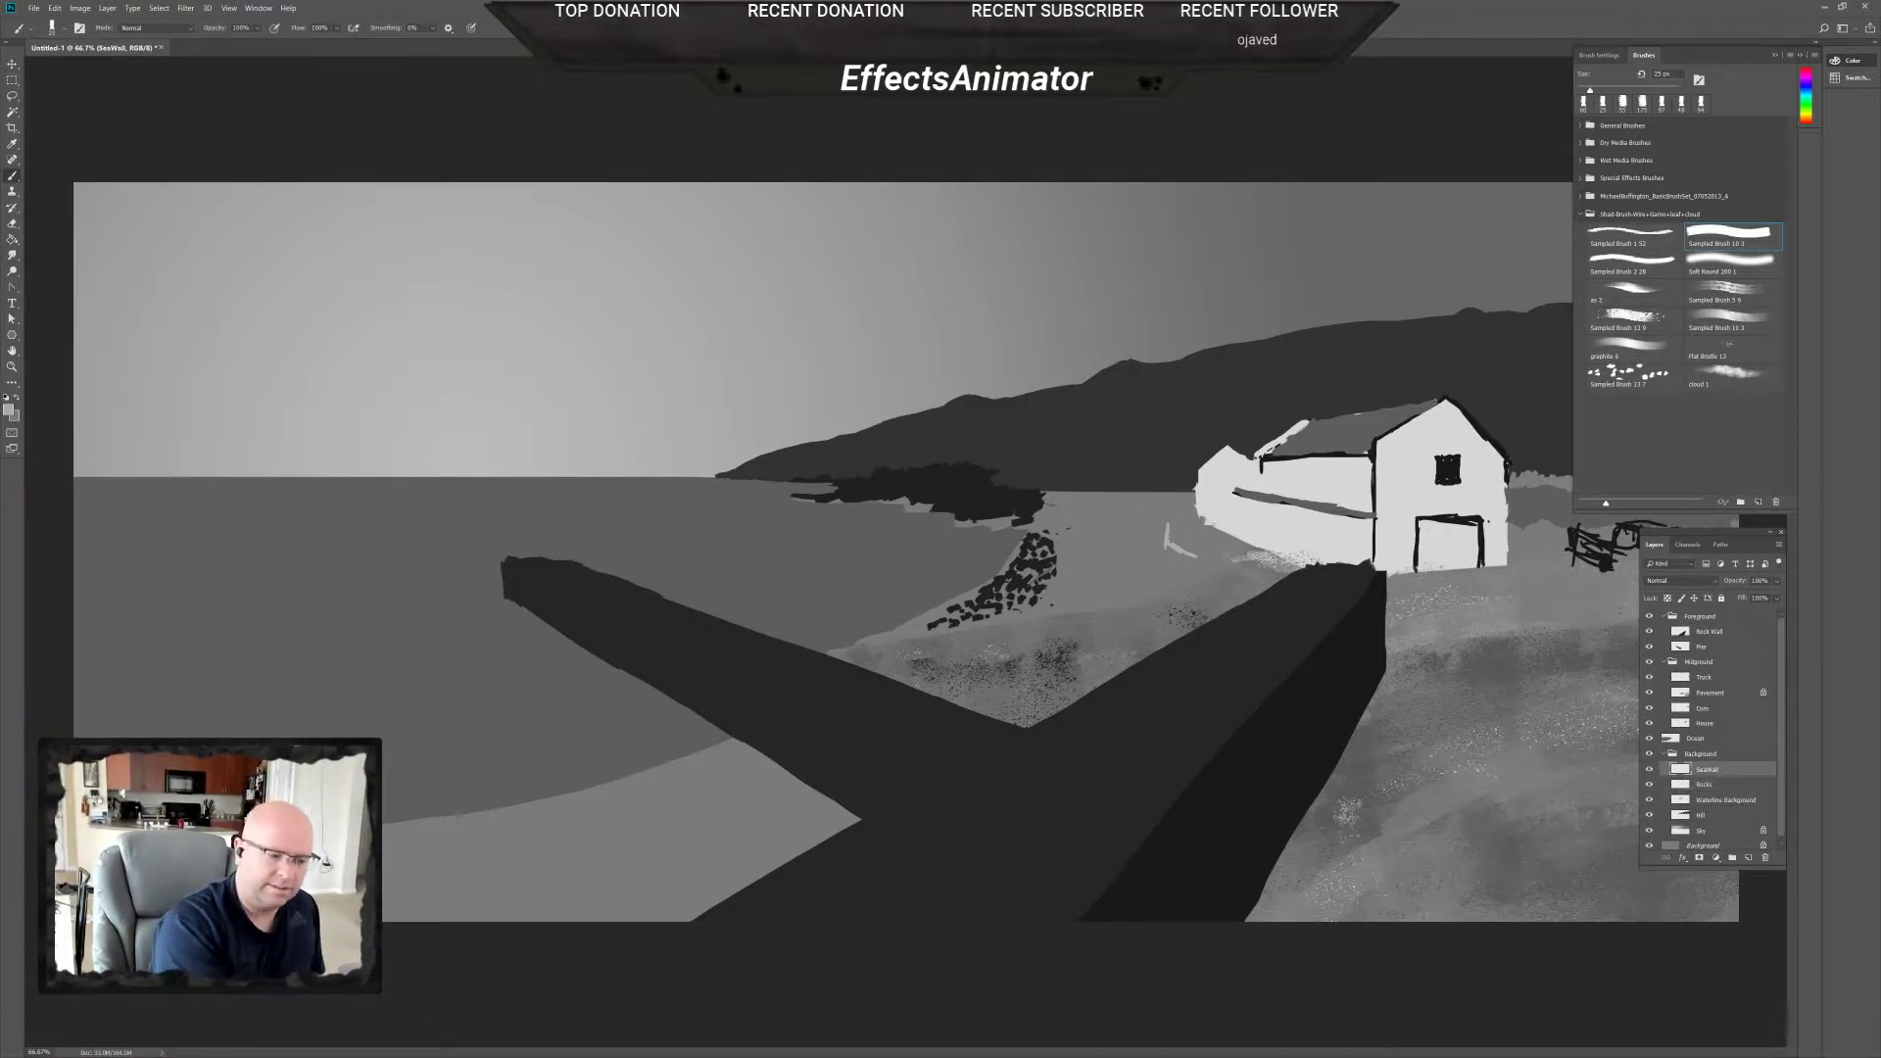
key(v)
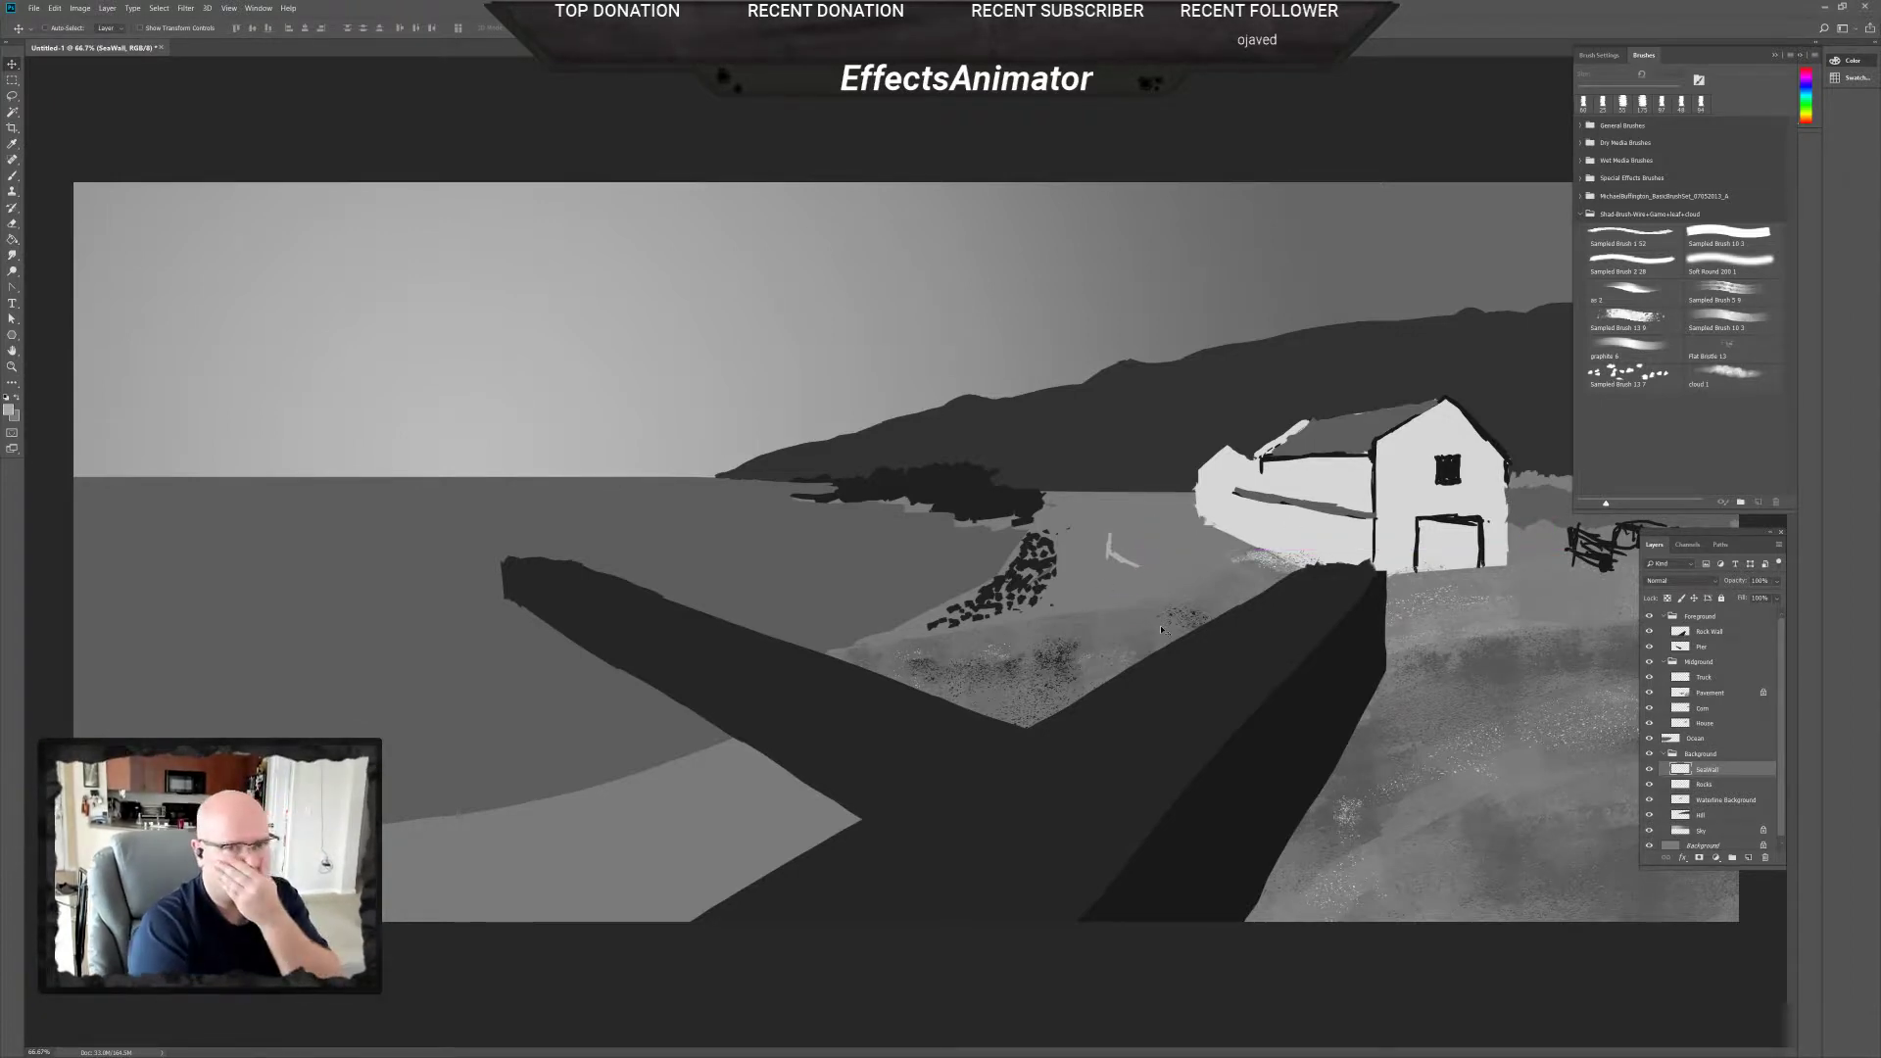
drag(1127, 566, 1091, 563)
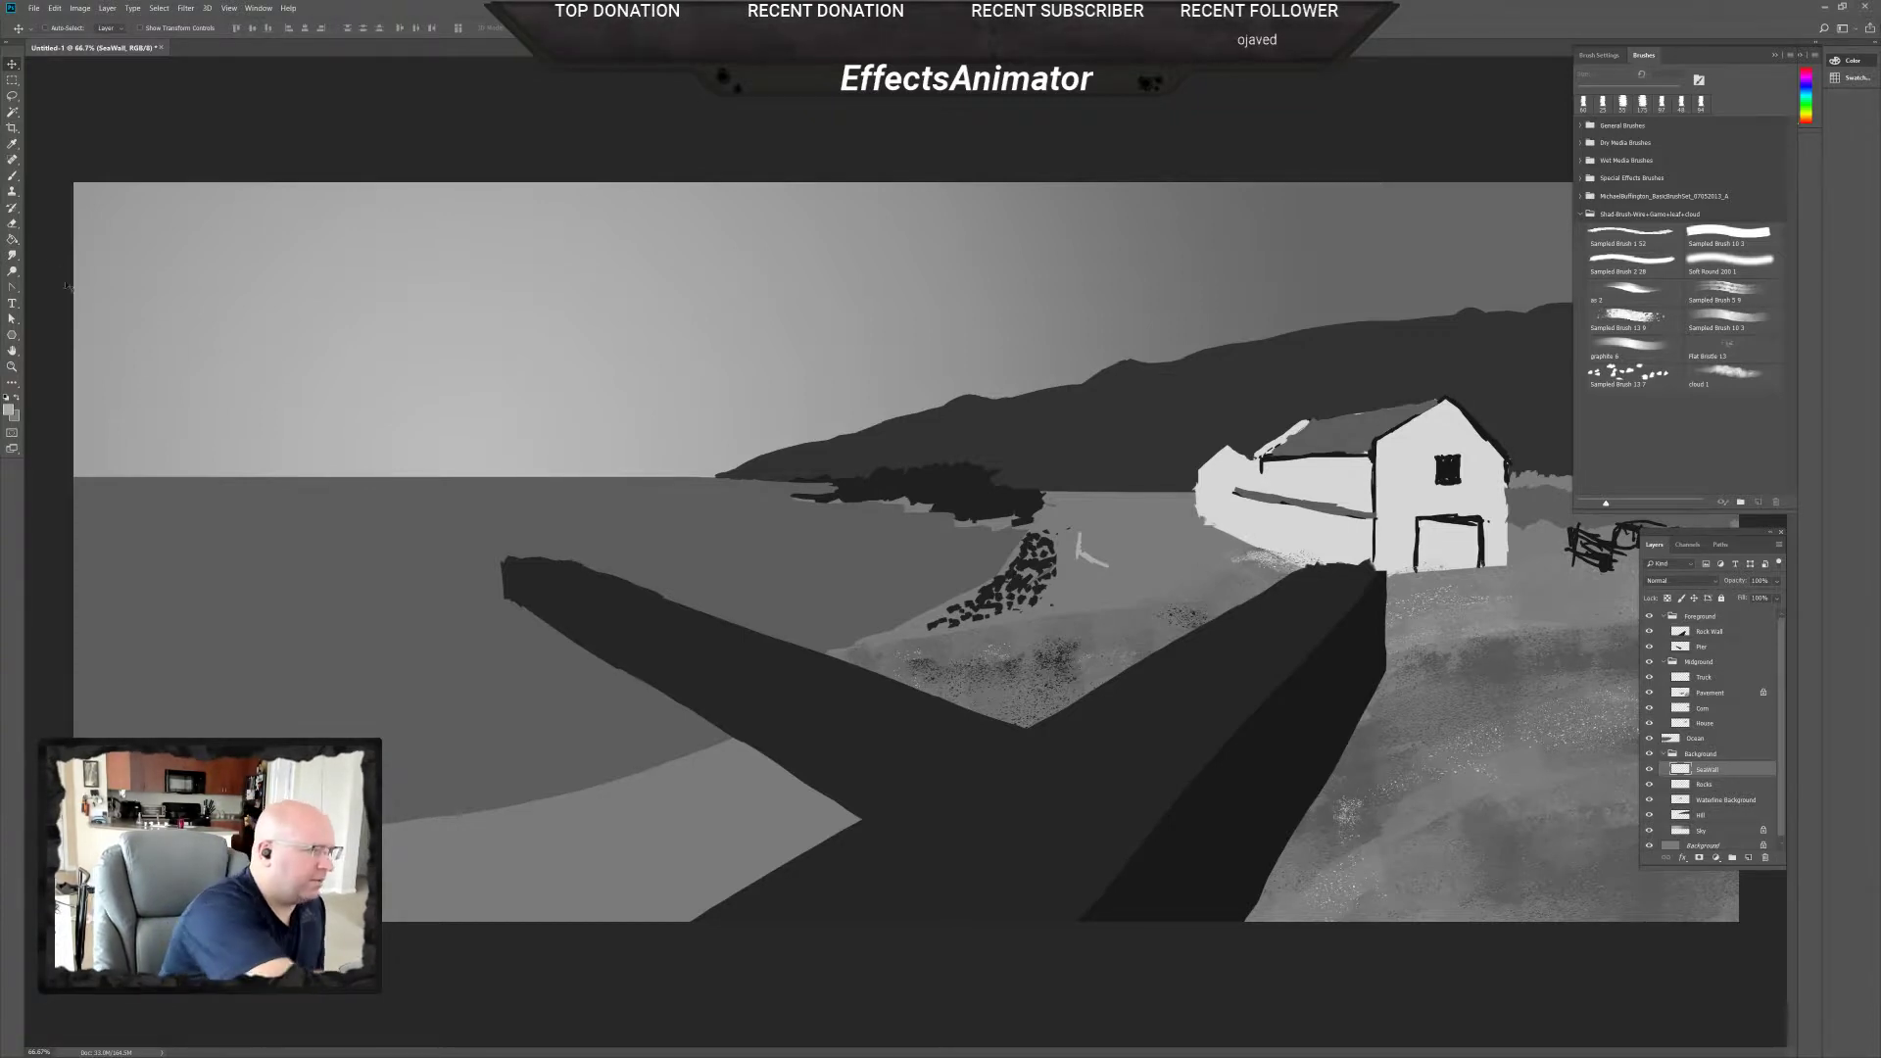
Paint the seawall's zigzag outline in light gray from the headland rocks down the shore, and trim its edges with the eraser.
click(12, 176)
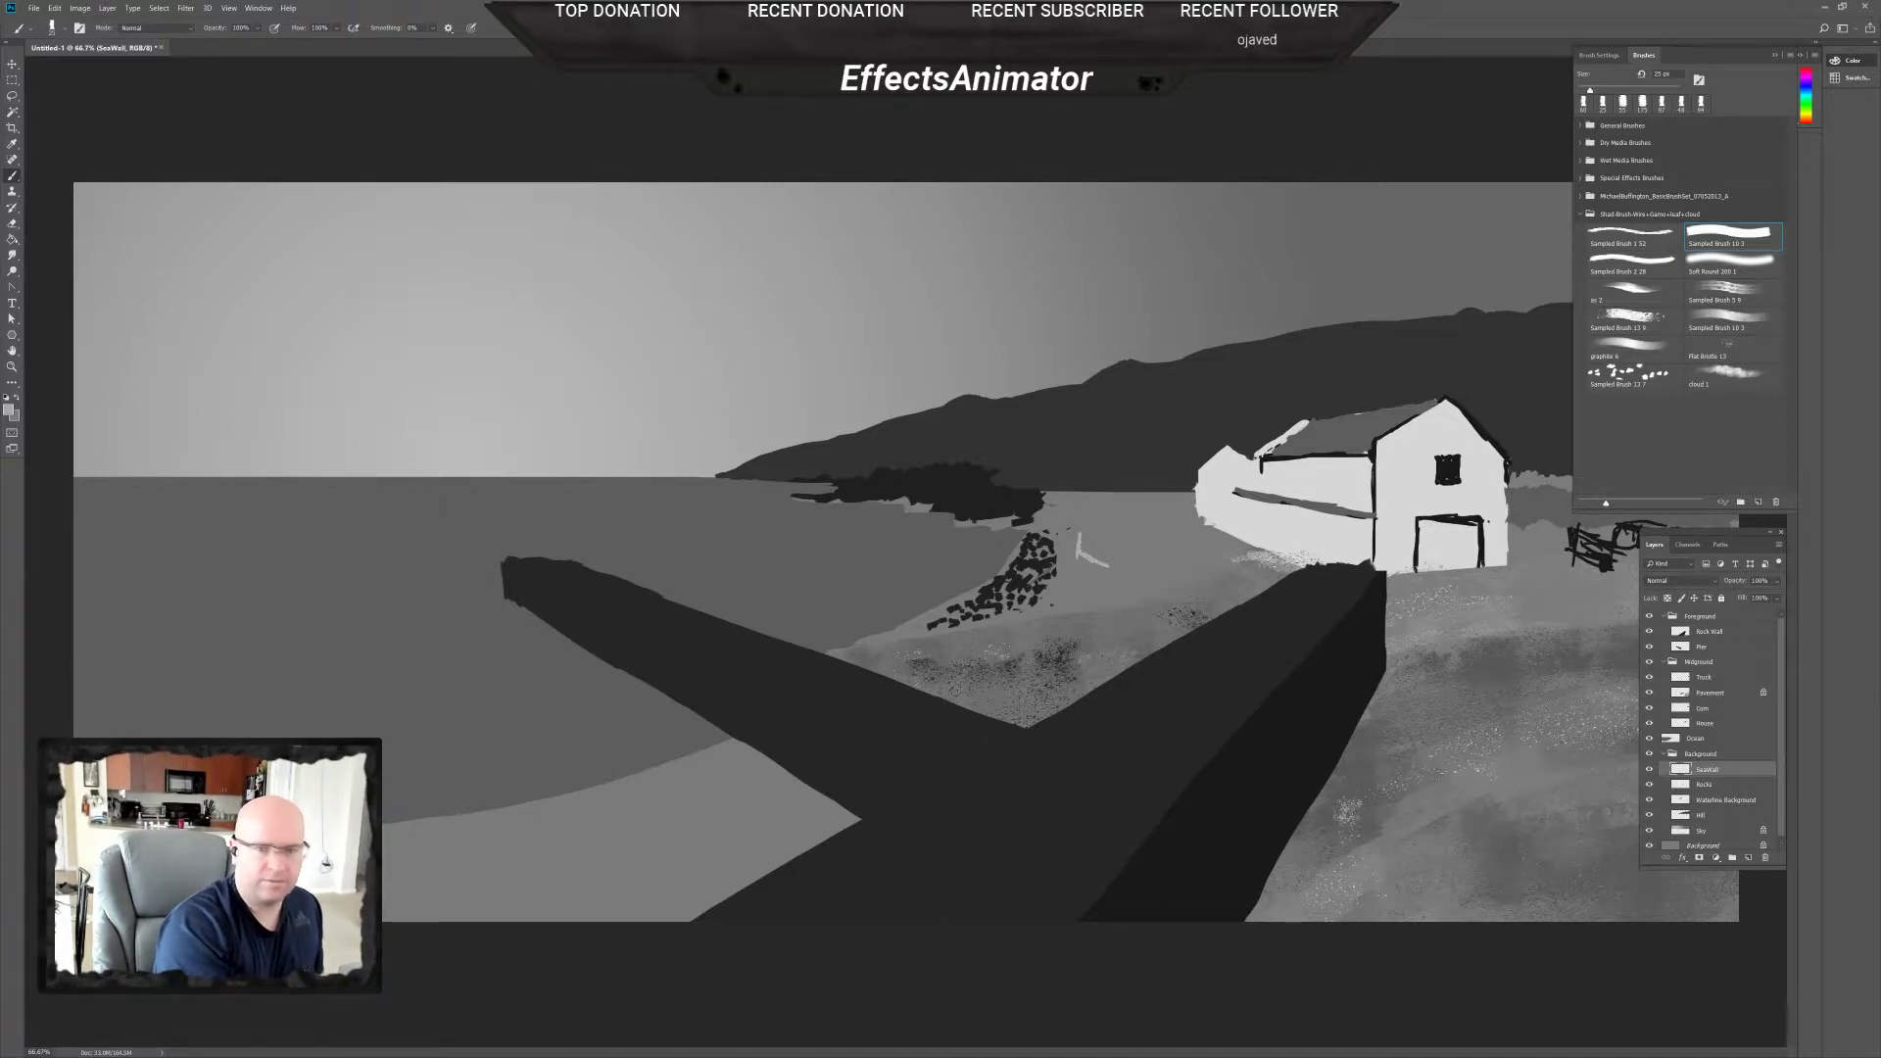
mouse_move(1106, 565)
mouse_down()
mouse_move(1125, 576)
mouse_move(1090, 608)
mouse_up()
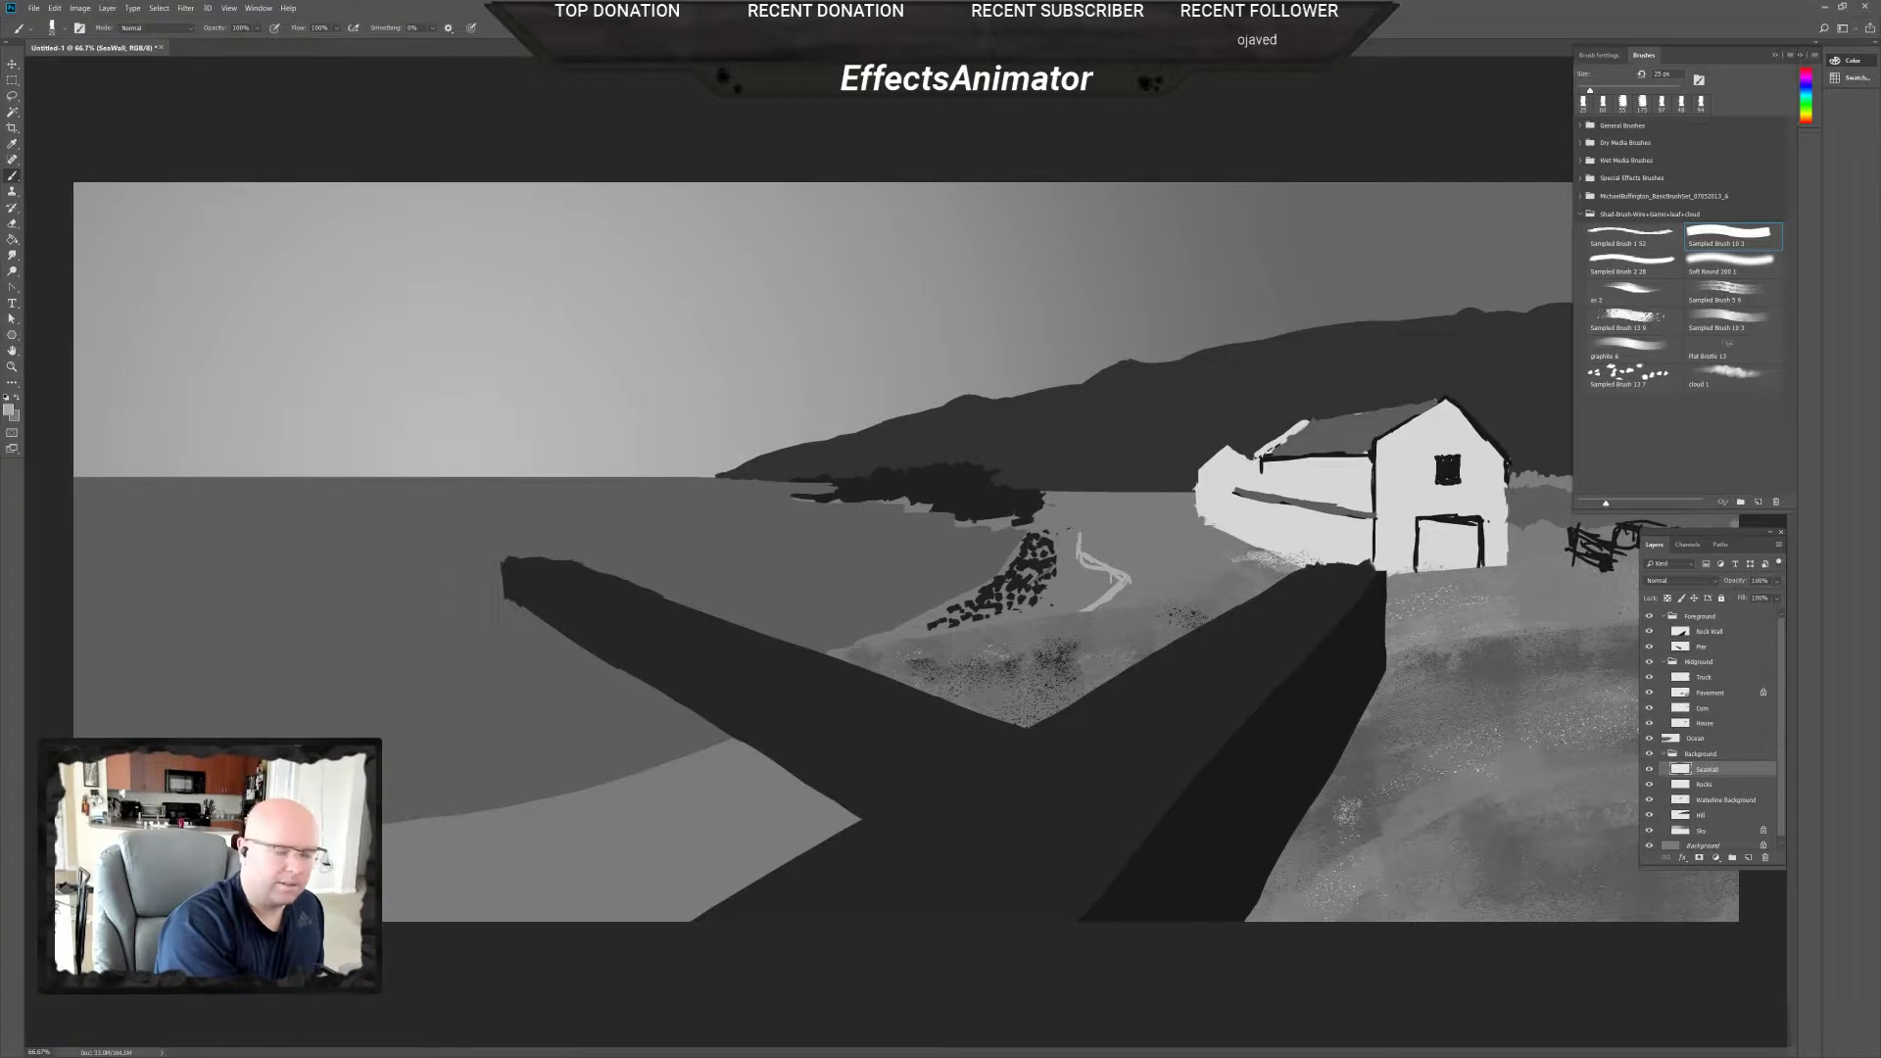
drag(1082, 537, 1104, 528)
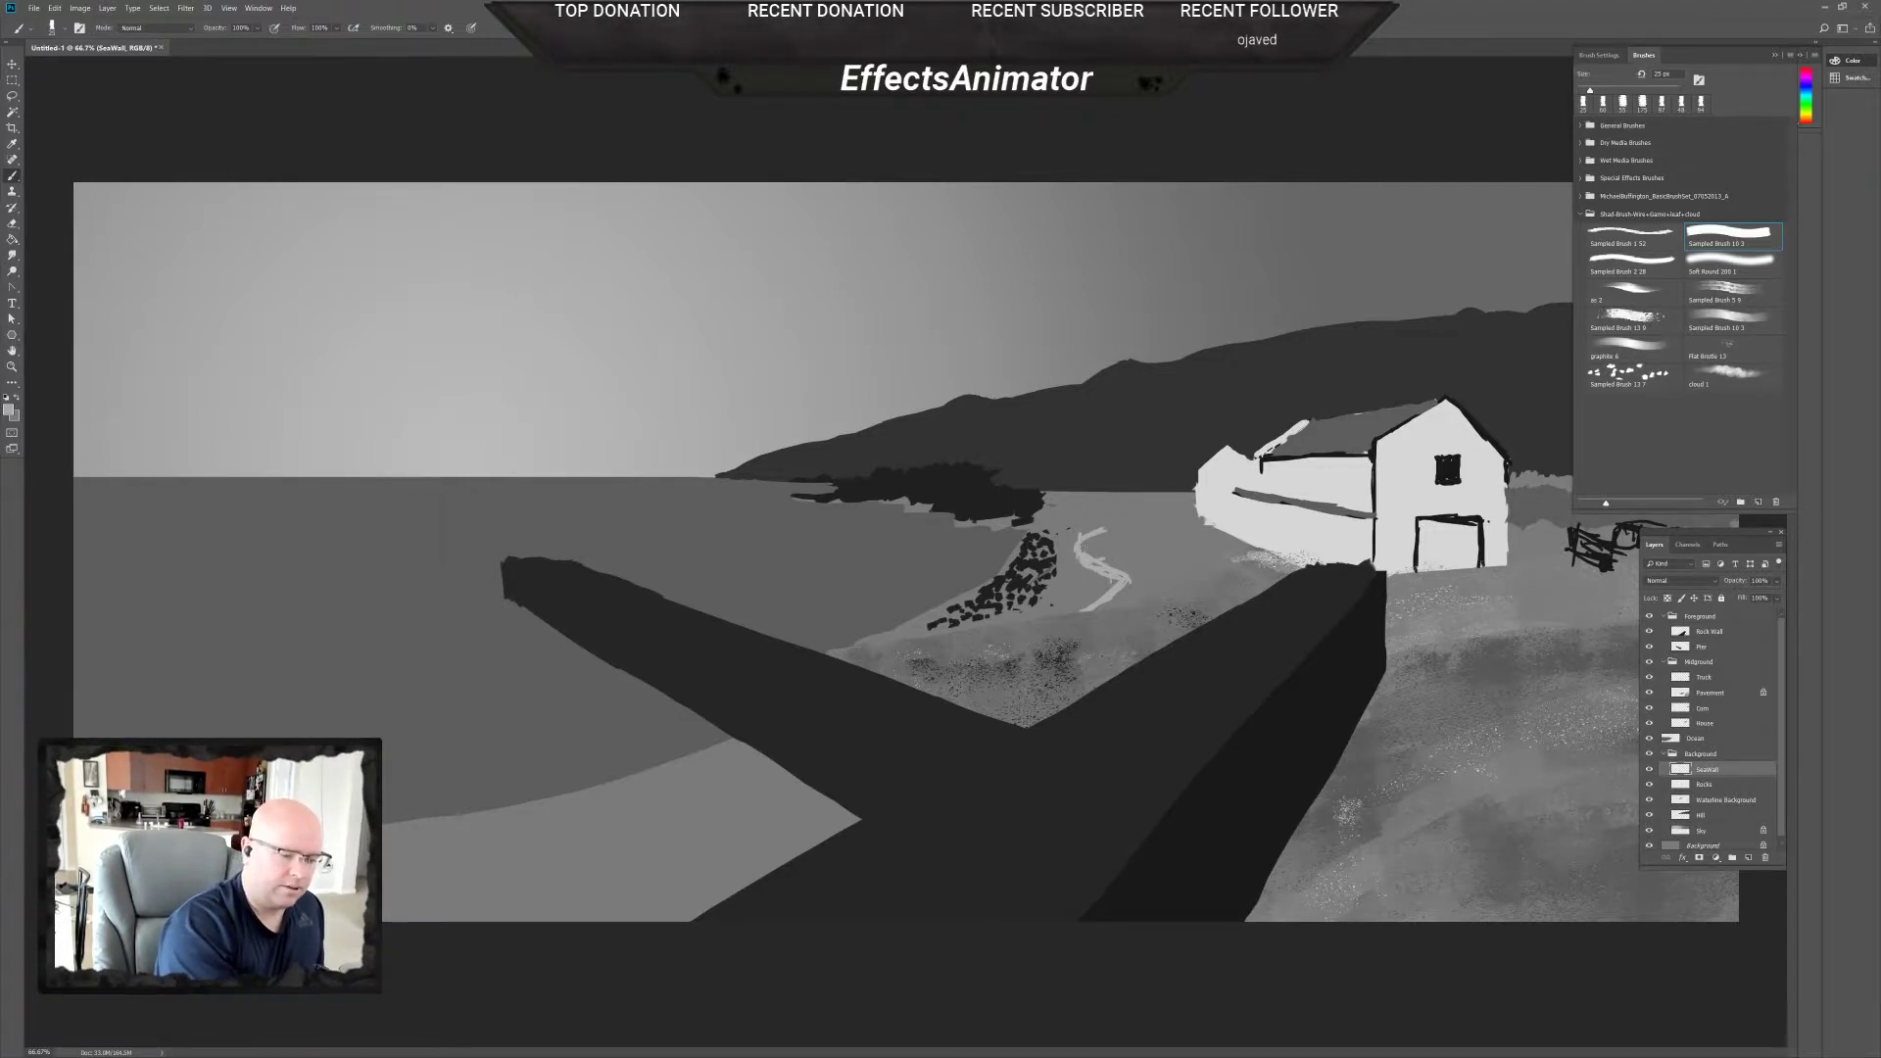
drag(1046, 498, 1112, 518)
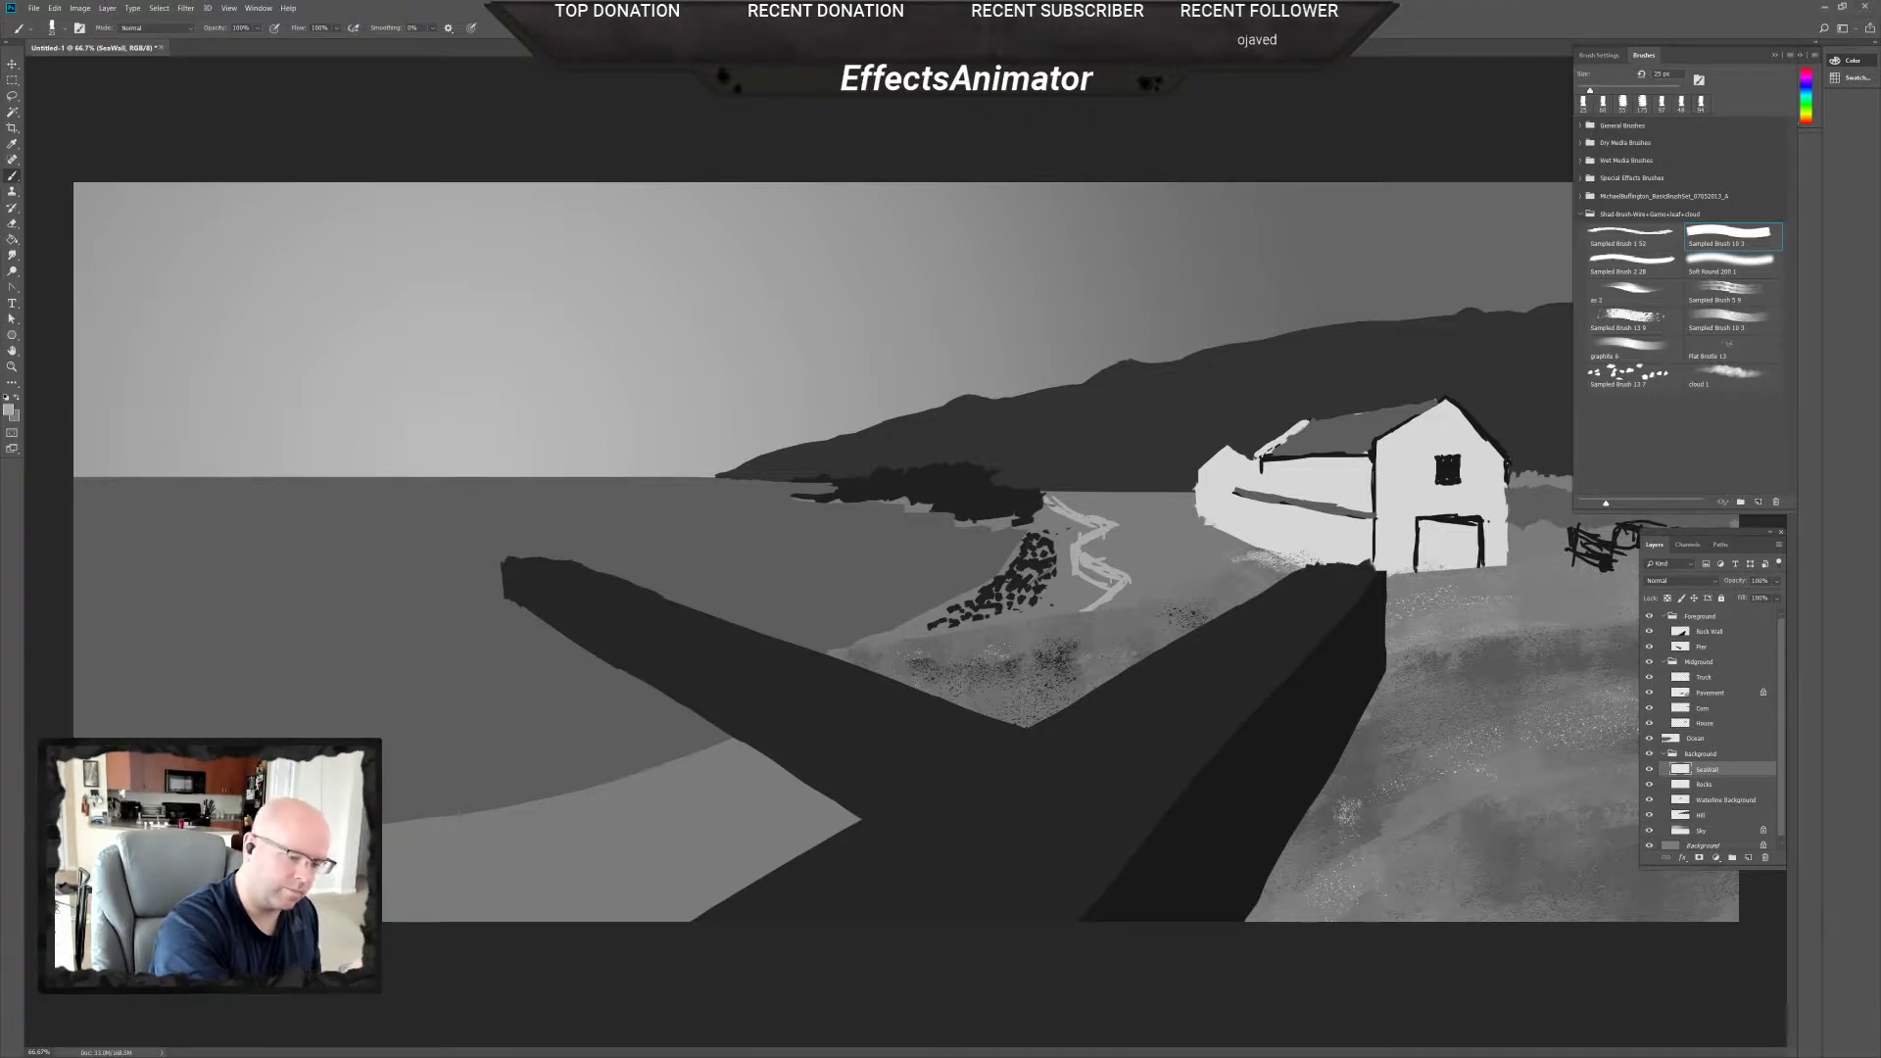
key(e)
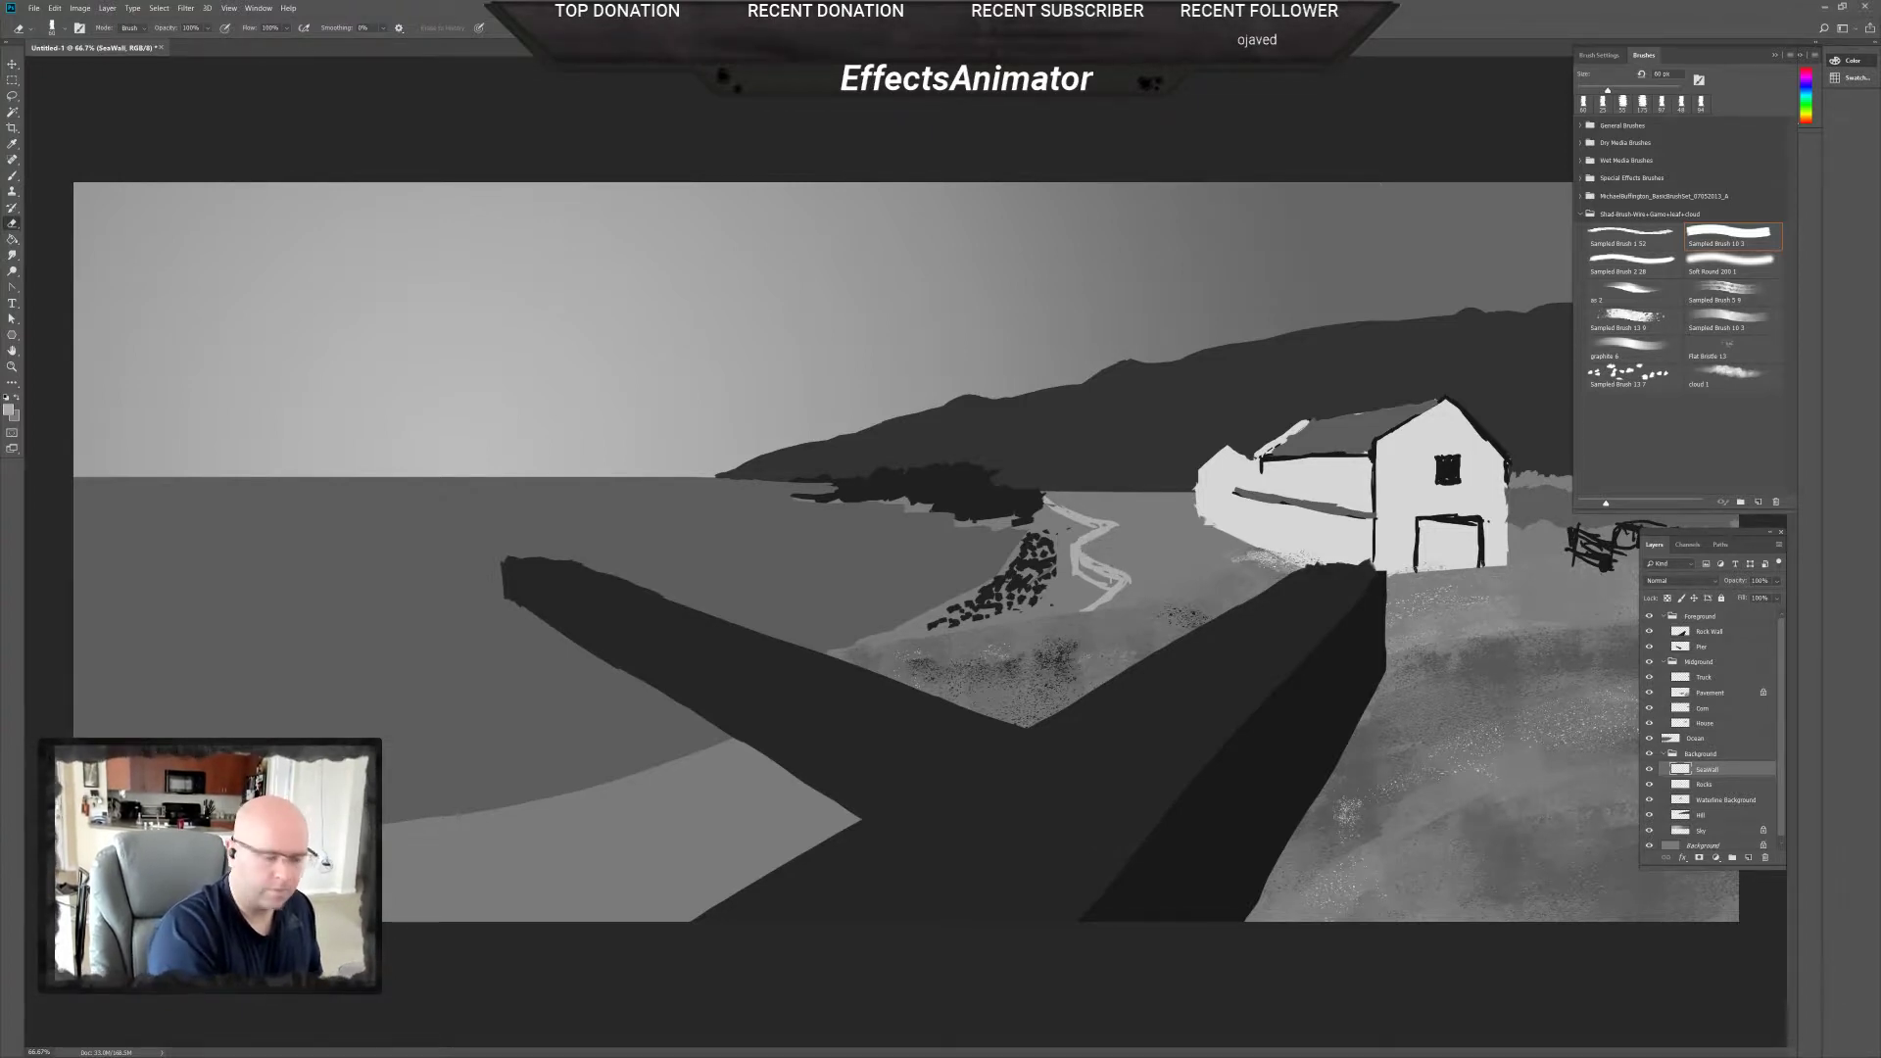
Sample the hill's dark gray and paint a first shadow stroke inside the seawall outline.
key(b)
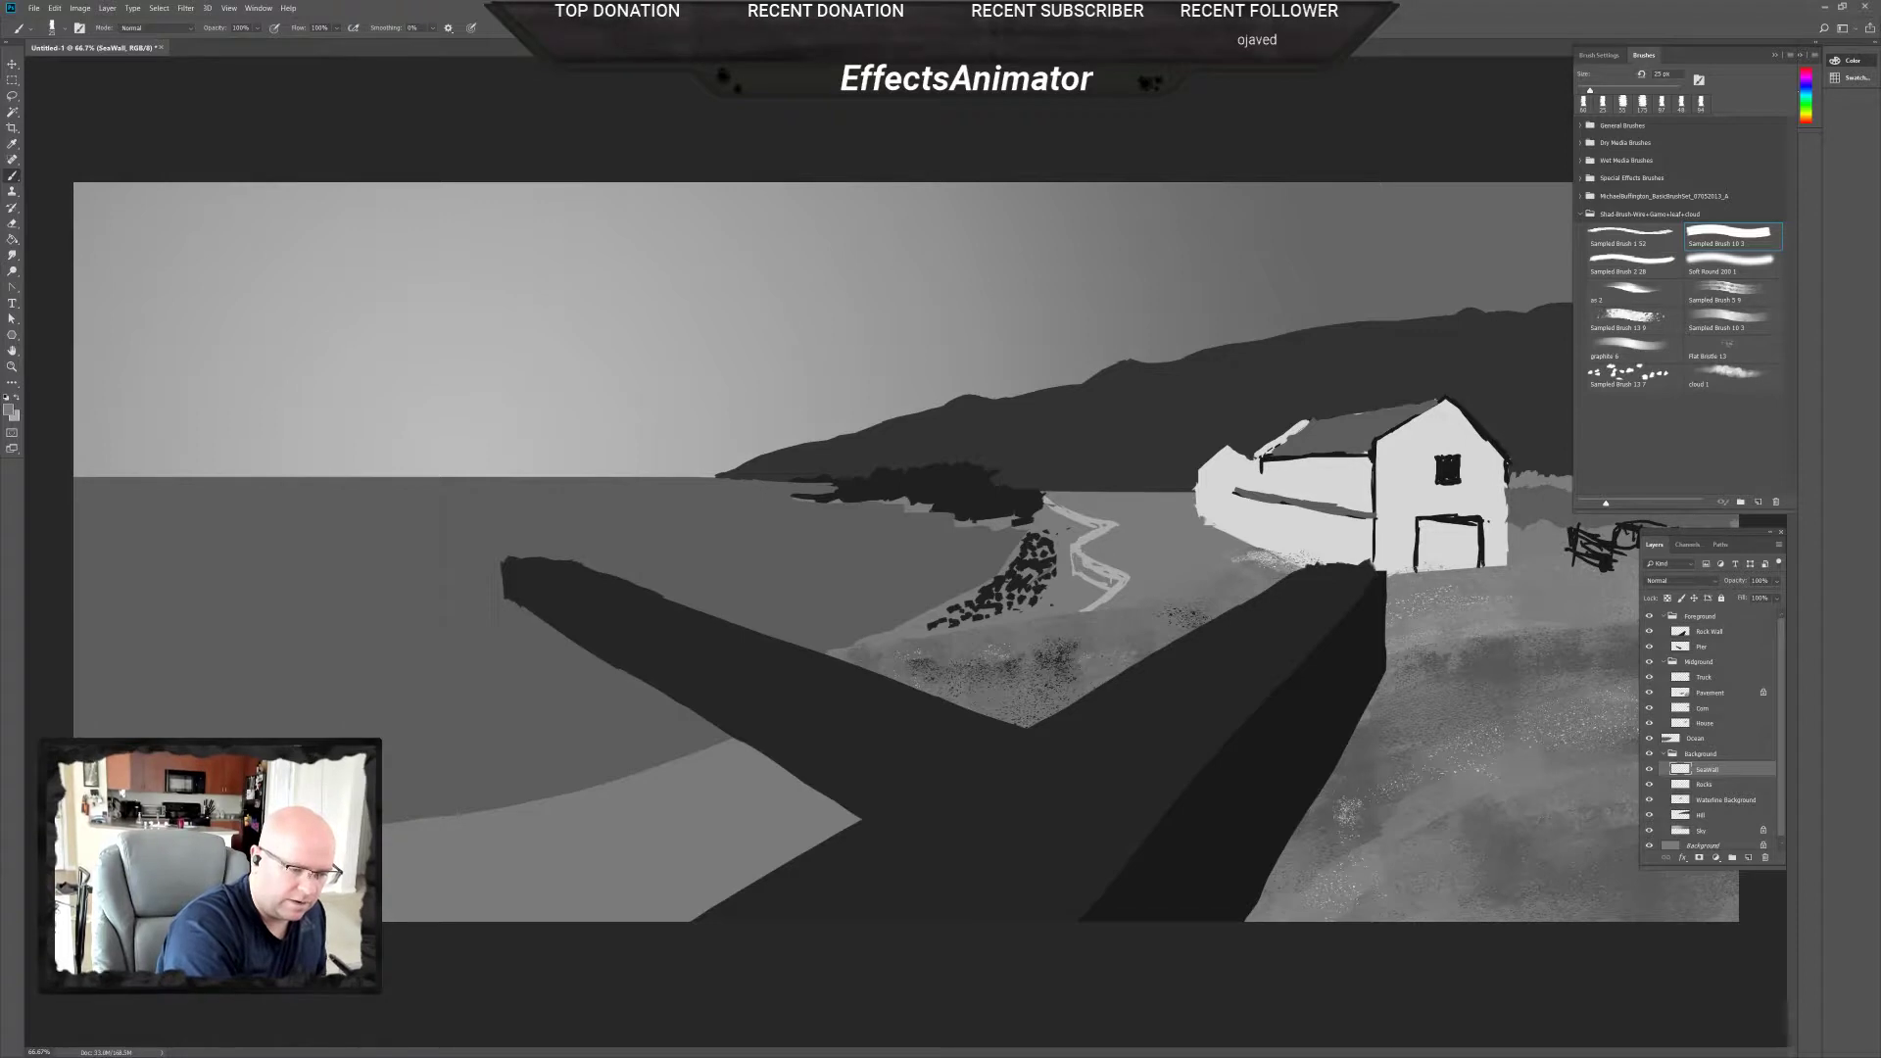
alt+click(1091, 476)
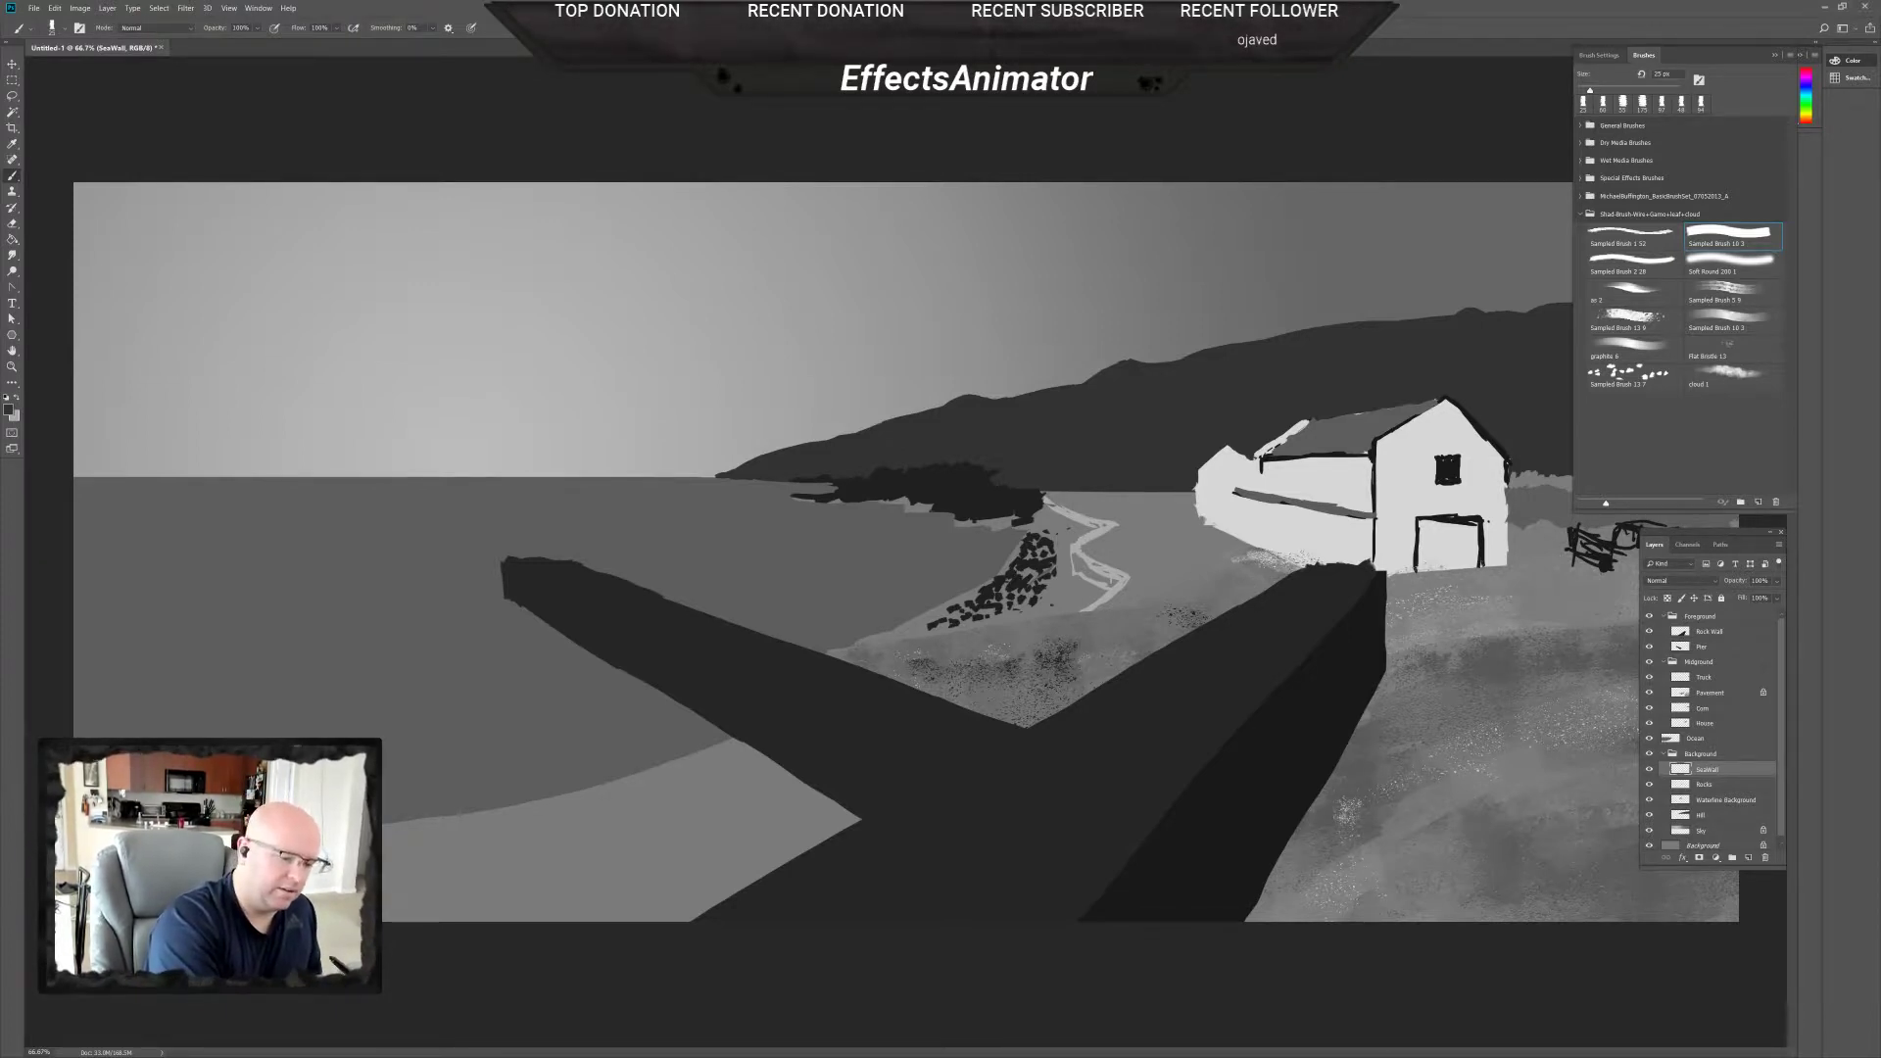
drag(1086, 554, 1083, 570)
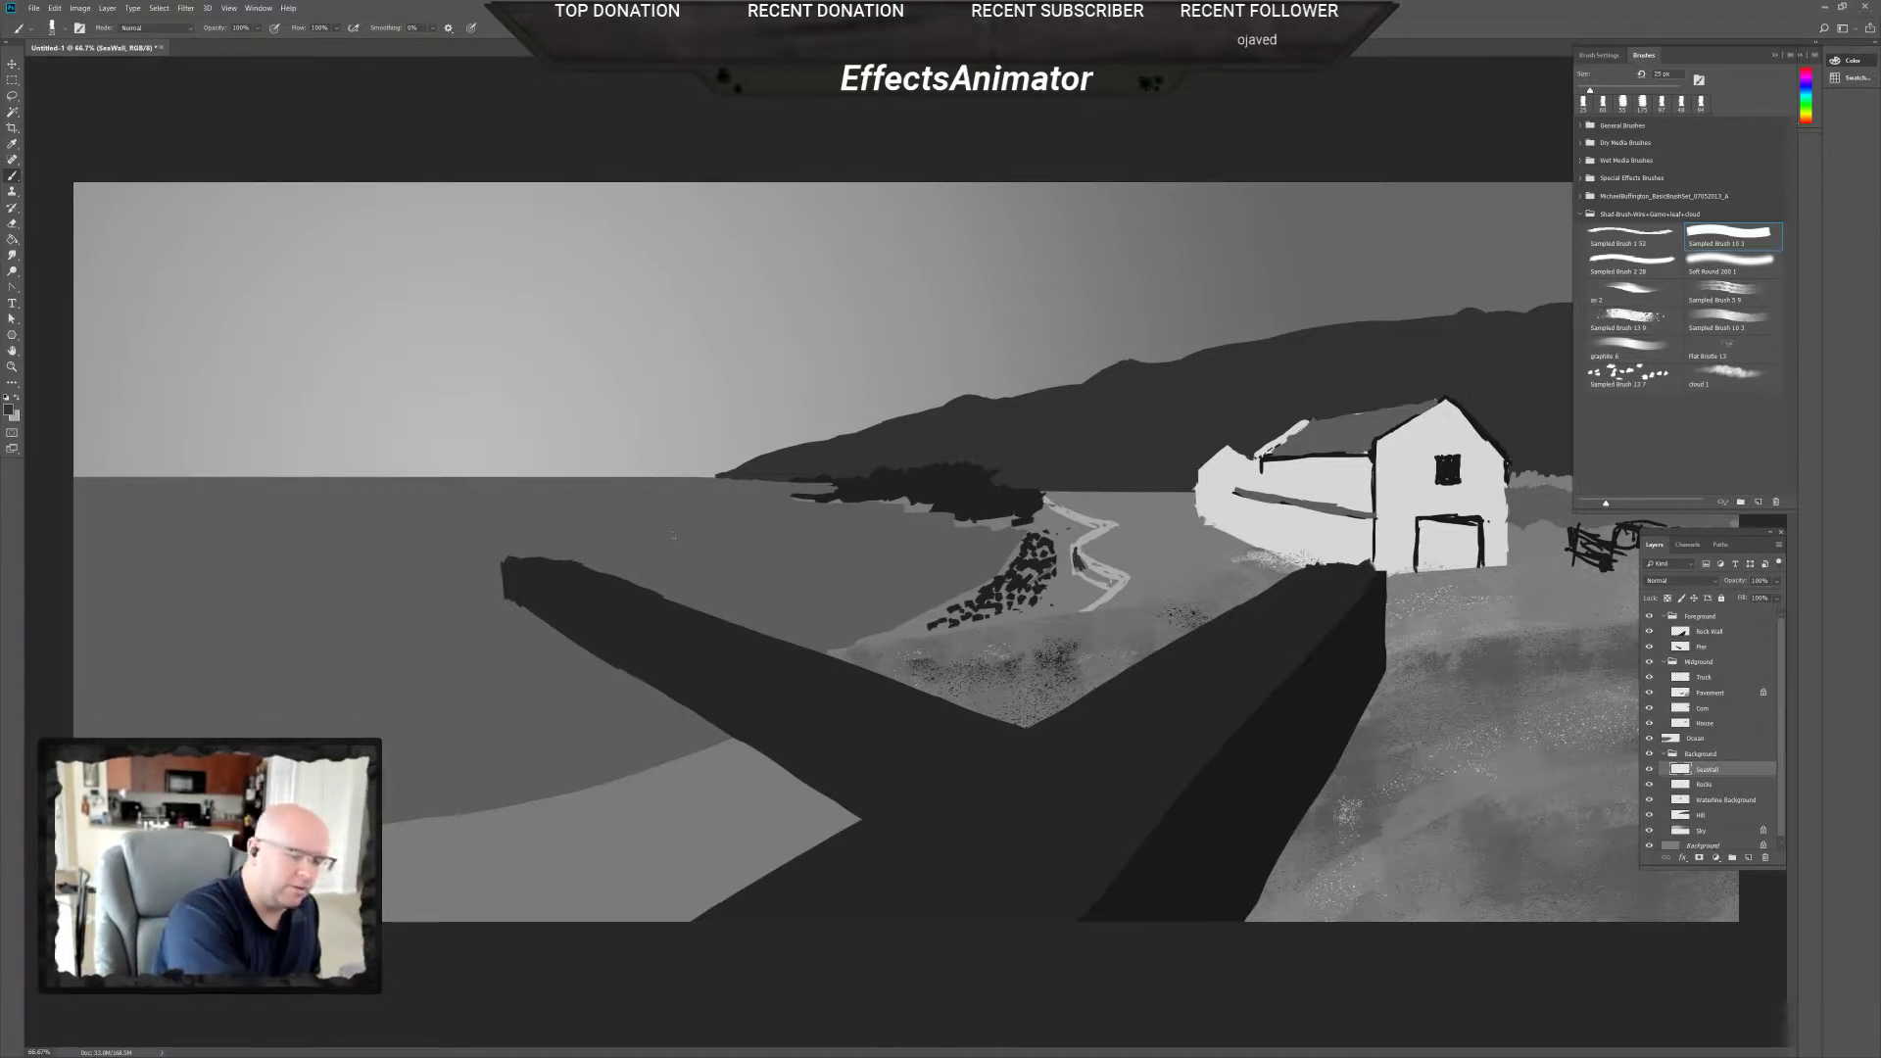
Adjust the dark gray foreground color and the brush size, and fill the lower seawall face with shading.
click(9, 410)
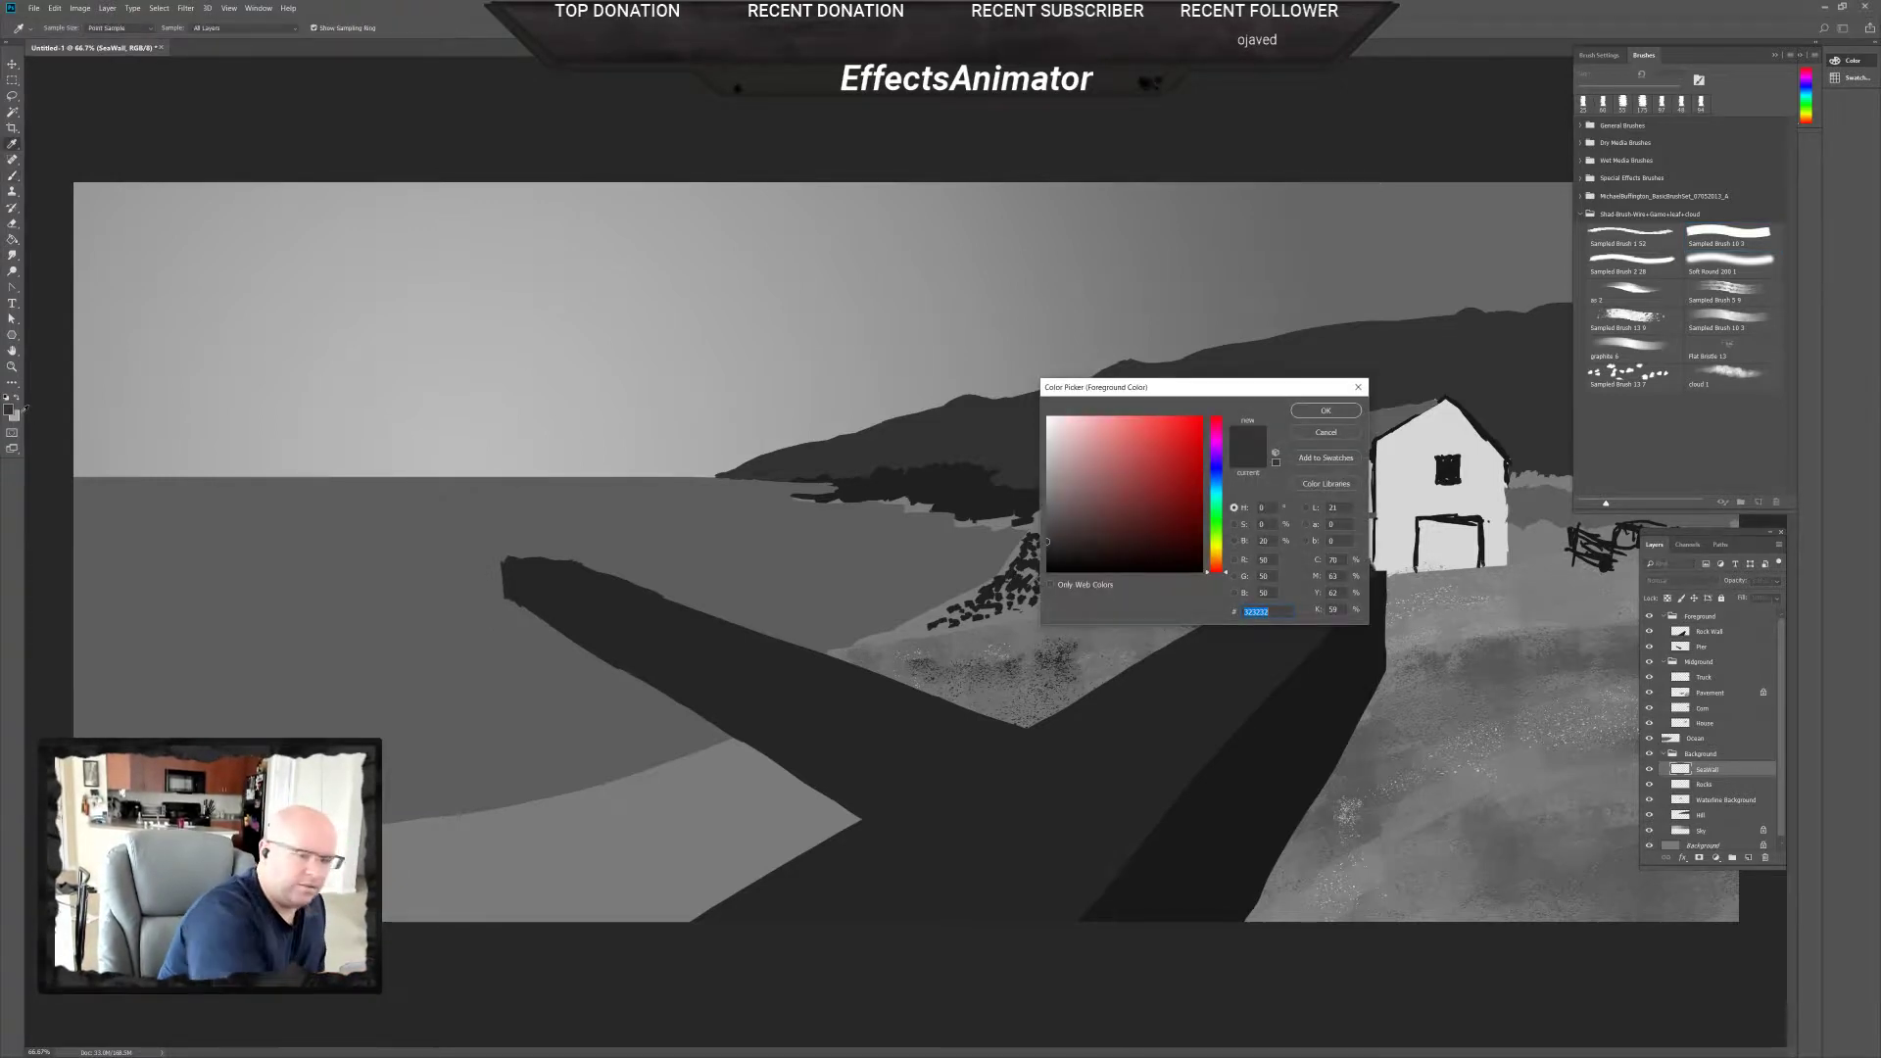
click(1326, 411)
right_click(1090, 570)
drag(1163, 597, 1167, 596)
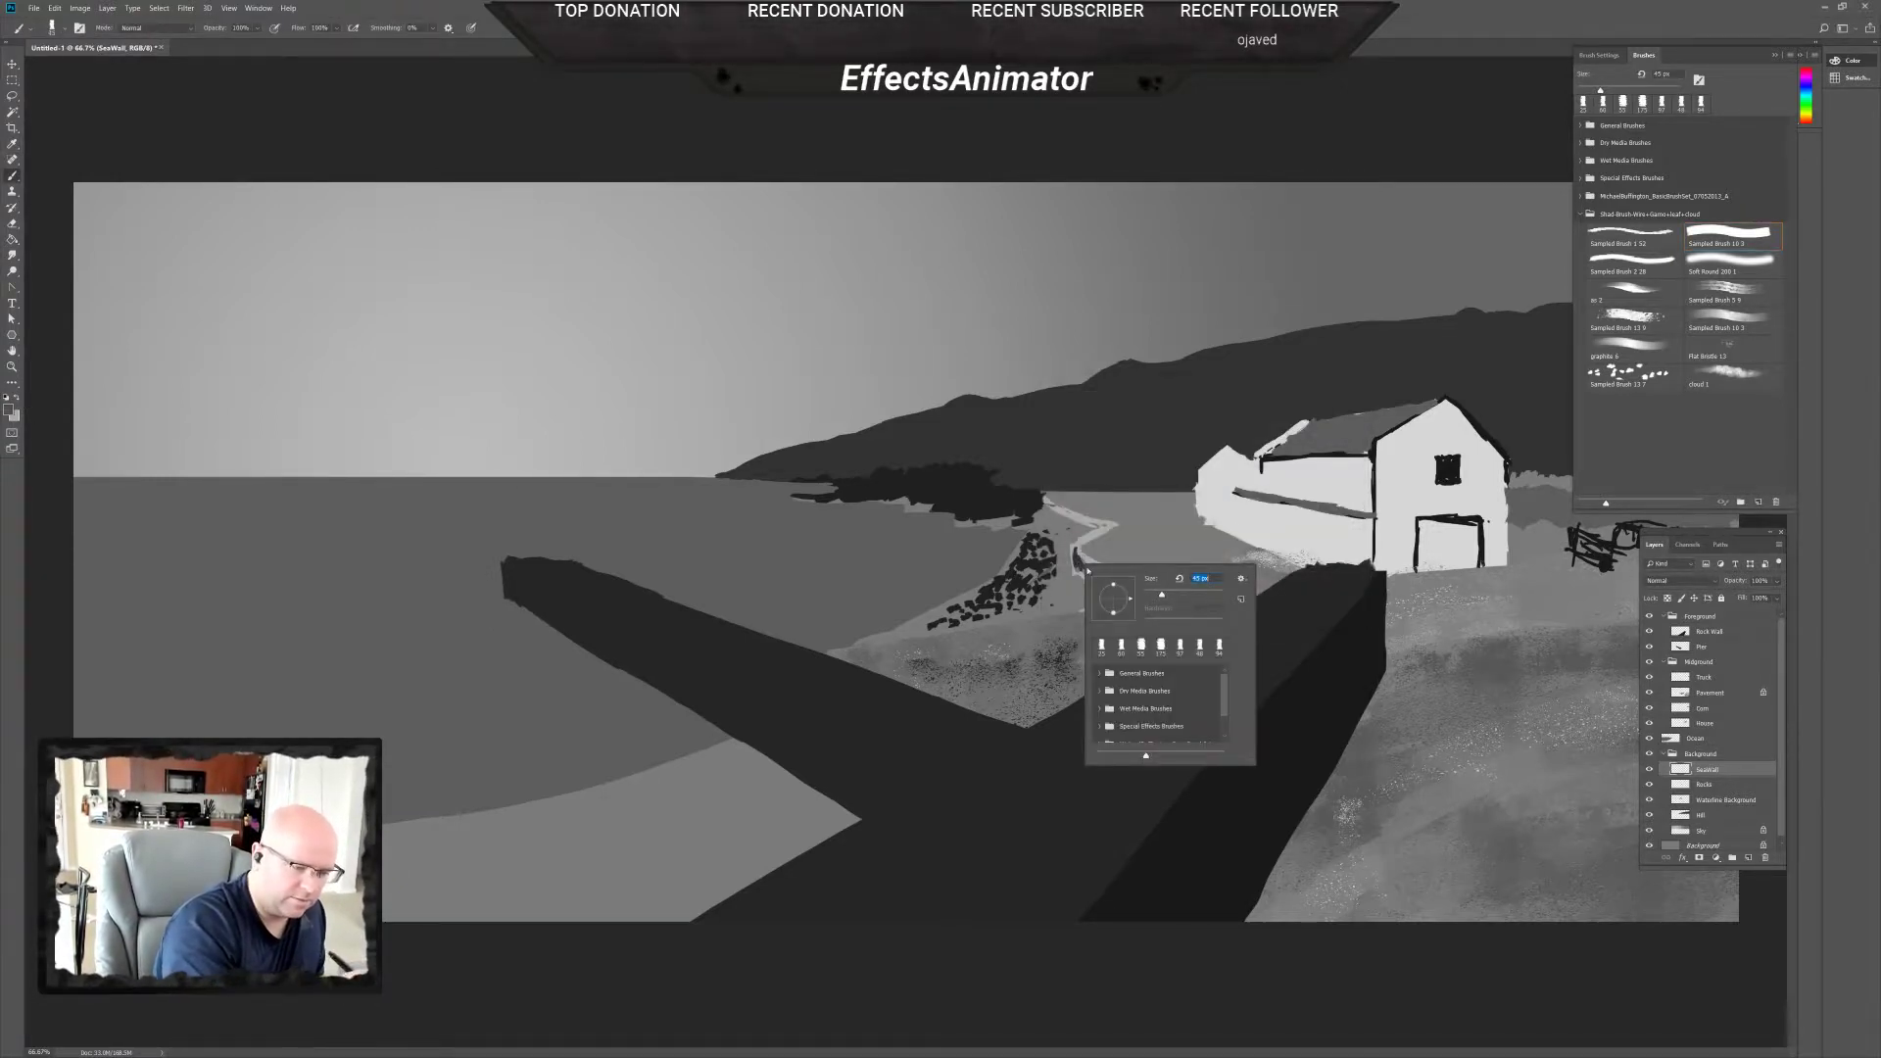
key(Return)
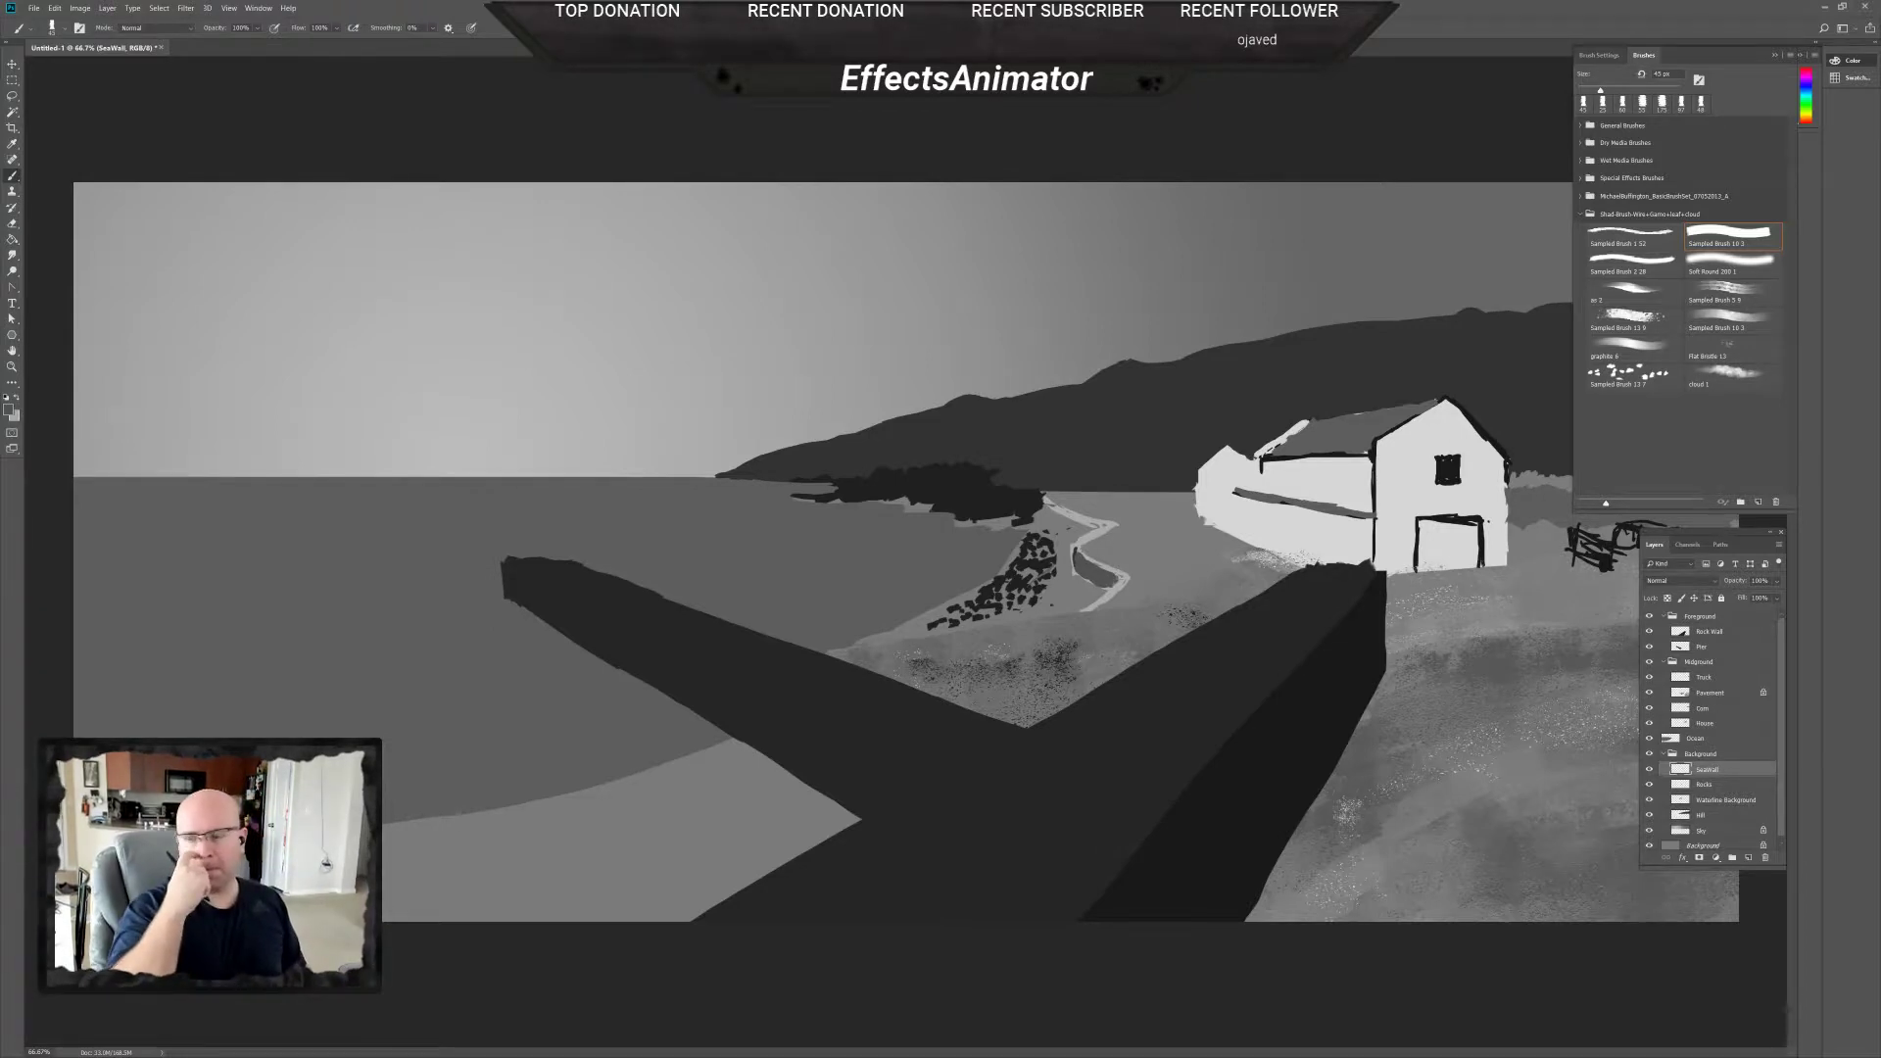
Reduce the brush size and touch up the light gray top at the seawall's lower end.
scroll(1110, 547, up, 1)
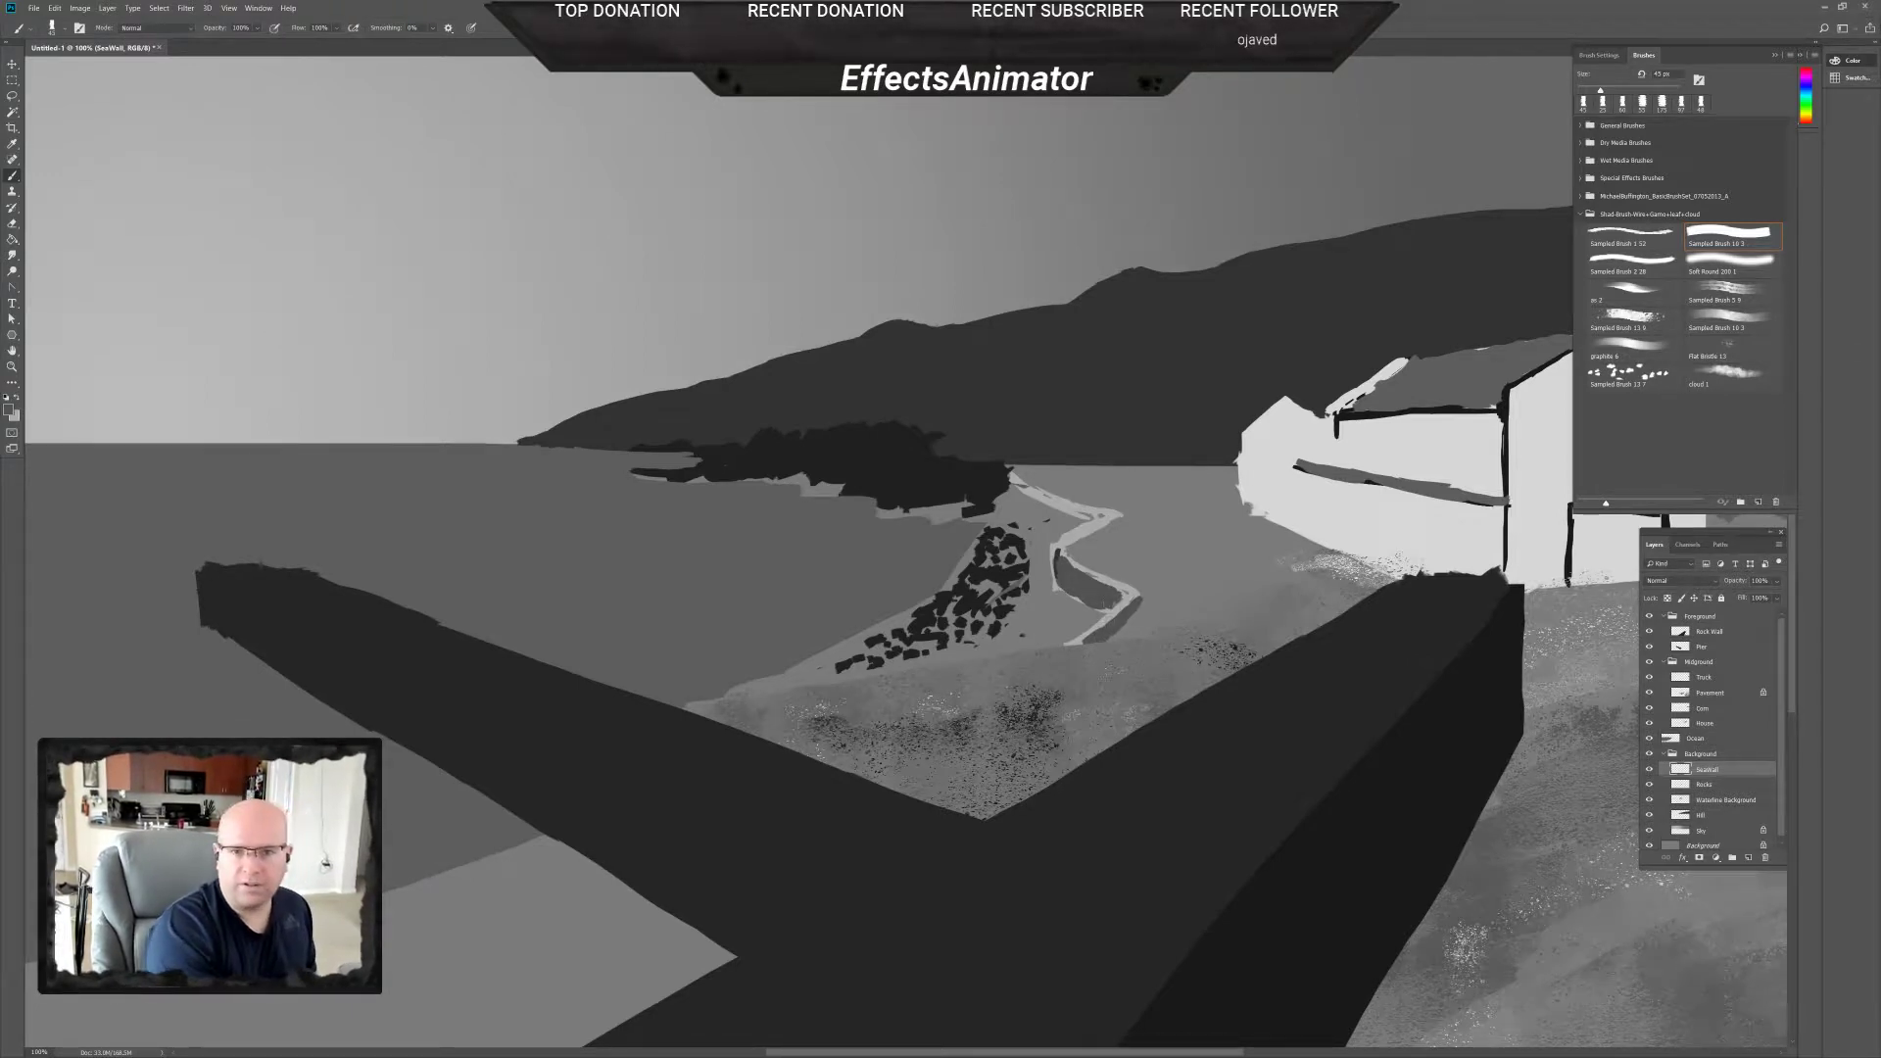
scroll(1100, 638, up, 1)
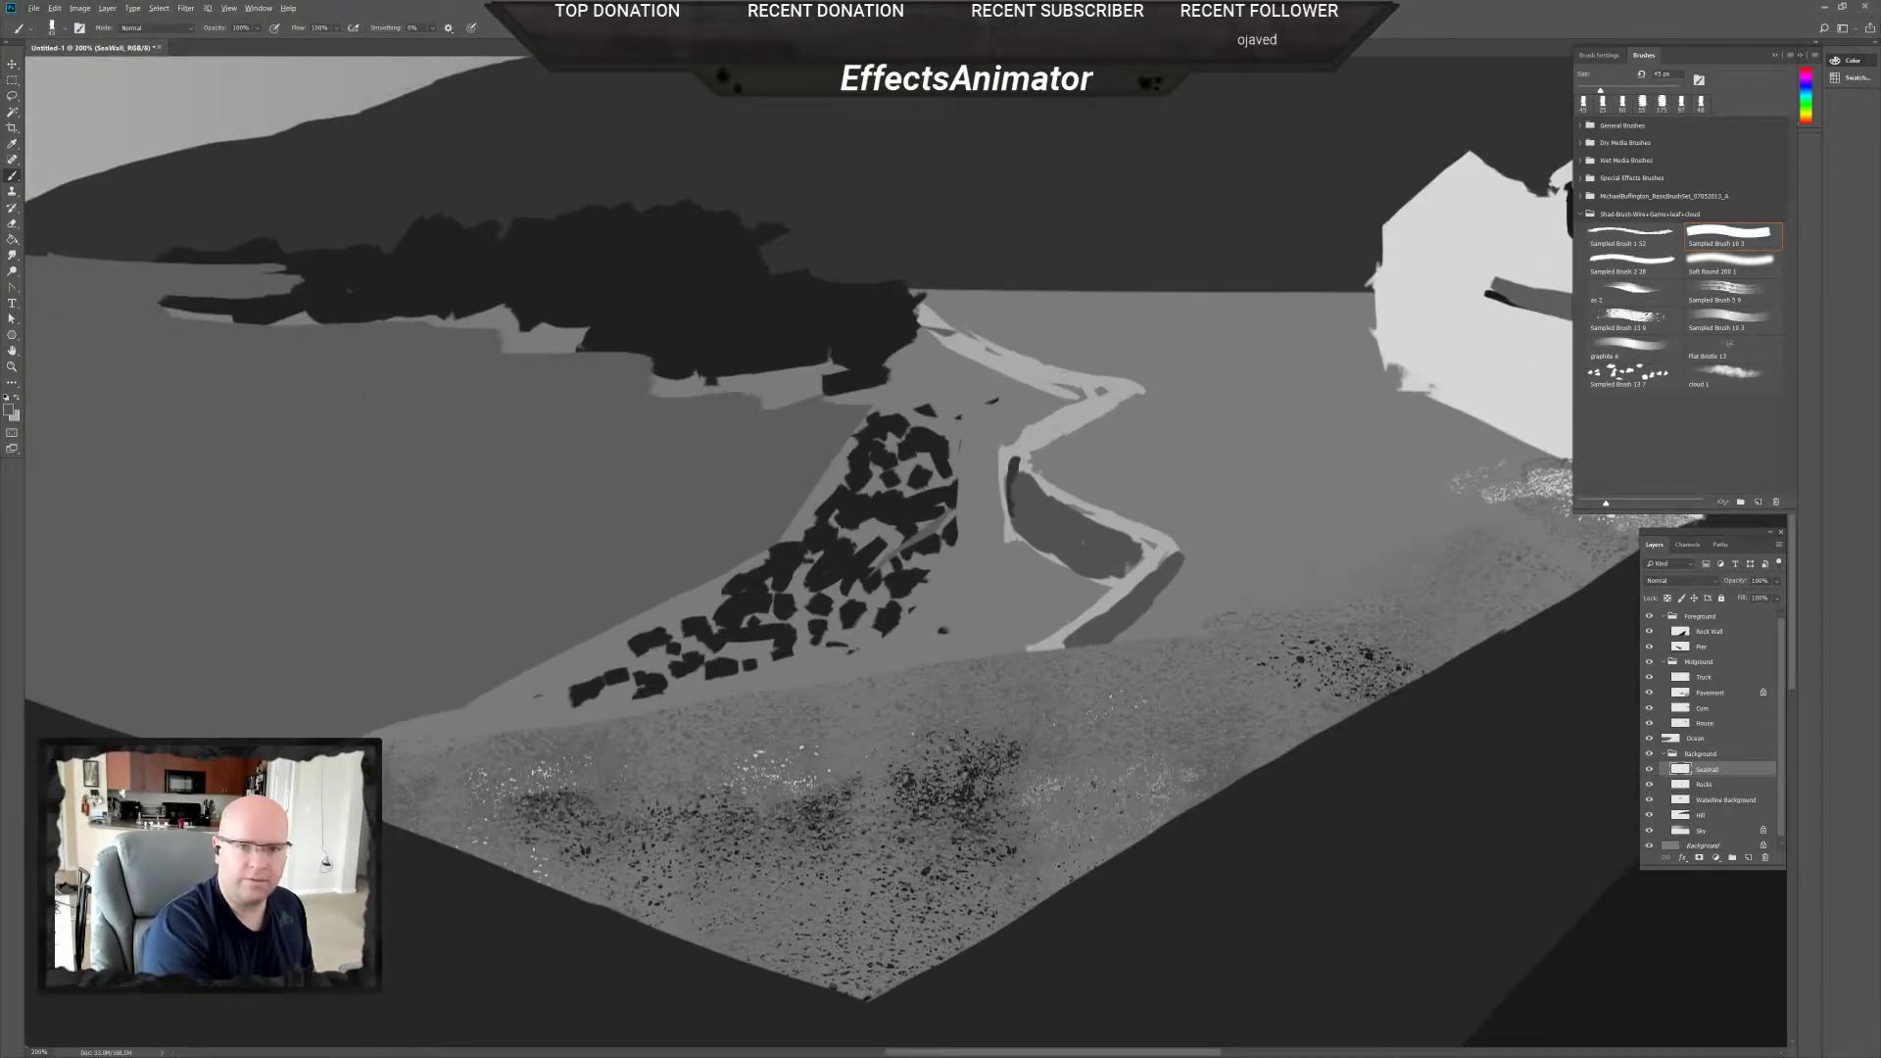
right_click(1130, 578)
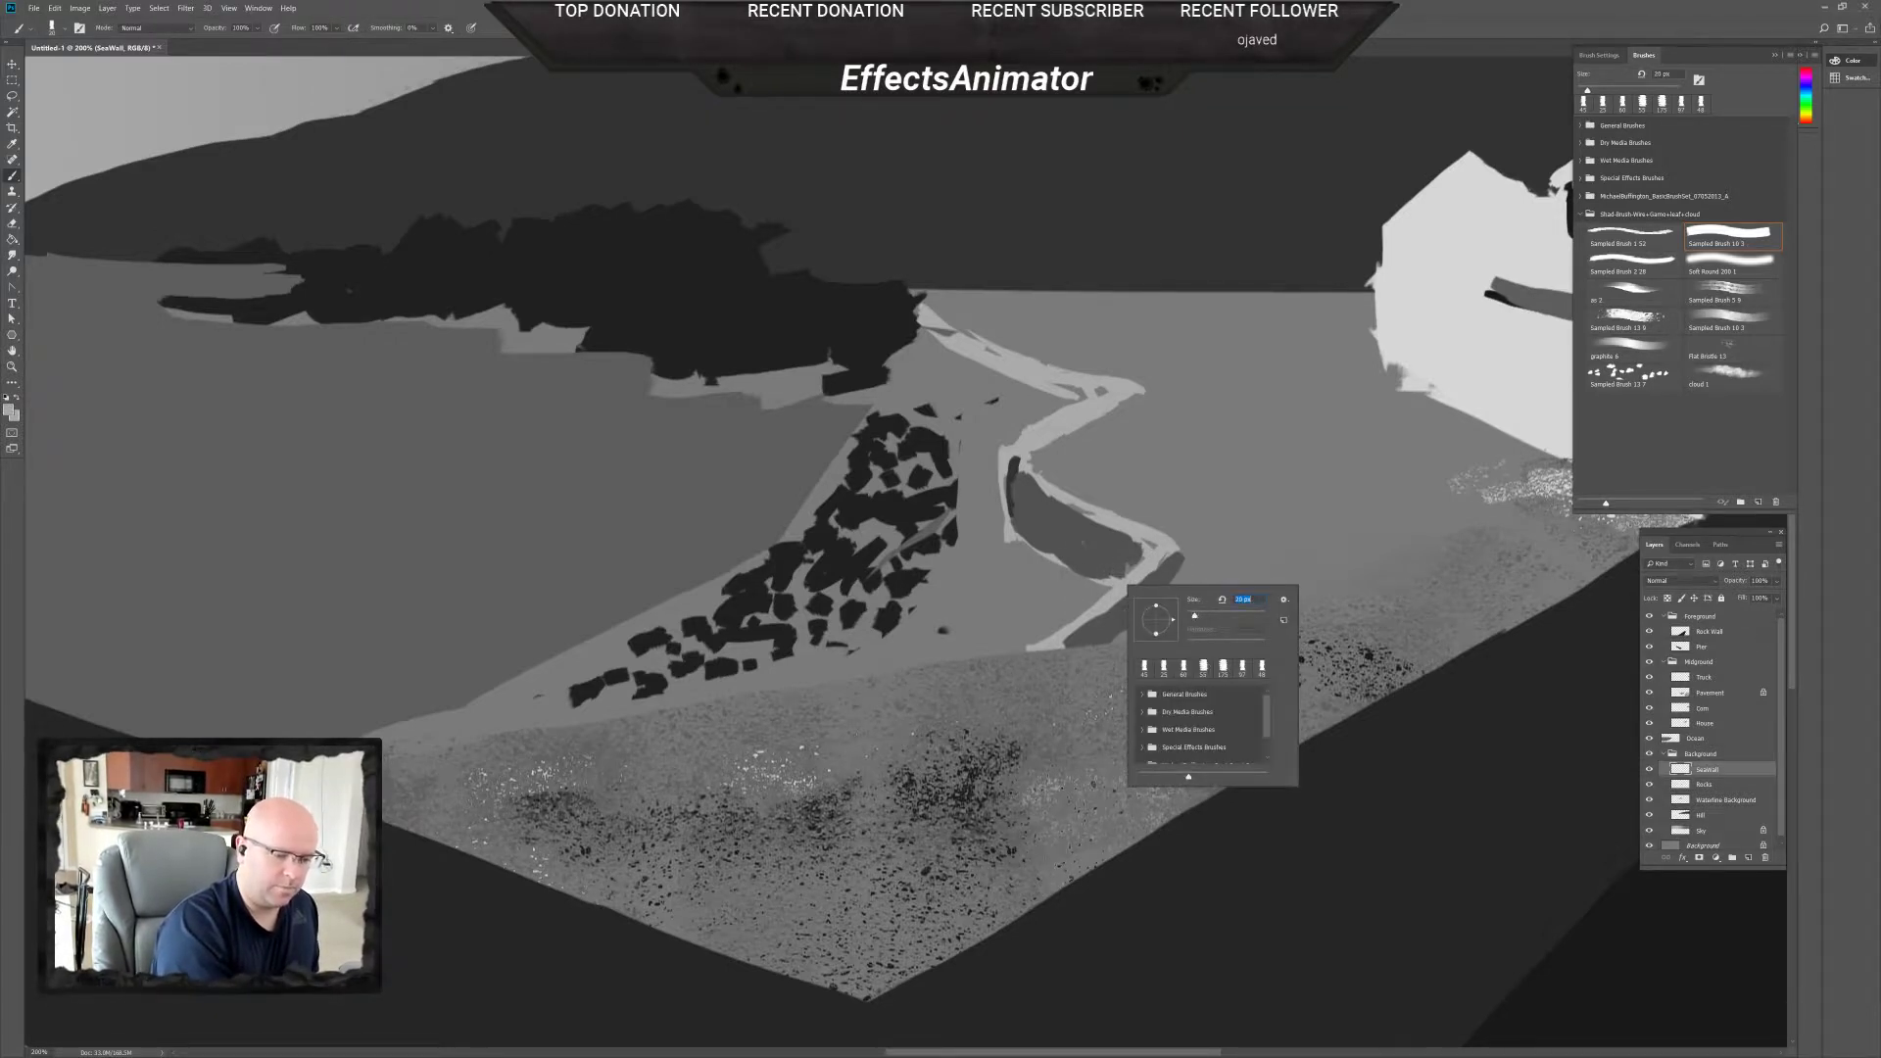
key(Return)
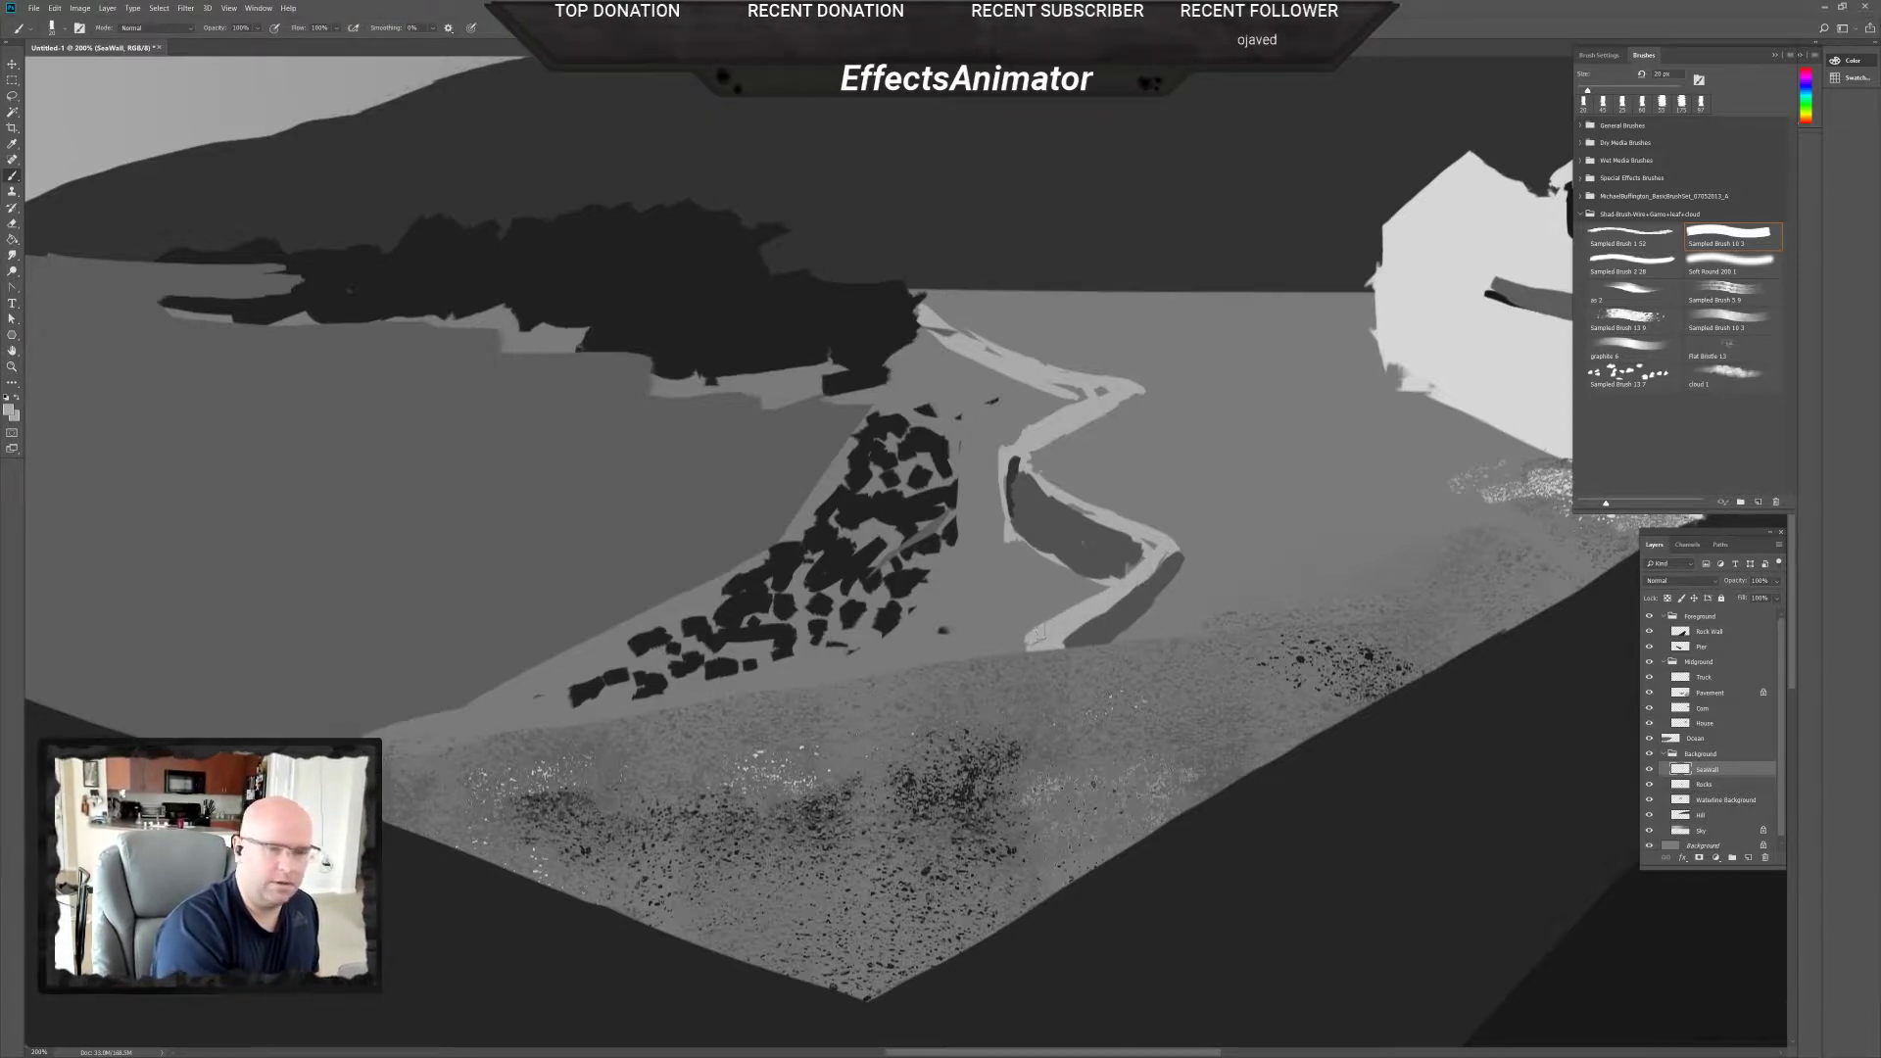
Adjust the dark gray foreground color and shade the seawall's lower end and the edge of its middle face.
key(x)
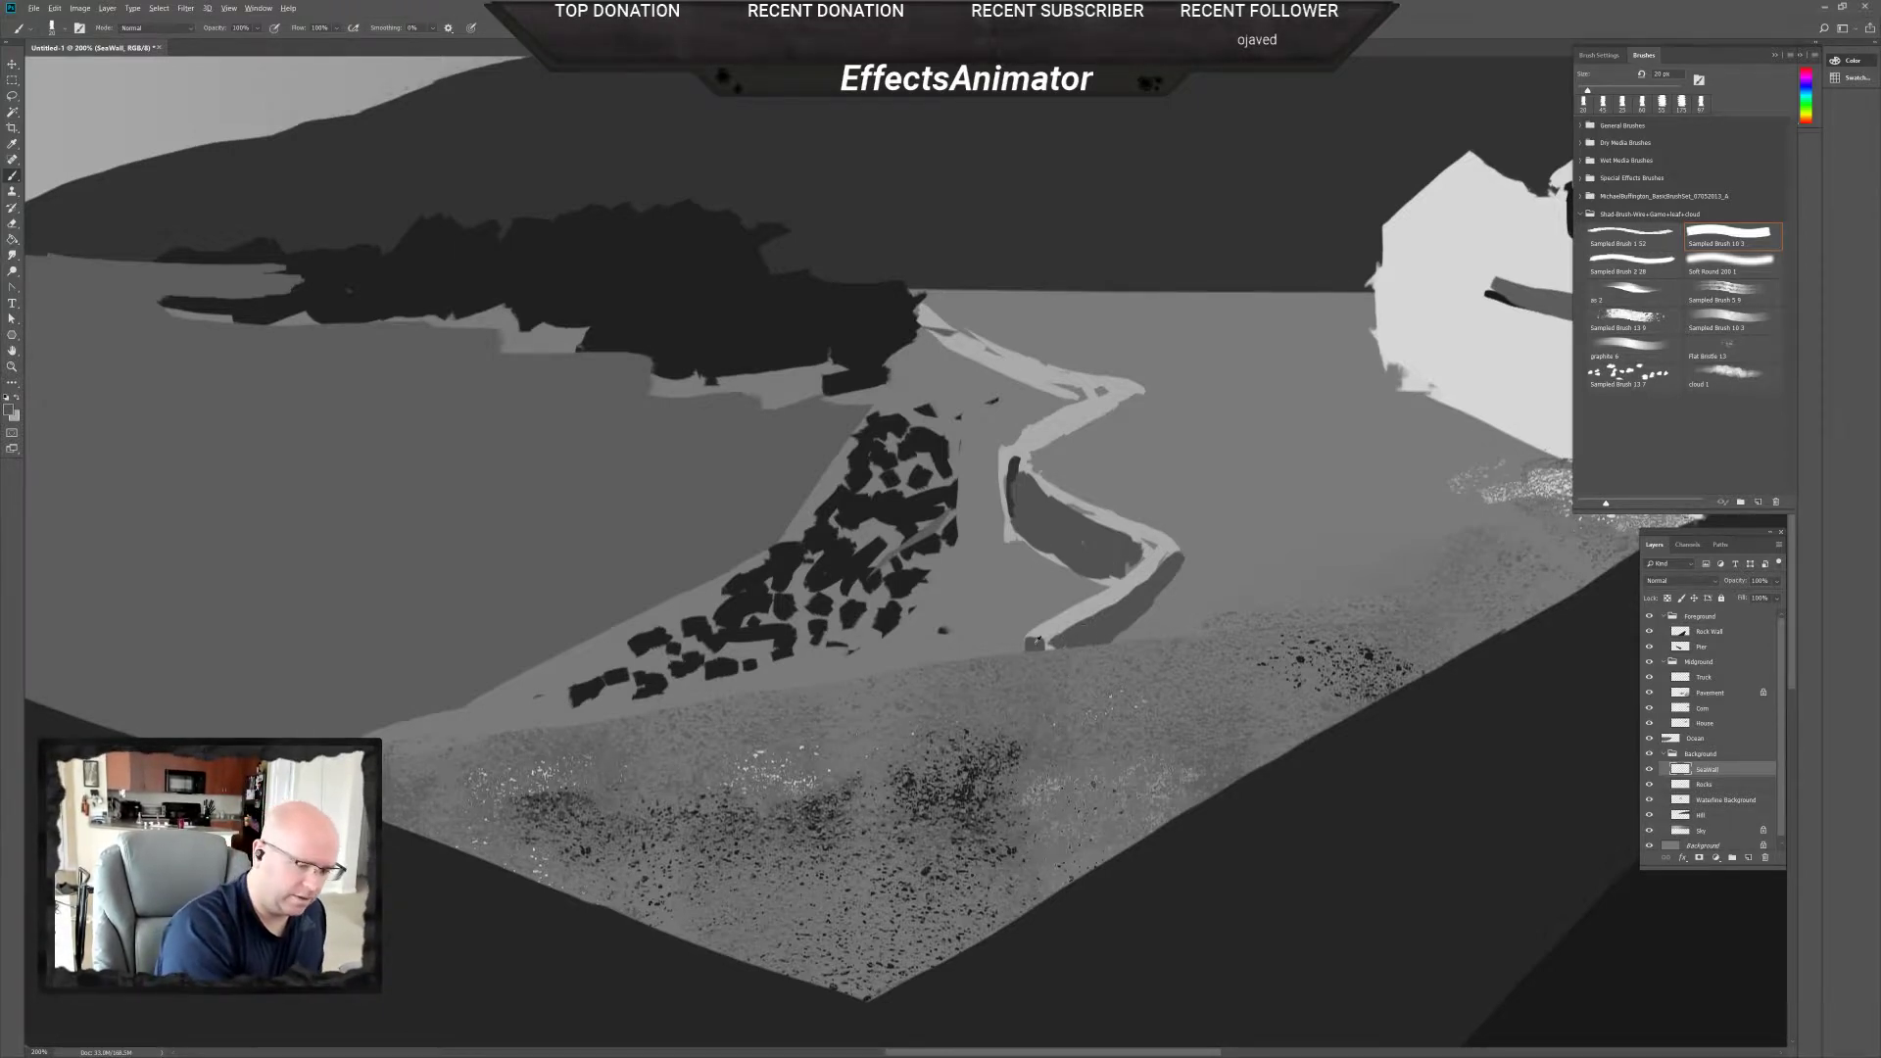
key(i)
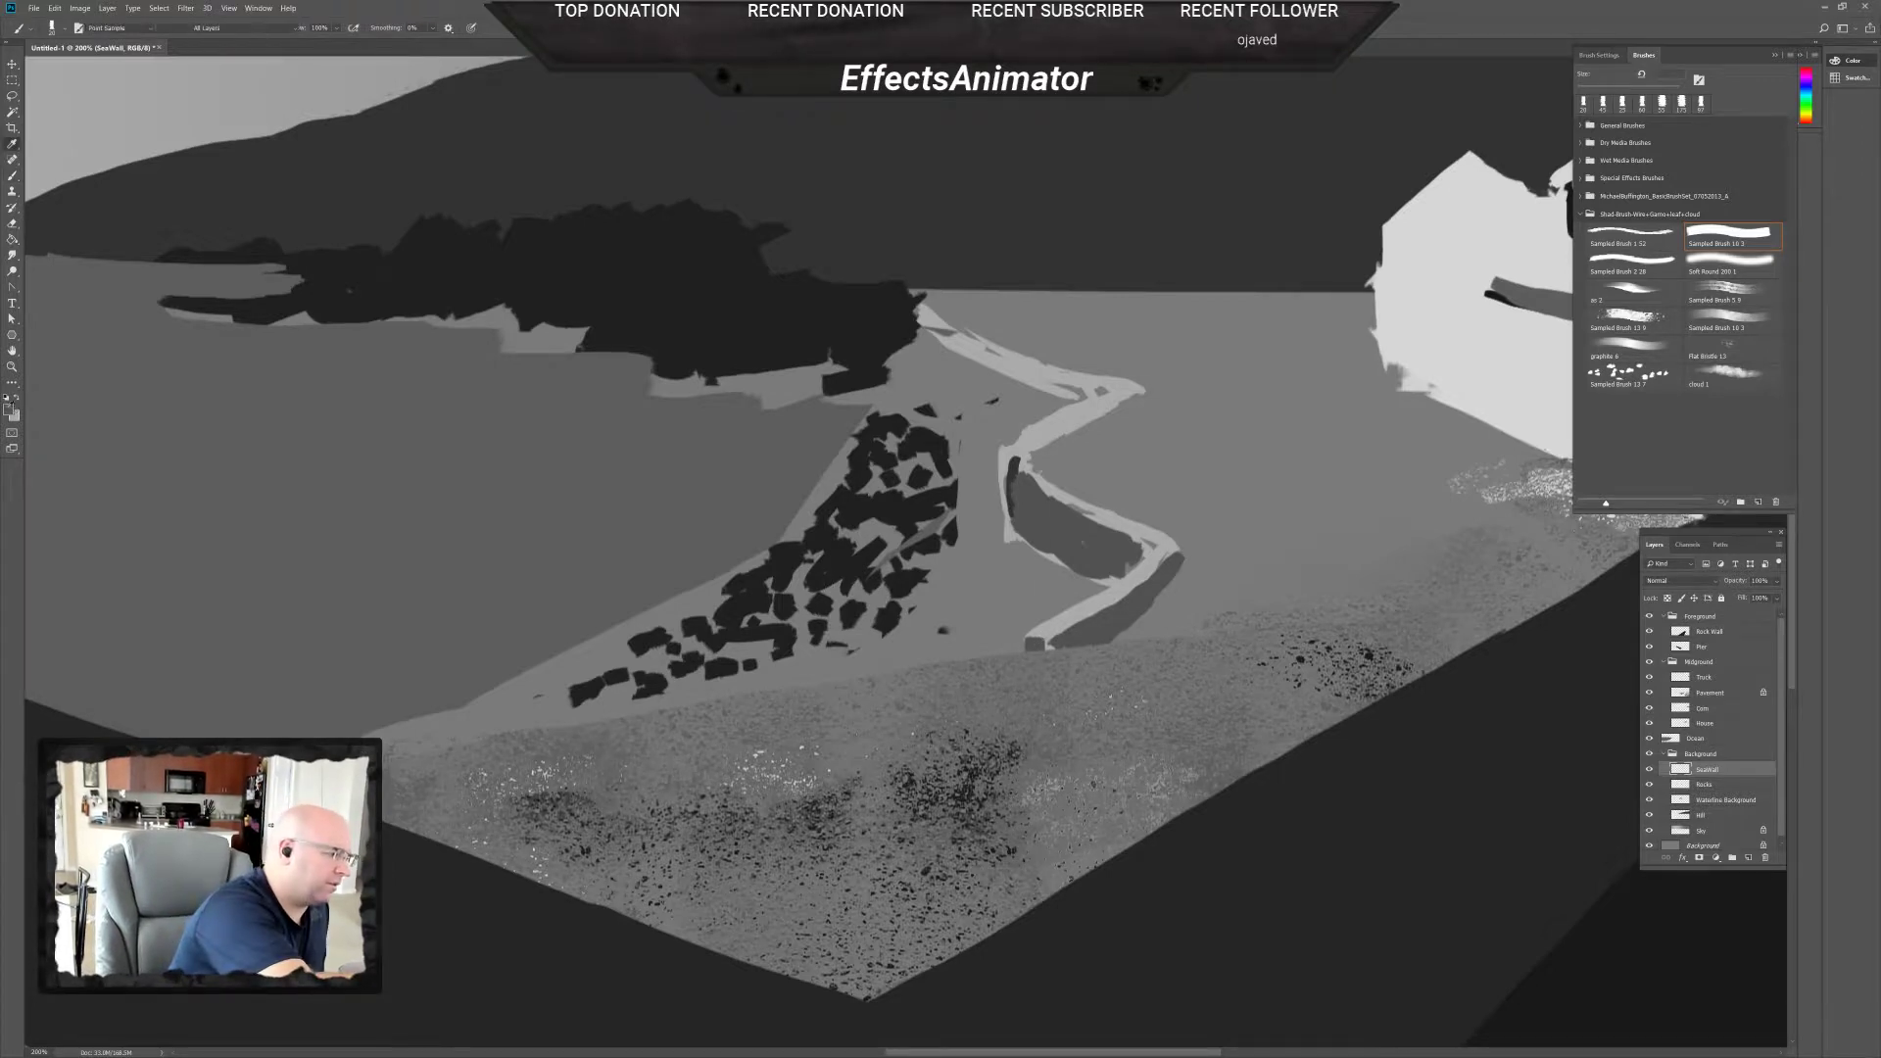
click(10, 407)
drag(1047, 521, 1048, 515)
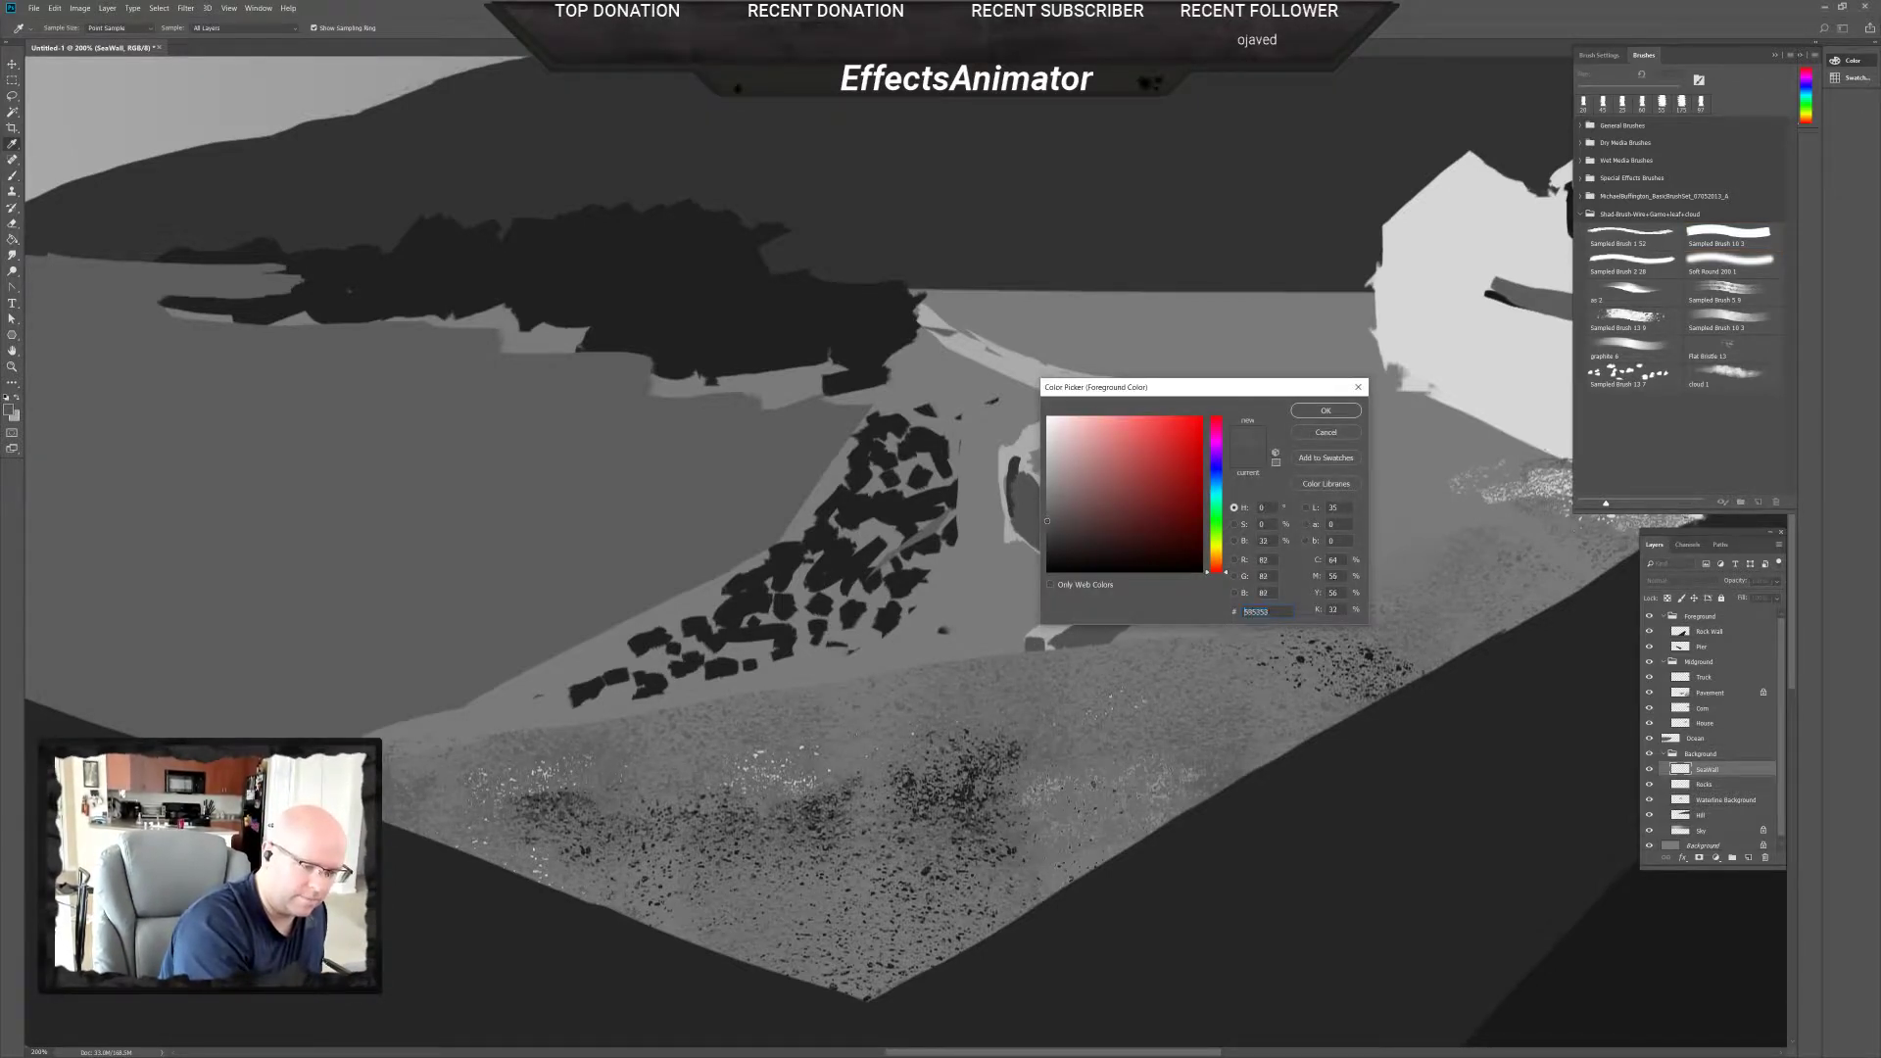
click(1306, 412)
key(b)
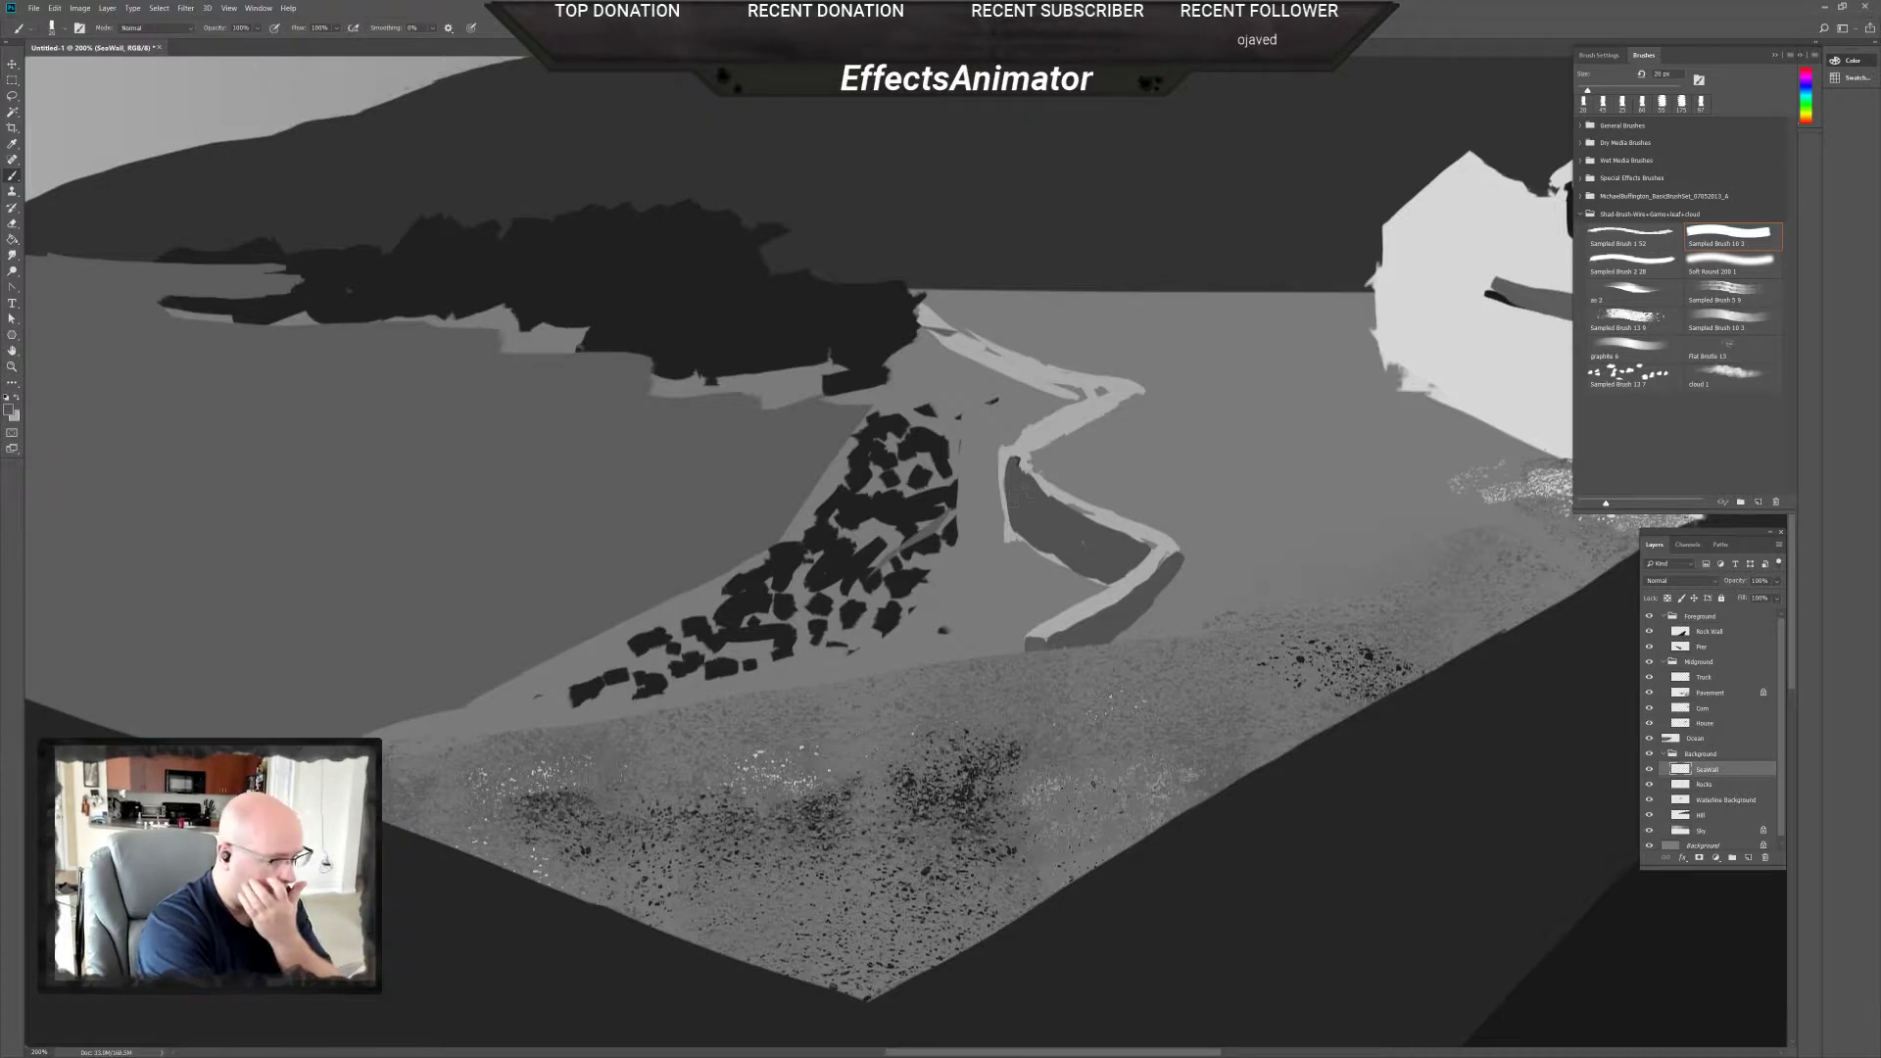
Clean up the seawall's middle bend in light gray, and extend its dark face over the seaward edge.
key(x)
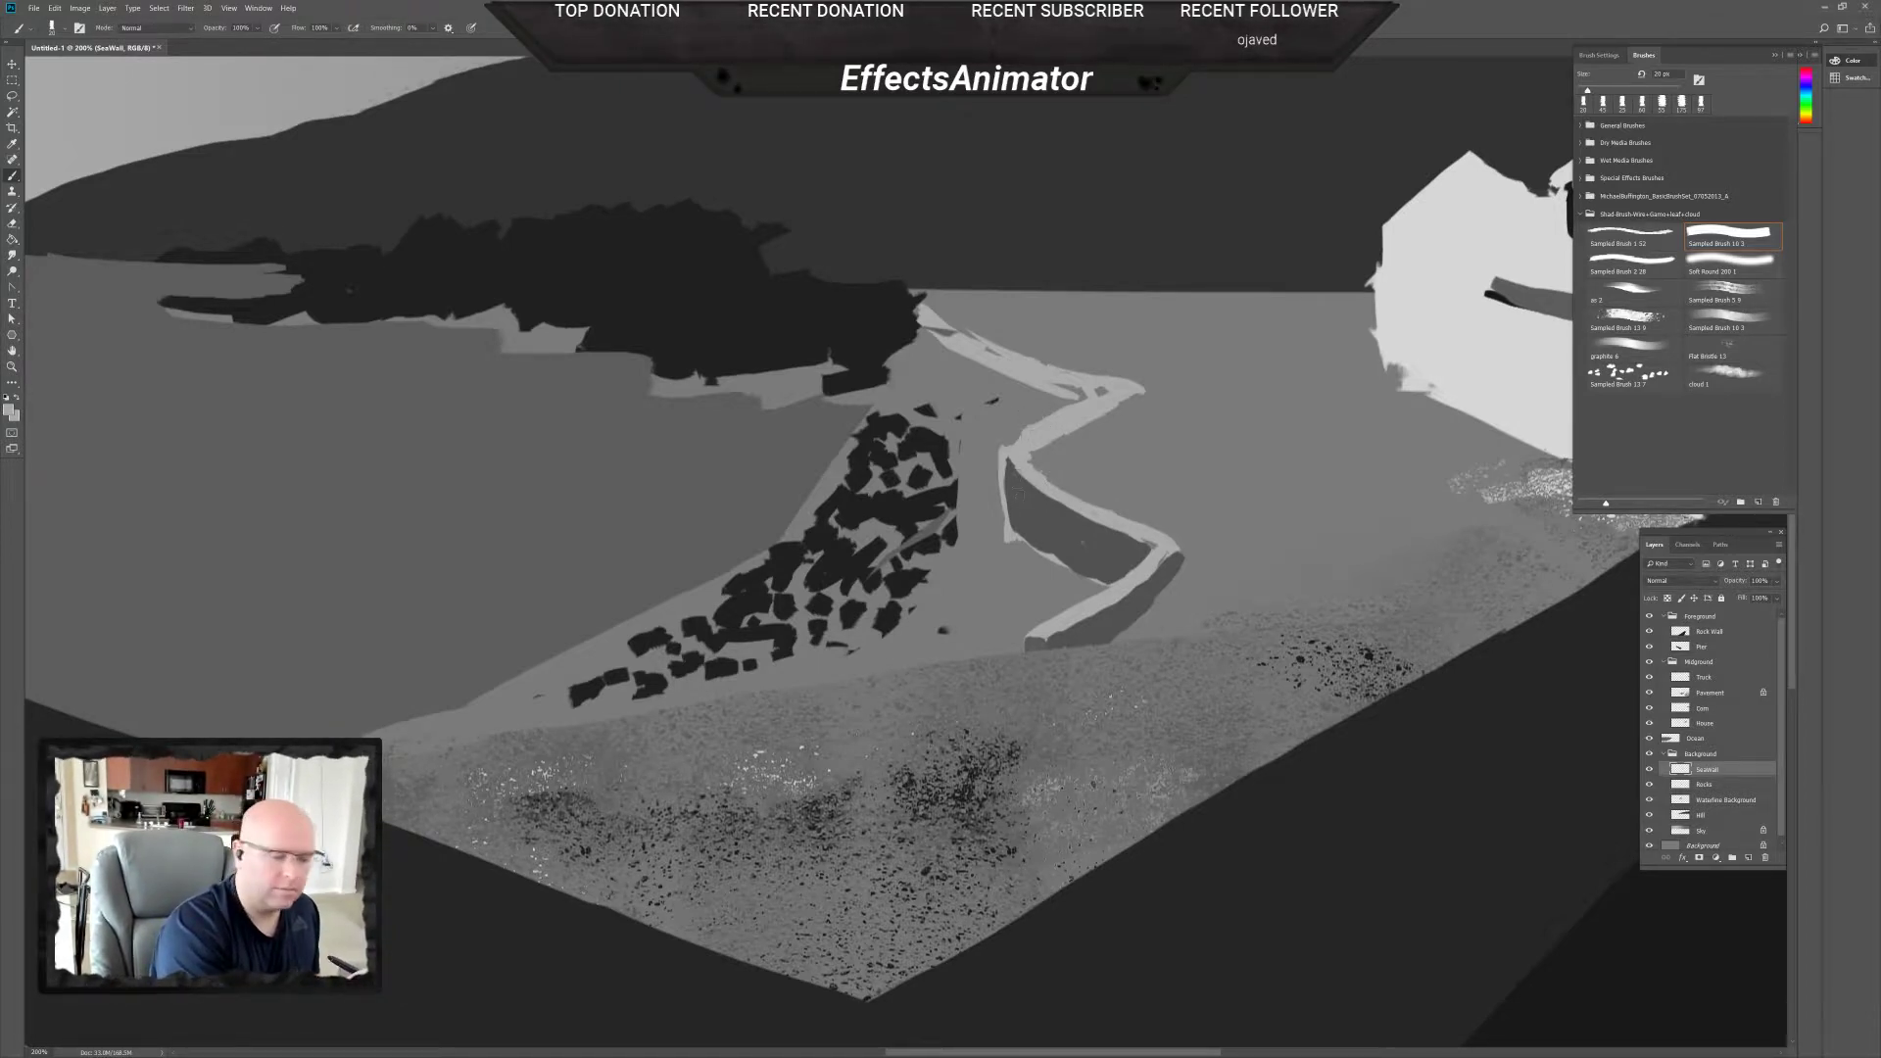
key(x)
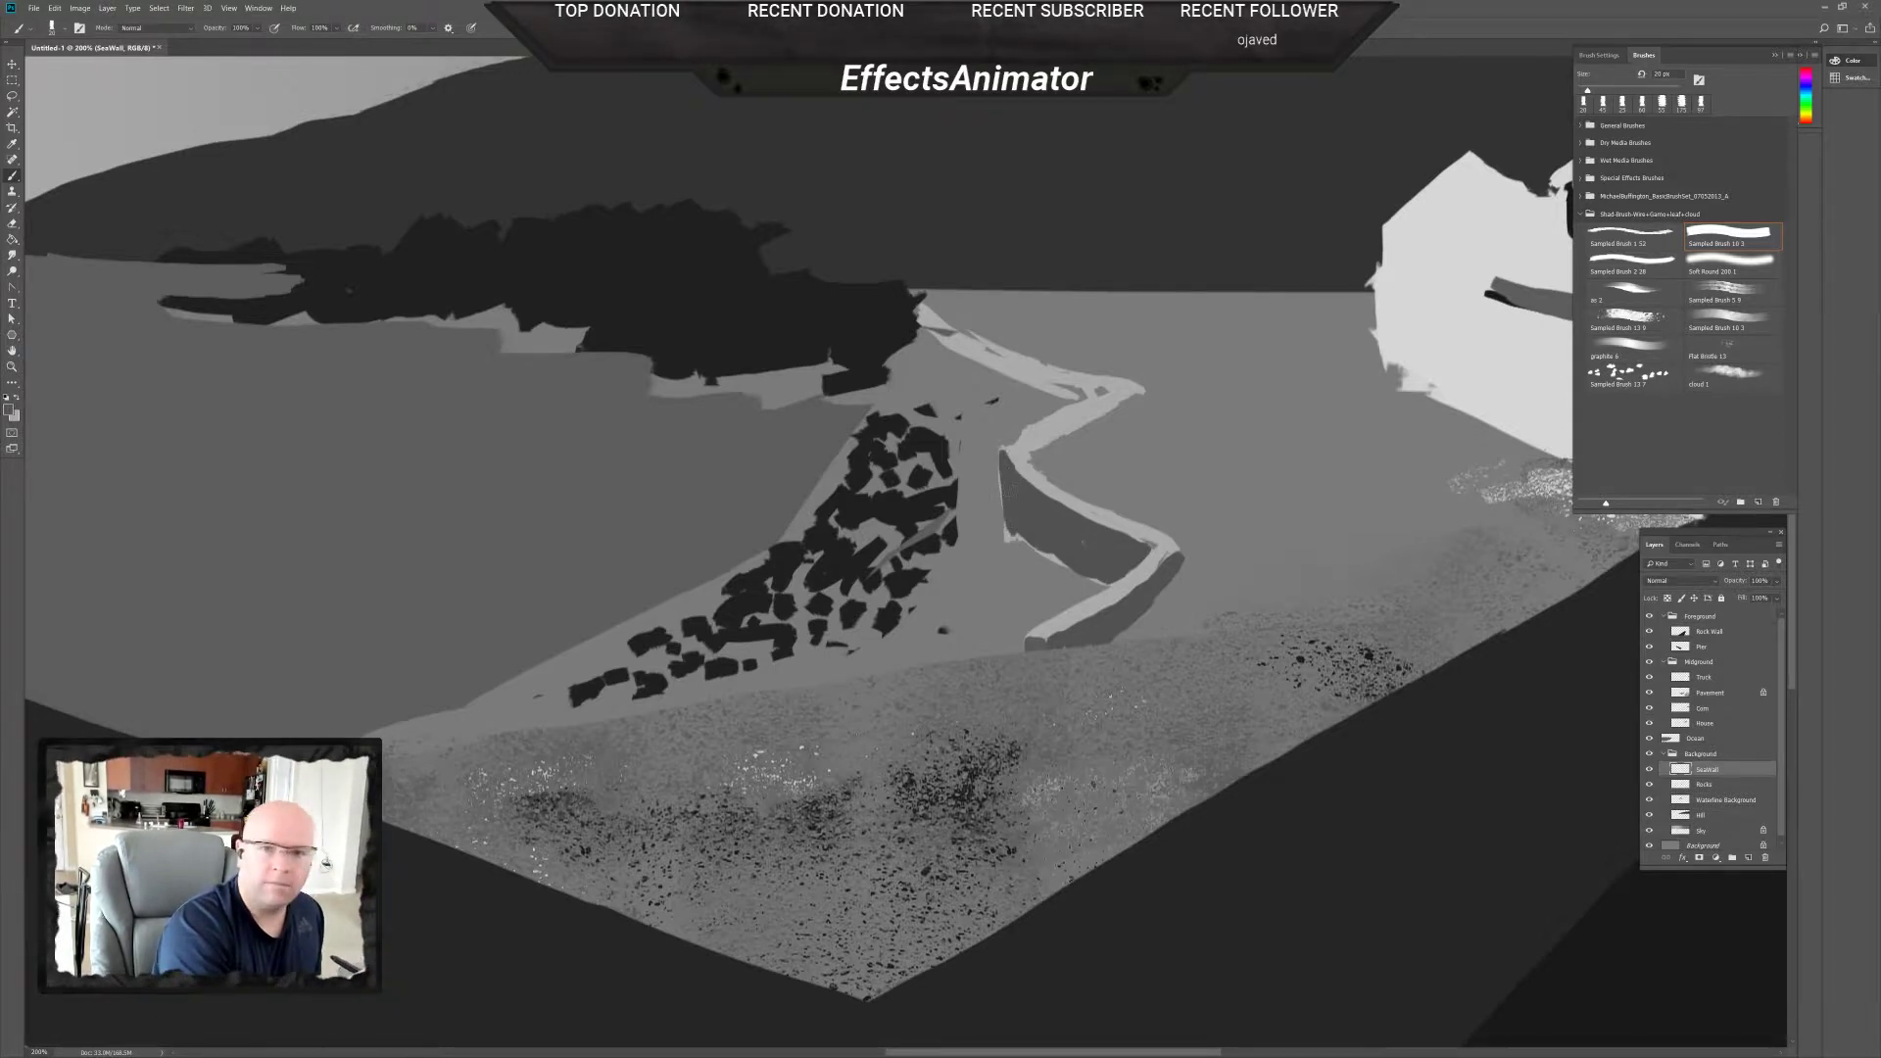
mouse_move(1004, 480)
mouse_down()
mouse_move(1000, 515)
mouse_move(1000, 475)
mouse_move(1028, 534)
mouse_up()
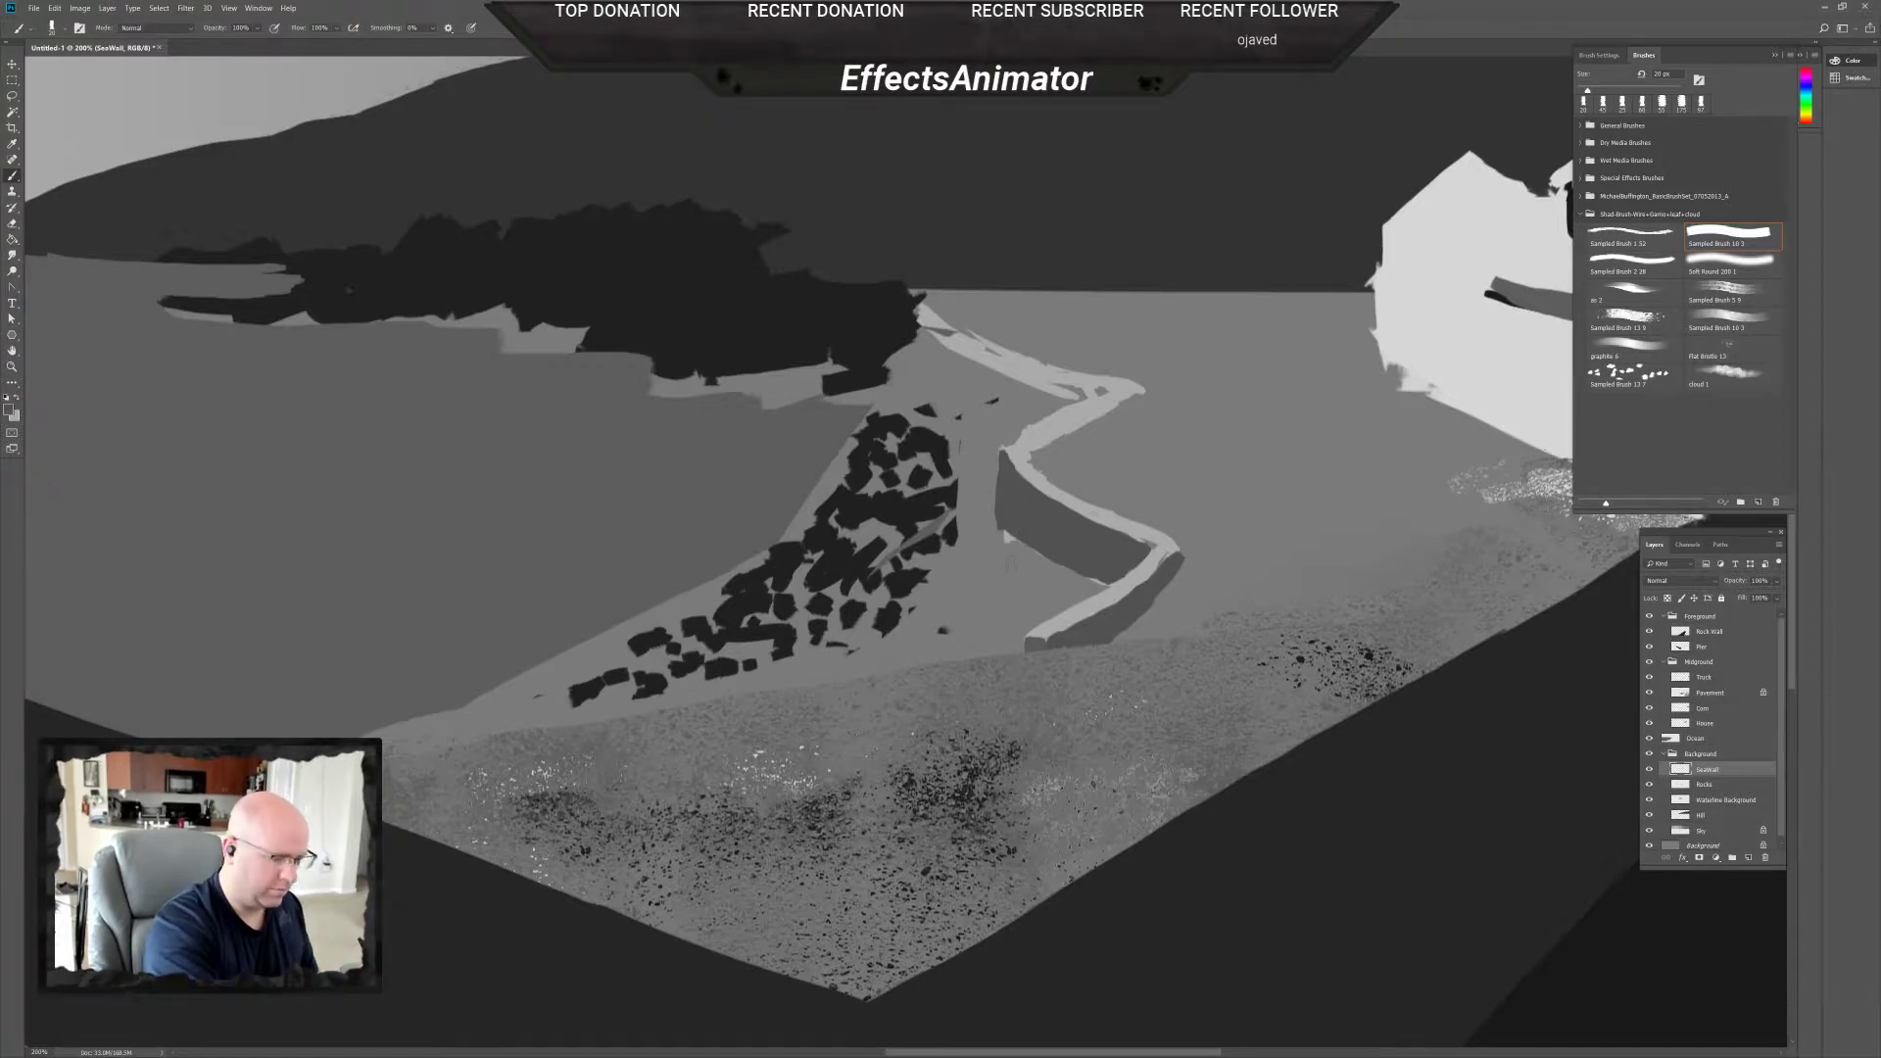
key(e)
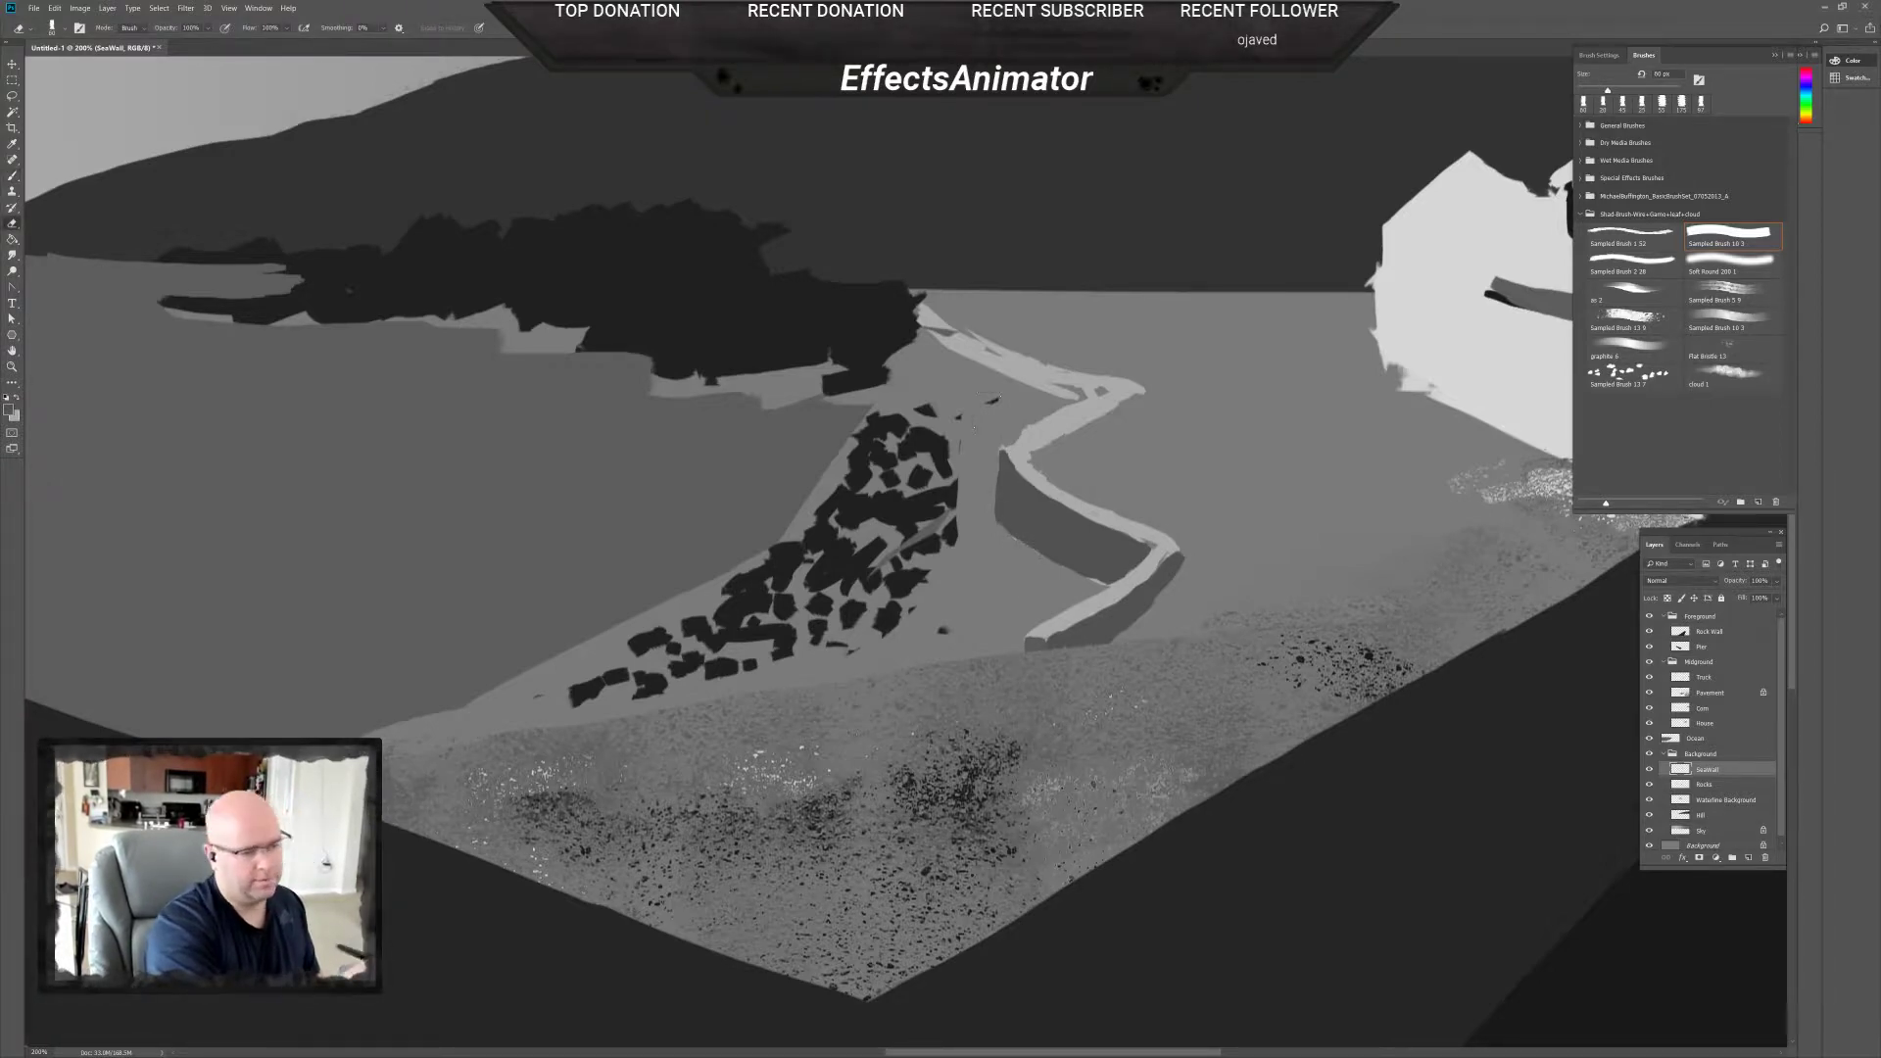
Open the SeaWall layer in the Liquify filter and reduce the size of the warp brush.
key(ctrl+minus)
key(ctrl+minus)
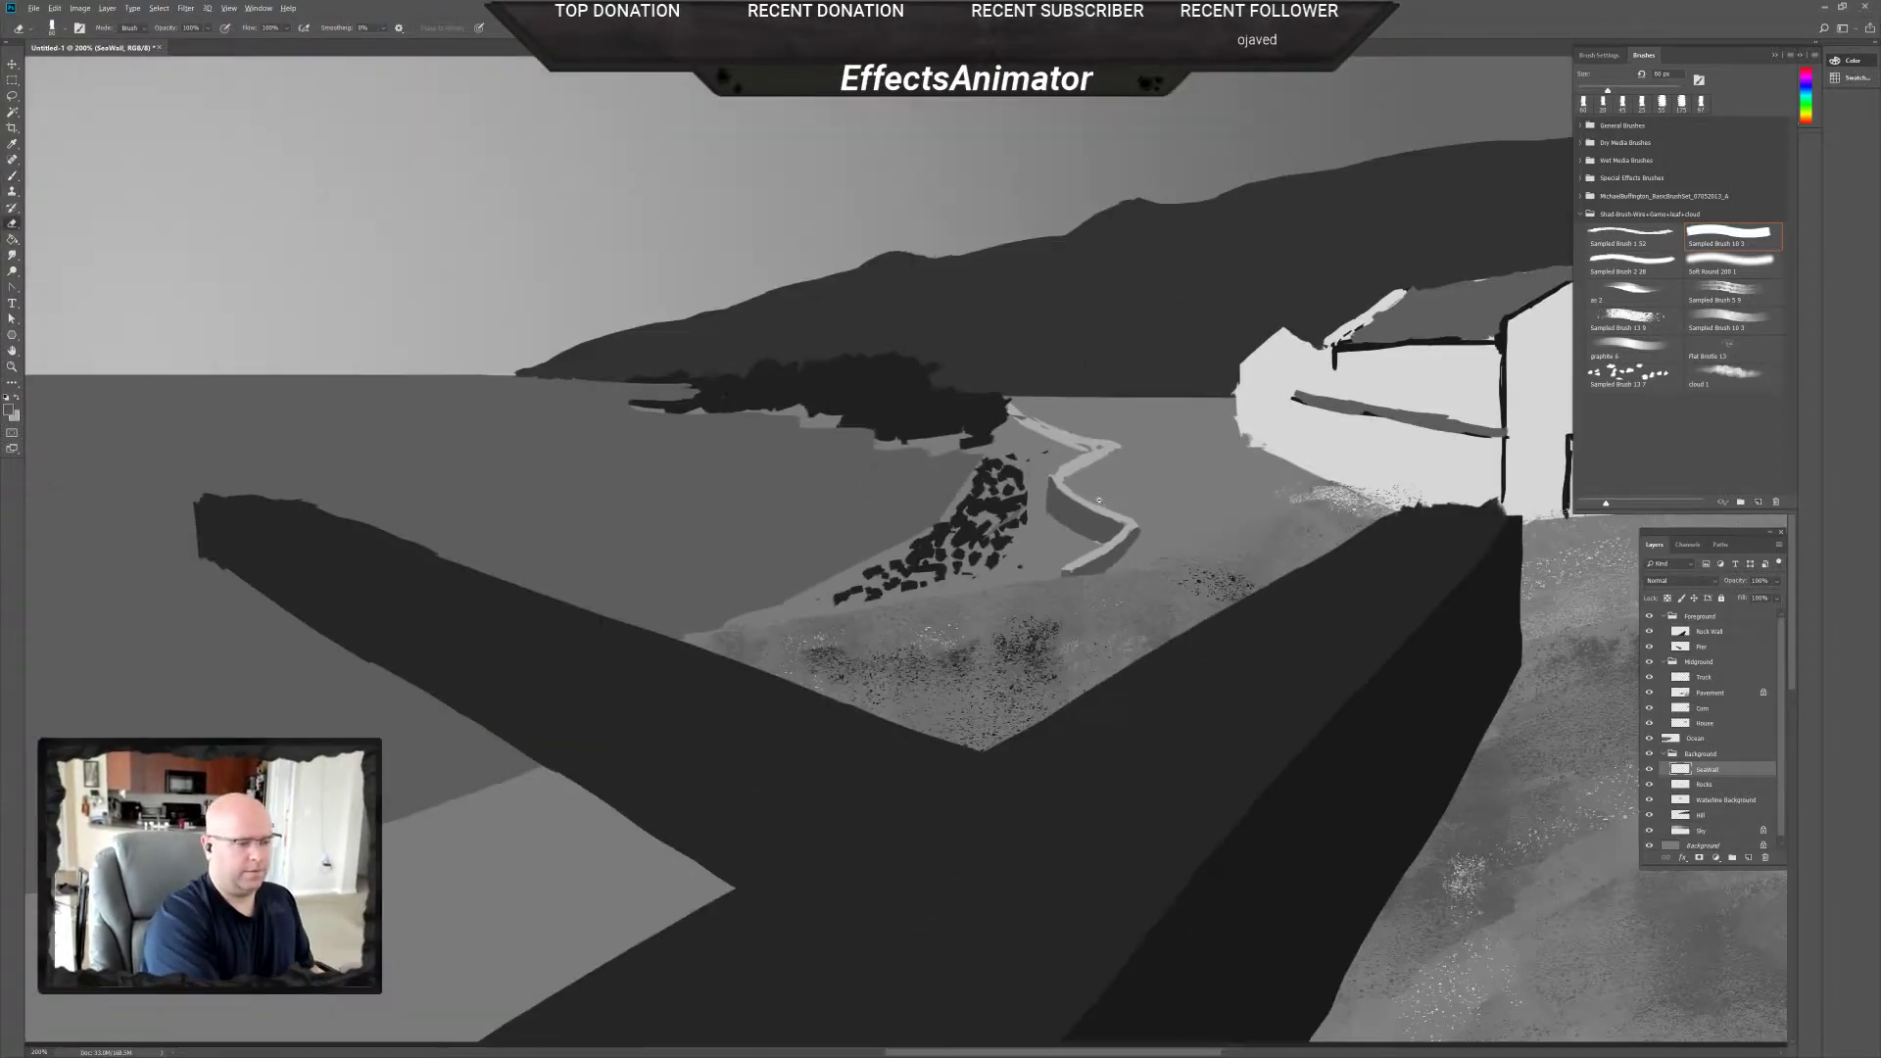
key(ctrl+minus)
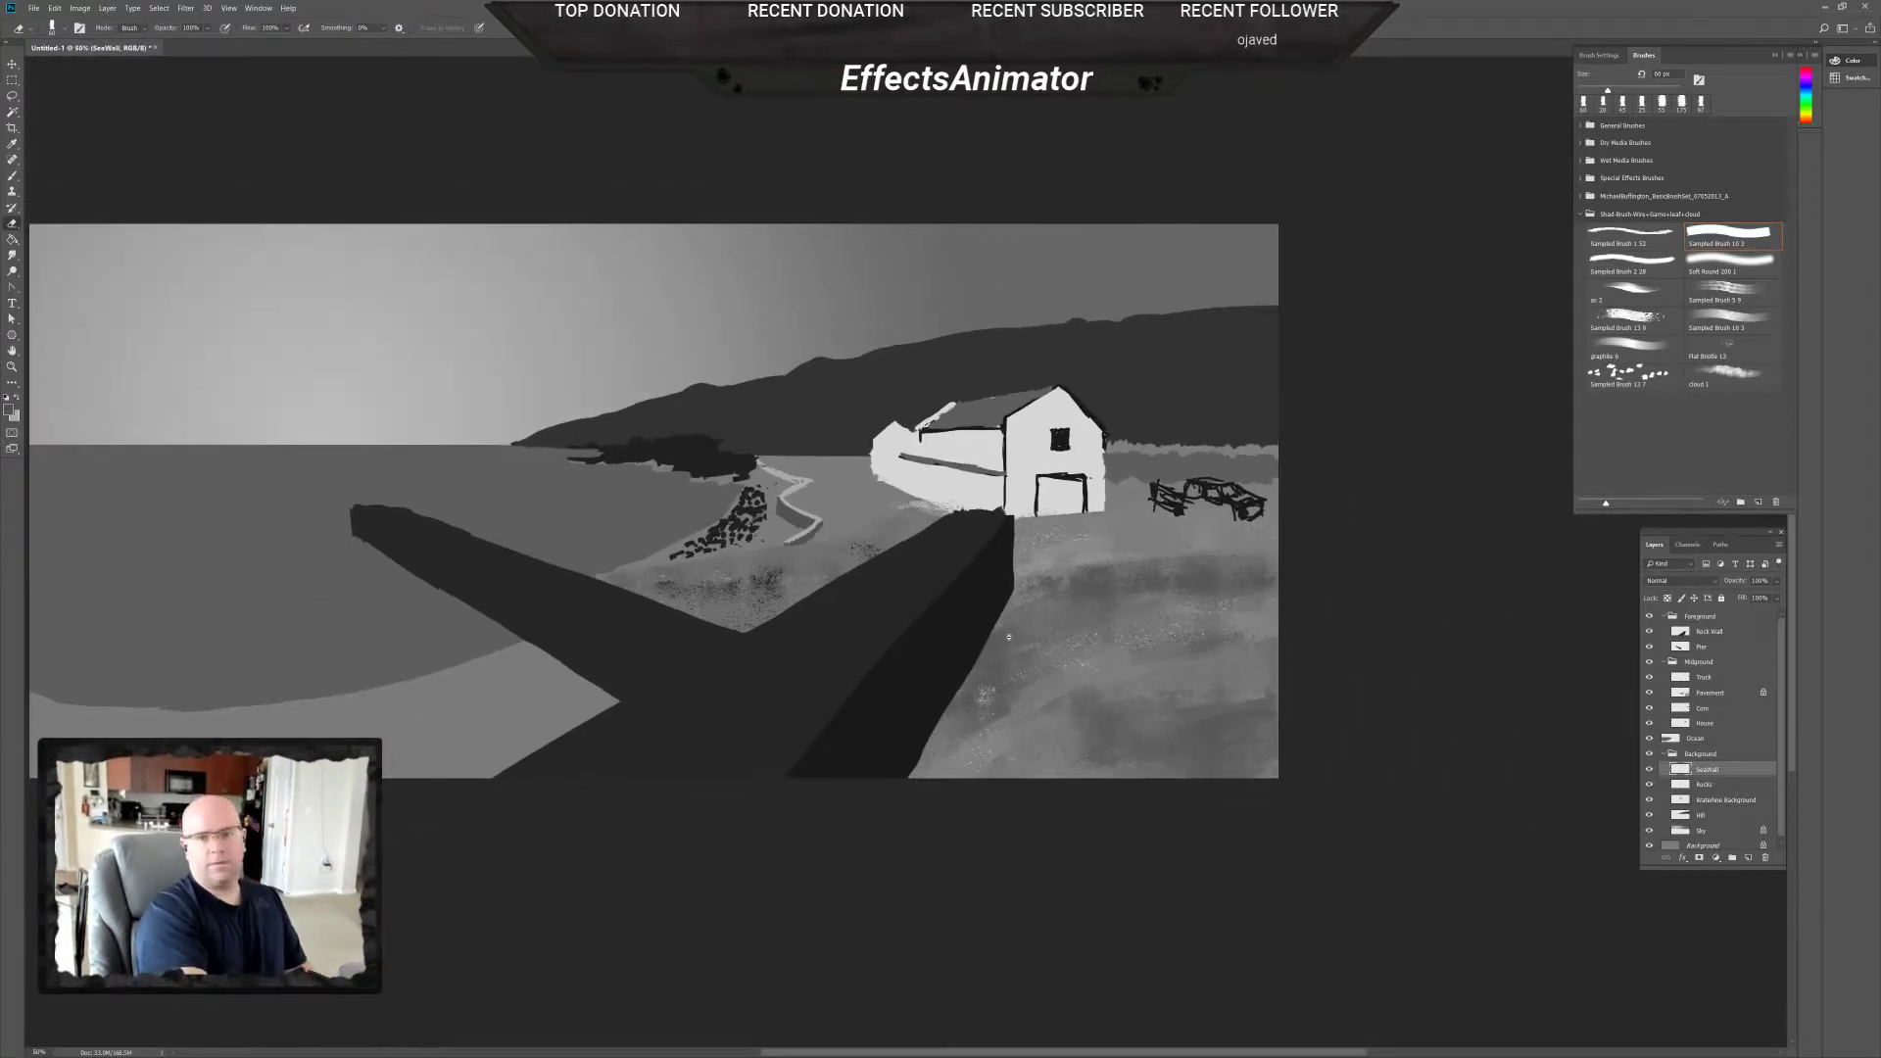
key(ctrl+minus)
drag(1015, 605, 1211, 624)
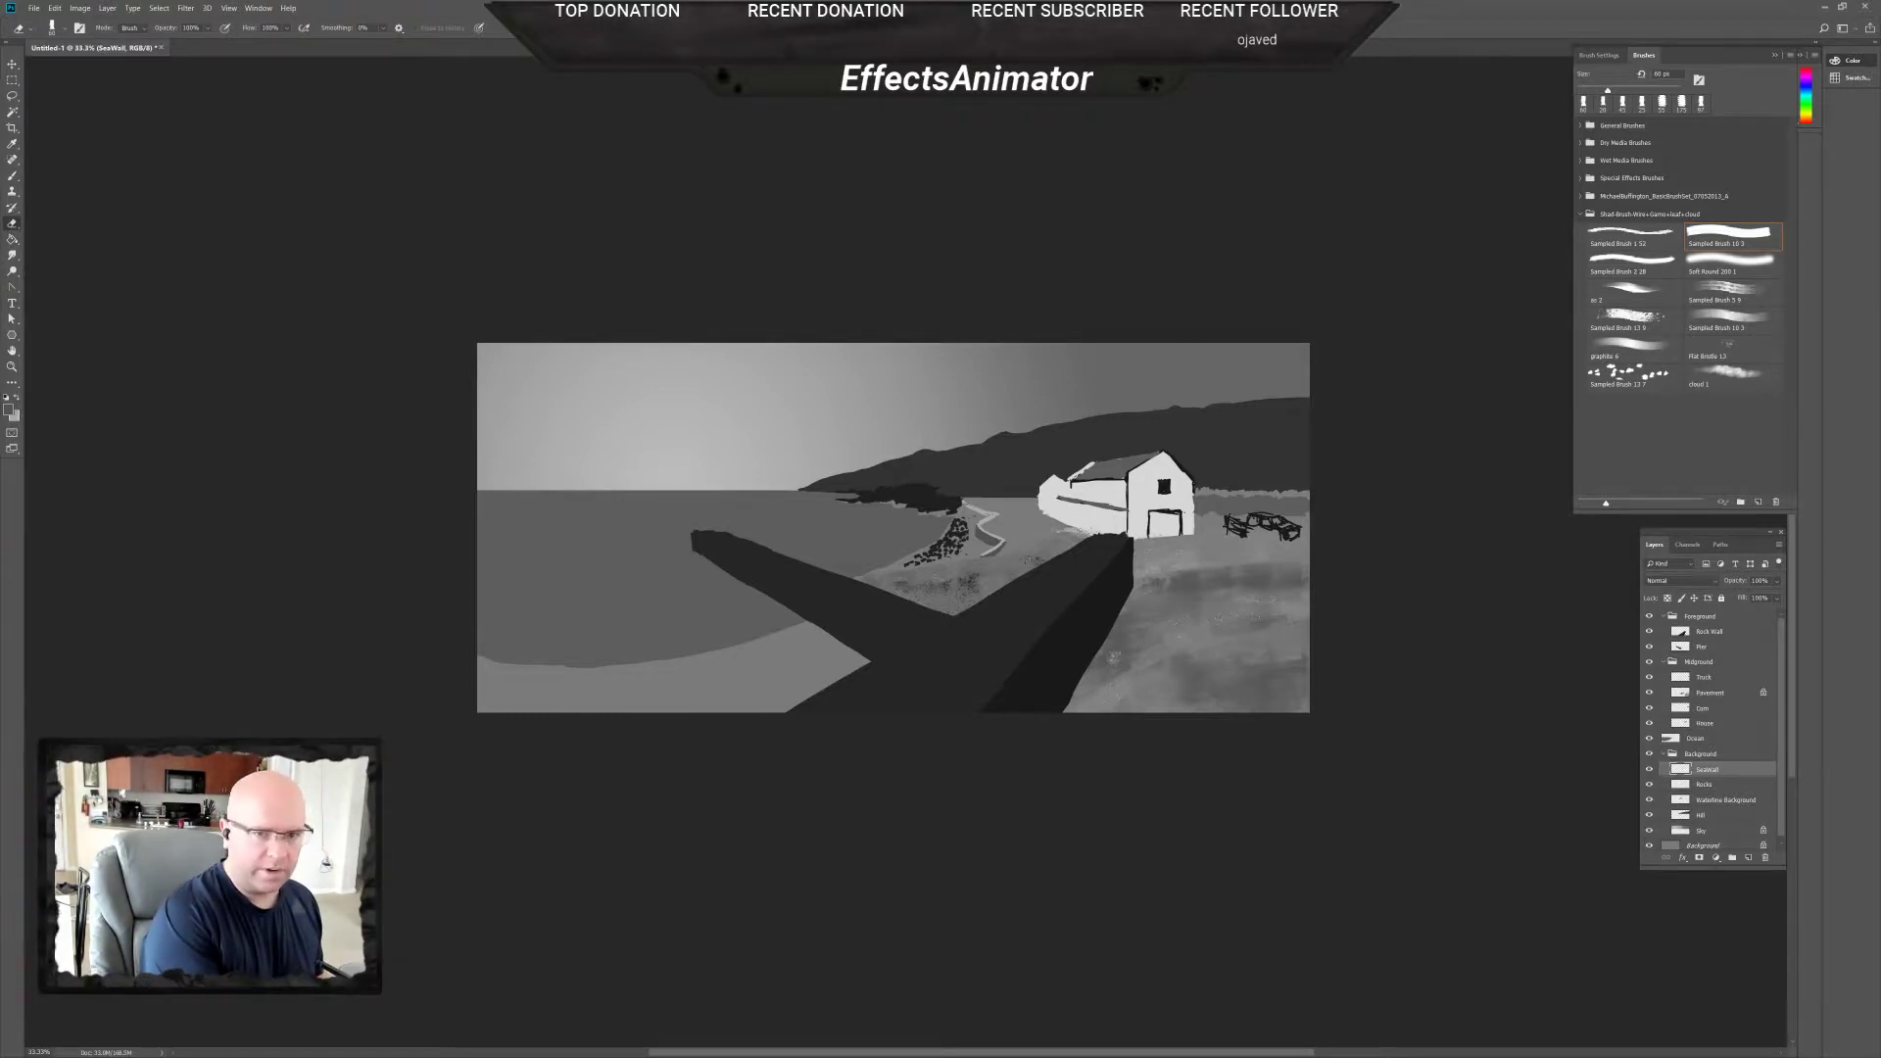
key(ctrl+plus)
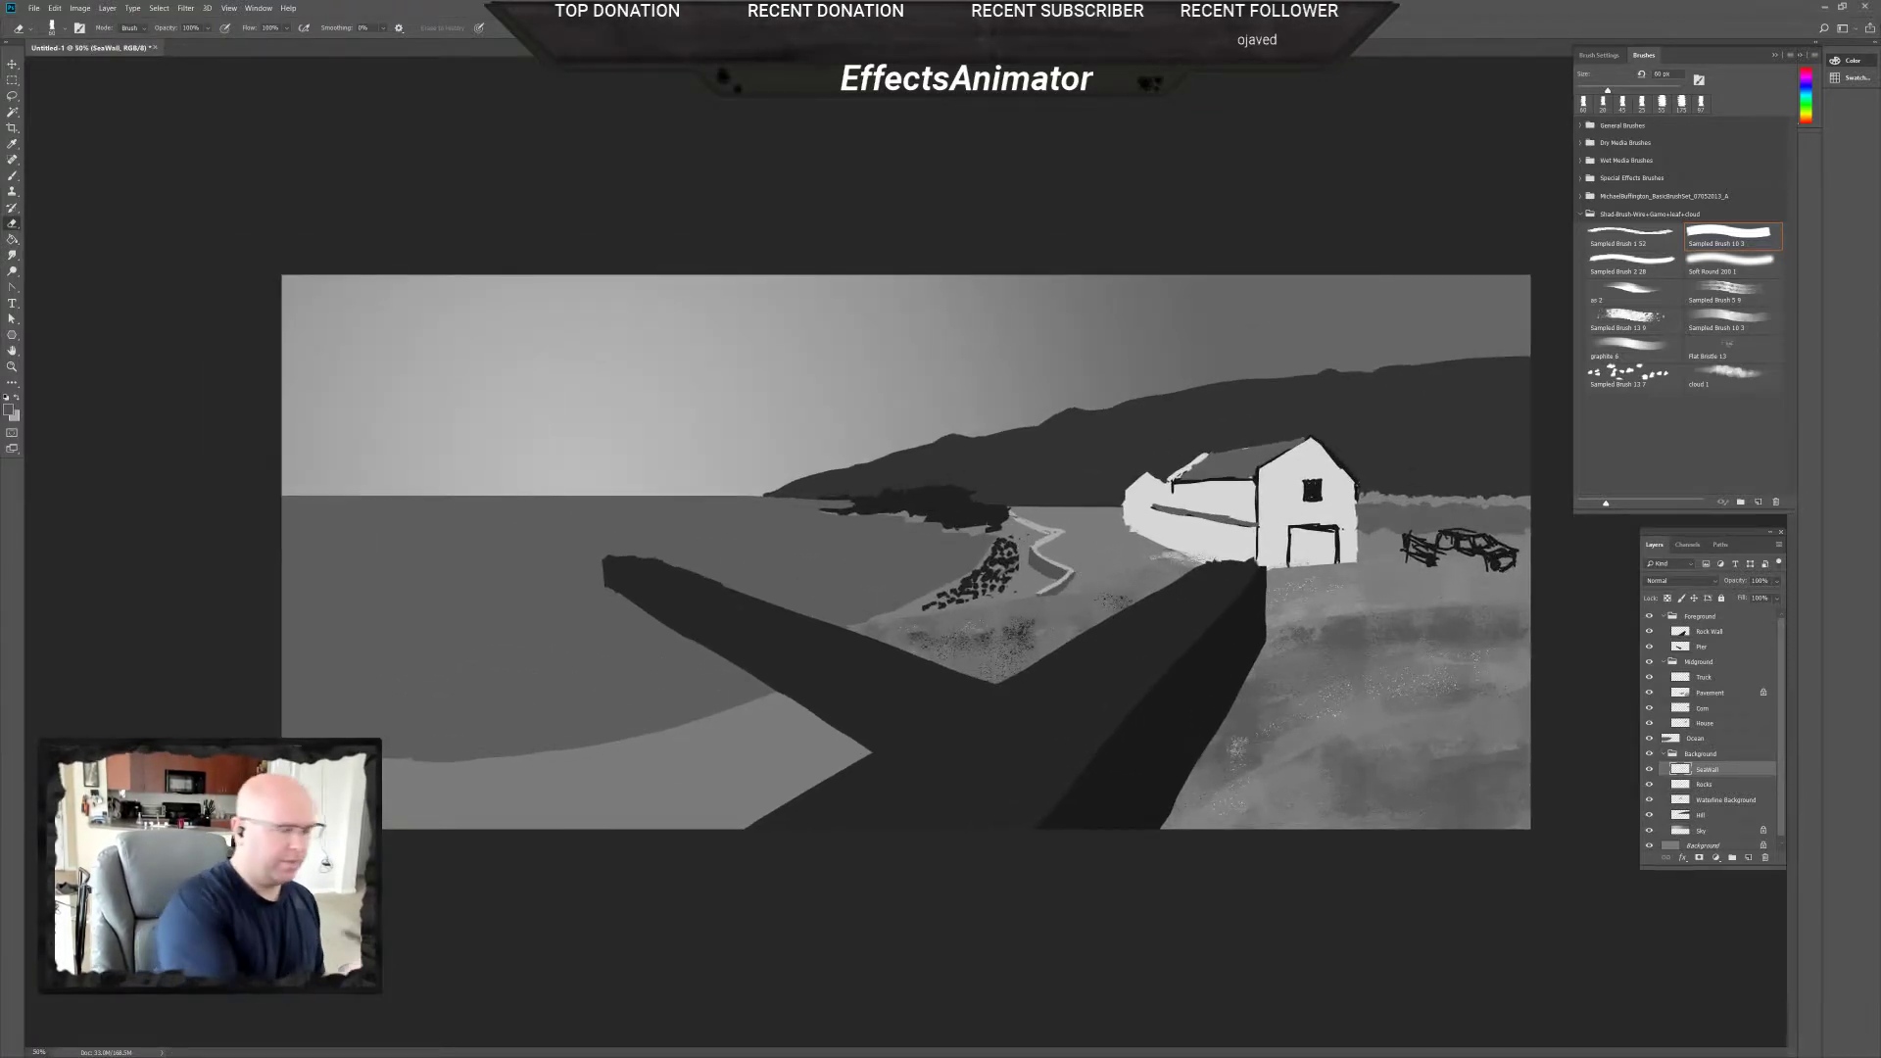
click(188, 10)
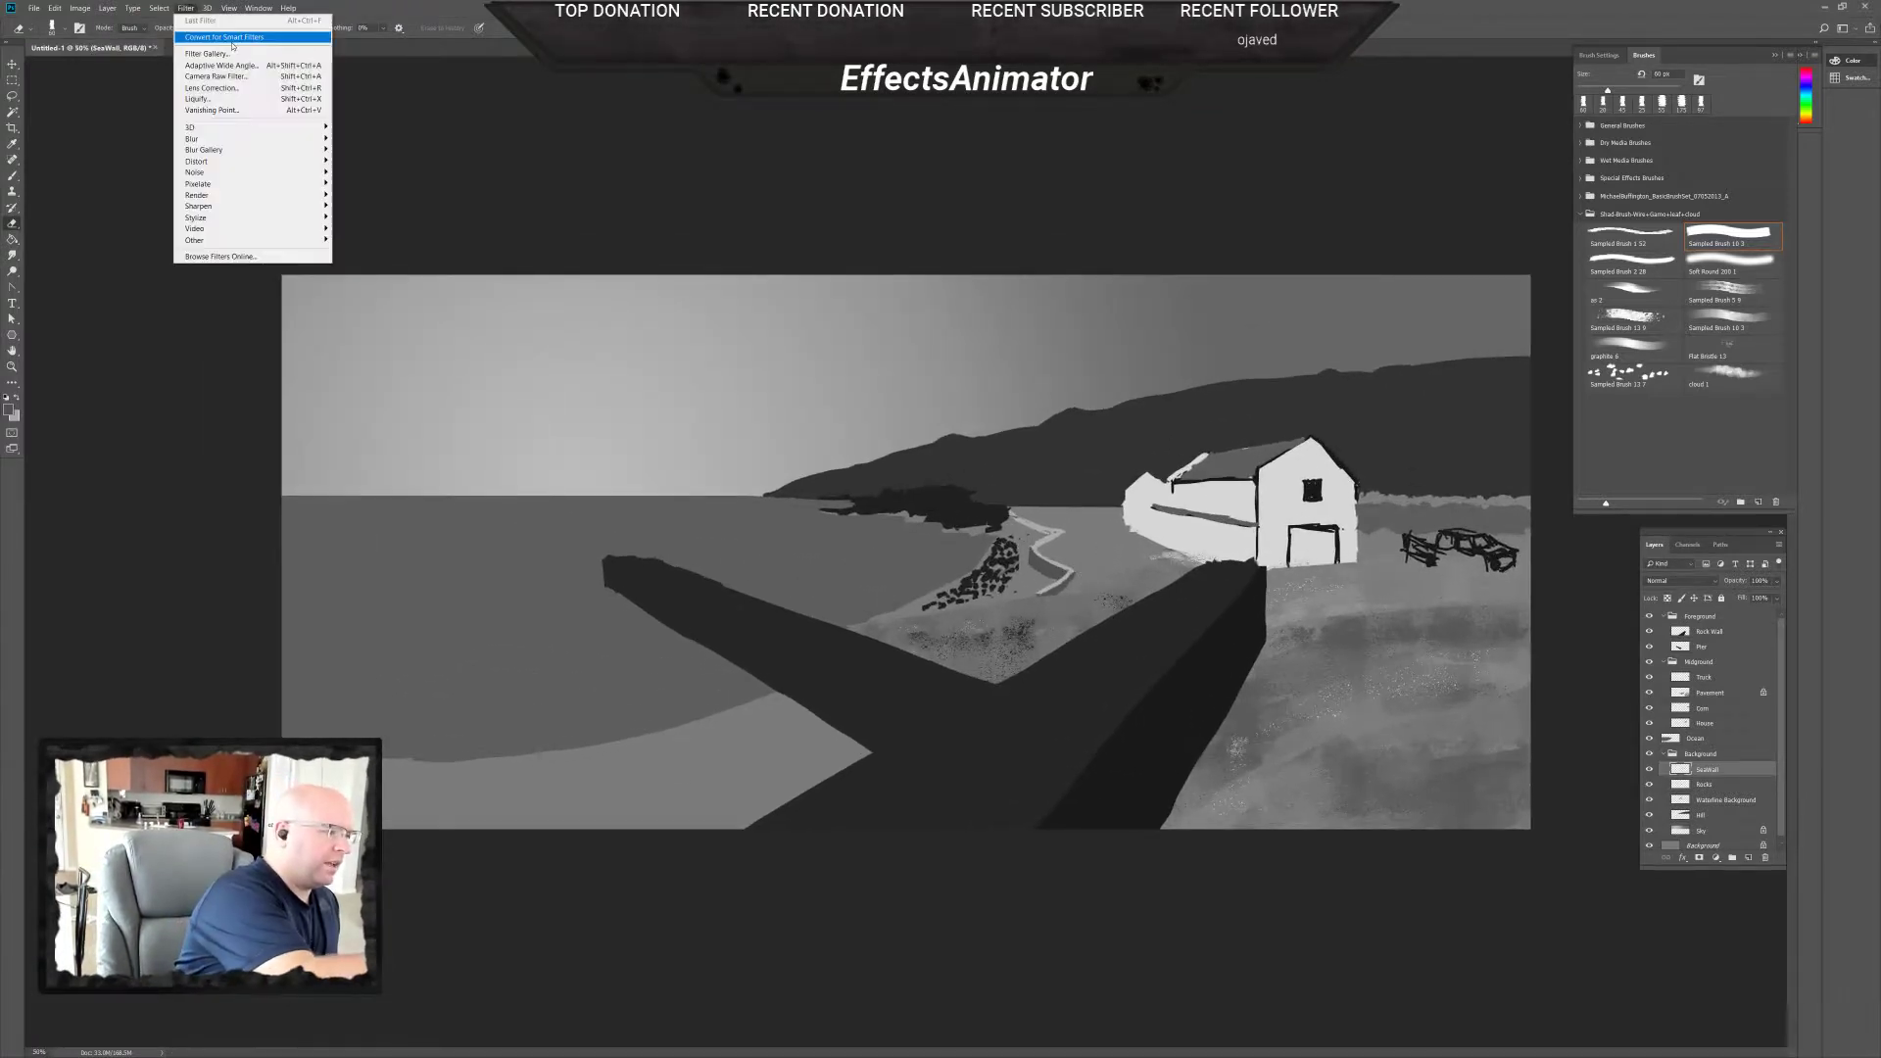
click(290, 99)
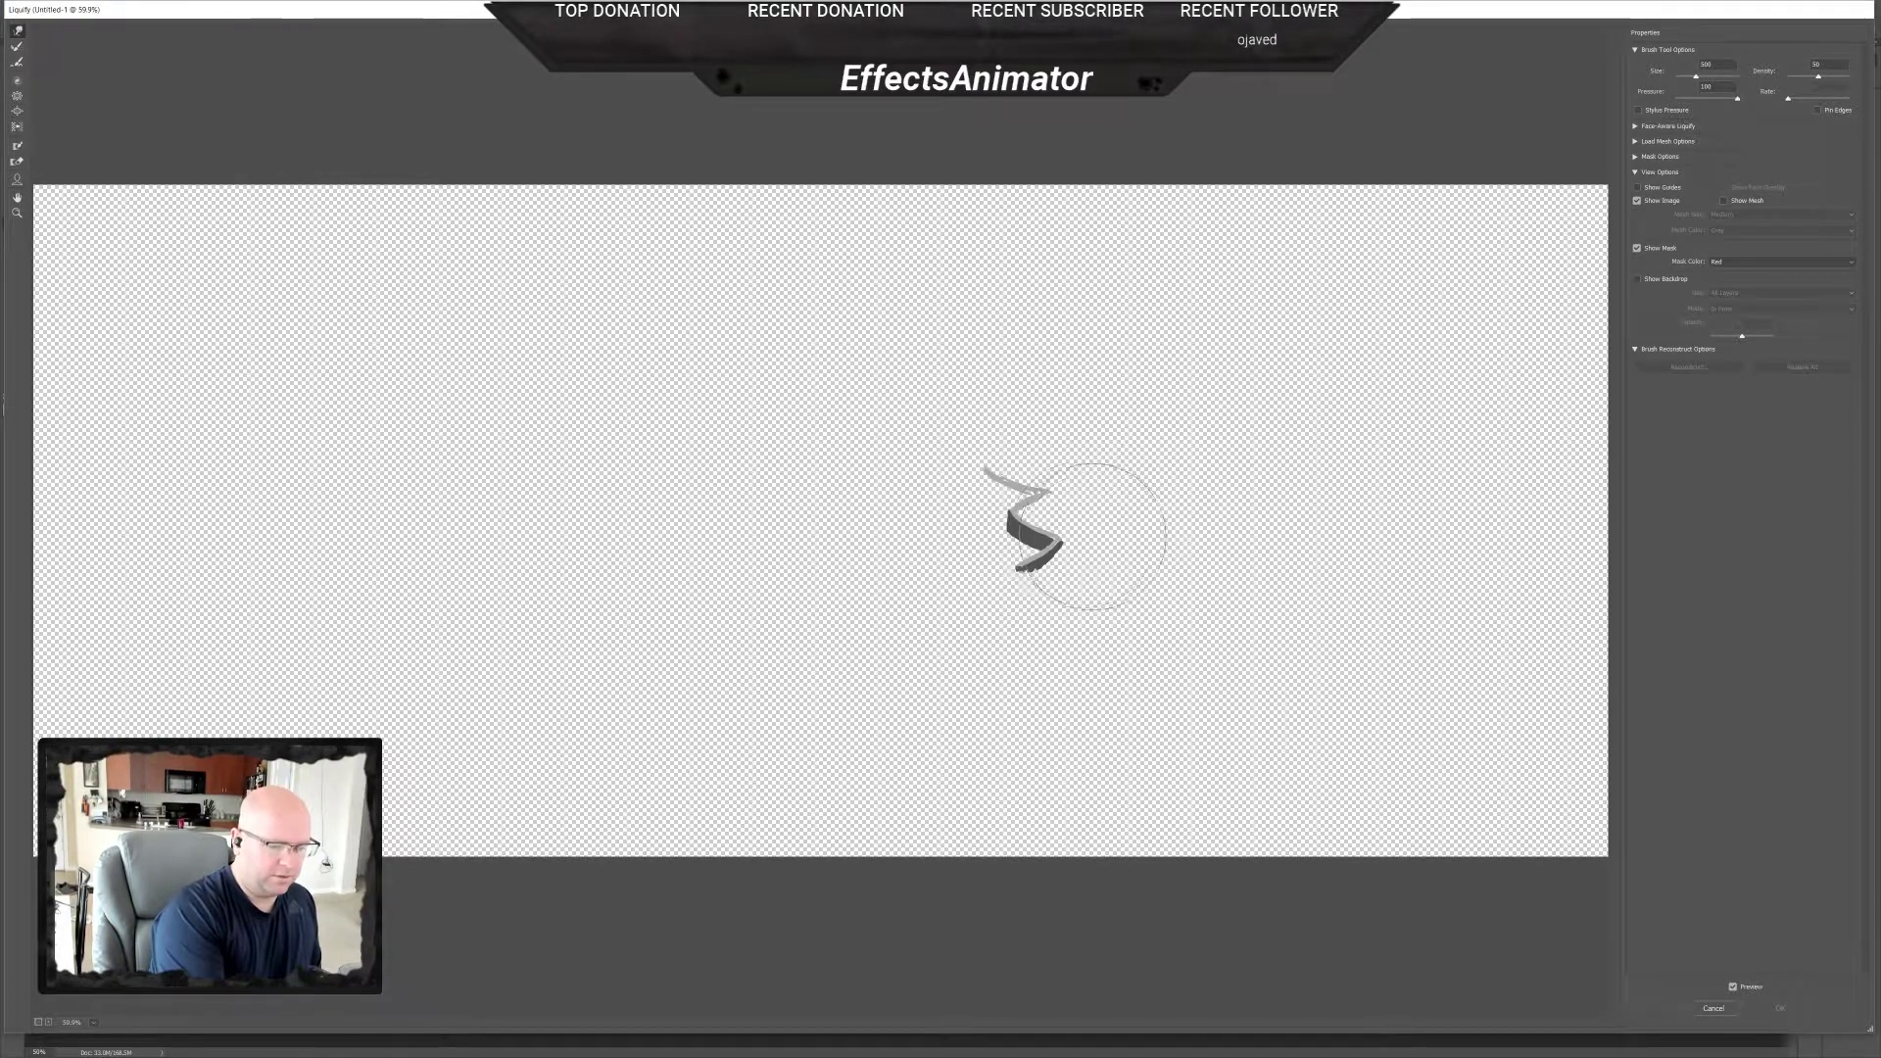
key(bracketleft)
key(bracketleft)
key(bracketleft)
key(bracketleft)
key(bracketleft)
key(bracketleft)
key(bracketleft)
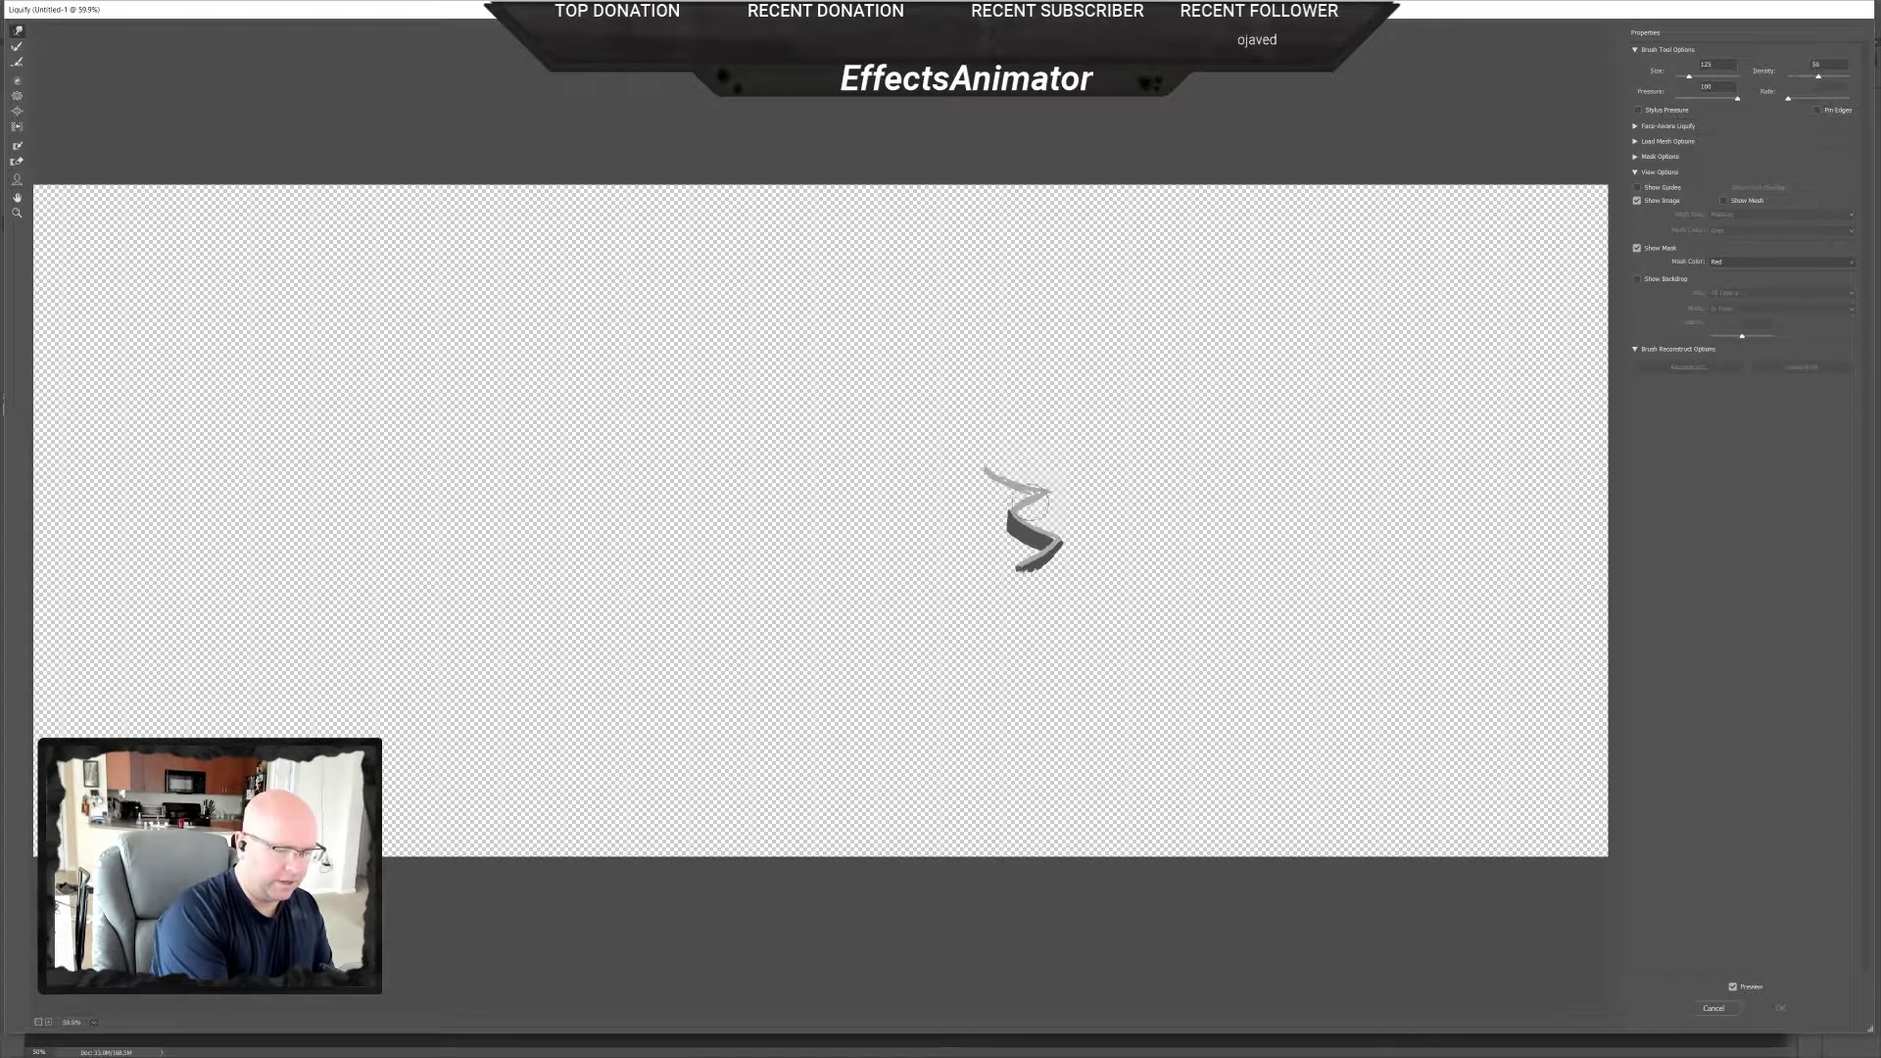
Push the seawall's zigzag corners into softer, flatter curves with the Liquify brush and apply the warp.
drag(1009, 524, 1005, 505)
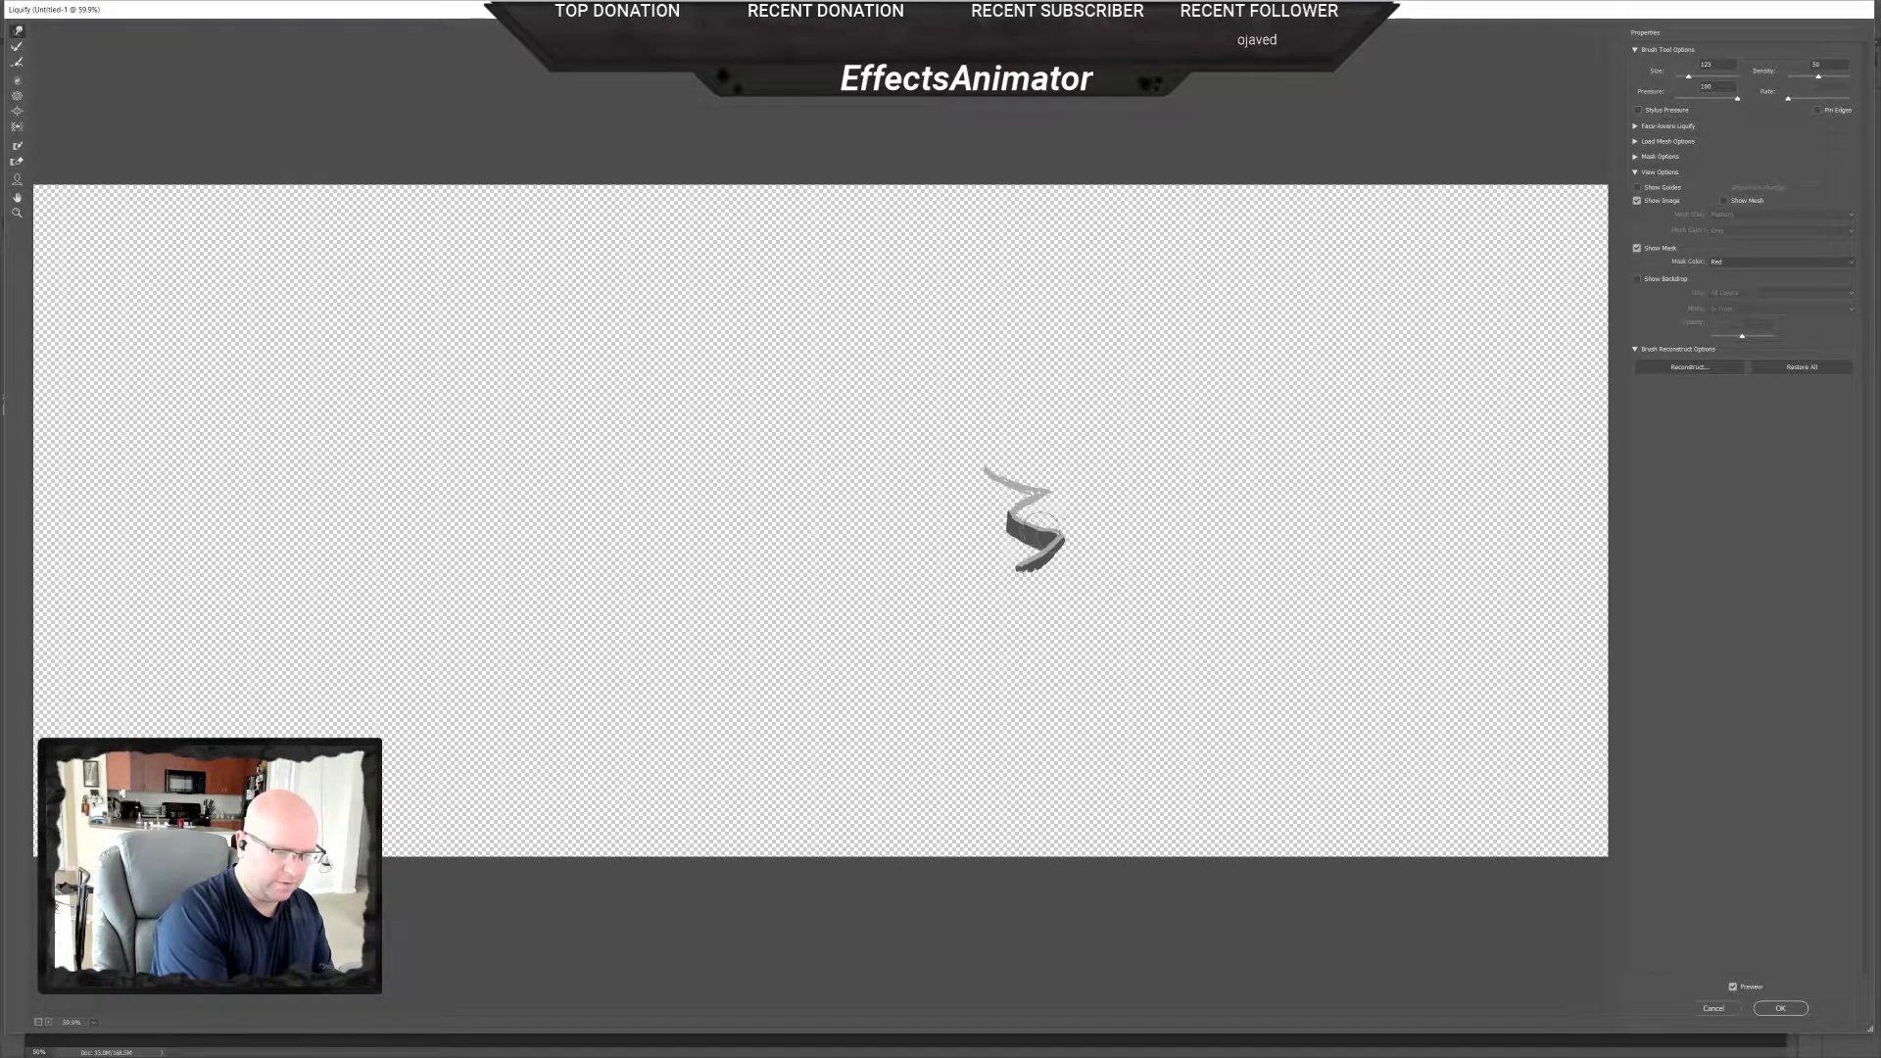
drag(1057, 531, 1032, 519)
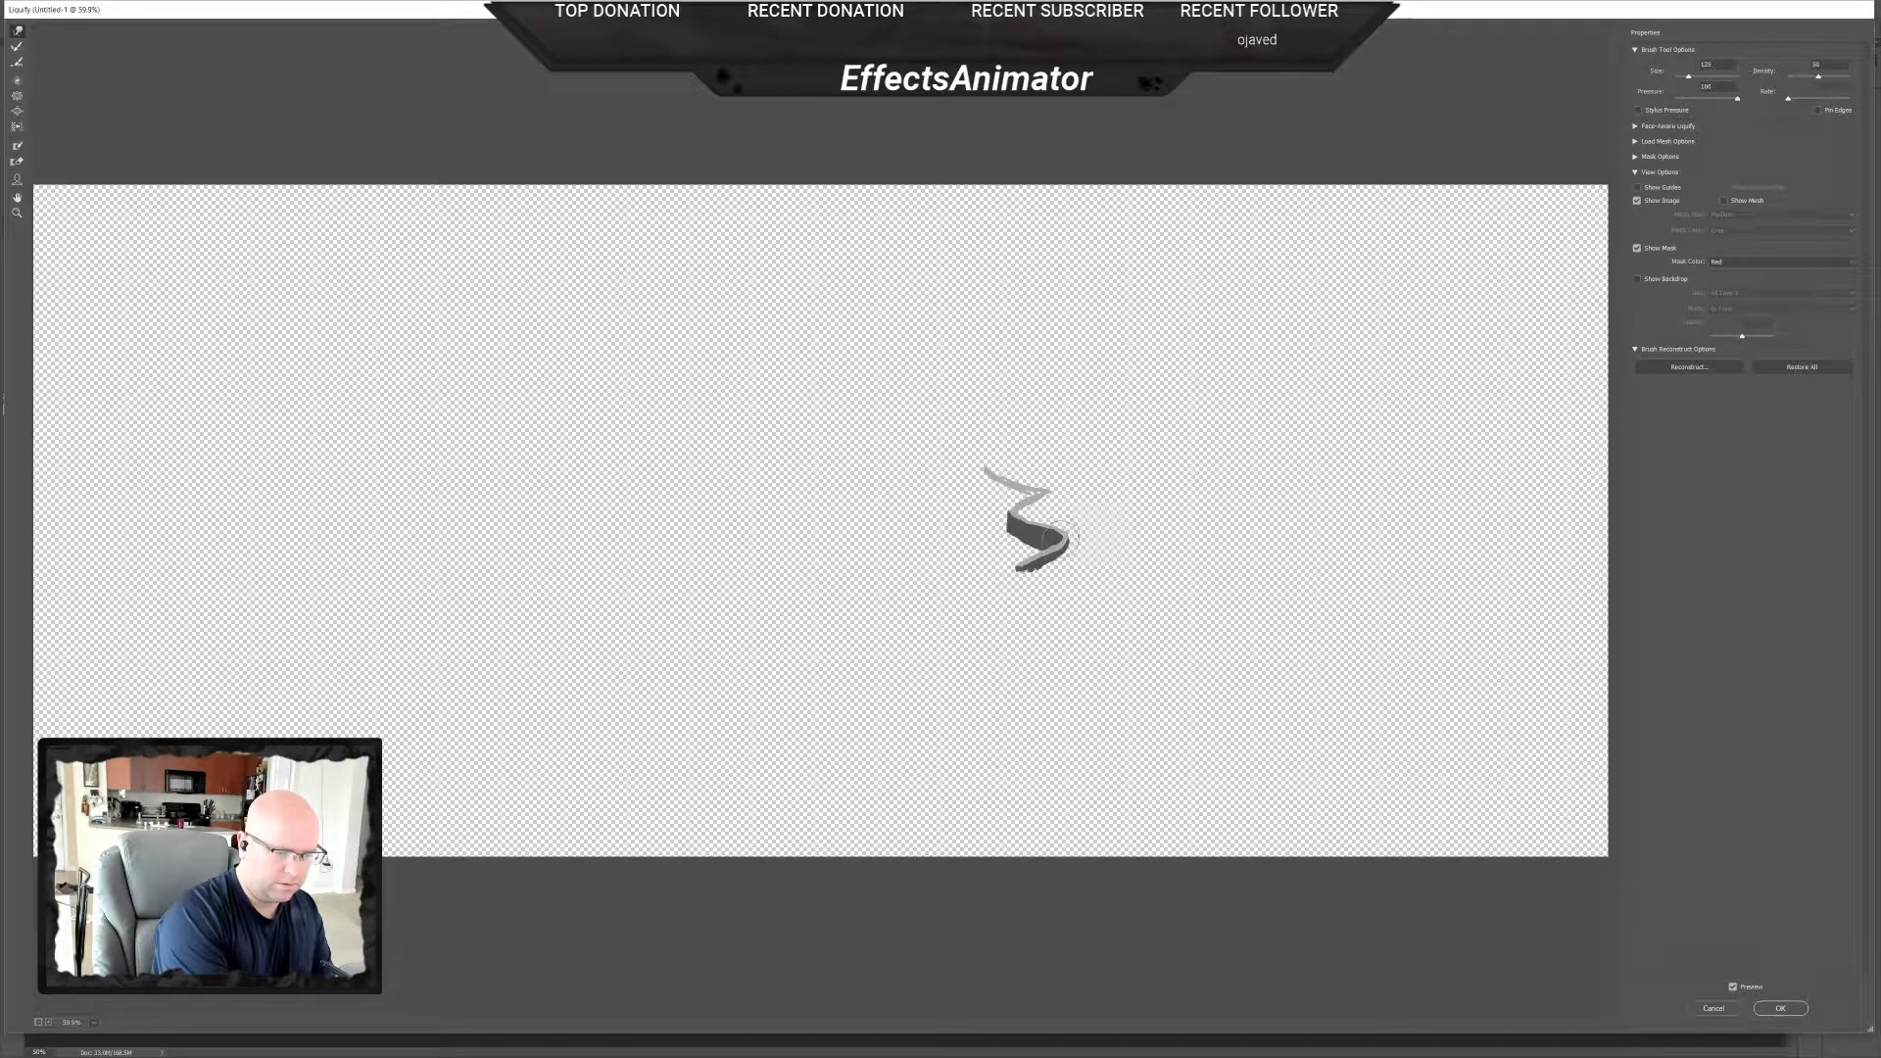
mouse_move(1056, 542)
mouse_down()
mouse_move(1054, 520)
mouse_move(1006, 527)
mouse_move(1010, 549)
mouse_move(1044, 458)
mouse_move(1040, 500)
mouse_move(1037, 451)
mouse_move(1060, 484)
mouse_move(1041, 502)
mouse_up()
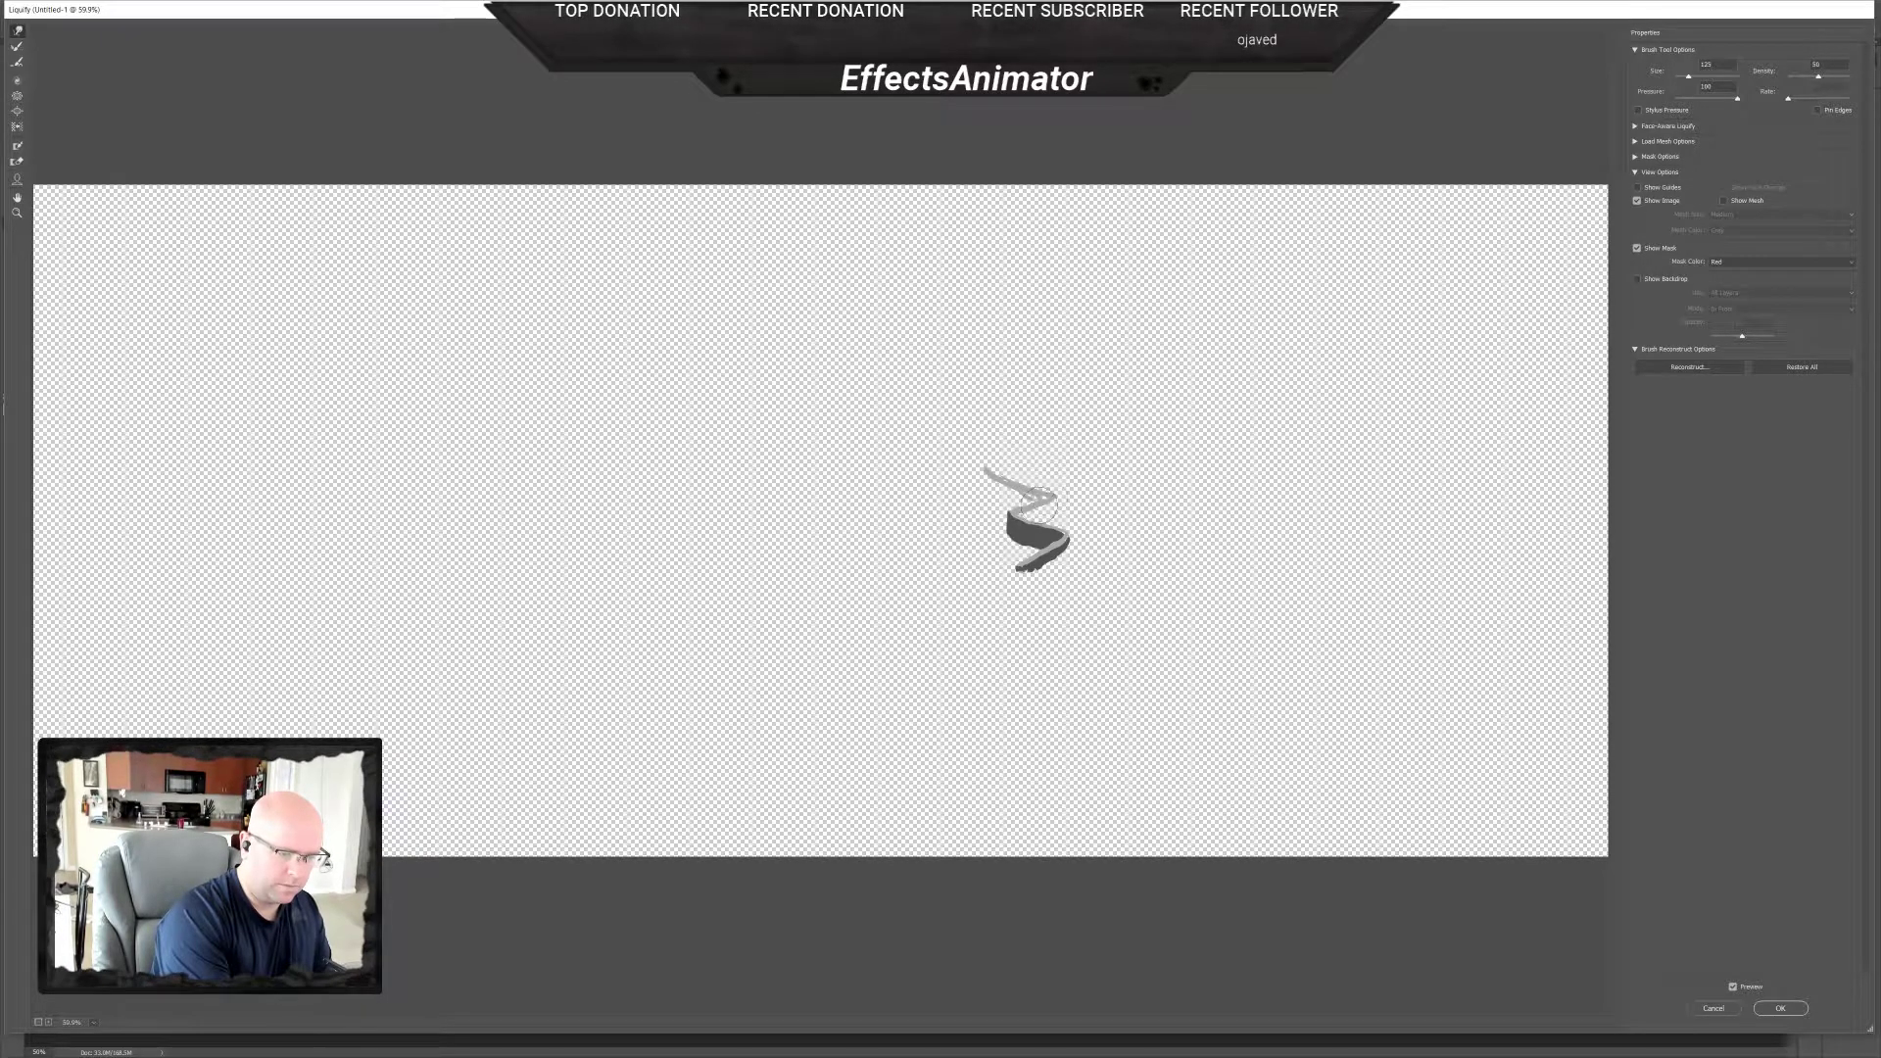
mouse_move(1051, 495)
mouse_down()
mouse_move(1024, 436)
mouse_move(1010, 486)
mouse_move(989, 463)
mouse_move(1011, 489)
mouse_move(988, 468)
mouse_move(1047, 484)
mouse_up()
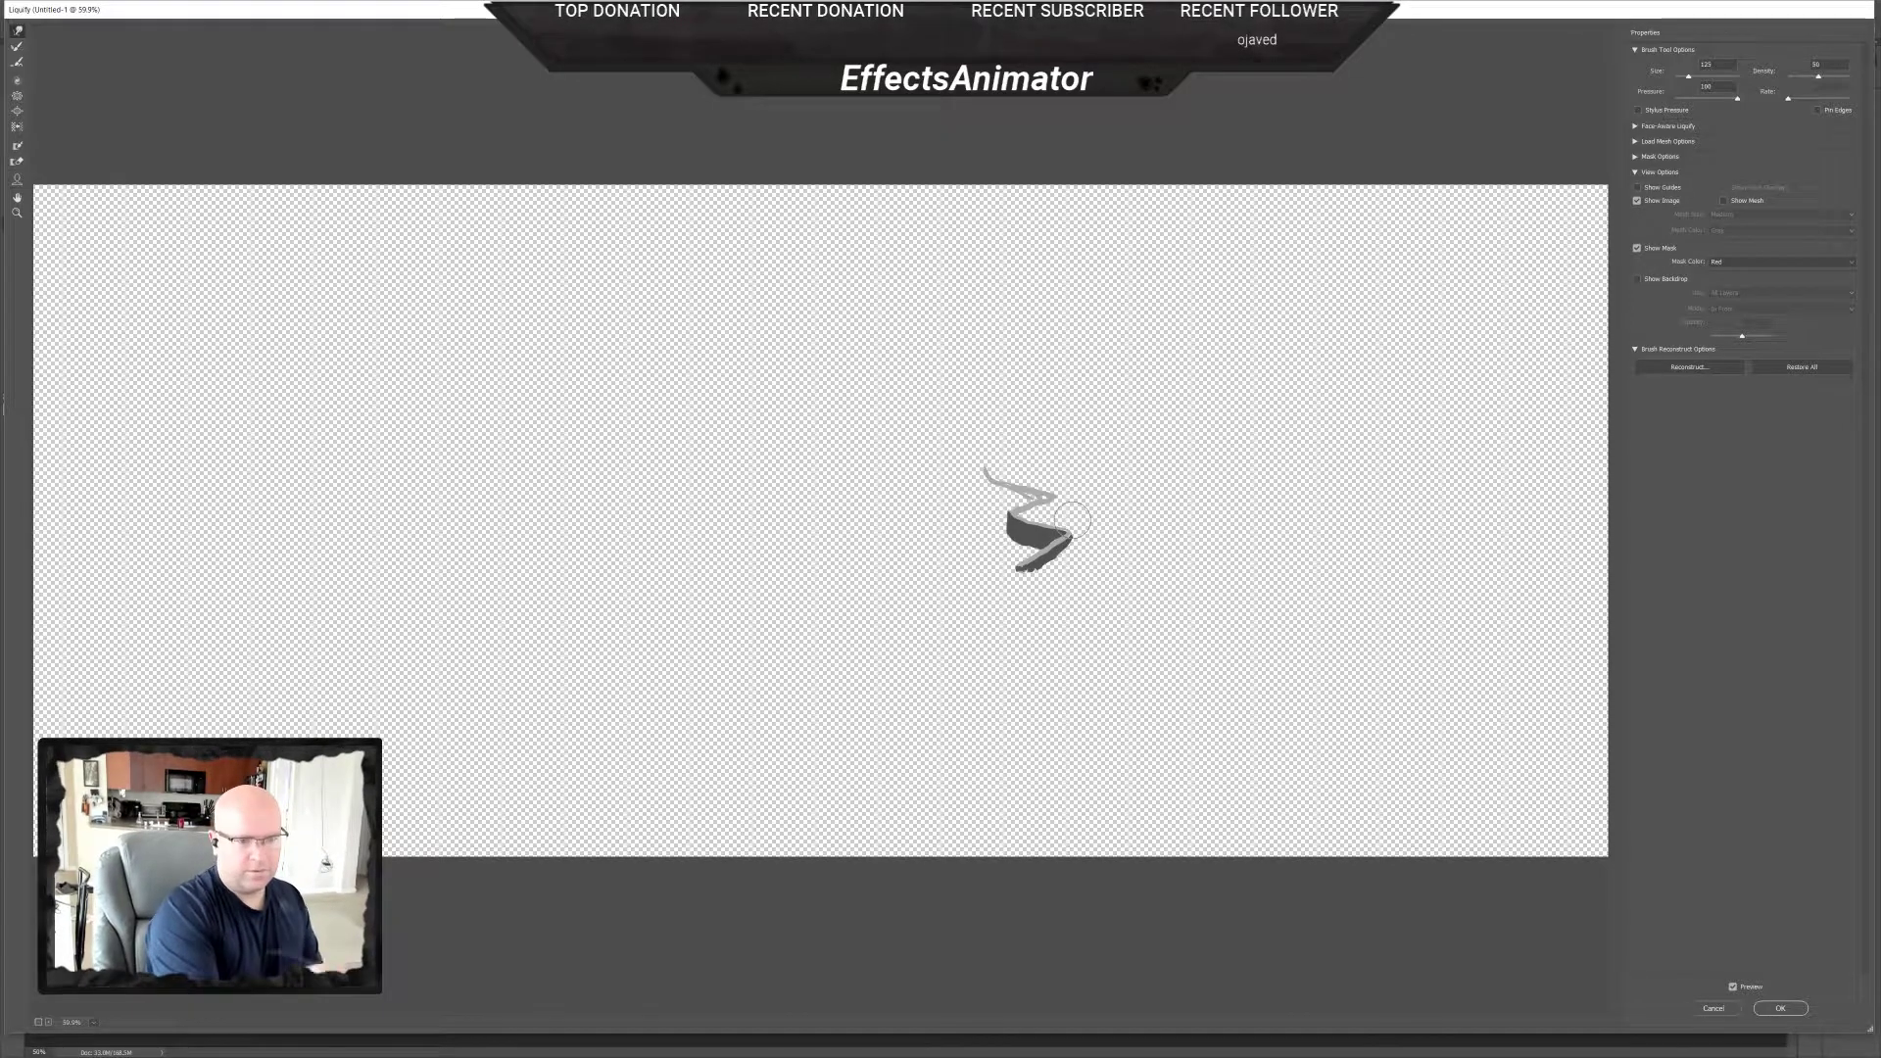
click(1781, 1008)
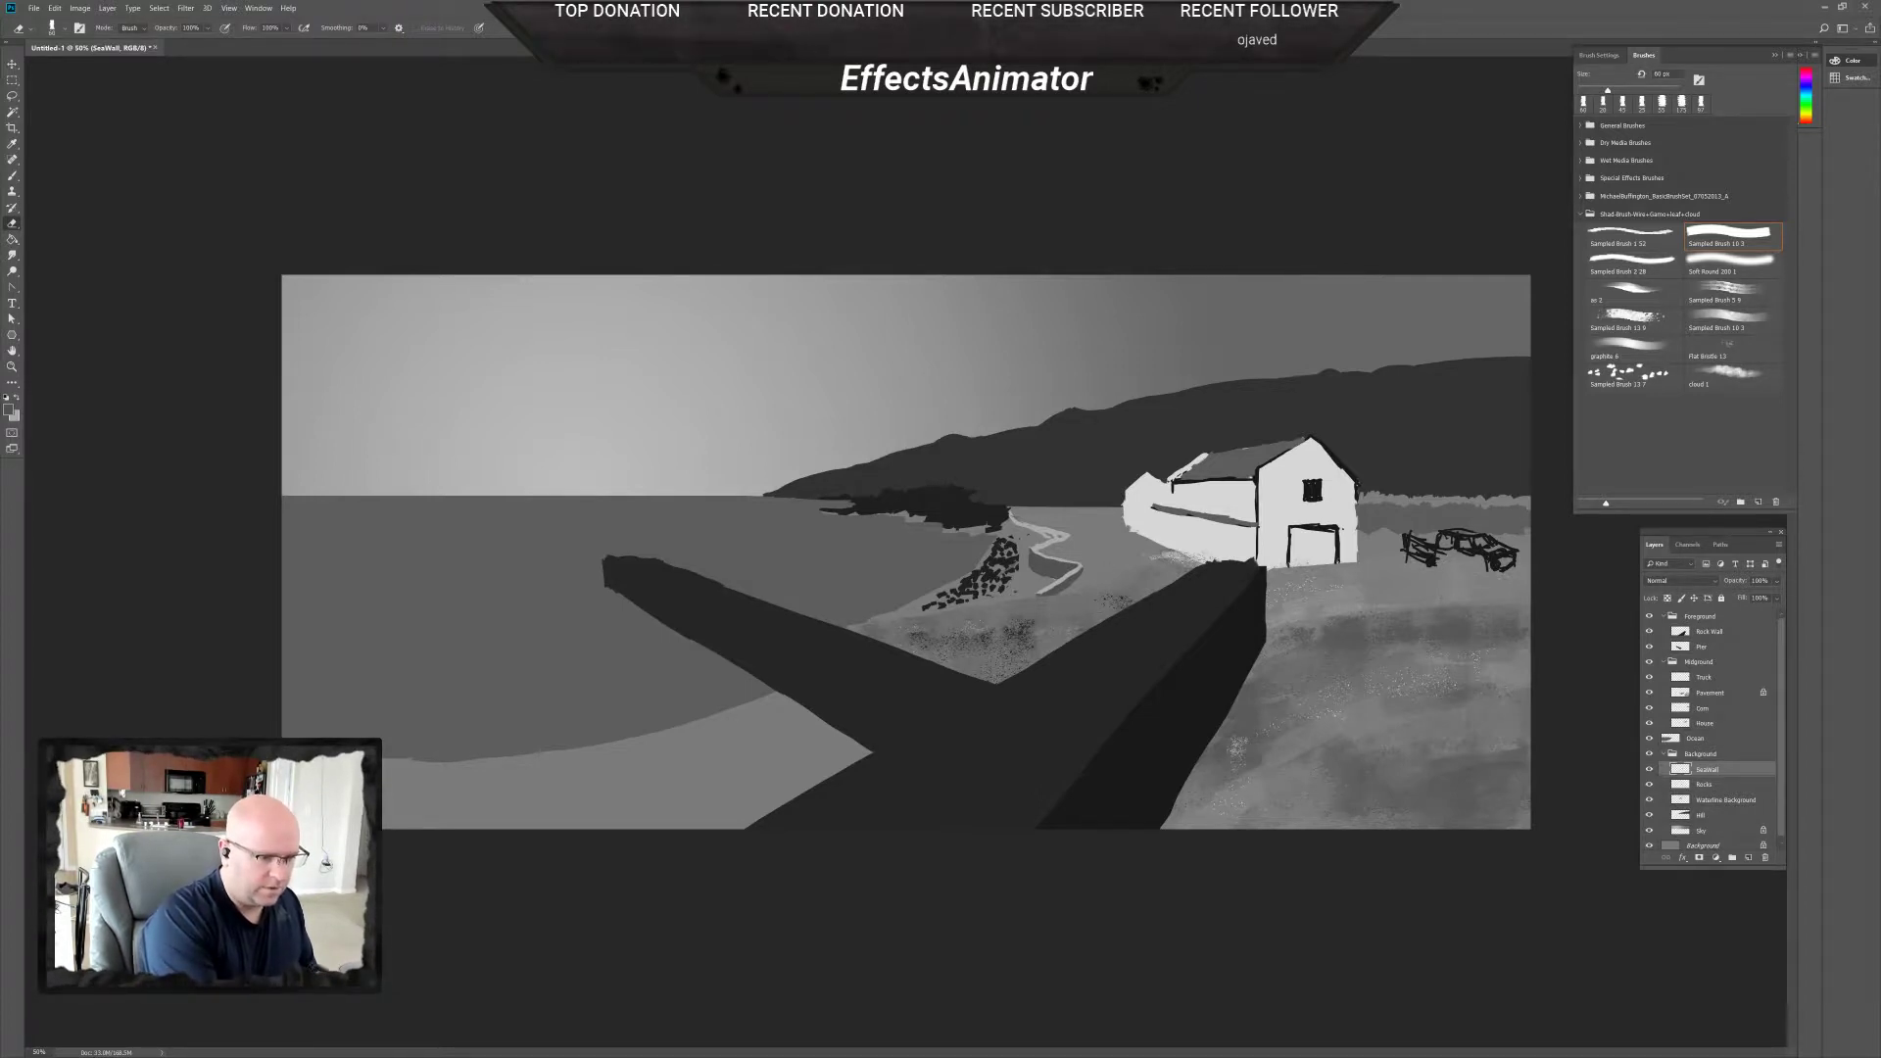
Shrink the eraser, thin the seawall's upper stretch, and erase the link between its upper bend and lower section.
key(ctrl+plus)
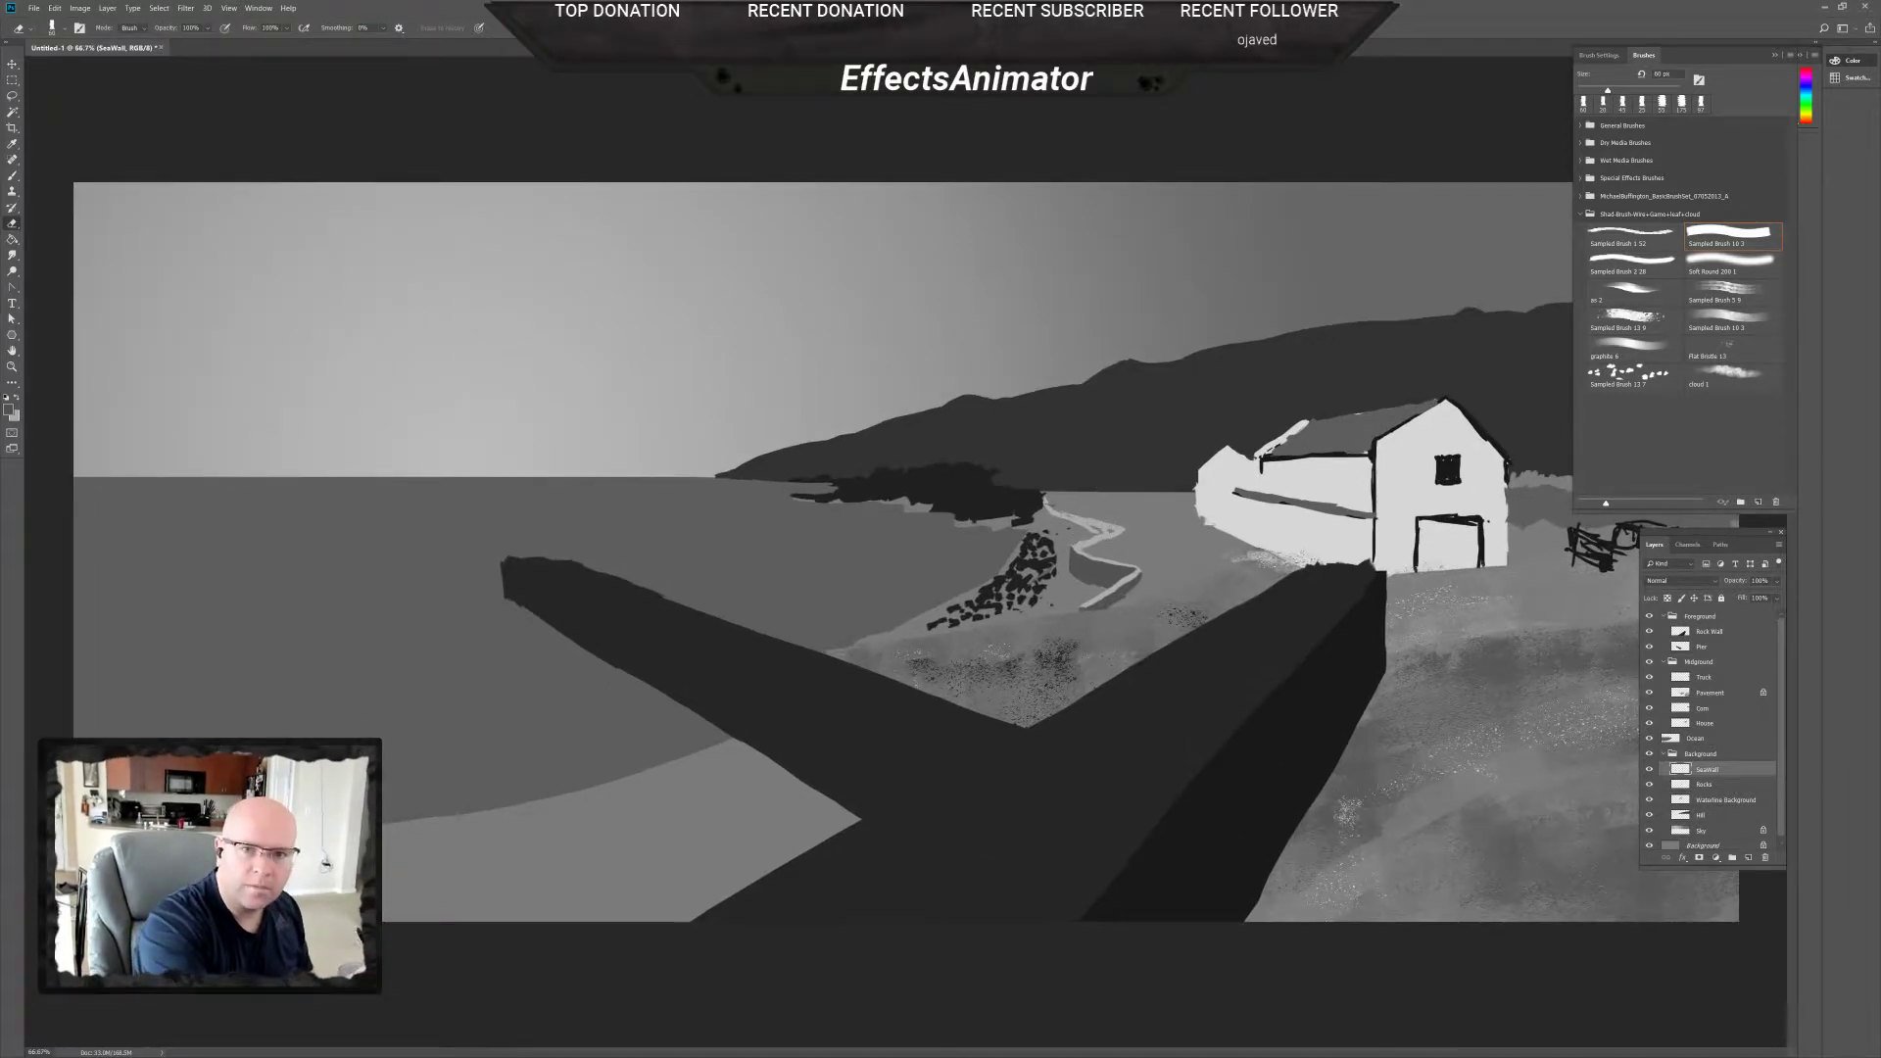
right_click(1147, 549)
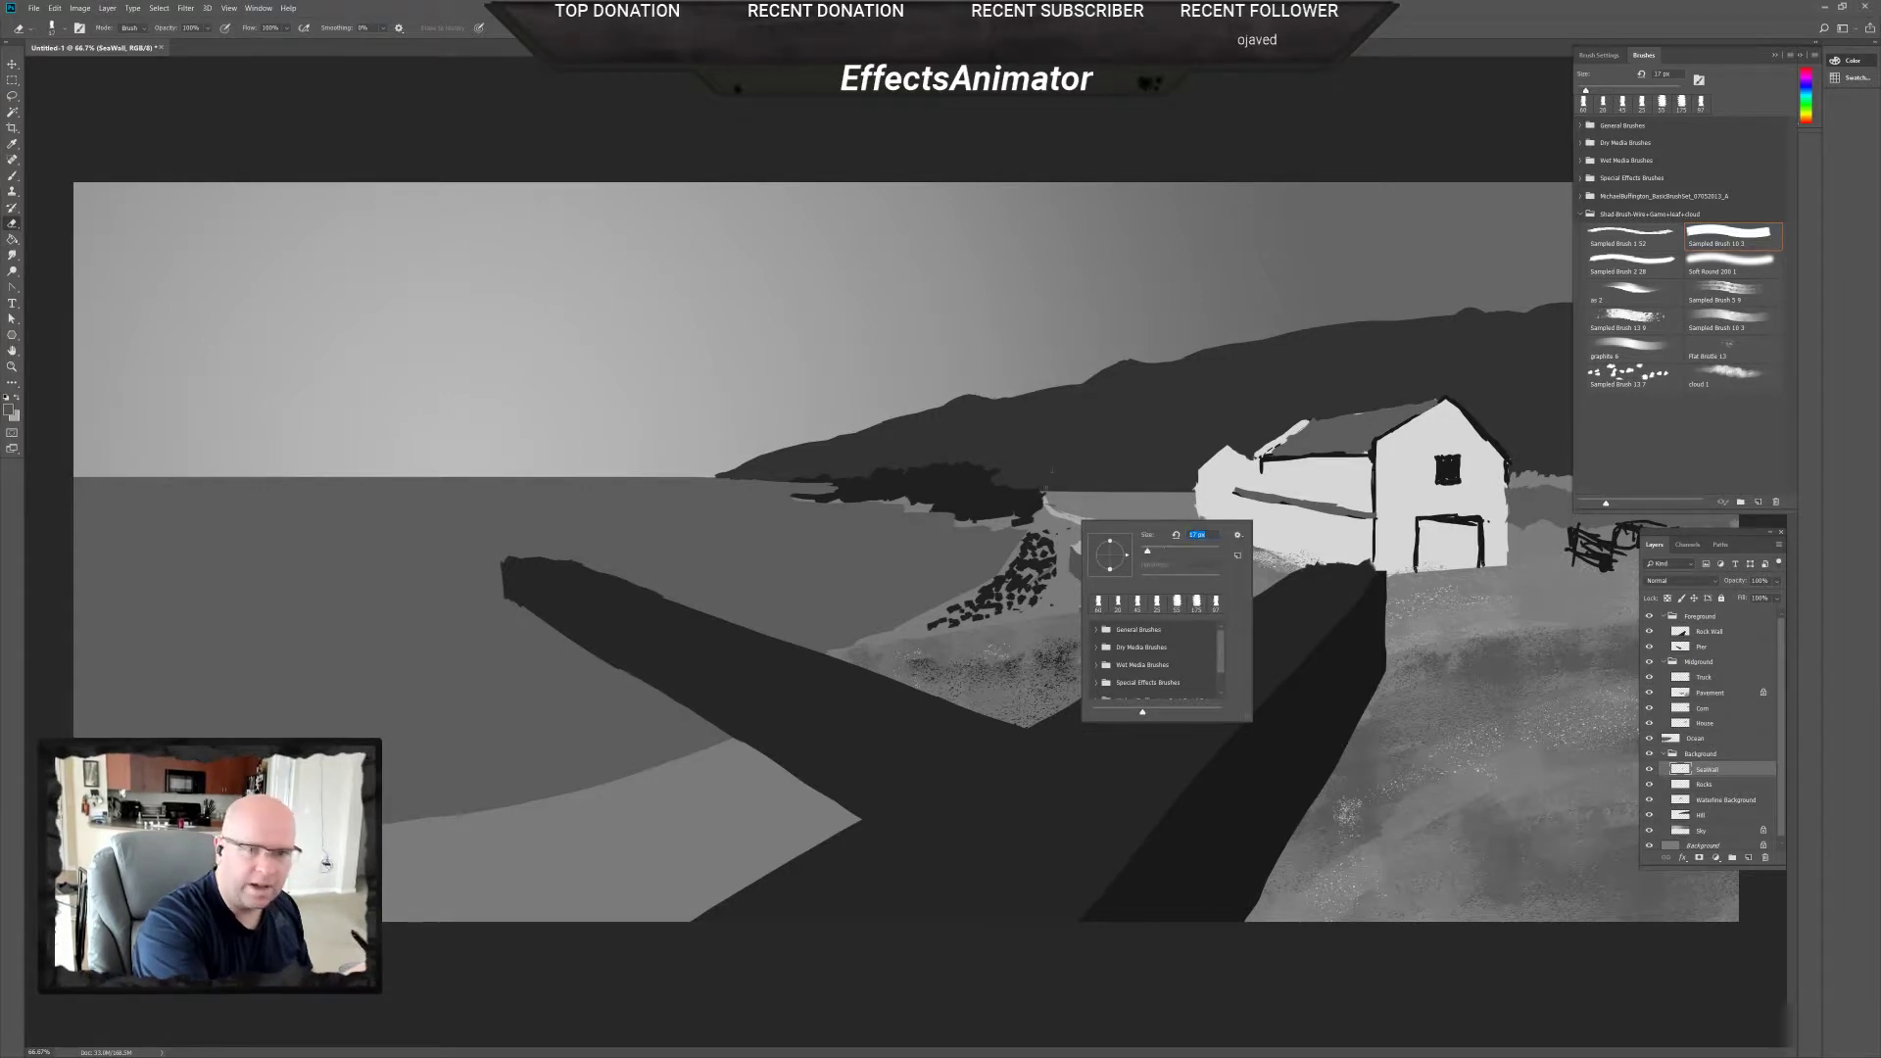
key(Return)
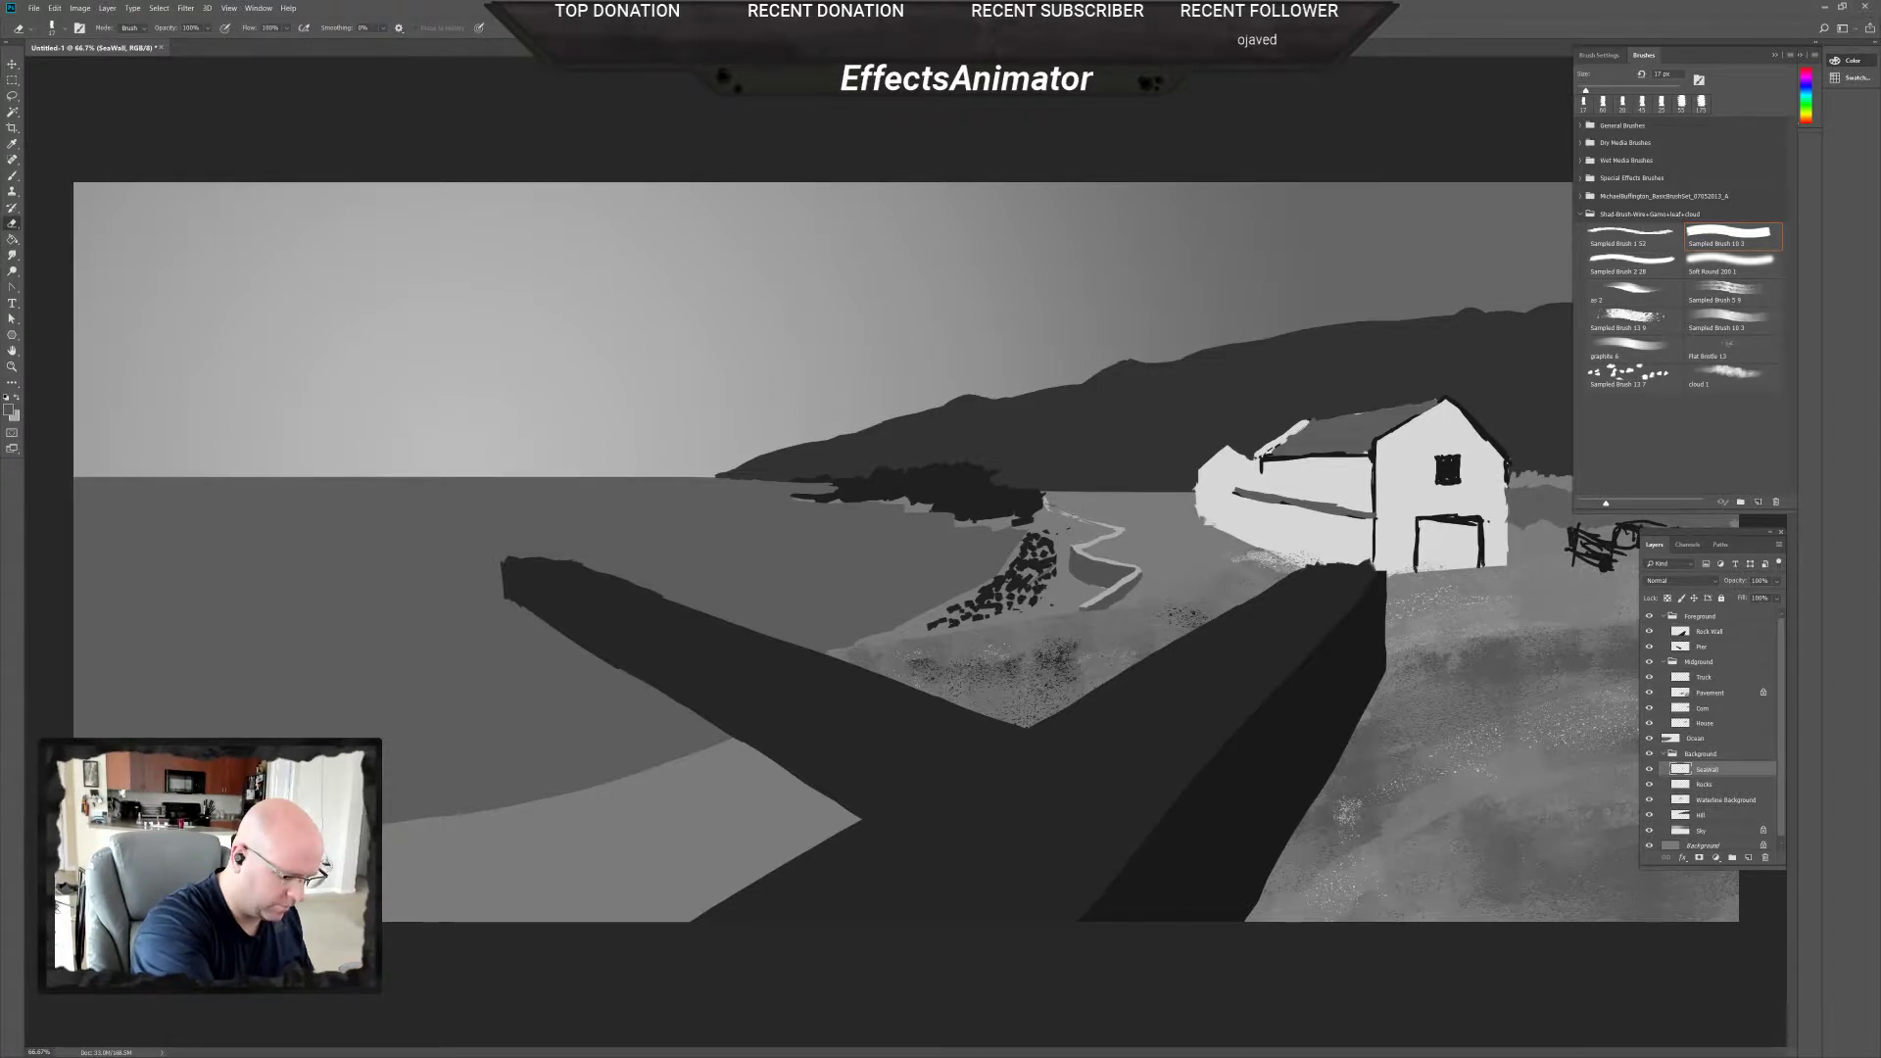
key(b)
key(x)
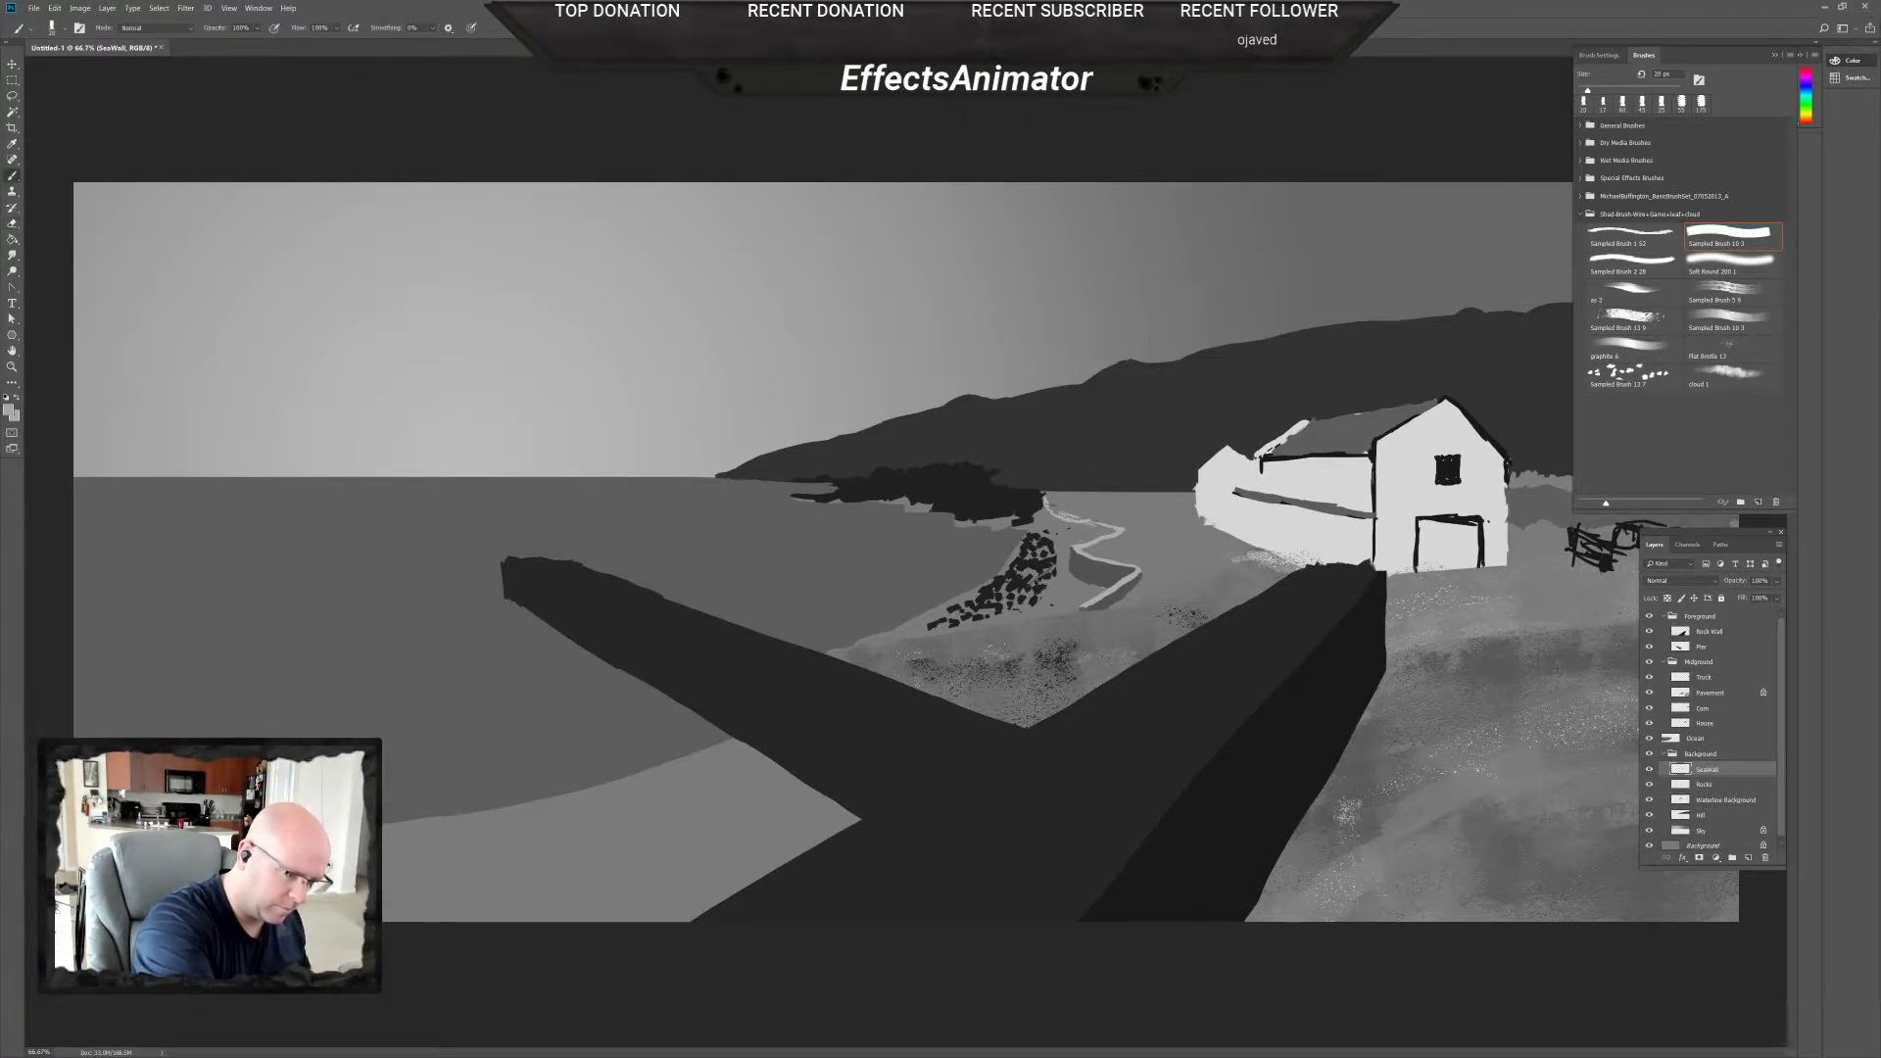
key(e)
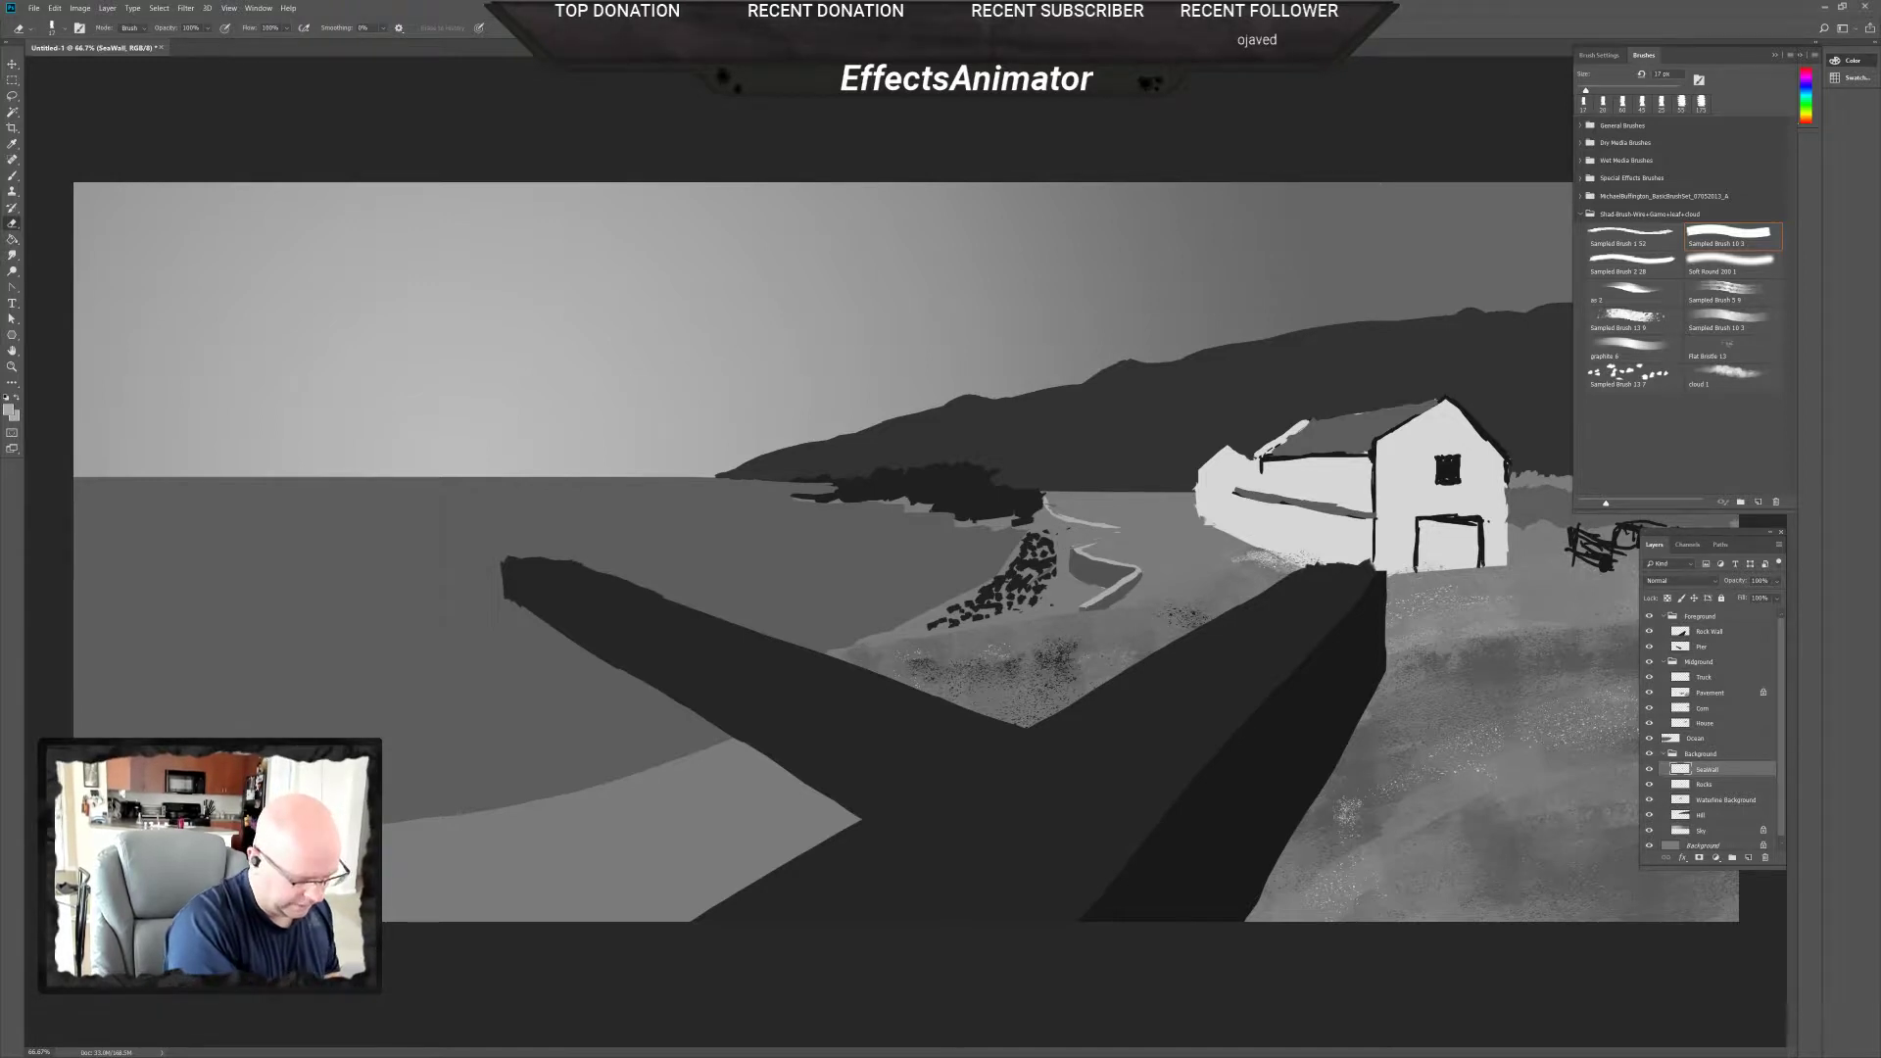
Extend the lower seawall's top in light gray toward the barn, trim the stroke with the eraser, and reconnect the upper bend.
key(b)
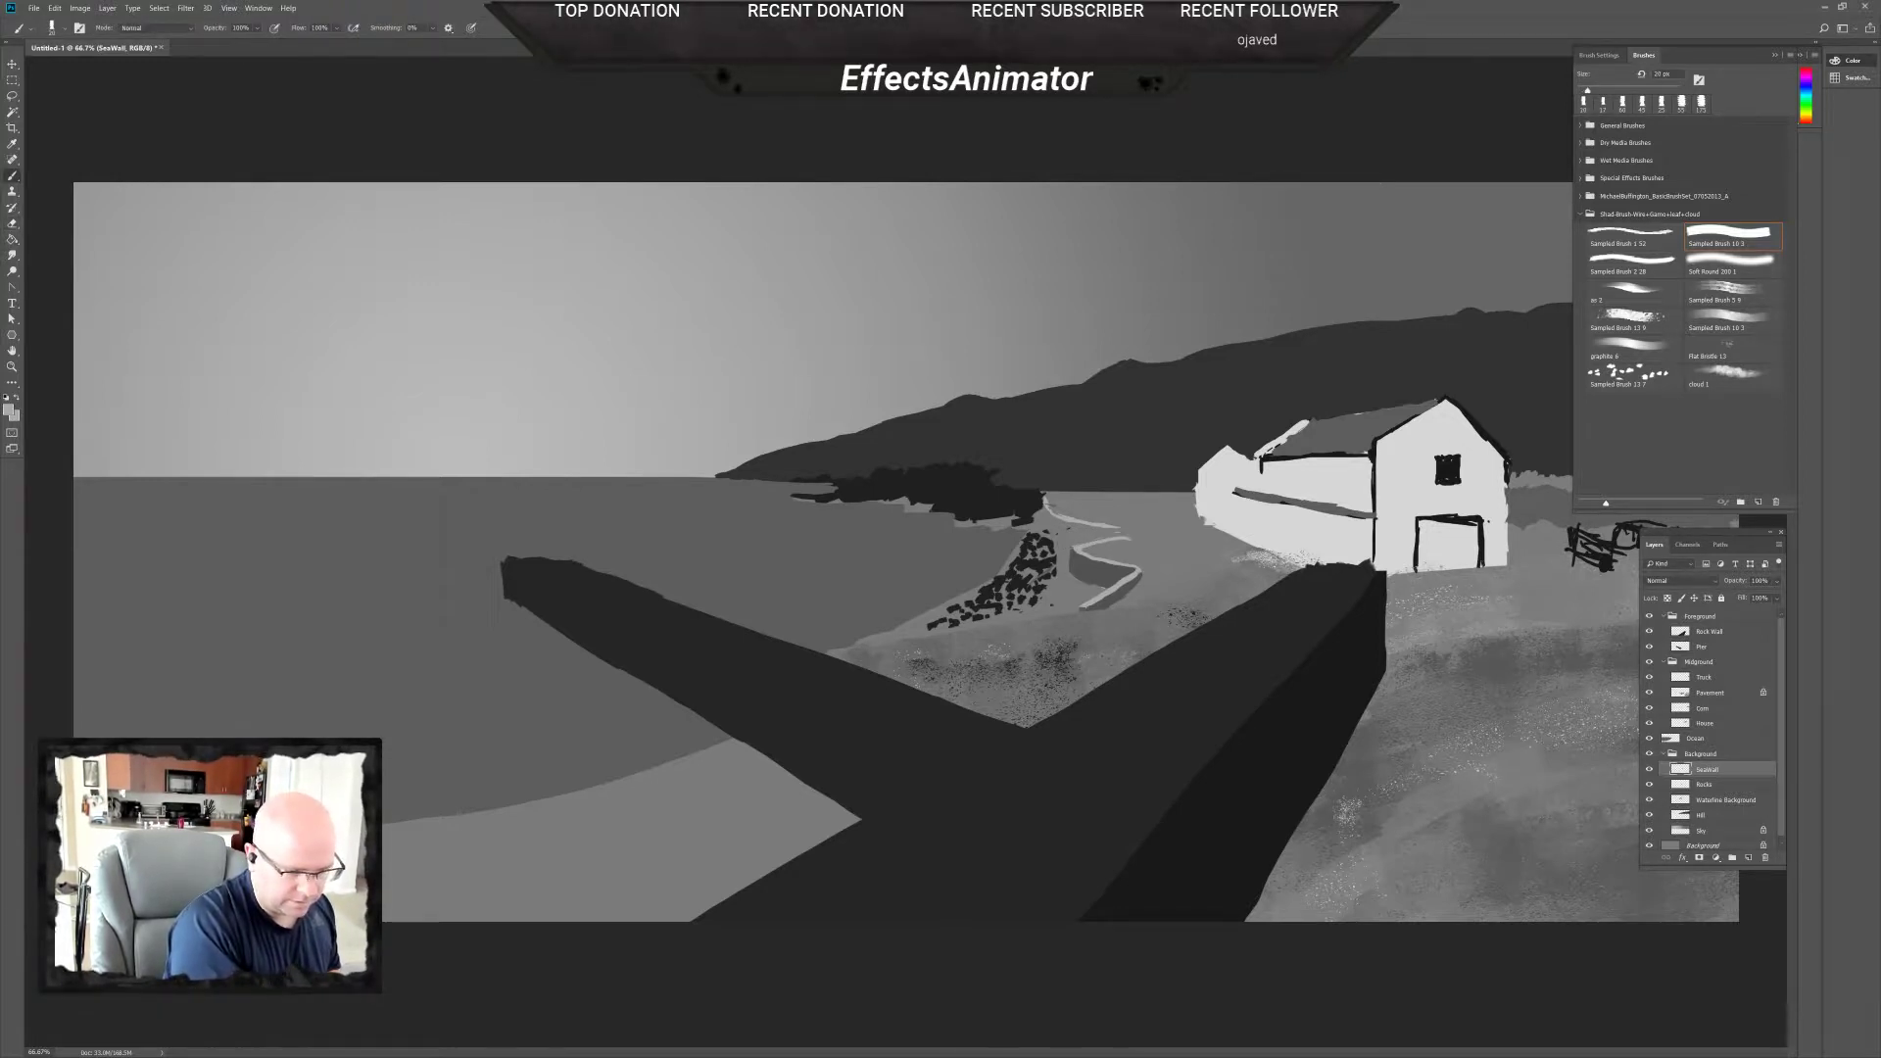
drag(1117, 535, 1161, 539)
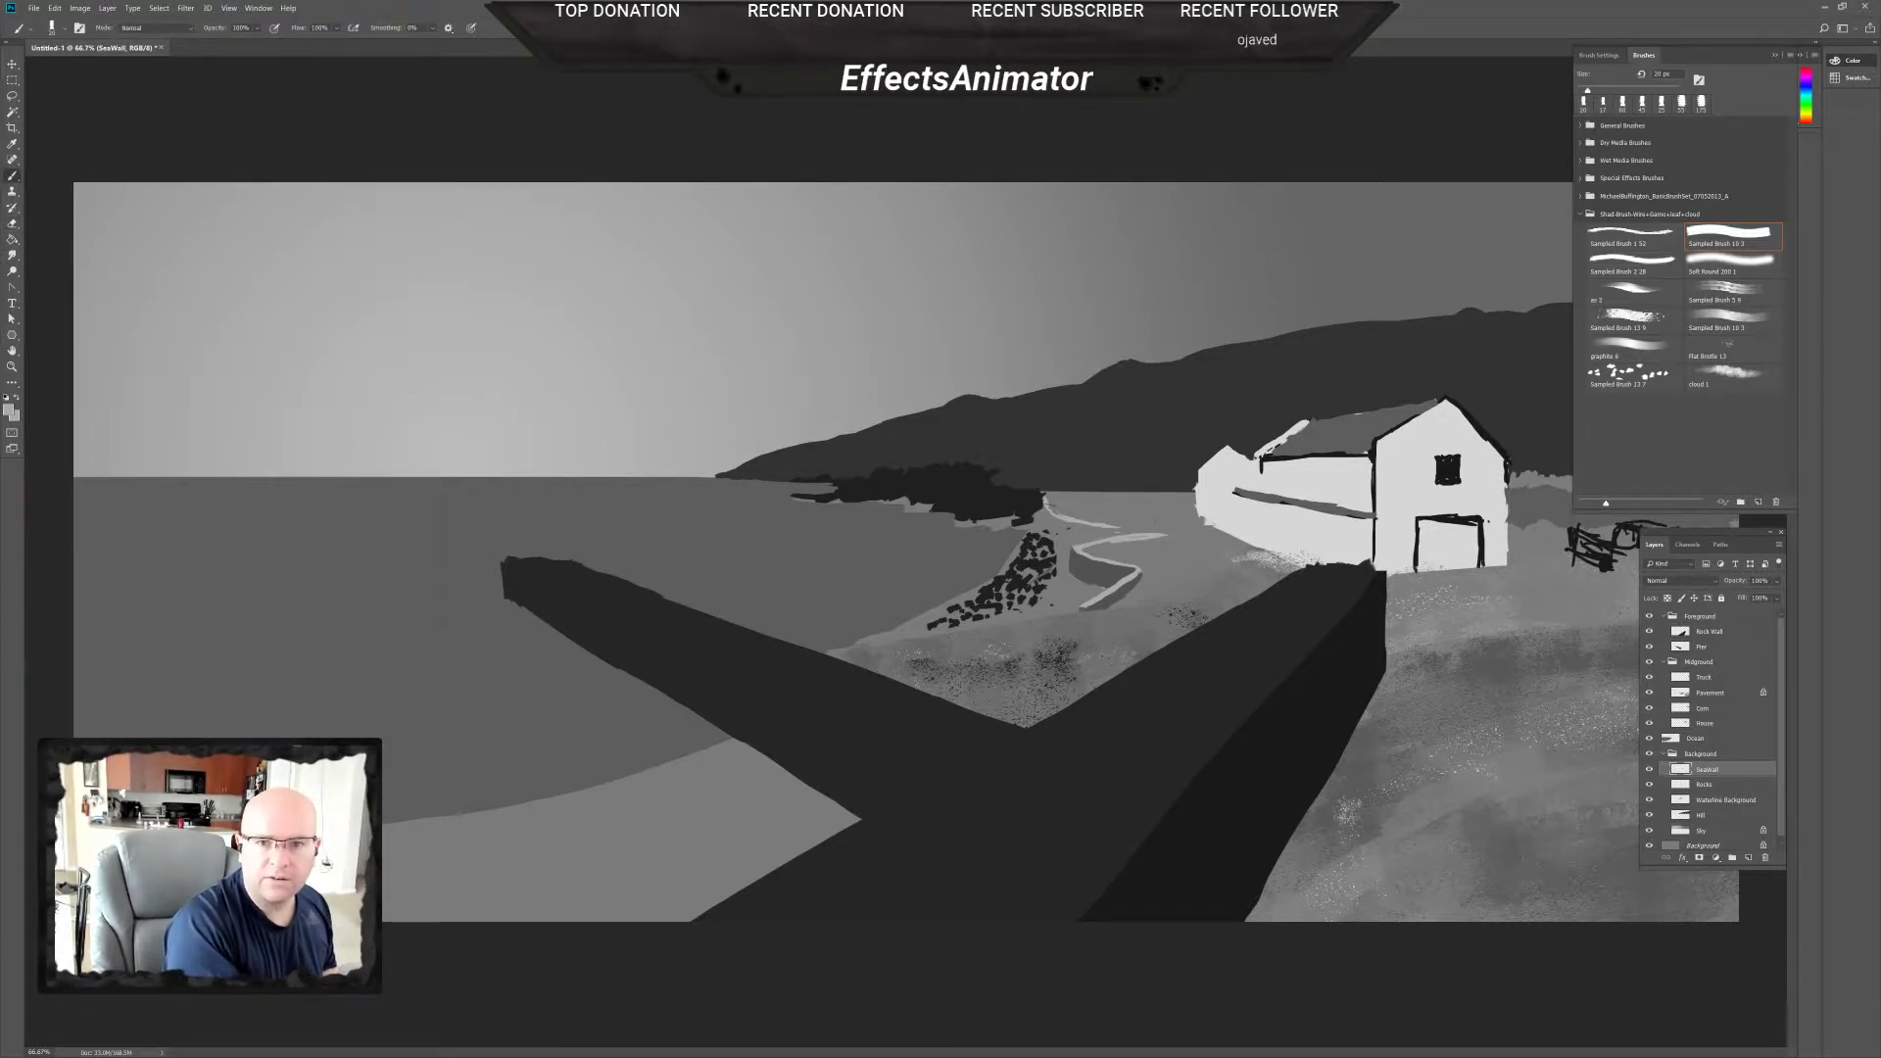
key(e)
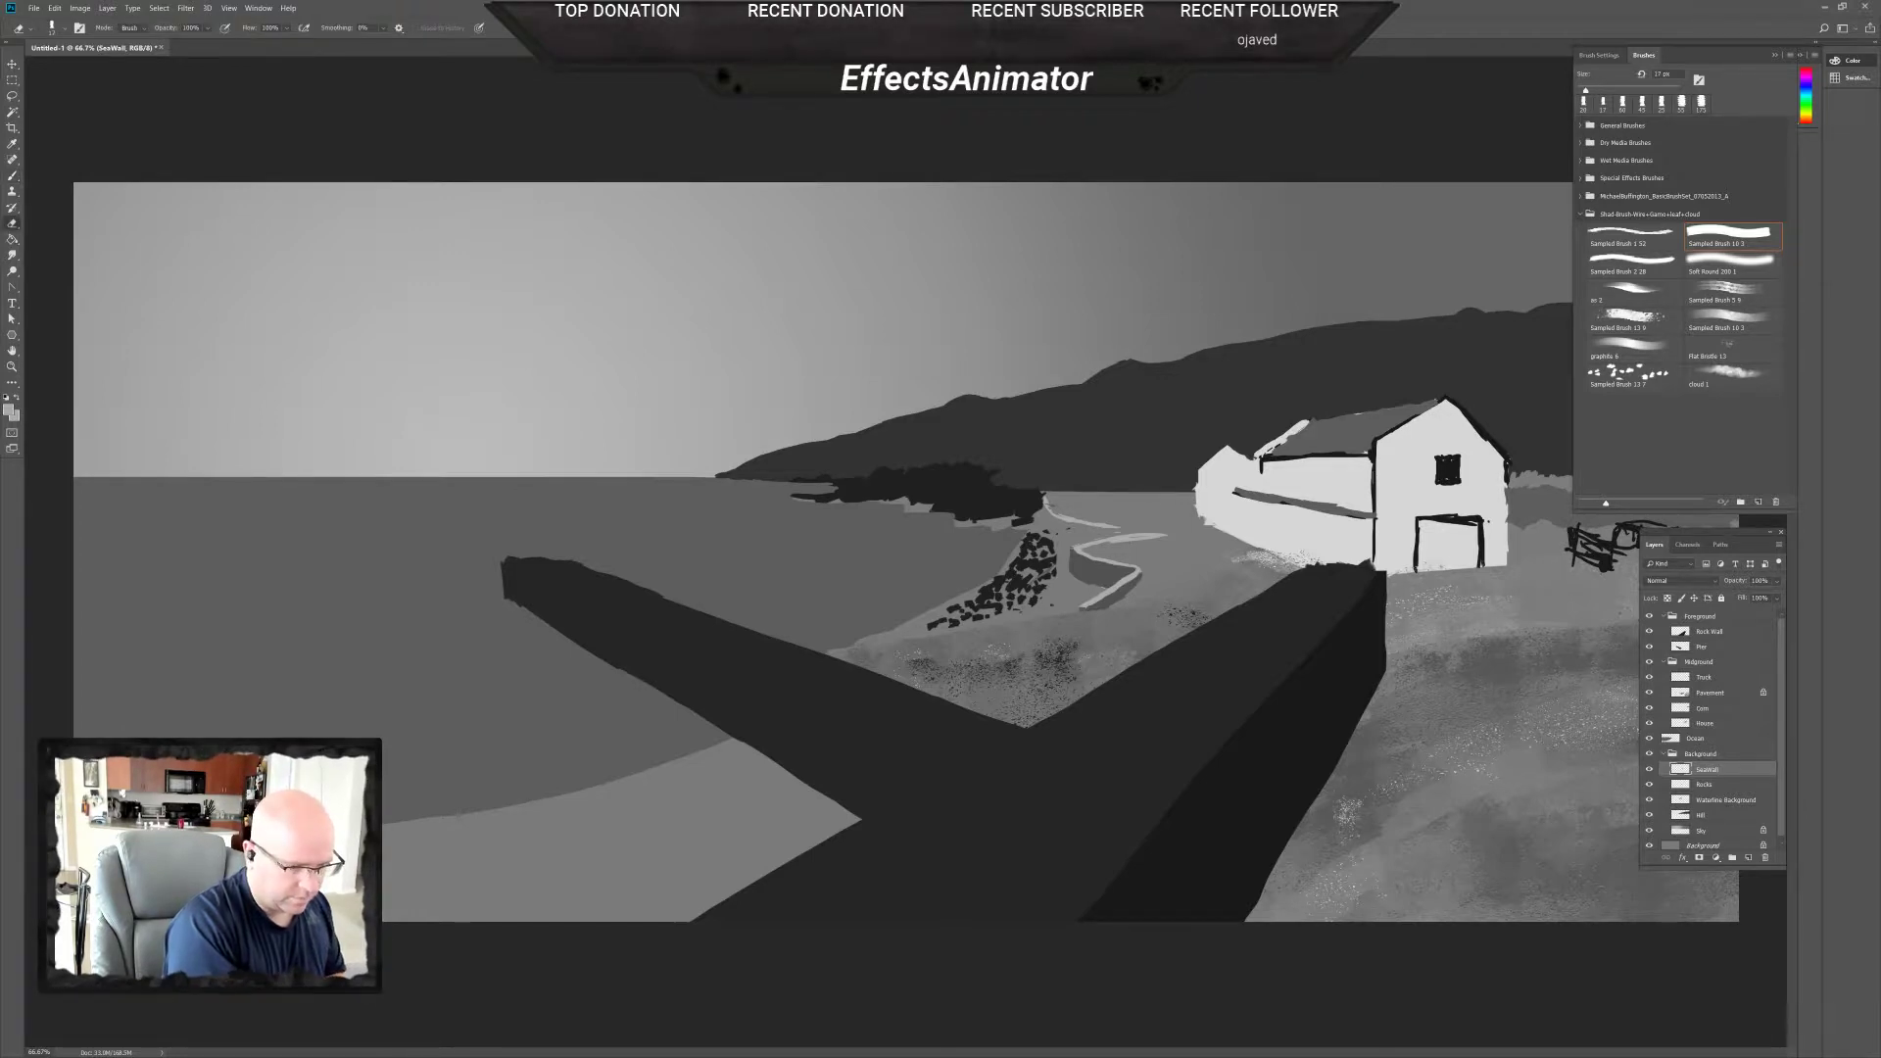
drag(1109, 540, 1161, 536)
key(b)
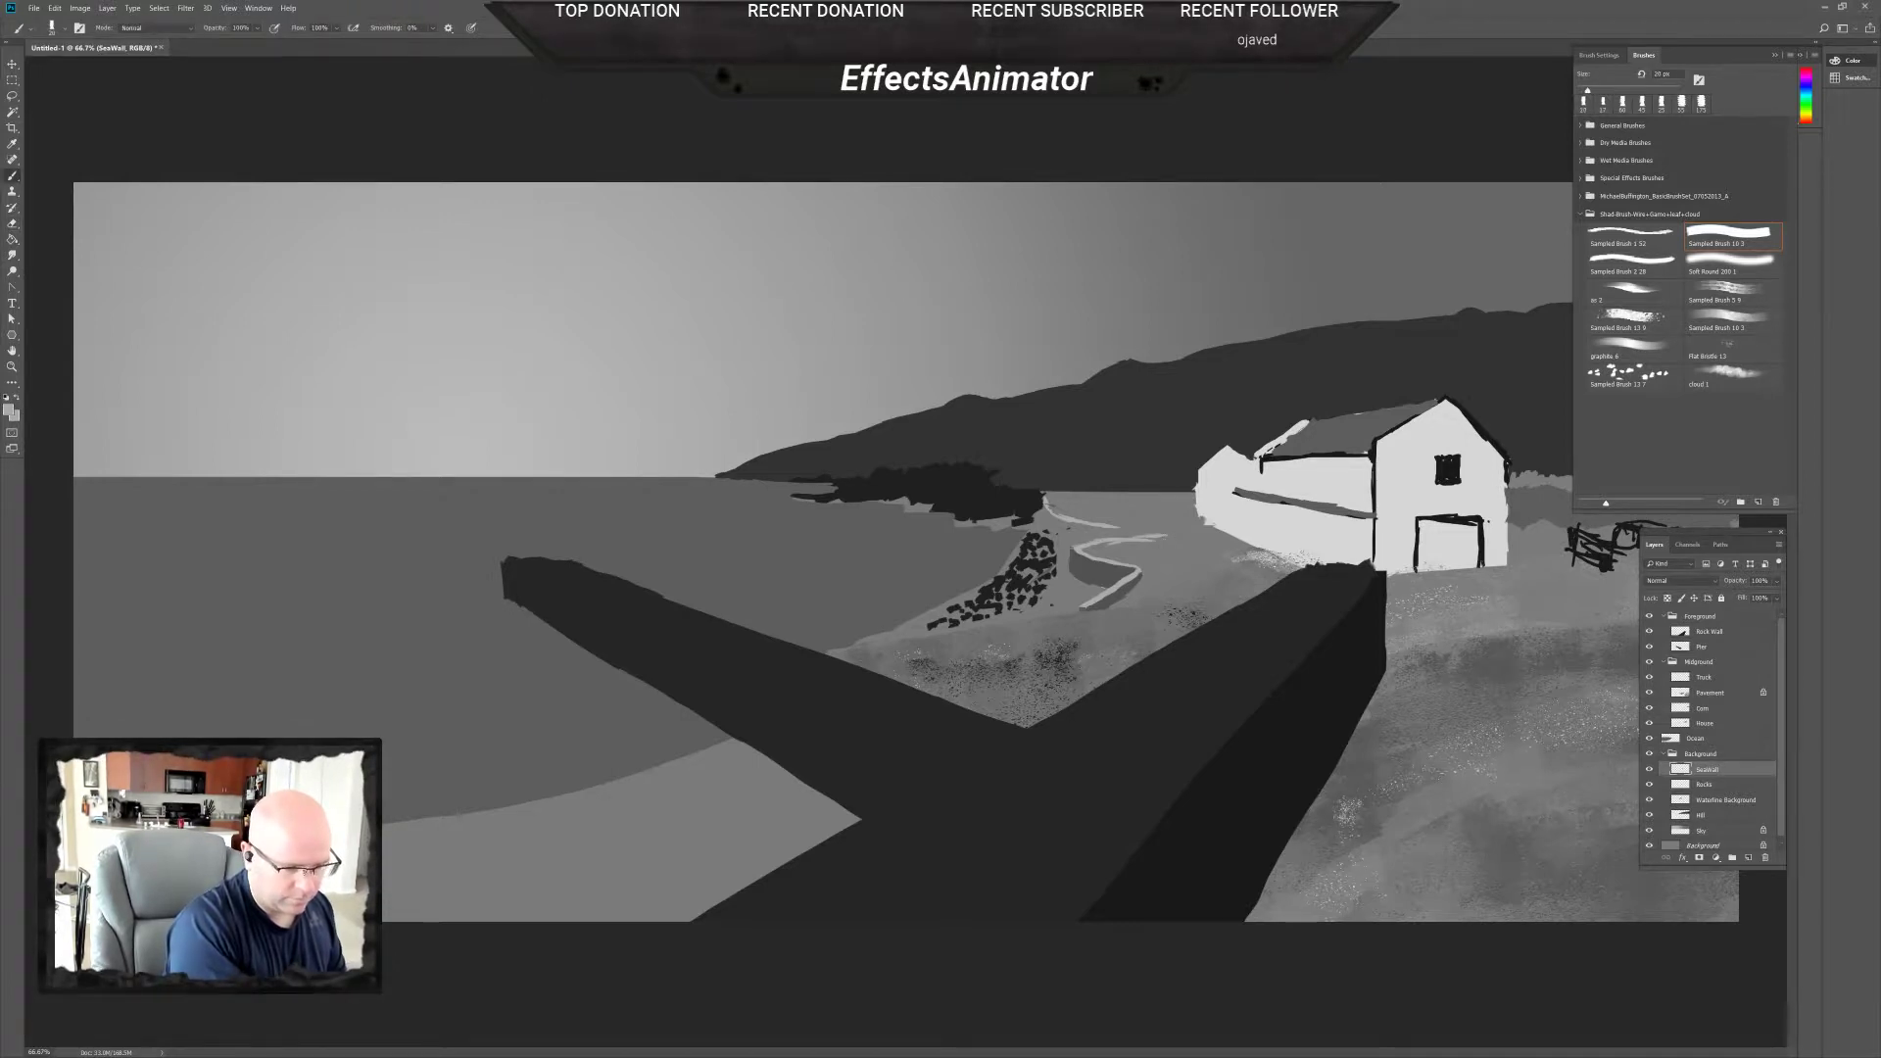
key(e)
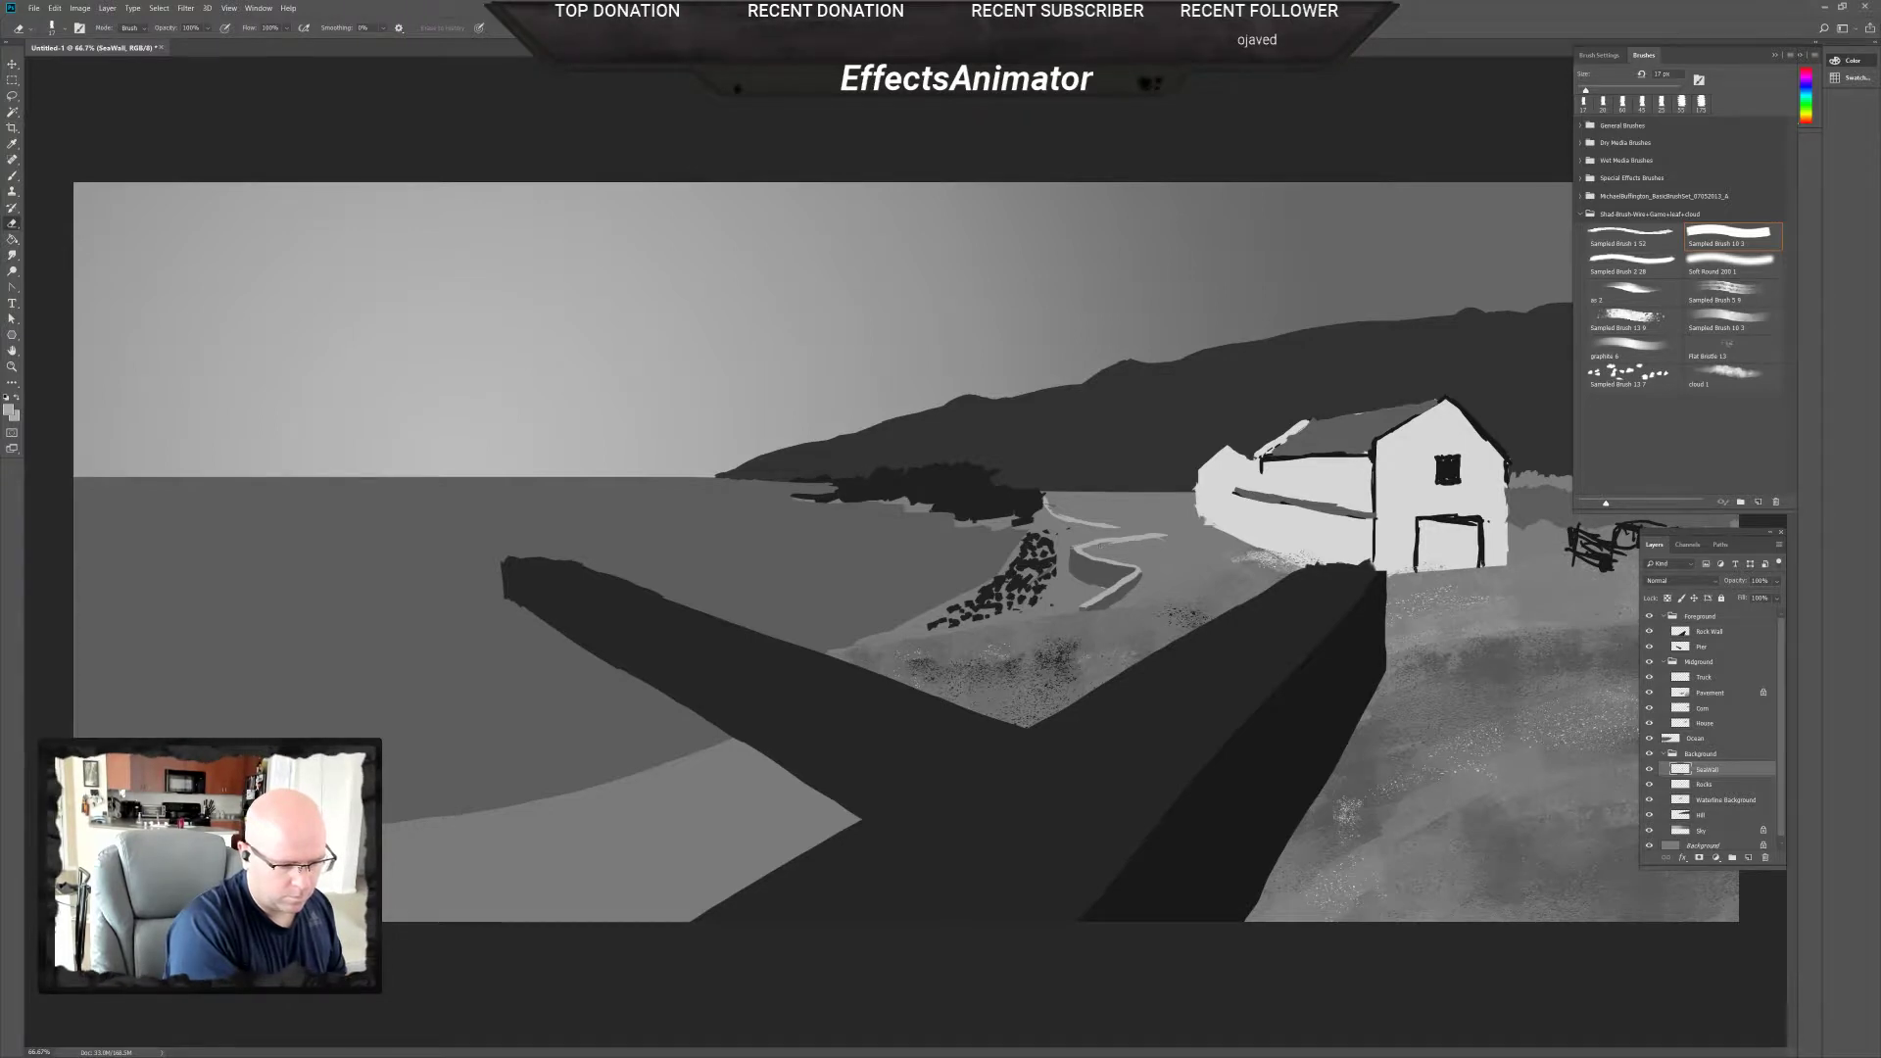
drag(1097, 542, 1127, 540)
key(b)
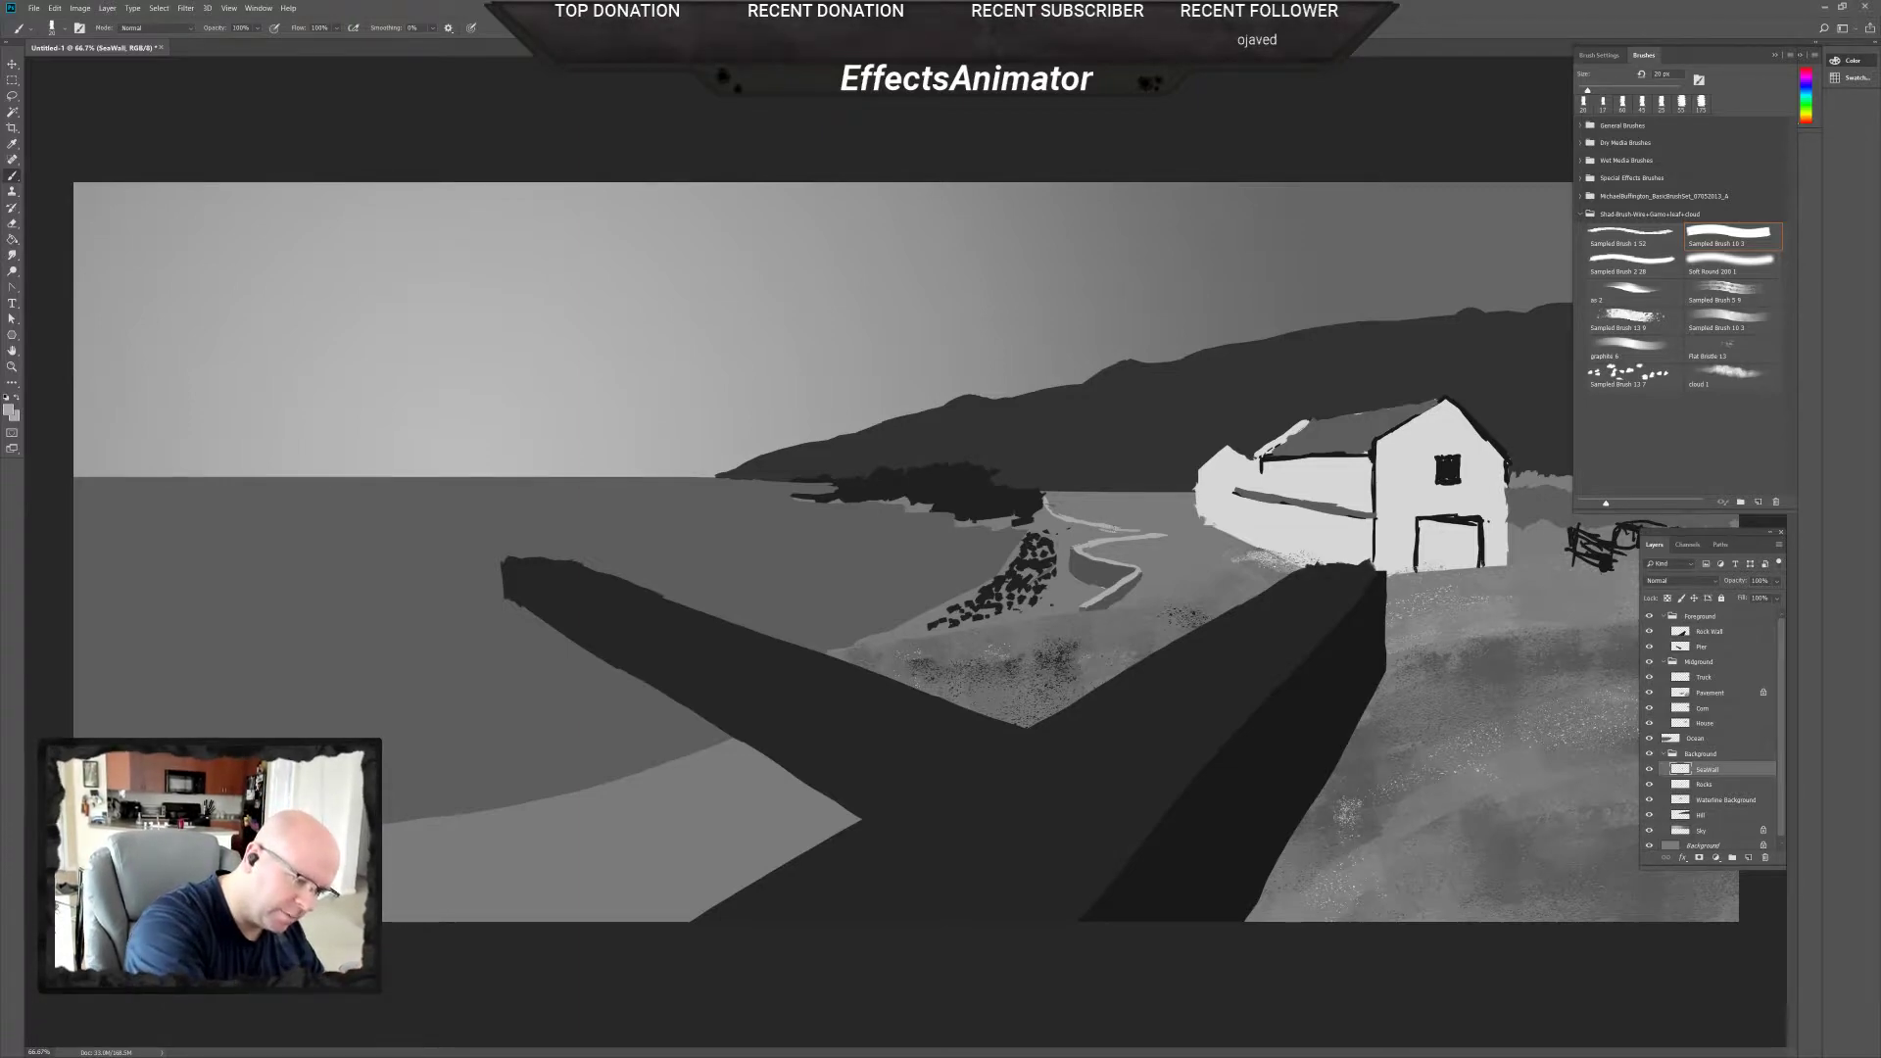
Touch up the light top of the seawall's upper bend, sample dark gray from its face, and deepen the shading under the lower bend.
drag(1118, 531, 1157, 529)
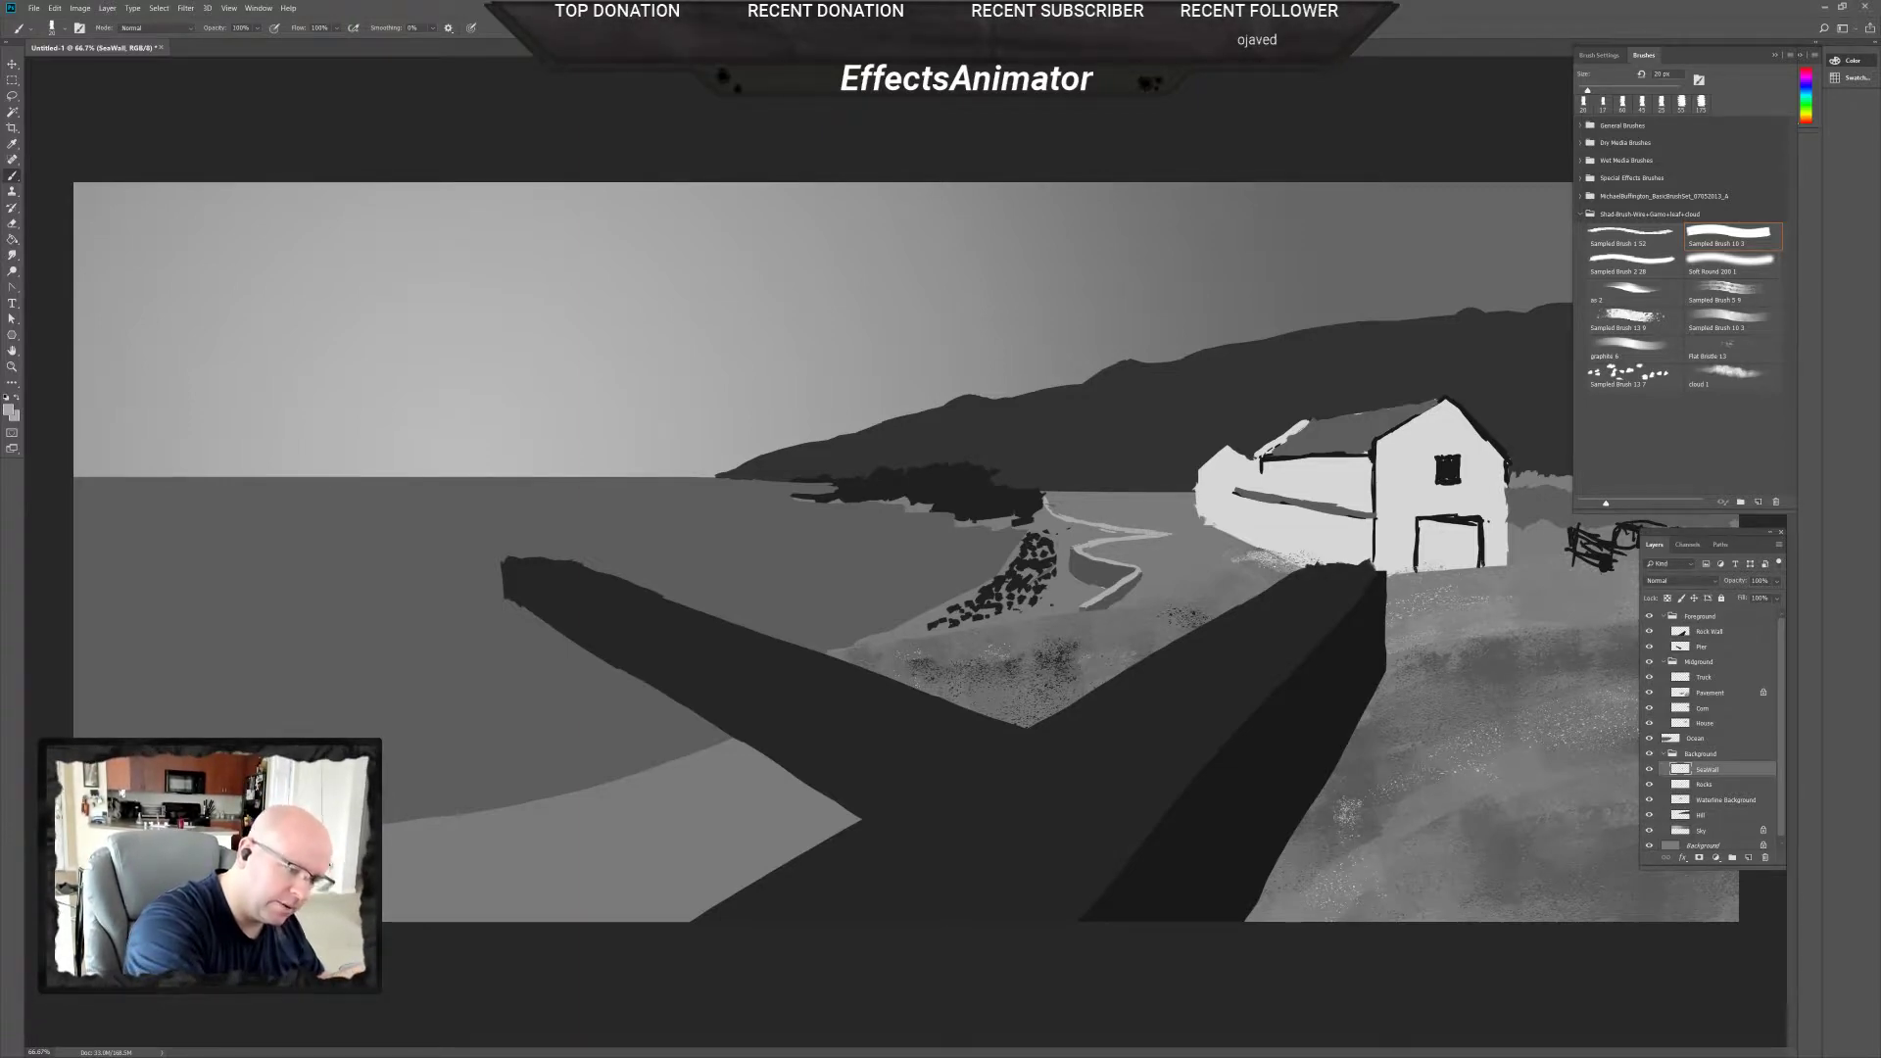
key(e)
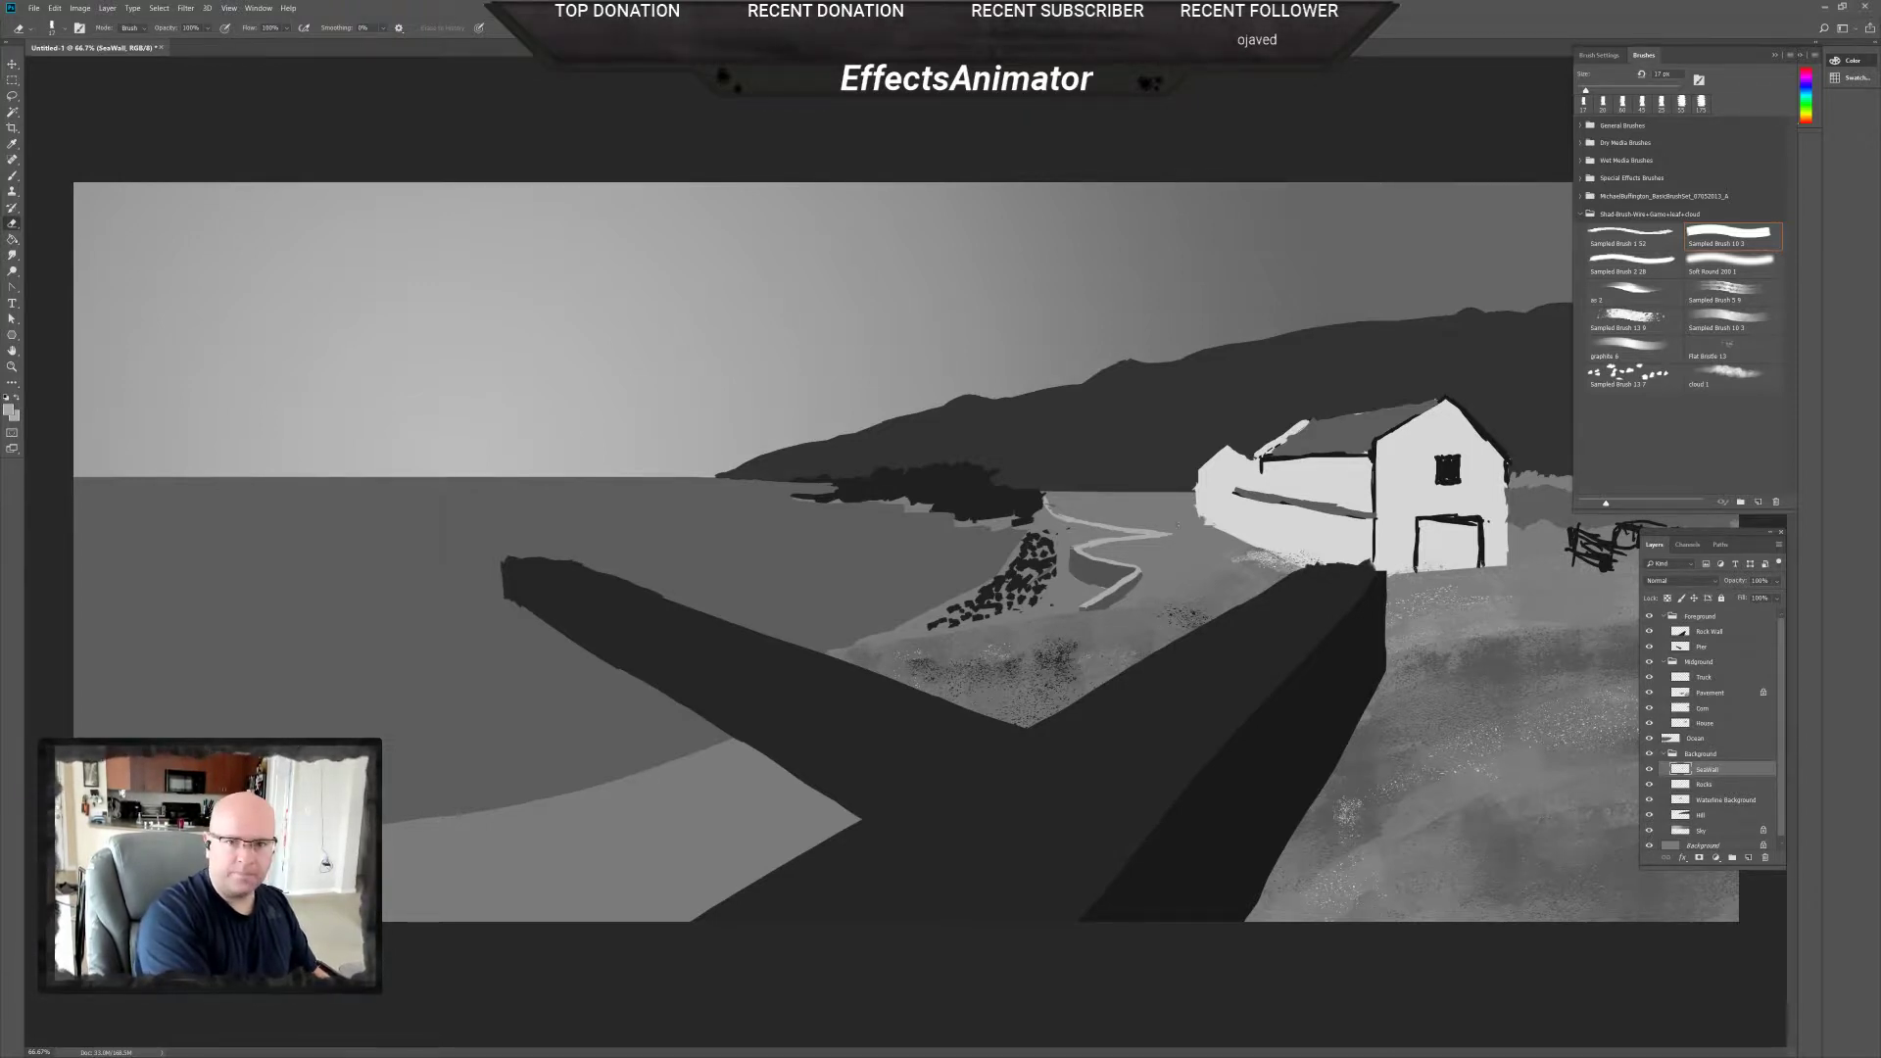
key(b)
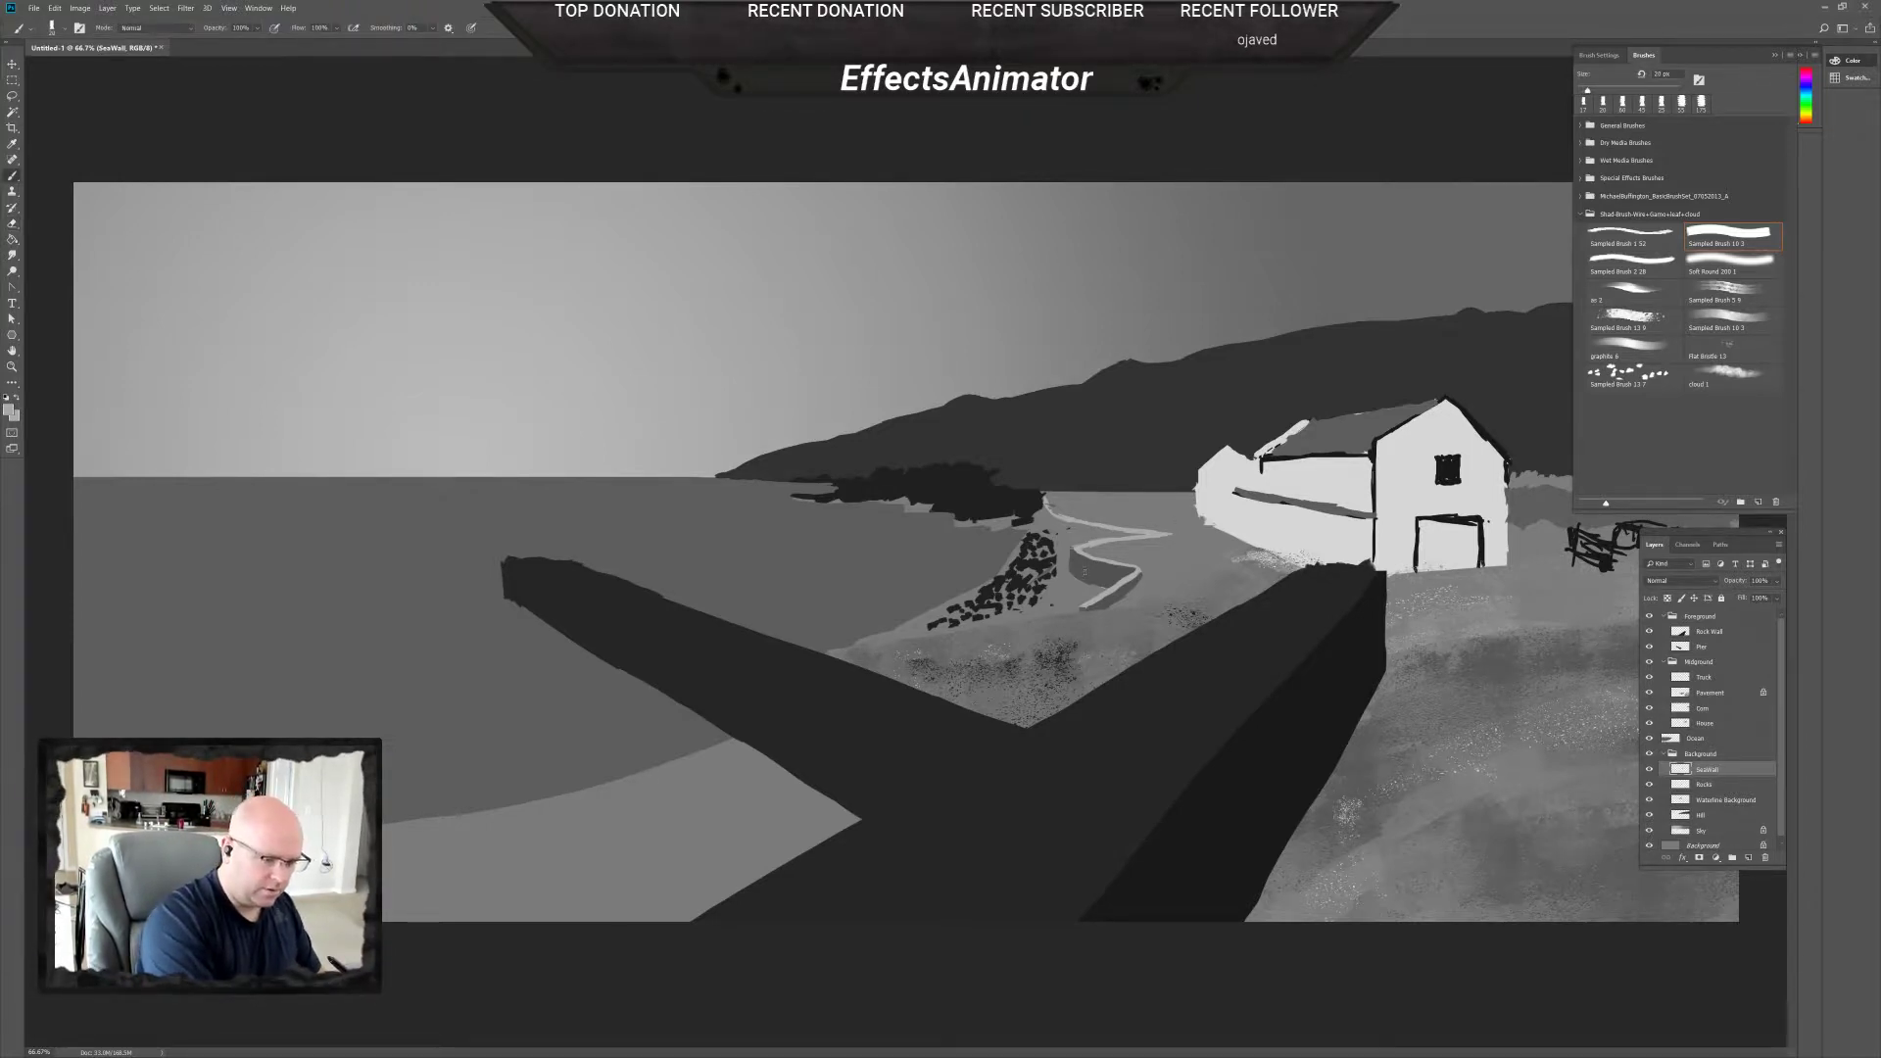
alt+click(1083, 575)
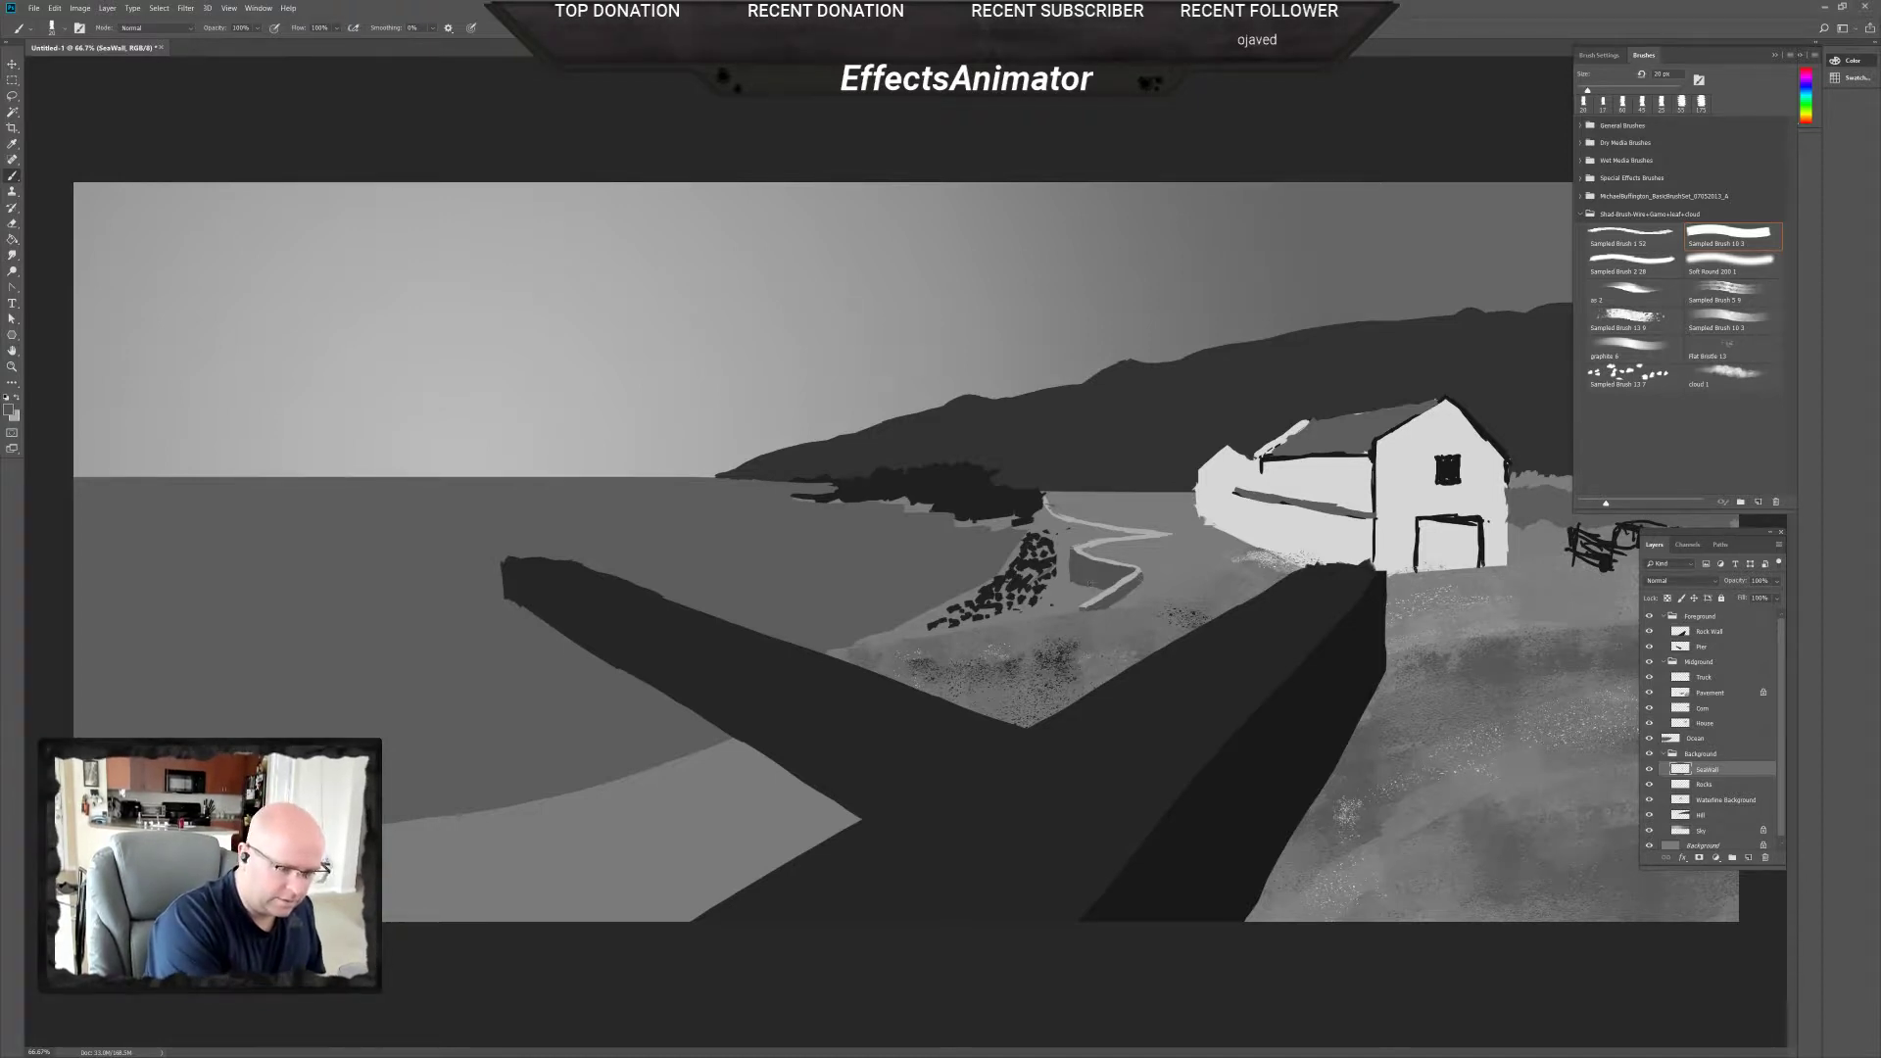
Add a new layer directly above the House layer and name it HouseWall.
scroll(1090, 584, up, 1)
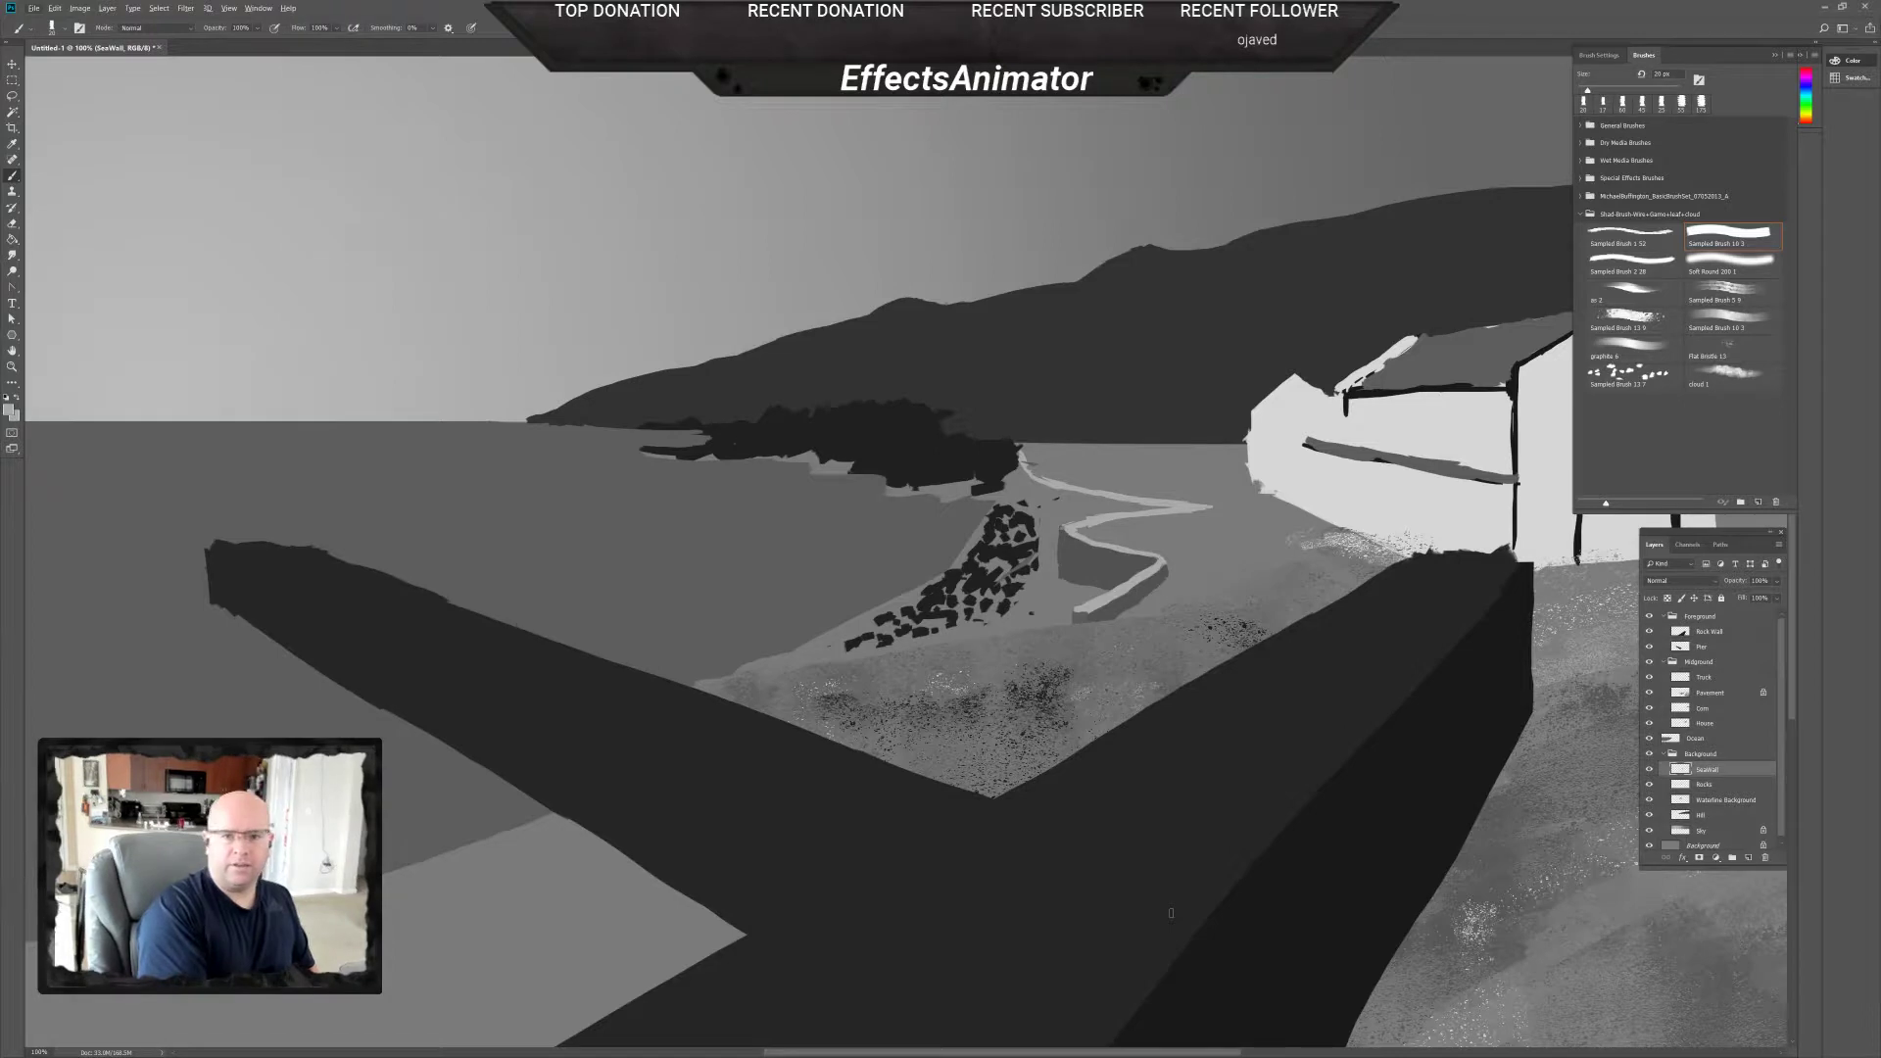
drag(1171, 914, 1048, 946)
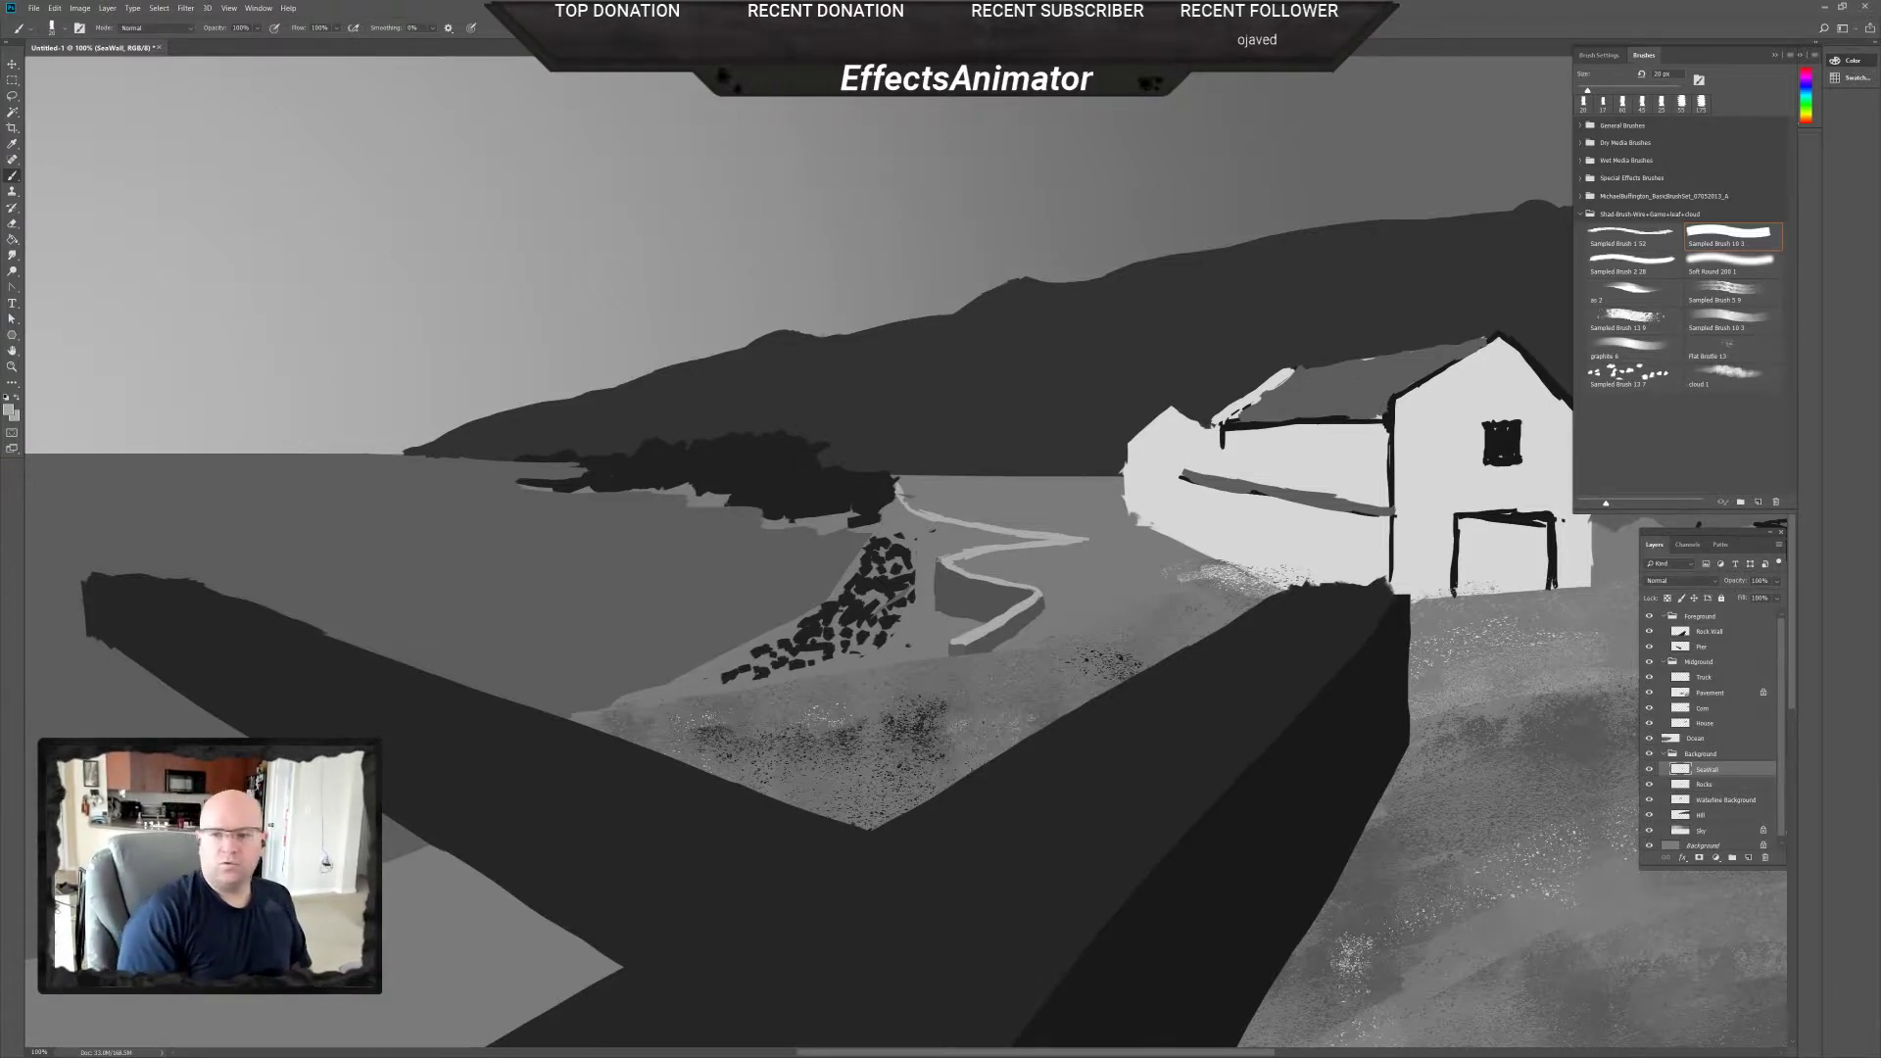
mouse_move(1389, 796)
mouse_down()
mouse_move(1098, 799)
mouse_move(1274, 779)
mouse_move(1260, 772)
mouse_move(1383, 812)
mouse_up()
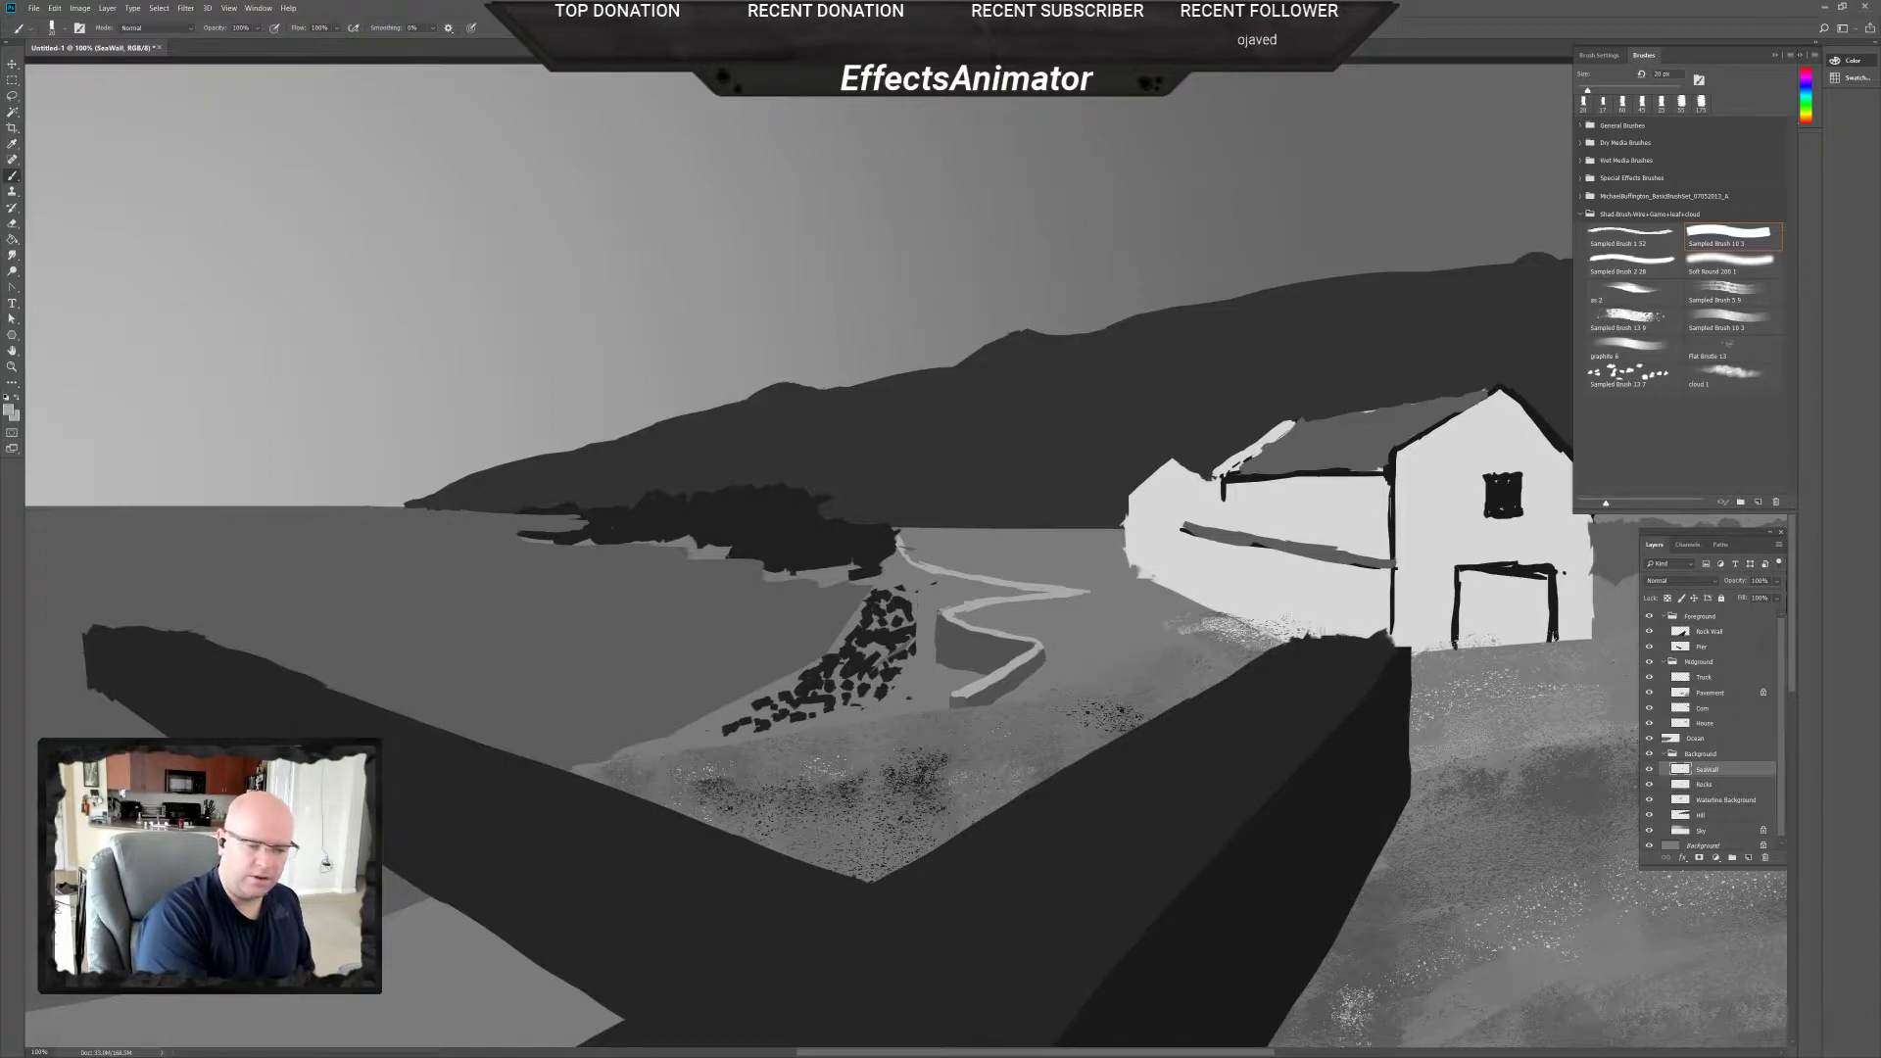
click(1711, 724)
click(1748, 858)
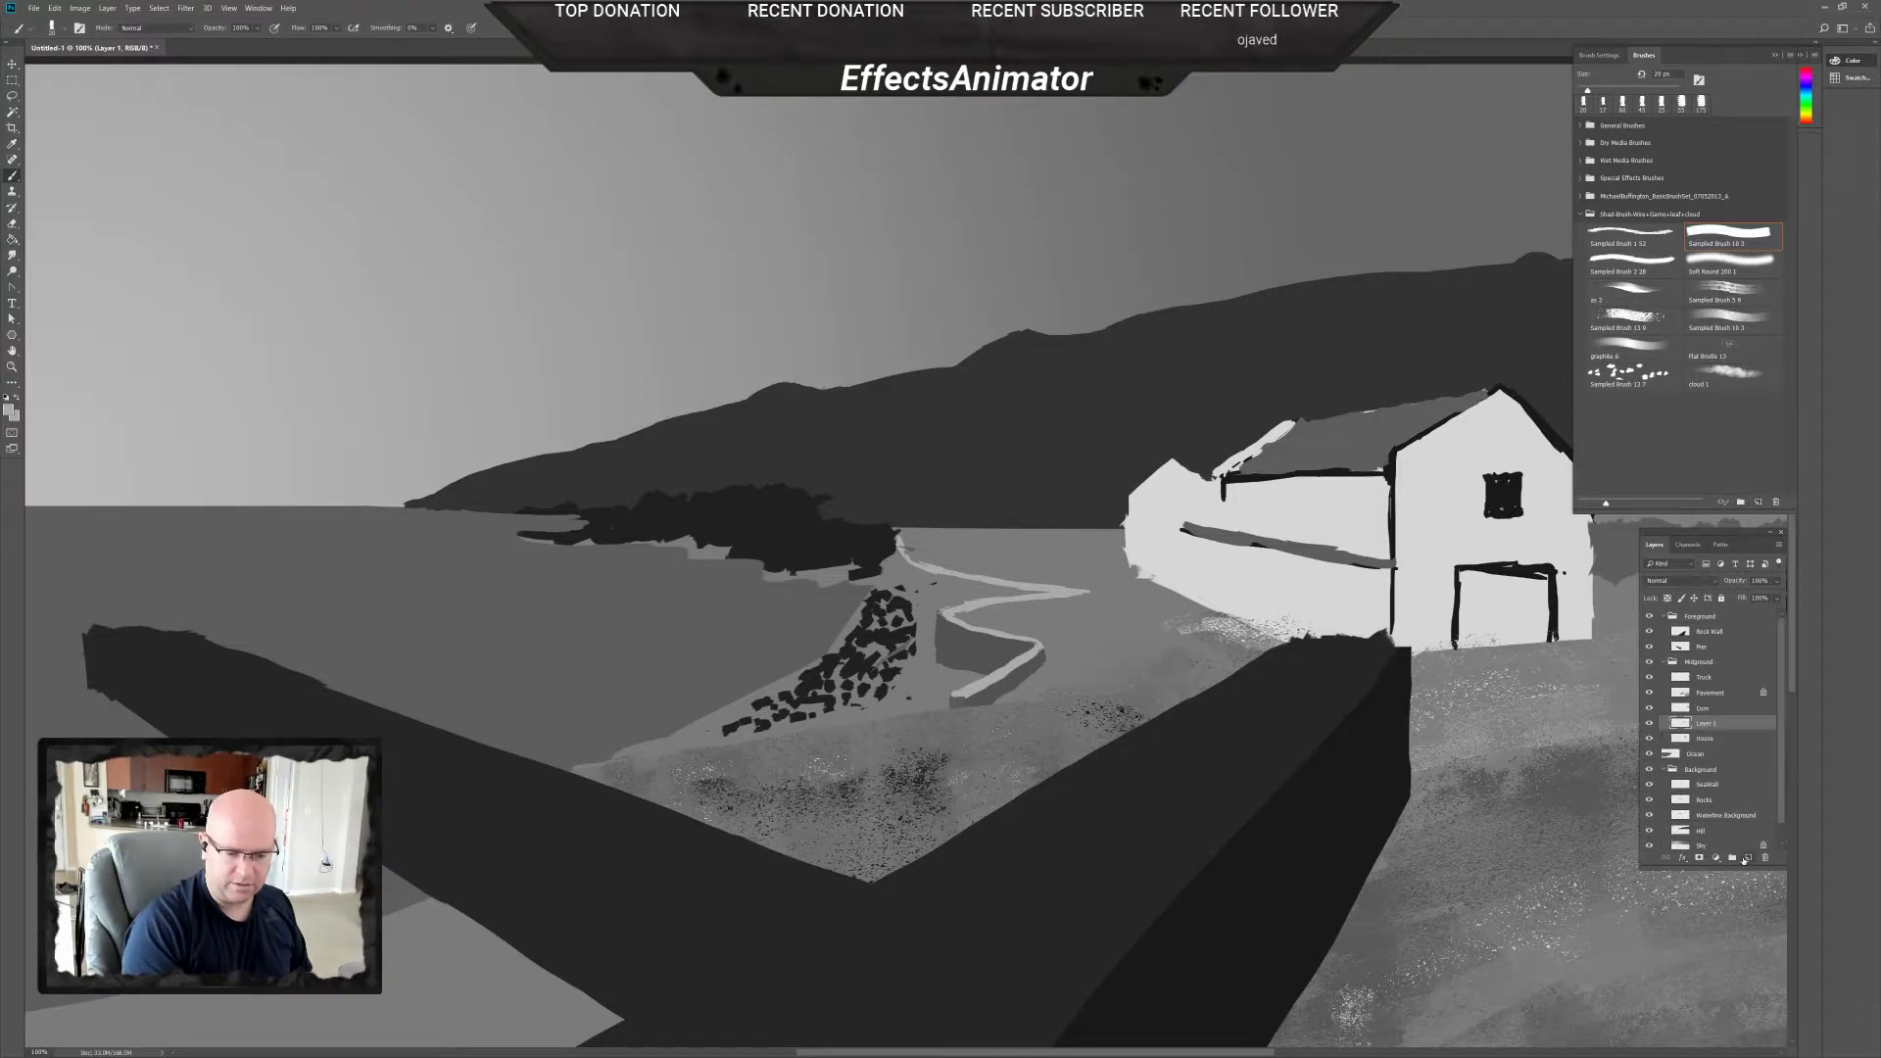
double_click(1713, 724)
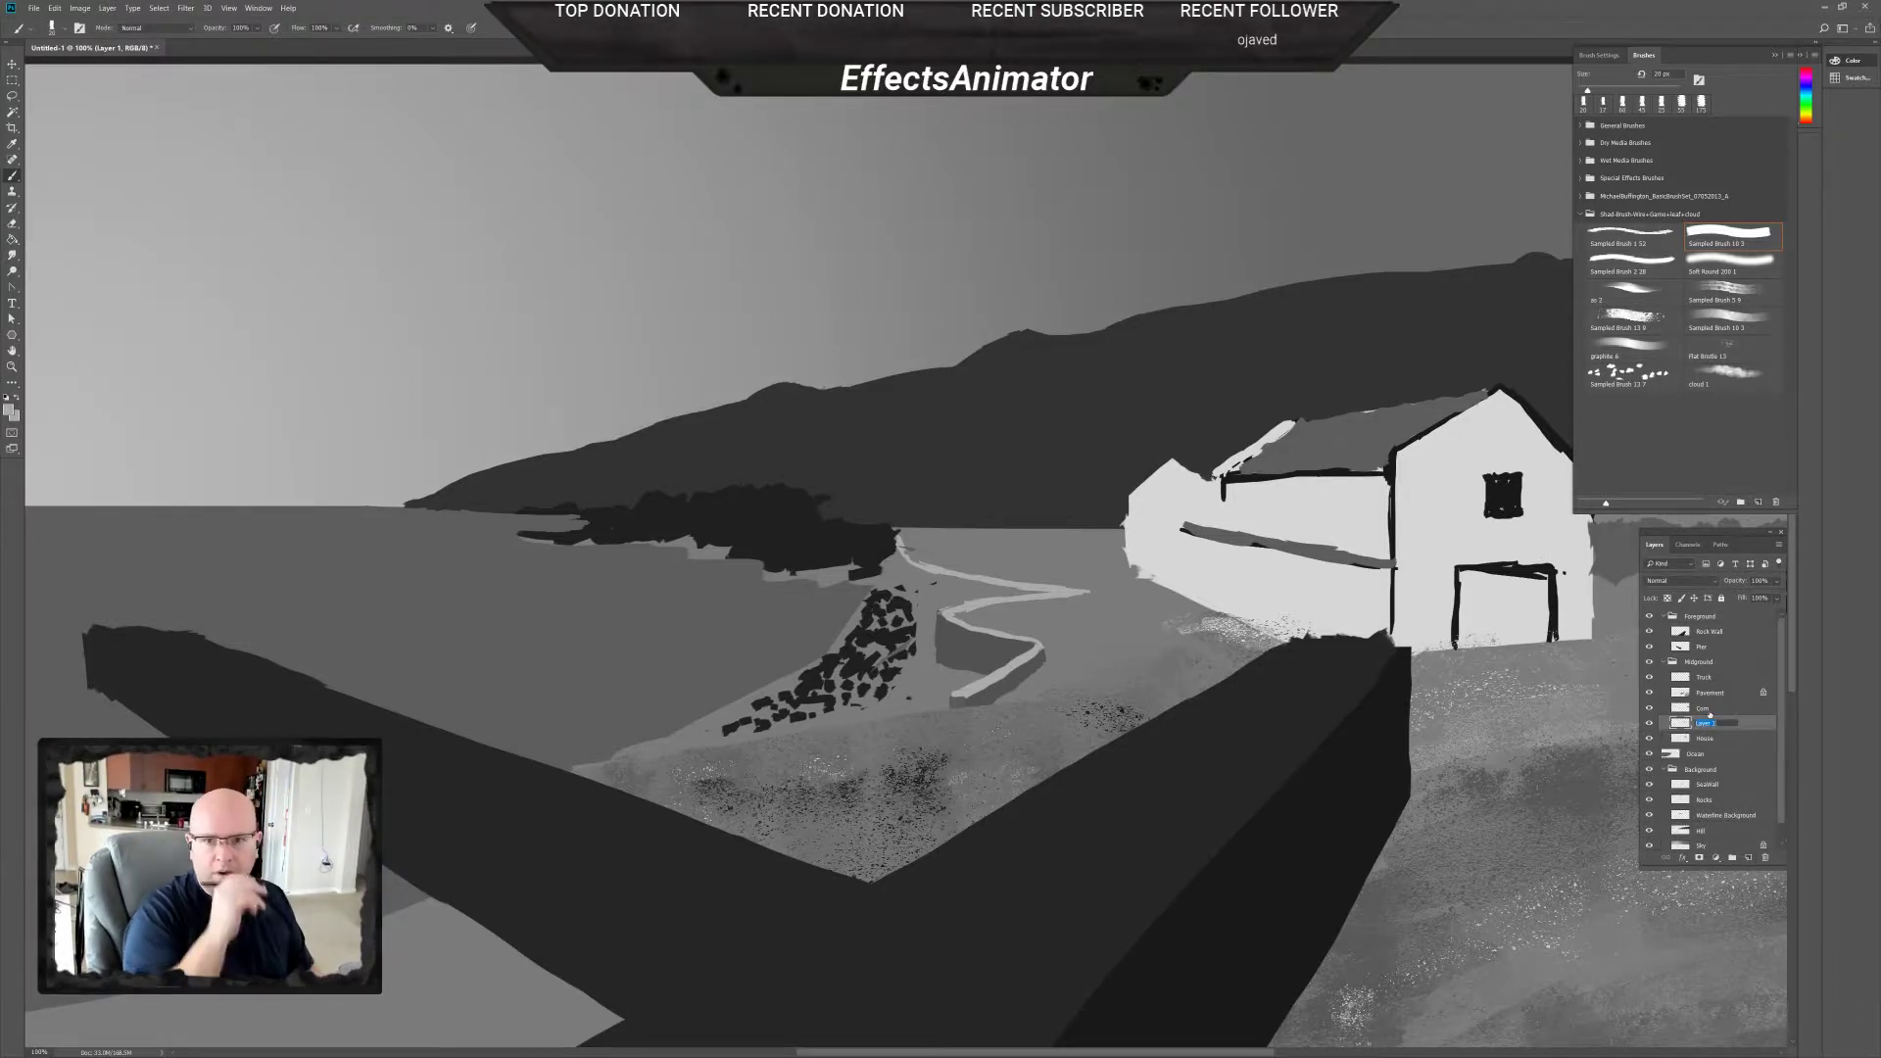
text(Roof)
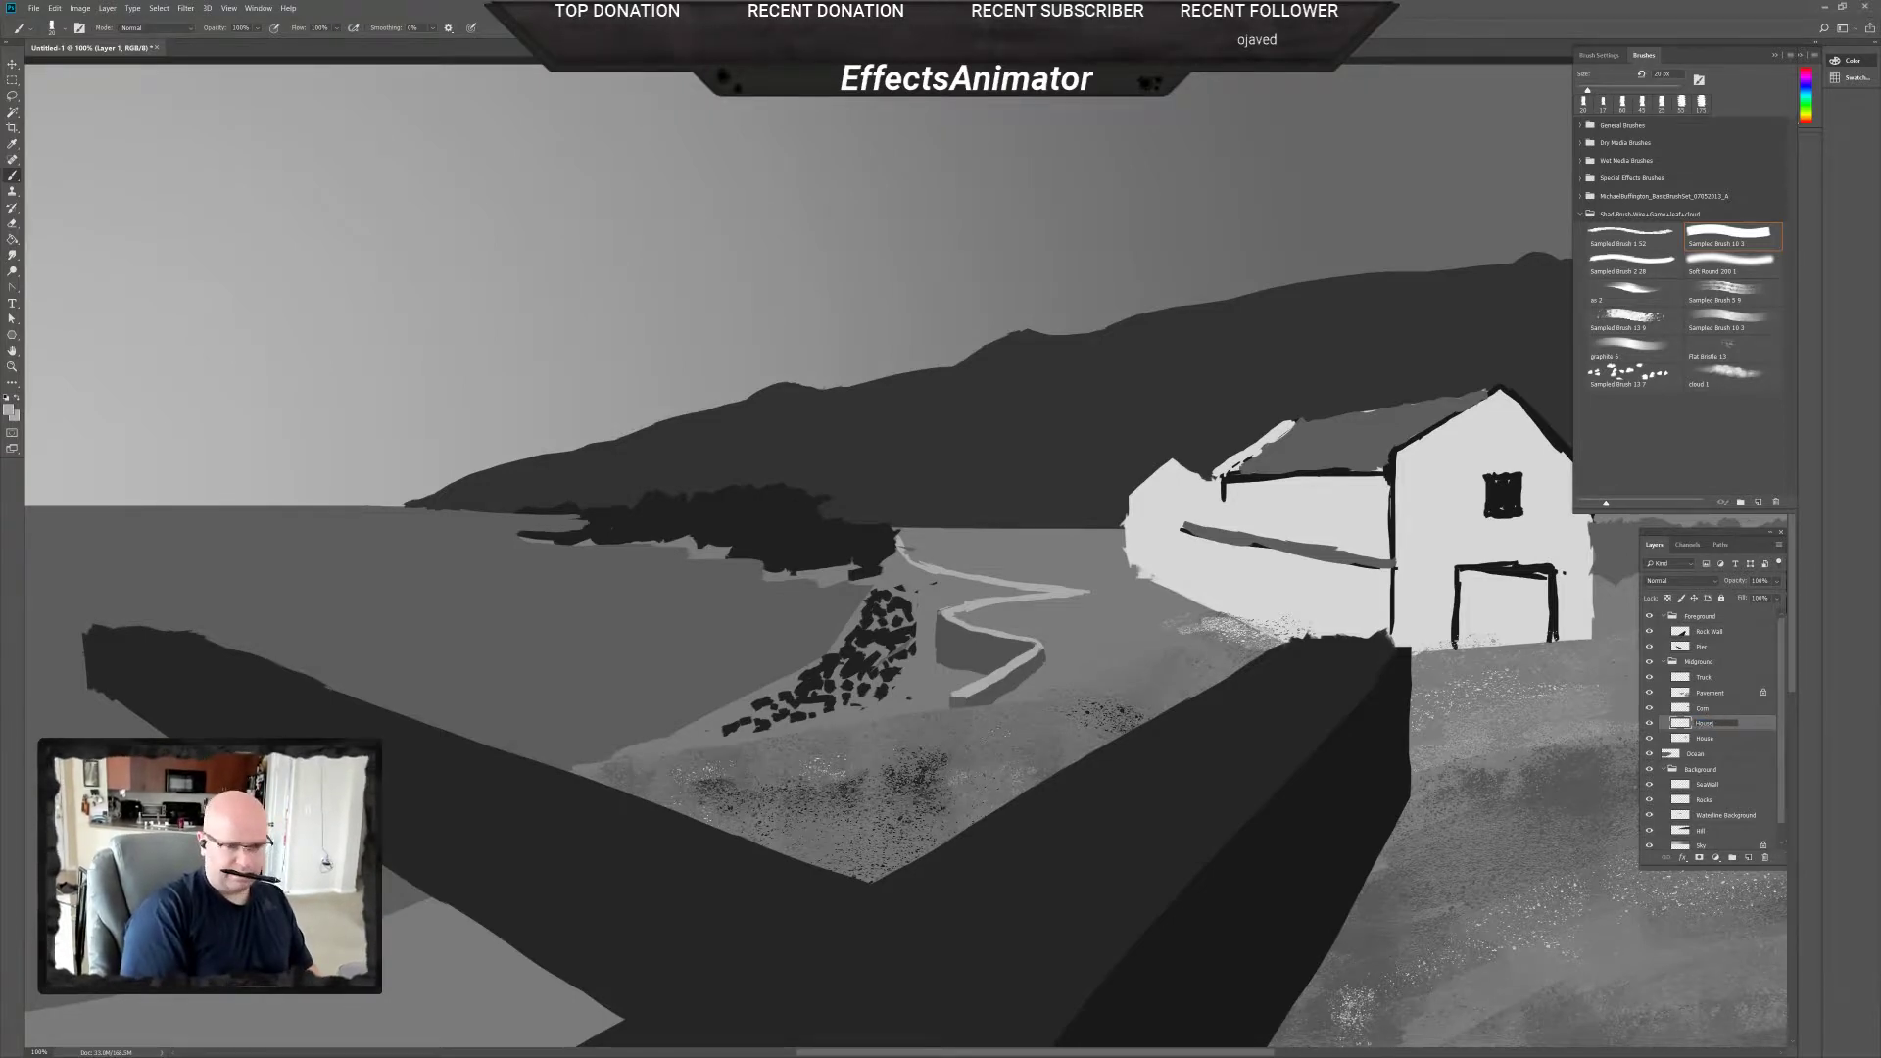
key(Return)
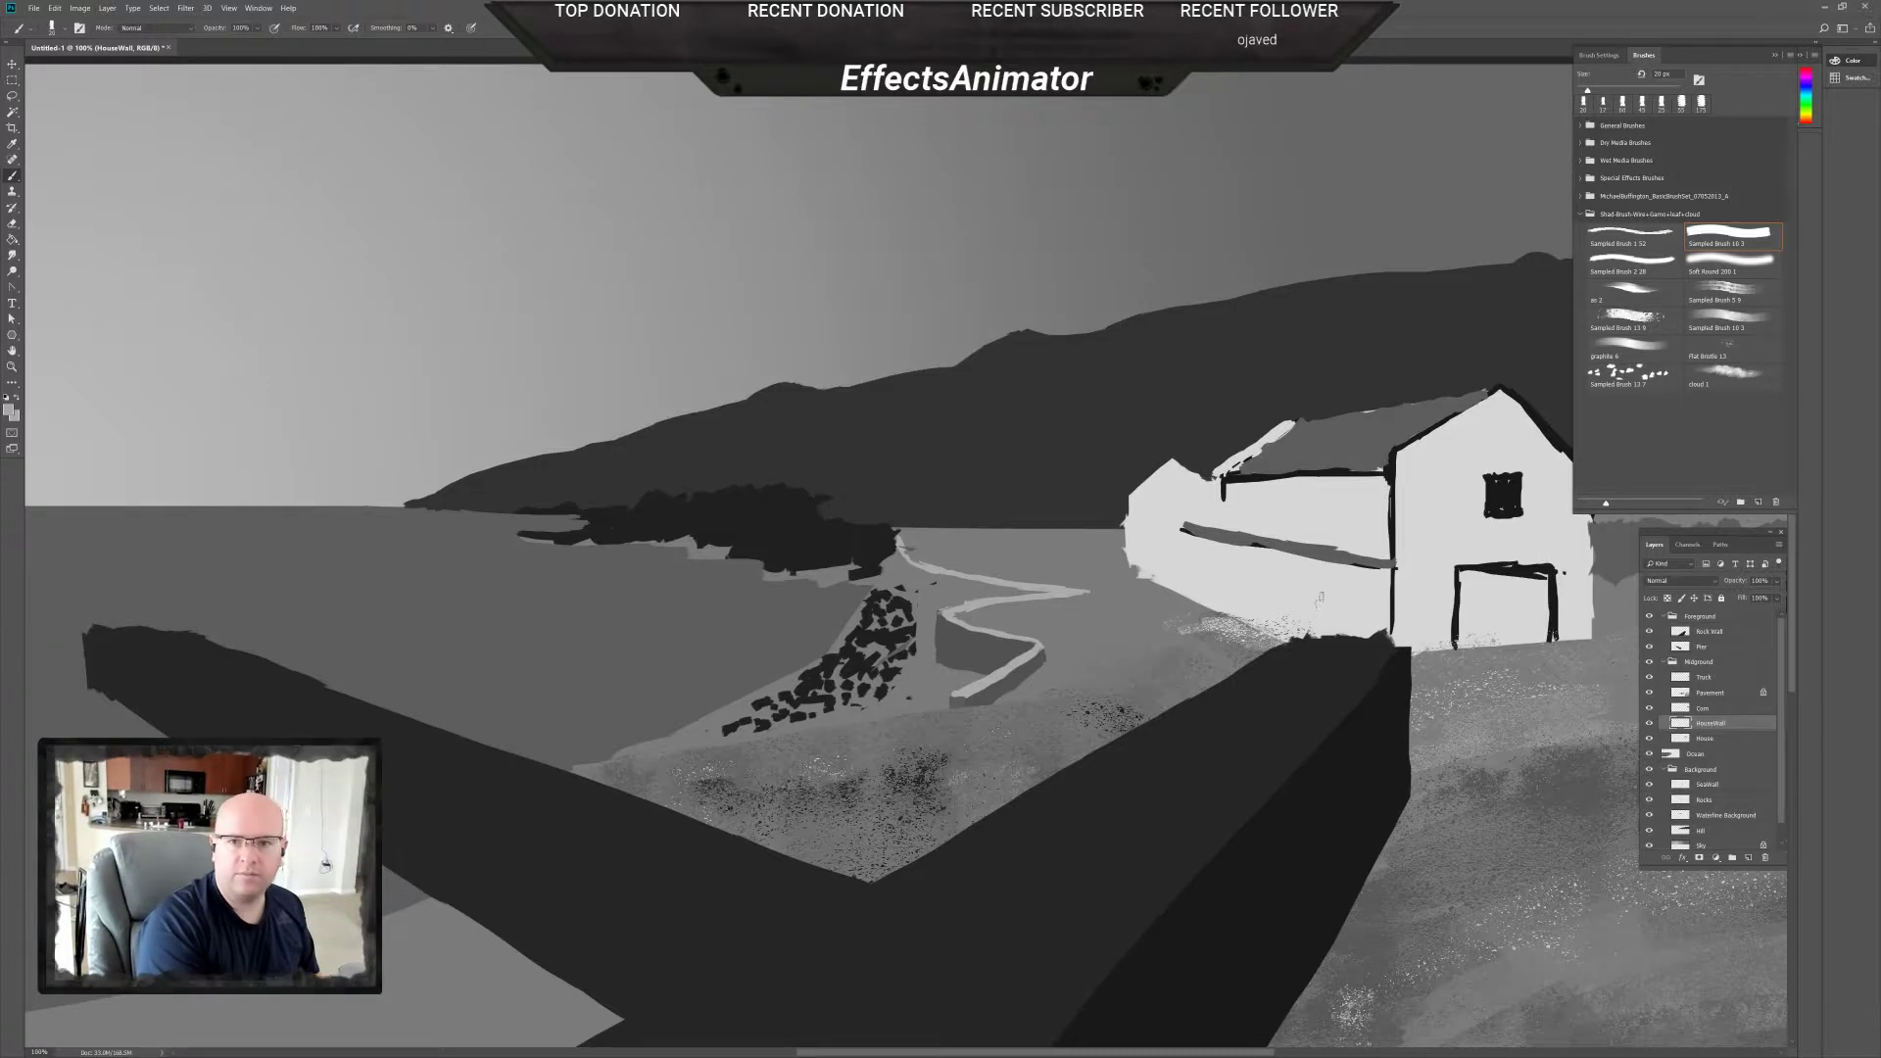
Sample the barn roof's gray, enlarge the brush, and block in a wall along the base of the barn's long side.
alt+click(1368, 457)
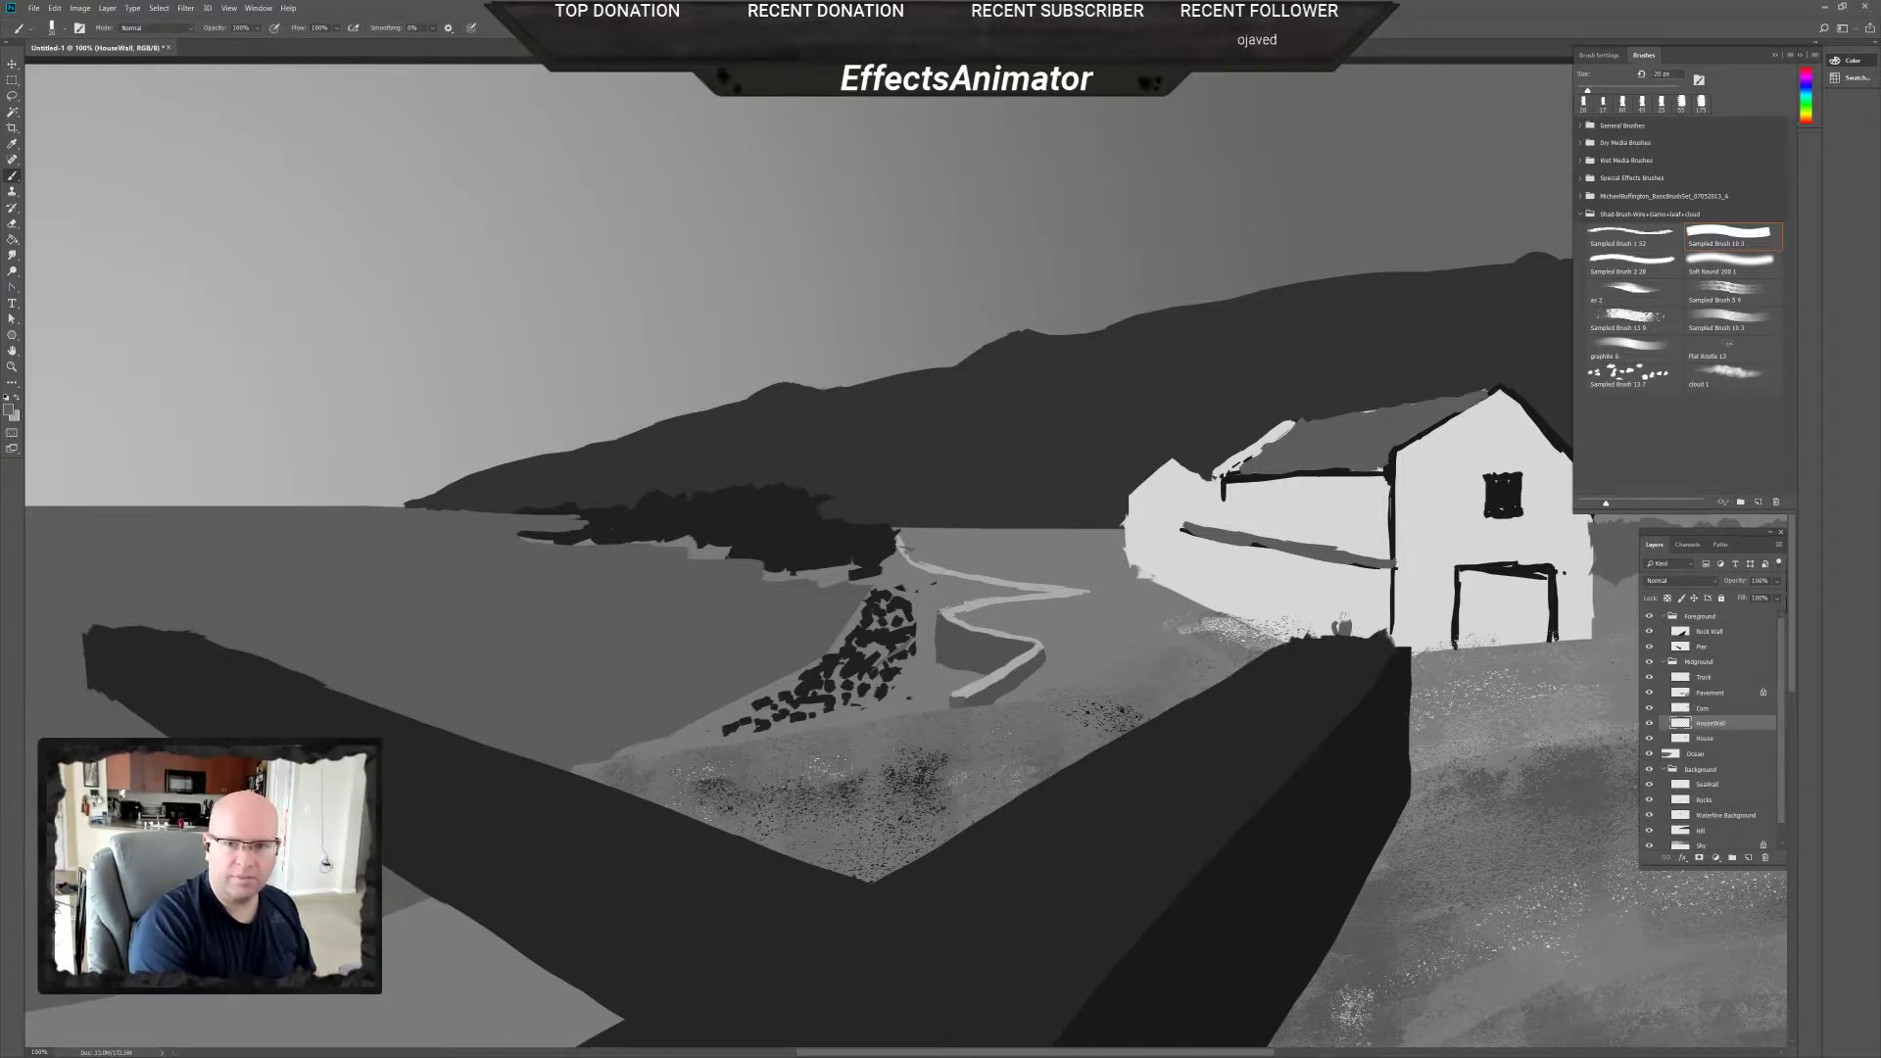
right_click(1343, 627)
click(1429, 656)
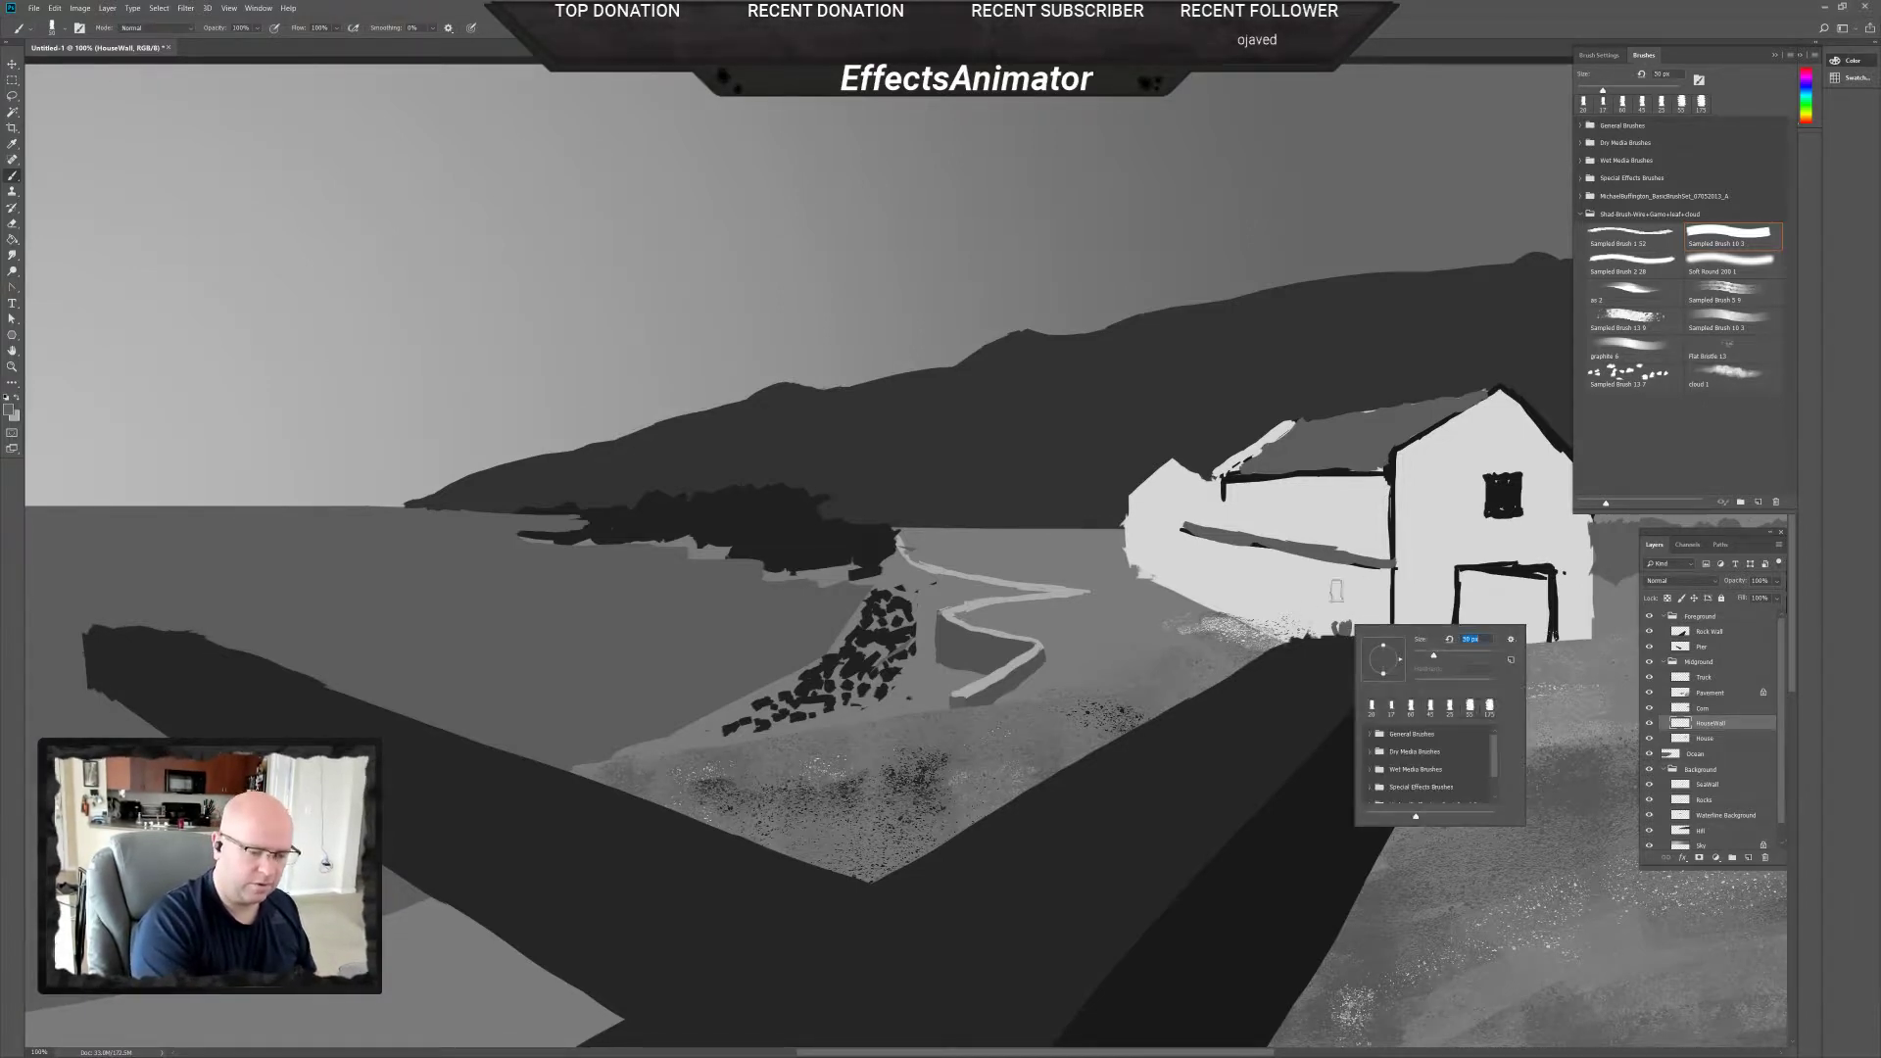
mouse_move(1328, 618)
mouse_down()
mouse_move(1291, 631)
mouse_move(1195, 597)
mouse_move(1291, 613)
mouse_move(1299, 591)
mouse_move(1225, 586)
mouse_move(1315, 582)
mouse_move(1360, 625)
mouse_up()
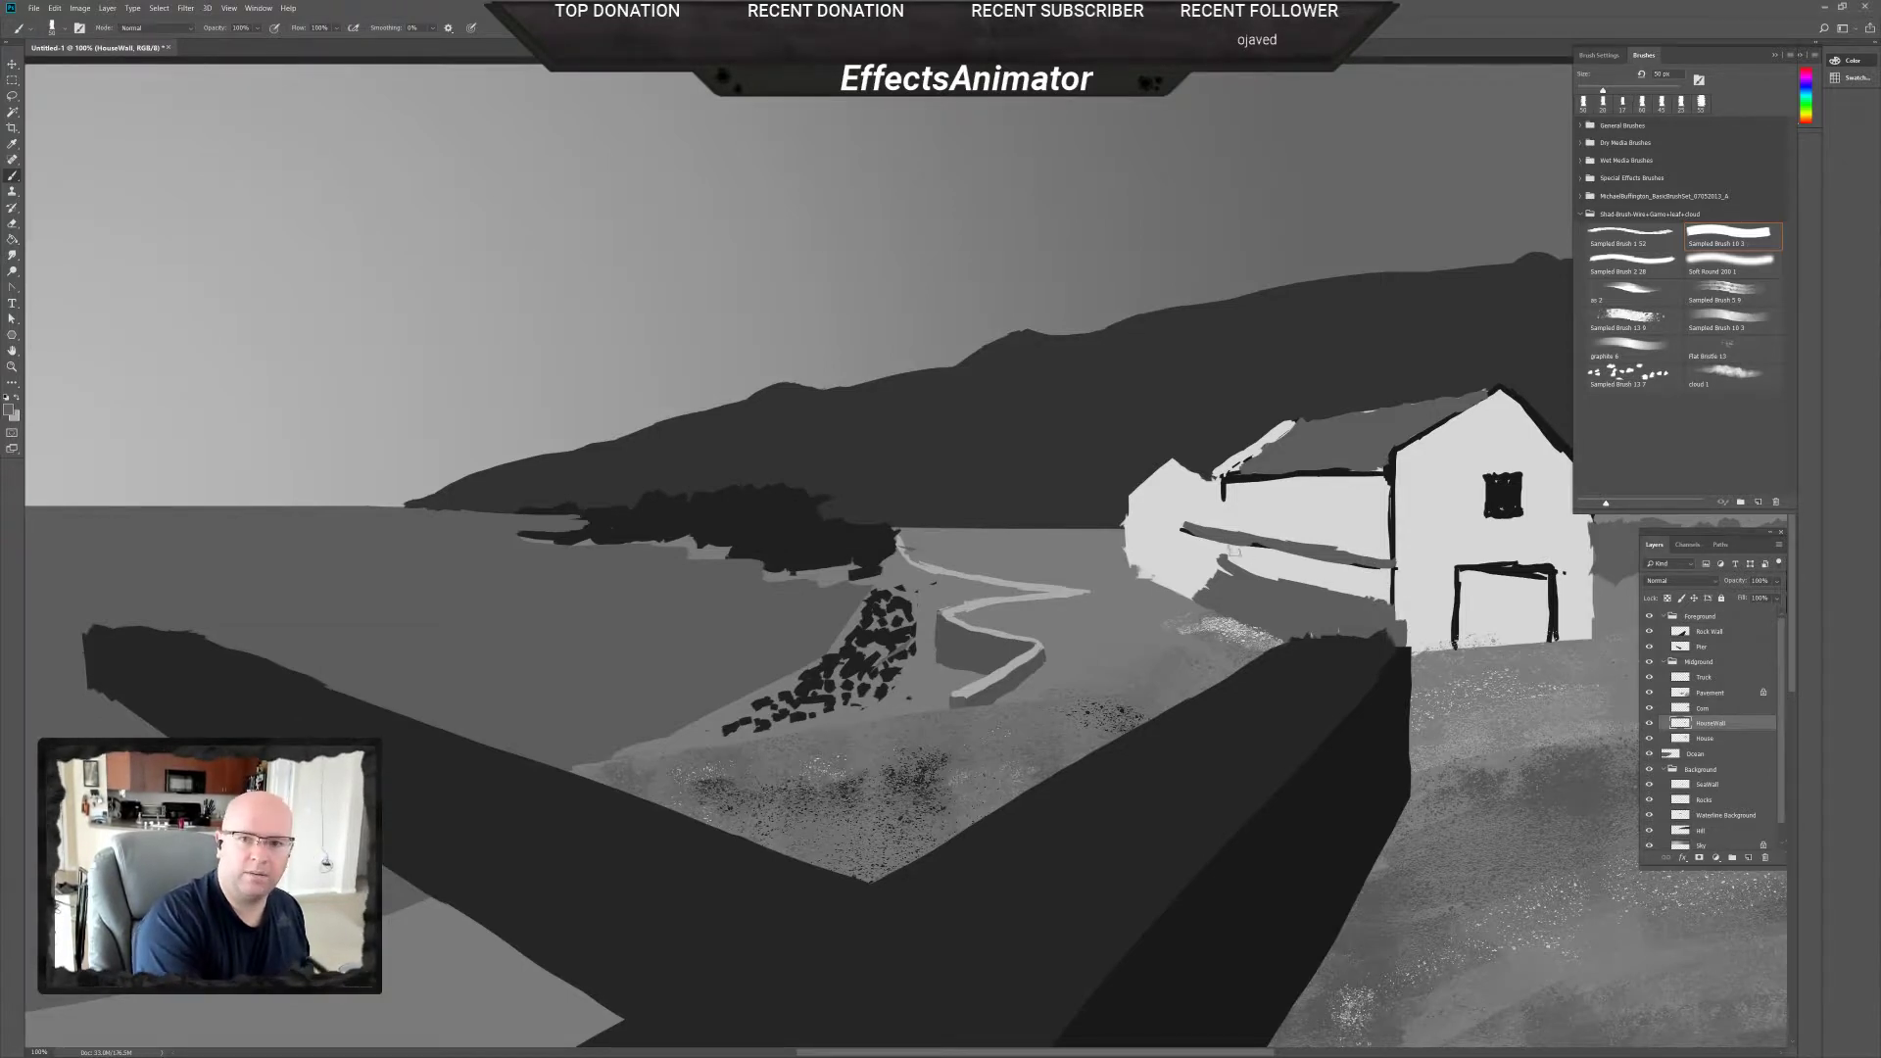
key(e)
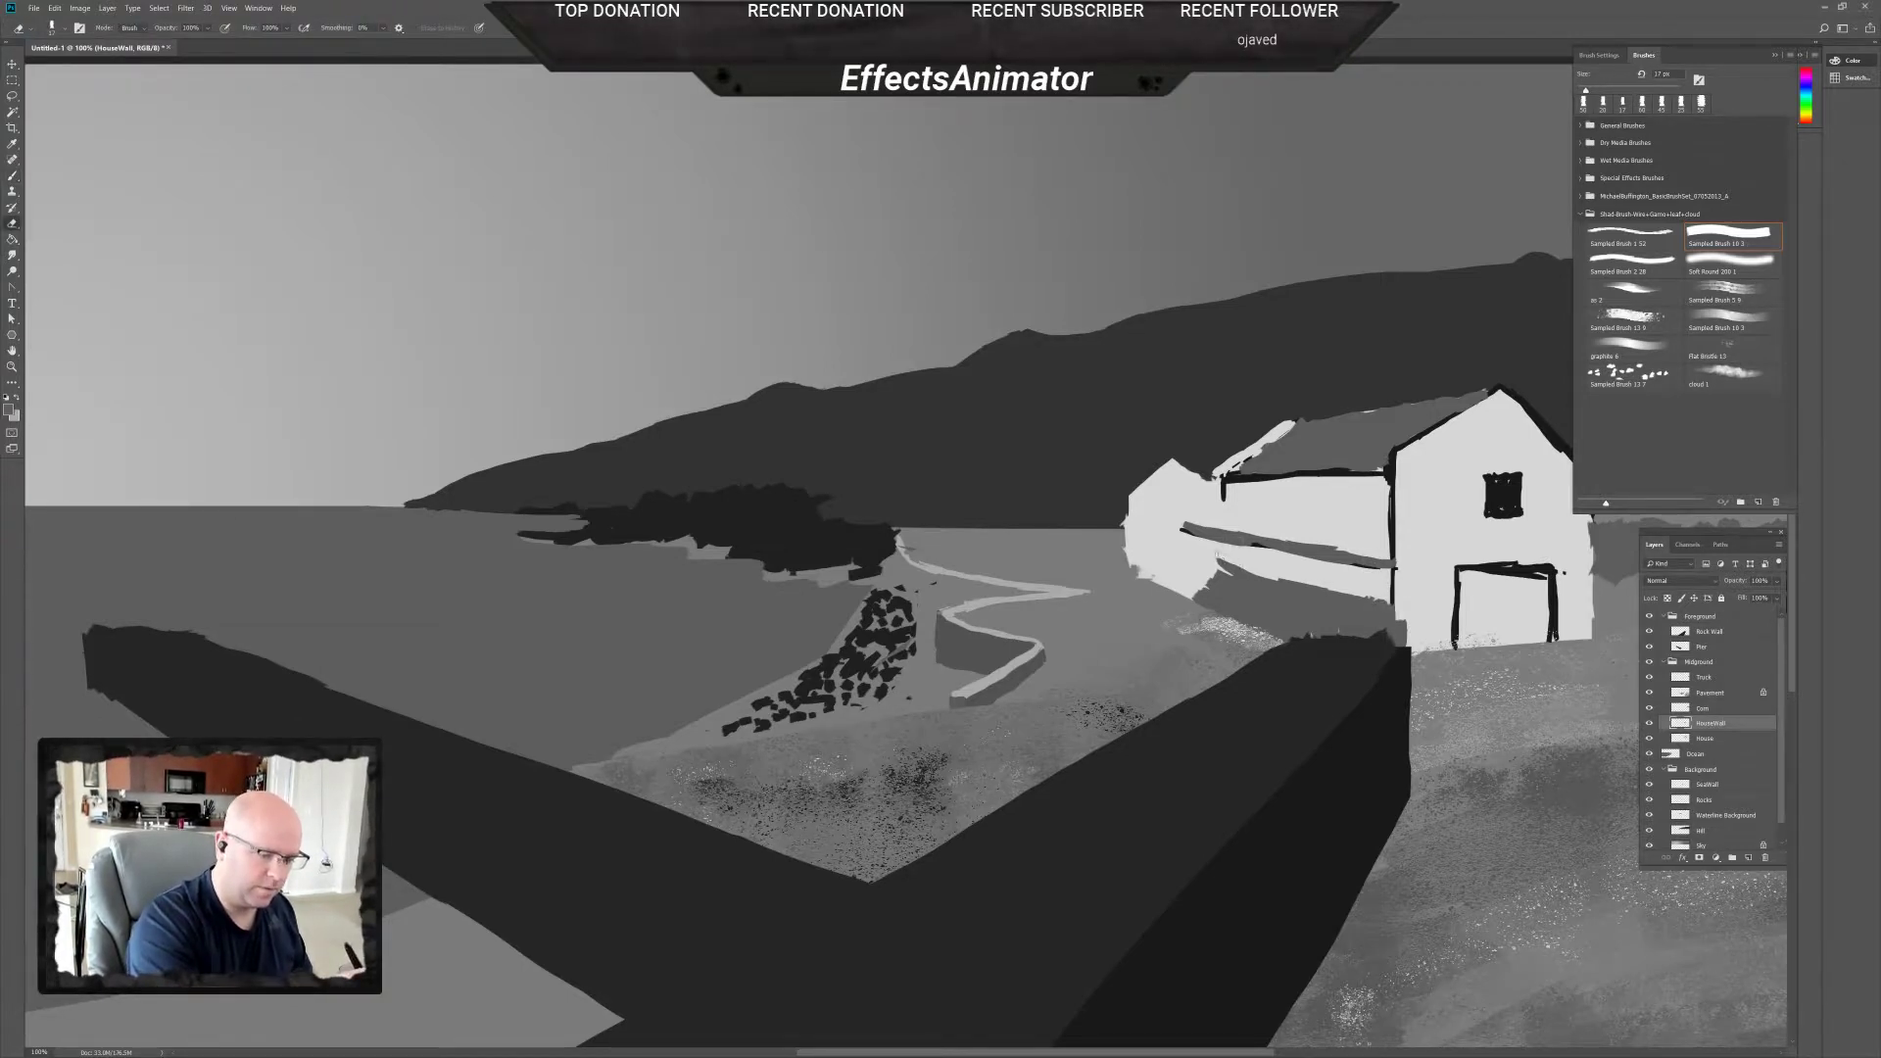
key(b)
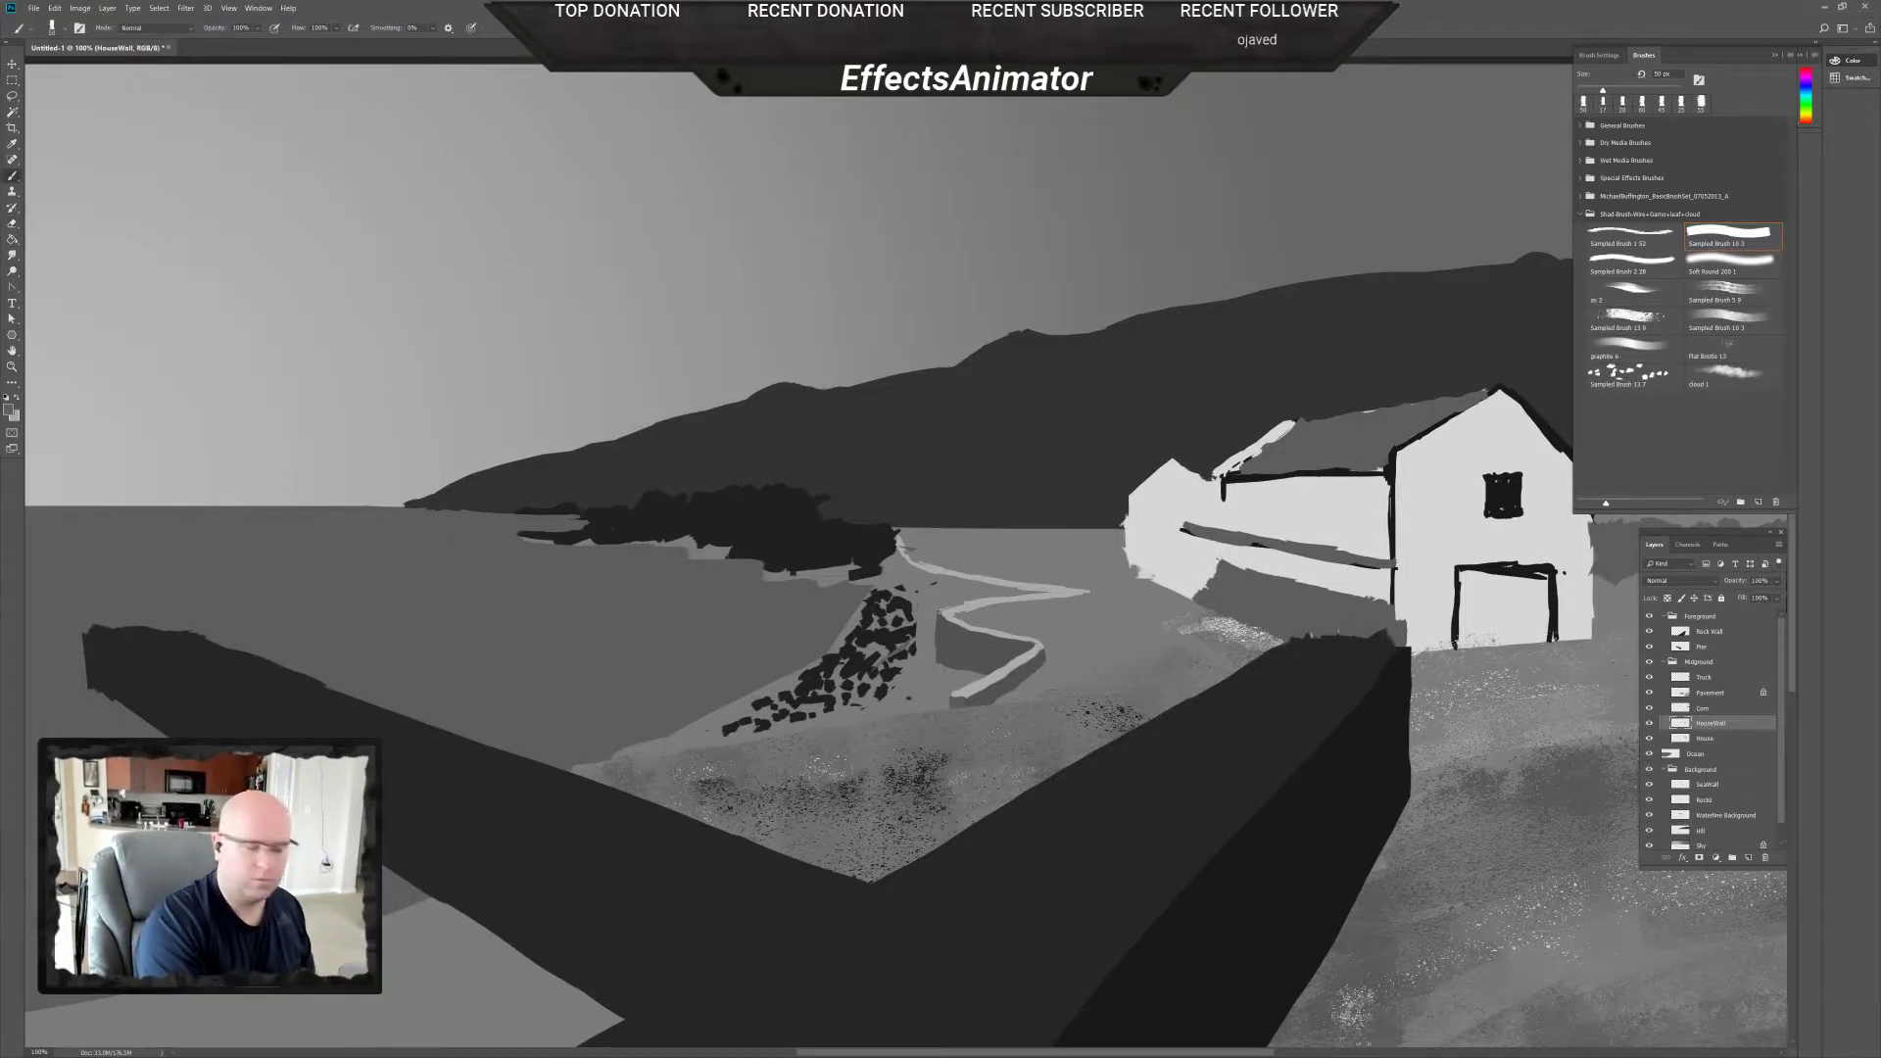
drag(1158, 558, 1148, 568)
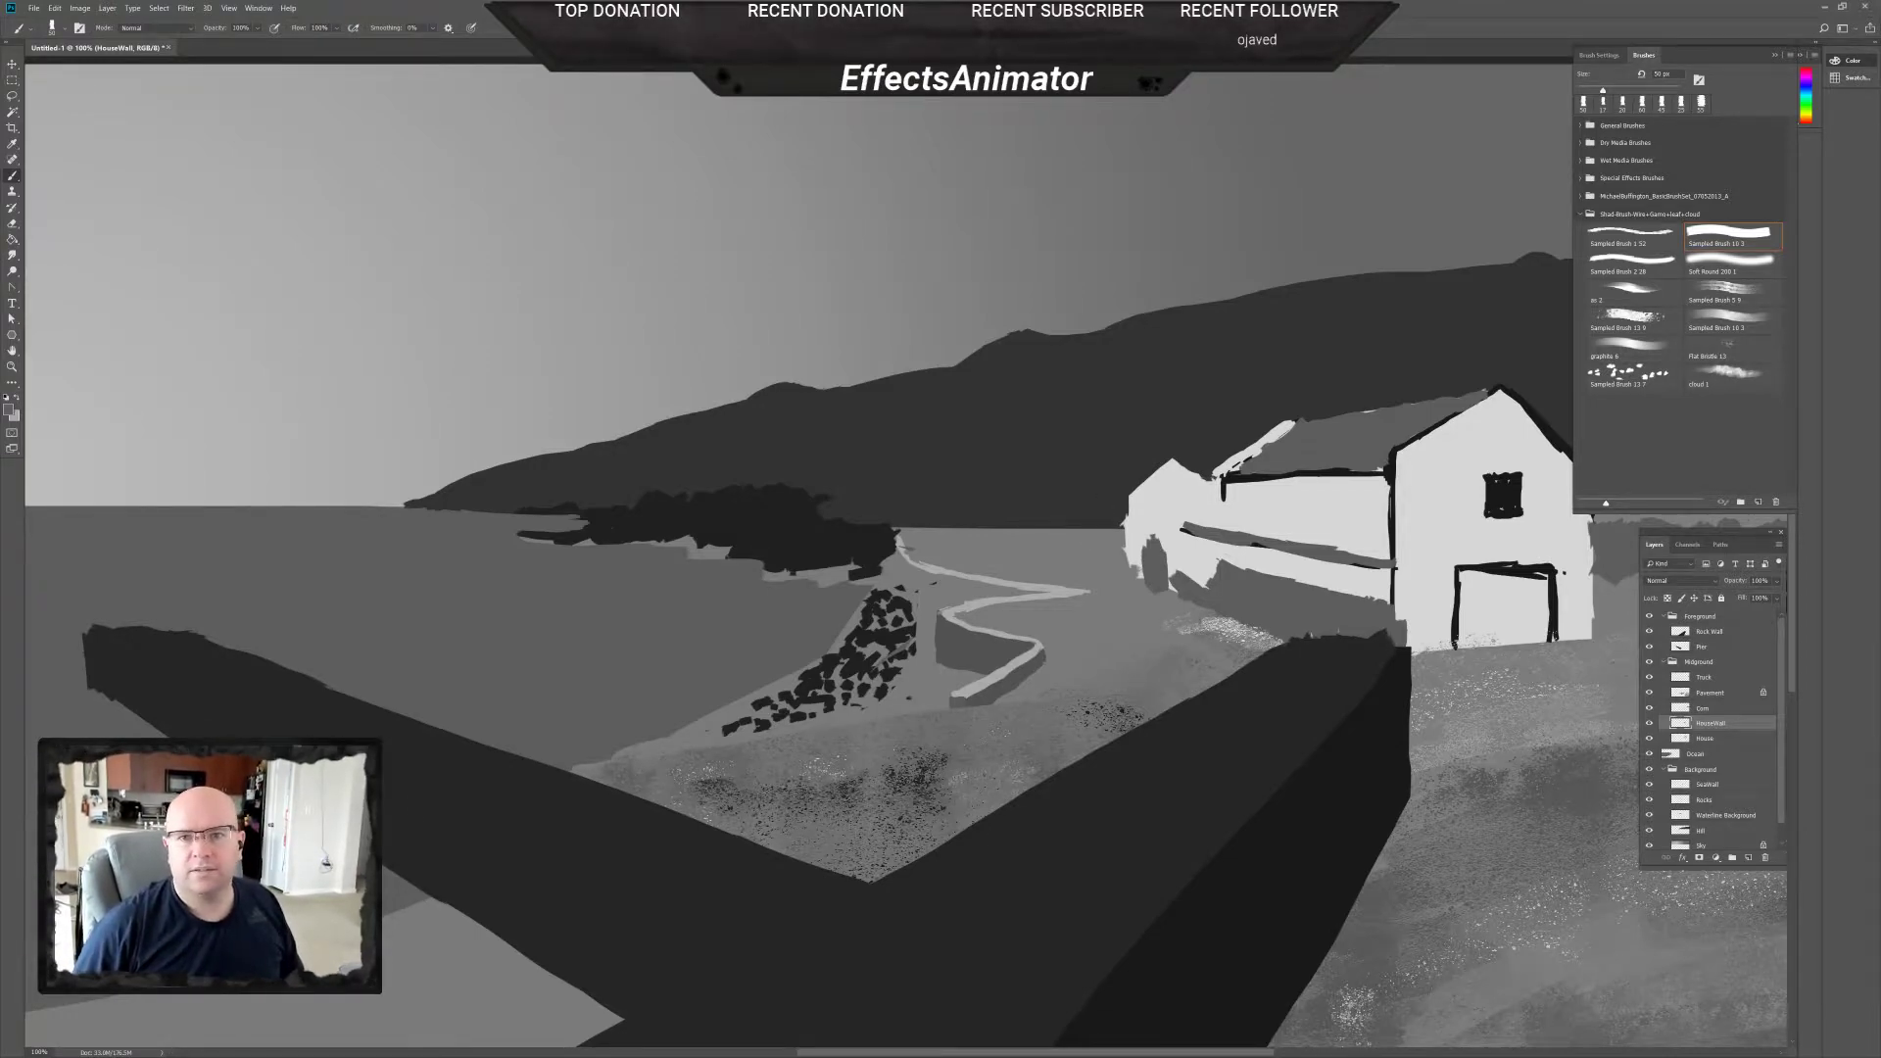
Switch to the Google Photos reference in the browser, examine the stone wall beside the house up close, and return to Photoshop.
drag(1862, 39, 1306, 218)
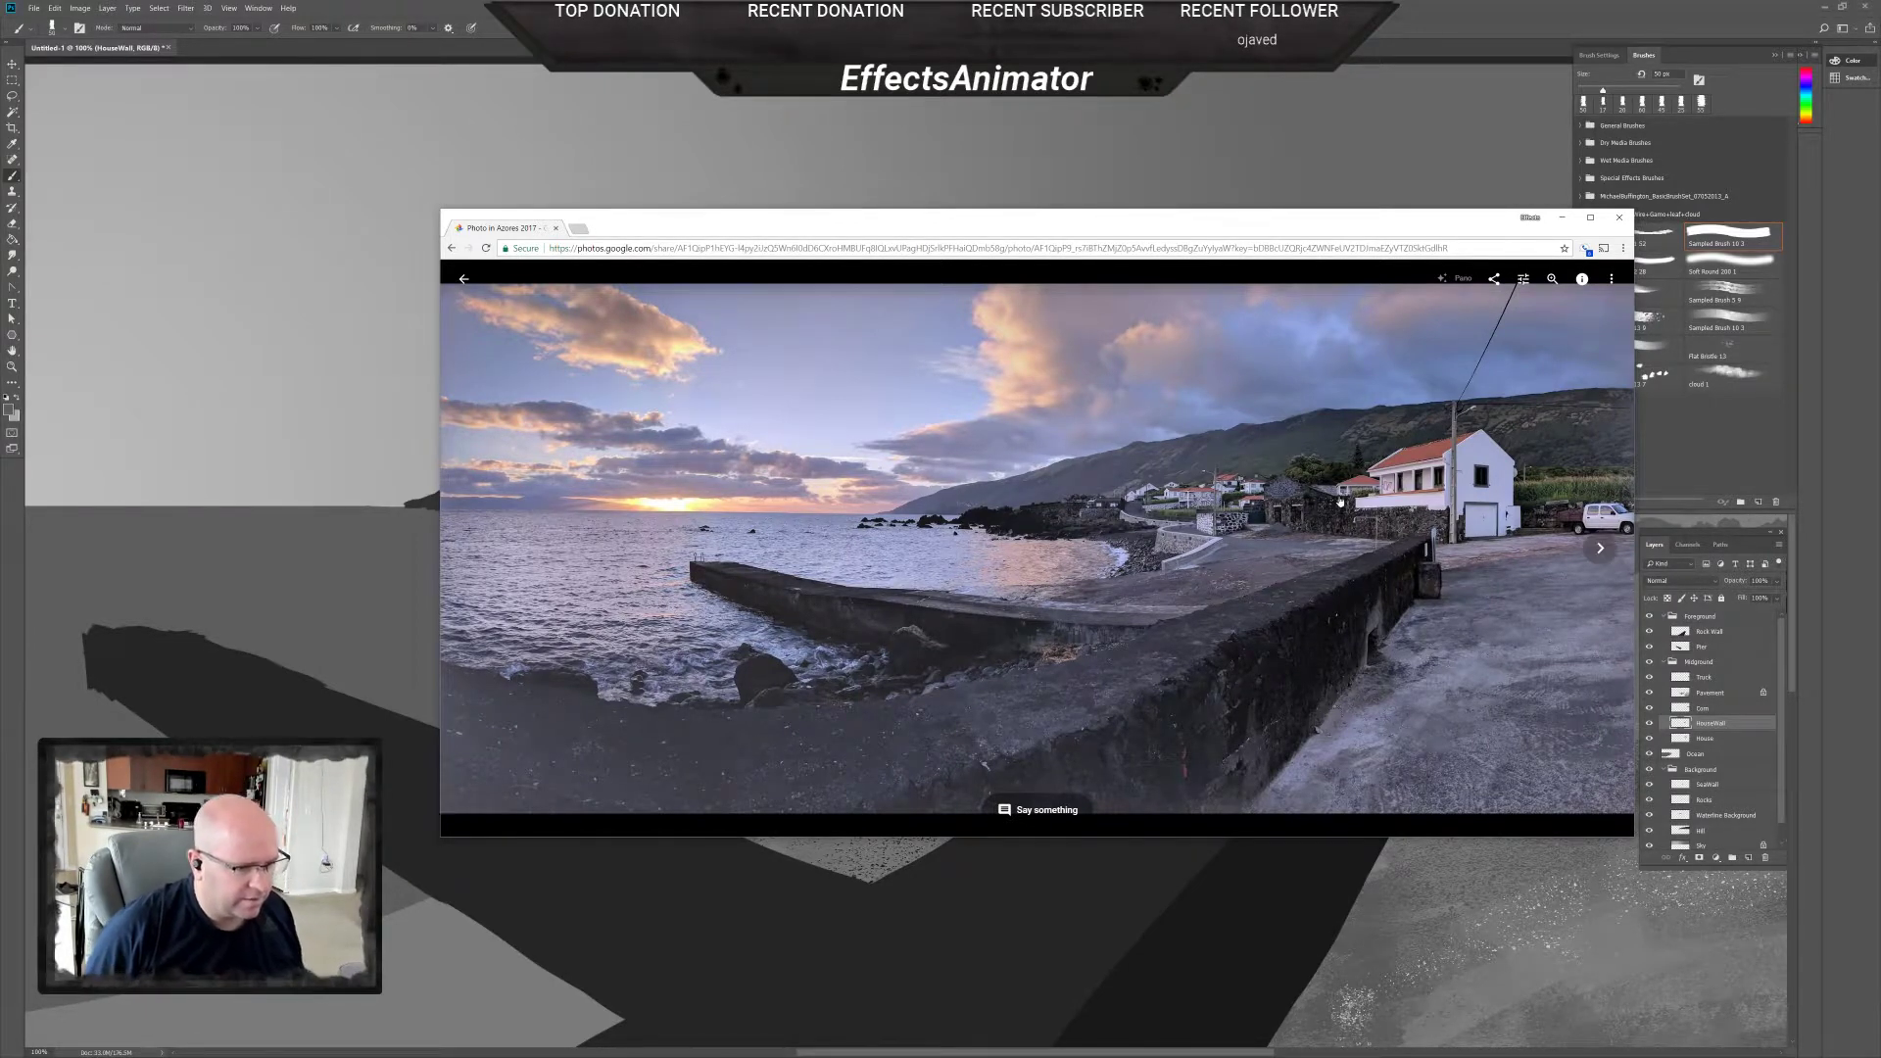
mouse_move(1375, 235)
mouse_down()
mouse_move(1880, 40)
mouse_move(736, 285)
mouse_move(274, 284)
mouse_up()
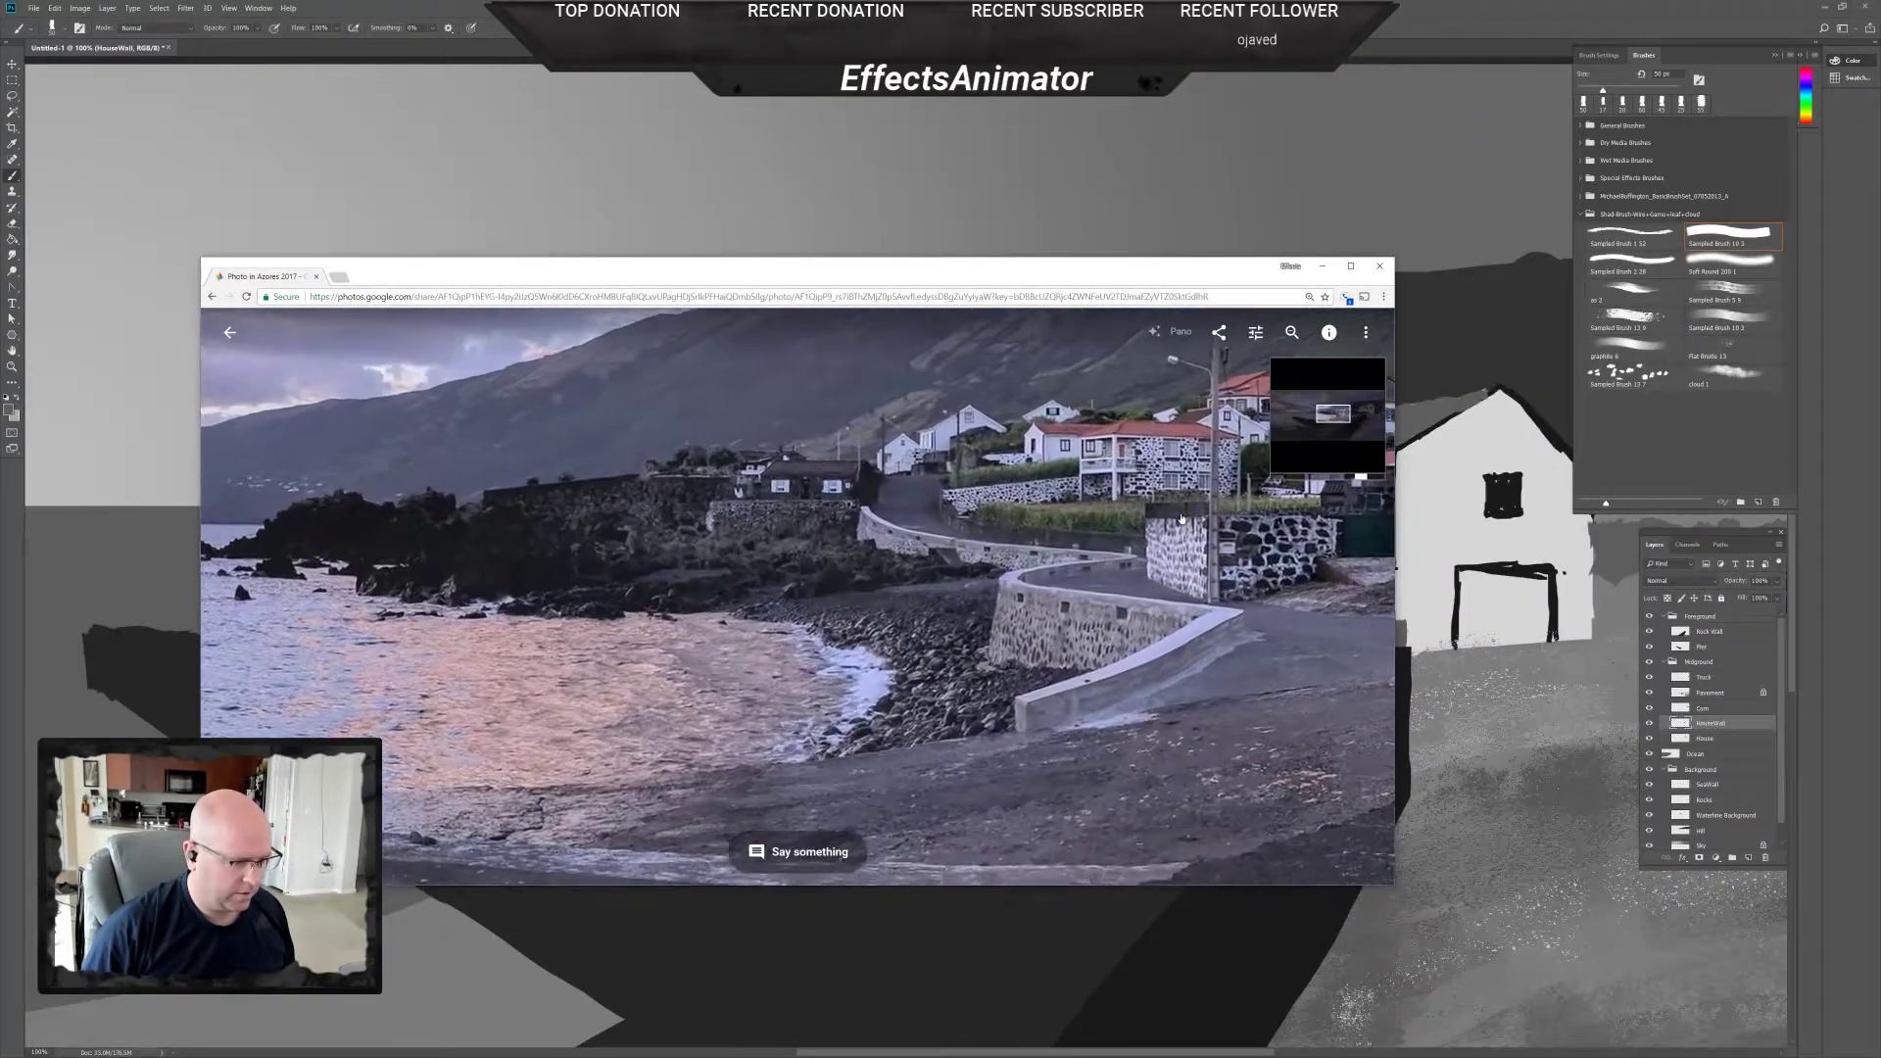
drag(1182, 519, 851, 595)
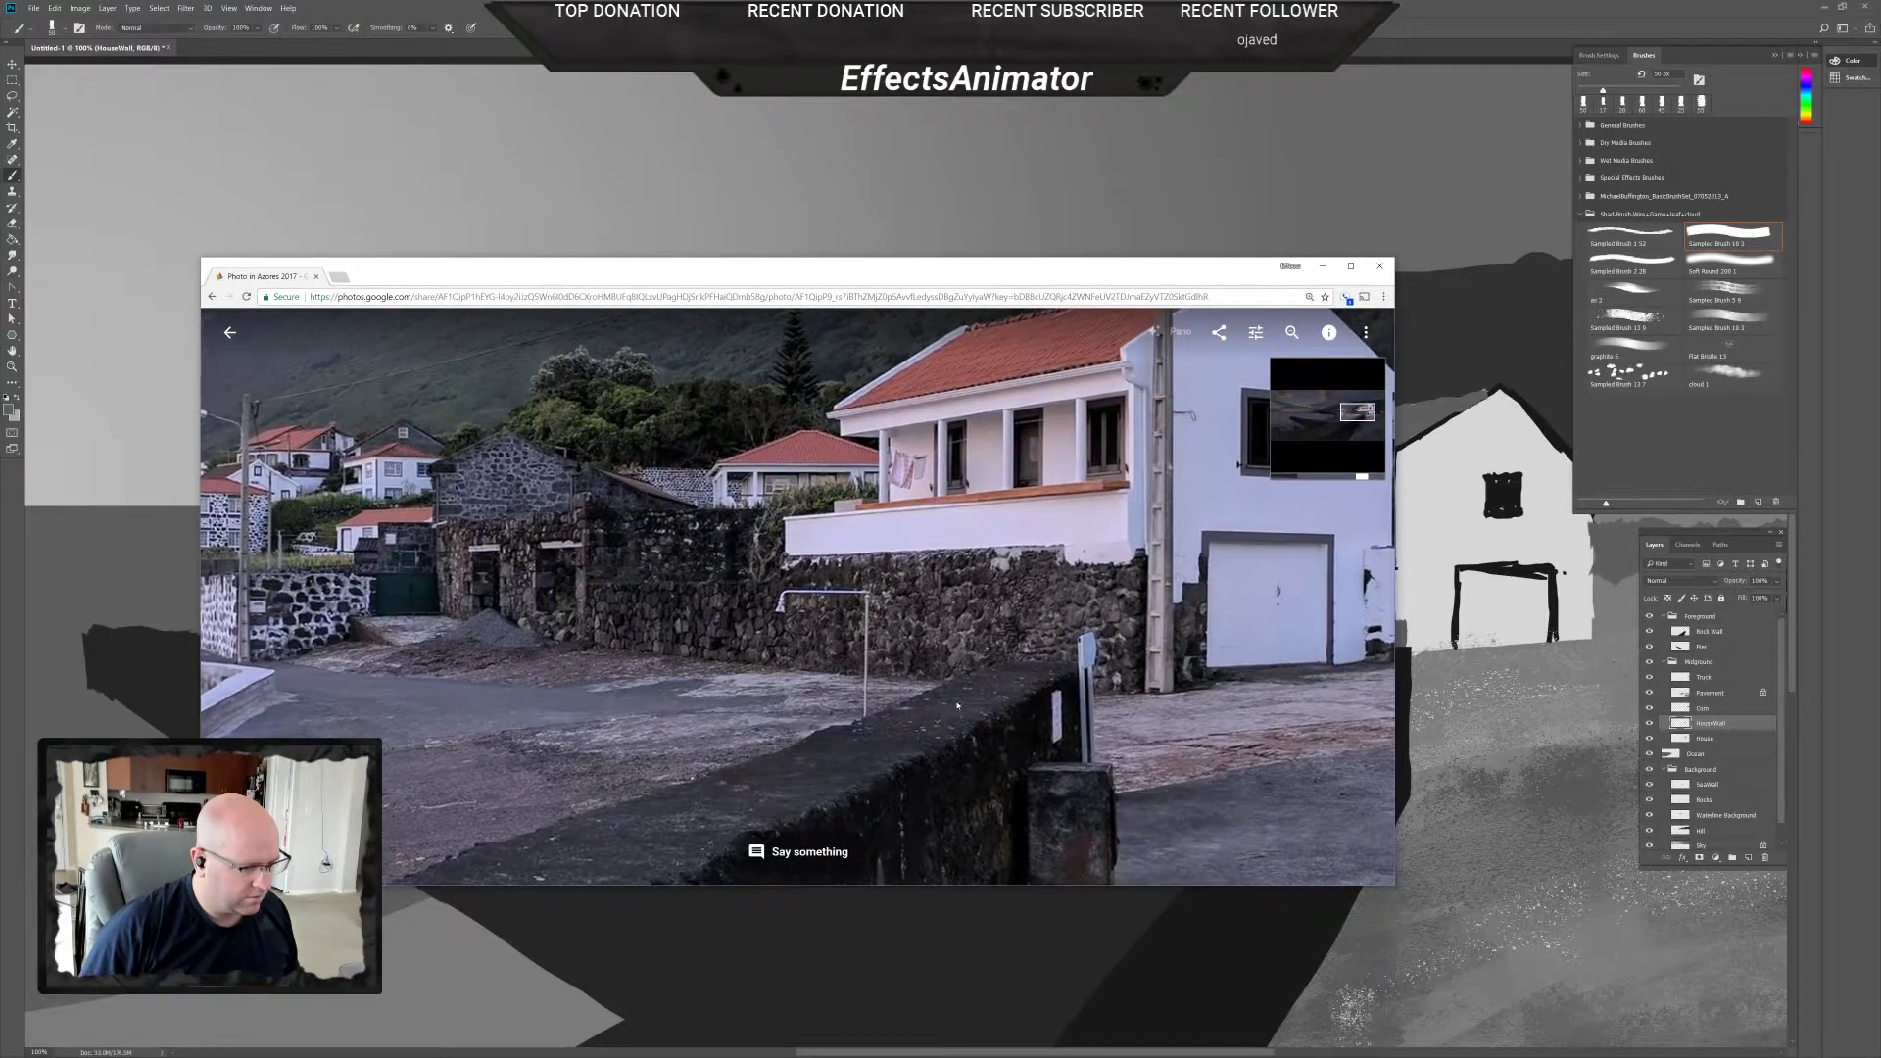
drag(957, 705, 1101, 742)
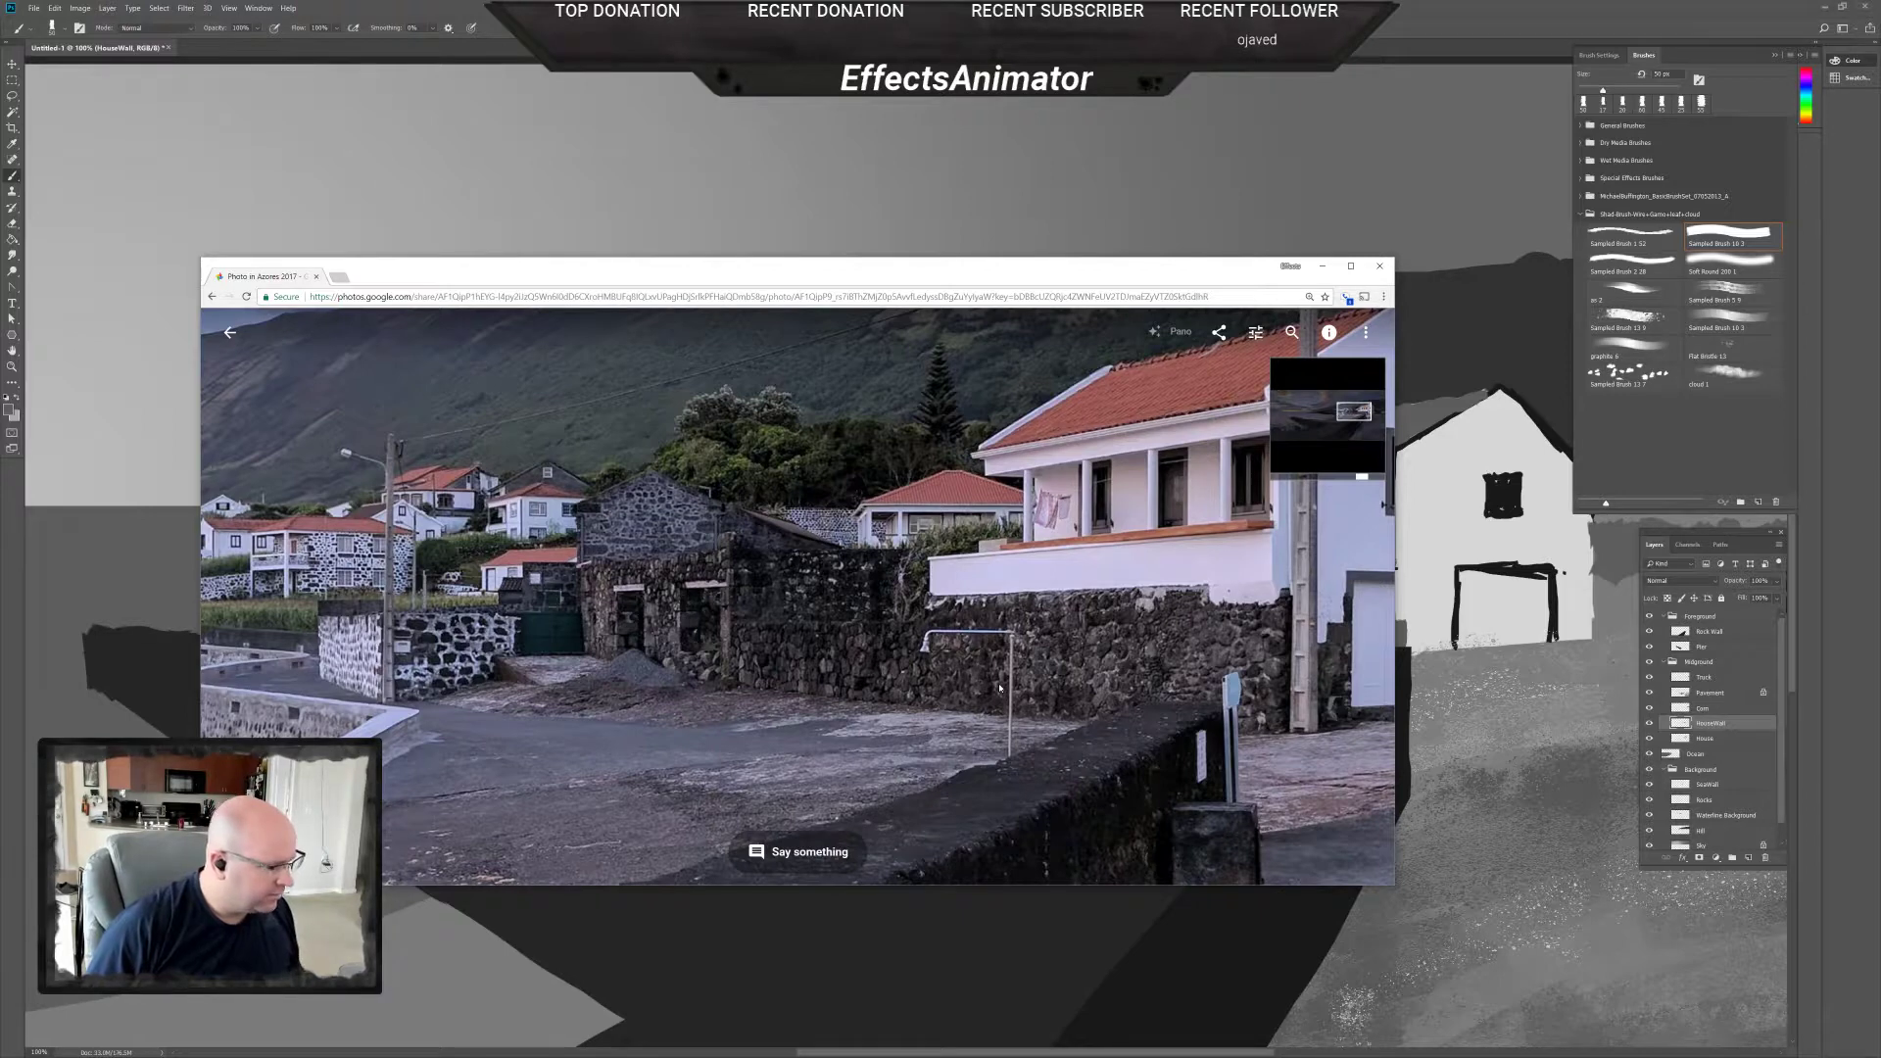
drag(999, 689, 812, 731)
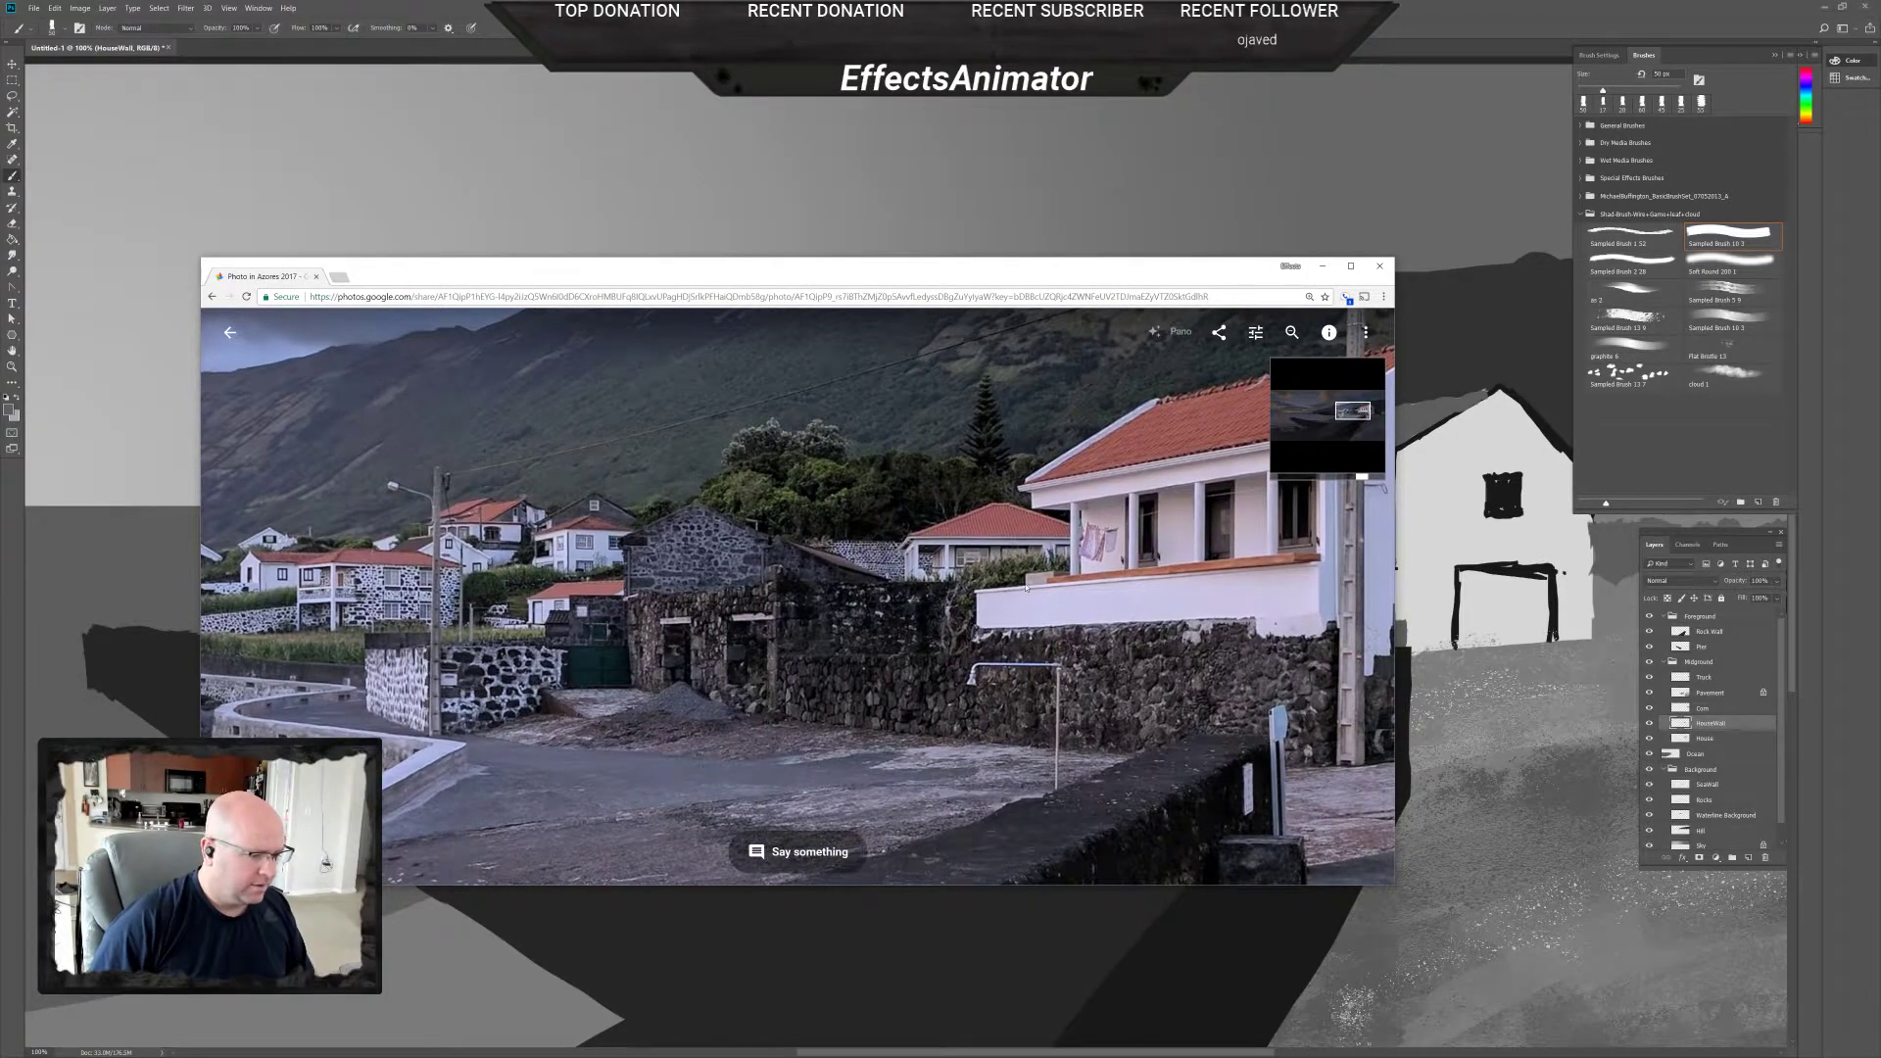
key(alt+Tab)
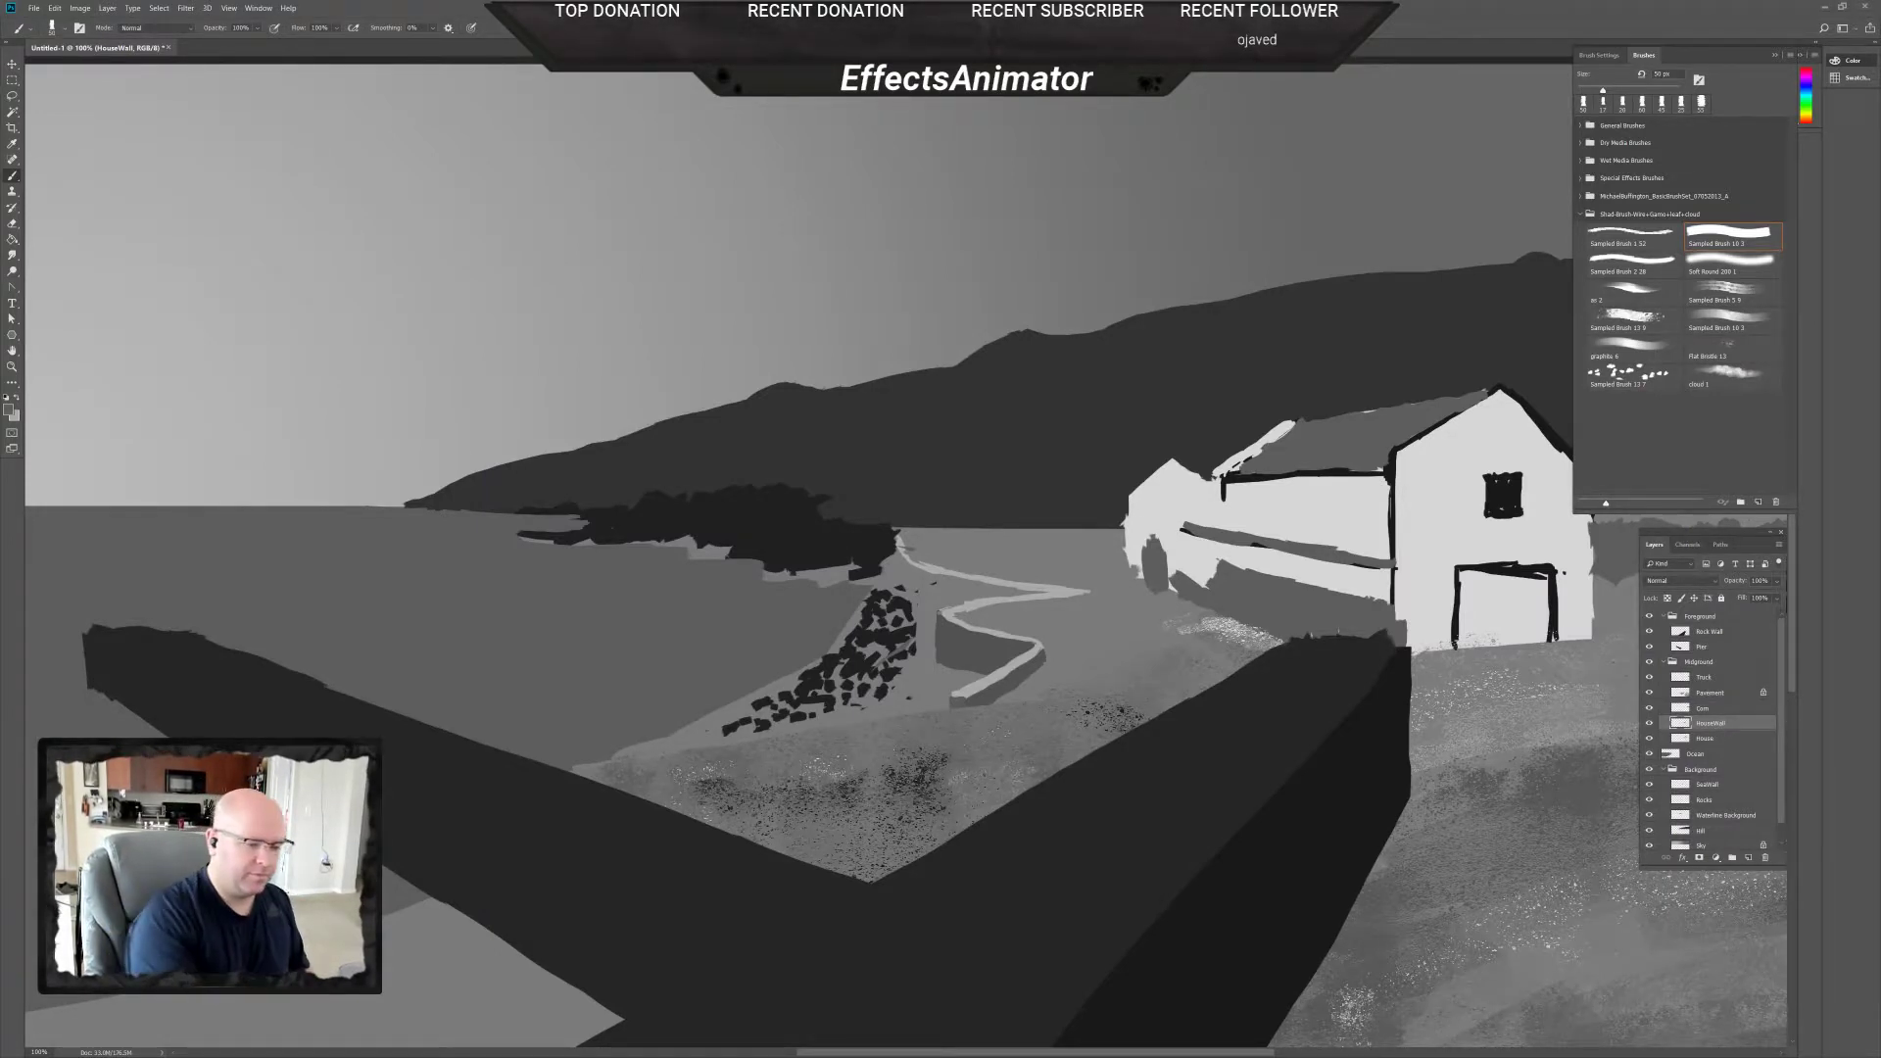
Thicken the gray wall near the small gable, and cover the far end of the barn's ledge line in white on the House layer.
mouse_move(1382, 698)
mouse_down()
mouse_move(1055, 748)
mouse_move(1133, 750)
mouse_up()
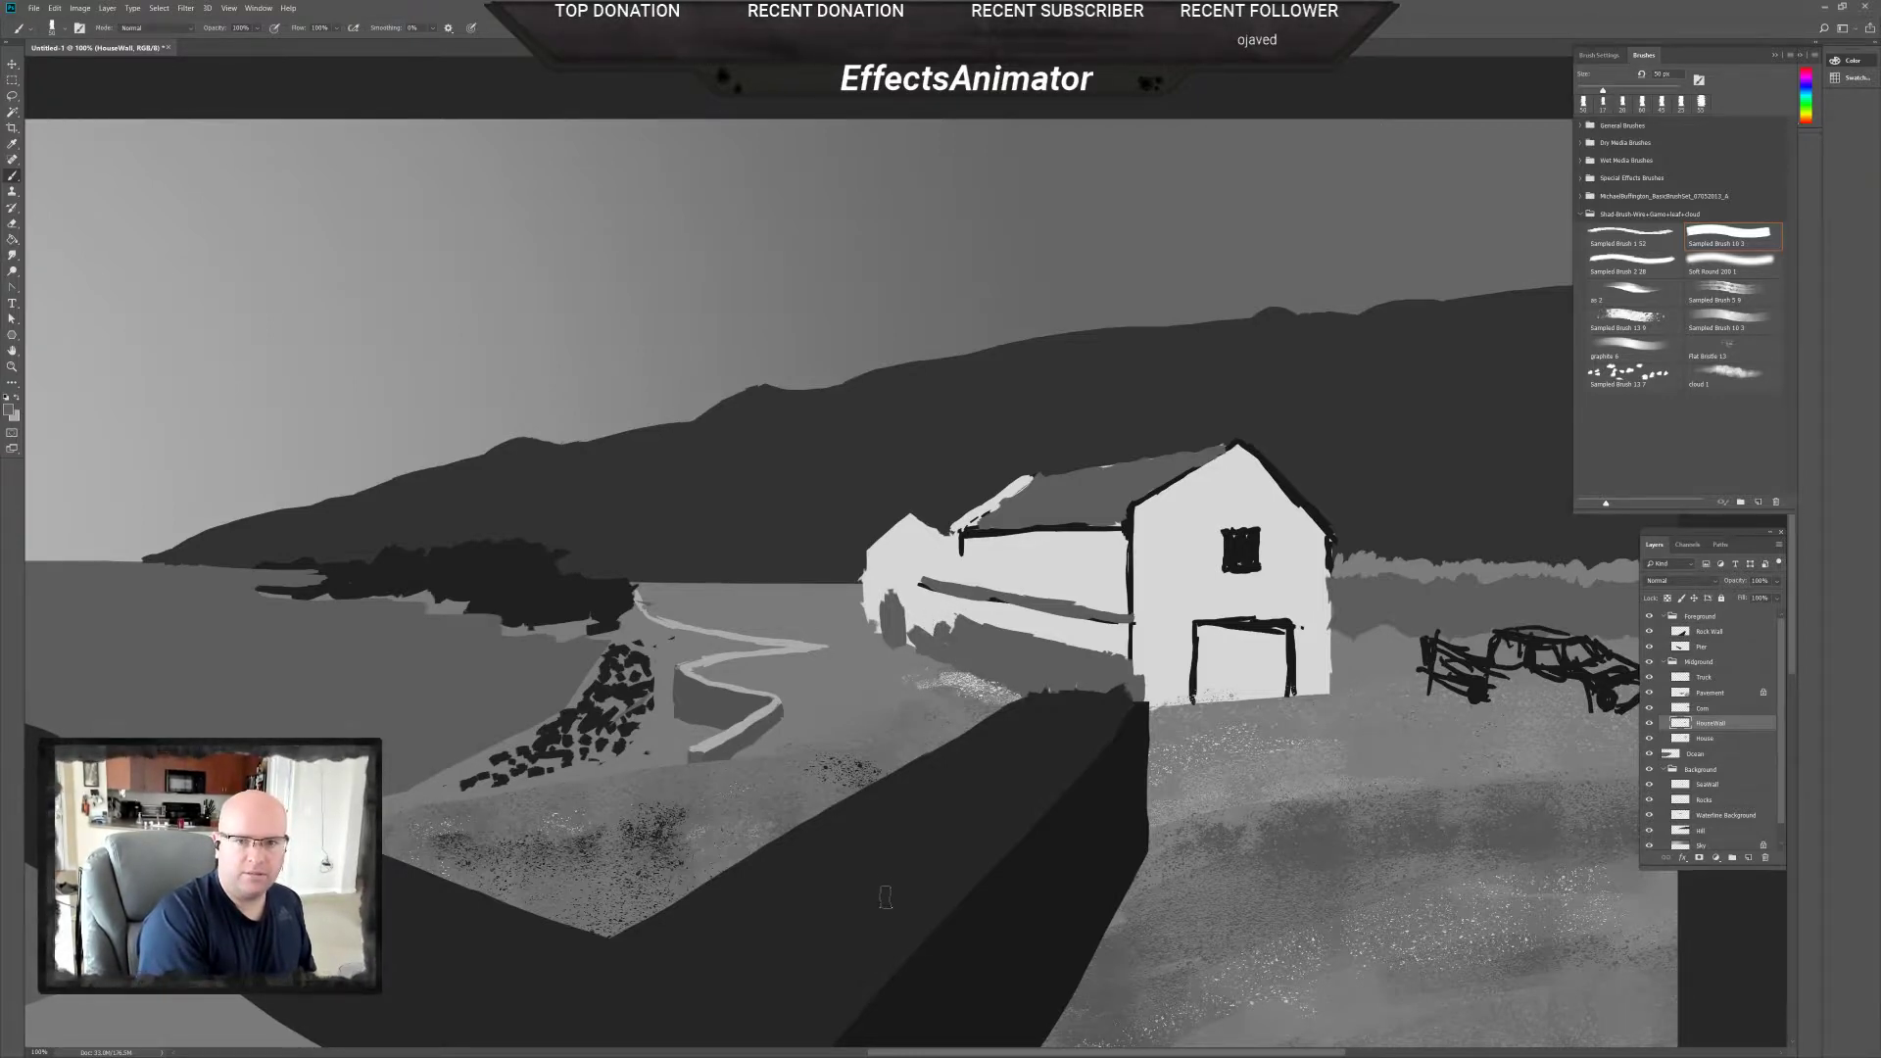
mouse_move(903, 593)
mouse_down()
mouse_move(916, 627)
mouse_move(926, 612)
mouse_up()
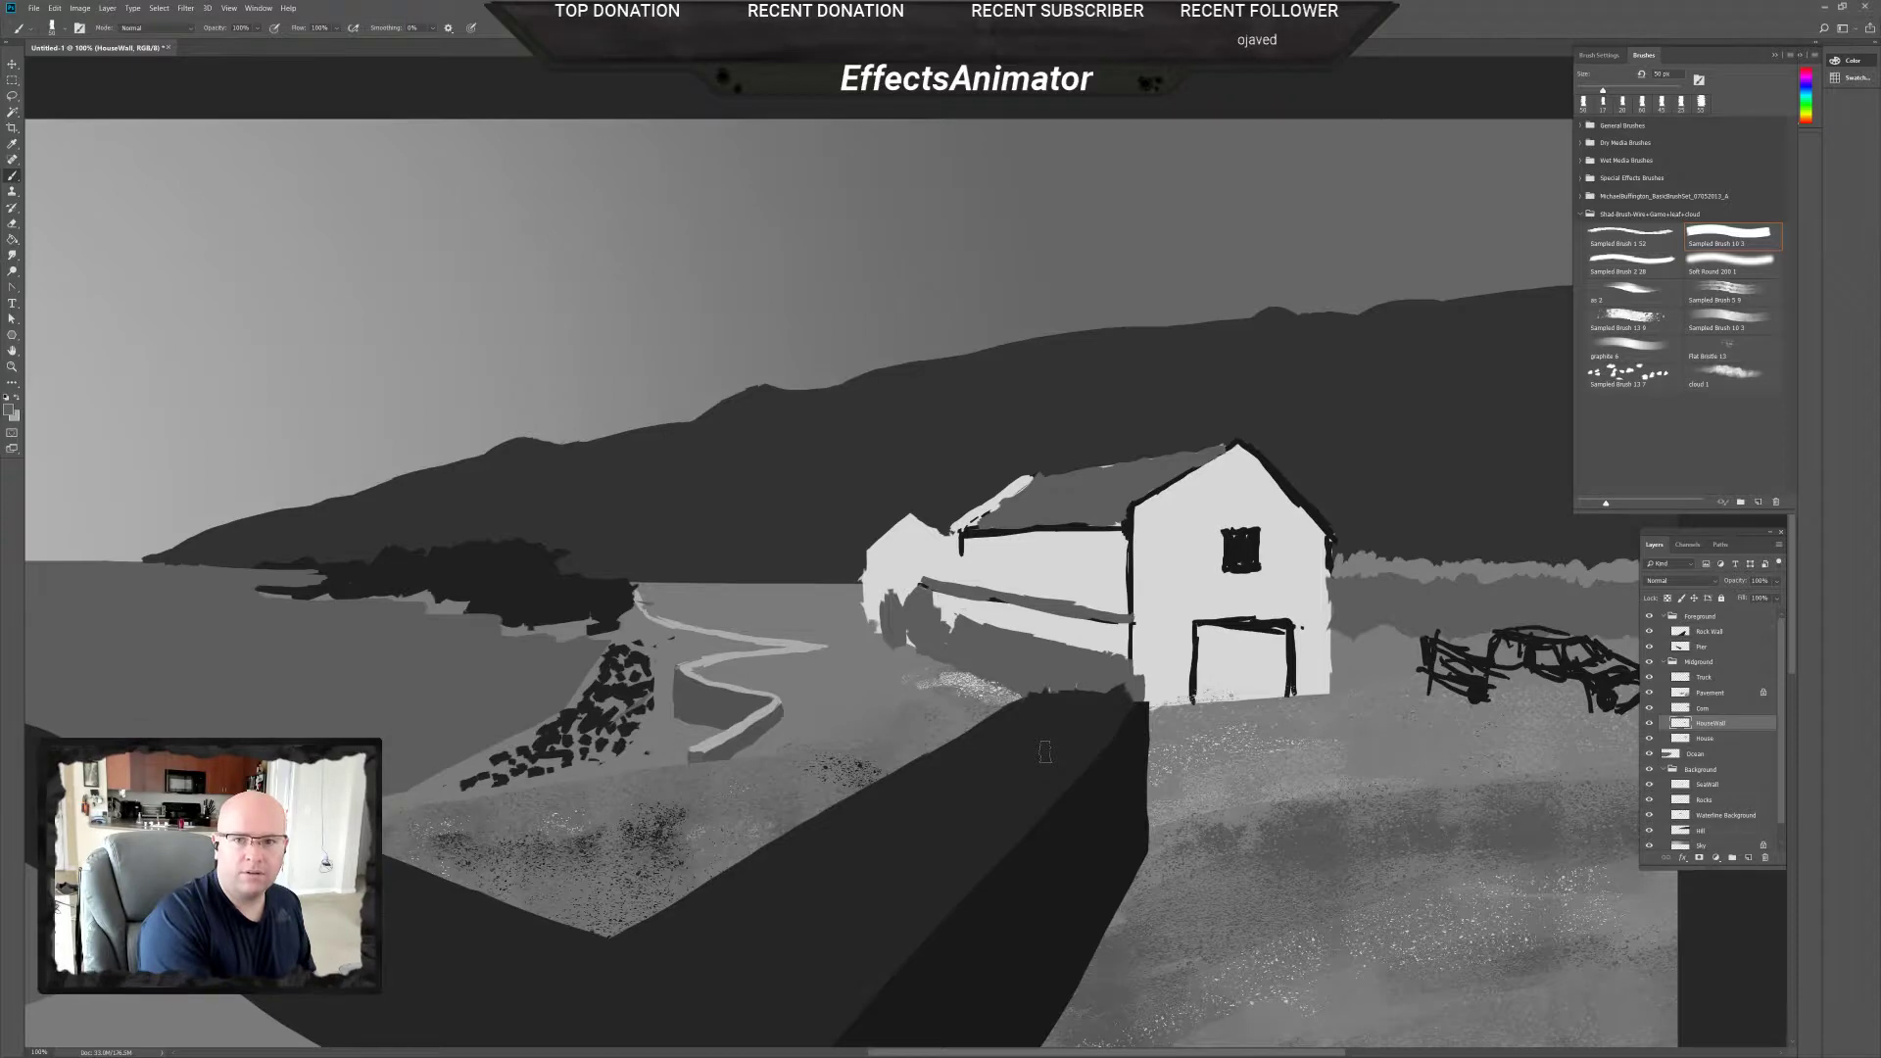
click(1713, 738)
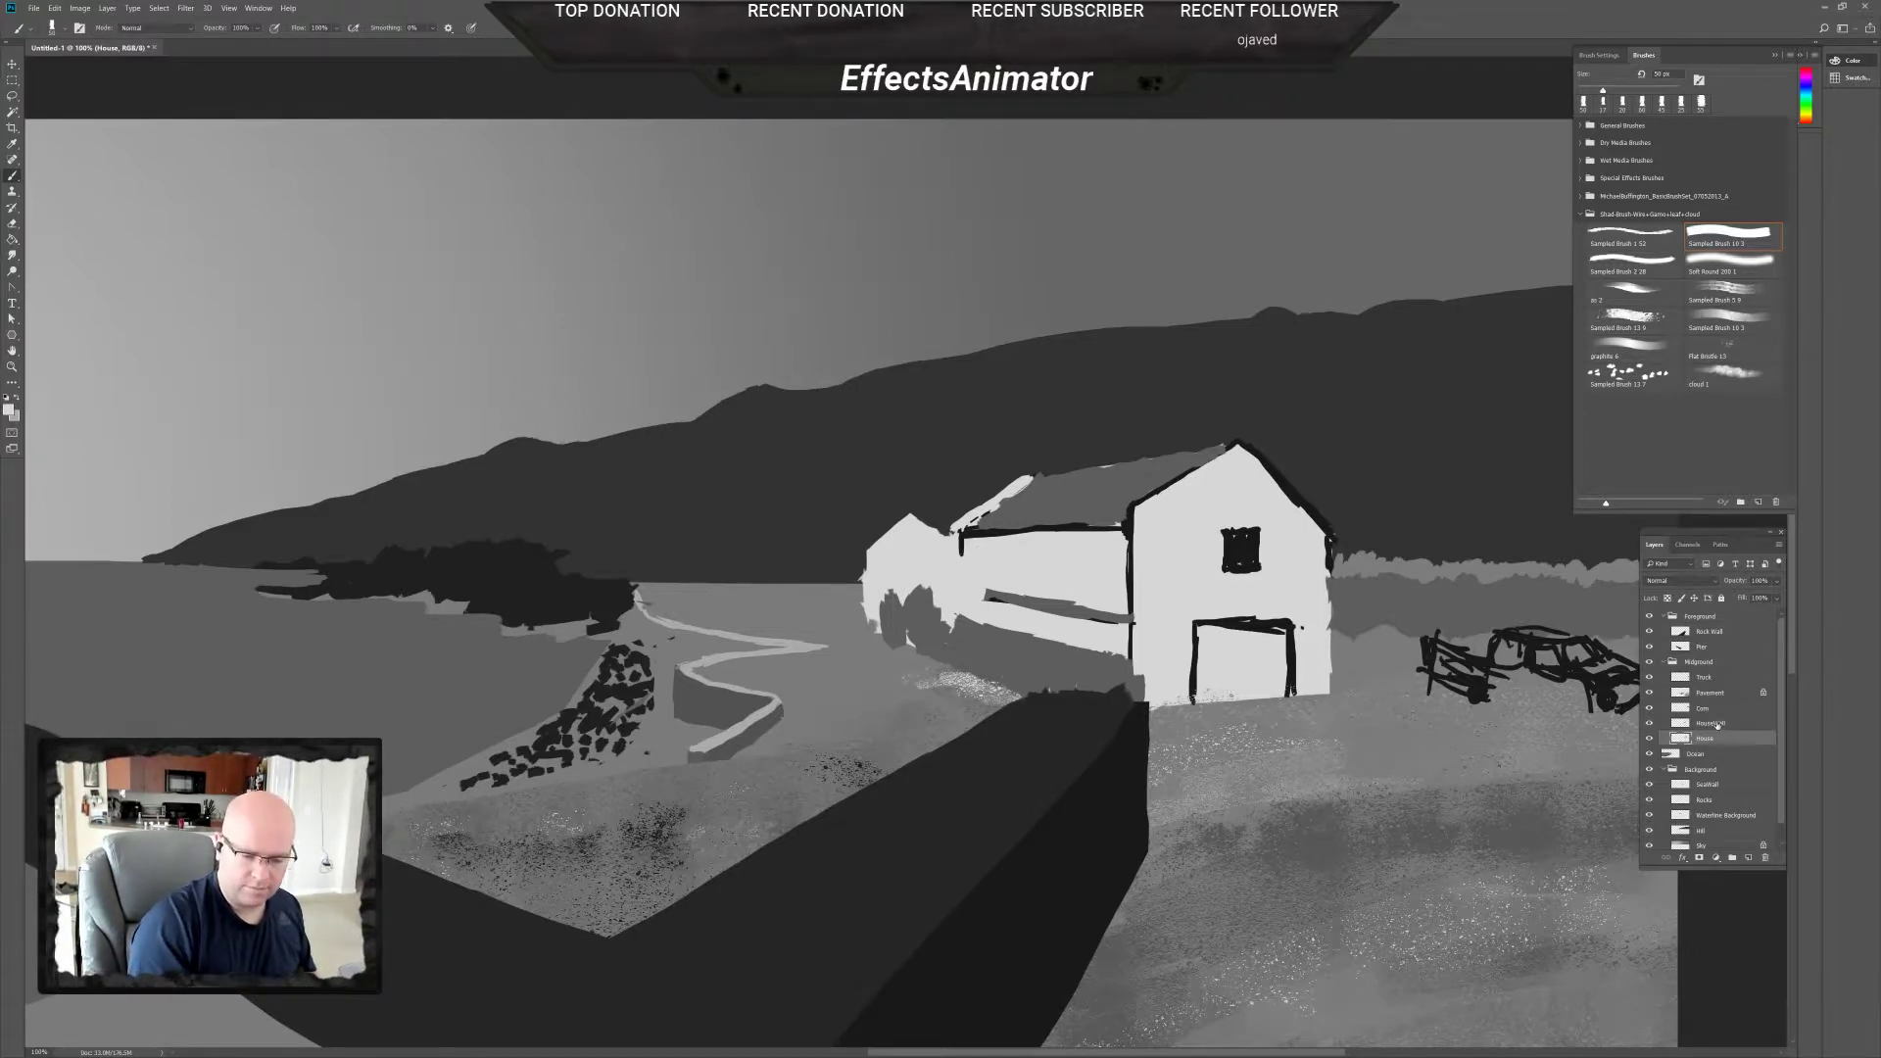
On the HouseWall layer, raise the wall's far end in gray and extend it across the small gable's base into a solid, squared end.
click(1712, 724)
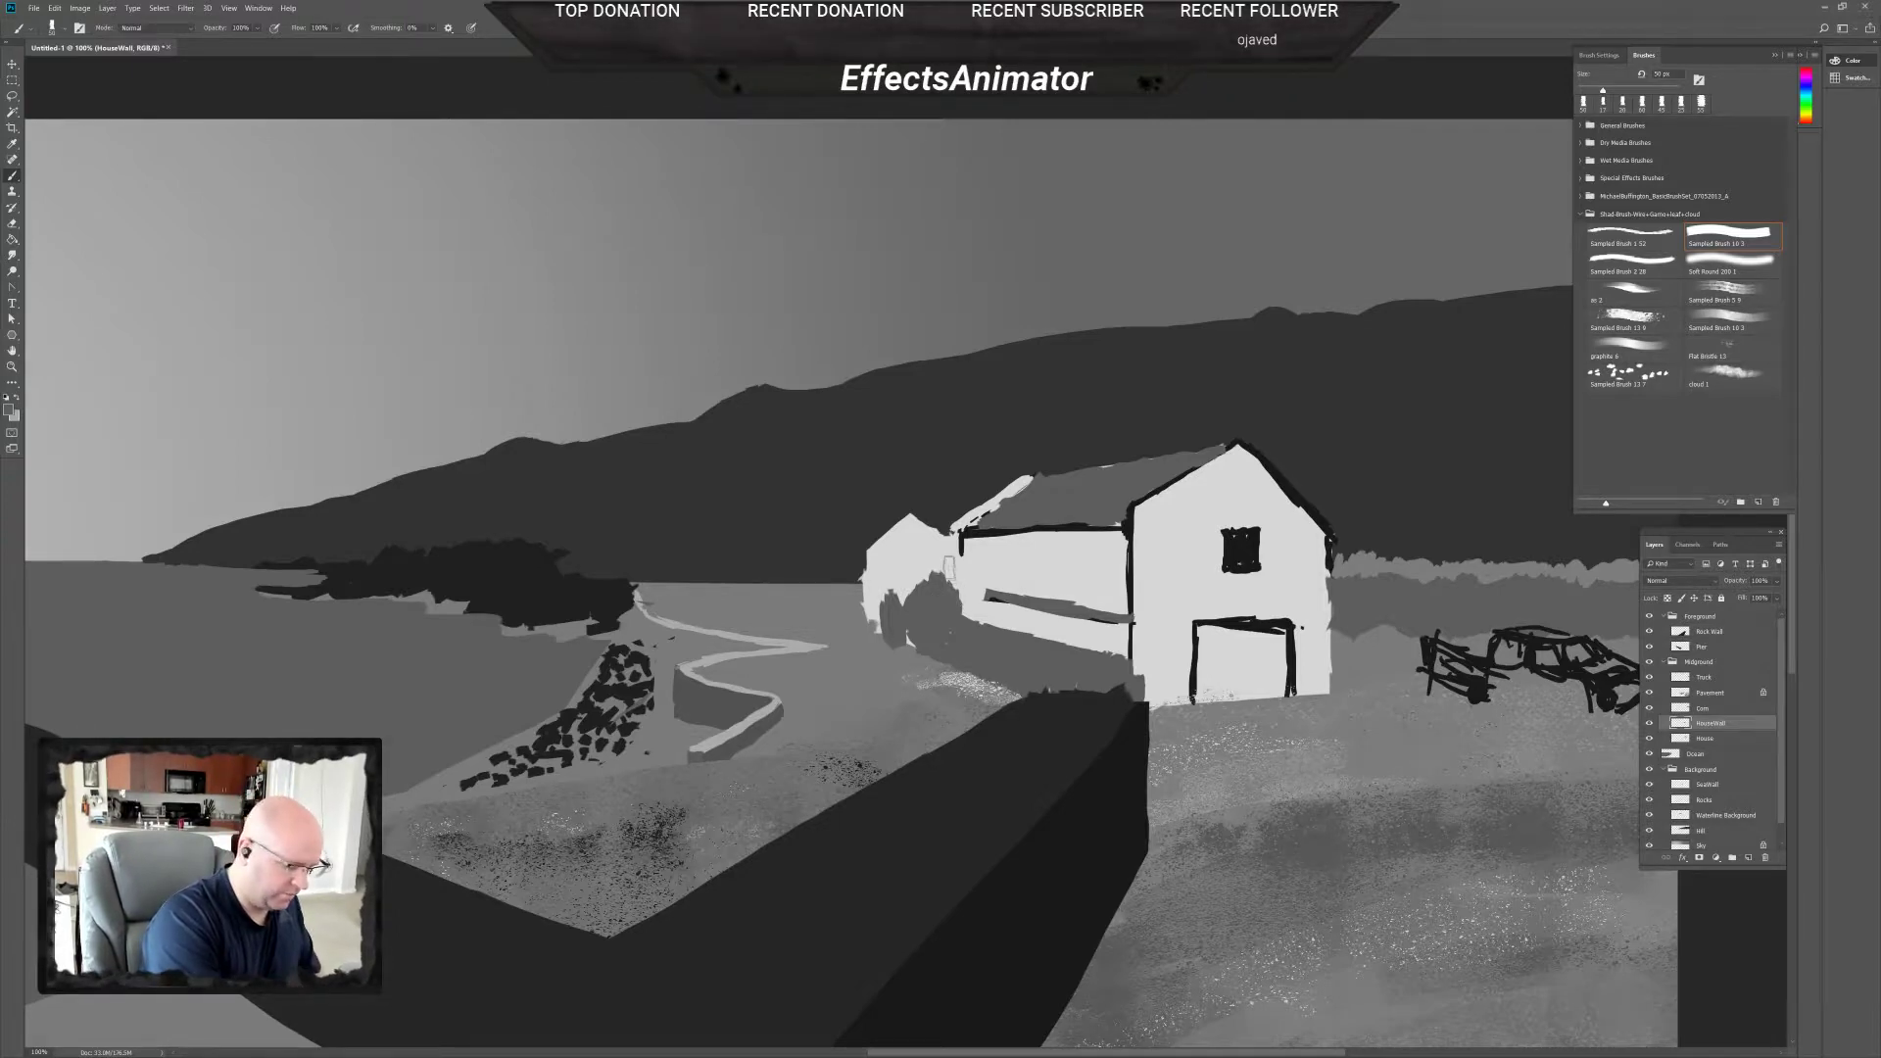
key(e)
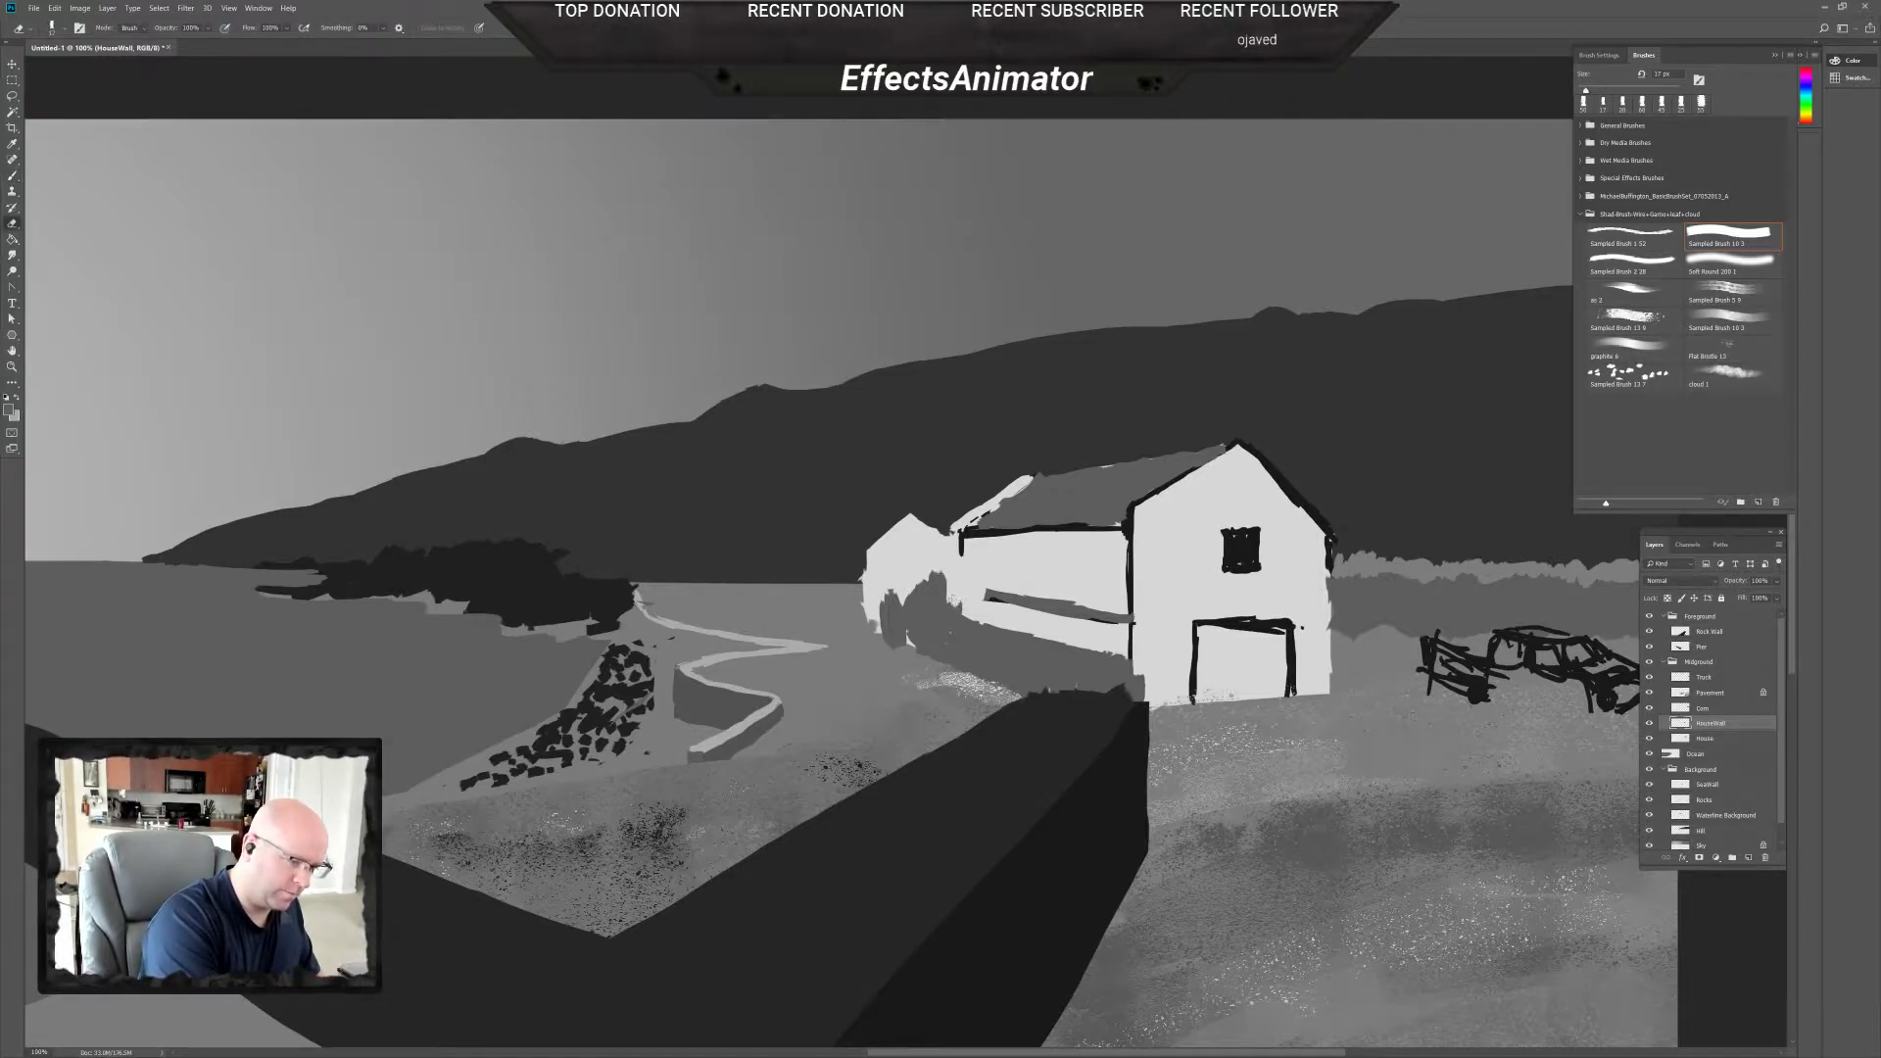
key(b)
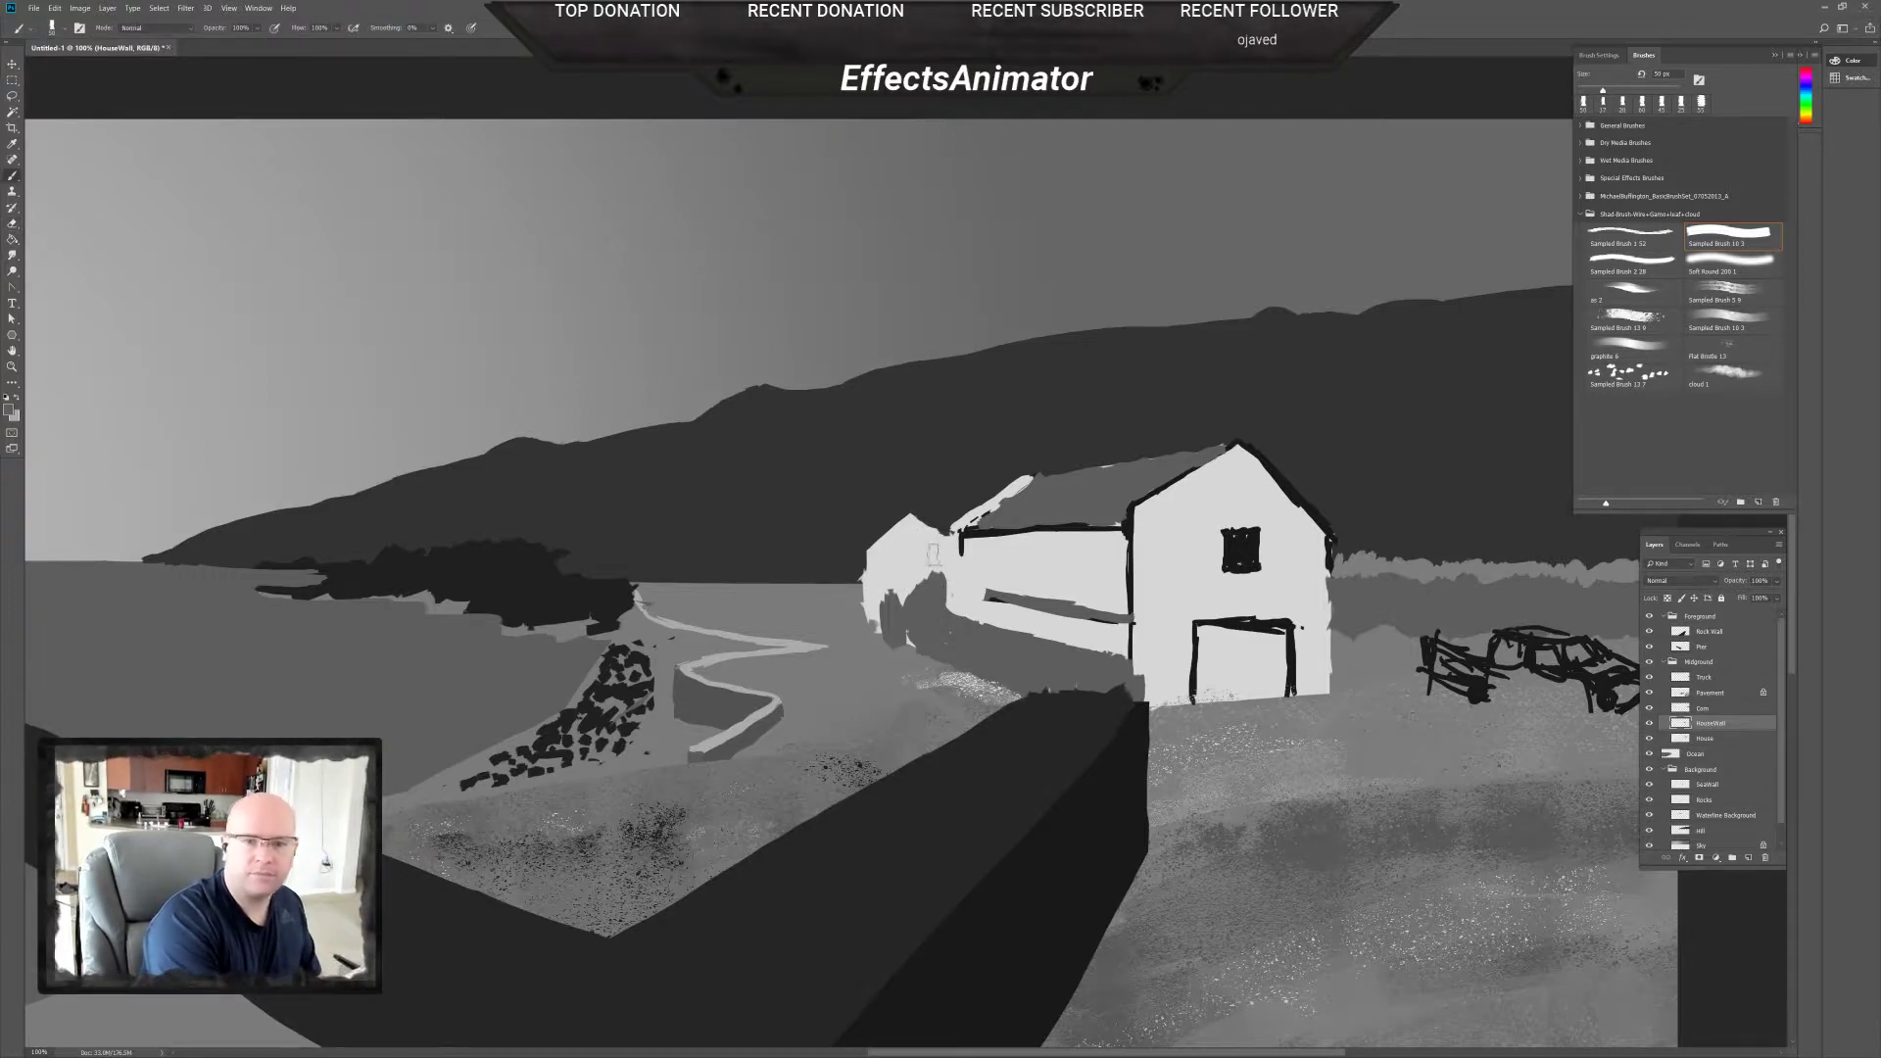
drag(935, 559, 862, 617)
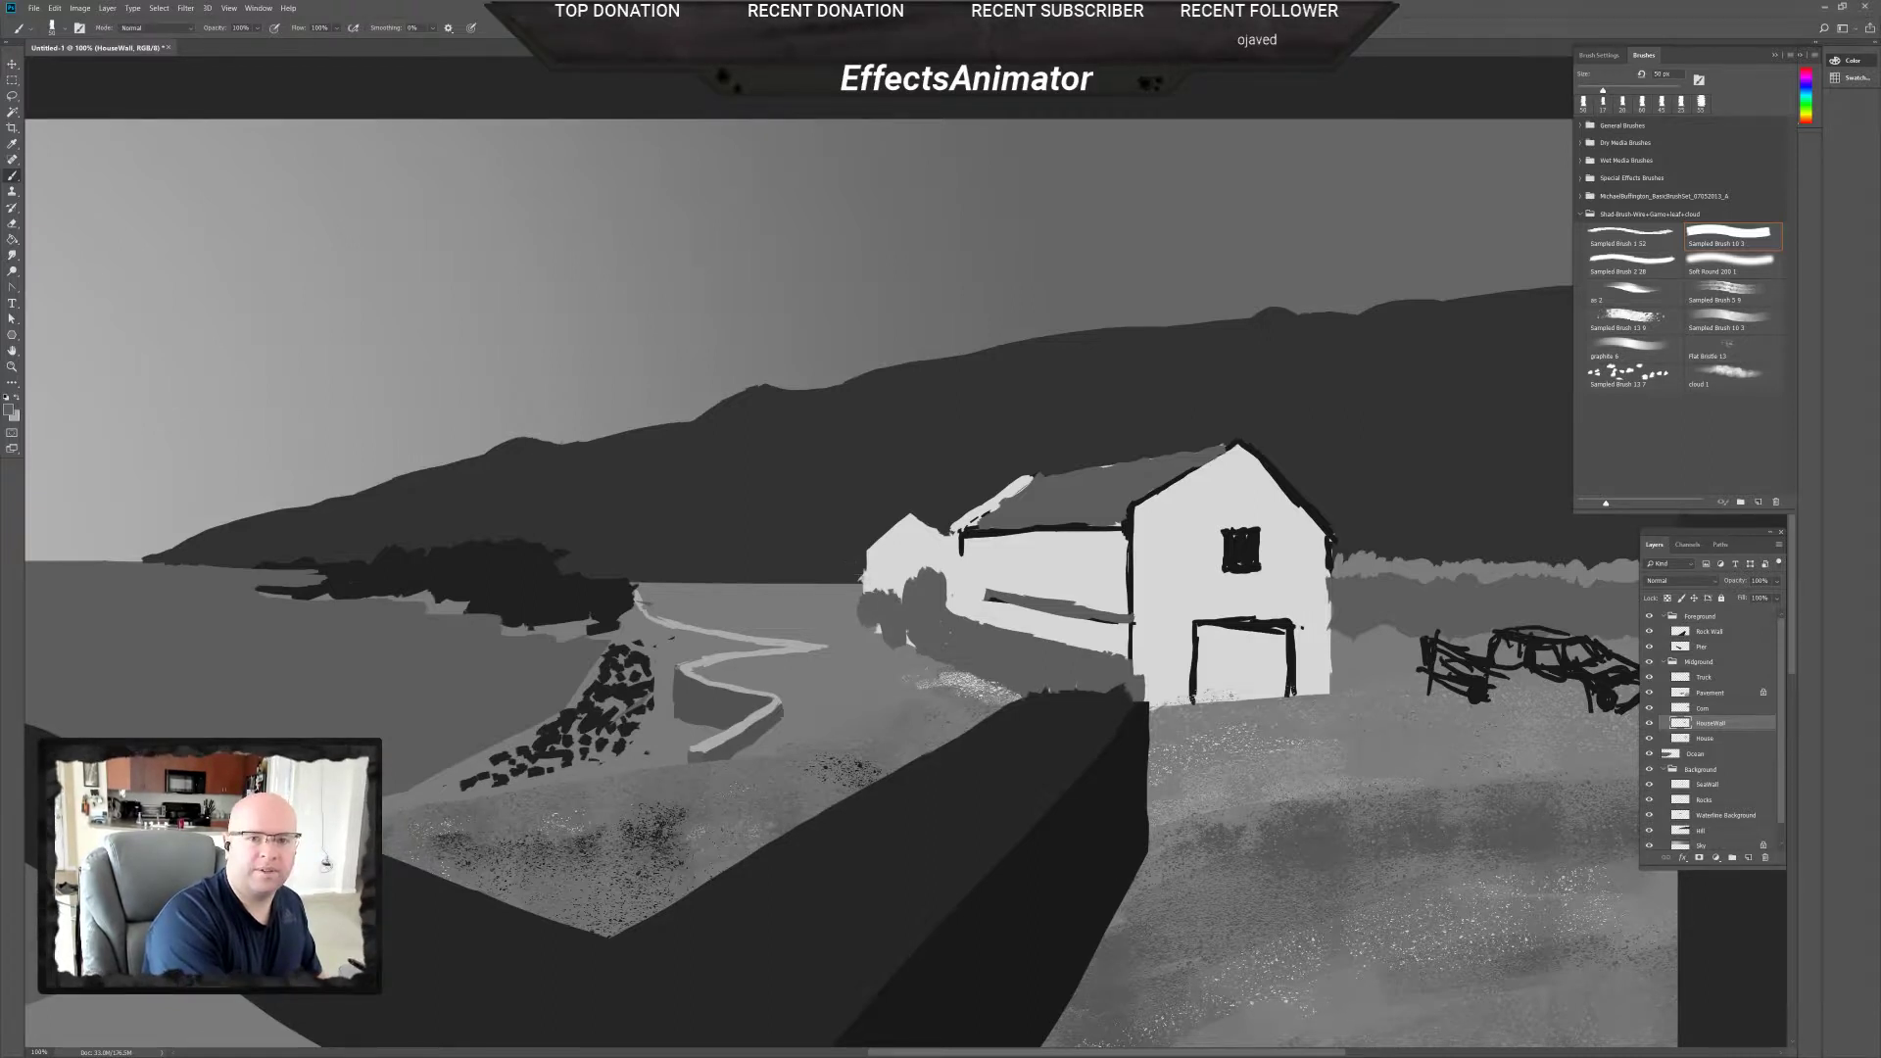
mouse_move(887, 582)
mouse_down()
mouse_move(902, 578)
mouse_move(863, 587)
mouse_up()
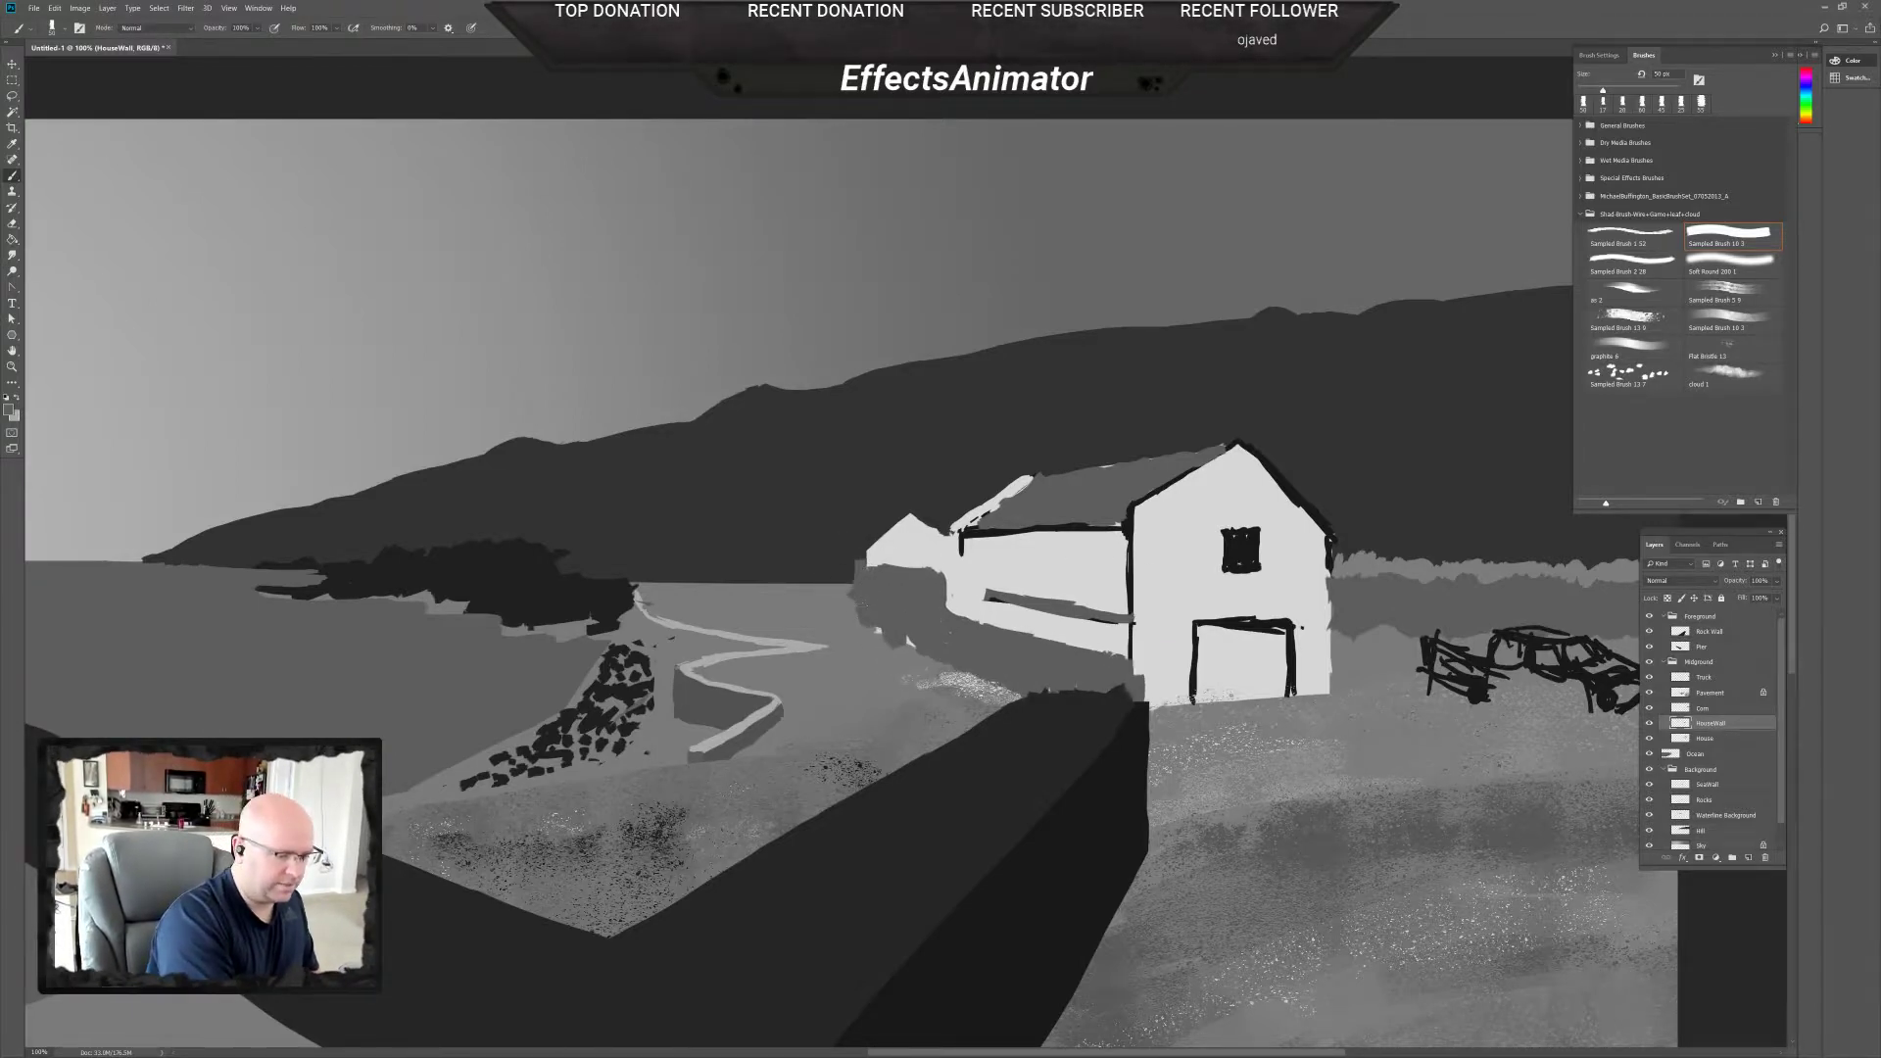
mouse_move(854, 588)
mouse_down()
mouse_move(851, 617)
mouse_move(910, 644)
mouse_up()
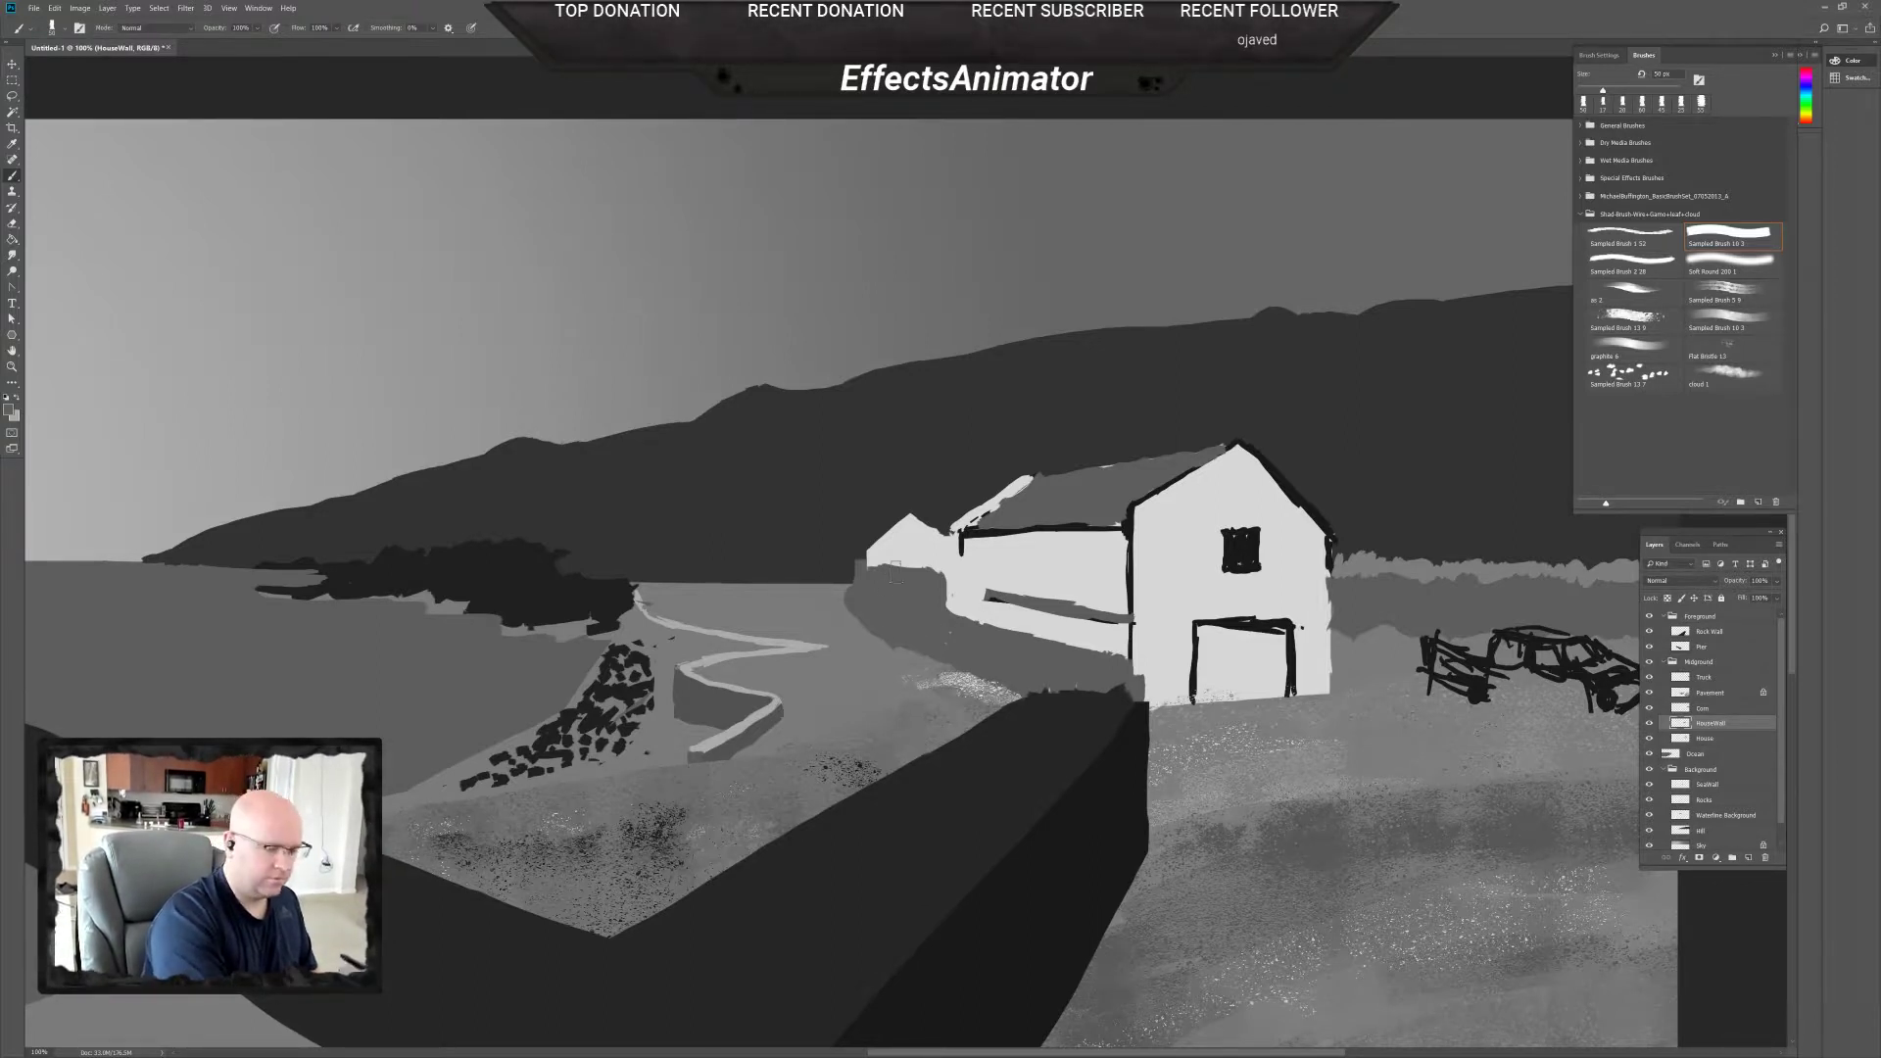
mouse_move(852, 586)
mouse_down()
mouse_move(848, 570)
mouse_move(845, 593)
mouse_up()
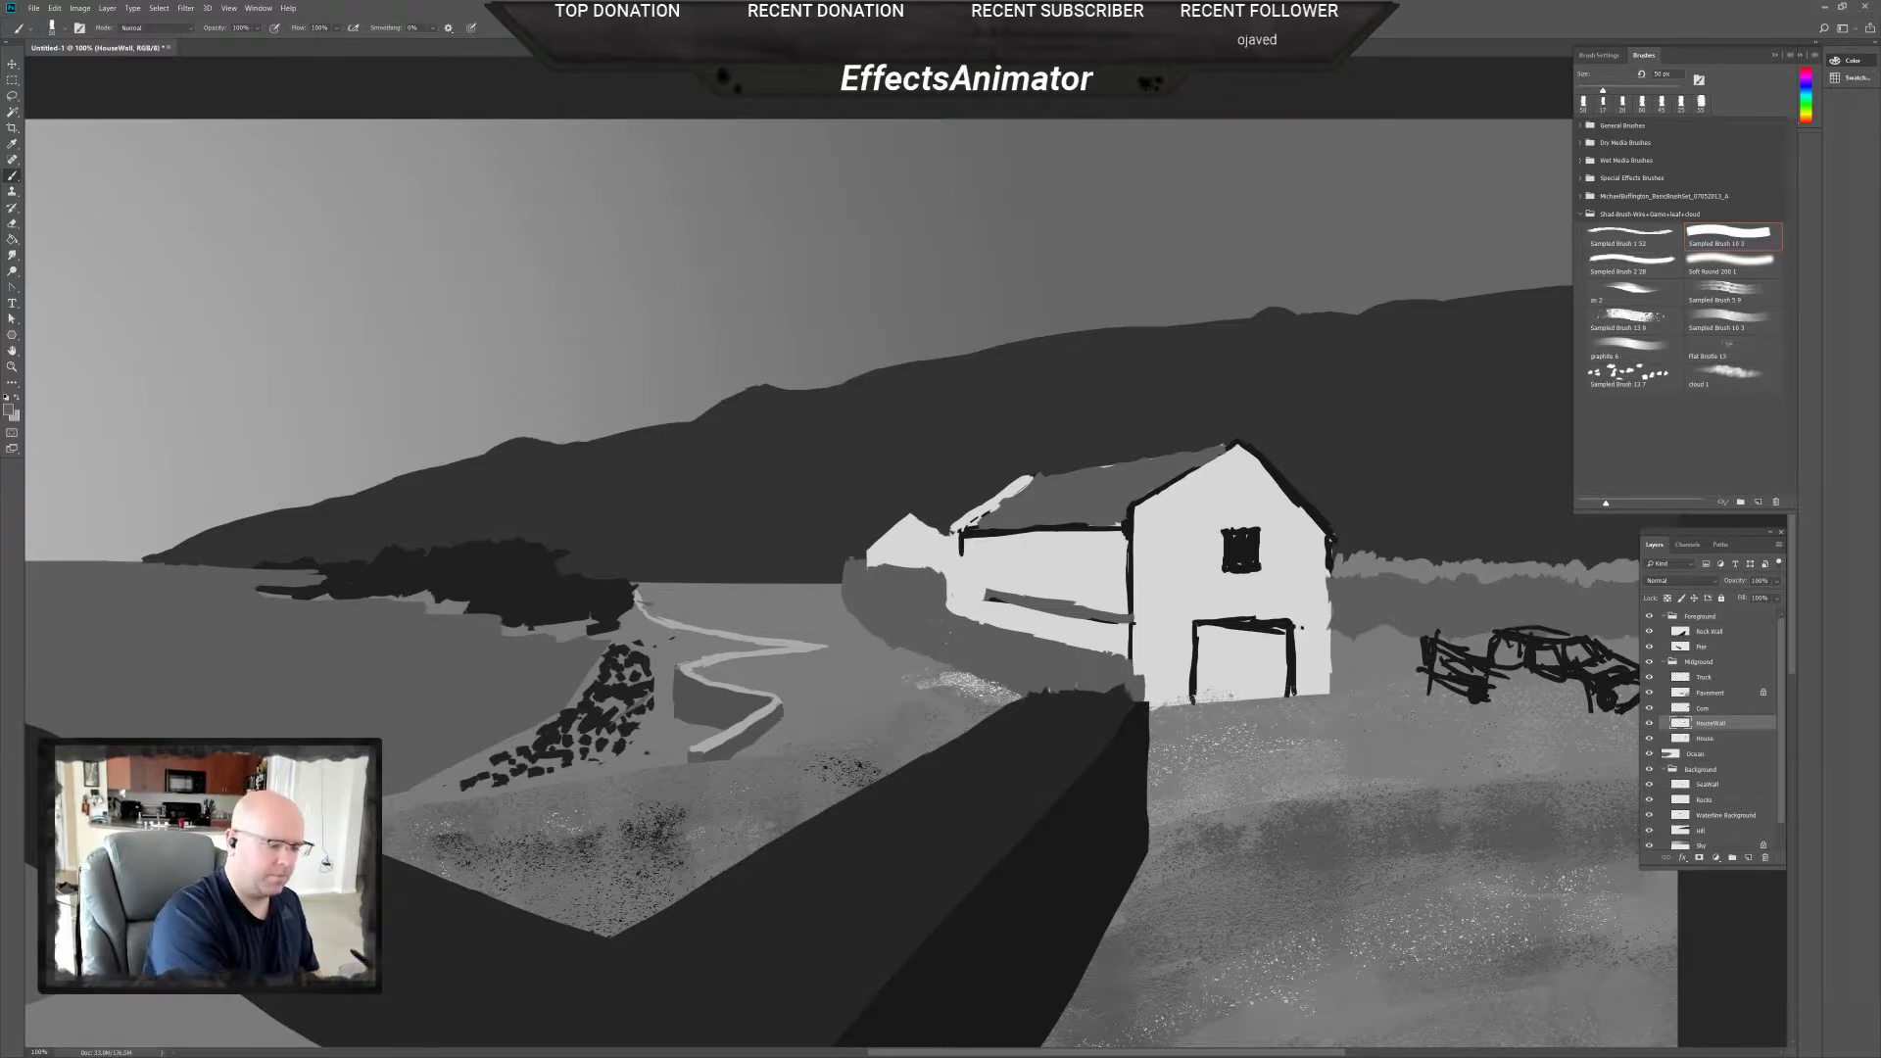
drag(854, 616, 848, 625)
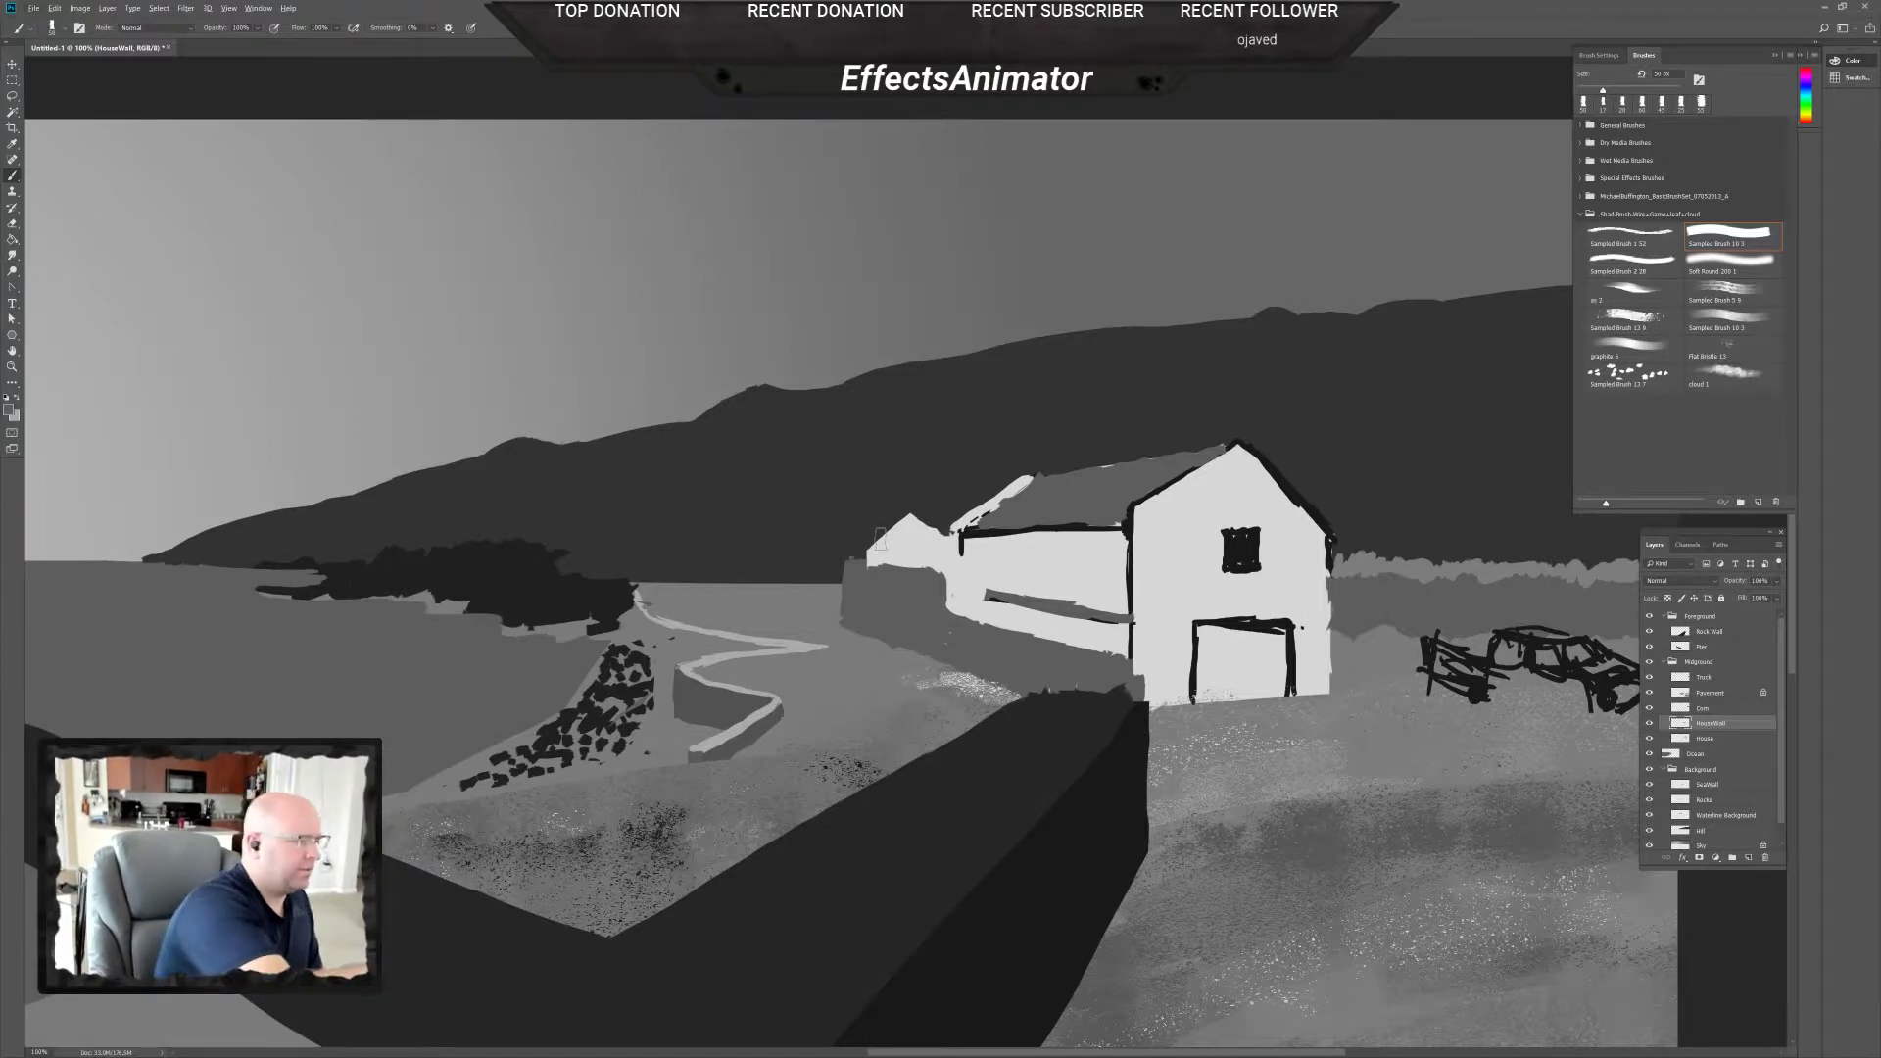
Choose a darker gray and paint two narrow upright openings in the far end of the stone wall on the HouseWall layer.
click(10, 408)
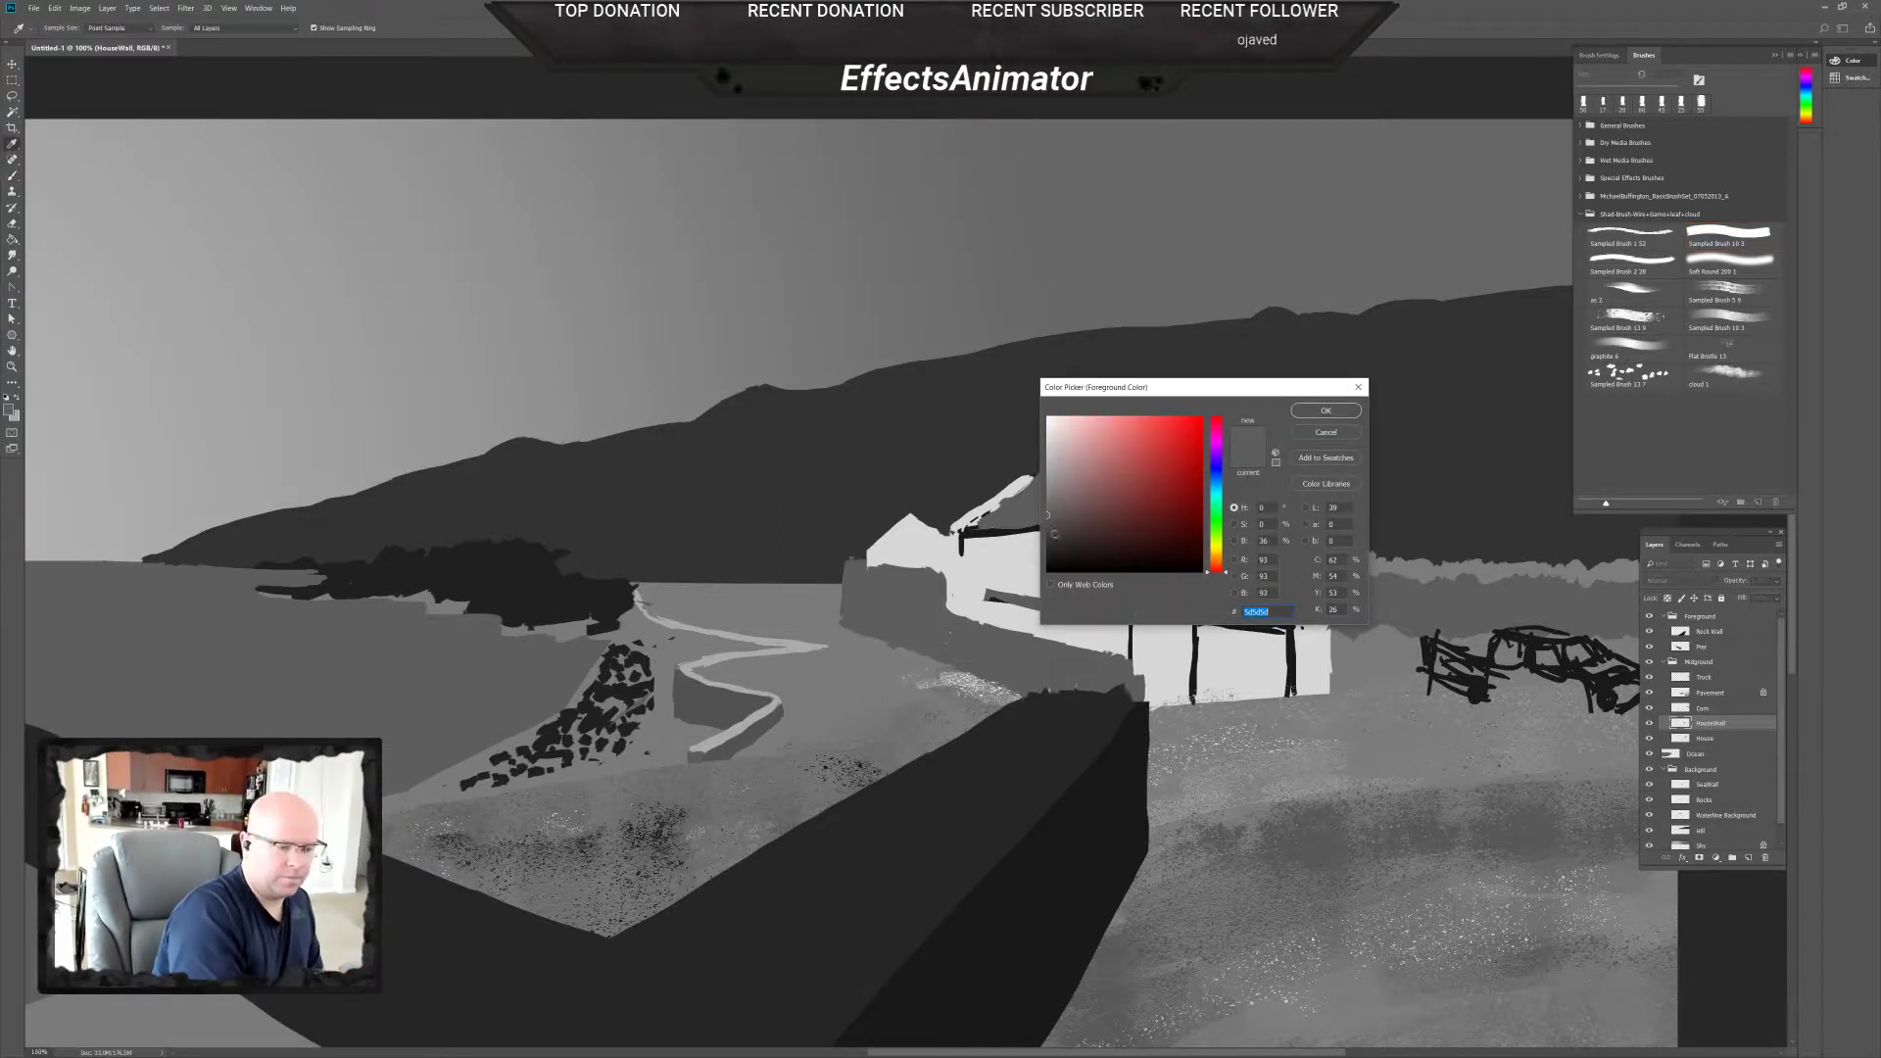
click(1048, 535)
click(1326, 412)
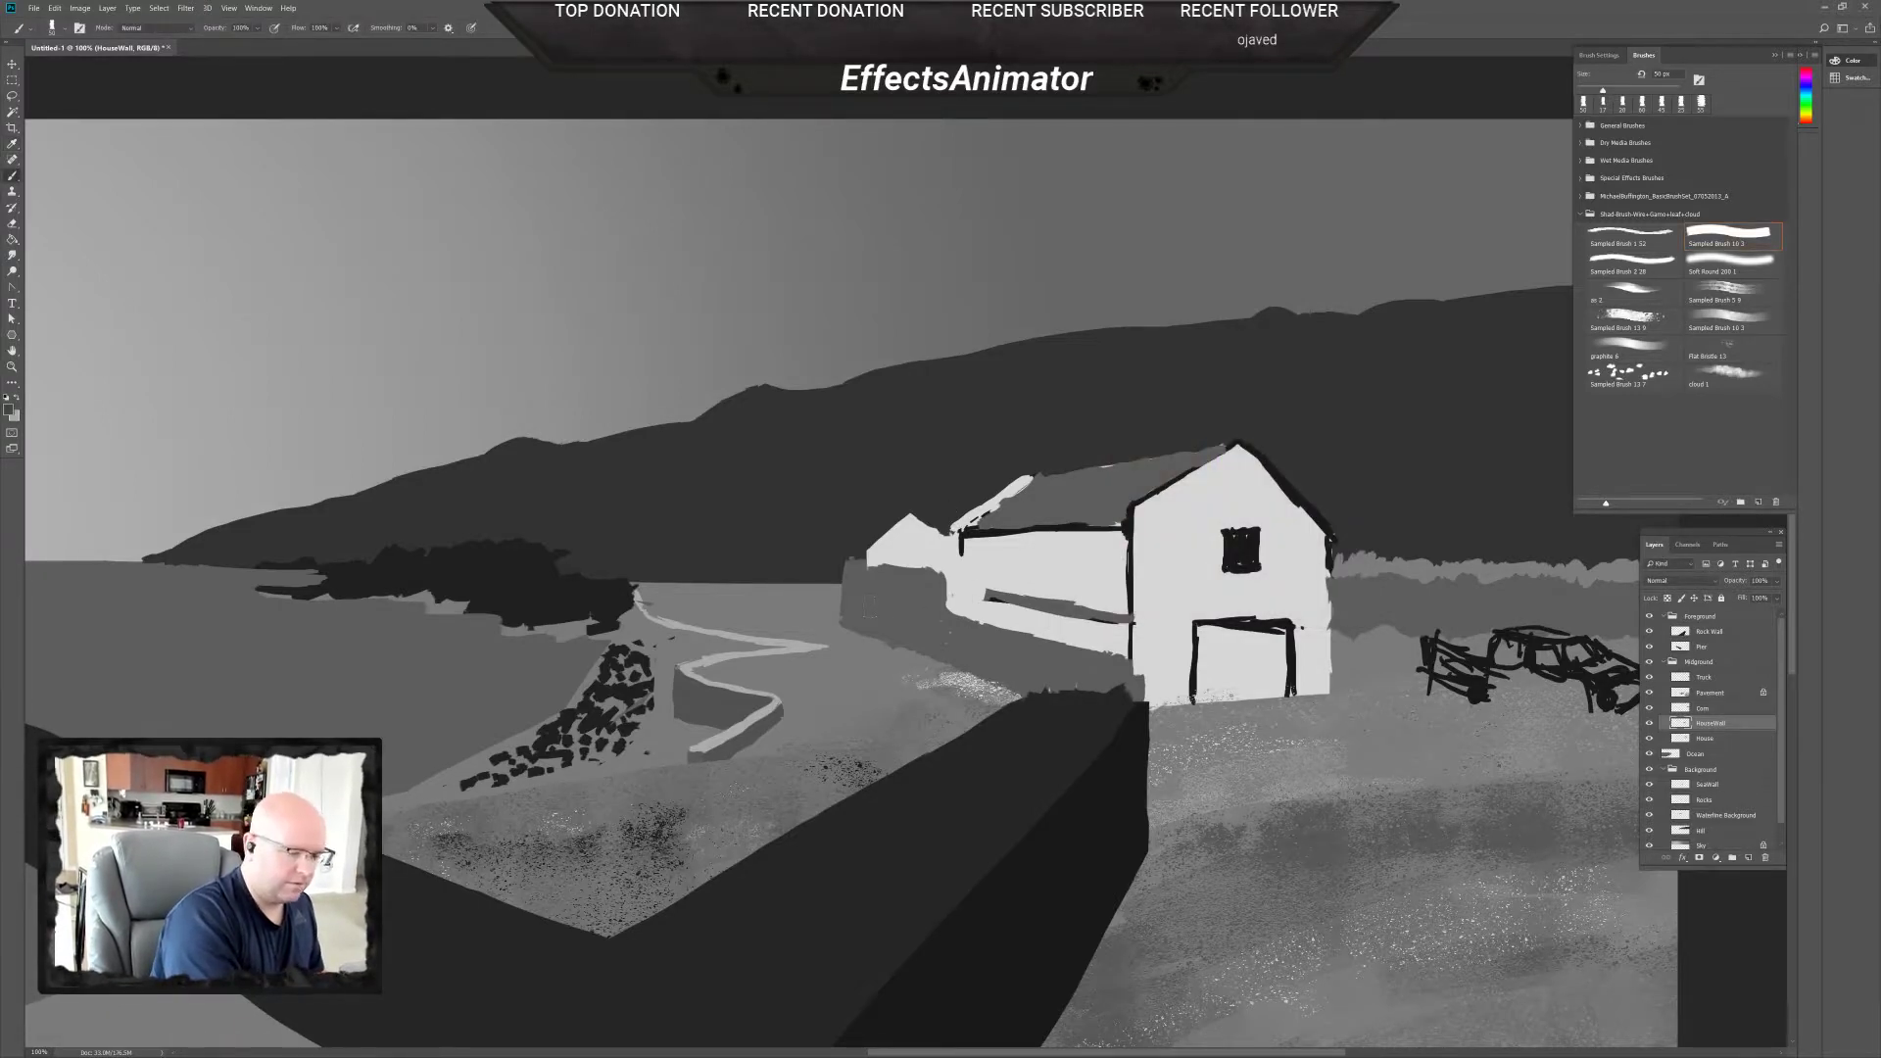
drag(868, 597, 879, 624)
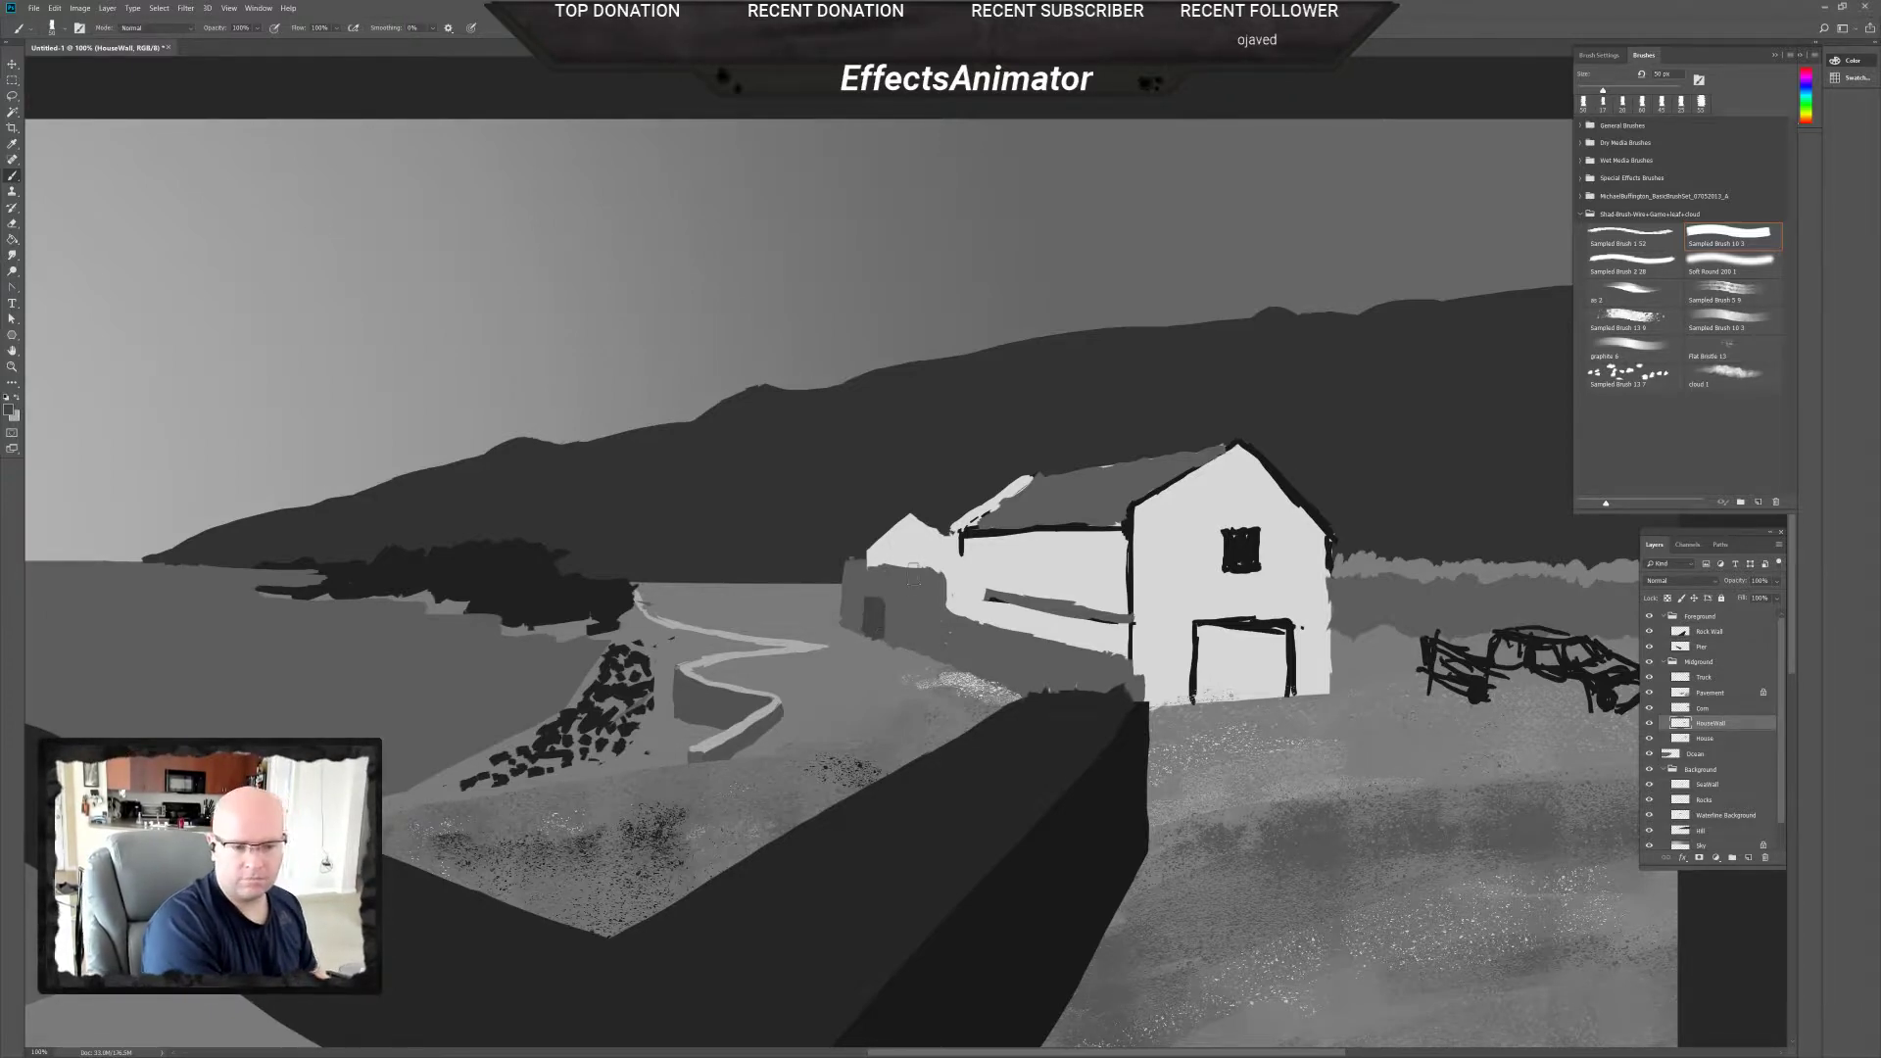
click(1619, 59)
click(1625, 105)
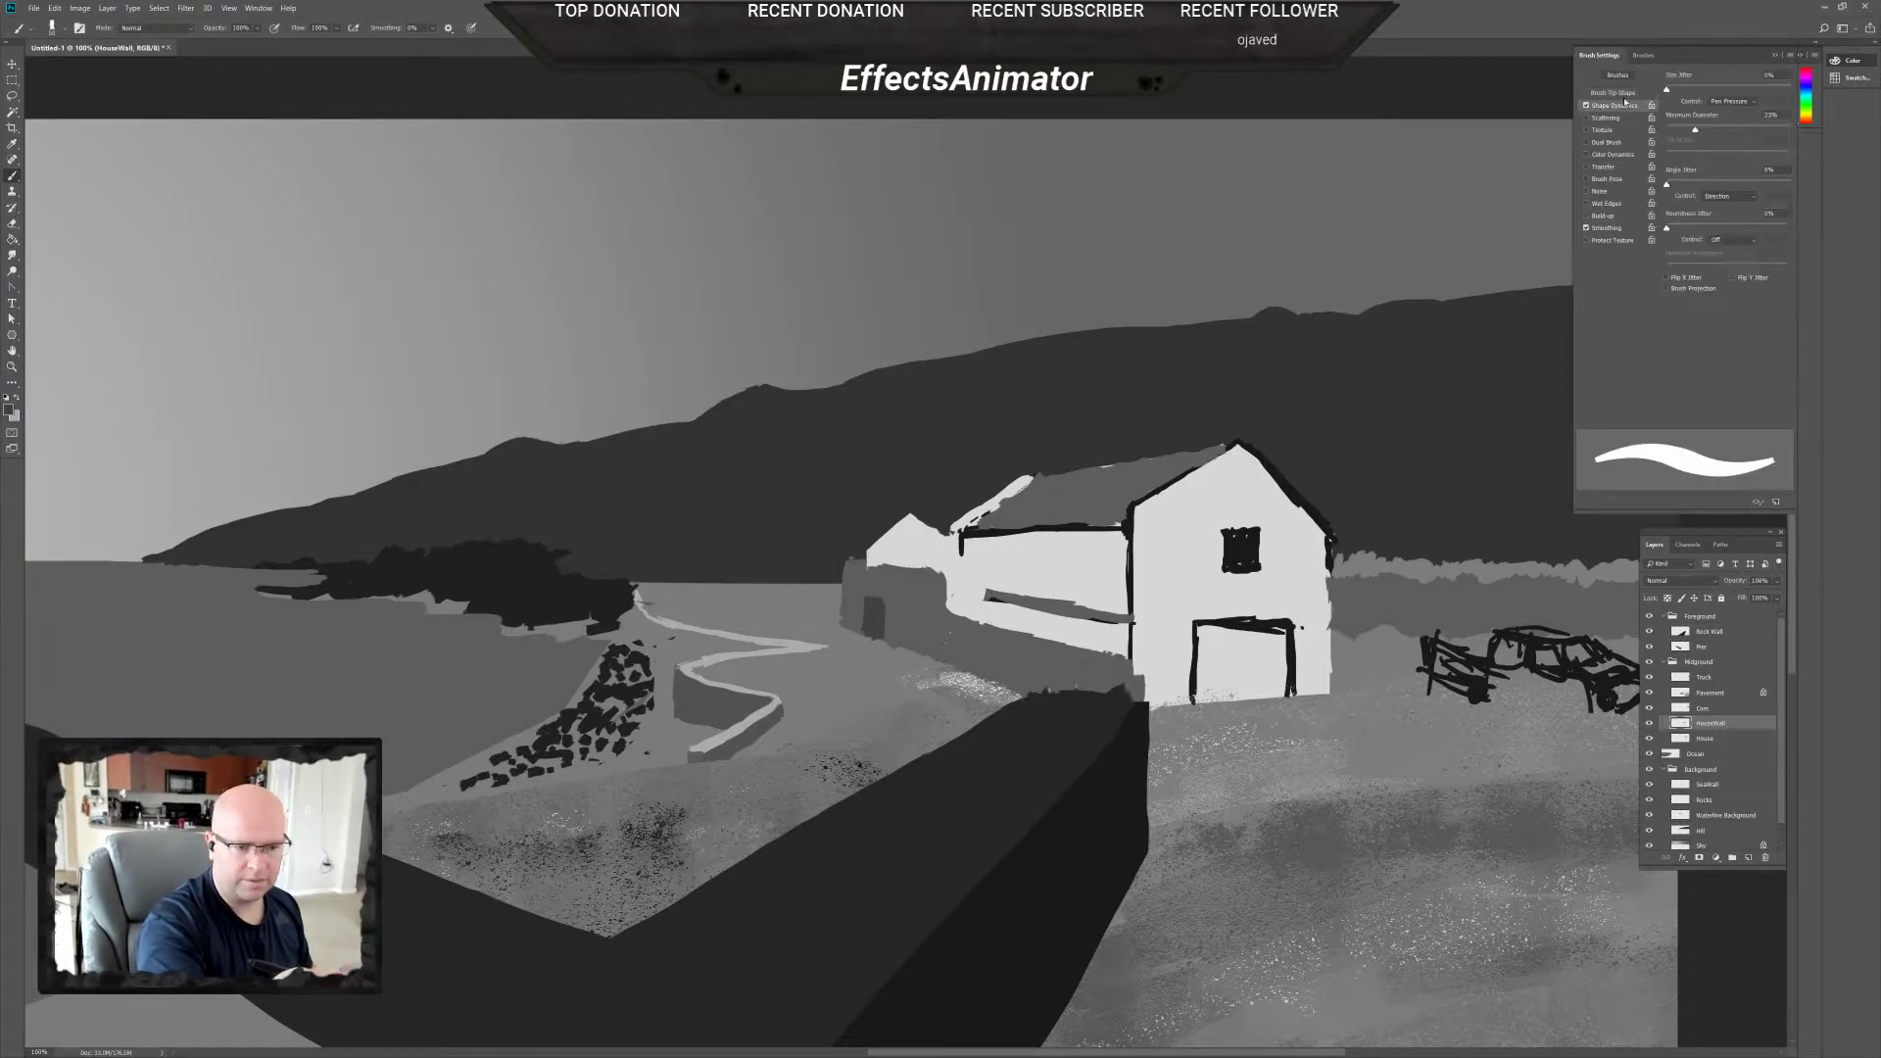
click(1646, 56)
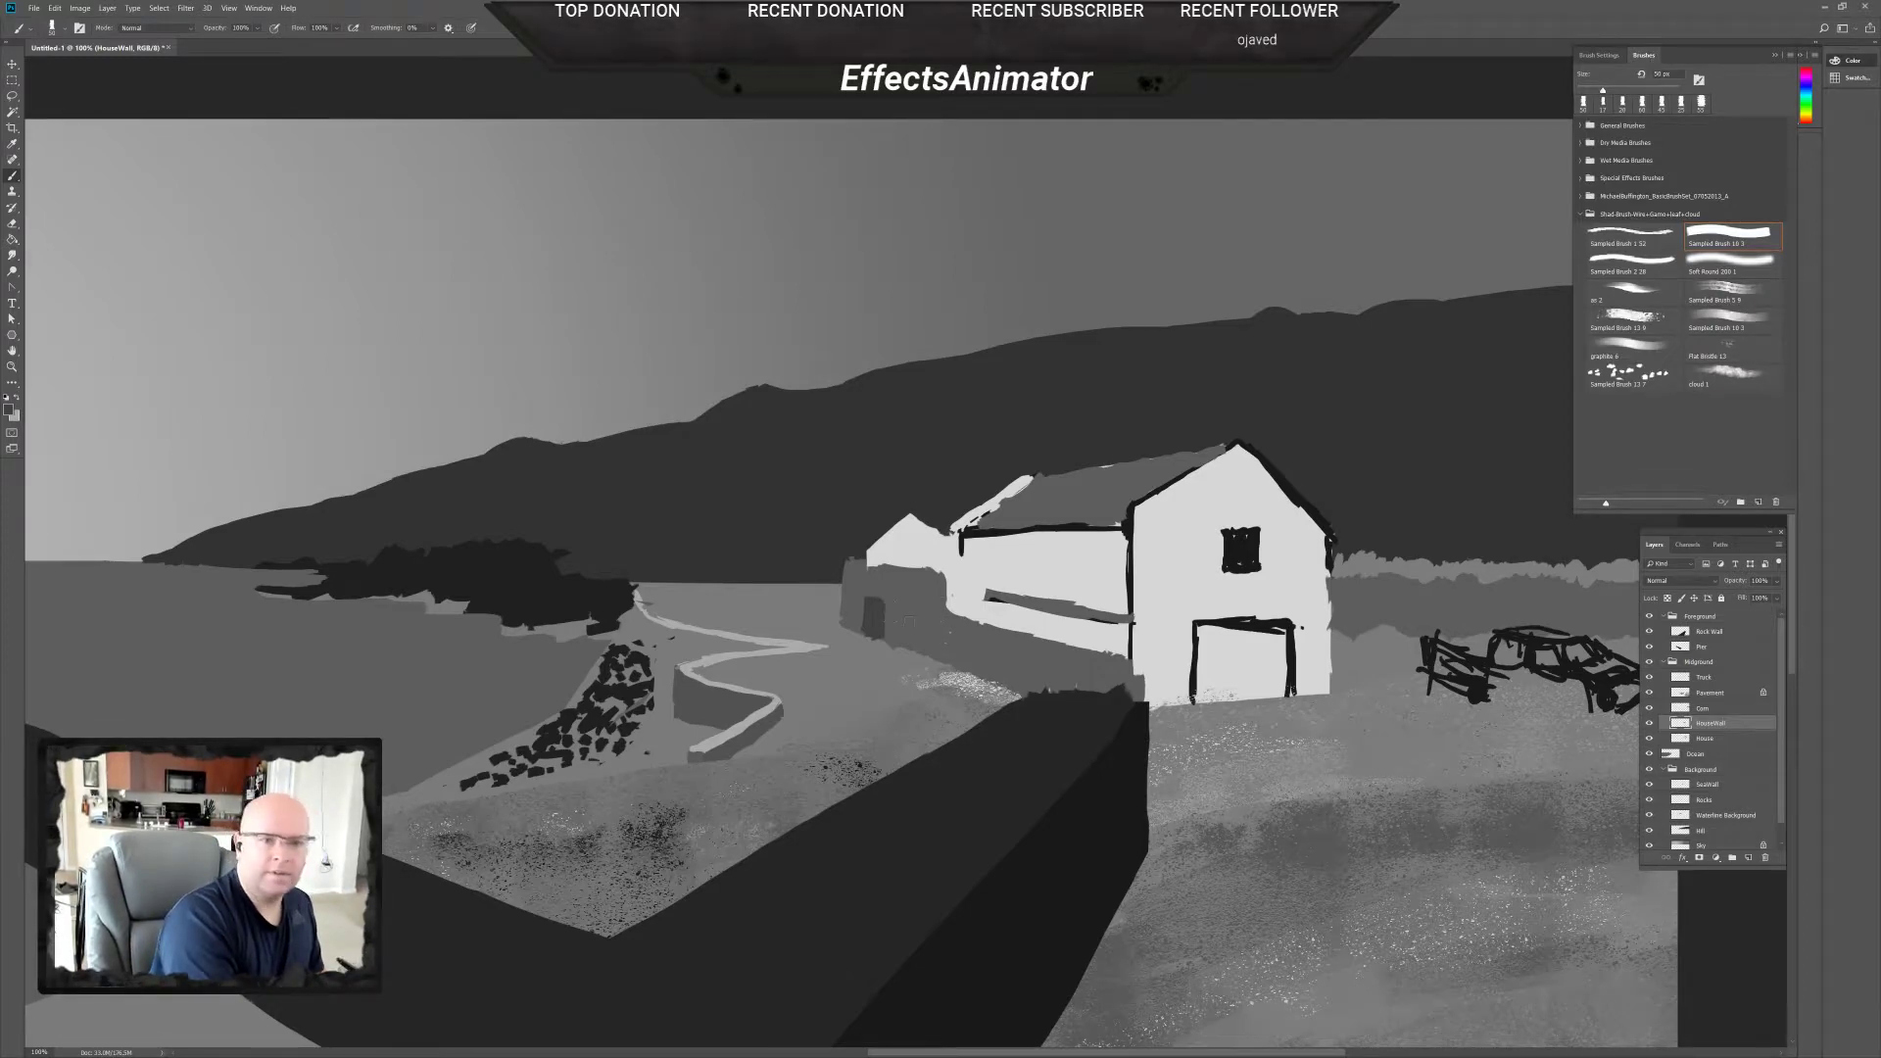
mouse_move(906, 627)
mouse_down()
mouse_move(912, 642)
mouse_move(917, 615)
mouse_move(913, 651)
mouse_move(914, 621)
mouse_up()
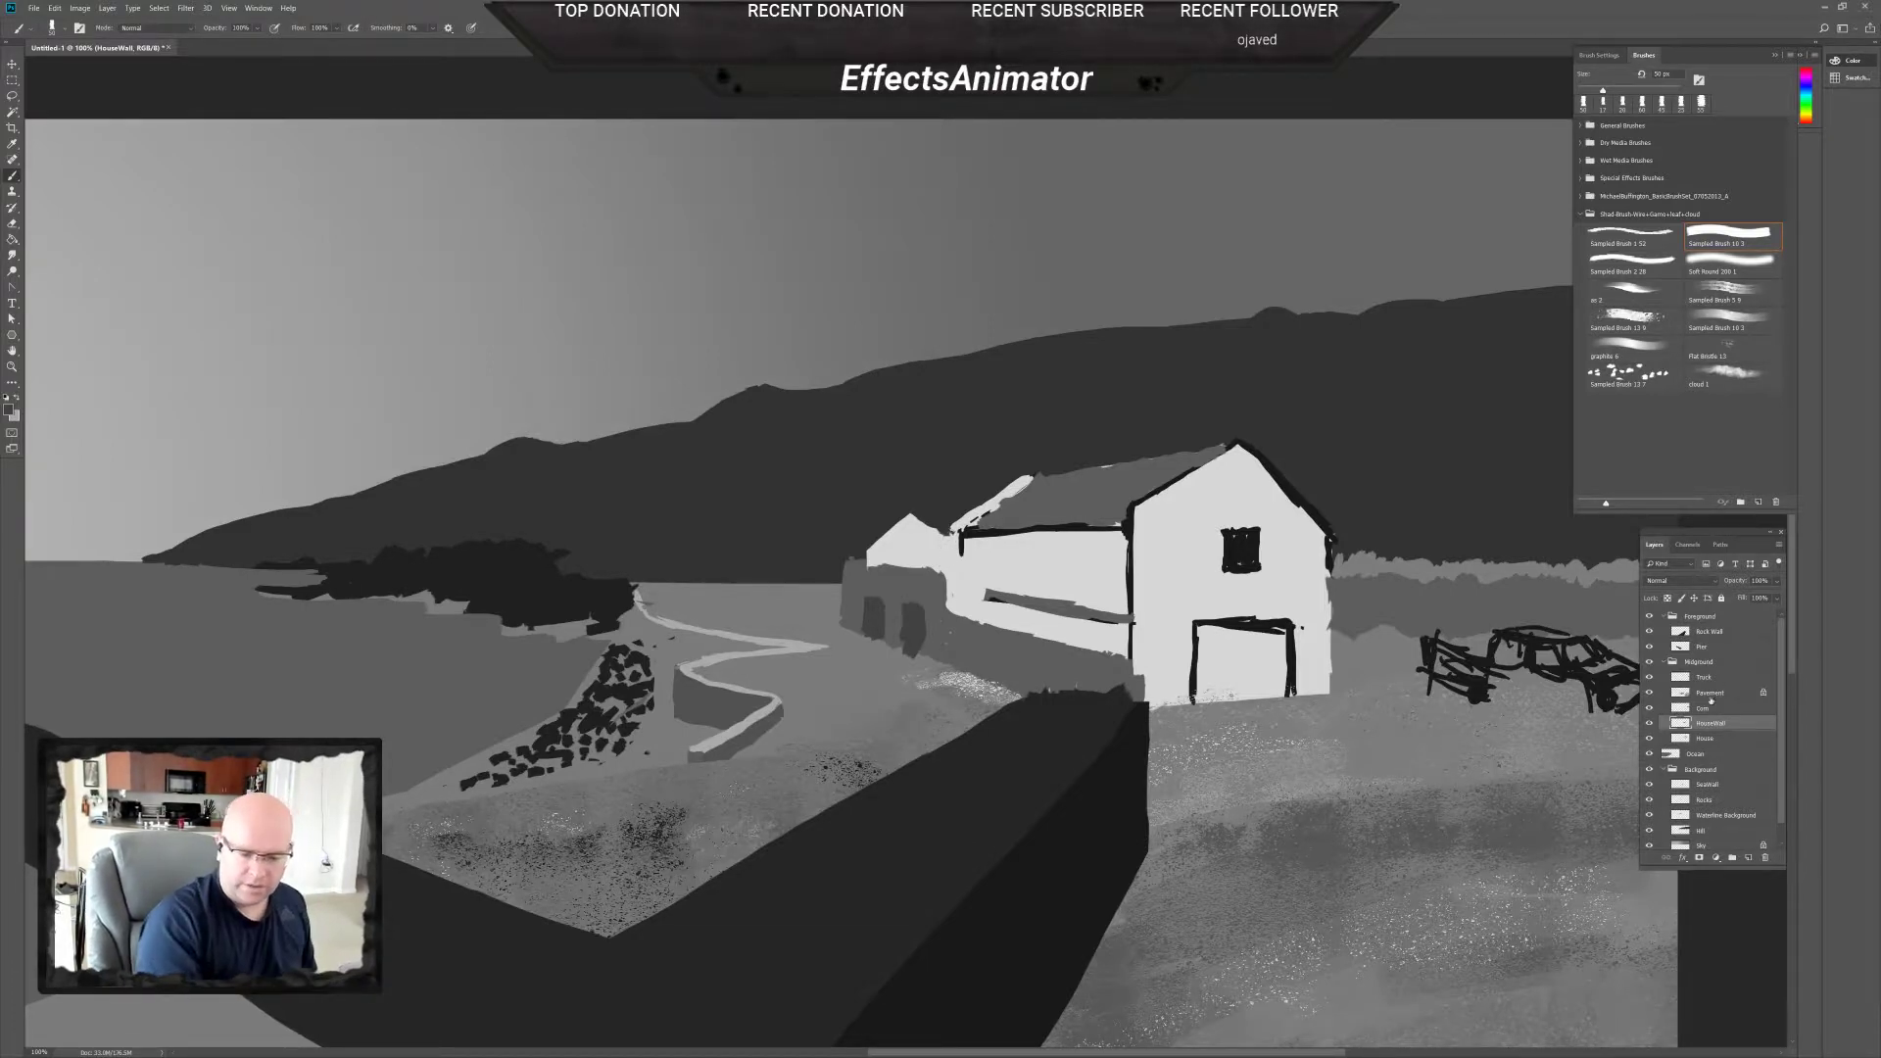
On the House layer, reduce the brush size and block in a gray sloping roof over the small gable.
click(1723, 741)
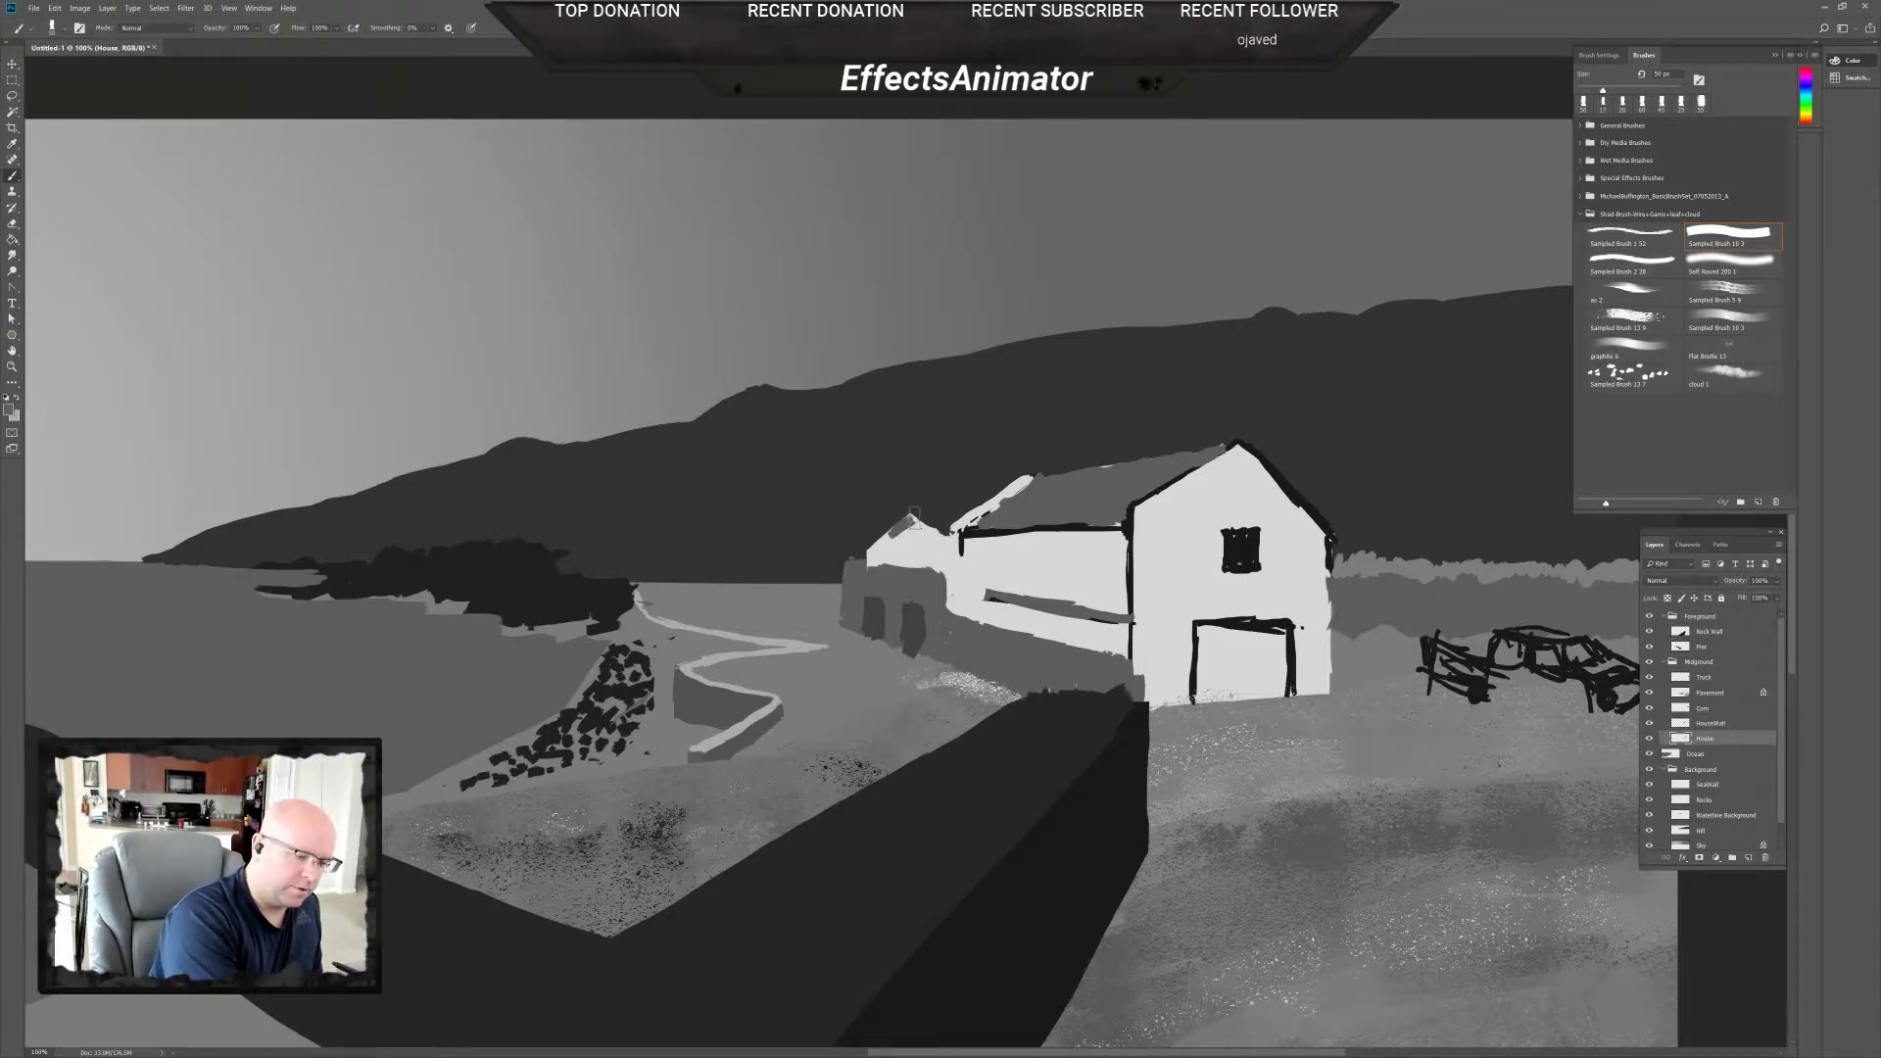
scroll(918, 542, up, 1)
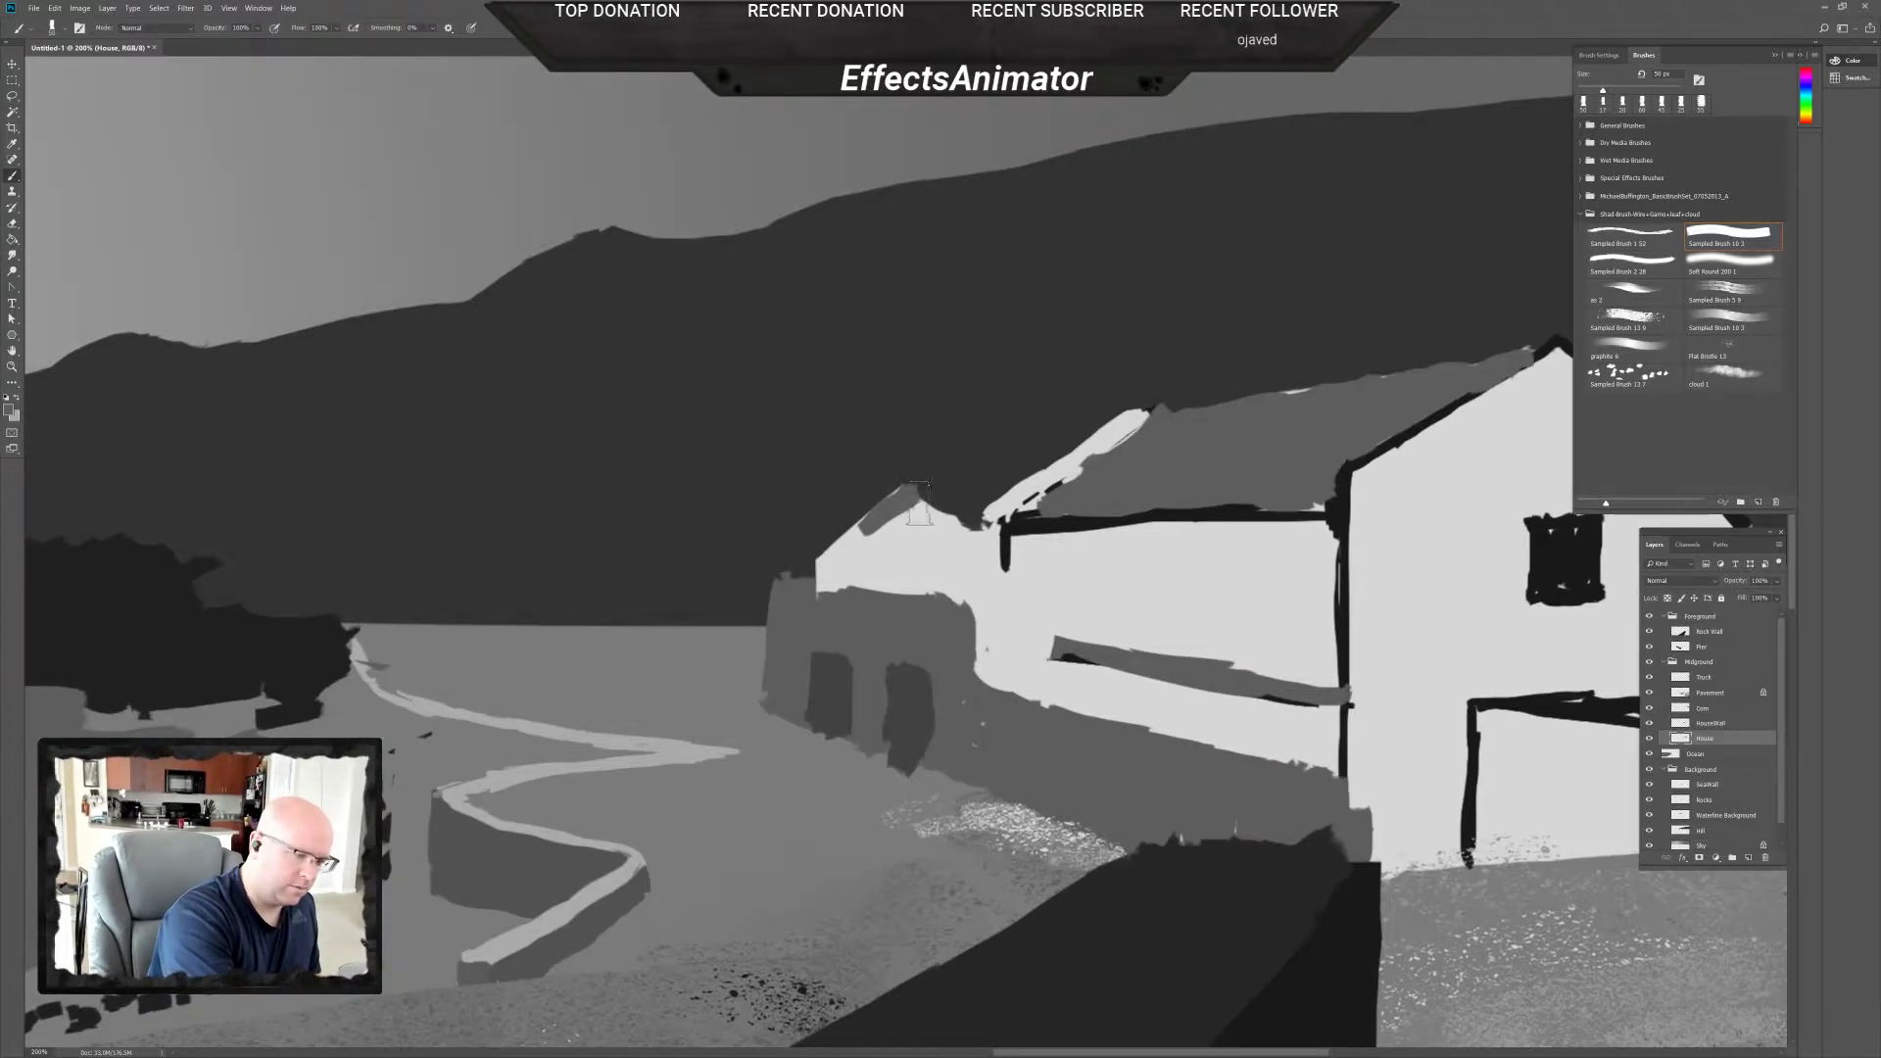
mouse_move(906, 485)
mouse_down()
mouse_move(946, 529)
mouse_move(877, 537)
mouse_move(916, 520)
mouse_move(938, 541)
mouse_move(881, 537)
mouse_move(955, 554)
mouse_move(833, 546)
mouse_up()
right_click(882, 529)
key(Return)
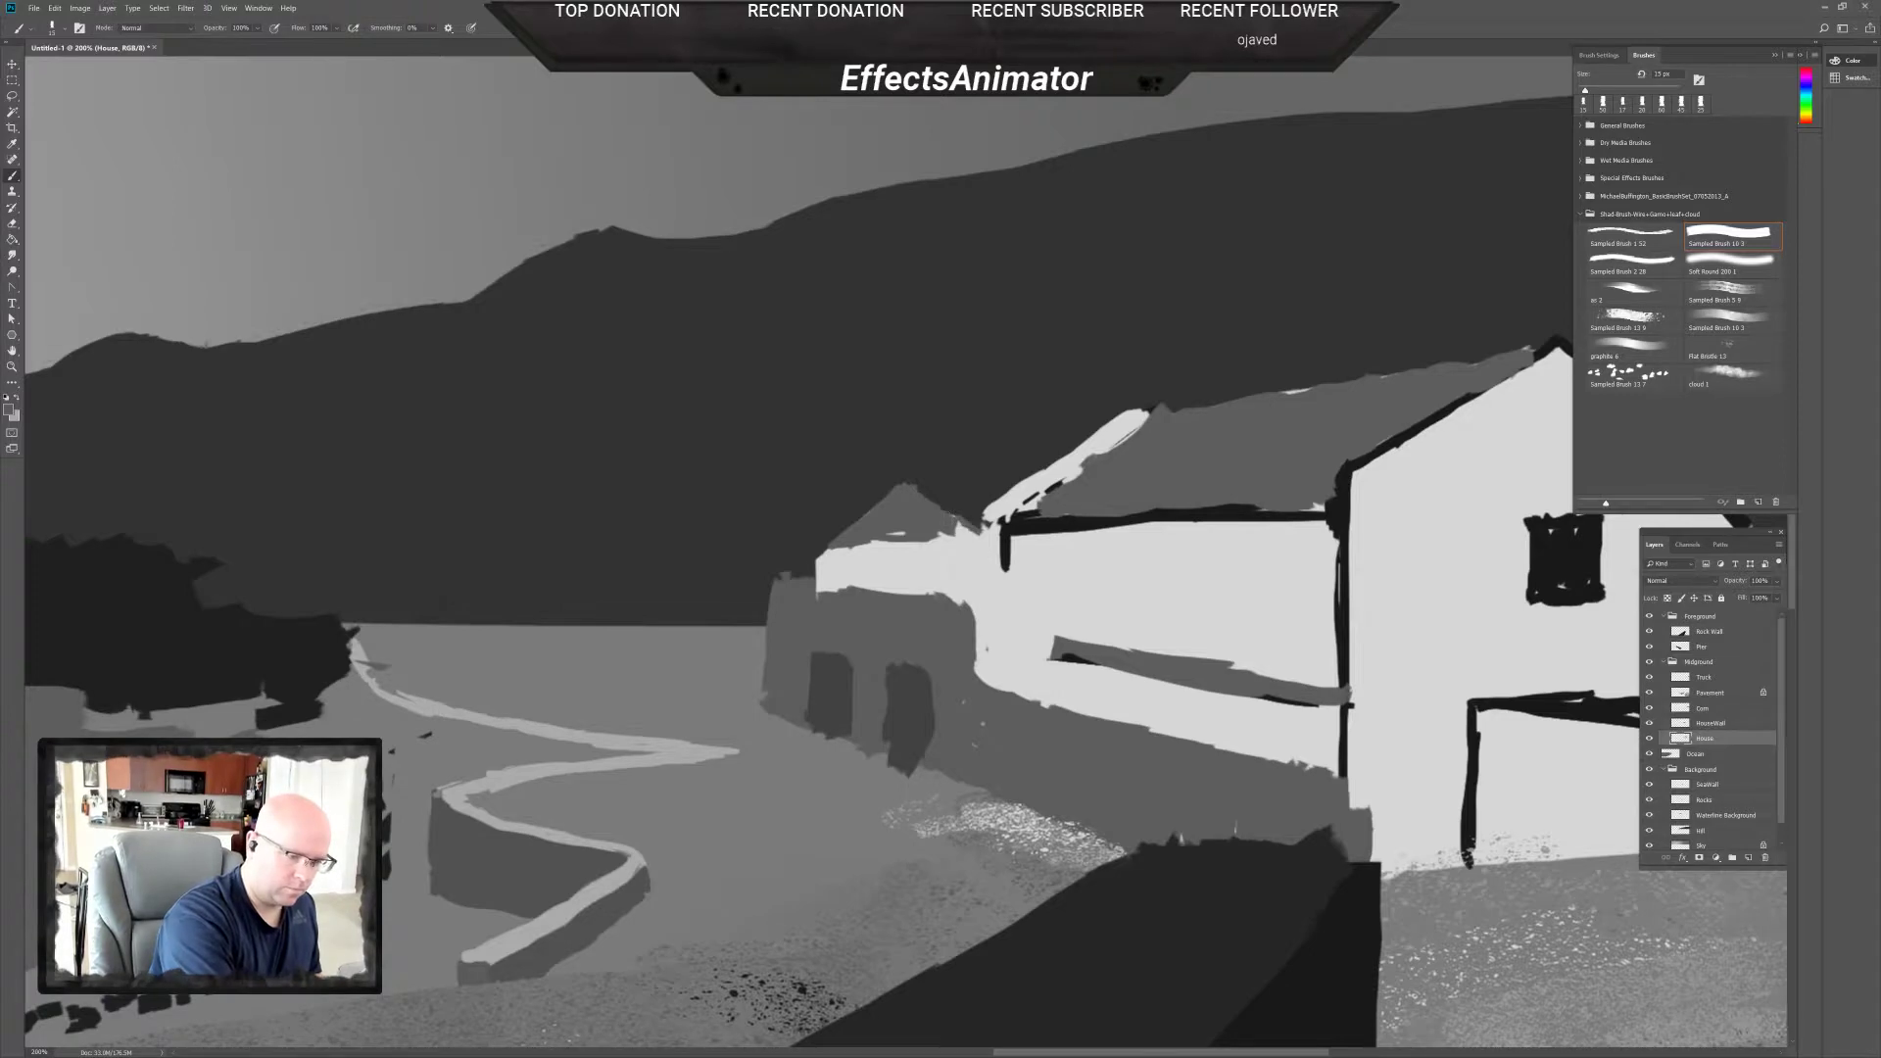
mouse_move(960, 527)
mouse_down()
mouse_move(975, 542)
mouse_move(892, 535)
mouse_move(946, 527)
mouse_up()
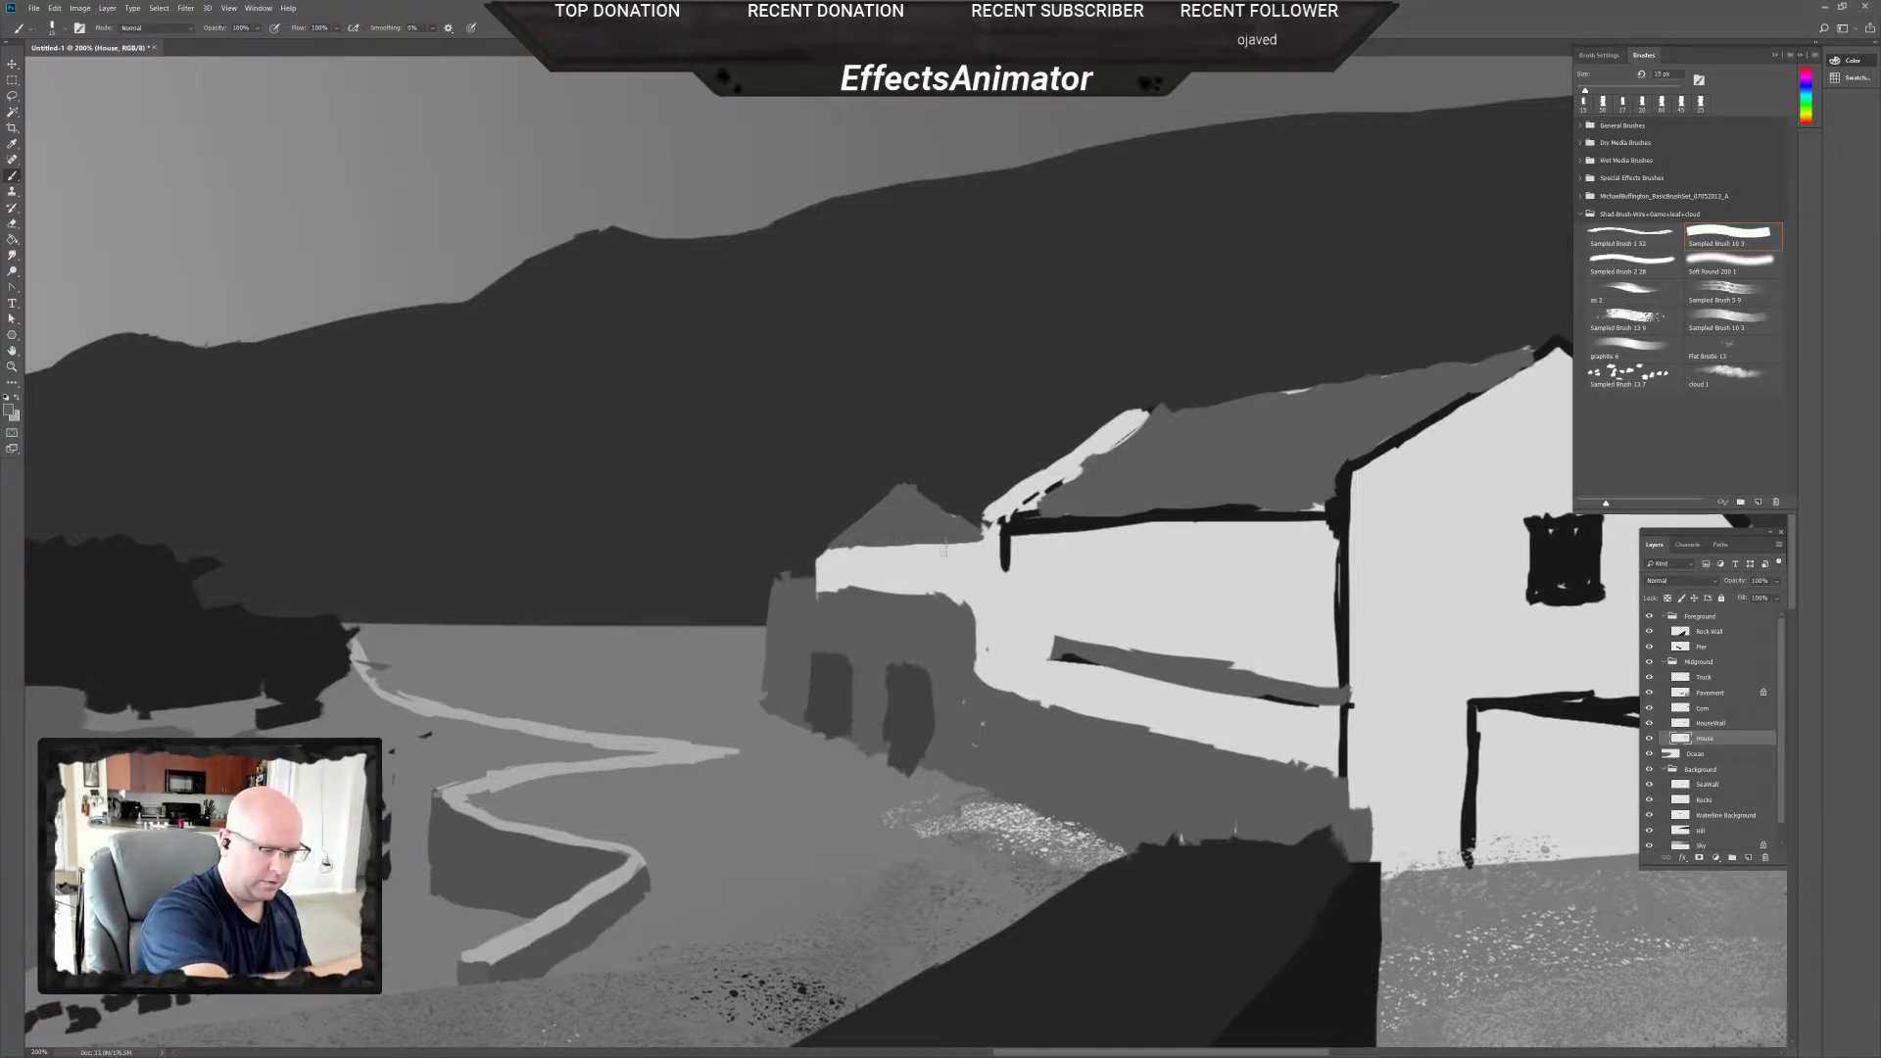
Extend the small roof's gray down to an even eave line across the full width of the outbuilding.
mouse_move(849, 551)
mouse_down()
mouse_move(825, 548)
mouse_move(968, 556)
mouse_up()
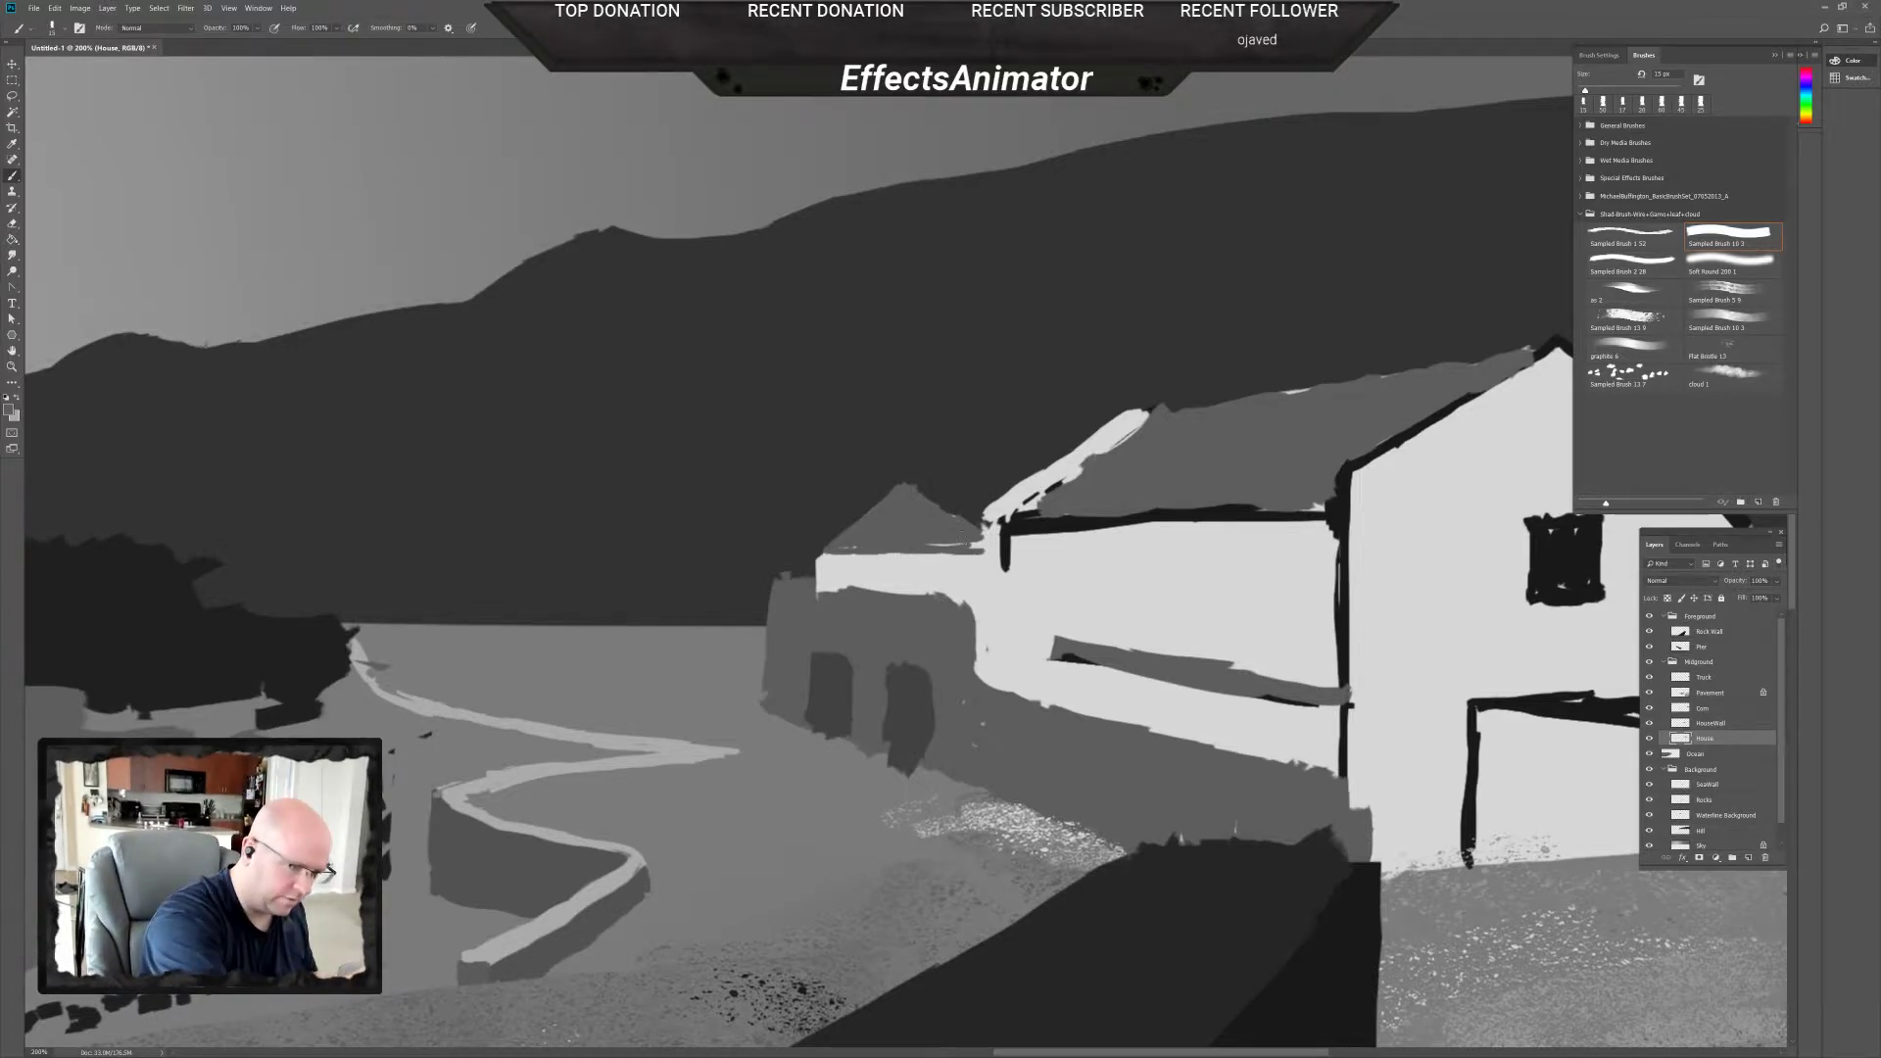
drag(960, 546, 980, 544)
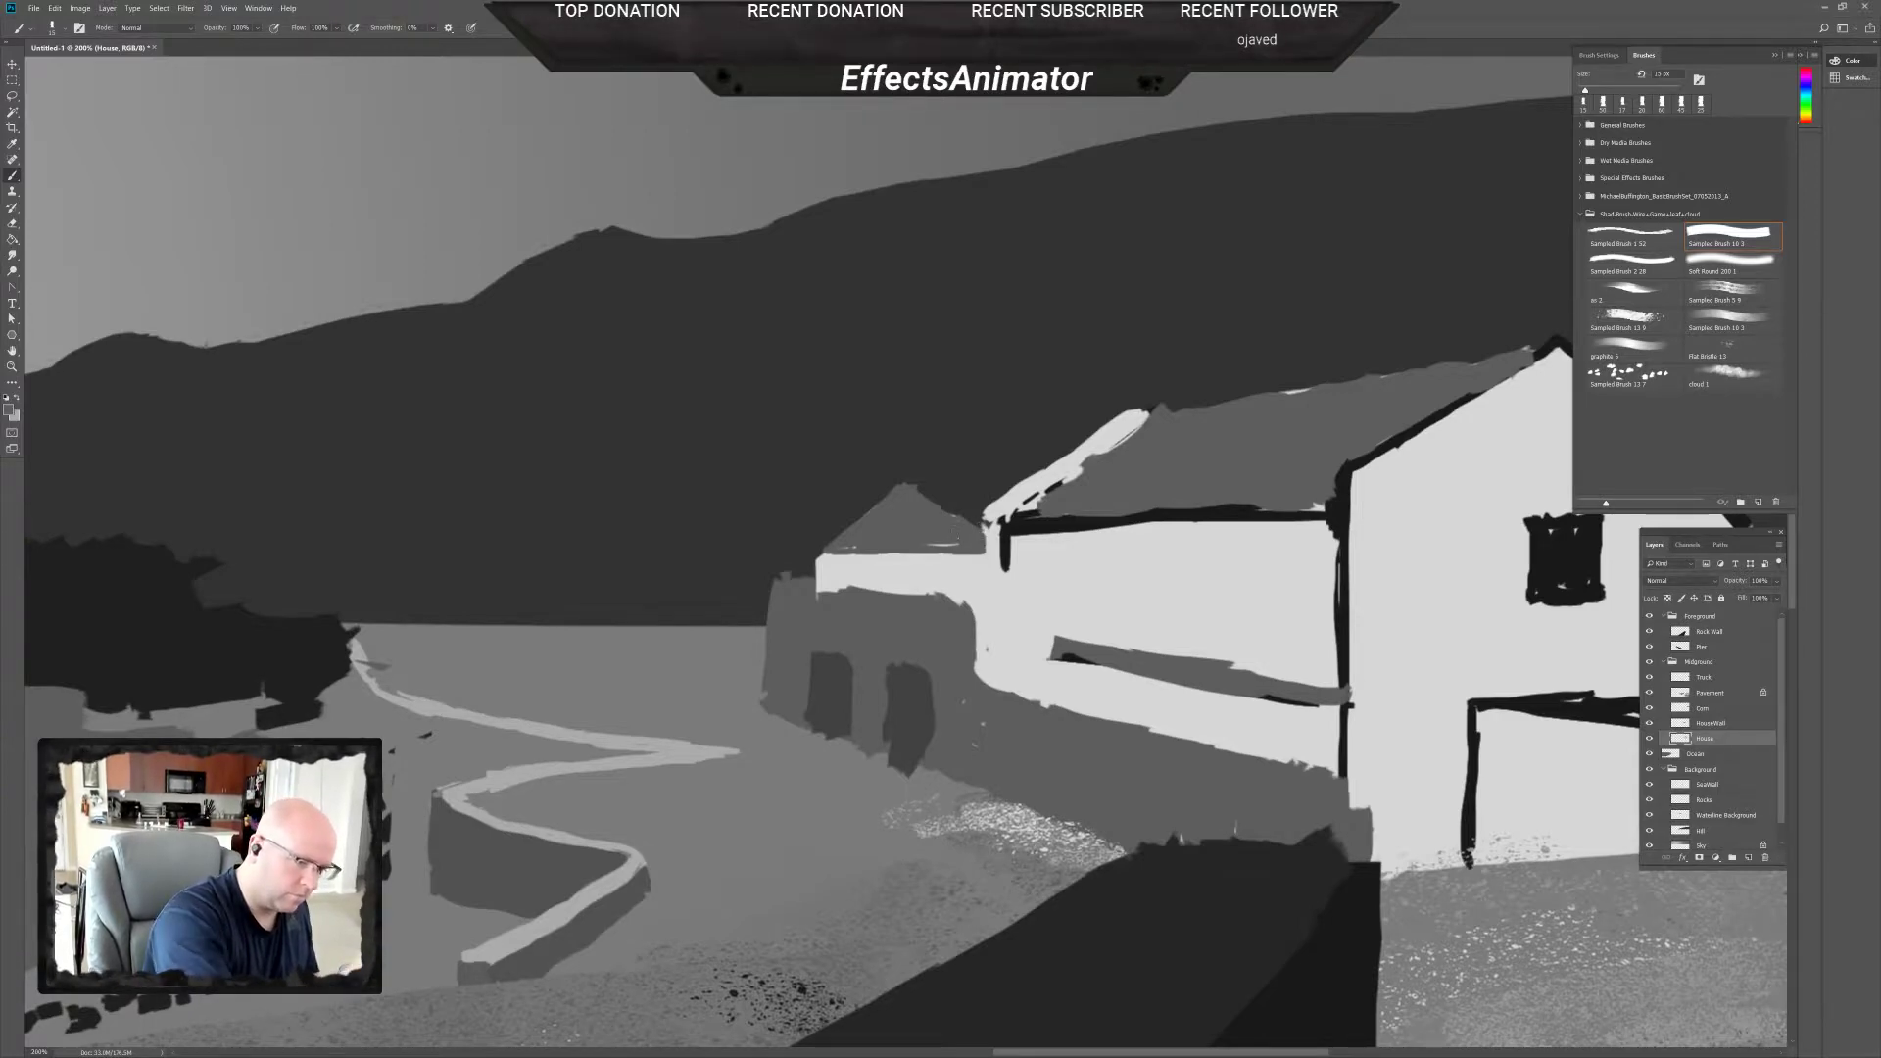
drag(844, 557, 881, 556)
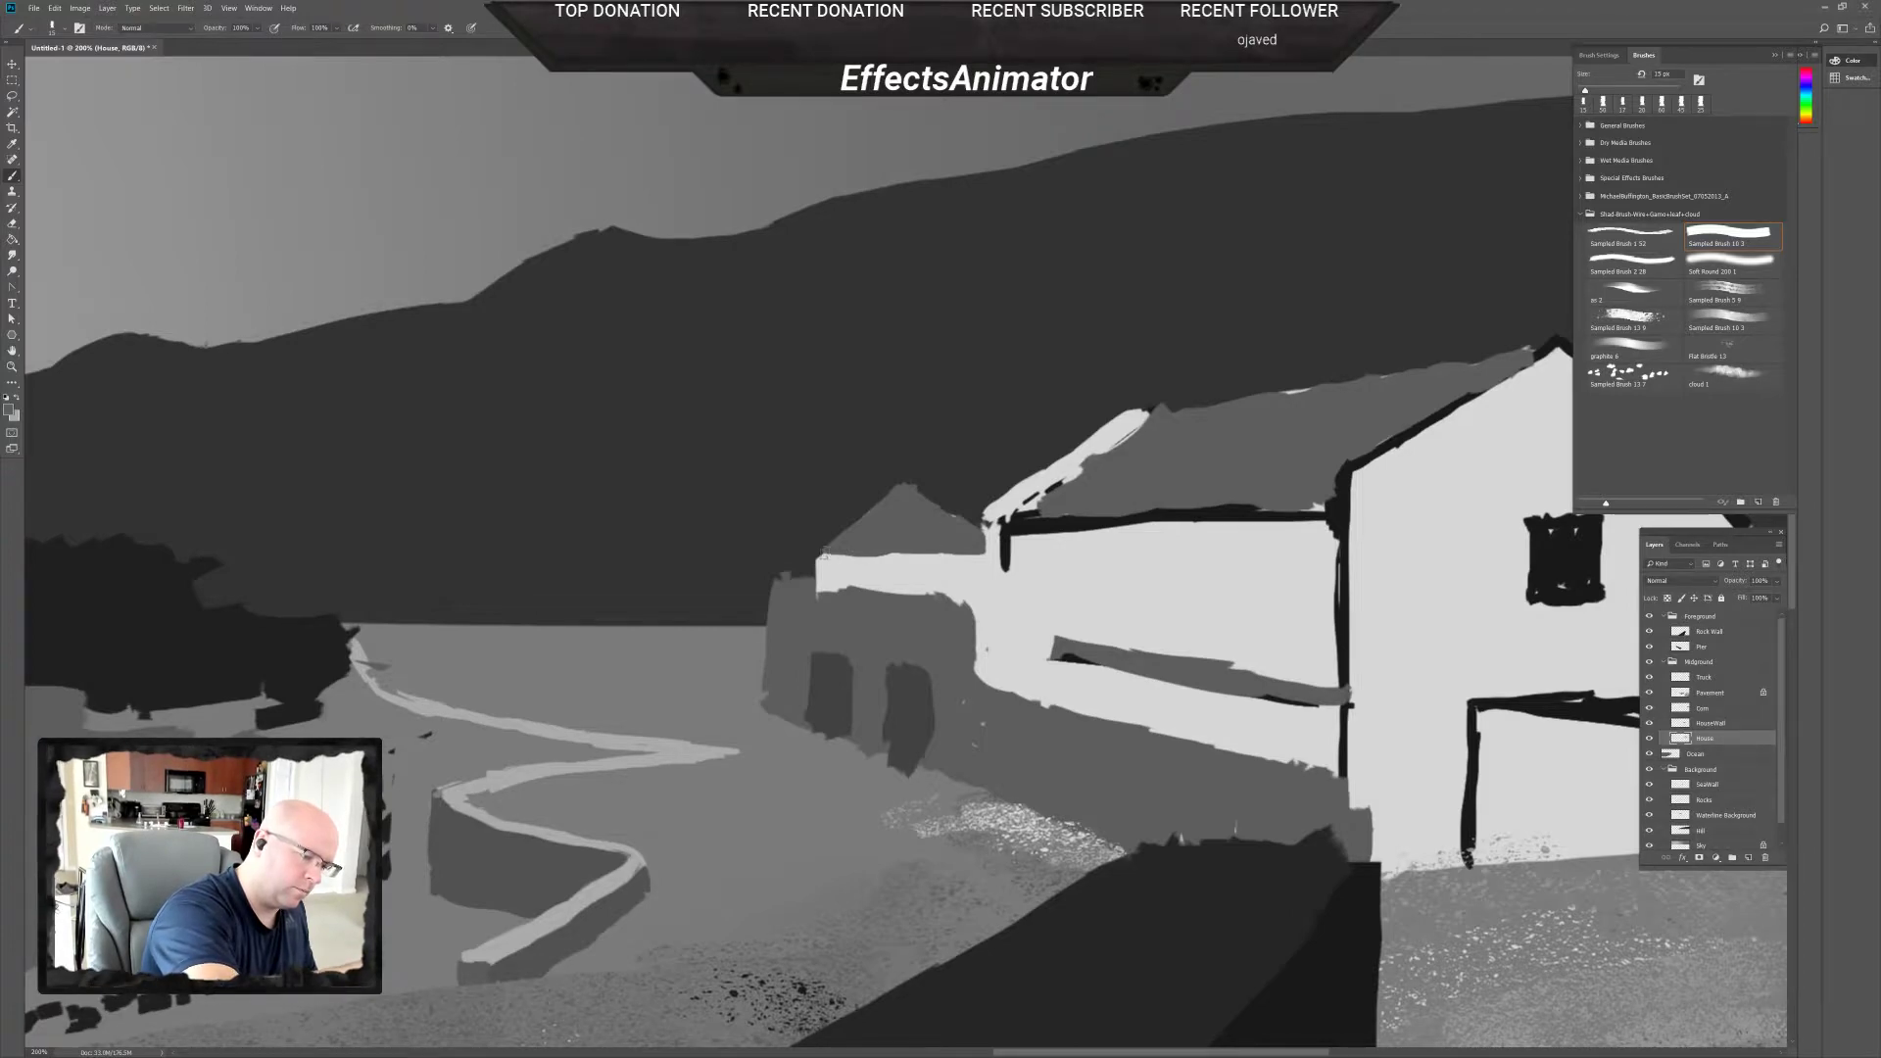
drag(823, 556, 986, 557)
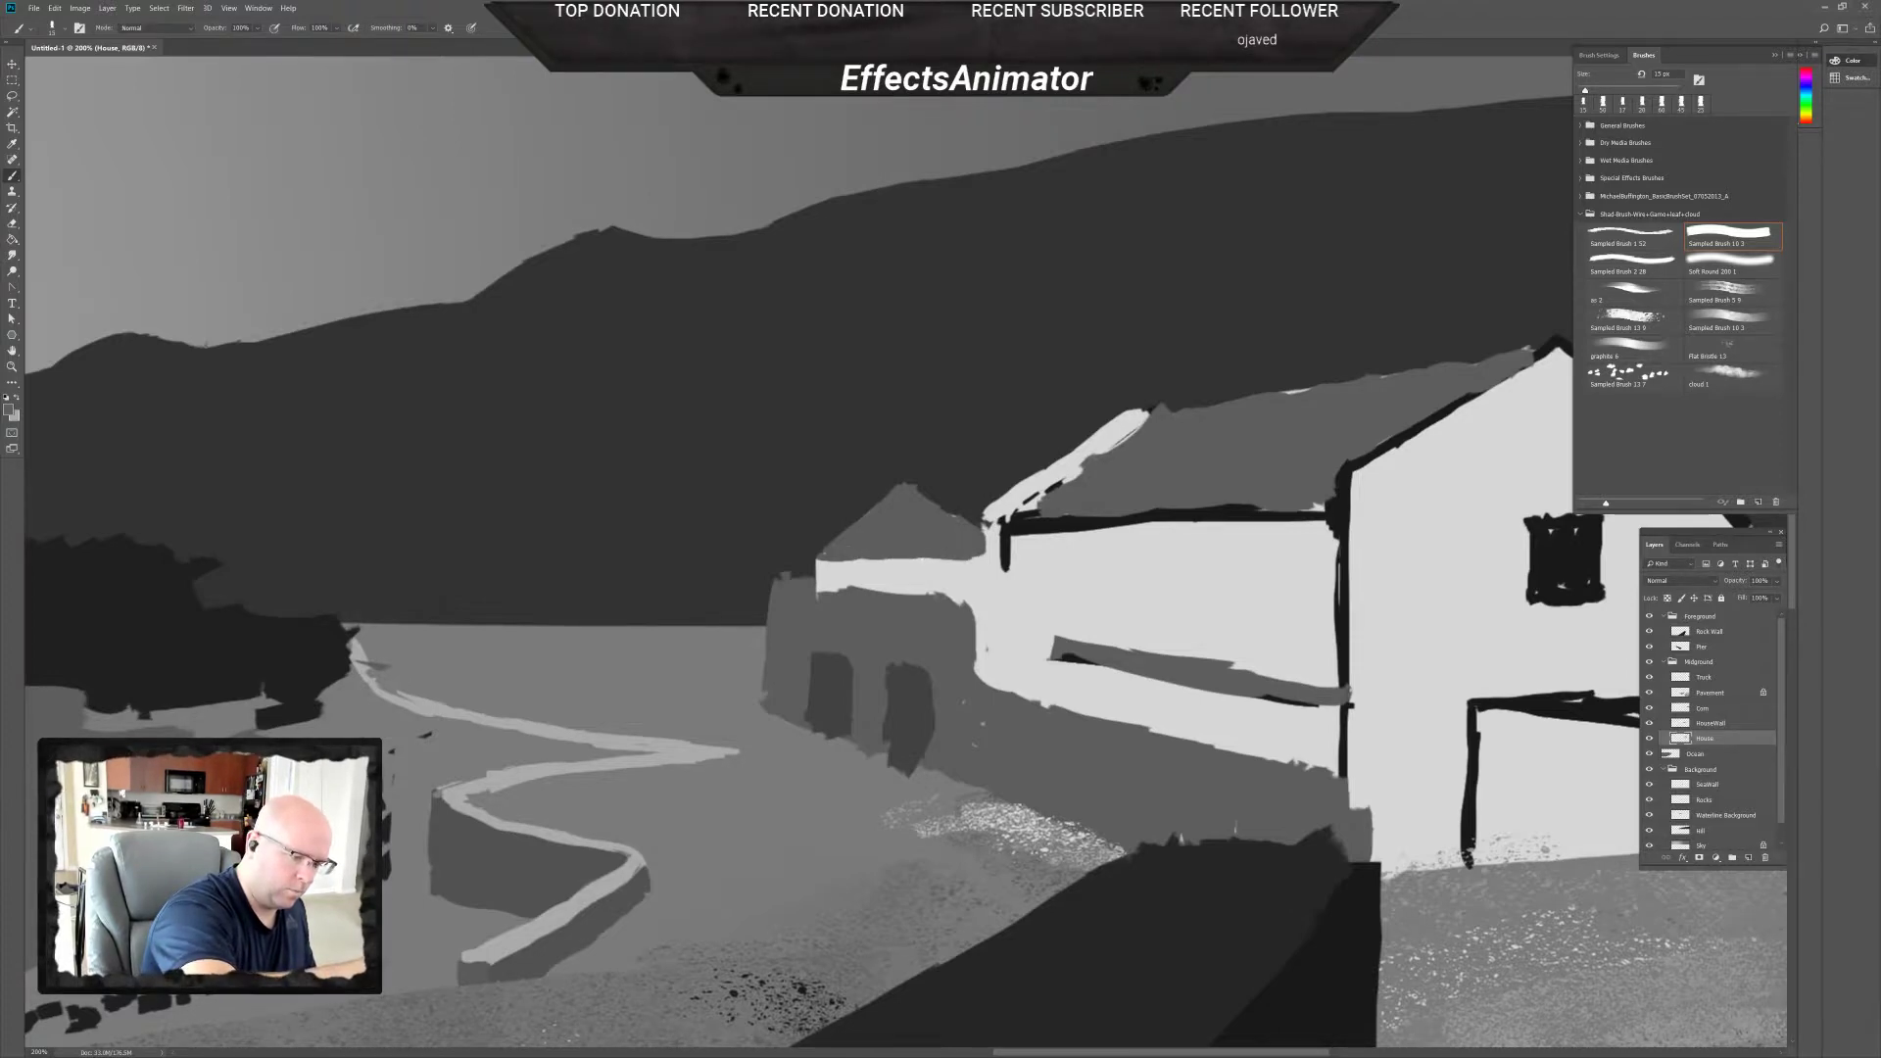
drag(855, 561, 973, 559)
key(e)
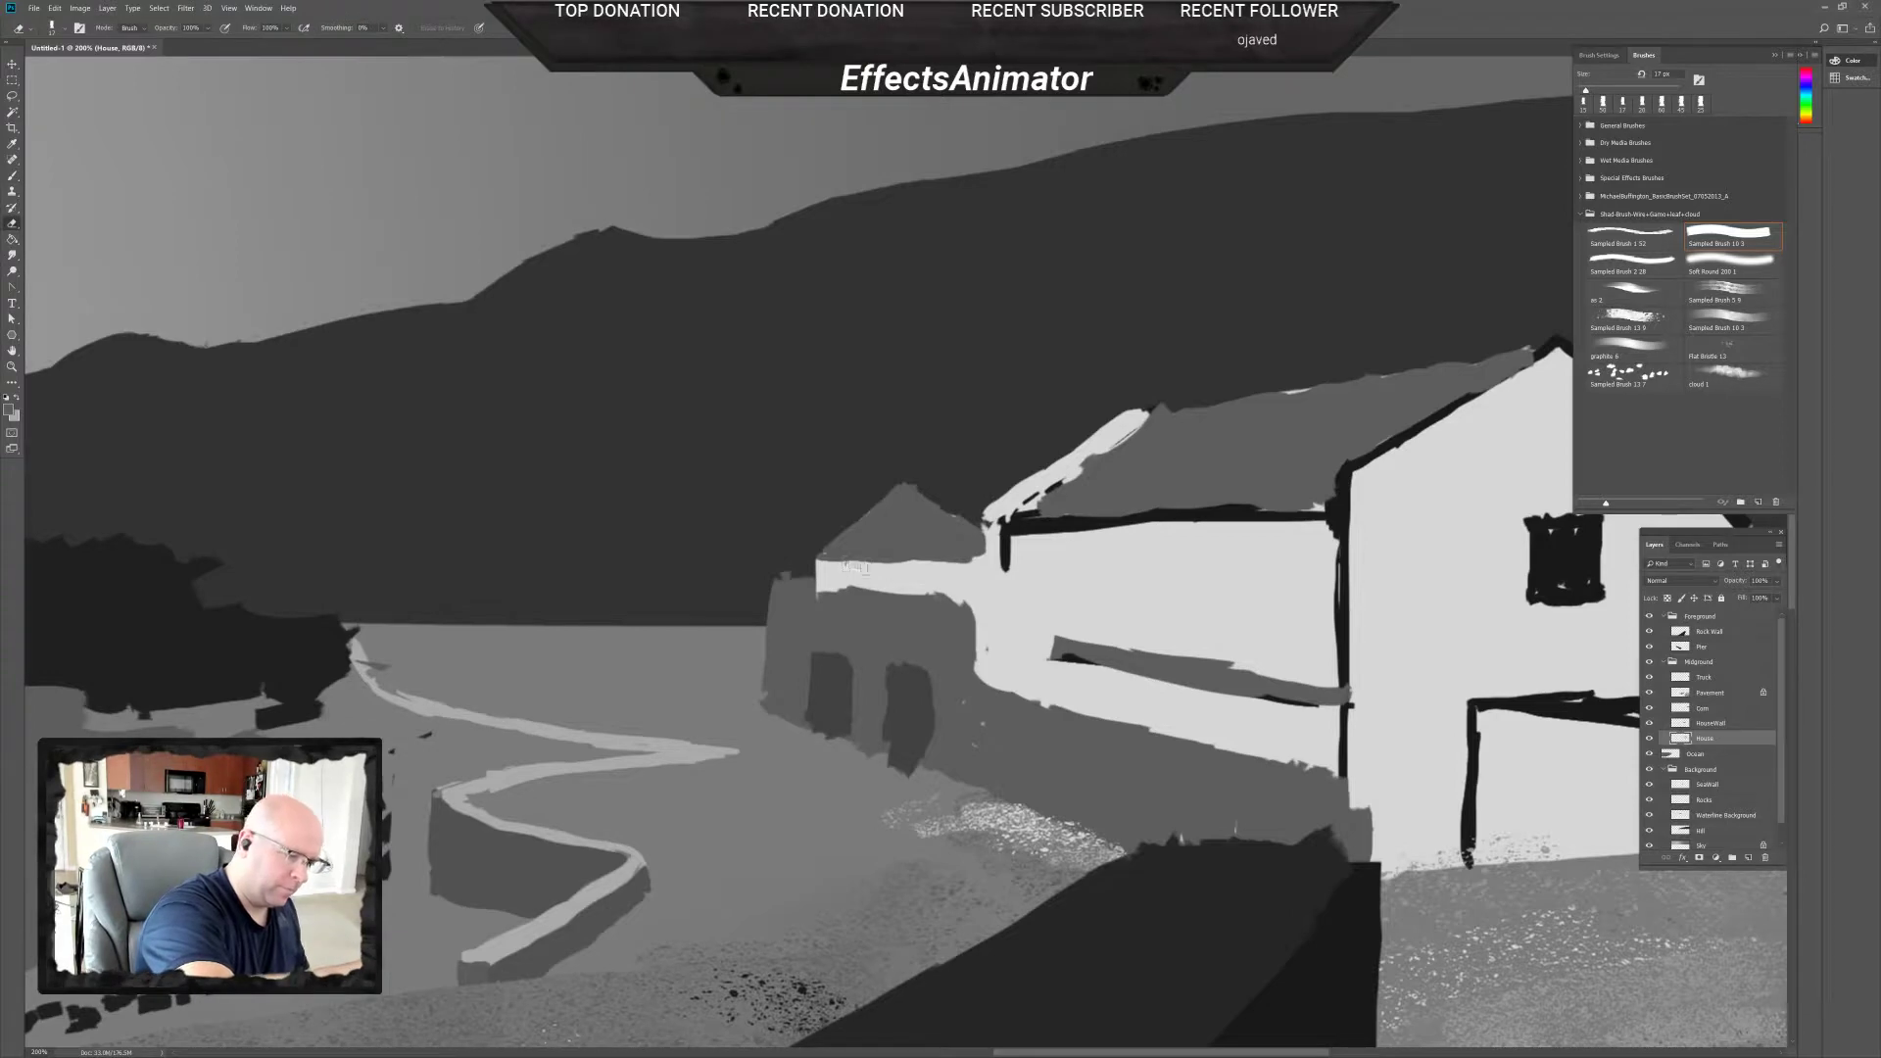
mouse_move(845, 566)
mouse_down()
mouse_move(916, 566)
mouse_move(885, 571)
mouse_up()
click(885, 572)
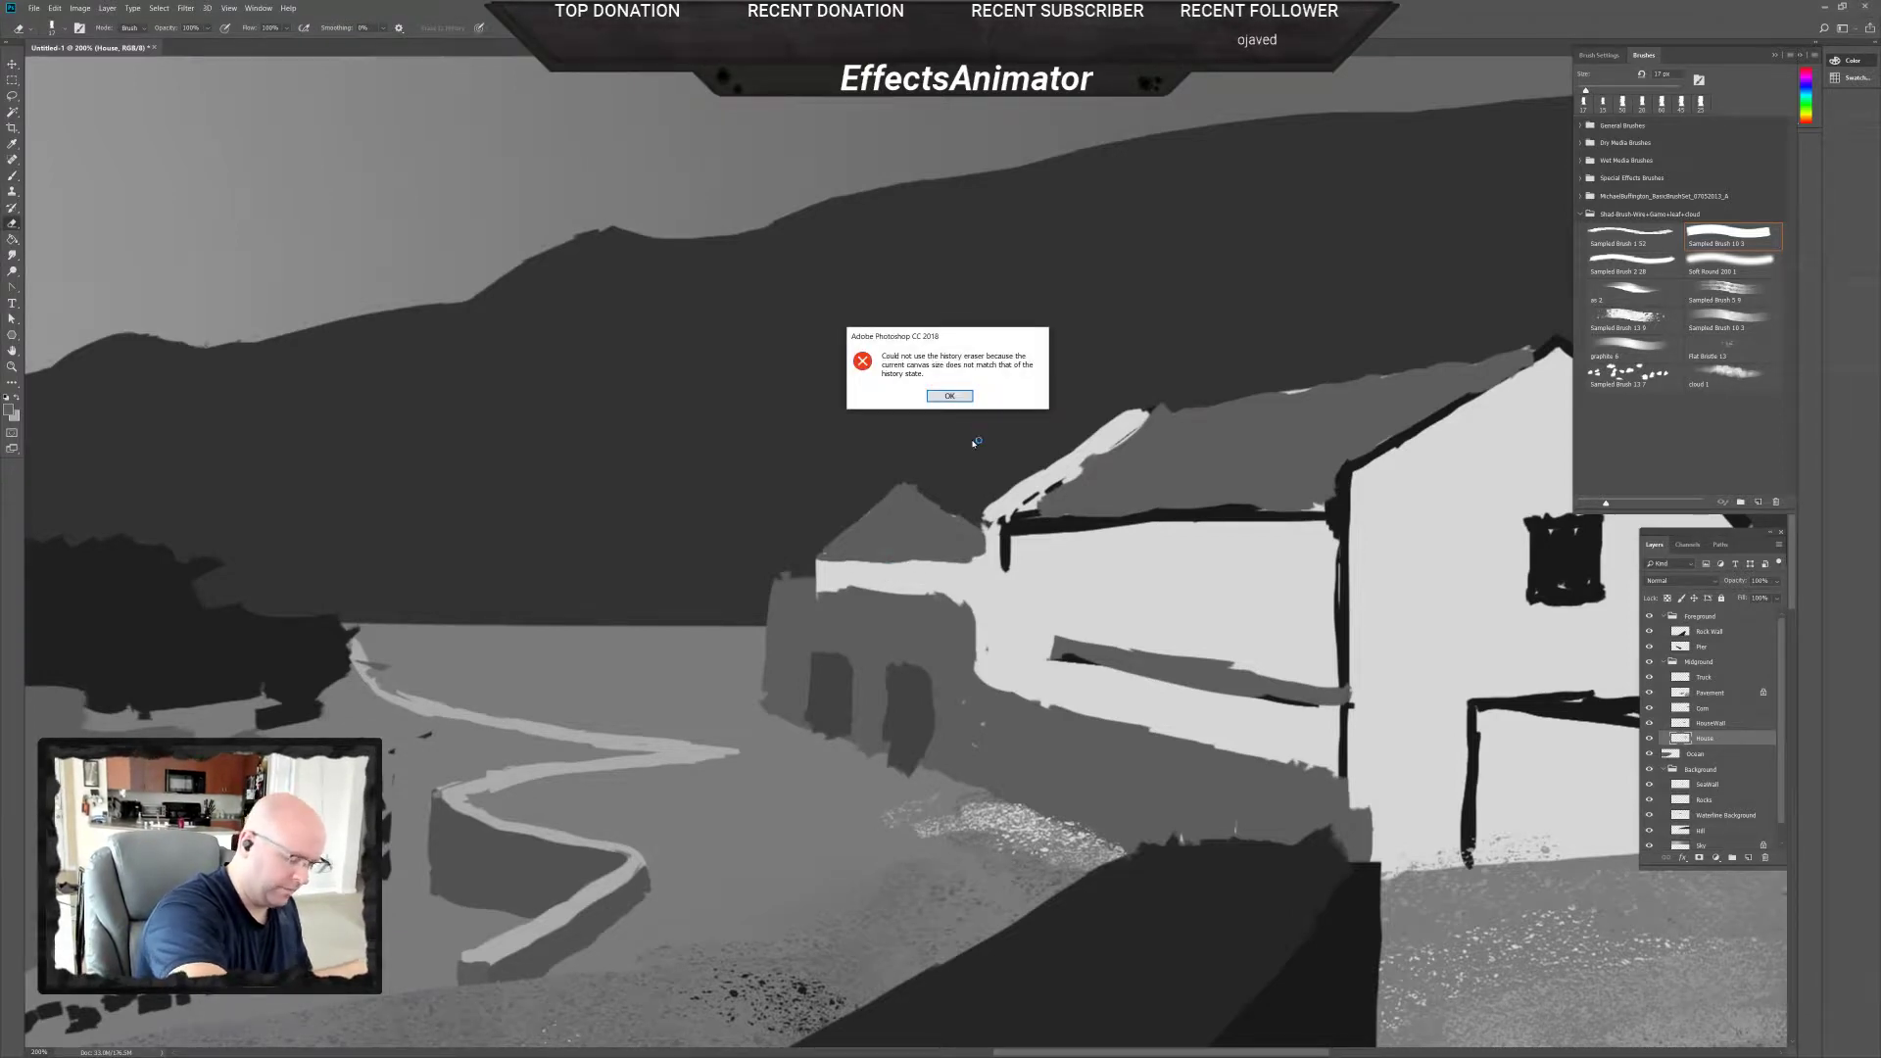
key(Return)
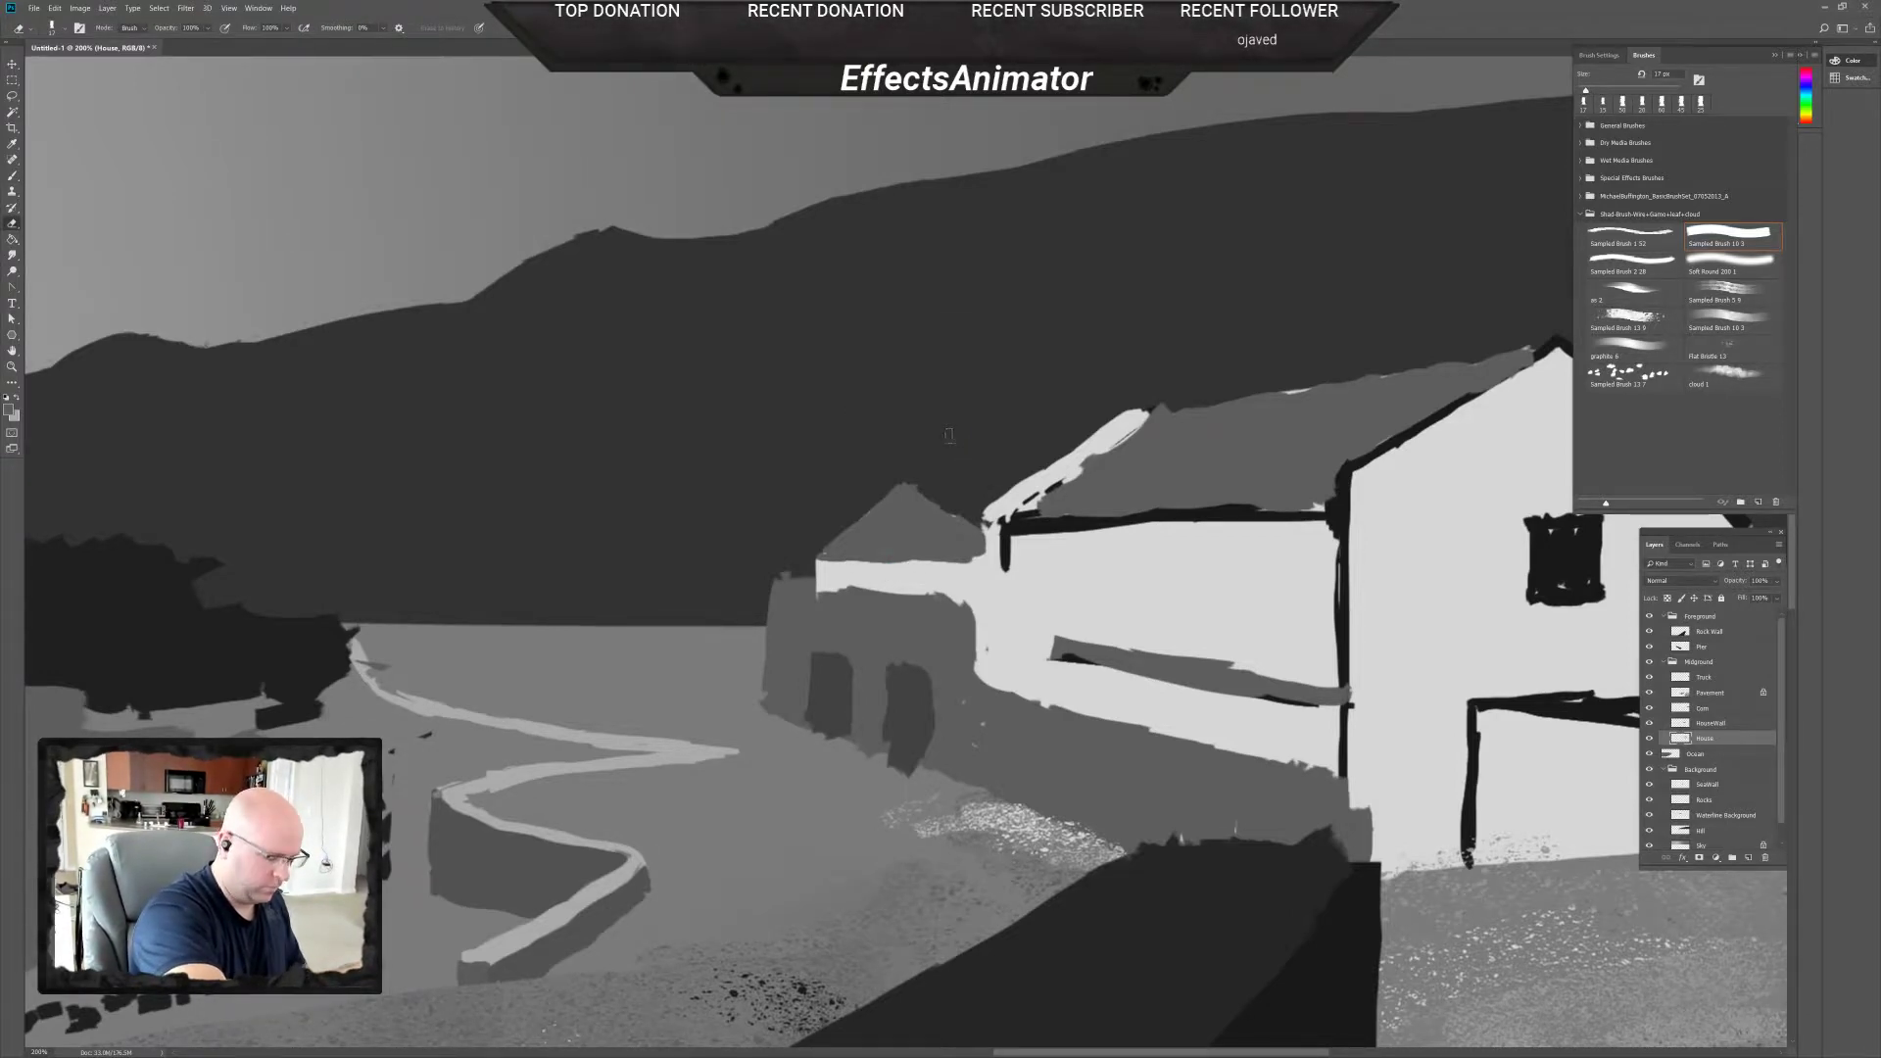
Straighten the lower edge of the small roof by painting the wall beneath it in white.
key(b)
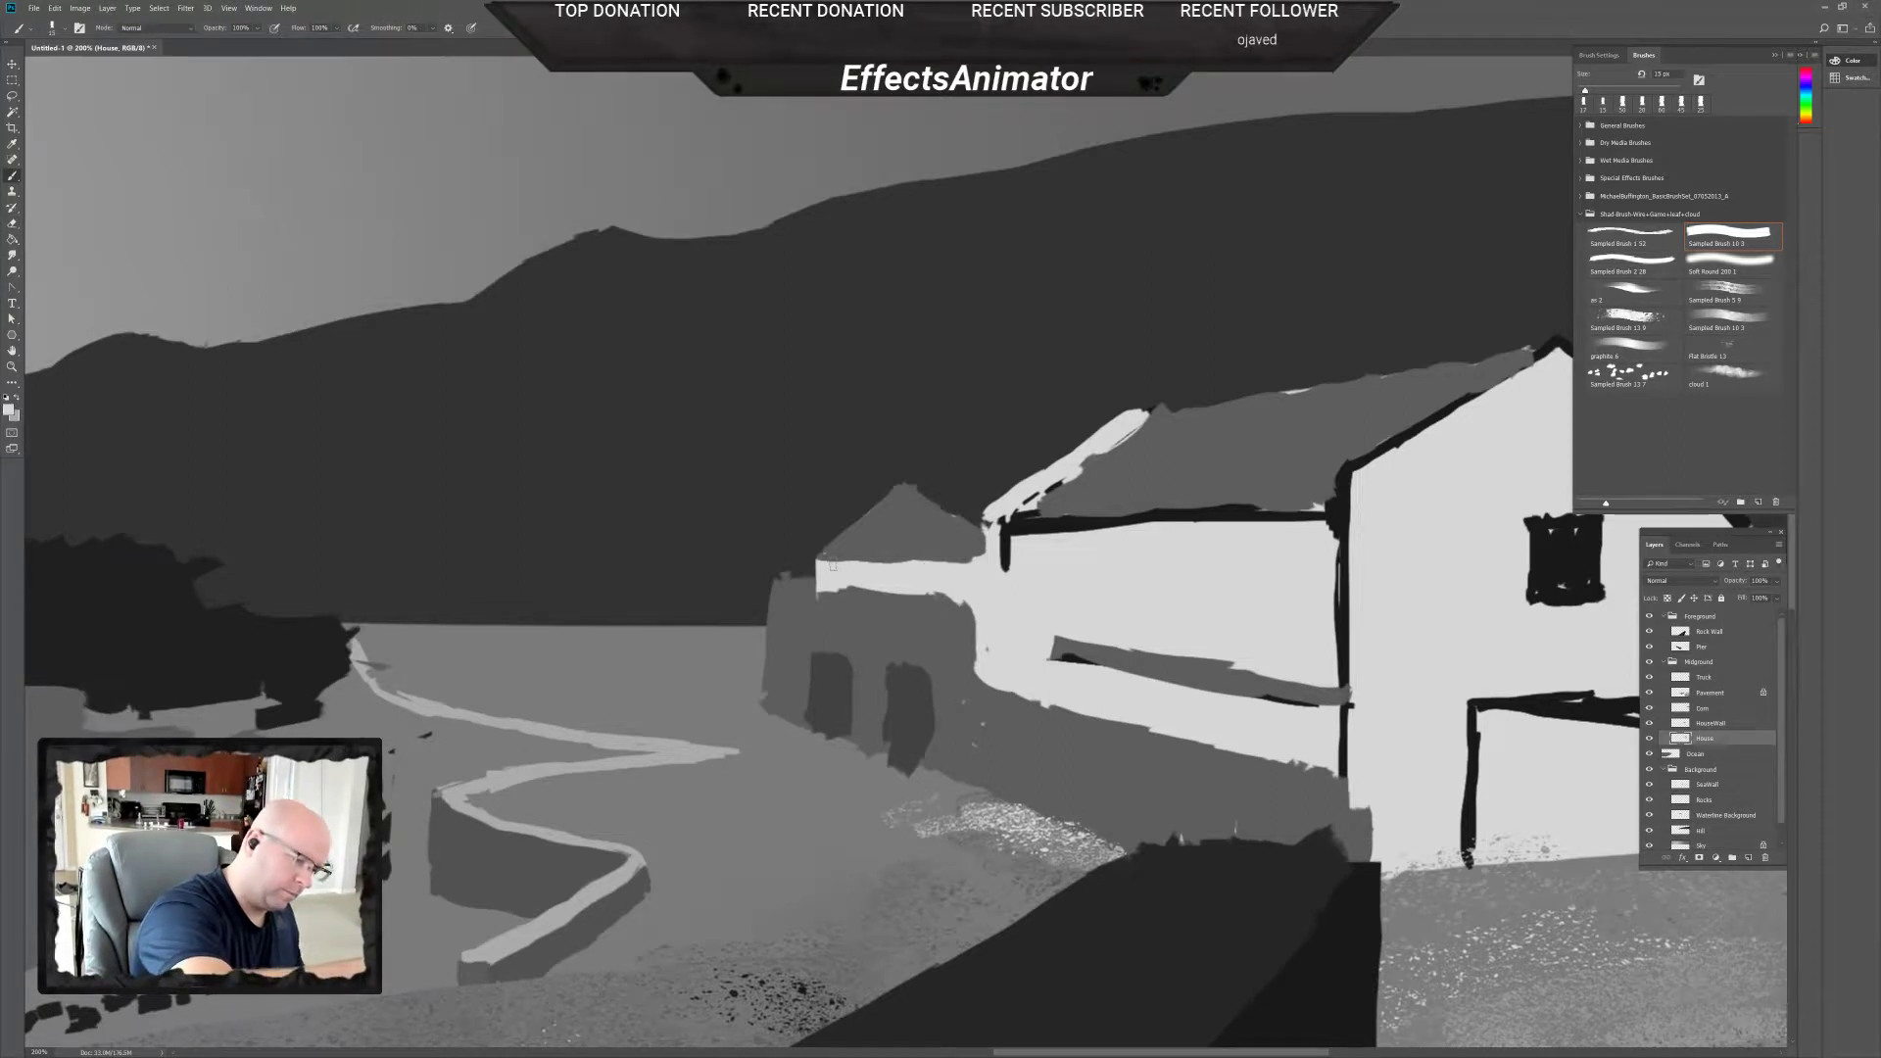
drag(832, 566, 977, 571)
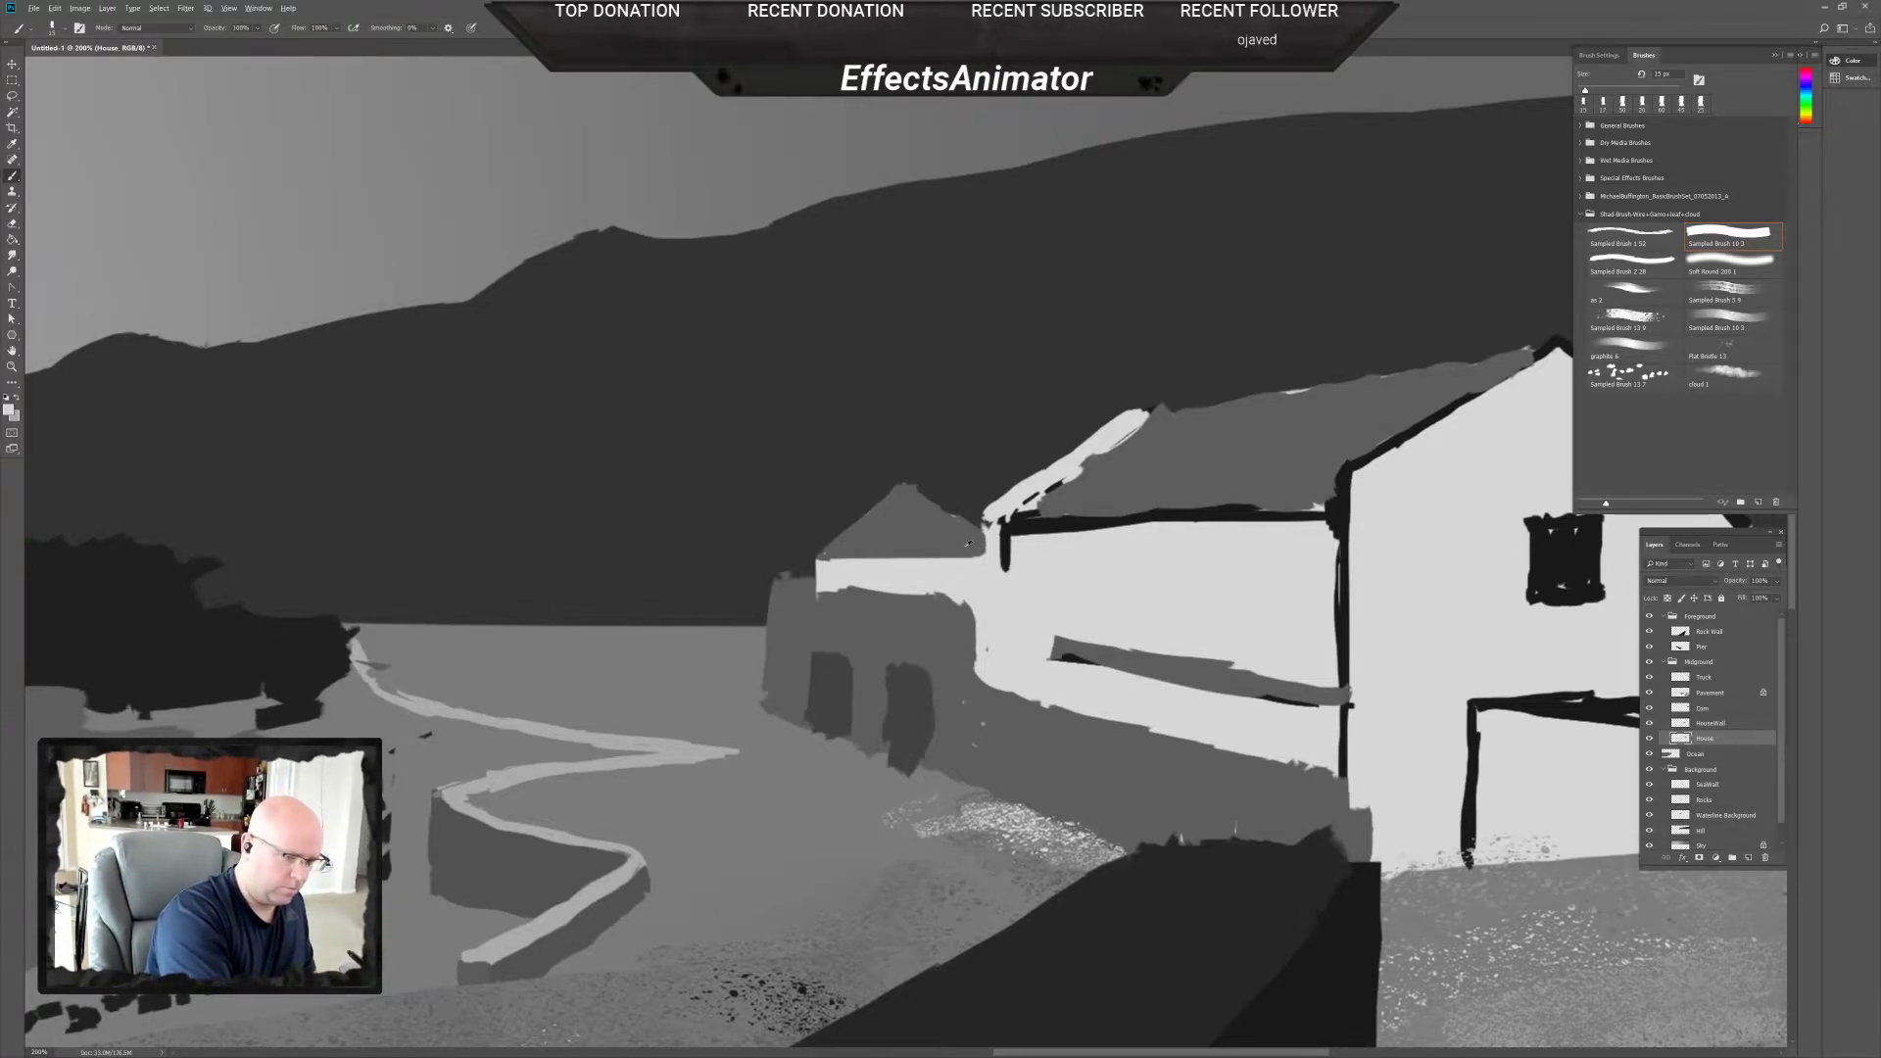
key(x)
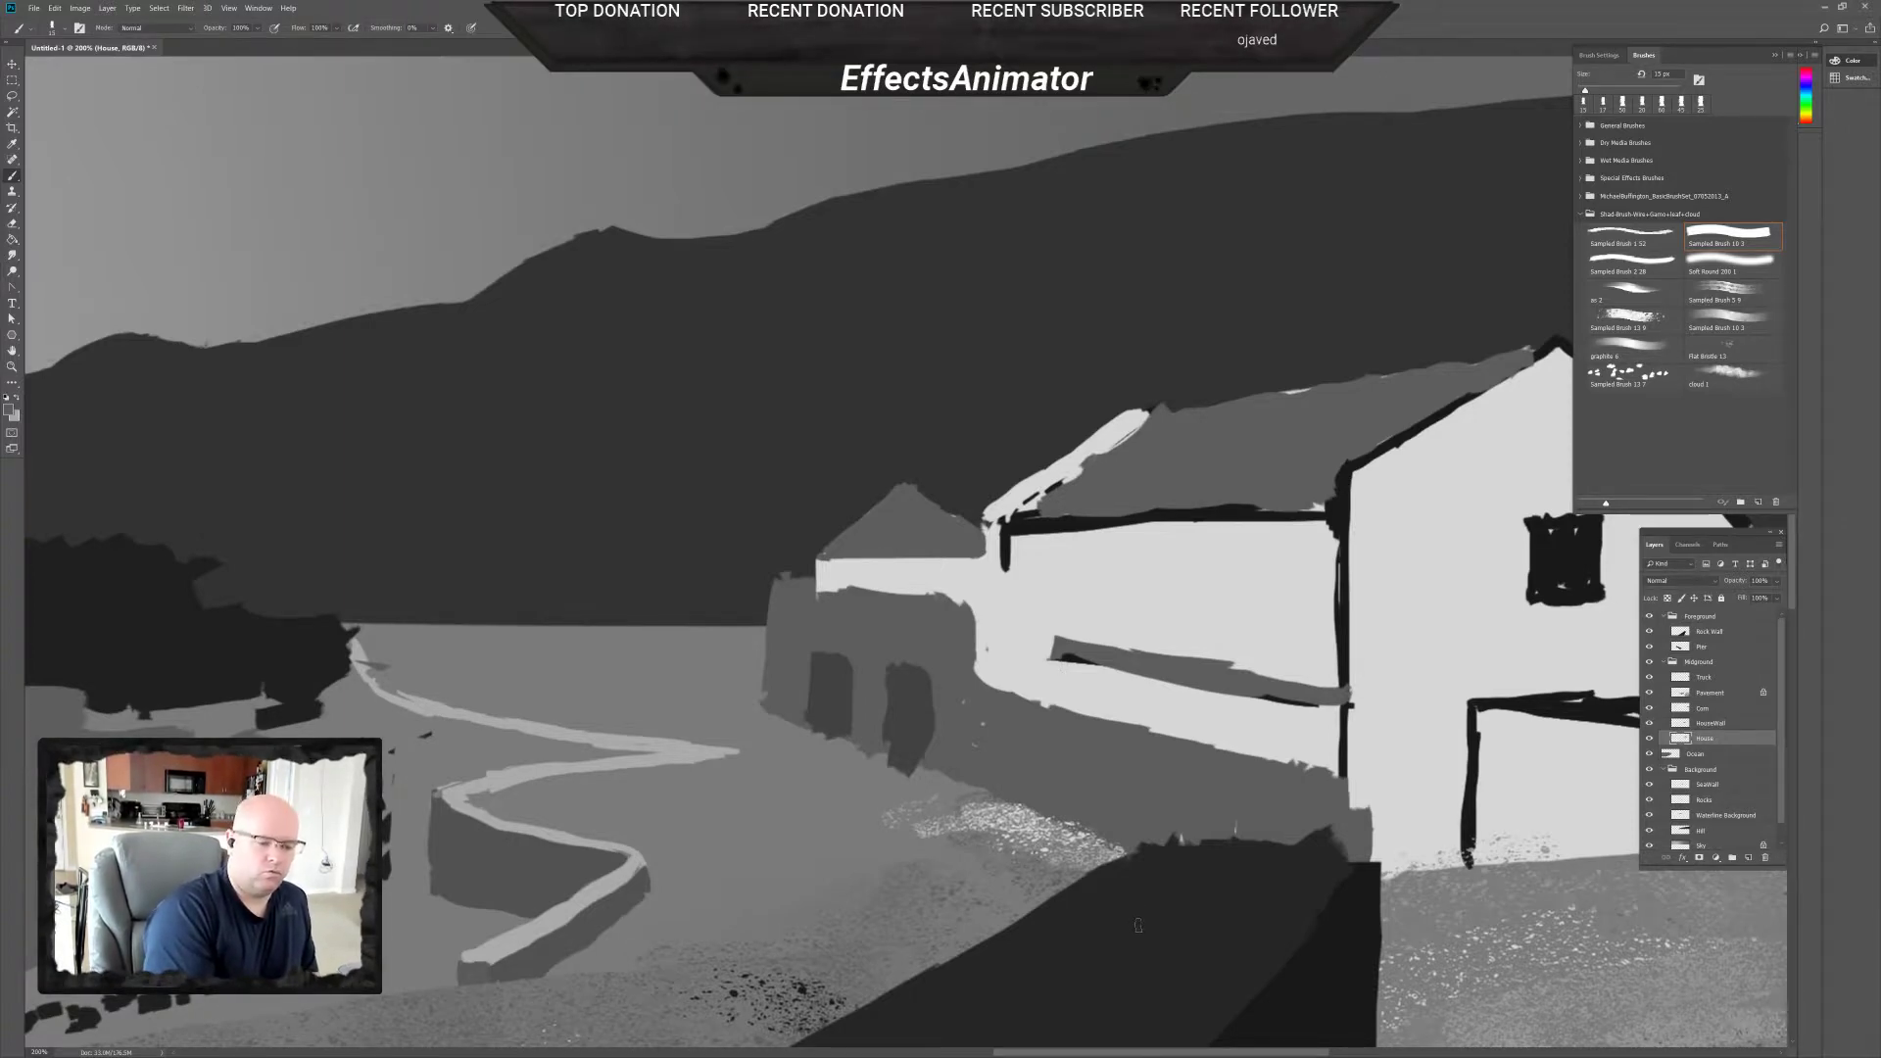
Review the whole composition and lengthen the layer list to reveal the locked Background layer.
key(ctrl+minus)
key(ctrl+minus)
key(ctrl+minus)
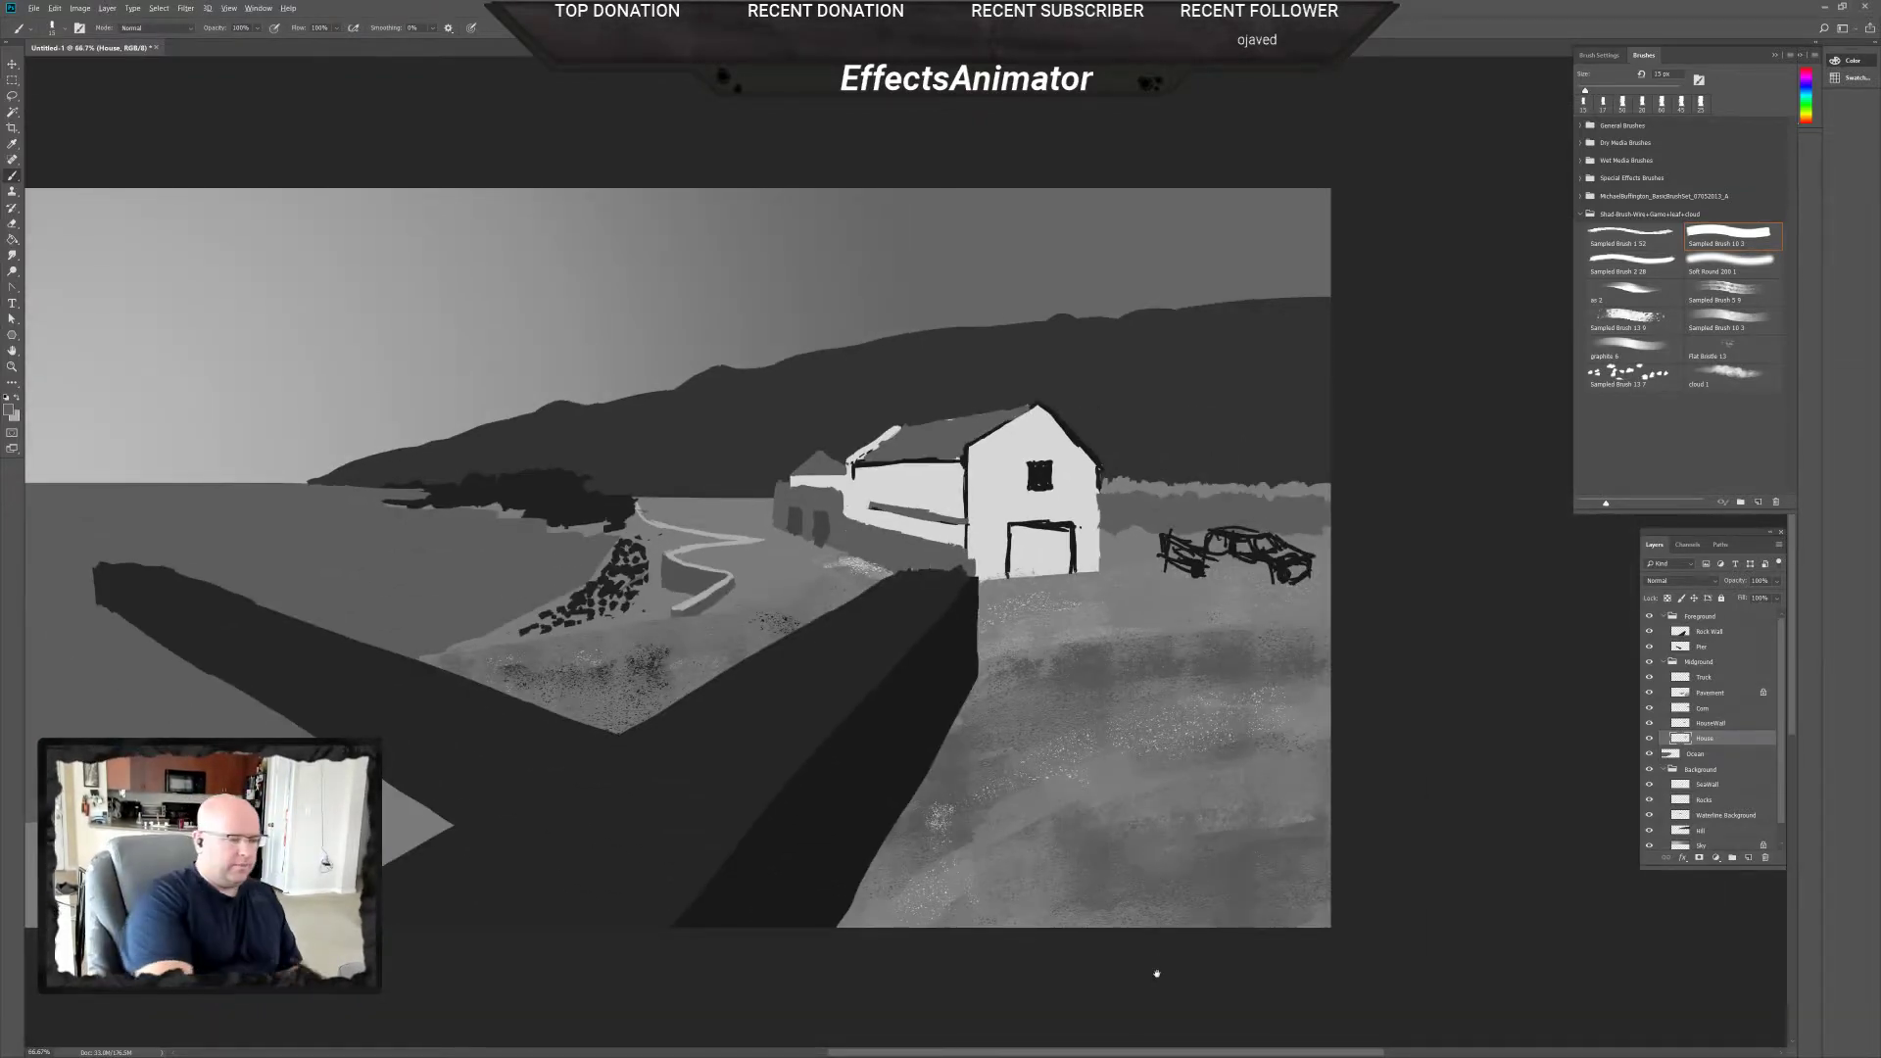
key(ctrl+minus)
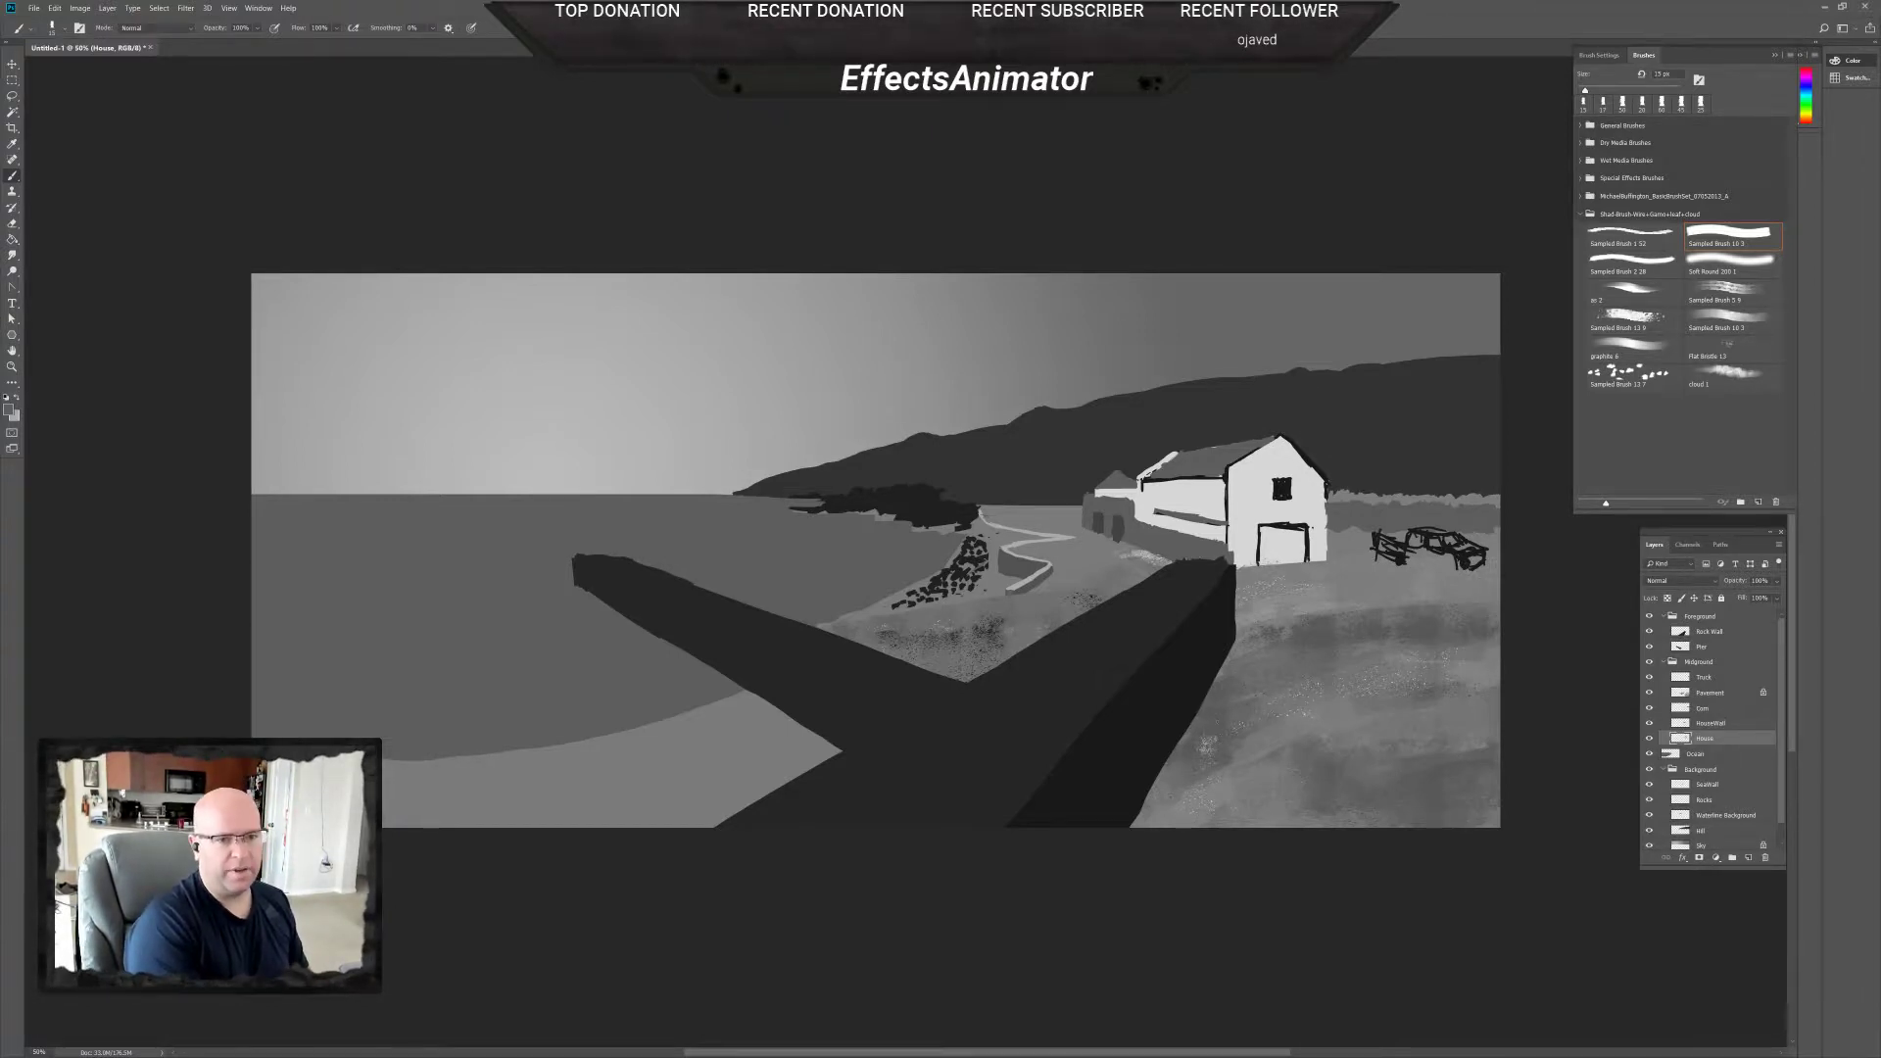
key(ctrl+plus)
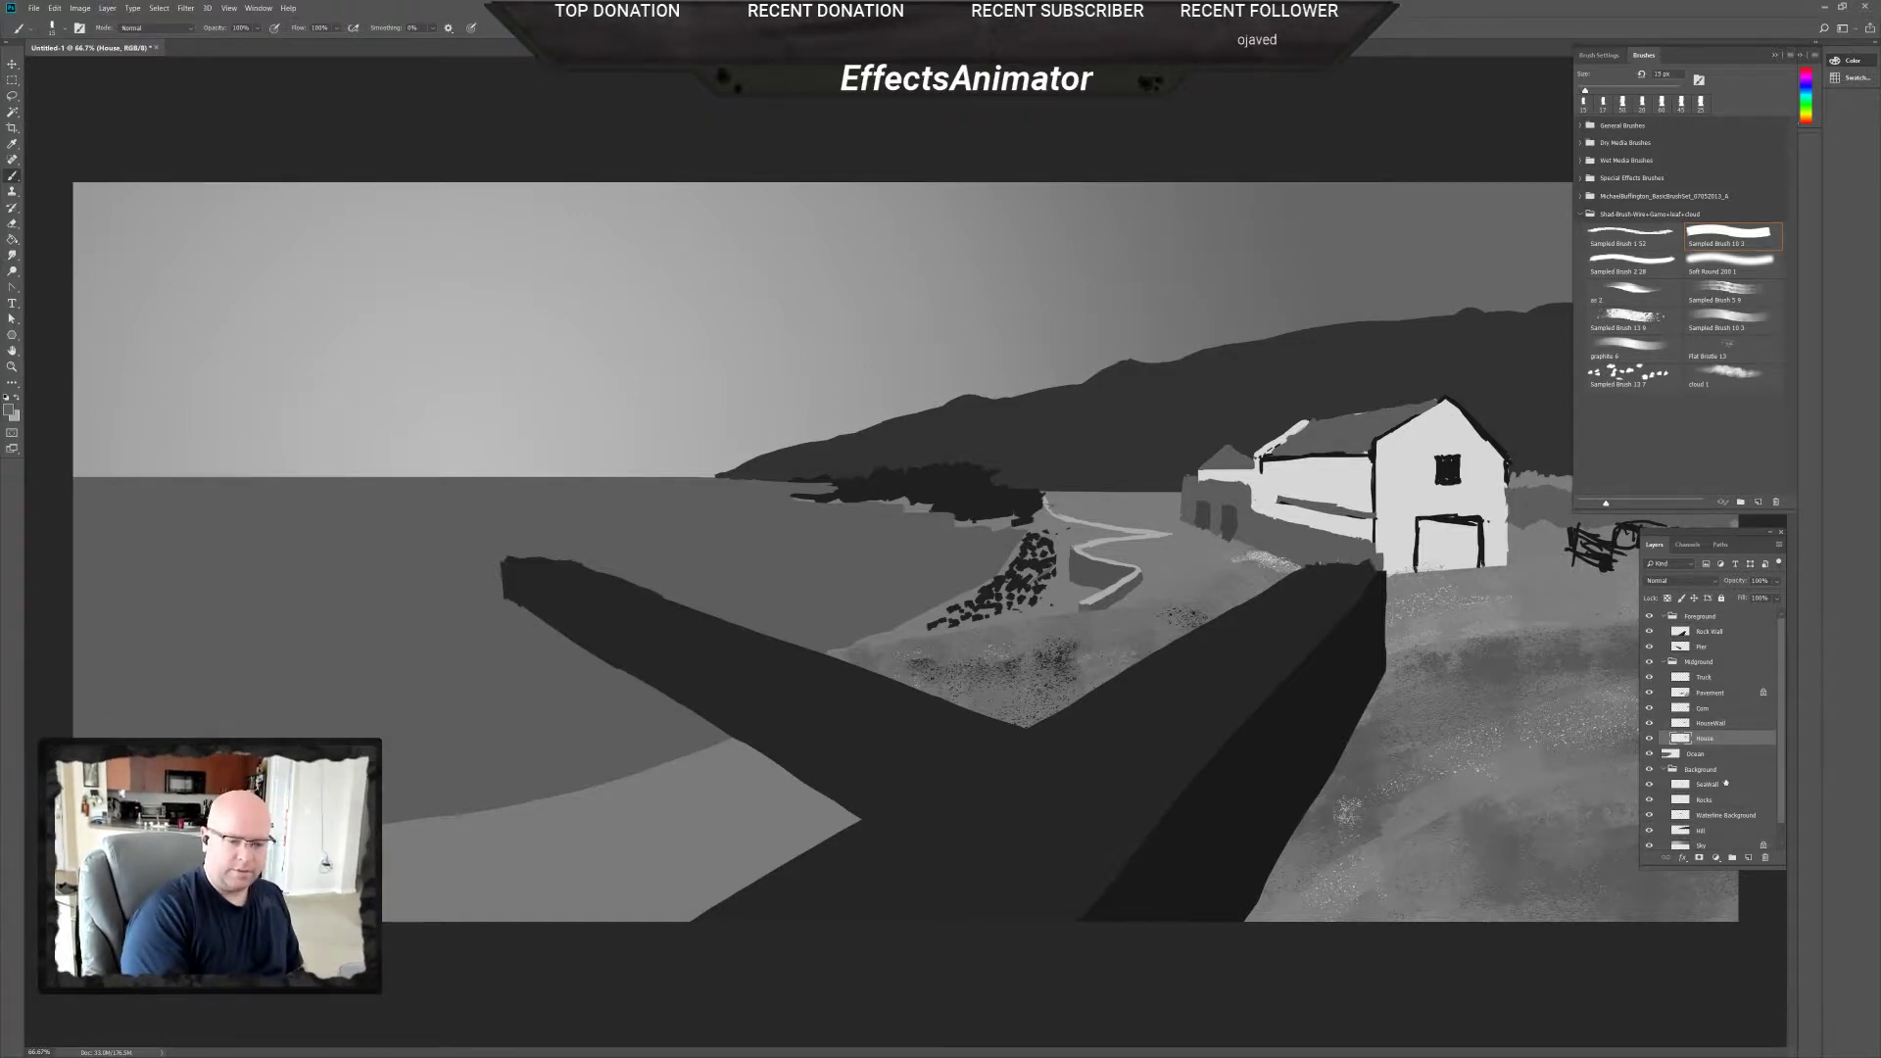
drag(1758, 867, 1769, 929)
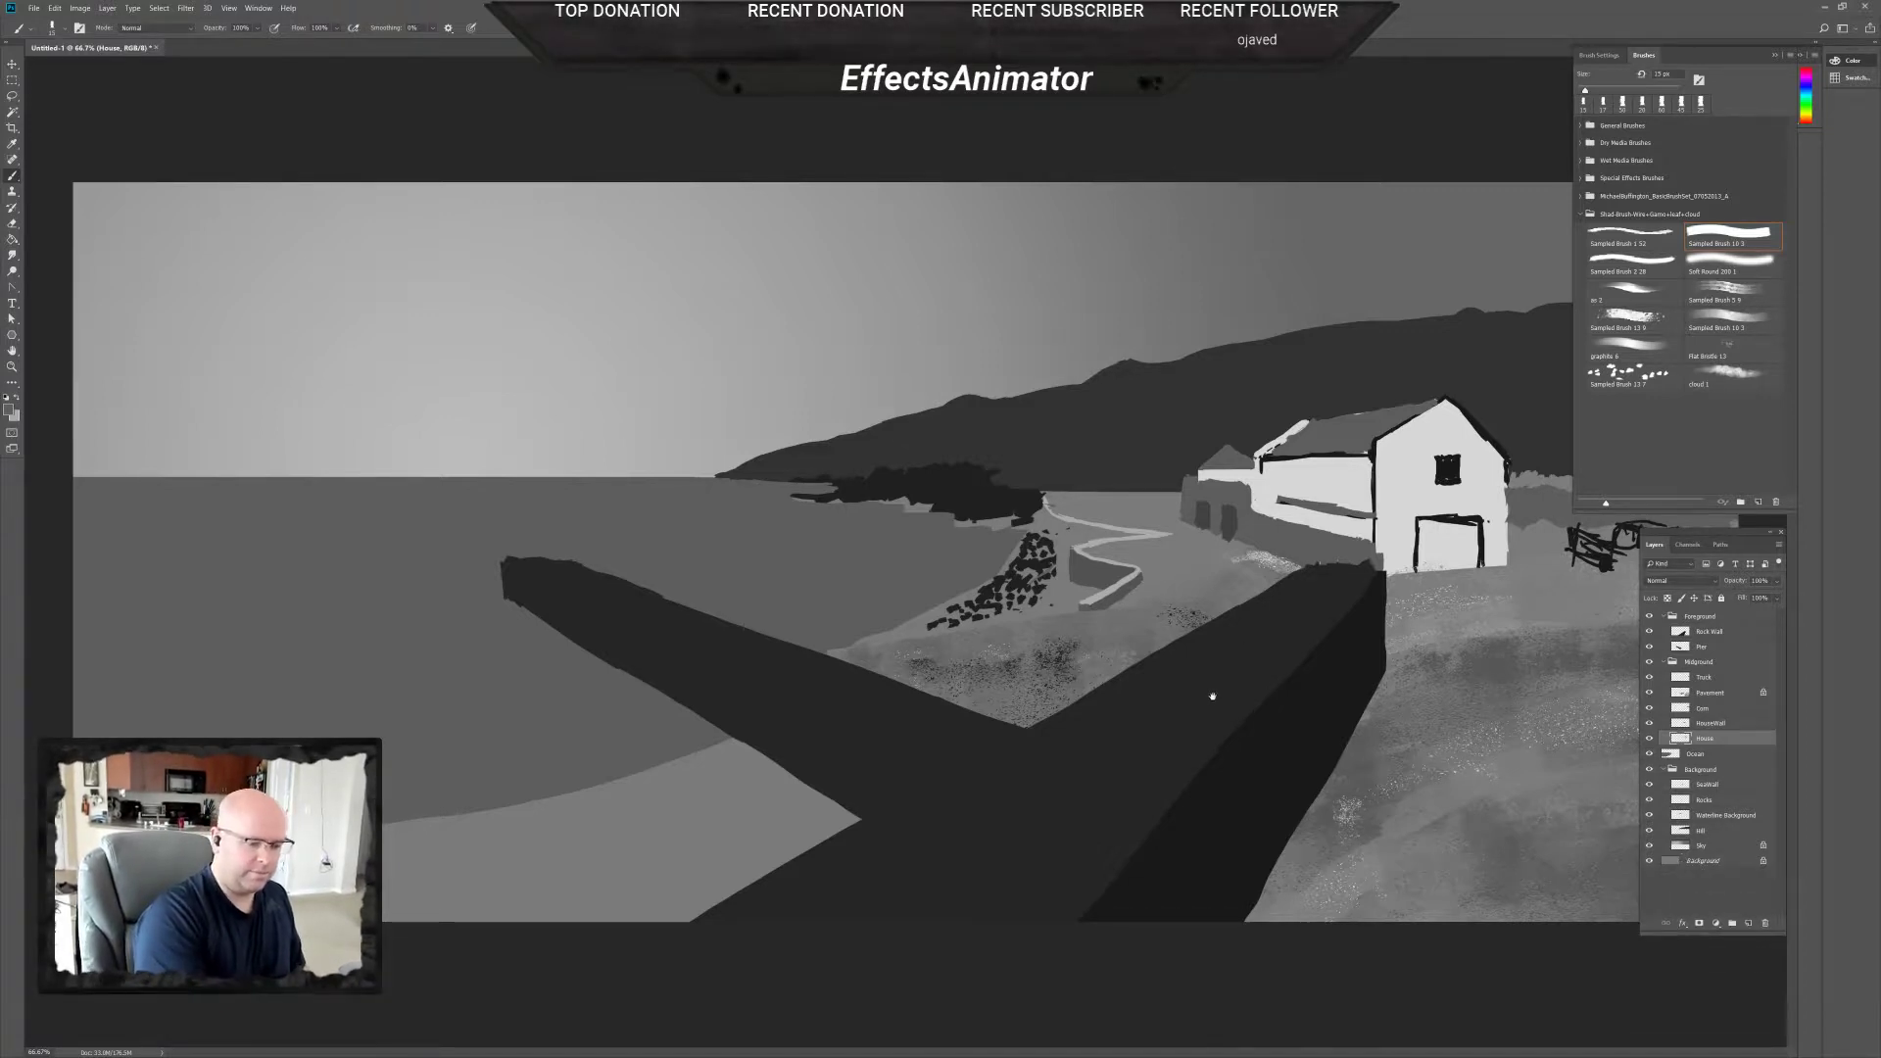
key(ctrl+minus)
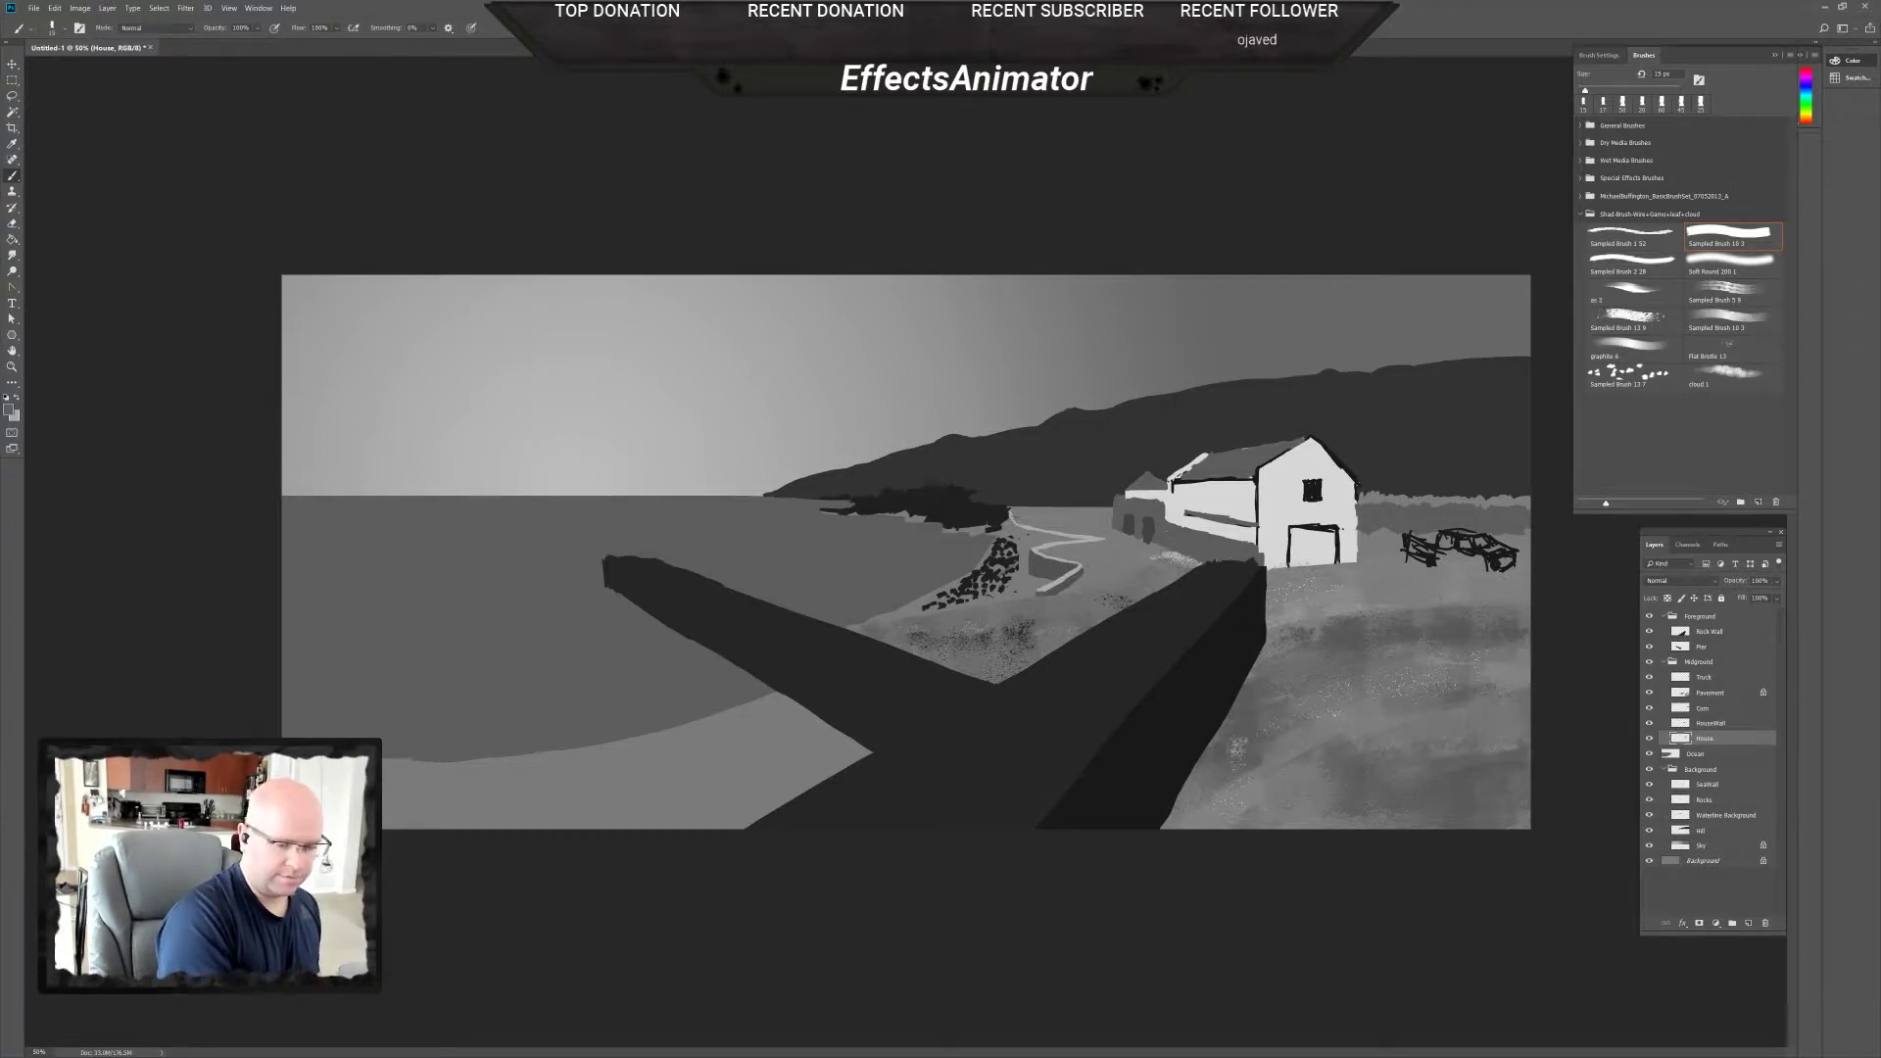
On the SeaWall layer, sample the wall's light gray and extend the top of its lower bend outward into a sharper corner.
click(1721, 785)
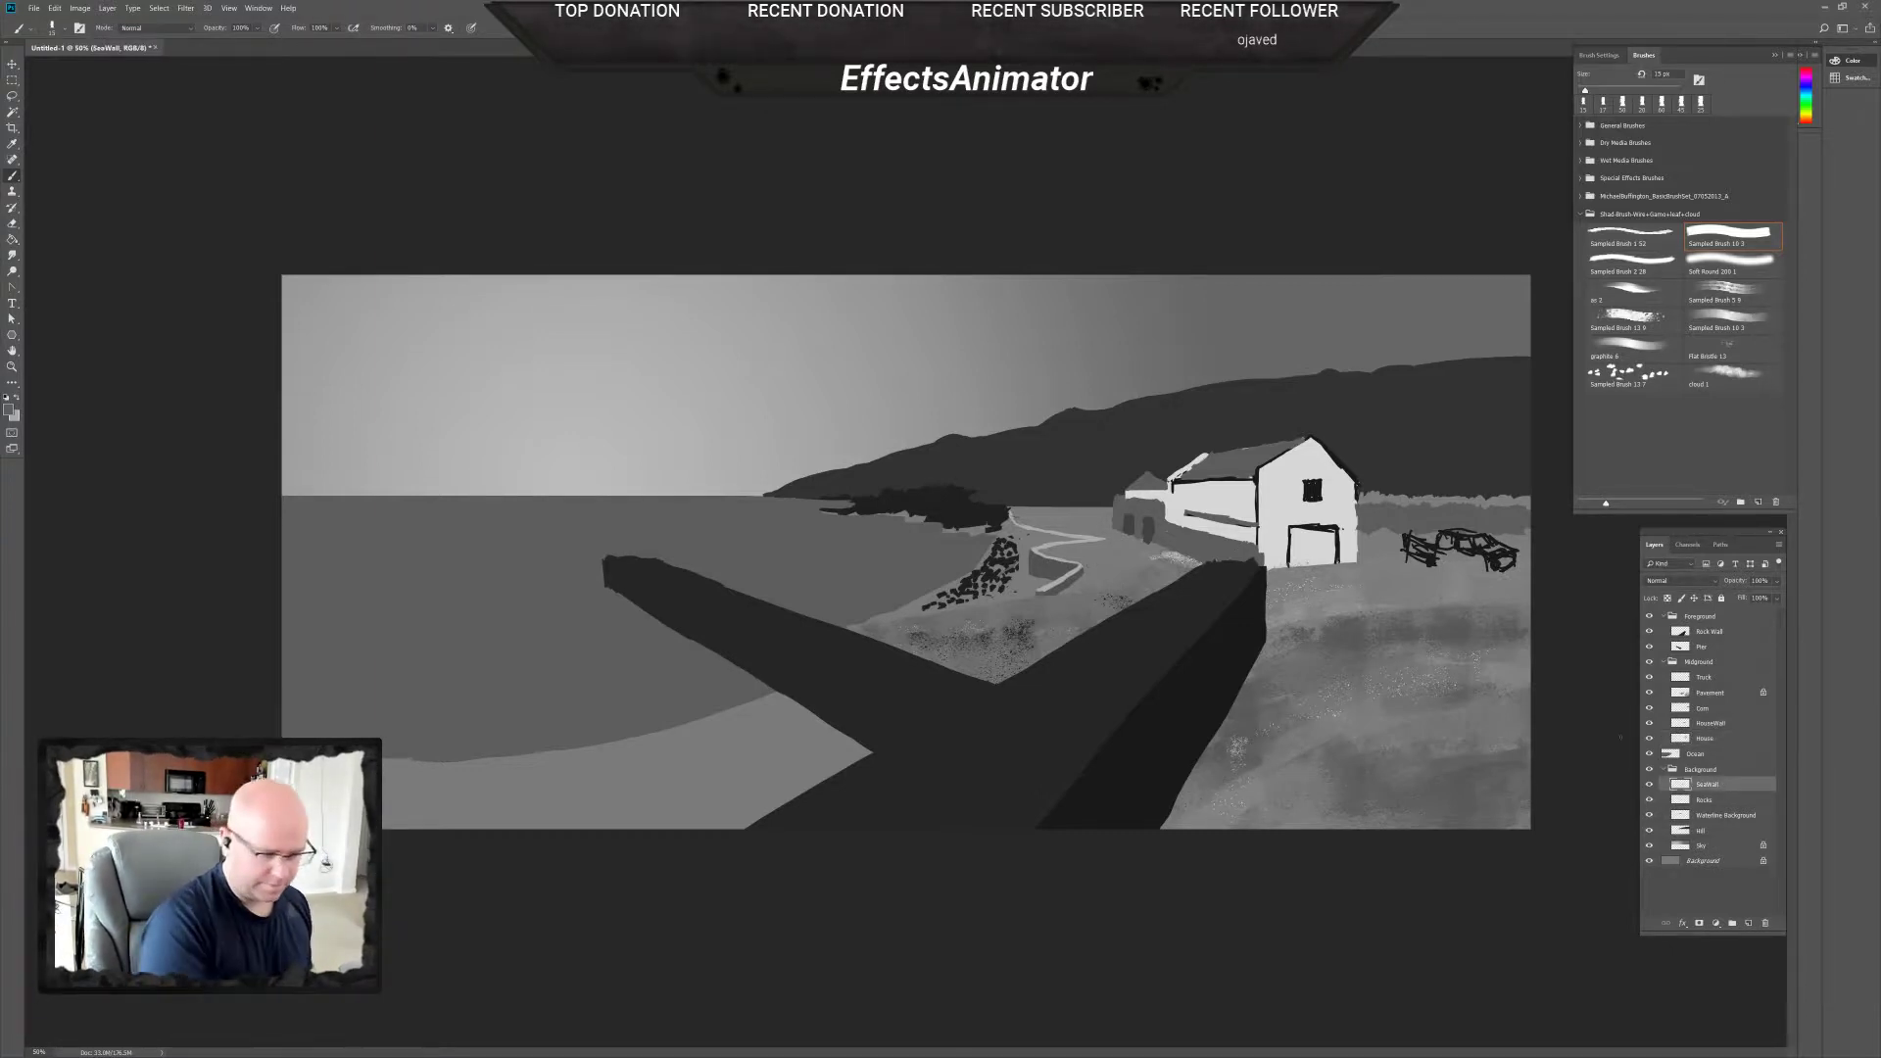
scroll(1096, 578, up, 1)
scroll(1117, 569, up, 1)
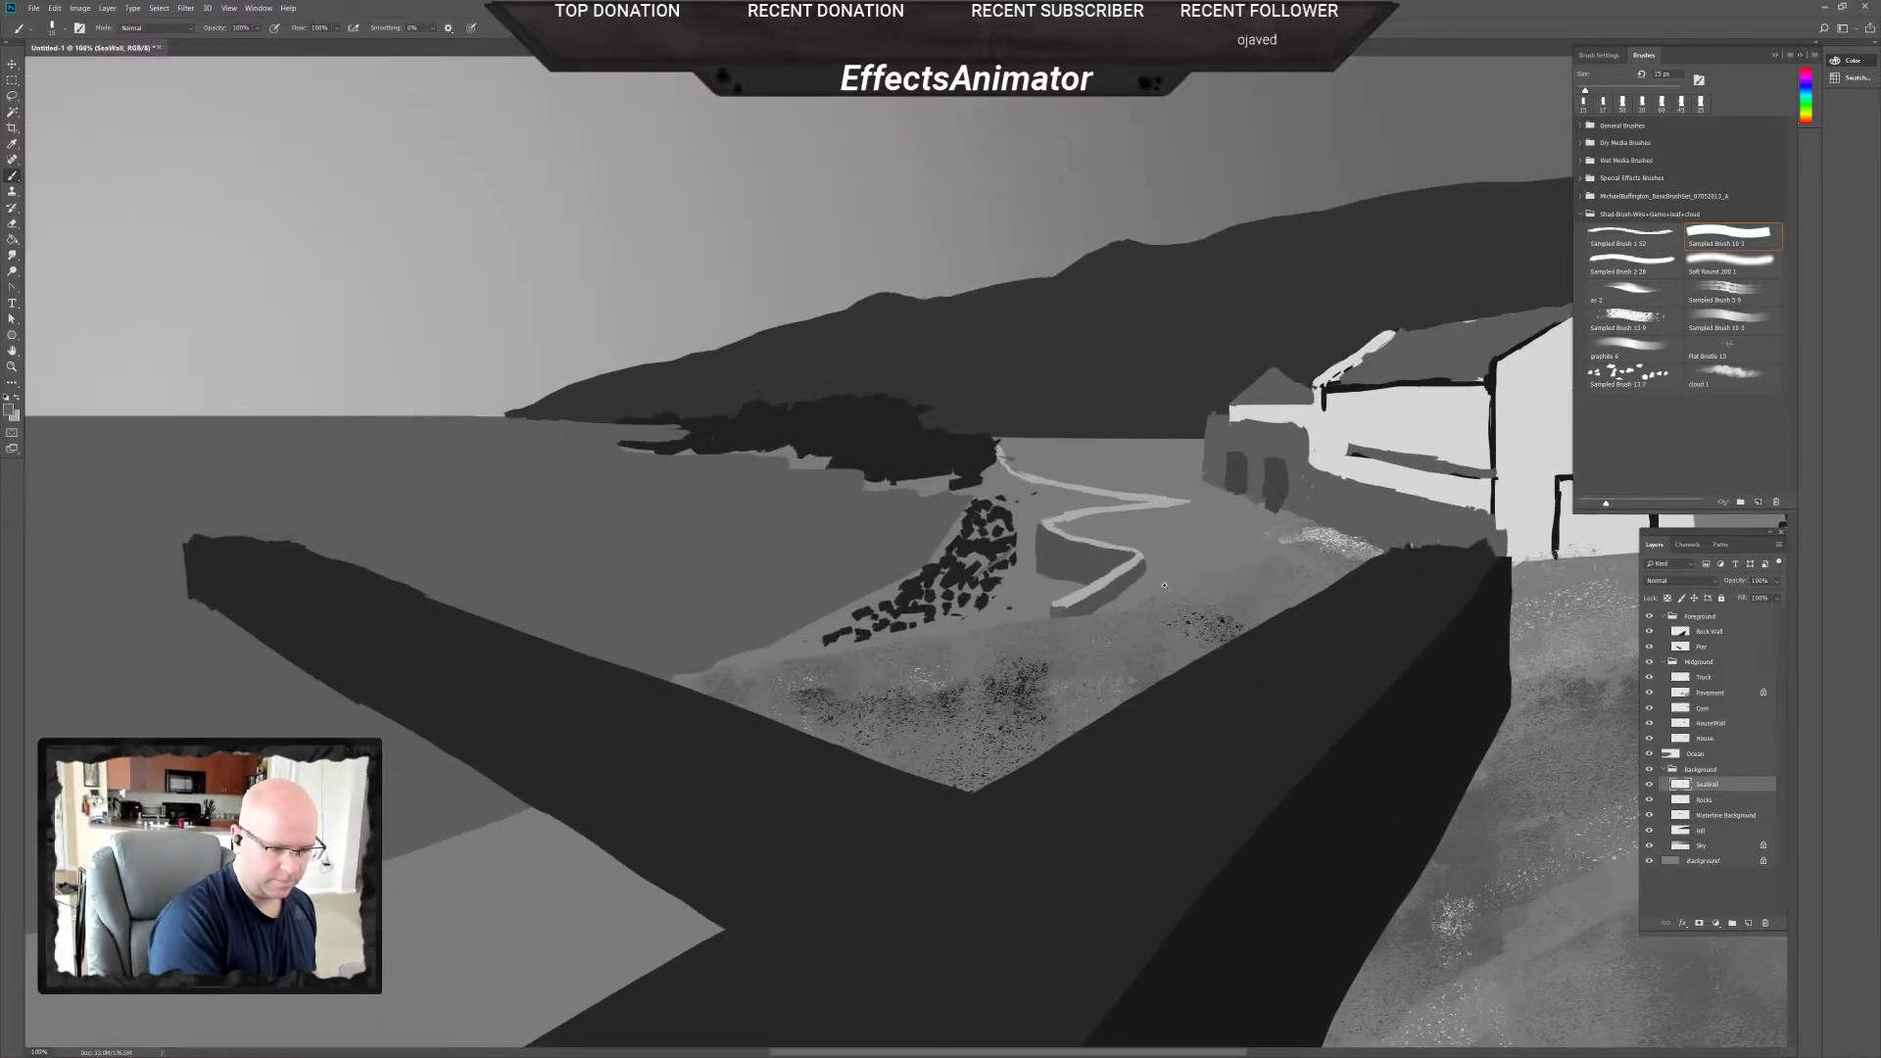
alt+click(1142, 556)
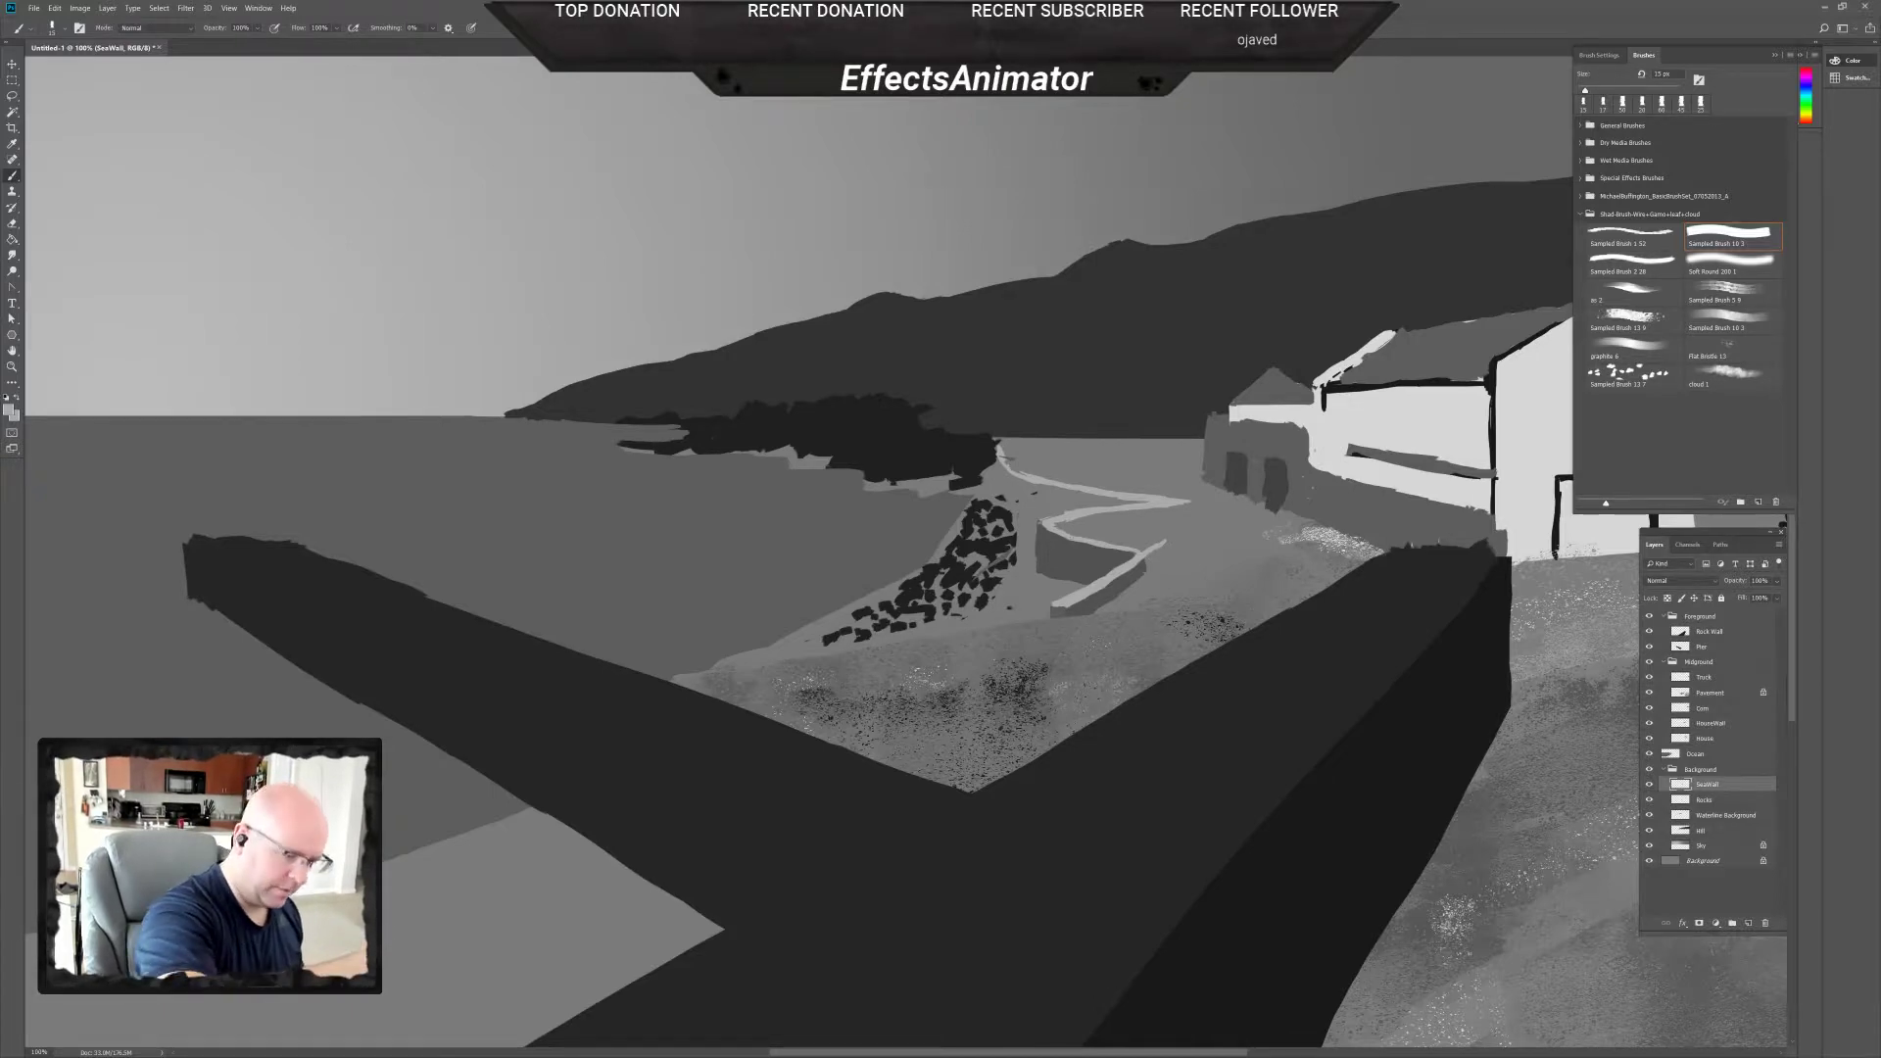
drag(1086, 538, 1160, 542)
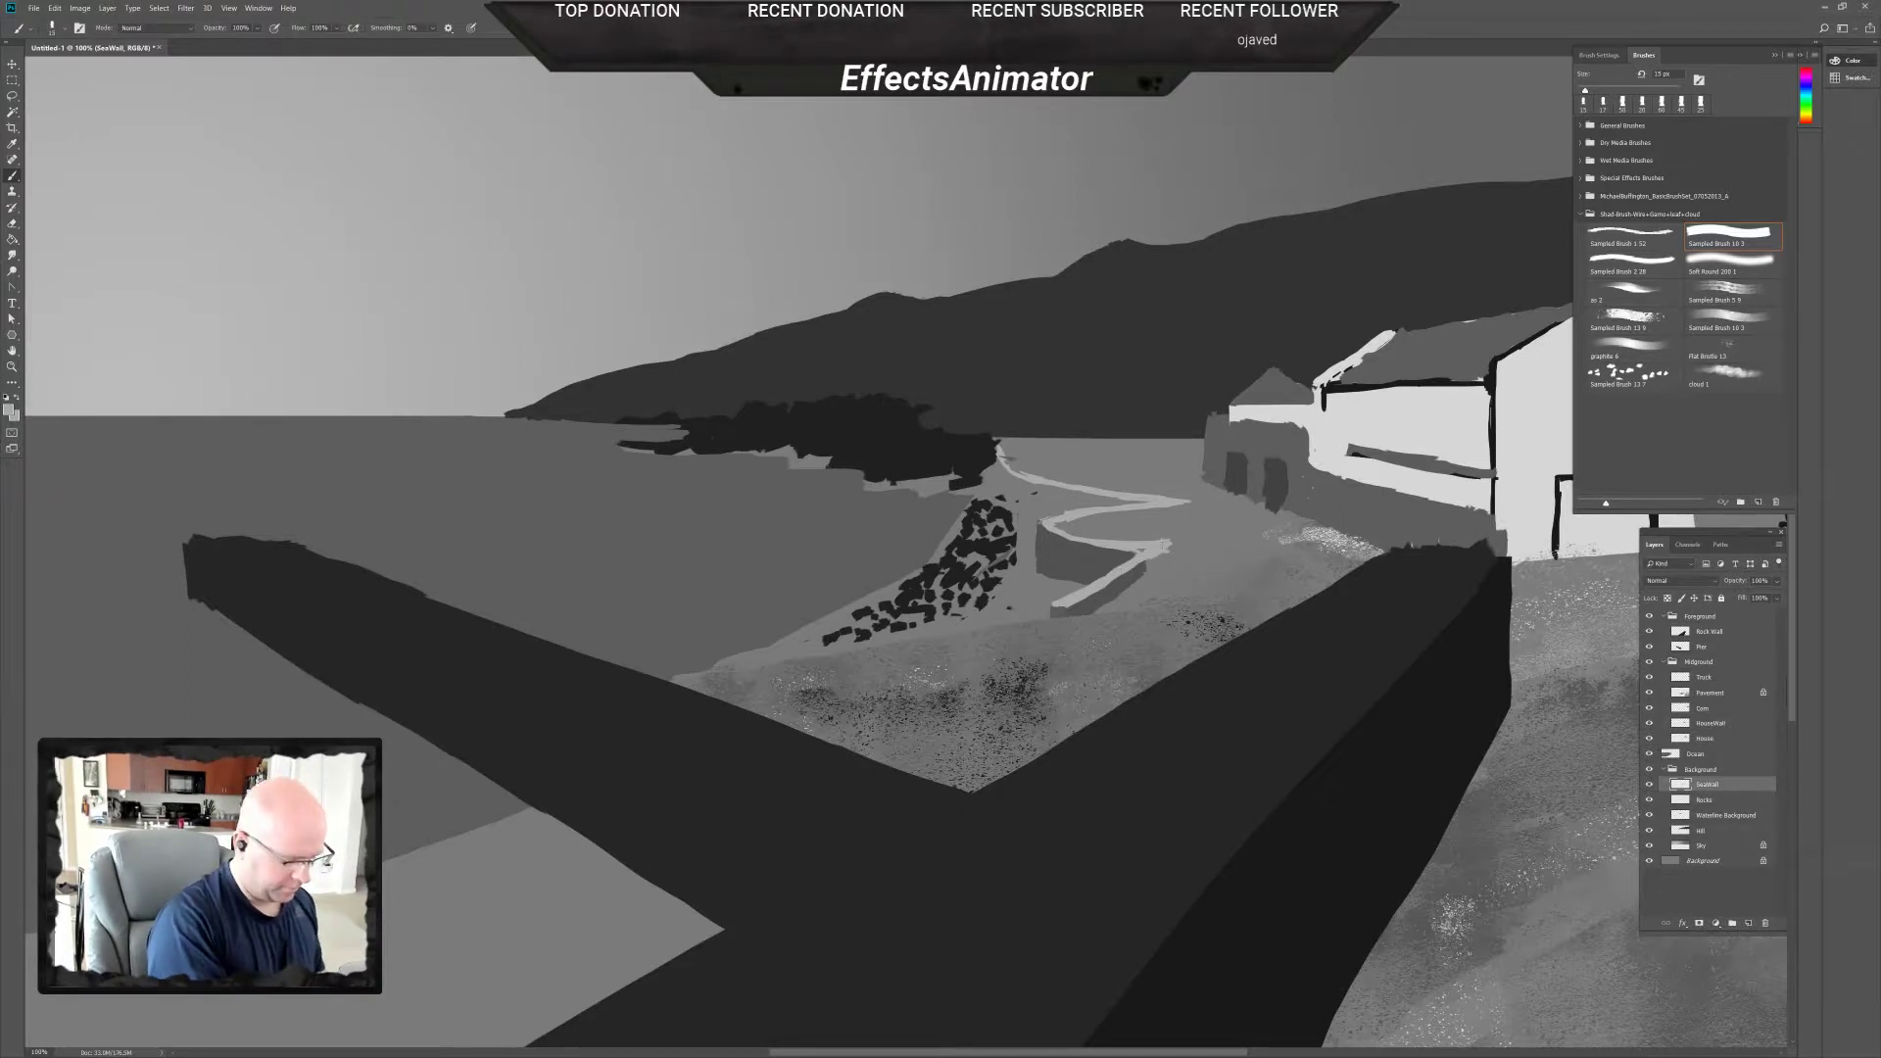
key(e)
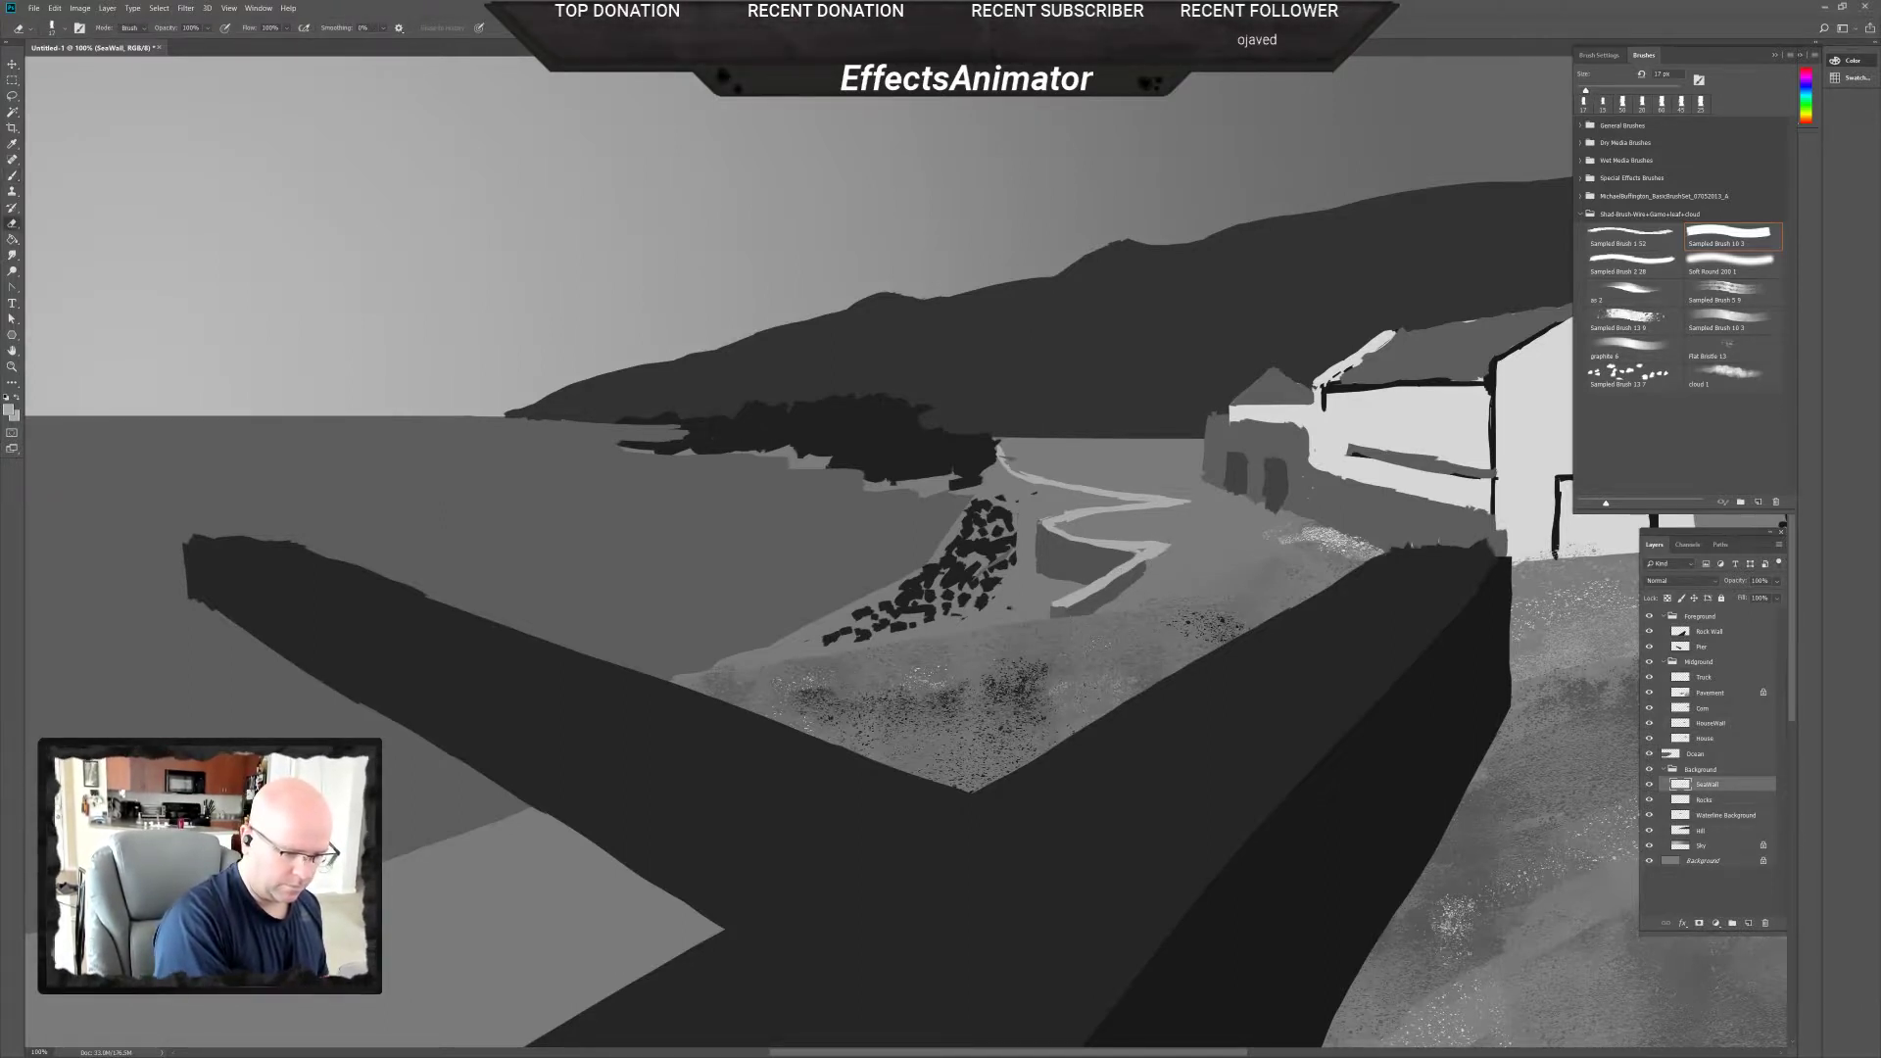
key(b)
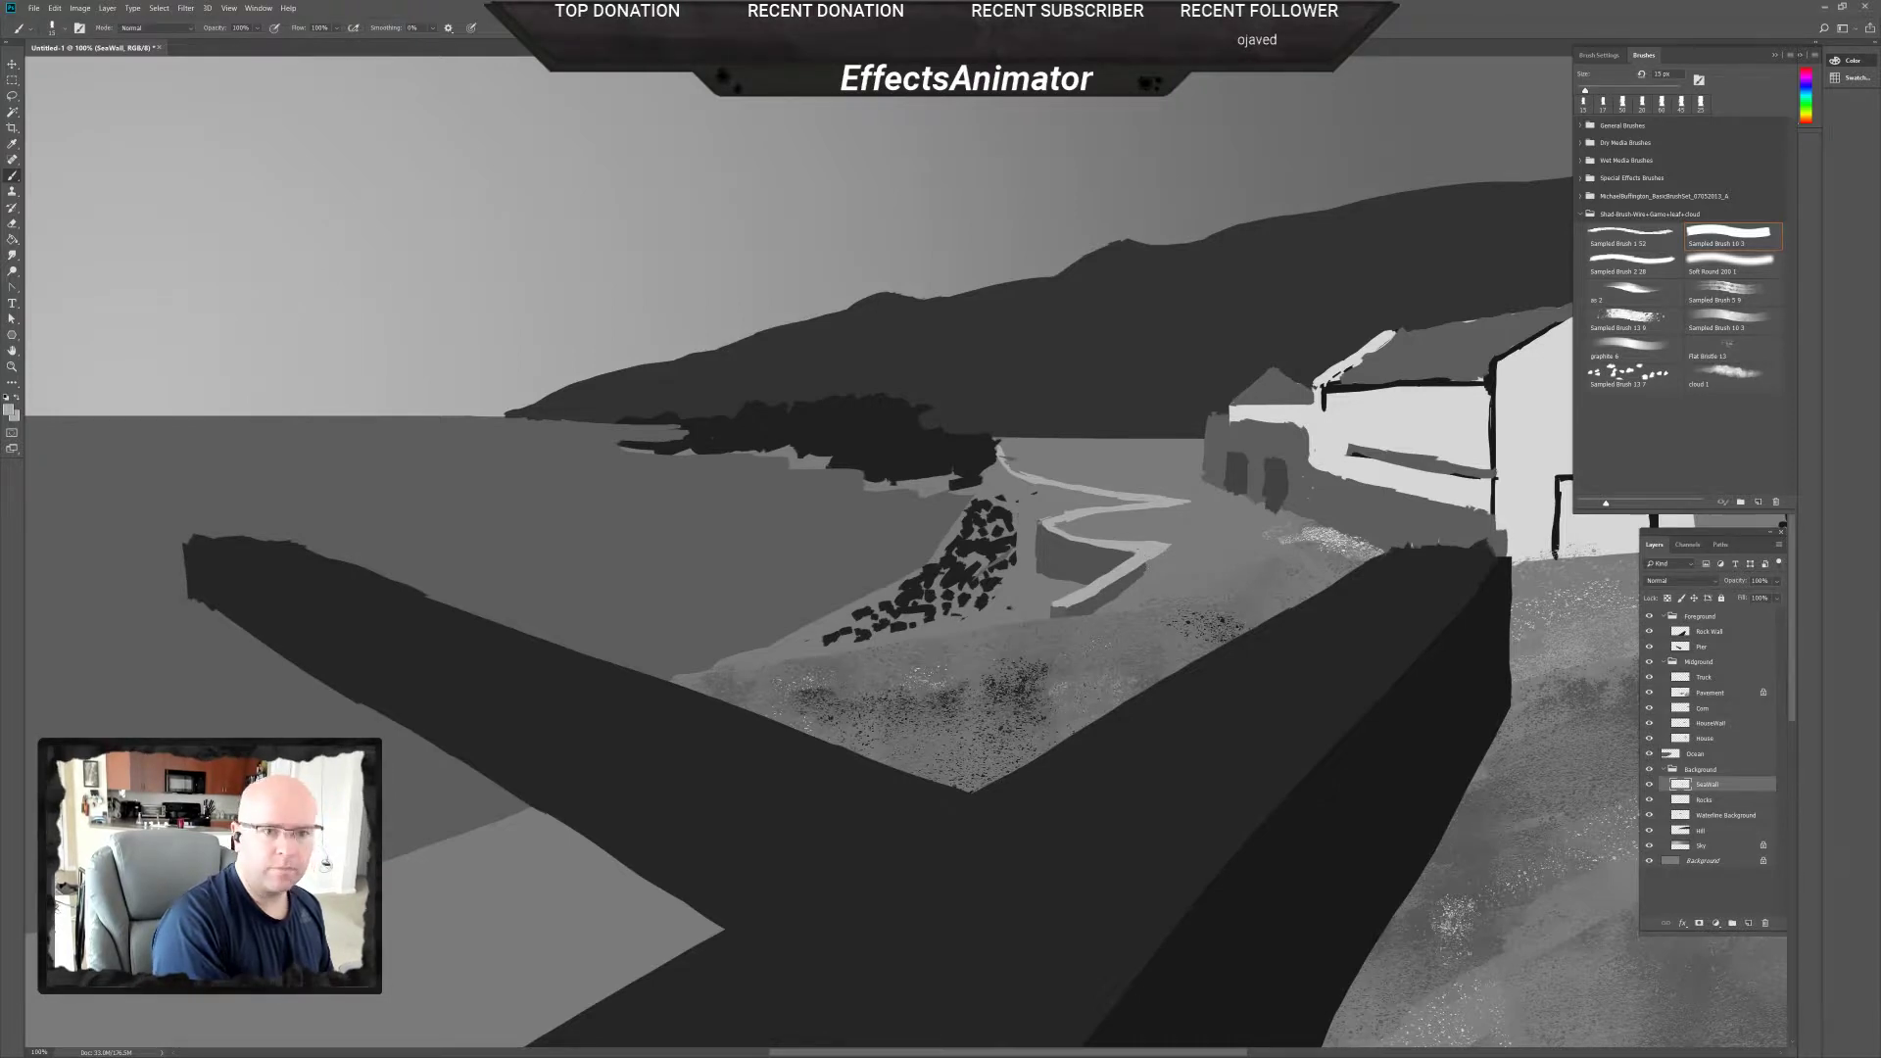
Paint the shaded face under the seawall's lower bend in a sampled darker gray, and erase the pointed tip of the upper bend.
alt+click(1135, 578)
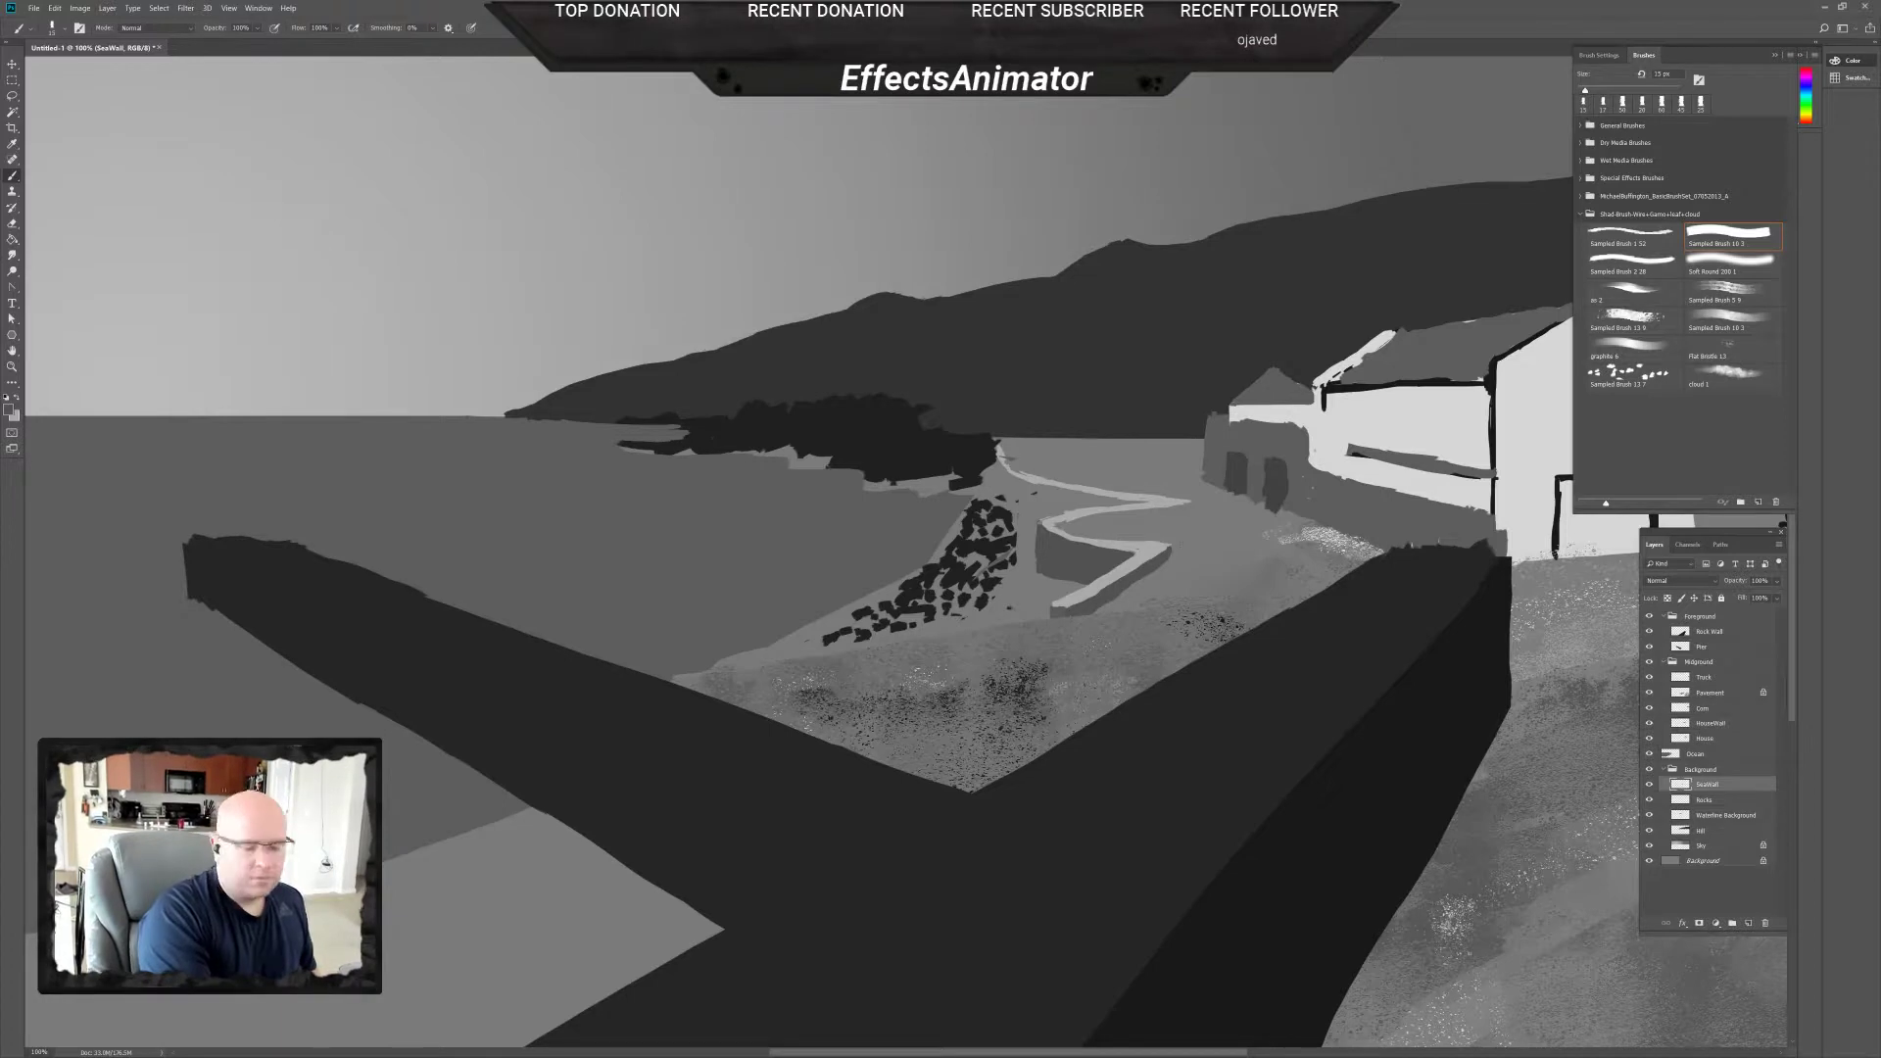
key(e)
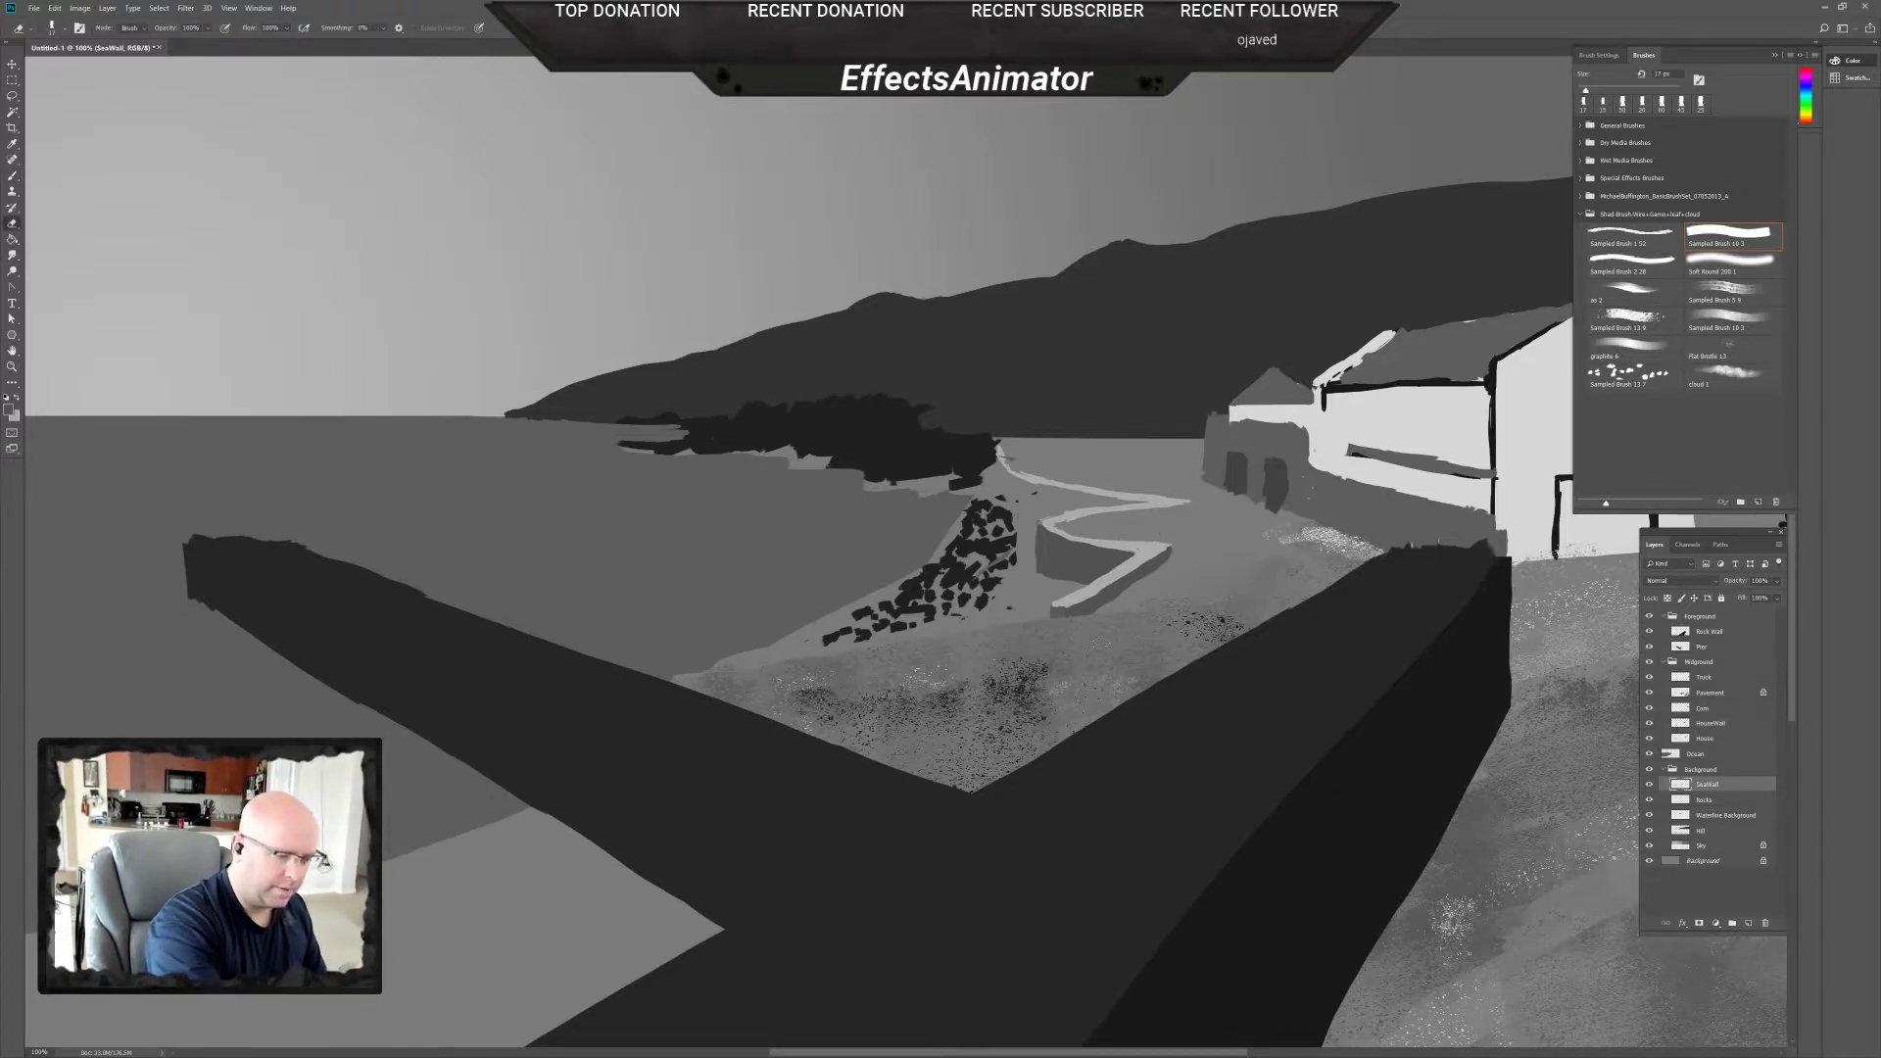
key(b)
key(x)
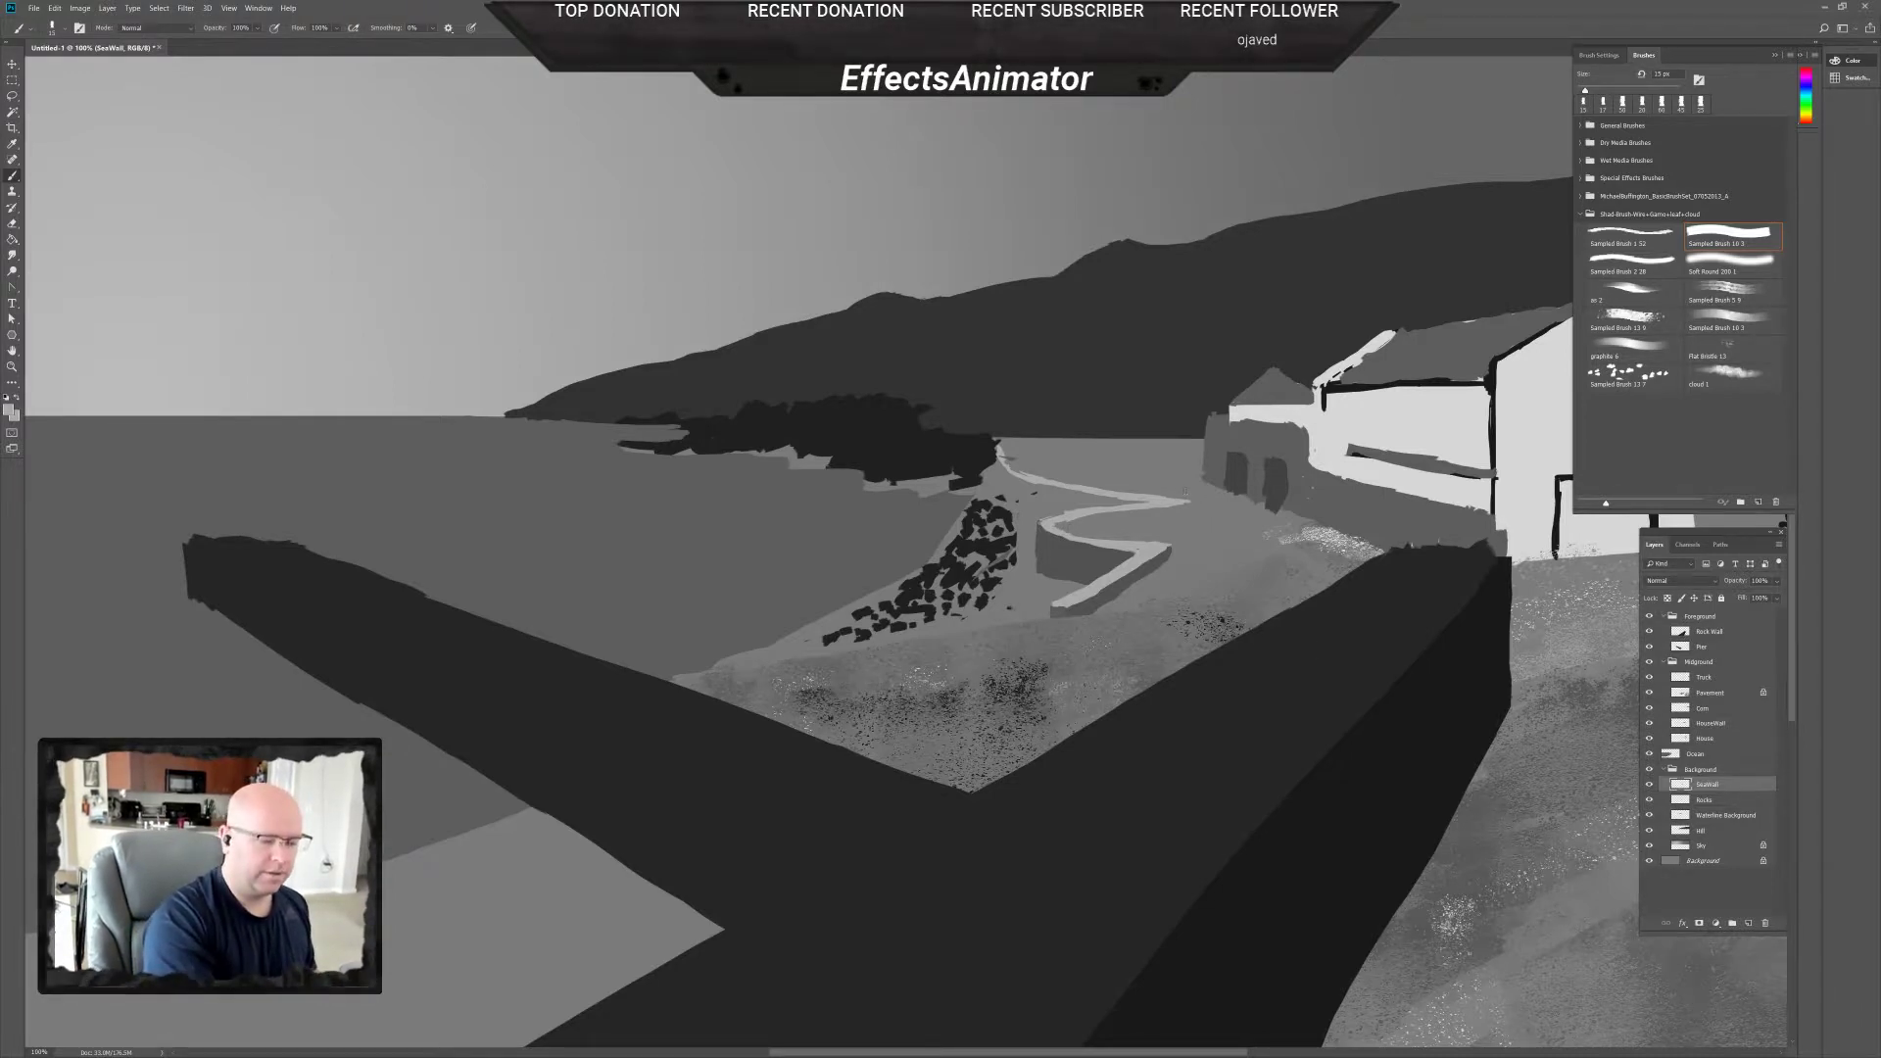
key(e)
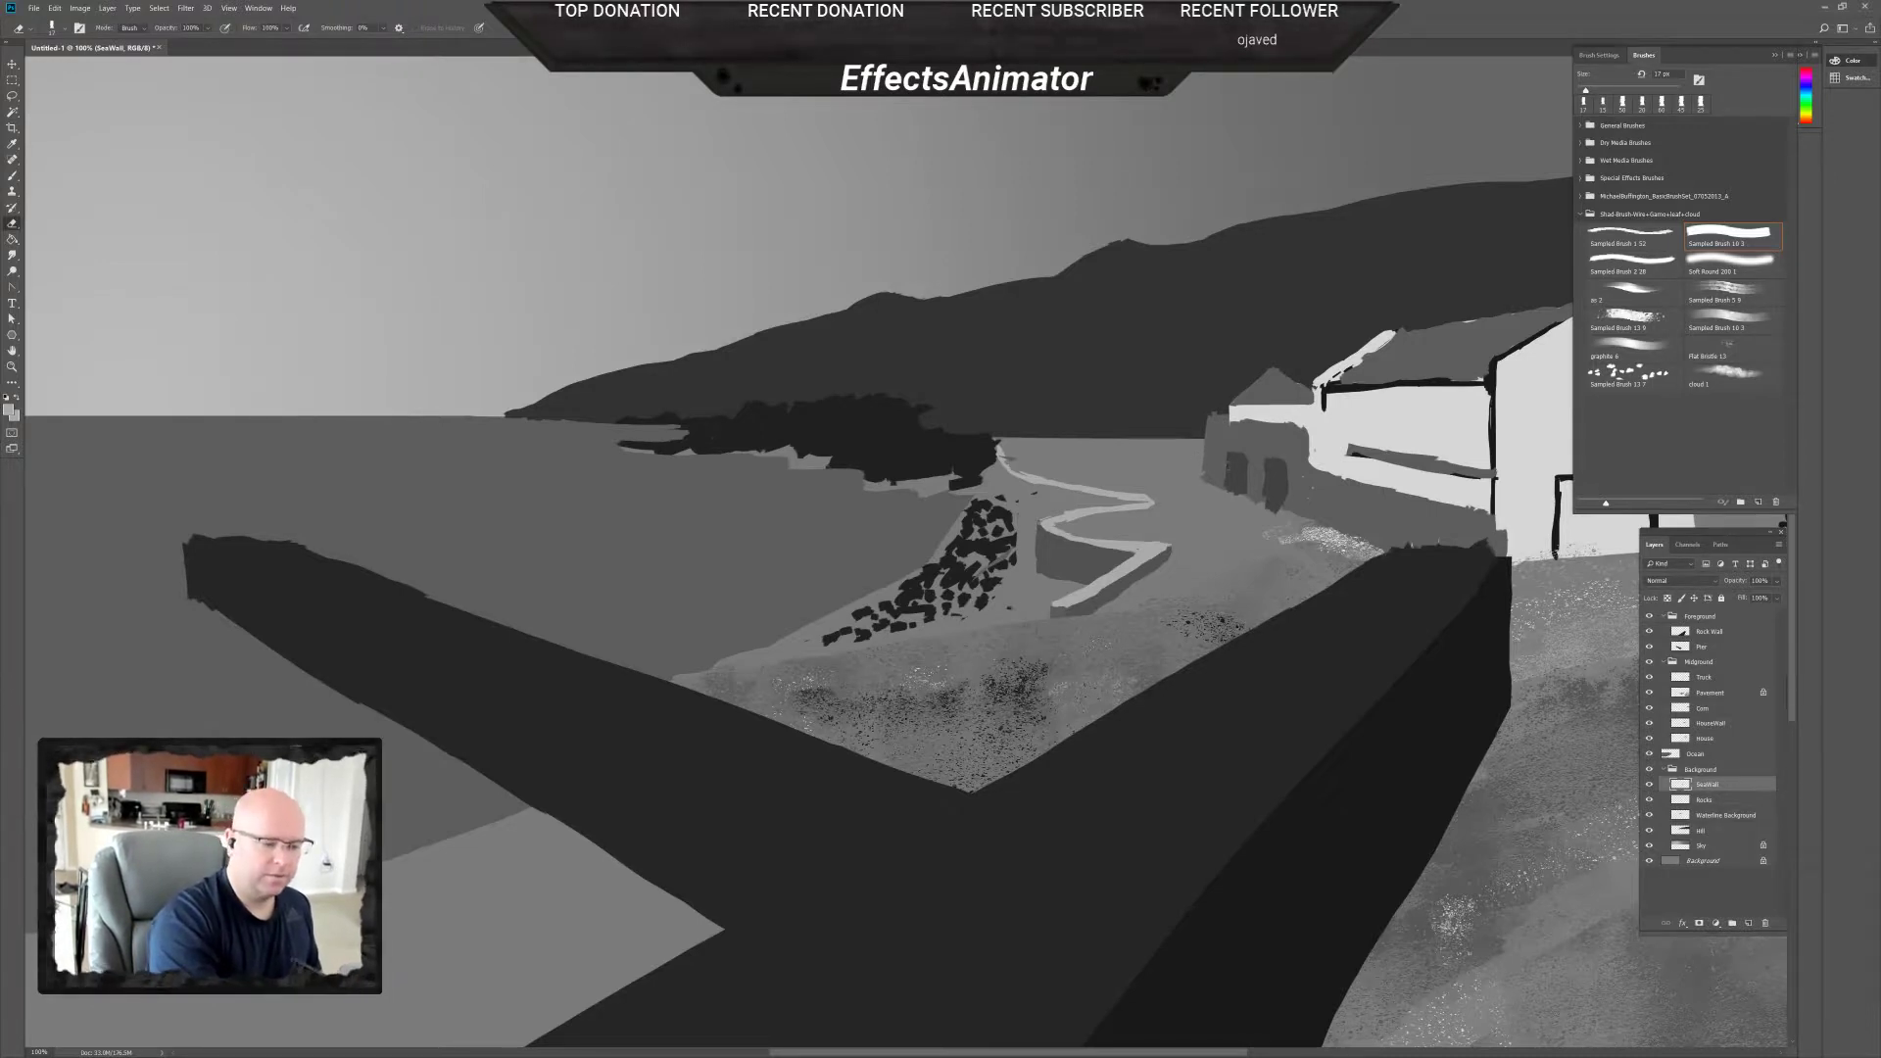
click(973, 396)
click(973, 395)
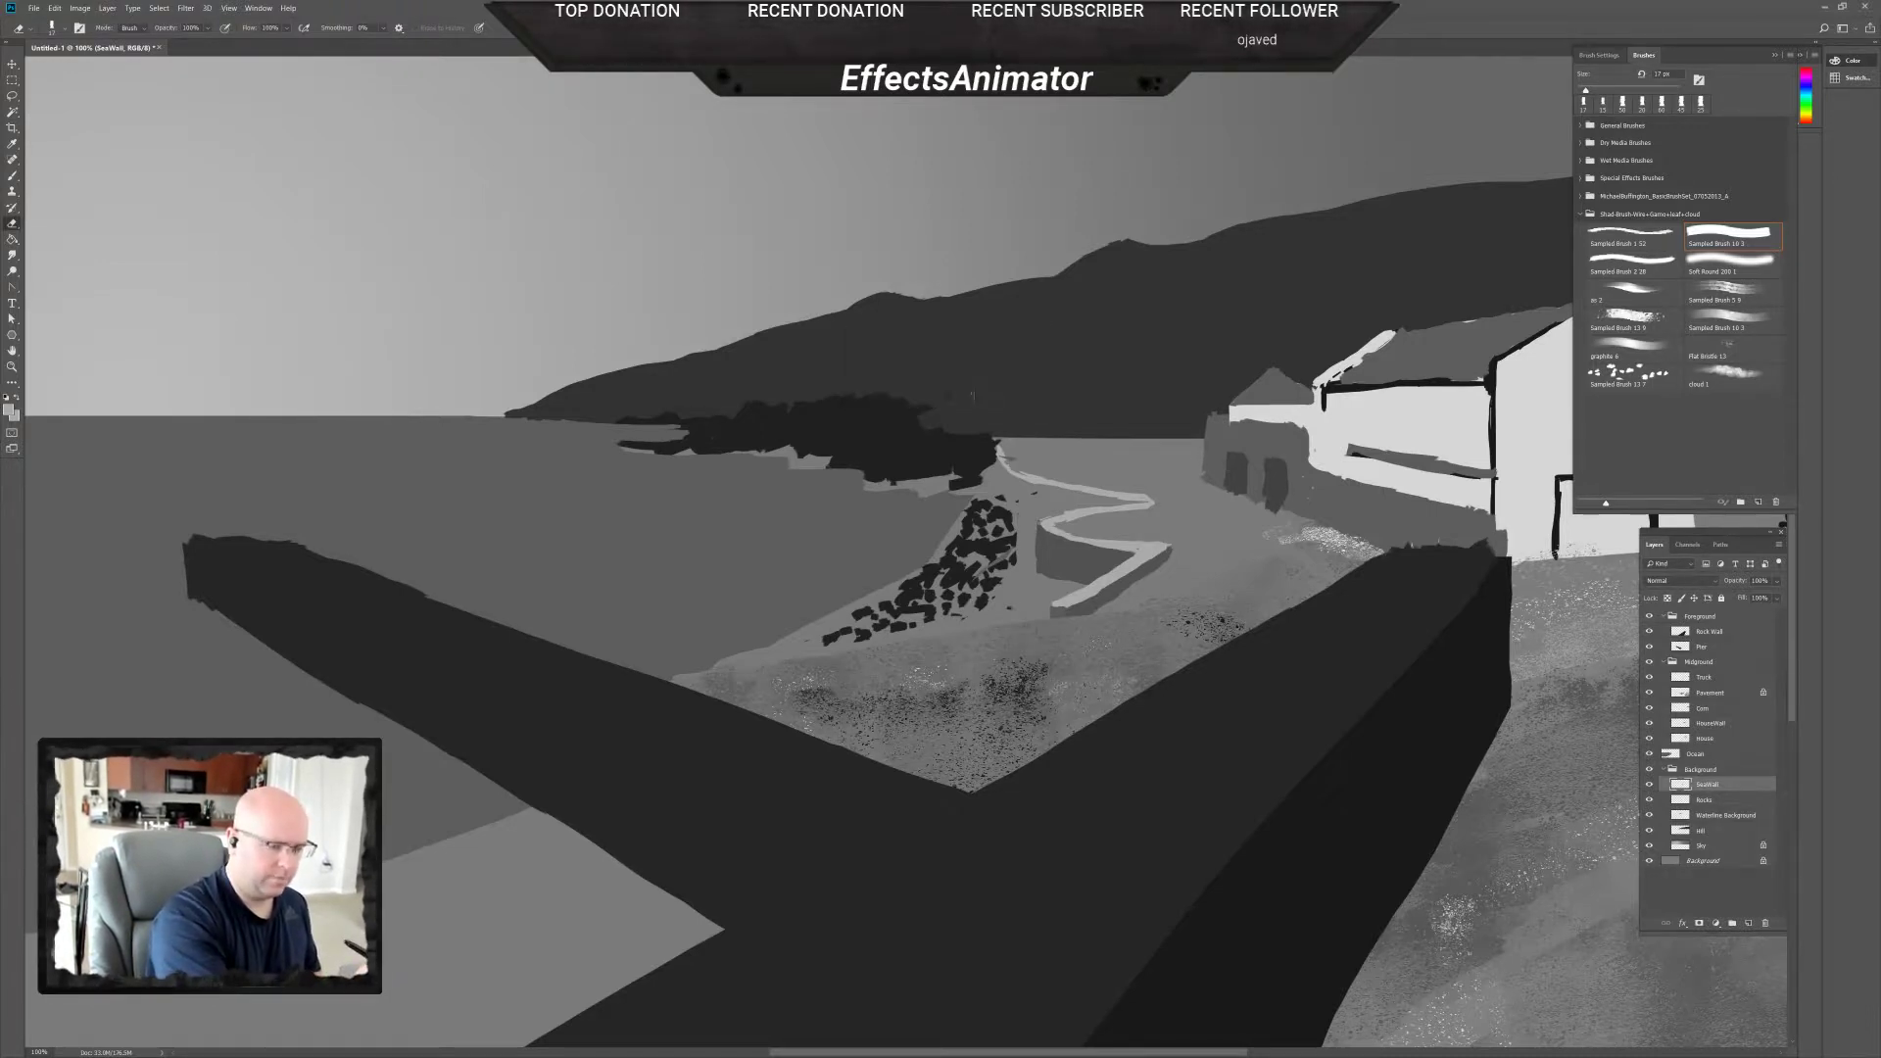
key(b)
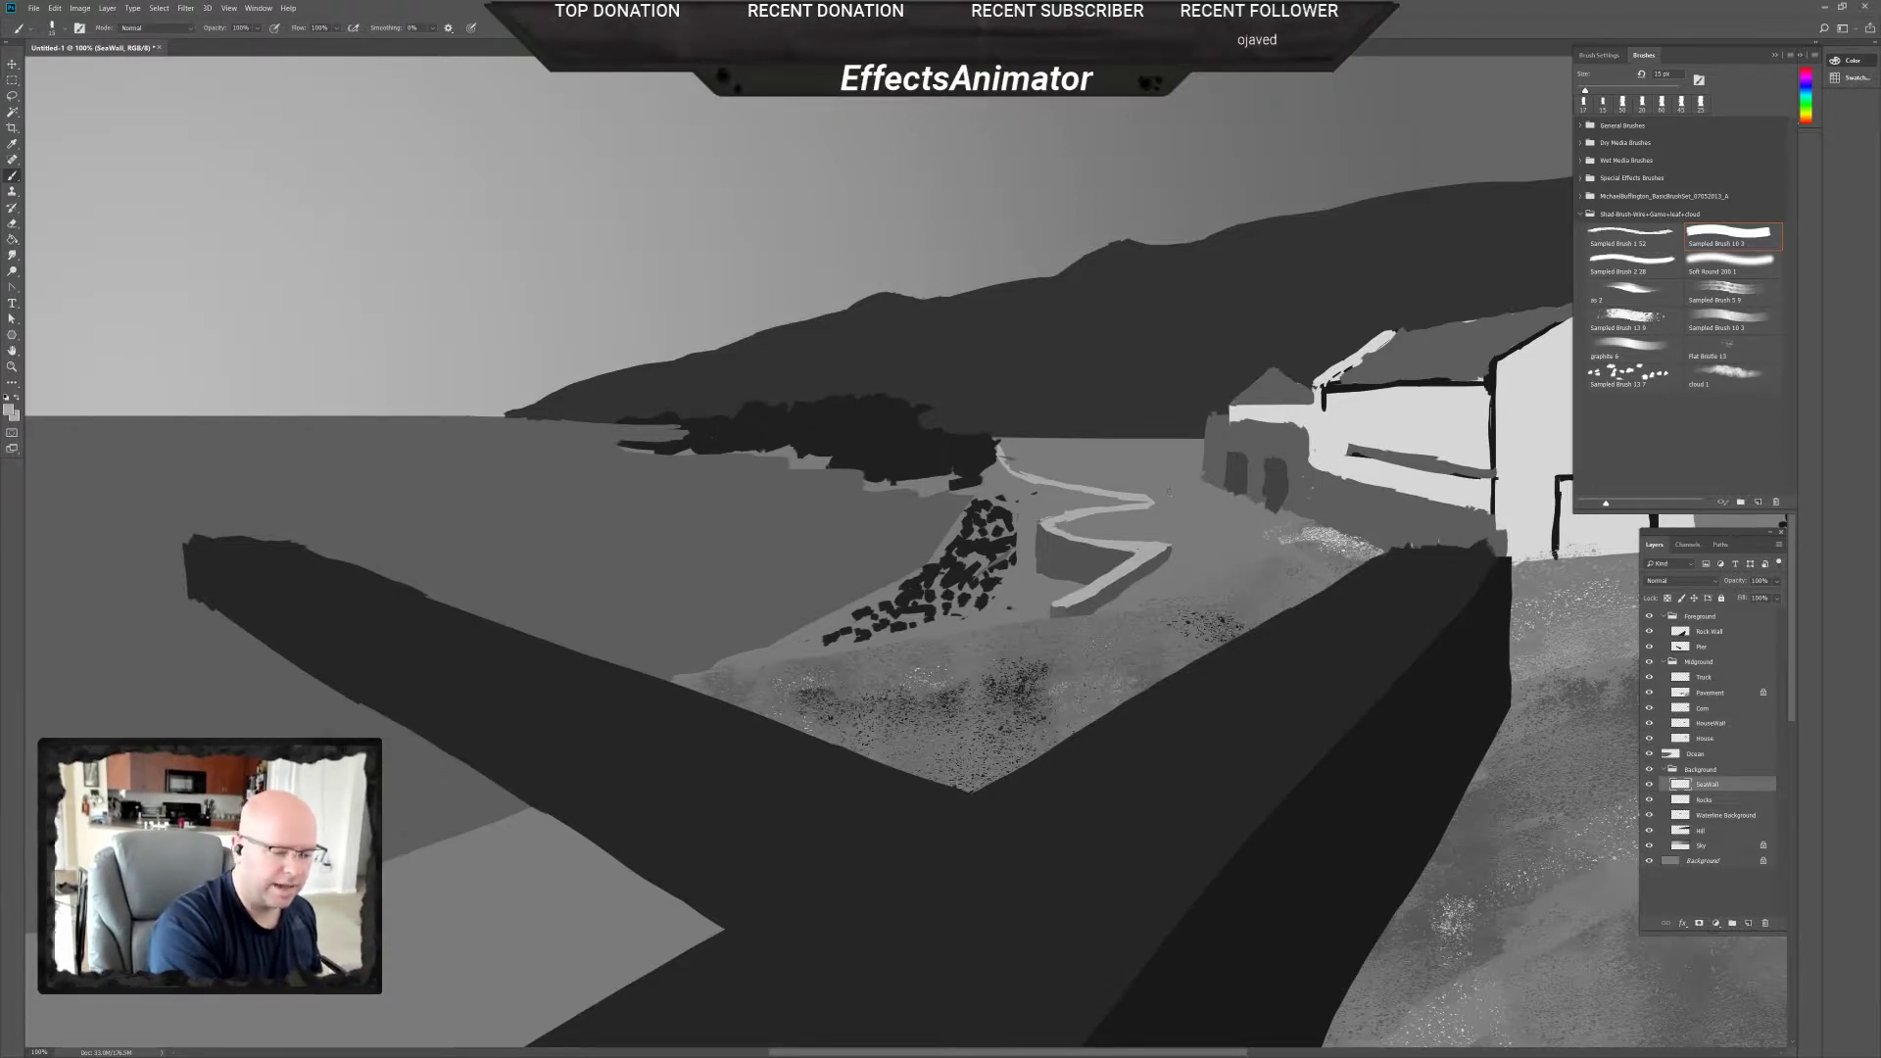
drag(1165, 474, 1164, 513)
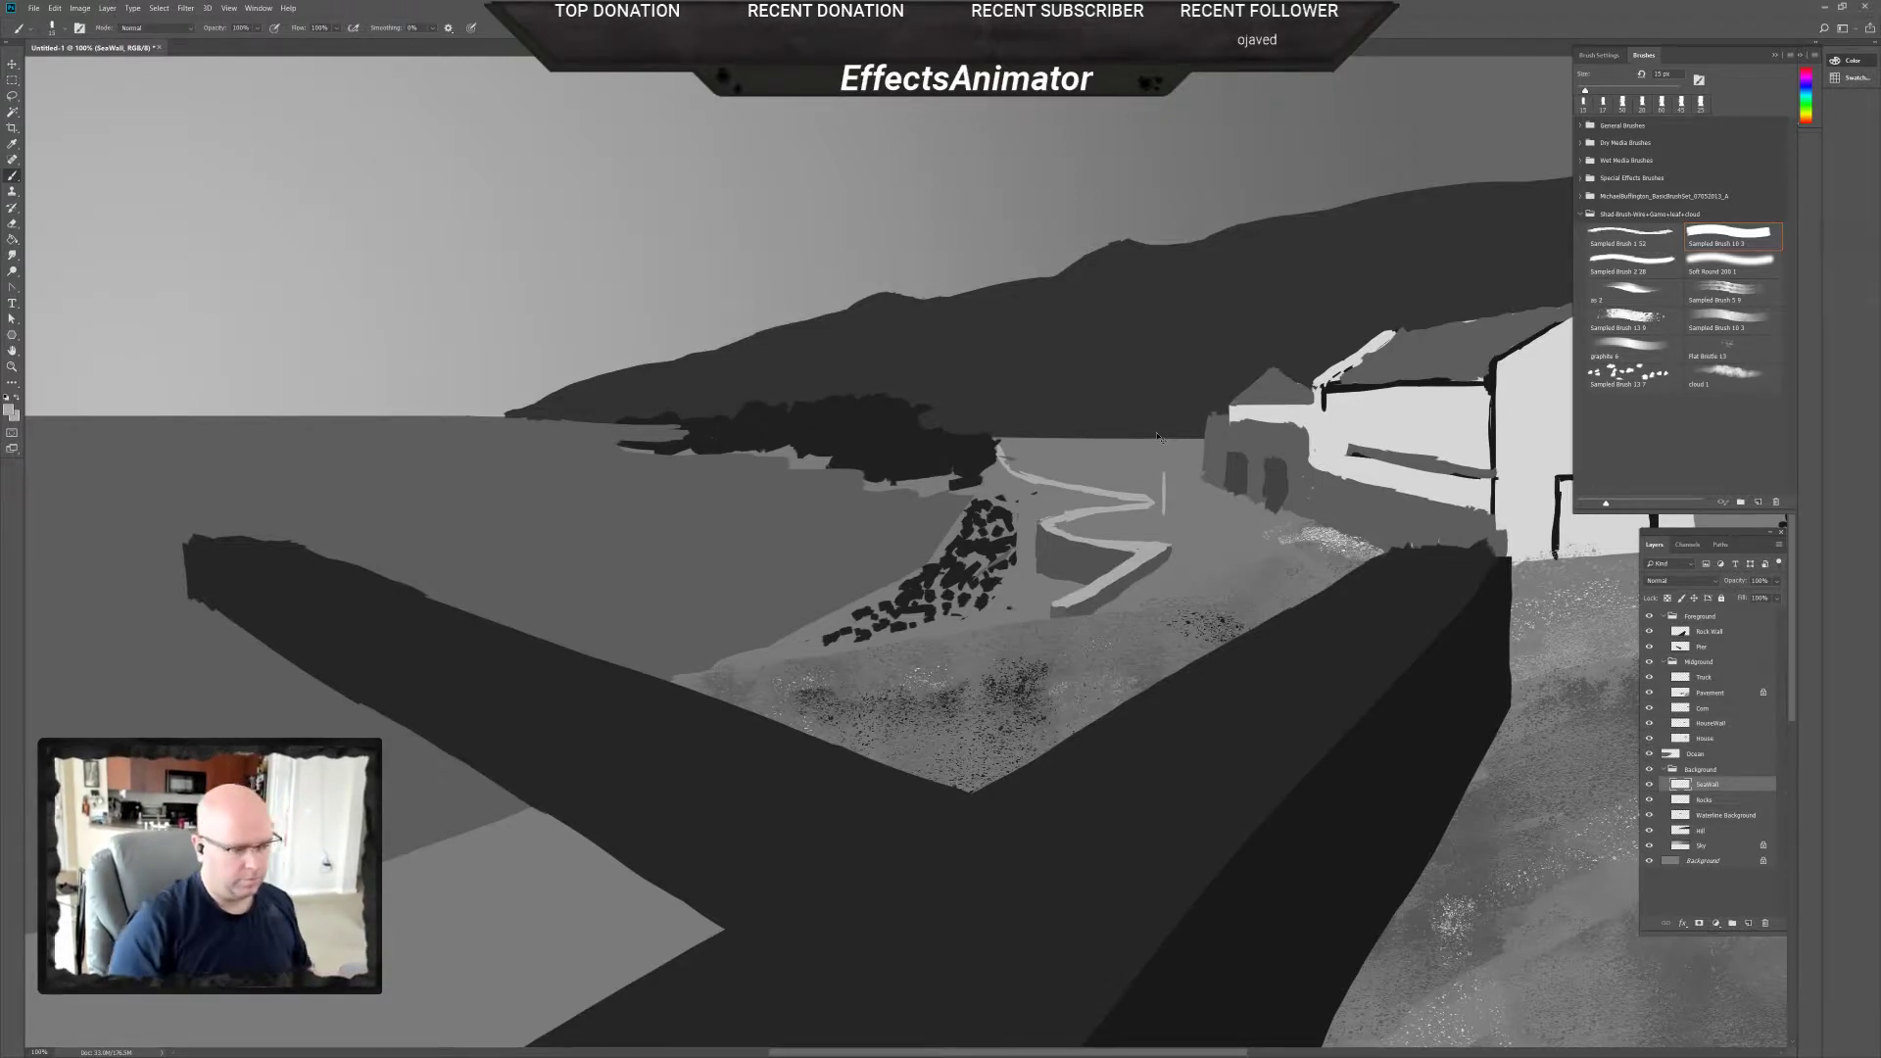
key(ctrl+z)
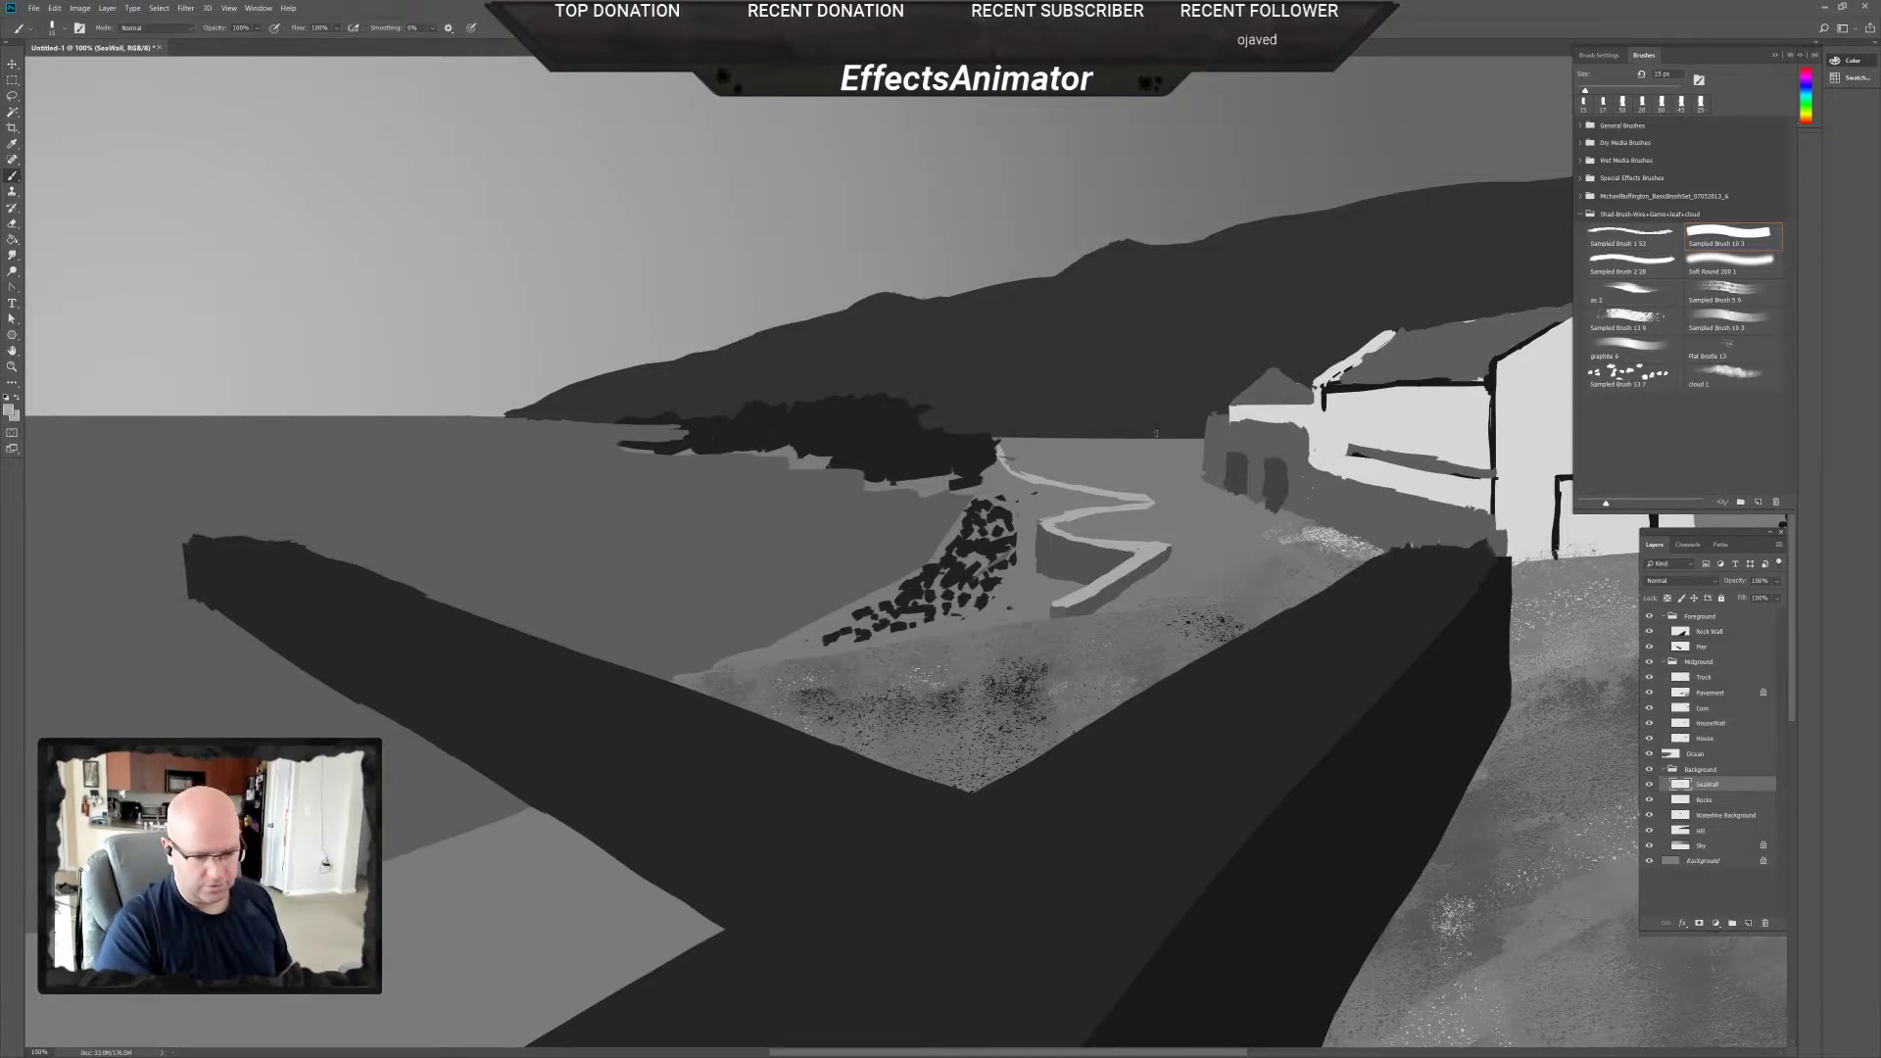
Add a layer named Wall above SeaWall and outline a small four-sided wall in light gray between the seawall and the barn.
click(1750, 923)
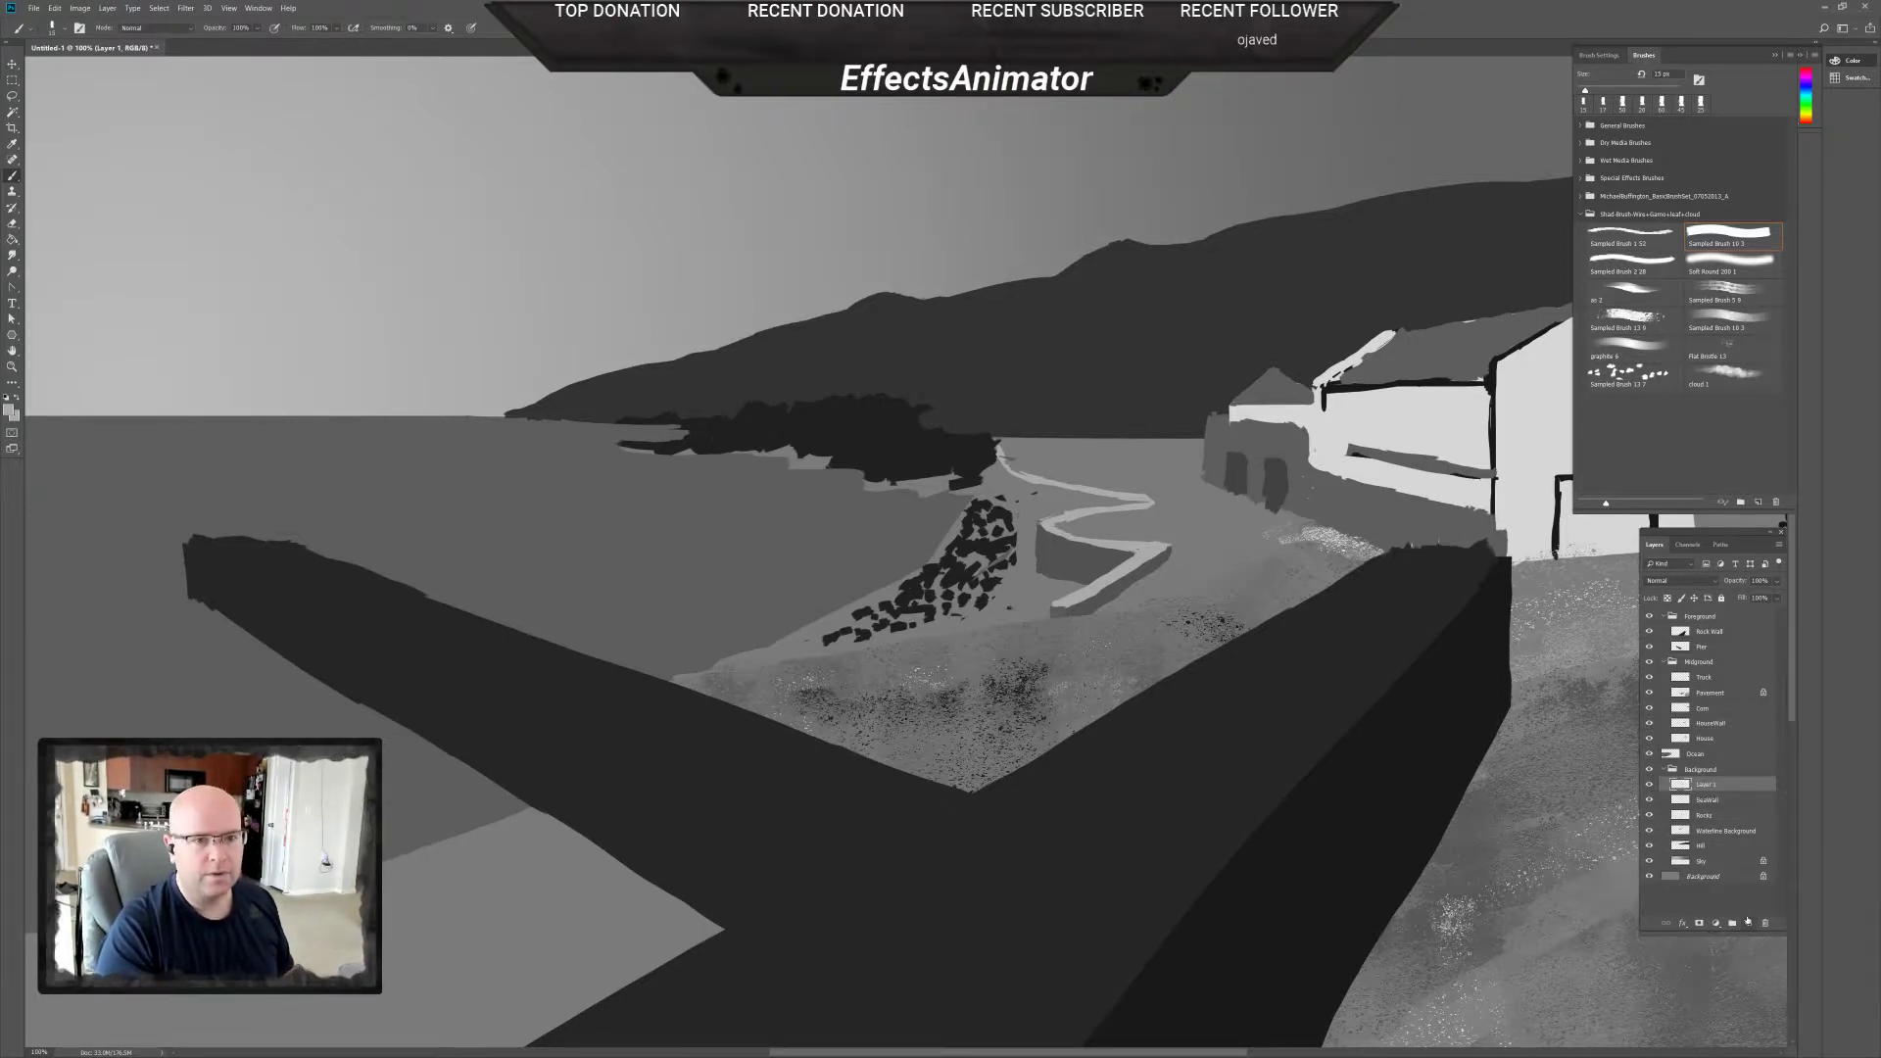
double_click(1707, 785)
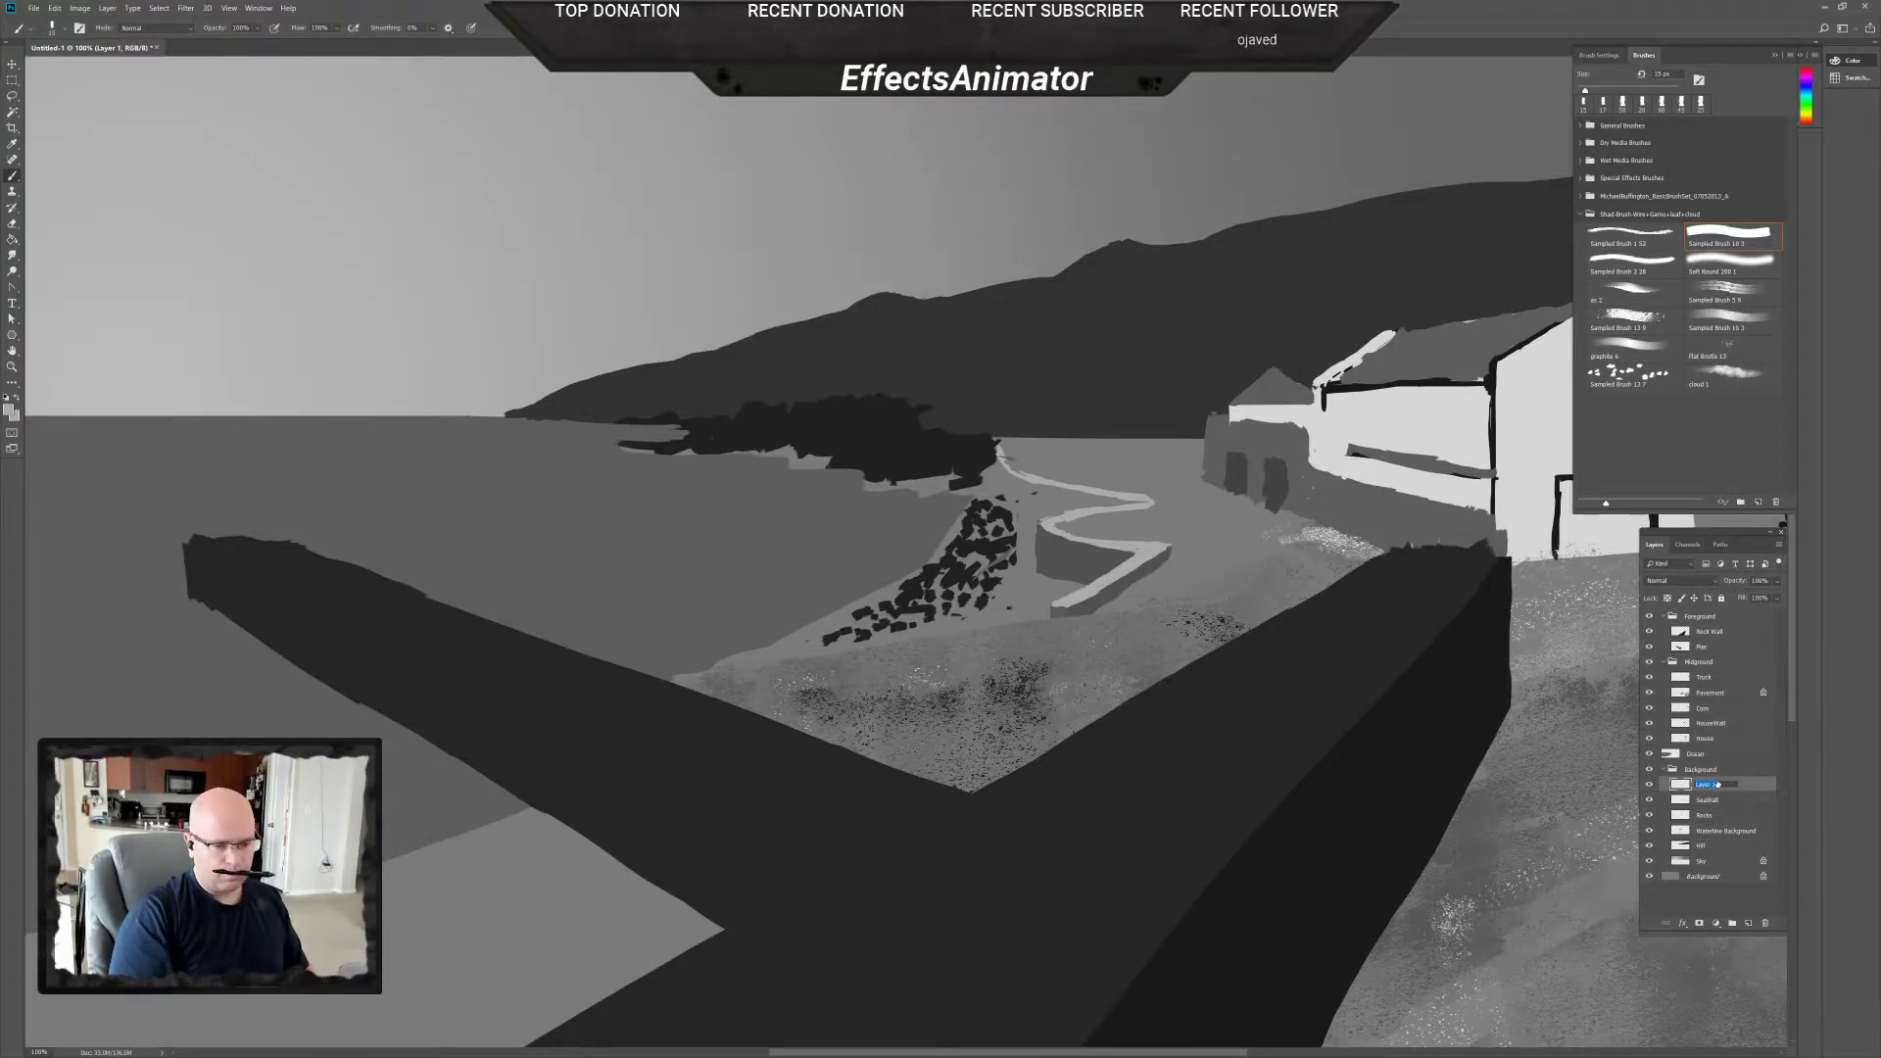
text(Wall)
key(Return)
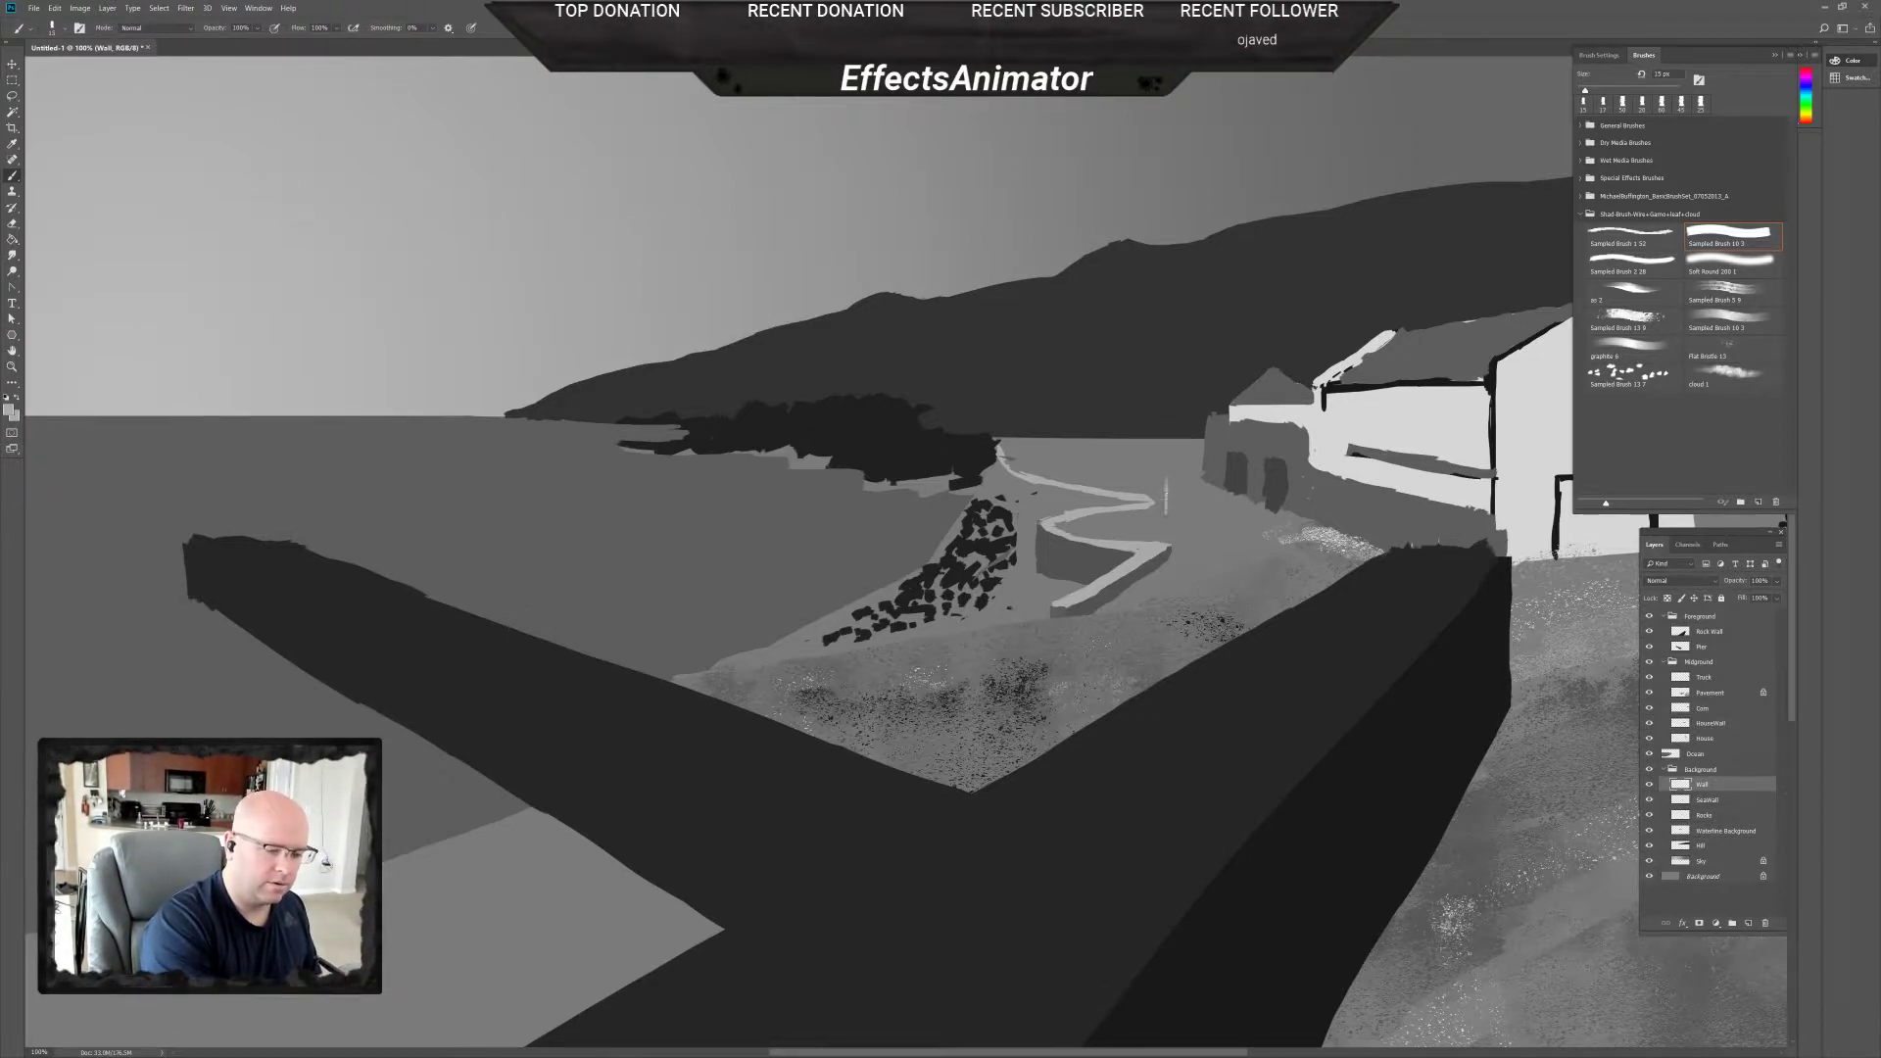
drag(1168, 508, 1205, 531)
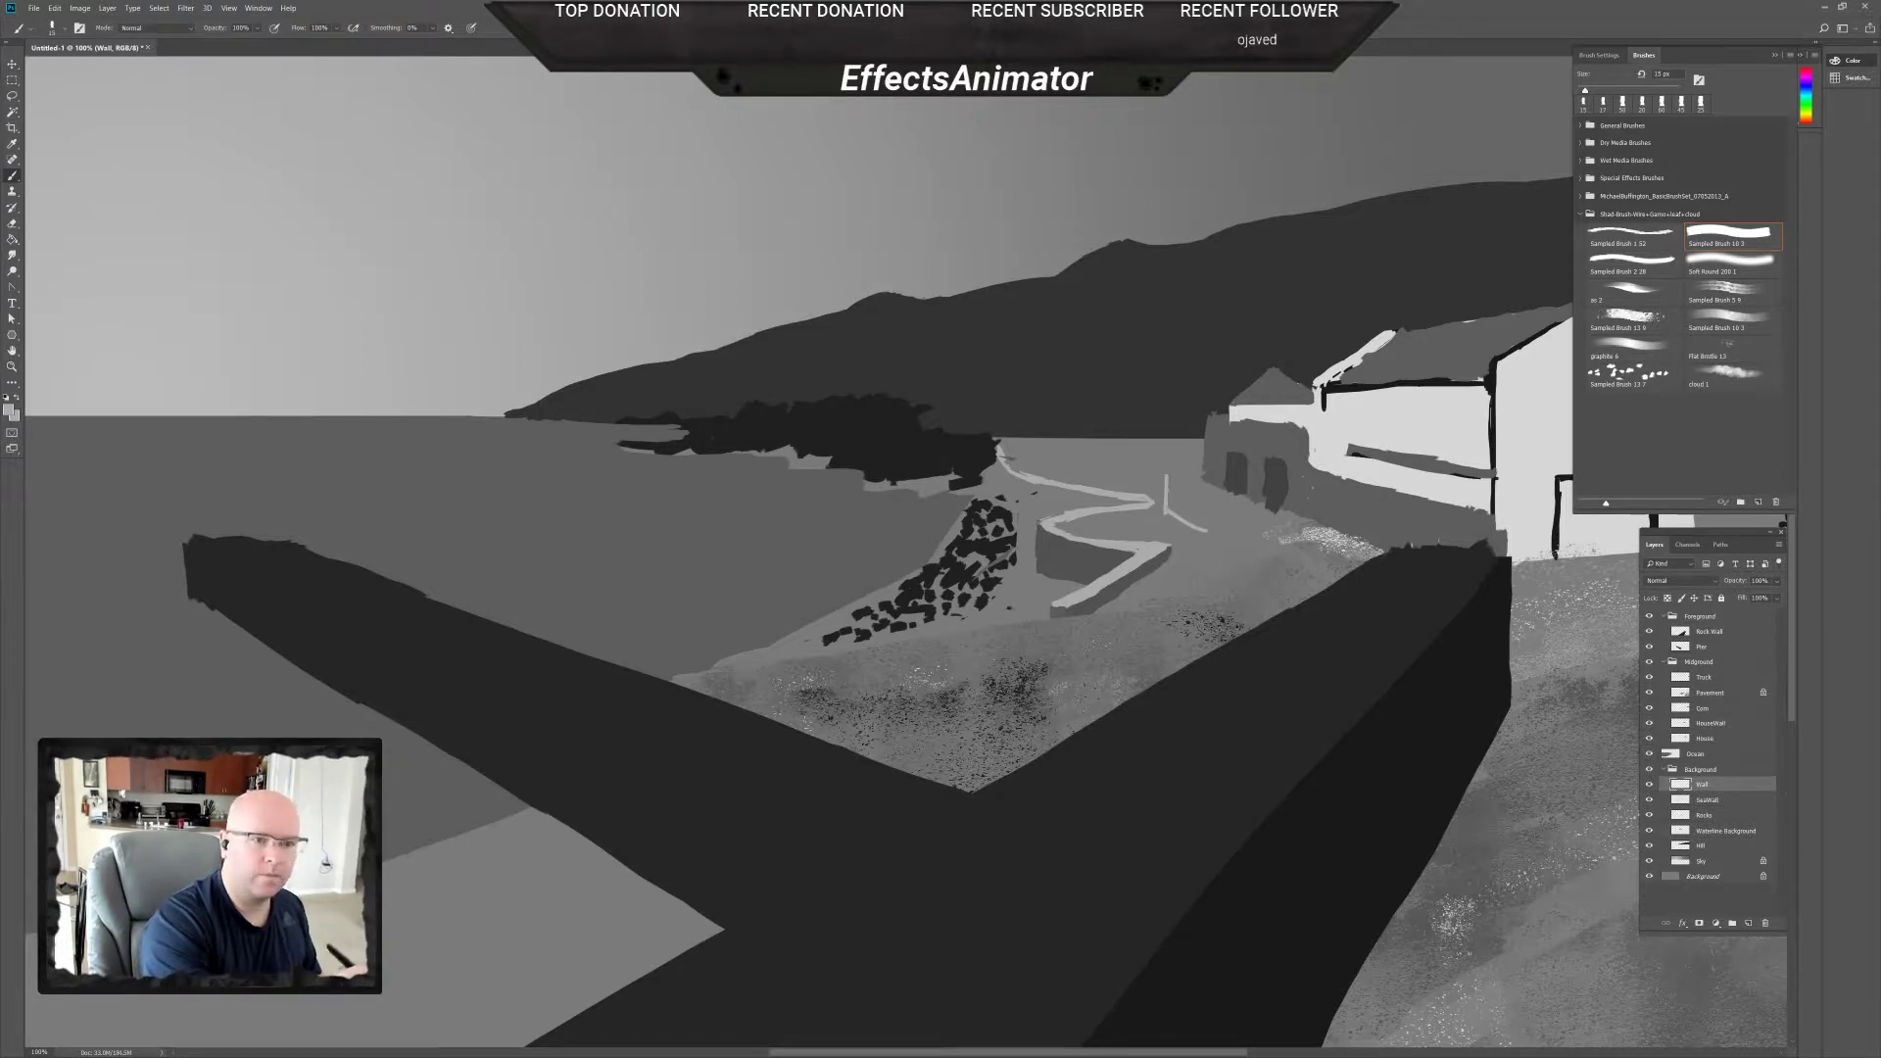
mouse_move(1166, 463)
mouse_down()
mouse_move(1166, 494)
mouse_move(1205, 473)
mouse_move(1209, 541)
mouse_move(1209, 514)
mouse_up()
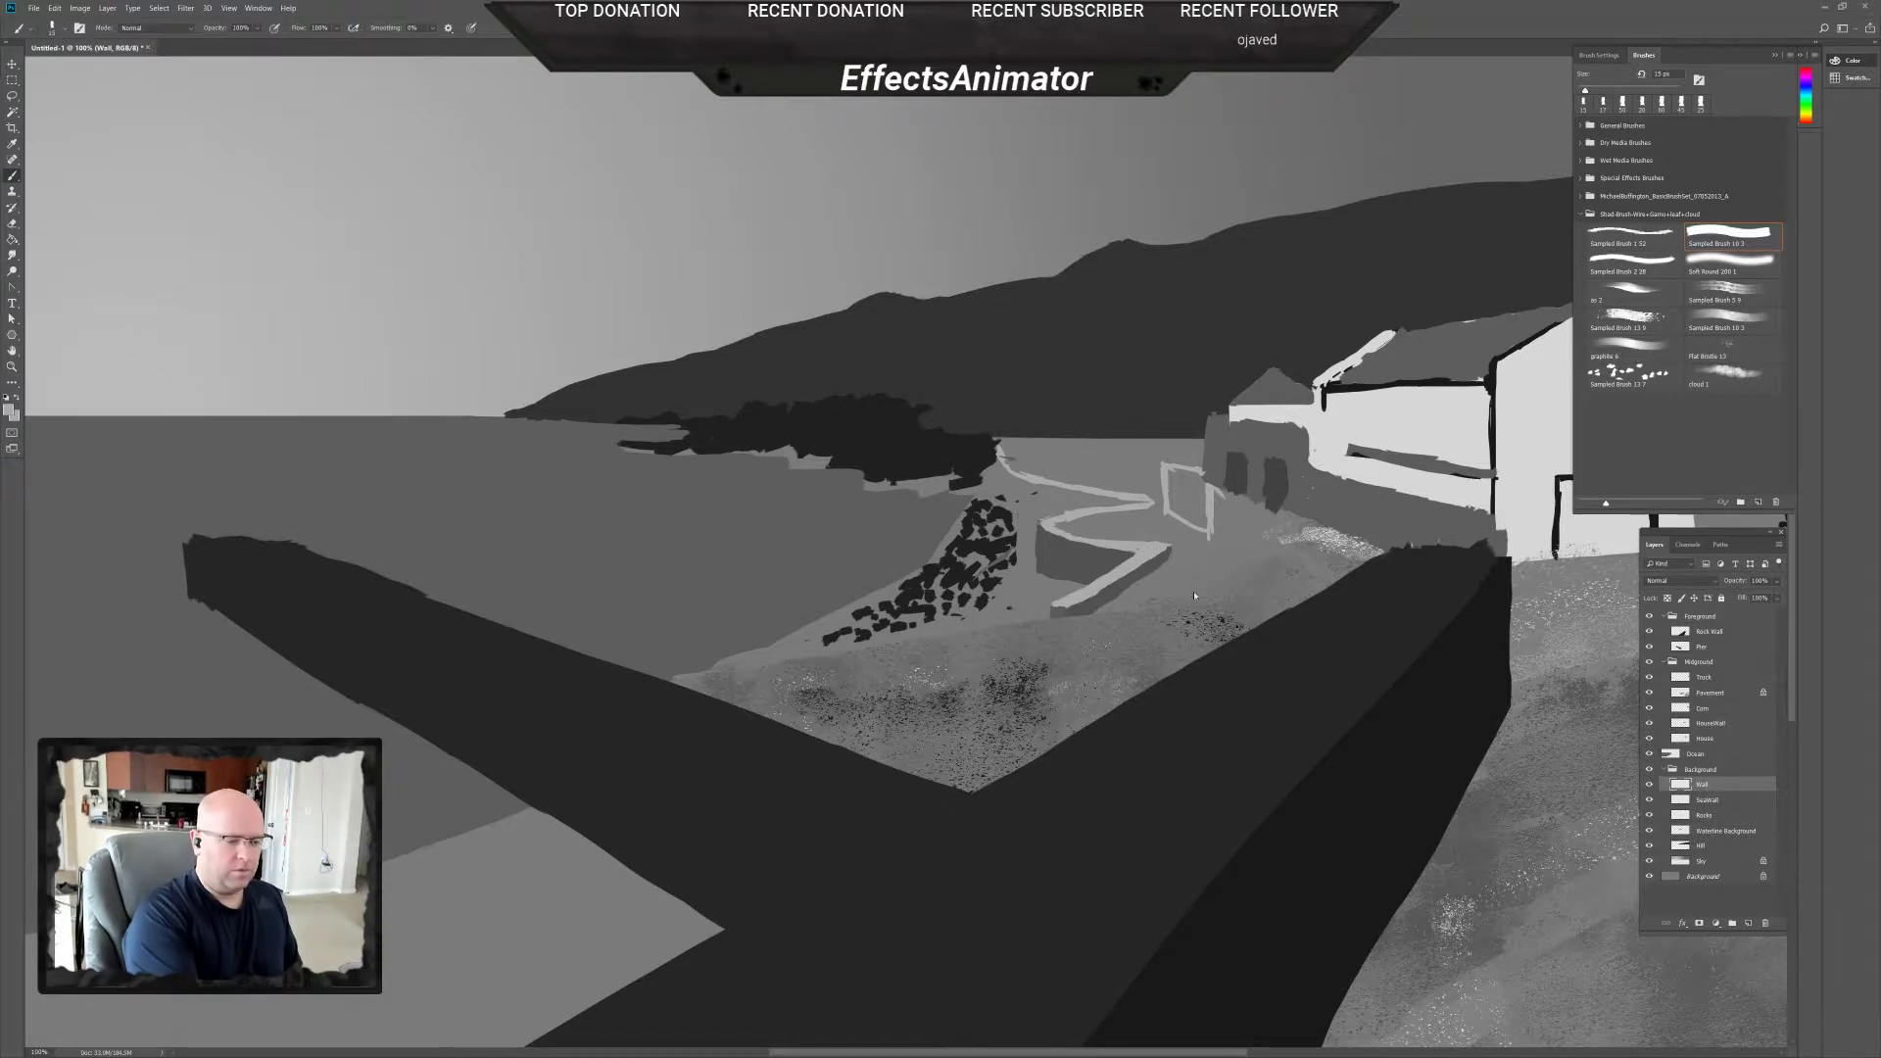
Review the whole composition by comparing it with the Midground group hidden and shown.
key(ctrl+minus)
key(ctrl+minus)
key(ctrl+minus)
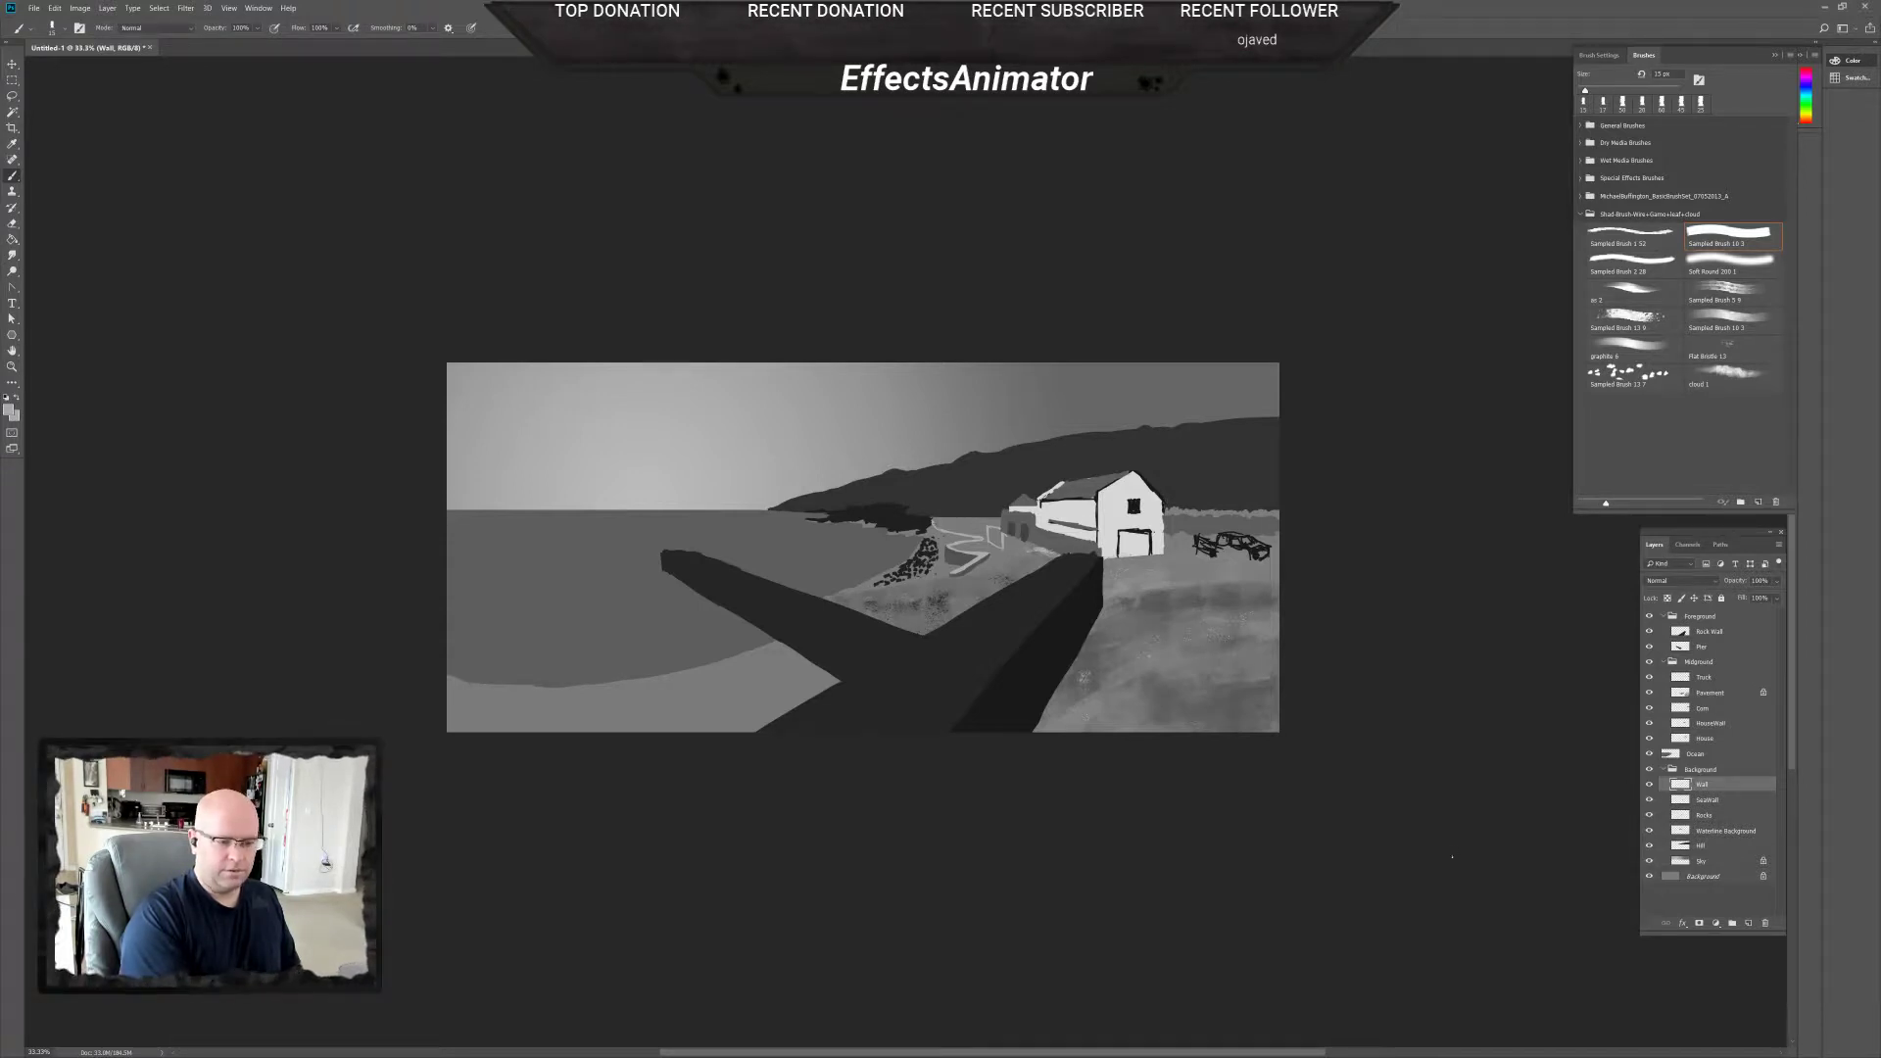
click(1650, 662)
click(1649, 663)
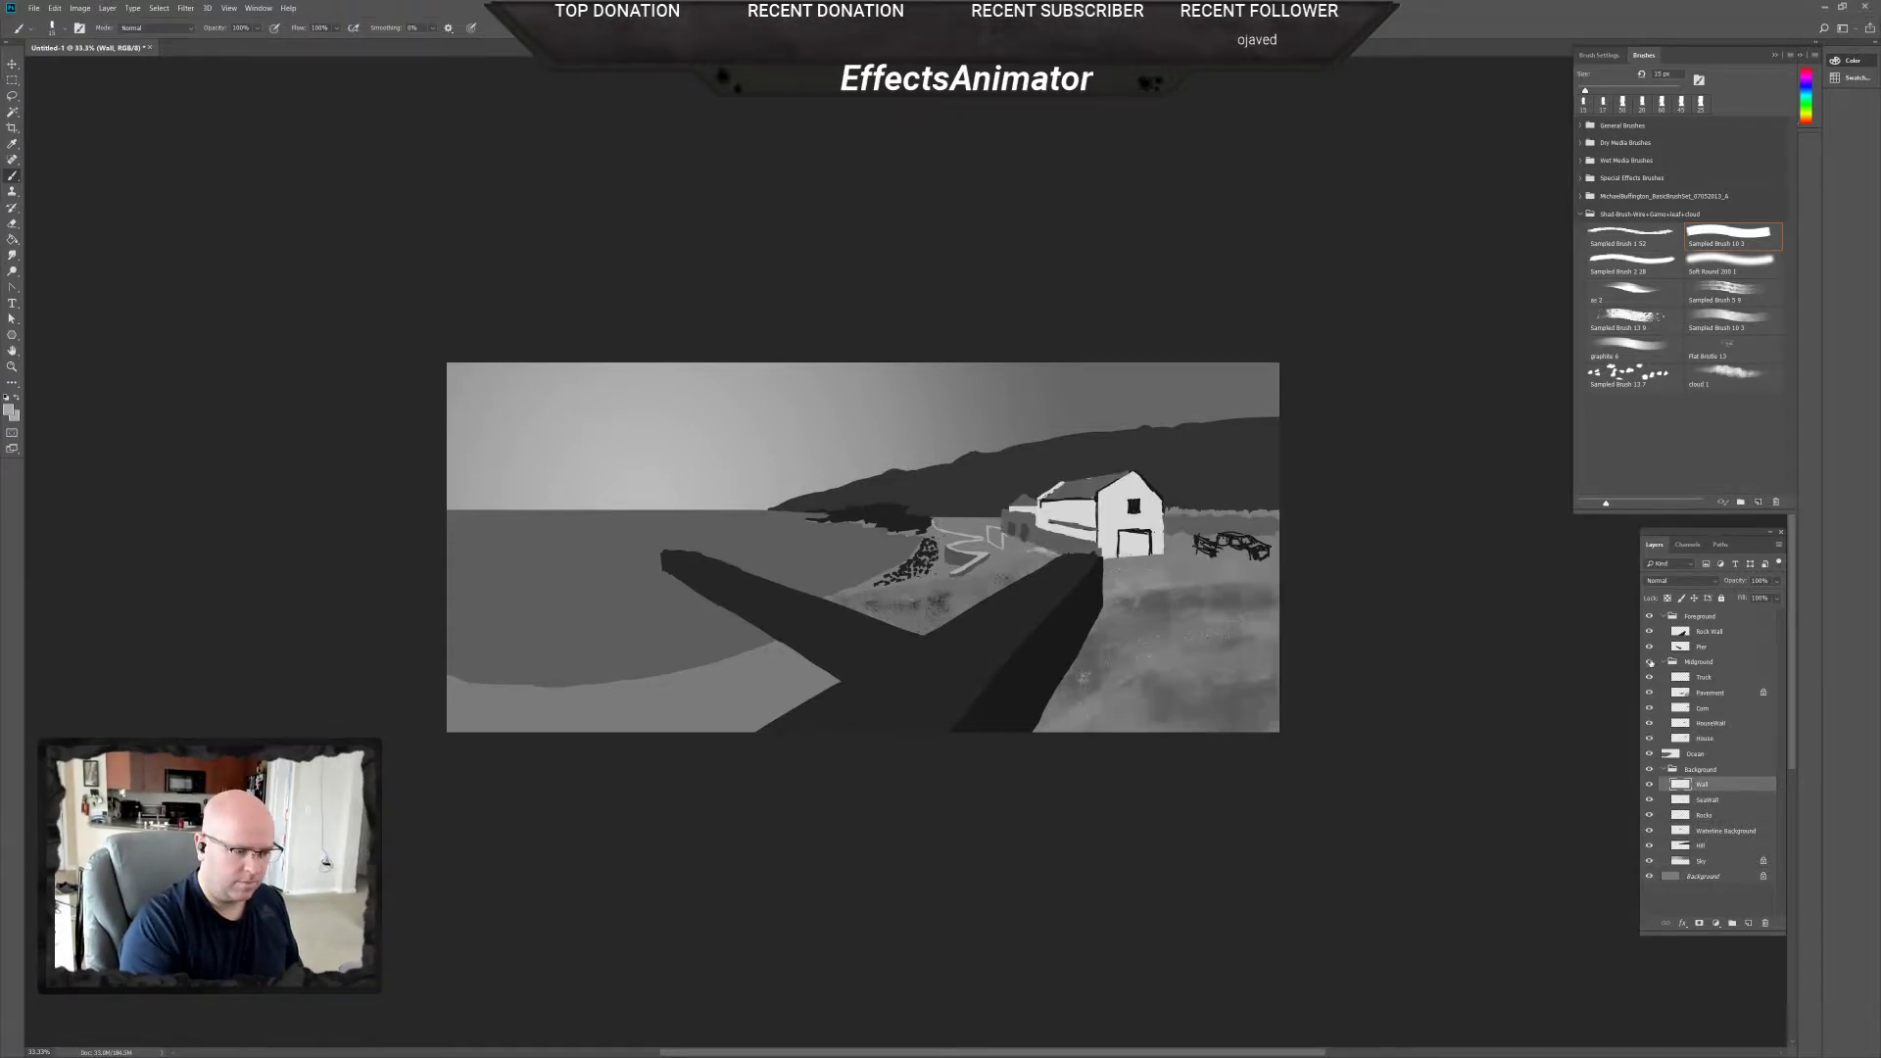
click(1649, 662)
click(1649, 662)
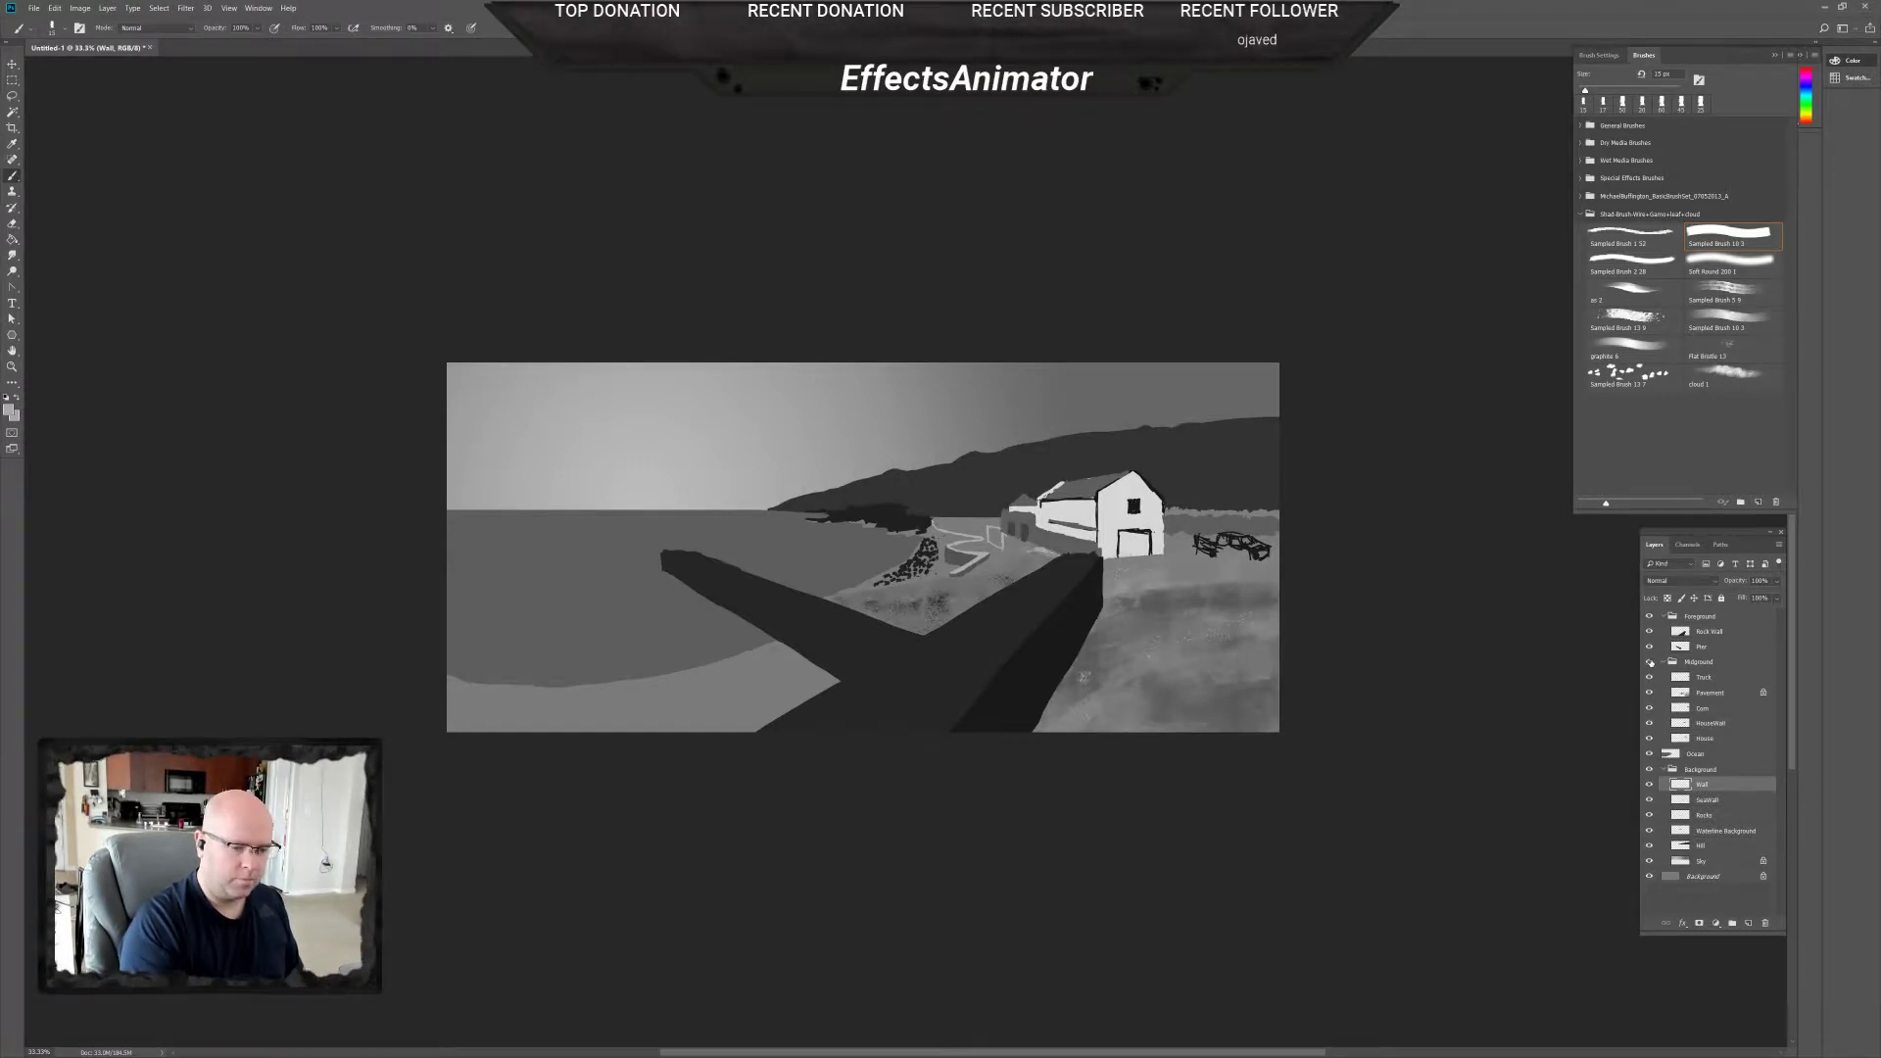
click(1649, 663)
click(1649, 663)
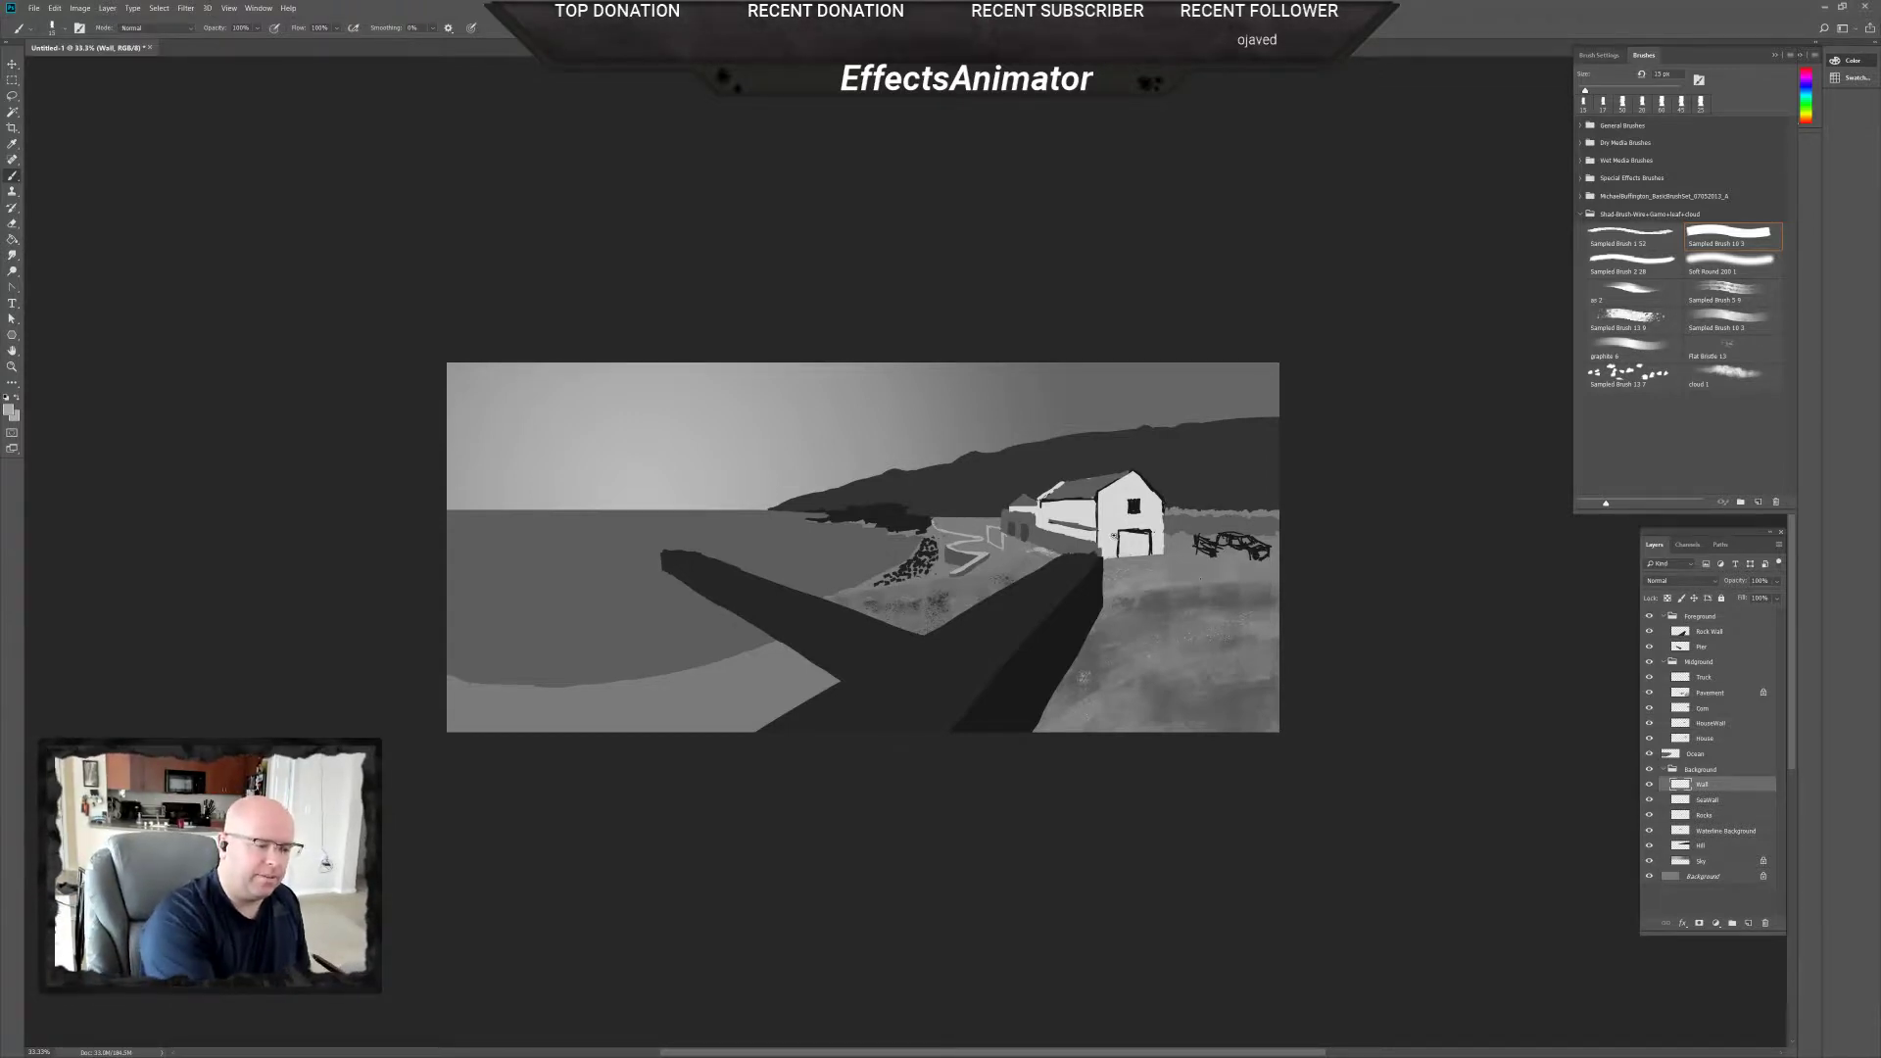
On the Truck layer, fill the truck's cab, hood and side with near-white over the black sketch lines using a larger brush.
key(ctrl+plus)
key(ctrl+plus)
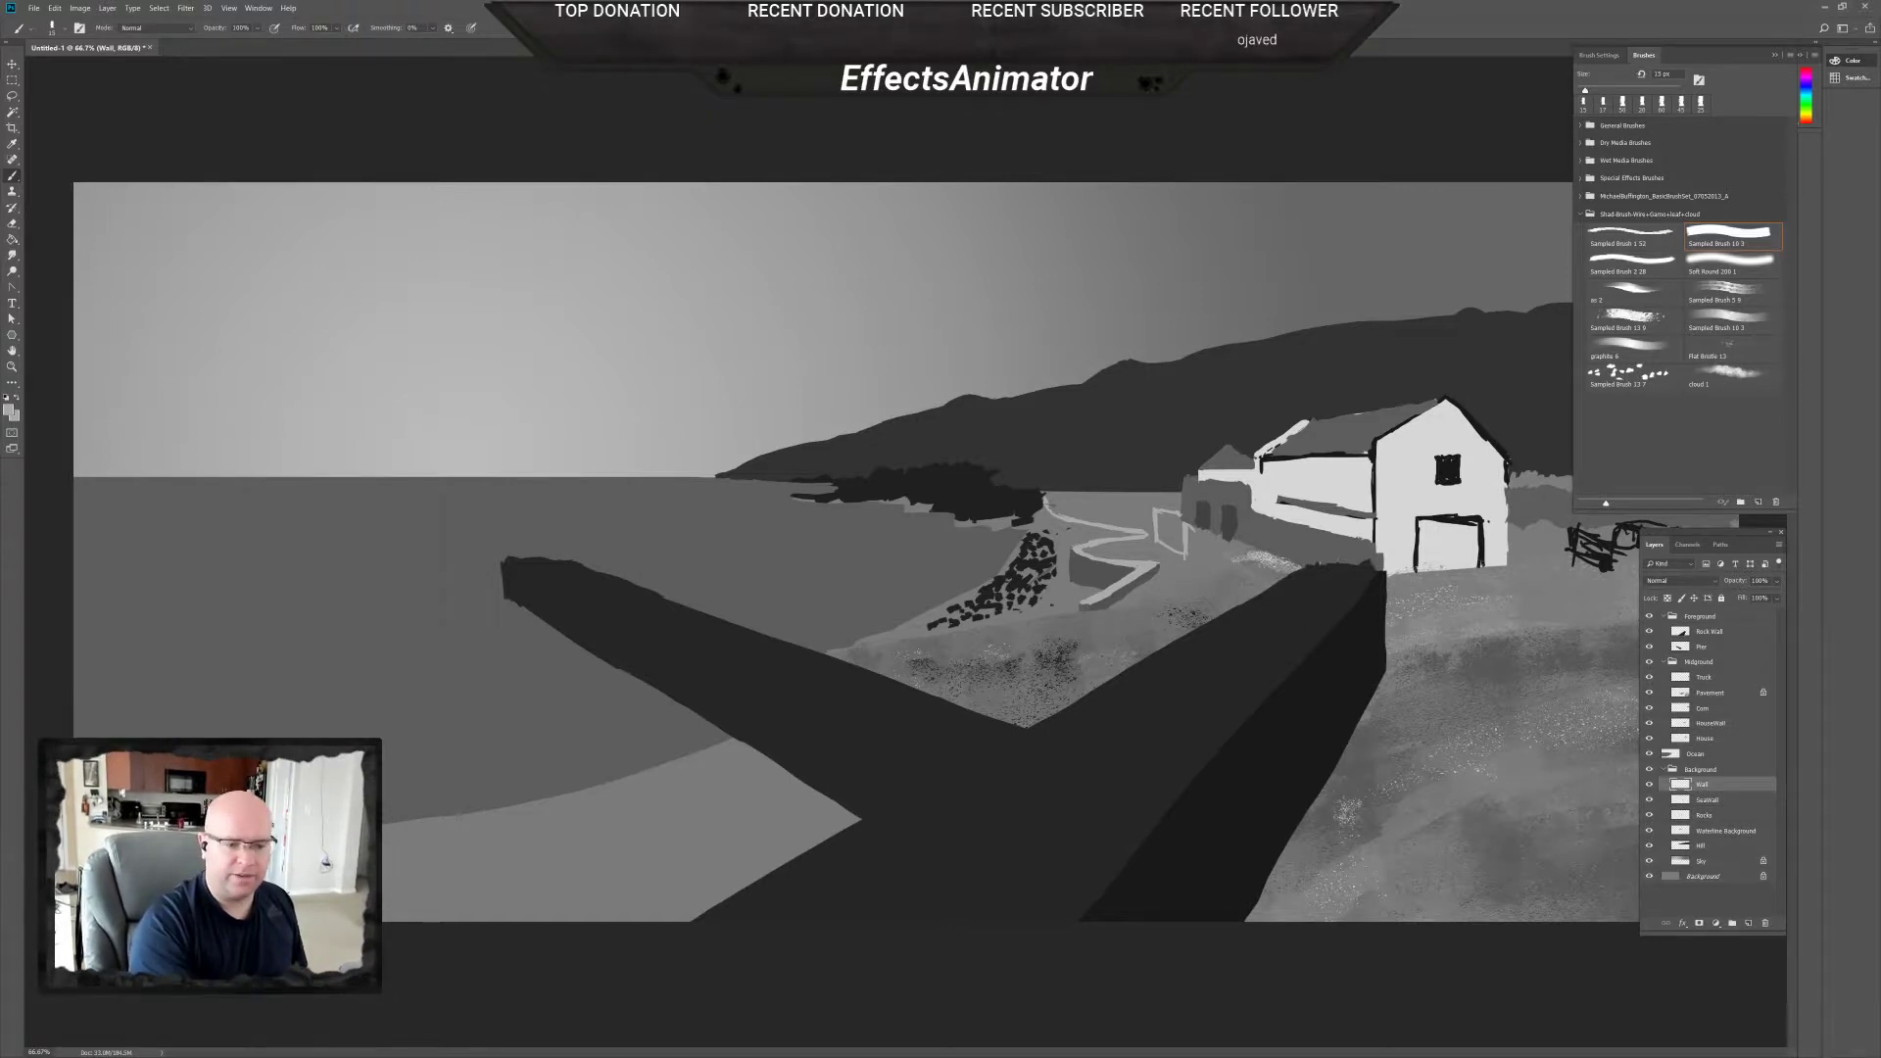
scroll(1467, 674, down, 1)
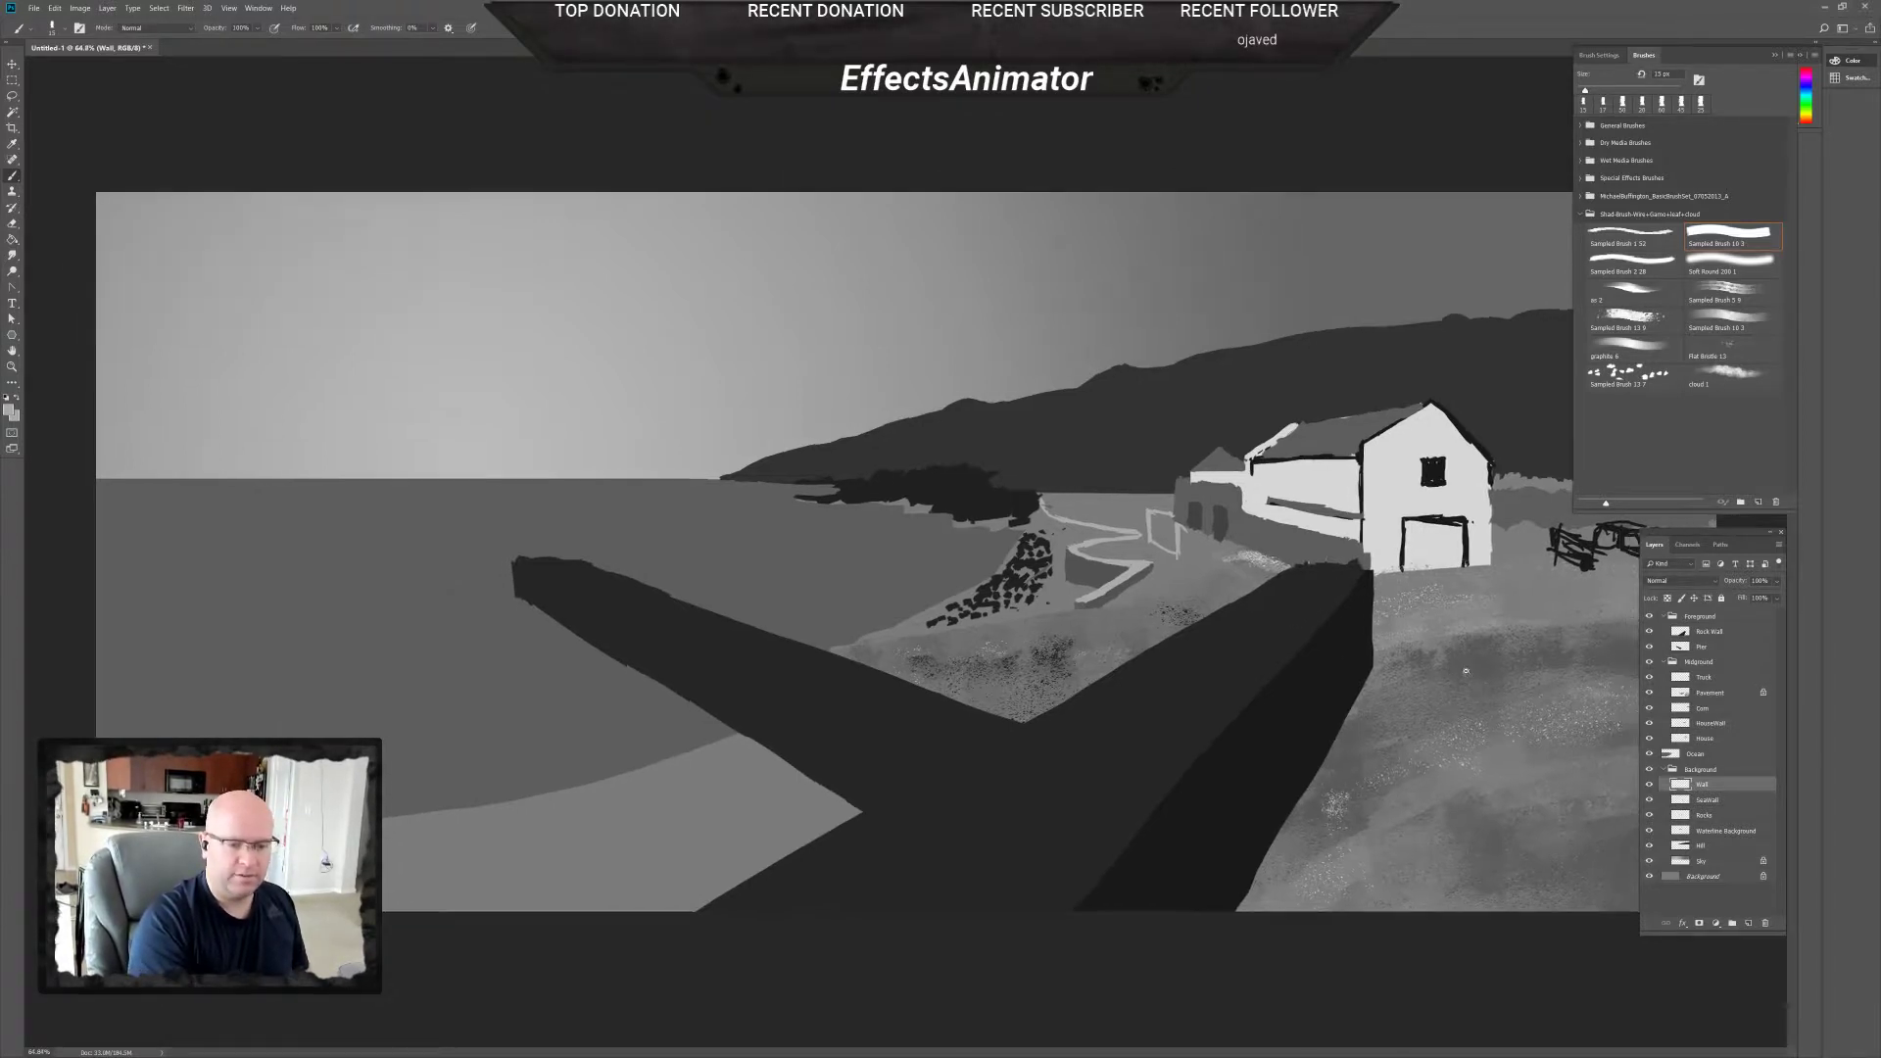
scroll(1406, 660, down, 3)
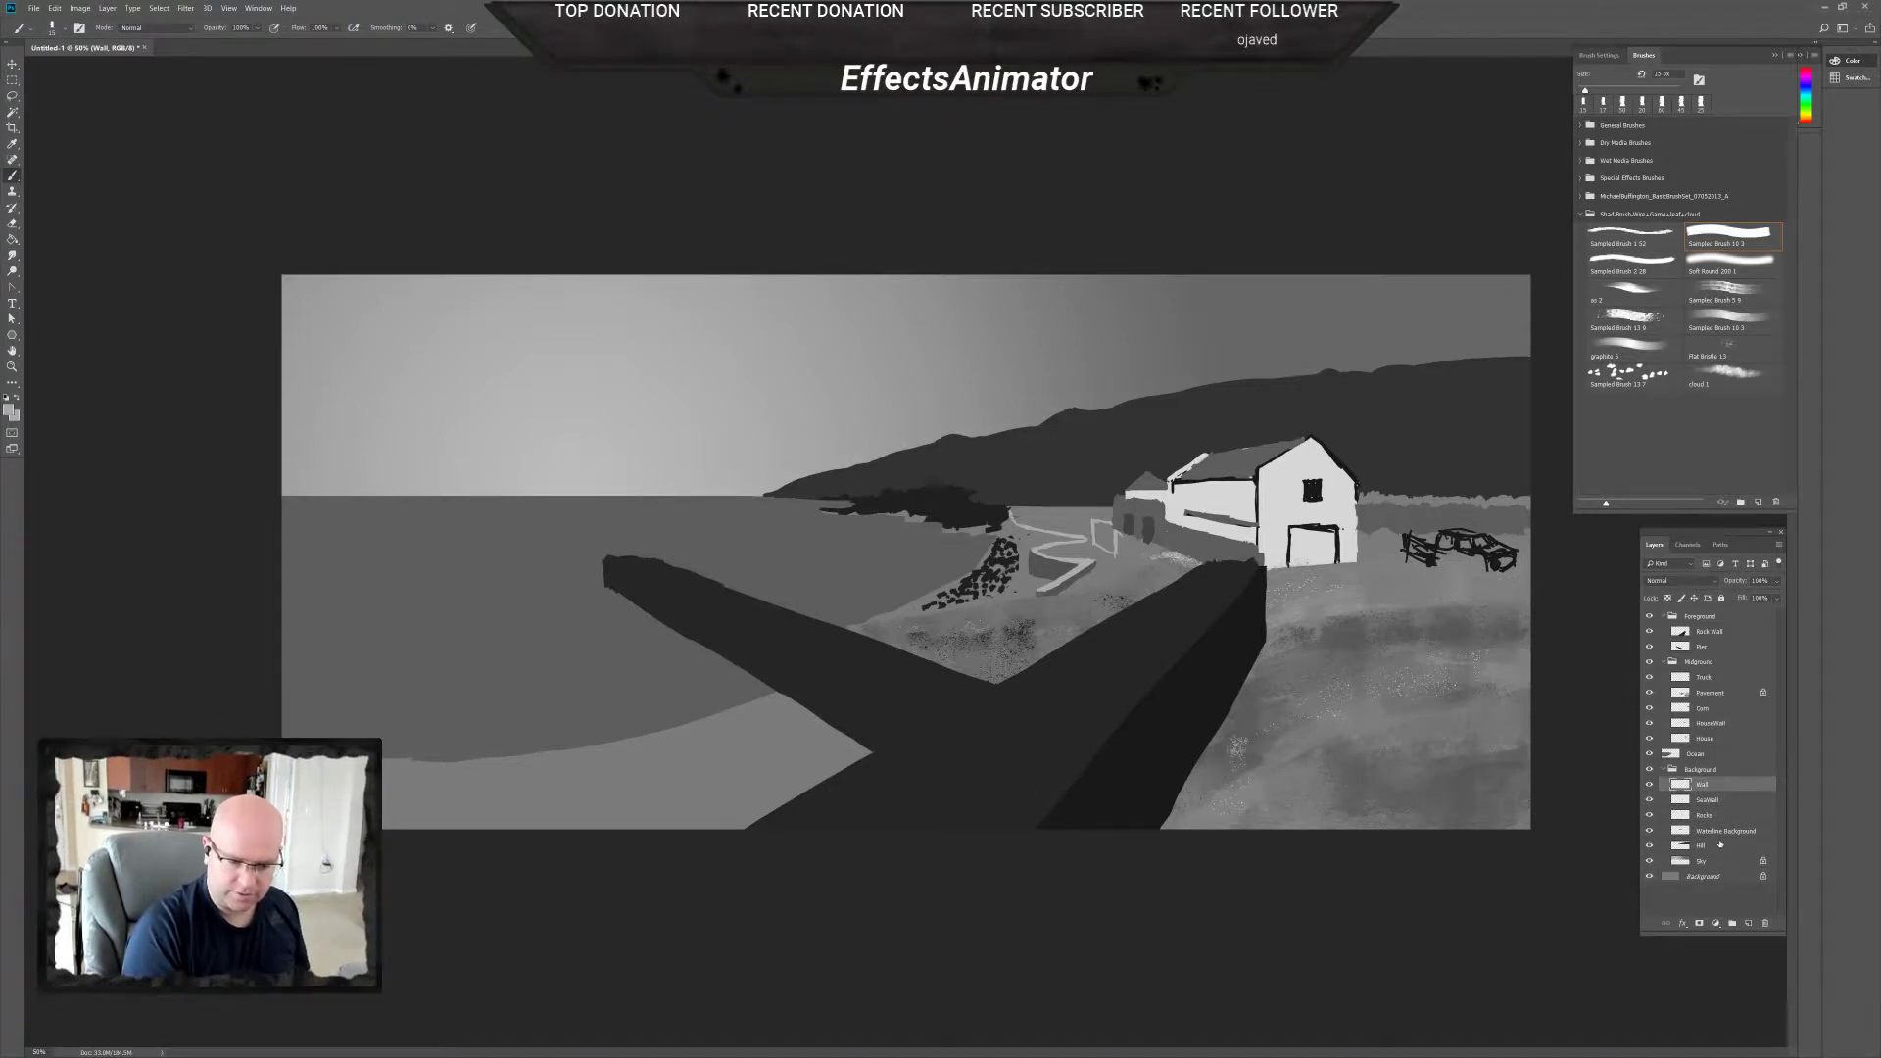
click(1723, 676)
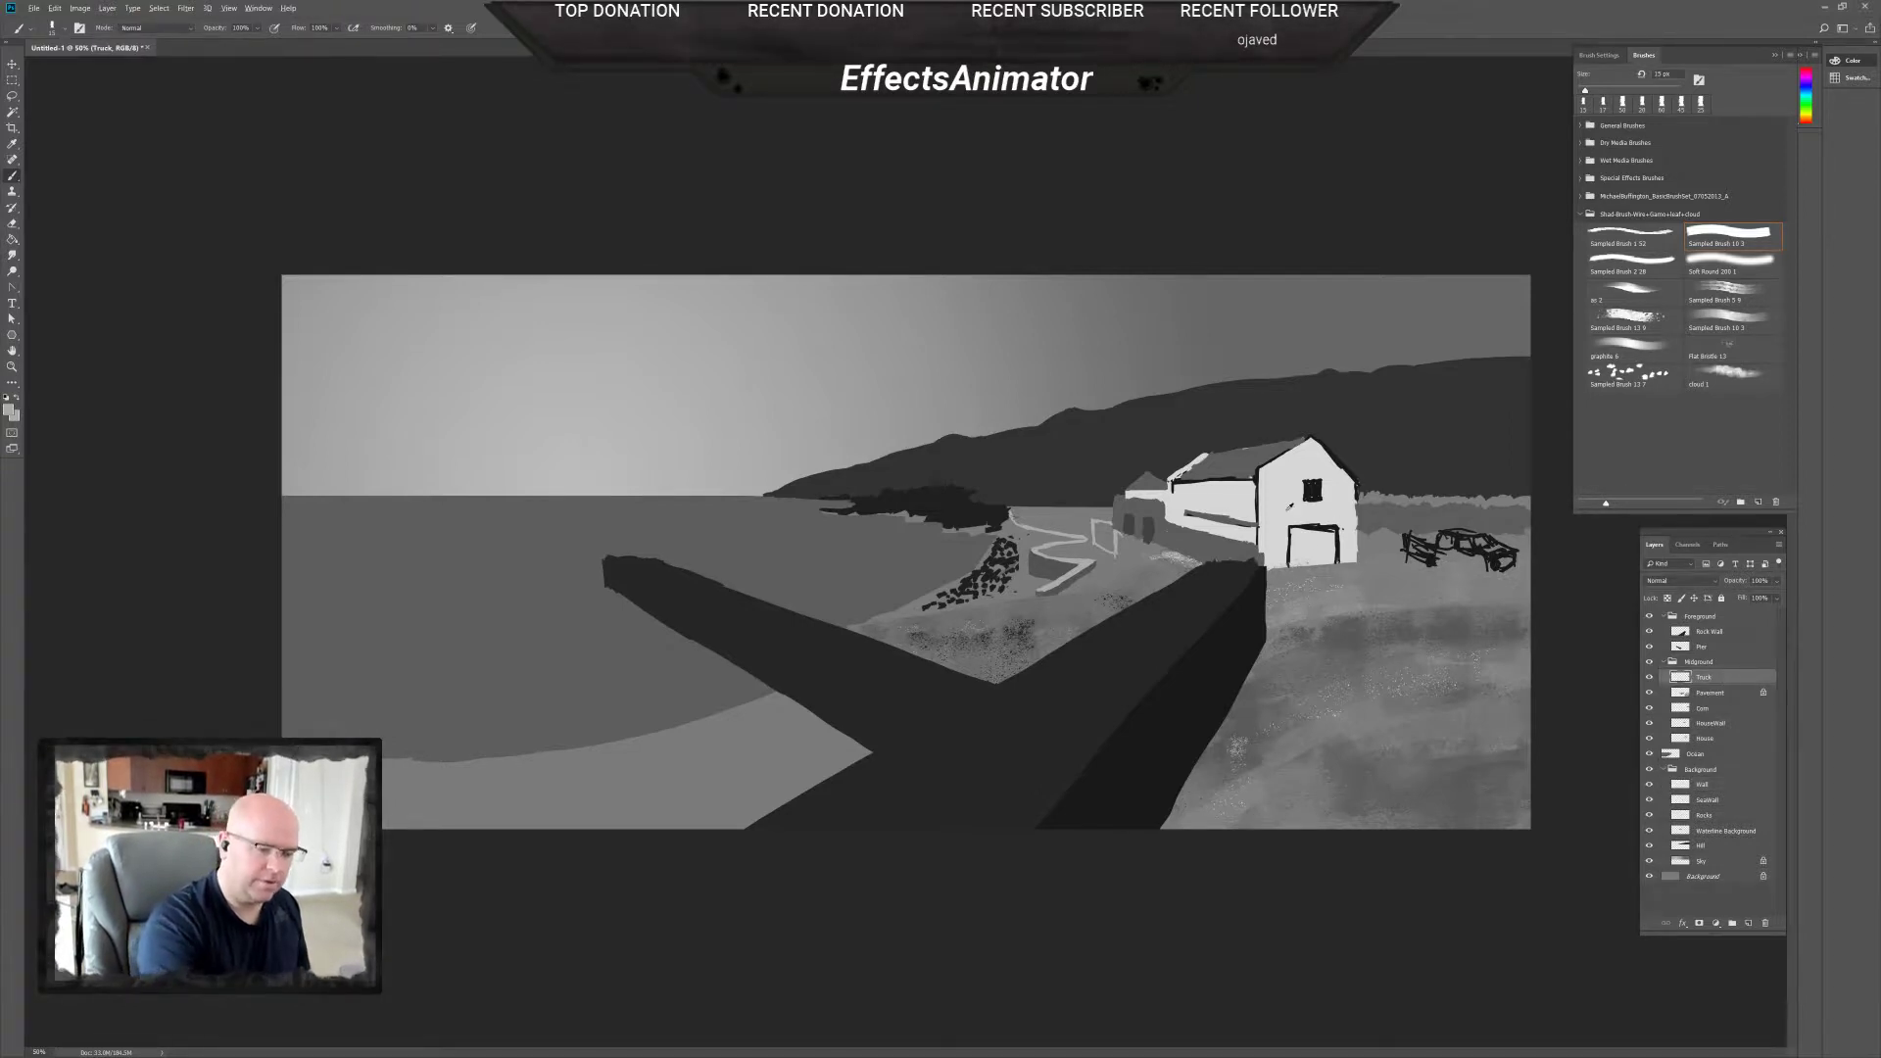
right_click(1525, 579)
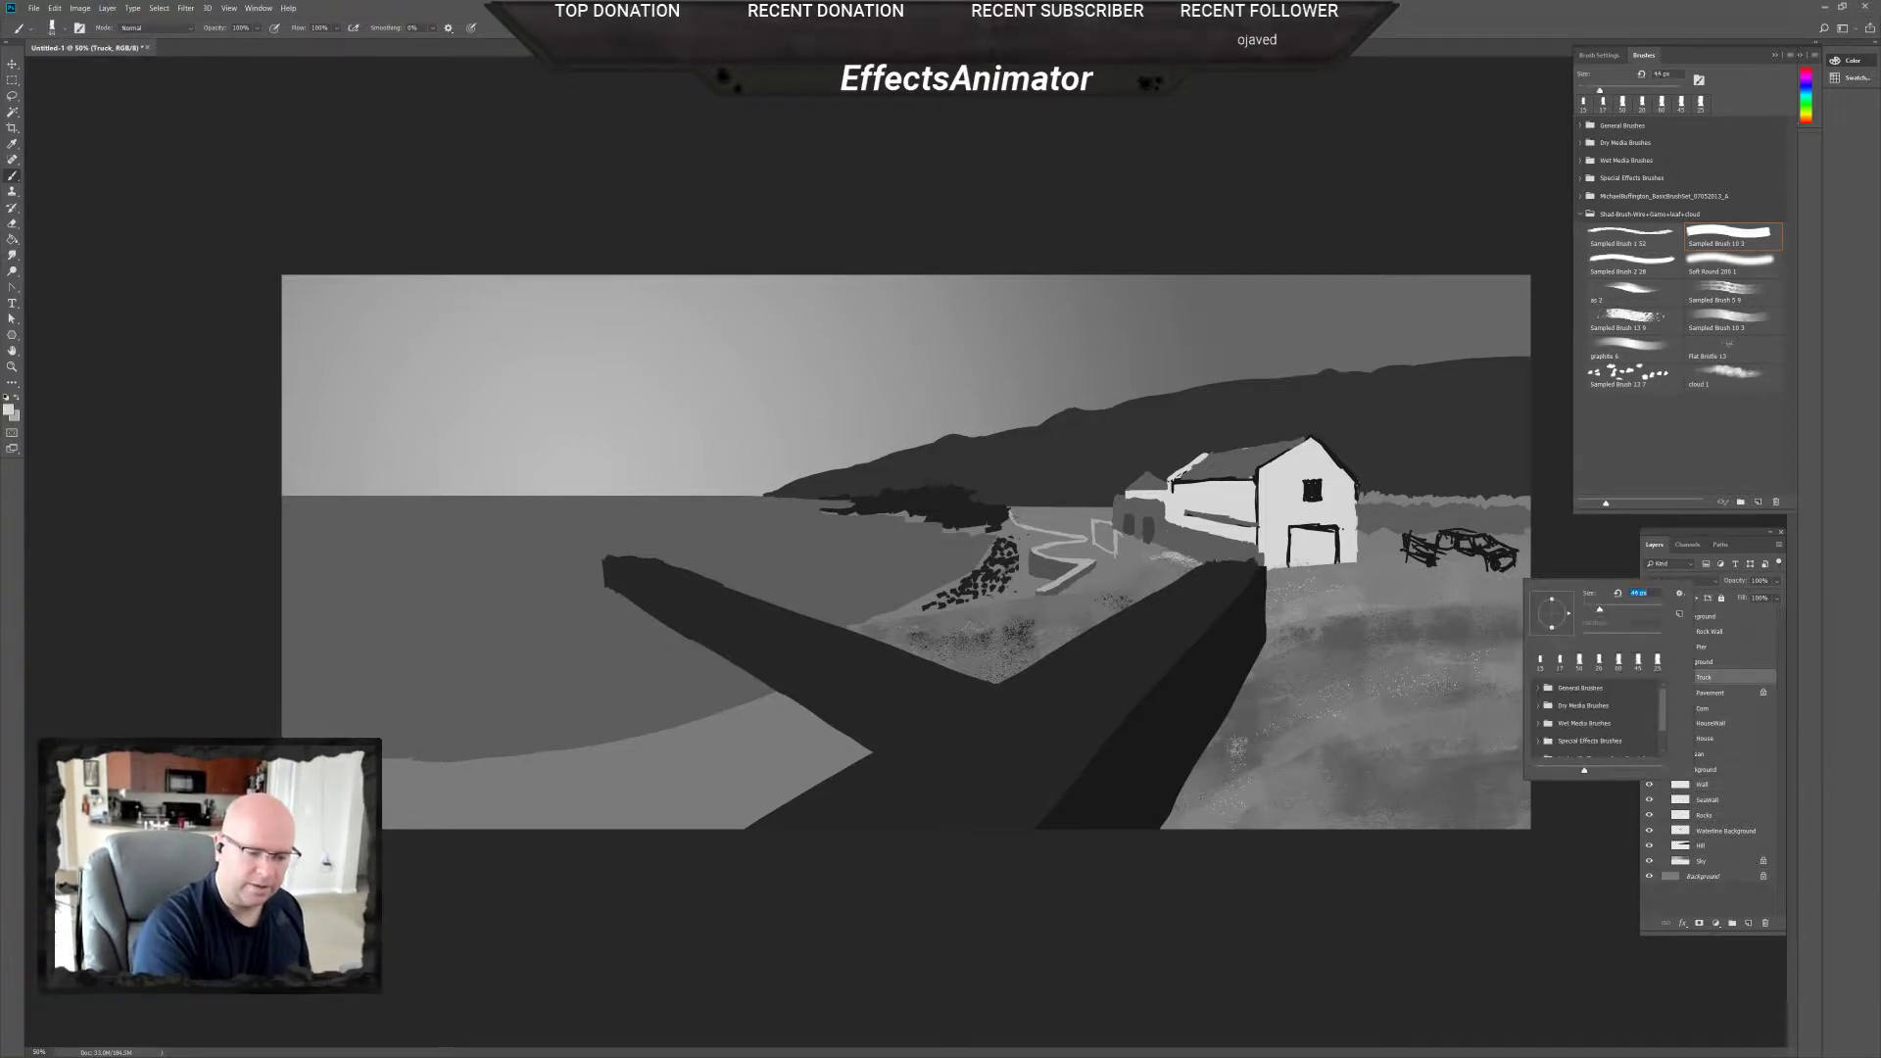
key(Return)
drag(1479, 549, 1446, 542)
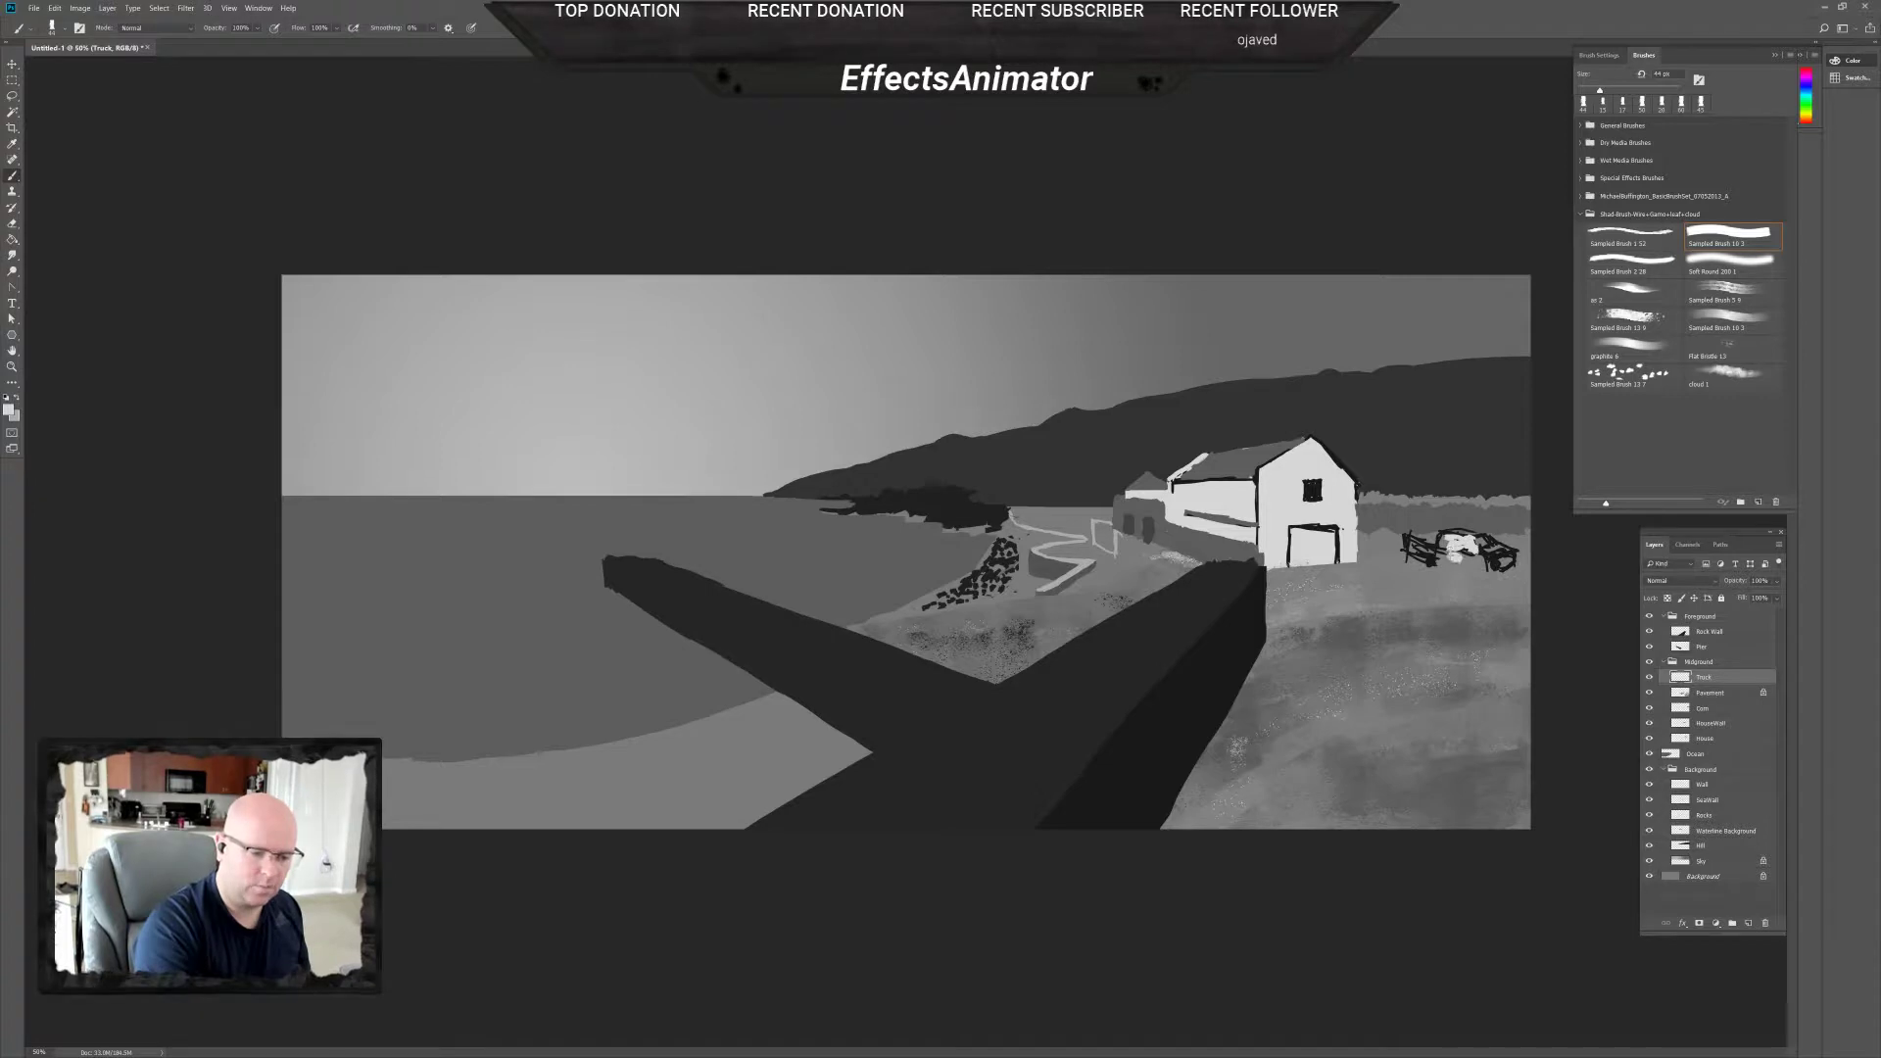
mouse_move(1456, 555)
mouse_down()
mouse_move(1439, 559)
mouse_move(1480, 570)
mouse_up()
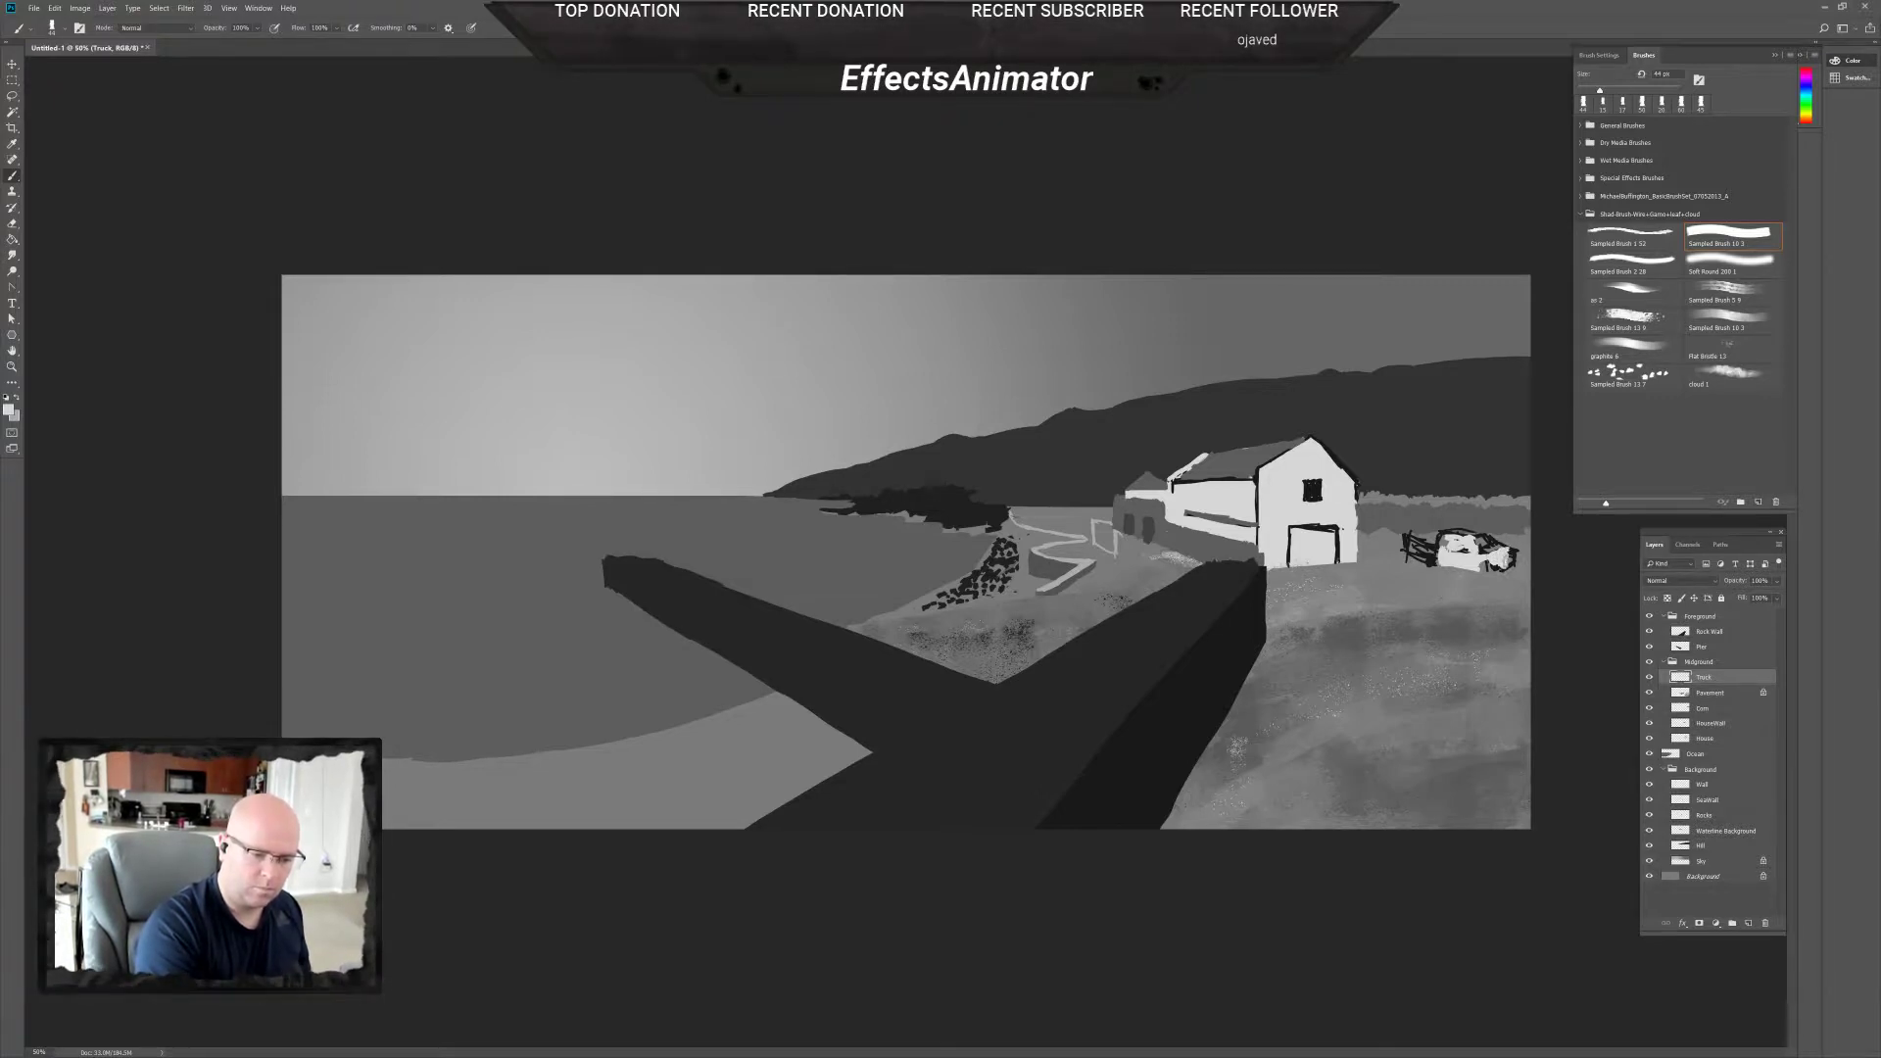
drag(1501, 565, 1516, 546)
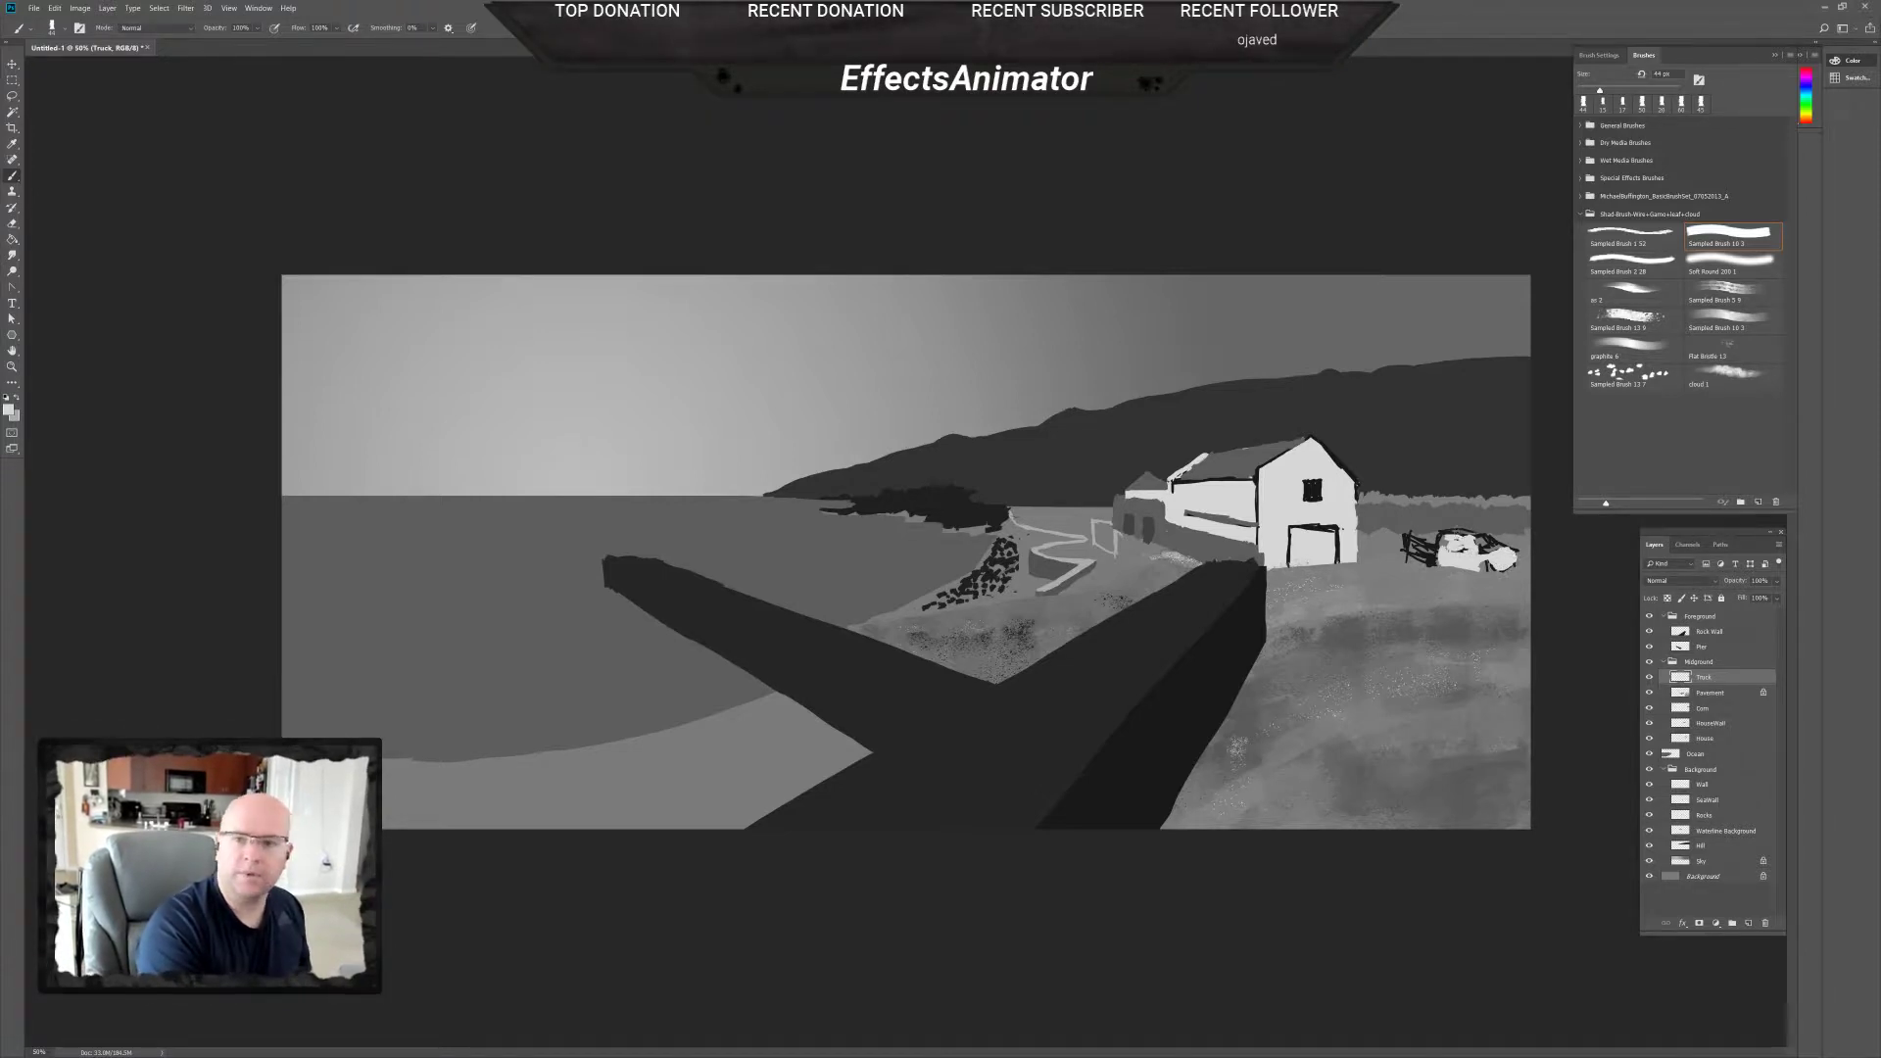
drag(1437, 551, 1482, 531)
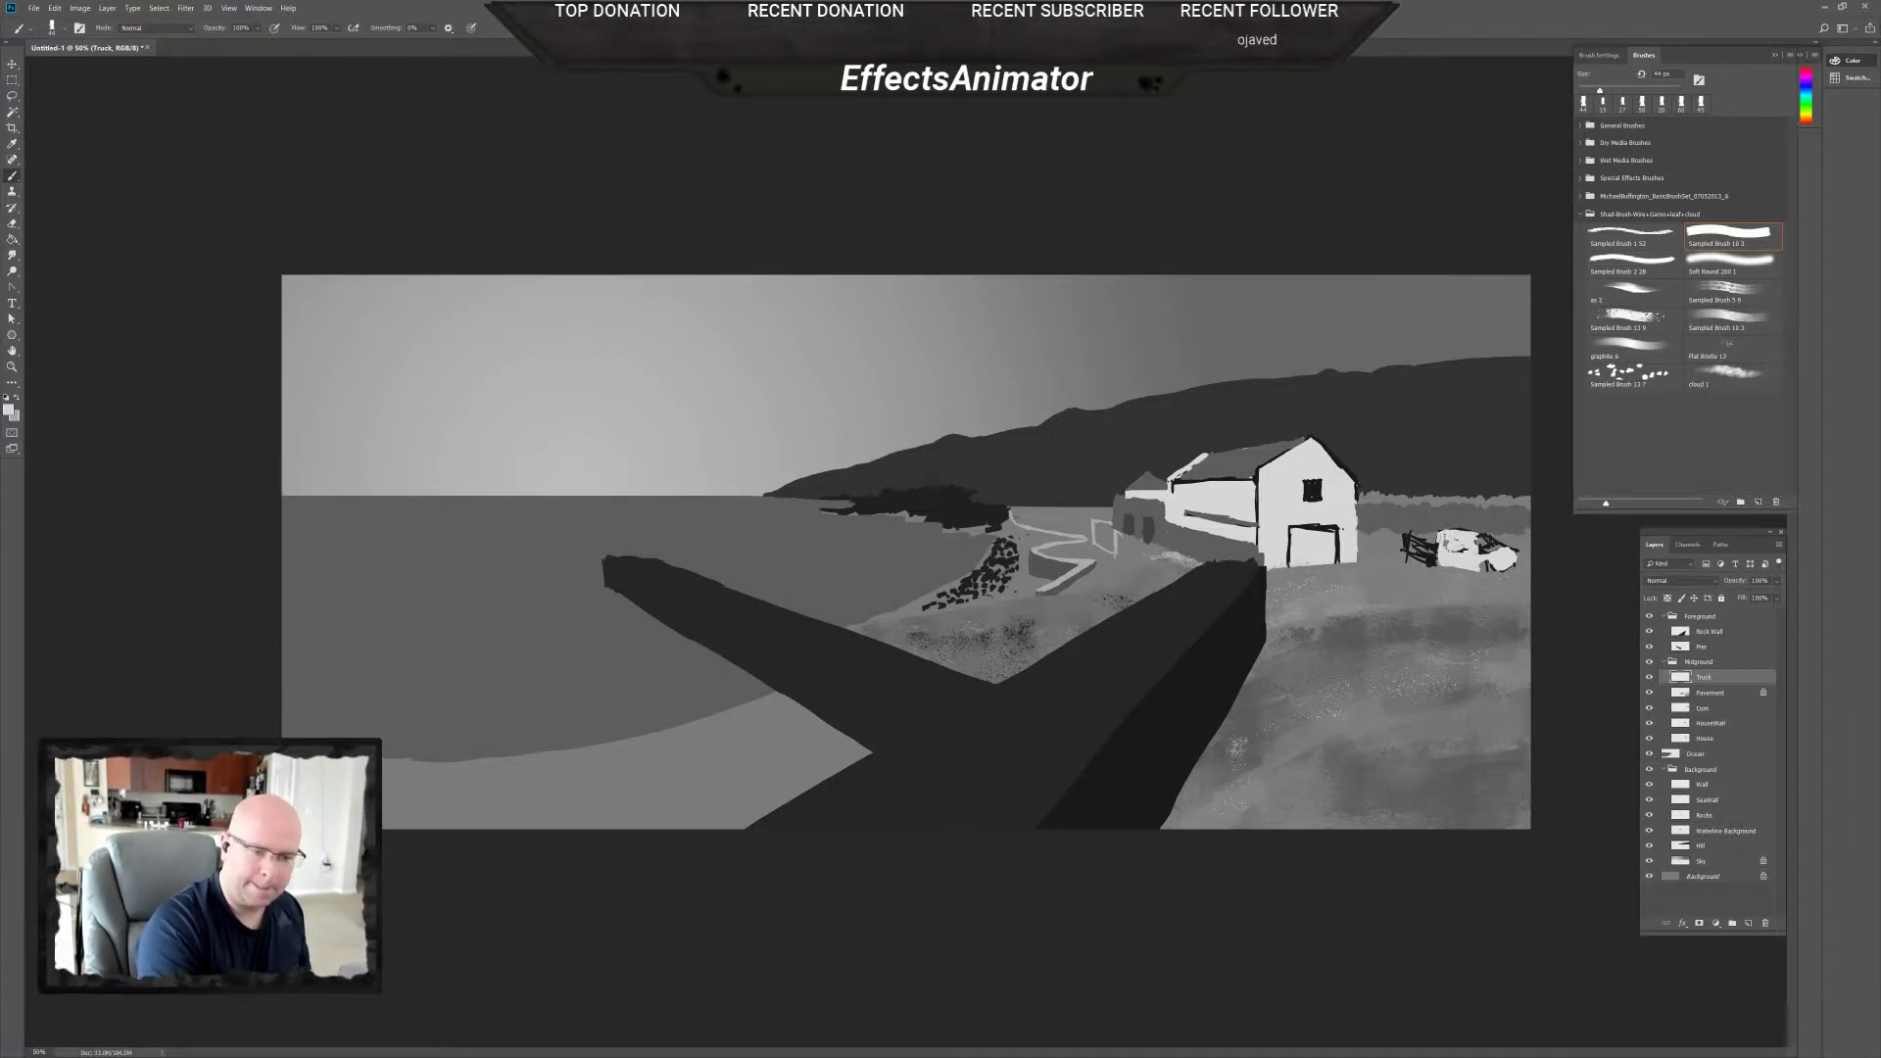
drag(1476, 541, 1494, 530)
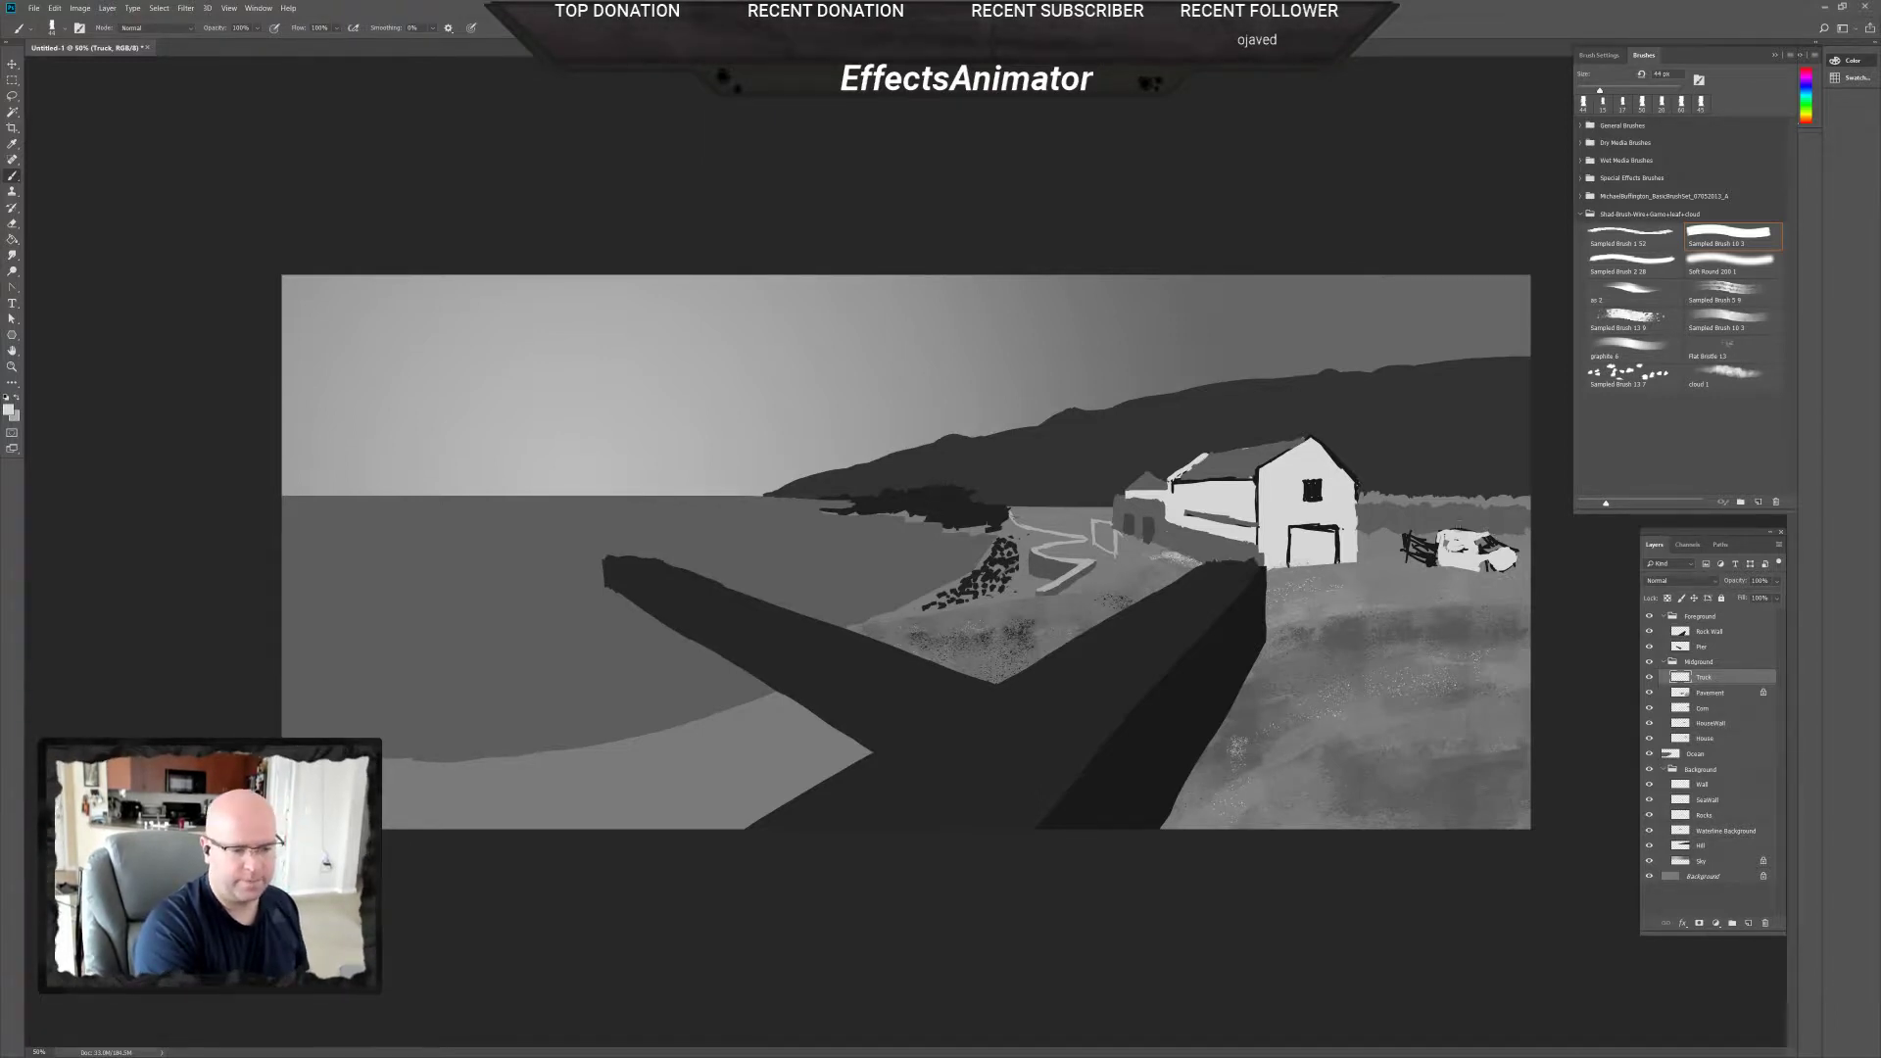
drag(1440, 554, 1447, 540)
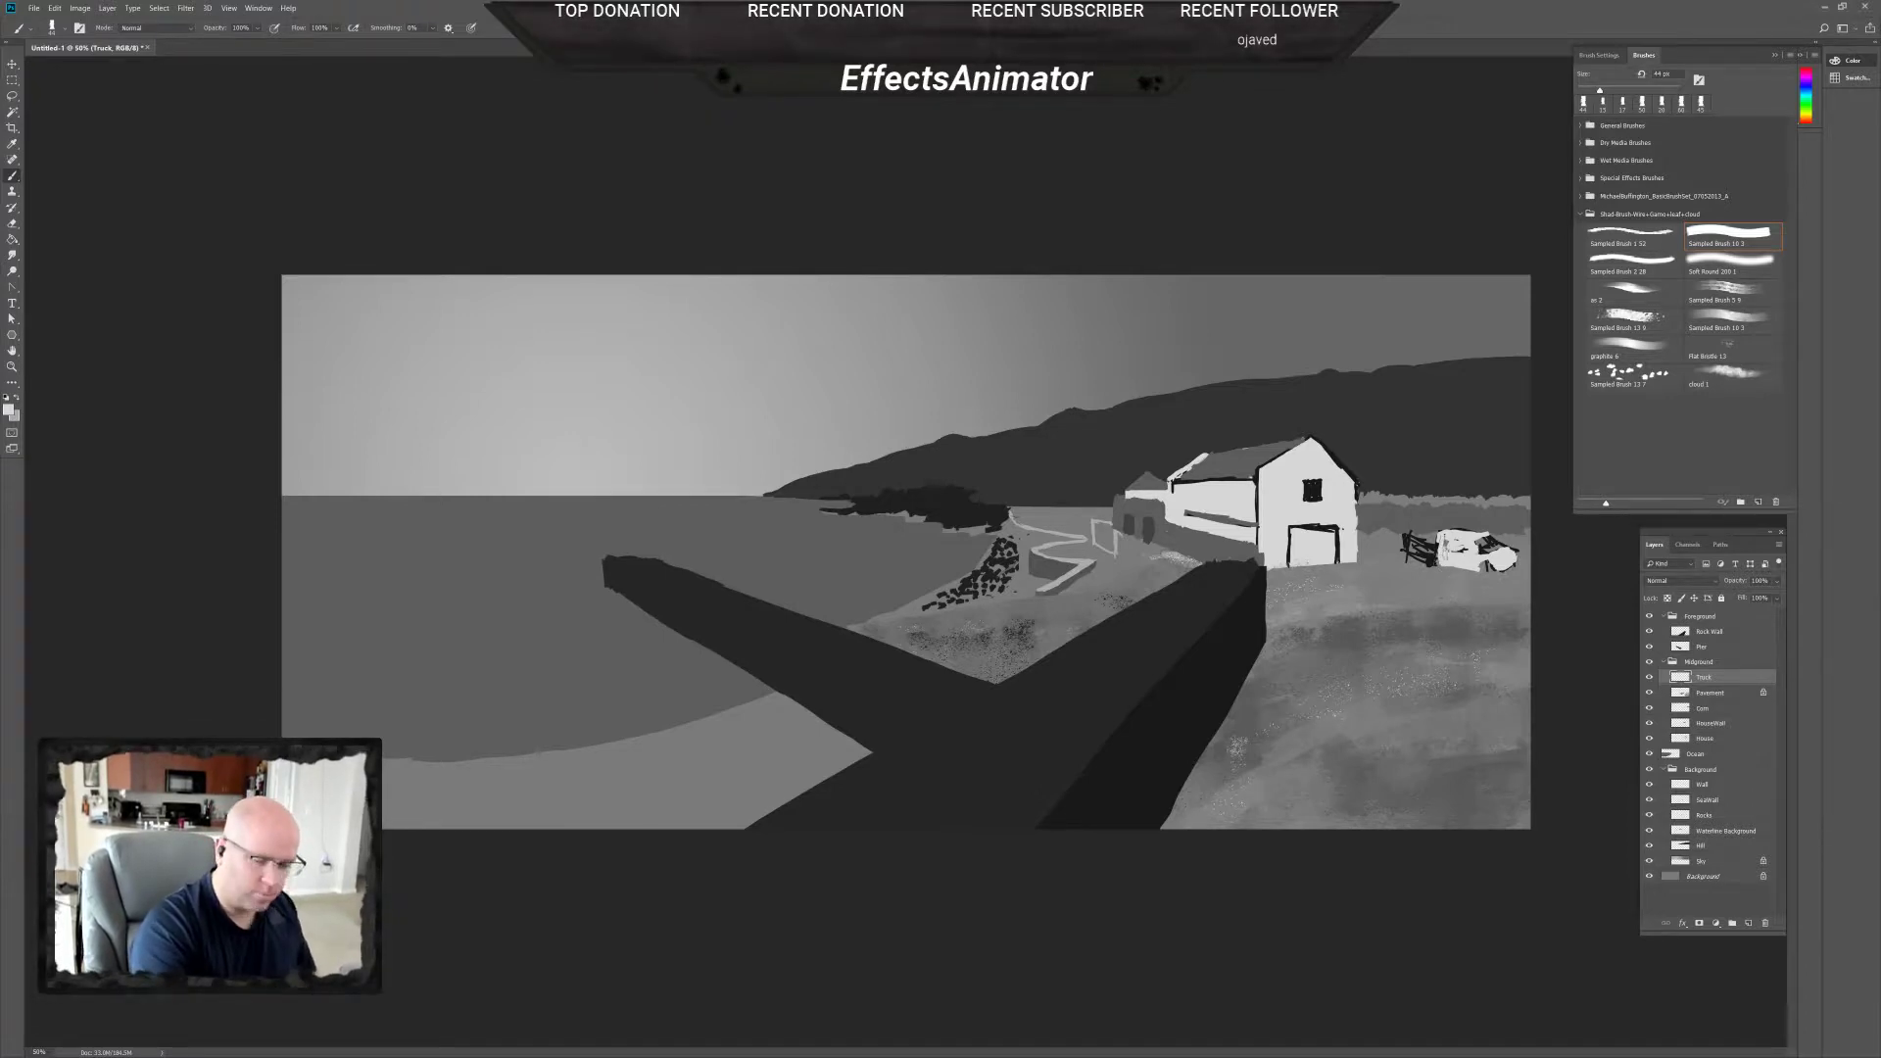
Paint the truck's rear bed, cab windows and wheels in dark gray.
key(e)
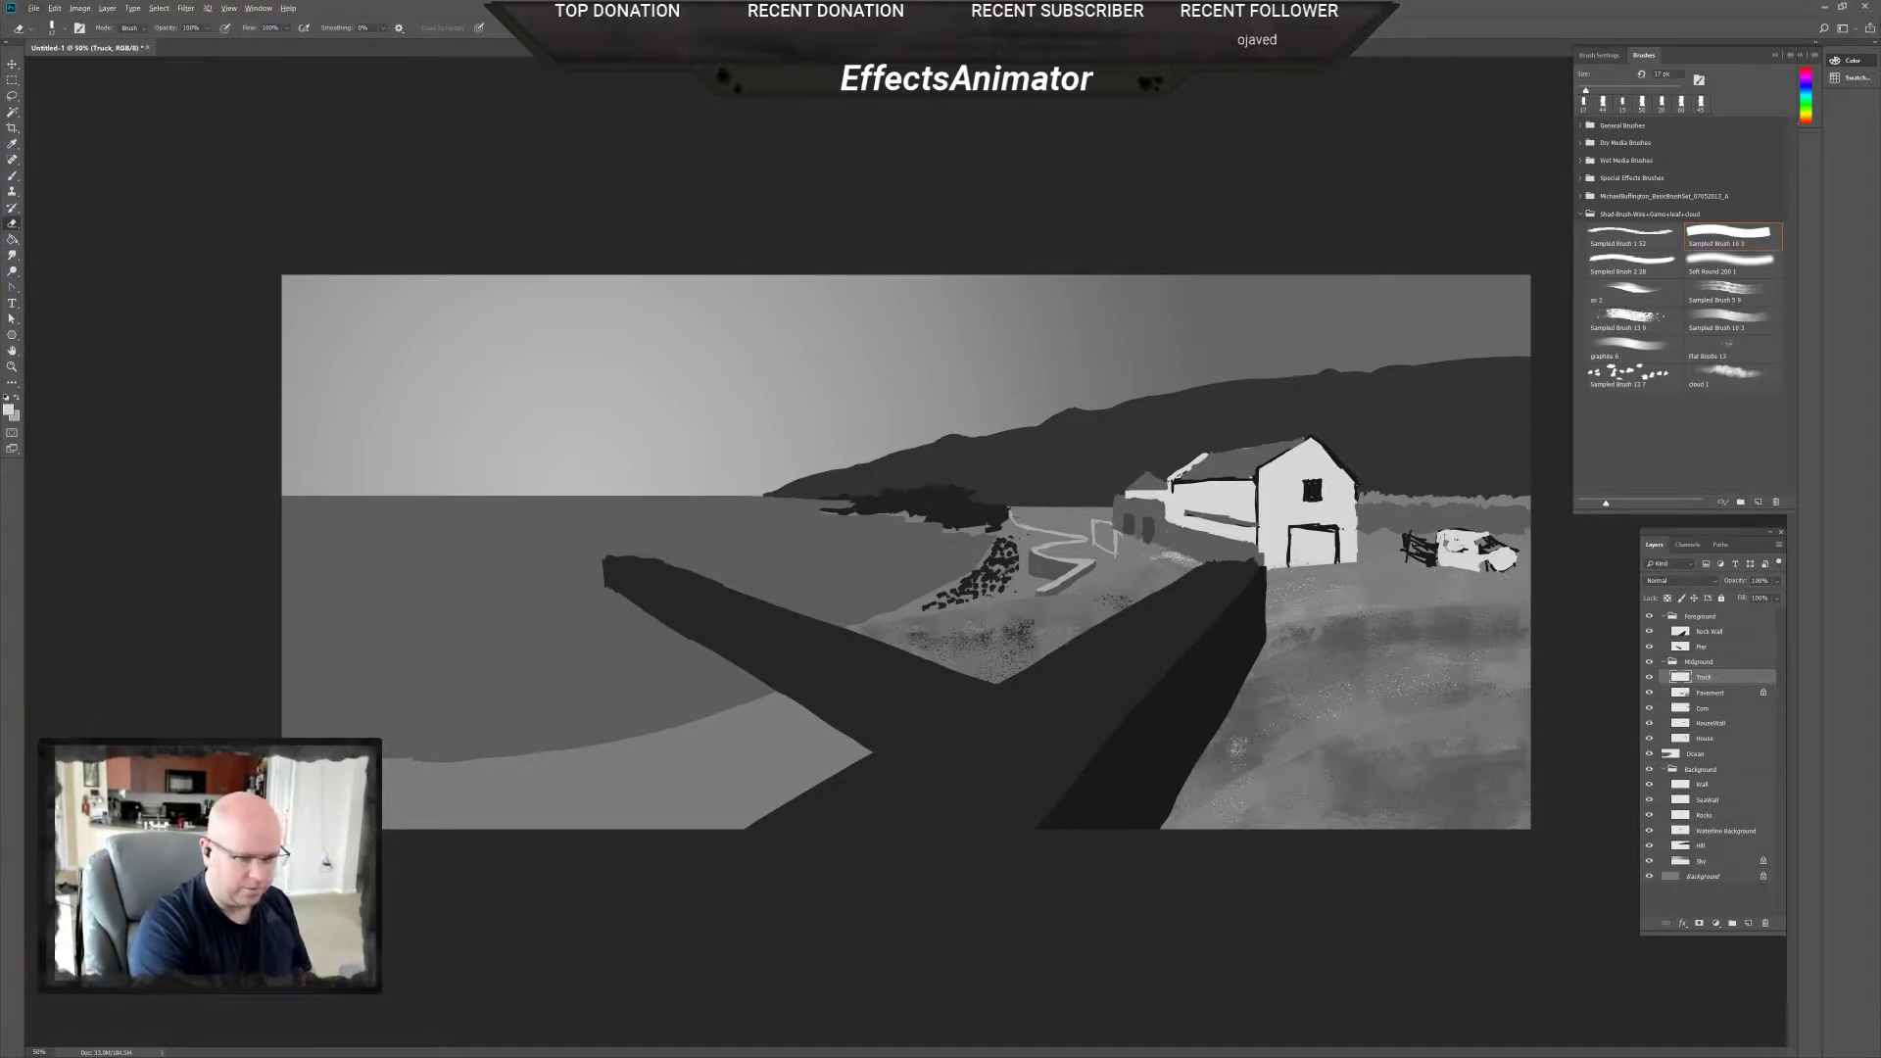
key(b)
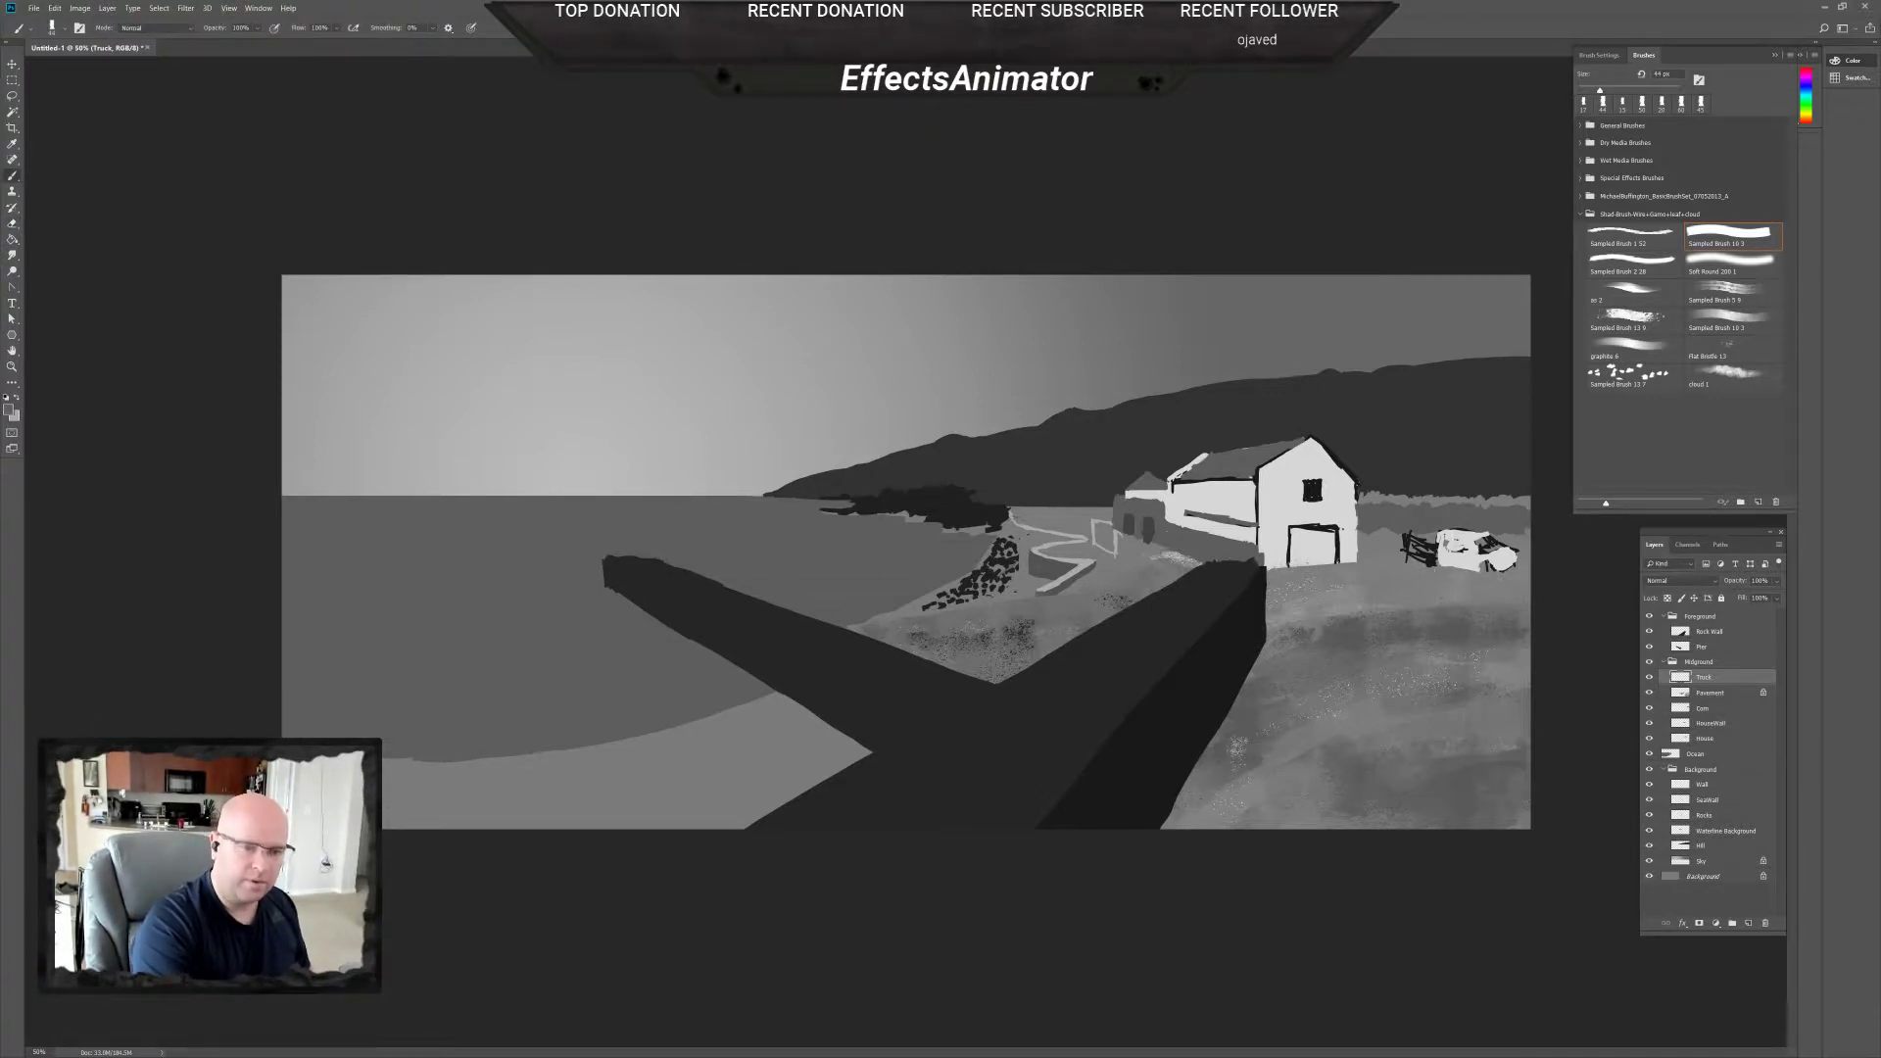
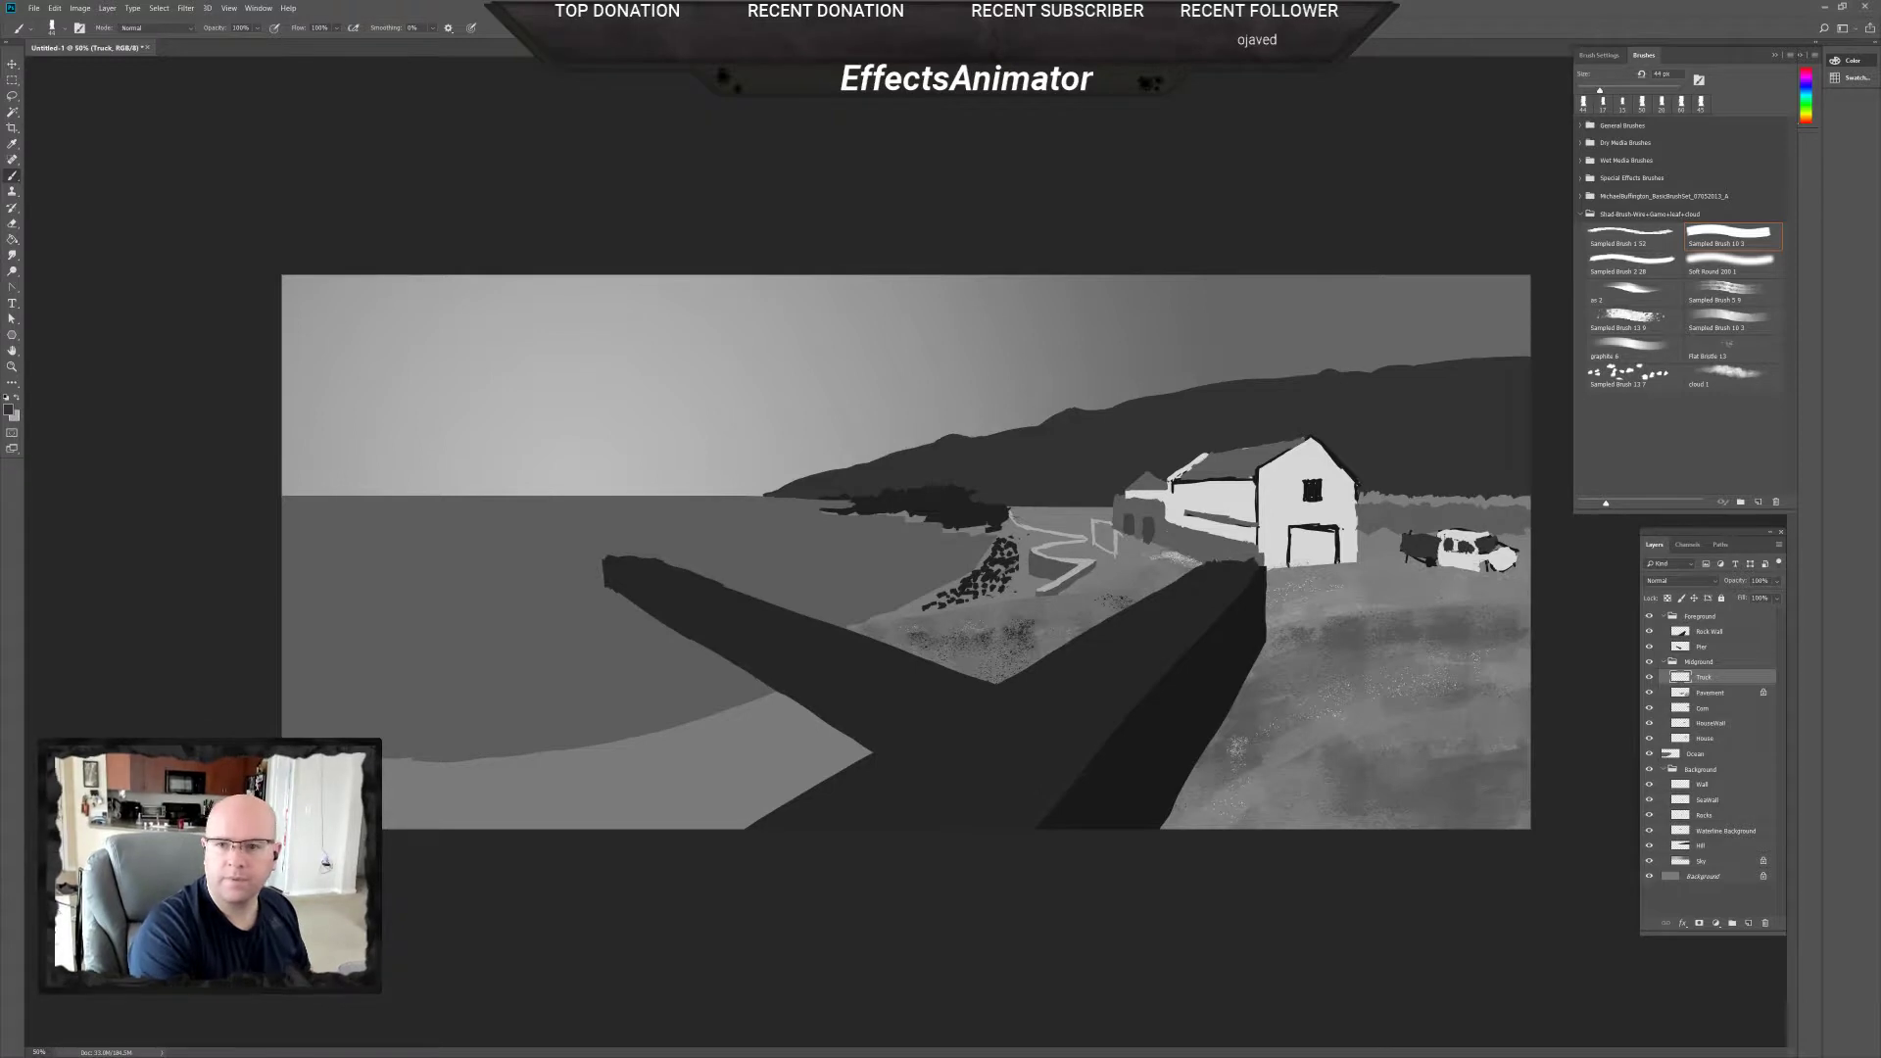
drag(1490, 554, 1503, 563)
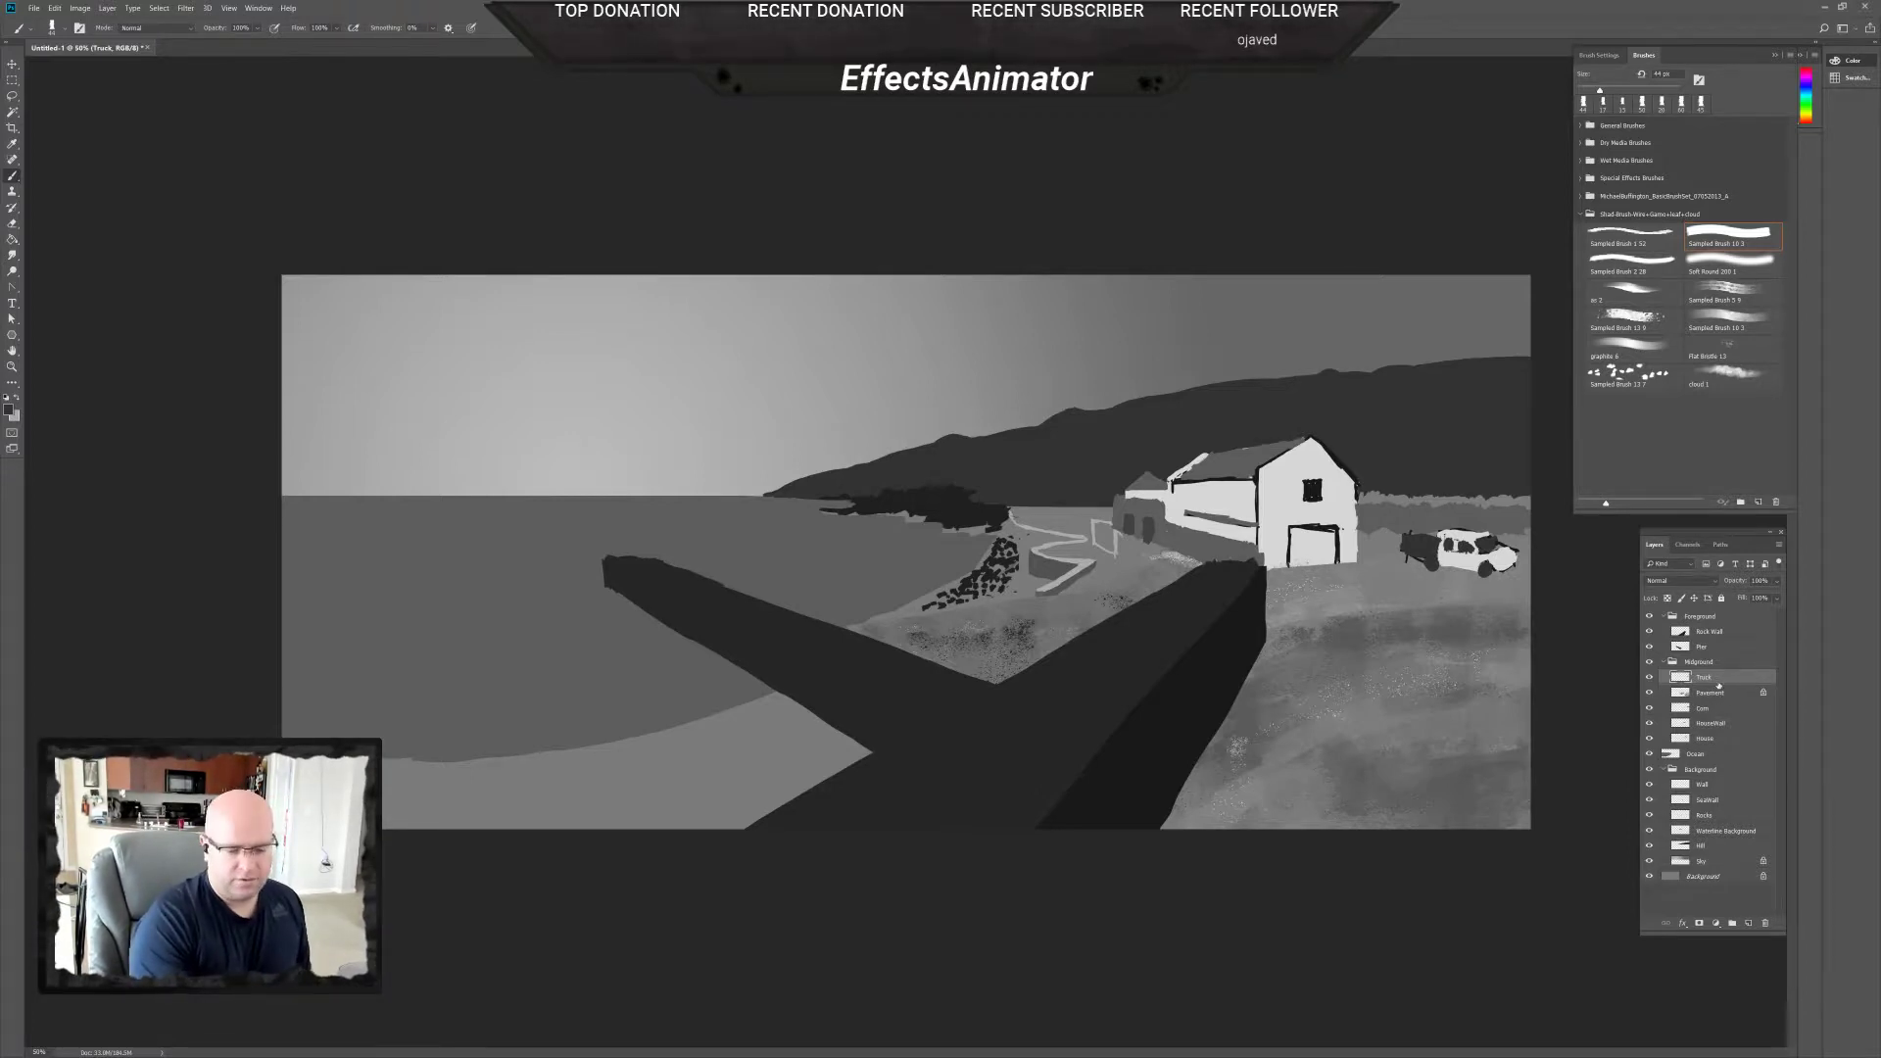
Add a layer above Rock Wall in the Foreground group and name it Foreground Rocks.
click(1709, 632)
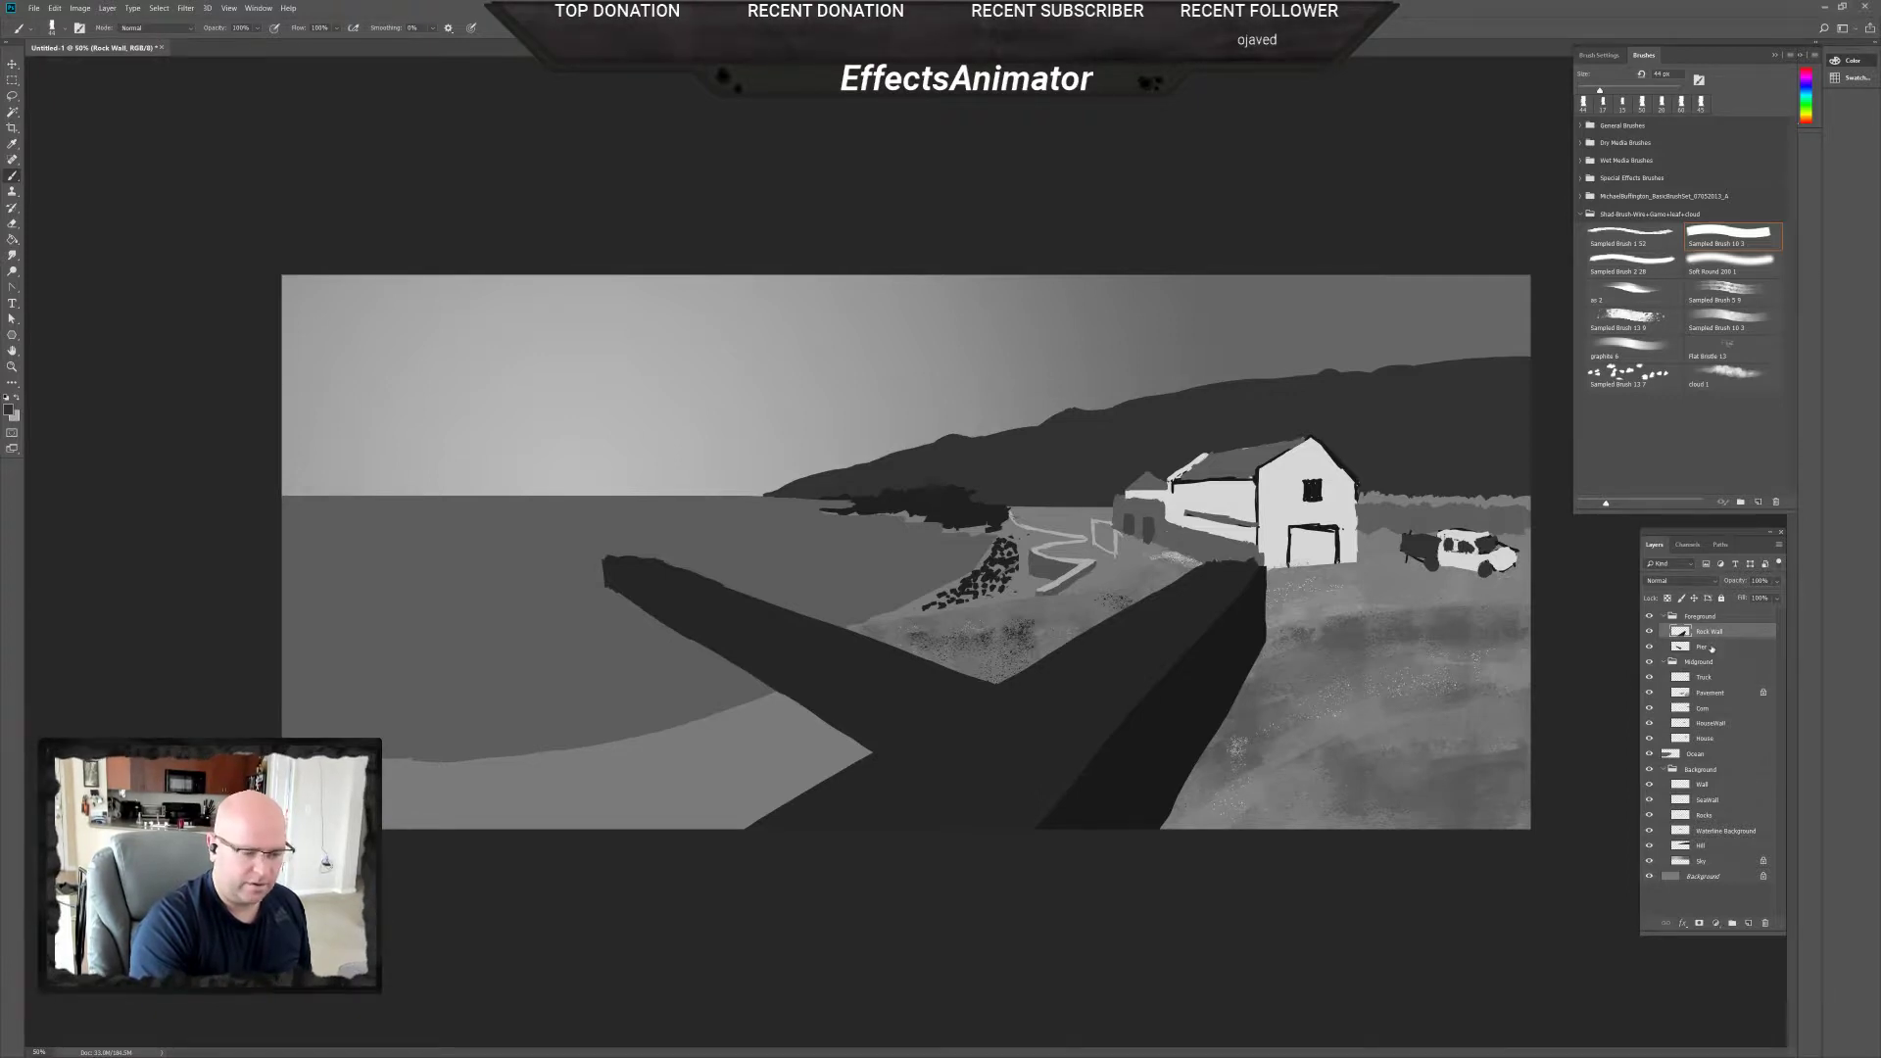
click(1712, 648)
click(1720, 633)
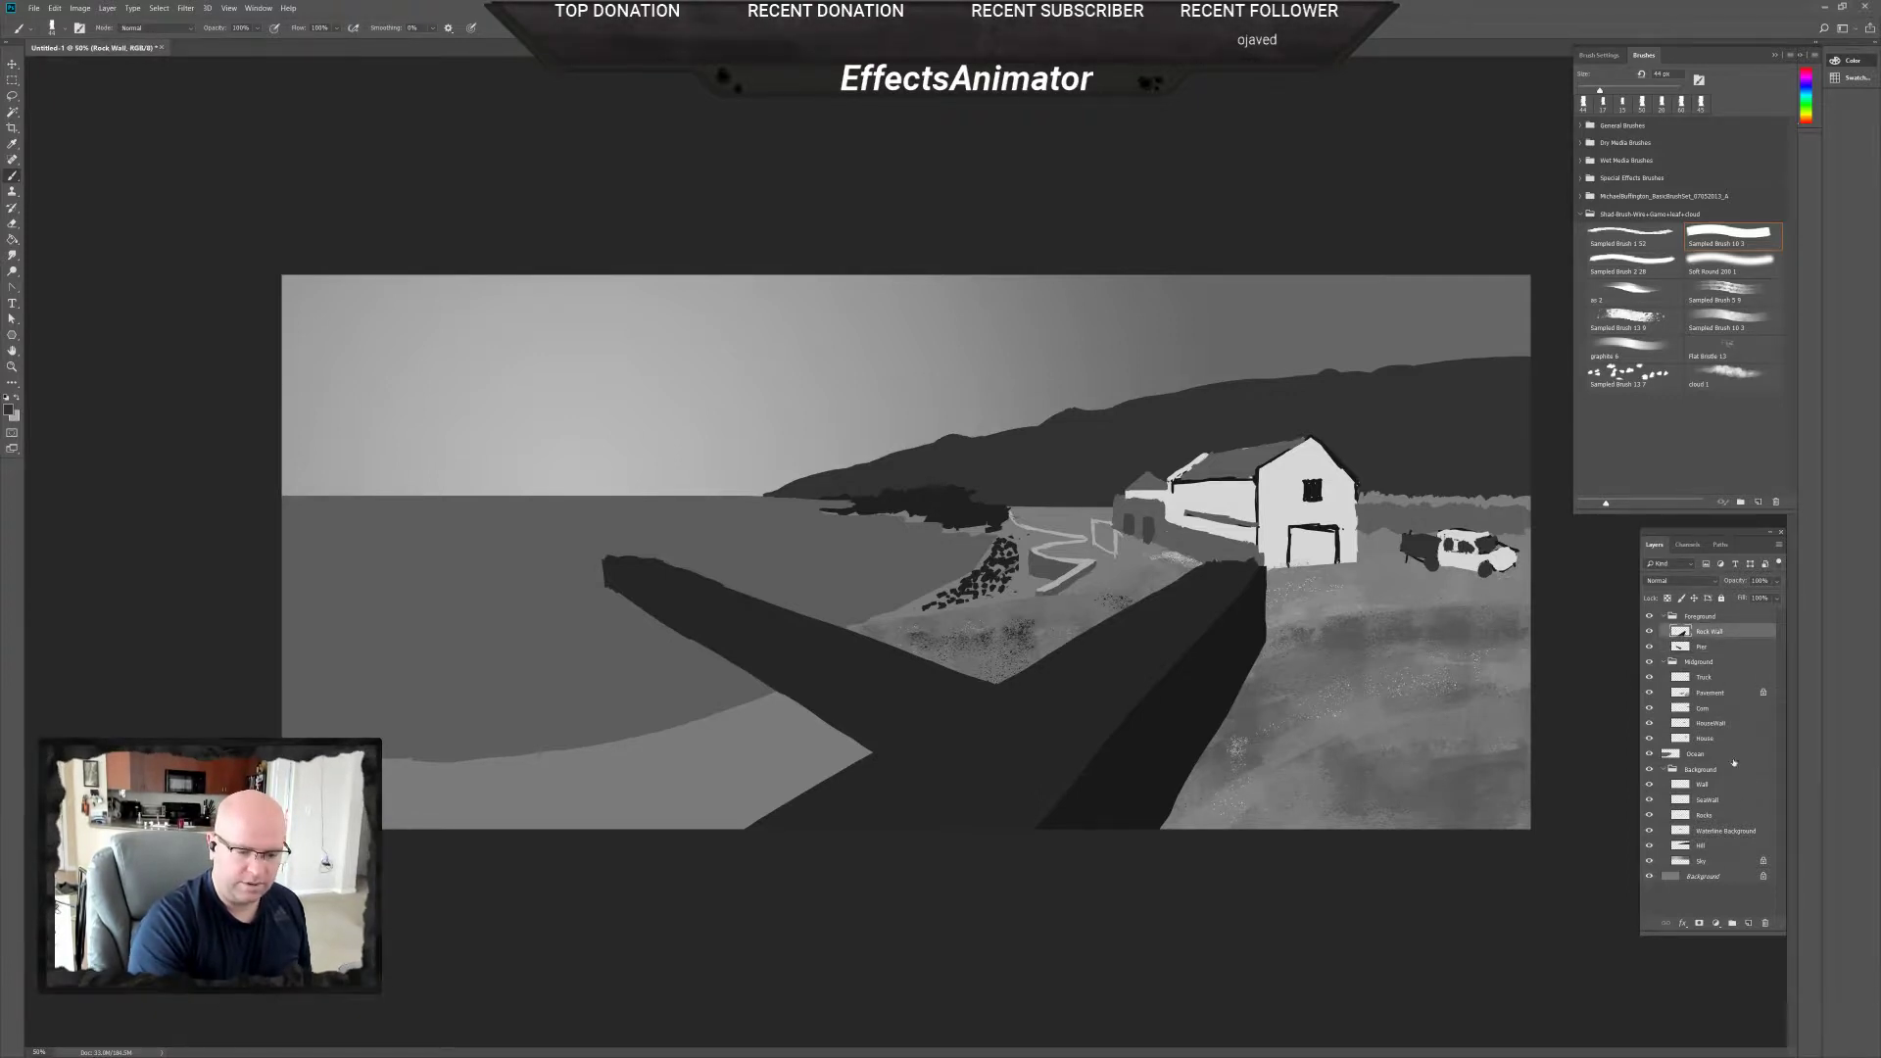
click(1750, 923)
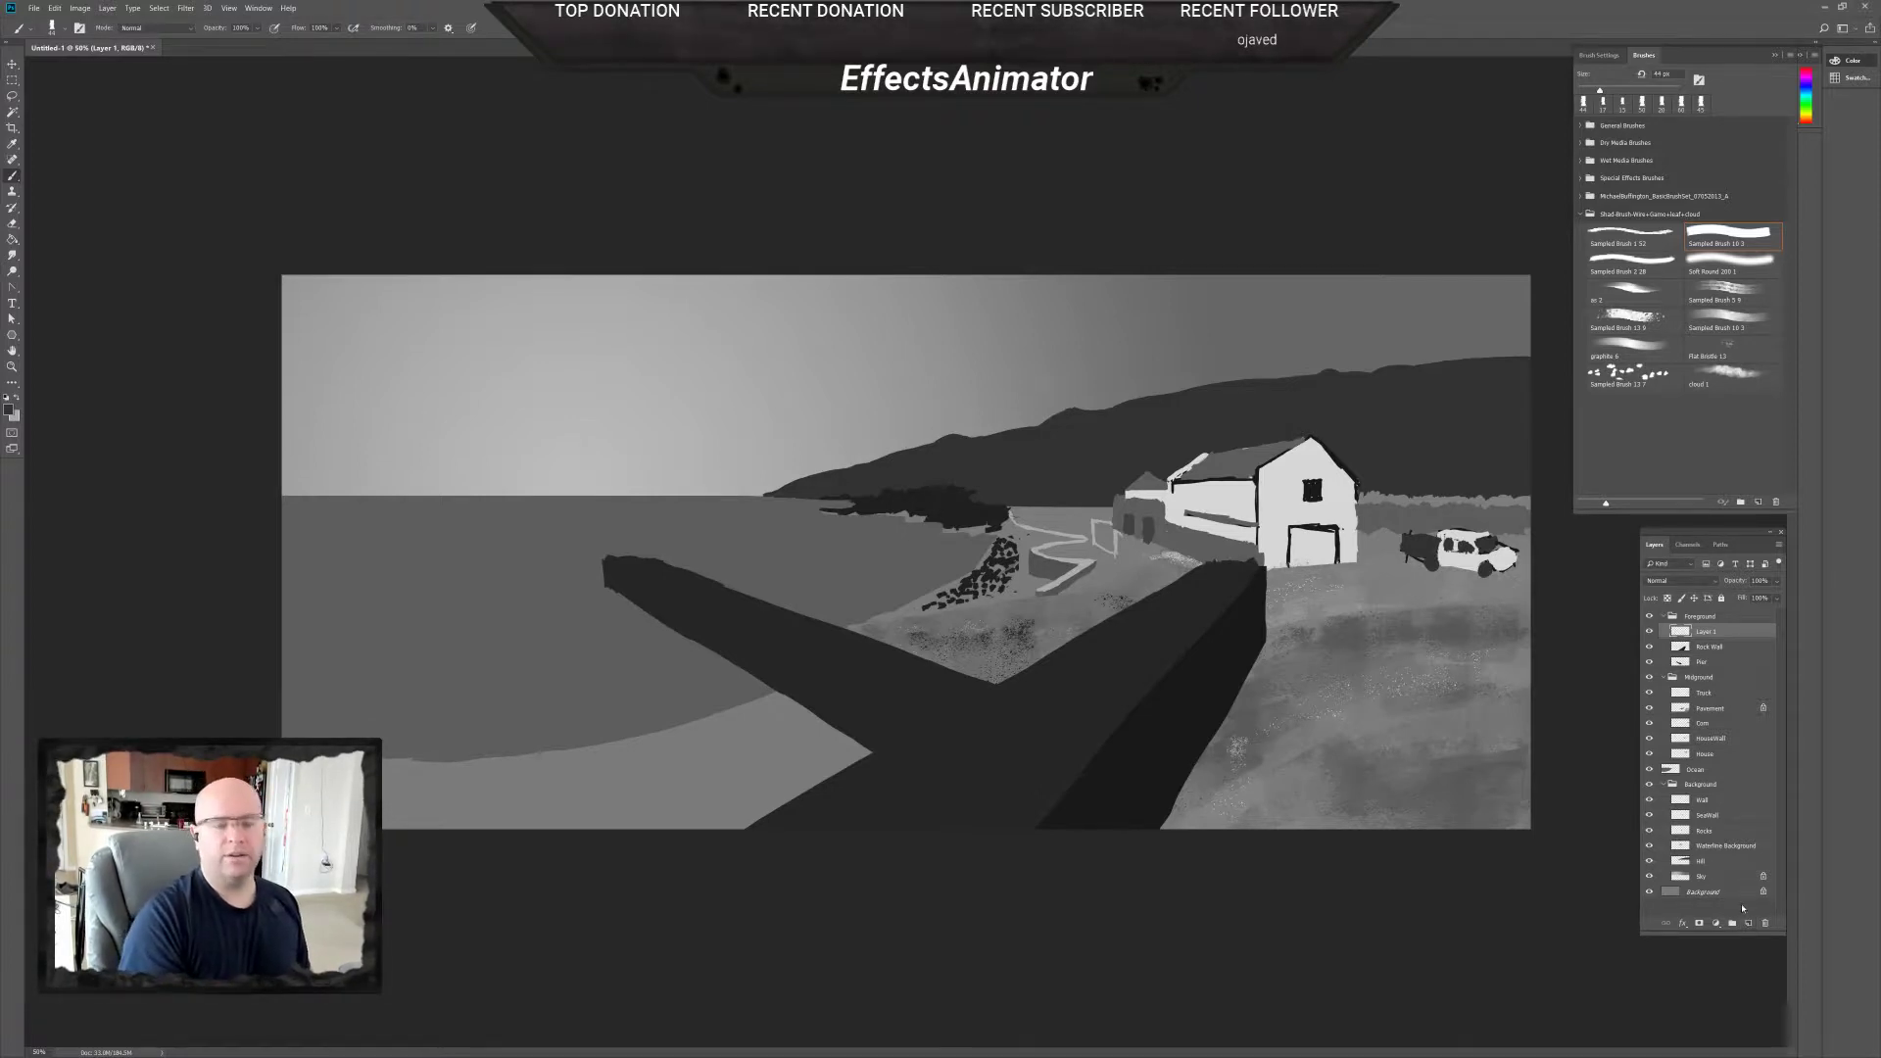
double_click(1710, 632)
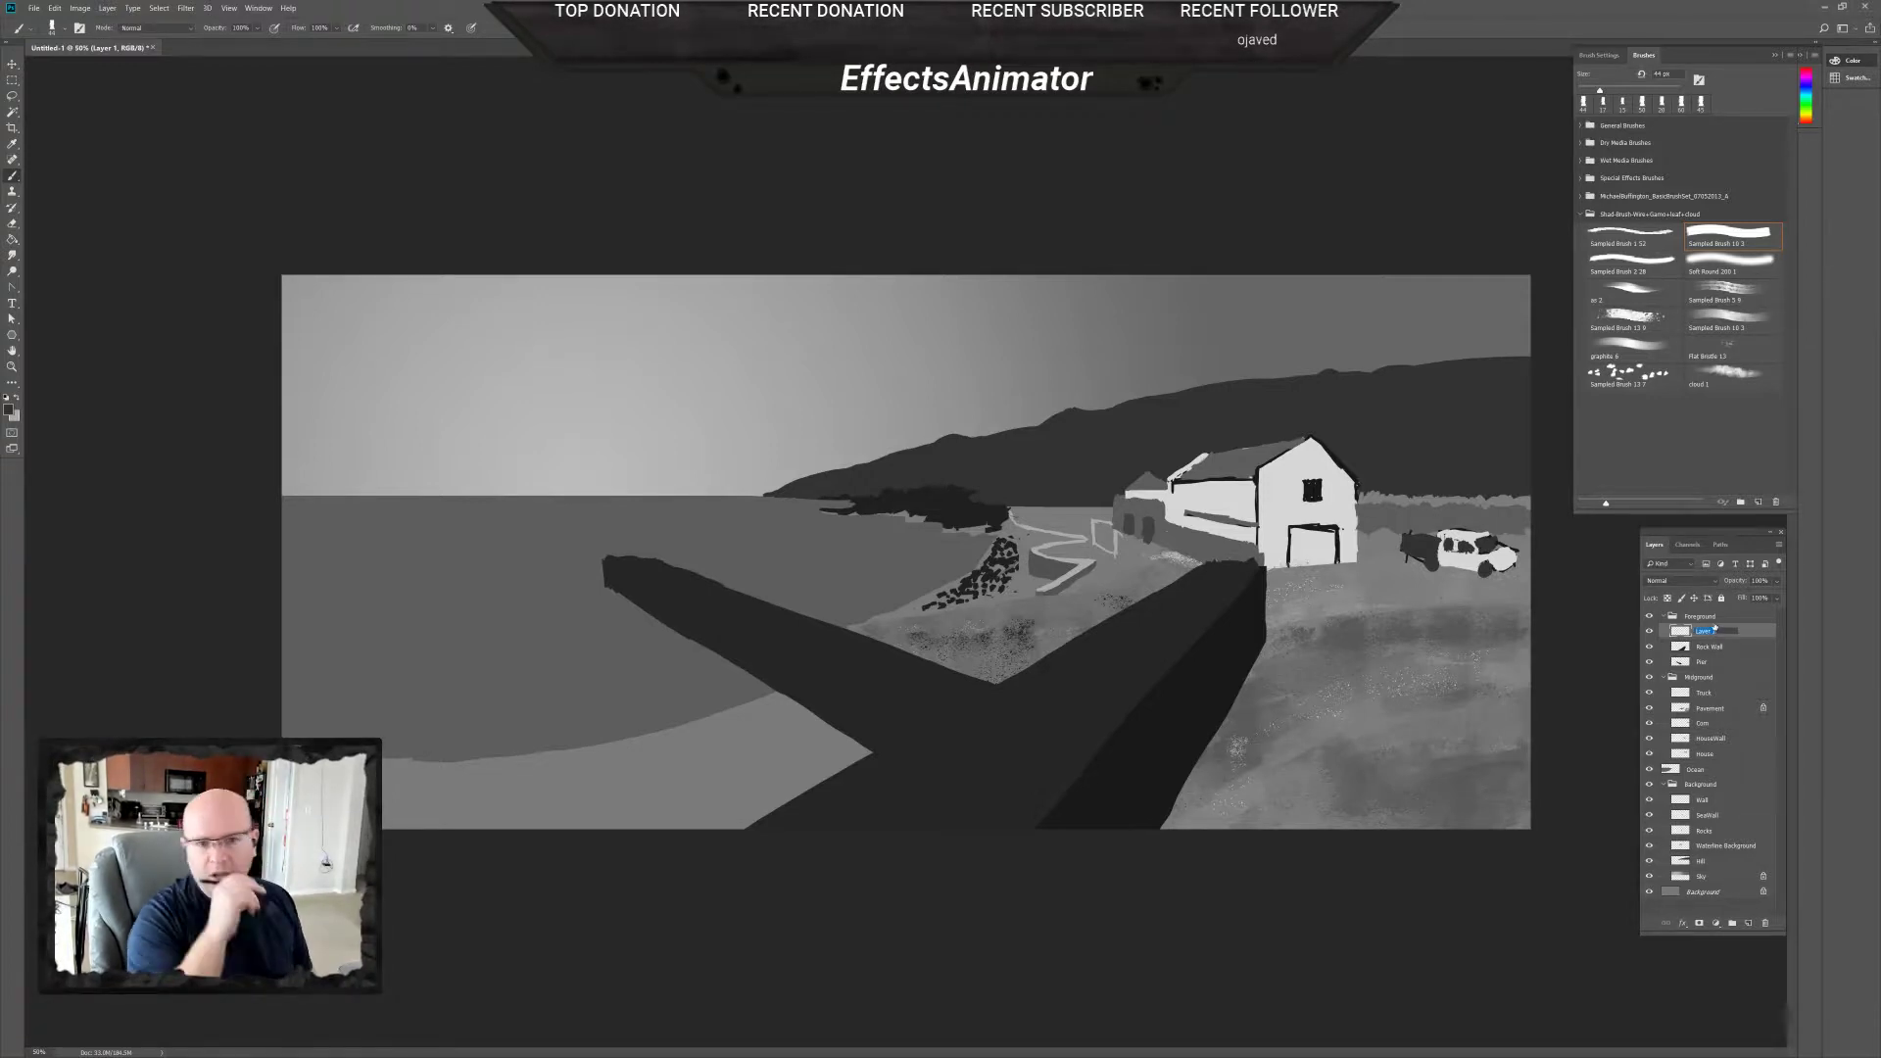
text(G)
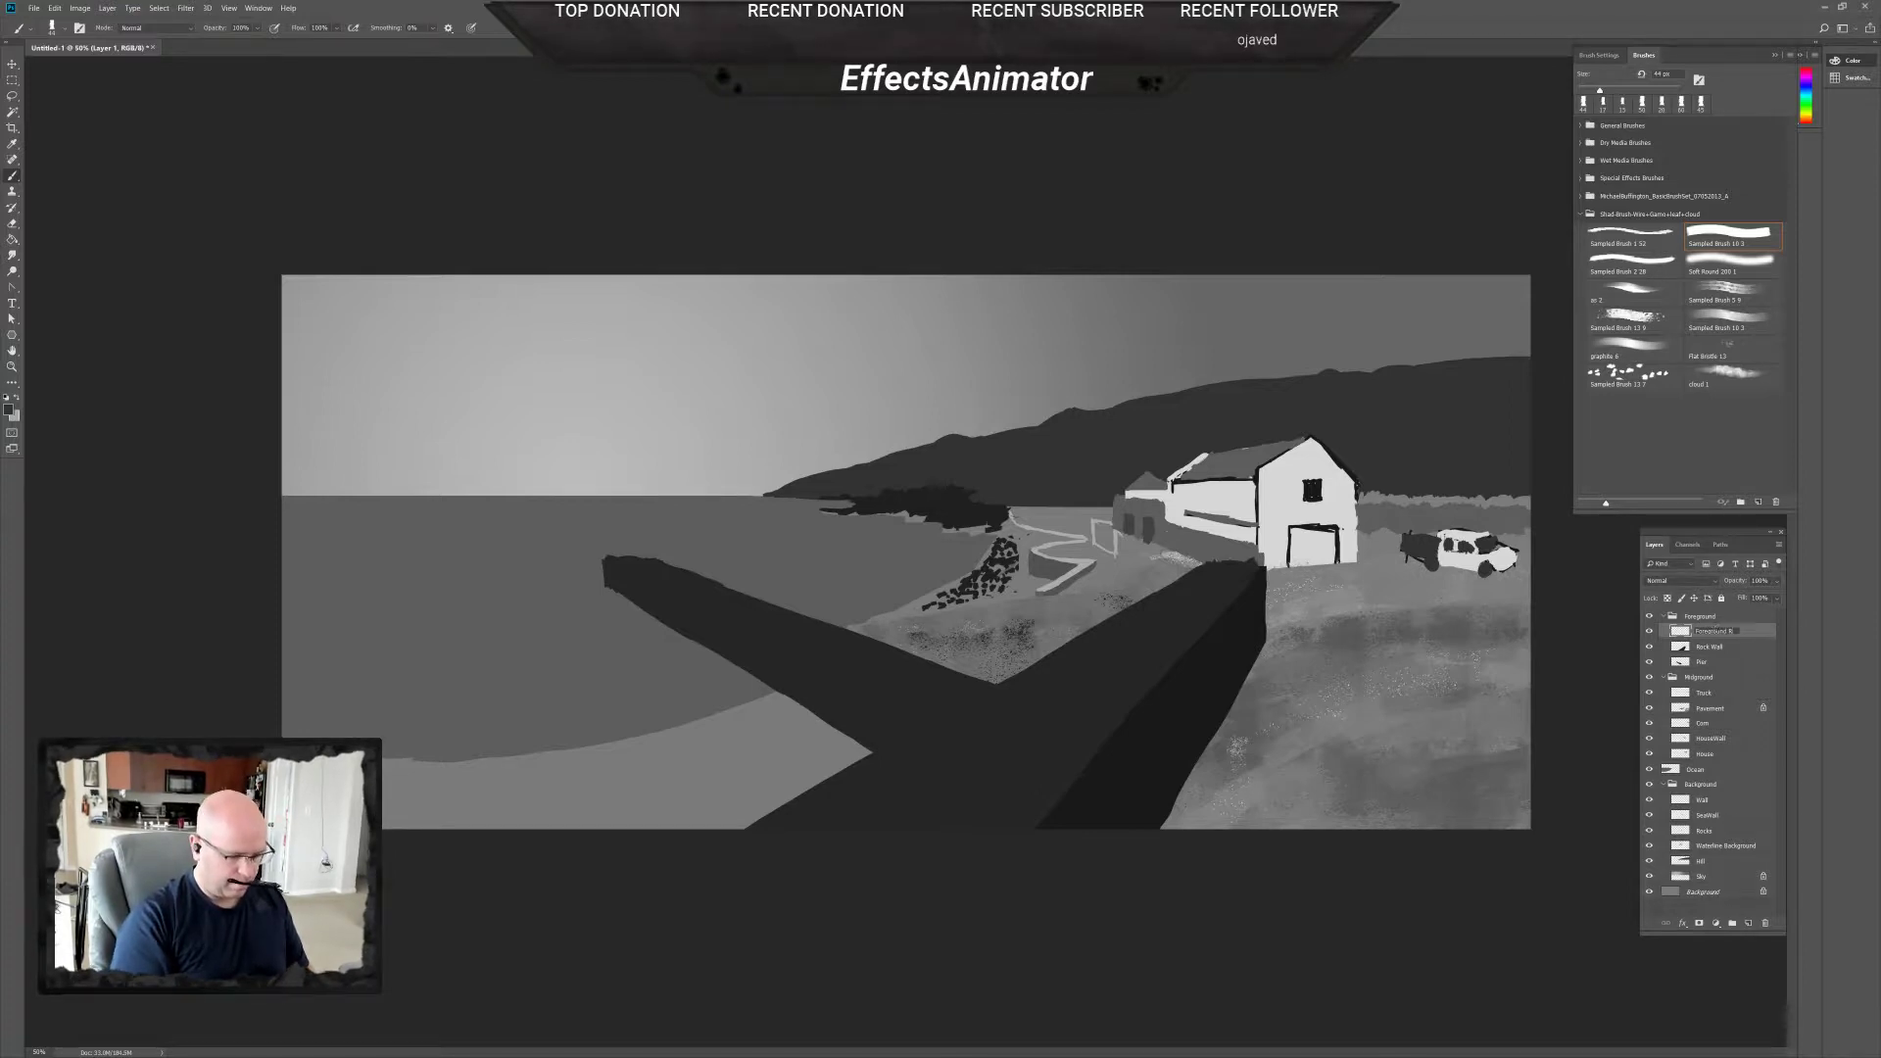
key(Return)
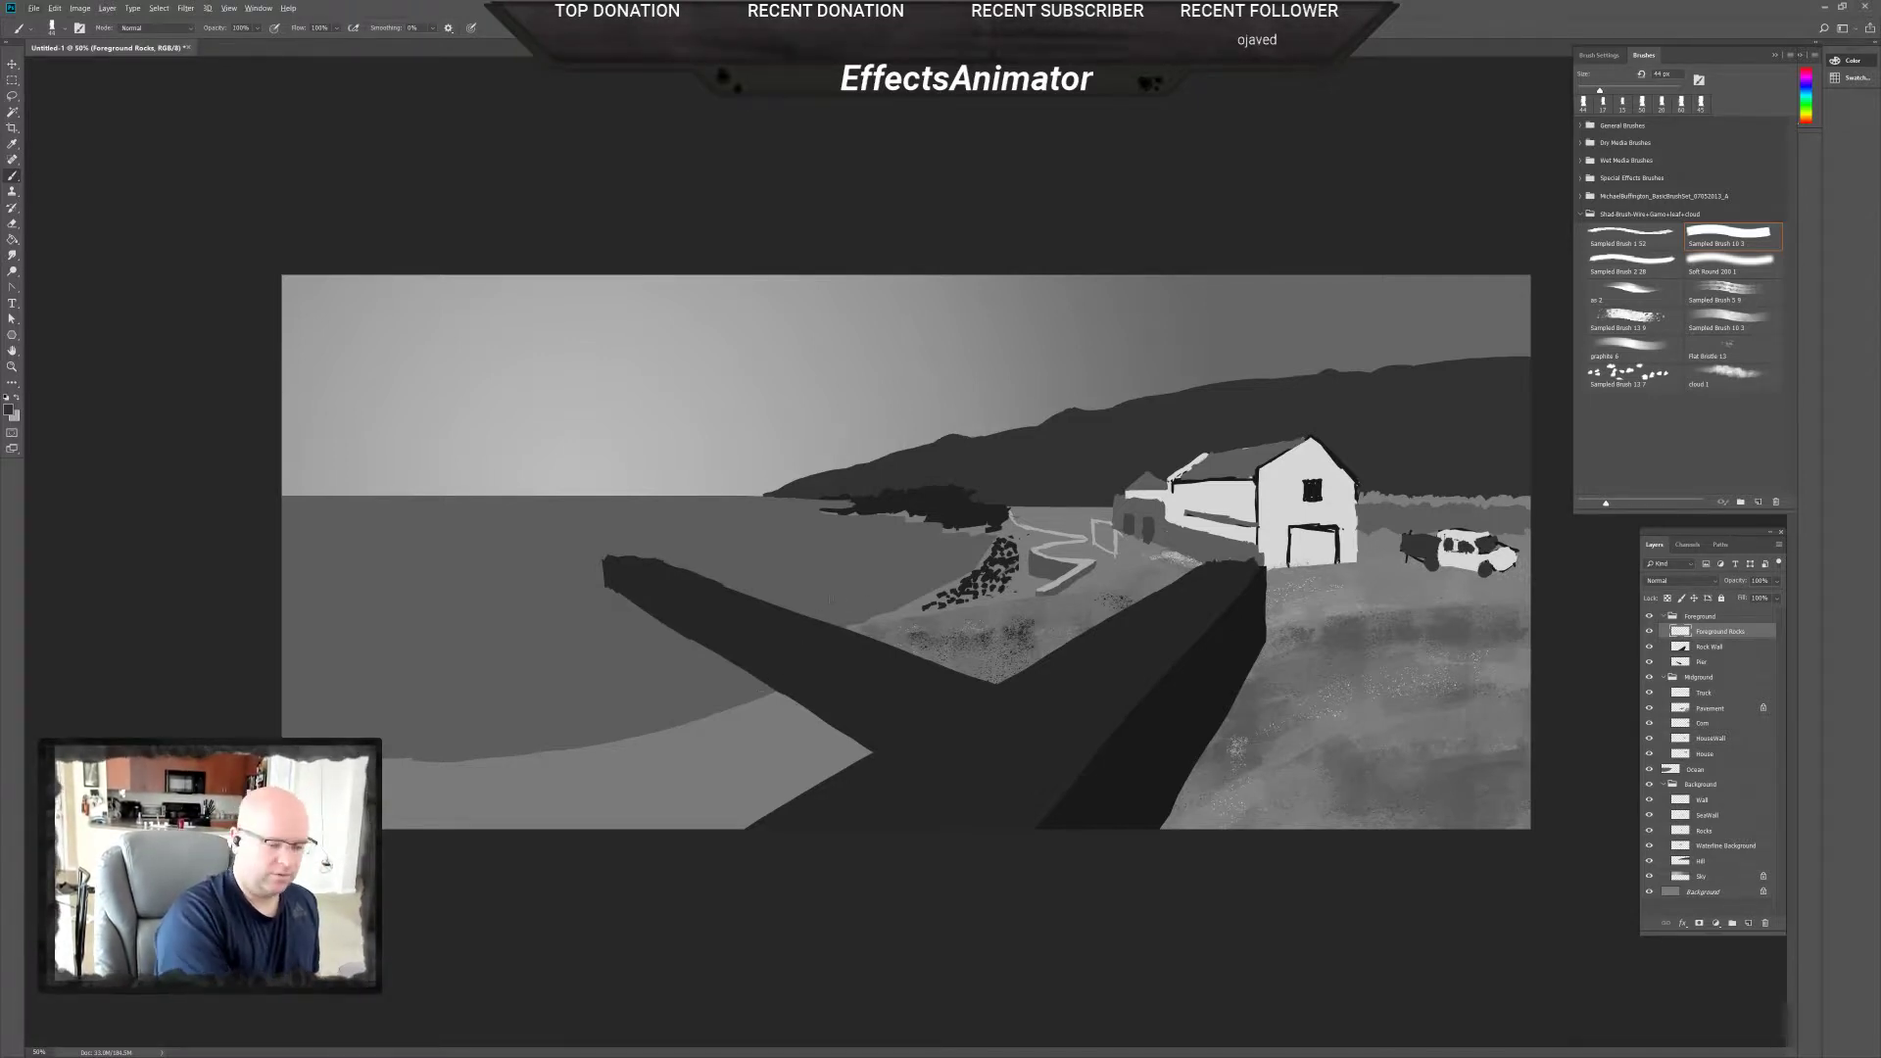
Set the painting colour to #333333 and block in two rocks on the beach beside the left arm of the rock wall.
click(10, 409)
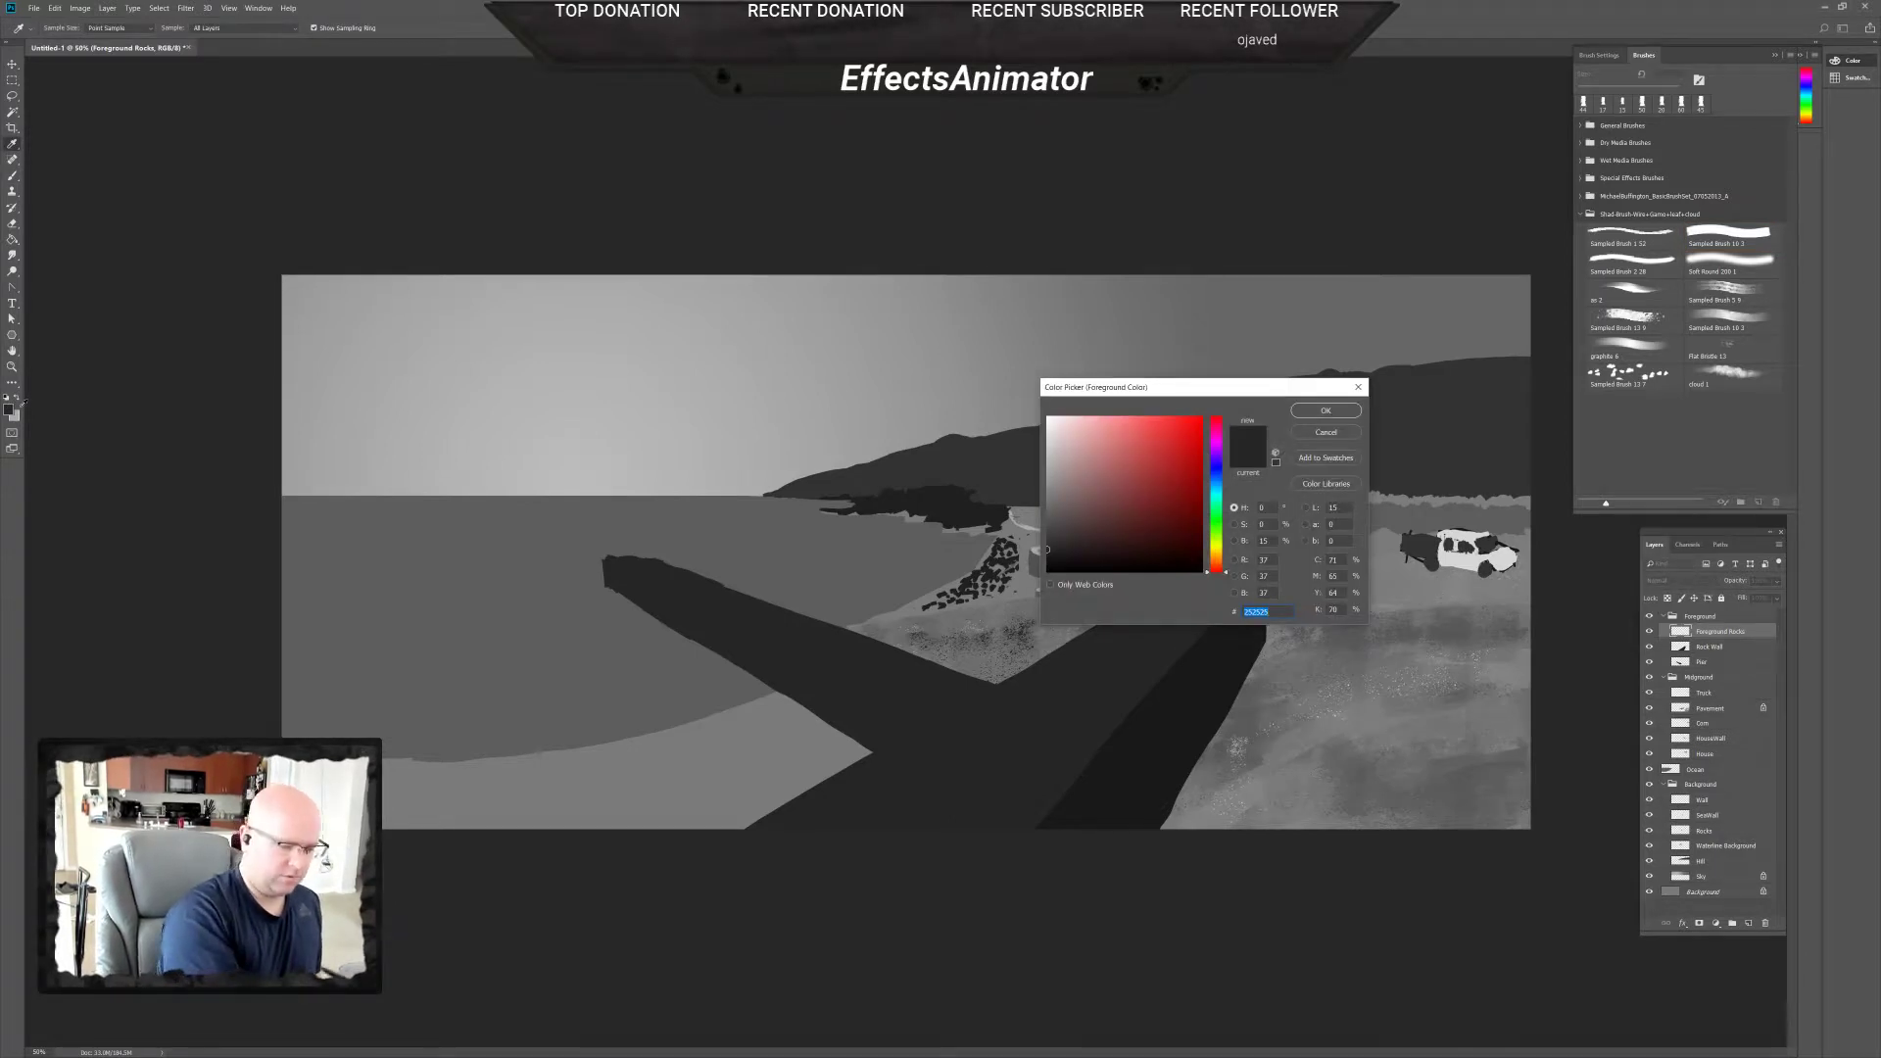
text(333333)
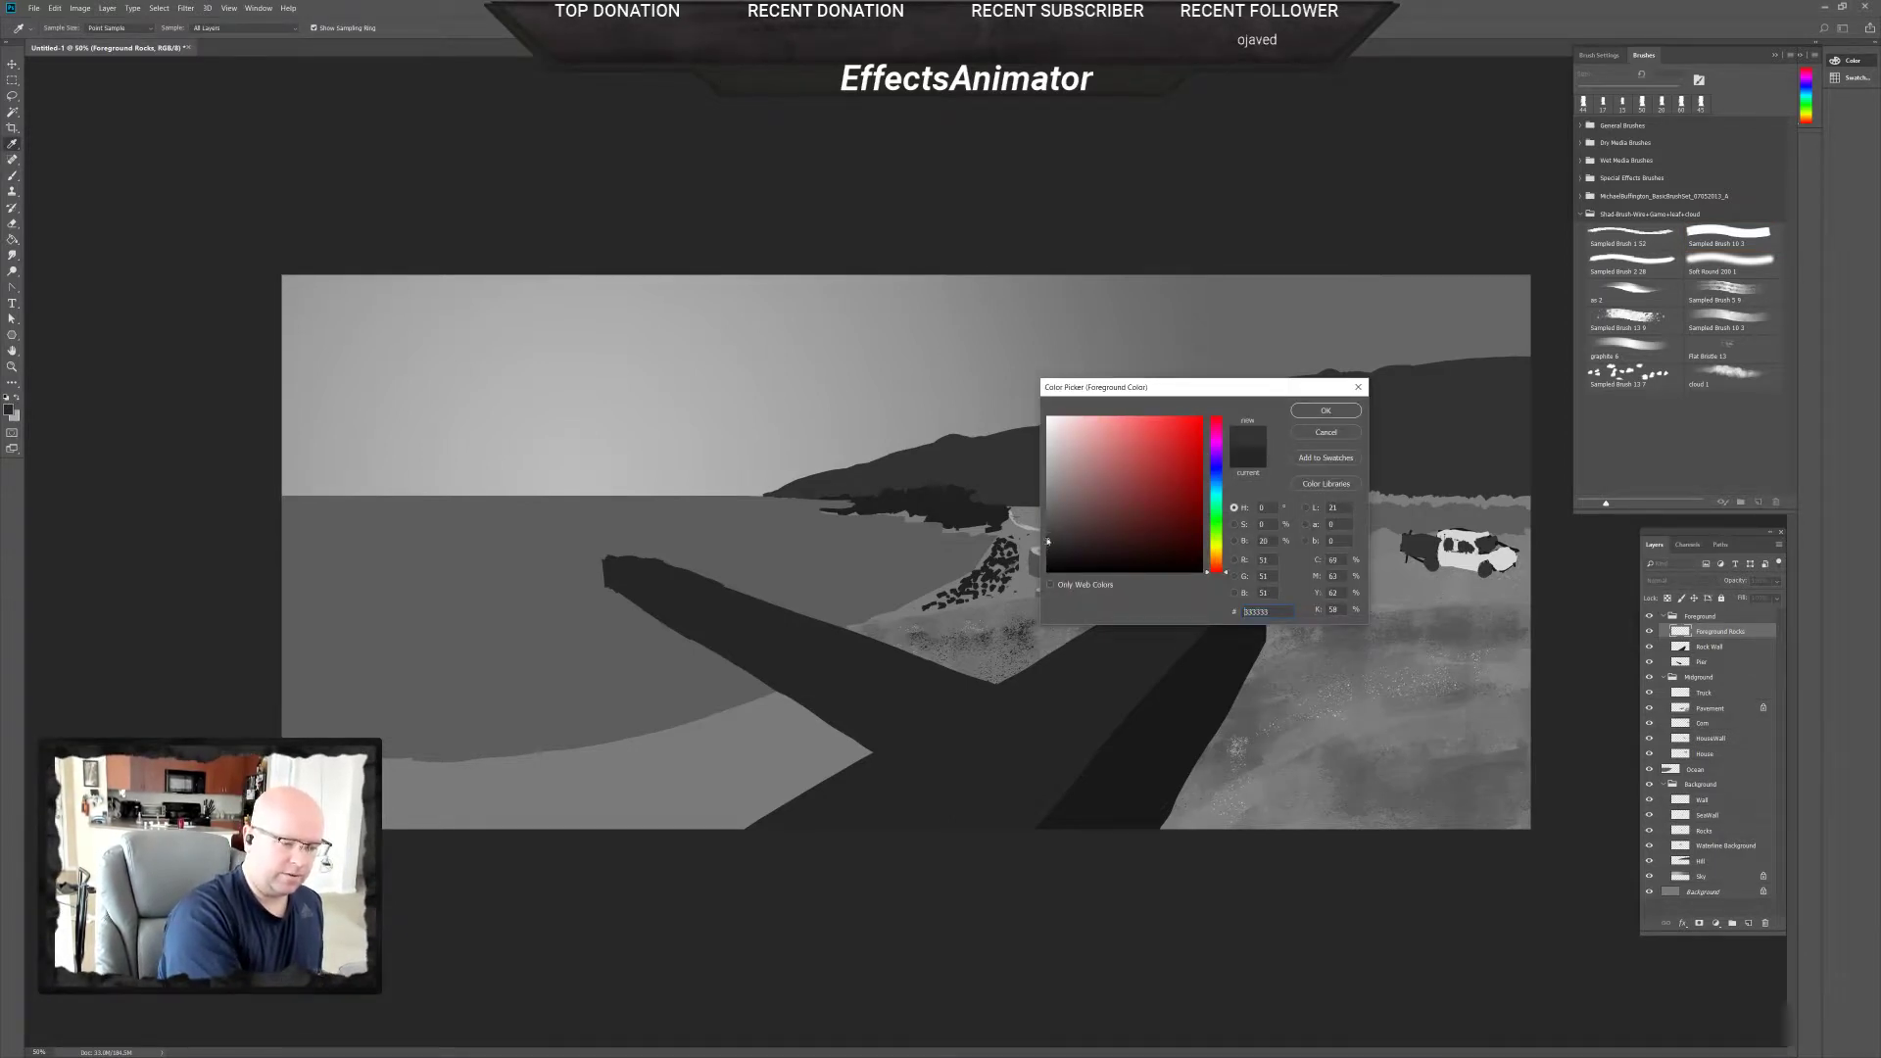
click(1325, 409)
right_click(774, 722)
key(Return)
mouse_move(770, 706)
mouse_down()
mouse_move(807, 690)
mouse_move(757, 699)
mouse_move(787, 705)
mouse_move(761, 670)
mouse_move(690, 737)
mouse_up()
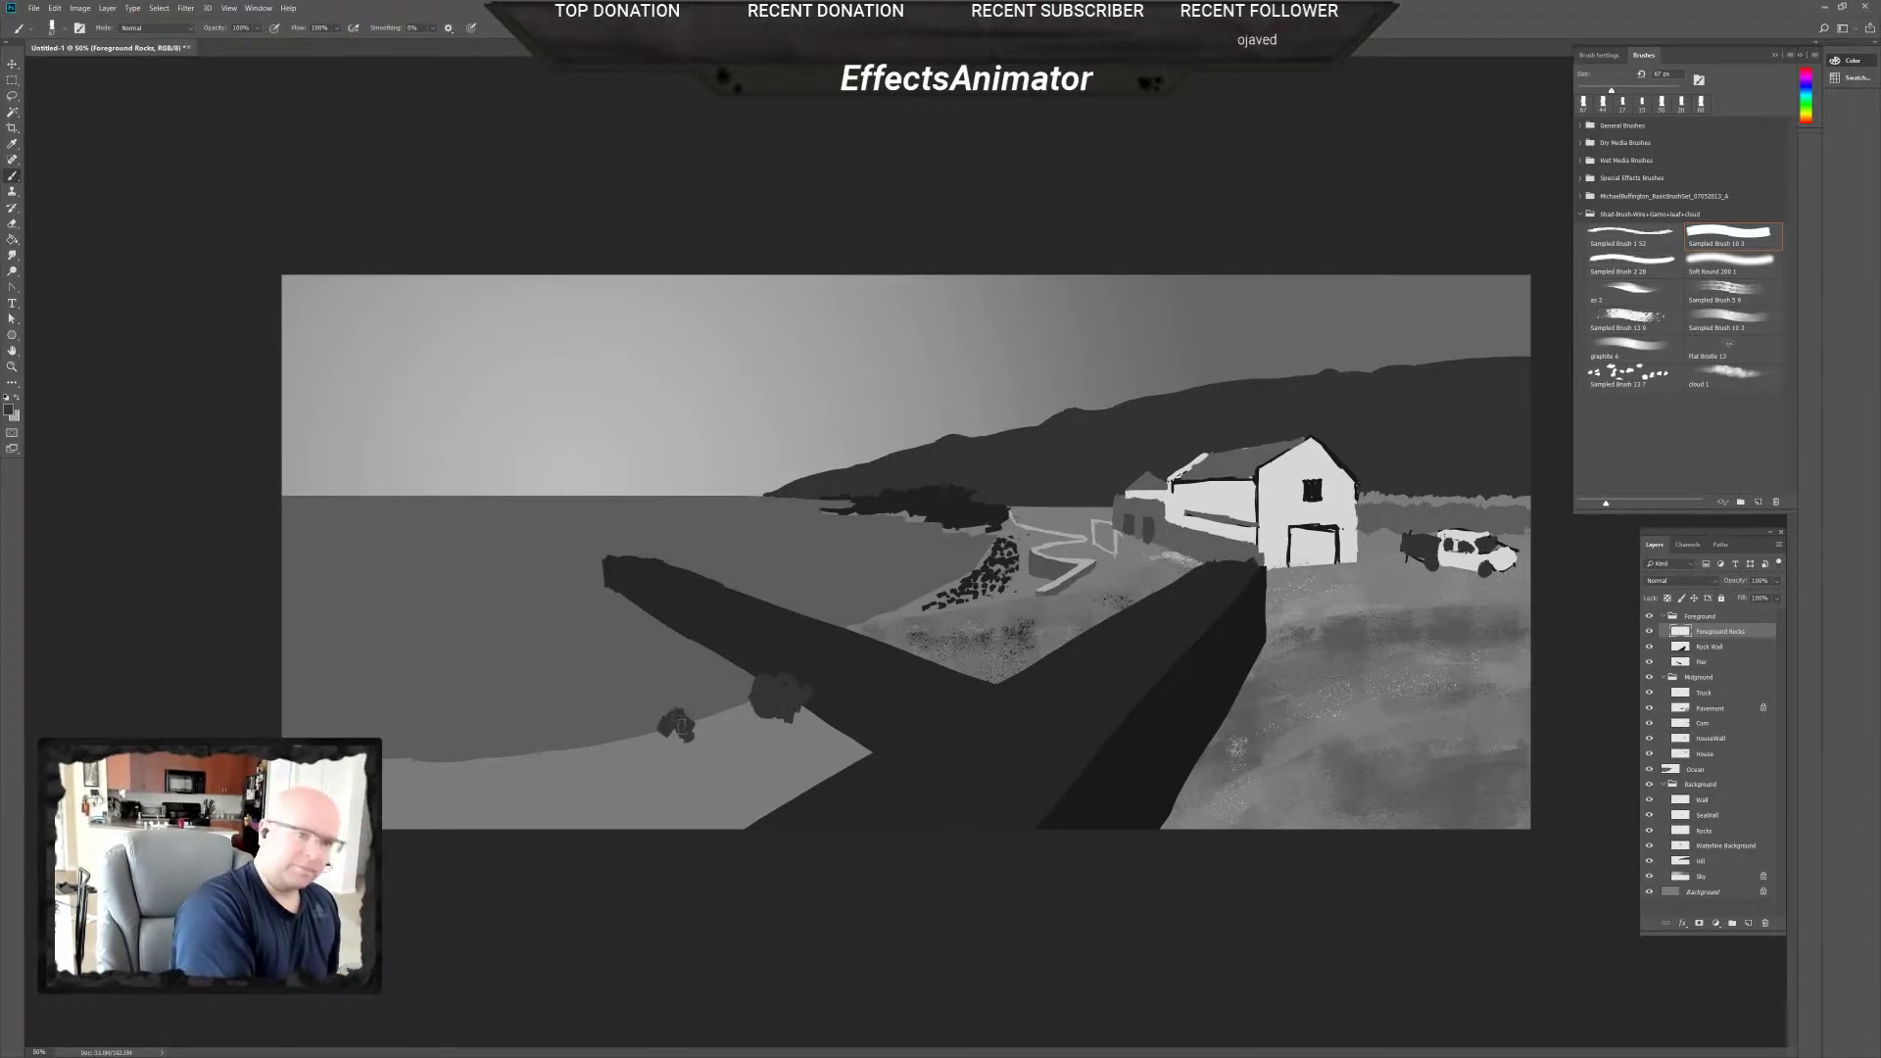
Enlarge the smaller rock, add another small one below it, and refine the rocks' edges with dark and lighter gray.
mouse_move(658, 730)
mouse_down()
mouse_move(693, 726)
mouse_move(654, 754)
mouse_move(656, 705)
mouse_move(644, 755)
mouse_up()
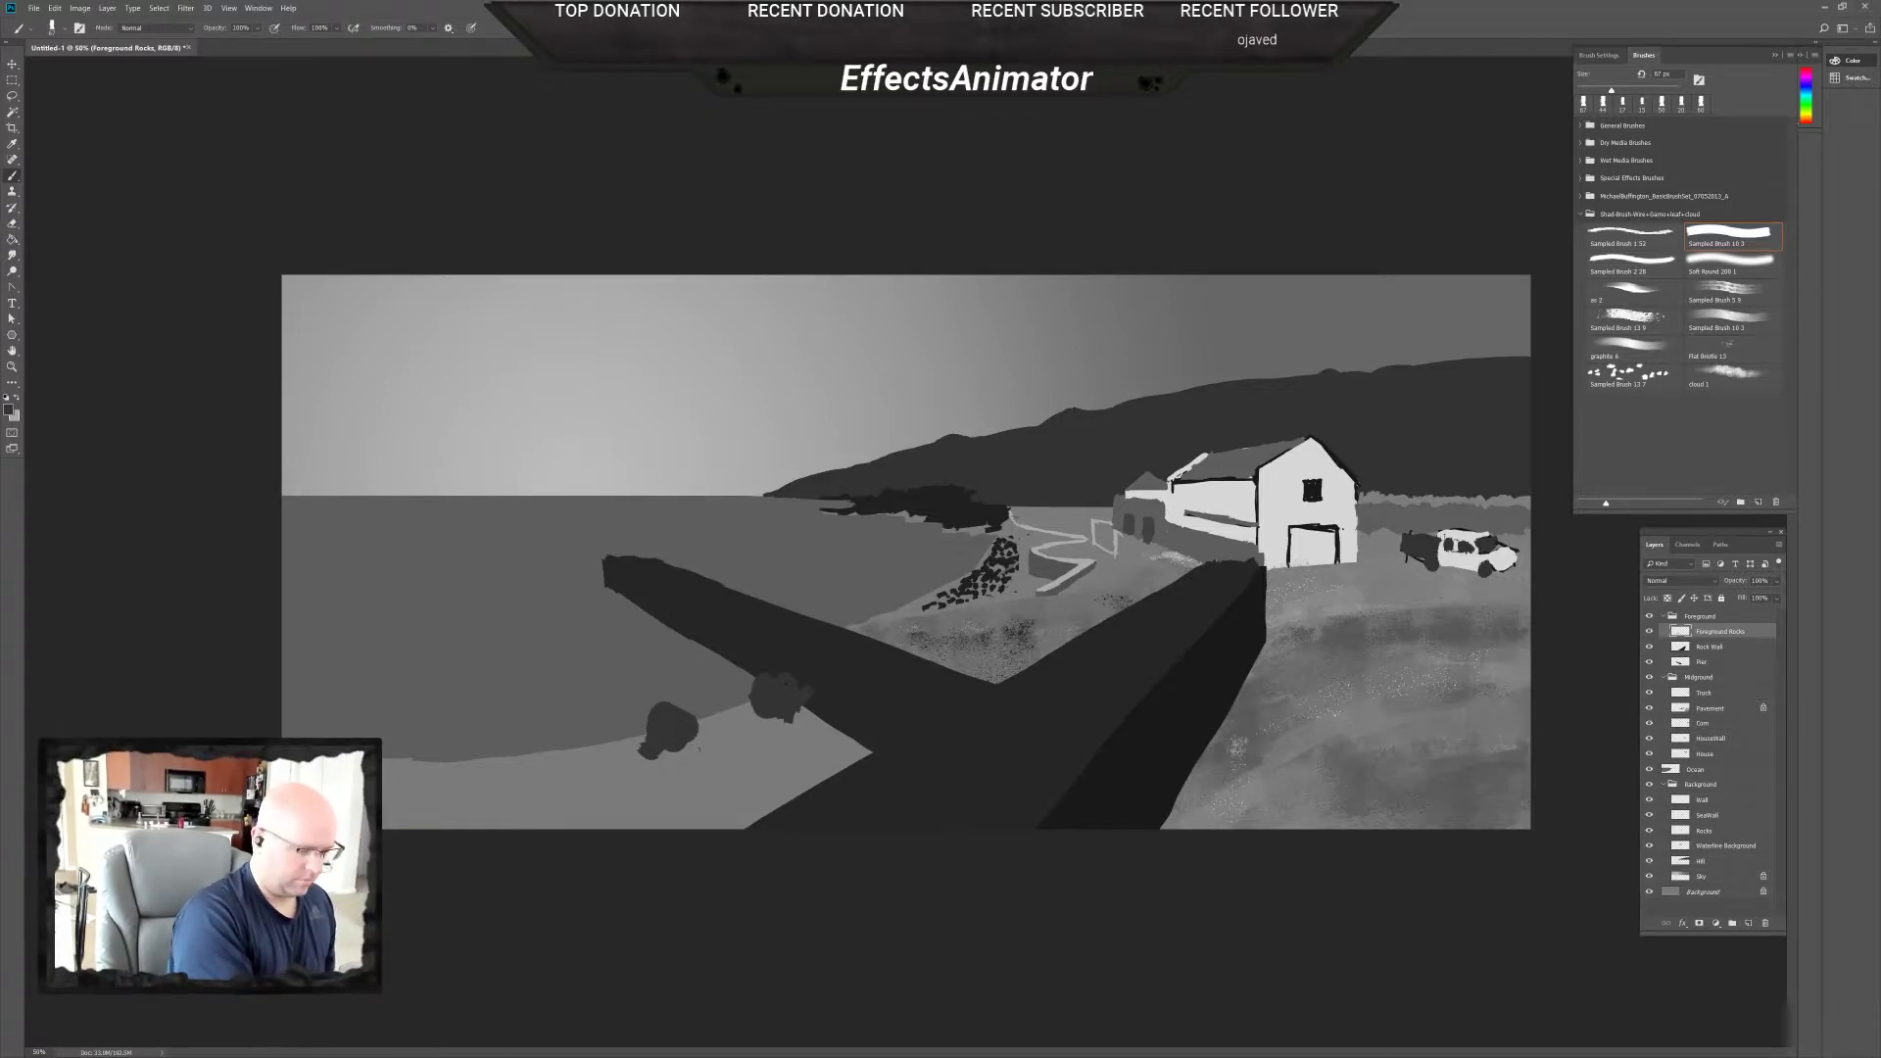
drag(676, 760, 686, 761)
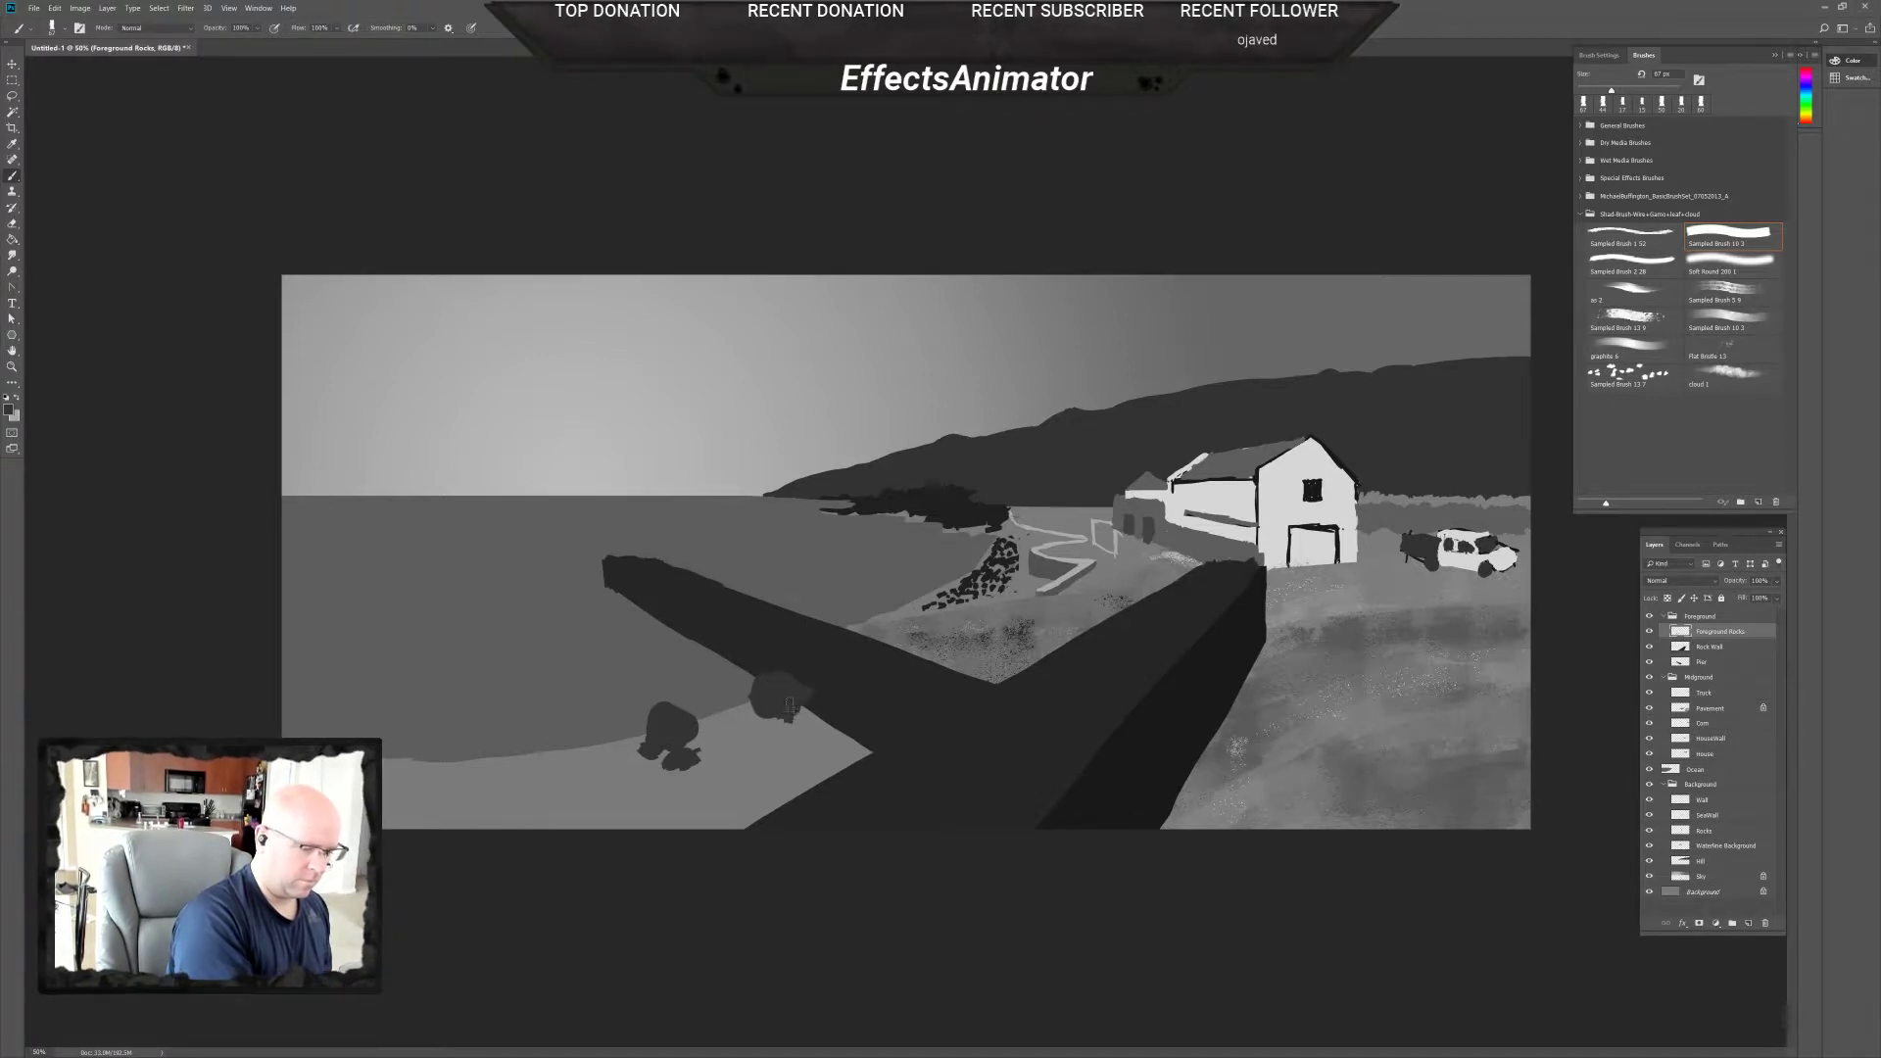
mouse_move(790, 703)
mouse_down()
mouse_move(776, 720)
mouse_move(800, 708)
mouse_up()
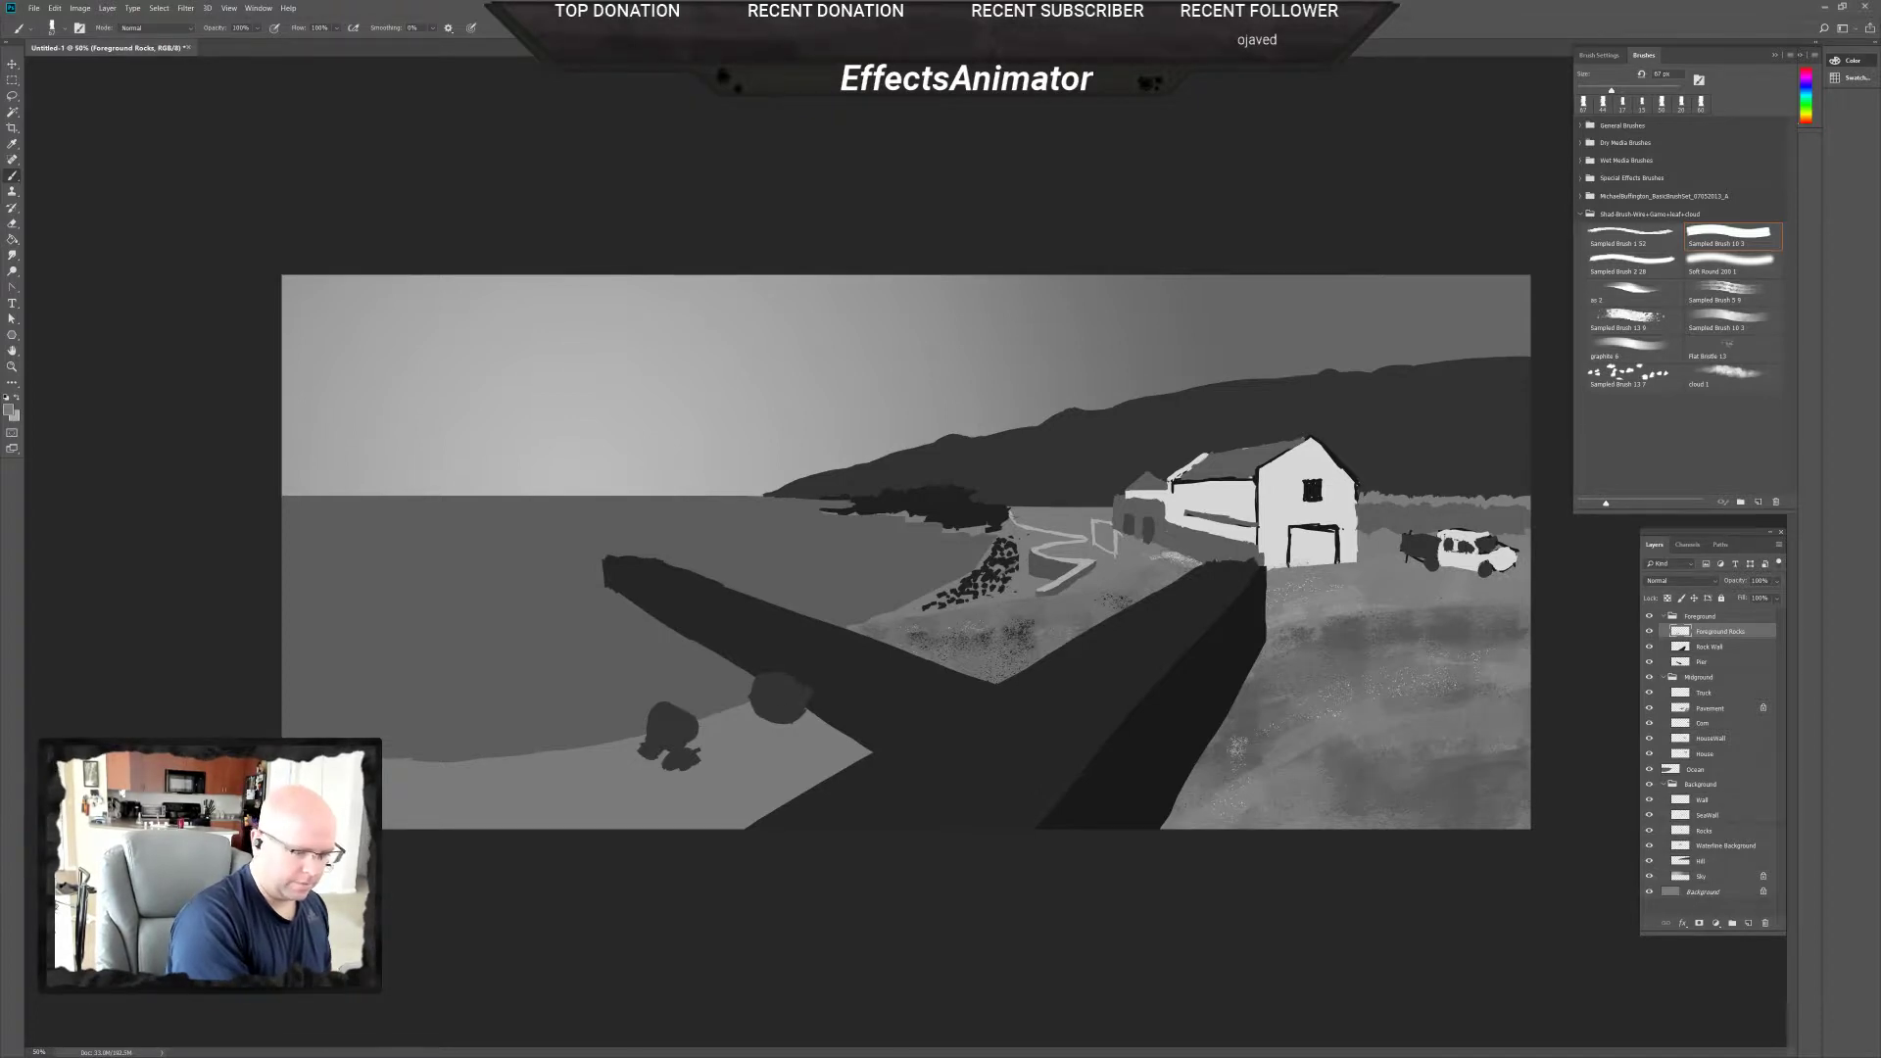
right_click(672, 753)
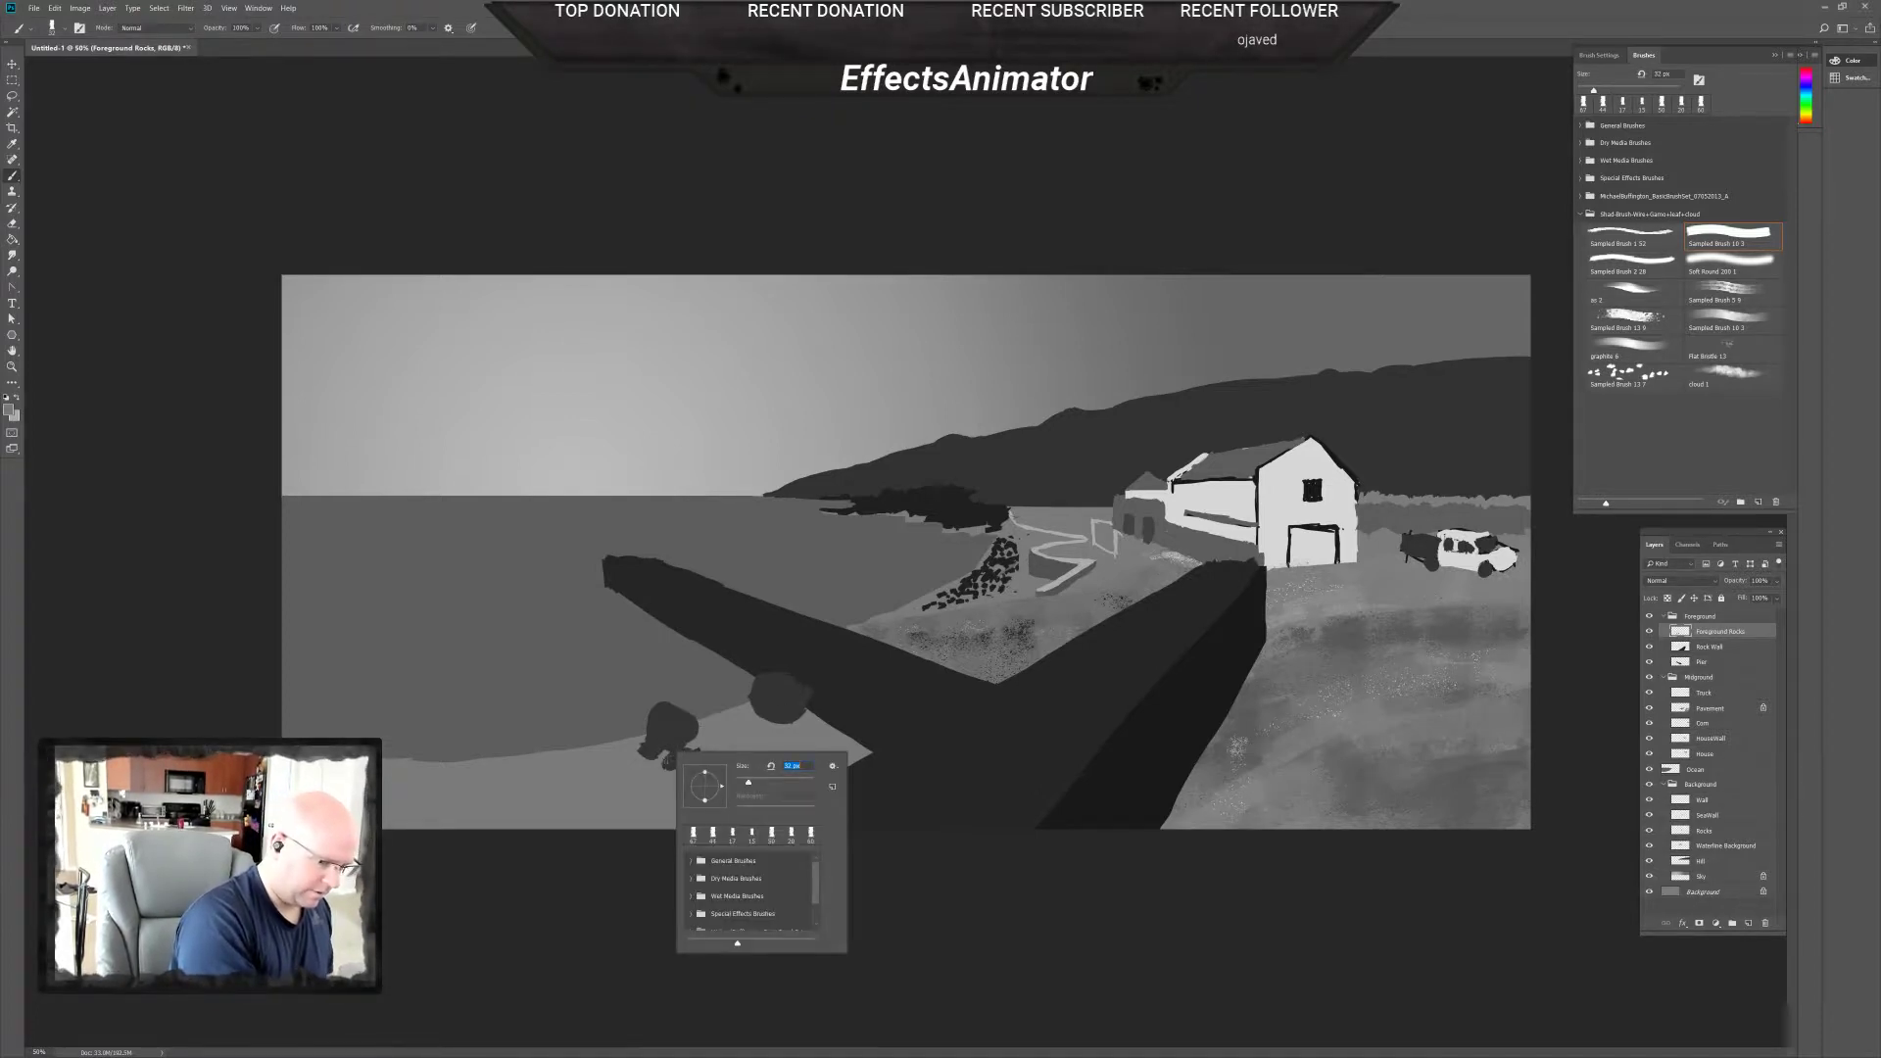
key(Return)
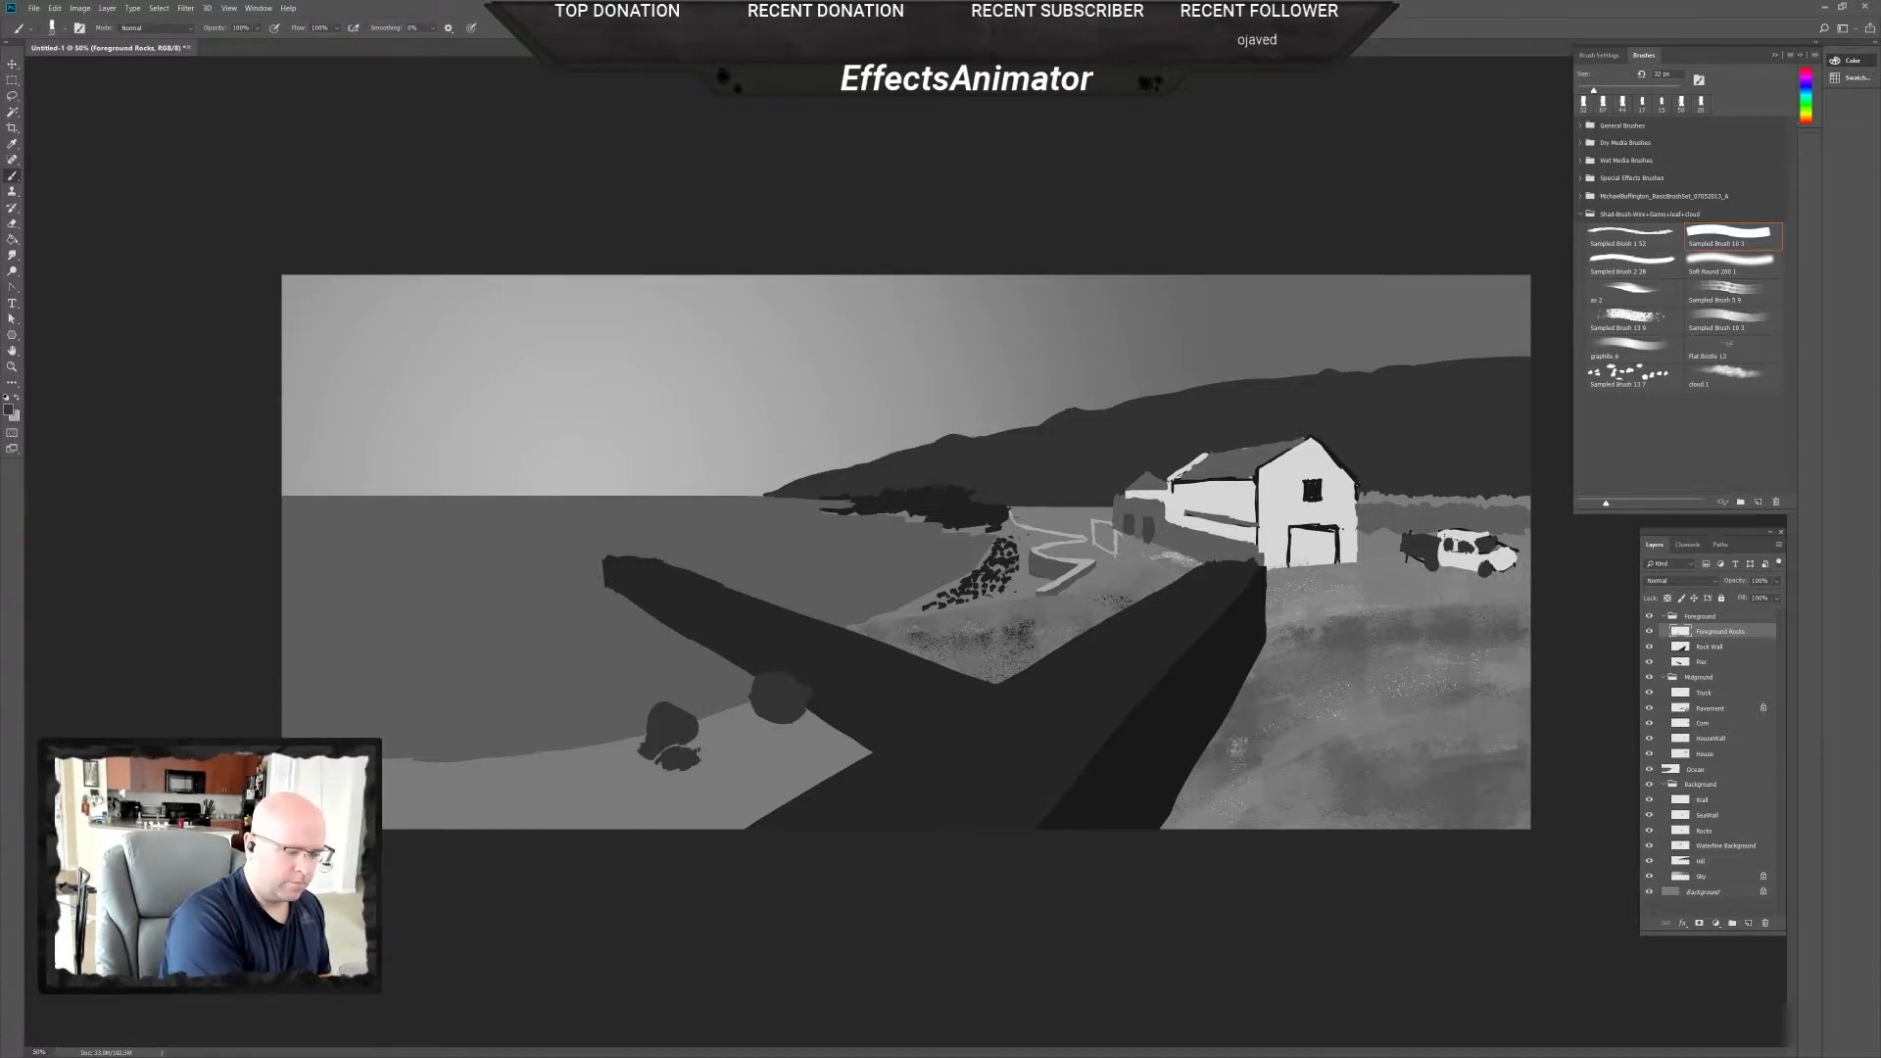
click(676, 770)
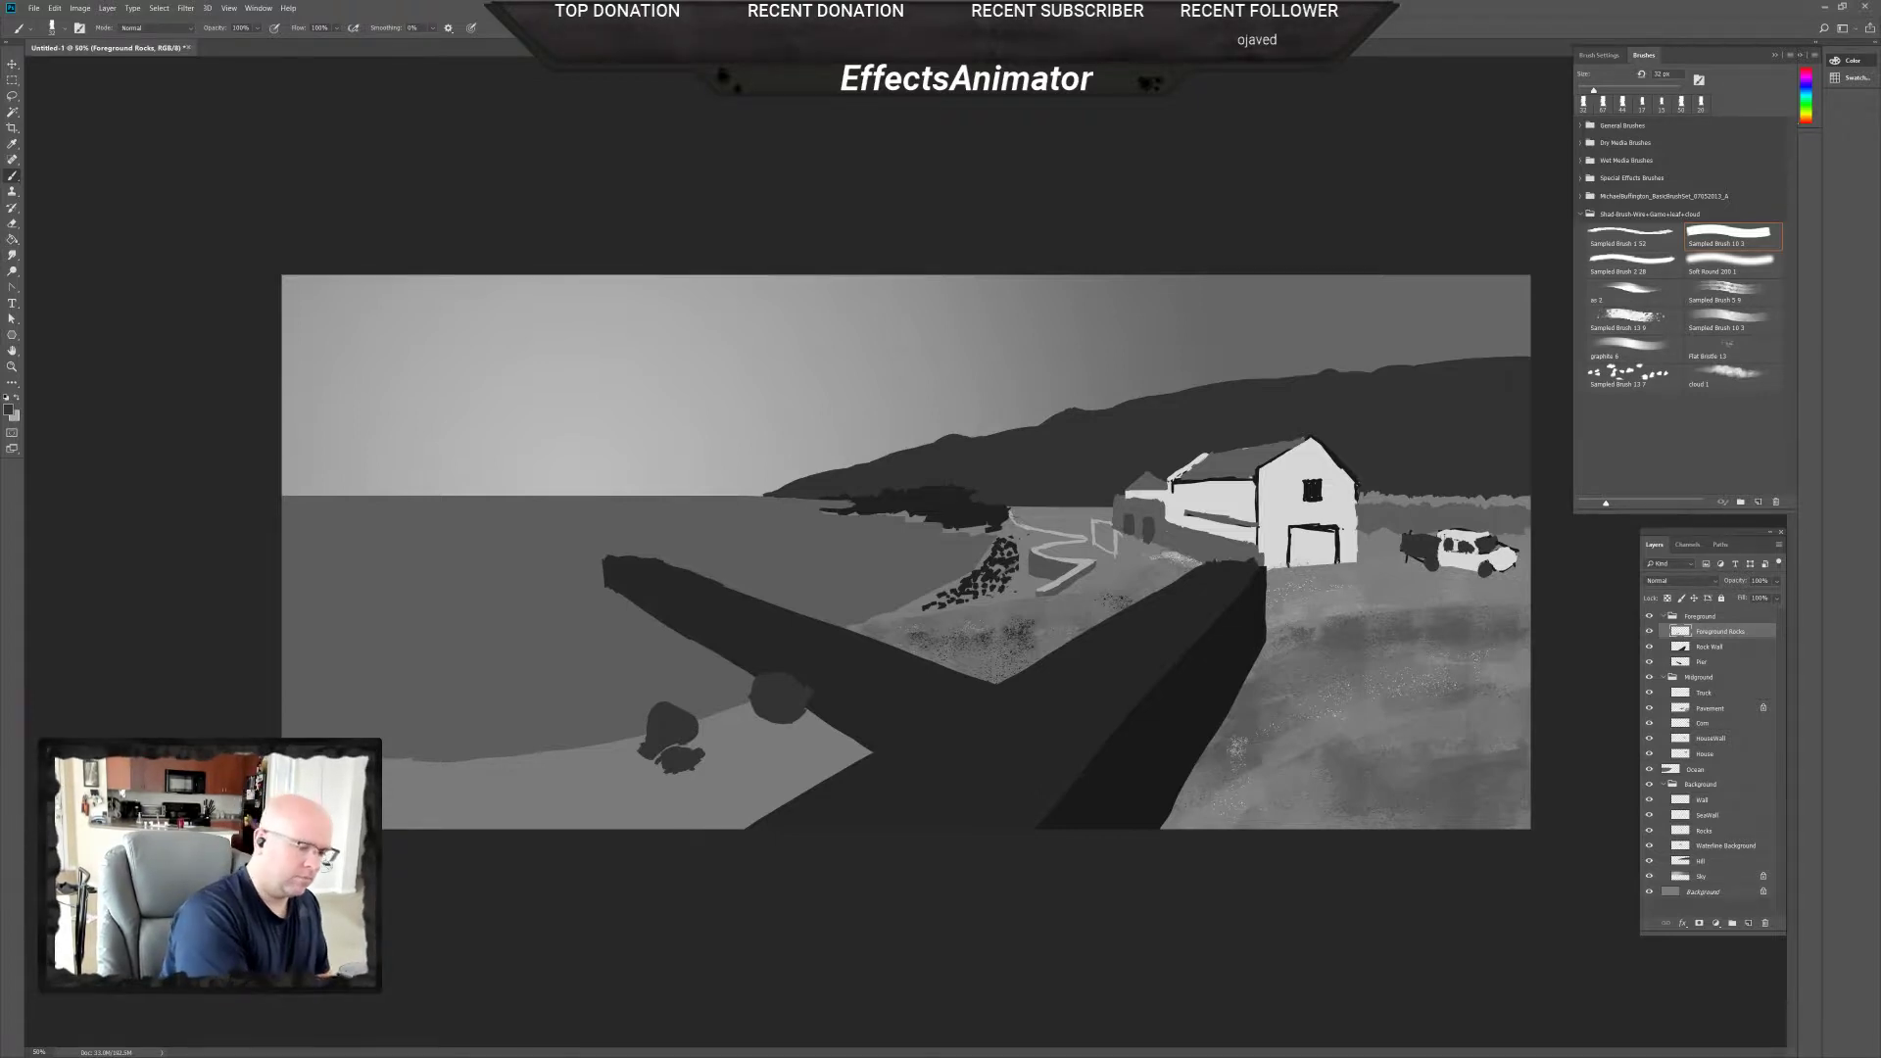
Paint a row of dark, irregular rocks along the left part of the beach, using progressively larger brush sizes.
right_click(401, 773)
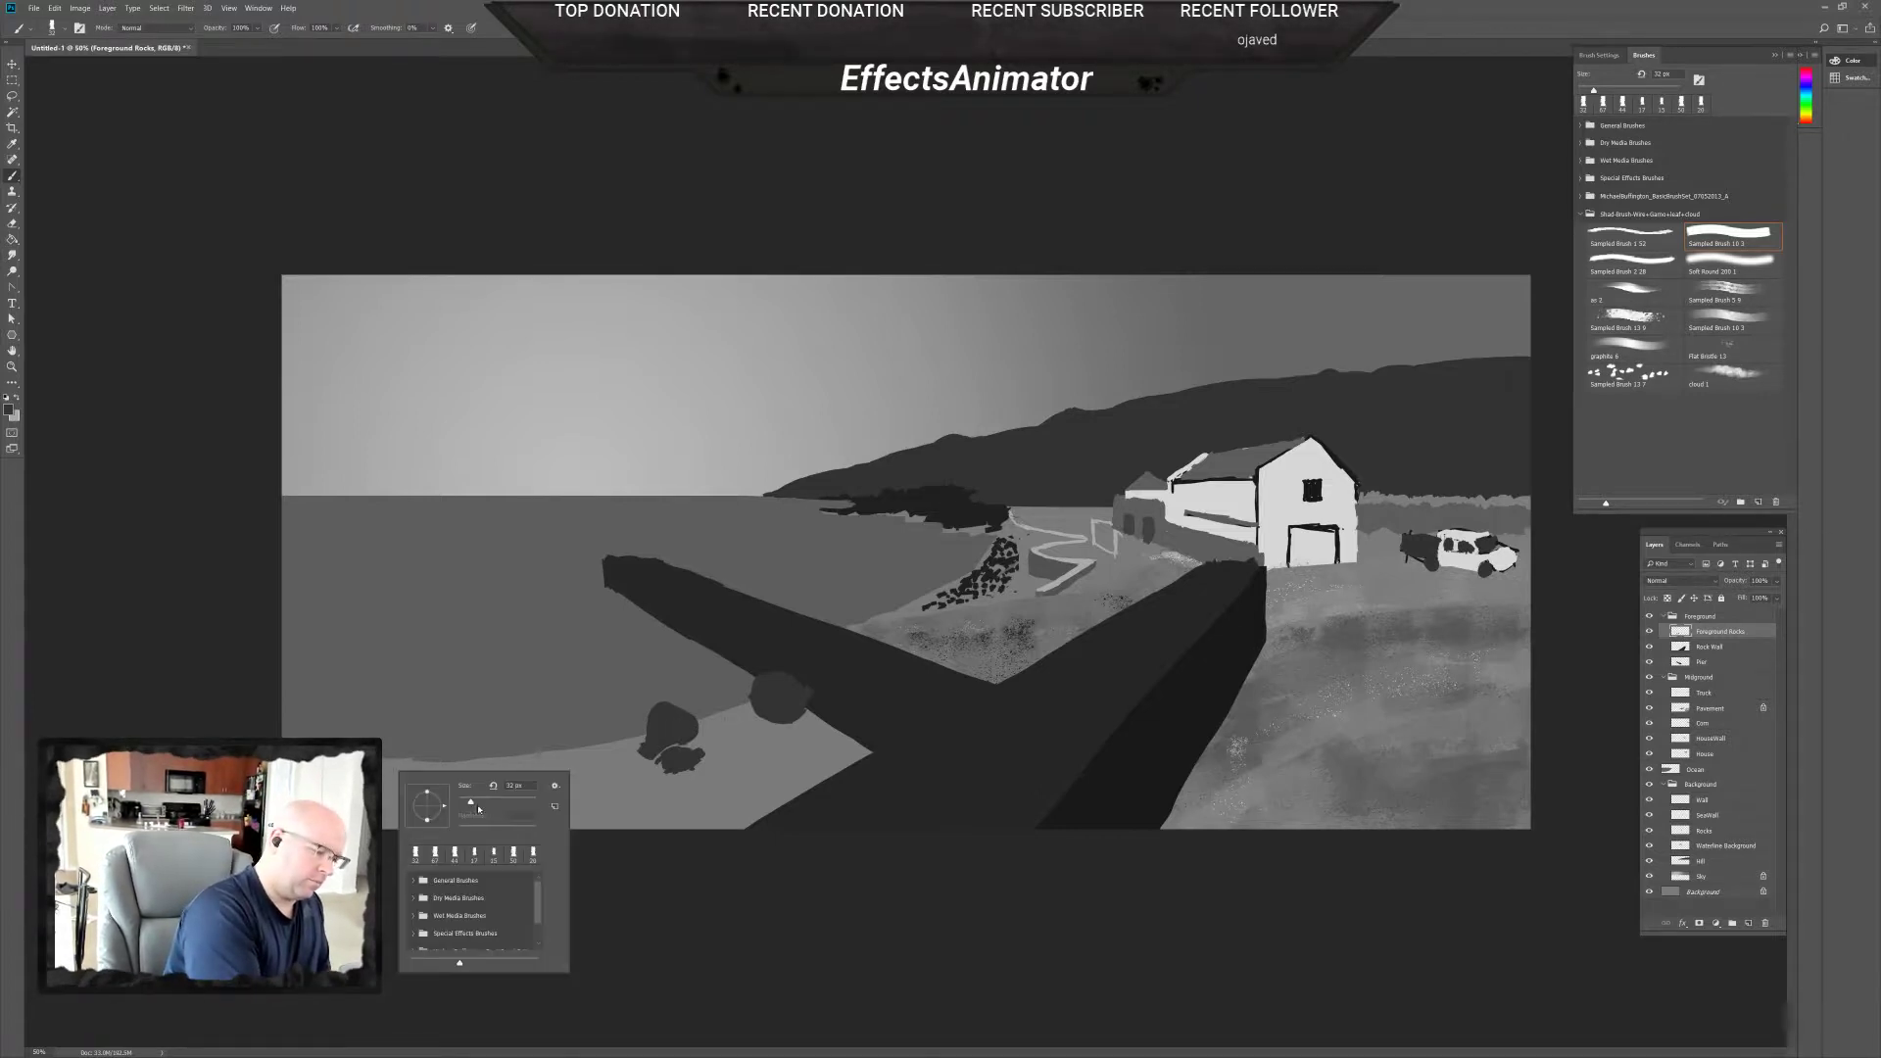
drag(478, 810, 485, 809)
key(Return)
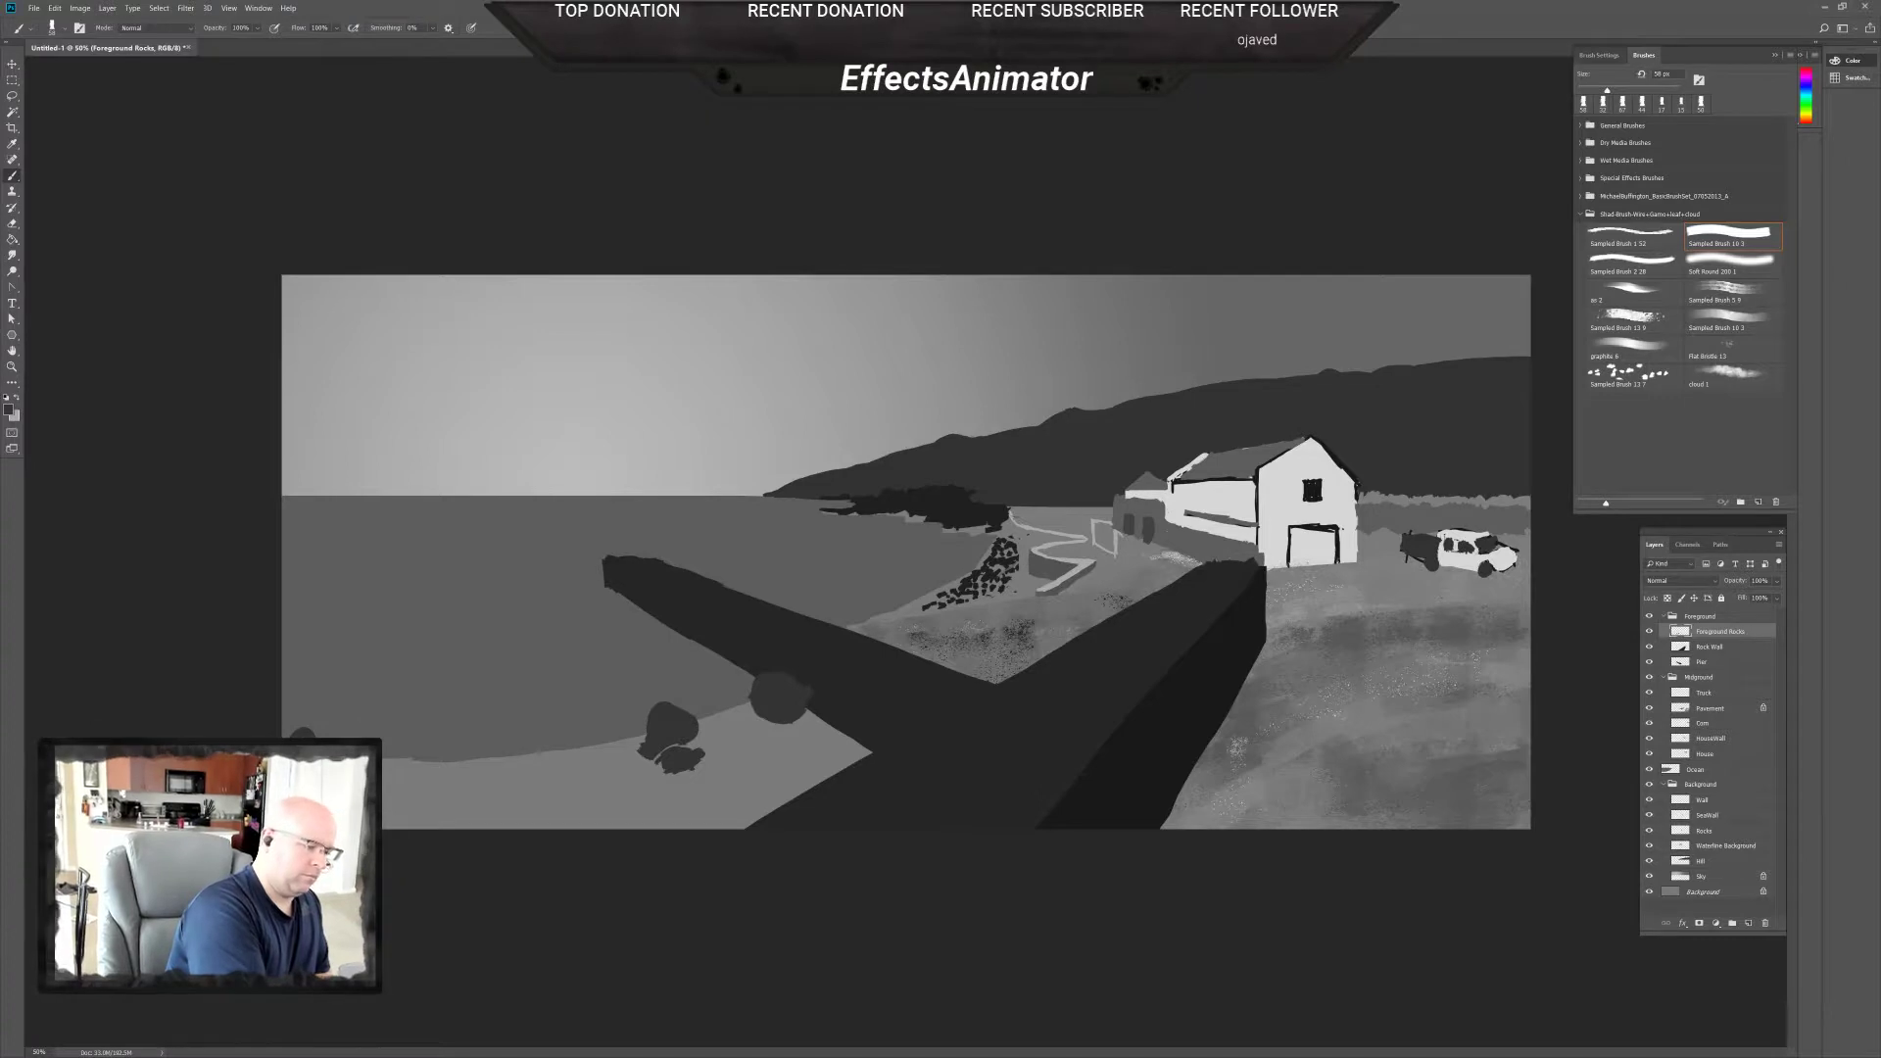
drag(429, 789, 447, 794)
right_click(503, 791)
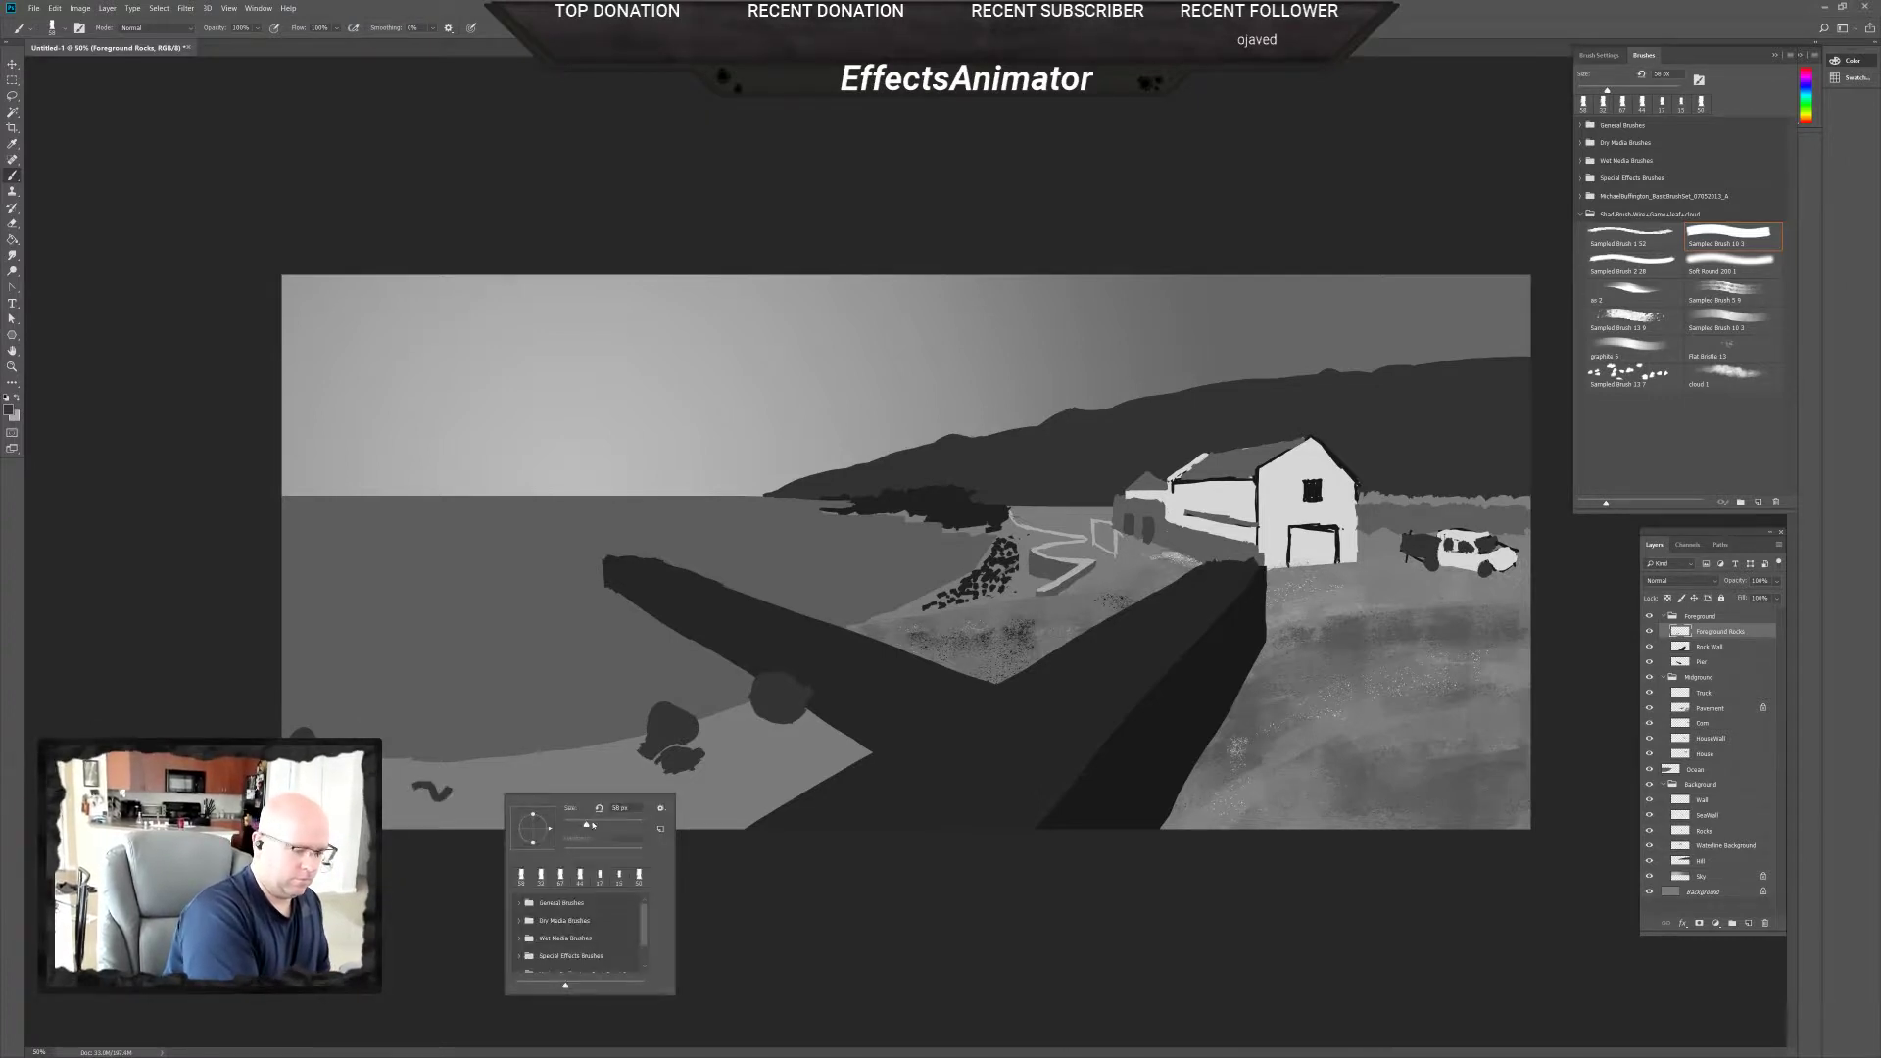
drag(586, 810, 627, 810)
key(Return)
mouse_move(431, 774)
mouse_down()
mouse_move(606, 795)
mouse_move(565, 786)
mouse_move(554, 734)
mouse_move(524, 754)
mouse_move(580, 765)
mouse_up()
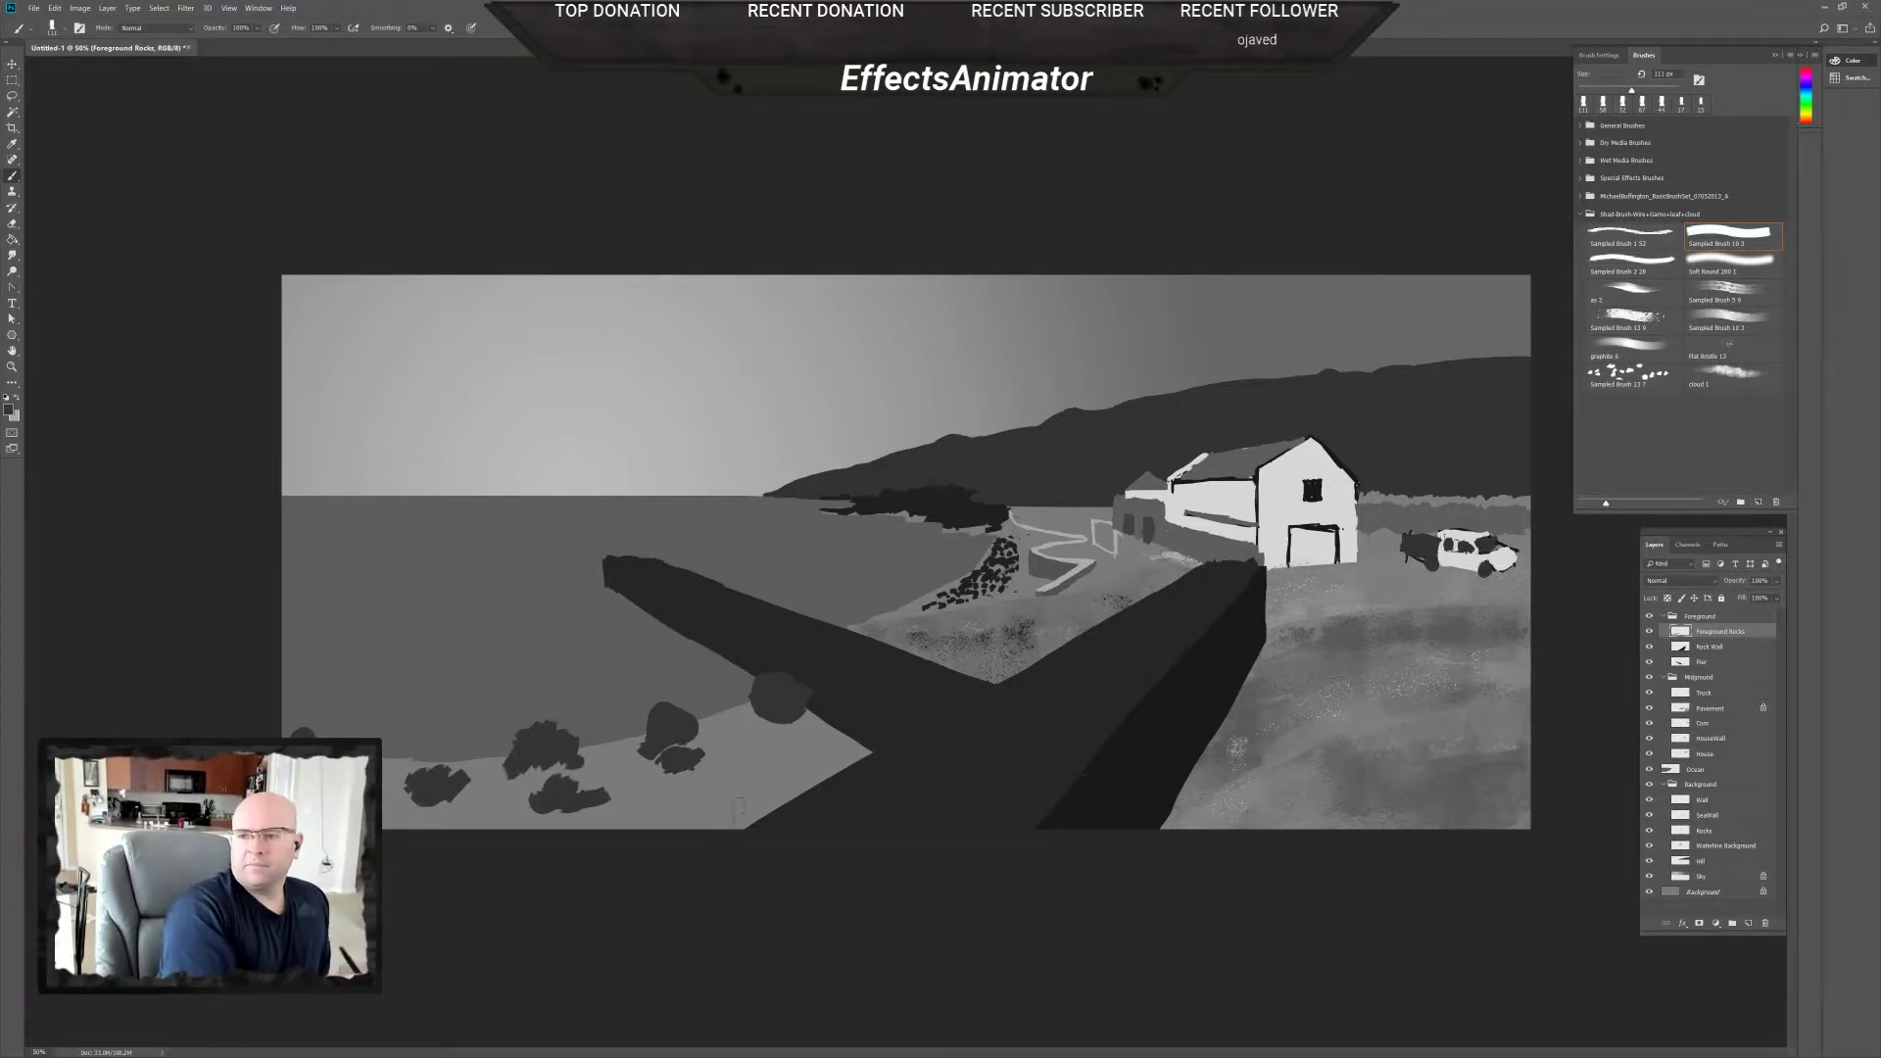
mouse_move(586, 762)
mouse_down()
mouse_move(534, 765)
mouse_move(617, 766)
mouse_up()
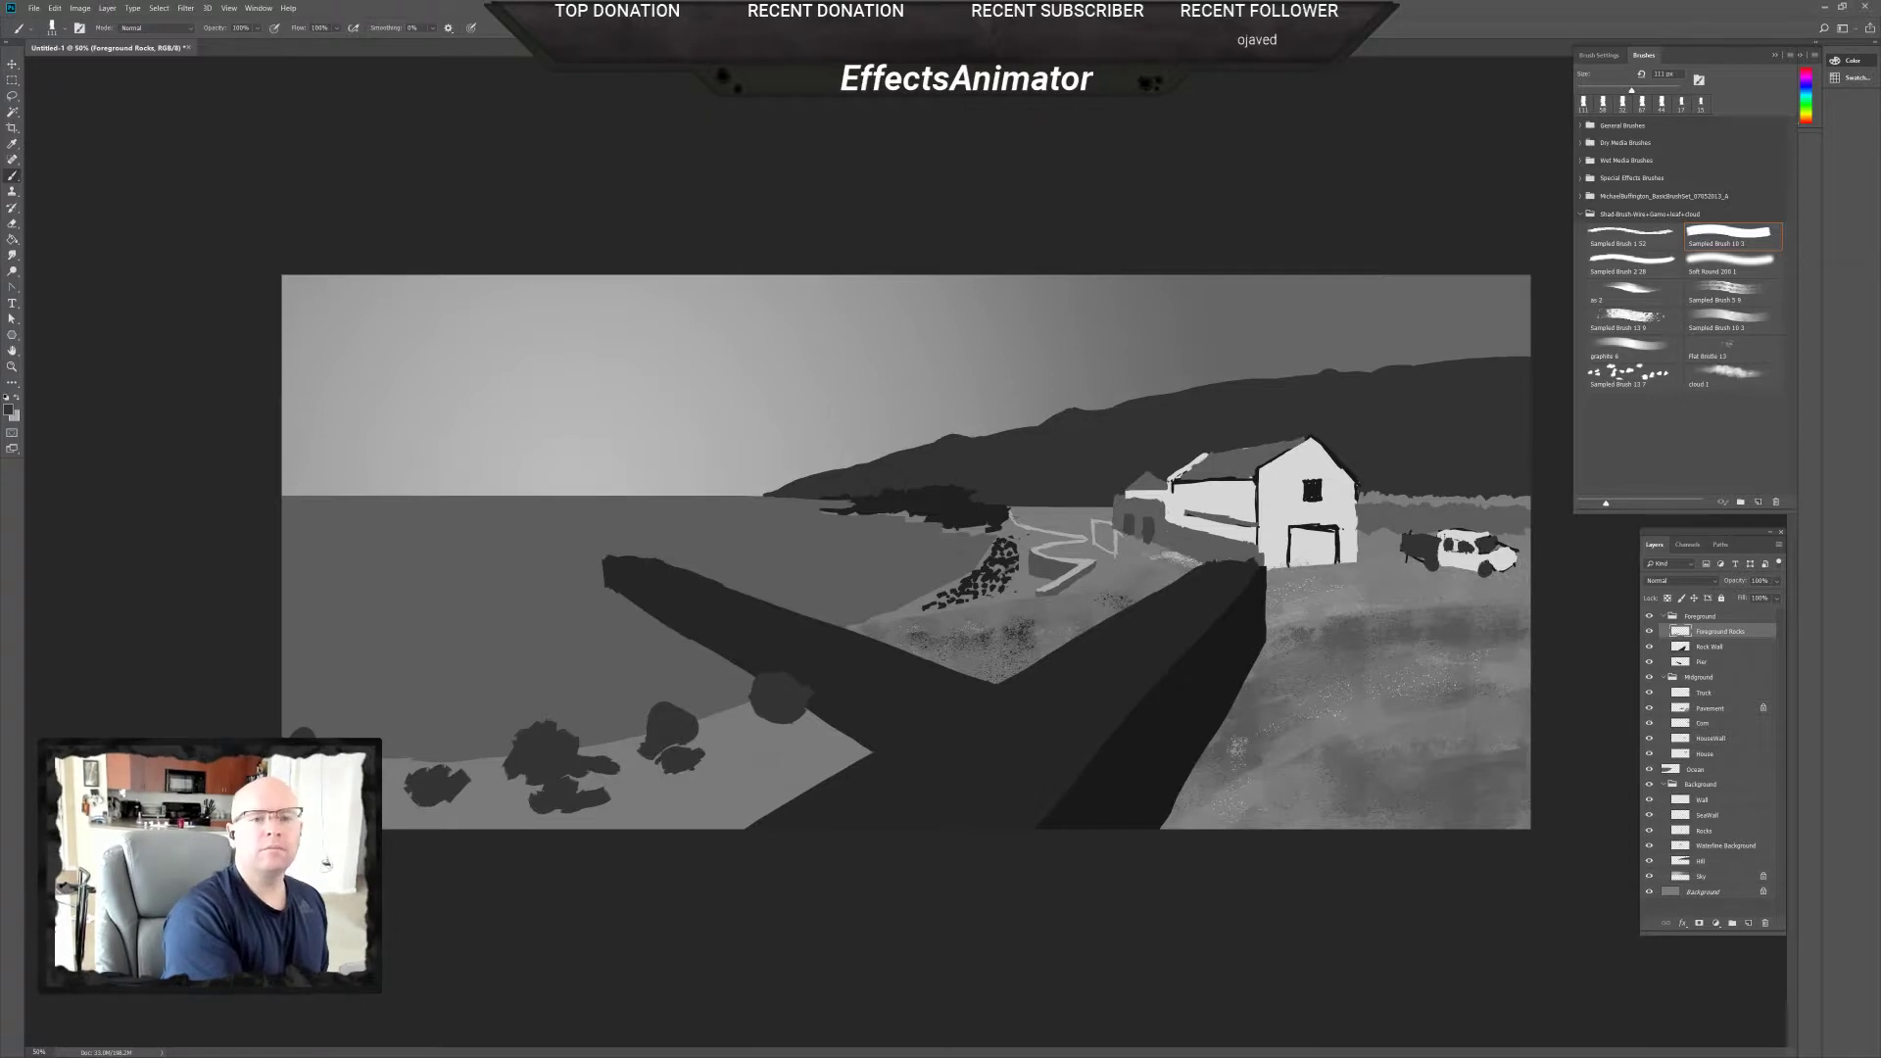
Fill the beach beside the rock wall with a cluster of smaller dark rocks down to the canvas's lower edge.
mouse_move(733, 770)
mouse_down()
mouse_move(818, 762)
mouse_move(737, 757)
mouse_move(754, 720)
mouse_move(735, 705)
mouse_move(711, 731)
mouse_up()
mouse_move(822, 757)
mouse_down()
mouse_move(848, 751)
mouse_move(823, 725)
mouse_move(860, 755)
mouse_up()
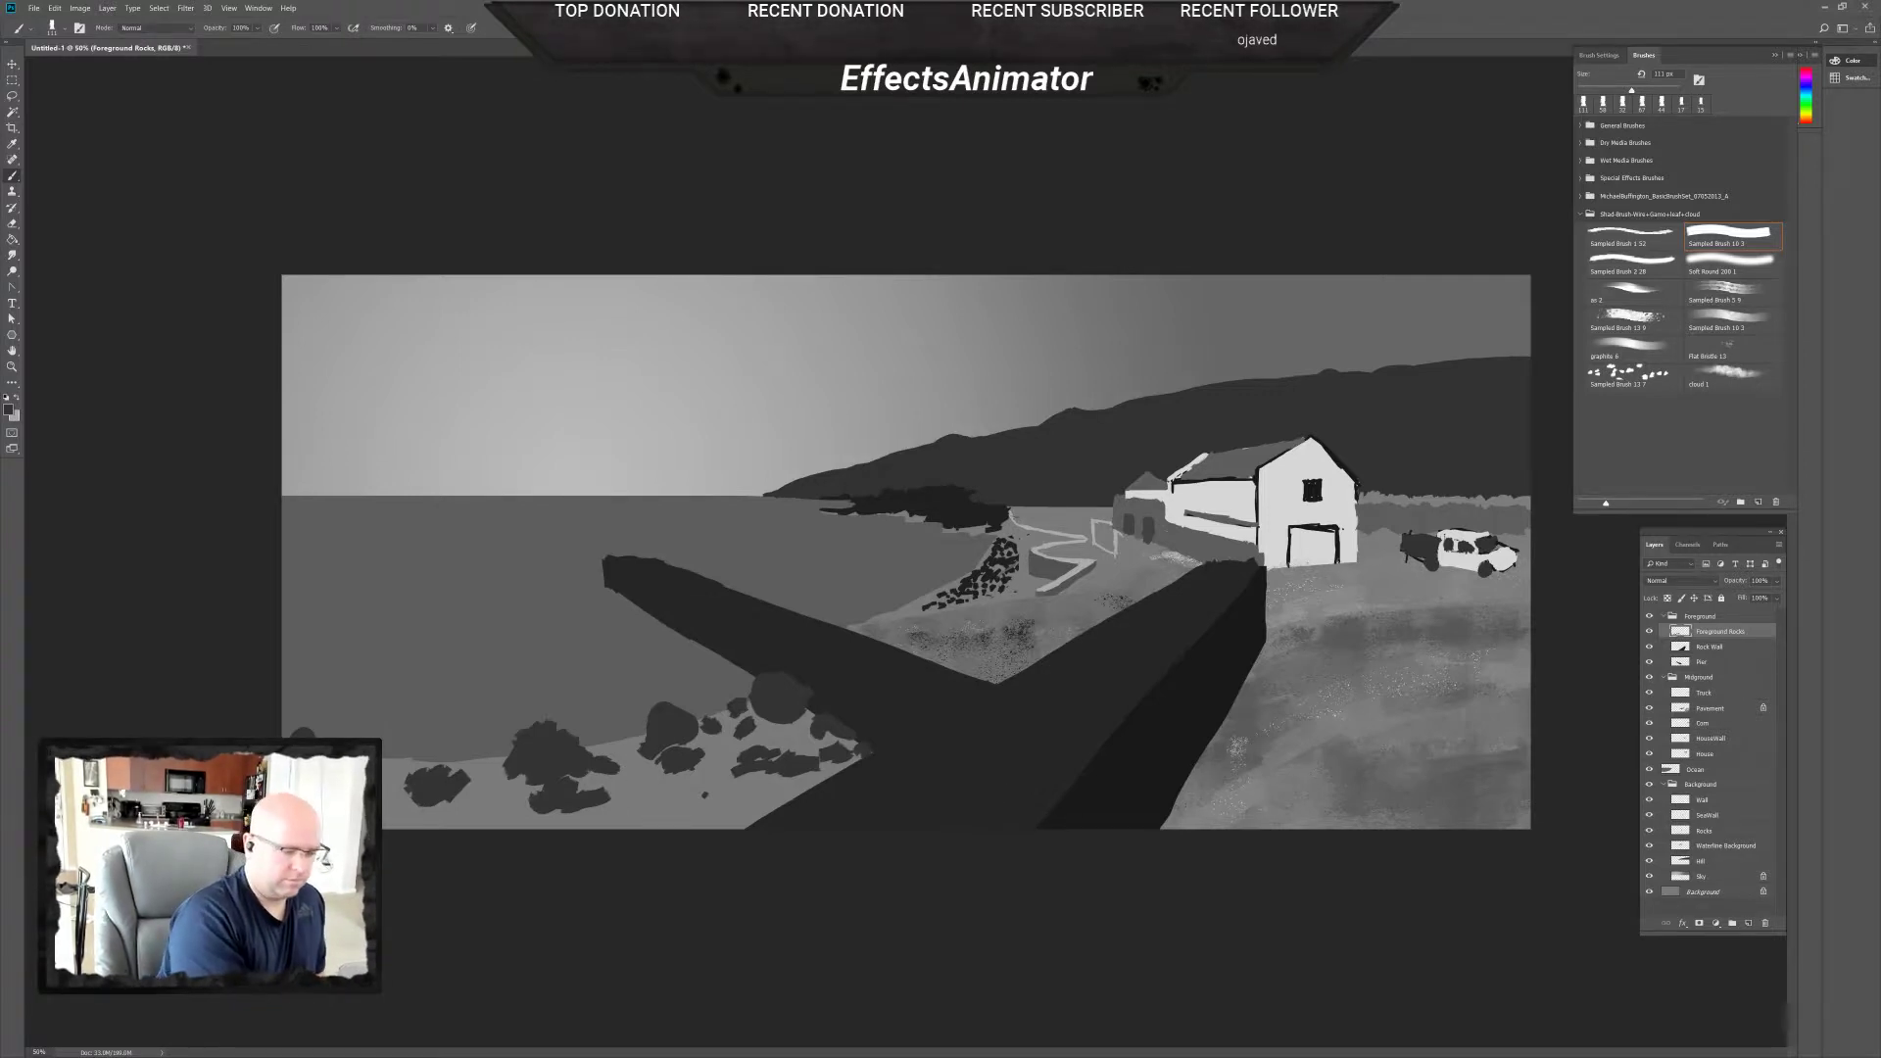
mouse_move(745, 812)
mouse_down()
mouse_move(696, 831)
mouse_move(654, 826)
mouse_move(708, 835)
mouse_up()
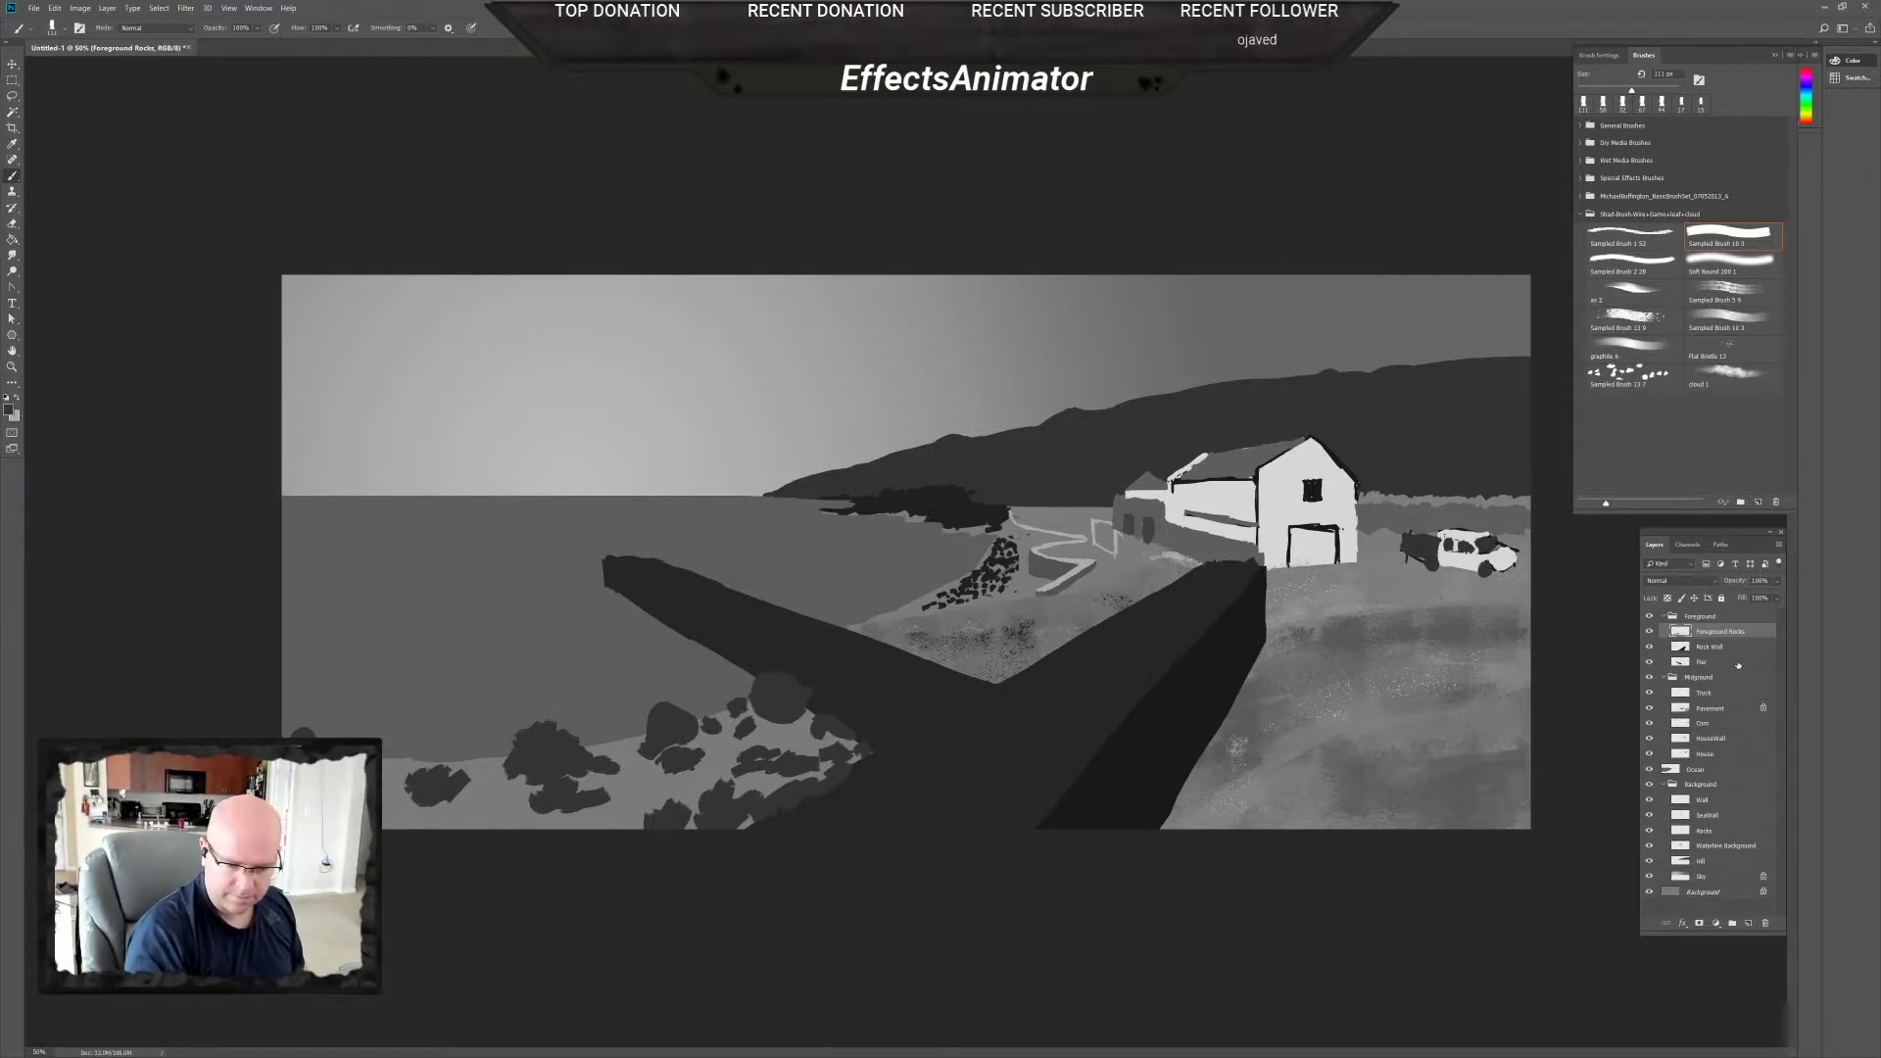
Compare the painting without and with Foreground Rocks, then move Rock Wall above that layer and make Foreground Rocks active.
click(1650, 632)
click(1650, 632)
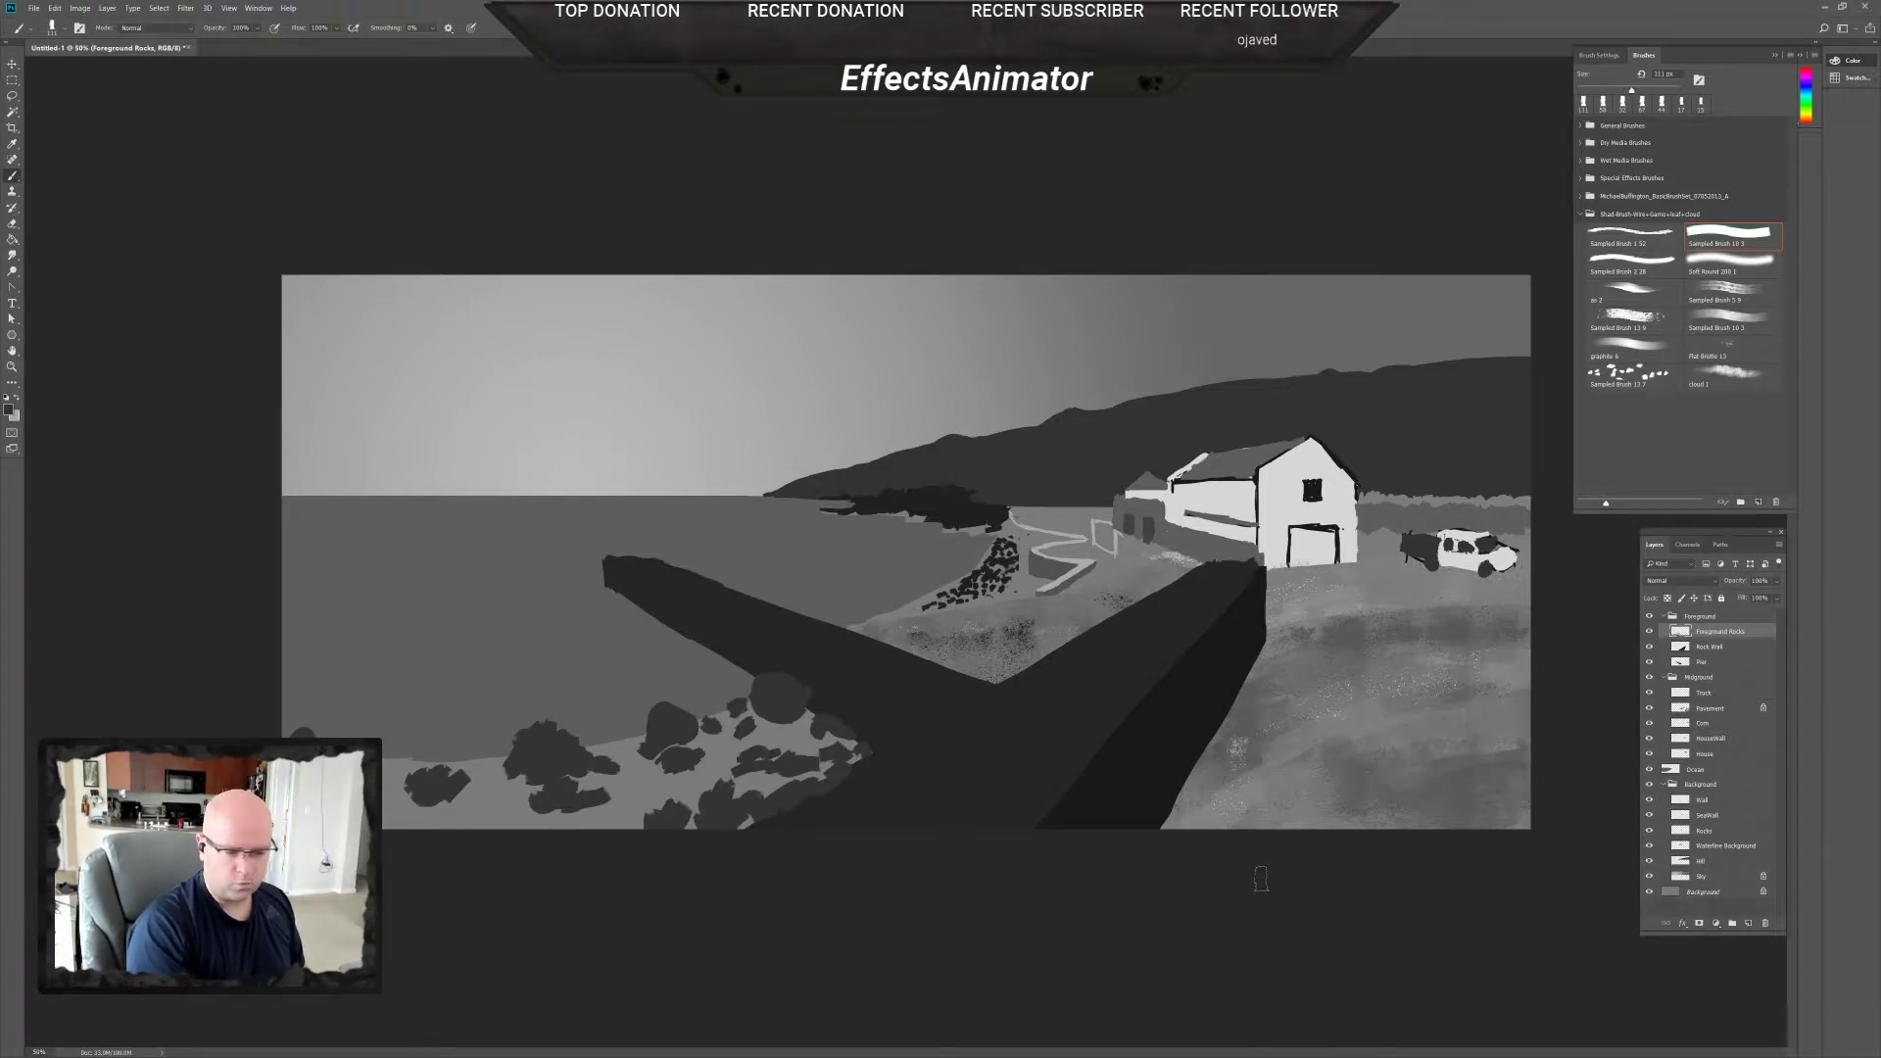
drag(1710, 647, 1713, 633)
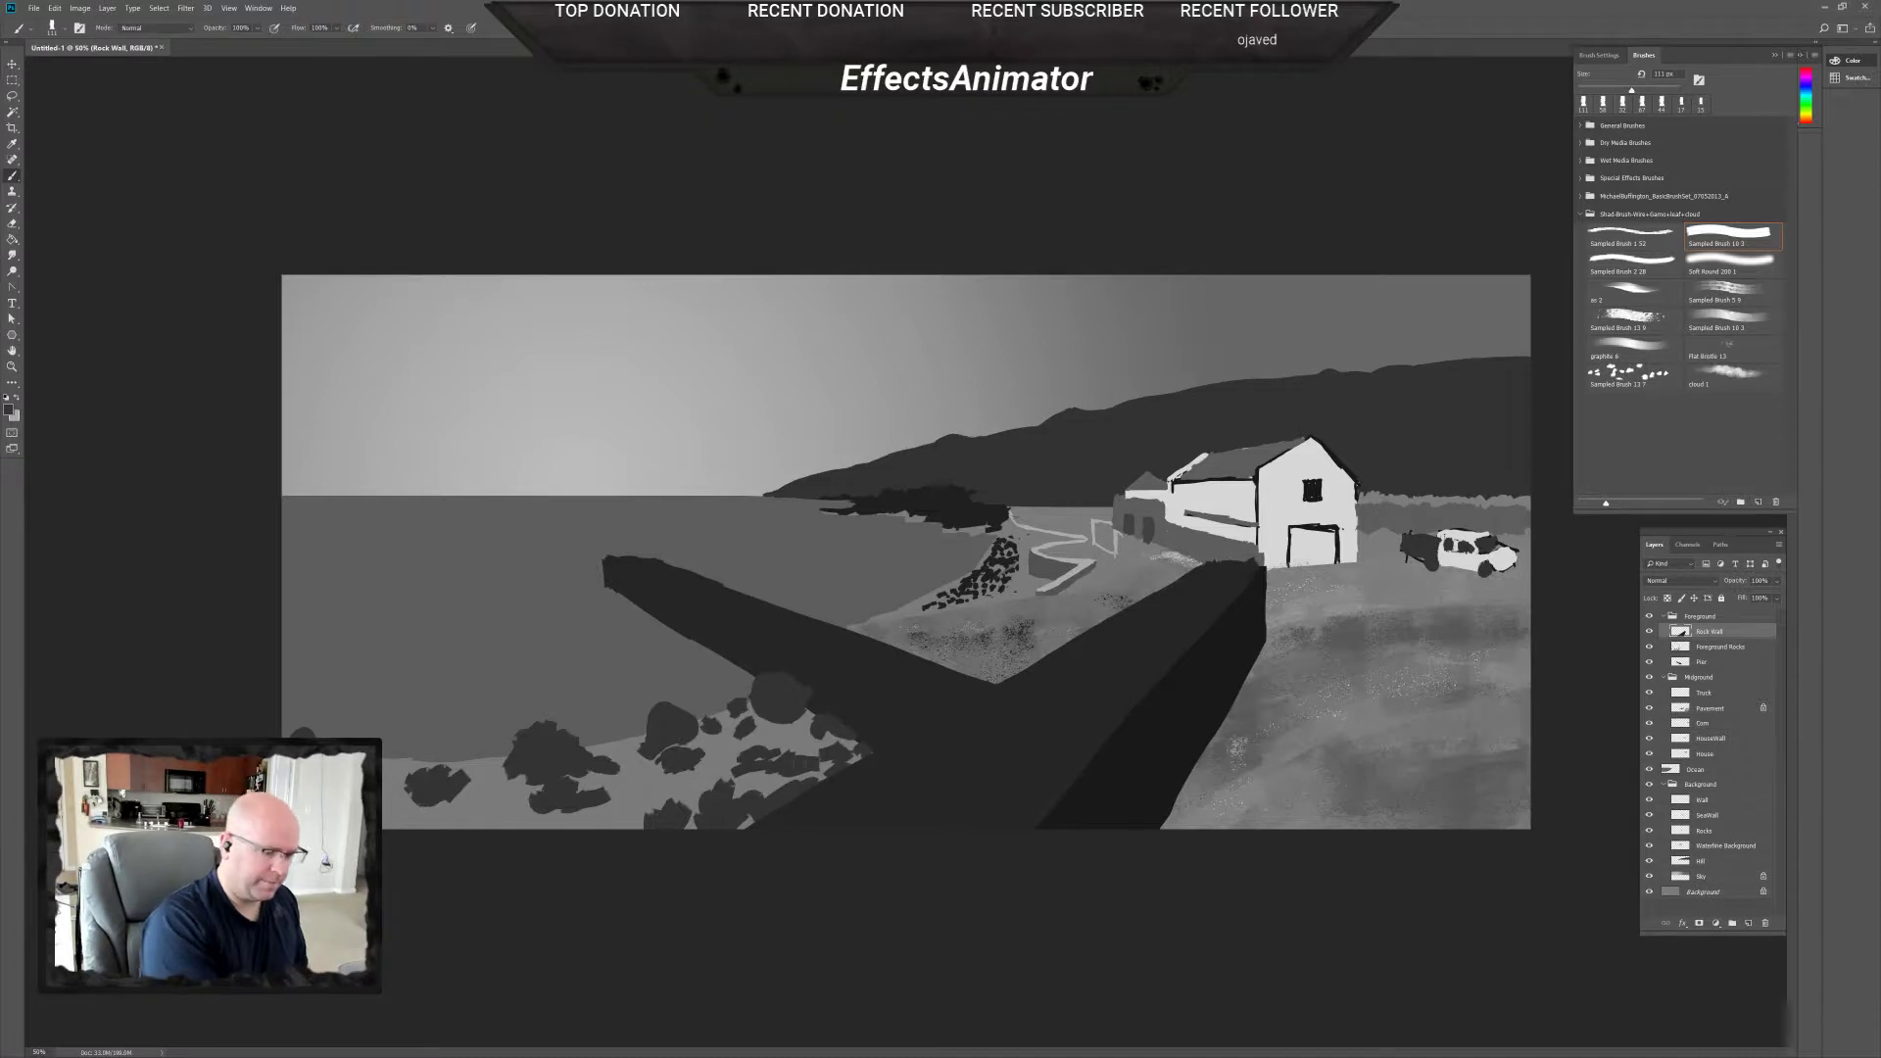
click(1732, 648)
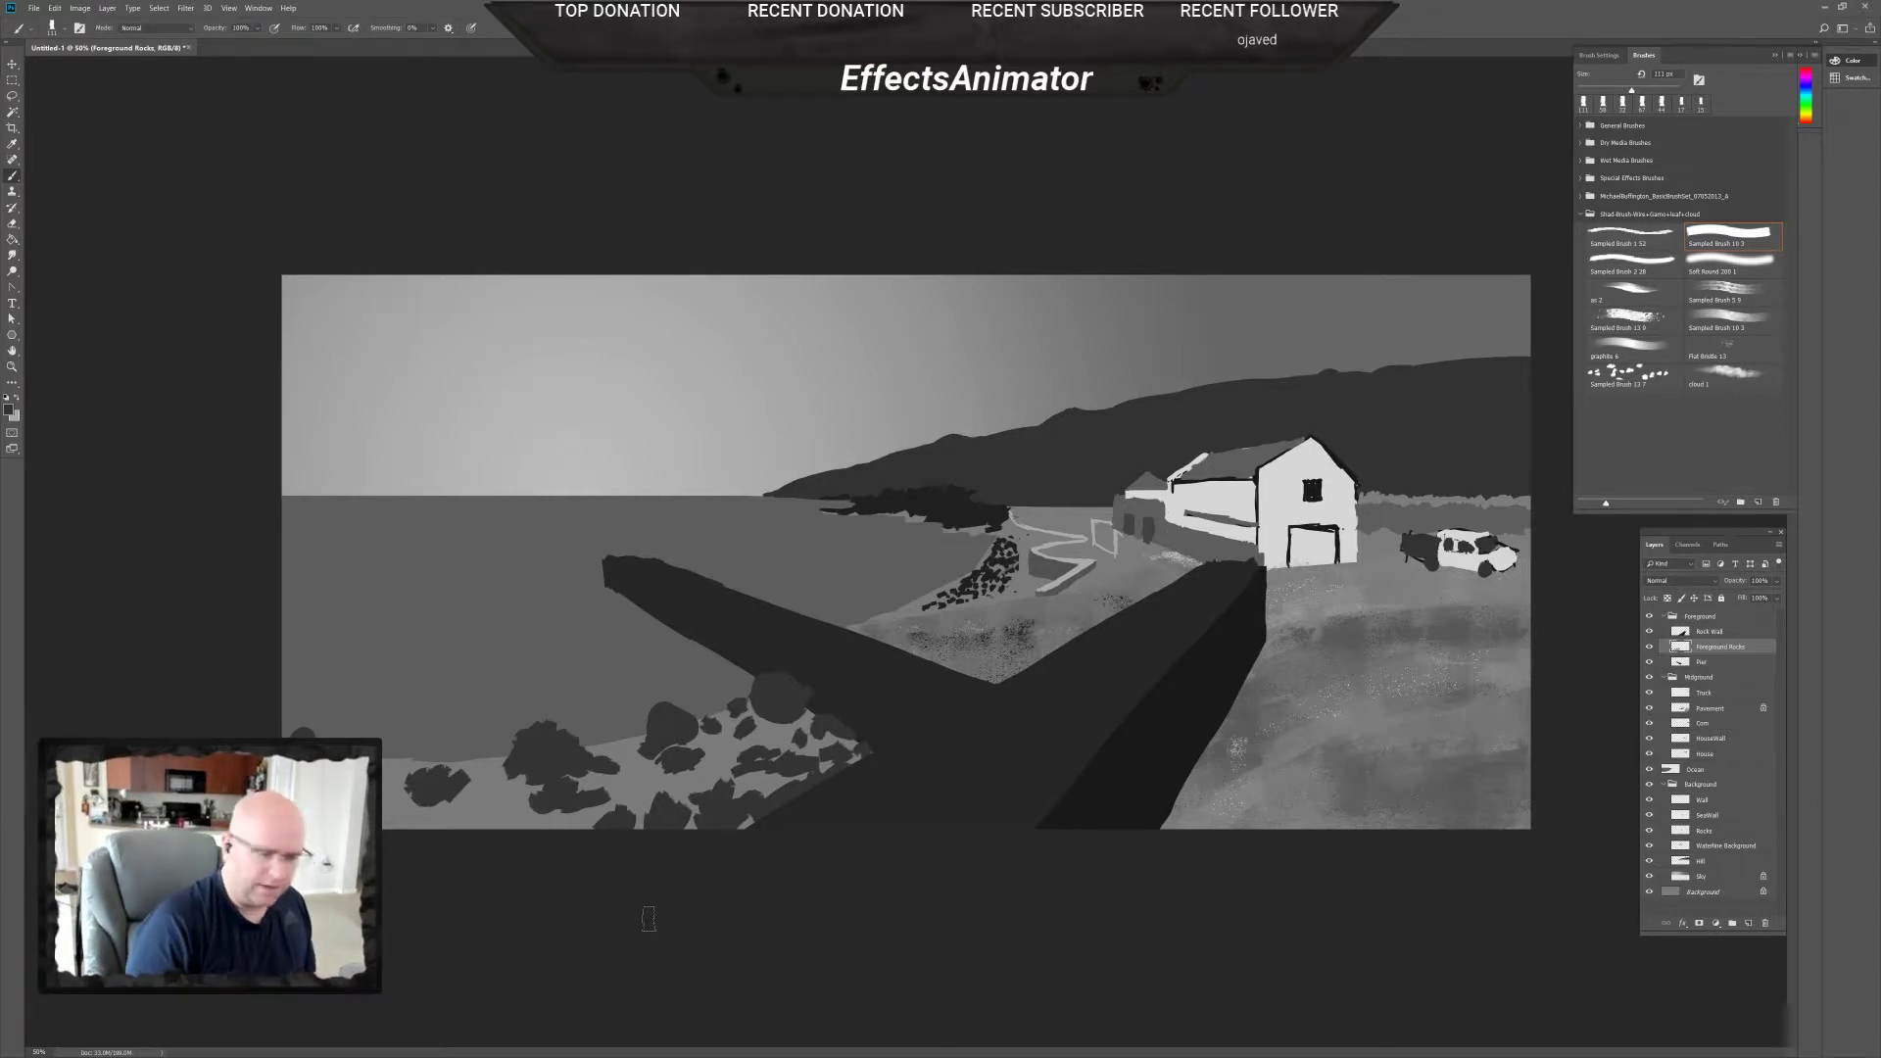
Enable Transfer for the brush, with both opacity and flow controlled by Pen Pressure.
click(1612, 56)
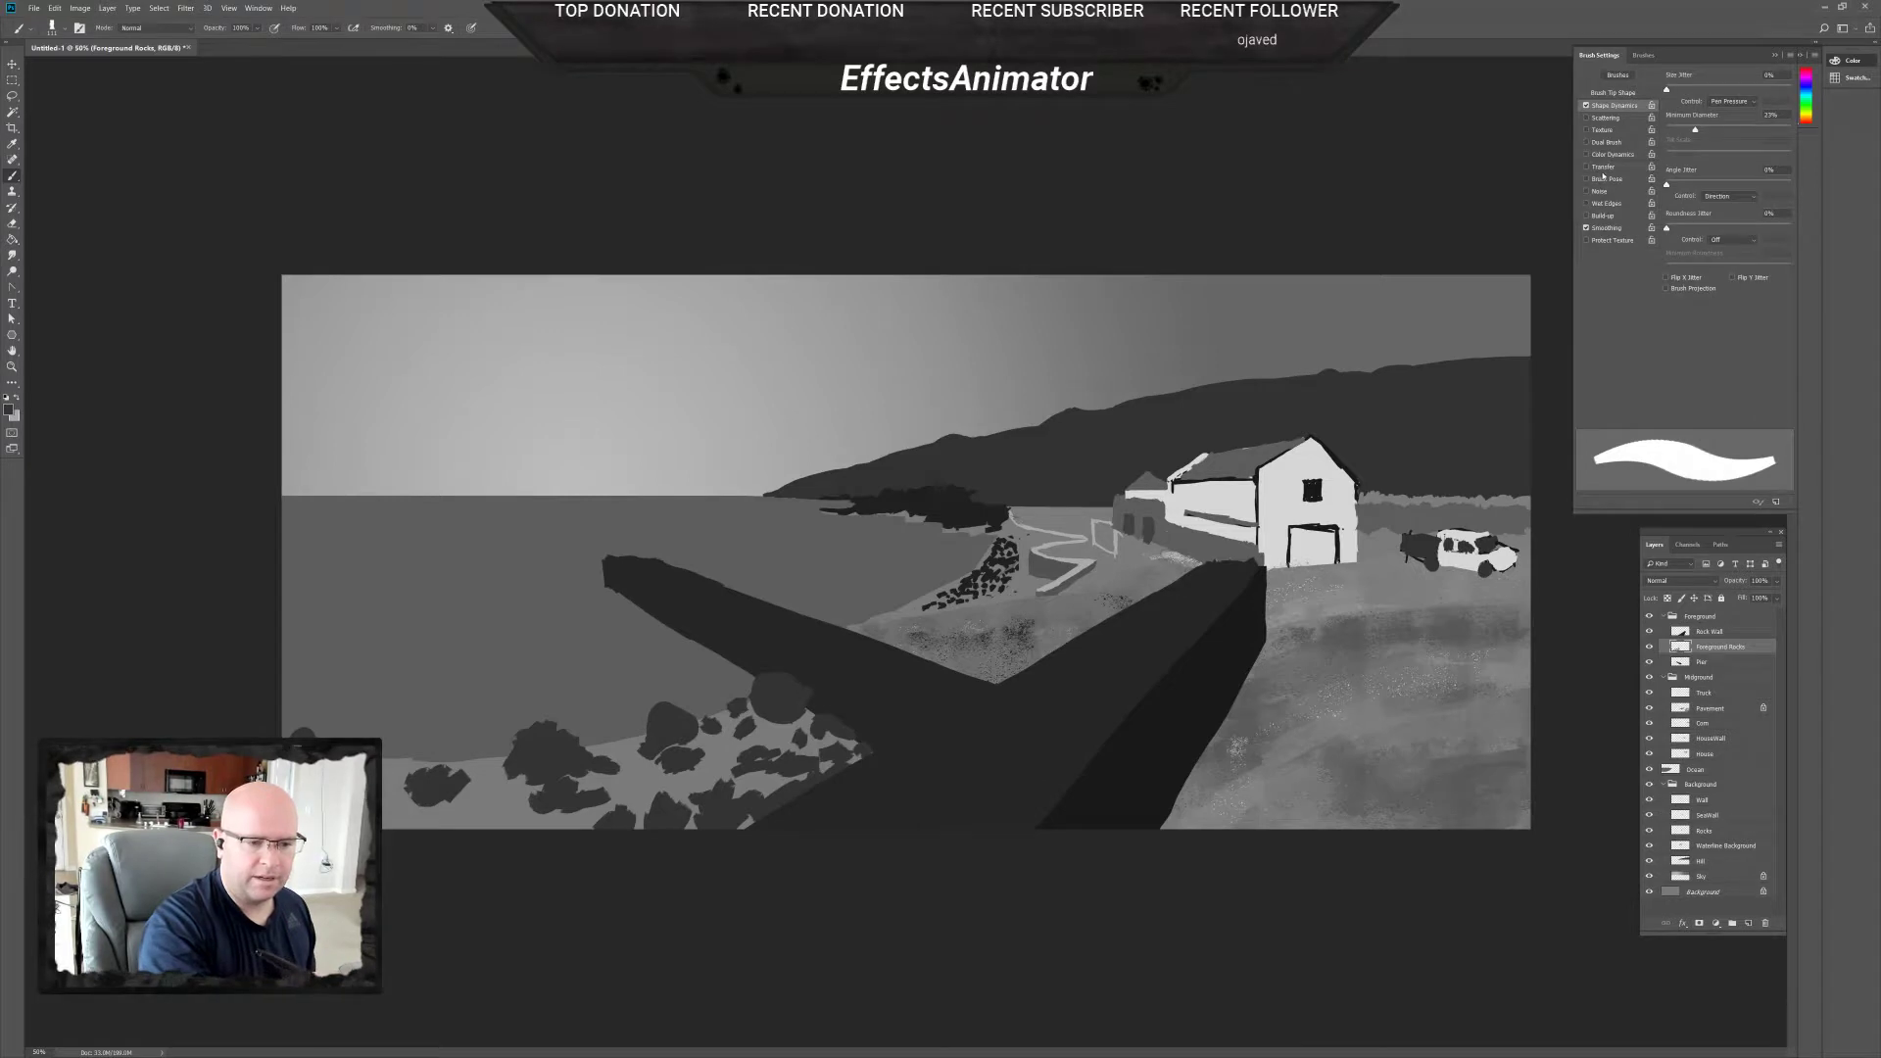
click(1607, 167)
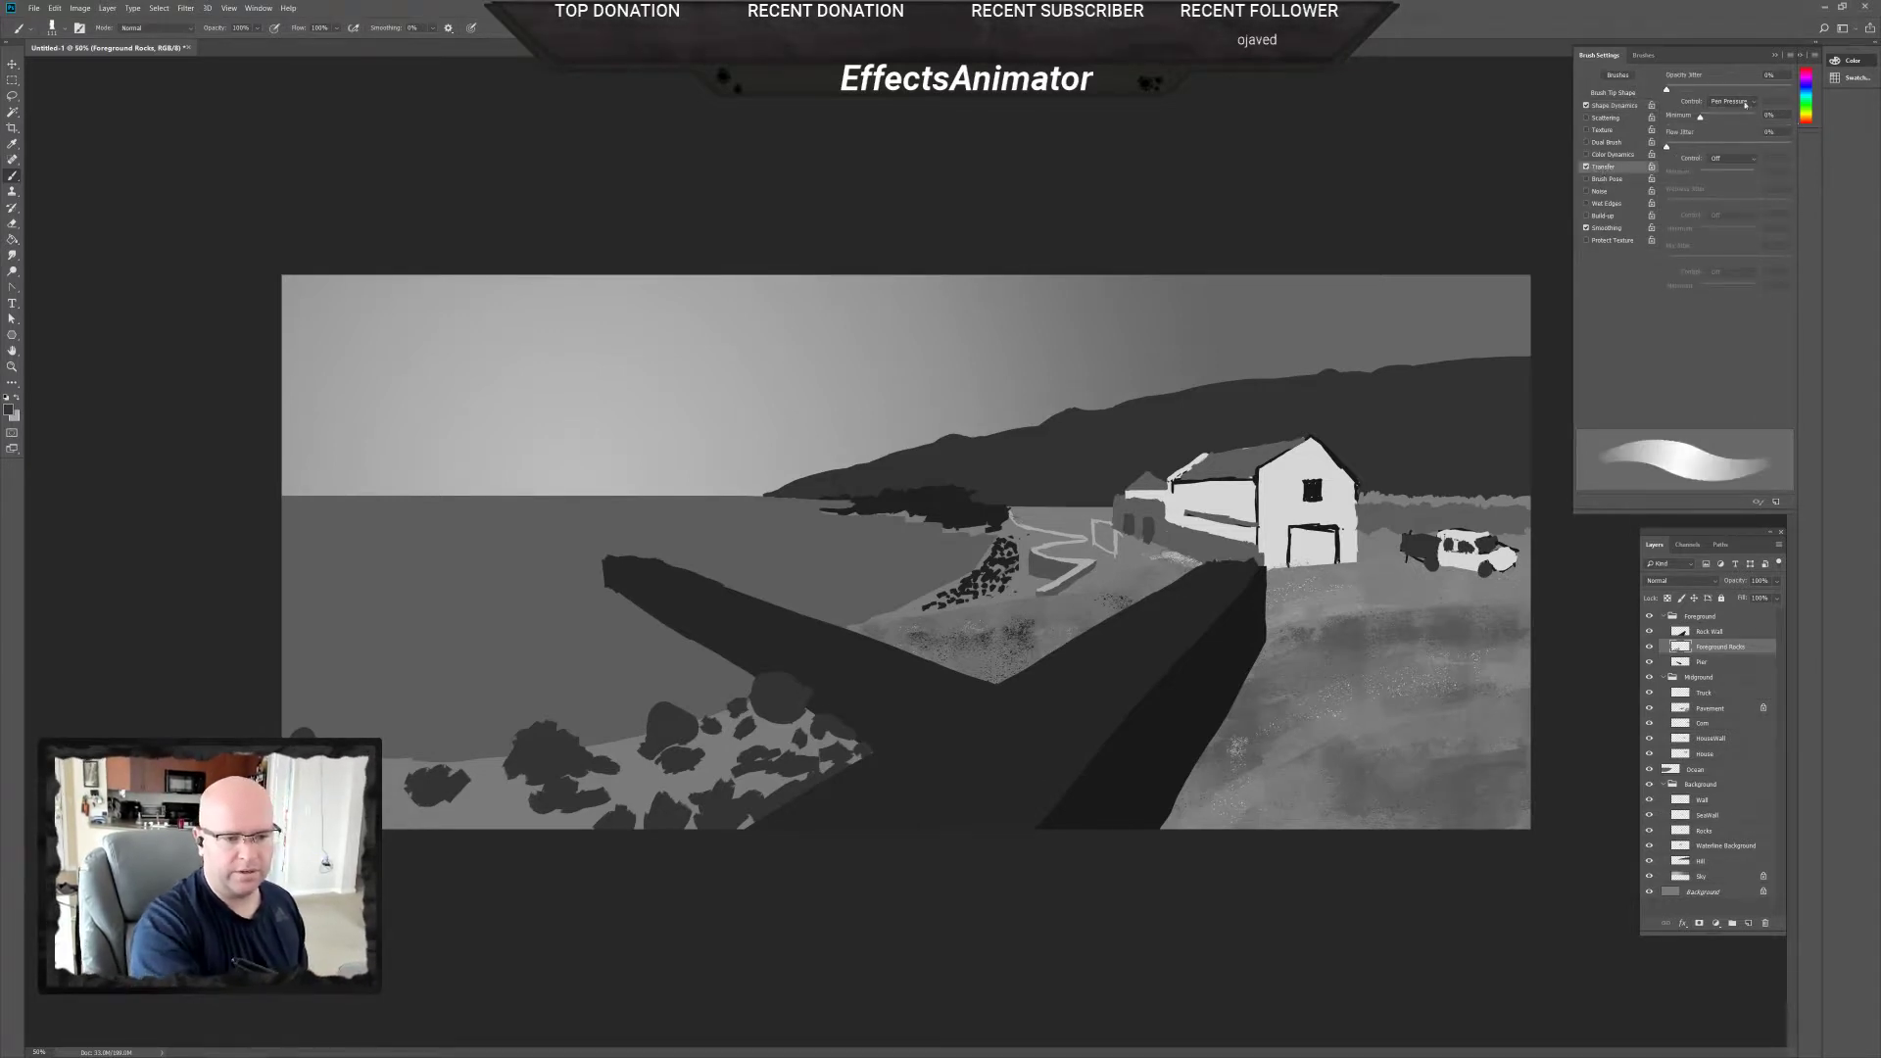
click(1745, 160)
click(1742, 198)
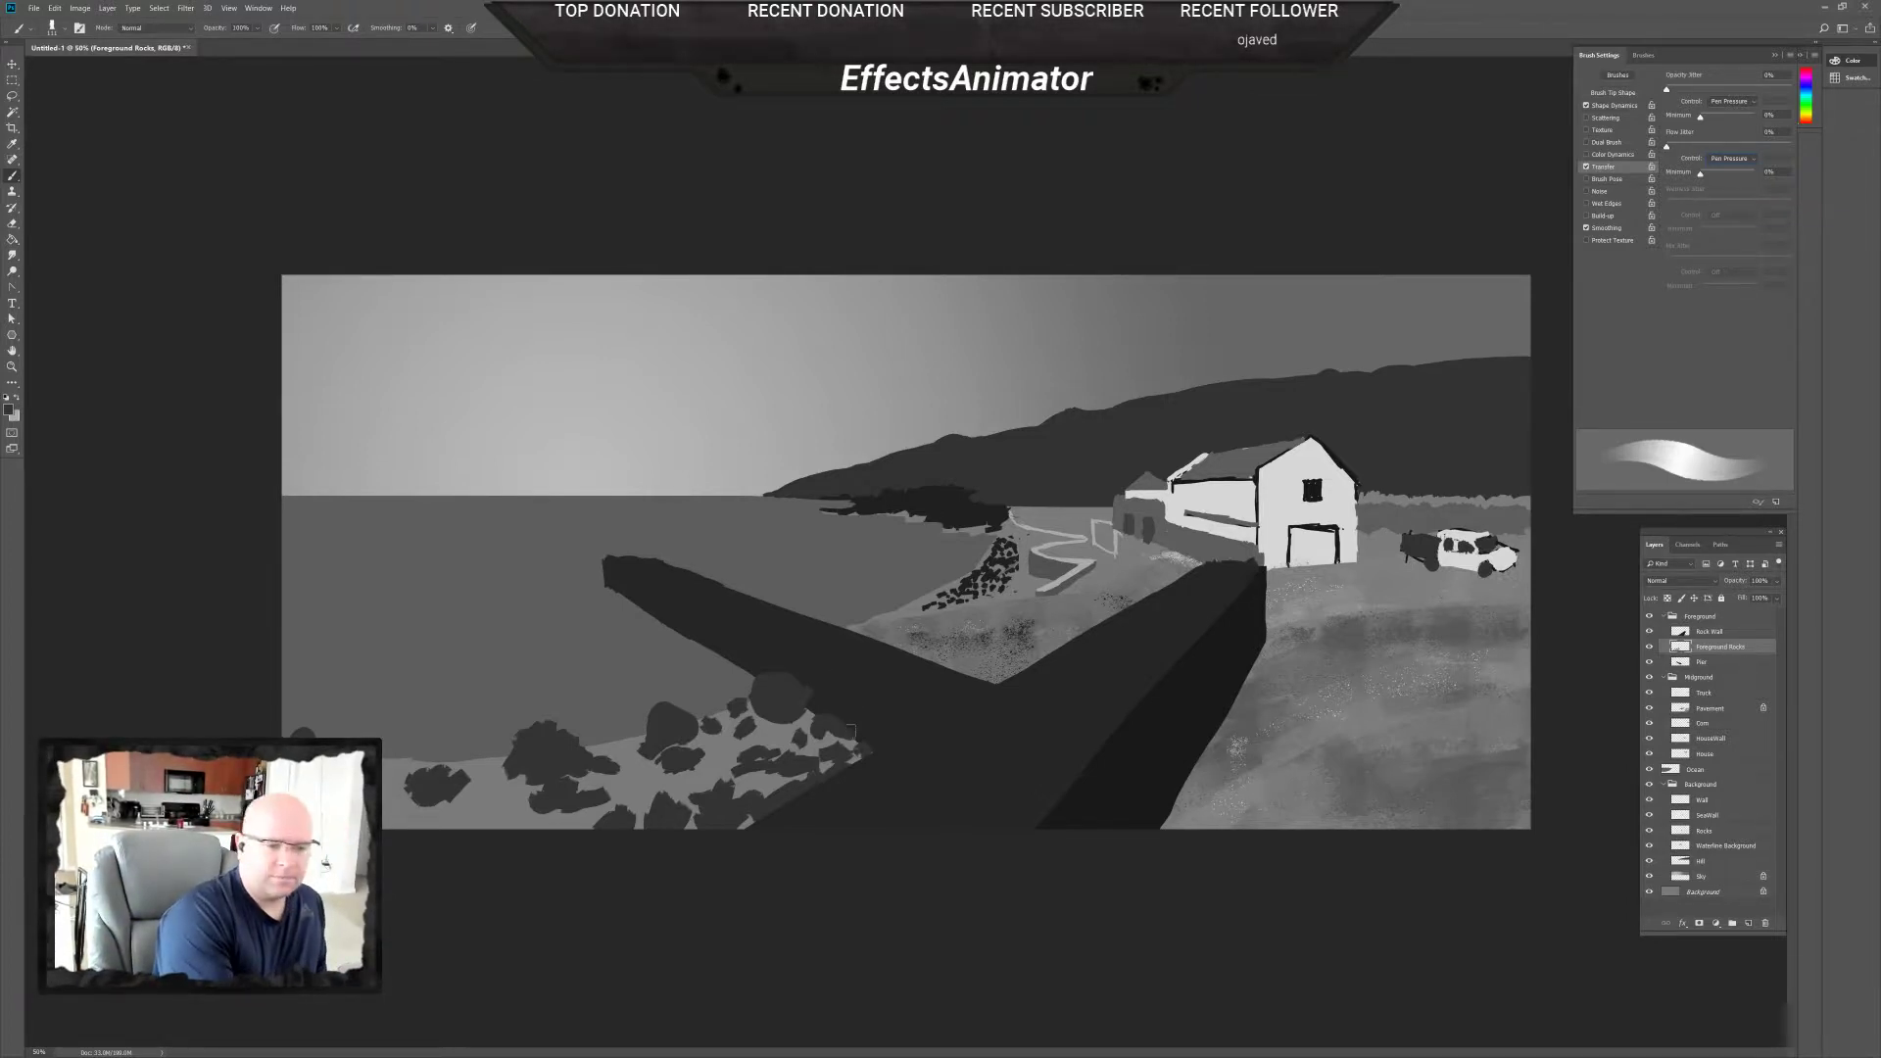
Paint soft lighter-gray highlights on the tops of the large round rocks and the leftmost visible rock cluster.
click(770, 681)
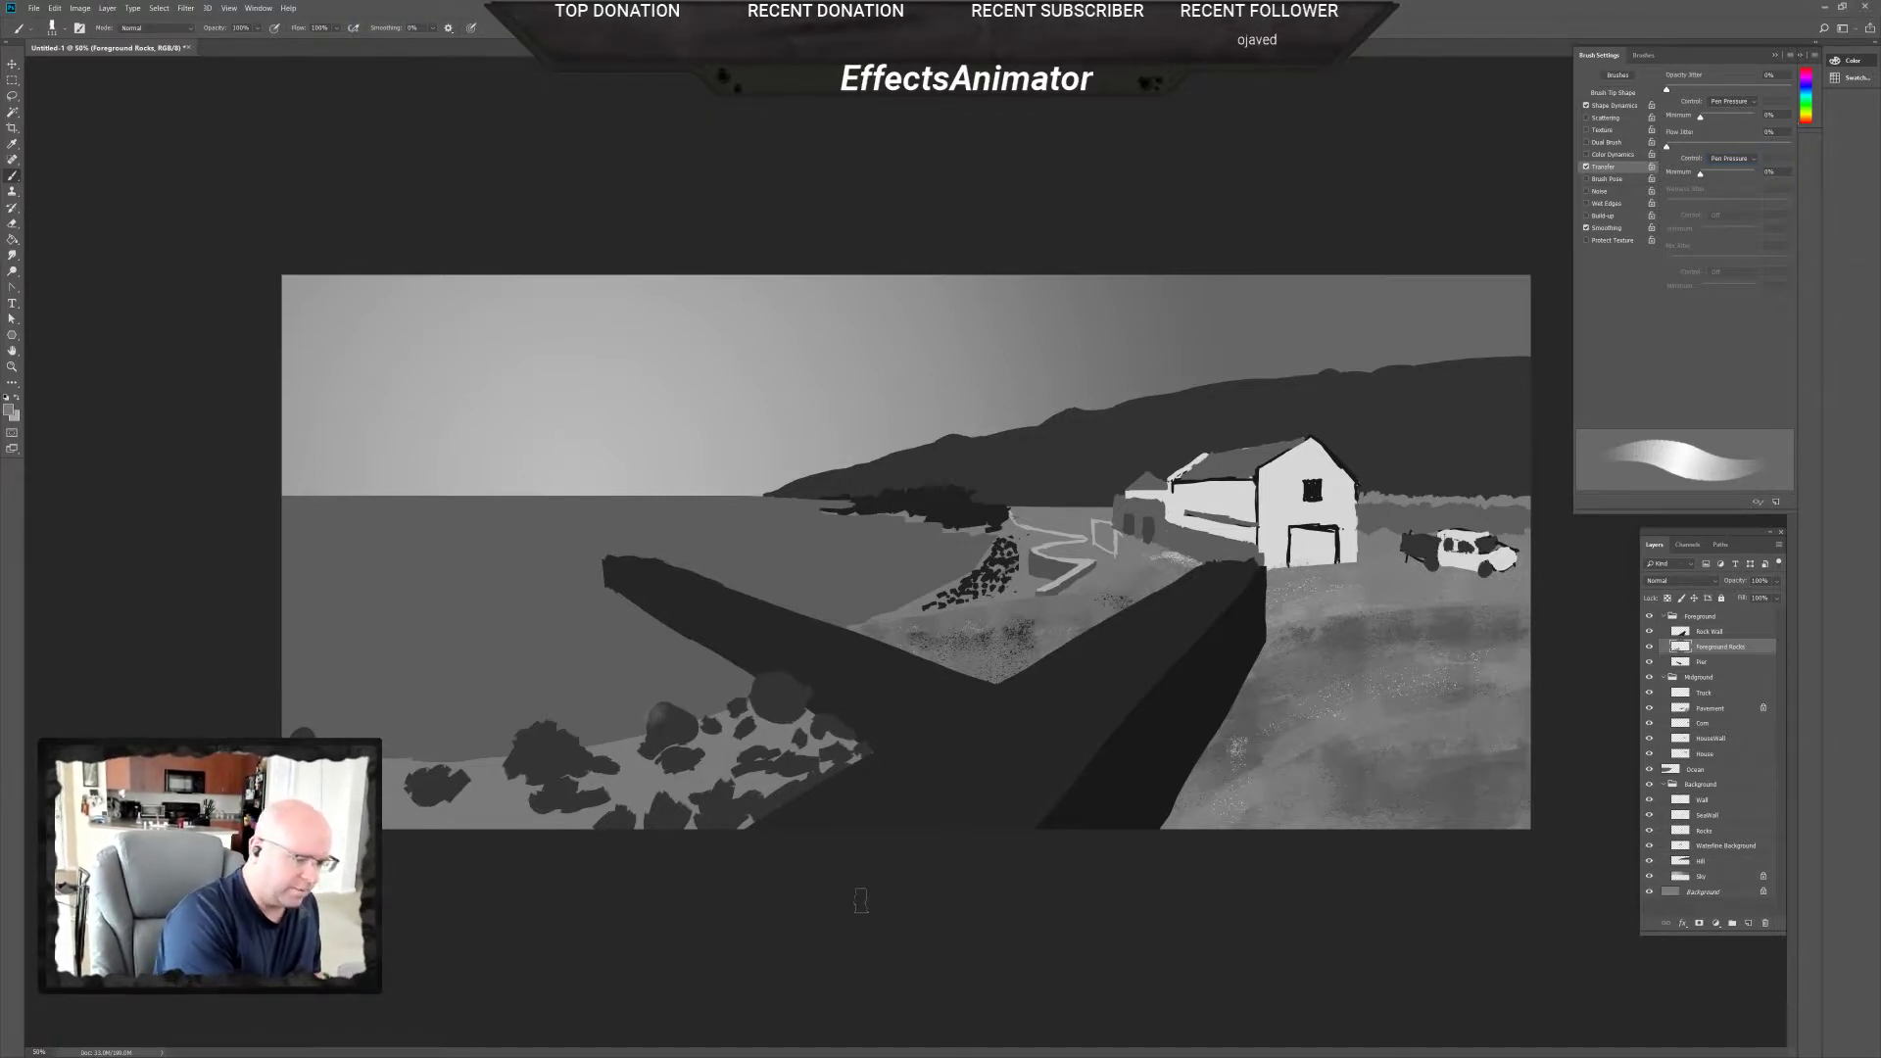
key(ctrl+plus)
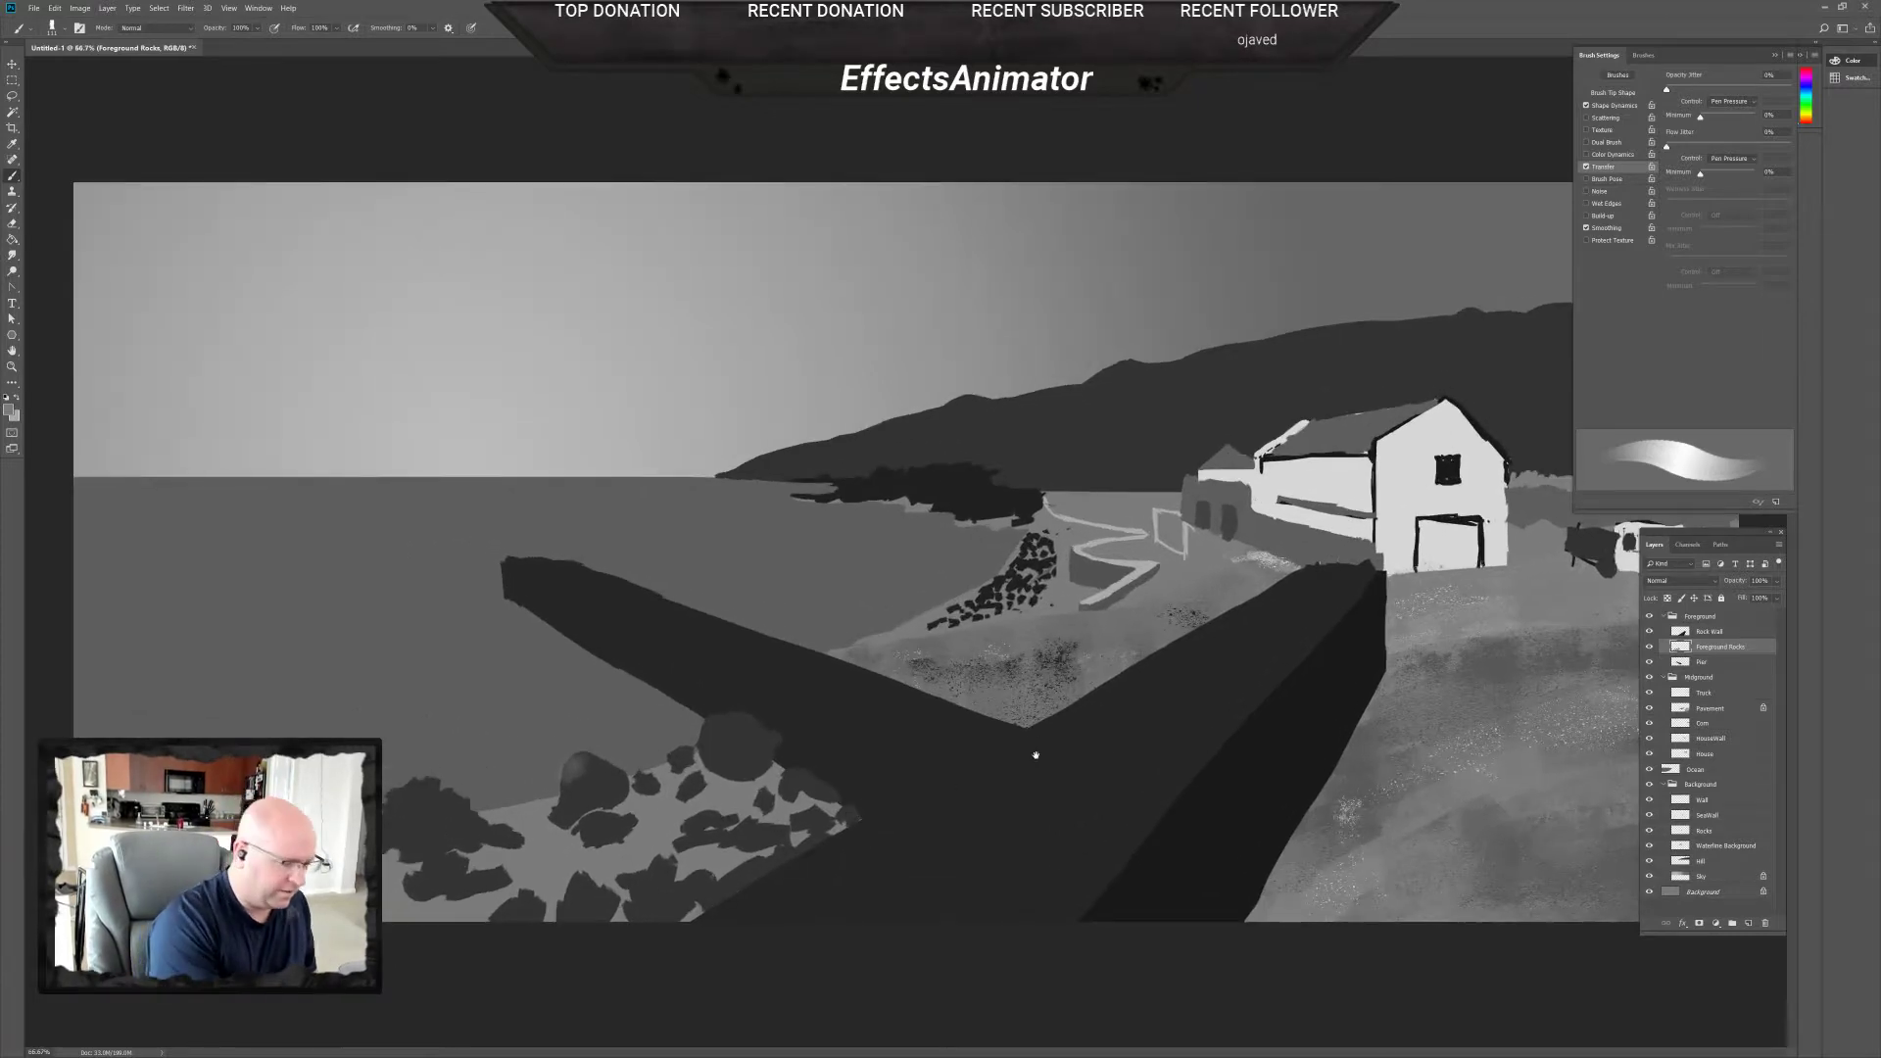
right_click(588, 774)
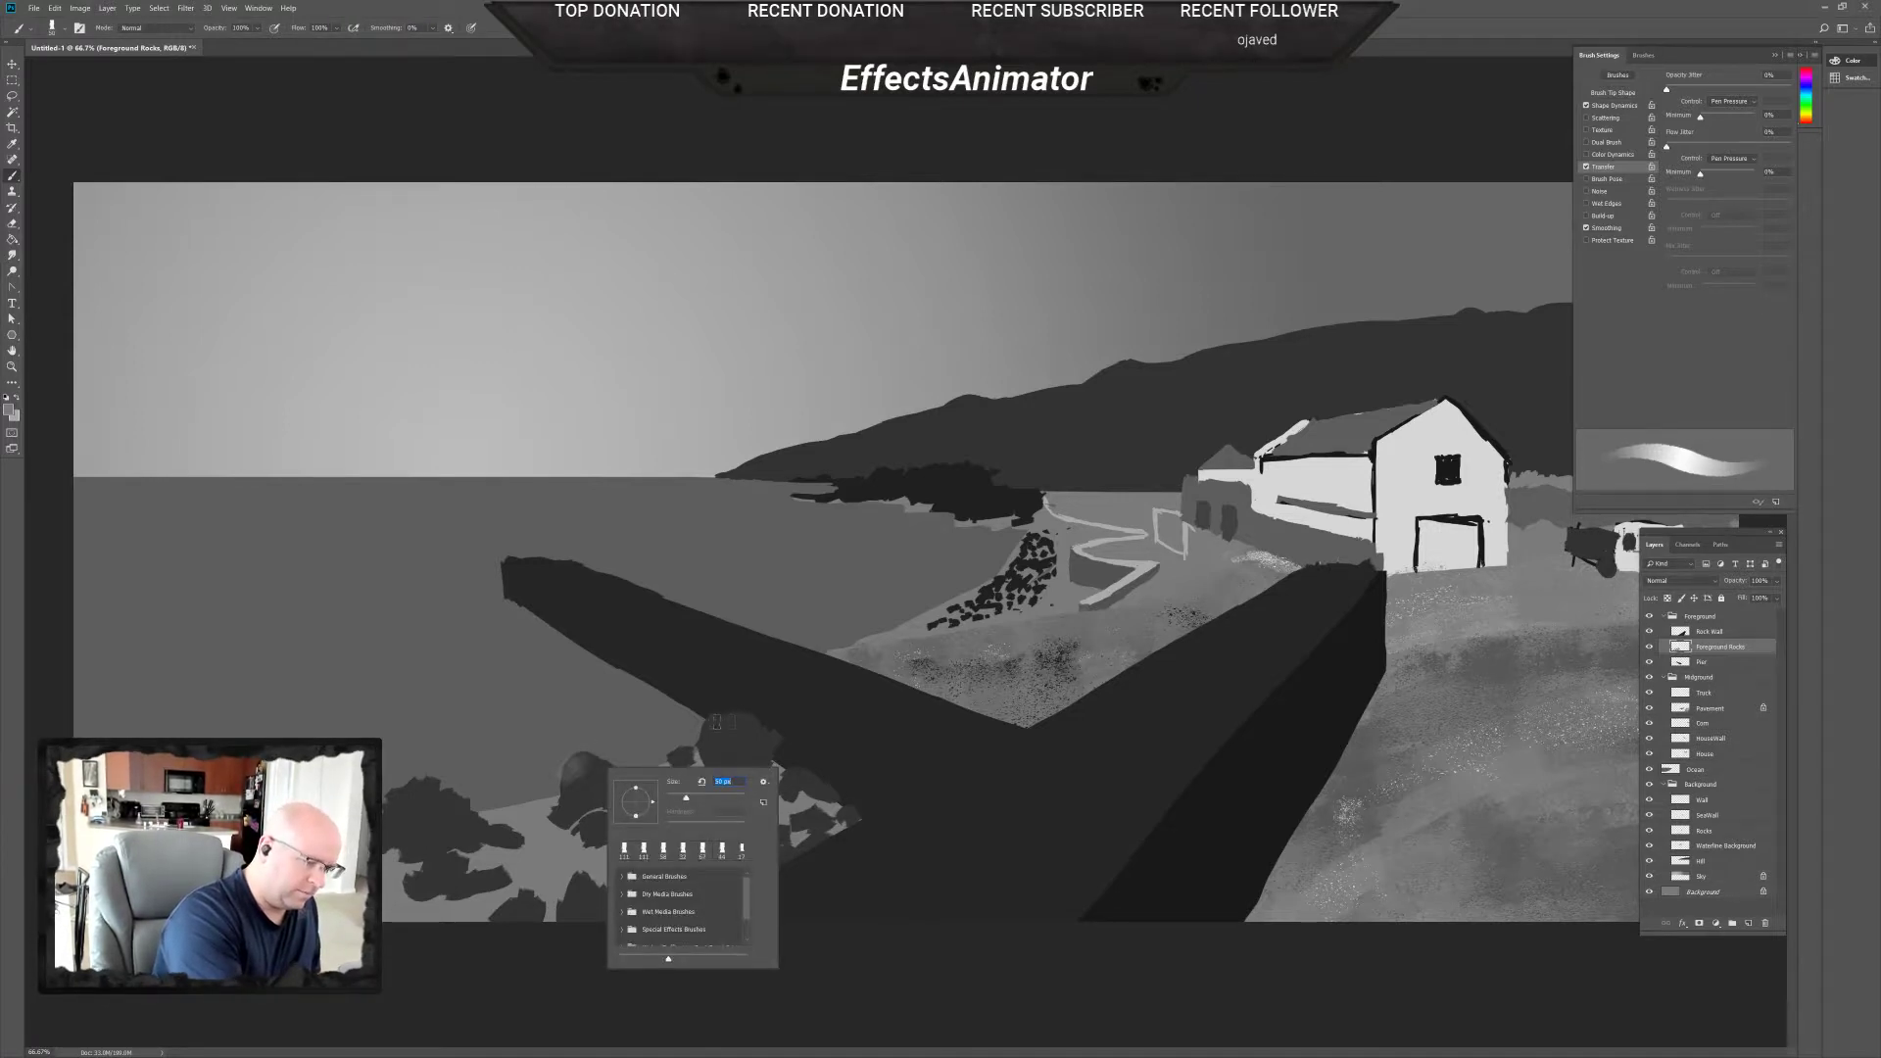
key(Escape)
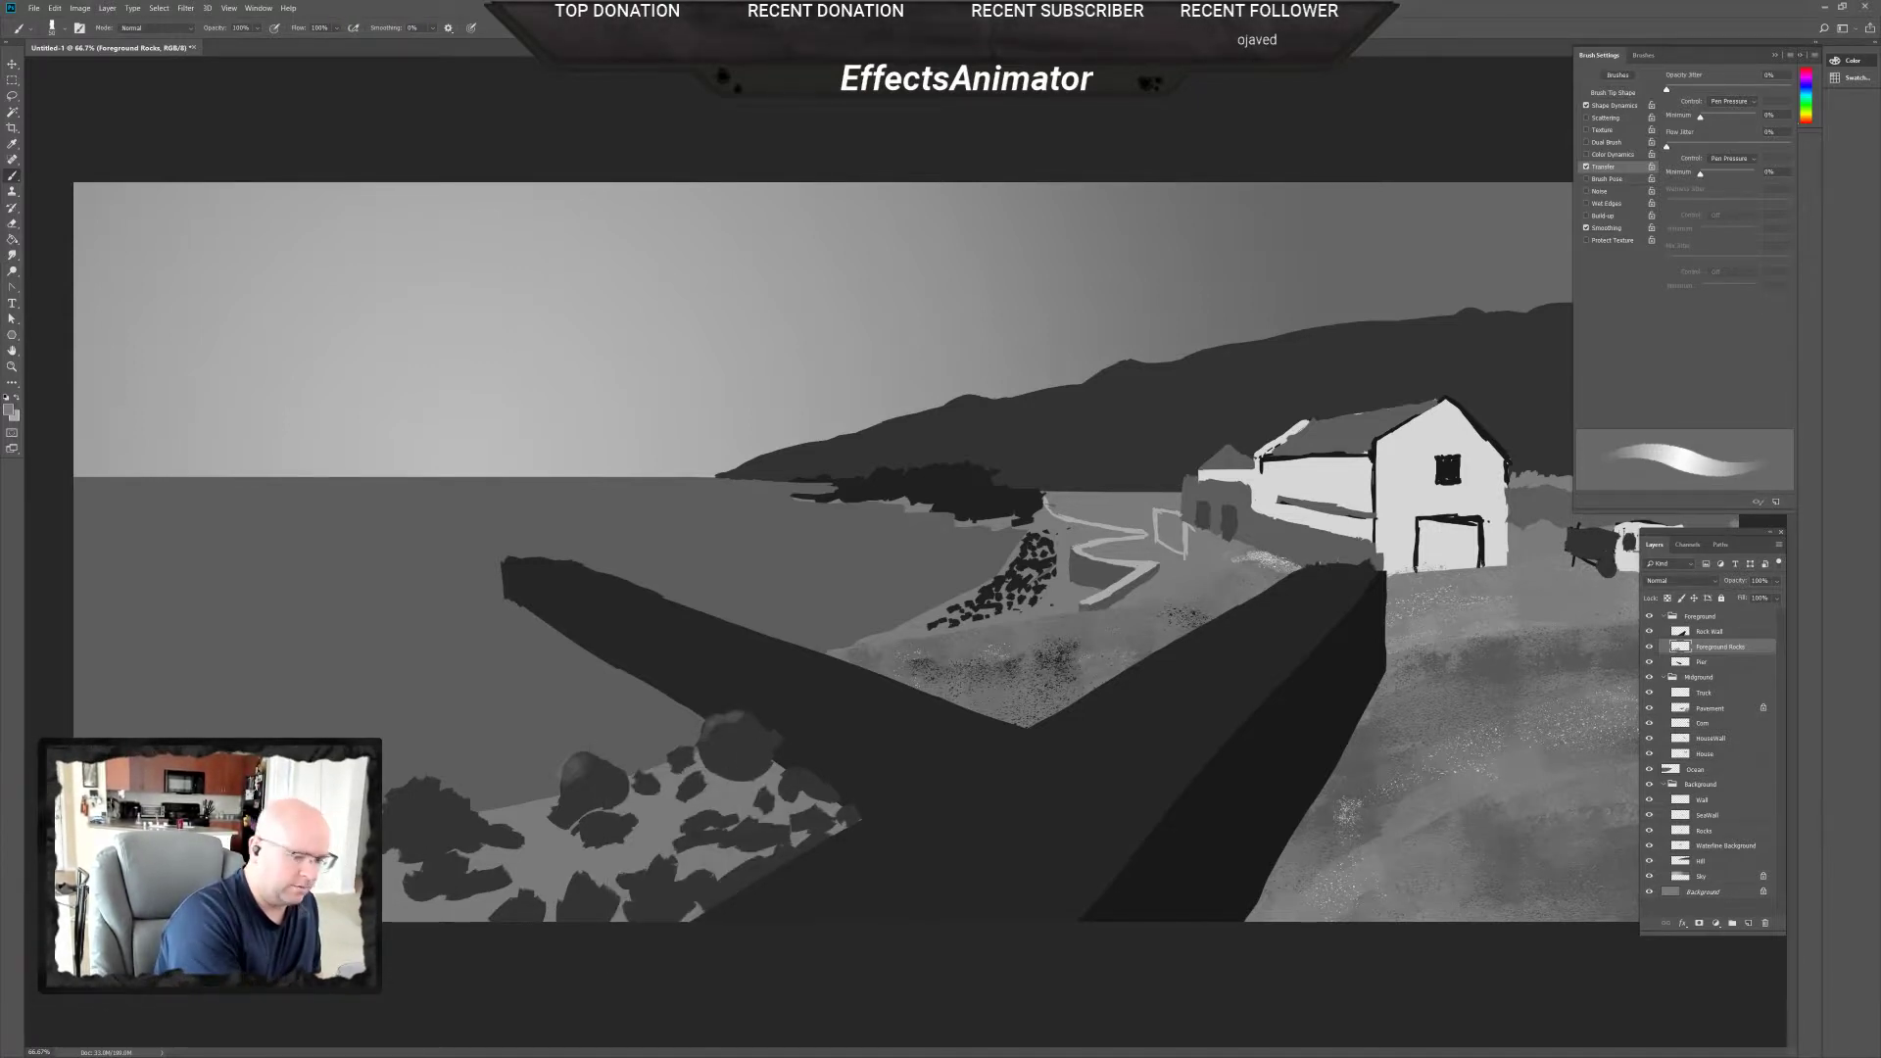
drag(404, 788, 468, 798)
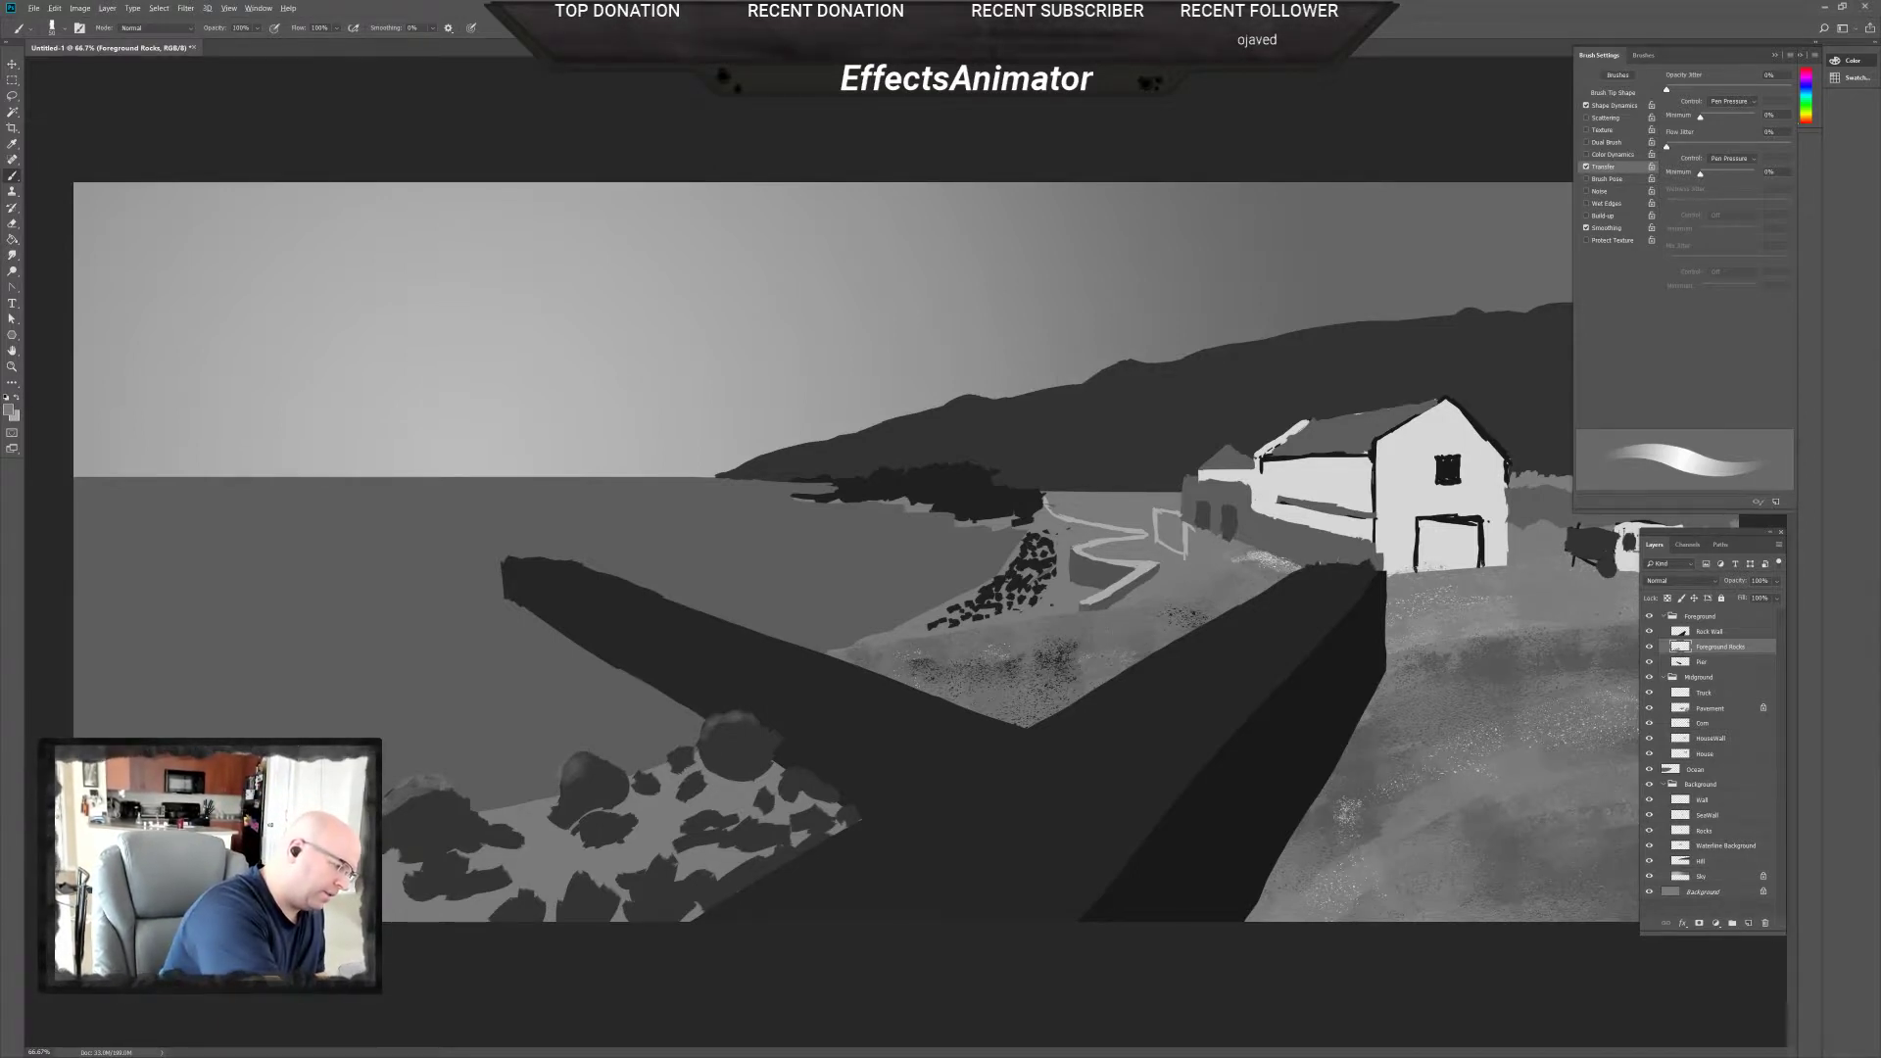
Shade the leftmost visible rock cluster with dark gray and a lighter gray sampled from its highlight to separate the rocks.
key(x)
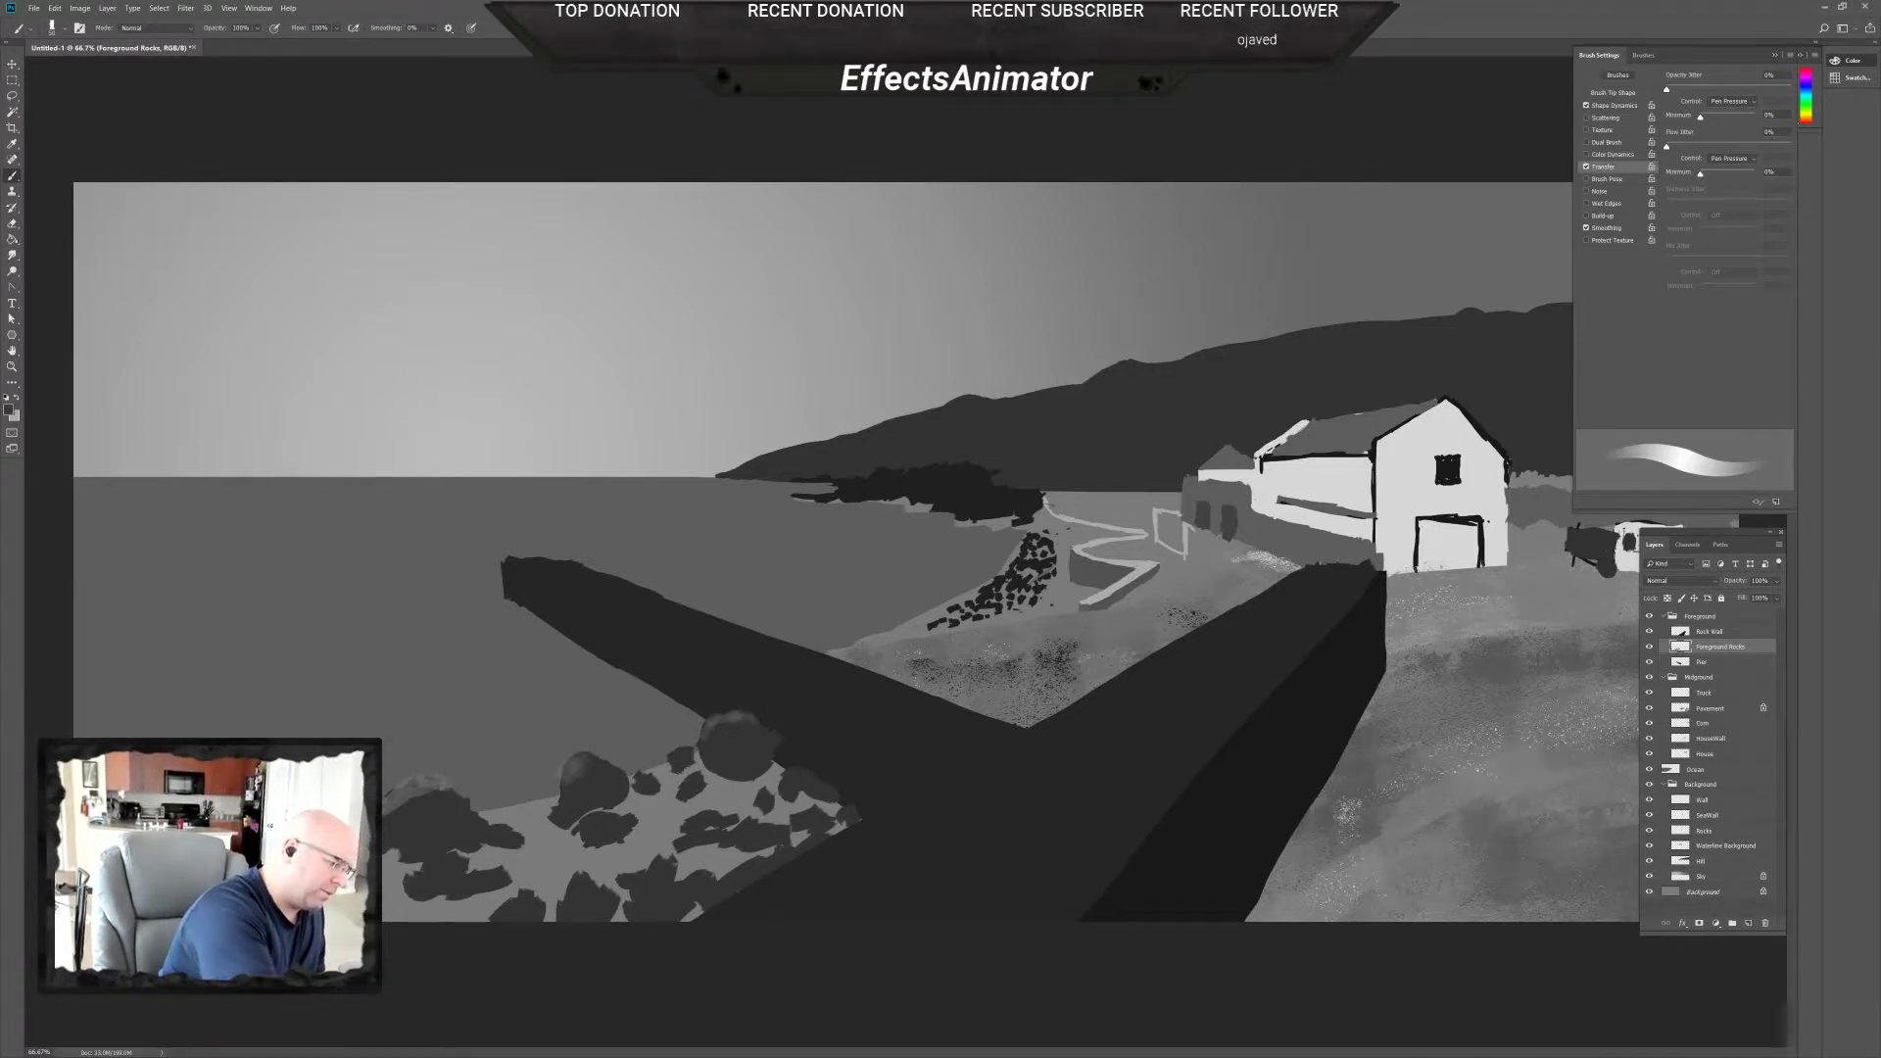
key(e)
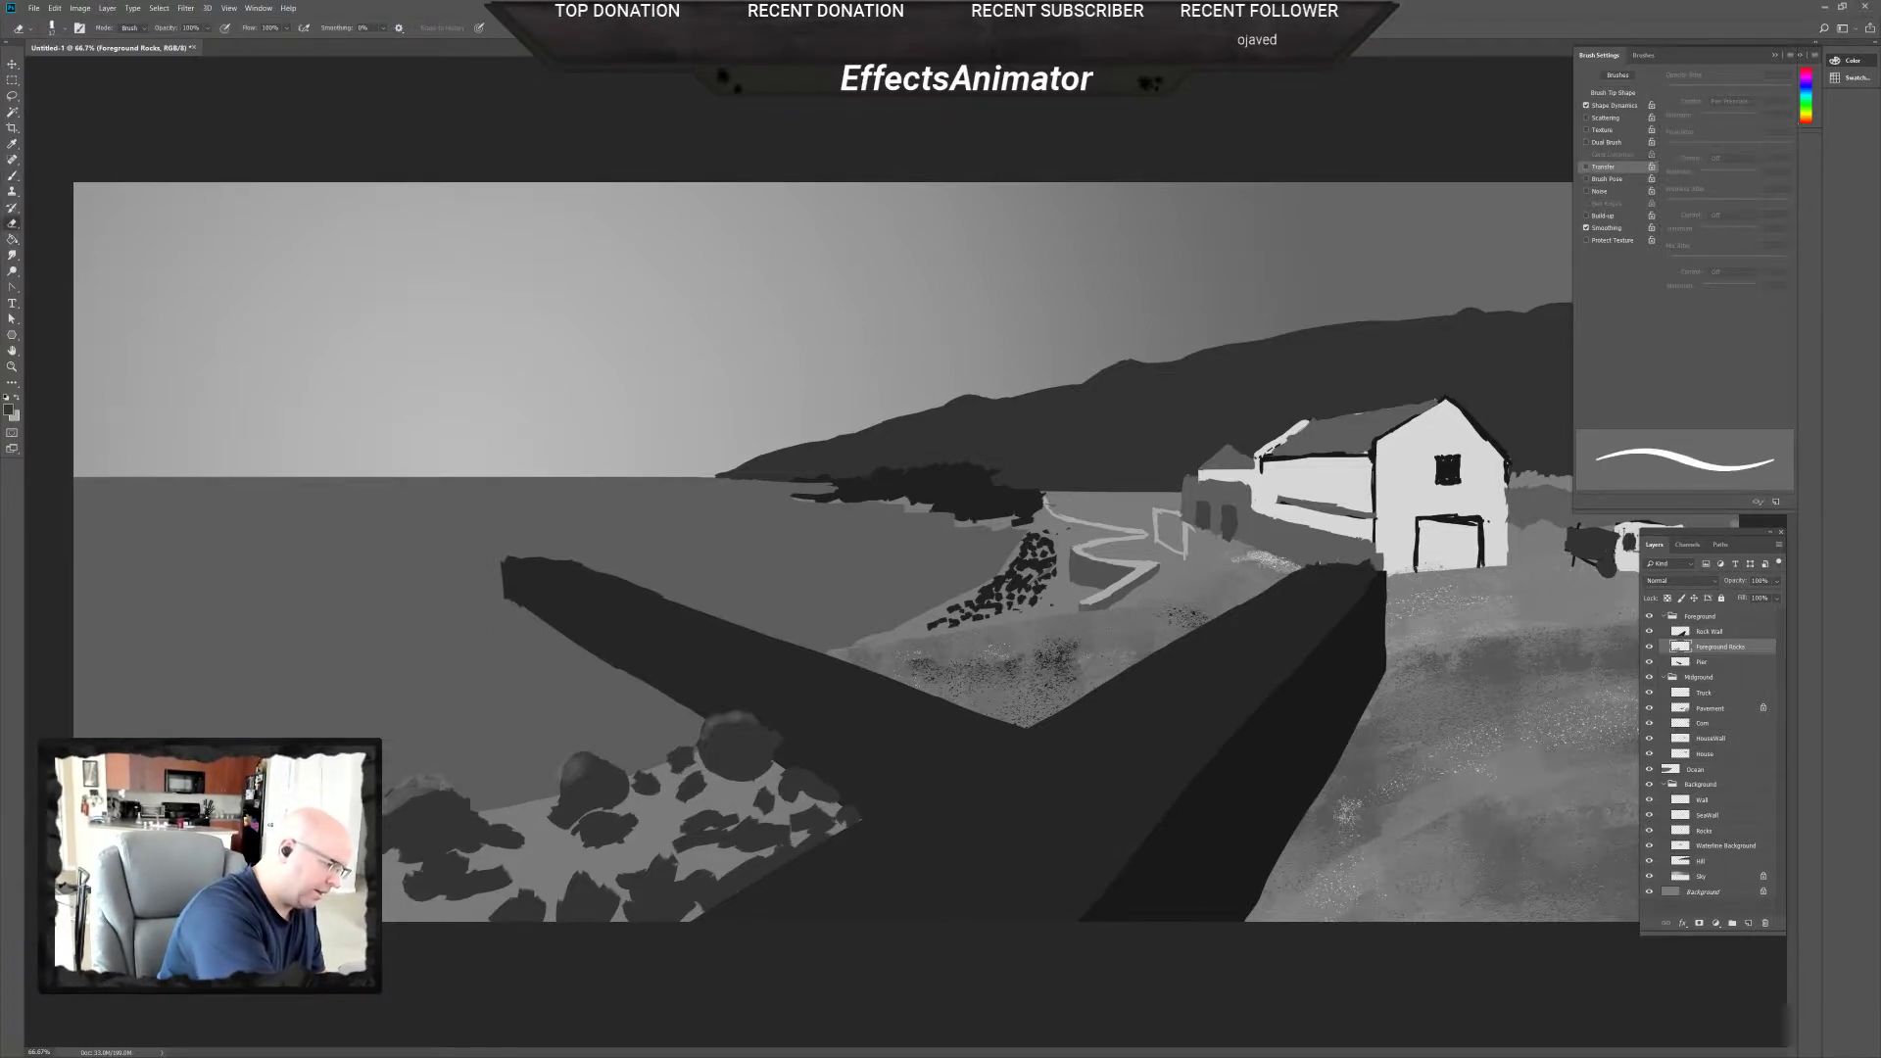
key(b)
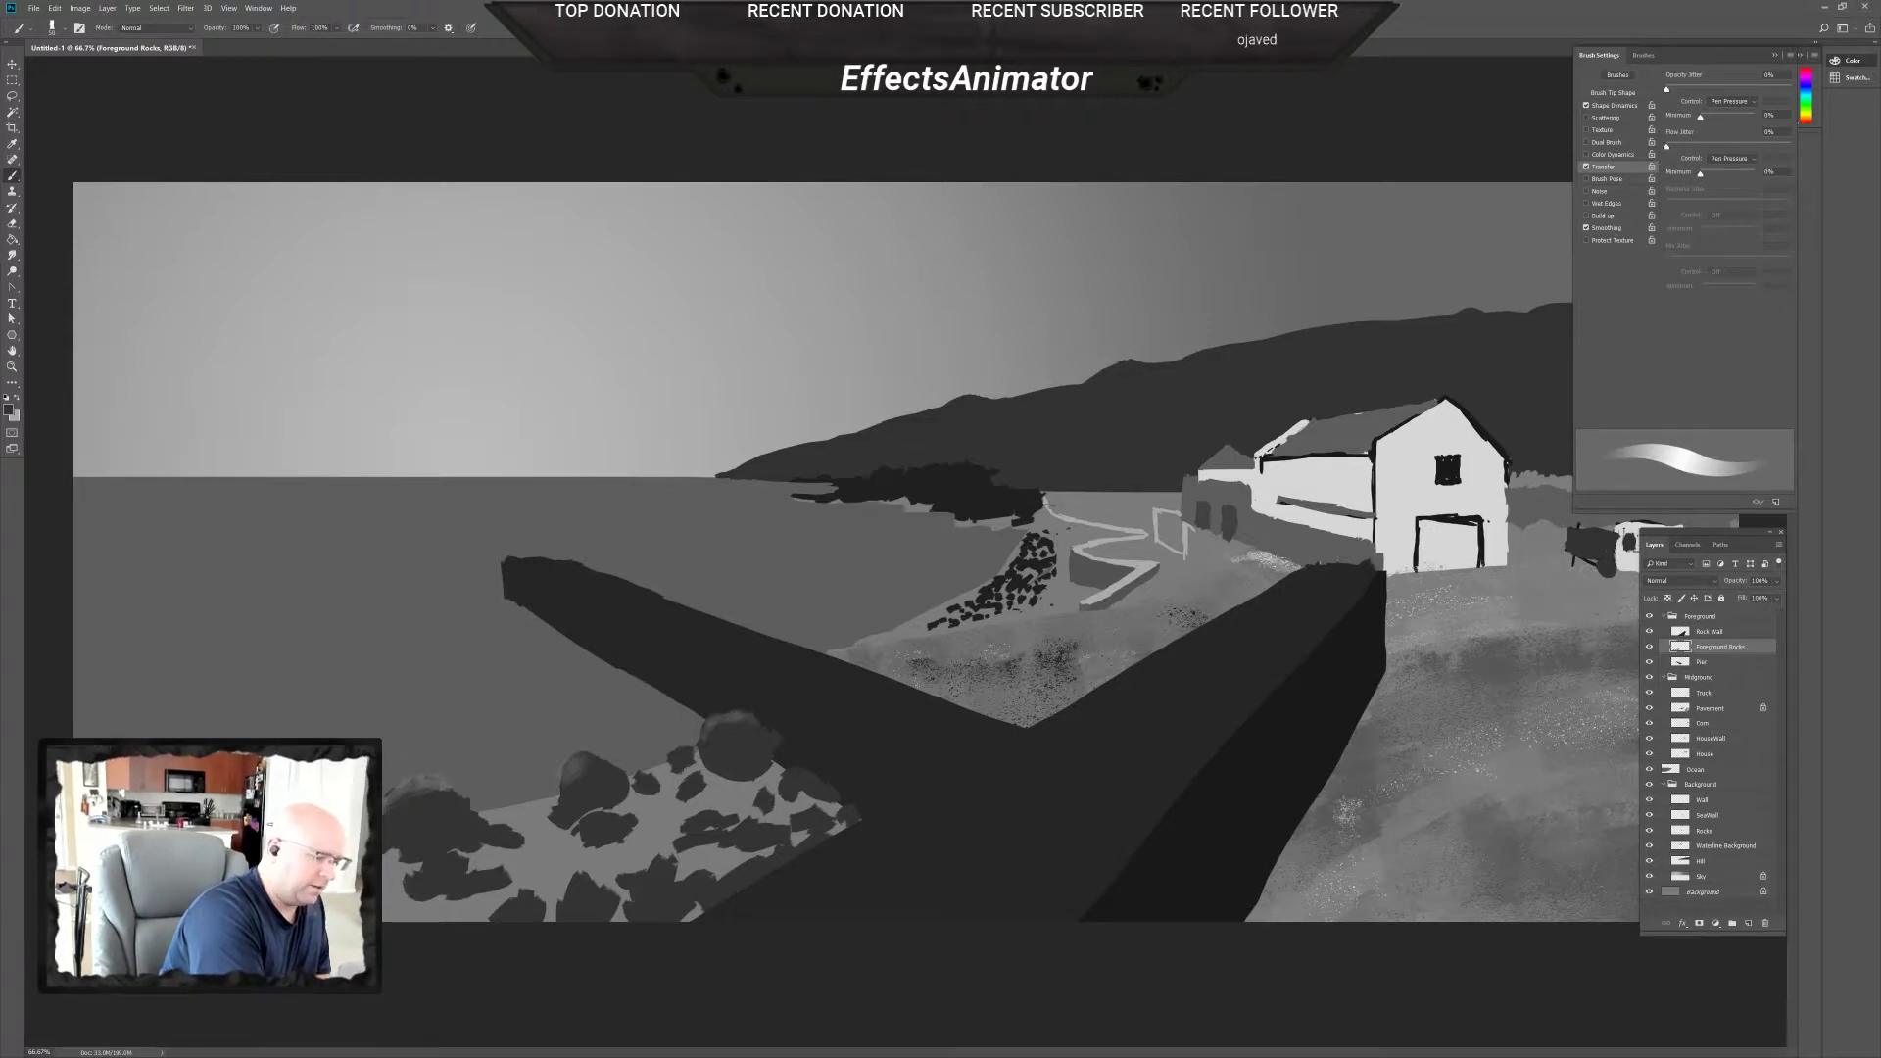
alt+click(403, 788)
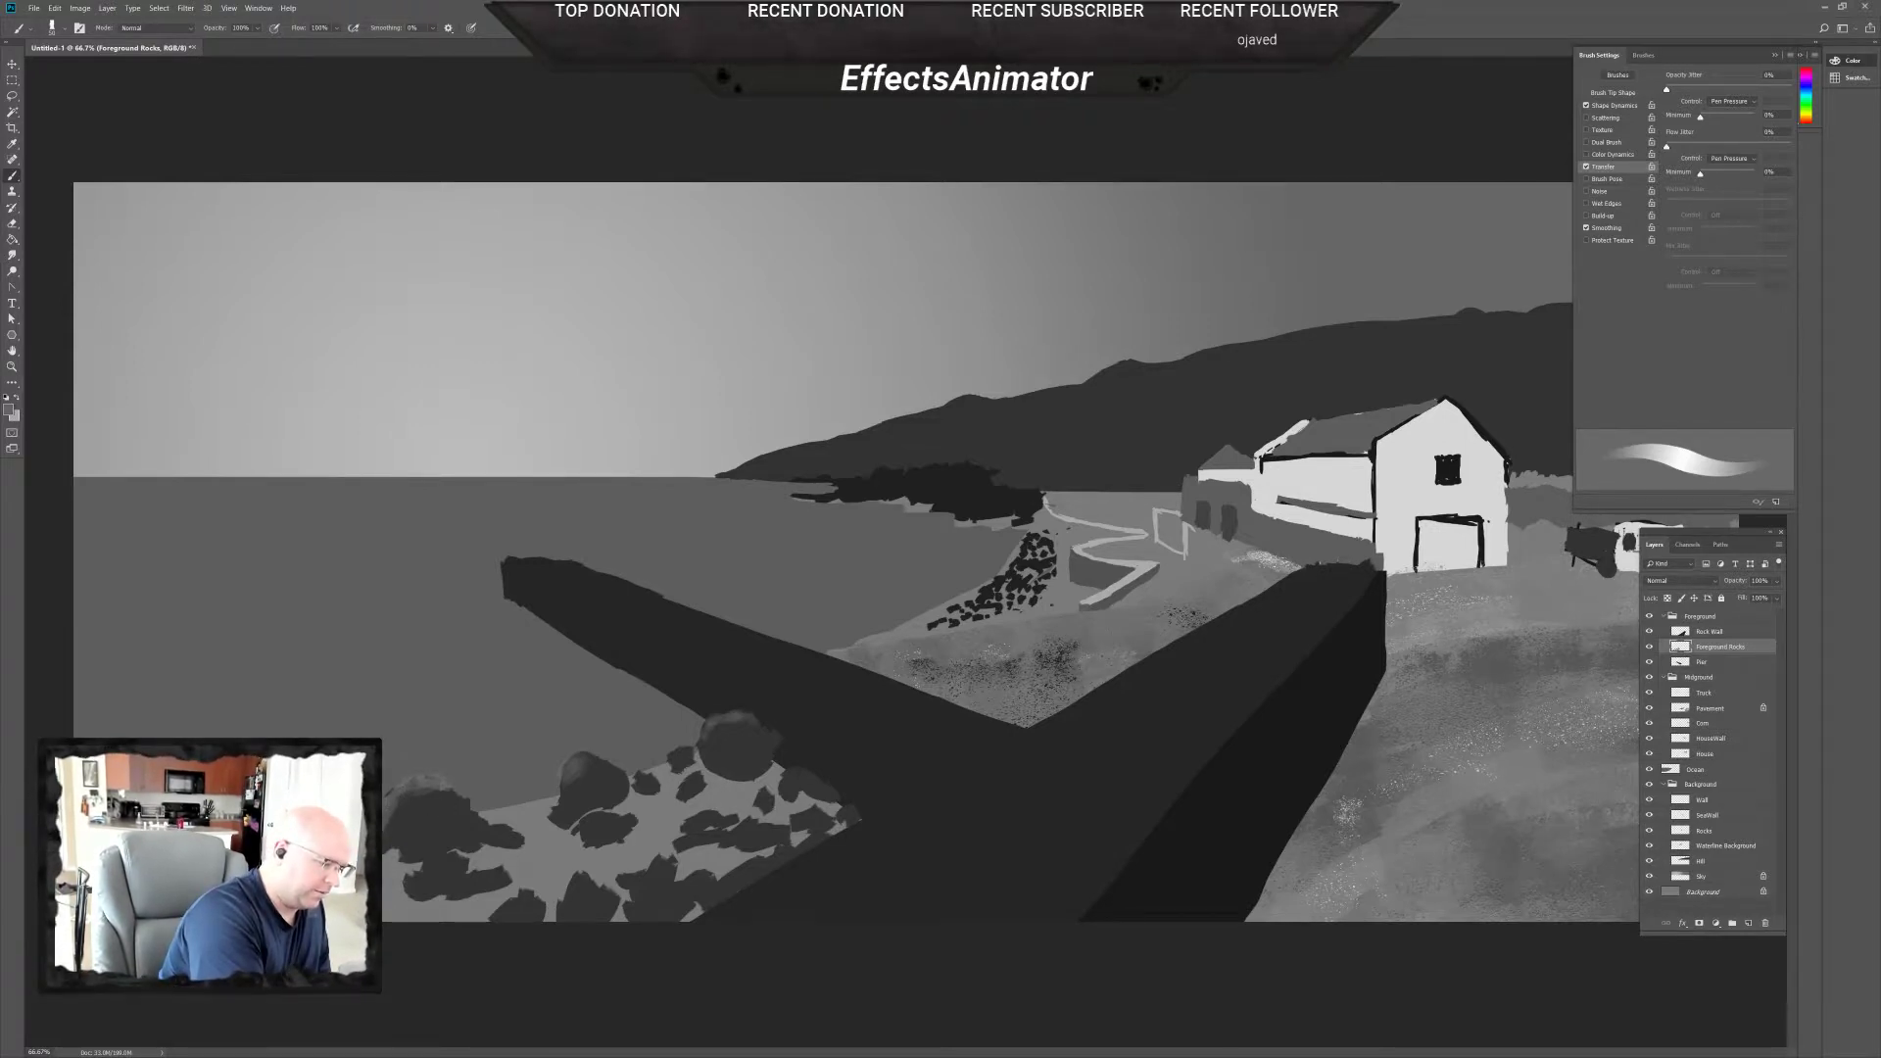
click(450, 816)
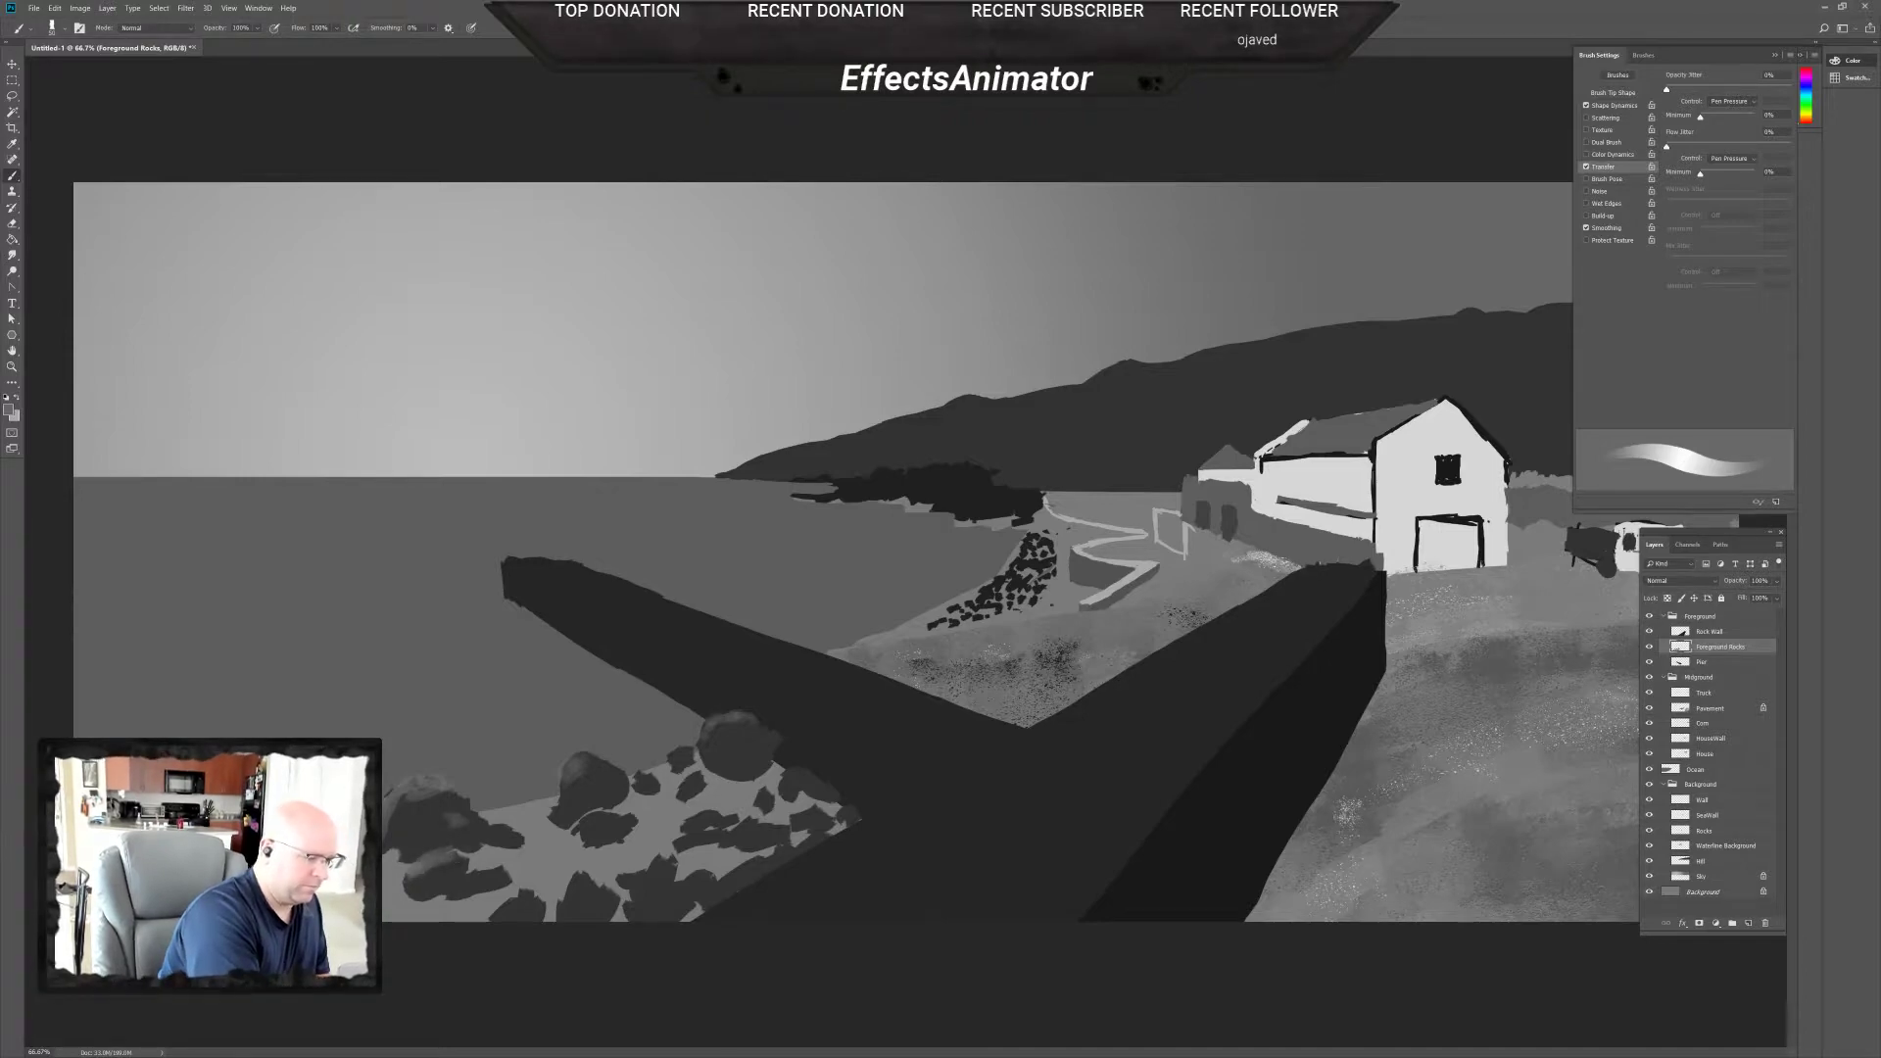
Refine the rock shading with sampled grays, adding lighter gray from the small shoreline wall along the large round rocks' tops.
alt+click(452, 883)
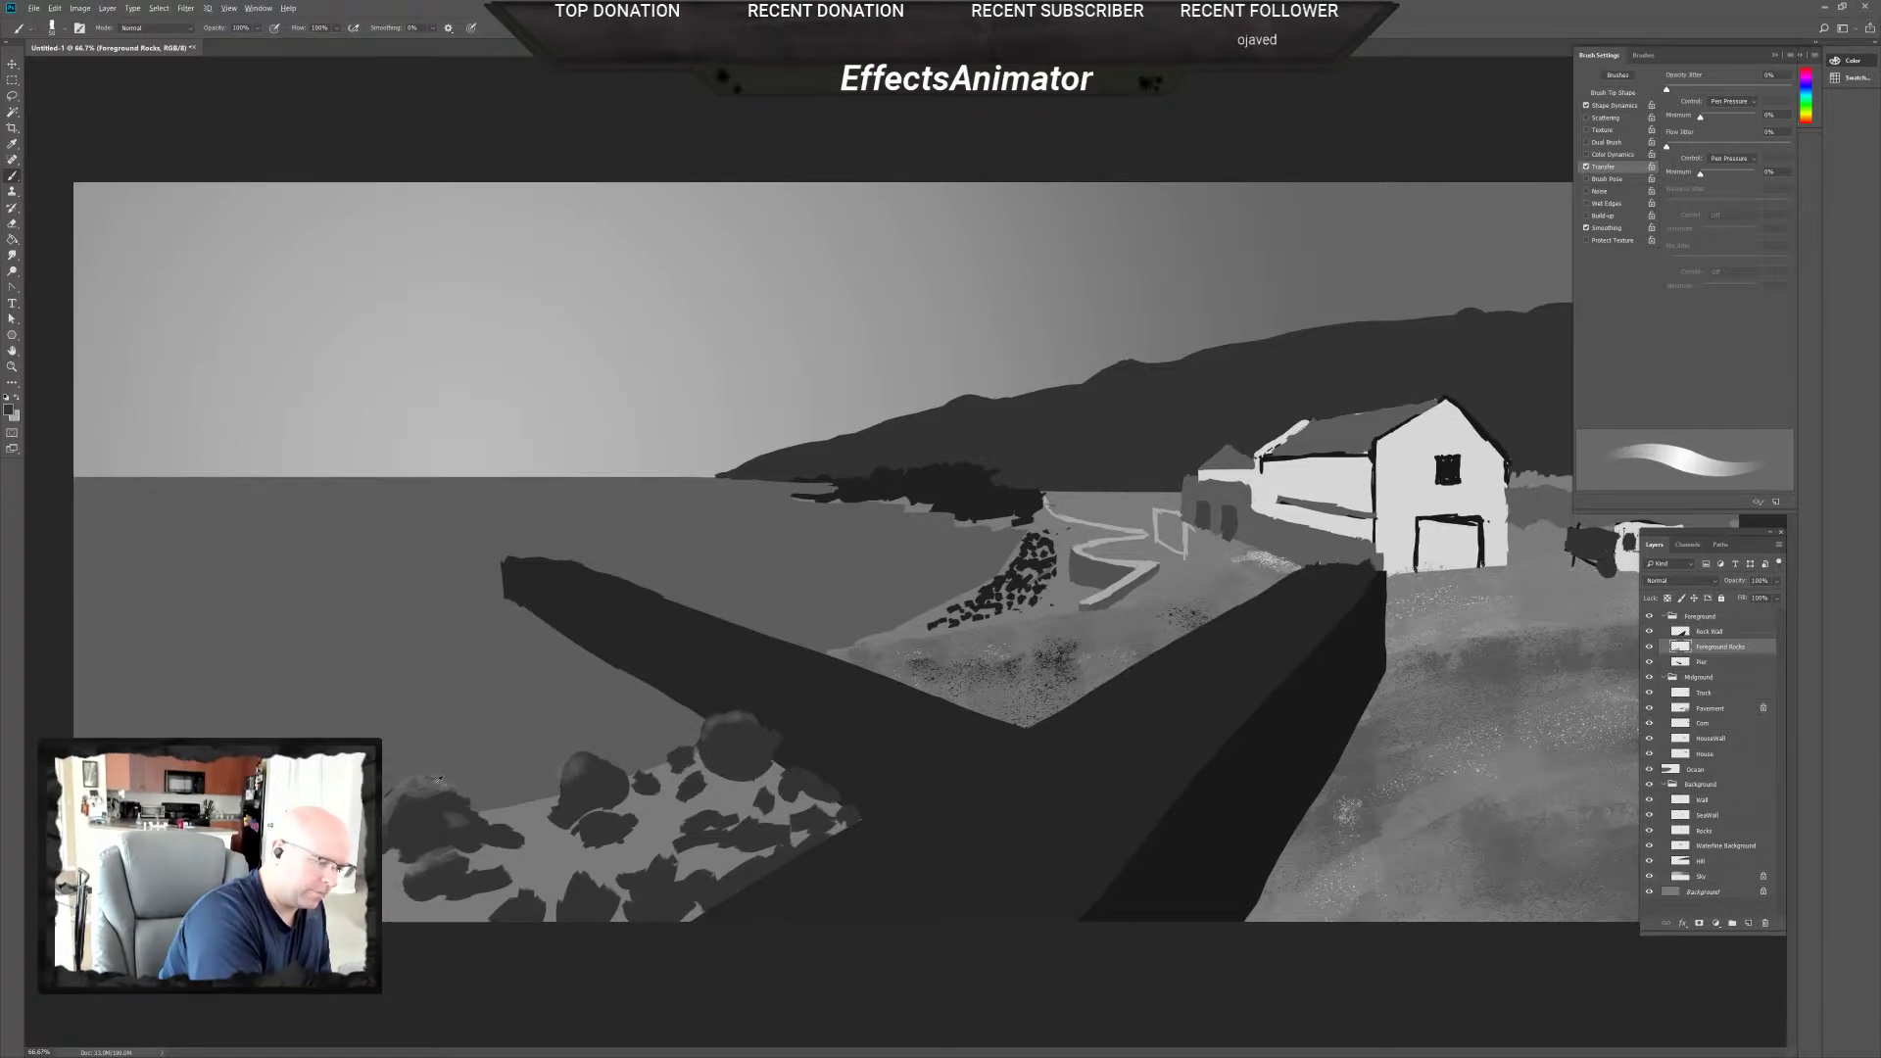
alt+click(473, 785)
alt+click(1137, 575)
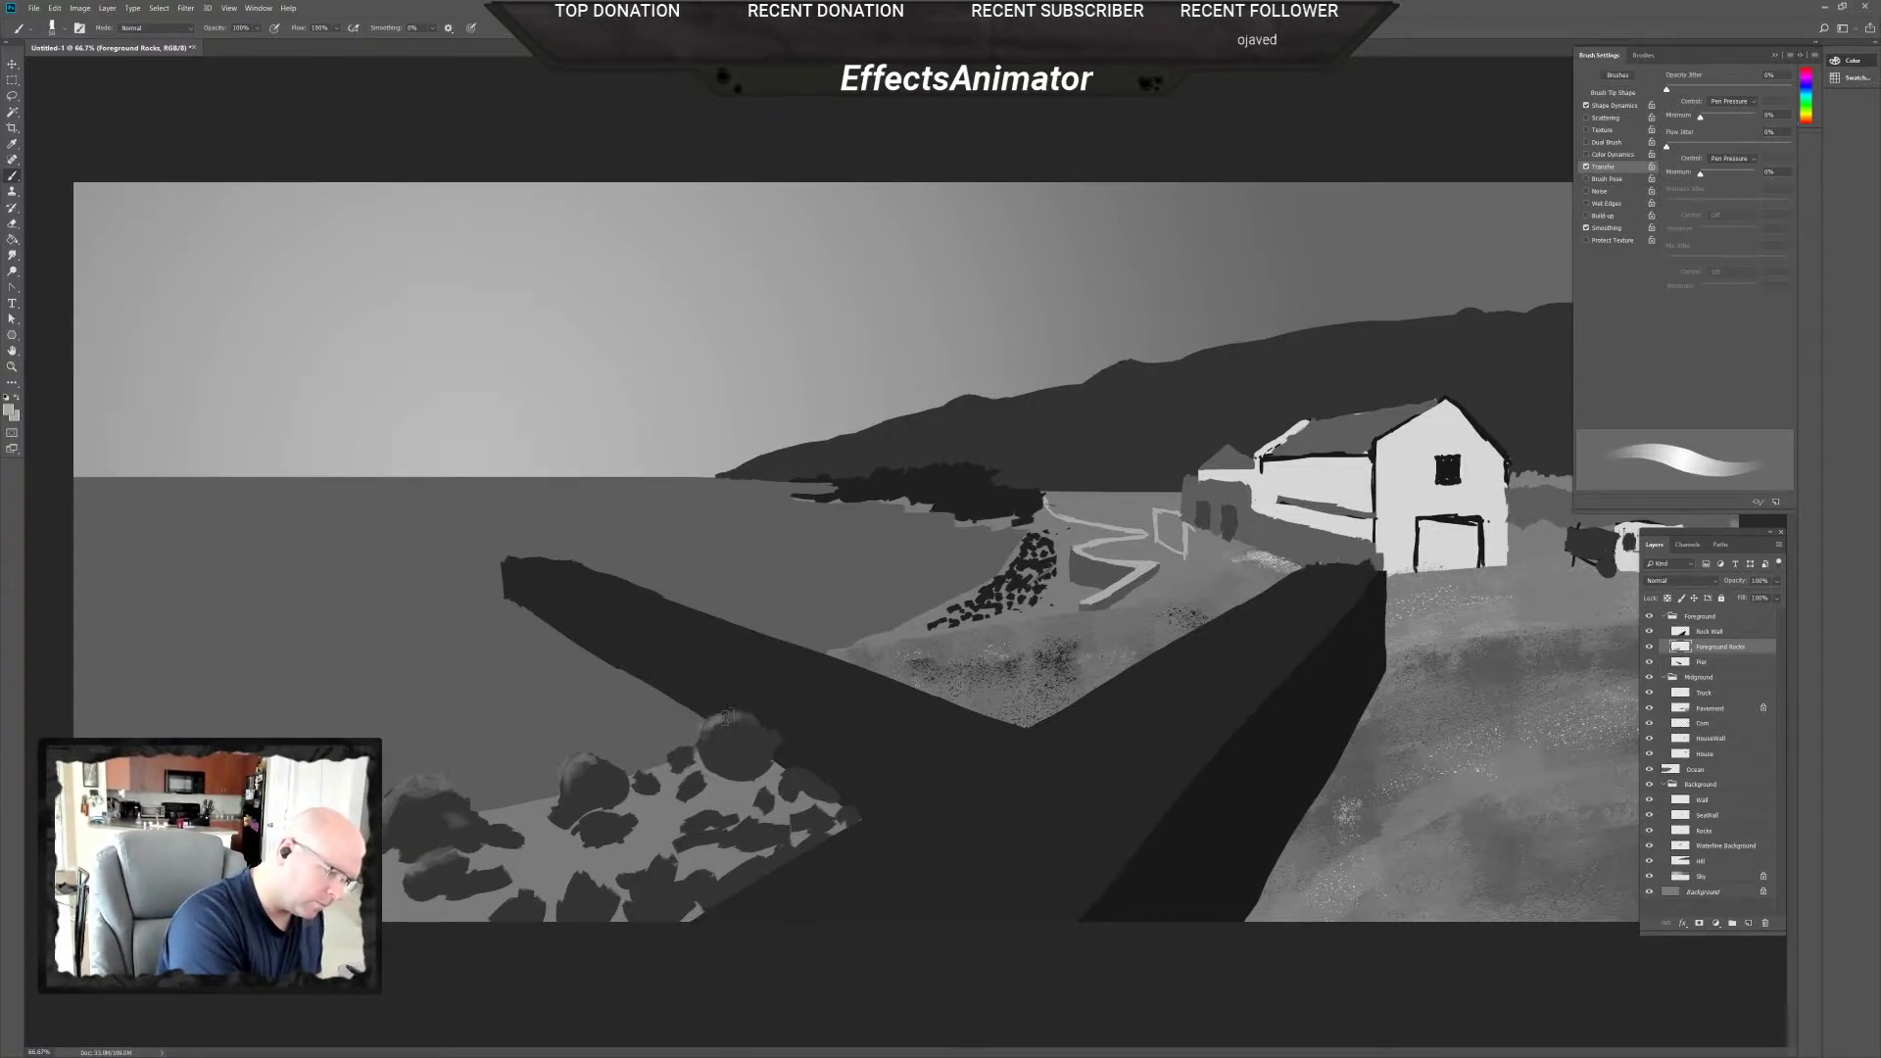
drag(726, 719, 758, 735)
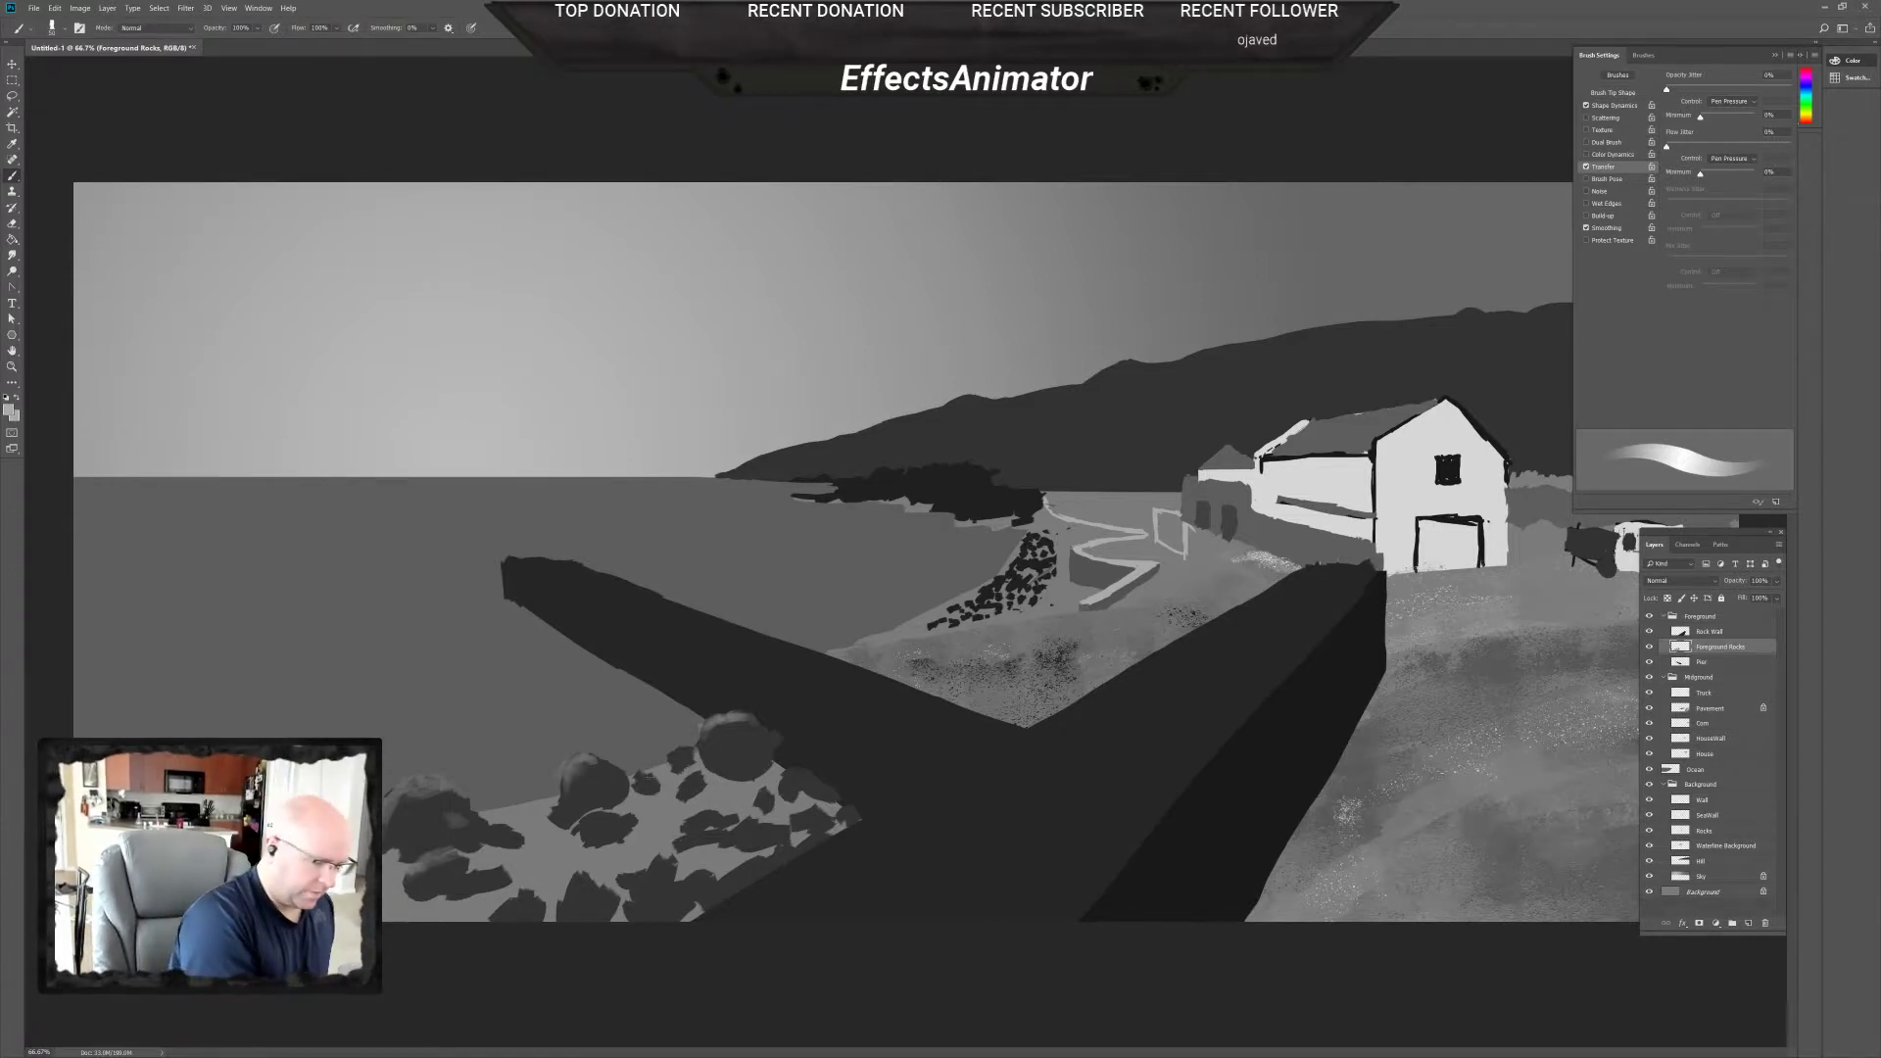
Paint mid-gray and dark-gray strokes over the small rocks between the two large round rocks.
mouse_move(642, 779)
mouse_down()
mouse_move(676, 789)
mouse_move(662, 807)
mouse_move(635, 798)
mouse_up()
key(x)
key(x)
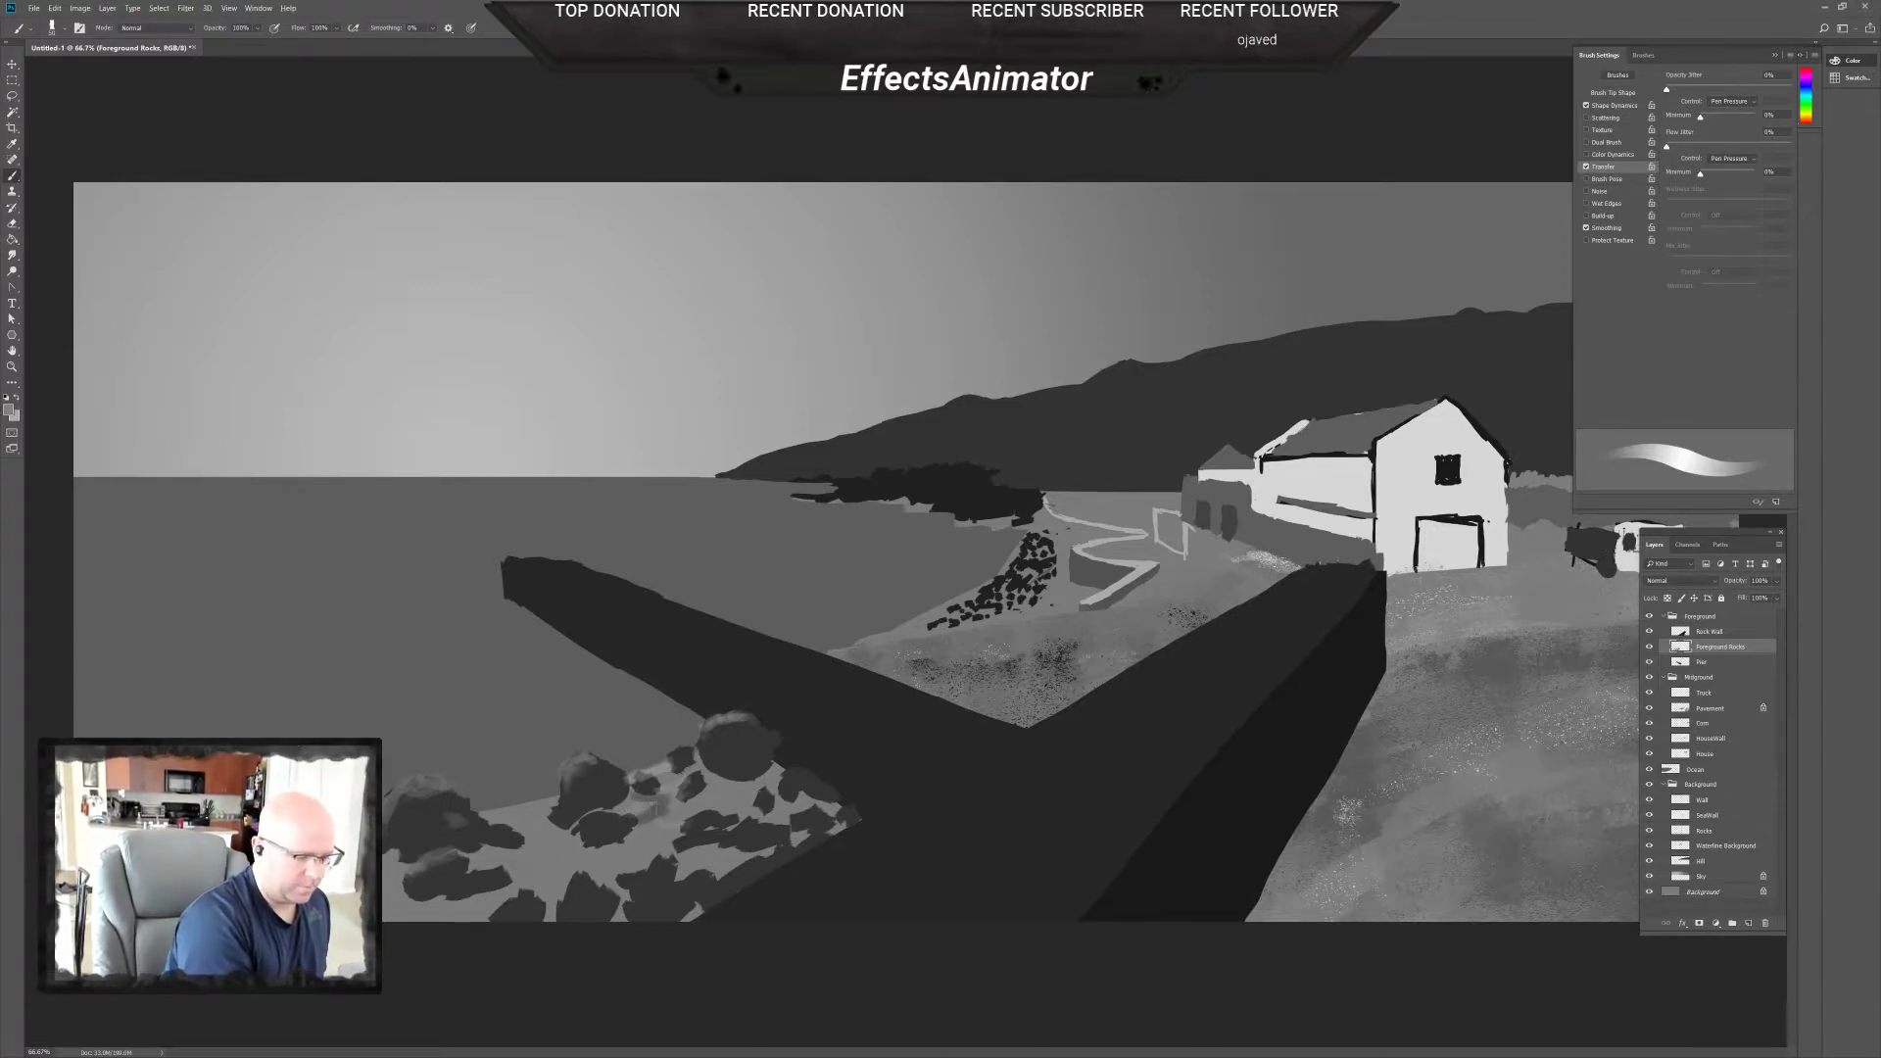
click(654, 799)
key(x)
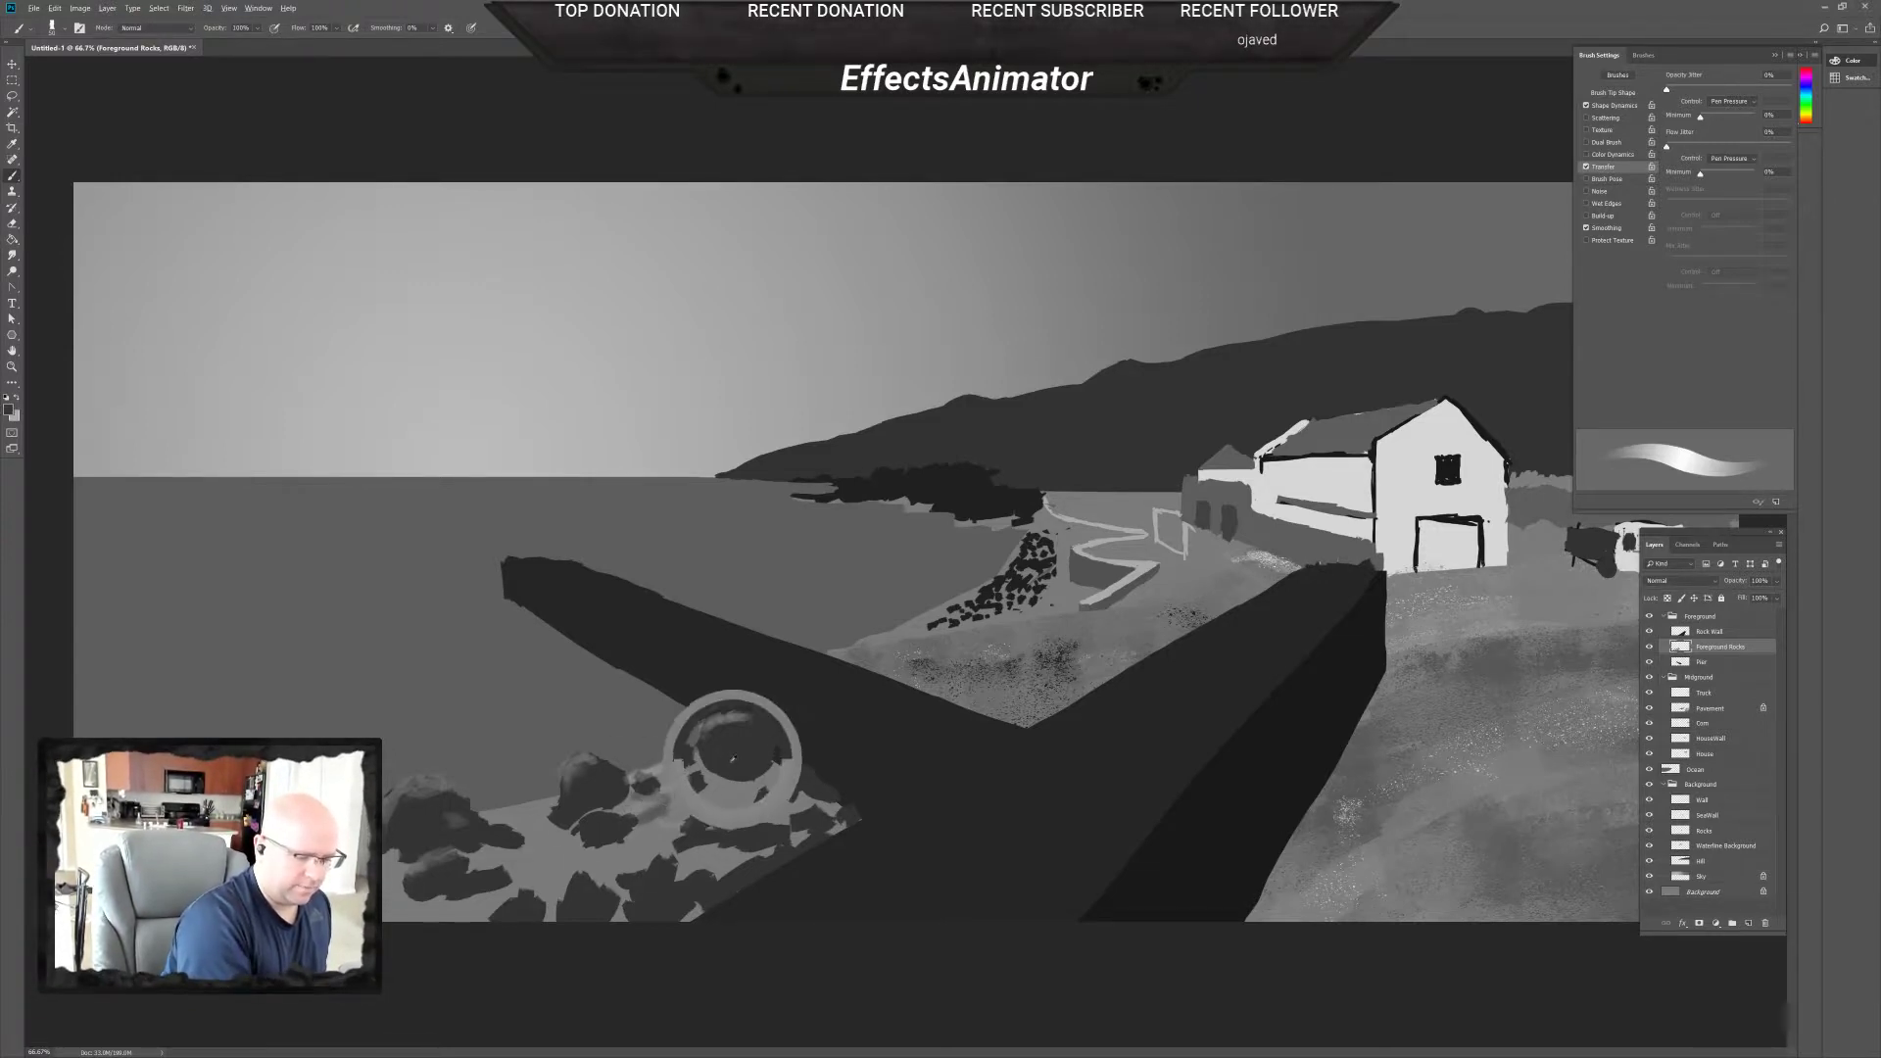
mouse_move(672, 811)
mouse_down()
mouse_move(704, 798)
mouse_move(706, 764)
mouse_move(742, 786)
mouse_up()
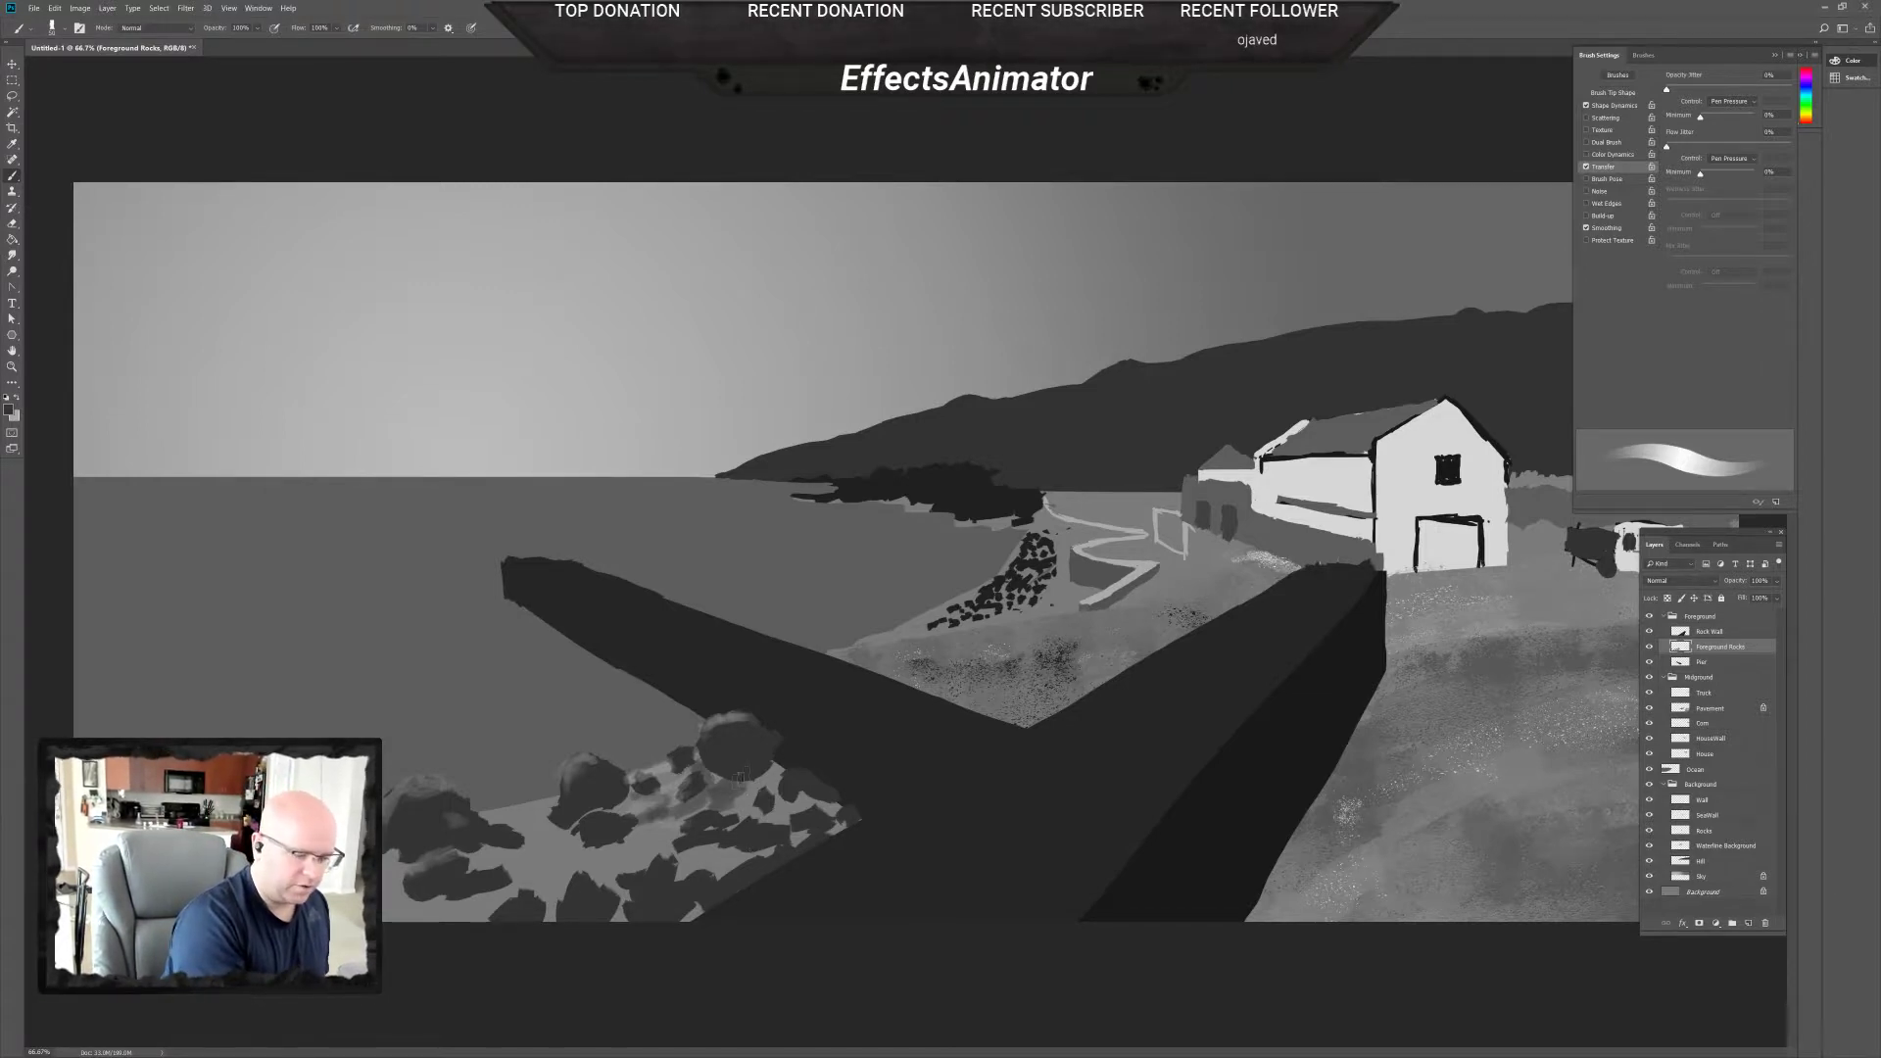
Build up rocks below and beside the large round rock nearest the wall, using light and dark grays sampled from the painting.
click(720, 773)
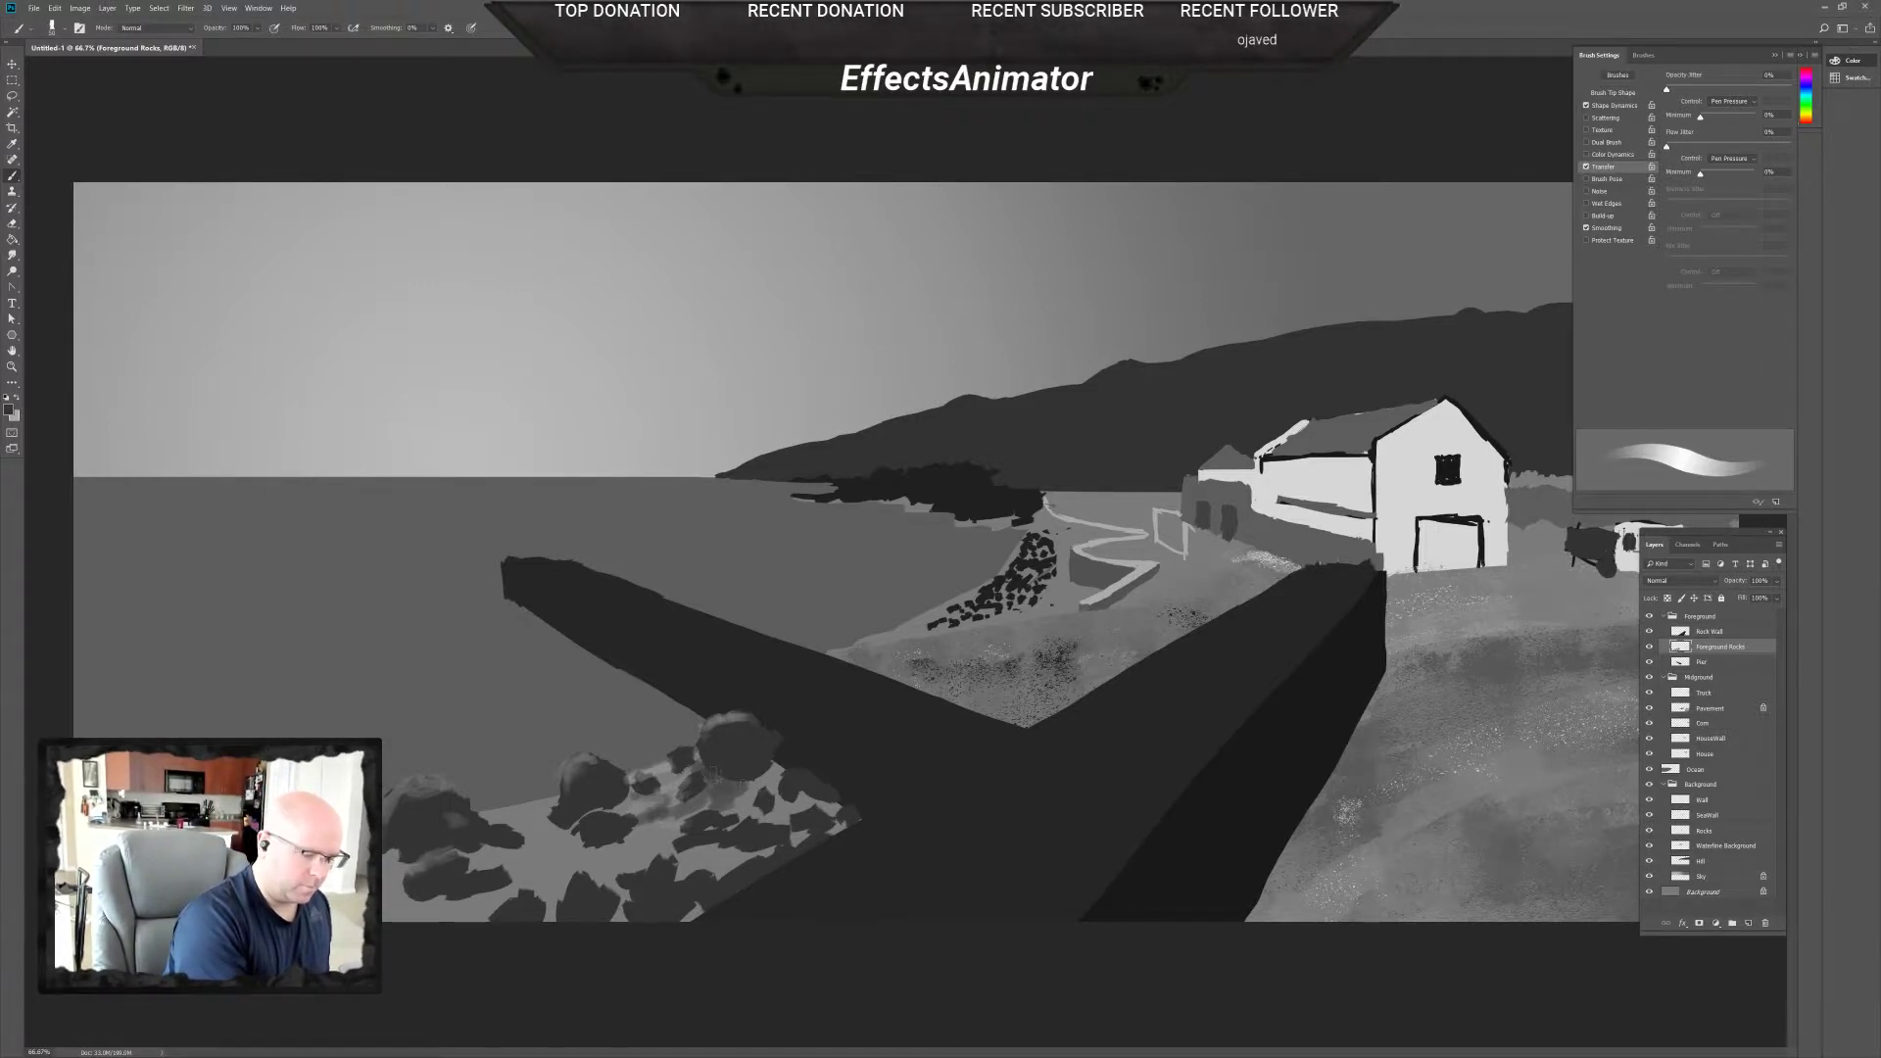
click(761, 779)
click(767, 776)
mouse_move(770, 777)
mouse_down()
mouse_move(753, 814)
mouse_move(786, 819)
mouse_move(779, 798)
mouse_move(786, 821)
mouse_move(792, 802)
mouse_up()
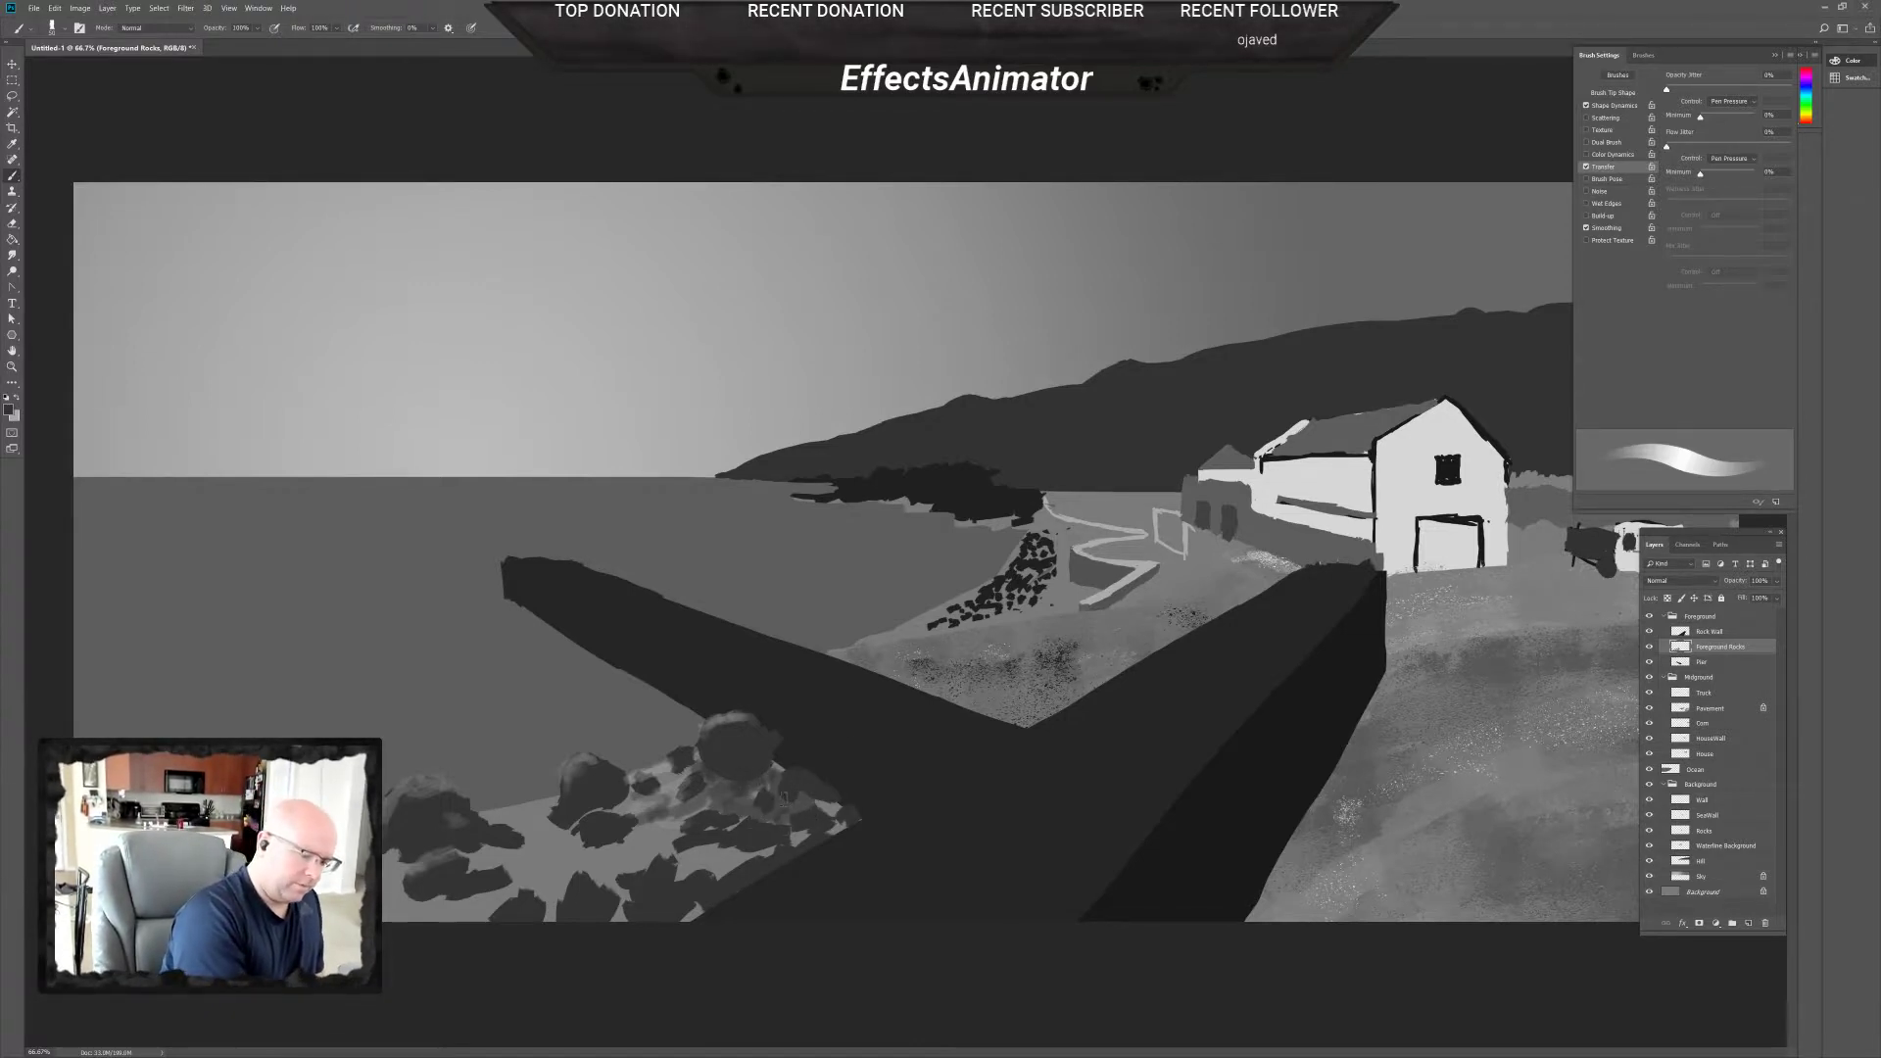
alt+click(784, 770)
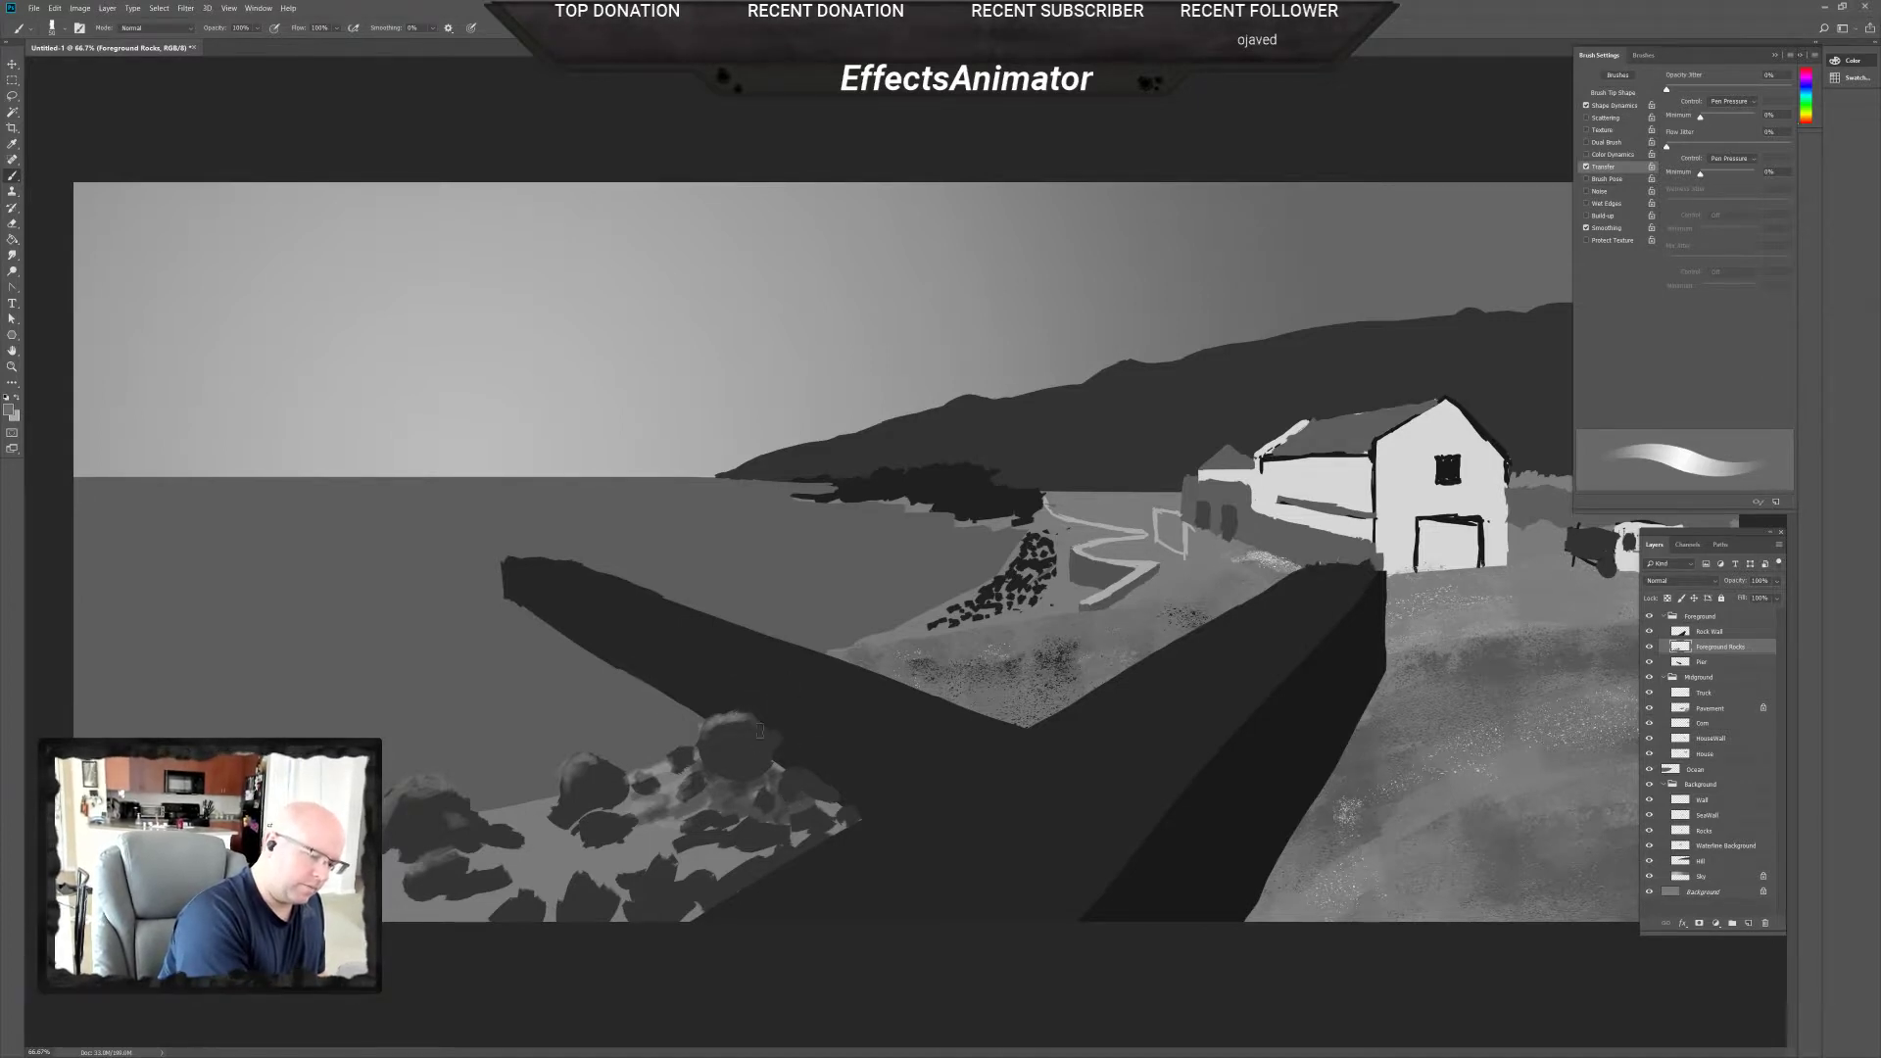
mouse_move(784, 773)
mouse_down()
mouse_move(807, 742)
mouse_move(782, 768)
mouse_move(808, 773)
mouse_move(806, 796)
mouse_move(774, 762)
mouse_up()
alt+click(794, 784)
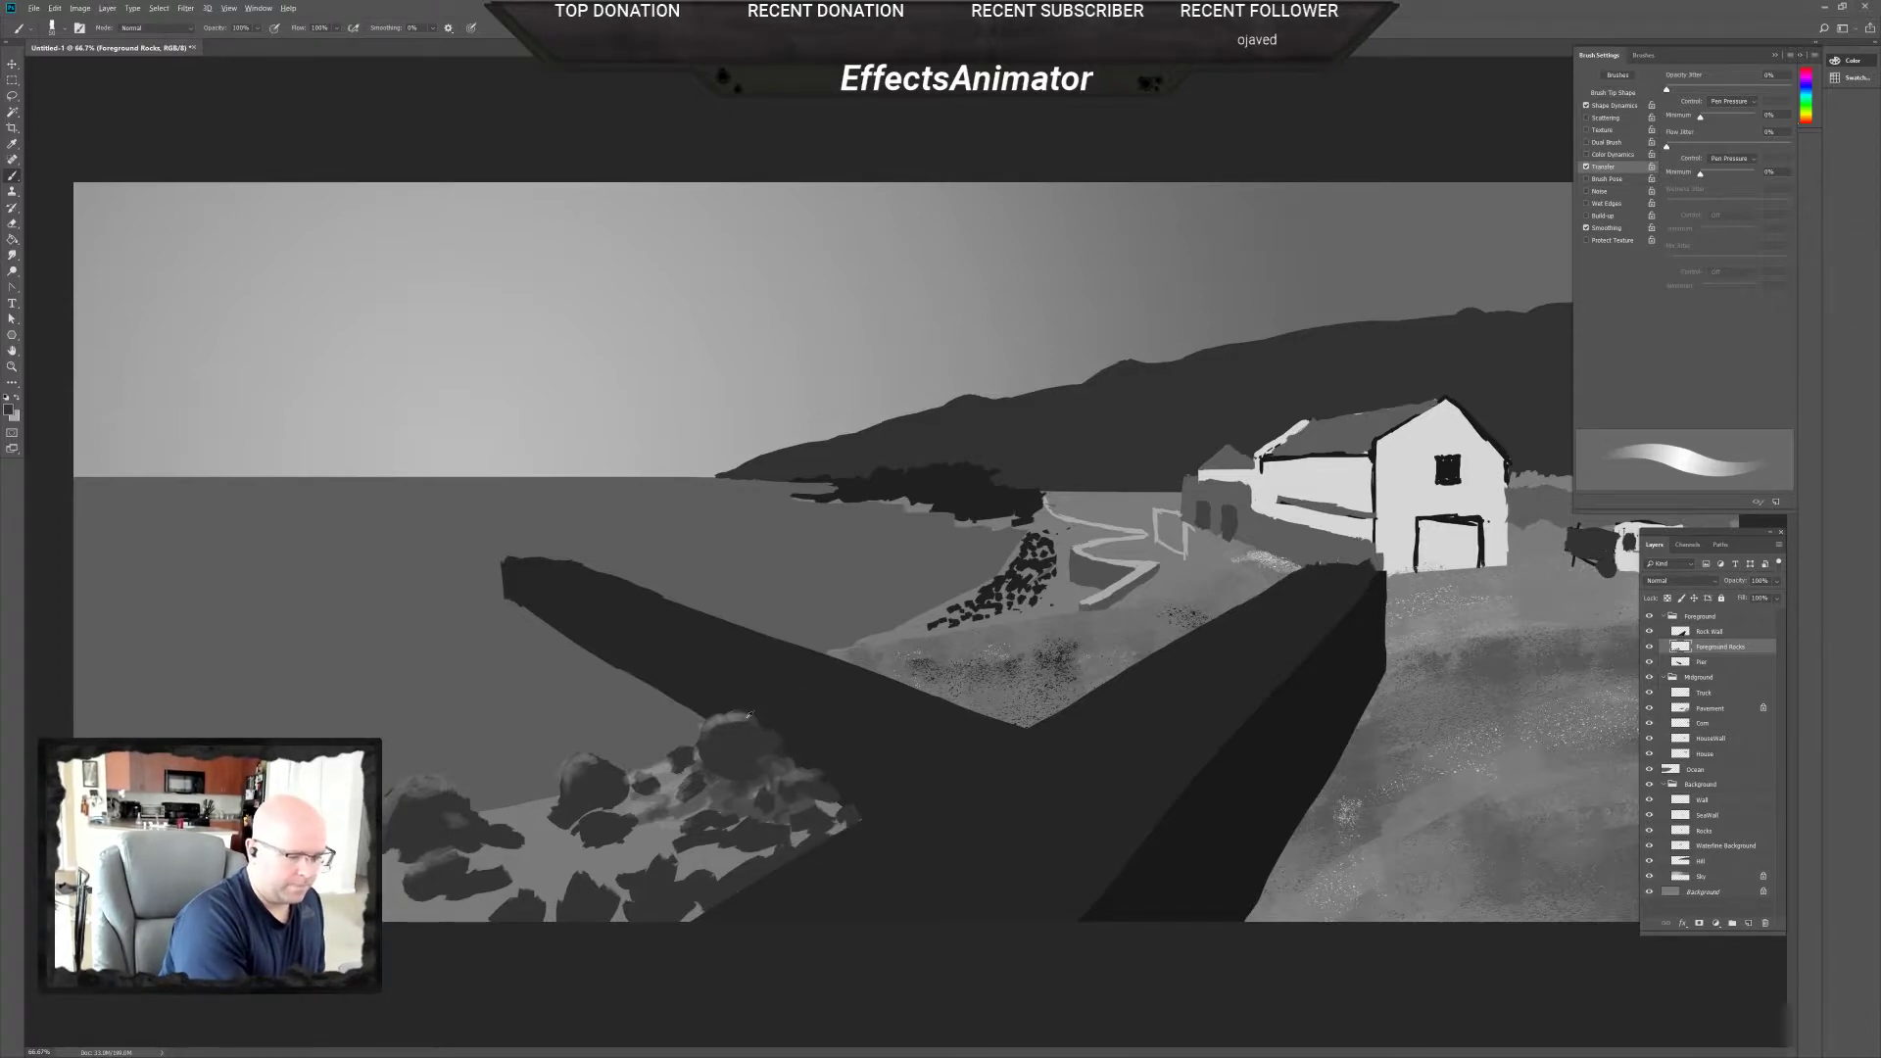
alt+click(774, 737)
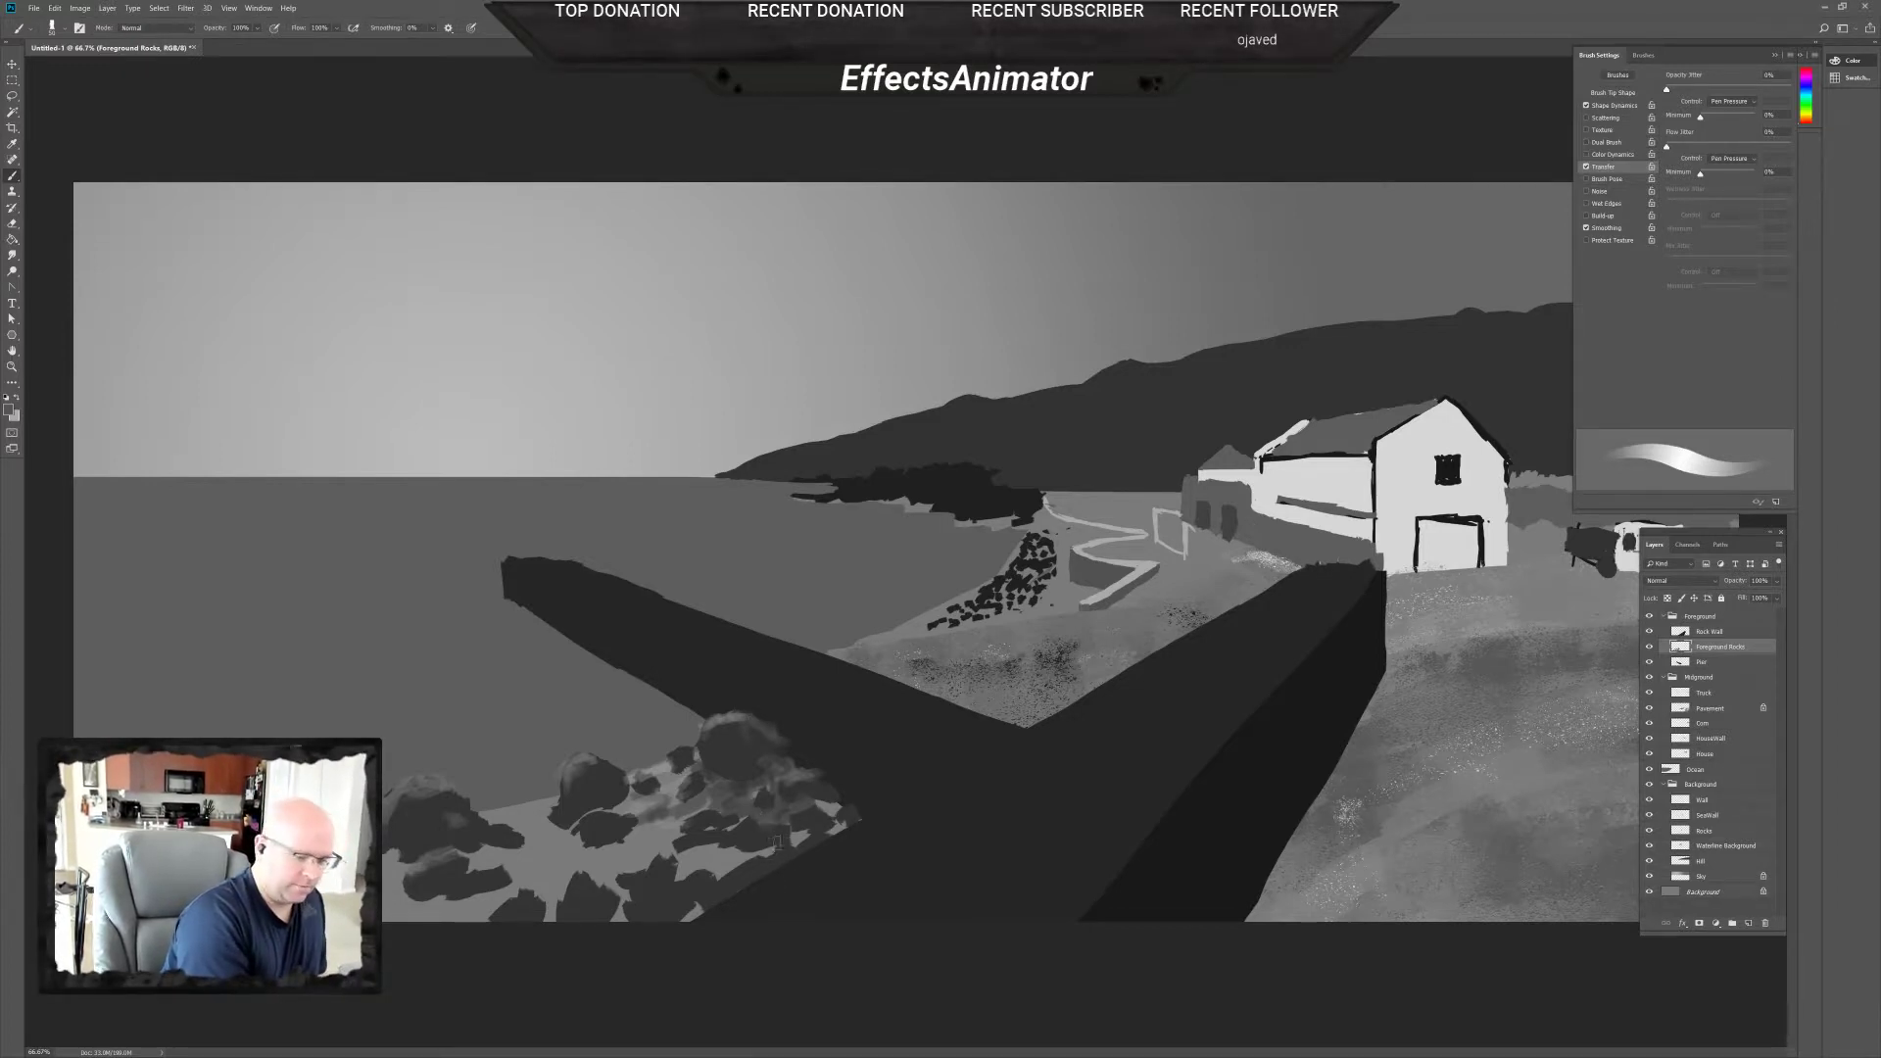
Shade the lower foreground rocks beside the wall with sampled grays, adding lighter tones to their tops.
mouse_move(730, 879)
mouse_down()
mouse_move(796, 856)
mouse_move(692, 855)
mouse_move(713, 856)
mouse_up()
alt+click(772, 840)
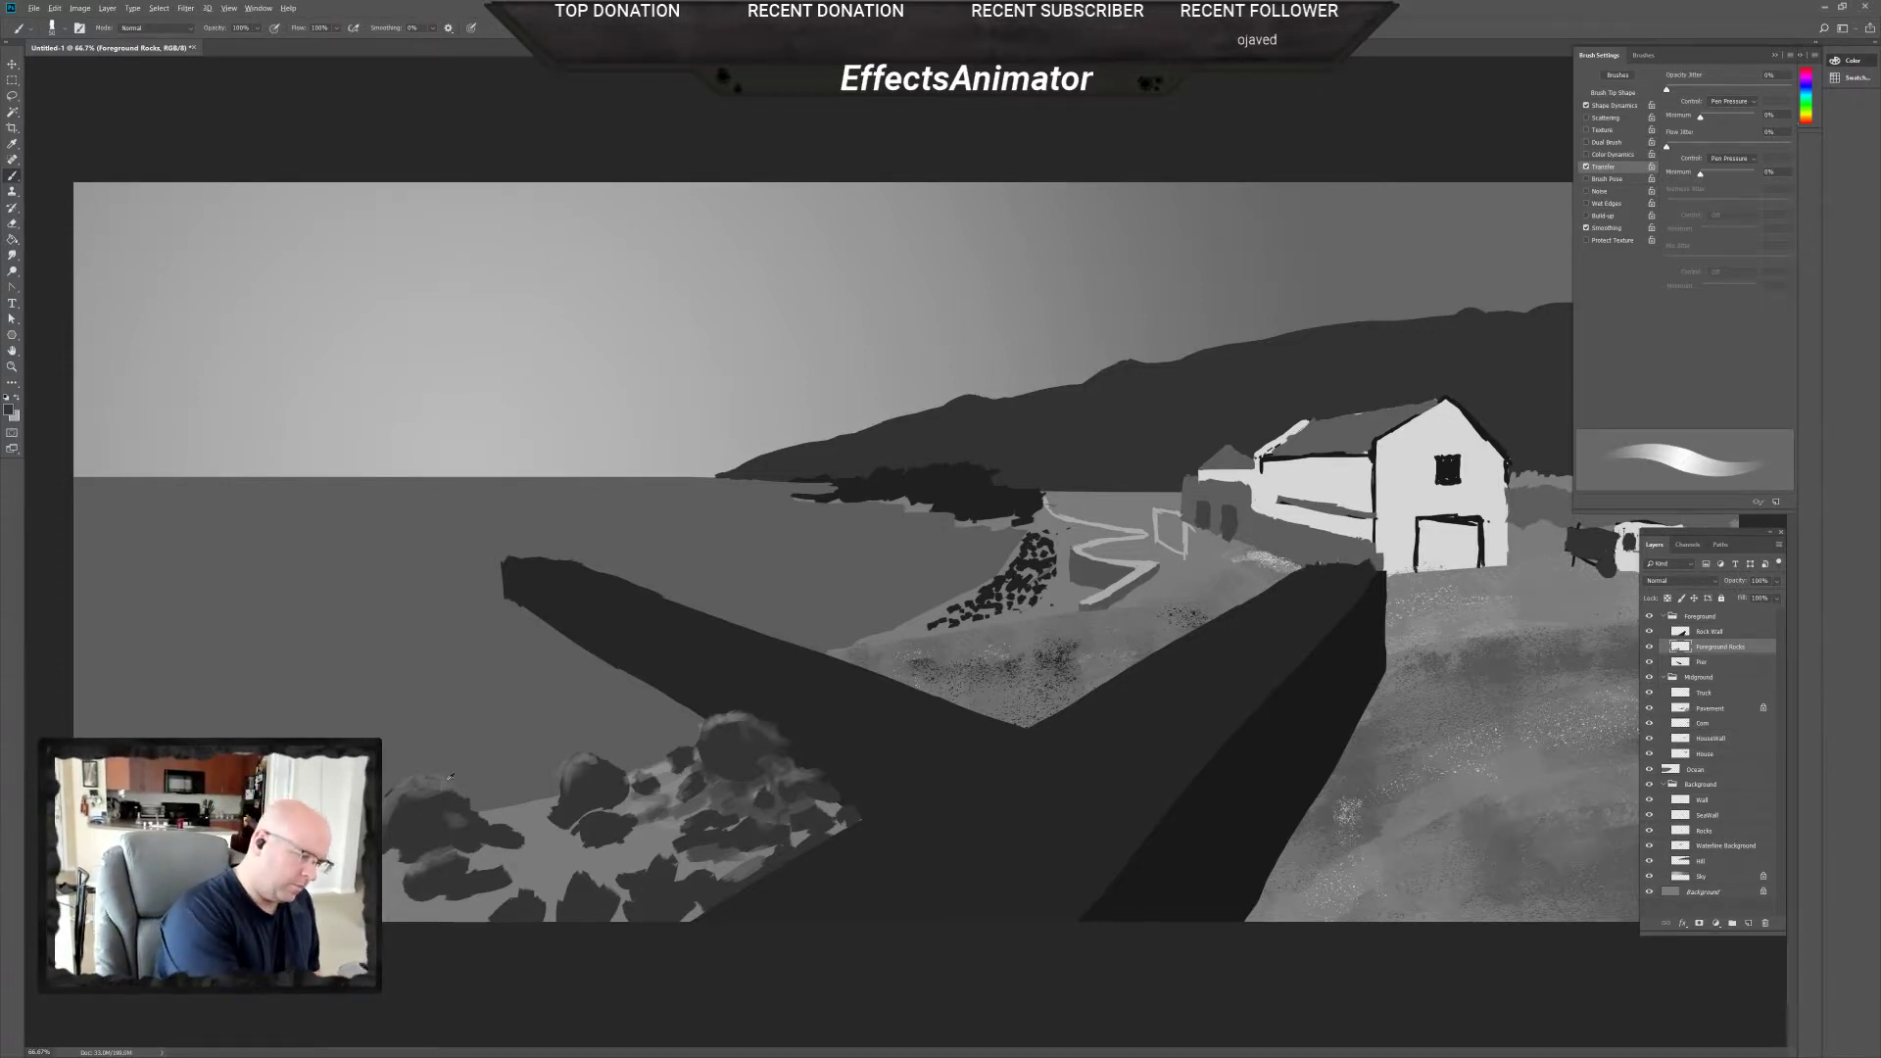
alt+click(453, 779)
drag(600, 829, 589, 804)
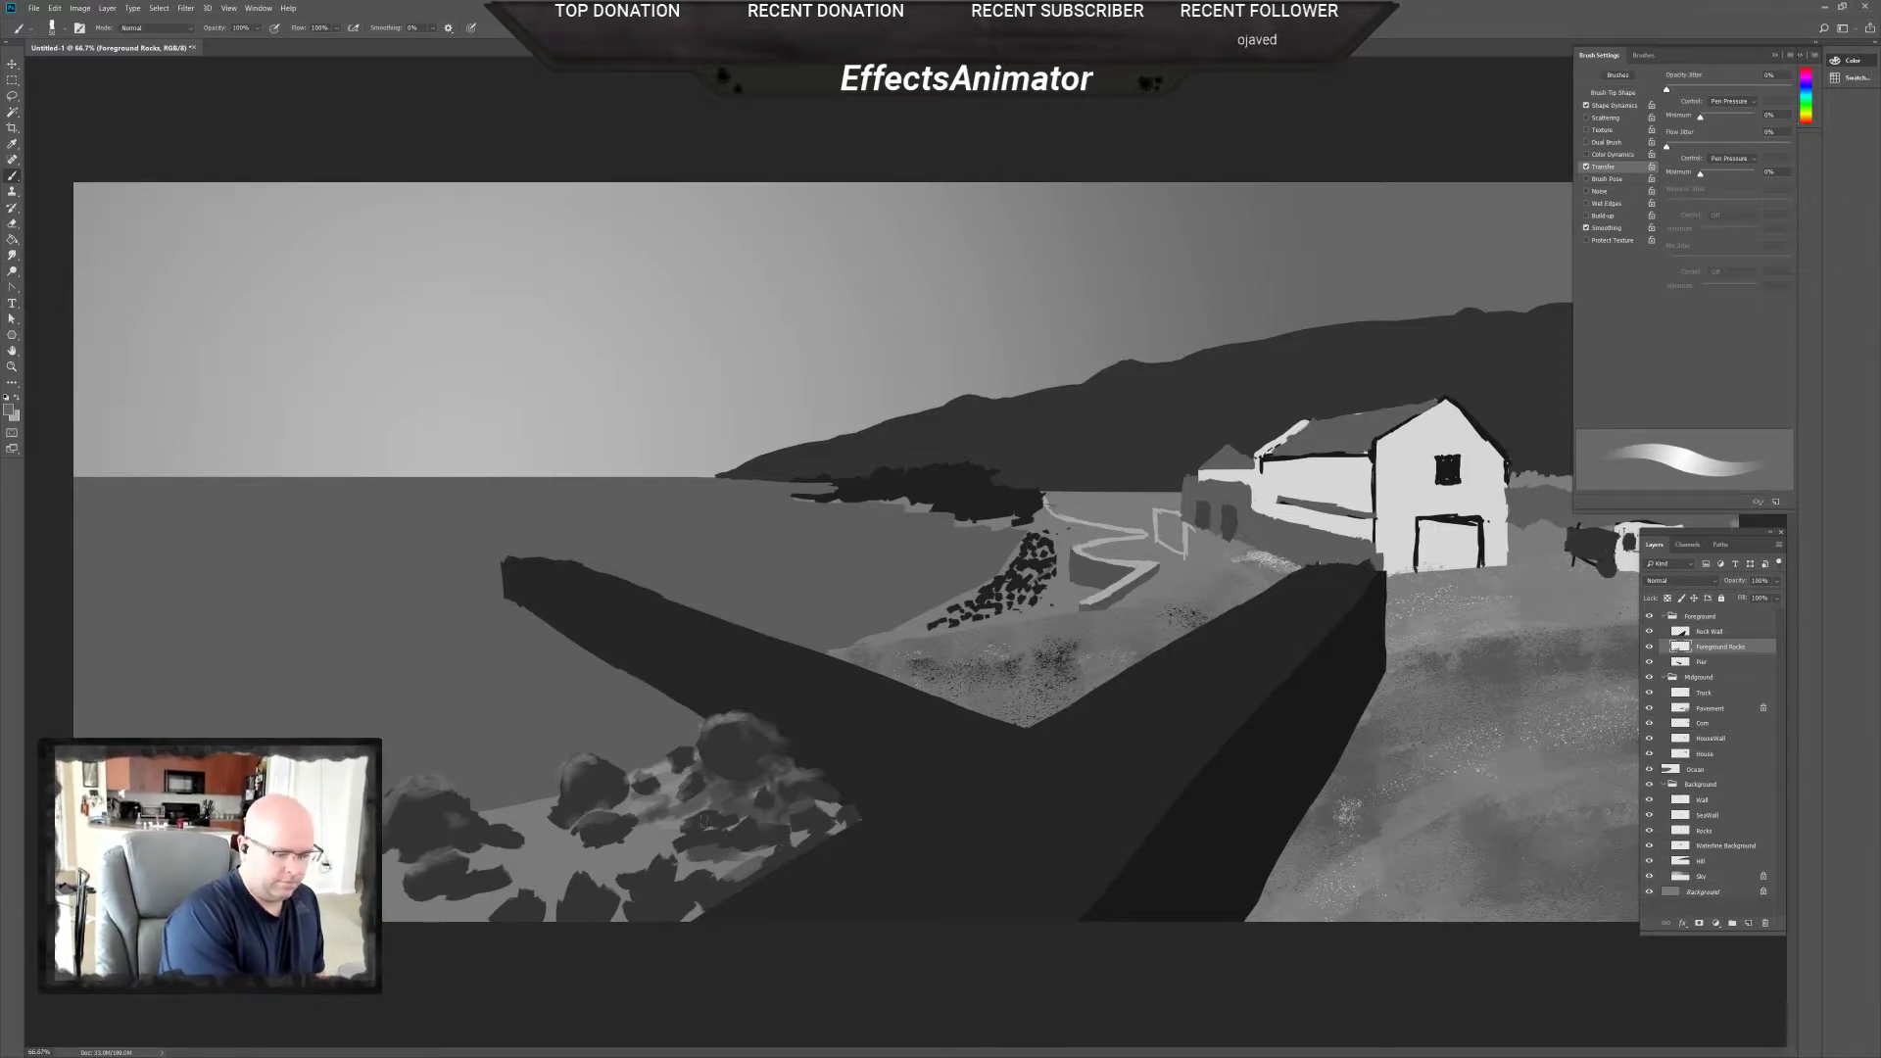
drag(702, 823, 720, 841)
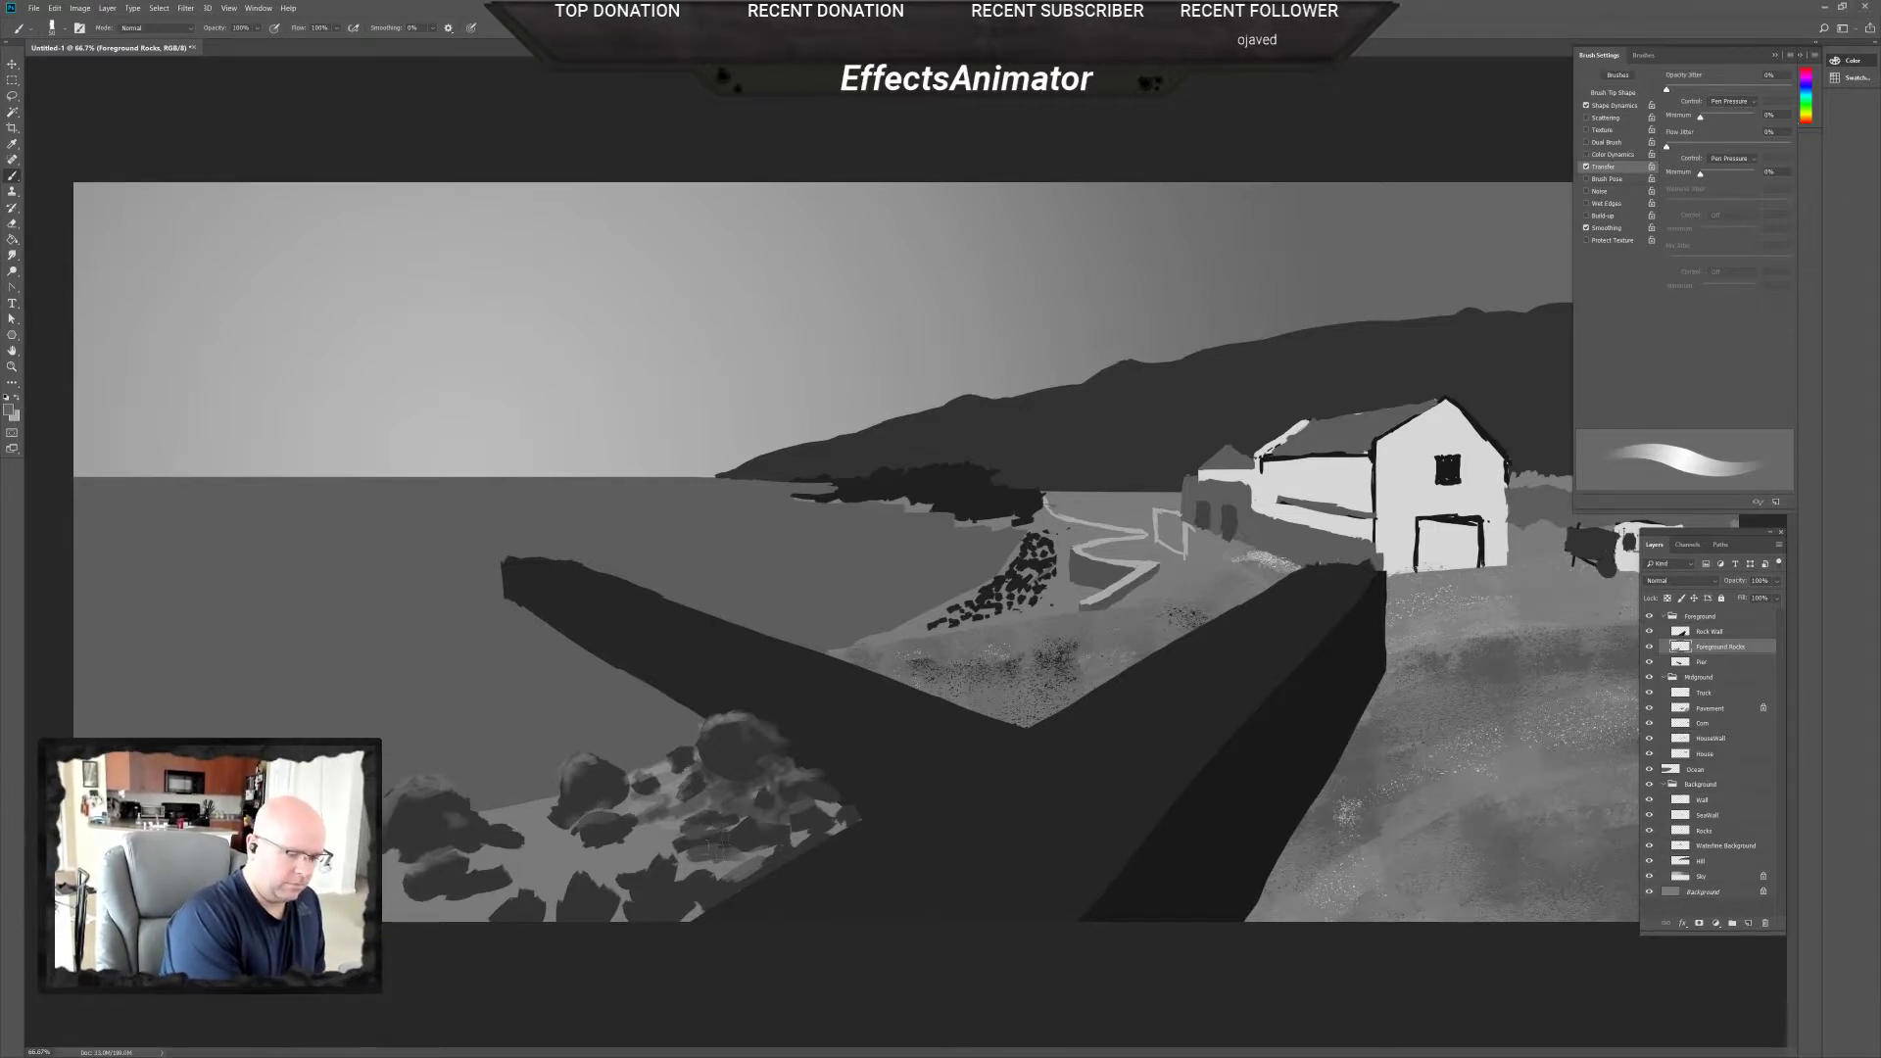
alt+click(659, 864)
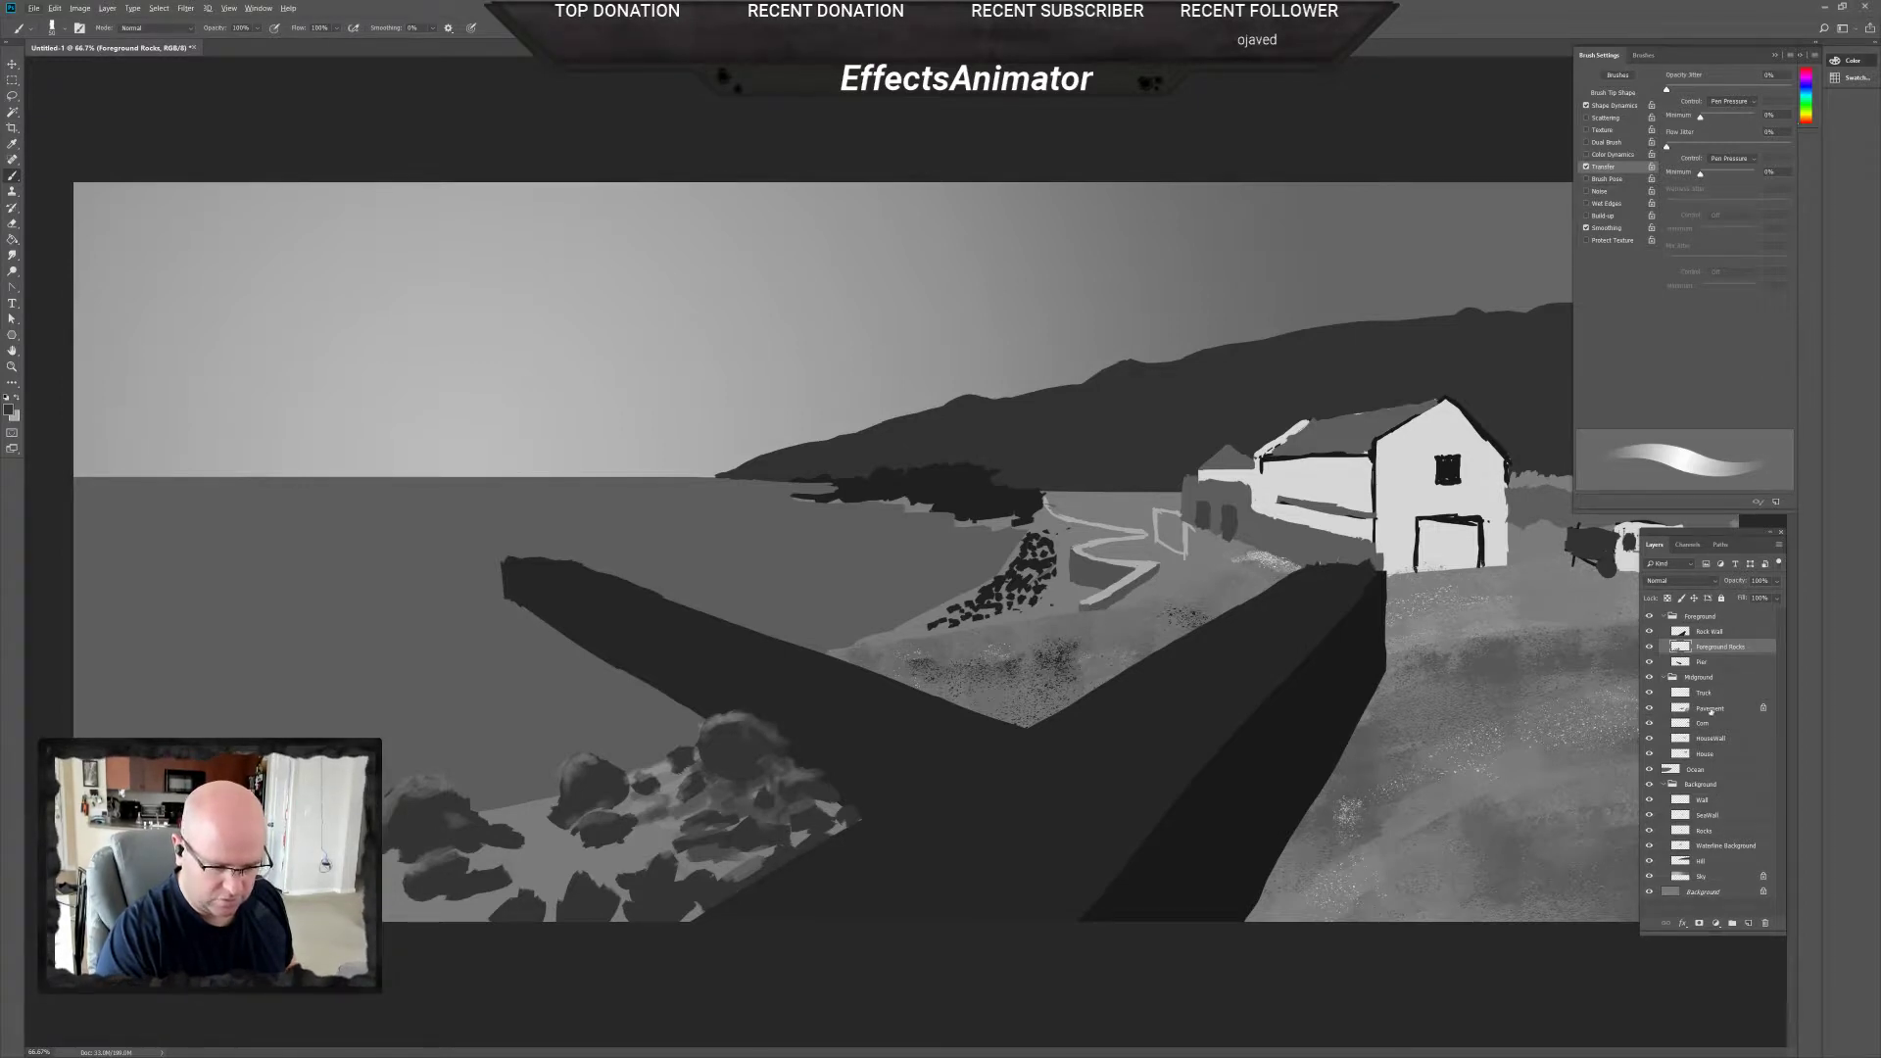
On the Pier layer, brush lighter-gray highlights along the pier's top surface from its far tip to the rock wall, undoing the last stroke.
click(1731, 662)
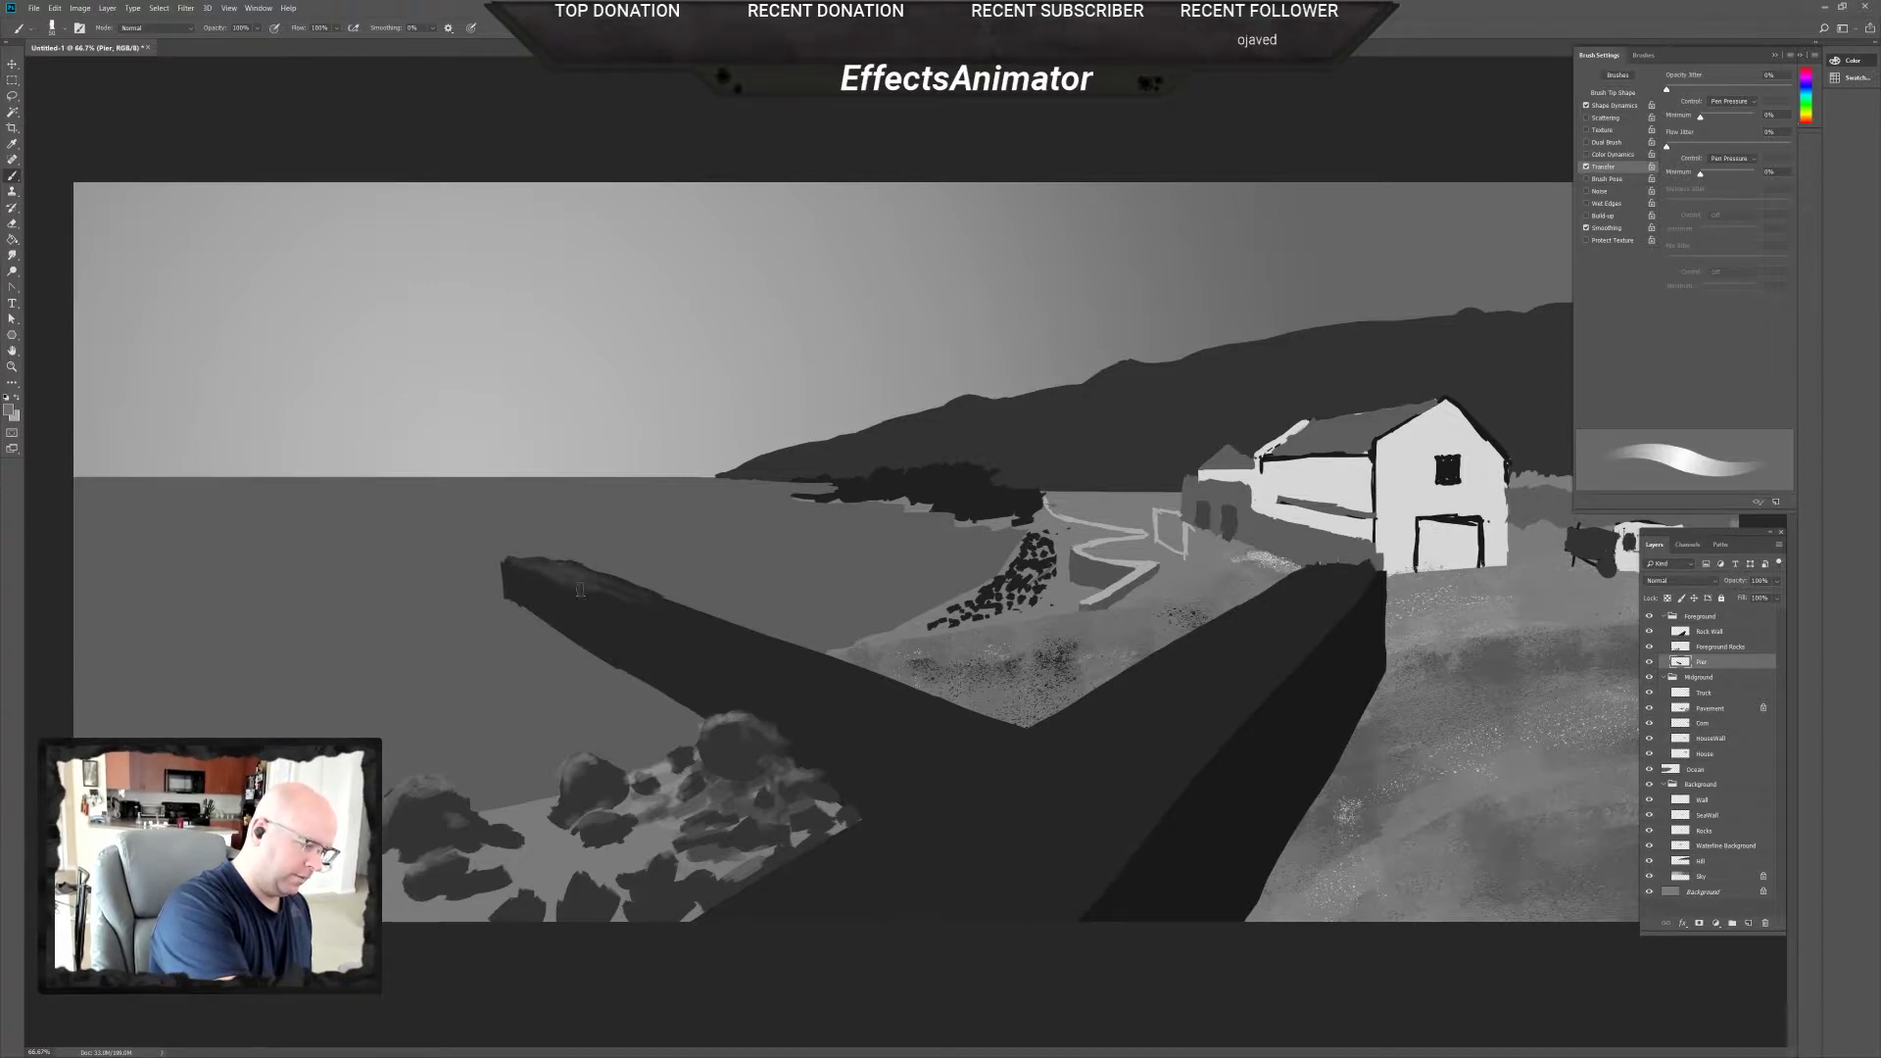
drag(580, 590, 622, 601)
right_click(661, 620)
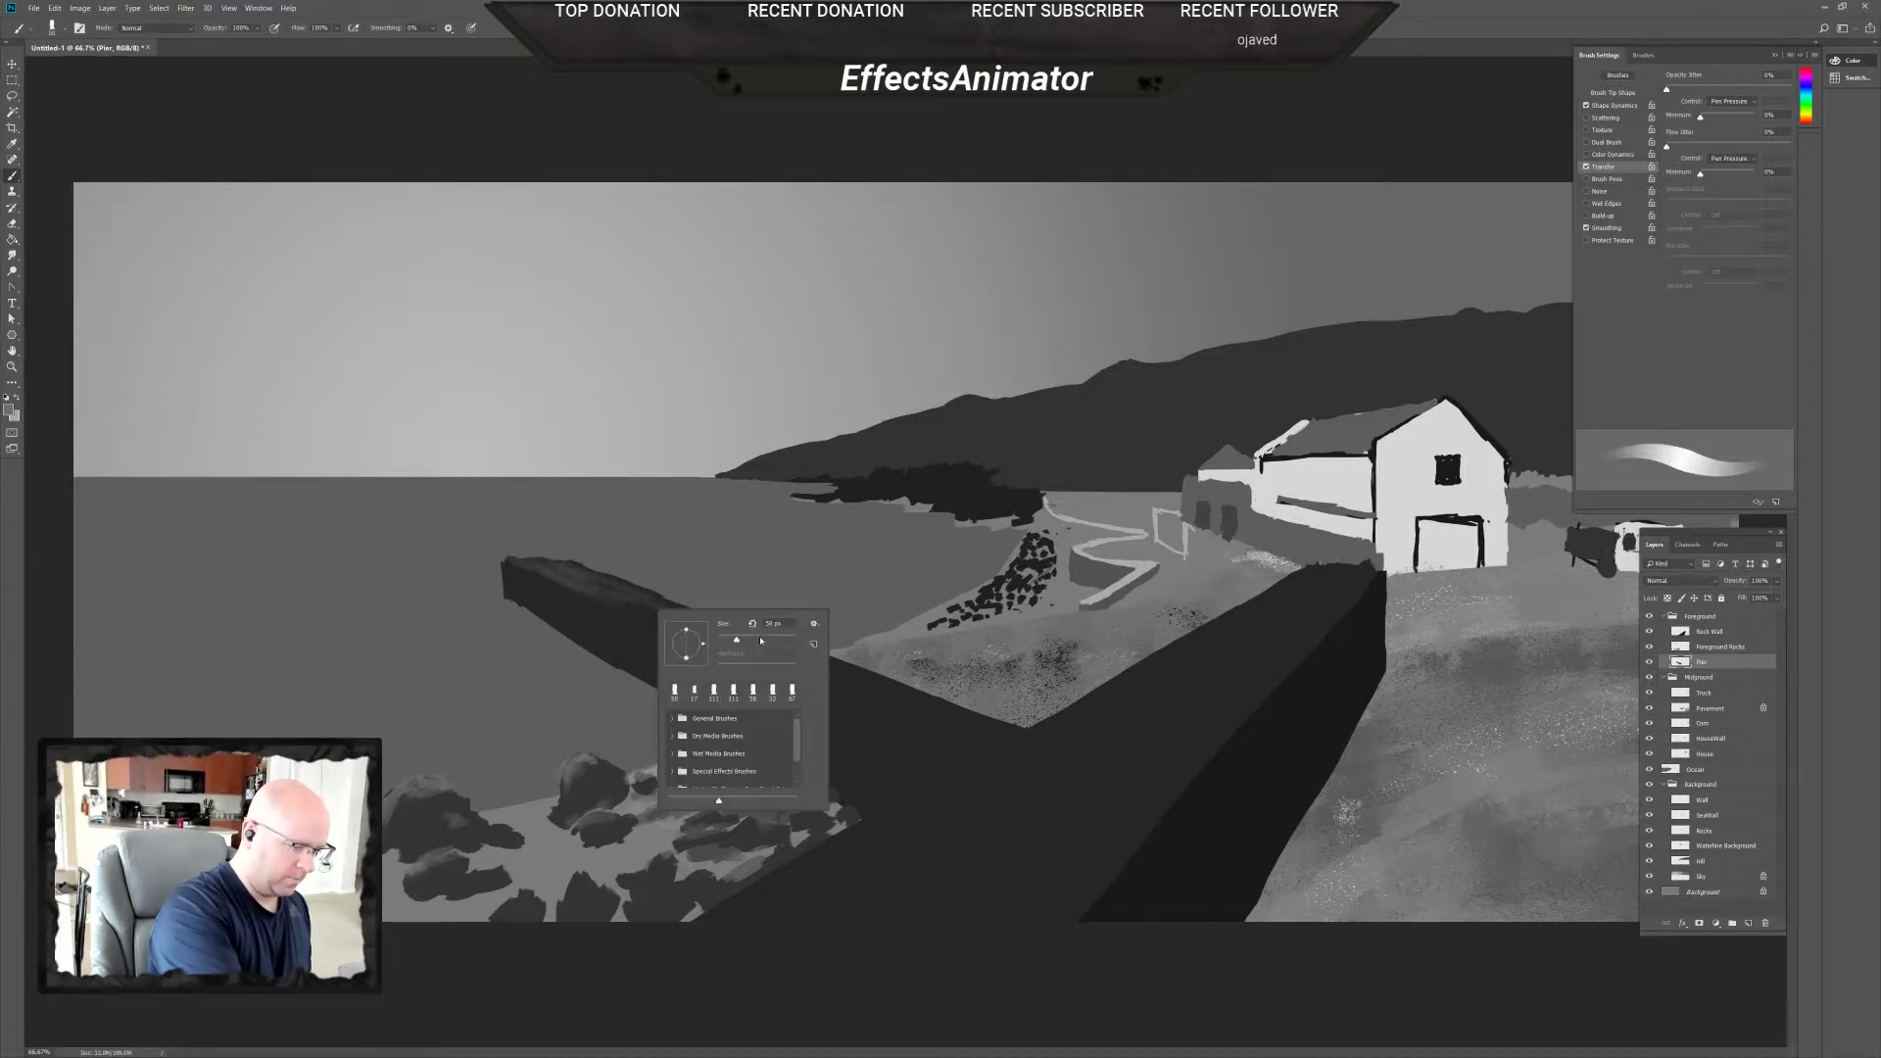
click(615, 598)
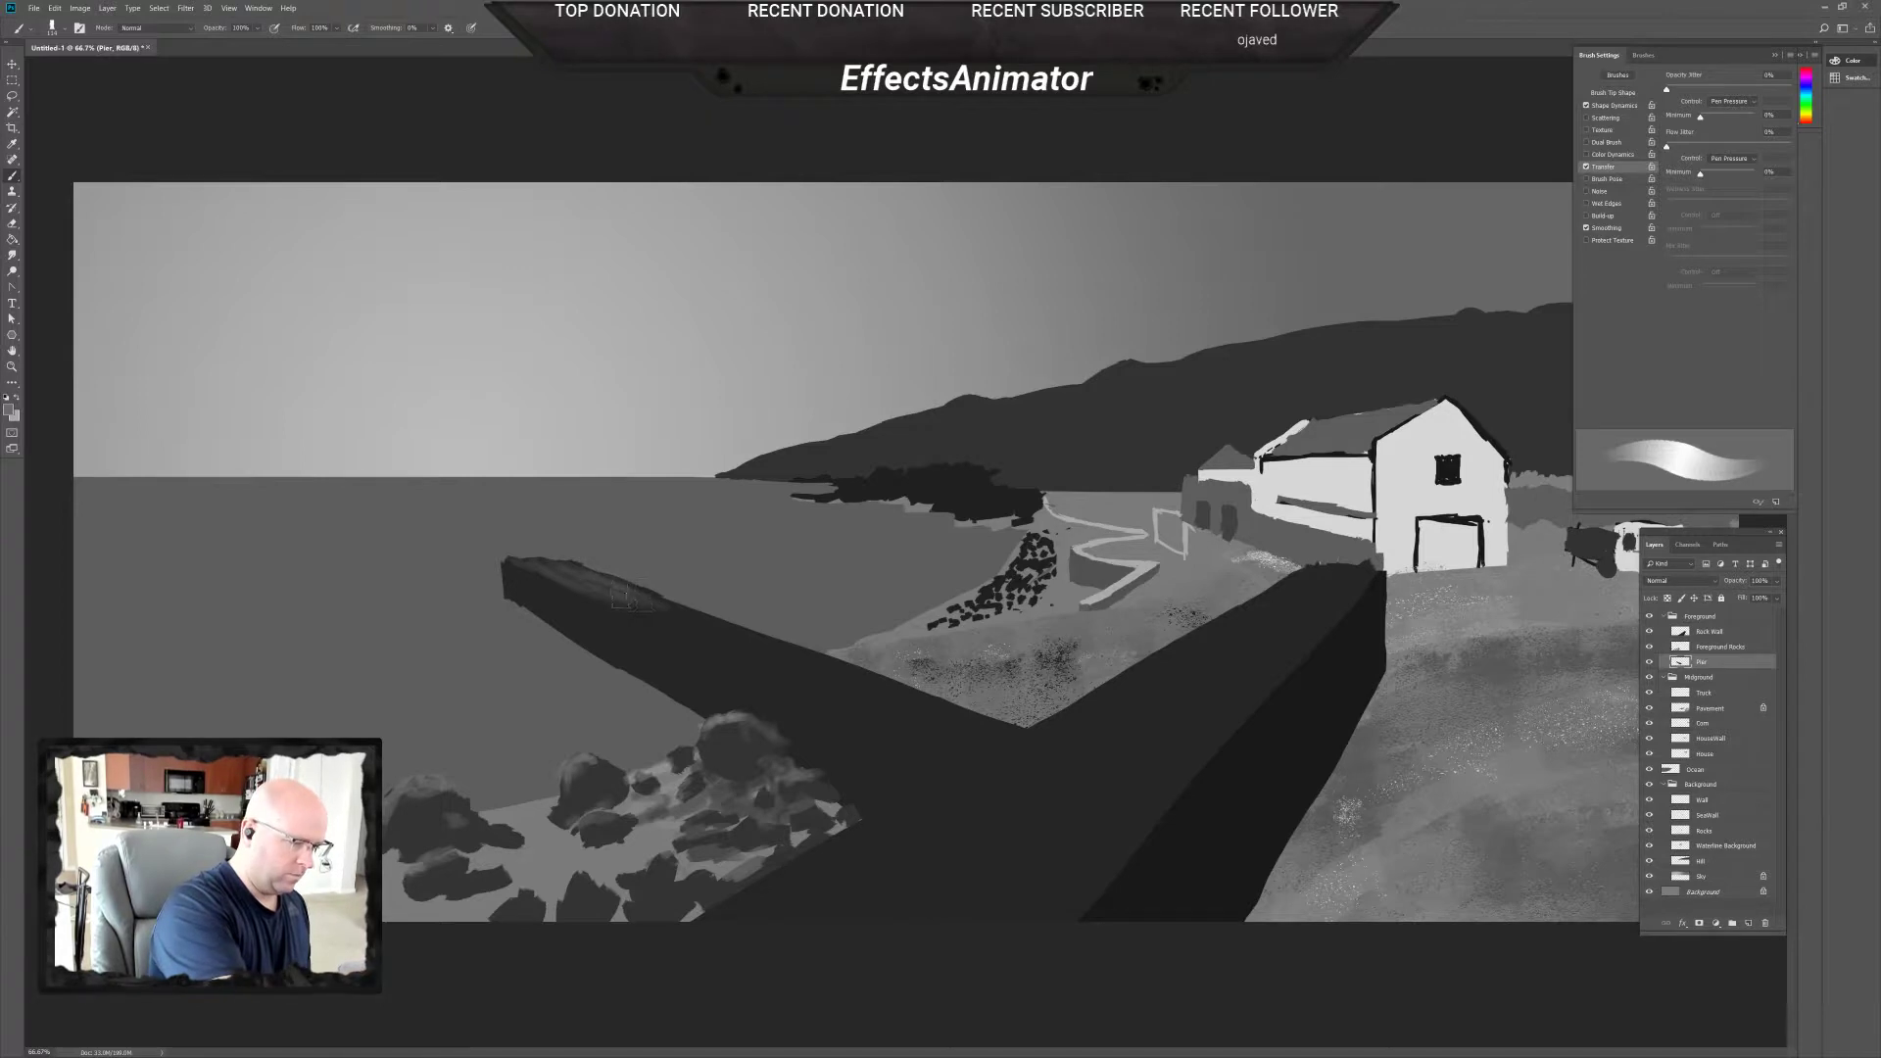
drag(580, 568, 673, 613)
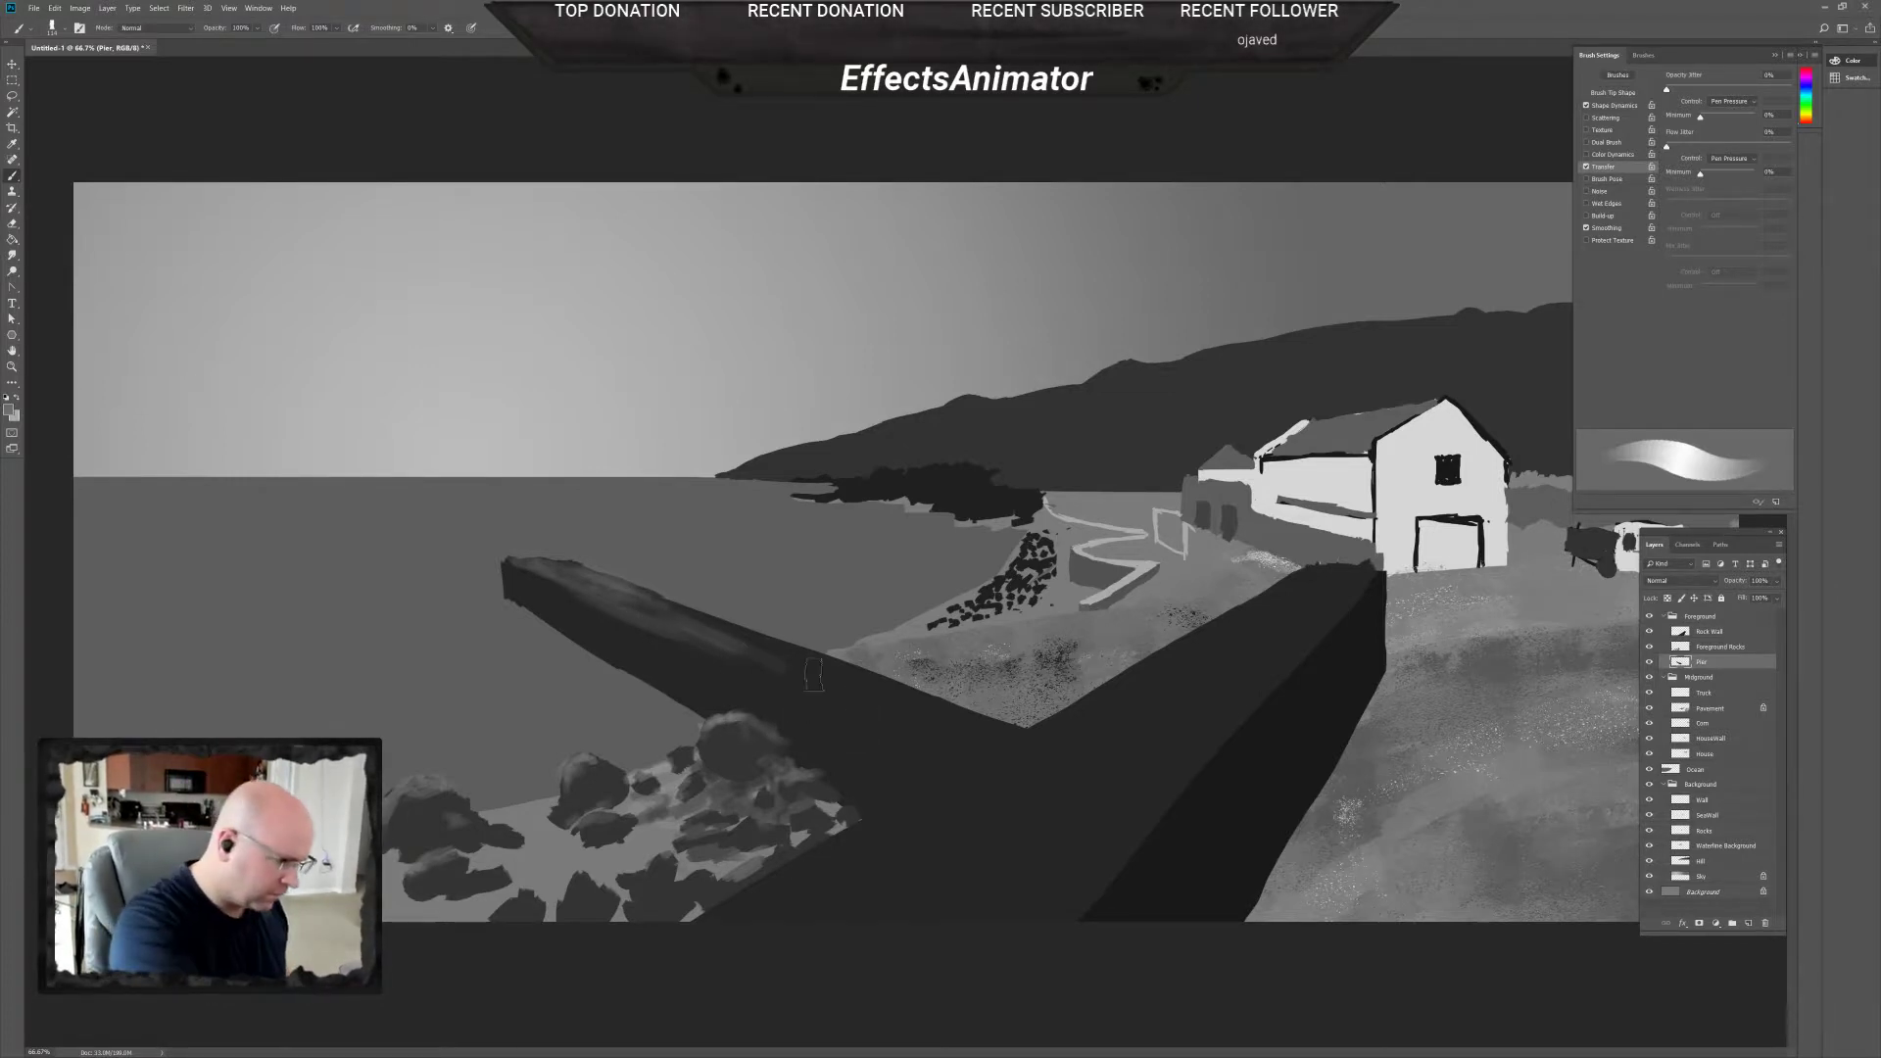
mouse_move(891, 700)
mouse_down()
mouse_move(975, 740)
mouse_move(818, 672)
mouse_move(896, 716)
mouse_move(990, 732)
mouse_up()
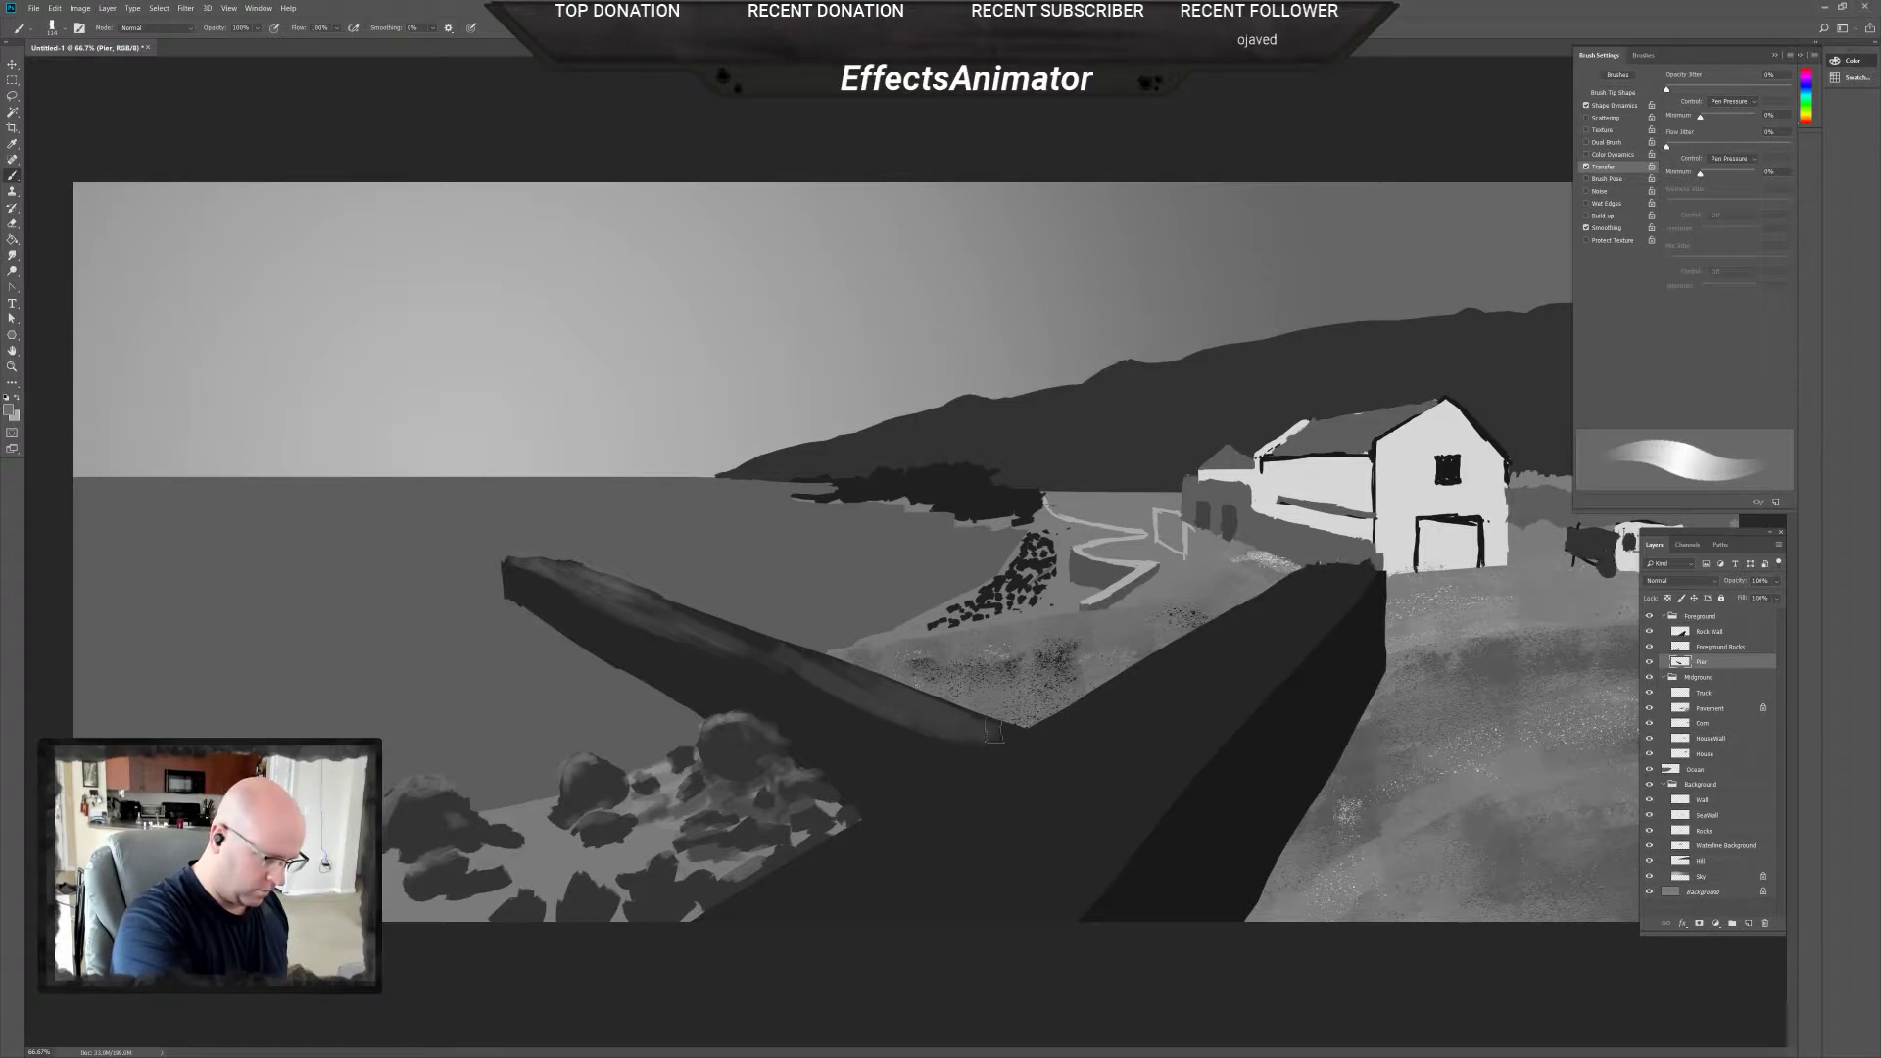
mouse_move(1013, 752)
mouse_down()
mouse_move(885, 692)
mouse_move(920, 699)
mouse_move(900, 708)
mouse_move(978, 762)
mouse_up()
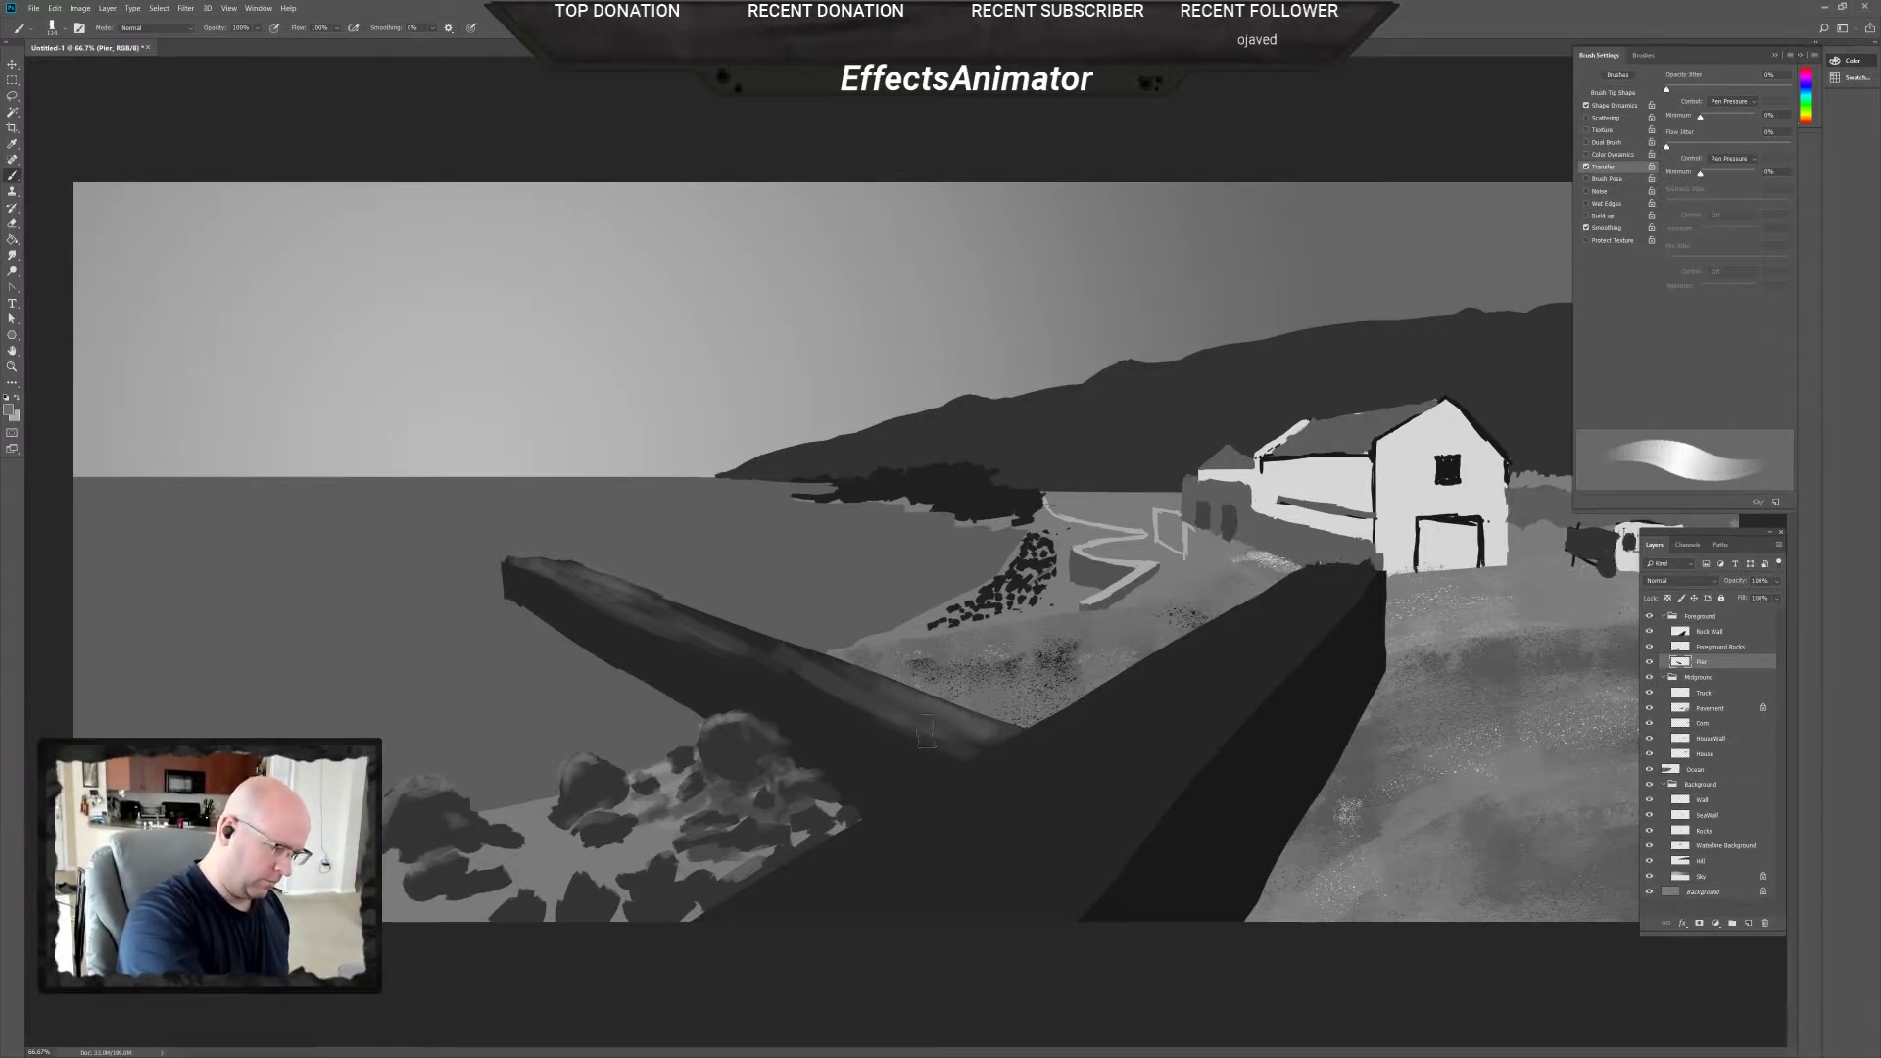
mouse_move(798, 664)
mouse_down()
mouse_move(843, 683)
mouse_move(801, 661)
mouse_up()
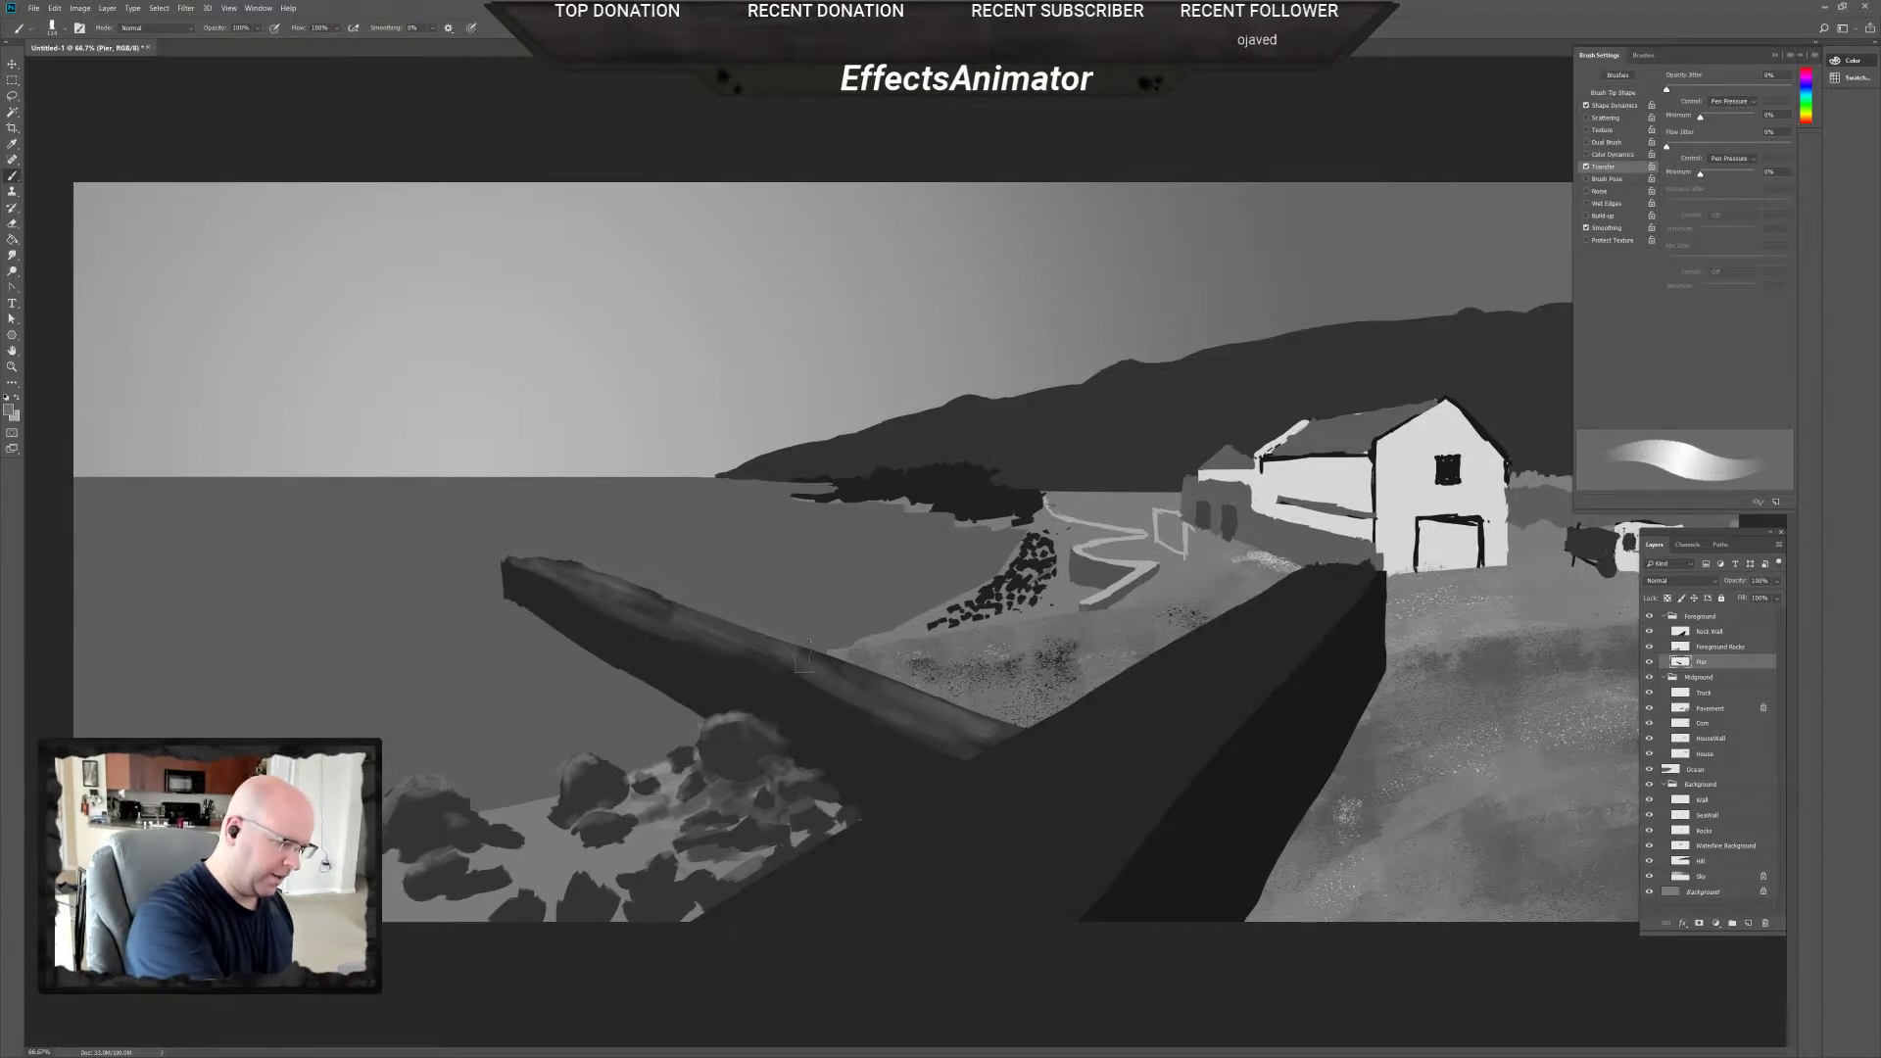
key(ctrl+z)
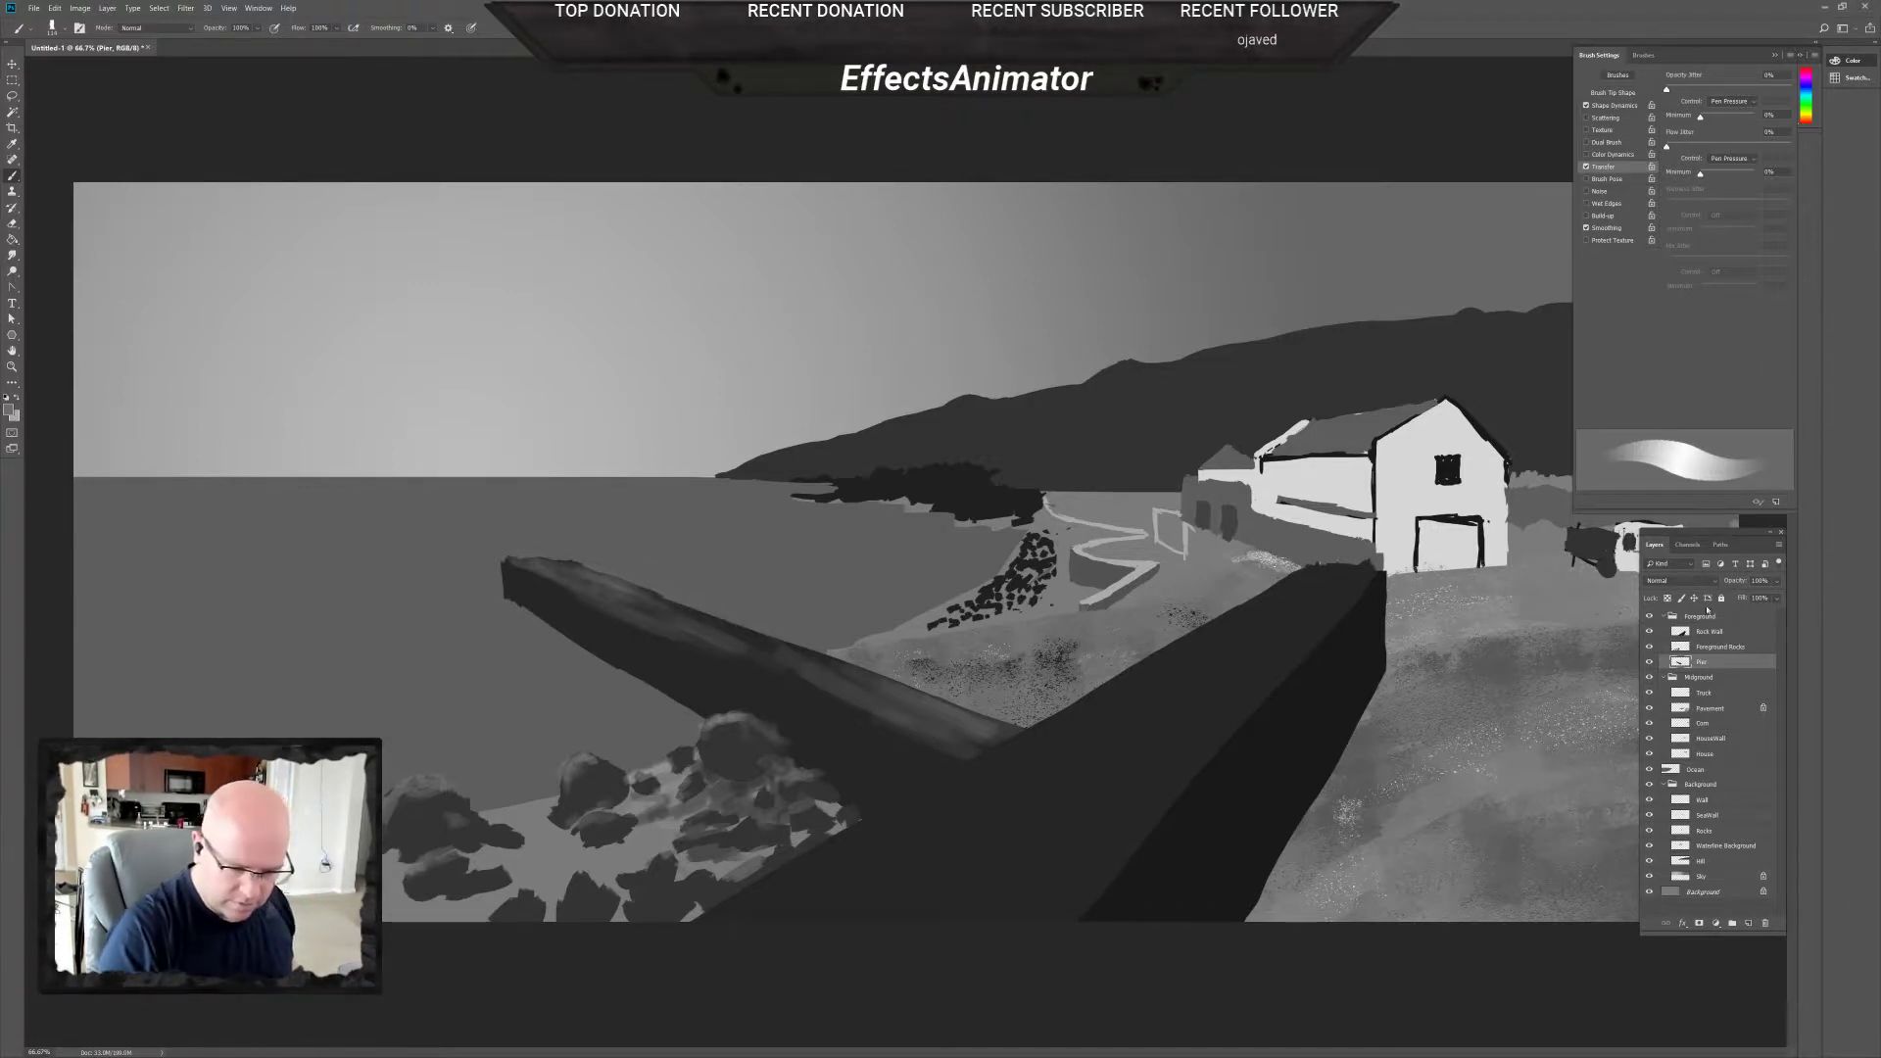
Lock the Pier layer's transparent pixels and shade the pier's top and side with sampled grays, using a smaller brush for the details.
click(1681, 598)
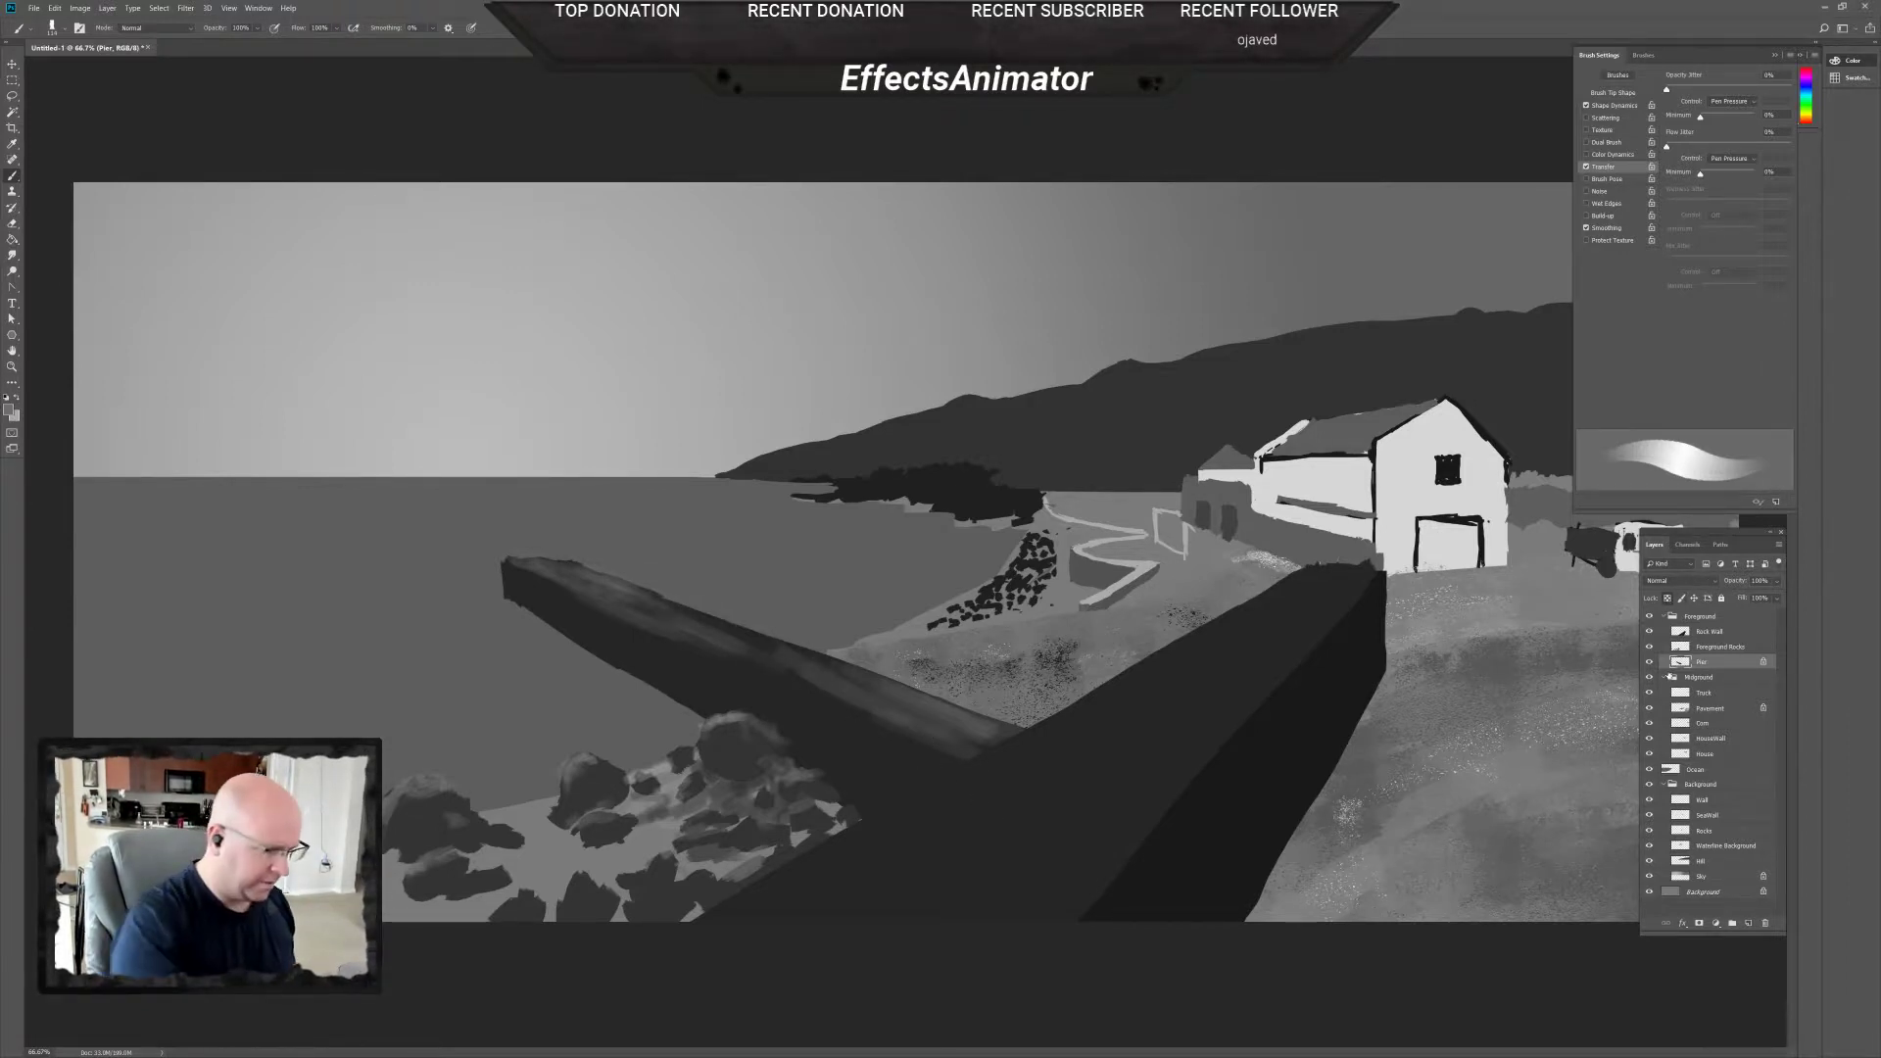
mouse_move(793, 676)
mouse_down()
mouse_move(764, 641)
mouse_move(691, 618)
mouse_move(723, 652)
mouse_up()
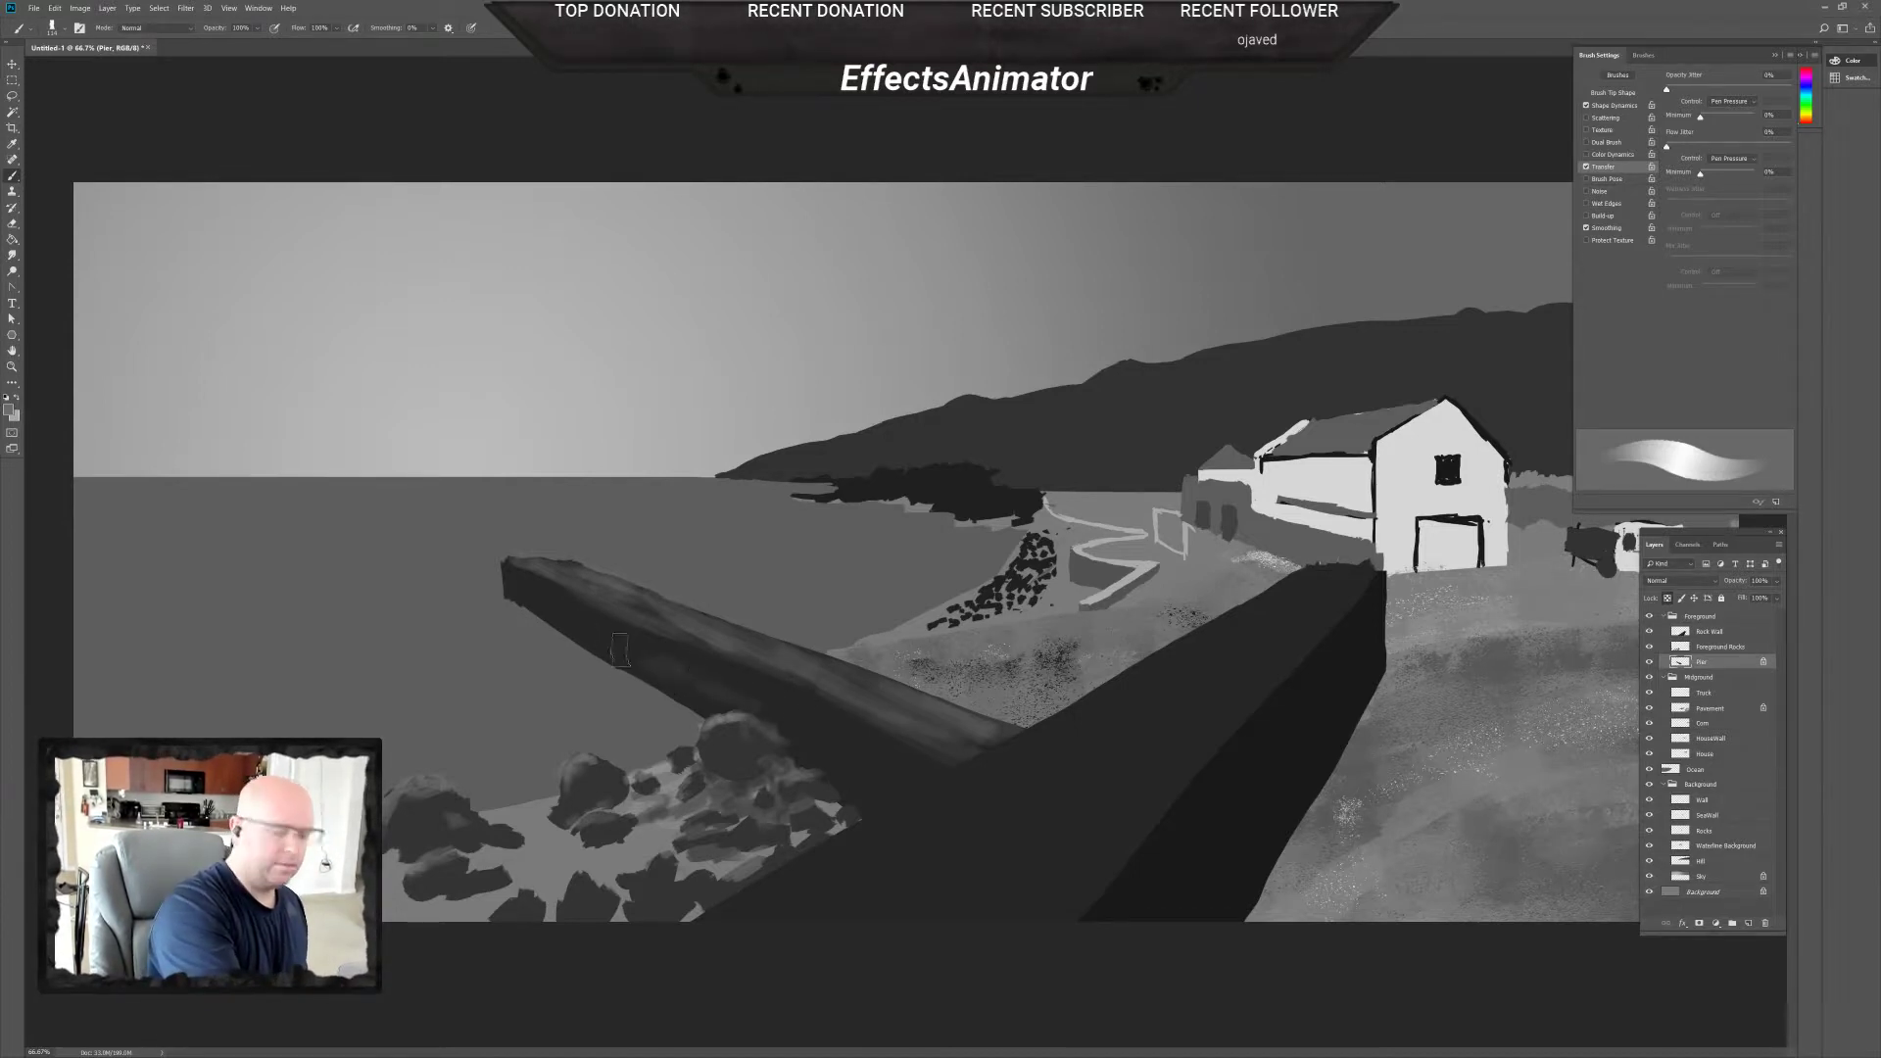
alt+click(768, 659)
alt+click(769, 690)
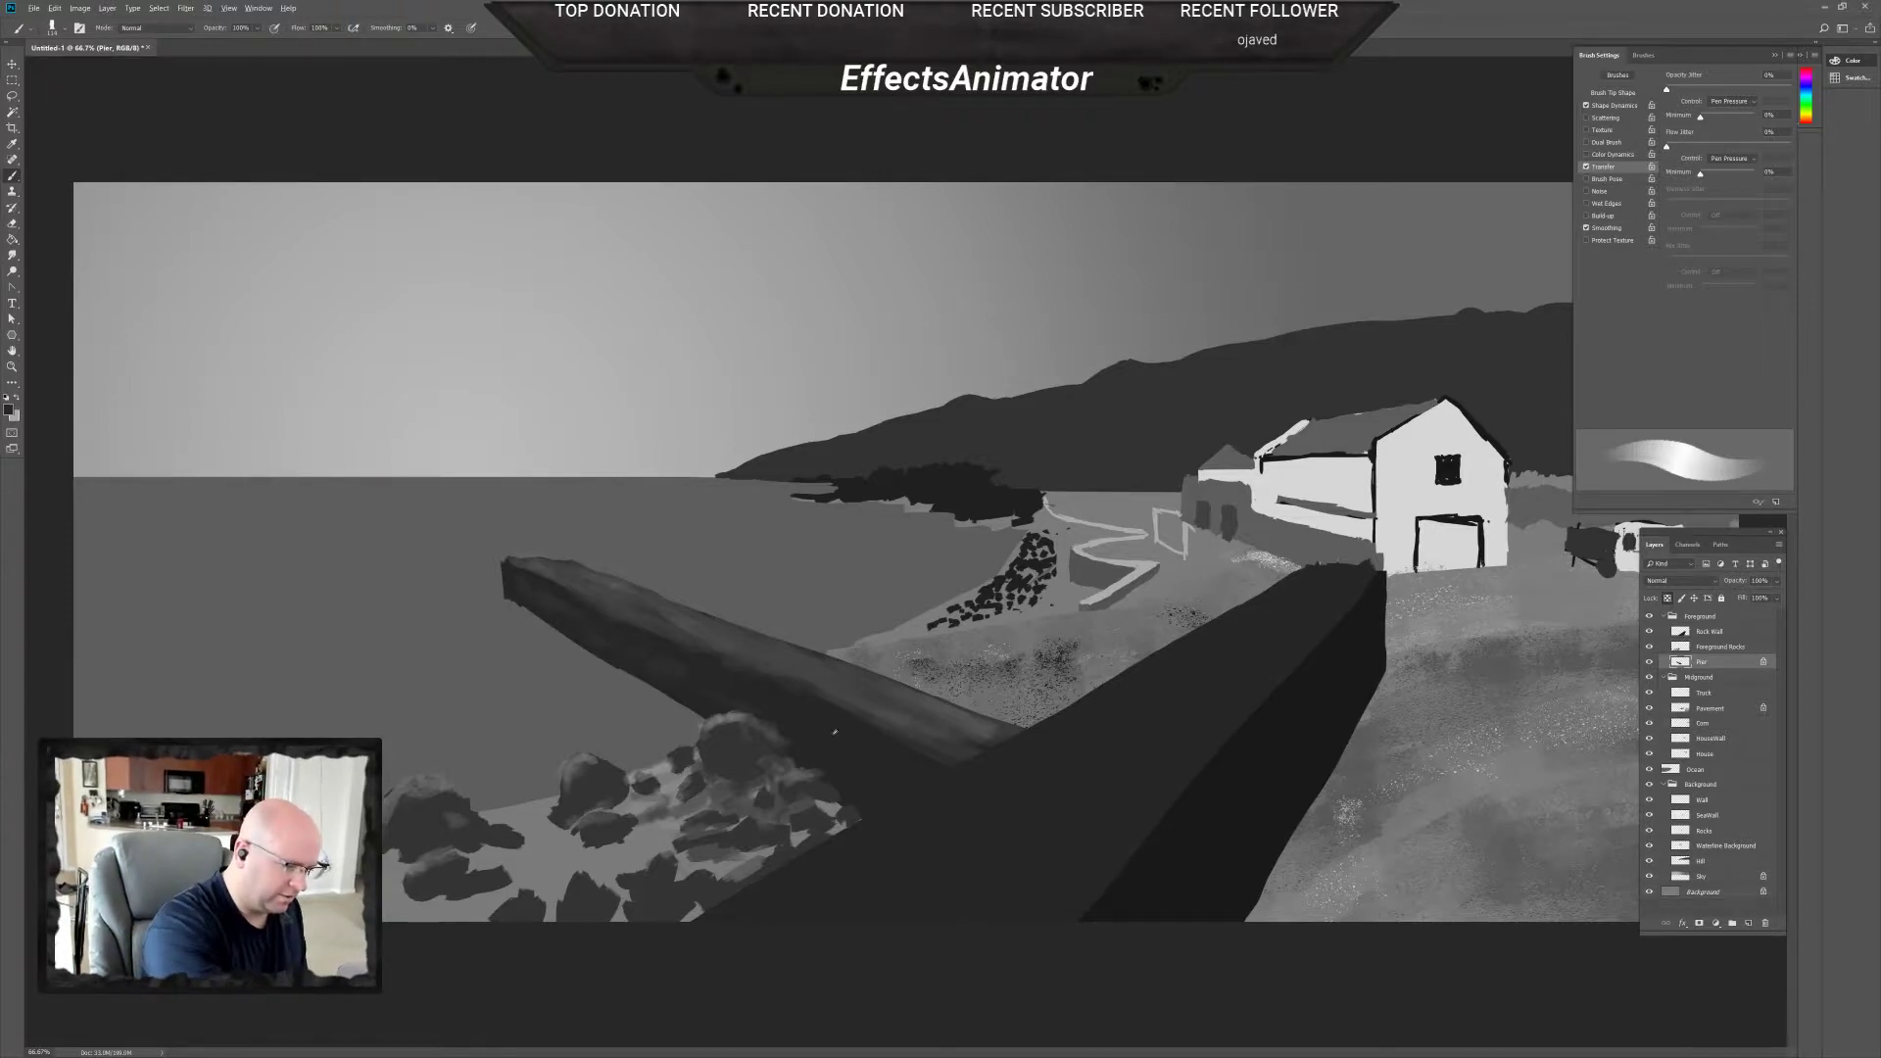
right_click(805, 730)
drag(882, 741, 879, 742)
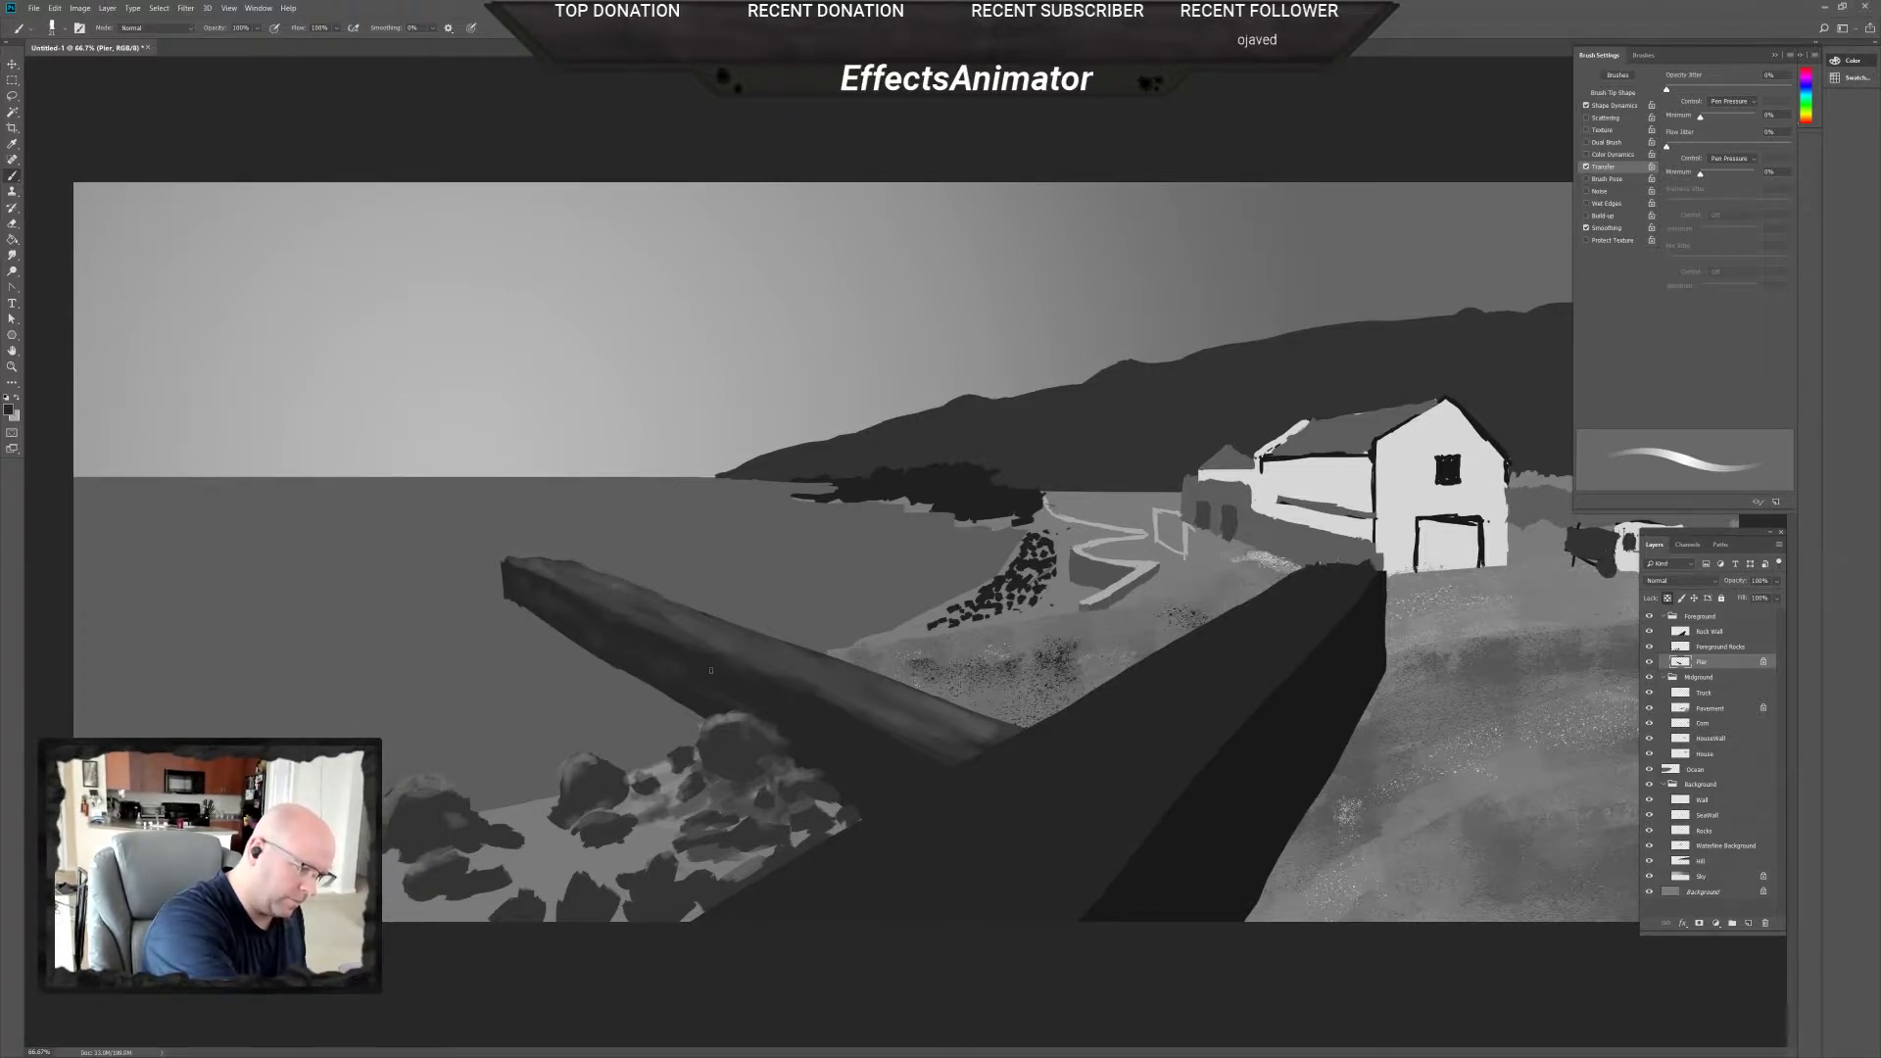
alt+click(790, 663)
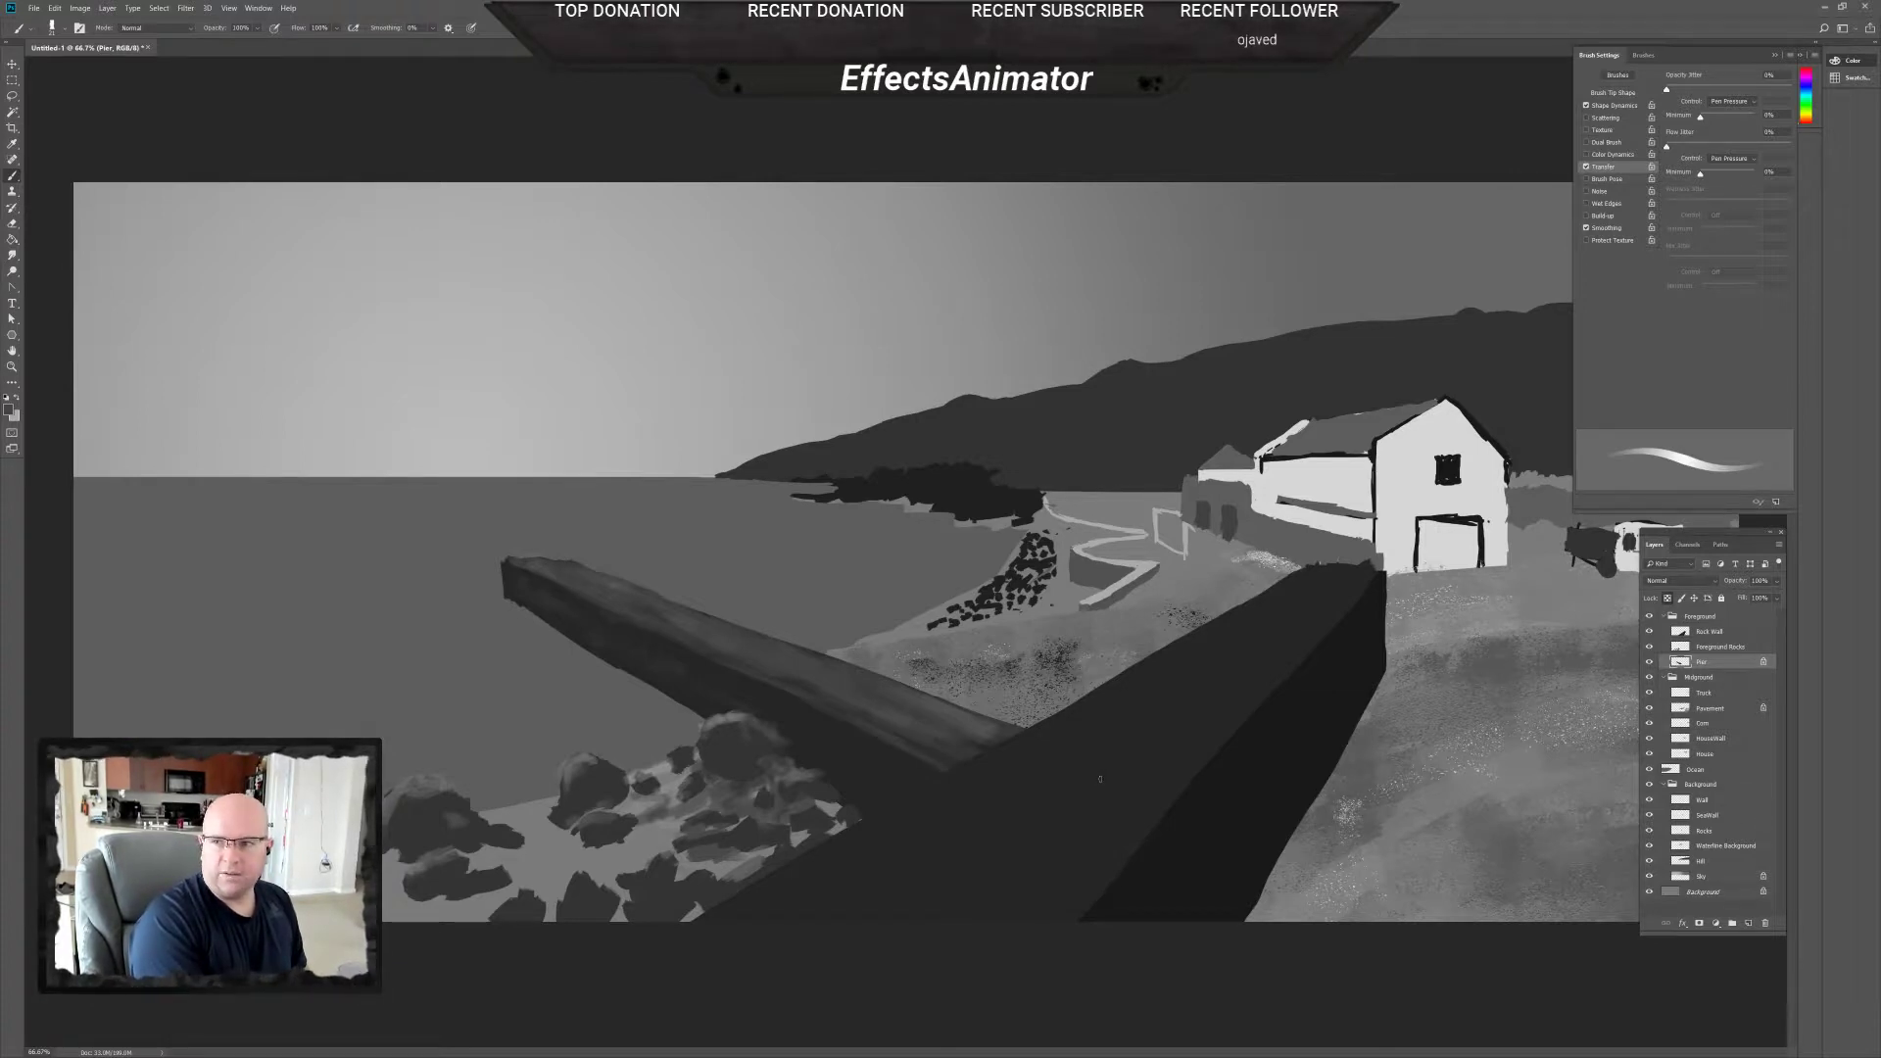
On the Rock Wall layer, brush soft lighter gray over the base of the wall's broad face with an enlarged brush.
right_click(1104, 755)
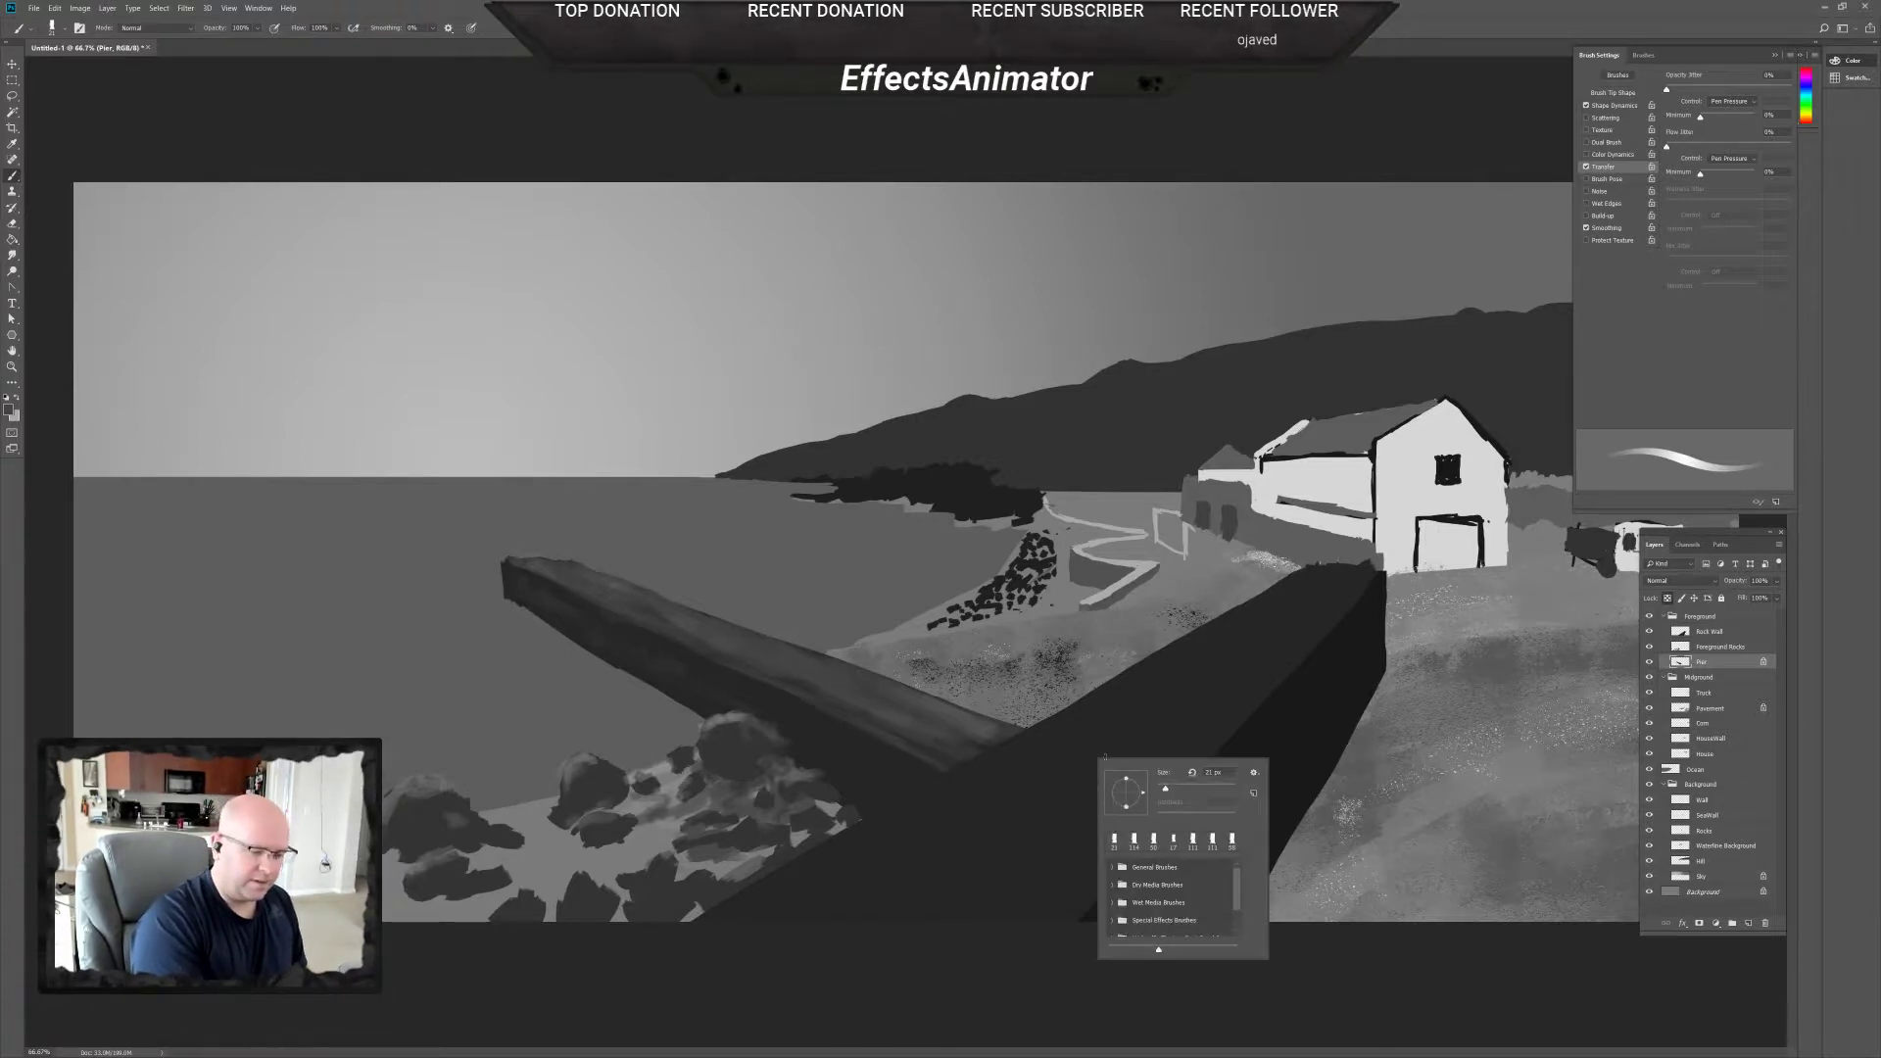
click(1182, 790)
key(Return)
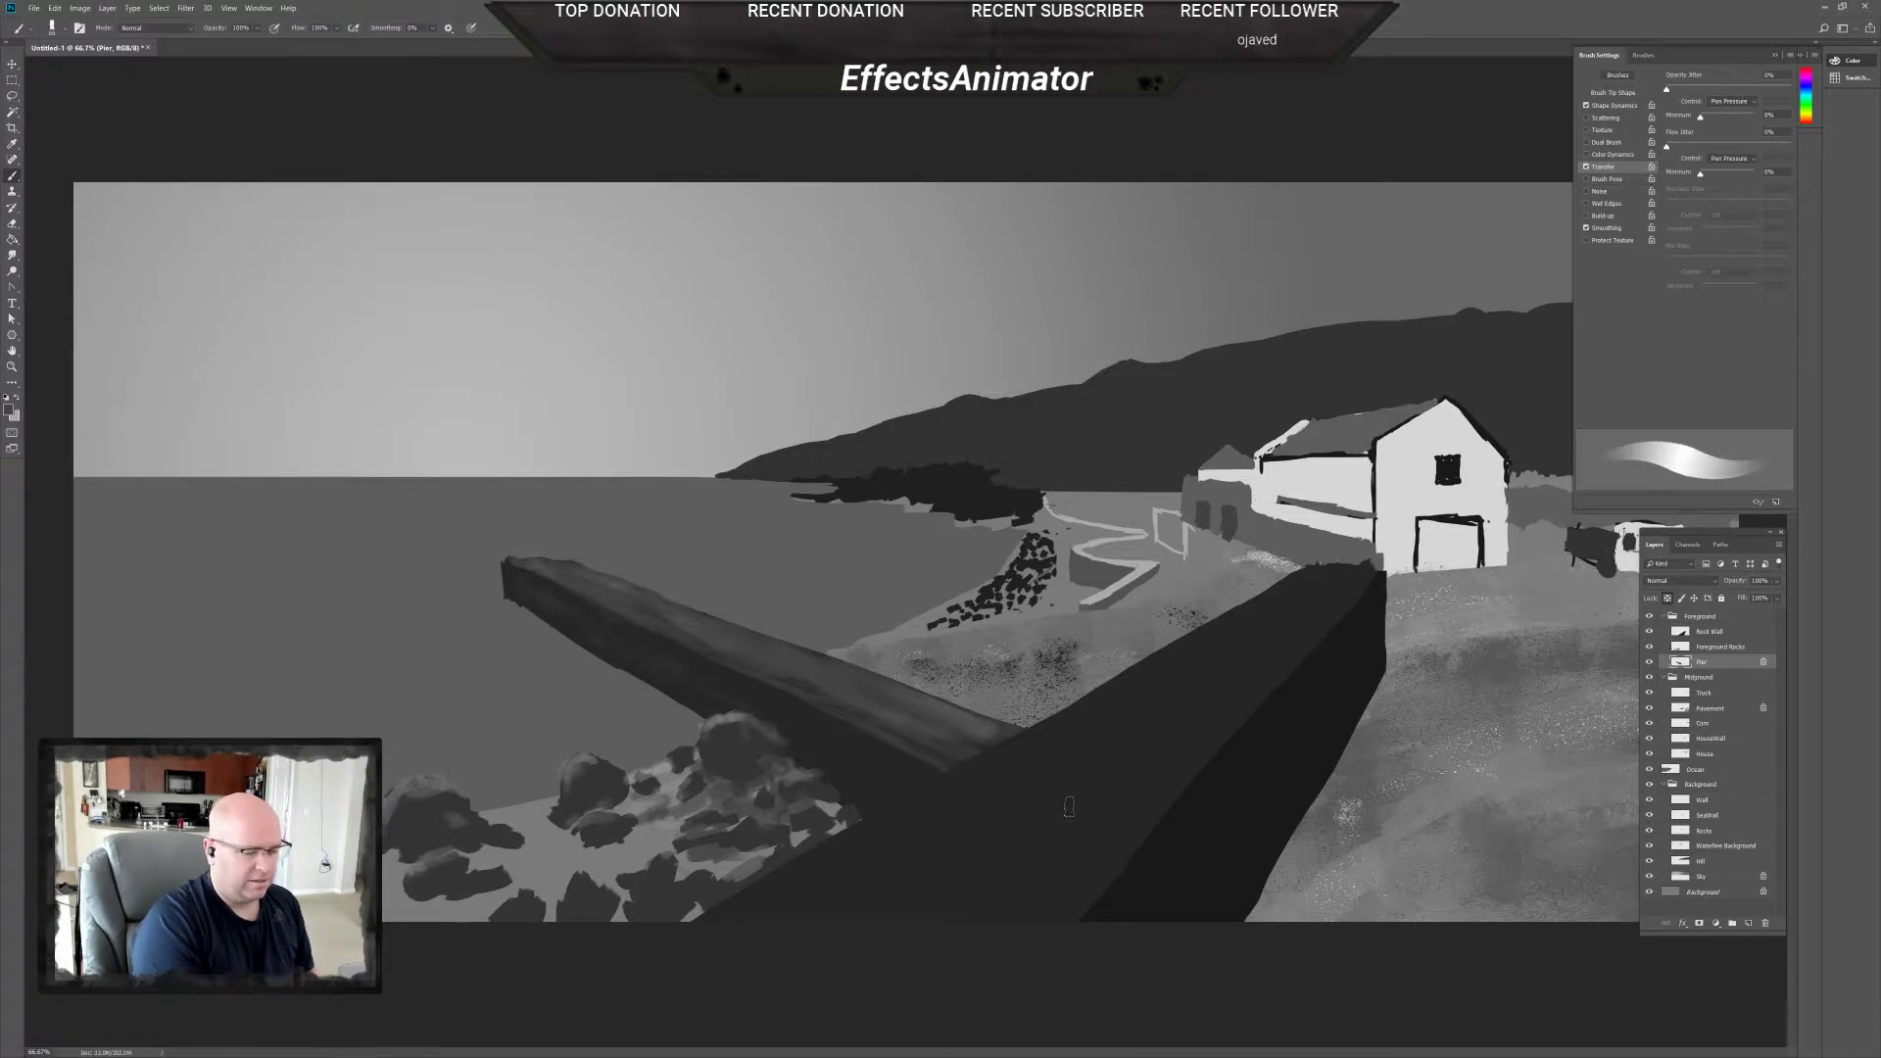
alt+click(742, 712)
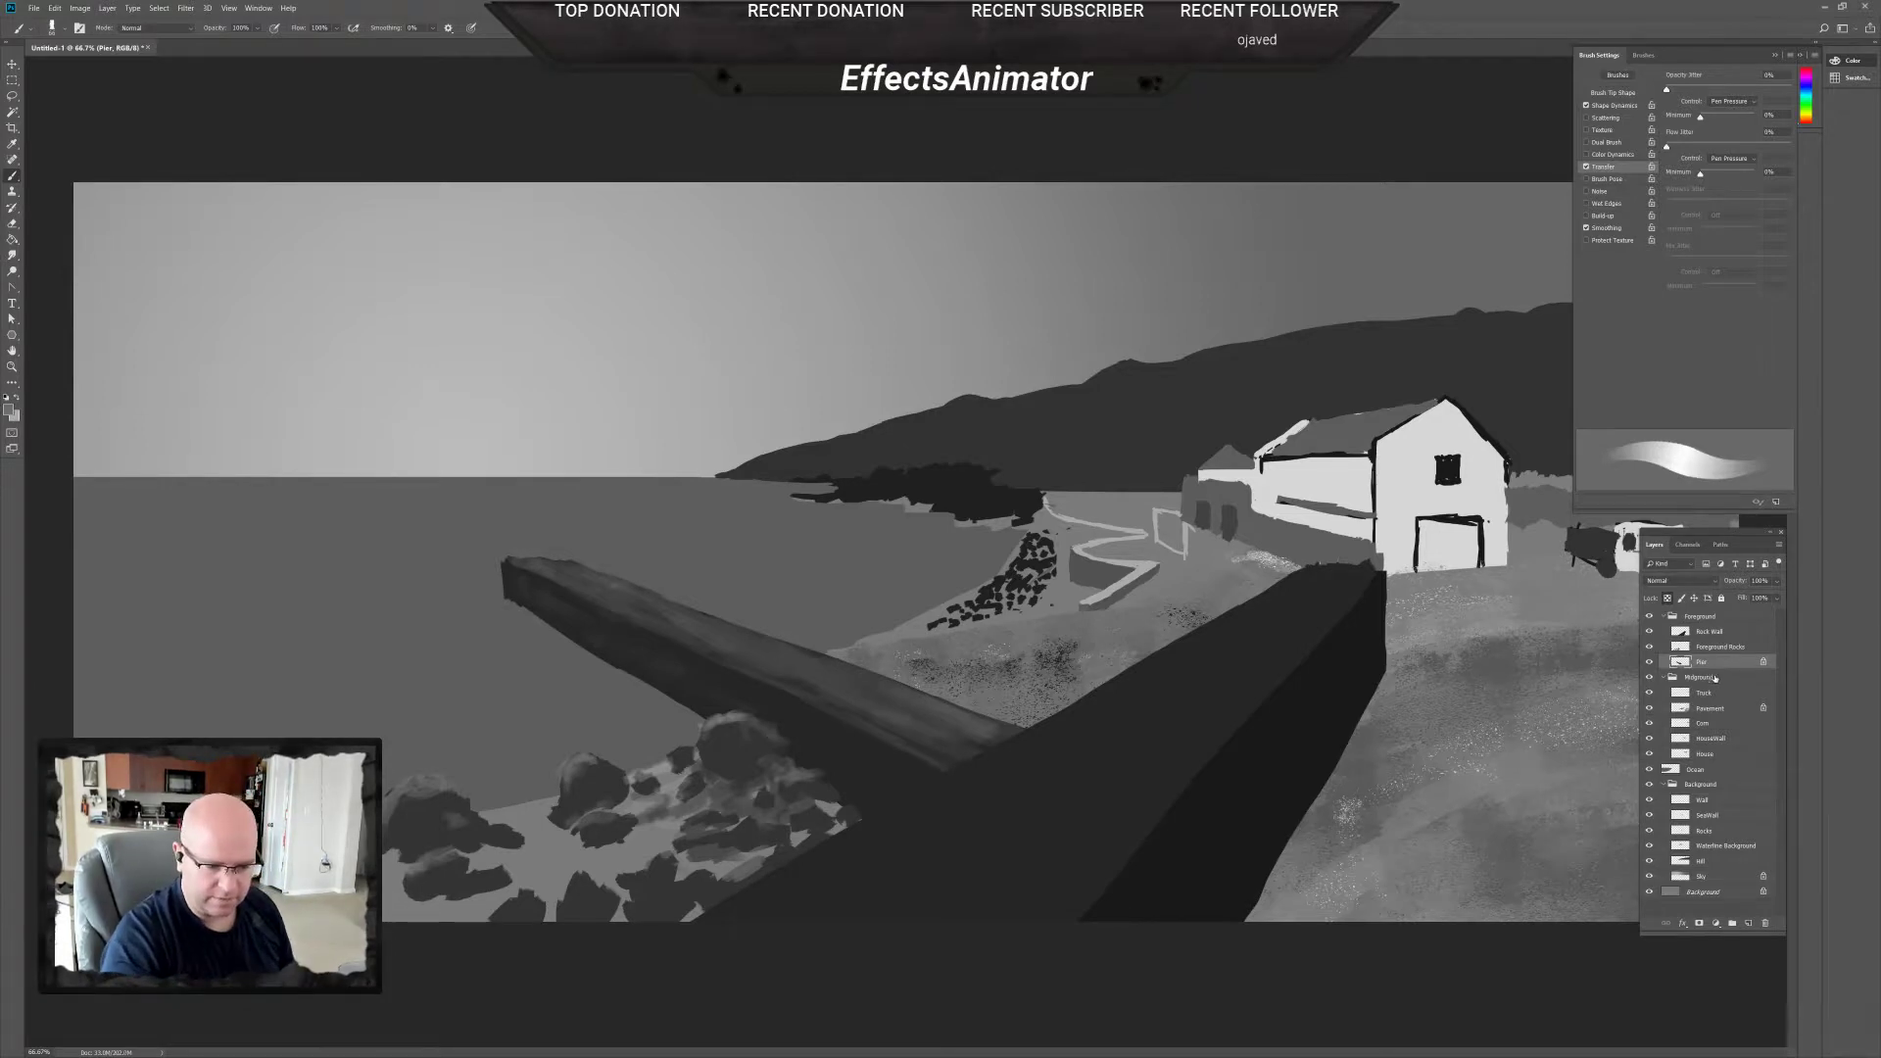
click(1710, 633)
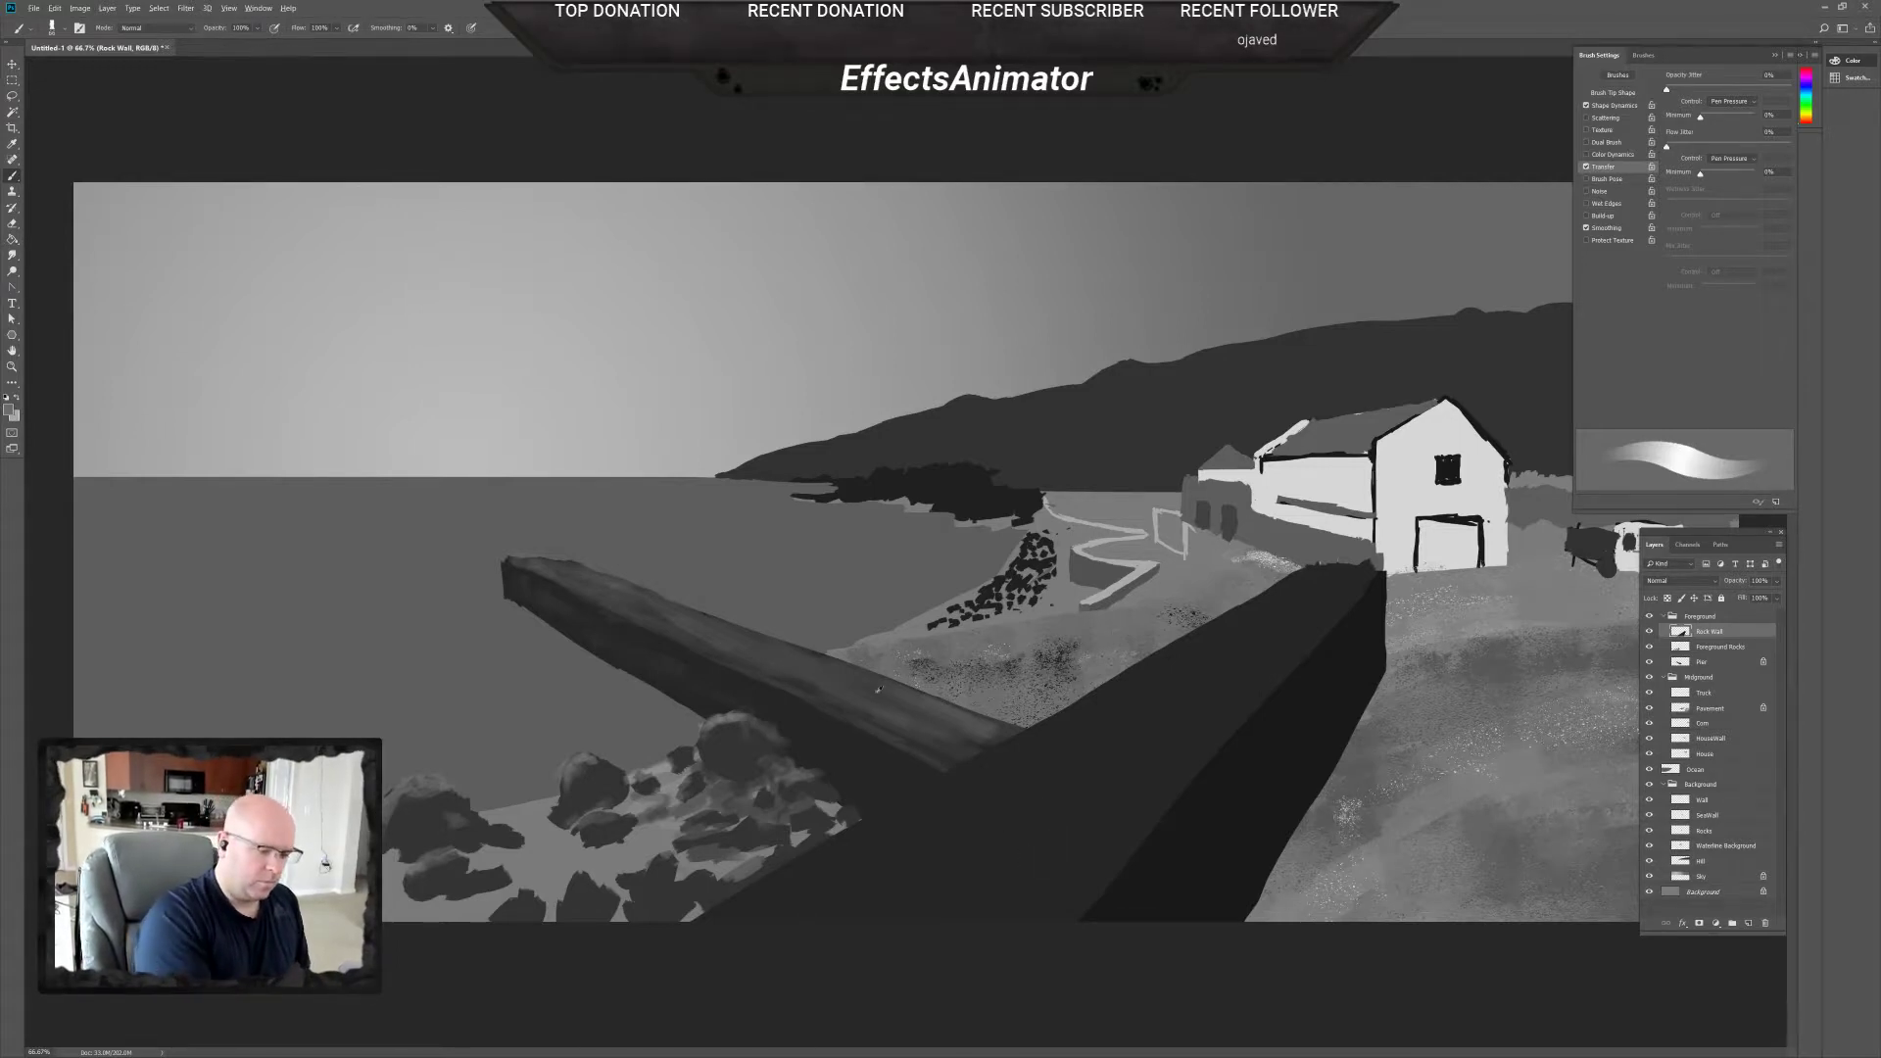
right_click(1001, 851)
click(1127, 866)
click(942, 864)
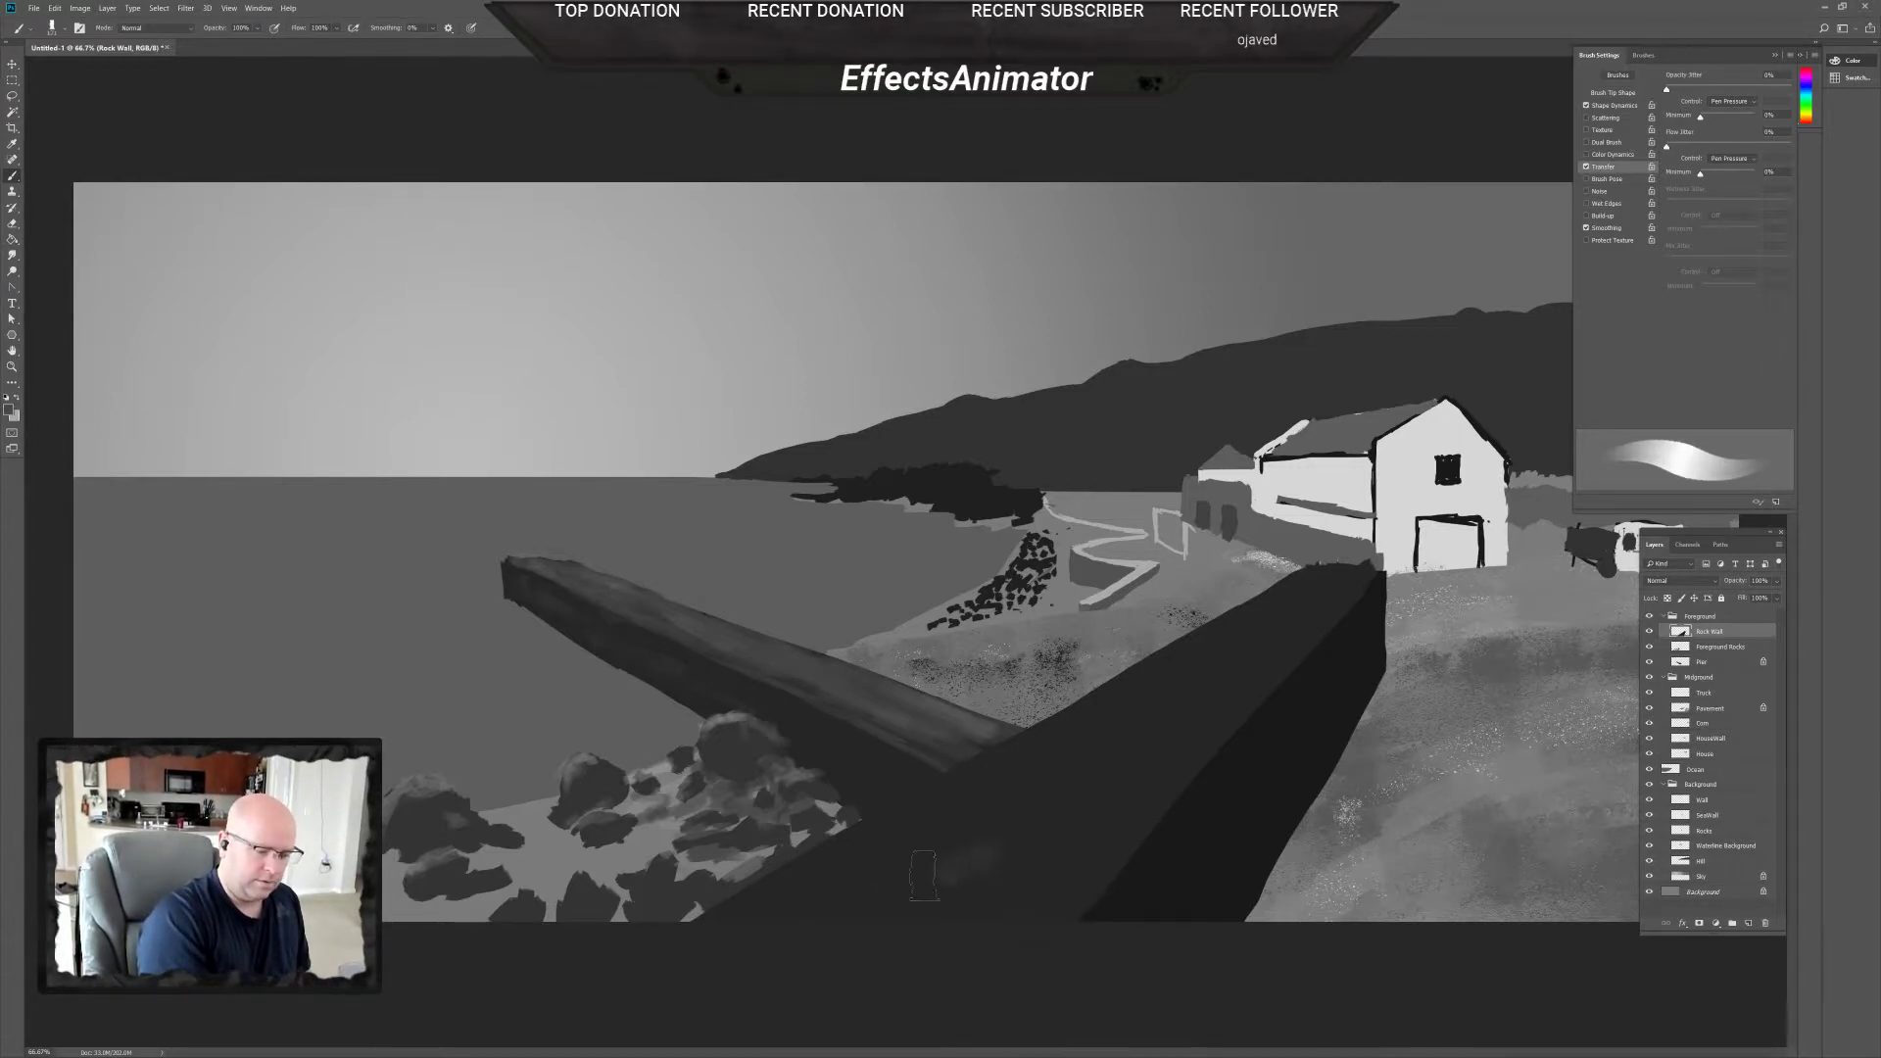
drag(942, 870, 1026, 901)
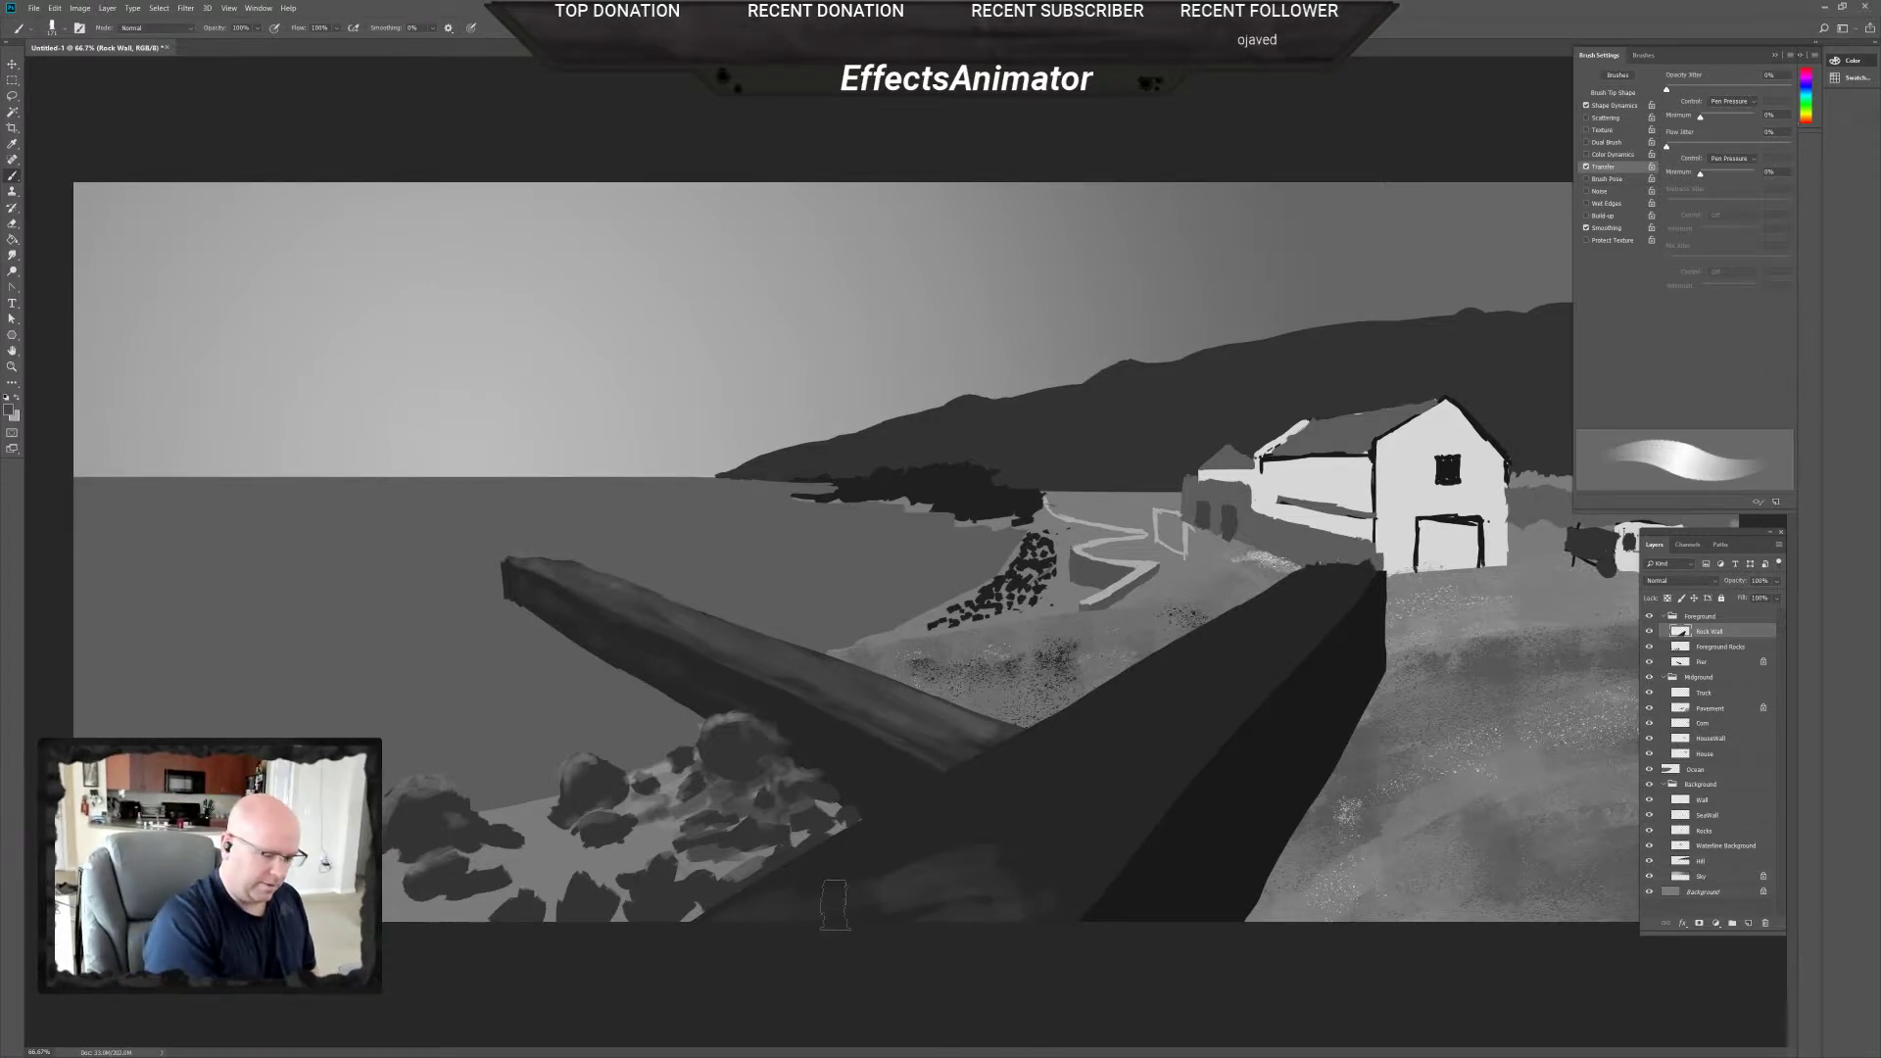
Lock the Rock Wall layer's transparent pixels and brush mottled gray strokes across the wall's broad face and lower side.
key(slash)
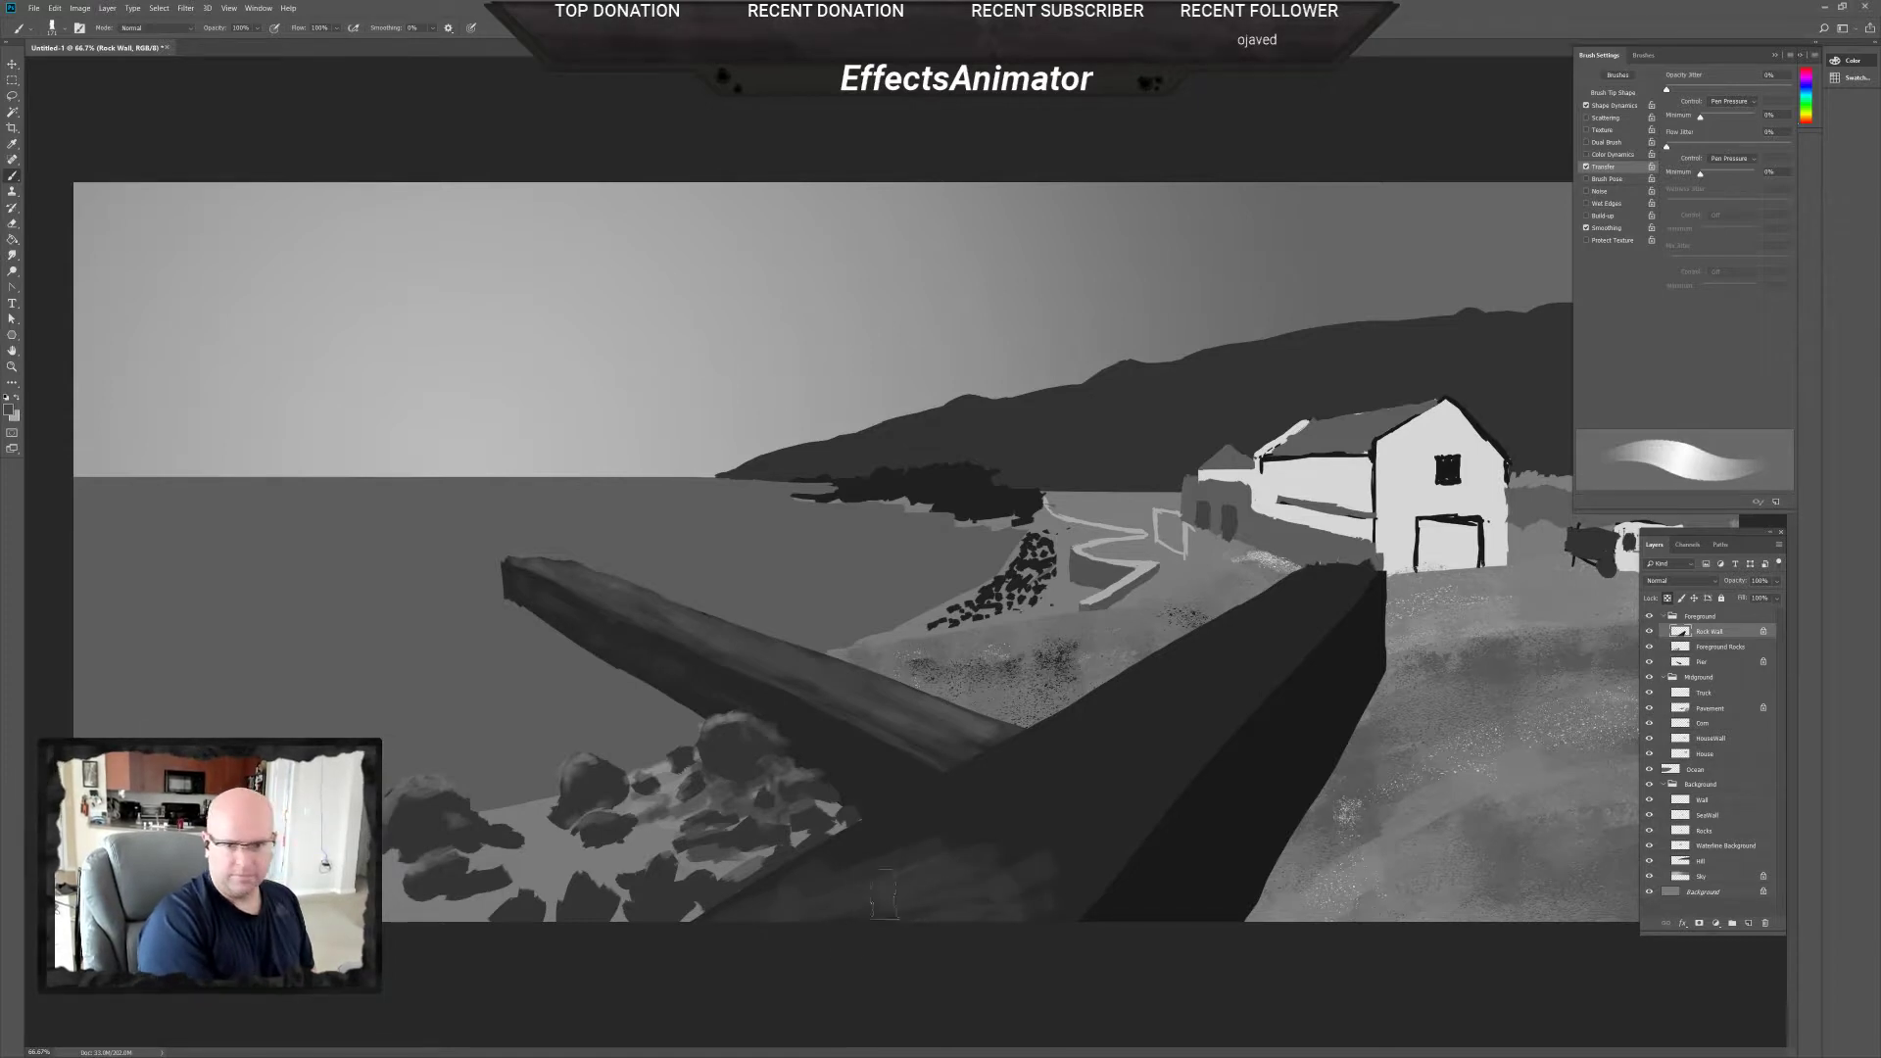
mouse_move(1032, 875)
mouse_down()
mouse_move(885, 846)
mouse_move(812, 863)
mouse_move(1109, 737)
mouse_move(1066, 786)
mouse_move(1113, 891)
mouse_move(1181, 847)
mouse_up()
mouse_move(1212, 926)
mouse_down()
mouse_move(1162, 889)
mouse_move(1144, 937)
mouse_move(1195, 922)
mouse_move(1191, 828)
mouse_move(1135, 907)
mouse_move(1170, 830)
mouse_up()
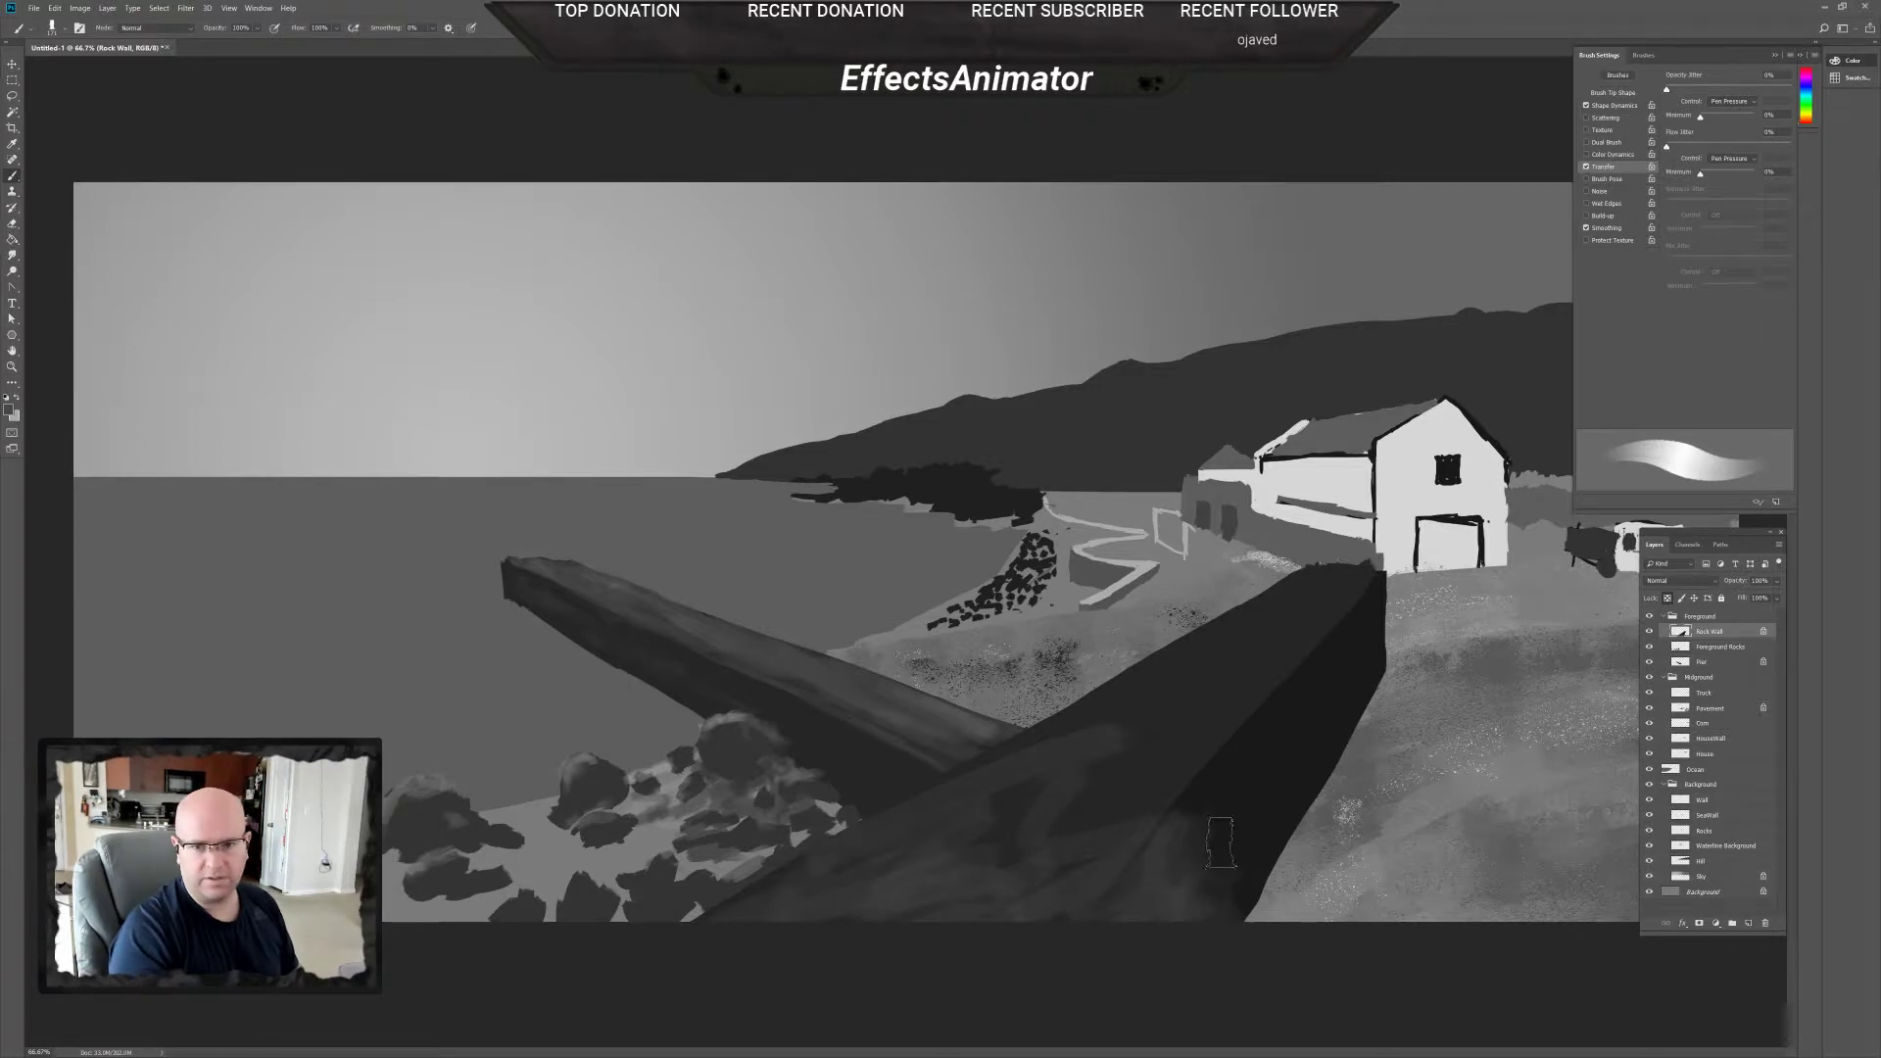
Brush gray strokes over the base of the rock wall's shadowed side with a resized brush.
right_click(1218, 885)
key(Return)
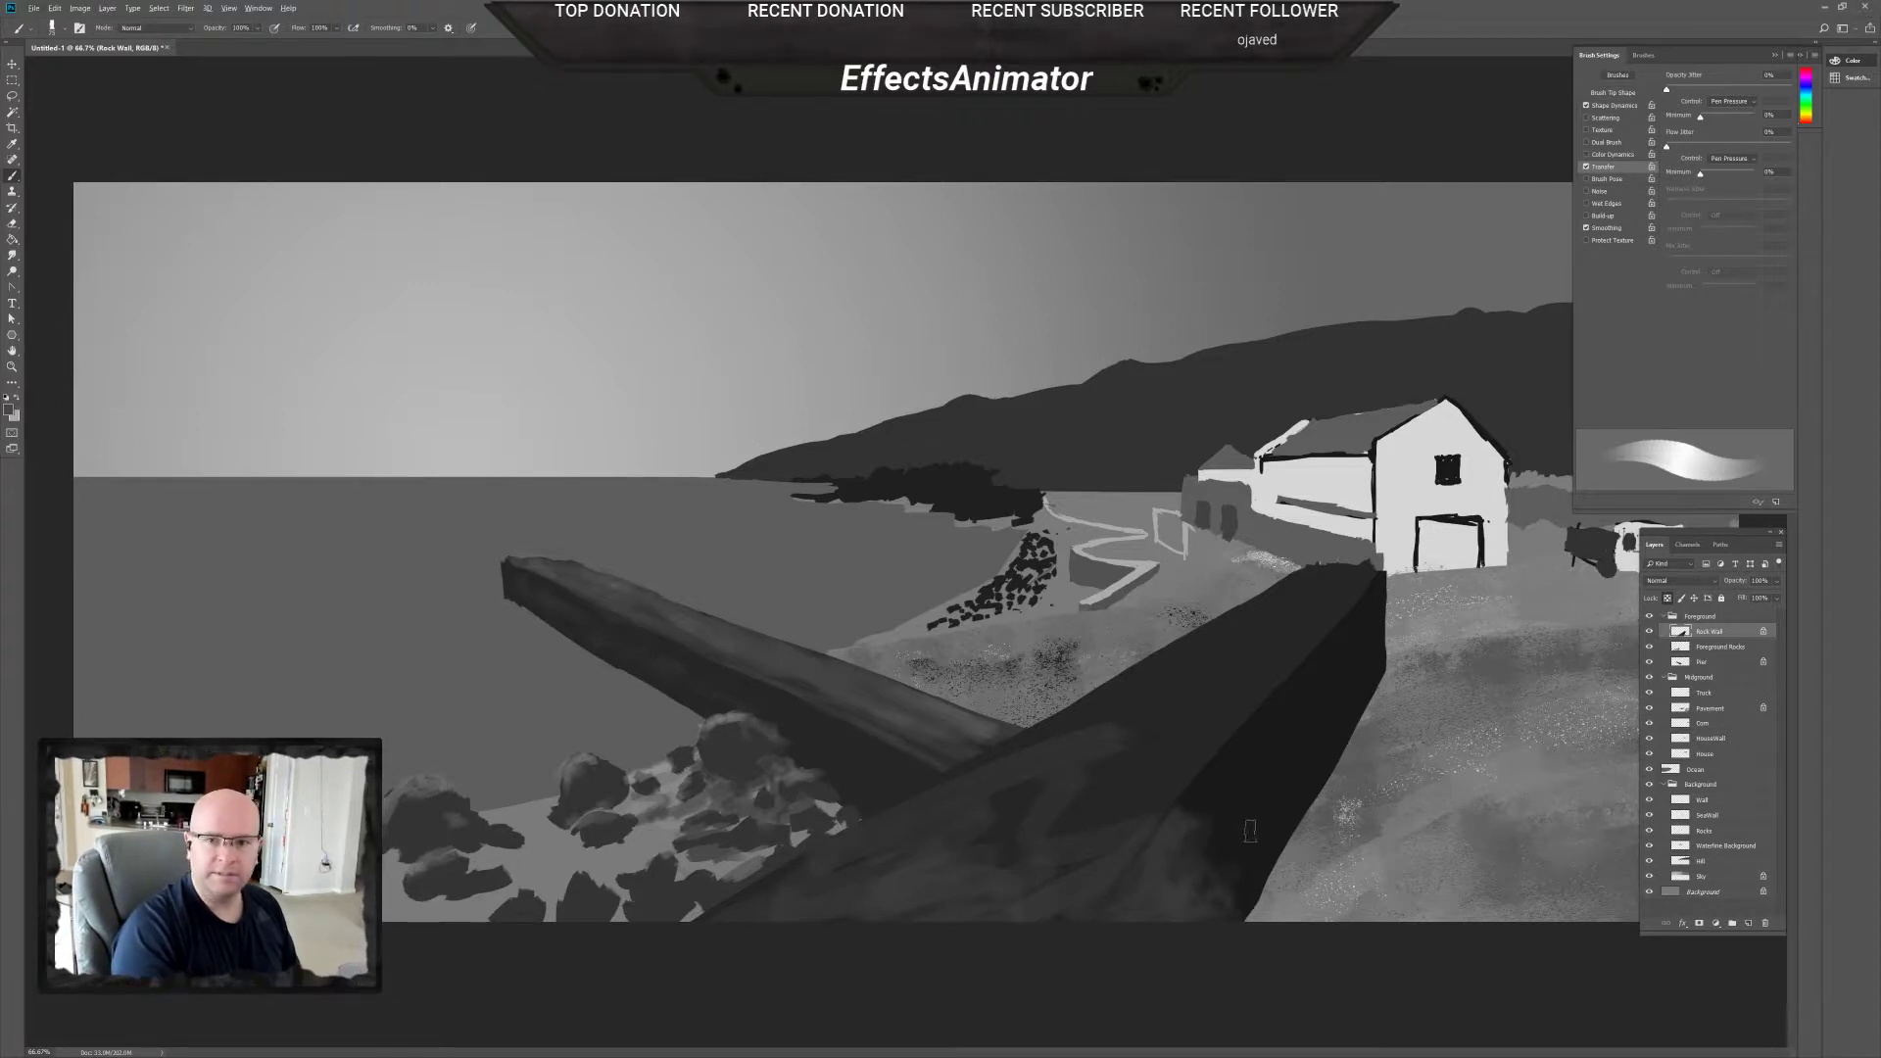
right_click(1244, 794)
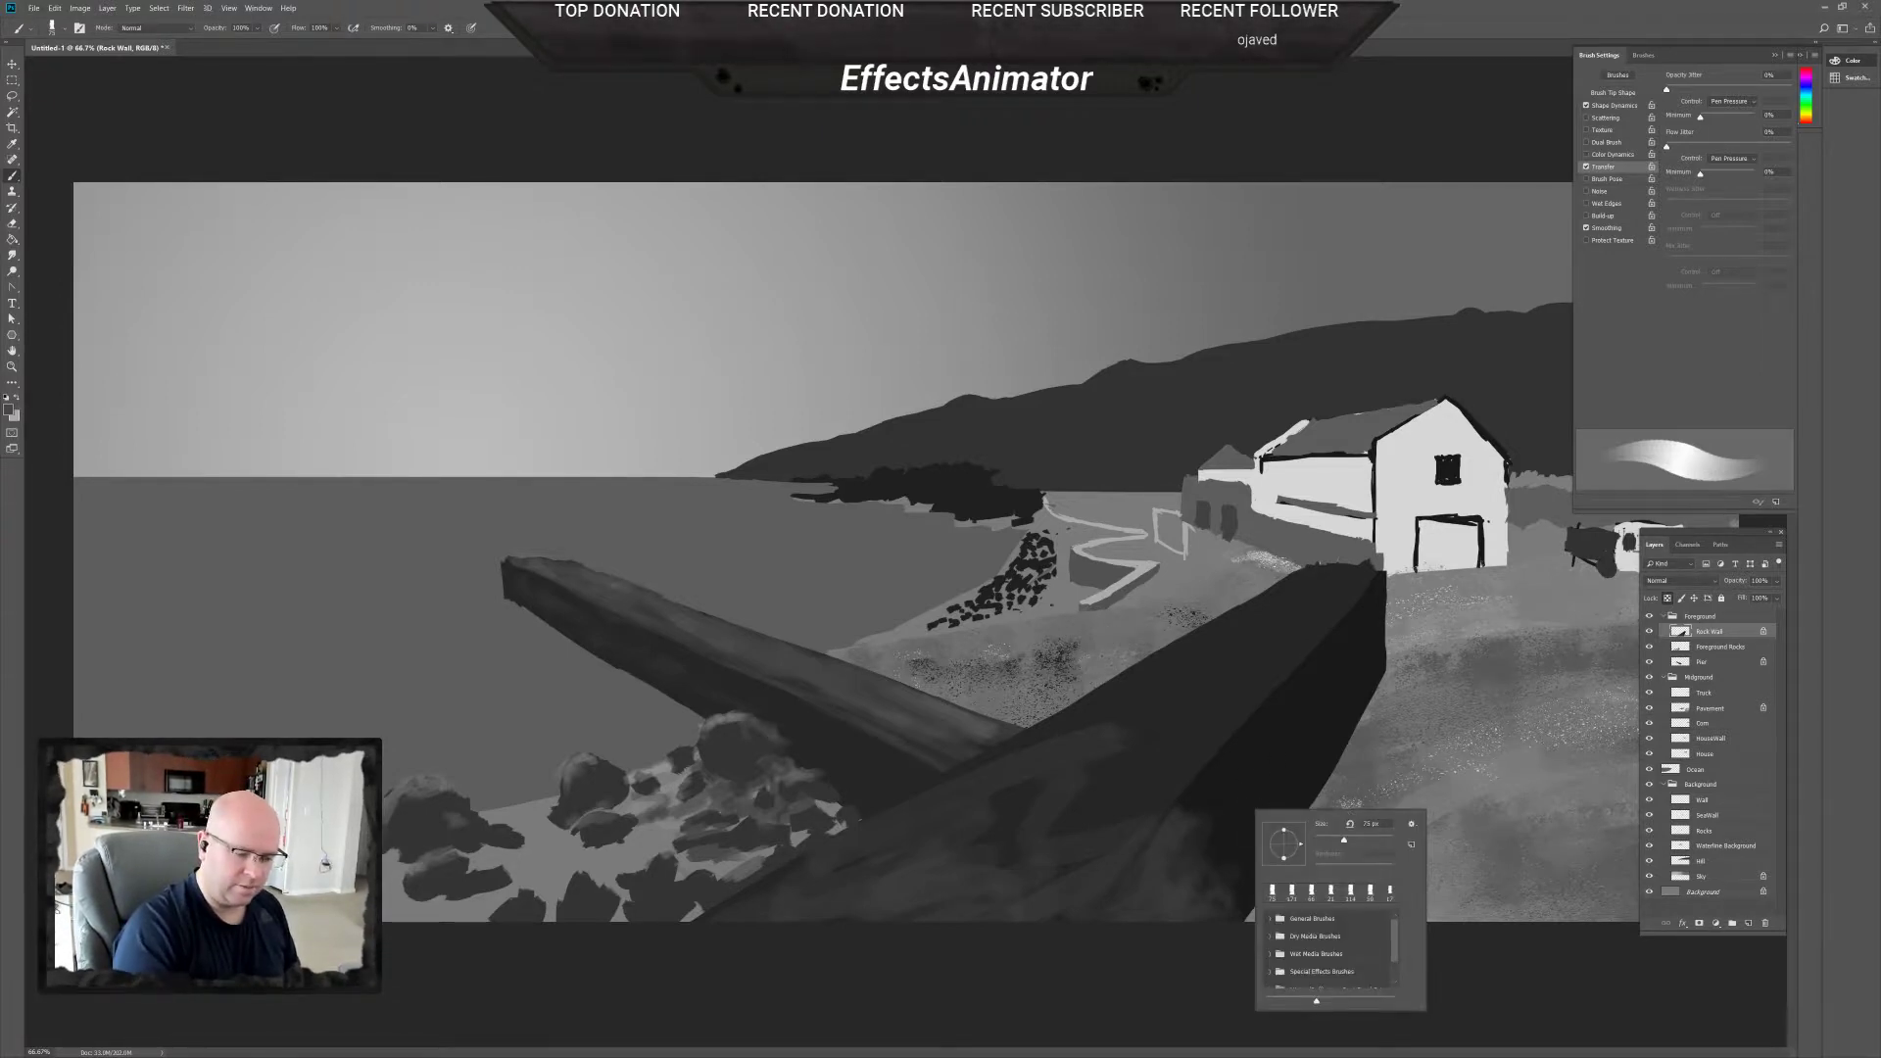
click(1559, 990)
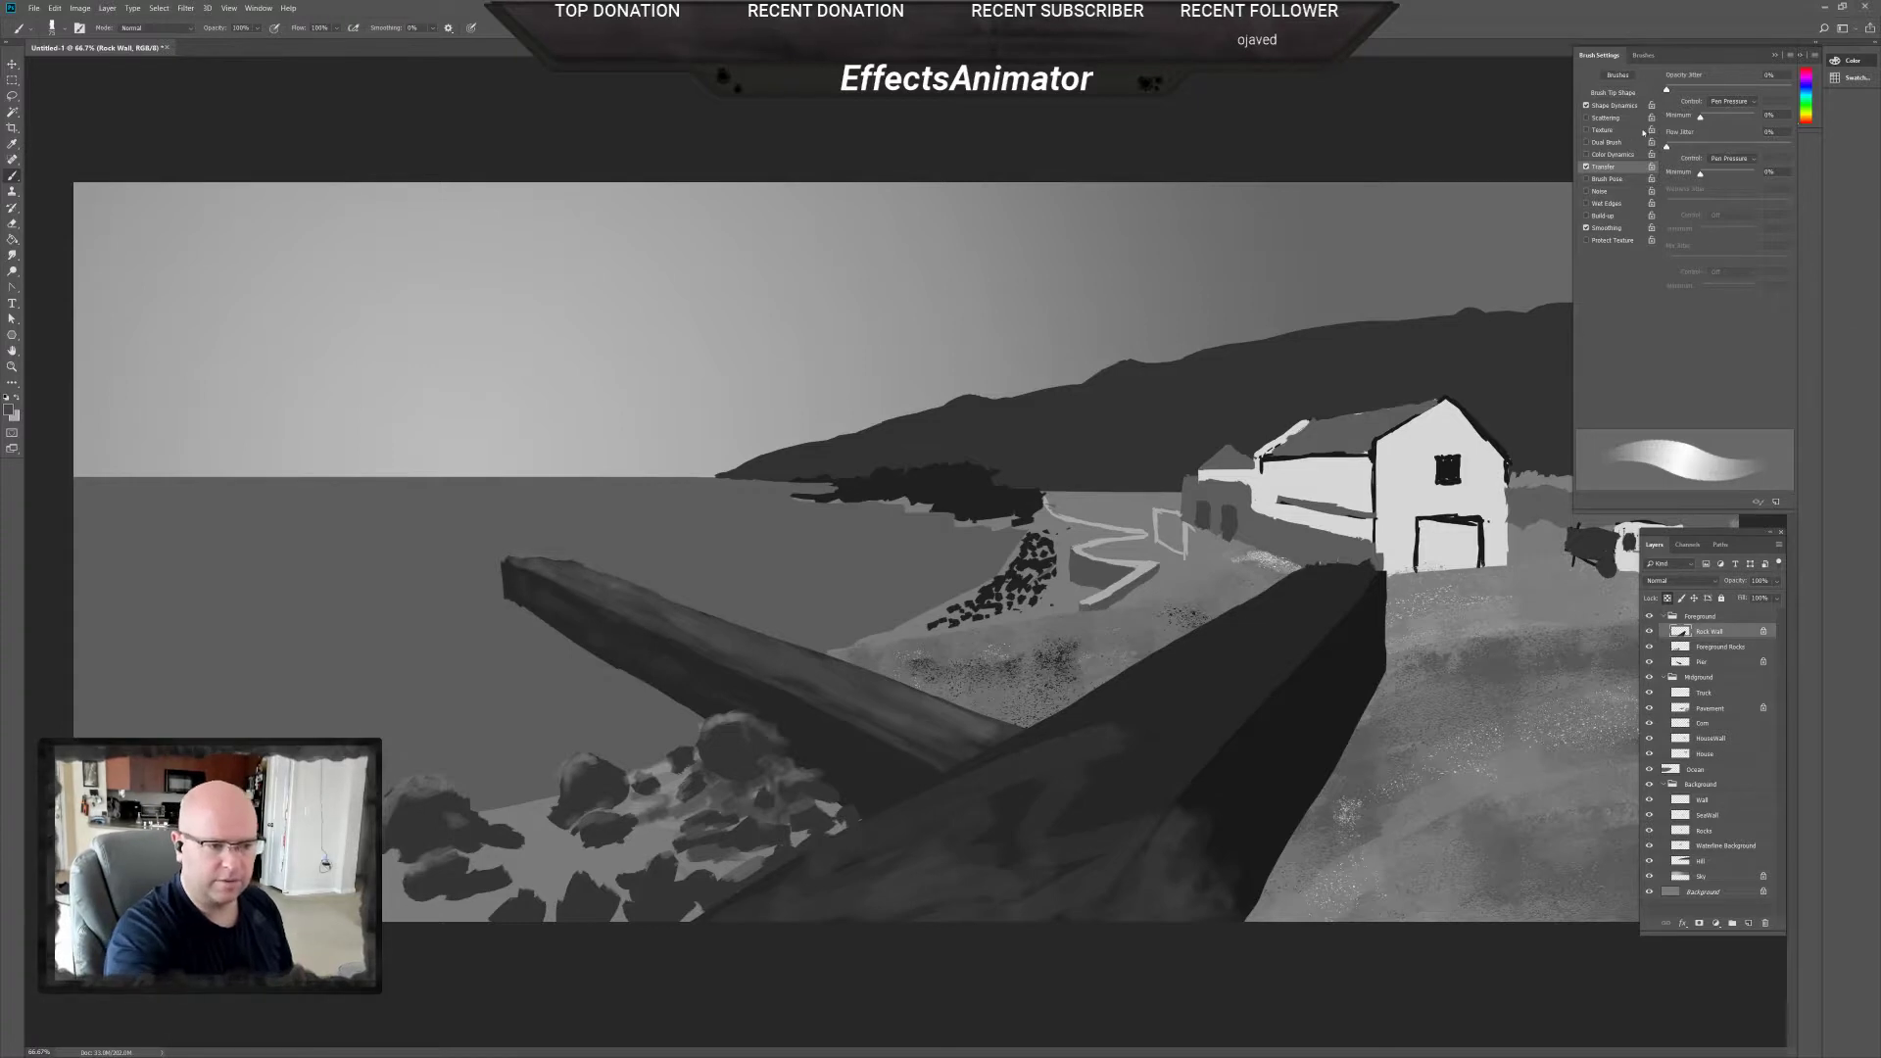
Choose a textured Sampled Brush preset, undo the test stroke, and blend soft gray over the rock wall's top and side with an enlarged brush.
click(1643, 55)
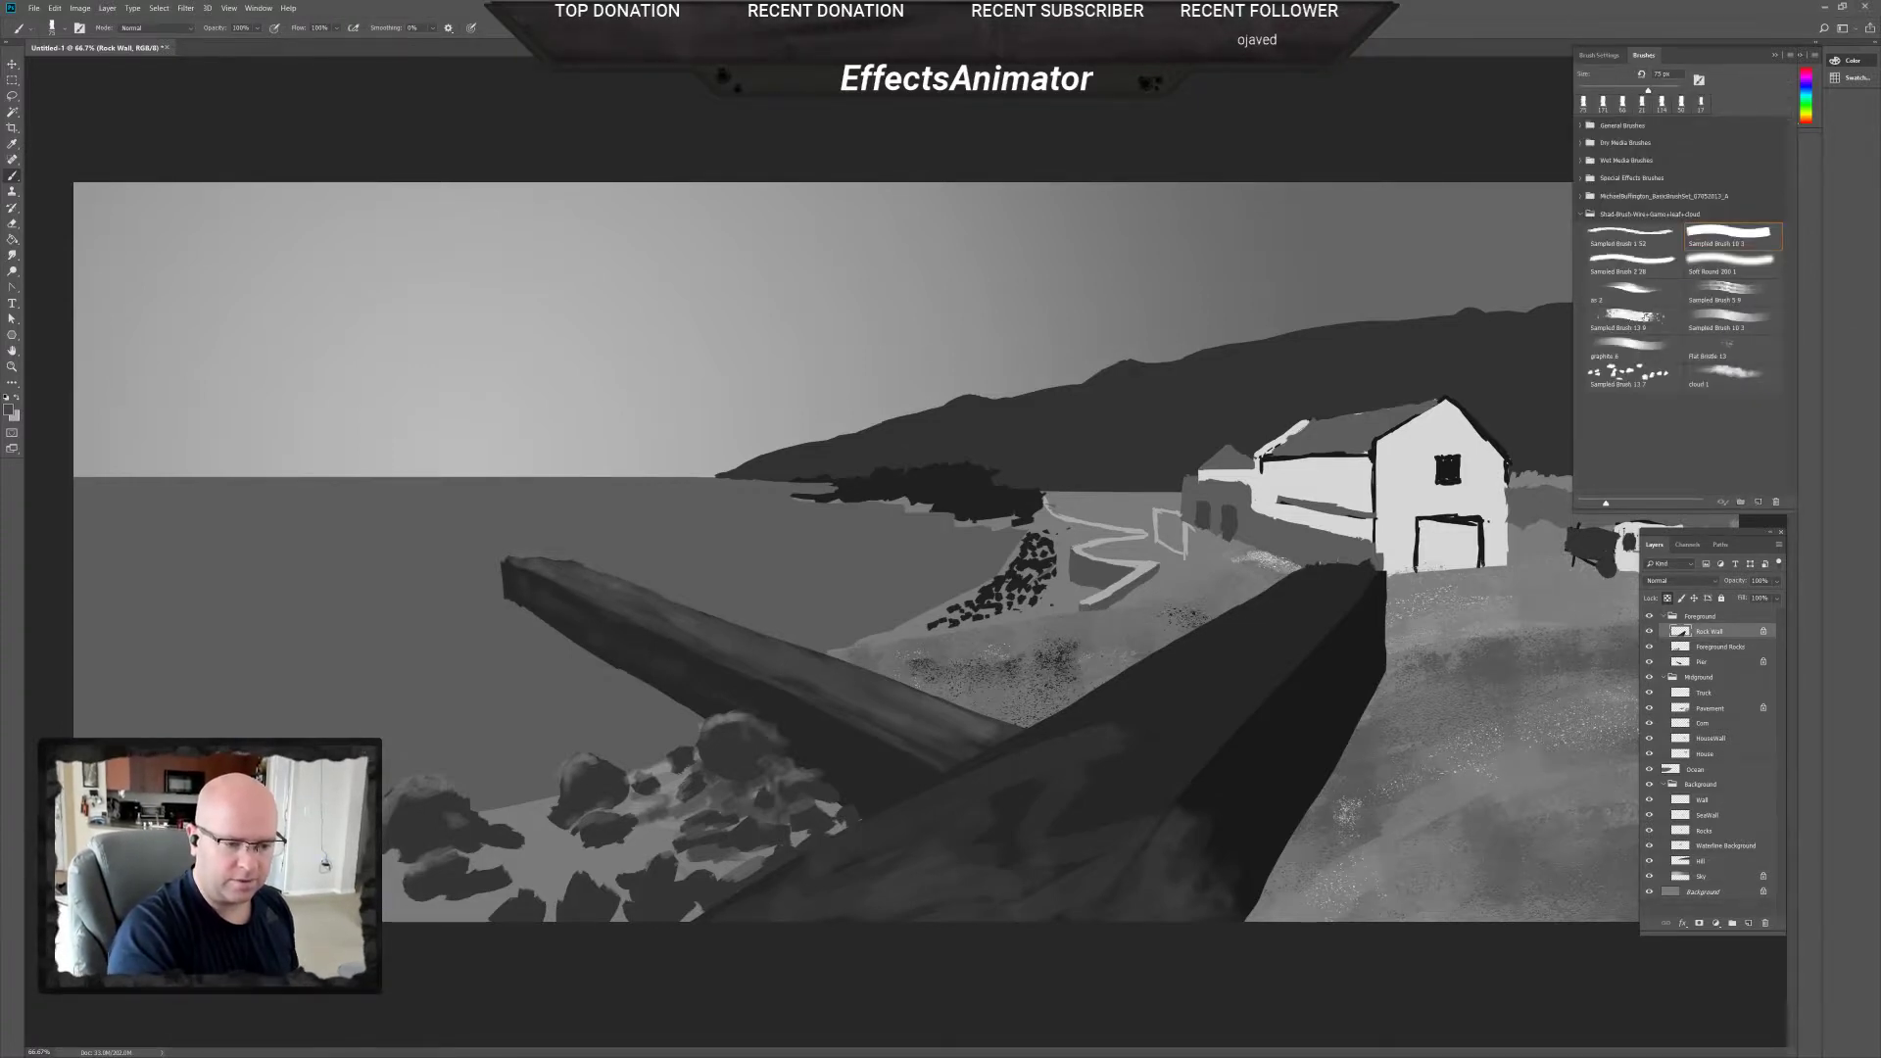
click(1635, 316)
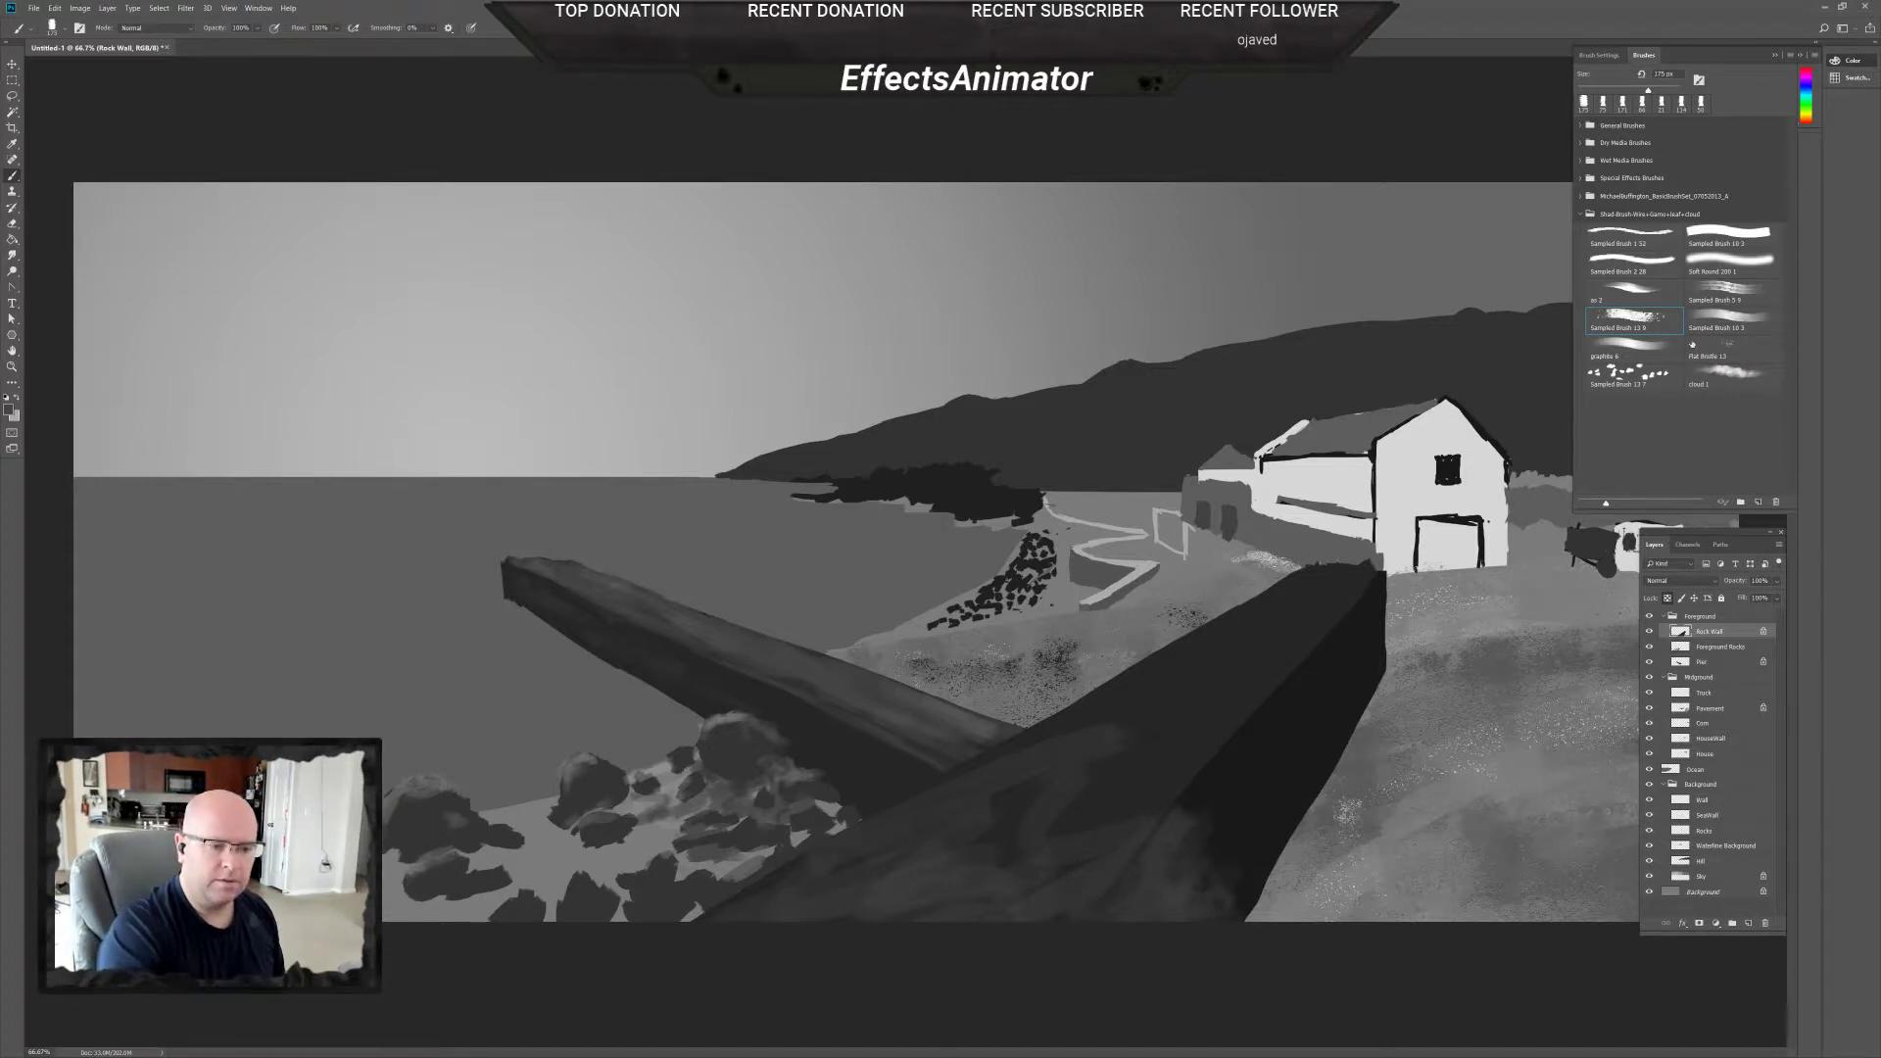
click(1733, 317)
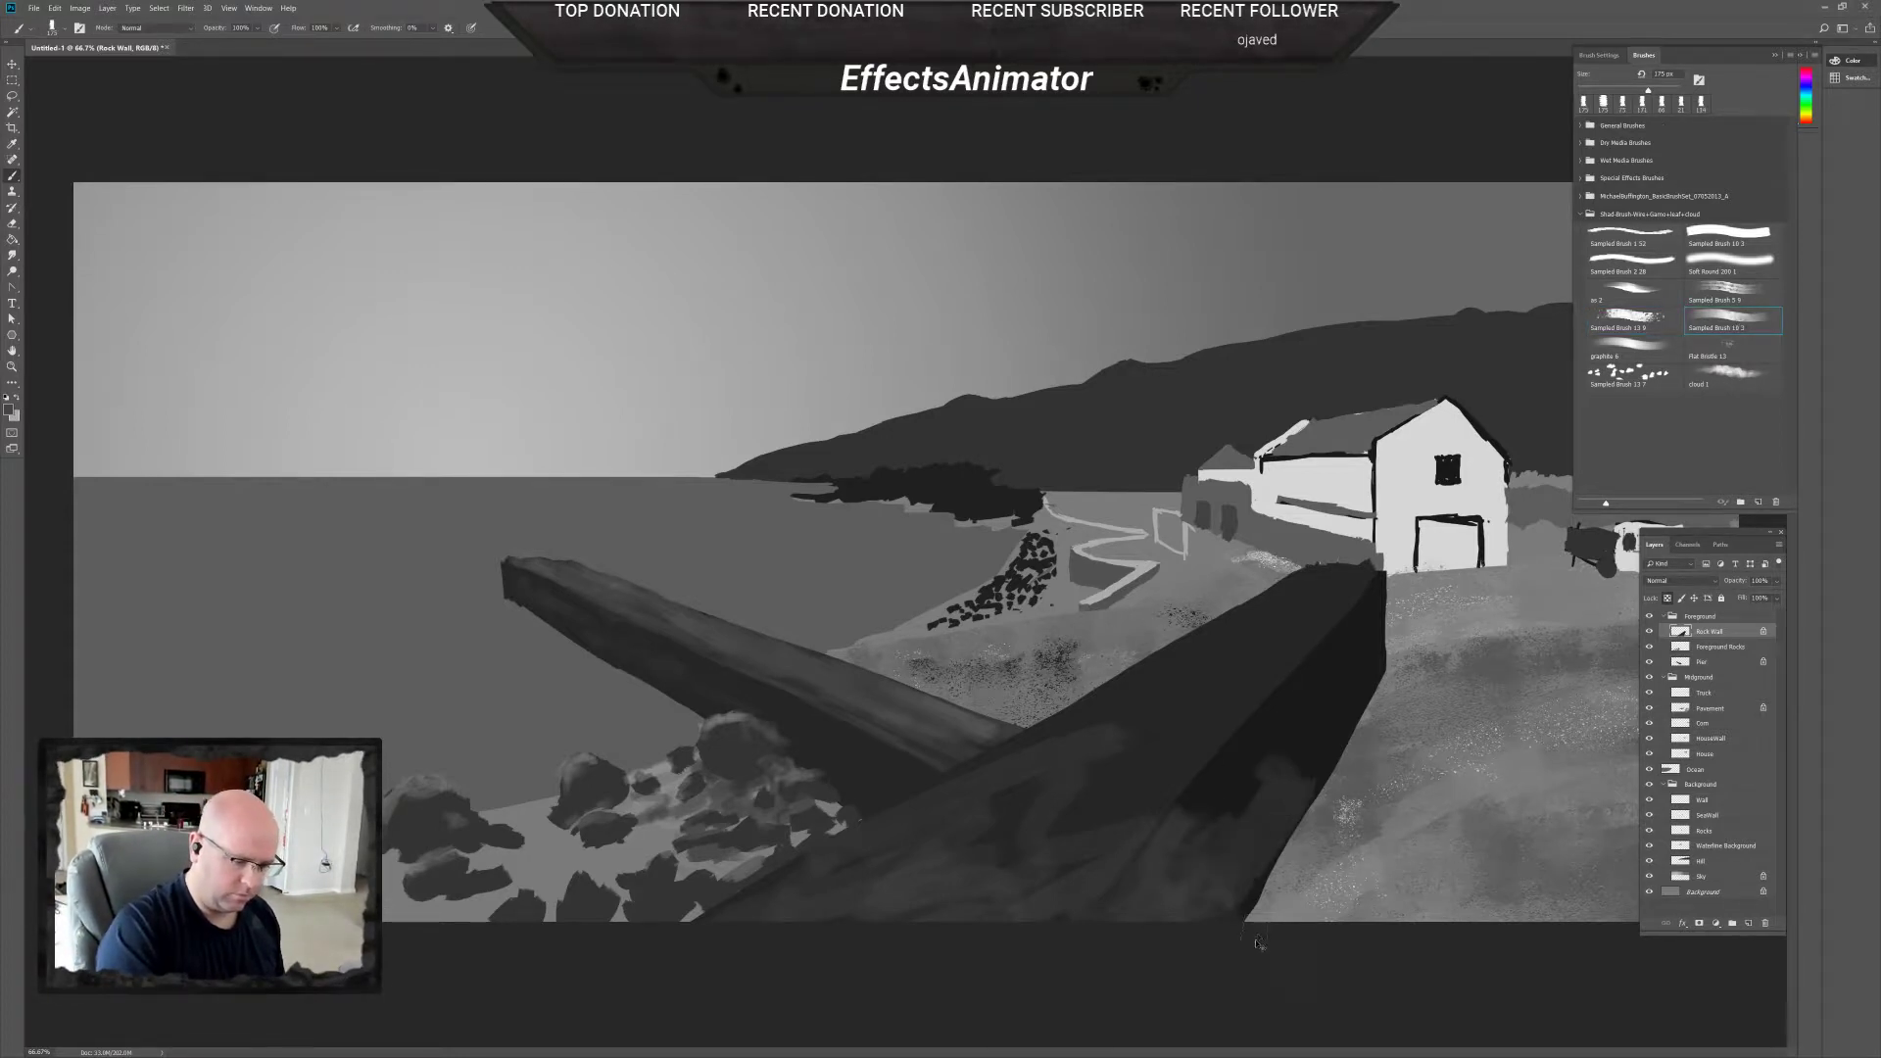
key(ctrl+z)
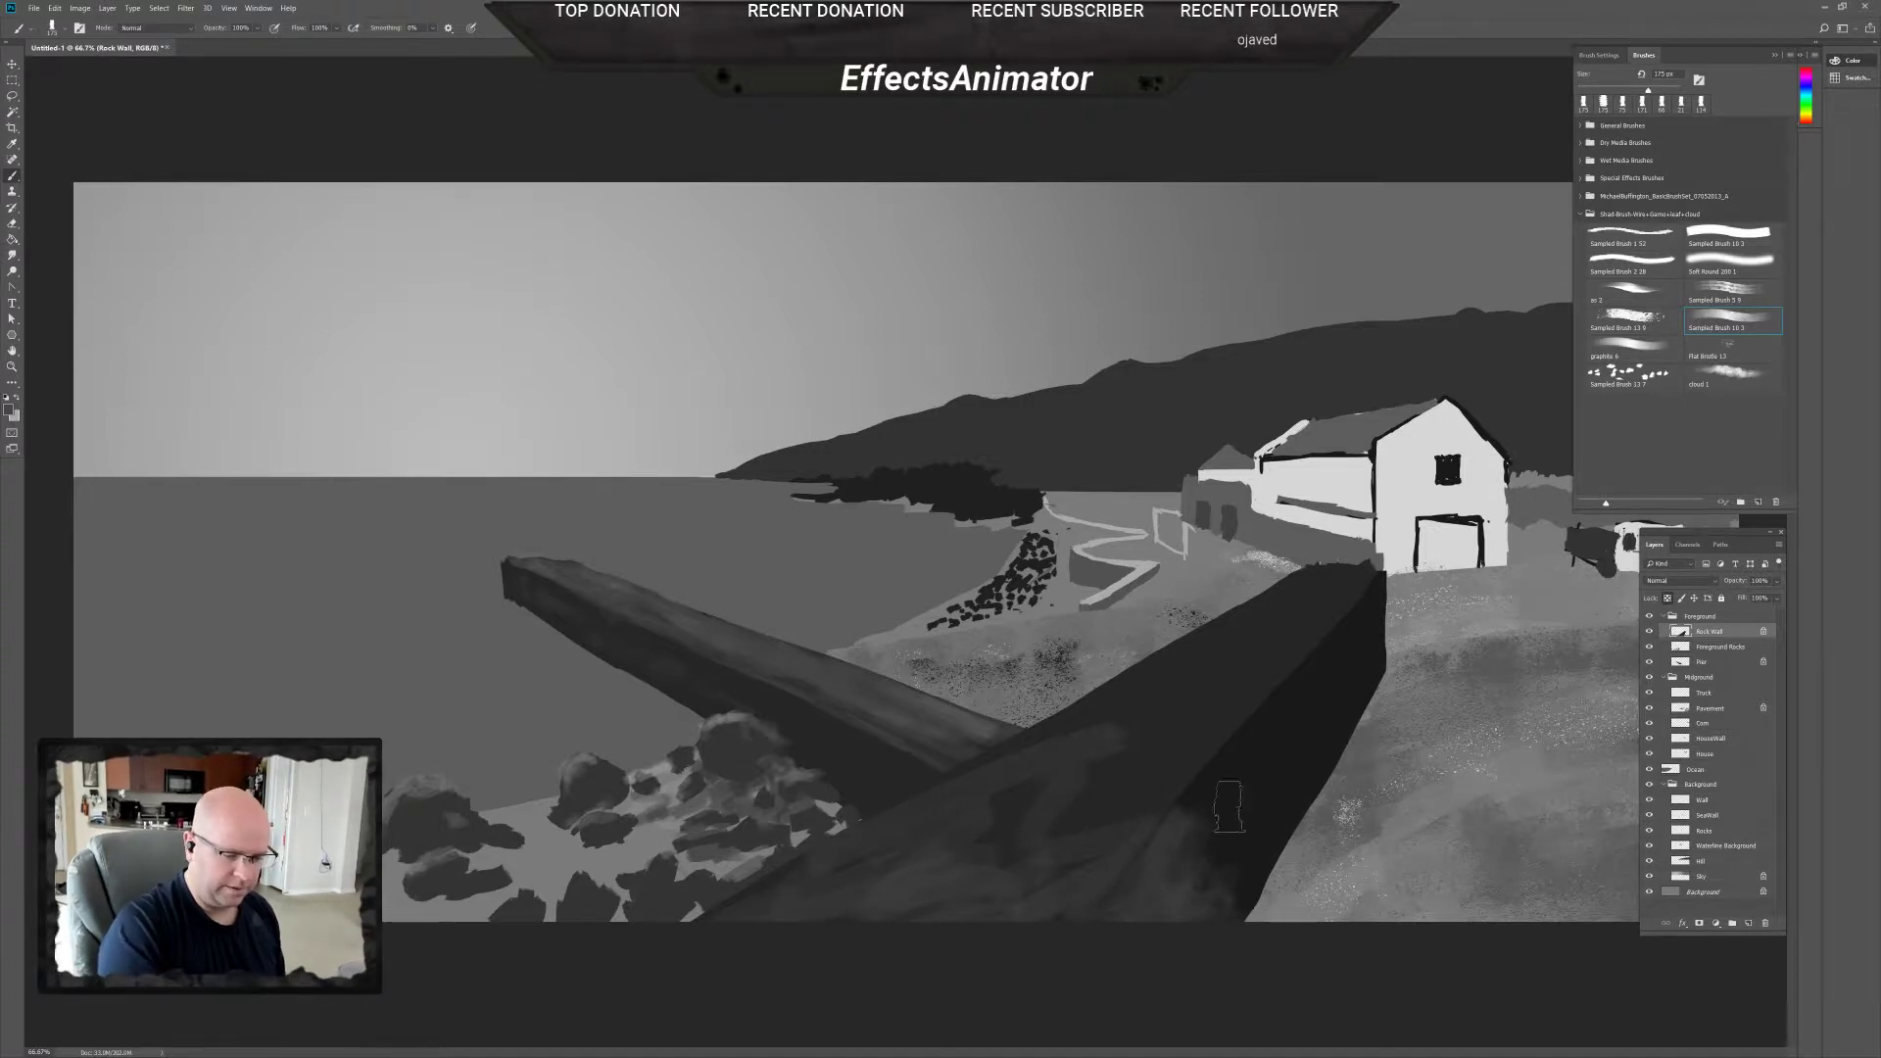
right_click(1229, 805)
drag(1347, 835, 1372, 835)
key(Return)
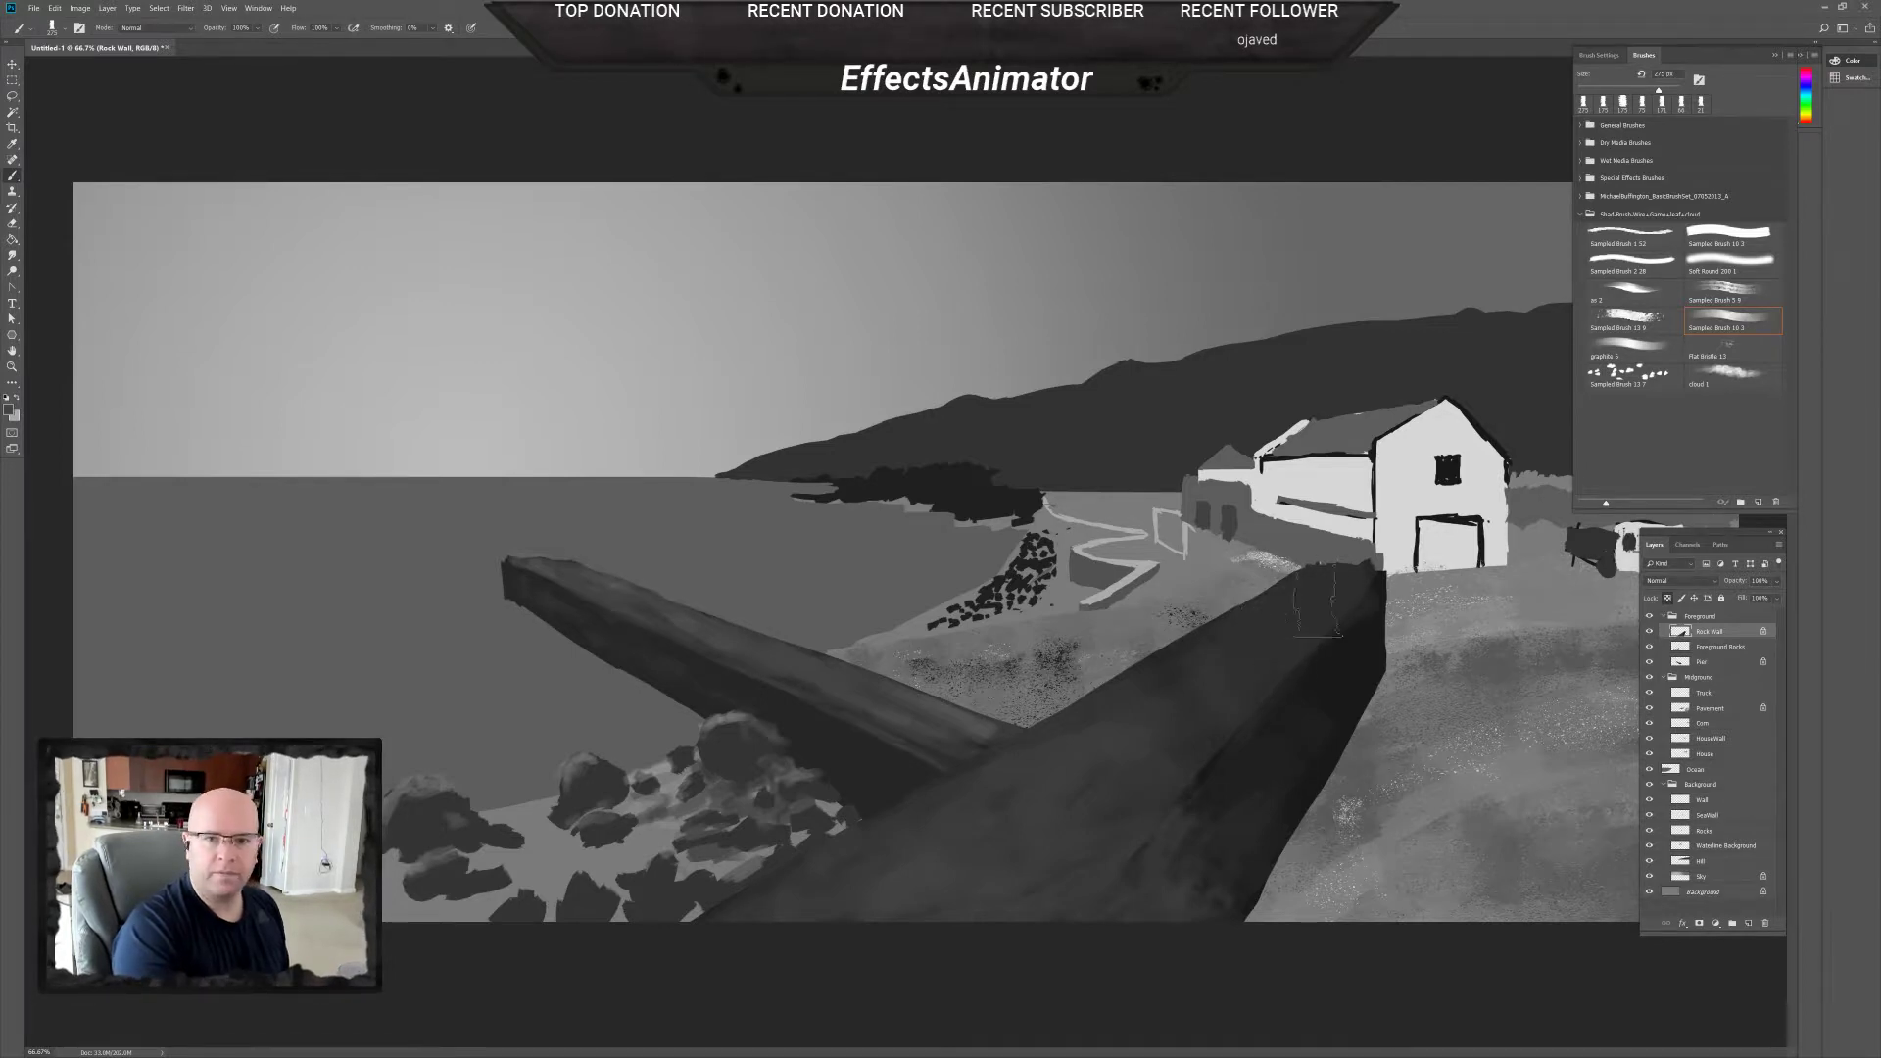
Try brushing a light gray sampled near the house along the far top surface of the rock wall, and undo the strokes.
alt+click(1372, 543)
drag(1303, 588, 1197, 676)
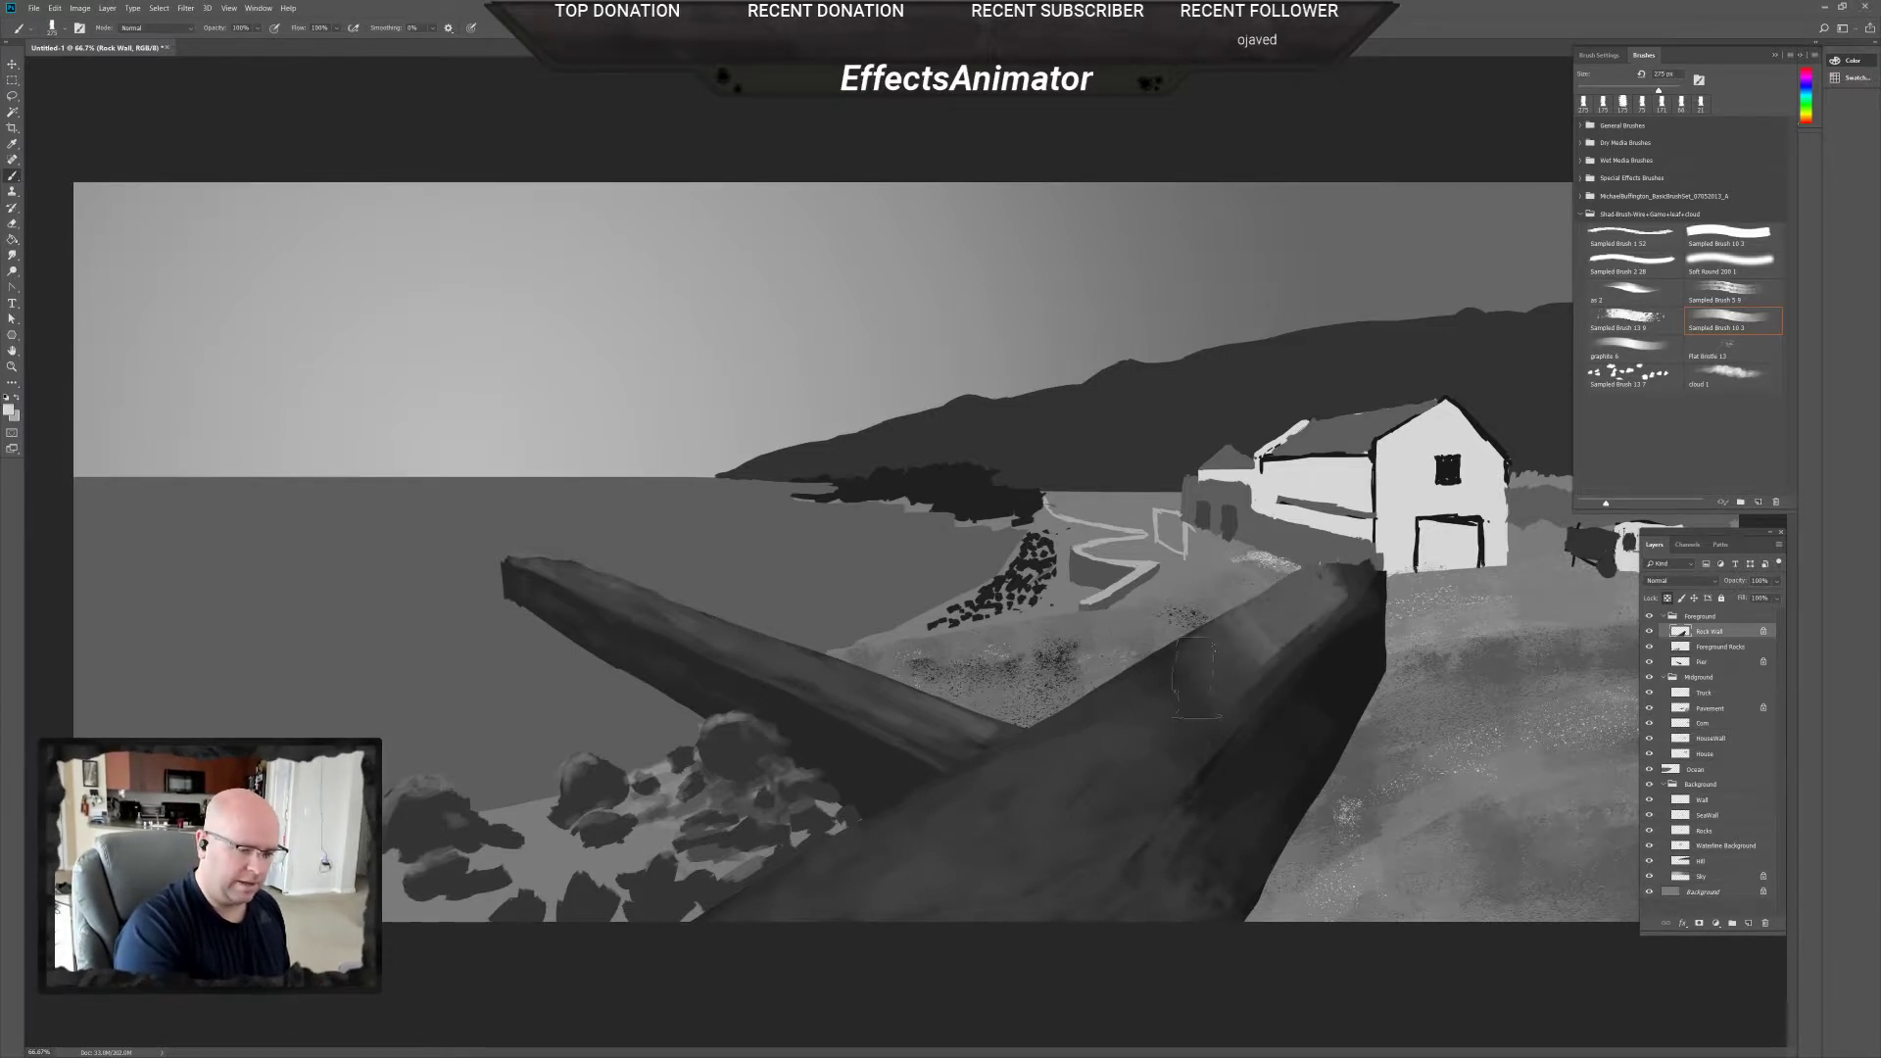
key(ctrl+z)
mouse_move(1330, 597)
mouse_down()
mouse_move(1240, 646)
mouse_move(1201, 735)
mouse_up()
key(ctrl+z)
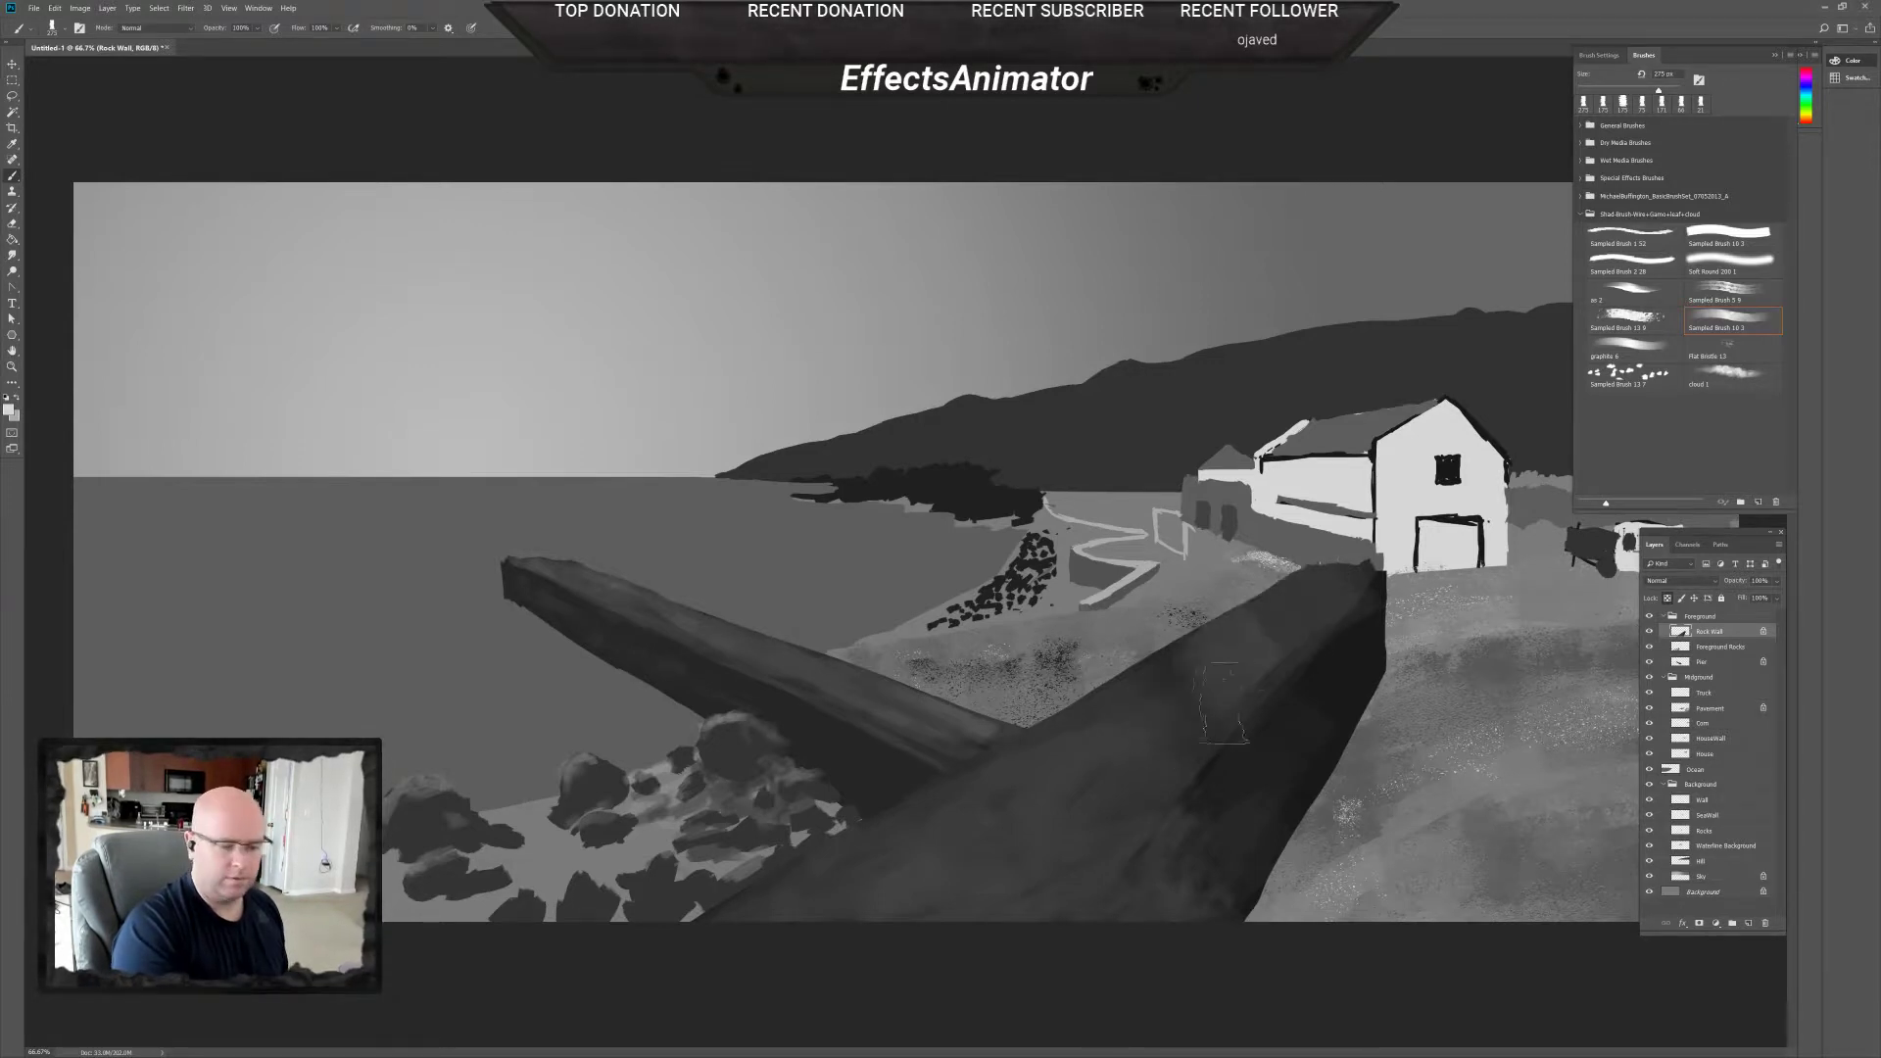
key(ctrl+z)
key(ctrl+z)
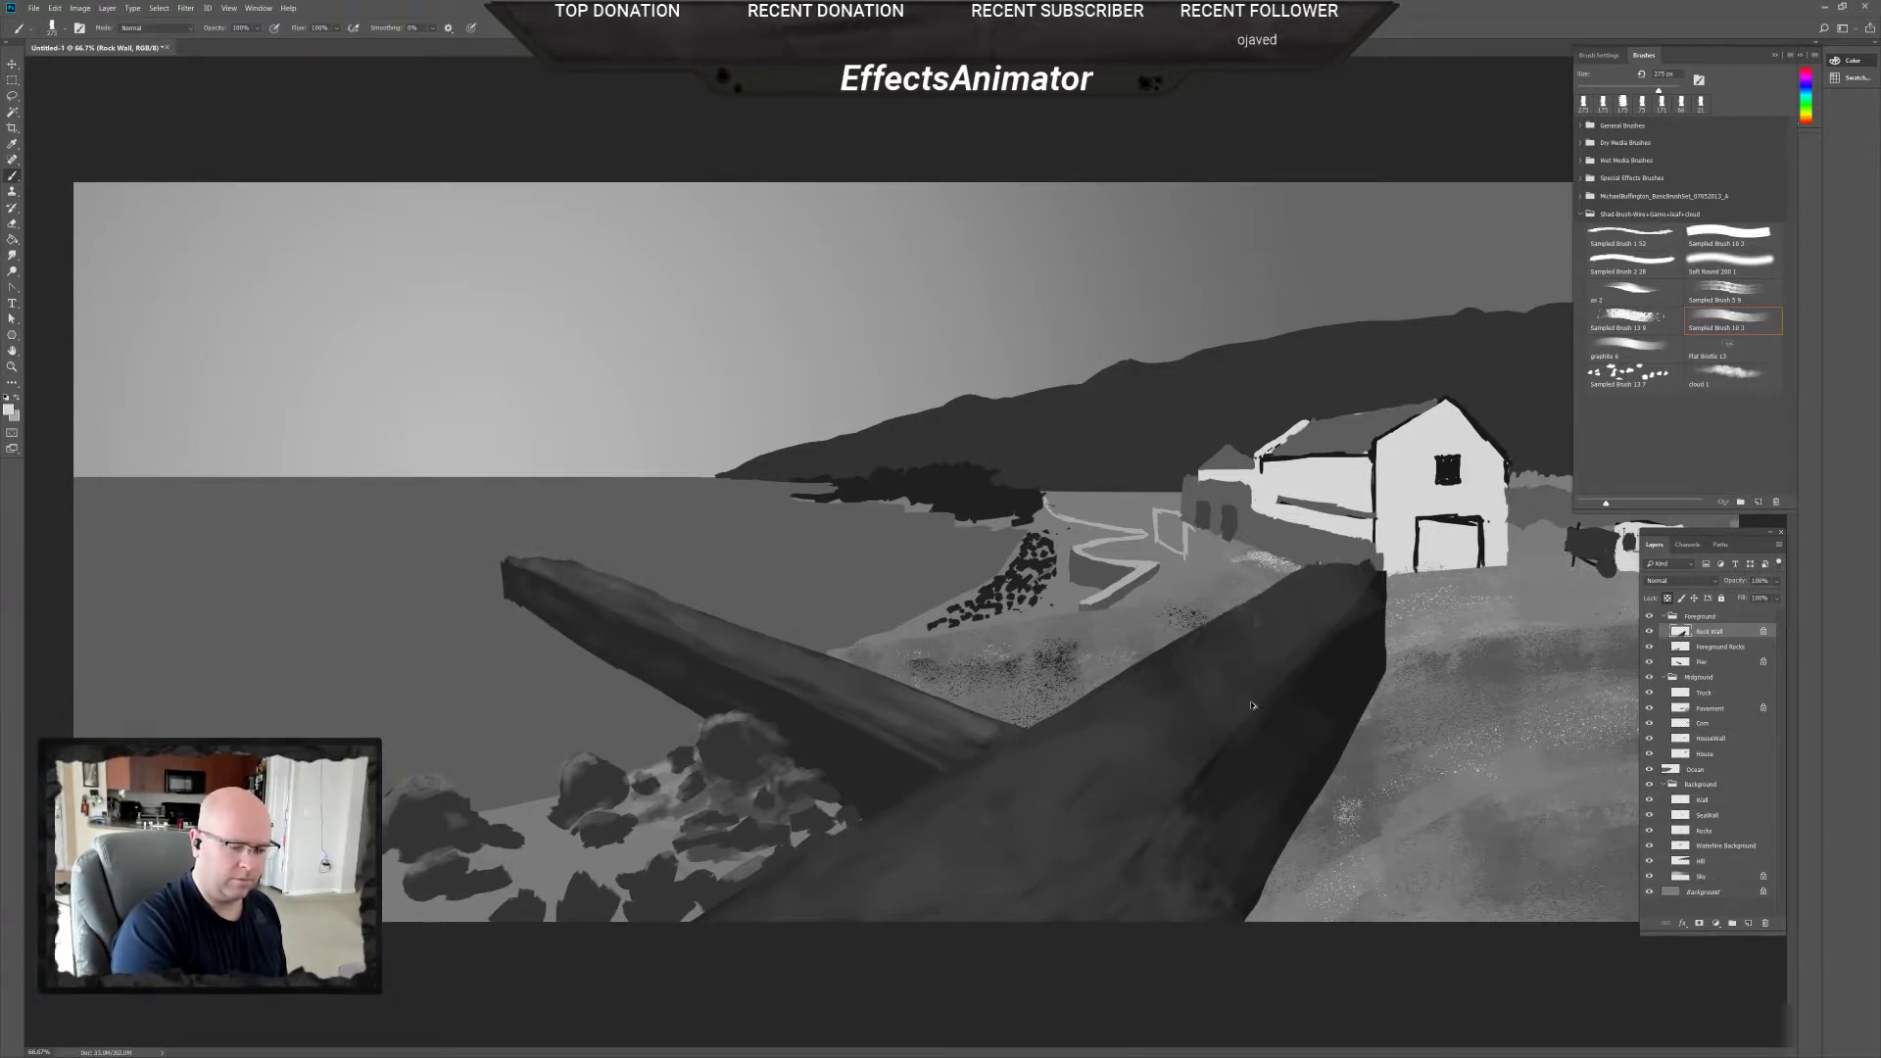
Brush dark gray tones over the rock wall's broad face and along its shadowed side, reducing the brush size for the far end.
mouse_move(1029, 835)
mouse_down()
mouse_move(1073, 820)
mouse_move(980, 810)
mouse_move(950, 879)
mouse_move(970, 913)
mouse_move(1063, 903)
mouse_move(1085, 854)
mouse_move(1064, 789)
mouse_up()
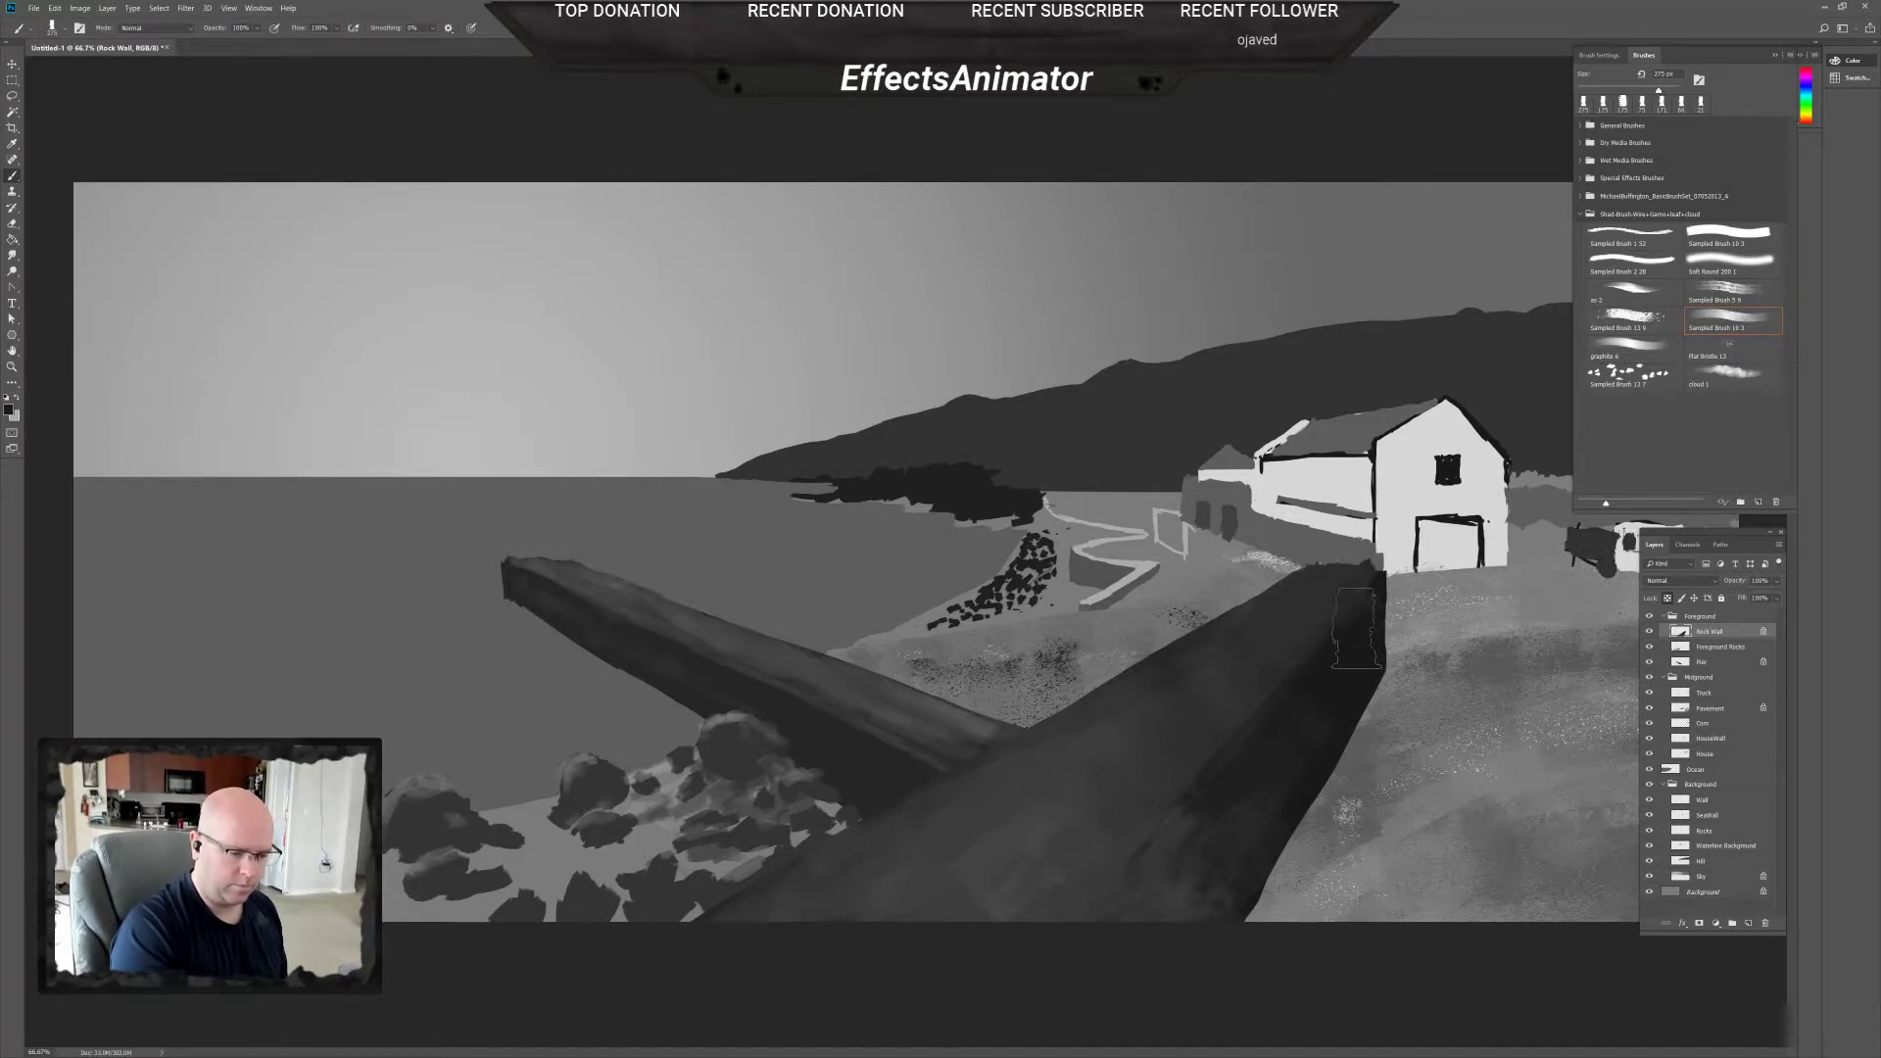
right_click(1407, 668)
drag(1471, 696, 1434, 704)
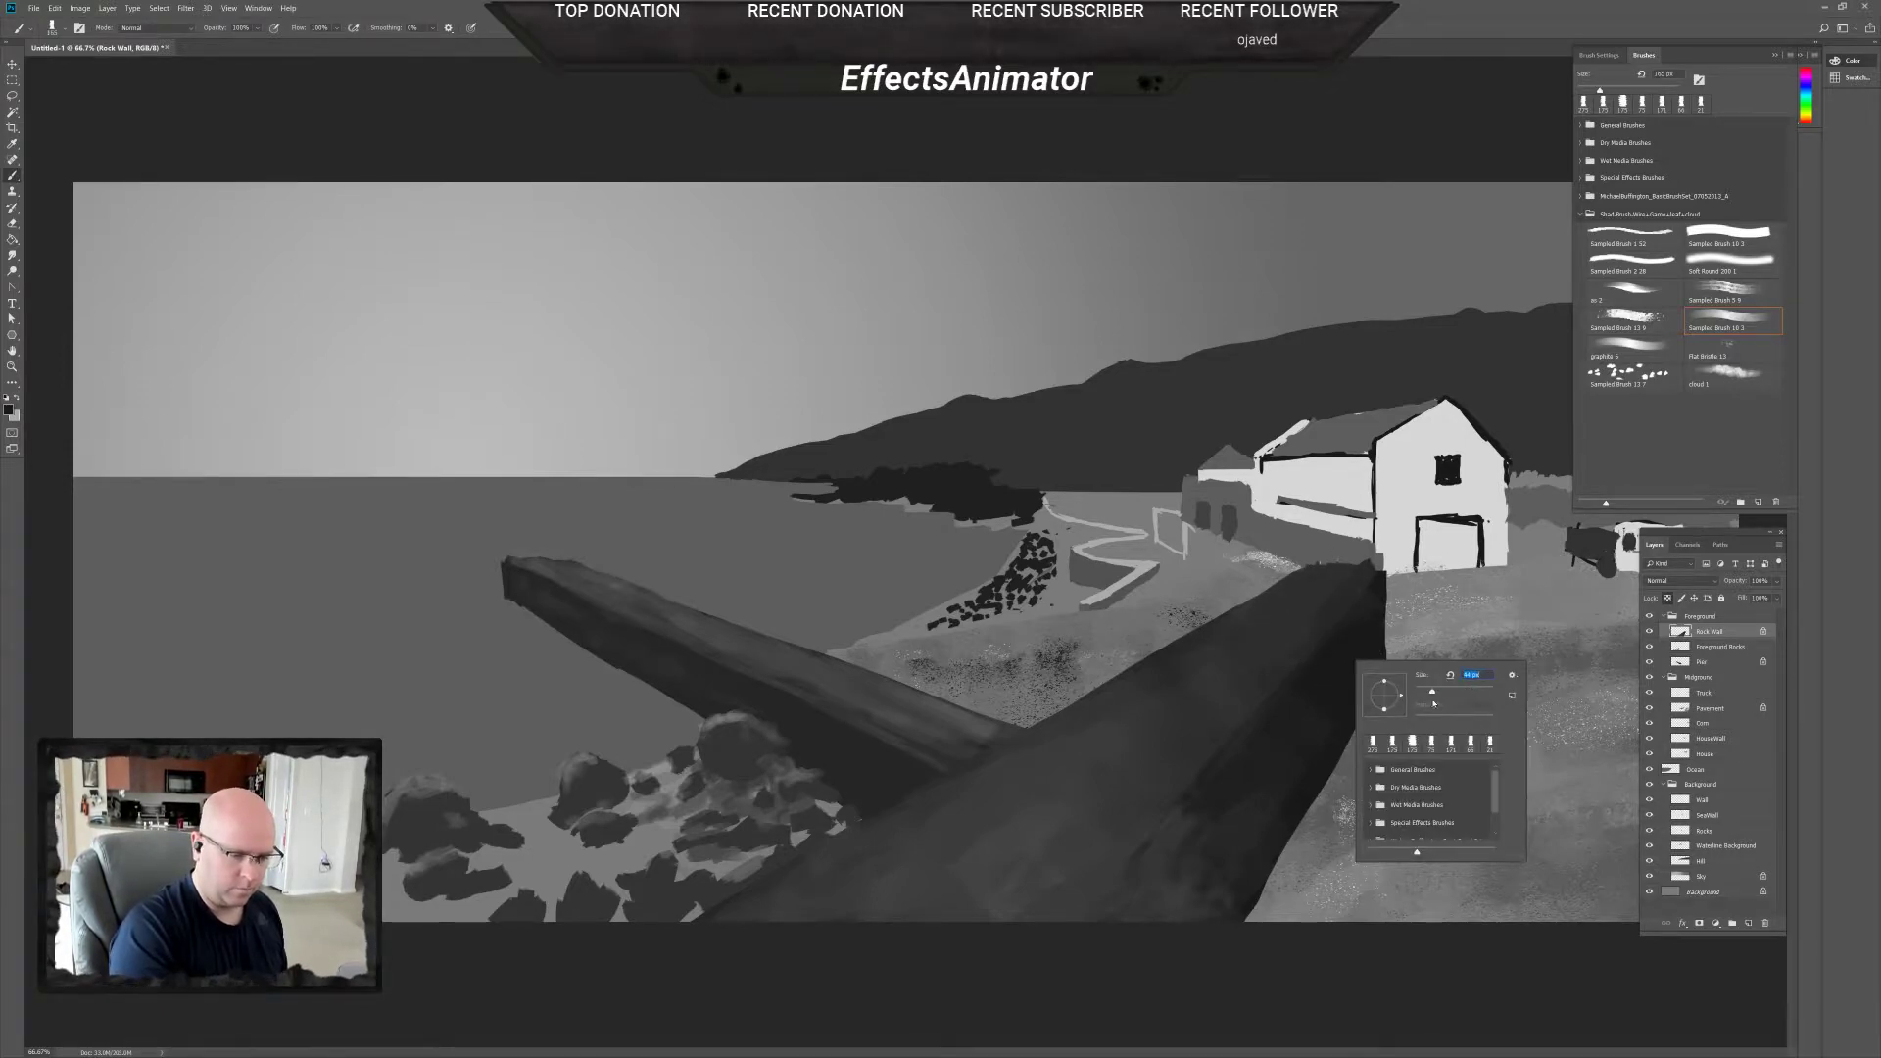
key(Return)
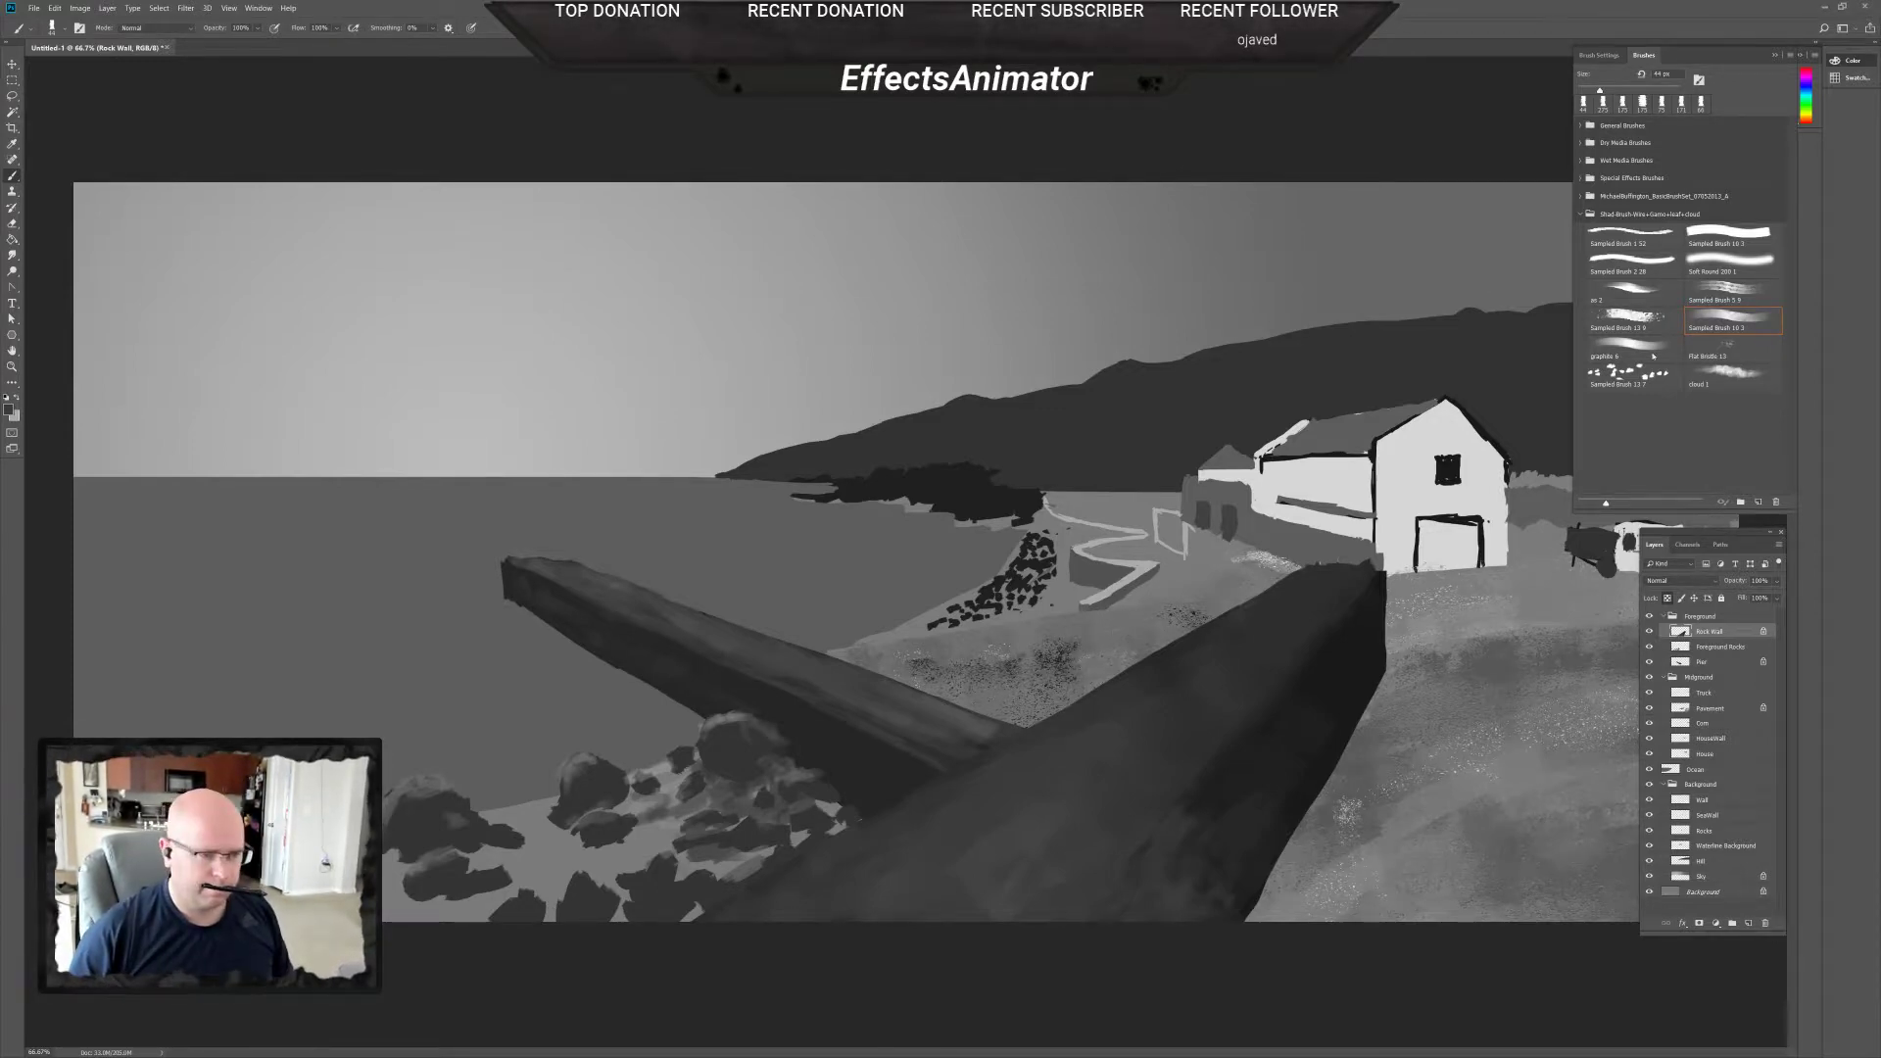
Switch to the reference photo in the browser, examine the wall's far end and the block beside it up close, and return to Photoshop.
key(alt+Tab)
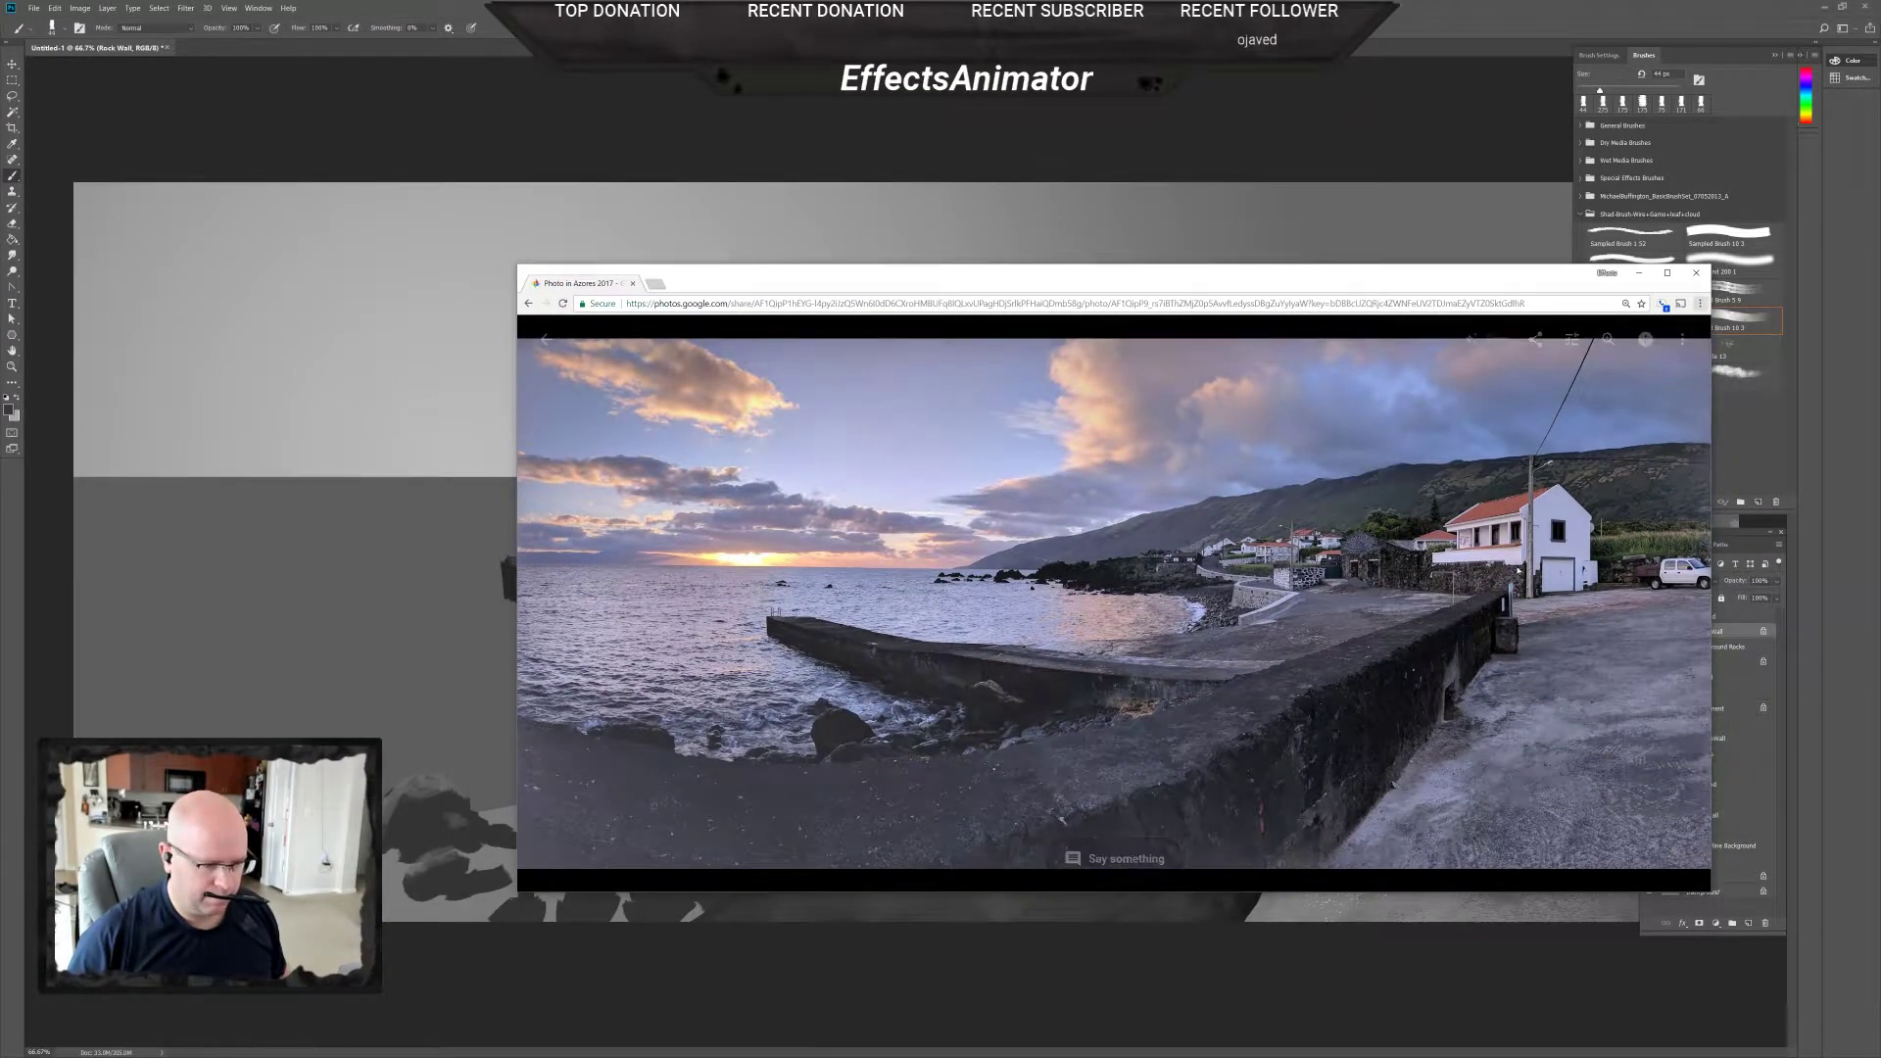
drag(1482, 282, 1880, 0)
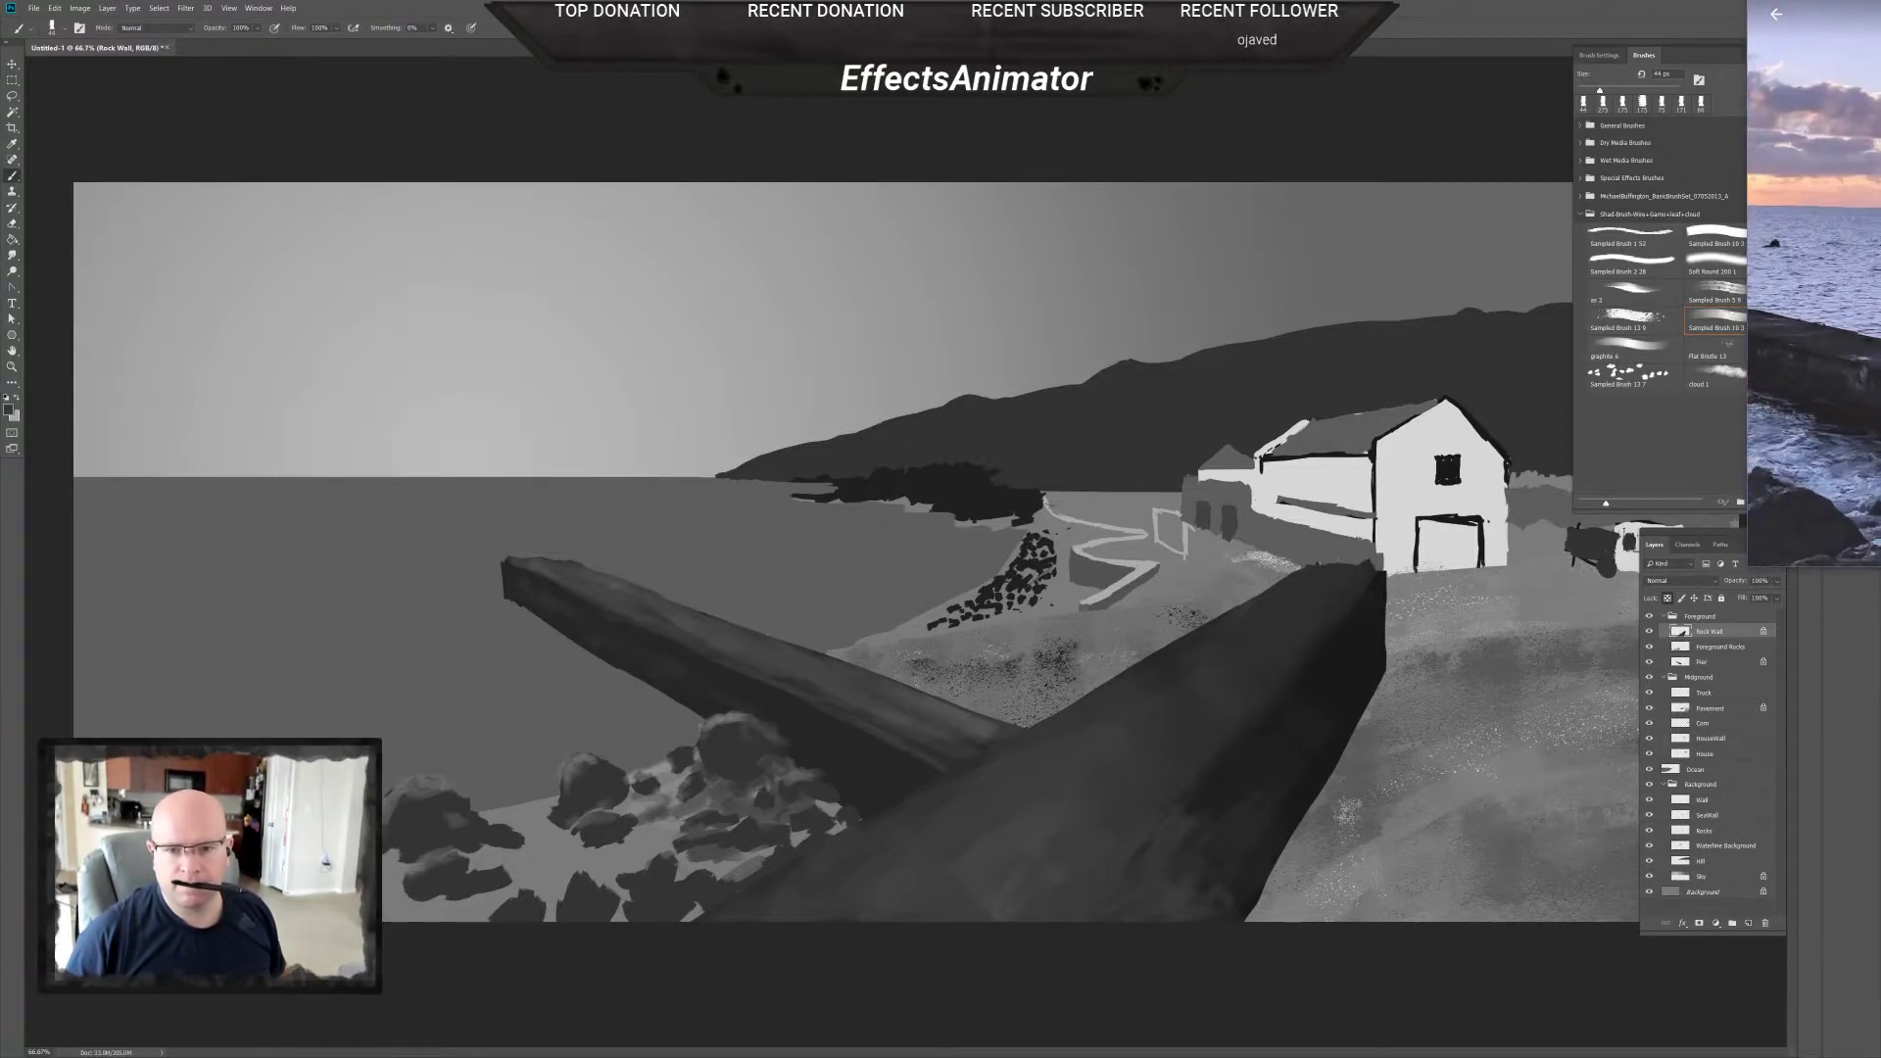
drag(1880, 39, 1318, 180)
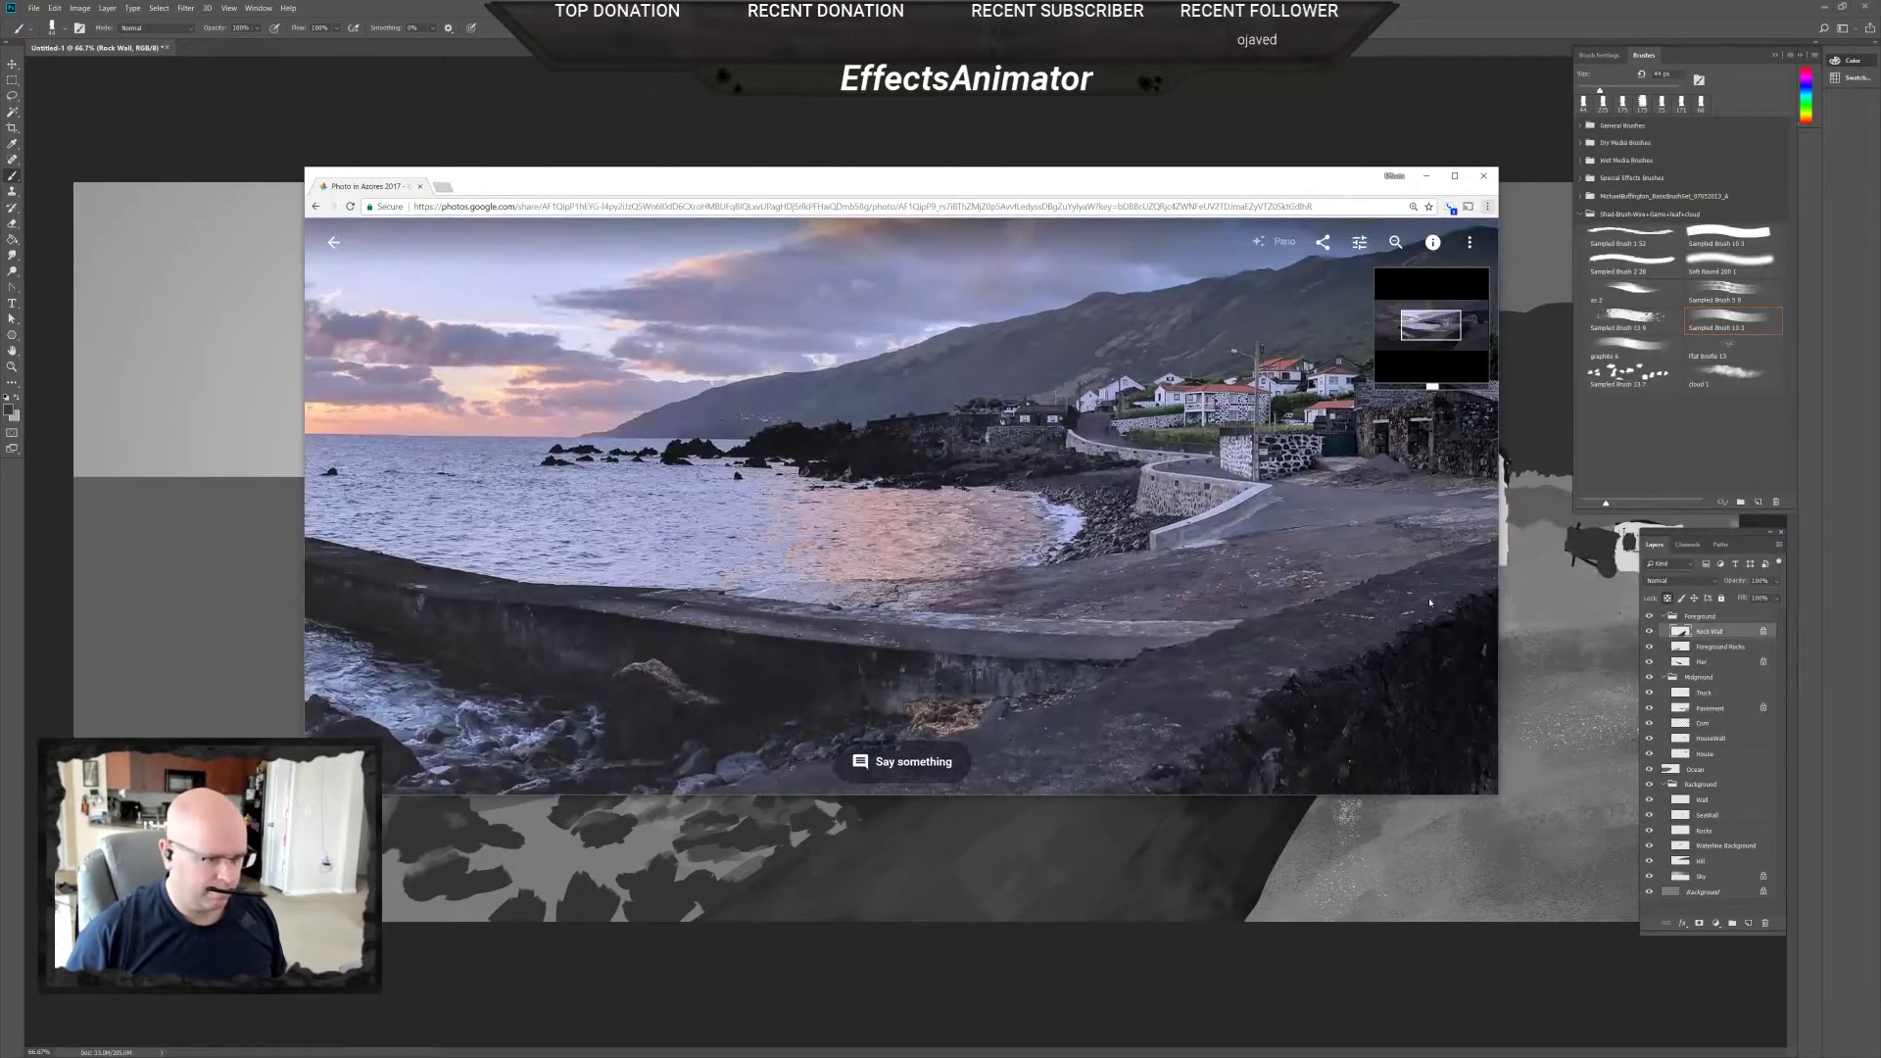
drag(1450, 588, 1174, 580)
scroll(1170, 582, up, 5)
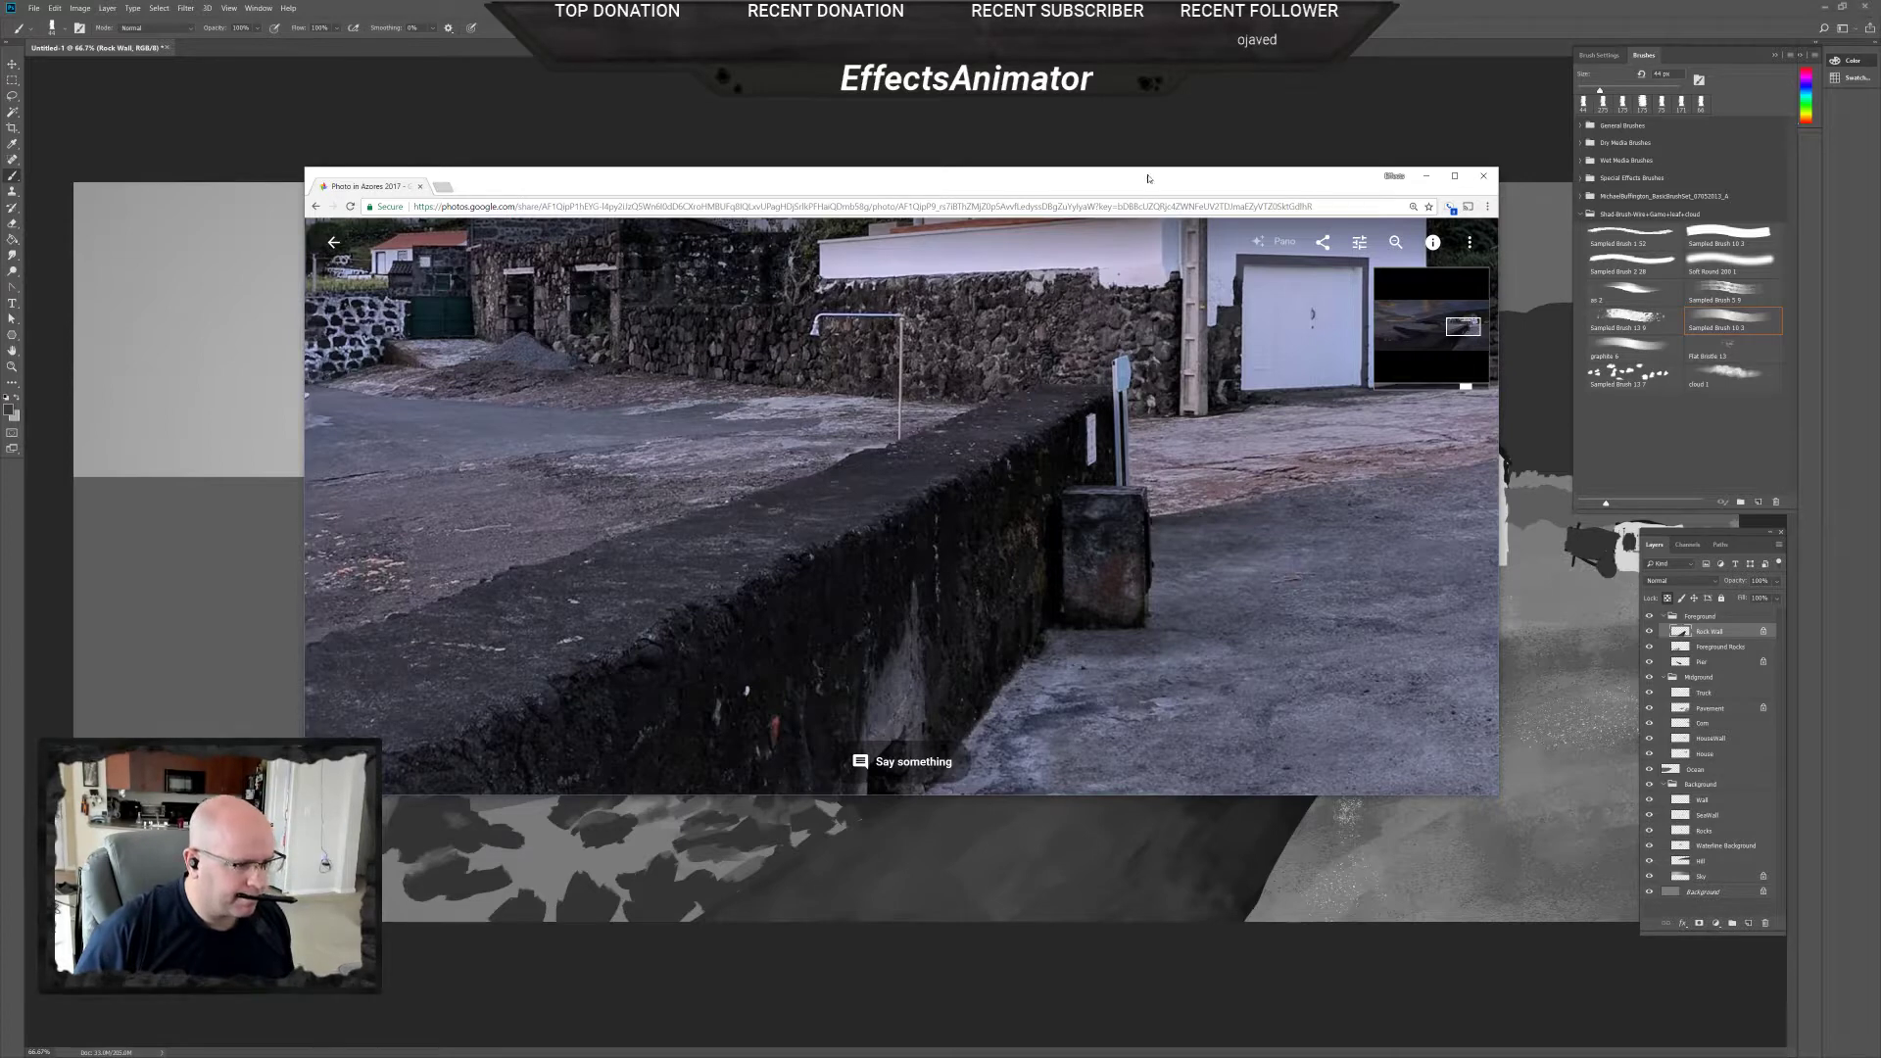
key(alt+Tab)
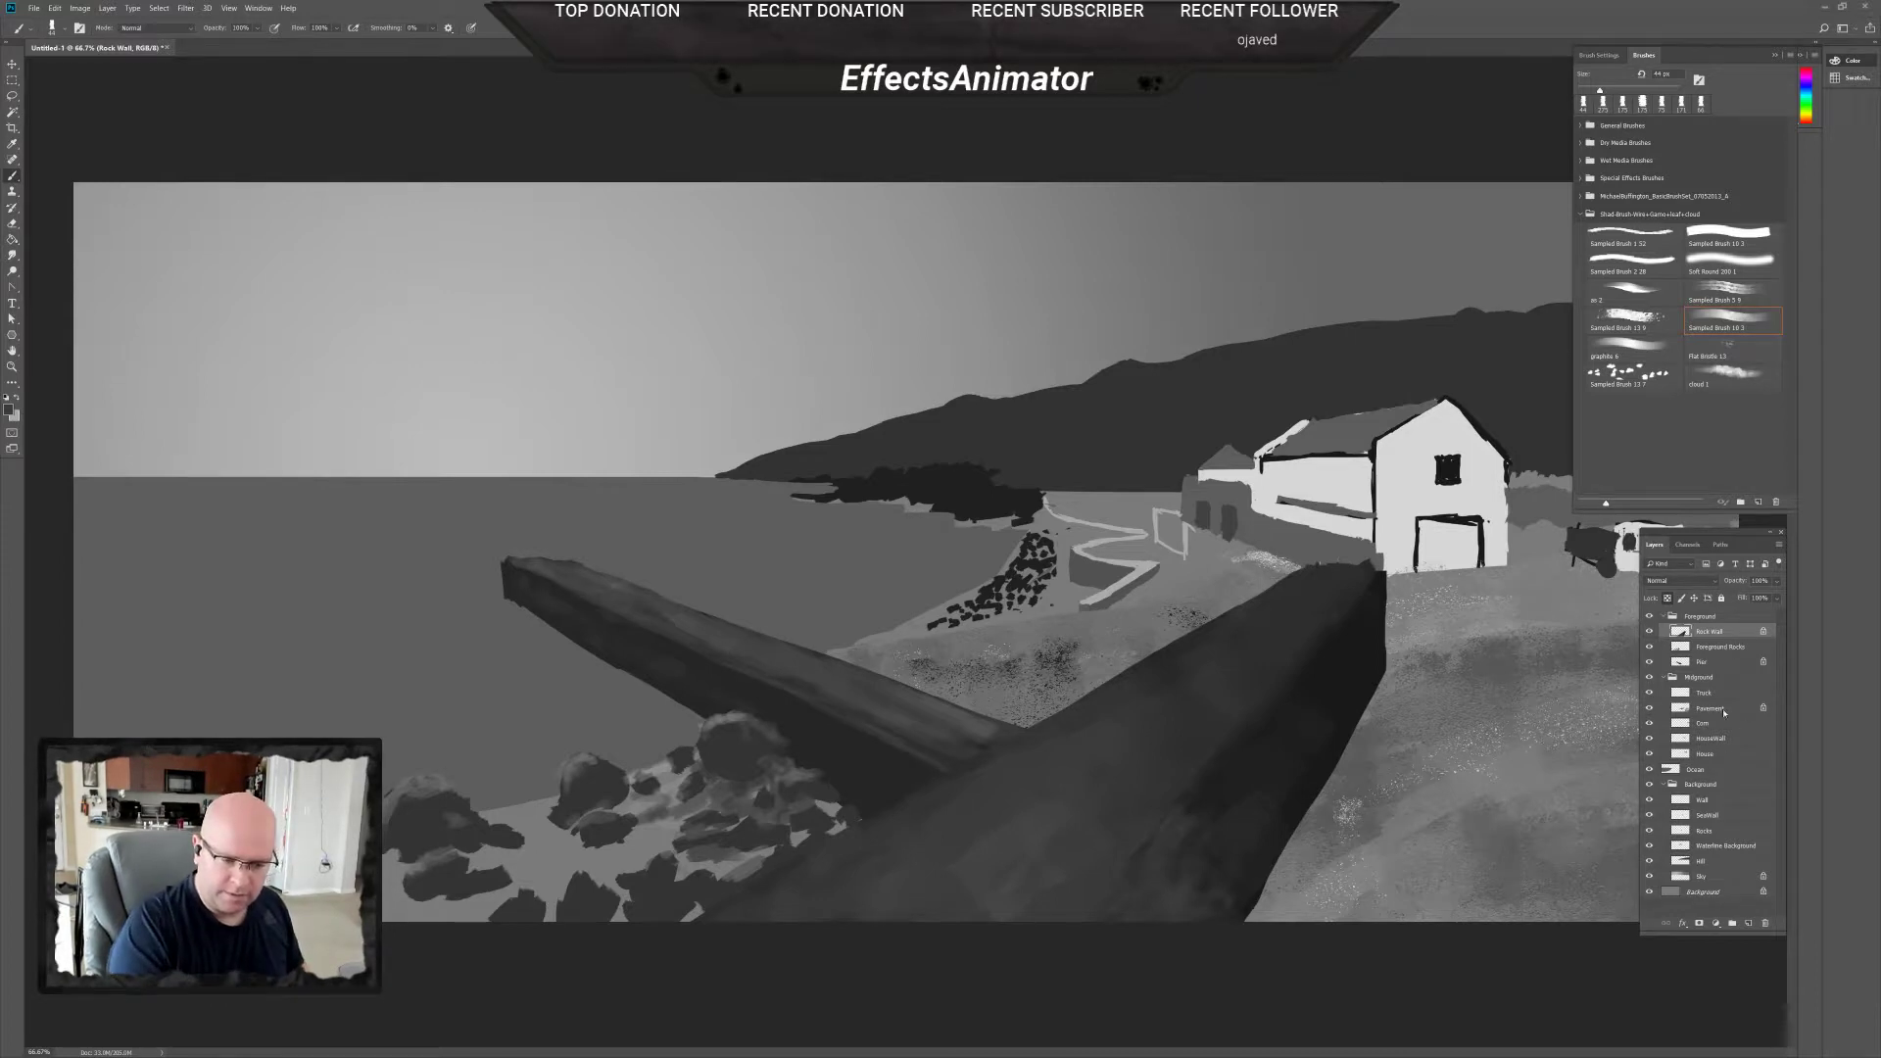
Add a new layer above Rock Wall in the foreground group and name it Garbage.
click(1748, 923)
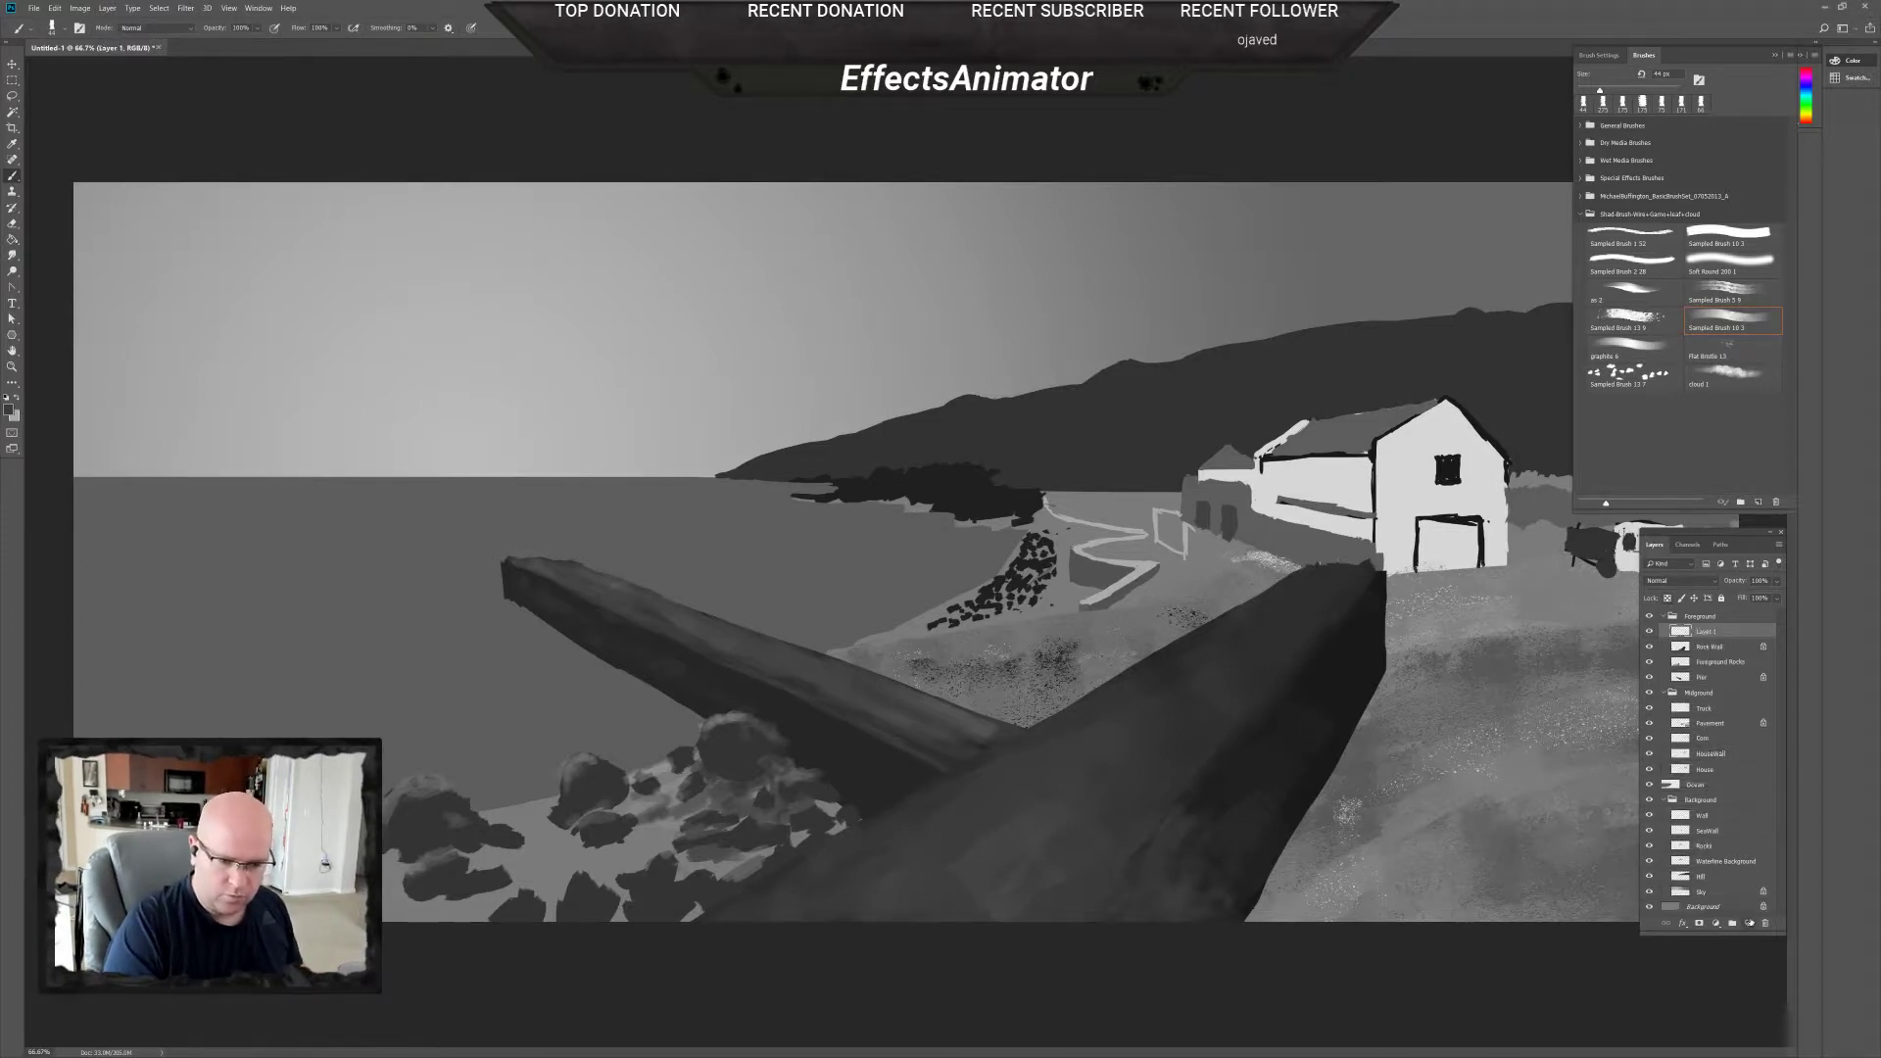
double_click(1706, 632)
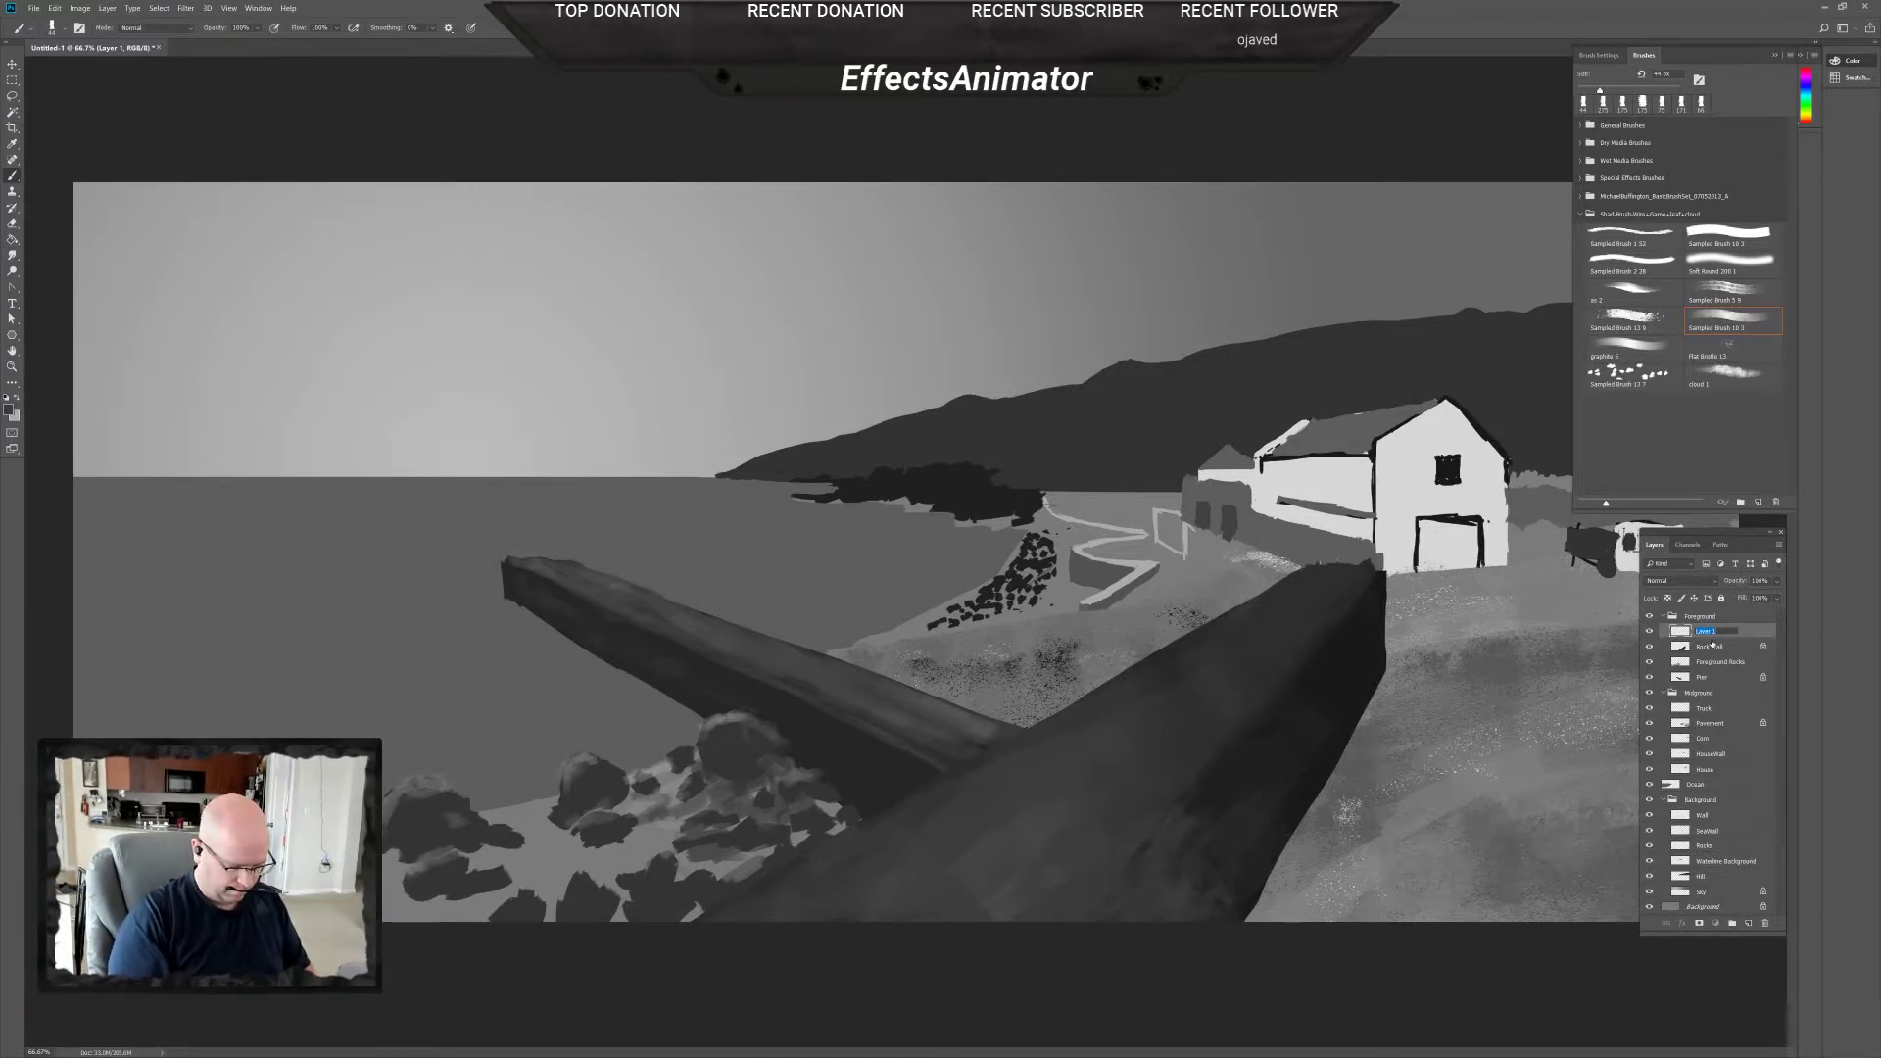
text(Gar)
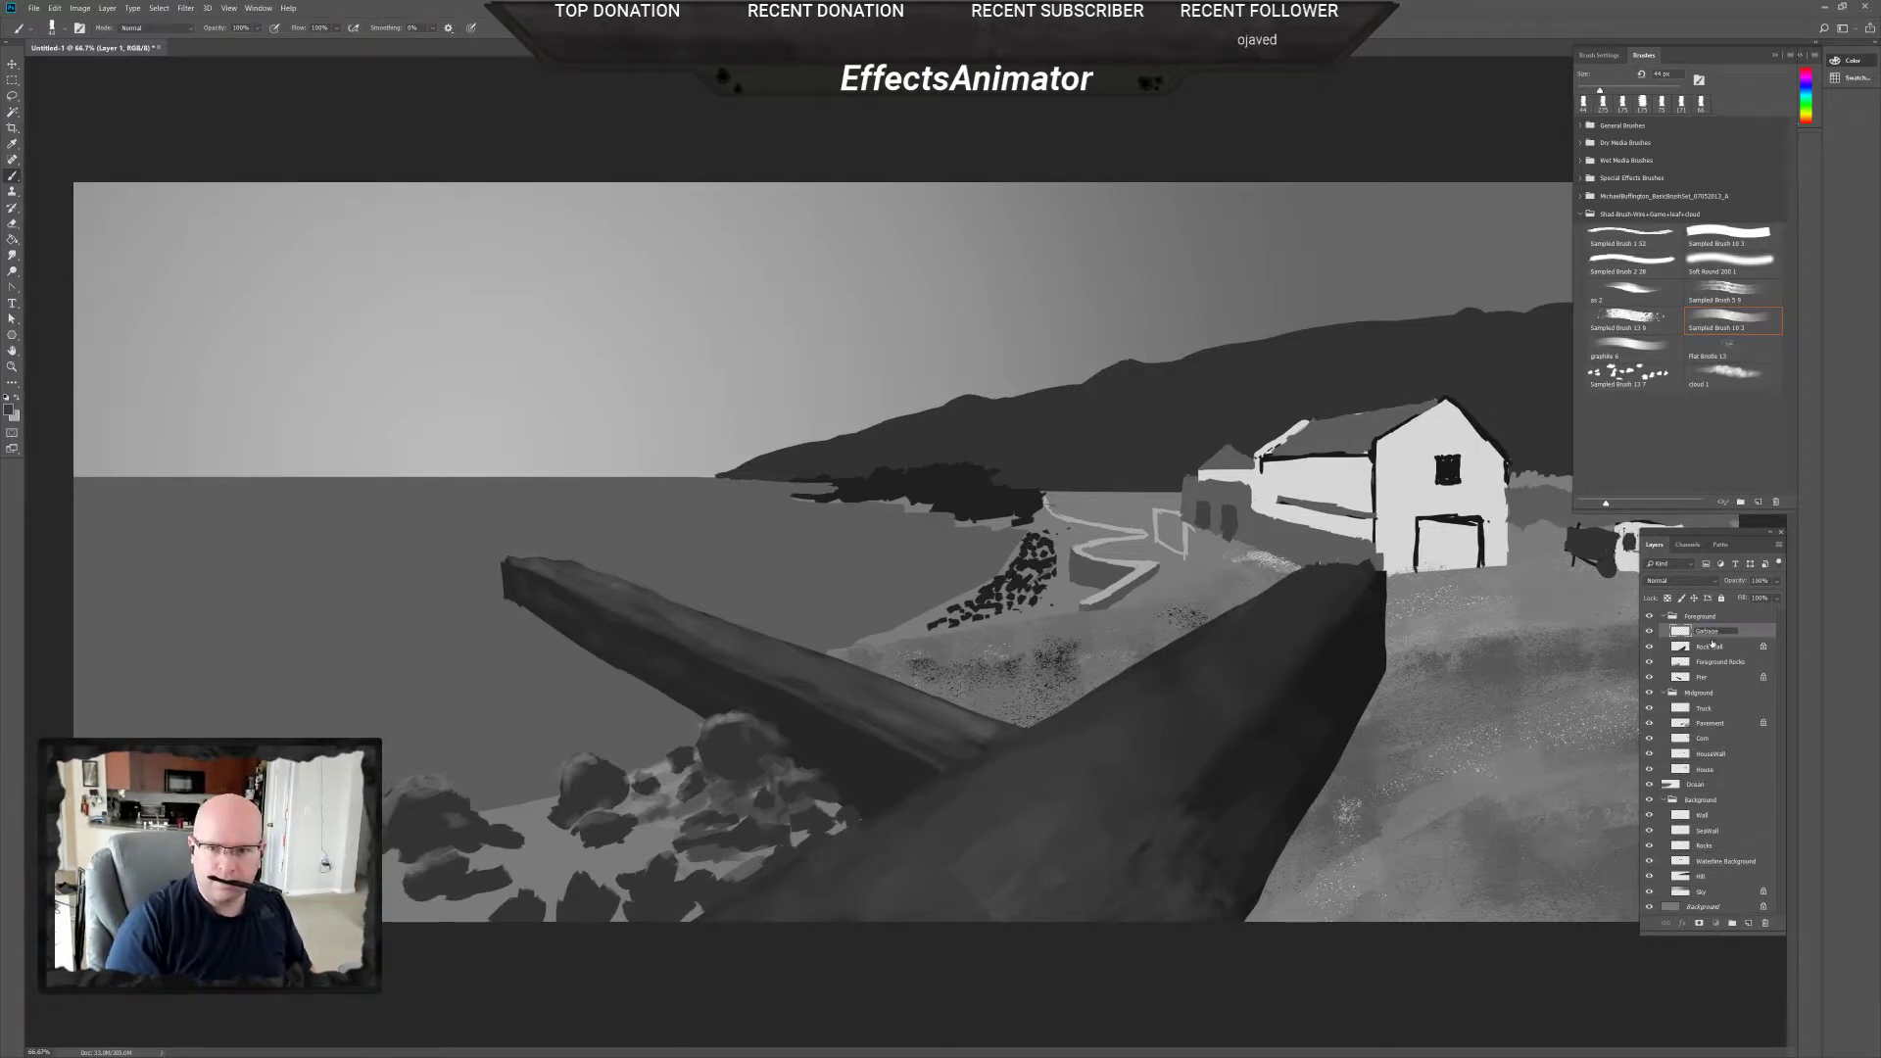
text(bage)
key(Return)
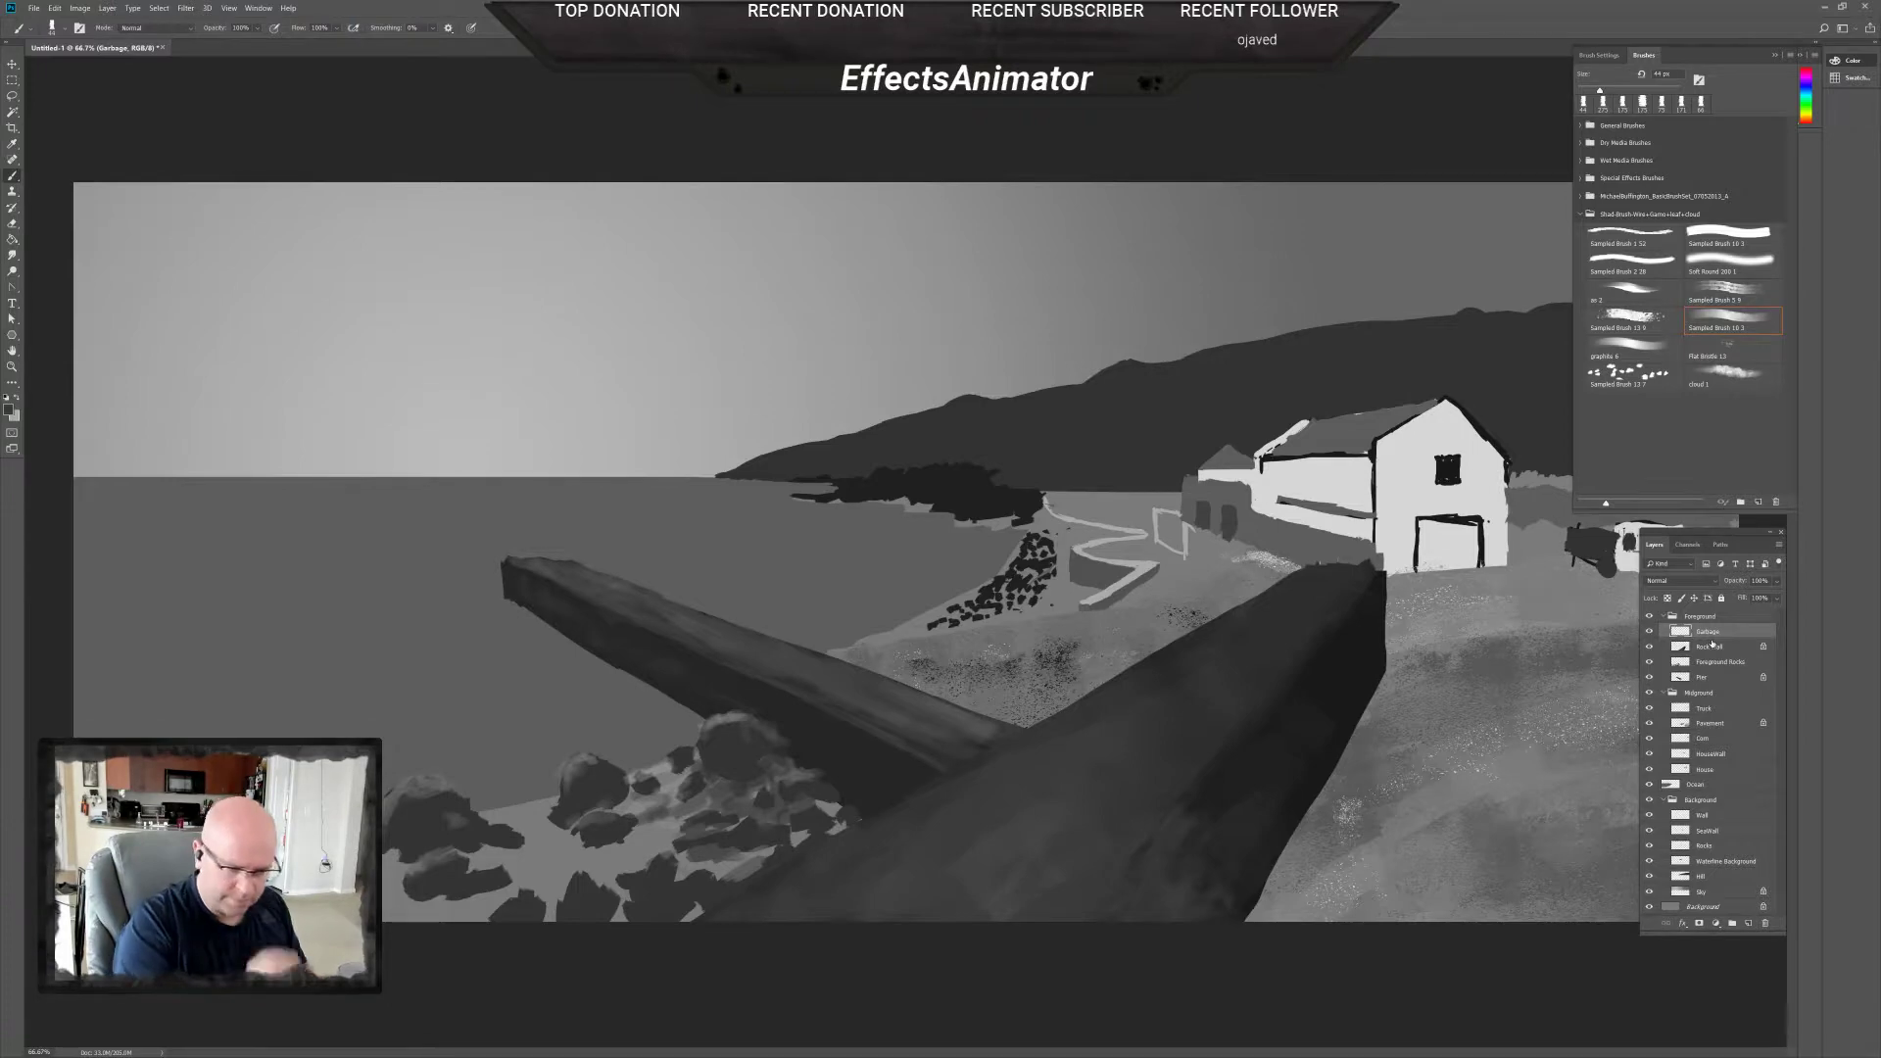
Turn off the brush's Transfer setting and paint a solid dark rectangular block beside the far end of the rock wall.
key(x)
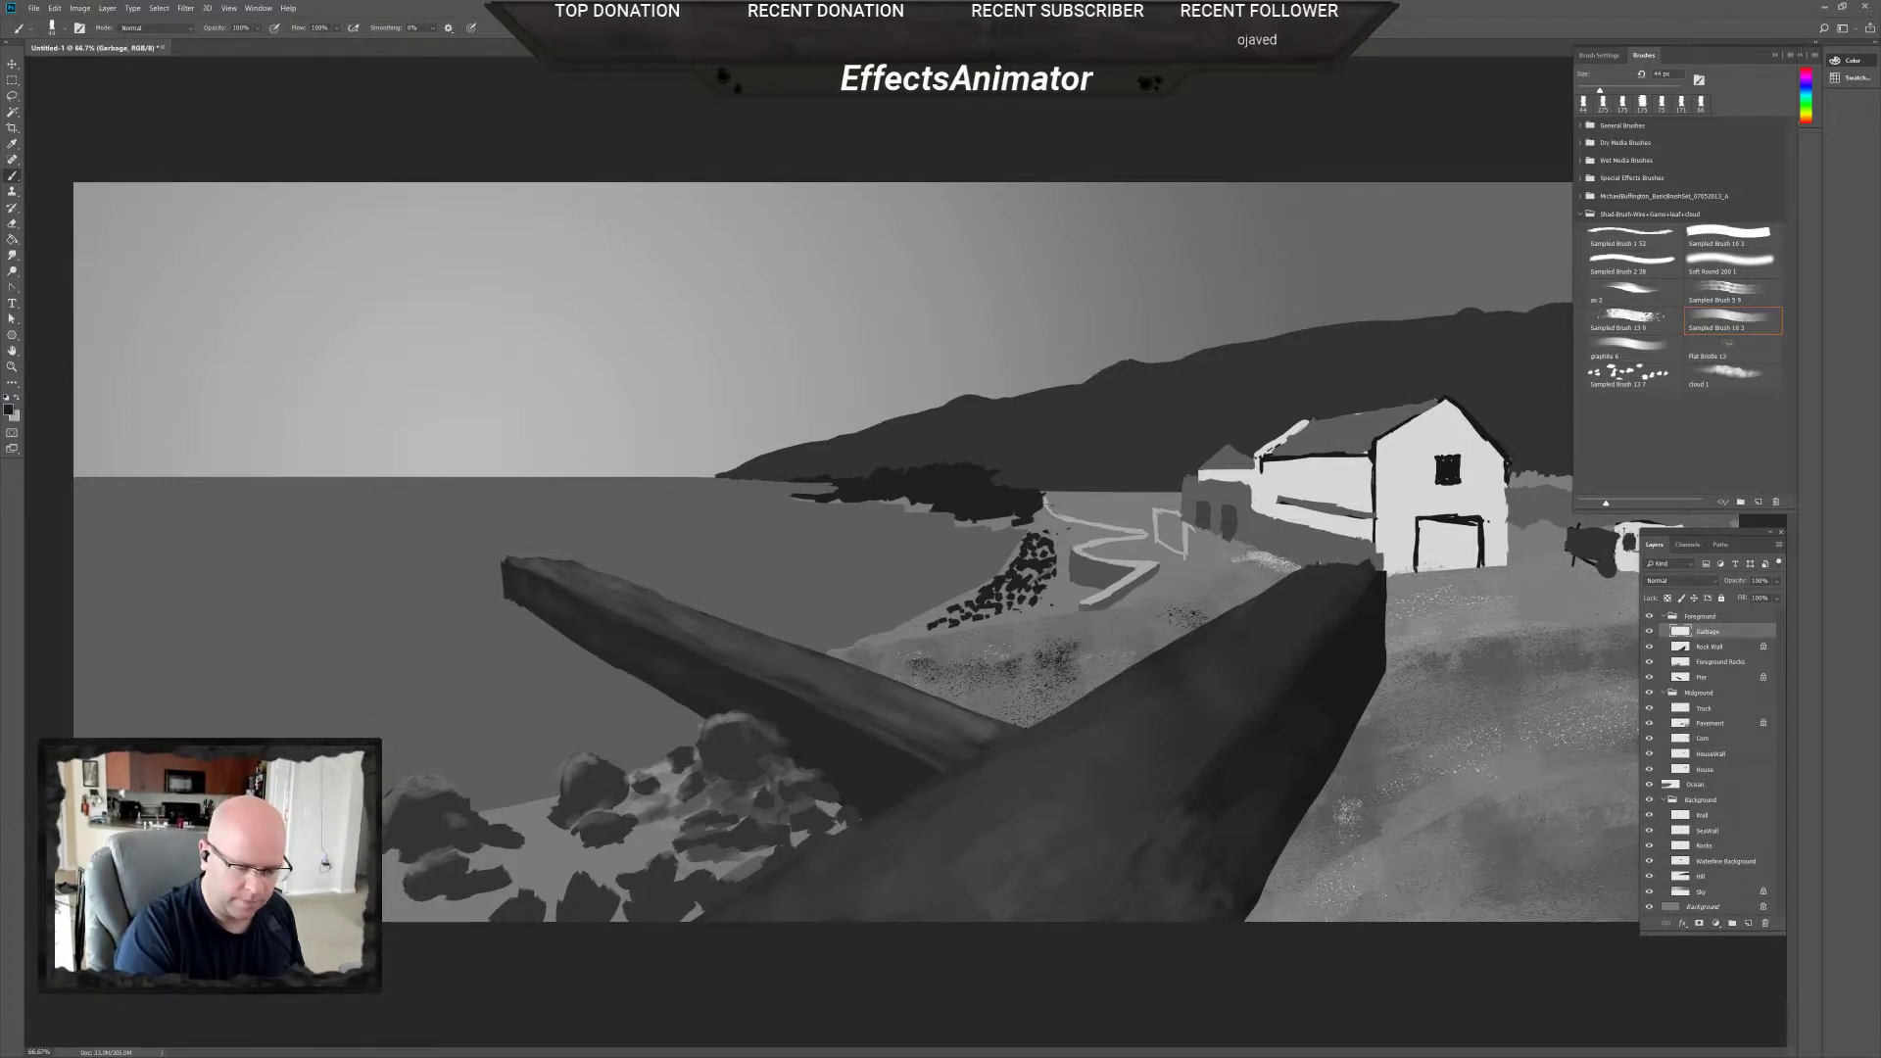
drag(1365, 707, 1413, 715)
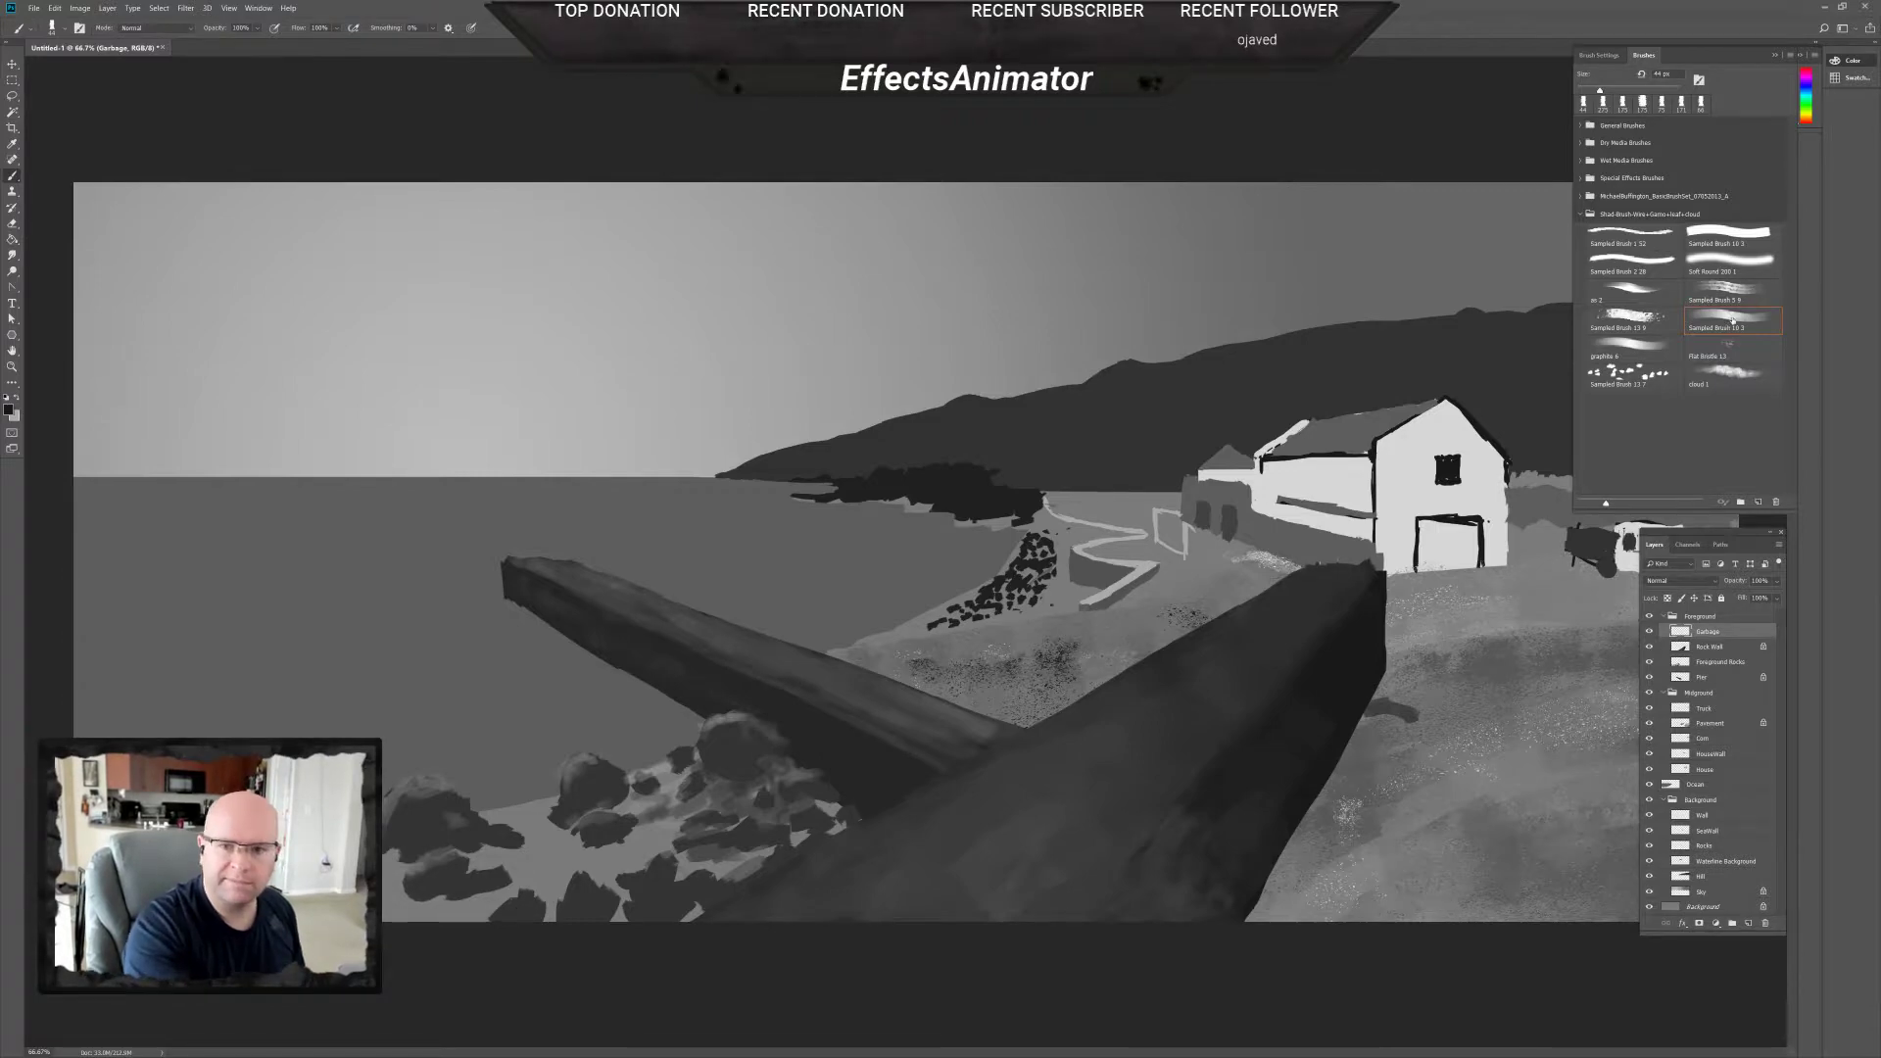
click(1599, 55)
click(1587, 168)
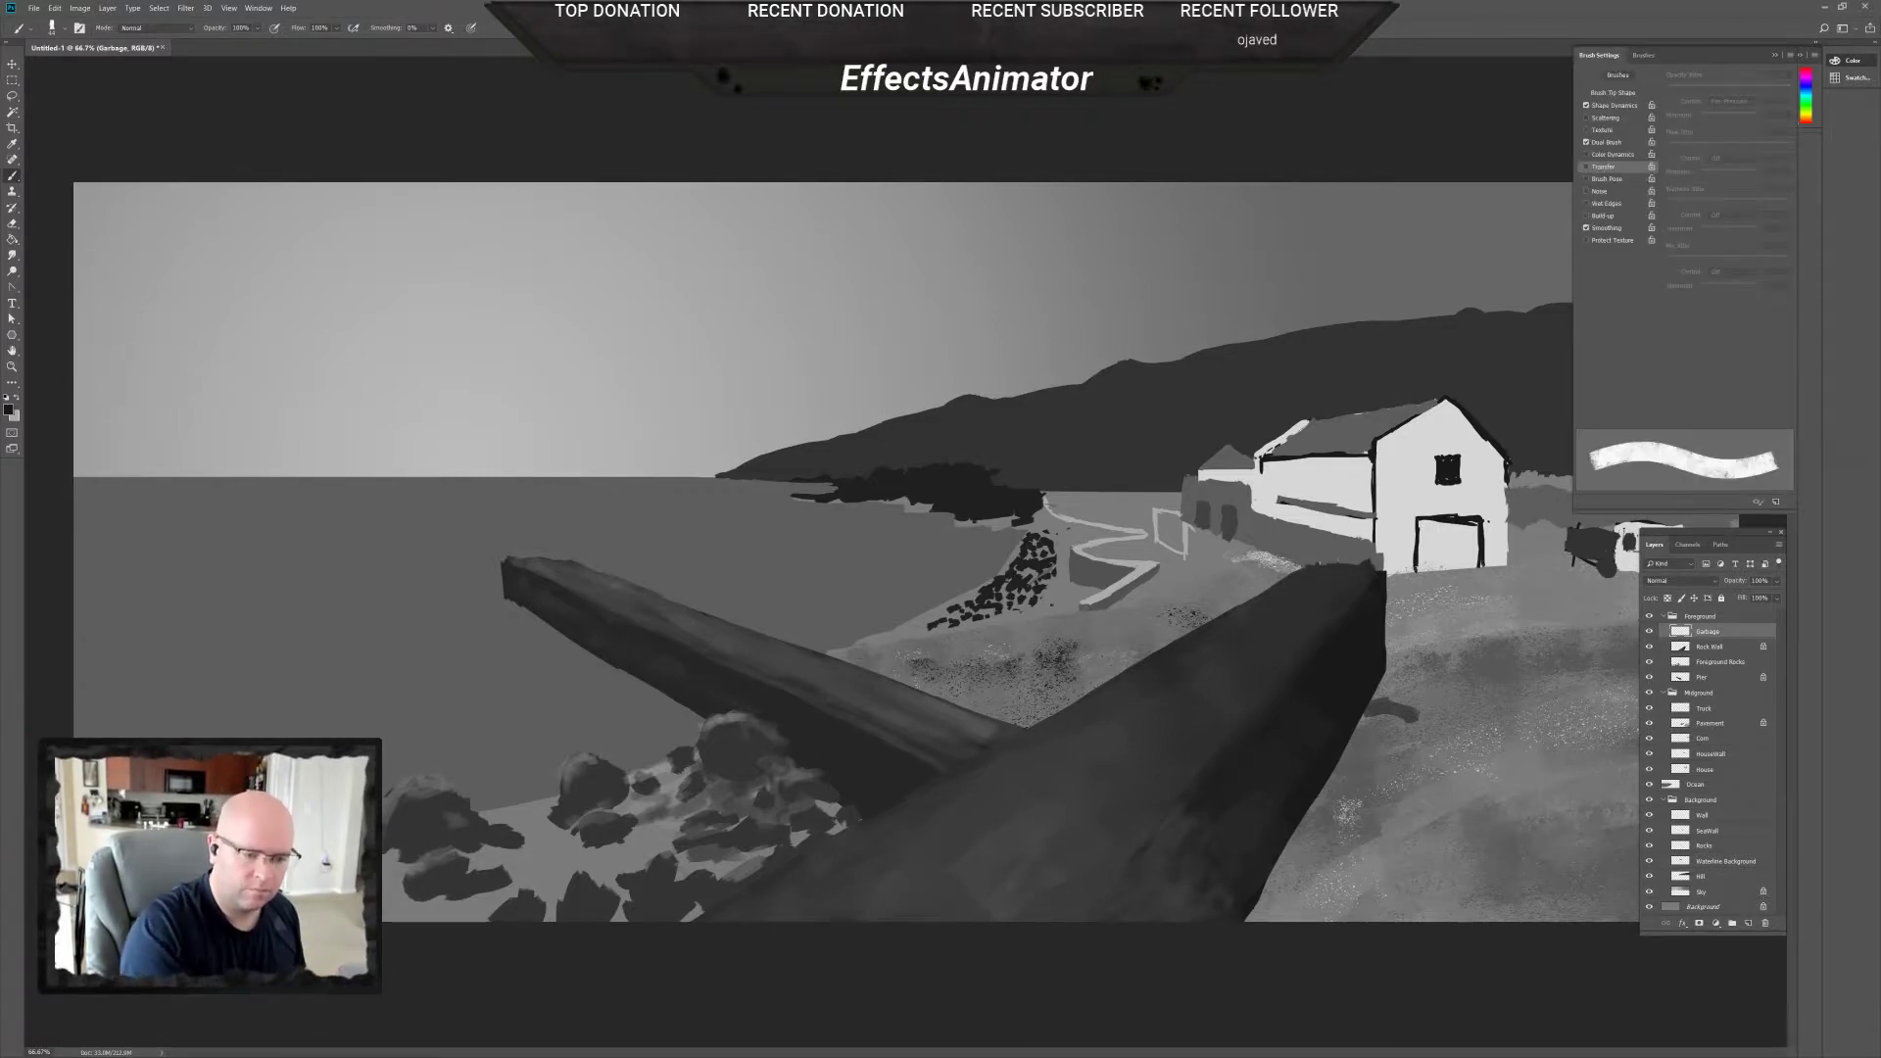
mouse_move(1411, 714)
mouse_down()
mouse_move(1362, 718)
mouse_move(1409, 660)
mouse_move(1379, 643)
mouse_move(1417, 640)
mouse_move(1391, 678)
mouse_up()
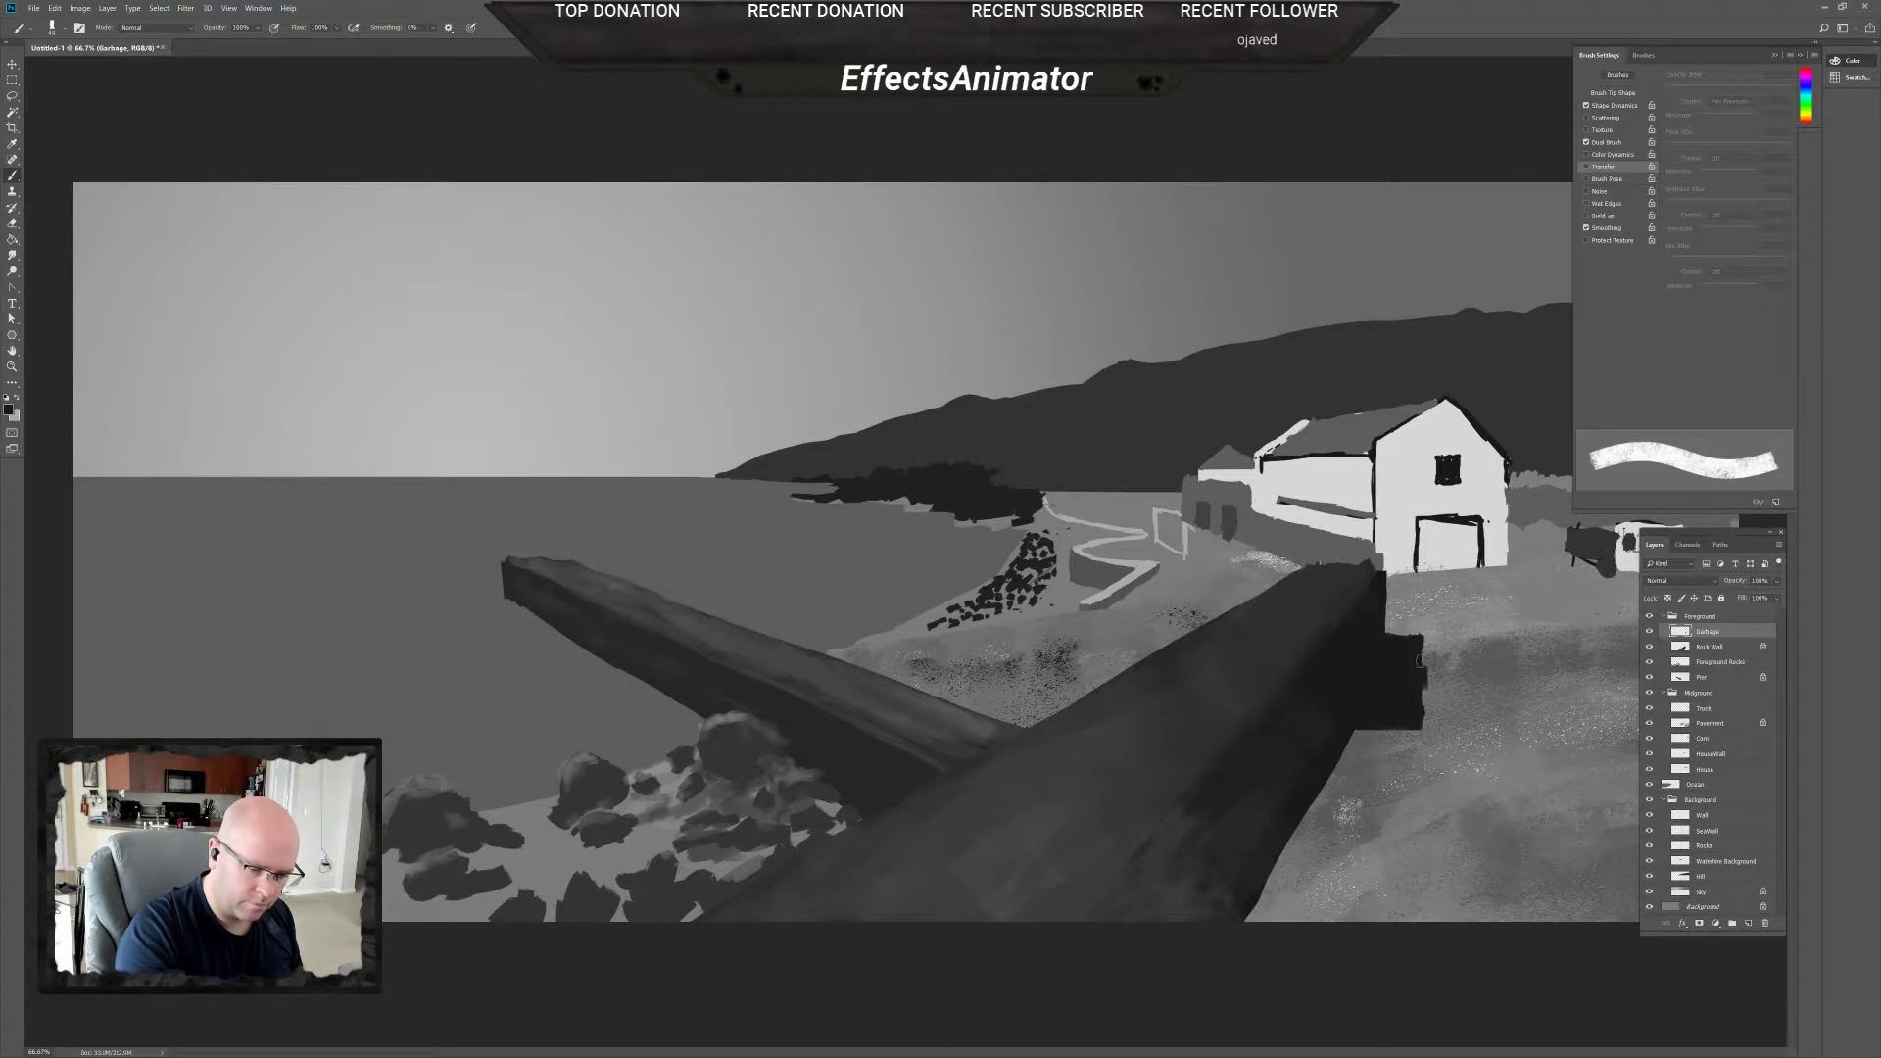
drag(1421, 683, 1424, 695)
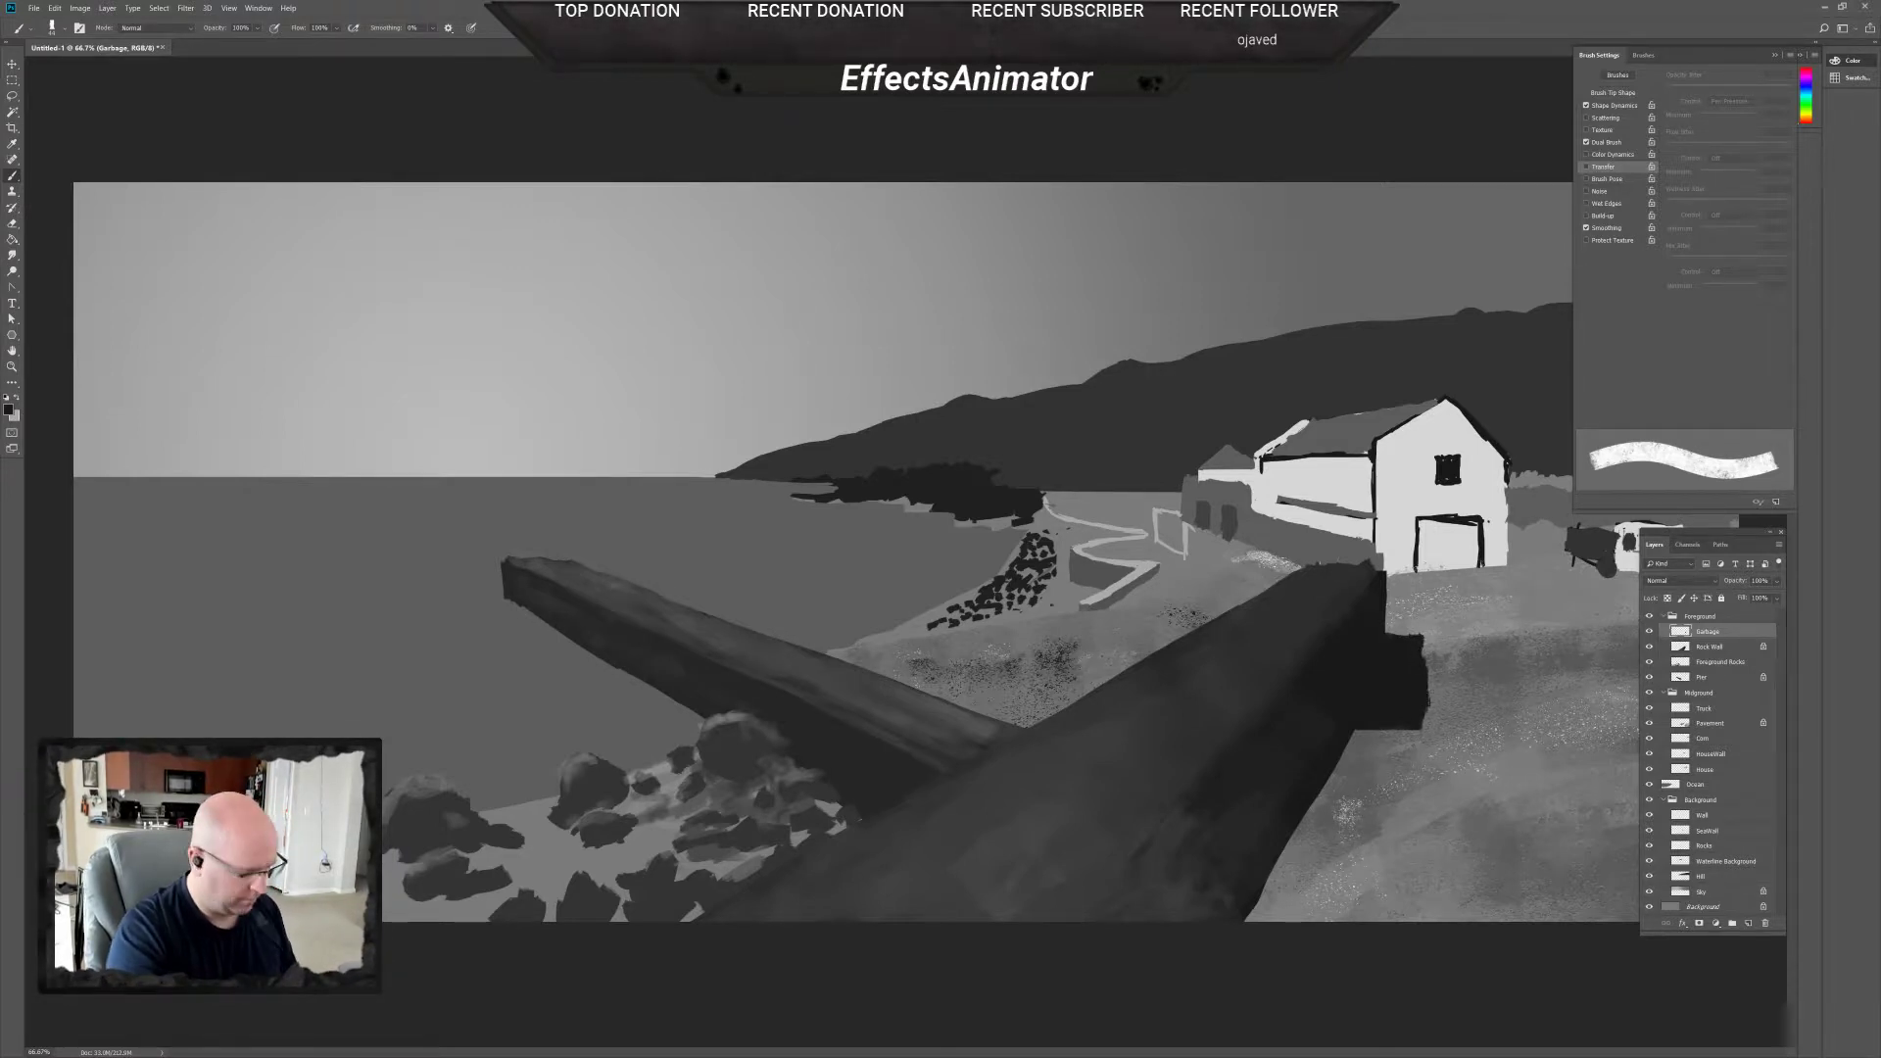
Refine the dark block's edges with the Eraser and paint its slightly lighter top face with a smaller brush.
key(e)
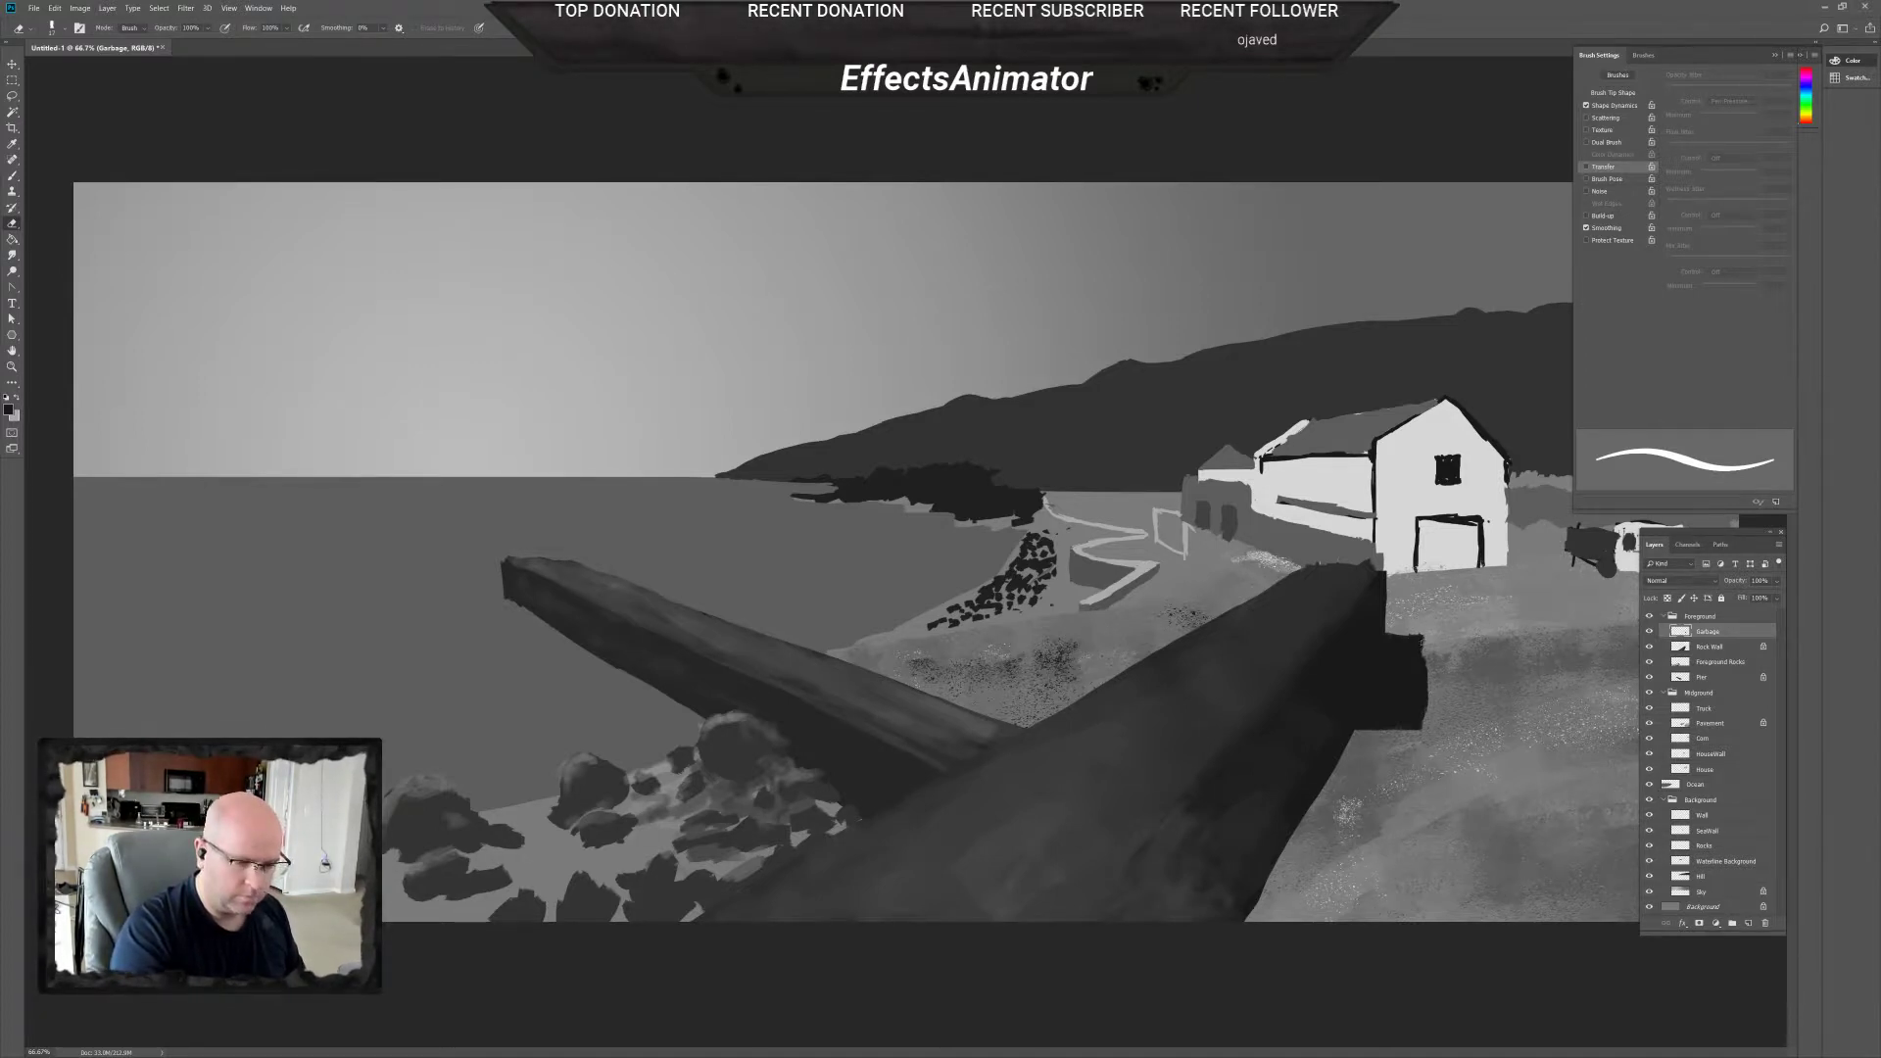
key(b)
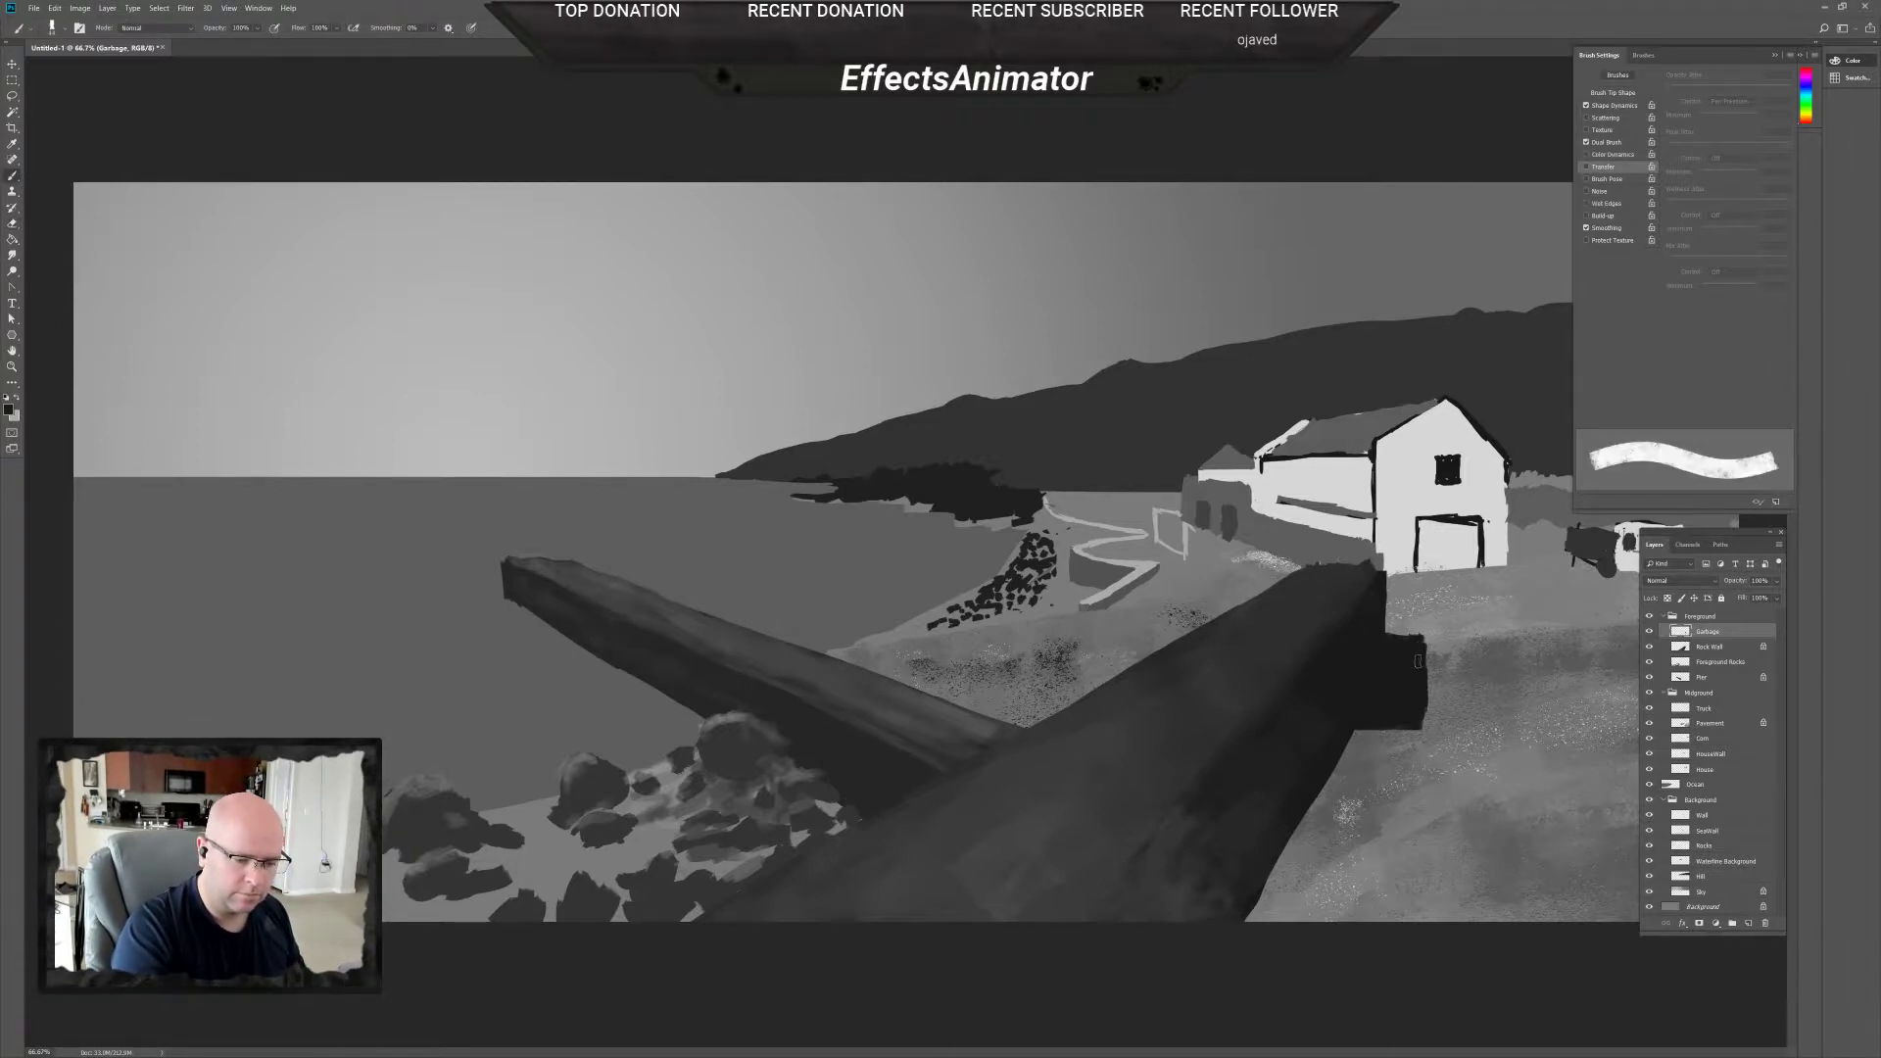
key(e)
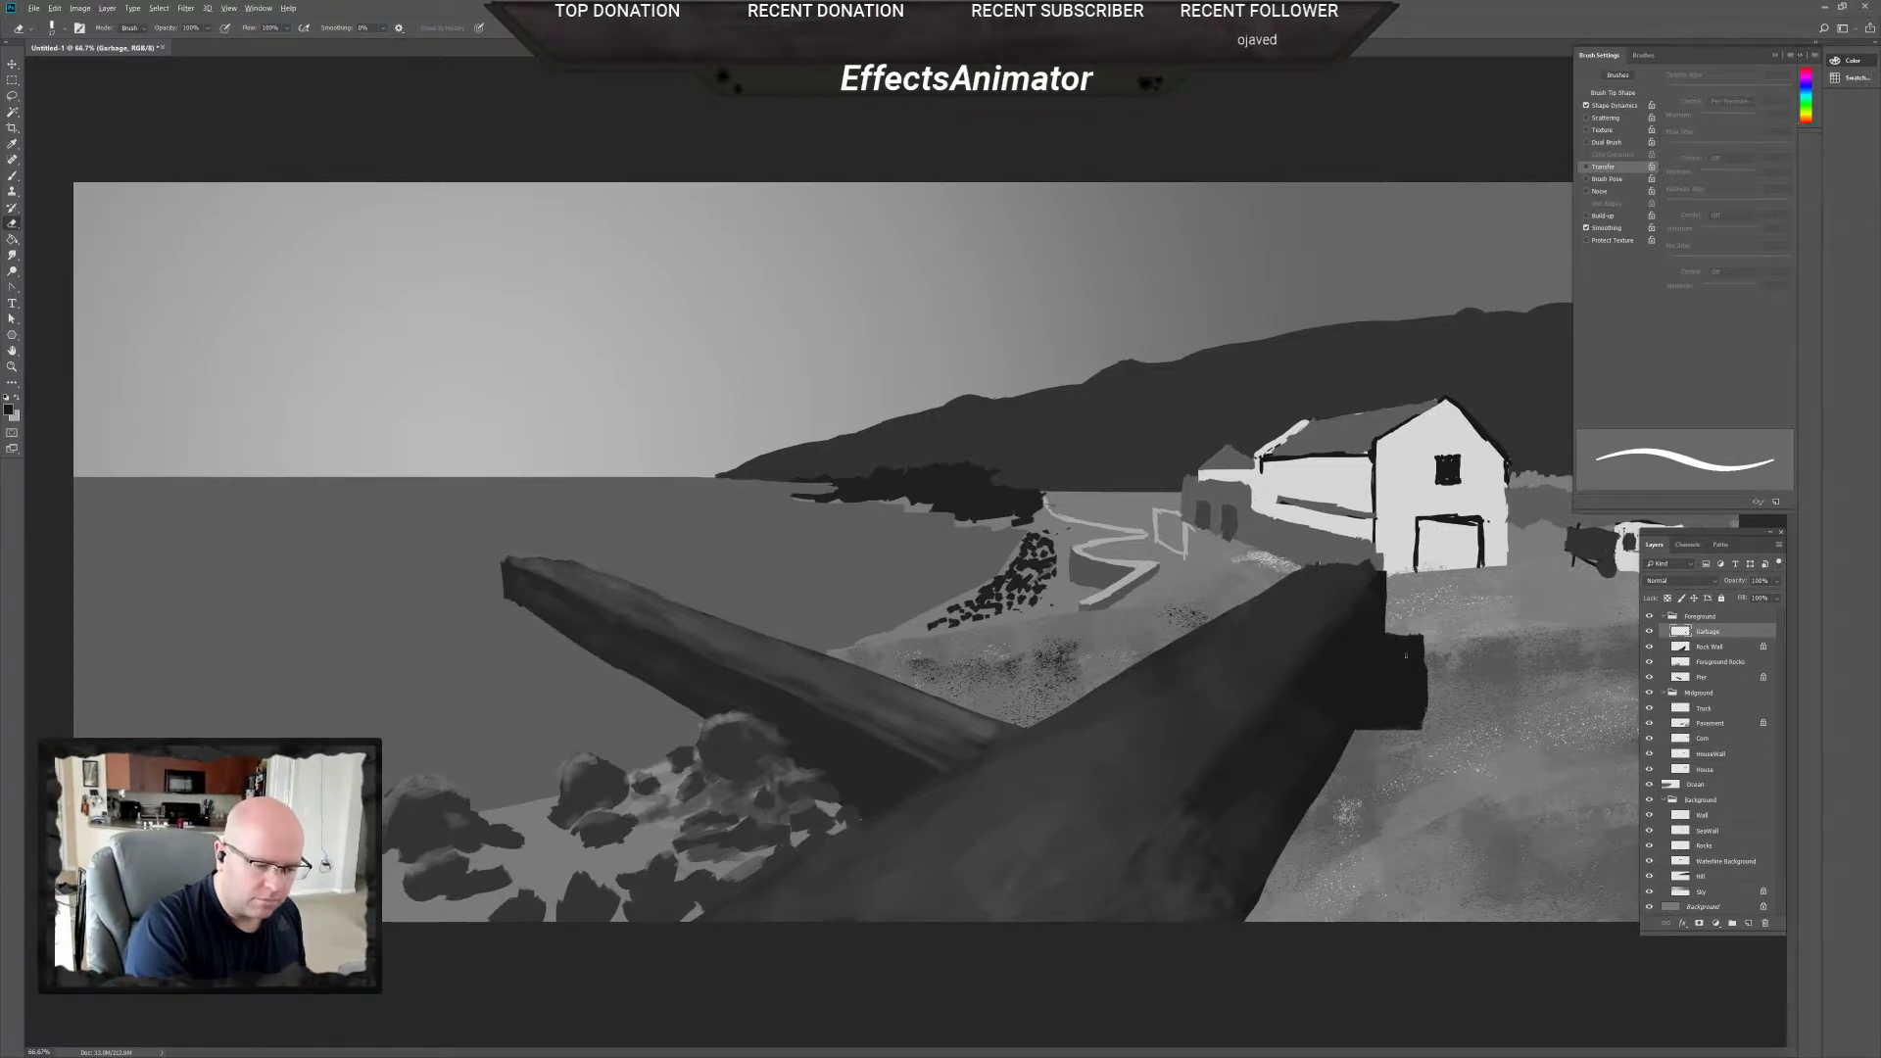
key(b)
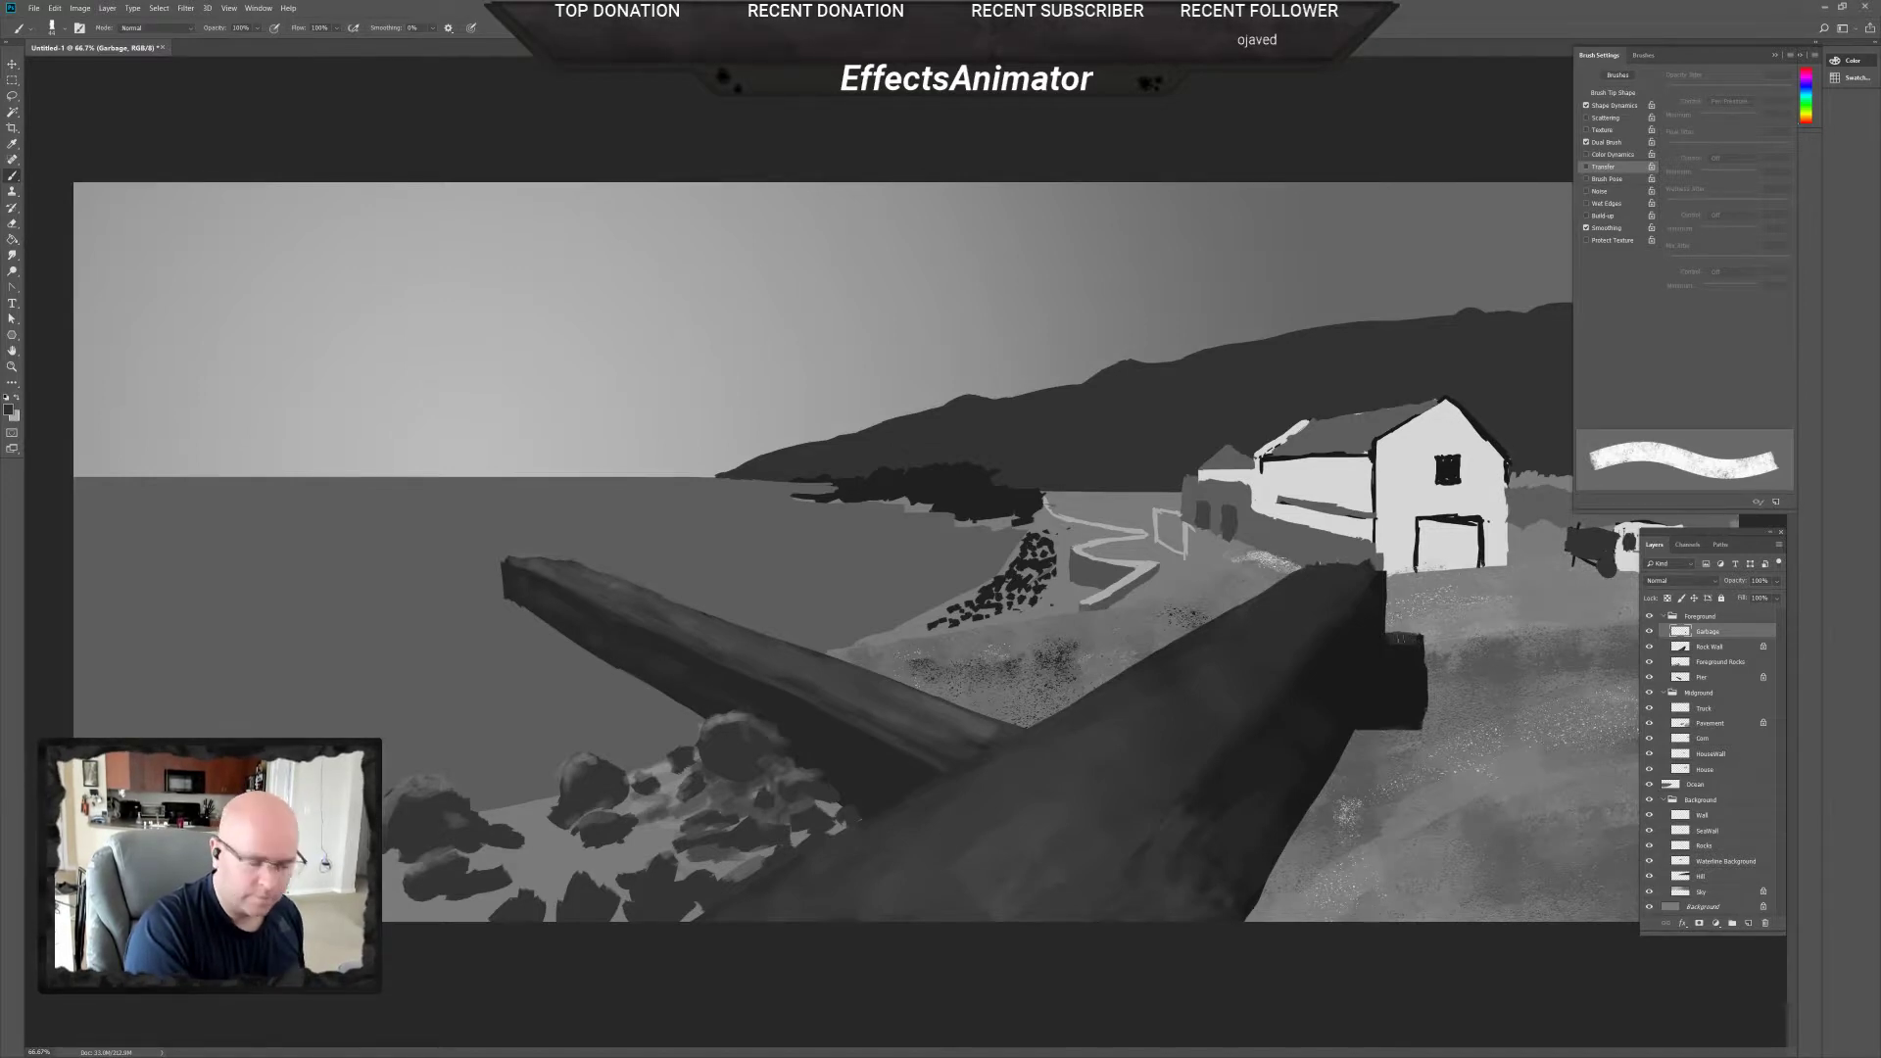
right_click(1411, 641)
key(Return)
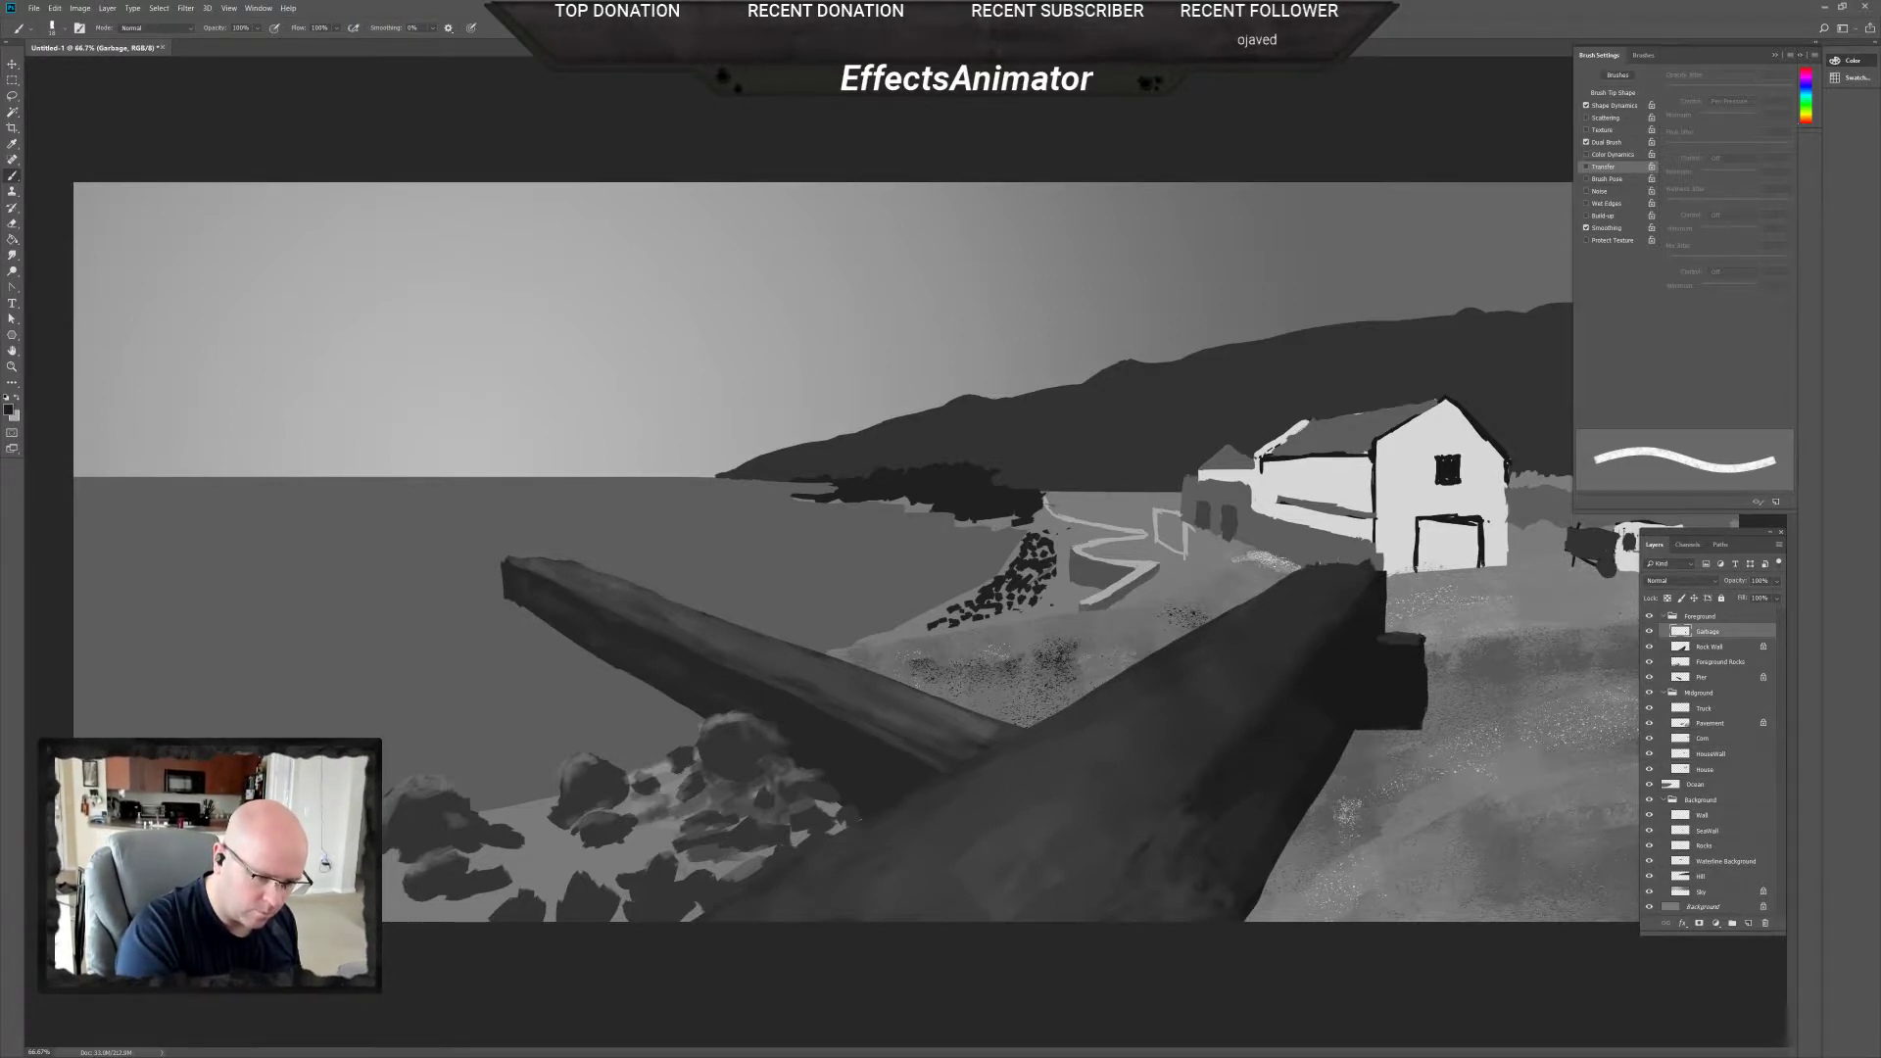
key(w)
click(1441, 685)
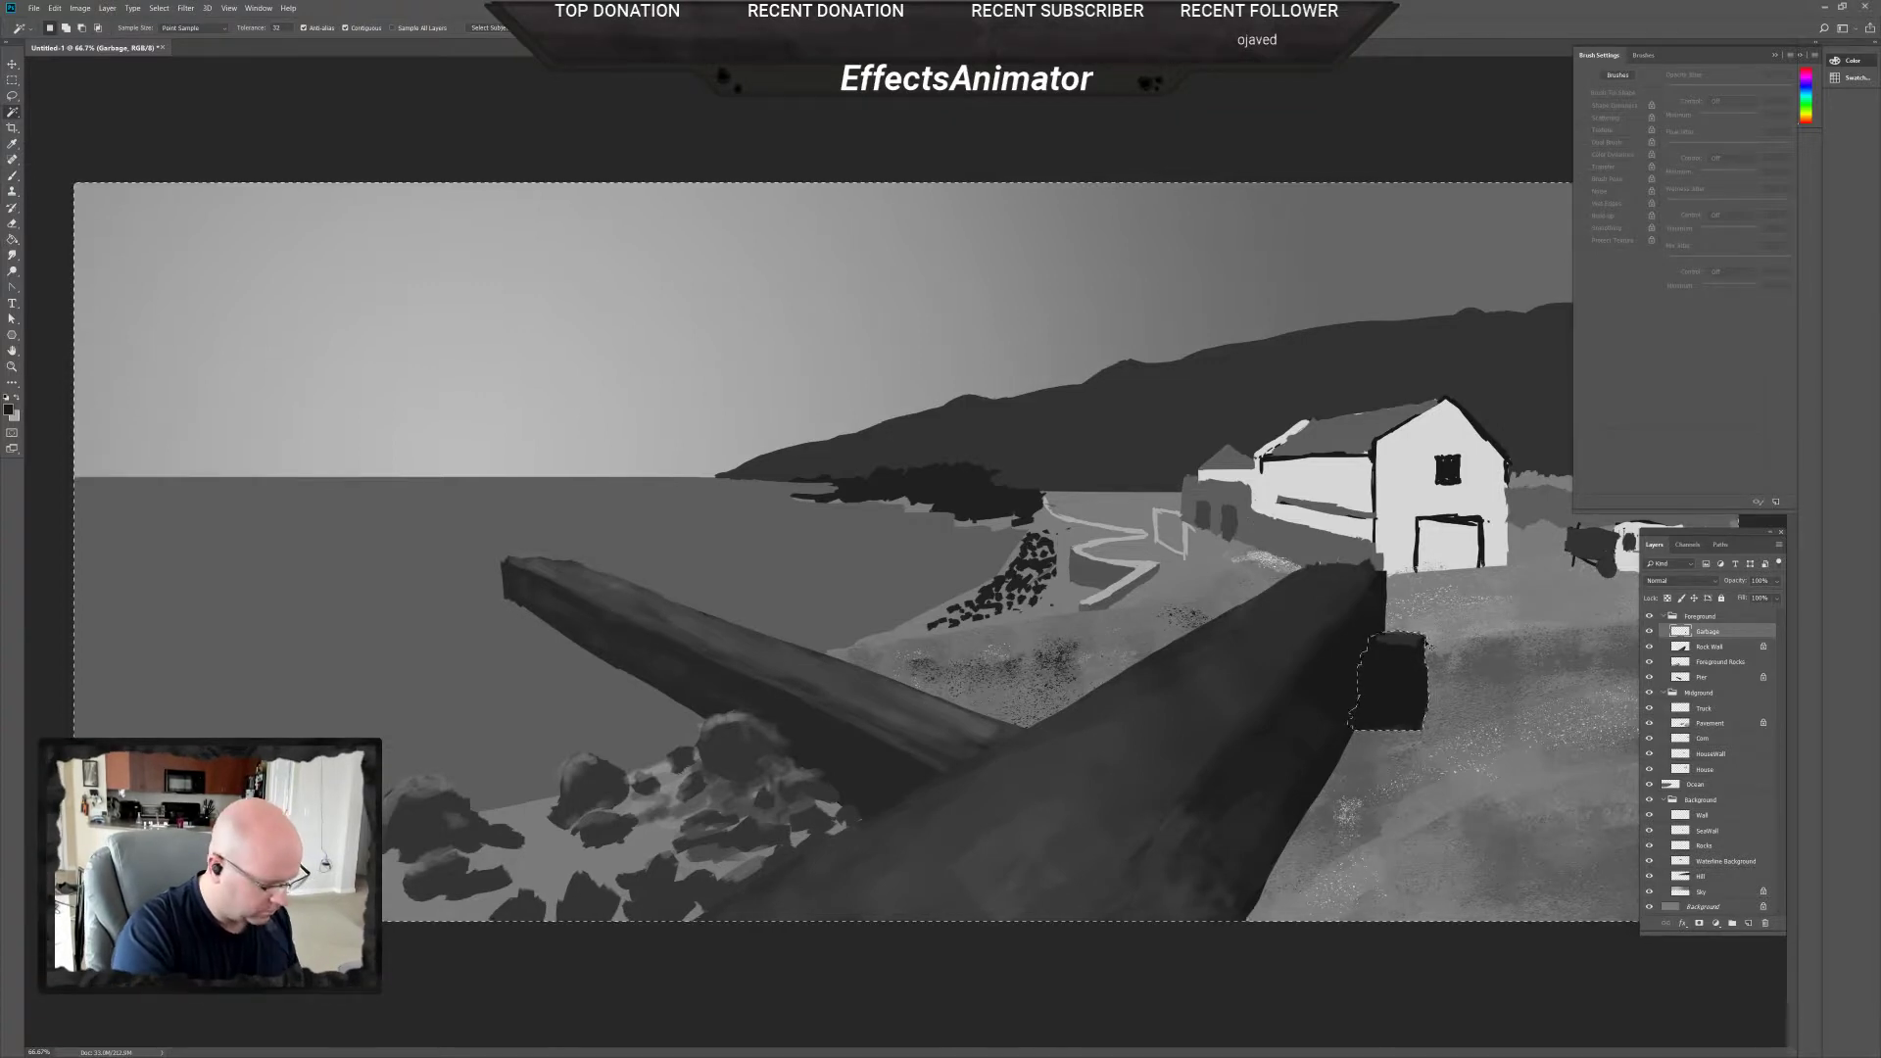
key(e)
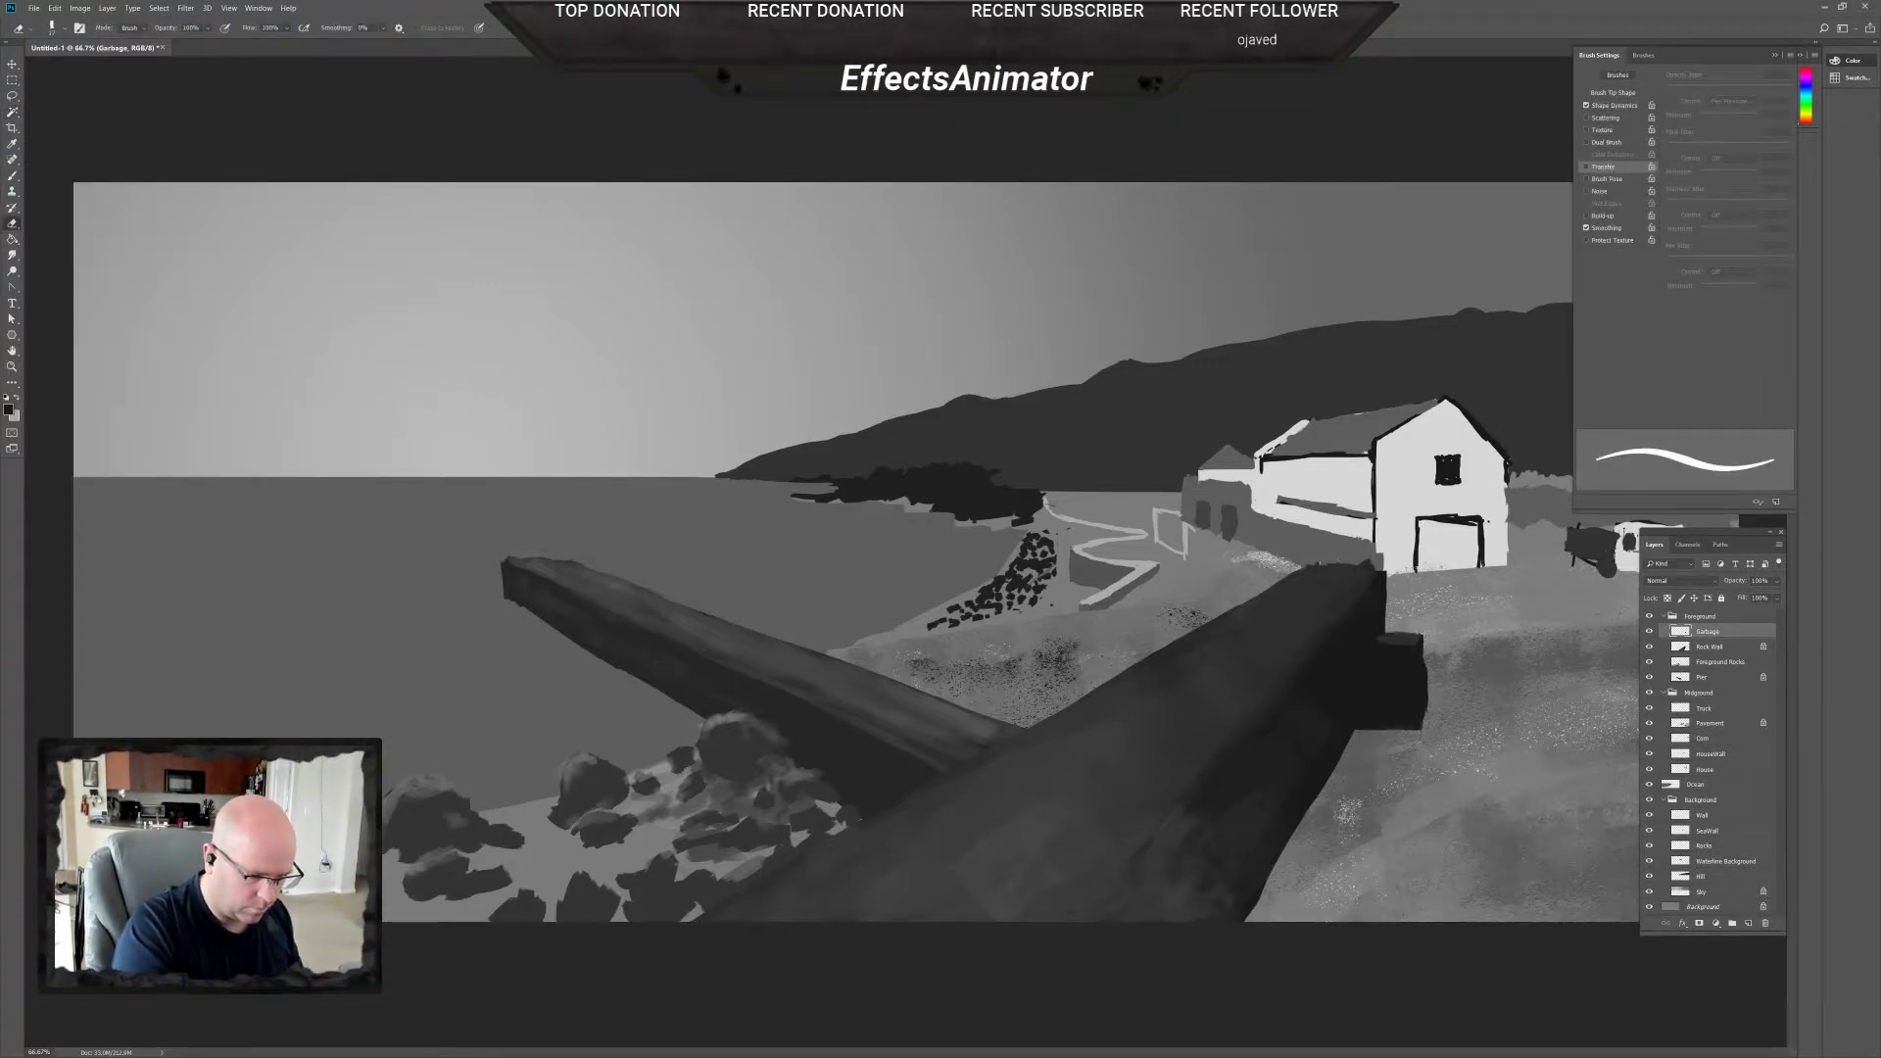
key(b)
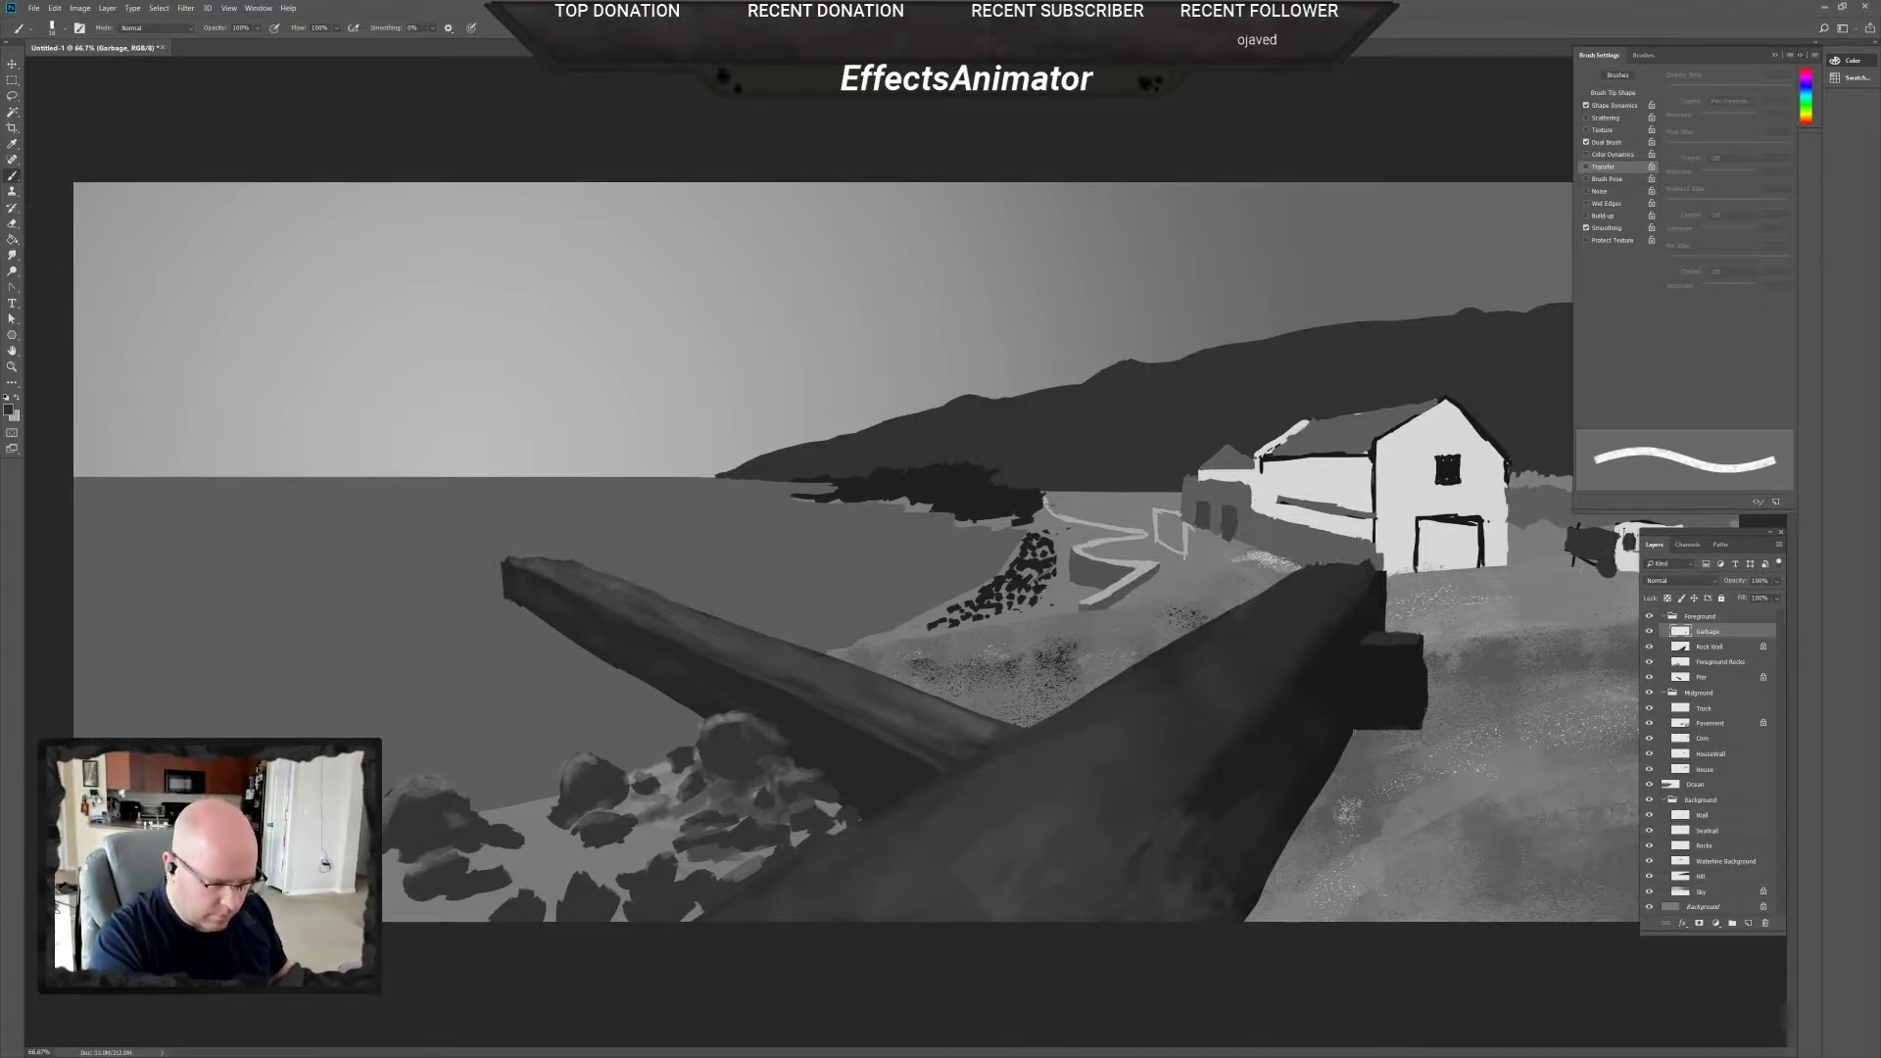
Turn the brush's Transfer setting back on and set its flow control to Pen Pressure.
right_click(1384, 676)
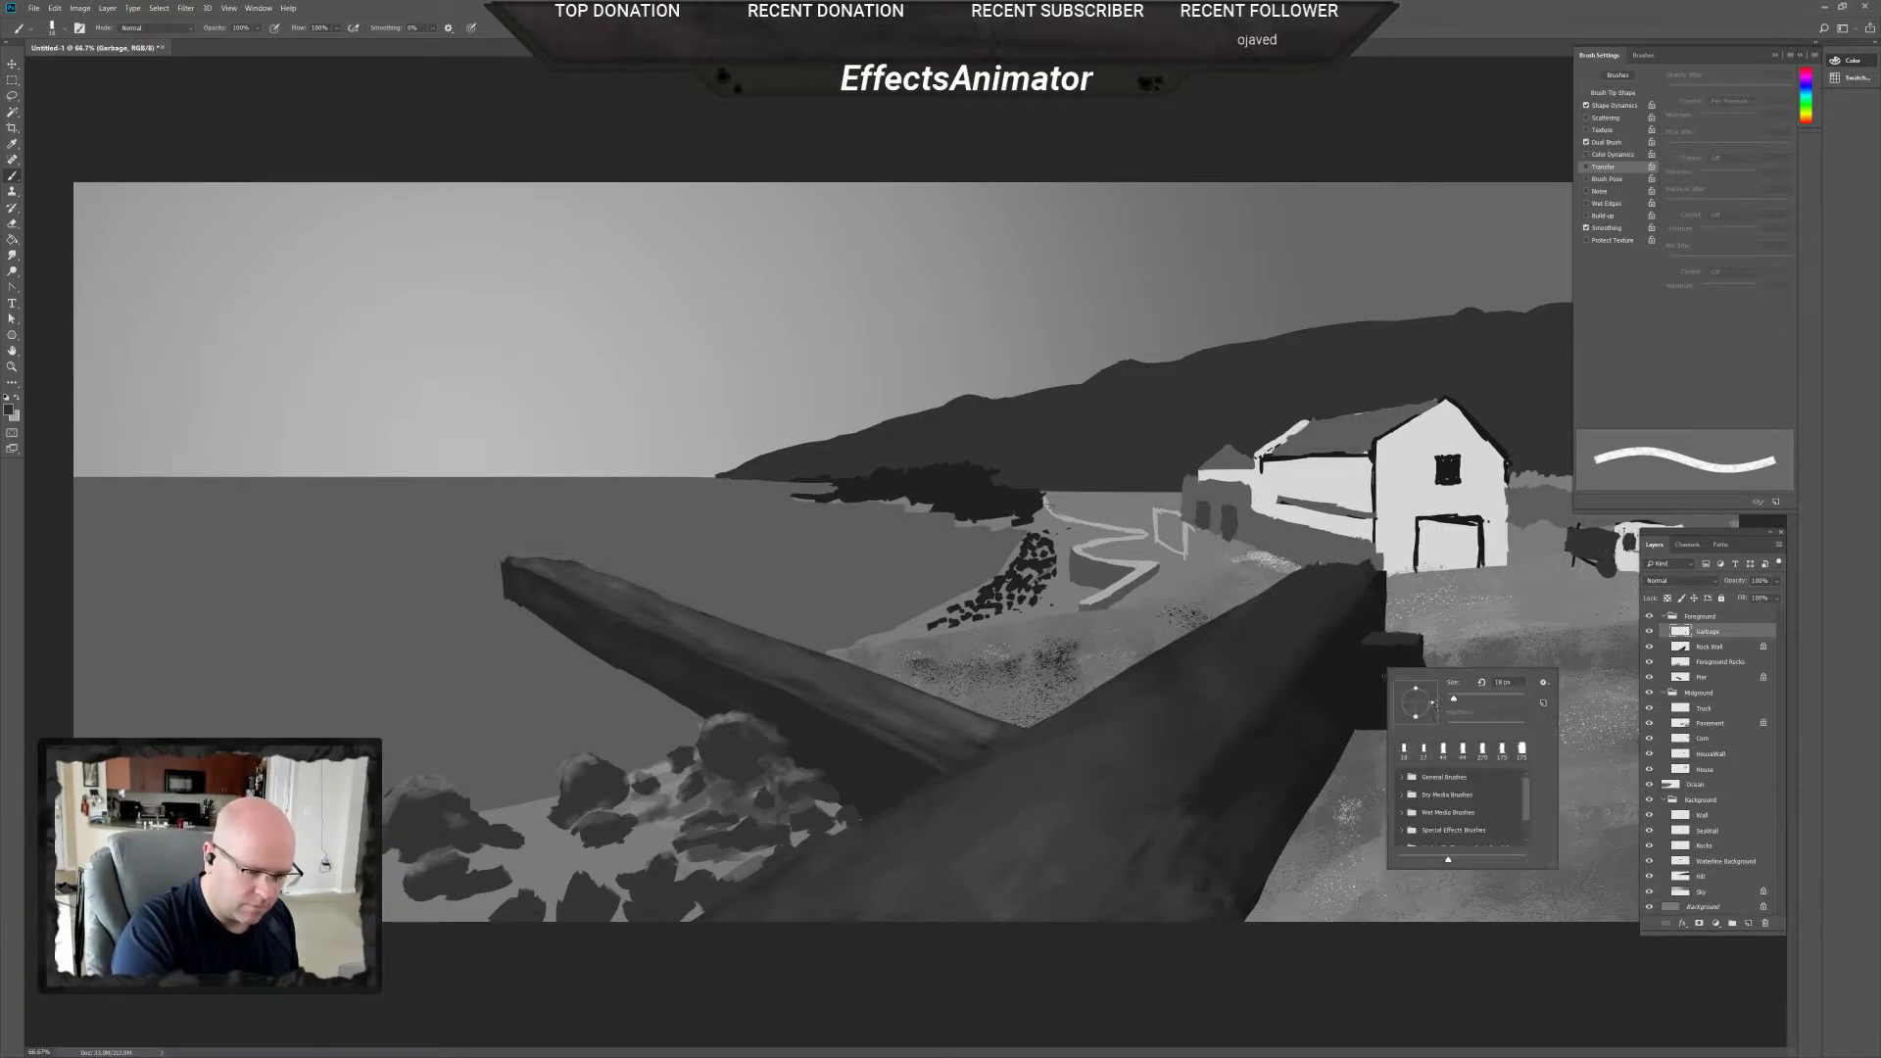
click(1587, 166)
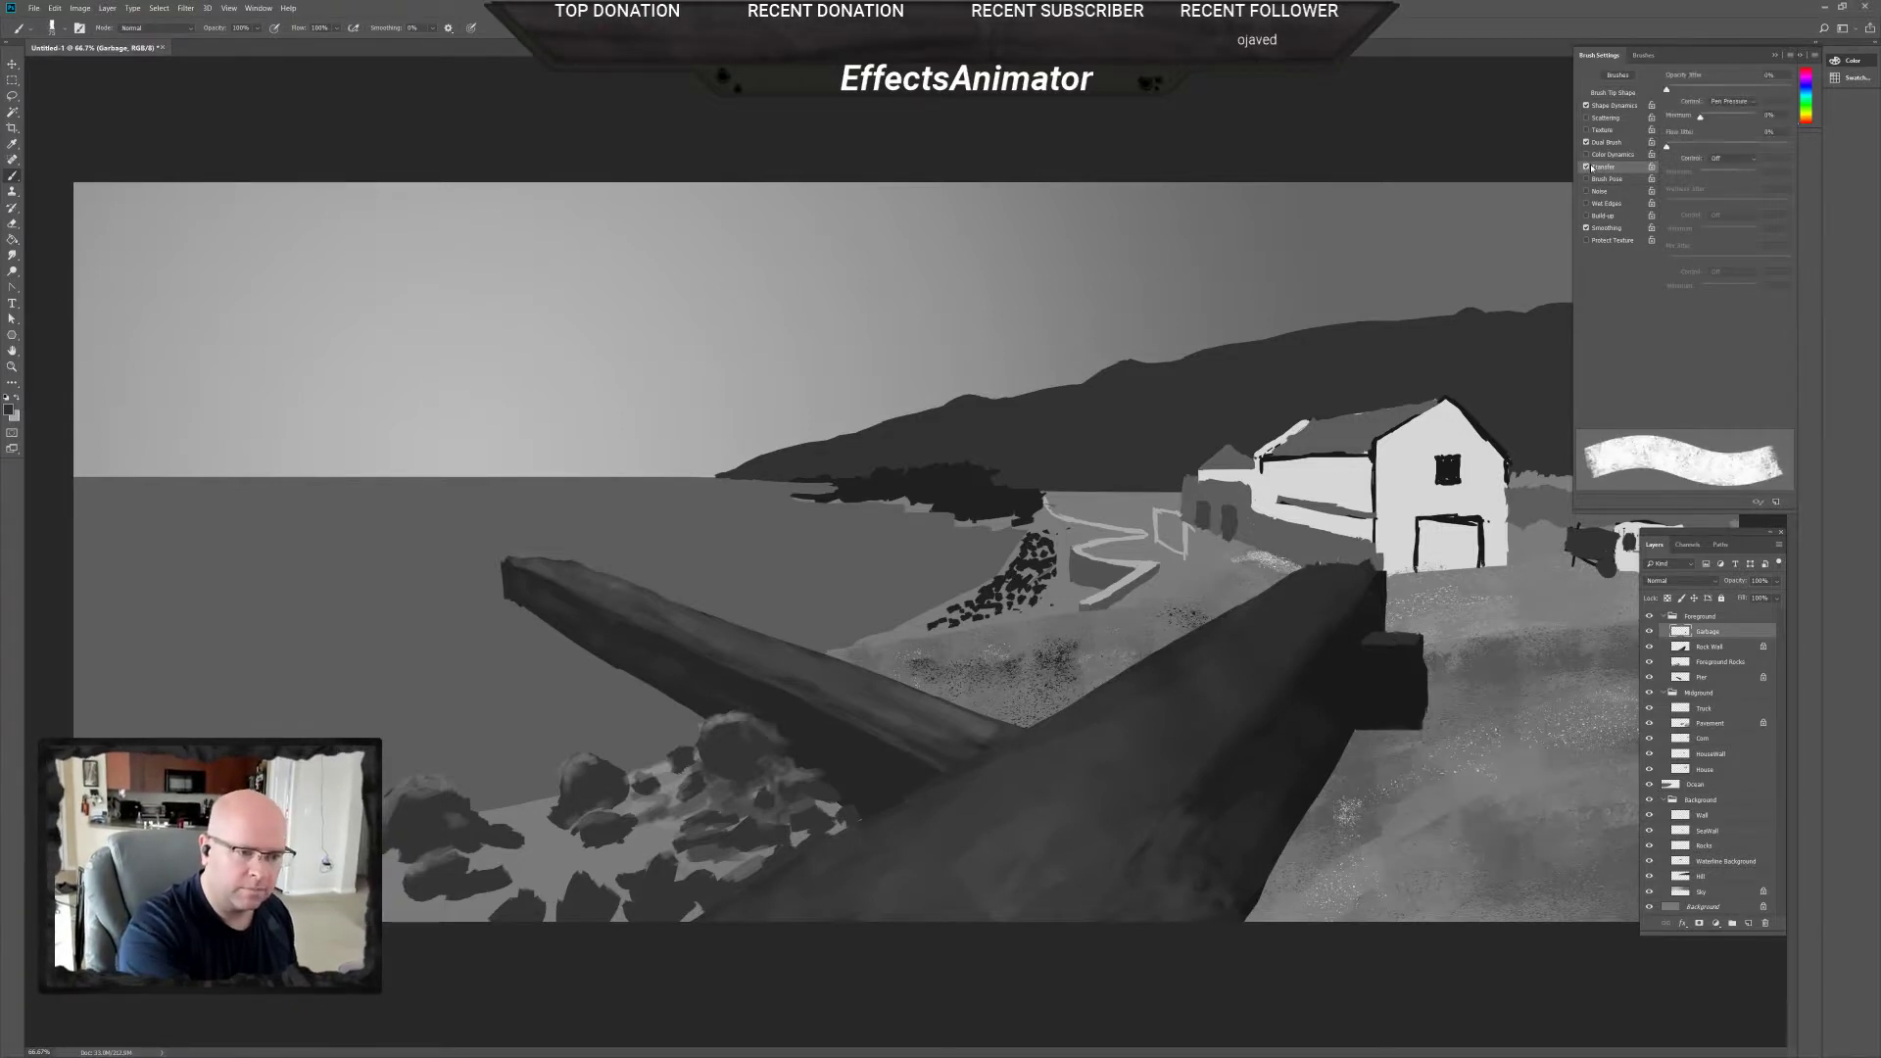
click(1739, 159)
click(1729, 196)
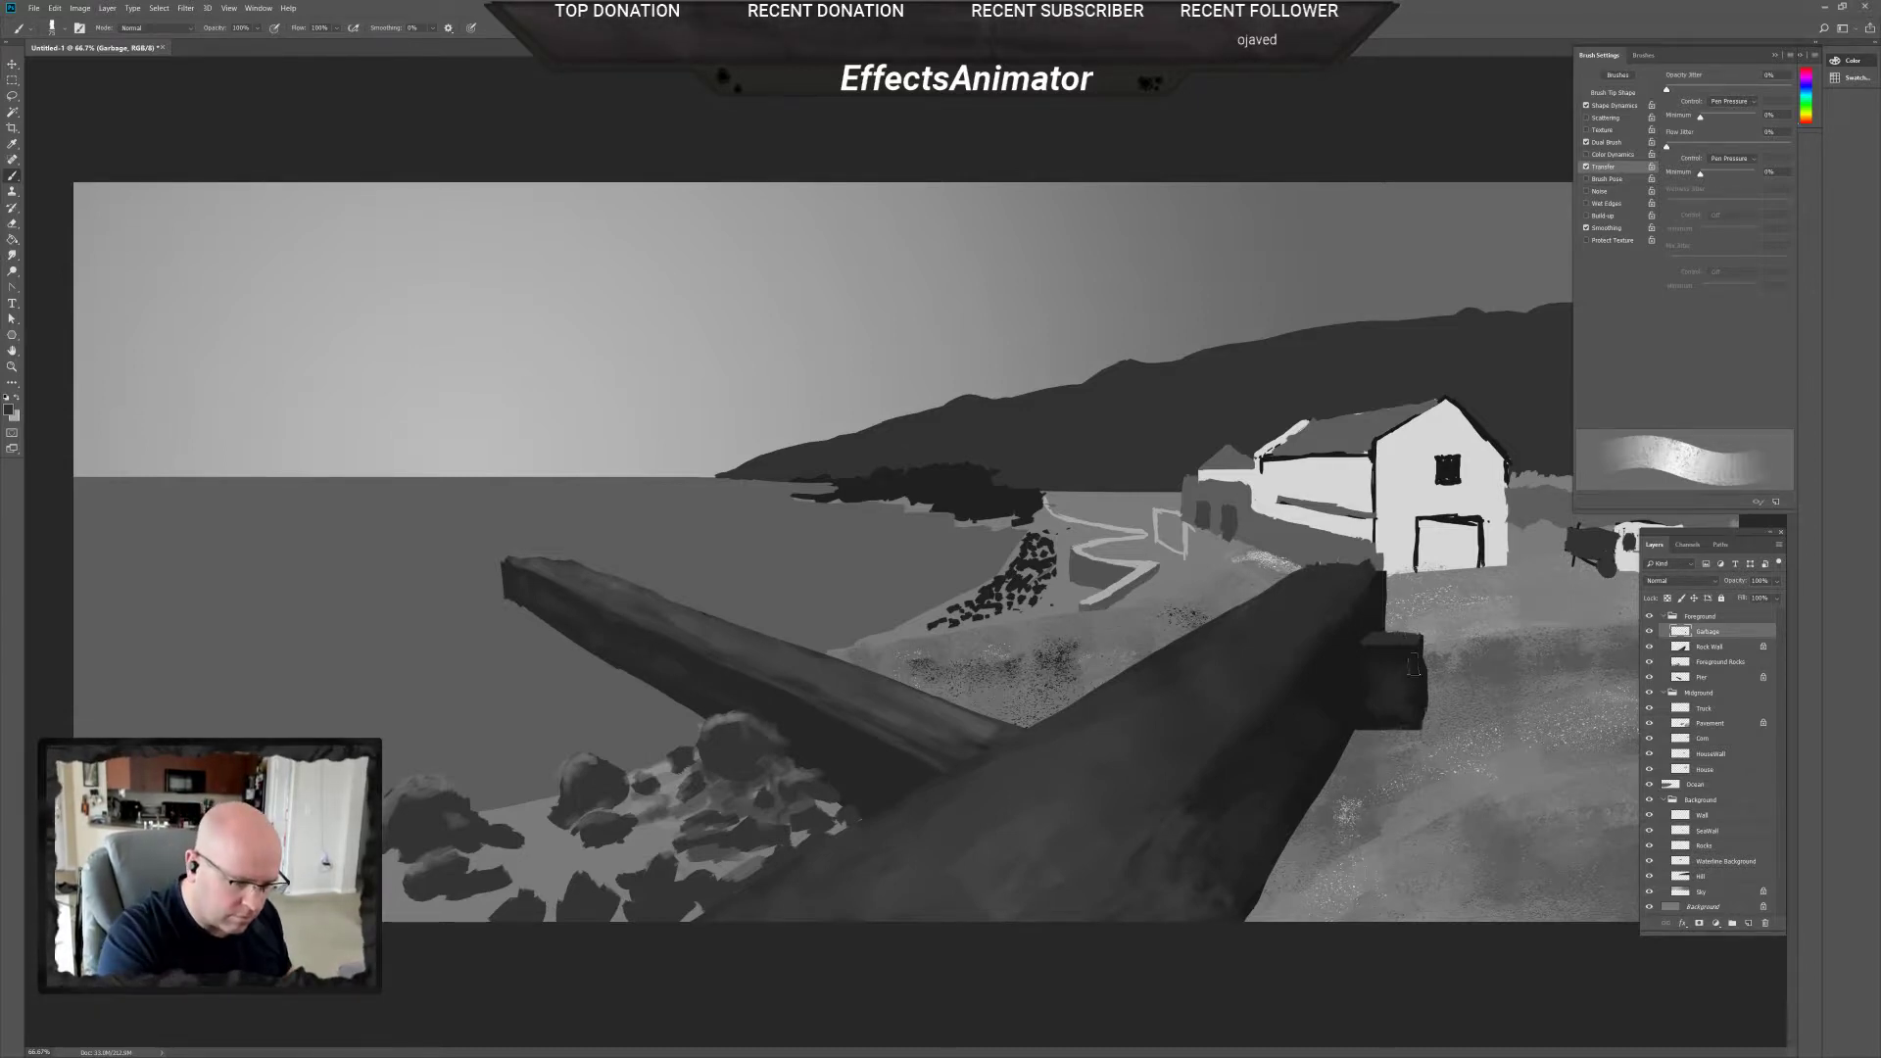
Shade the garbage block with a smaller brush, defining its side edge and lightening its top rim.
right_click(1417, 657)
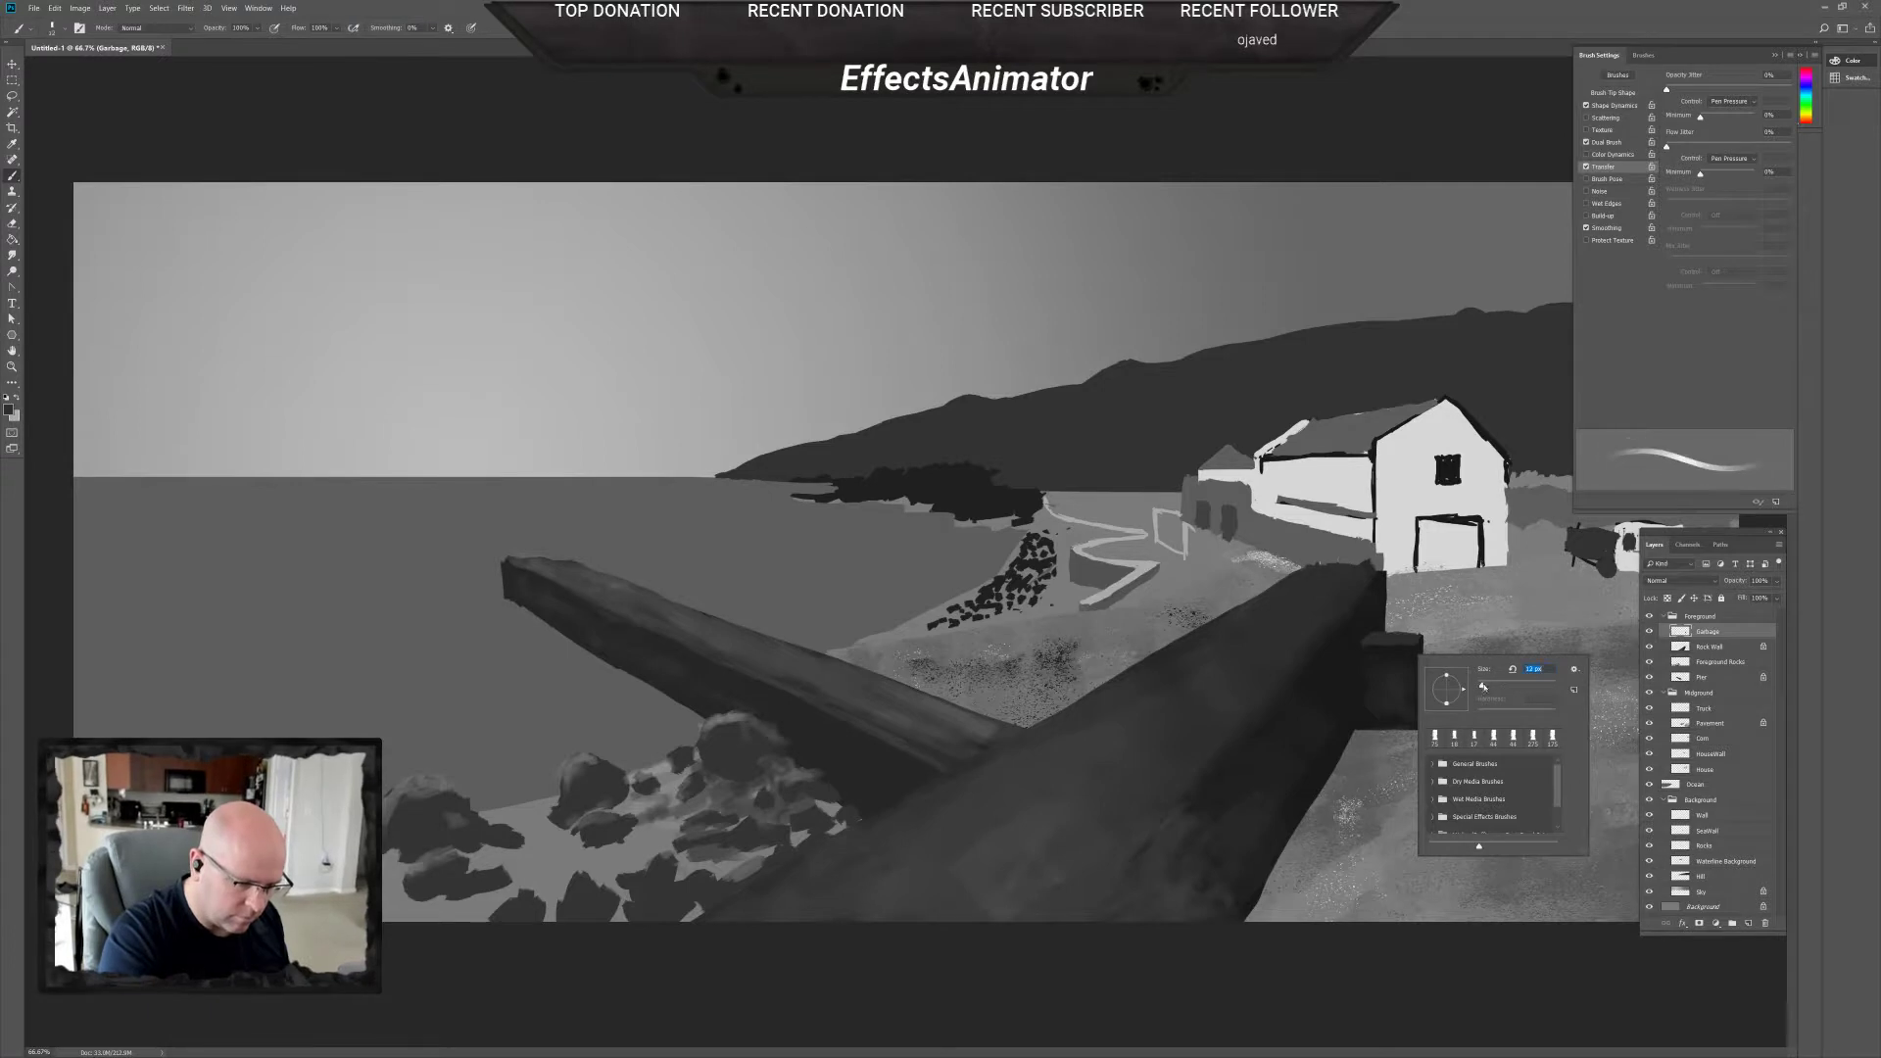
key(Escape)
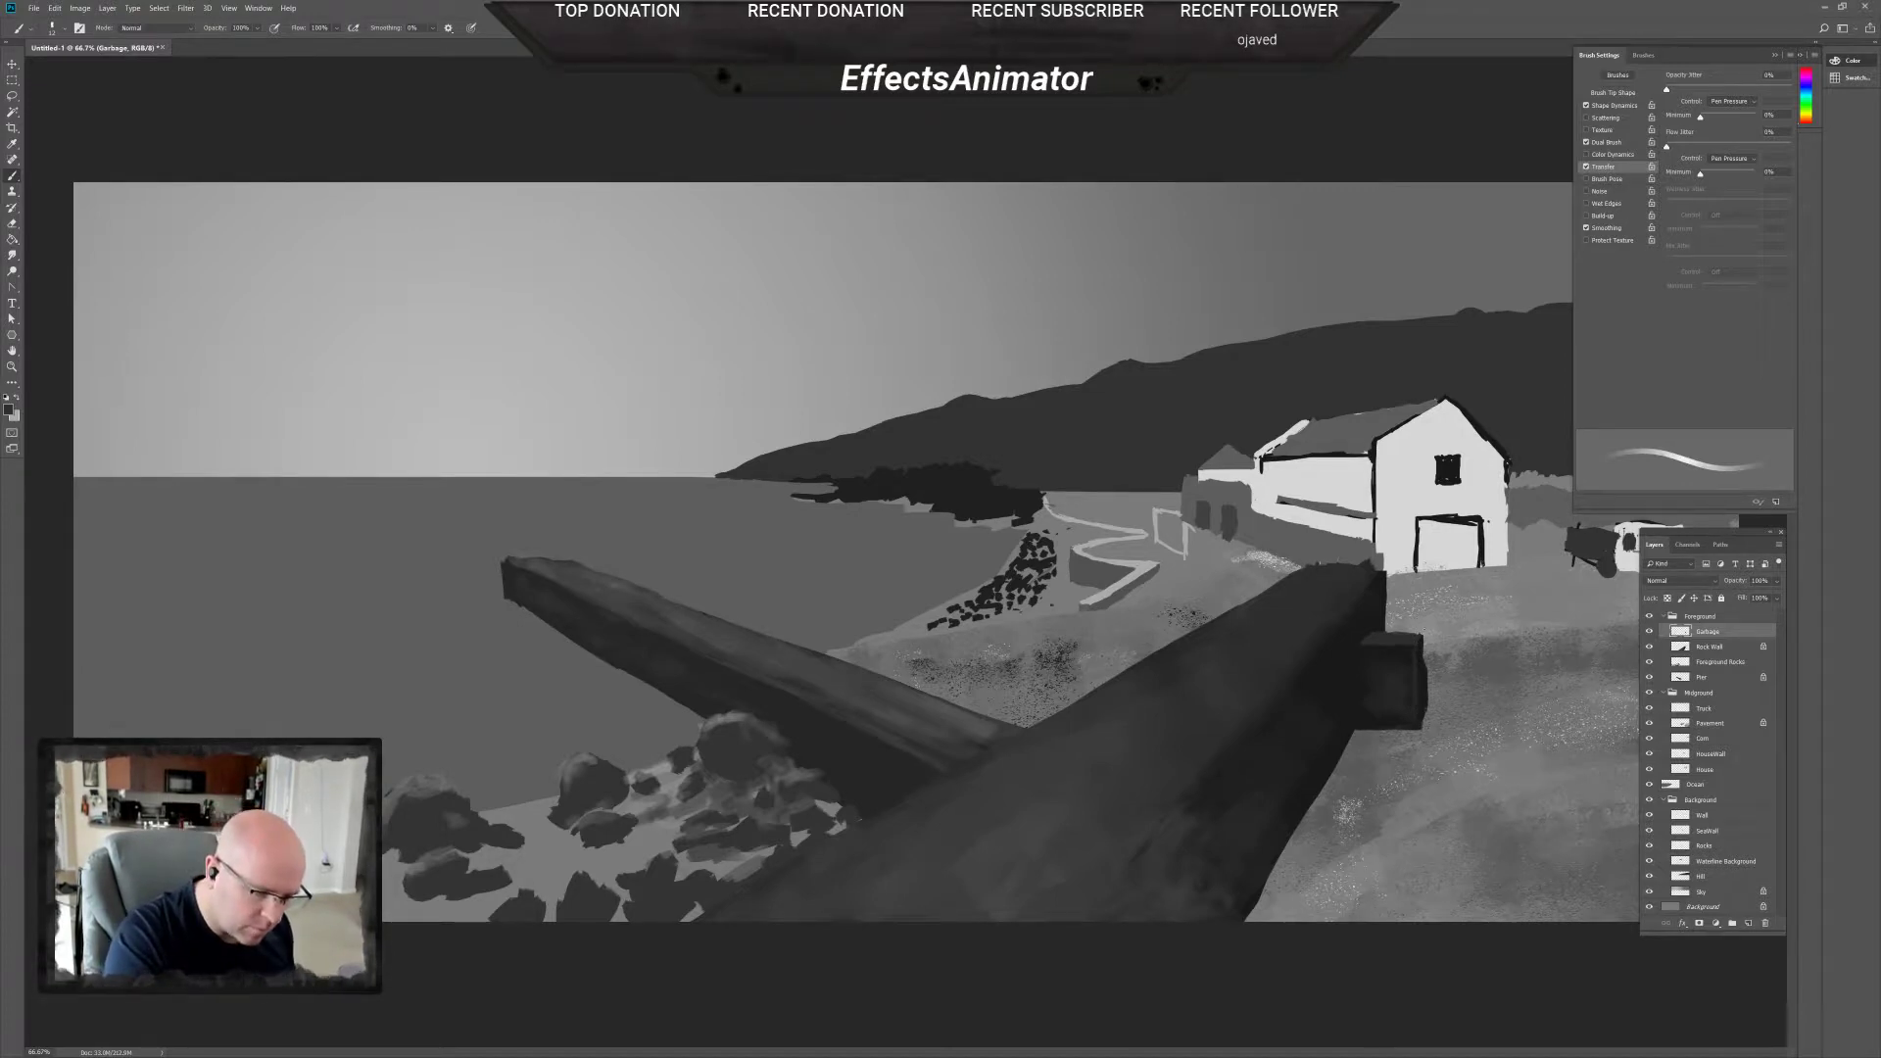
key(x)
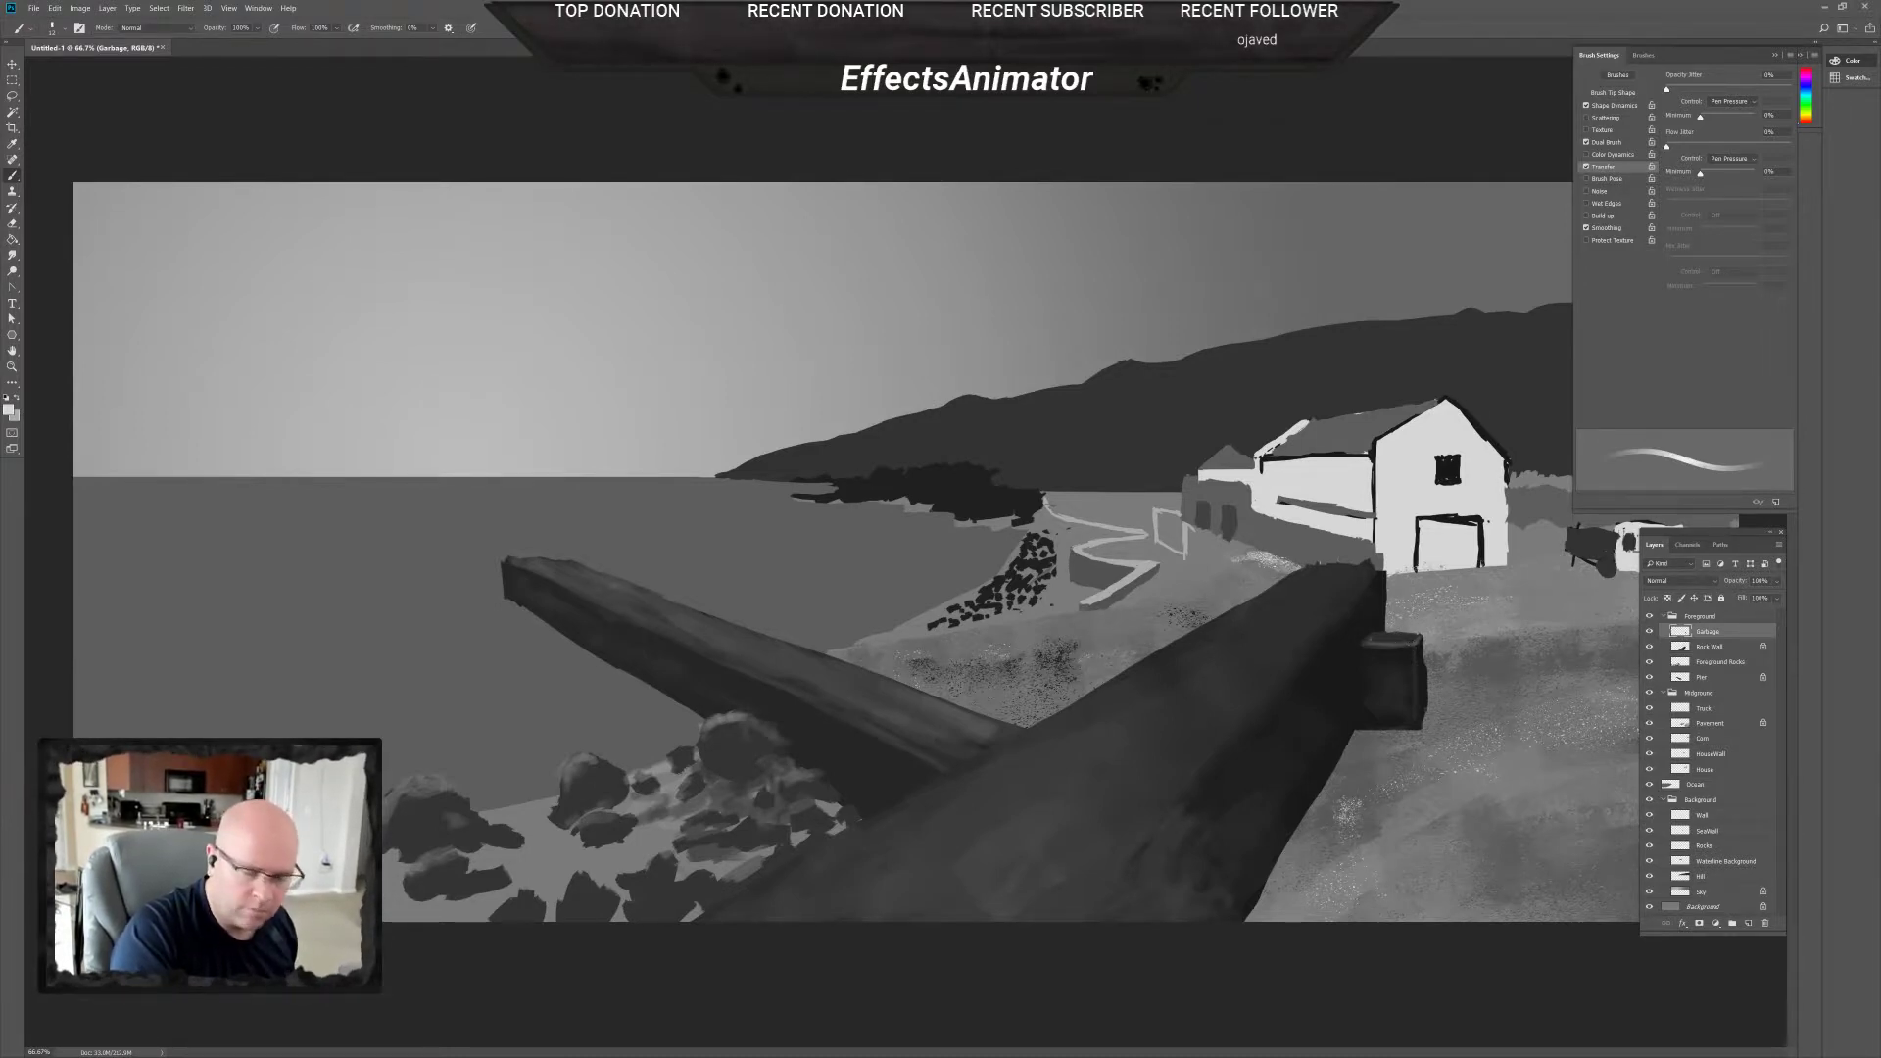
Paint soft, faint highlights on the garbage block's front face, varying the brush size and blending with a sampled dark gray.
right_click(1379, 660)
click(1431, 777)
key(Return)
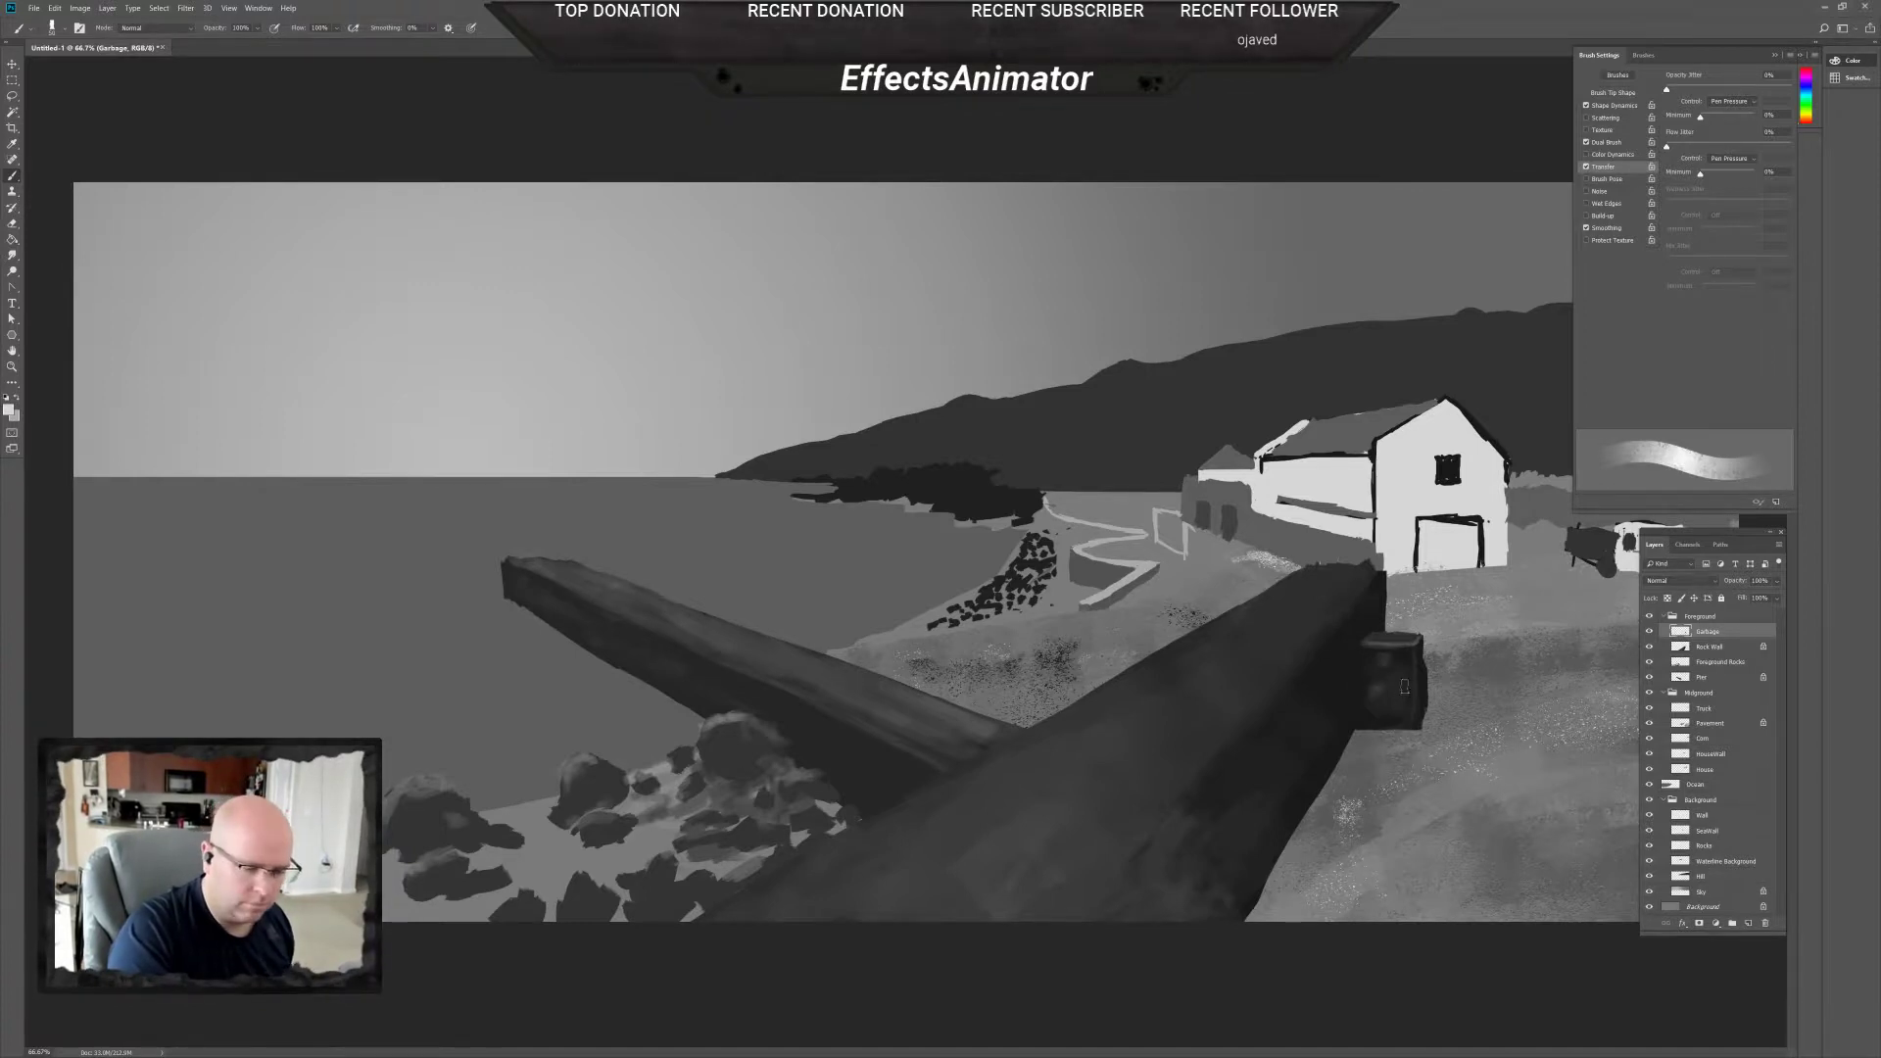
right_click(1402, 689)
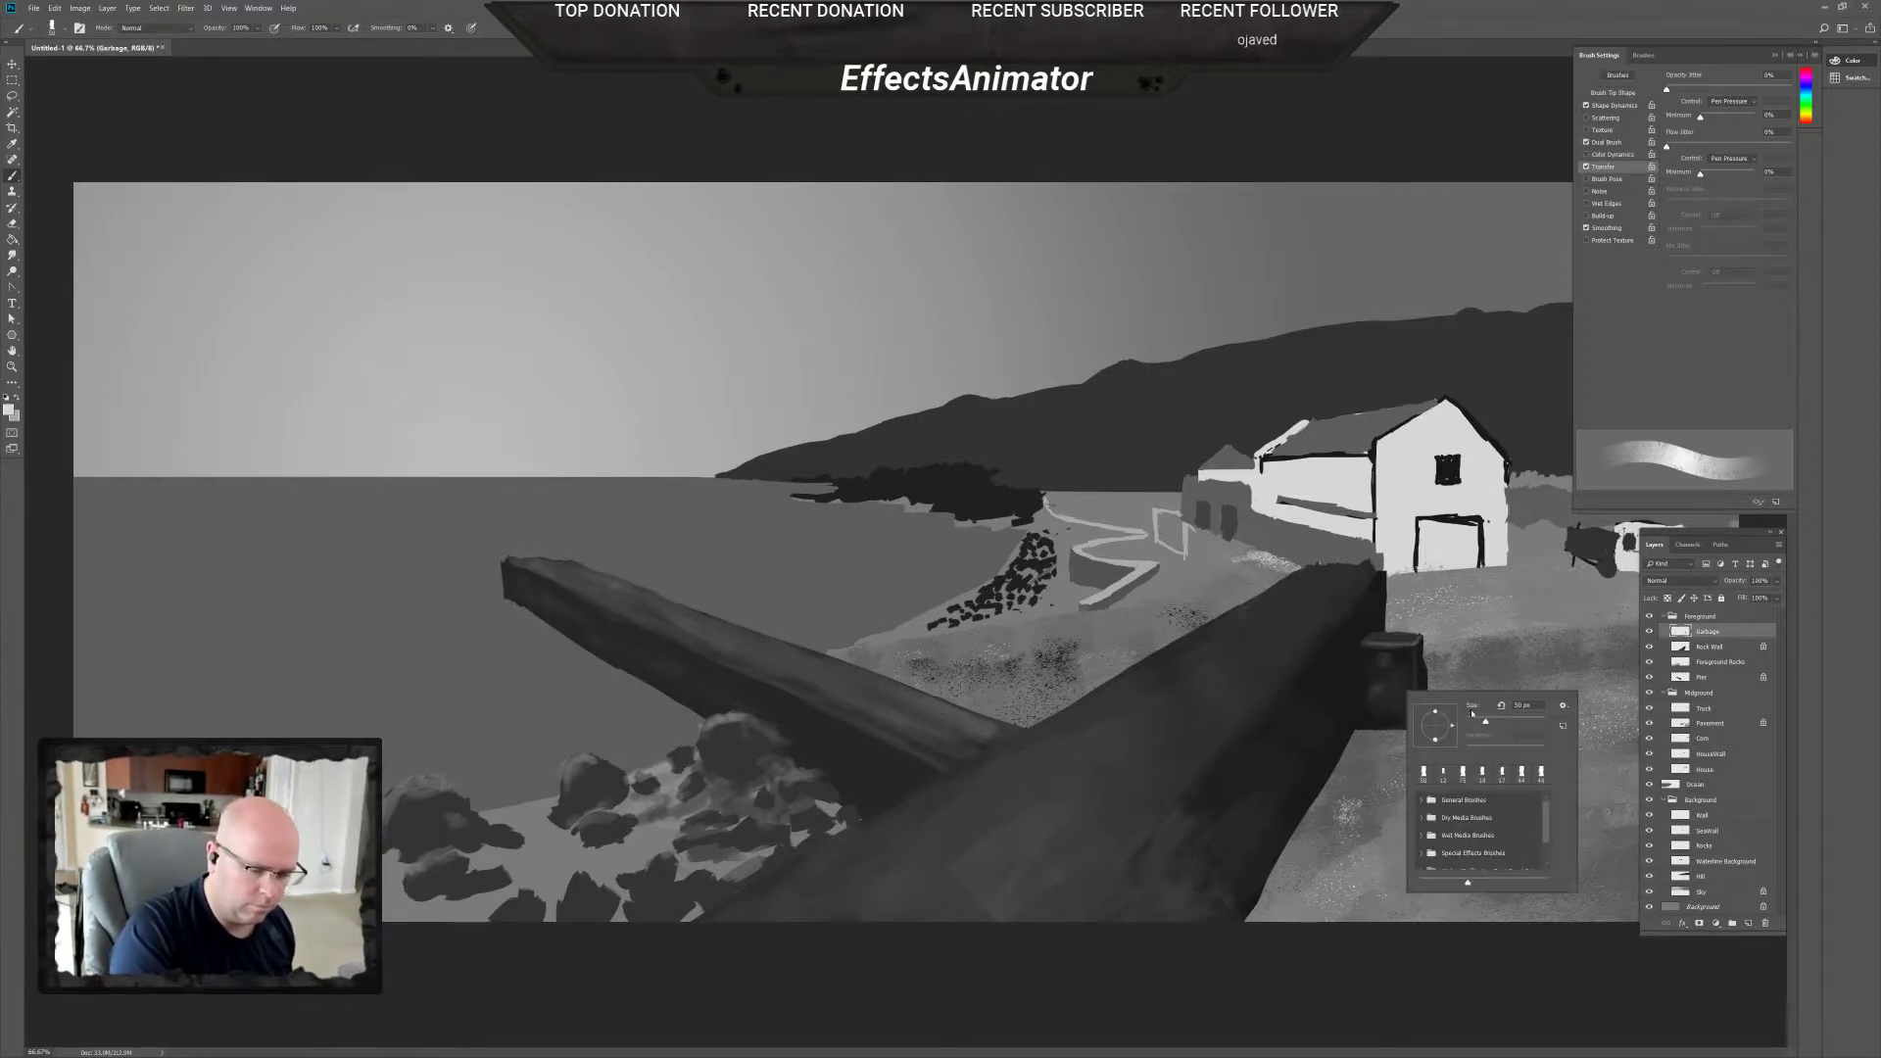
key(bracketleft)
key(Return)
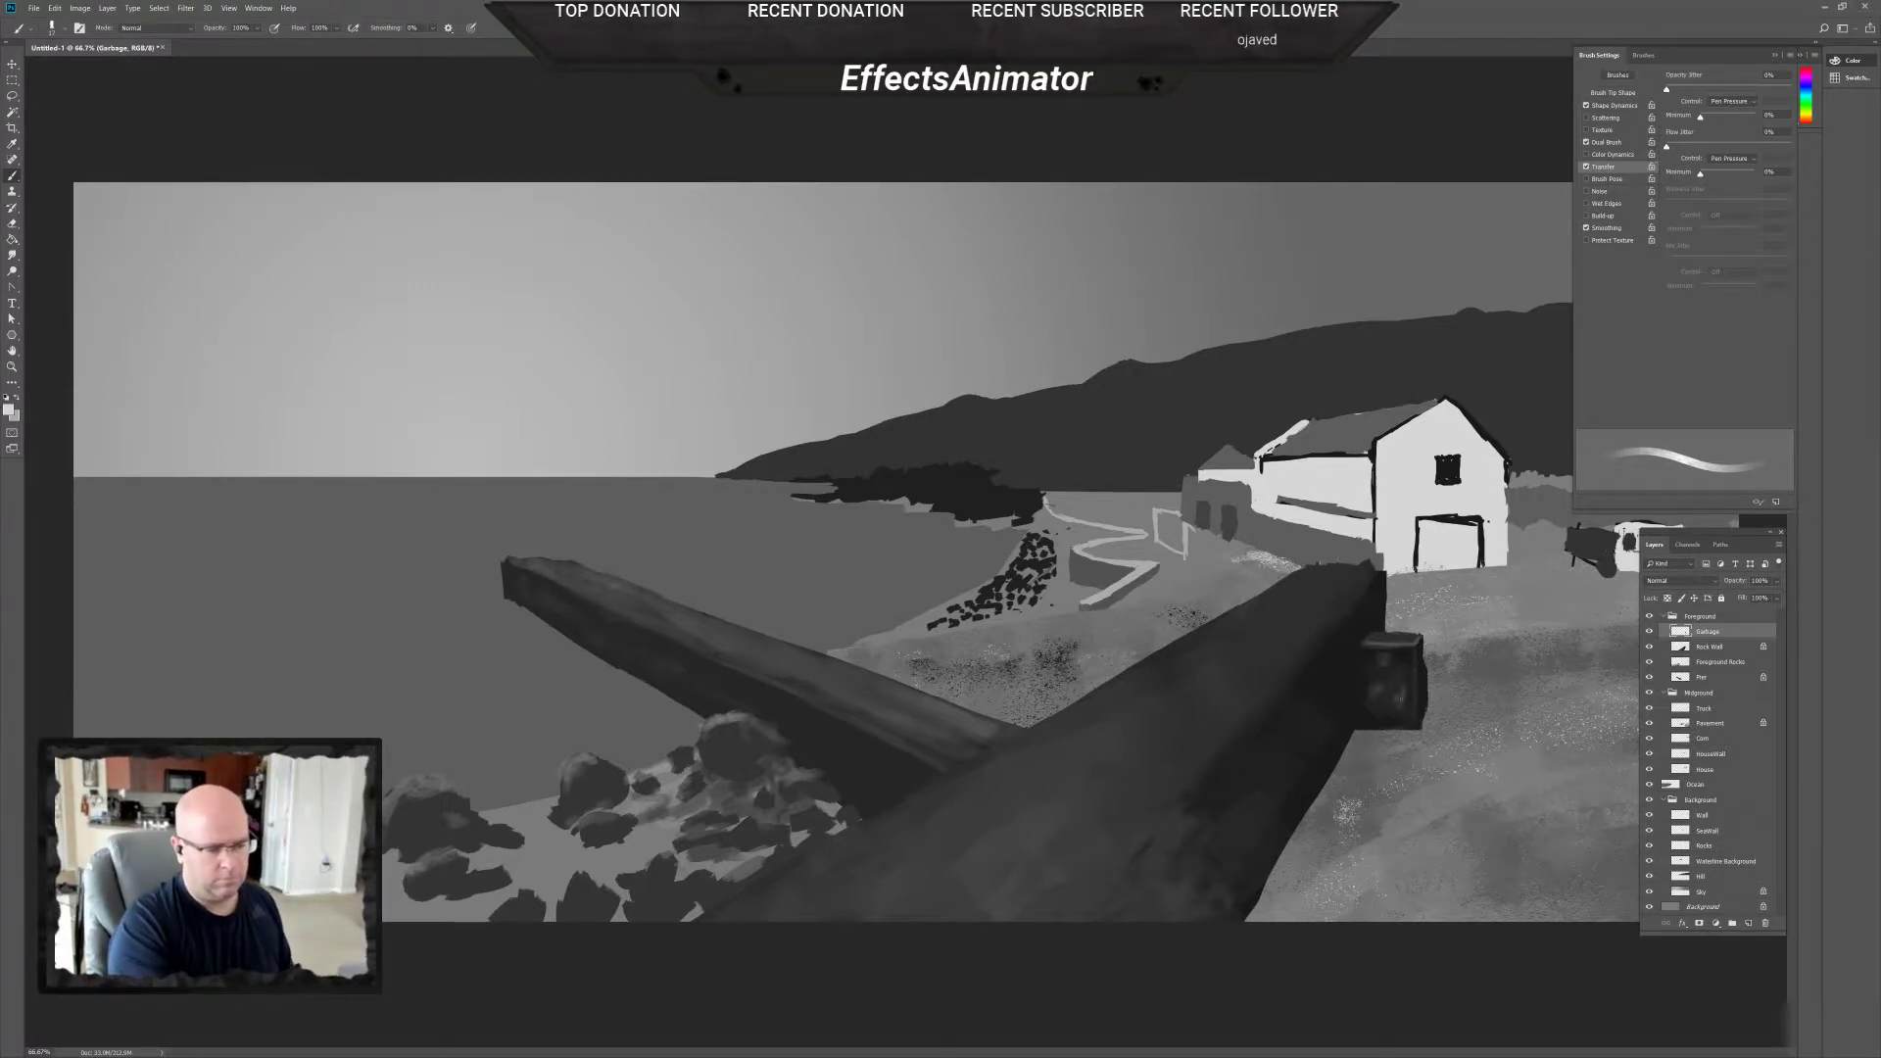
alt+click(1393, 692)
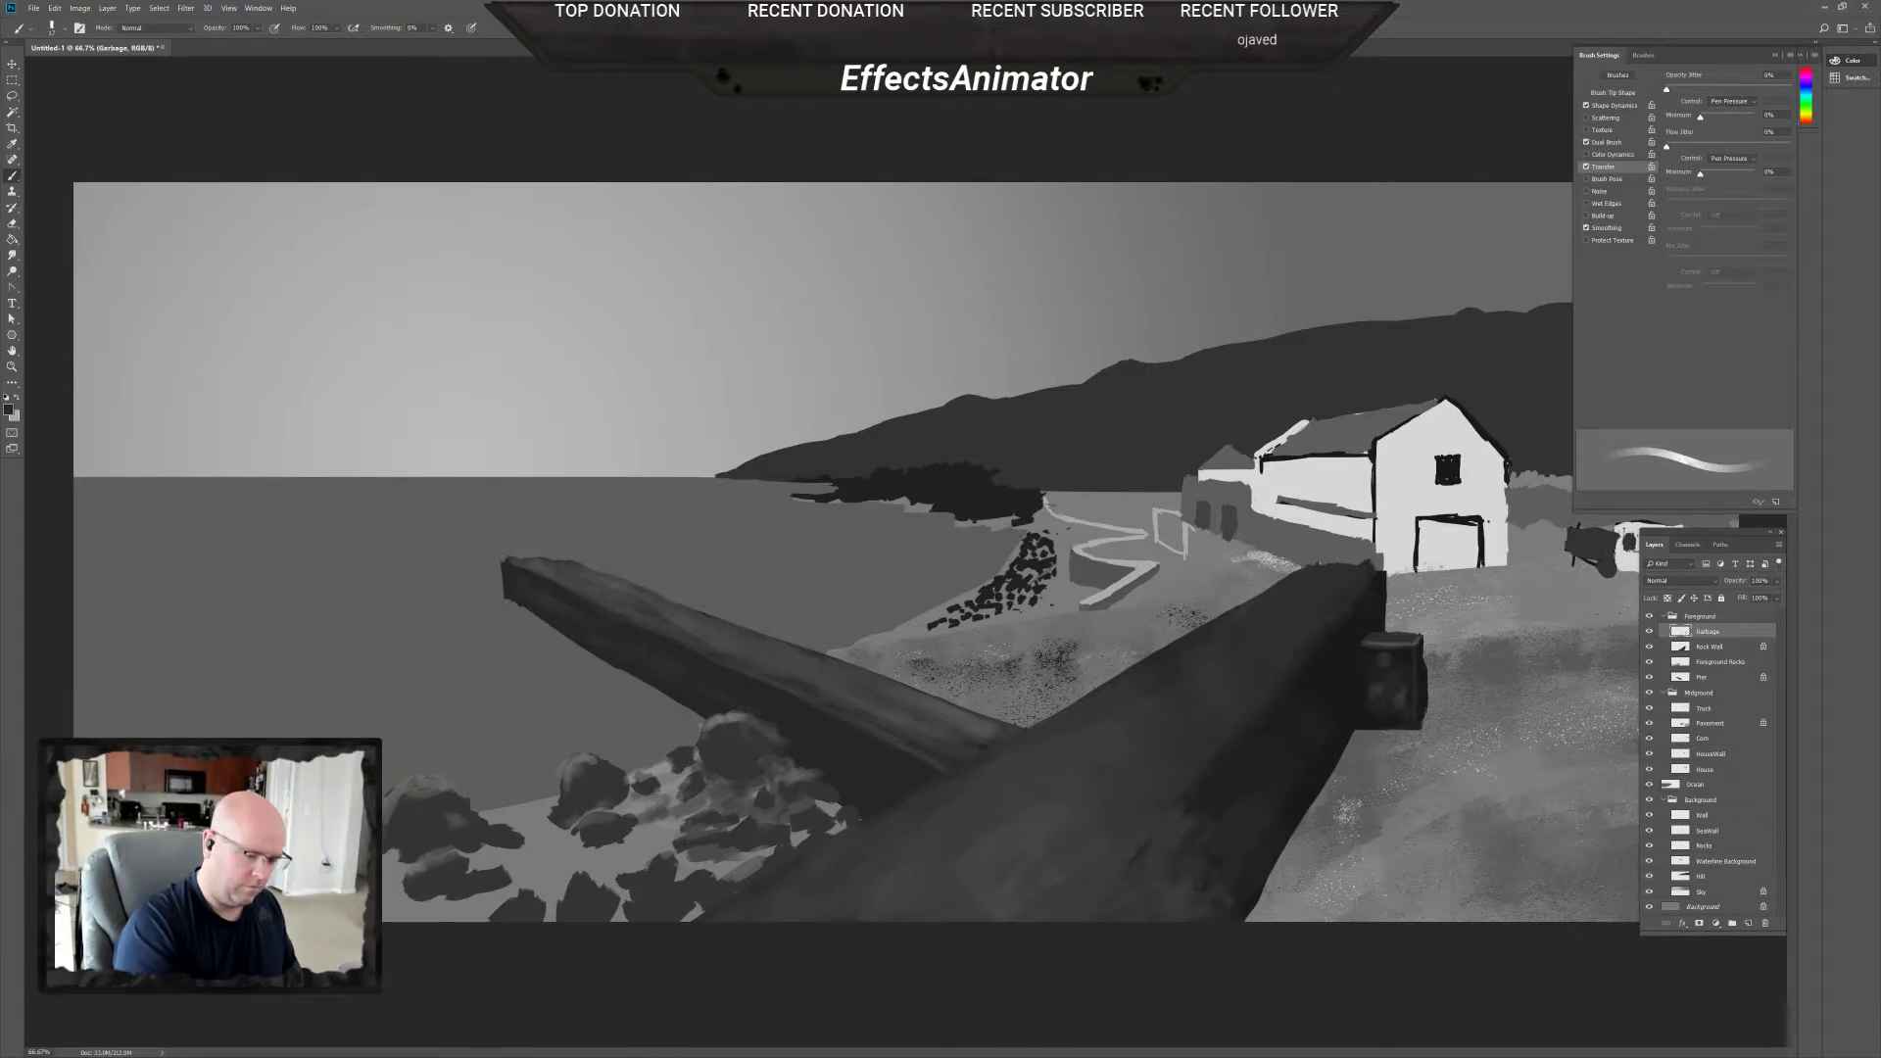
Select the Rock Wall layer and use a larger brush to separate the near wall's lighter top face from its dark side.
key(ctrl+minus)
key(ctrl+minus)
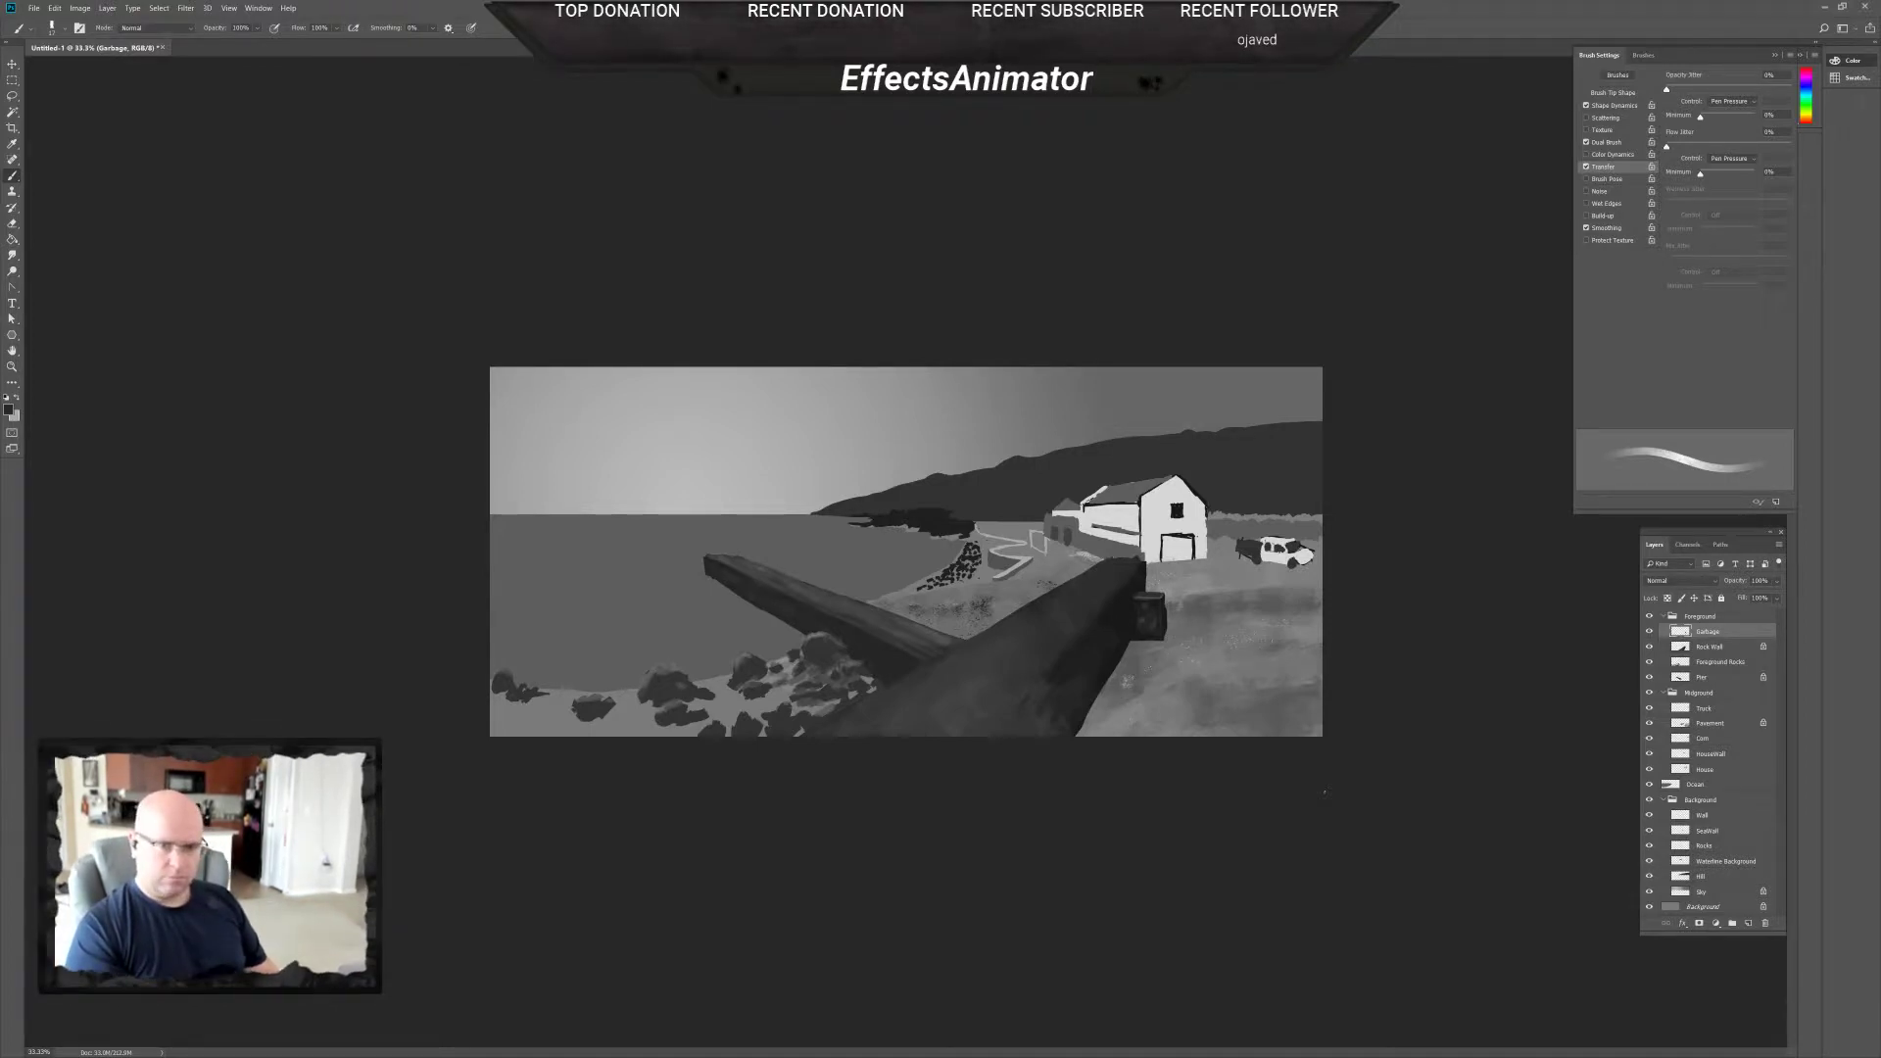
right_click(1097, 669)
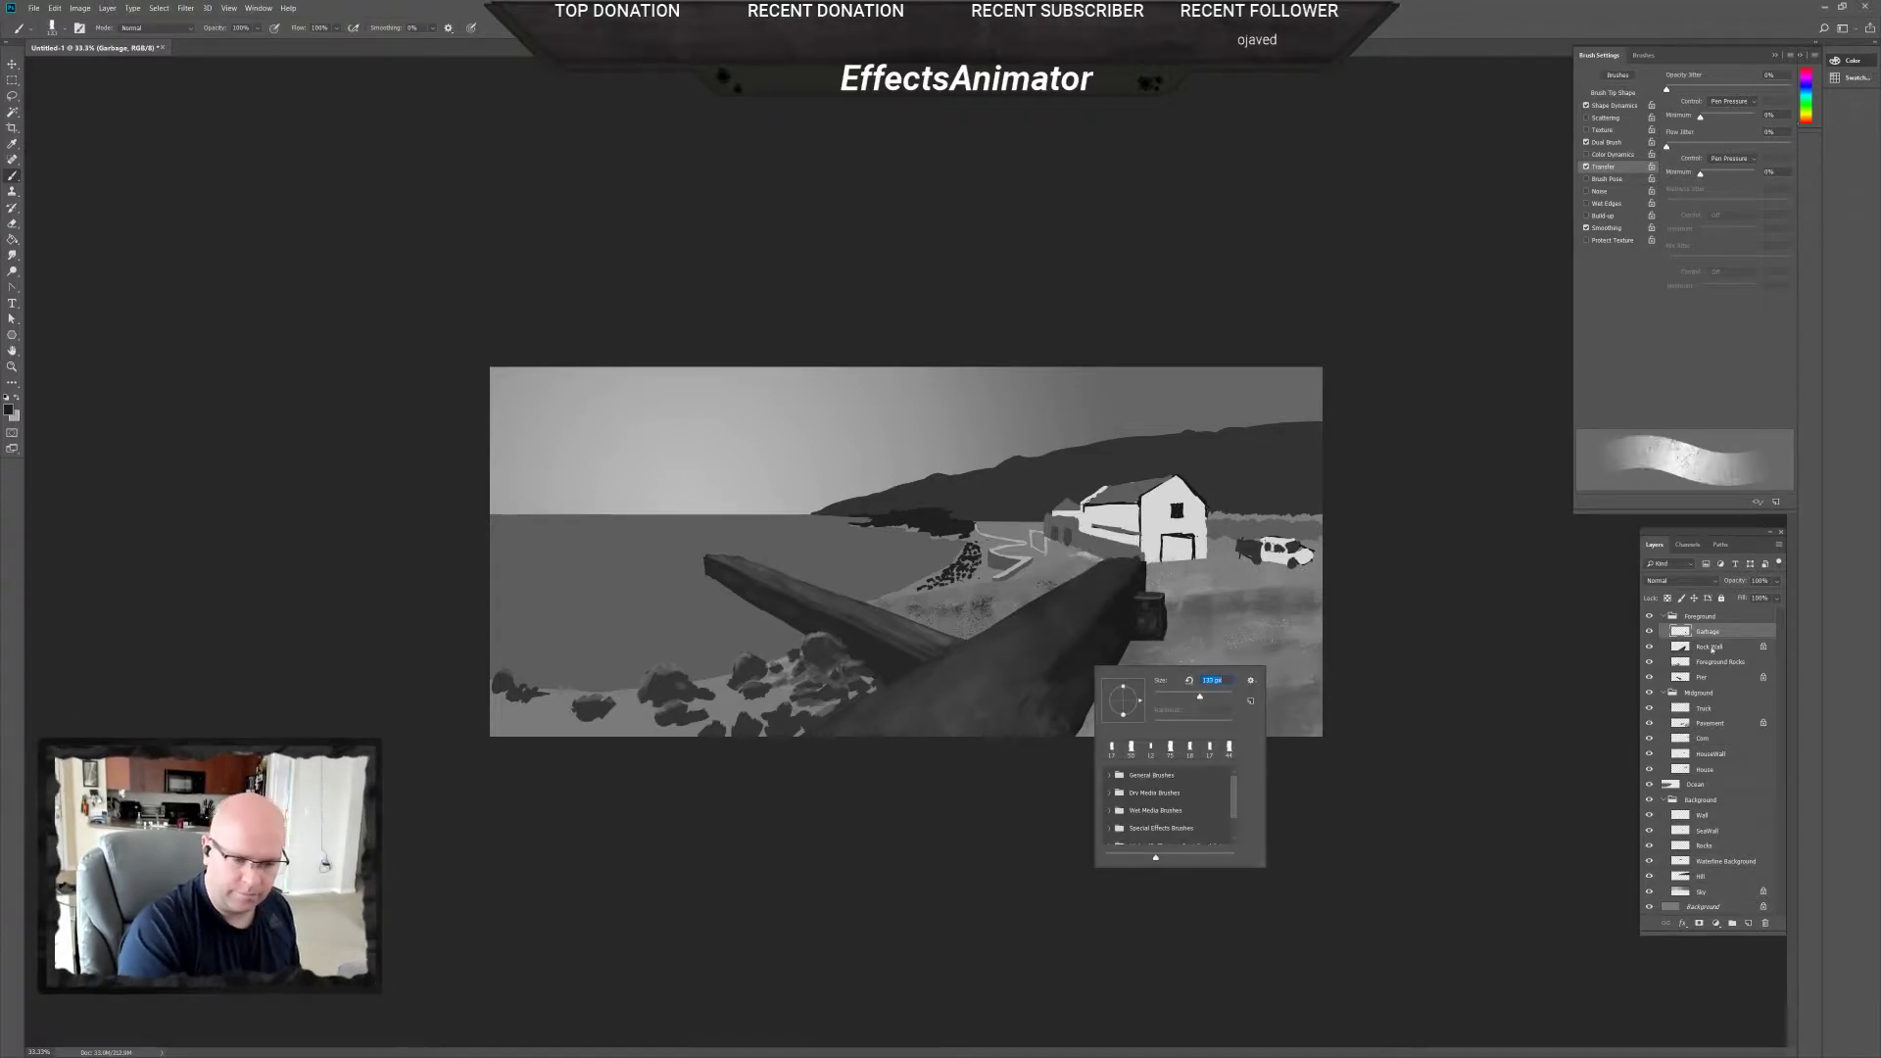
key(Return)
key(alt+bracketleft)
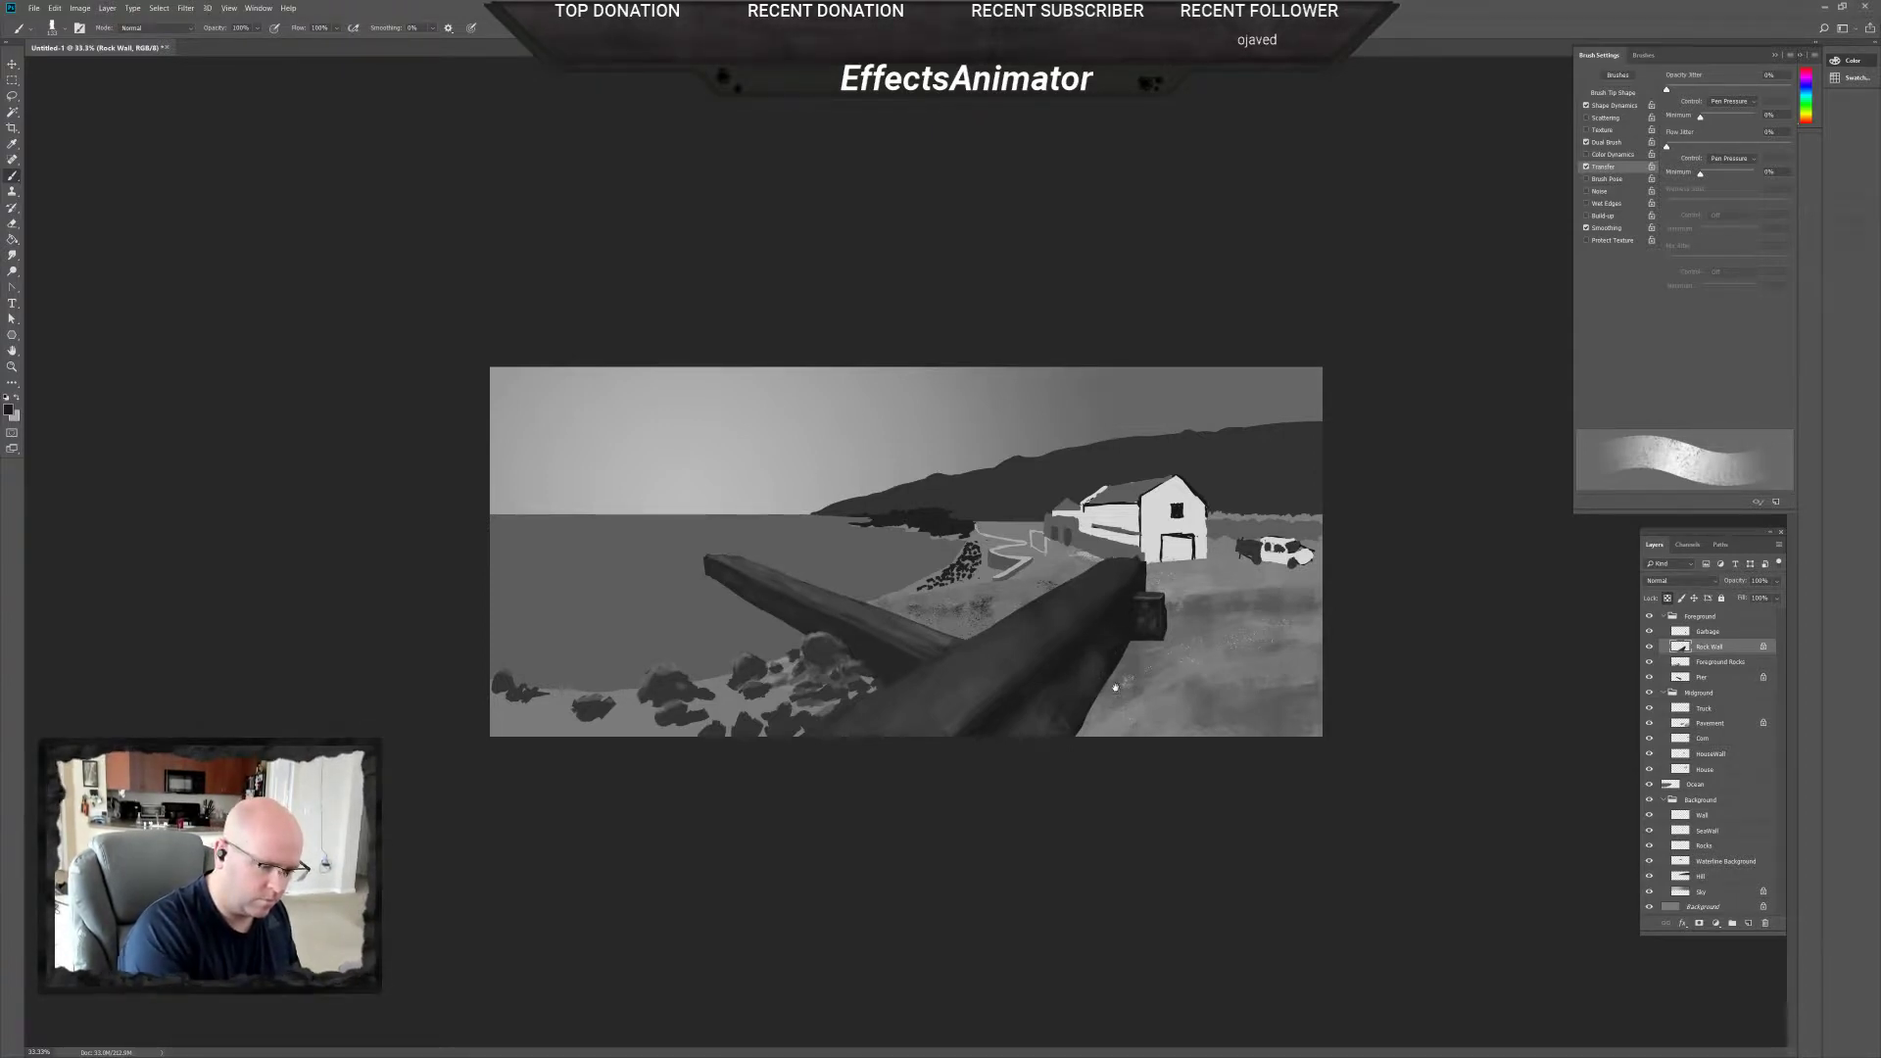
Reduce the brush size and paint subtle mottled patches on the near wall's dark side face.
key(ctrl+plus)
key(ctrl+plus)
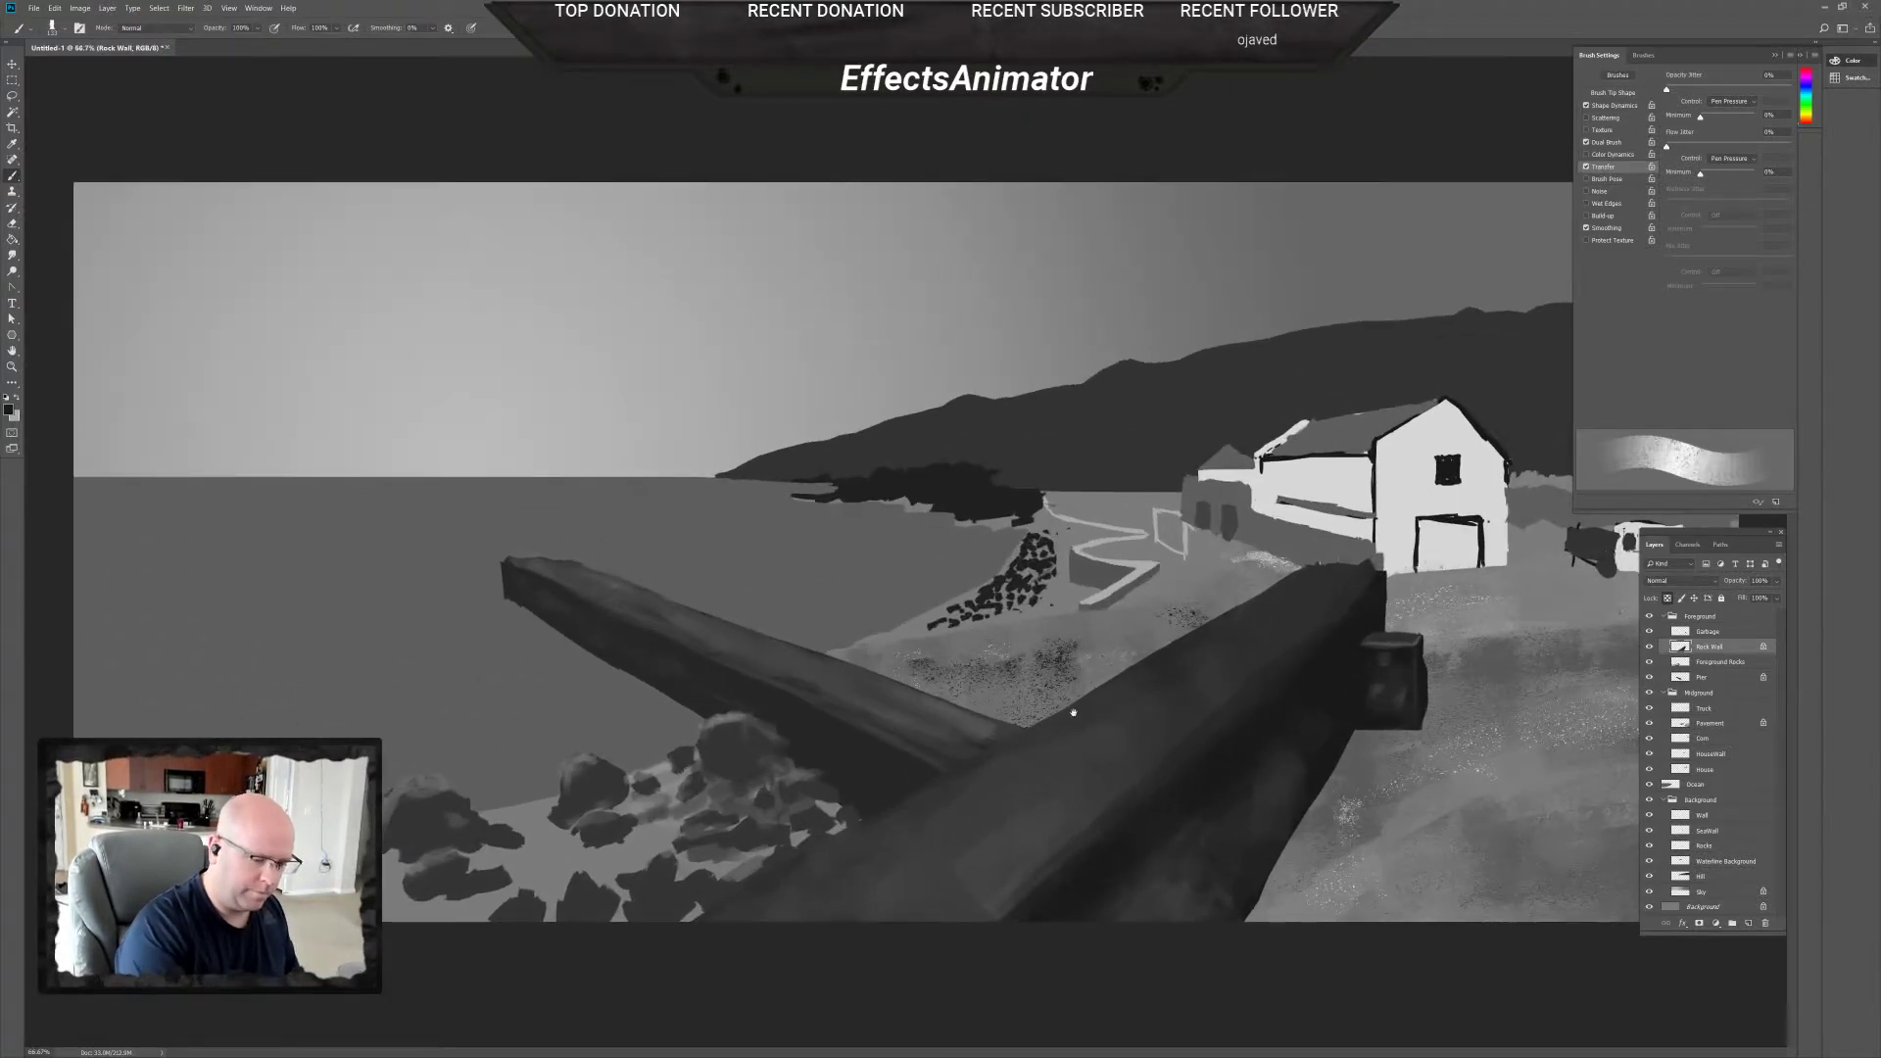
right_click(1286, 797)
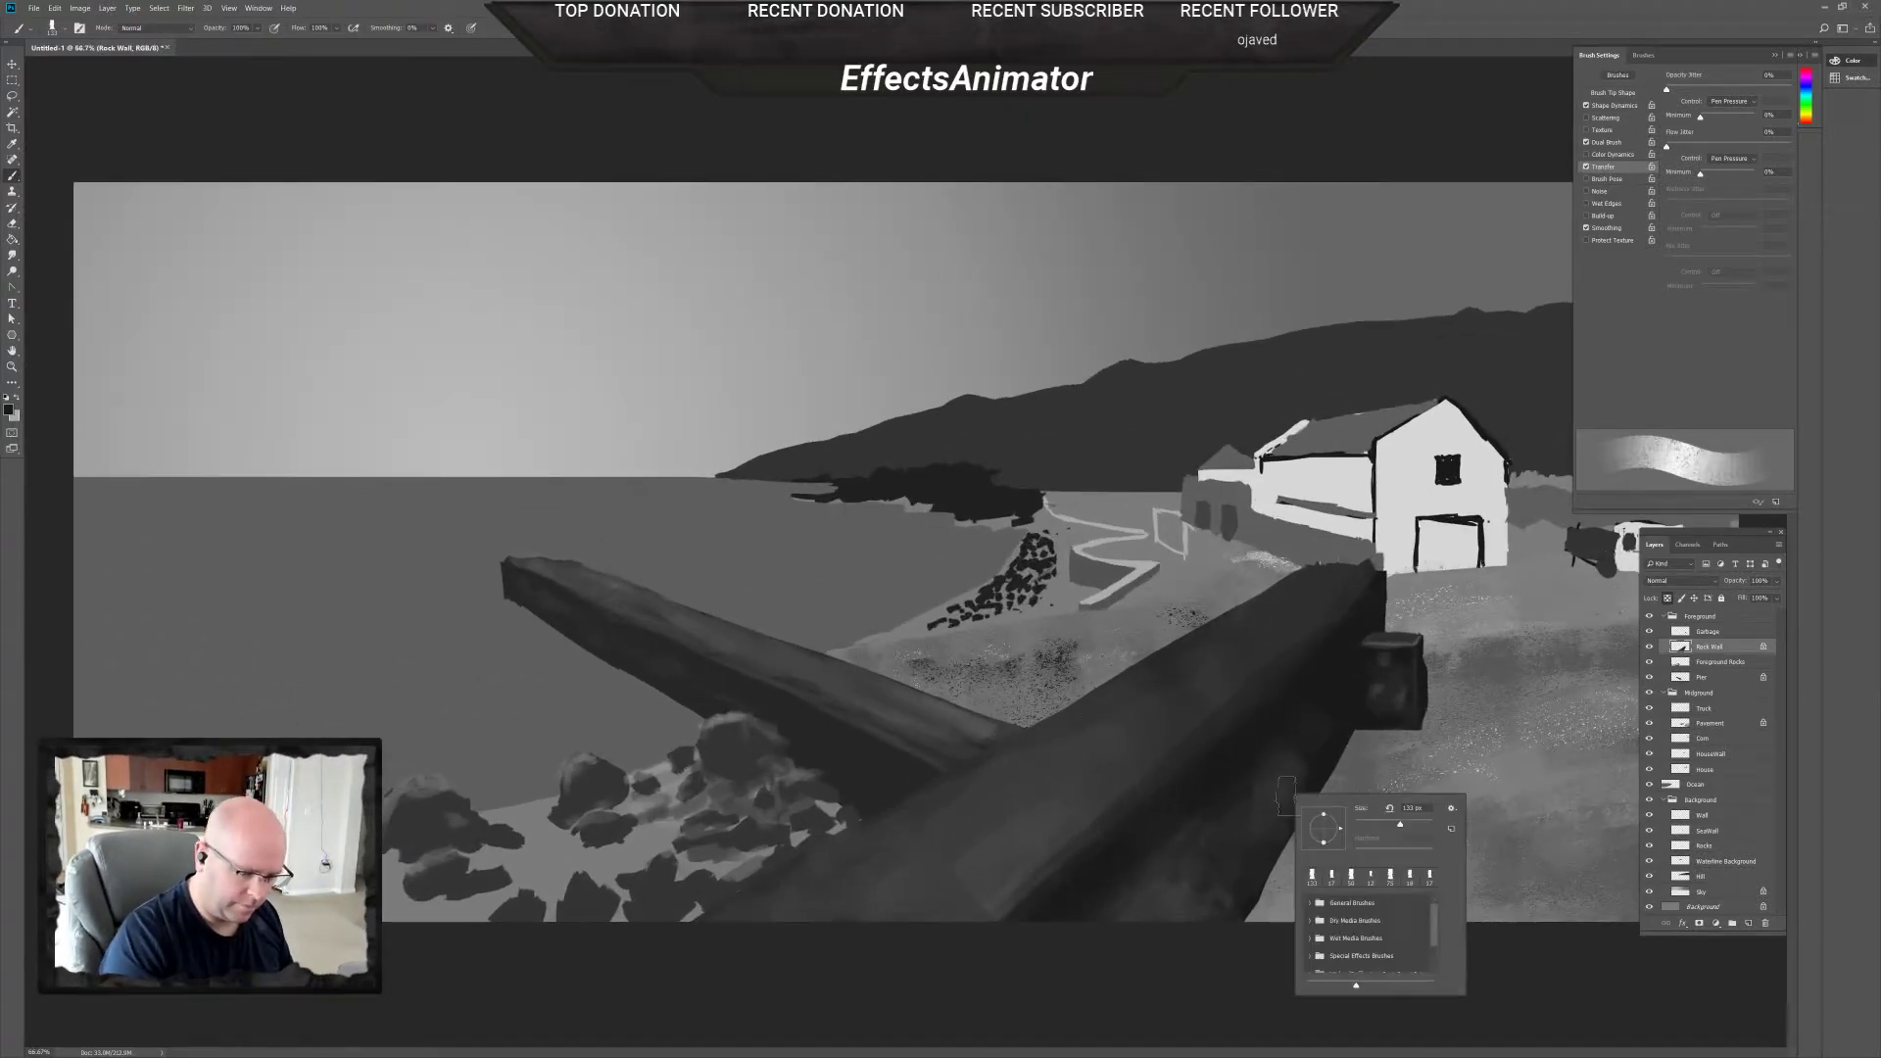
click(1370, 825)
key(Return)
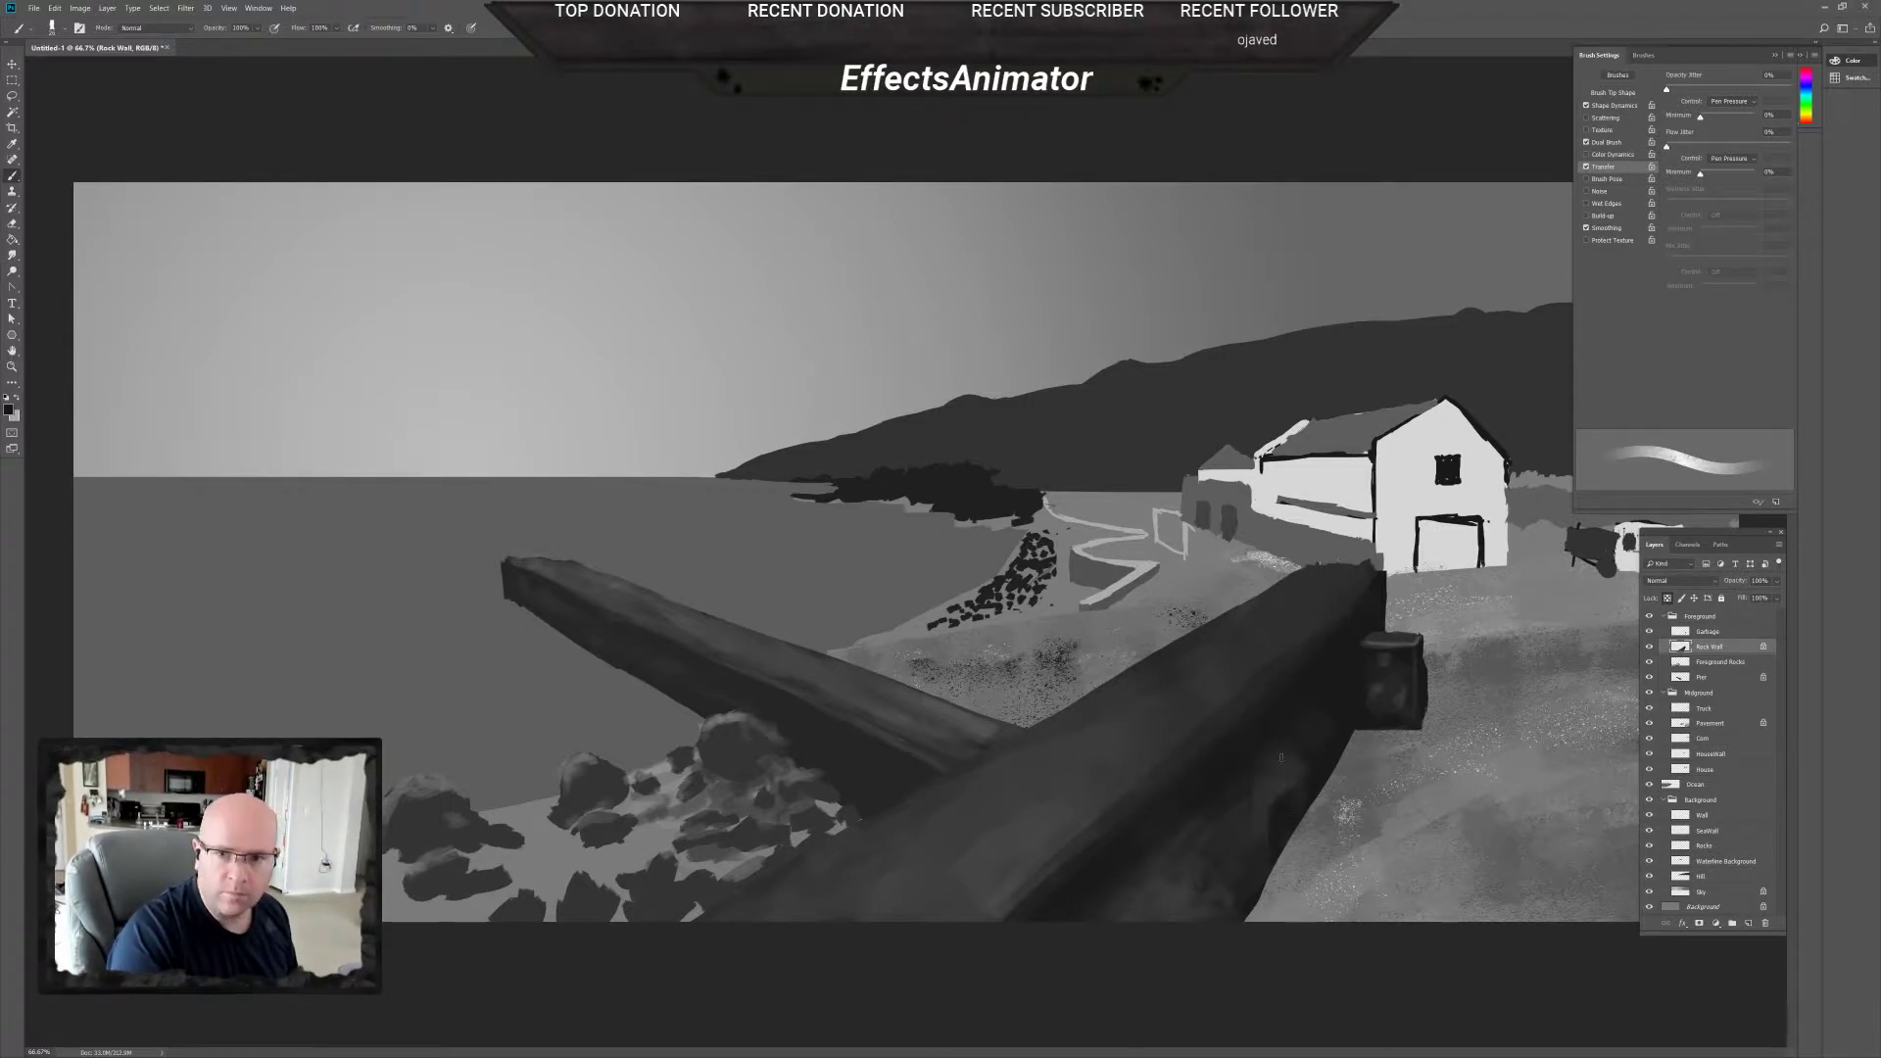
Paint a dark arched stone shape along the near wall's lower outer edge and refine it with a smaller brush.
right_click(1317, 850)
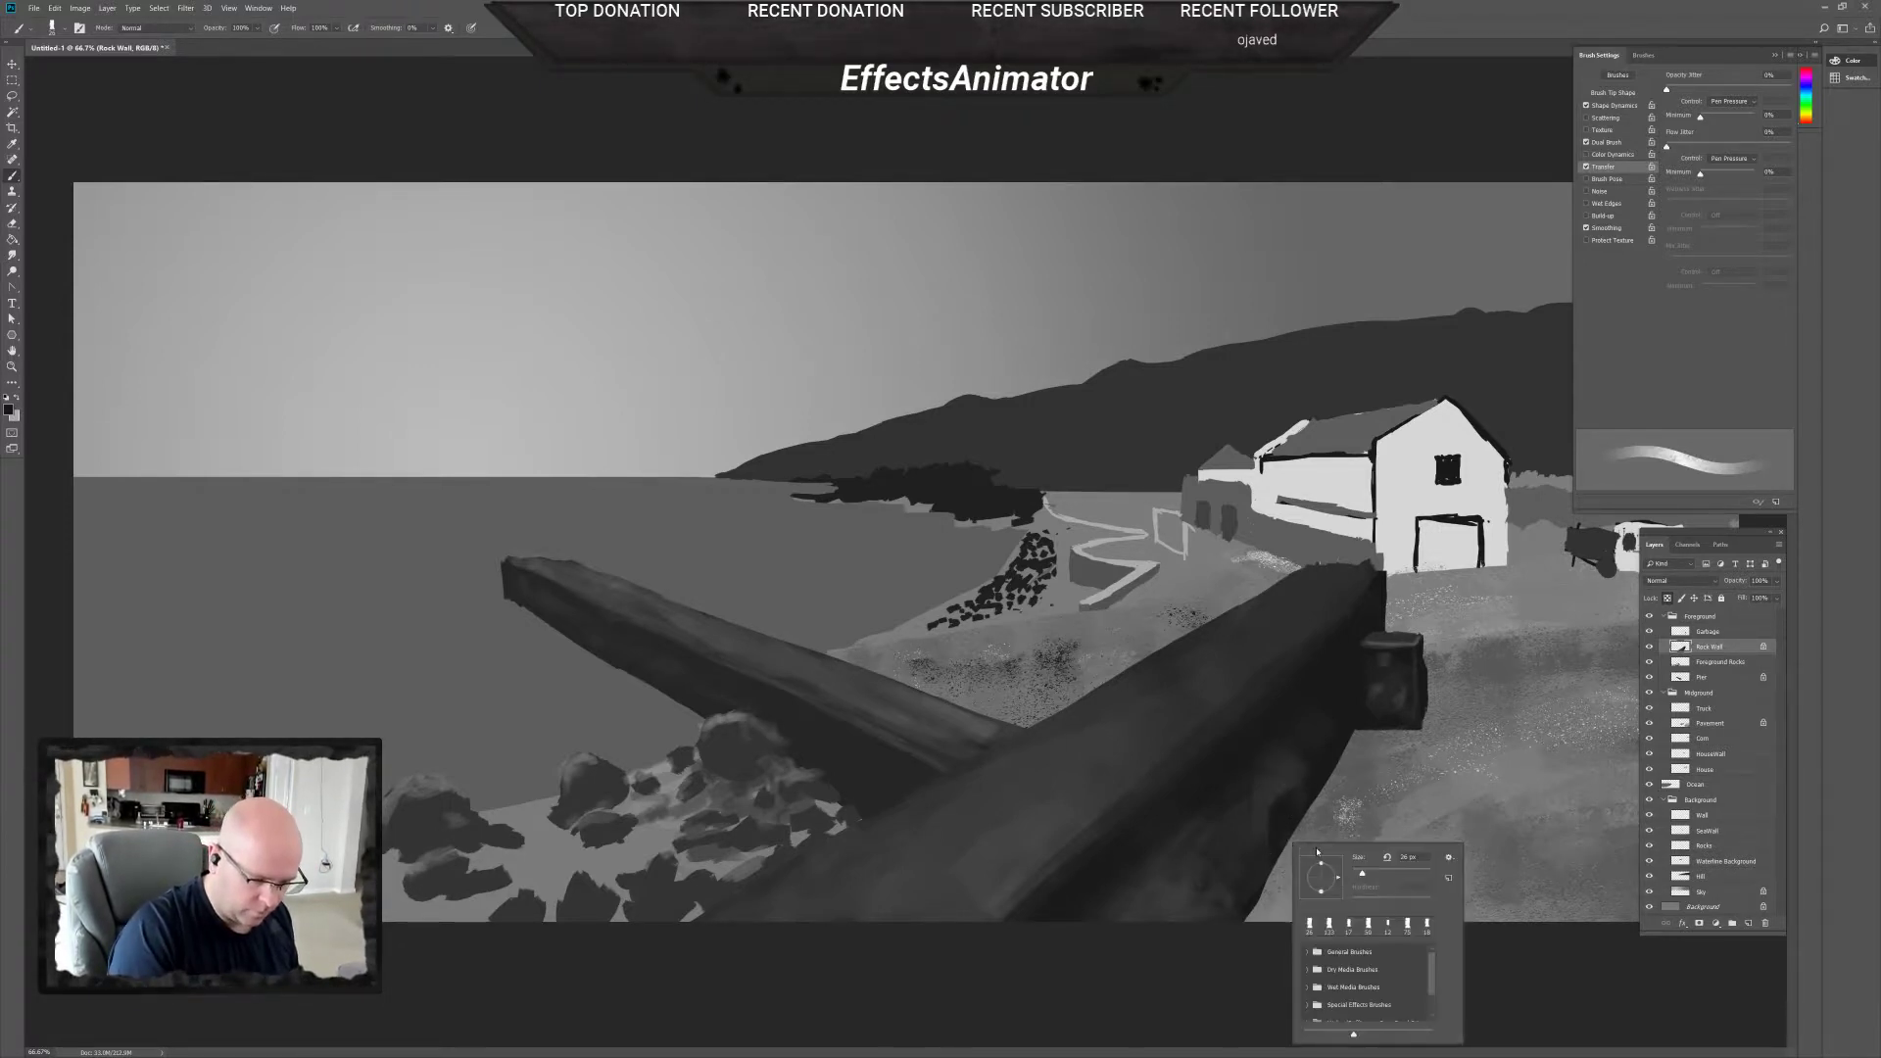
click(1379, 874)
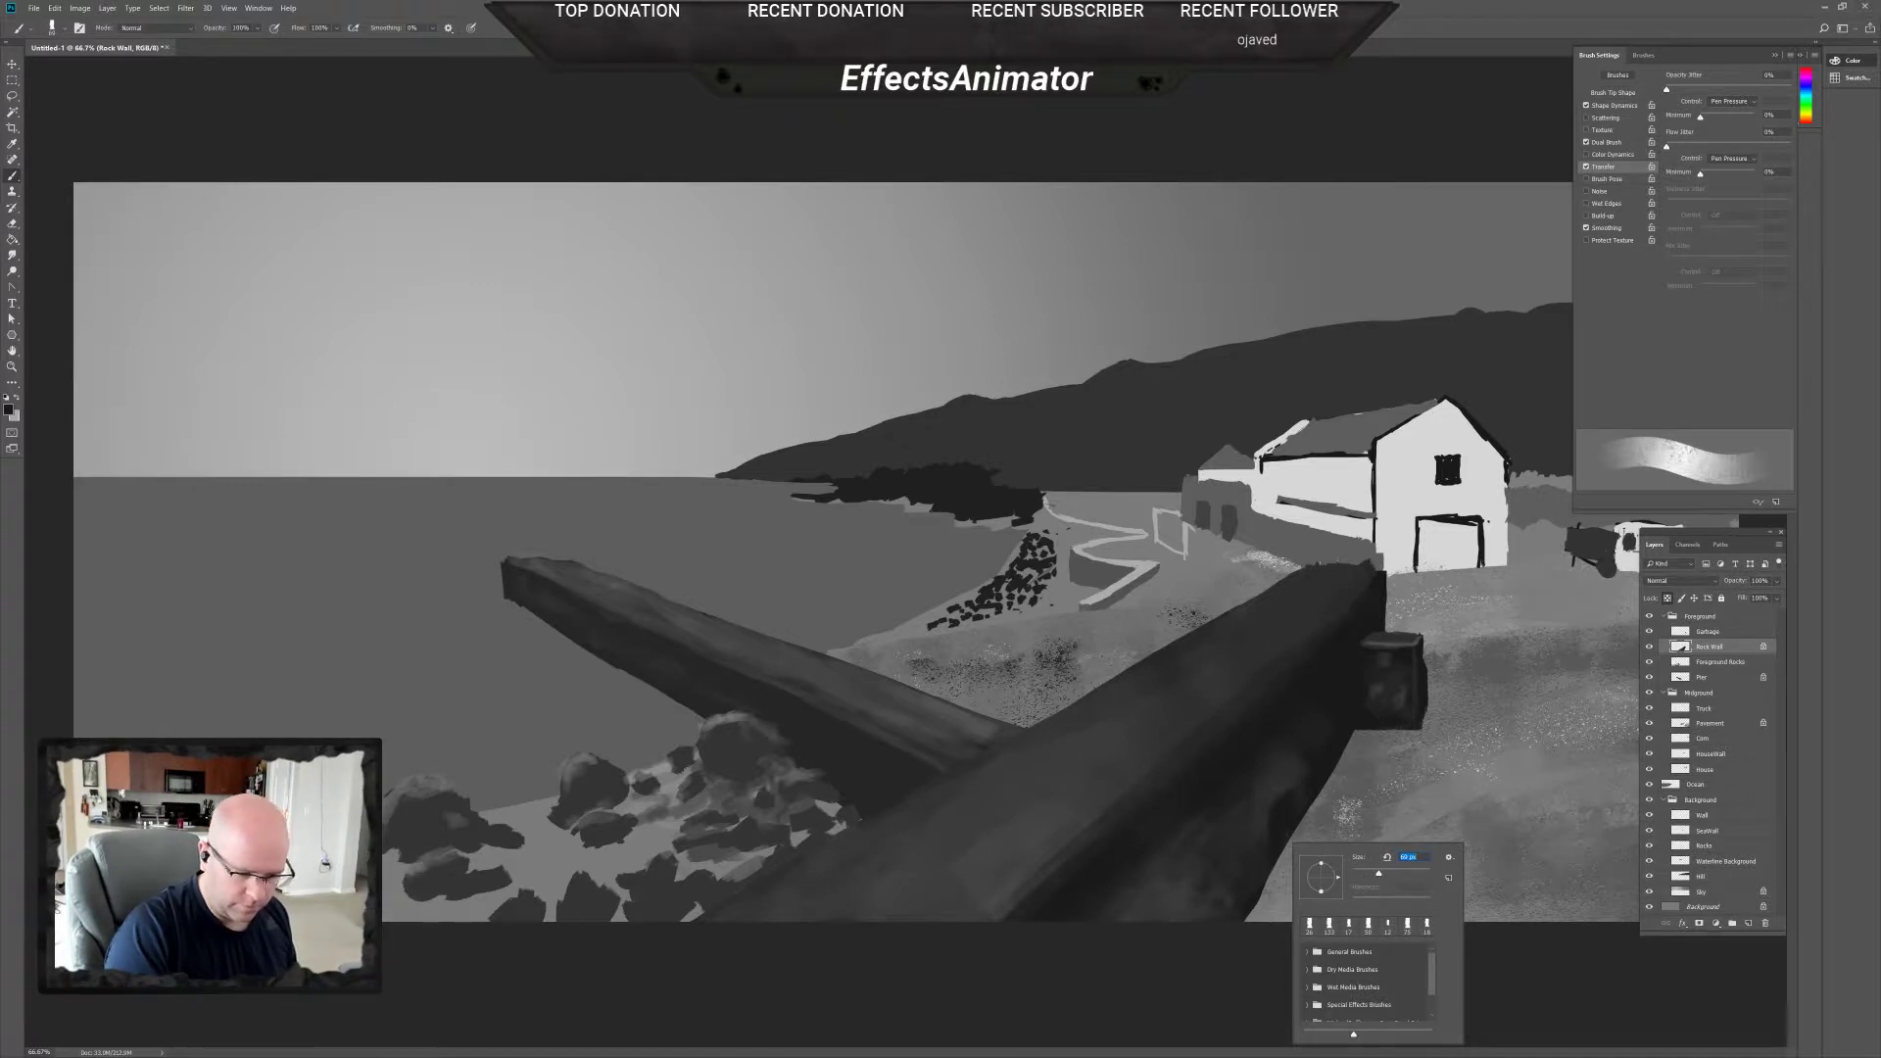
key(Return)
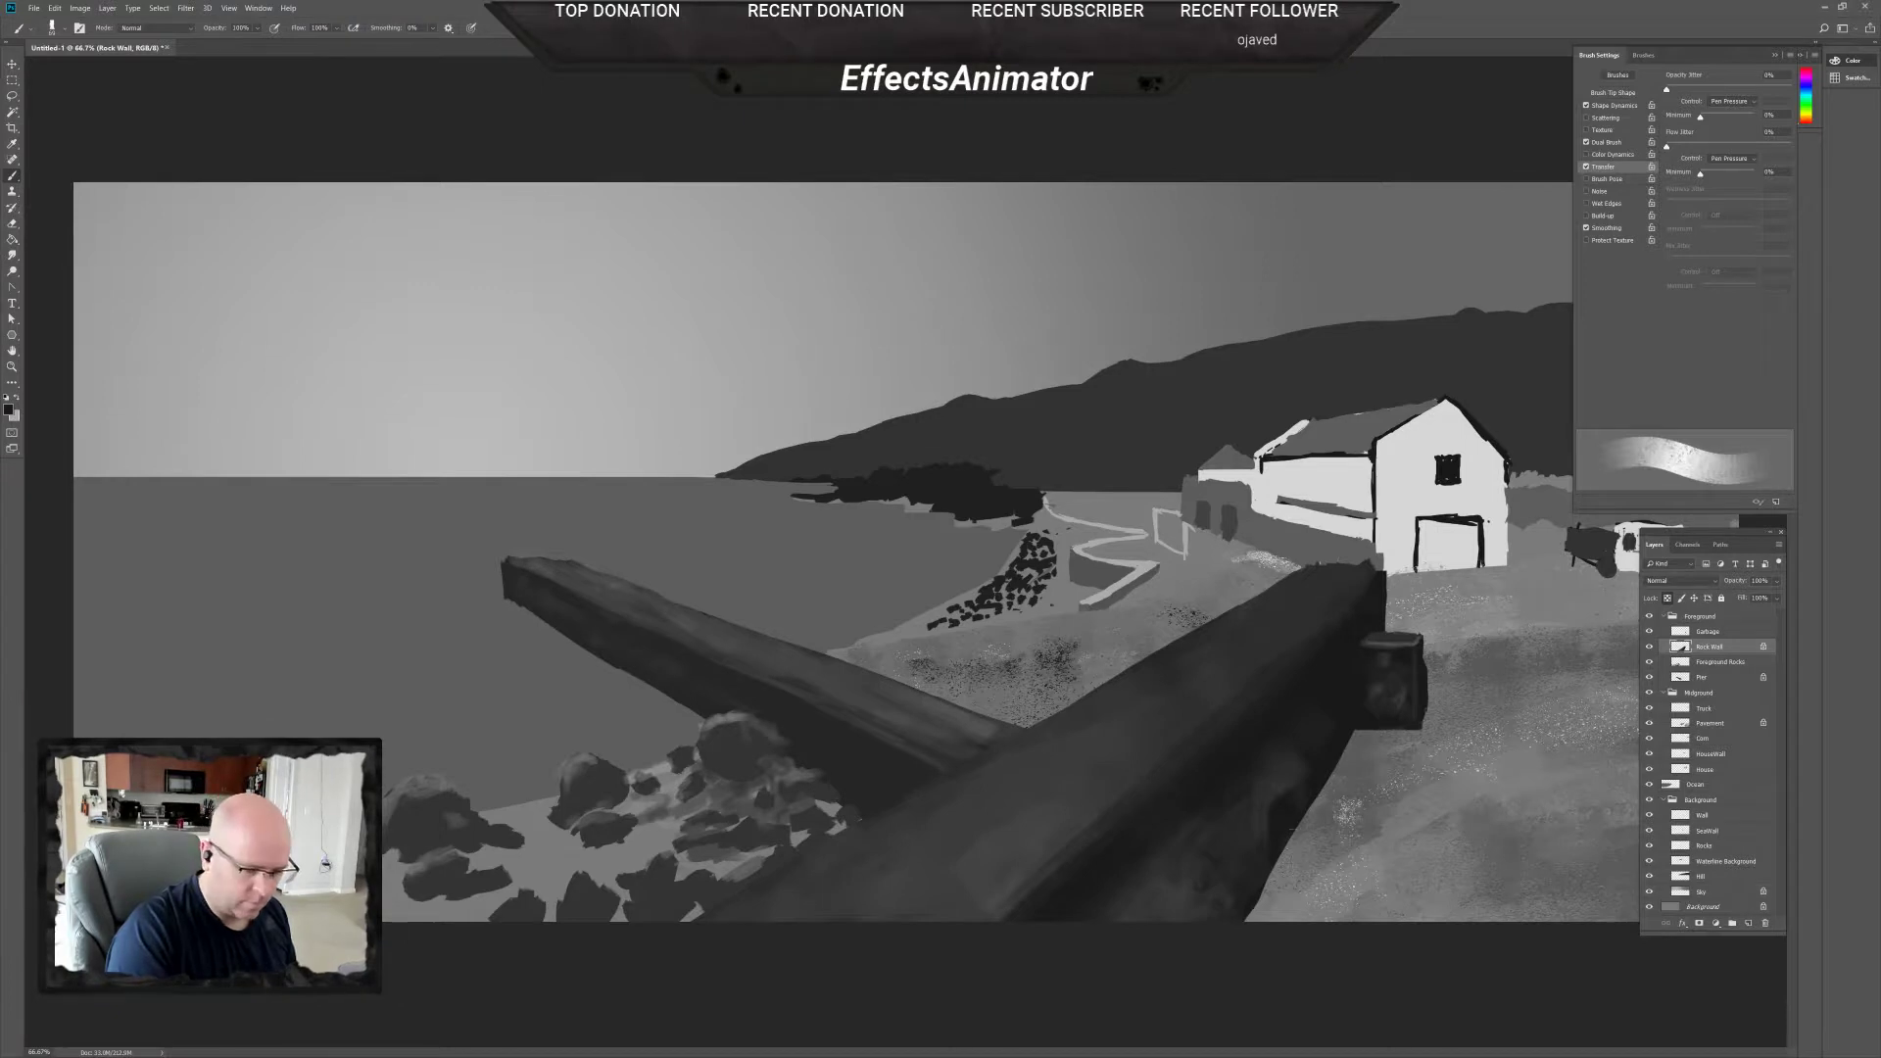
key(x)
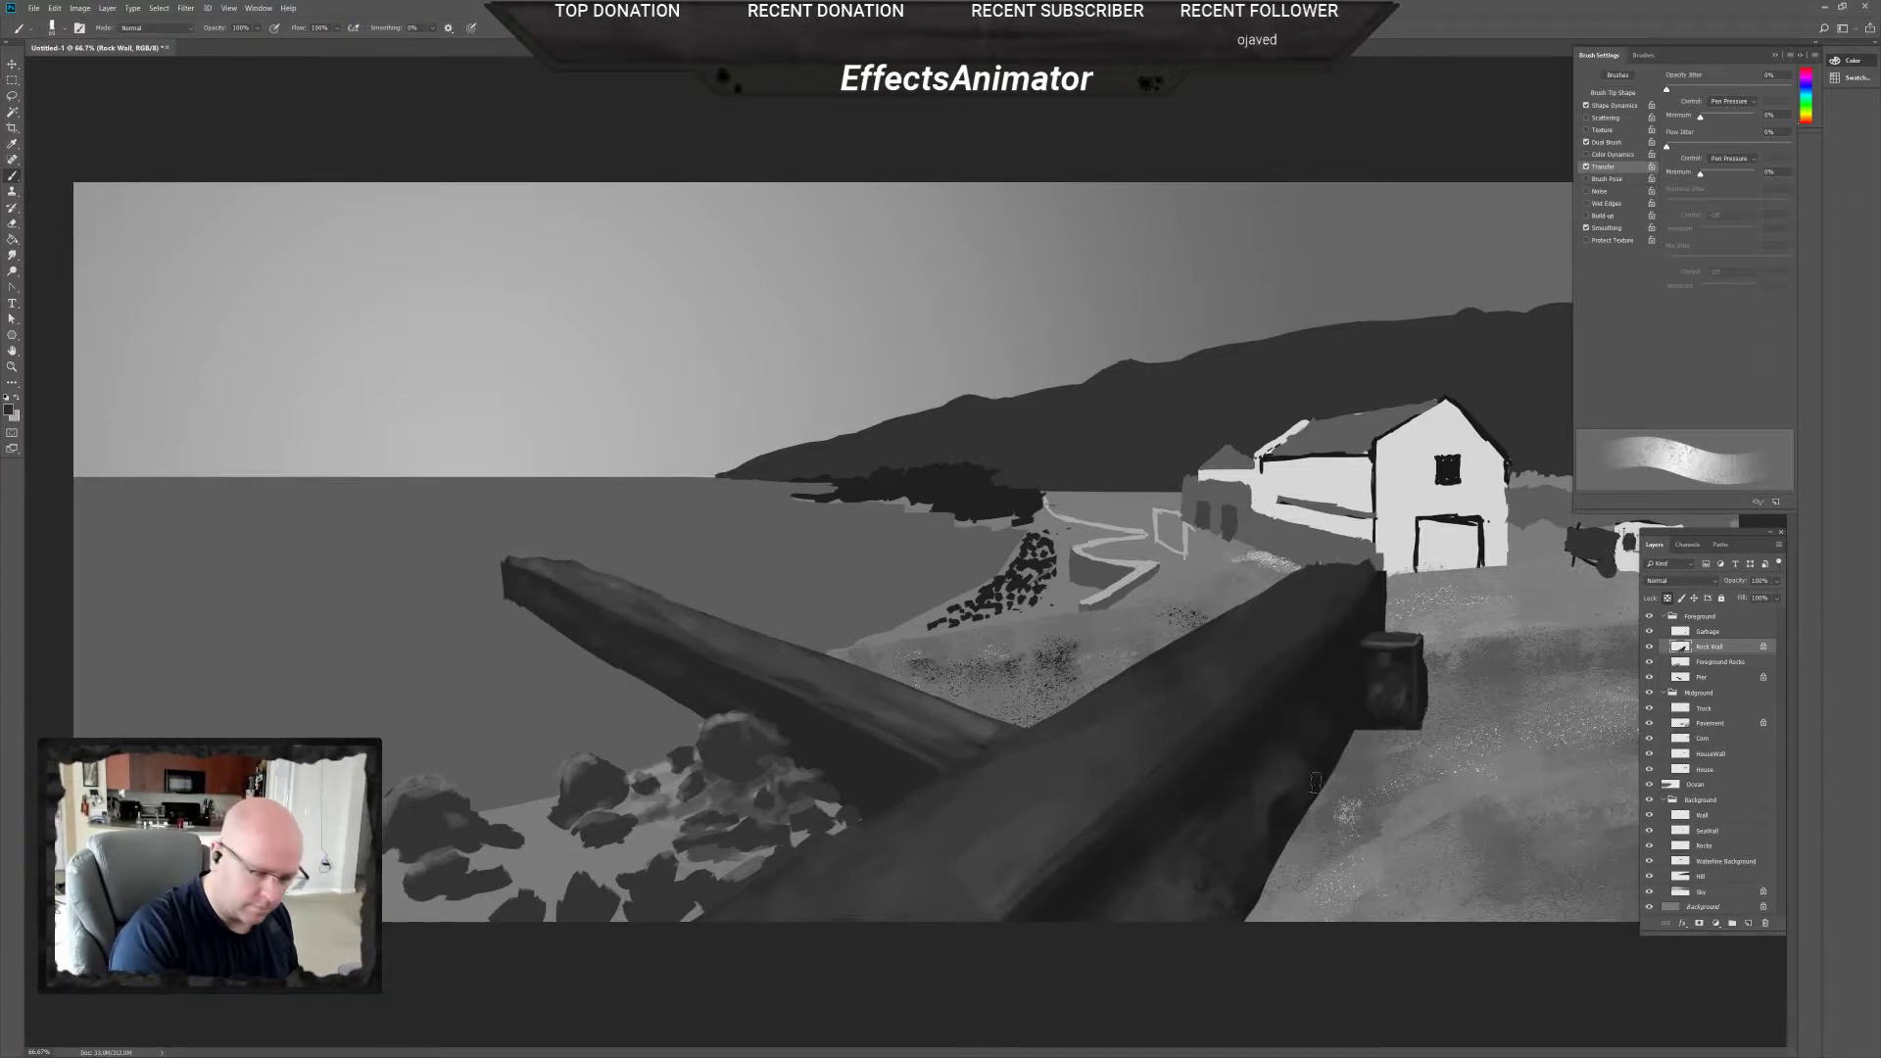
scroll(1311, 784, up, 1)
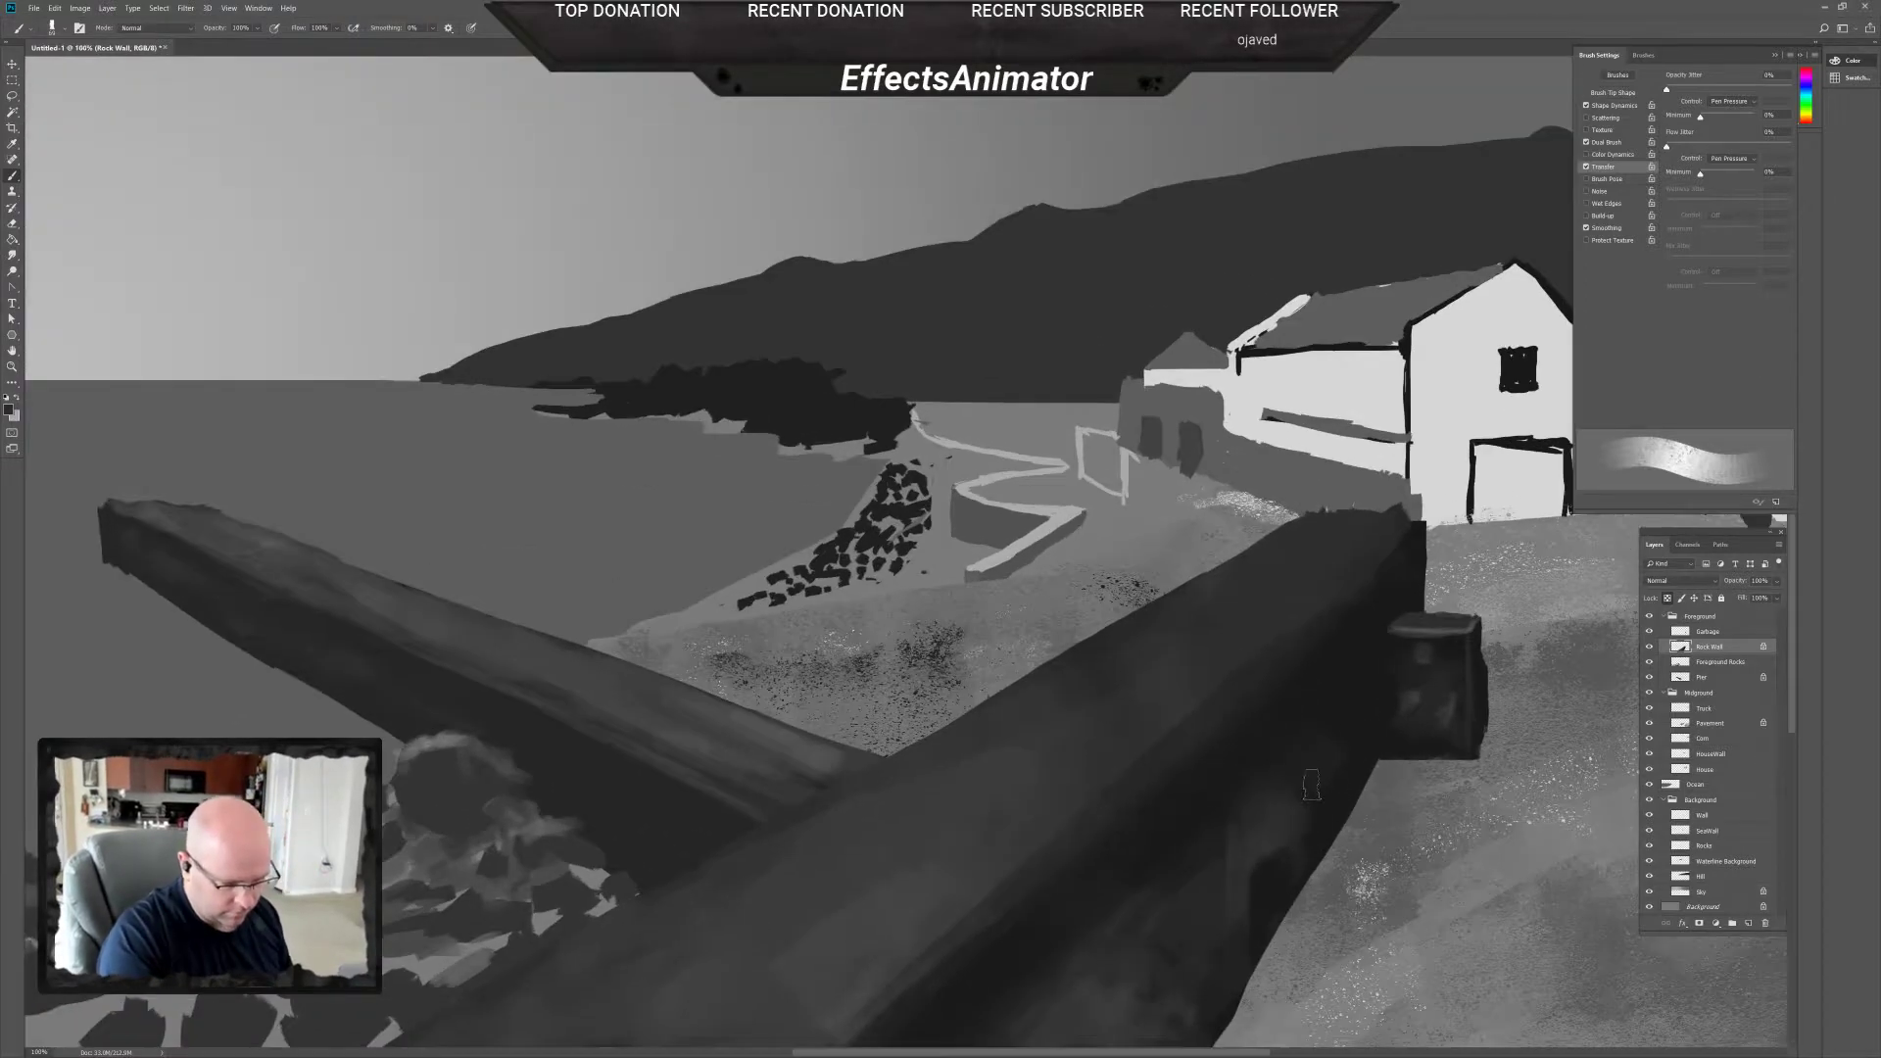
drag(1311, 784, 1161, 740)
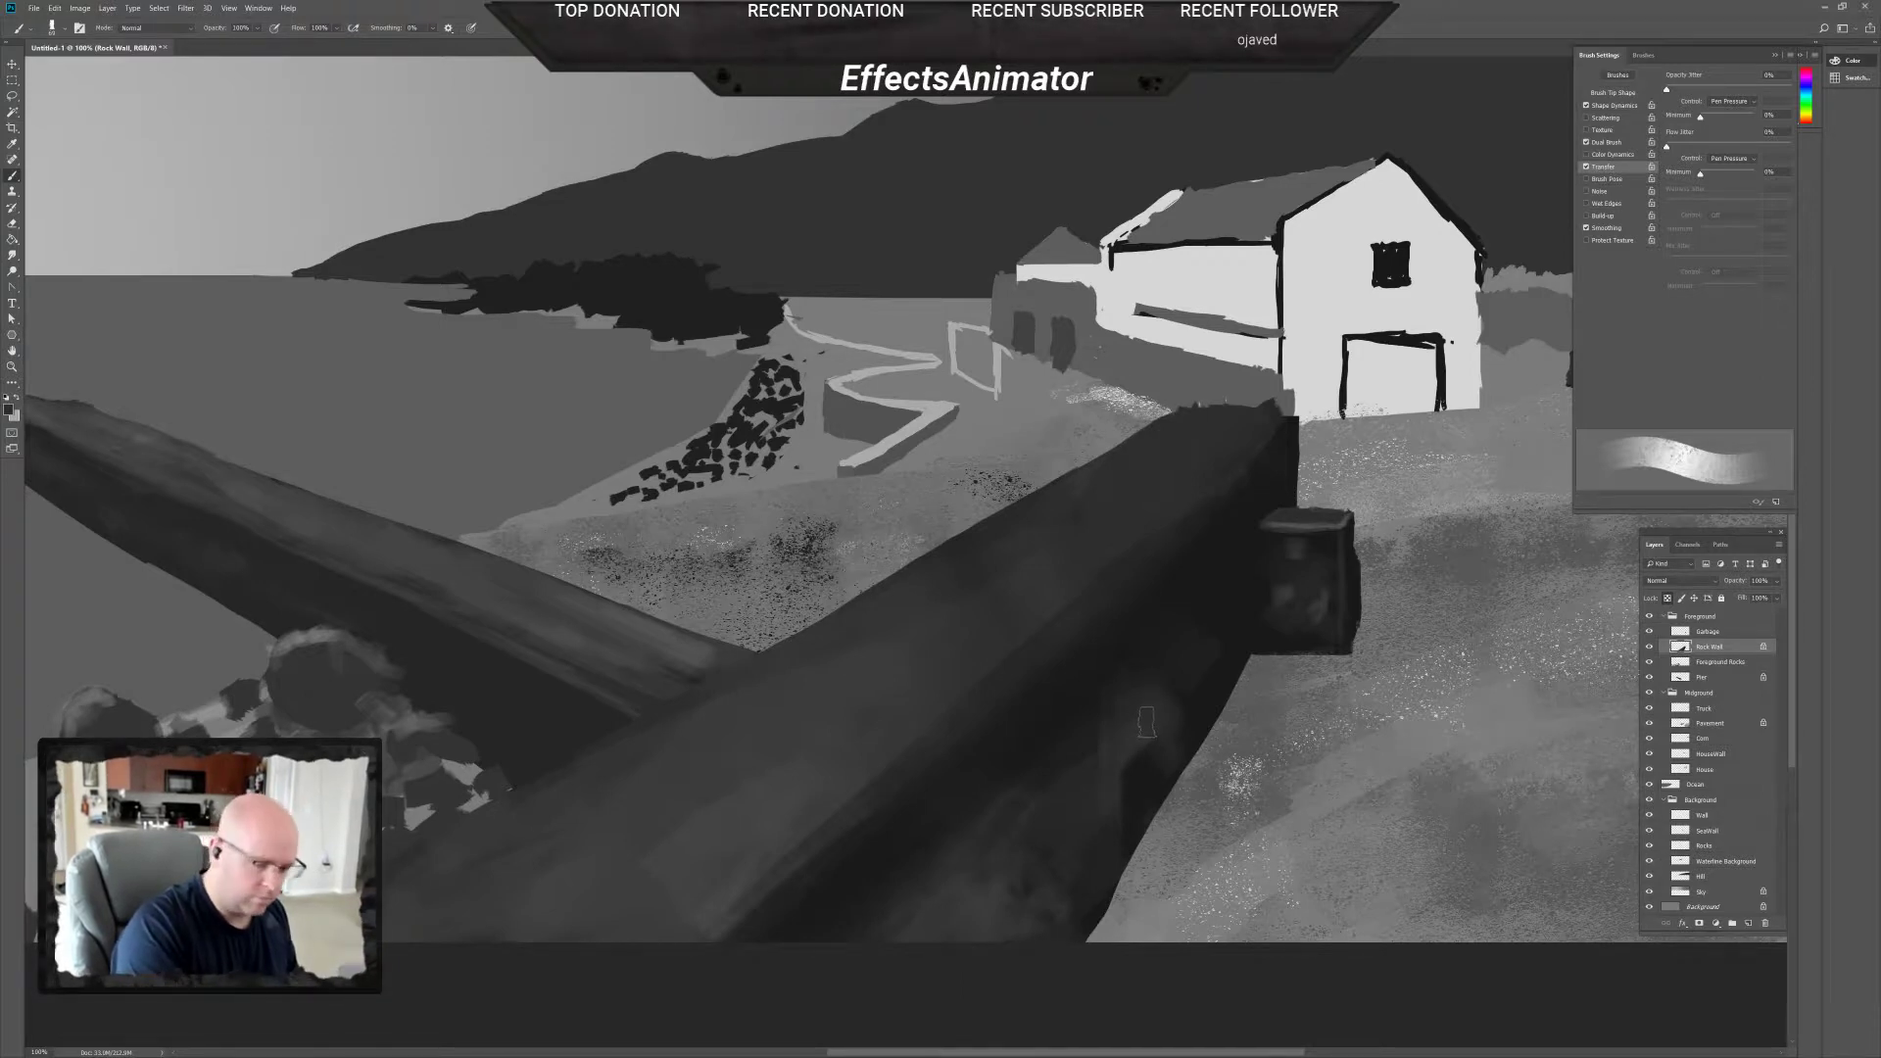
right_click(1220, 698)
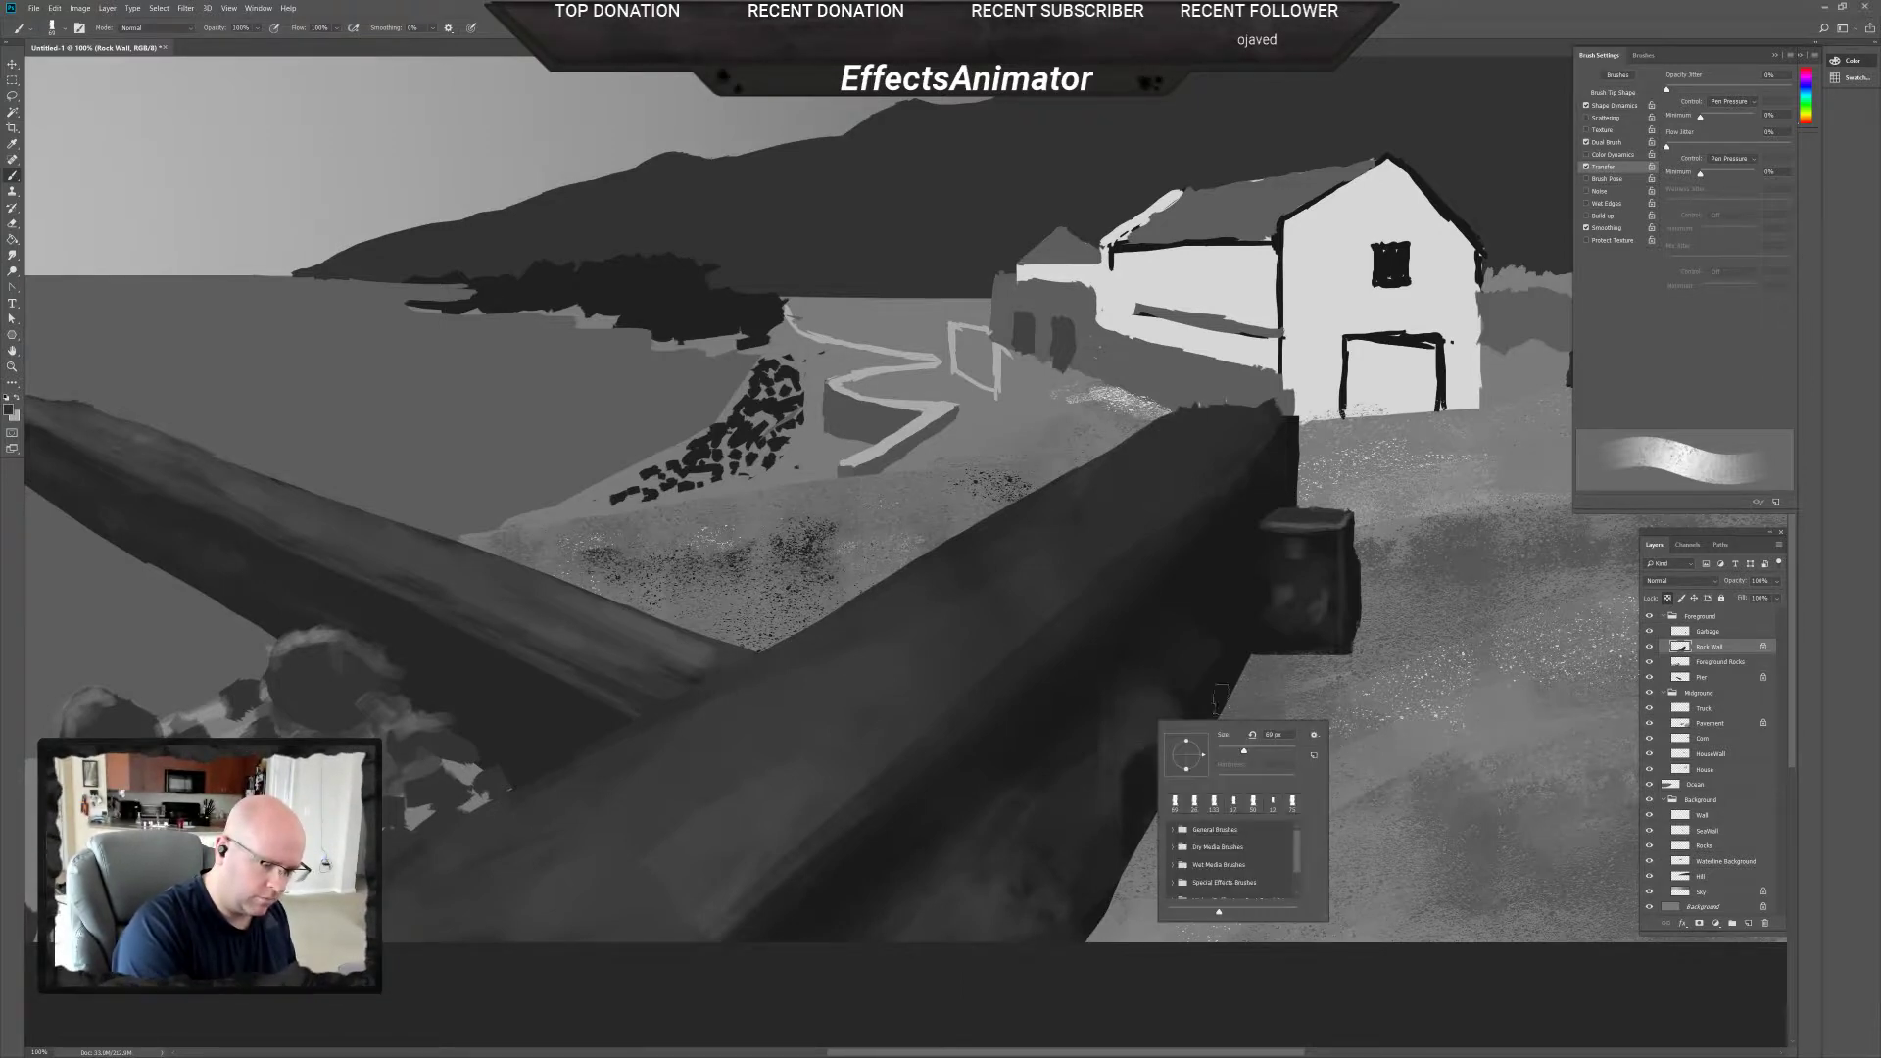
key(Return)
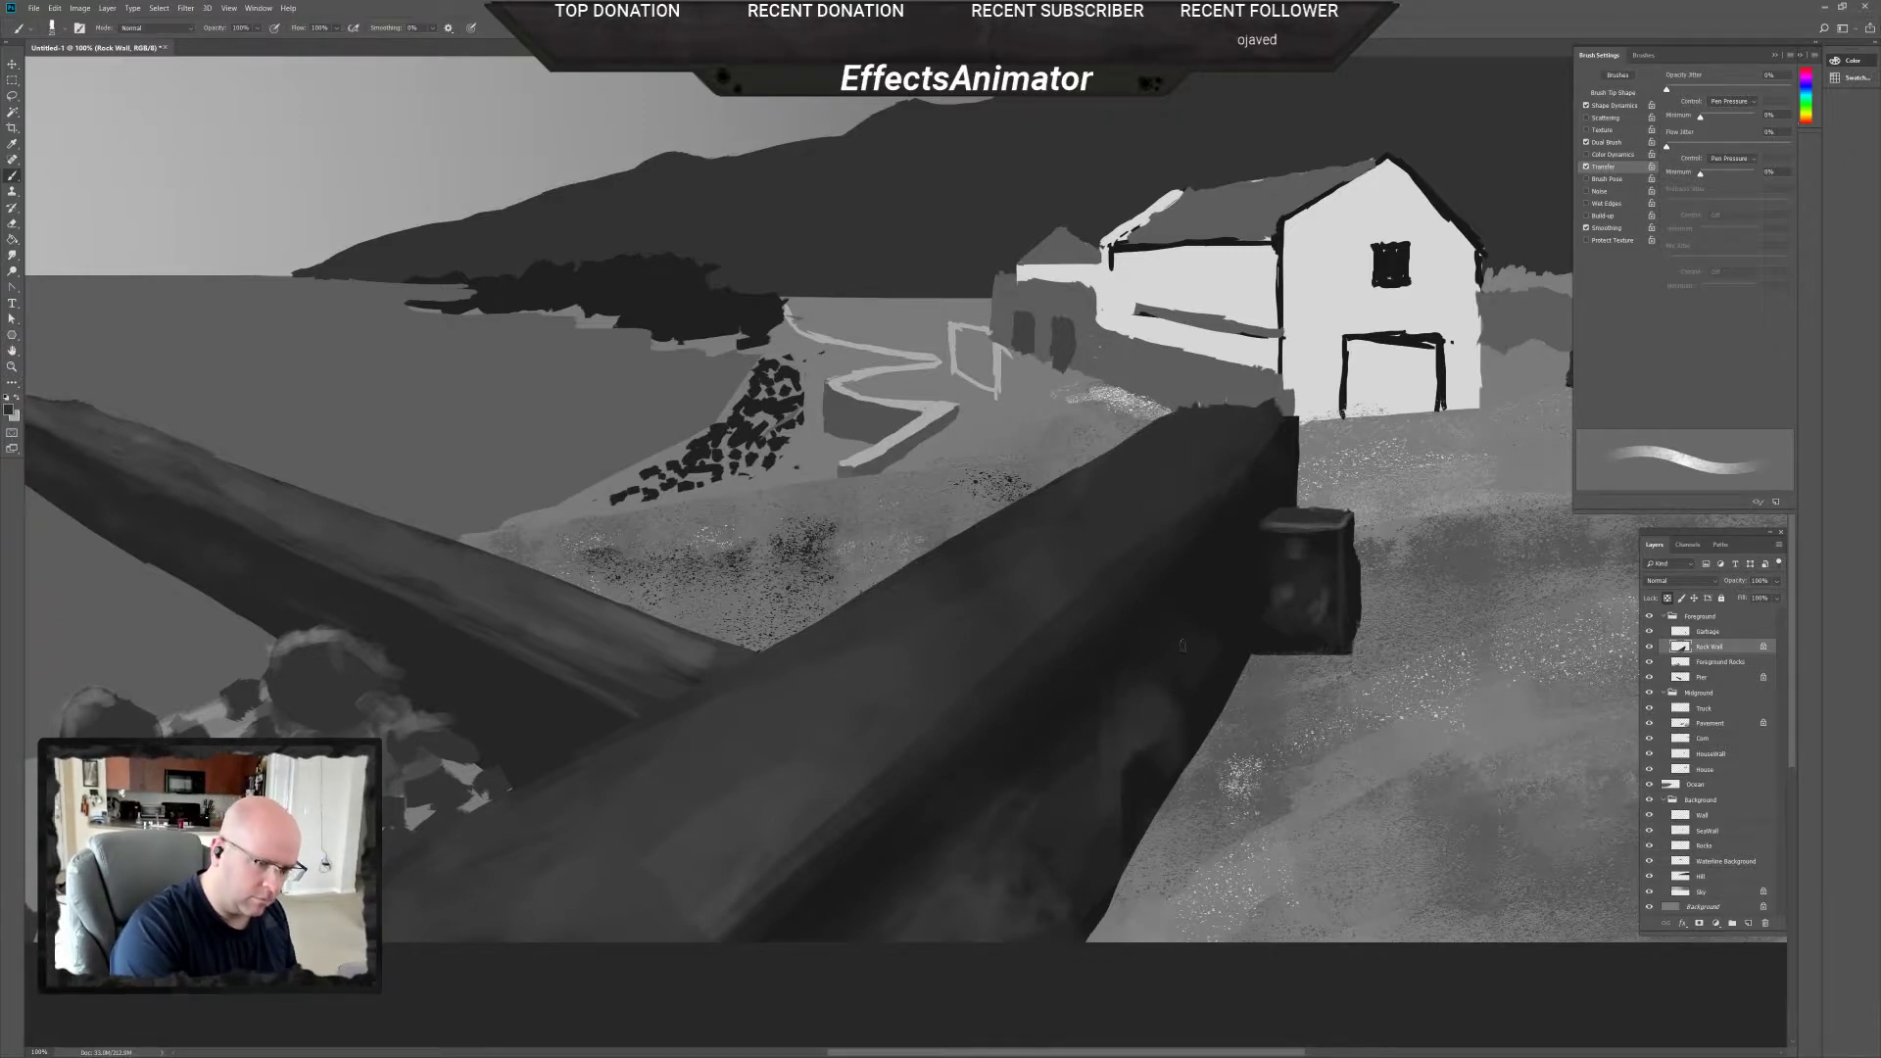
Paint a light gray highlight on the stone shape at the wall's outer edge and soften it, using tones sampled from the painting.
alt+click(1316, 369)
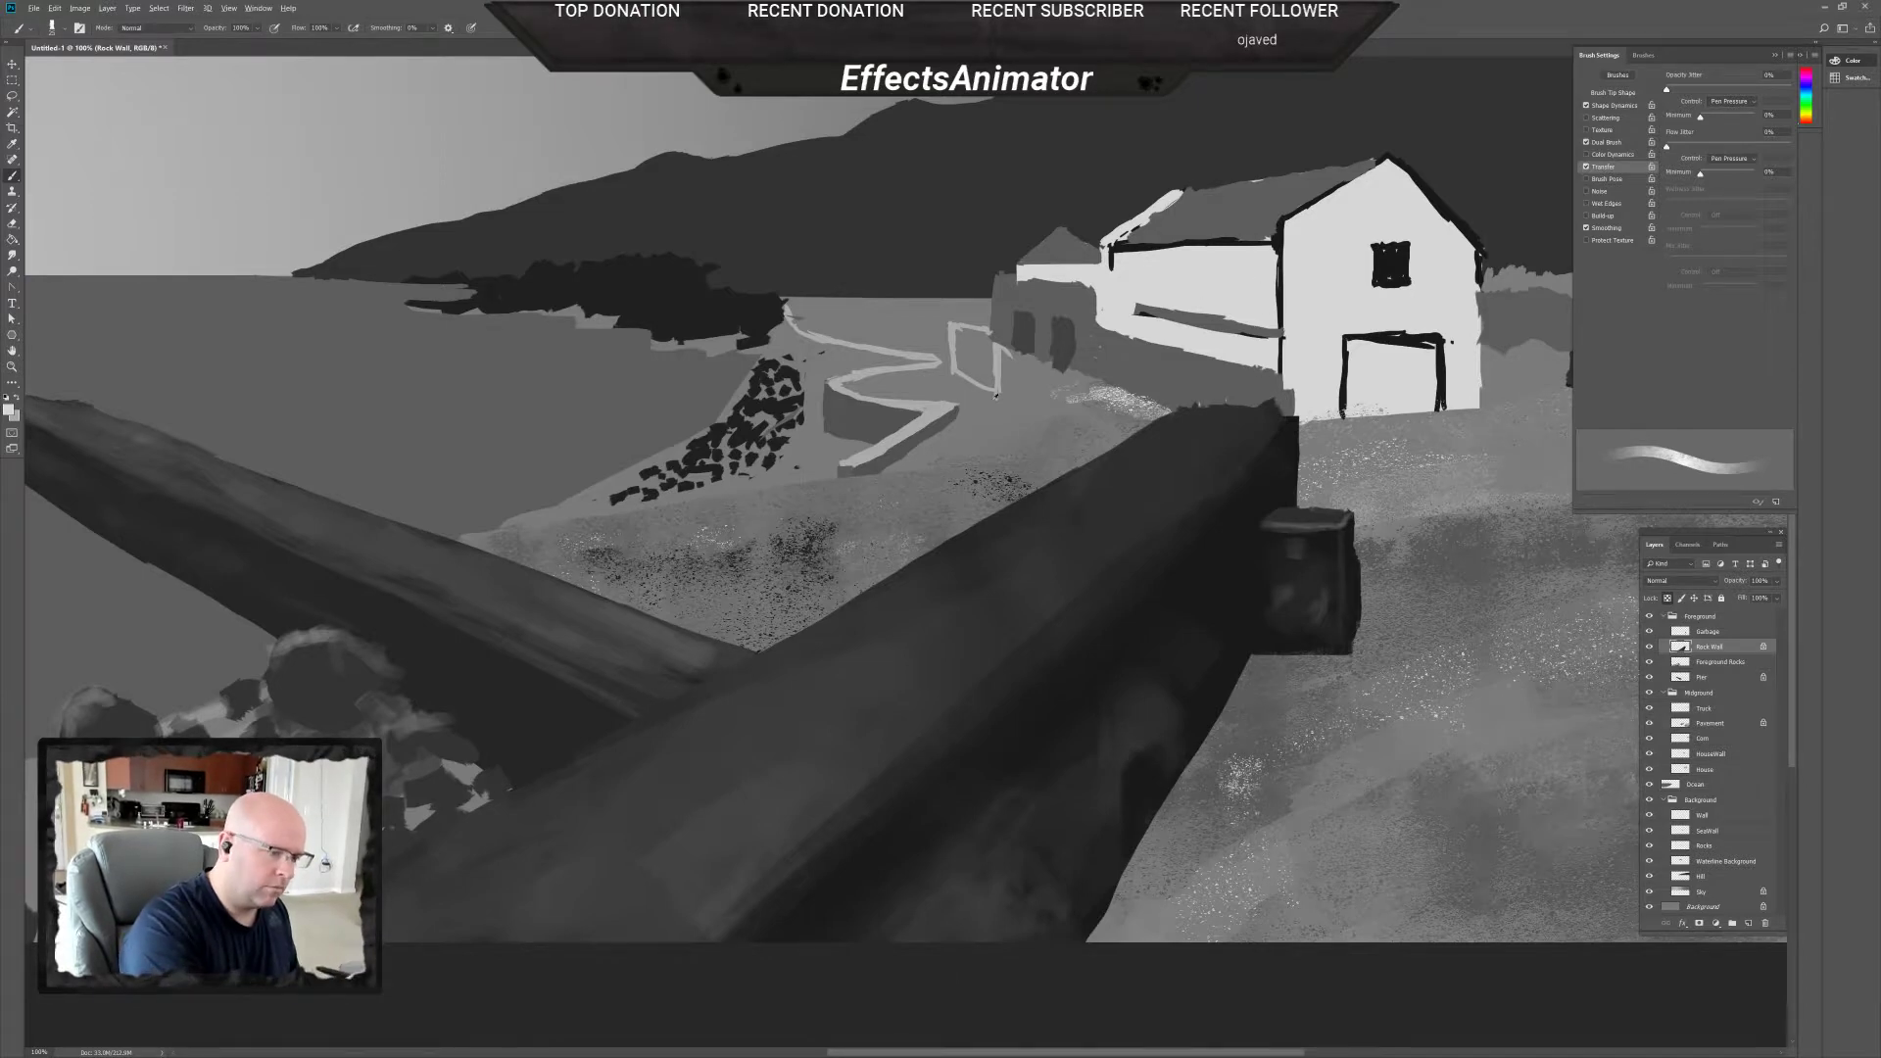
alt+click(964, 389)
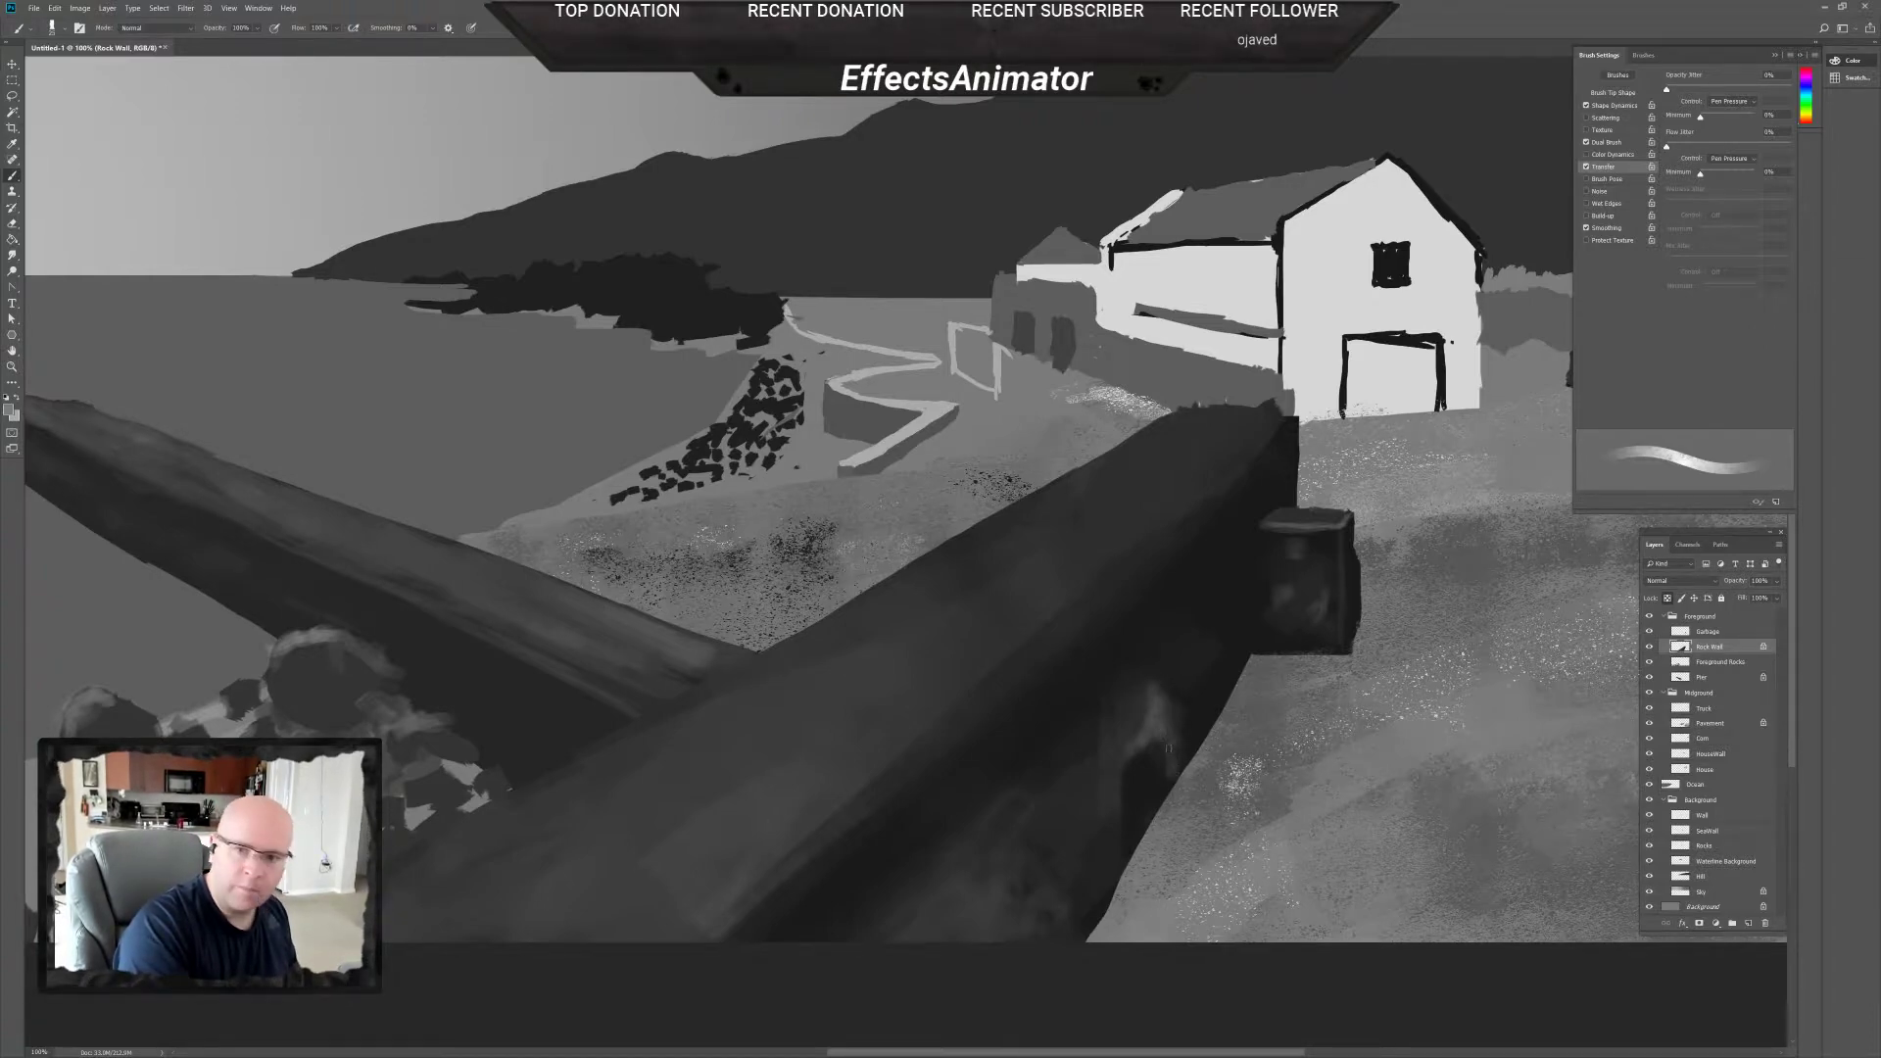
drag(1164, 727, 1179, 763)
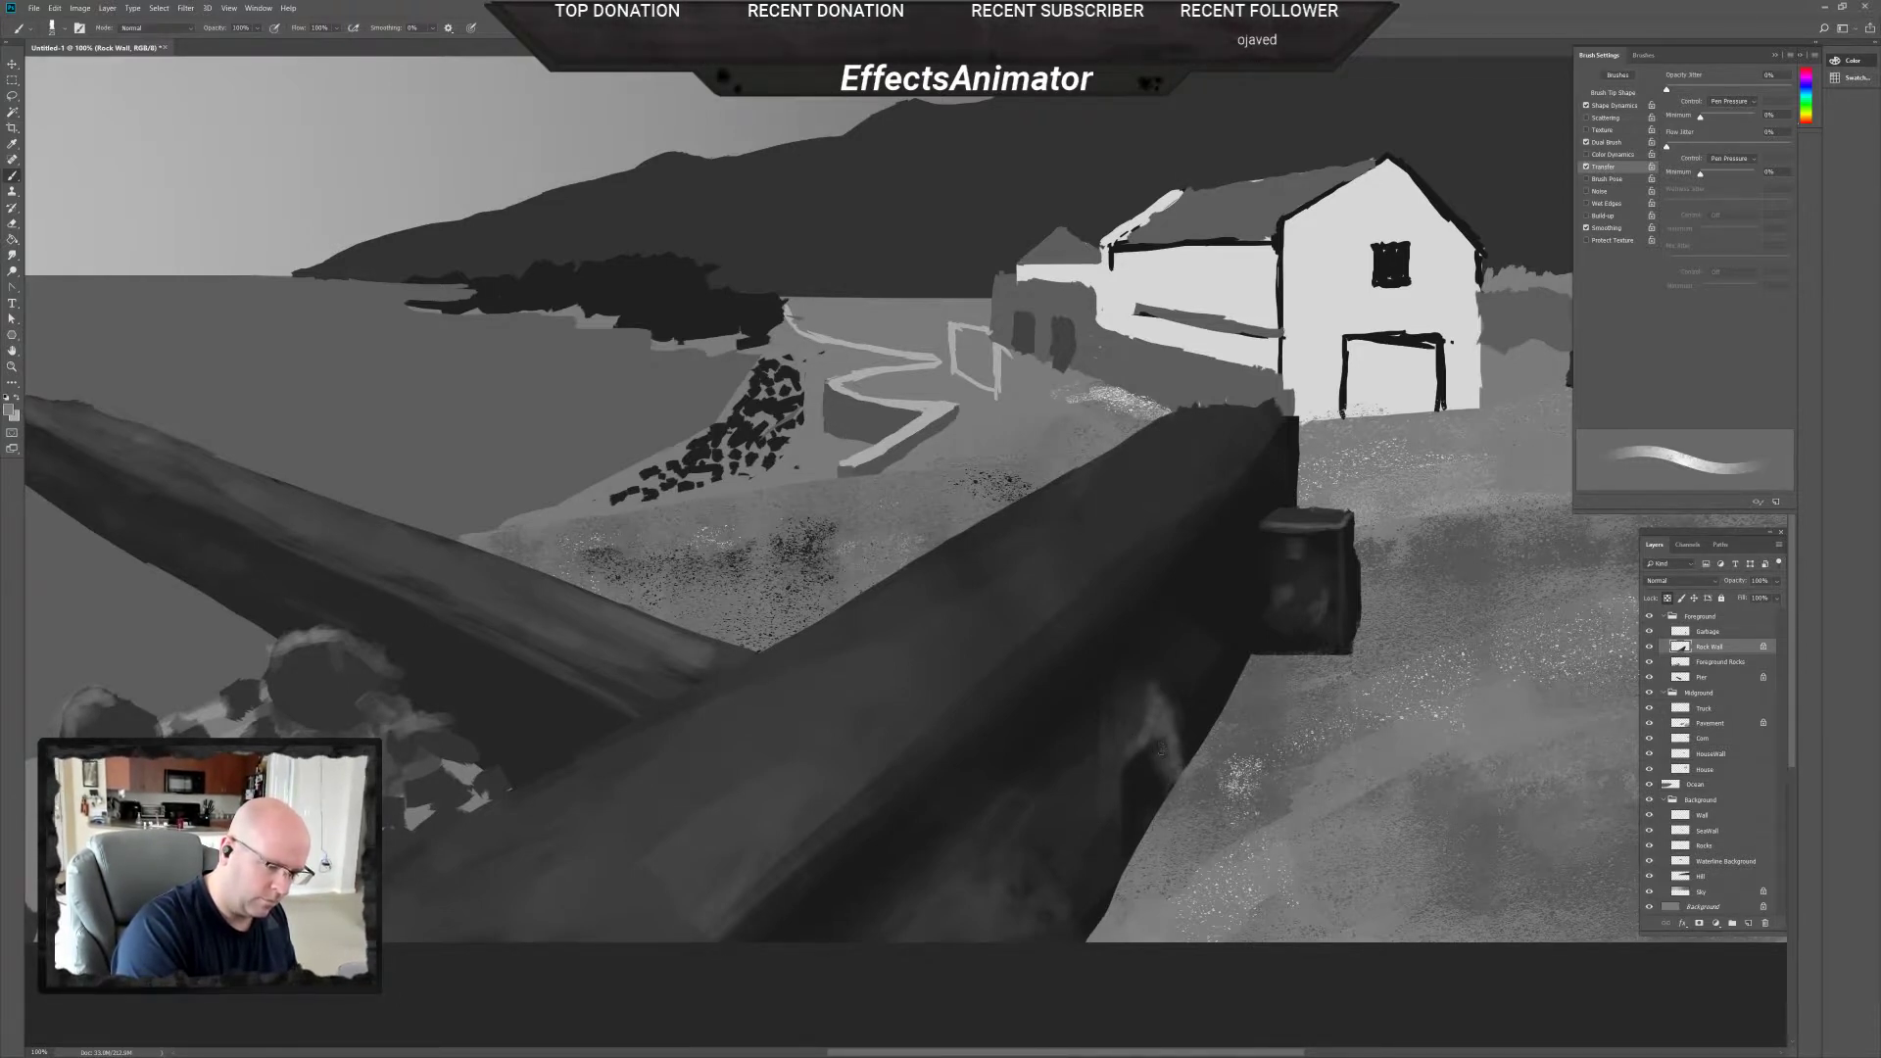
alt+click(1191, 742)
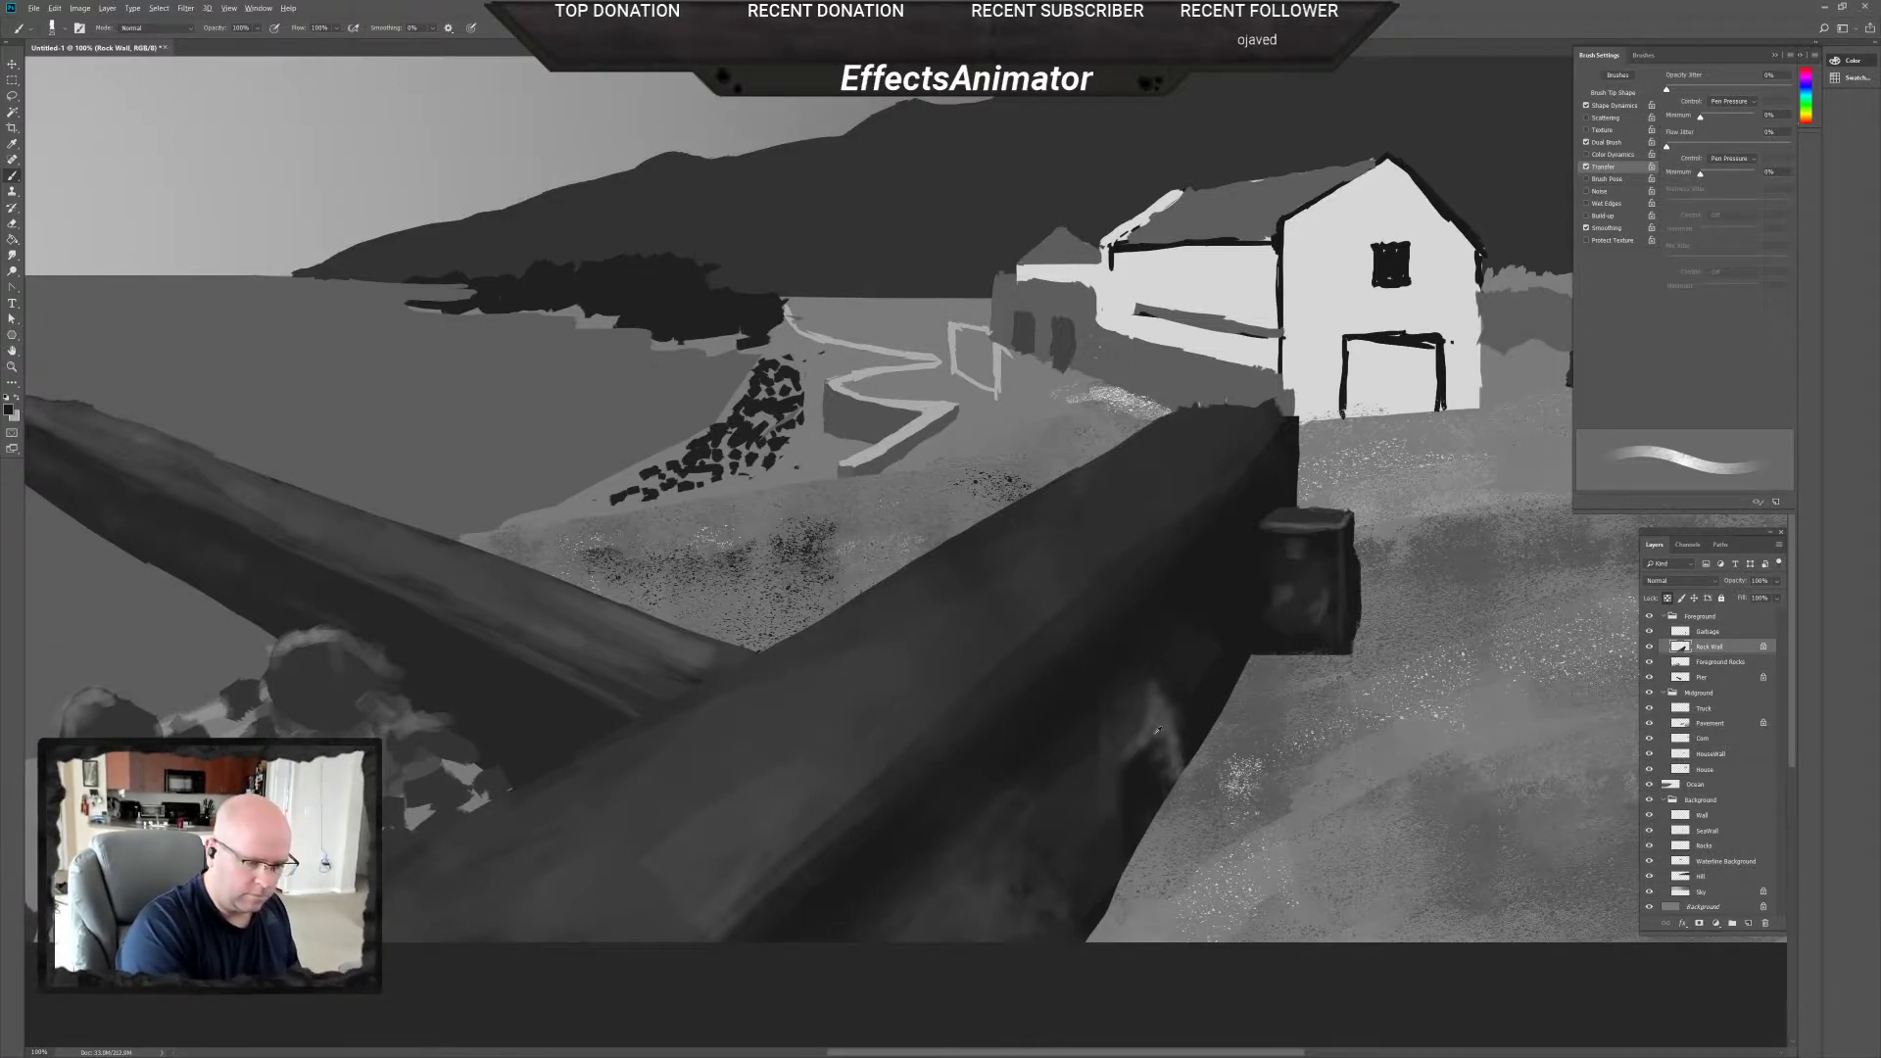
On the Pavement layer, unlock transparent pixels and paint a dark sampled tone into the small opening along the rock wall's lower edge using a larger brush.
key(x)
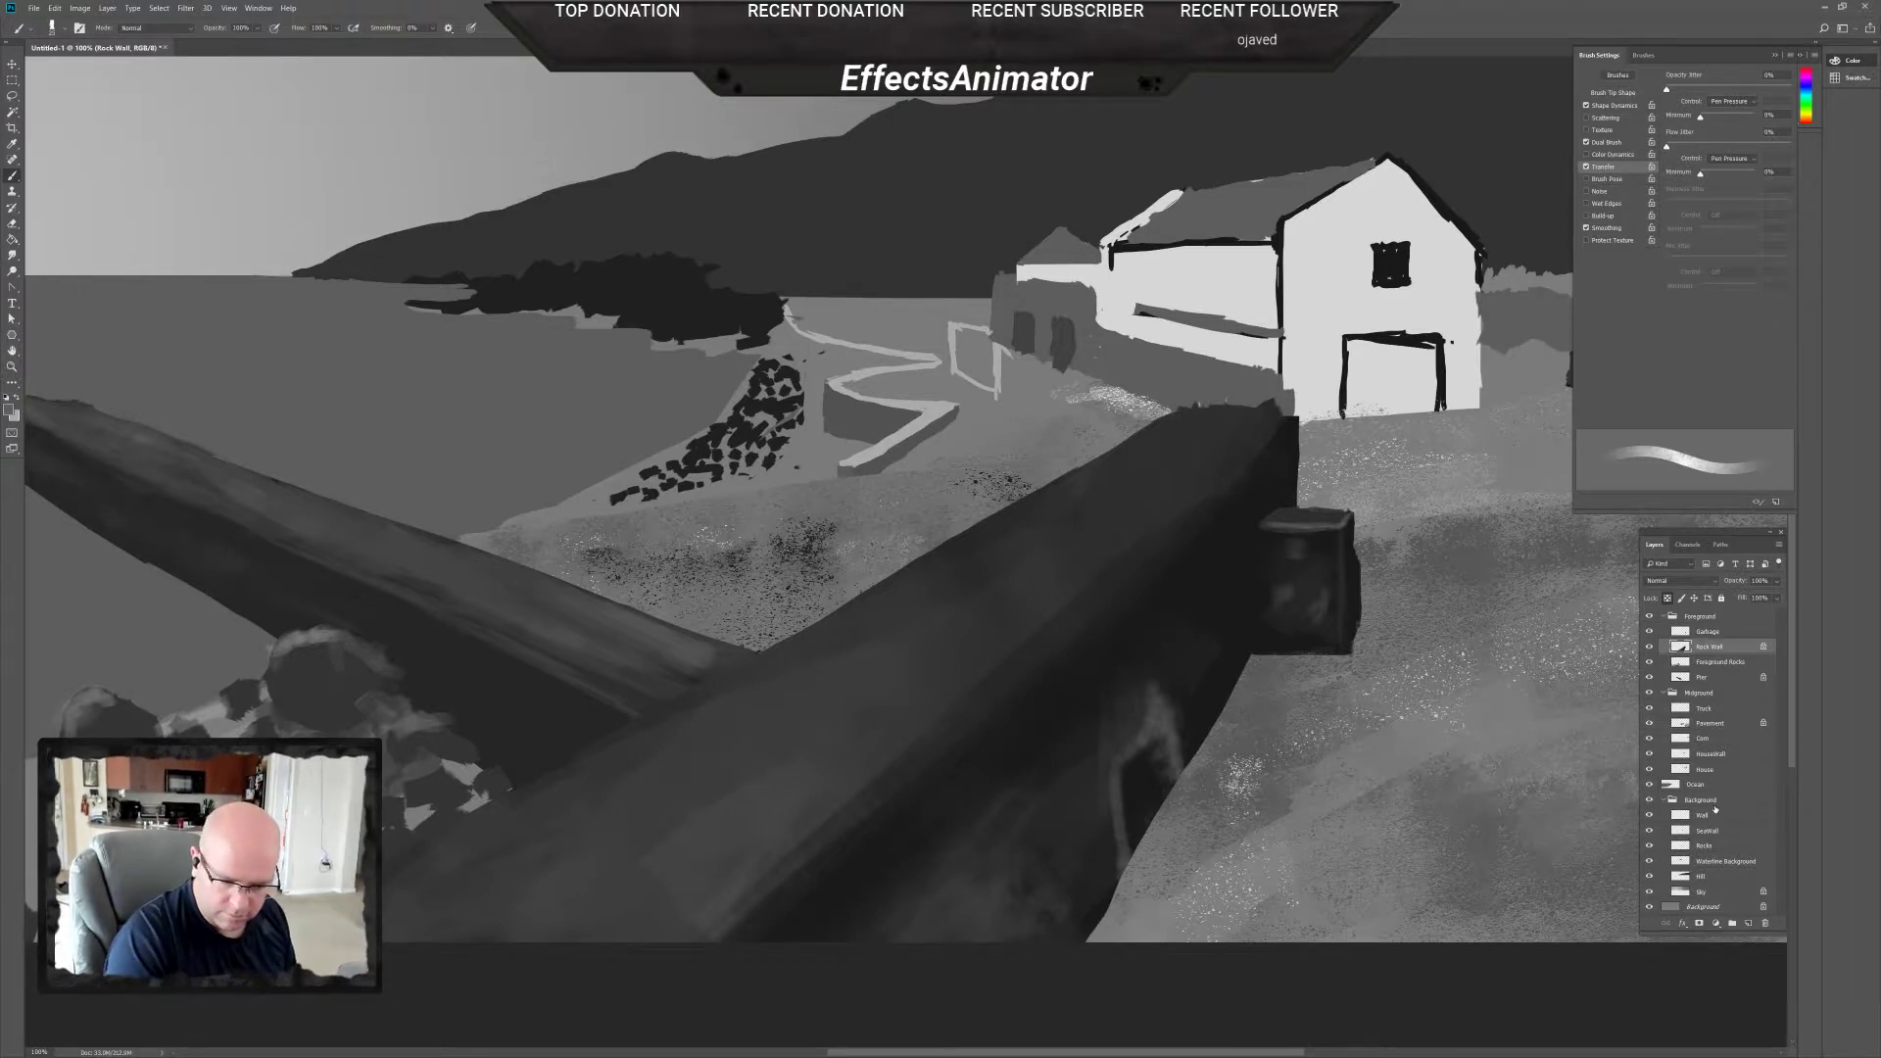
click(1721, 728)
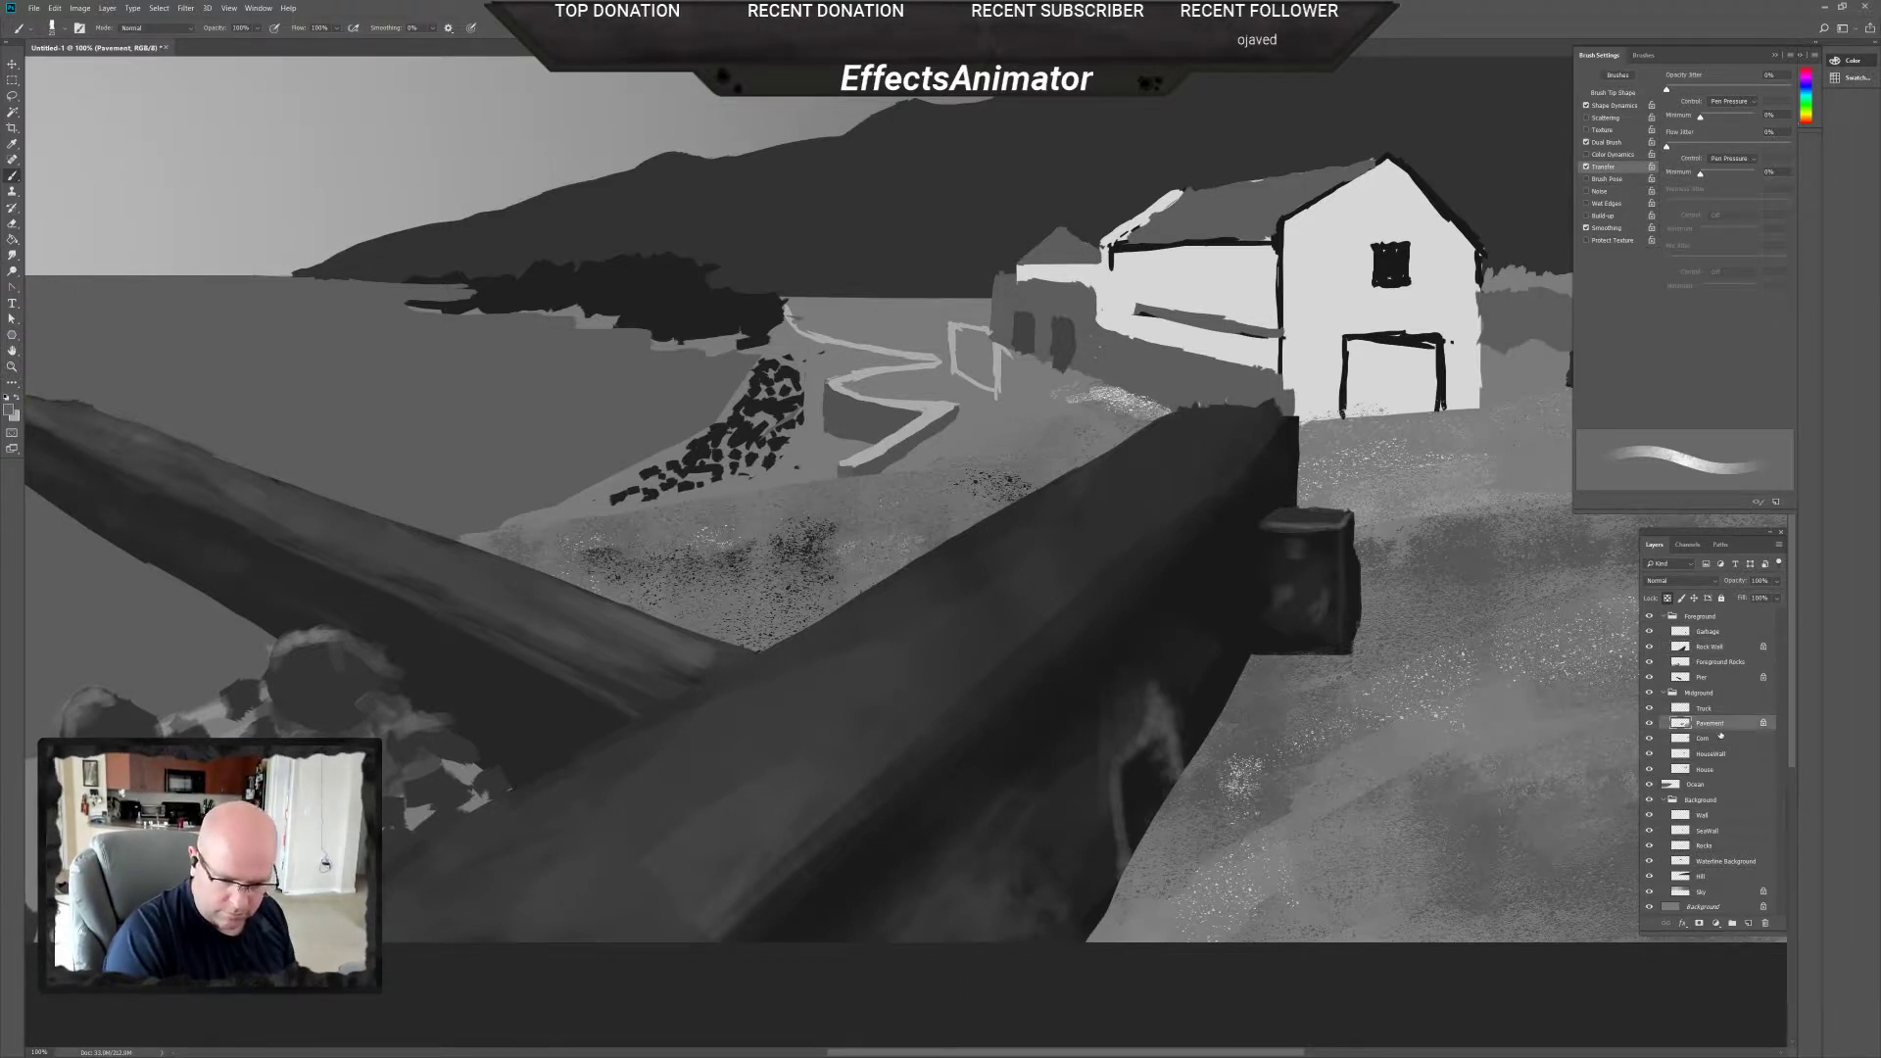
alt+click(1190, 747)
right_click(1154, 811)
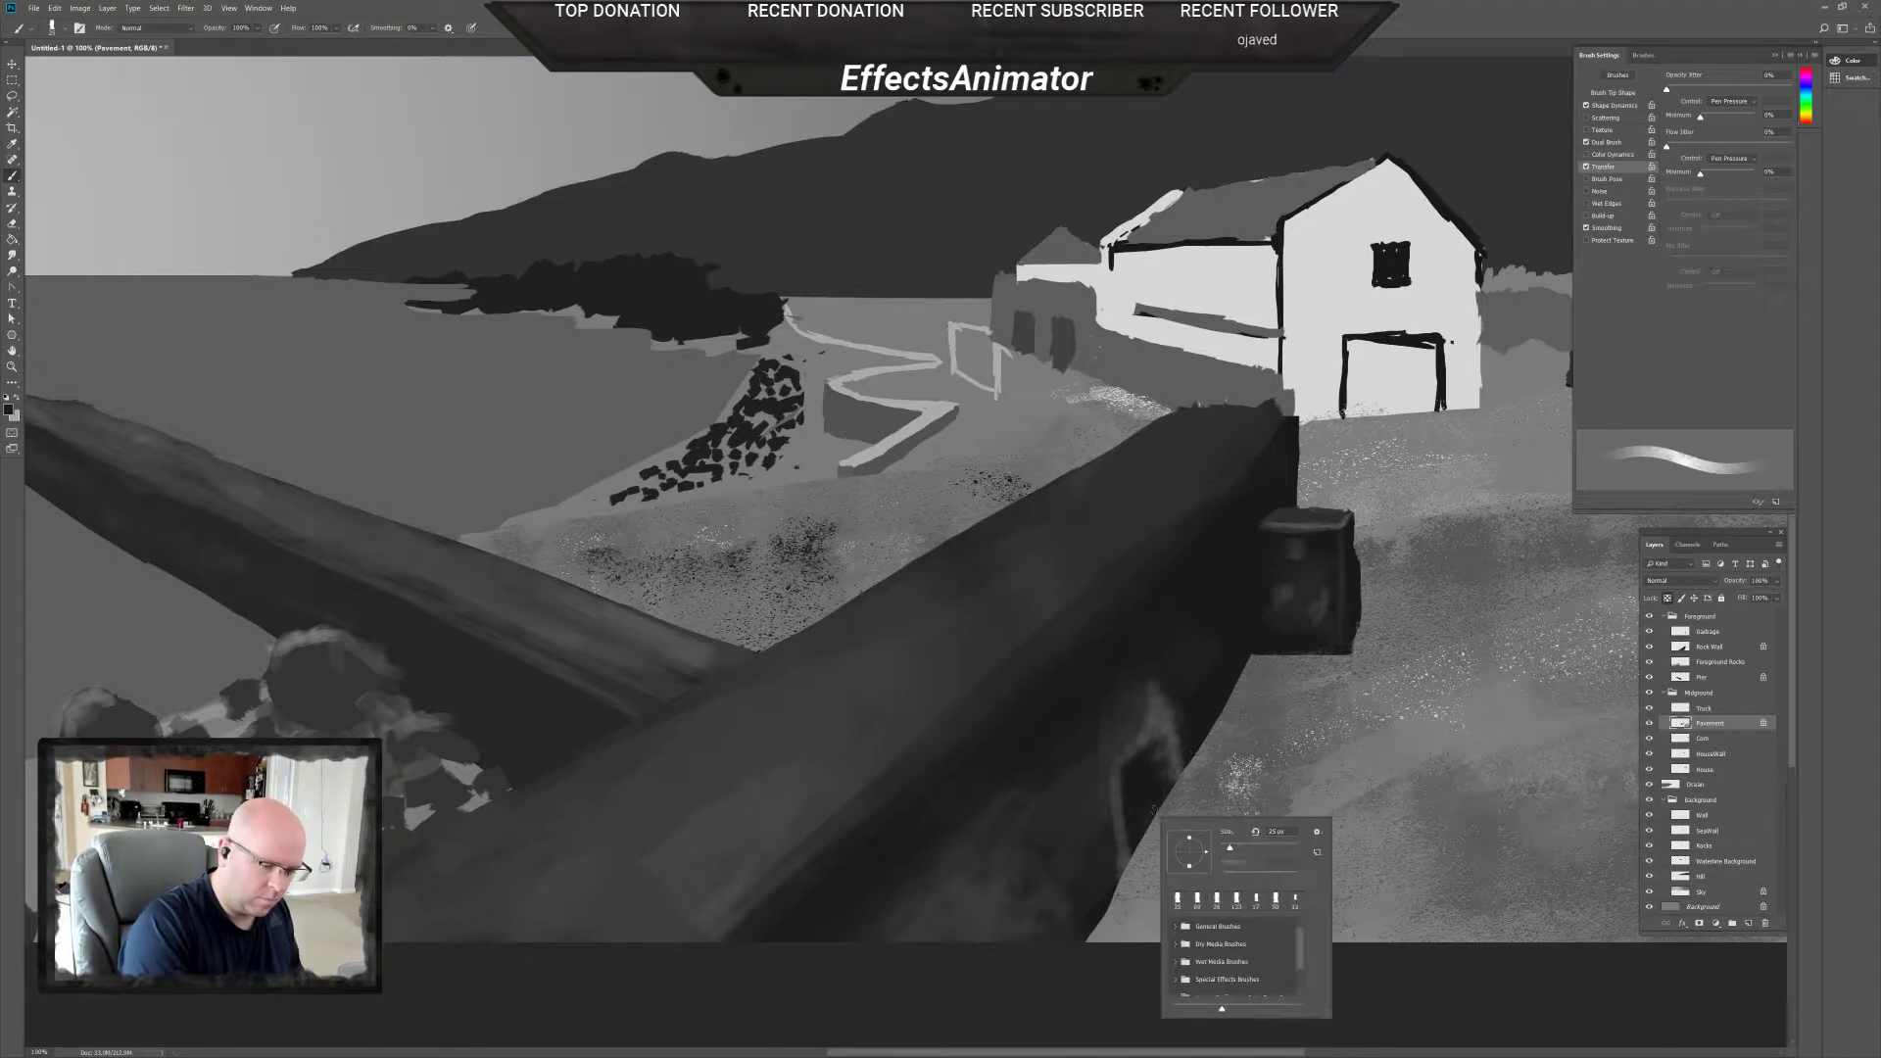
drag(1229, 851, 1249, 851)
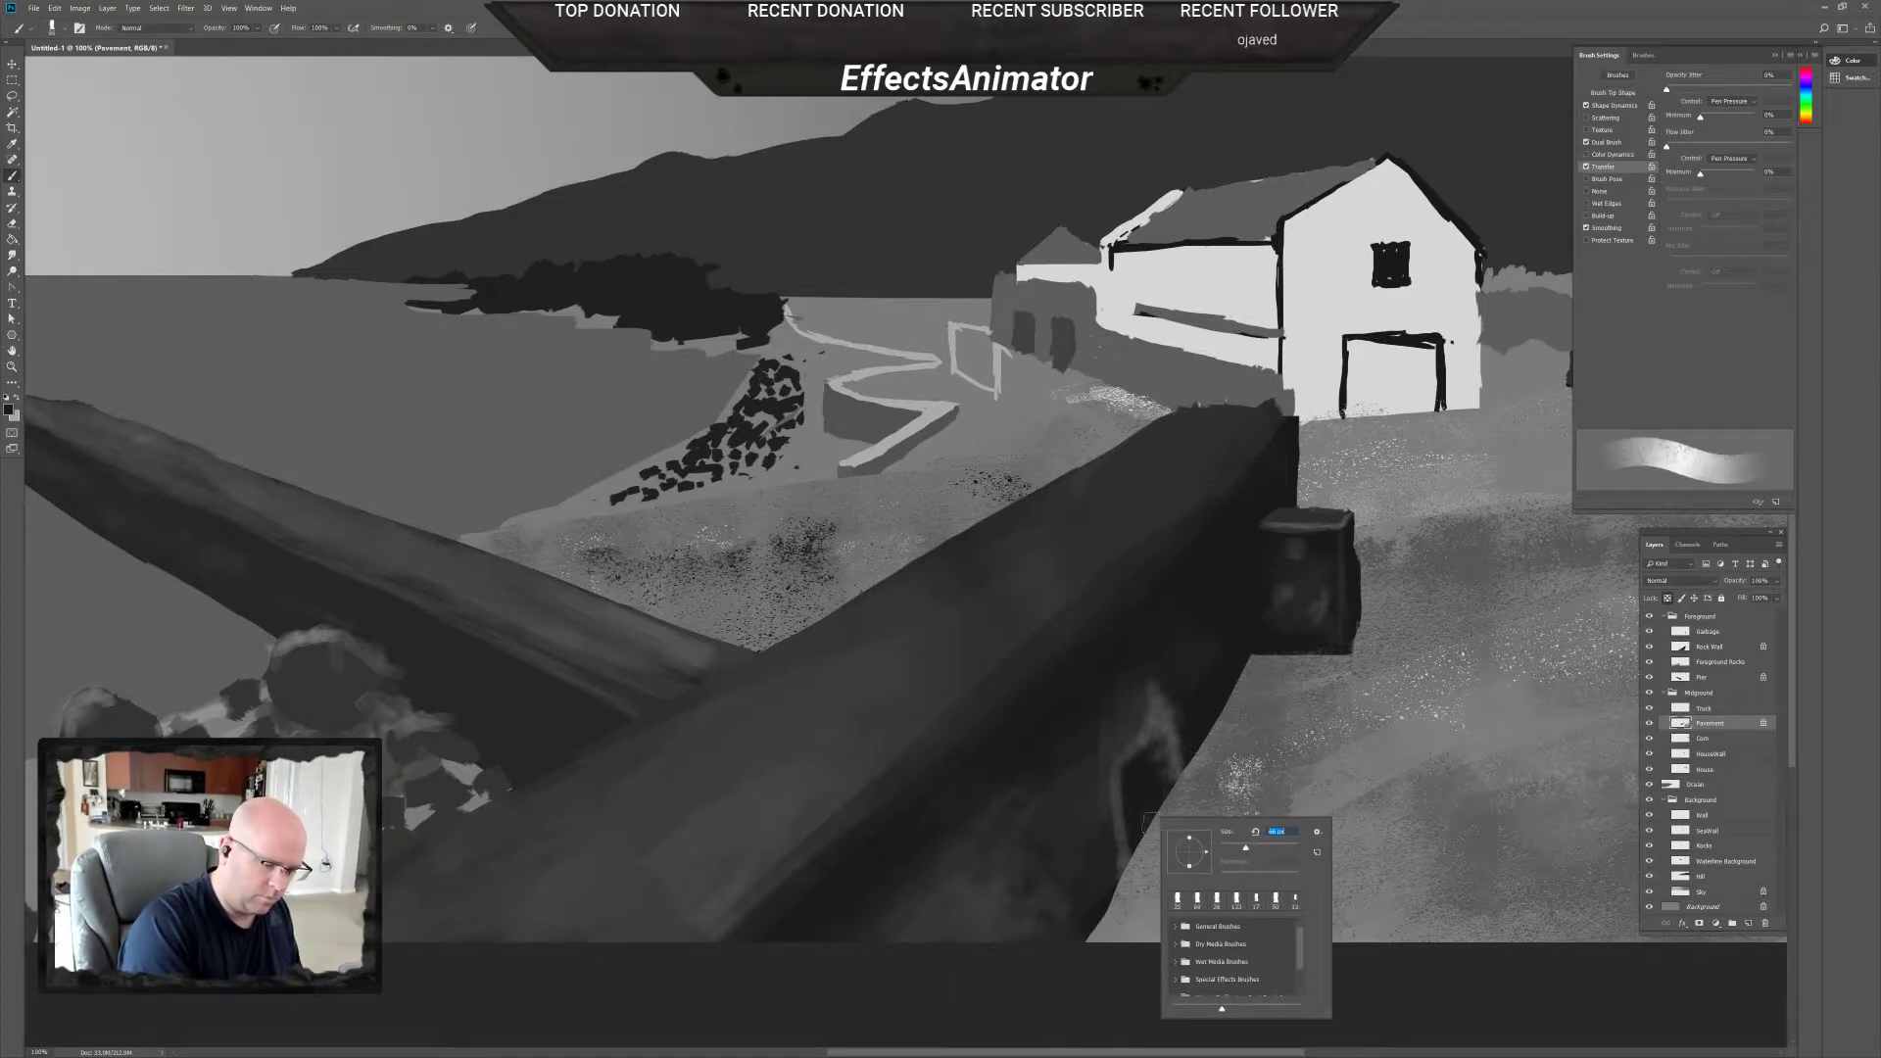
key(Return)
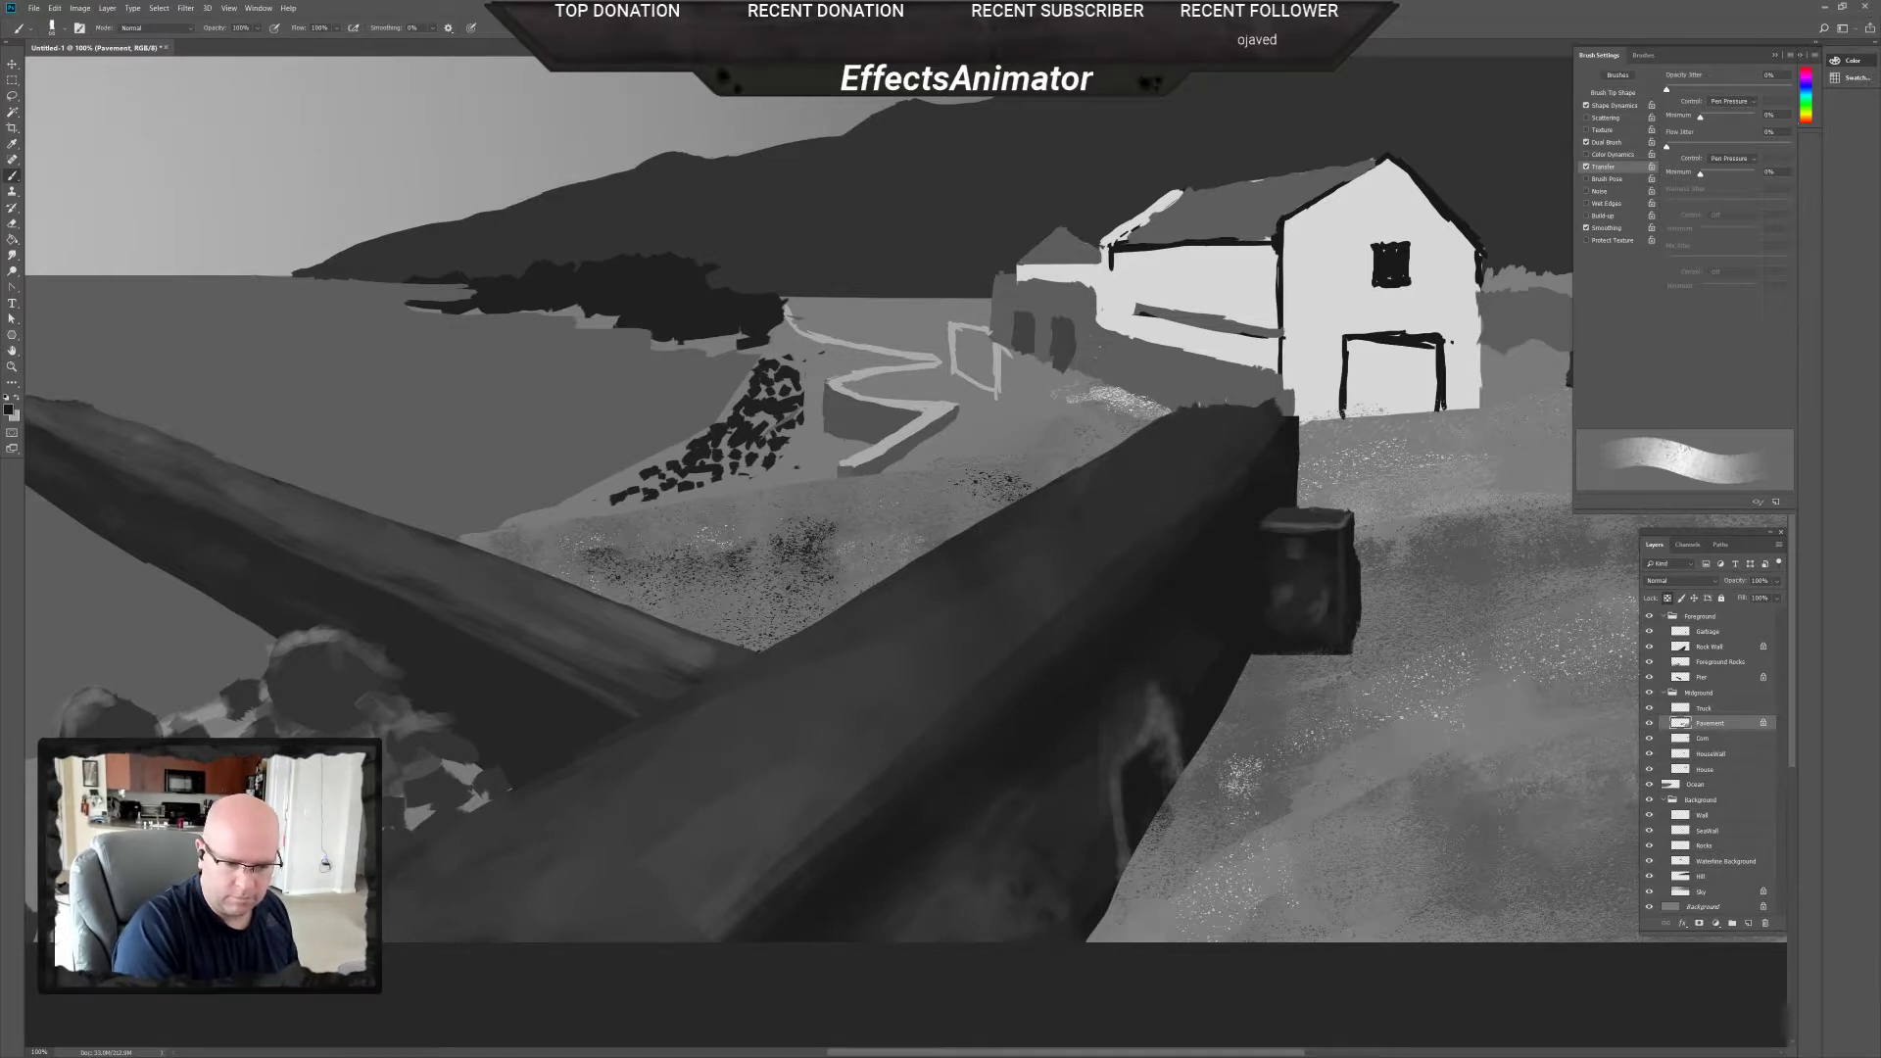
click(1668, 598)
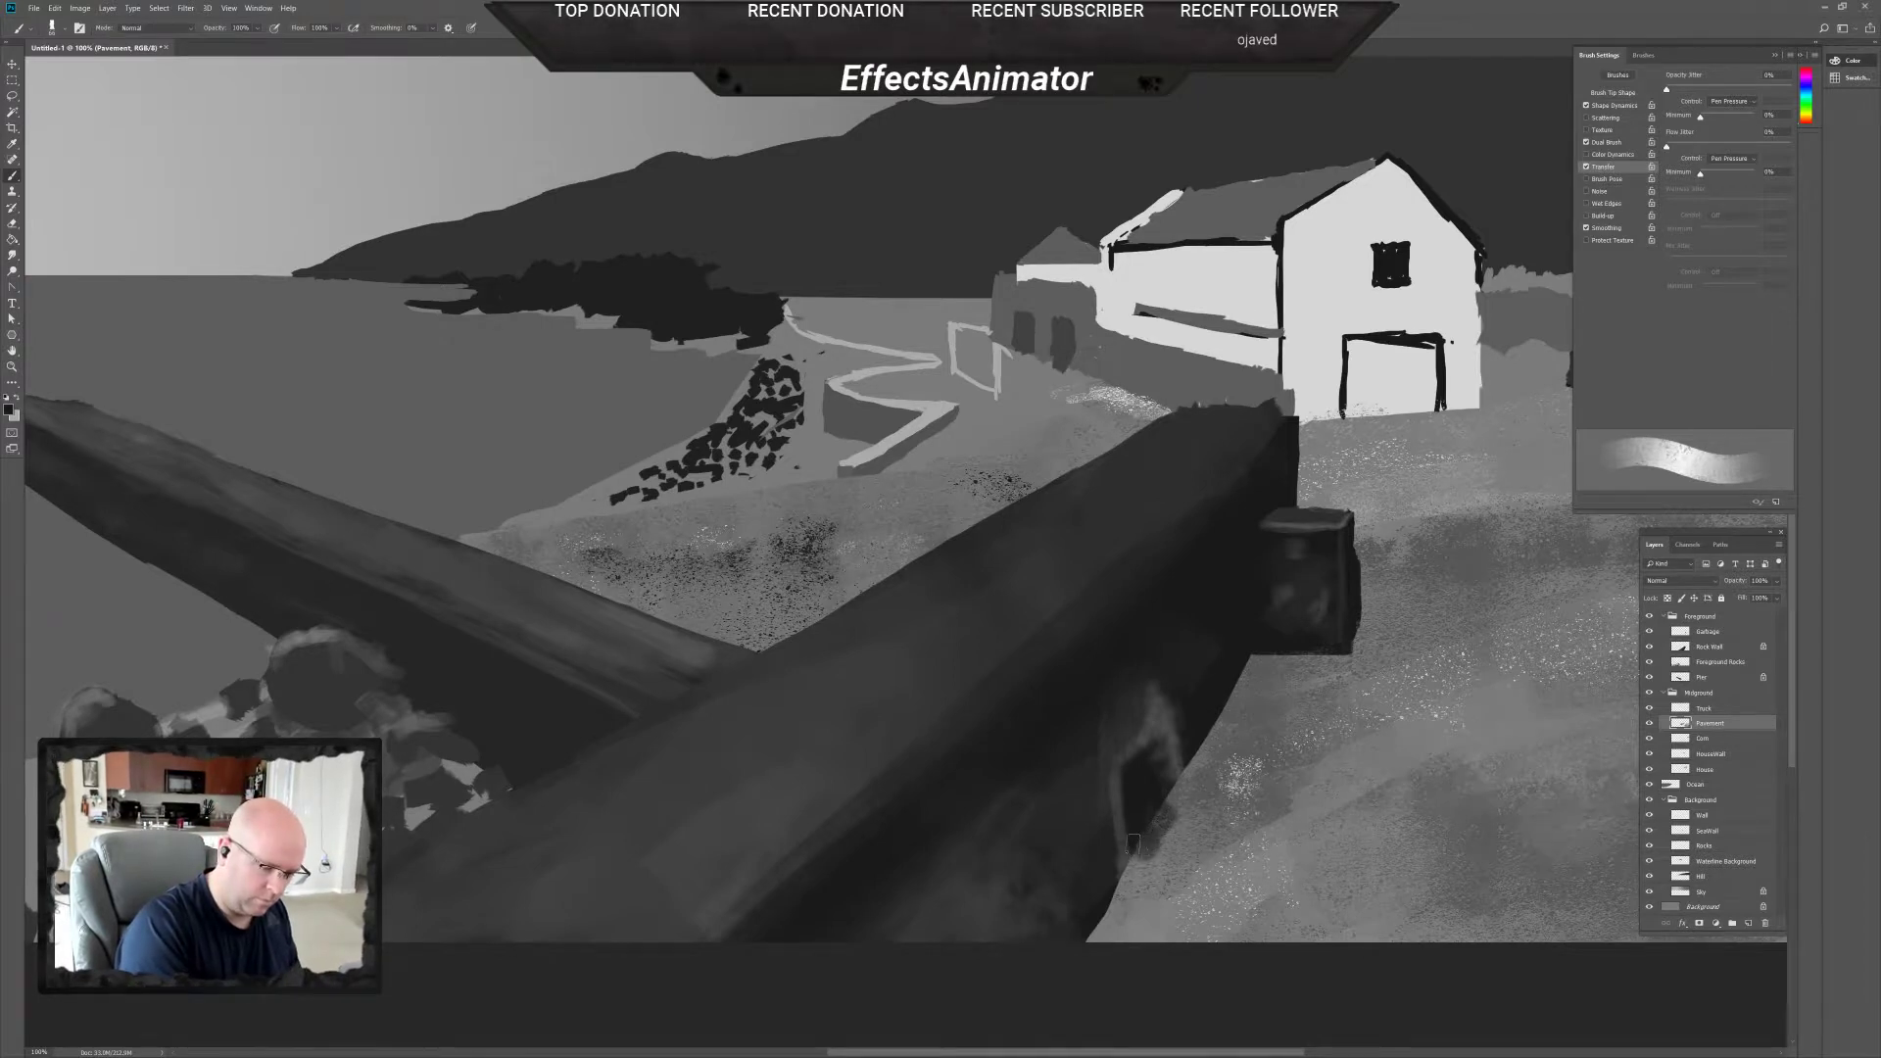
mouse_move(1142, 833)
mouse_down()
mouse_move(1146, 854)
mouse_move(1176, 806)
mouse_move(1181, 838)
mouse_up()
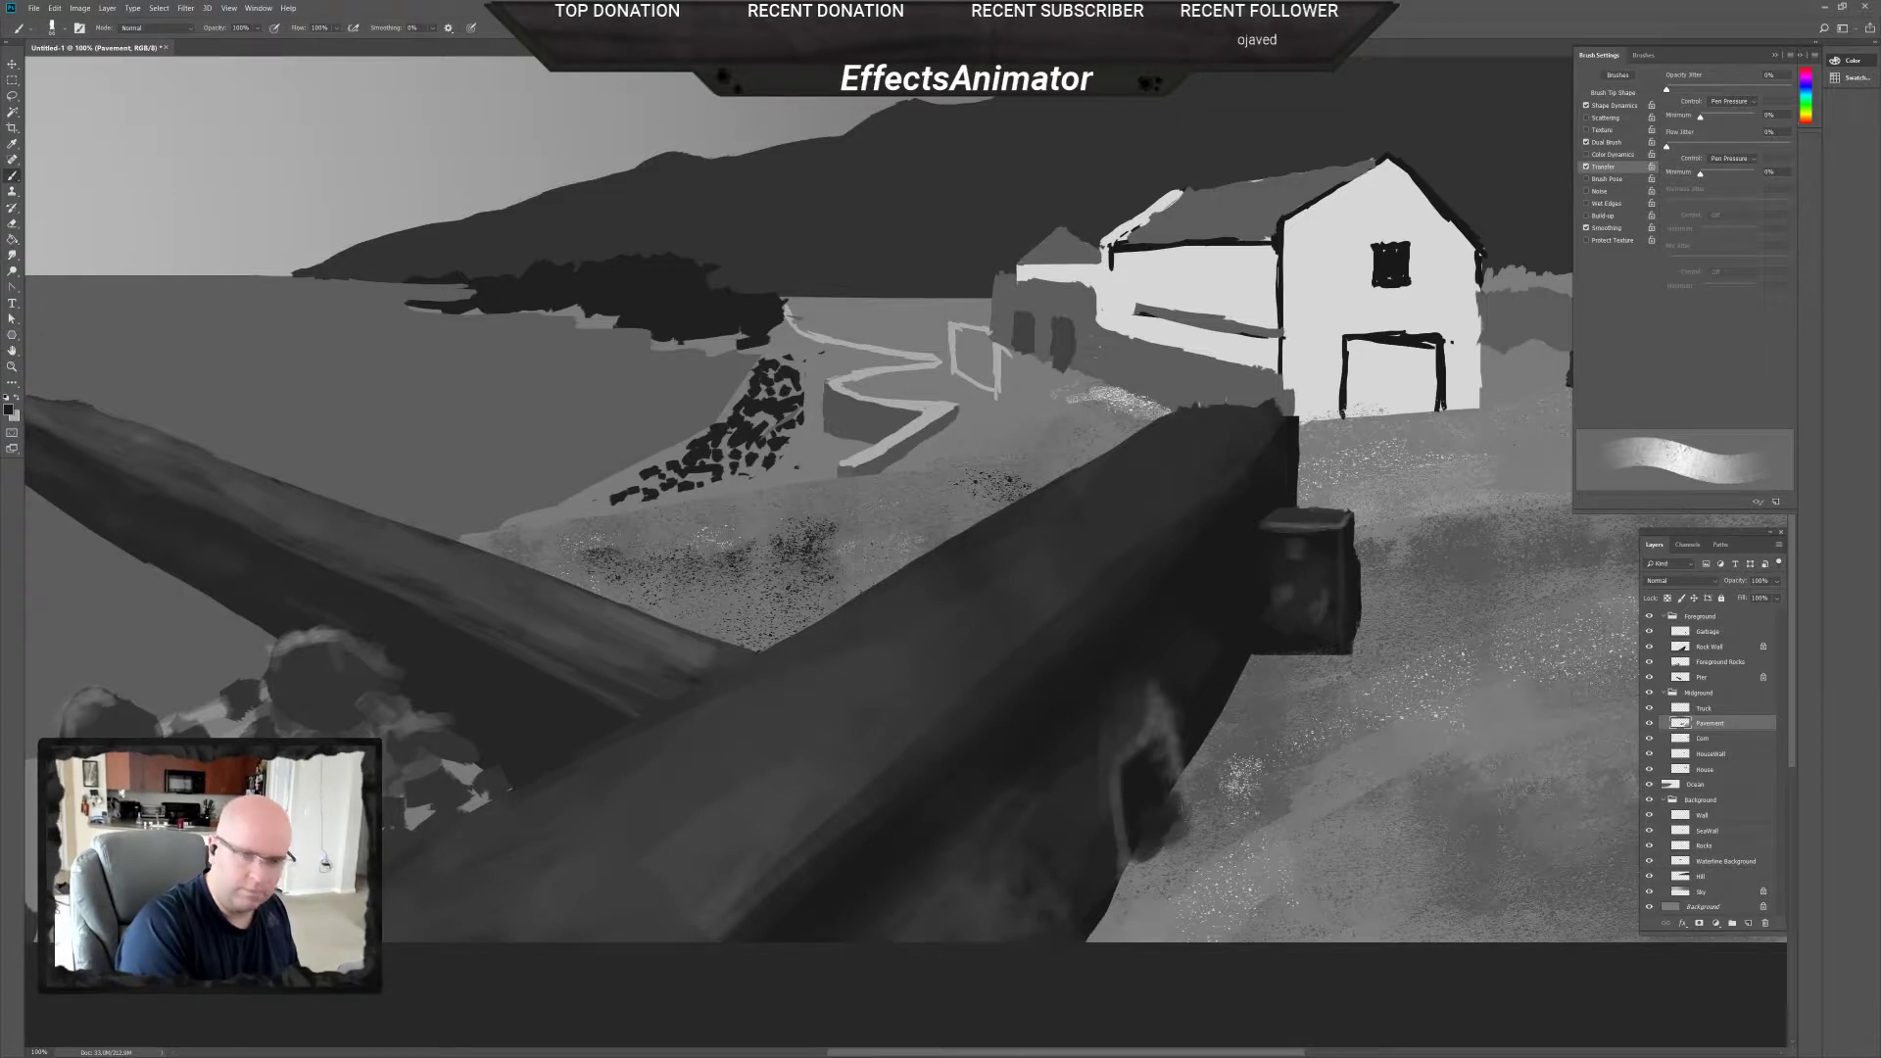
Reduce the brush size and refine the dark shadow along the bottom of the wall opening.
right_click(1166, 791)
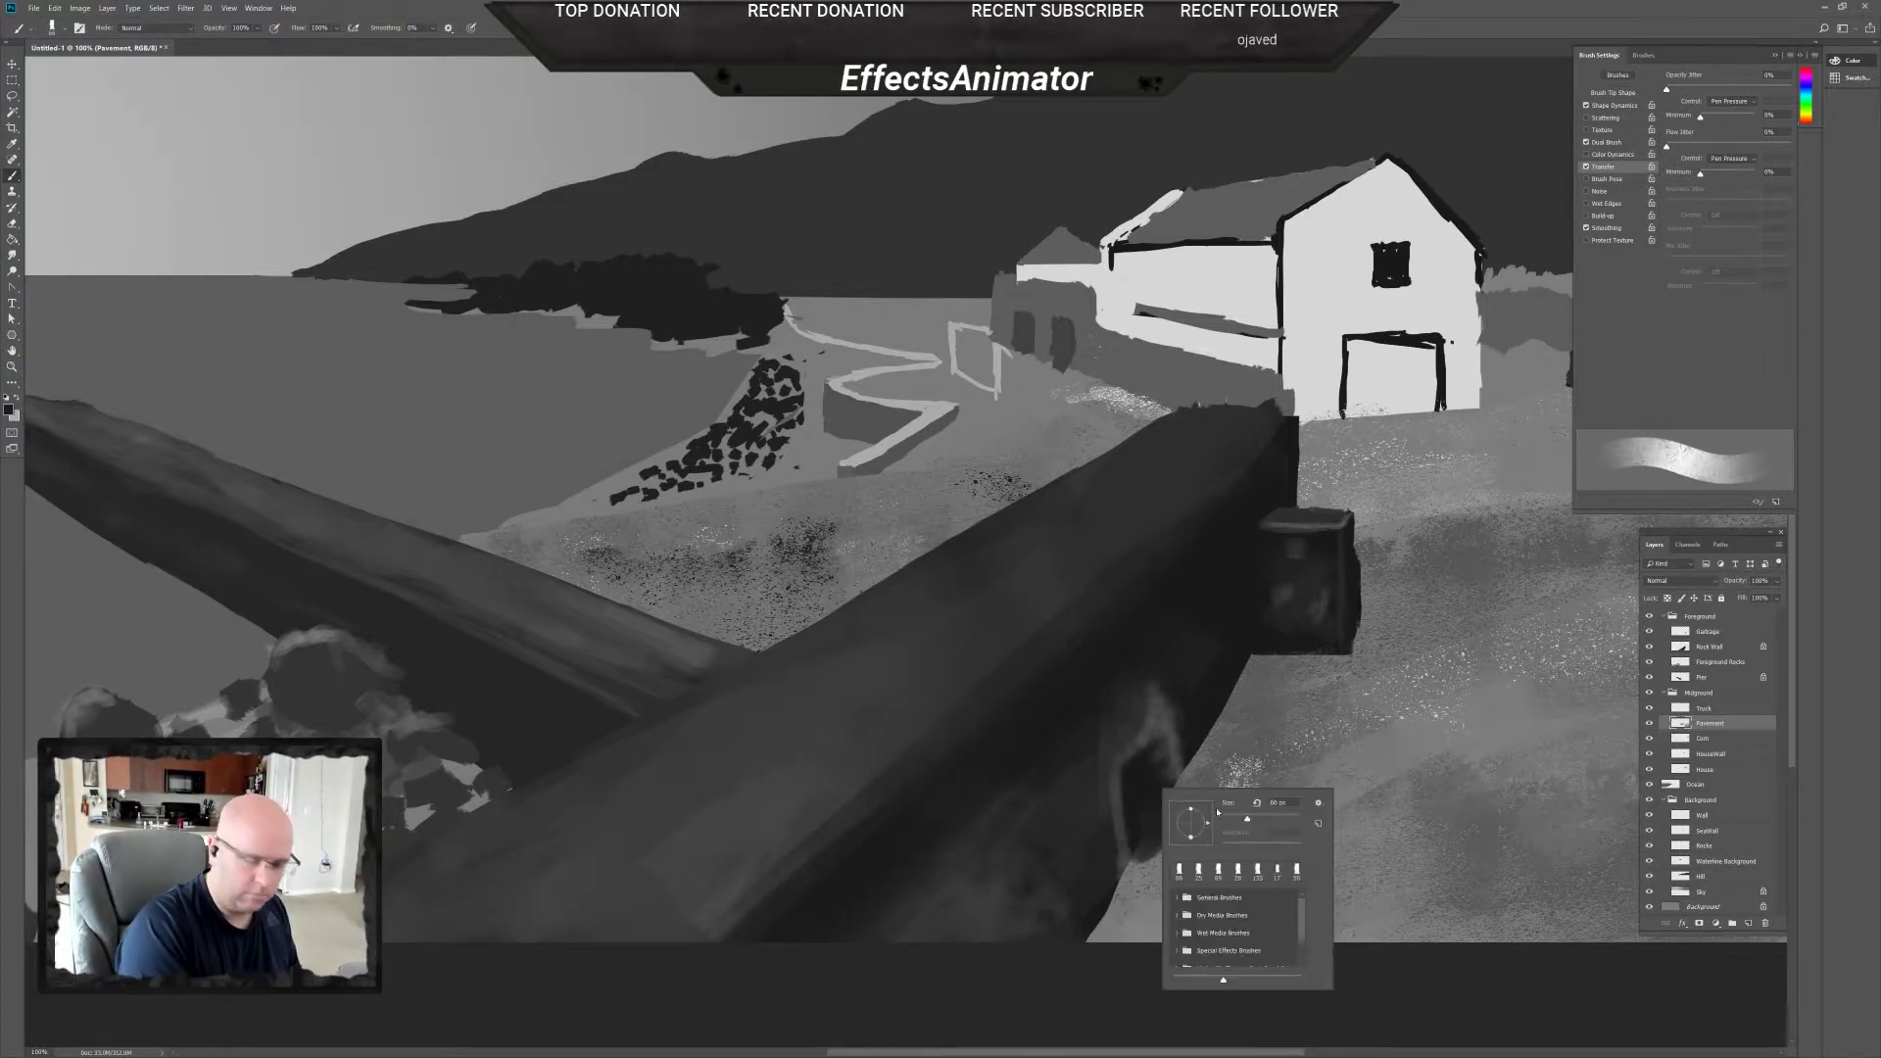
drag(1236, 822, 1228, 821)
key(Return)
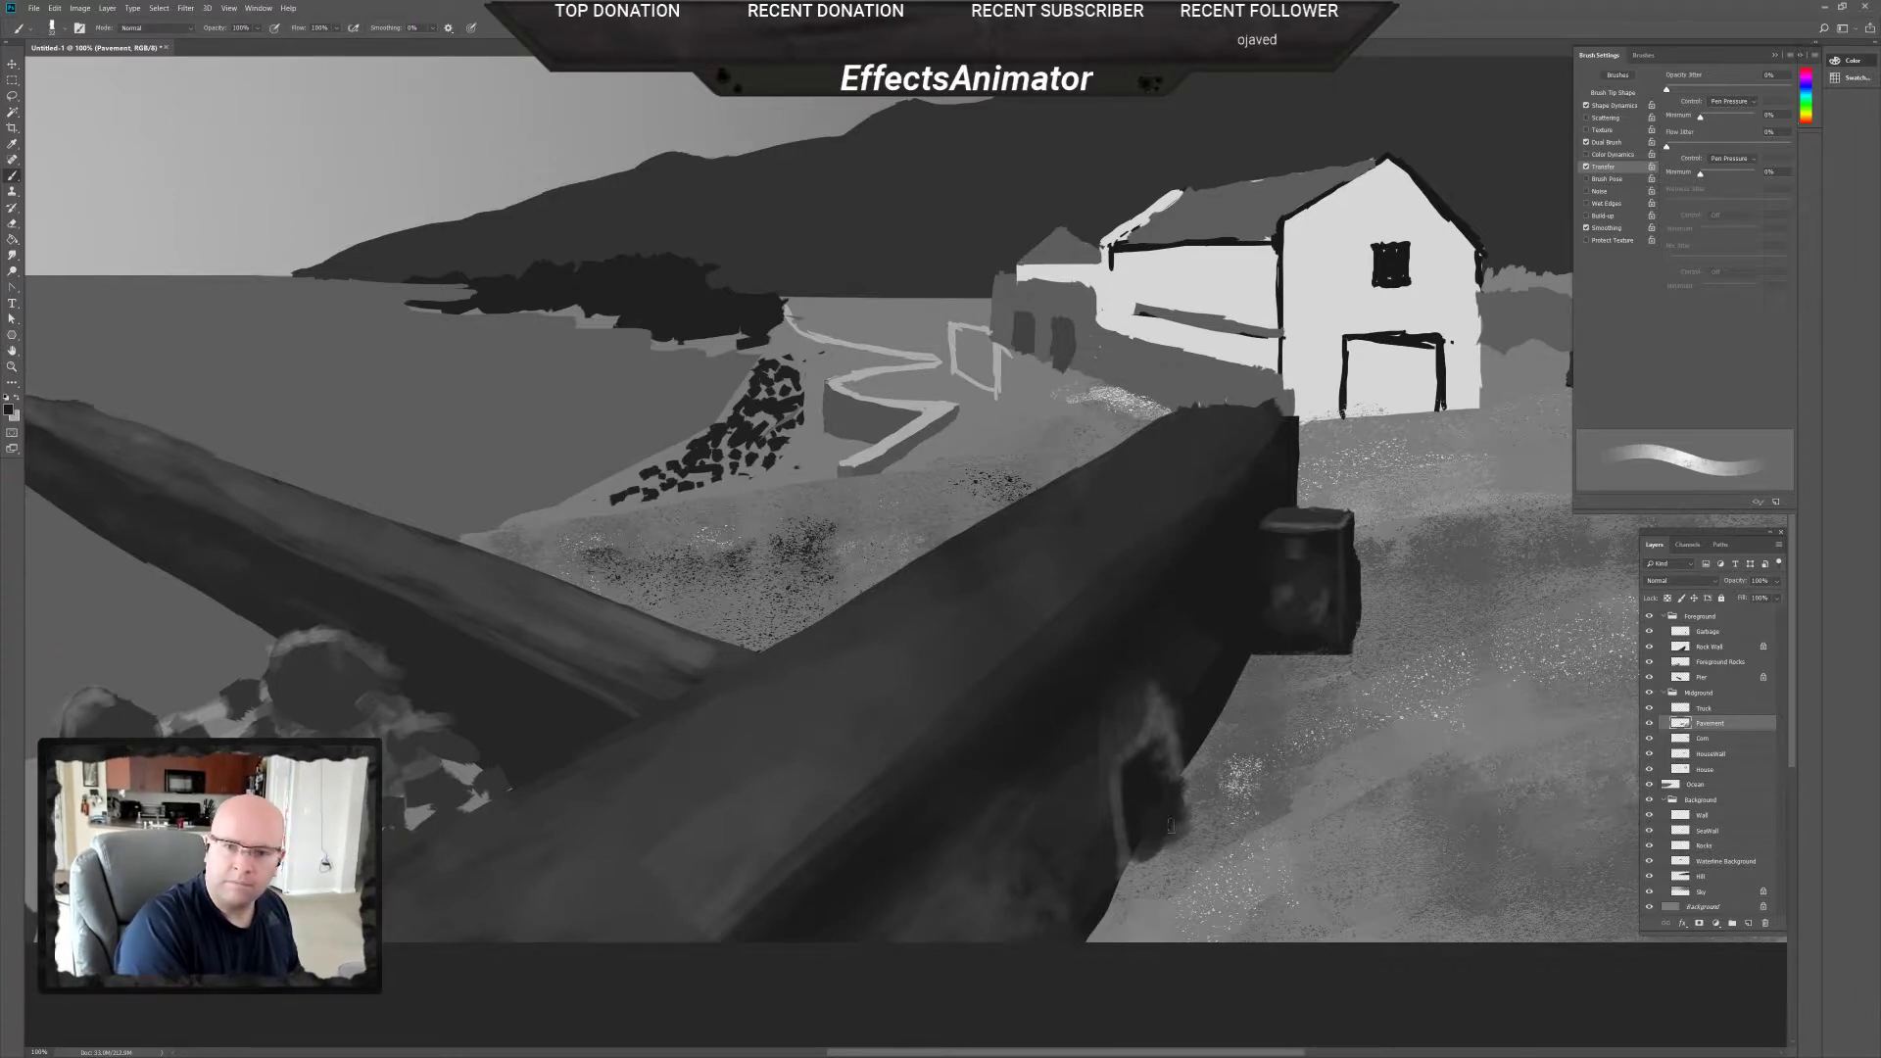
mouse_move(1160, 839)
mouse_down()
mouse_move(1173, 848)
mouse_move(1147, 850)
mouse_move(1181, 845)
mouse_up()
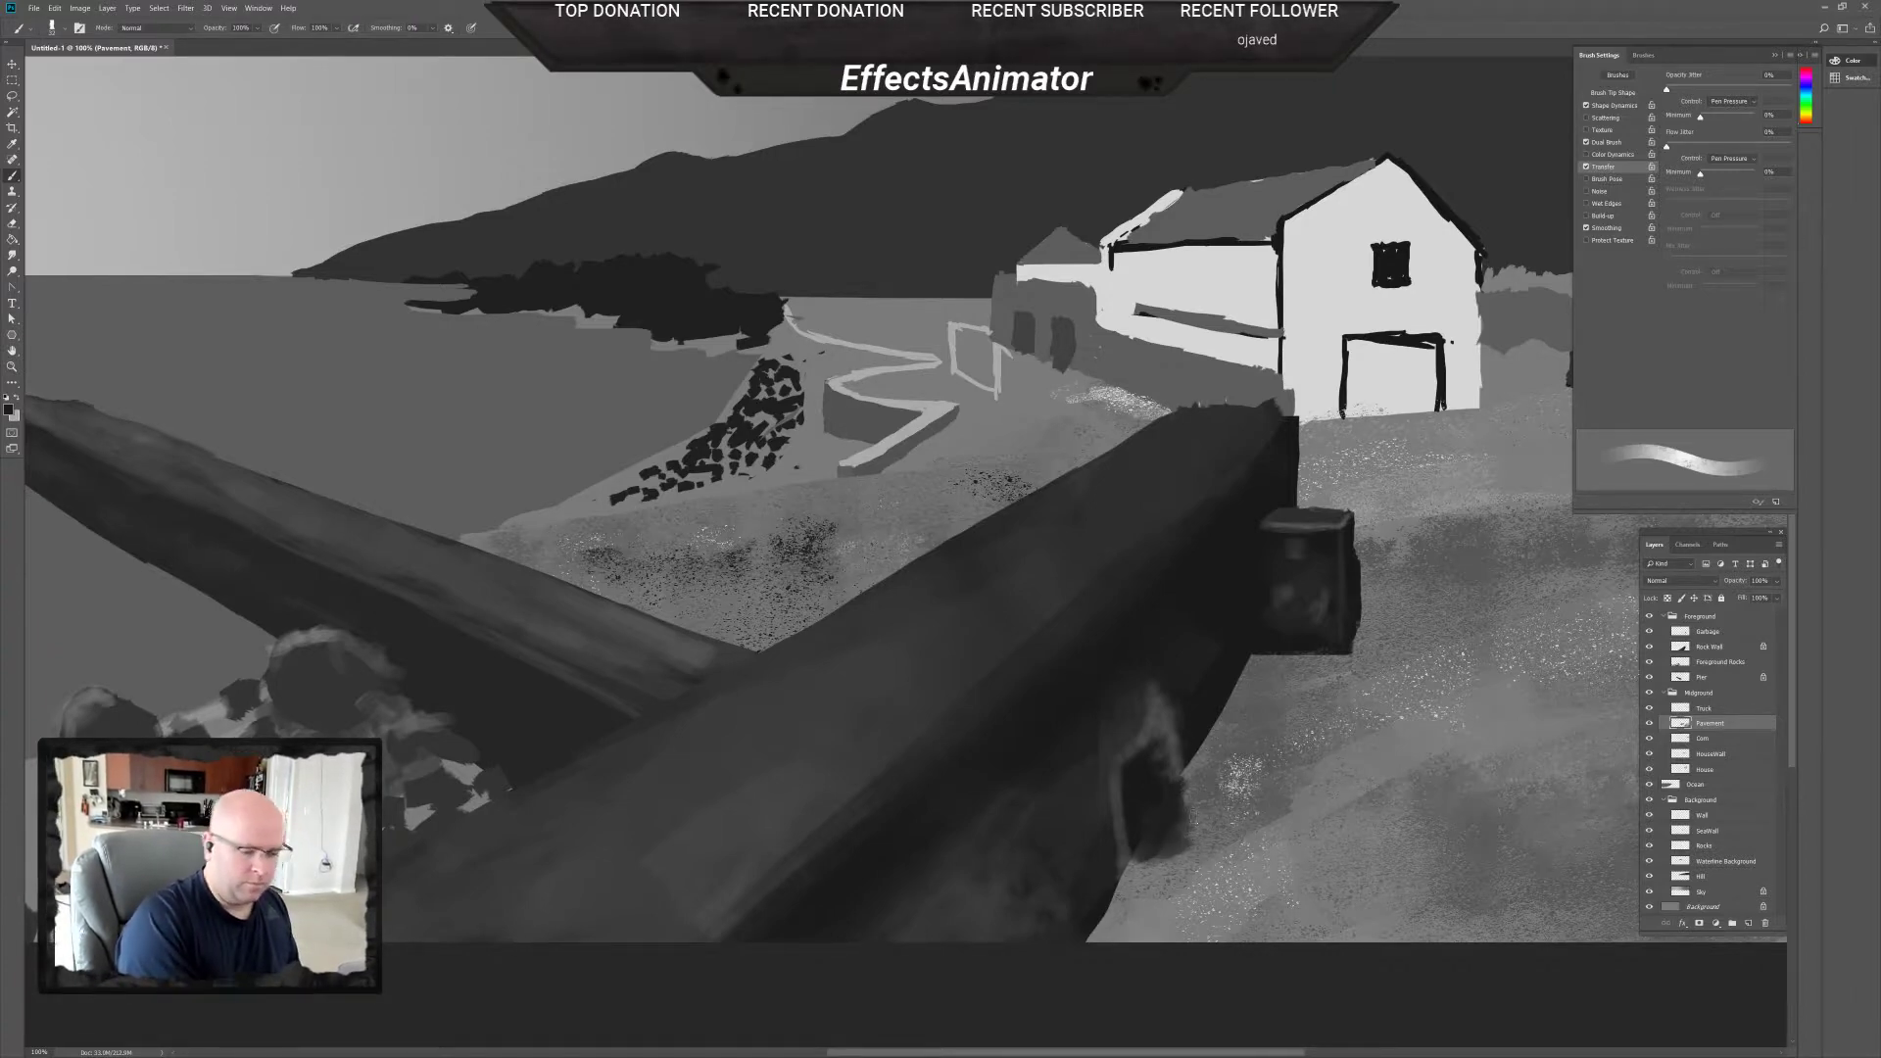
Lasso the wall opening, scale it down on the Rock Wall layer, move it up toward the wall's far end, and deselect.
key(ctrl+minus)
key(ctrl+minus)
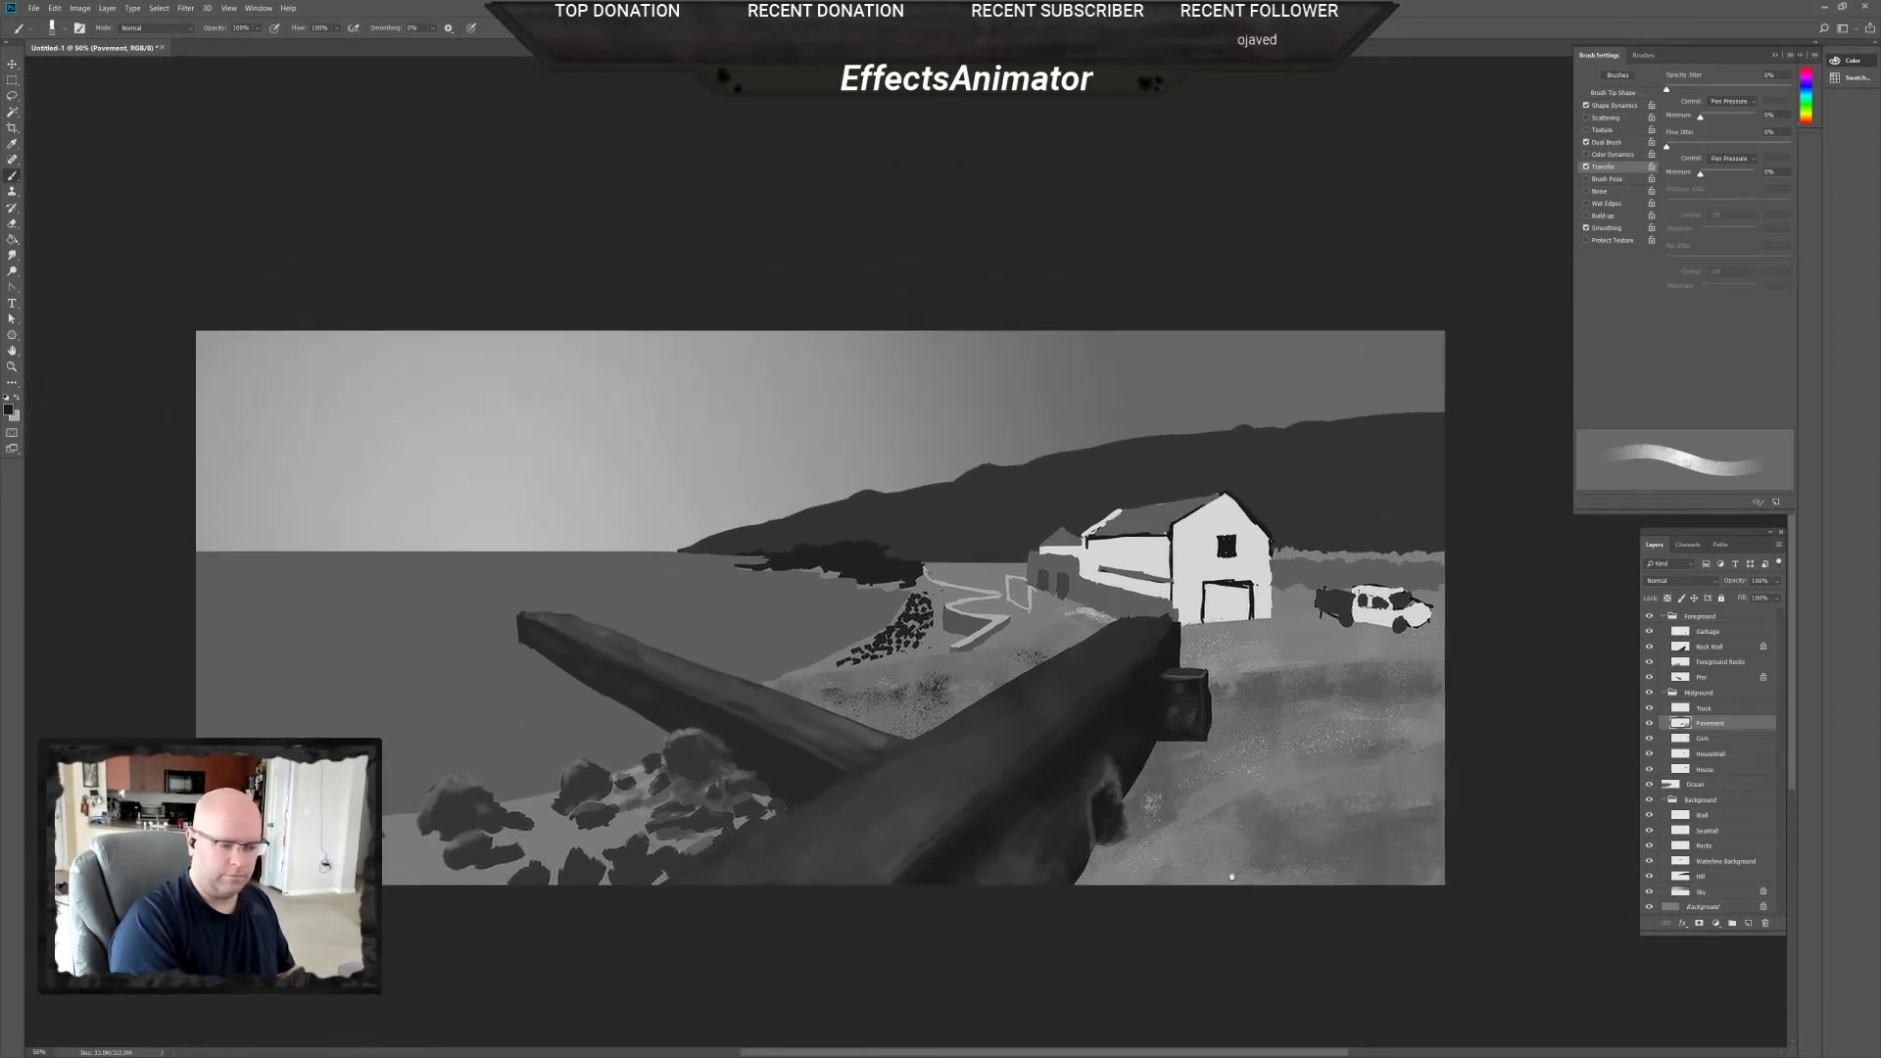
drag(1231, 875, 1241, 854)
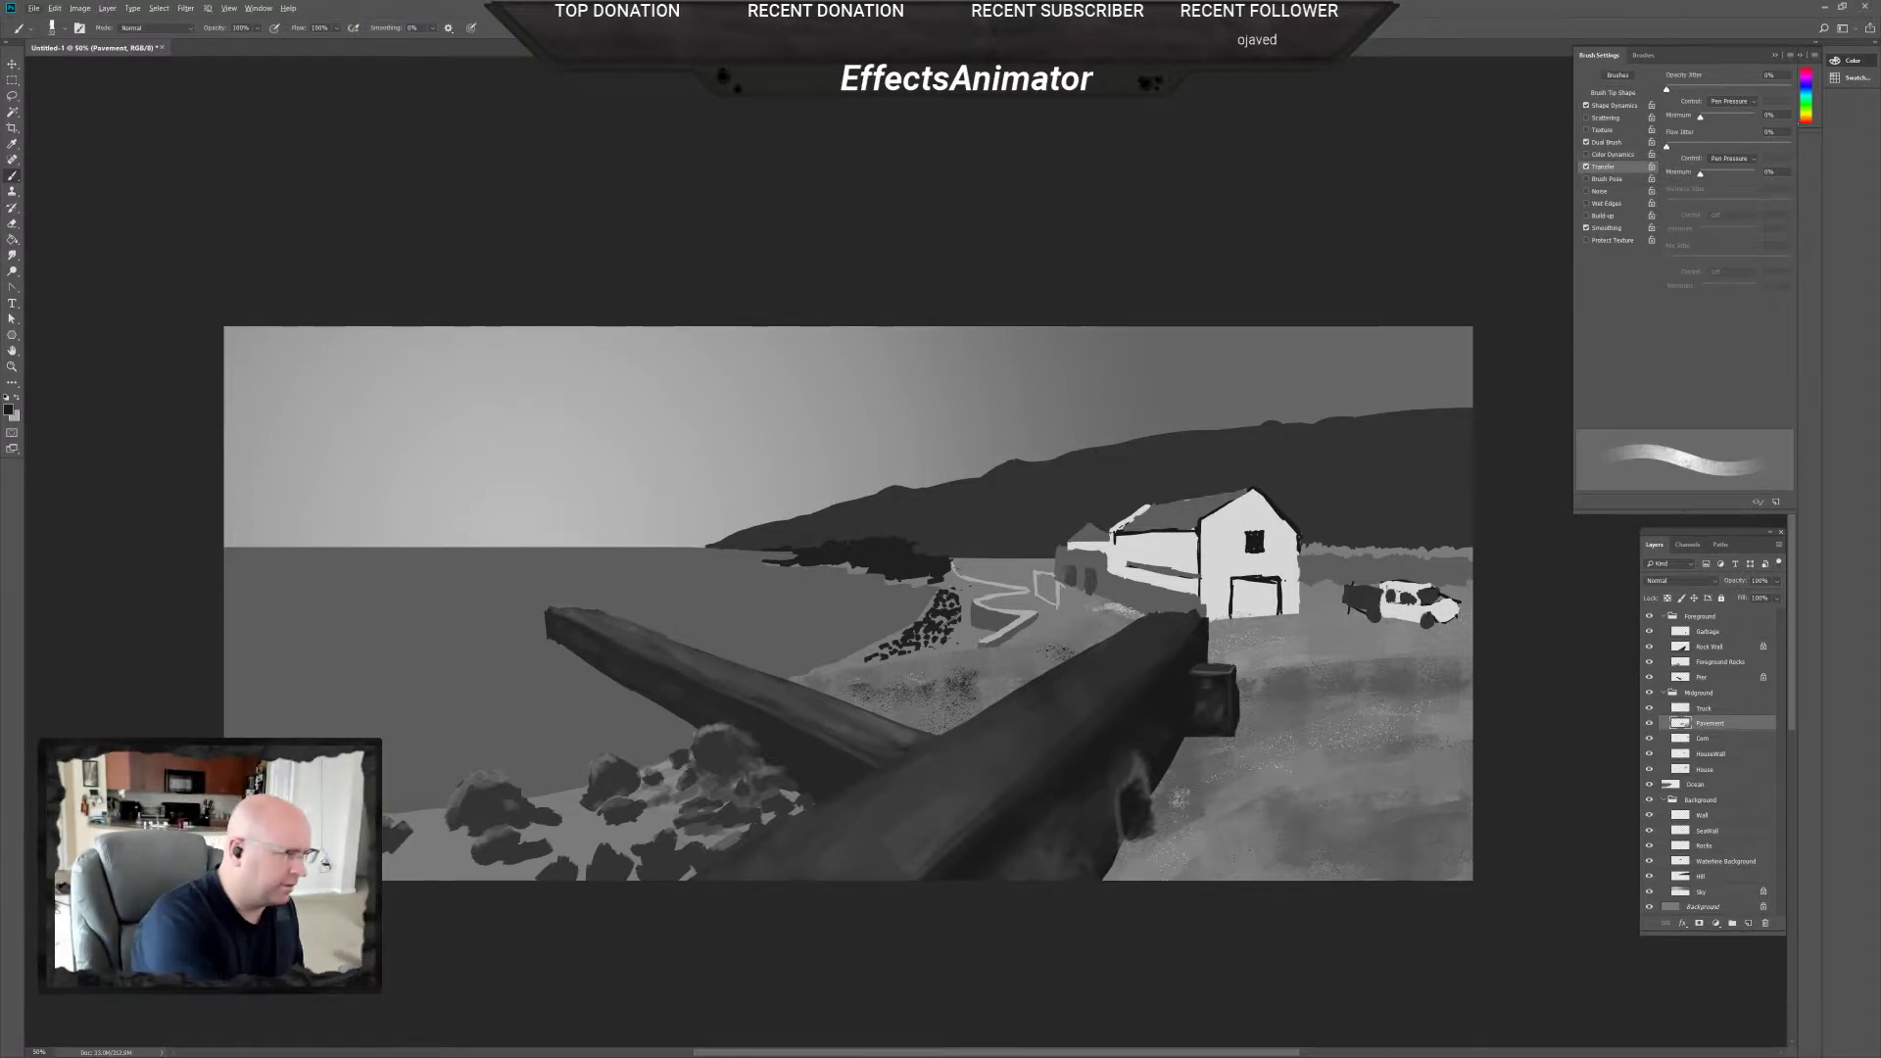
key(l)
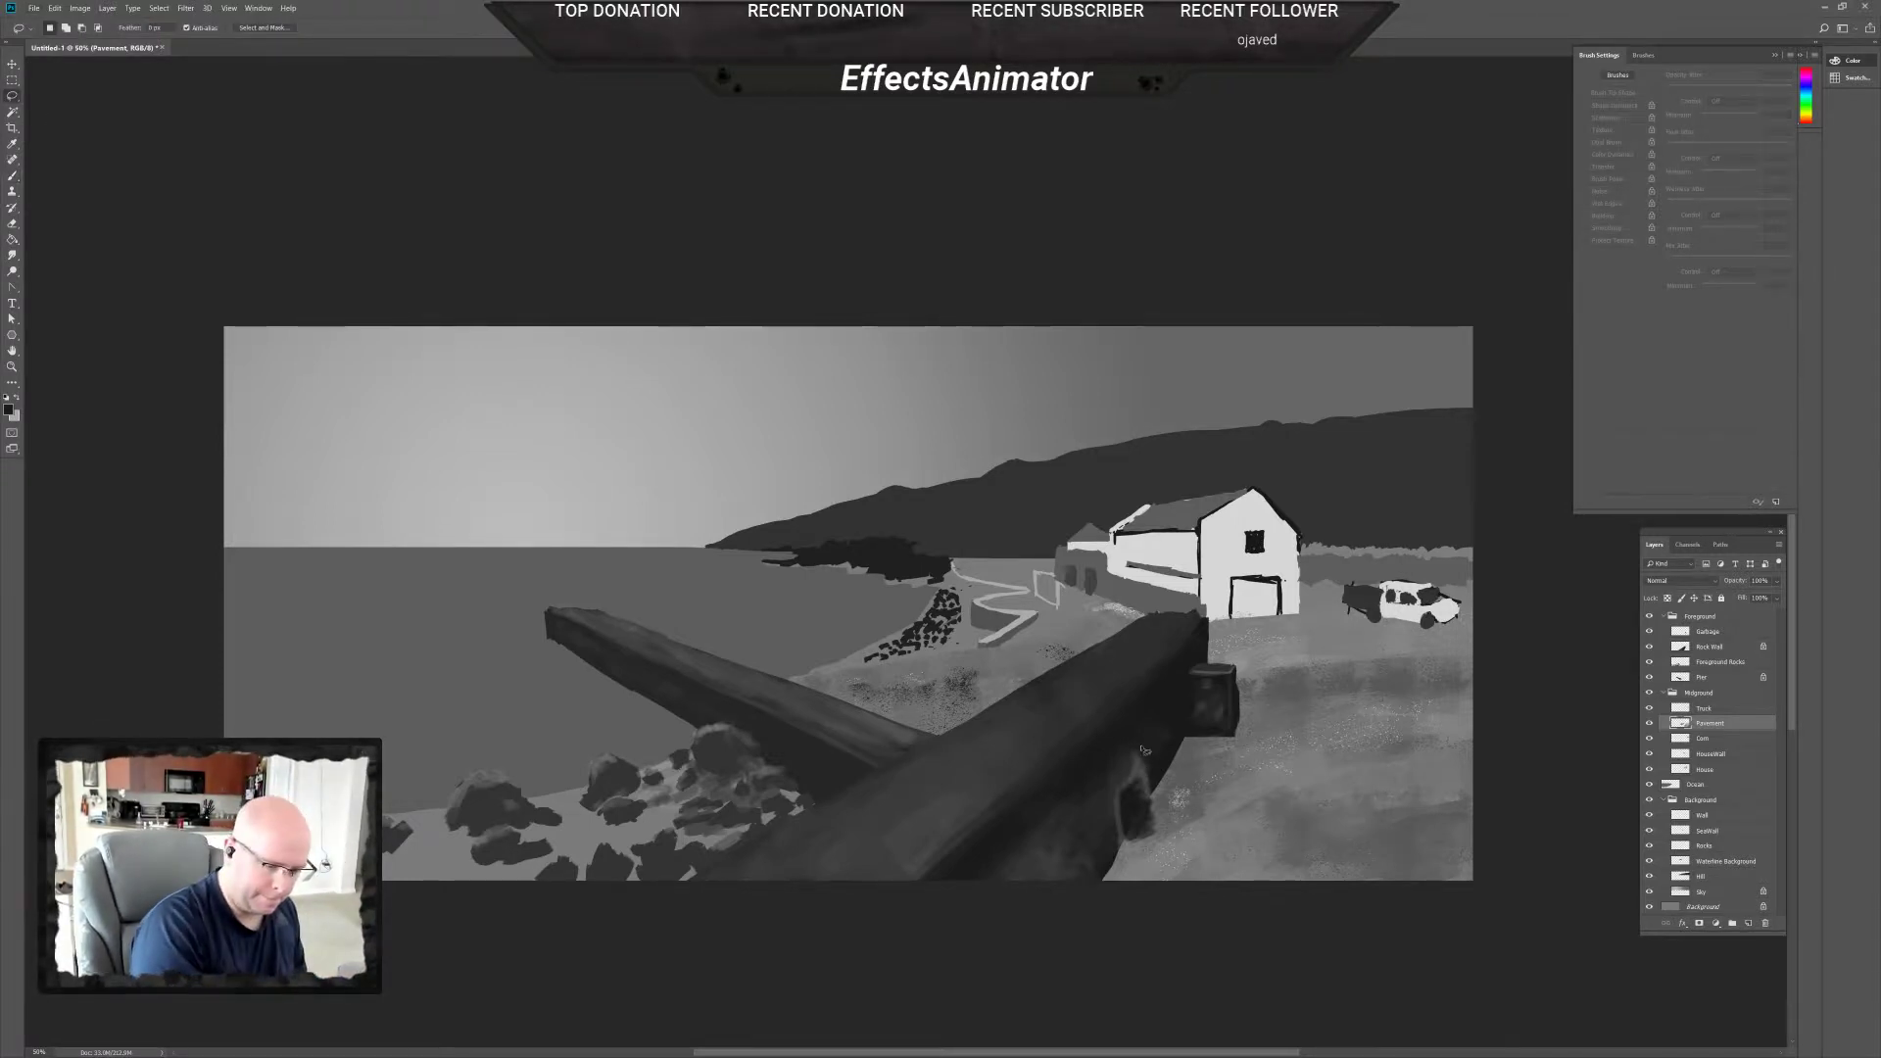
mouse_move(1142, 748)
mouse_down()
mouse_move(1102, 811)
mouse_move(1115, 858)
mouse_move(1171, 828)
mouse_move(1185, 840)
mouse_up()
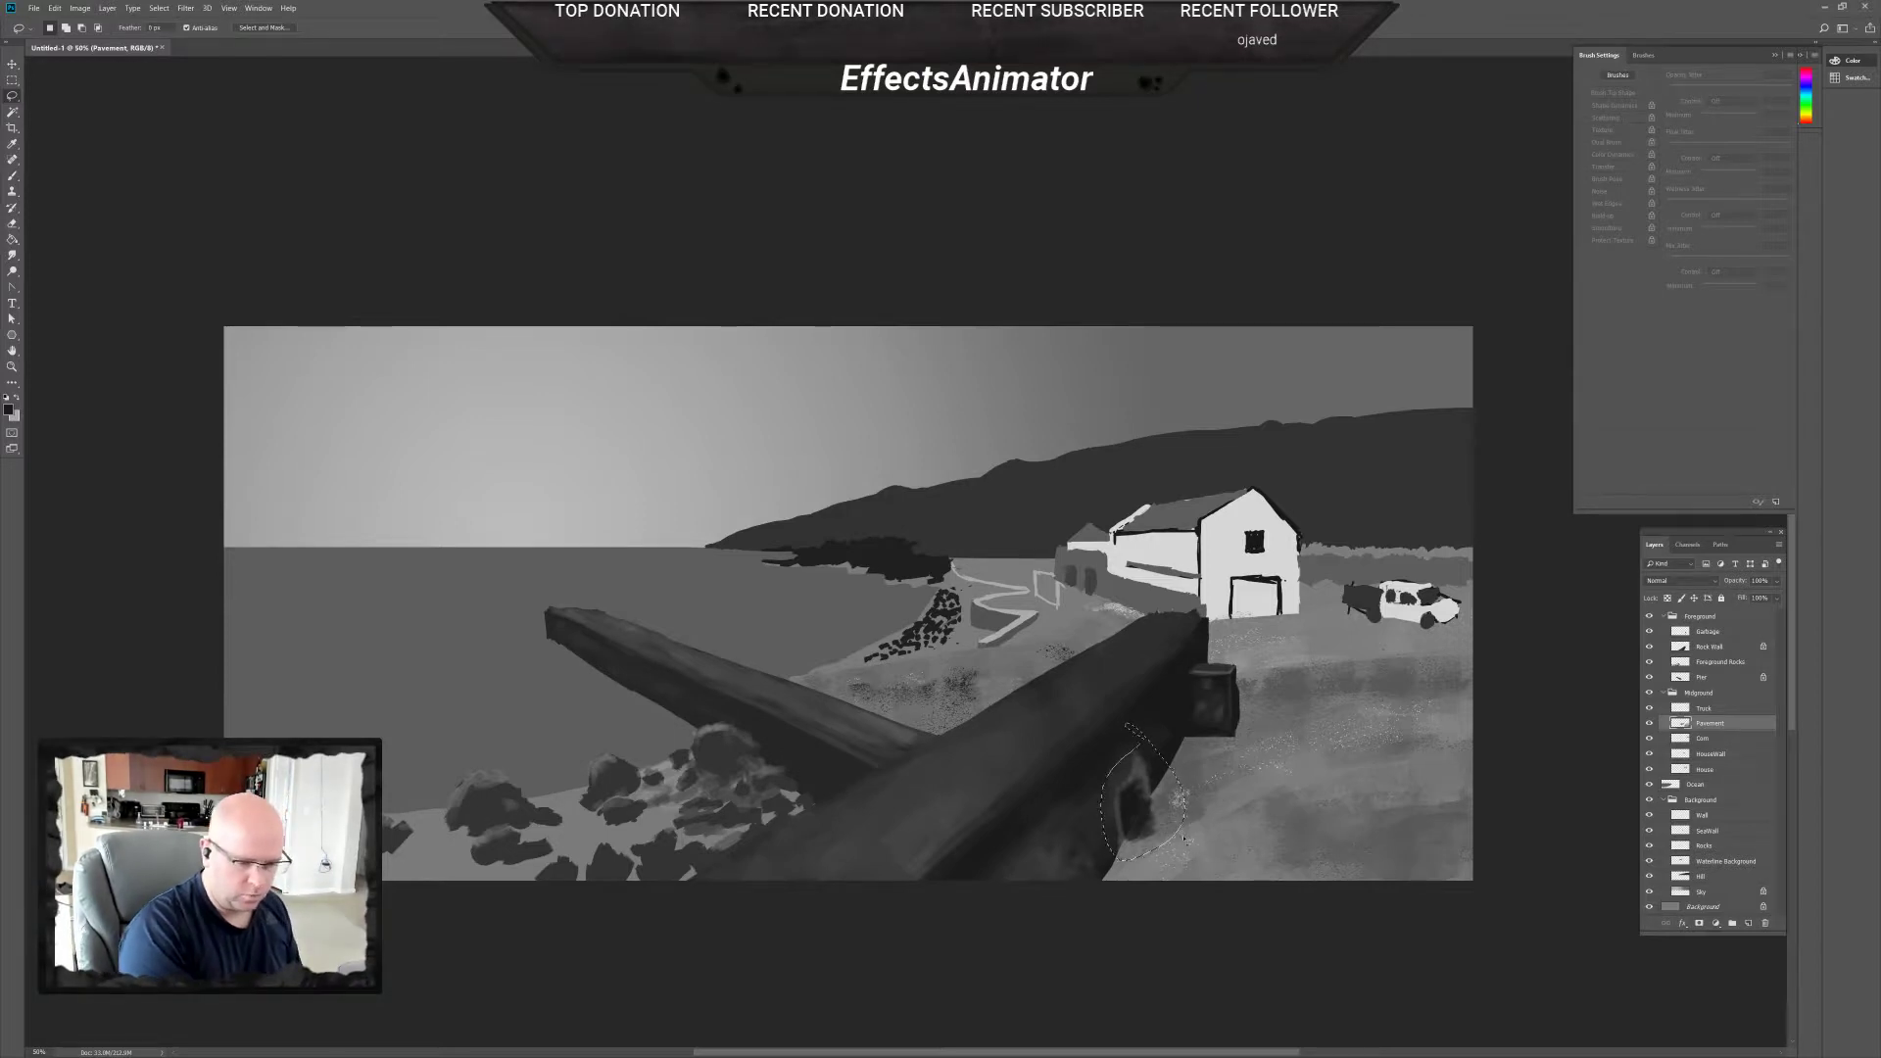
click(1710, 646)
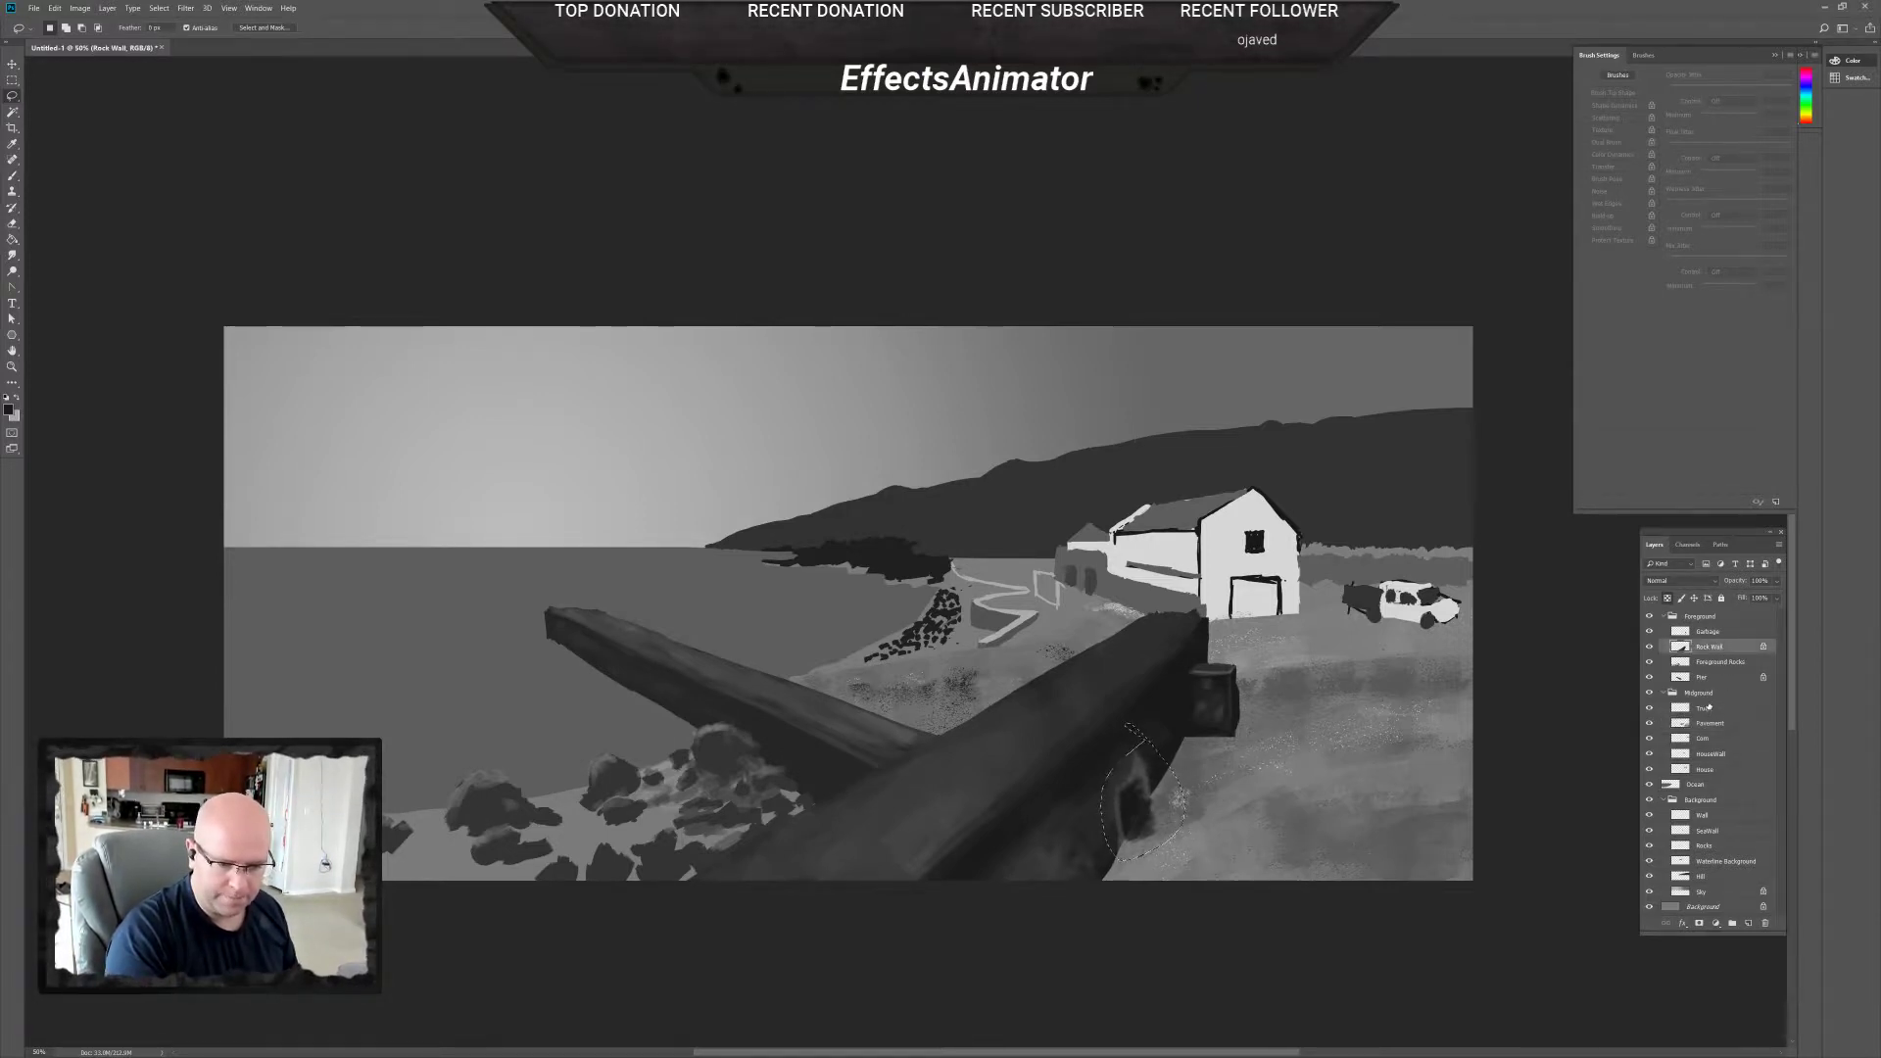
key(ctrl+t)
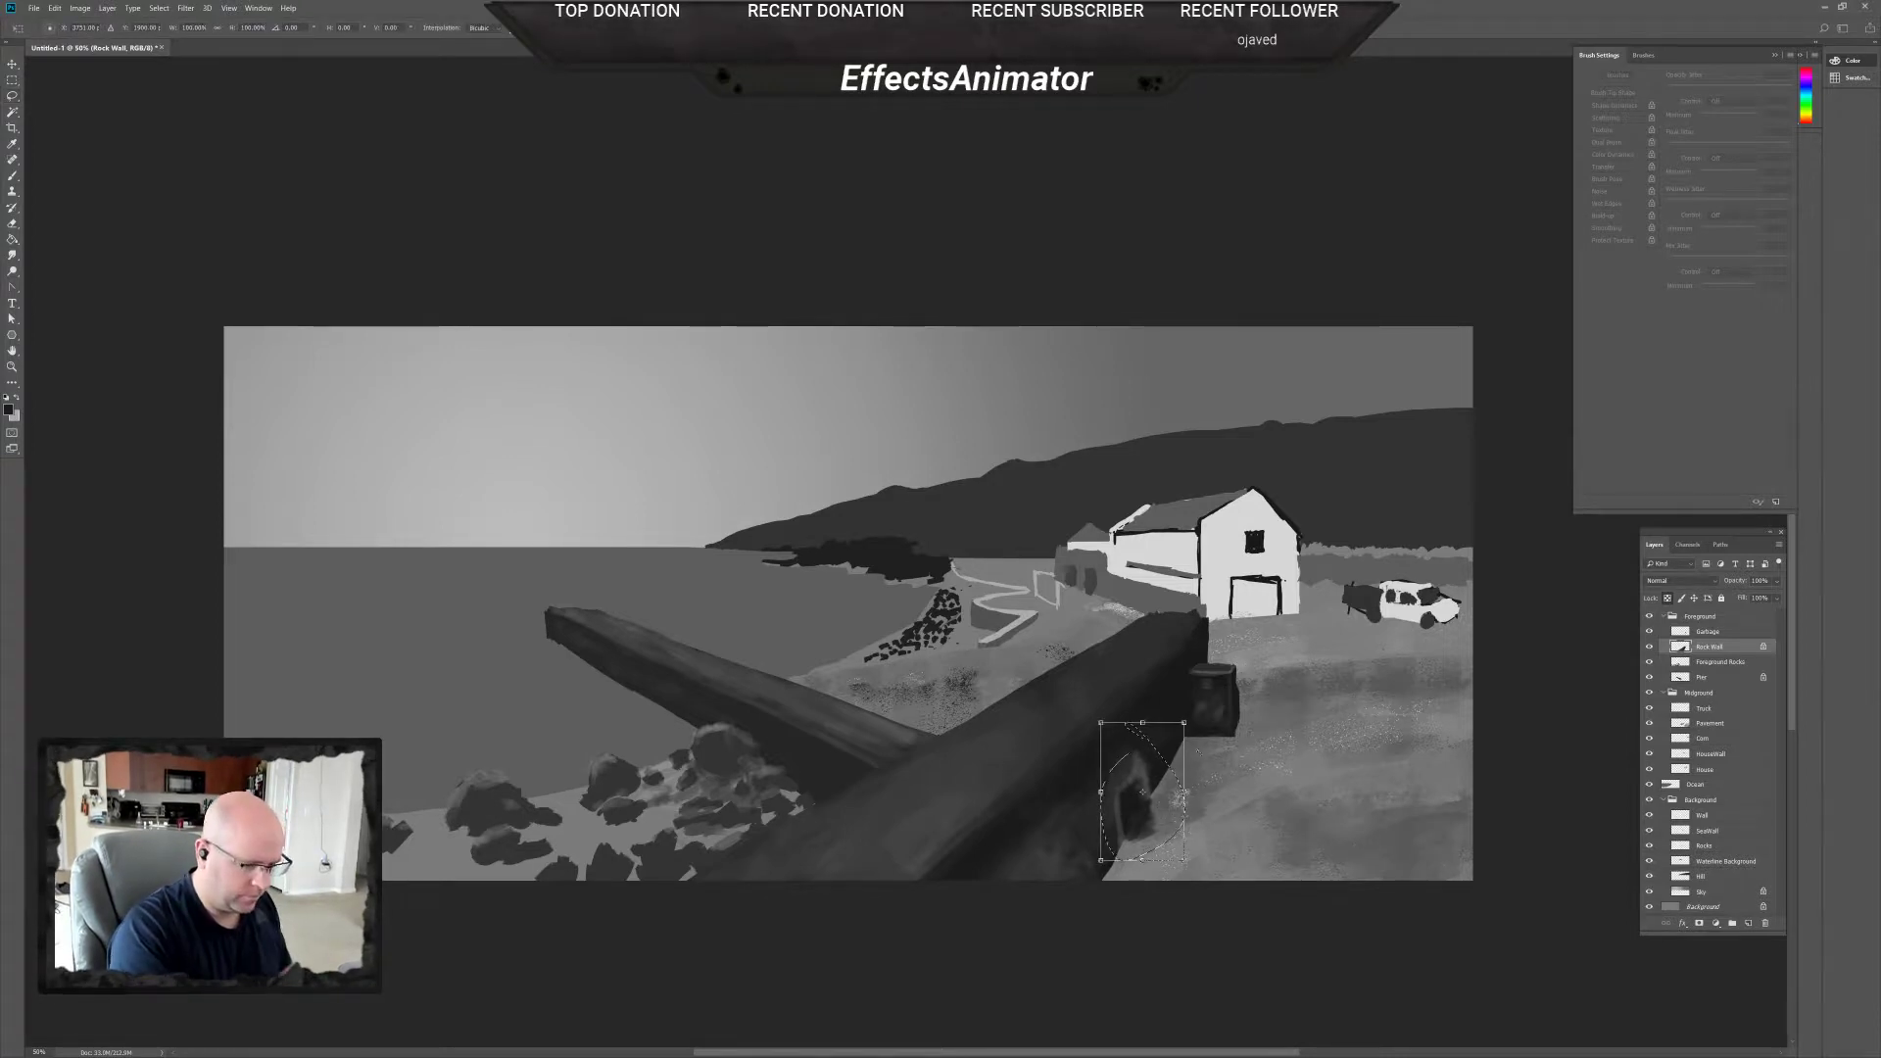
drag(1173, 742, 1166, 750)
drag(1146, 813, 1184, 776)
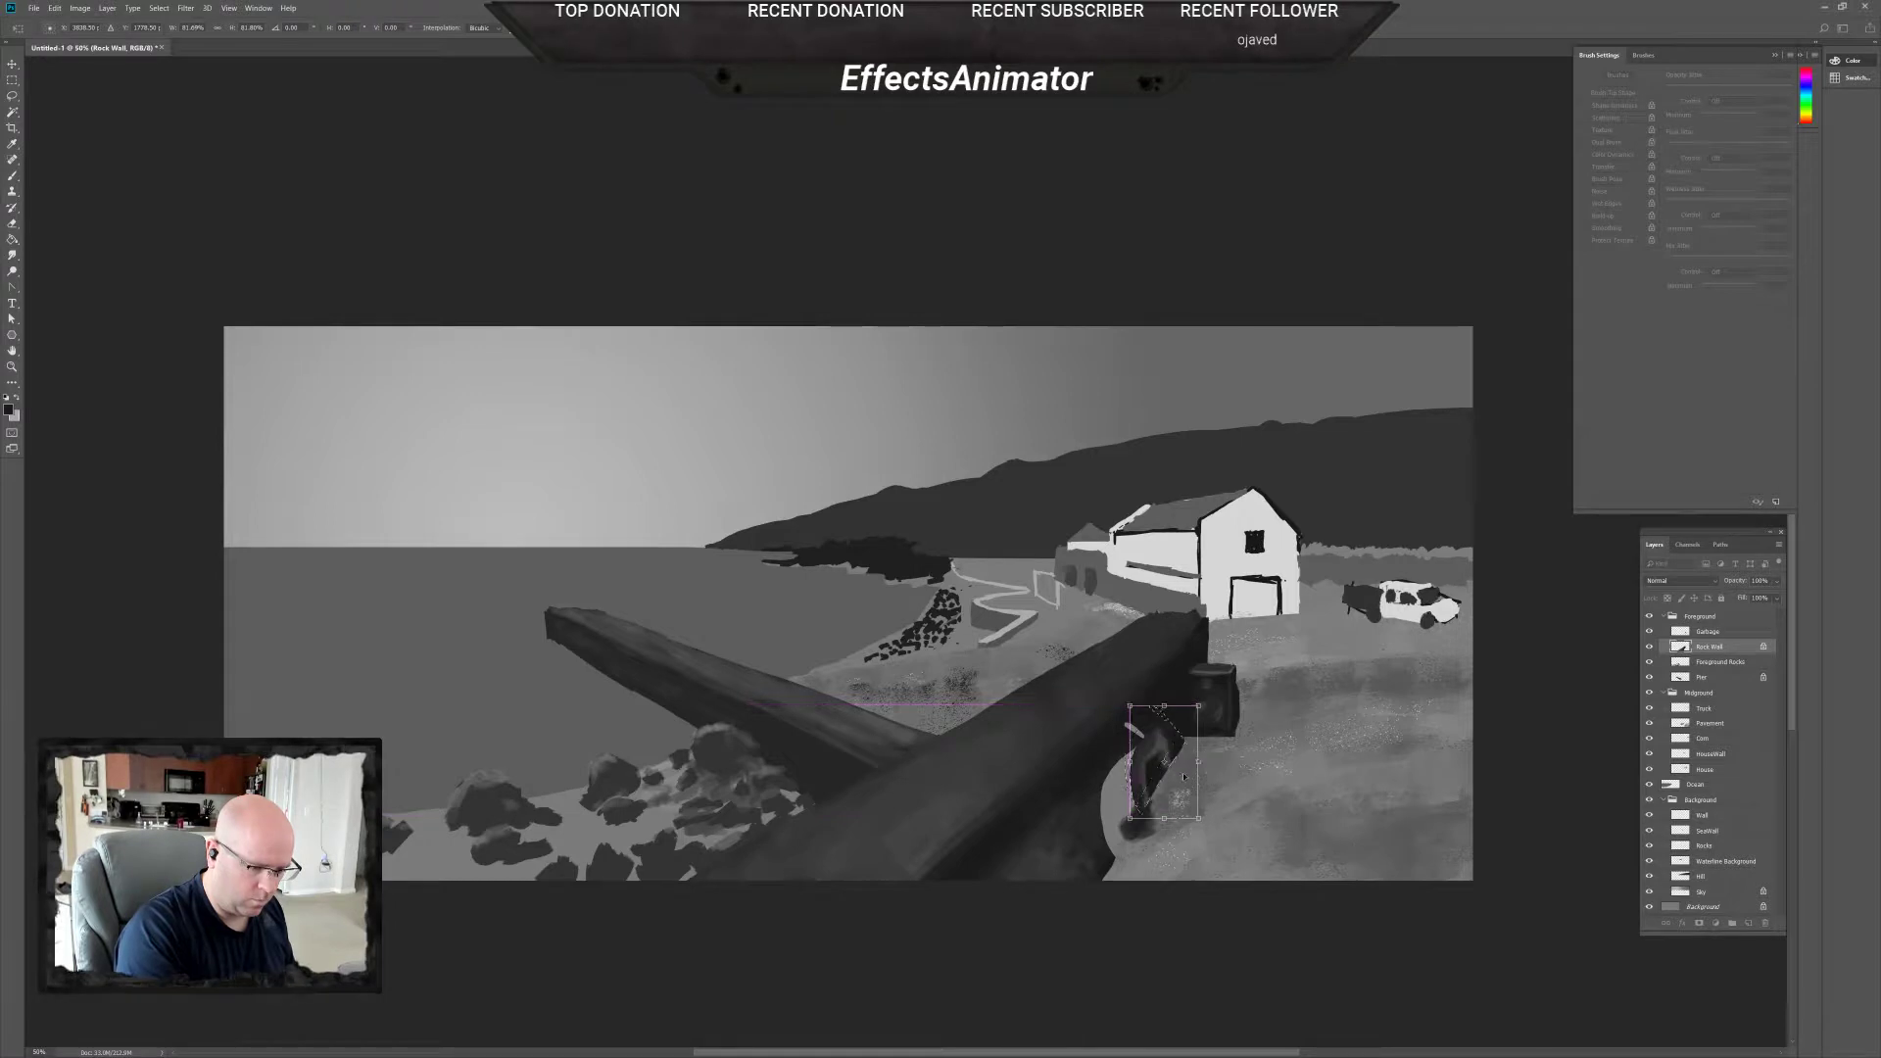
drag(1199, 706, 1188, 722)
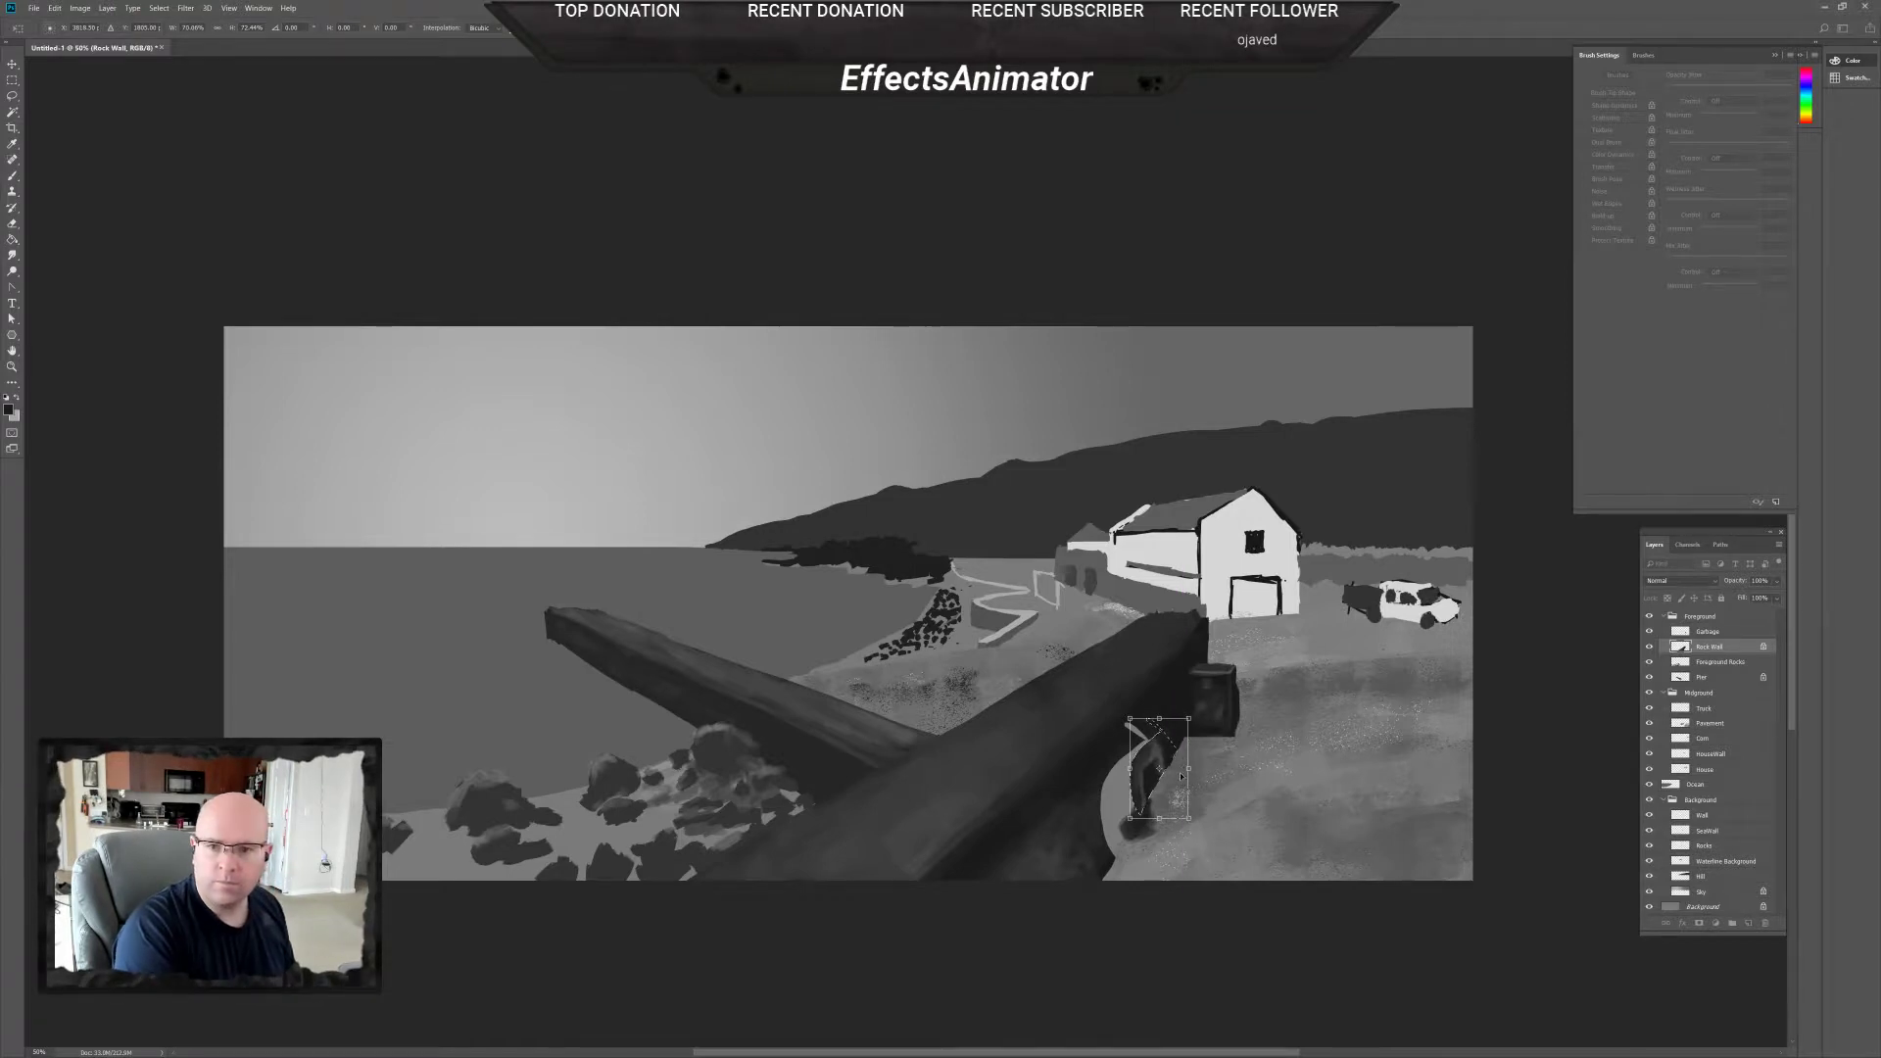
key(Return)
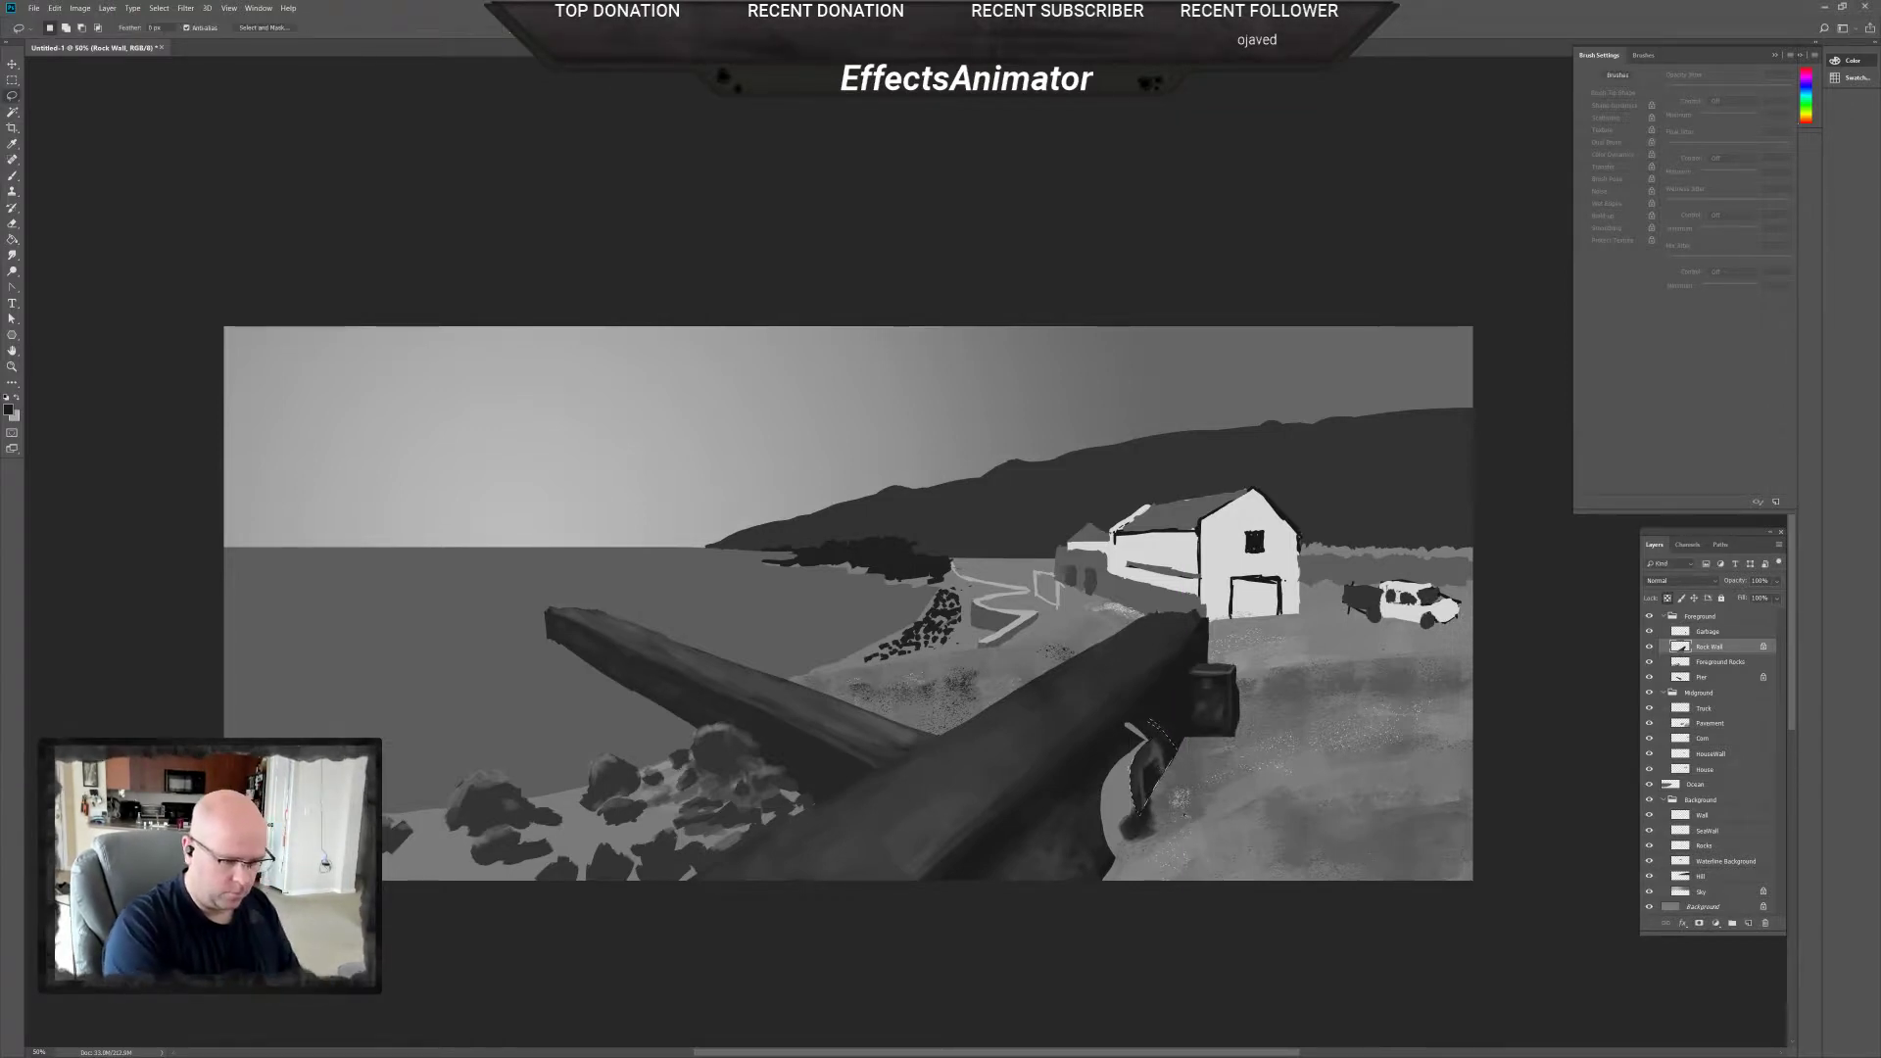
key(ctrl+d)
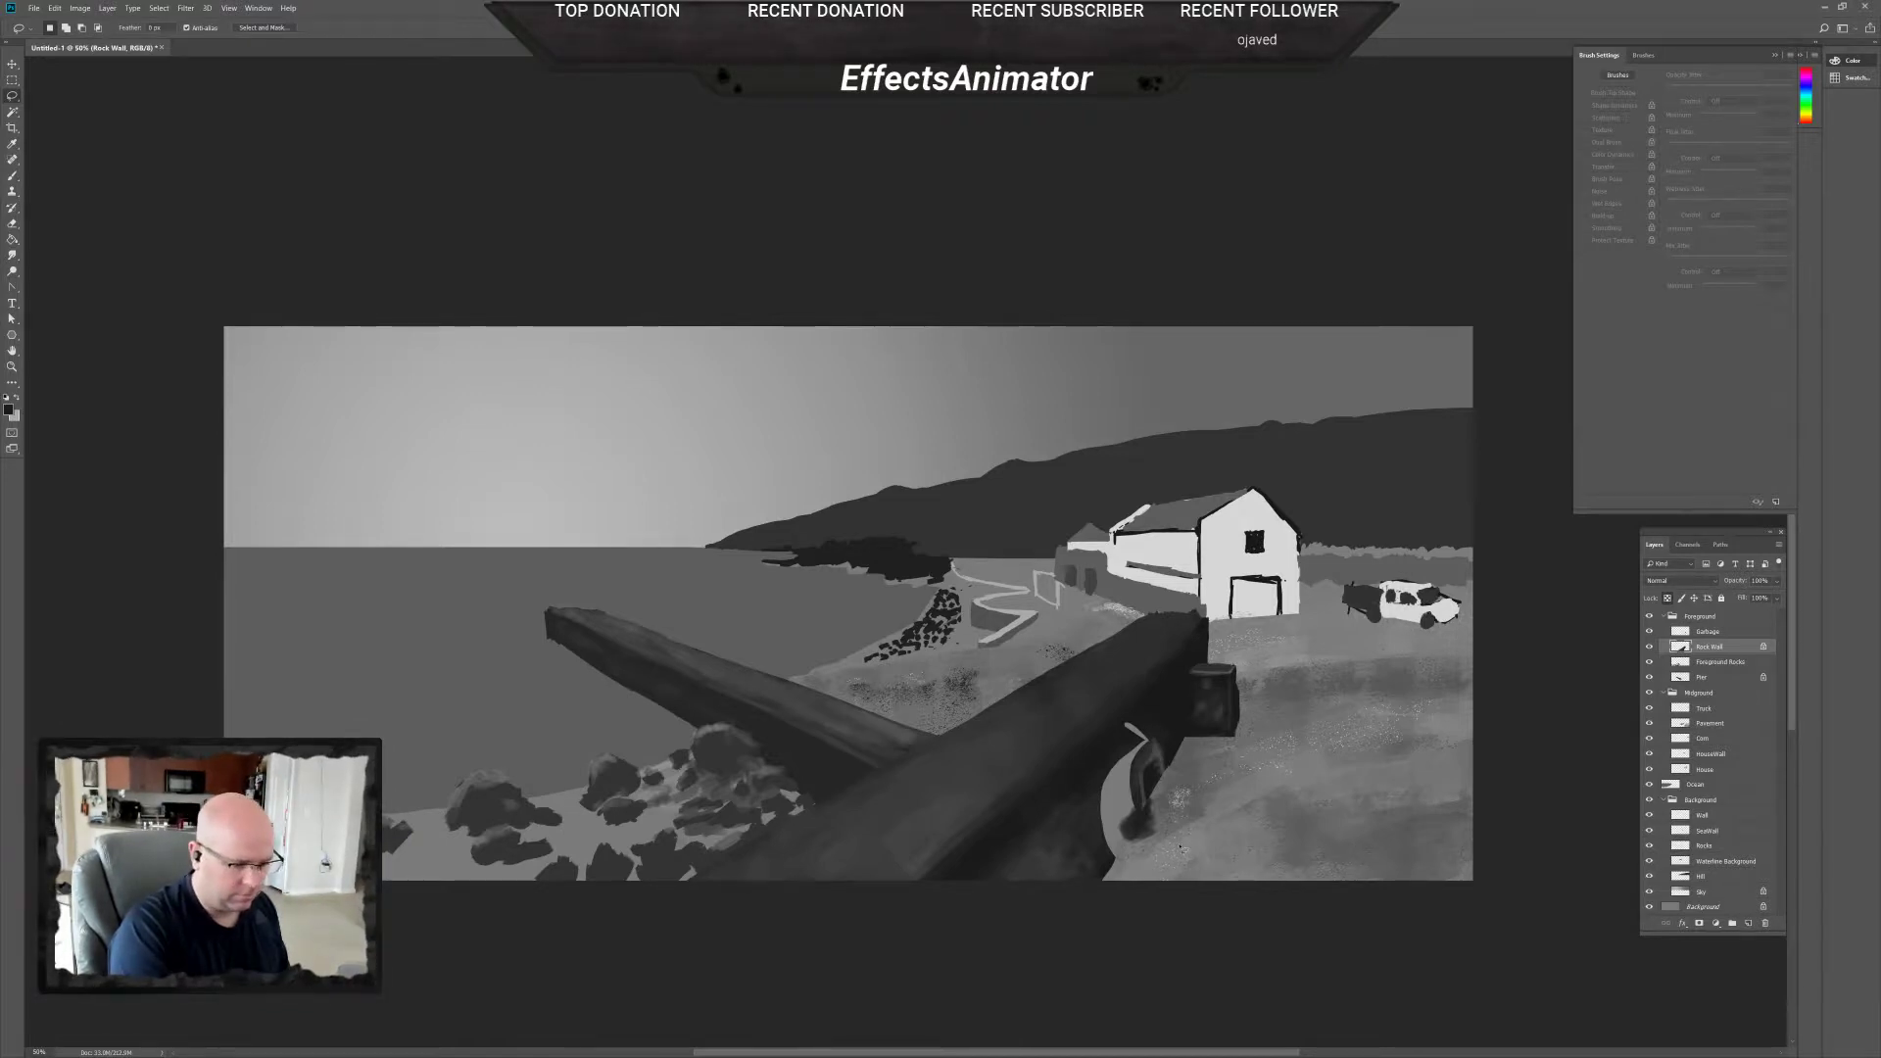
Lasso the opening's dark shadow on the Pavement layer, transform it to fit the relocated opening, and deselect.
click(1713, 723)
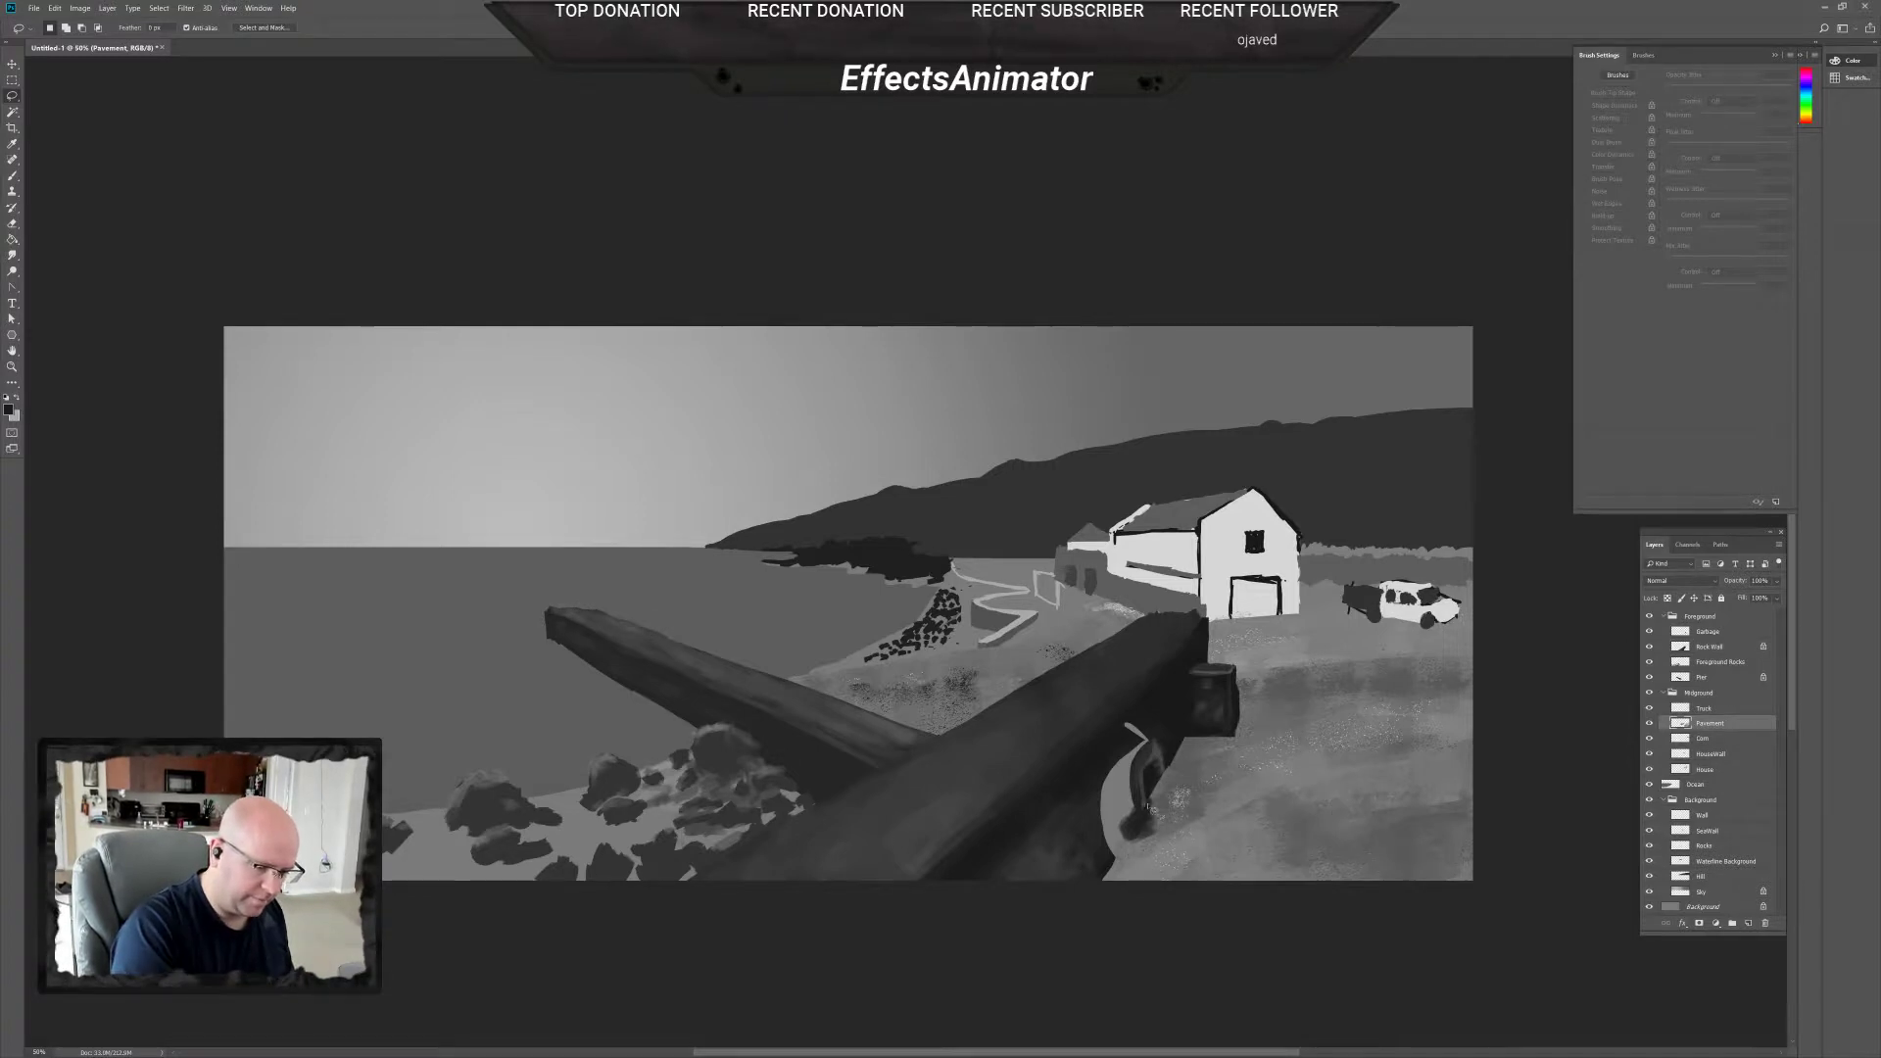
mouse_move(1116, 825)
mouse_down()
mouse_move(1145, 785)
mouse_move(1173, 815)
mouse_move(1156, 828)
mouse_move(1173, 796)
mouse_up()
key(ctrl+t)
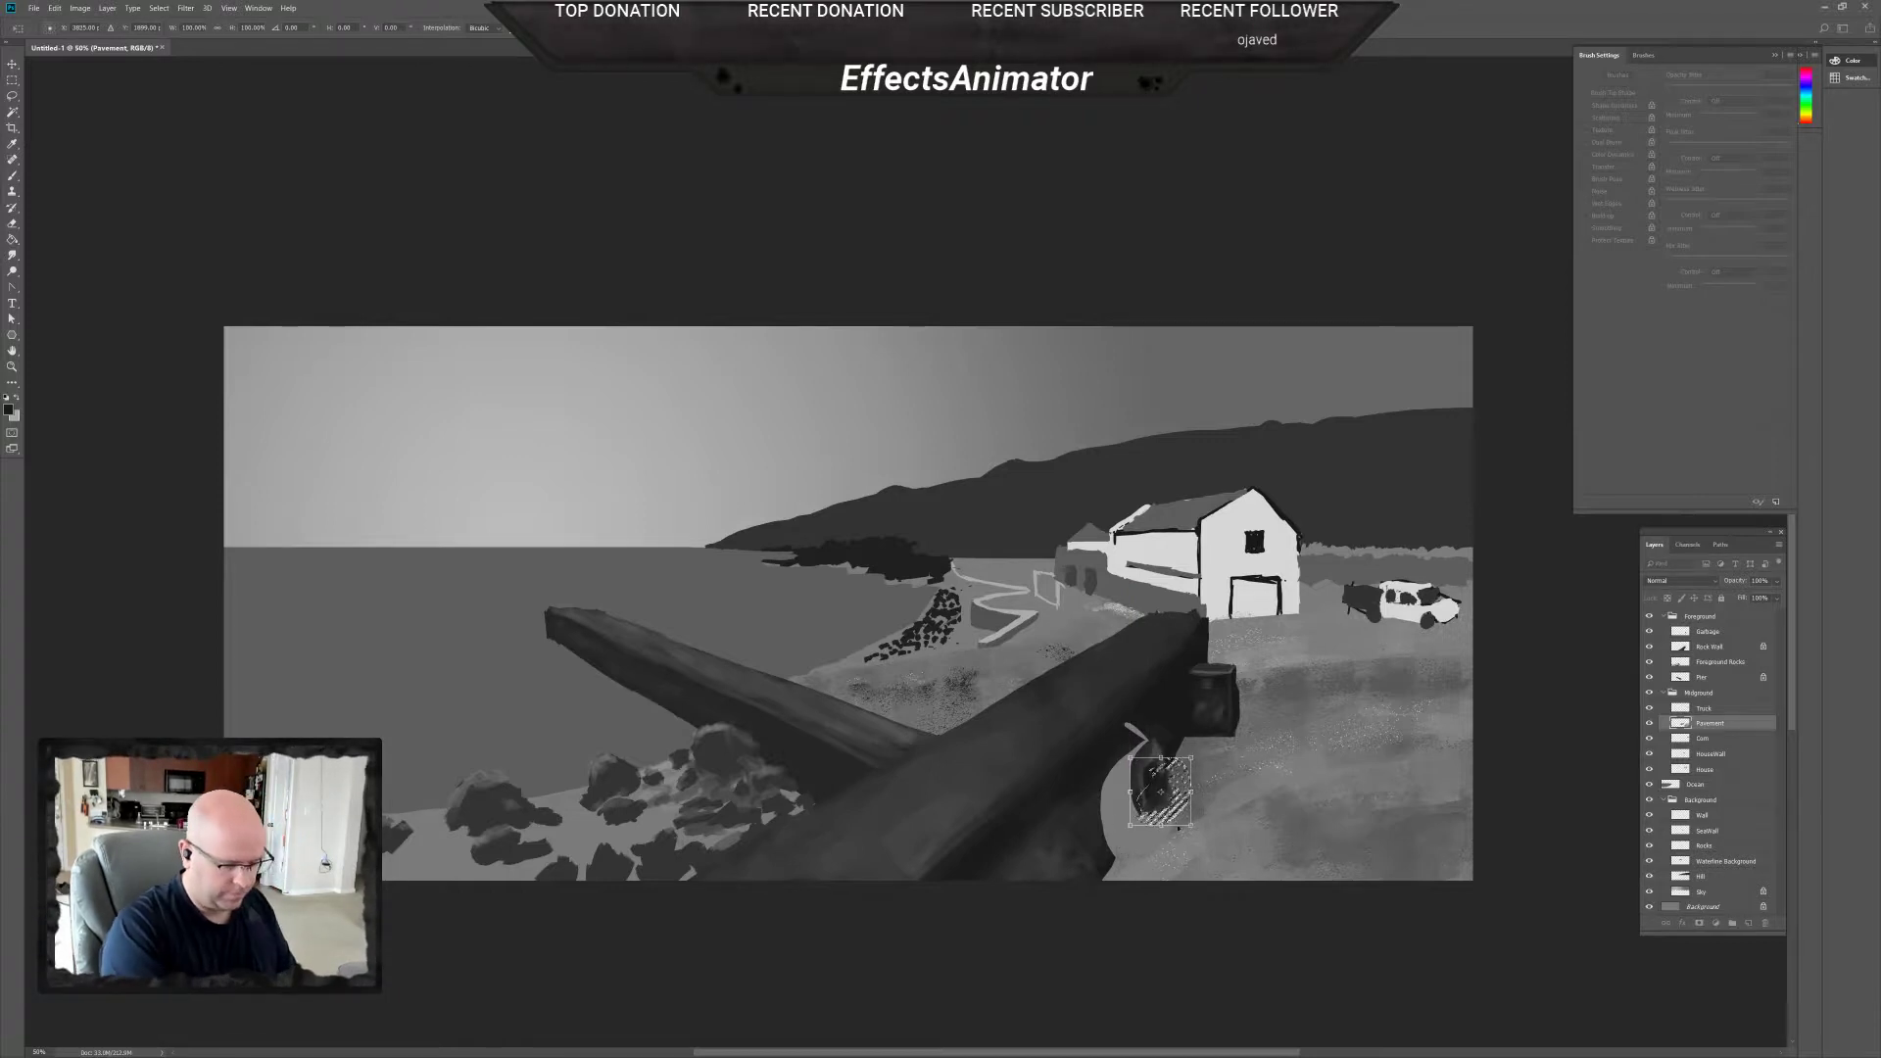
key(Return)
key(ctrl+d)
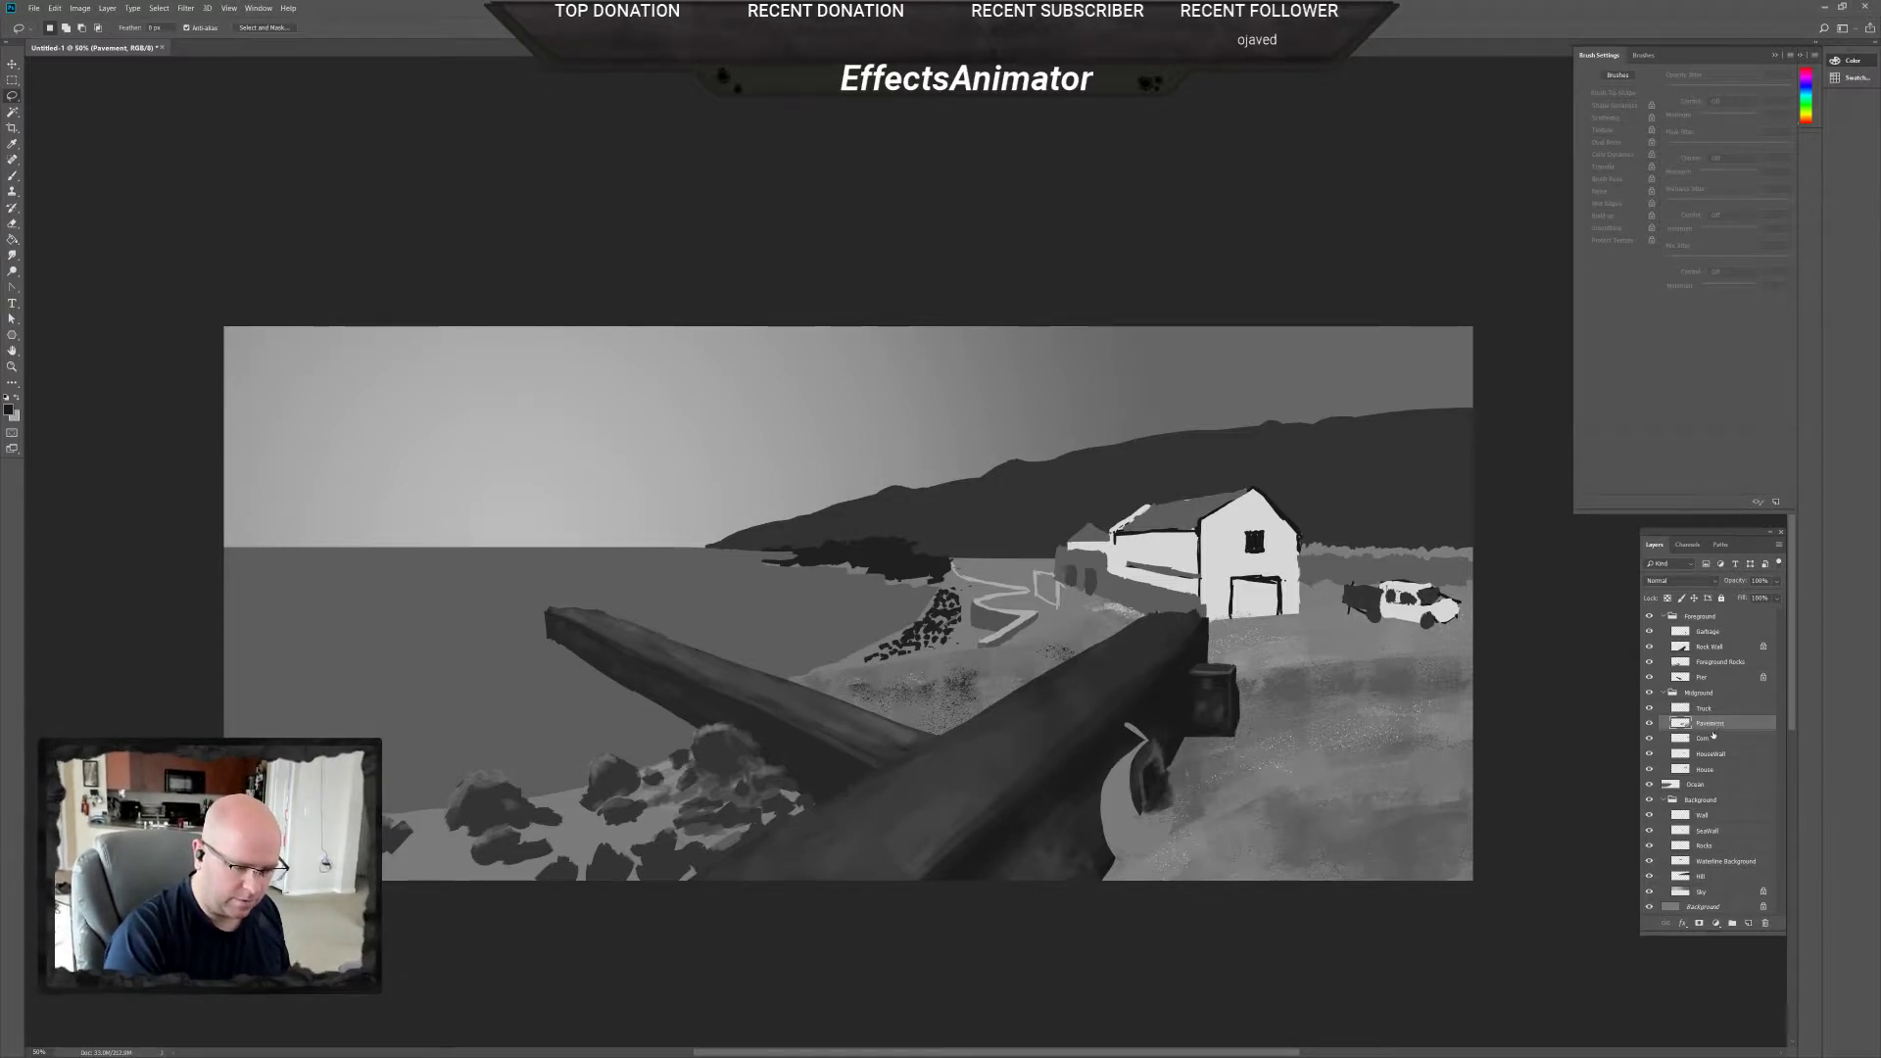
Unlock the Rock Wall layer's transparent pixels and brush dark tone over the gap beside the moved opening.
click(1717, 647)
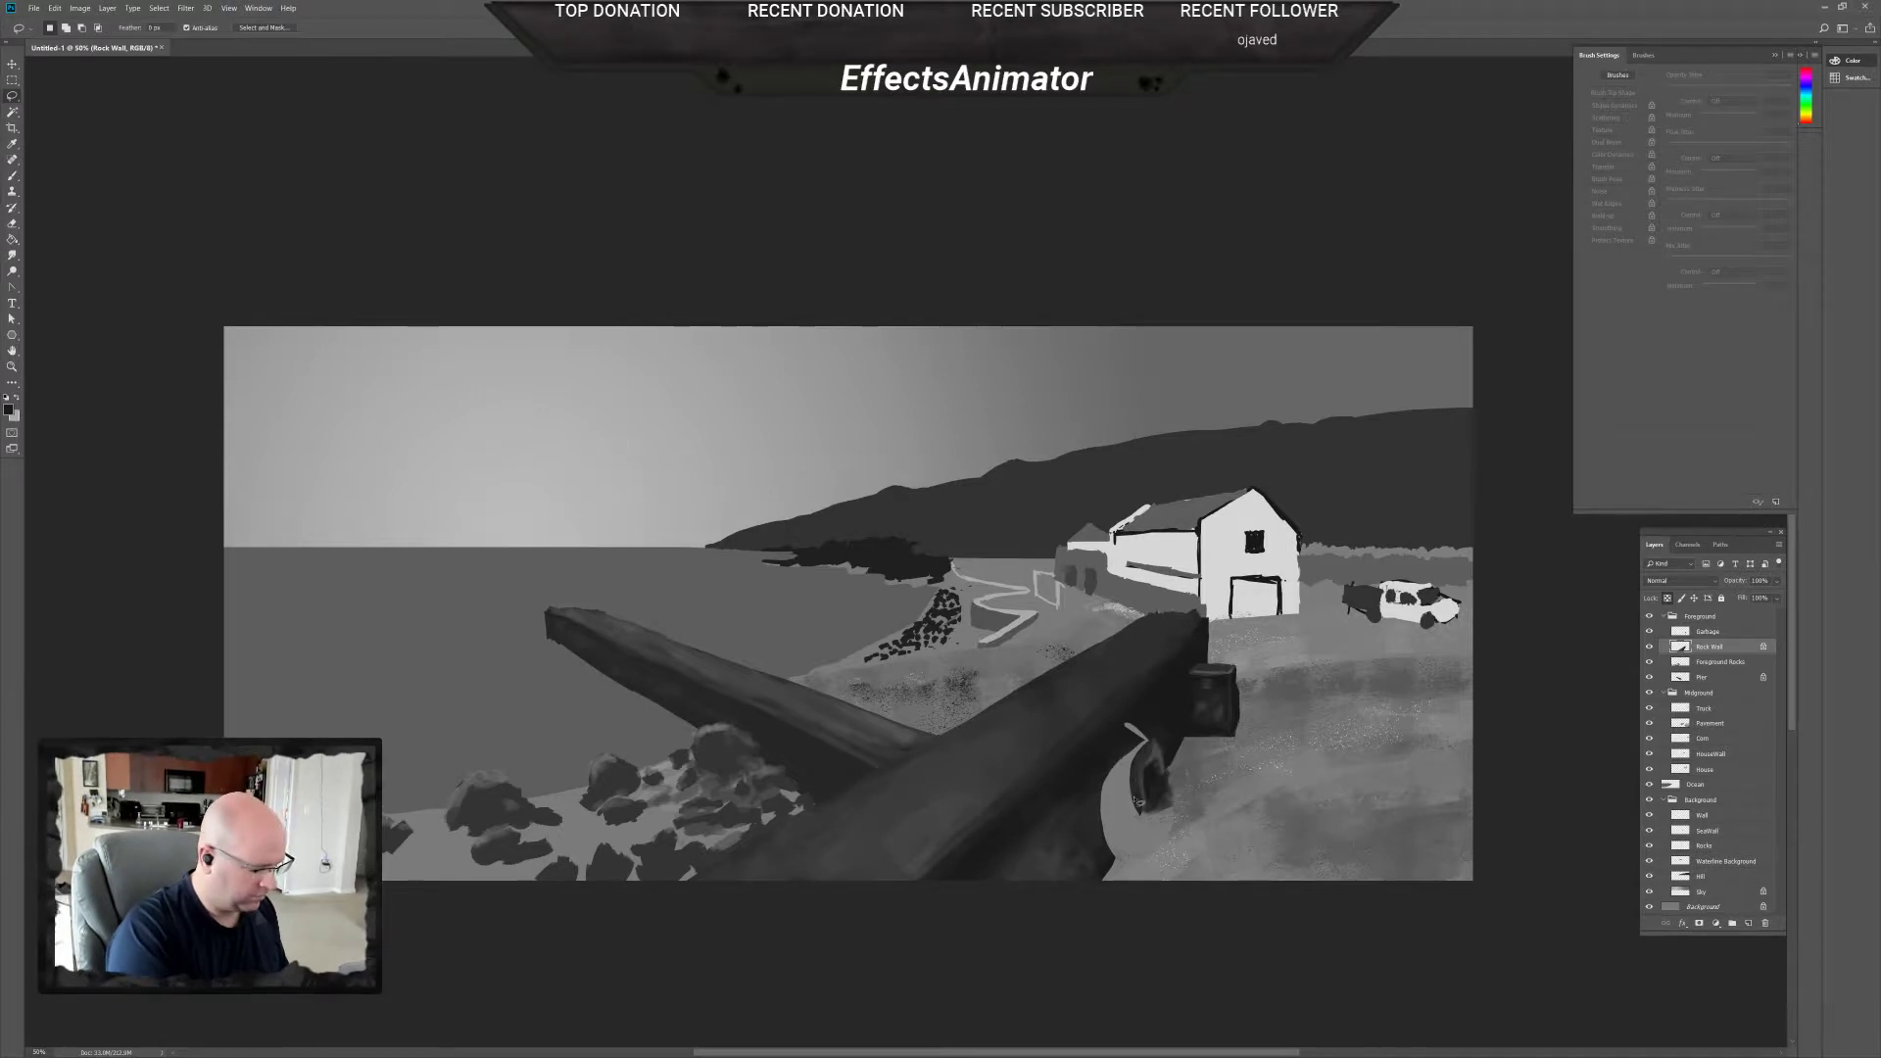
key(b)
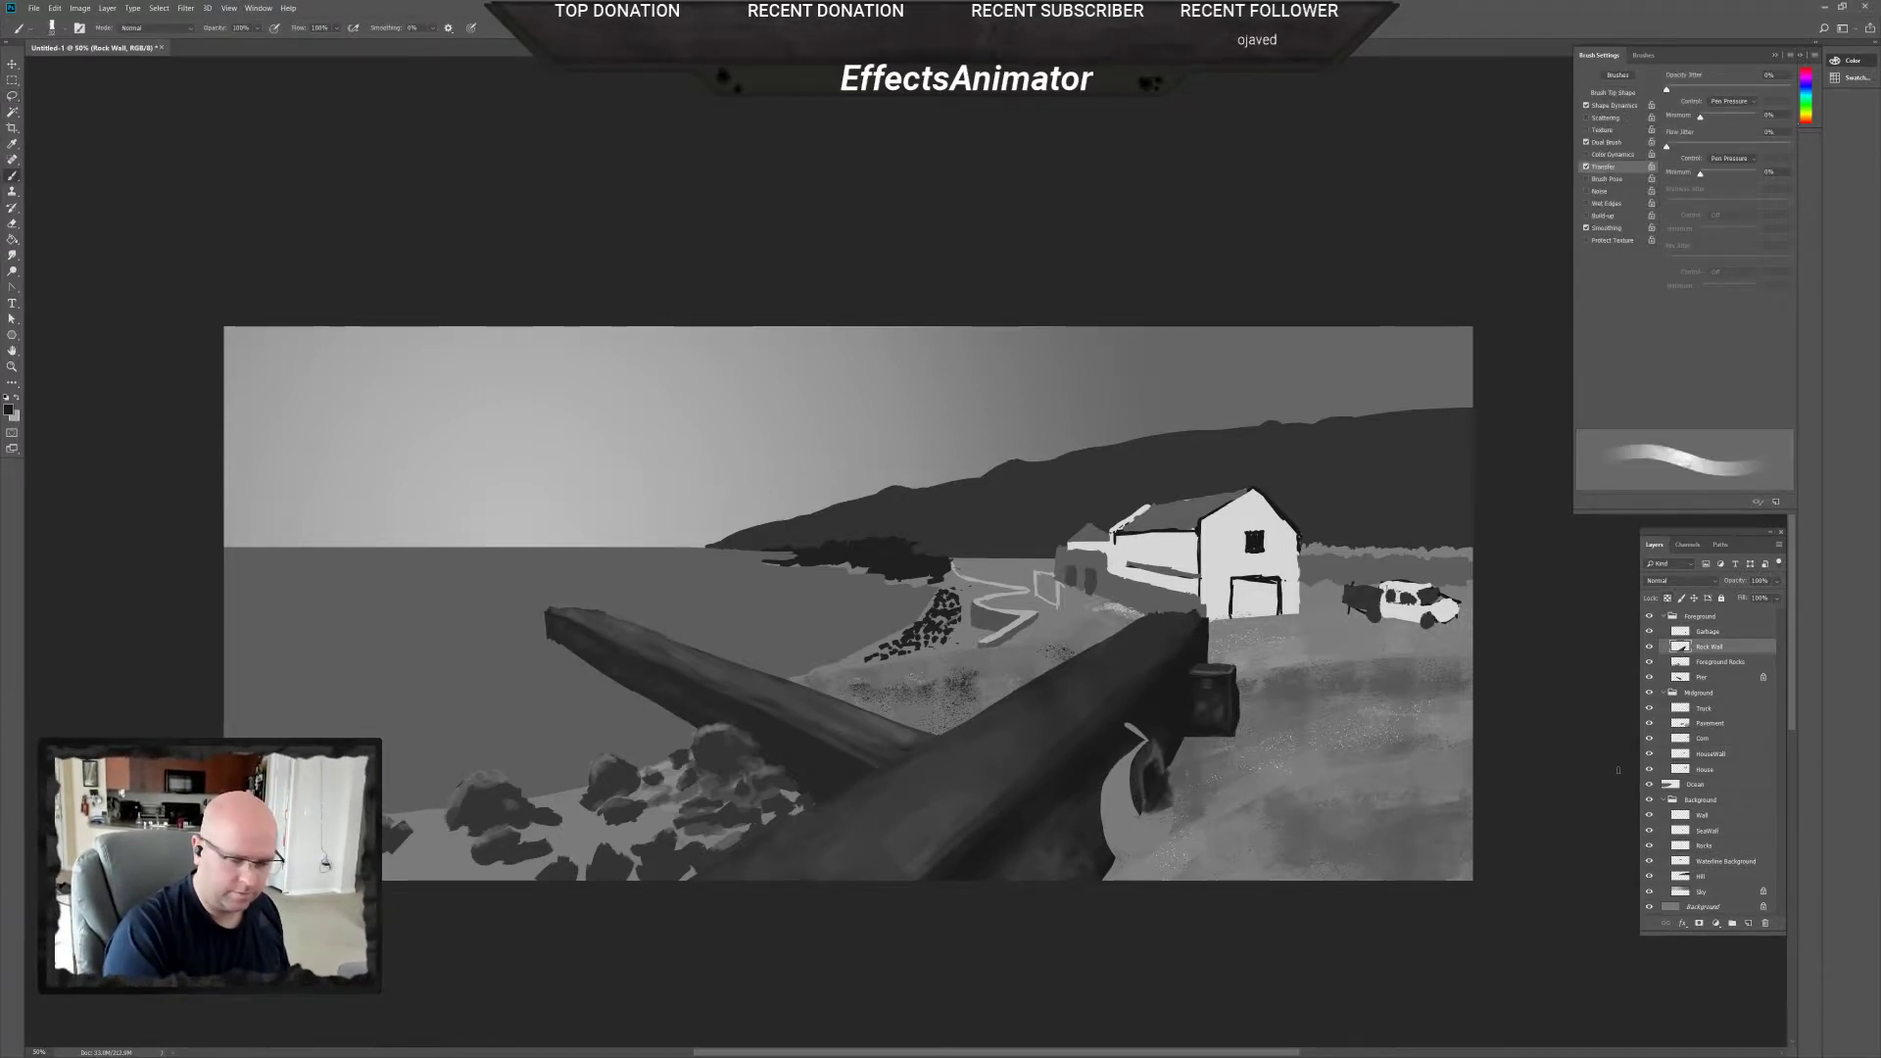
drag(1127, 745, 1100, 785)
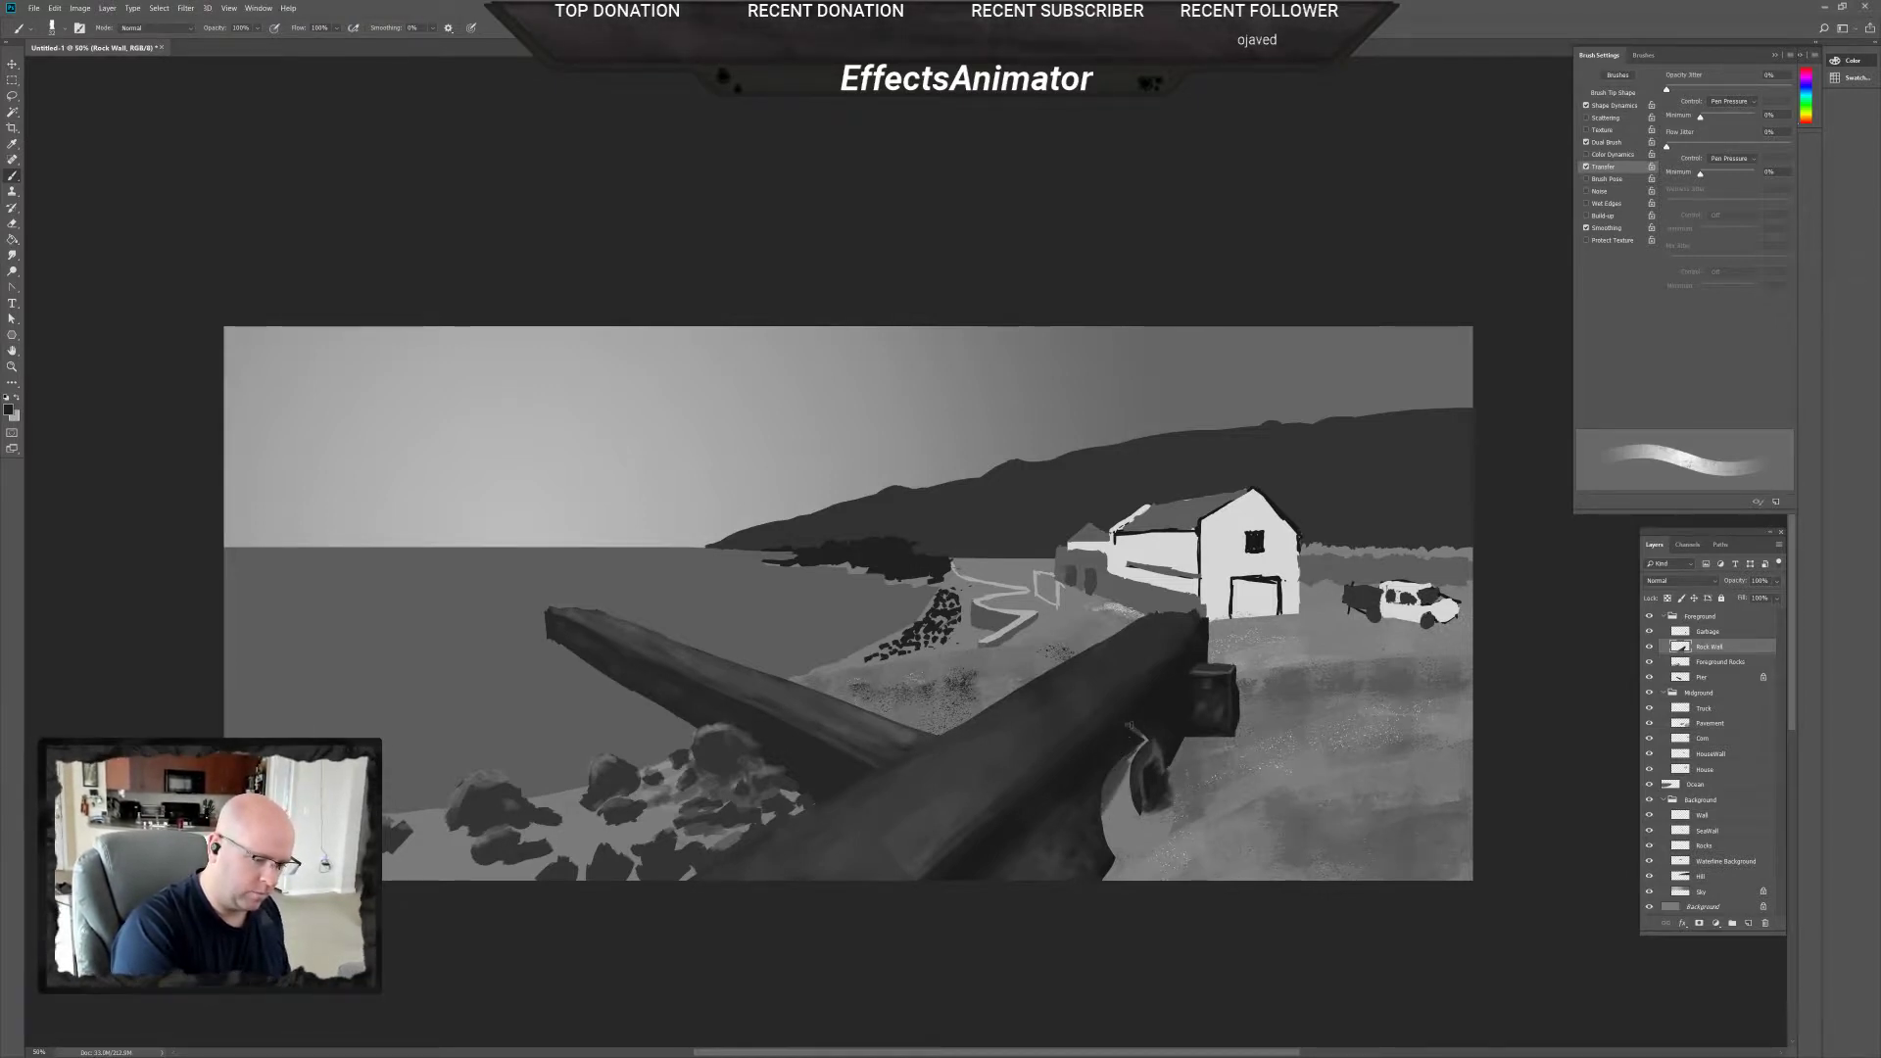
drag(1143, 736, 1139, 741)
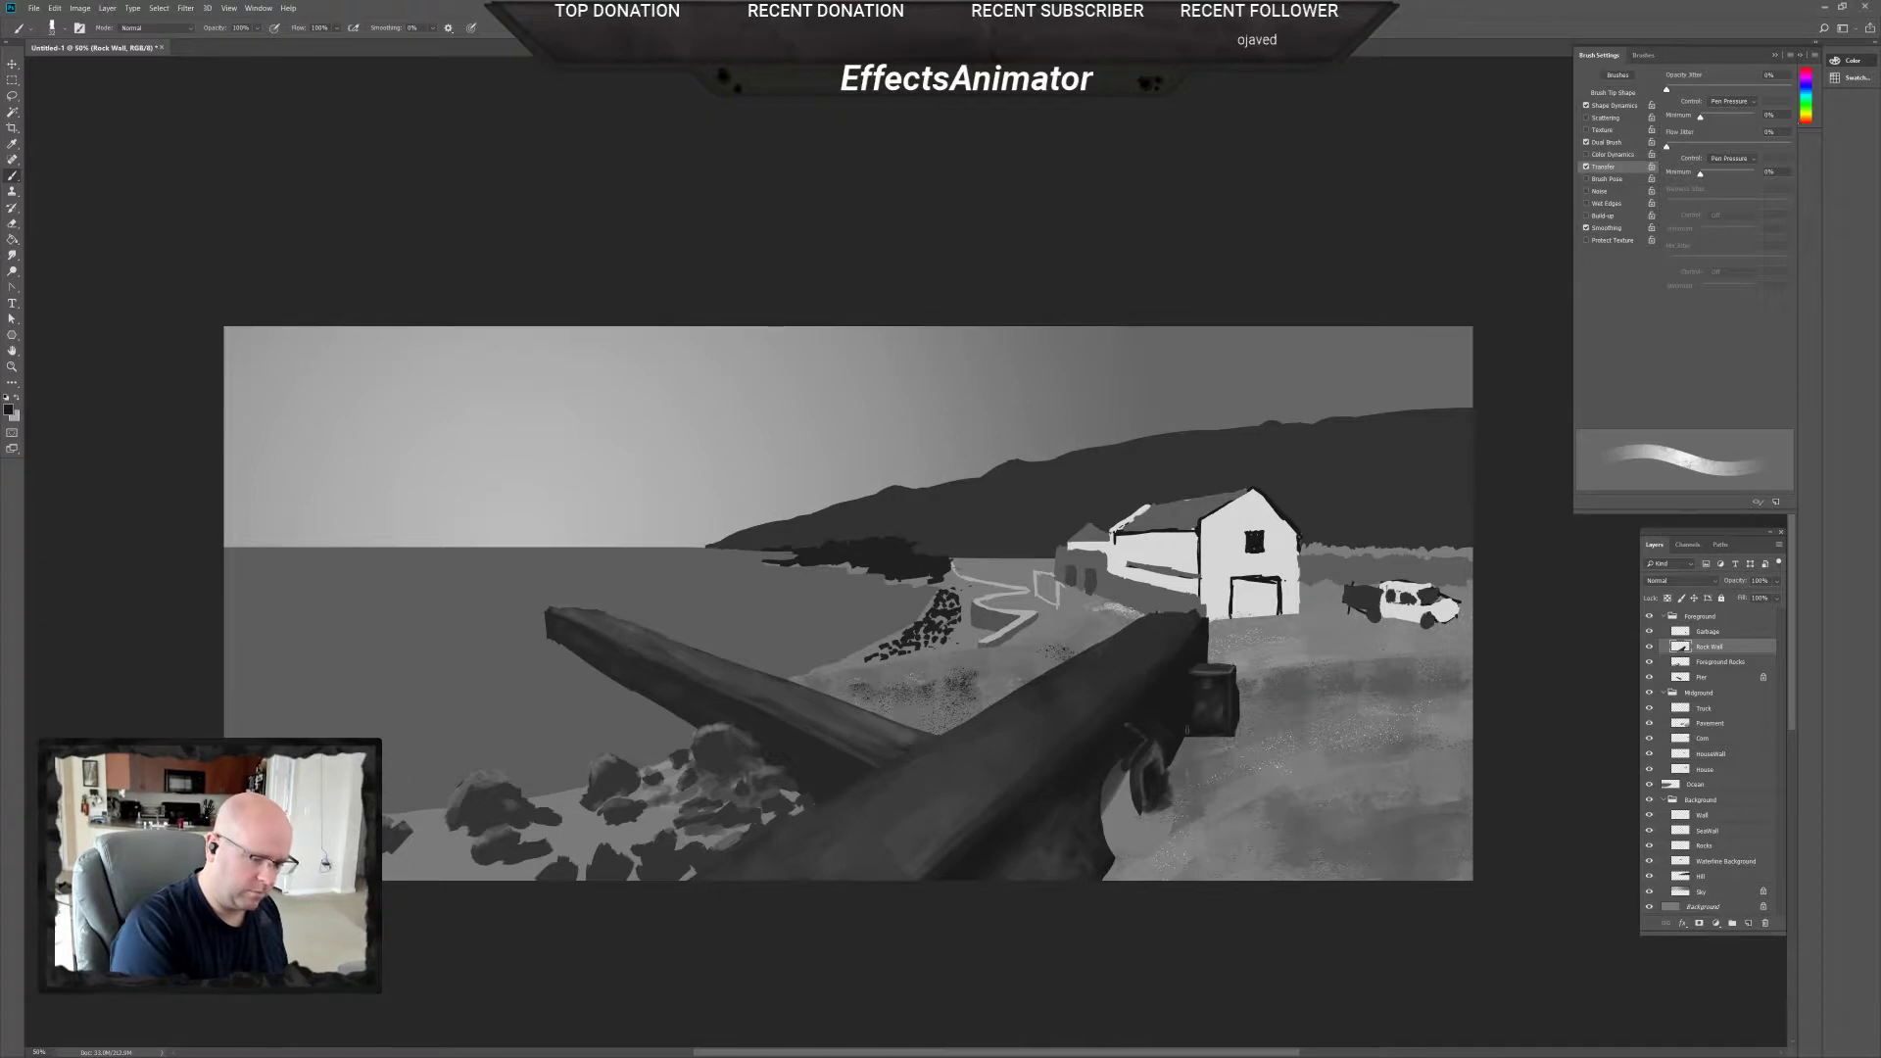
Enlarge the brush and fill the rest of the wall gap below the opening, rebuilding the wall's lower edge.
key(ctrl+plus)
right_click(1276, 794)
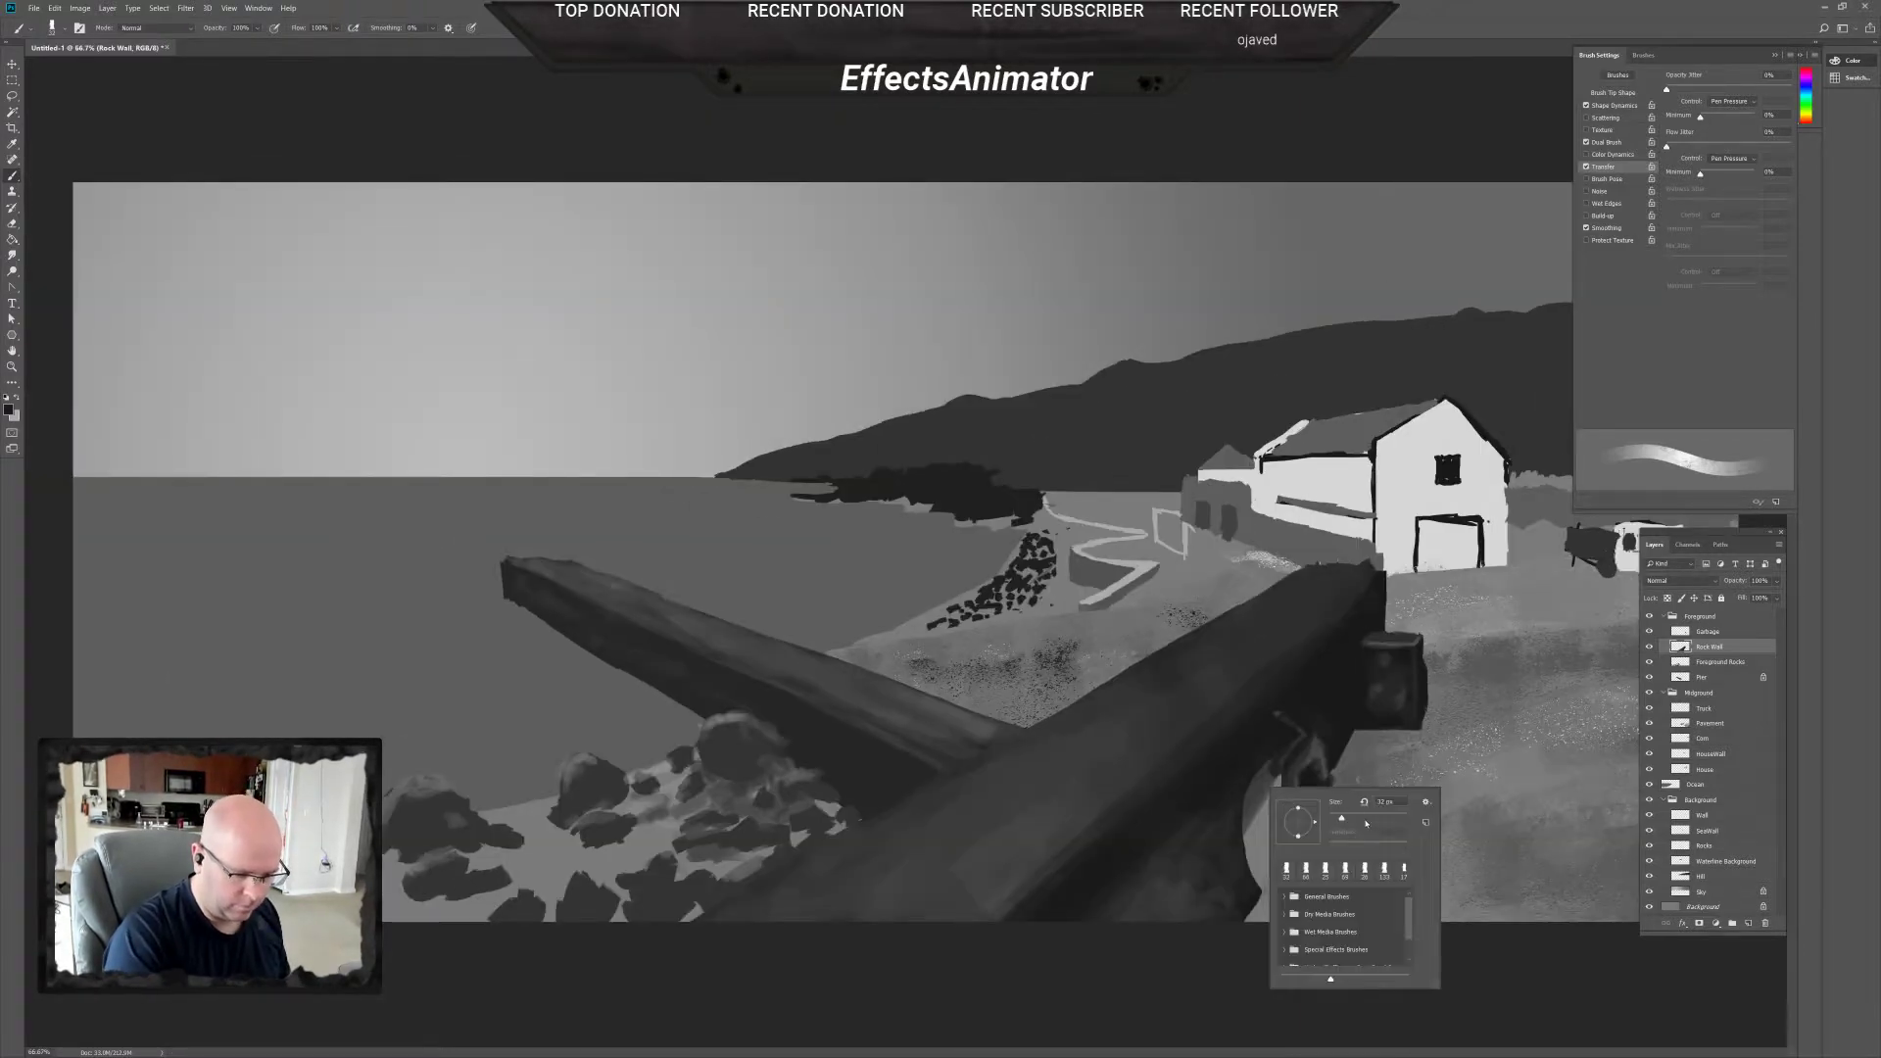
key(Escape)
right_click(1344, 797)
drag(1412, 822, 1431, 821)
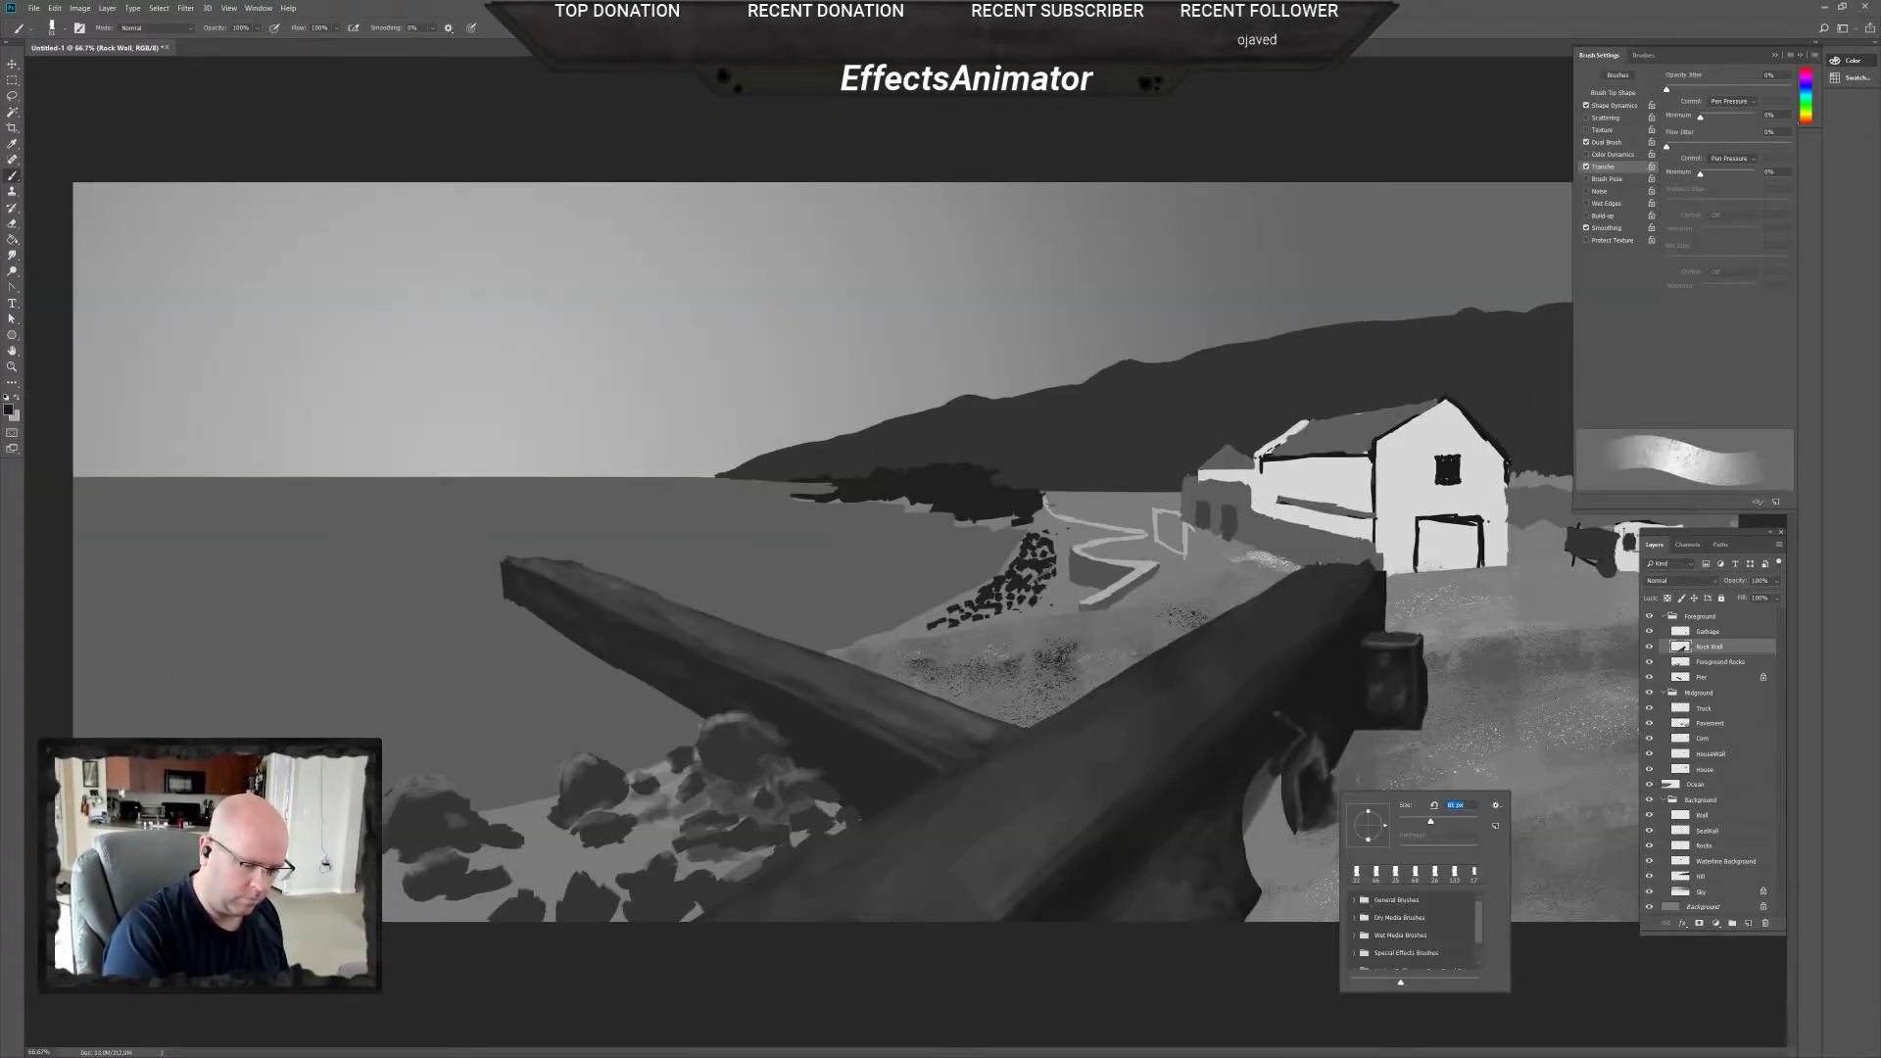
key(Return)
mouse_move(1264, 765)
mouse_down()
mouse_move(1245, 818)
mouse_move(1274, 804)
mouse_move(1269, 877)
mouse_move(1292, 821)
mouse_move(1263, 865)
mouse_move(1285, 828)
mouse_move(1264, 784)
mouse_move(1282, 774)
mouse_up()
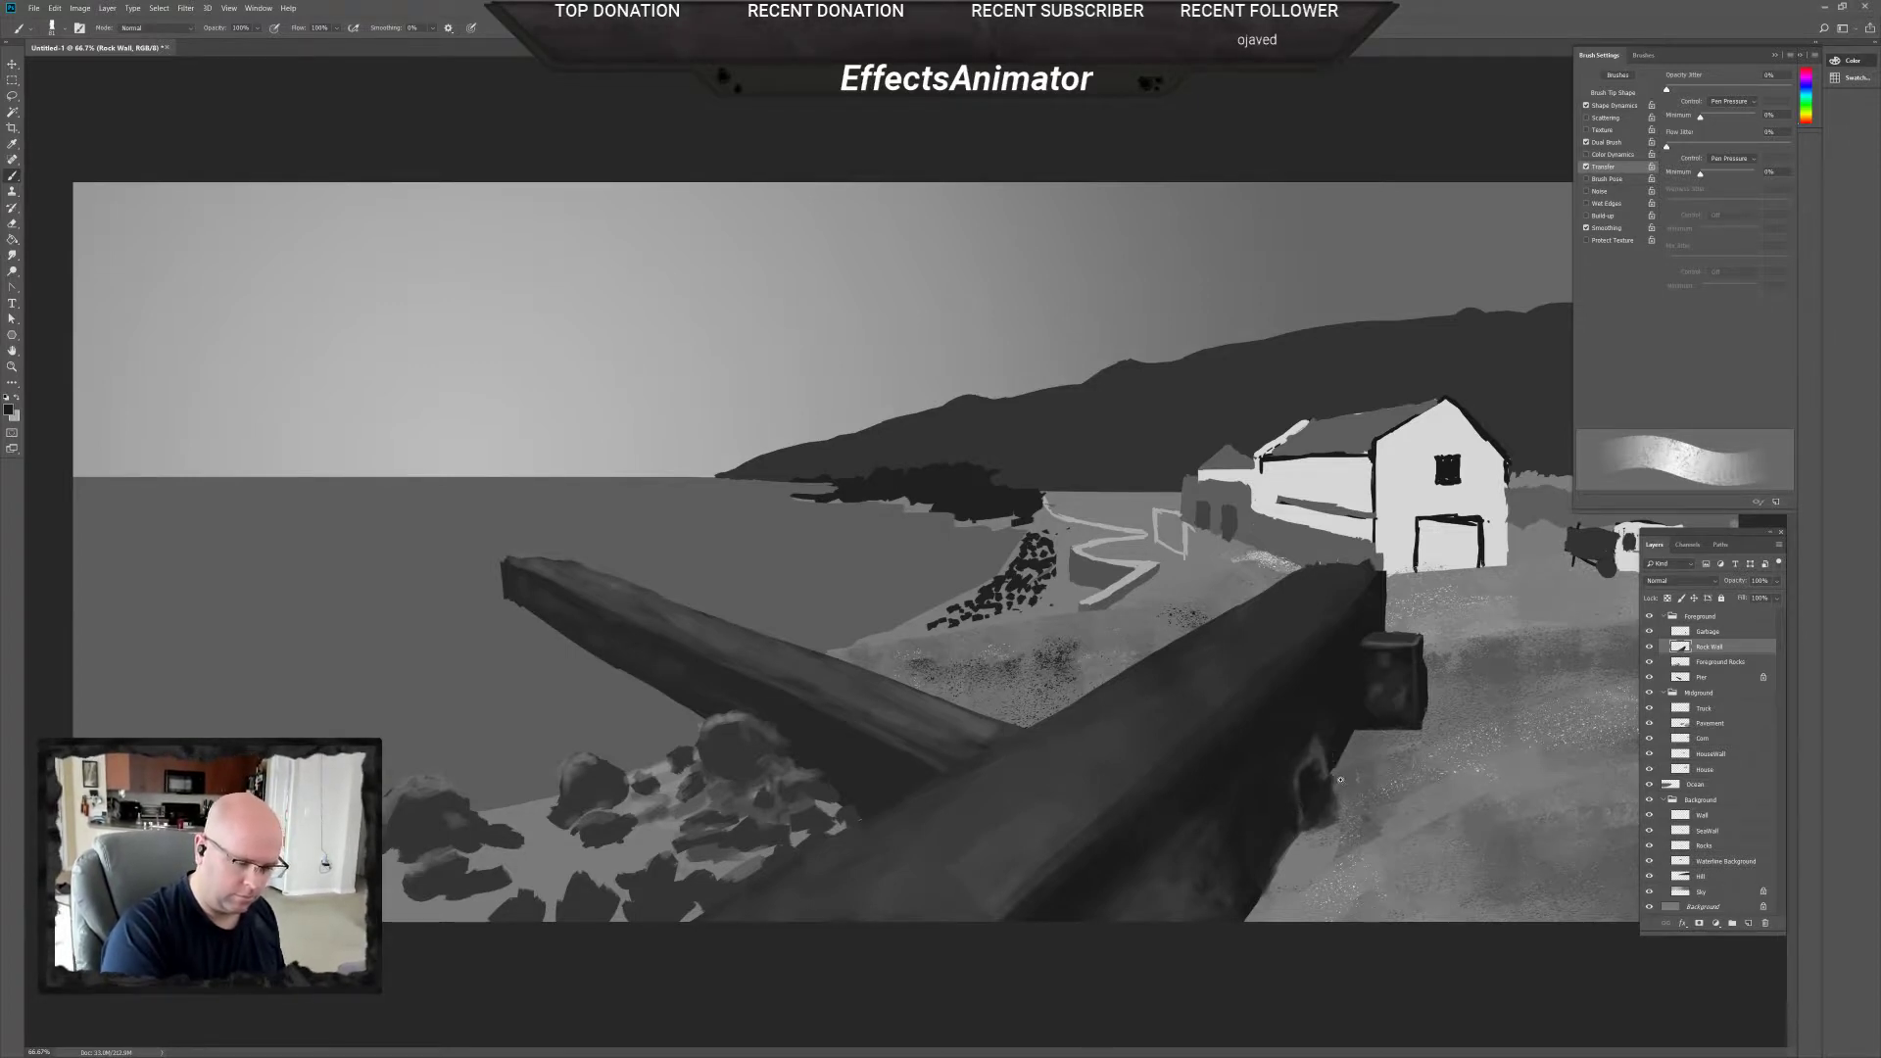
Reduce the brush size and rework the opening's rim on the Rock Wall layer with tones sampled from the wall.
scroll(1343, 686, up, 1)
right_click(1338, 821)
key(bracketleft)
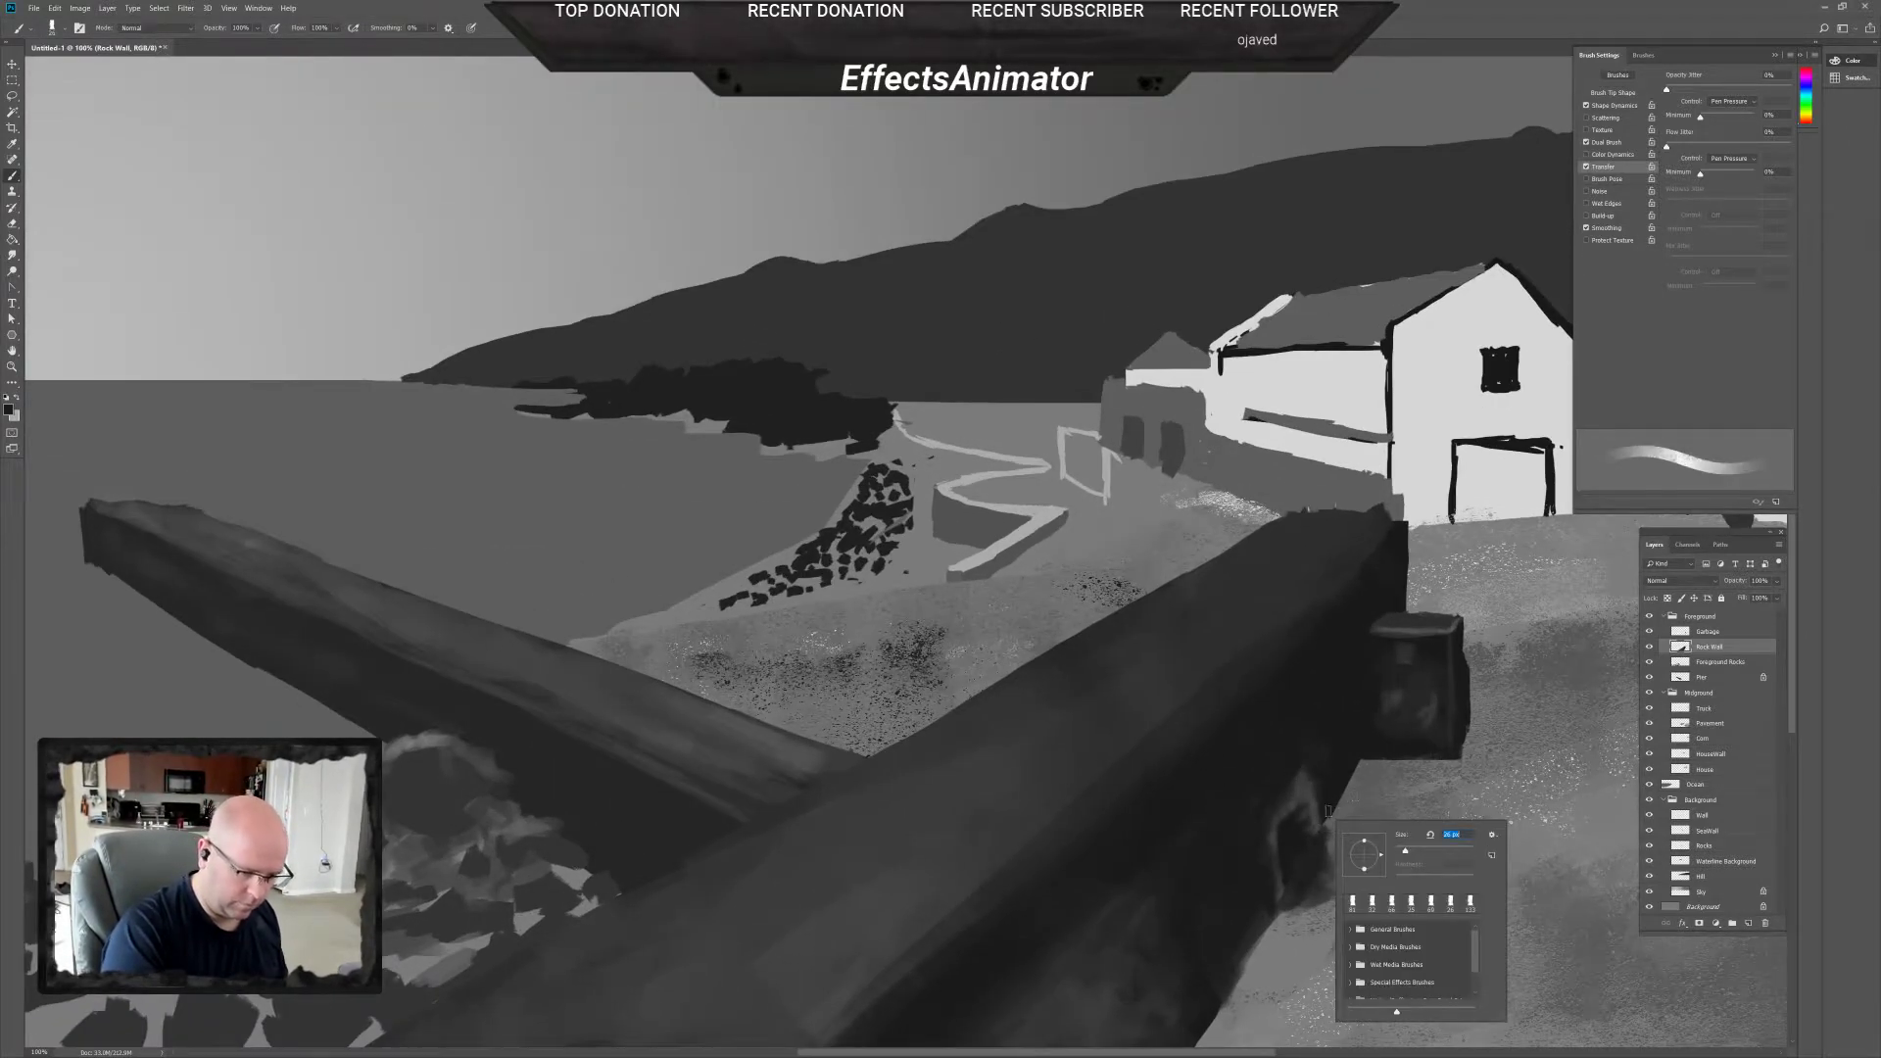
key(Escape)
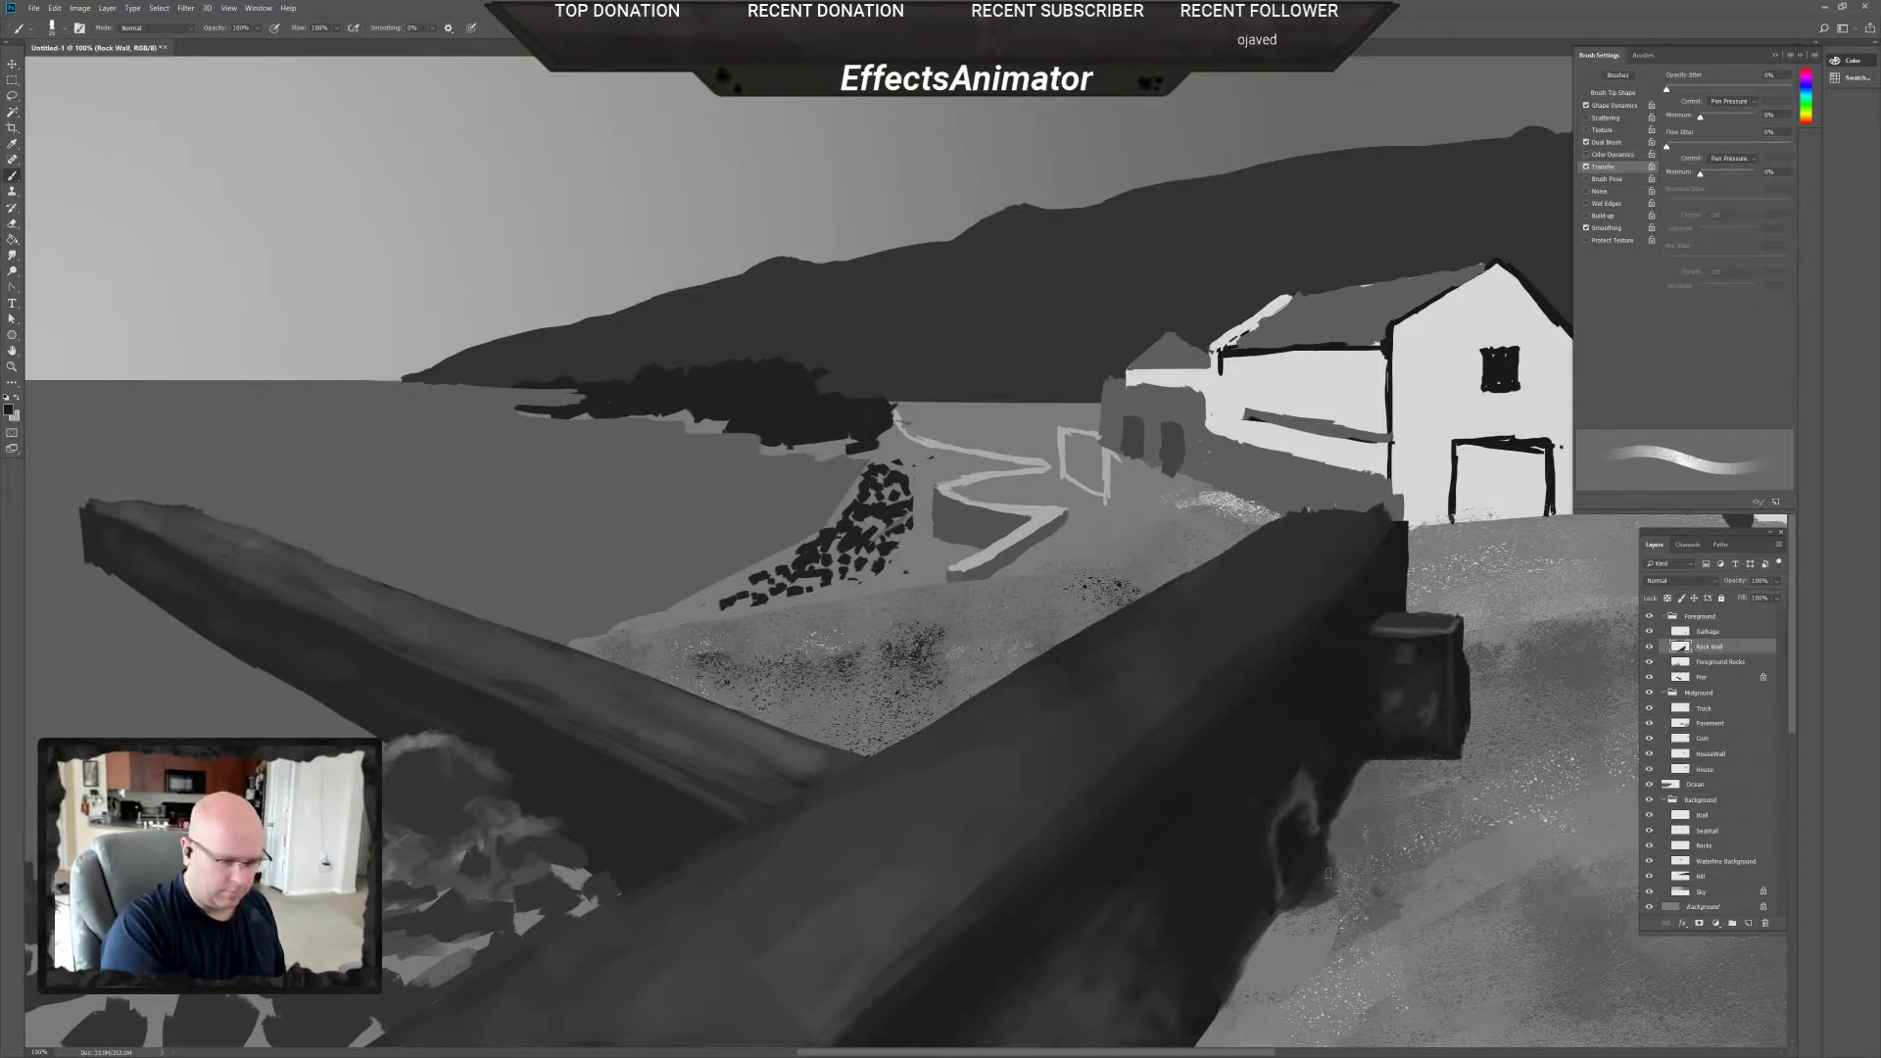
alt+click(1298, 794)
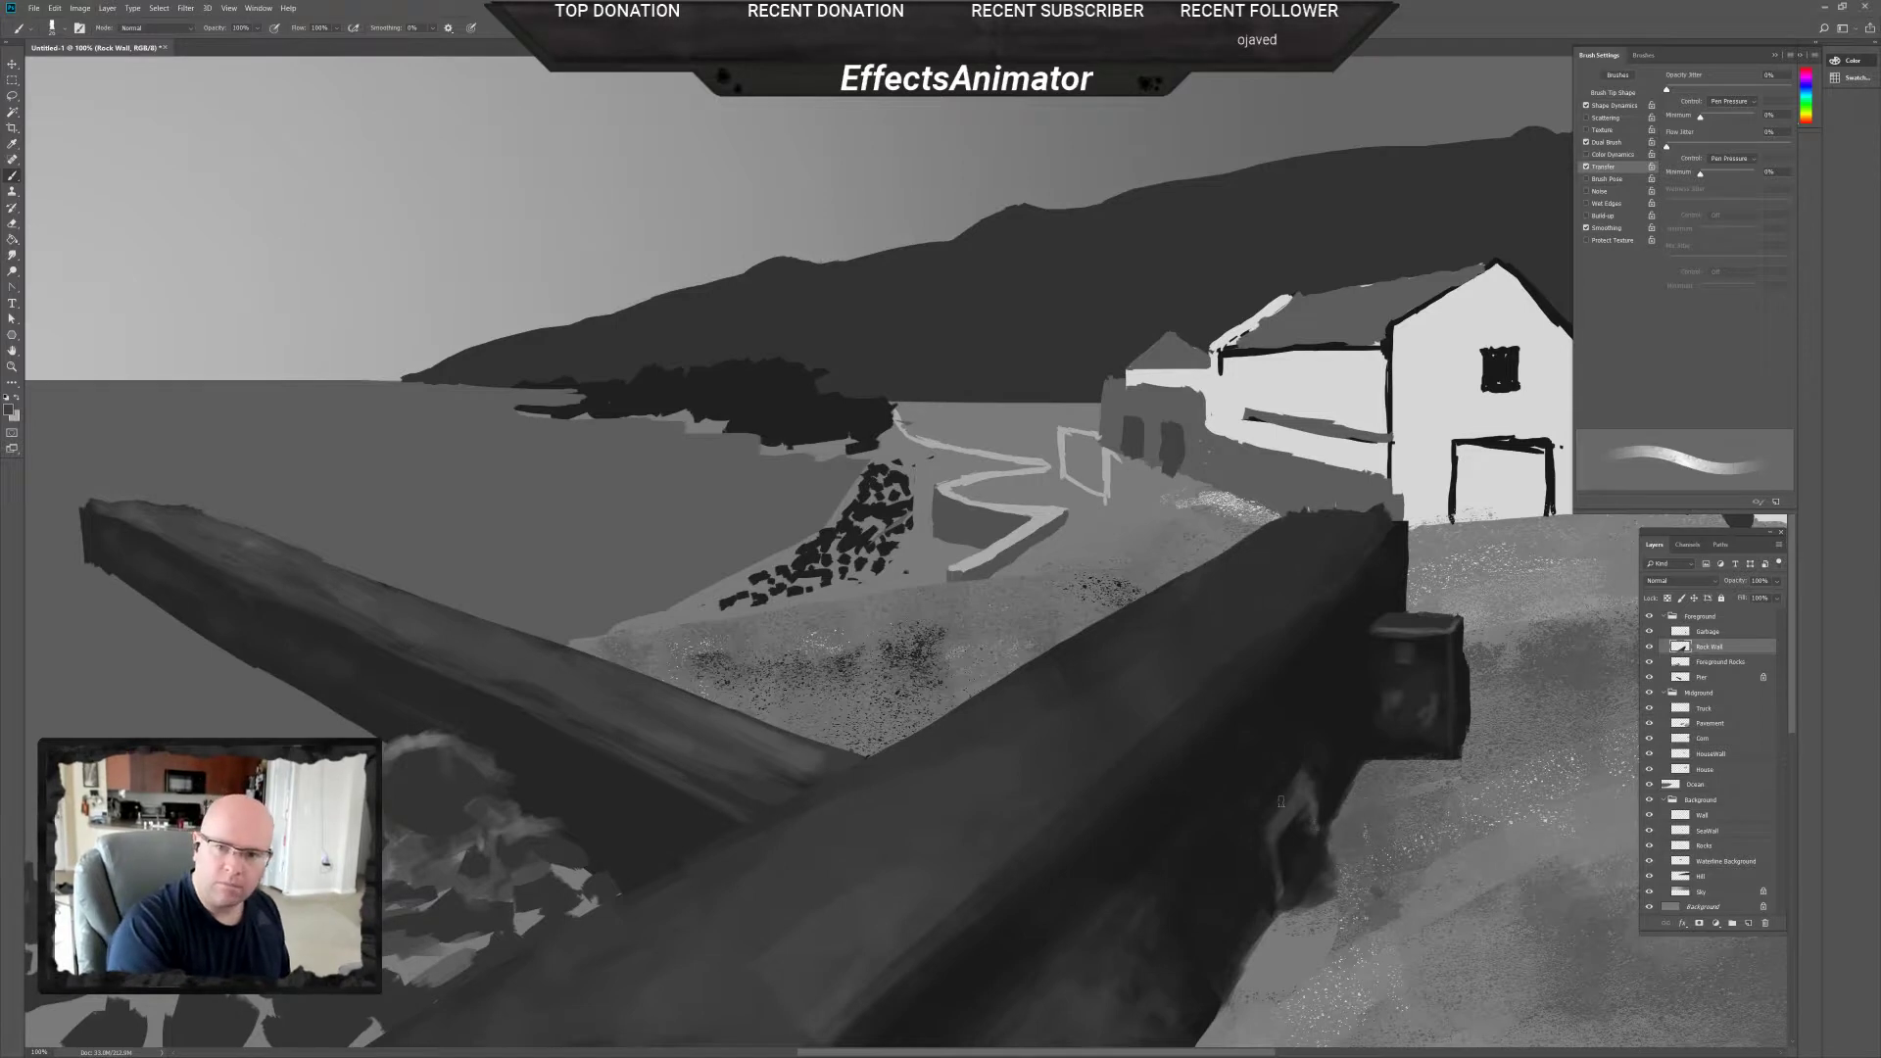
key(x)
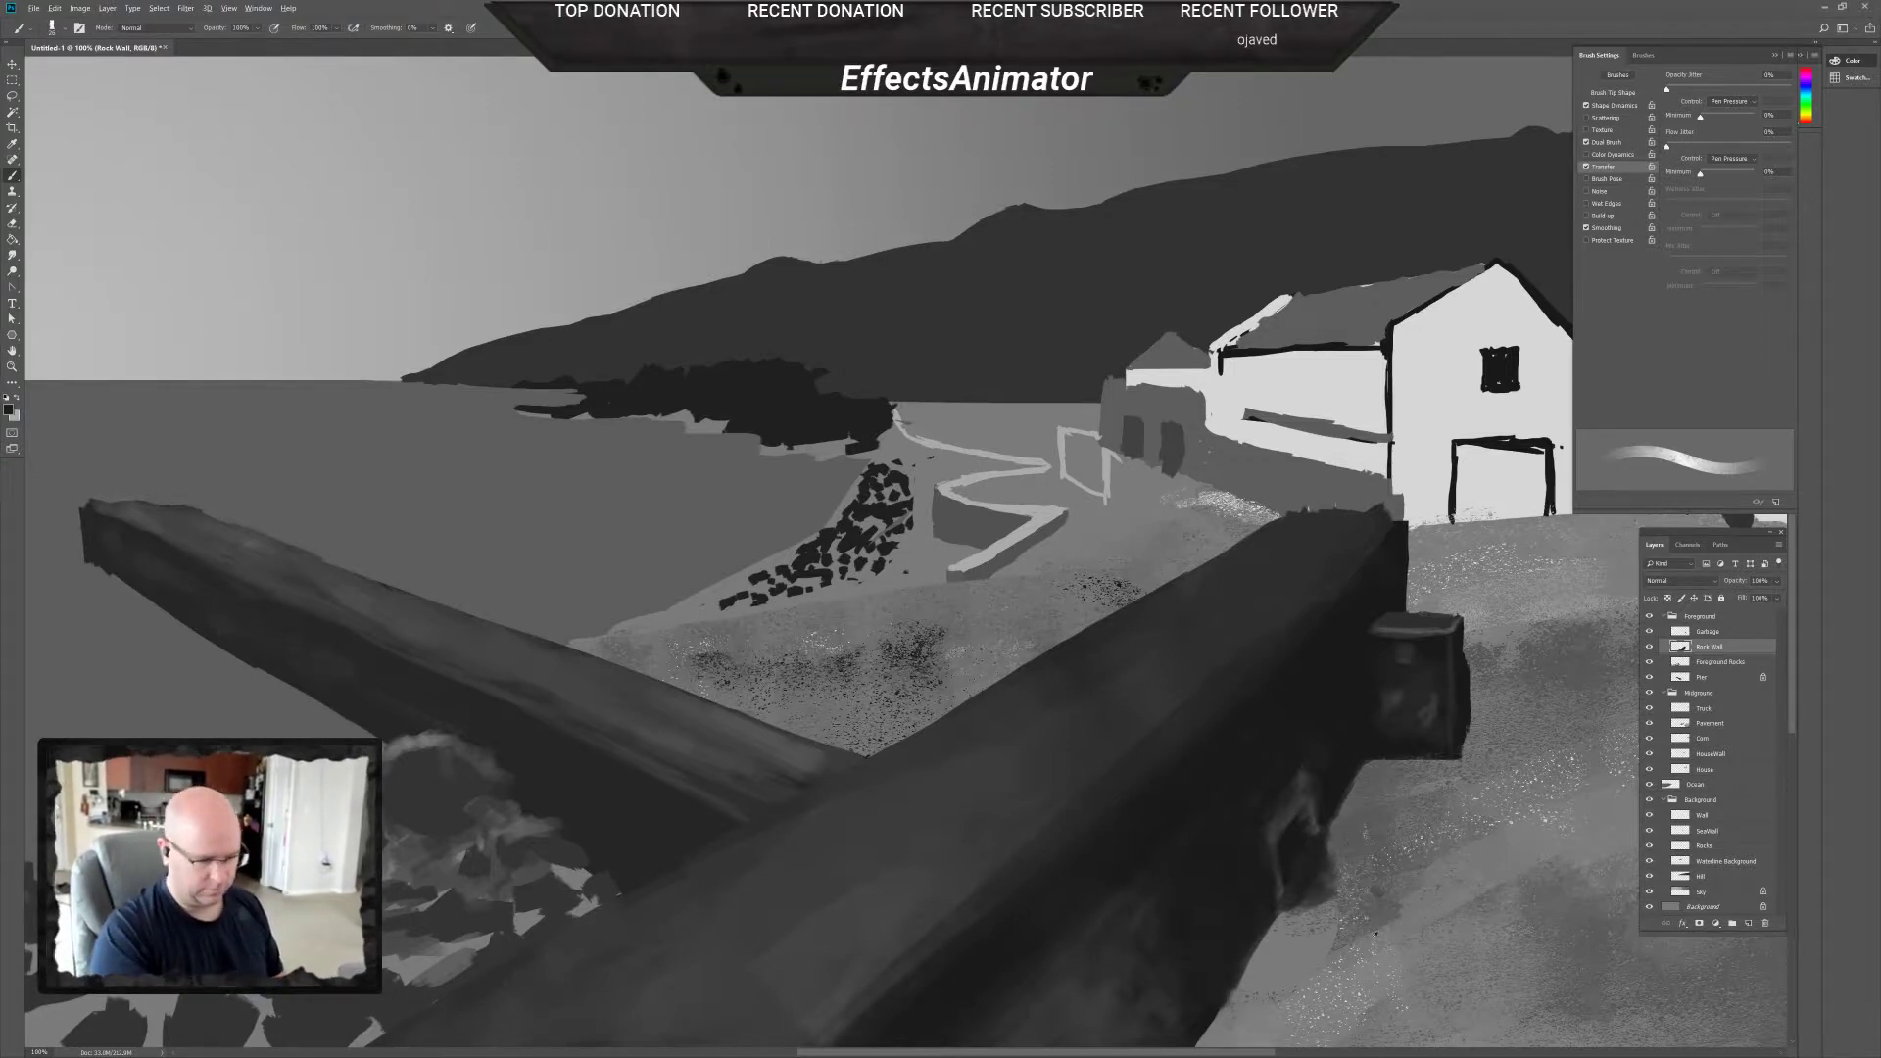
On the Pavement layer, switch to a textured brush preset and blend gray tones over the speckled pavement beside the rock wall.
click(1719, 725)
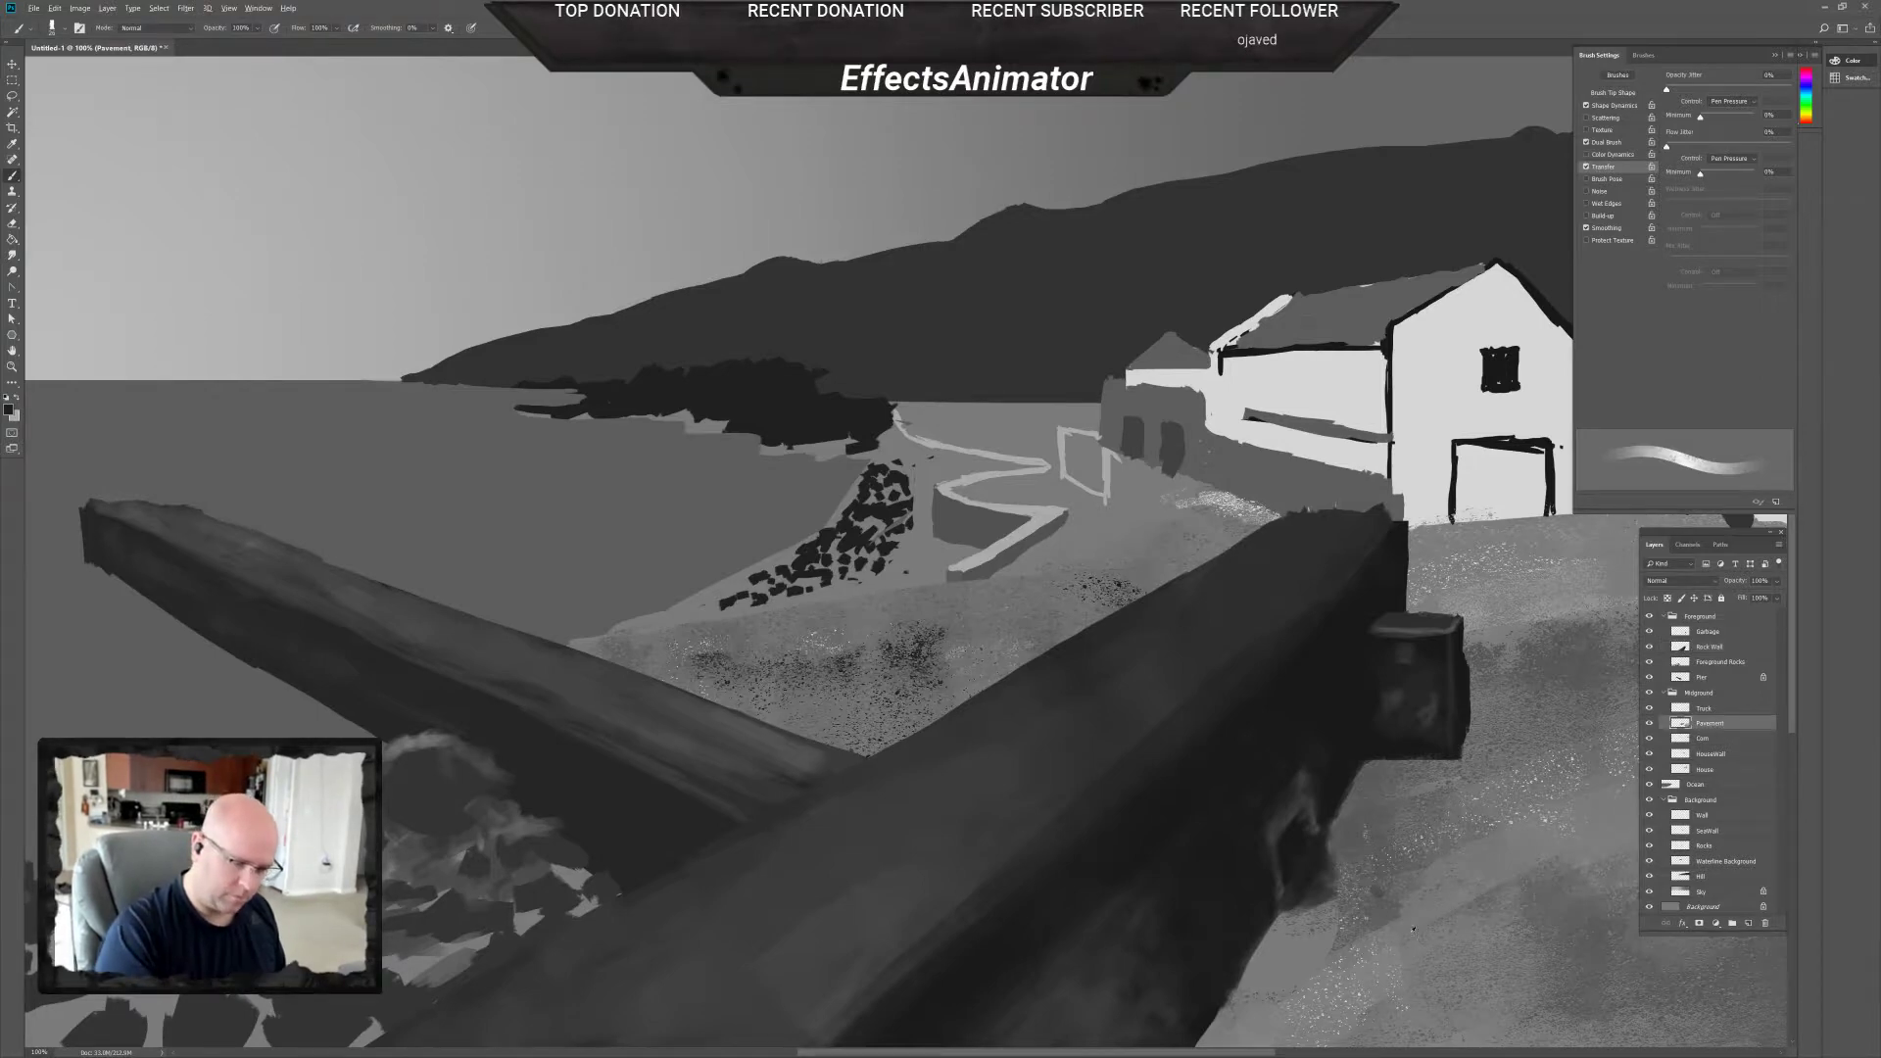
right_click(1499, 955)
double_click(1500, 939)
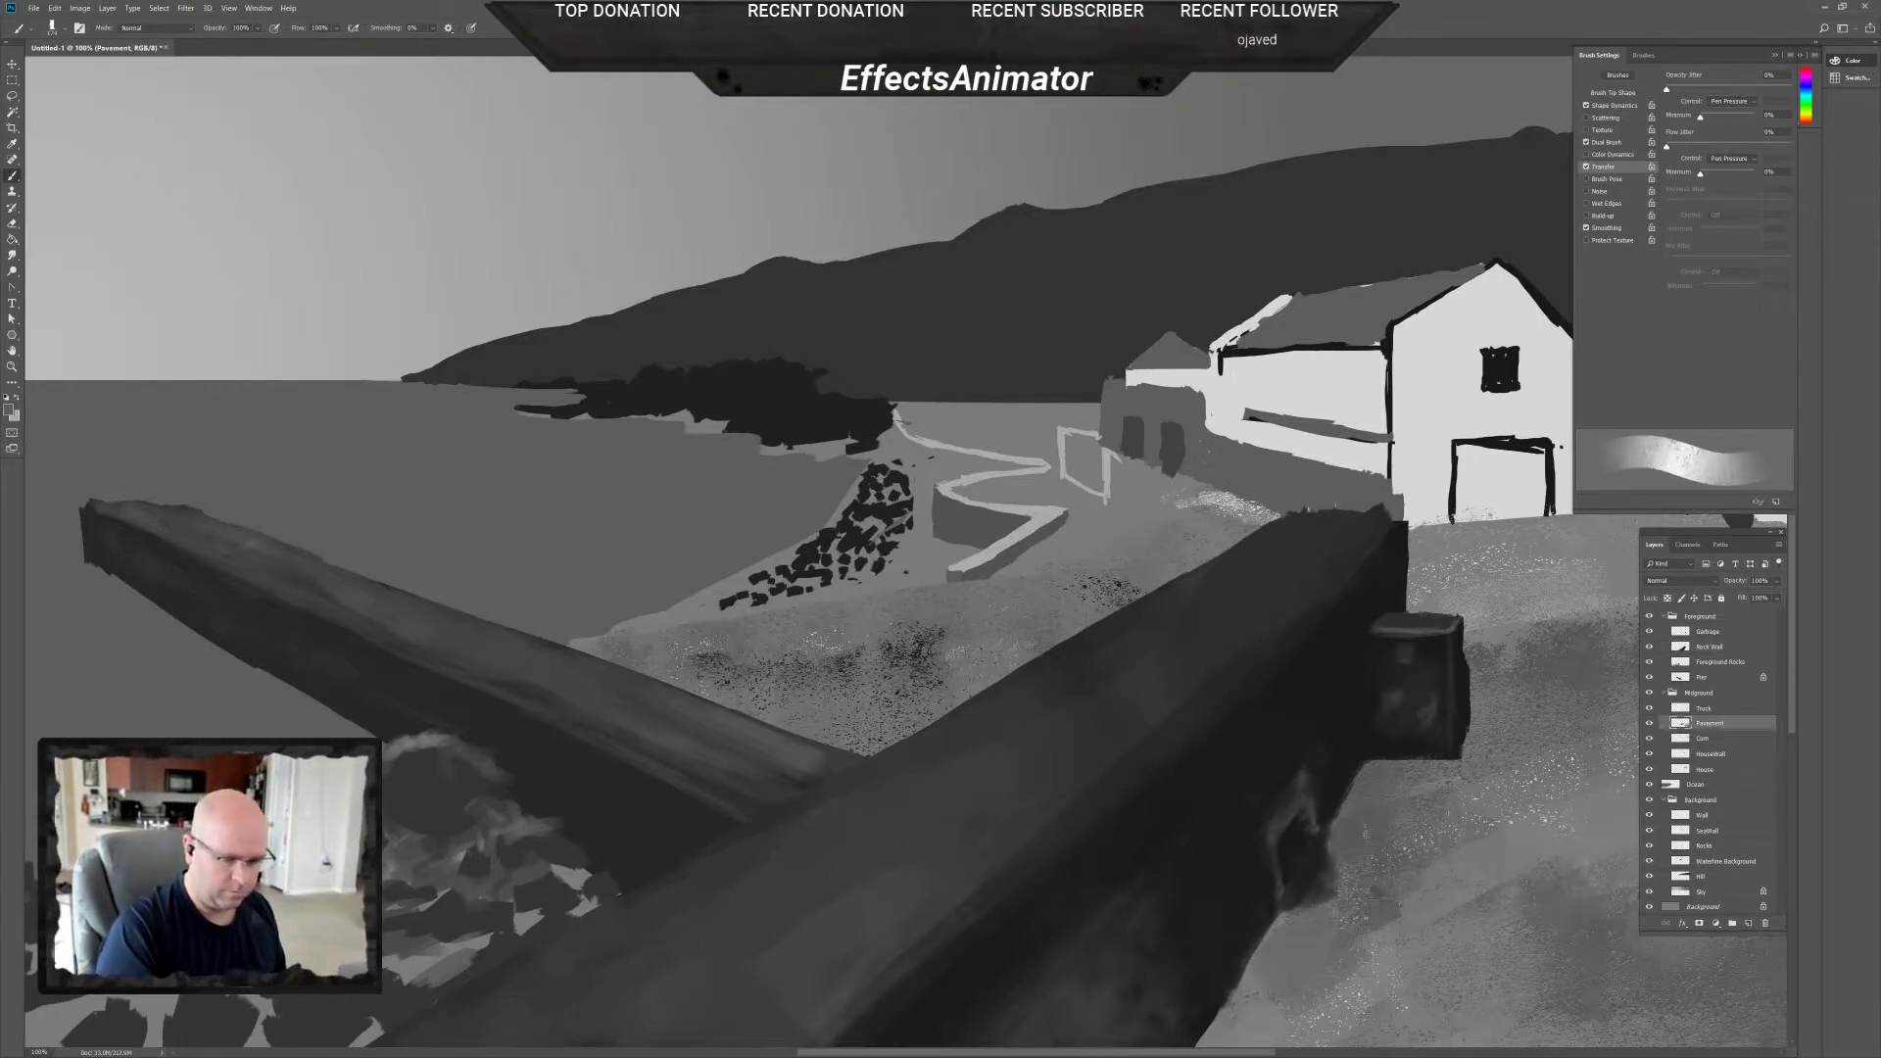
mouse_move(1358, 971)
mouse_down()
mouse_move(1285, 952)
mouse_move(1250, 995)
mouse_move(1396, 954)
mouse_move(1459, 894)
mouse_up()
drag(1313, 892, 1332, 869)
drag(1460, 871, 1620, 788)
mouse_move(1599, 626)
mouse_down()
mouse_move(1514, 594)
mouse_move(1567, 573)
mouse_up()
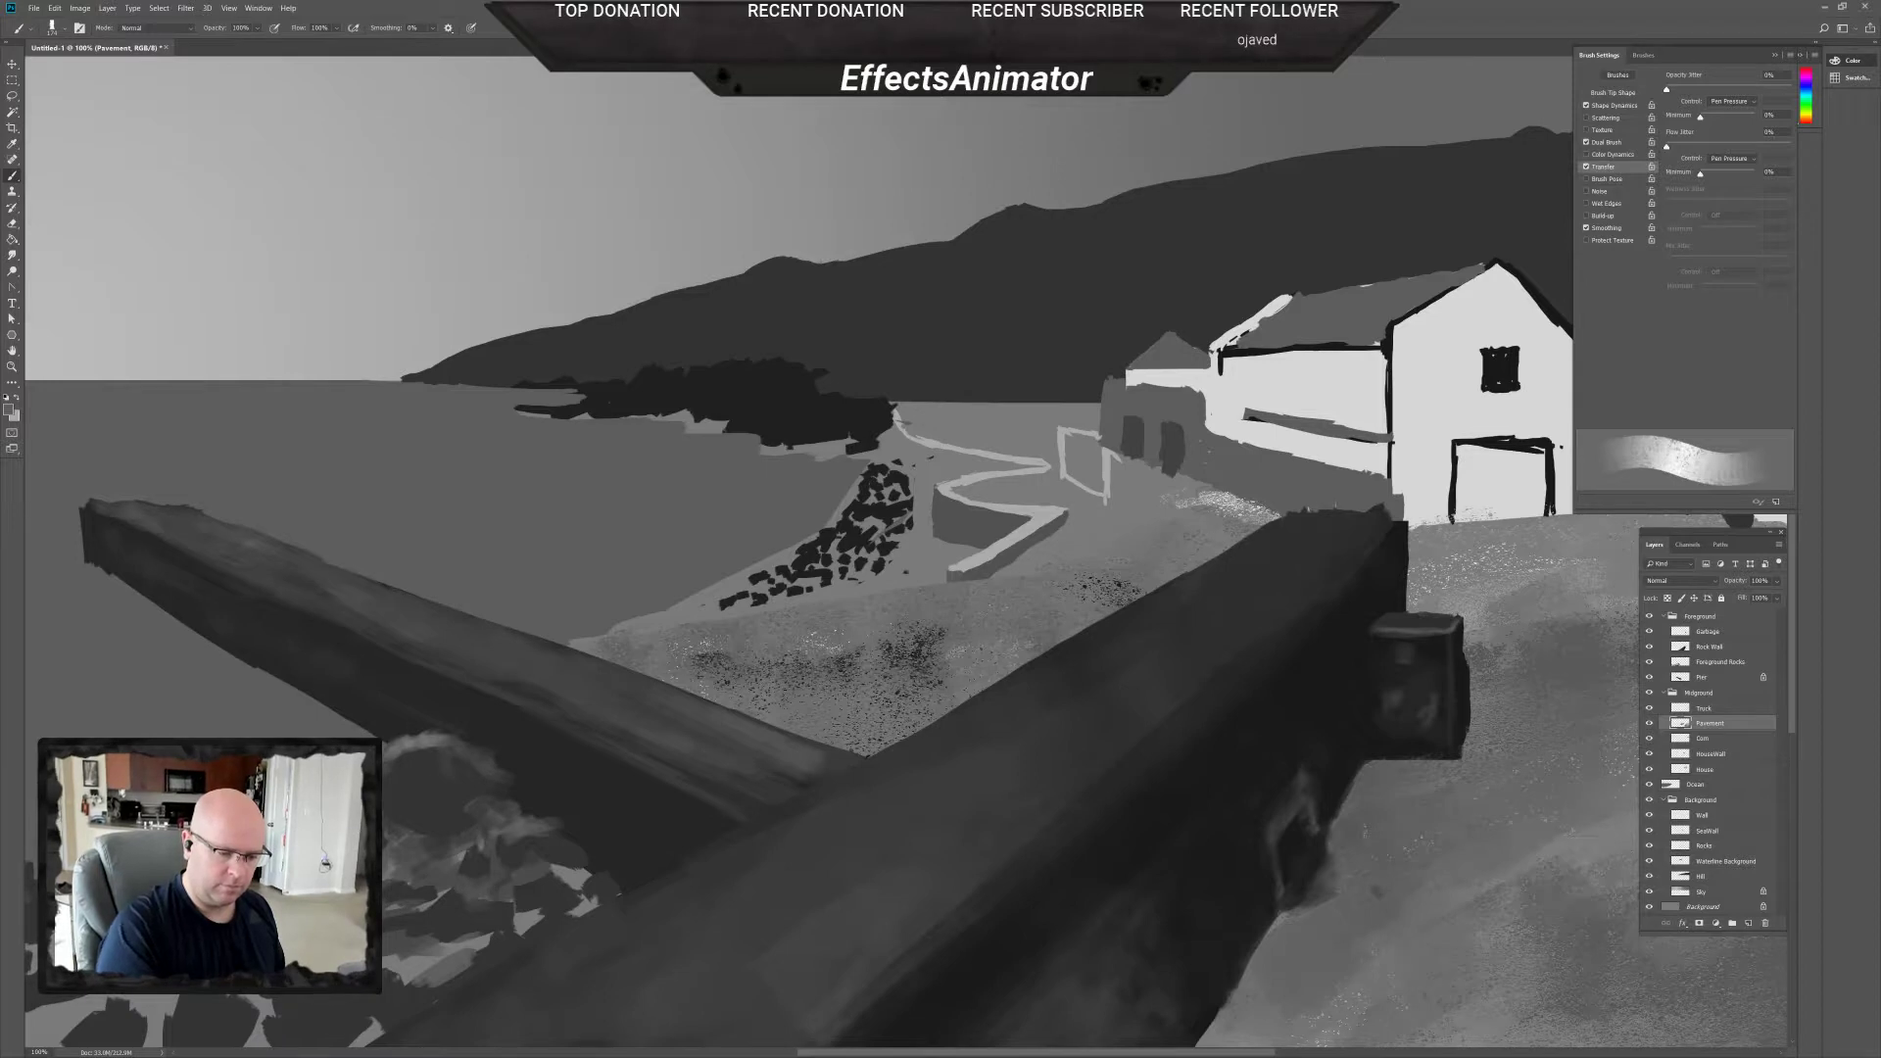
mouse_move(1569, 856)
mouse_down()
mouse_move(1602, 841)
mouse_move(1460, 898)
mouse_up()
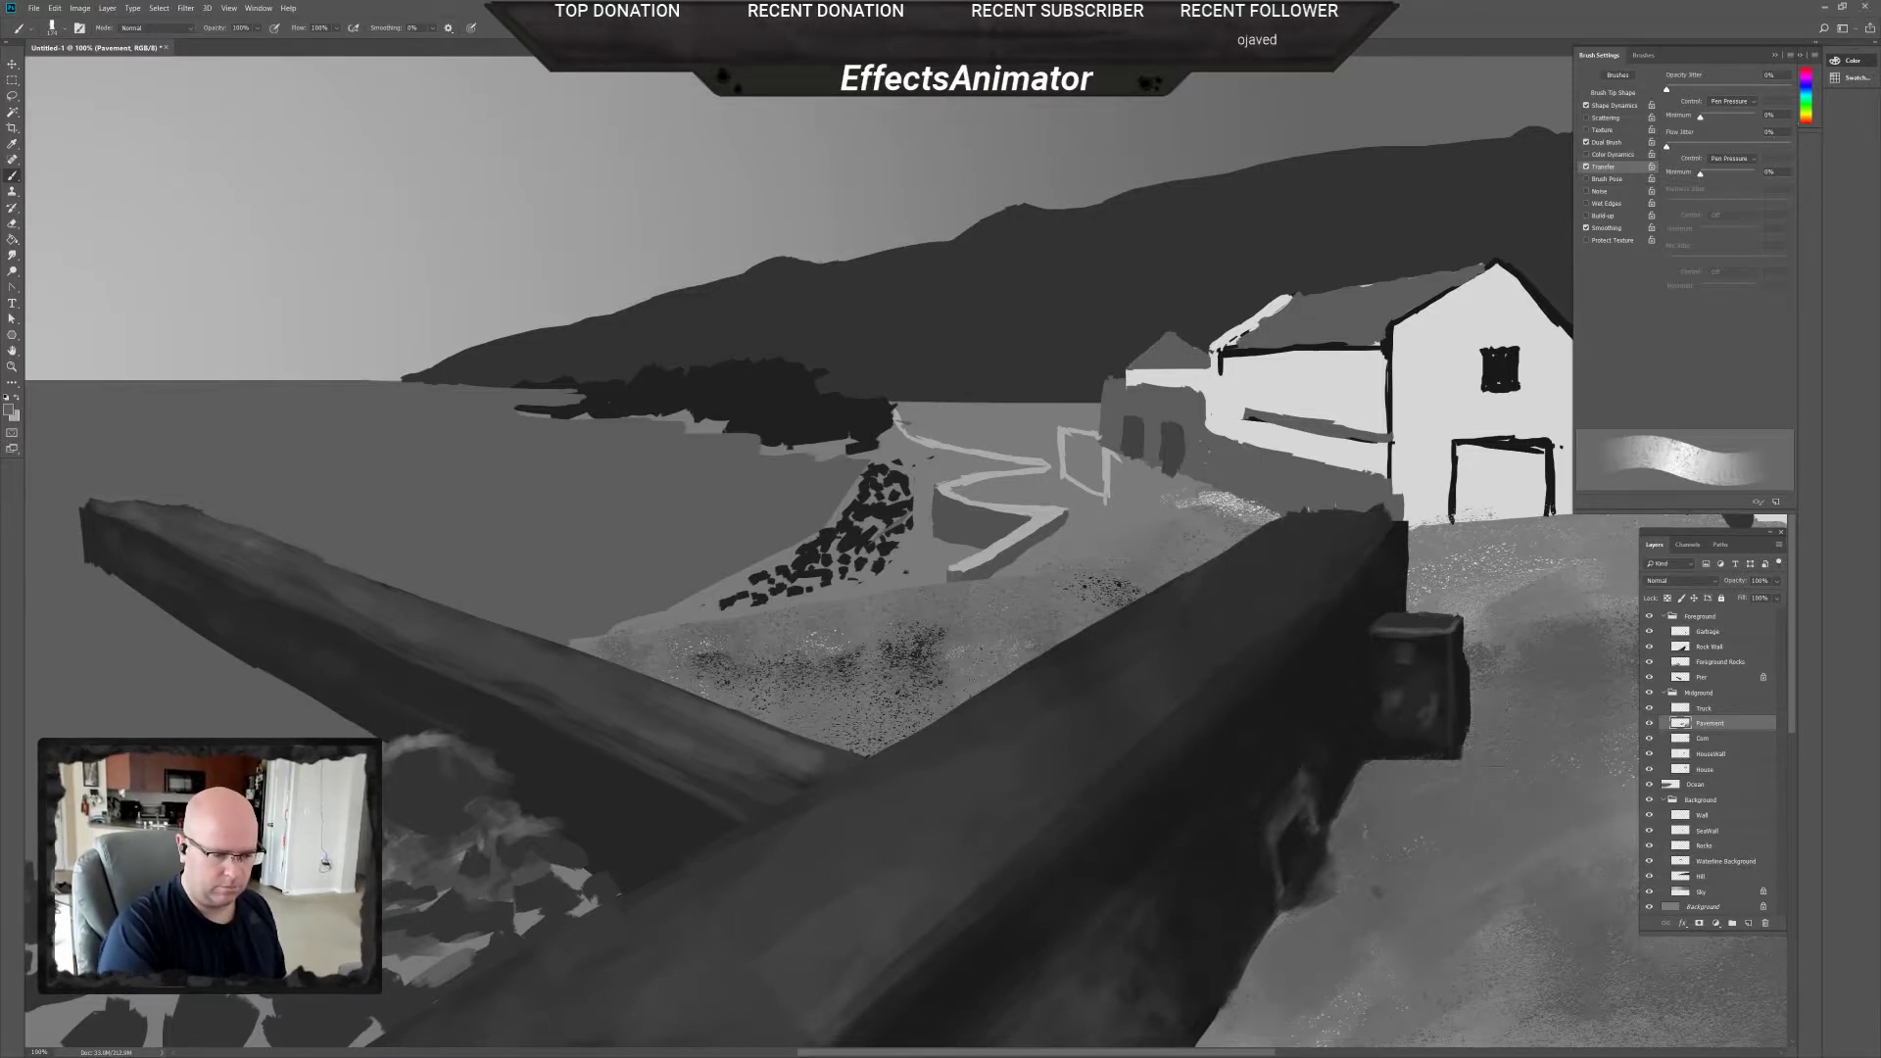
Brush darker textured strokes over the light speckles in the middle of the pavement, out to the canvas edge.
mouse_move(1392, 803)
mouse_down()
mouse_move(1452, 742)
mouse_move(1470, 784)
mouse_move(1559, 750)
mouse_move(1423, 810)
mouse_move(1303, 980)
mouse_move(1215, 1039)
mouse_move(1274, 991)
mouse_move(1479, 970)
mouse_move(1215, 896)
mouse_move(1251, 843)
mouse_up()
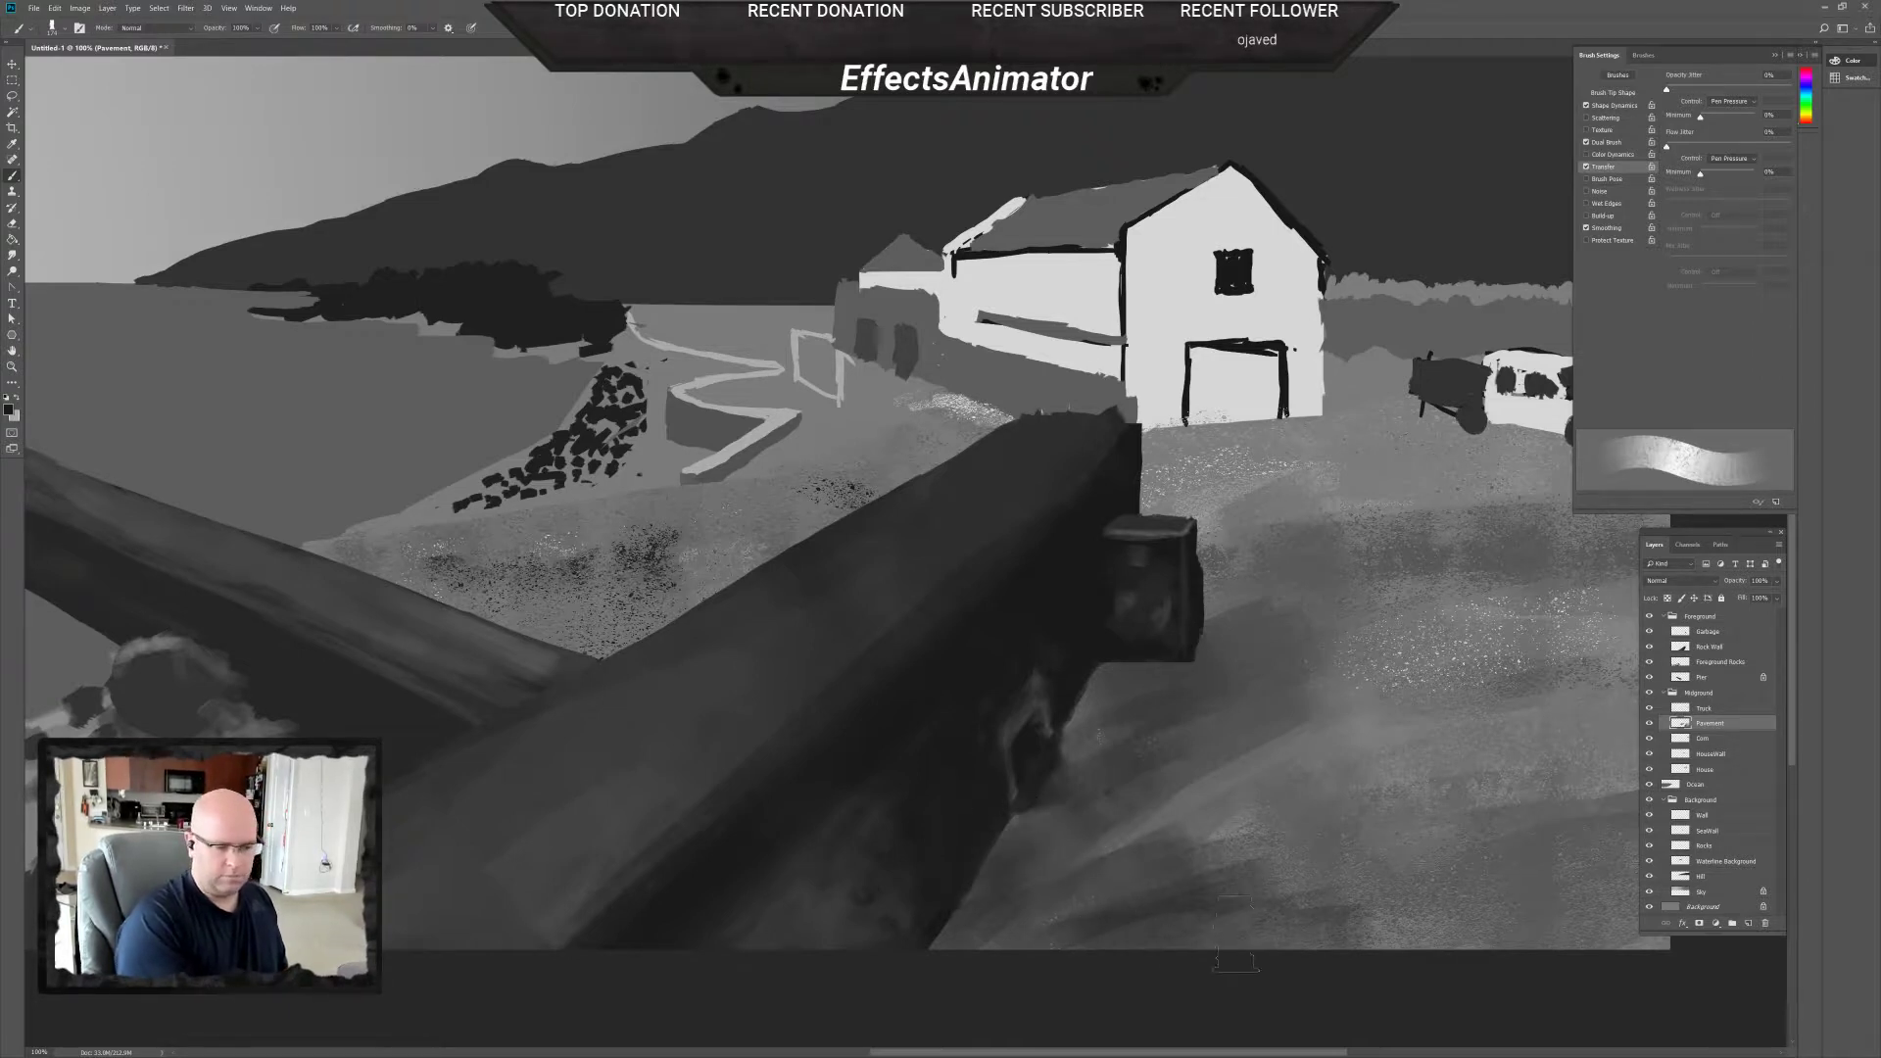
mouse_move(1215, 818)
mouse_down()
mouse_move(1362, 730)
mouse_move(1137, 838)
mouse_up()
scroll(725, 529, right, 5)
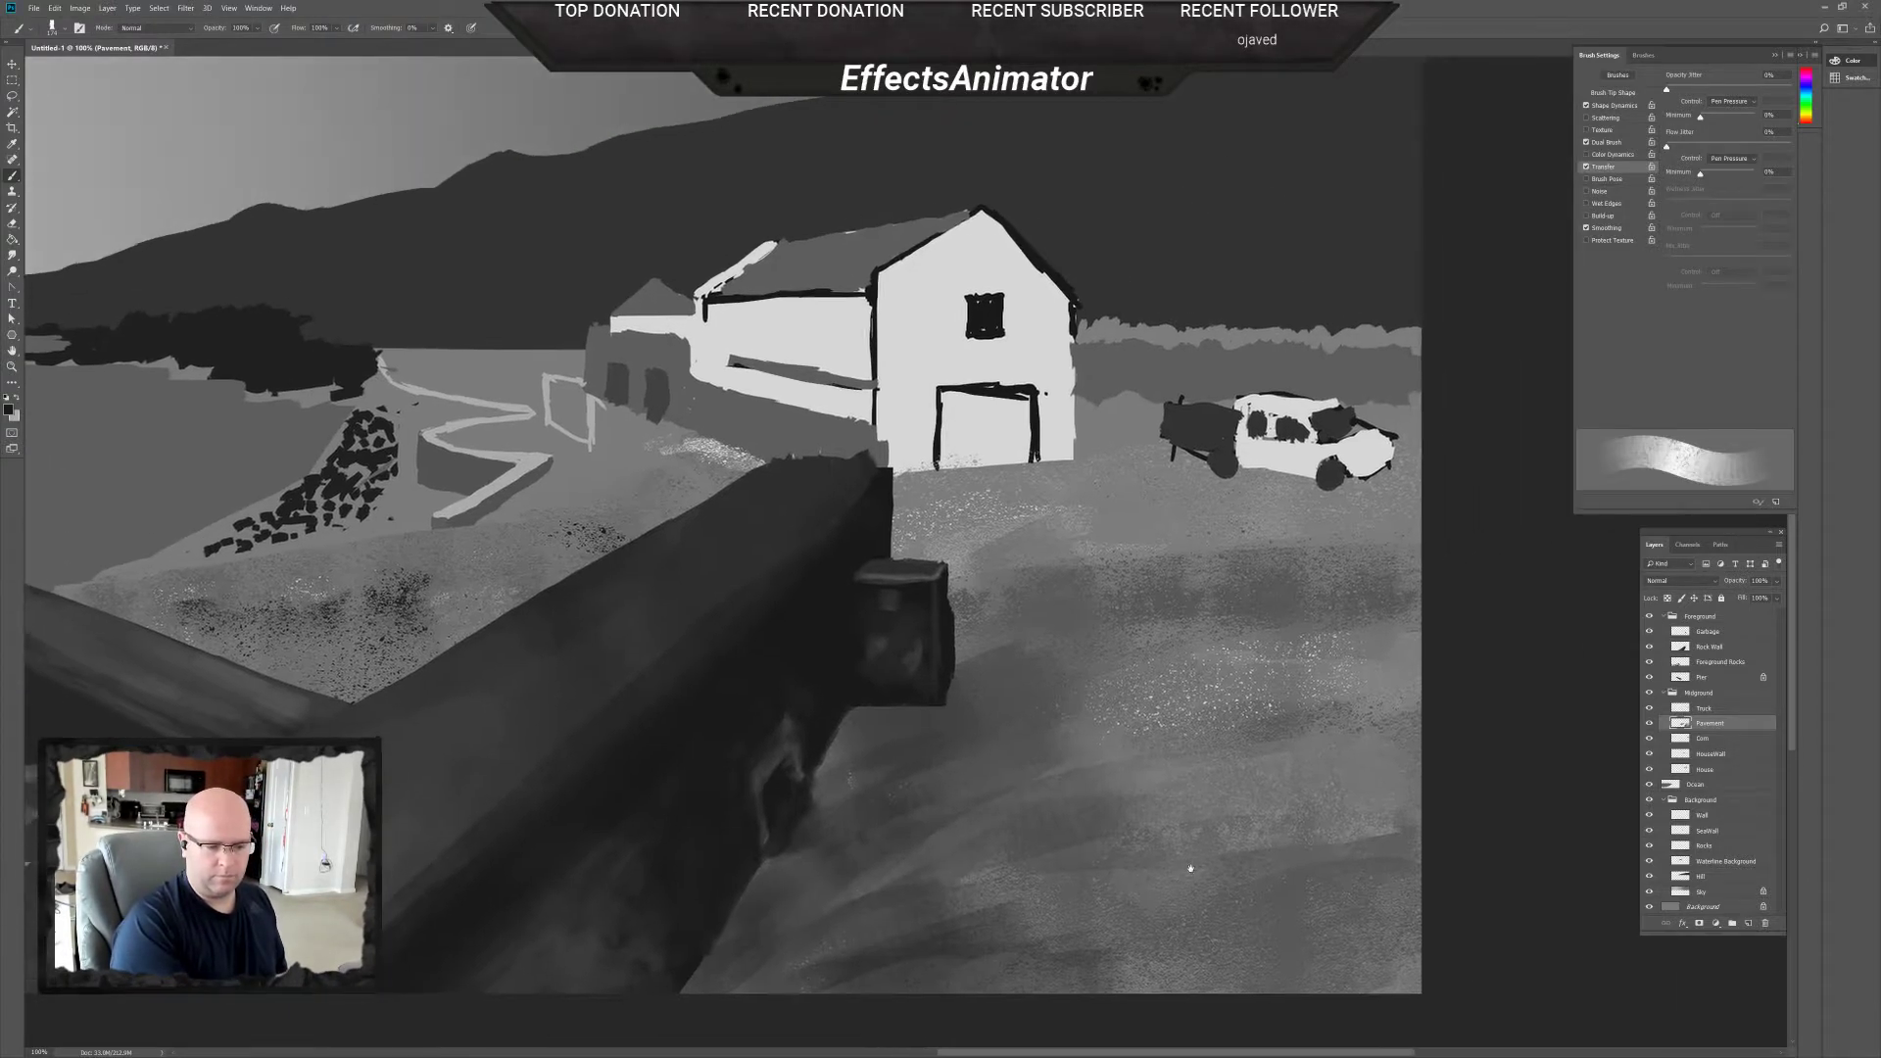
drag(1127, 726, 1313, 657)
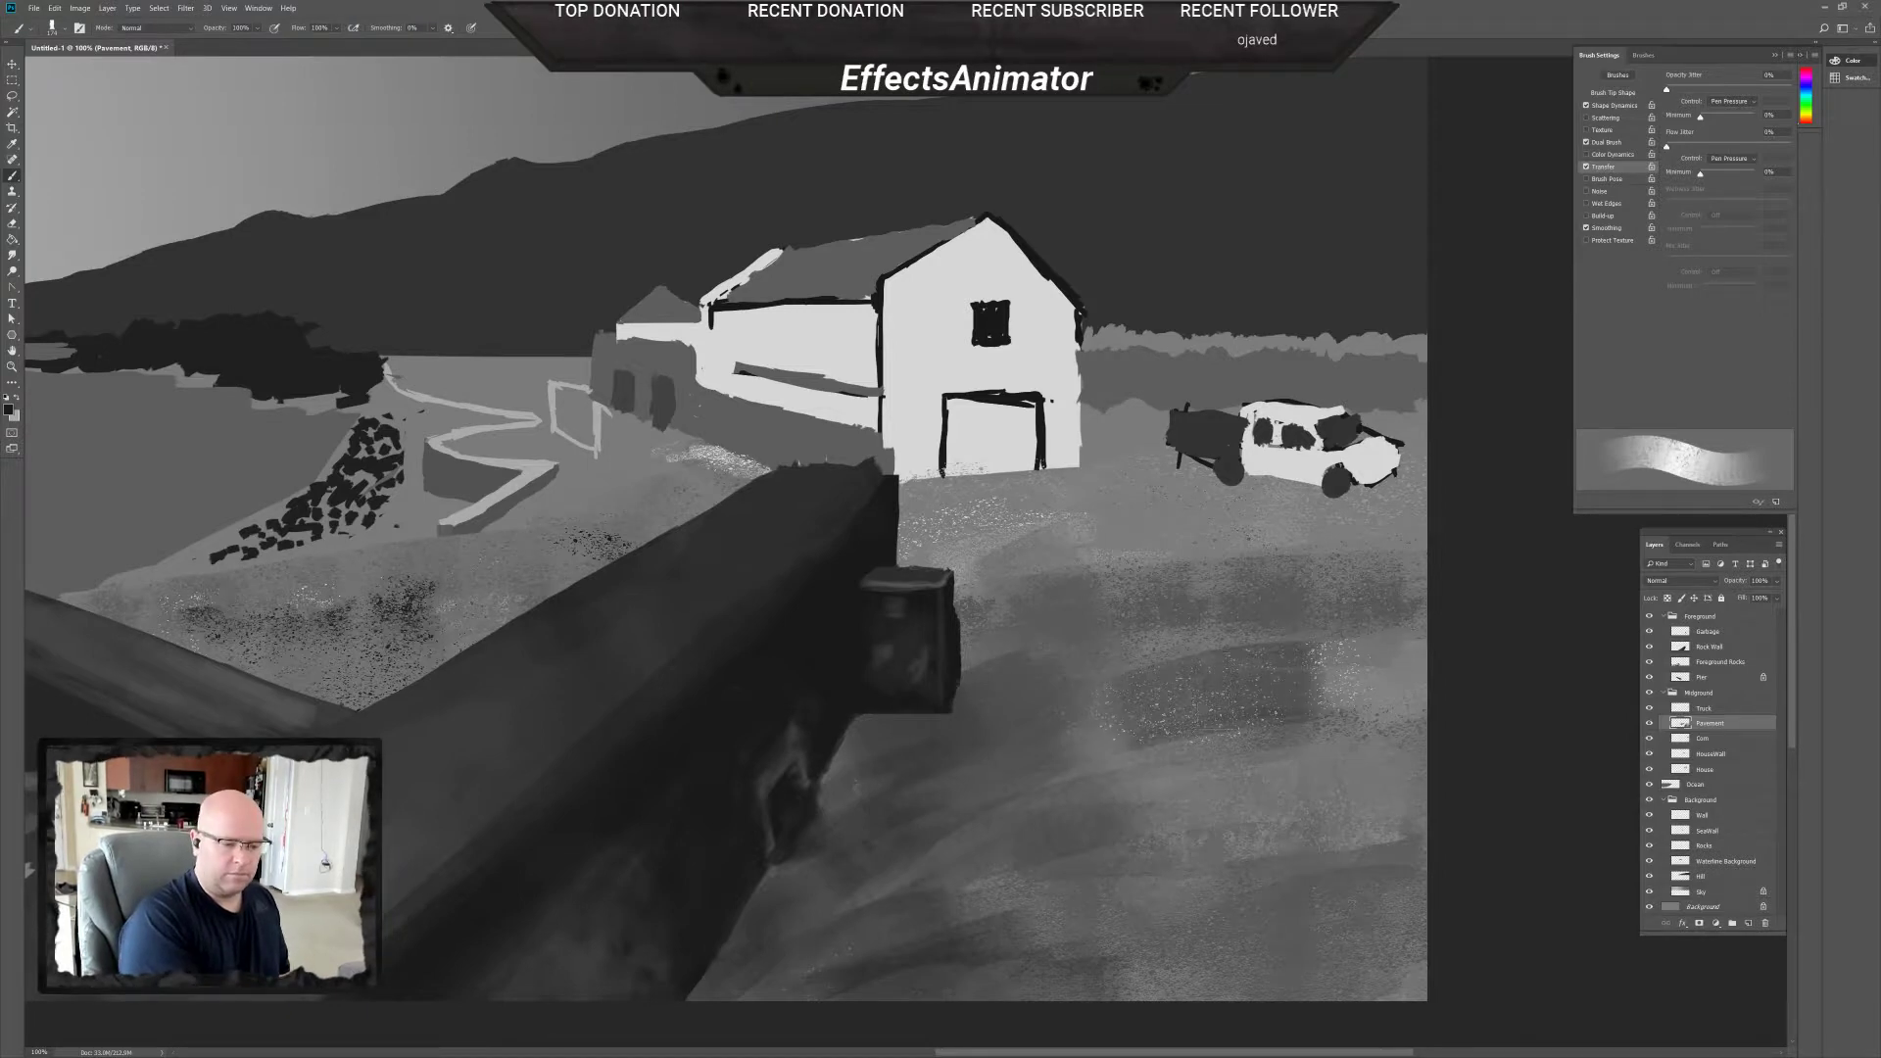
drag(1117, 666, 1420, 715)
drag(1342, 636, 1429, 706)
mouse_move(1029, 734)
mouse_down()
mouse_move(1098, 697)
mouse_move(1264, 843)
mouse_up()
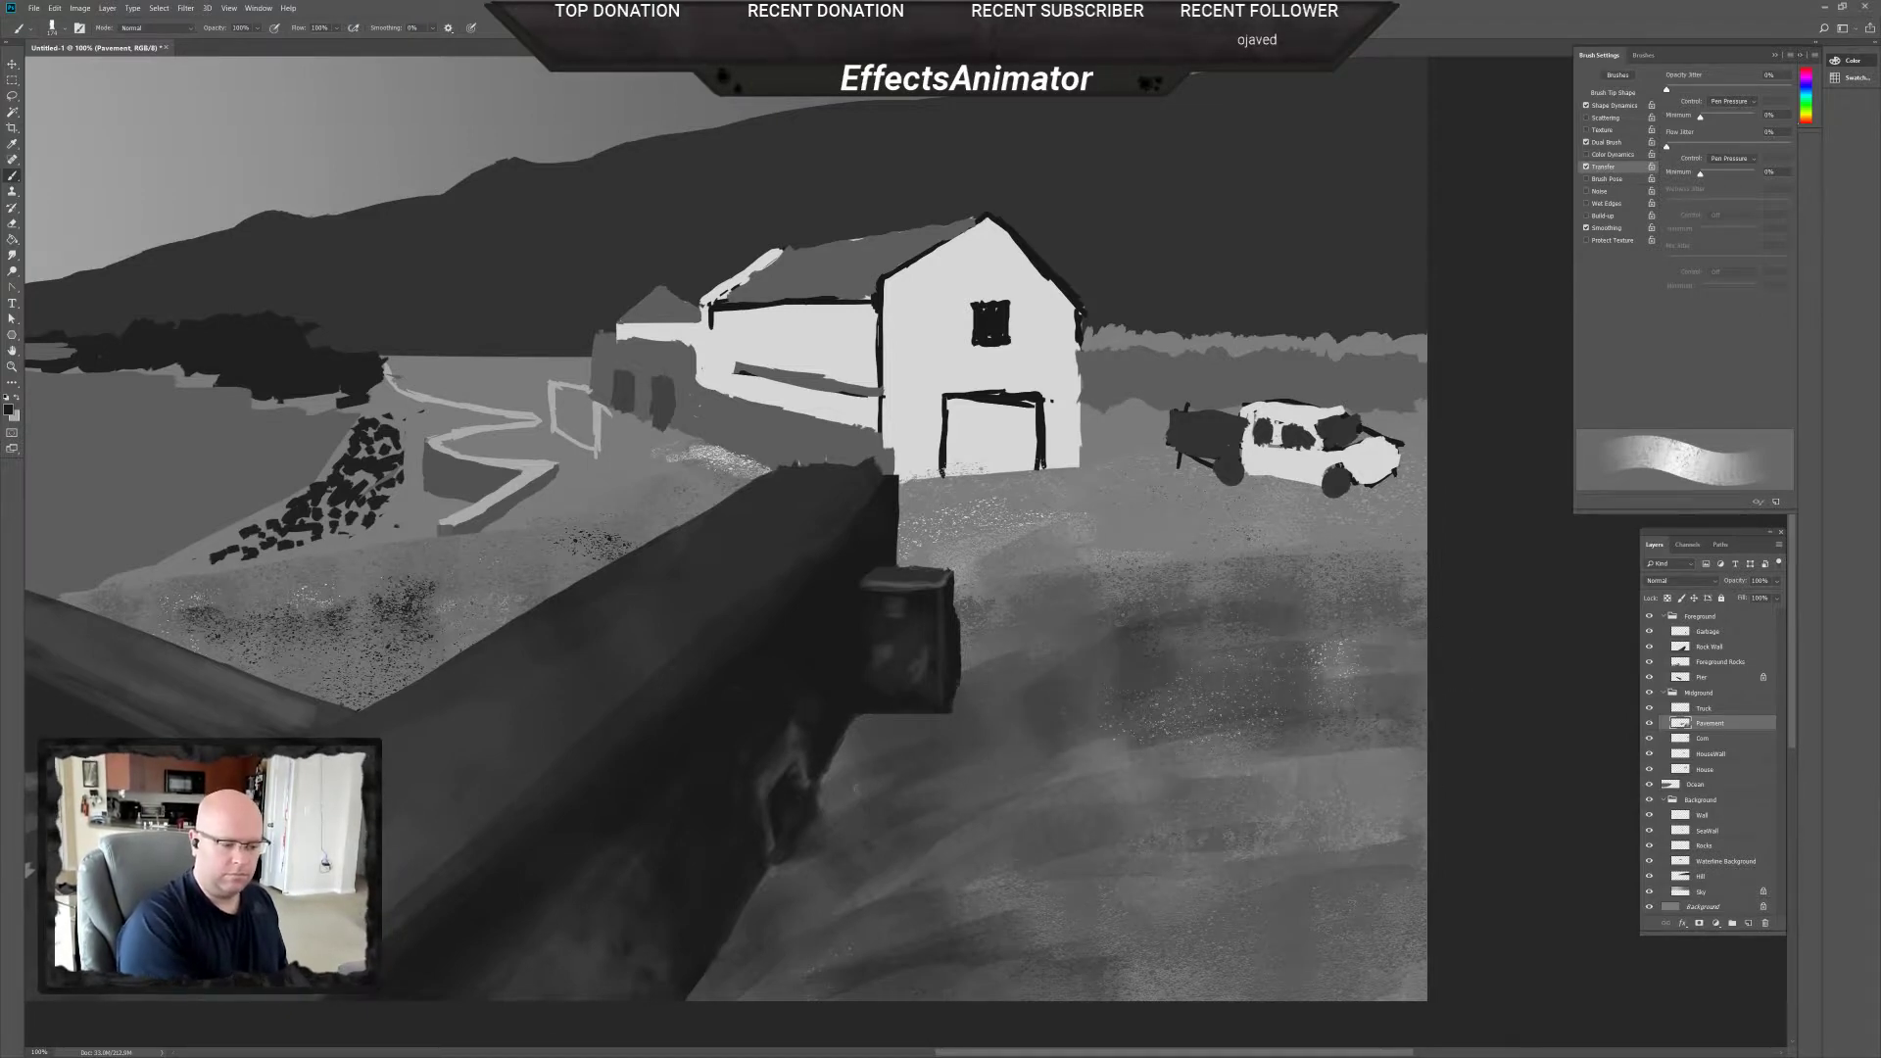
Extend dark and mid-gray textured strokes across the lower pavement toward the canvas corner.
drag(1059, 784, 1152, 715)
drag(1166, 784, 1420, 941)
drag(1126, 979, 1420, 940)
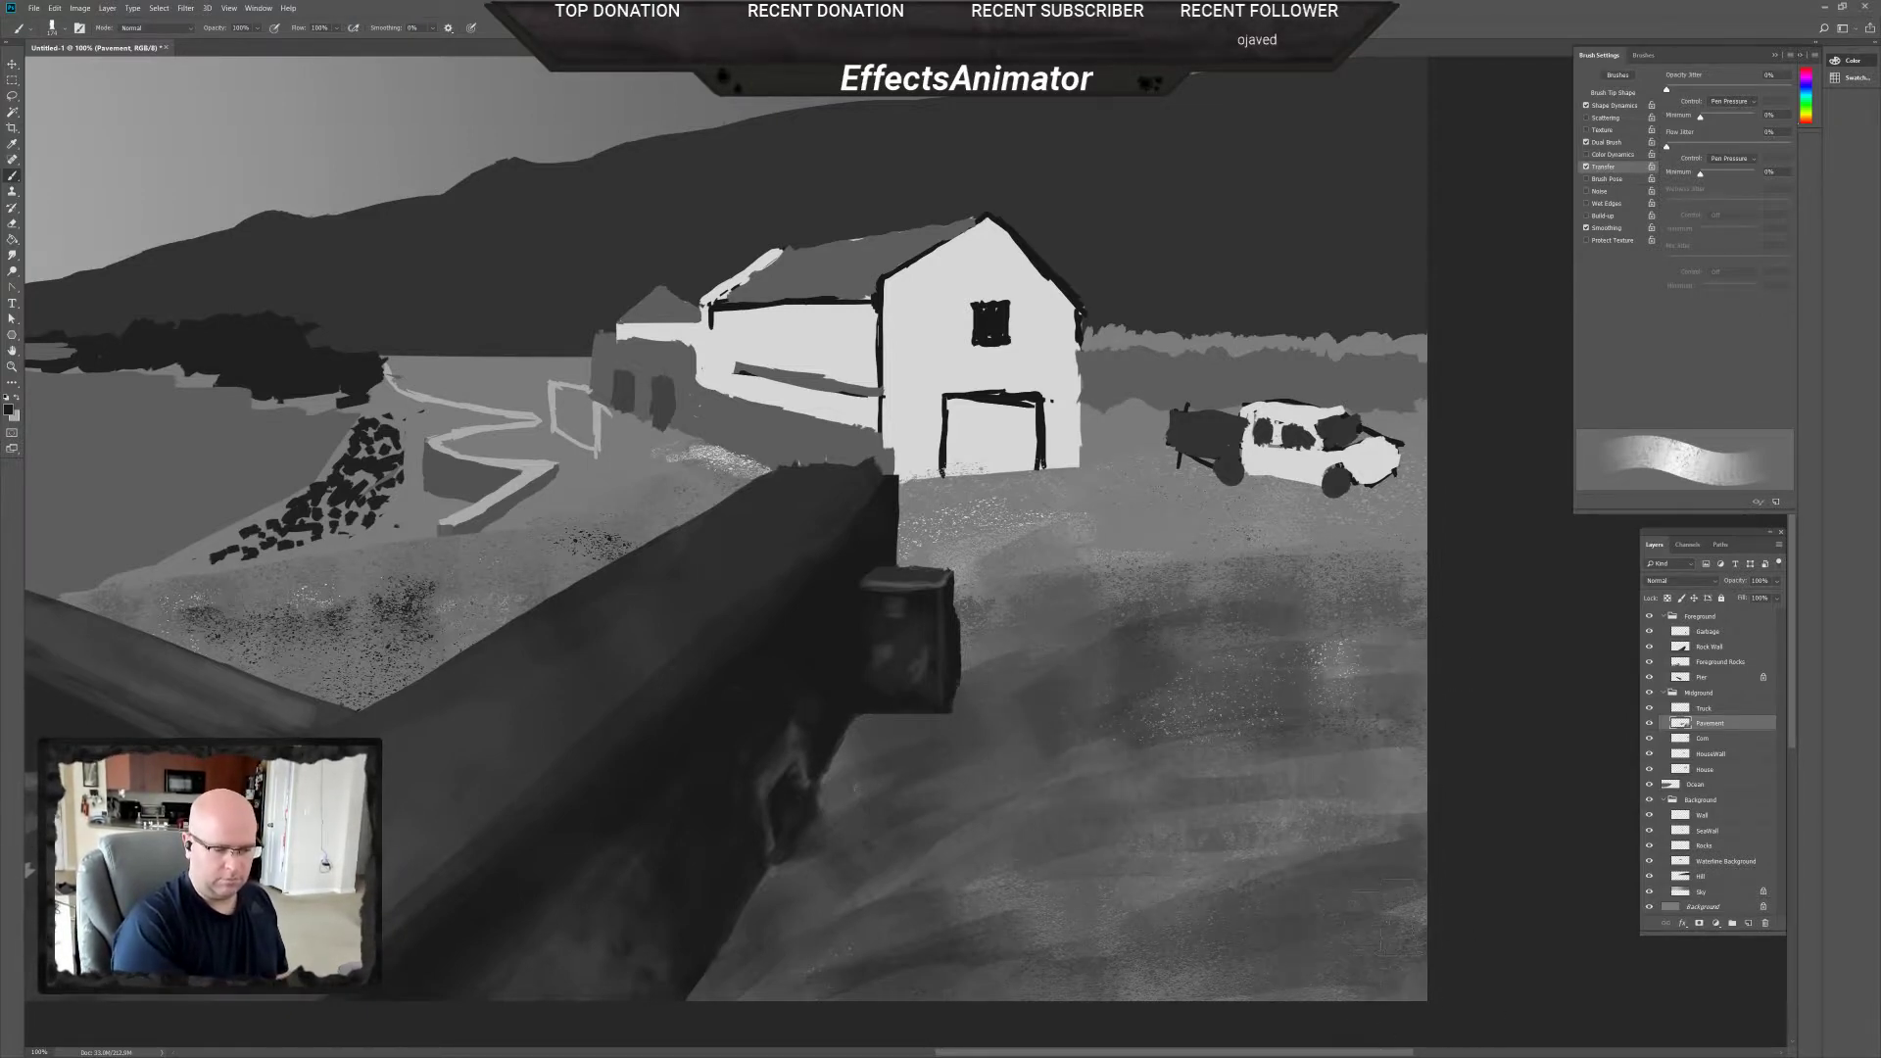
drag(1265, 985, 1491, 853)
drag(1333, 843, 1430, 663)
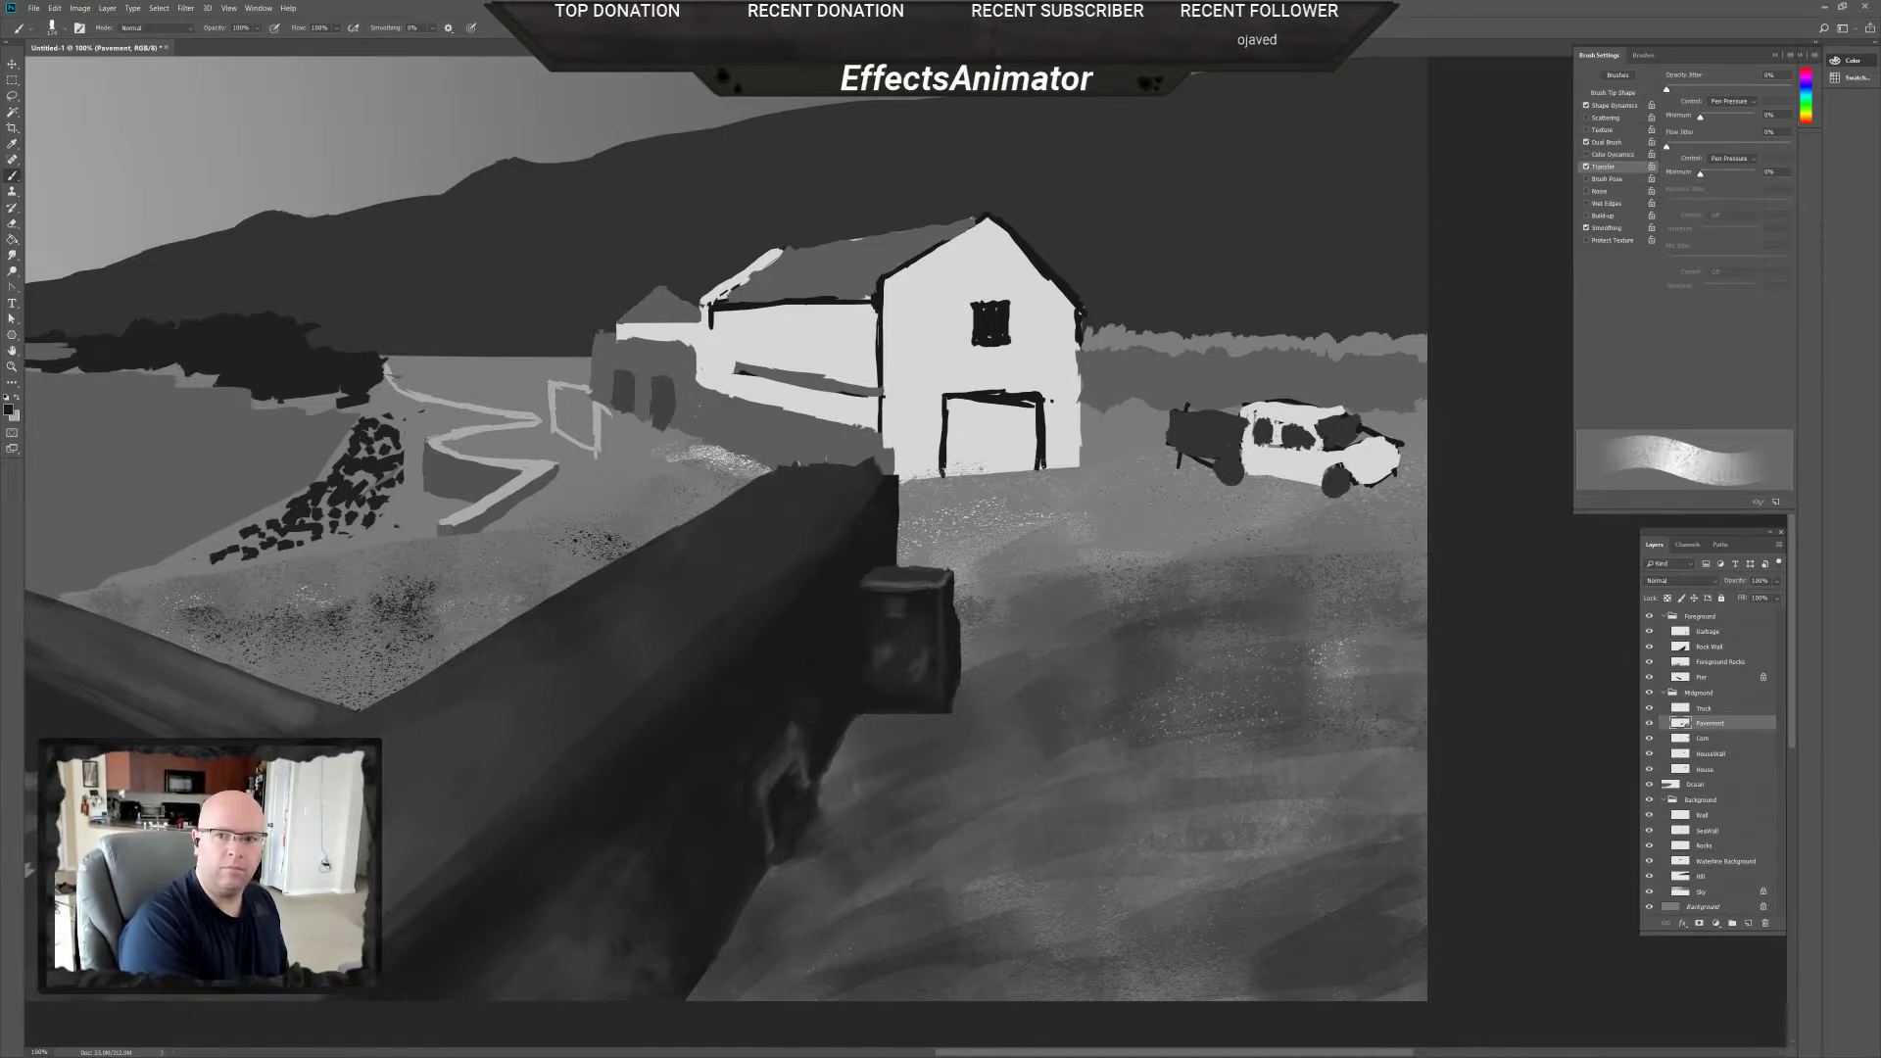
Darken the upper pavement below the truck with broad sweeping strokes from the wall's post to the canvas edge.
drag(1107, 553, 1421, 534)
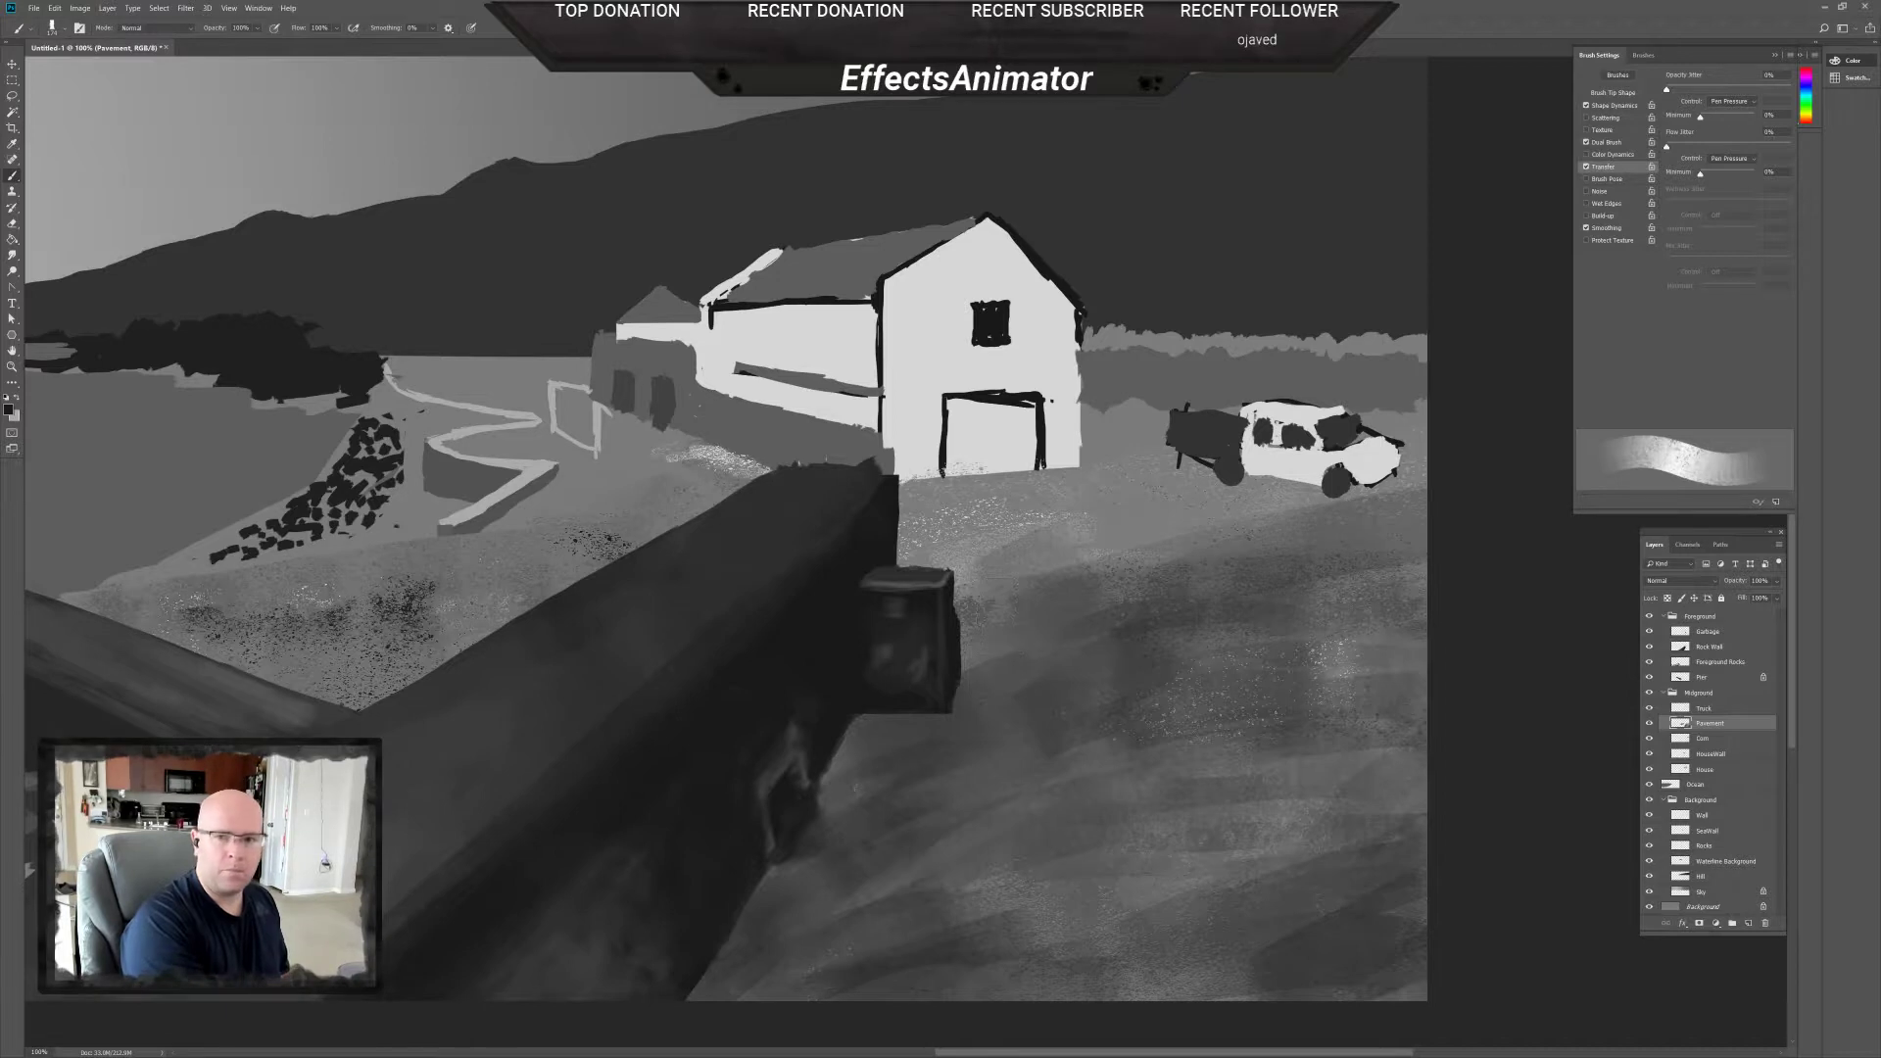
drag(978, 625, 1465, 525)
drag(1304, 534, 1426, 520)
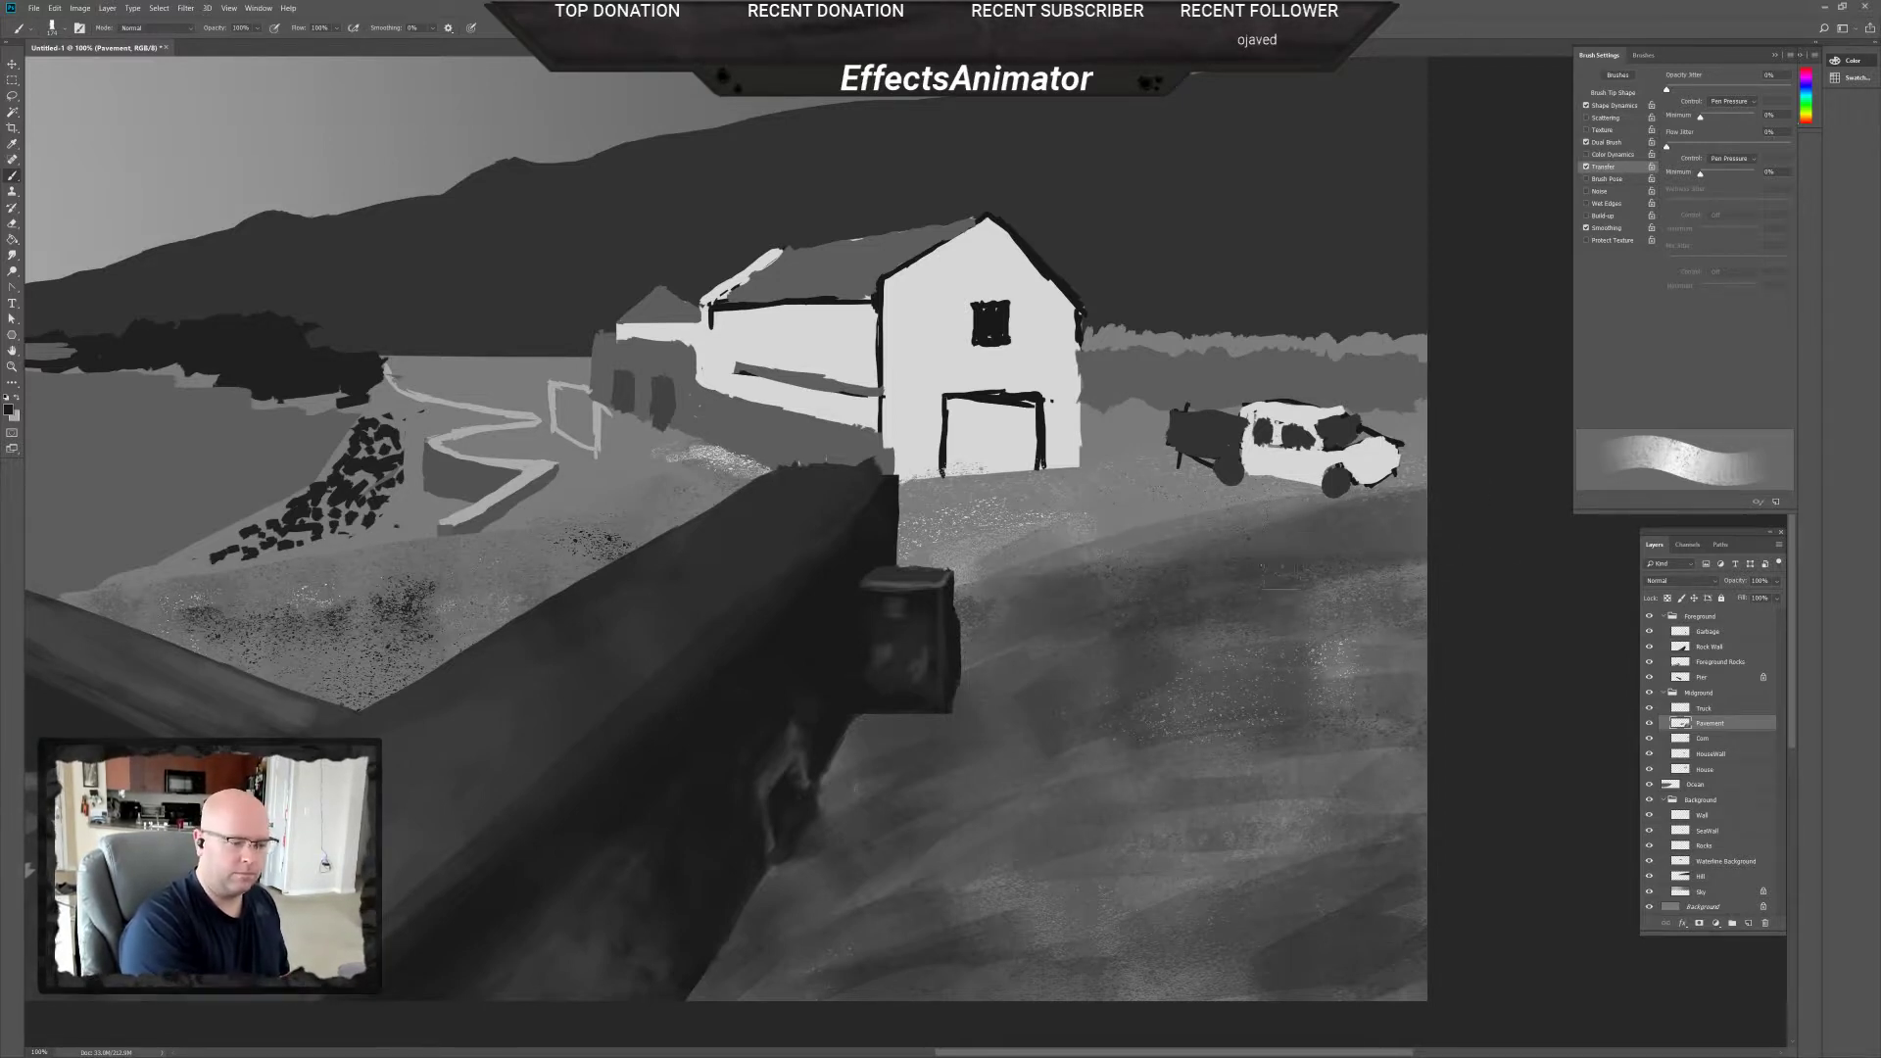
drag(913, 627, 1127, 580)
mouse_move(972, 612)
mouse_down()
mouse_move(1060, 590)
mouse_move(1416, 651)
mouse_up()
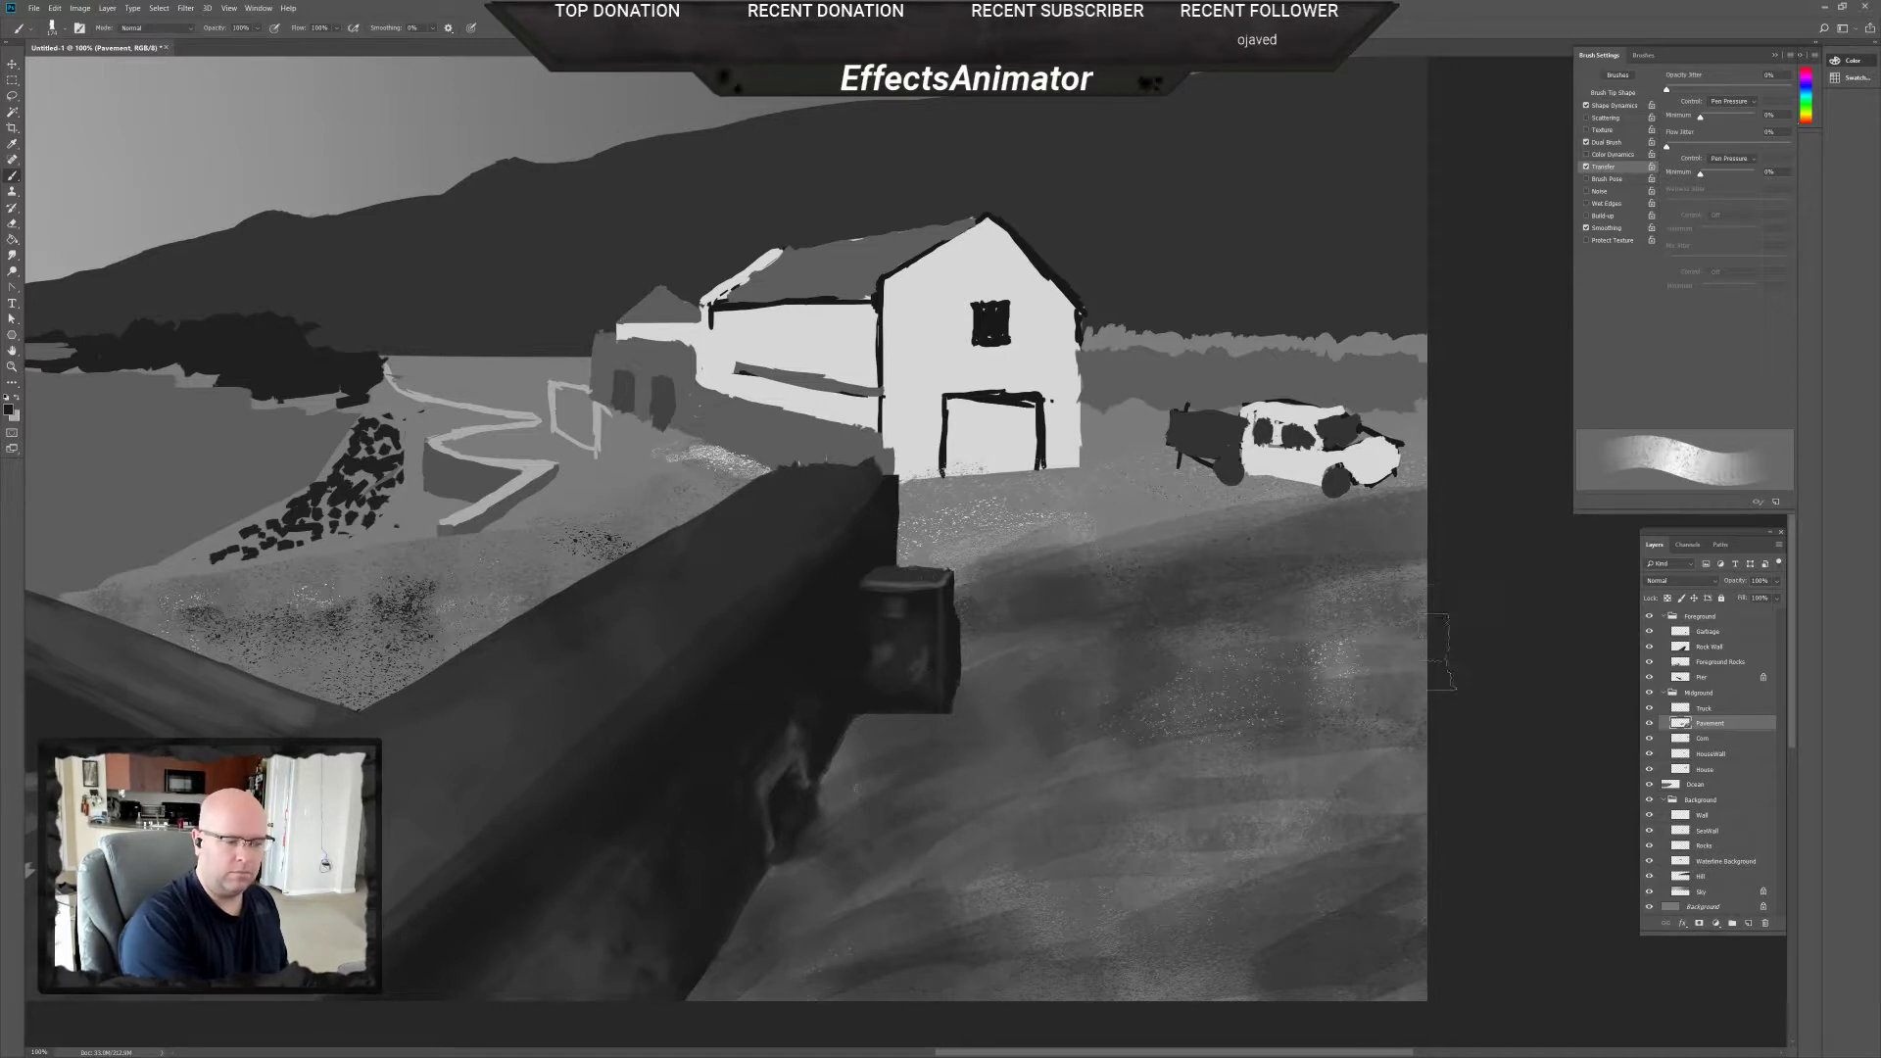
drag(1230, 647, 1430, 627)
drag(1328, 681, 1503, 672)
drag(1230, 779, 1441, 745)
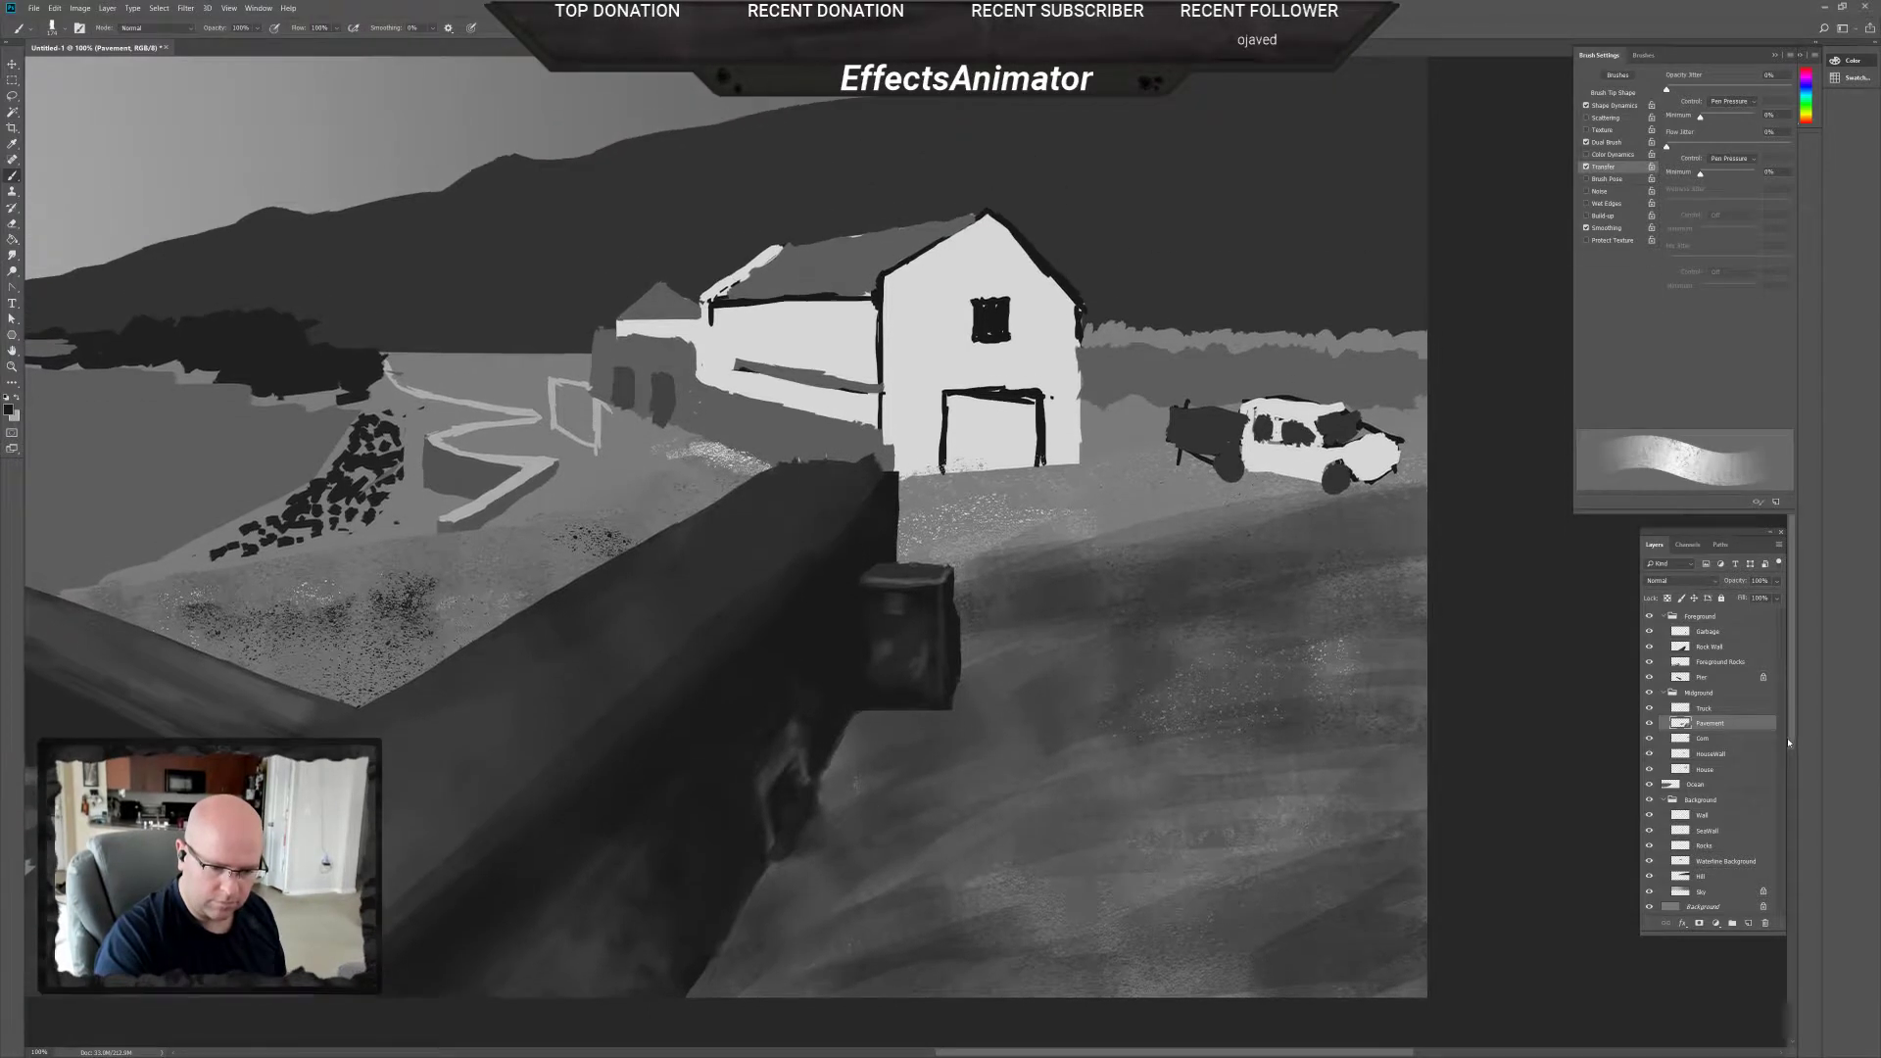
On the Truck layer, erase the rough black outline along the cab's roof and undo the last erasing stroke.
drag(1787, 711, 1772, 708)
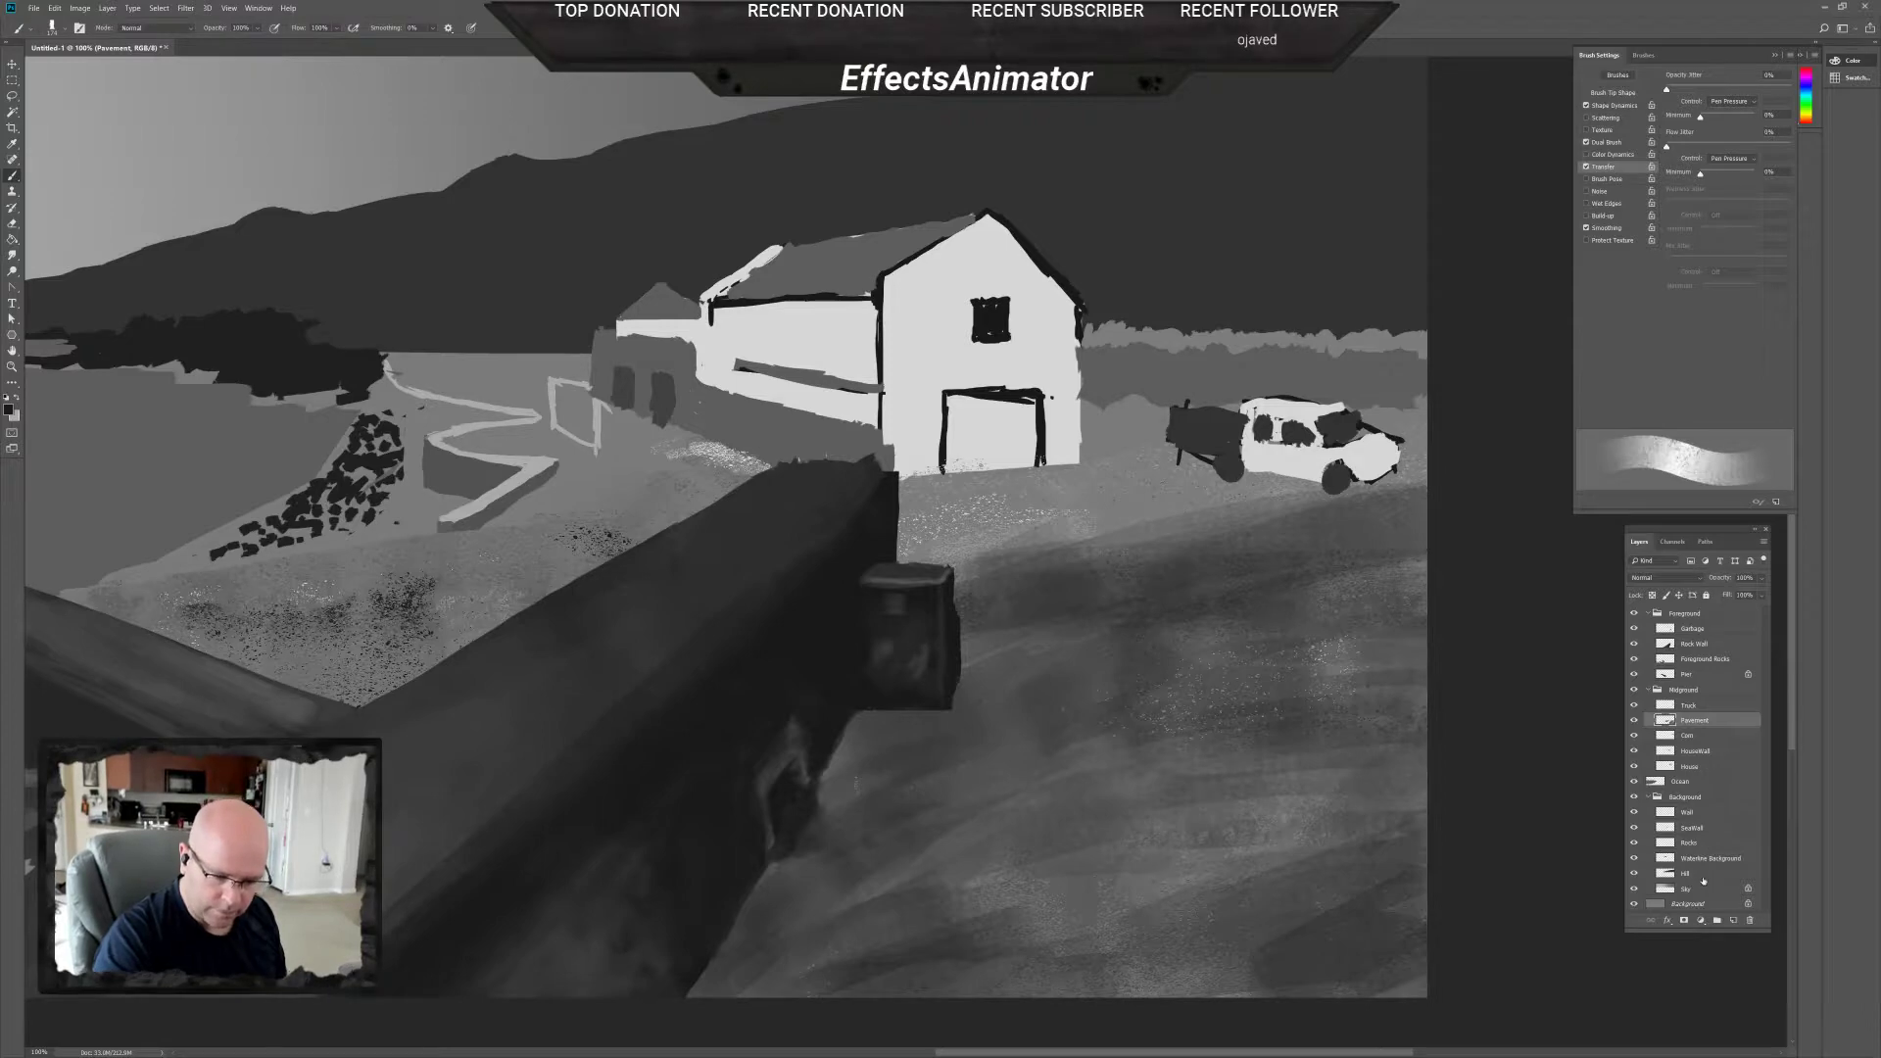
click(1689, 706)
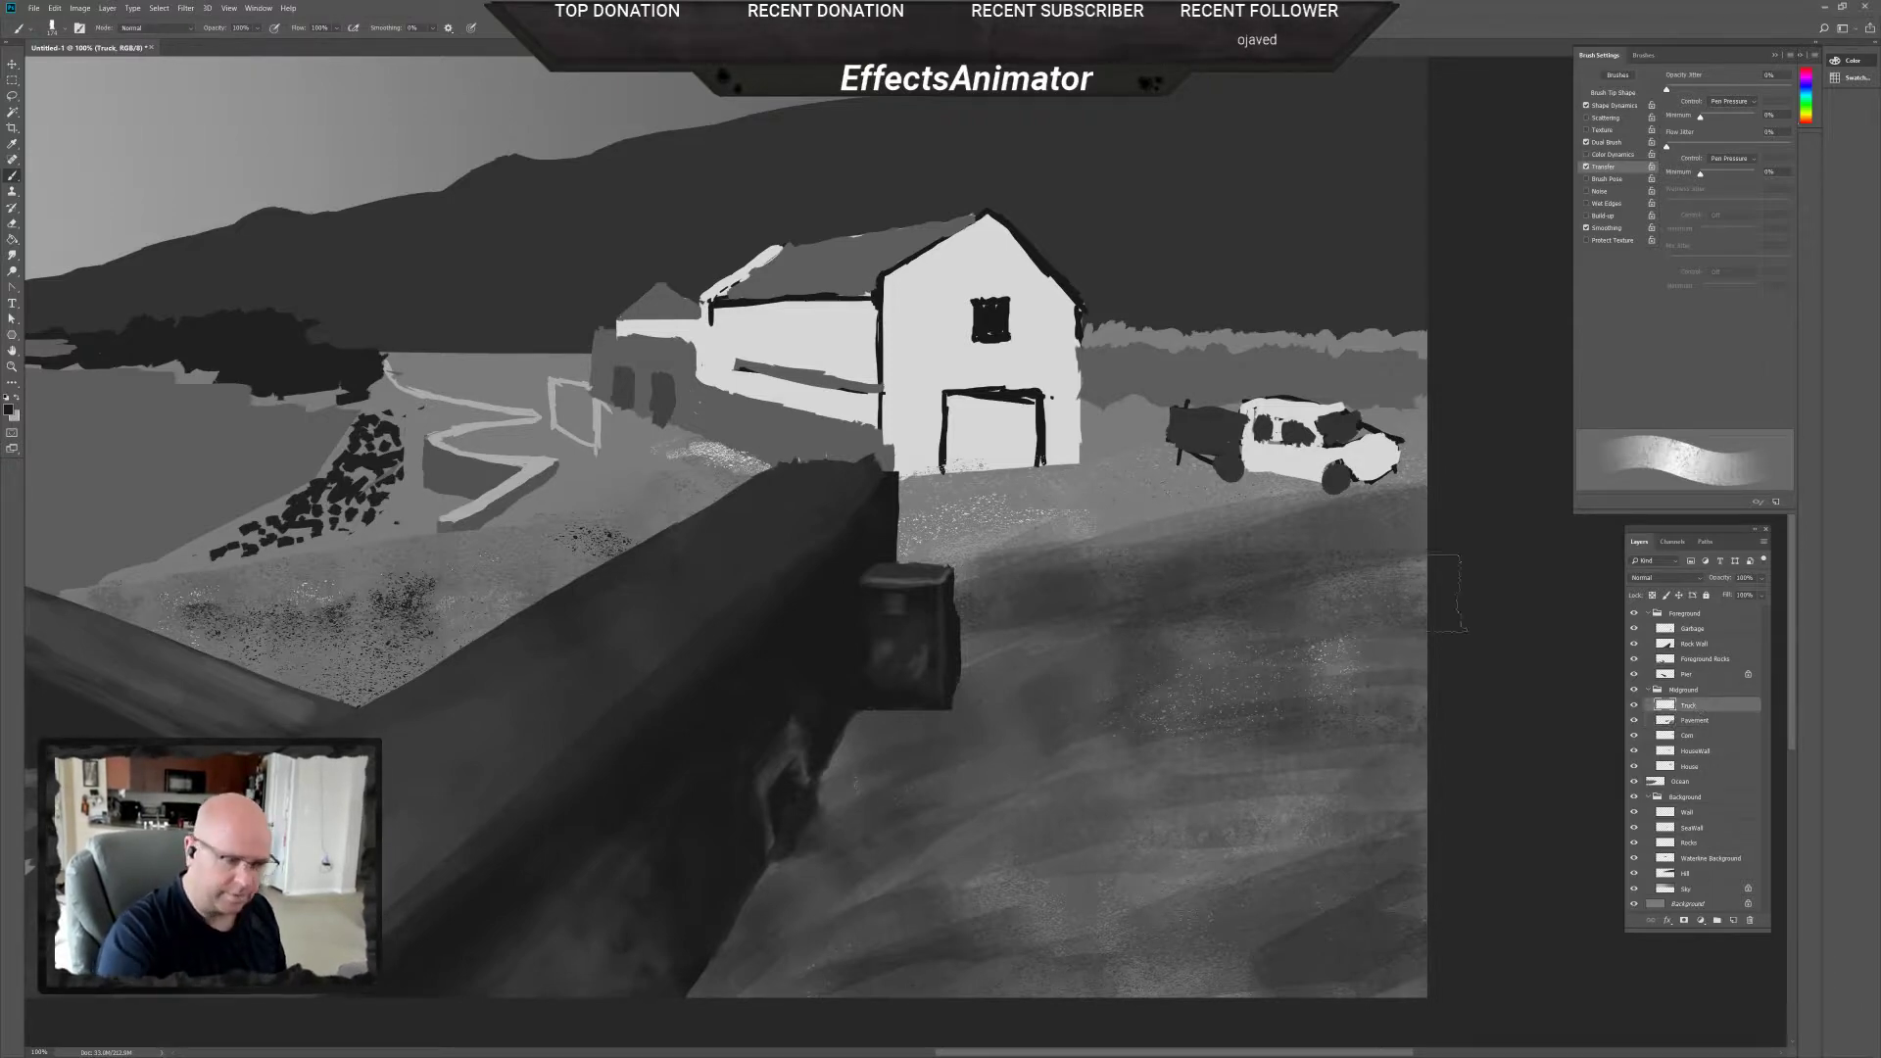
scroll(1331, 409, up, 1)
scroll(1330, 409, up, 1)
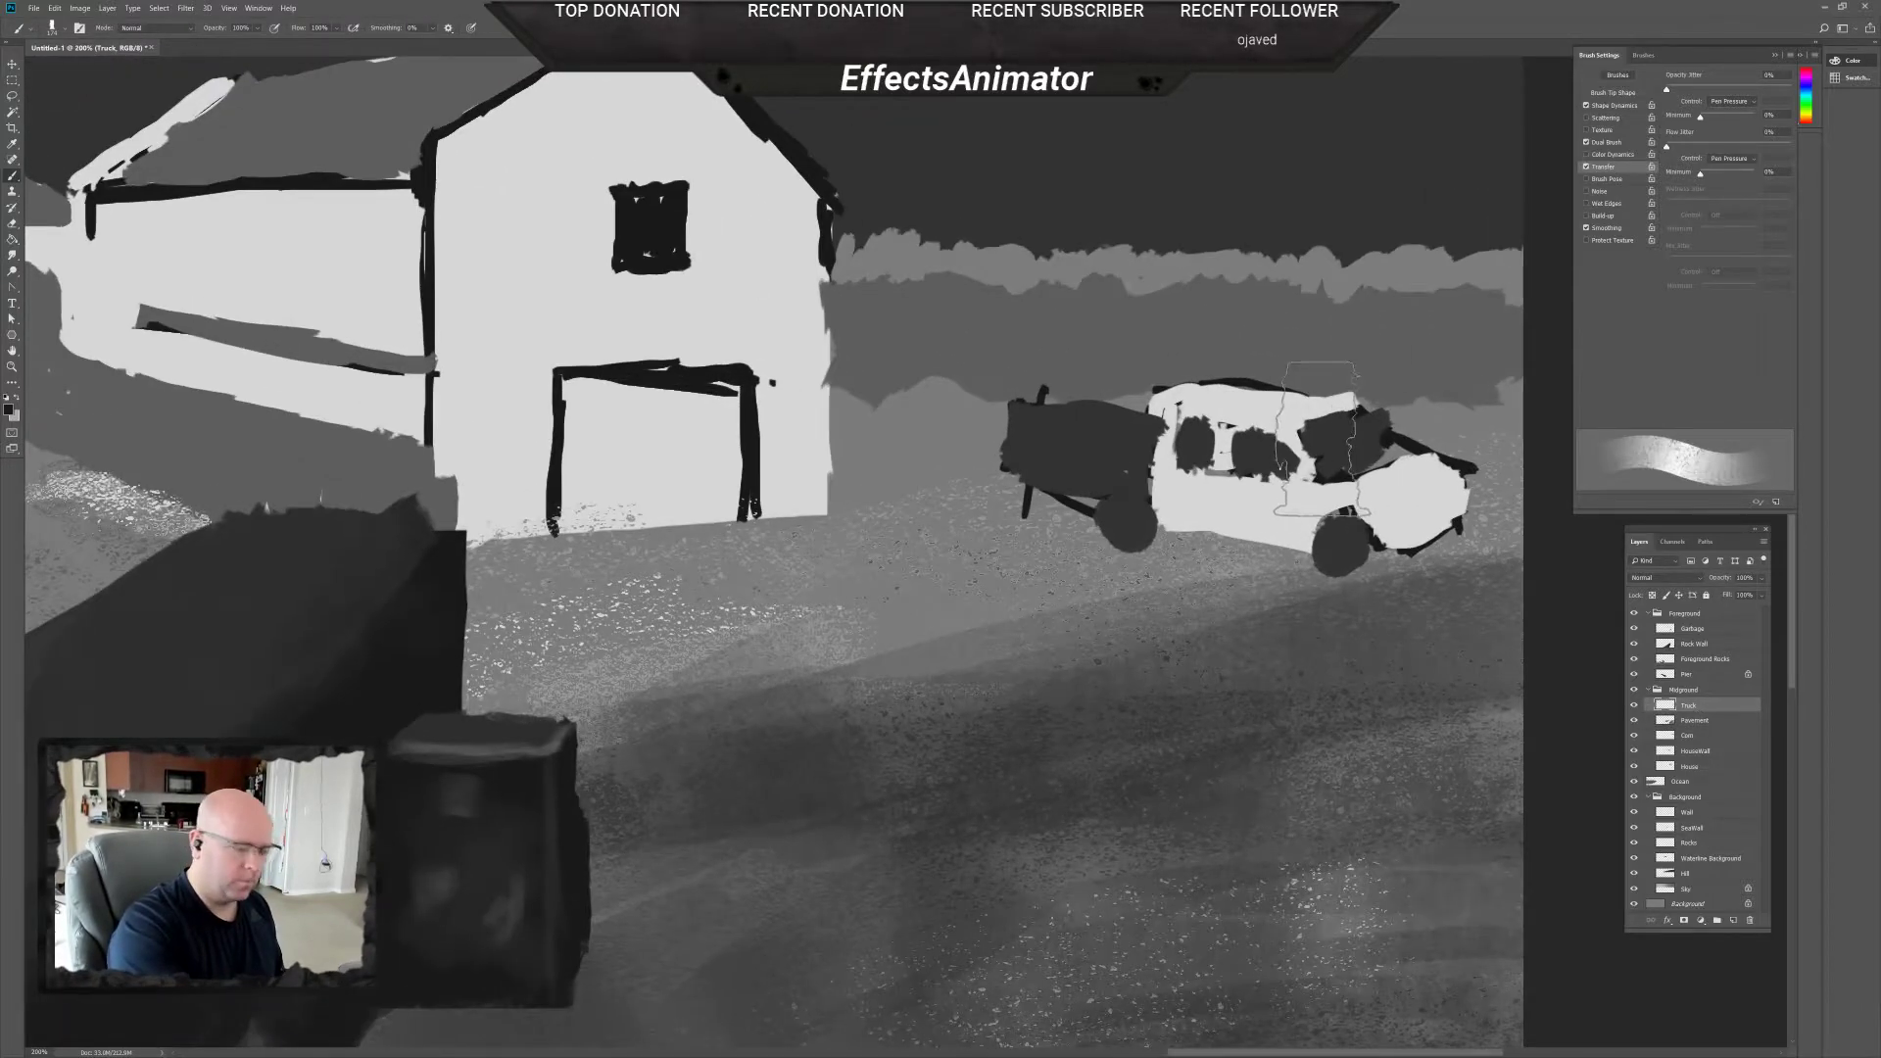
key(e)
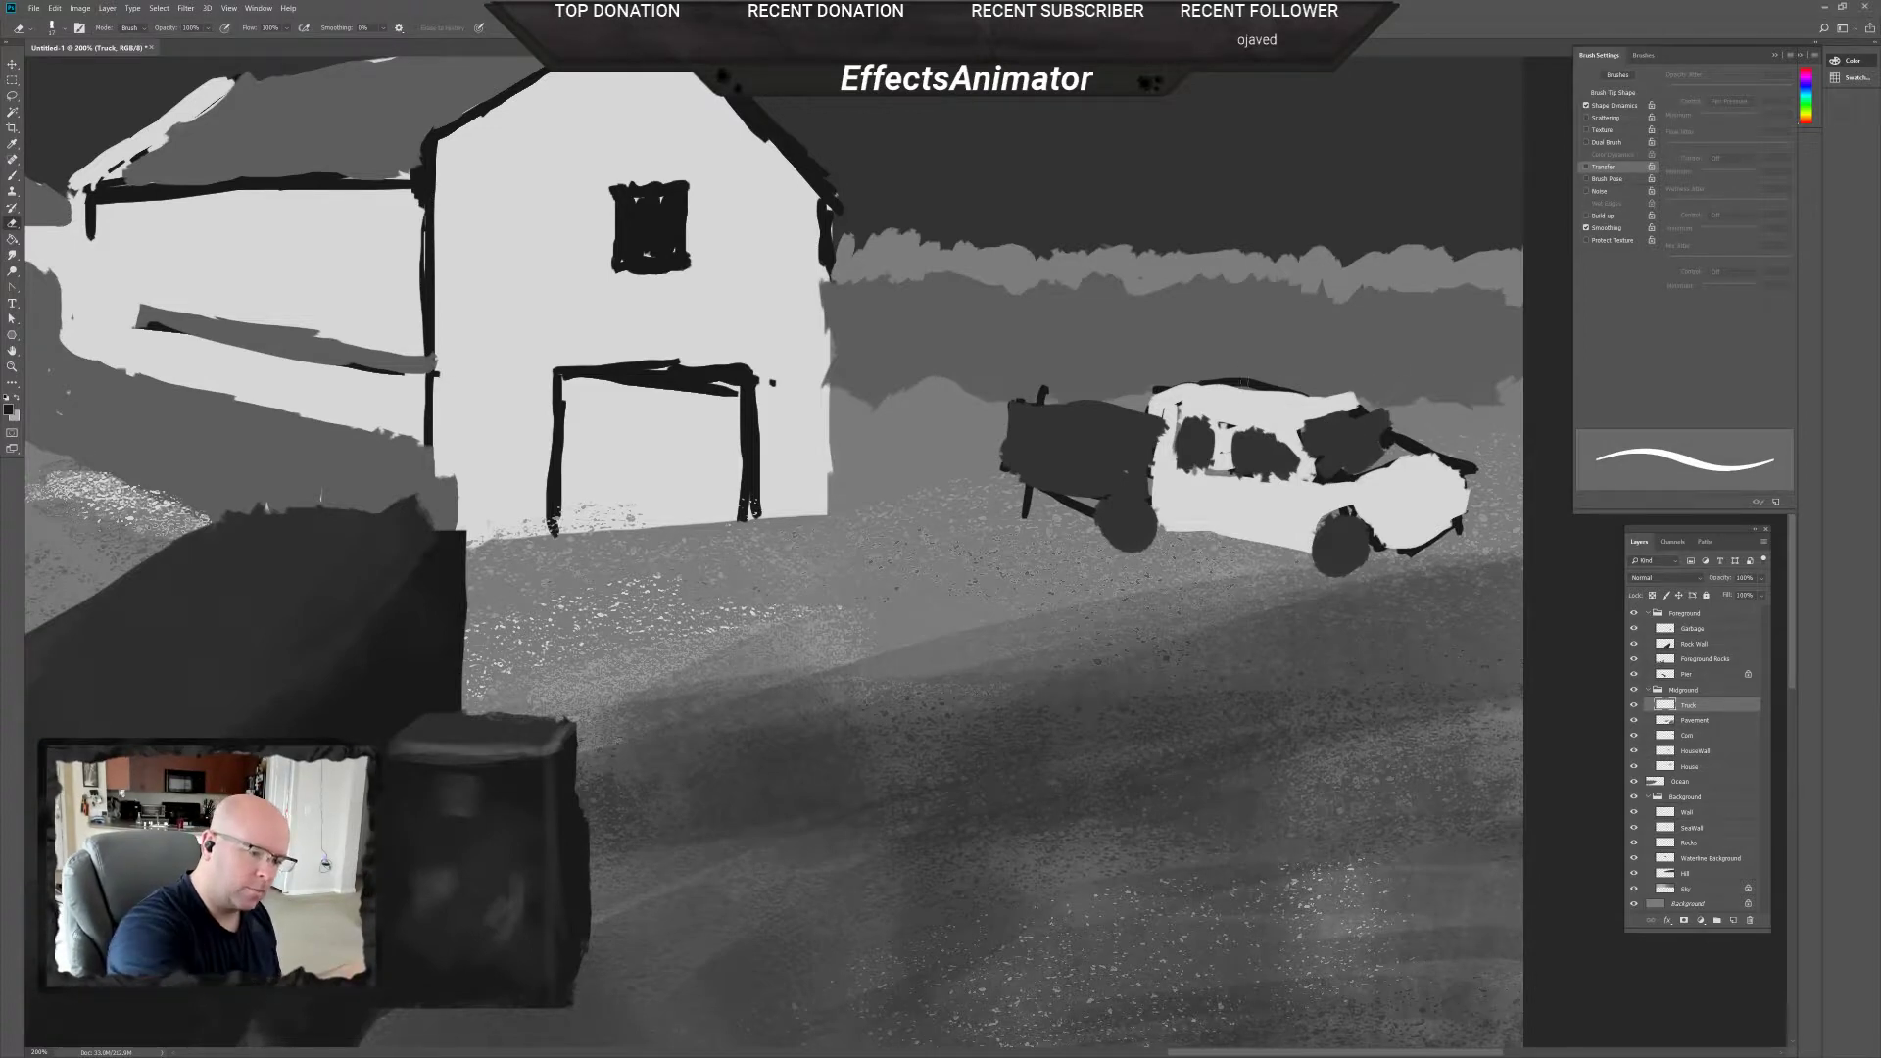
drag(1215, 382, 1383, 411)
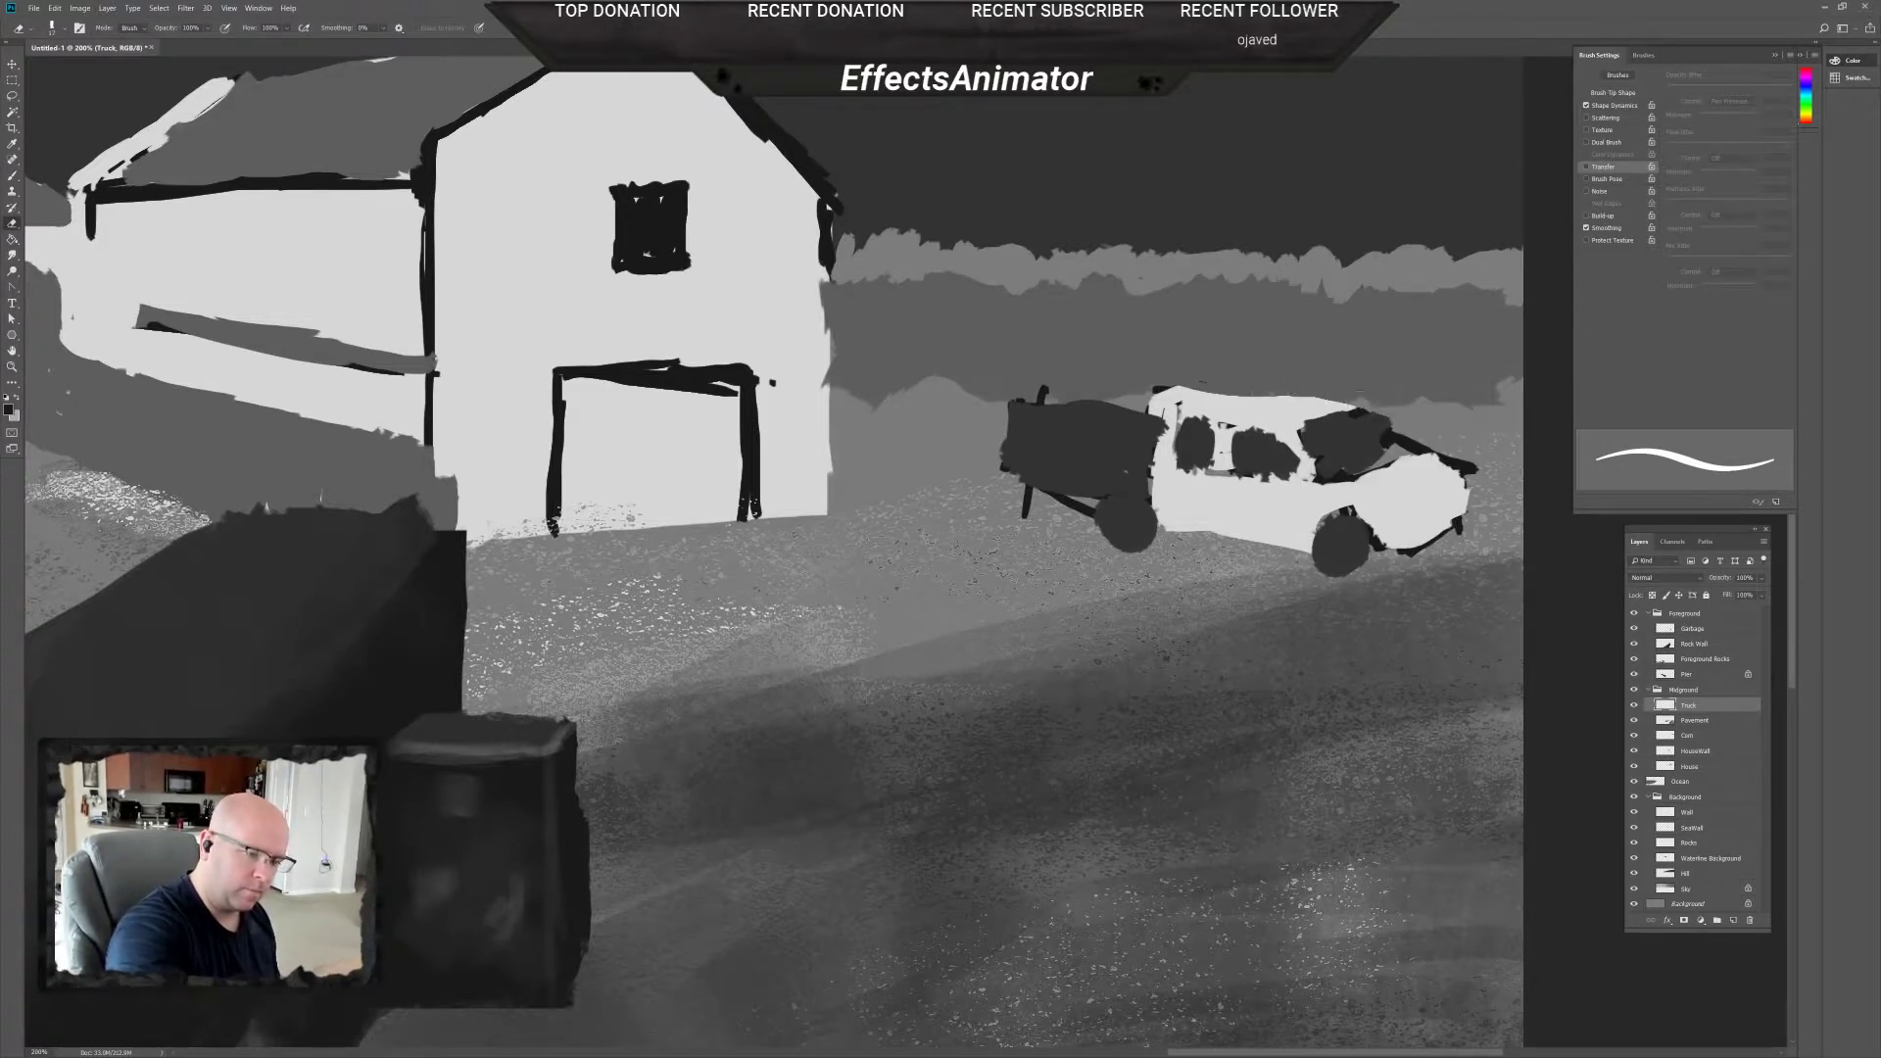
drag(1156, 390, 1239, 395)
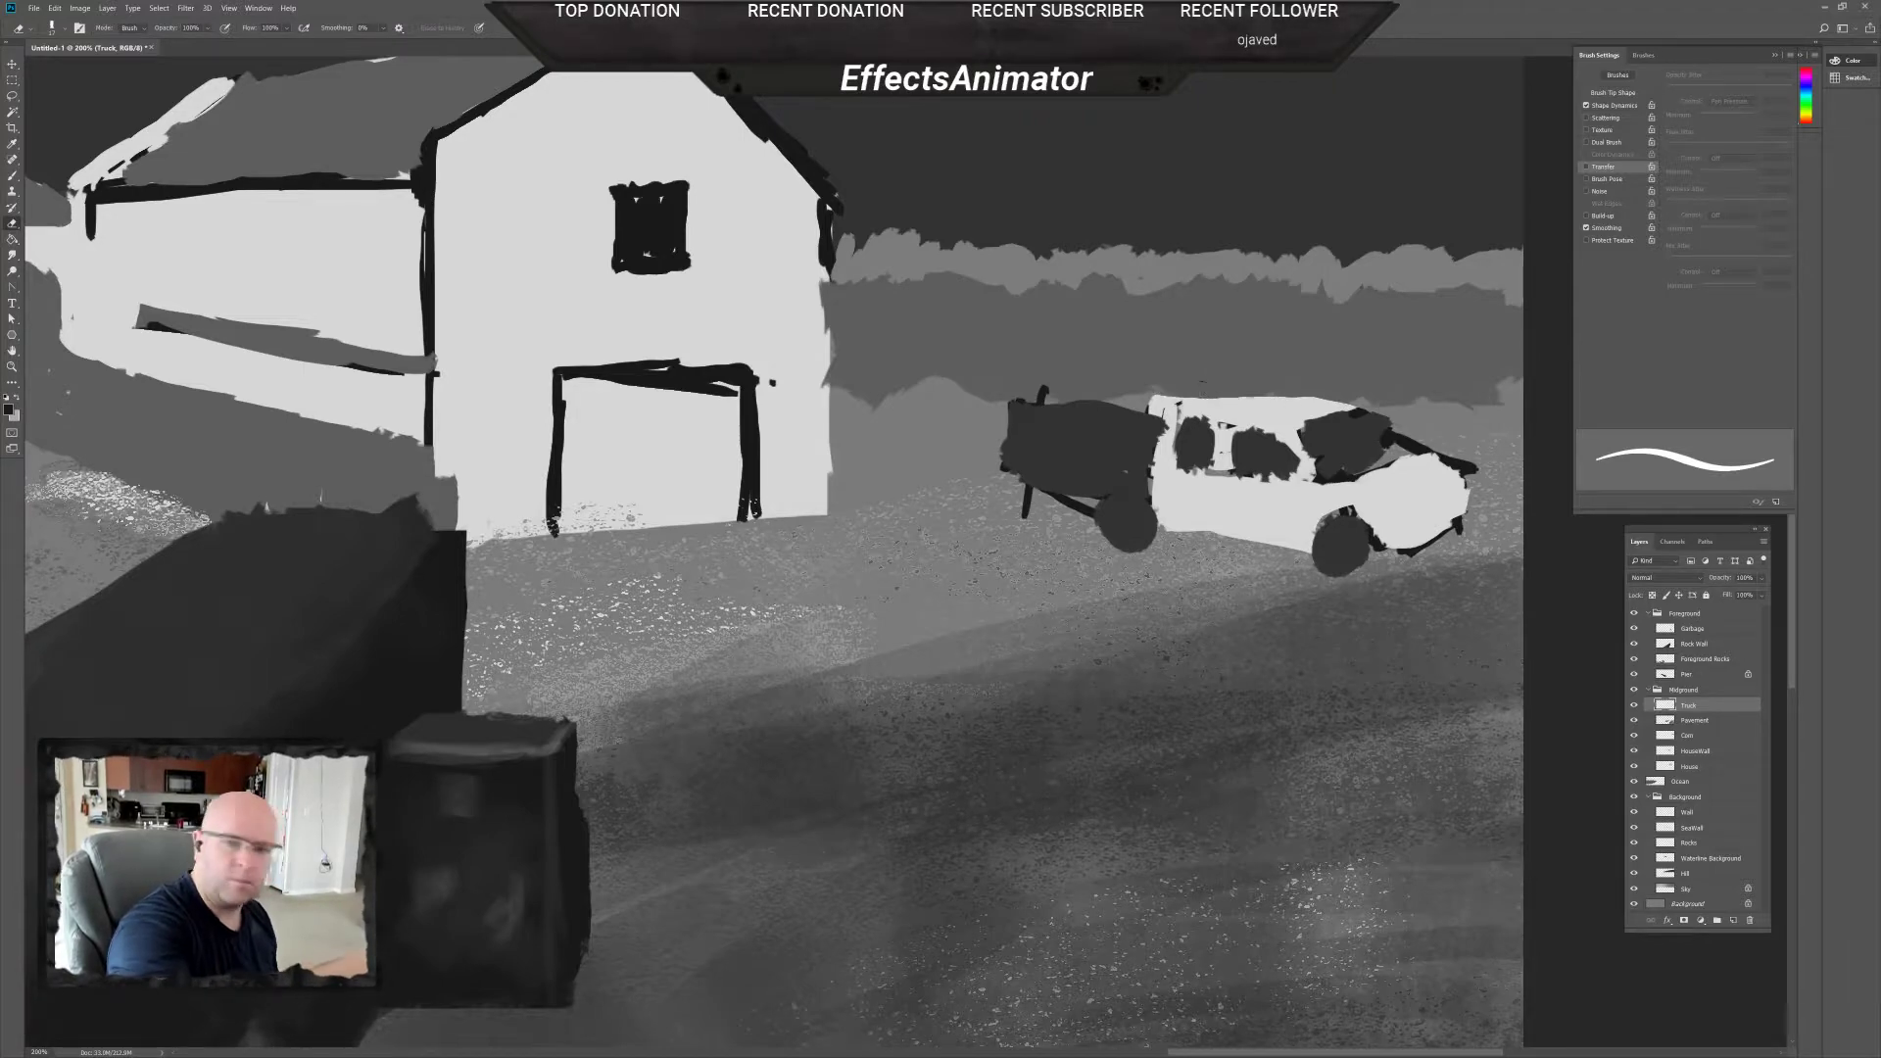
mouse_move(1243, 398)
mouse_down()
mouse_move(1332, 401)
mouse_move(1224, 397)
mouse_up()
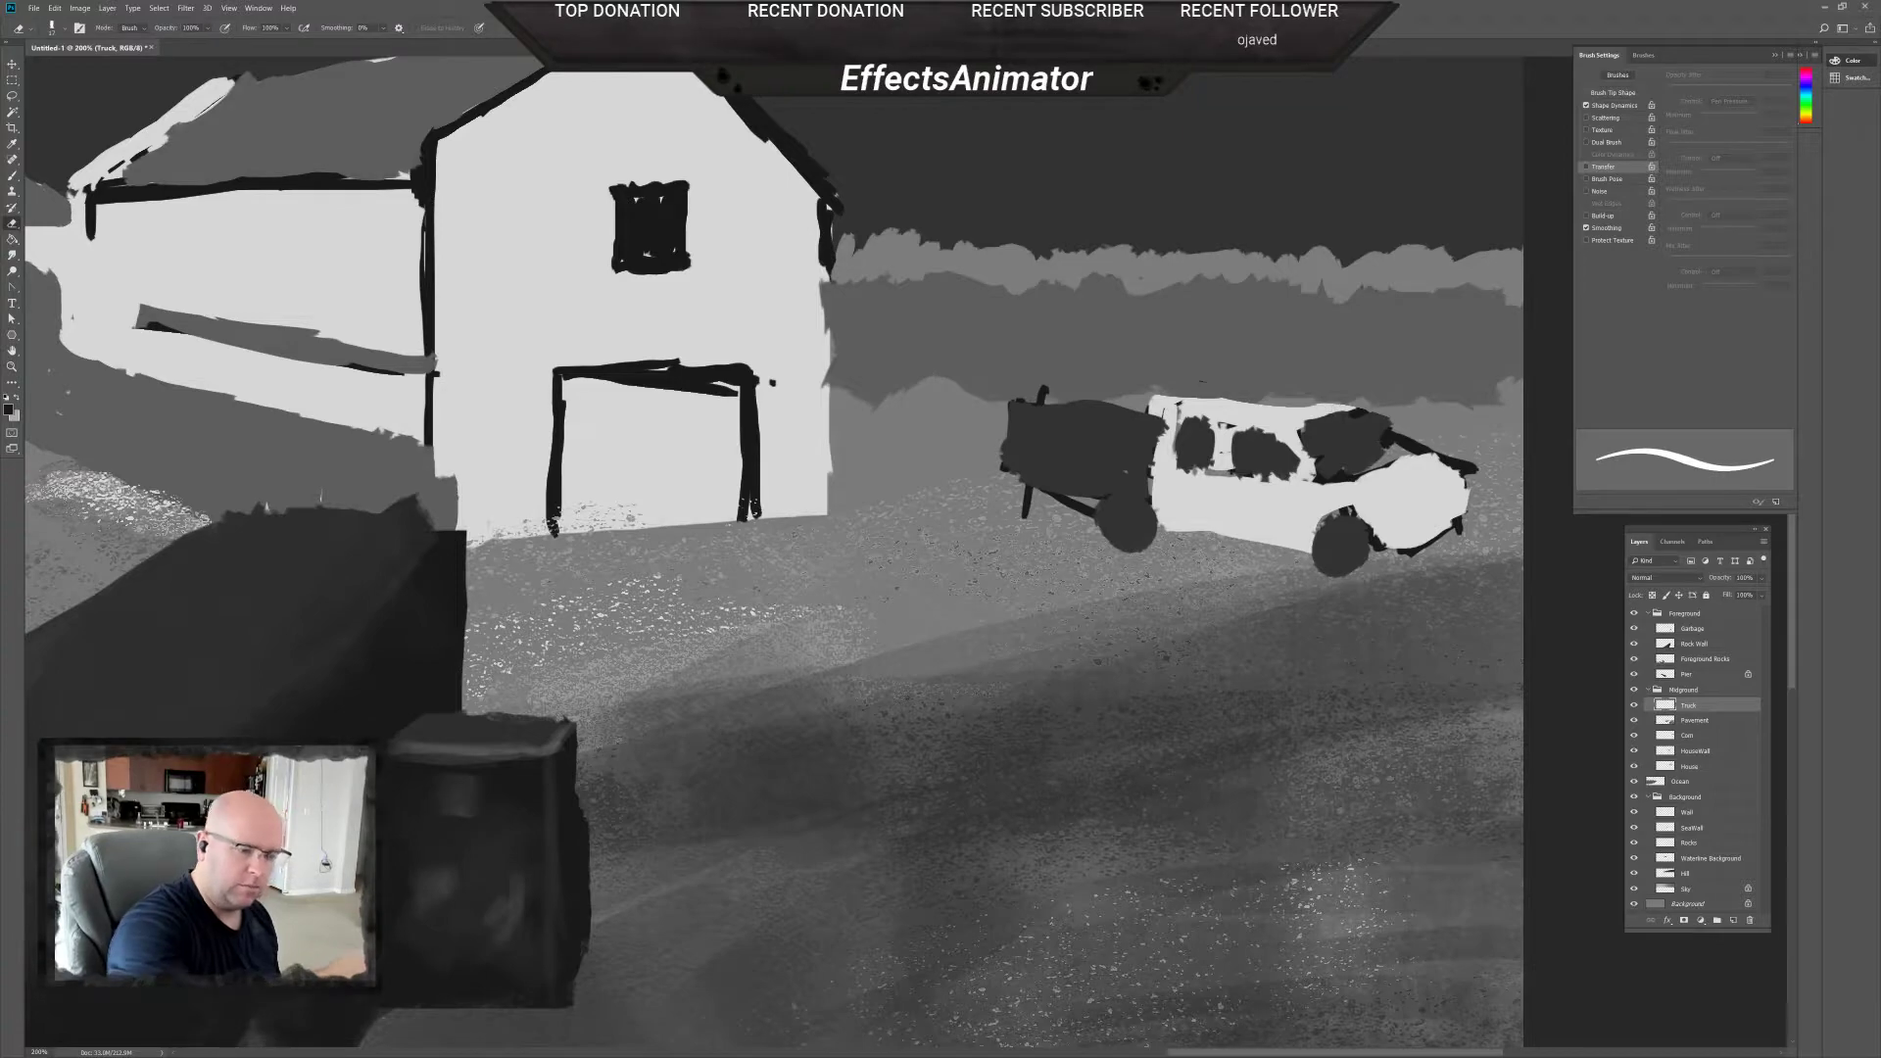
key(ctrl+z)
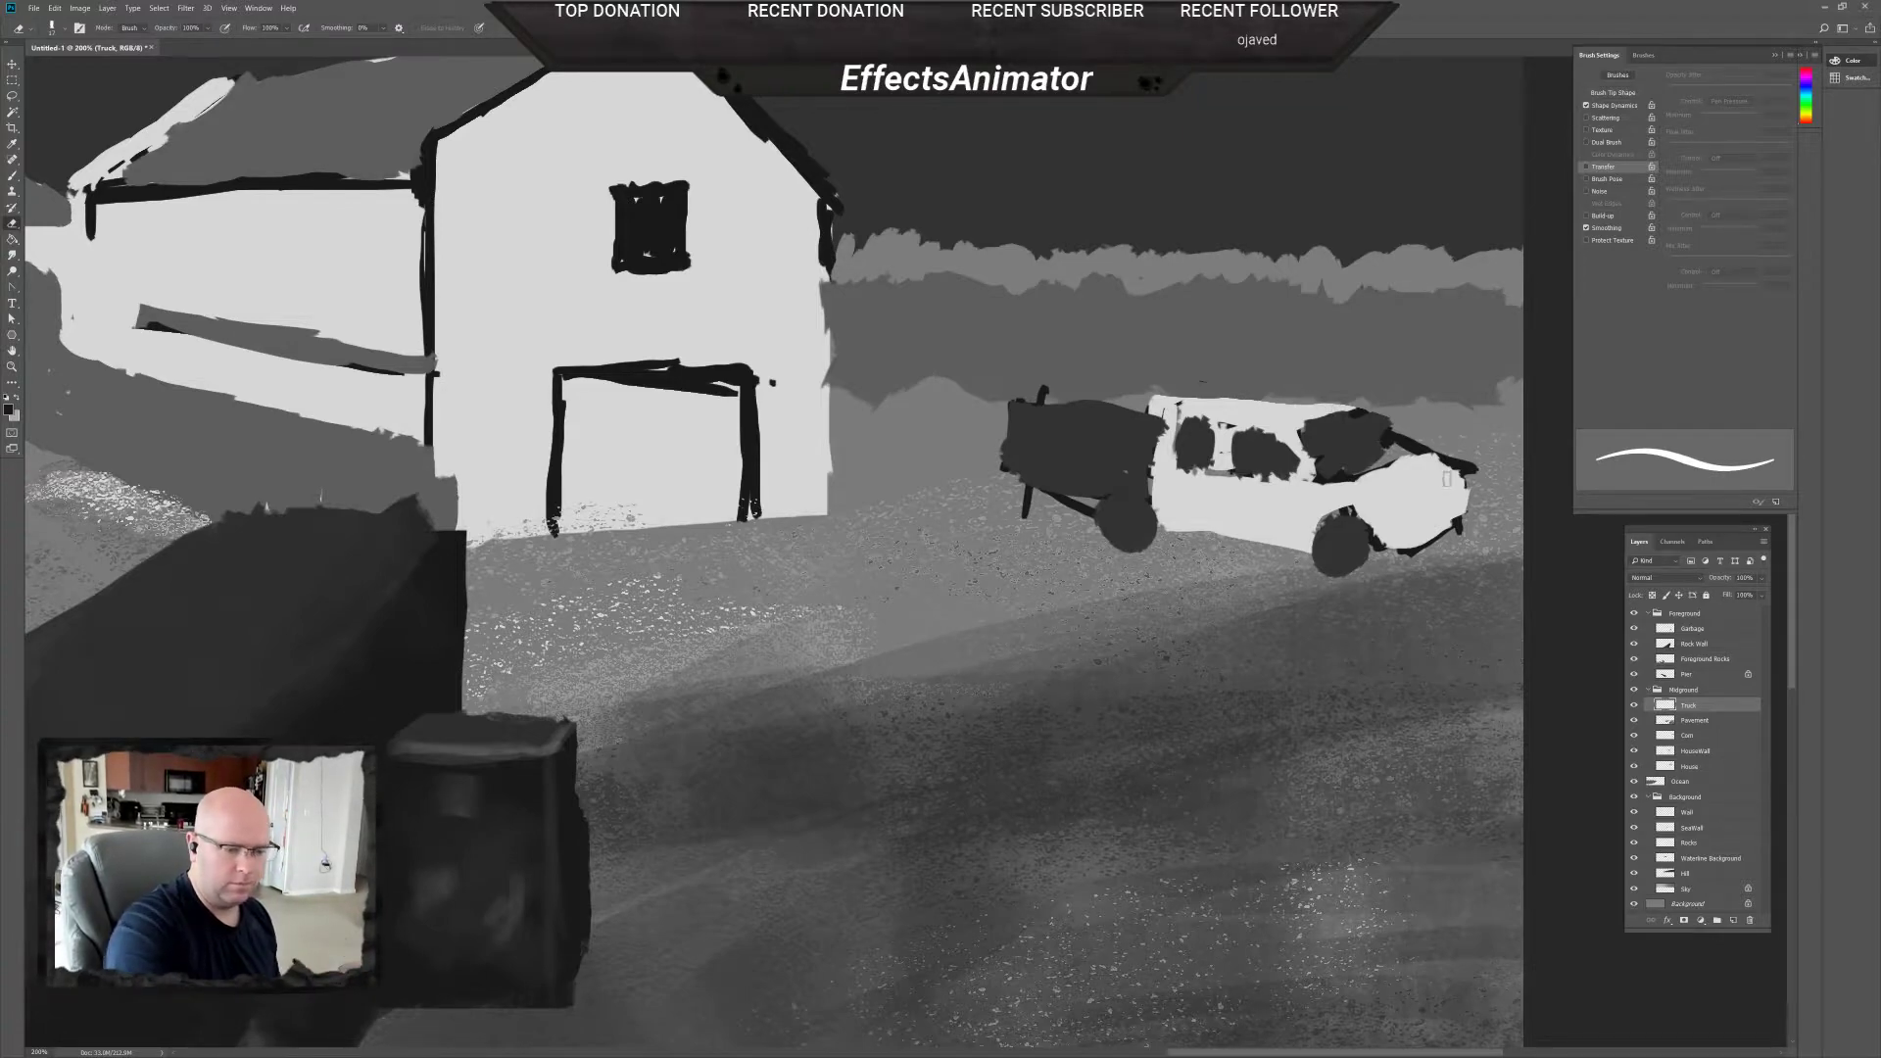
Erase the black outline above the truck's hood and trim the lower edge of its body between the wheels.
mouse_move(1401, 463)
mouse_down()
mouse_move(1456, 443)
mouse_move(1389, 423)
mouse_move(1478, 470)
mouse_move(1442, 469)
mouse_up()
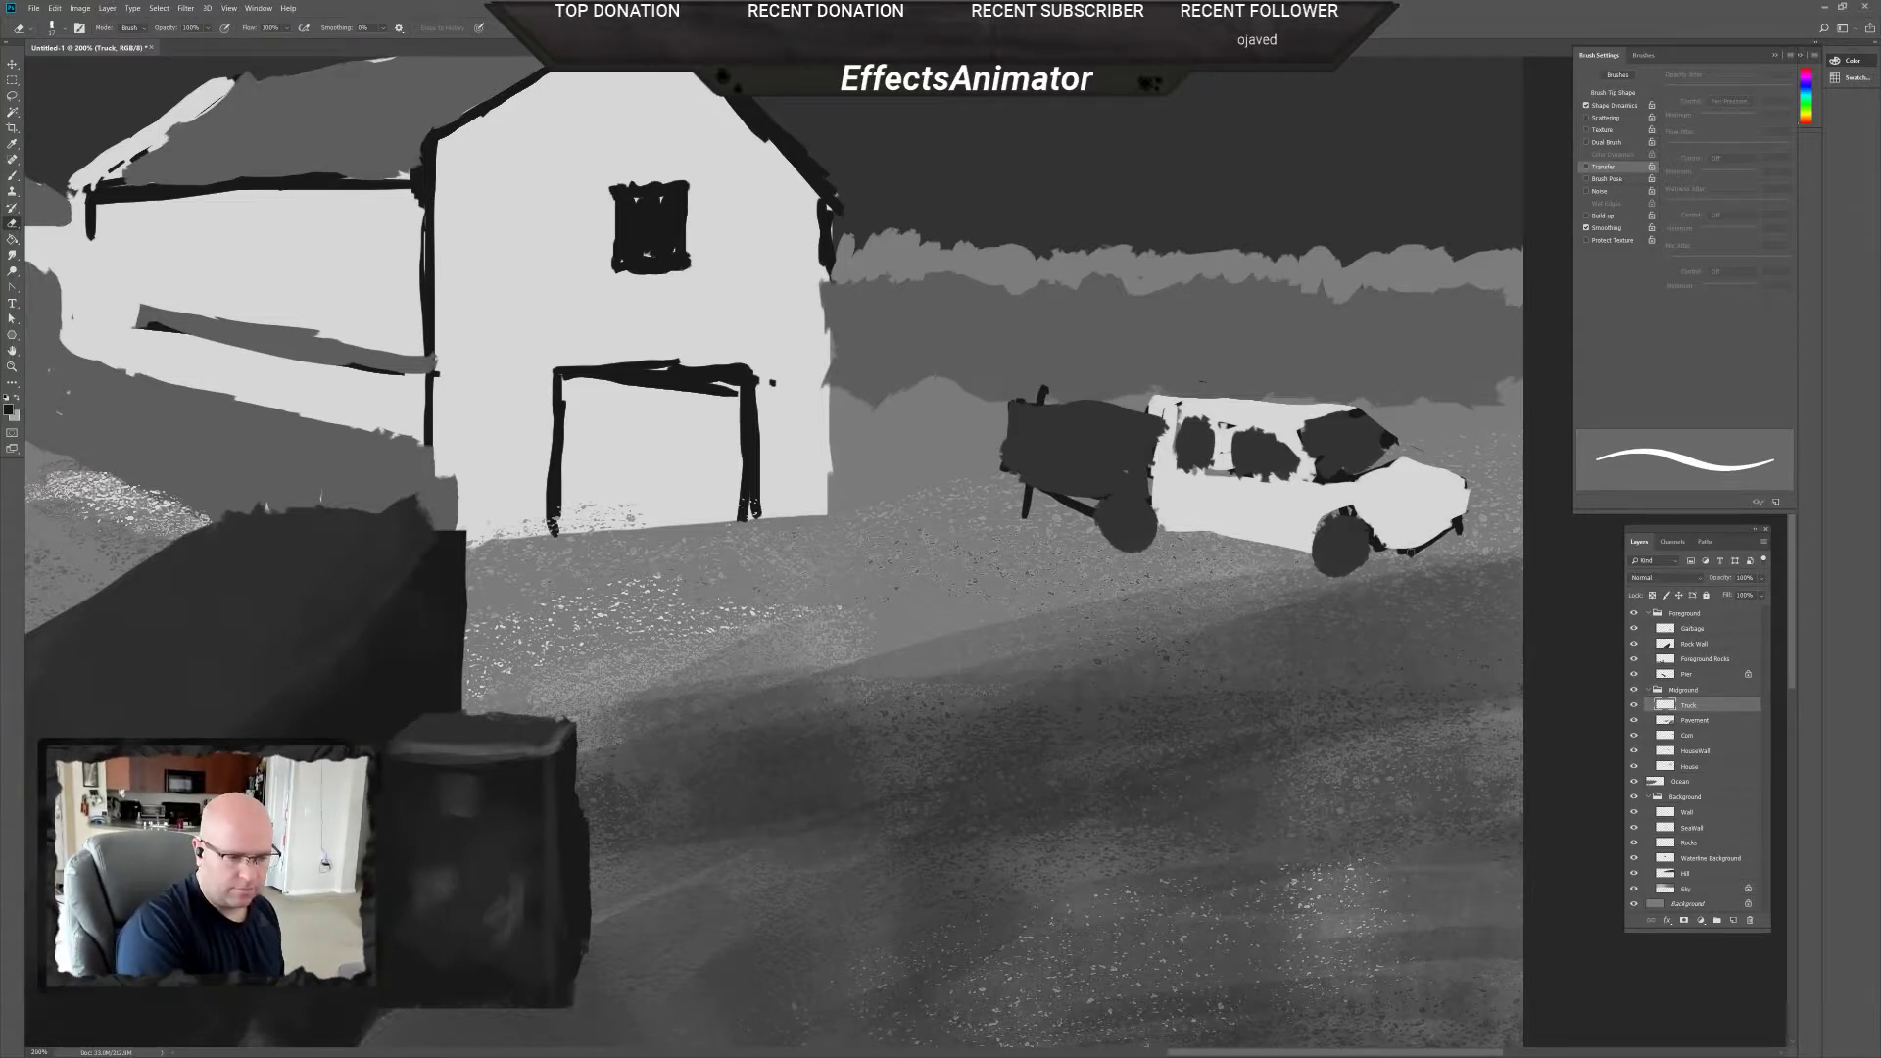
drag(1334, 538, 1333, 520)
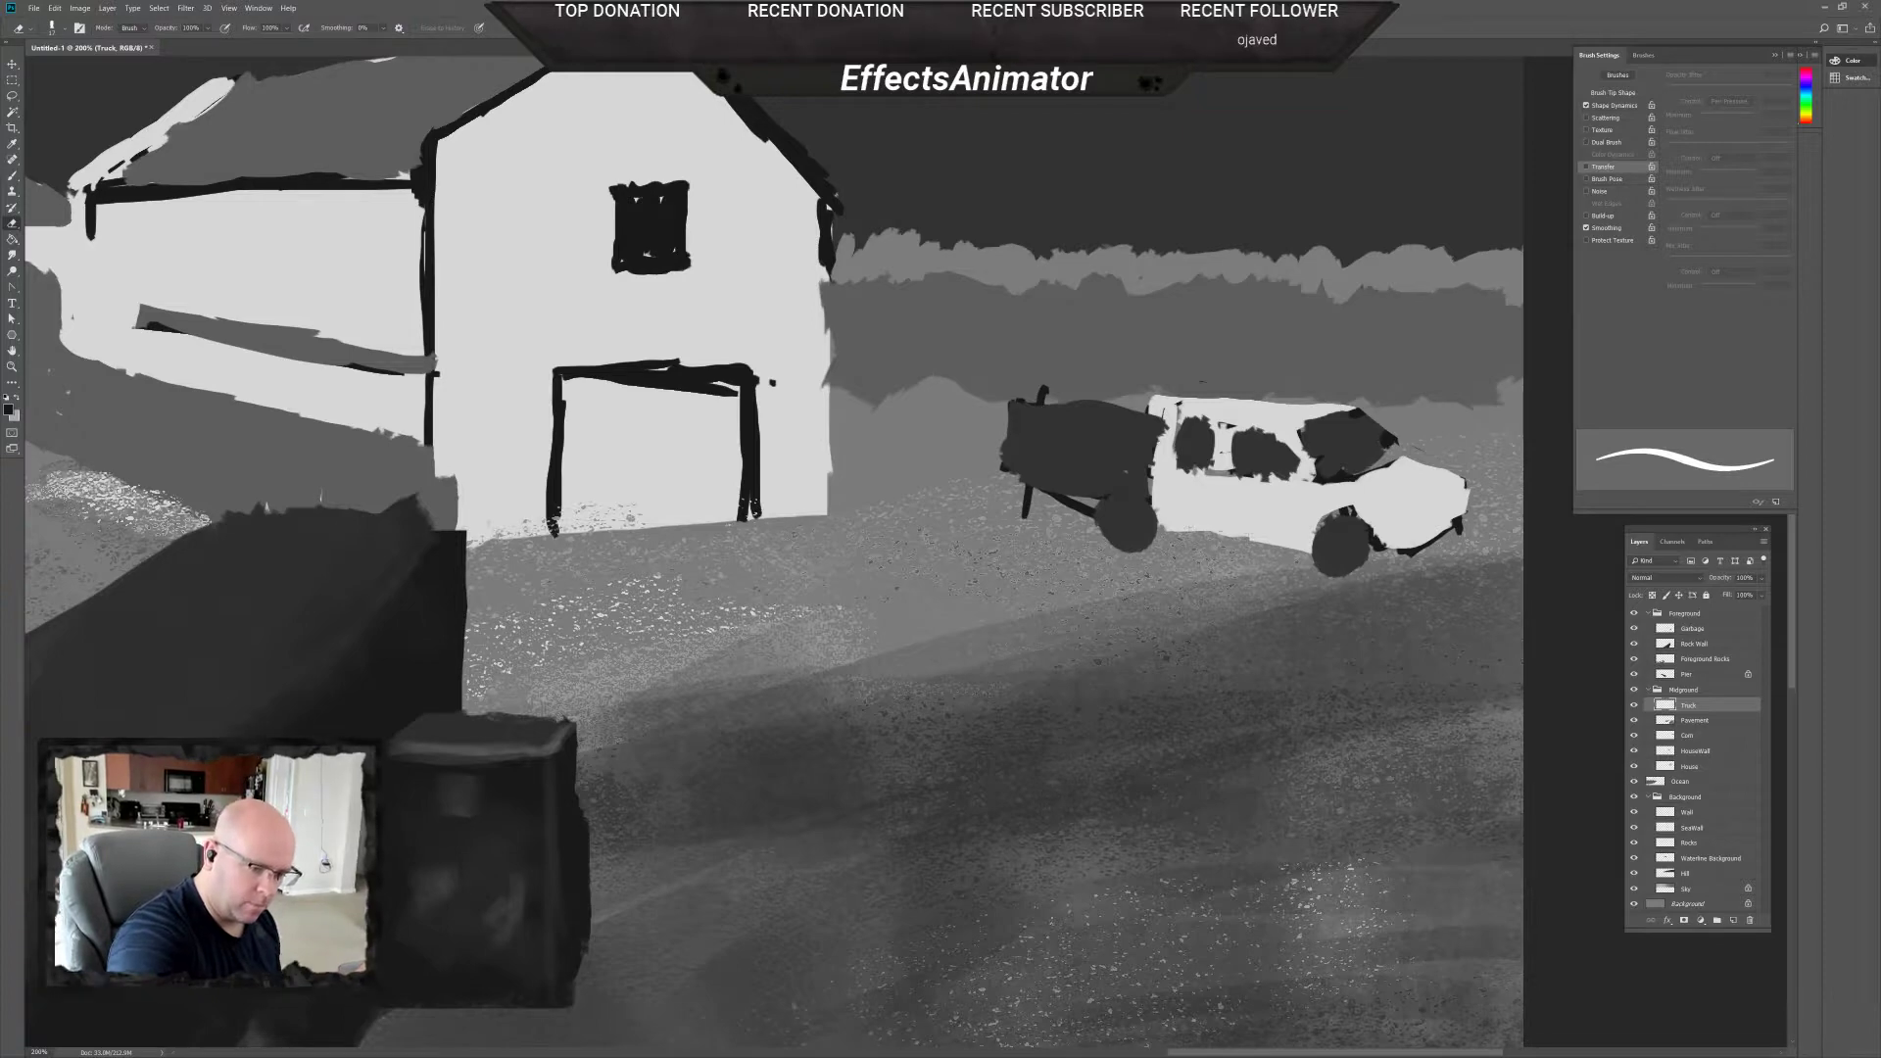
drag(1216, 533, 1300, 541)
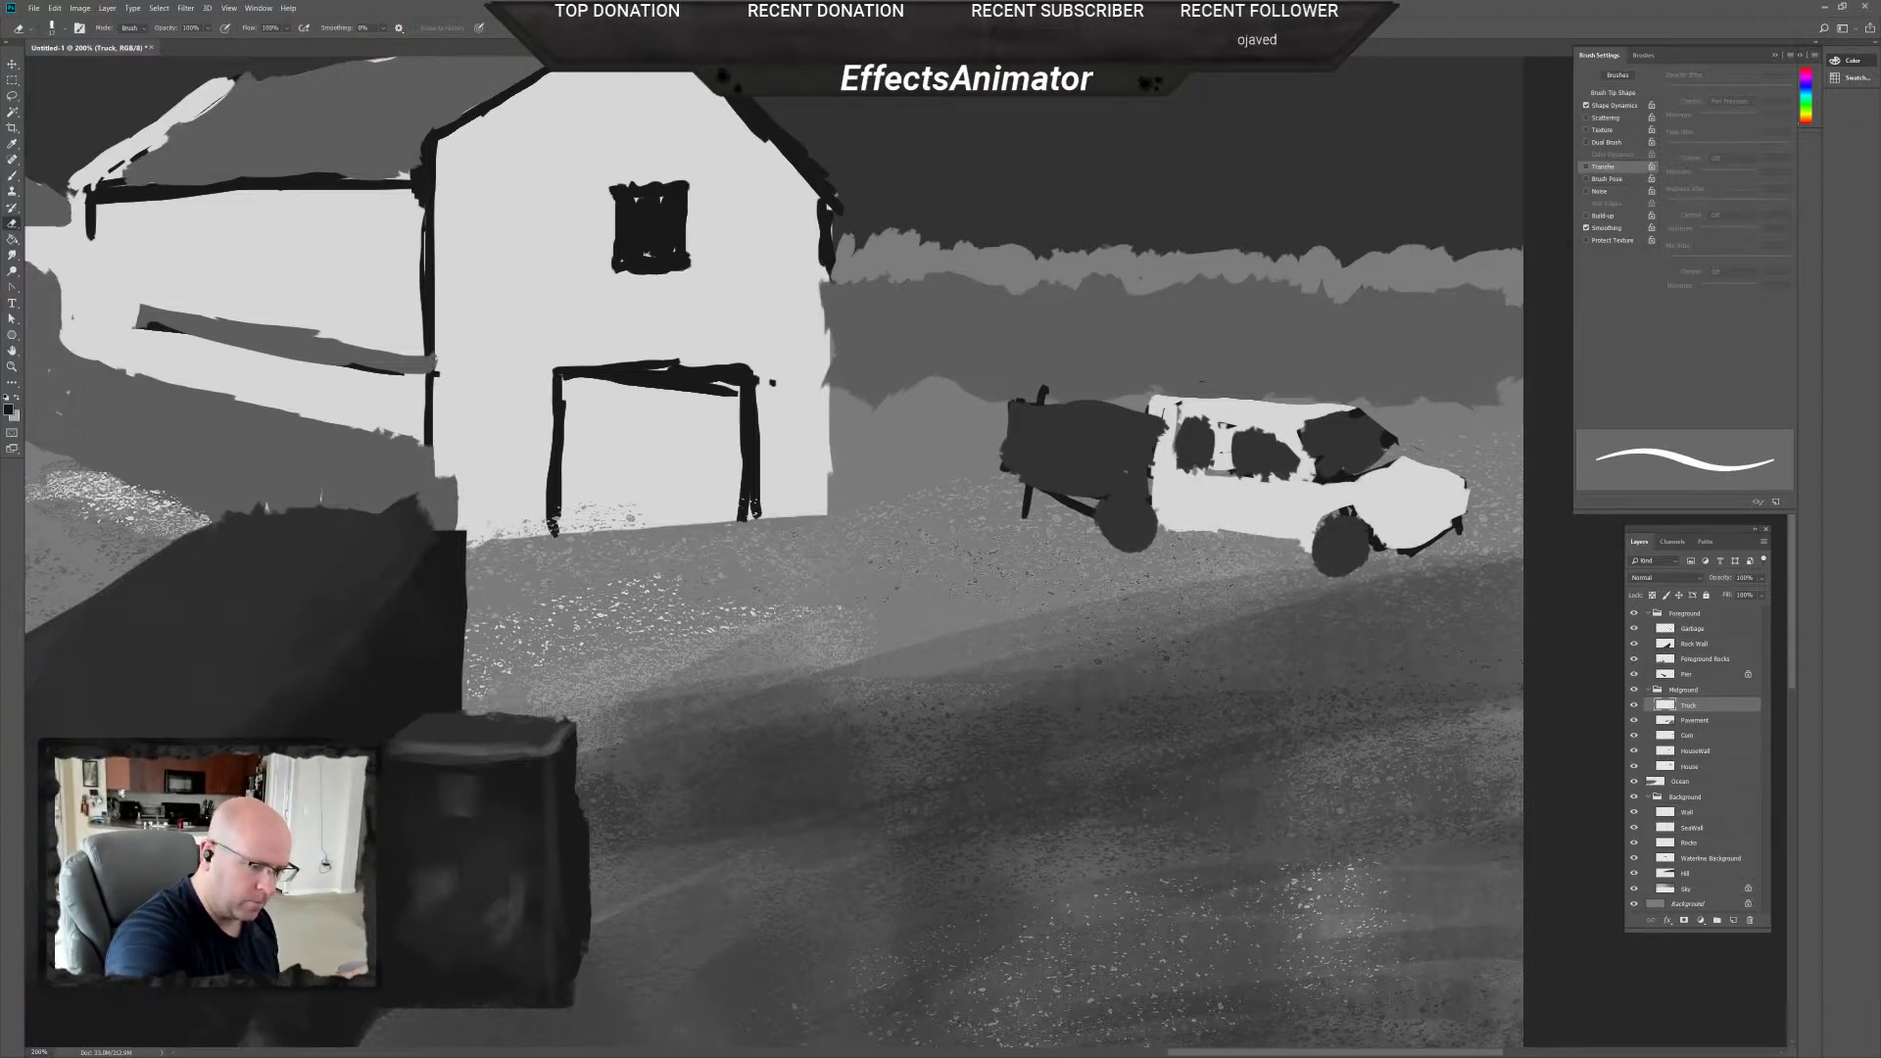
drag(1163, 527, 1203, 527)
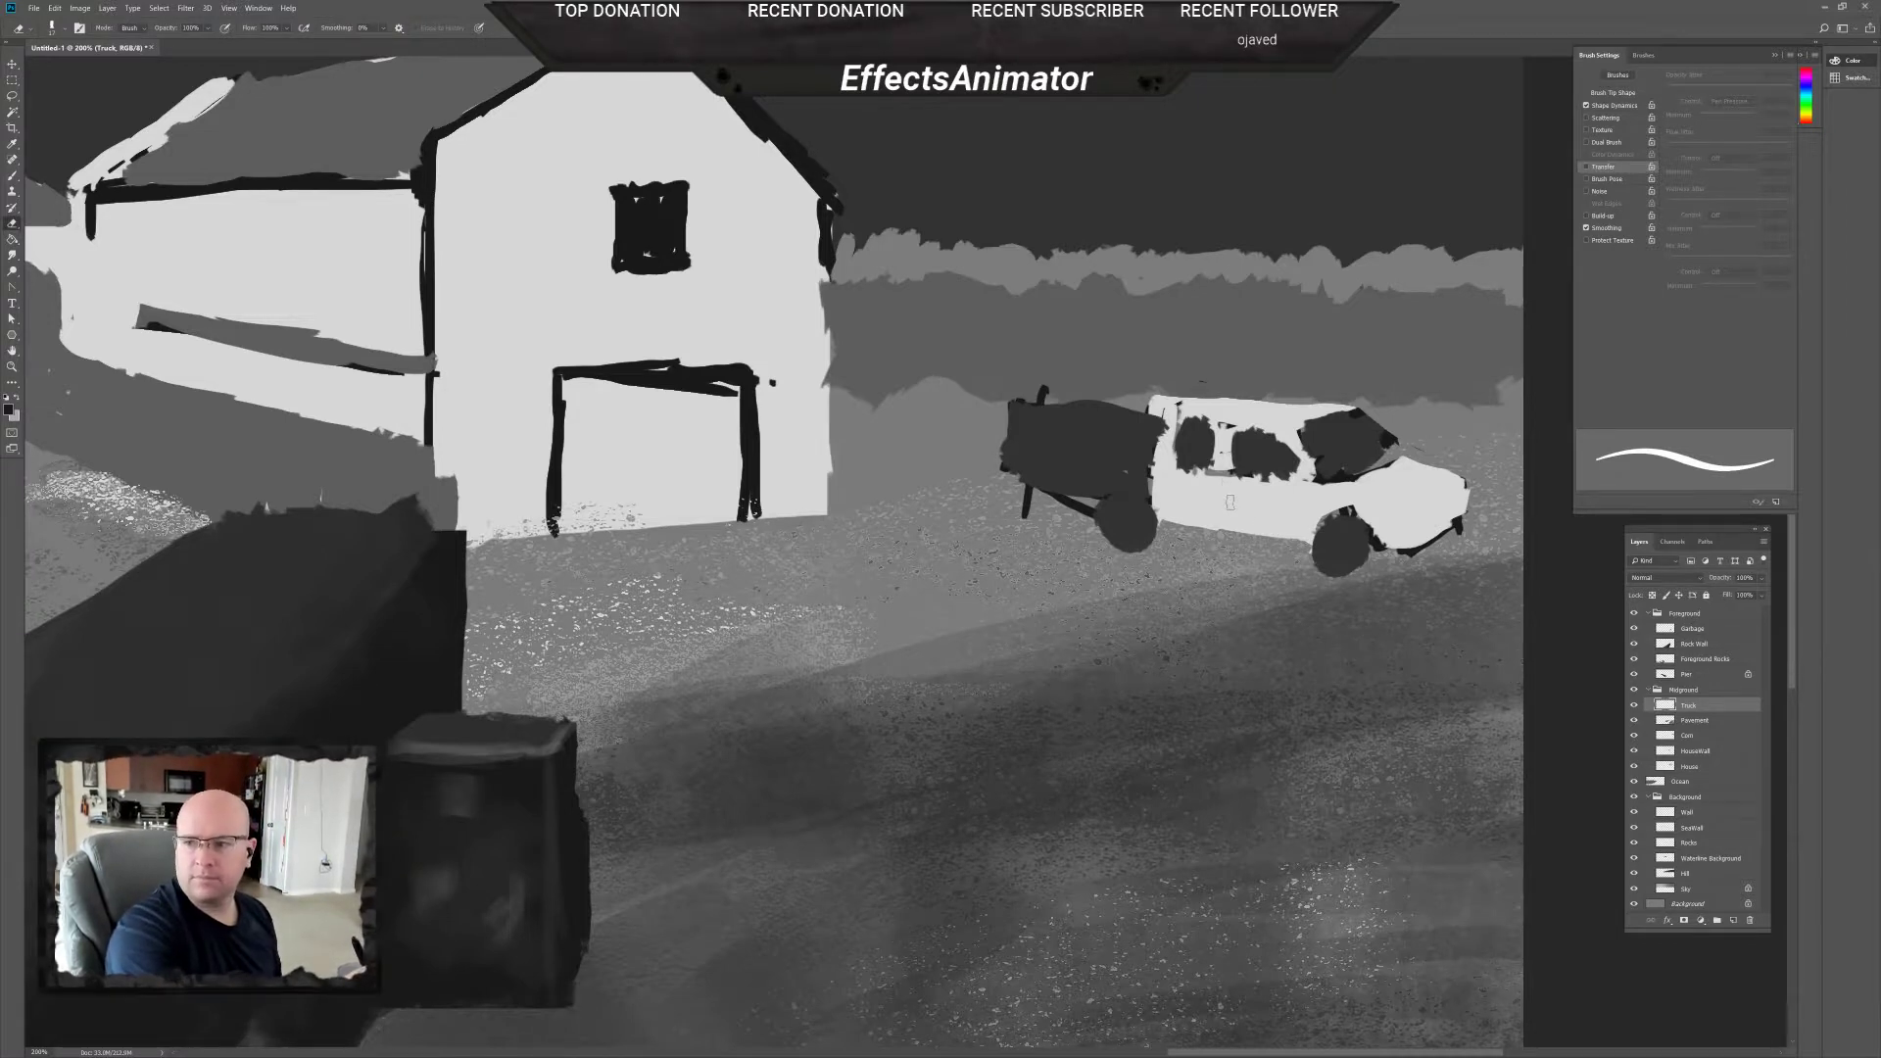
click(1154, 497)
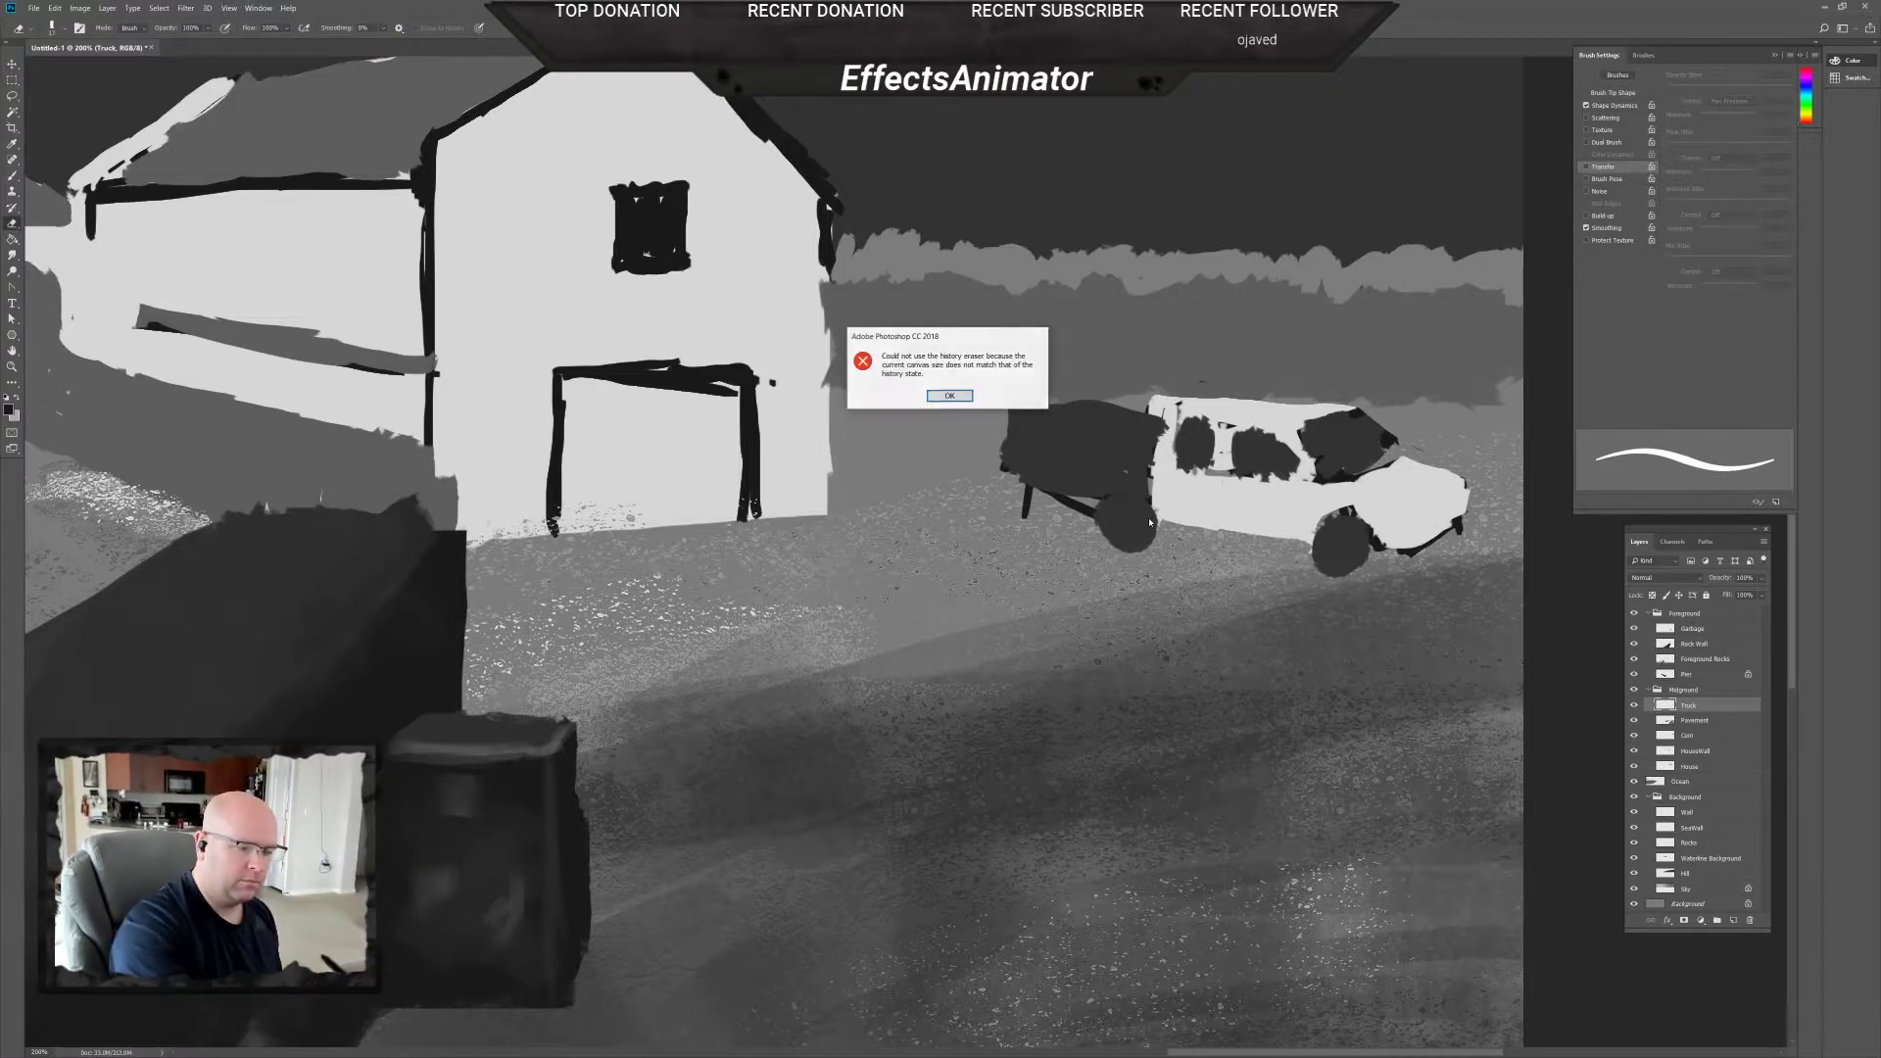
key(Return)
Brush a soft shadow beneath the truck between its wheels, using a dark tone sampled from the windshield.
key(b)
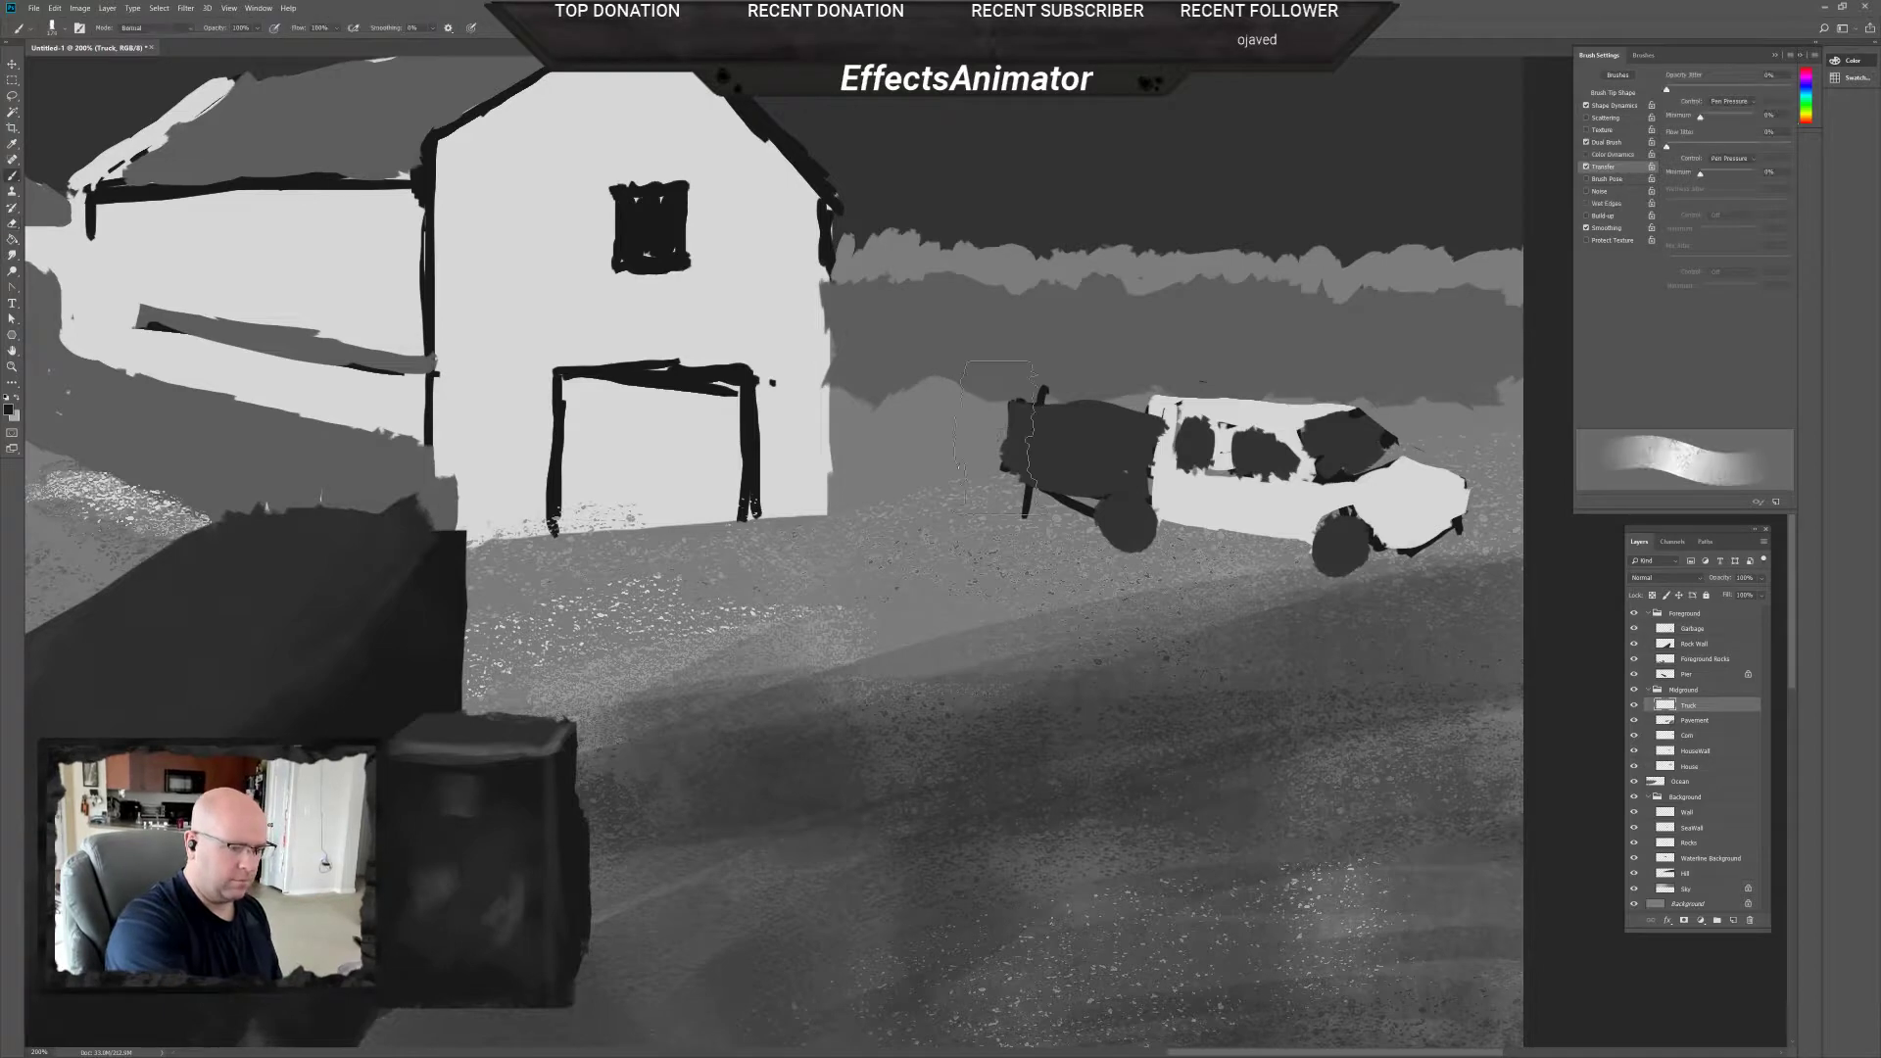
alt+click(1252, 496)
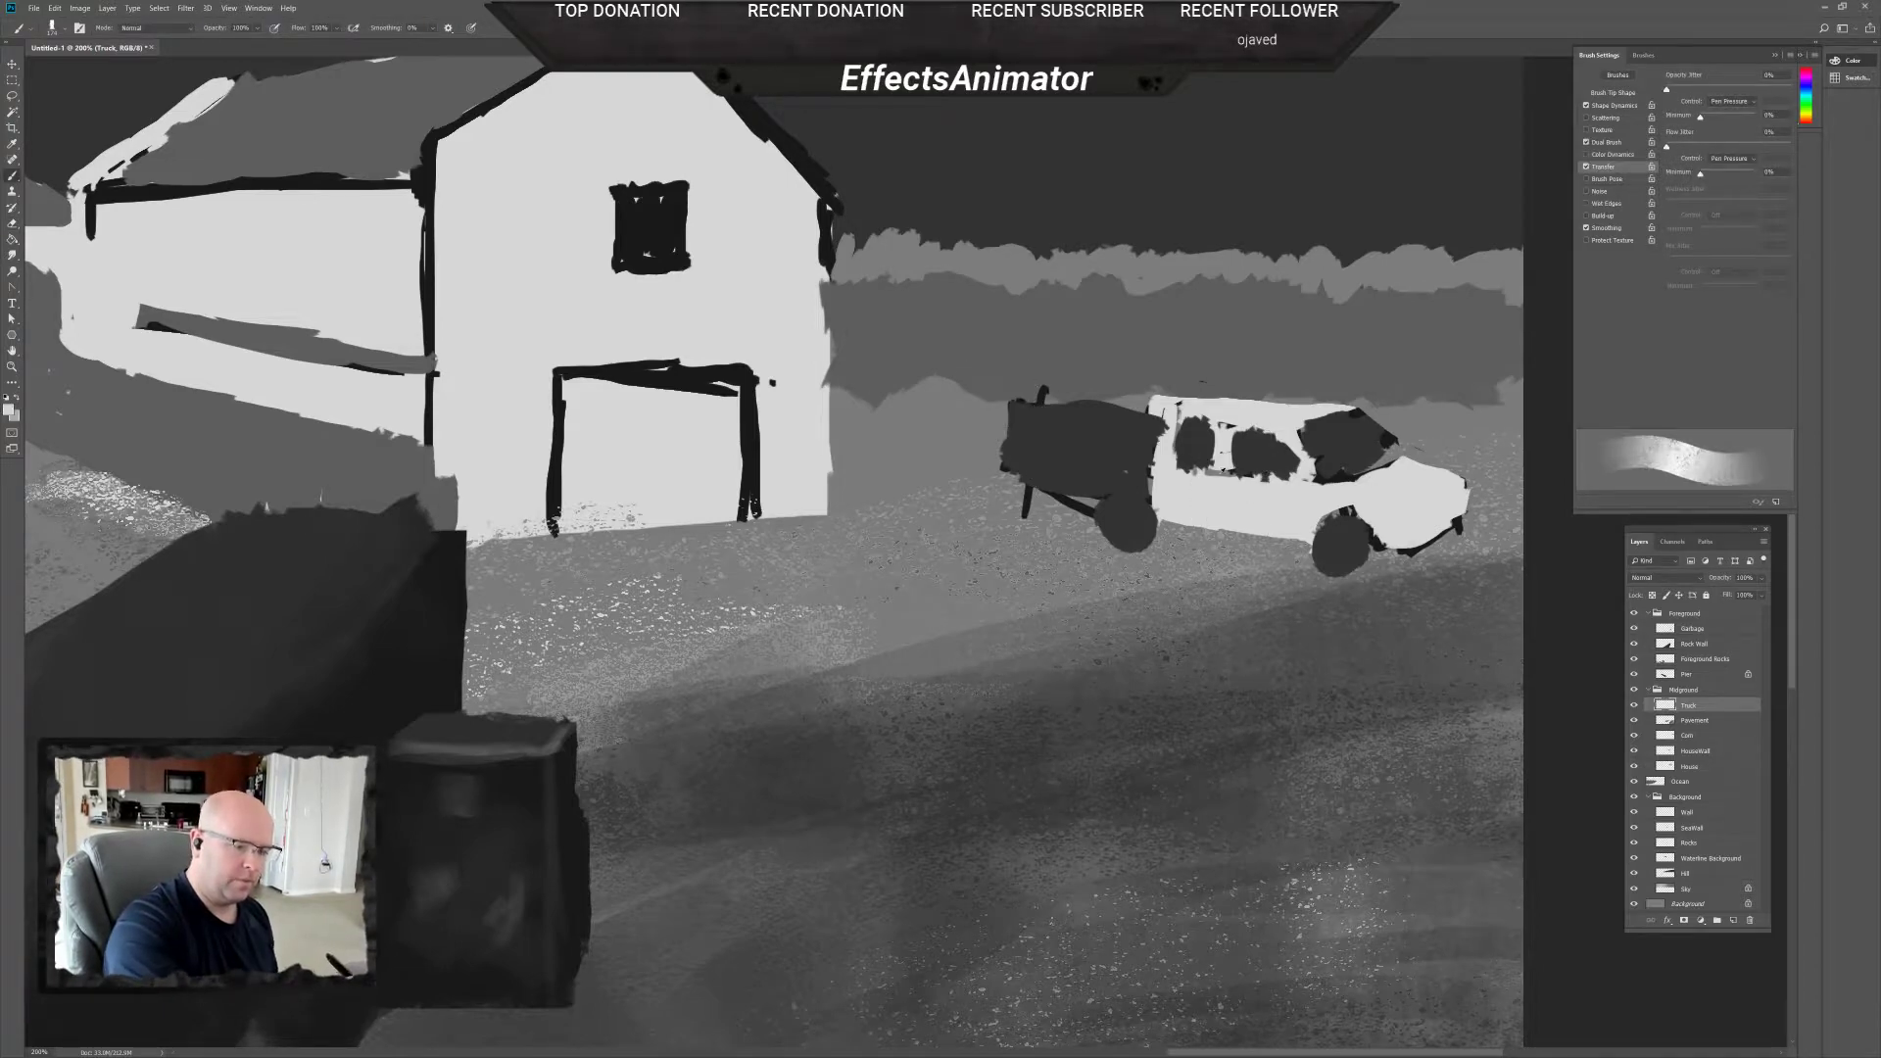
right_click(1220, 538)
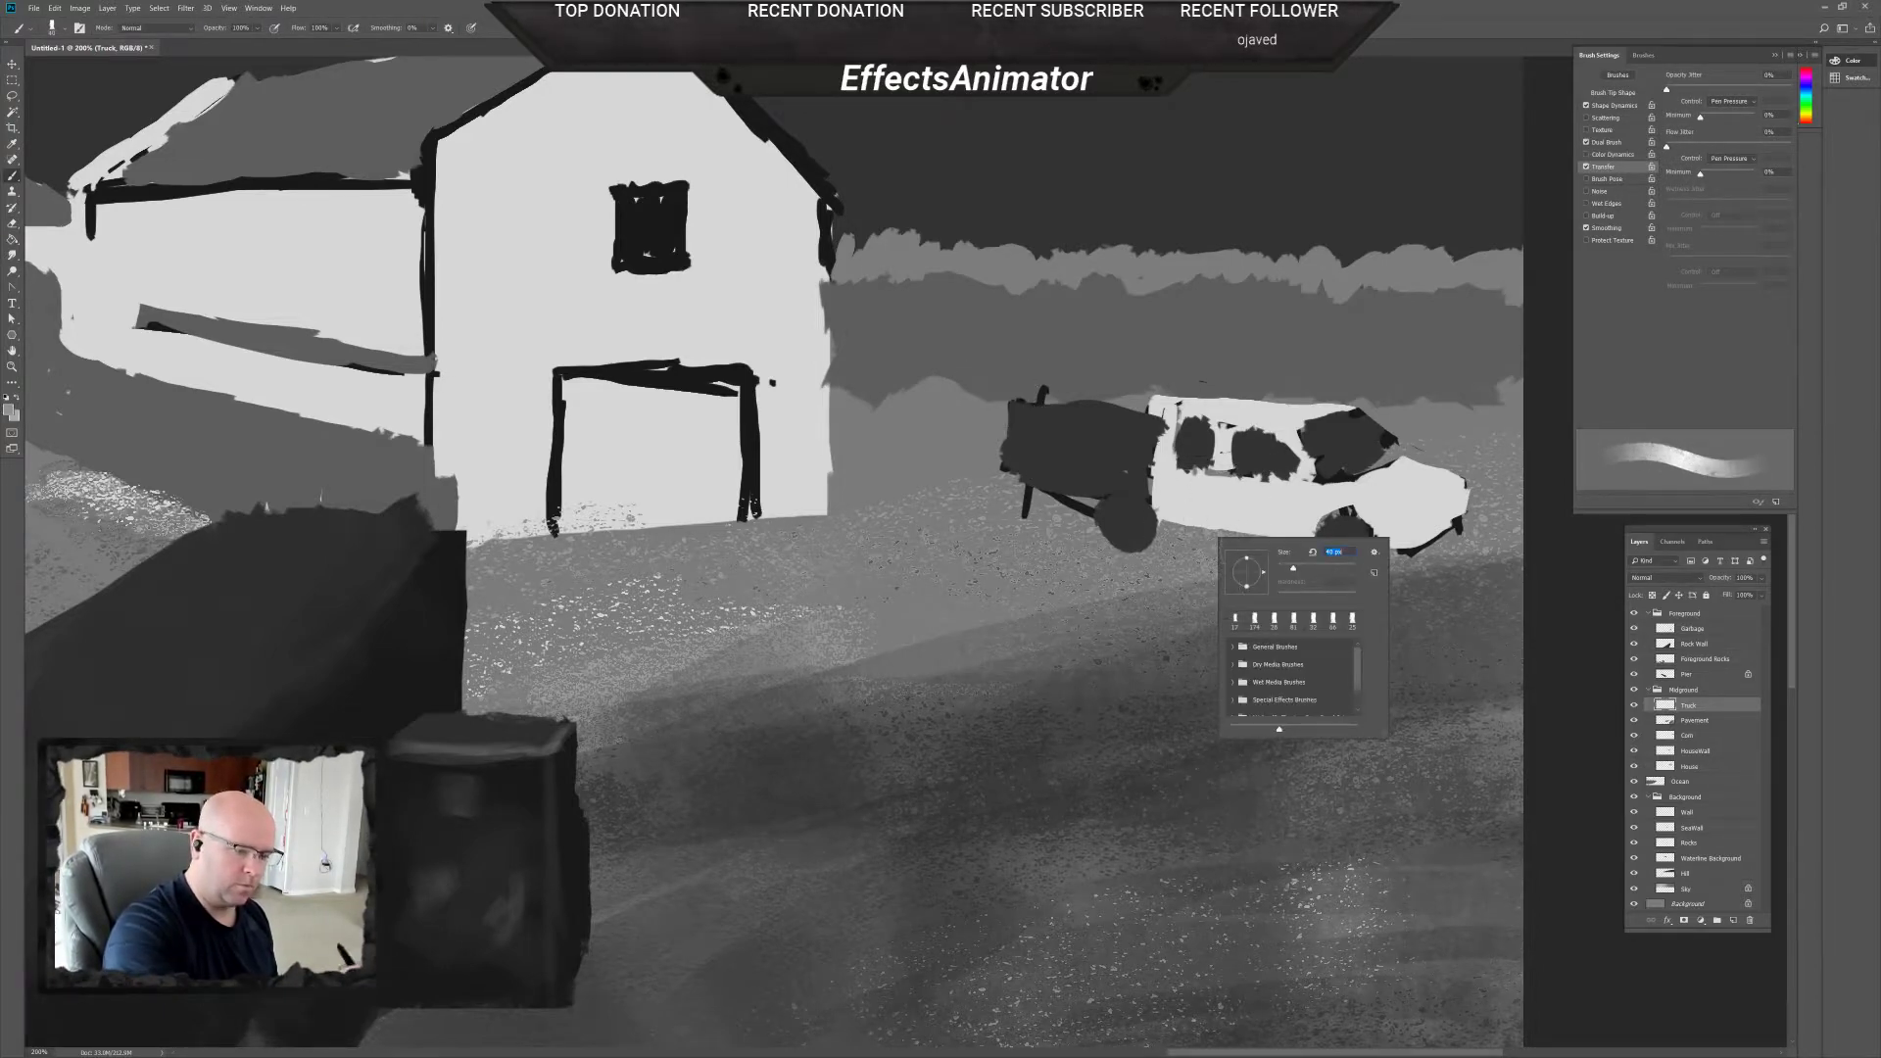
key(Return)
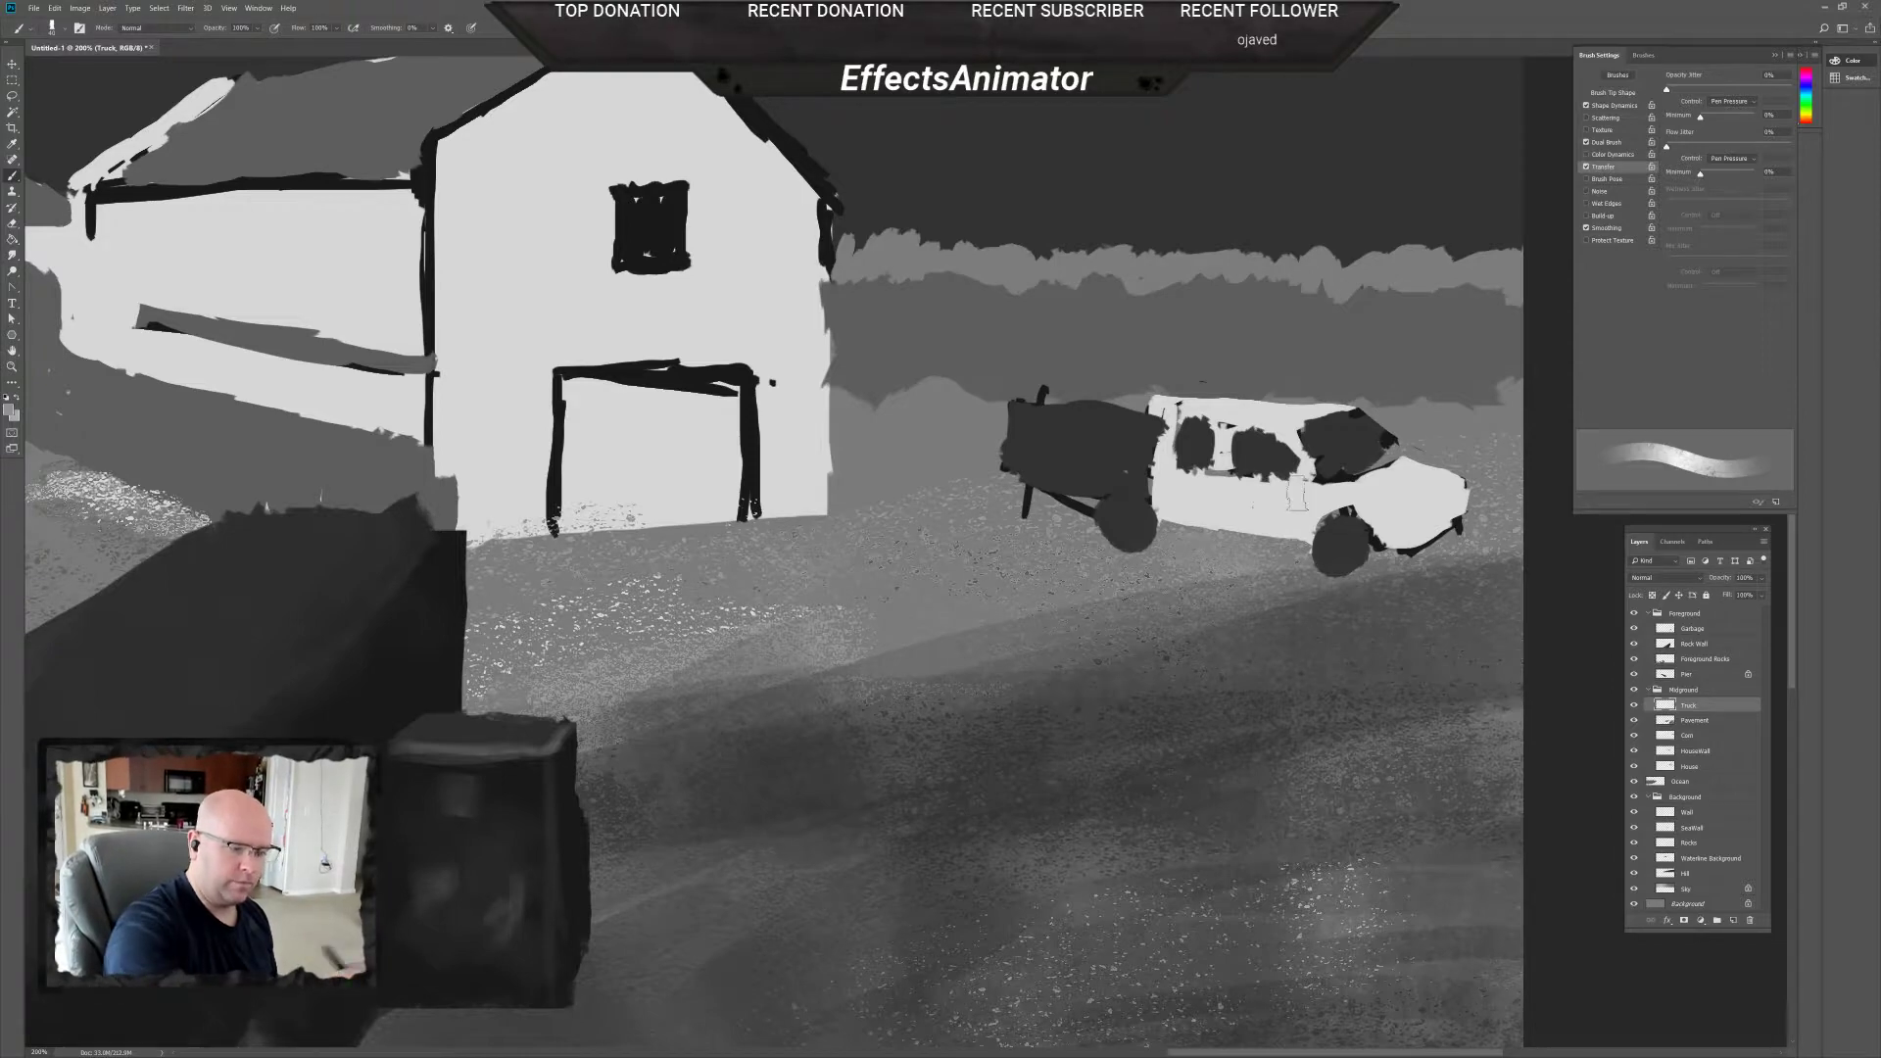
alt+click(1346, 446)
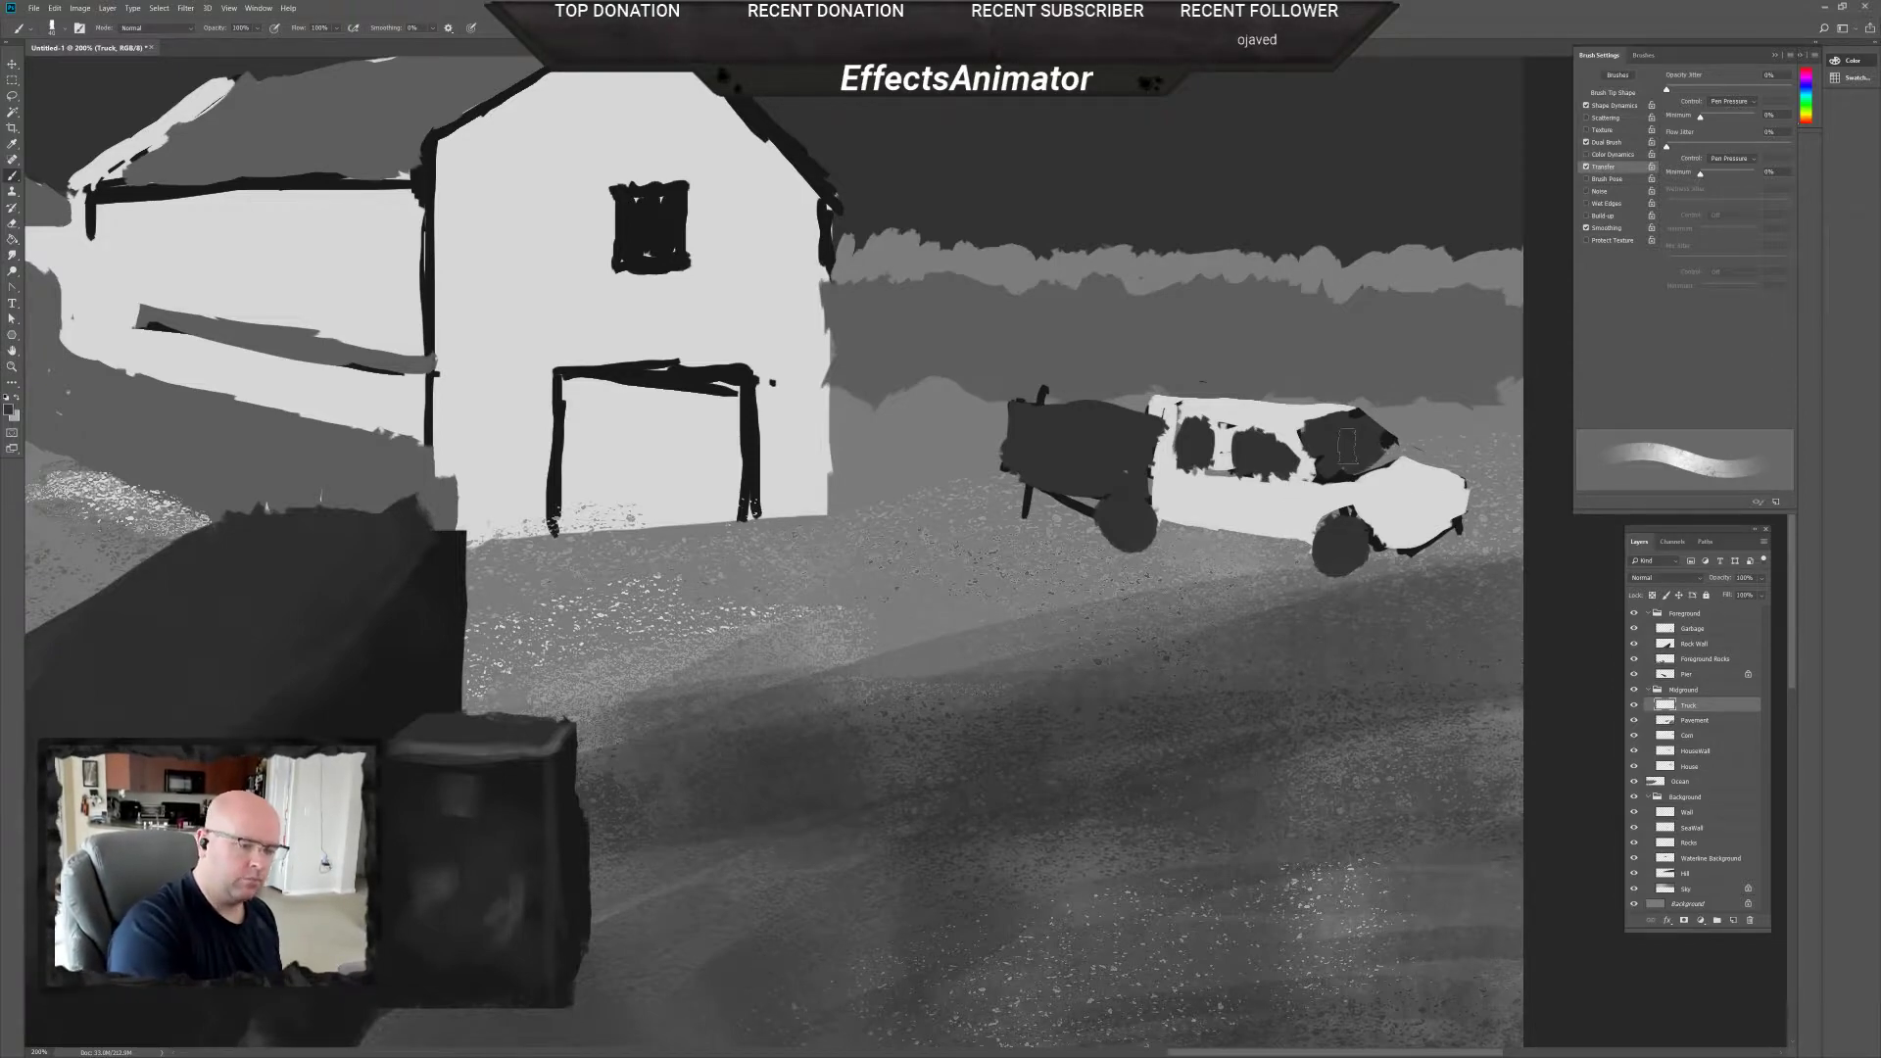
right_click(1217, 549)
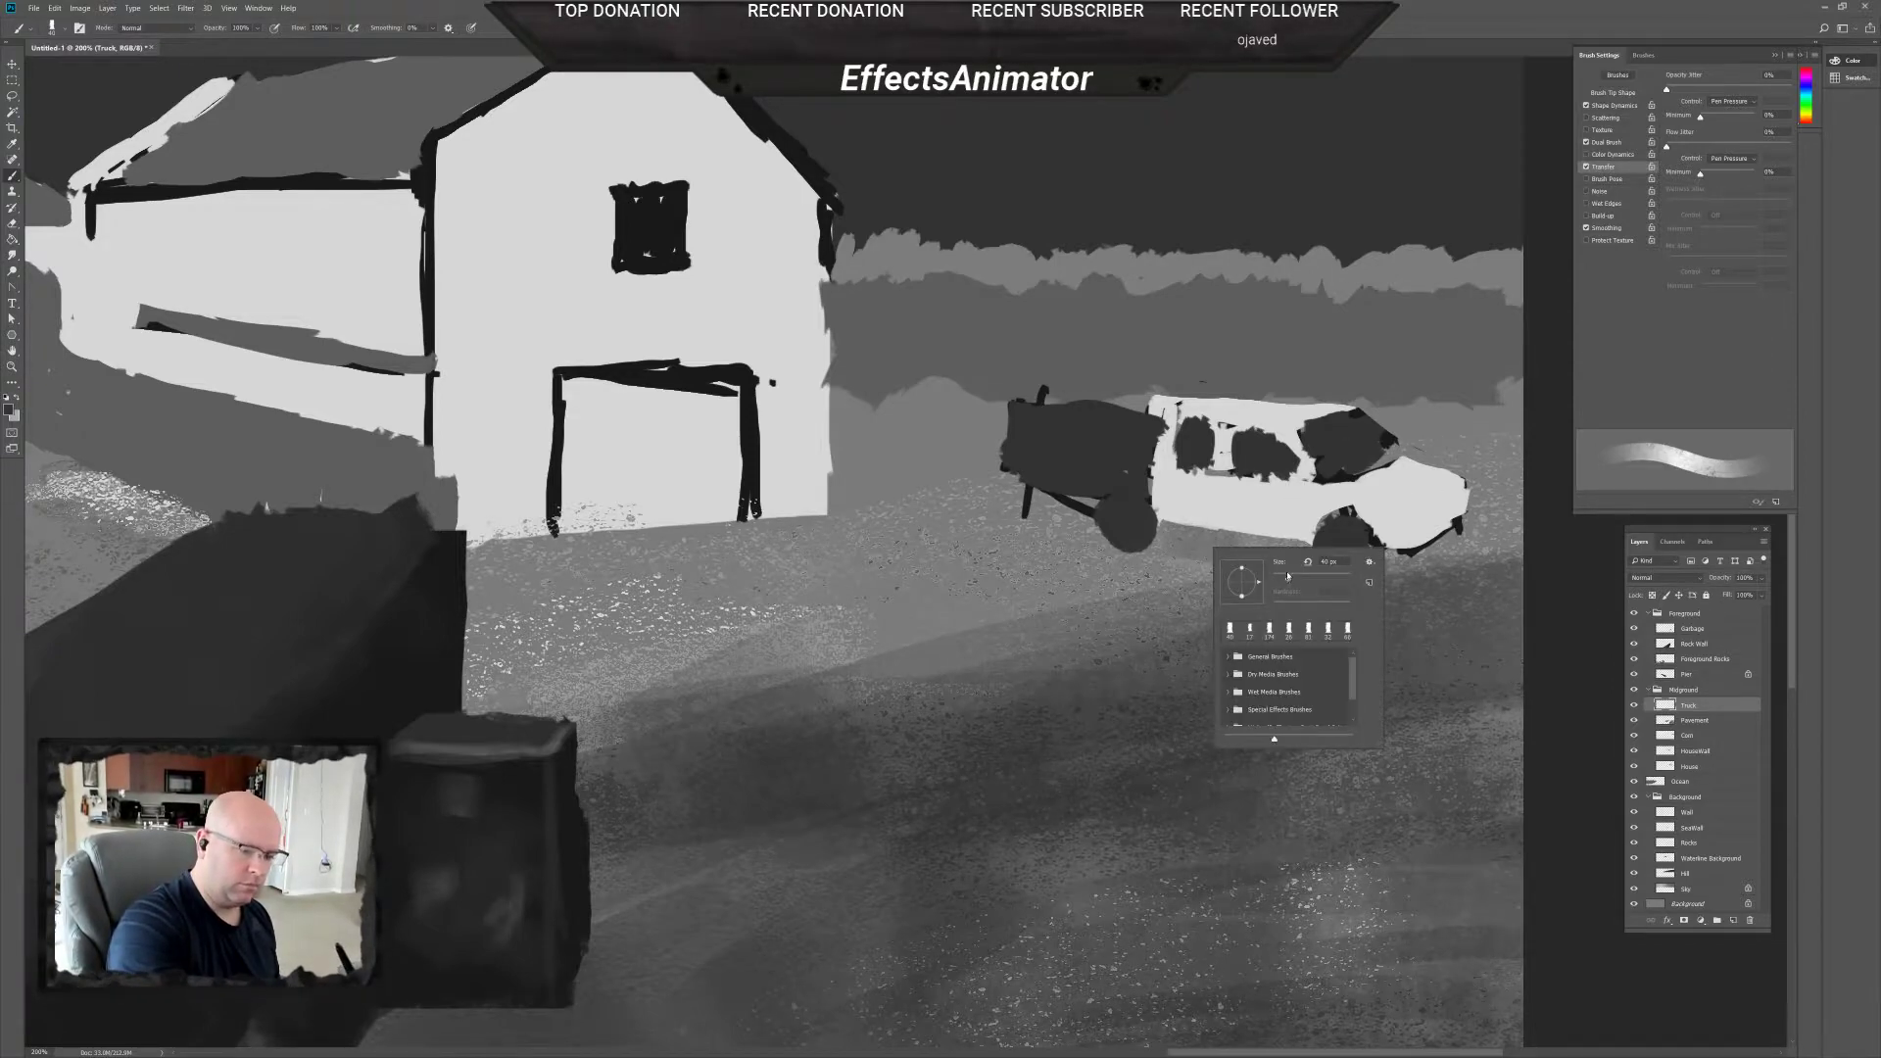
key(Return)
mouse_move(1200, 545)
mouse_down()
mouse_move(1304, 560)
mouse_move(1261, 537)
mouse_up()
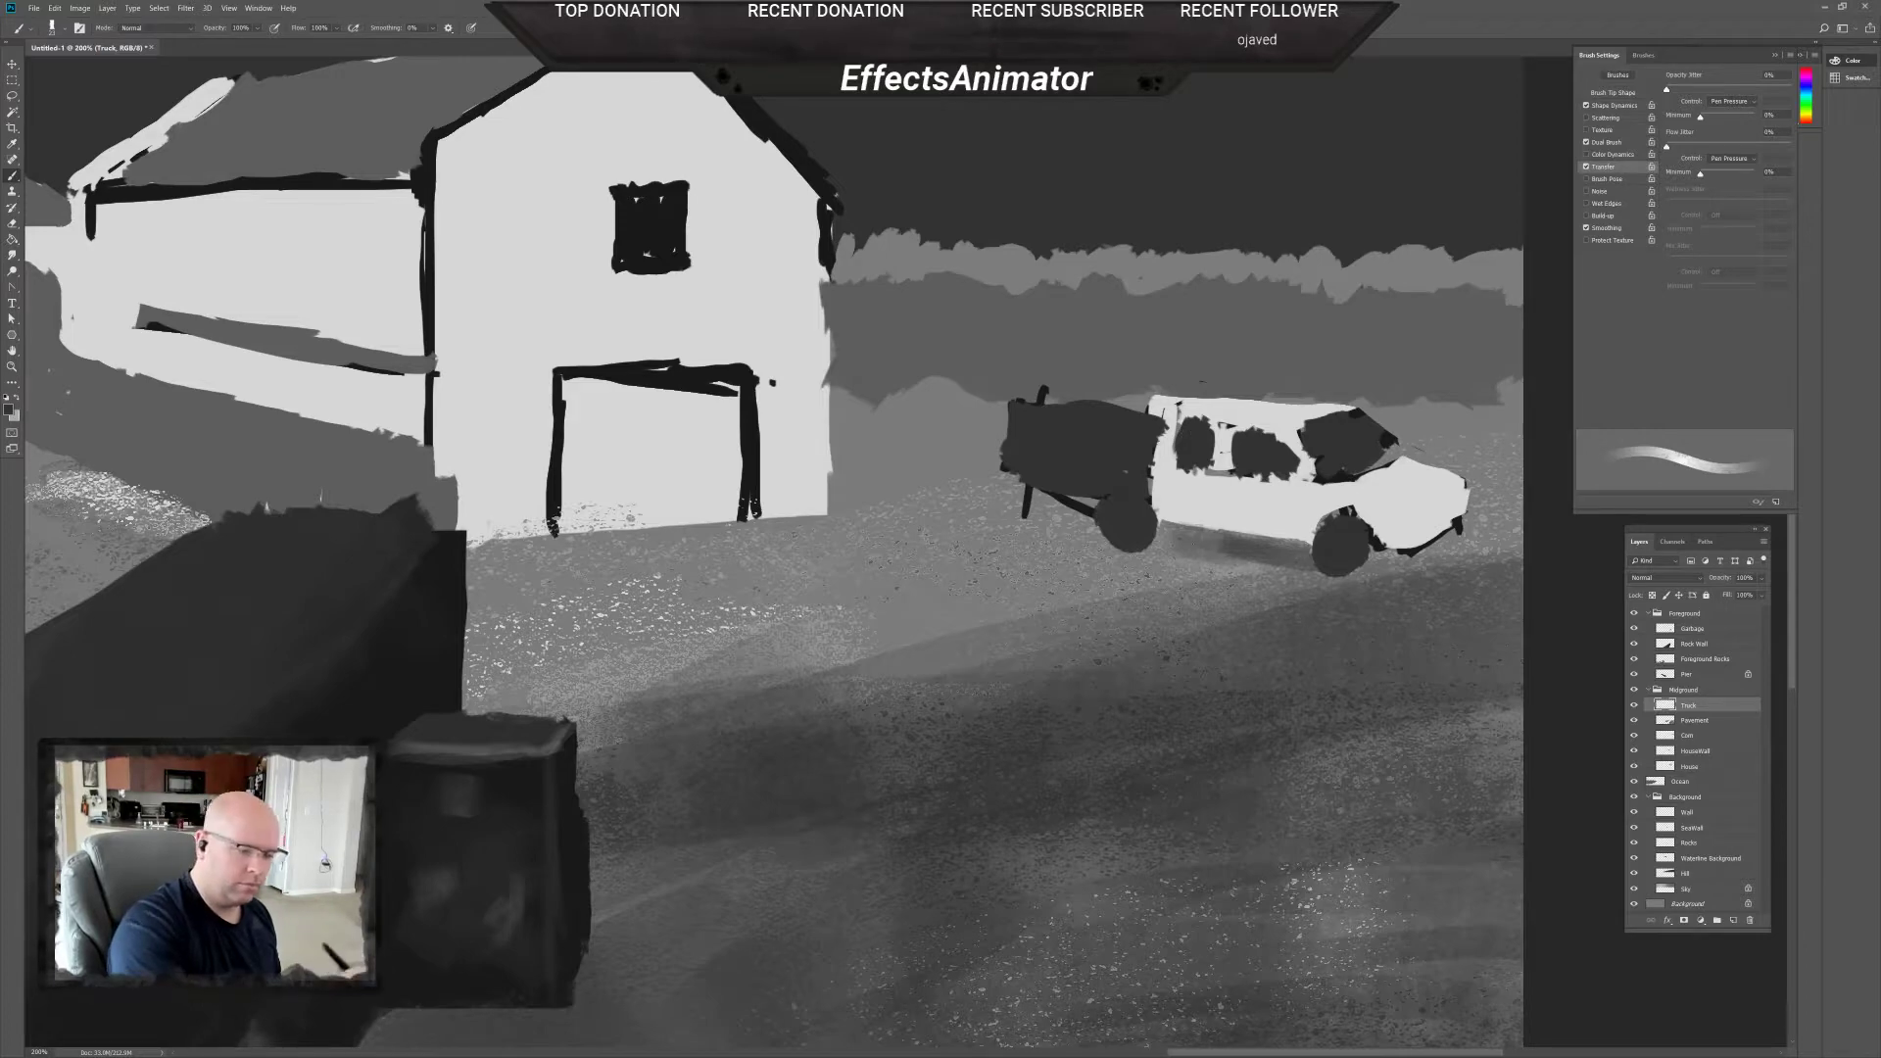
mouse_move(1200, 547)
mouse_down()
mouse_move(1125, 556)
mouse_move(1151, 548)
mouse_up()
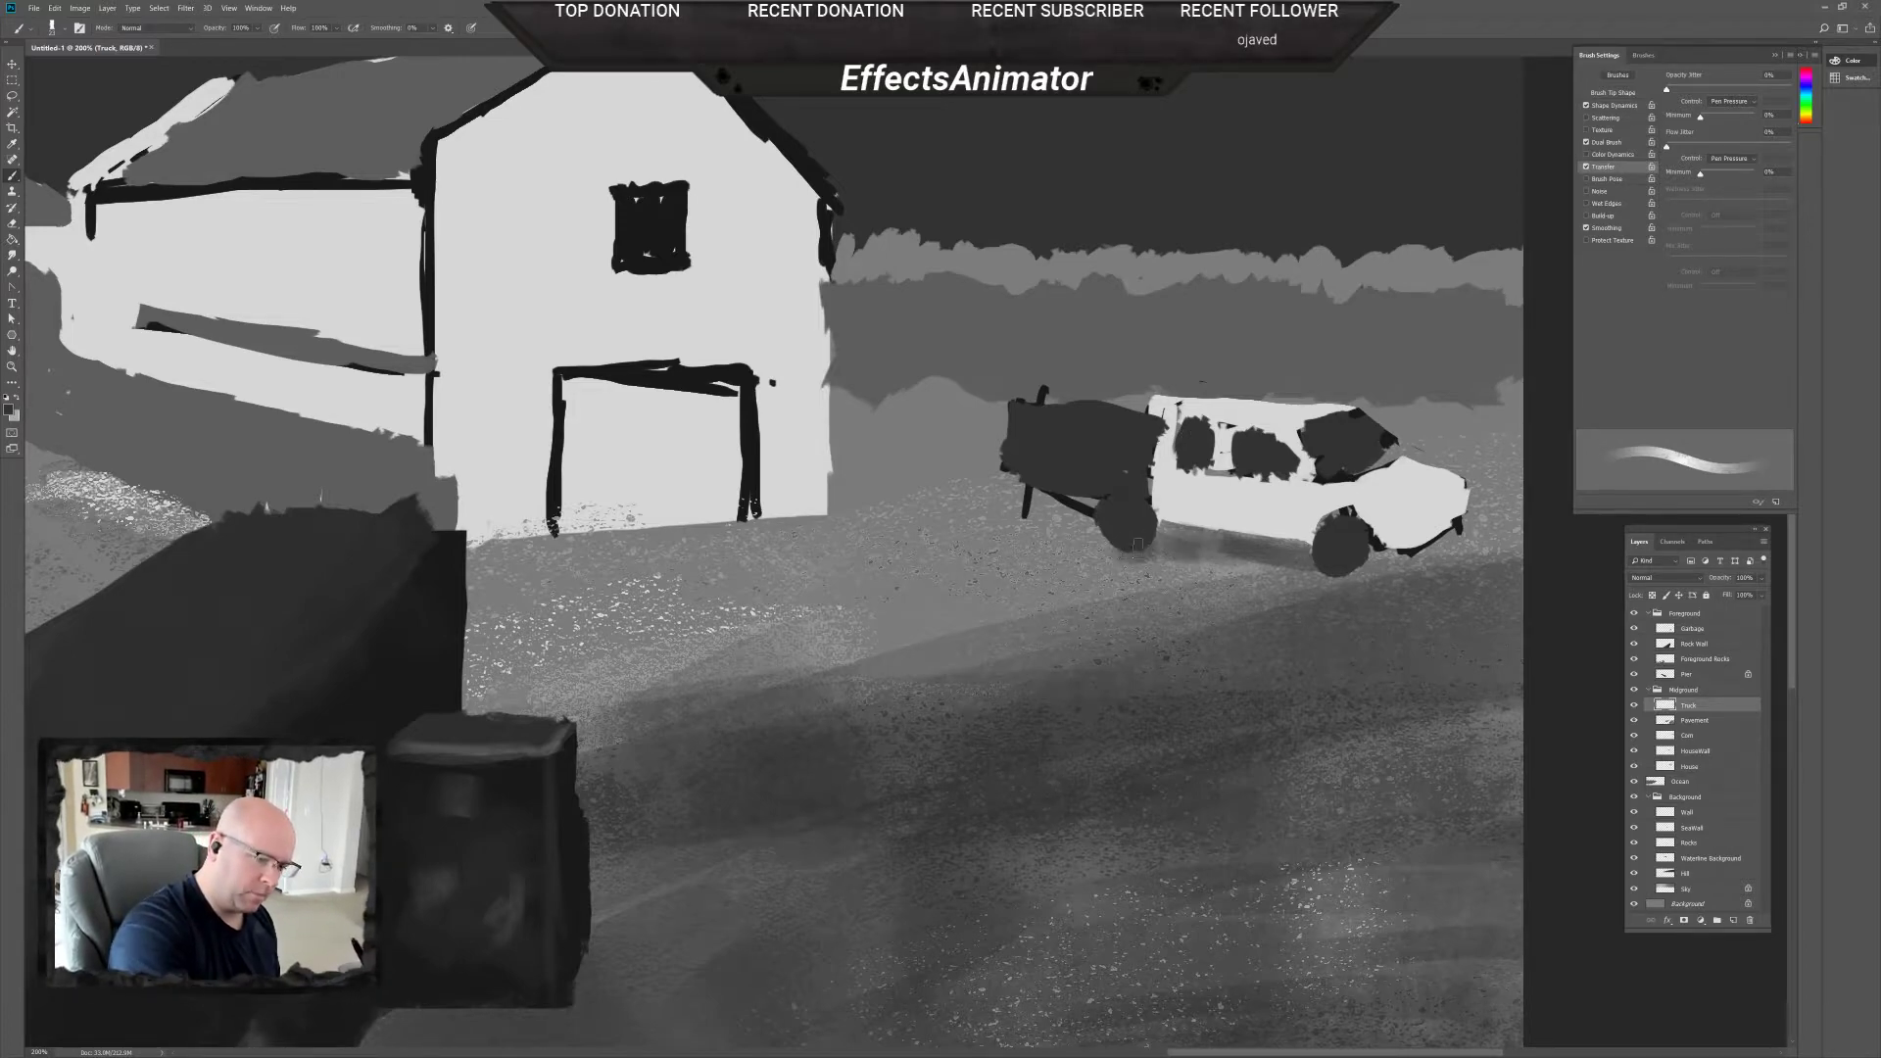
Brush a soft dark shadow on the ground beneath and behind the truck's rear wheel using a smaller brush.
right_click(1134, 536)
key(bracketleft)
click(1133, 553)
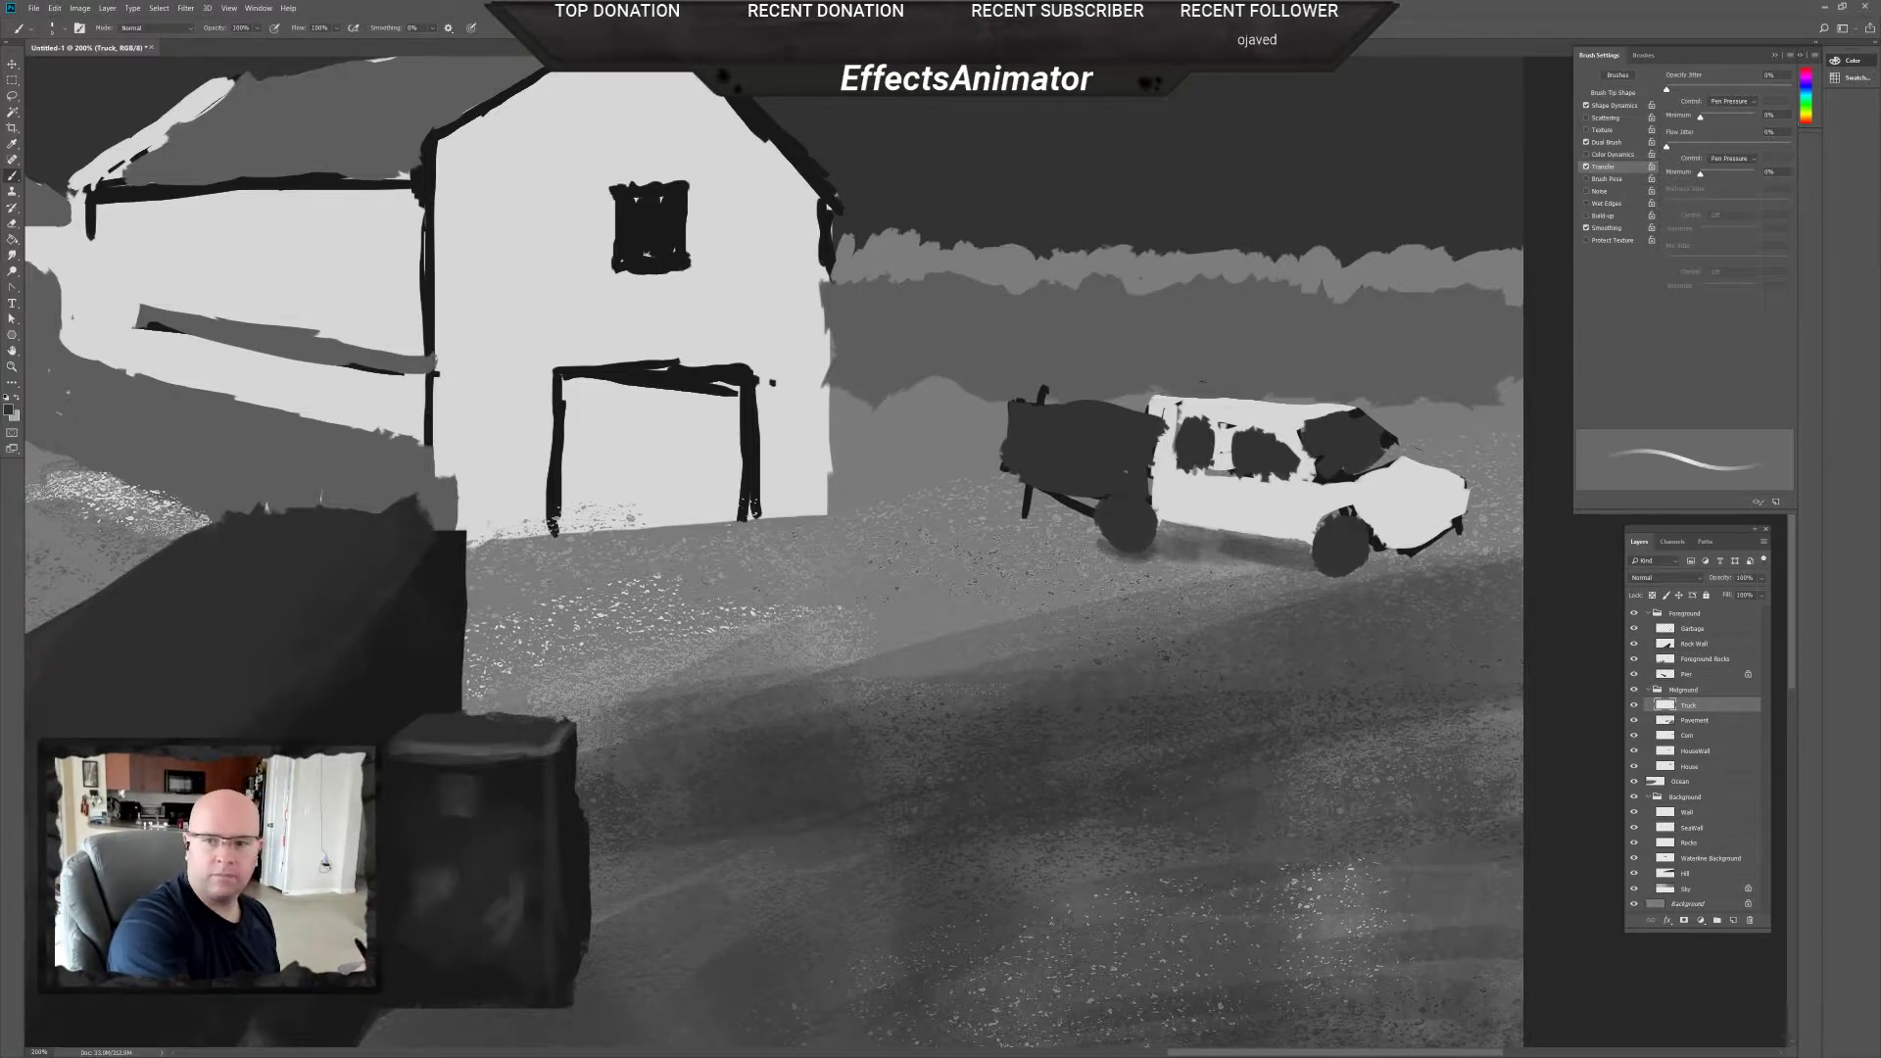
drag(1112, 539, 1058, 544)
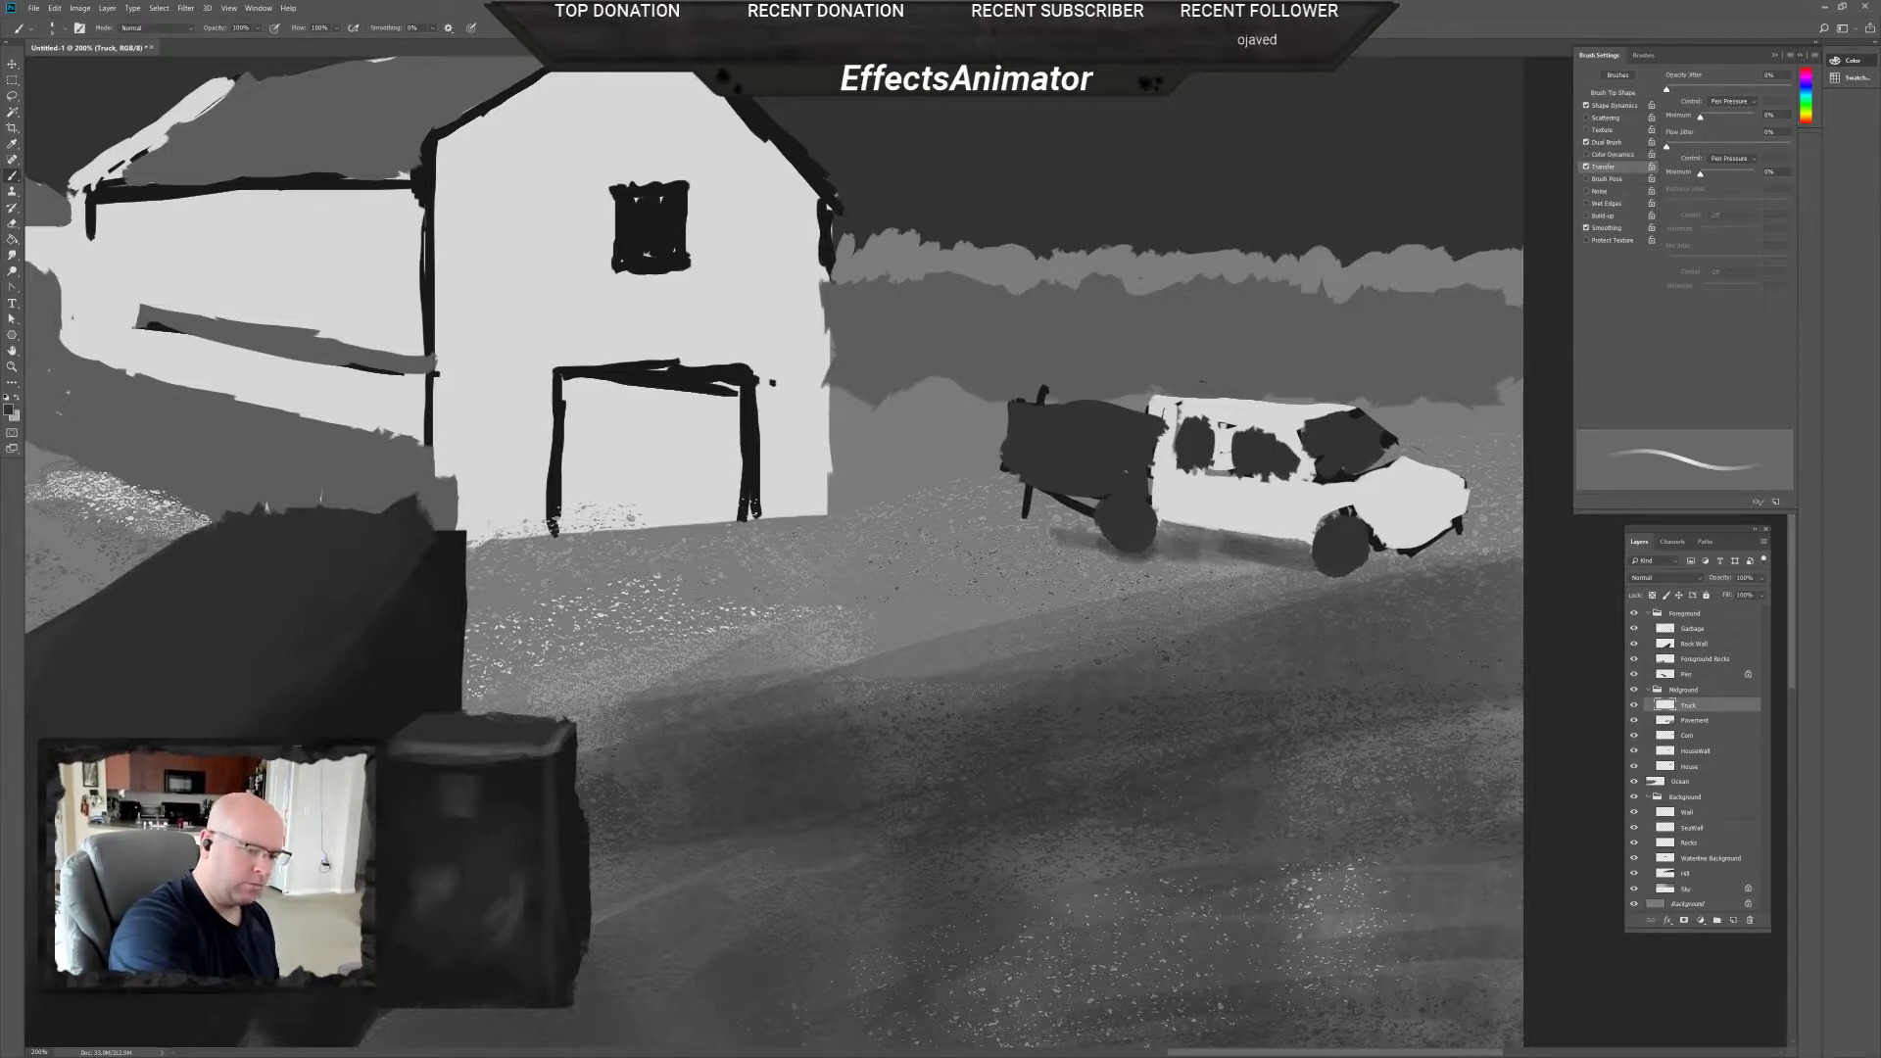
Adjust the brush size and deepen the shadow beneath the truck's body between its wheels.
right_click(1223, 569)
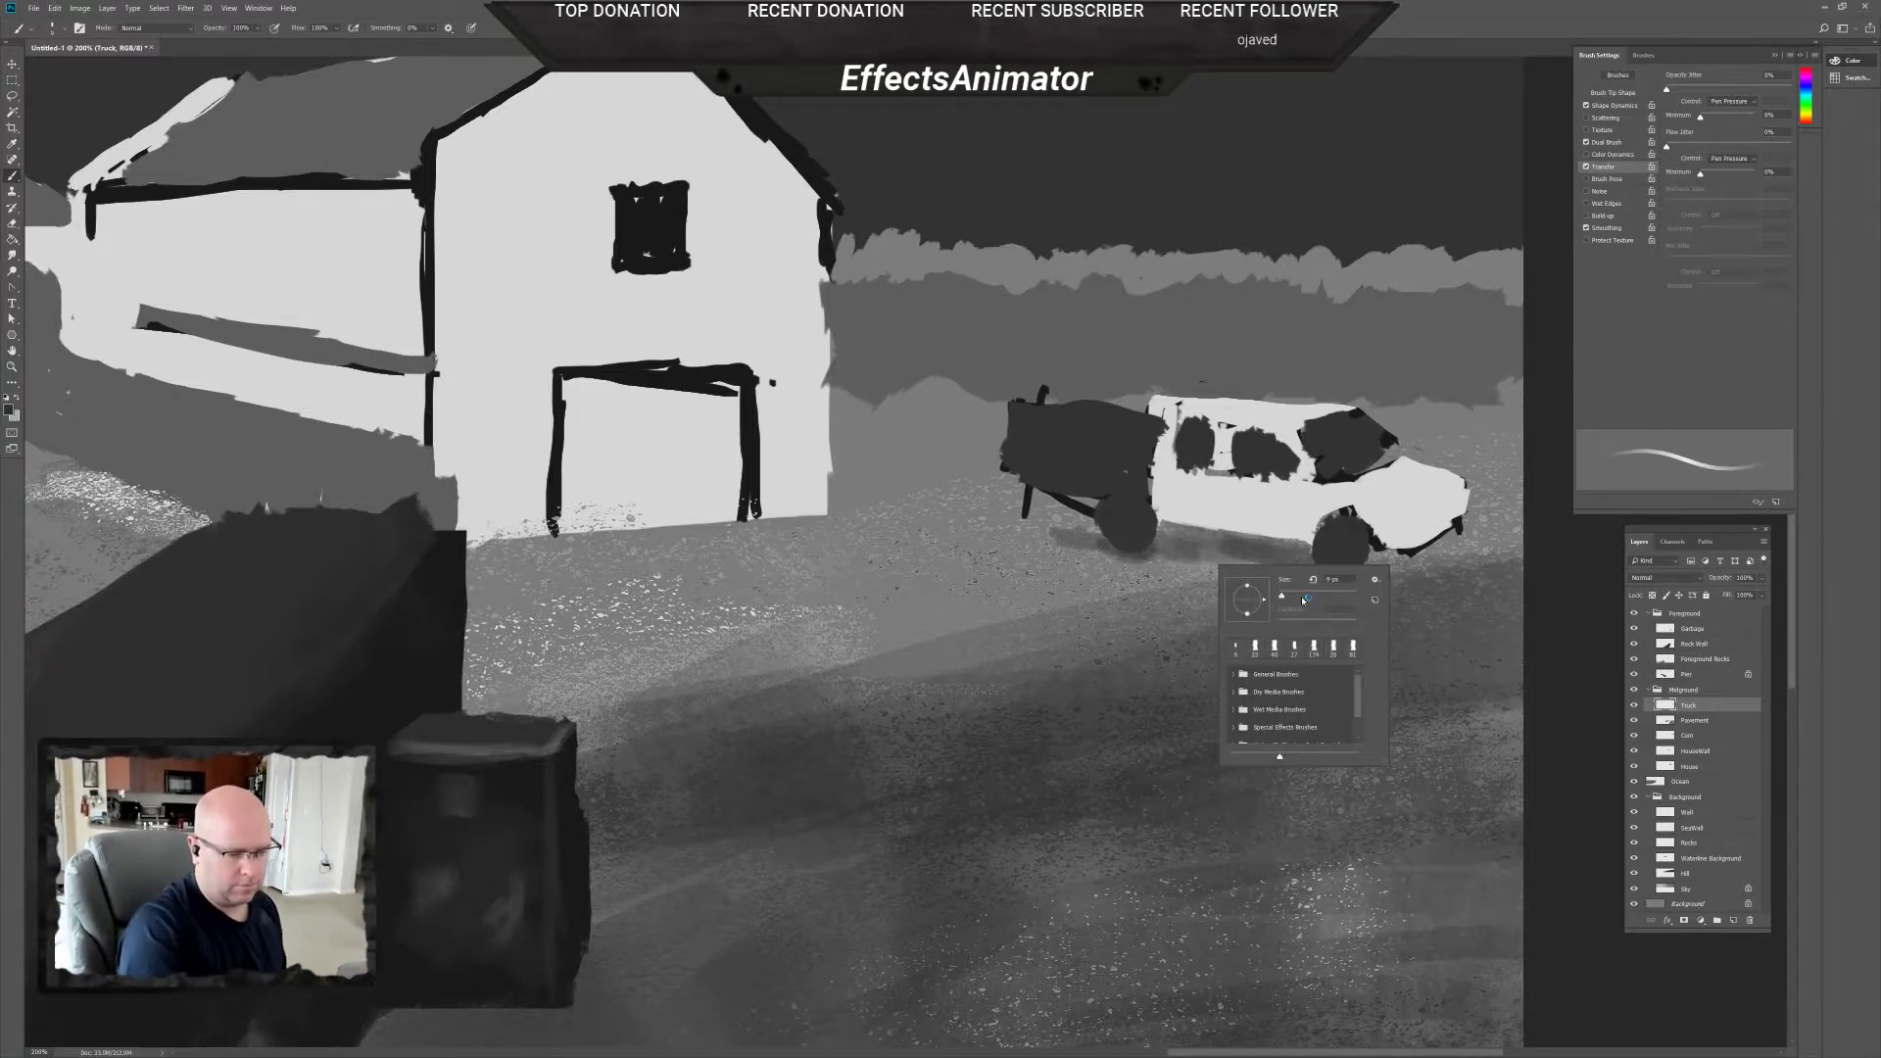
drag(1304, 600, 1313, 598)
click(1266, 529)
mouse_move(1245, 530)
mouse_down()
mouse_move(1206, 549)
mouse_move(1274, 534)
mouse_up()
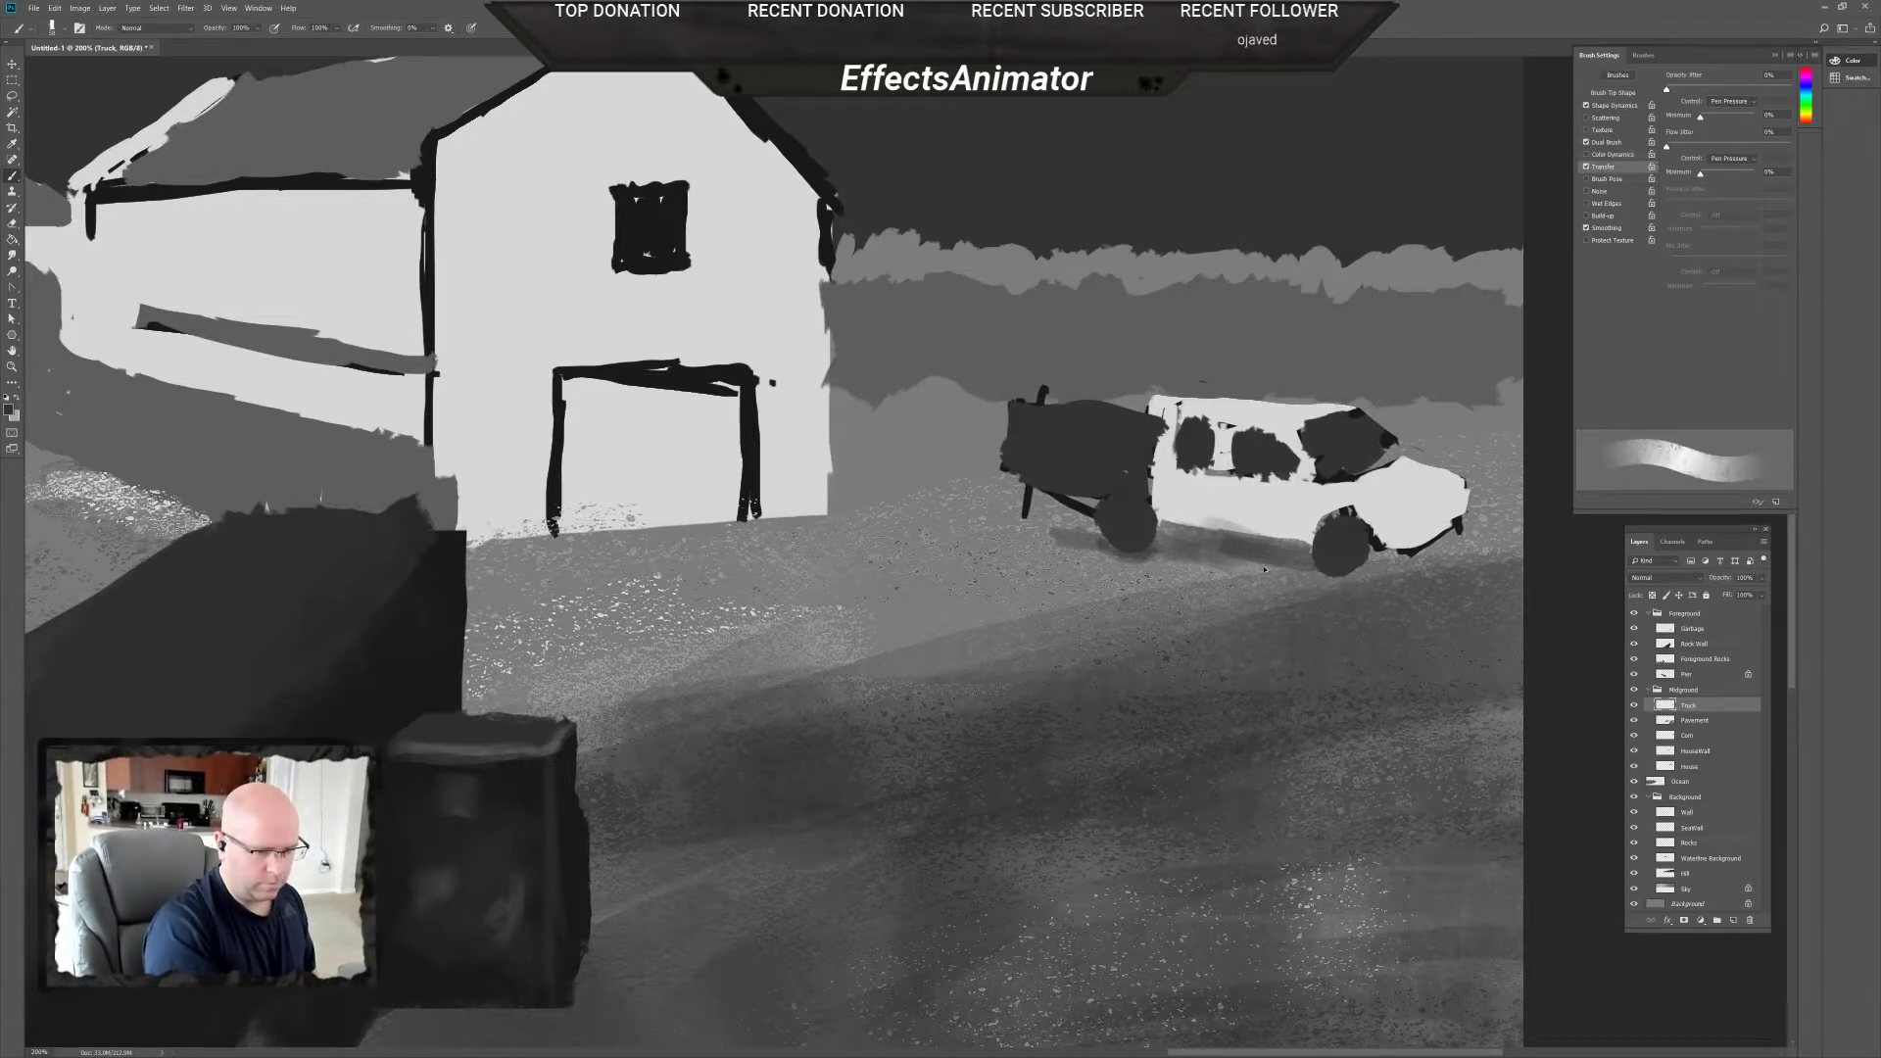
right_click(1265, 569)
mouse_move(1336, 588)
mouse_down()
mouse_move(1205, 553)
mouse_move(1425, 563)
mouse_up()
click(1254, 549)
On the Waterline Background layer, brush dark gray between the shoreline rocks and along the upper slope's seaward edge.
key(ctrl+minus)
key(ctrl+minus)
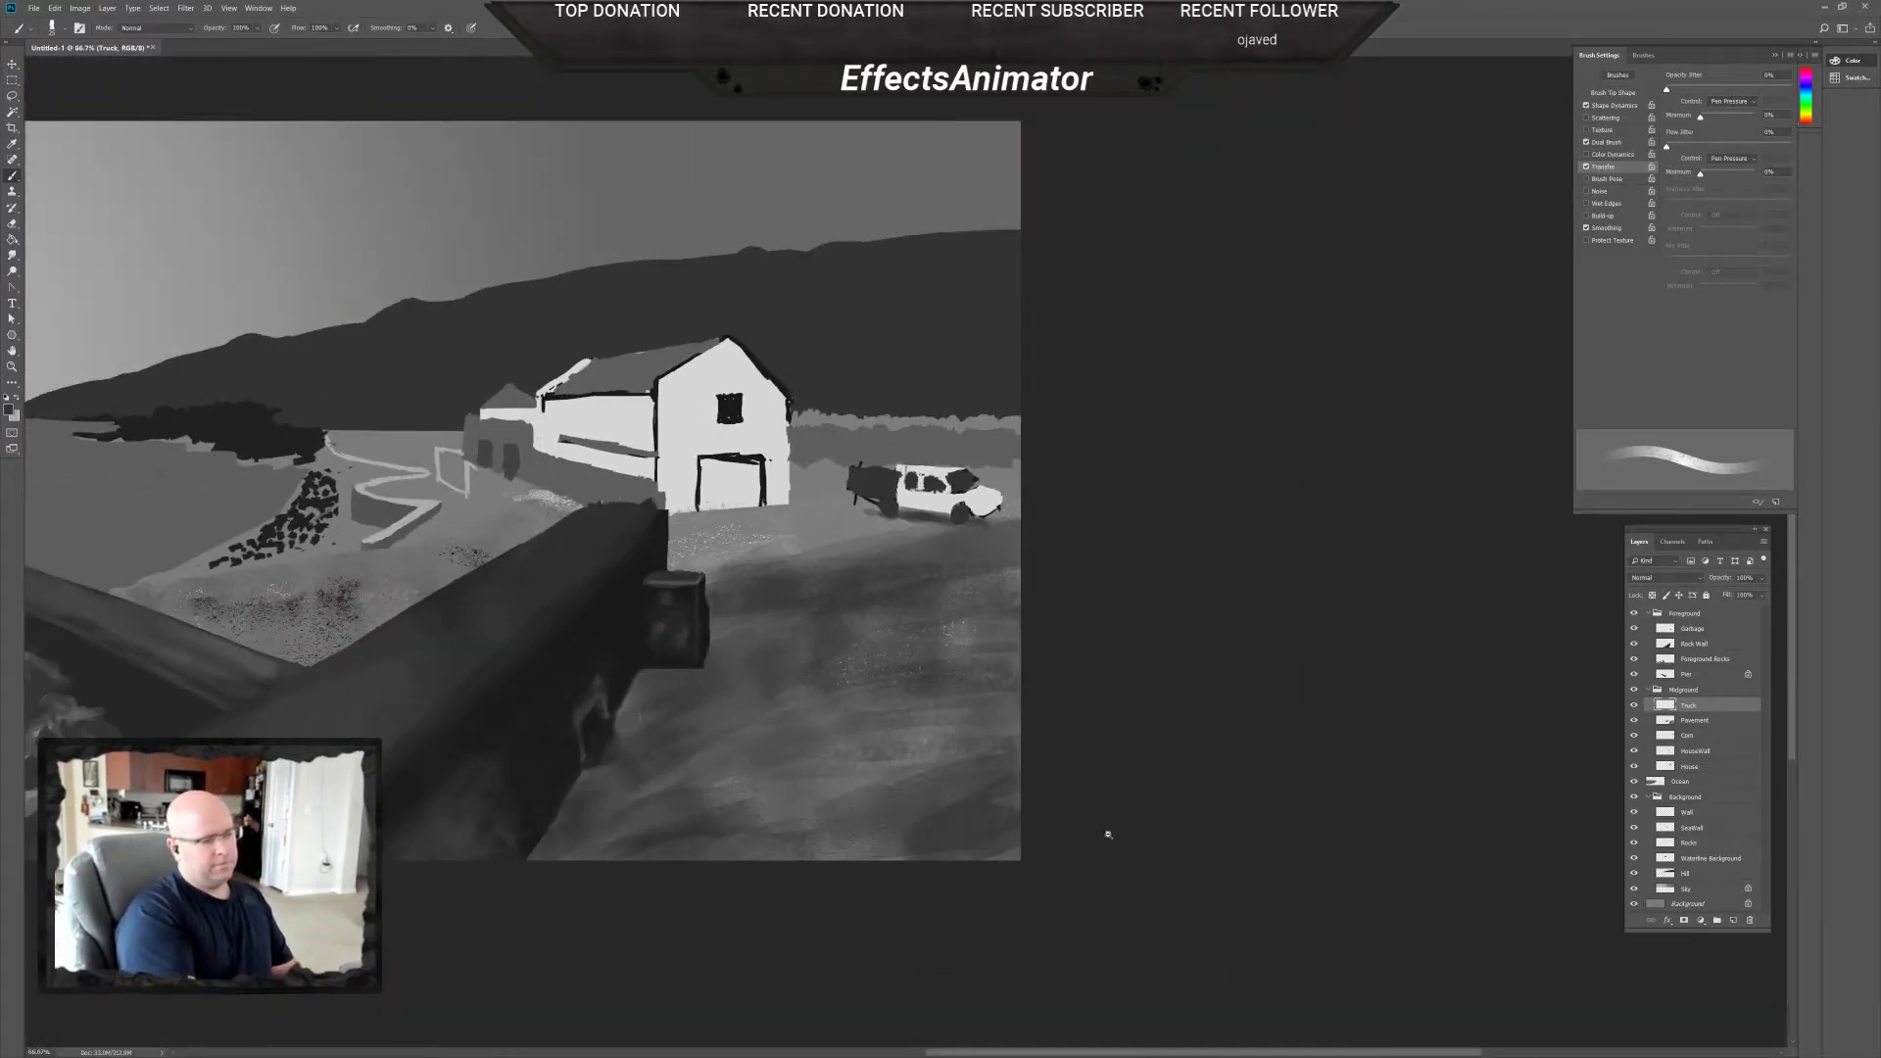
drag(802, 745, 1063, 838)
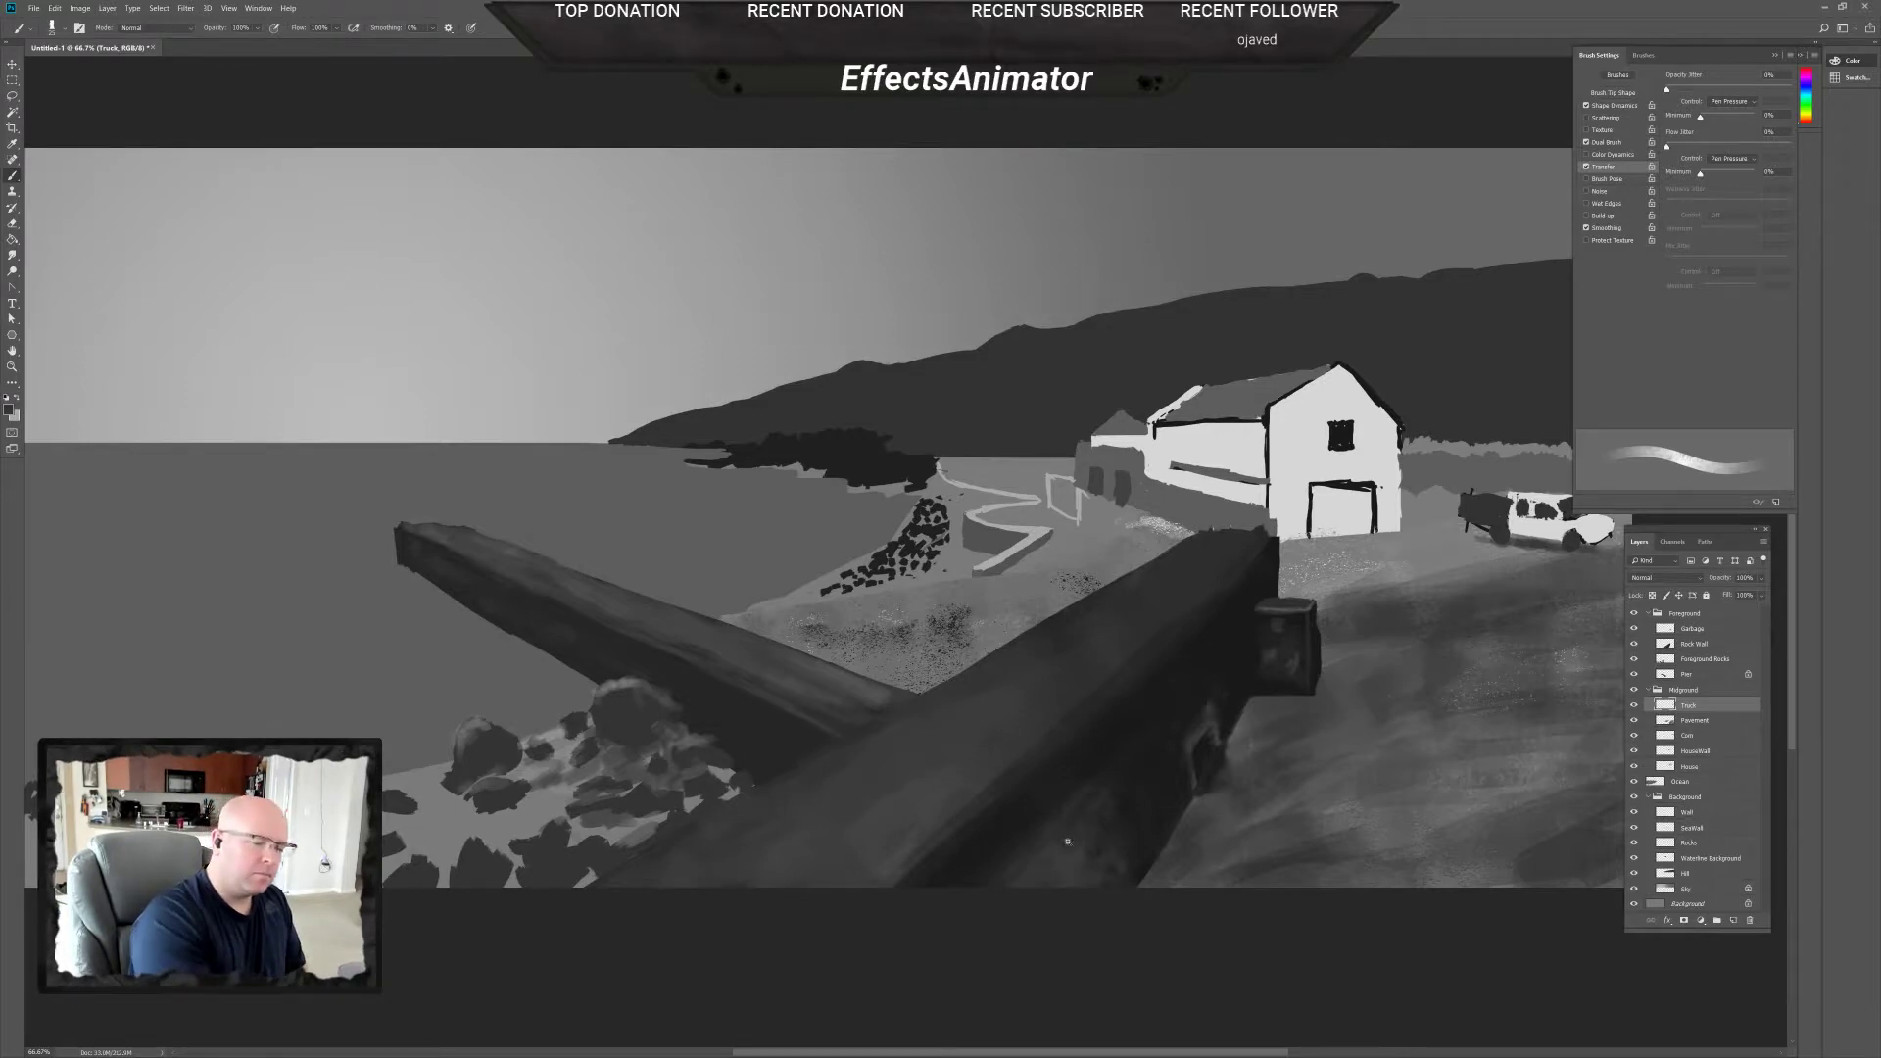
key(ctrl+plus)
key(ctrl+plus)
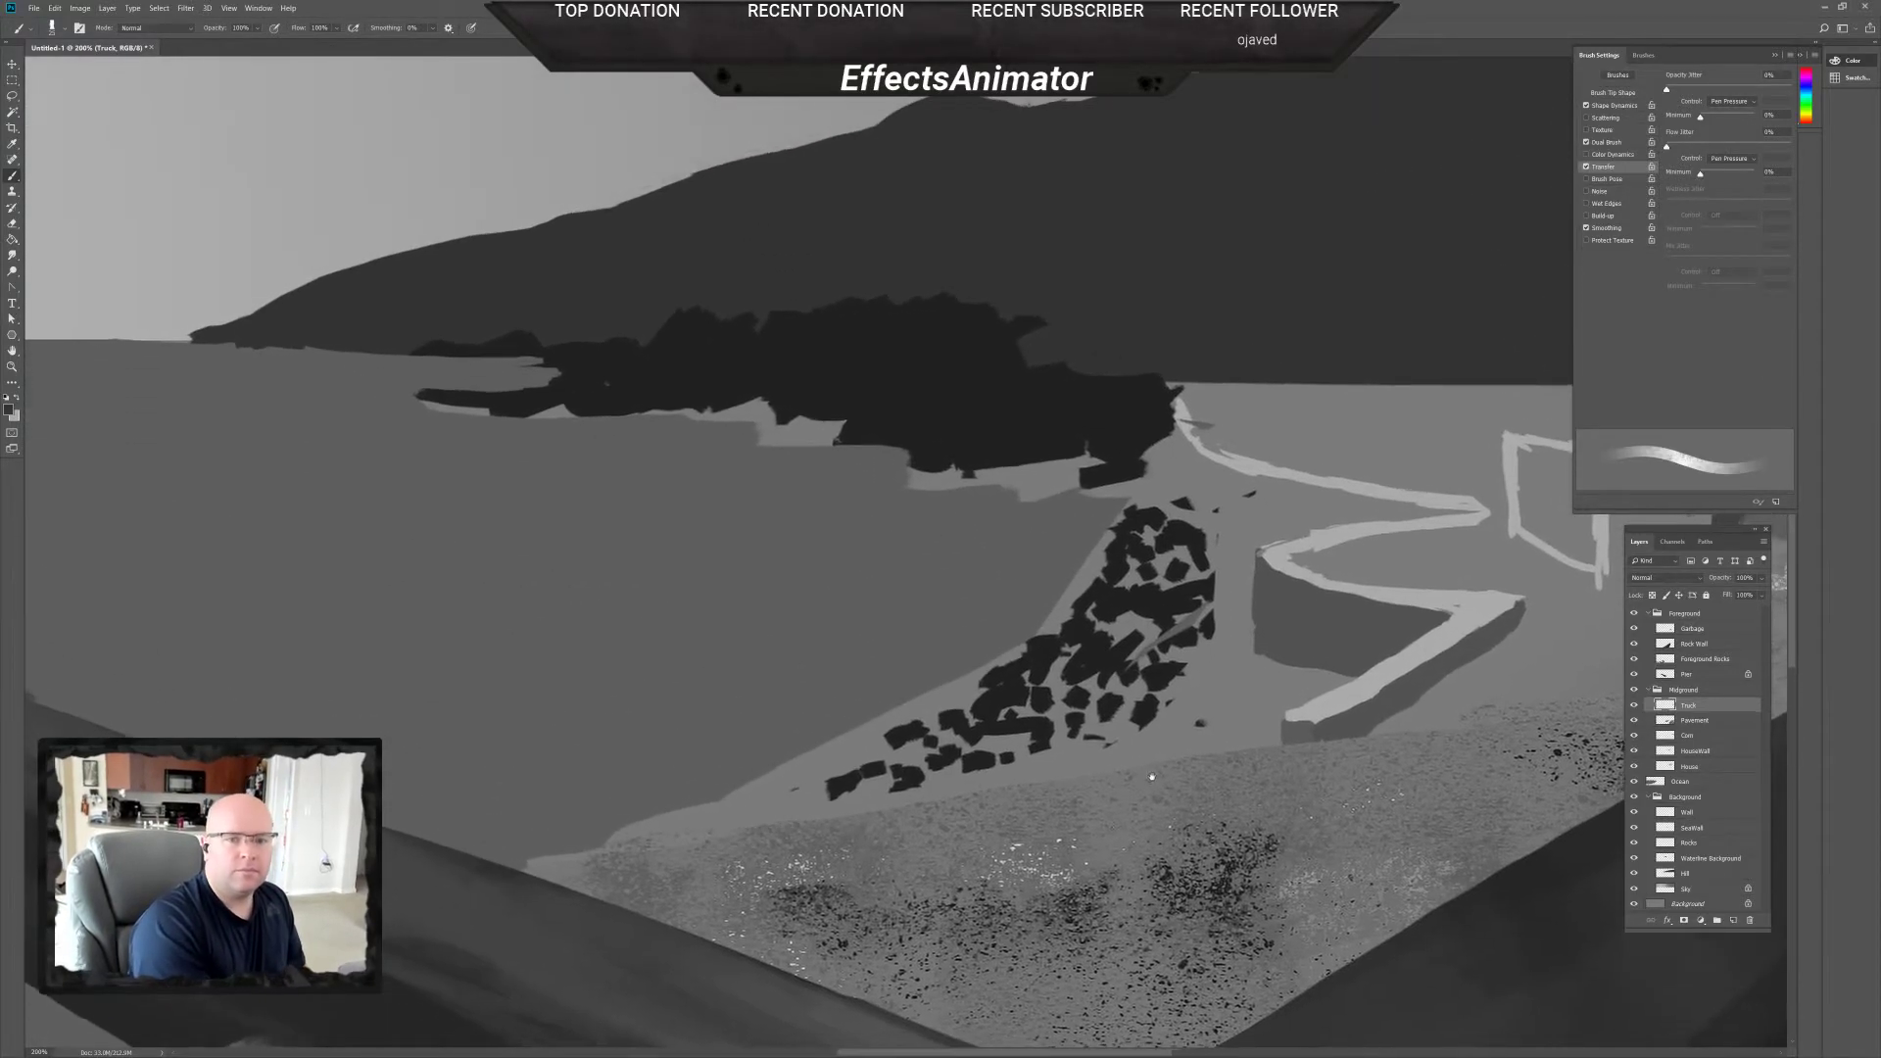
drag(1152, 777, 1156, 775)
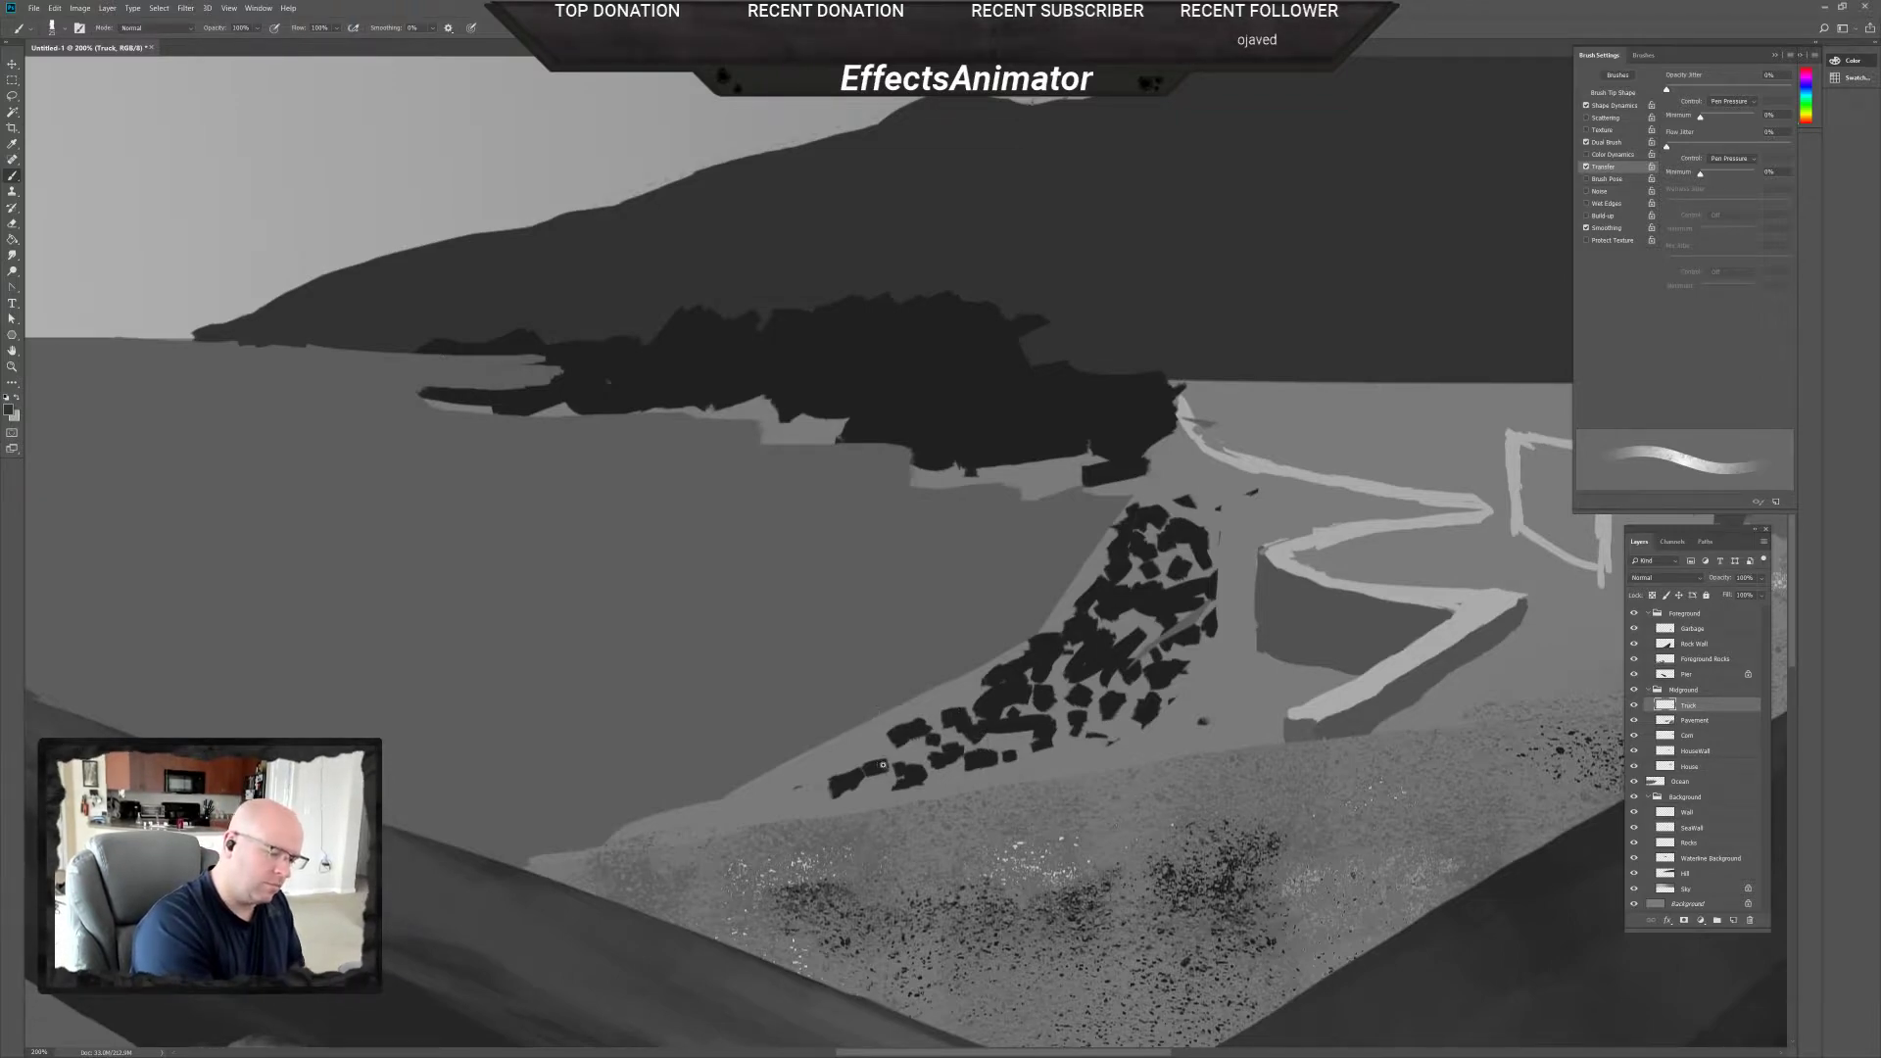
scroll(880, 767, up, 1)
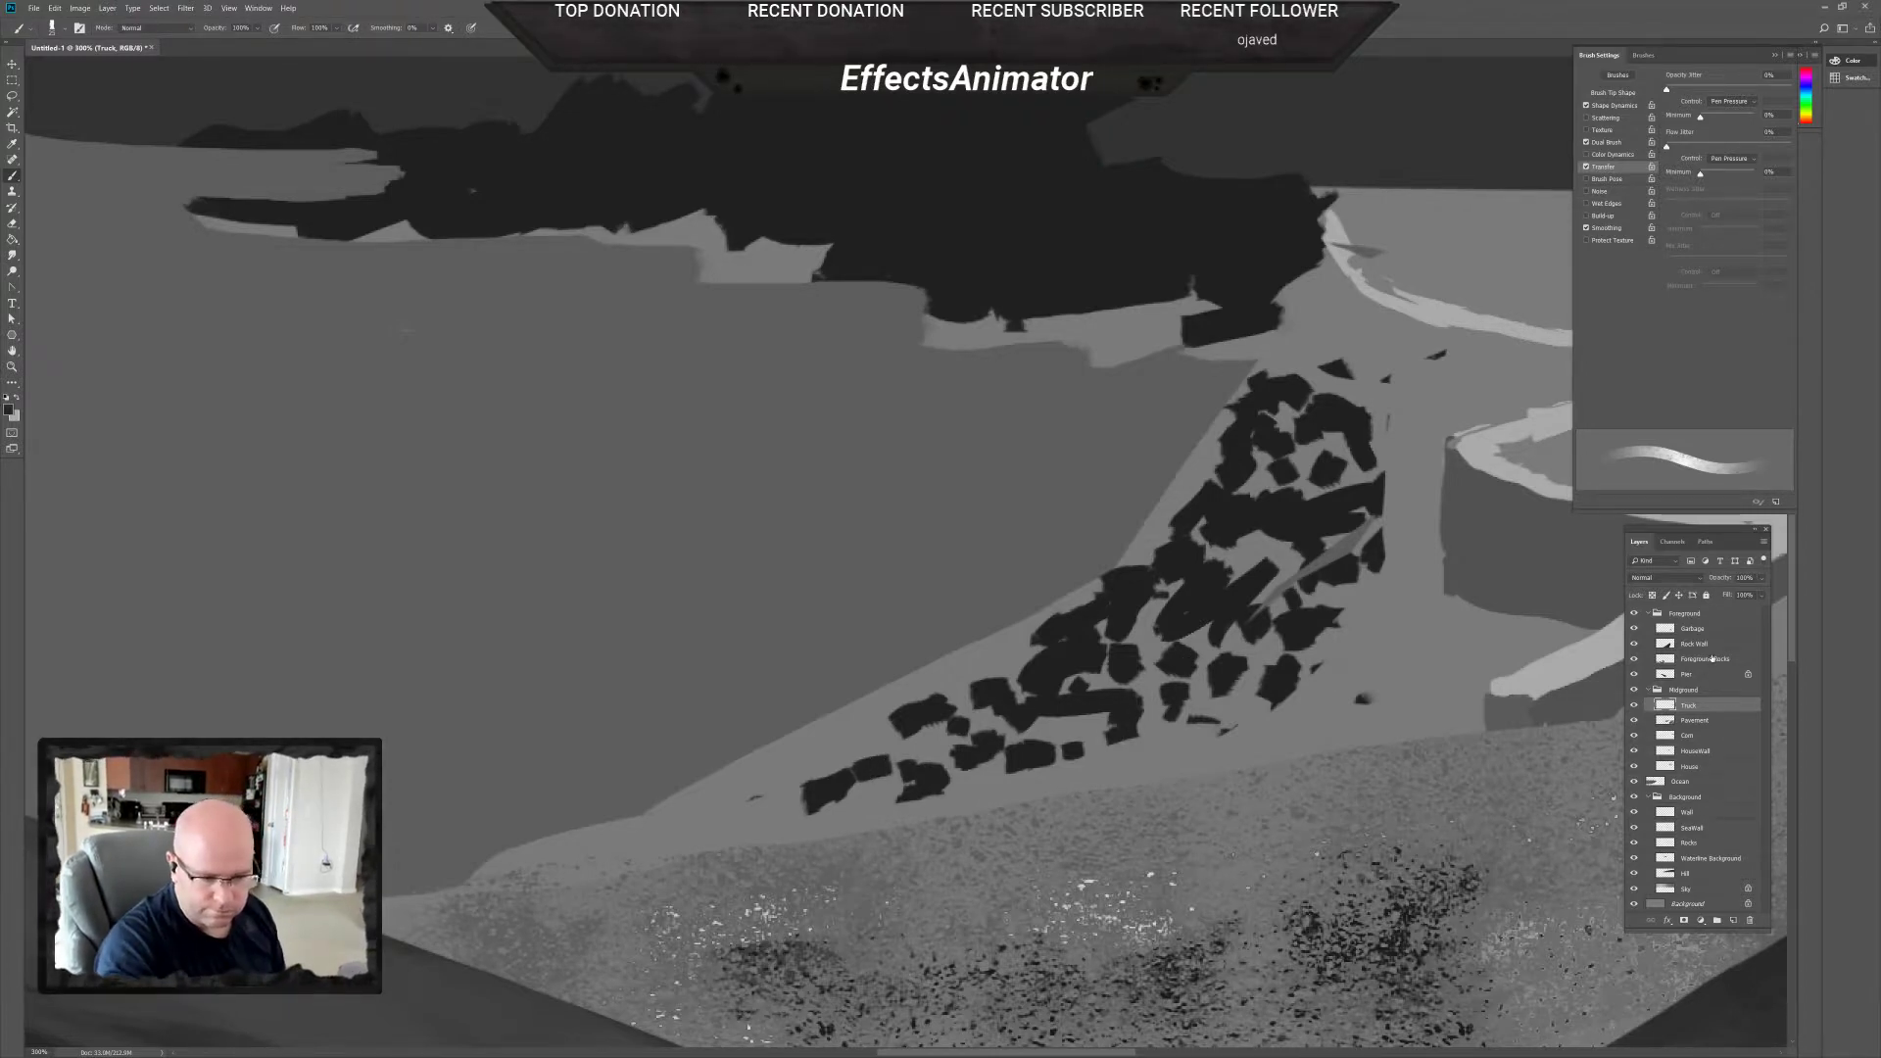
click(1716, 861)
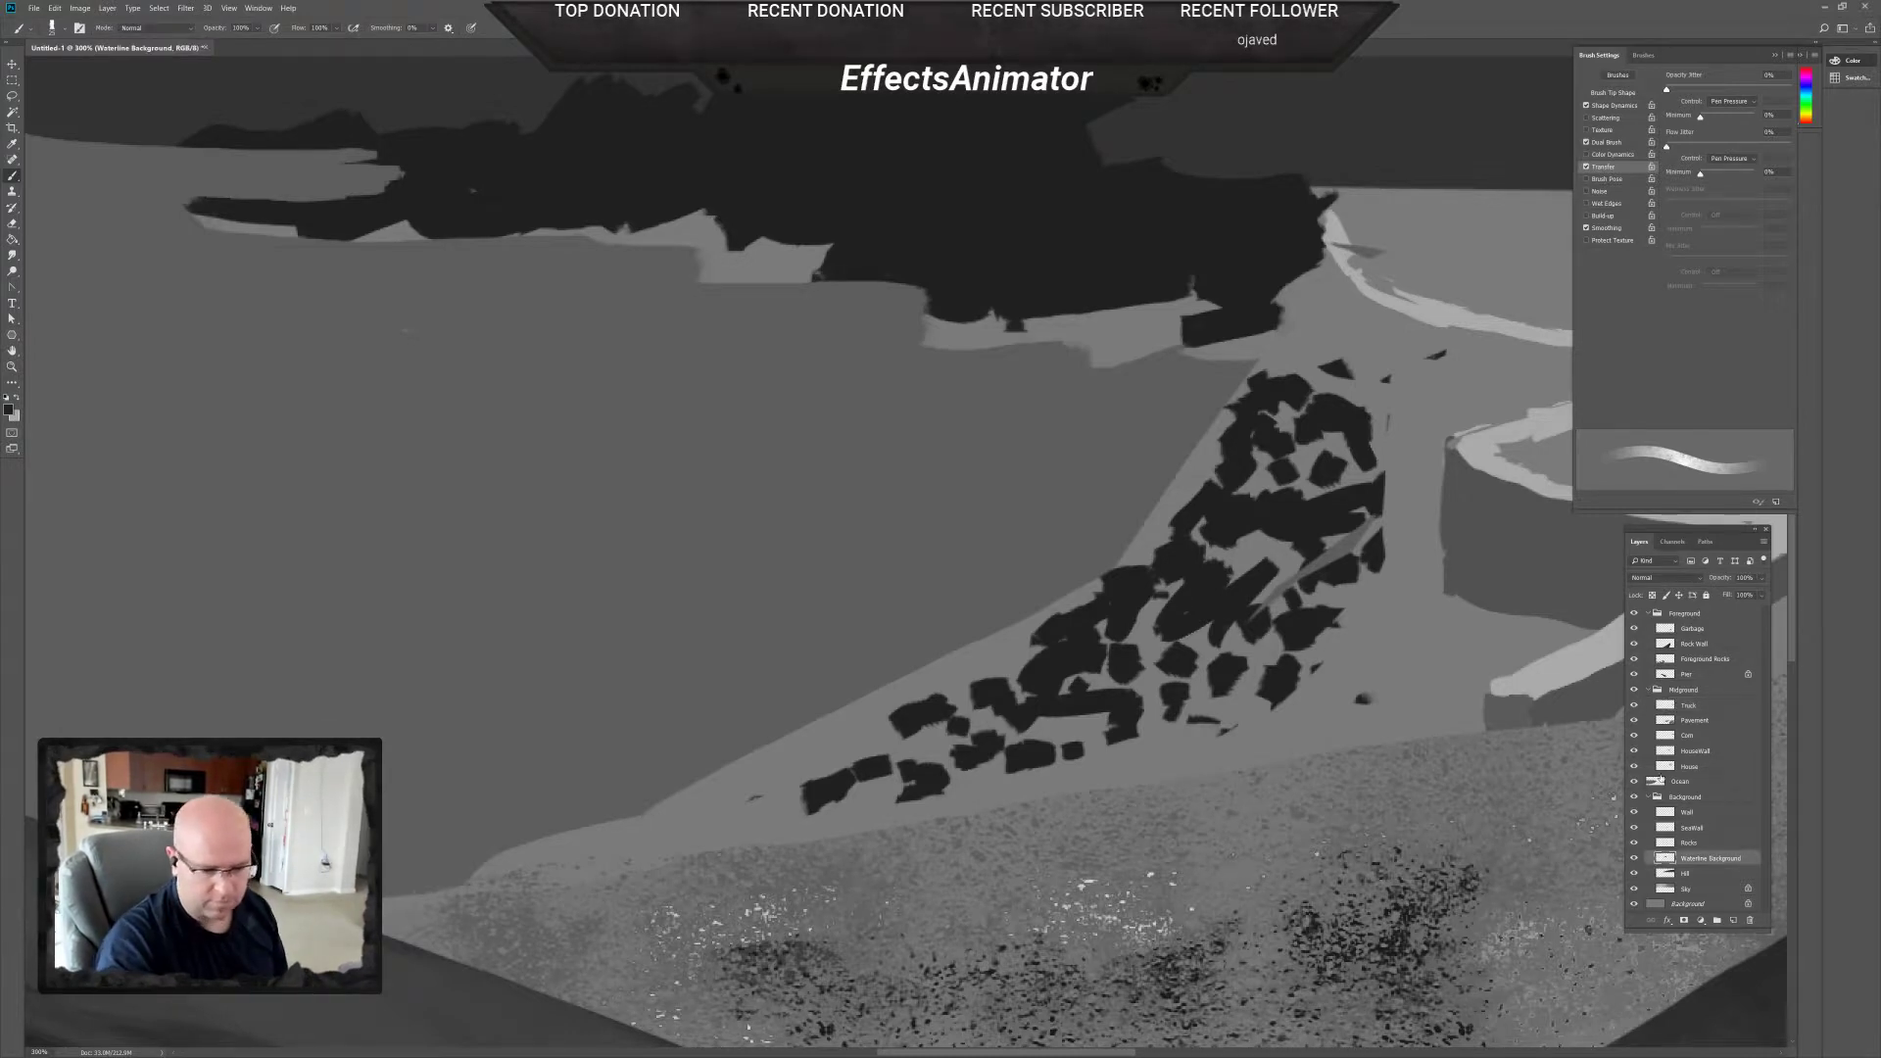
mouse_move(1160, 657)
mouse_down()
mouse_move(1079, 671)
mouse_move(1092, 656)
mouse_move(1080, 686)
mouse_move(1117, 688)
mouse_move(1093, 654)
mouse_move(1105, 625)
mouse_move(1126, 649)
mouse_move(1174, 588)
mouse_move(1140, 578)
mouse_move(1175, 518)
mouse_move(1161, 503)
mouse_move(1181, 535)
mouse_move(1195, 509)
mouse_move(1163, 547)
mouse_move(1157, 519)
mouse_move(1211, 497)
mouse_move(1172, 521)
mouse_up()
right_click(1203, 496)
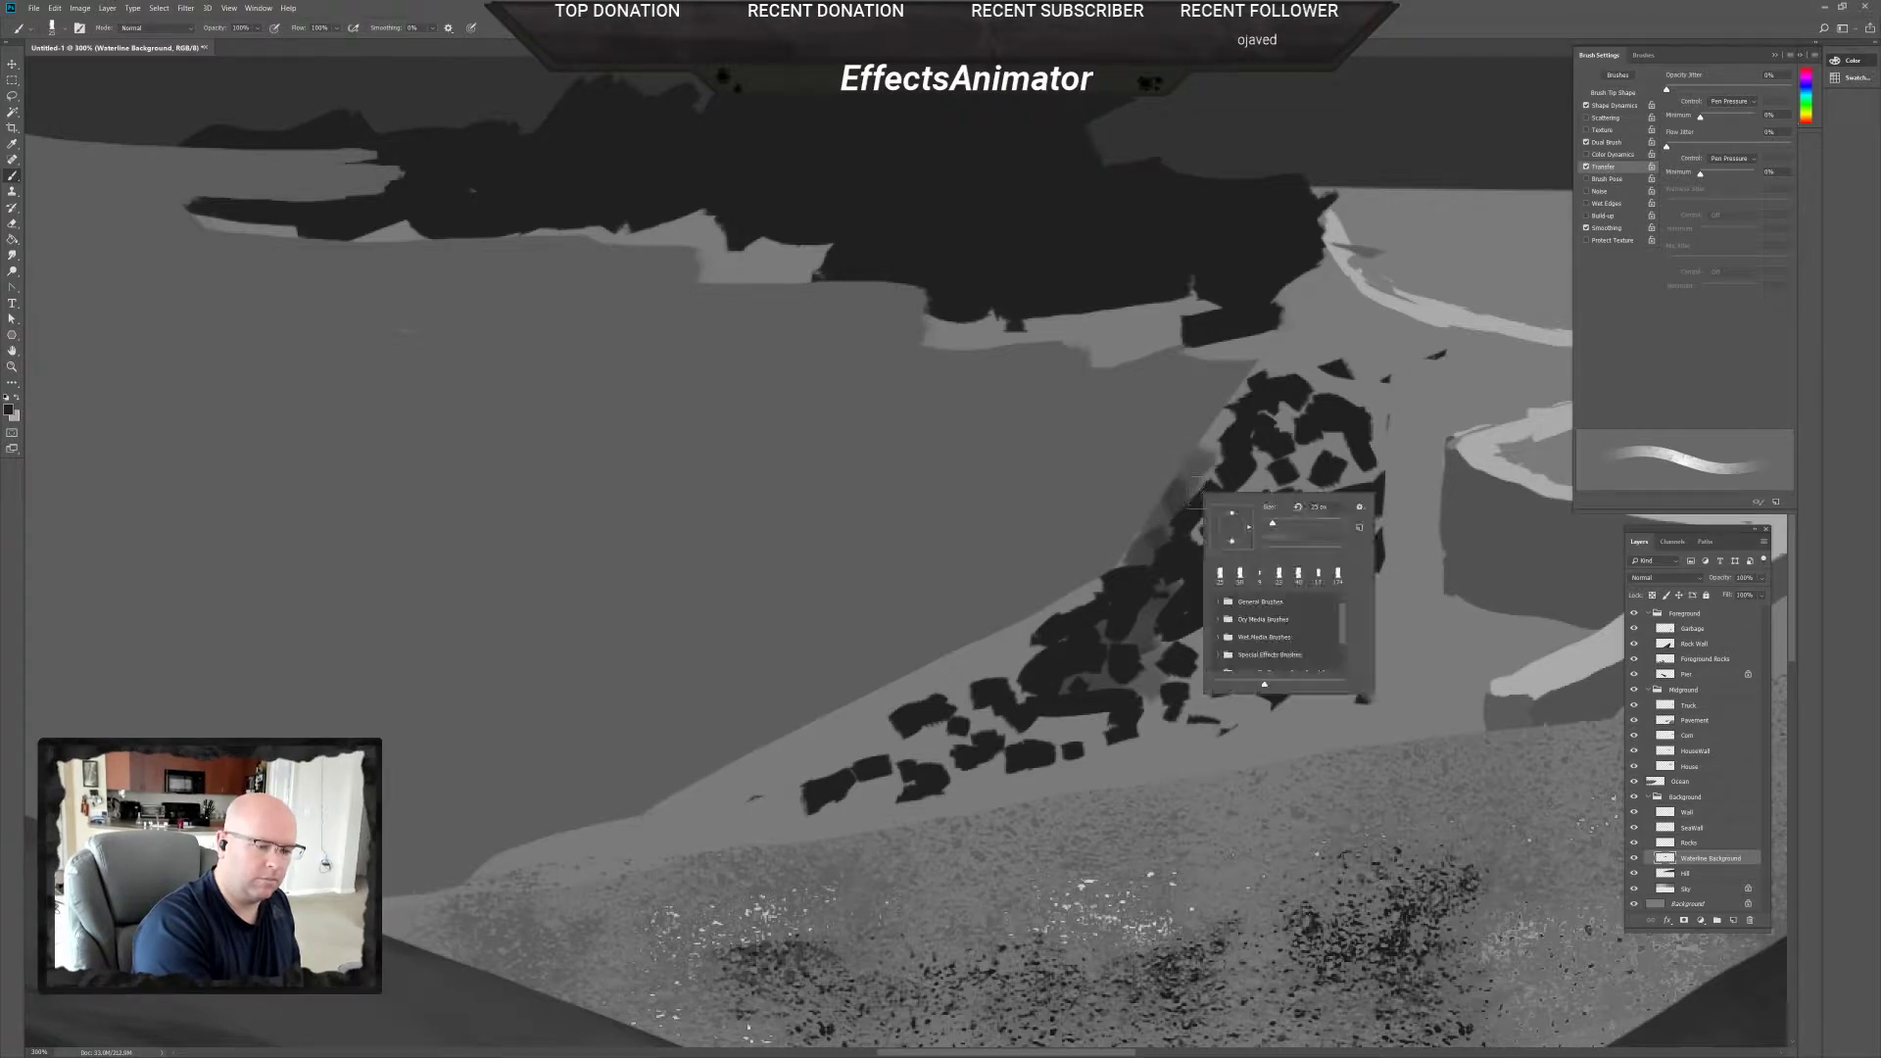
key(Escape)
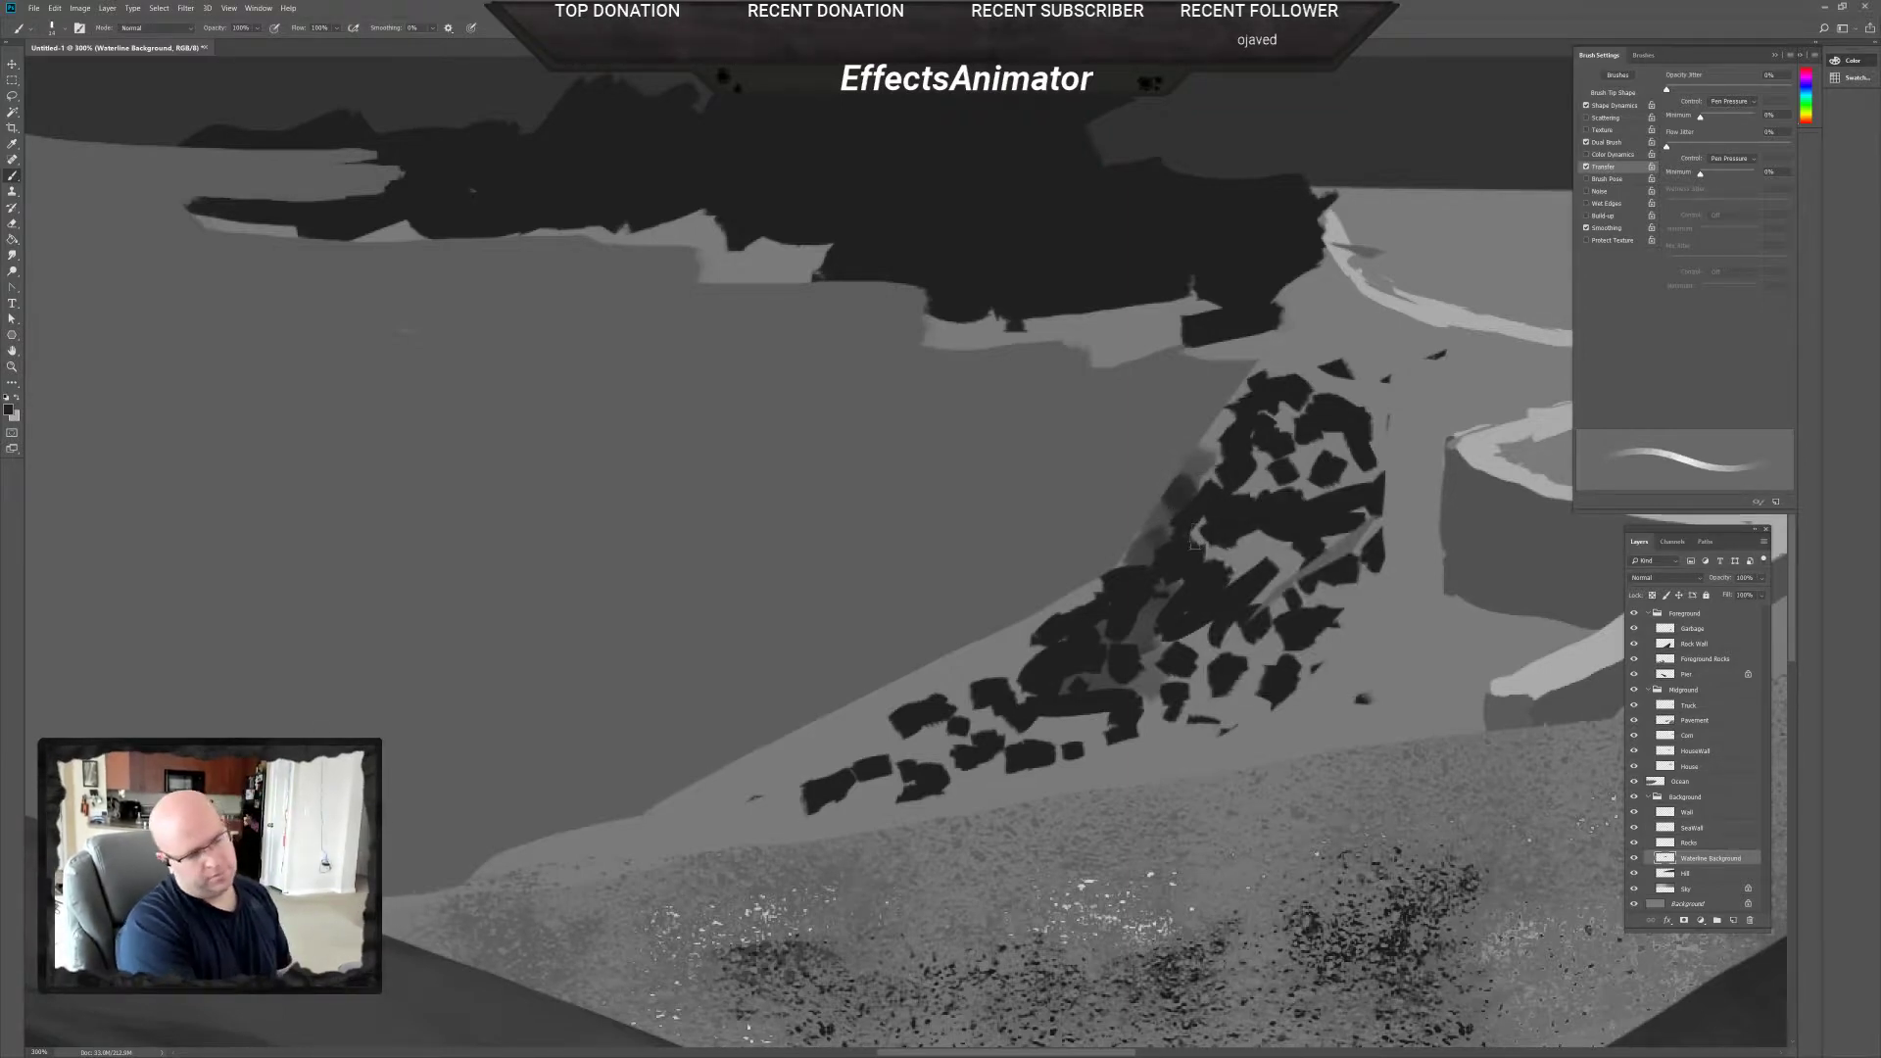
drag(1183, 508, 1239, 404)
Enlarge the brush and lay dark gray along the lower seaward edge and gaps of the rocky slope.
right_click(1264, 463)
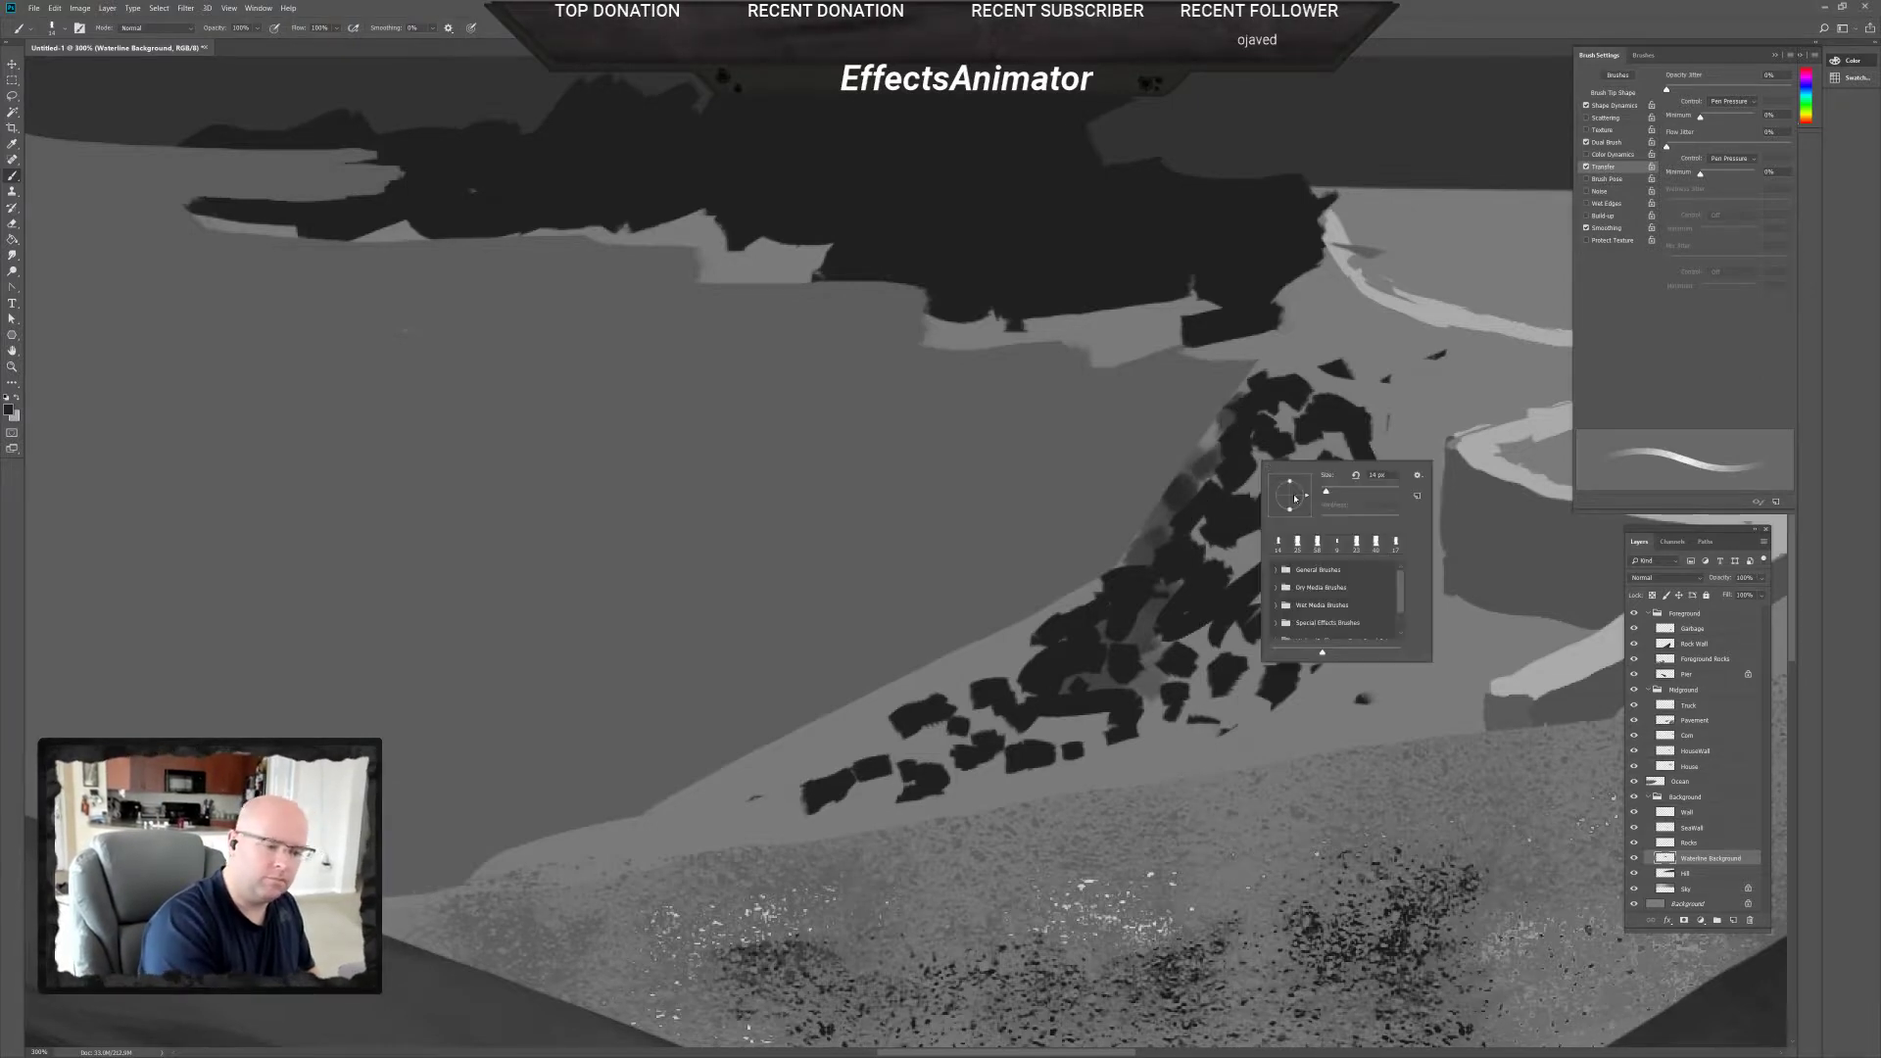
drag(1326, 491, 1357, 491)
key(Escape)
drag(1147, 617, 813, 774)
drag(1102, 686, 1168, 676)
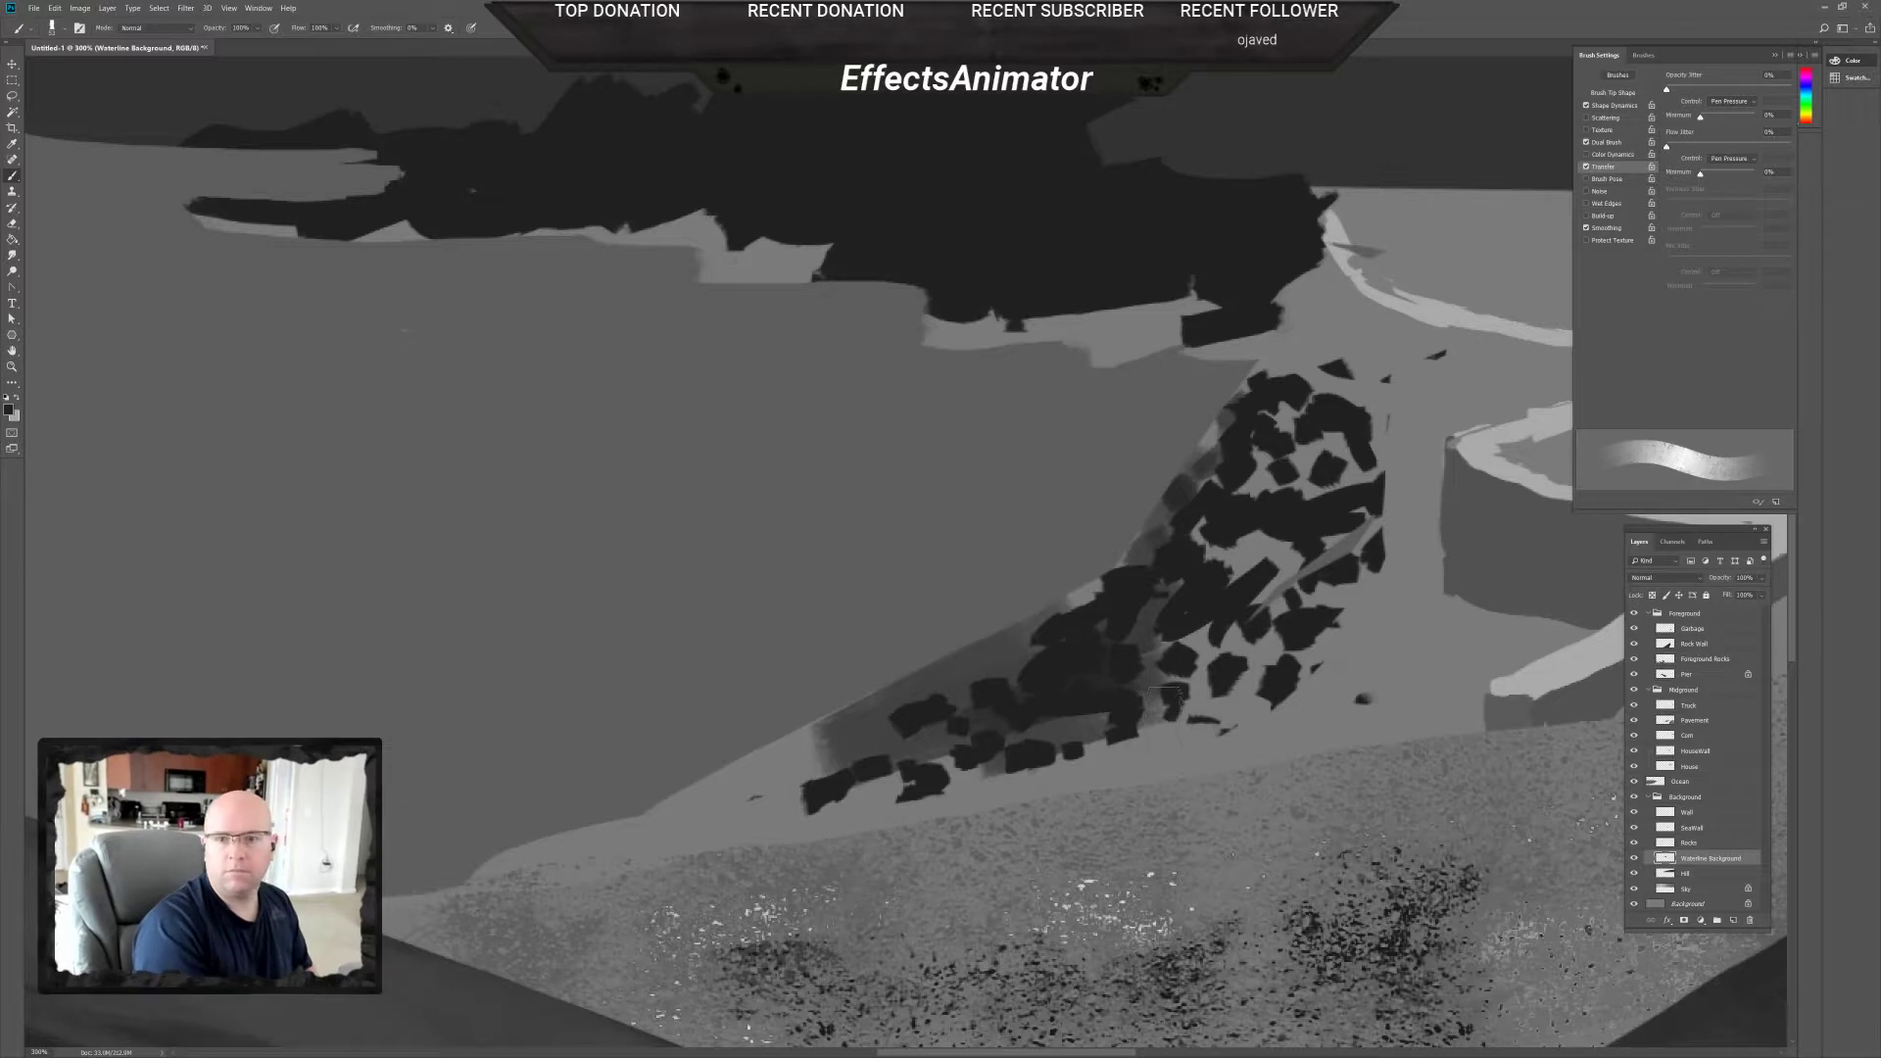
Extend the dark gray base along the rocky slope's landward side up to the face of the sea wall.
mouse_move(1127, 740)
mouse_down()
mouse_move(1059, 716)
mouse_move(1264, 686)
mouse_up()
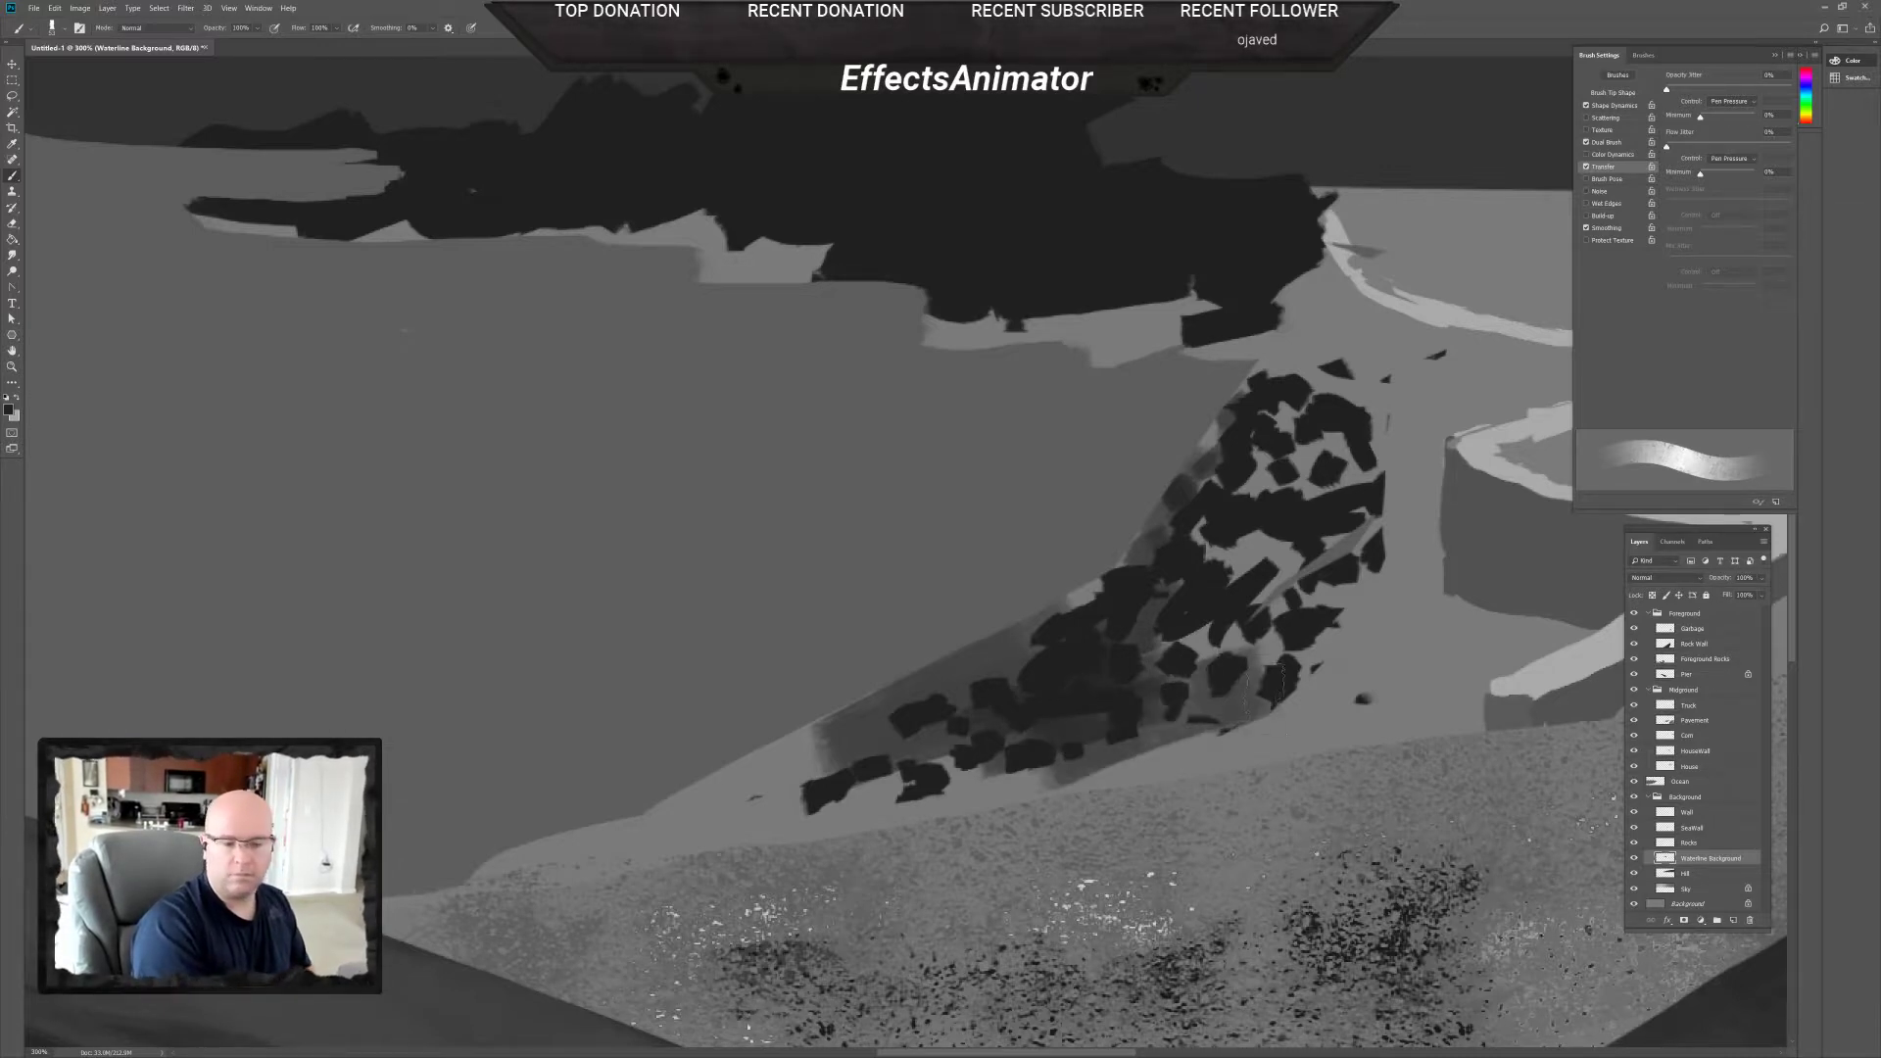
mouse_move(1390, 658)
mouse_down()
mouse_move(1369, 687)
mouse_move(1055, 719)
mouse_up()
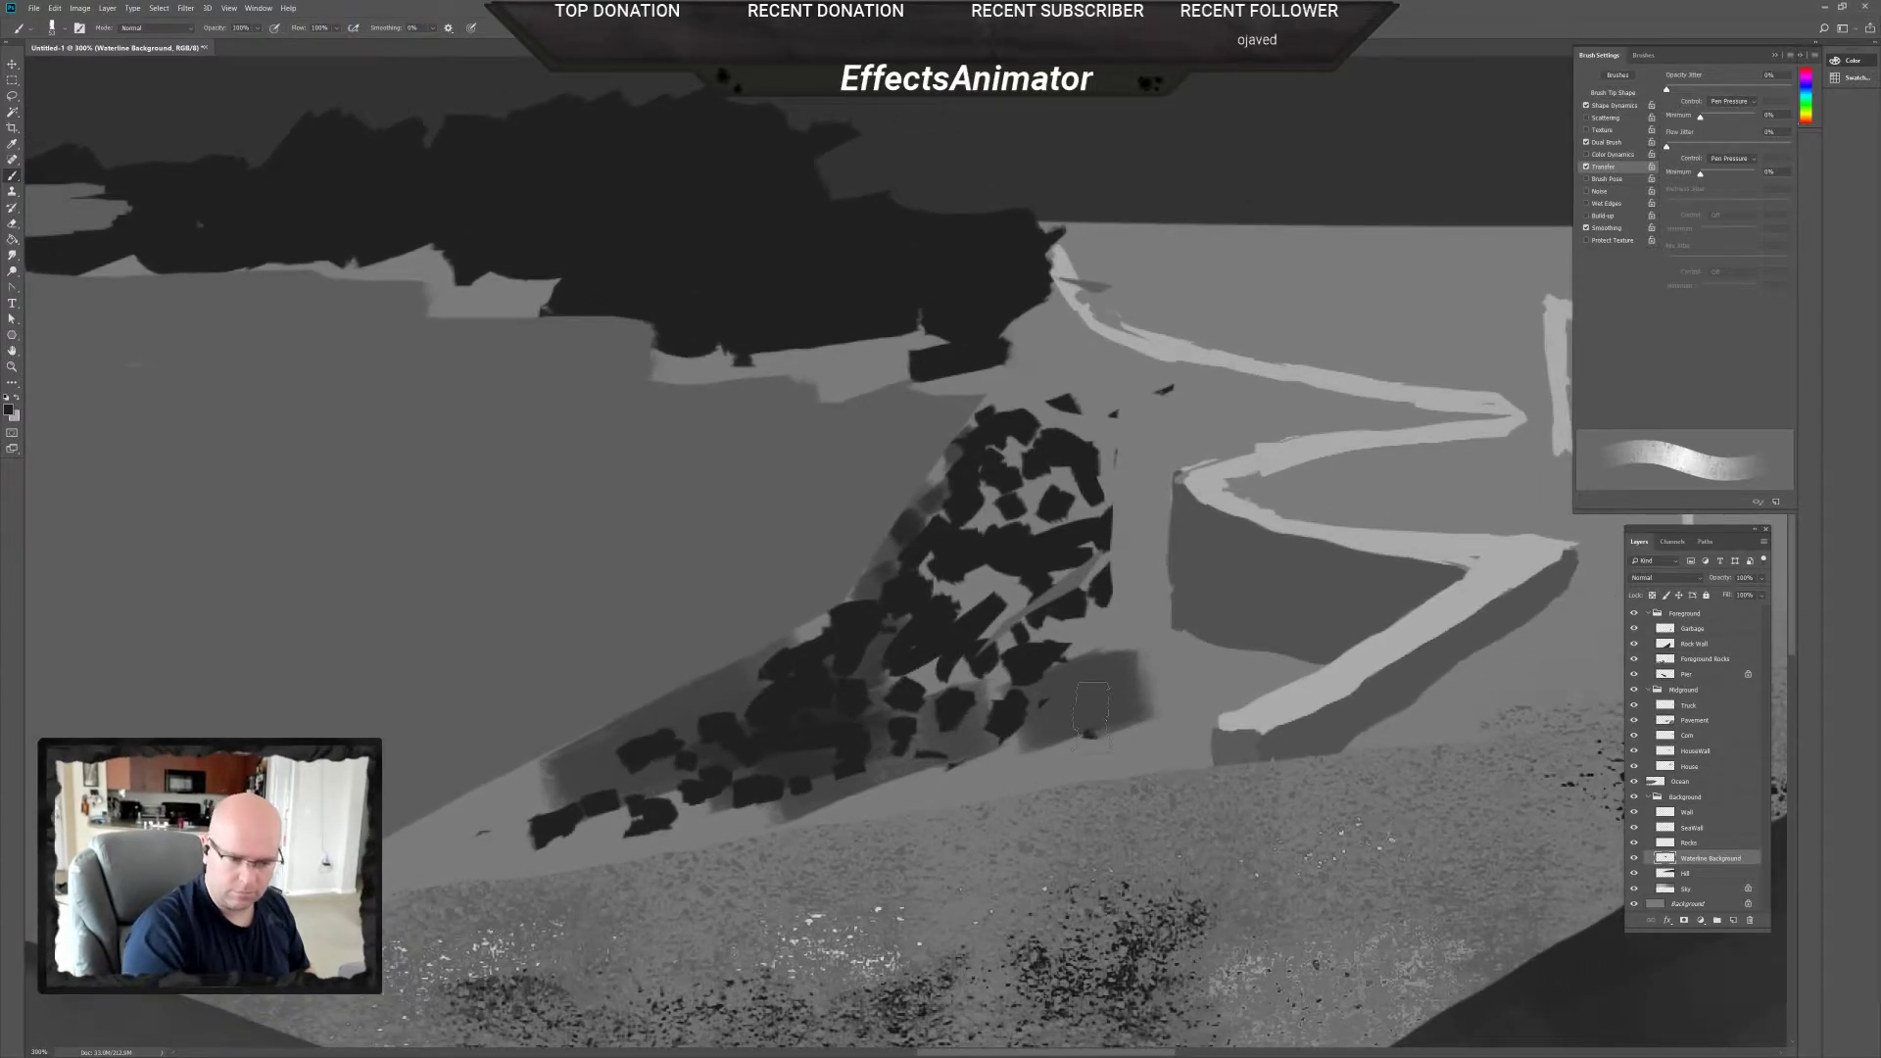
mouse_move(1322, 671)
mouse_down()
mouse_move(1147, 711)
mouse_move(1055, 642)
mouse_move(1196, 544)
mouse_move(1088, 544)
mouse_move(1135, 530)
mouse_up()
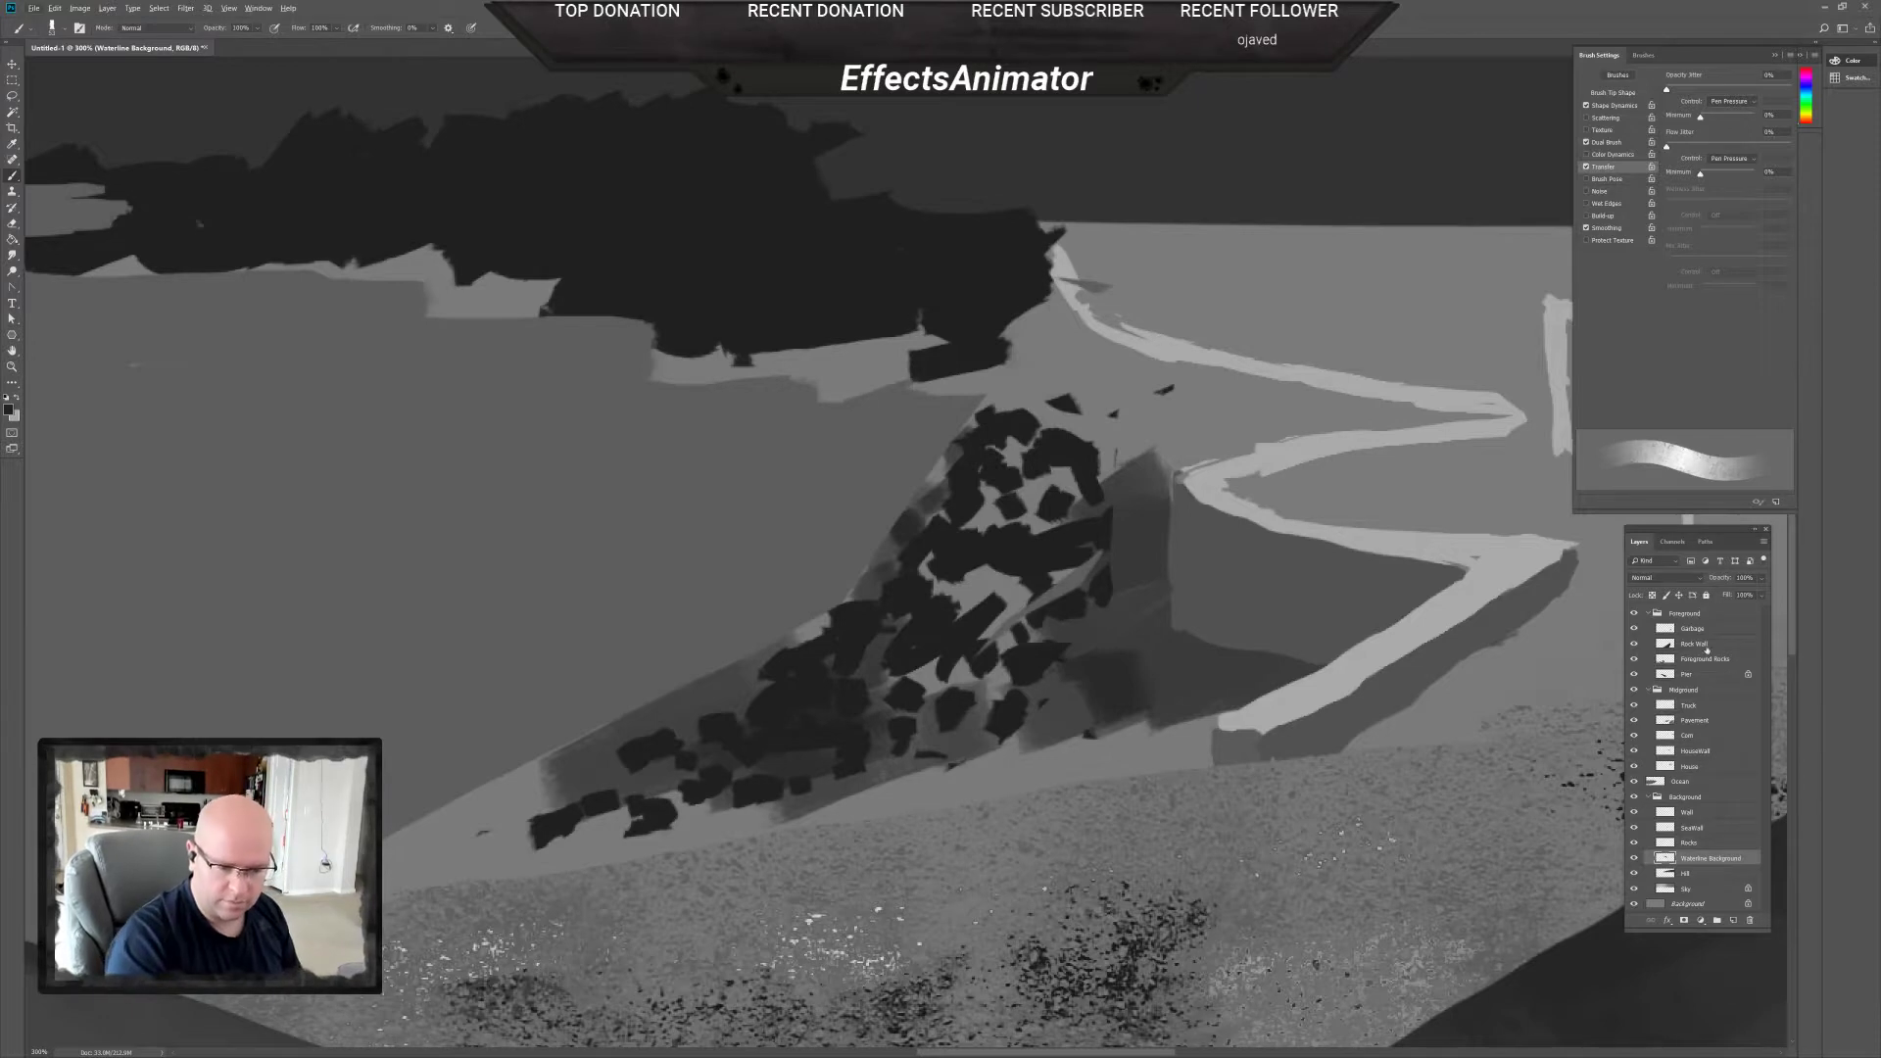
On the SeaWall layer, sample the wall's dark gray and shade below the far end of its upper light edge.
click(1705, 828)
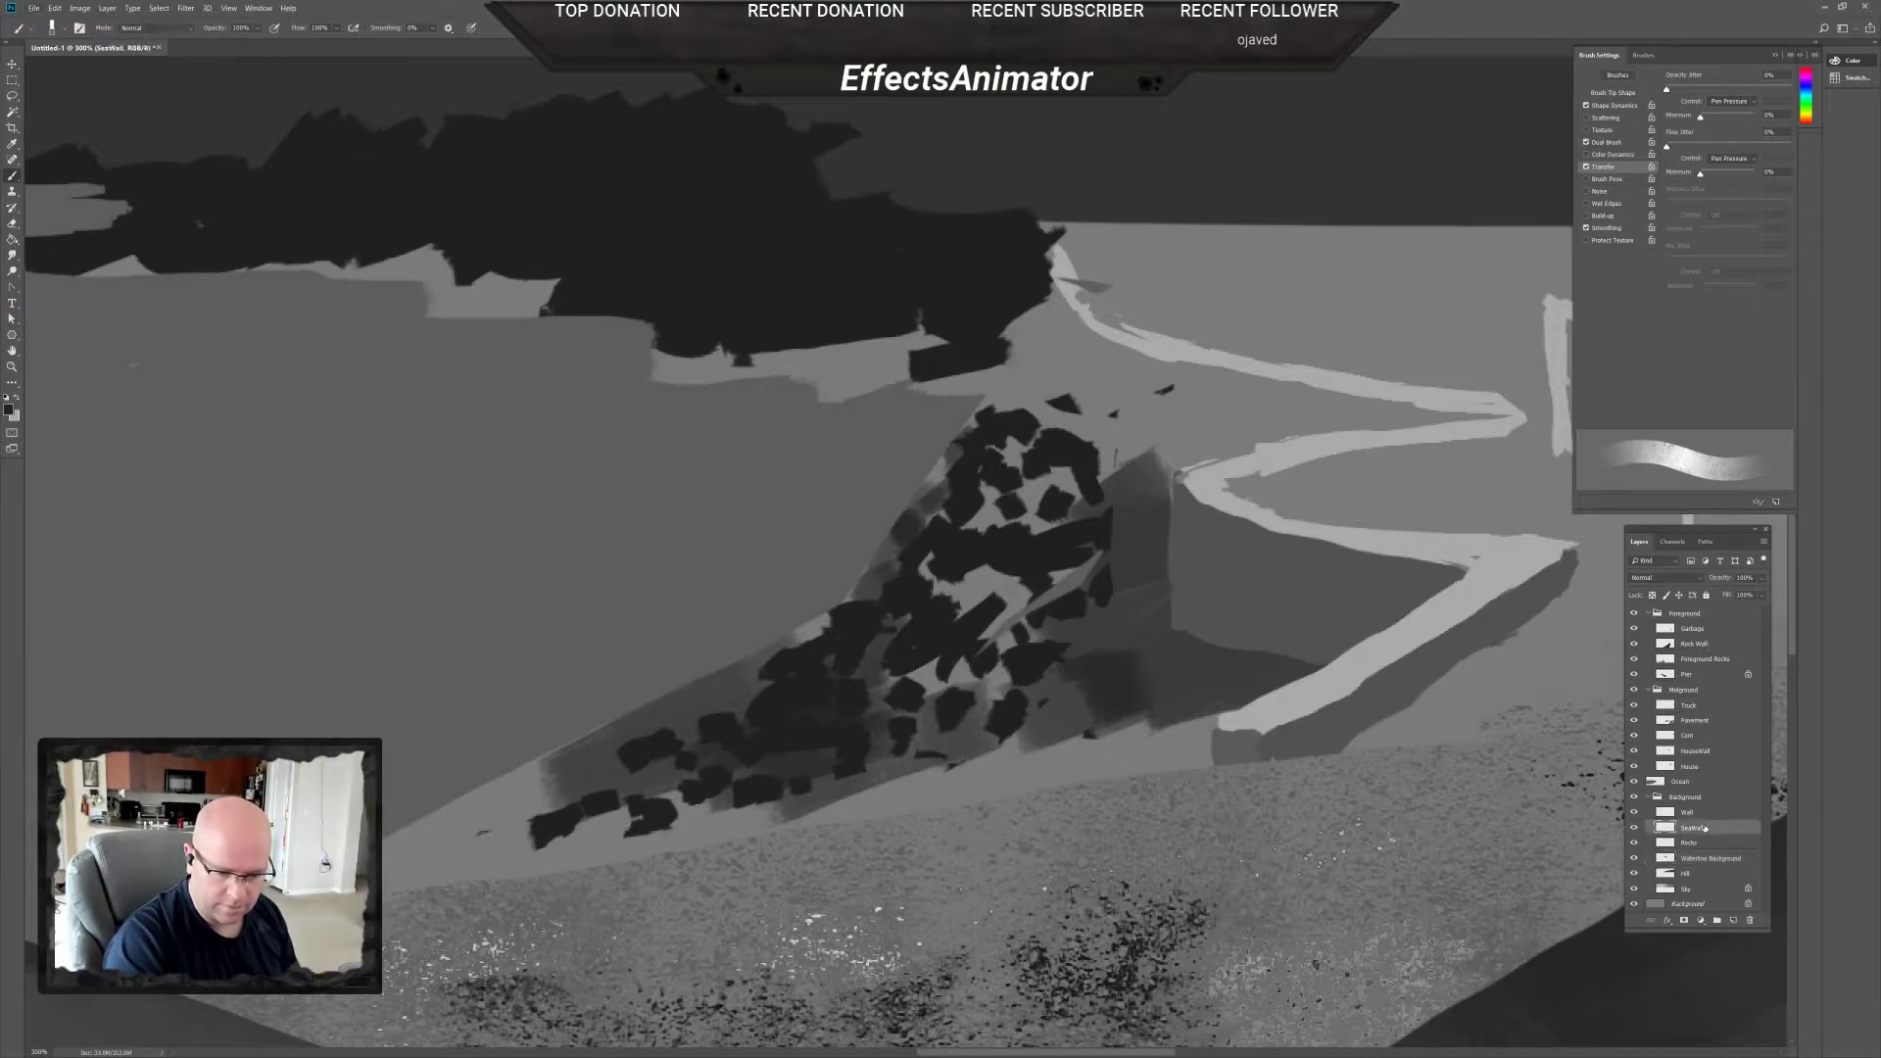
alt+click(1201, 522)
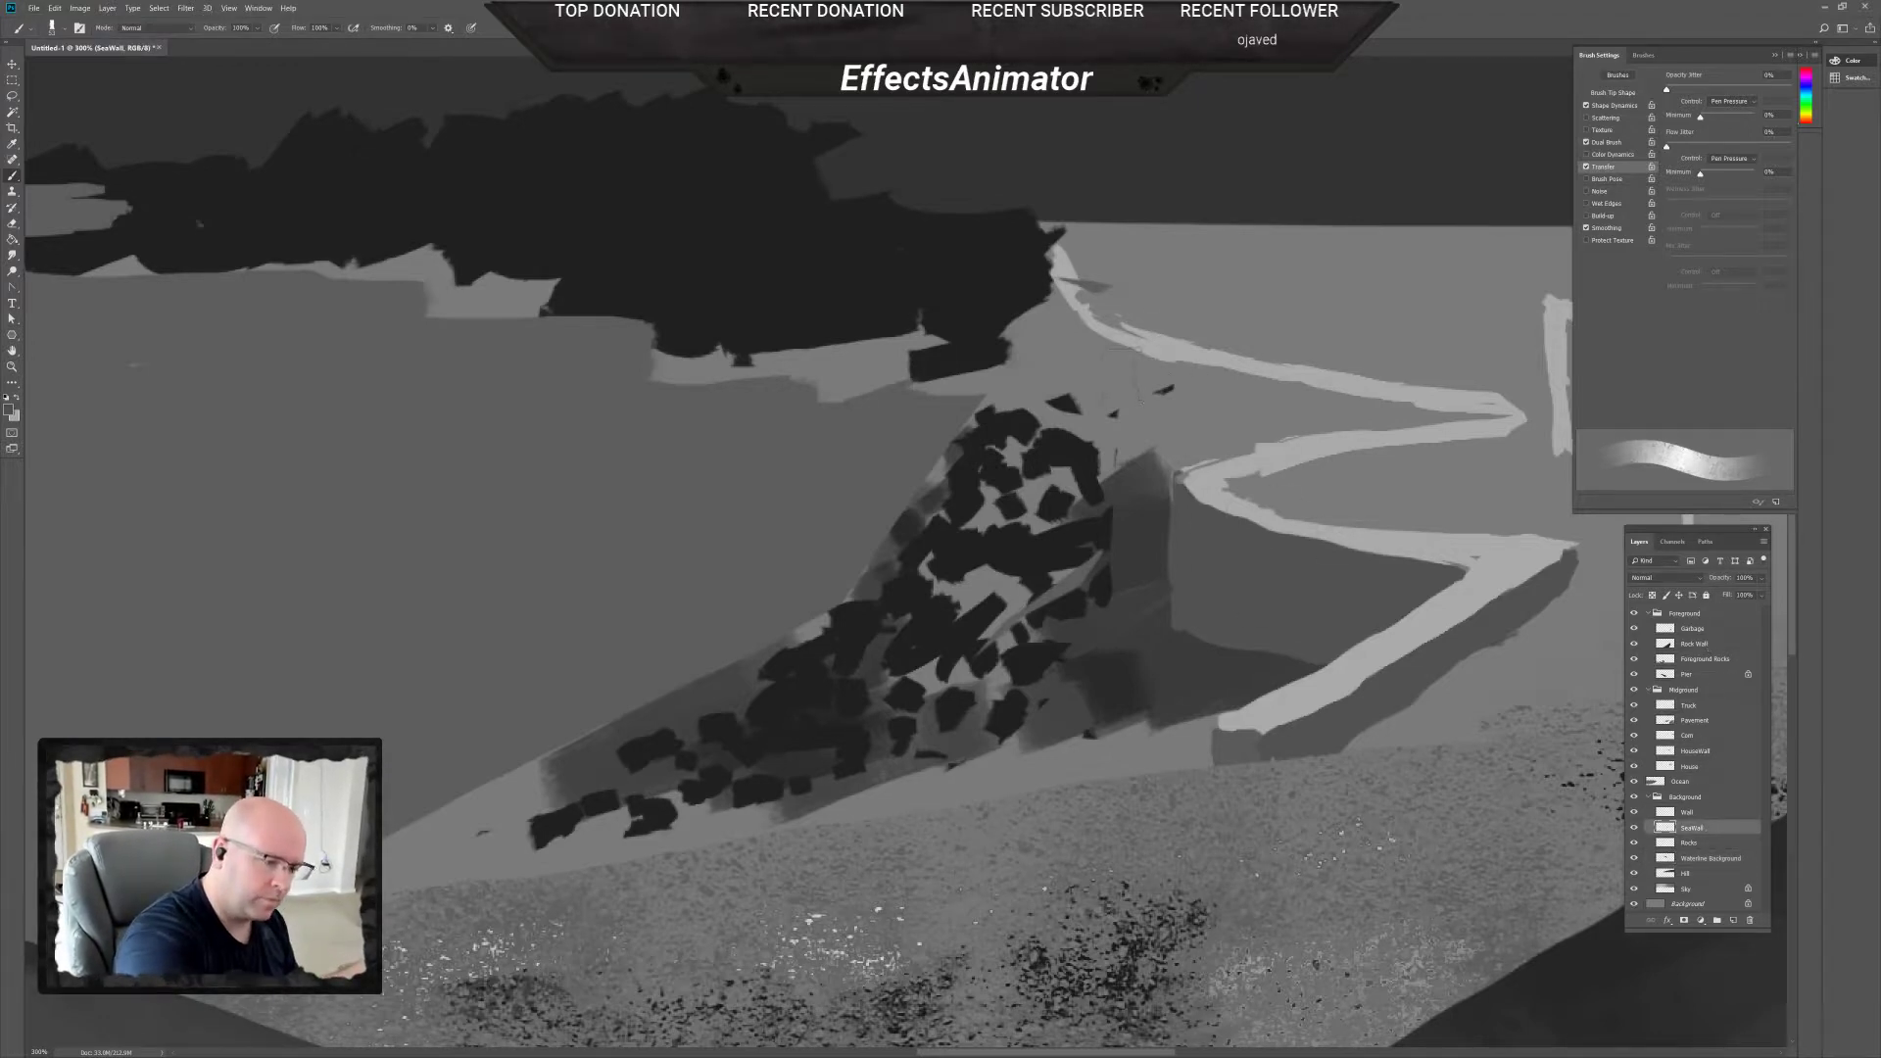
right_click(1134, 381)
click(1208, 410)
mouse_move(1097, 352)
mouse_down()
mouse_move(1147, 382)
mouse_move(1046, 296)
mouse_up()
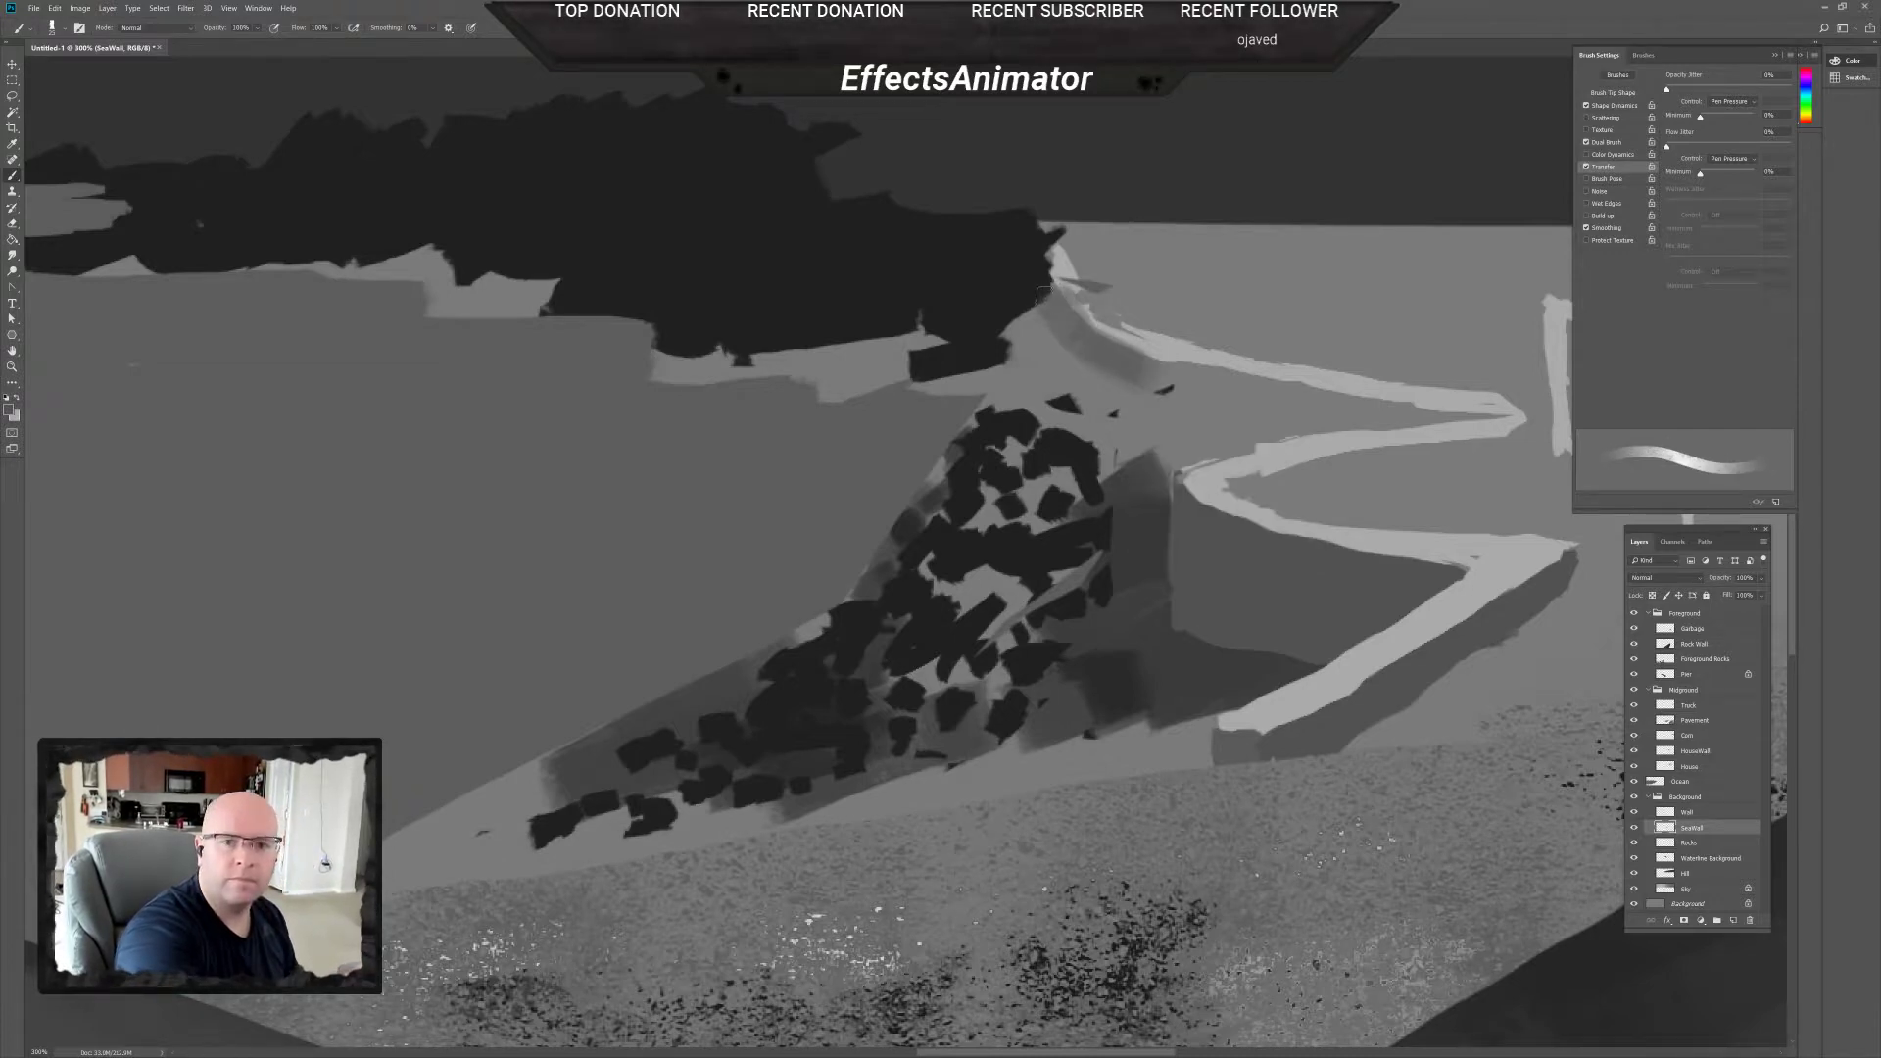
Adjust the brush size and extend the dark shaded face beneath the upper sea wall's light edge toward its pointed corner.
right_click(1072, 339)
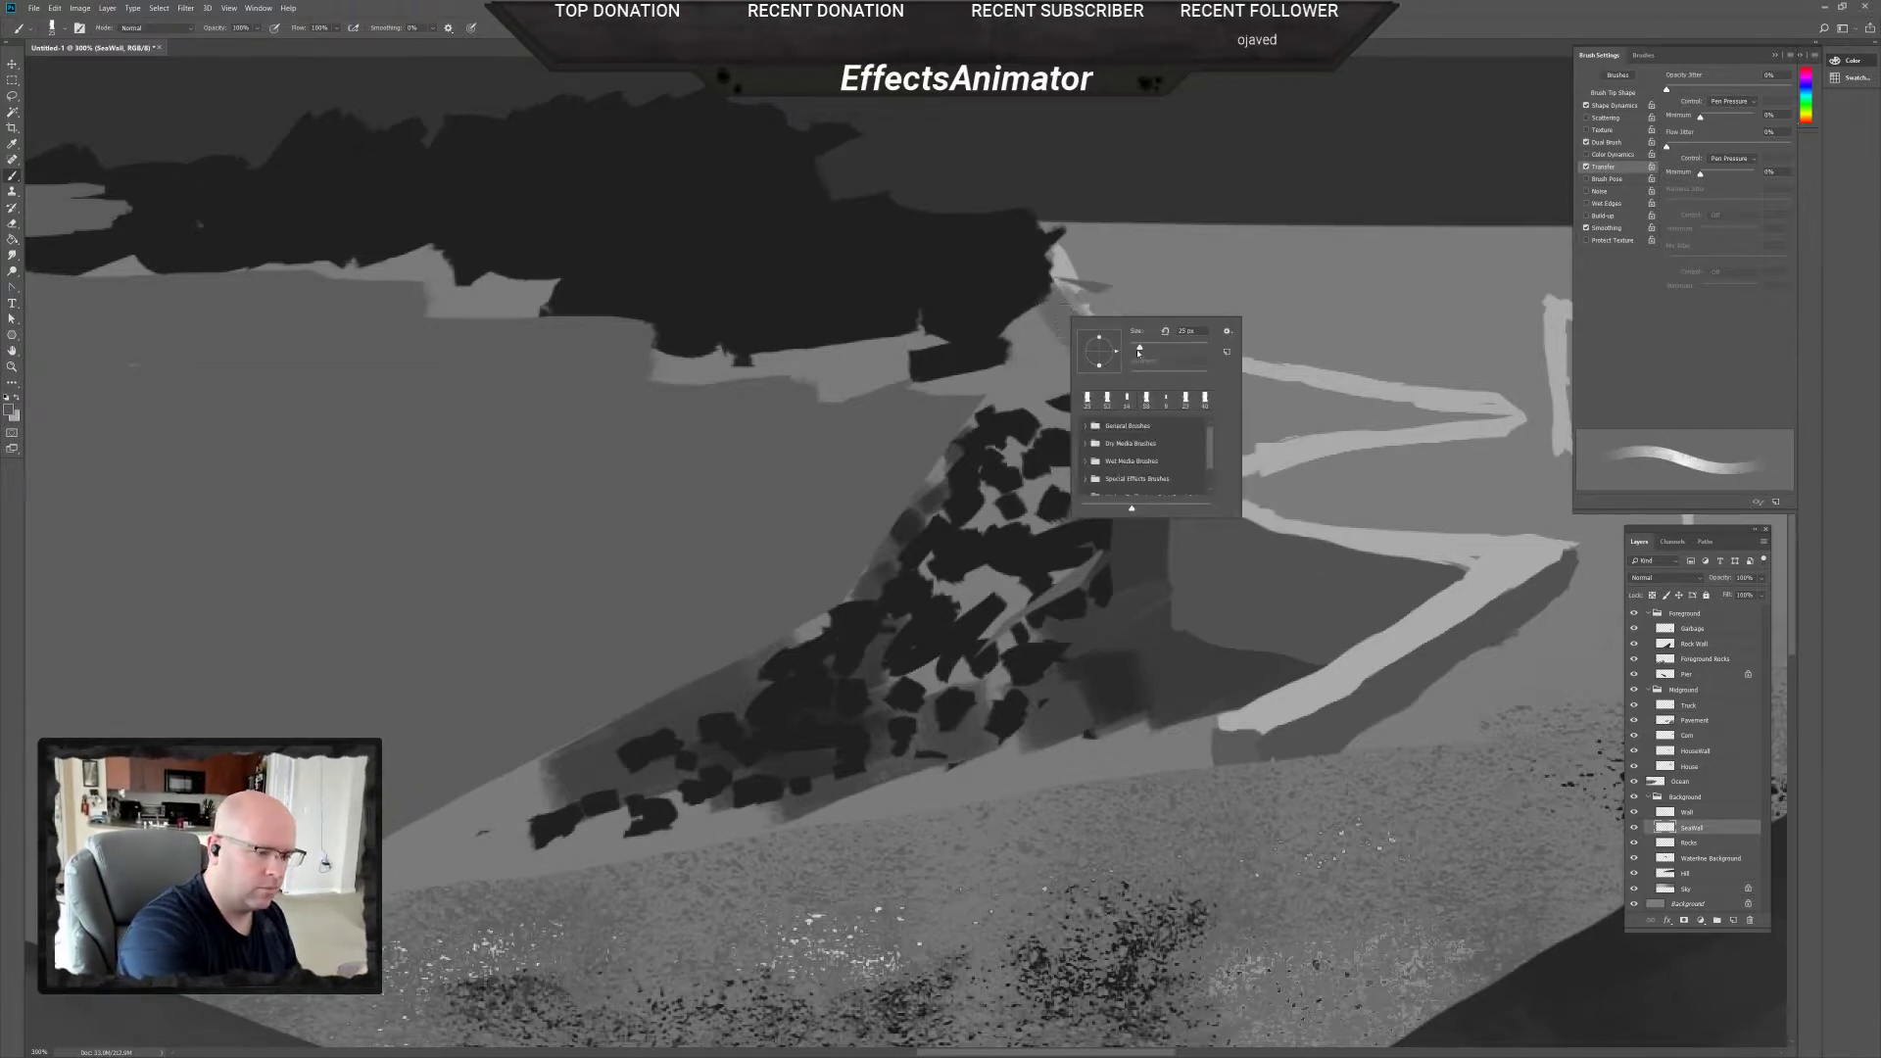
click(1137, 349)
key(Return)
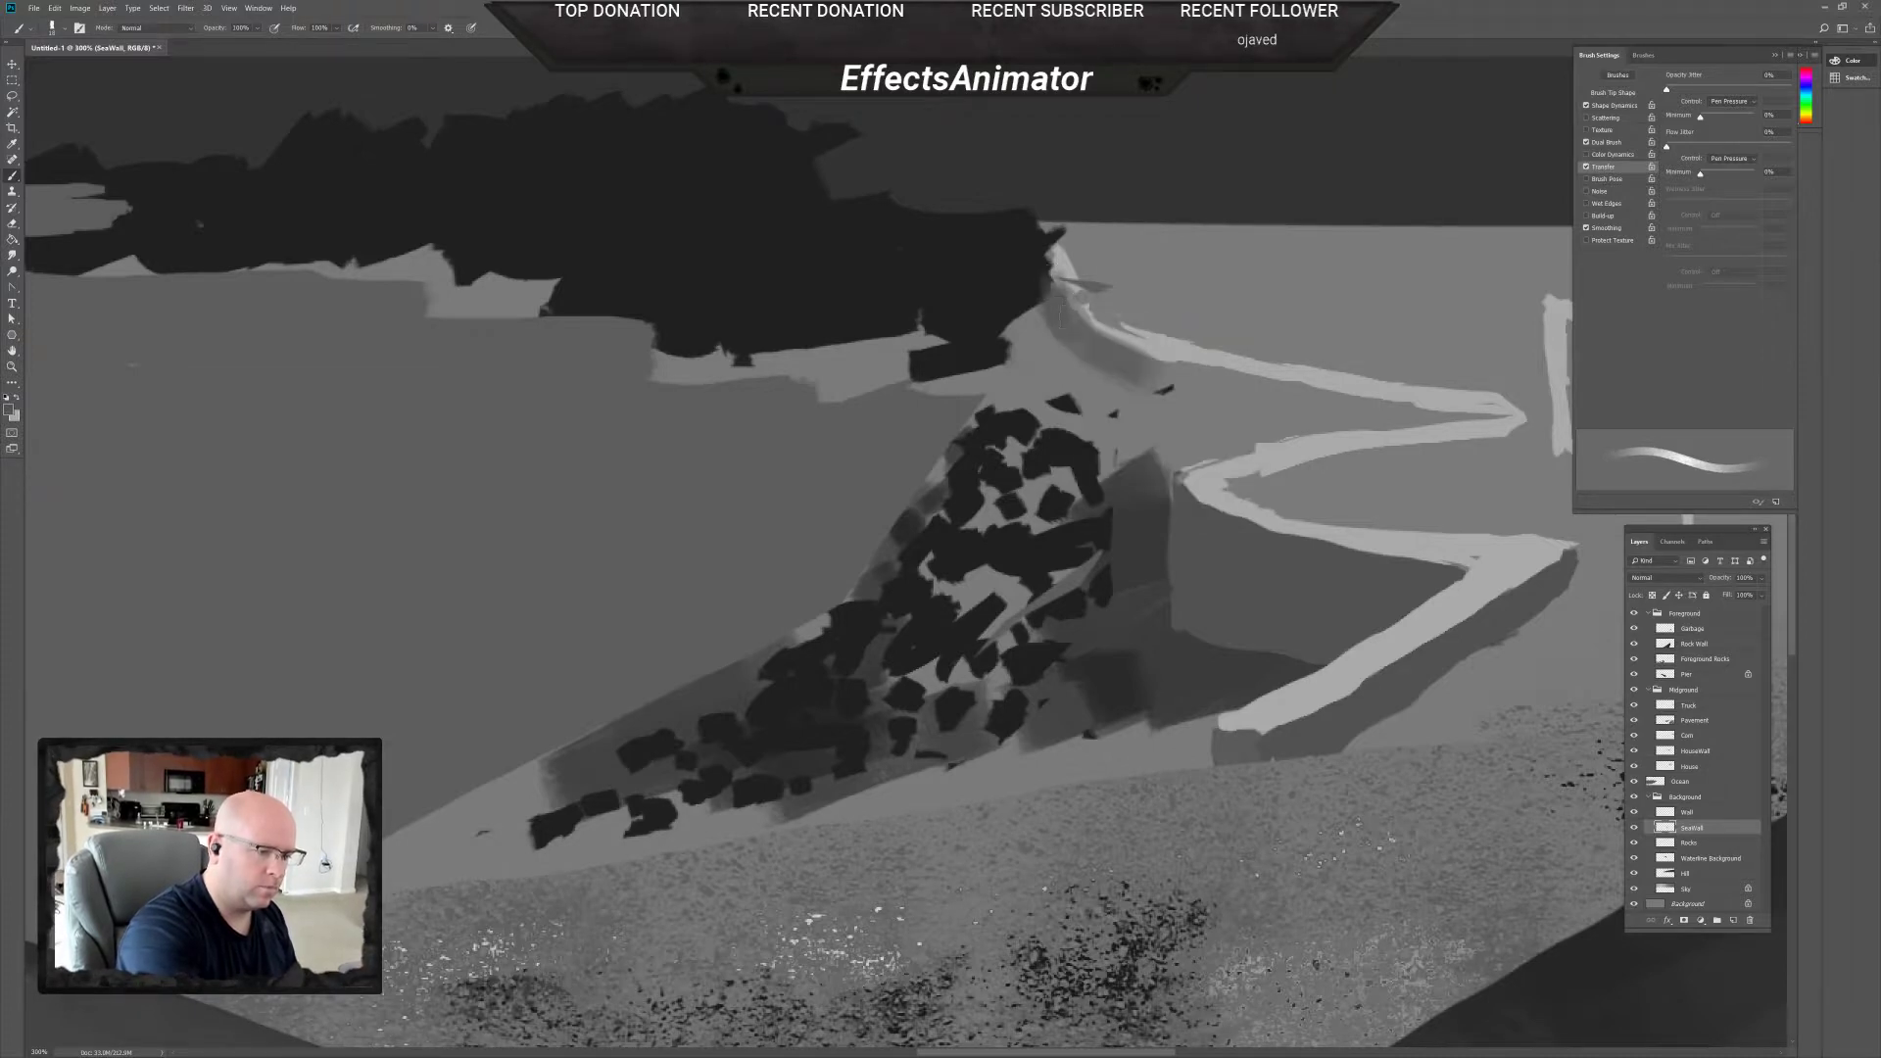
drag(1073, 328, 1102, 305)
mouse_move(1157, 363)
mouse_down()
mouse_move(1279, 401)
mouse_move(1139, 340)
mouse_up()
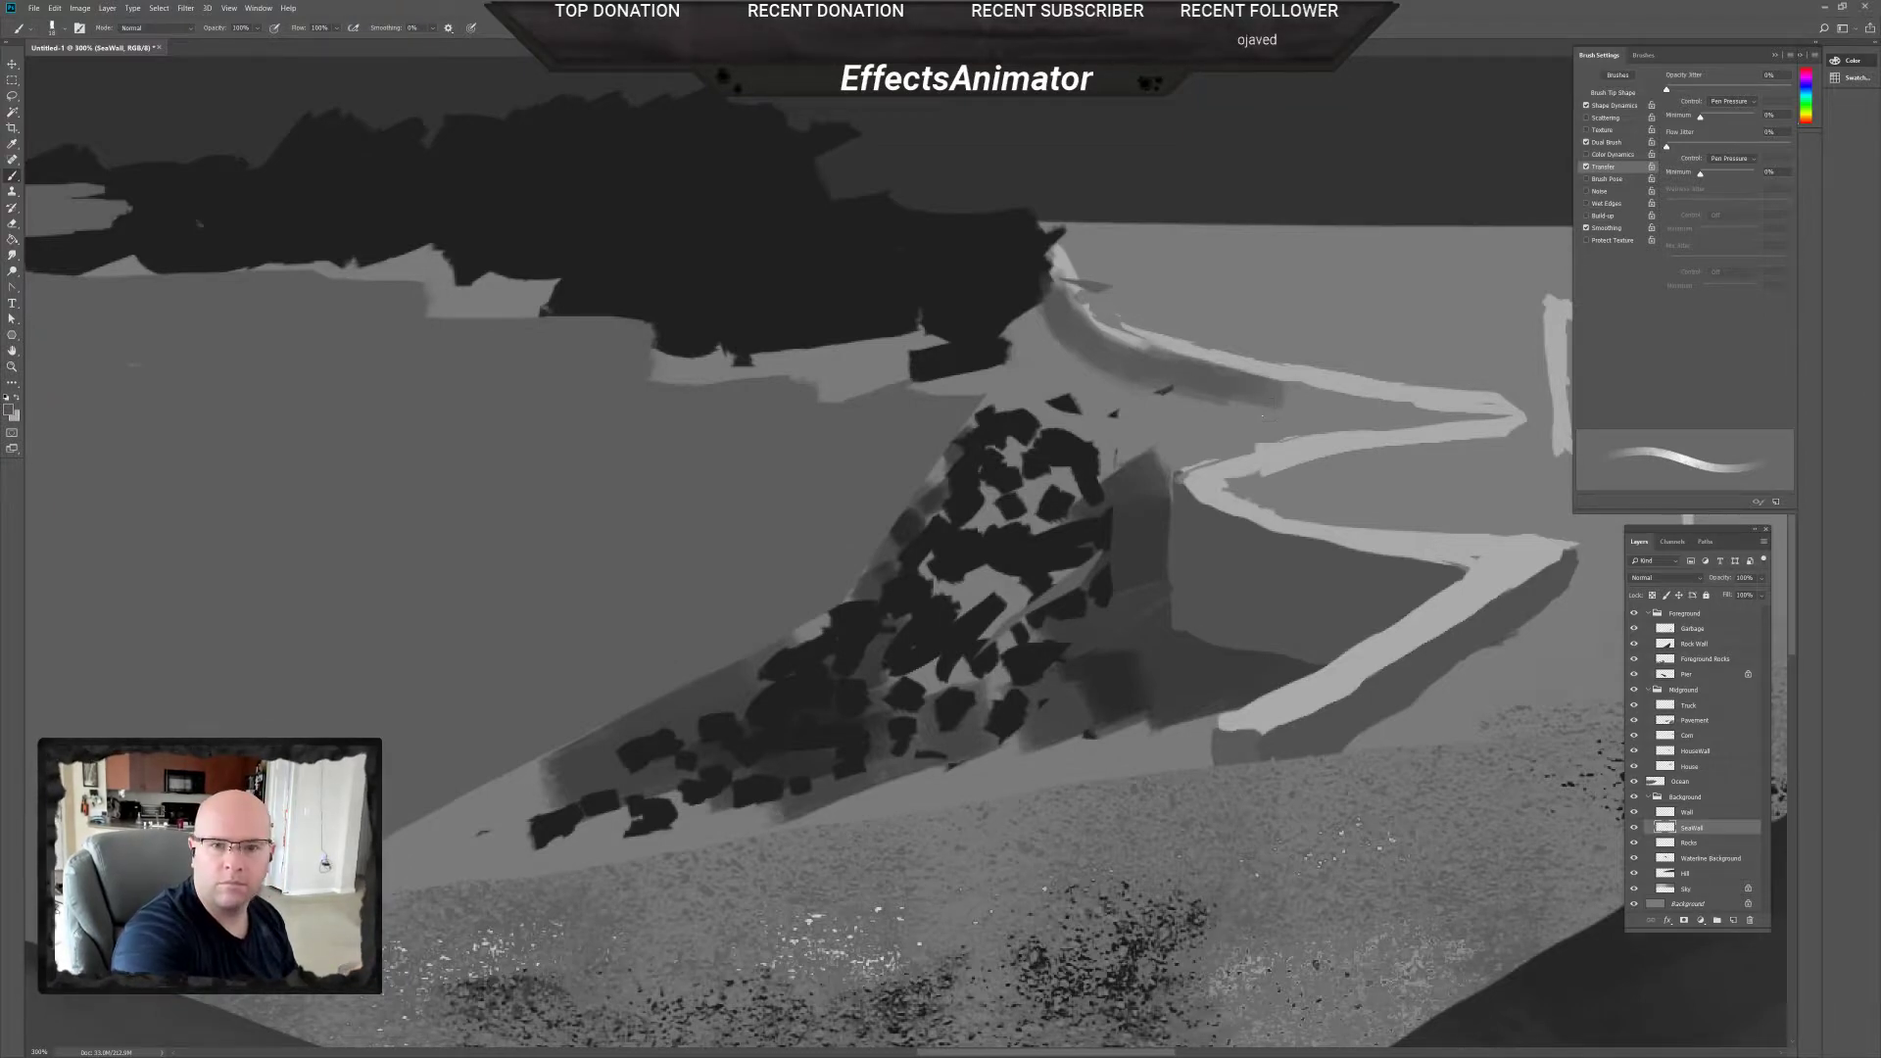
mouse_move(1284, 402)
mouse_down()
mouse_move(1331, 413)
mouse_move(1279, 381)
mouse_move(1286, 416)
mouse_move(1161, 350)
mouse_up()
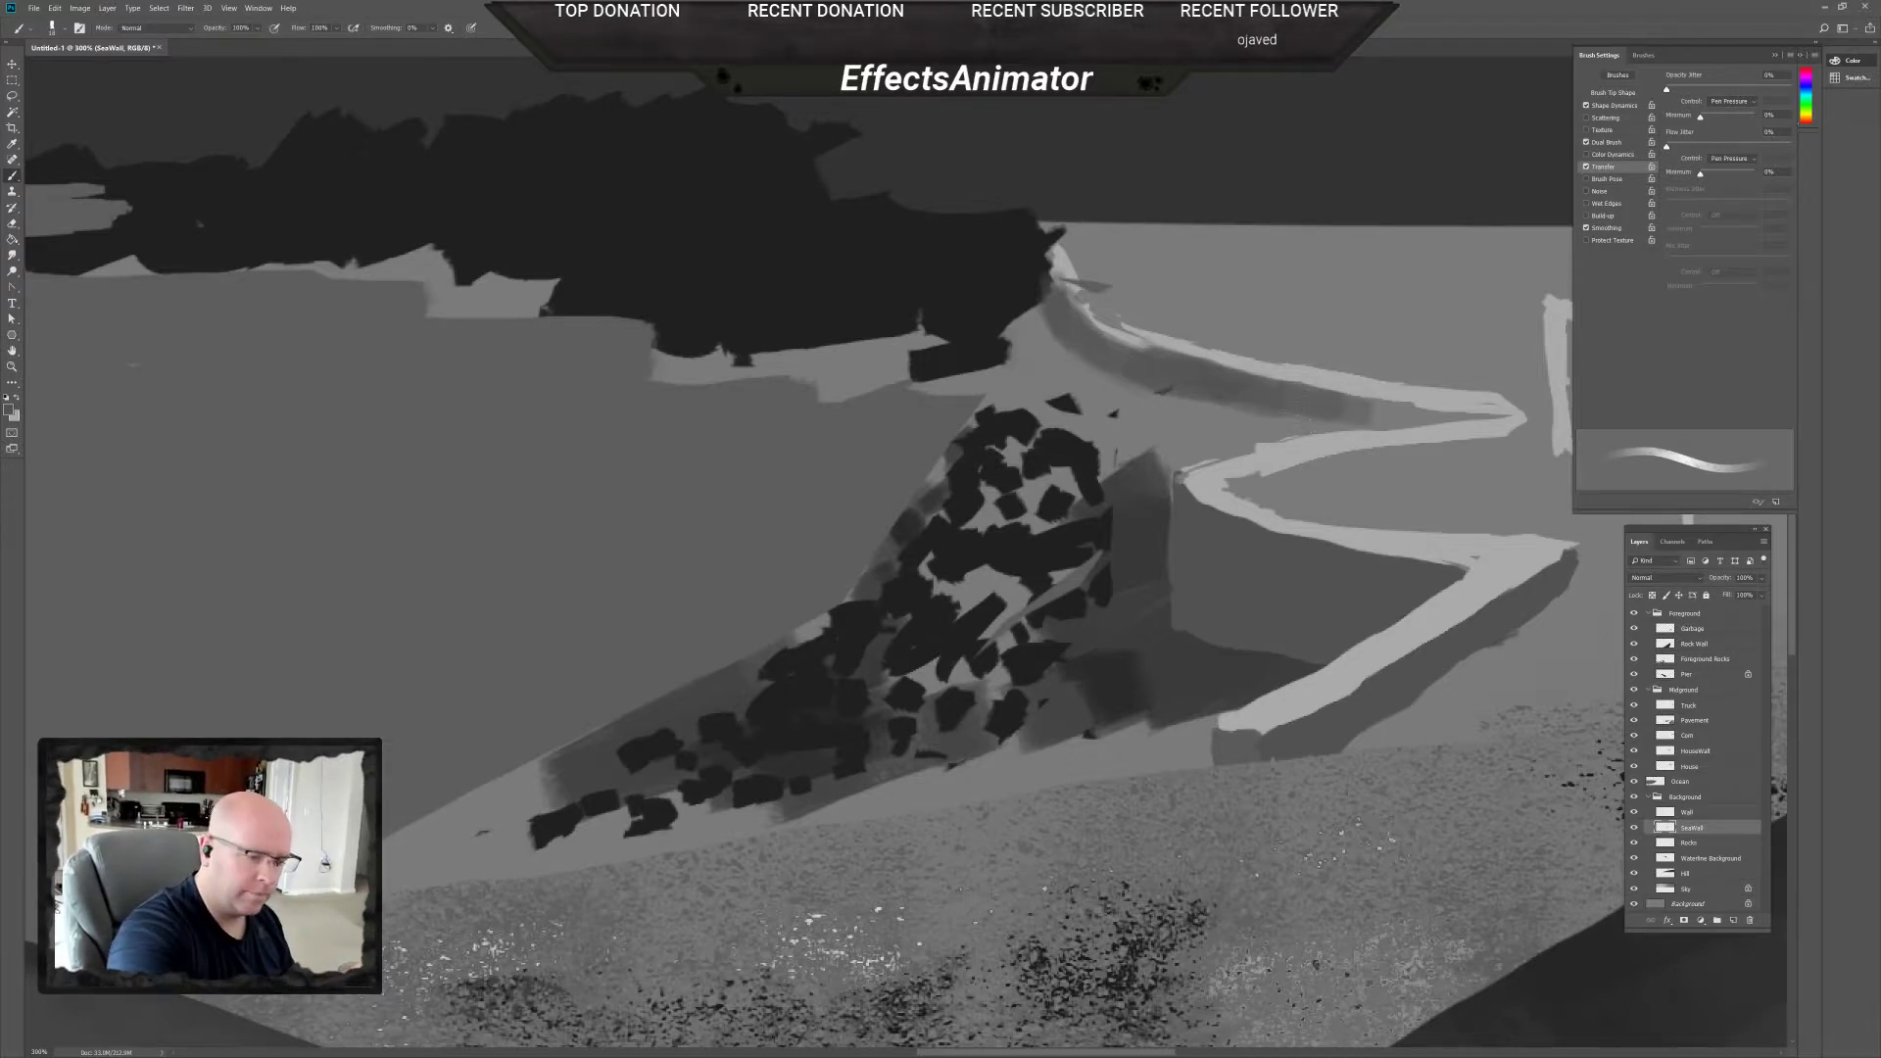
drag(1411, 402, 1372, 398)
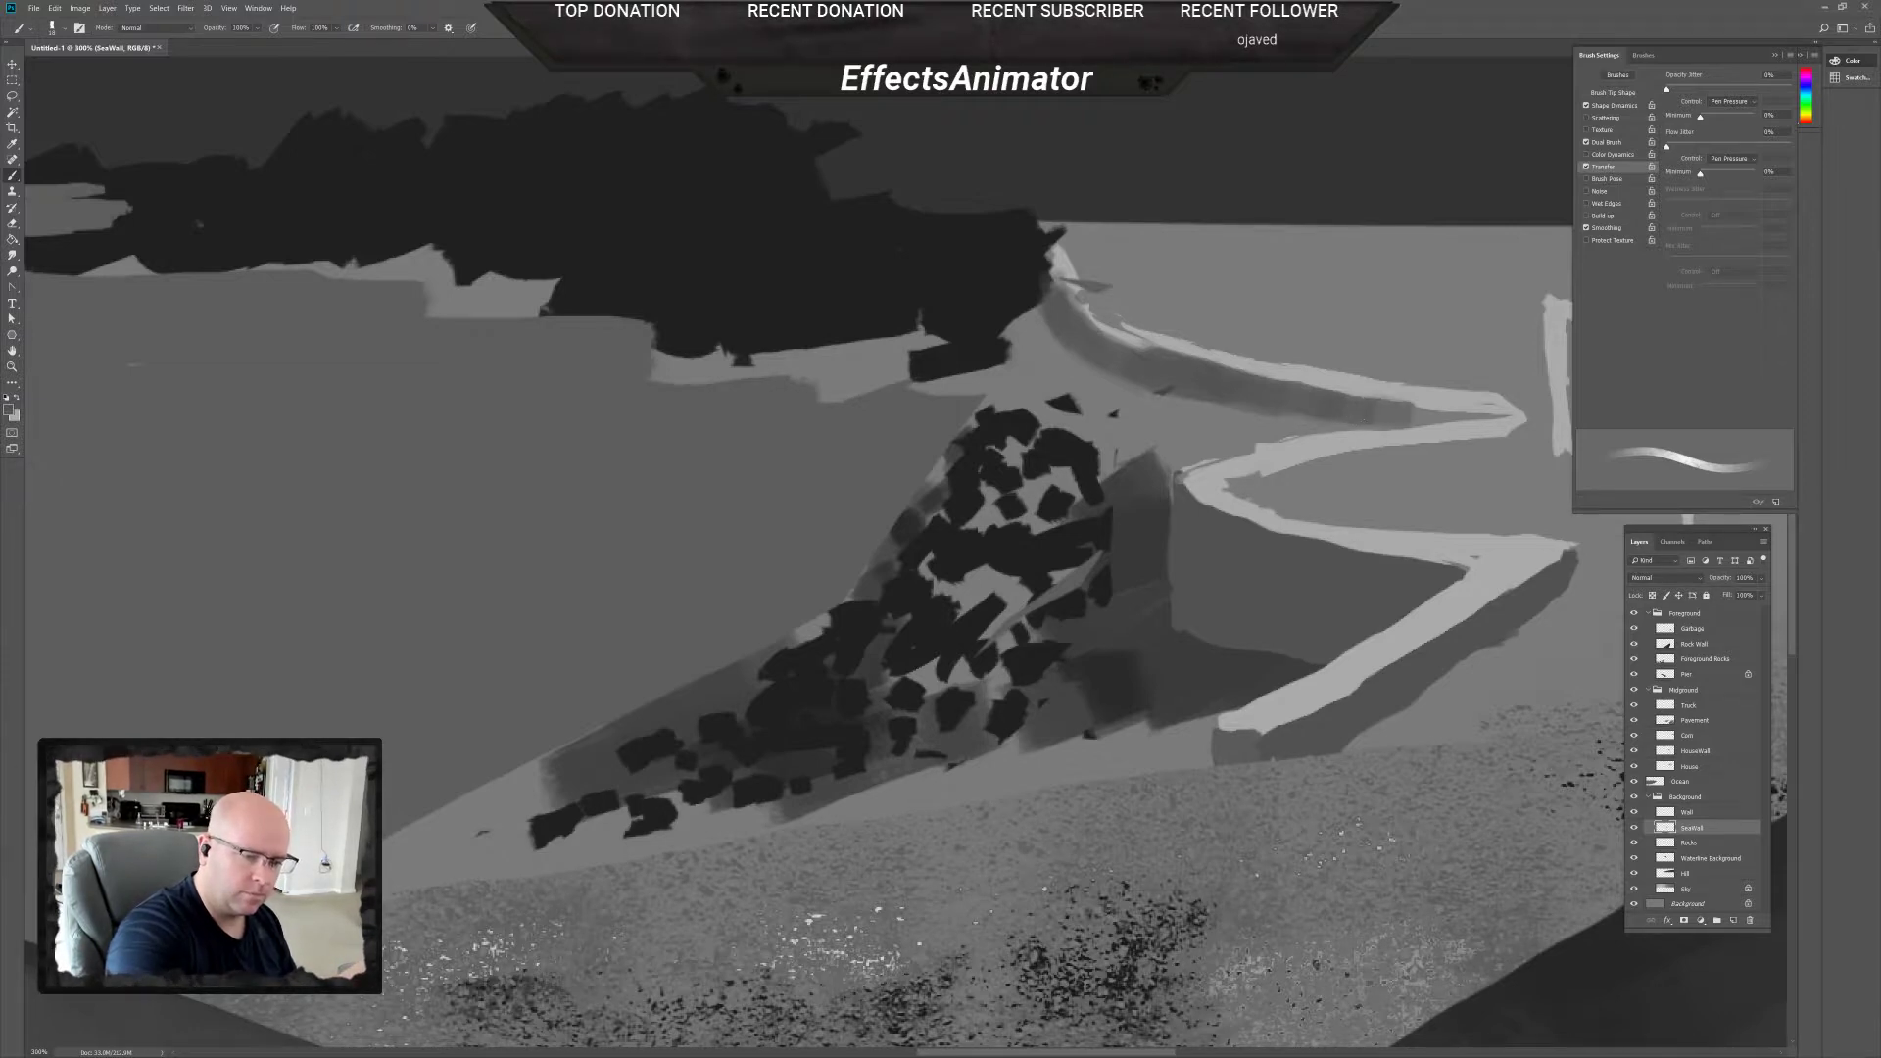
drag(1177, 351, 1061, 326)
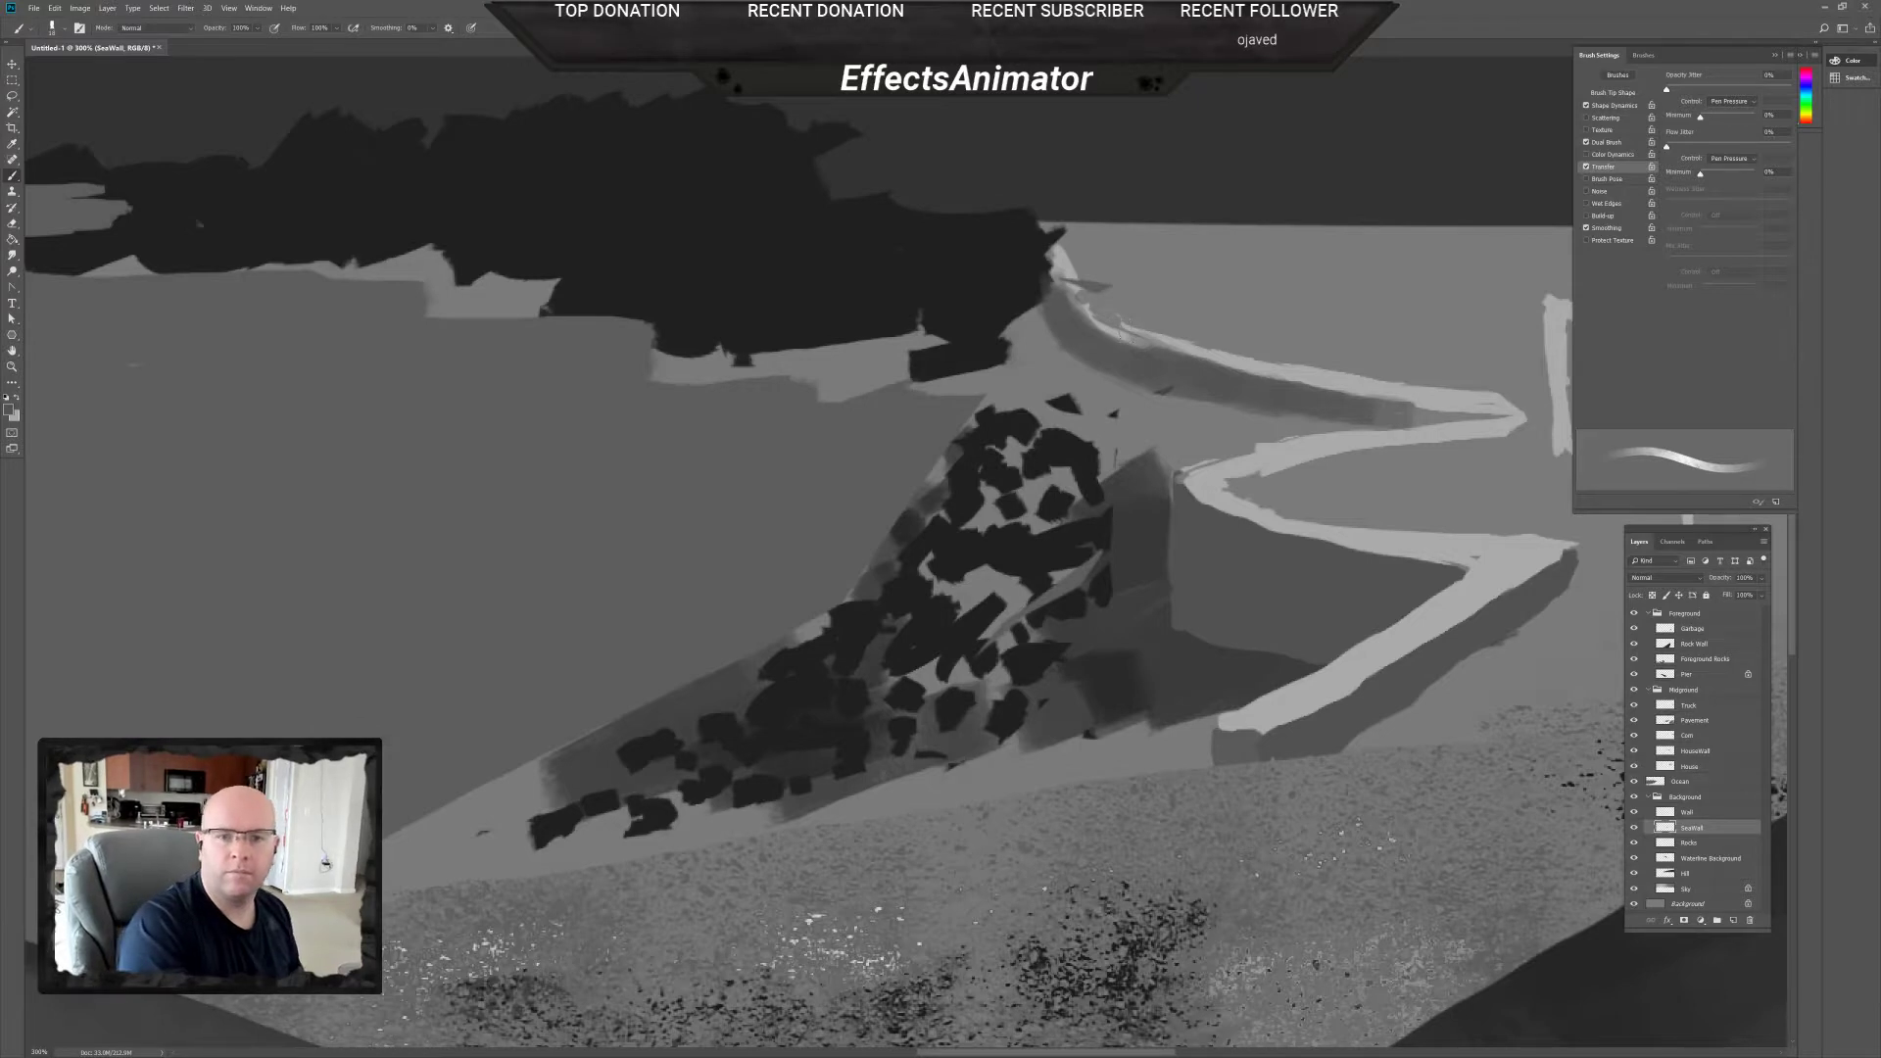
Carry the shading into the sea wall's pointed corner with a finer brush and touch up the tip with the sampled light gray.
right_click(1433, 428)
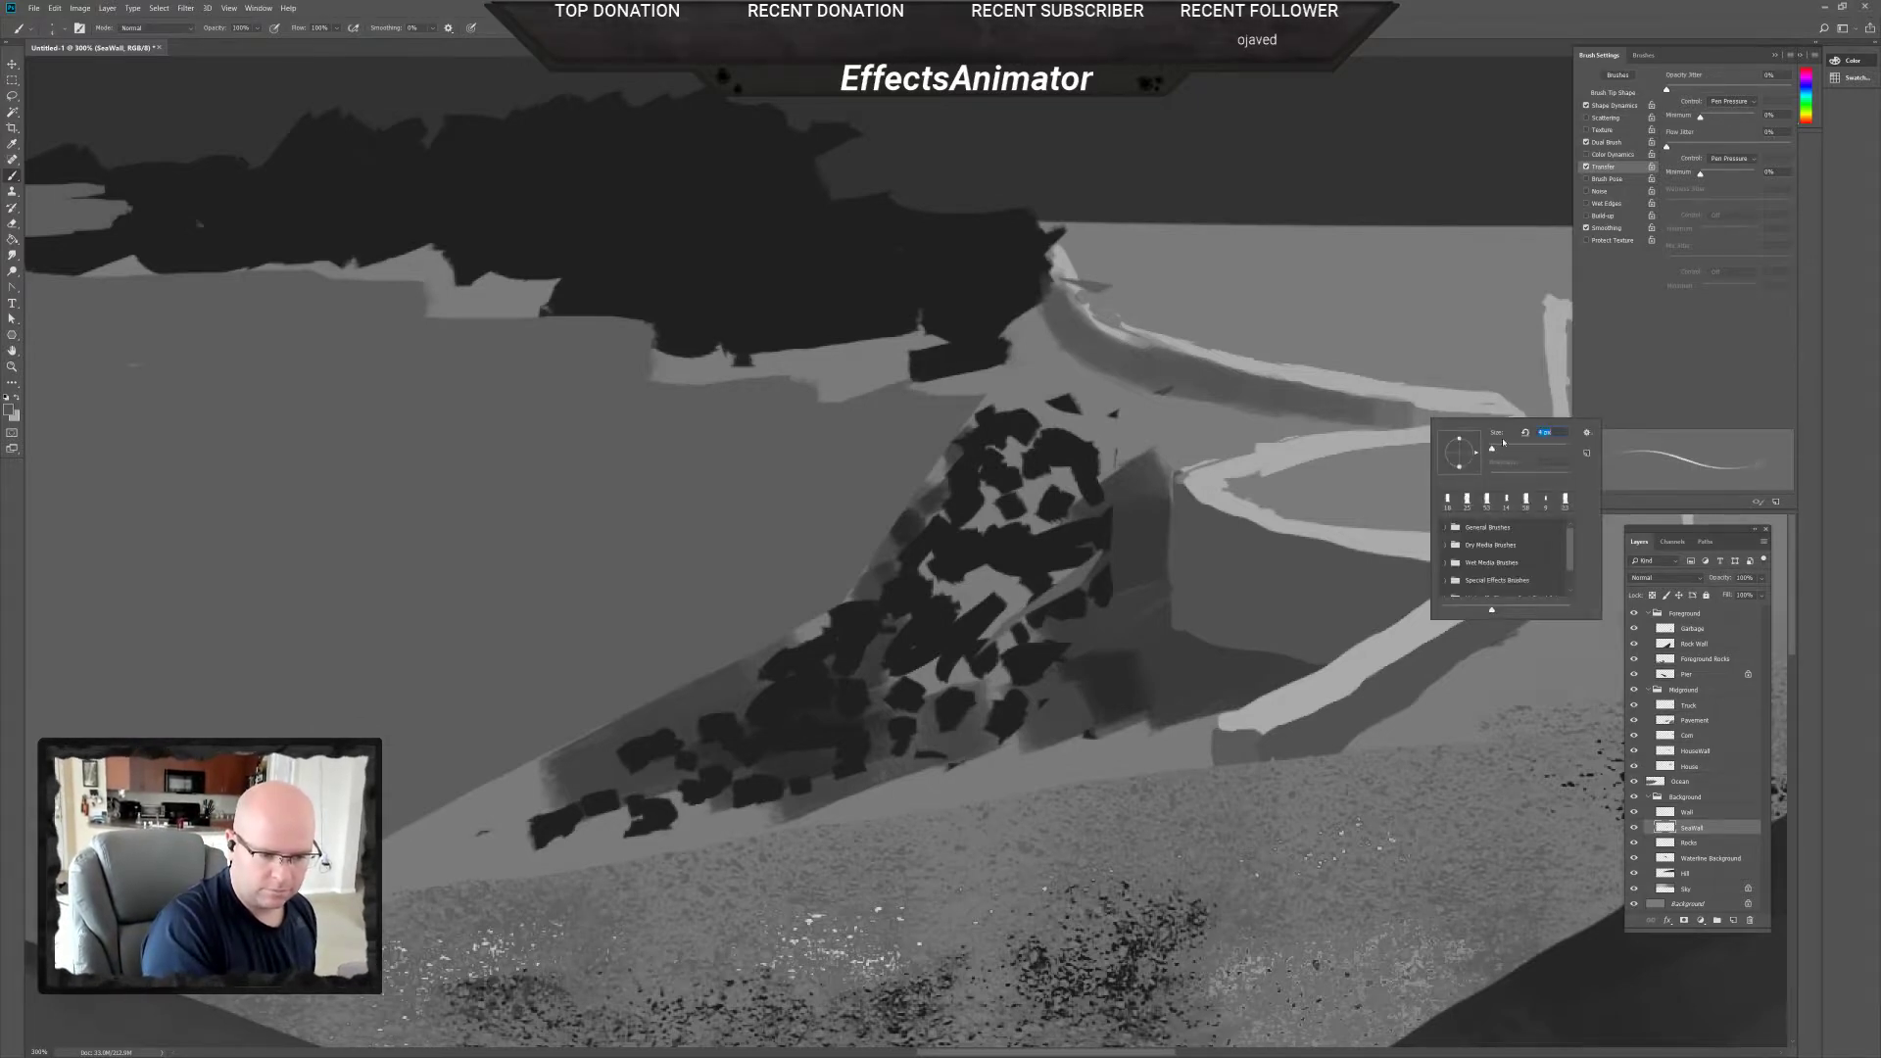
key(Return)
mouse_move(1417, 411)
mouse_down()
mouse_move(1503, 412)
mouse_move(1439, 404)
mouse_up()
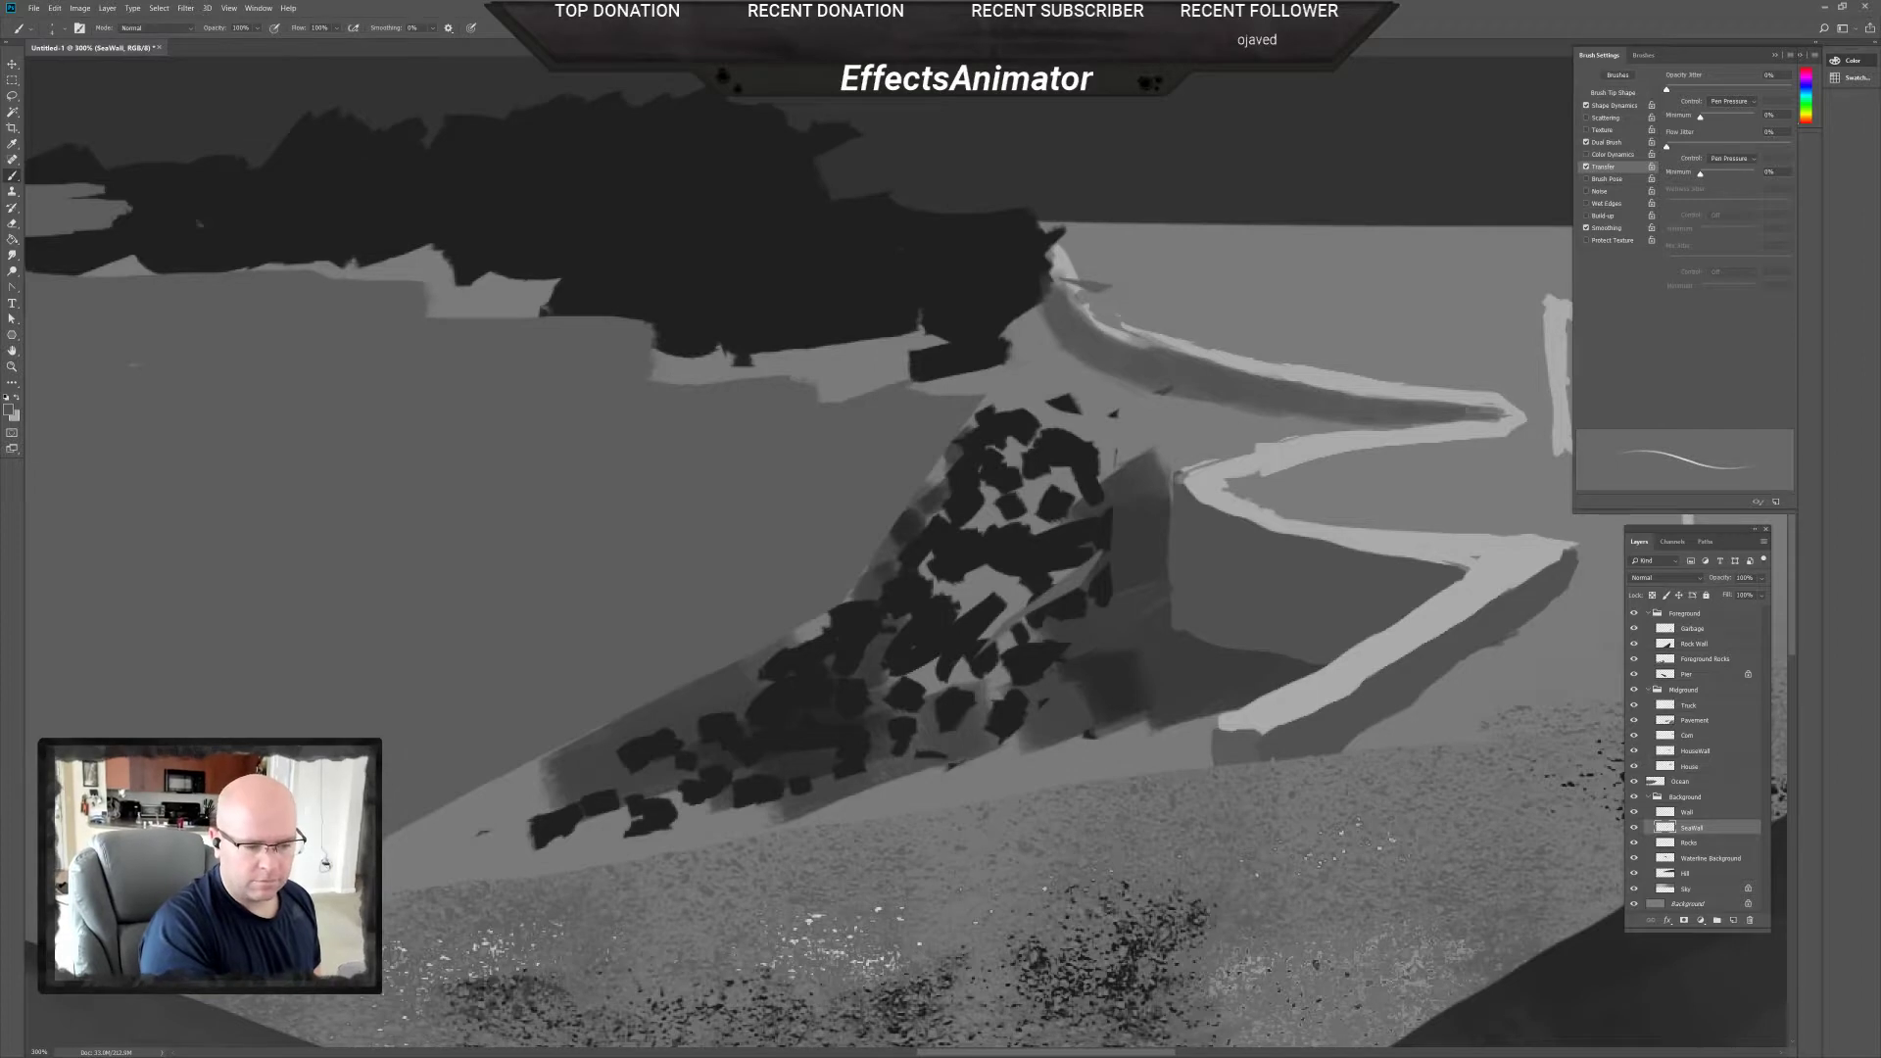
alt+click(1502, 422)
drag(1502, 422, 1509, 416)
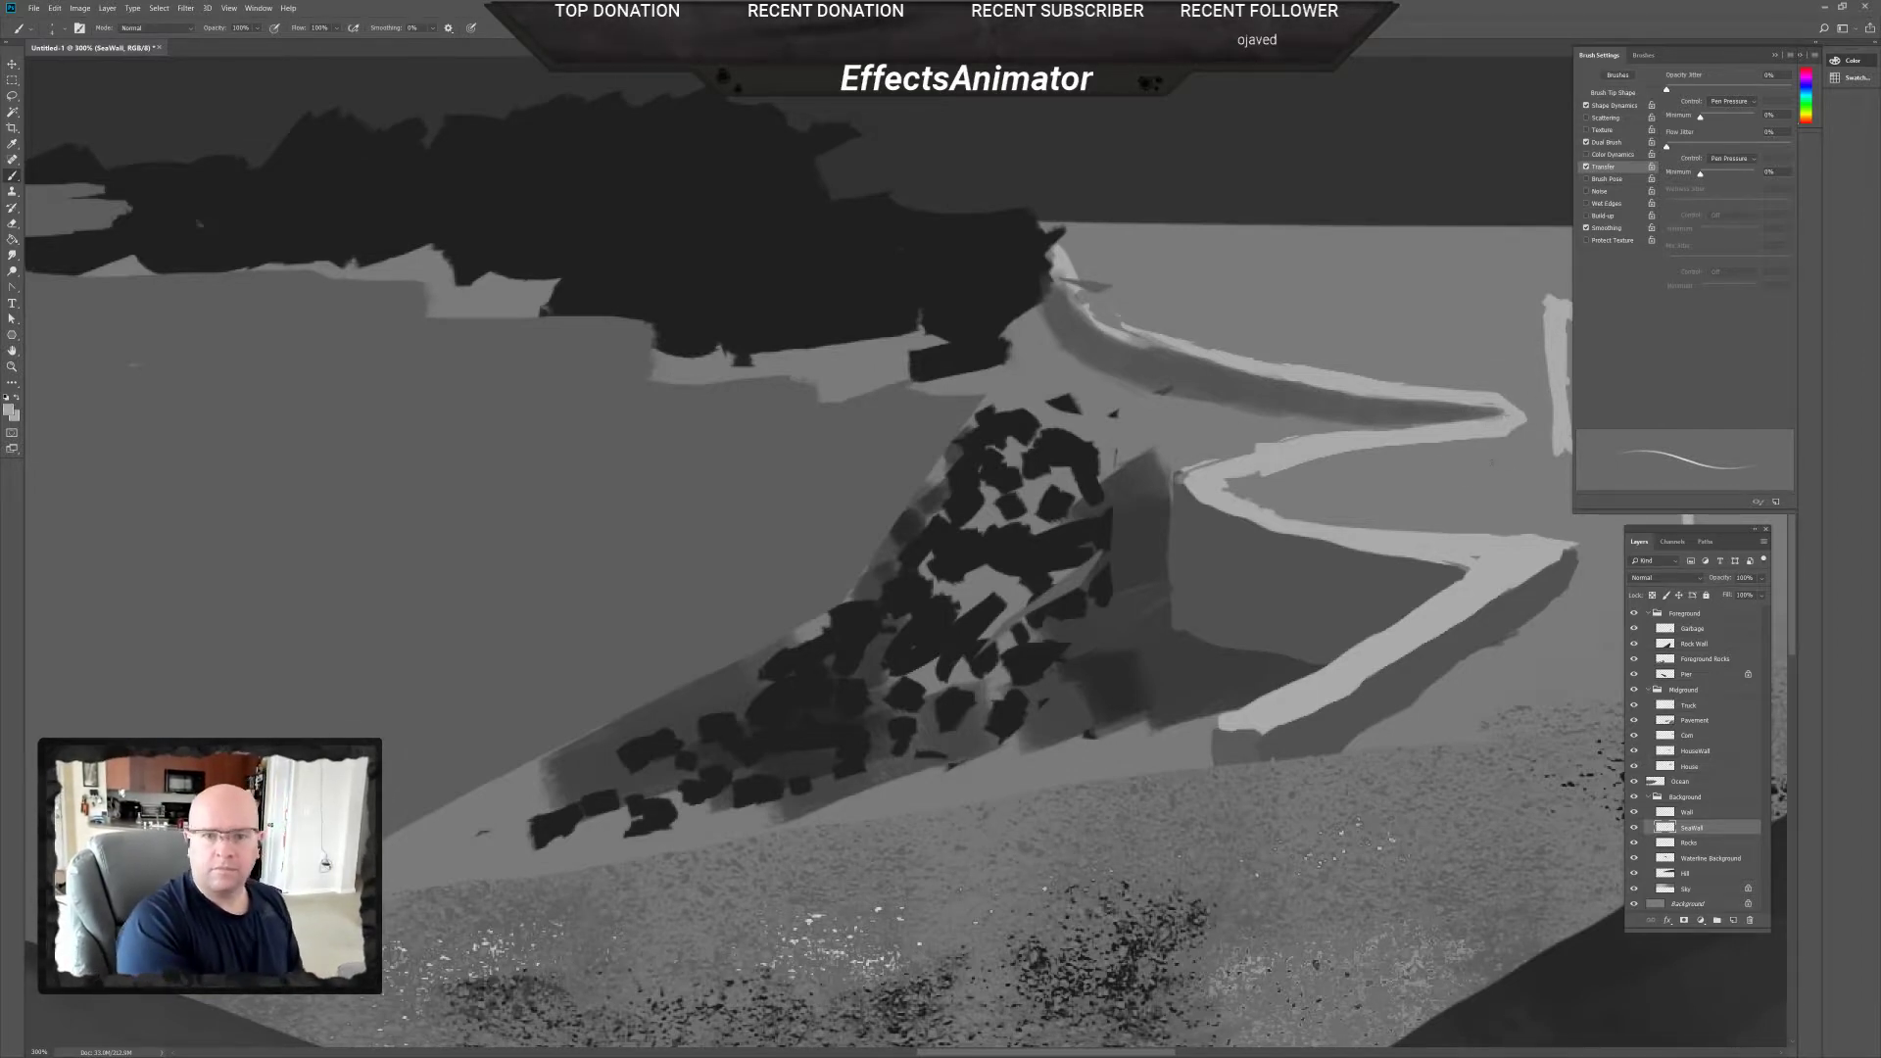
Erase excess light gray below the sea wall's pointed corner and along the upper wall's top edge to thin it.
key(e)
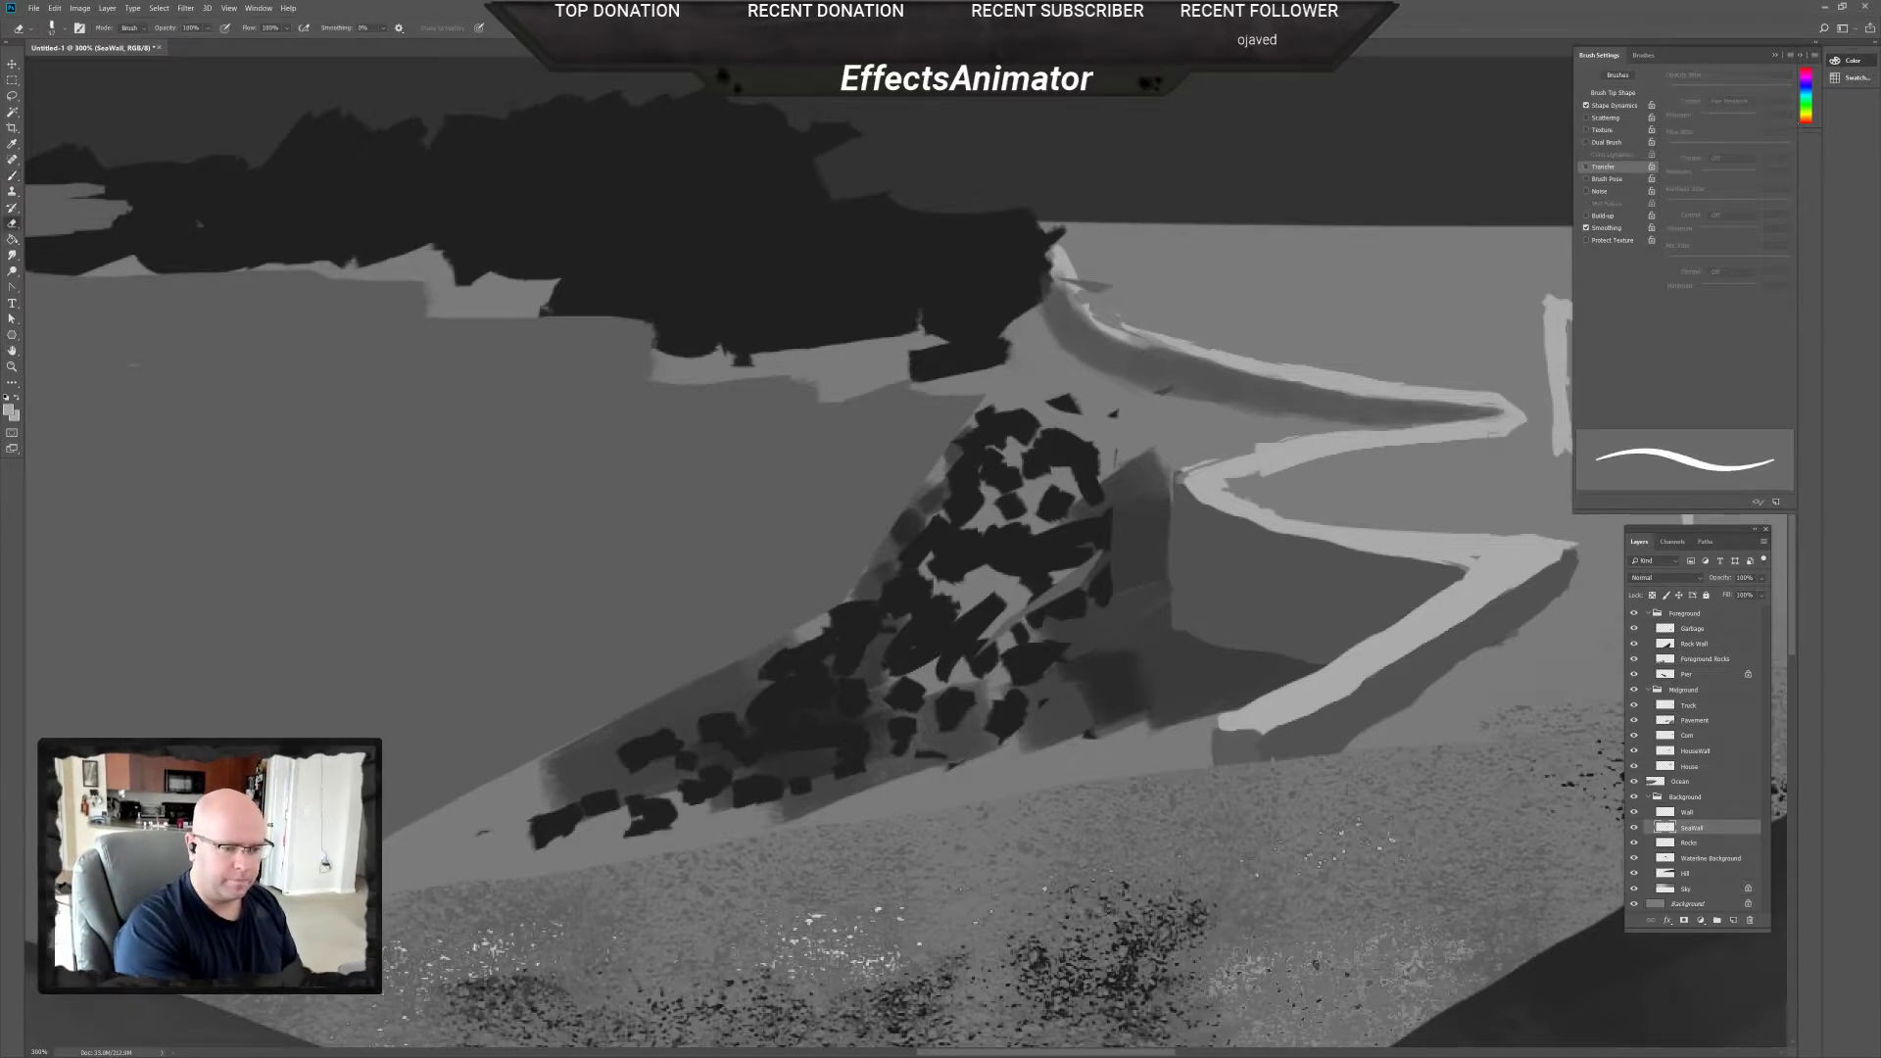
mouse_move(1514, 431)
mouse_down()
mouse_move(1290, 466)
mouse_move(1529, 419)
mouse_move(1394, 440)
mouse_up()
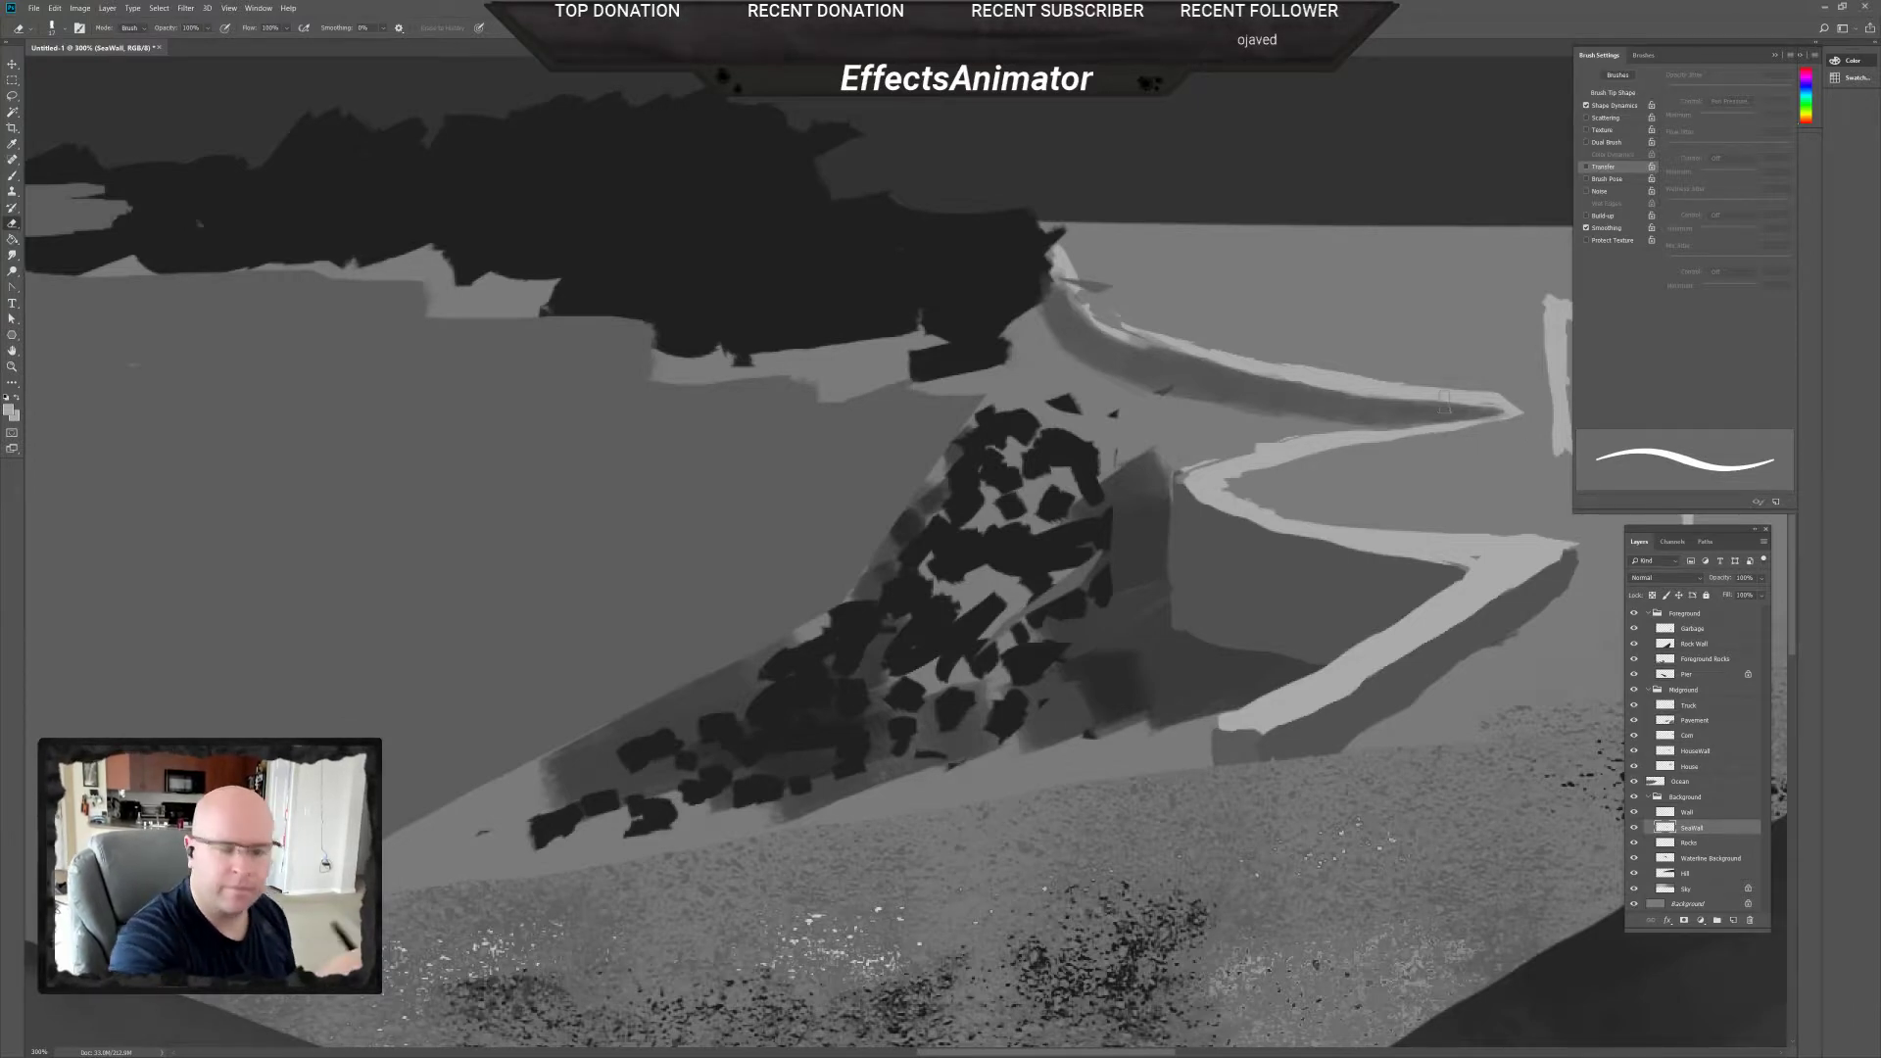
drag(1358, 368, 1213, 359)
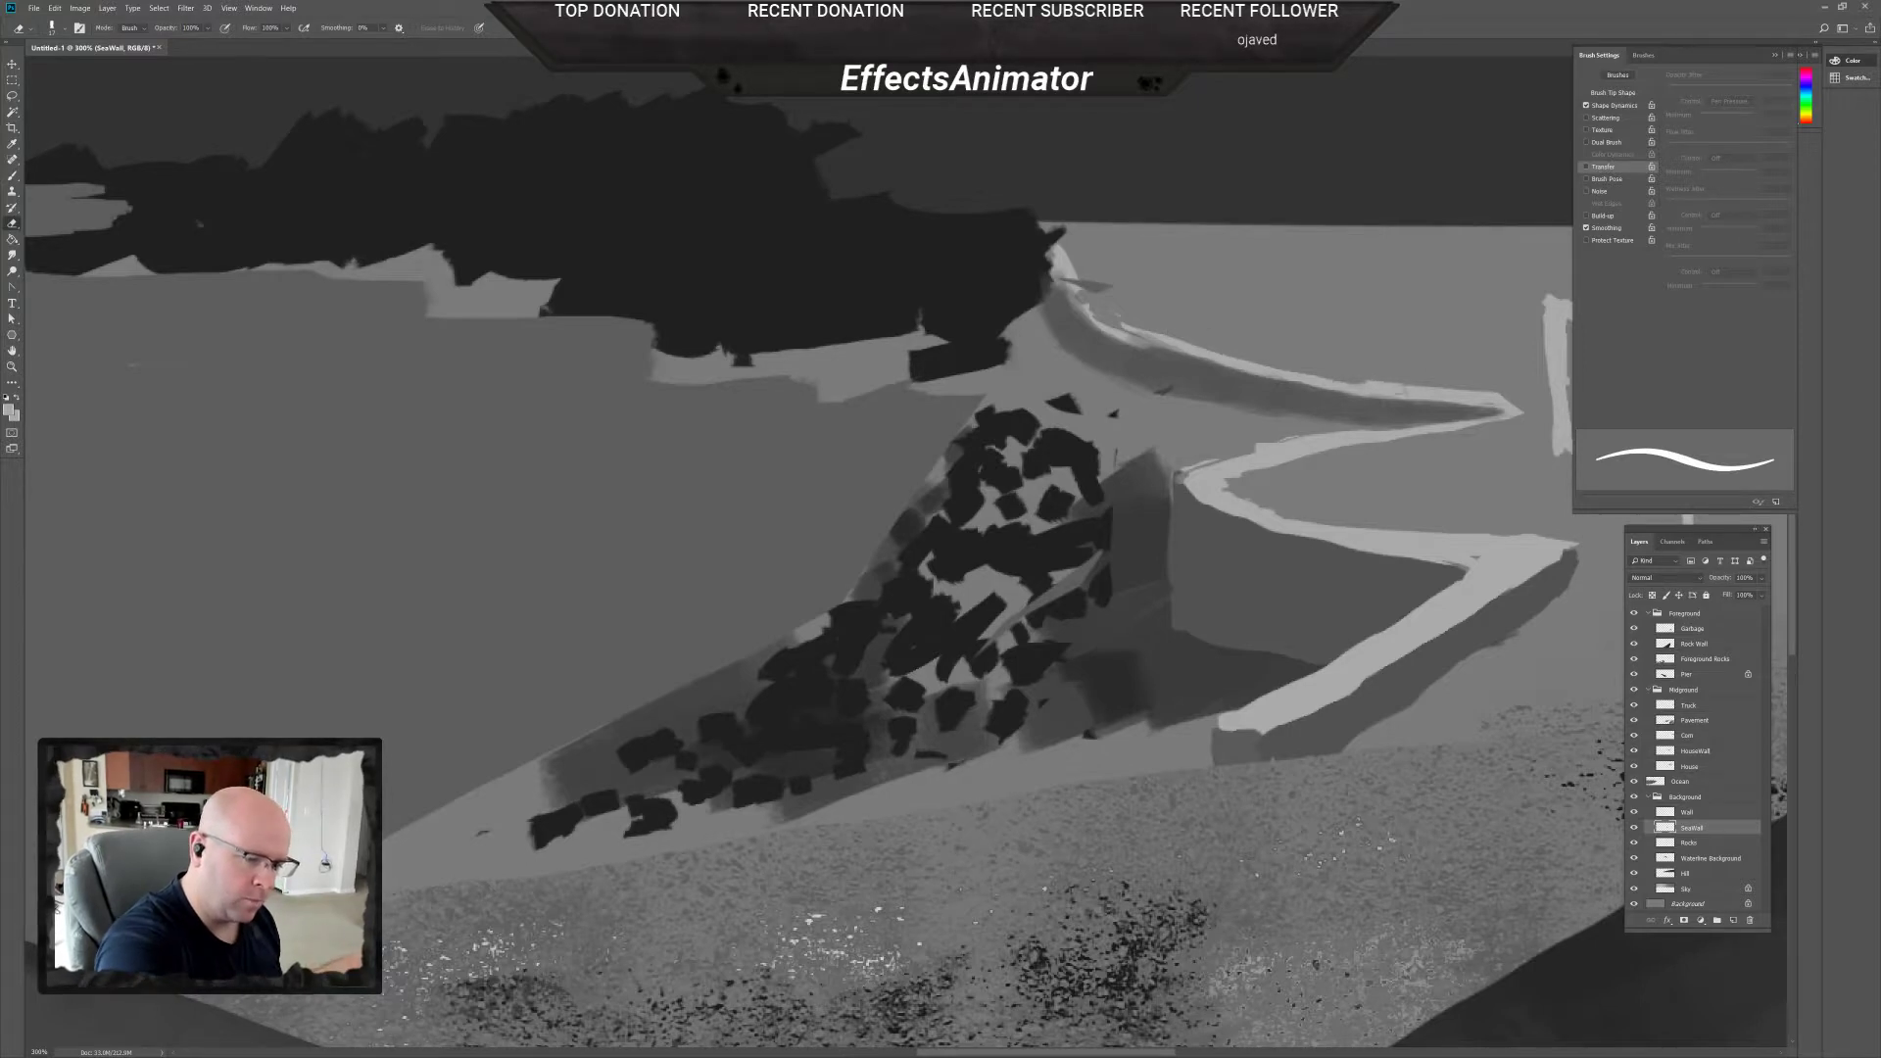
drag(1436, 394, 1366, 382)
mouse_move(1482, 394)
mouse_down()
mouse_move(1427, 391)
mouse_move(1505, 397)
mouse_move(1477, 398)
mouse_up()
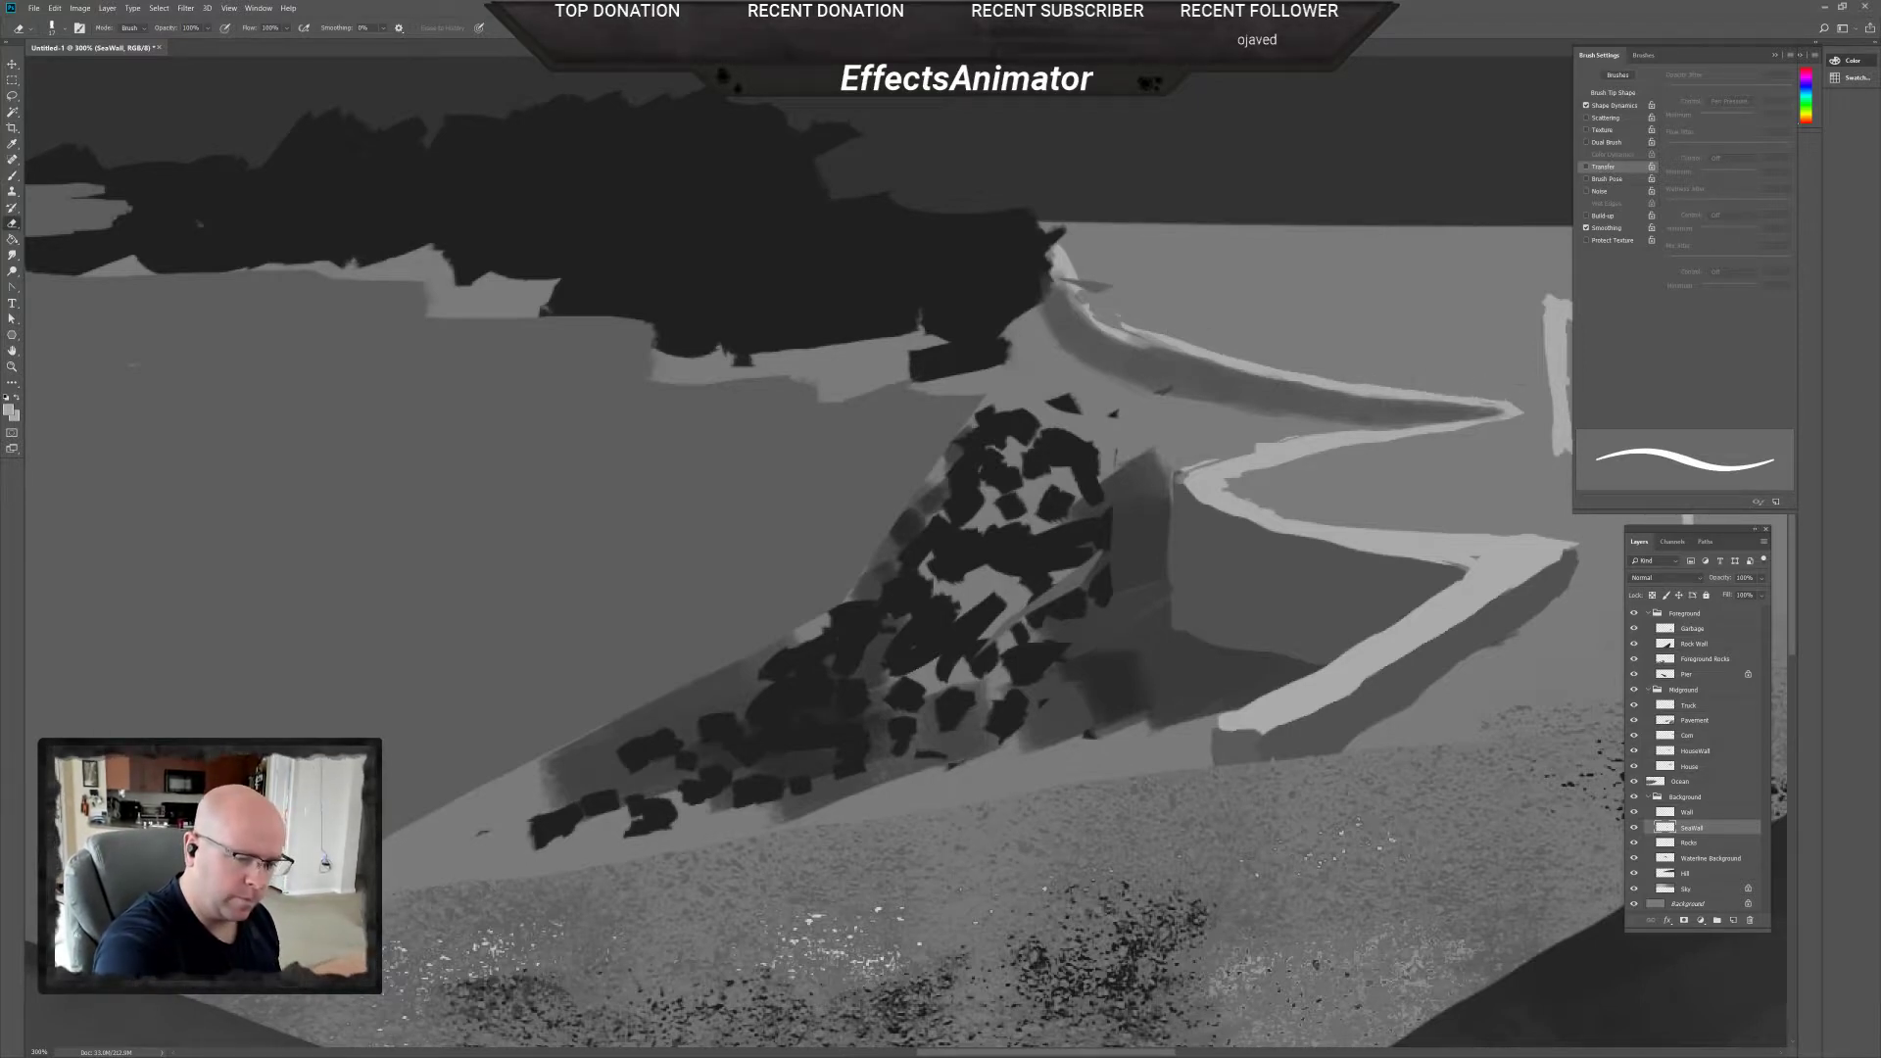
Dismiss the history eraser error, switch to a larger dark gray brush and start shading beneath the light edge of the sea wall's middle section.
alt+click(1241, 558)
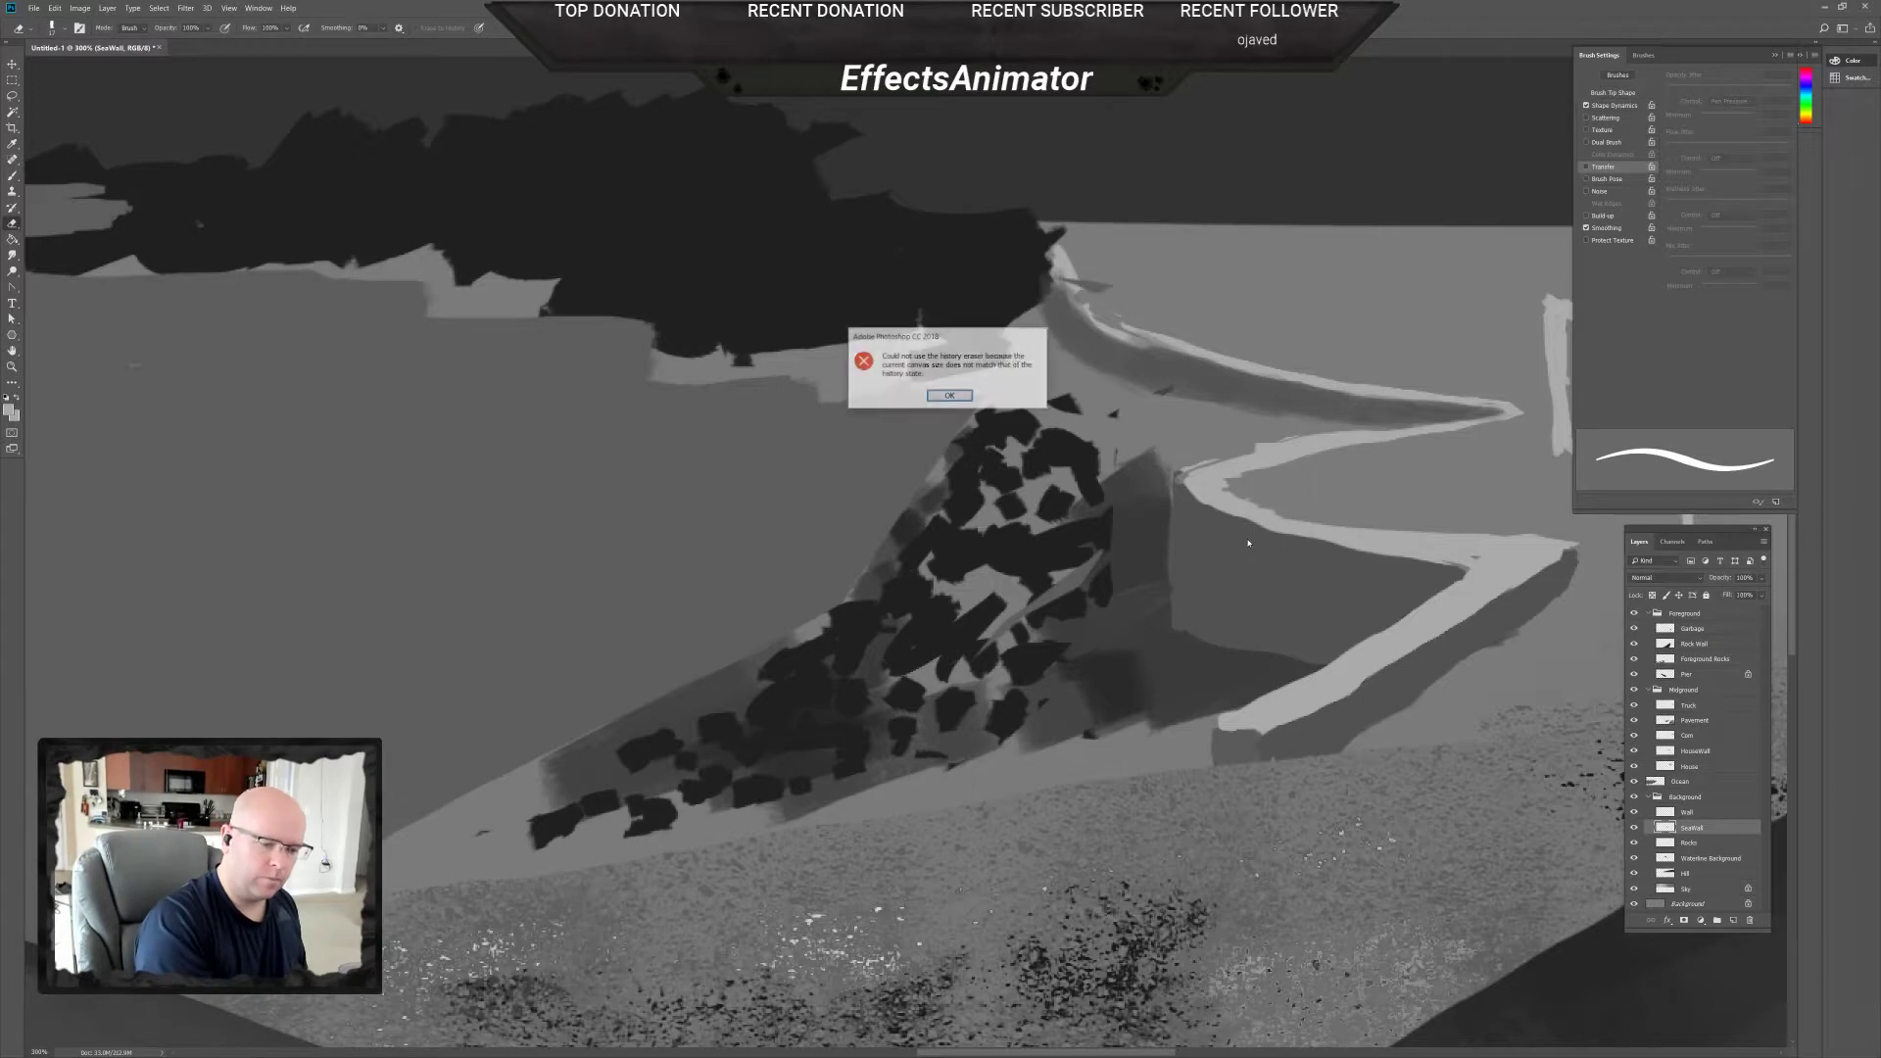
click(970, 394)
key(b)
key(x)
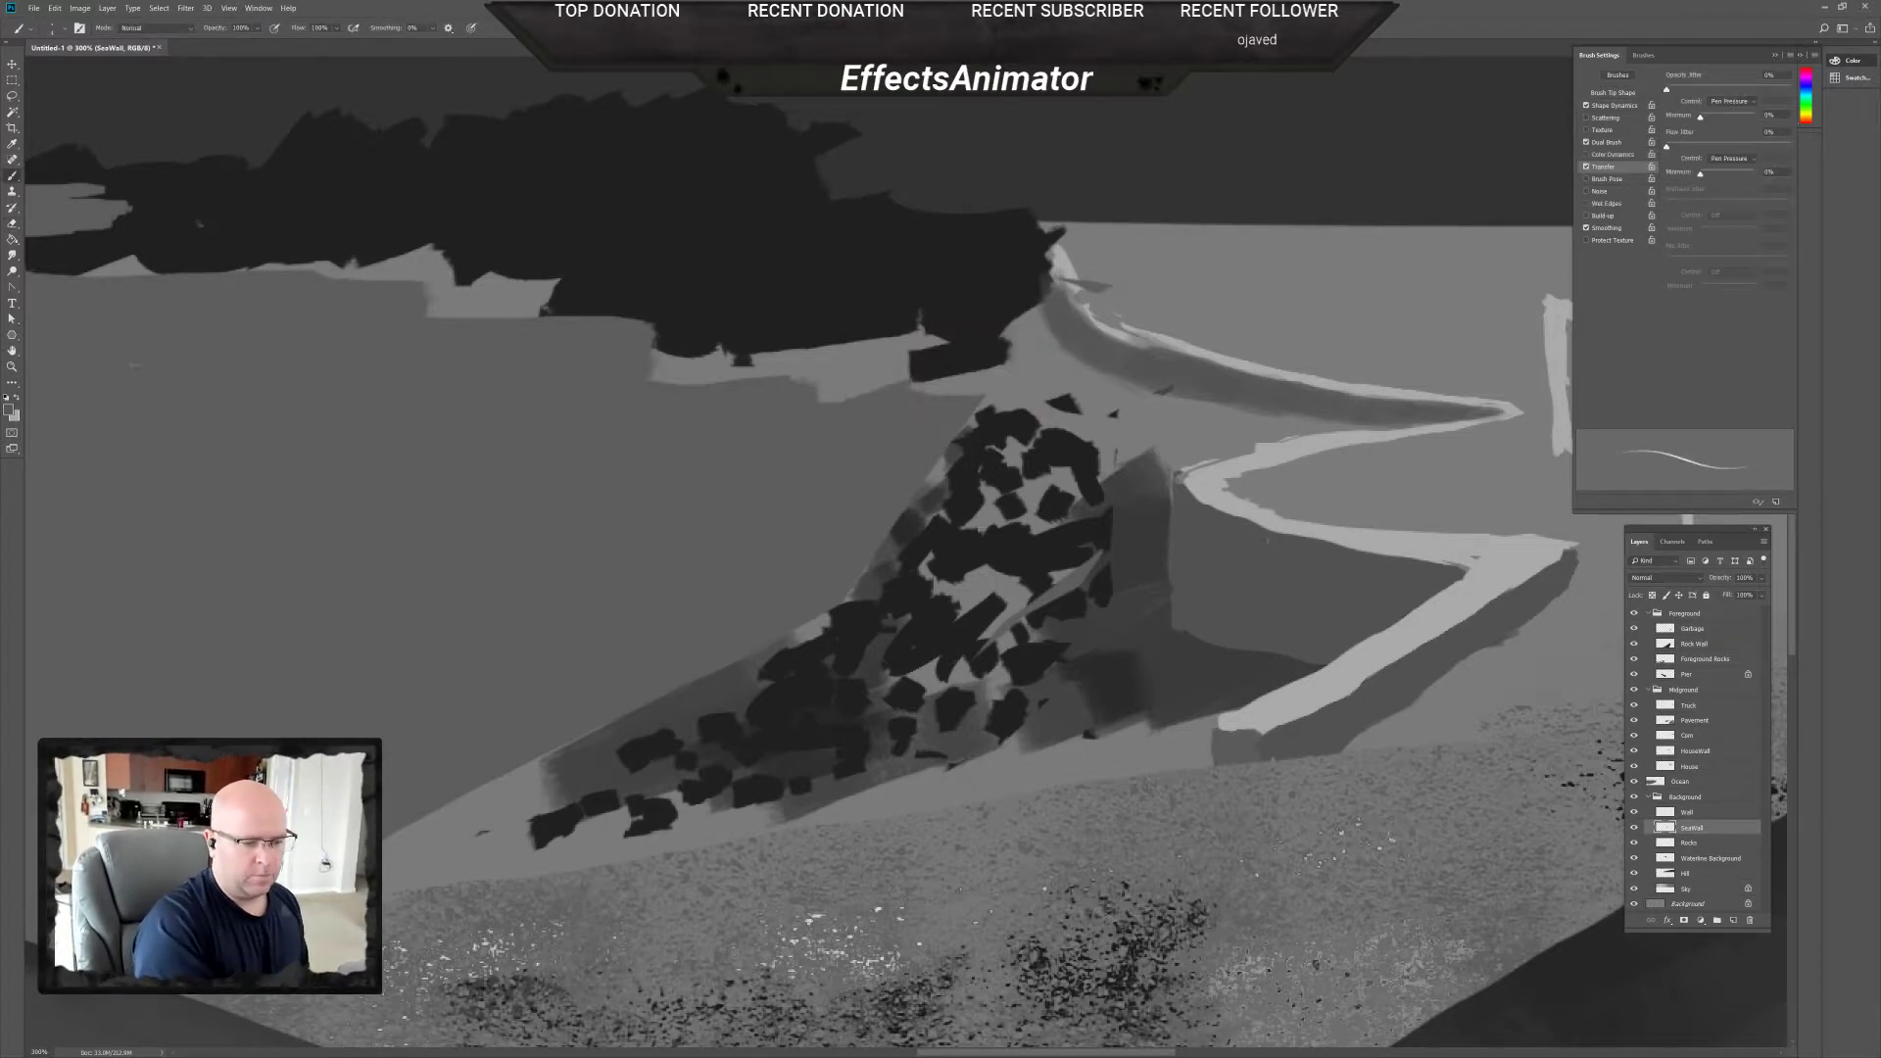
right_click(1364, 458)
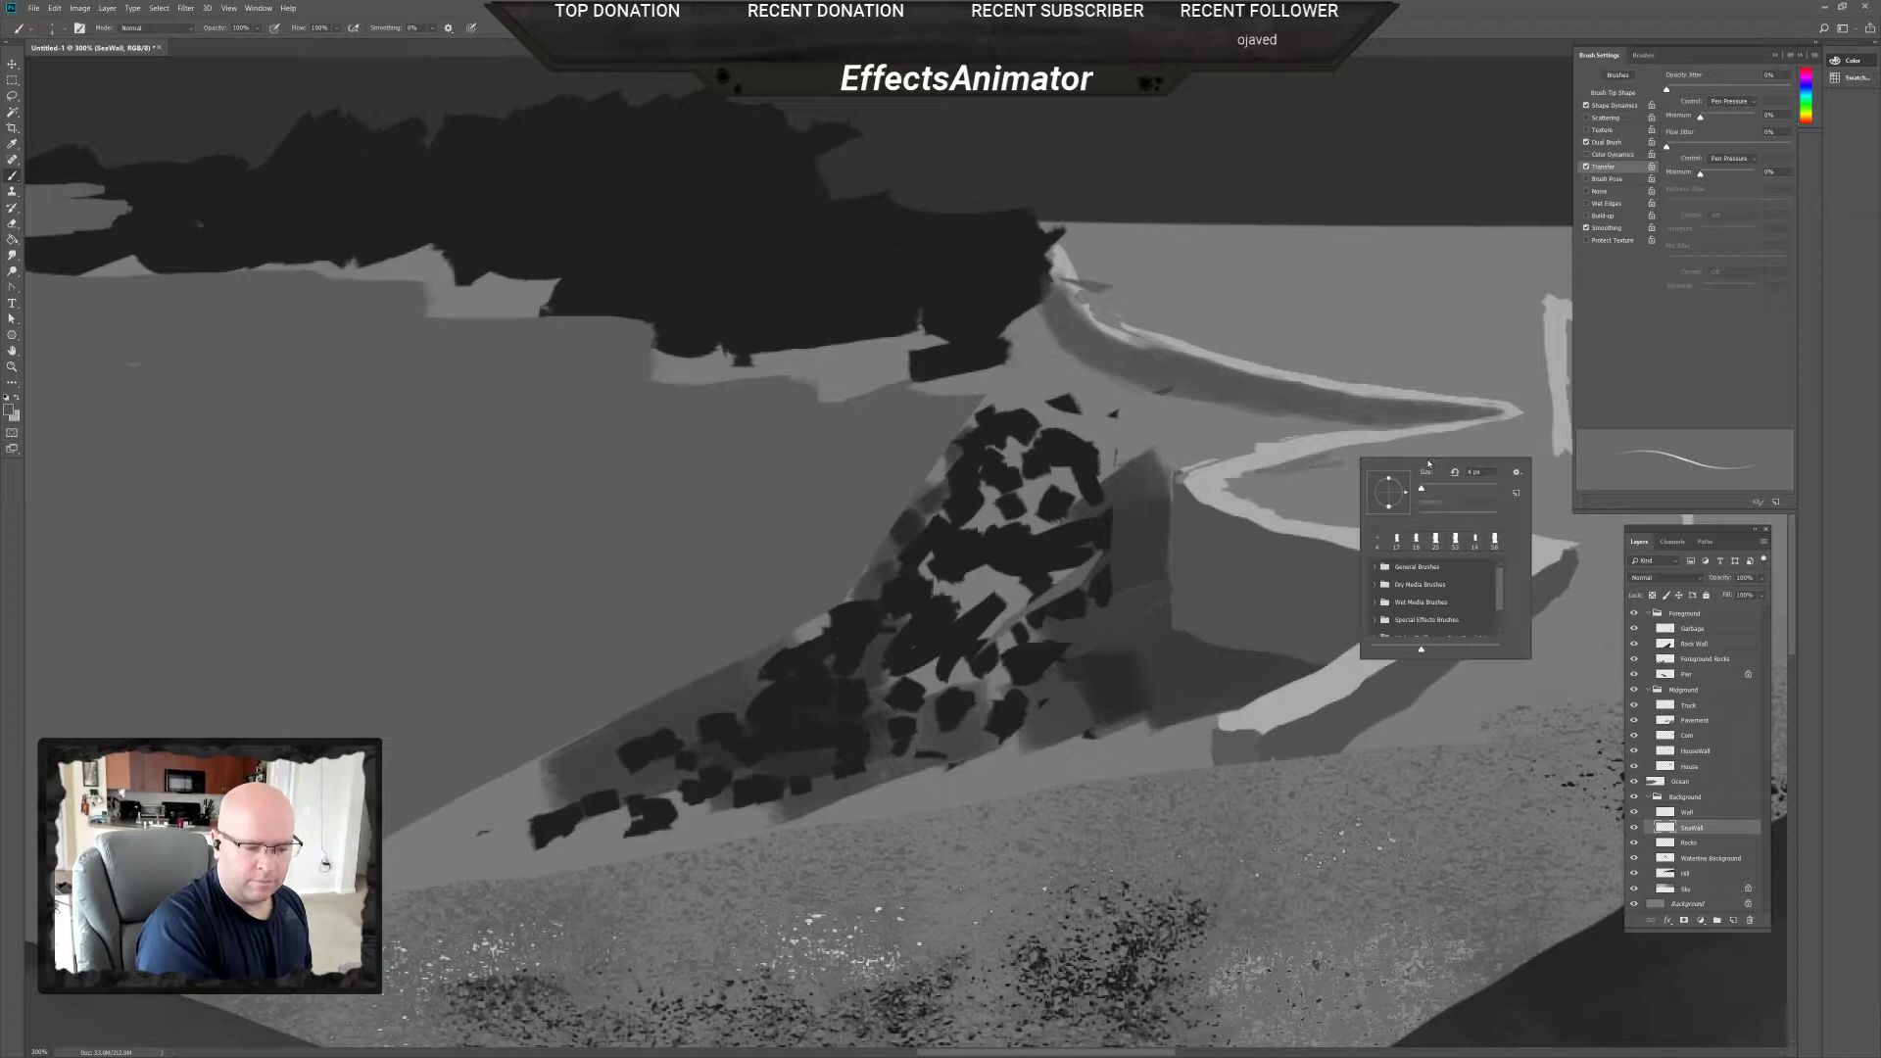
key(Return)
right_click(1380, 467)
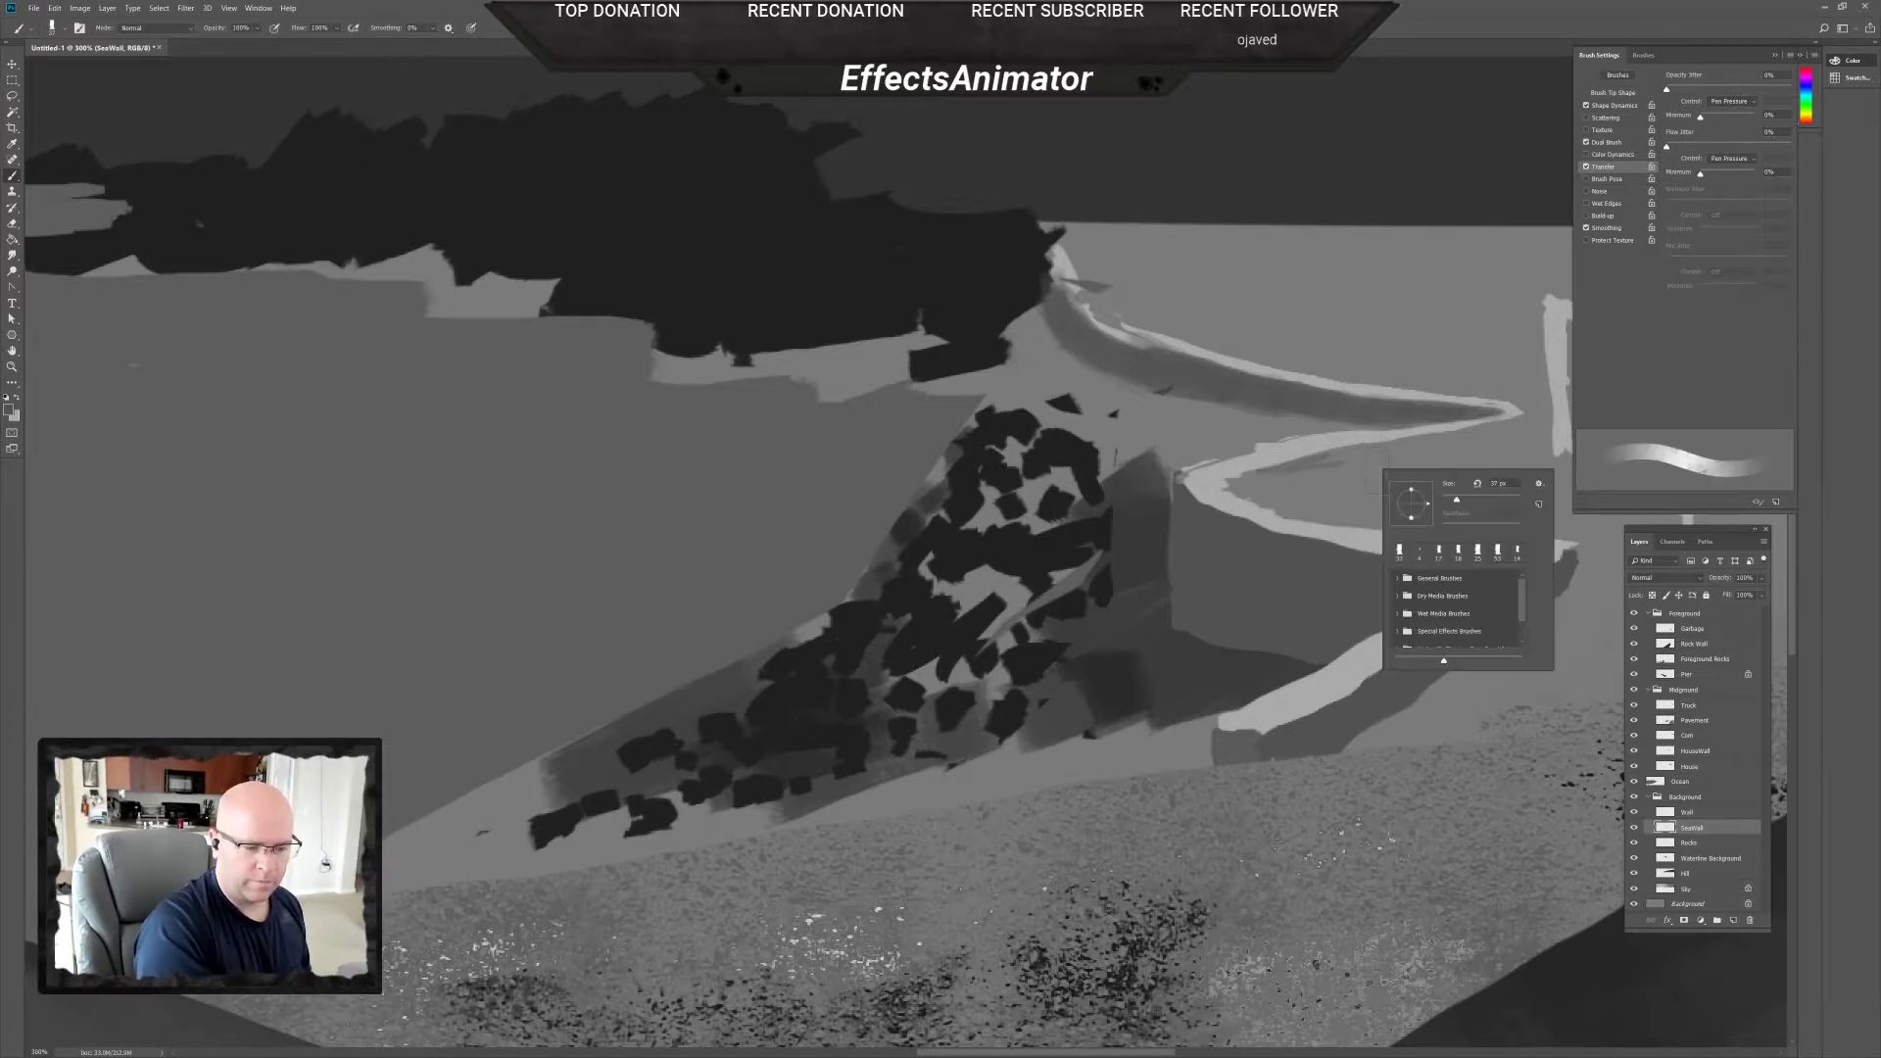
key(Return)
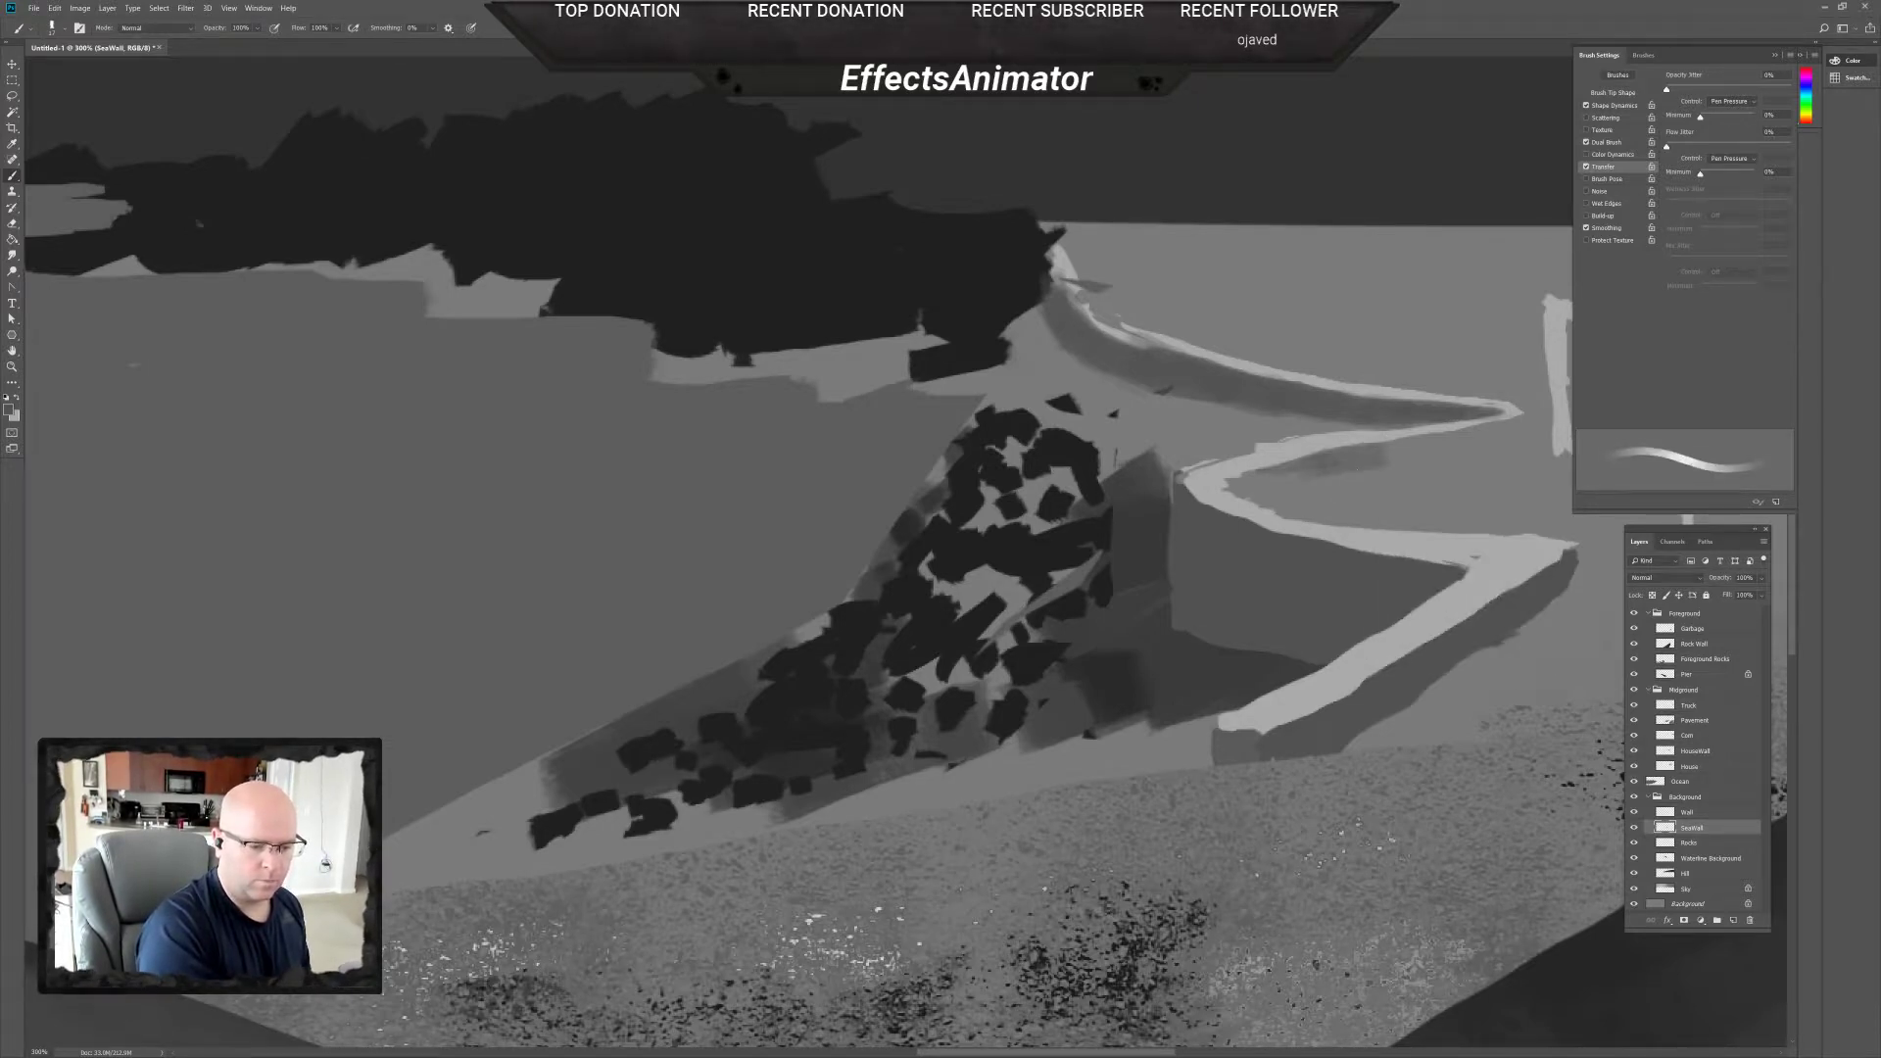
Extend the dark shading beneath the middle sea wall's light edge from its rounded bend to the pointed corner and trim the bend's outer edge.
right_click(1401, 449)
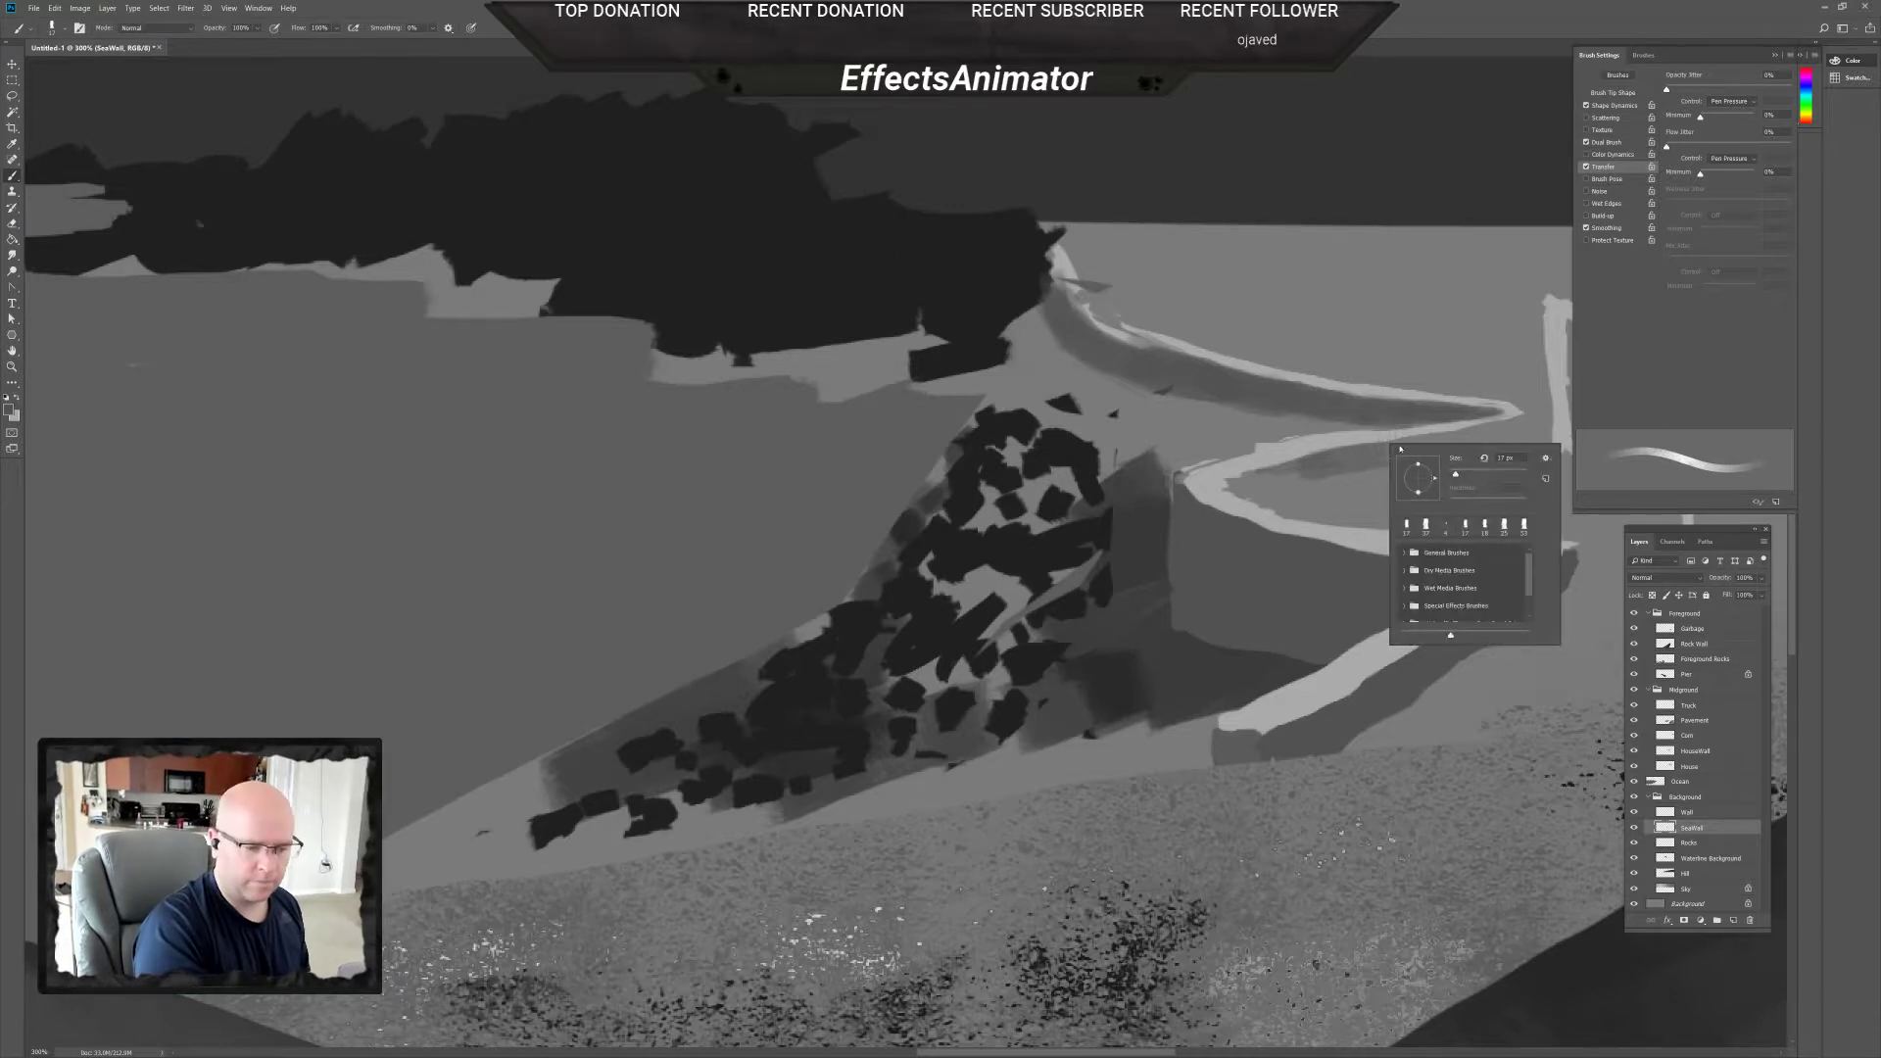
key(Return)
mouse_move(1389, 444)
mouse_down()
mouse_move(1352, 443)
mouse_move(1461, 438)
mouse_move(1404, 437)
mouse_up()
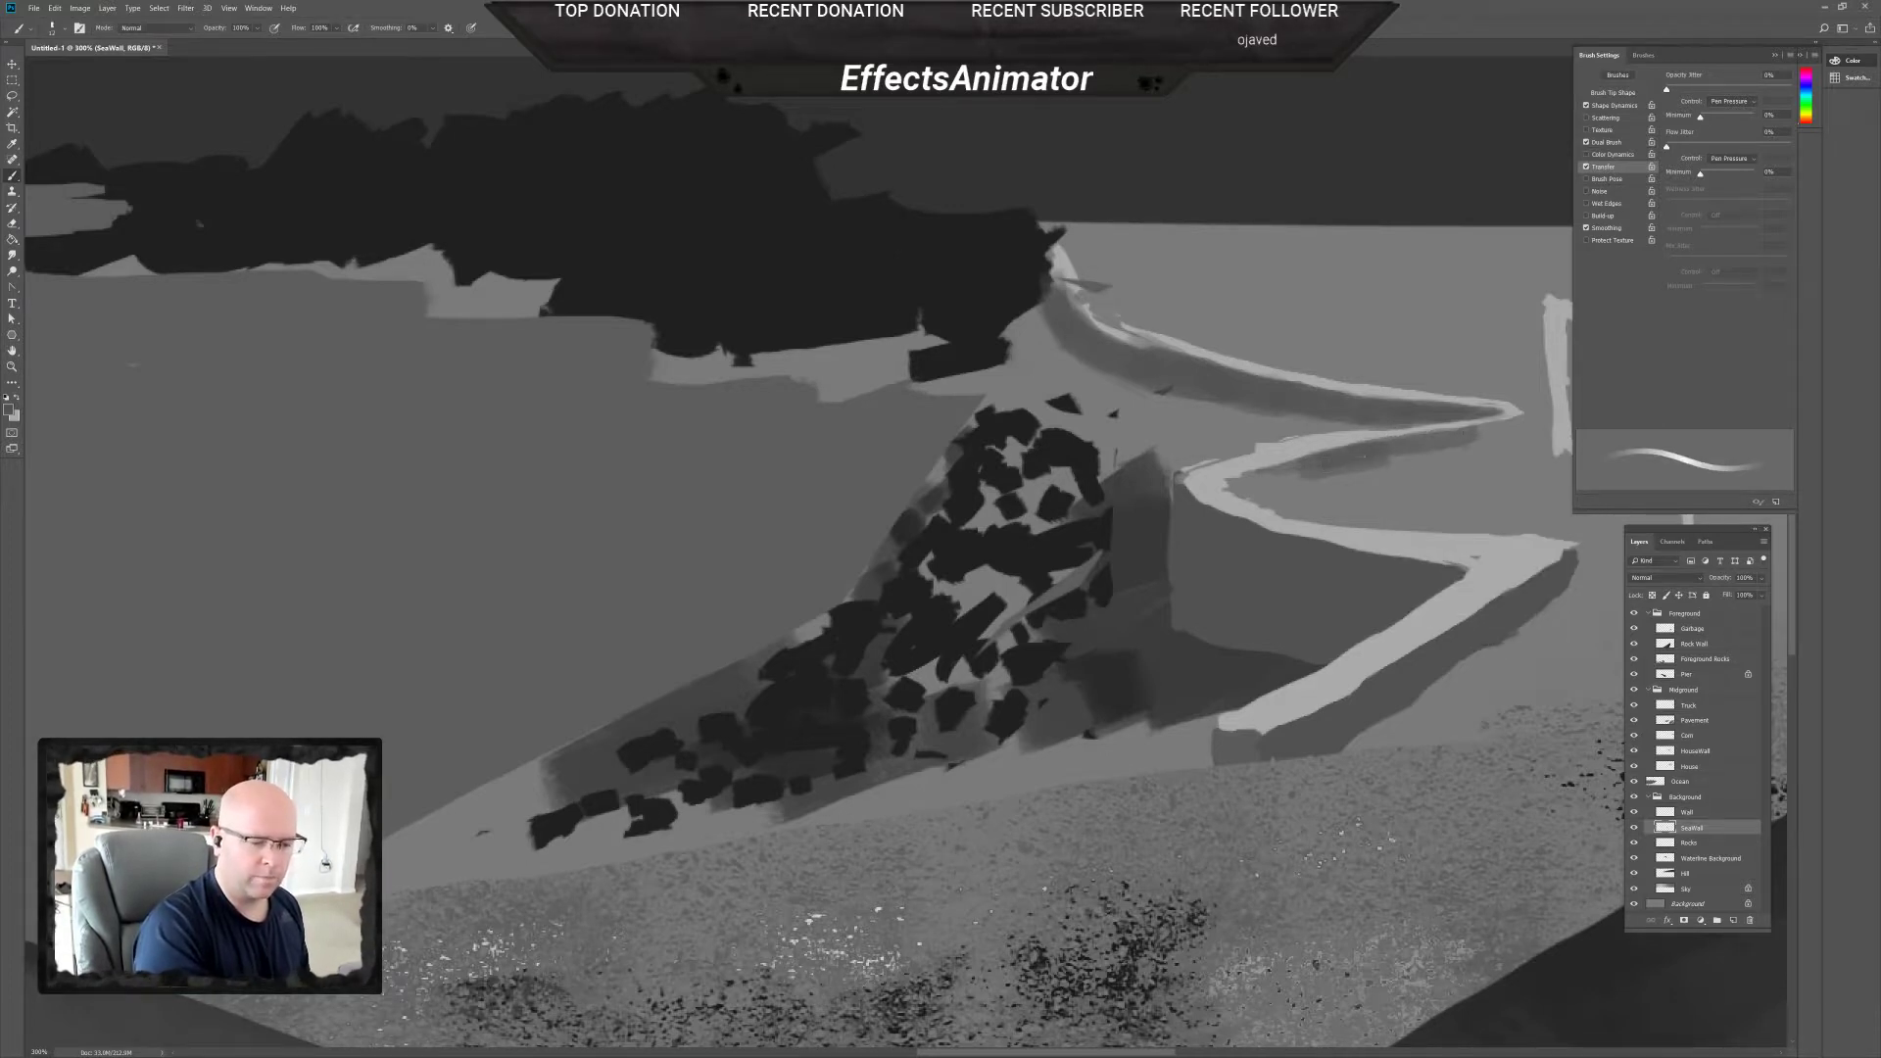
mouse_move(1285, 477)
mouse_down()
mouse_move(1233, 485)
mouse_move(1317, 462)
mouse_move(1224, 483)
mouse_move(1245, 493)
mouse_move(1226, 483)
mouse_move(1299, 447)
mouse_move(1266, 473)
mouse_move(1336, 449)
mouse_up()
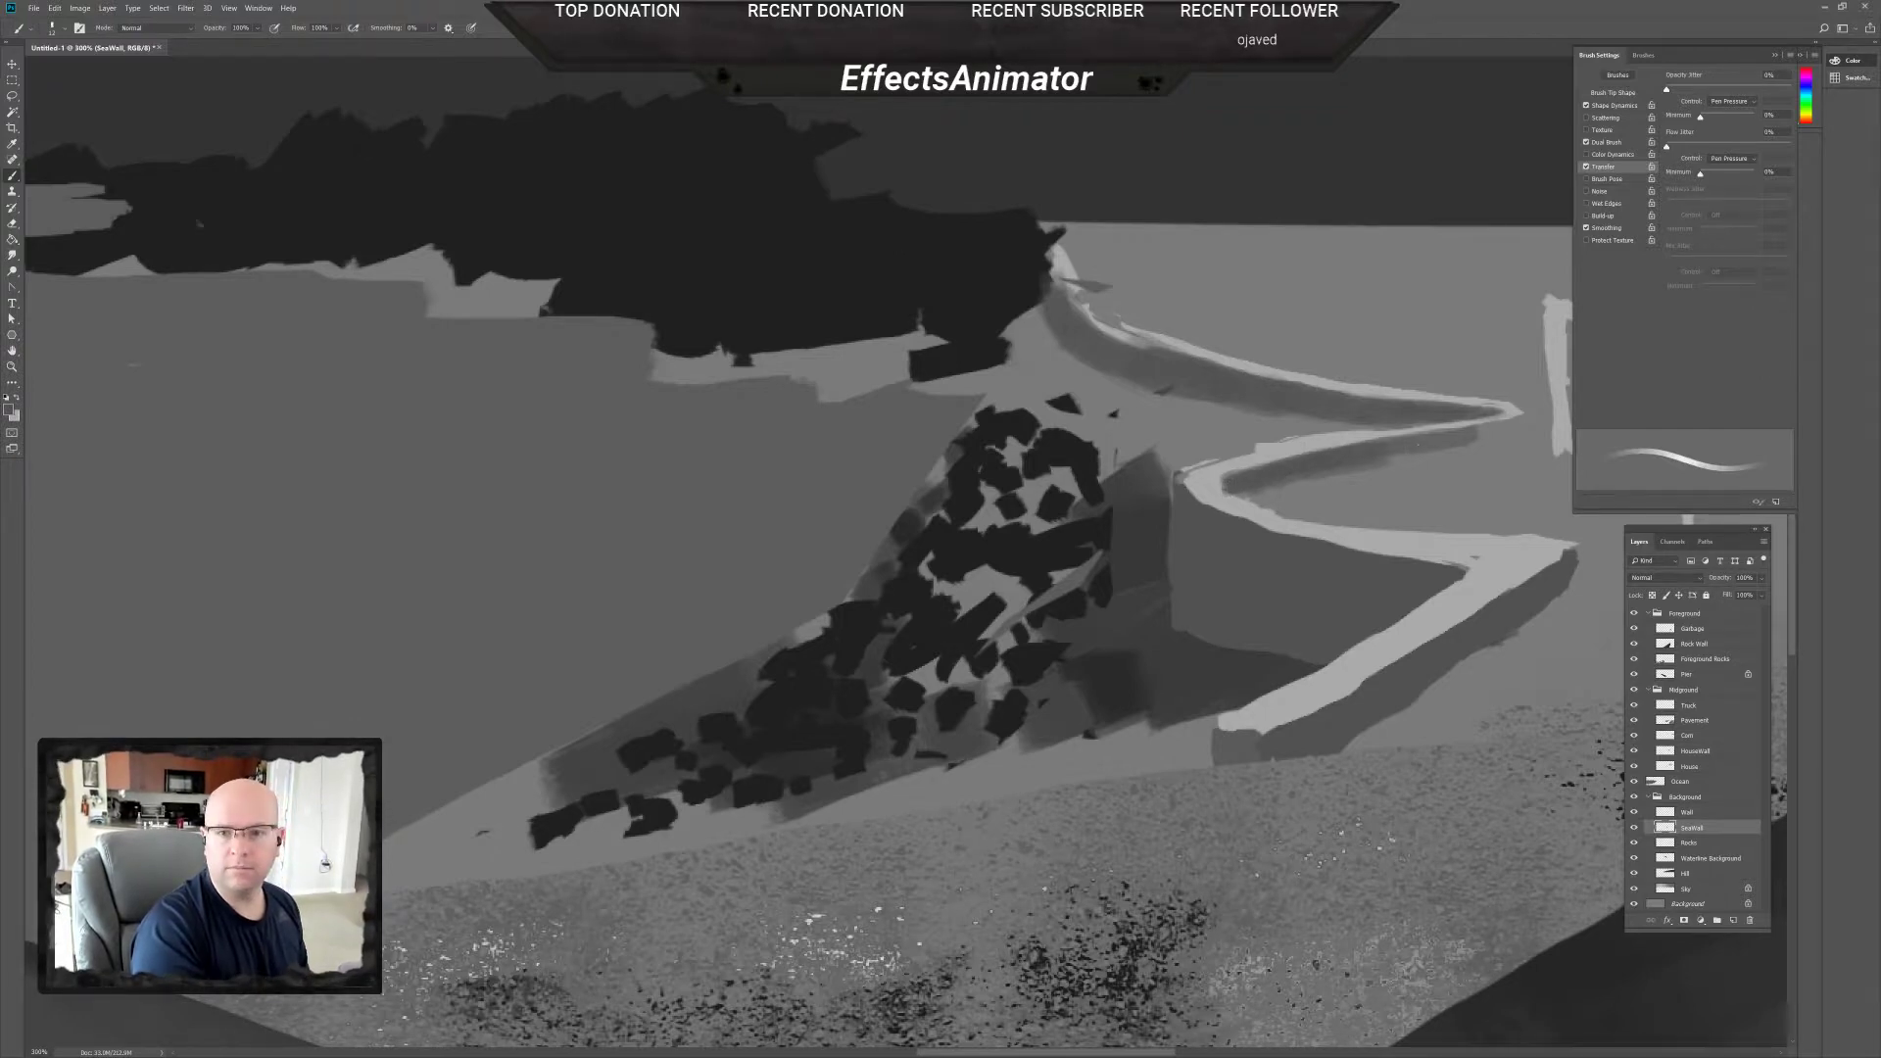
drag(1509, 416, 1453, 439)
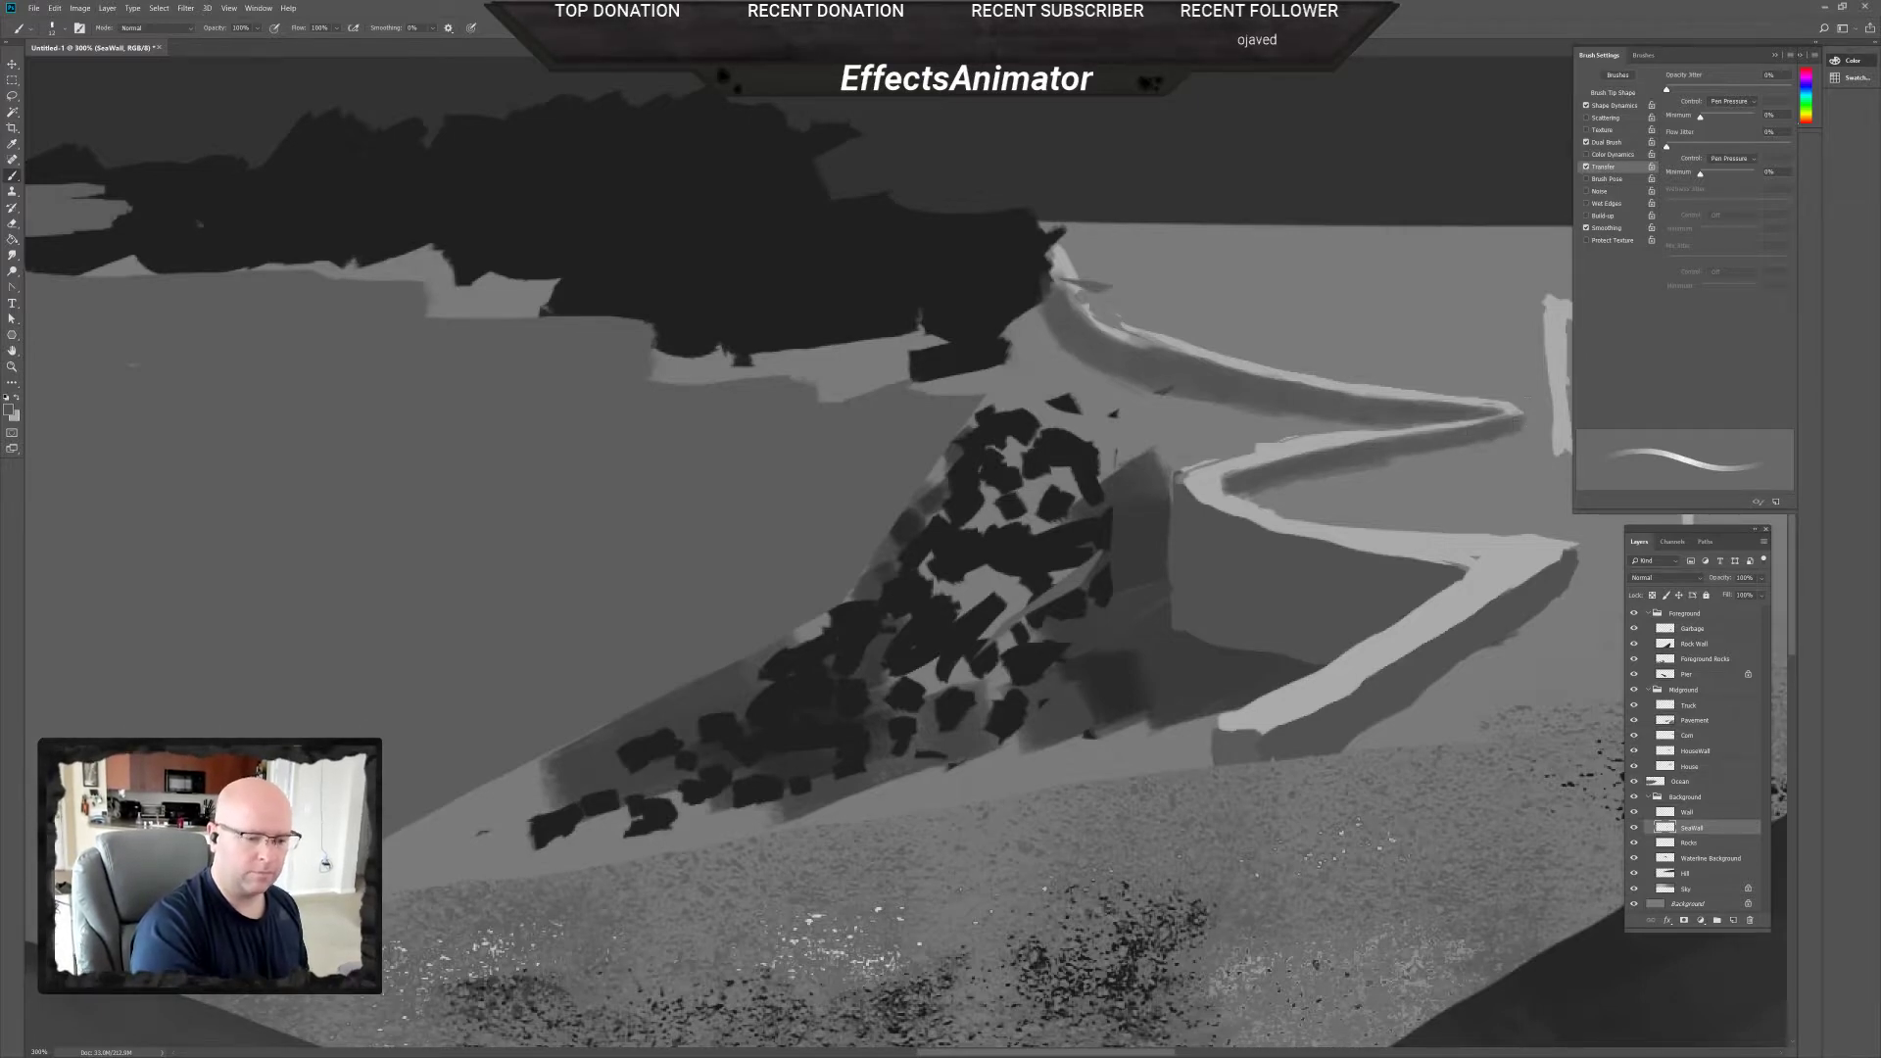
key(e)
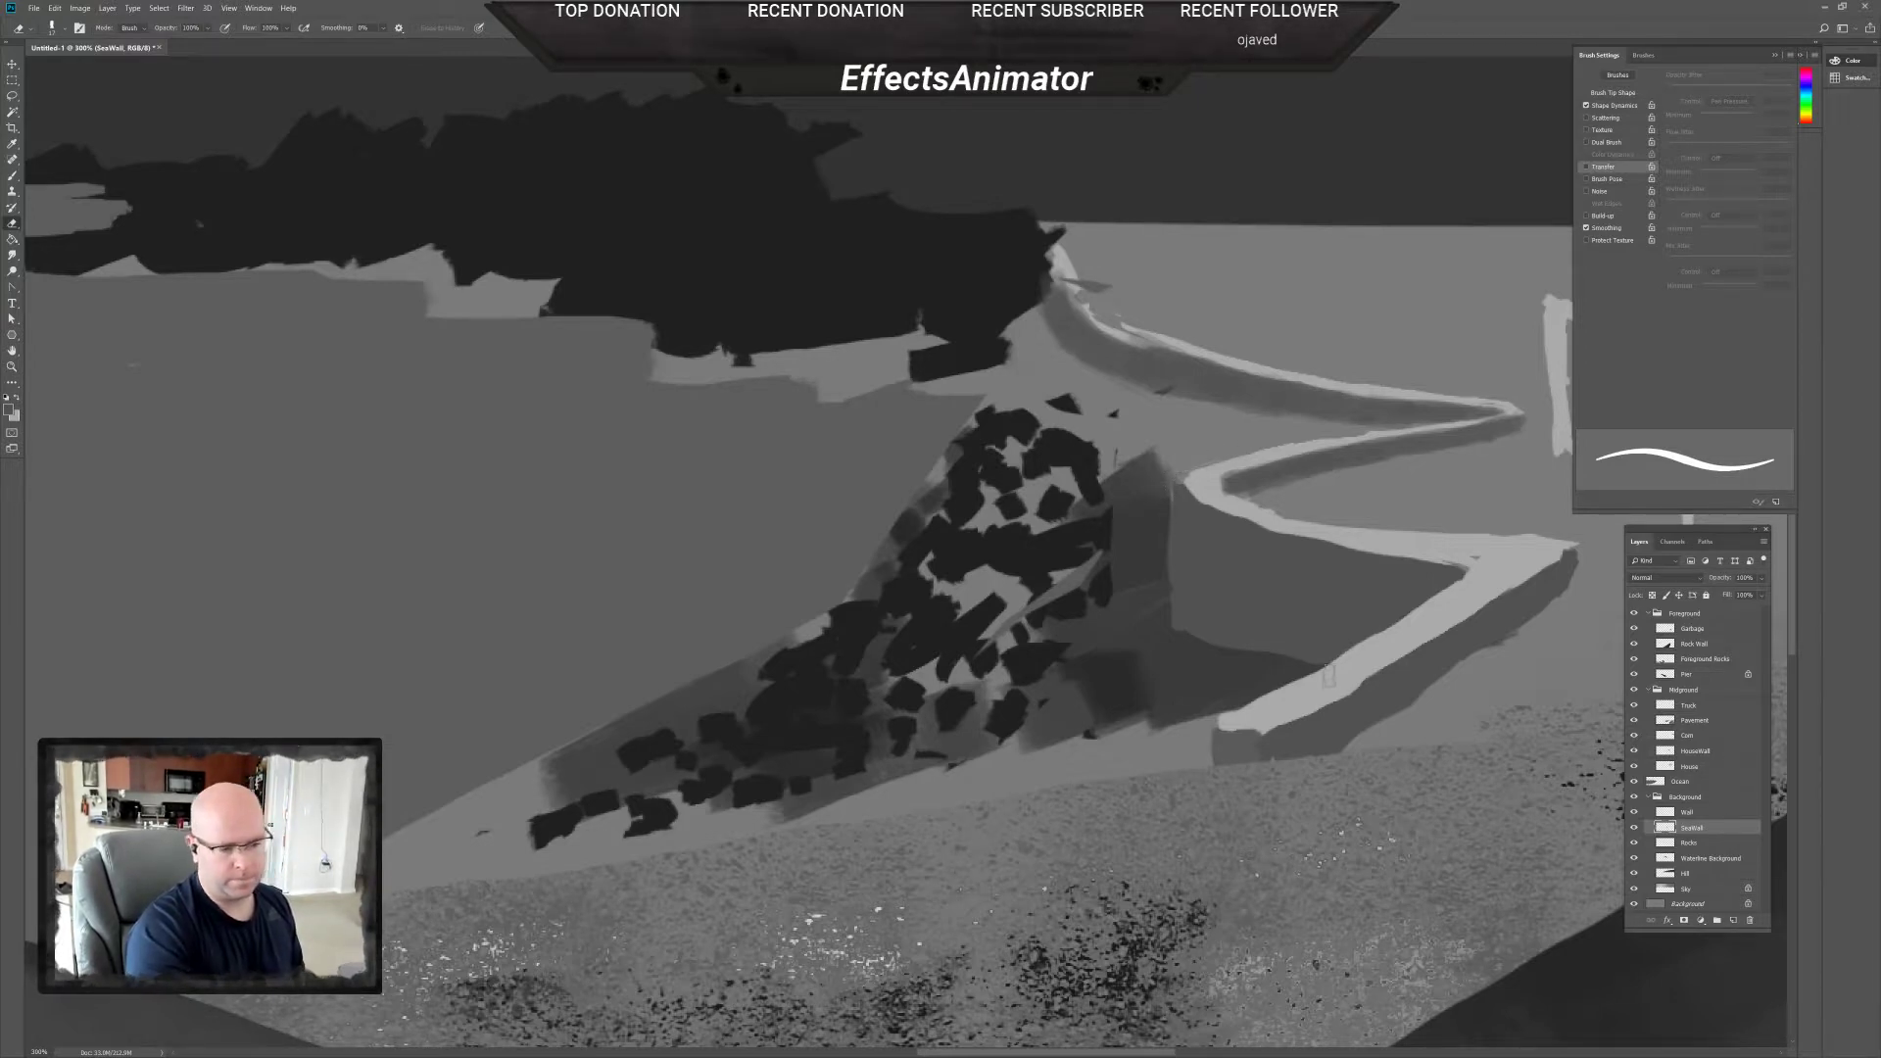
Review the whole painting and toggle the HouseWall, House and Ocean layers' visibility to identify what each one contains.
scroll(1358, 659, down, 6)
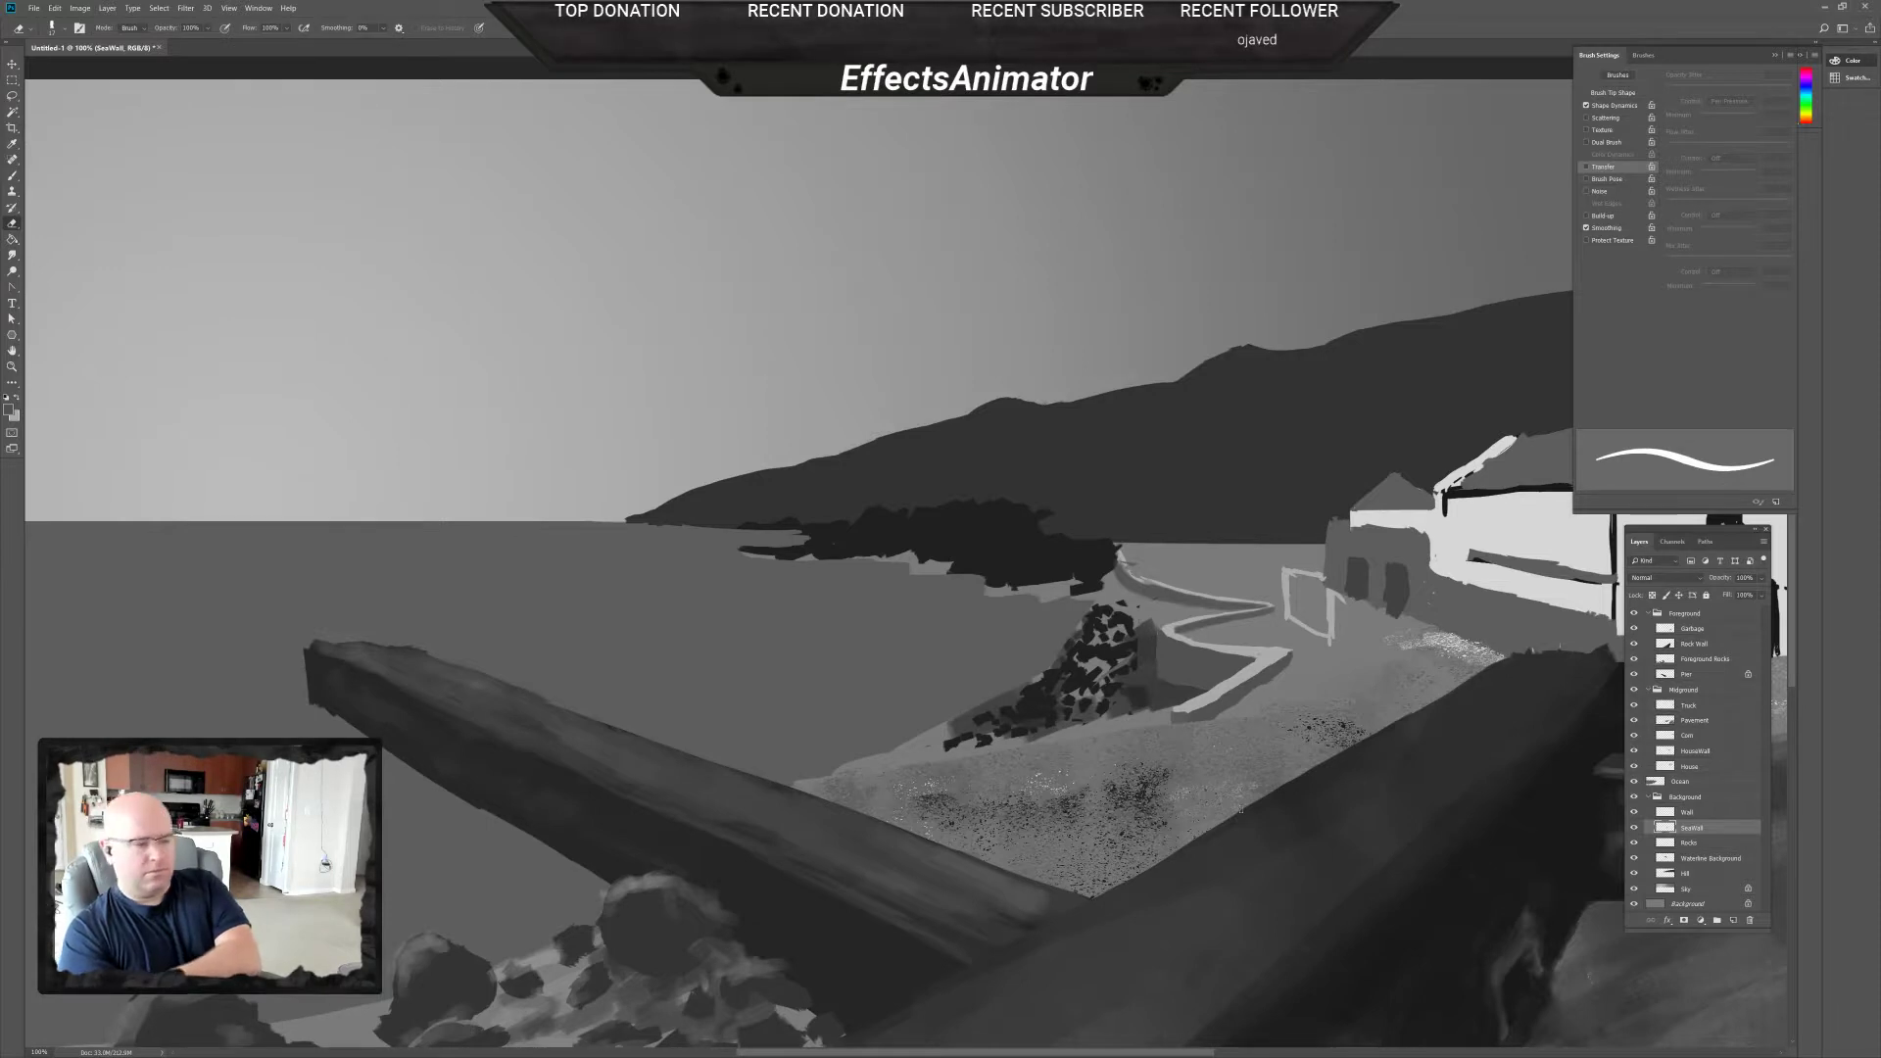
drag(1240, 808, 1009, 877)
scroll(1094, 801, down, 3)
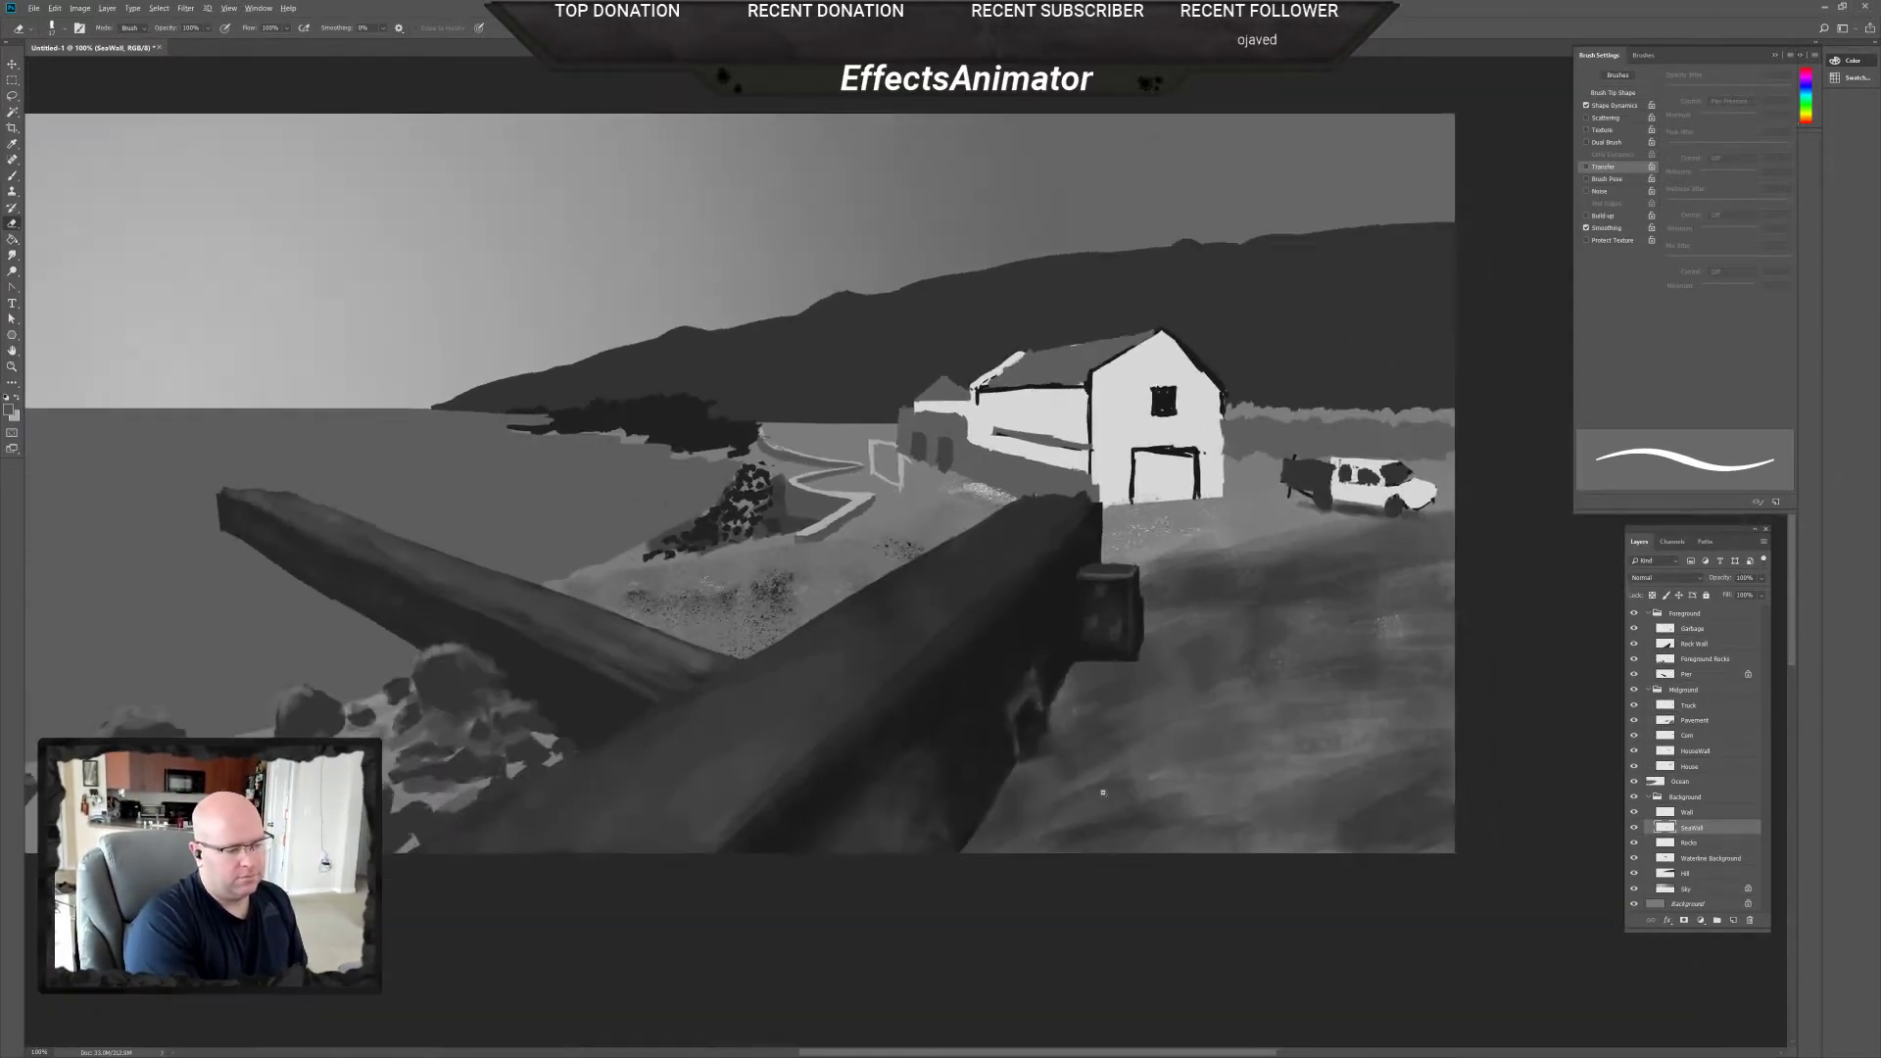
scroll(1189, 836, down, 4)
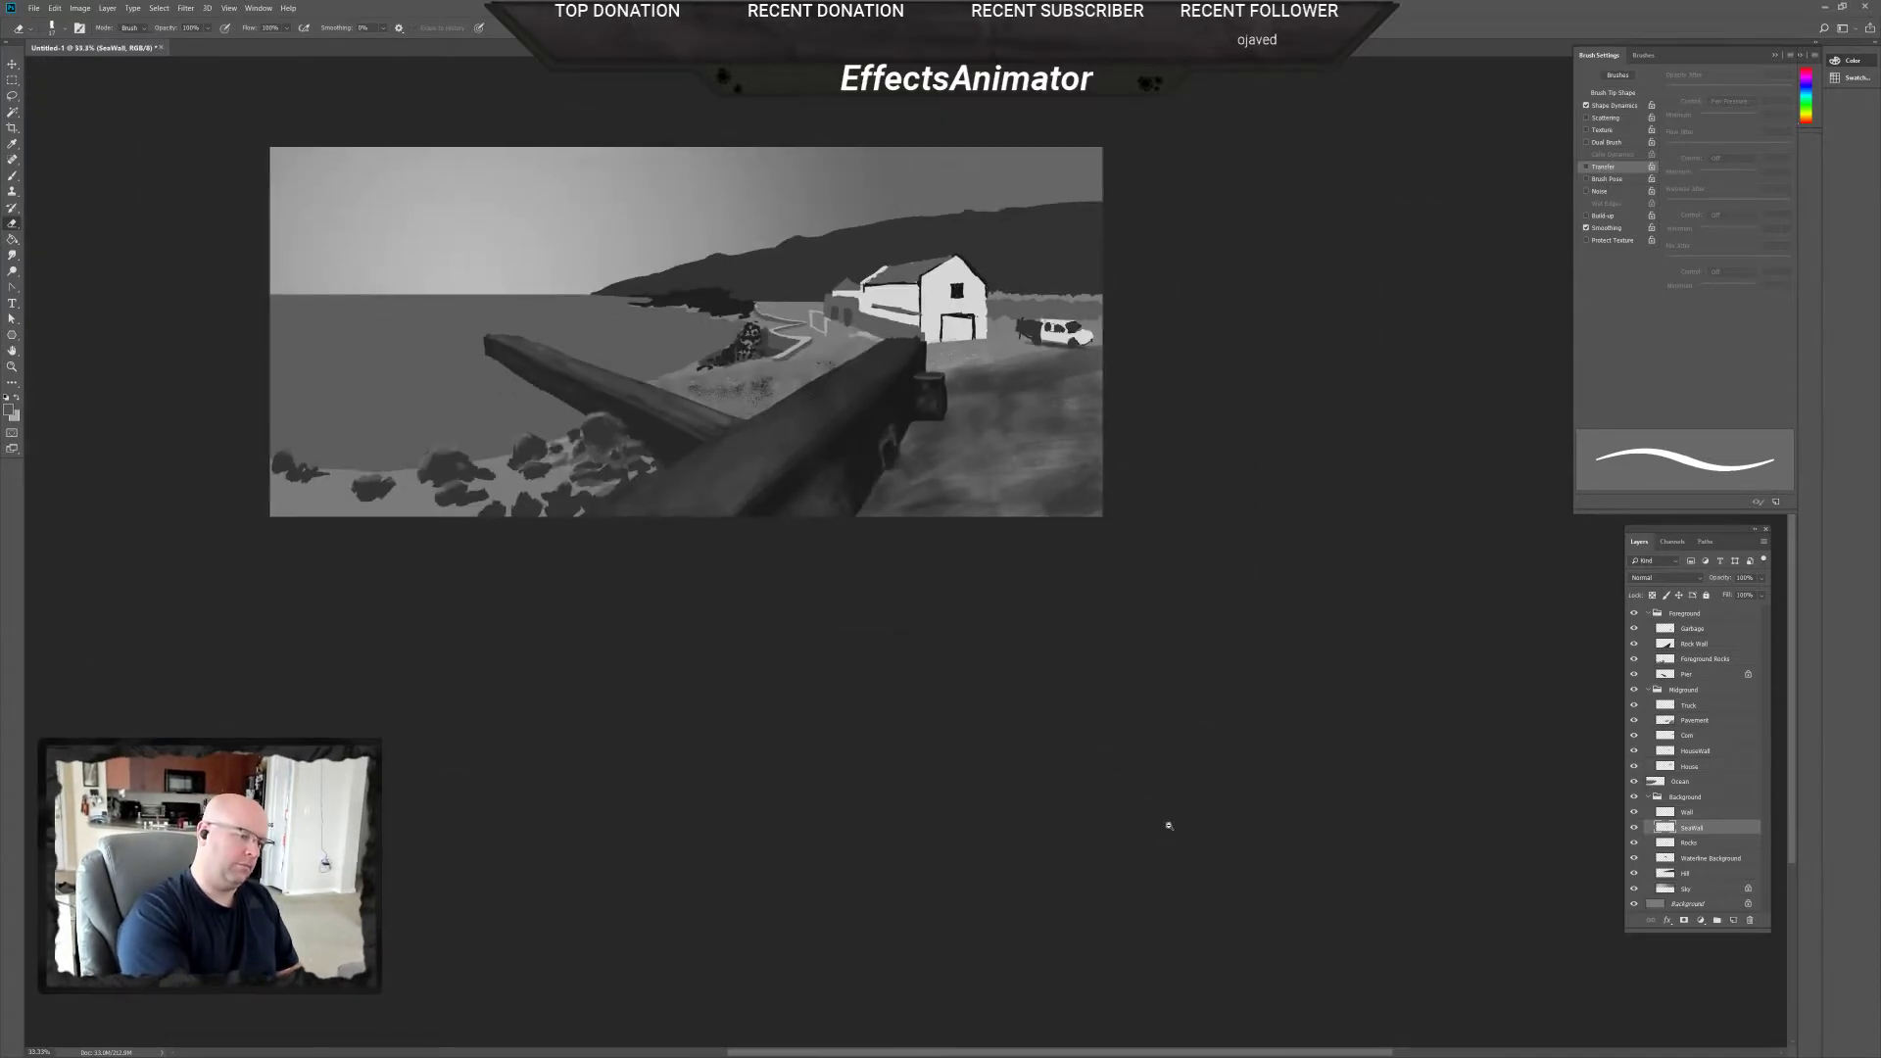
drag(1222, 833, 1339, 932)
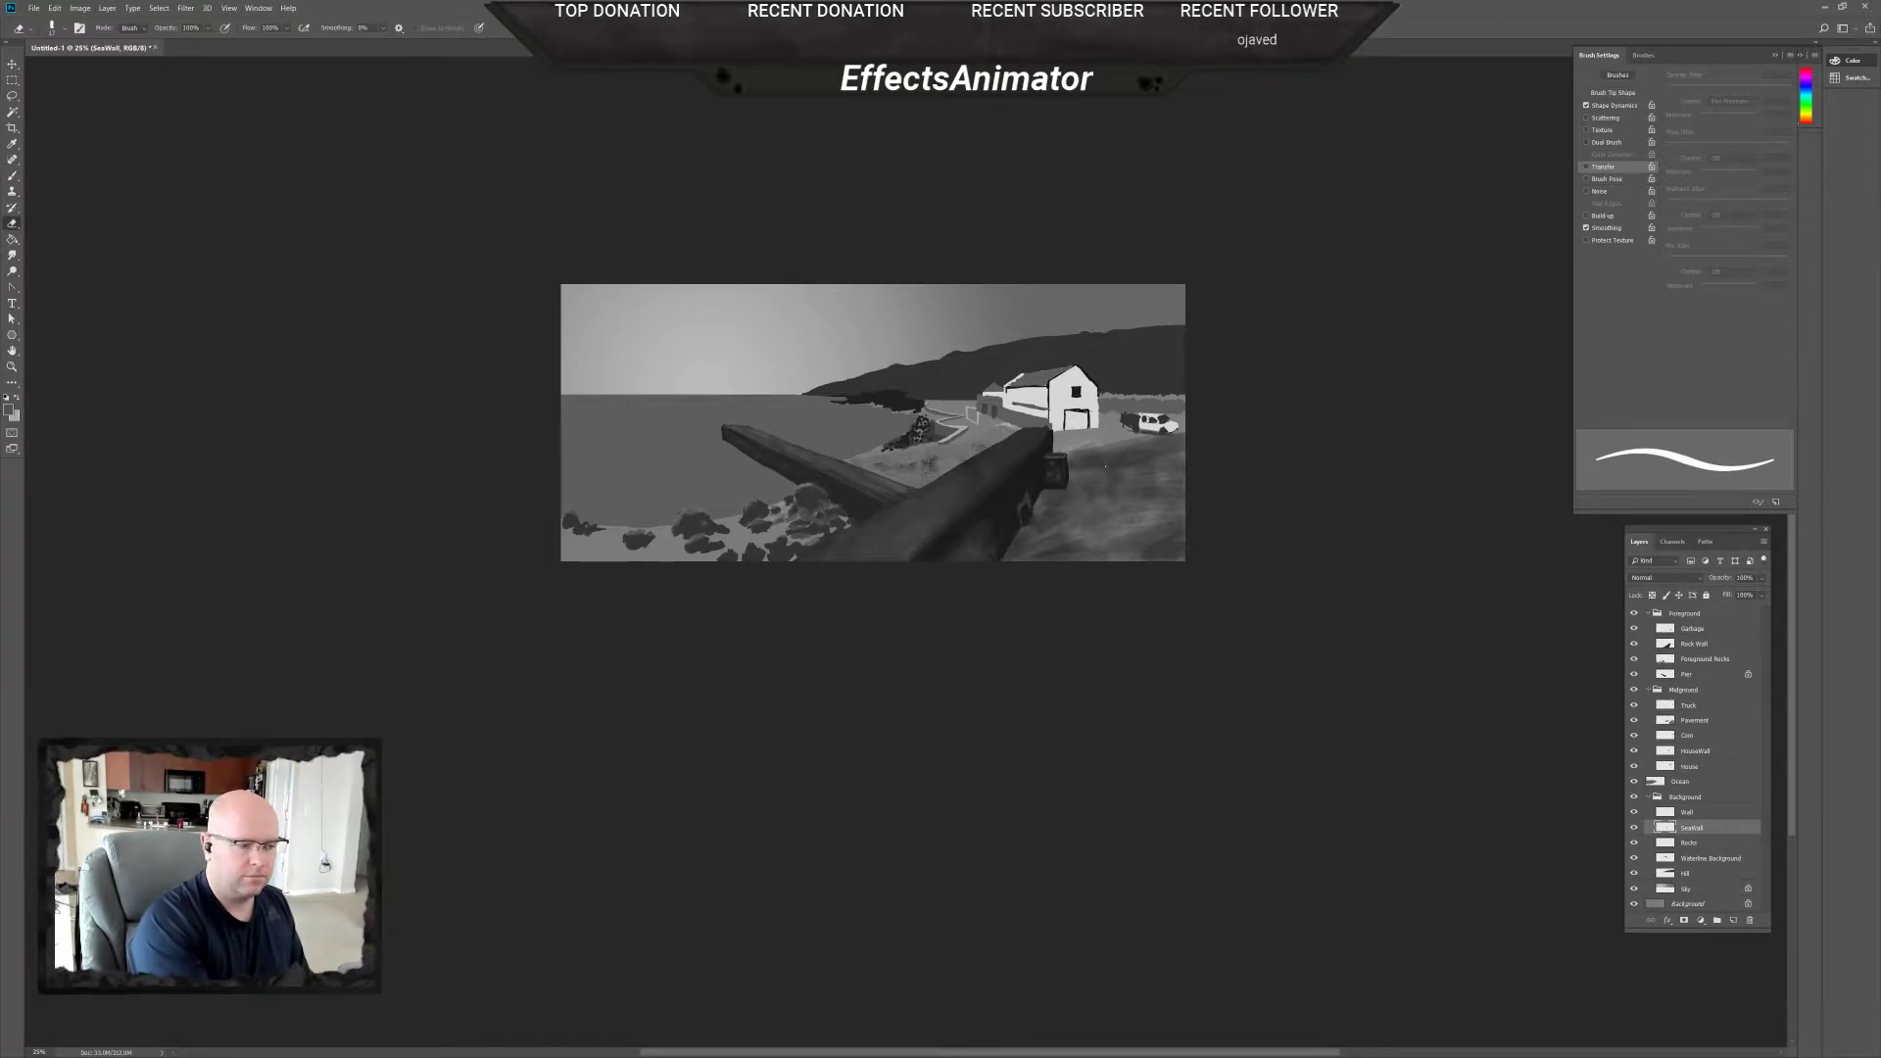
ctrl+click(1099, 480)
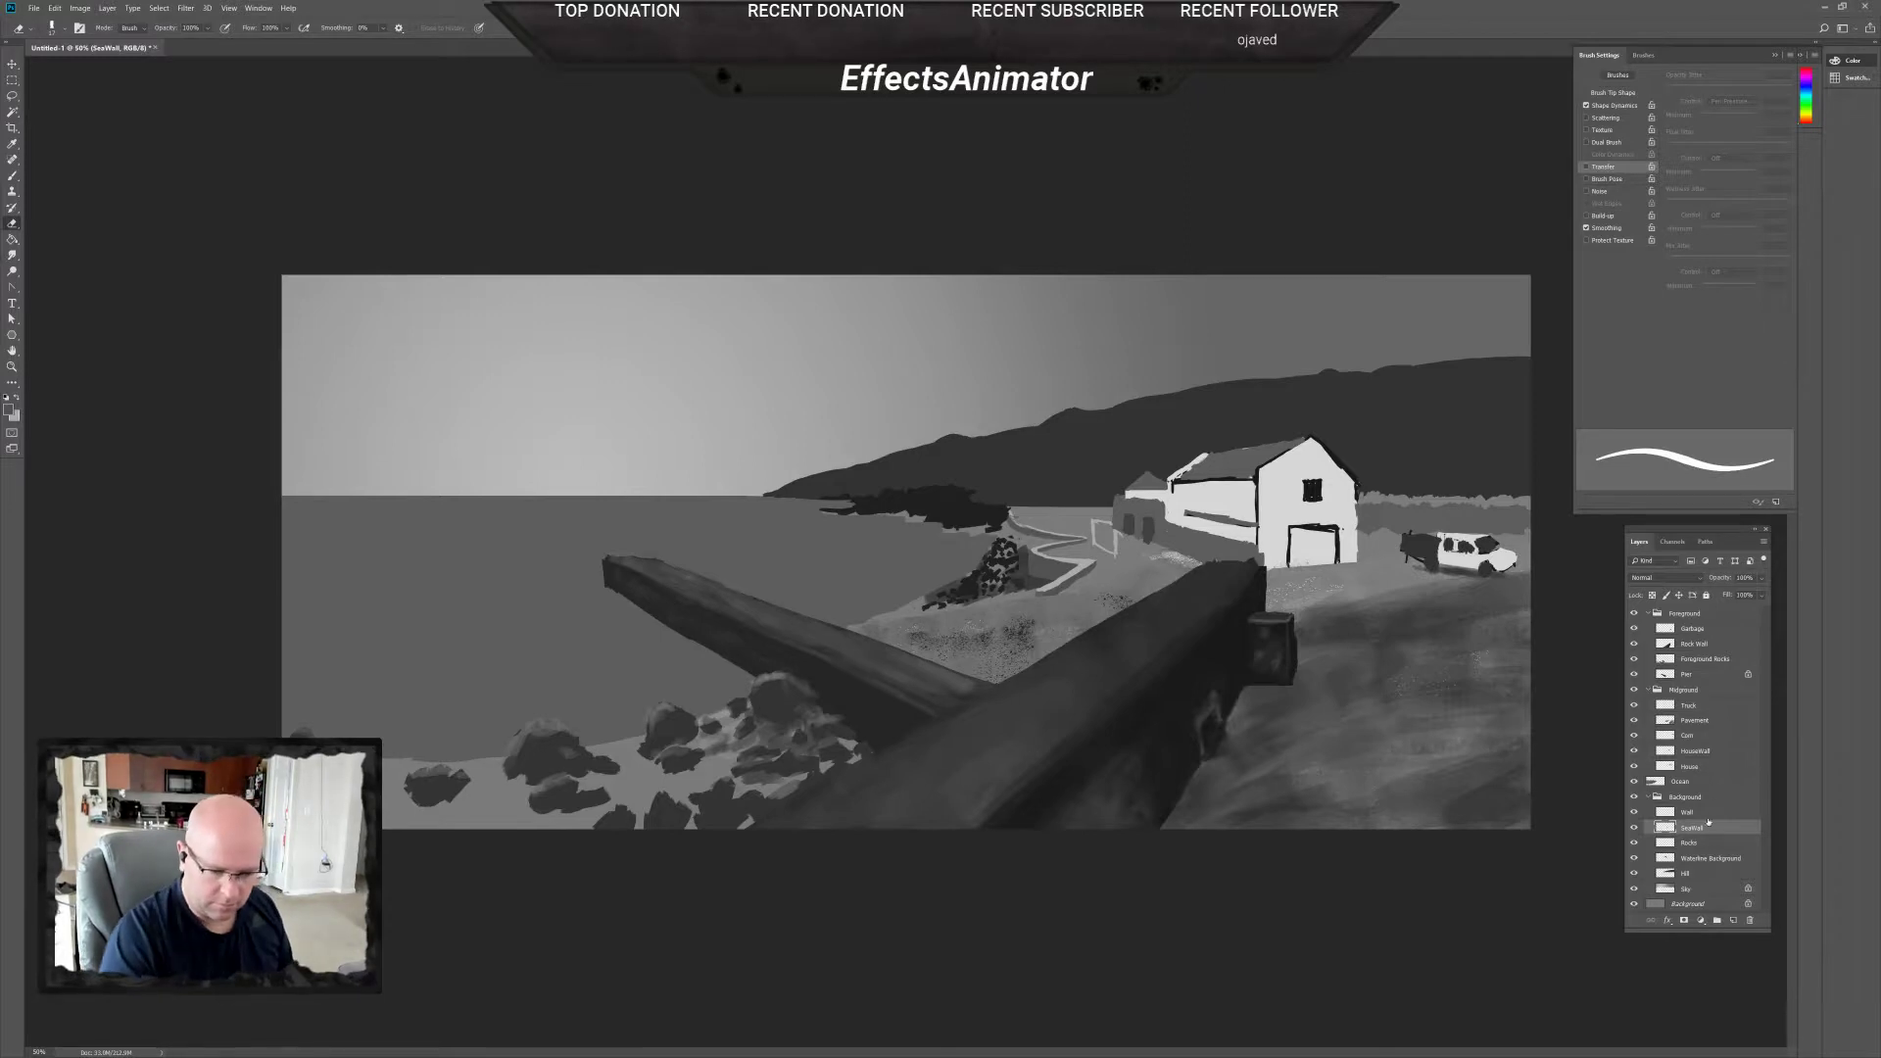
click(1633, 751)
click(1634, 751)
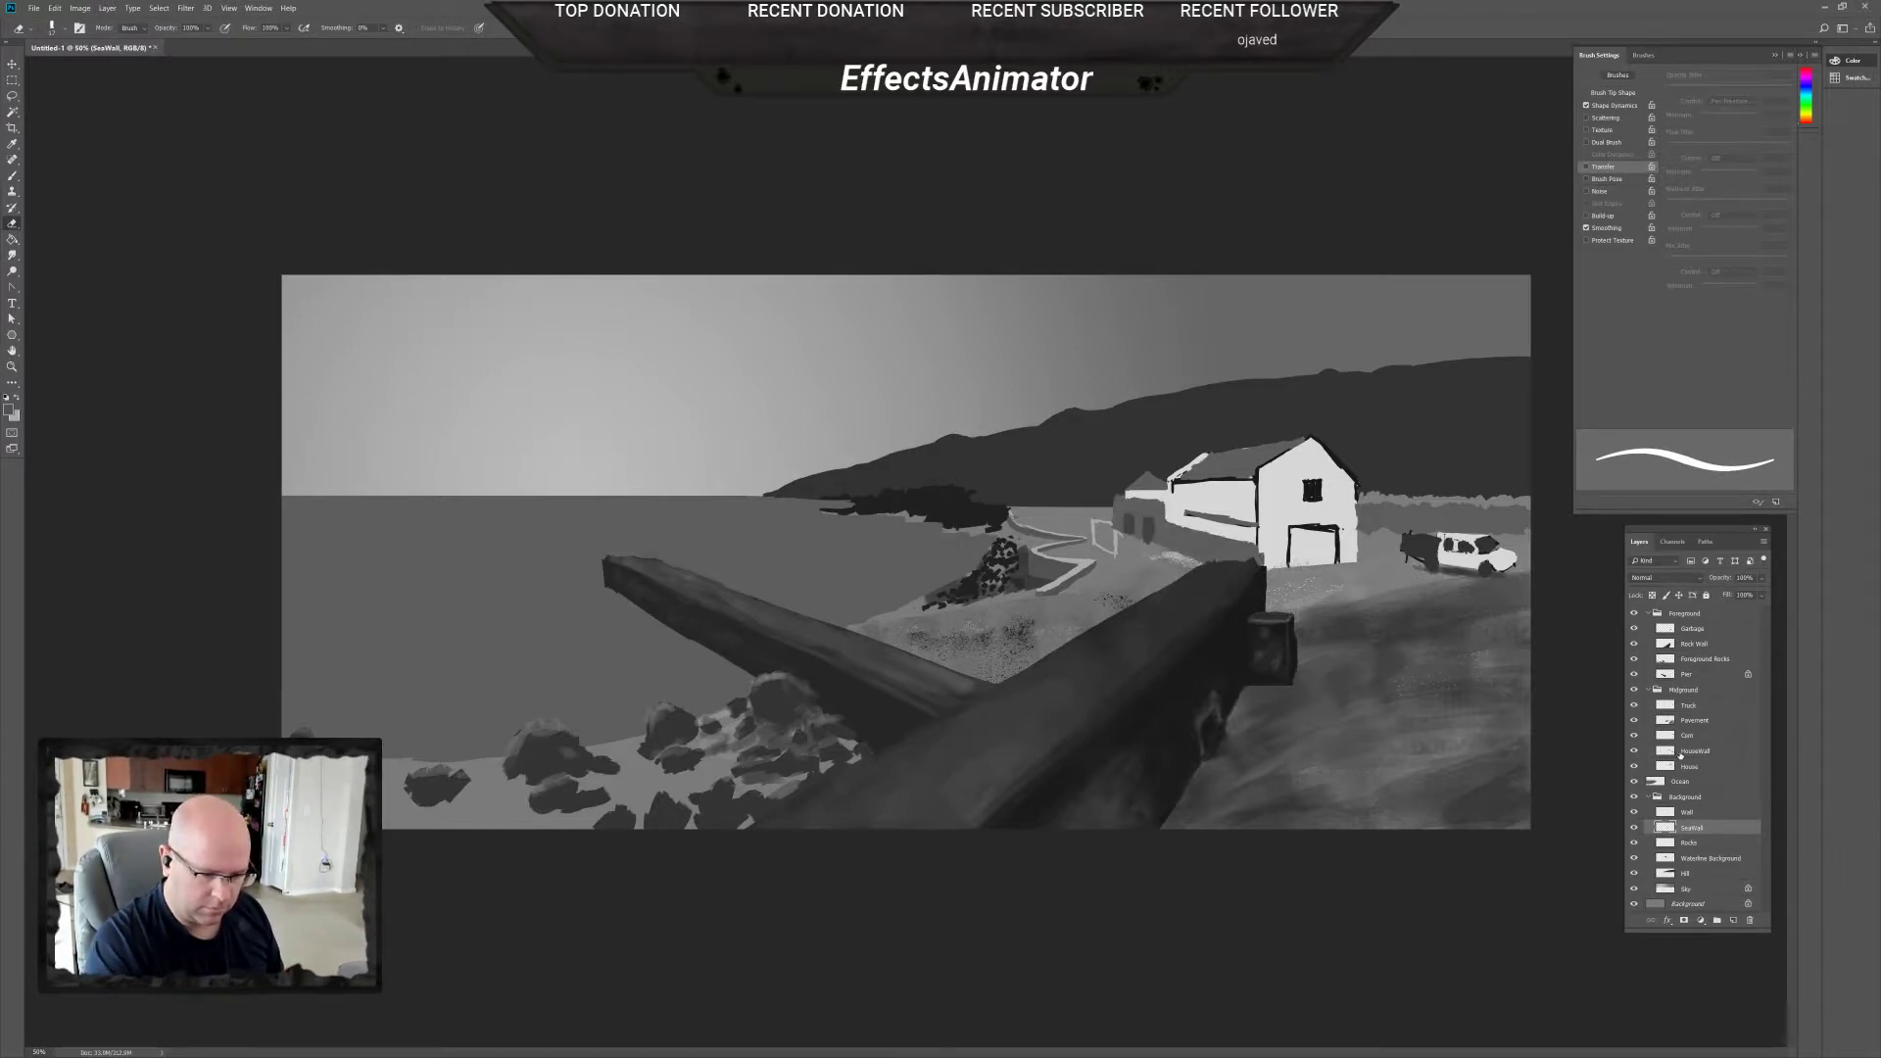
click(1634, 766)
click(1634, 766)
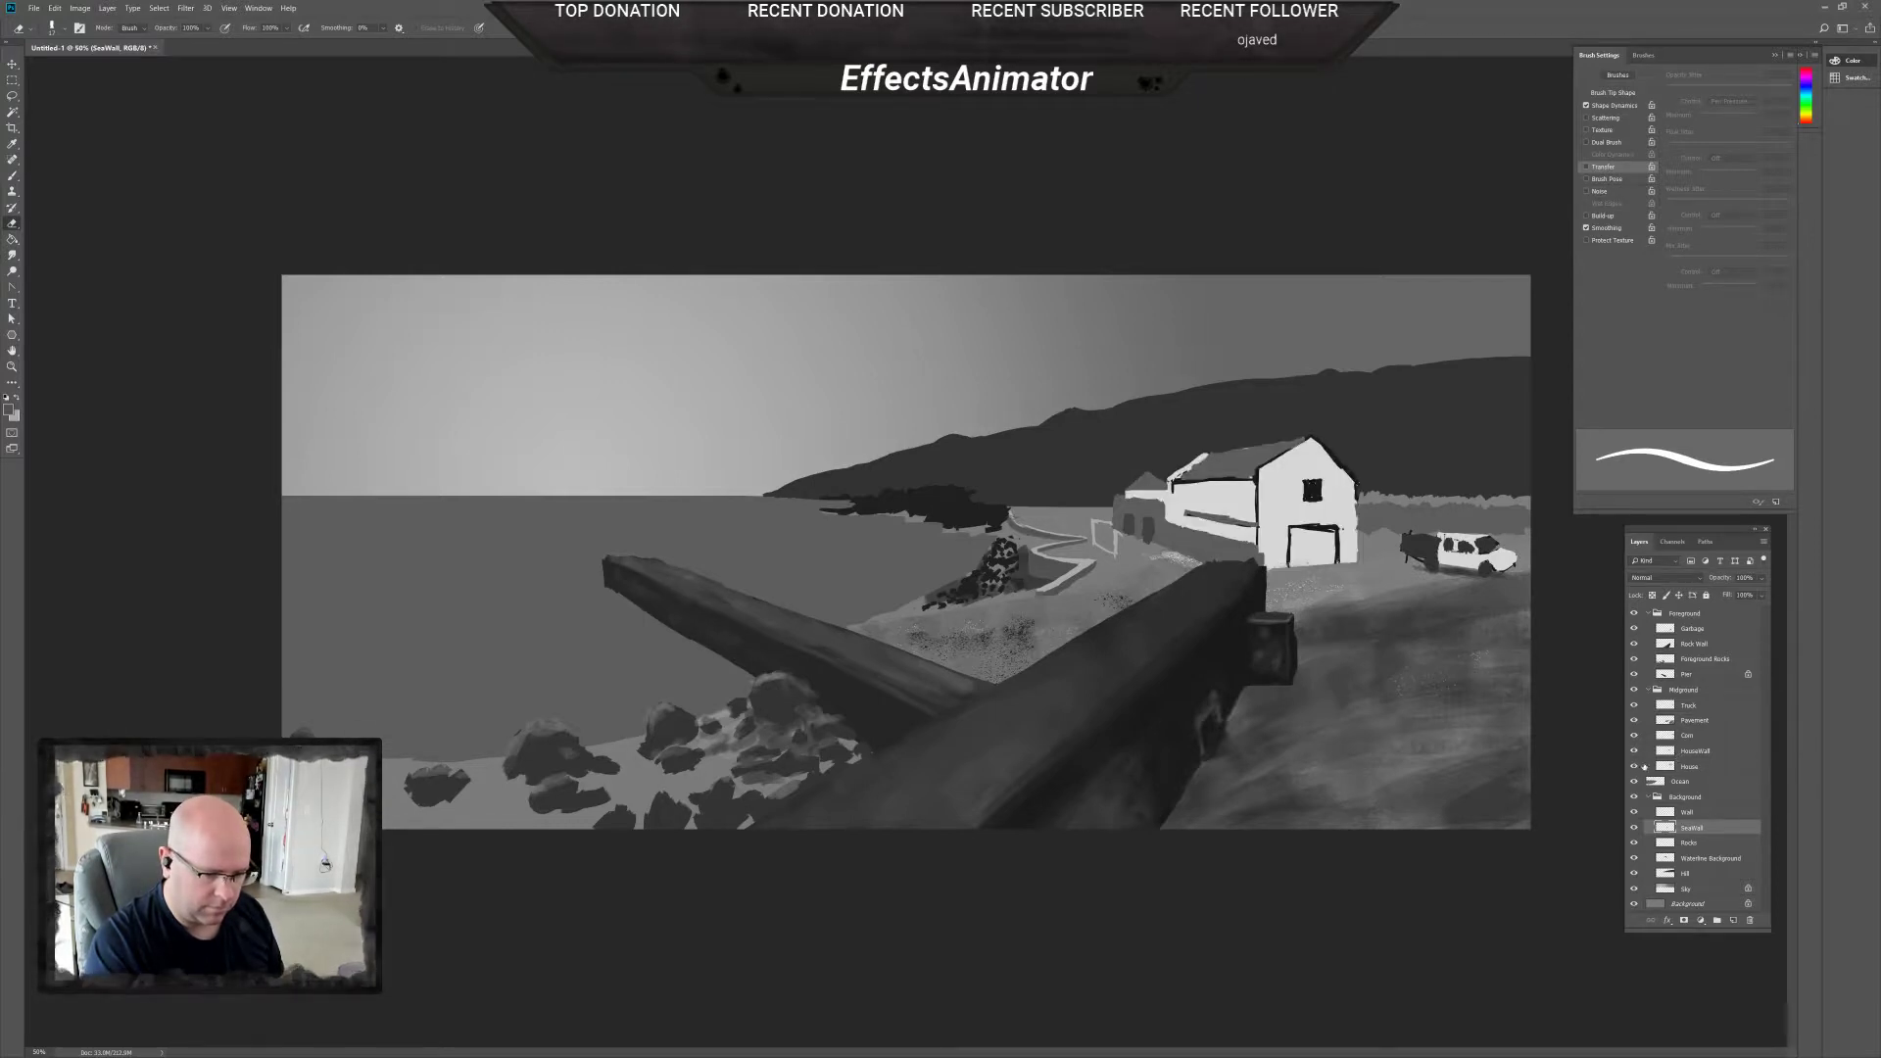
click(1633, 767)
click(1633, 767)
click(1634, 781)
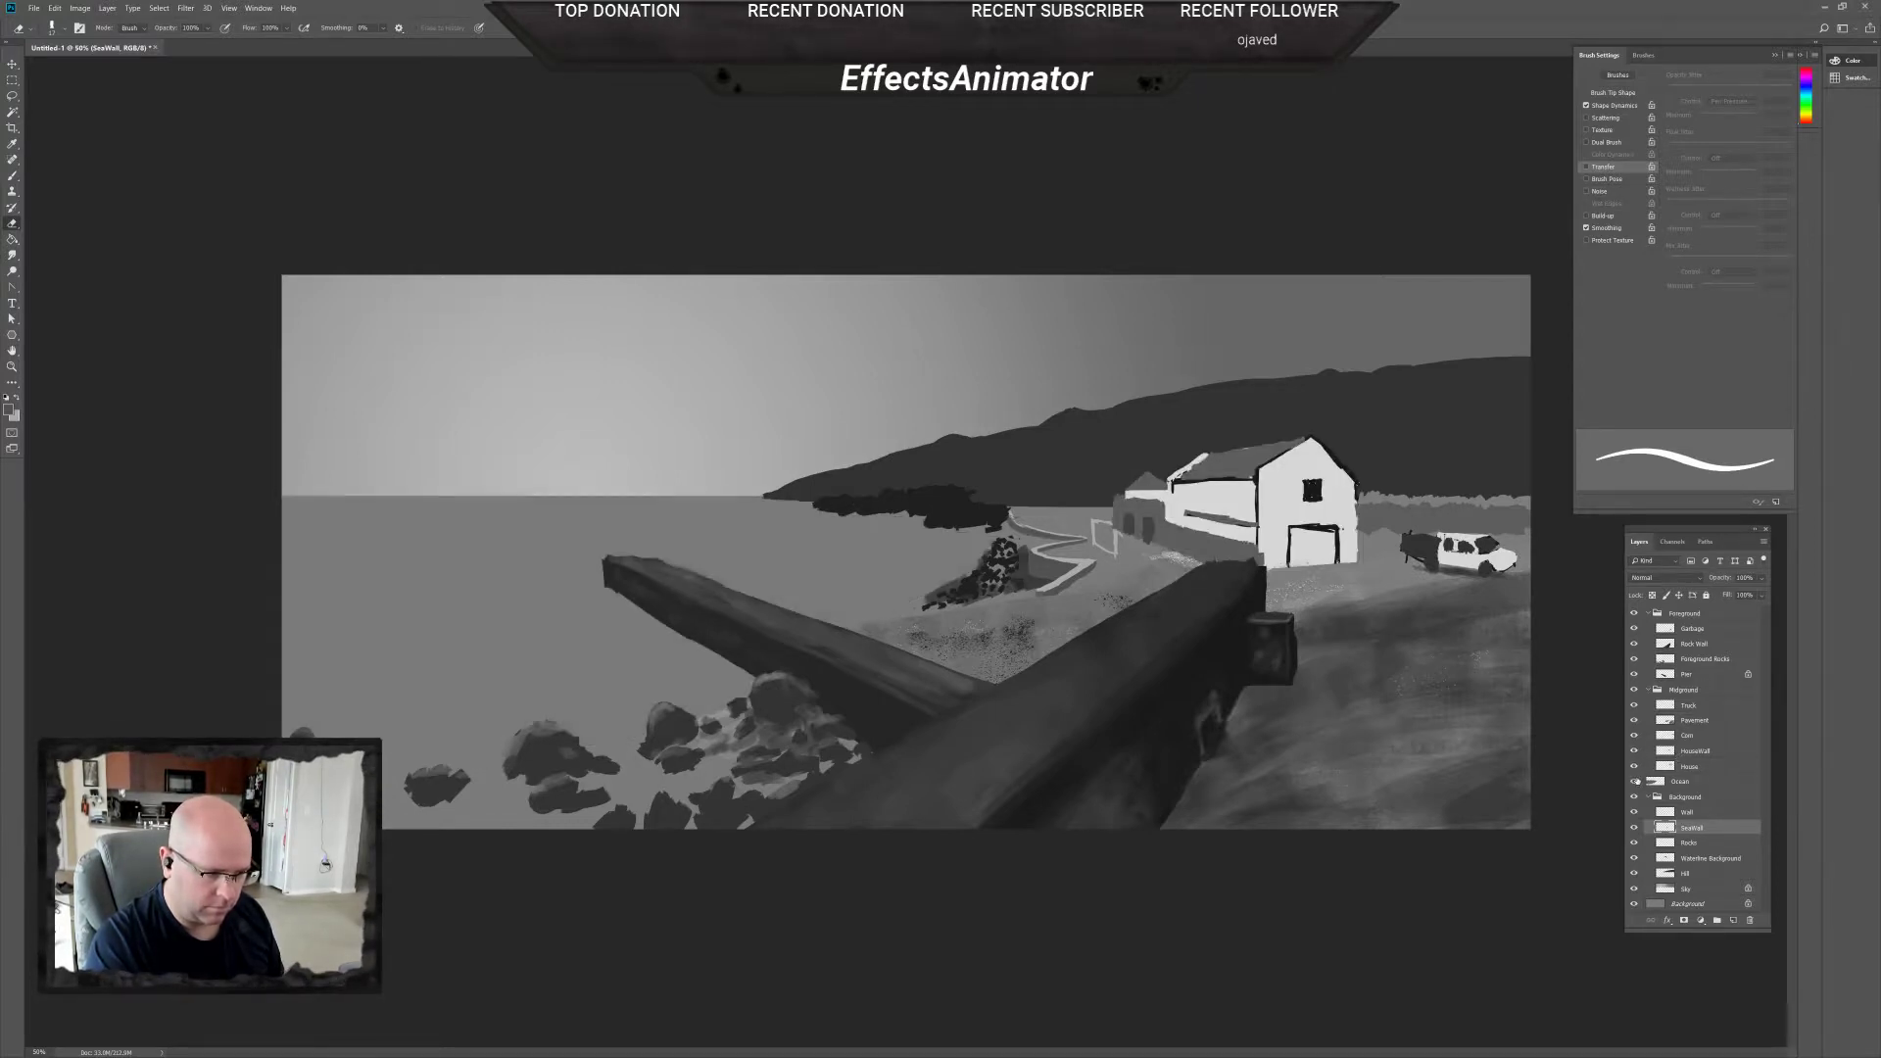
click(1634, 781)
click(1633, 750)
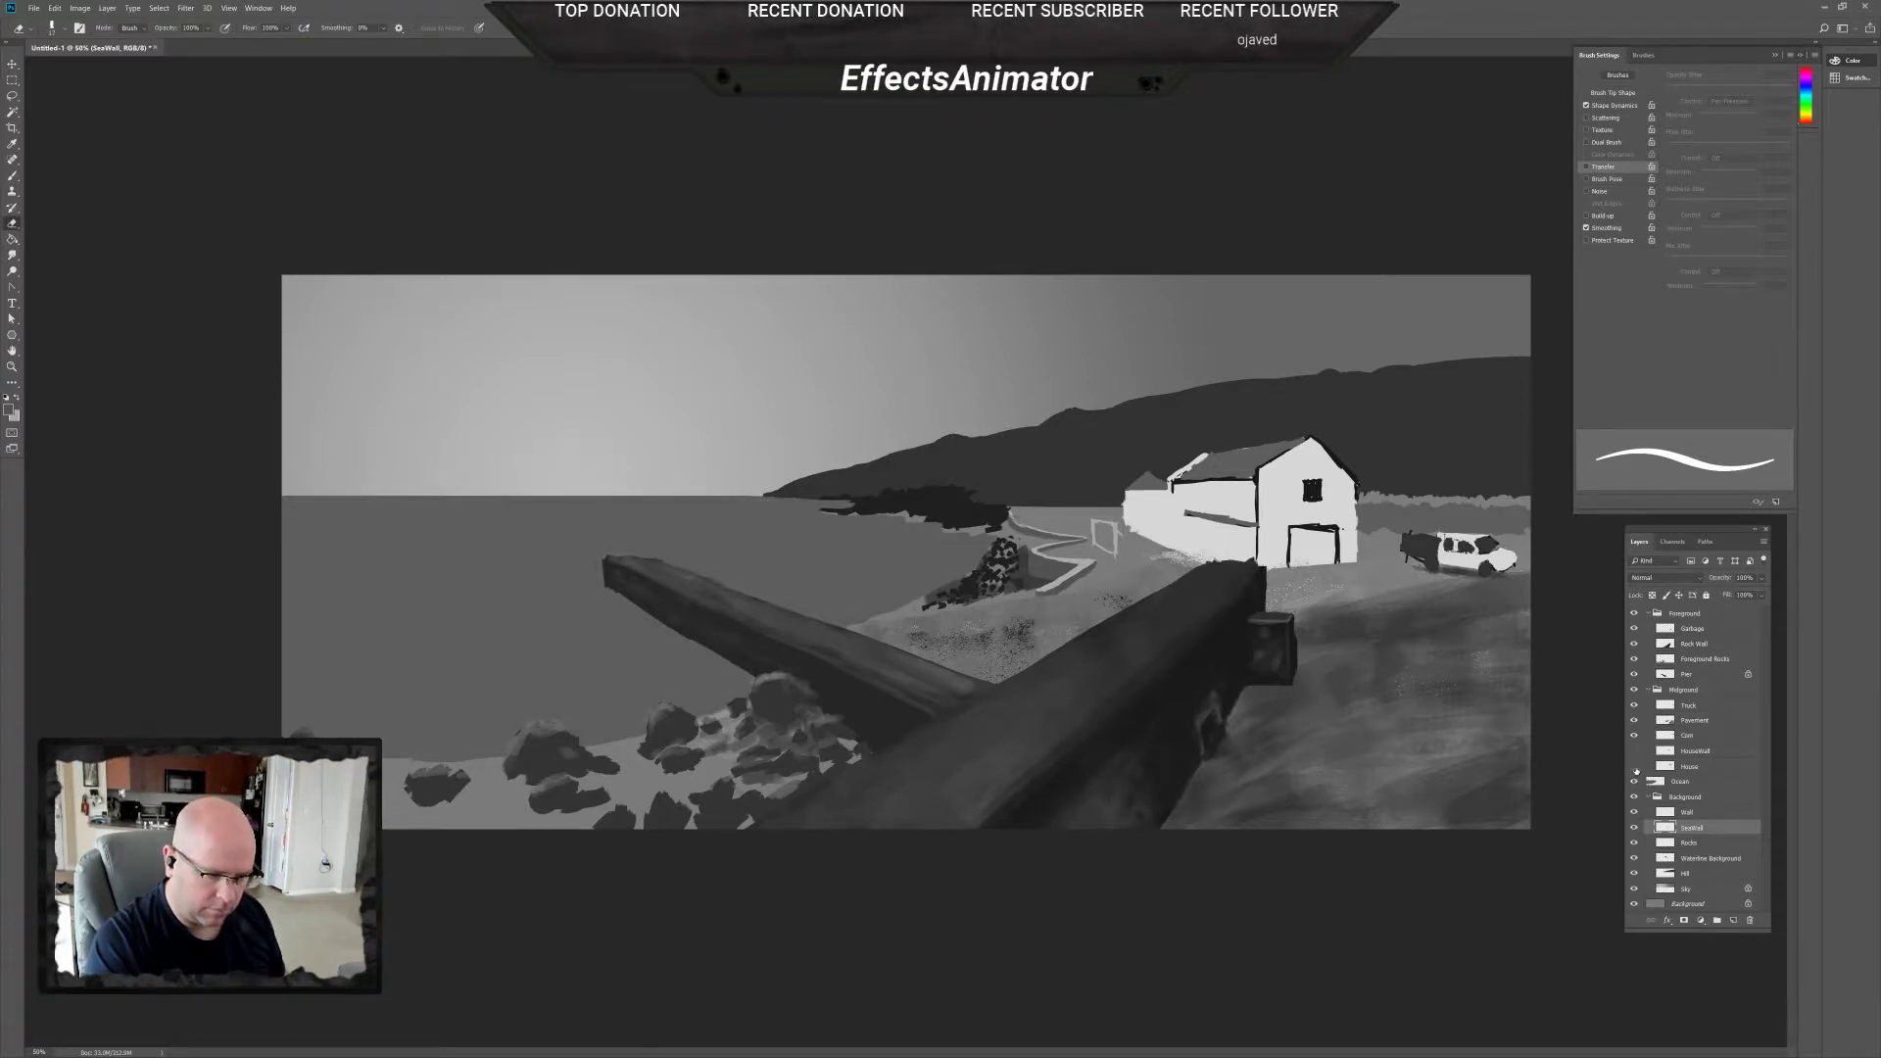
click(1633, 766)
click(1633, 766)
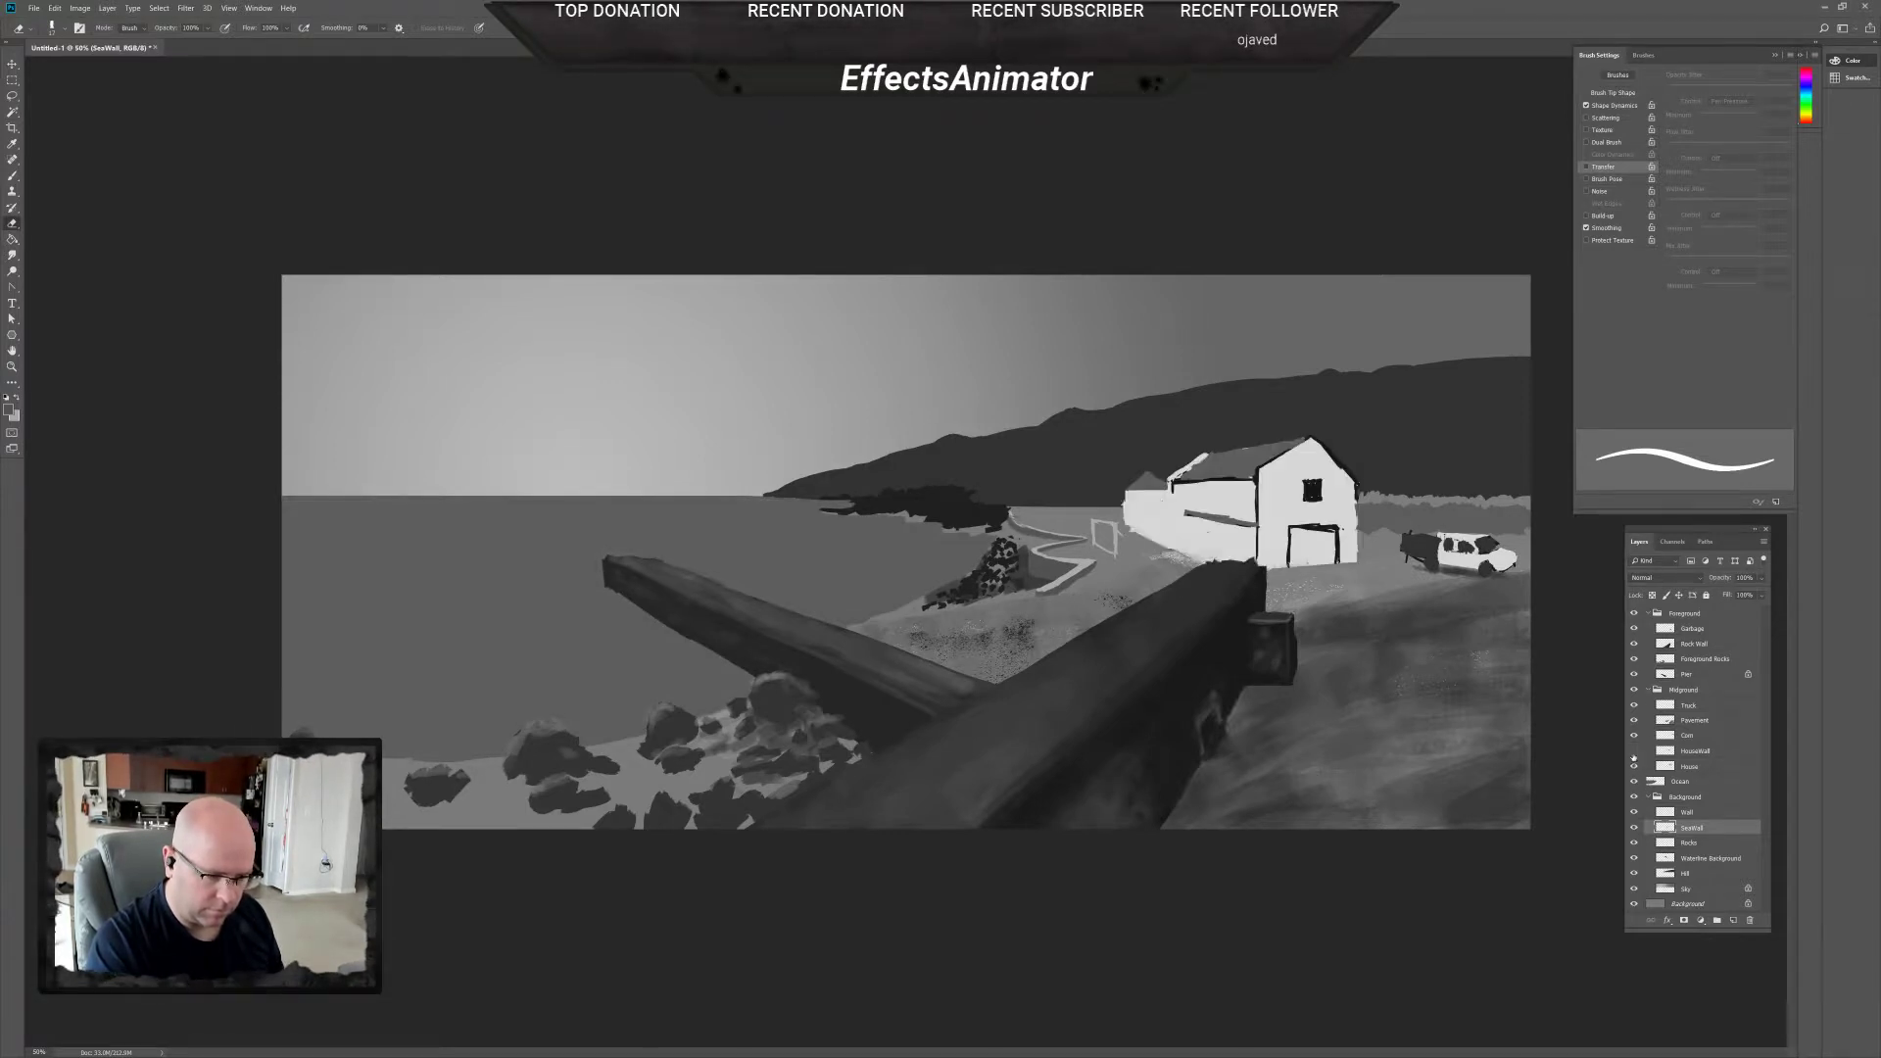
click(1633, 750)
Select the HouseWall and House layers together and try Free Transform on them.
click(1684, 752)
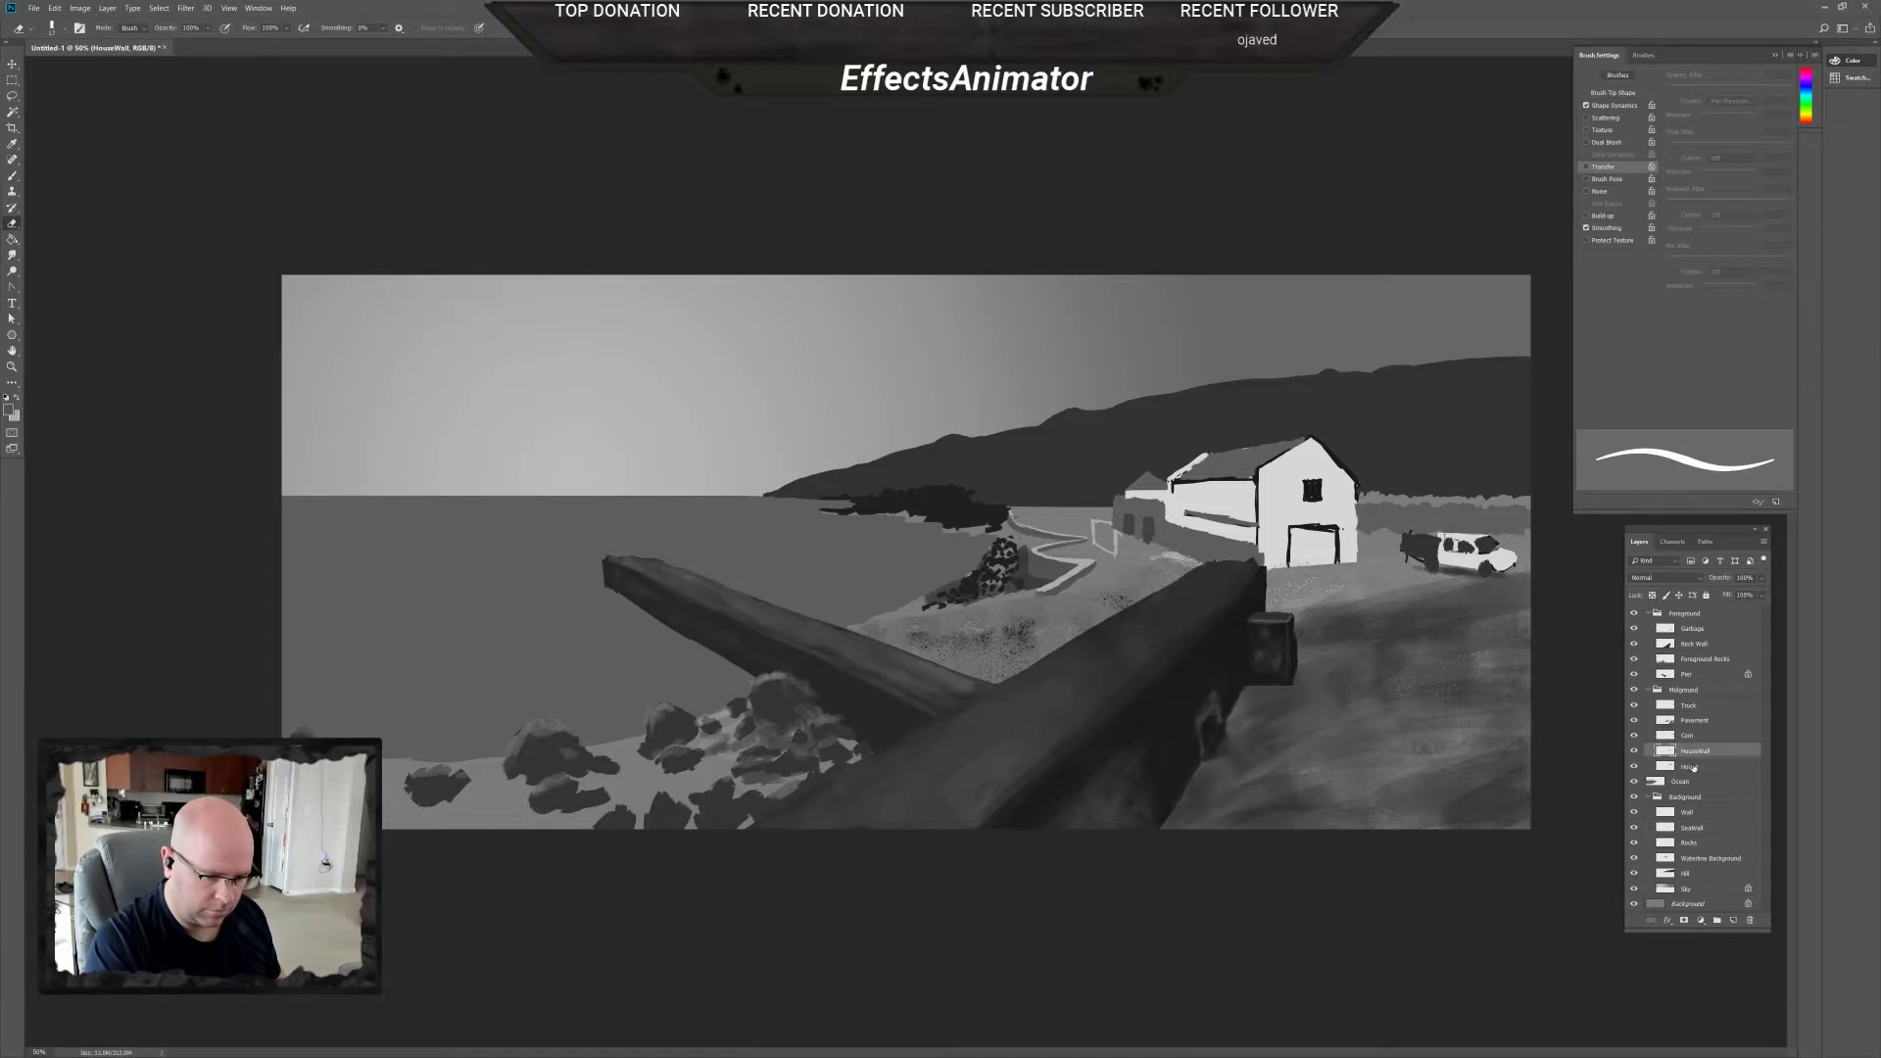
shift+click(1694, 766)
key(ctrl+t)
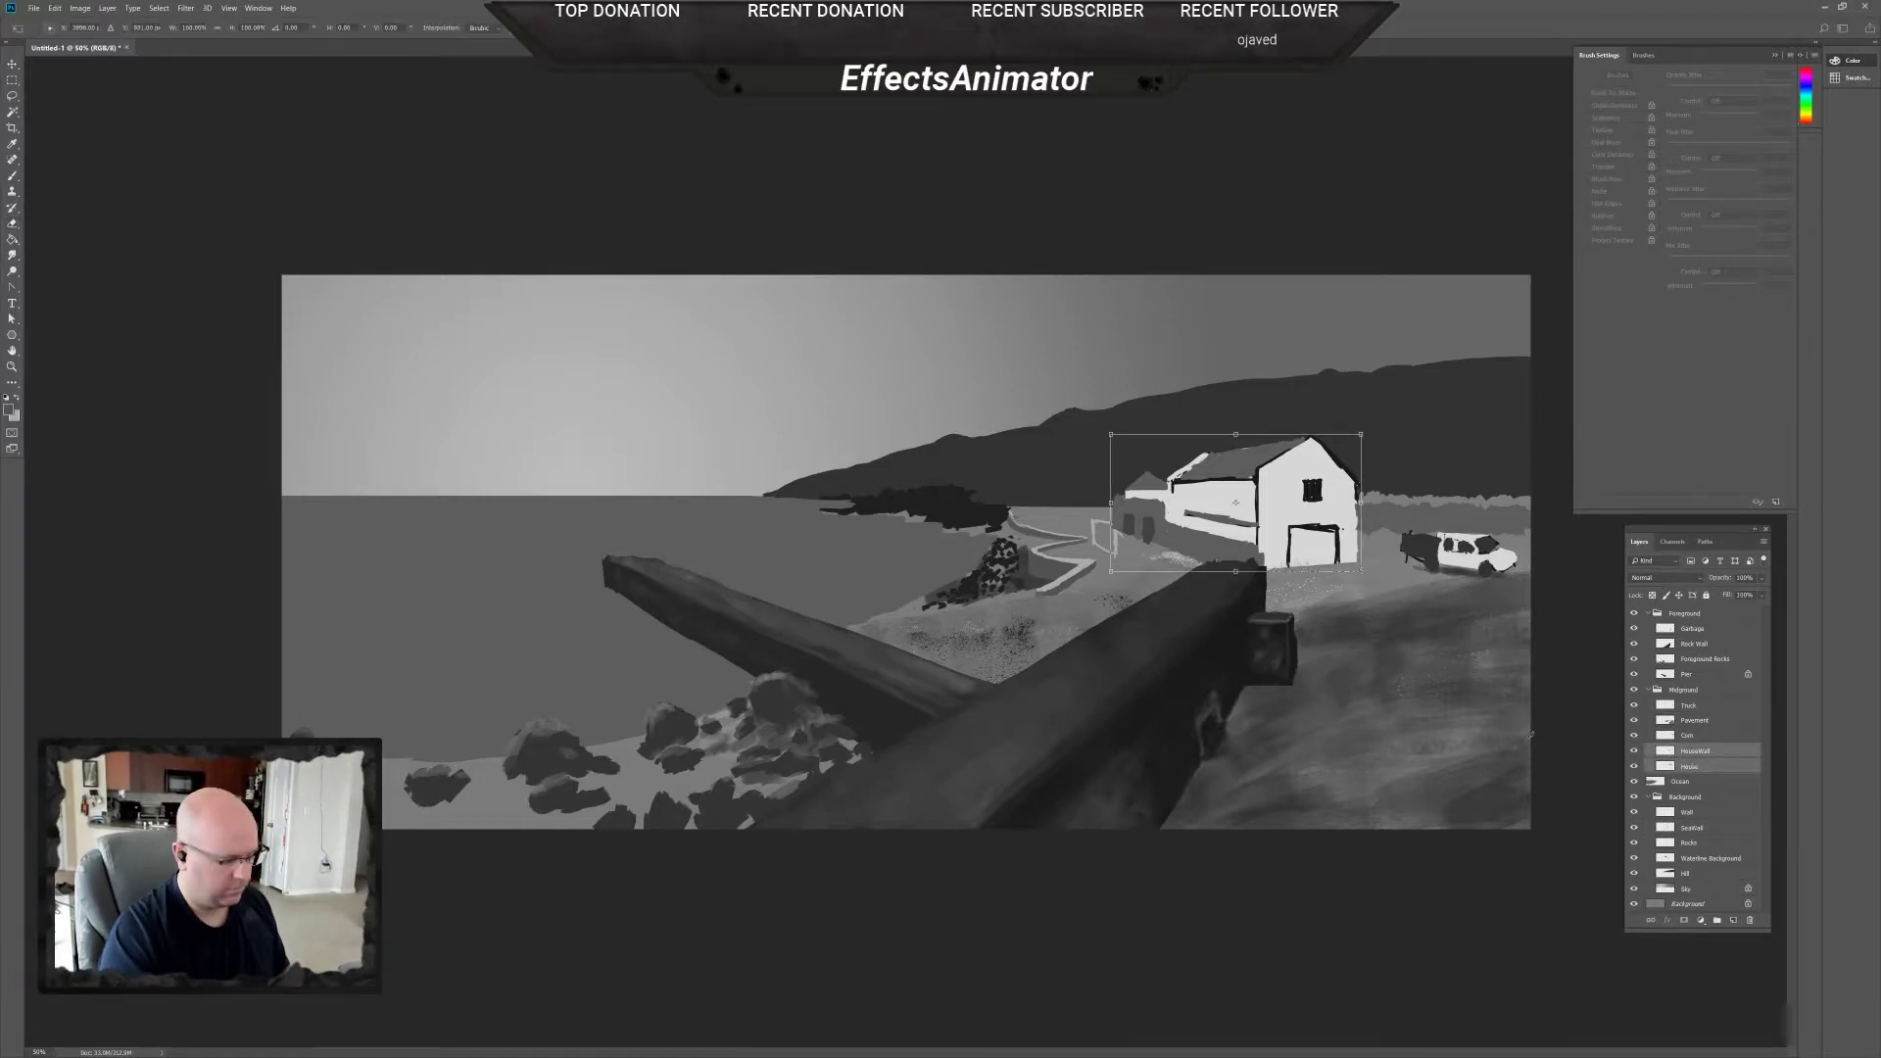
key(Return)
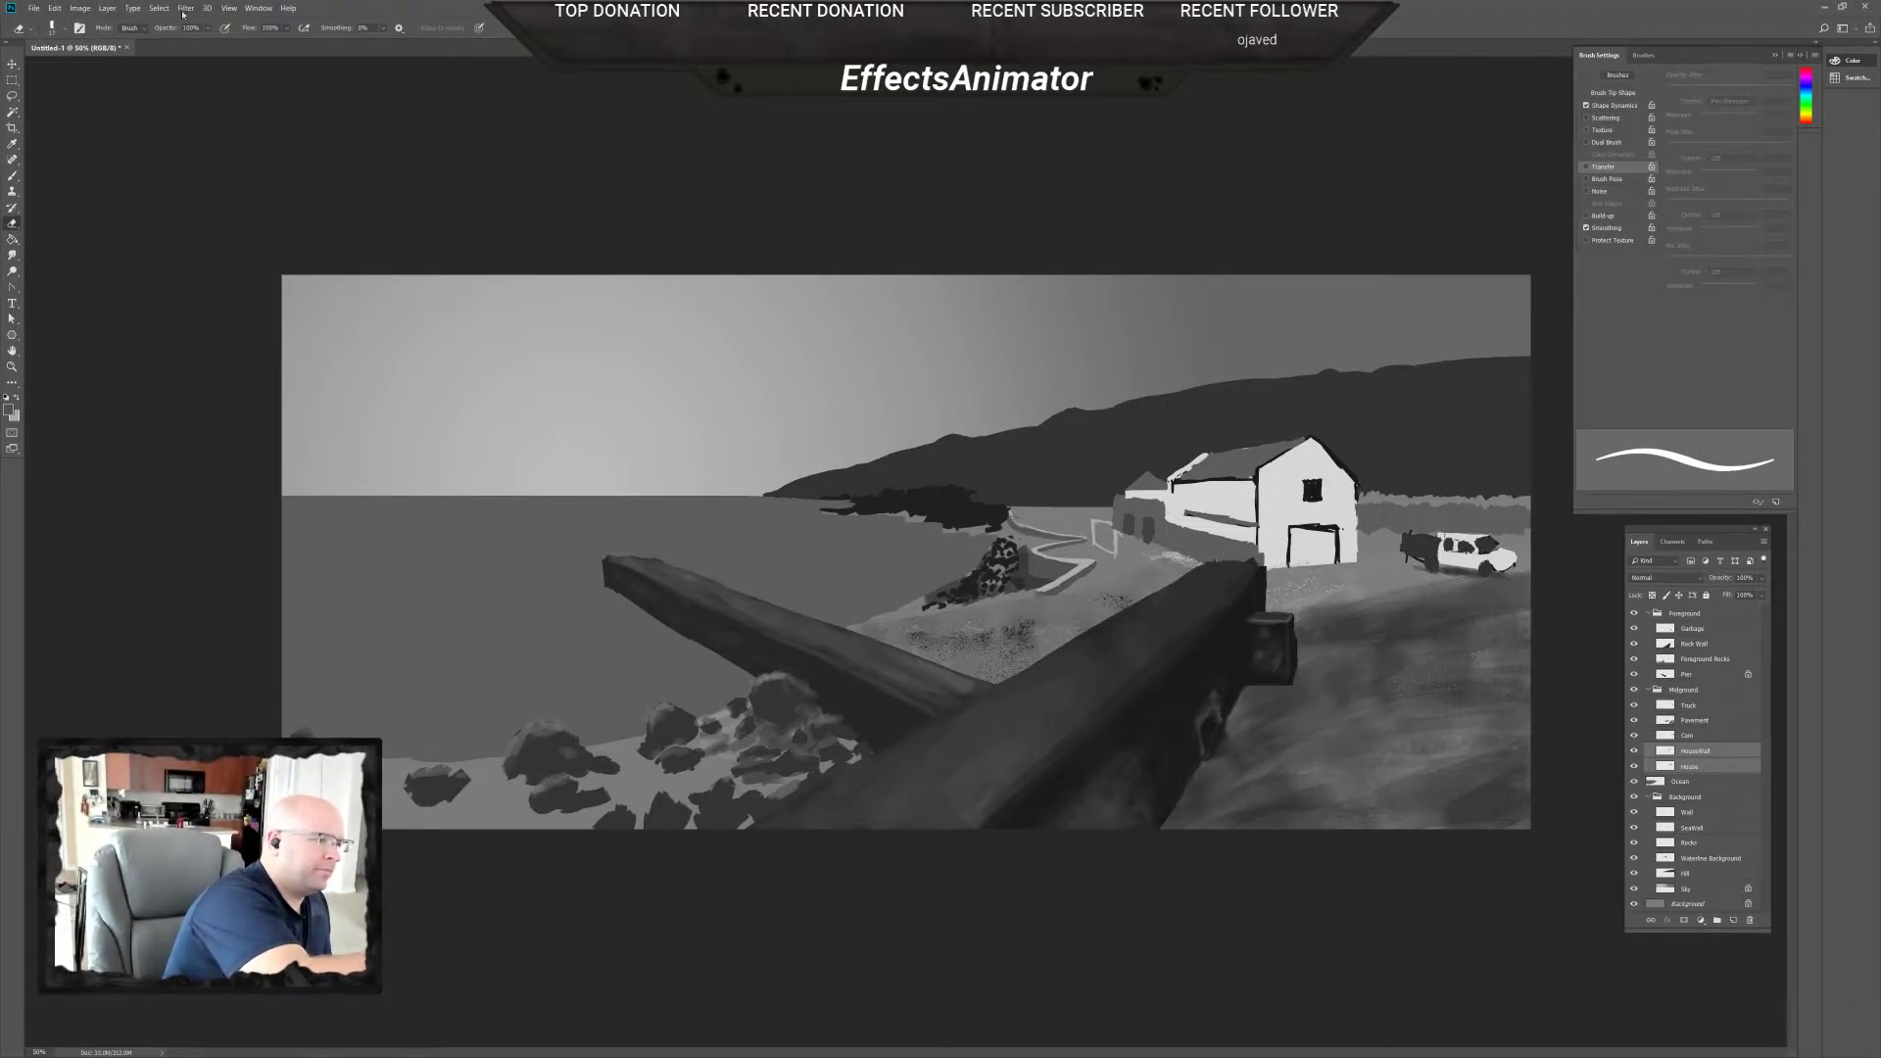
right_click(1145, 512)
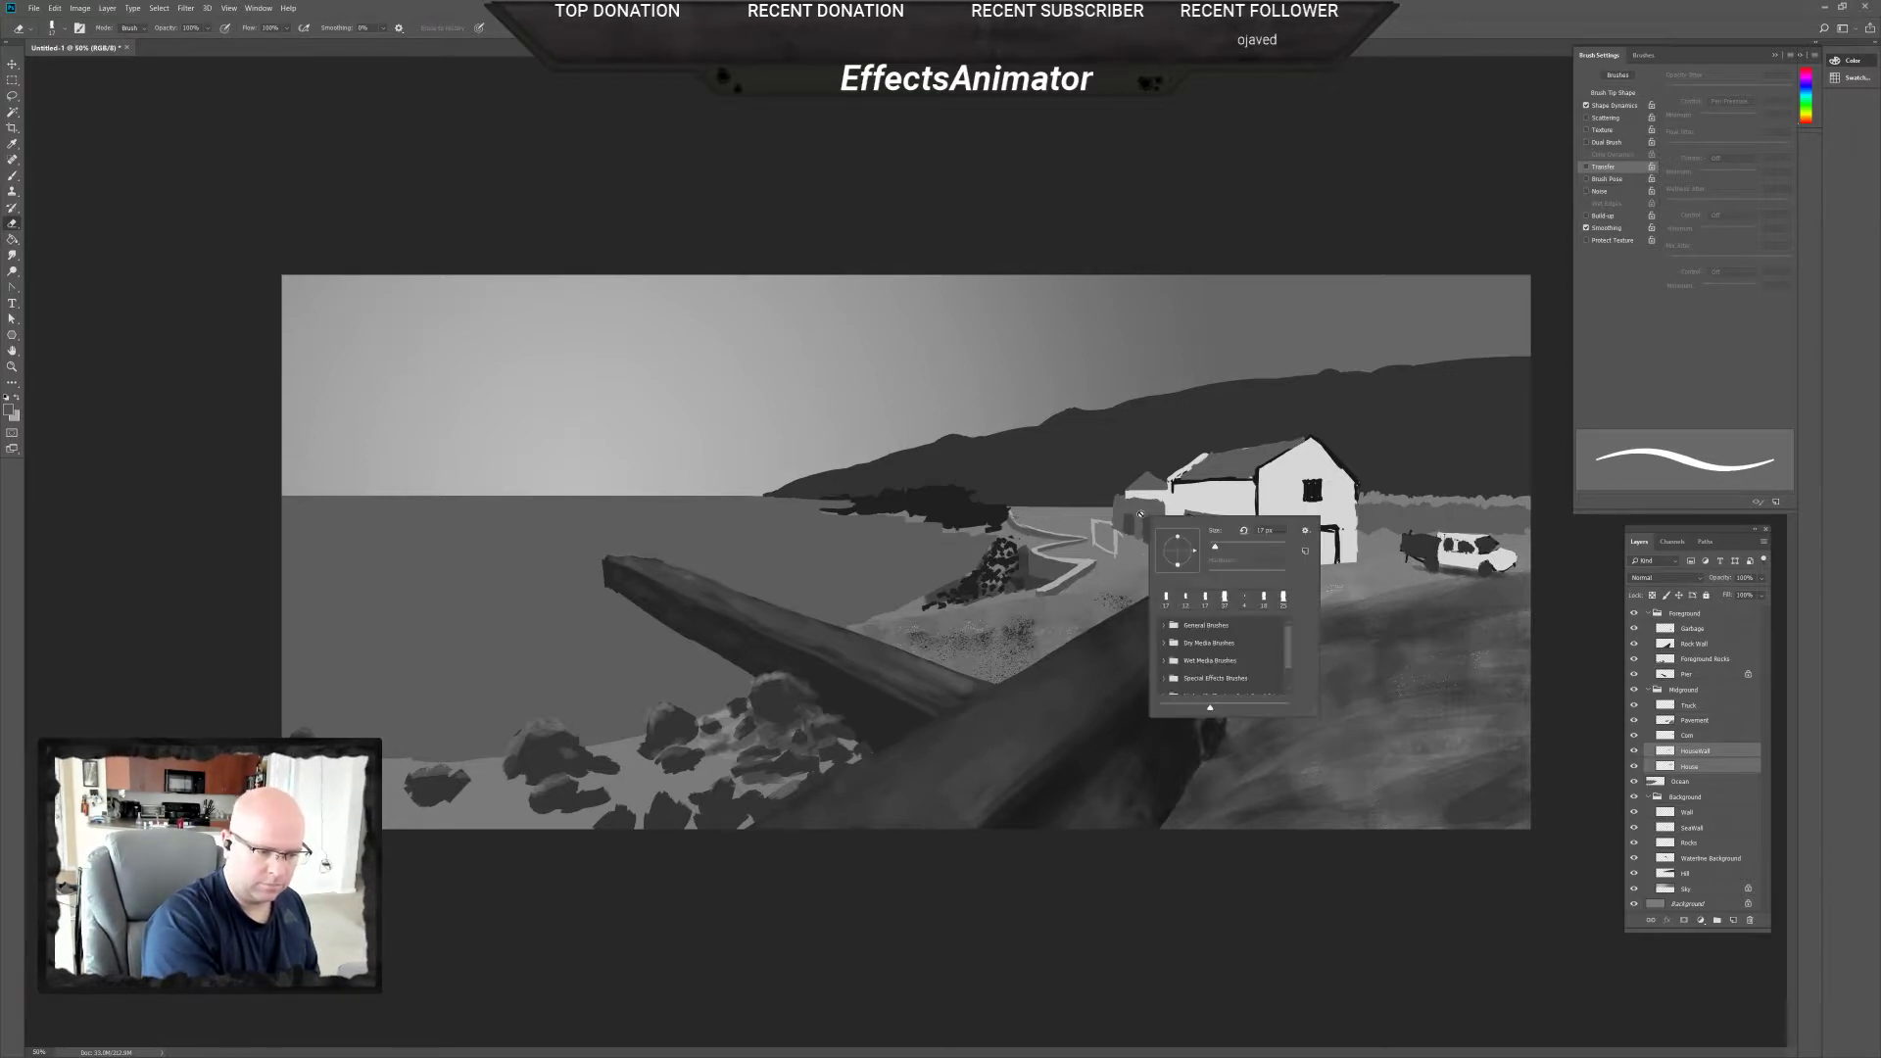
key(Escape)
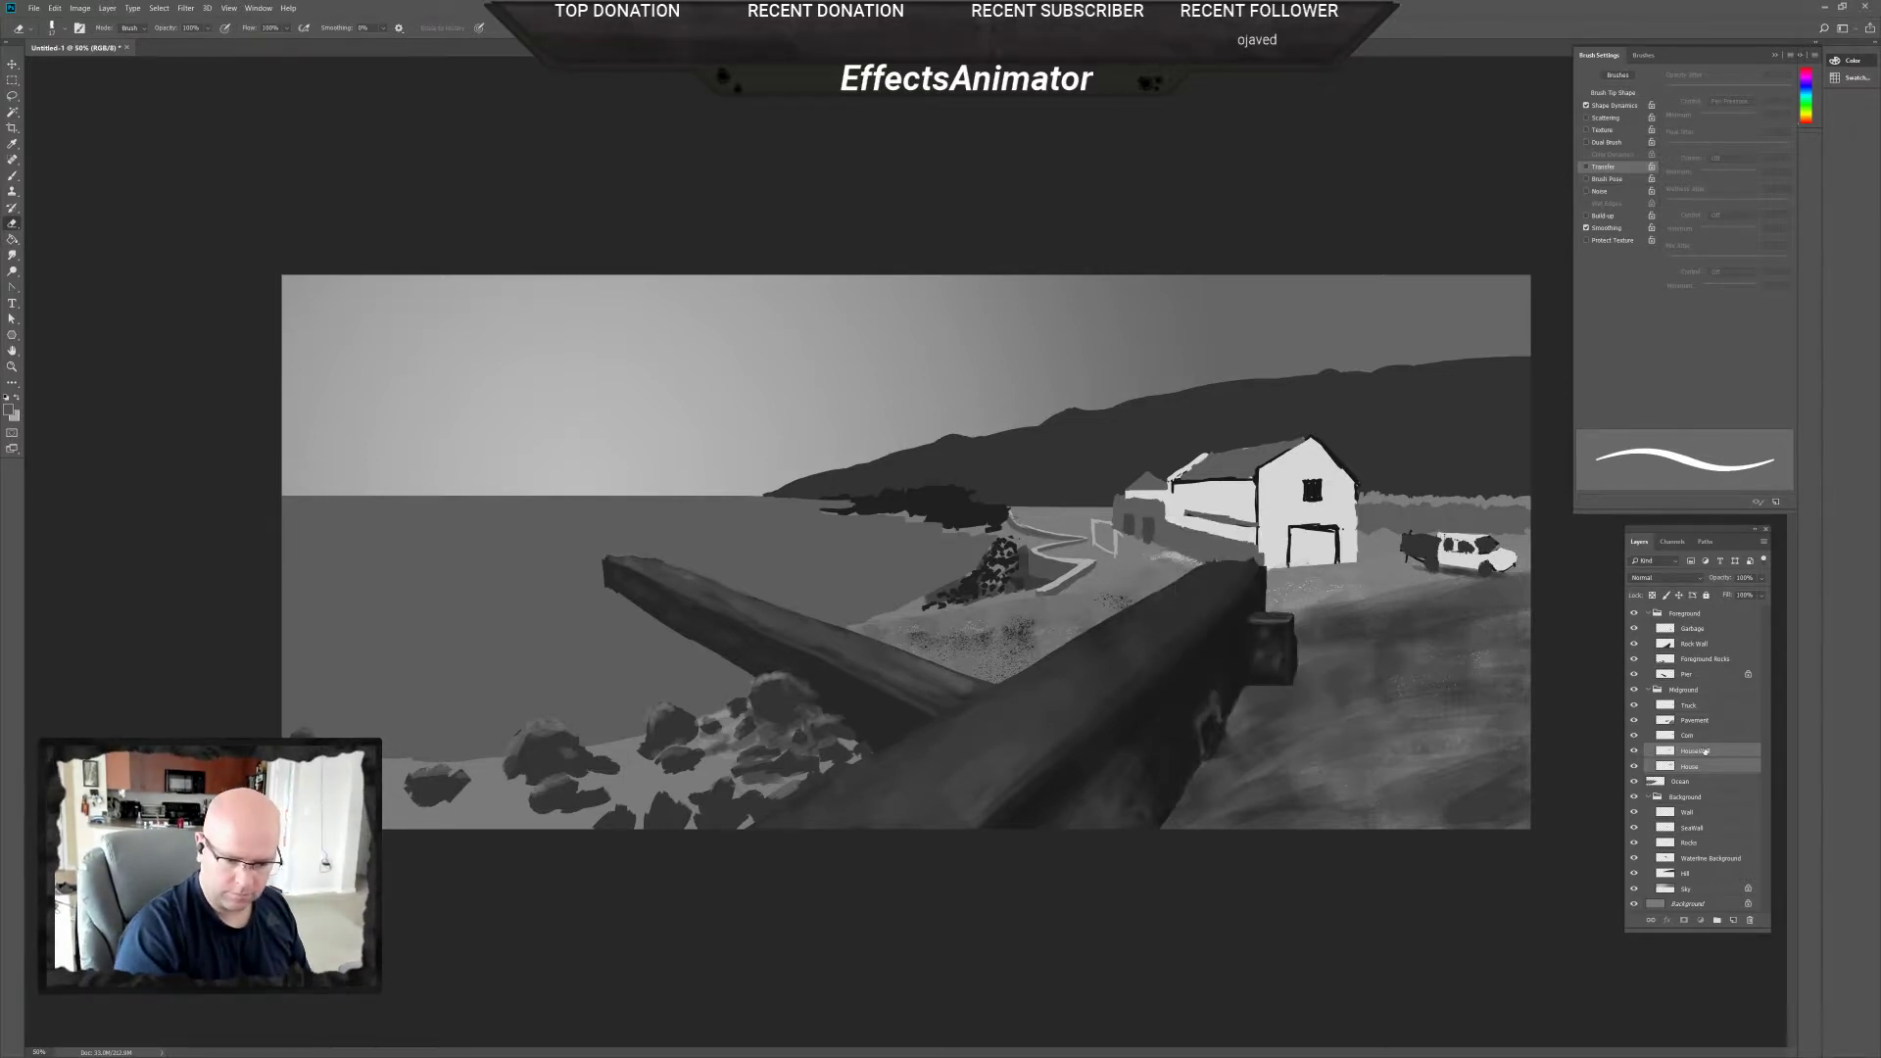
right_click(1700, 755)
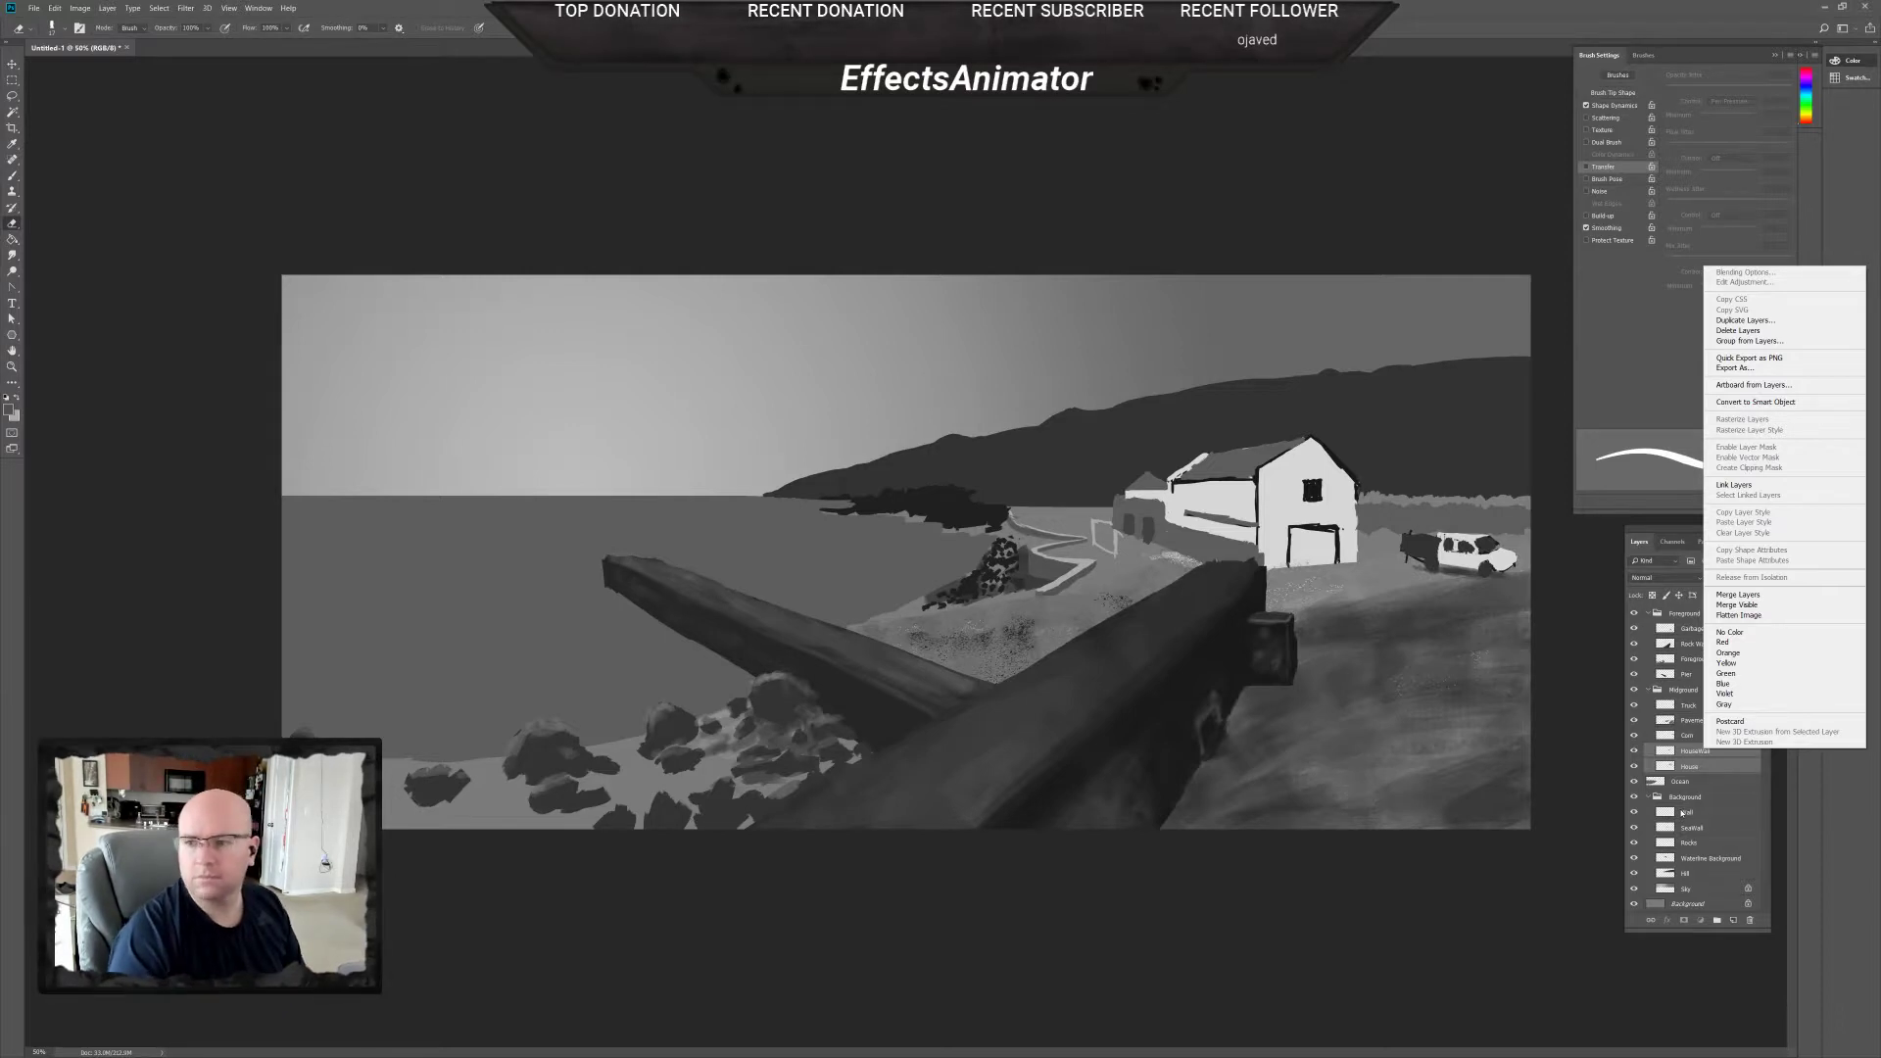
key(Escape)
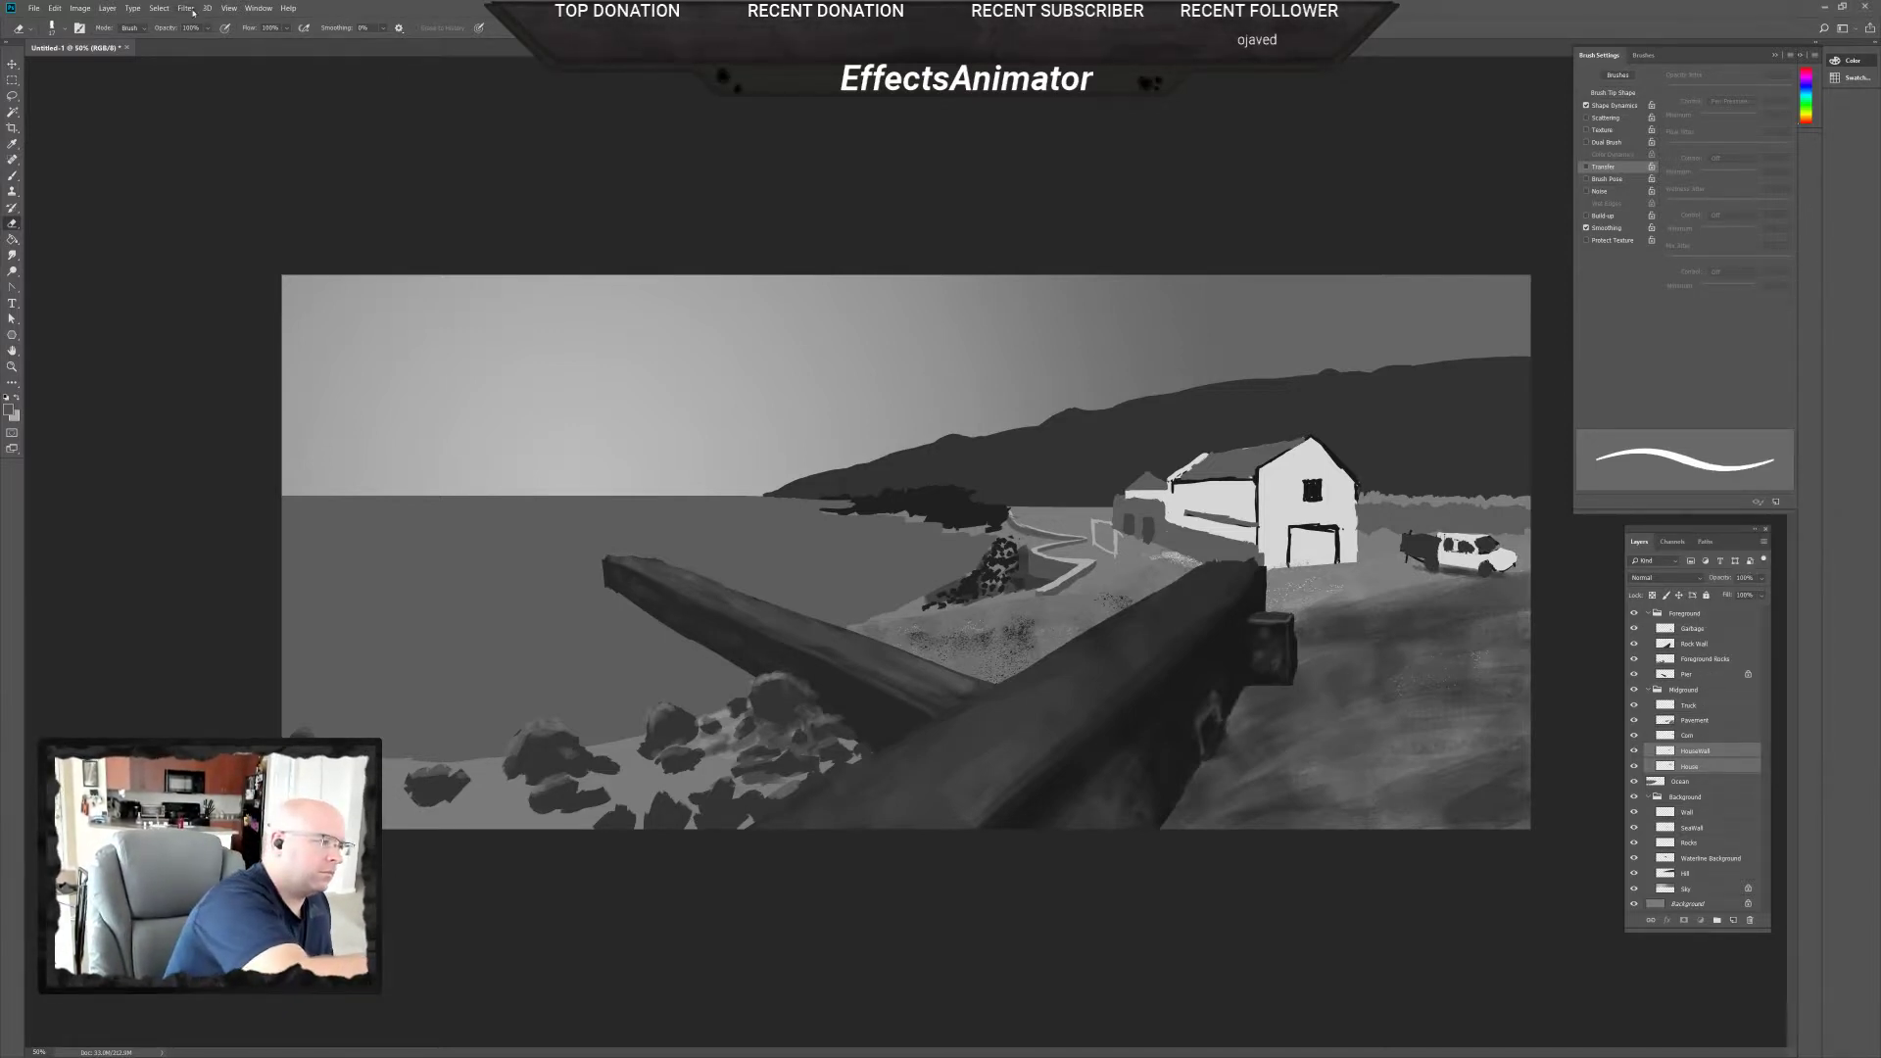
click(102, 10)
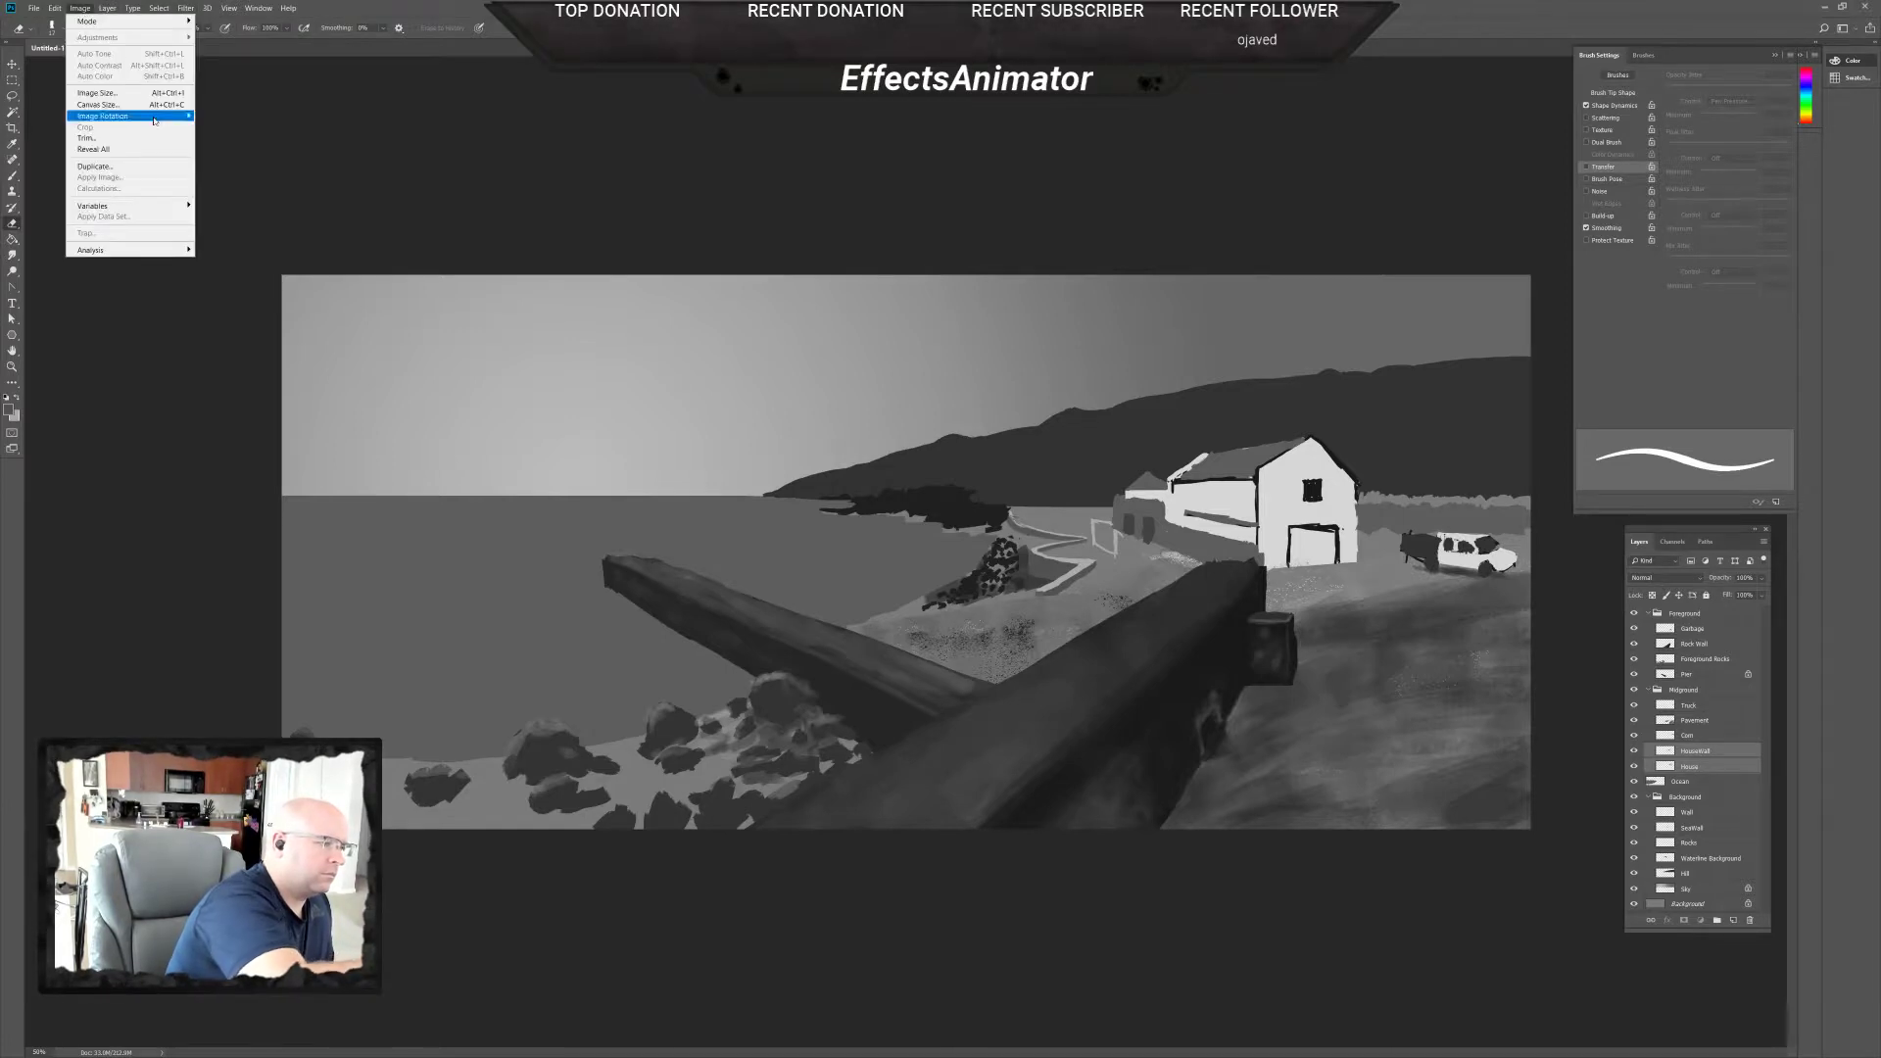
click(116, 12)
click(118, 12)
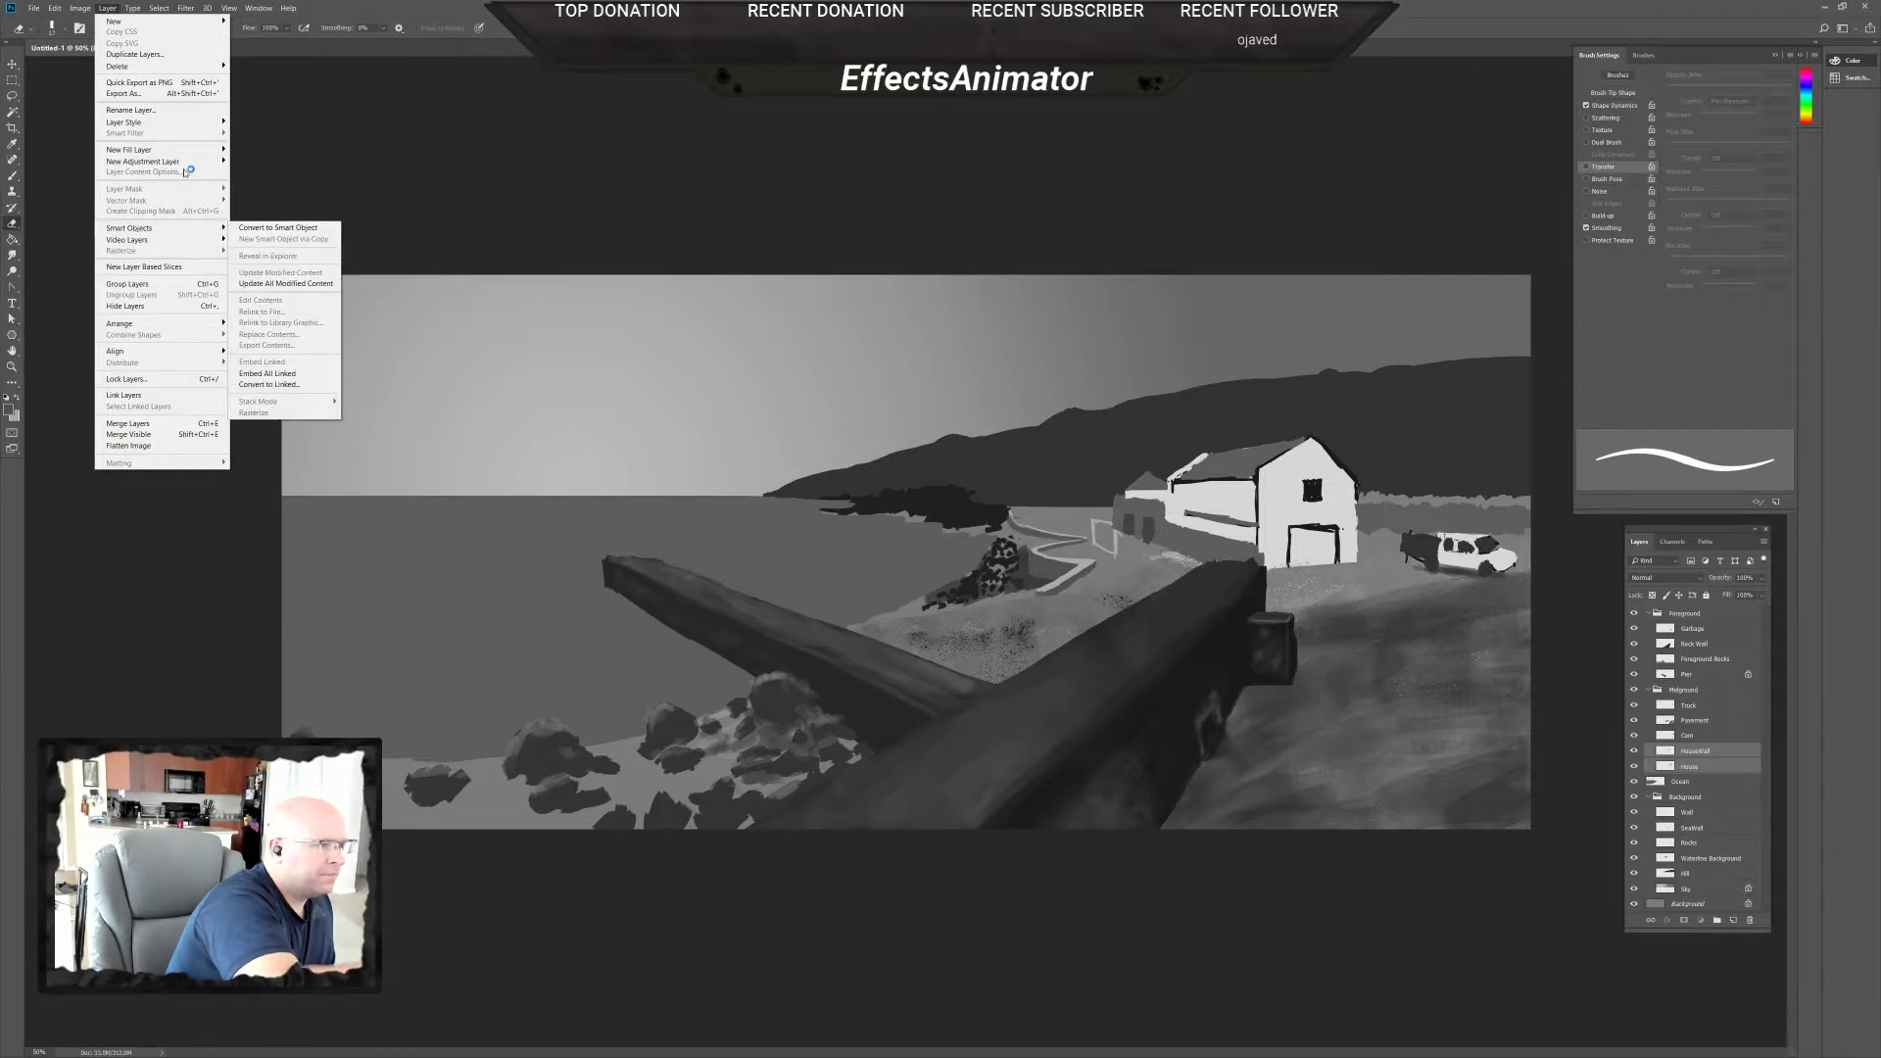
Apply a Perspective transform to the selected house layers, stretching the seaward end taller and slightly adjusting the corner near the truck.
mouse_move(51, 8)
mouse_move(182, 266)
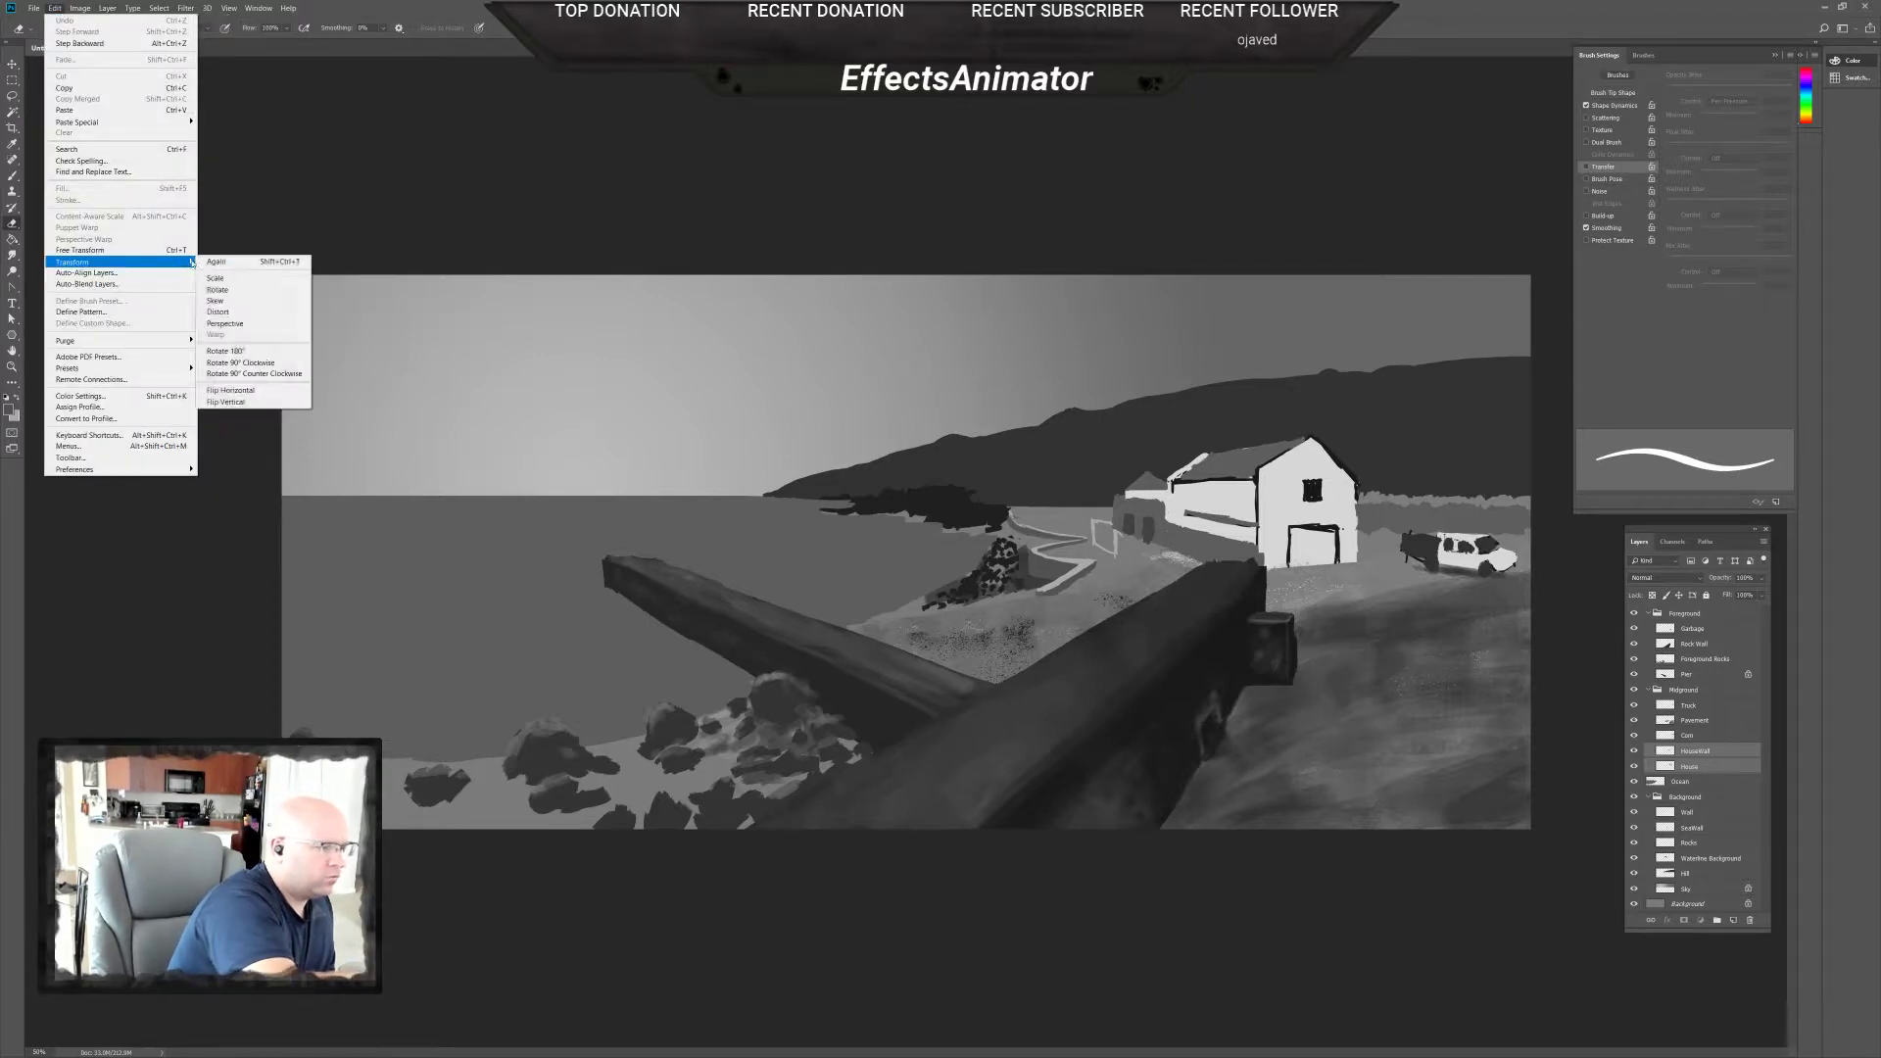
click(272, 328)
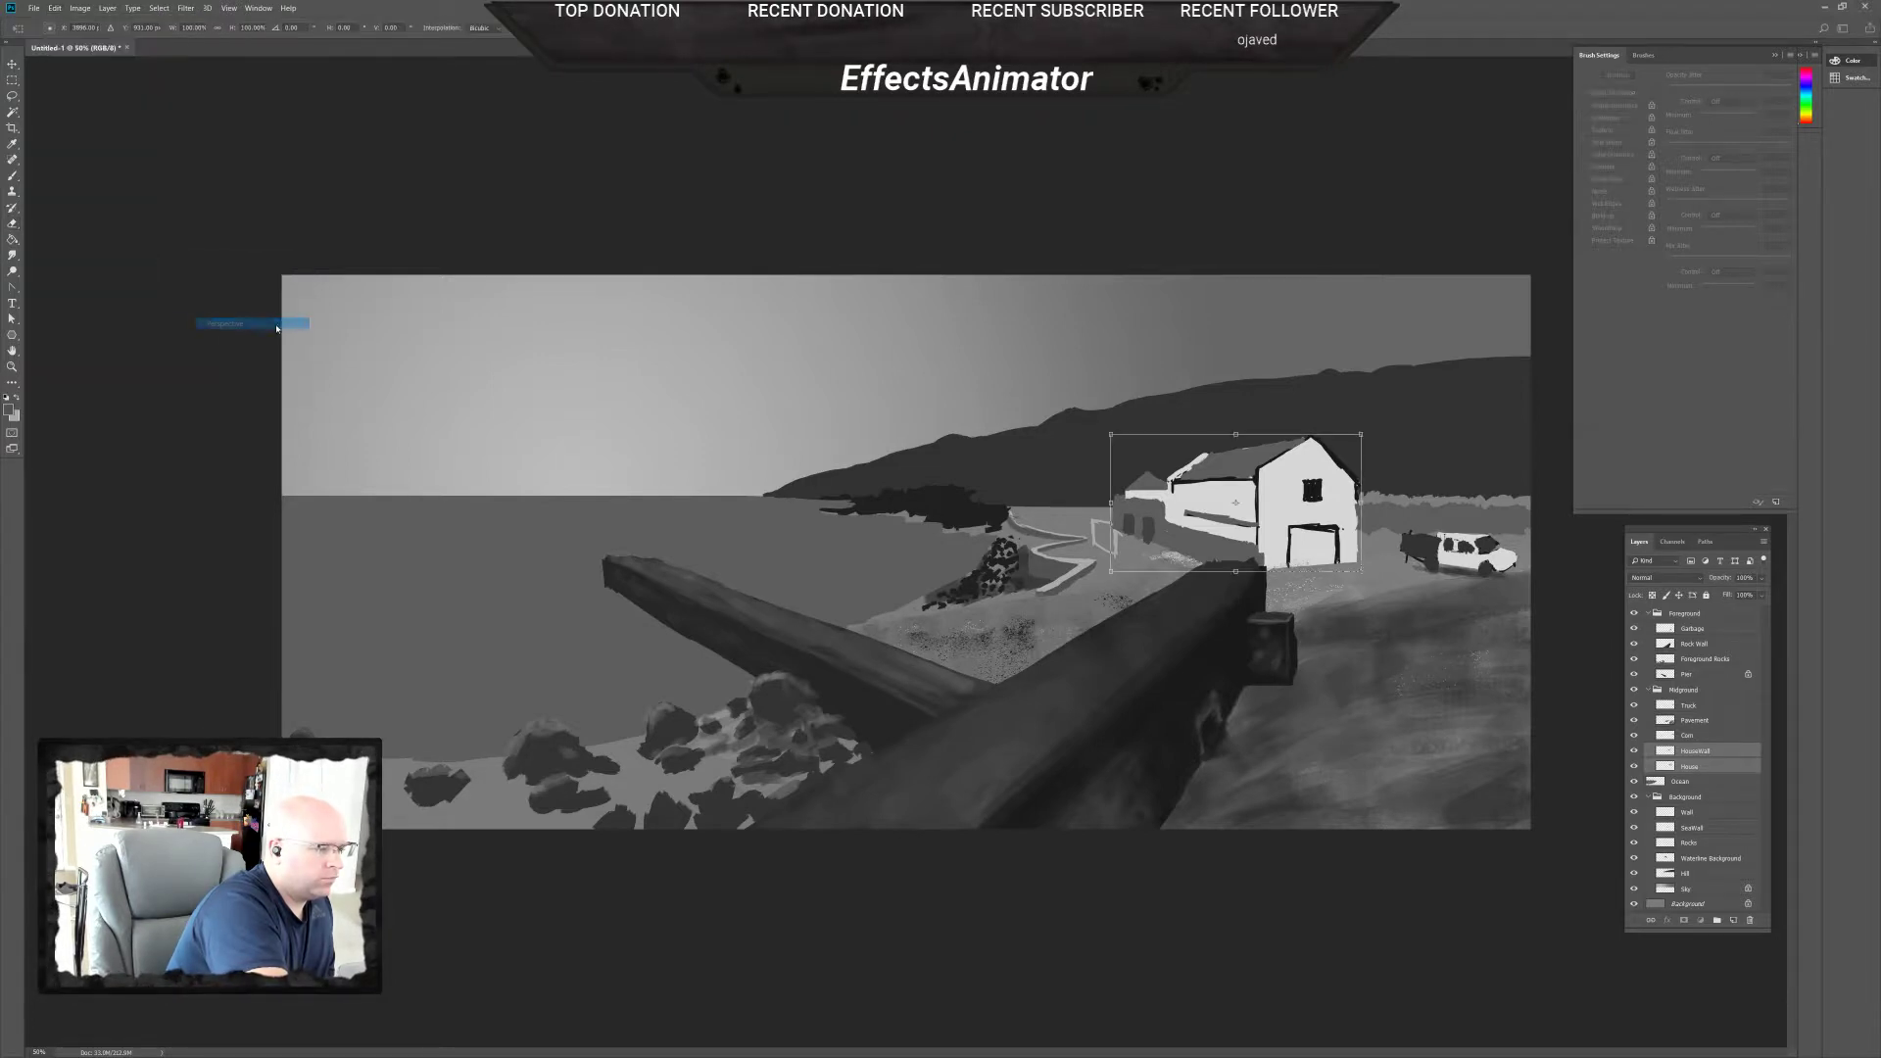
drag(1110, 576, 1118, 601)
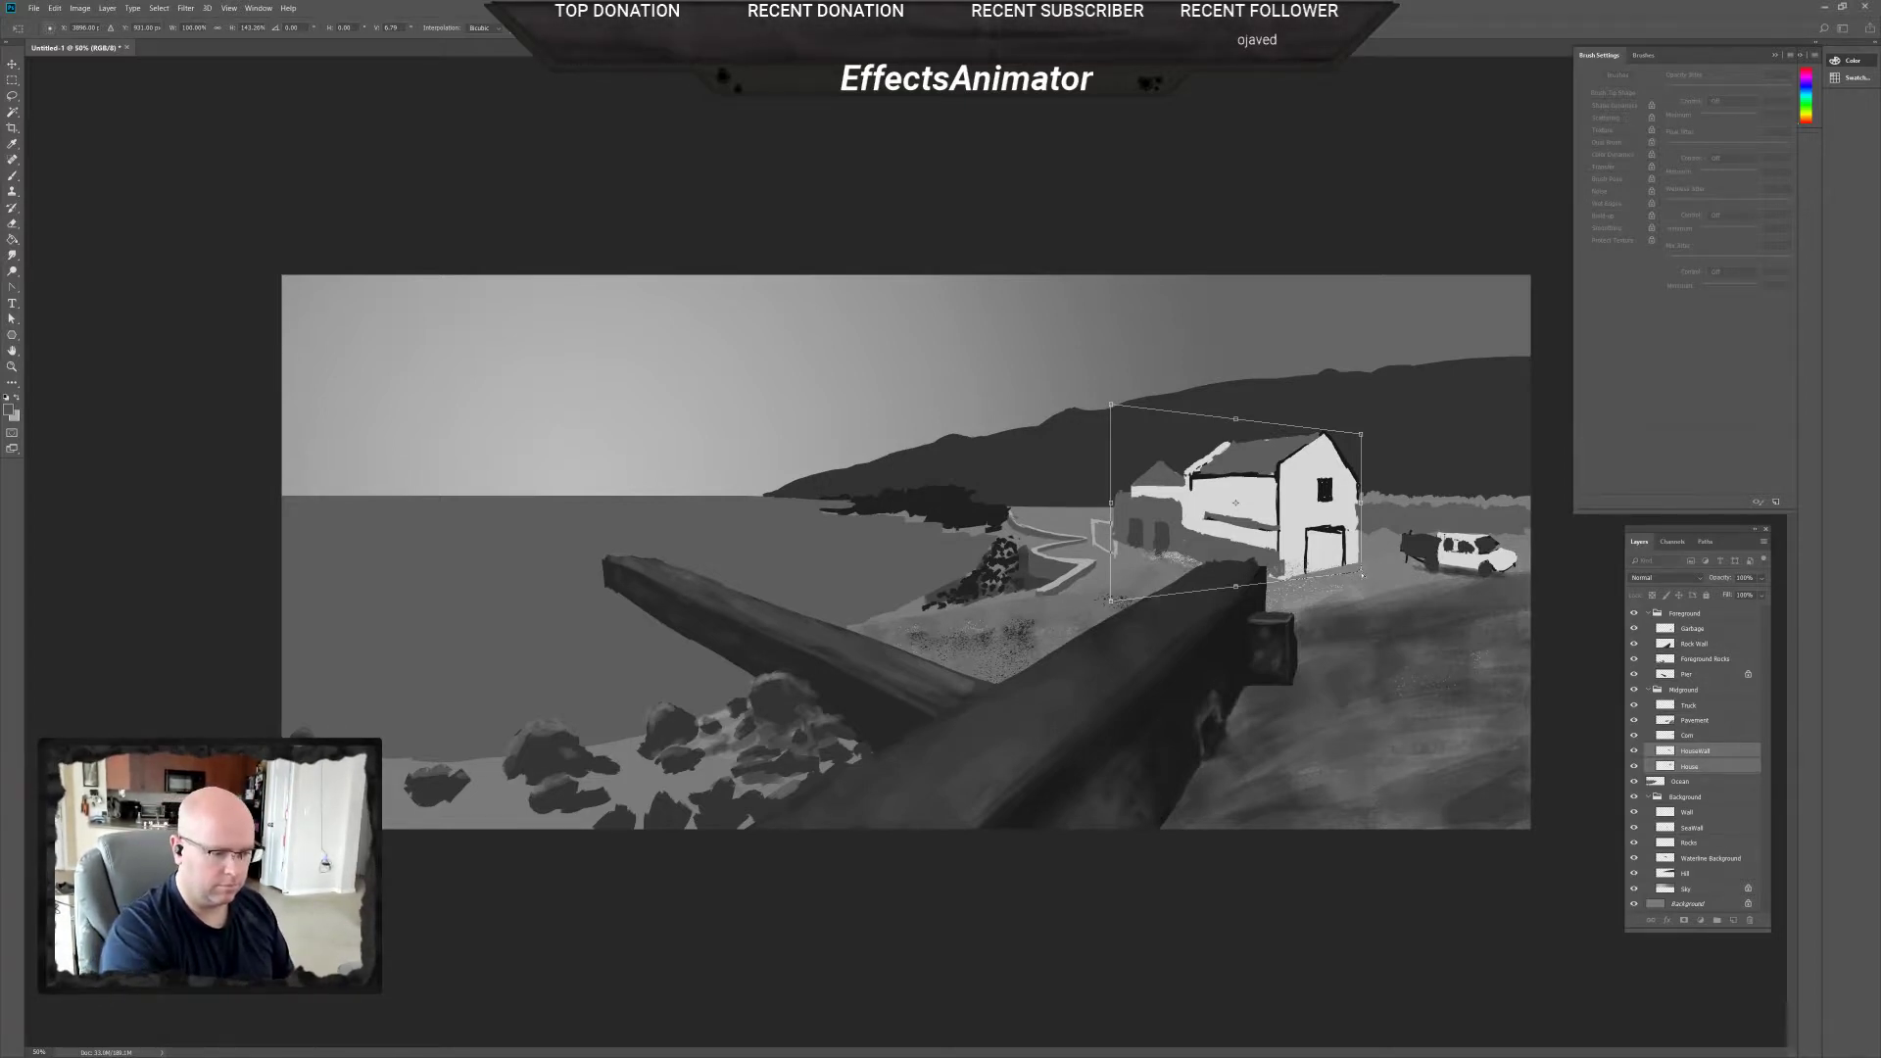
drag(1362, 577, 1365, 569)
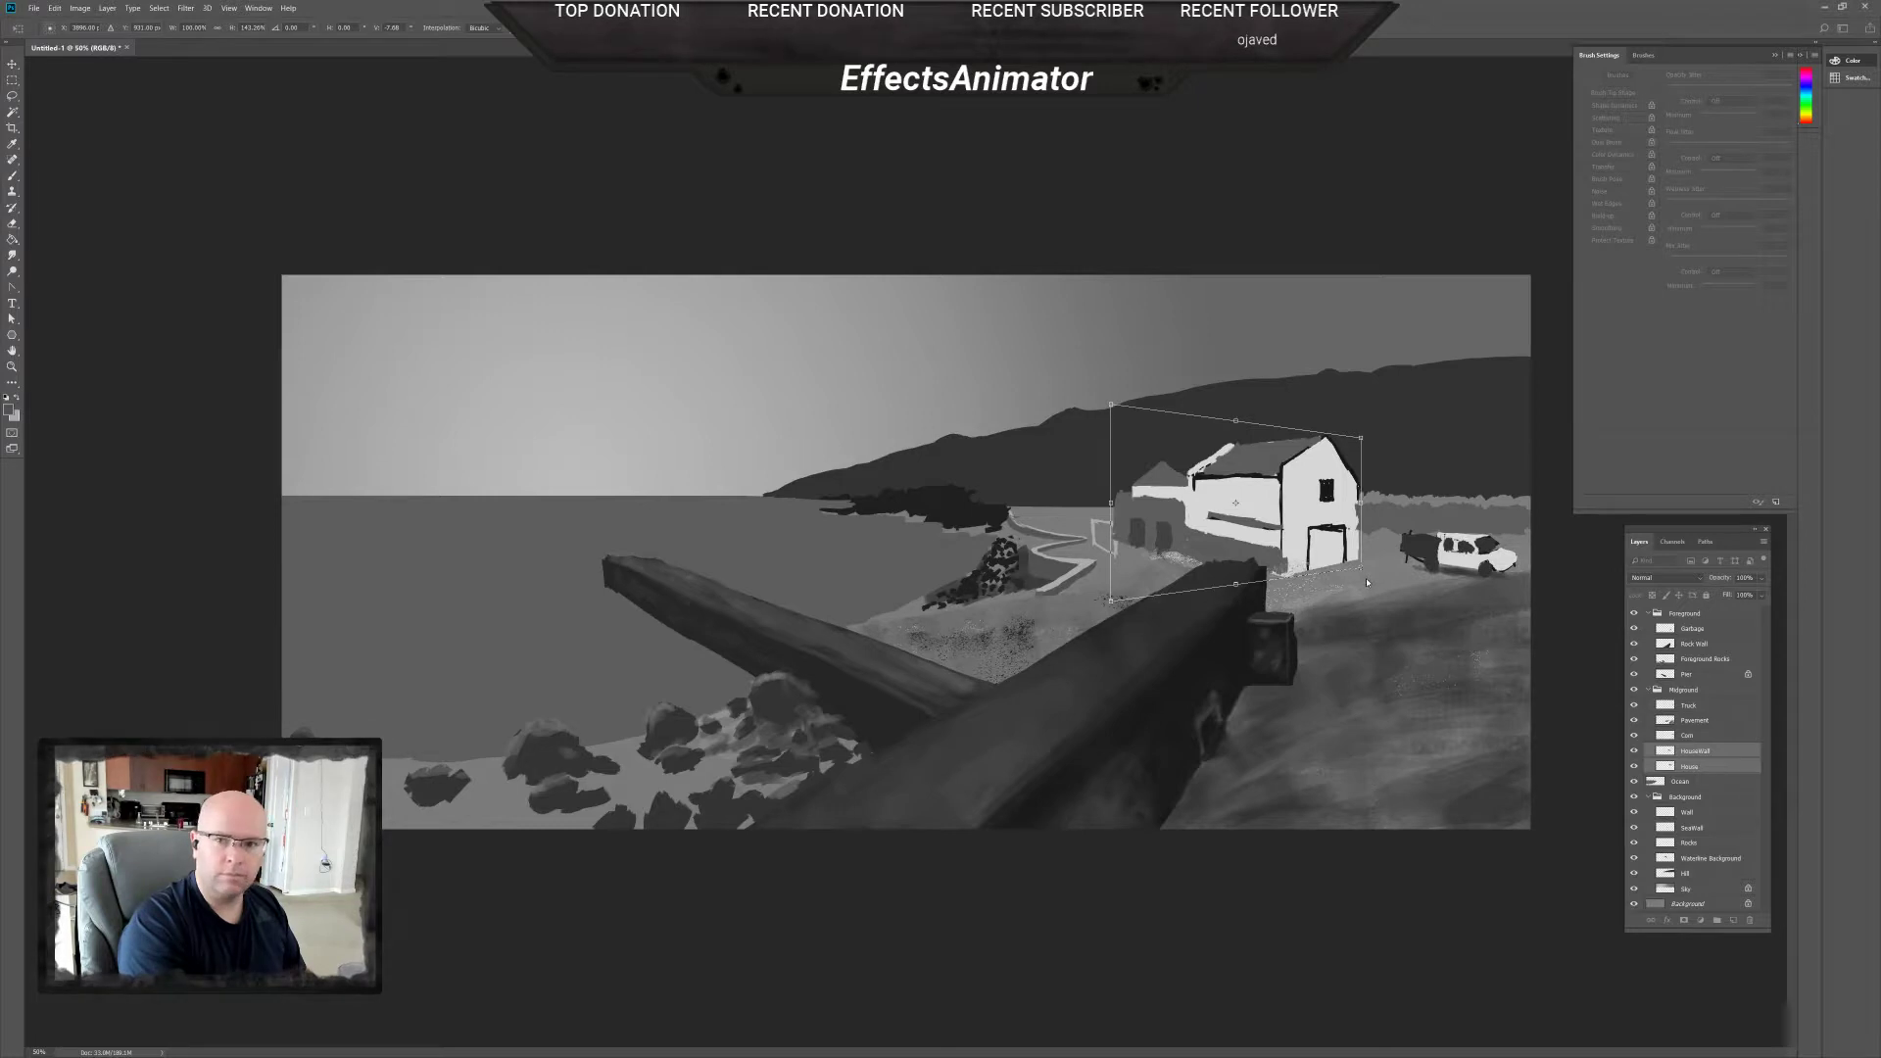
drag(1364, 568, 1364, 578)
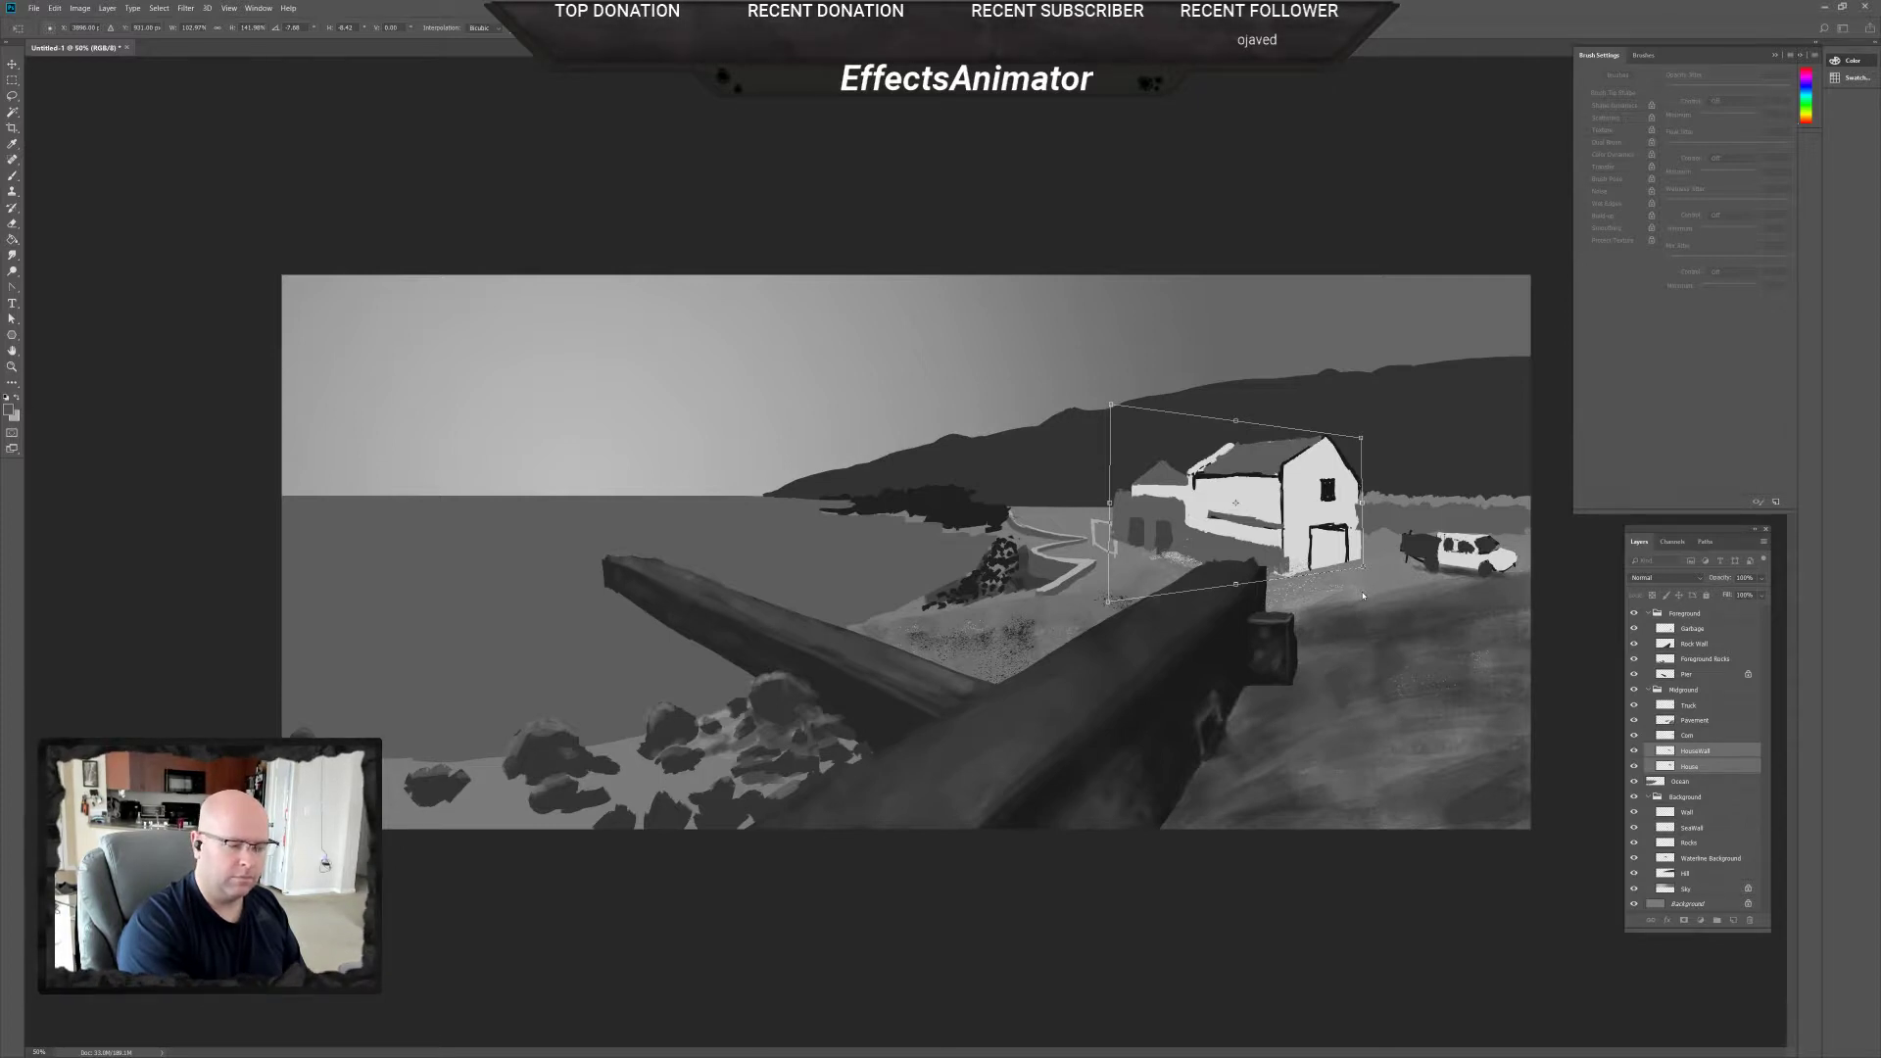
key(Return)
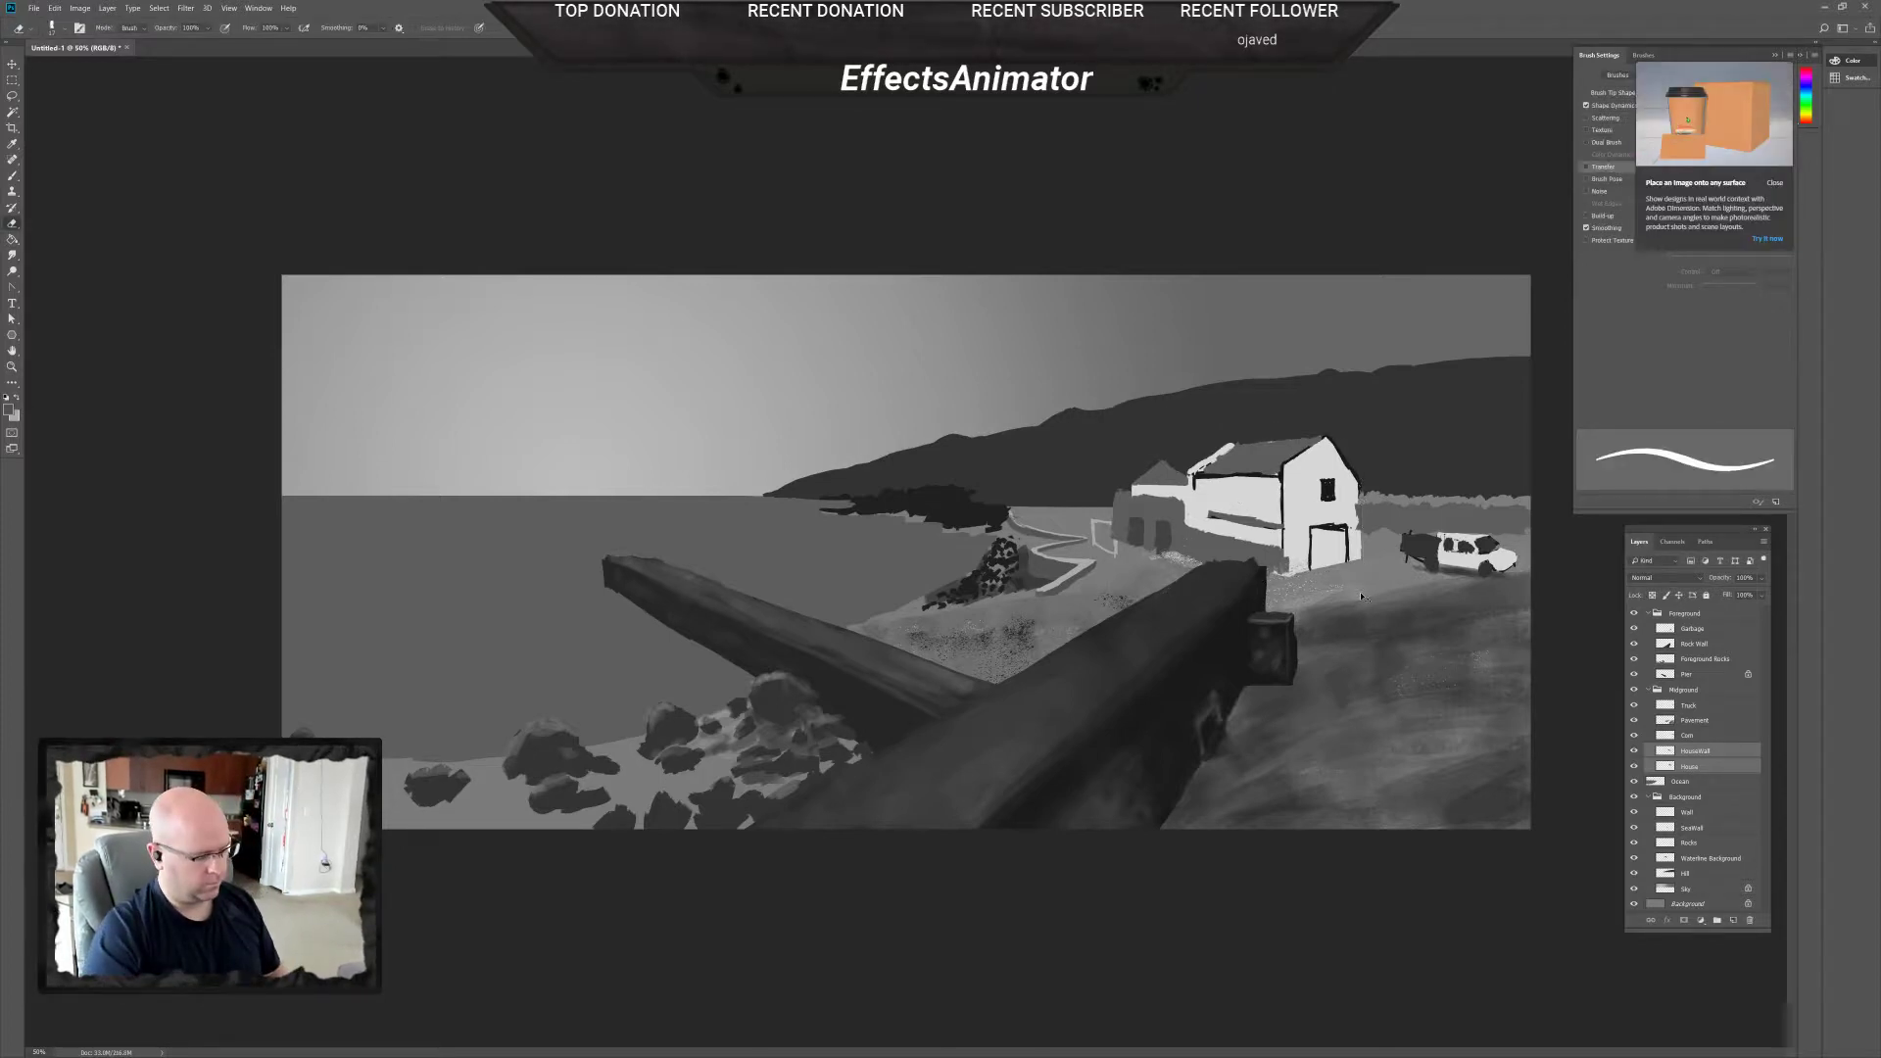
Compare the house and its wall before and after the perspective transform by repeatedly undoing and redoing it.
key(ctrl+z)
key(ctrl+shift+z)
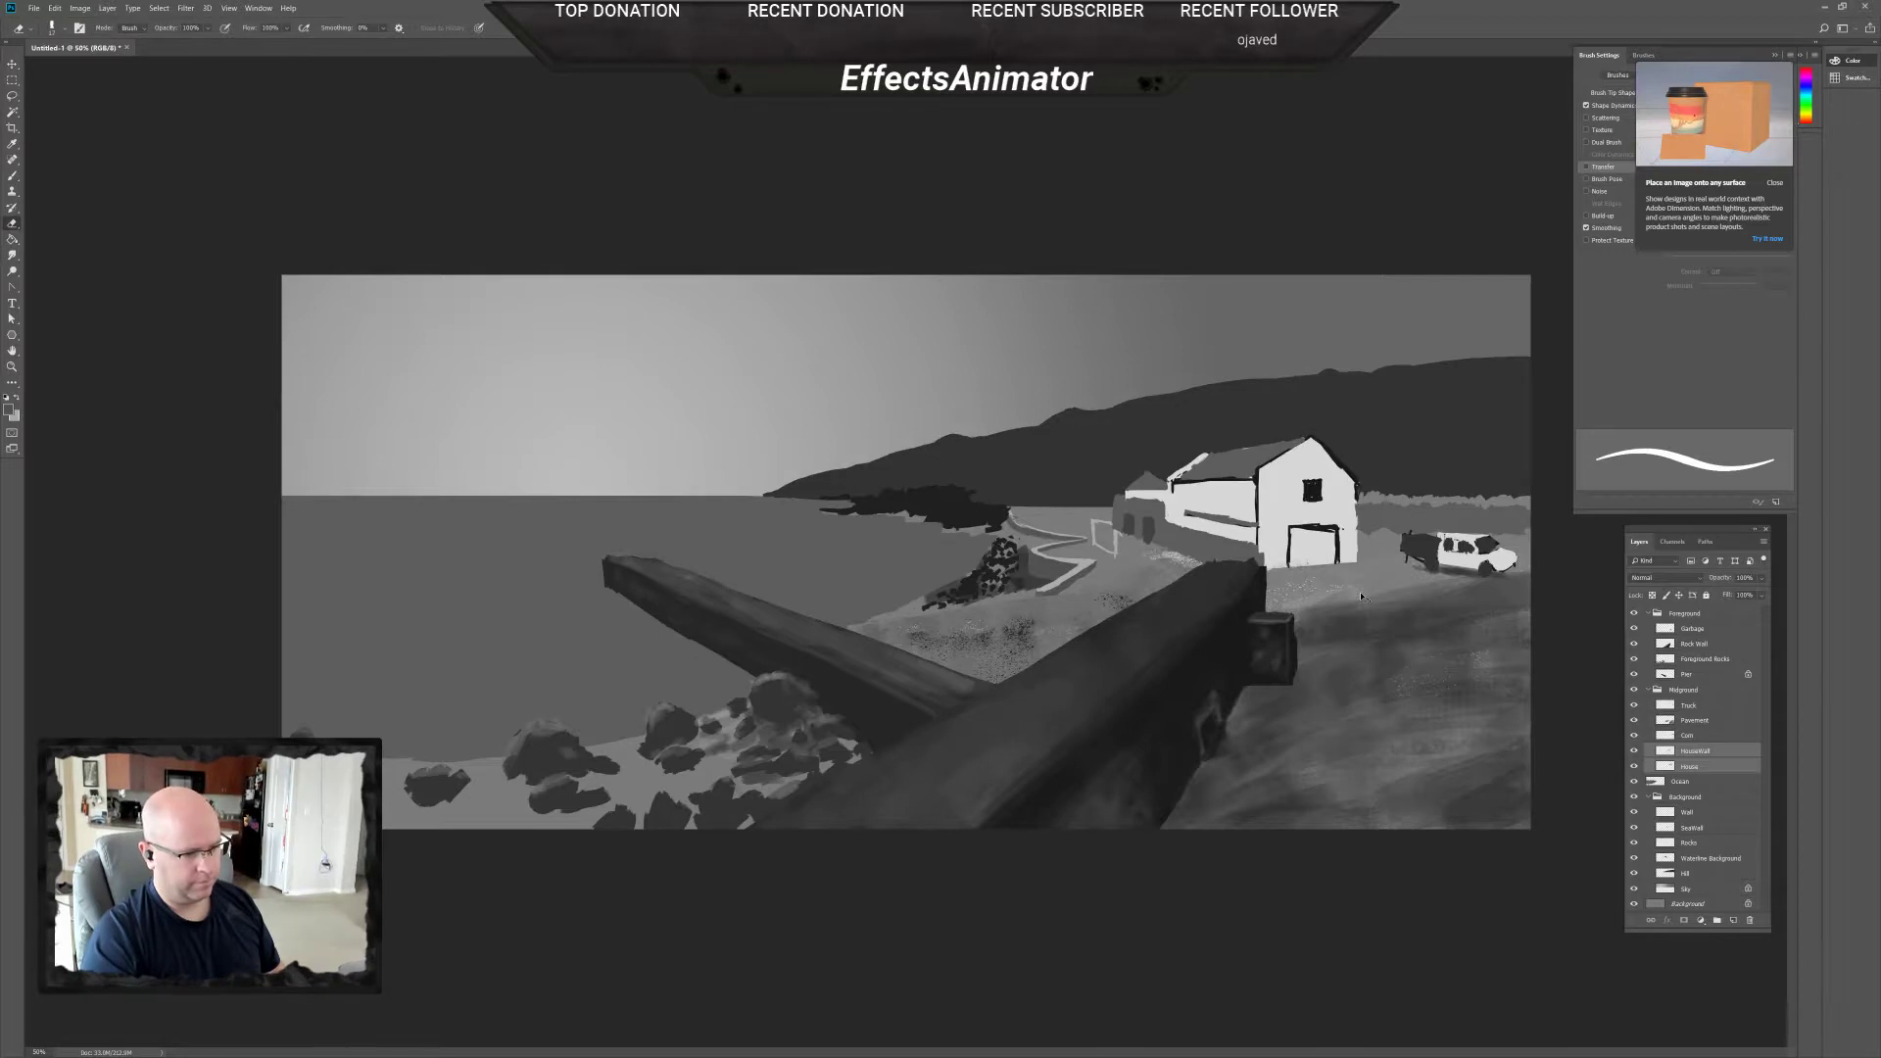
key(ctrl+z)
key(ctrl+shift+z)
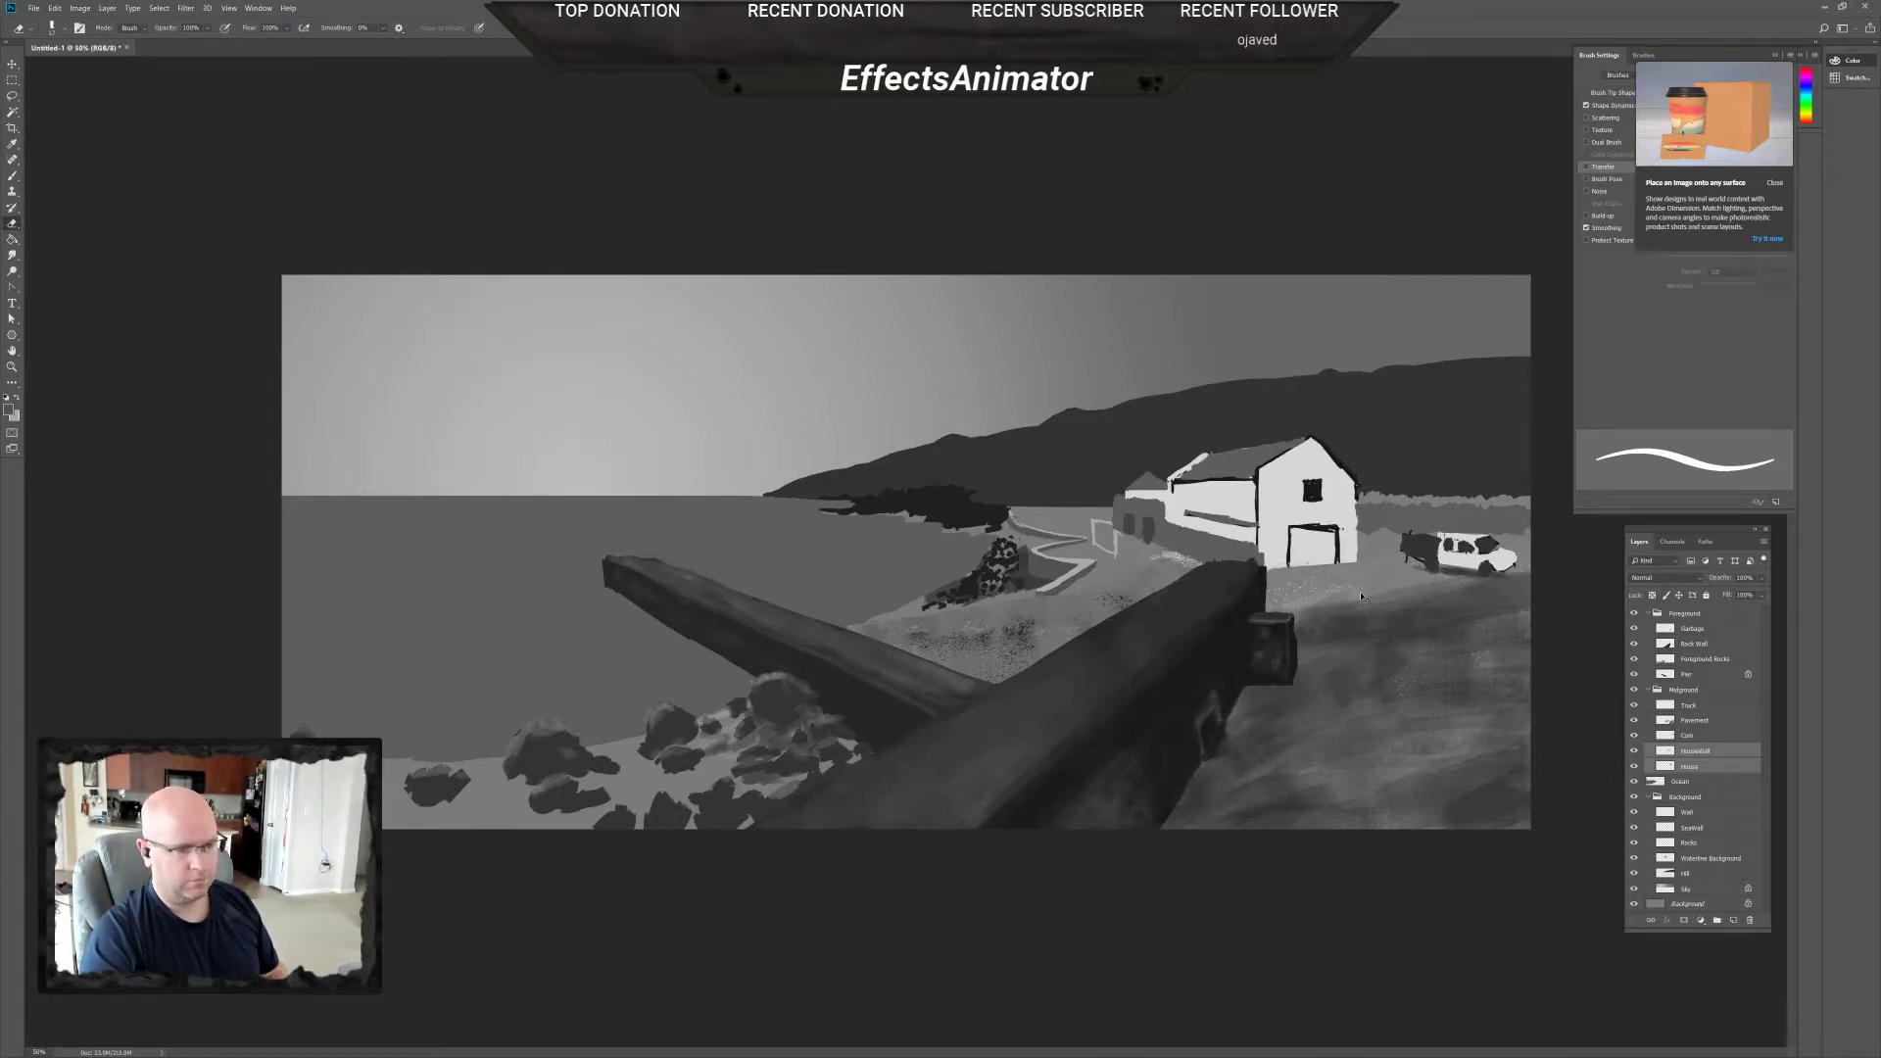
key(ctrl+z)
key(ctrl+shift+z)
key(ctrl+z)
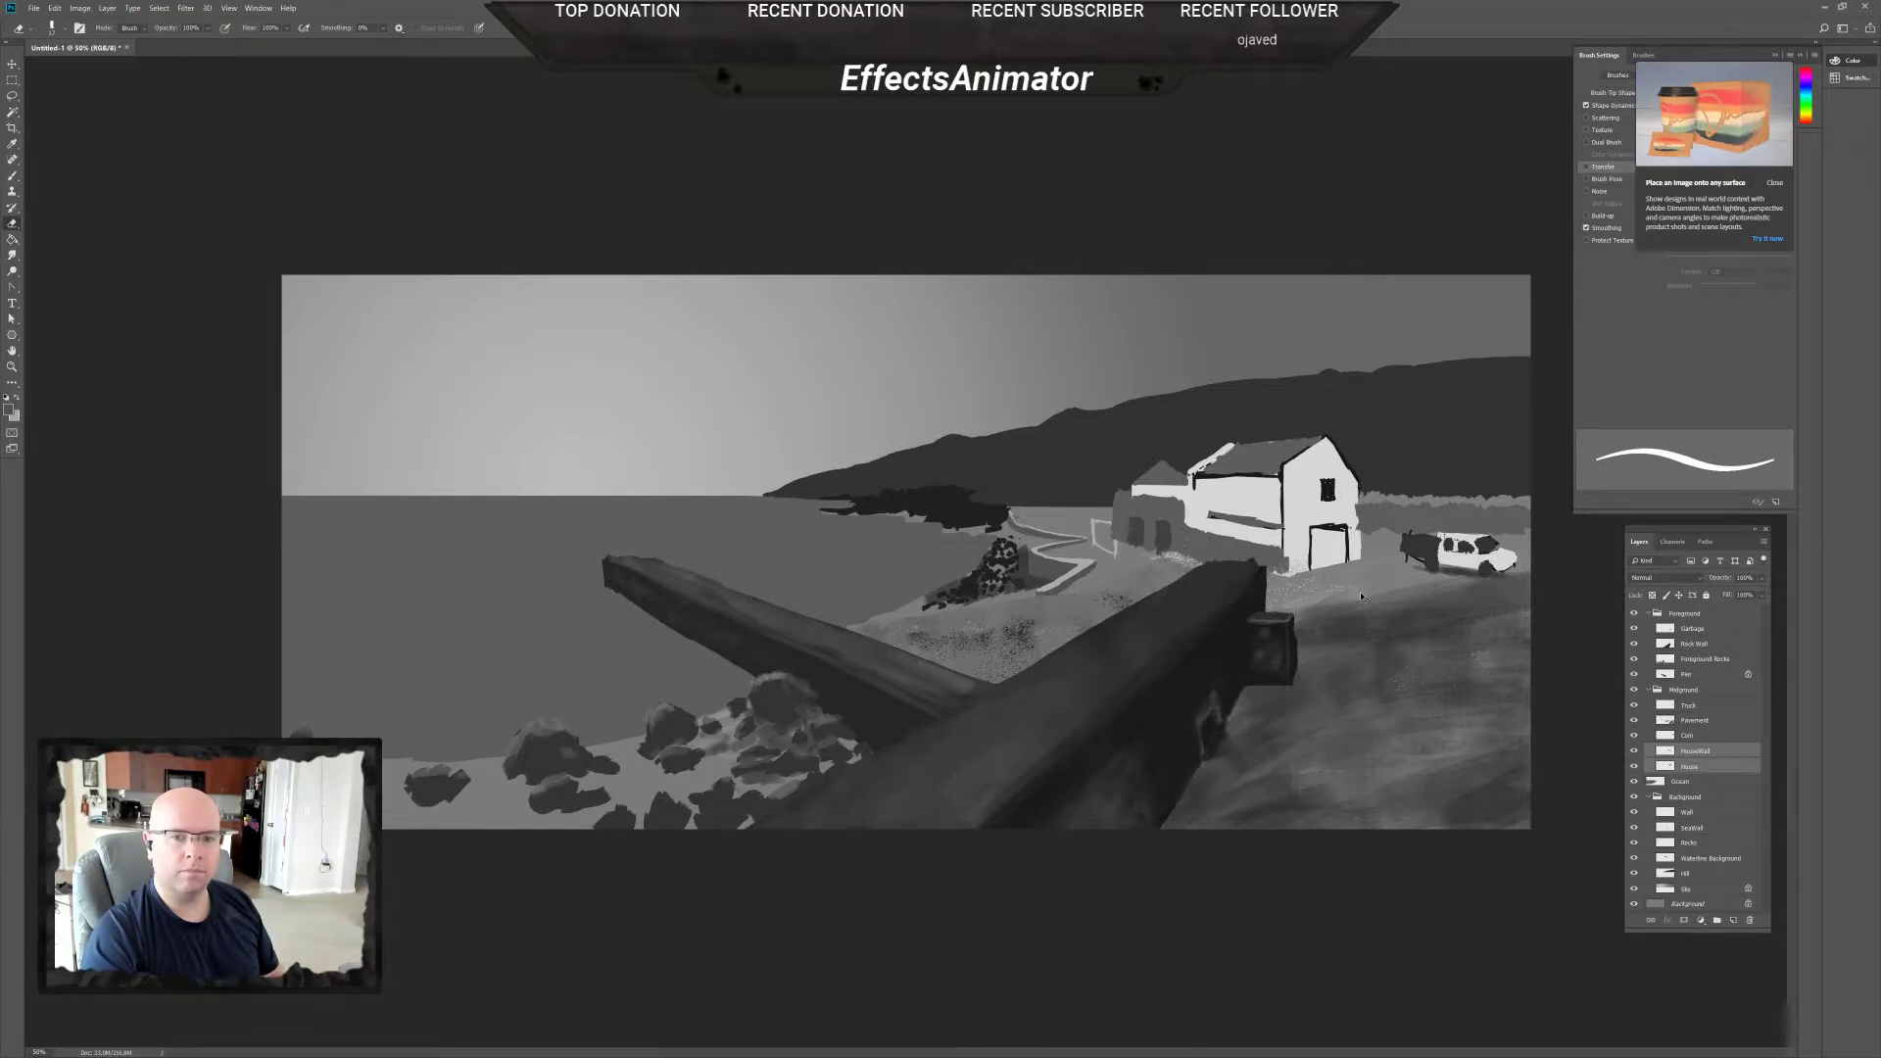
key(ctrl+shift+z)
key(ctrl+z)
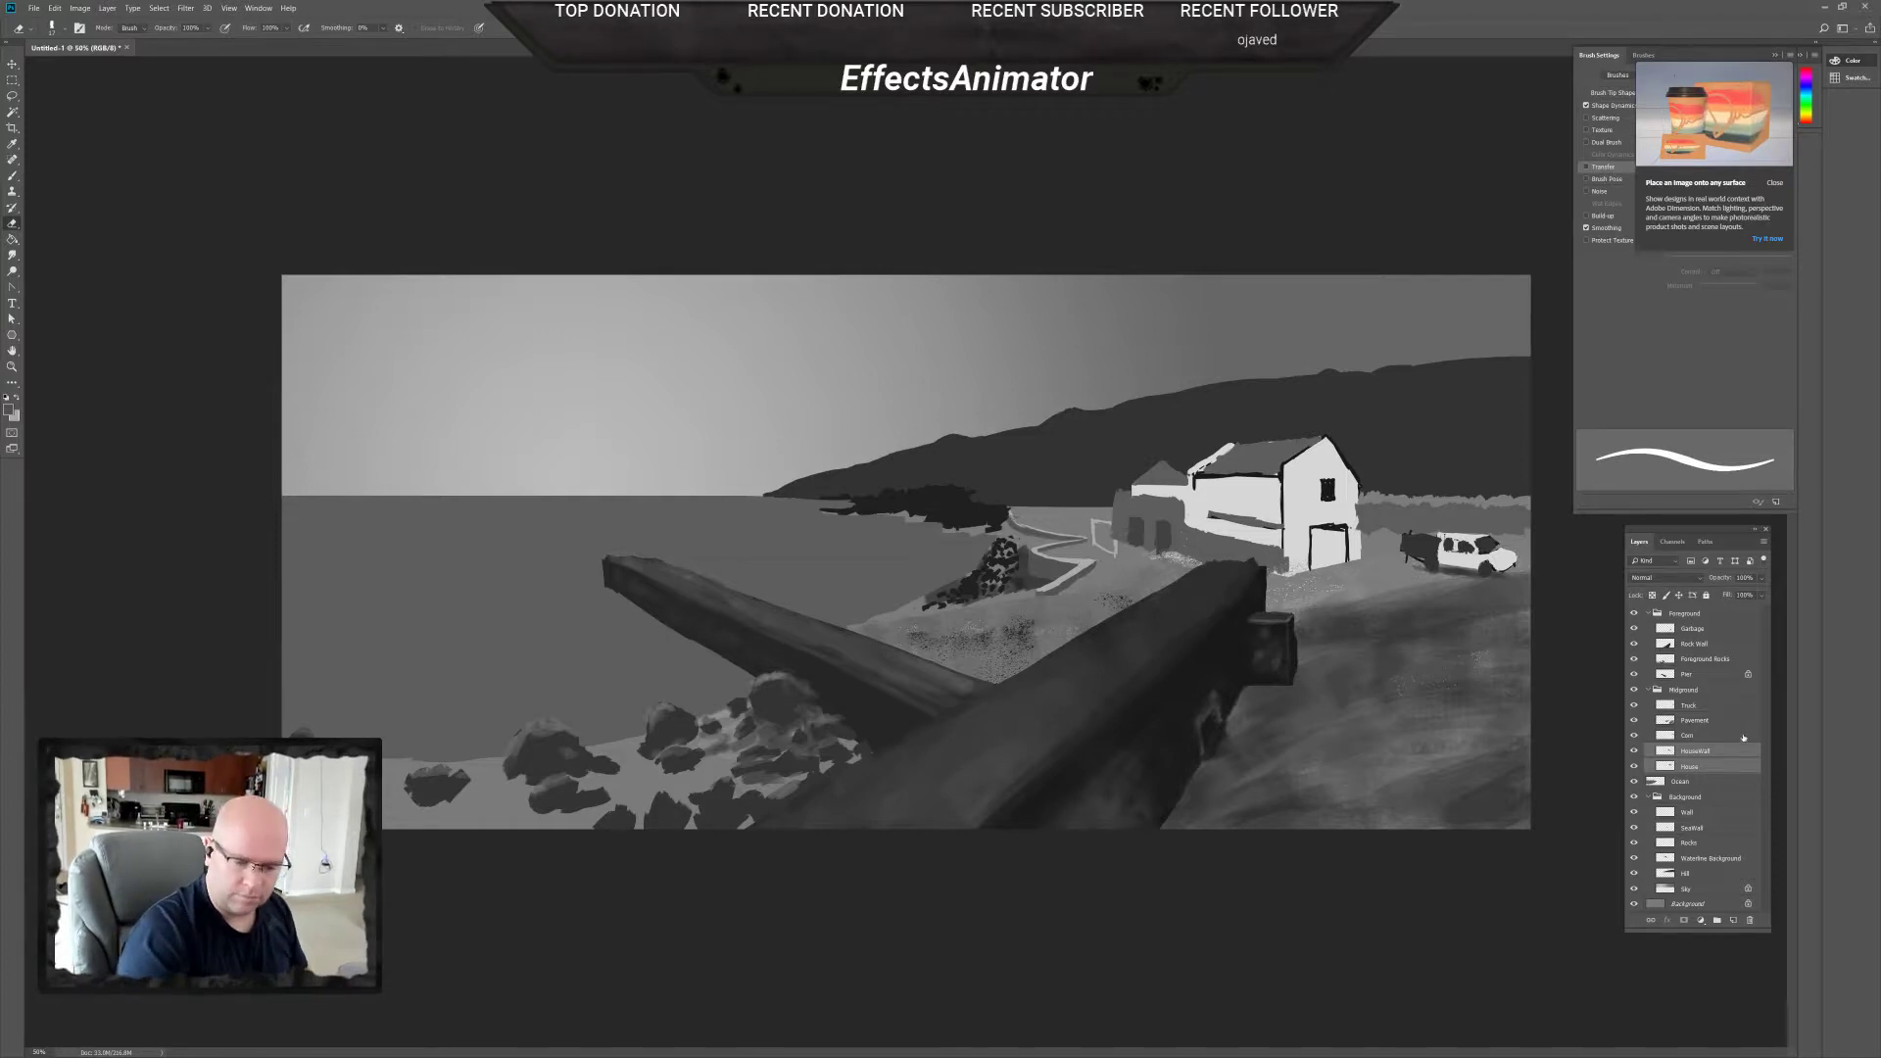
Toggle the visibility of the Truck layer, Midground group, Ocean layer and Background group to check what each one contains.
click(1702, 708)
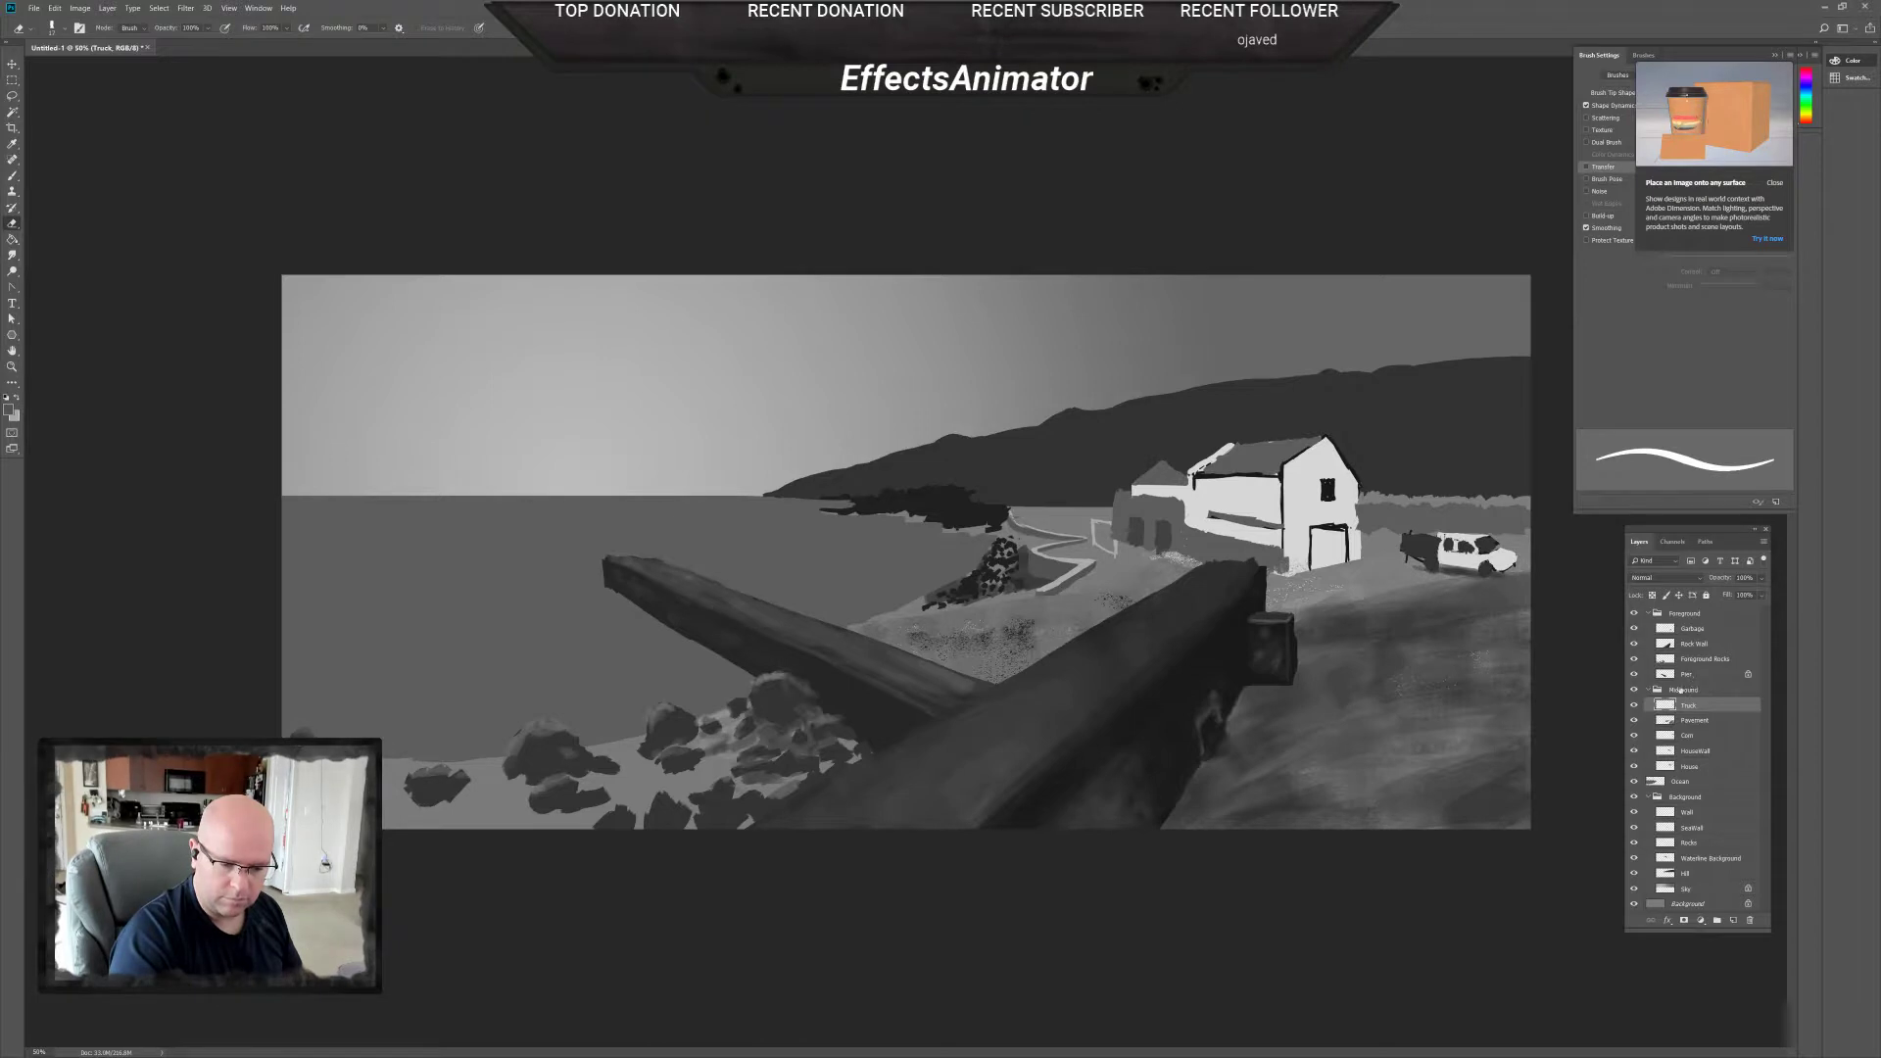
click(1635, 705)
click(1634, 704)
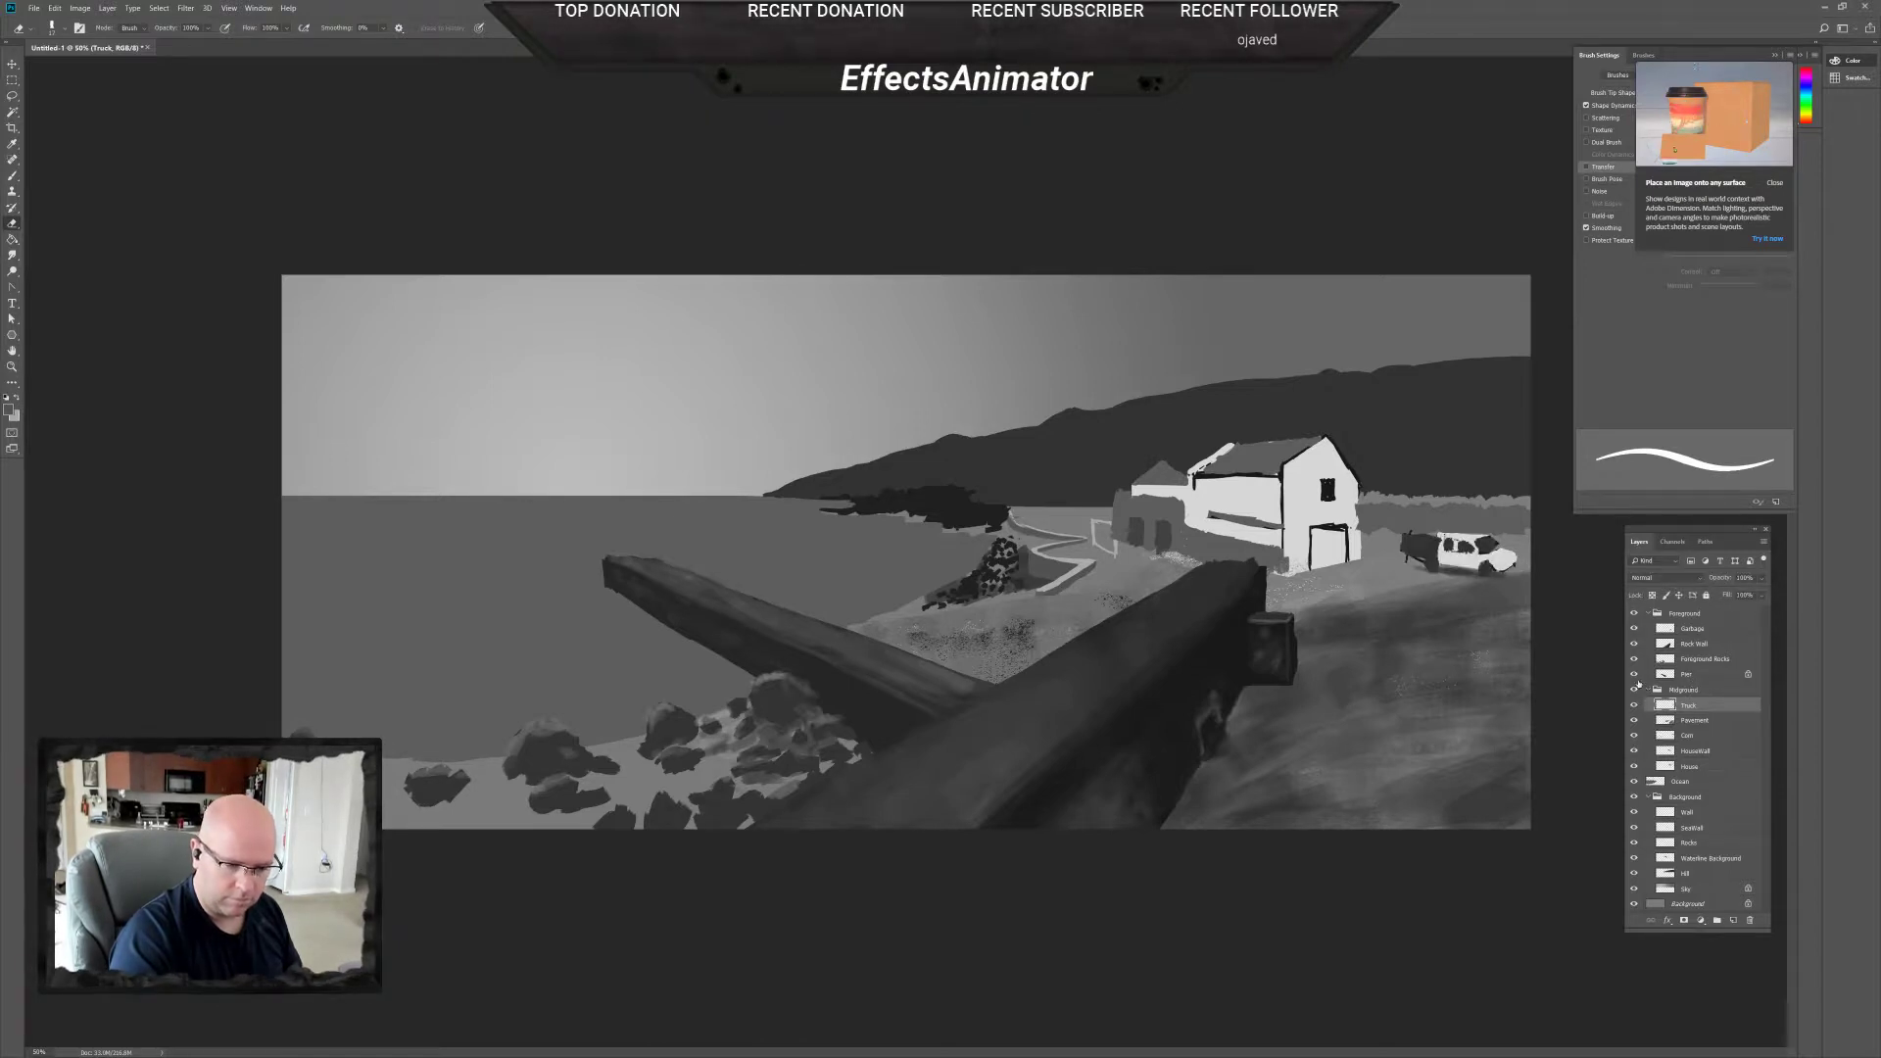
click(1634, 691)
click(1635, 691)
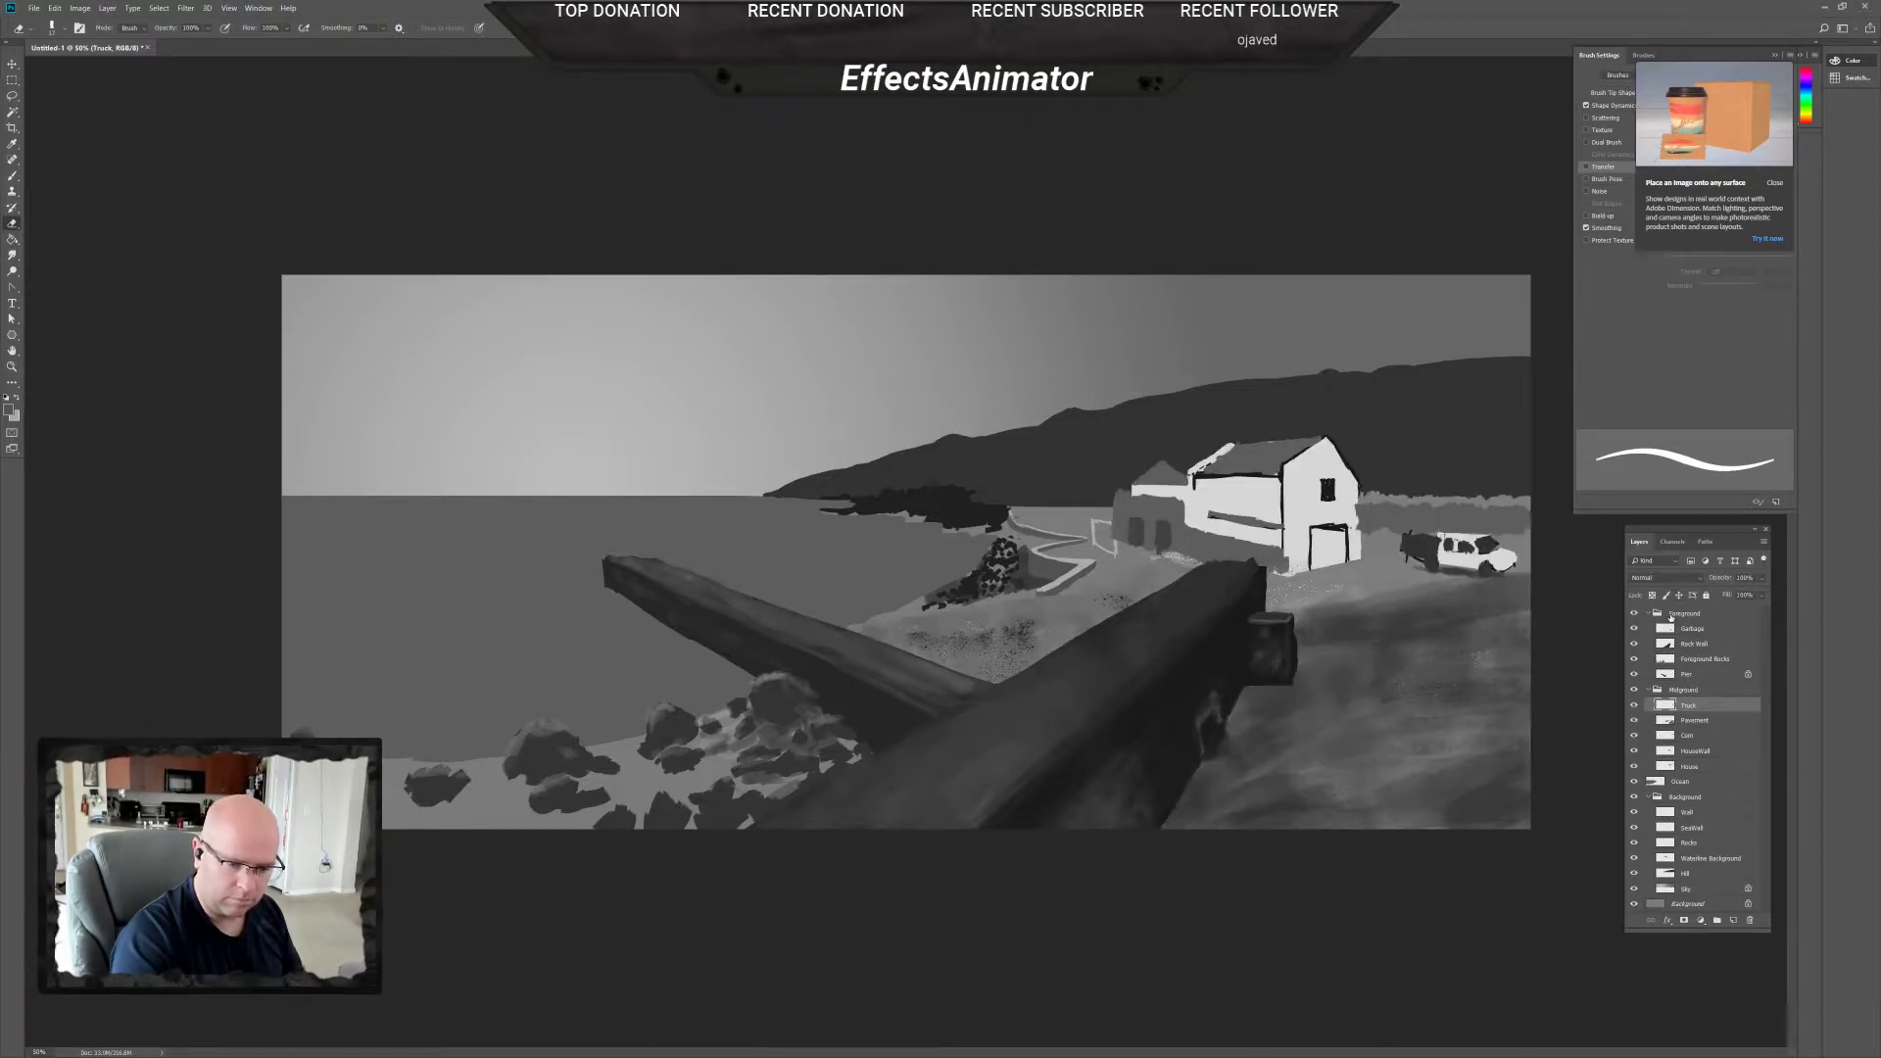
click(1635, 781)
click(1635, 781)
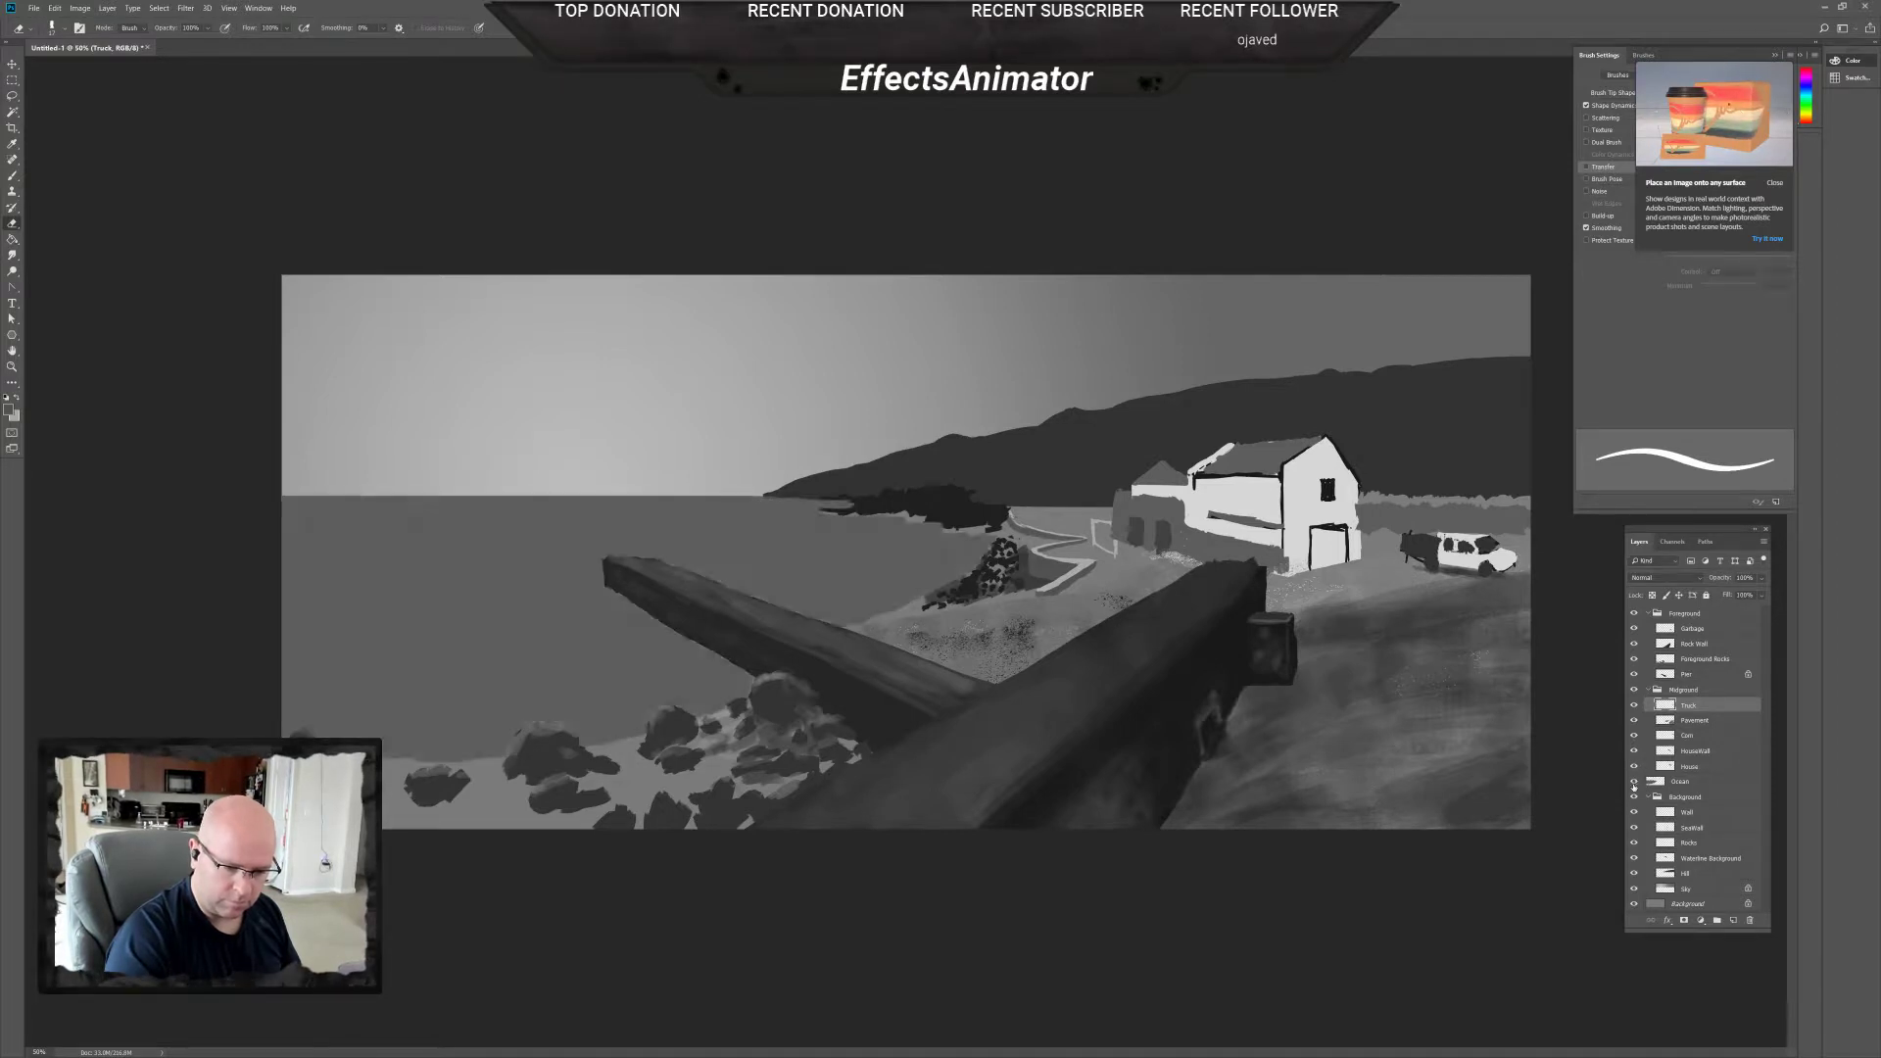
click(1634, 797)
click(1635, 797)
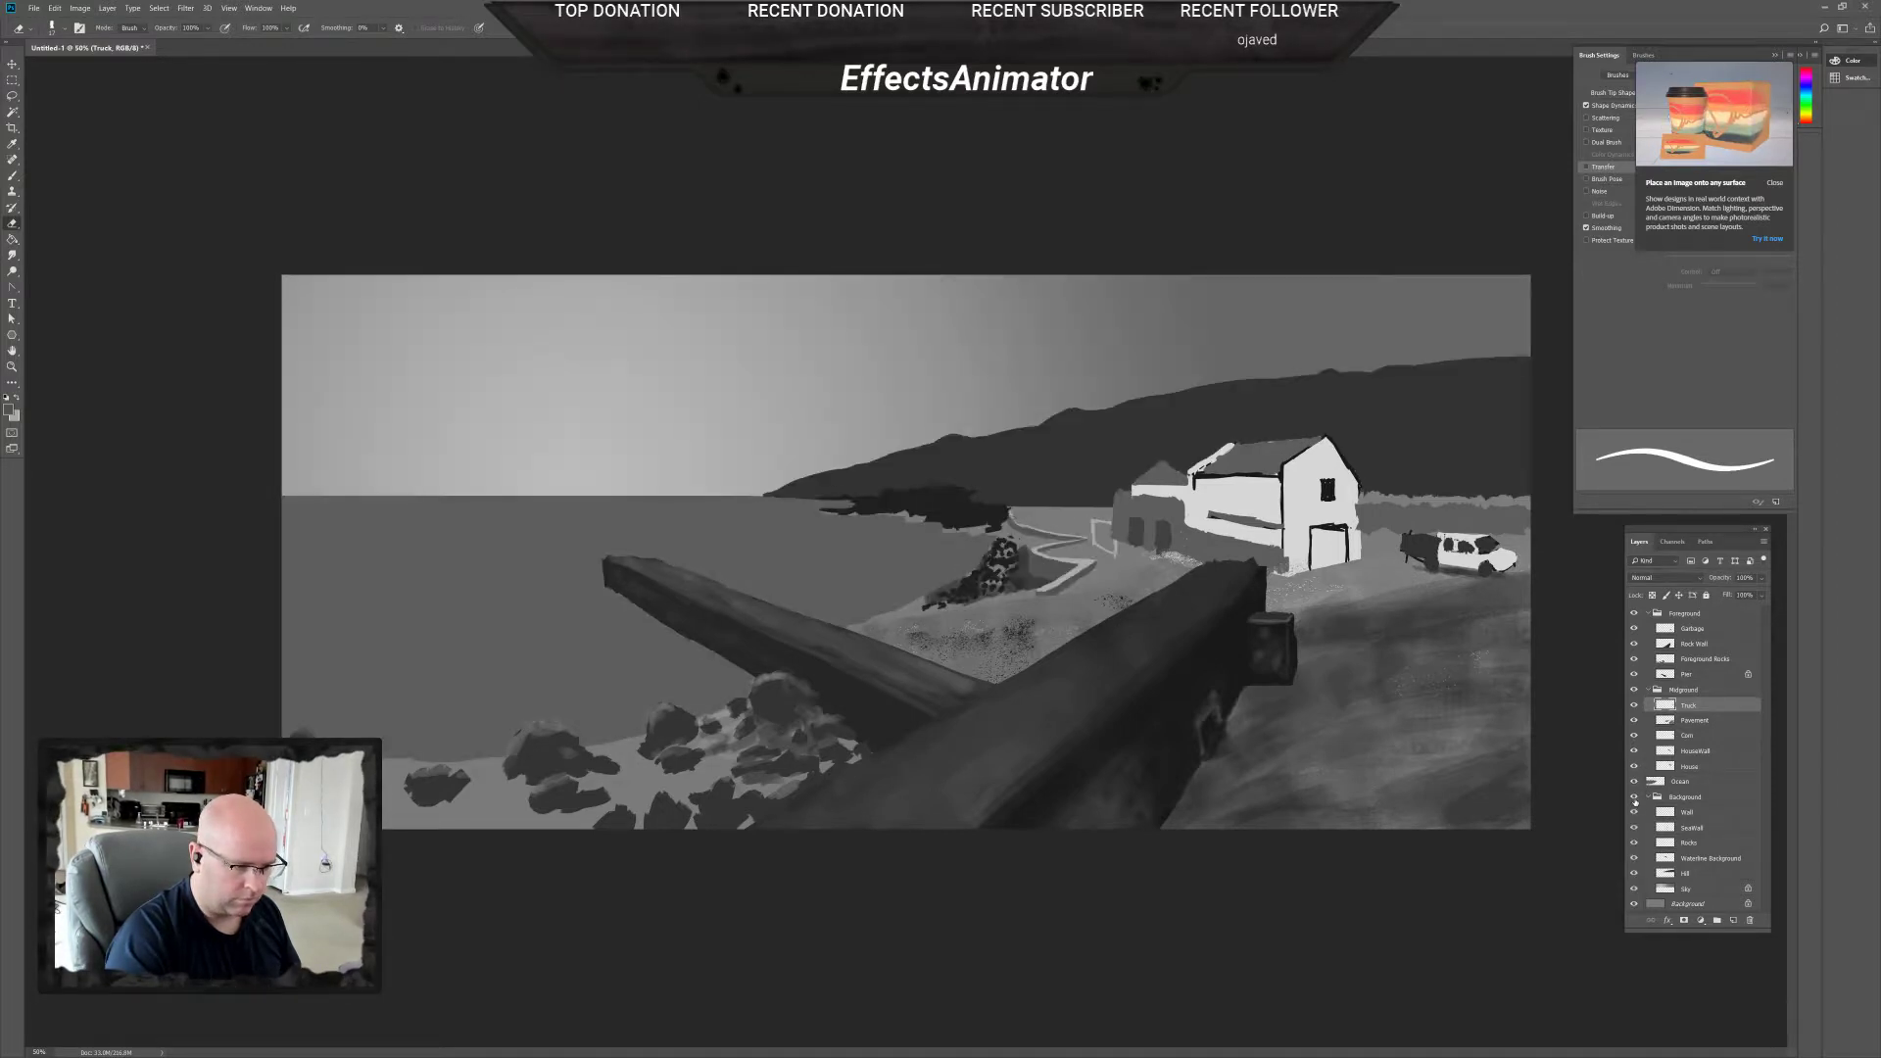
Delete the Wall layer from the Background group.
click(1695, 813)
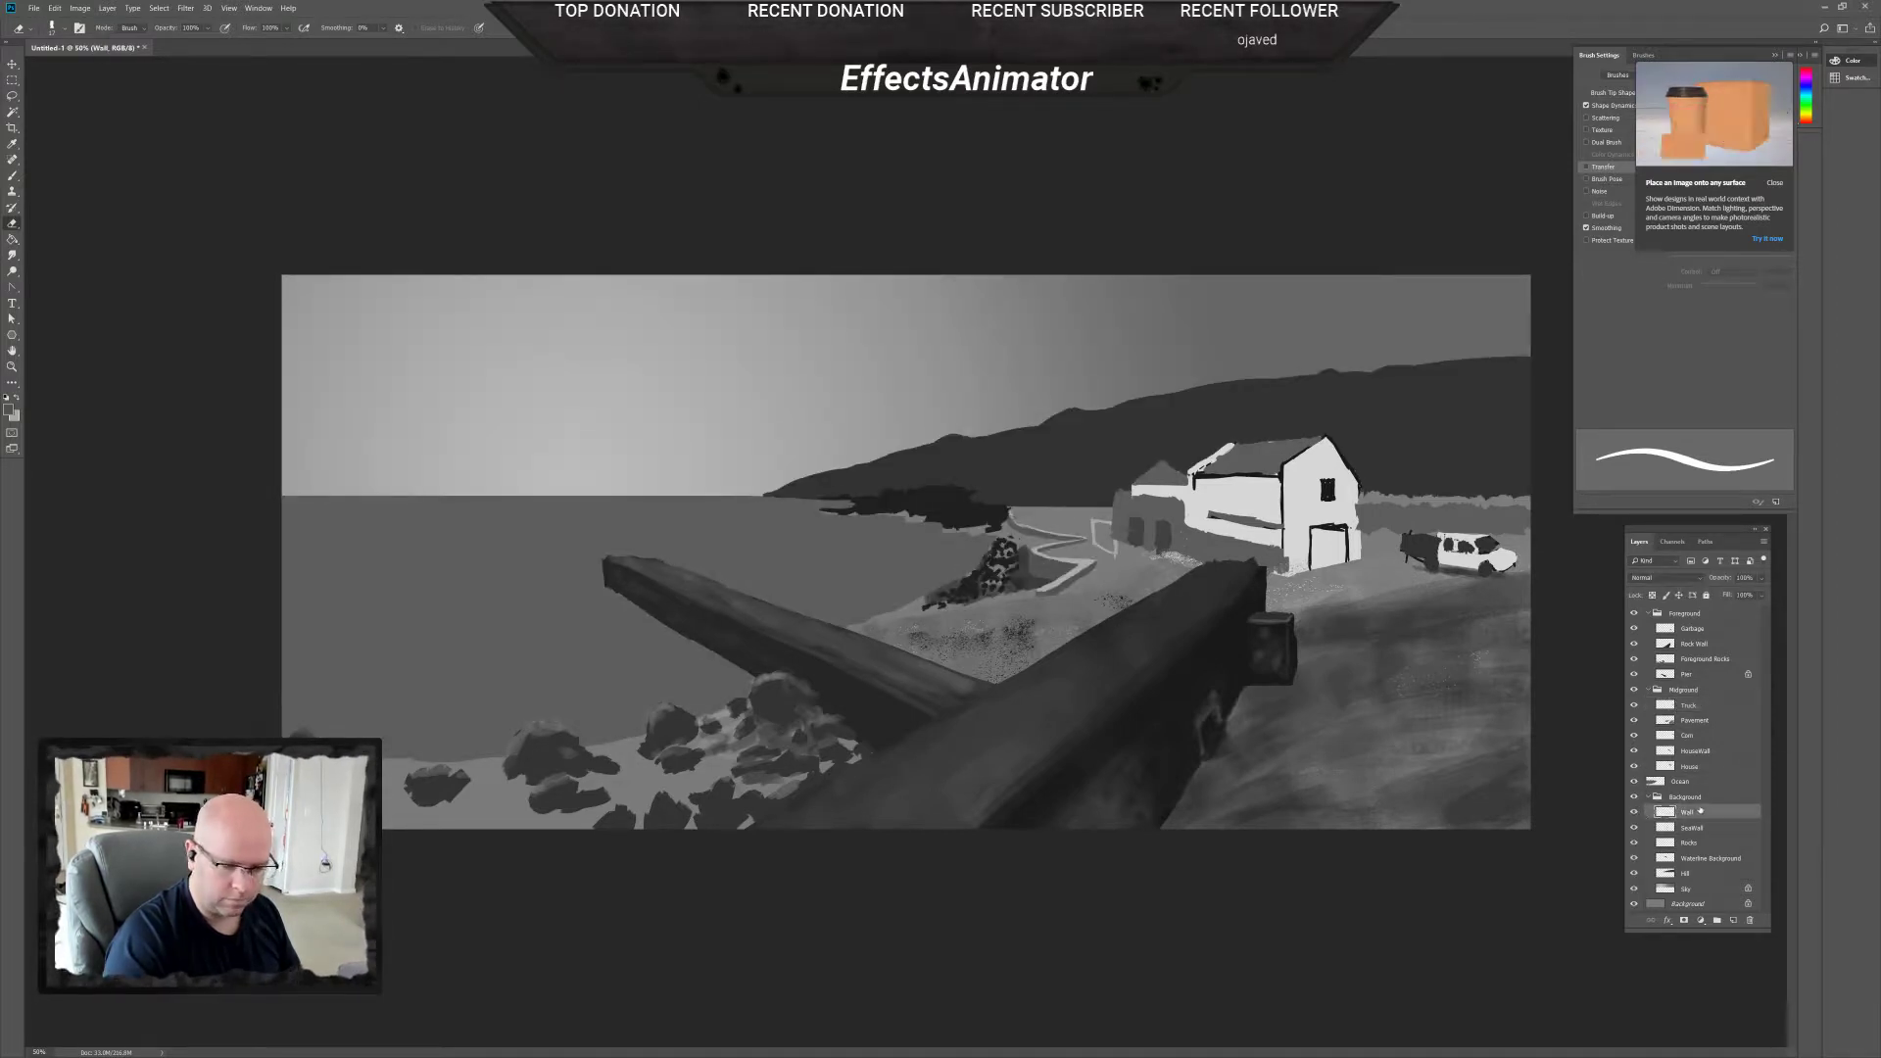
click(1750, 921)
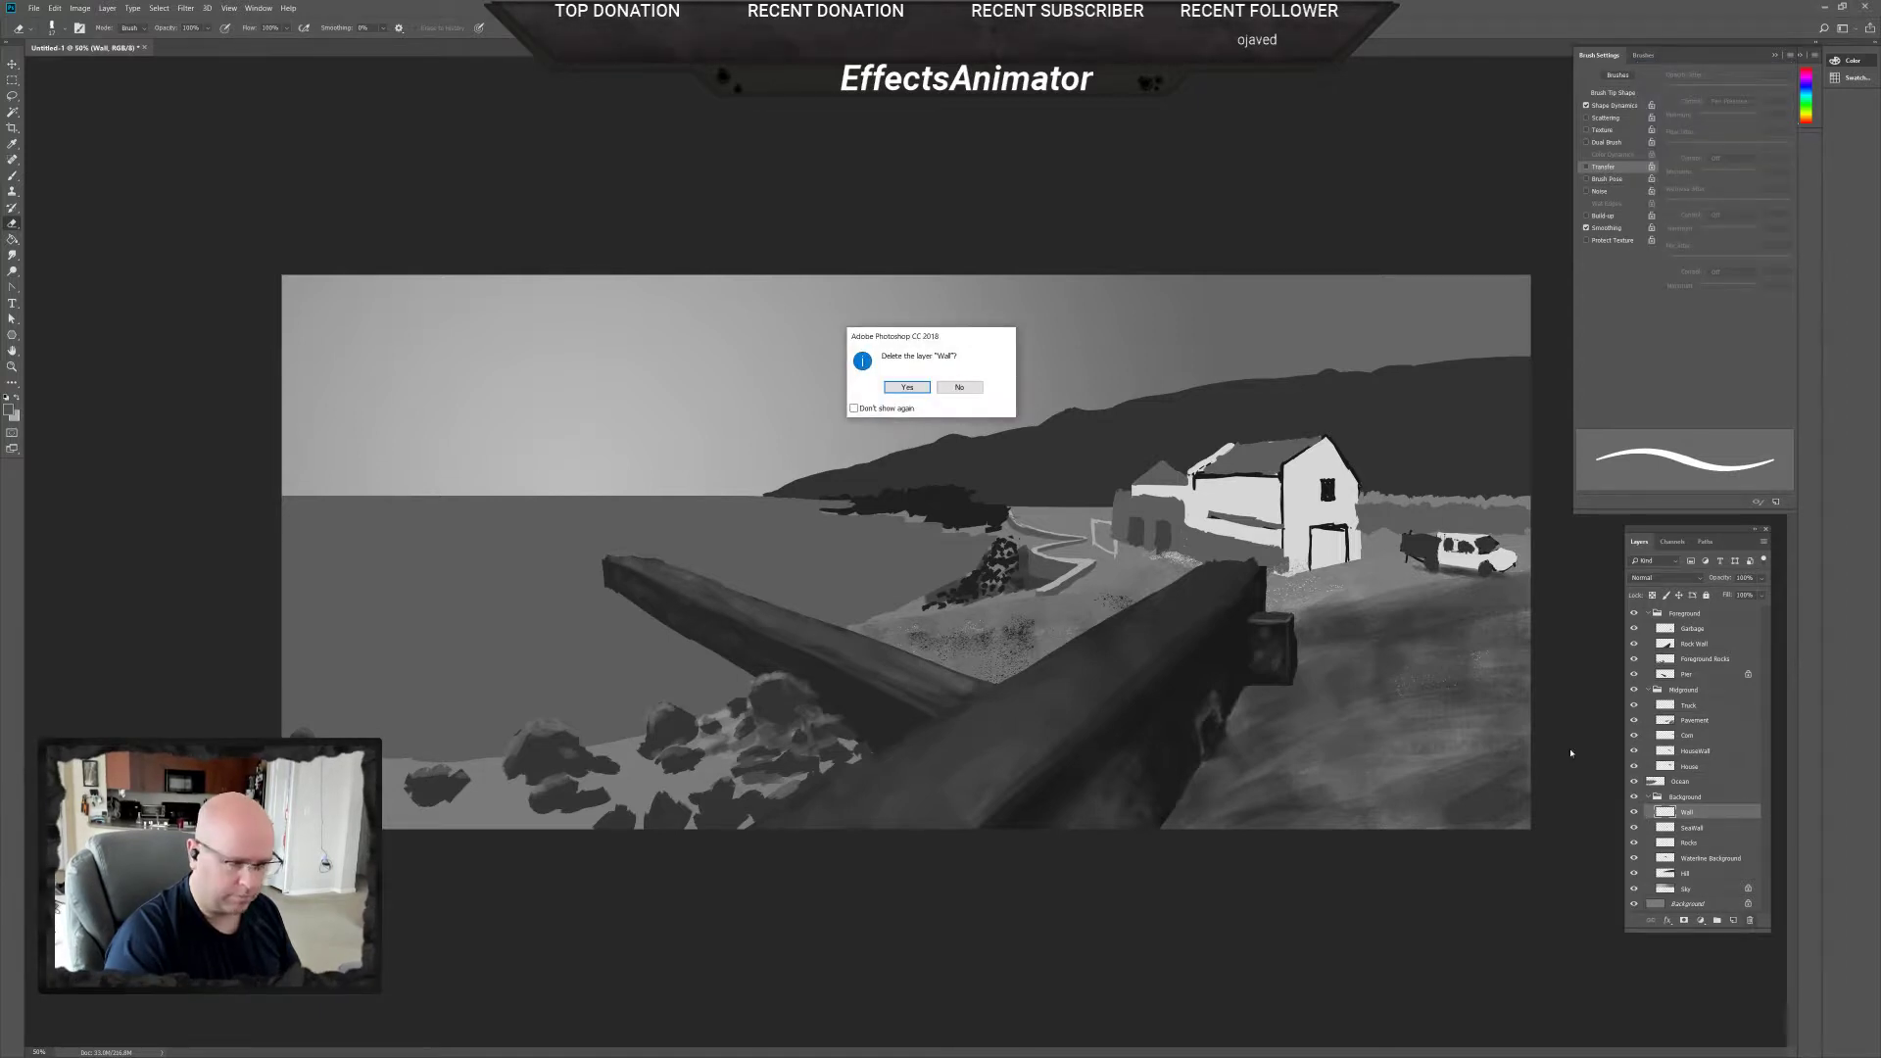
key(Return)
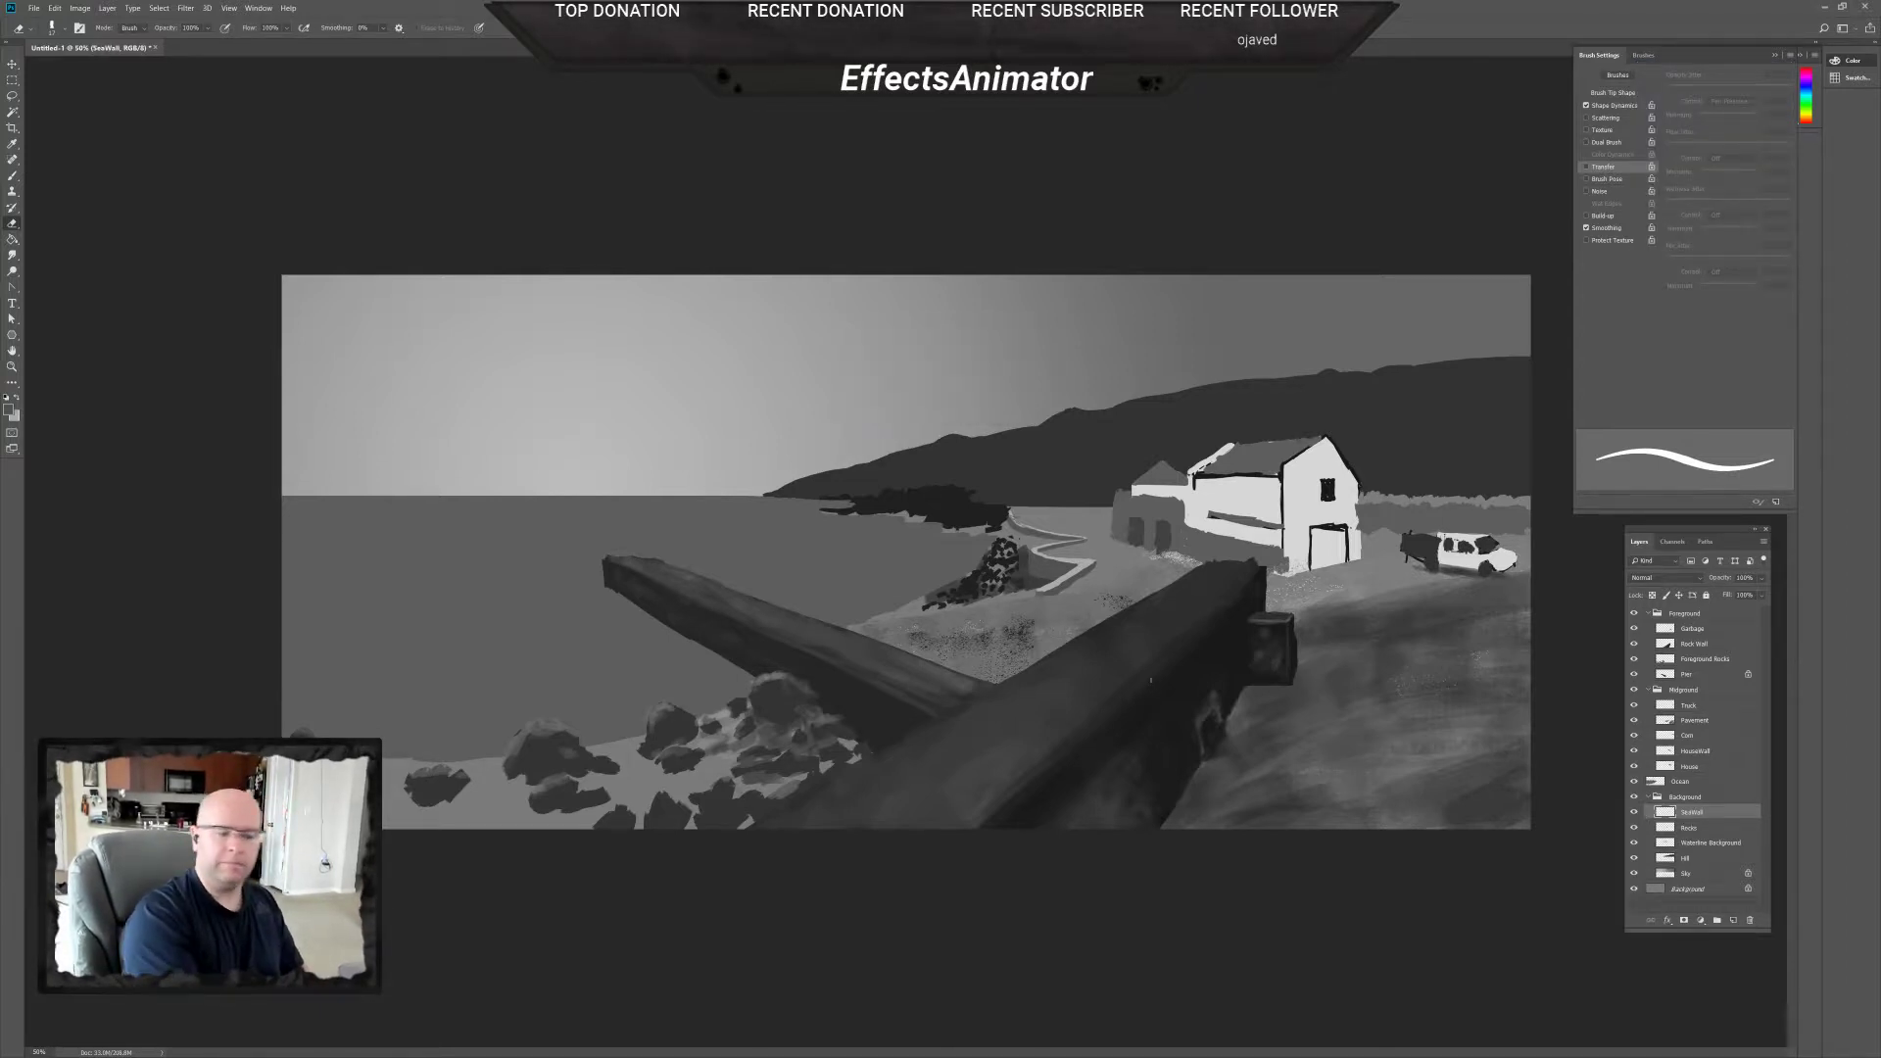
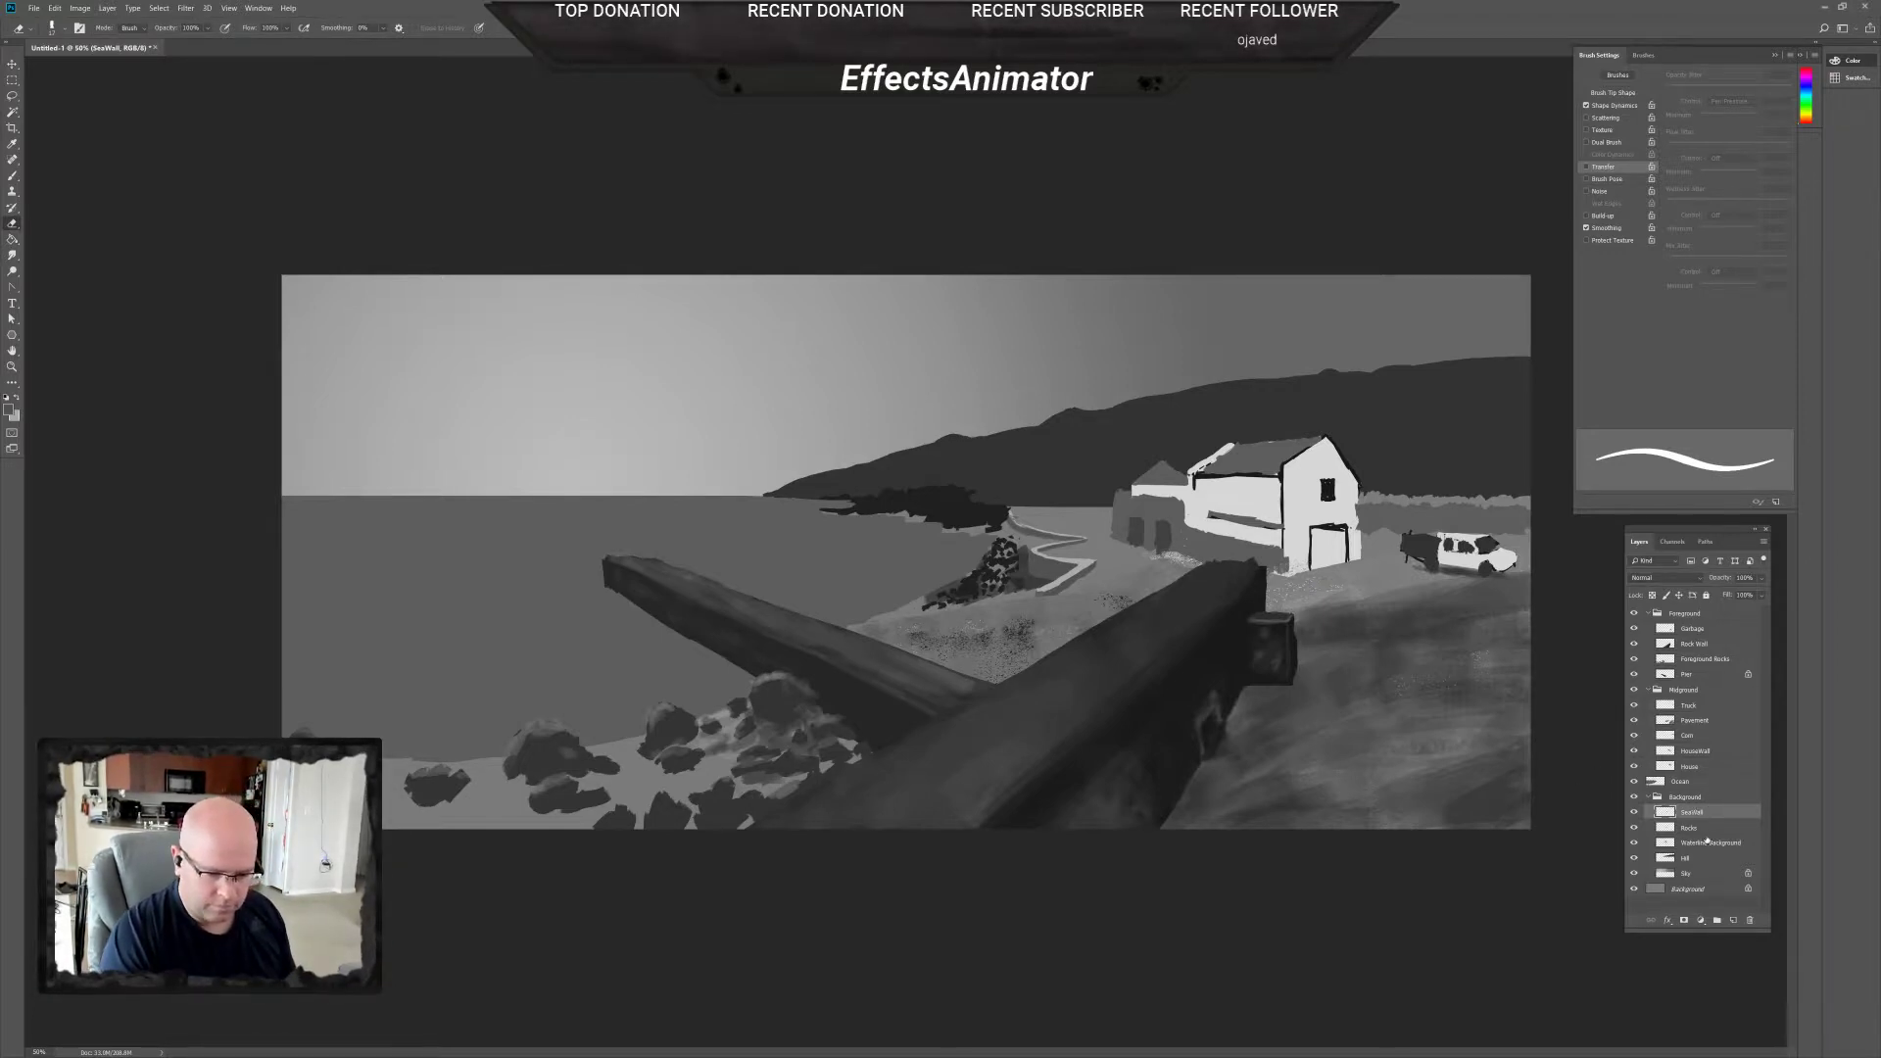
Paint dark textured brush strokes on the Rocks layer, filling the speckled slope beside the sea wall down to the waterline.
click(1700, 828)
click(1634, 828)
click(1634, 828)
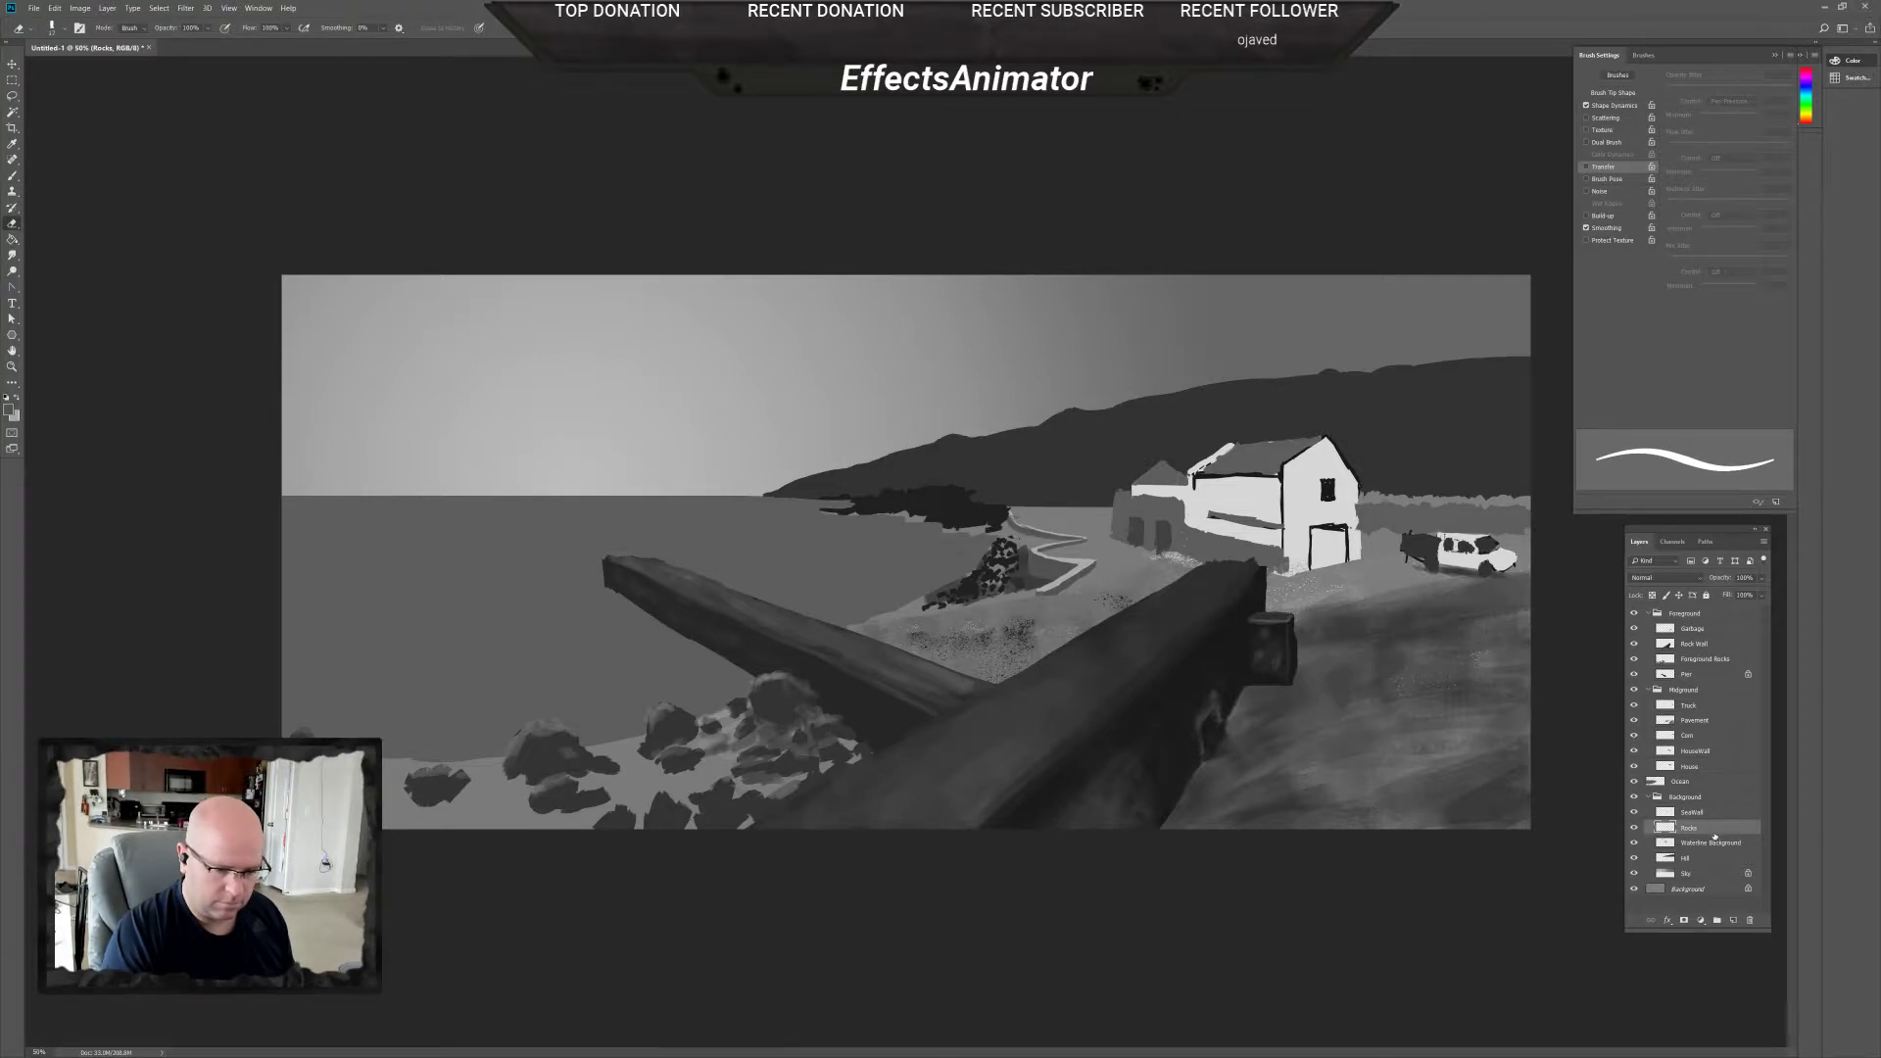
key(ctrl+1)
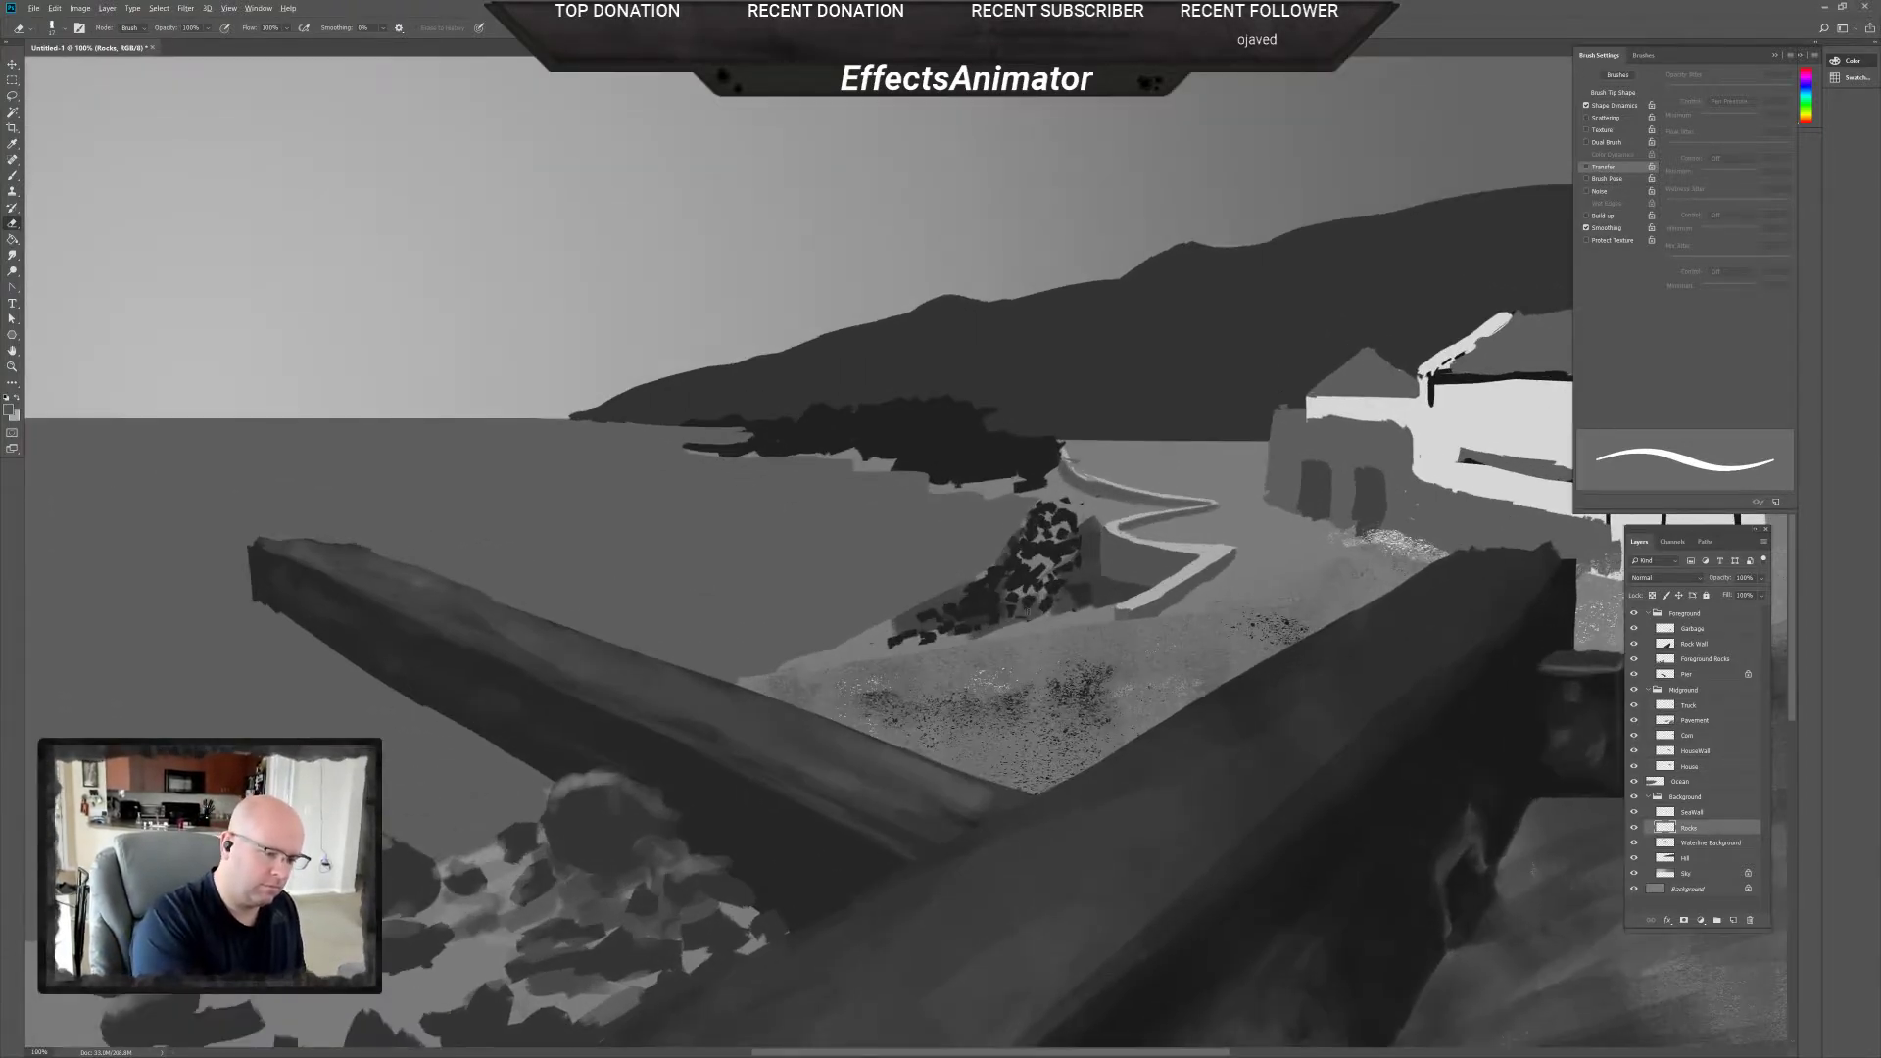
key(b)
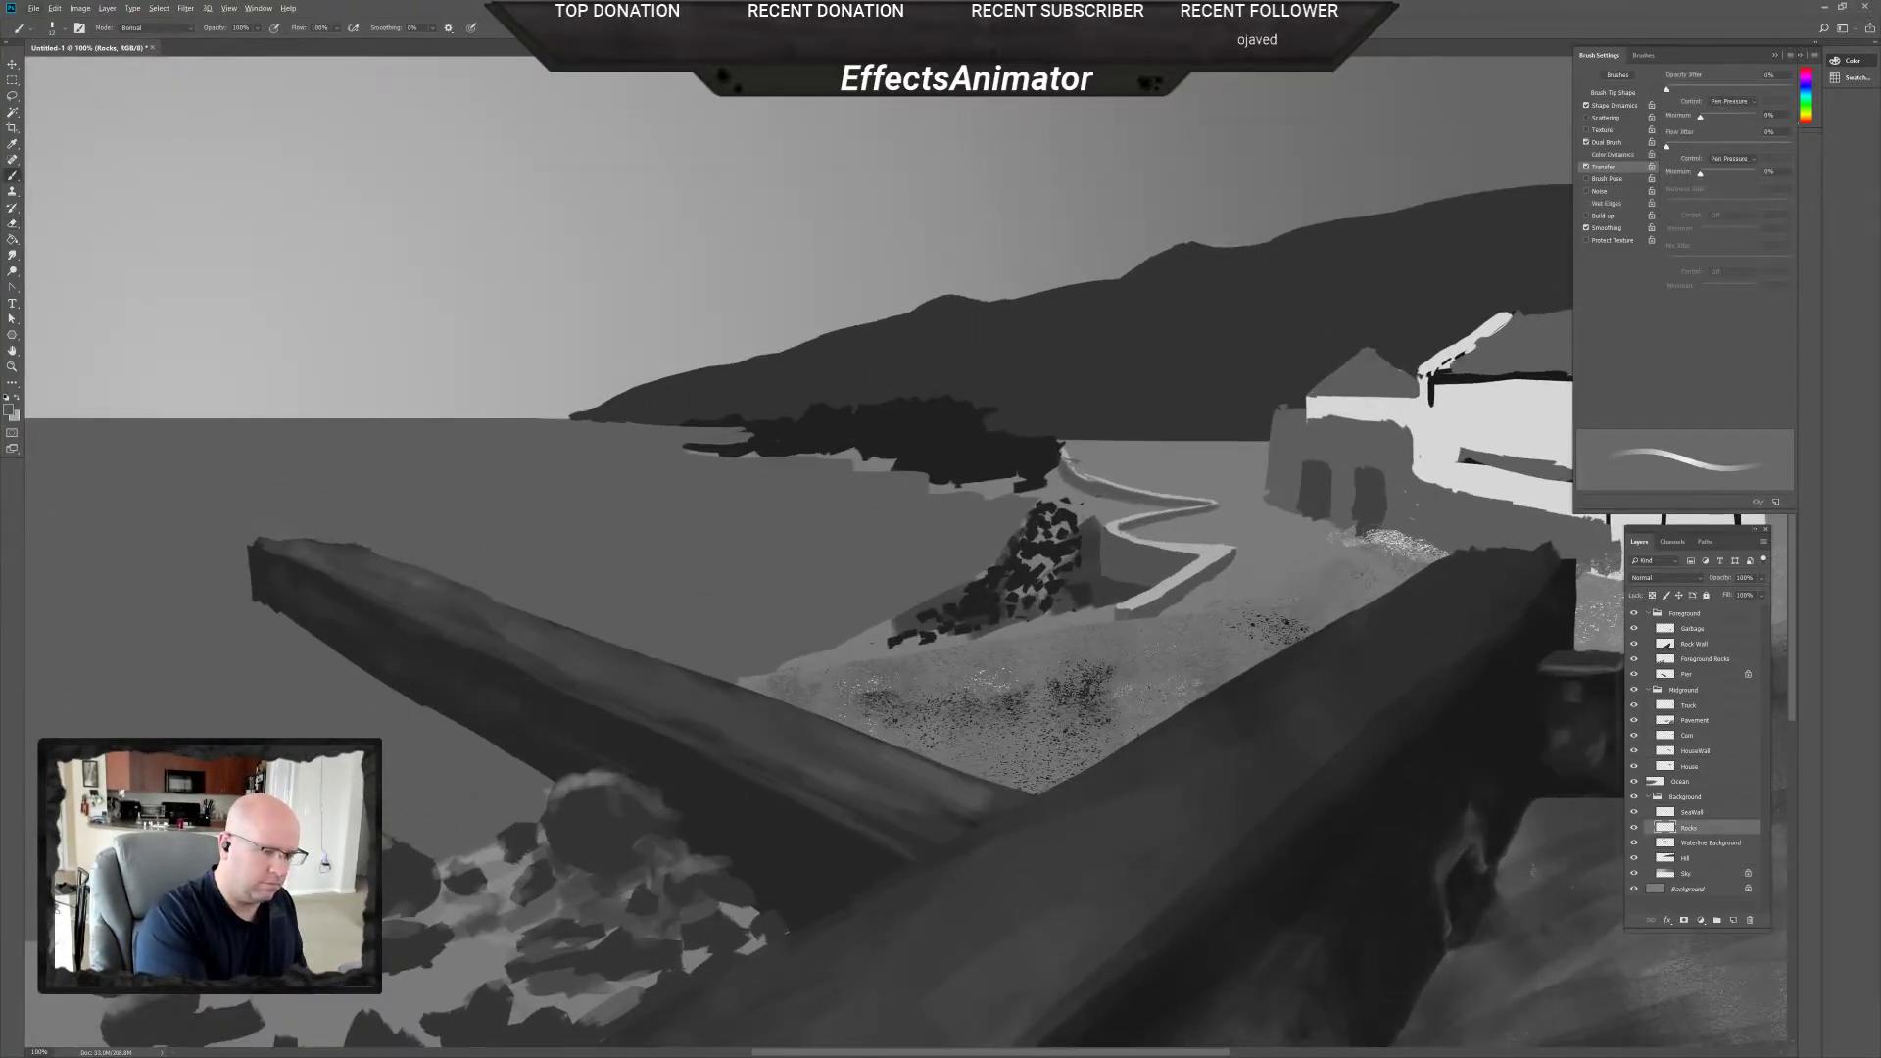
right_click(1041, 591)
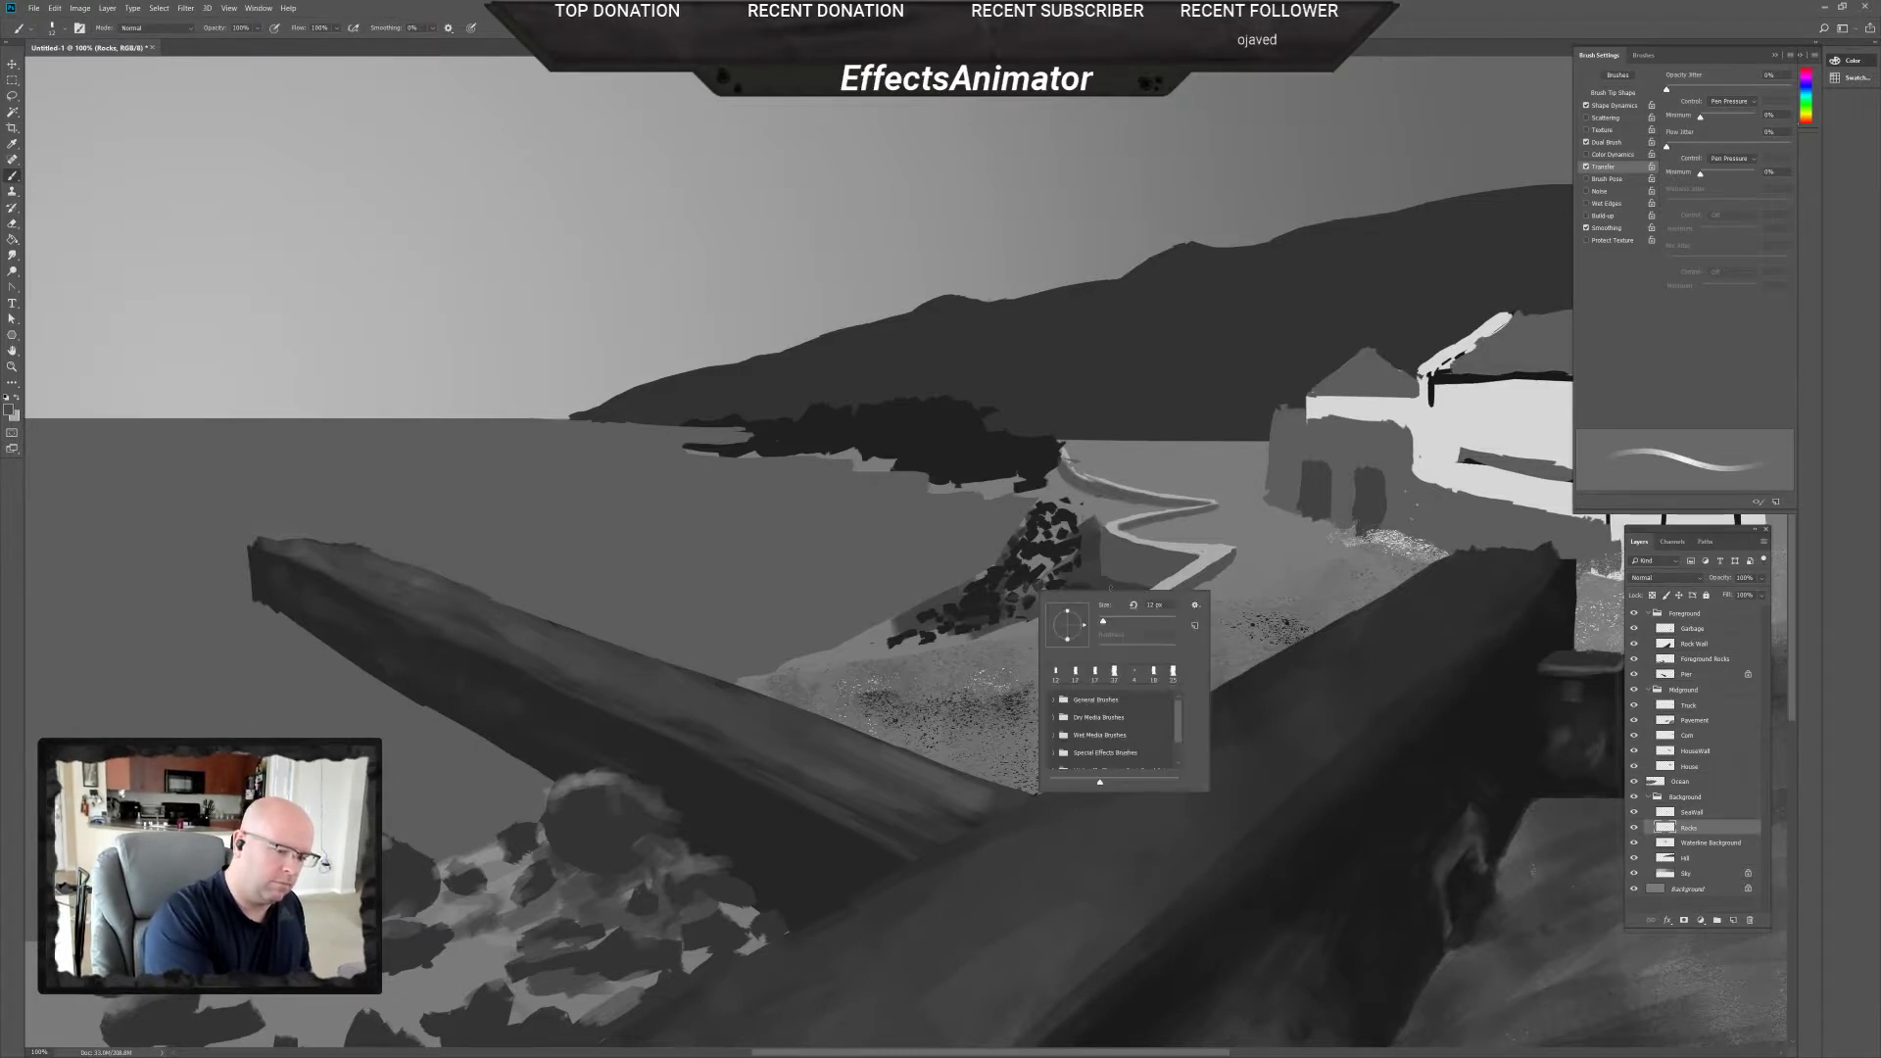
key(Escape)
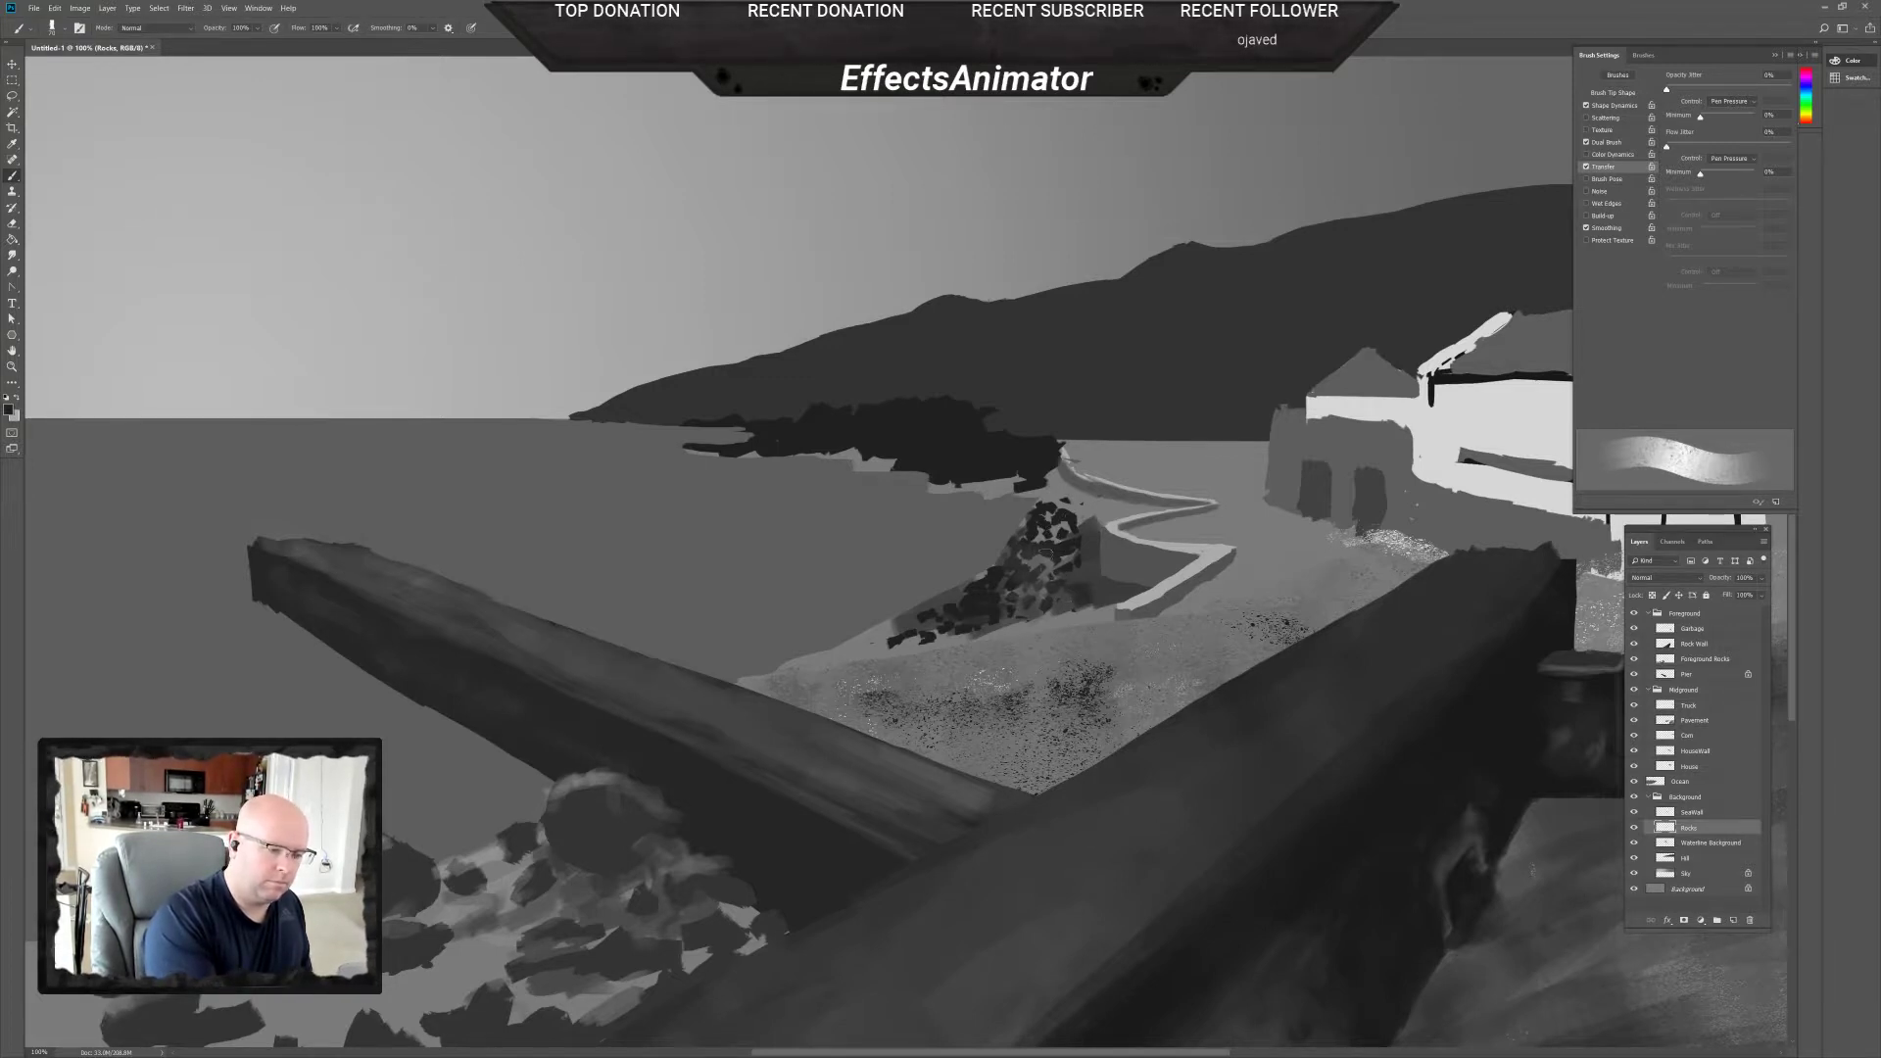
mouse_move(1037, 593)
mouse_down()
mouse_move(1005, 556)
mouse_move(1066, 559)
mouse_move(1034, 529)
mouse_up()
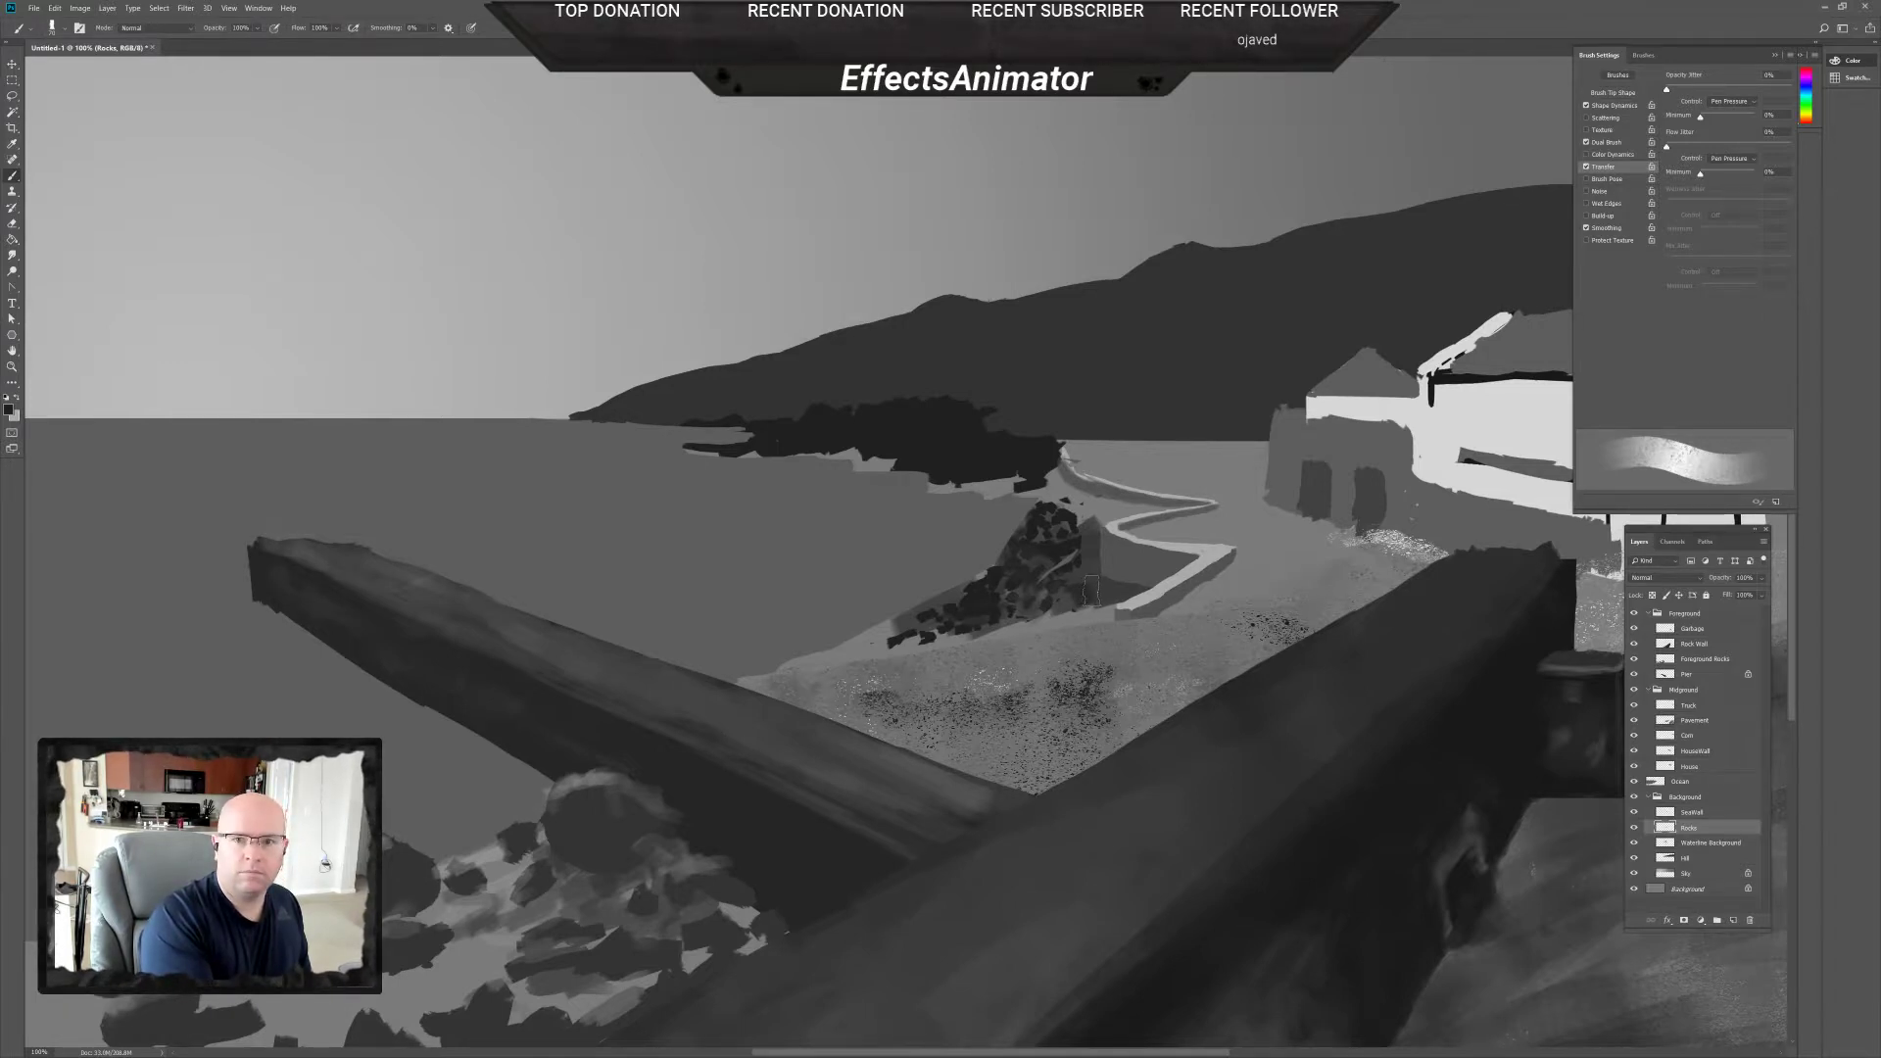
mouse_move(1076, 544)
mouse_down()
mouse_move(1046, 510)
mouse_move(1034, 532)
mouse_move(1101, 528)
mouse_move(1055, 519)
mouse_move(1090, 519)
mouse_move(950, 612)
mouse_move(813, 647)
mouse_move(1092, 606)
mouse_move(1014, 589)
mouse_move(1045, 615)
mouse_up()
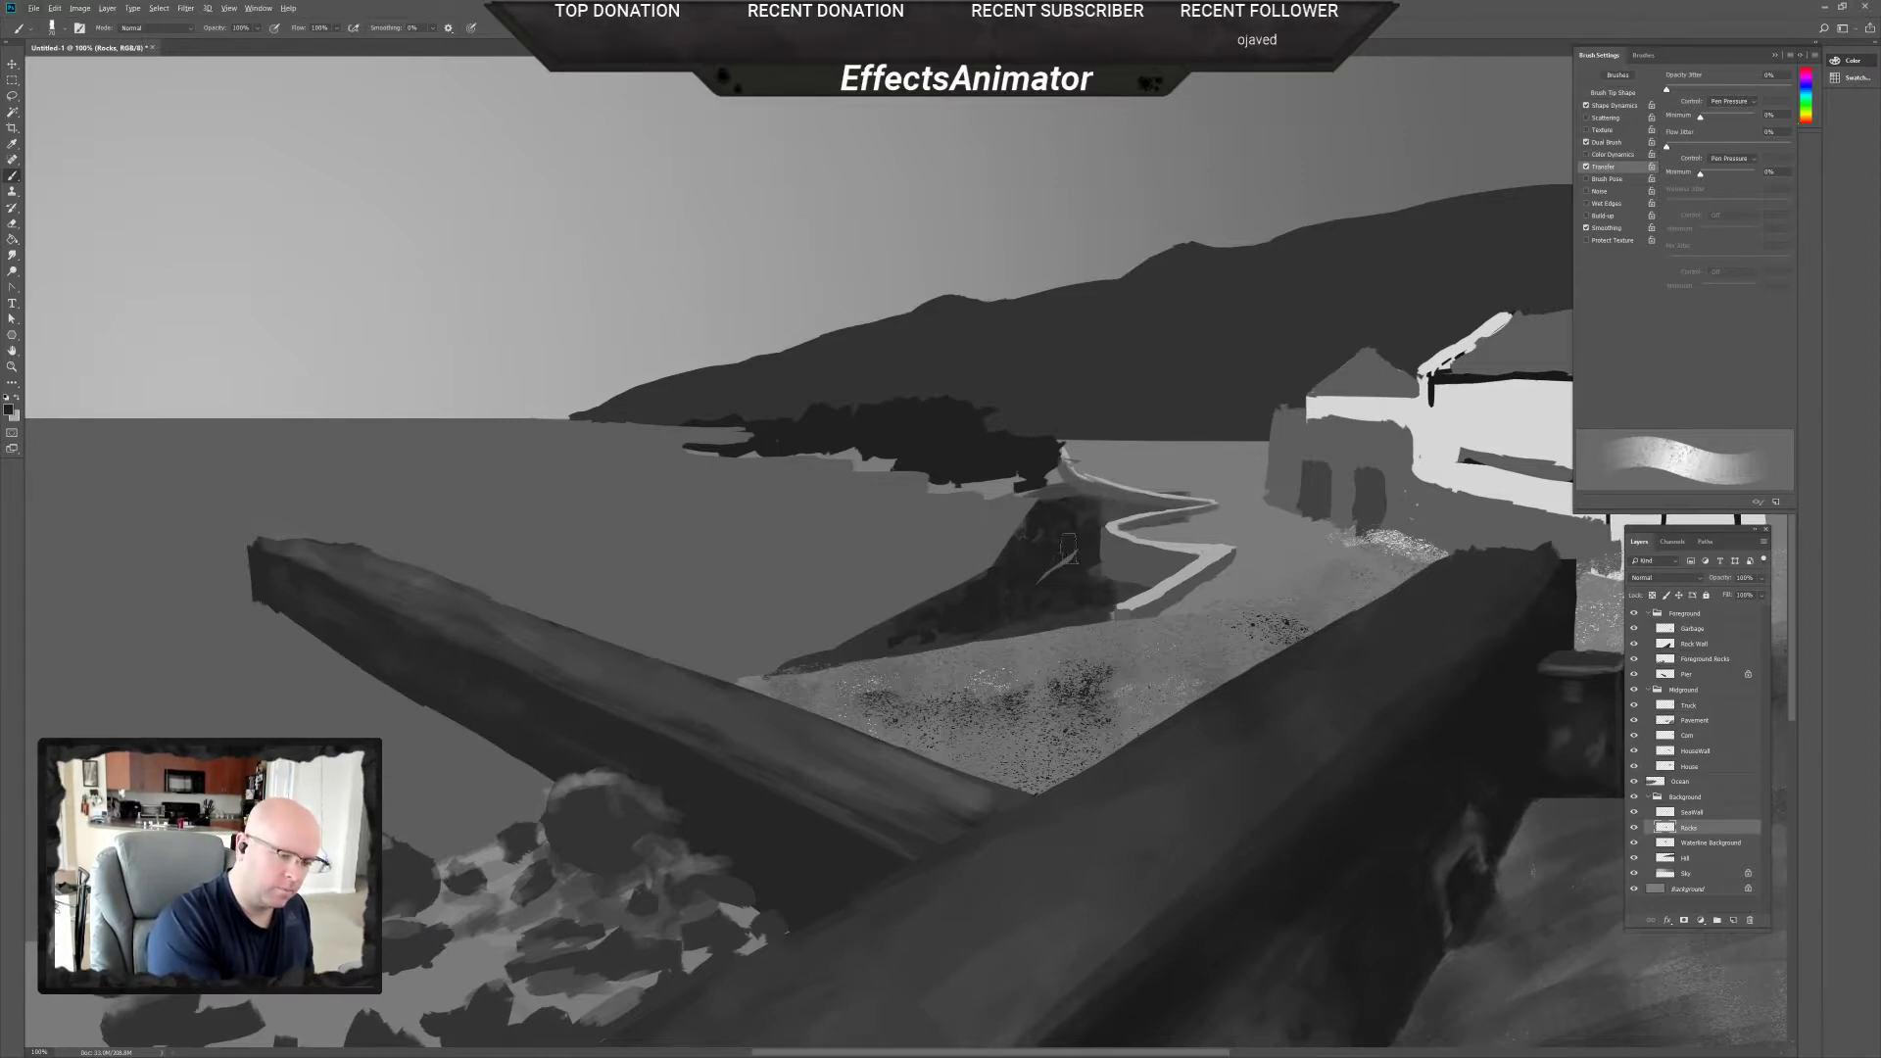
Toggle the Rocks and SeaWall layers and the Background group to find which layer causes the light sliver in the dark slope.
scroll(1091, 644, up, 1)
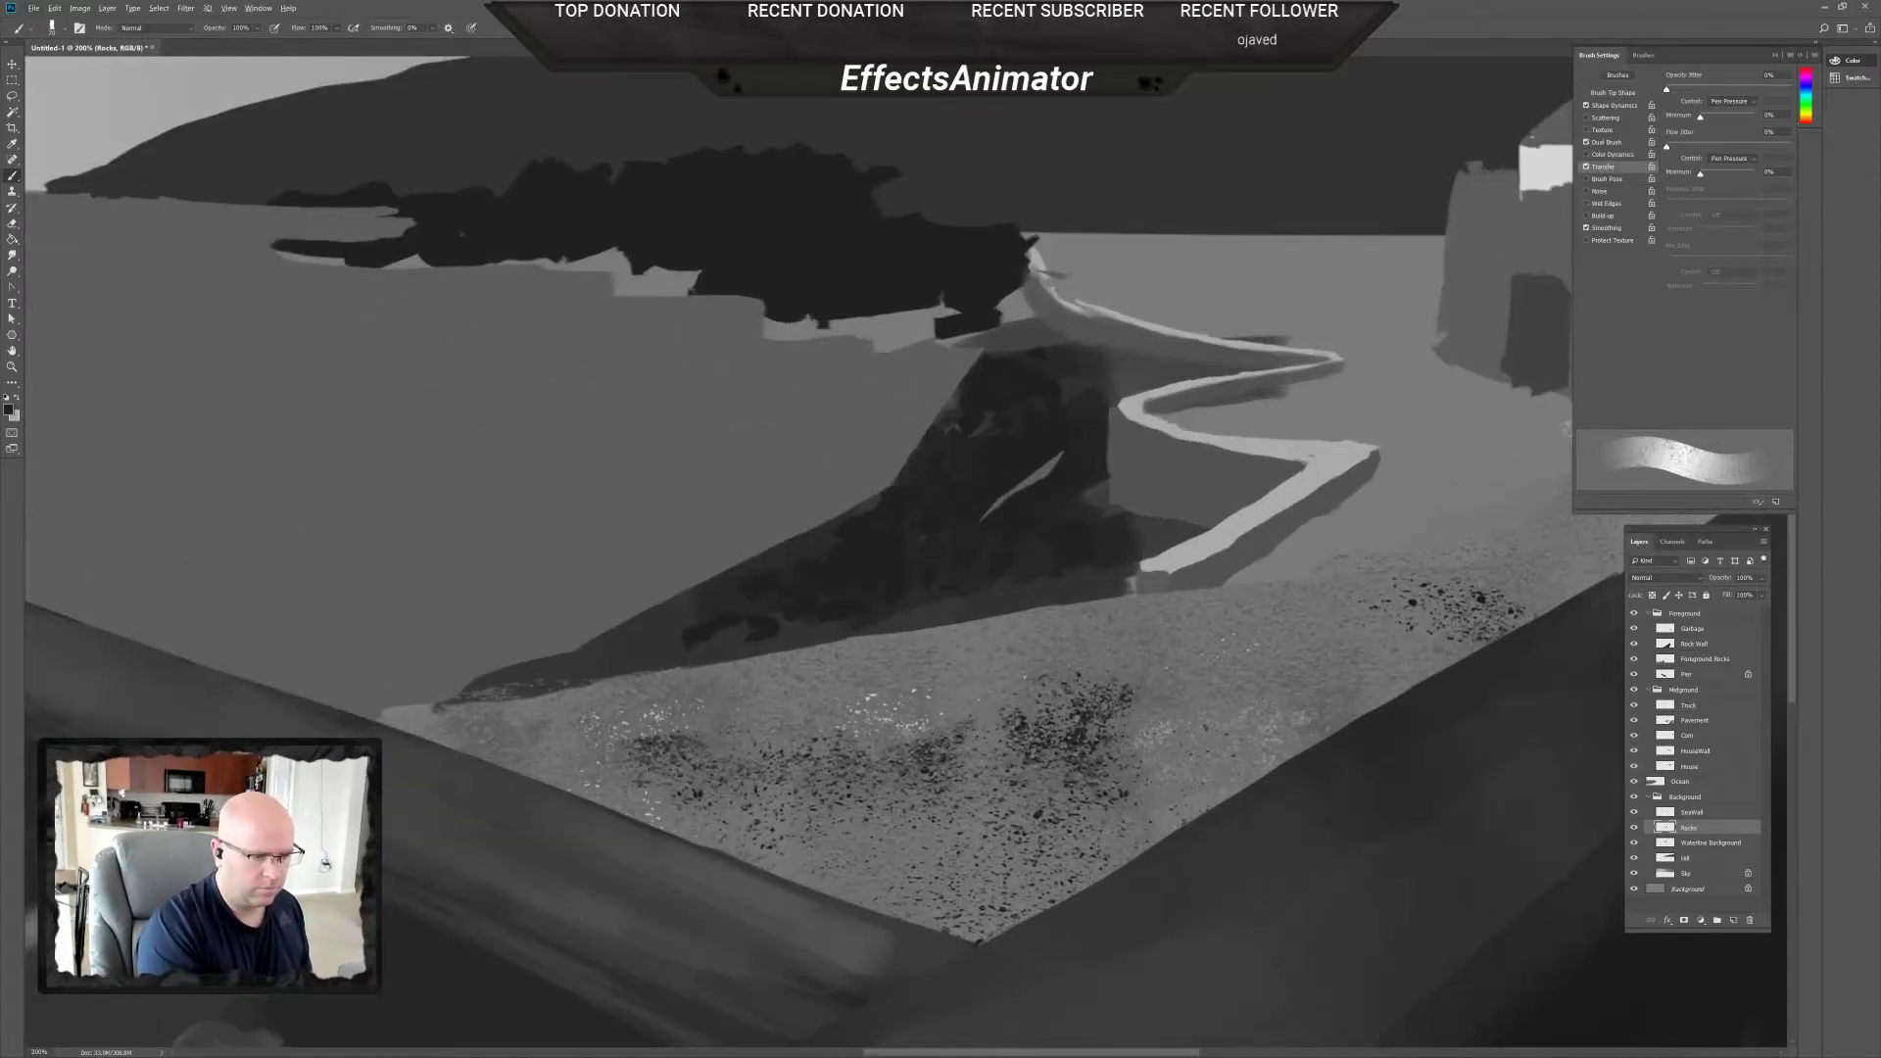
scroll(1091, 644, up, 1)
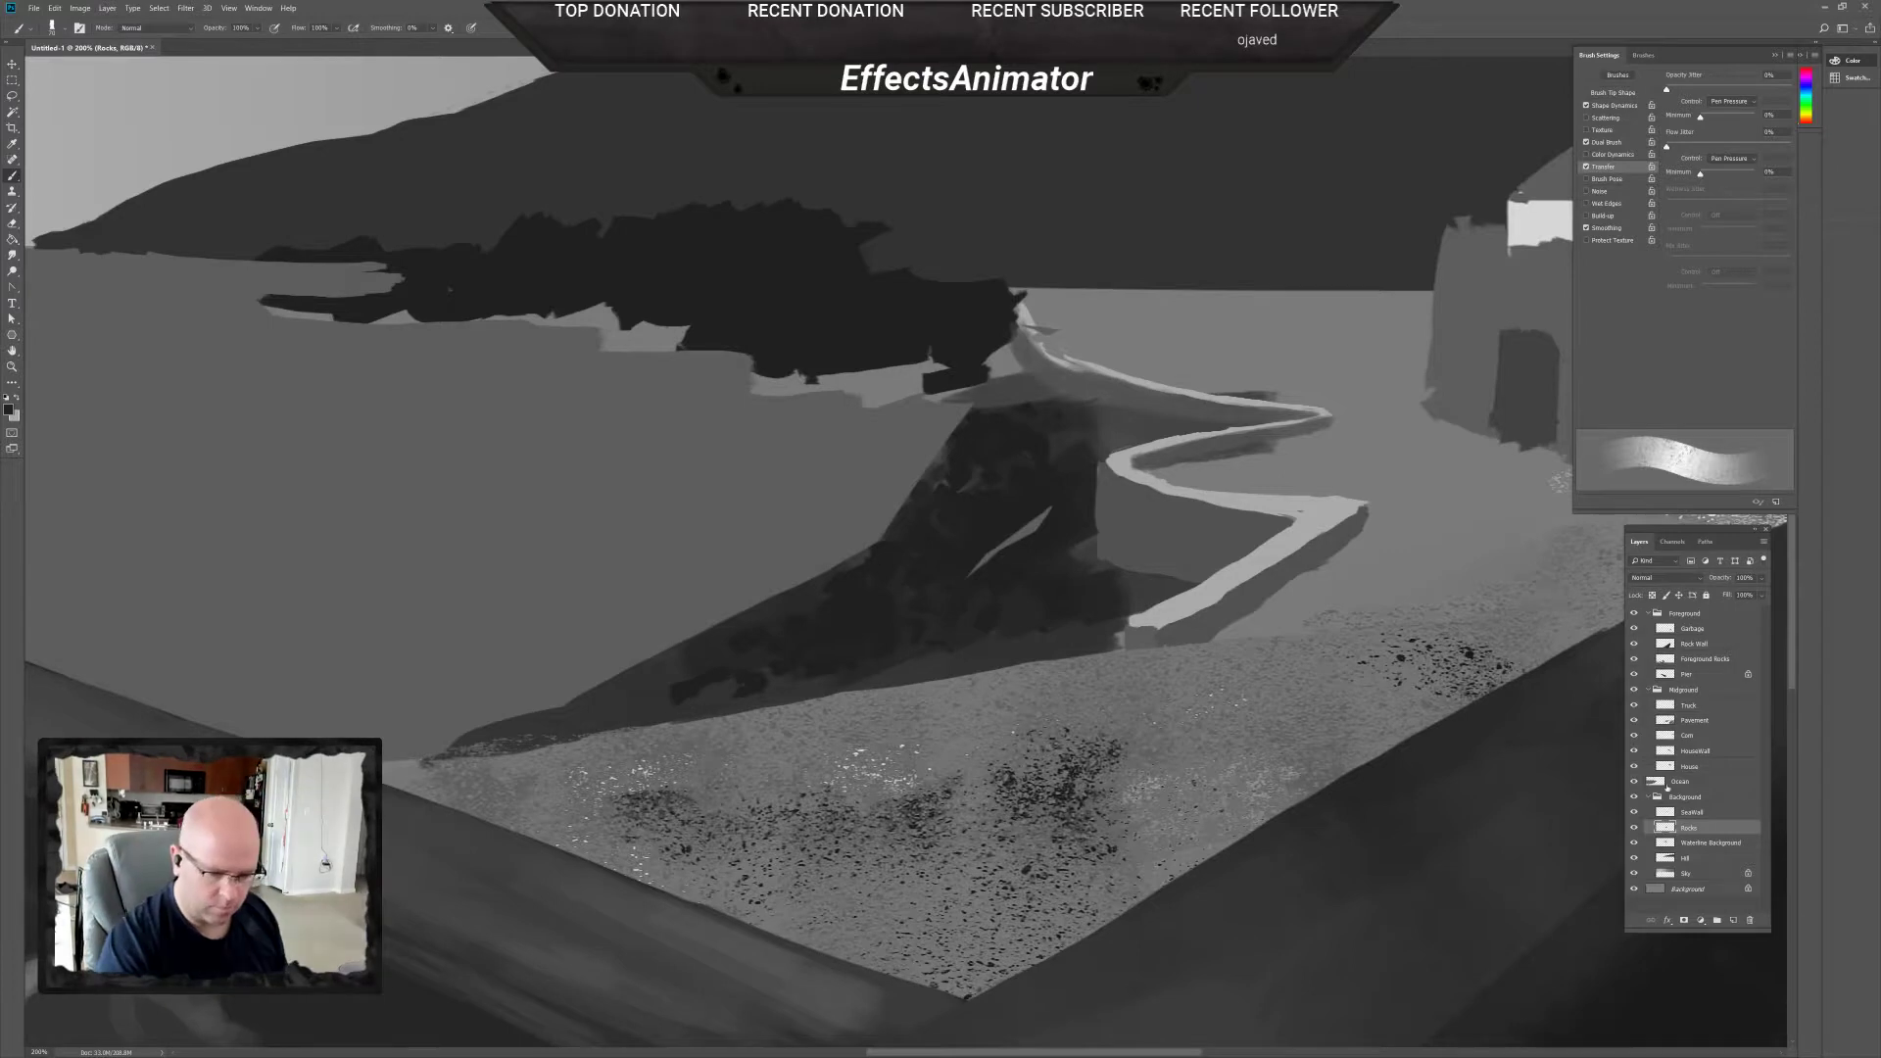
click(1633, 828)
click(1633, 828)
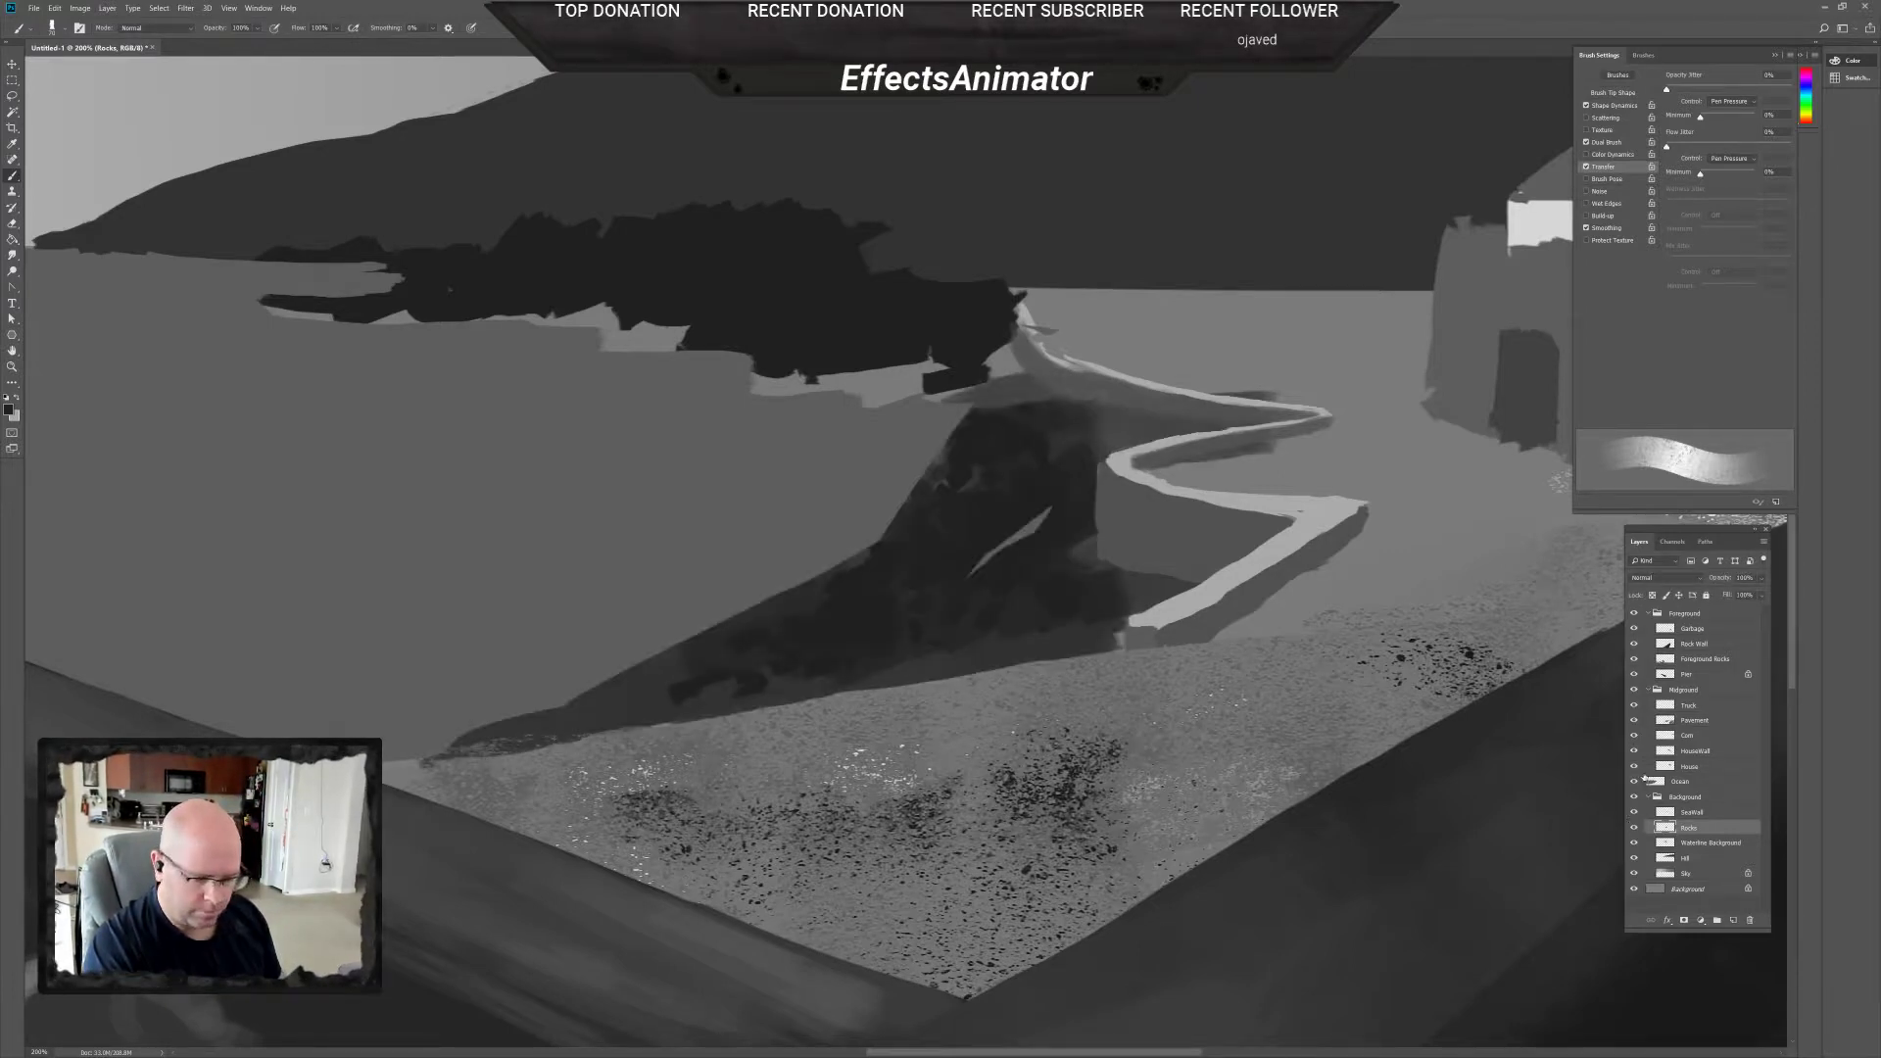
click(1635, 813)
click(1634, 813)
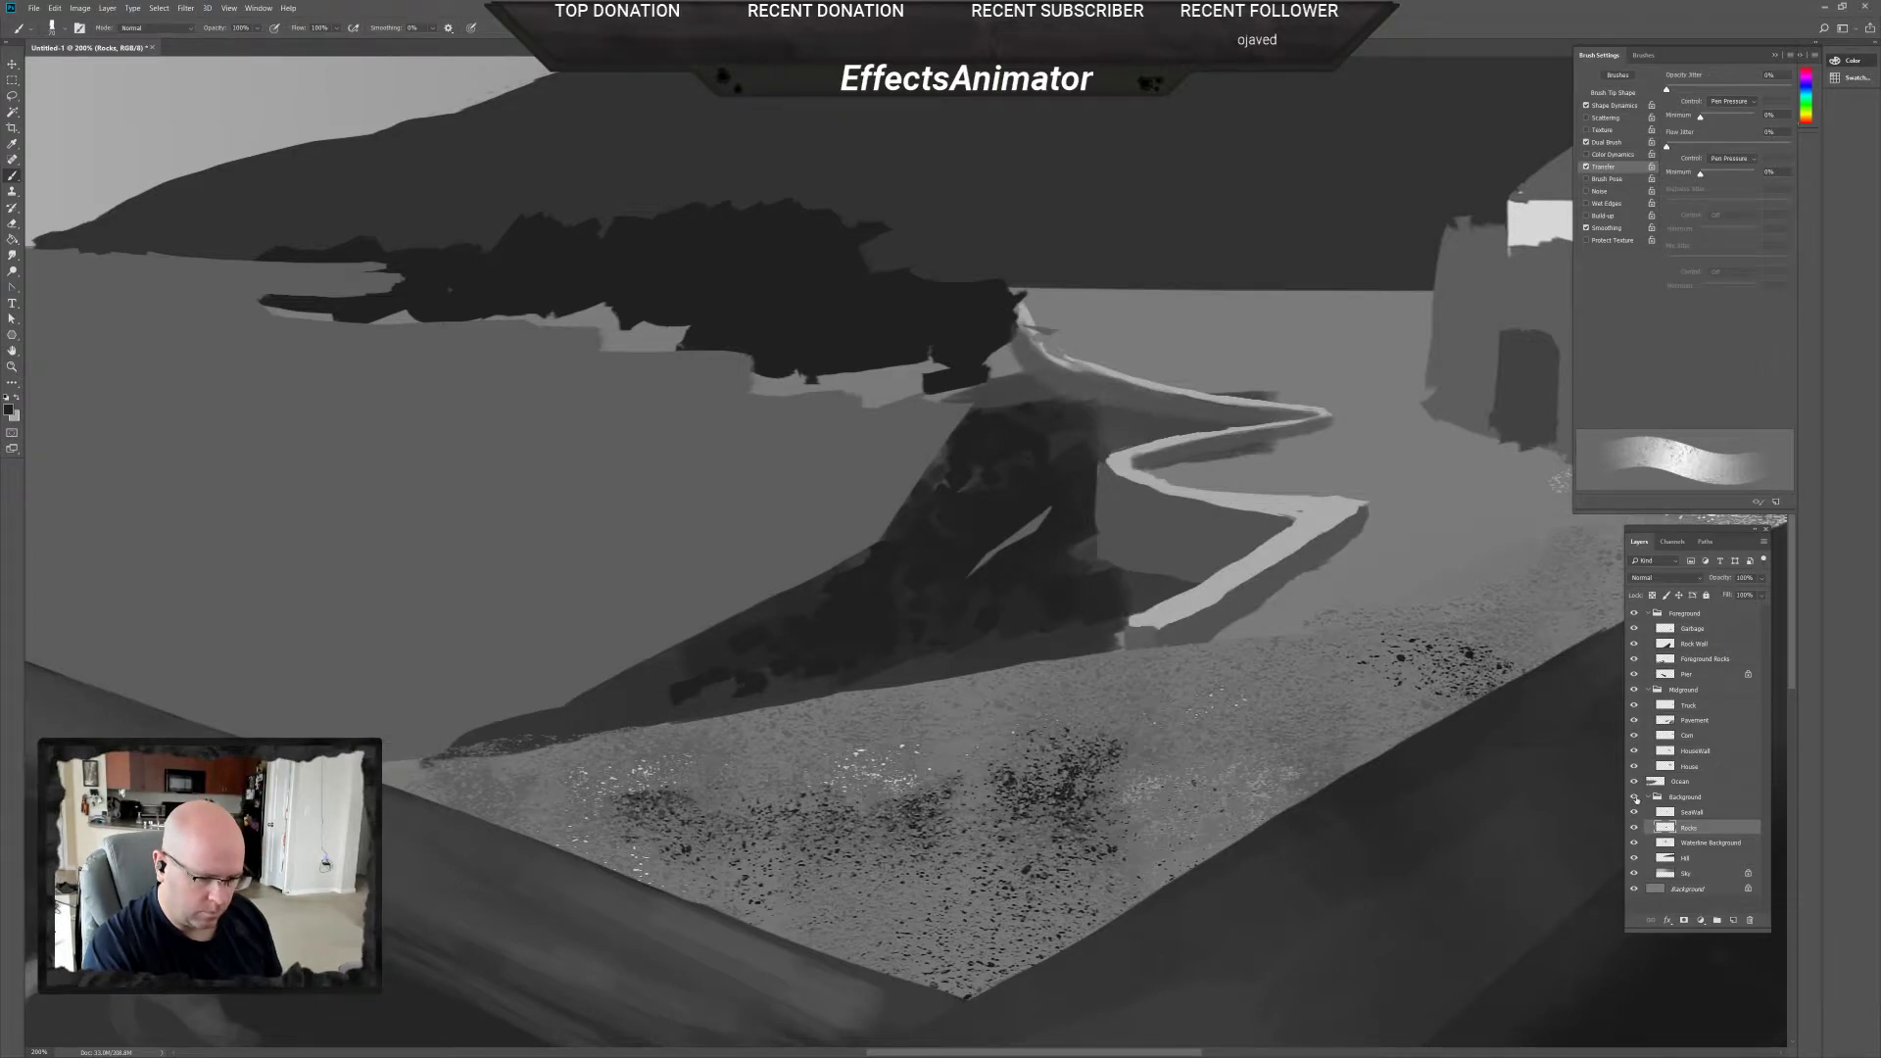
click(1635, 798)
click(1634, 797)
click(1635, 798)
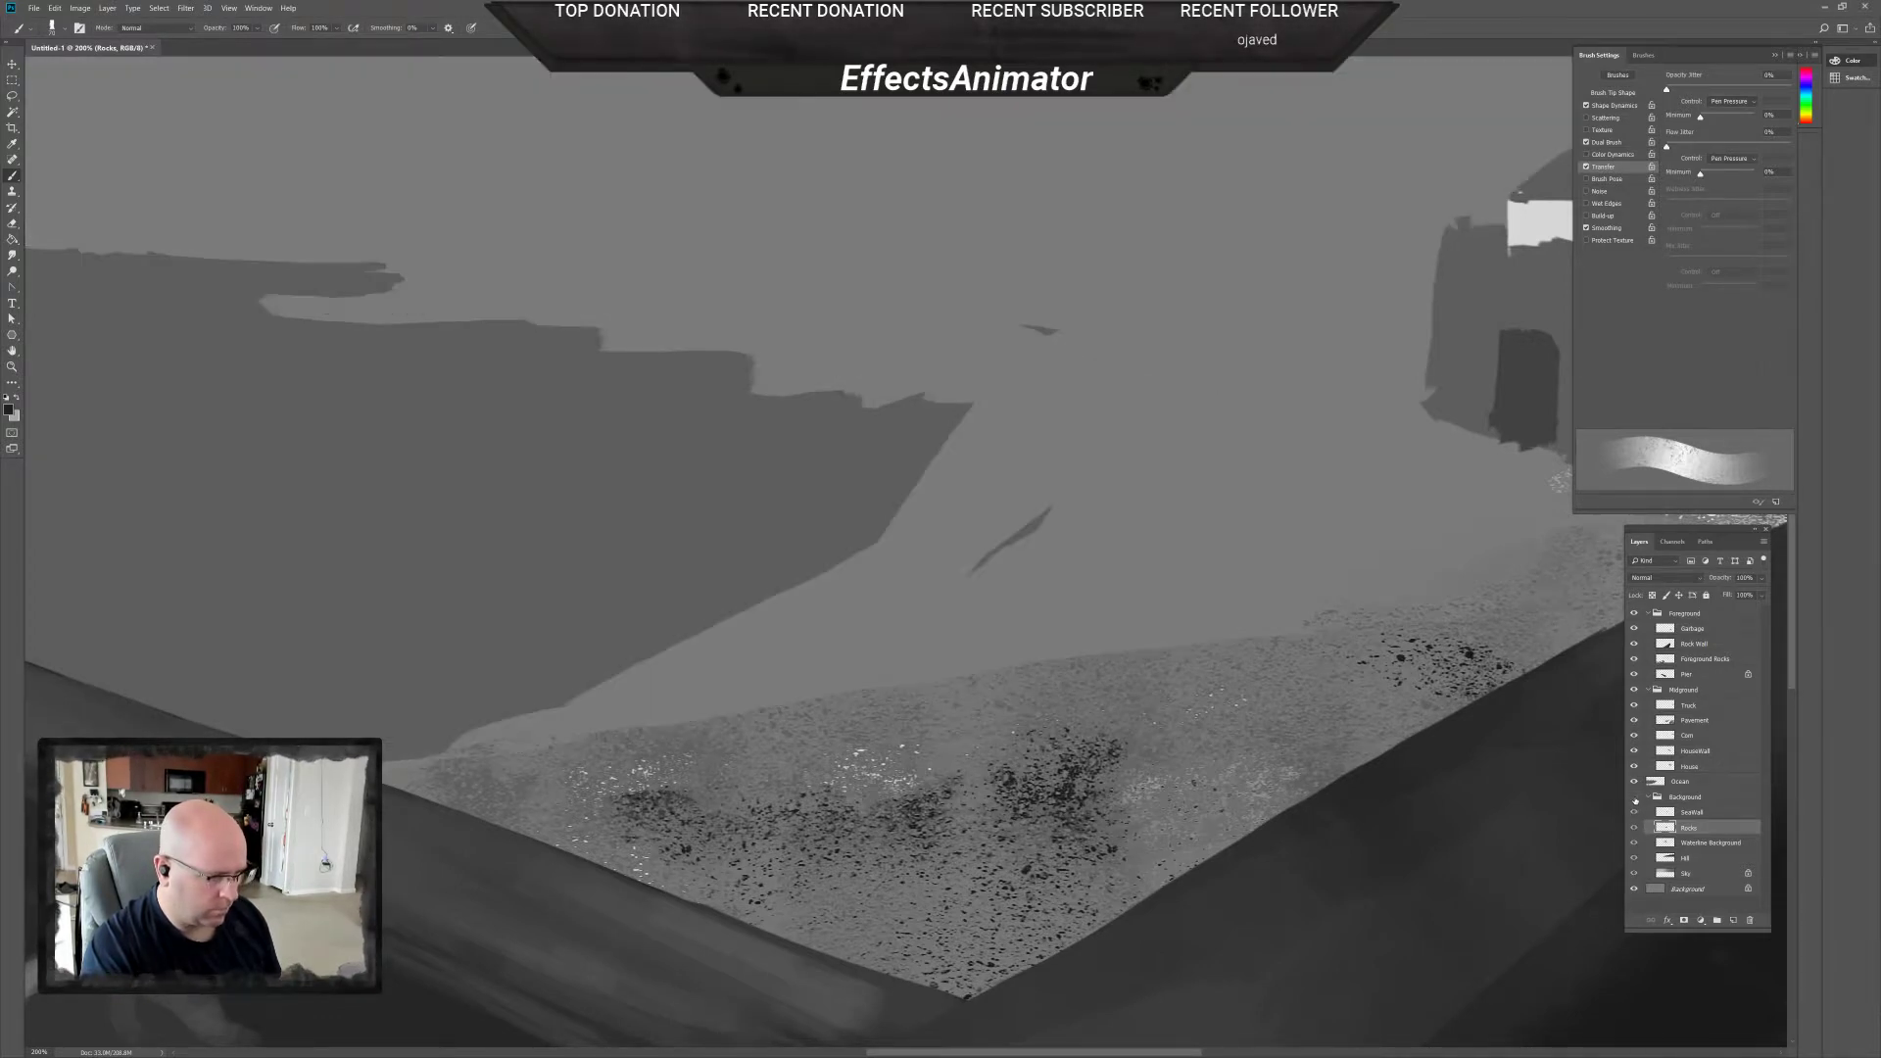
click(1635, 798)
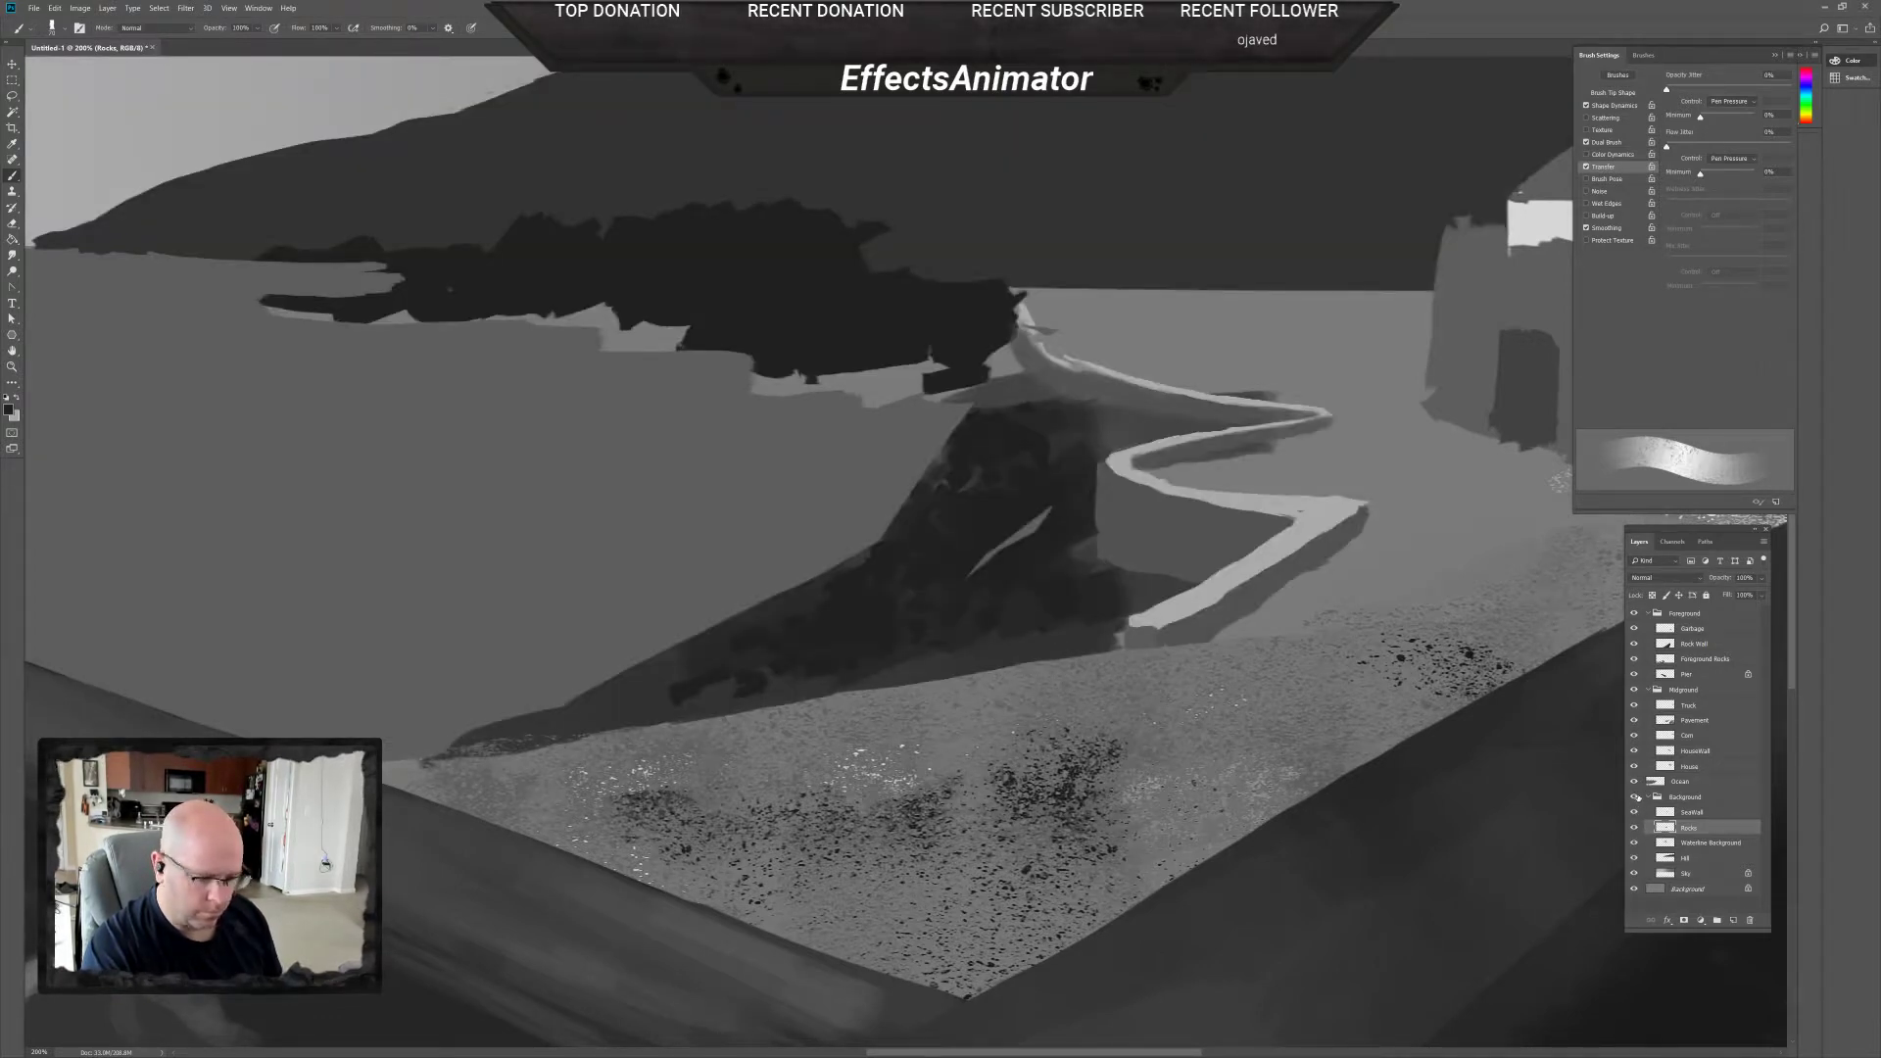
Erase the stray light sliver within the dark rock slope on the Ocean layer.
click(1682, 781)
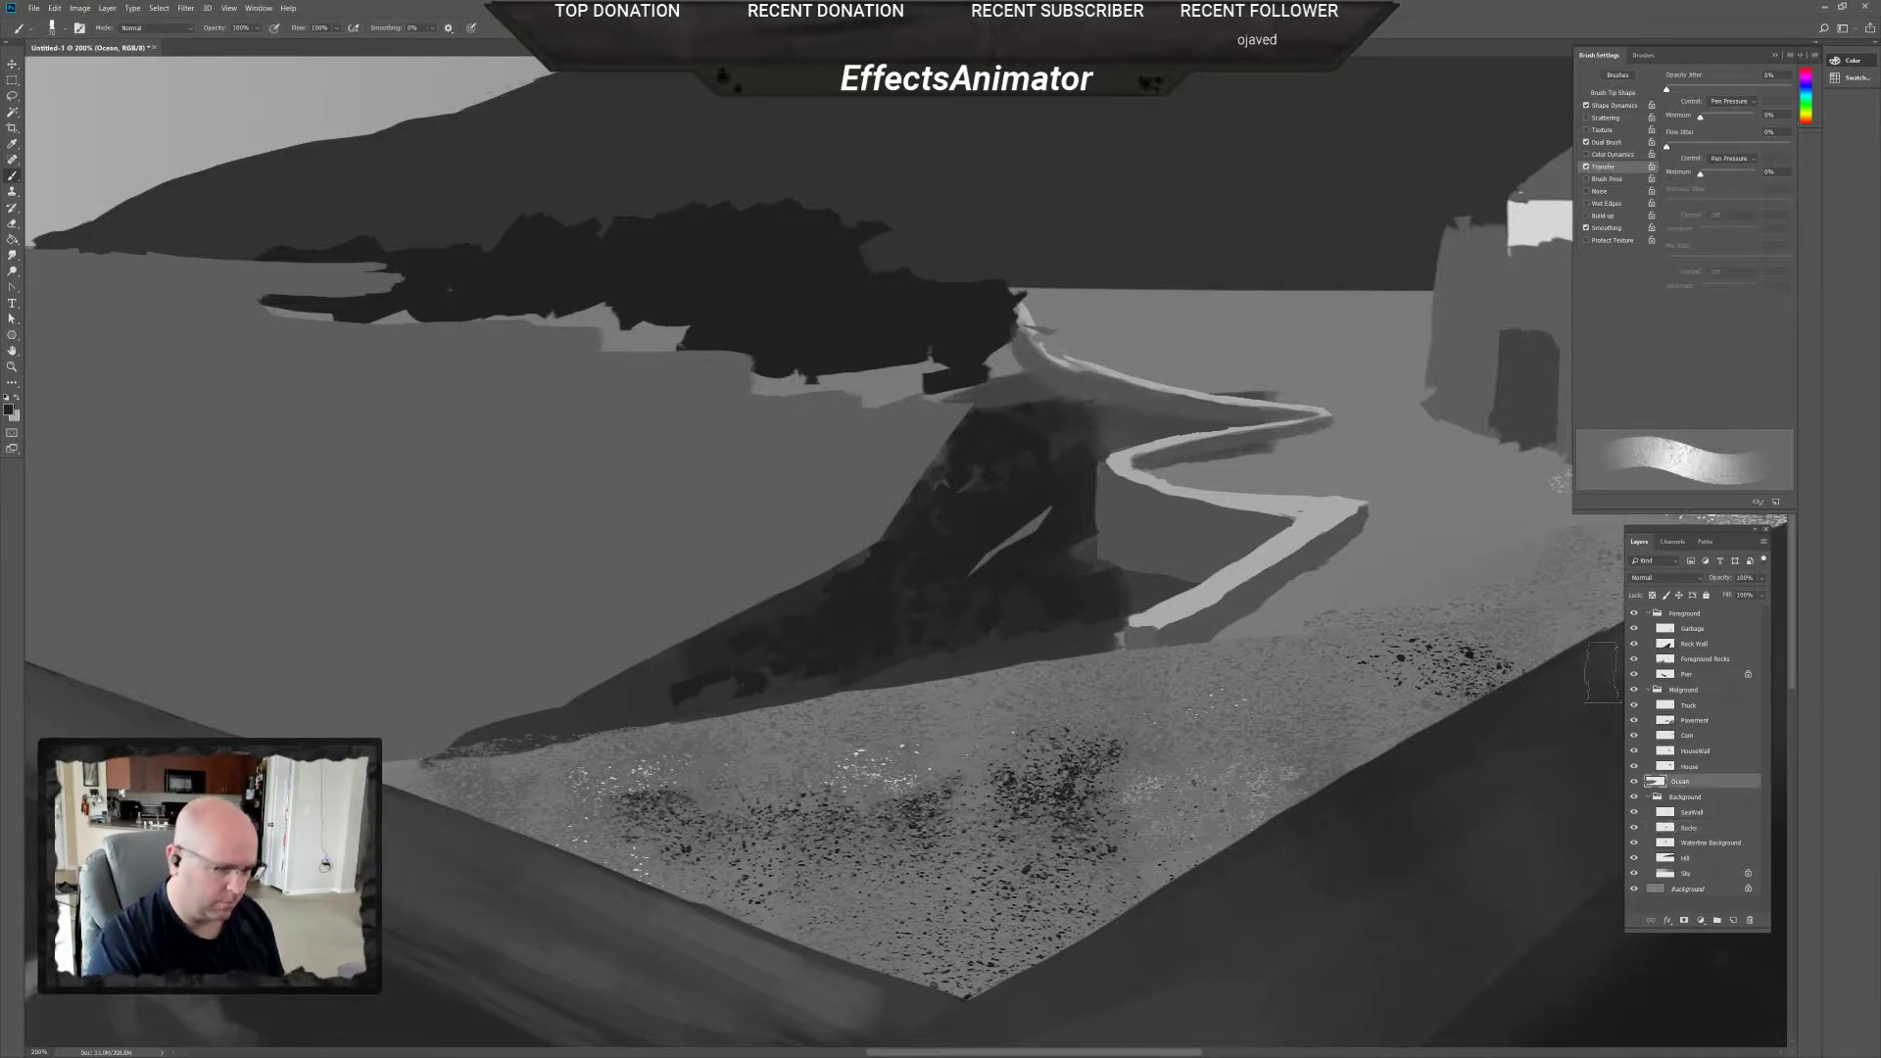
key(e)
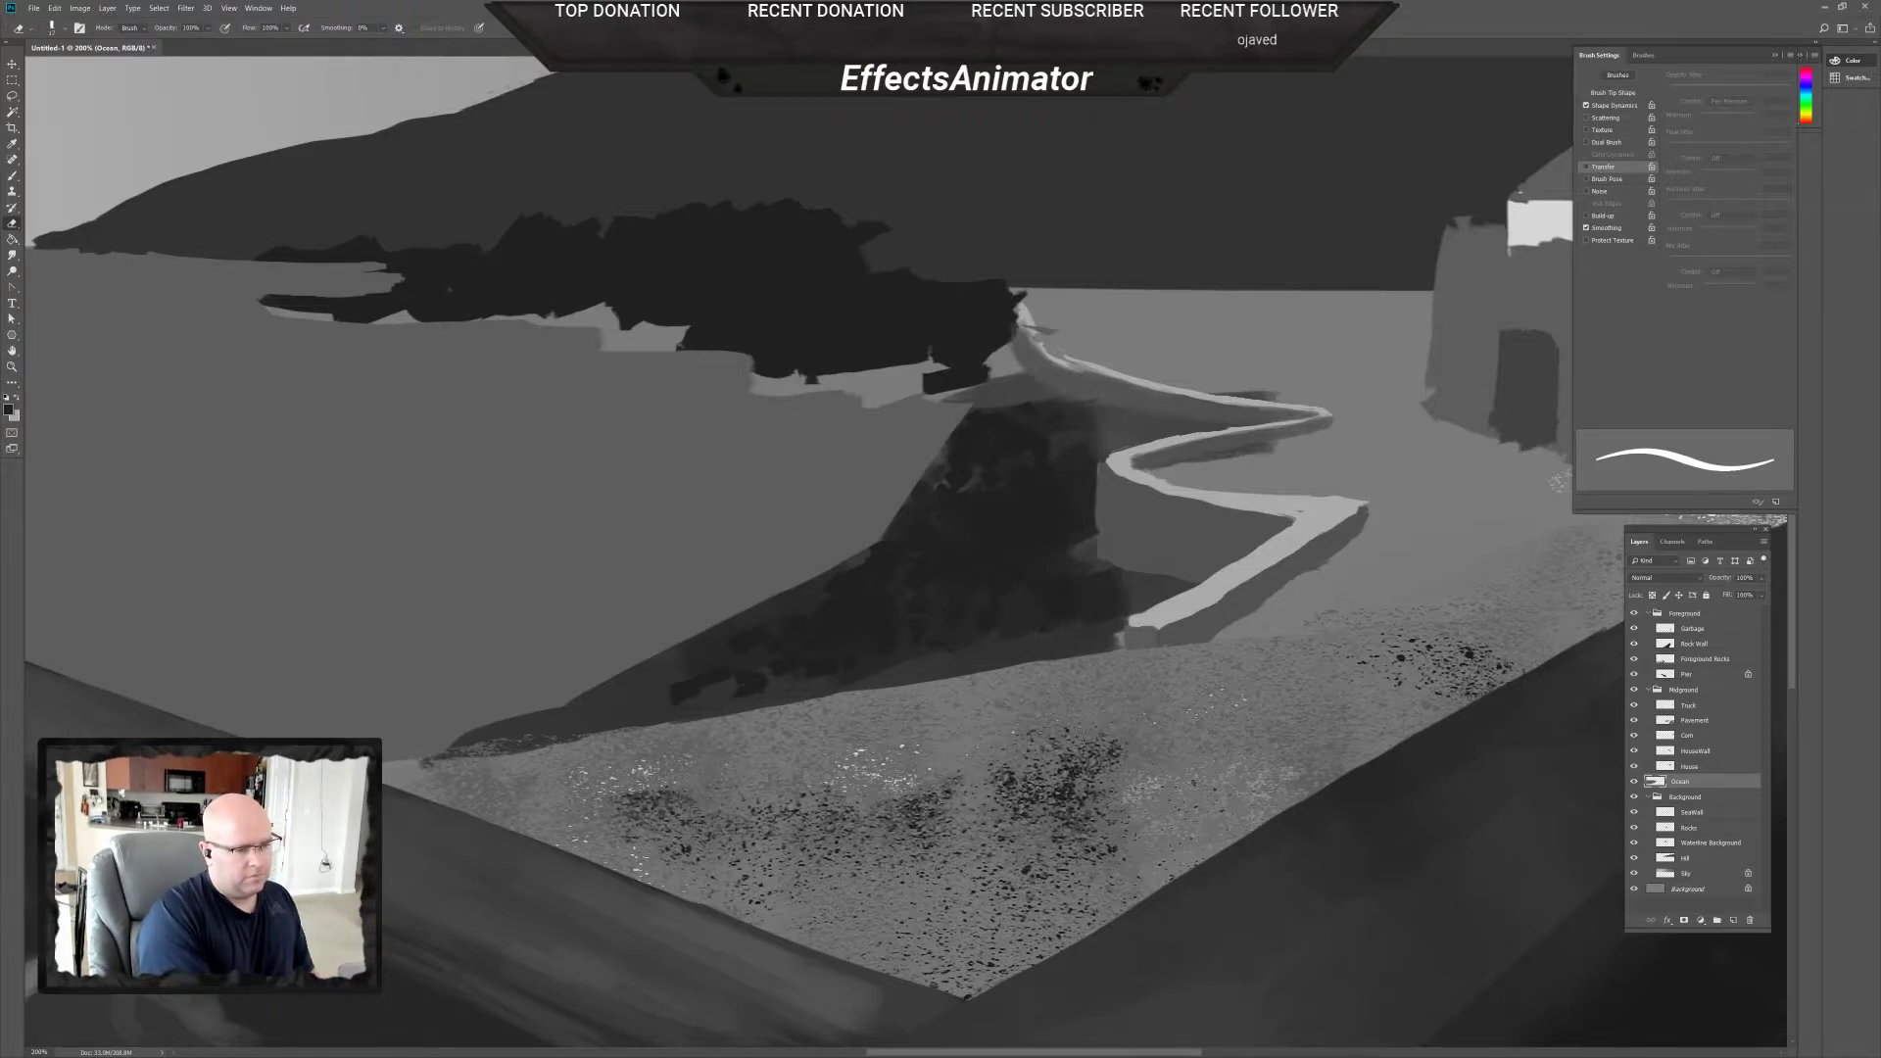
click(851, 521)
key(Return)
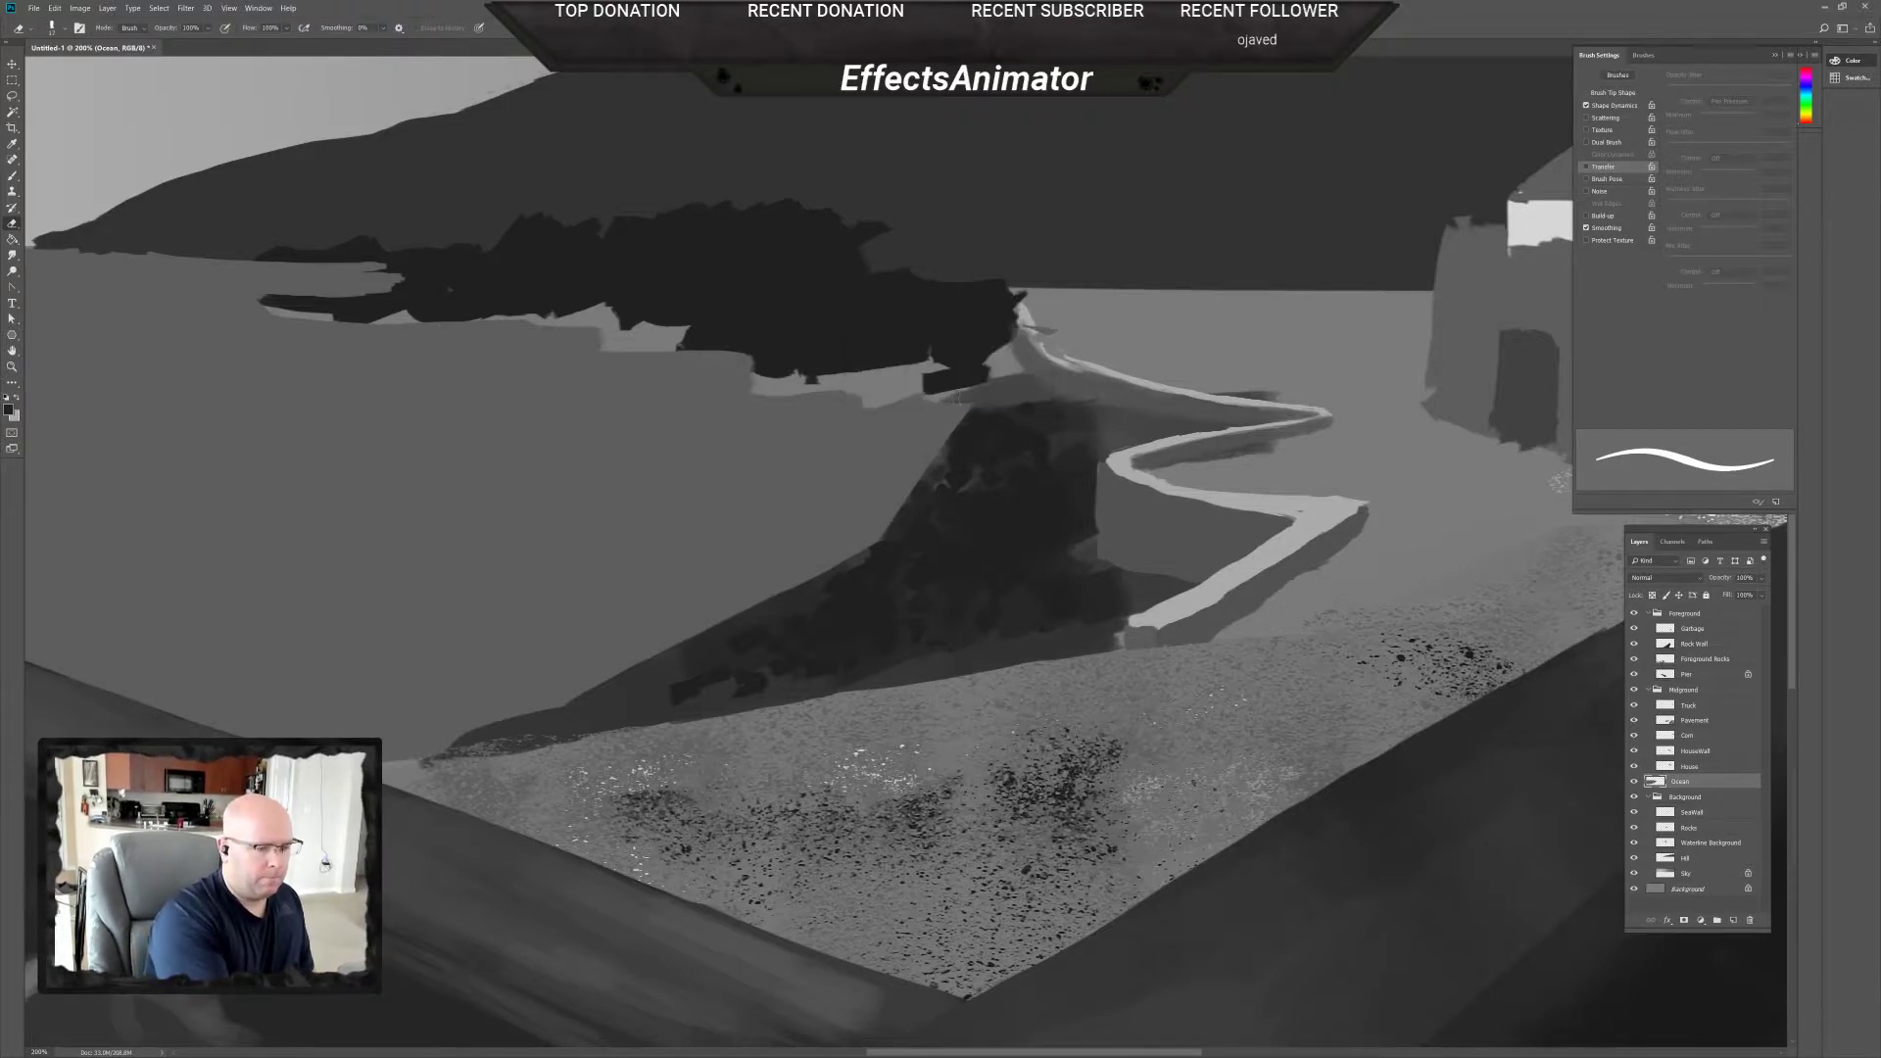
Lock the Ocean layer's transparent pixels and brush a light foam edge along the water beside the rock slope with a smaller brush.
key(b)
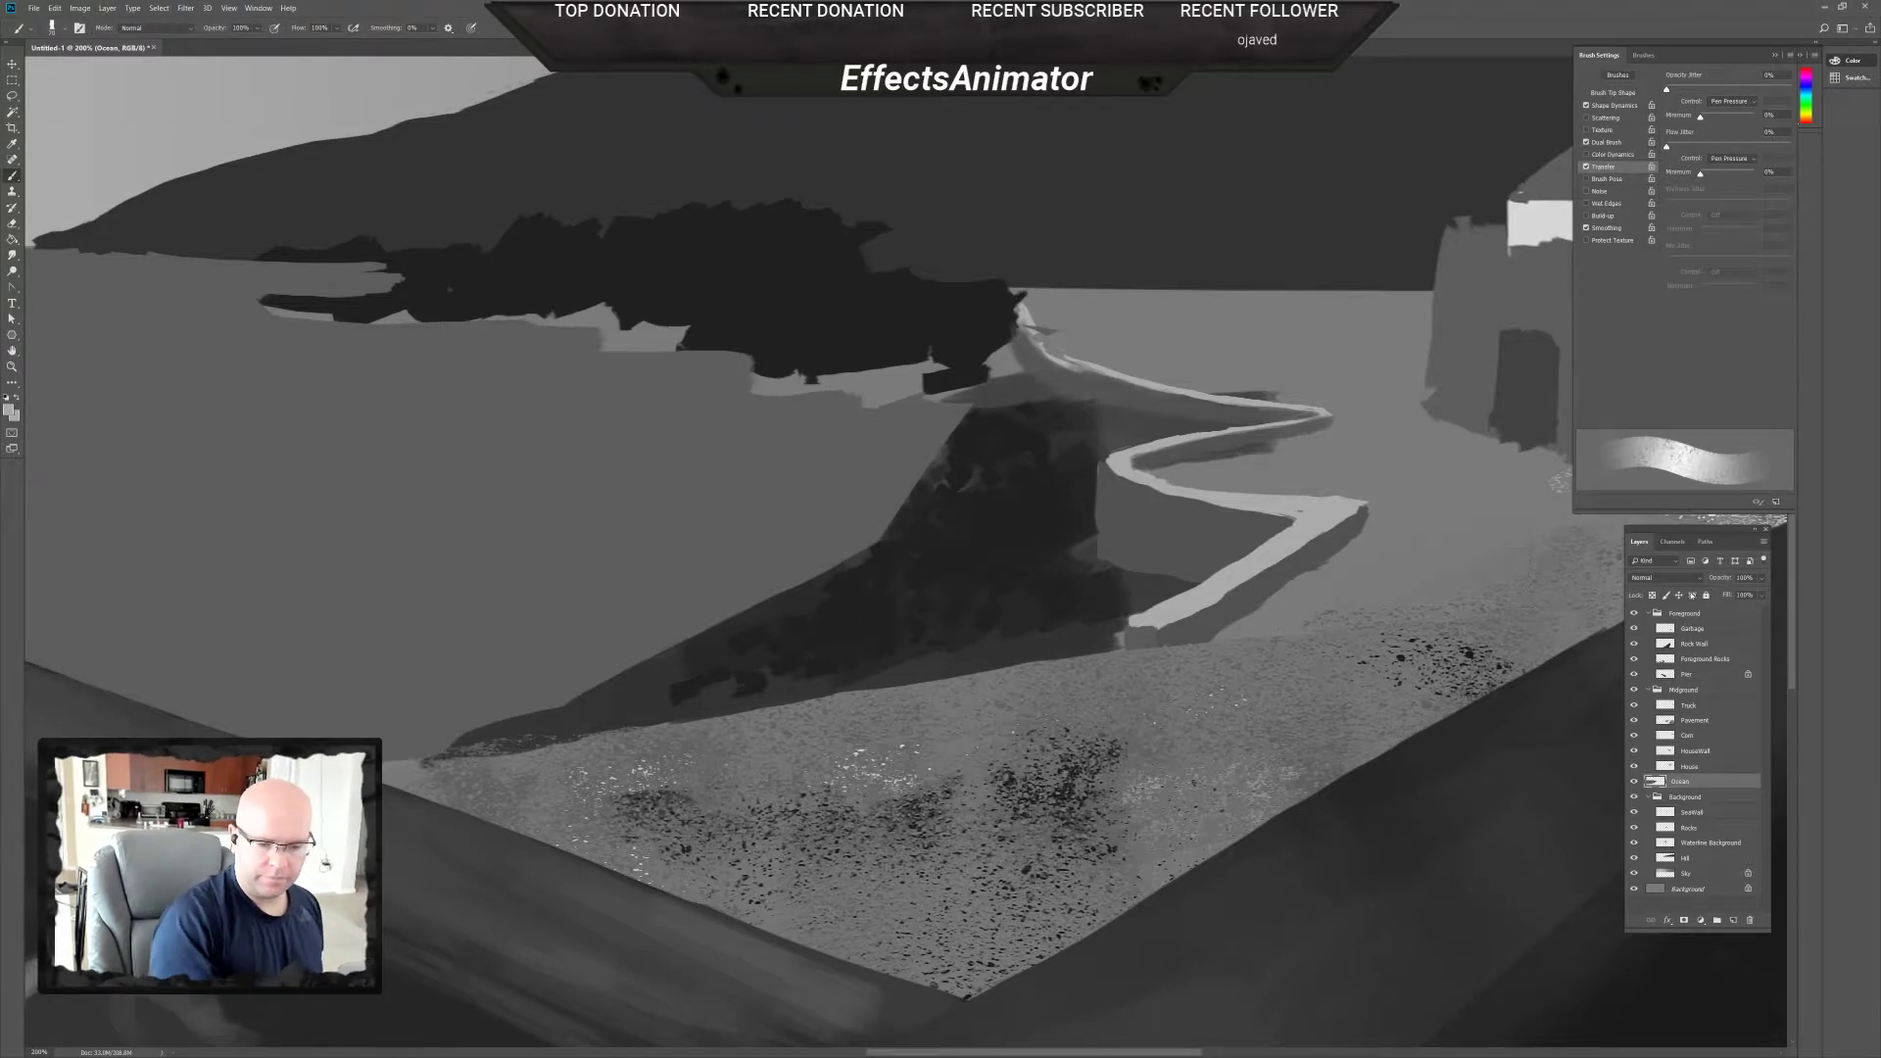
click(1652, 595)
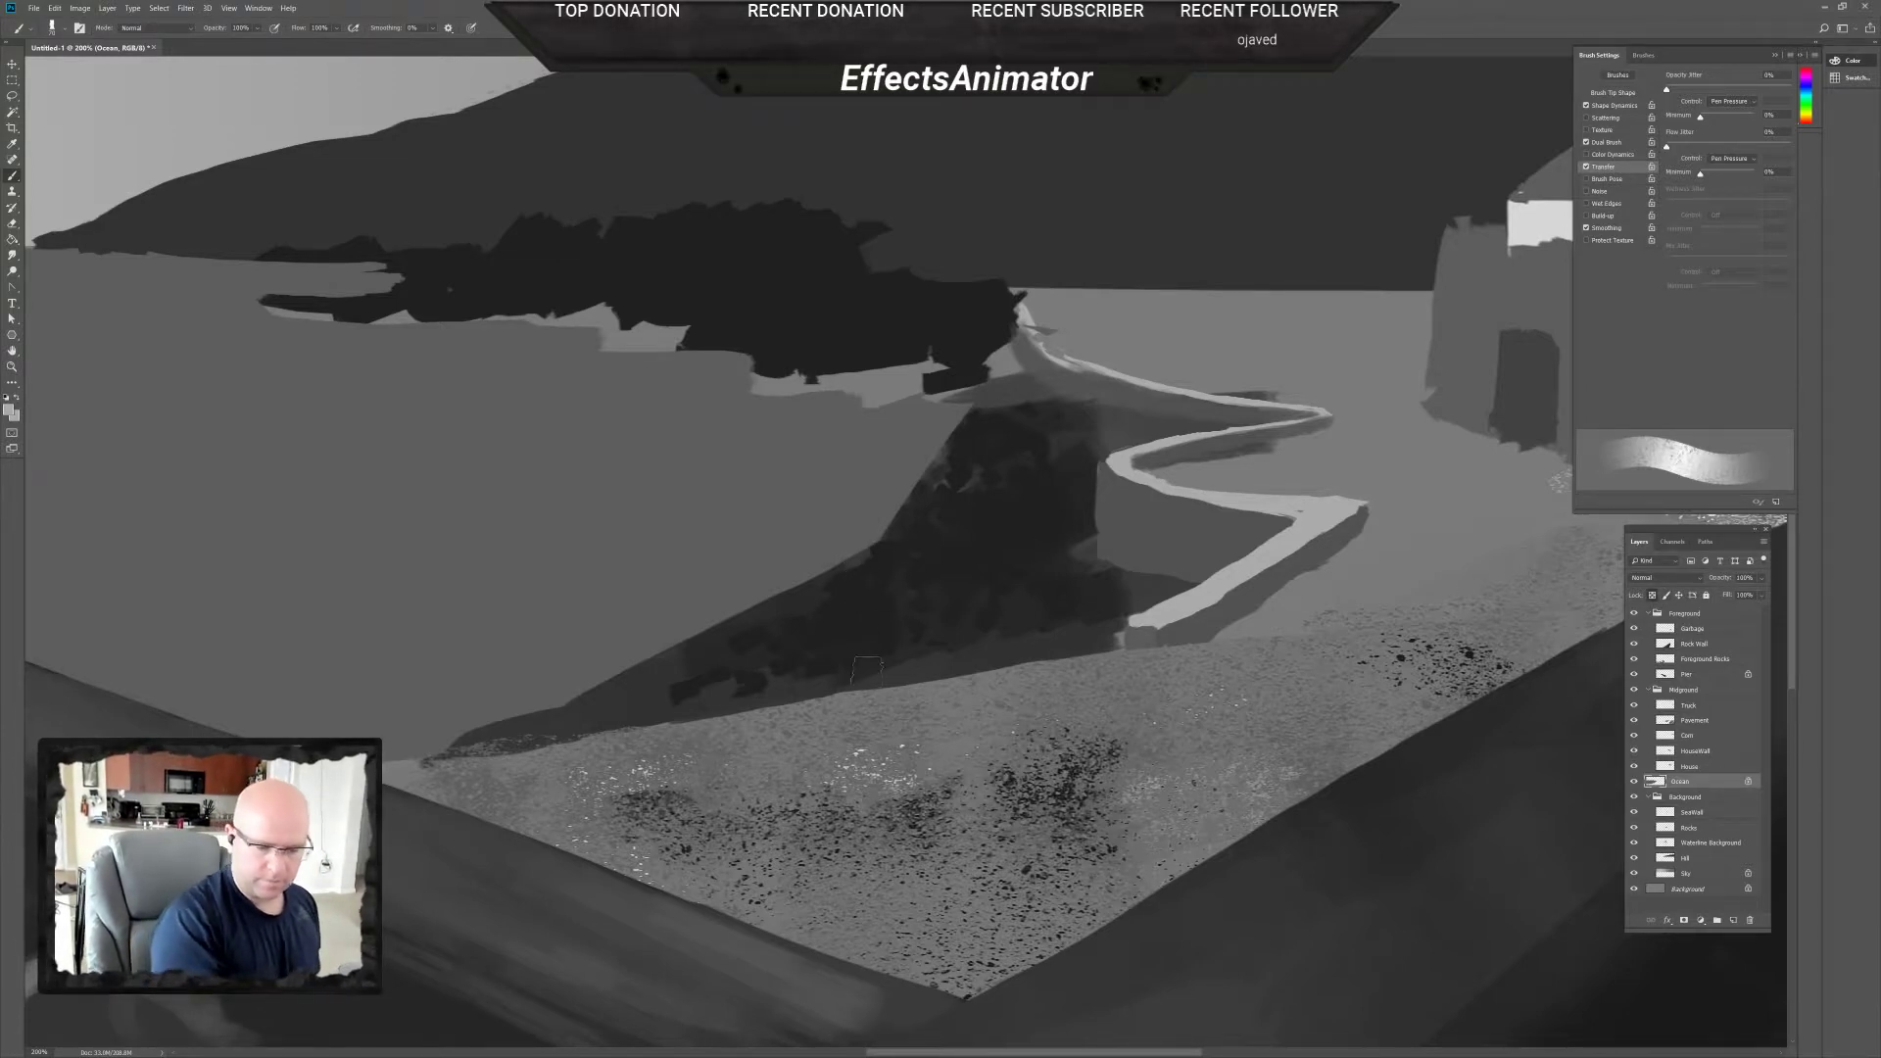
mouse_move(861, 584)
mouse_down()
mouse_move(850, 534)
mouse_move(825, 590)
mouse_move(600, 655)
mouse_up()
right_click(676, 649)
drag(761, 676, 744, 676)
mouse_move(890, 521)
mouse_down()
mouse_move(965, 409)
mouse_move(934, 404)
mouse_up()
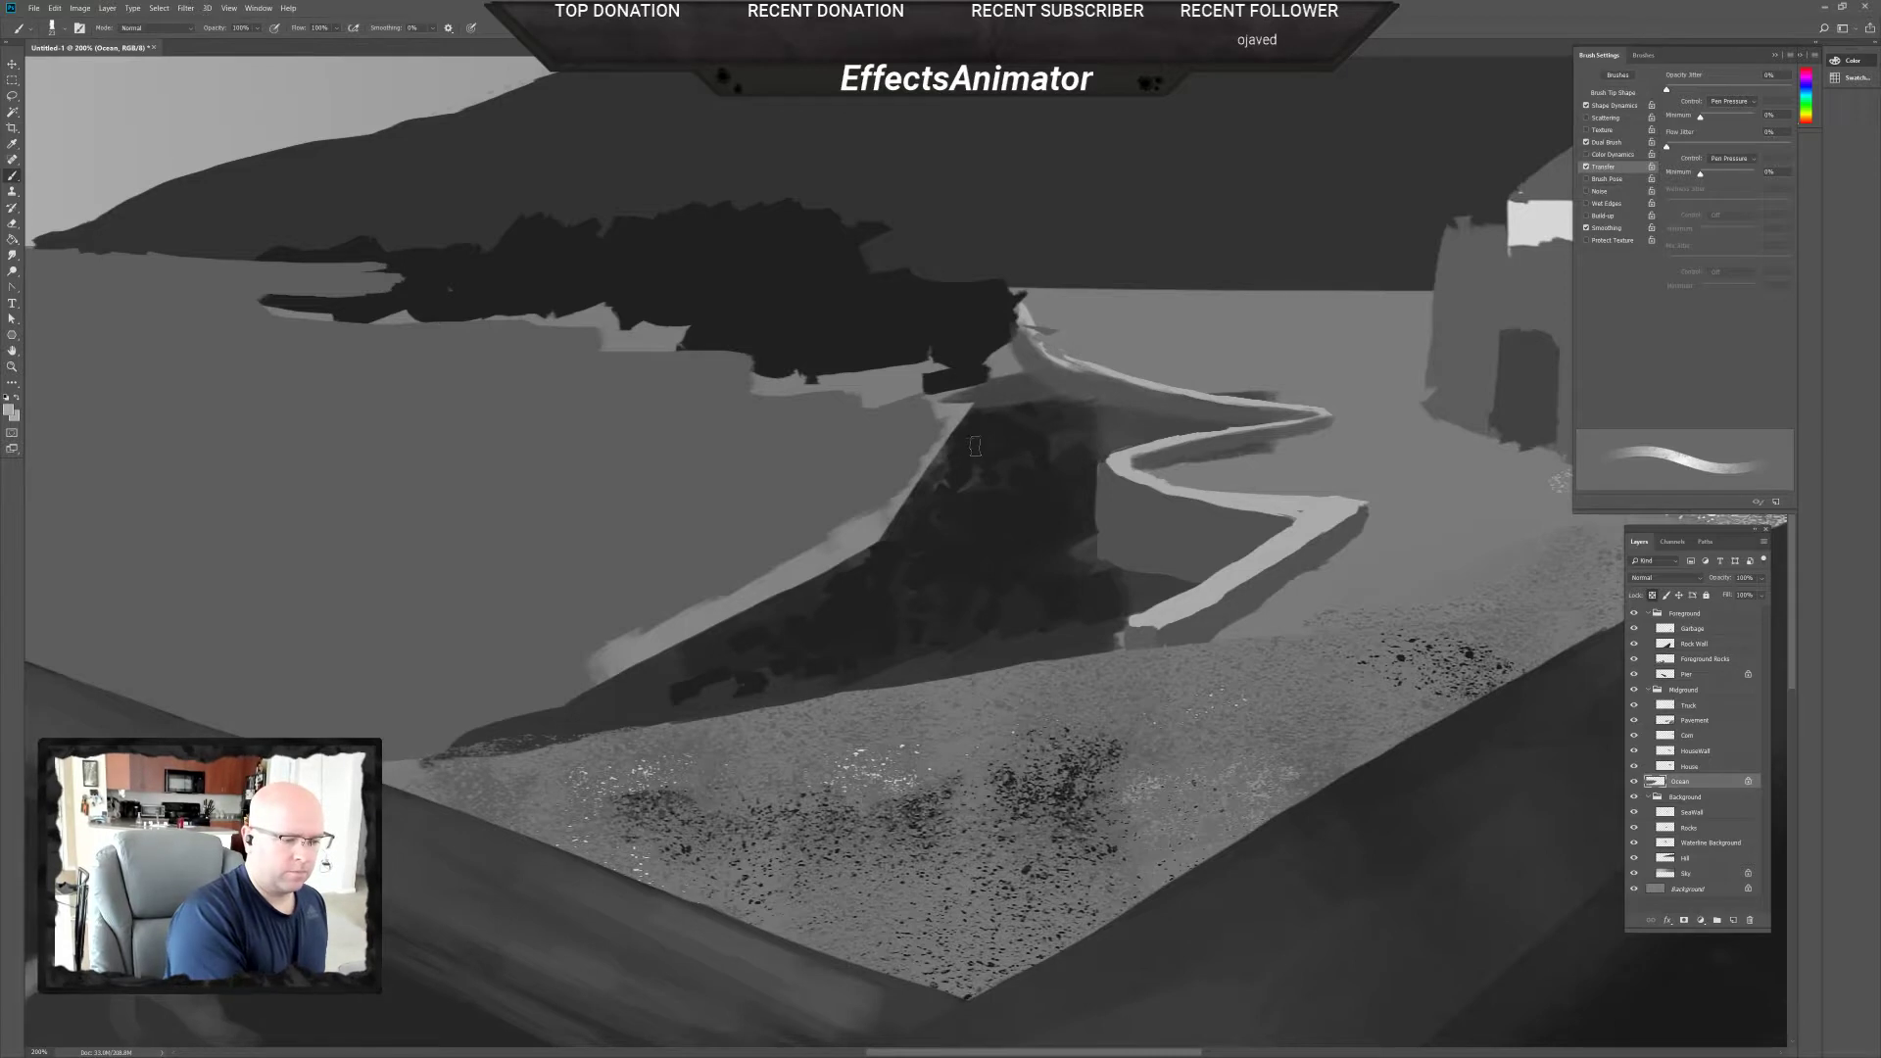
Trim the Ocean layer's pointed corner at the top of the rock slope with a larger eraser, rounding the foam edge.
key(e)
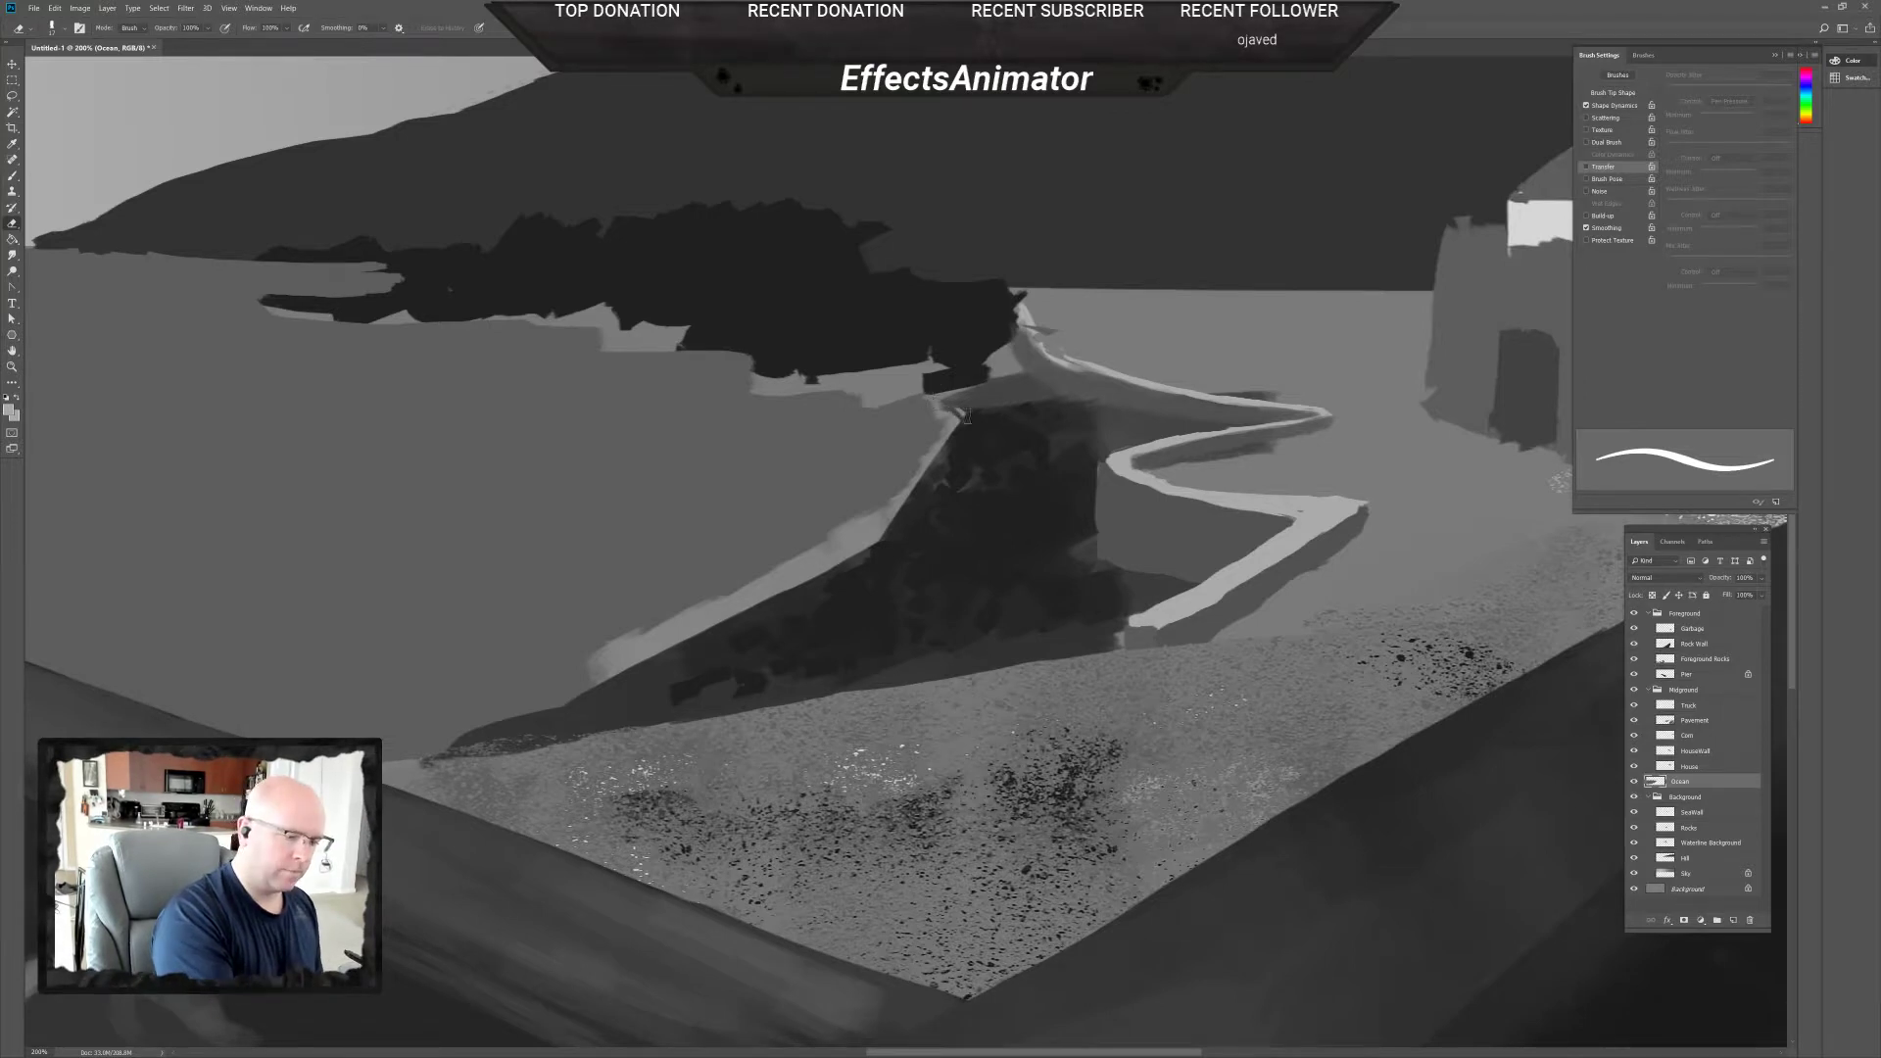
right_click(955, 431)
click(943, 423)
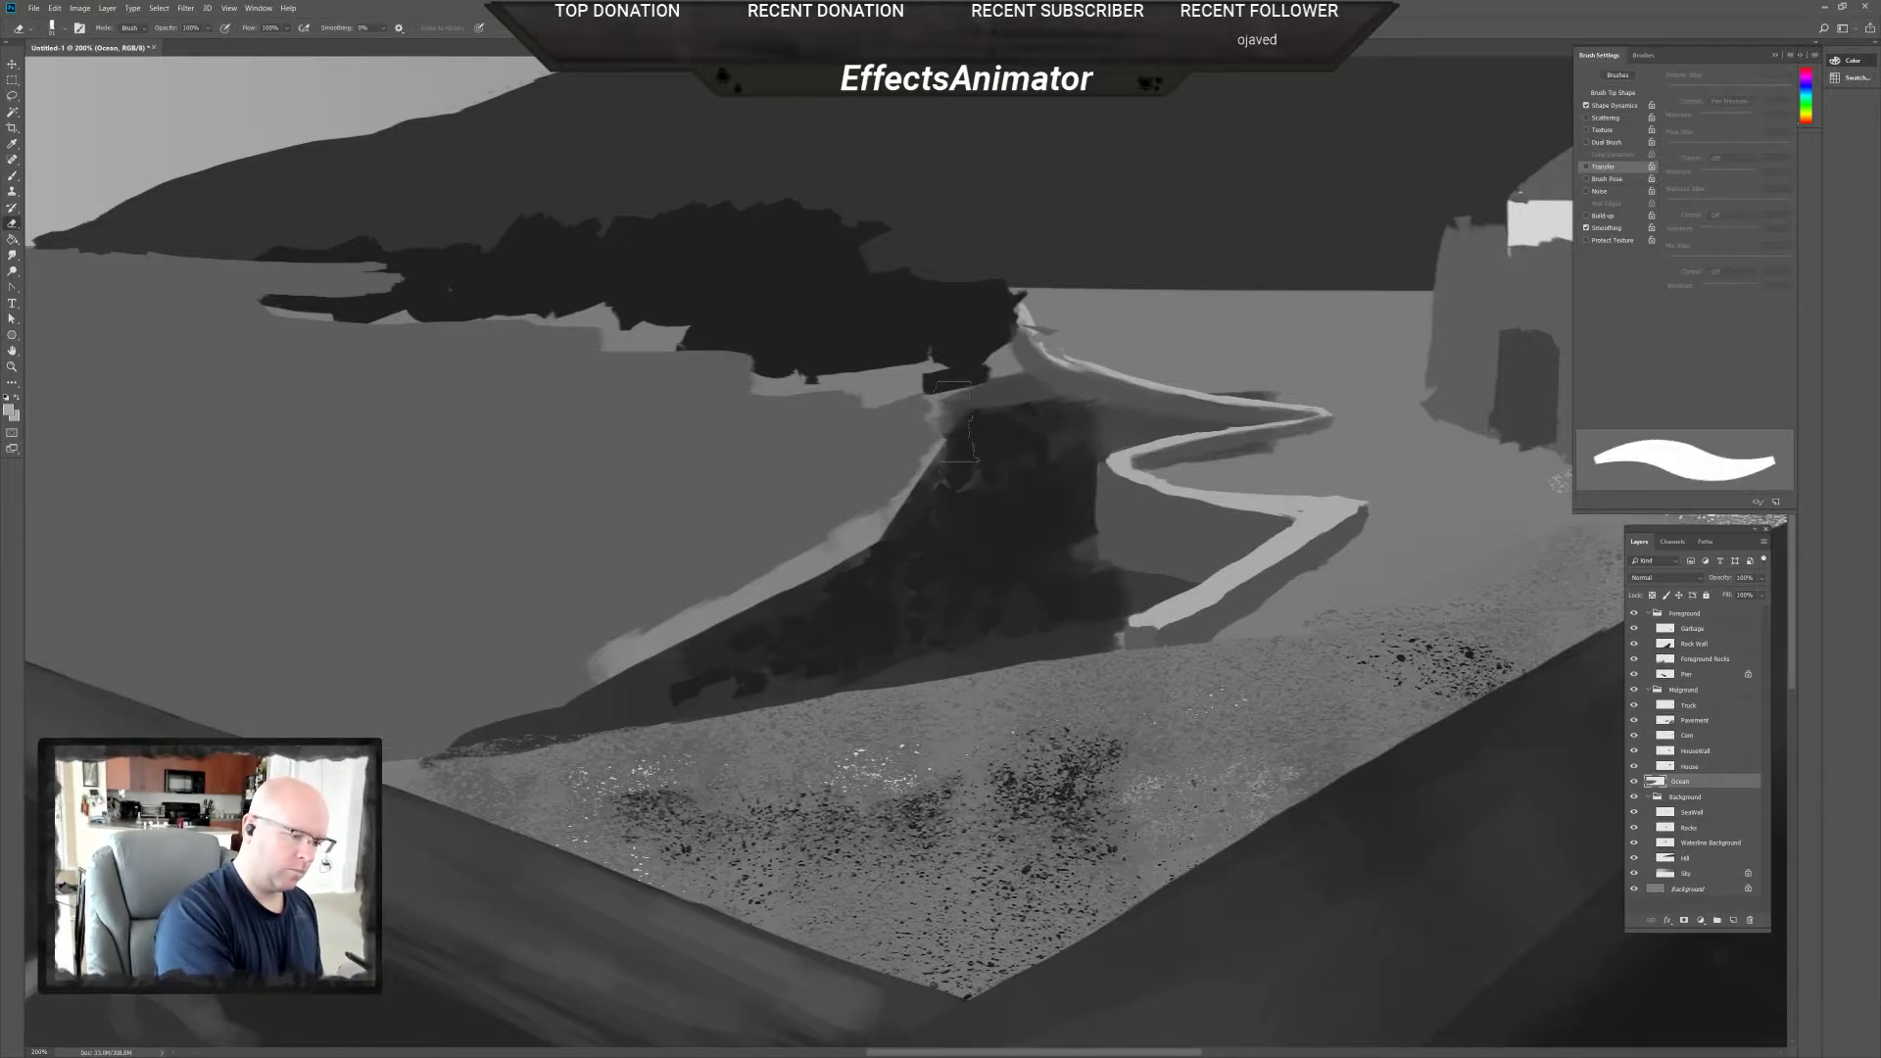
mouse_move(957, 424)
mouse_down()
mouse_move(958, 455)
mouse_move(927, 437)
mouse_up()
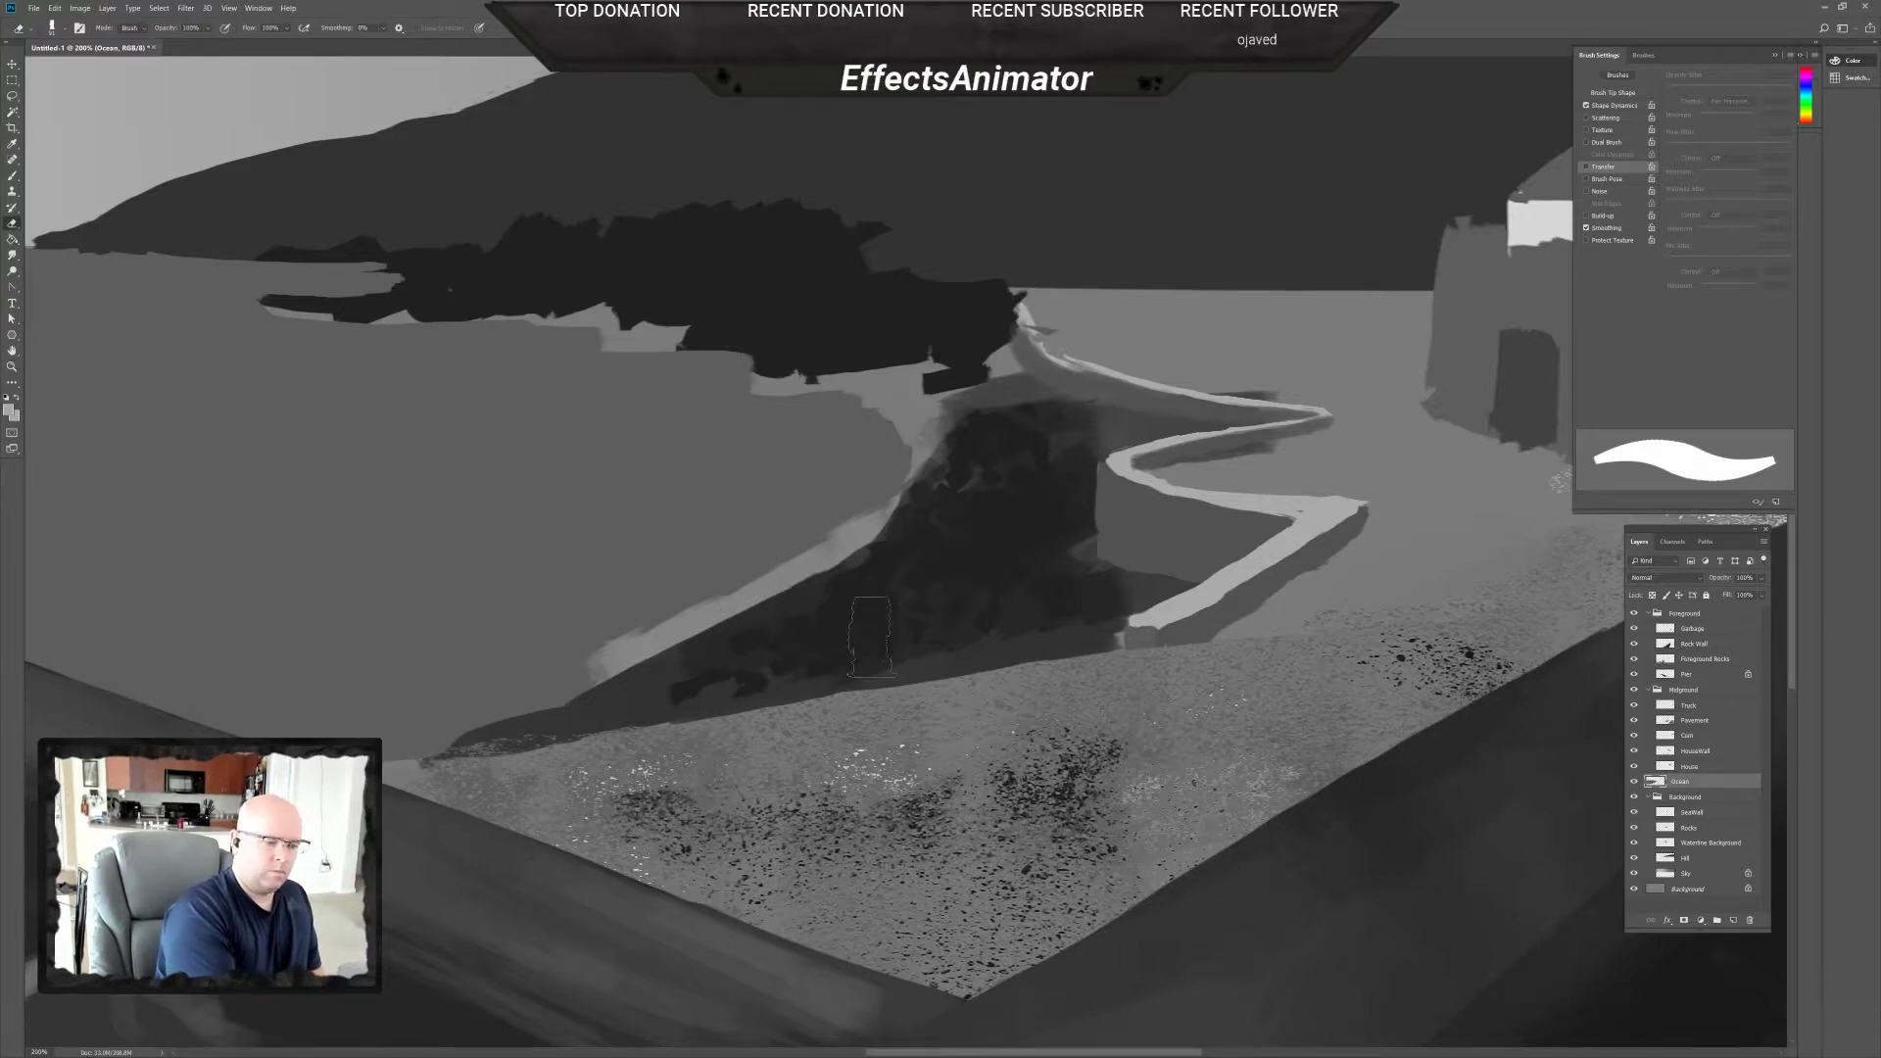
Erase along the Pavement layer's upper edge below the rock slope and the sea wall's end to clean up the speckled ground's outline.
scroll(871, 637, down, 1)
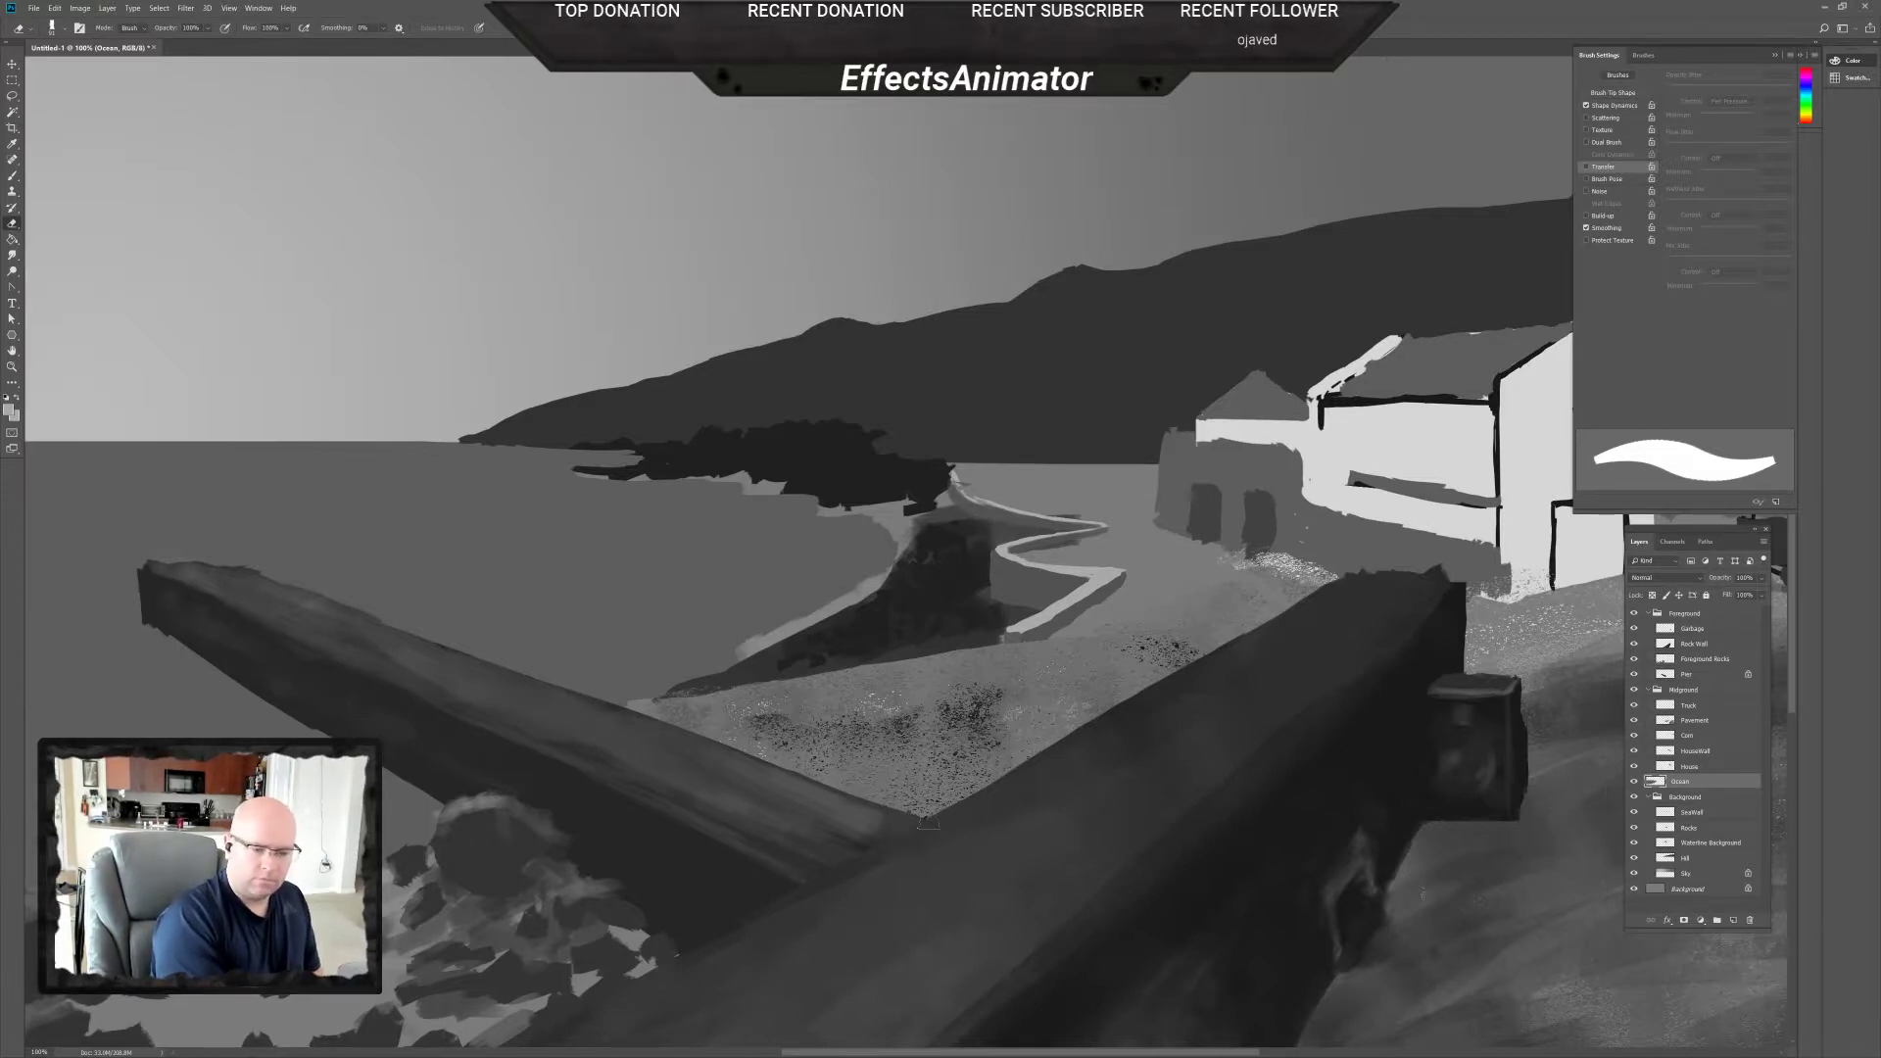
click(1725, 723)
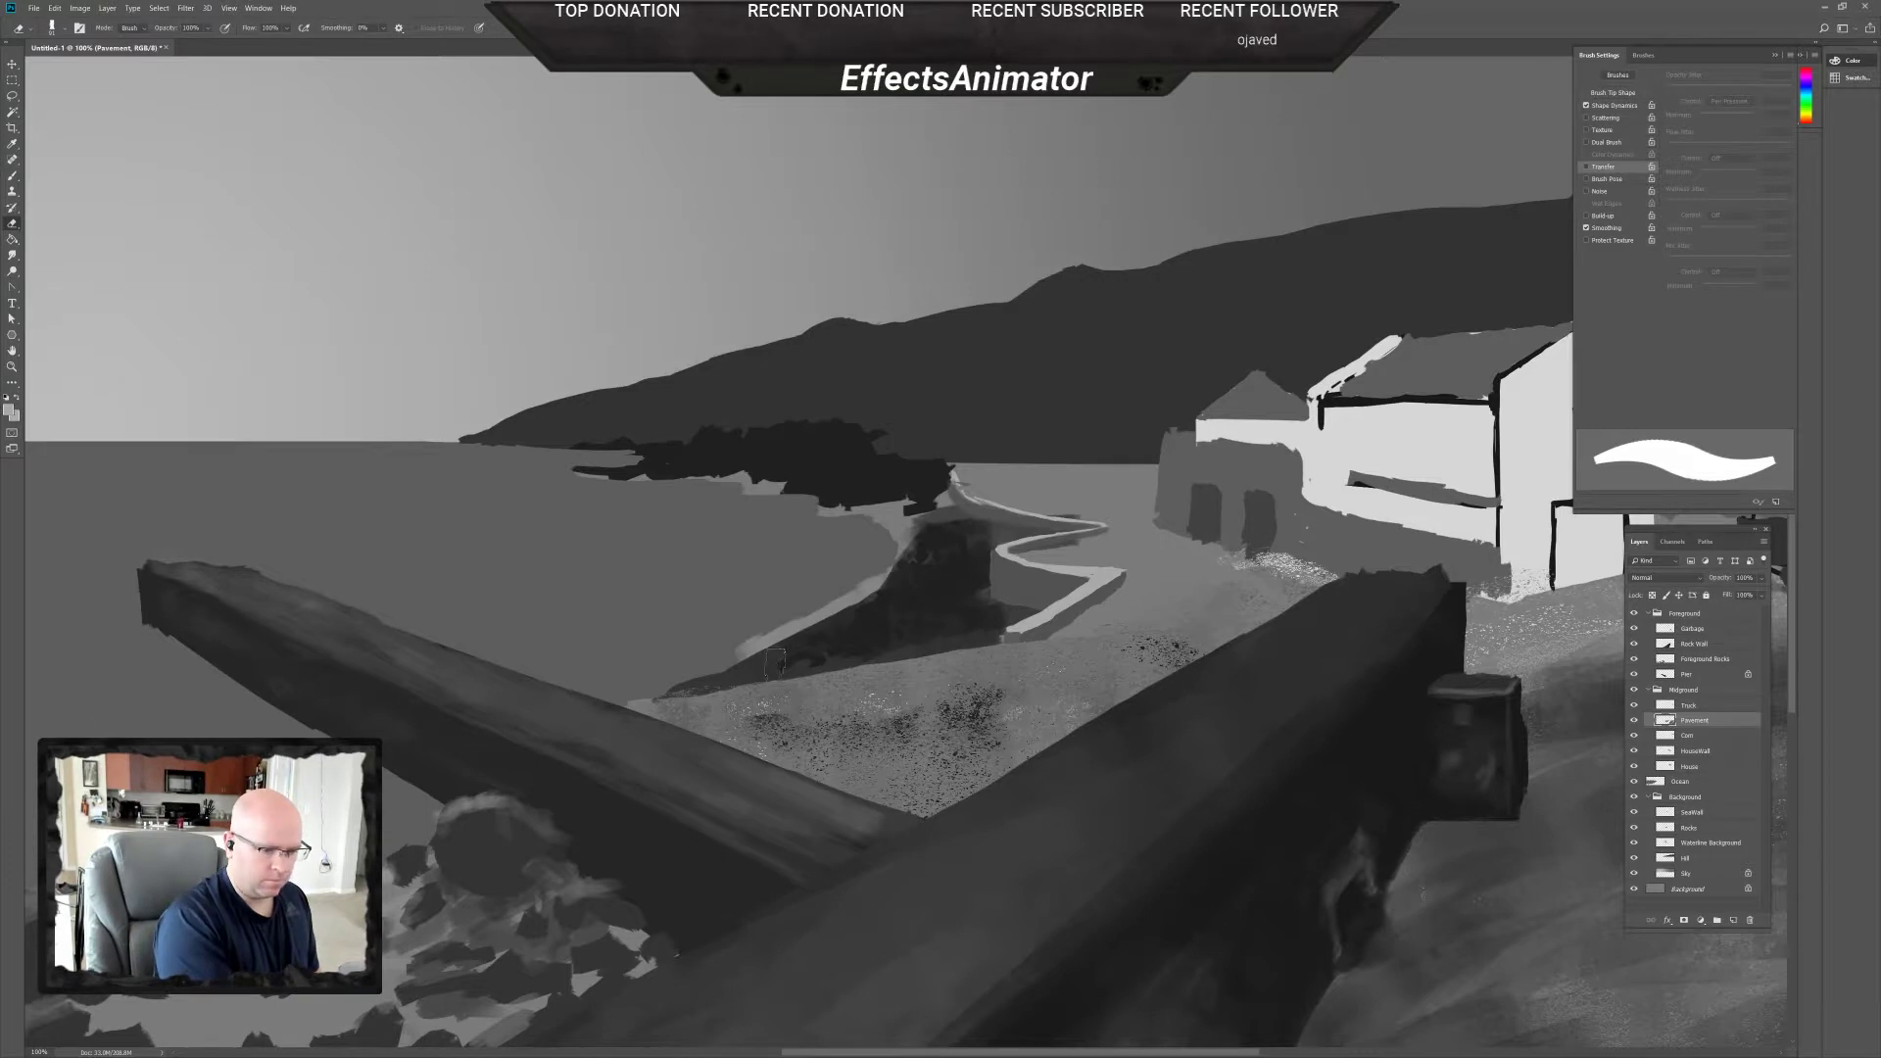
mouse_move(845, 656)
mouse_down()
mouse_move(980, 639)
mouse_move(790, 666)
mouse_up()
drag(965, 653, 1195, 635)
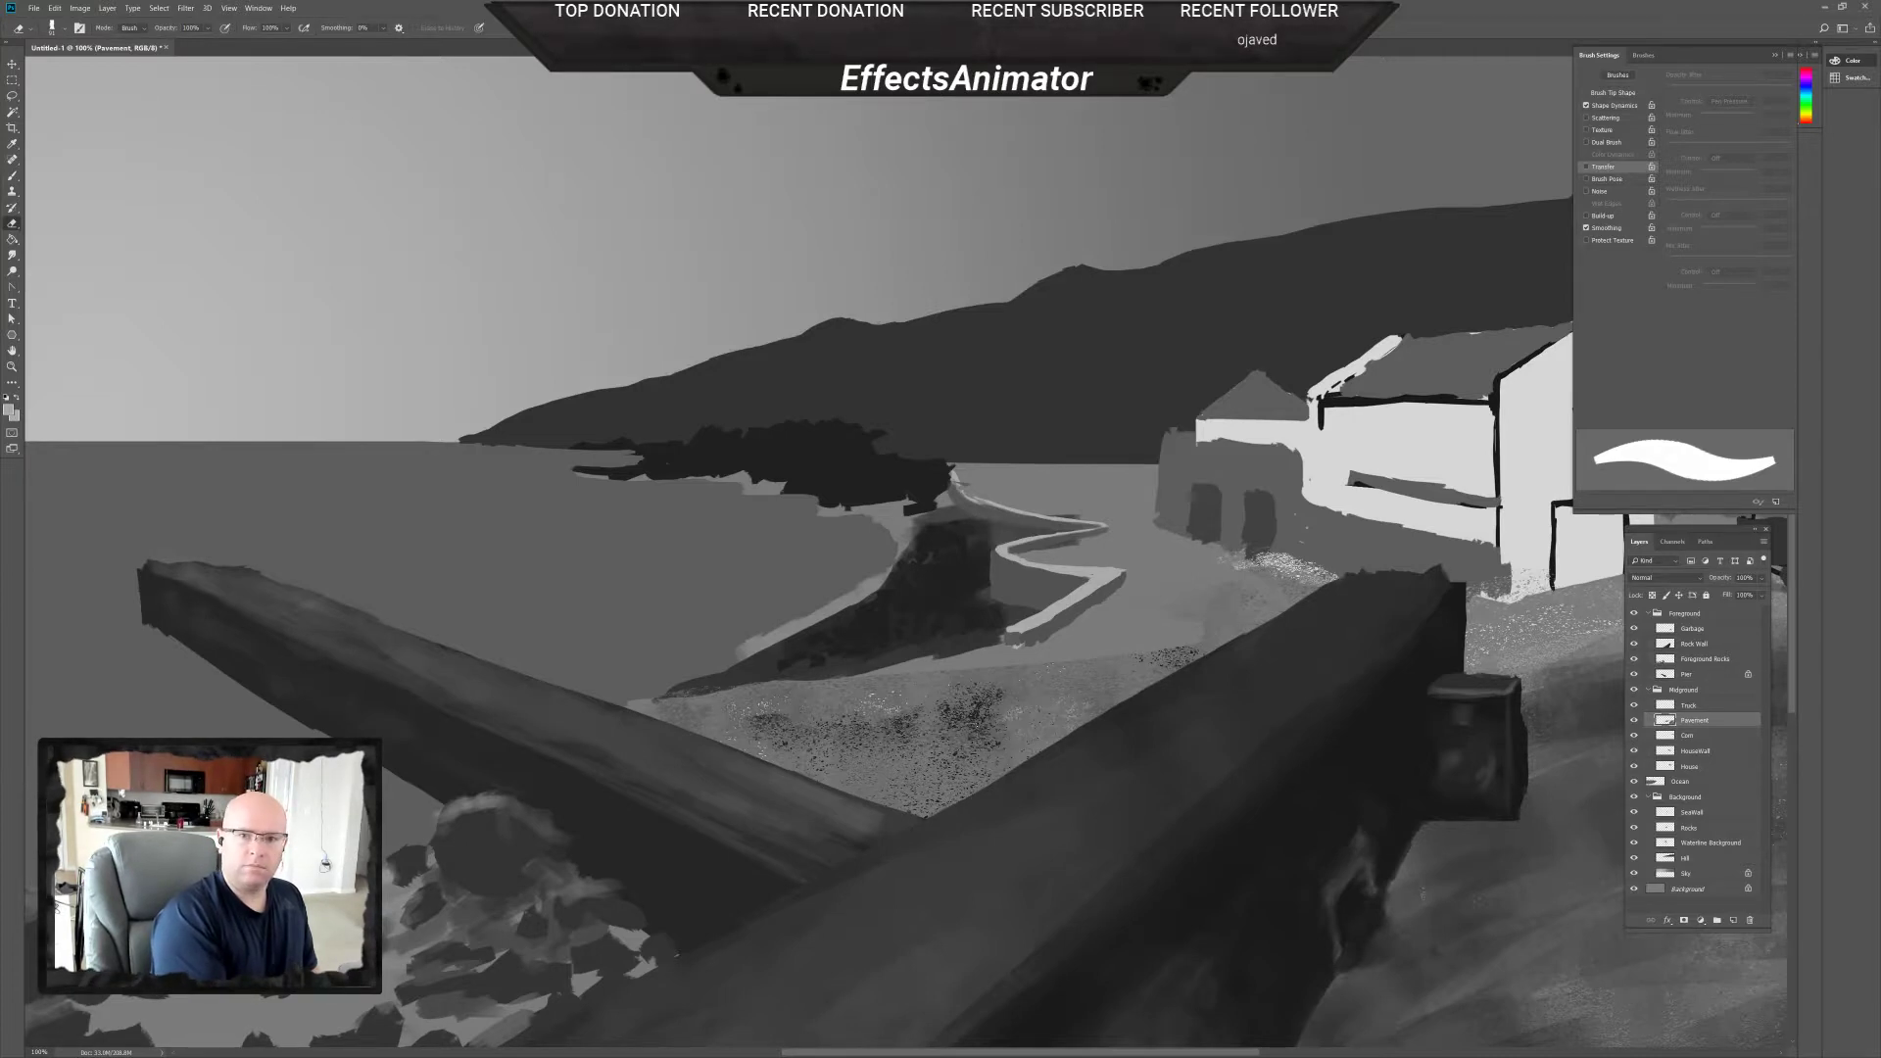
drag(717, 678, 825, 663)
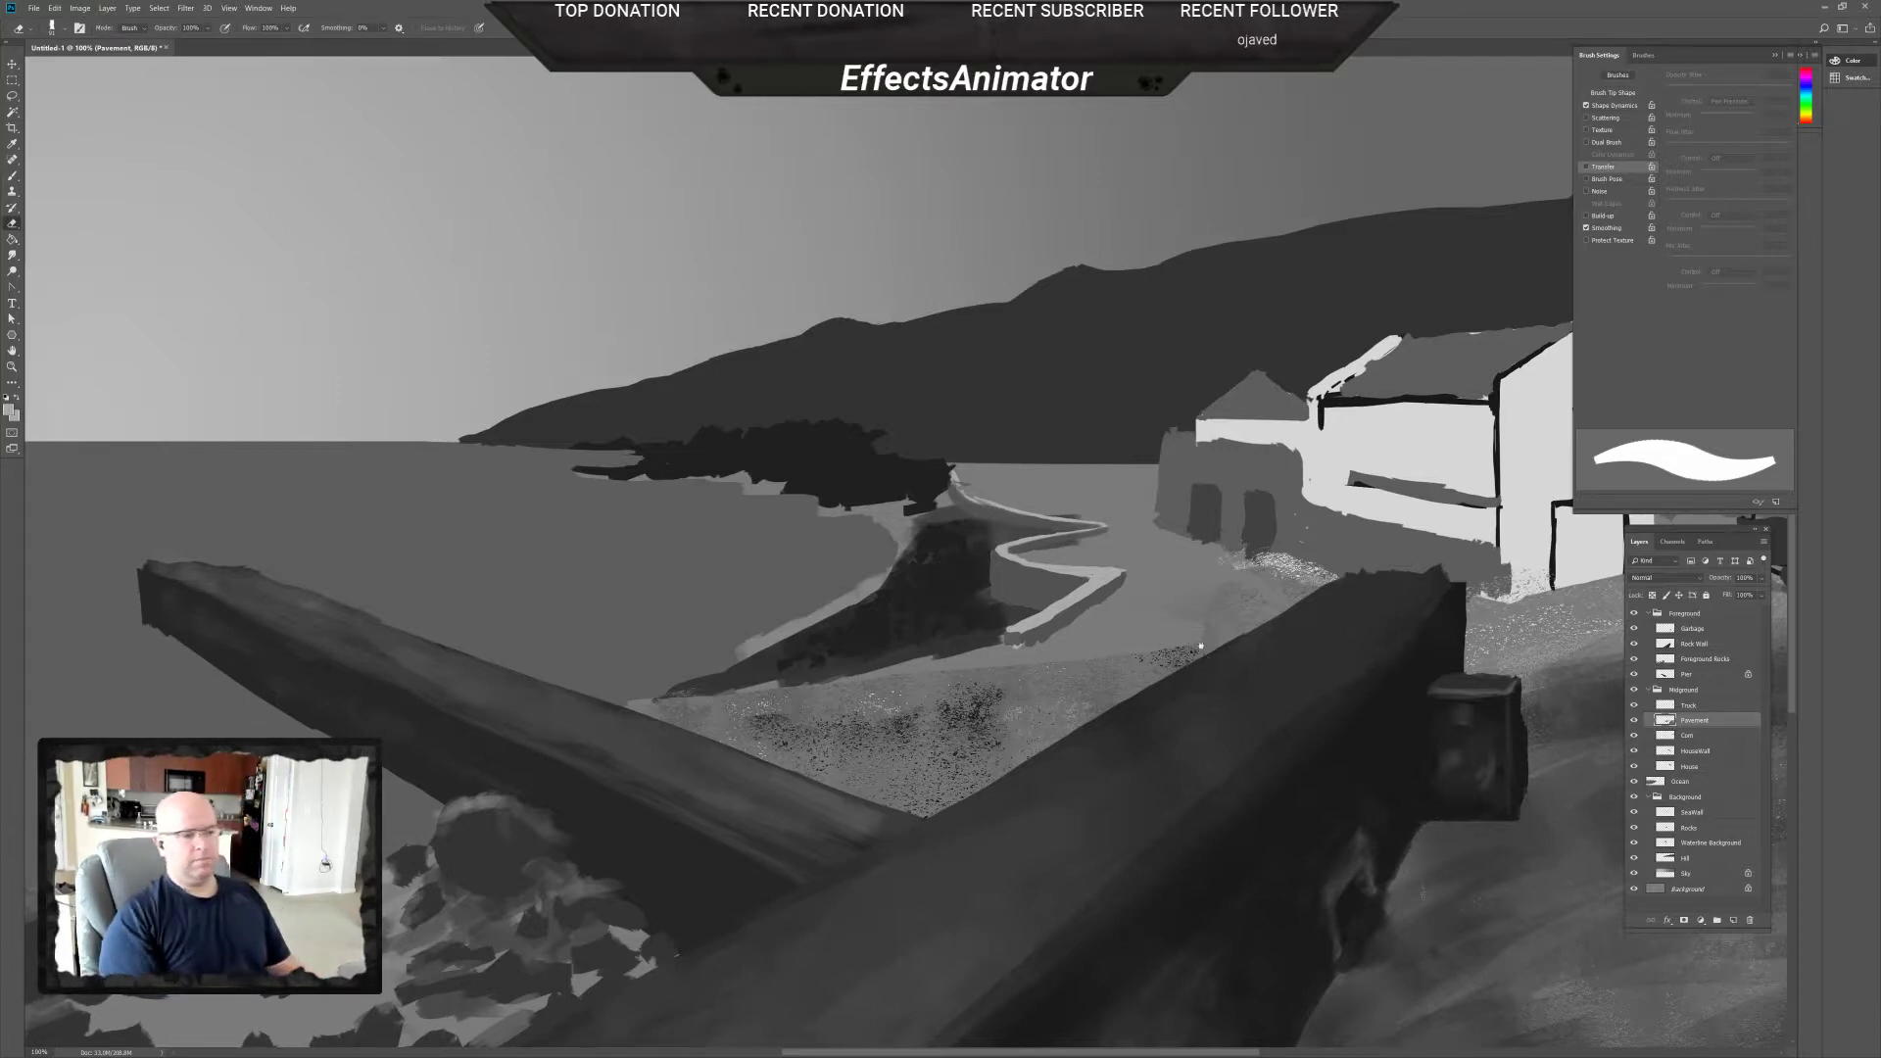
key(ctrl+minus)
key(ctrl+minus)
drag(1117, 823, 1321, 990)
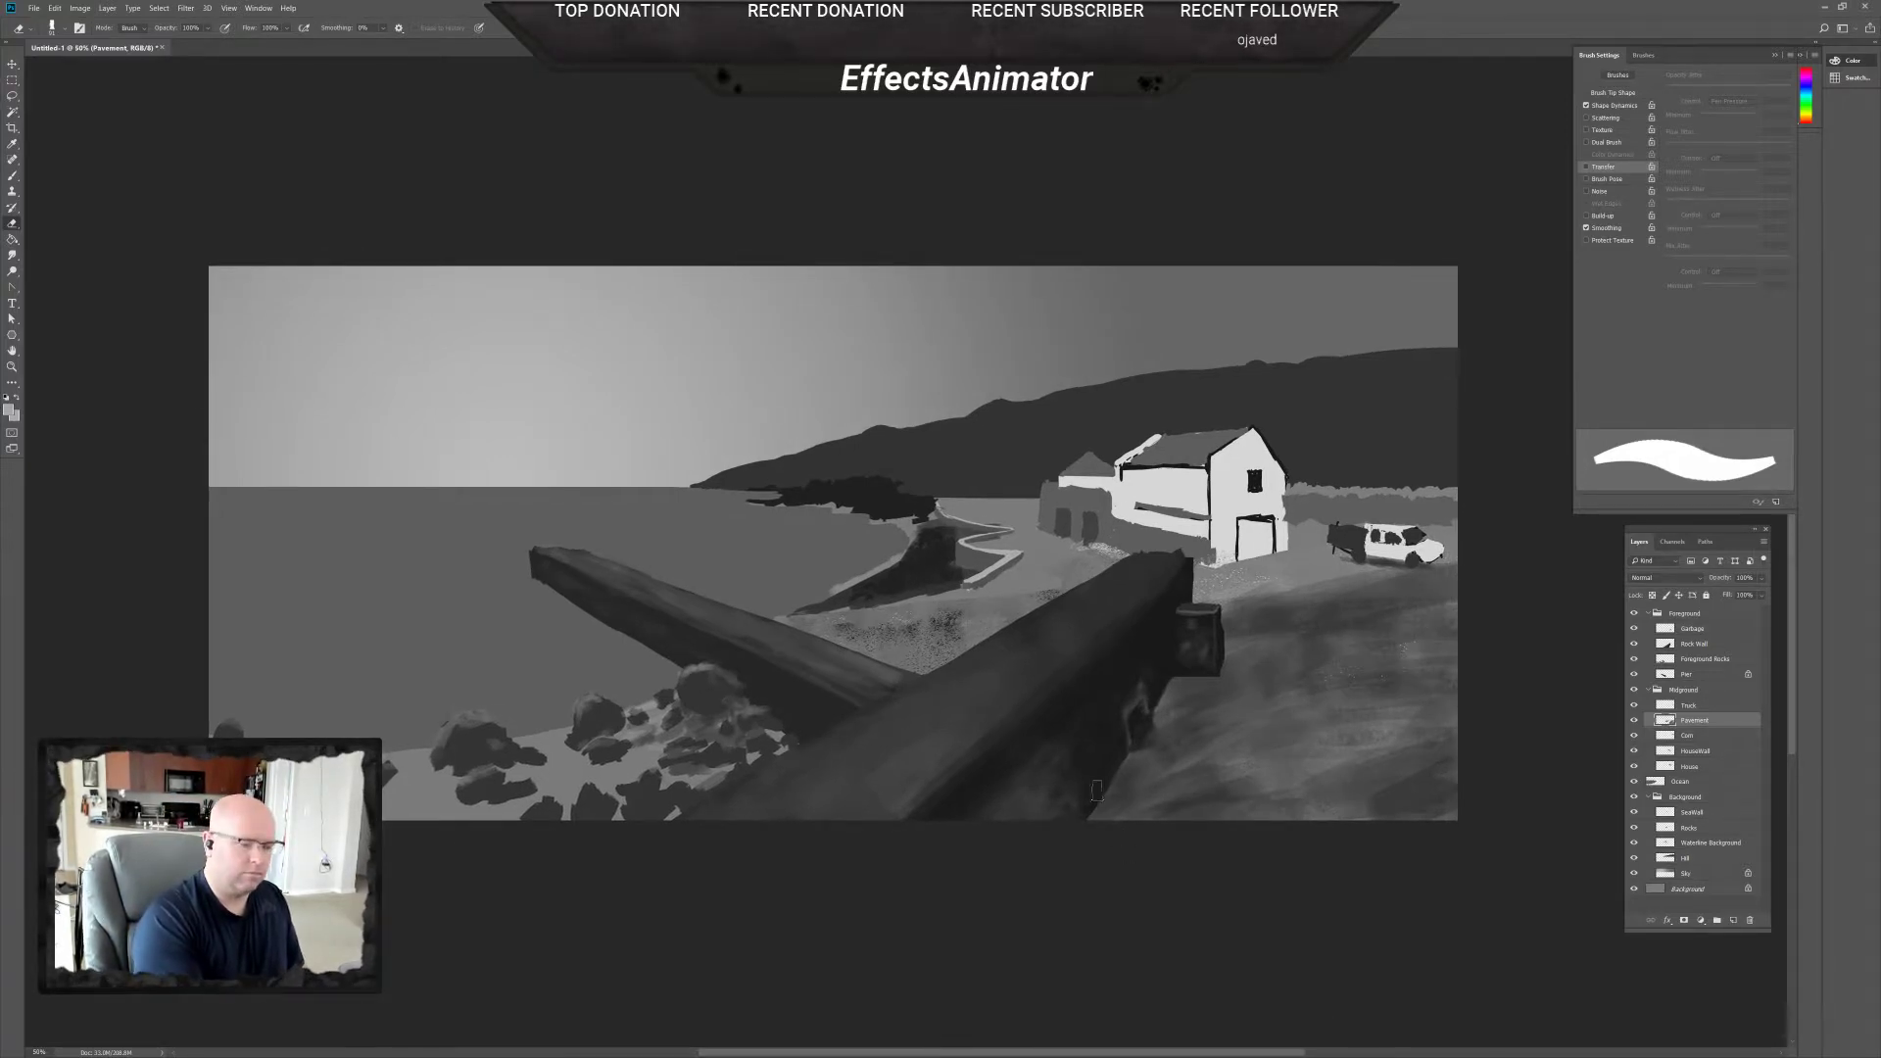
On the SeaWall layer, turn off brush Transfer and paint the wall's near end and shaded side in dark gray.
key(ctrl+plus)
key(ctrl+plus)
key(ctrl+plus)
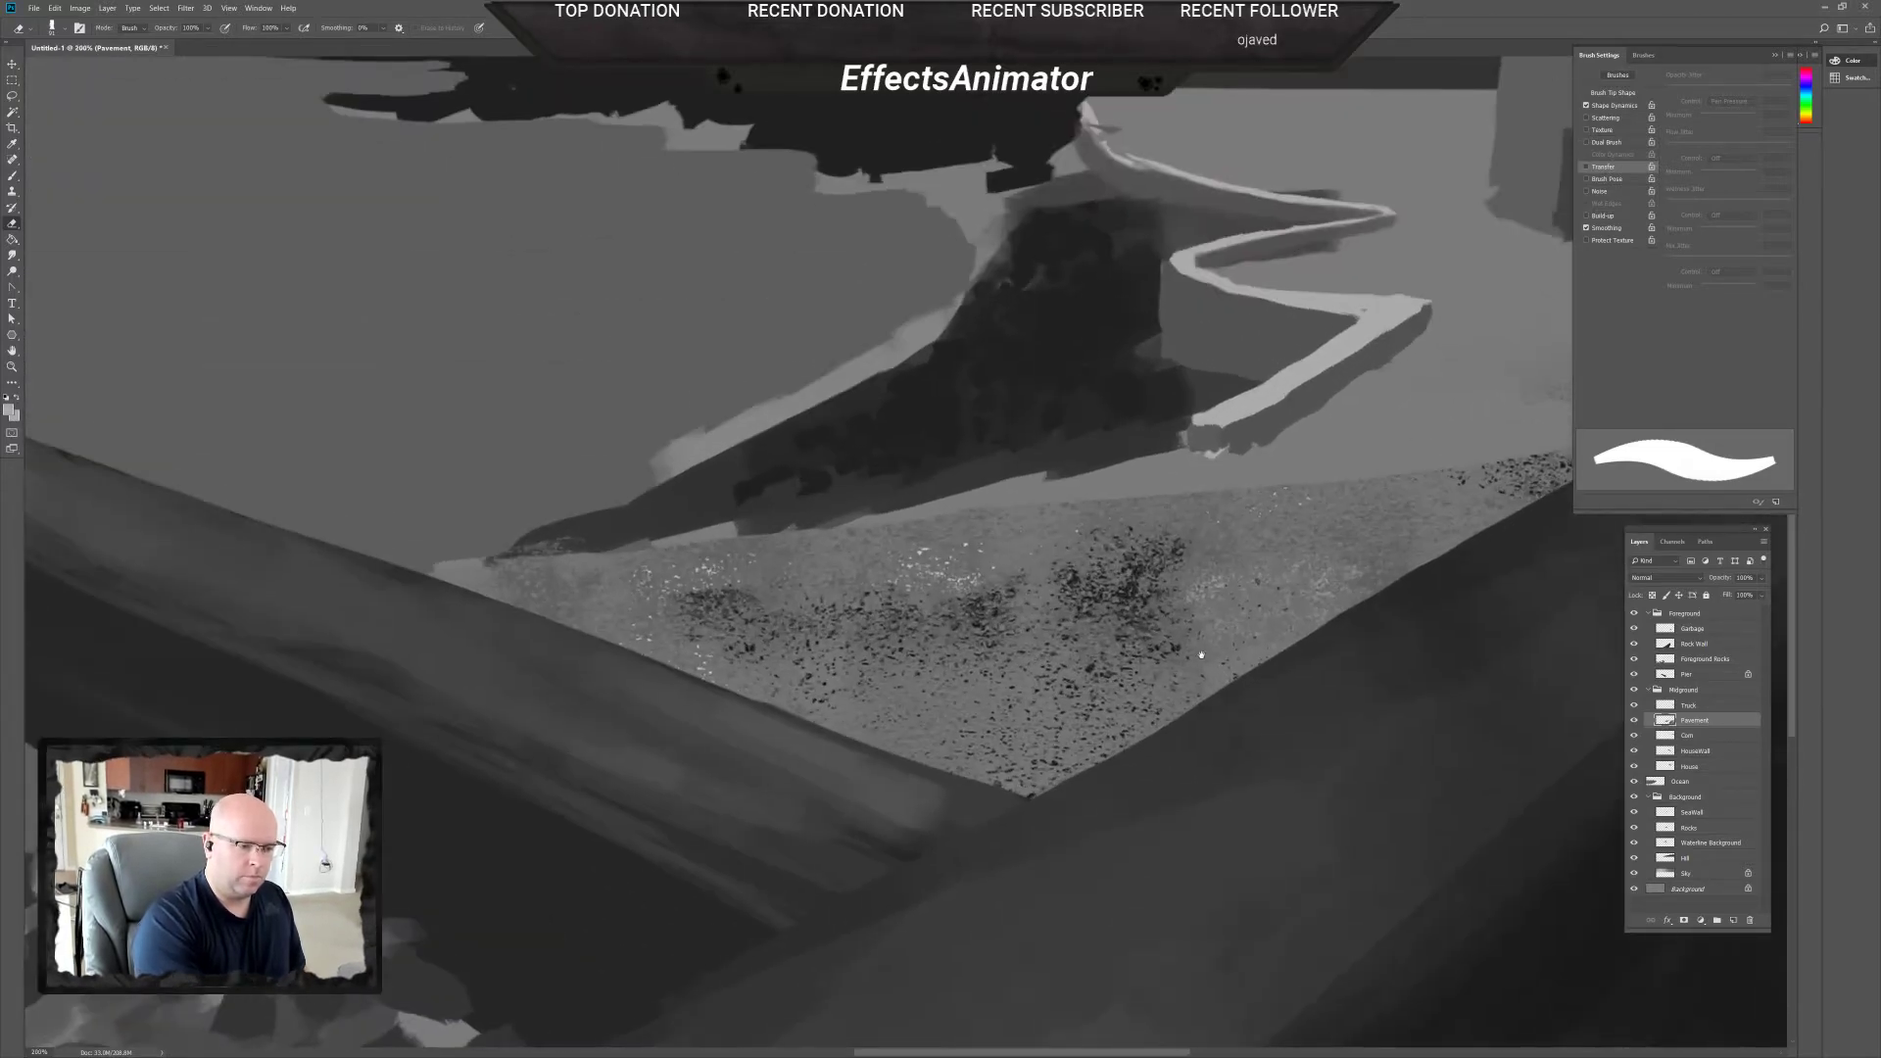
scroll(1062, 713, up, 3)
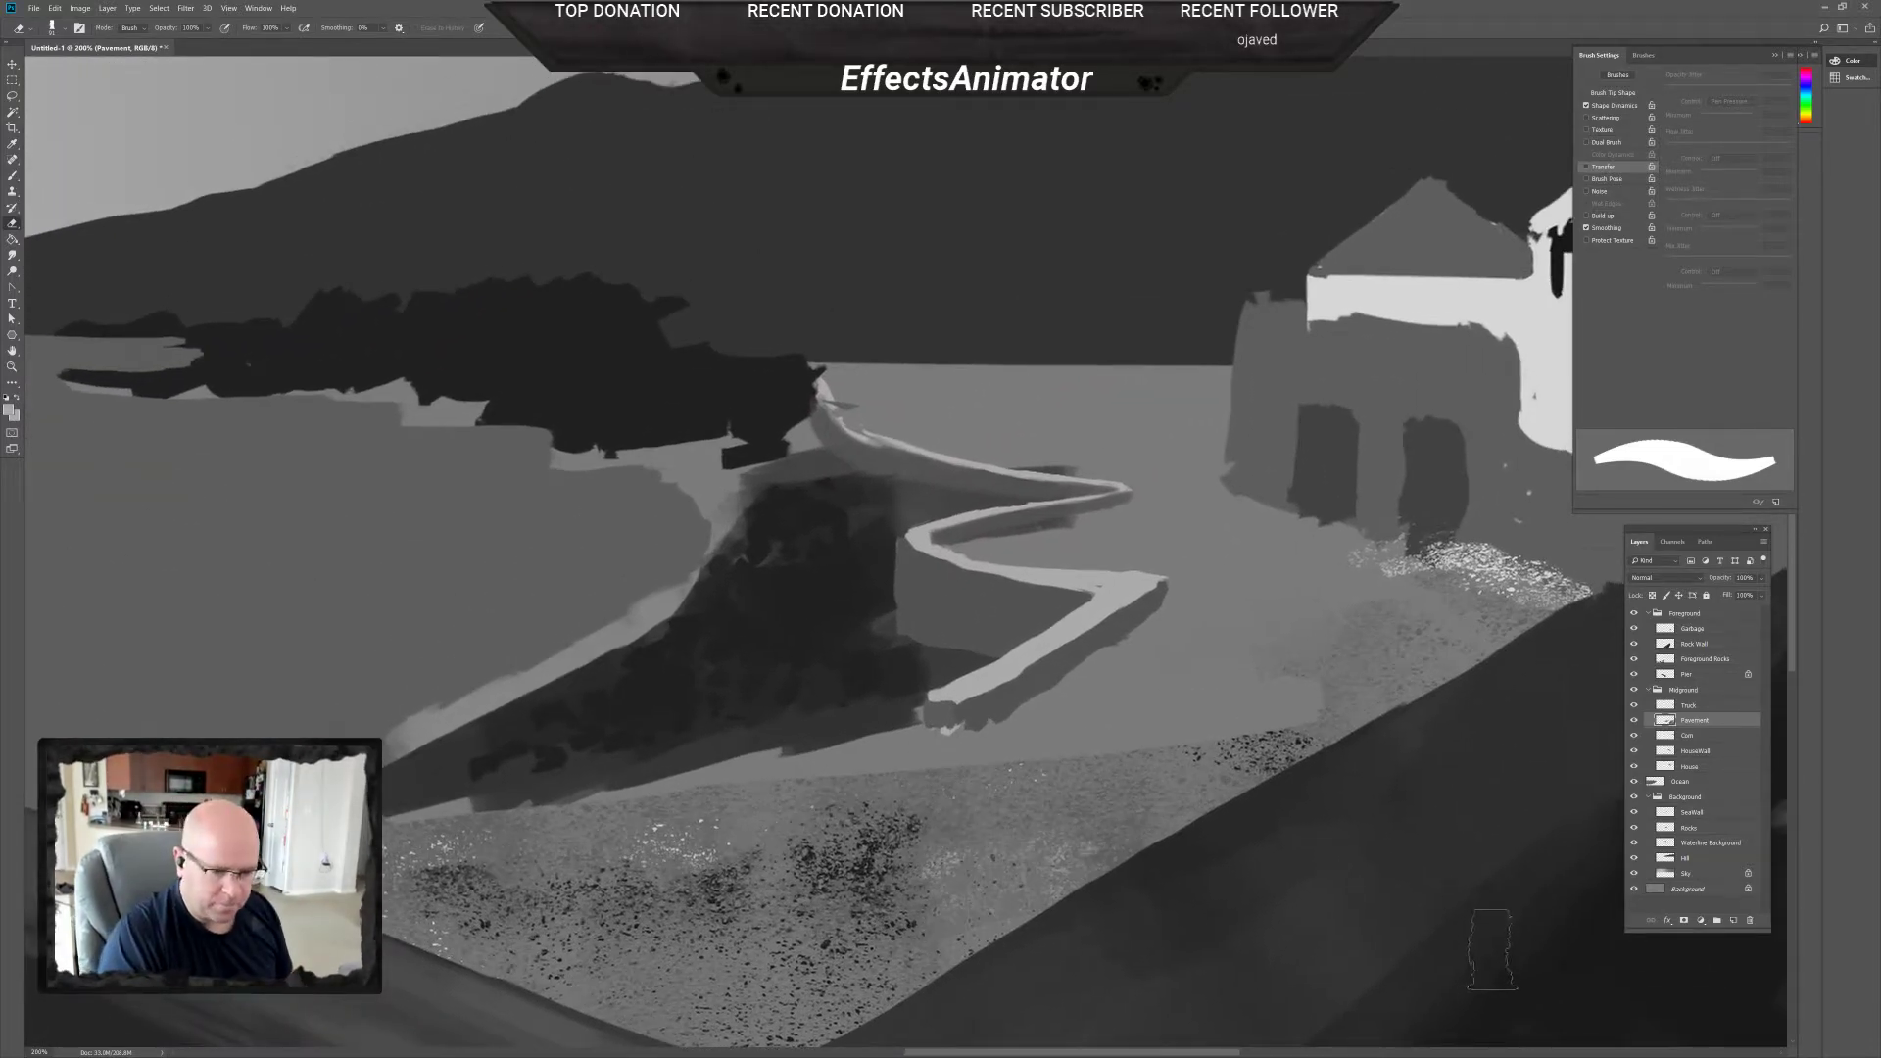
click(17, 177)
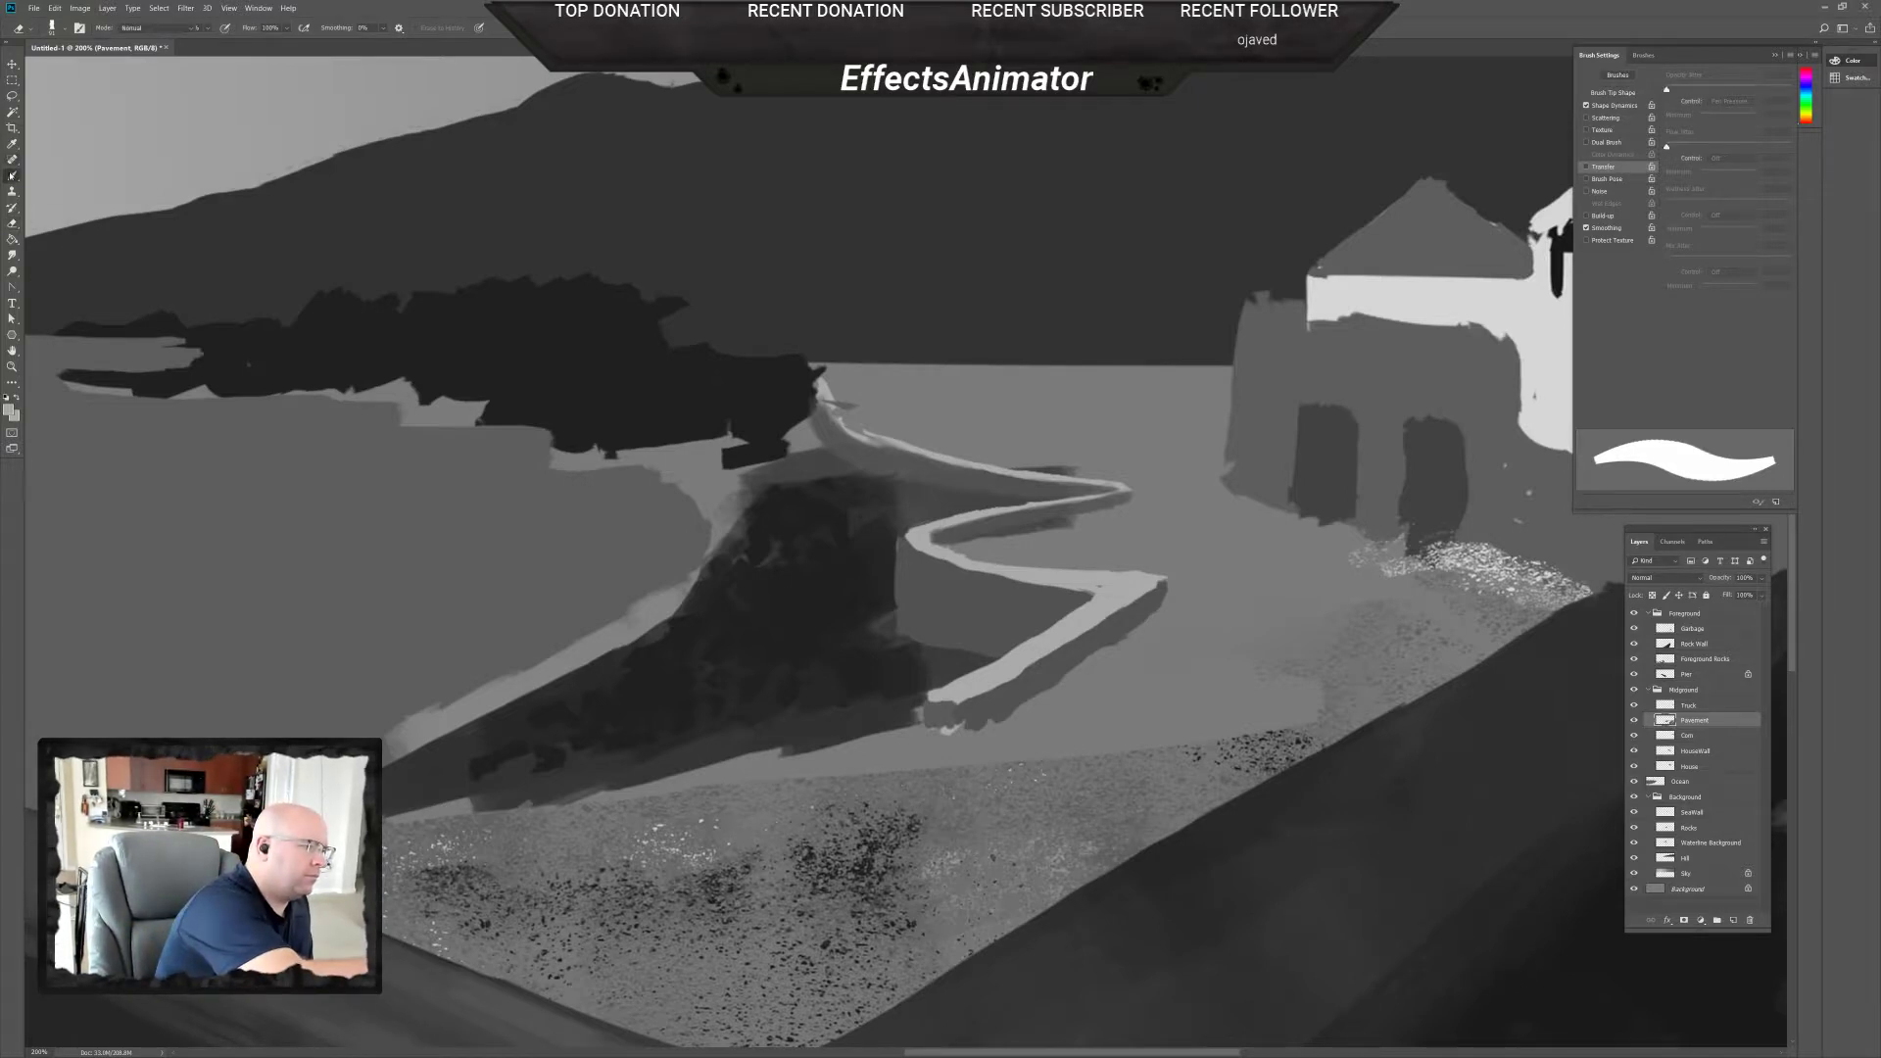
click(1696, 813)
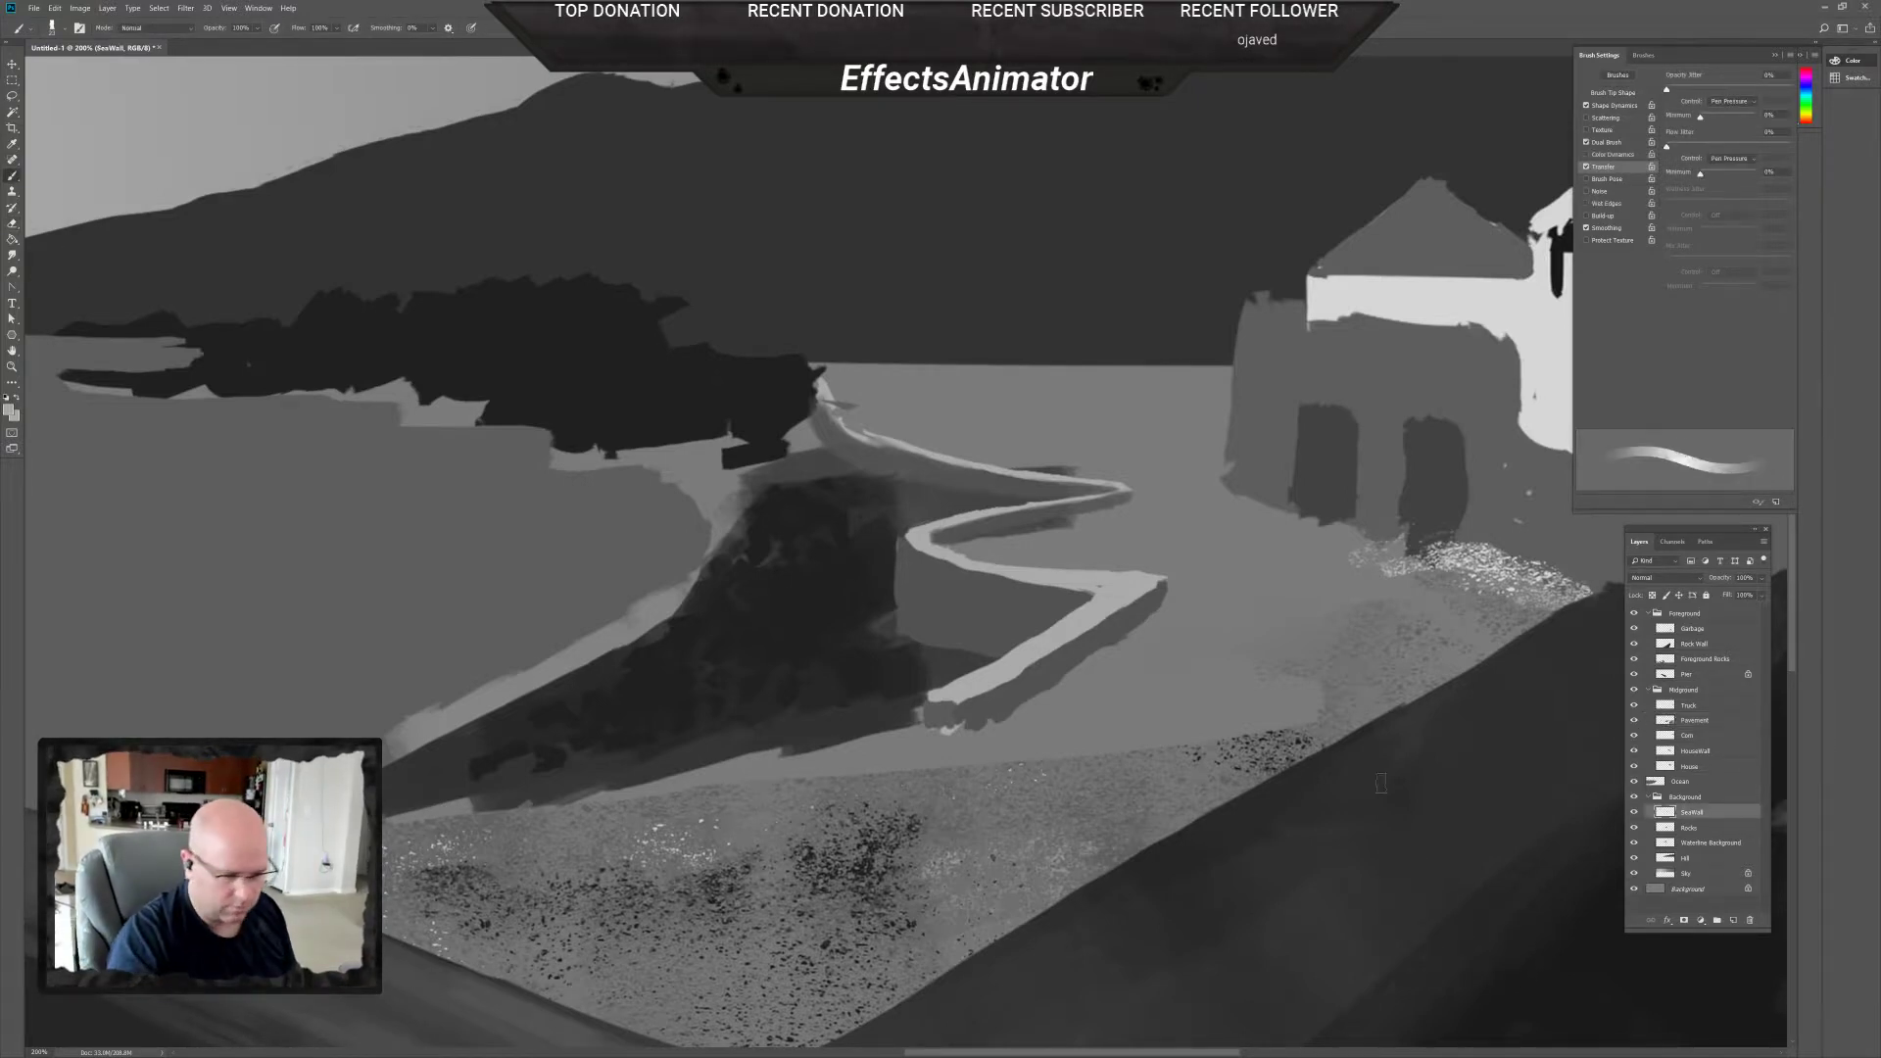
key(x)
drag(955, 718, 926, 740)
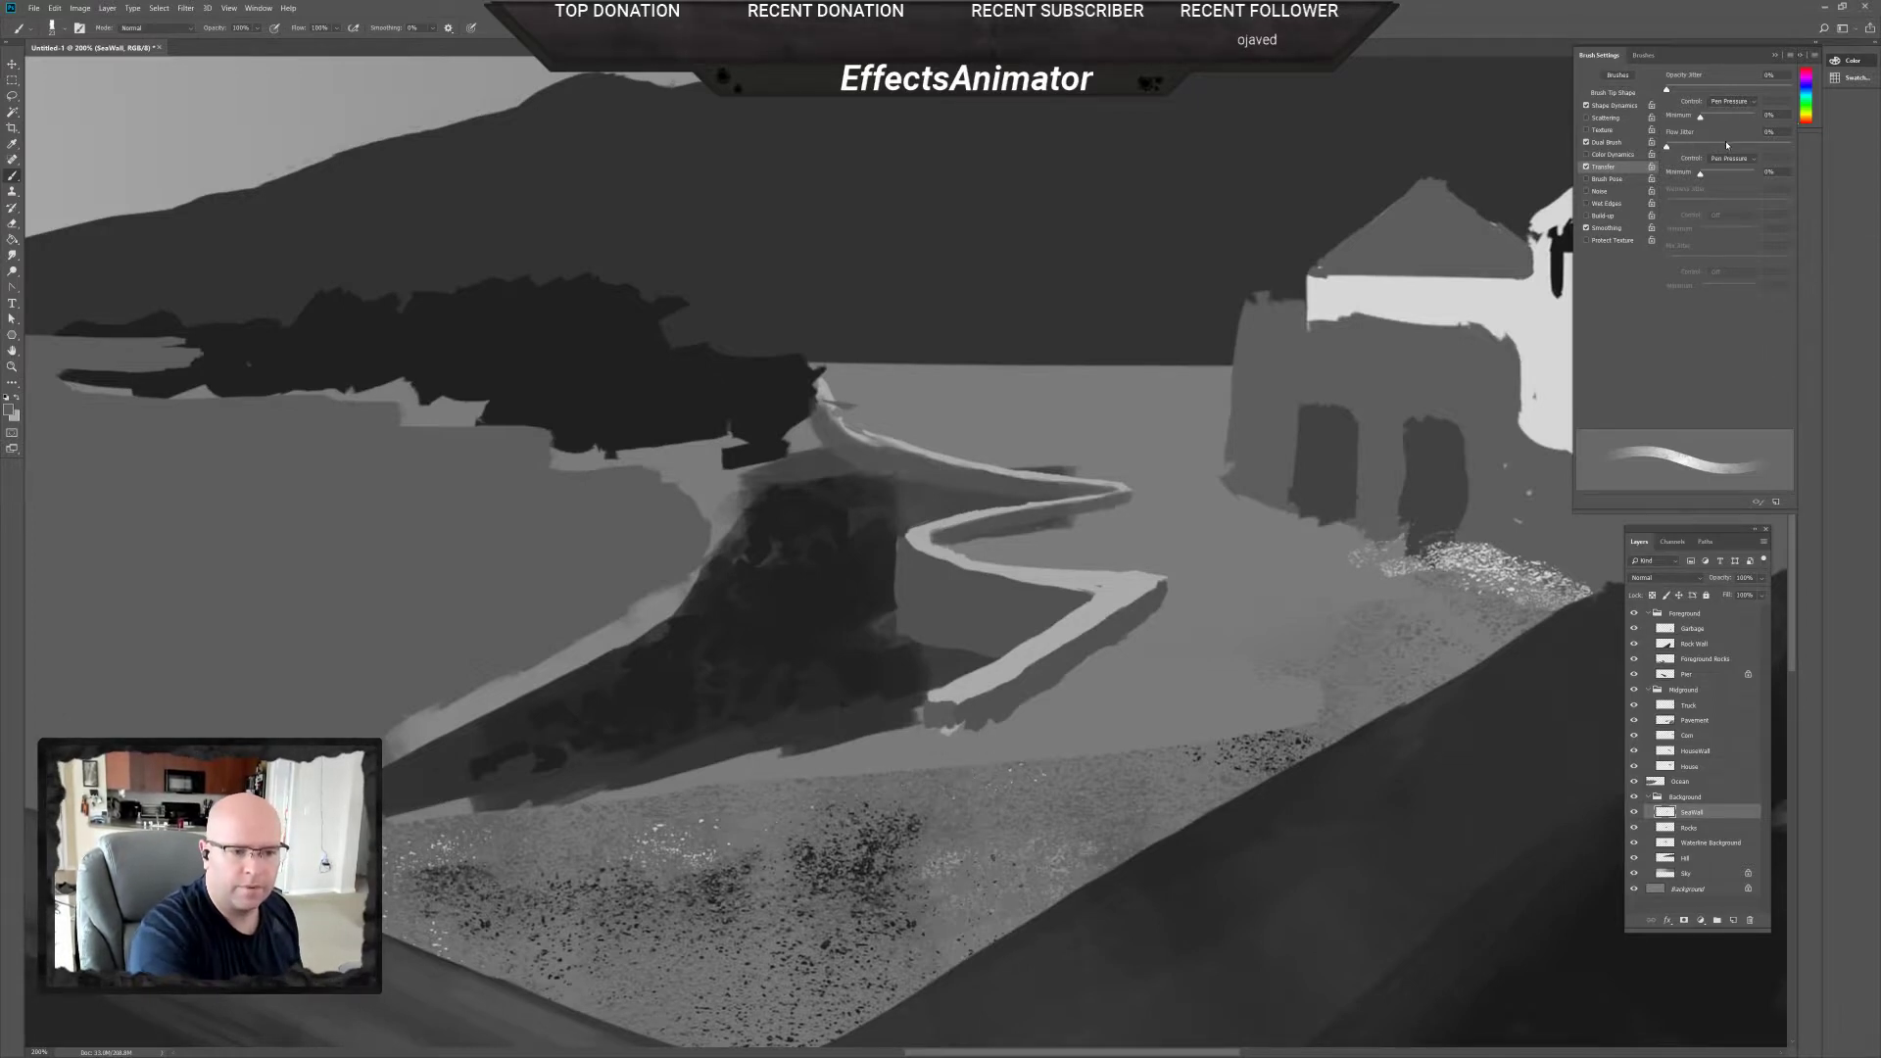
click(1587, 167)
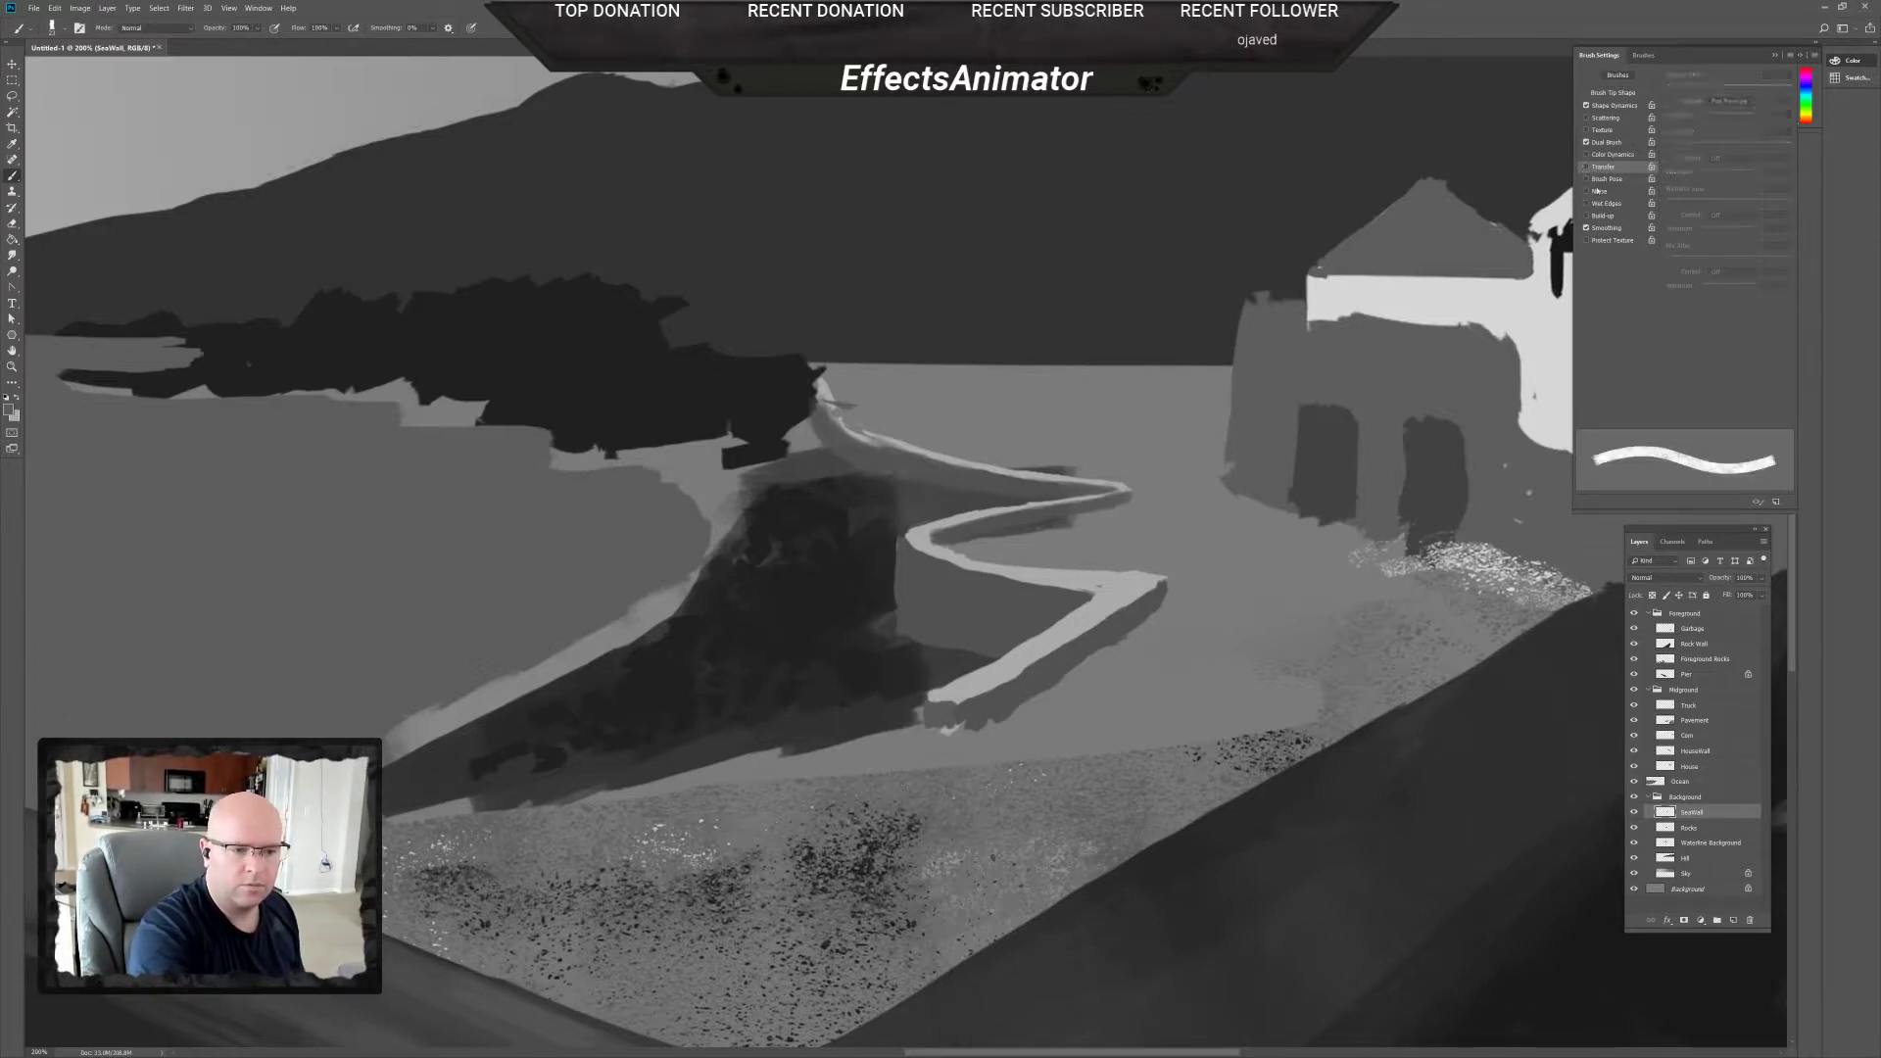
drag(950, 716, 938, 752)
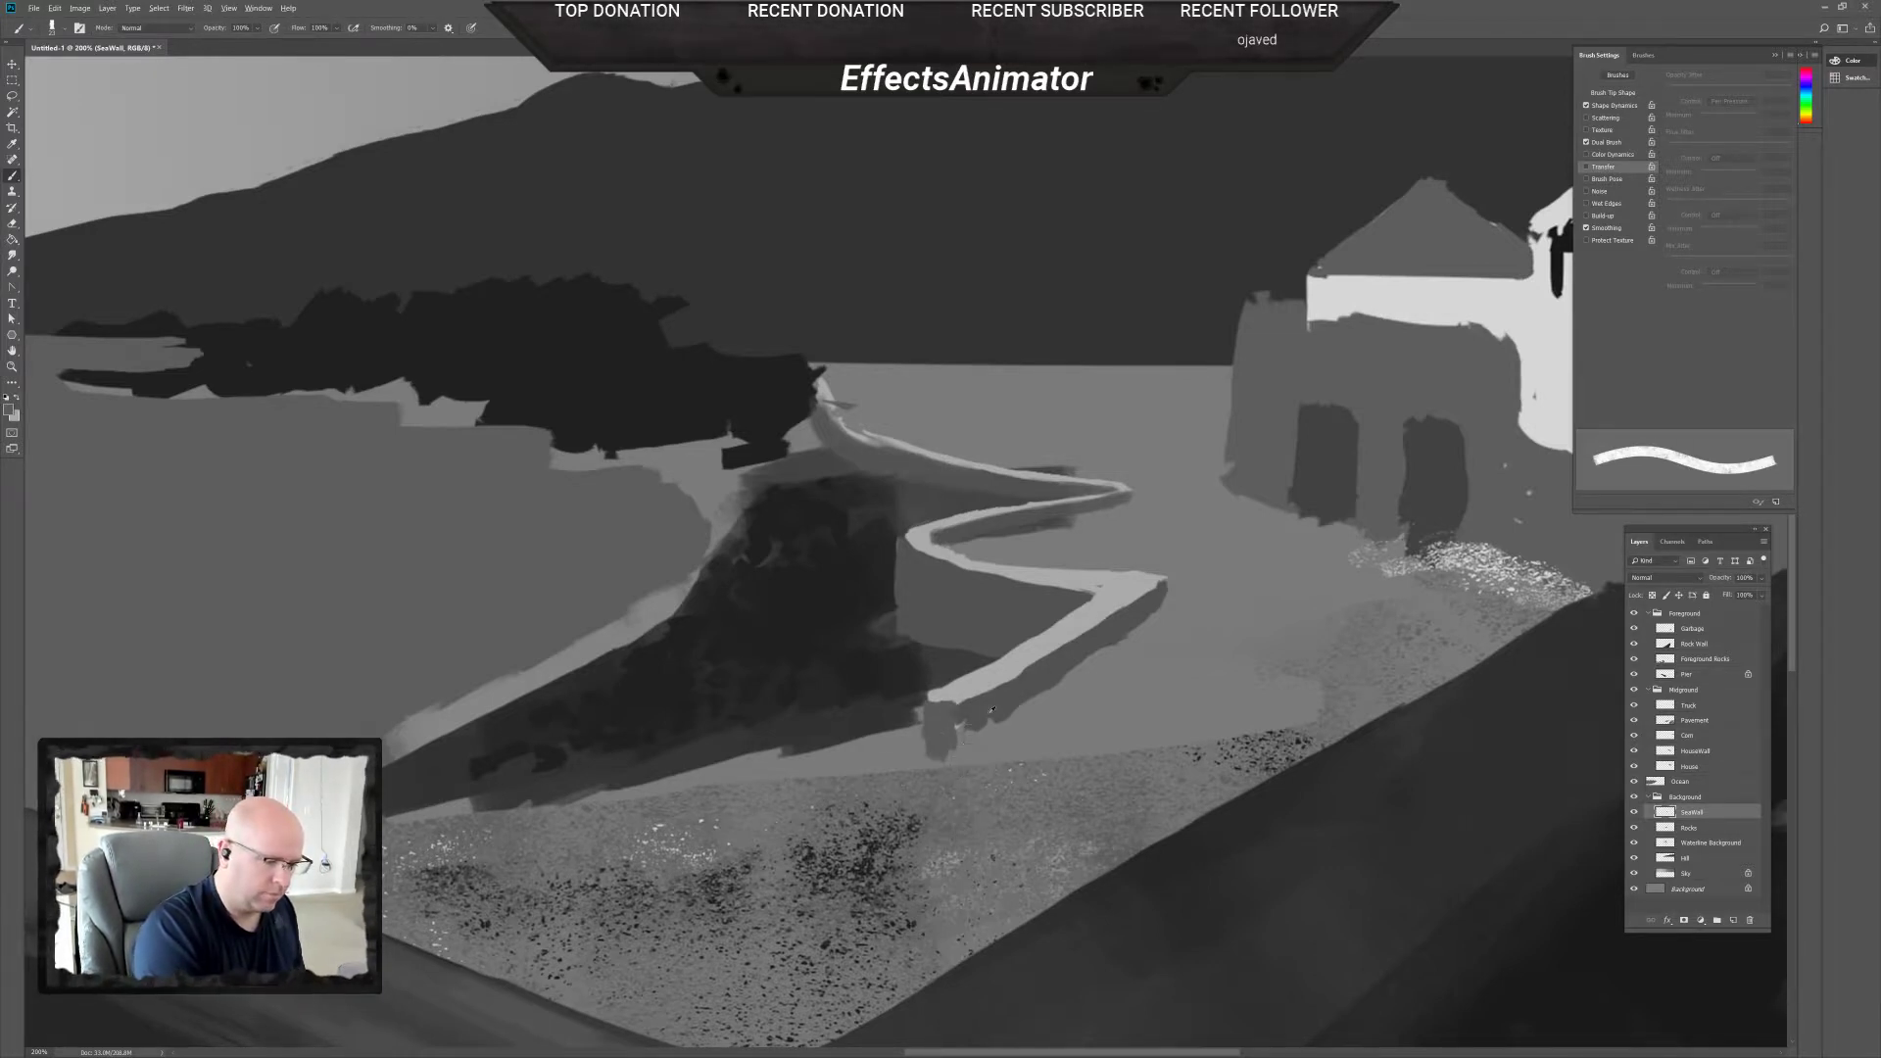
mouse_move(982, 716)
mouse_down()
mouse_move(968, 733)
mouse_move(1088, 670)
mouse_move(1076, 686)
mouse_up()
Refine the sea wall's corner and near end with a smaller brush, using light and dark tones sampled from the wall.
scroll(1053, 713, down, 3)
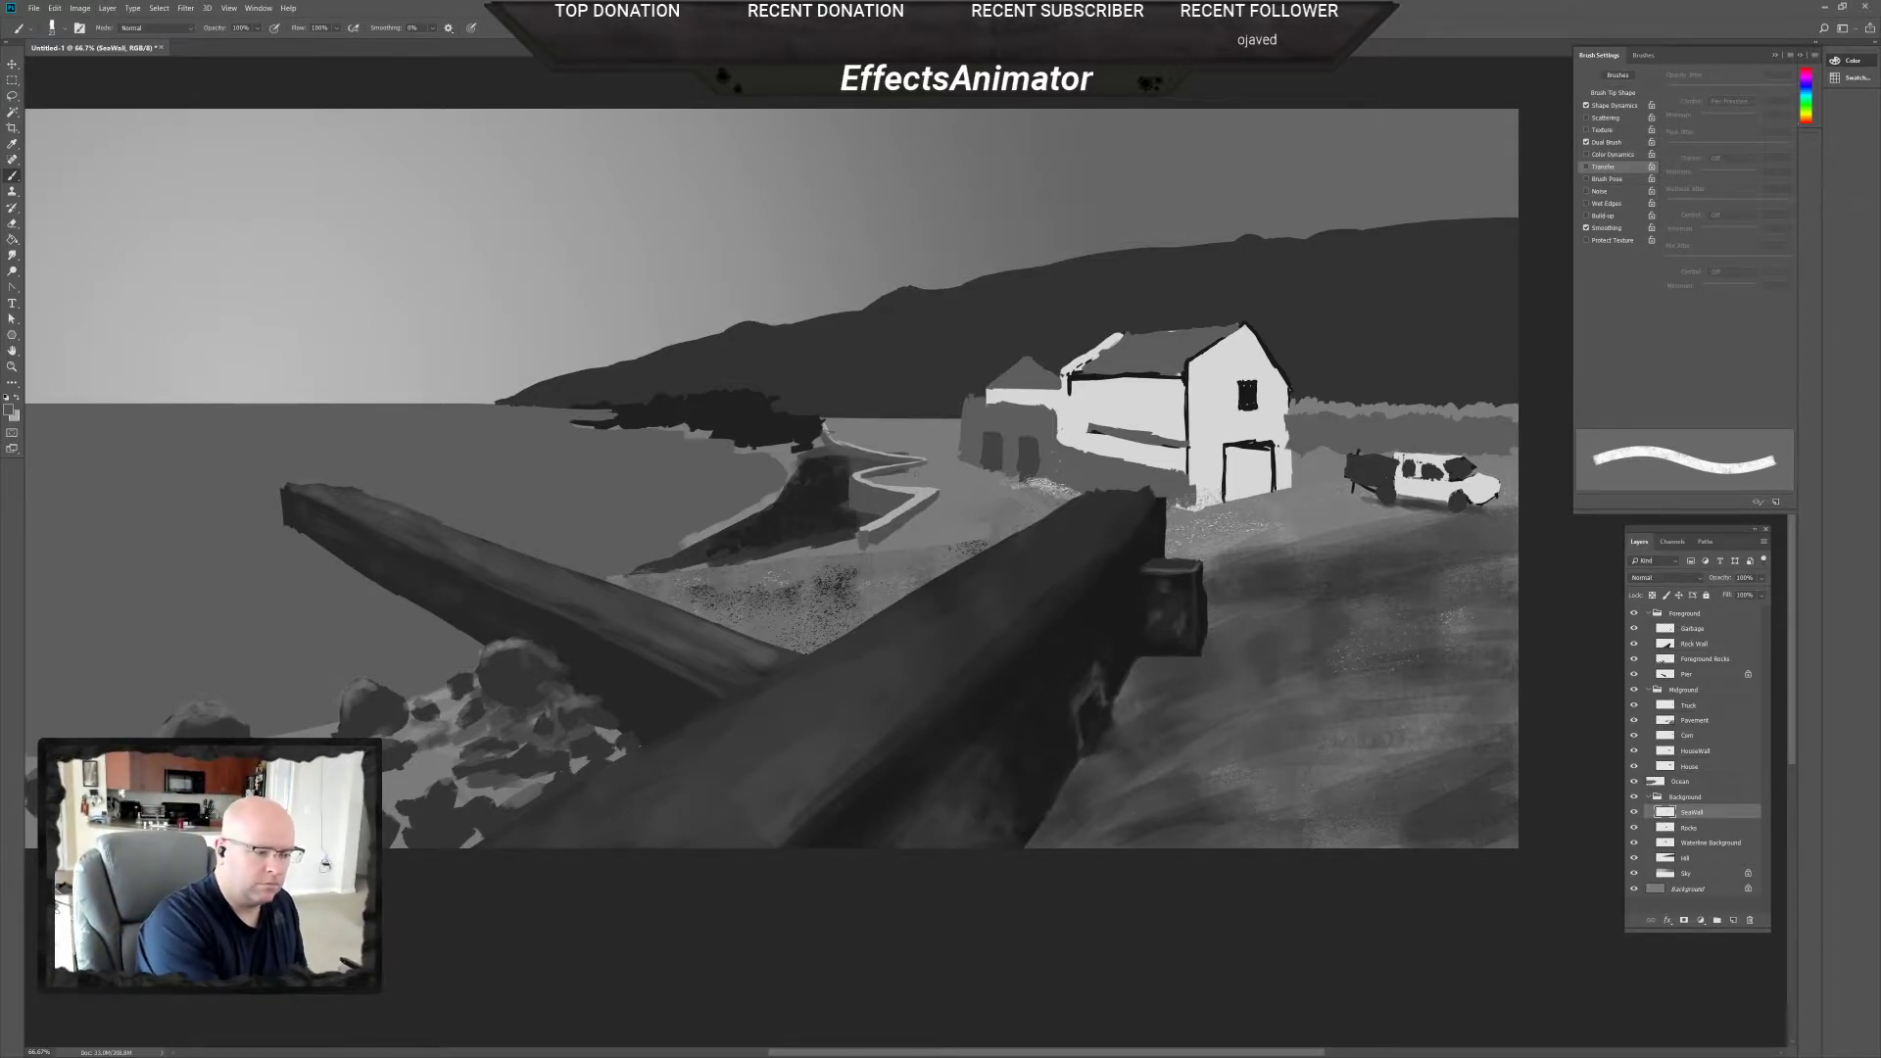
scroll(916, 497, up, 1)
right_click(949, 500)
drag(979, 528, 976, 527)
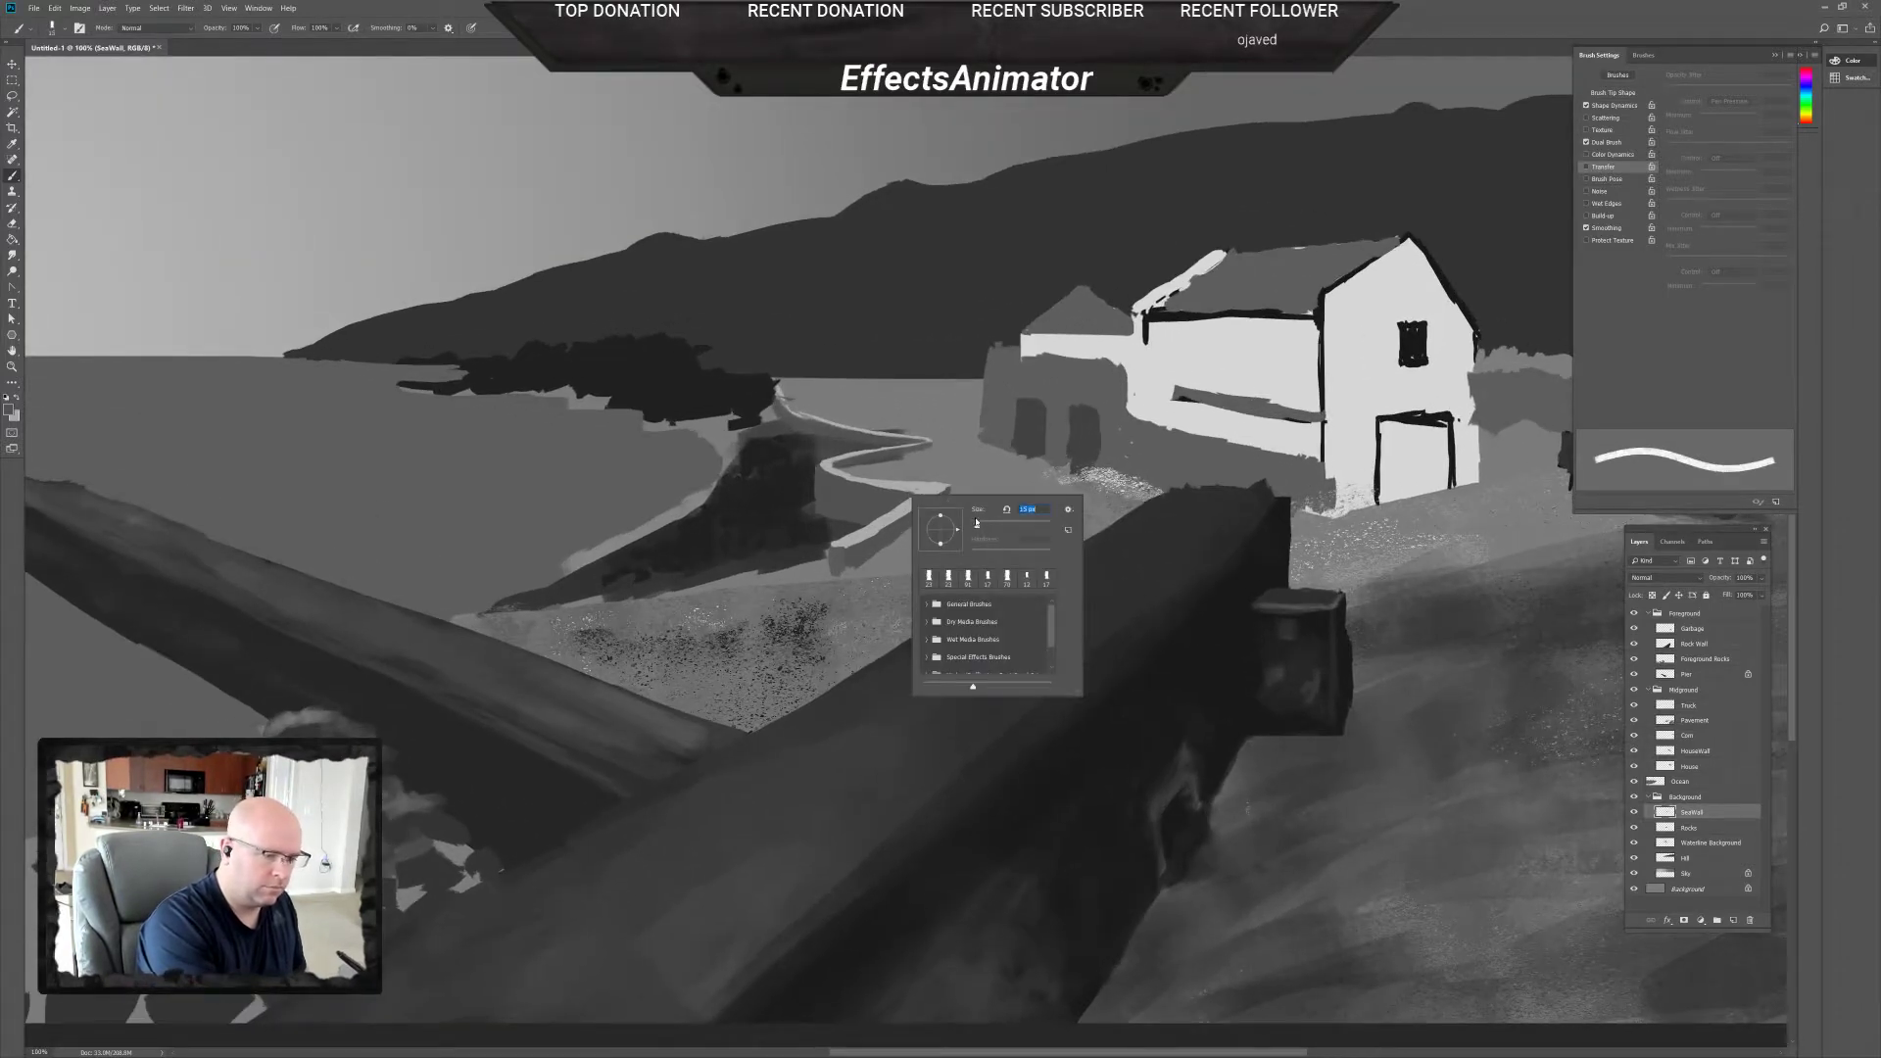
click(904, 490)
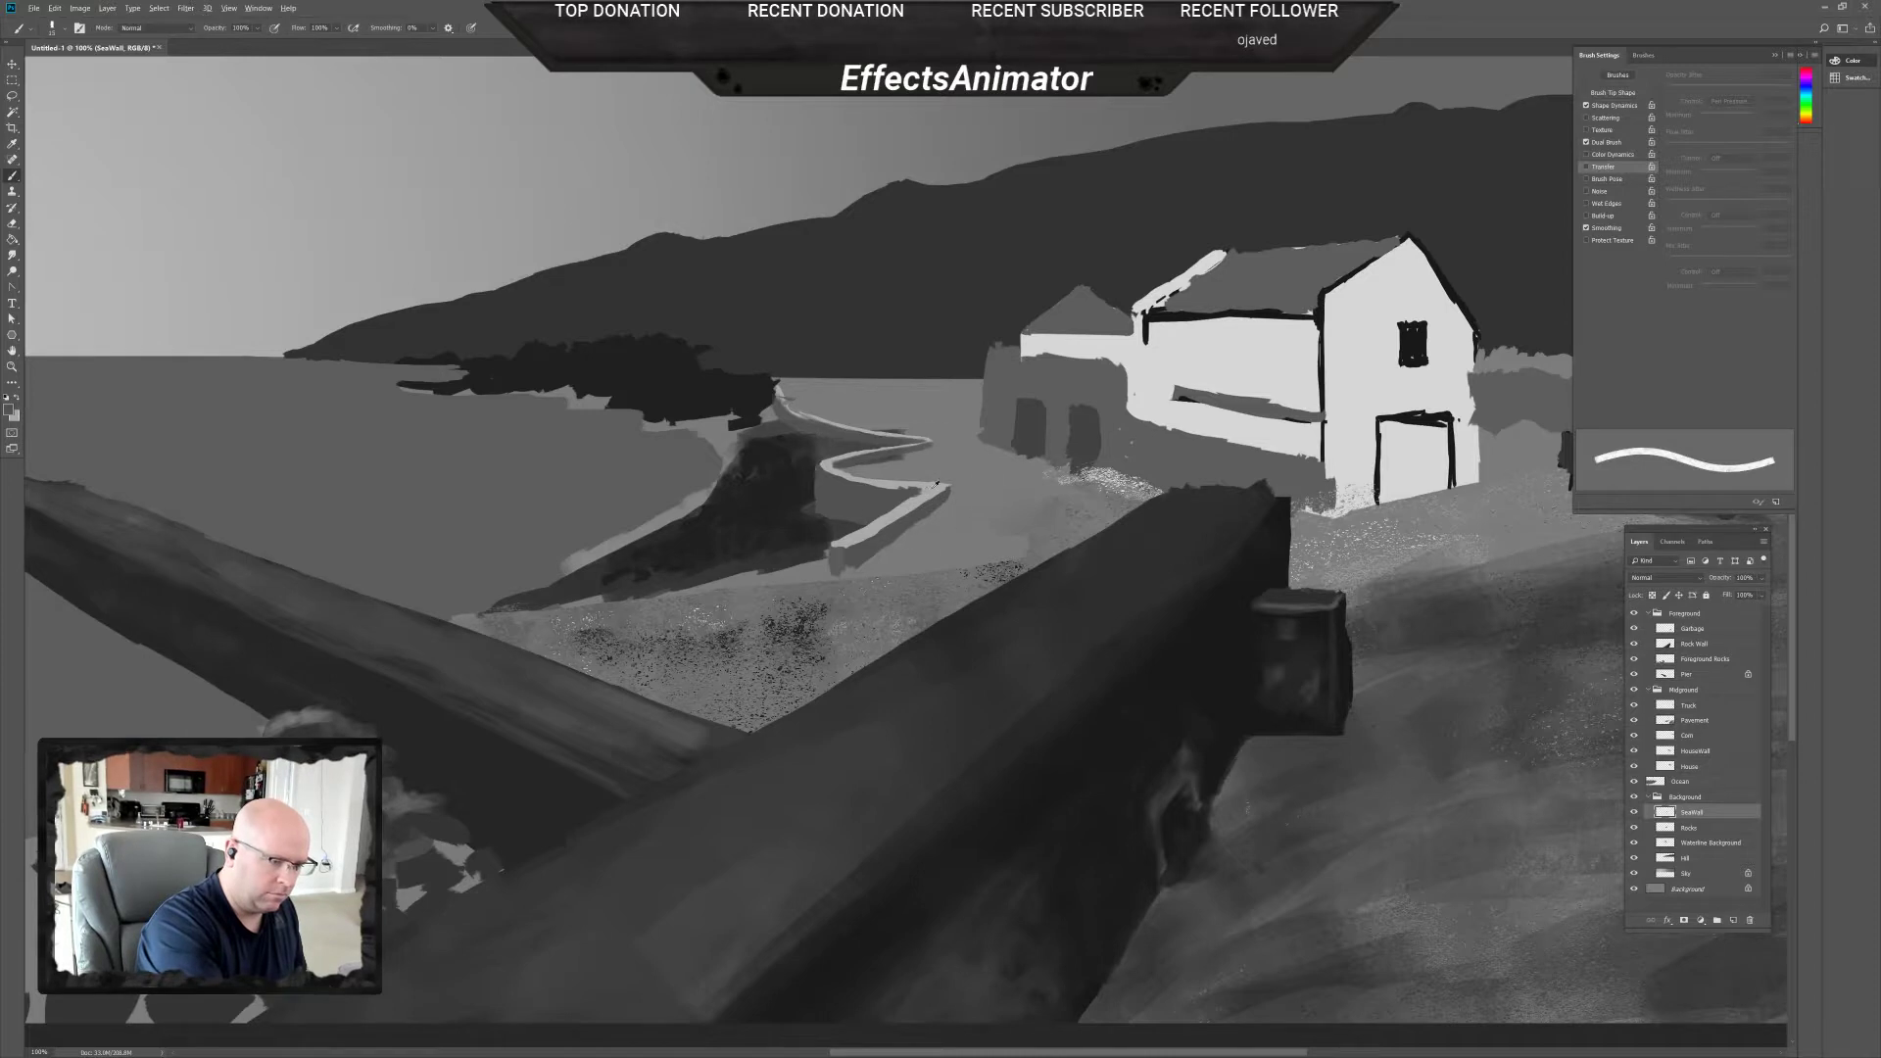
alt+click(935, 483)
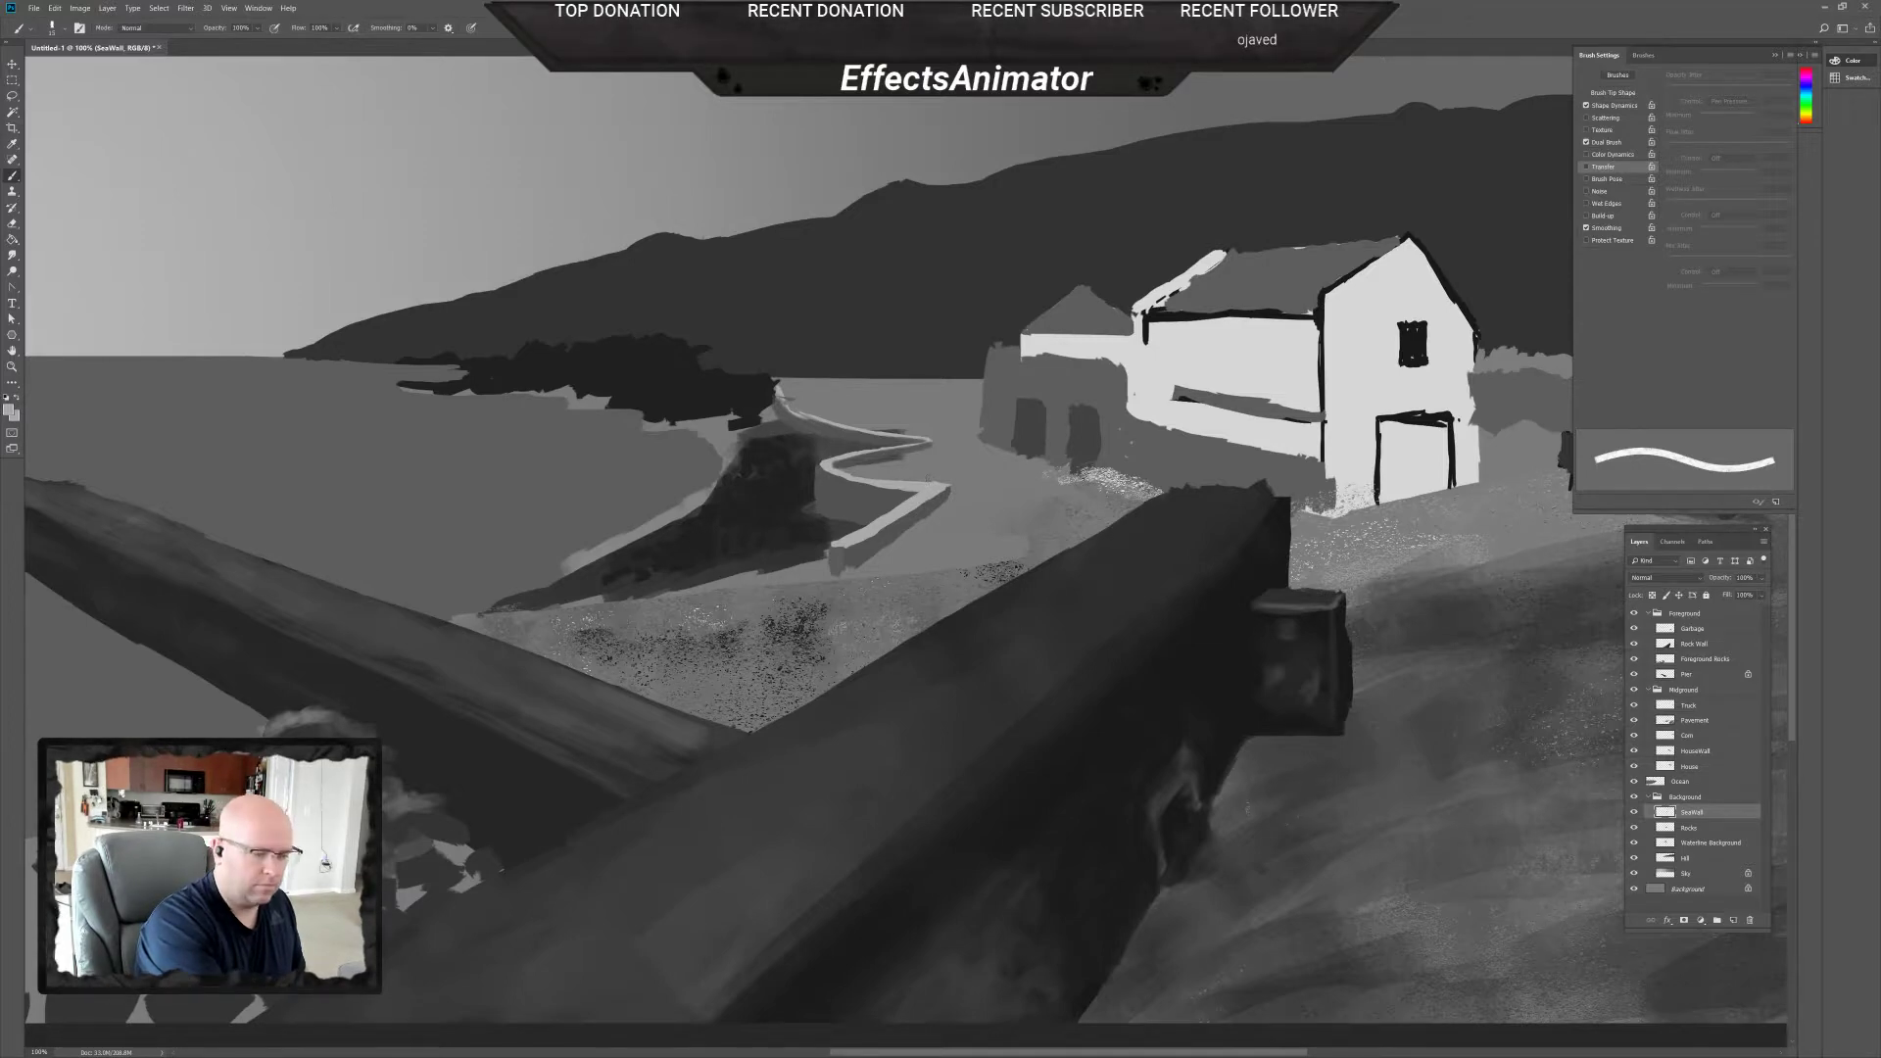
alt+click(887, 490)
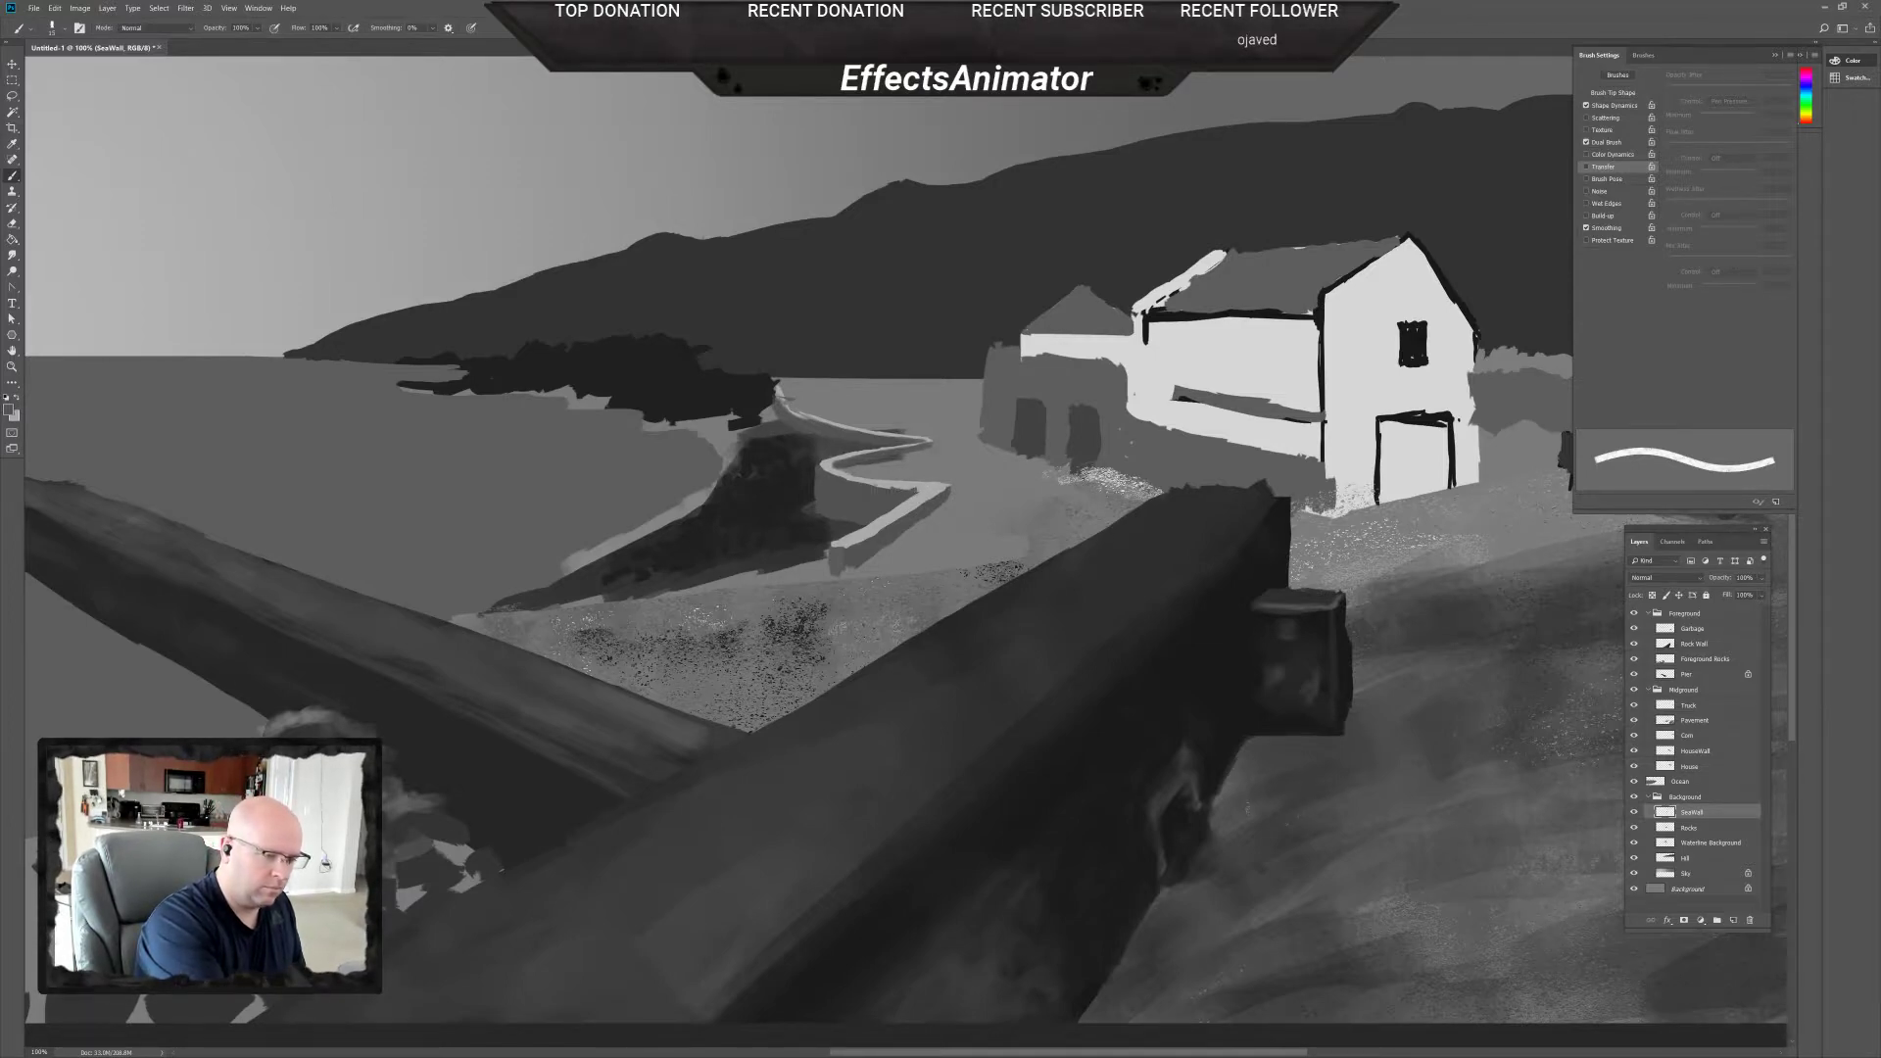
mouse_move(888, 486)
mouse_down()
mouse_move(915, 488)
mouse_move(887, 486)
mouse_up()
alt+click(911, 485)
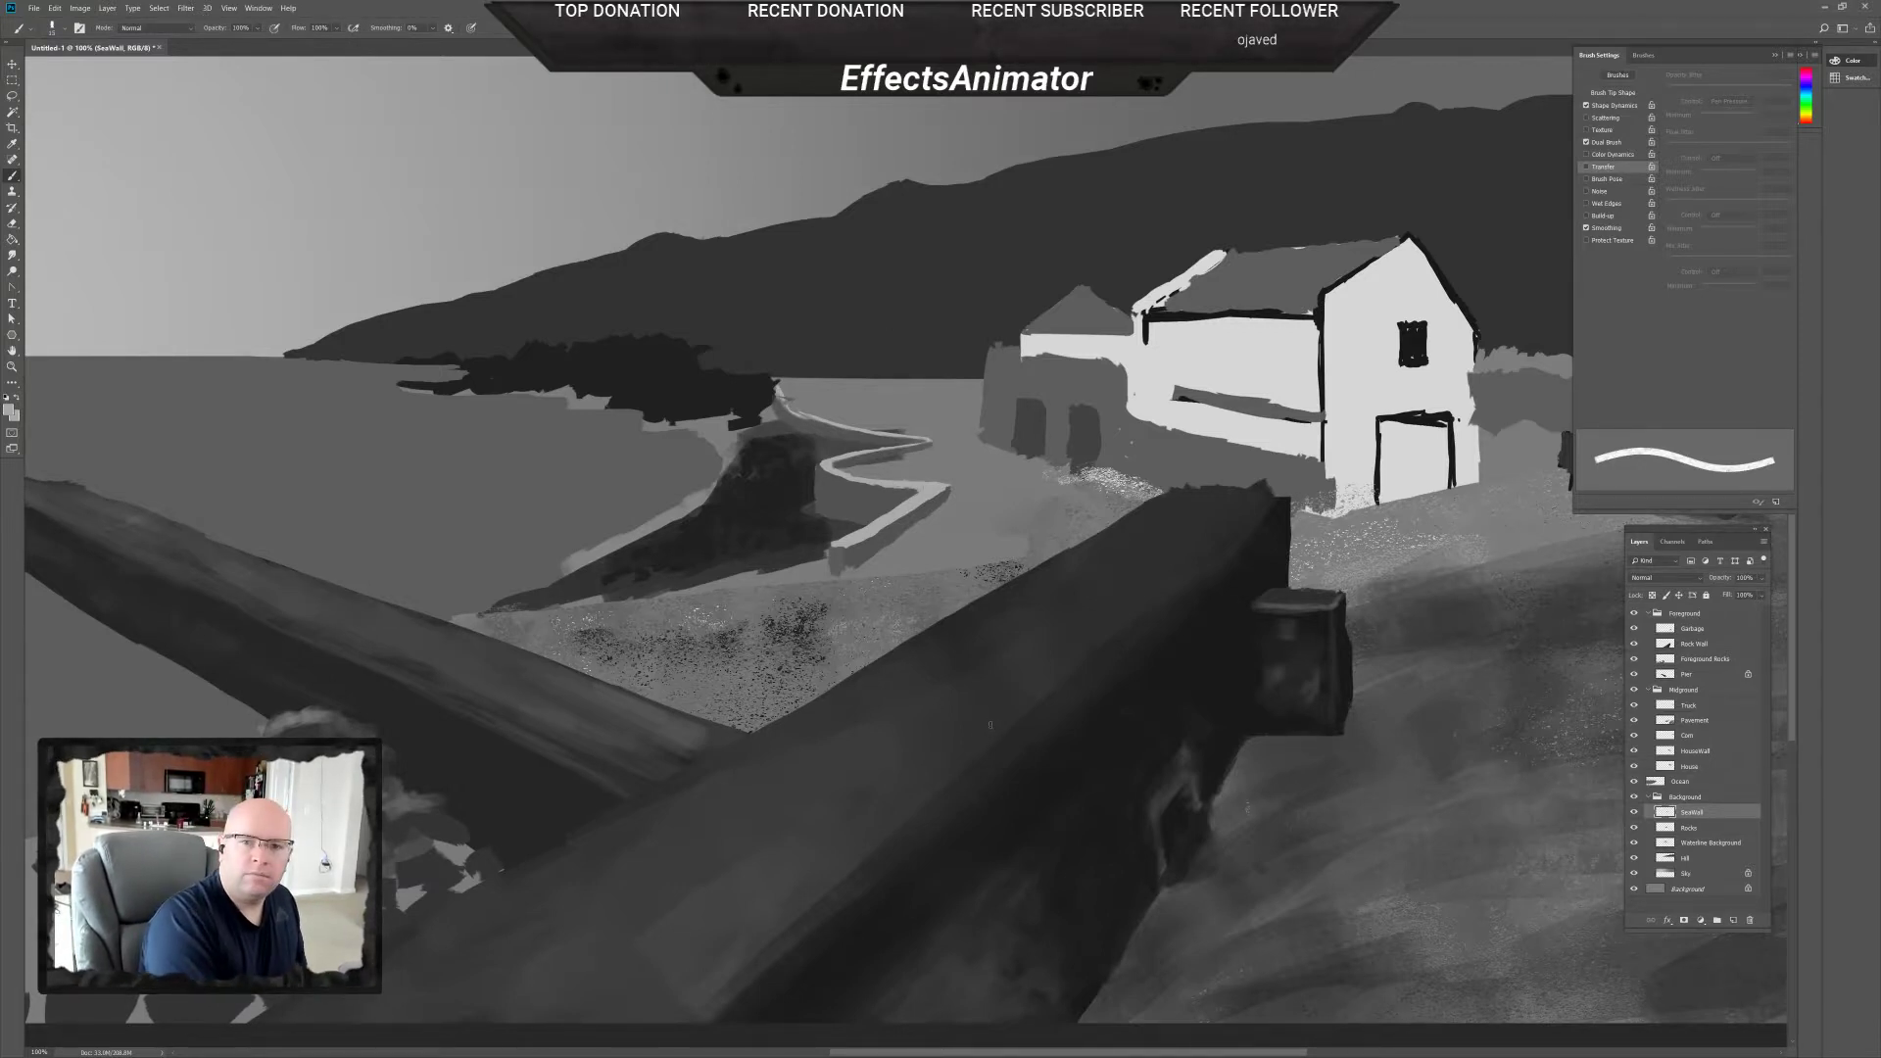
alt+click(851, 559)
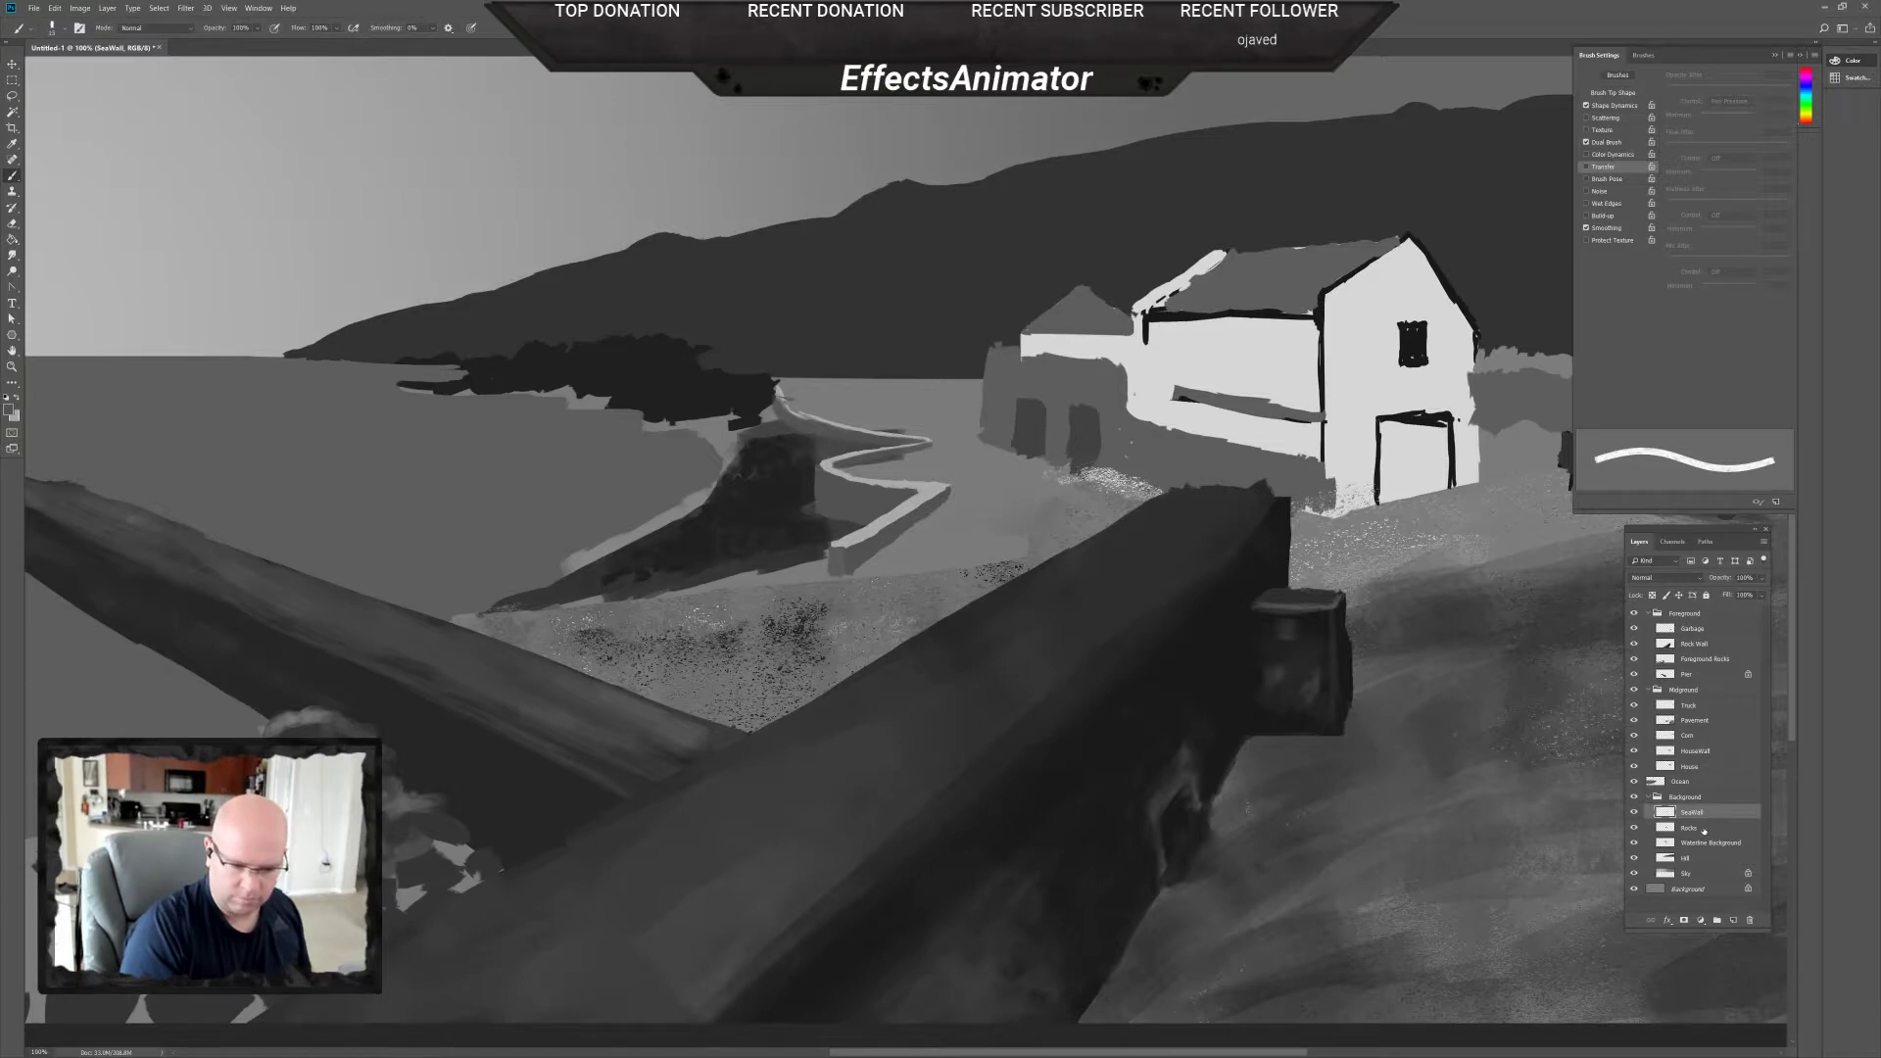
On the Pavement layer, block in a darker gray patch on the ground between the sea wall and the wooden beam with a larger brush.
click(1710, 722)
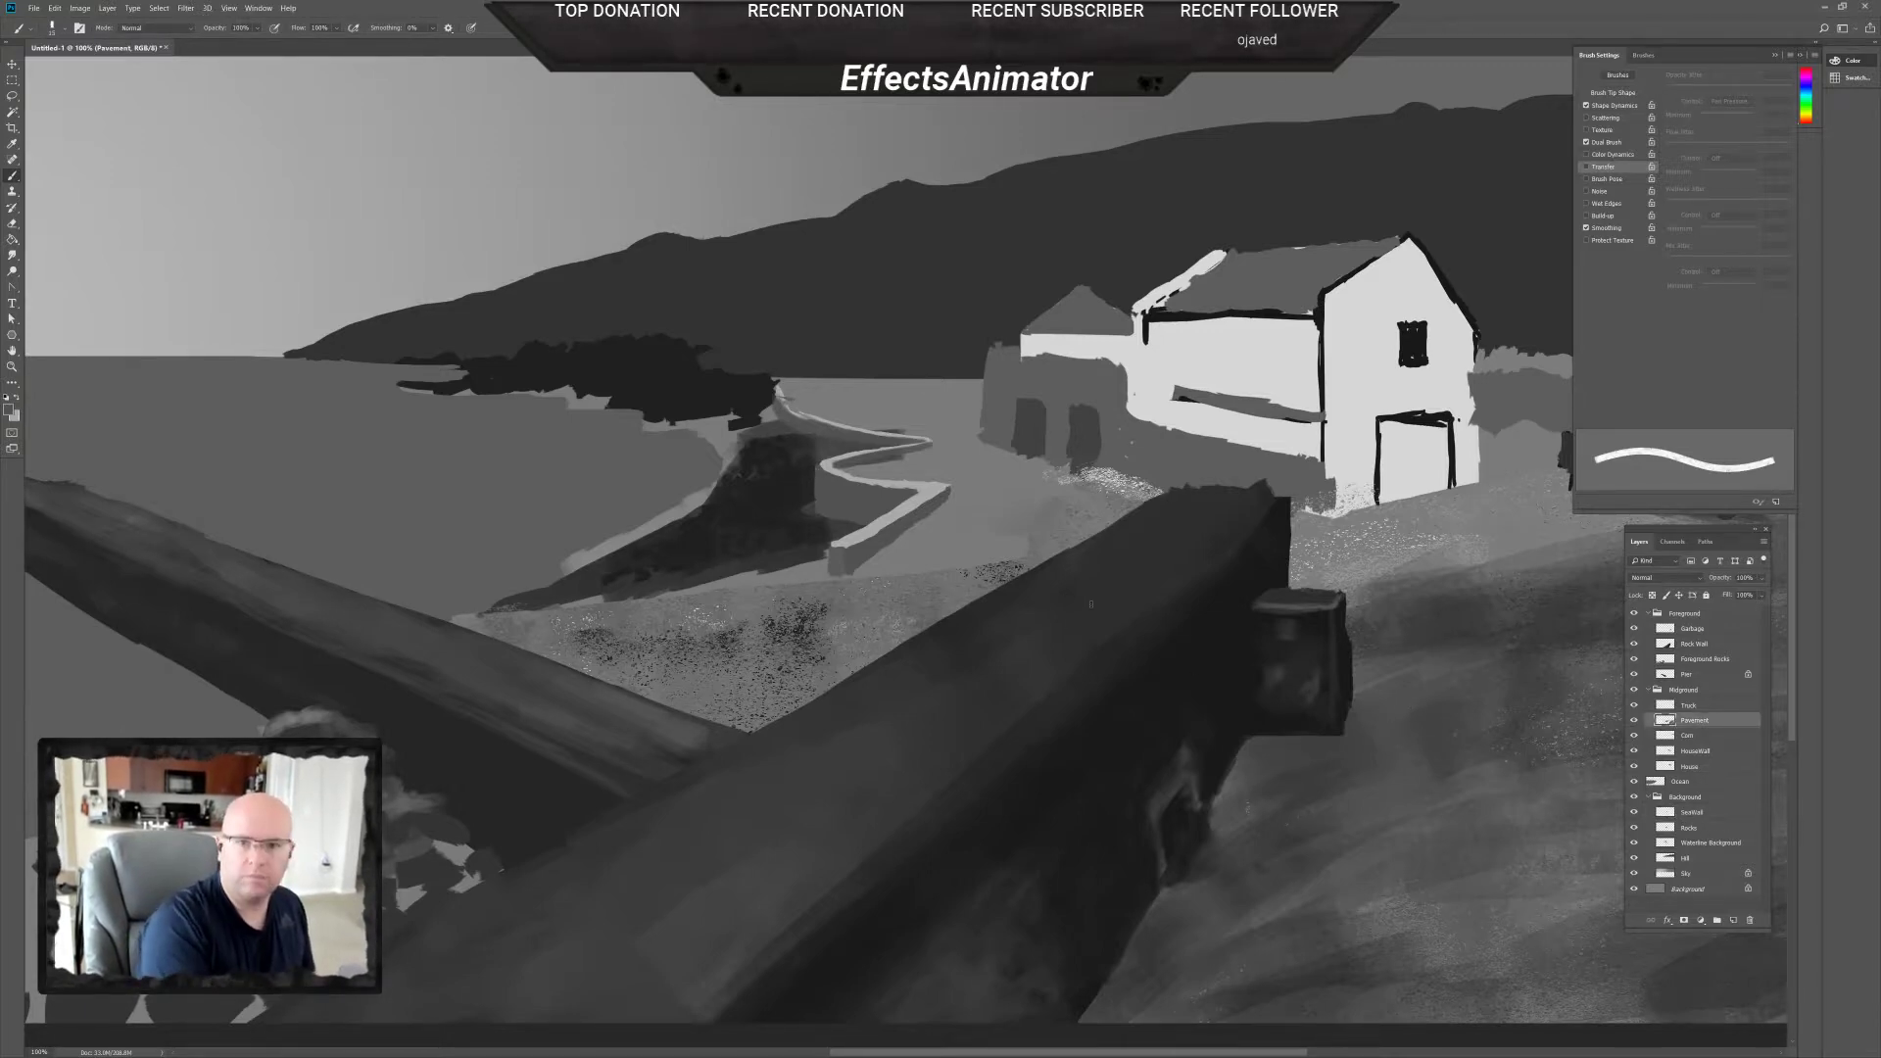
right_click(1071, 554)
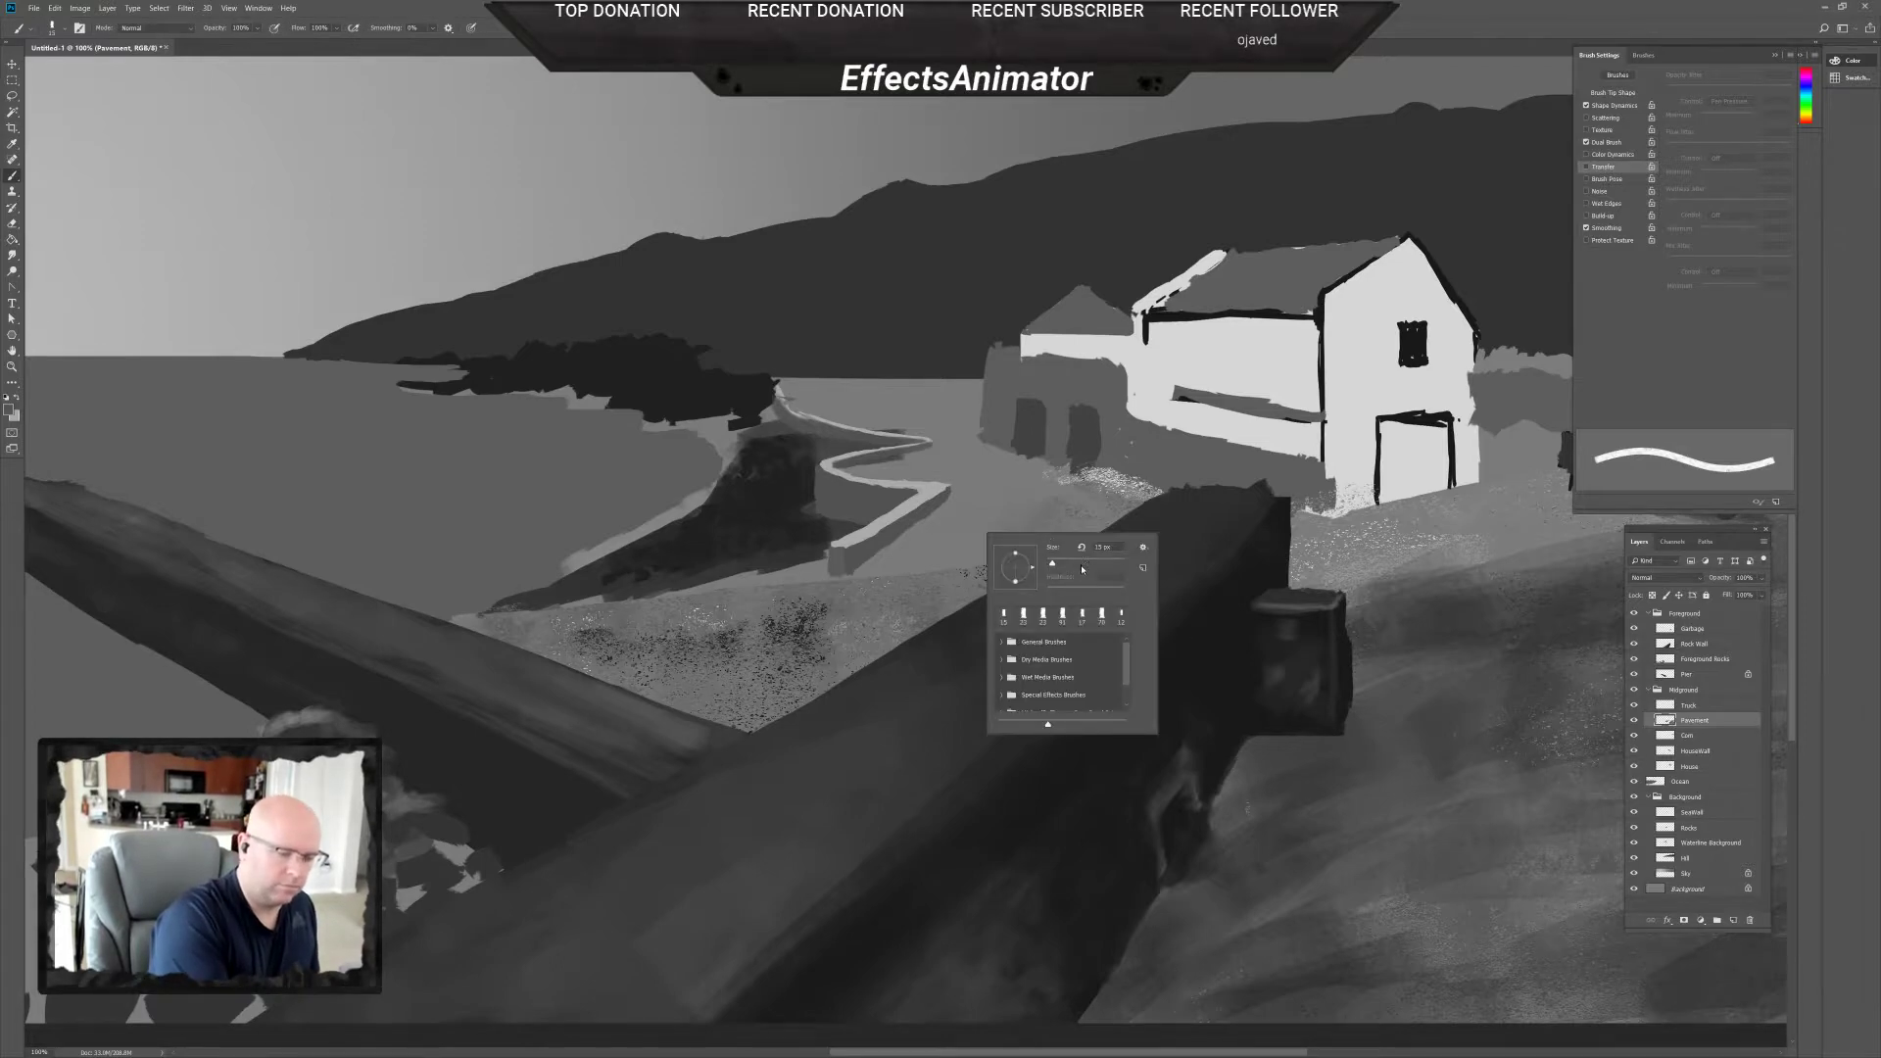
key(Return)
mouse_move(953, 527)
mouse_down()
mouse_move(1028, 550)
mouse_move(935, 561)
mouse_move(985, 514)
mouse_up()
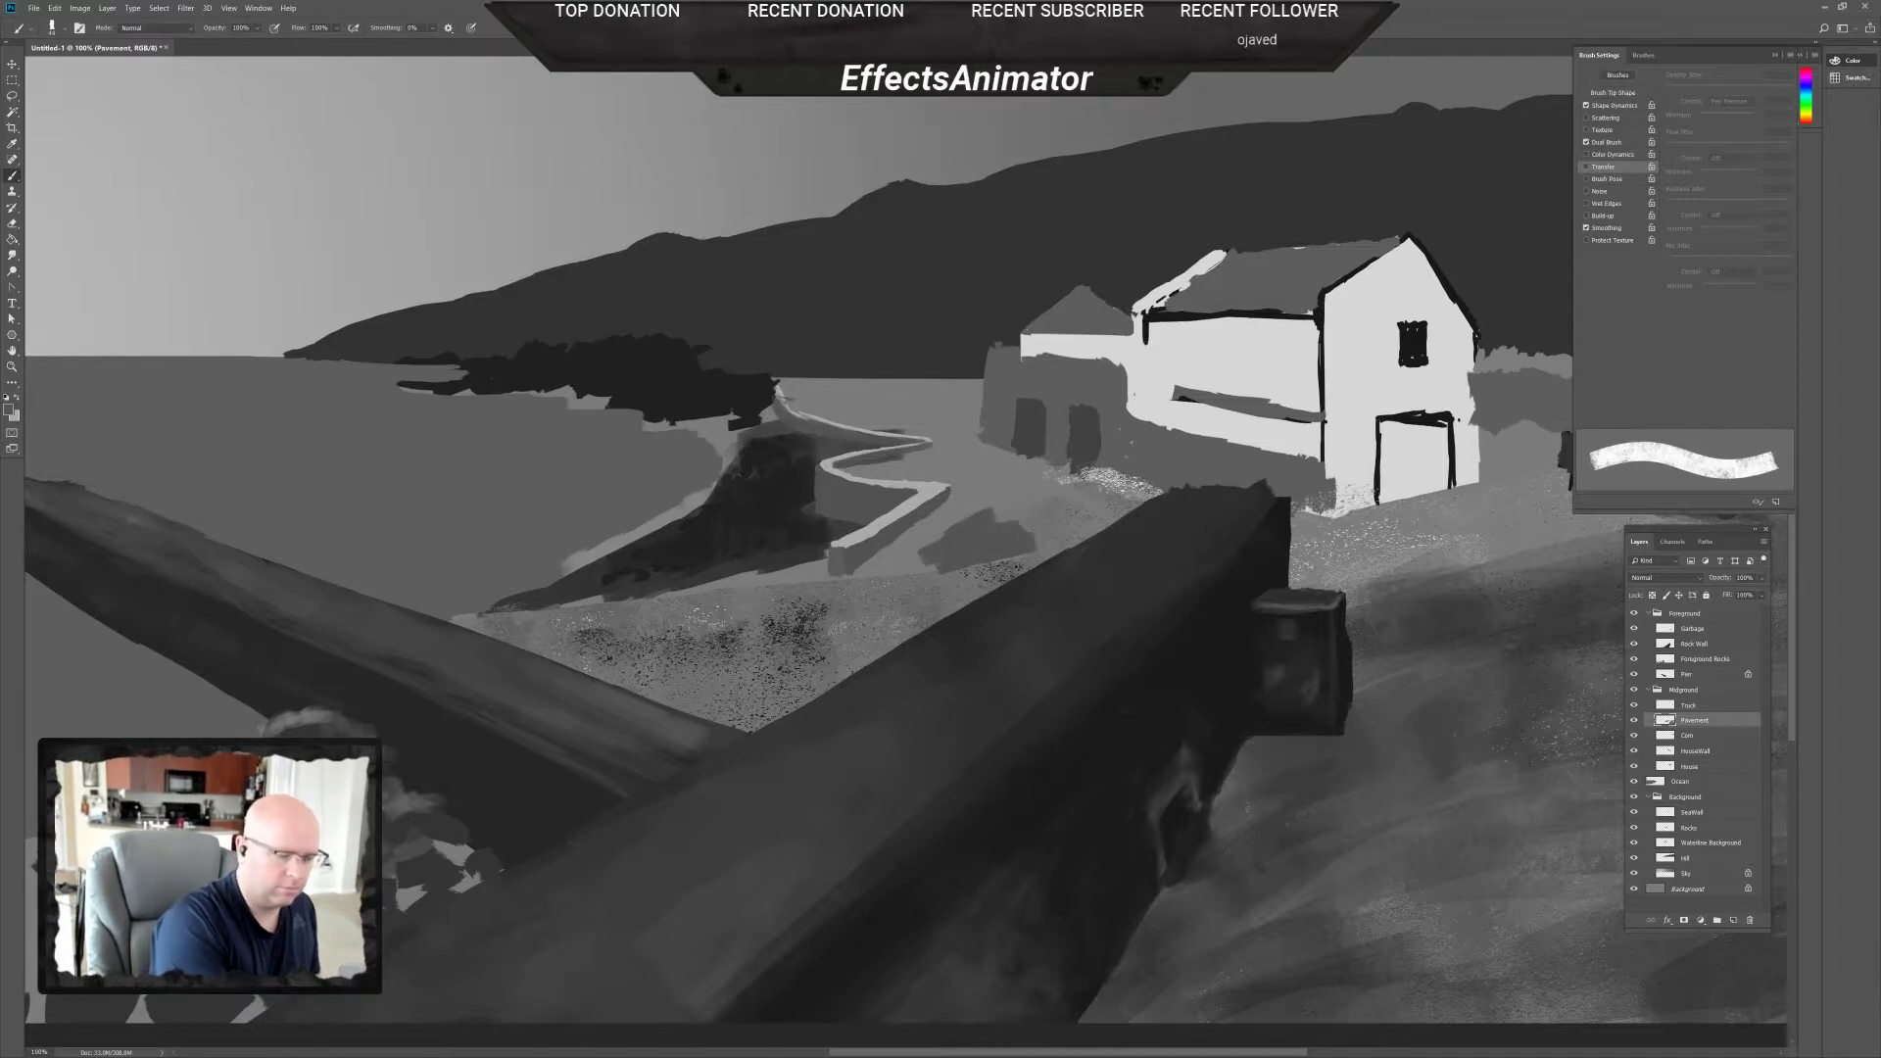
drag(980, 517, 921, 541)
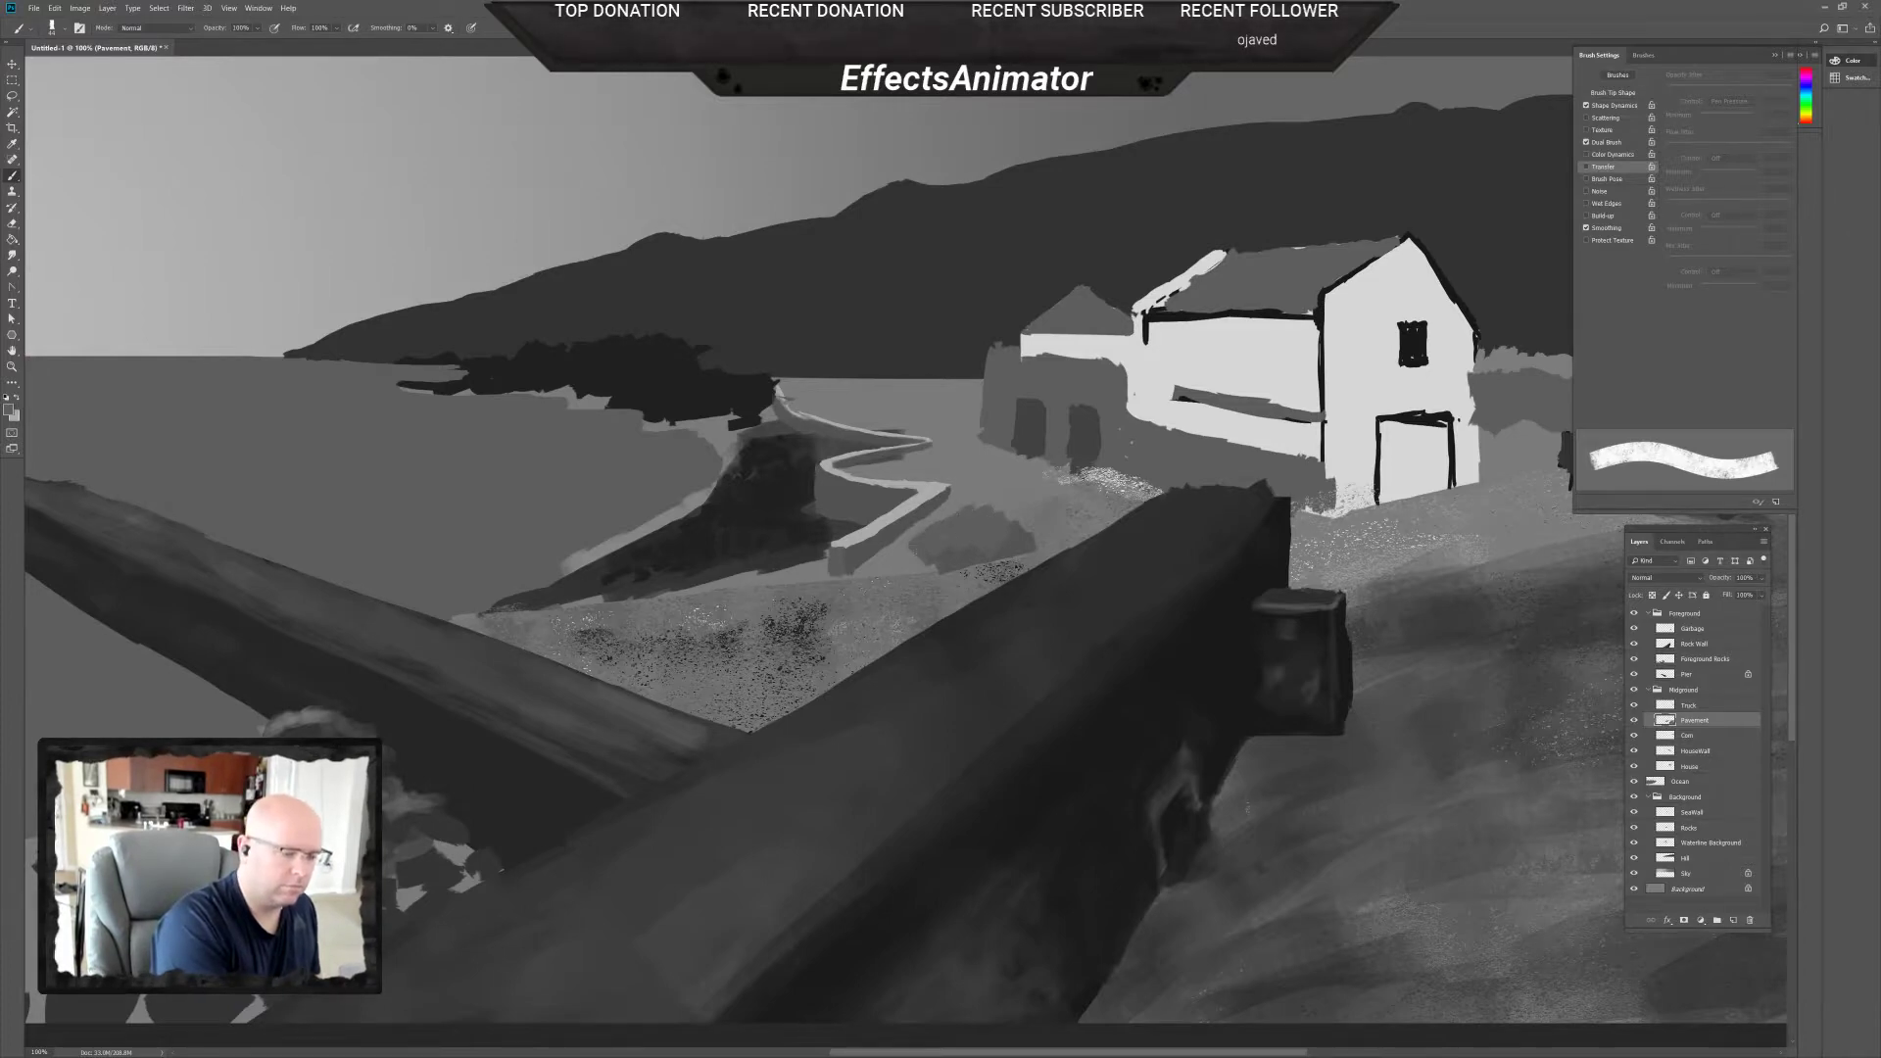
Turn on brush Transfer and blend the dark ground patch softly outward to the base of the sea wall.
click(1597, 169)
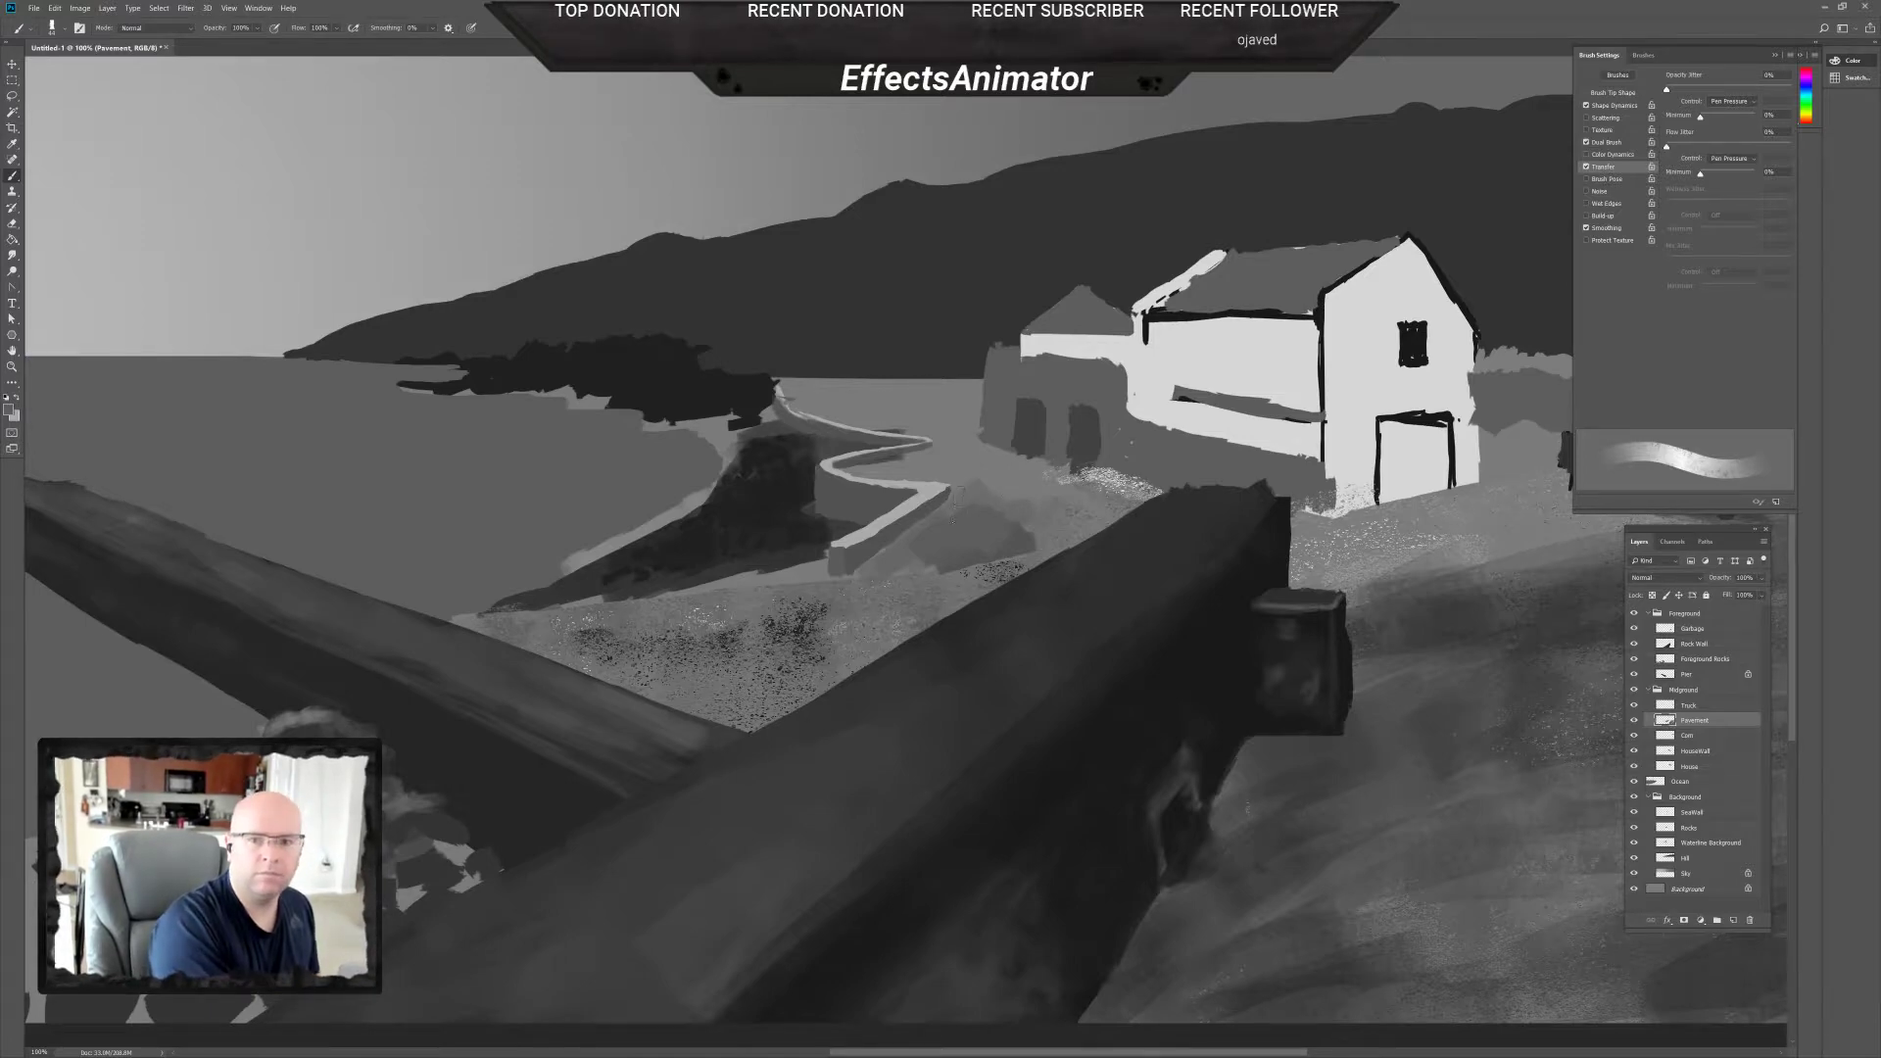
scroll(953, 523, up, 5)
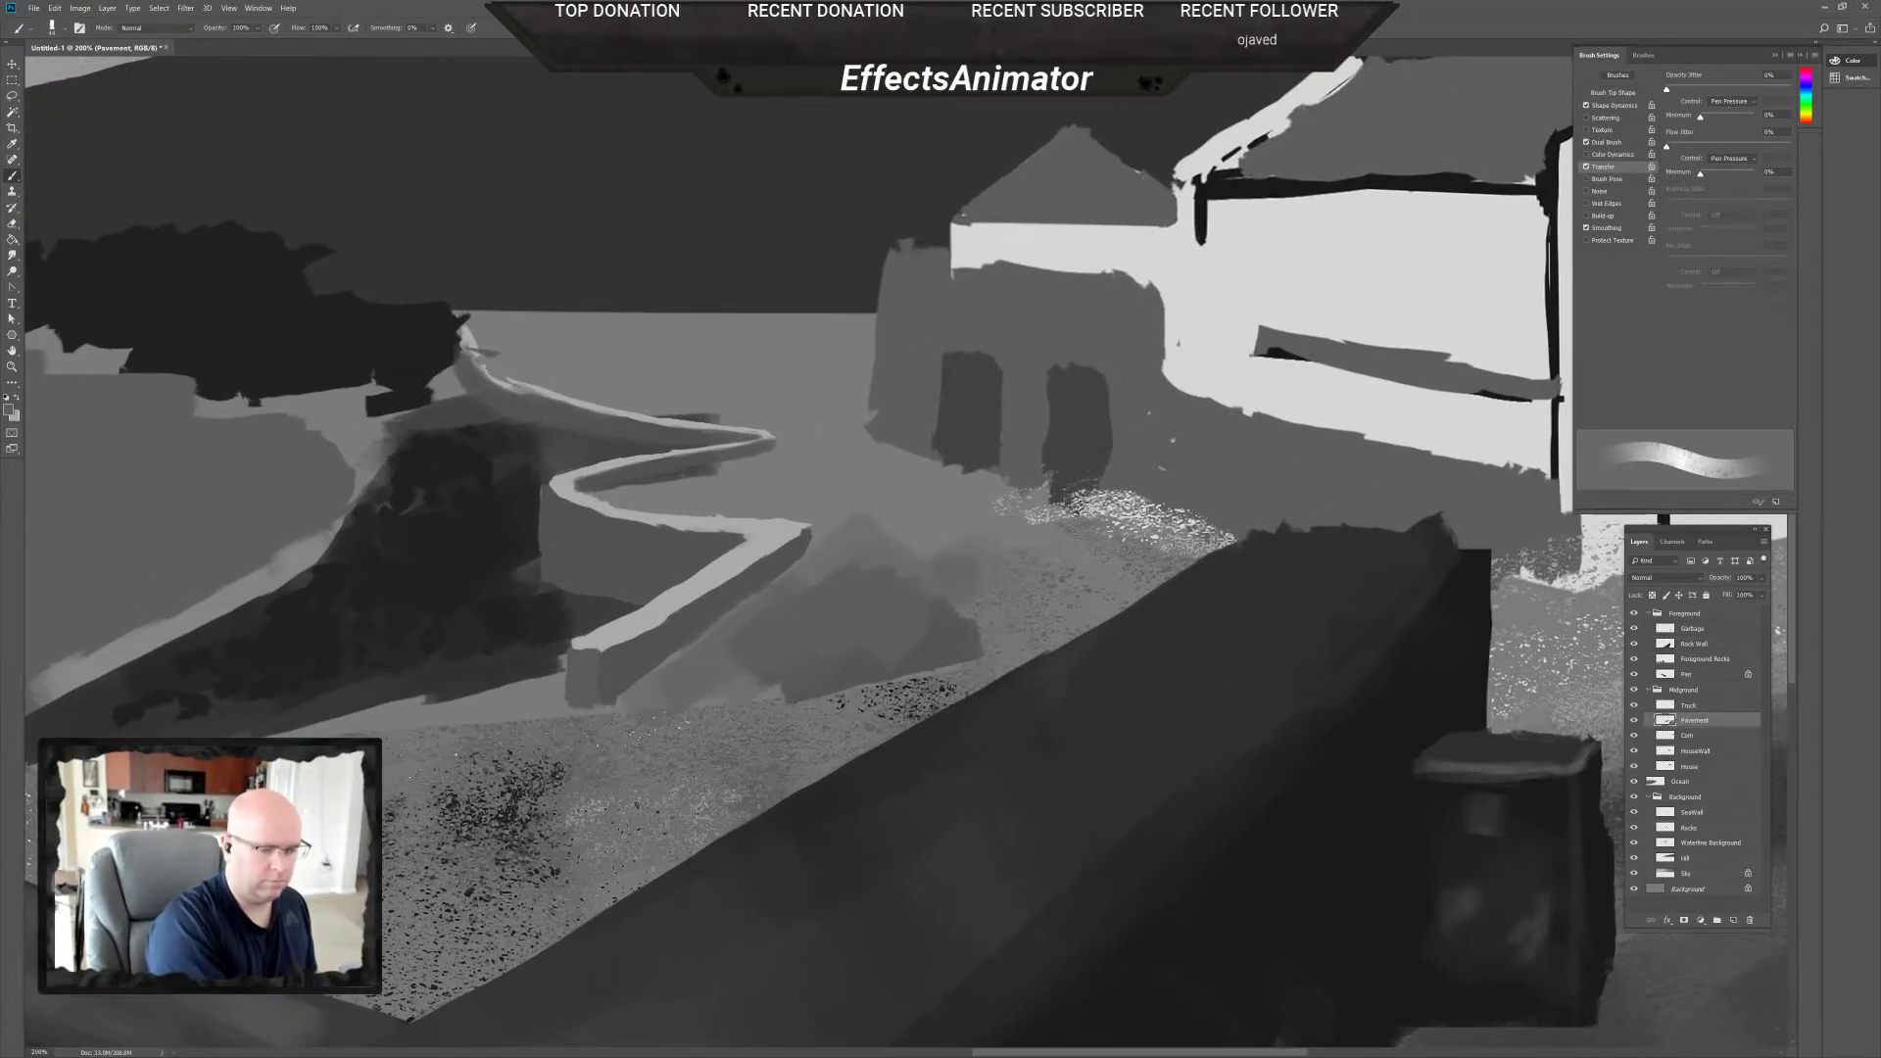
drag(955, 542, 900, 502)
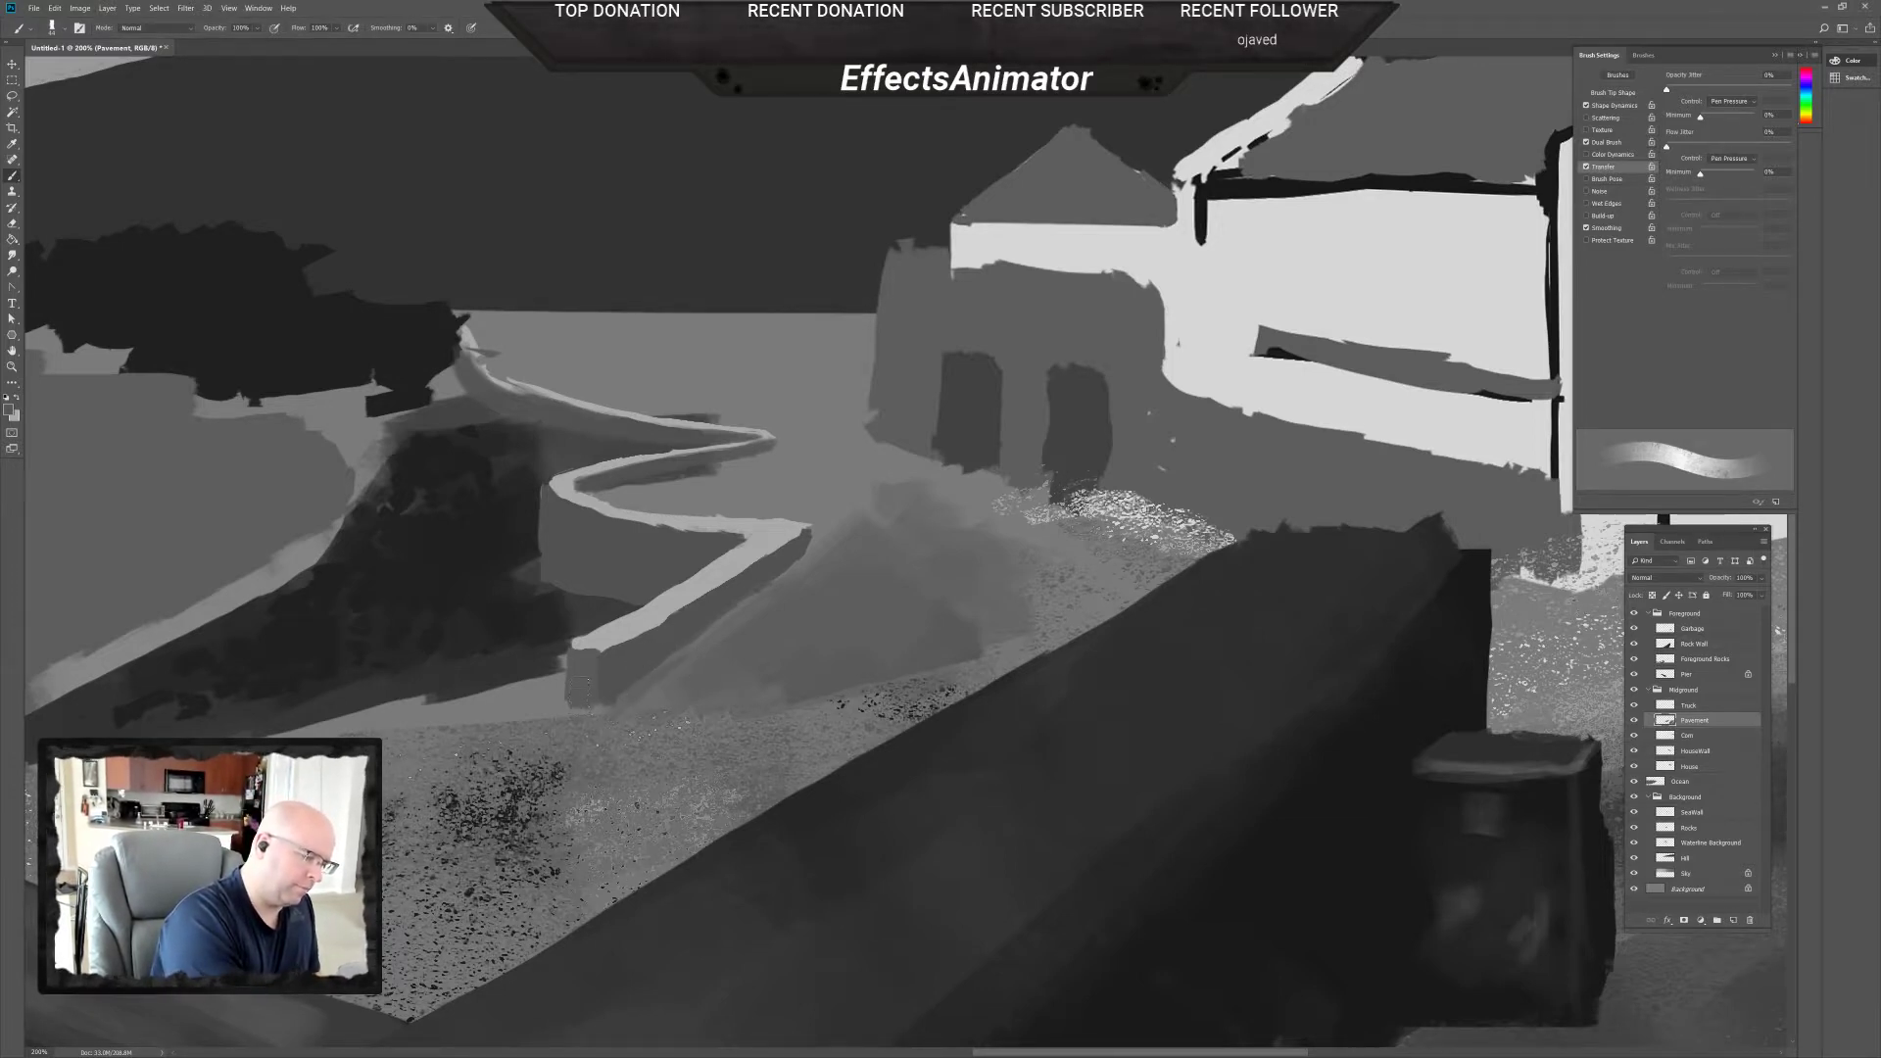
drag(608, 708, 562, 711)
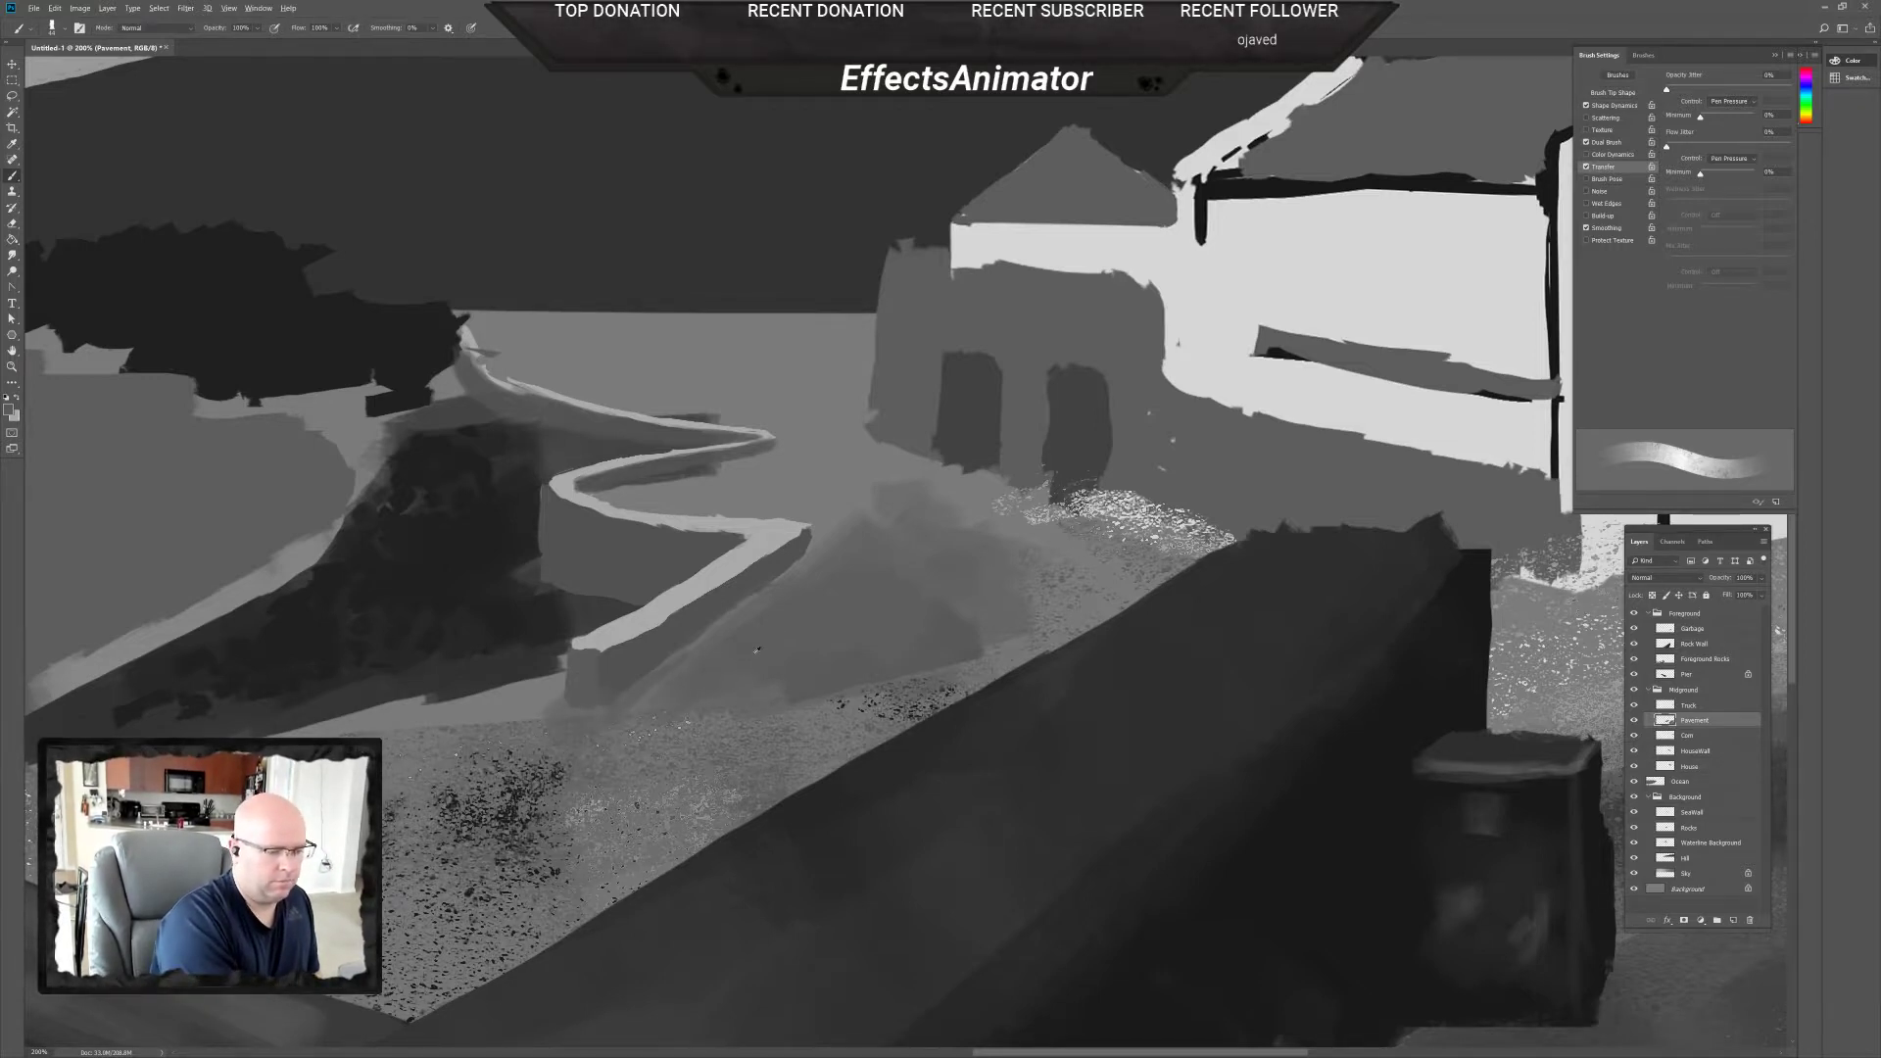
Sample the dark gray of the stone building's doorway and softly shade the ground along the beam's edge.
alt+click(1086, 421)
mouse_move(959, 652)
mouse_down()
mouse_move(1029, 629)
mouse_move(934, 658)
mouse_up()
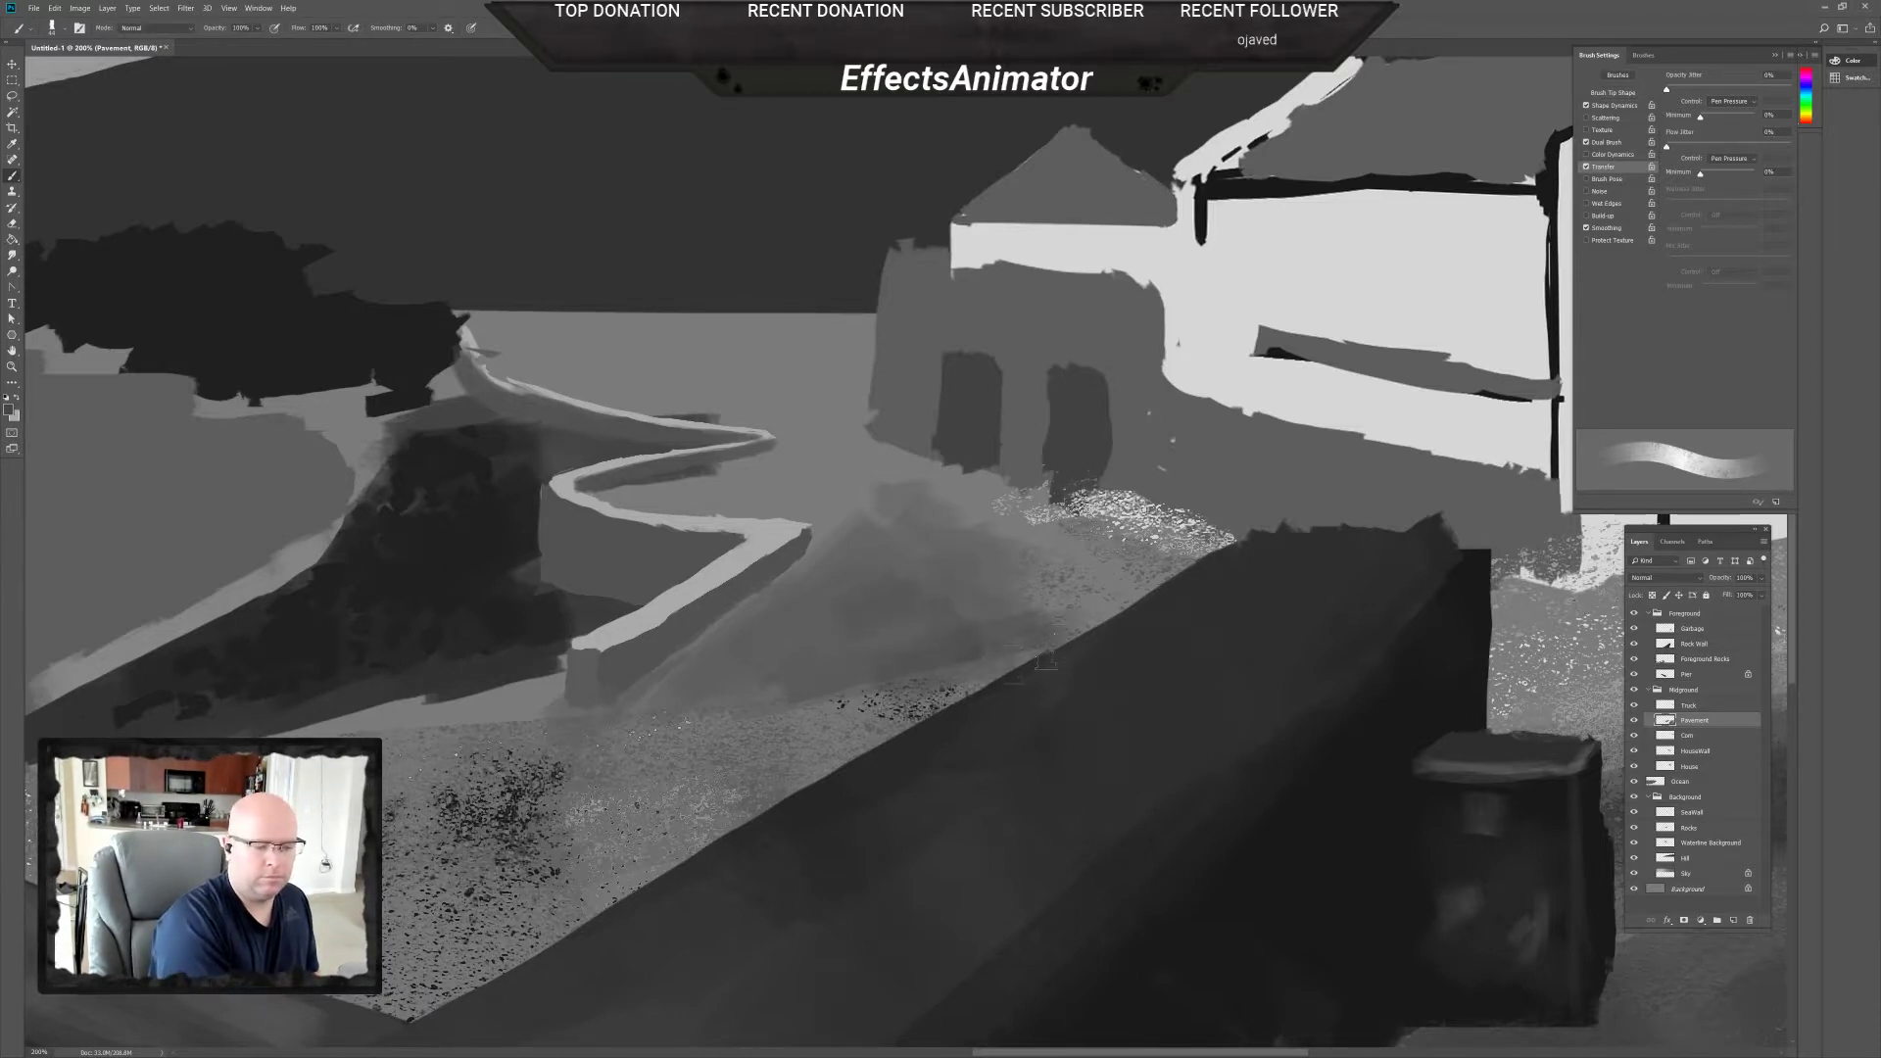
drag(1028, 654, 980, 597)
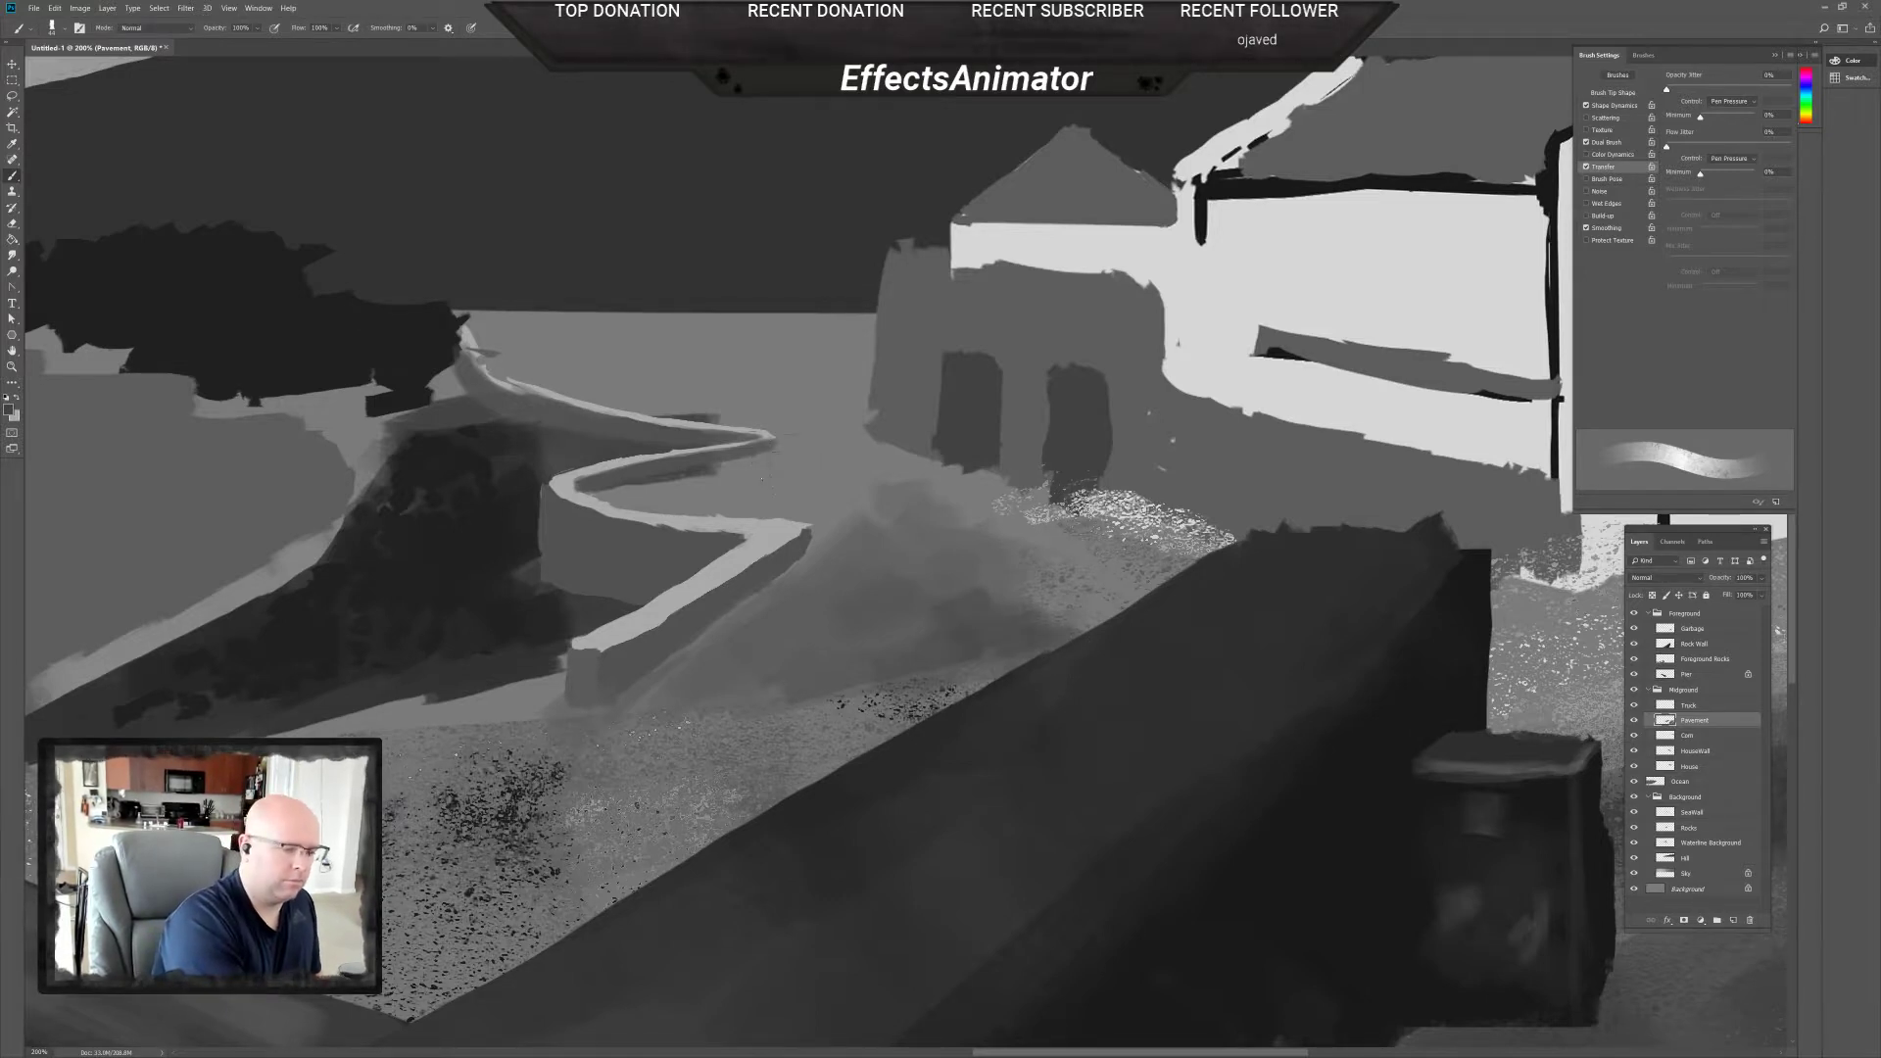
Shade the ground behind the sea wall's bend and across to the stone building's base, softening the speckled texture.
mouse_move(760, 480)
mouse_down()
mouse_move(637, 478)
mouse_move(600, 507)
mouse_up()
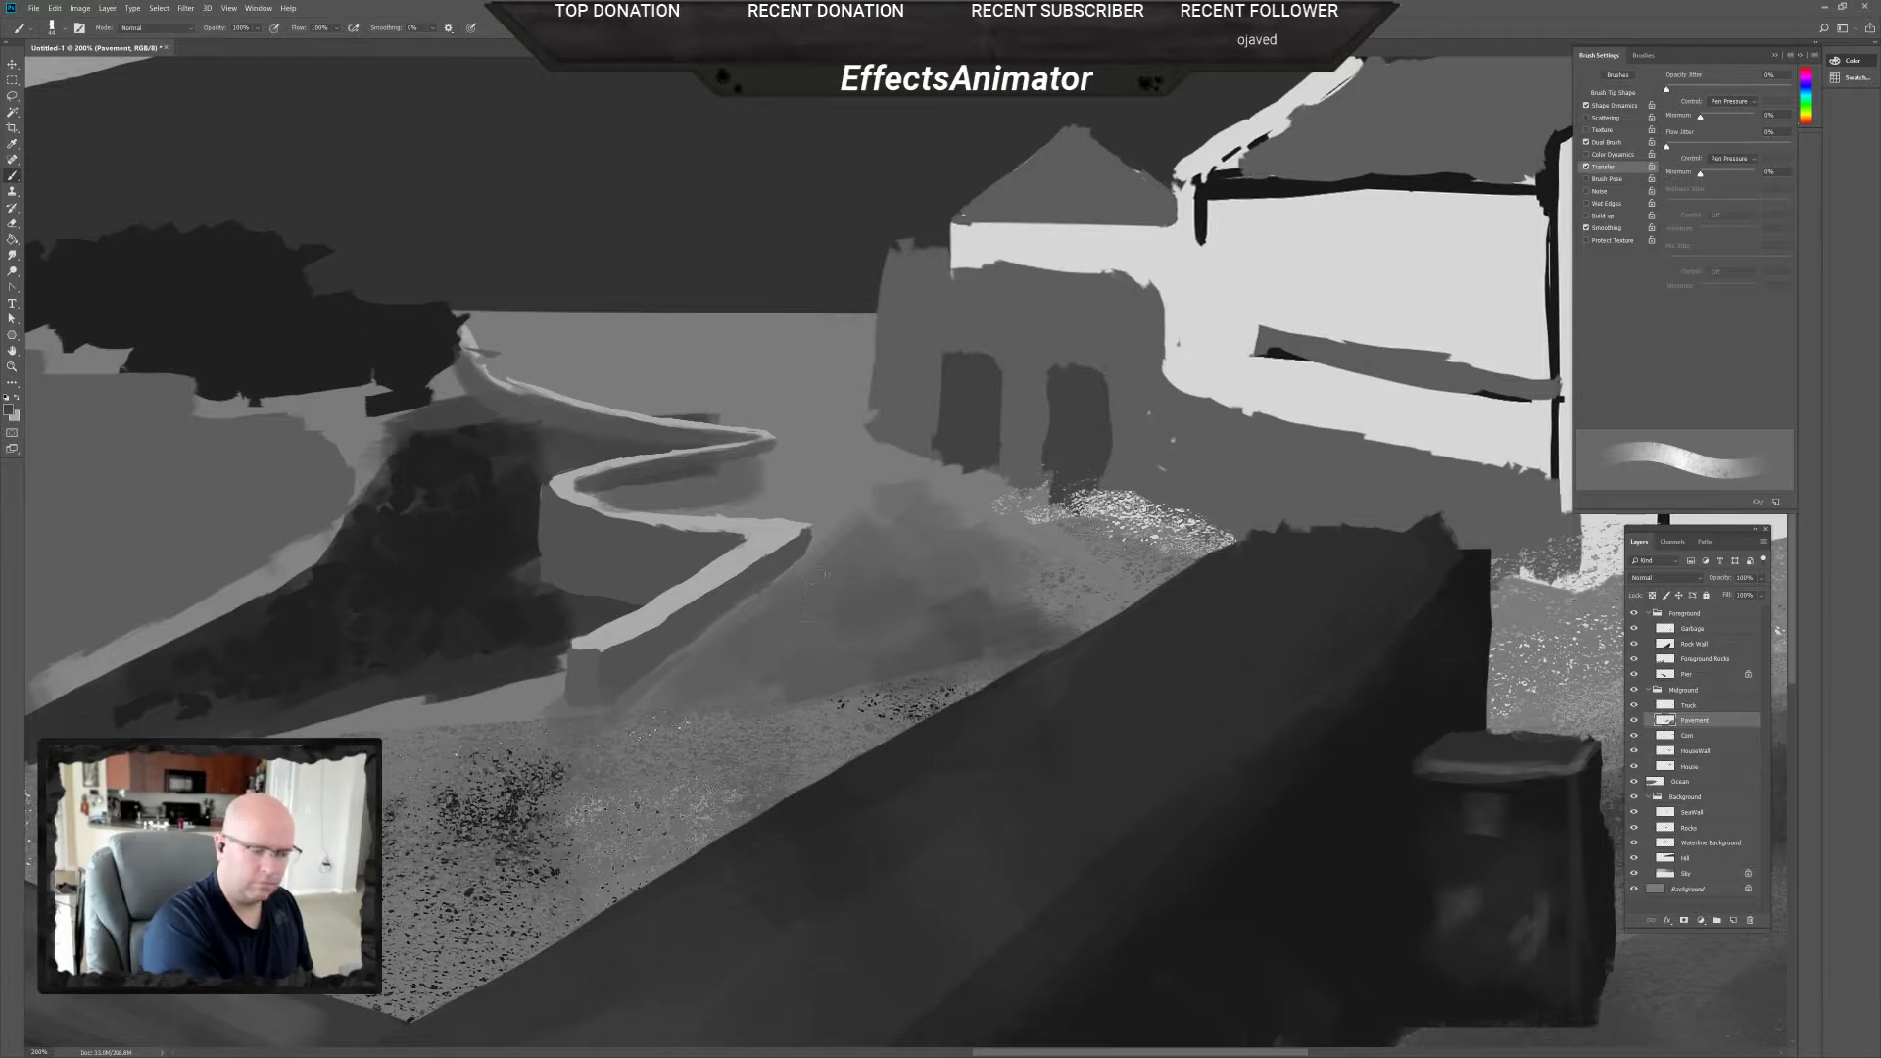
mouse_move(801, 491)
mouse_down()
mouse_move(862, 460)
mouse_move(911, 485)
mouse_move(964, 465)
mouse_move(921, 512)
mouse_move(980, 472)
mouse_move(1059, 520)
mouse_move(1171, 537)
mouse_up()
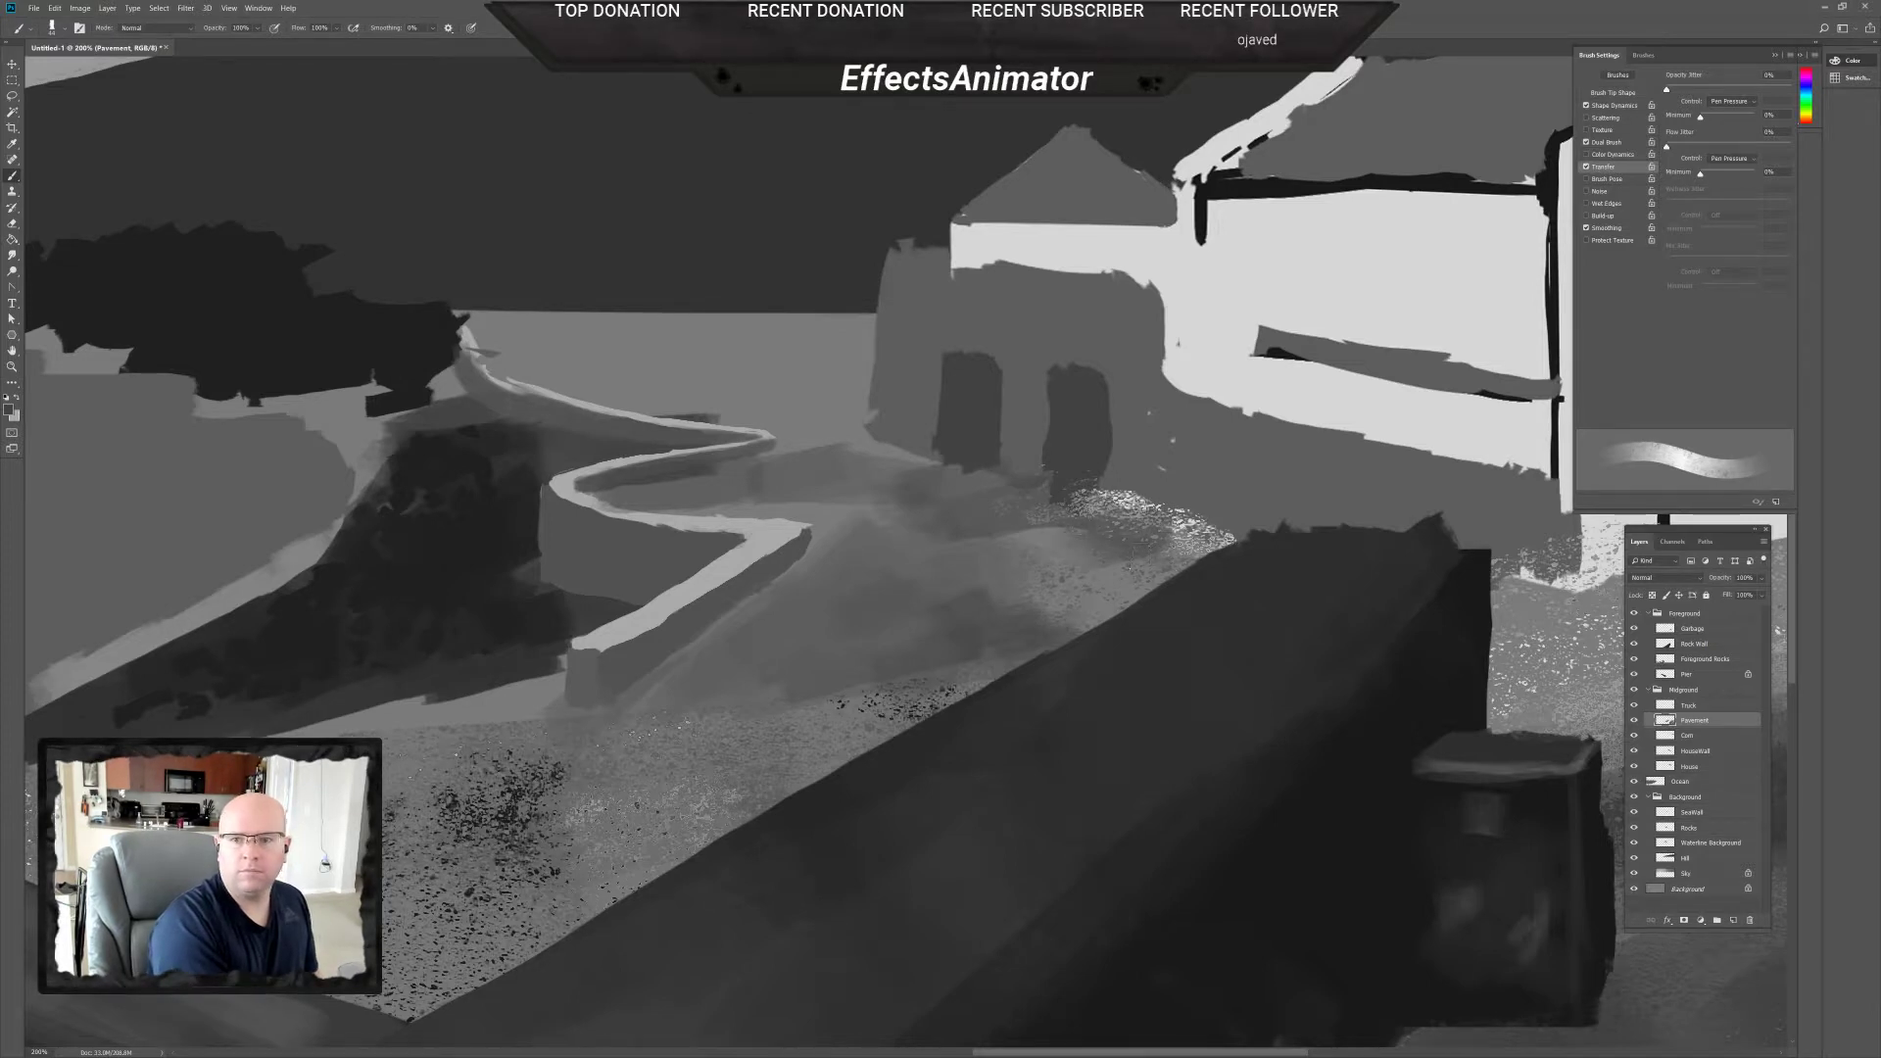
mouse_move(1068, 537)
mouse_down()
mouse_move(970, 551)
mouse_move(1077, 605)
mouse_move(1076, 634)
mouse_move(1029, 578)
mouse_move(980, 666)
mouse_up()
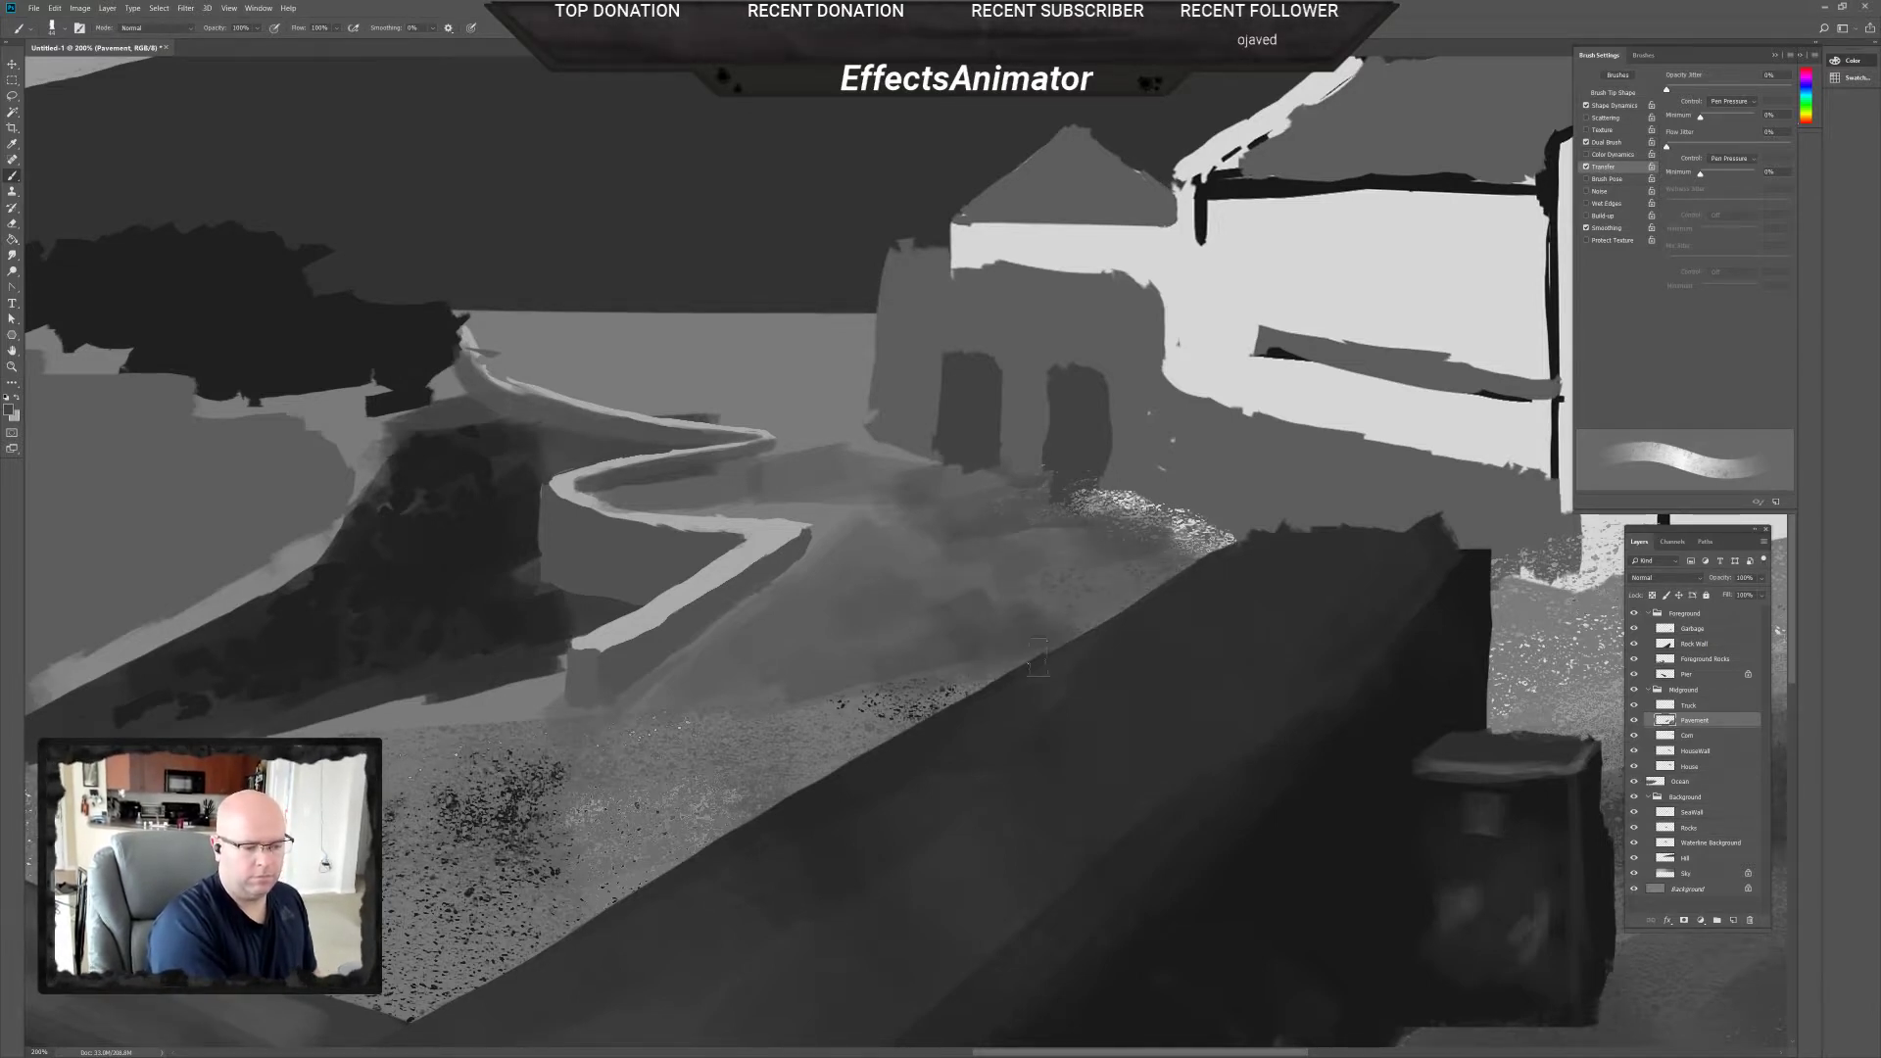
mouse_move(926, 511)
mouse_down()
mouse_move(769, 490)
mouse_move(716, 505)
mouse_move(832, 525)
mouse_up()
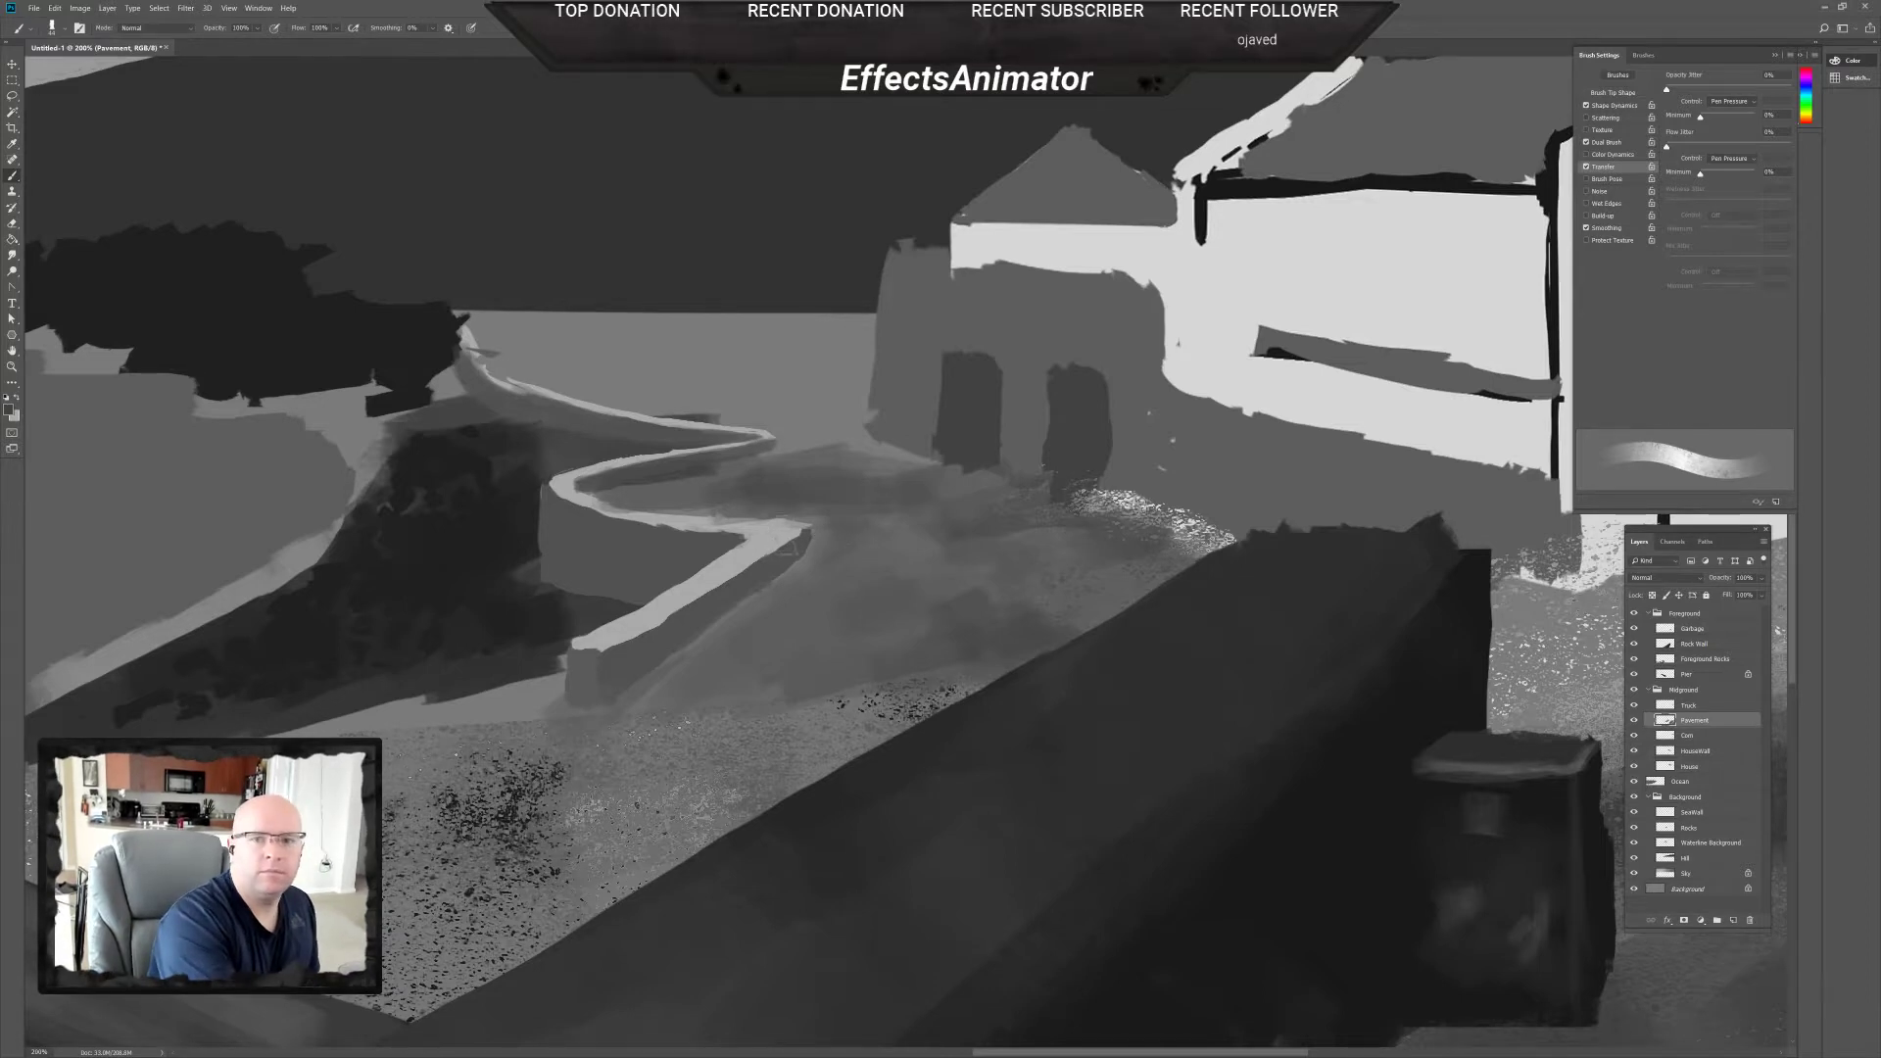
Reduce the brush size and paint soft dark shading on the ground along the sea wall's far curve.
right_click(628, 391)
drag(615, 403, 608, 403)
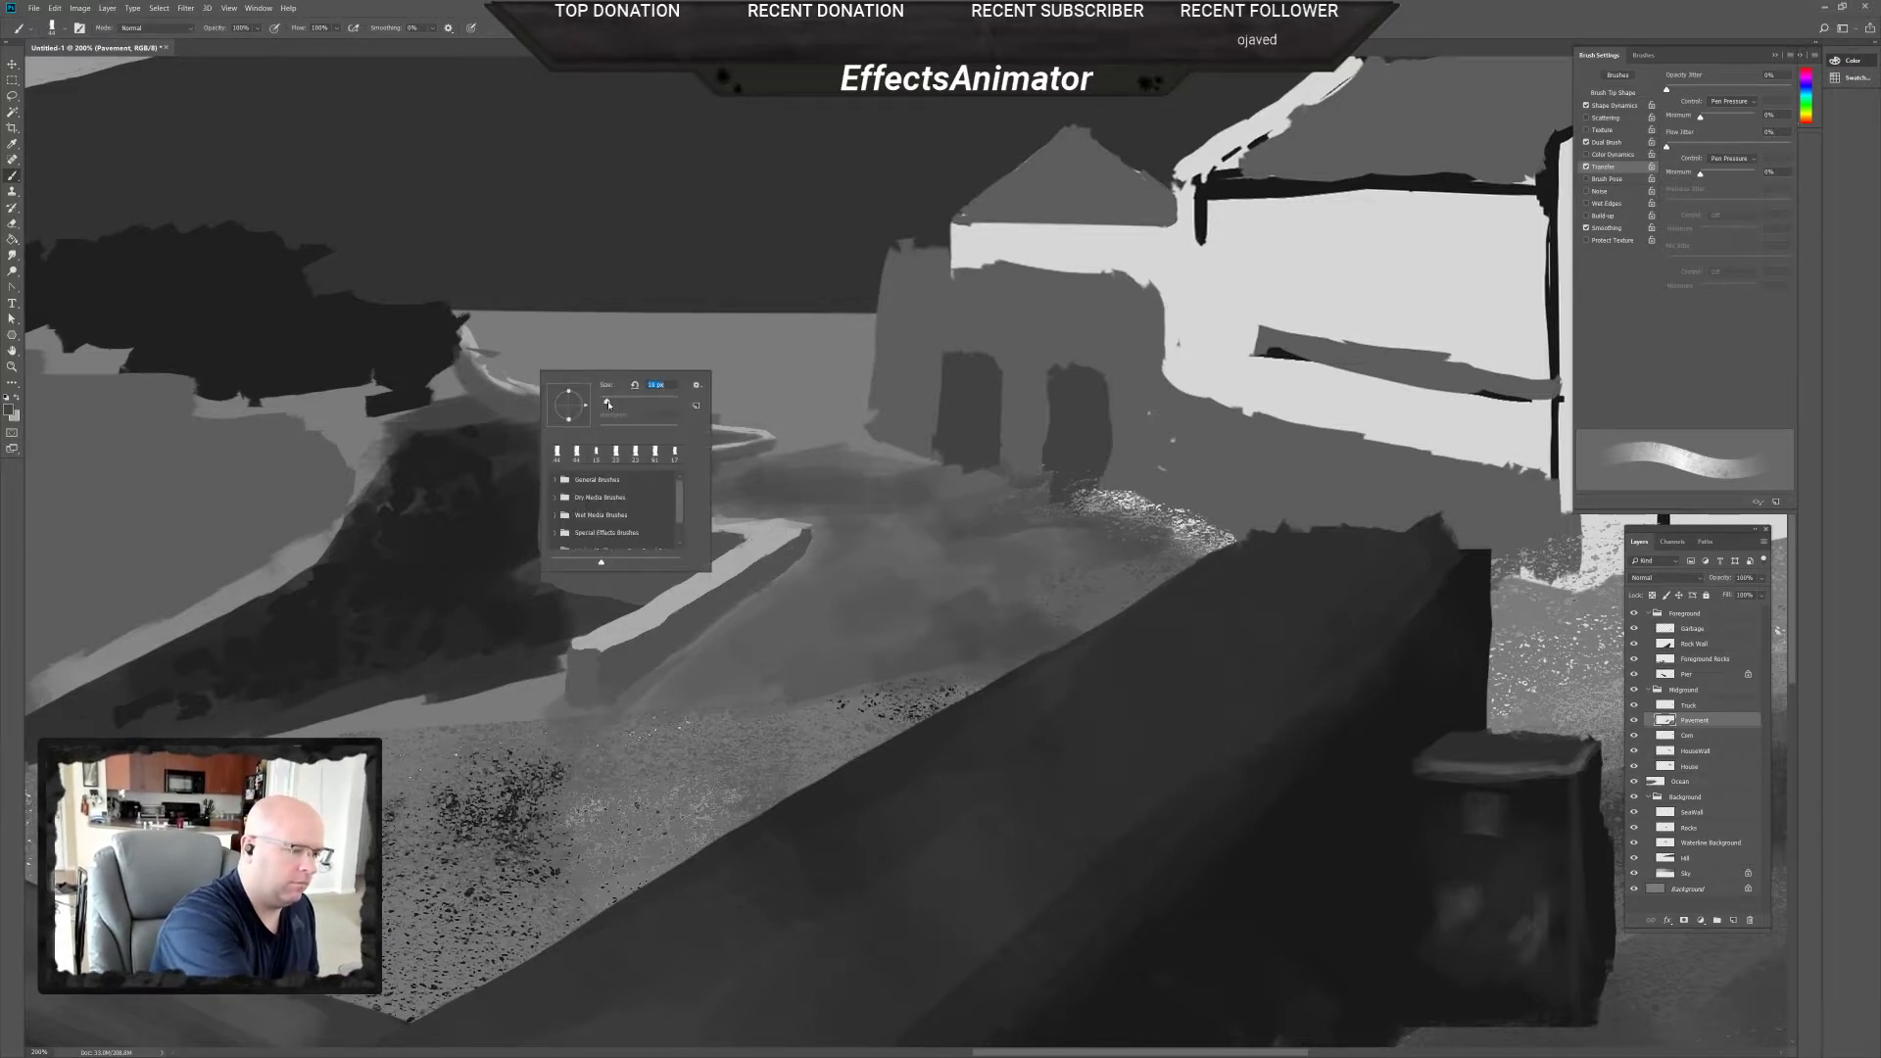
drag(490, 351, 588, 384)
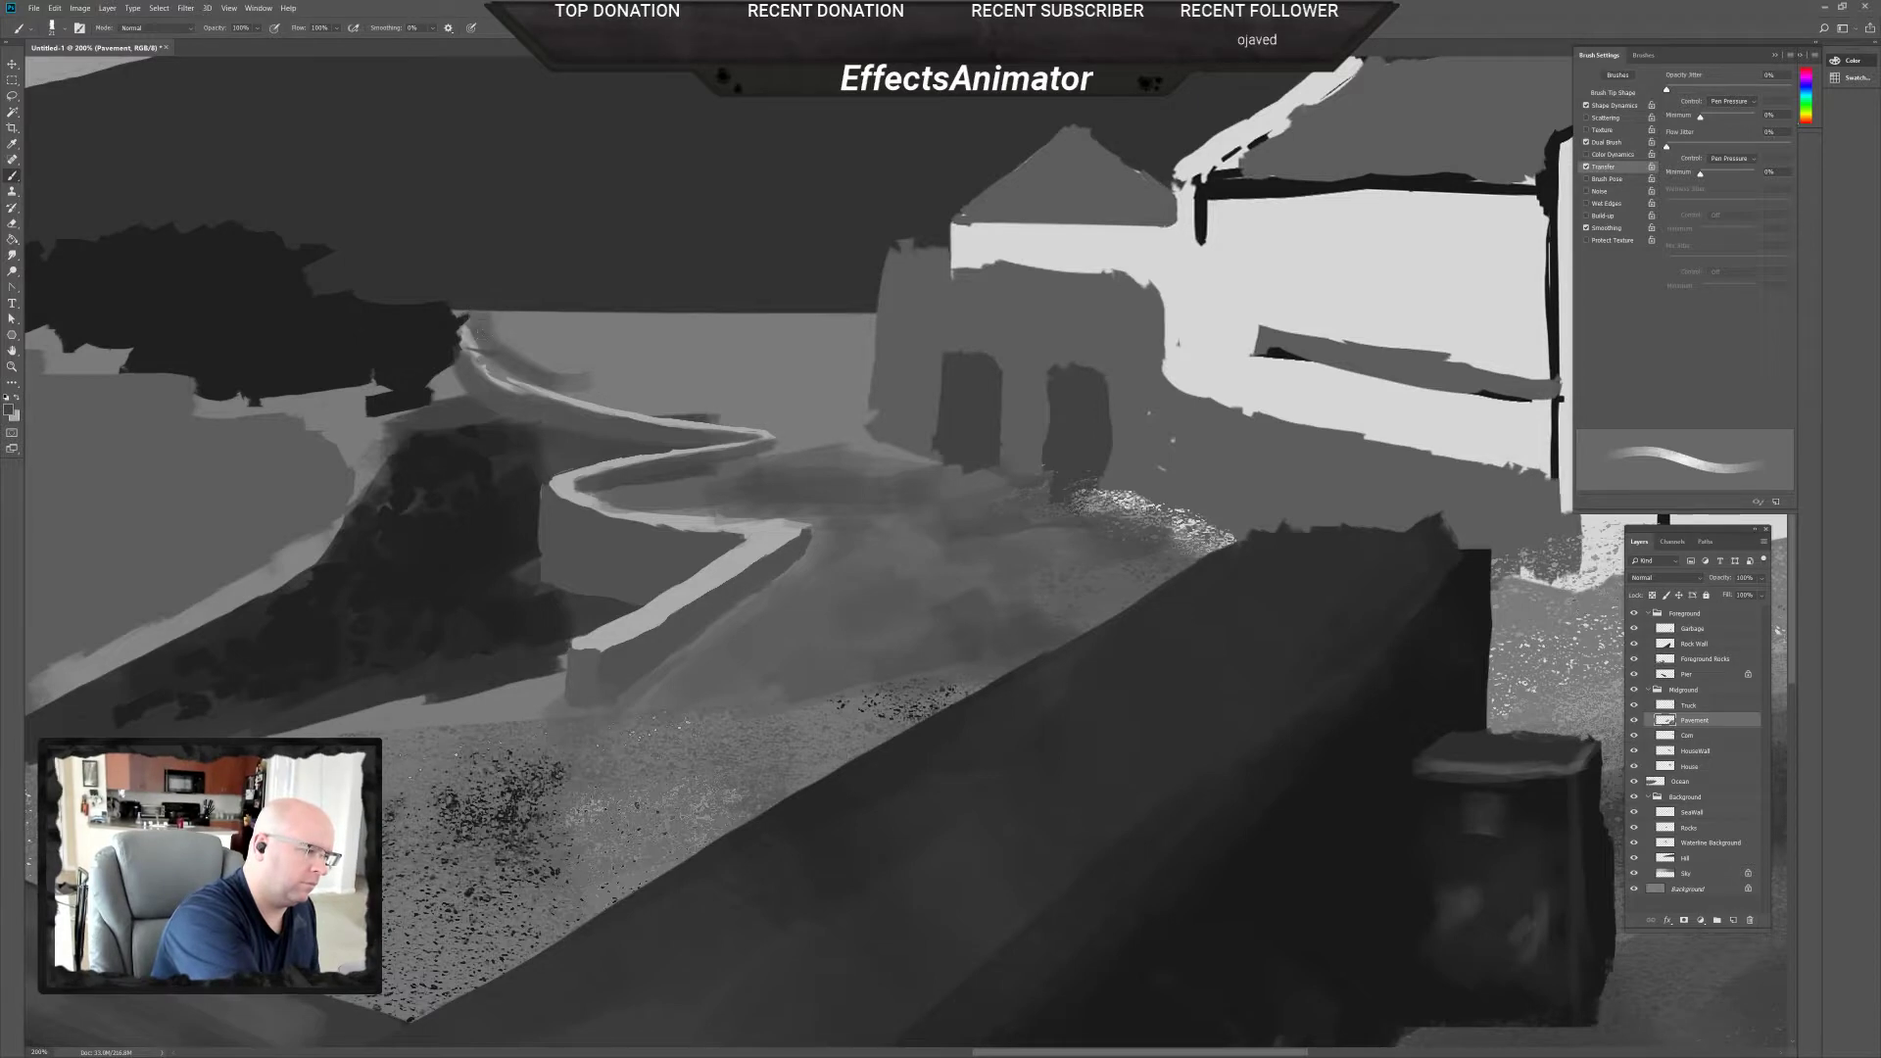
Add a new layer above the sea wall layer and paint two small white shapes on the shoreline beyond the wall.
drag(684, 567, 890, 621)
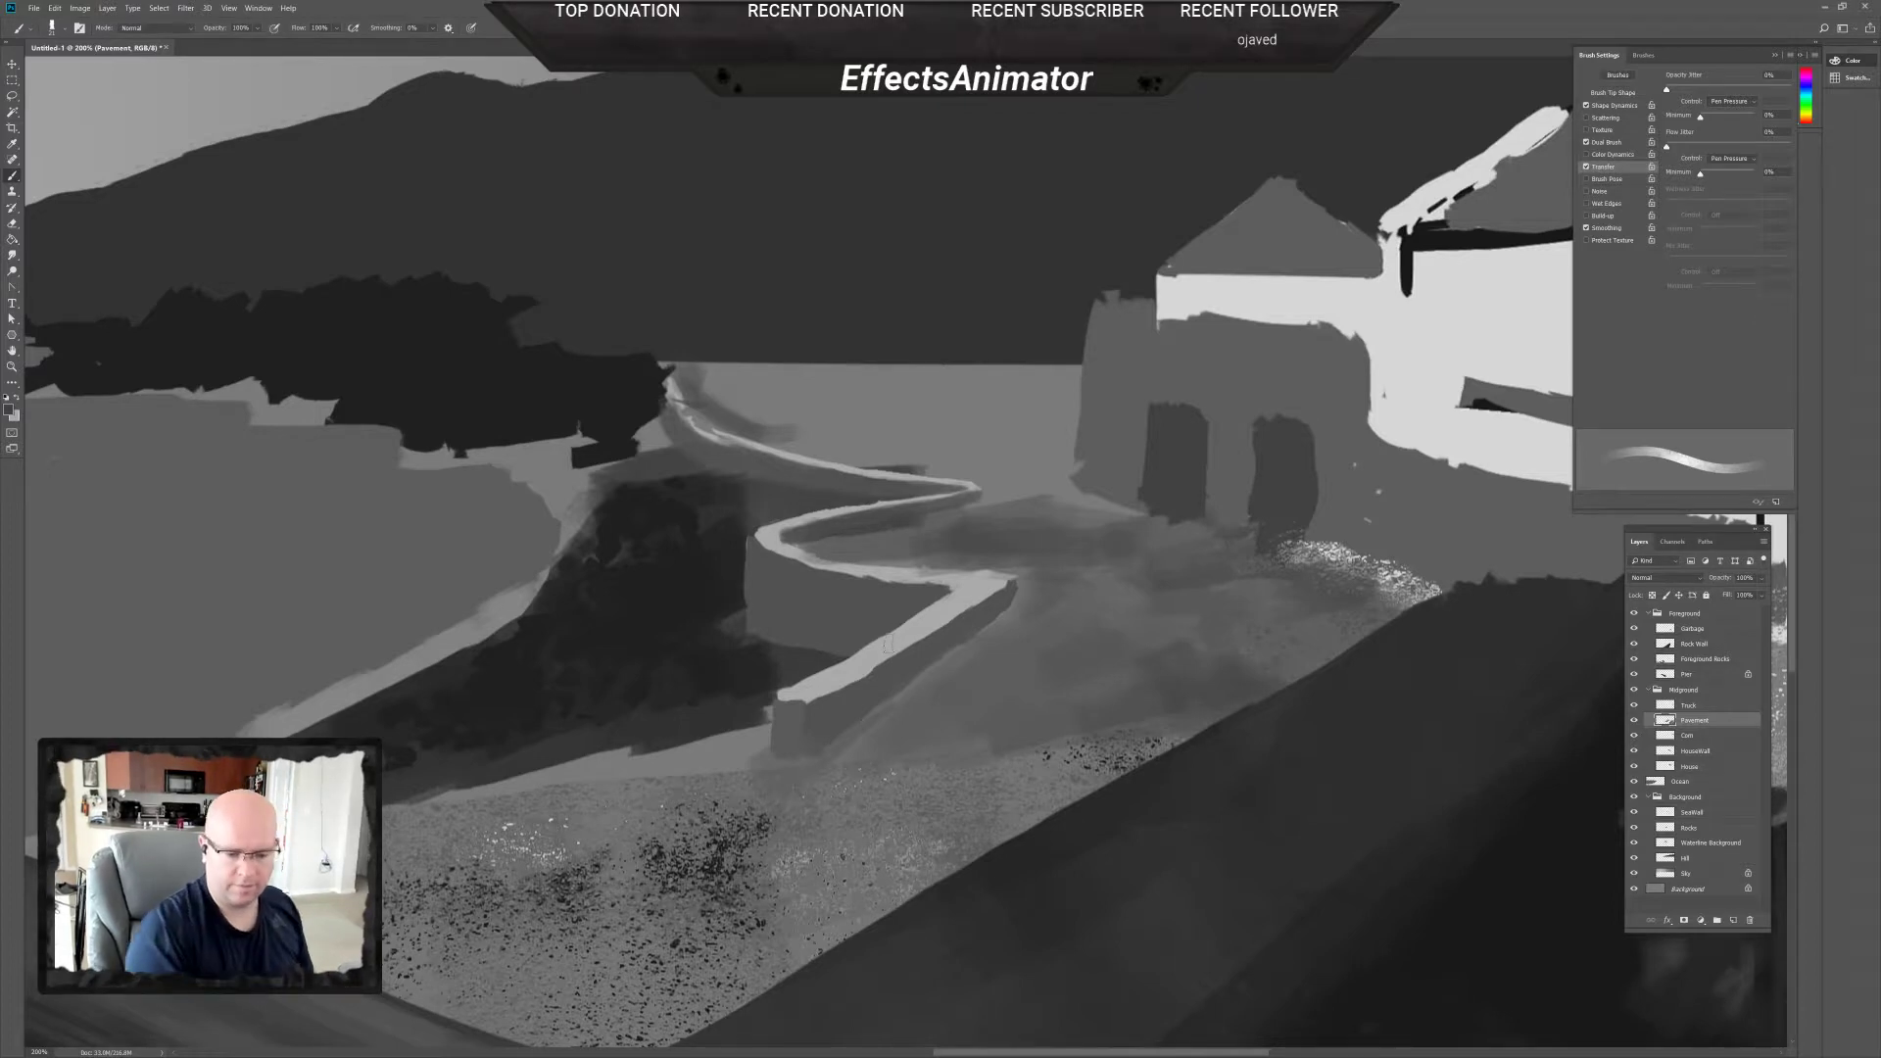
click(1704, 814)
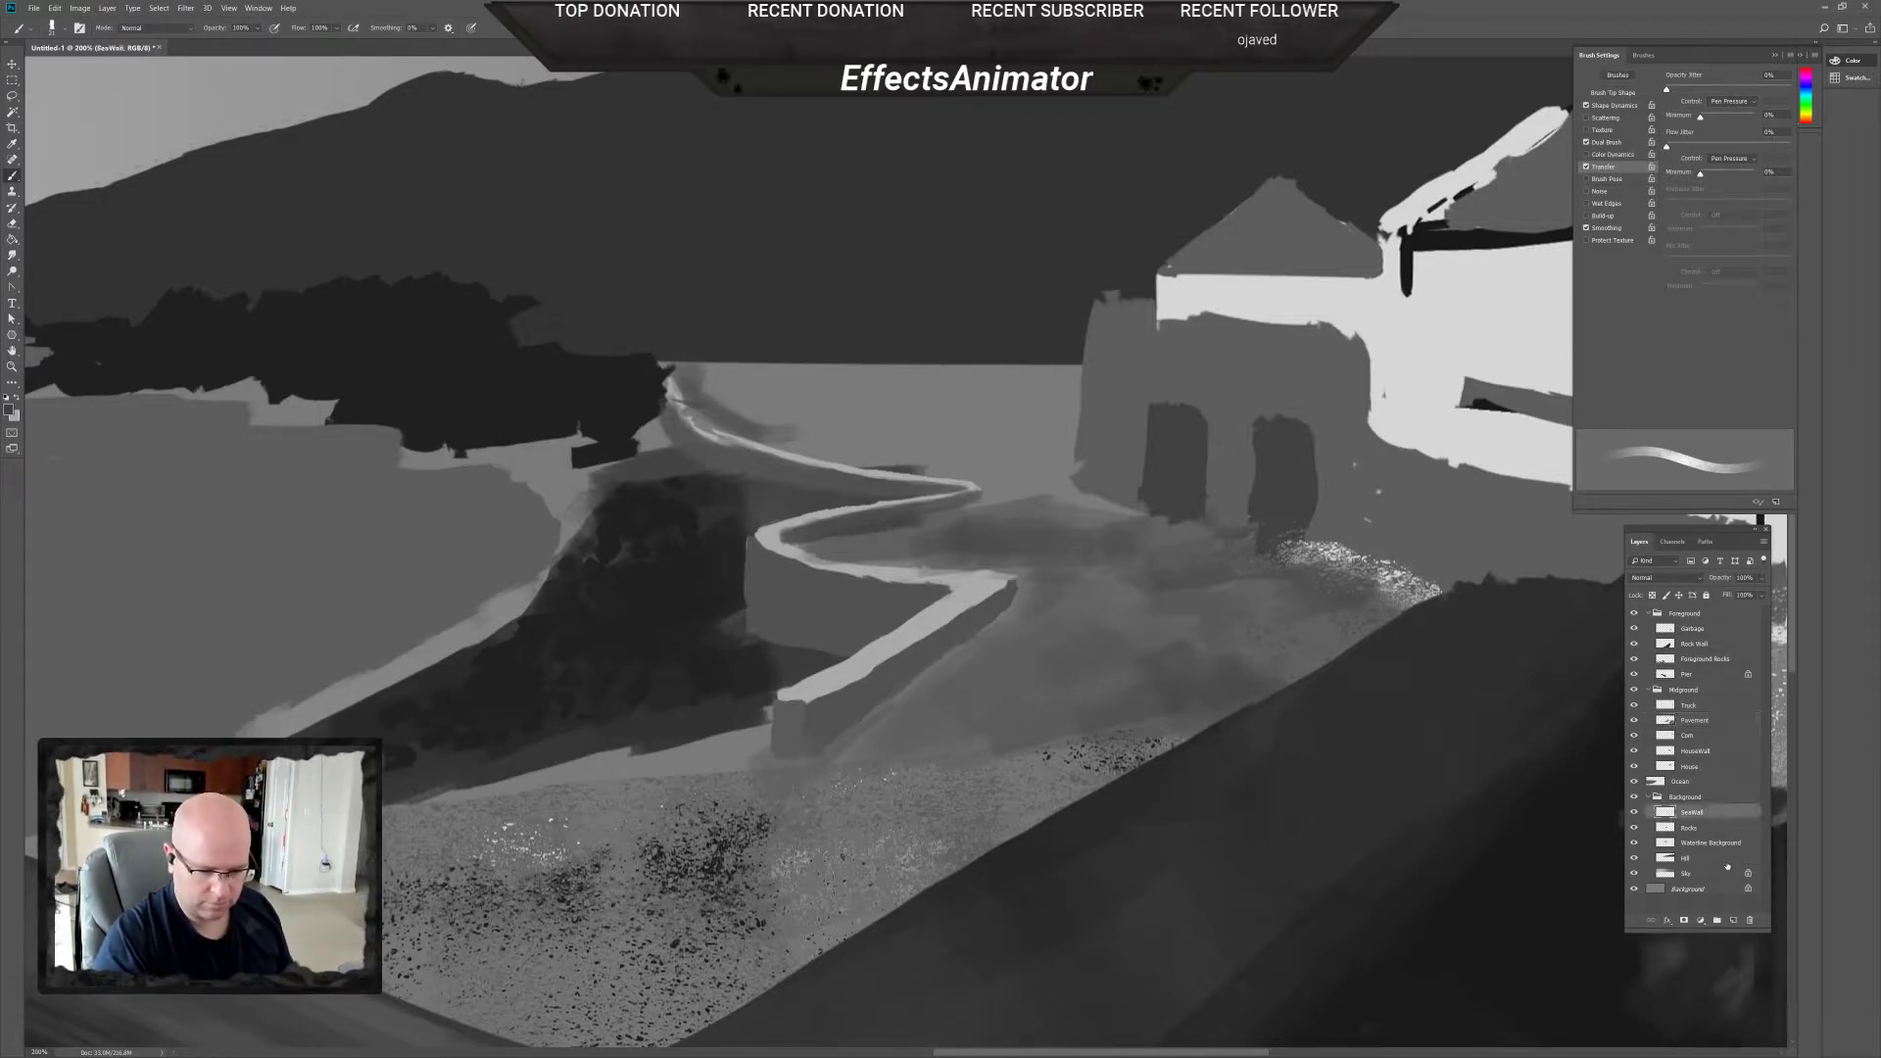
click(1732, 921)
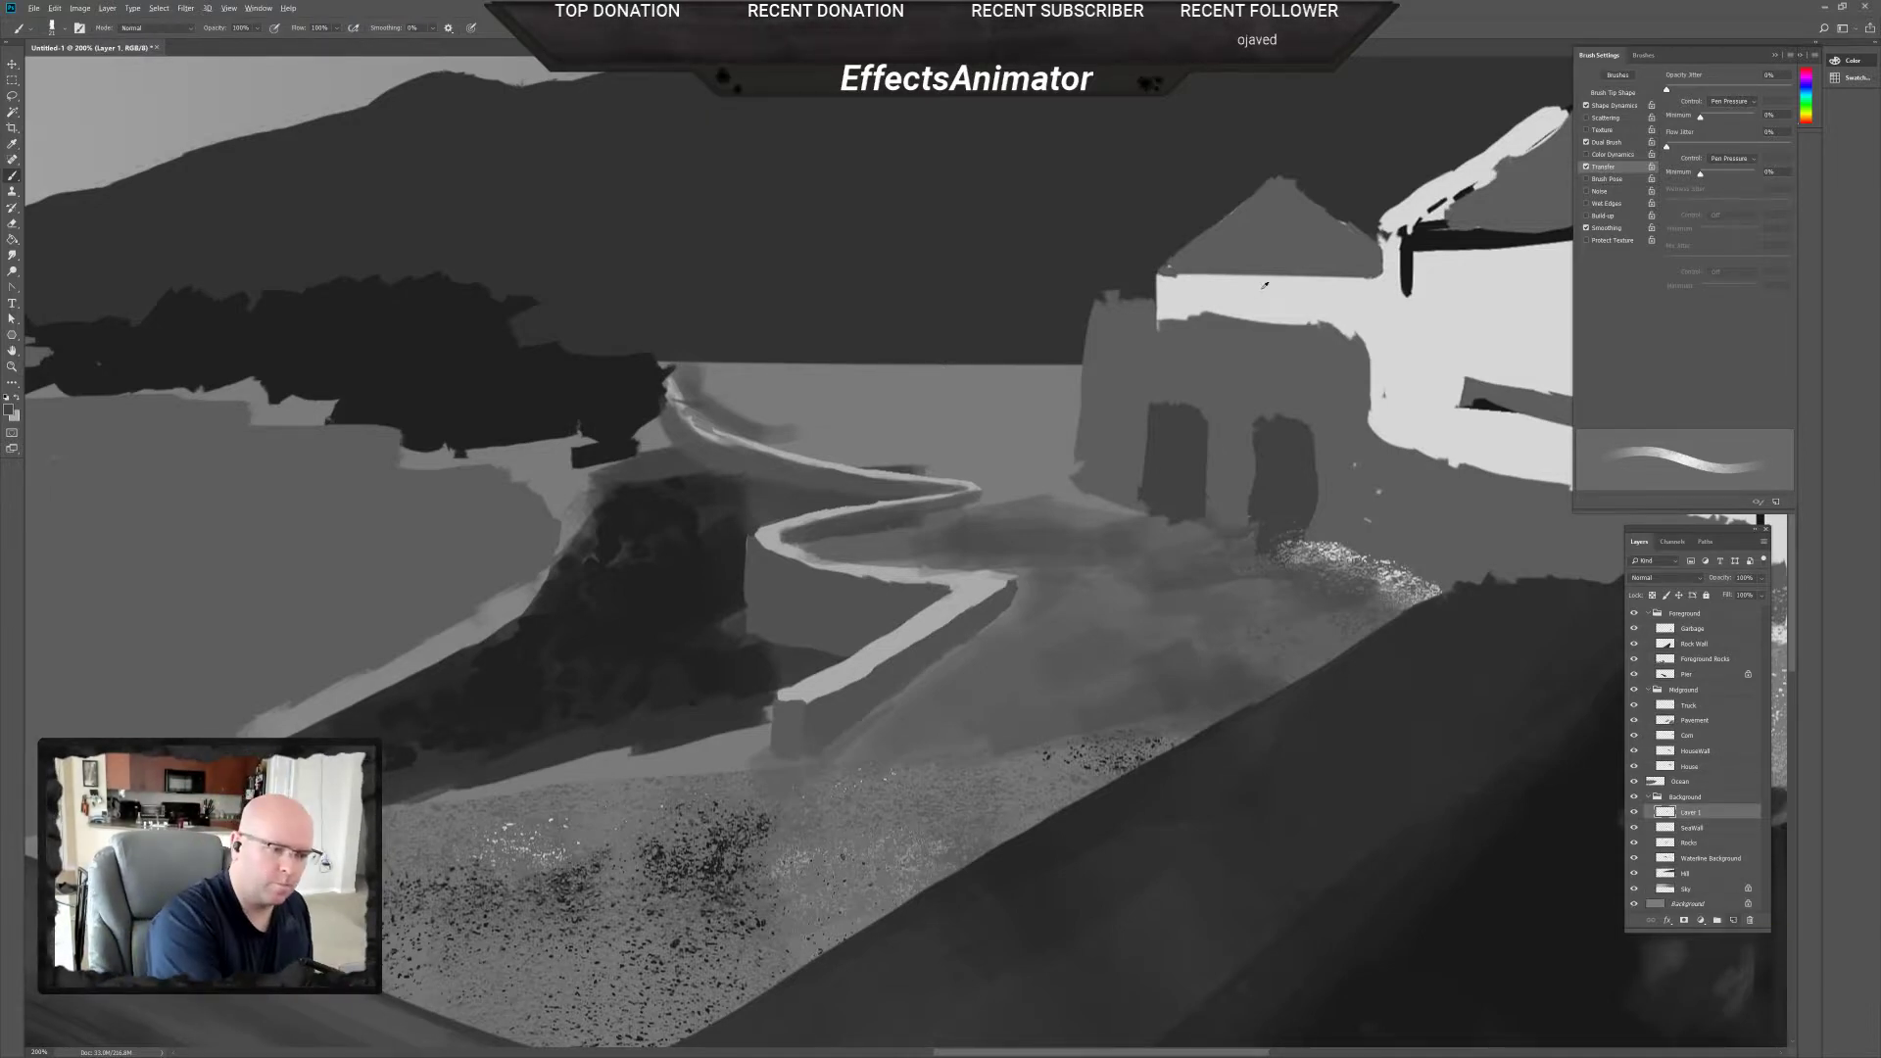
key(x)
mouse_move(730, 355)
mouse_down()
mouse_move(821, 372)
mouse_move(835, 357)
mouse_move(730, 356)
mouse_move(829, 356)
mouse_up()
Turn off brush Transfer and add two rounded white shapes along the shoreline, plus a smaller one beside the last with a reduced brush.
click(1586, 166)
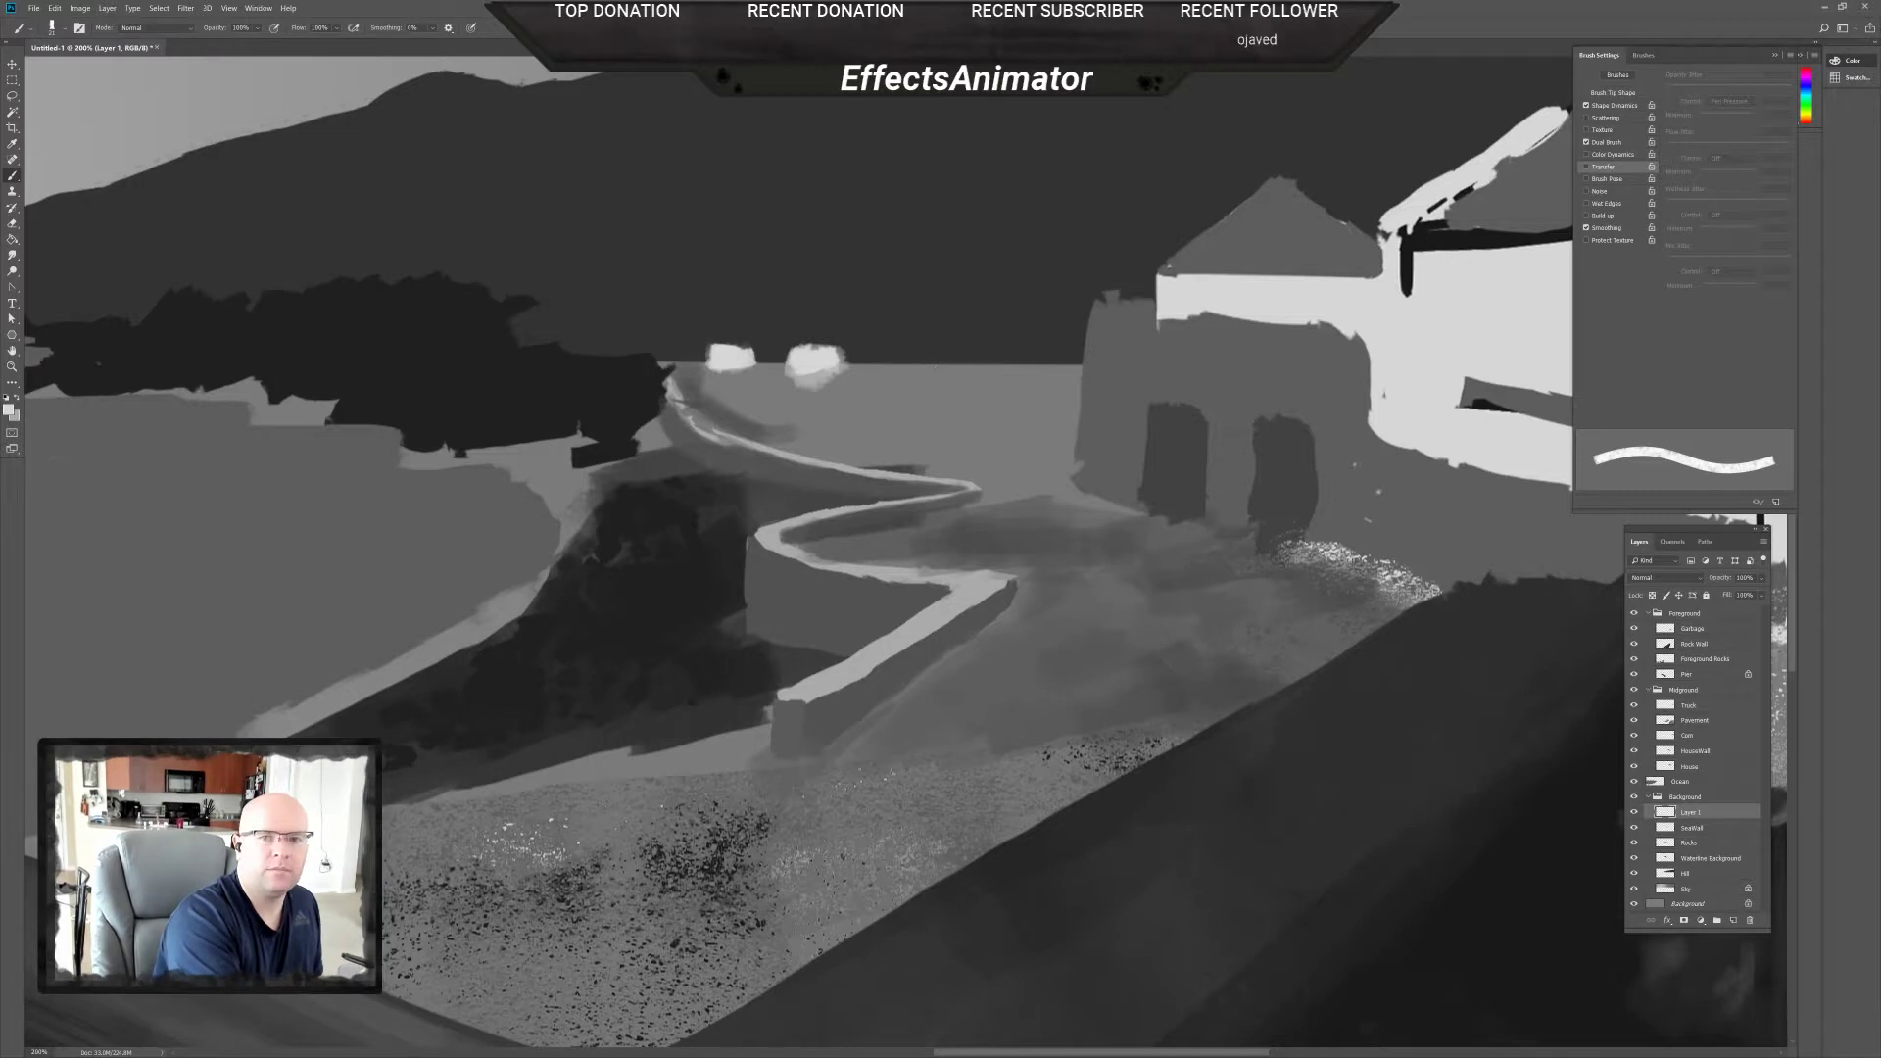
mouse_move(902, 353)
mouse_down()
mouse_move(936, 351)
mouse_move(896, 372)
mouse_up()
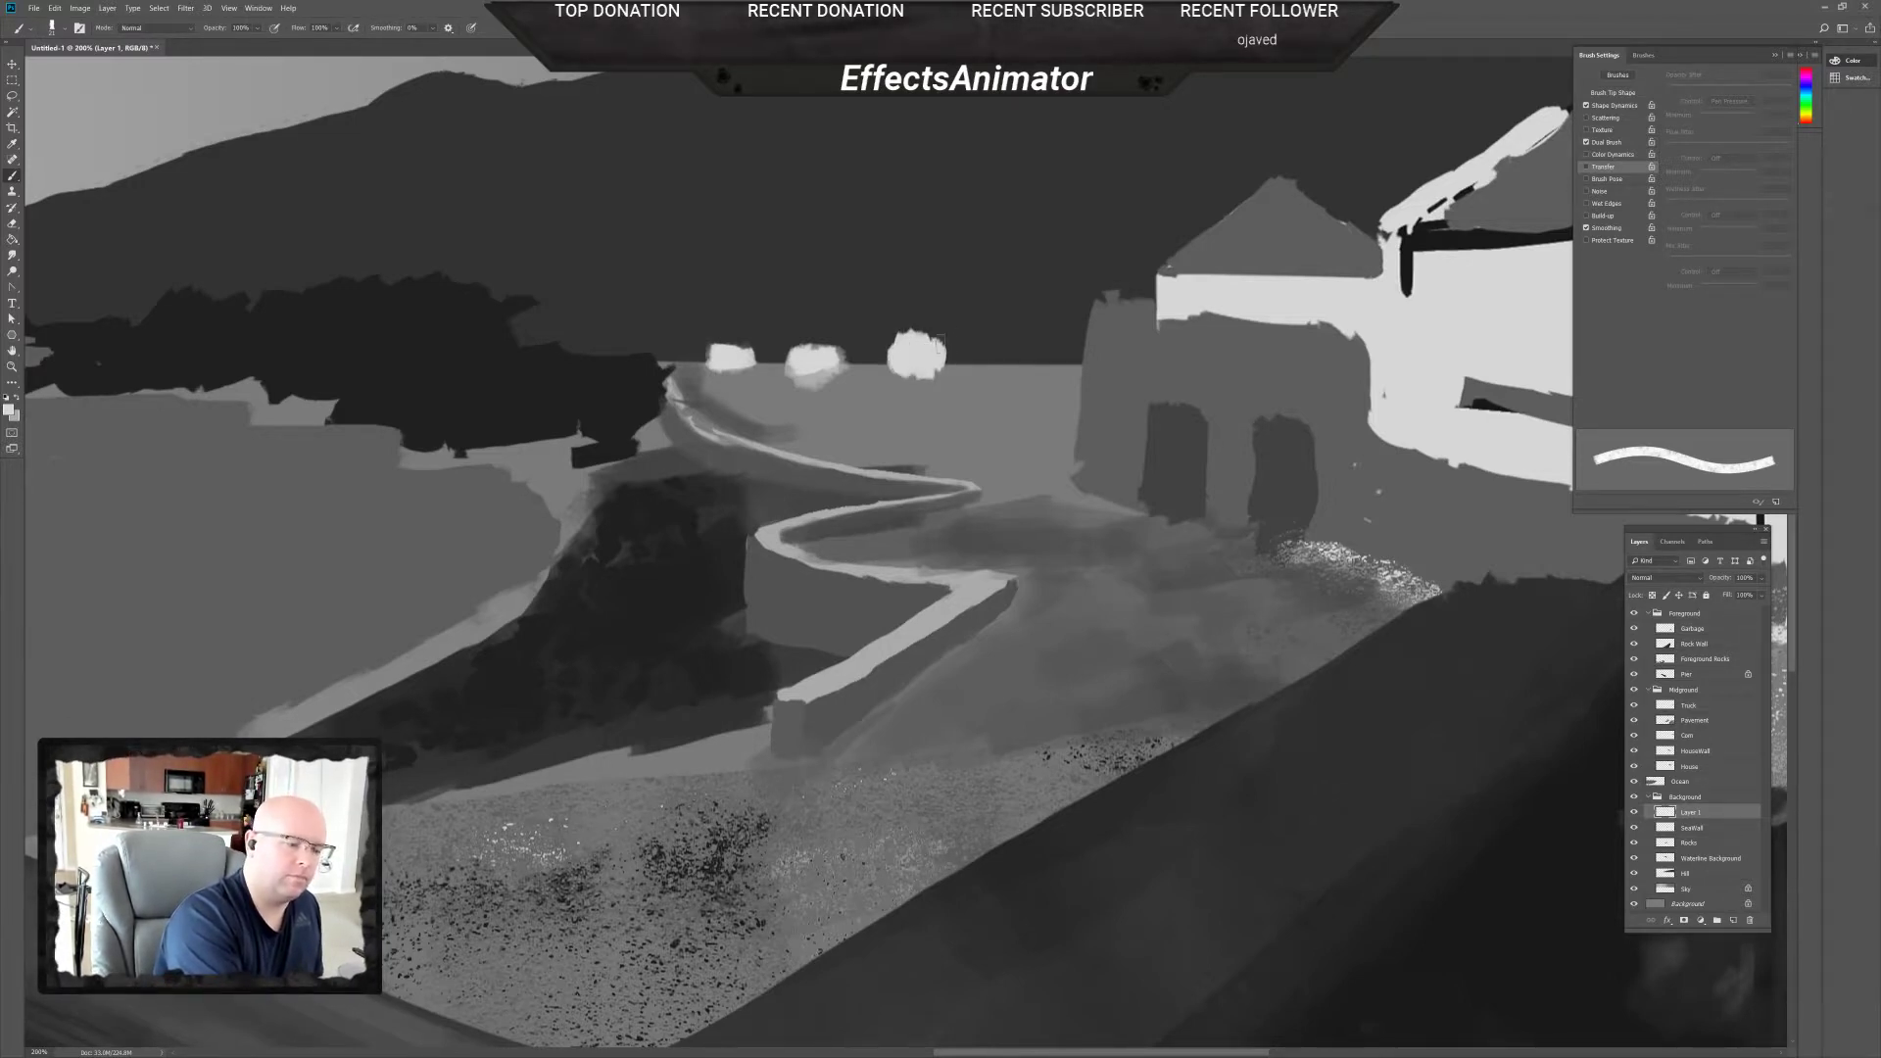
drag(1011, 333, 1013, 349)
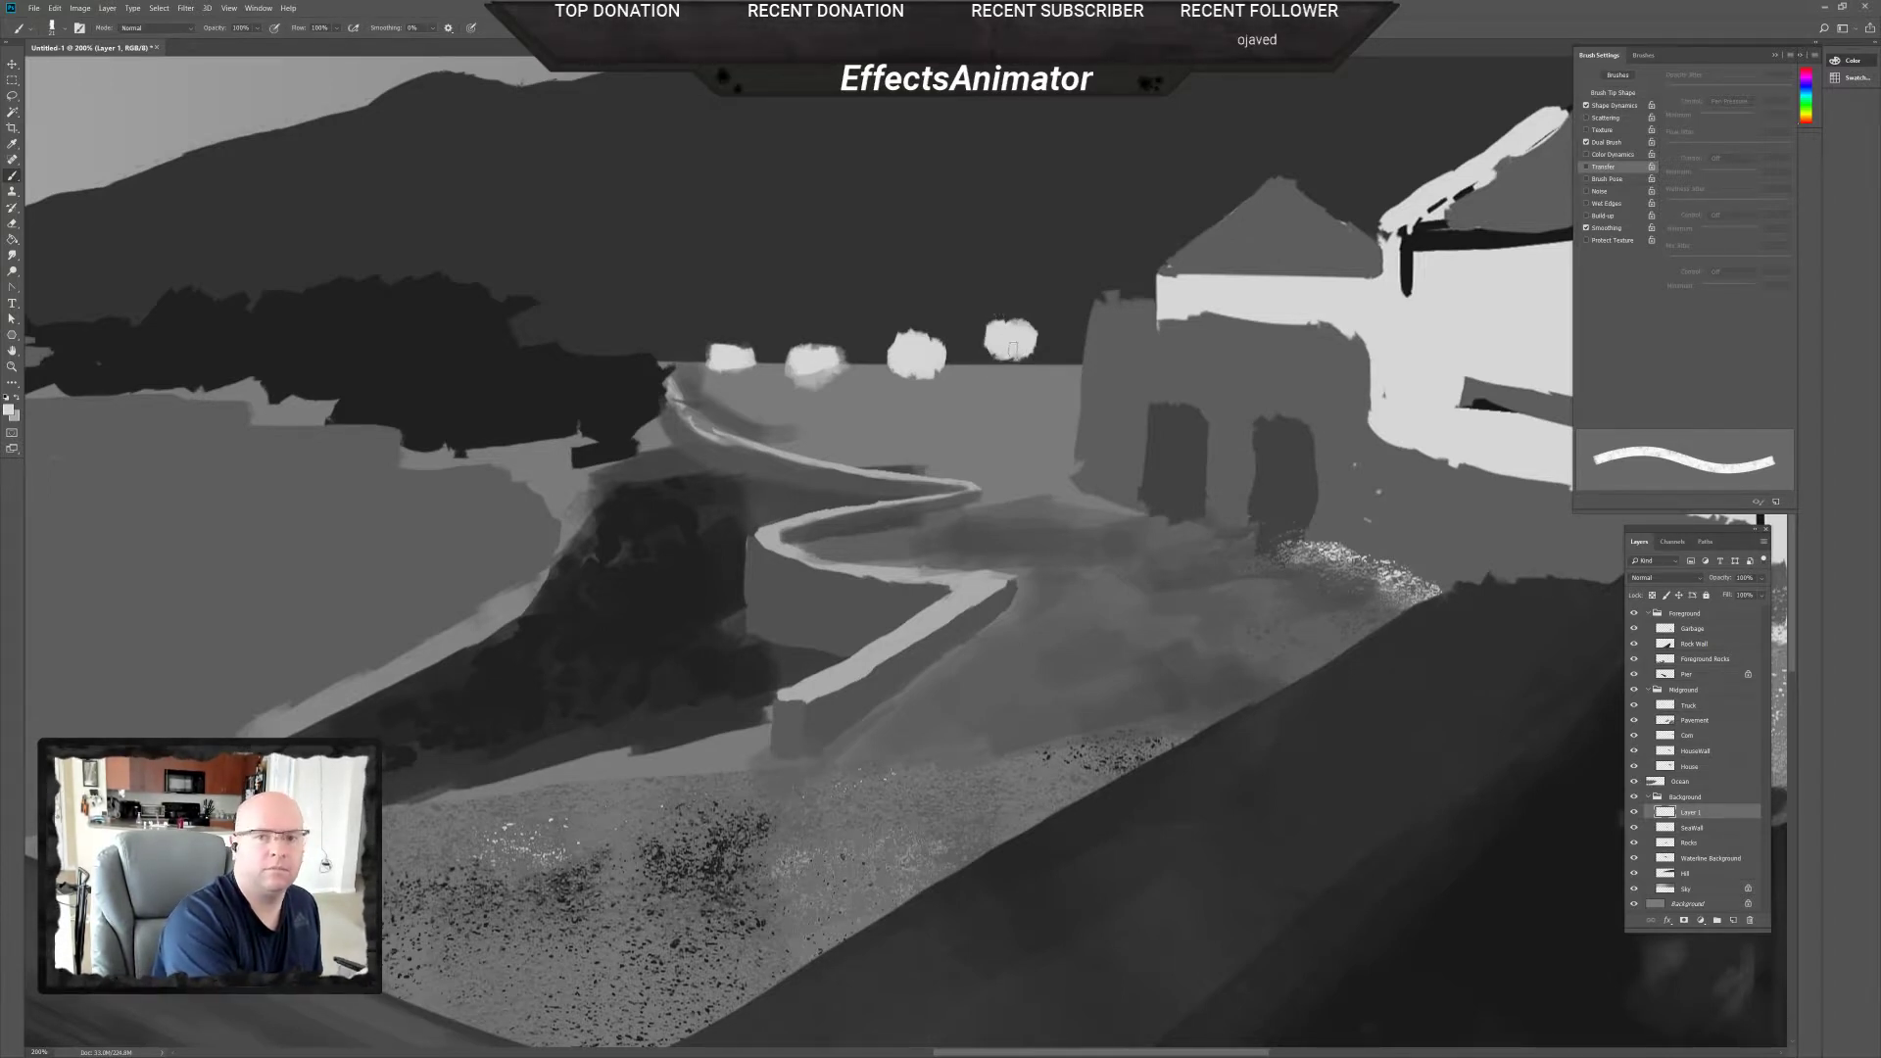
right_click(987, 355)
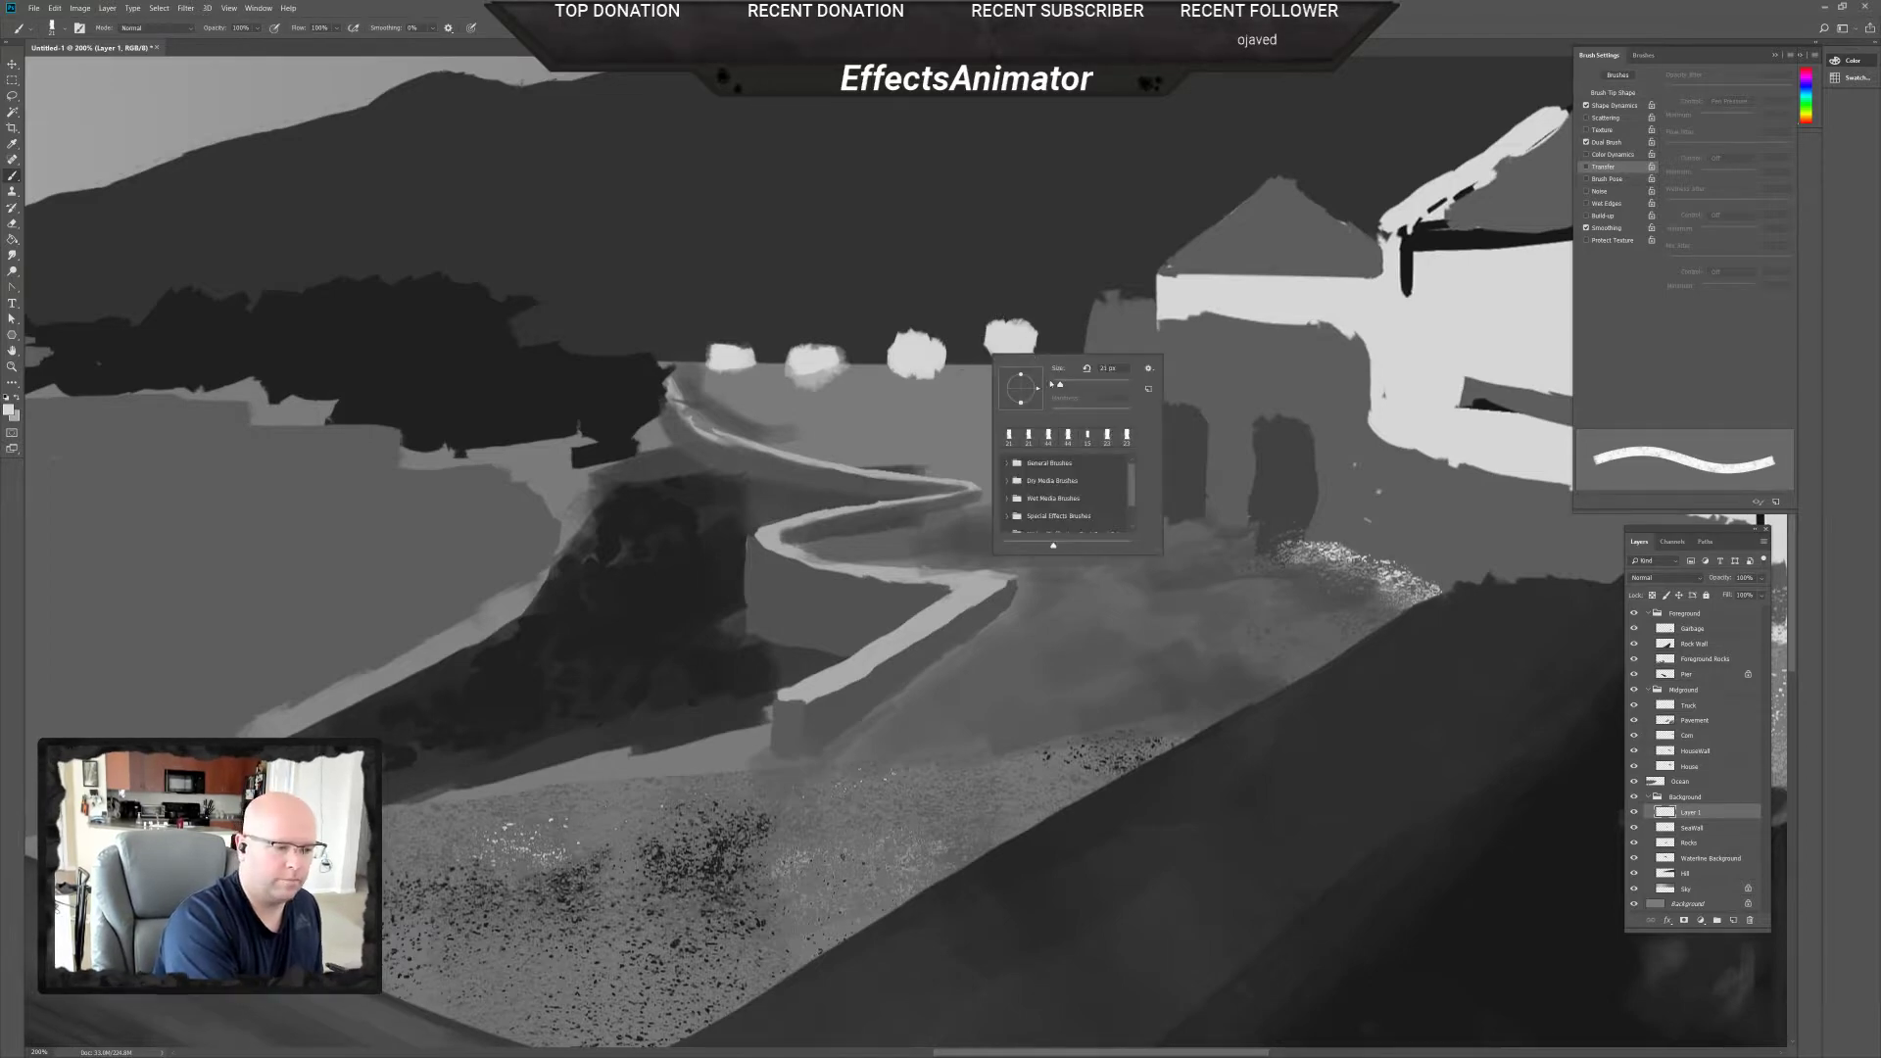
click(1068, 421)
key(Return)
drag(975, 354, 979, 371)
Try to erase part of the house front on the HouseWall layer.
key(ctrl+minus)
key(ctrl+minus)
key(ctrl+minus)
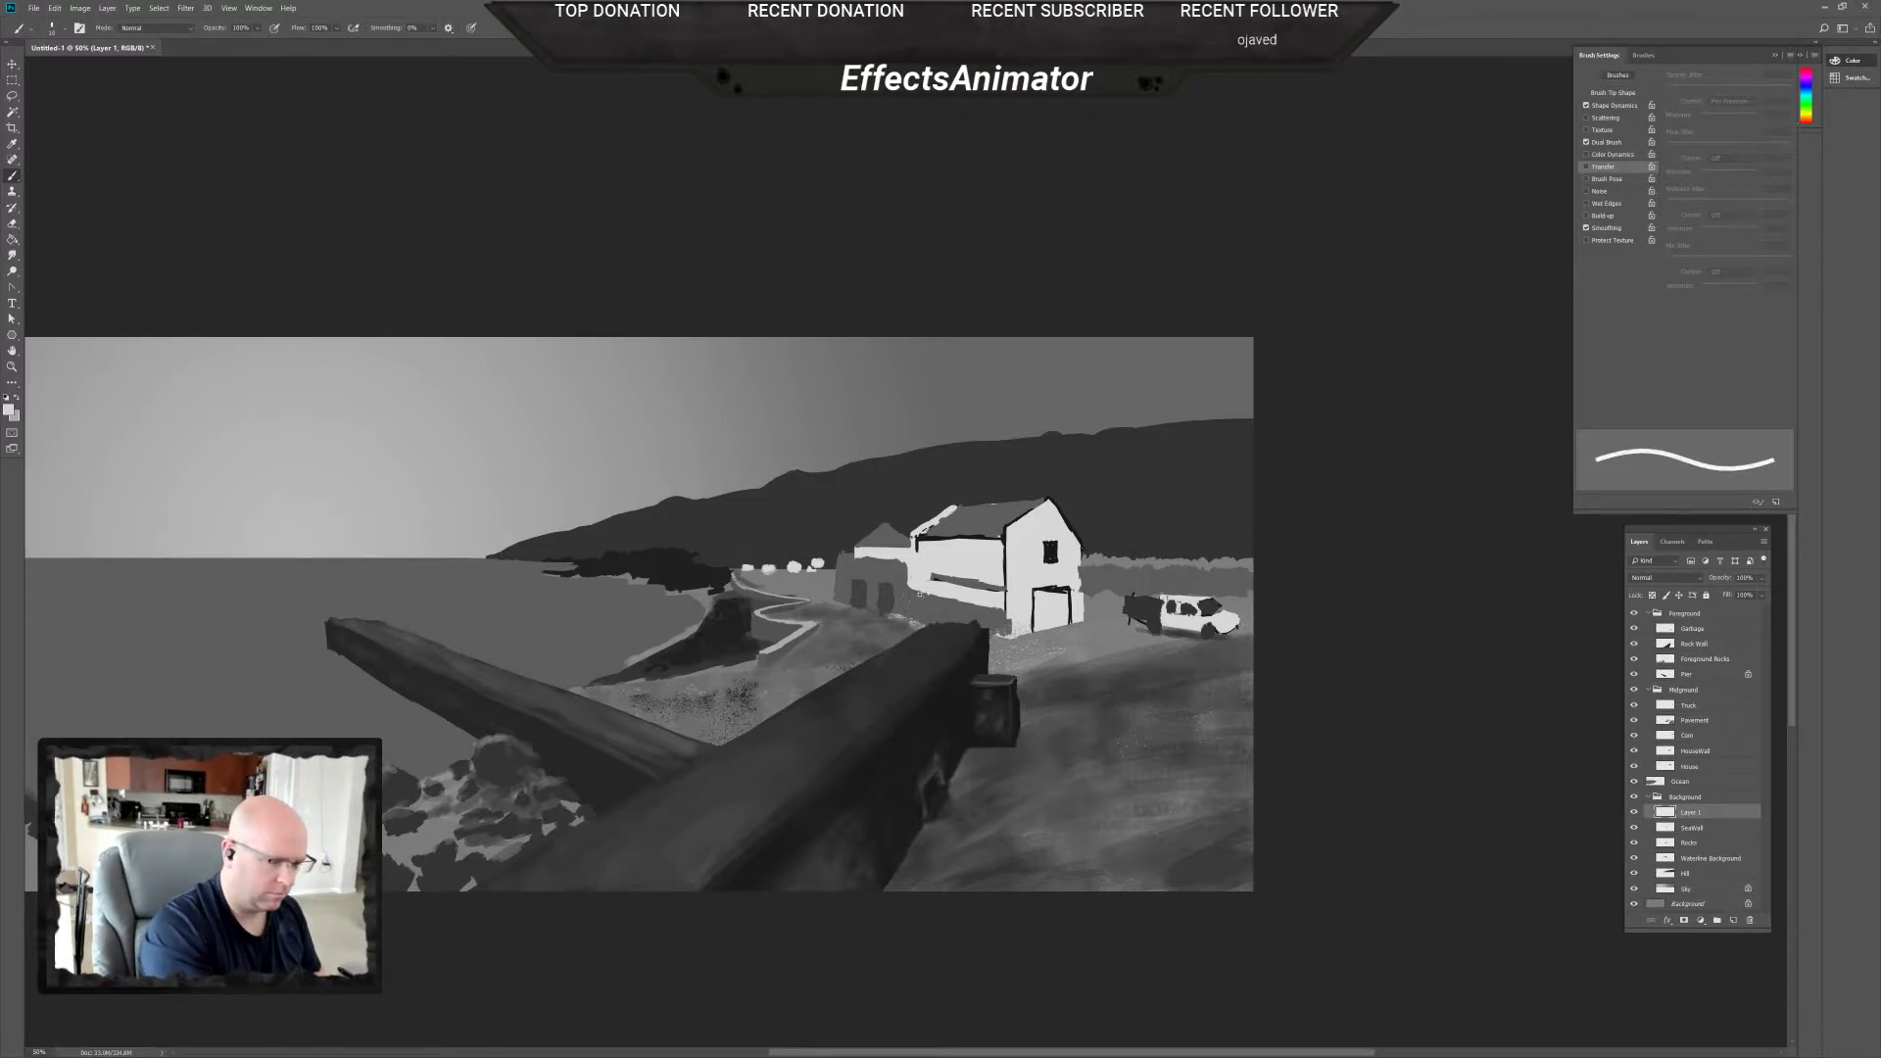
key(ctrl+plus)
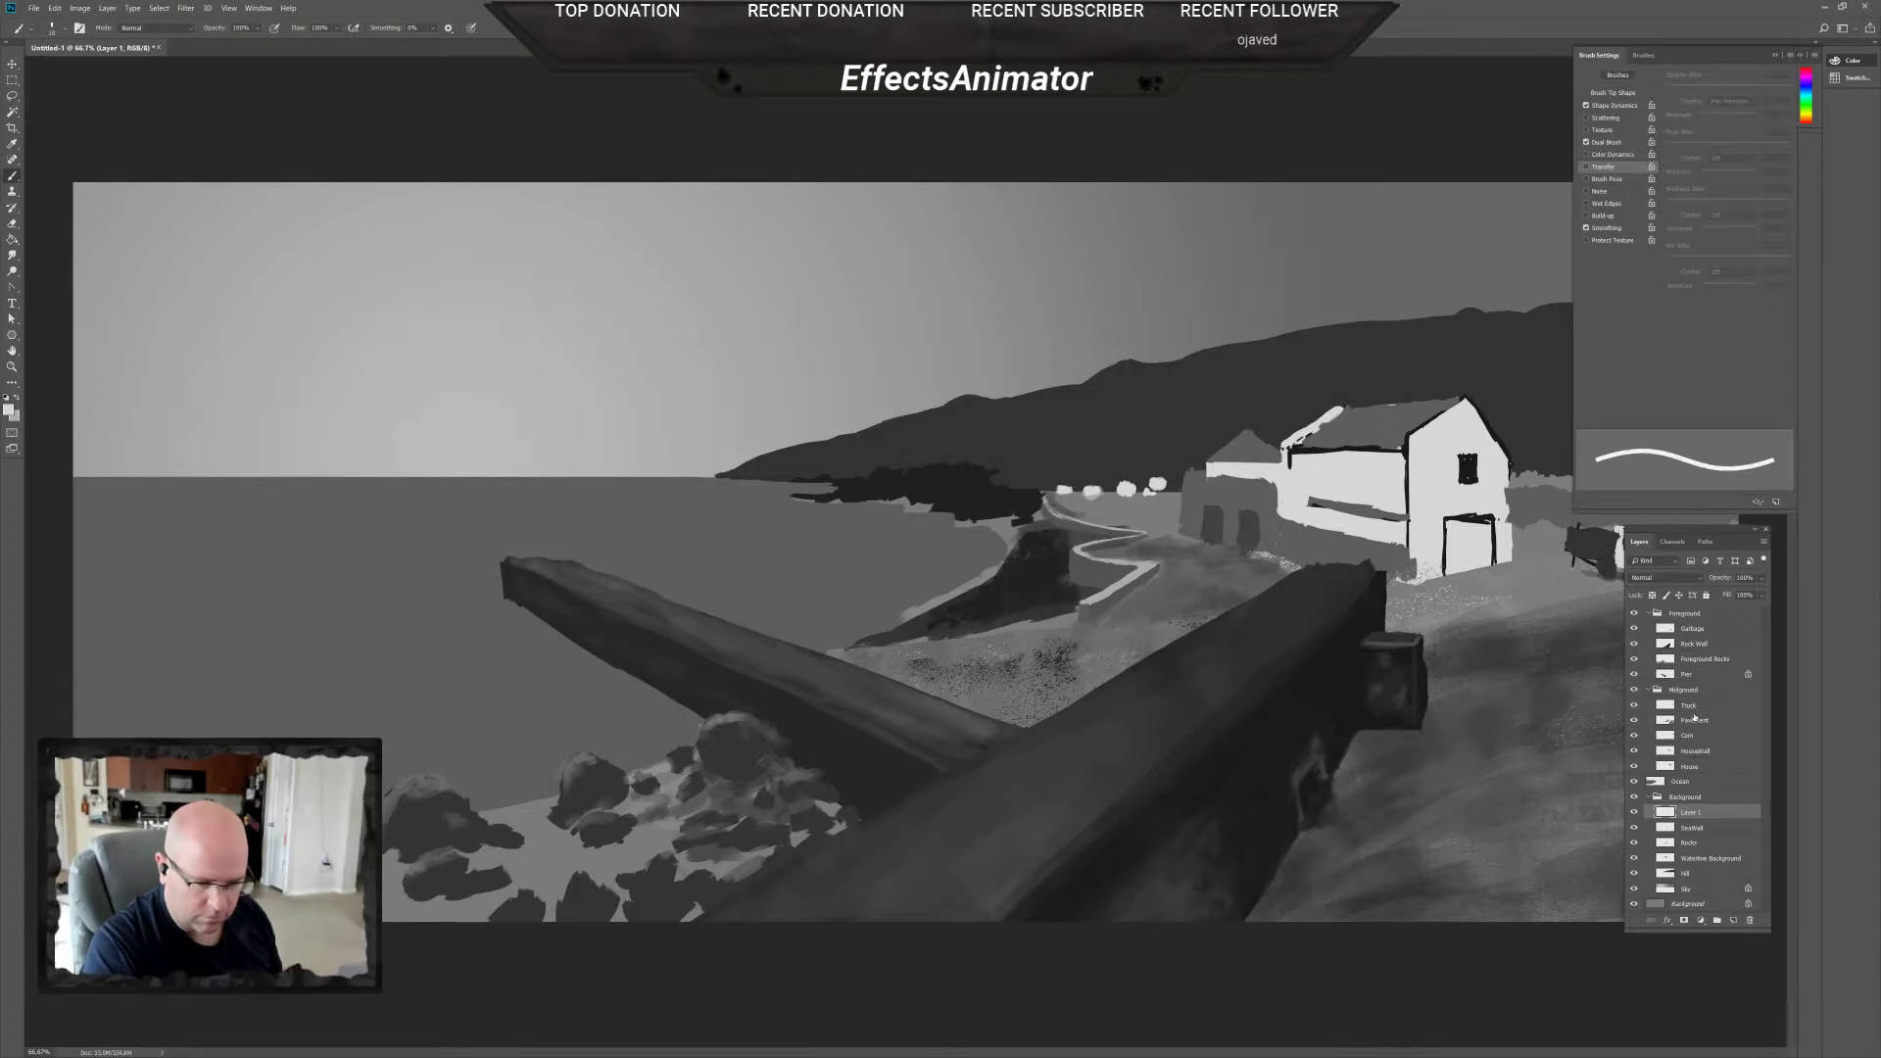
click(1705, 751)
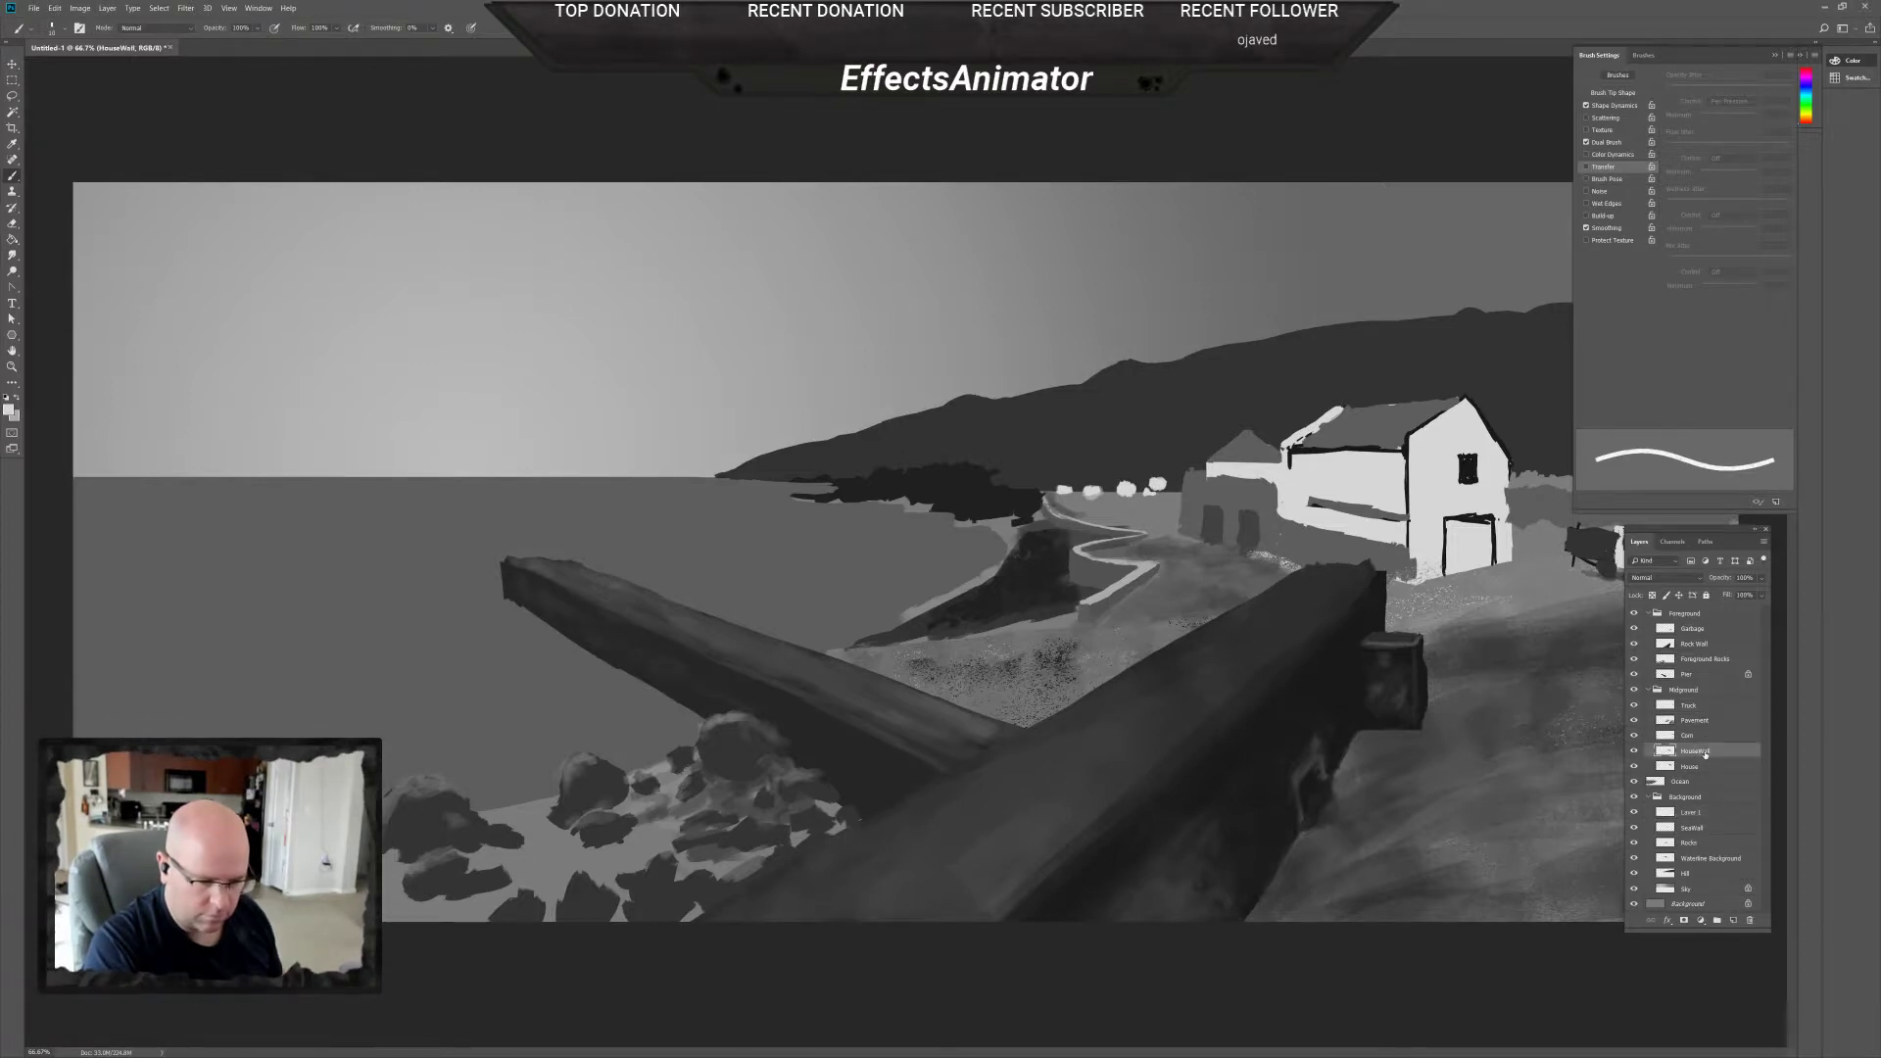
key(e)
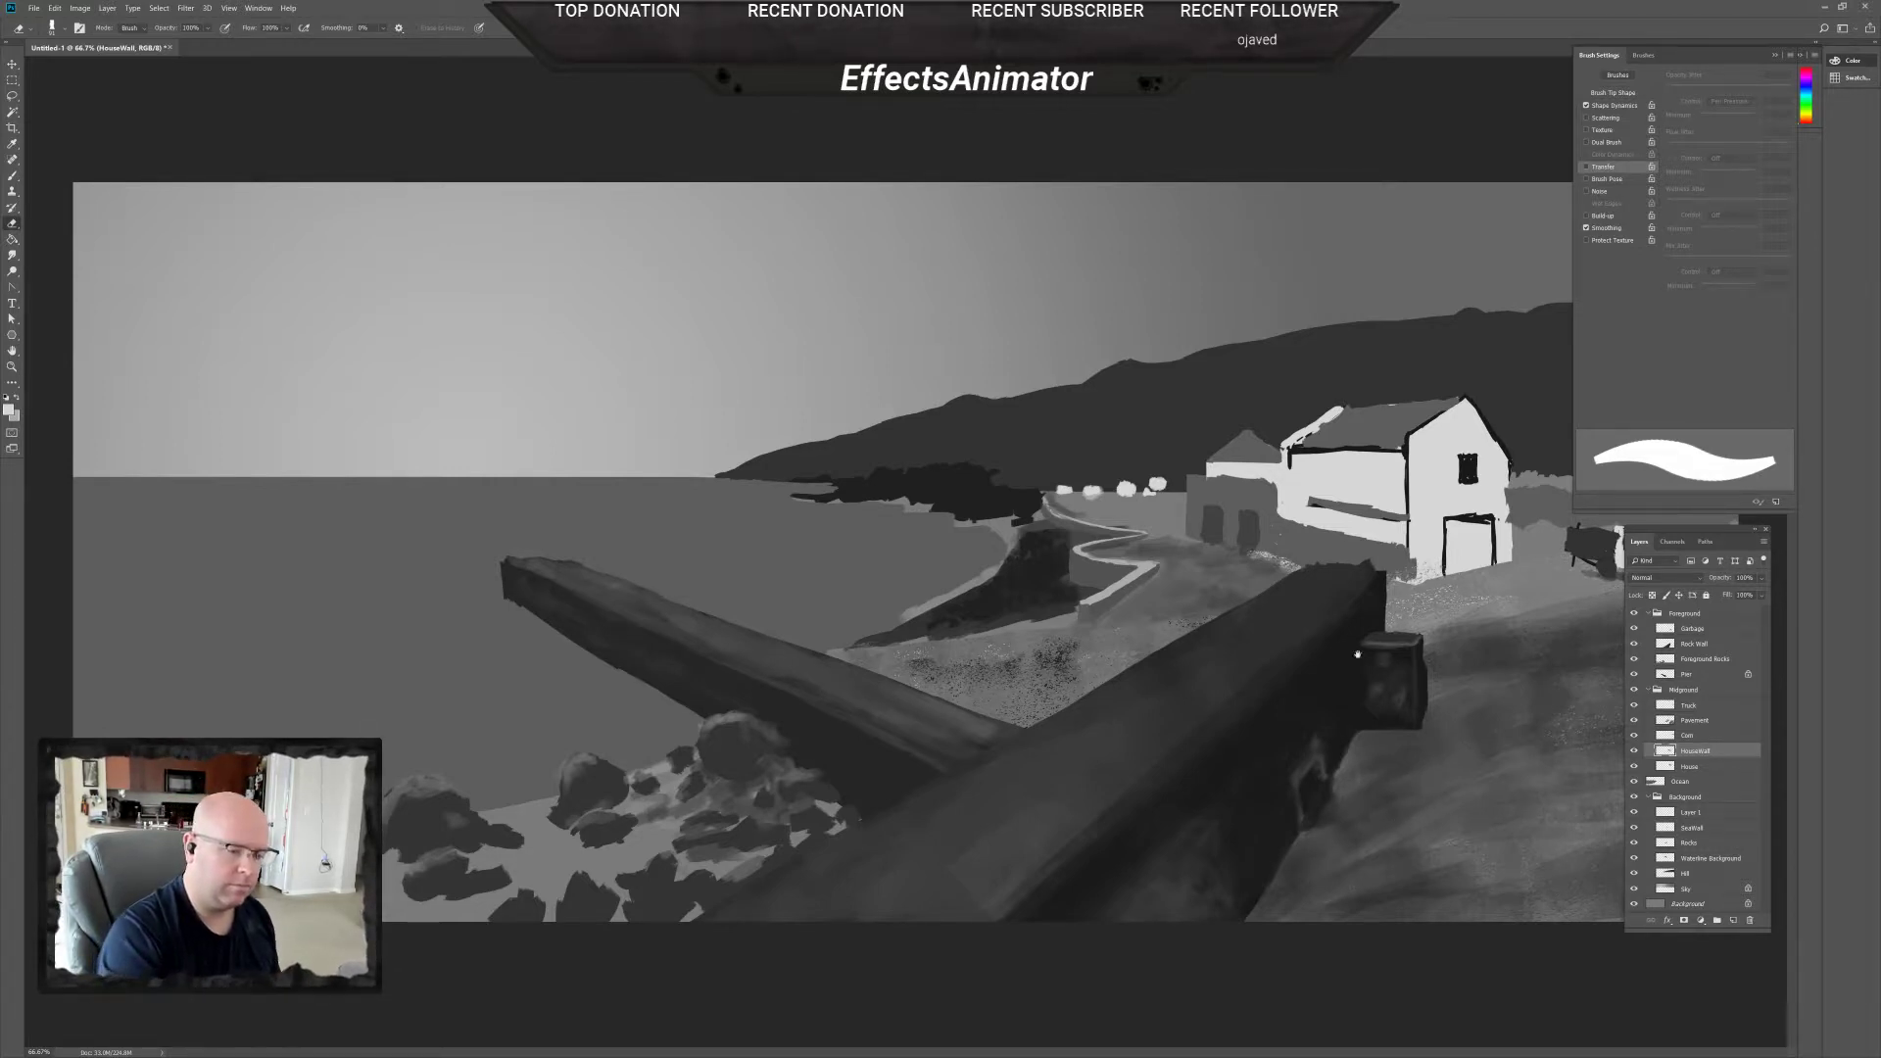
click(1431, 495)
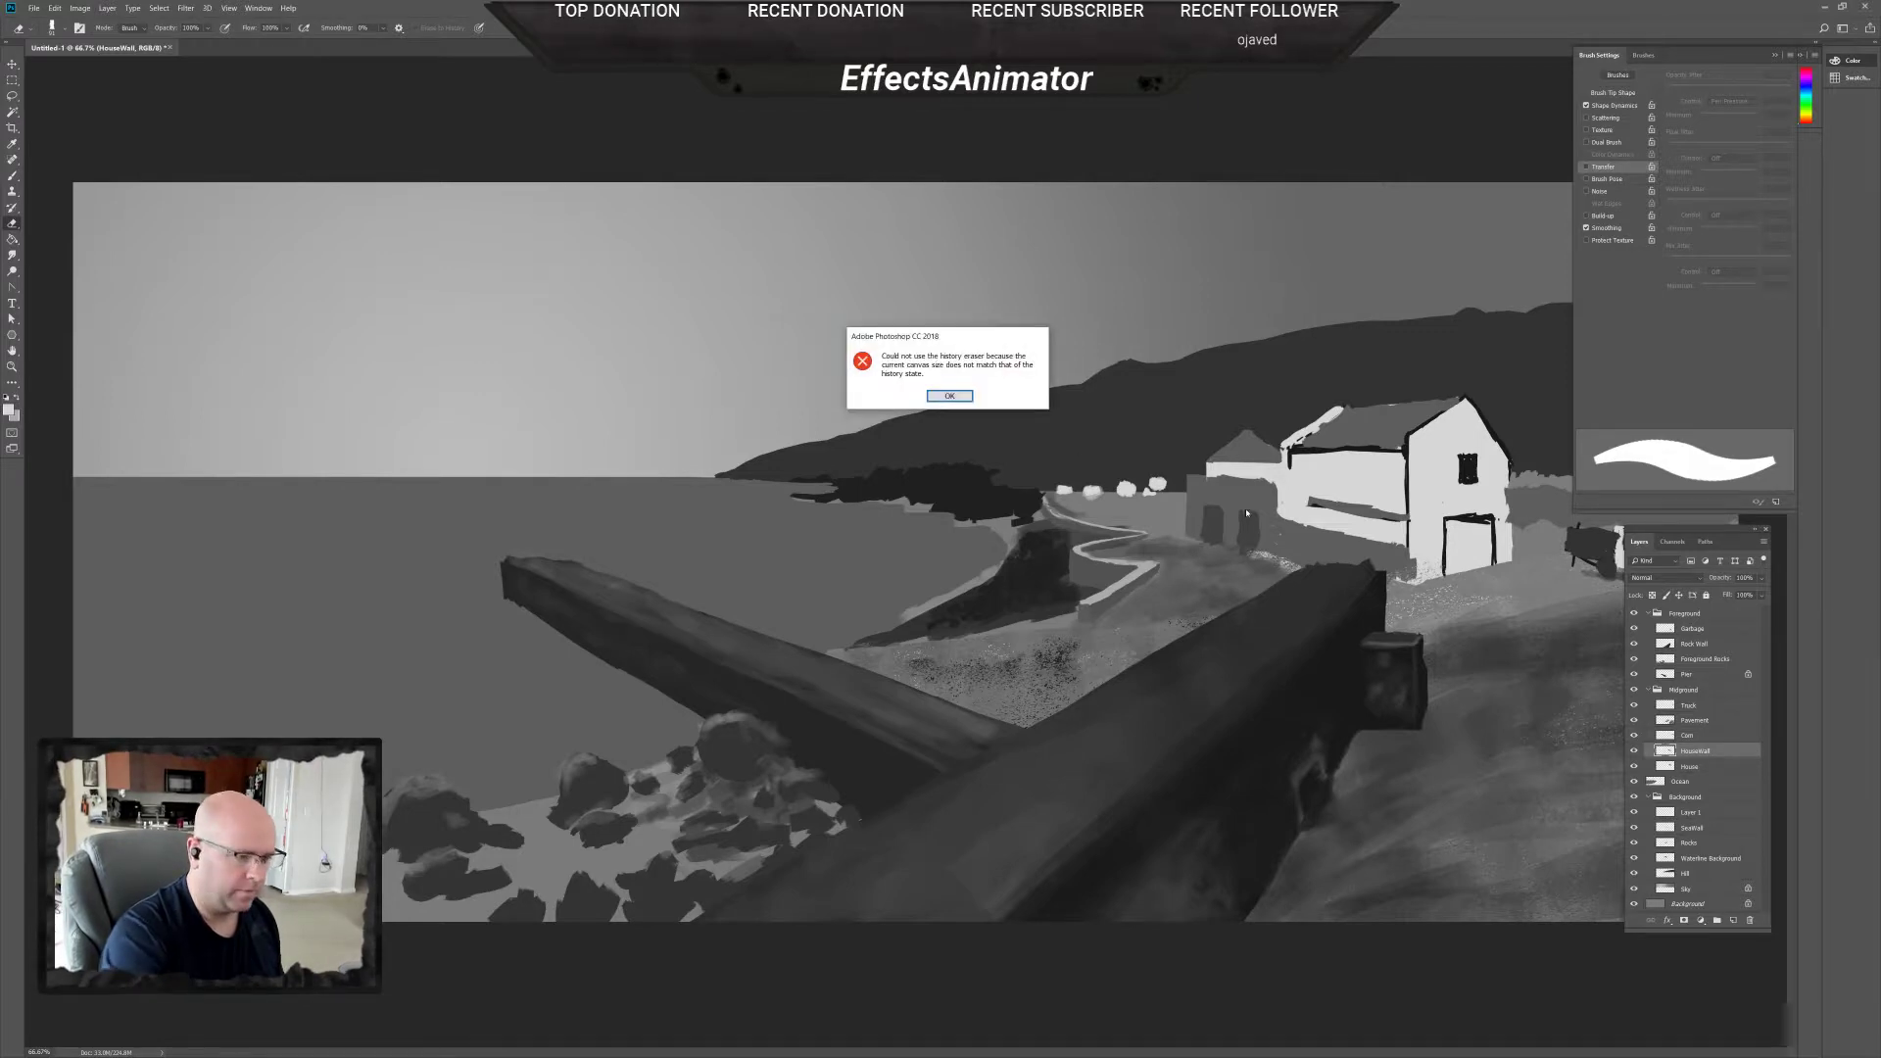
click(970, 396)
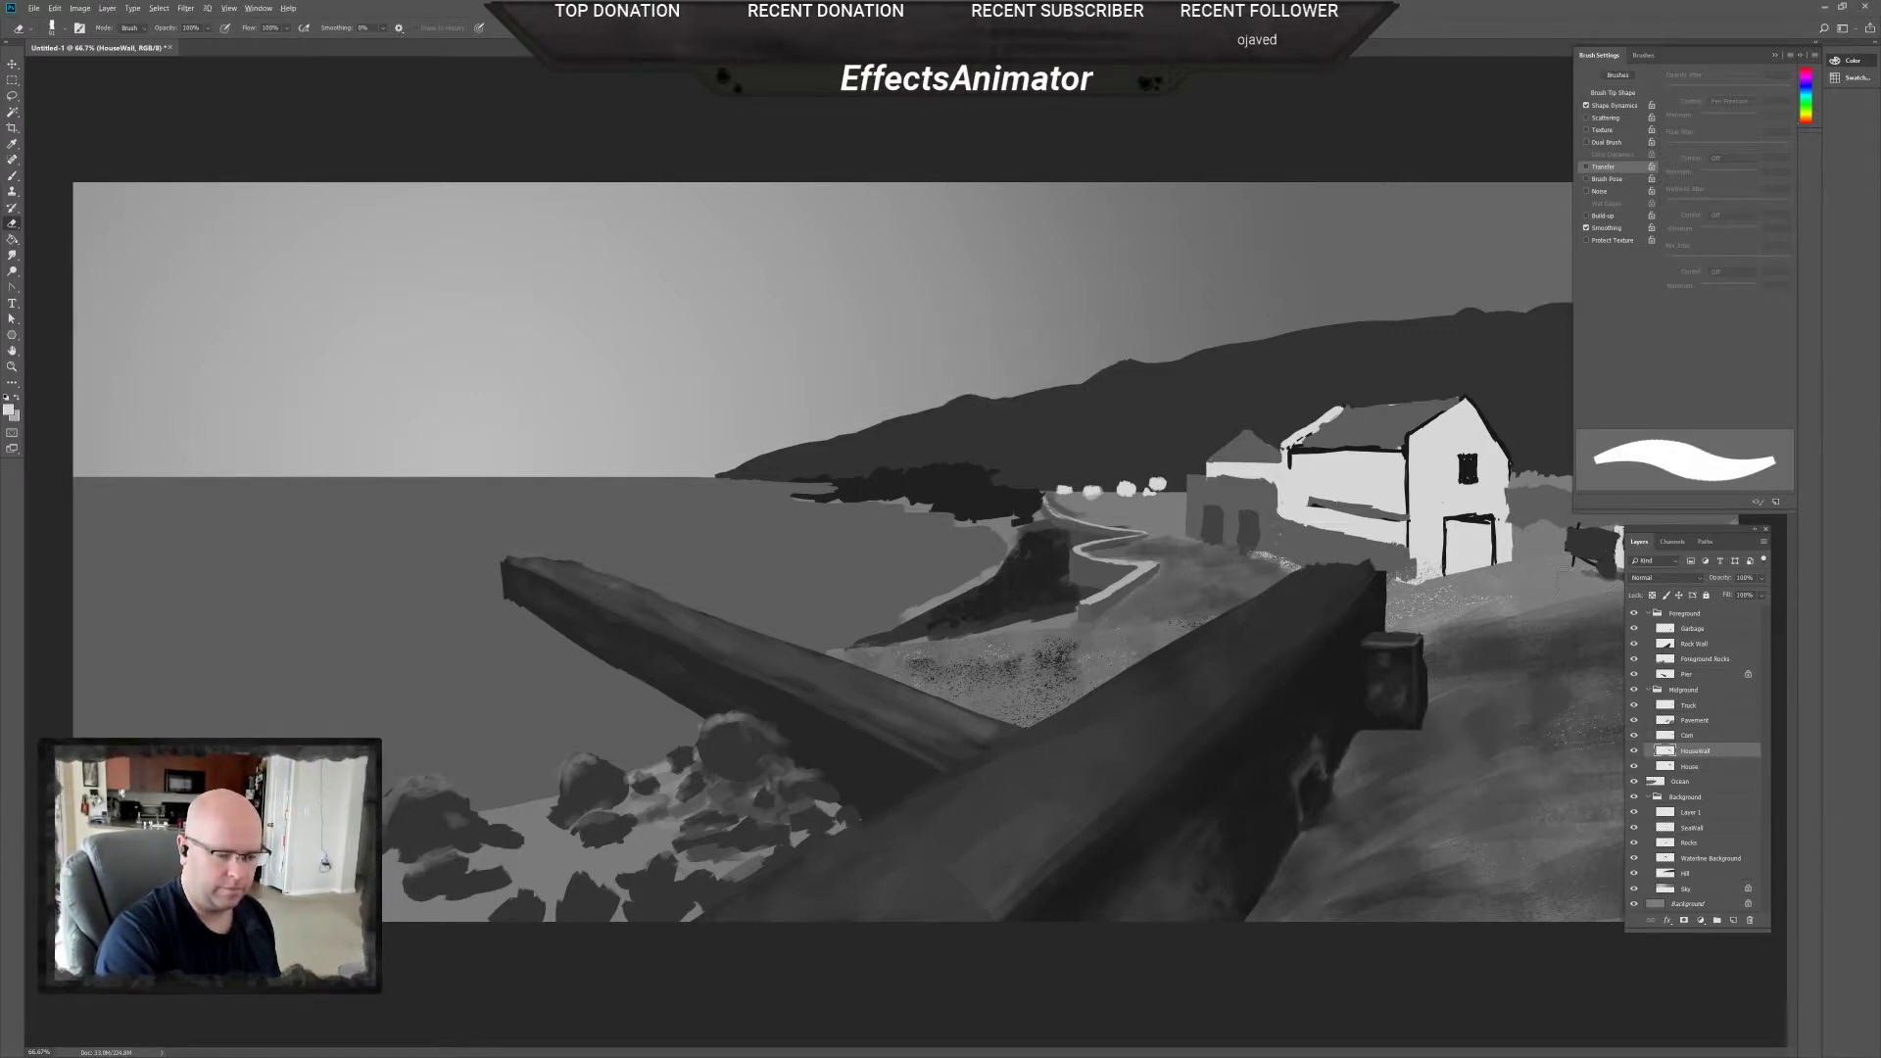
key(b)
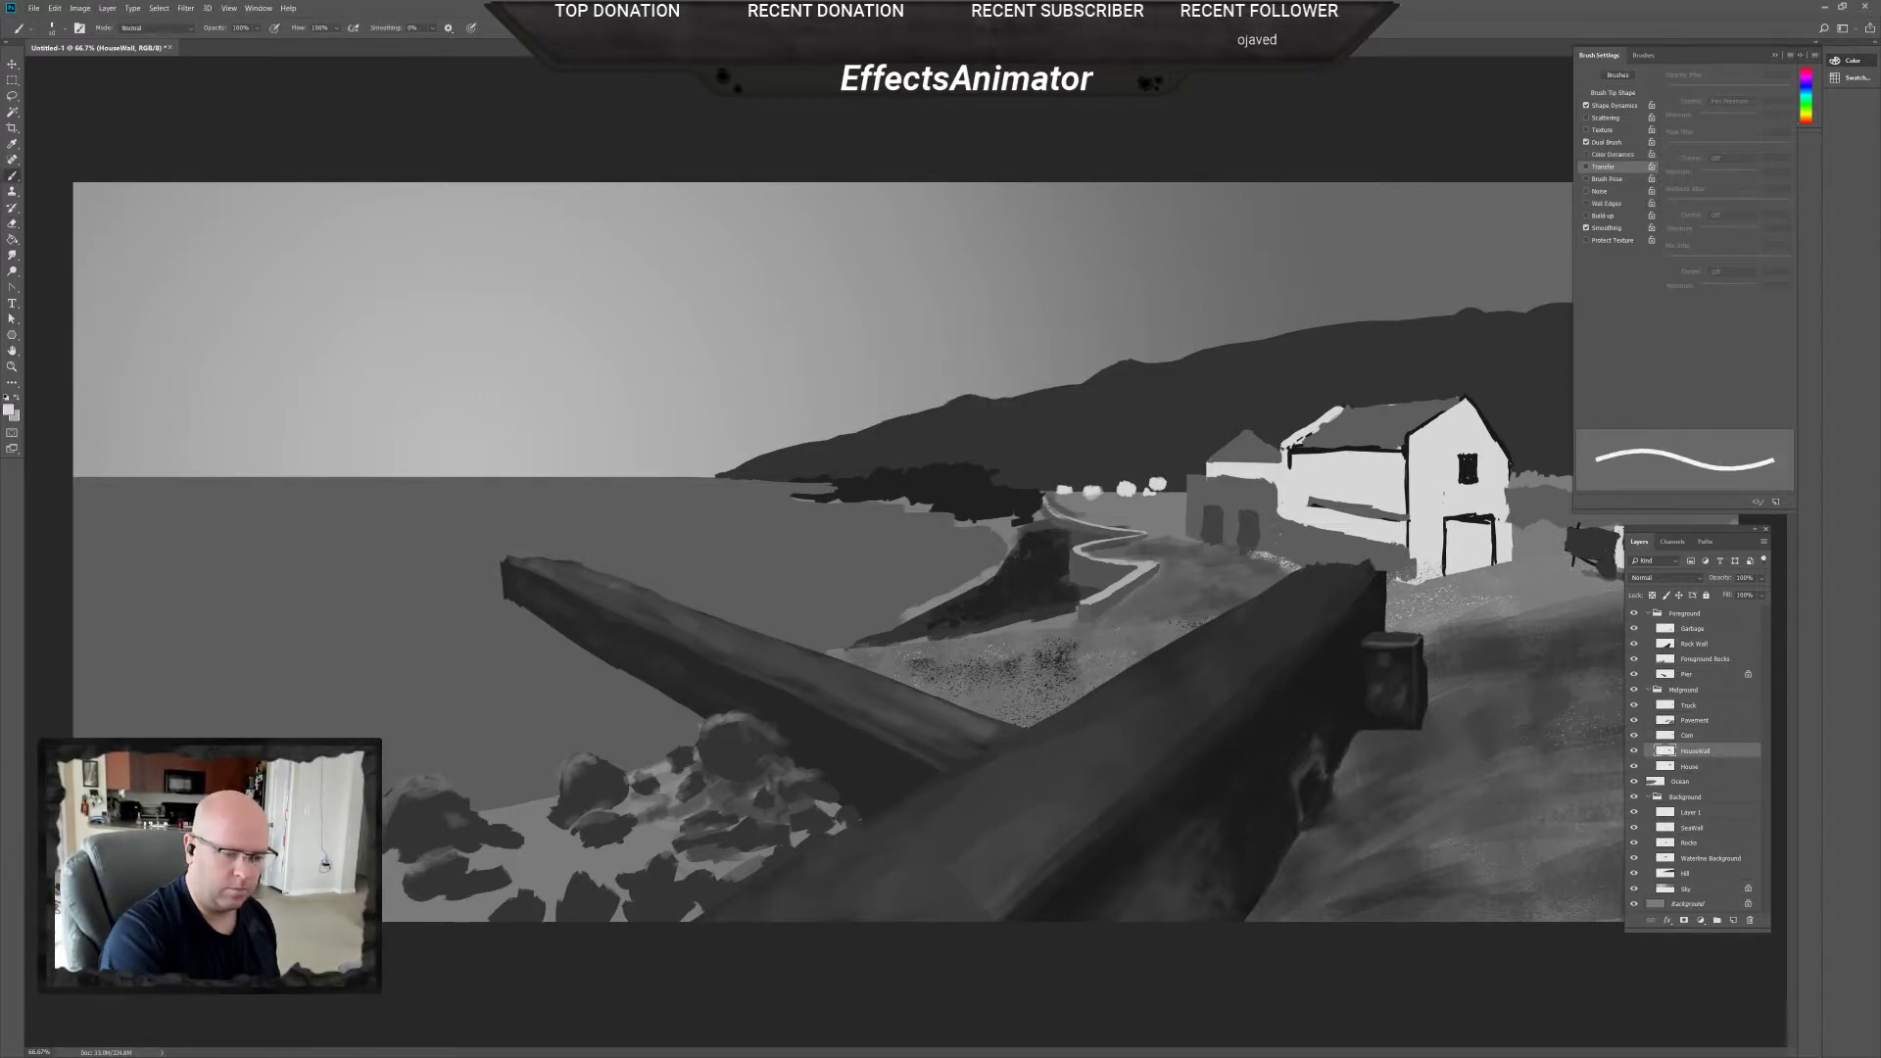
Make the House layer active and set the foreground color to a light gray for shading the walls.
click(1696, 760)
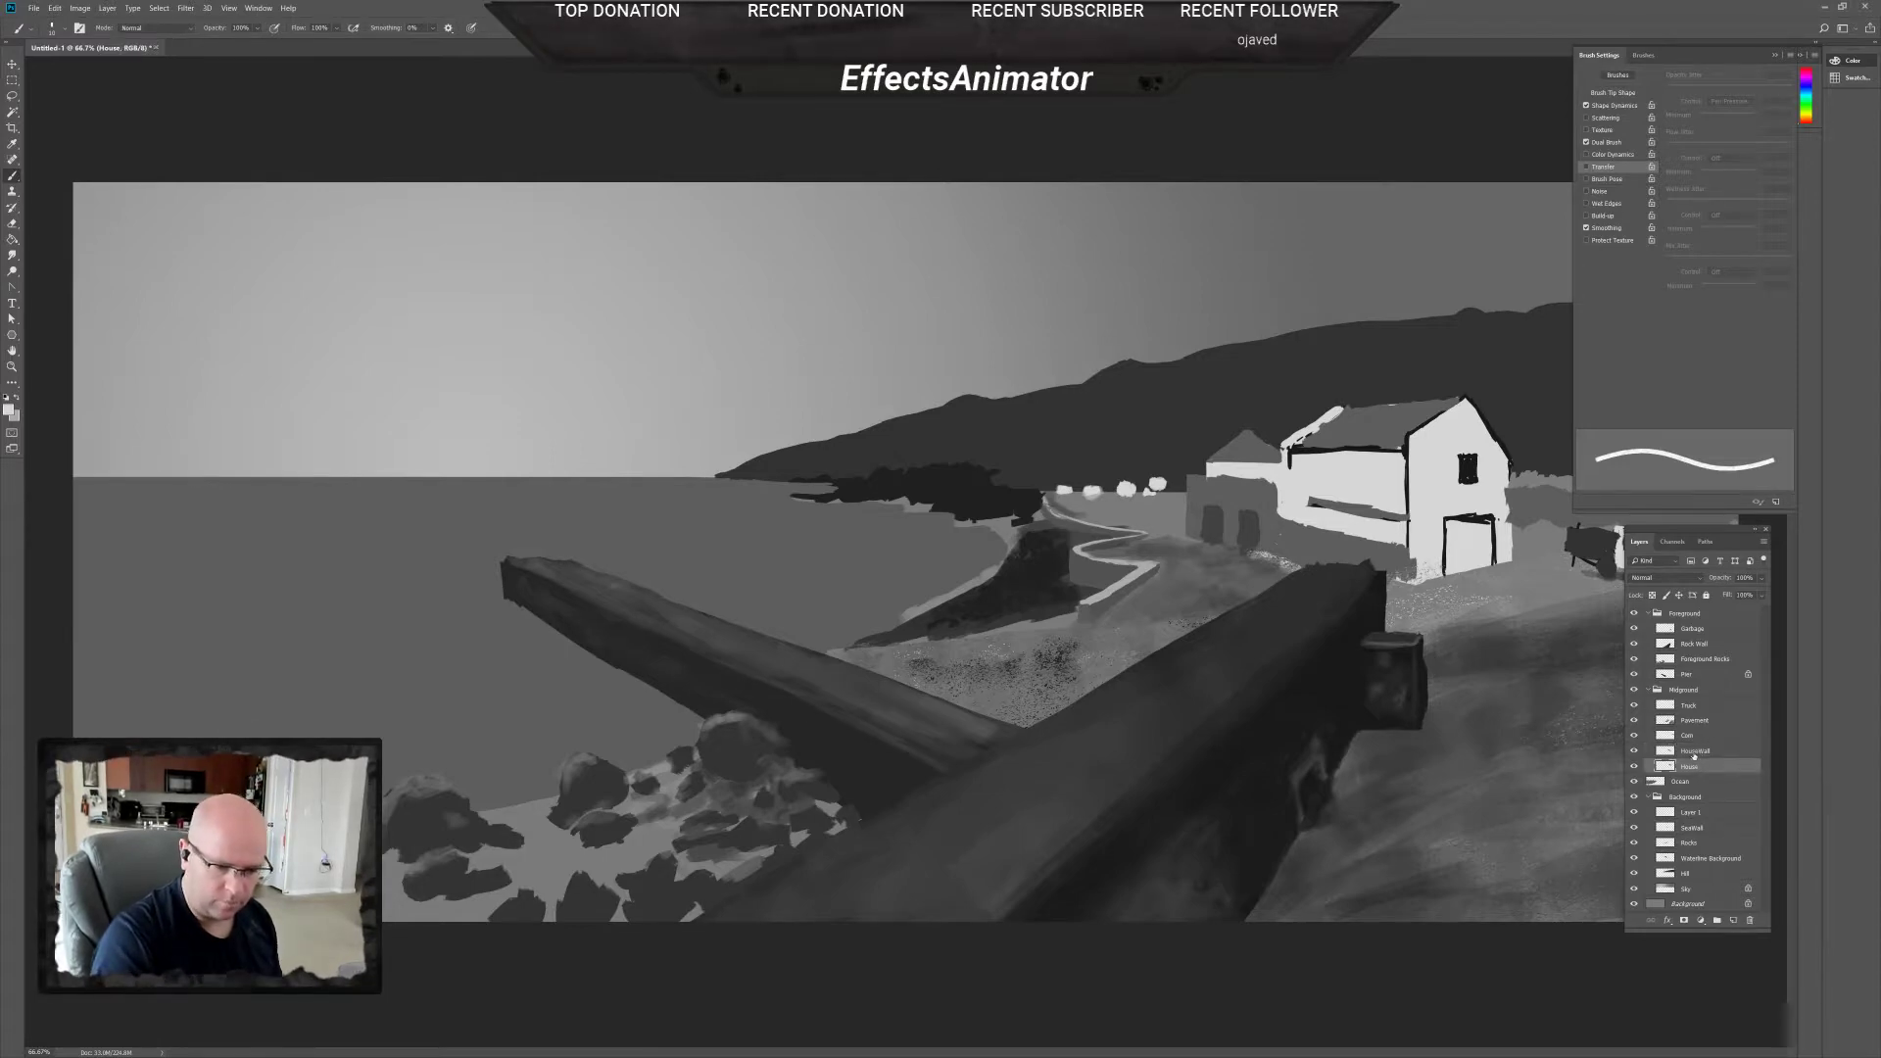
scroll(1438, 510, up, 3)
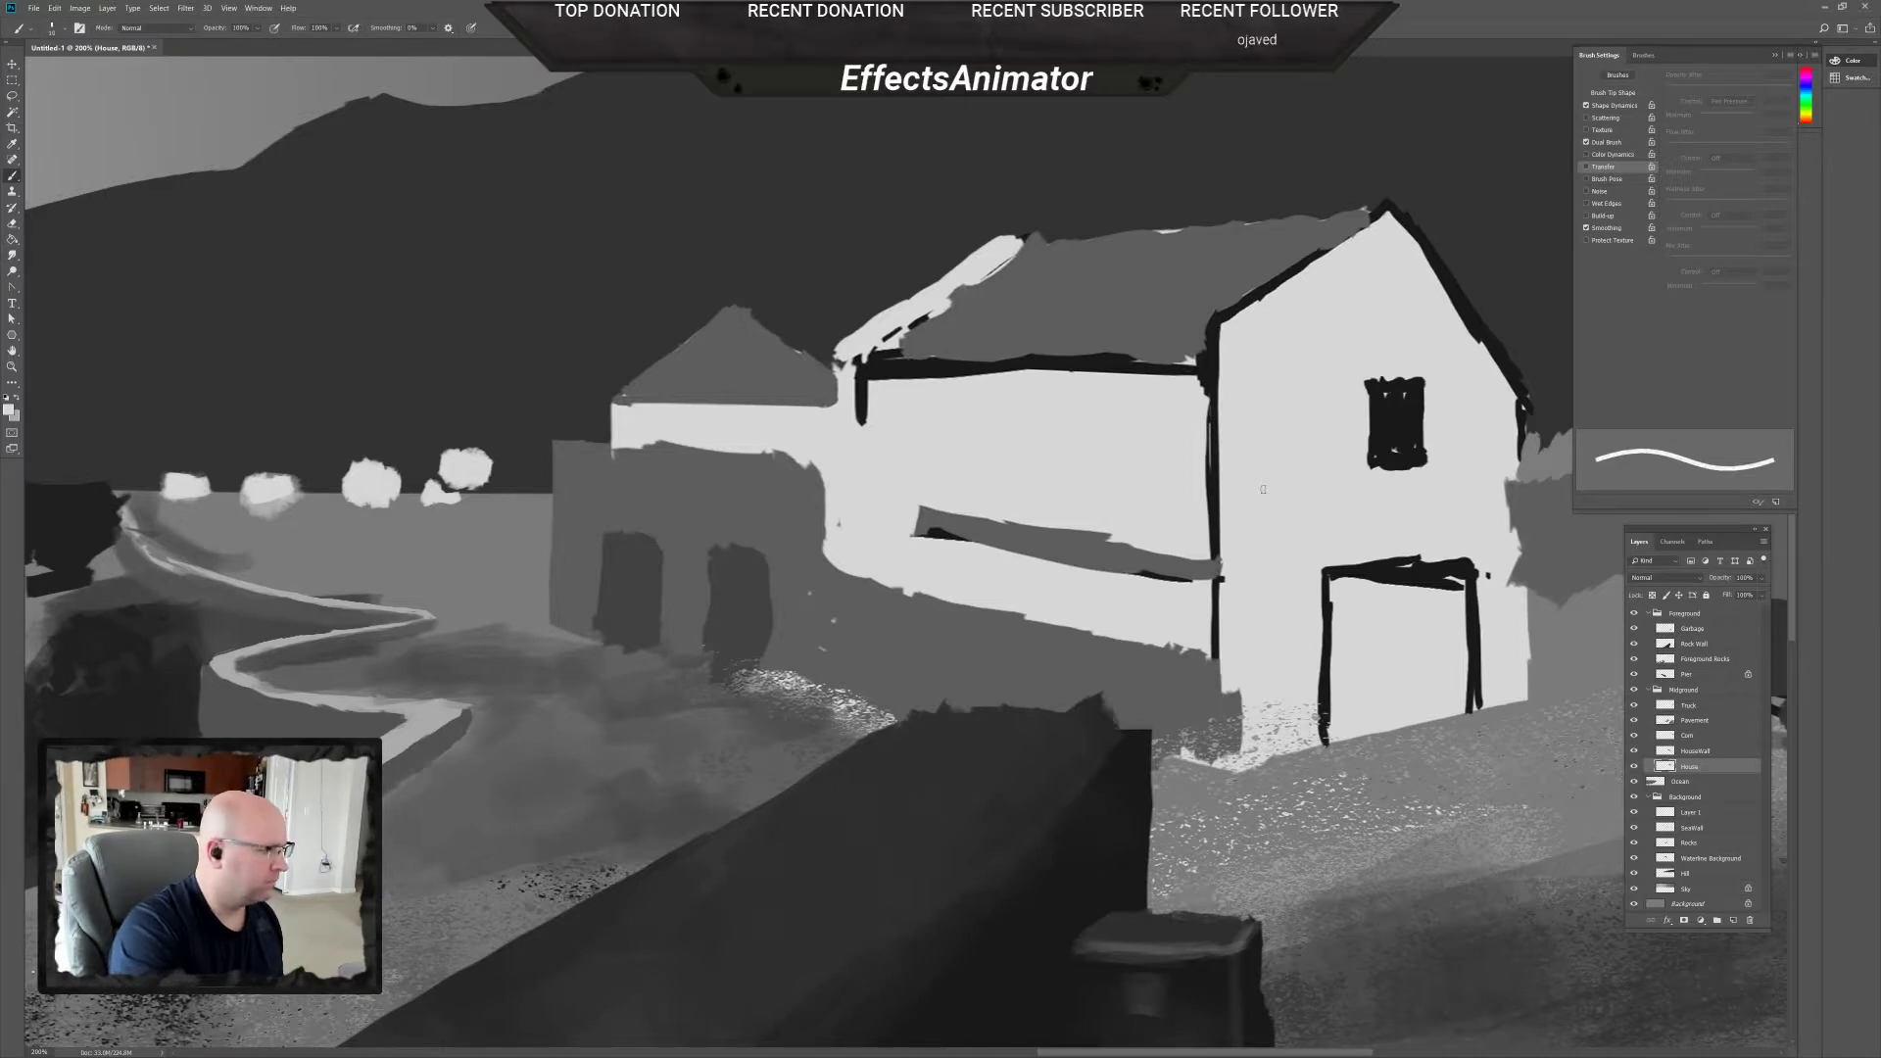
click(10, 409)
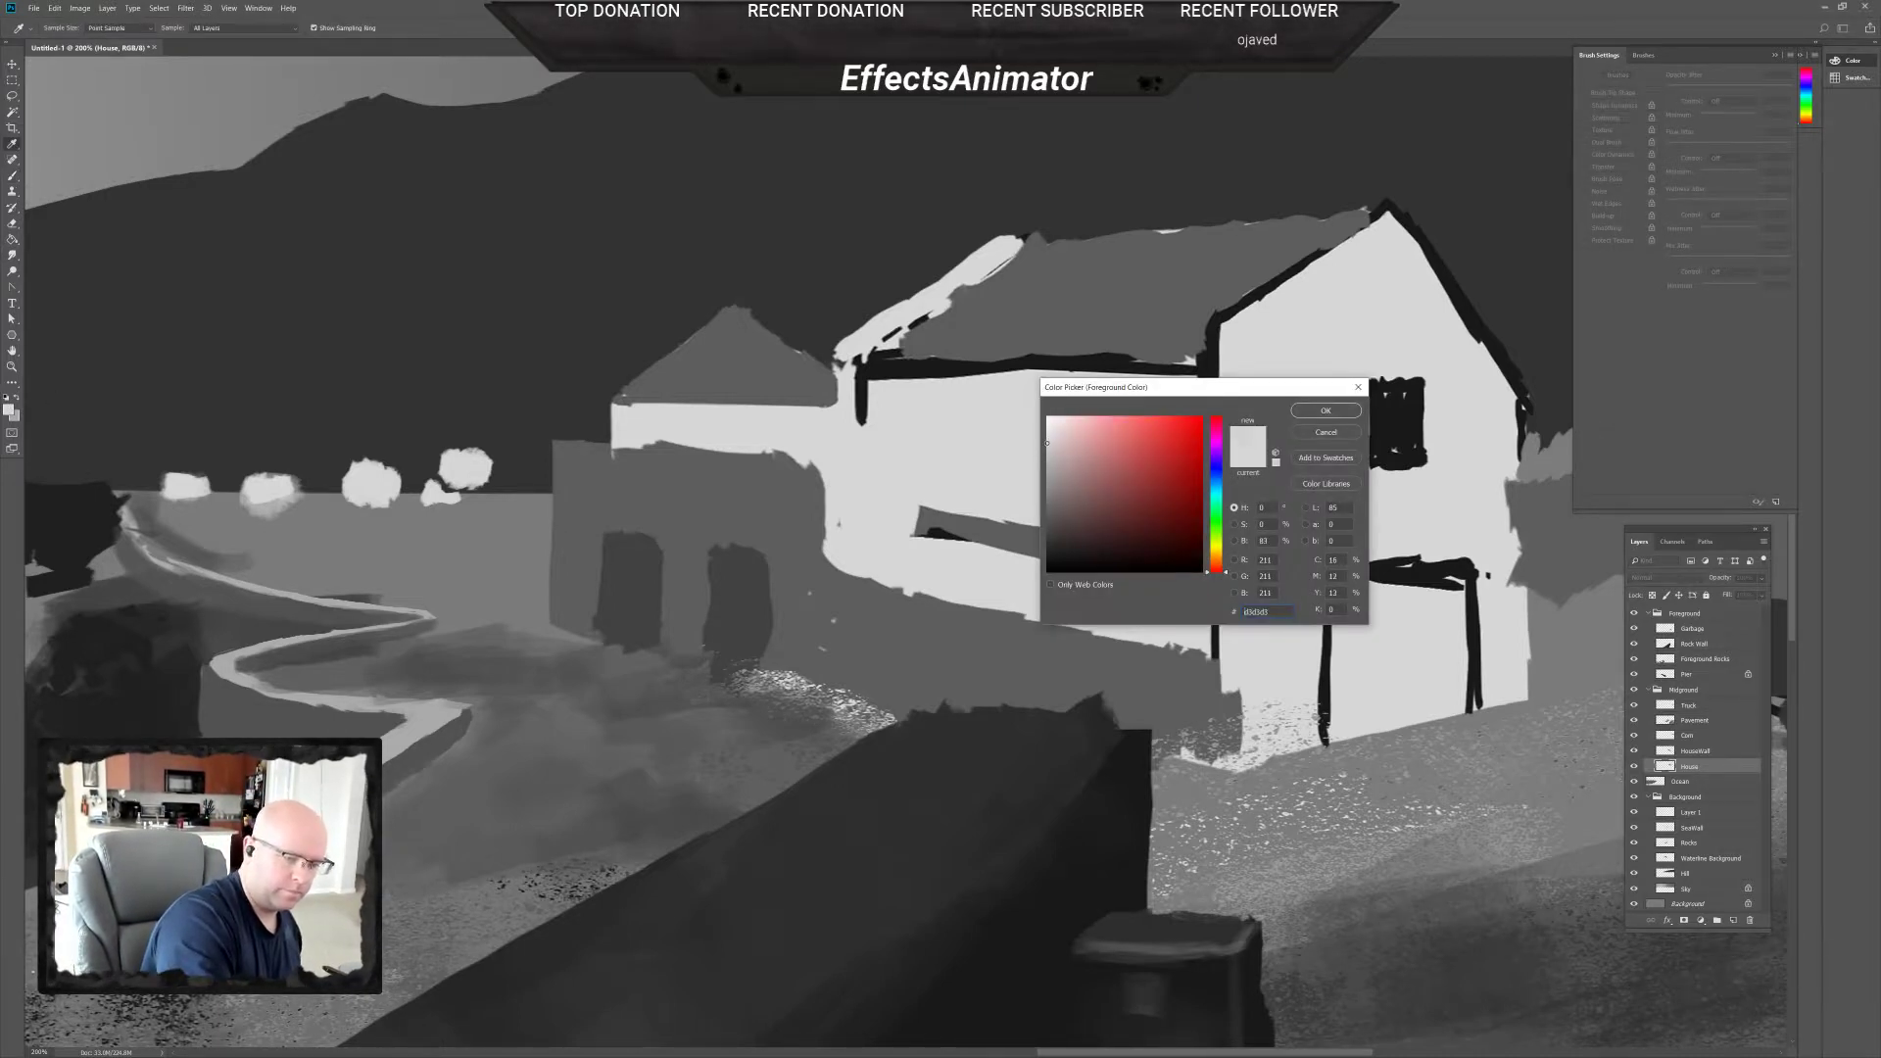
click(1322, 410)
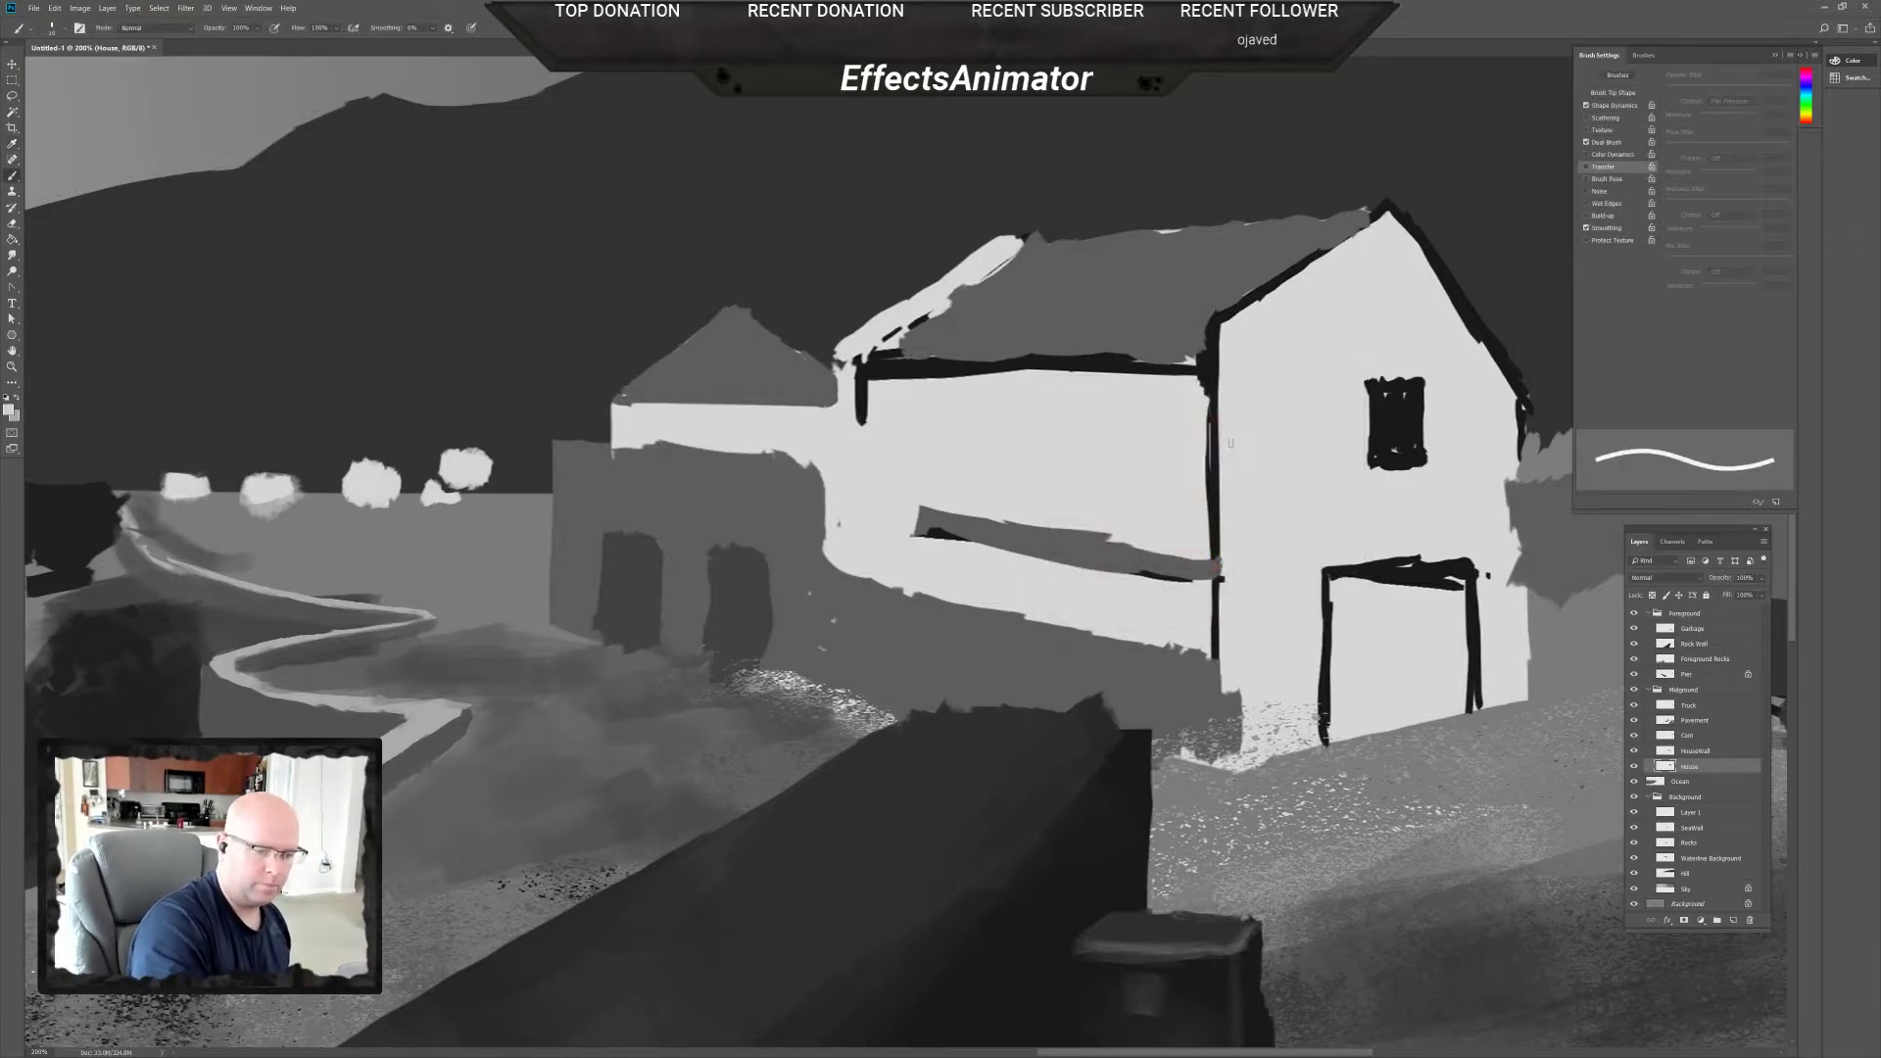
Try a light gray stroke along the gable wall's near corner with a larger textured brush.
right_click(1344, 505)
click(1286, 559)
drag(1233, 394, 1249, 467)
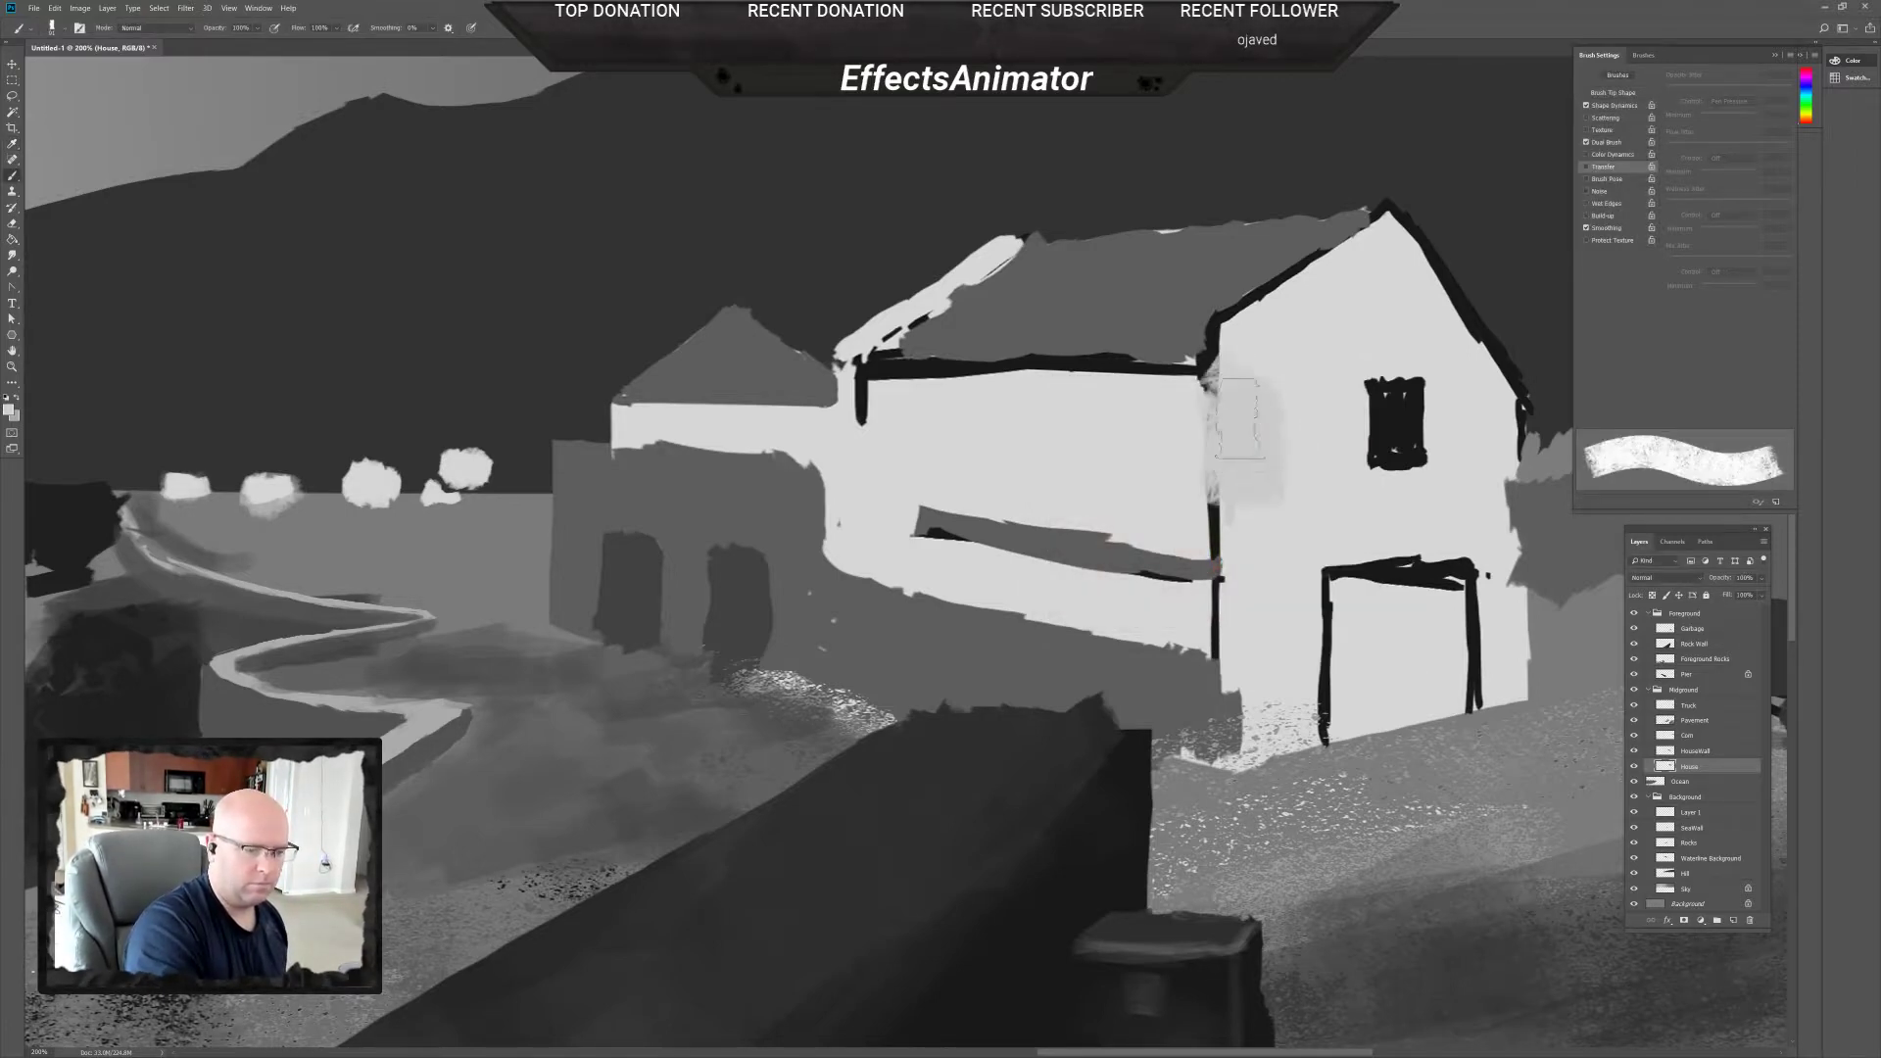
key(ctrl+z)
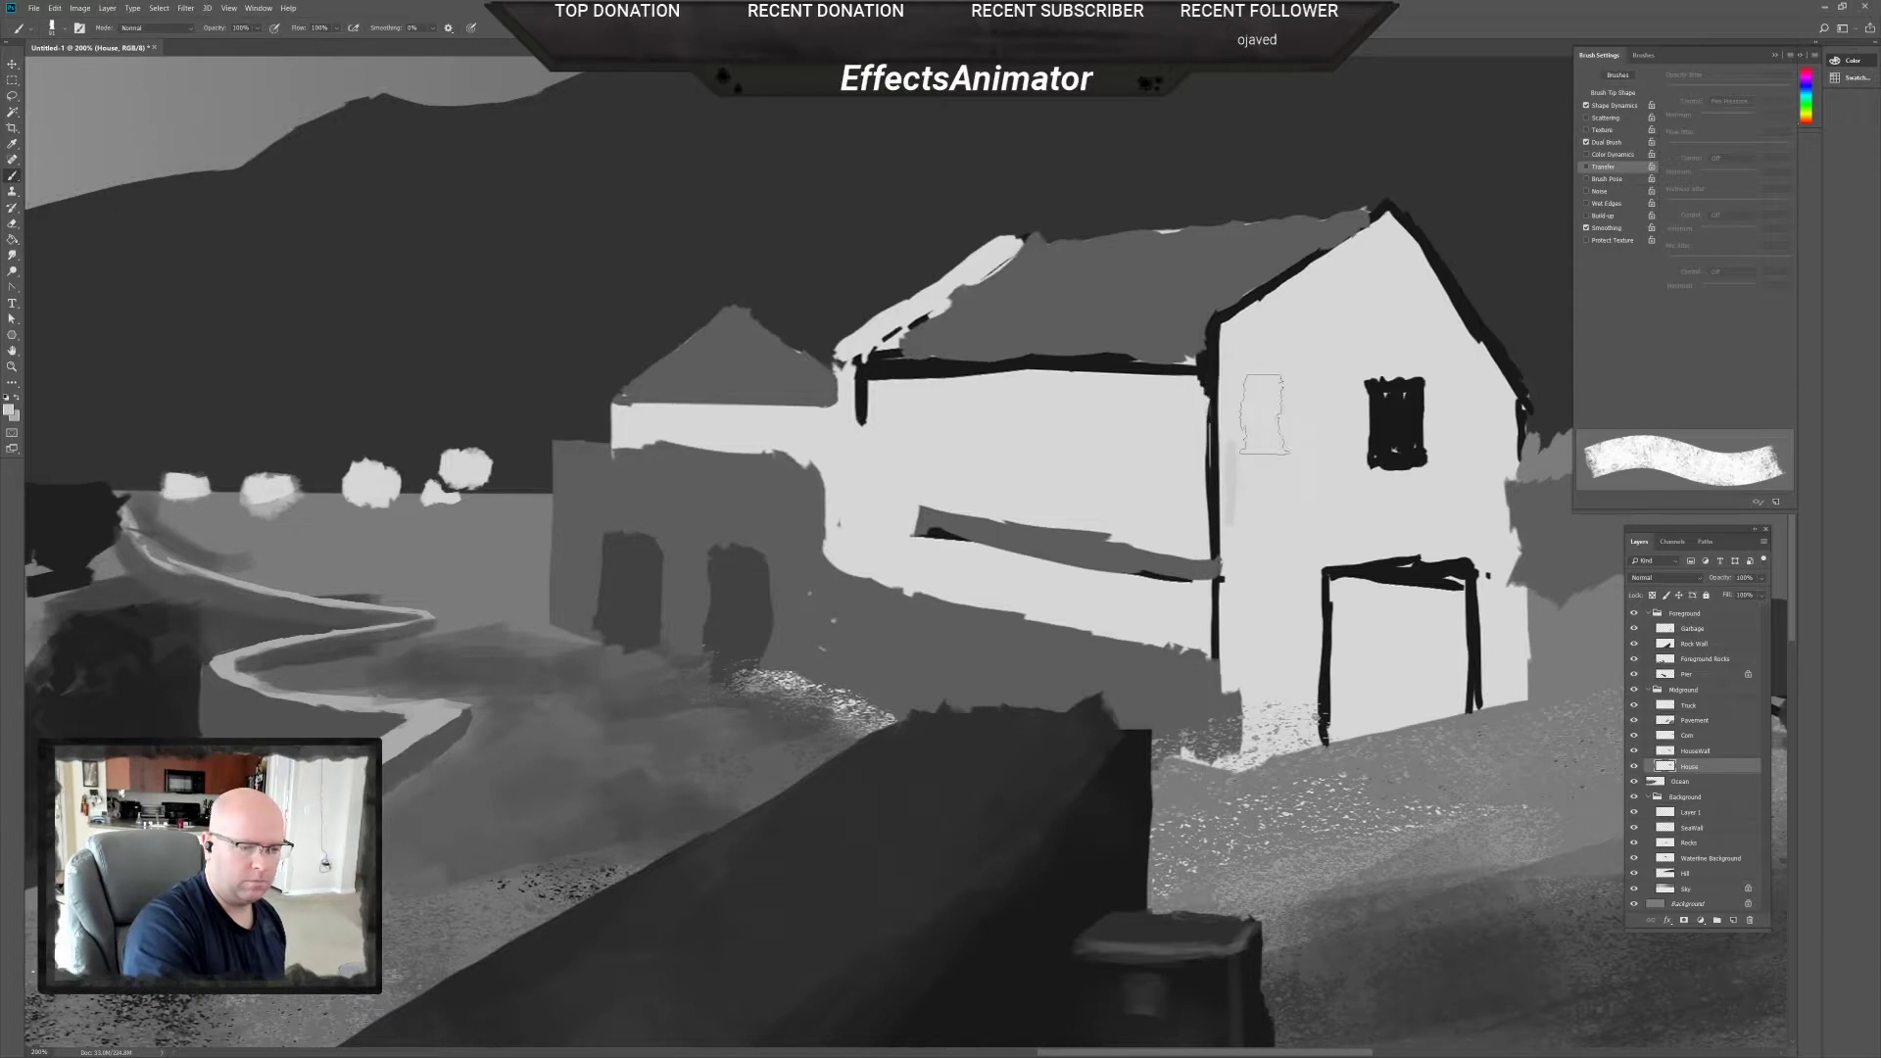
Choose a solid flat sampled brush, enlarge it, and shade the gable wall light gray from the near corner up to the peak.
click(1652, 56)
click(1744, 236)
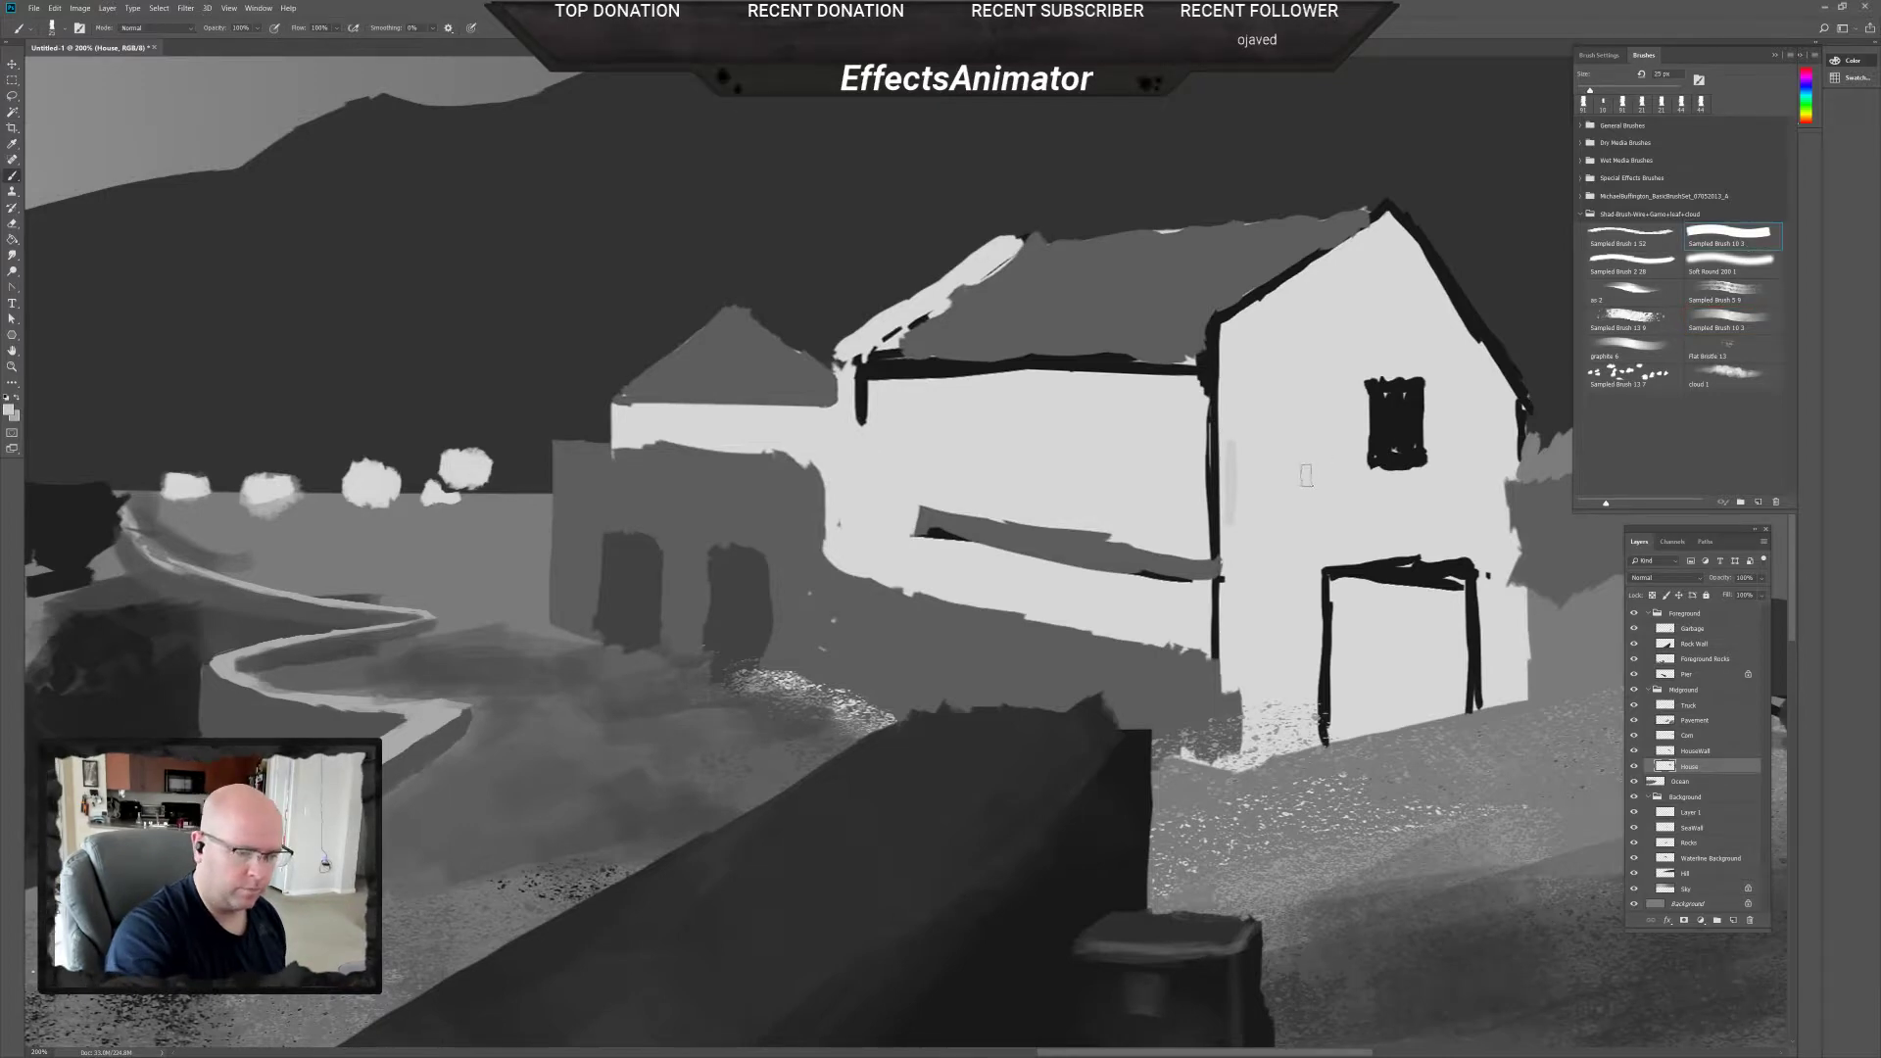
right_click(1236, 451)
drag(1320, 481, 1332, 481)
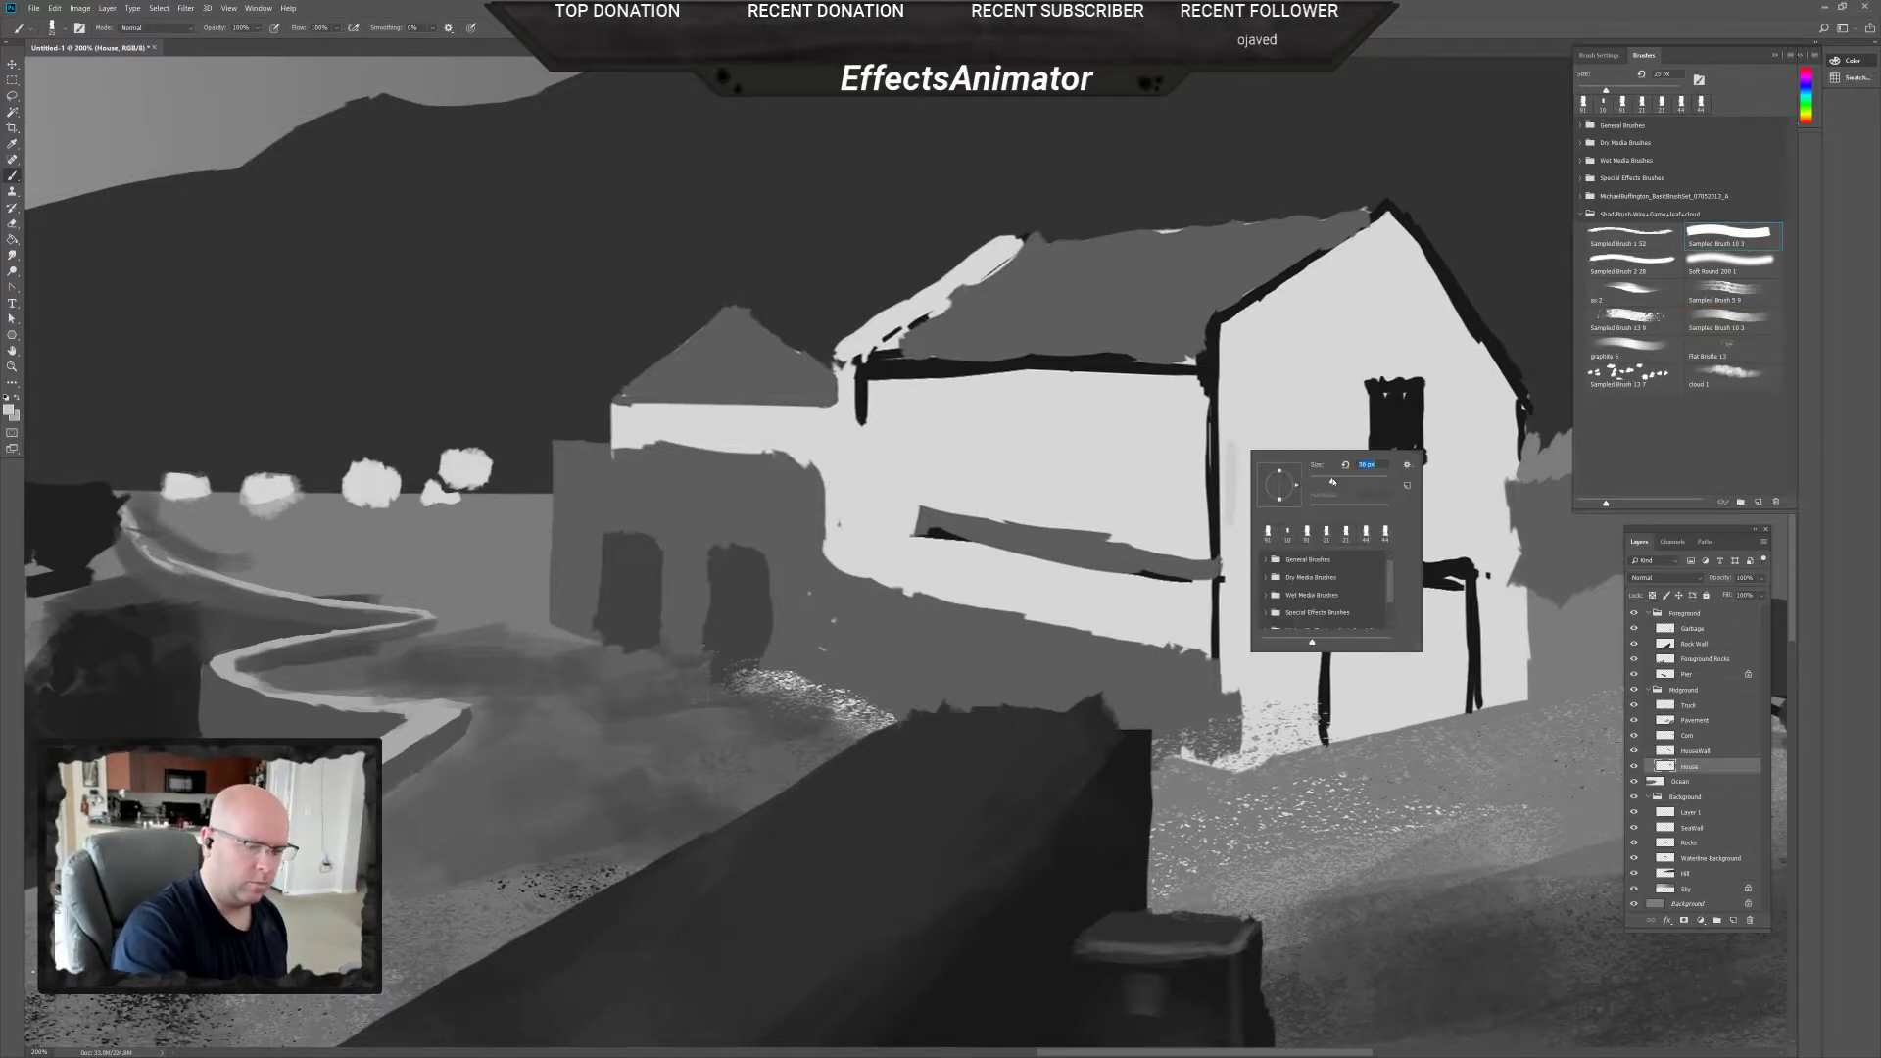
click(1239, 422)
mouse_move(1238, 407)
mouse_down()
mouse_move(1238, 517)
mouse_move(1237, 360)
mouse_move(1243, 685)
mouse_move(1219, 622)
mouse_move(1267, 432)
mouse_move(1255, 360)
mouse_move(1323, 281)
mouse_up()
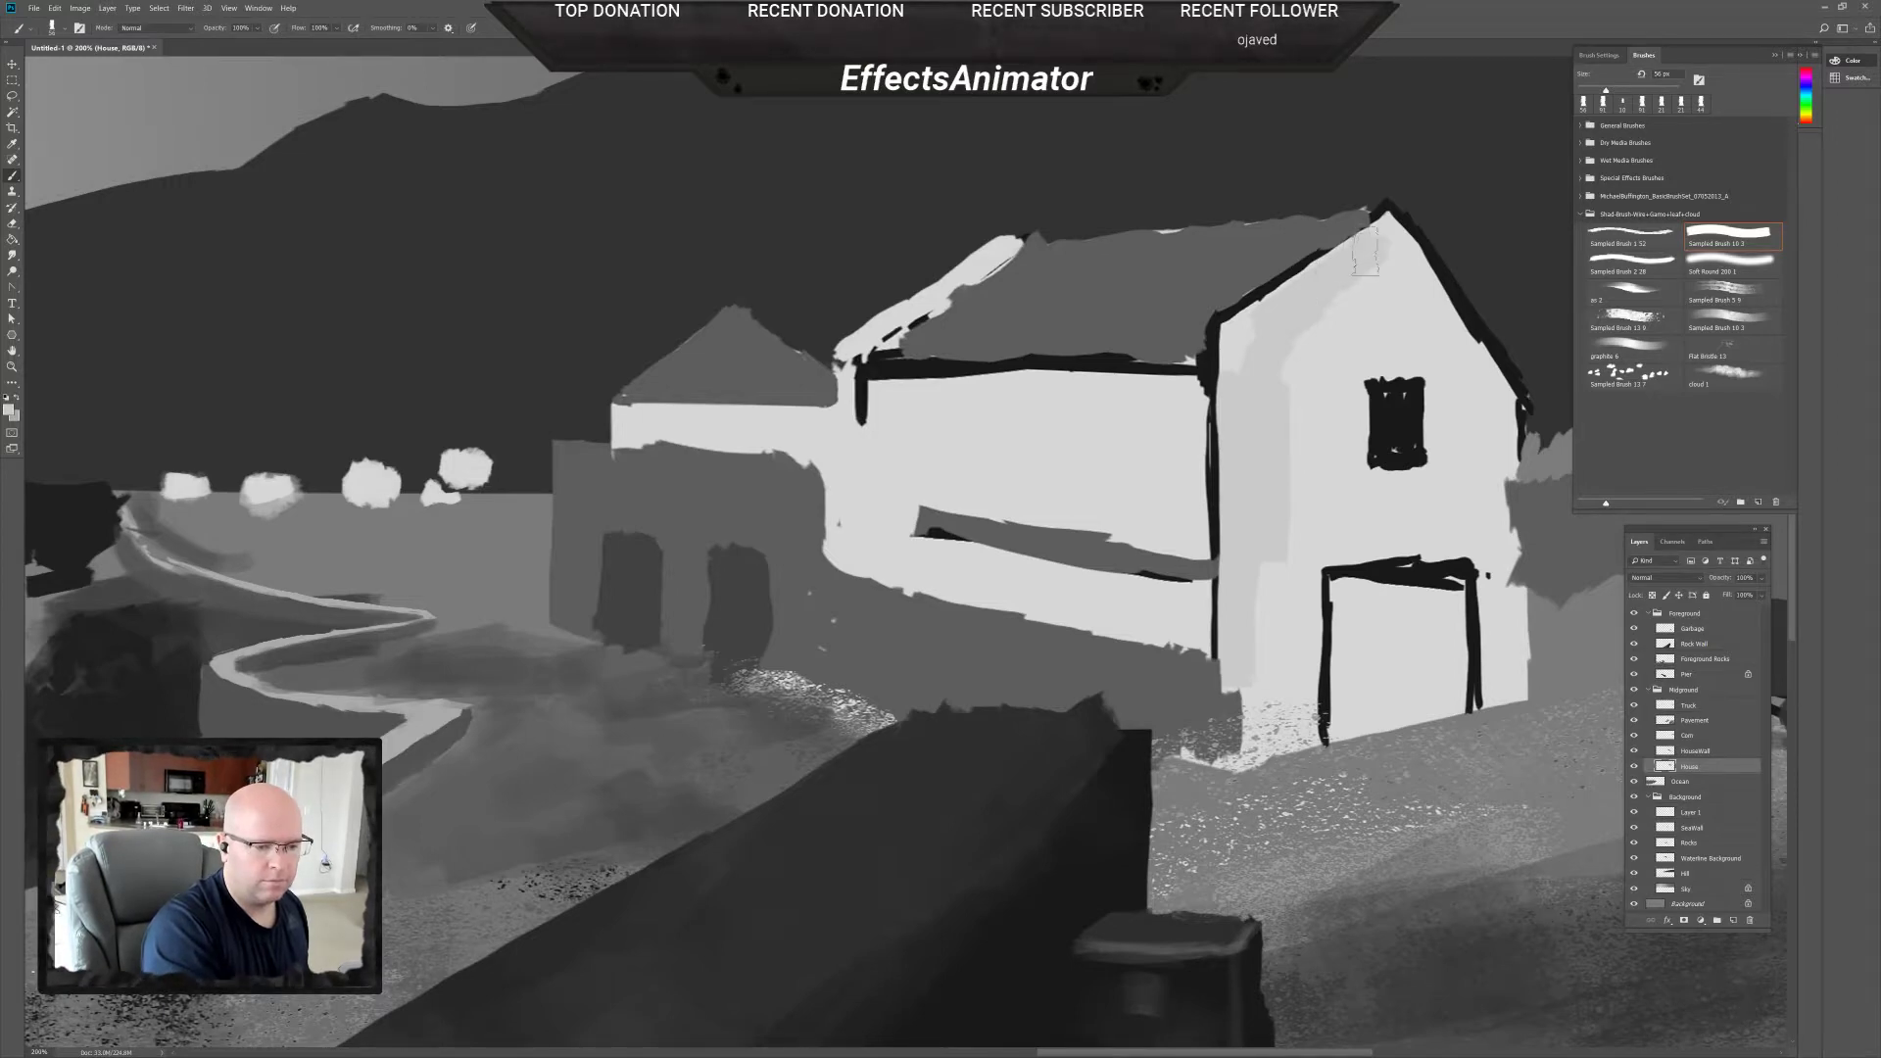
mouse_move(1362, 245)
mouse_down()
mouse_move(1245, 333)
mouse_move(1314, 282)
mouse_move(1239, 333)
mouse_up()
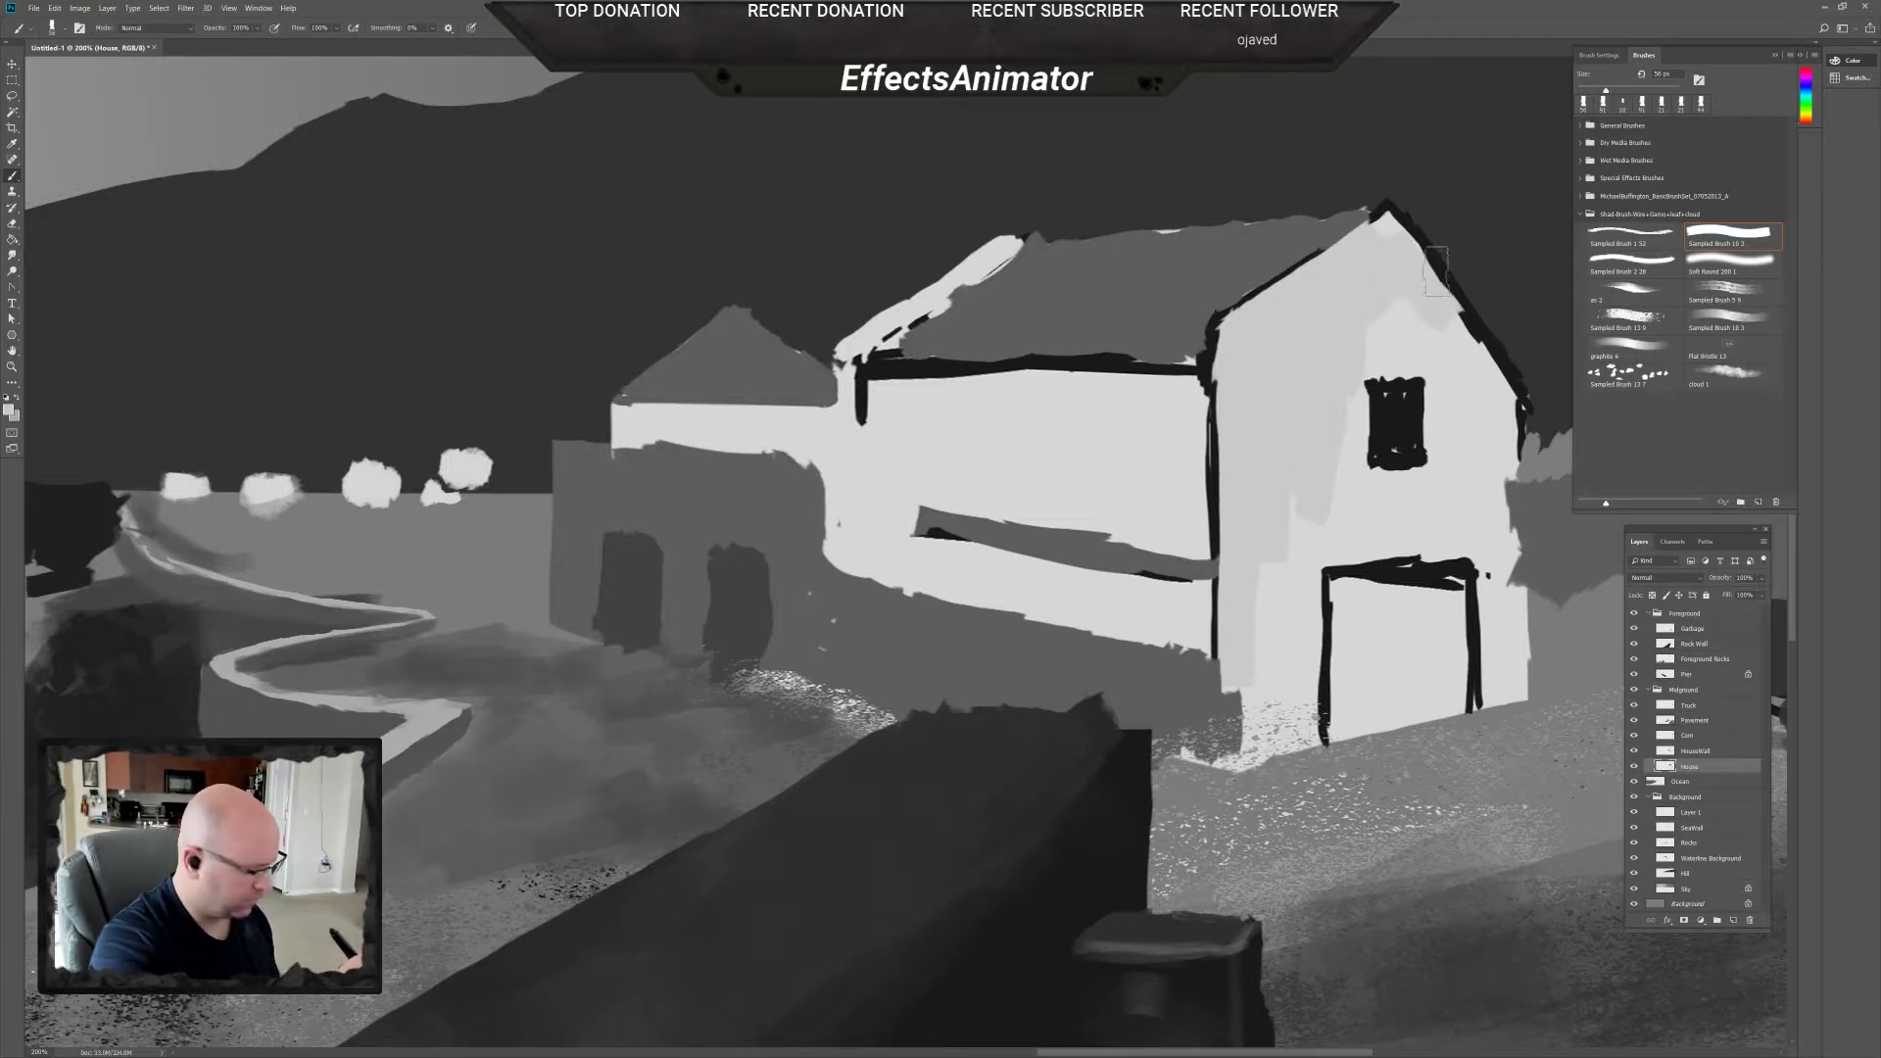
Resize the eraser and trim the outer edge of the black outline along the gable's far roof slope.
key(e)
right_click(1431, 202)
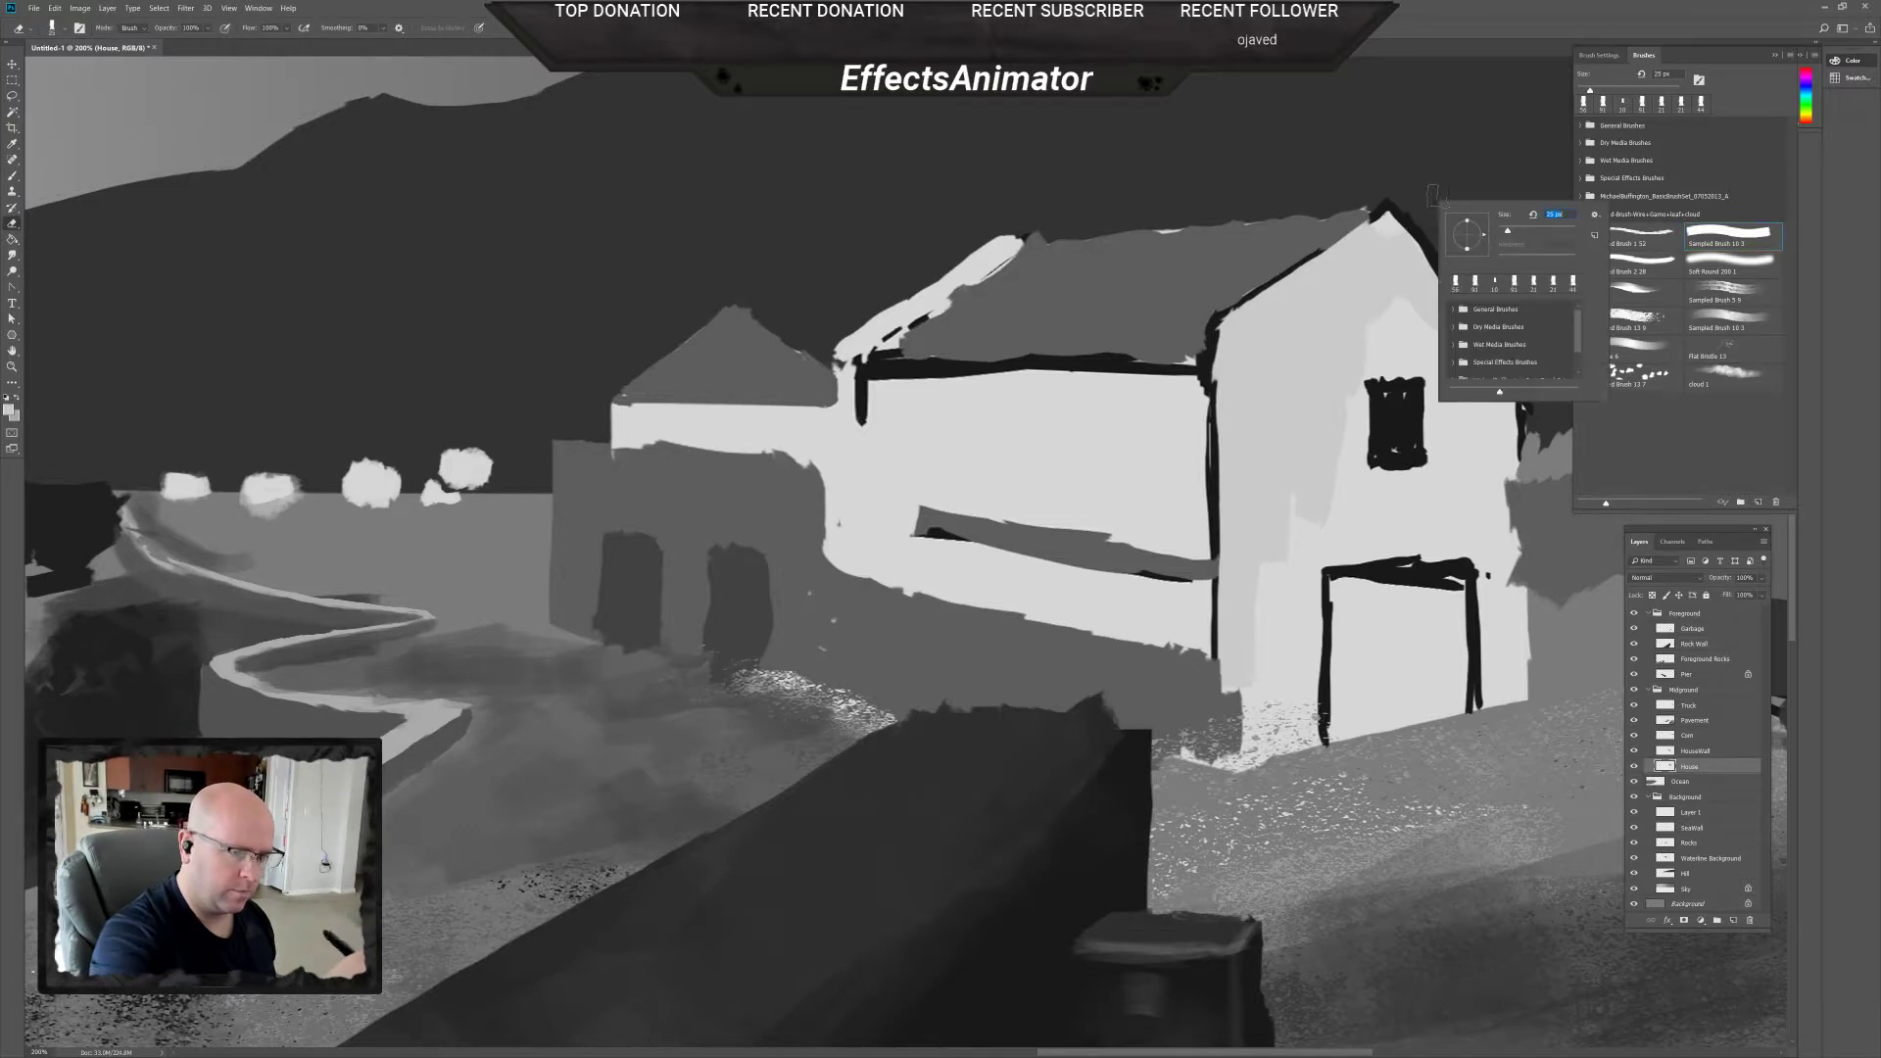
key(Return)
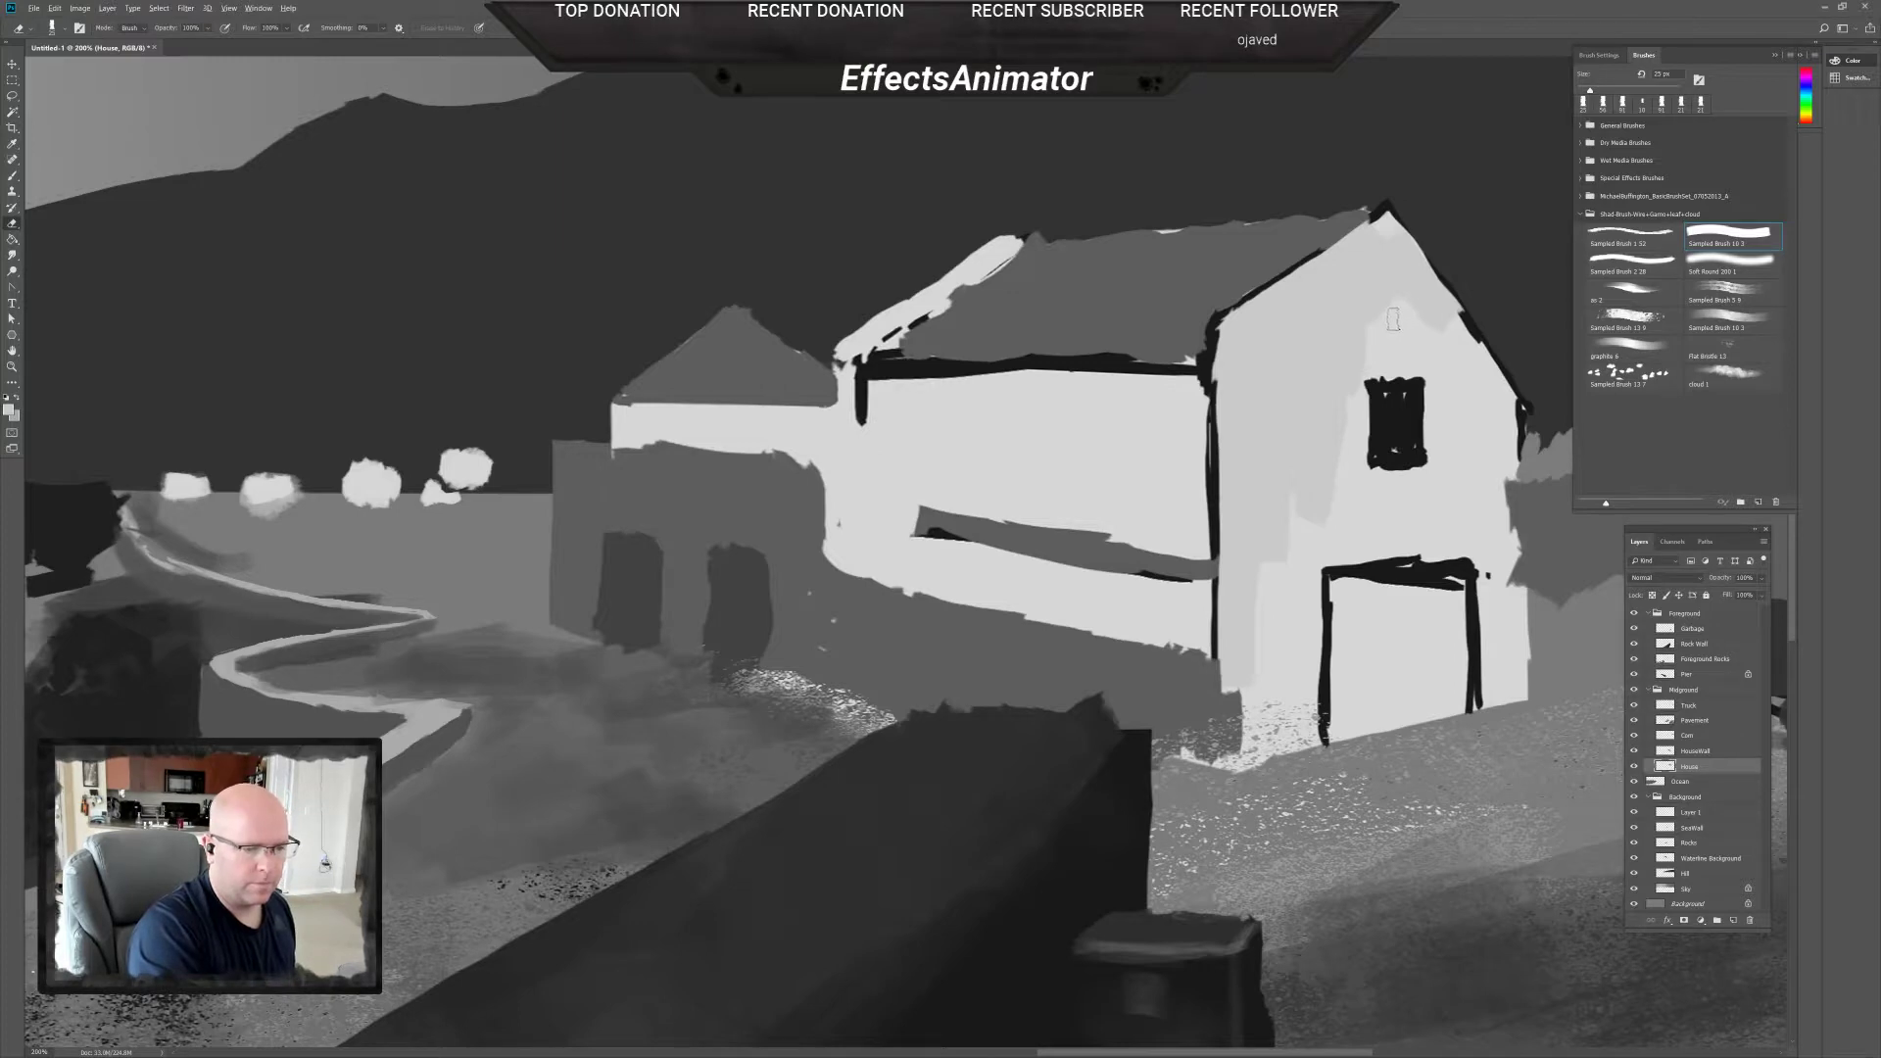
Reduce the brush size and paint light gray over the black outline from the gable peak down to the near eave.
key(b)
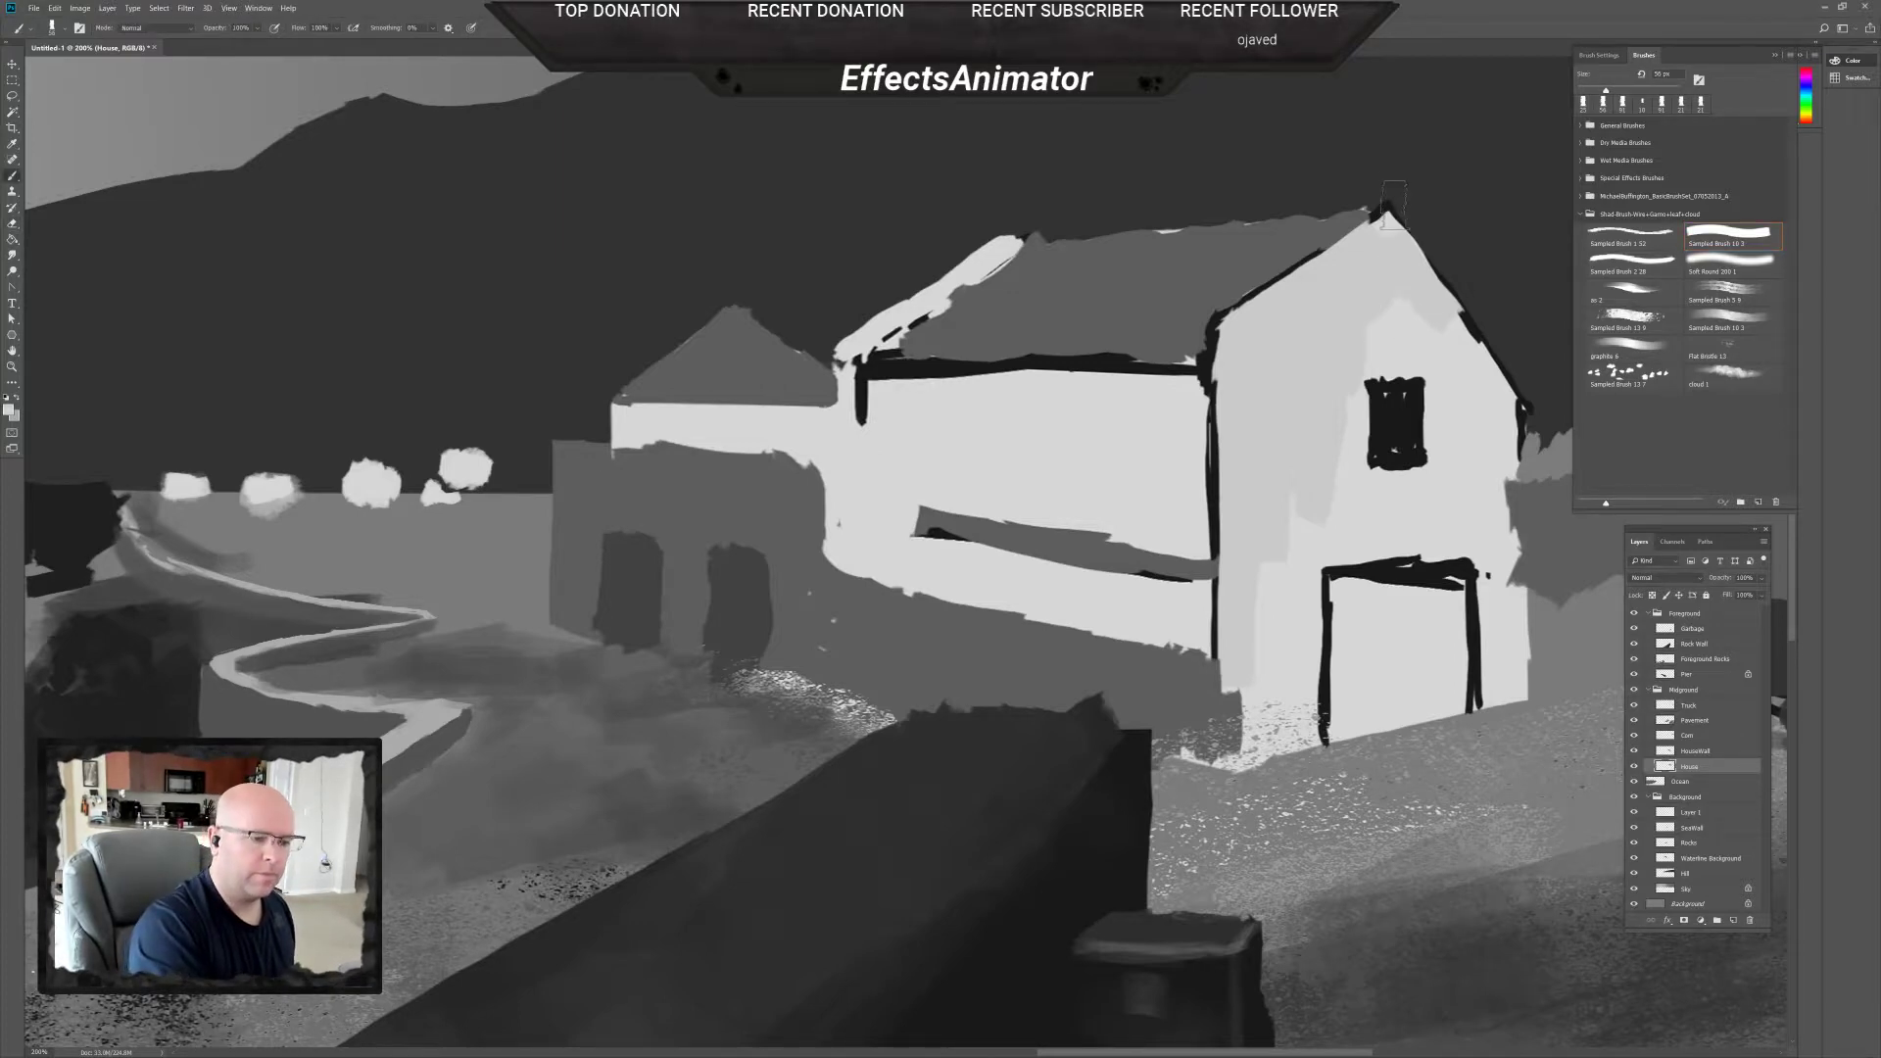
right_click(1336, 196)
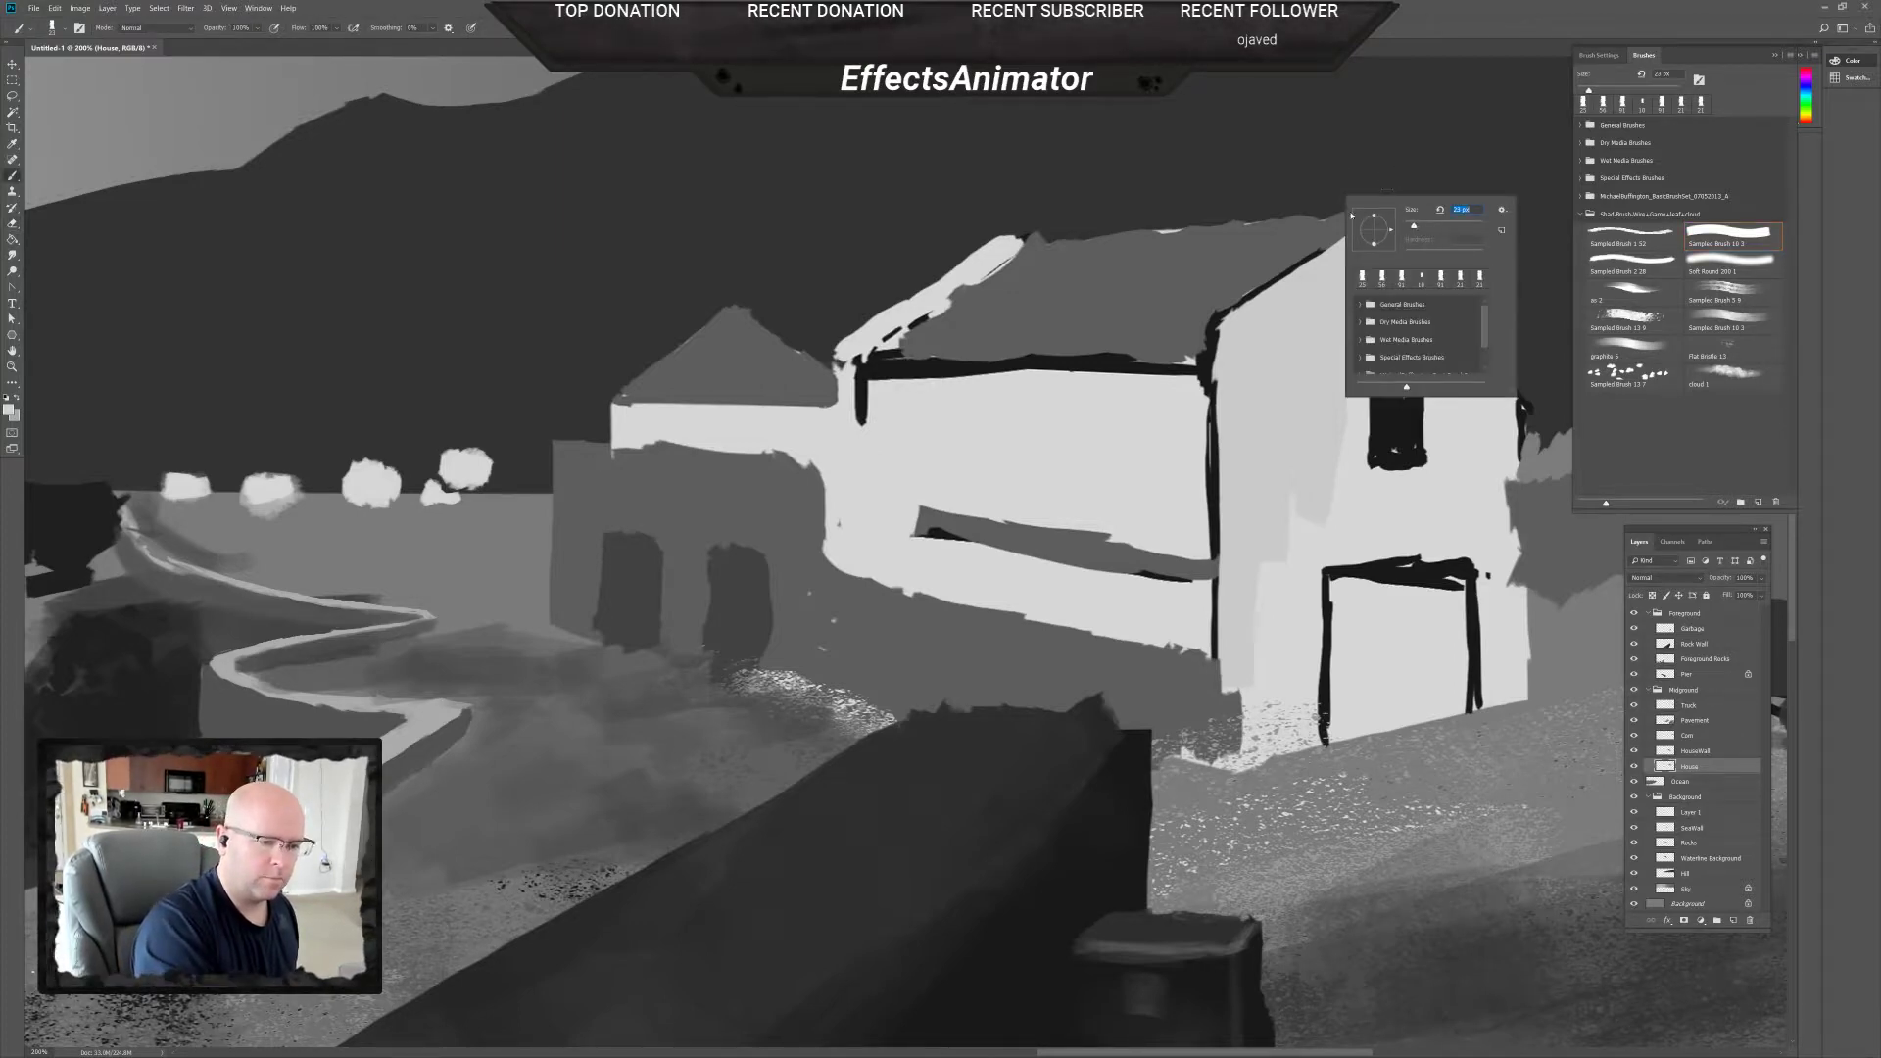
key(Return)
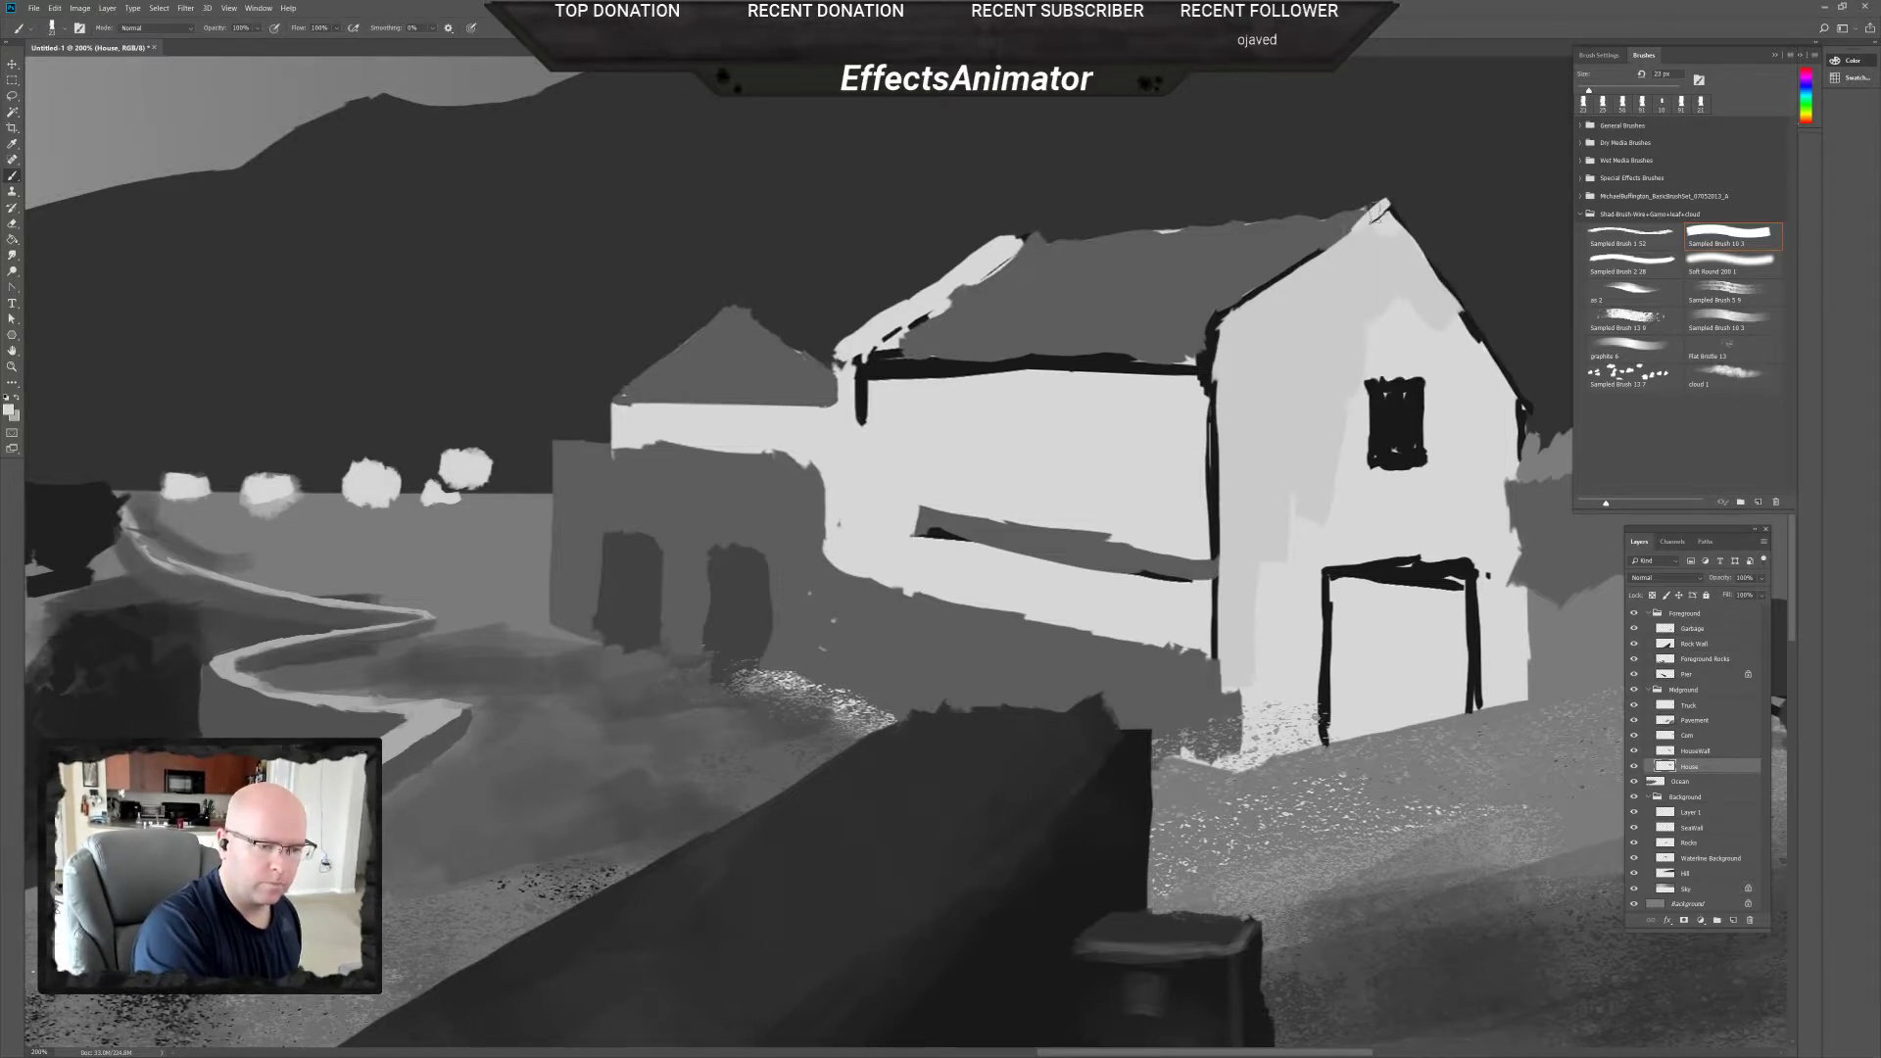
drag(1382, 202, 1211, 331)
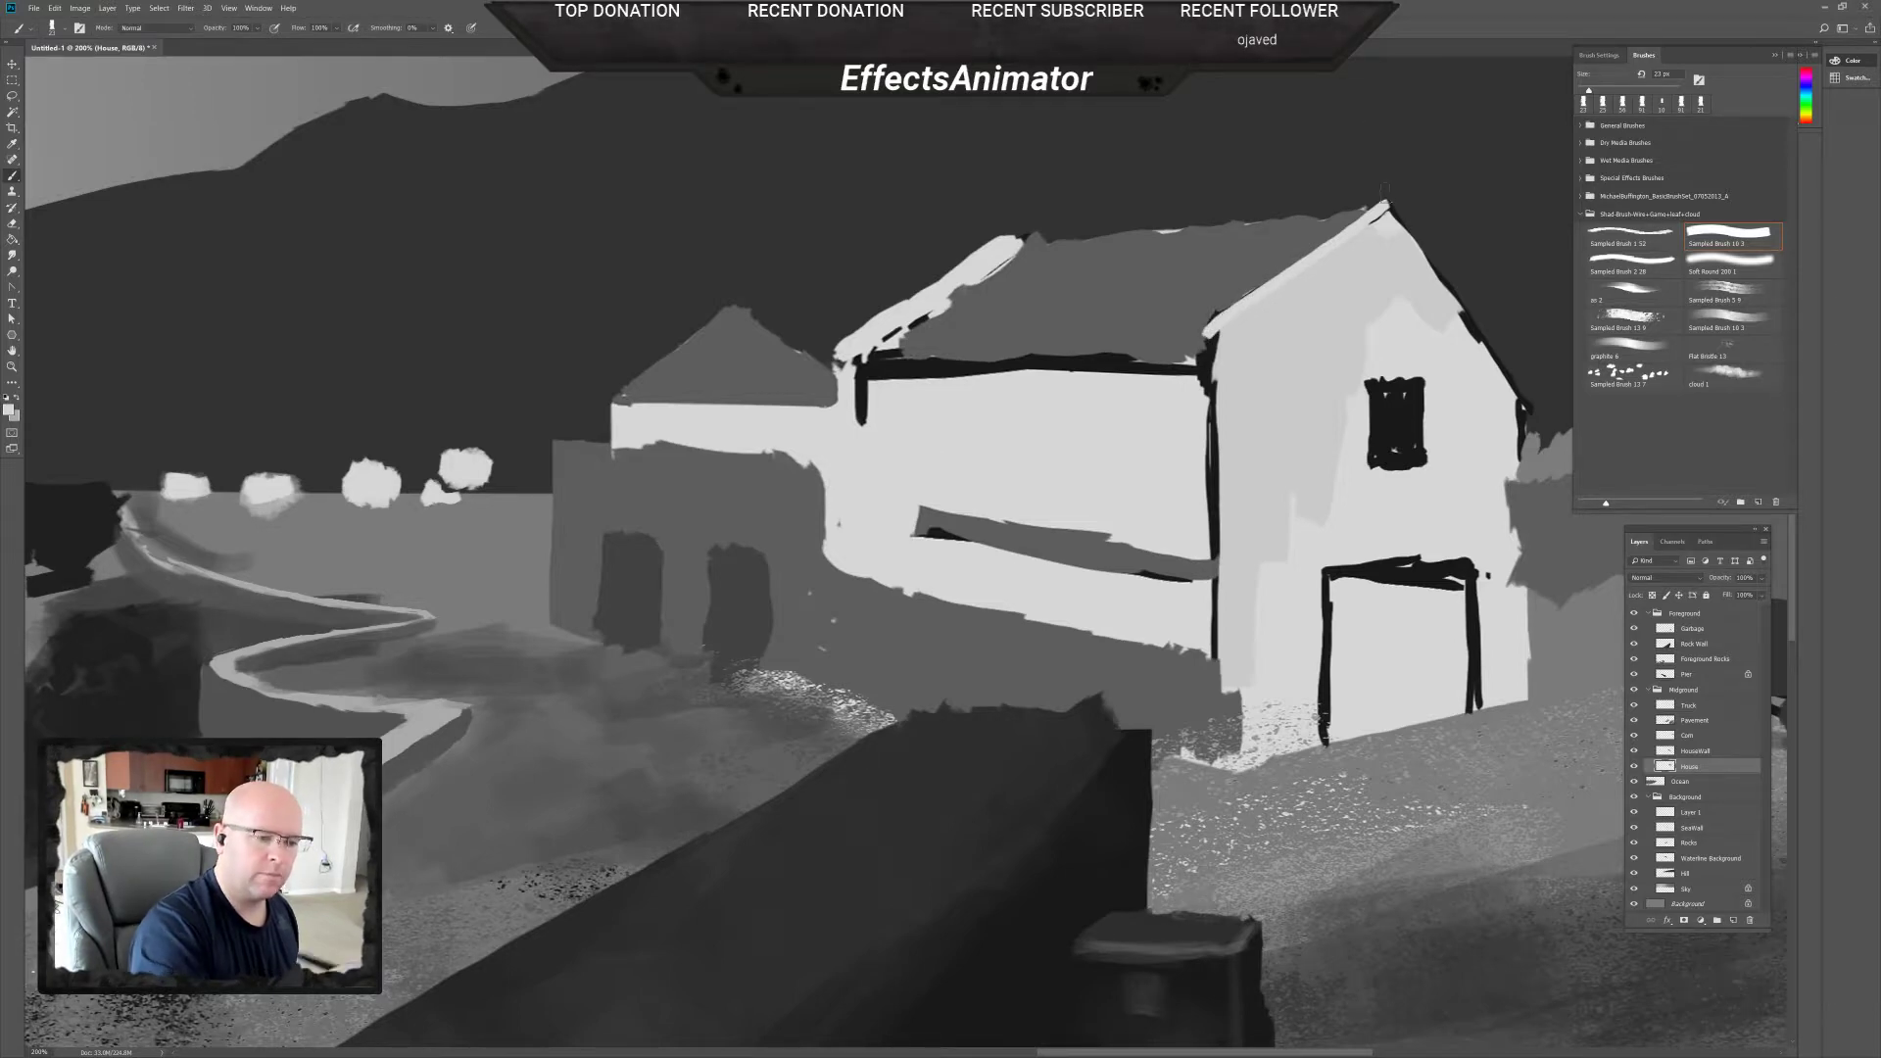
Shrink the brush further and cover the black outline along the gable's far slope with light gray down to the eave.
right_click(1384, 235)
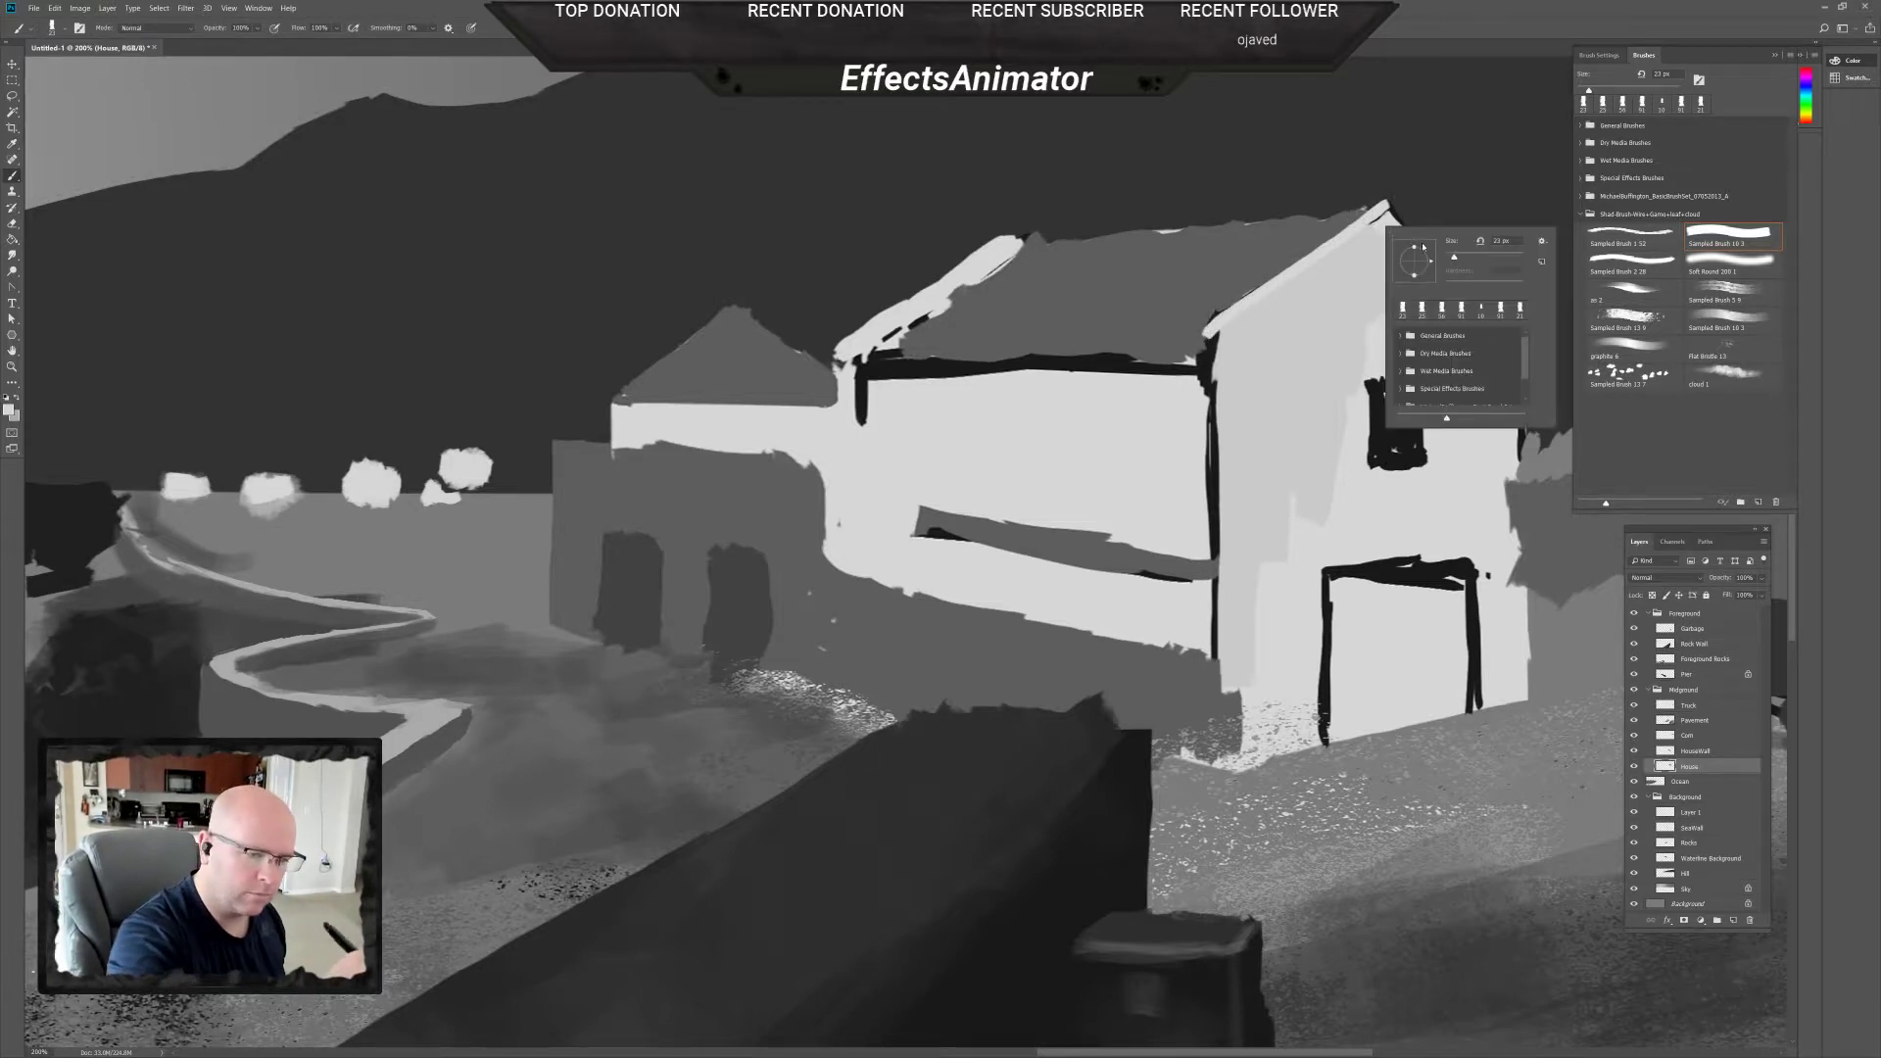
drag(1454, 259, 1449, 259)
key(Return)
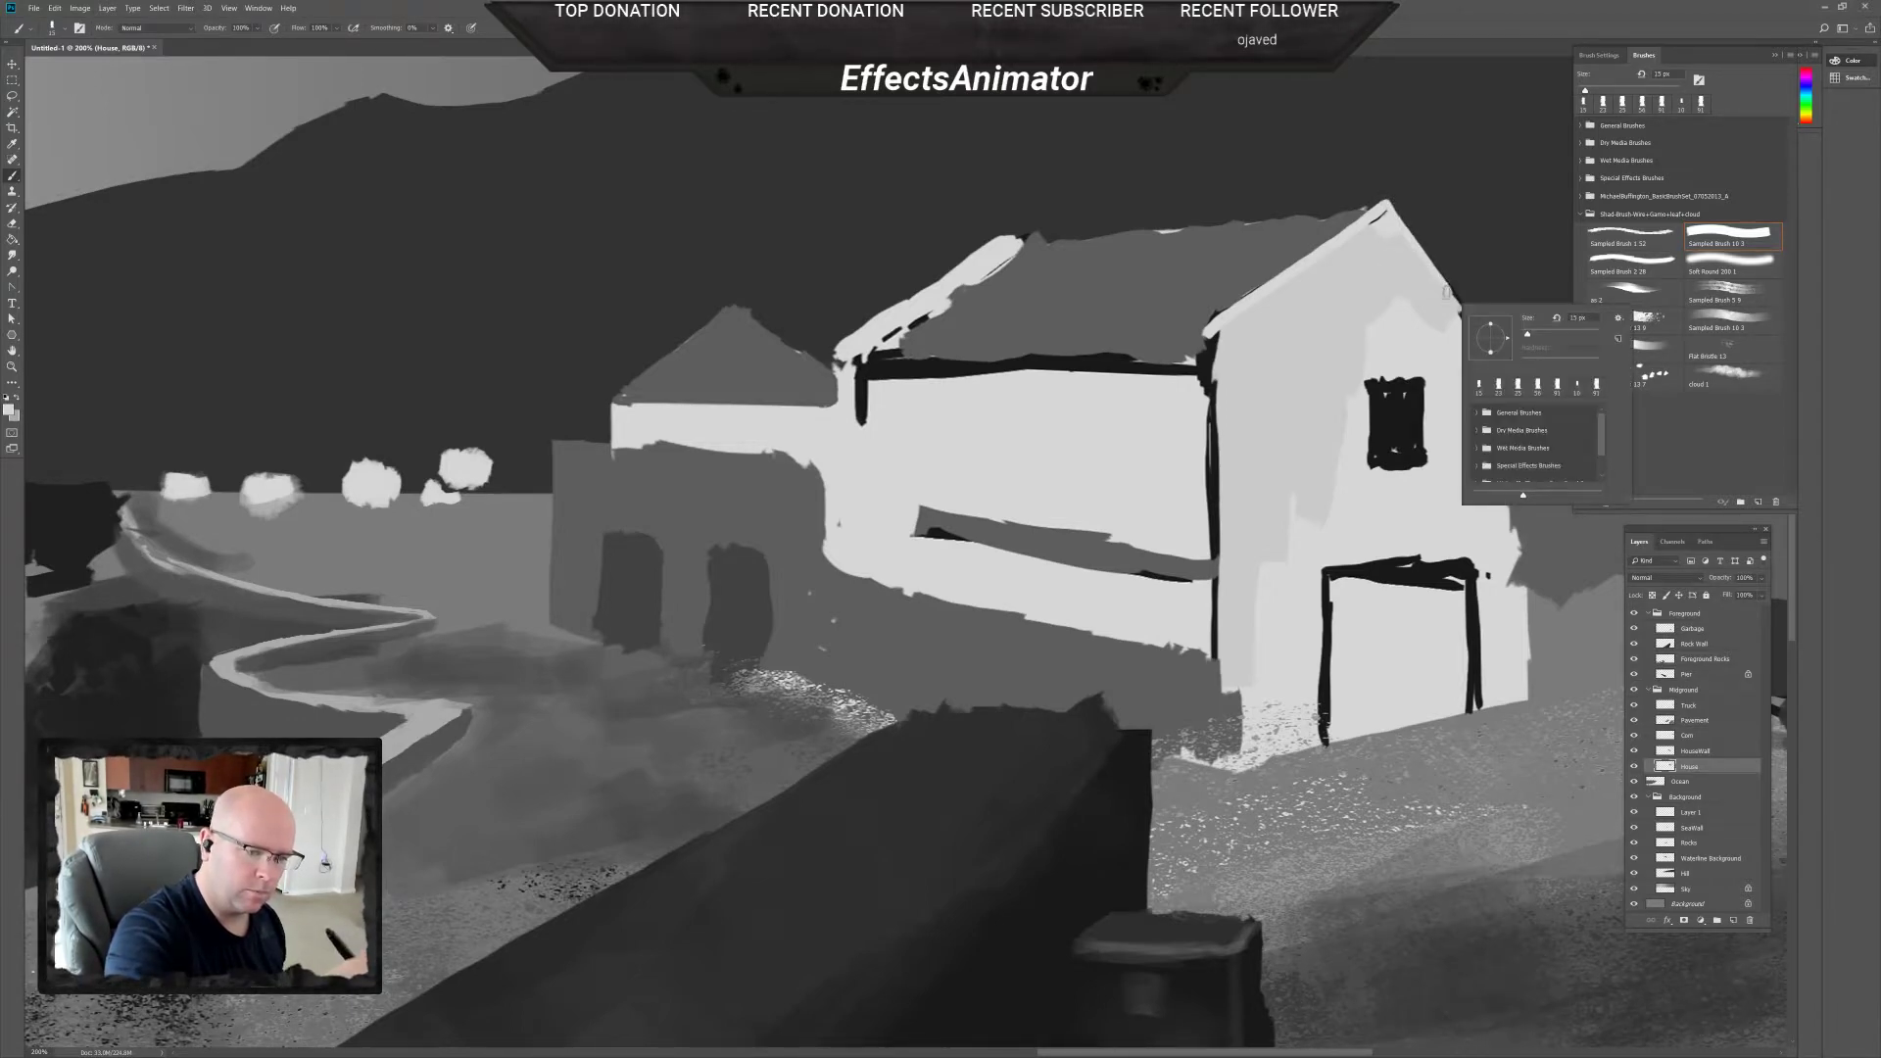
drag(1423, 262, 1463, 311)
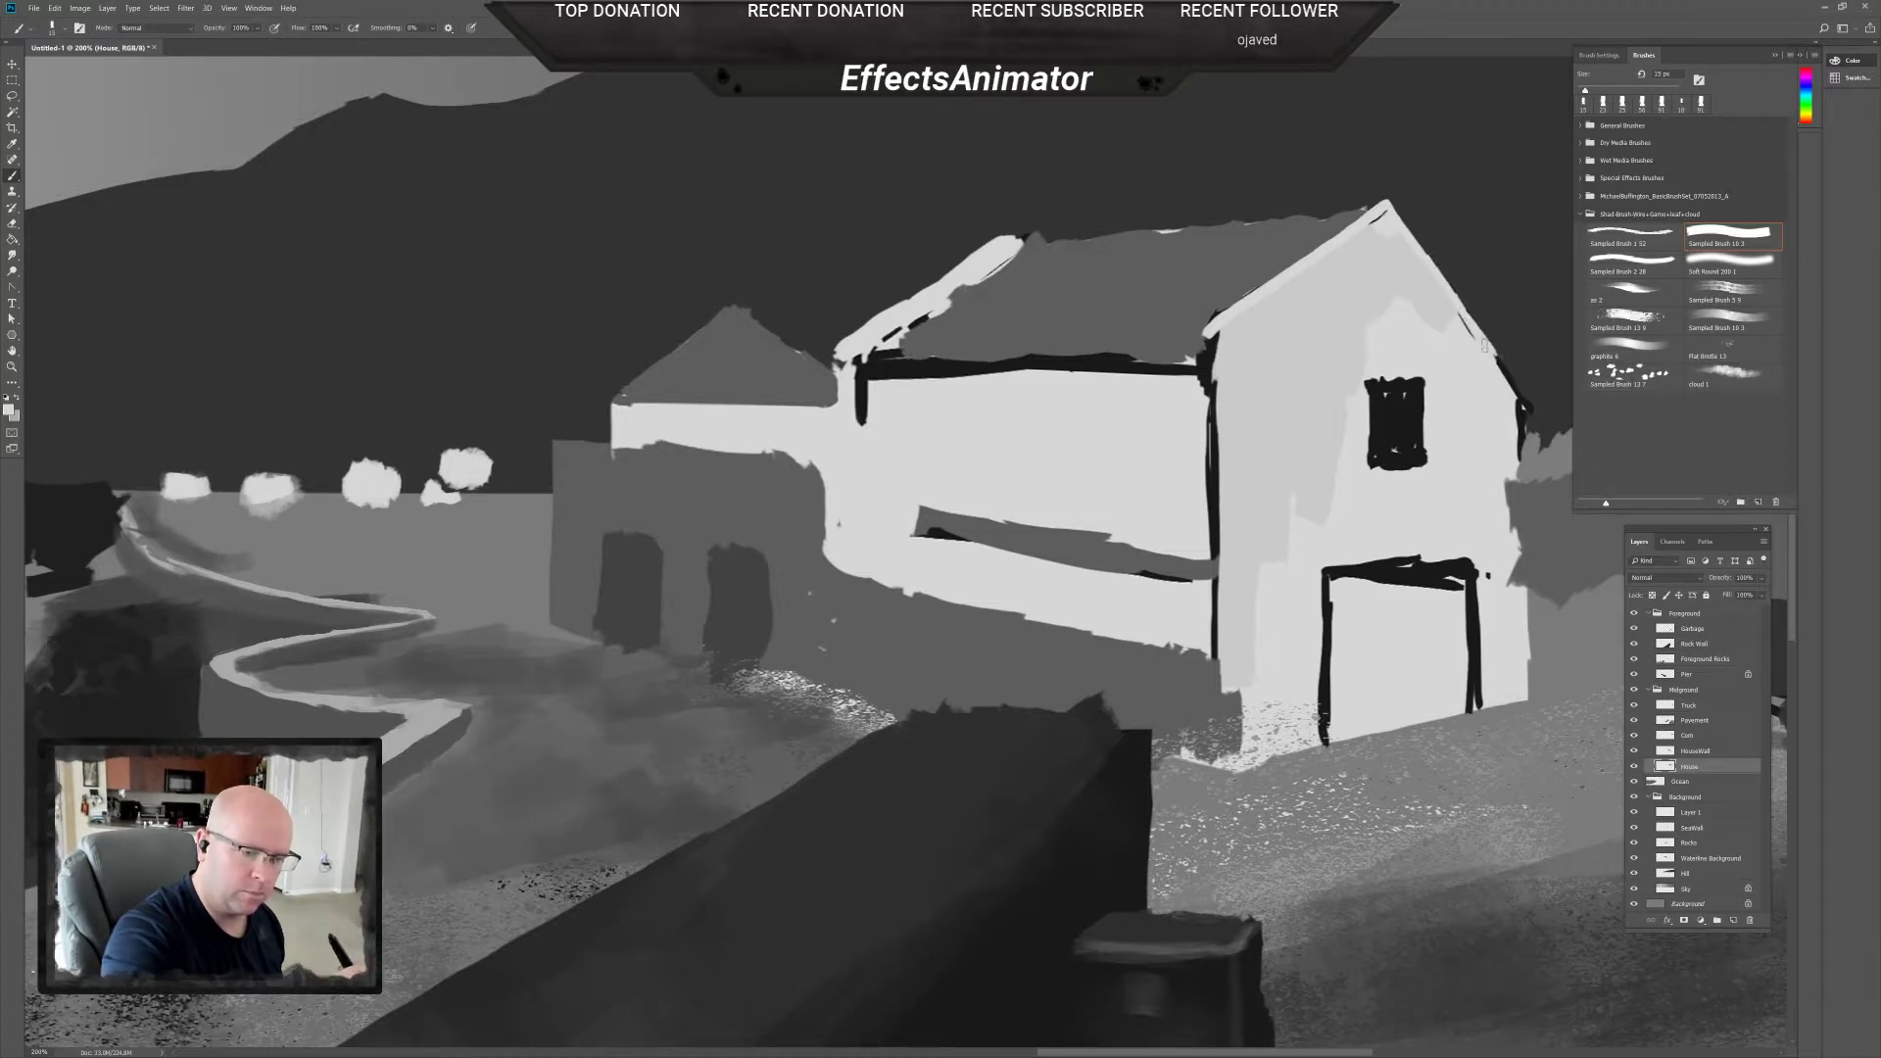
drag(1480, 336, 1520, 402)
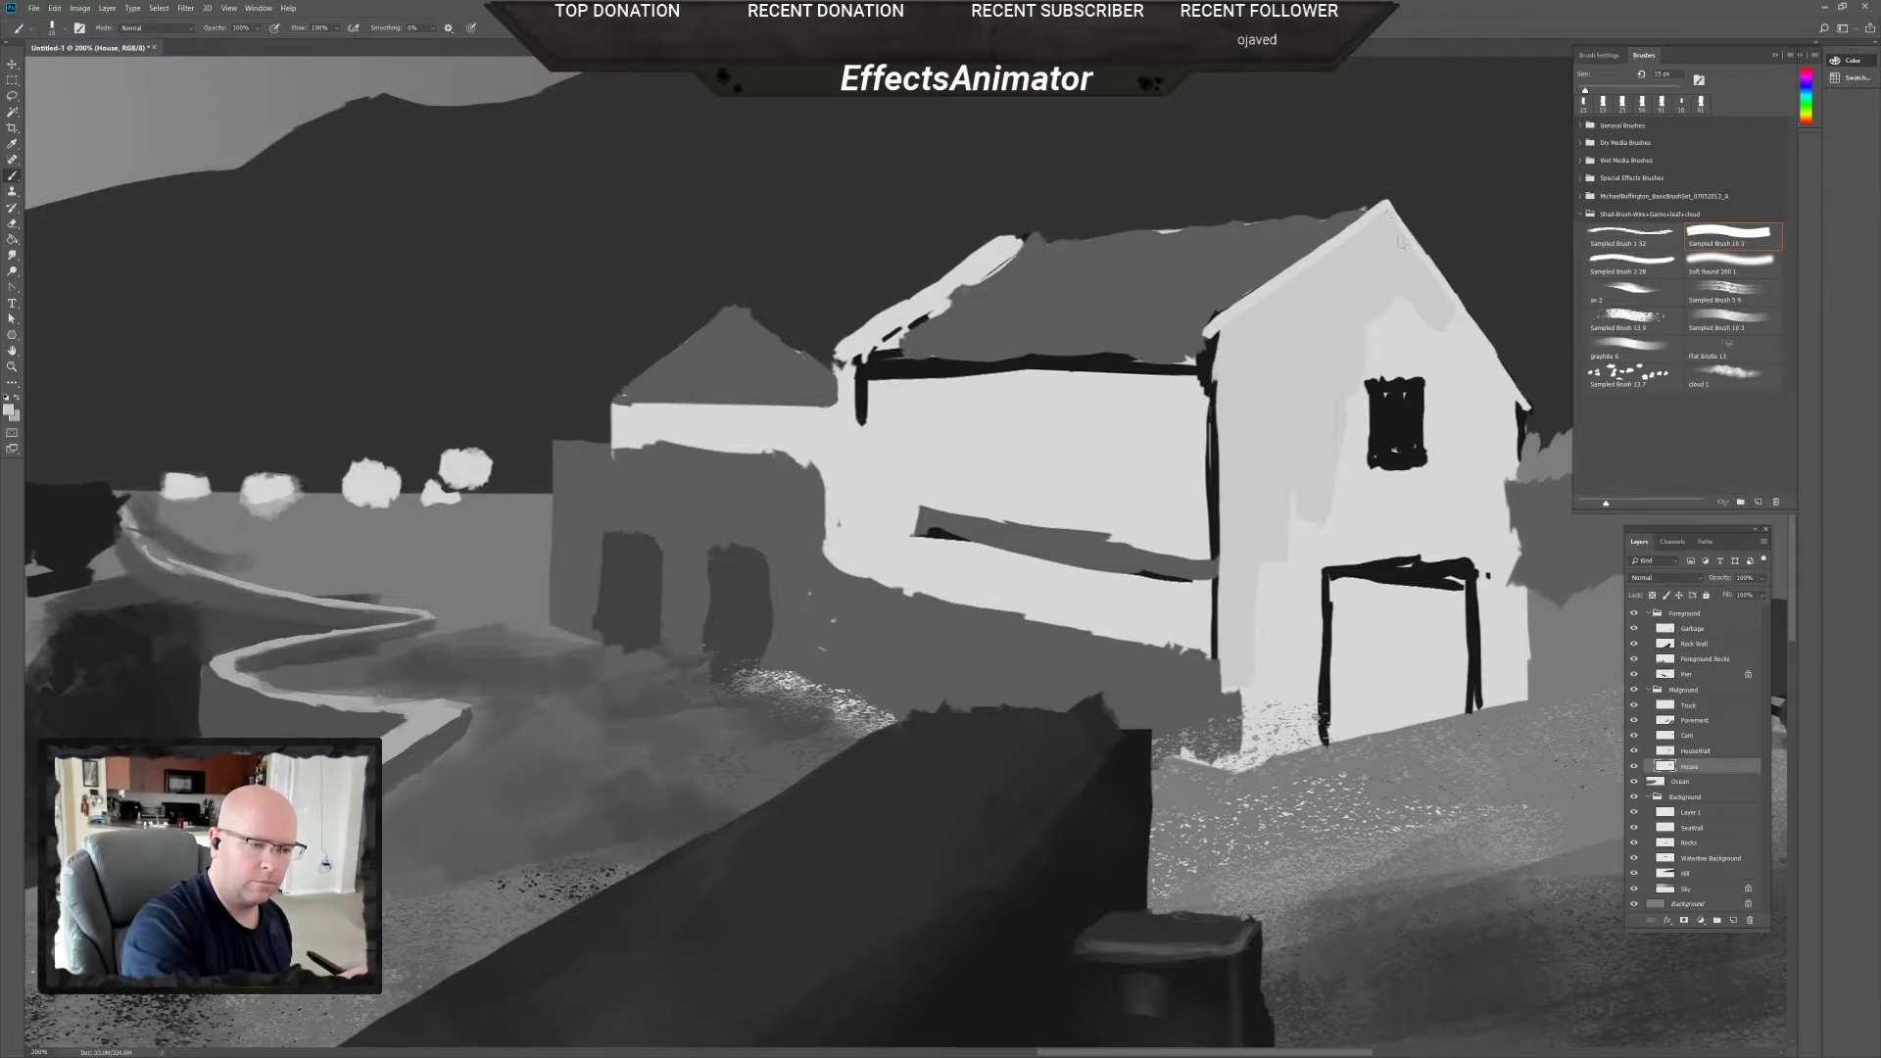
Enlarge the brush and fill the gable wall with light gray, narrowing the black window and thinning the black door frame.
right_click(1377, 328)
mouse_move(1440, 360)
mouse_down()
mouse_move(1457, 360)
mouse_move(1379, 328)
mouse_move(1401, 320)
mouse_up()
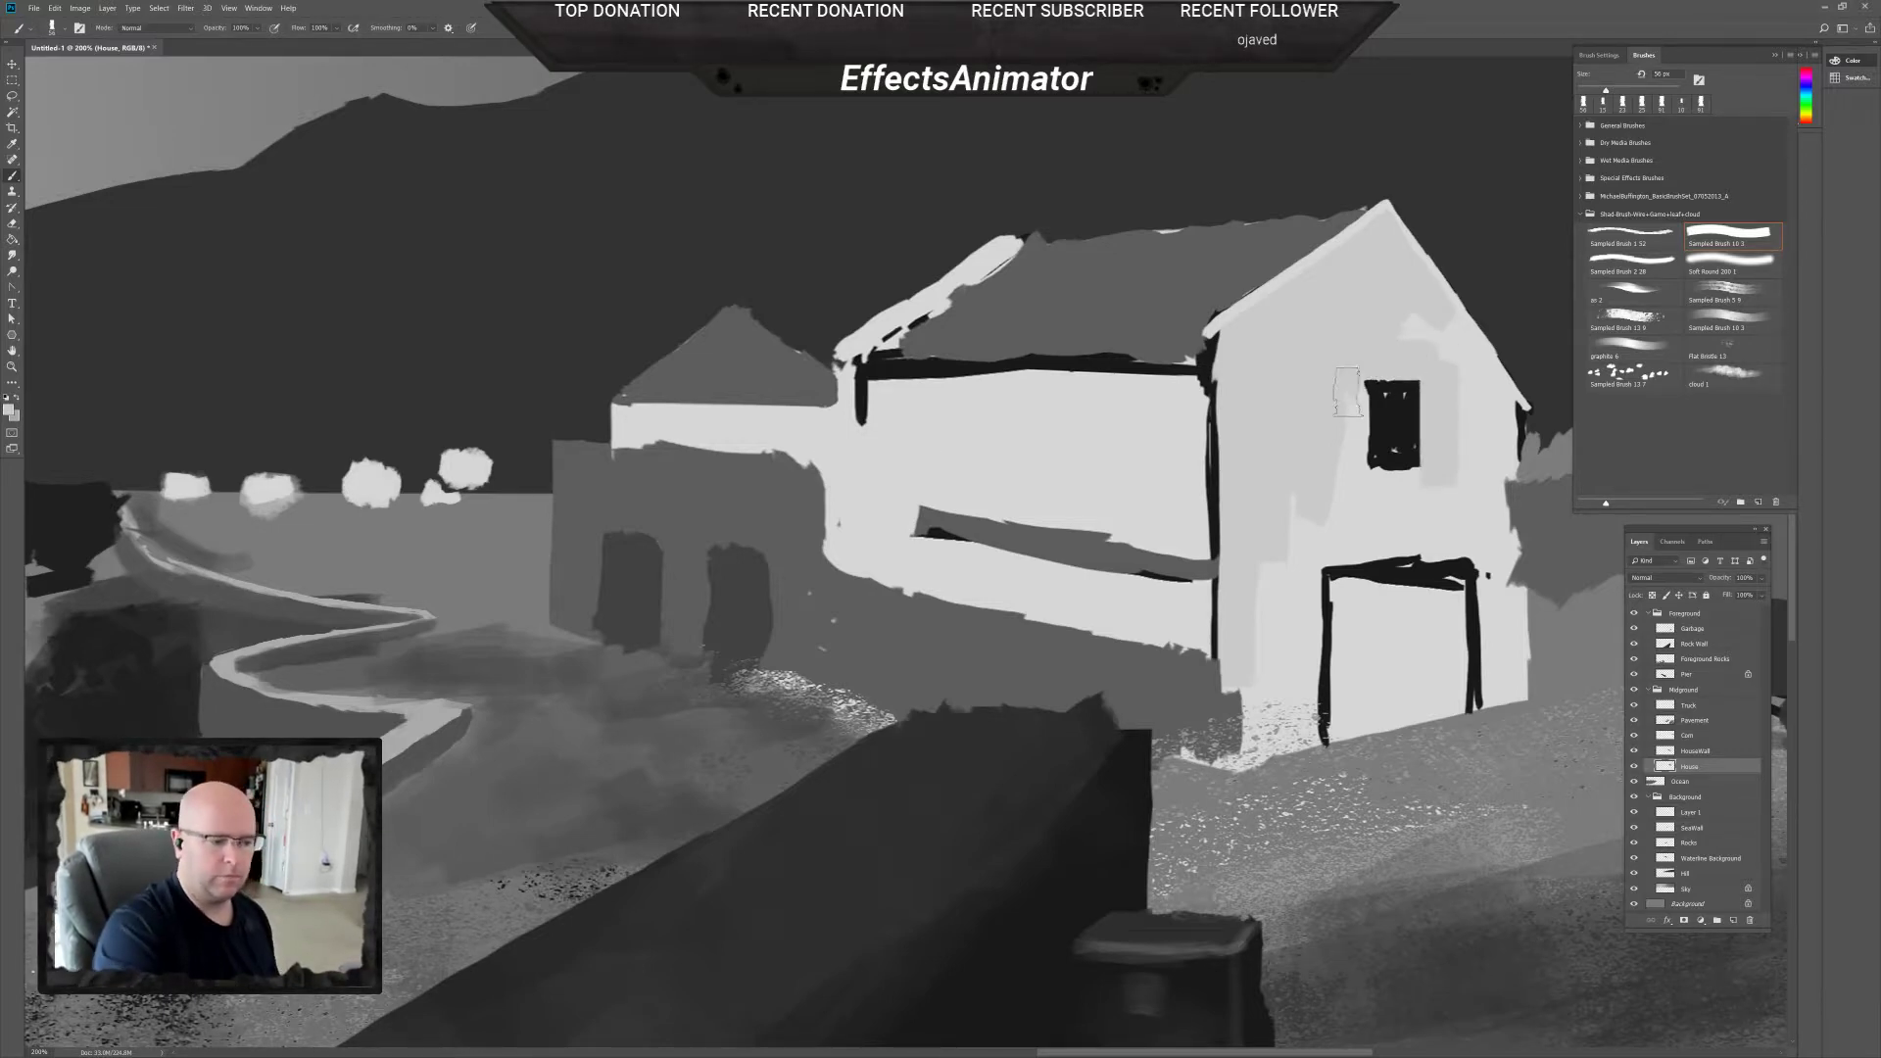
drag(1372, 384, 1418, 465)
key(ctrl+z)
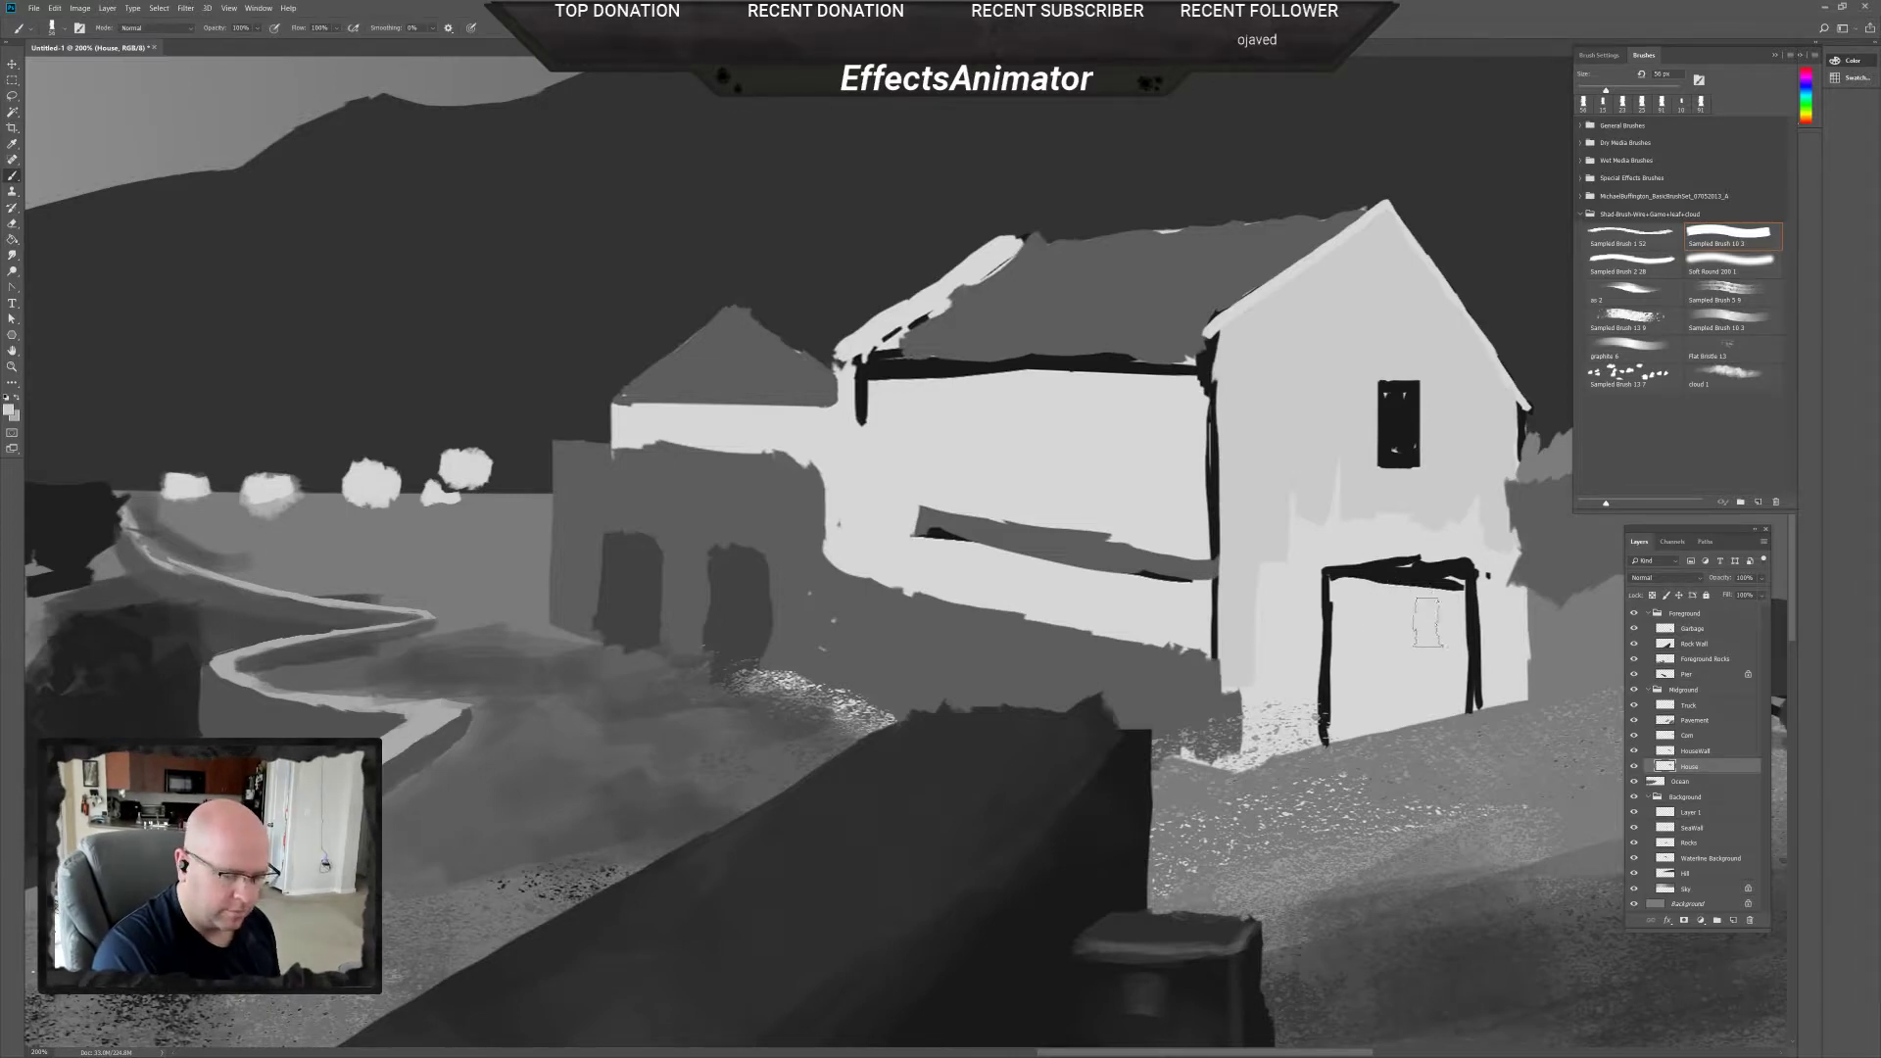
mouse_move(1386, 627)
mouse_down()
mouse_move(1352, 711)
mouse_move(1352, 635)
mouse_move(1347, 714)
mouse_move(1448, 619)
mouse_move(1362, 596)
mouse_up()
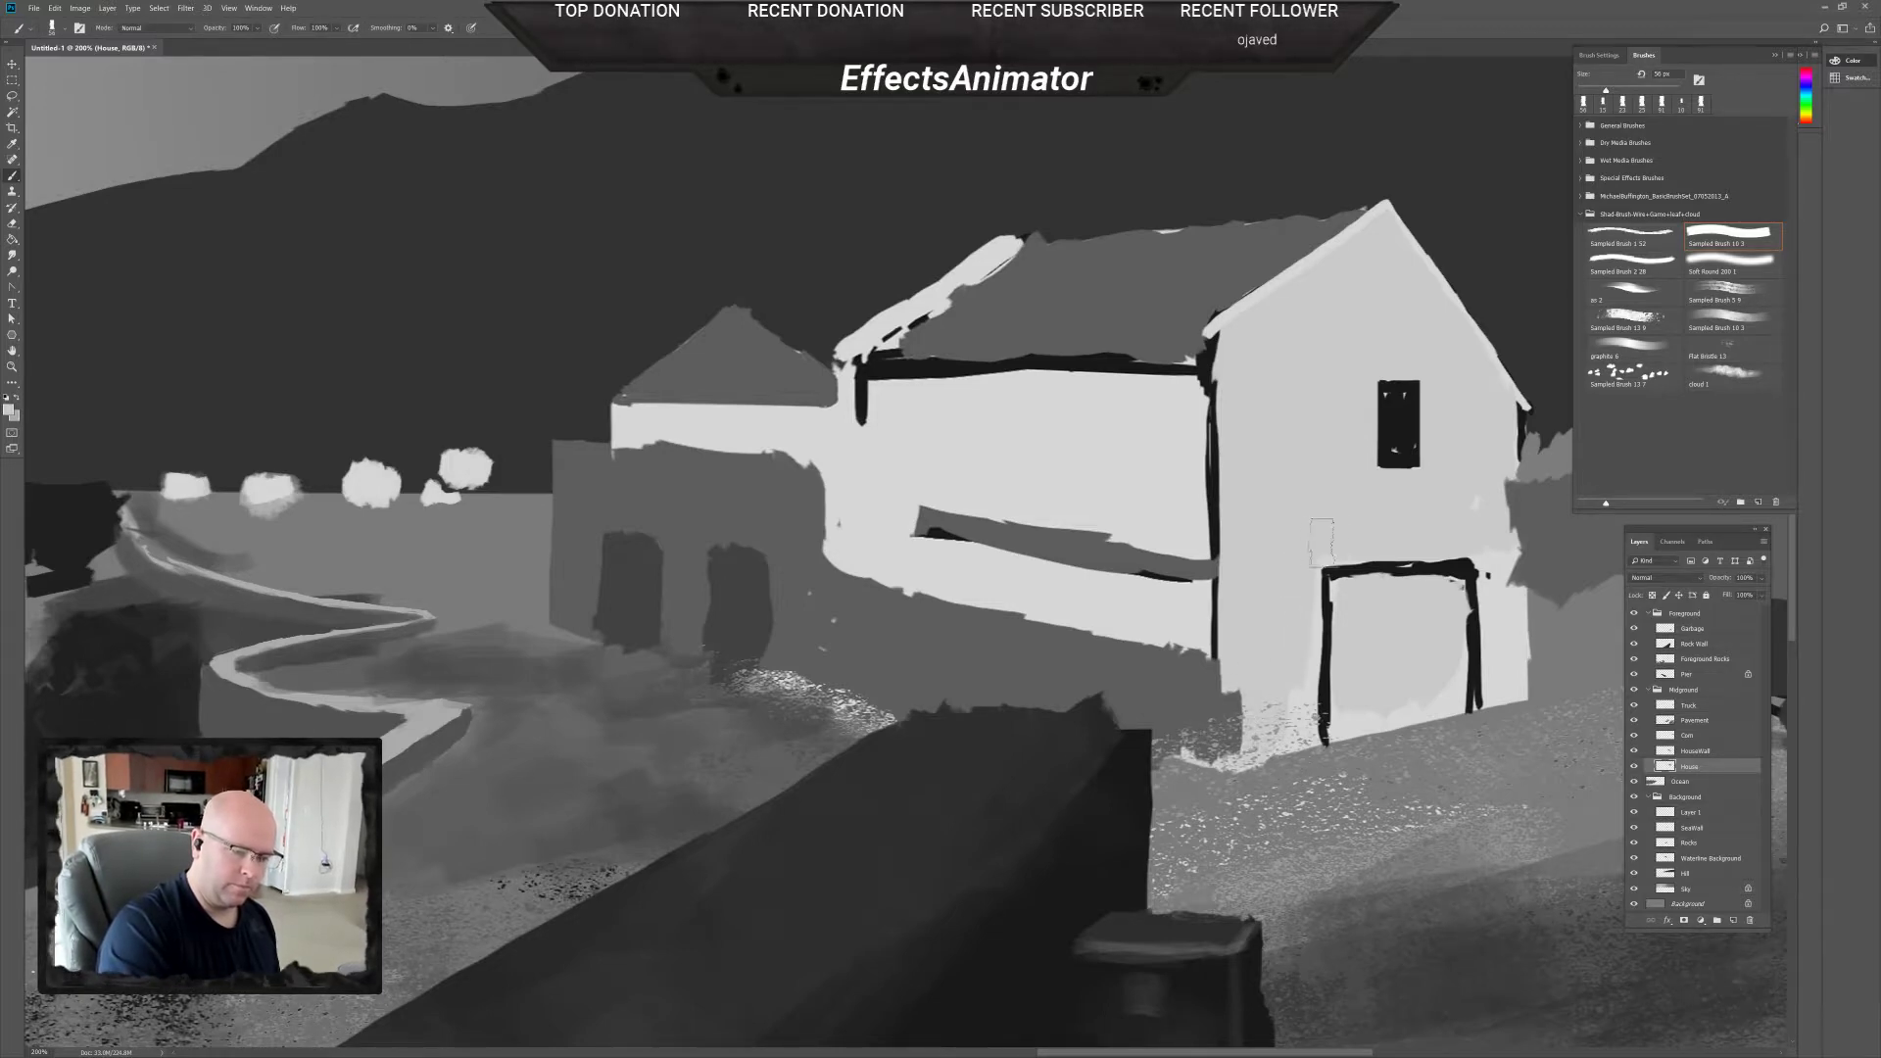
drag(1311, 573, 1291, 661)
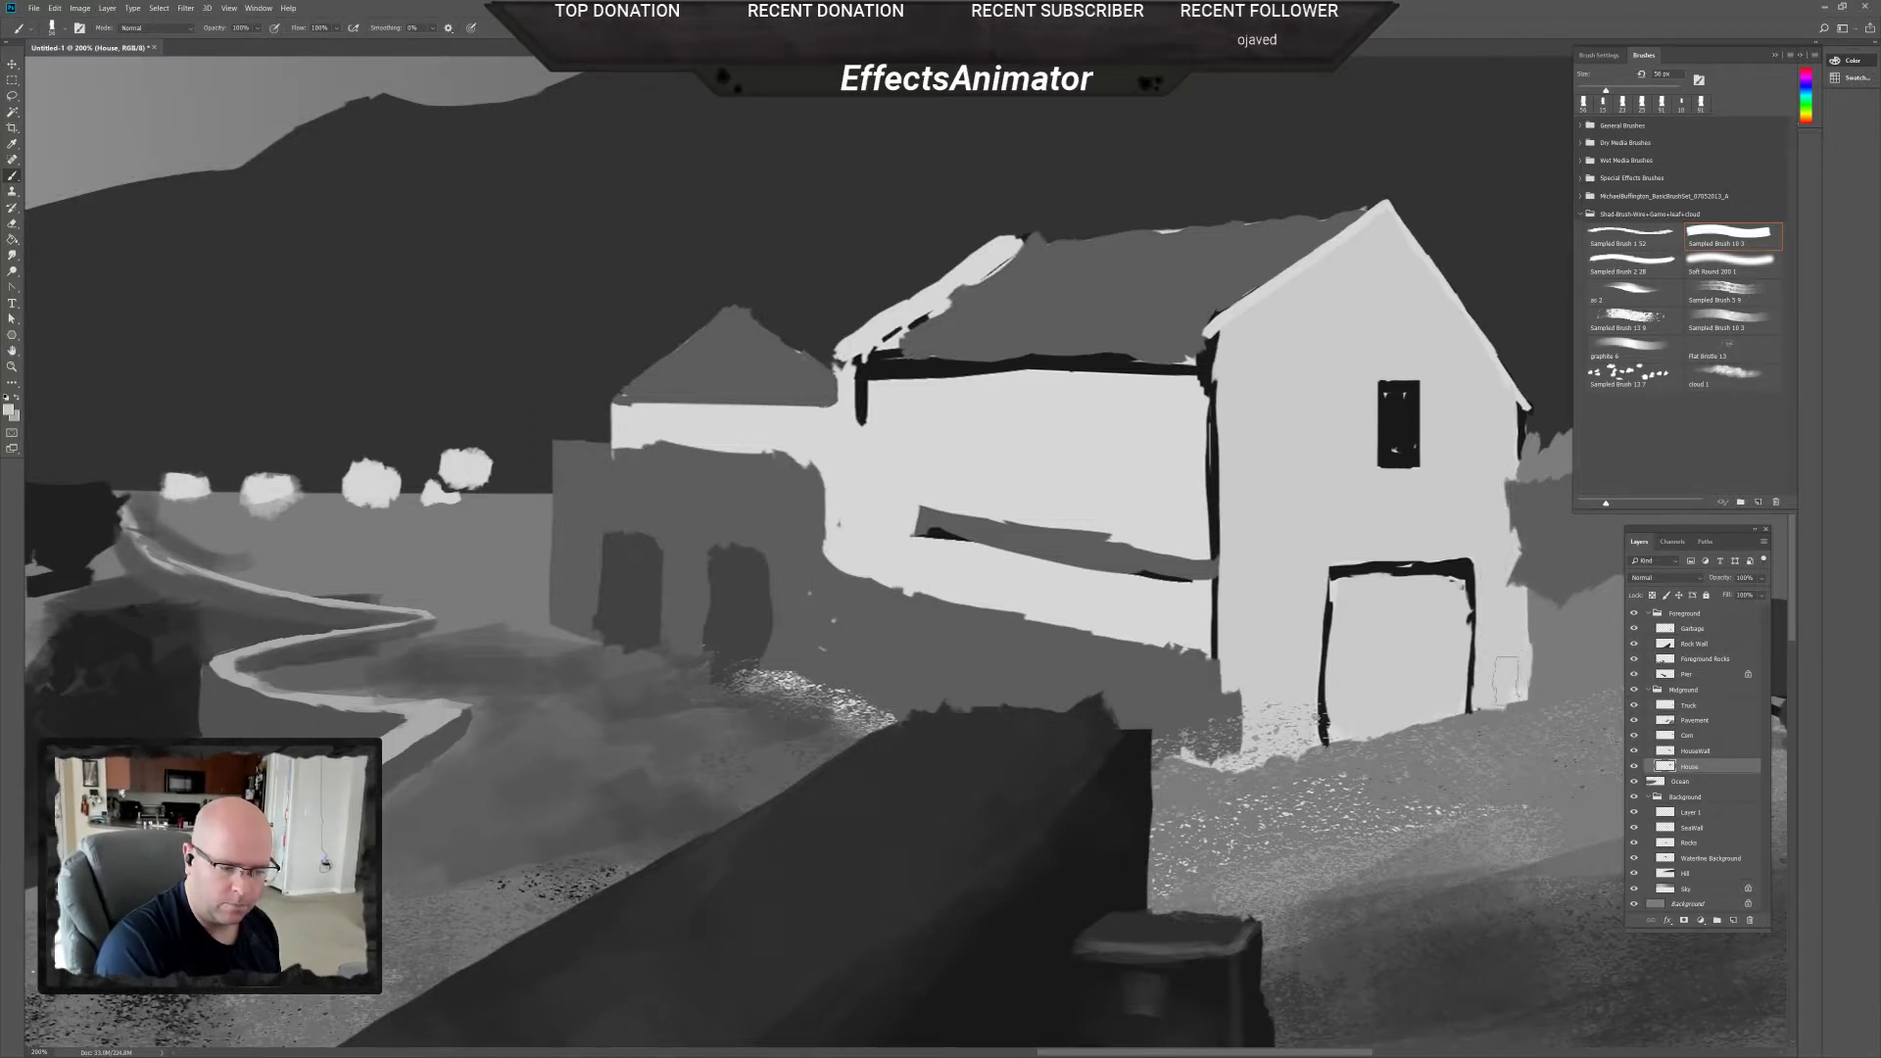
Erase the rough lower far edge of the gable wall and move the layer above HouseWall to below House.
key(e)
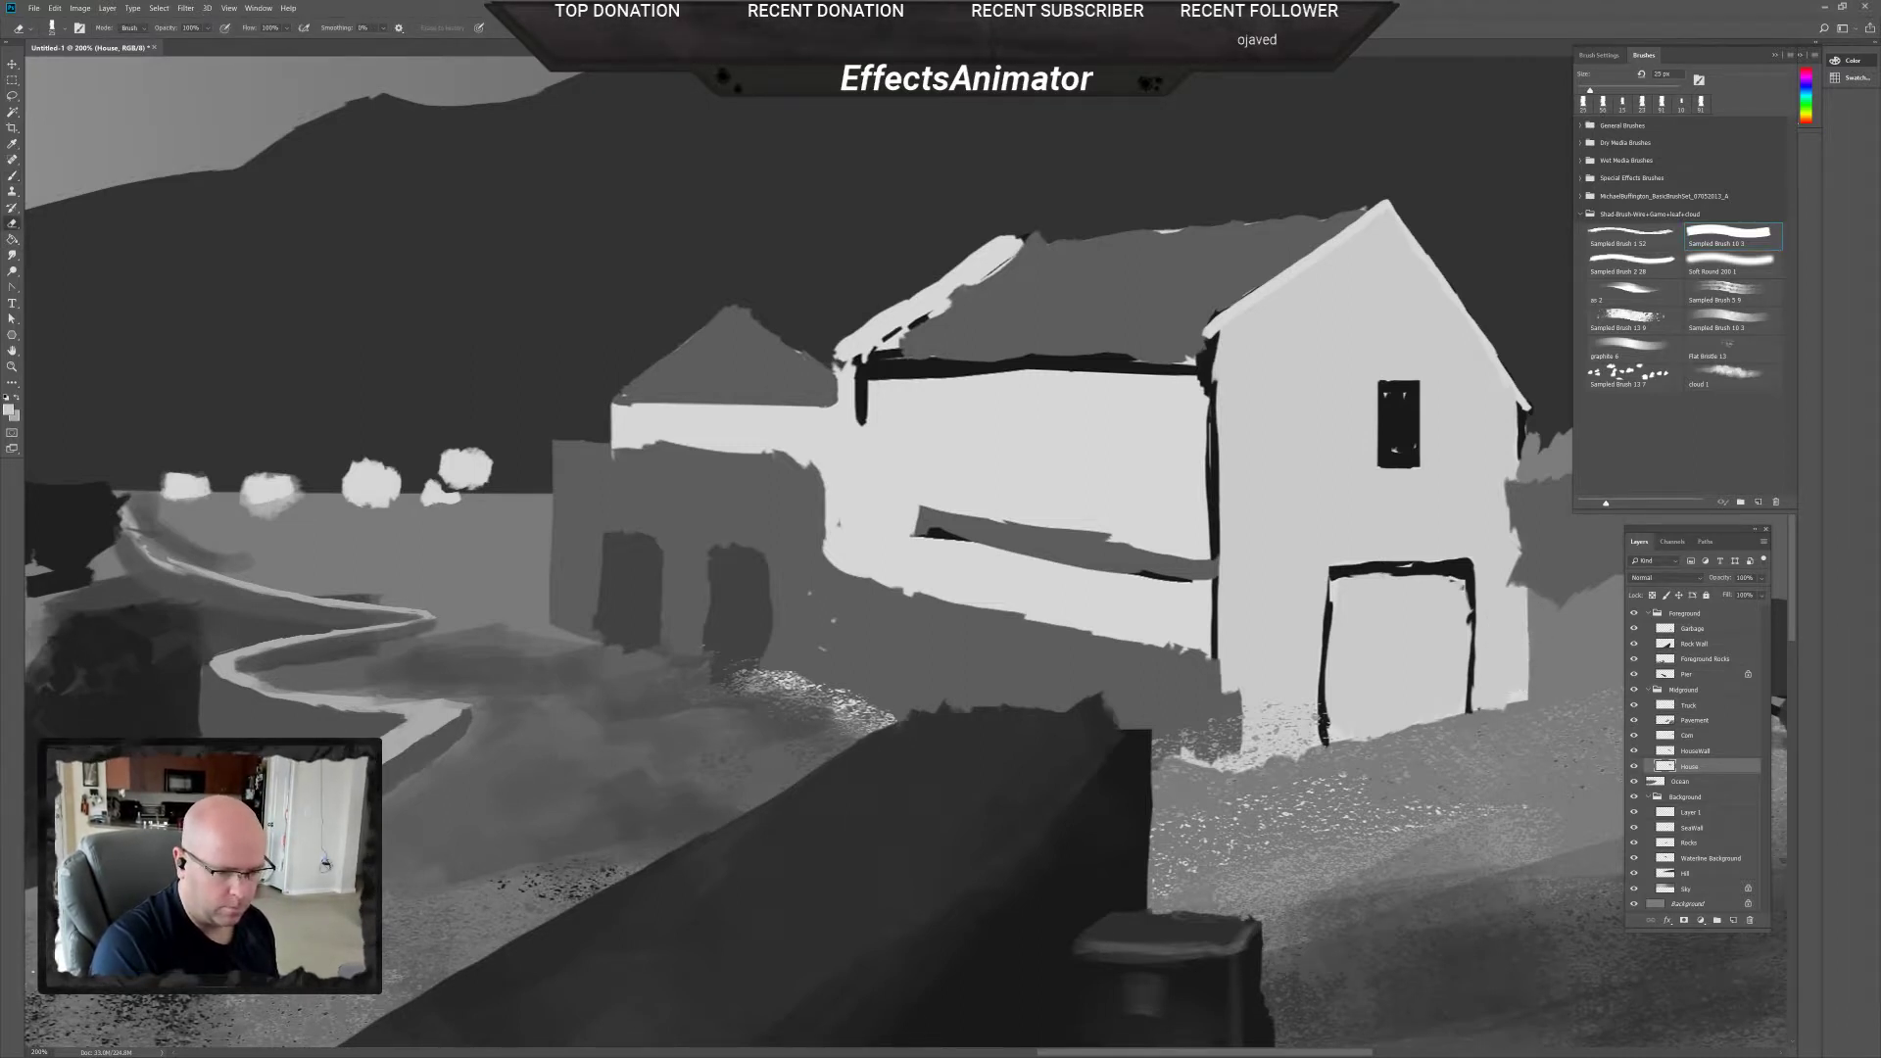
drag(1528, 623, 1528, 702)
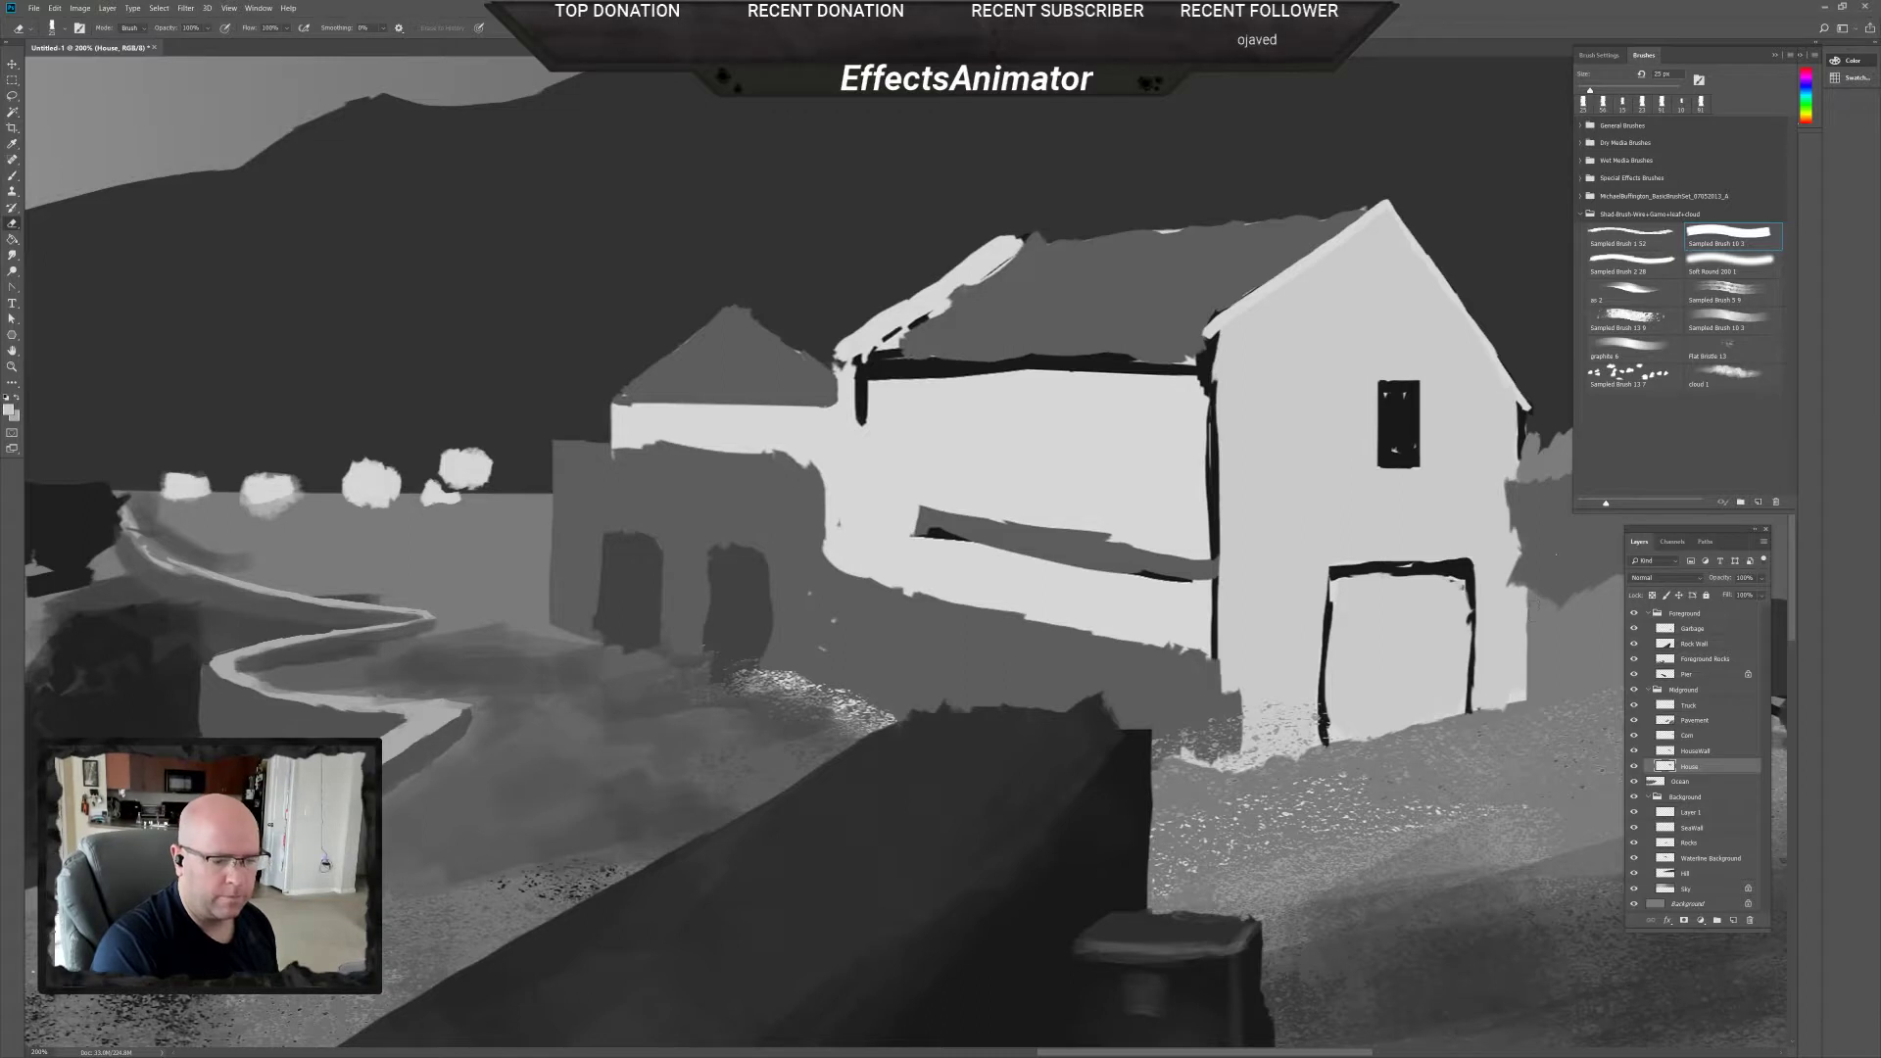
click(1704, 736)
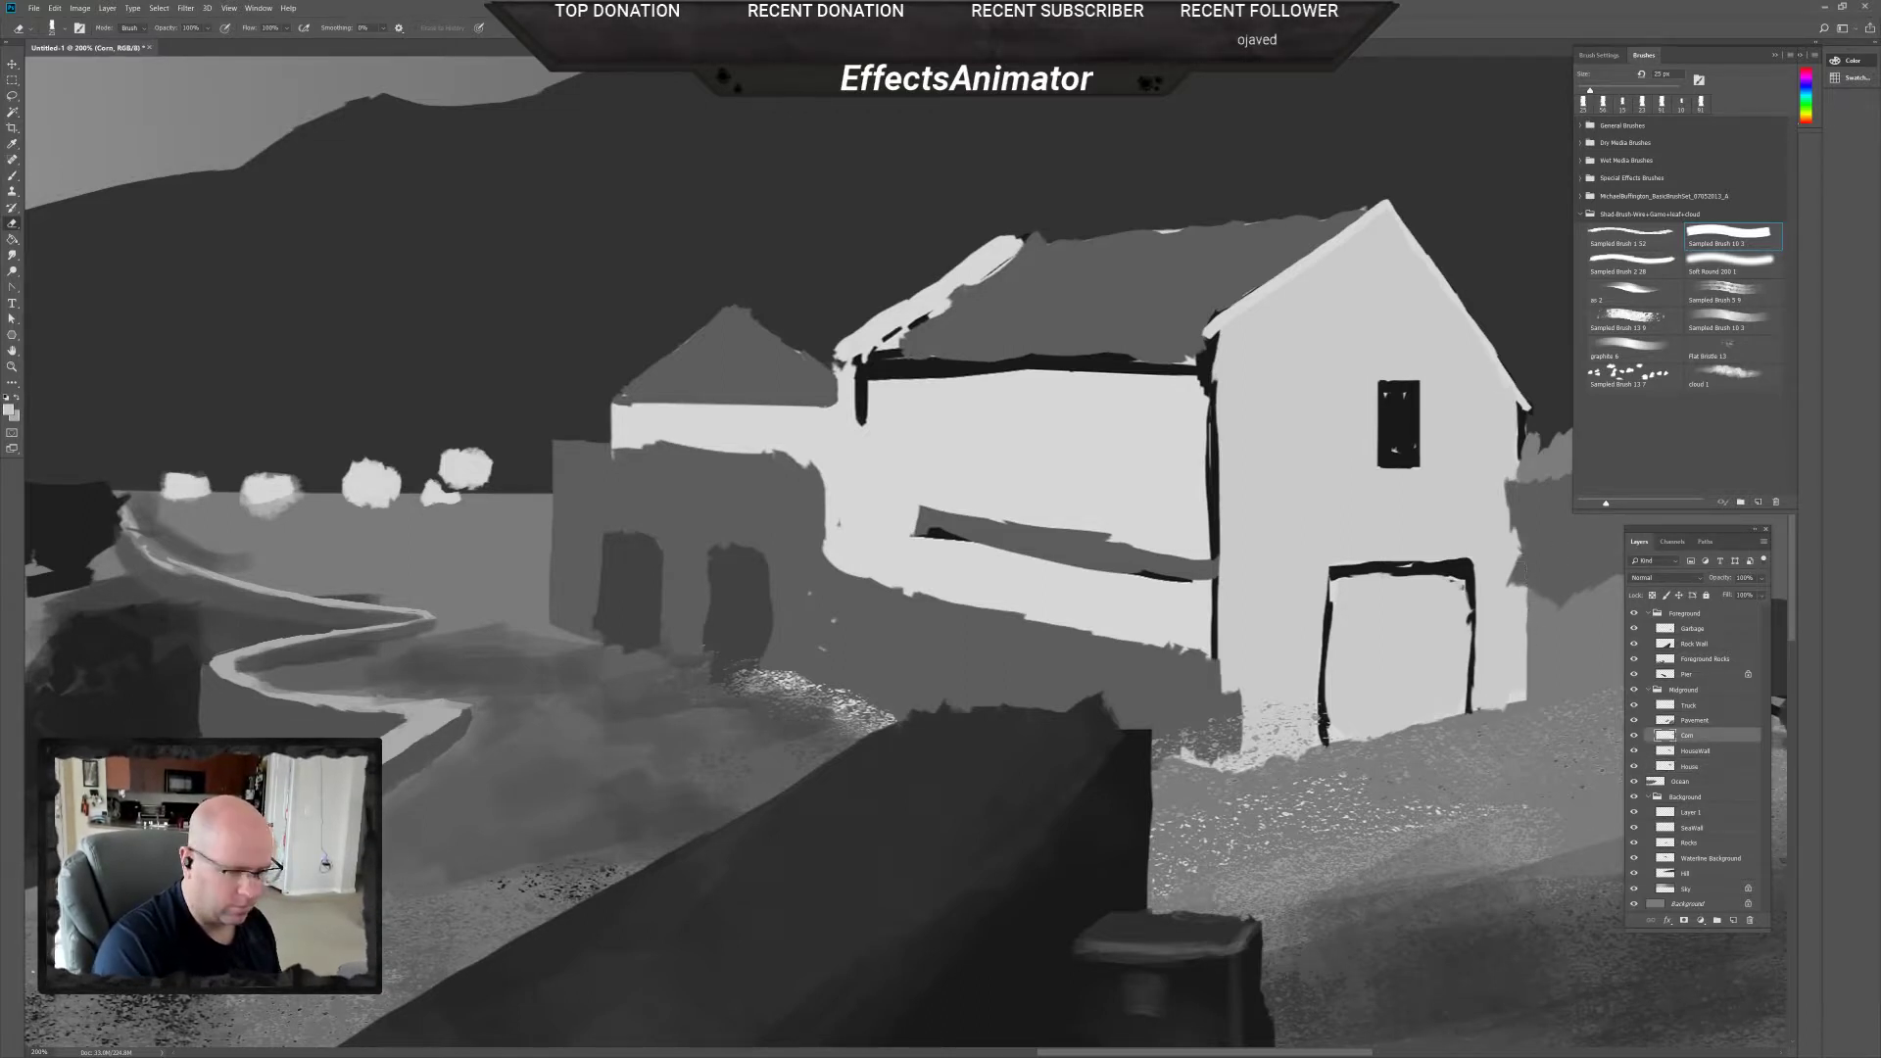
drag(1516, 583, 1515, 527)
mouse_move(1671, 739)
mouse_down()
mouse_move(1694, 770)
mouse_move(1694, 742)
mouse_up()
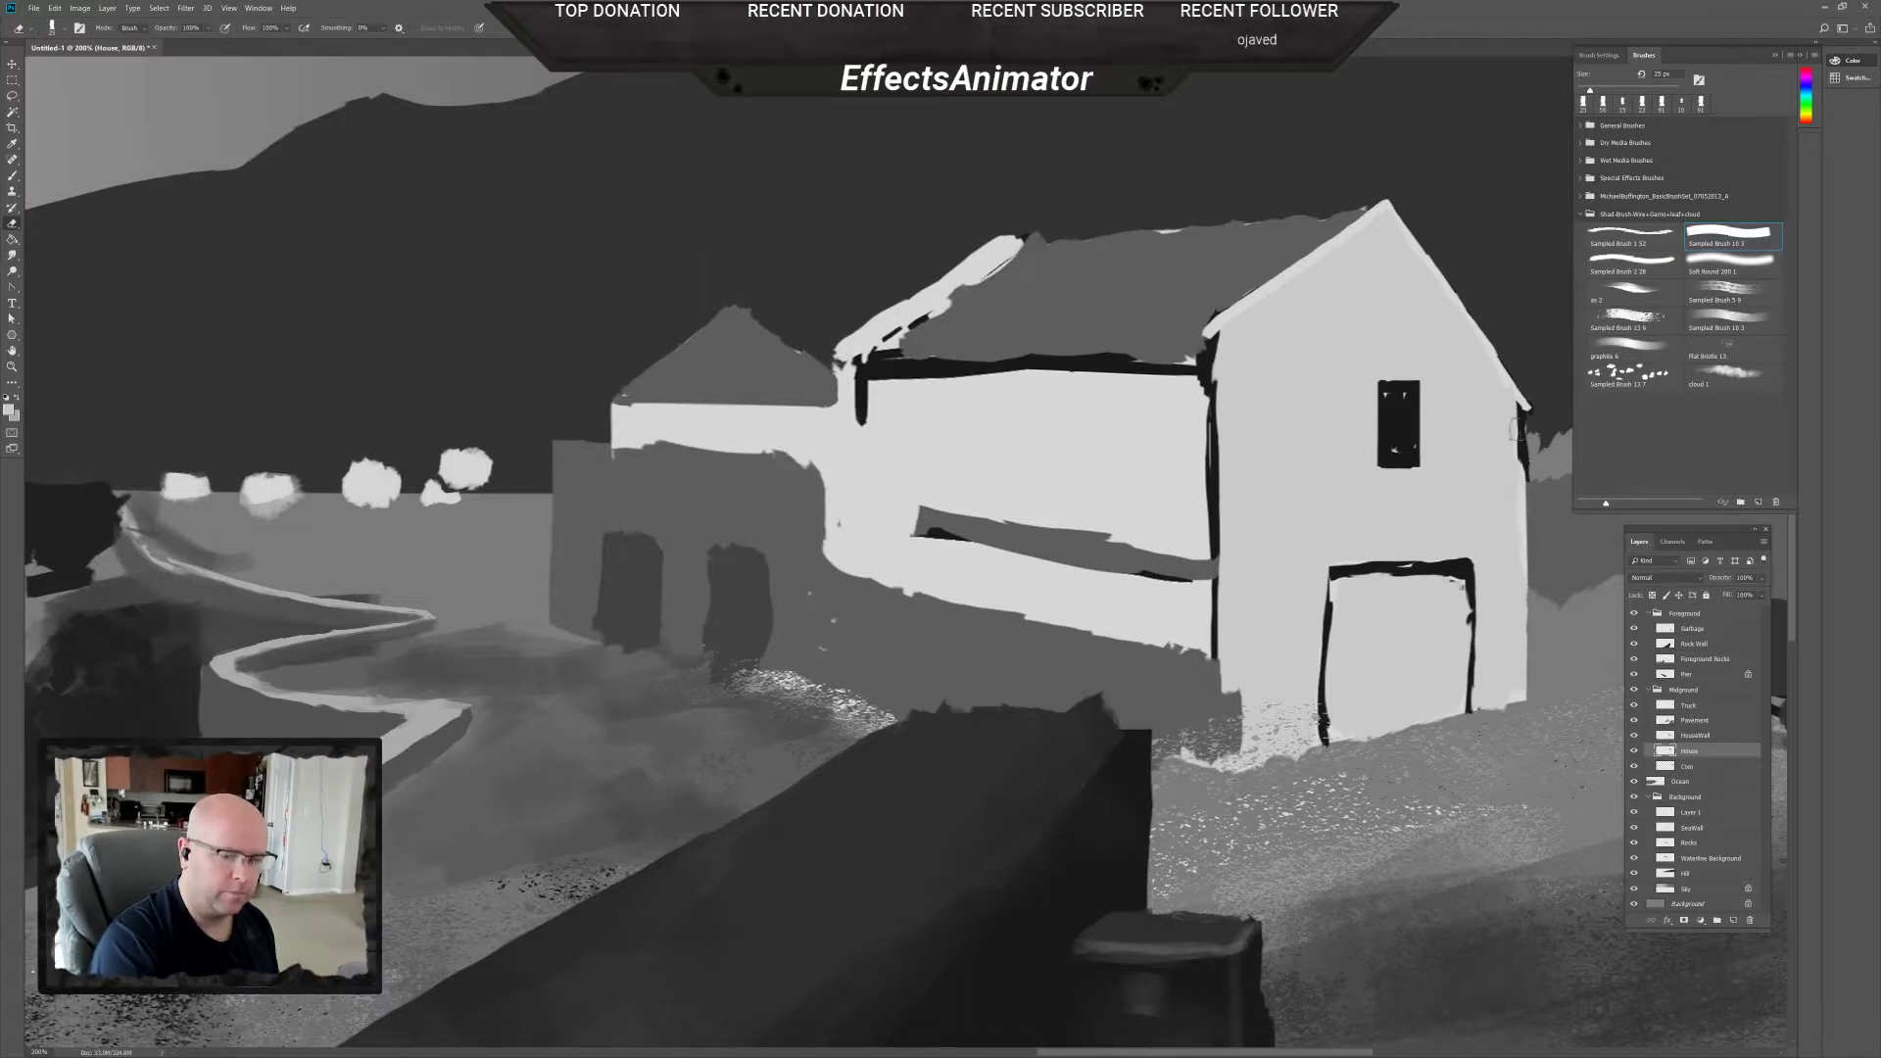
Shrink the brush and paint light gray over the black outline down the gable wall's far edge to the ground.
click(1504, 494)
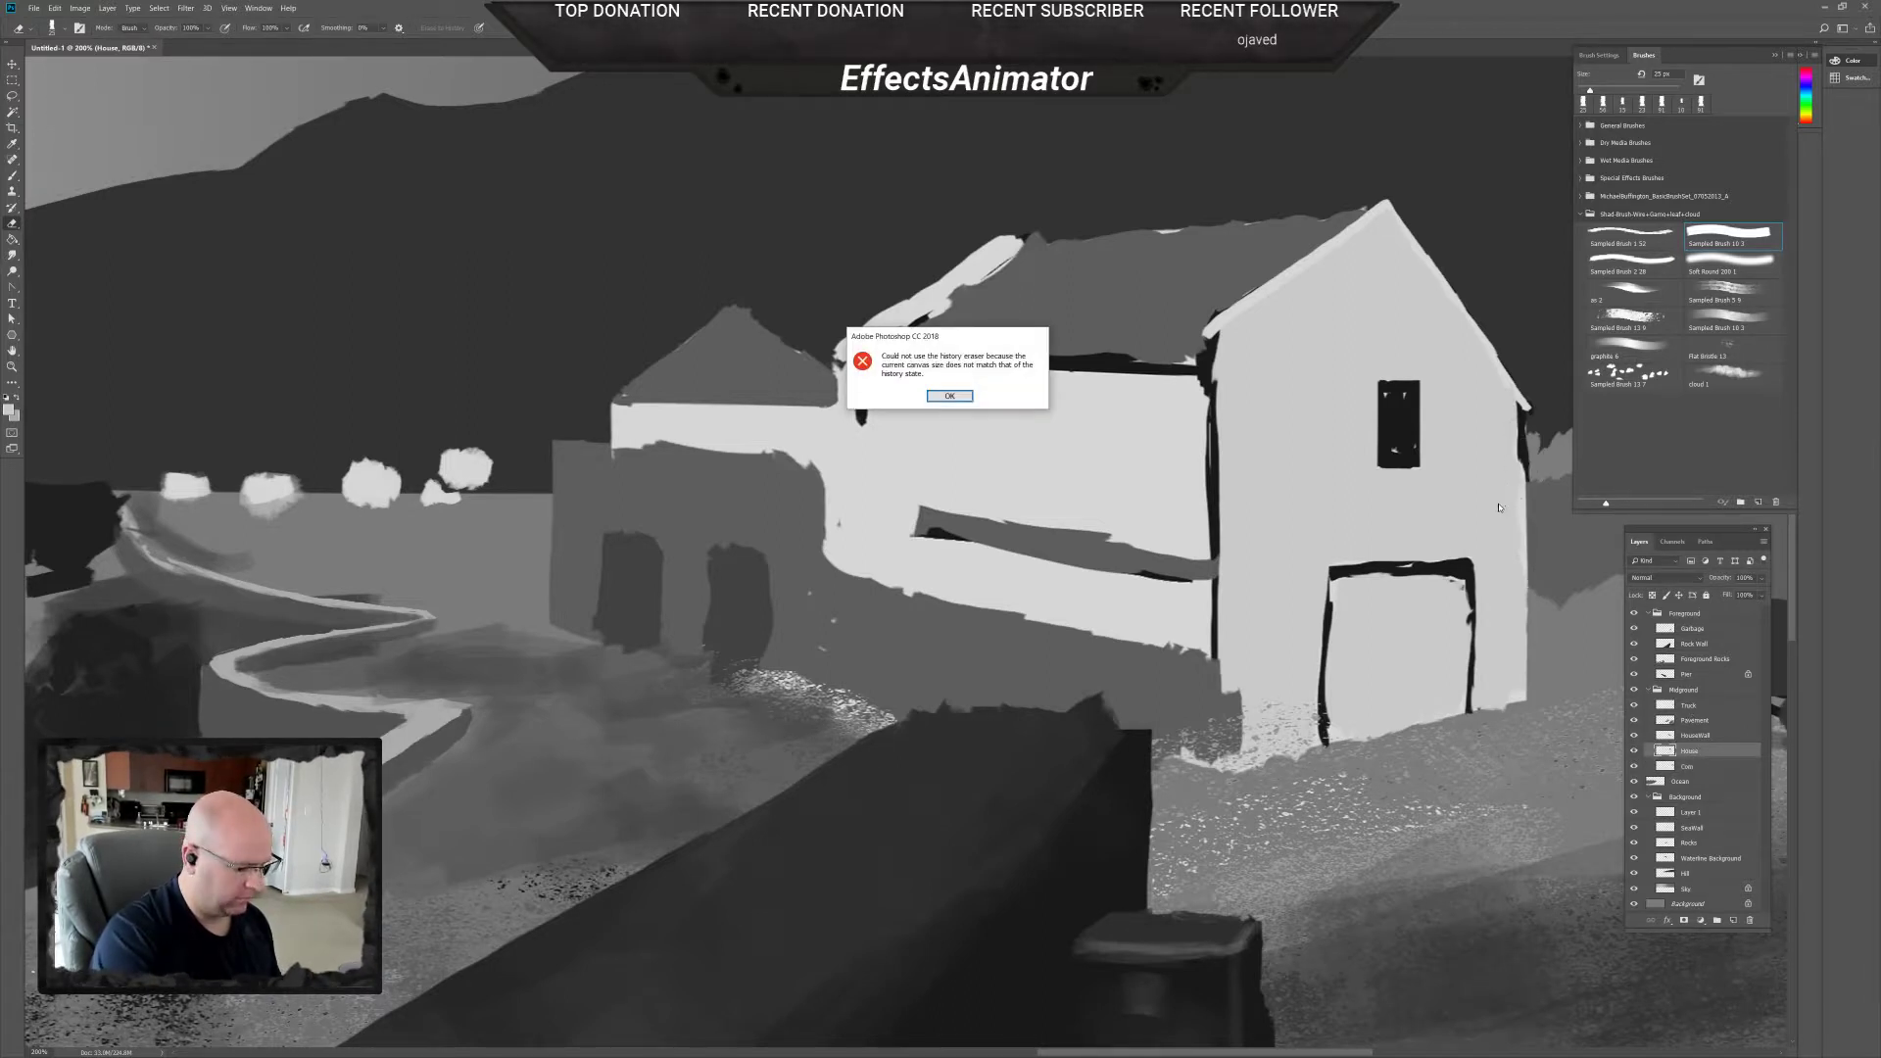
key(Return)
key(b)
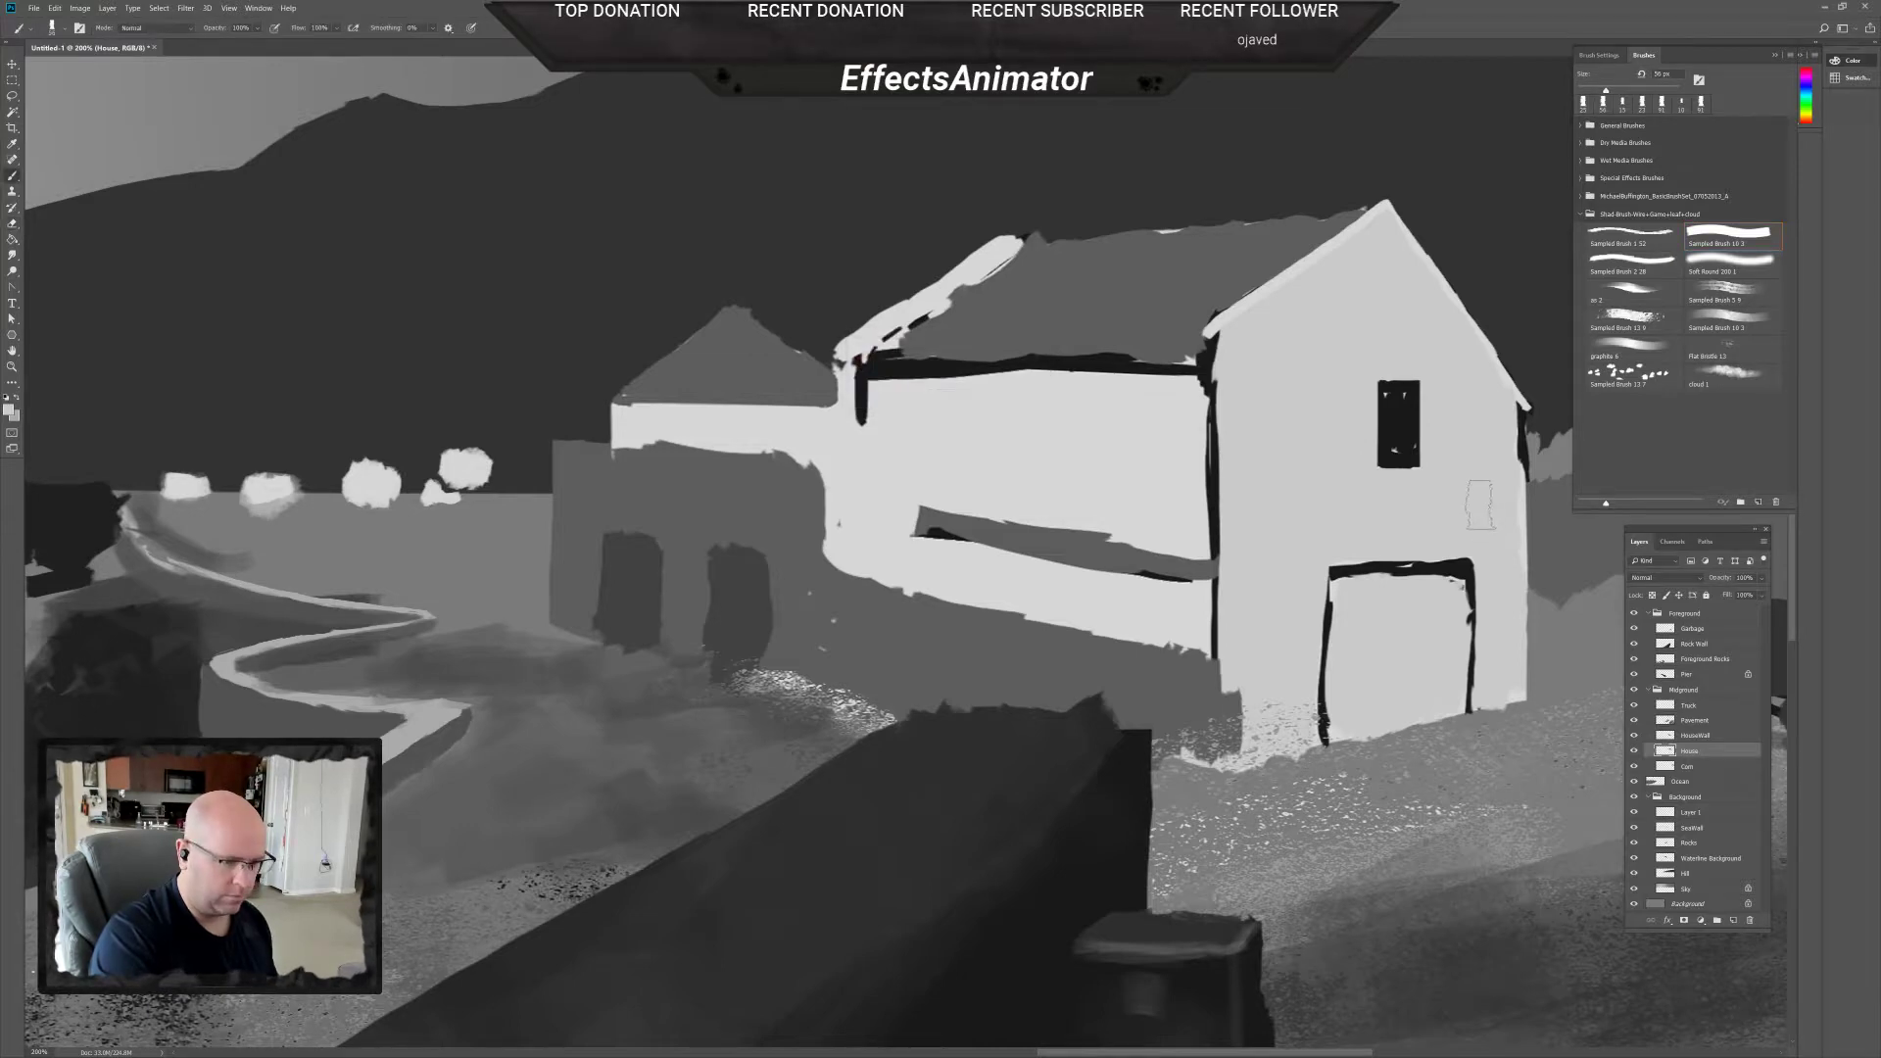
mouse_move(1512, 539)
mouse_down()
mouse_move(1511, 404)
mouse_move(1517, 476)
mouse_up()
mouse_move(1528, 558)
mouse_down()
mouse_move(1362, 582)
mouse_move(1328, 506)
mouse_move(1343, 443)
mouse_move(1357, 486)
mouse_move(1329, 633)
mouse_up()
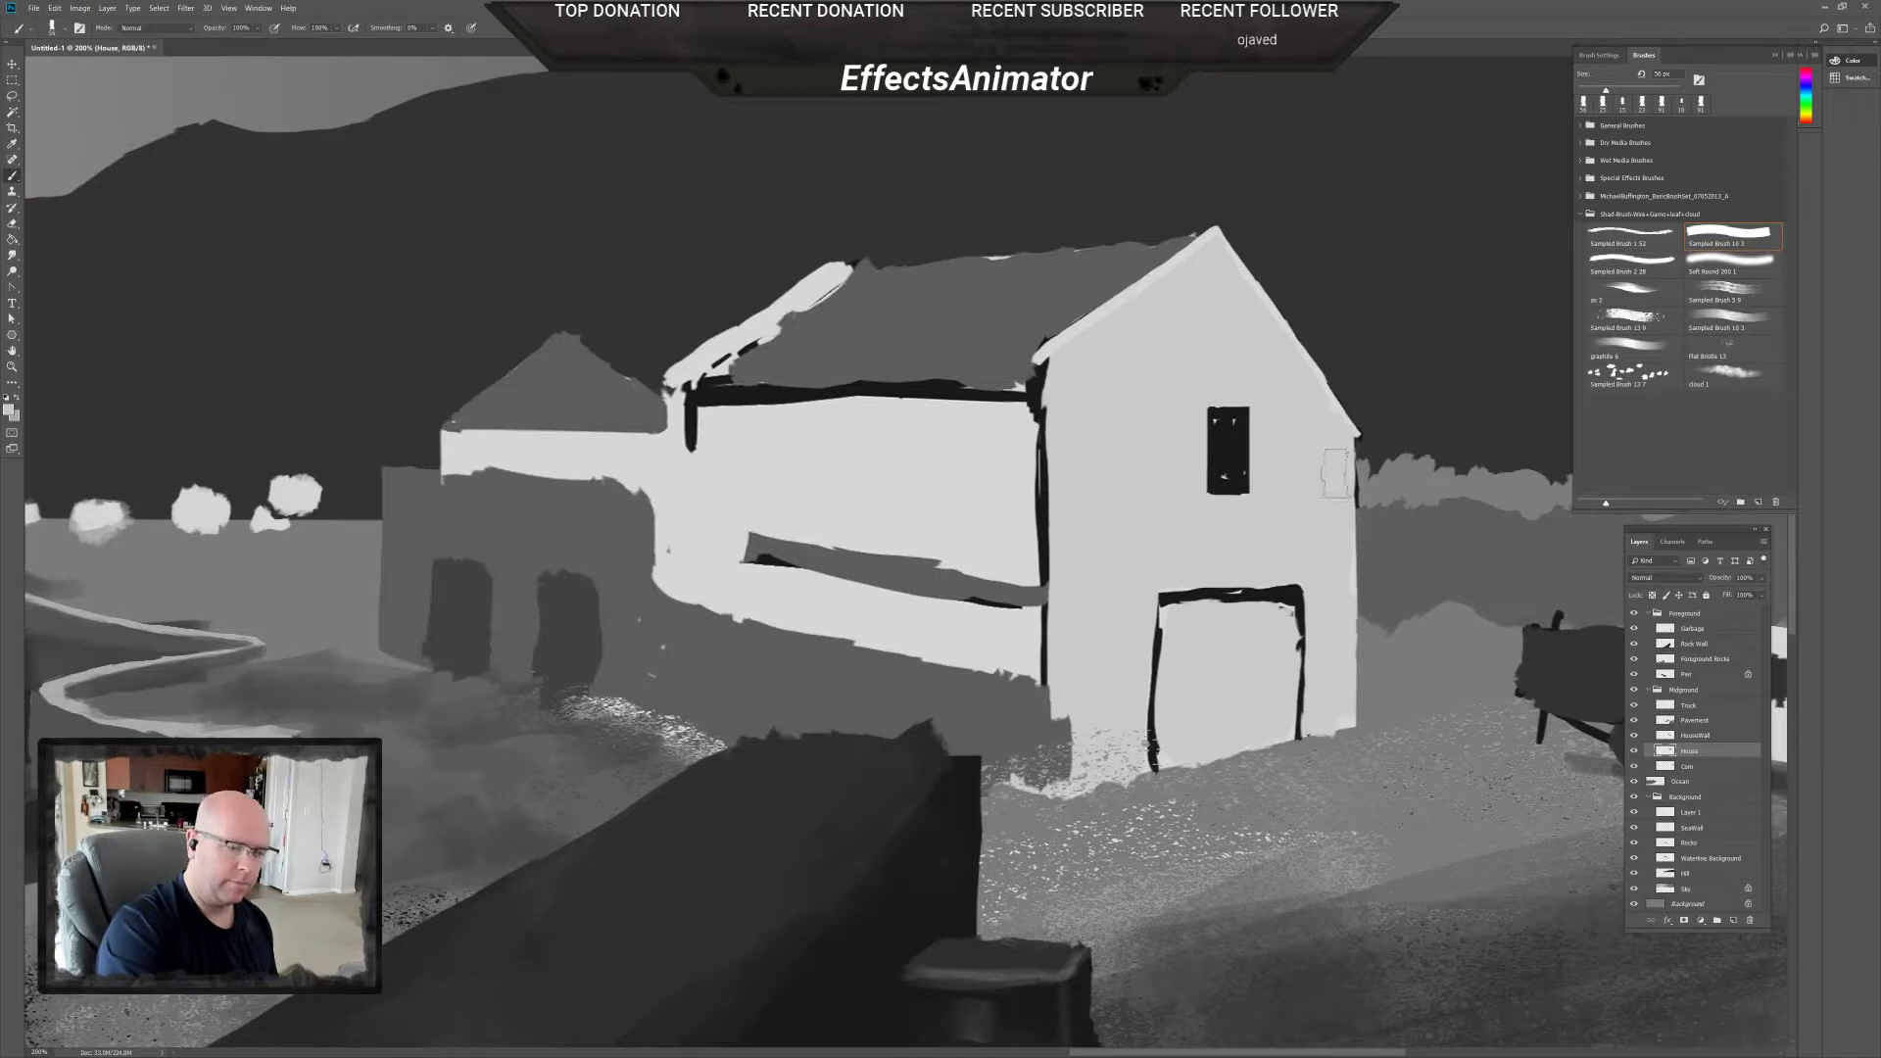
right_click(1344, 492)
drag(1395, 499, 1398, 504)
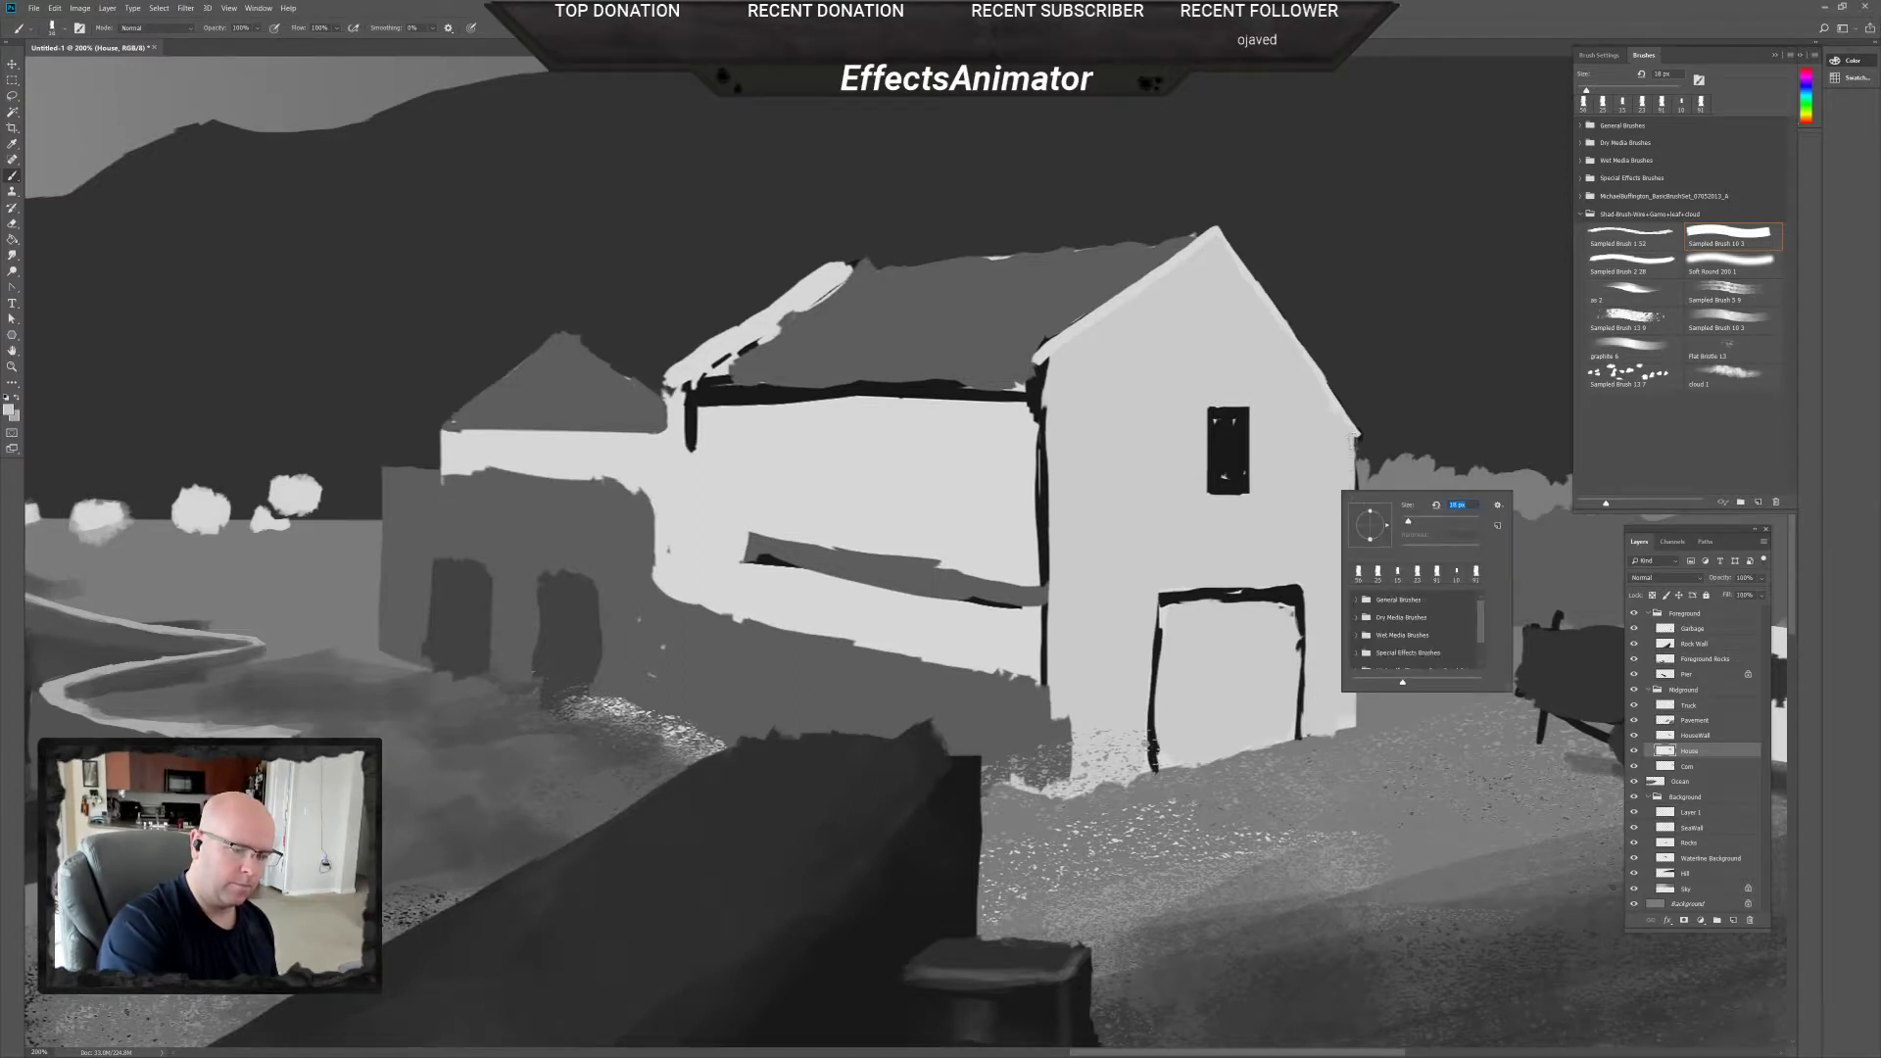
drag(1356, 433, 1358, 715)
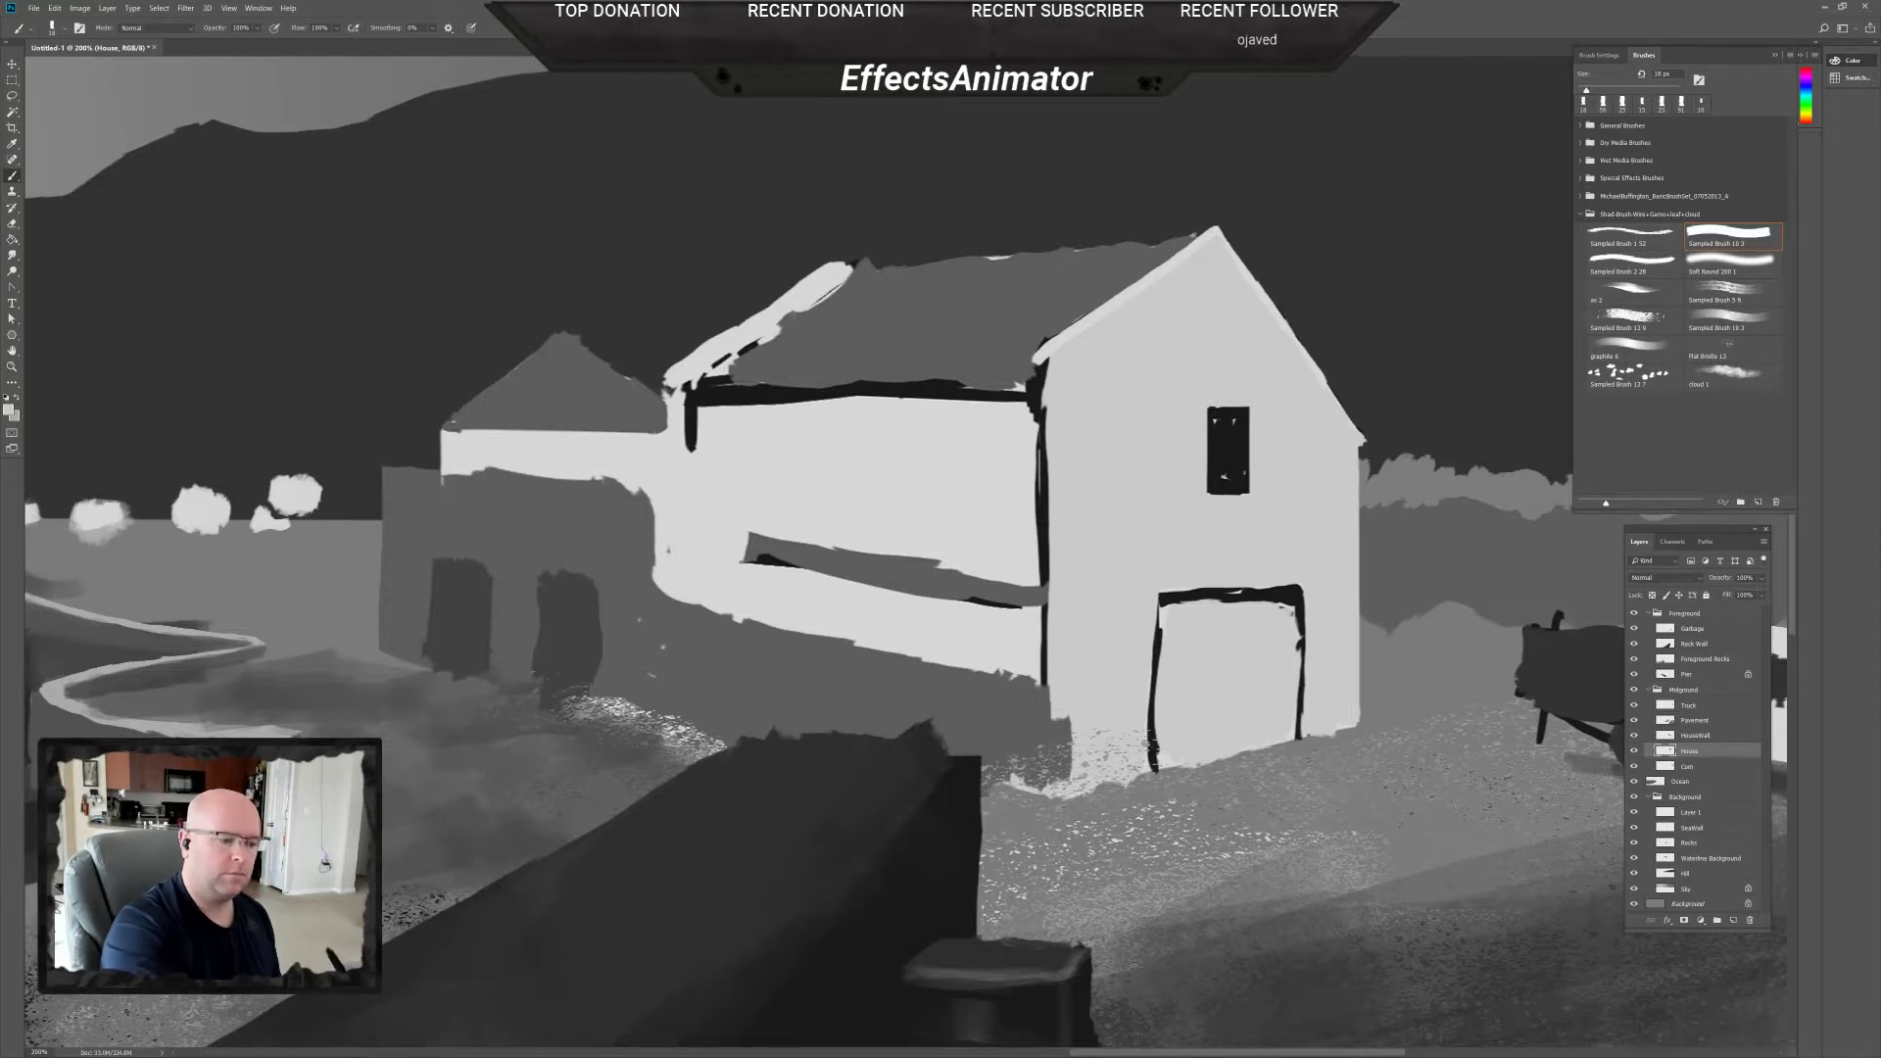
Paint over the black vertical outline at the corner between the gable wall and the long side wall.
drag(1094, 434, 1181, 446)
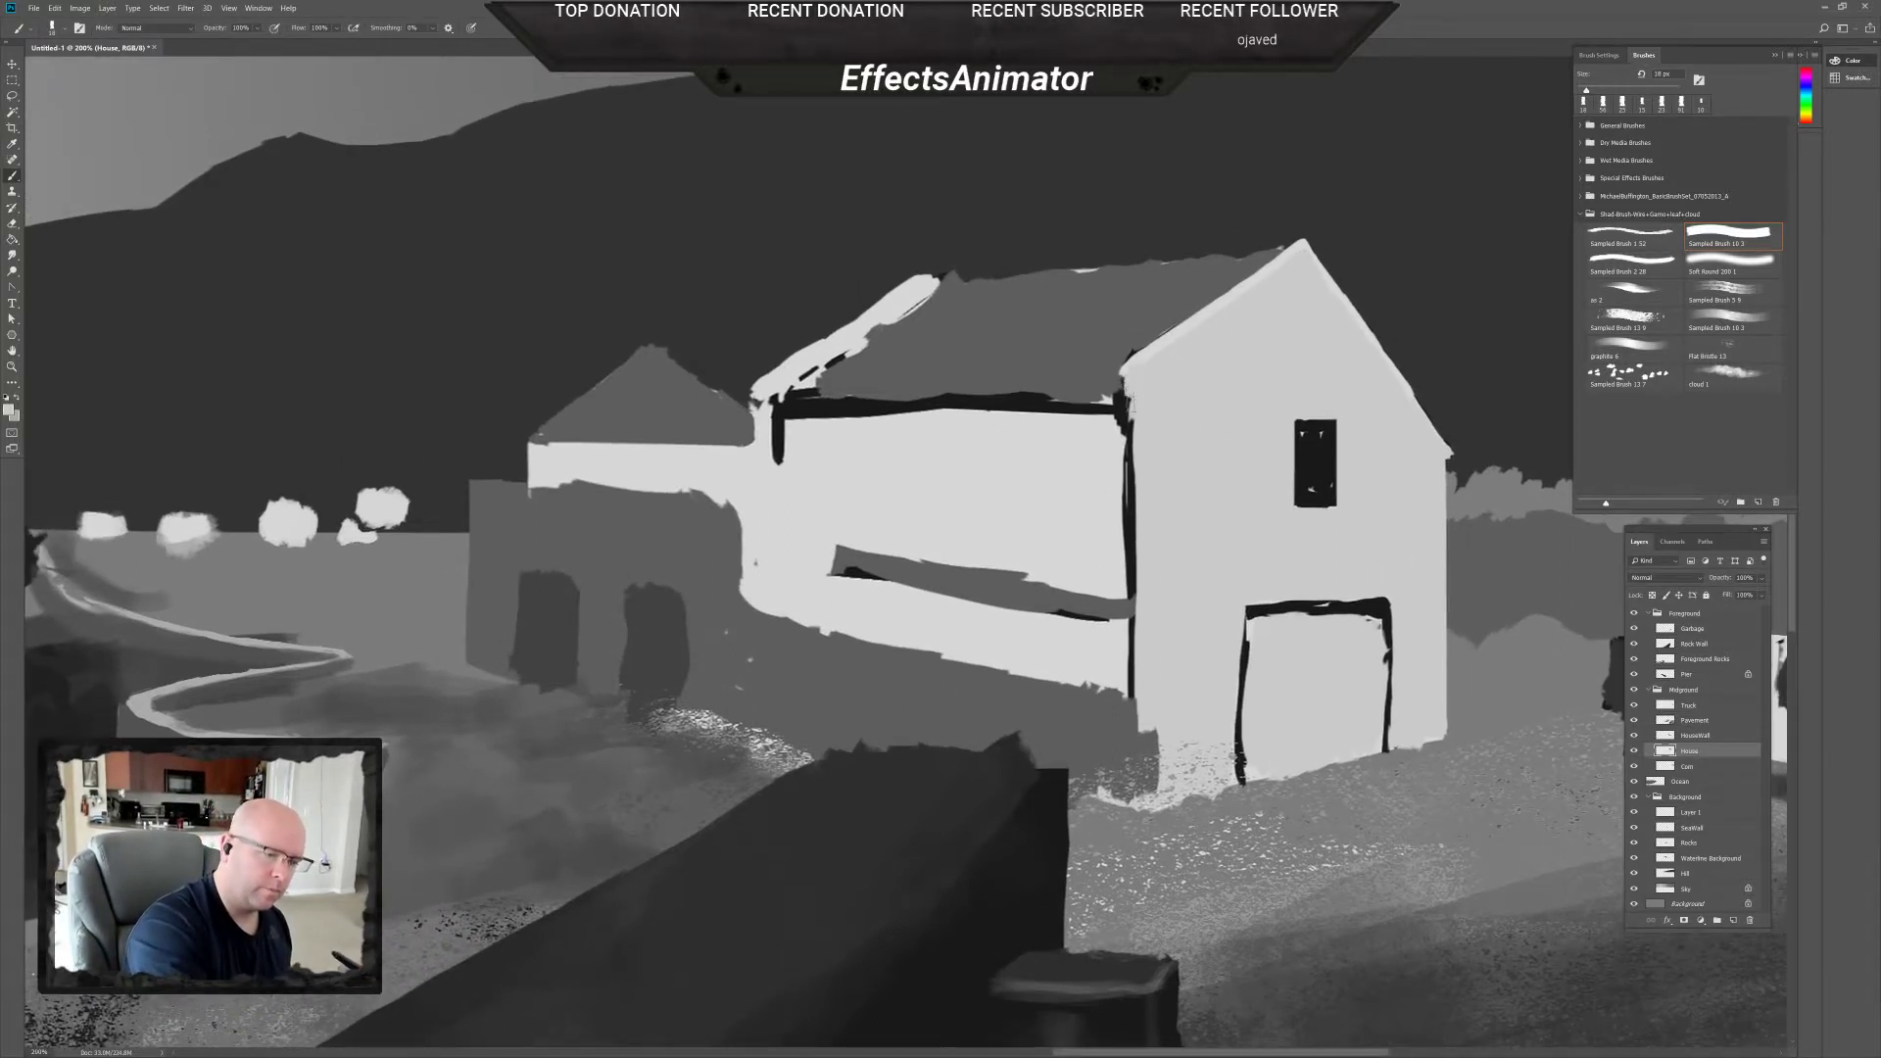
drag(1142, 442, 1138, 699)
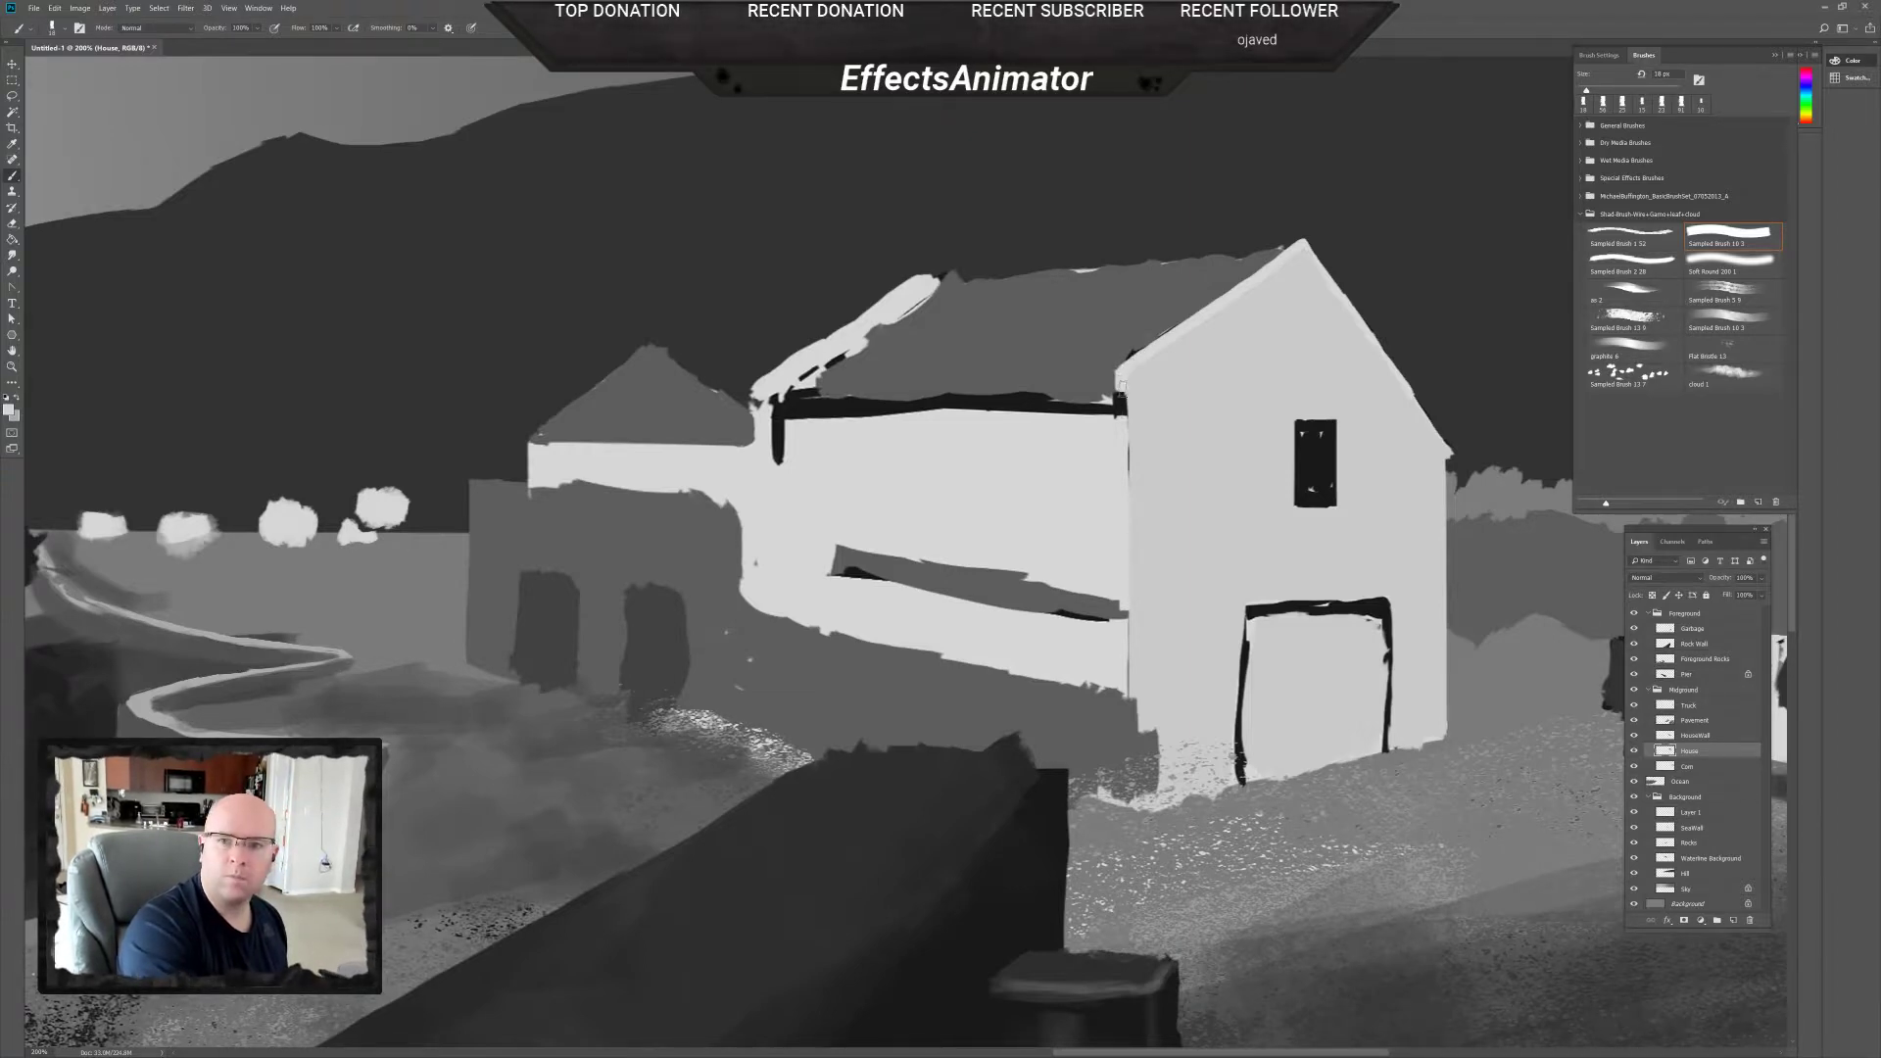
drag(1132, 379, 1129, 684)
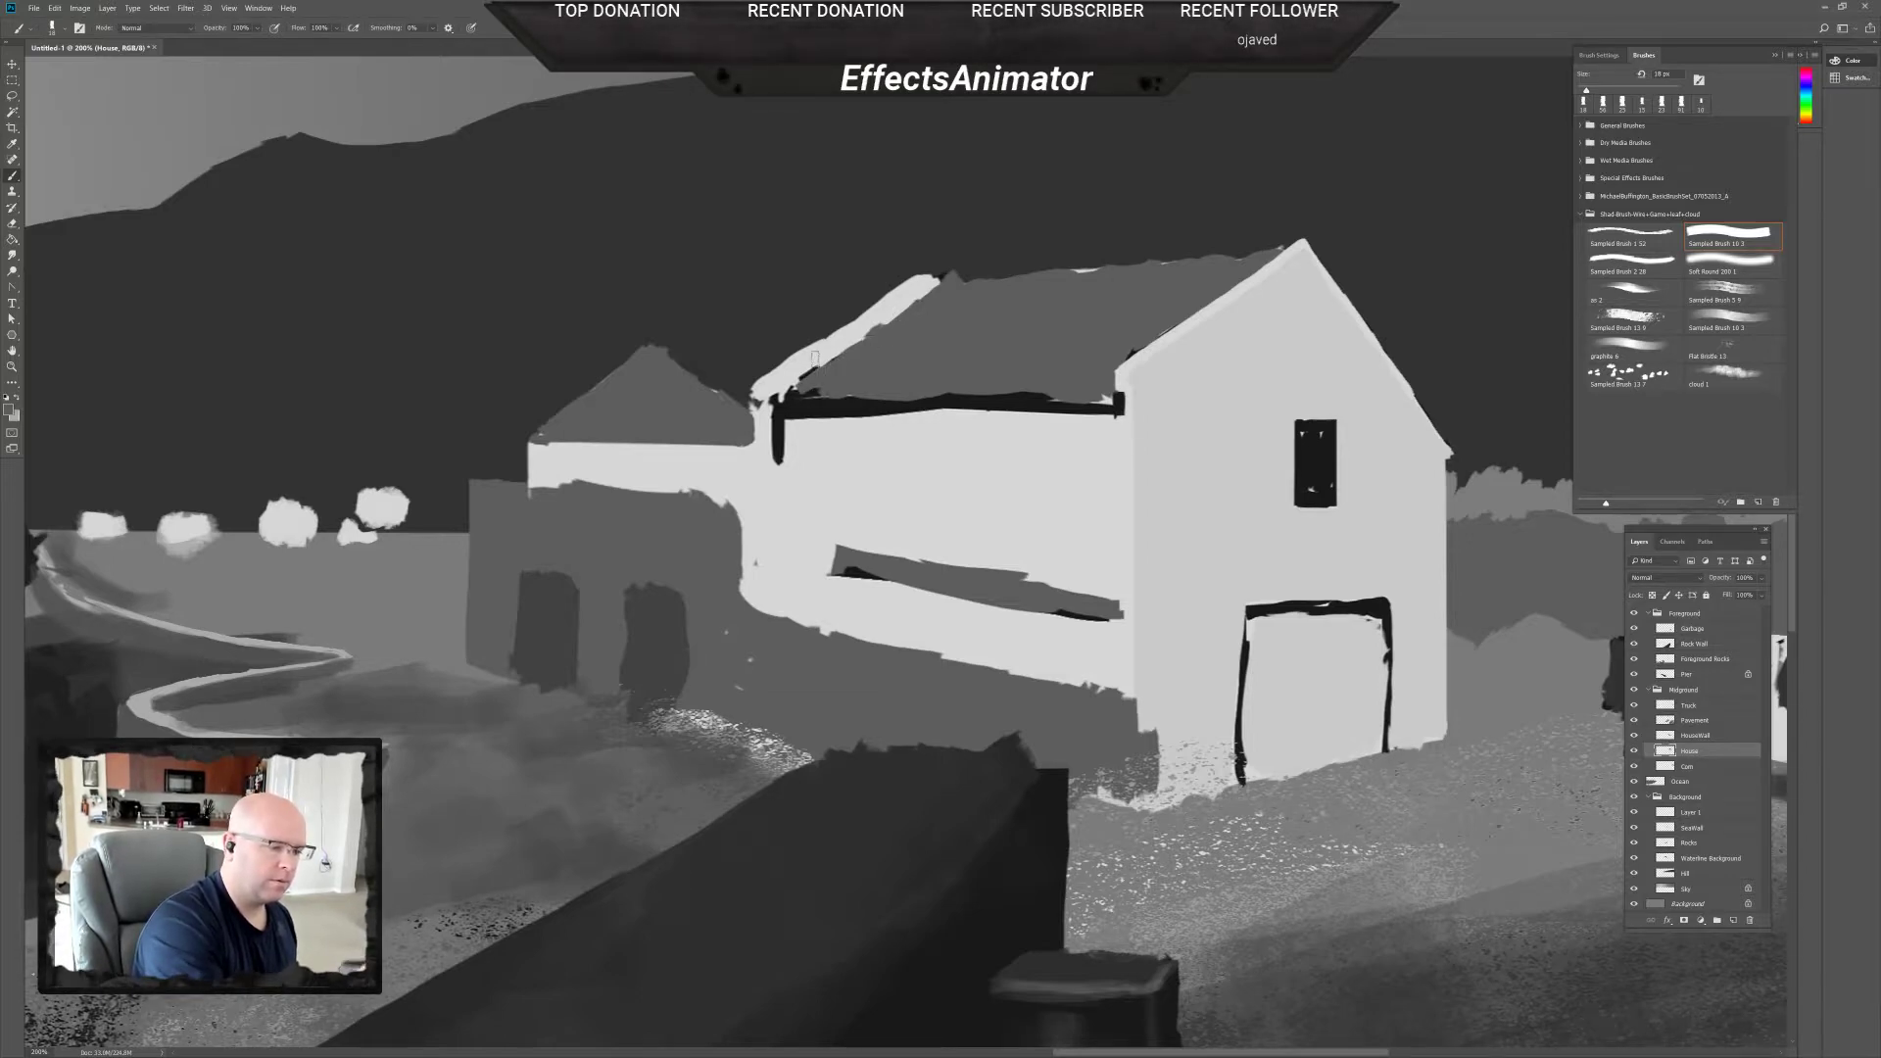
Paint roof gray over the top of the black eave outline and straighten that edge with a gray Line tool stroke.
drag(811, 391, 1044, 397)
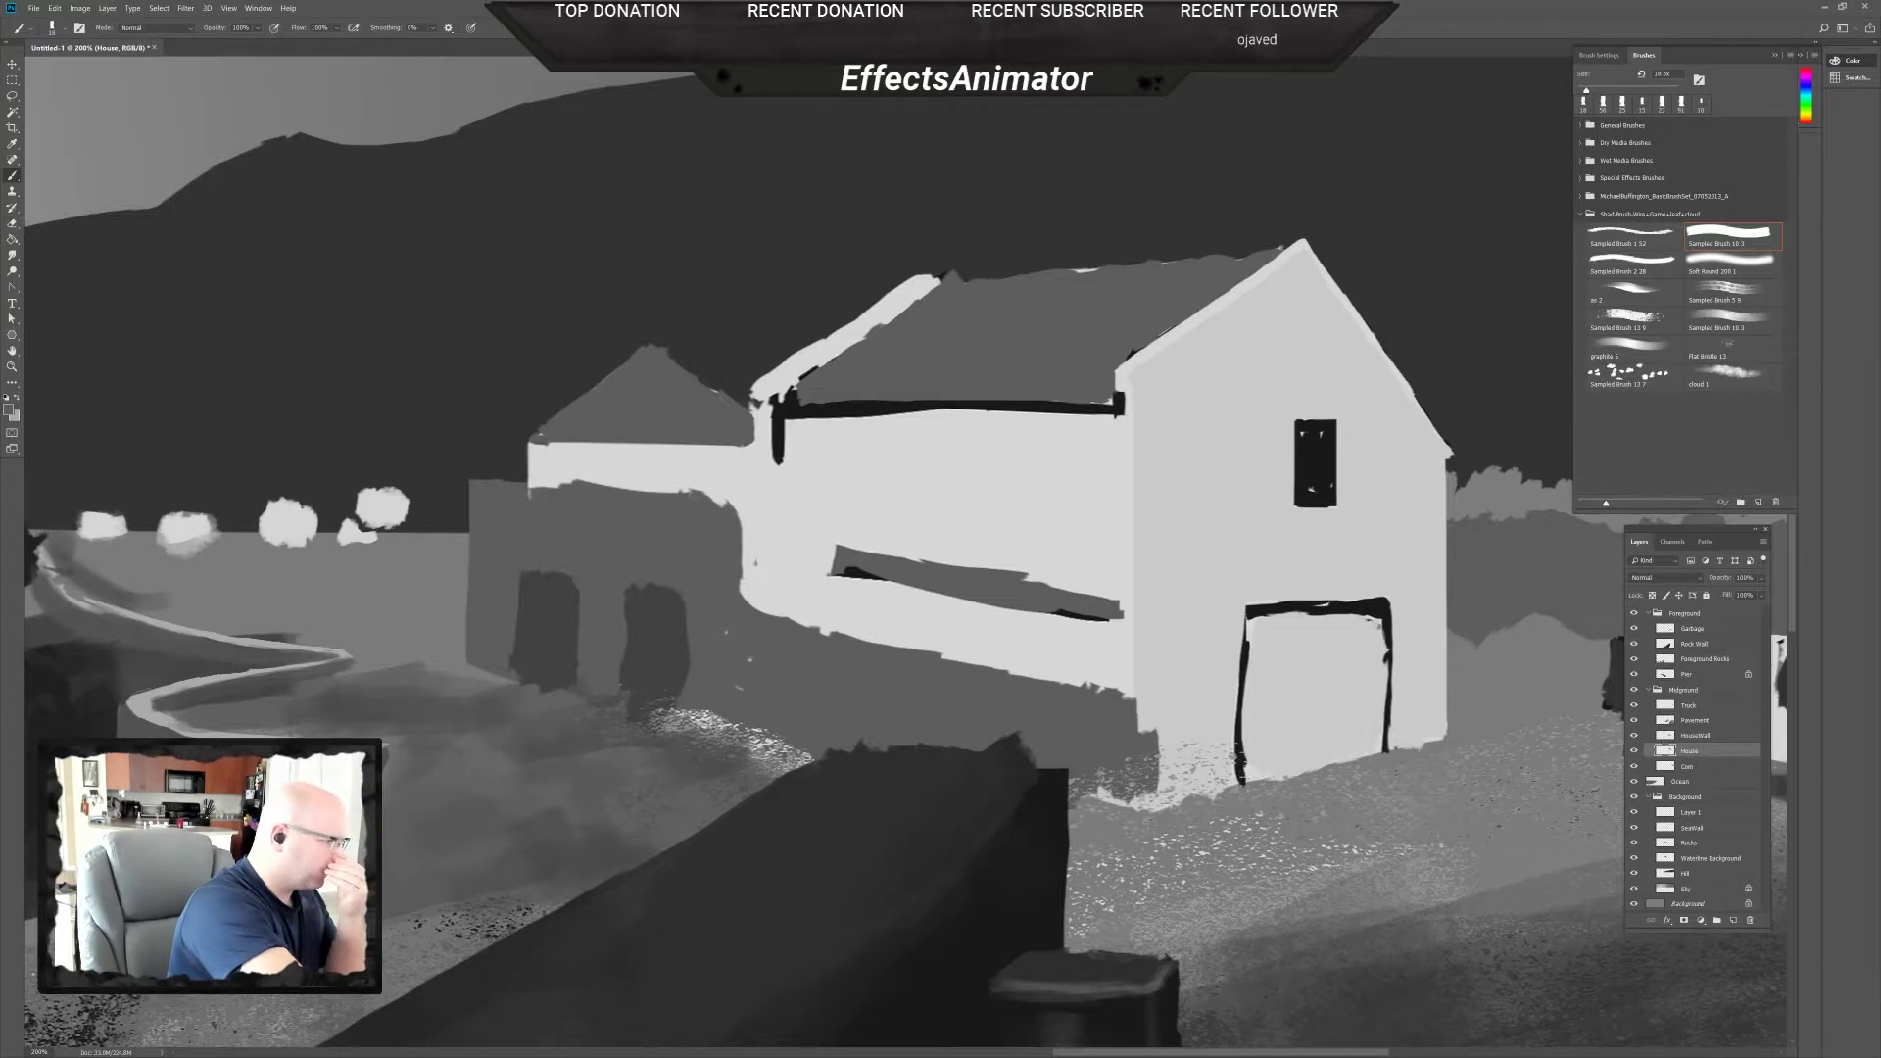
right_click(13, 175)
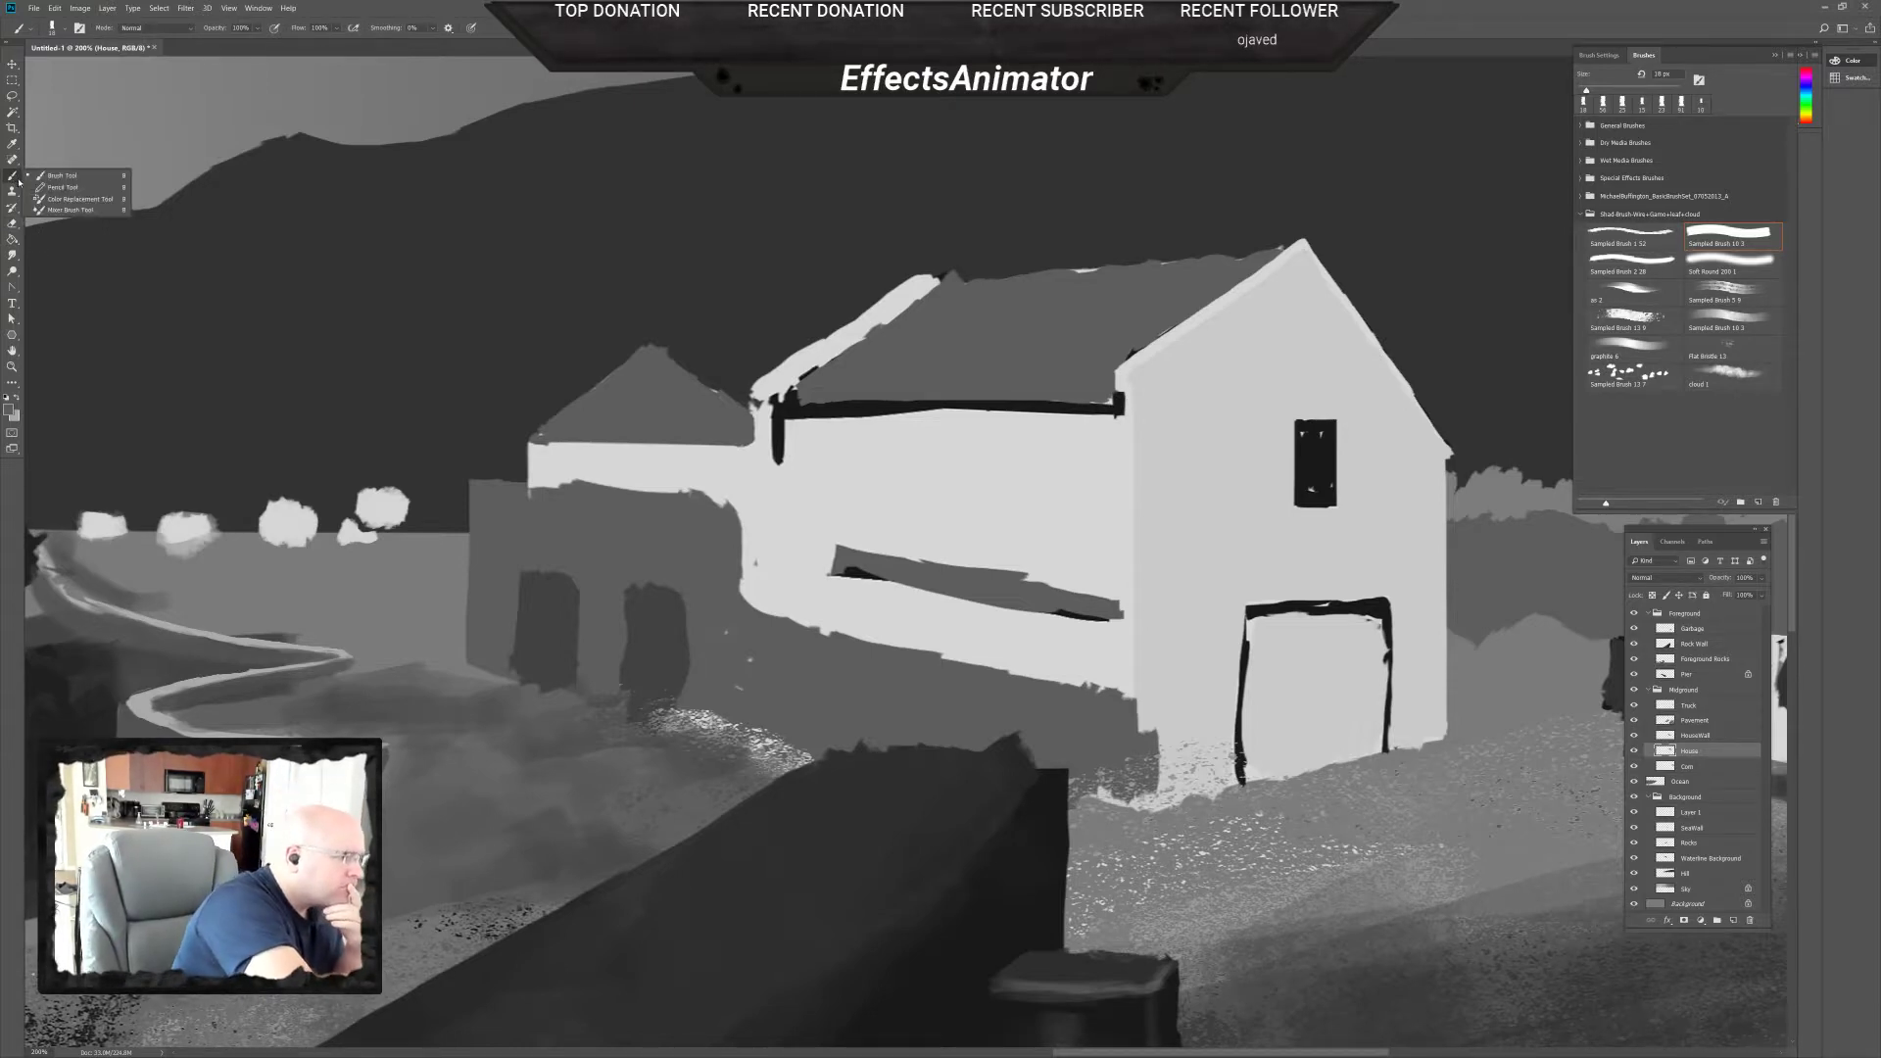
click(21, 286)
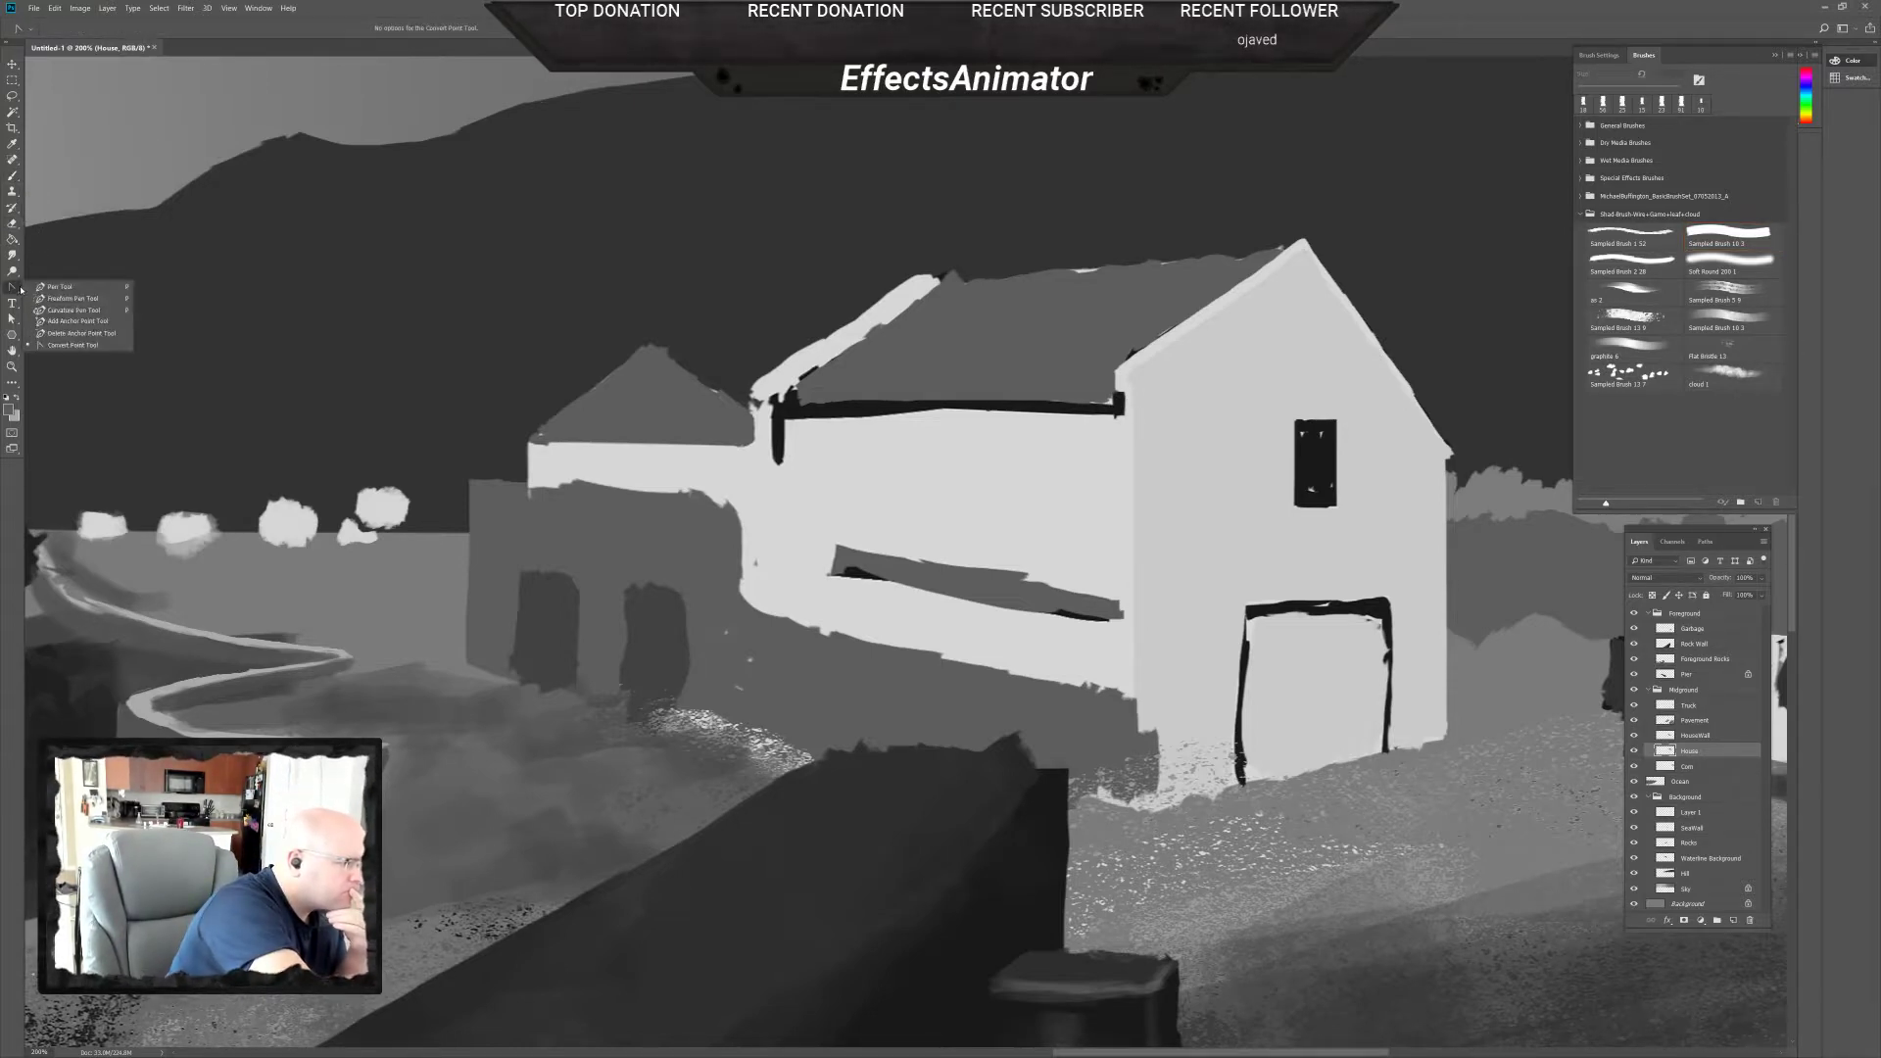
right_click(12, 335)
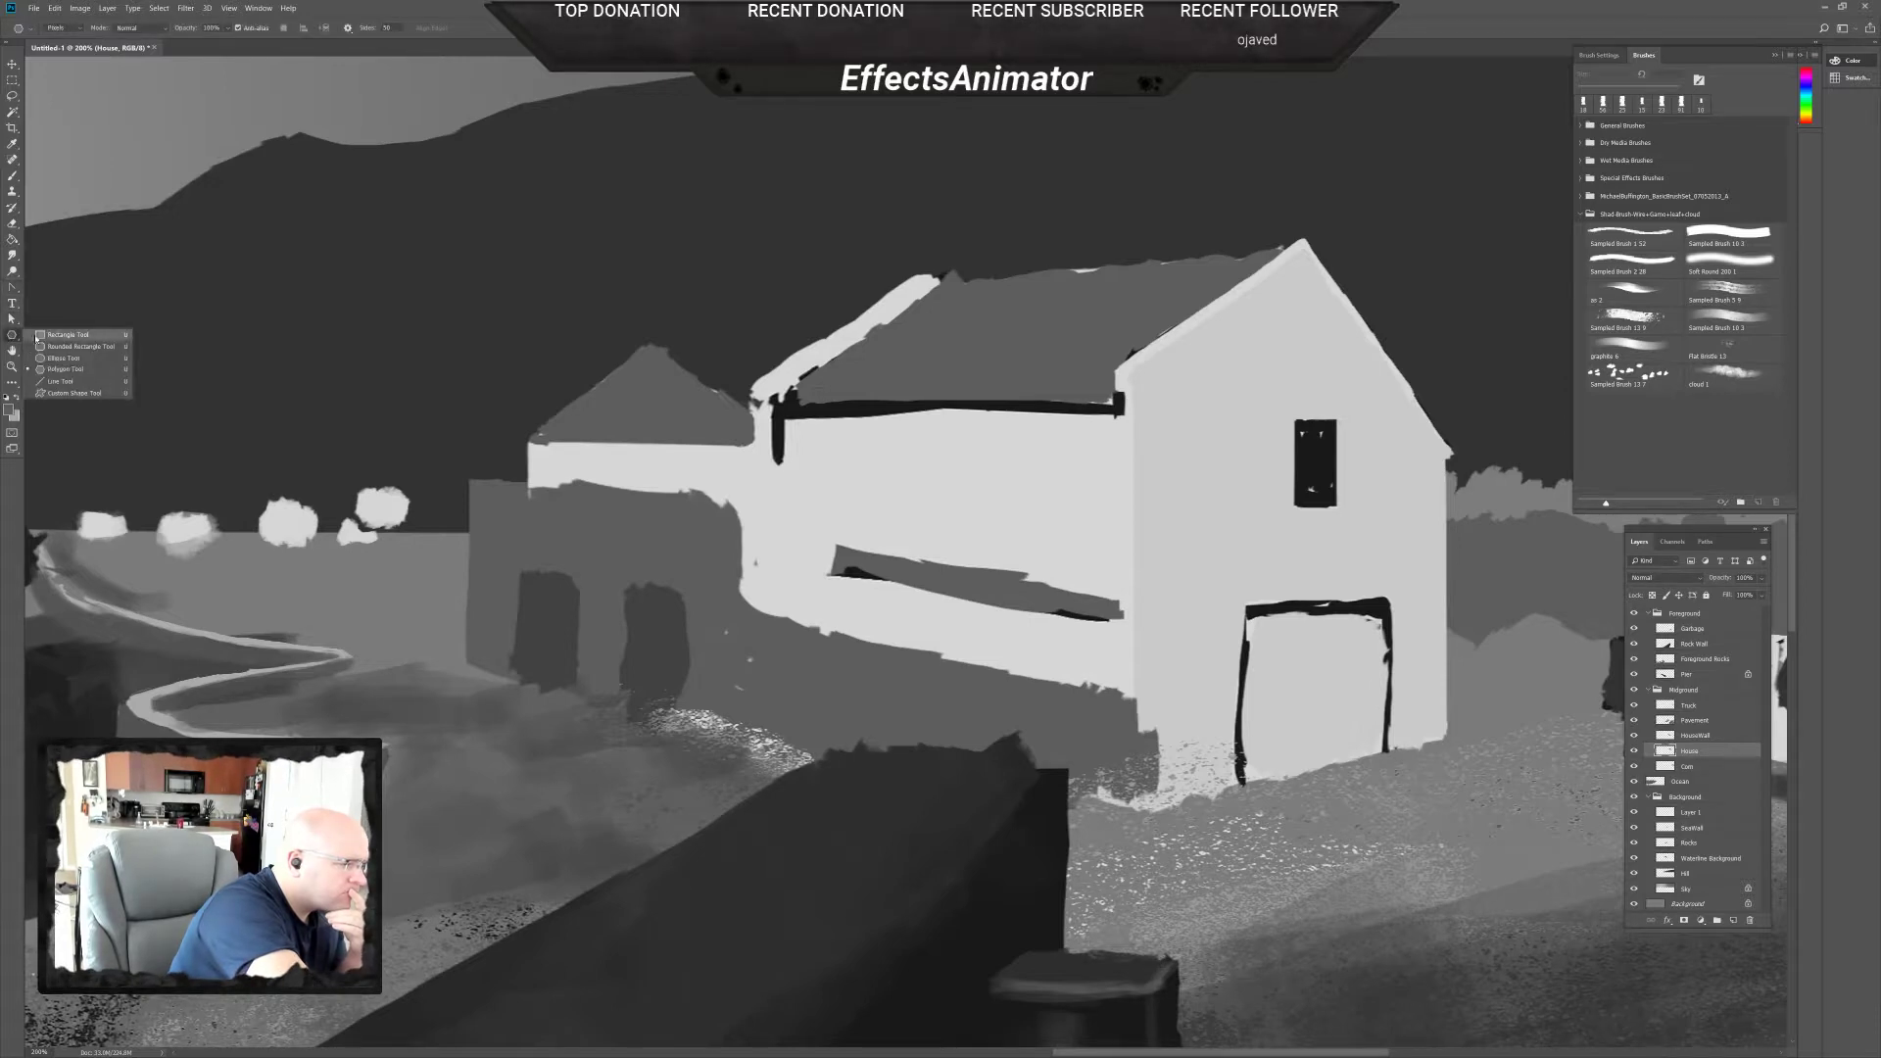
click(60, 384)
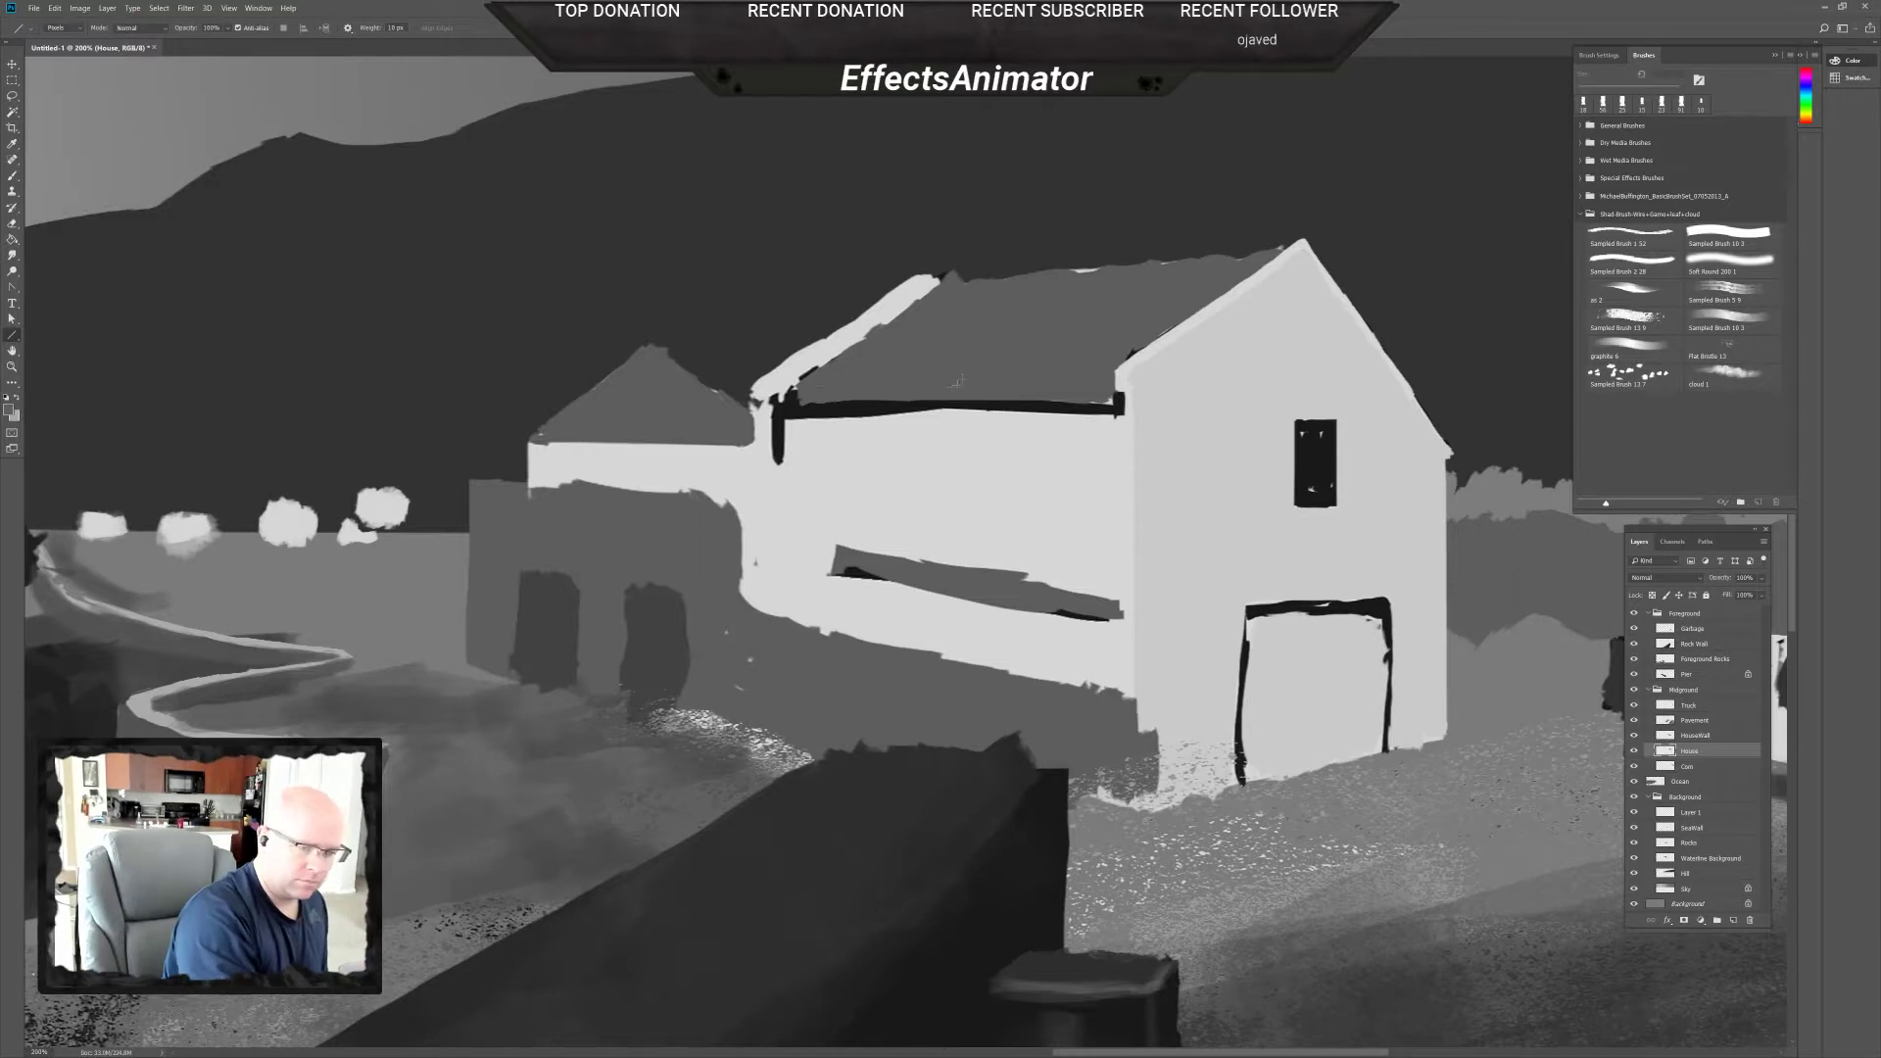
mouse_move(798, 406)
mouse_down()
mouse_move(1029, 402)
mouse_move(1011, 402)
mouse_up()
key(ctrl+z)
drag(794, 402, 1118, 399)
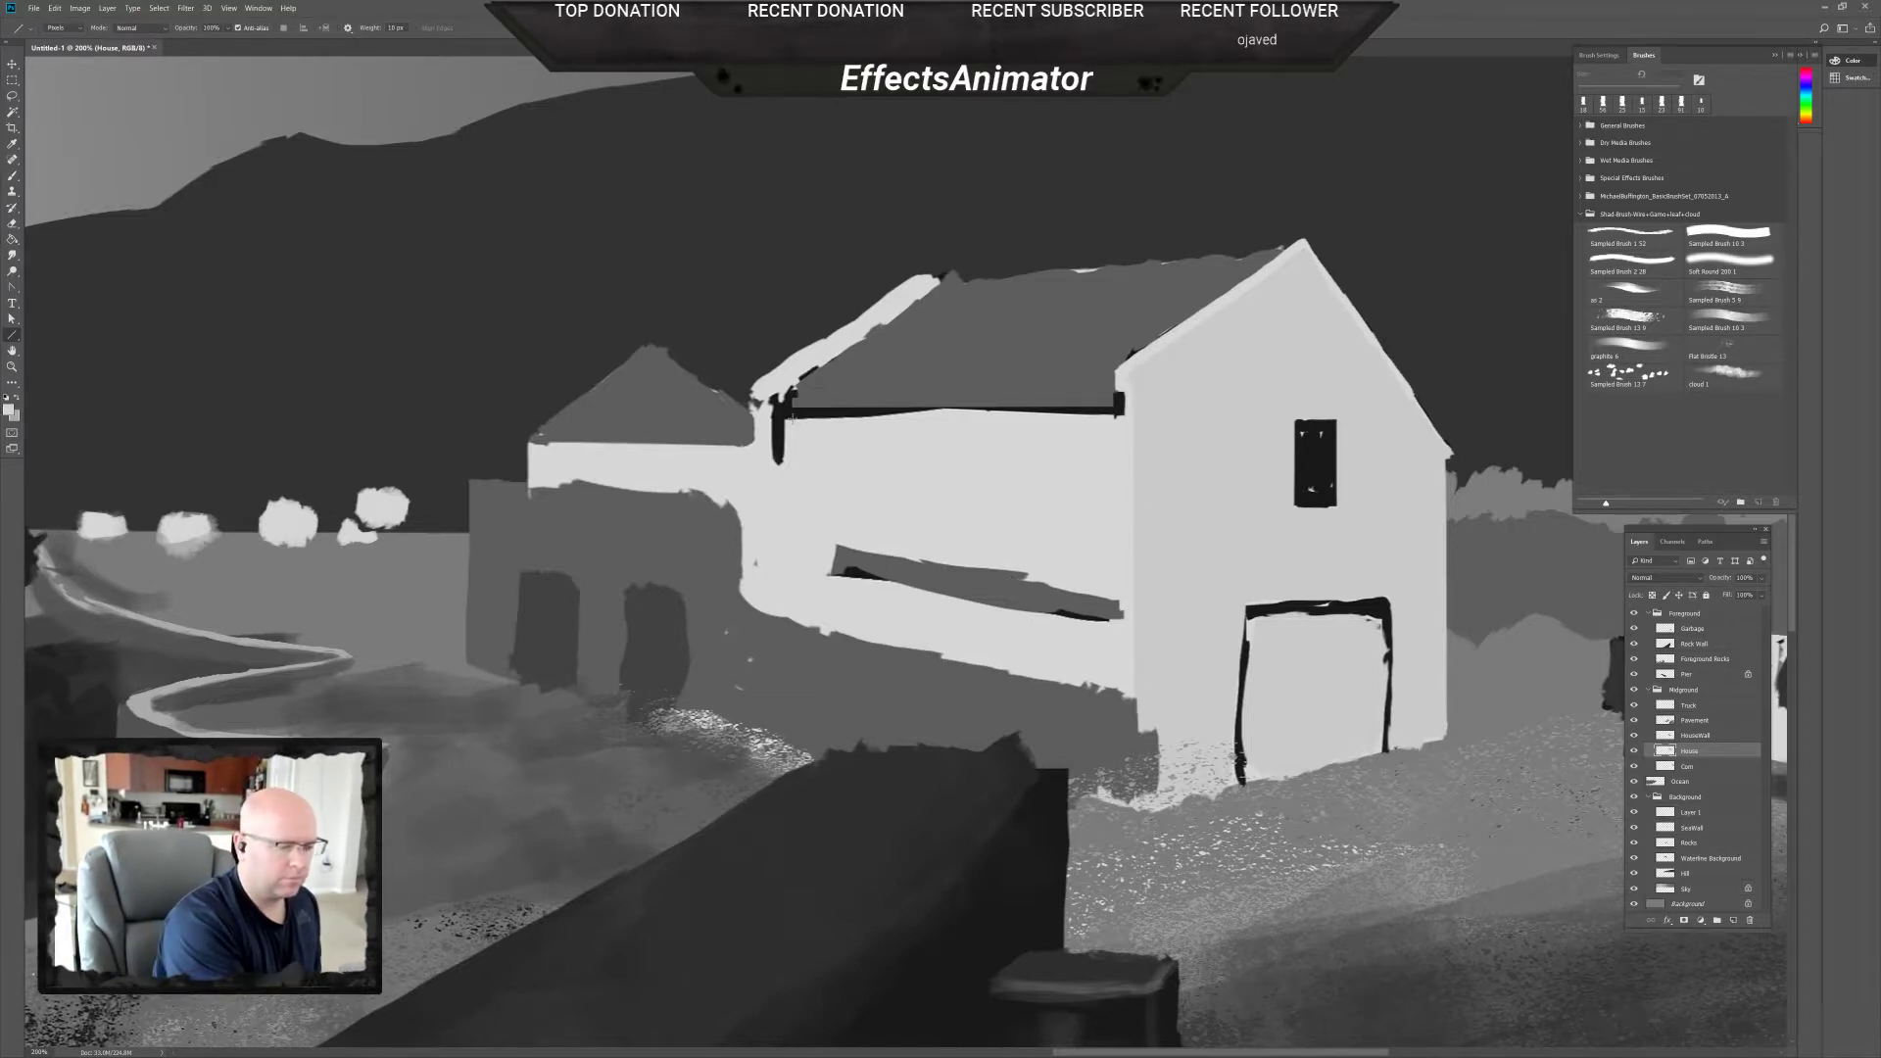
Straighten the eave outline's underside with light lines and paint over the short vertical black mark at its far end.
mouse_move(786, 417)
mouse_down()
mouse_move(1155, 402)
mouse_move(1120, 420)
mouse_up()
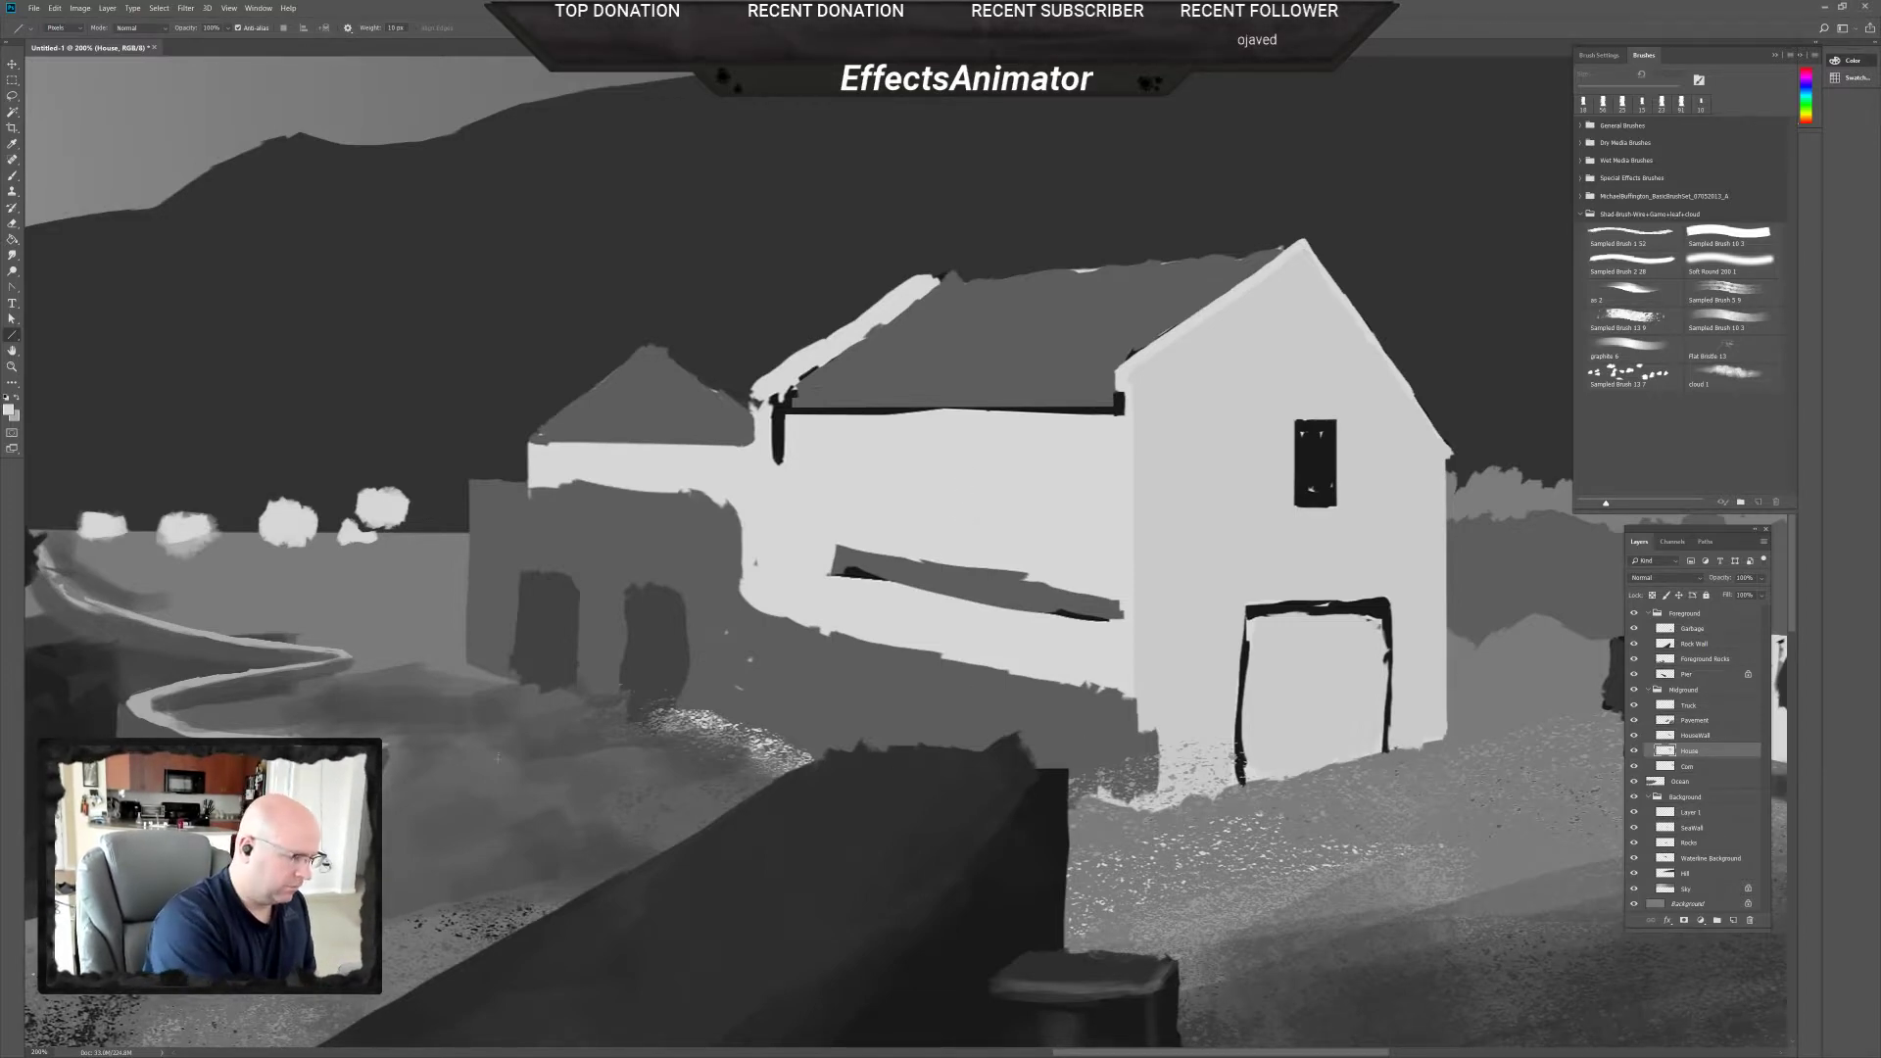
alt+click(398, 747)
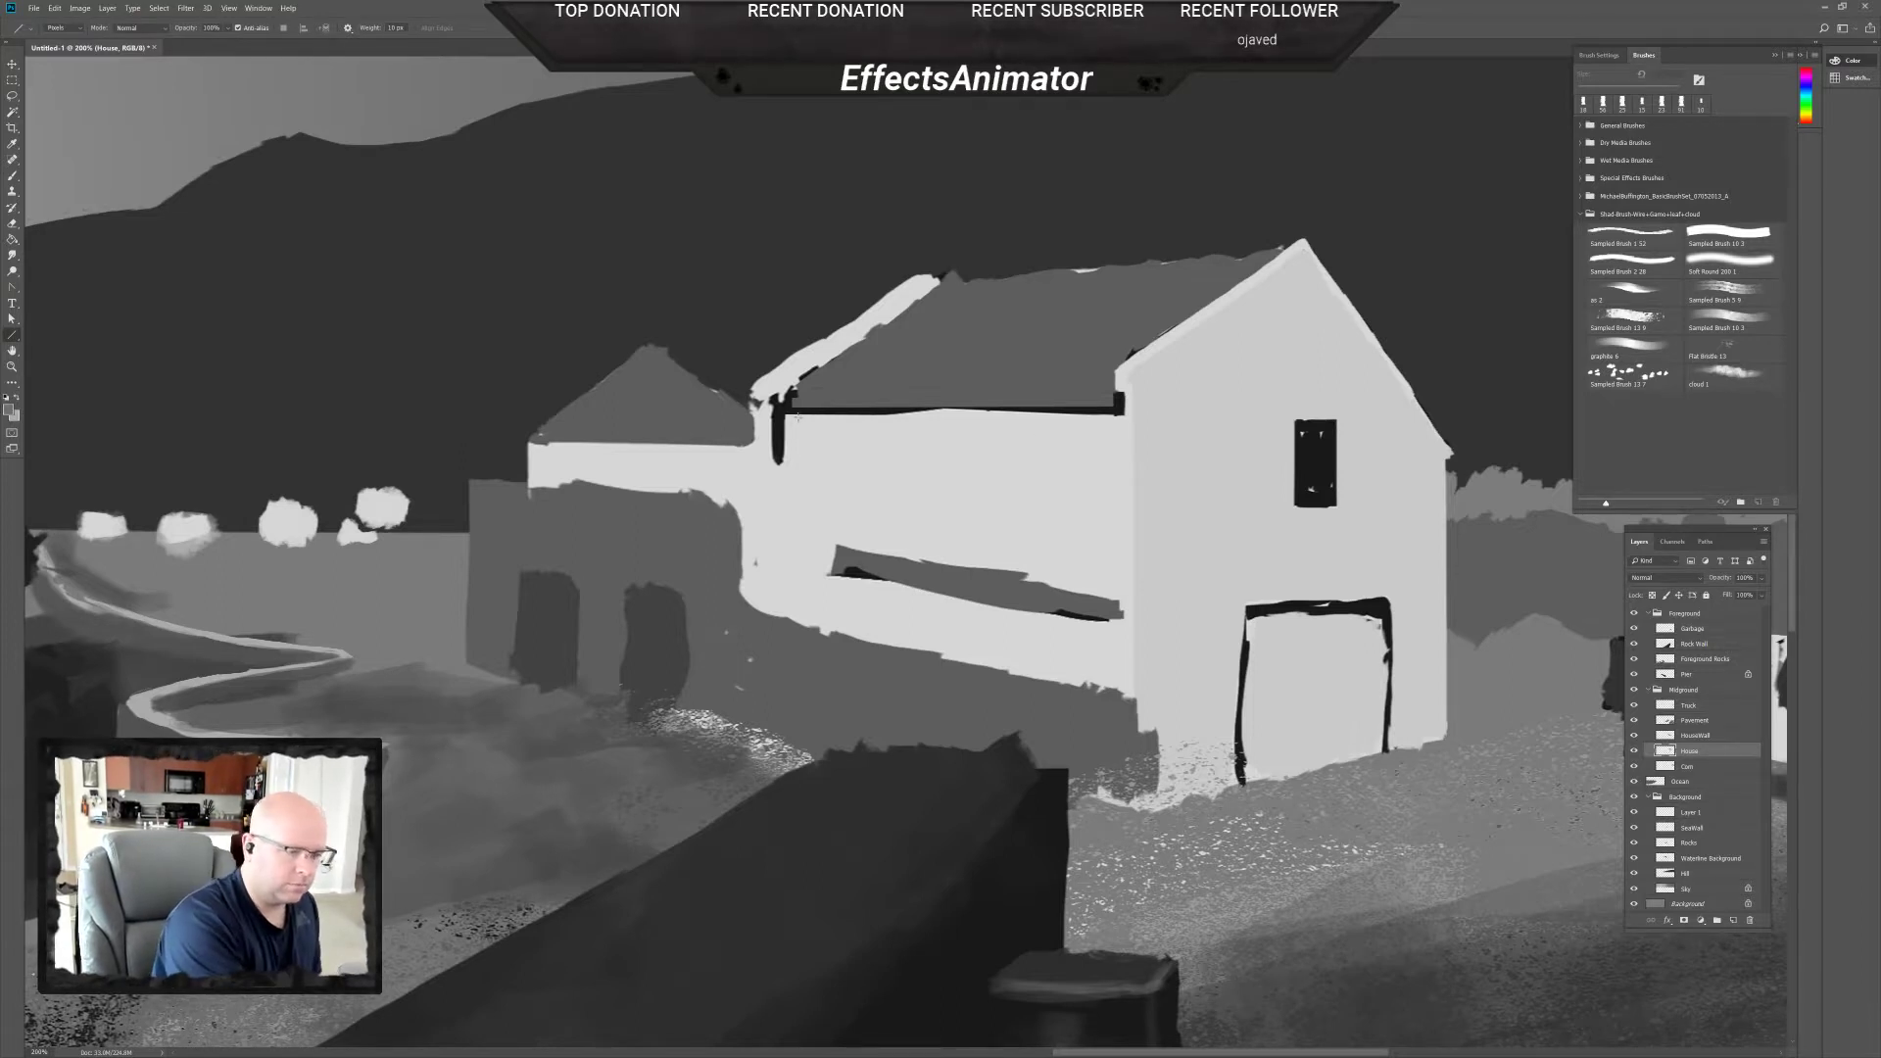
drag(787, 413, 1120, 455)
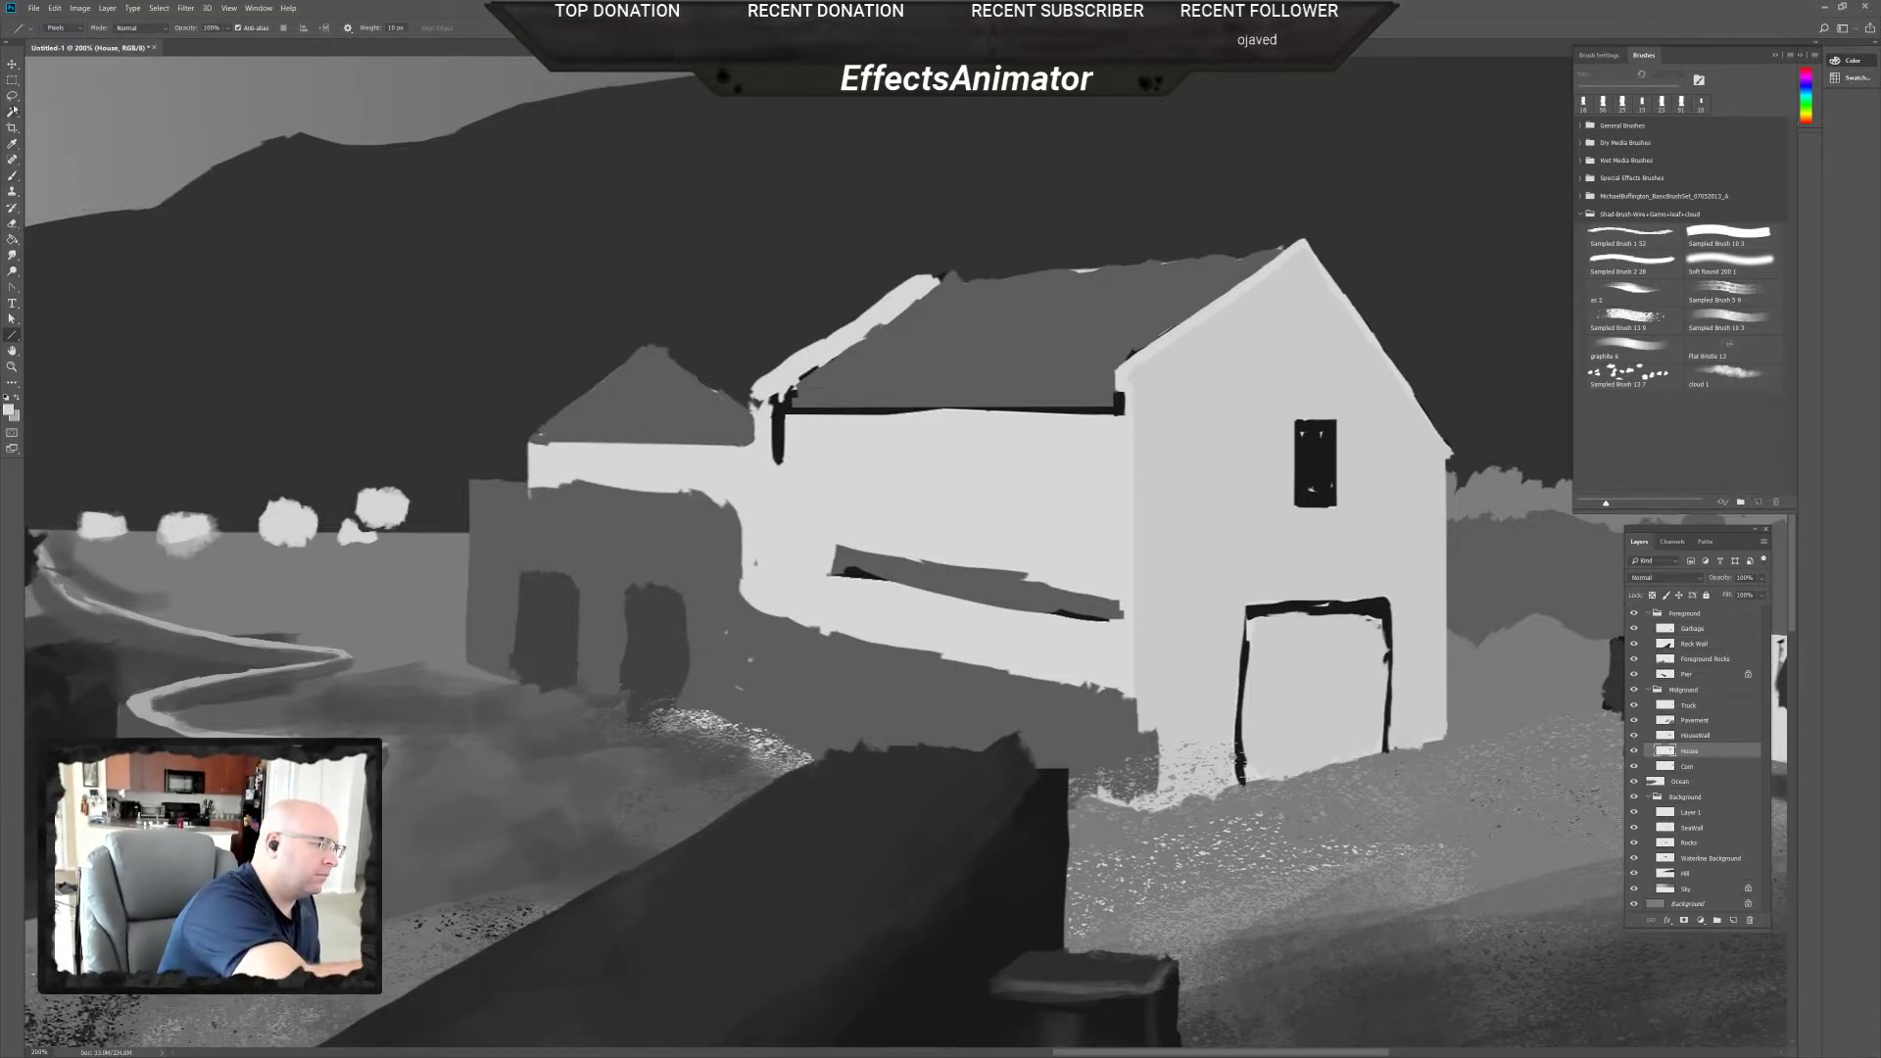
click(12, 175)
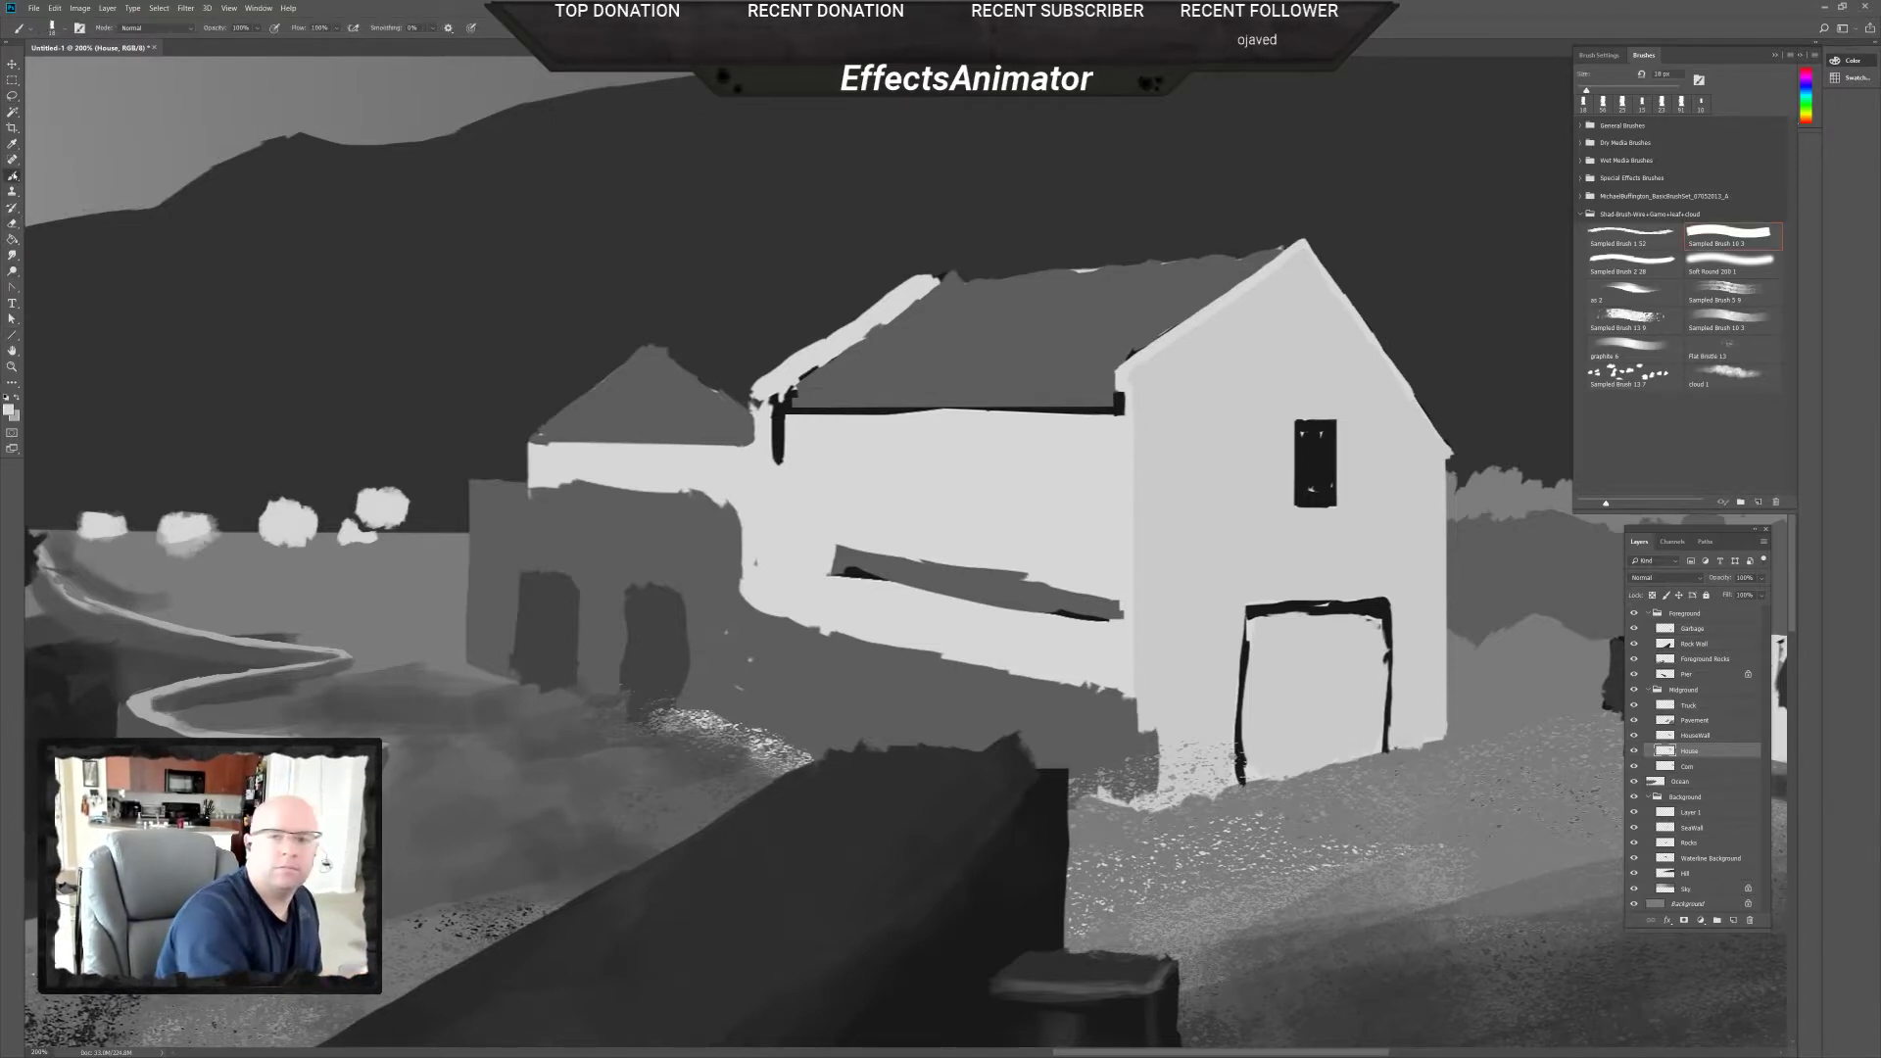
drag(780, 466, 776, 423)
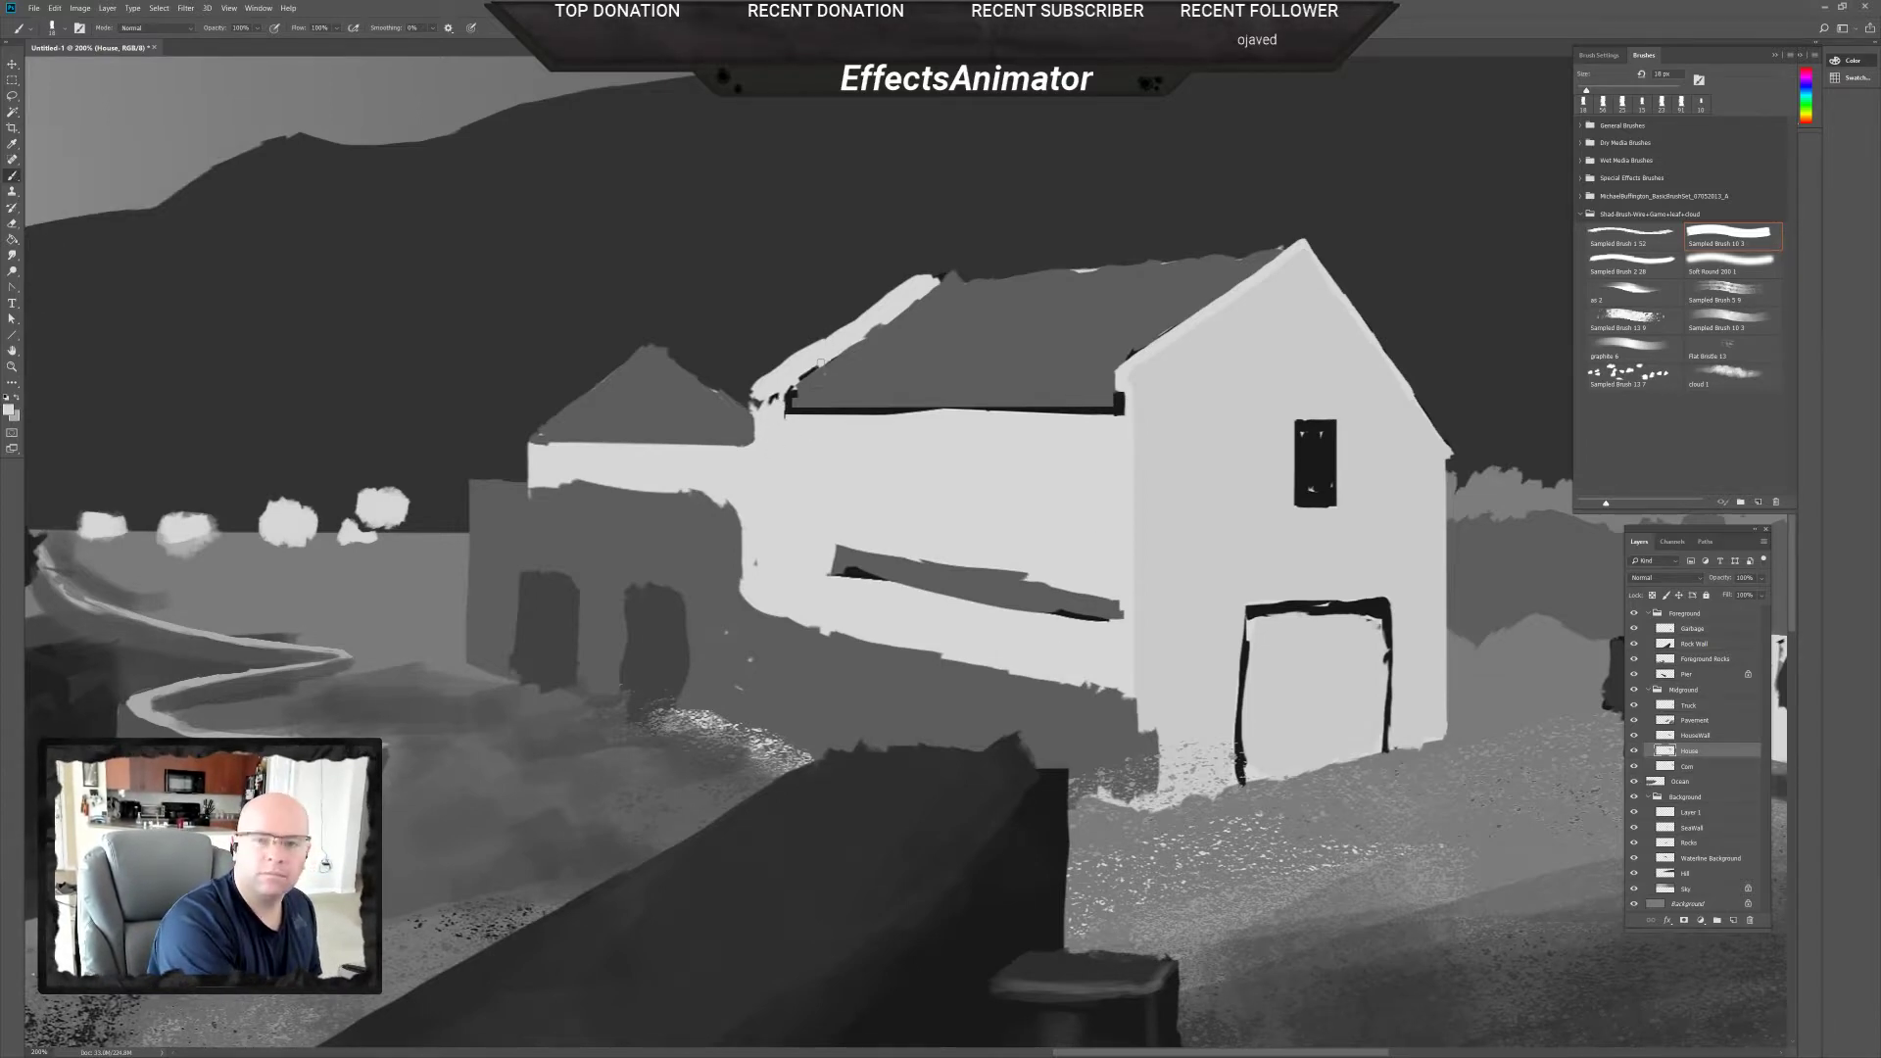
Erase the outer edge of the white trim along the main roof's far slope, down to where it meets the small outbuilding roof.
key(e)
mouse_move(772, 363)
mouse_down()
mouse_move(764, 382)
mouse_move(886, 289)
mouse_move(779, 385)
mouse_up()
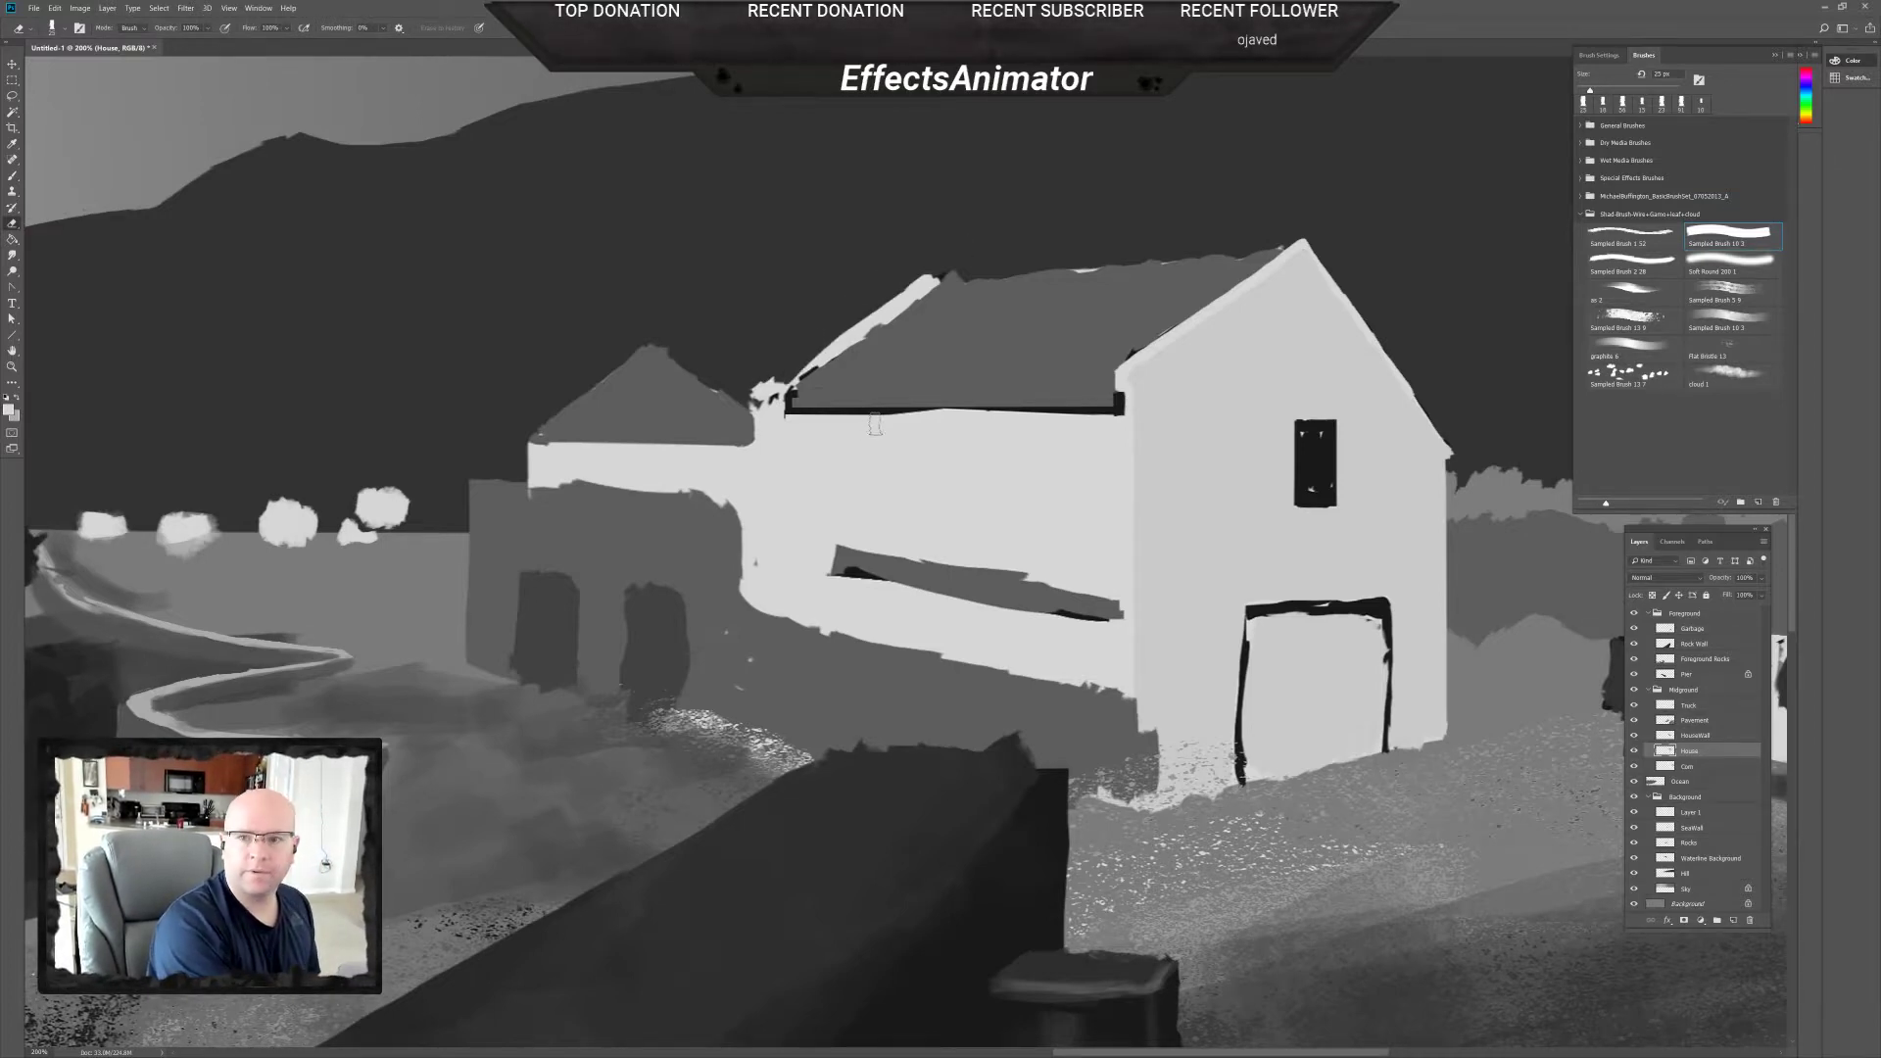
alt+click(928, 312)
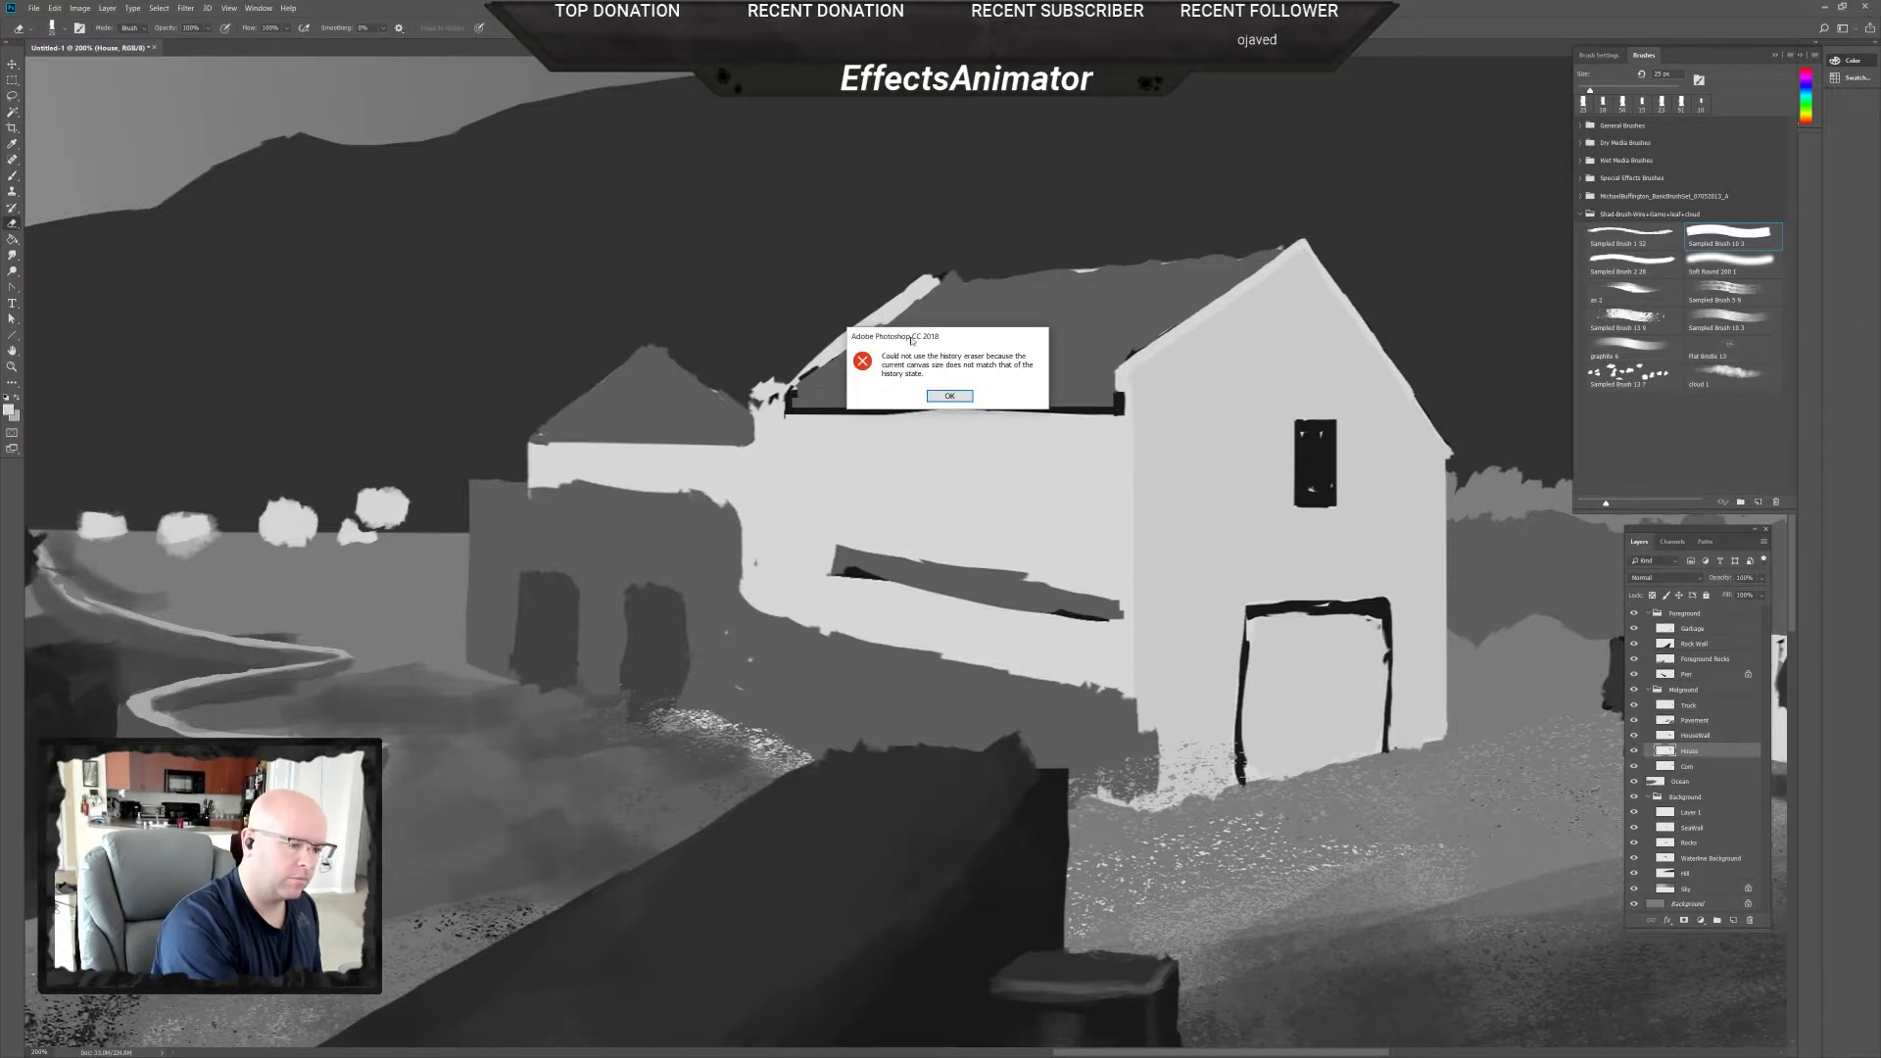
key(Return)
mouse_move(765, 374)
mouse_down()
mouse_move(770, 390)
mouse_move(766, 328)
mouse_up()
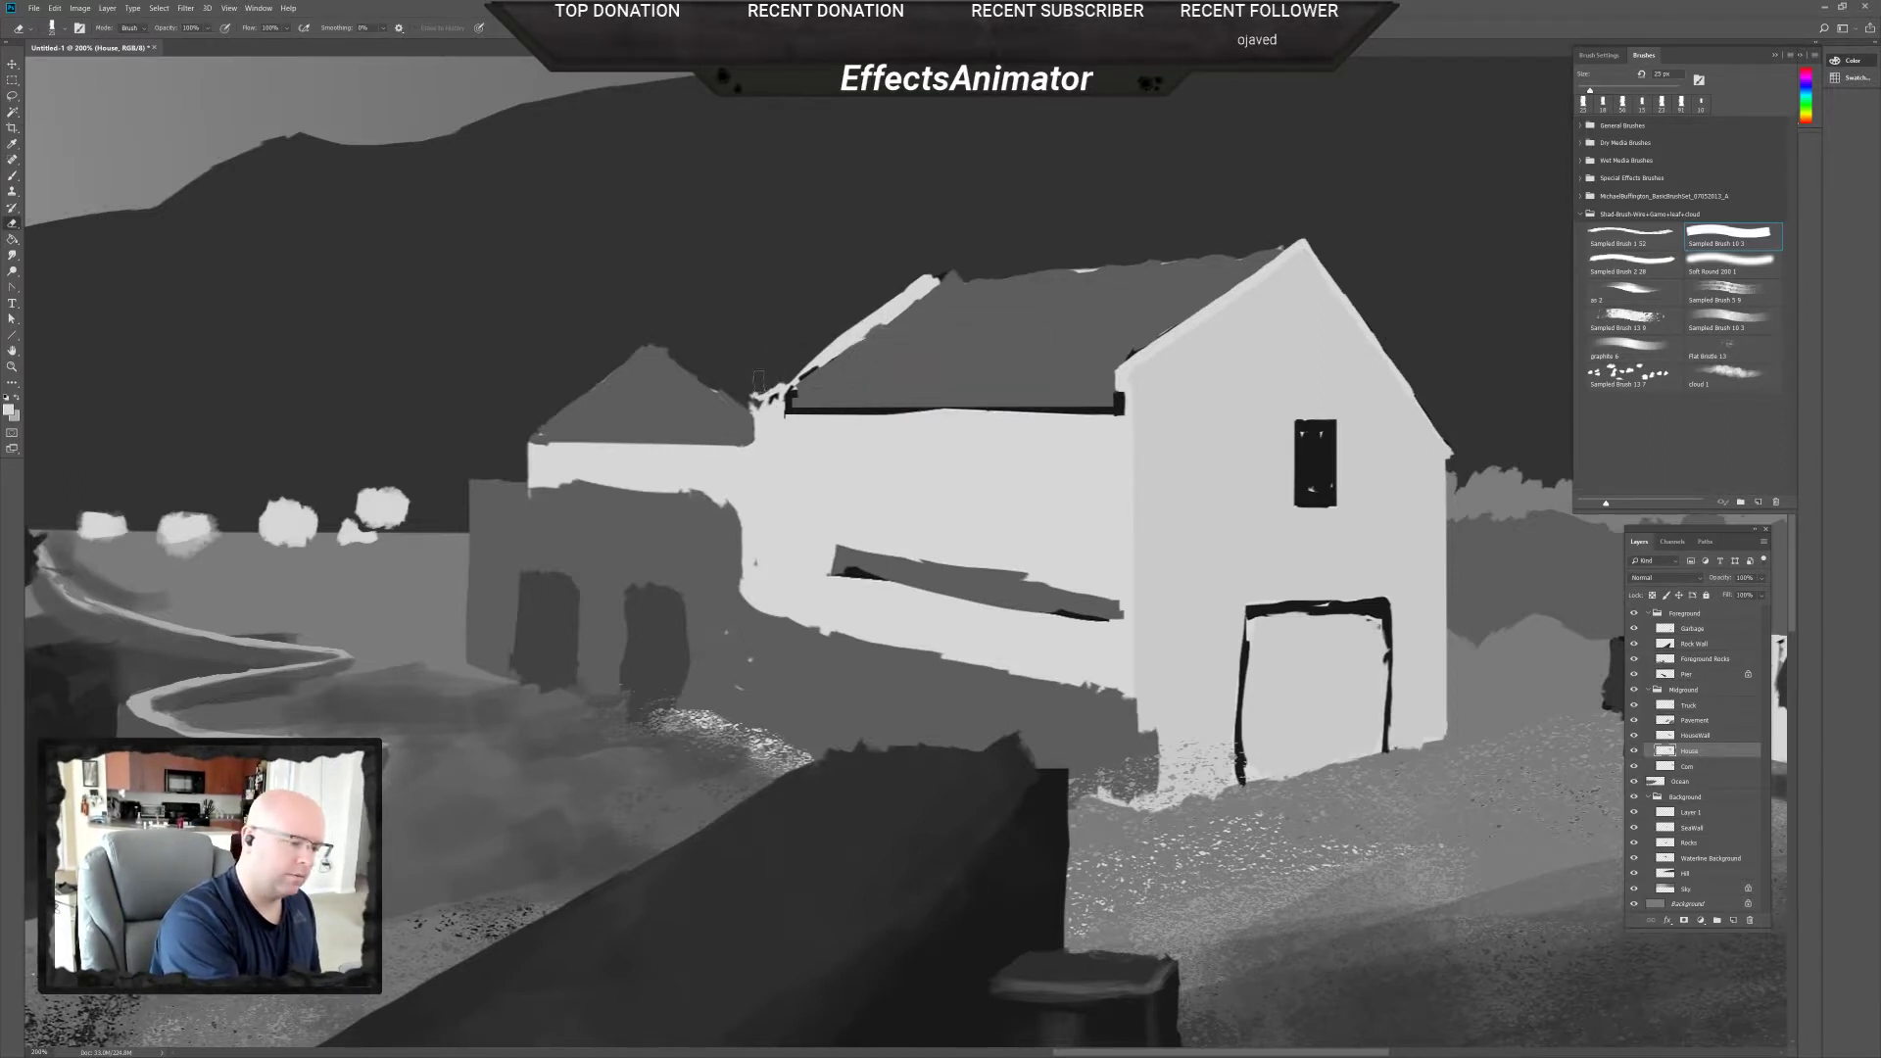
drag(769, 394, 753, 404)
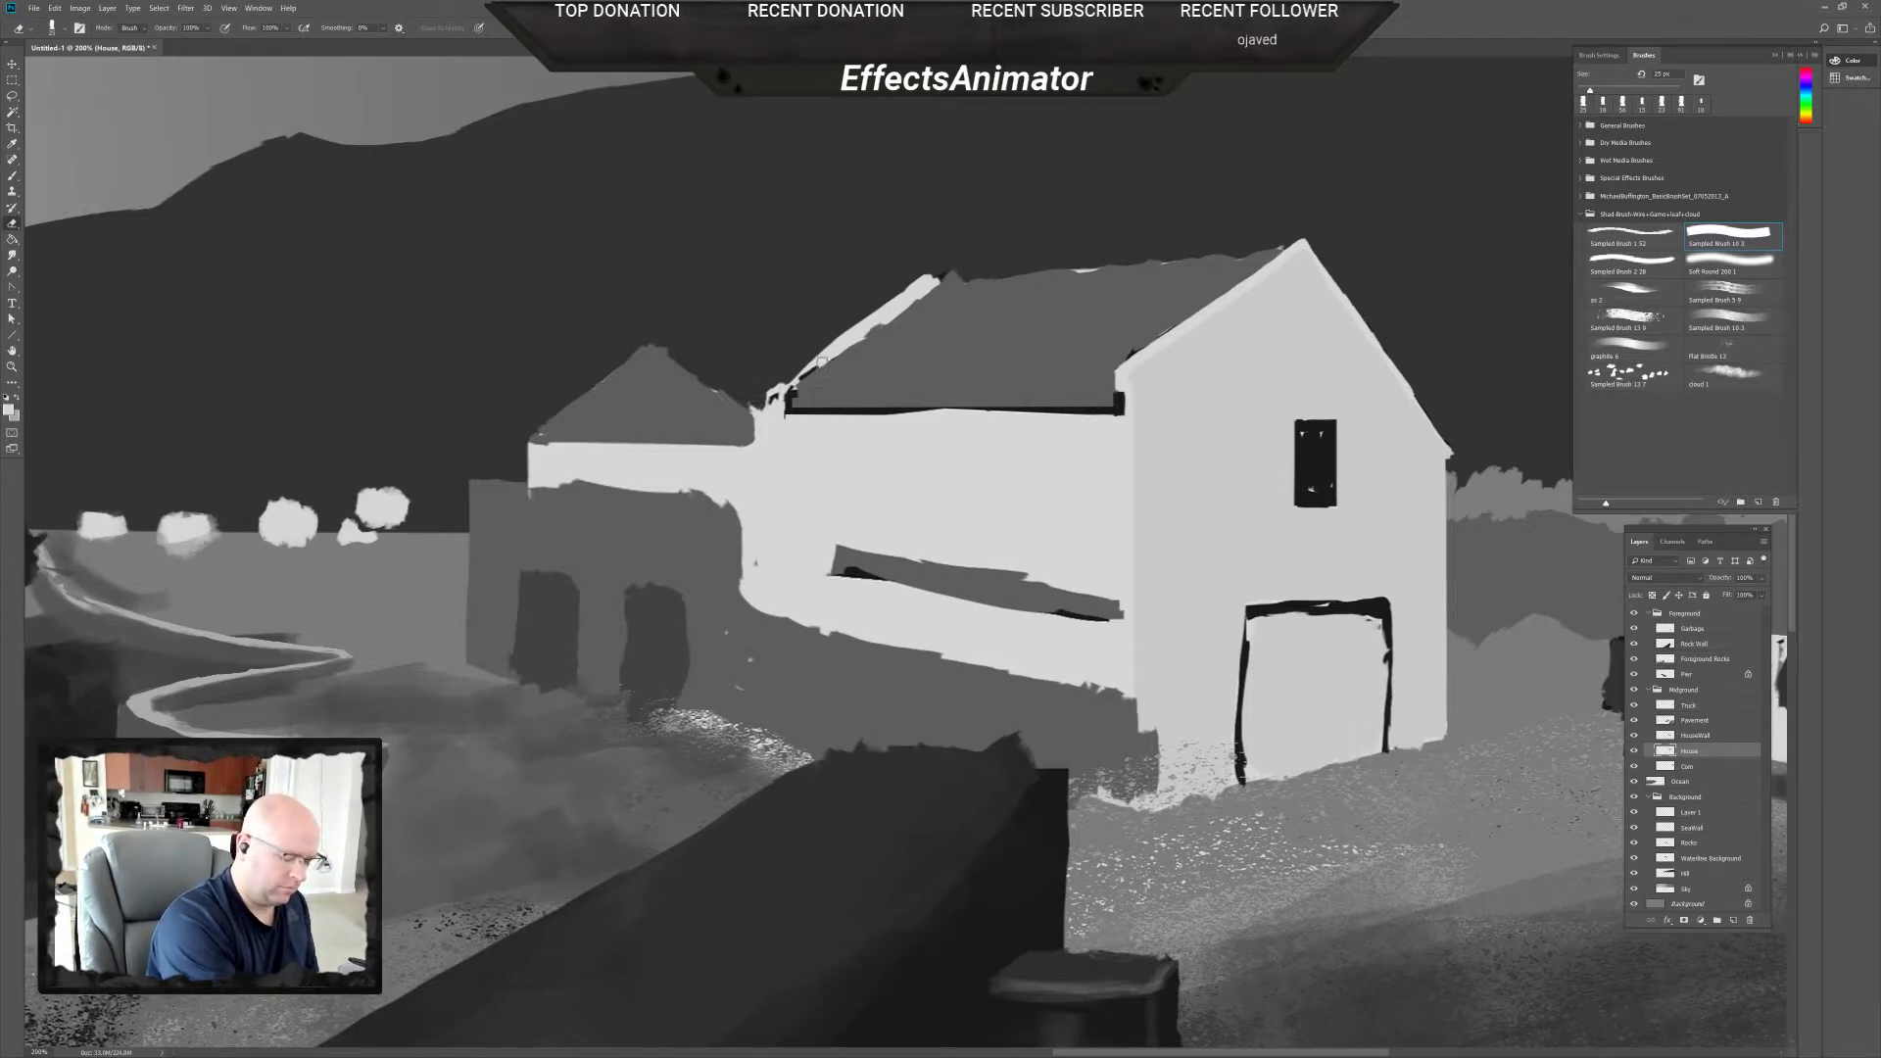
Paint sampled roof gray over the inner edge of the white far-slope trim and erase the ragged tip at the ridge end.
key(b)
drag(835, 345, 793, 378)
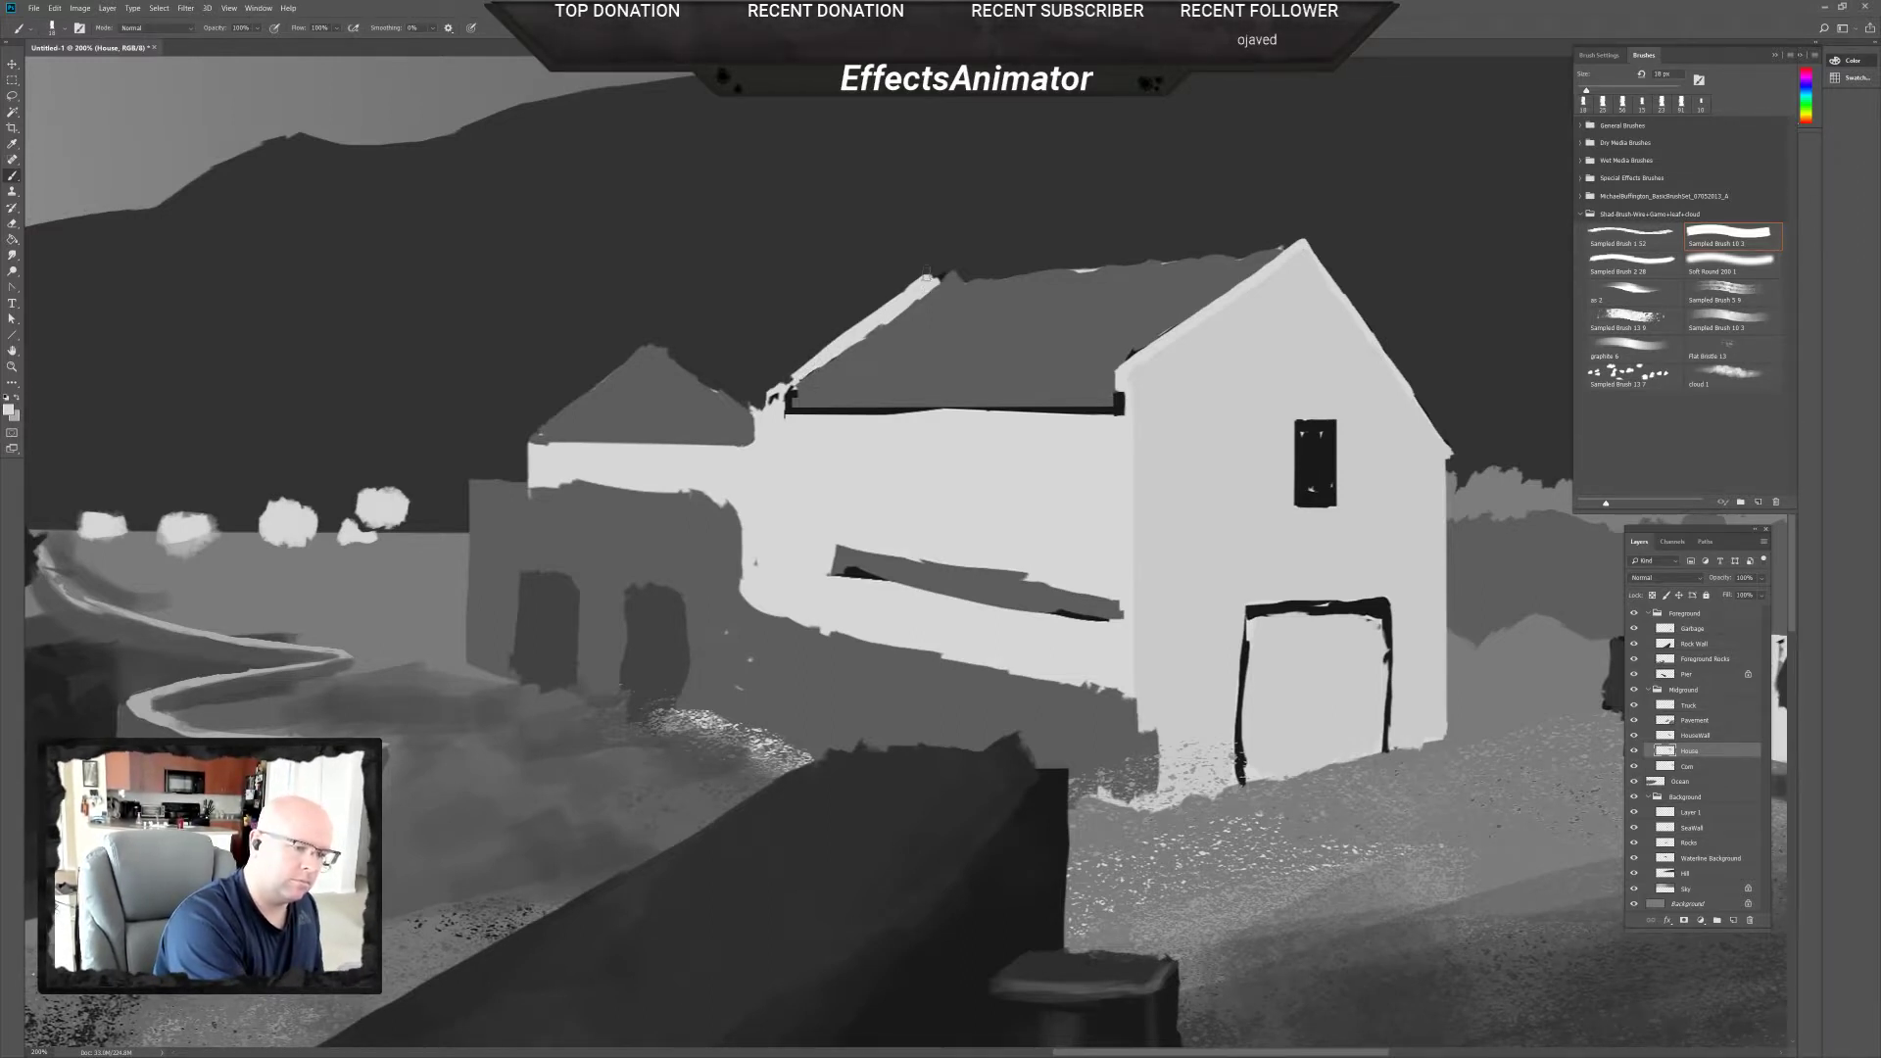
alt+click(943, 296)
drag(828, 359, 936, 286)
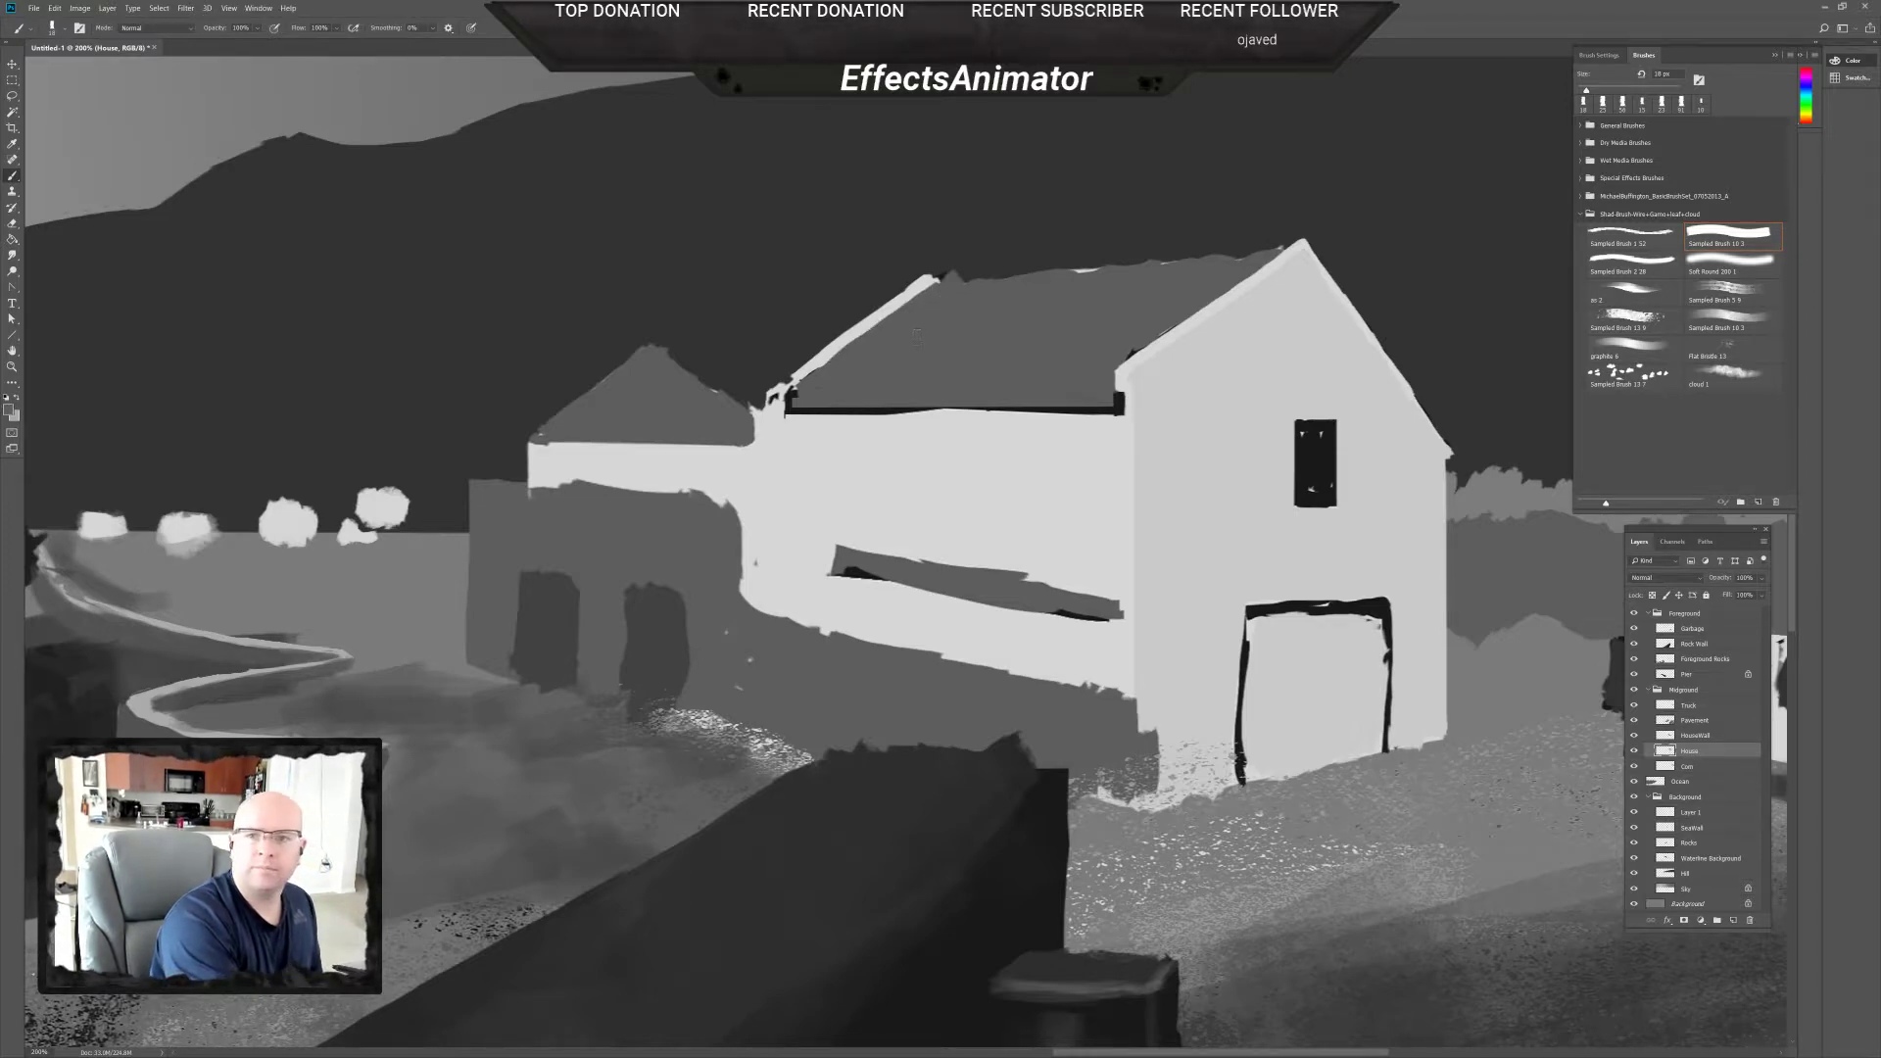
key(e)
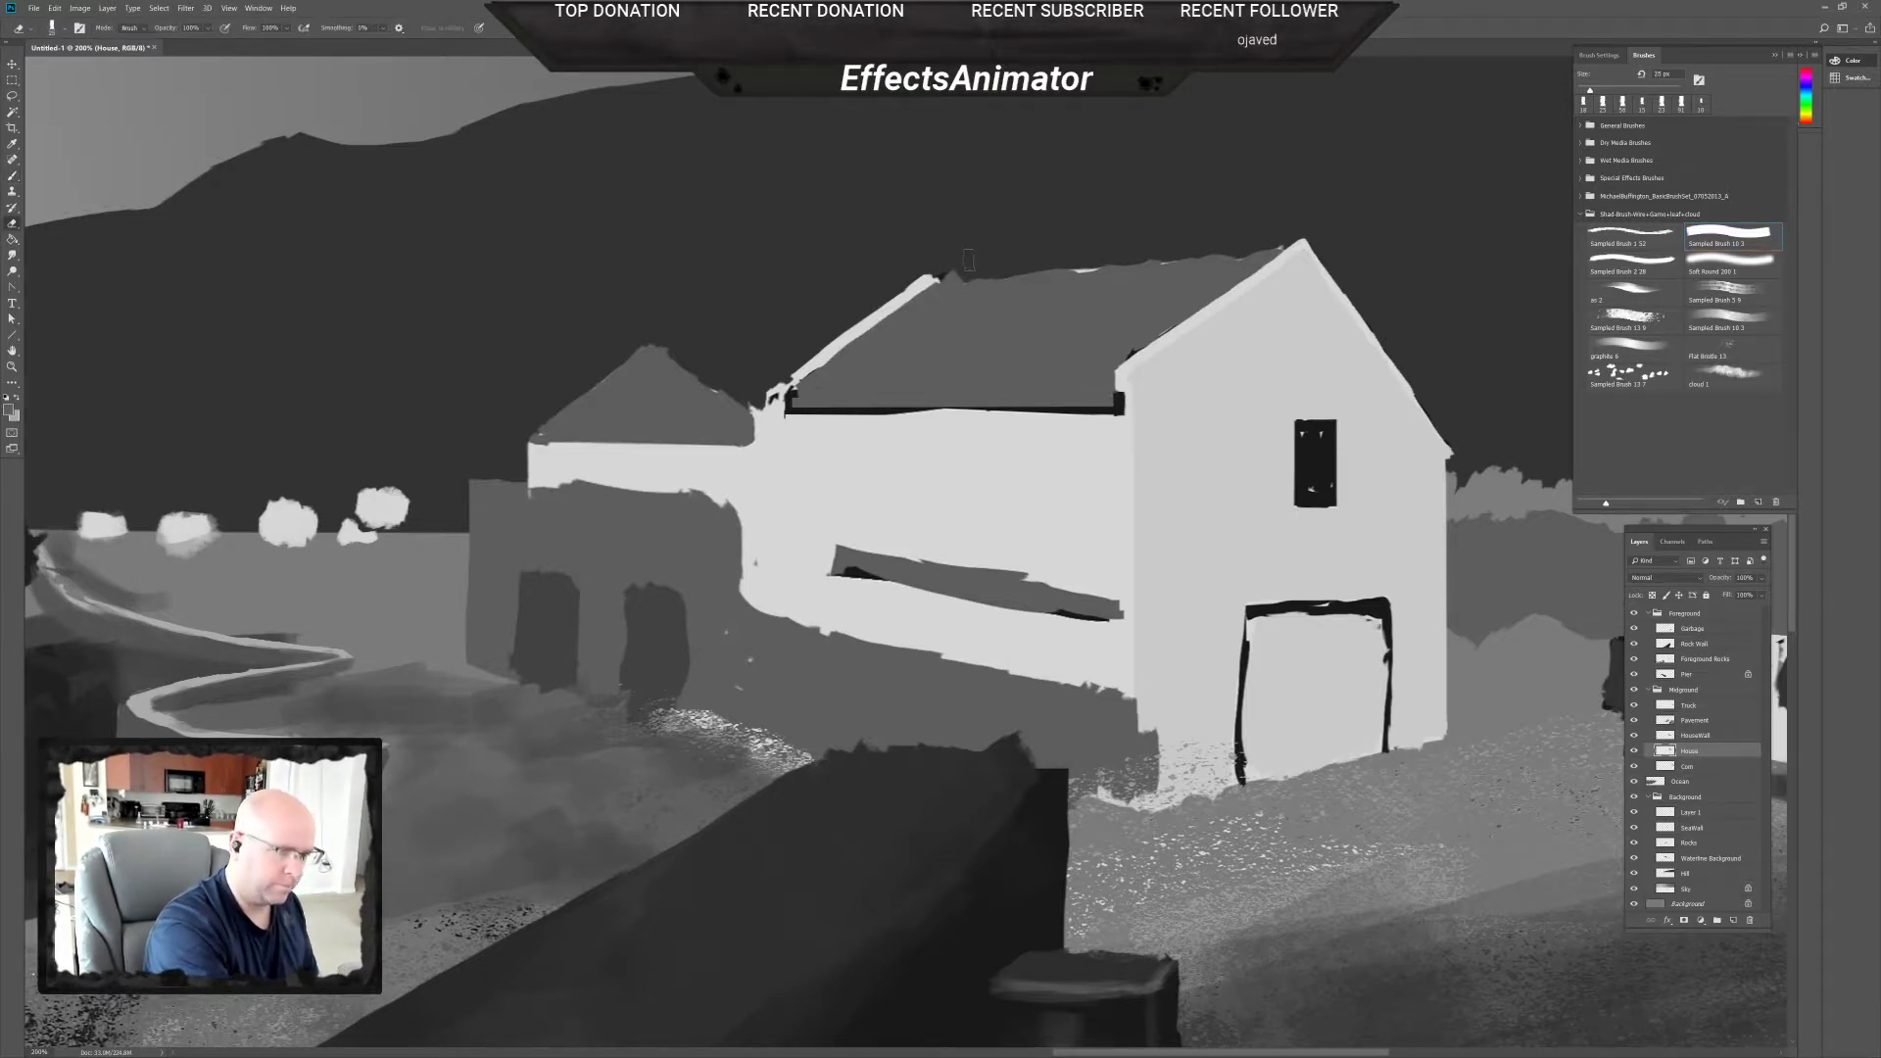
drag(907, 273, 970, 263)
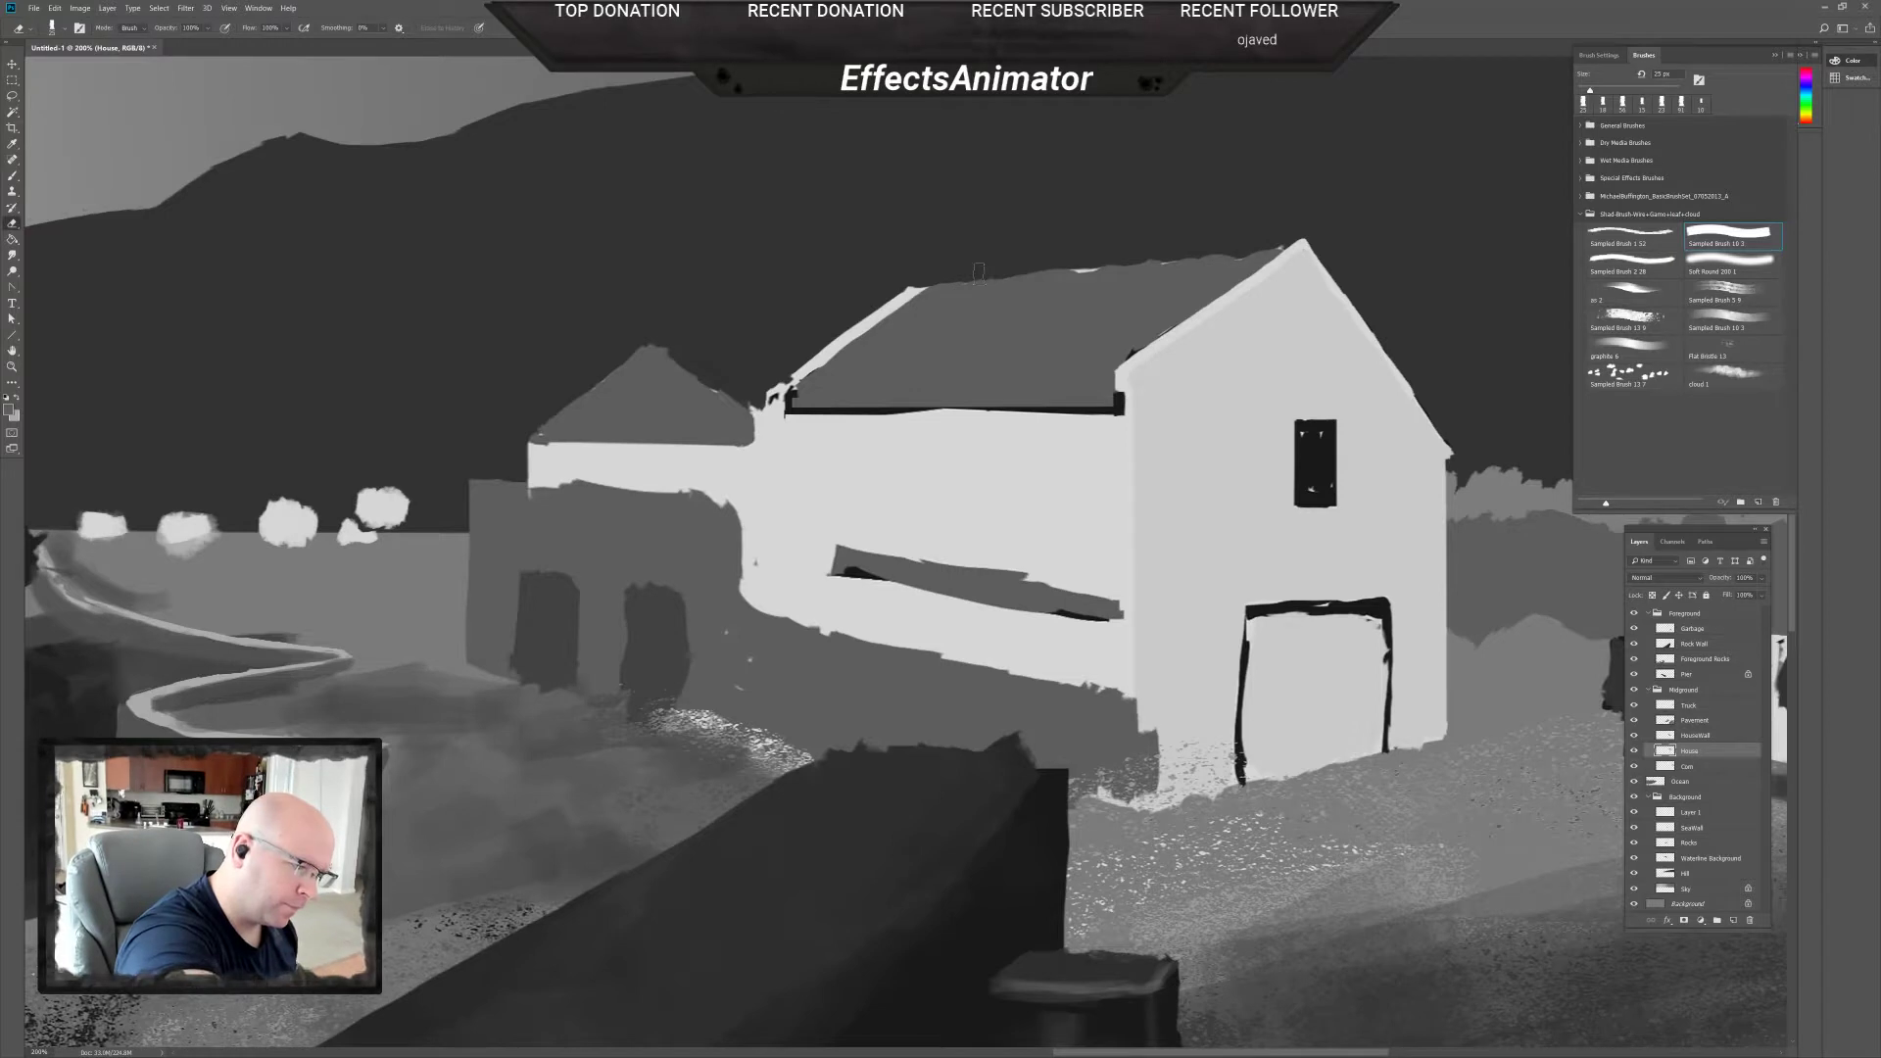
Erase the ragged specks along the main roof's ridge and paint out the black mark at the far end of its eave.
mouse_move(1036, 259)
mouse_down()
mouse_move(1117, 266)
mouse_move(1057, 259)
mouse_up()
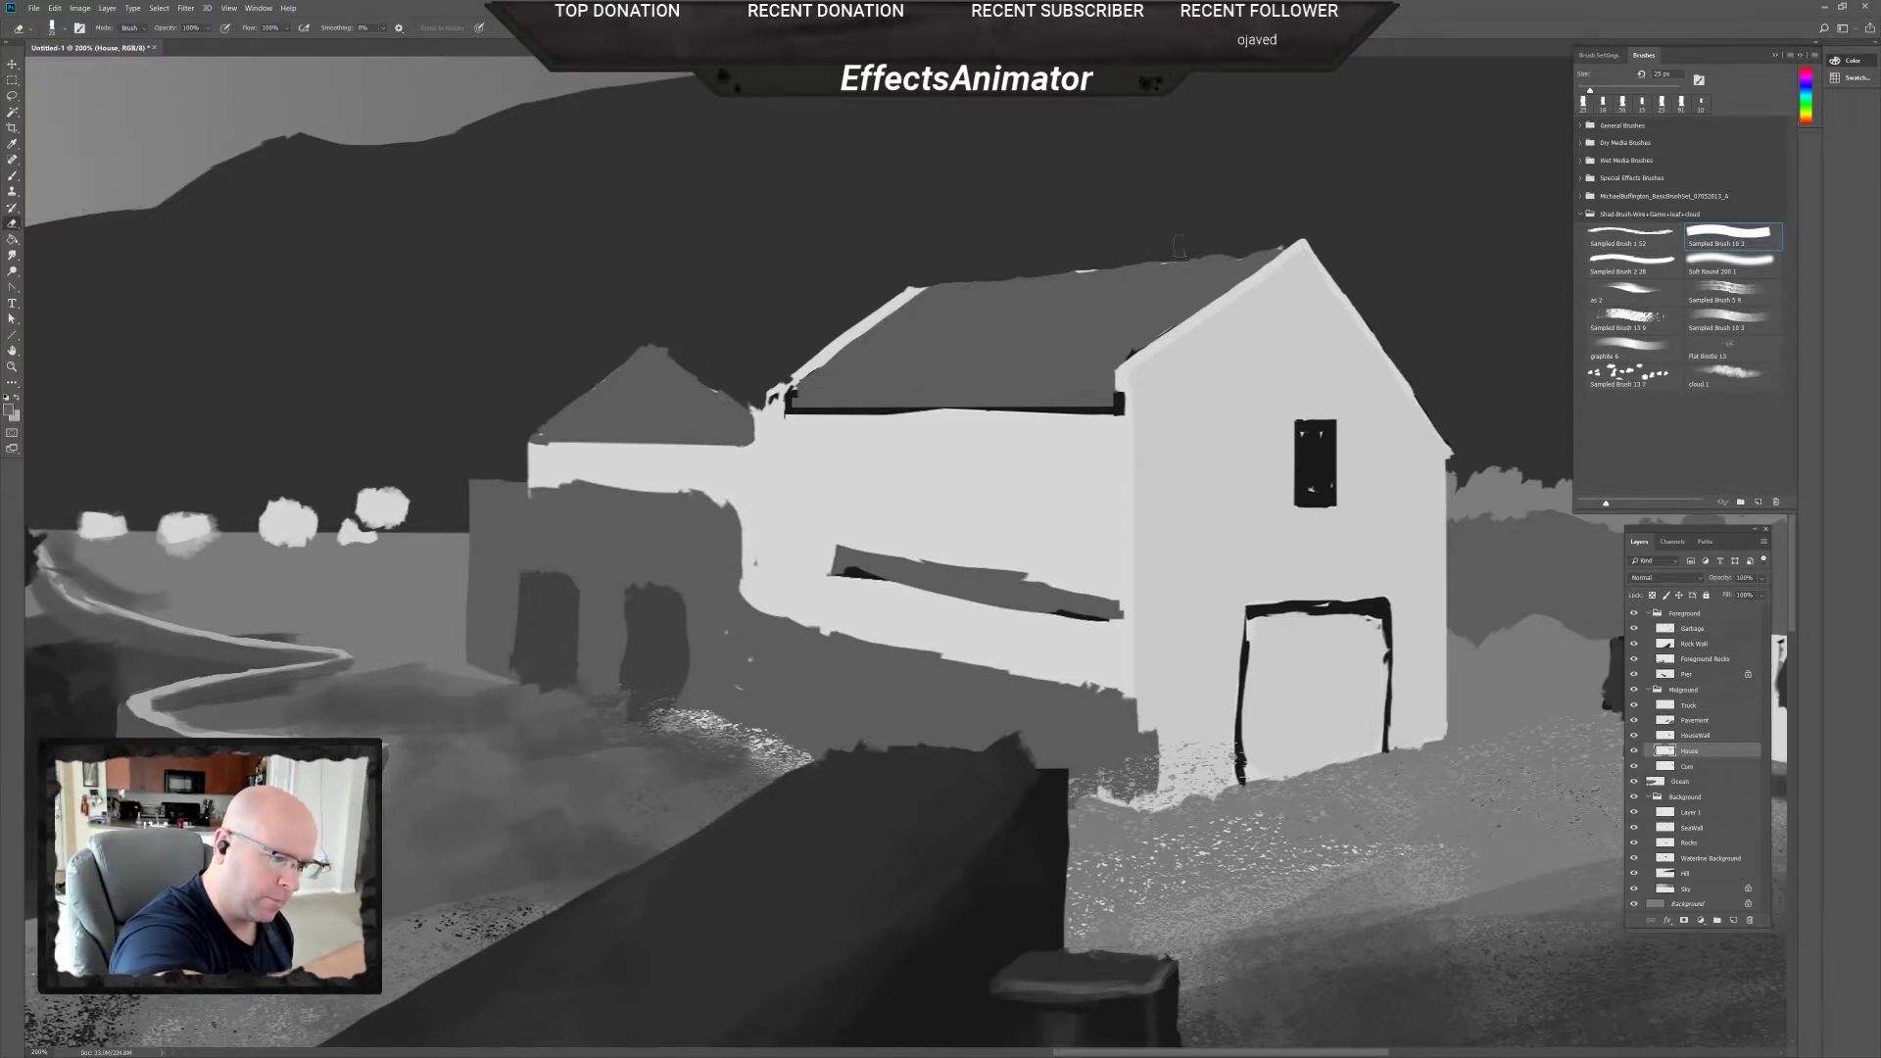
drag(1179, 247, 1231, 256)
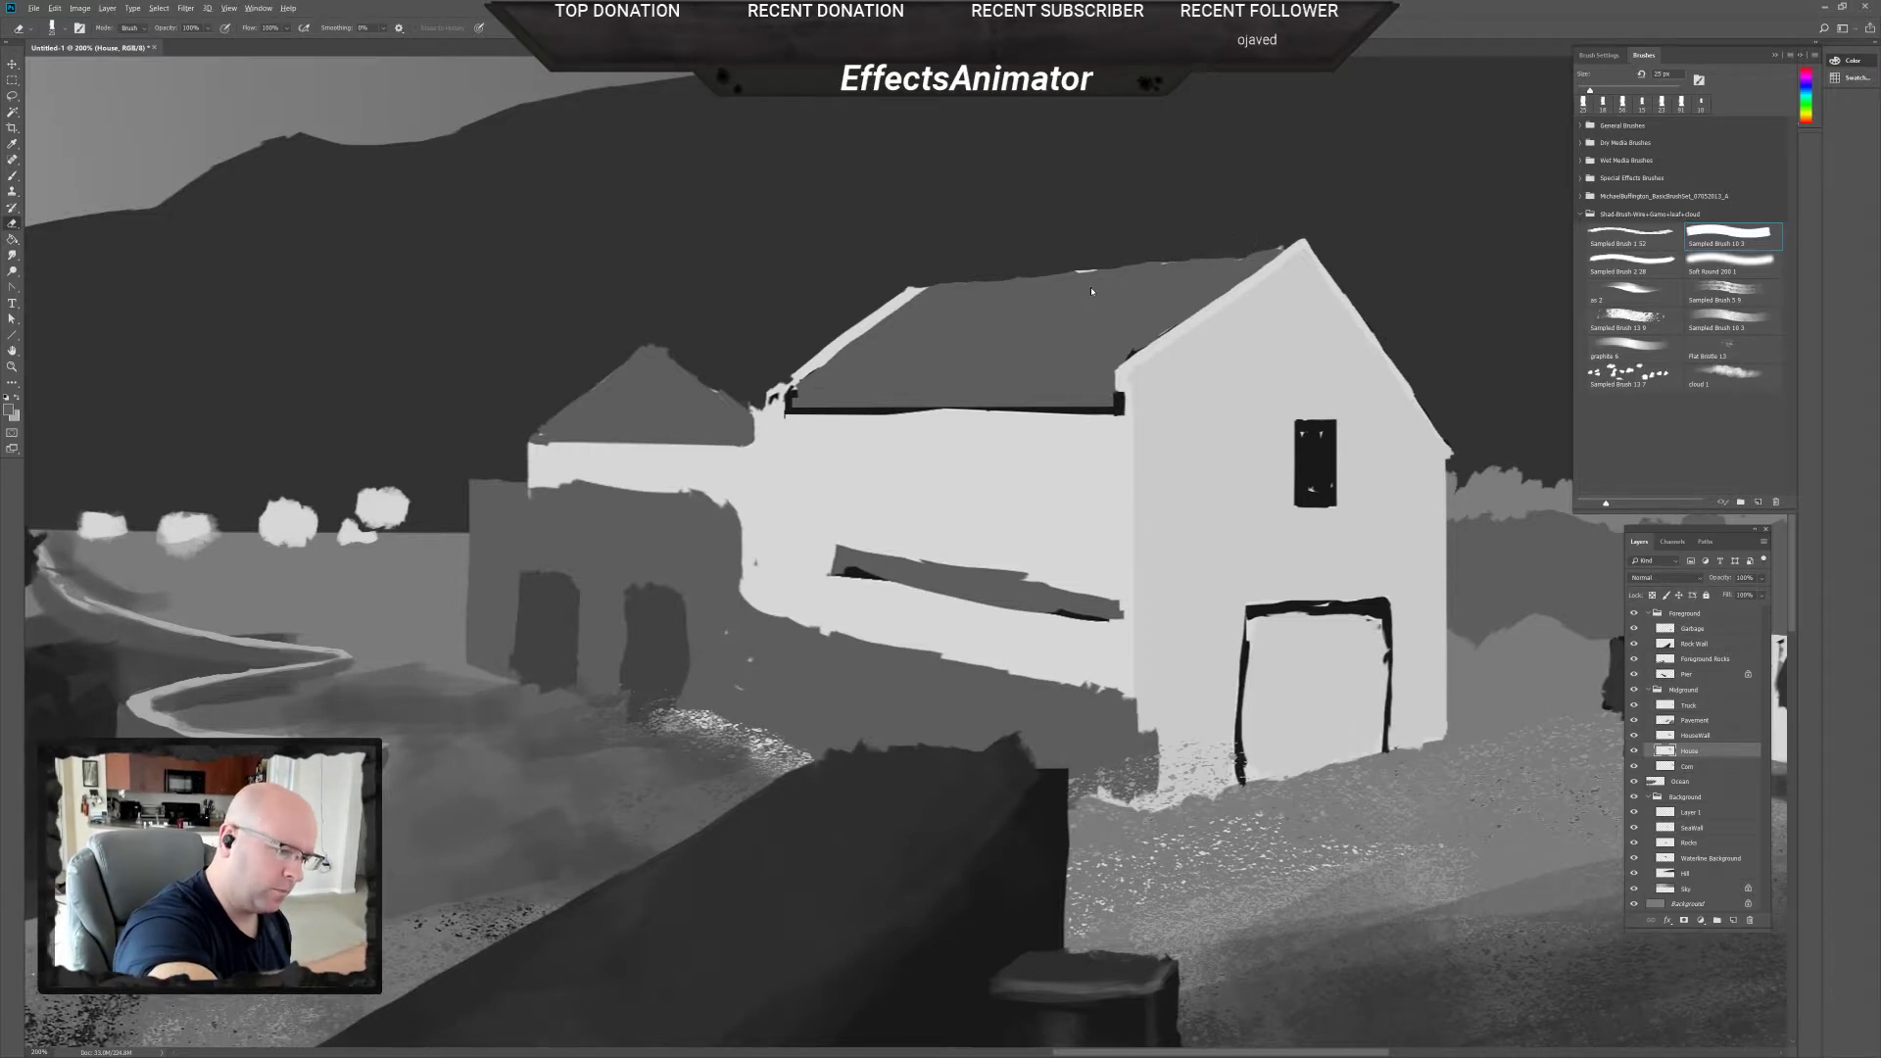
click(1180, 253)
click(967, 395)
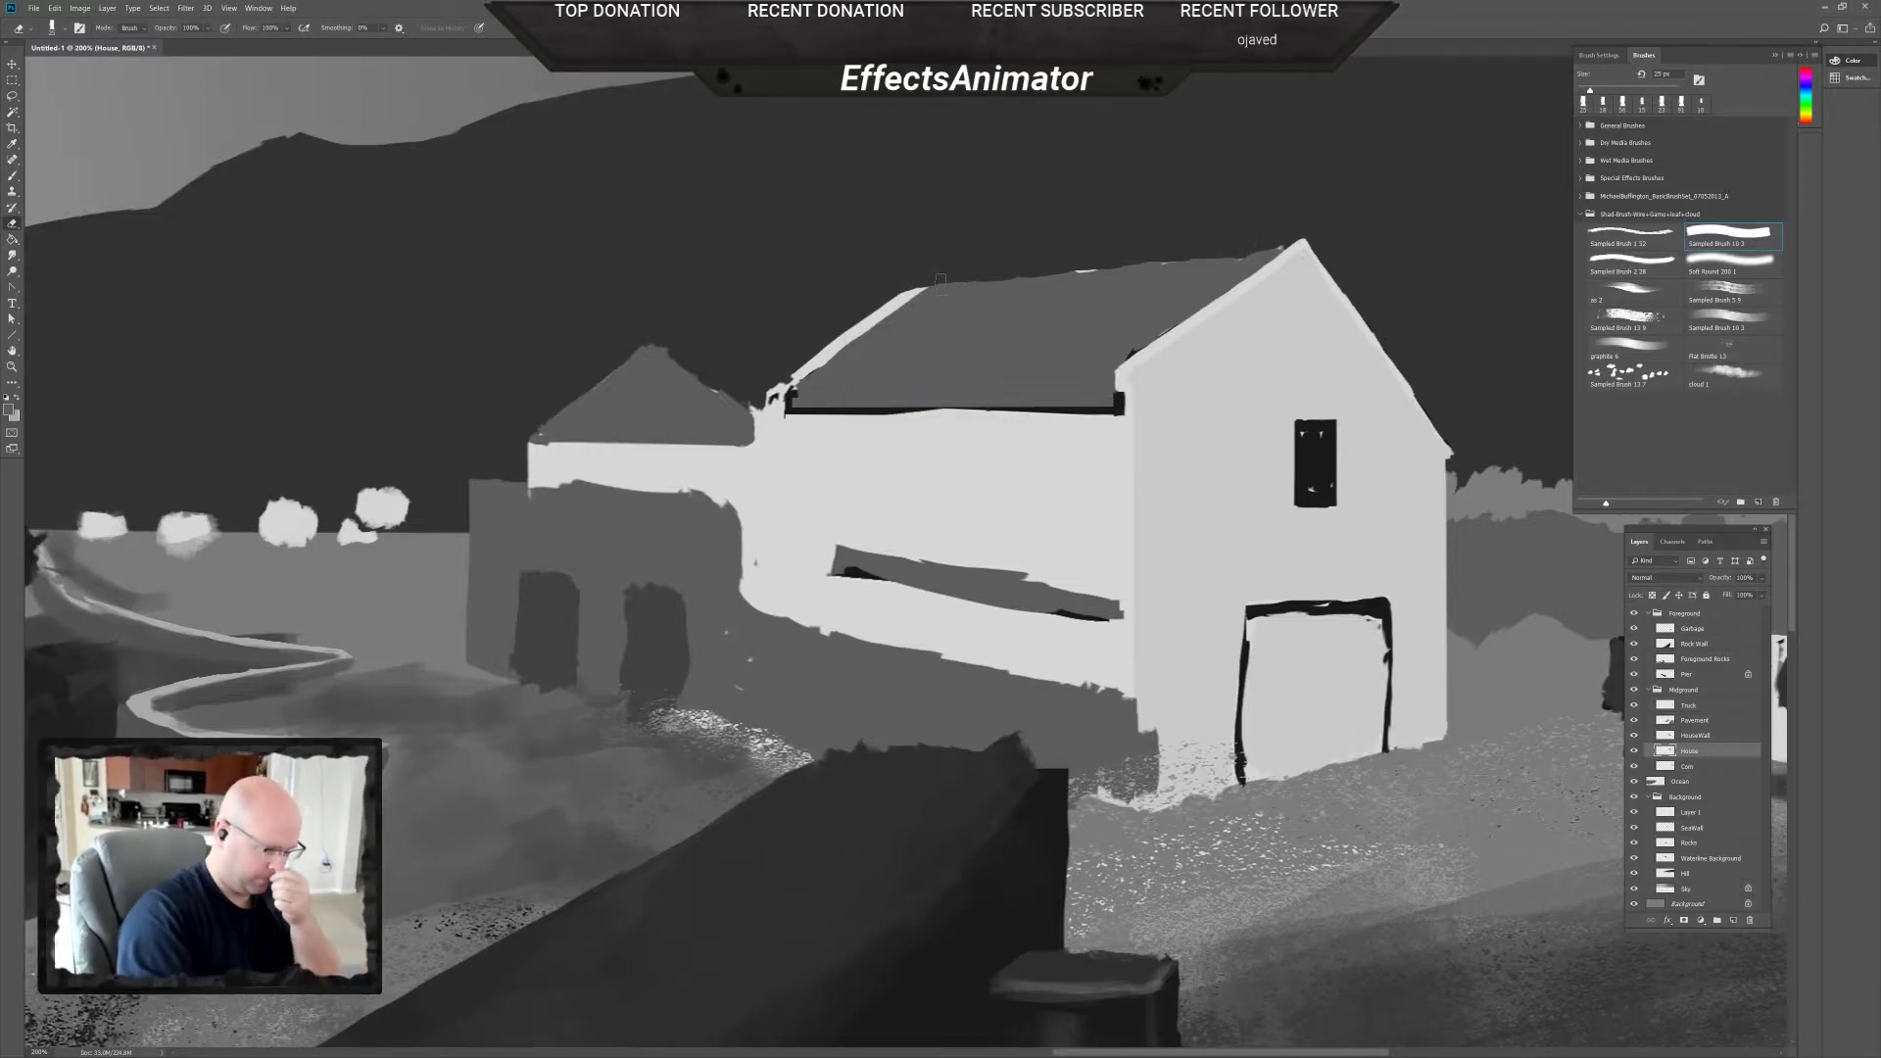
key(b)
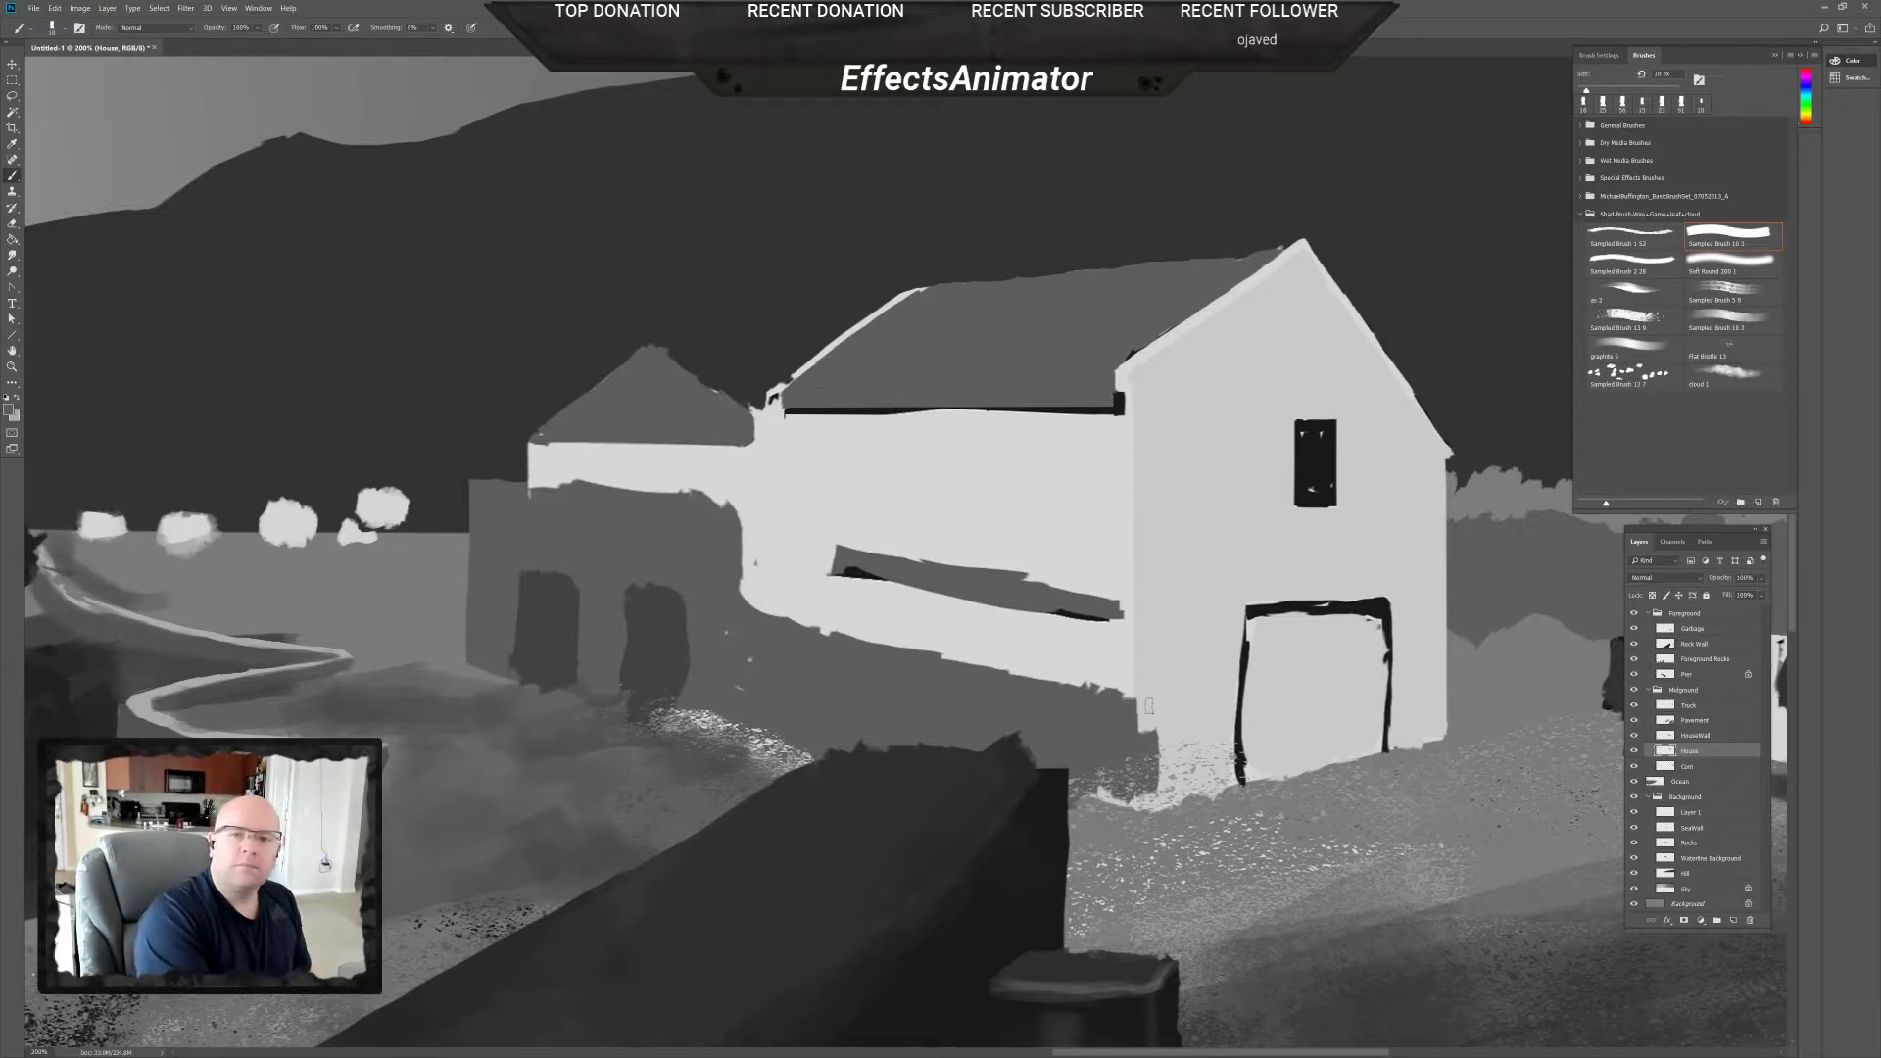
Paint sampled light wall gray over the black underside of the long wall's strip and even out the strip in roof gray.
key(ctrl+minus)
key(ctrl+minus)
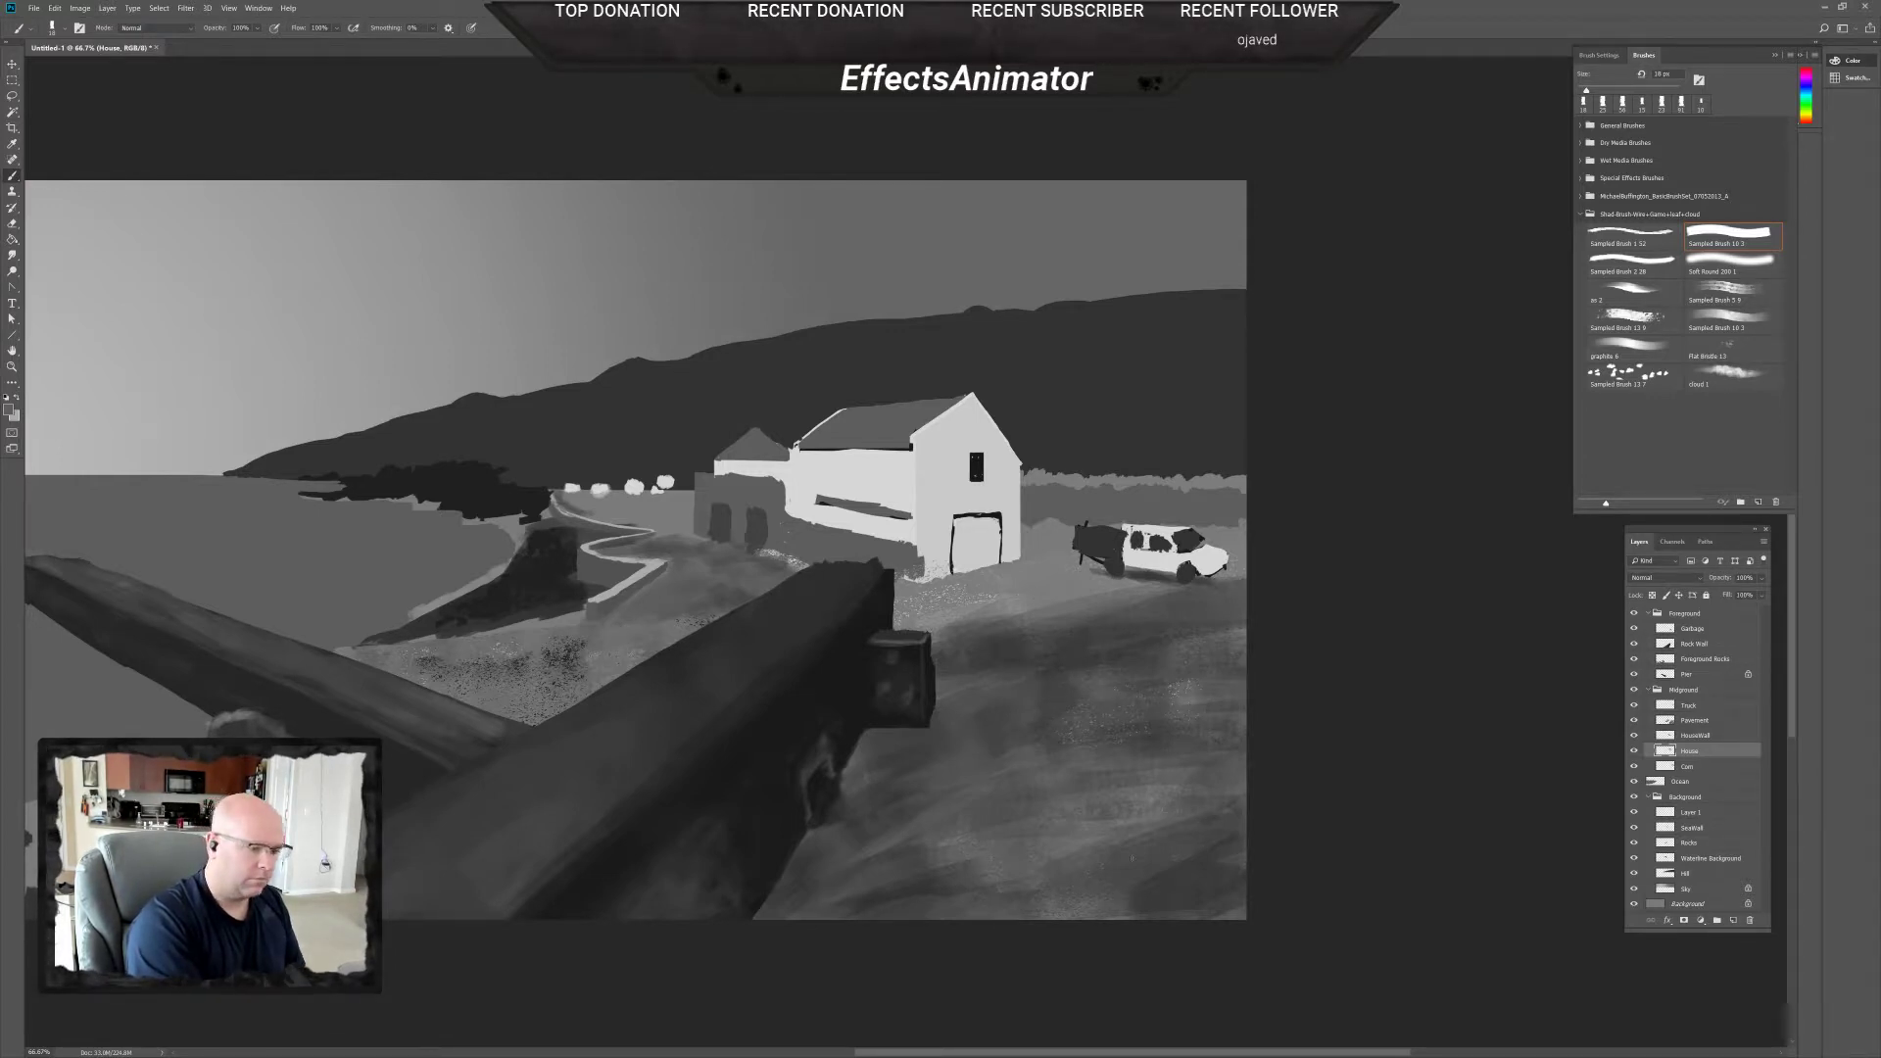
scroll(903, 526, up, 1)
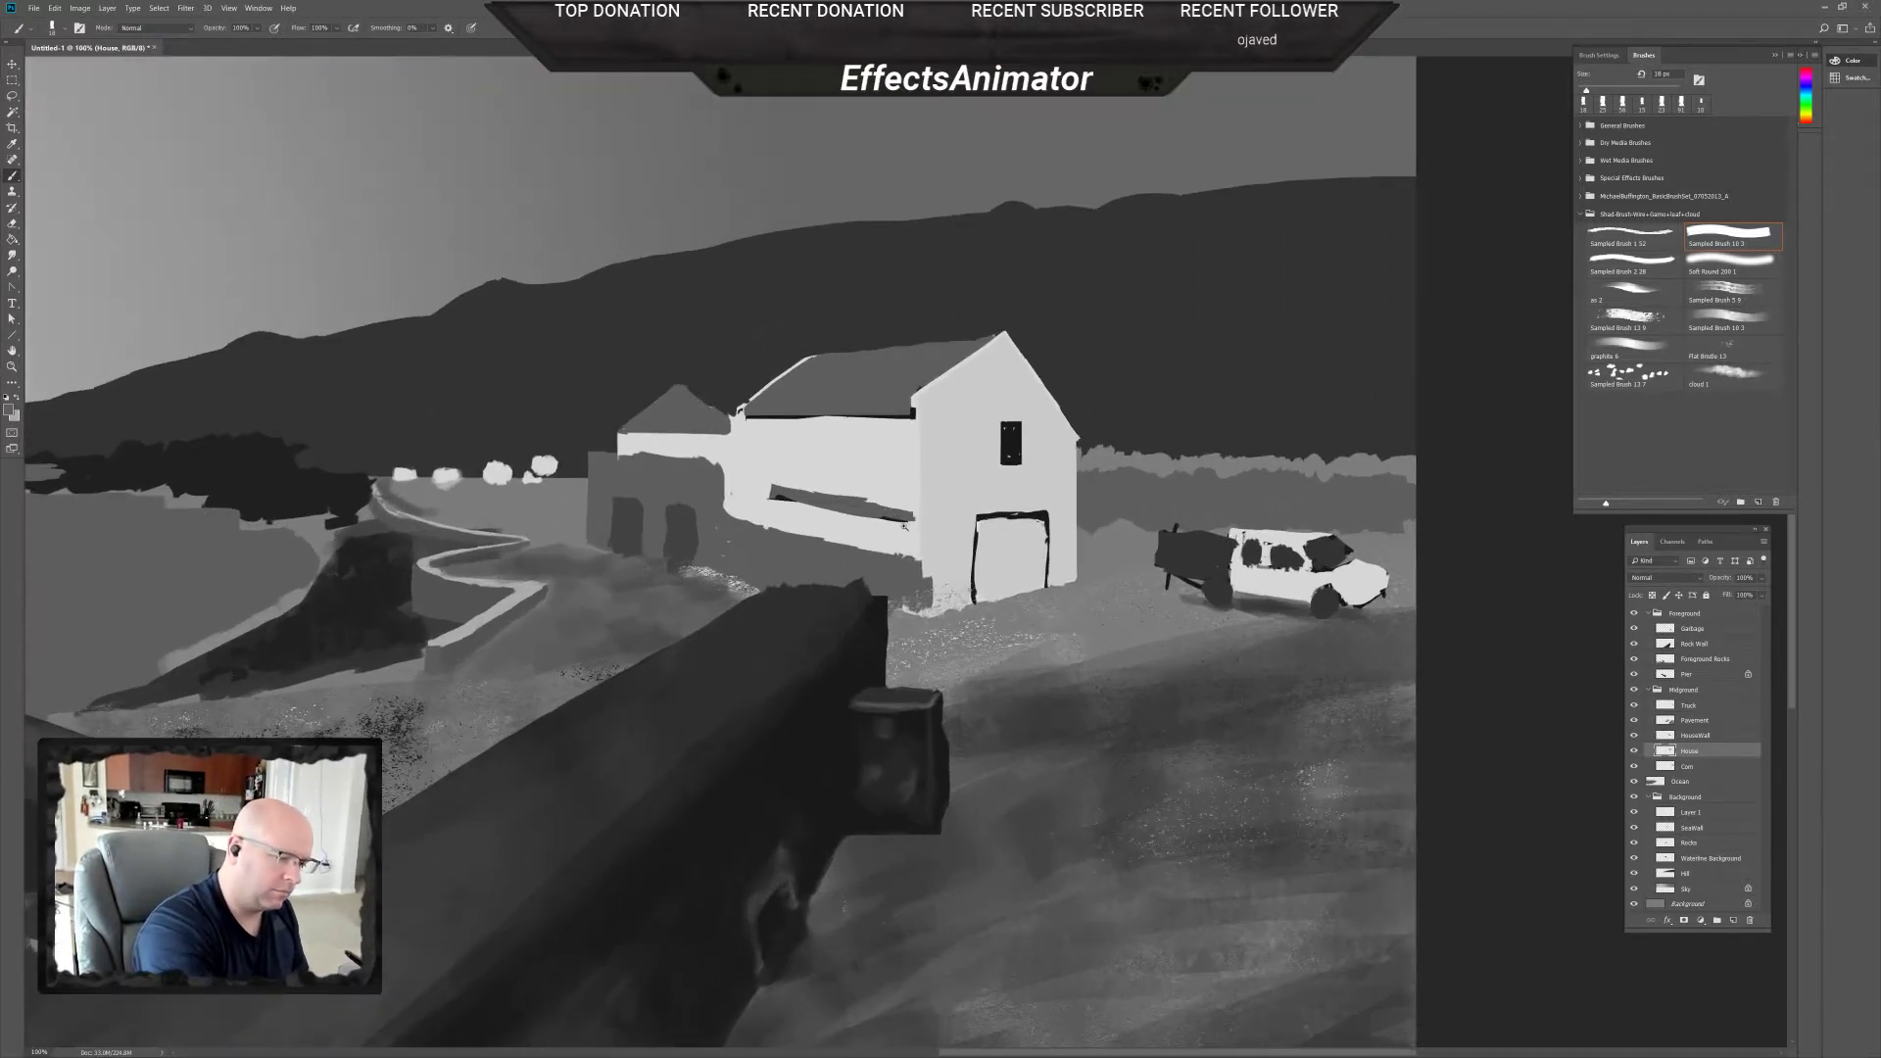
alt+click(859, 529)
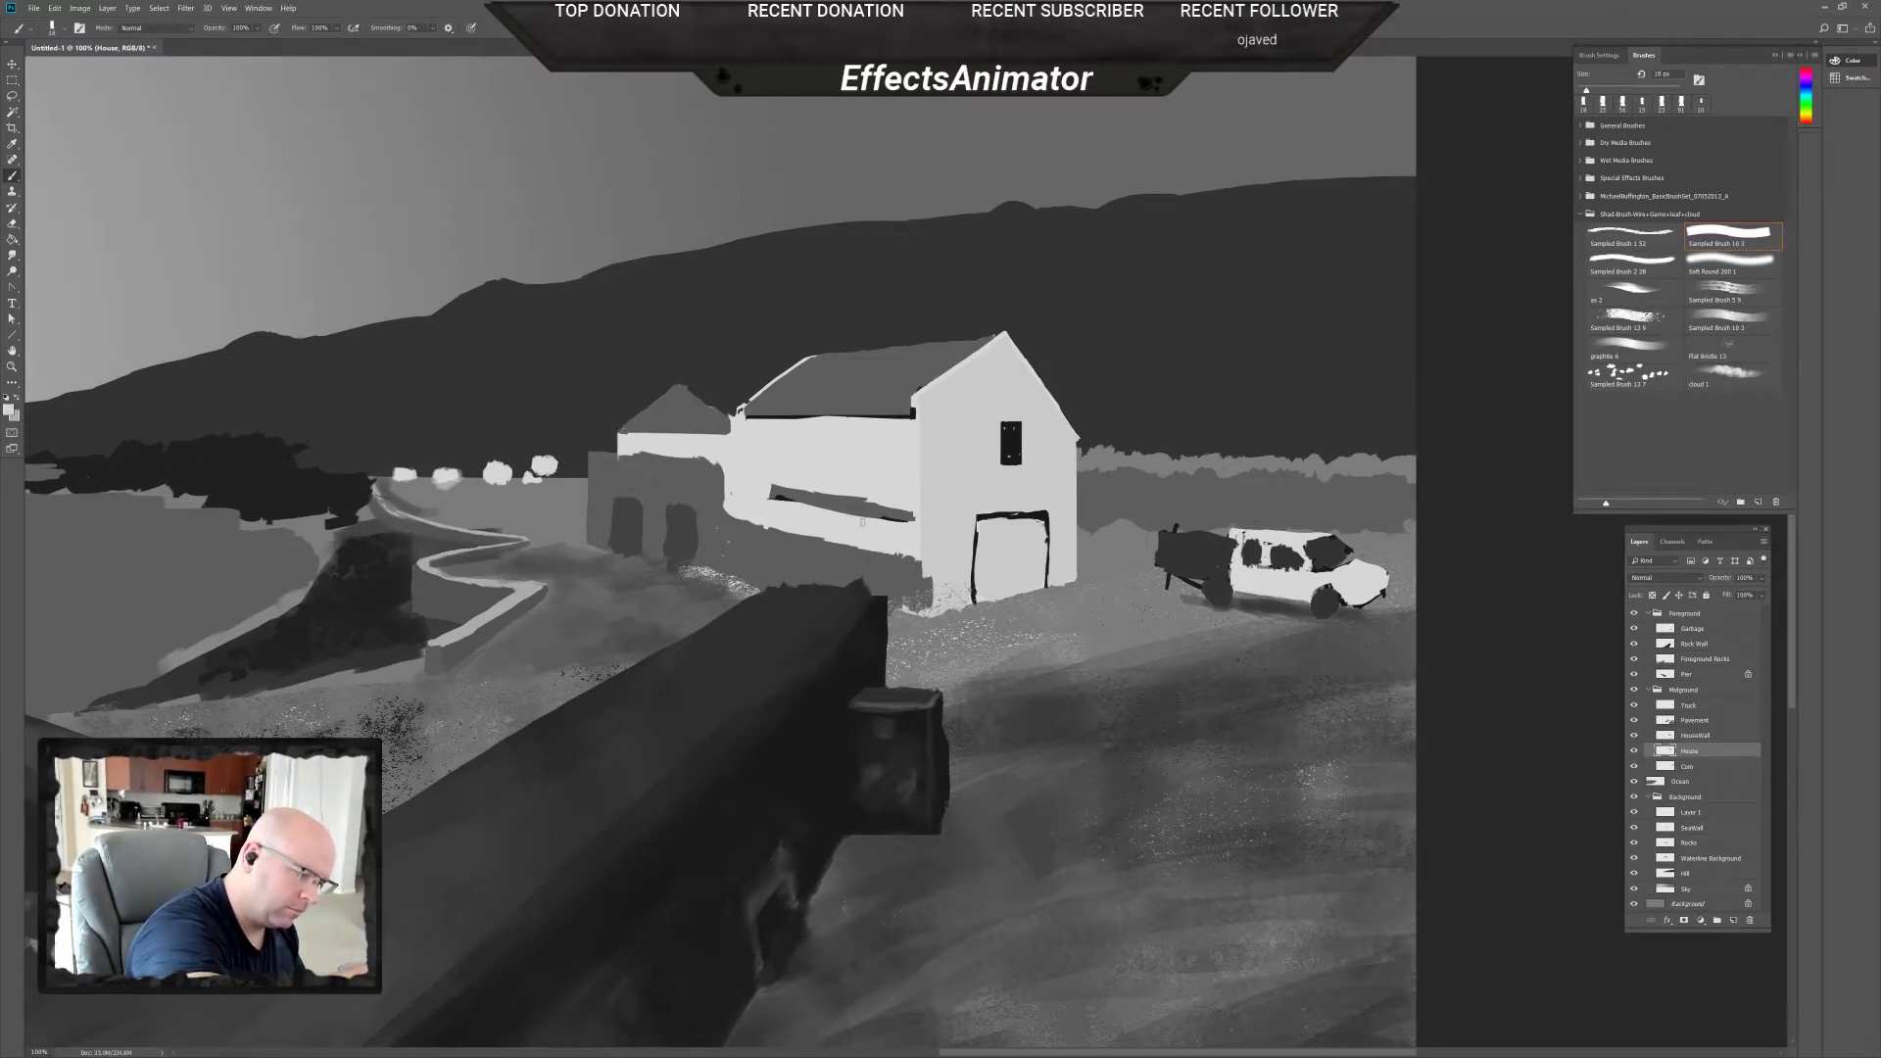
mouse_move(863, 521)
mouse_down()
mouse_move(797, 500)
mouse_move(900, 515)
mouse_up()
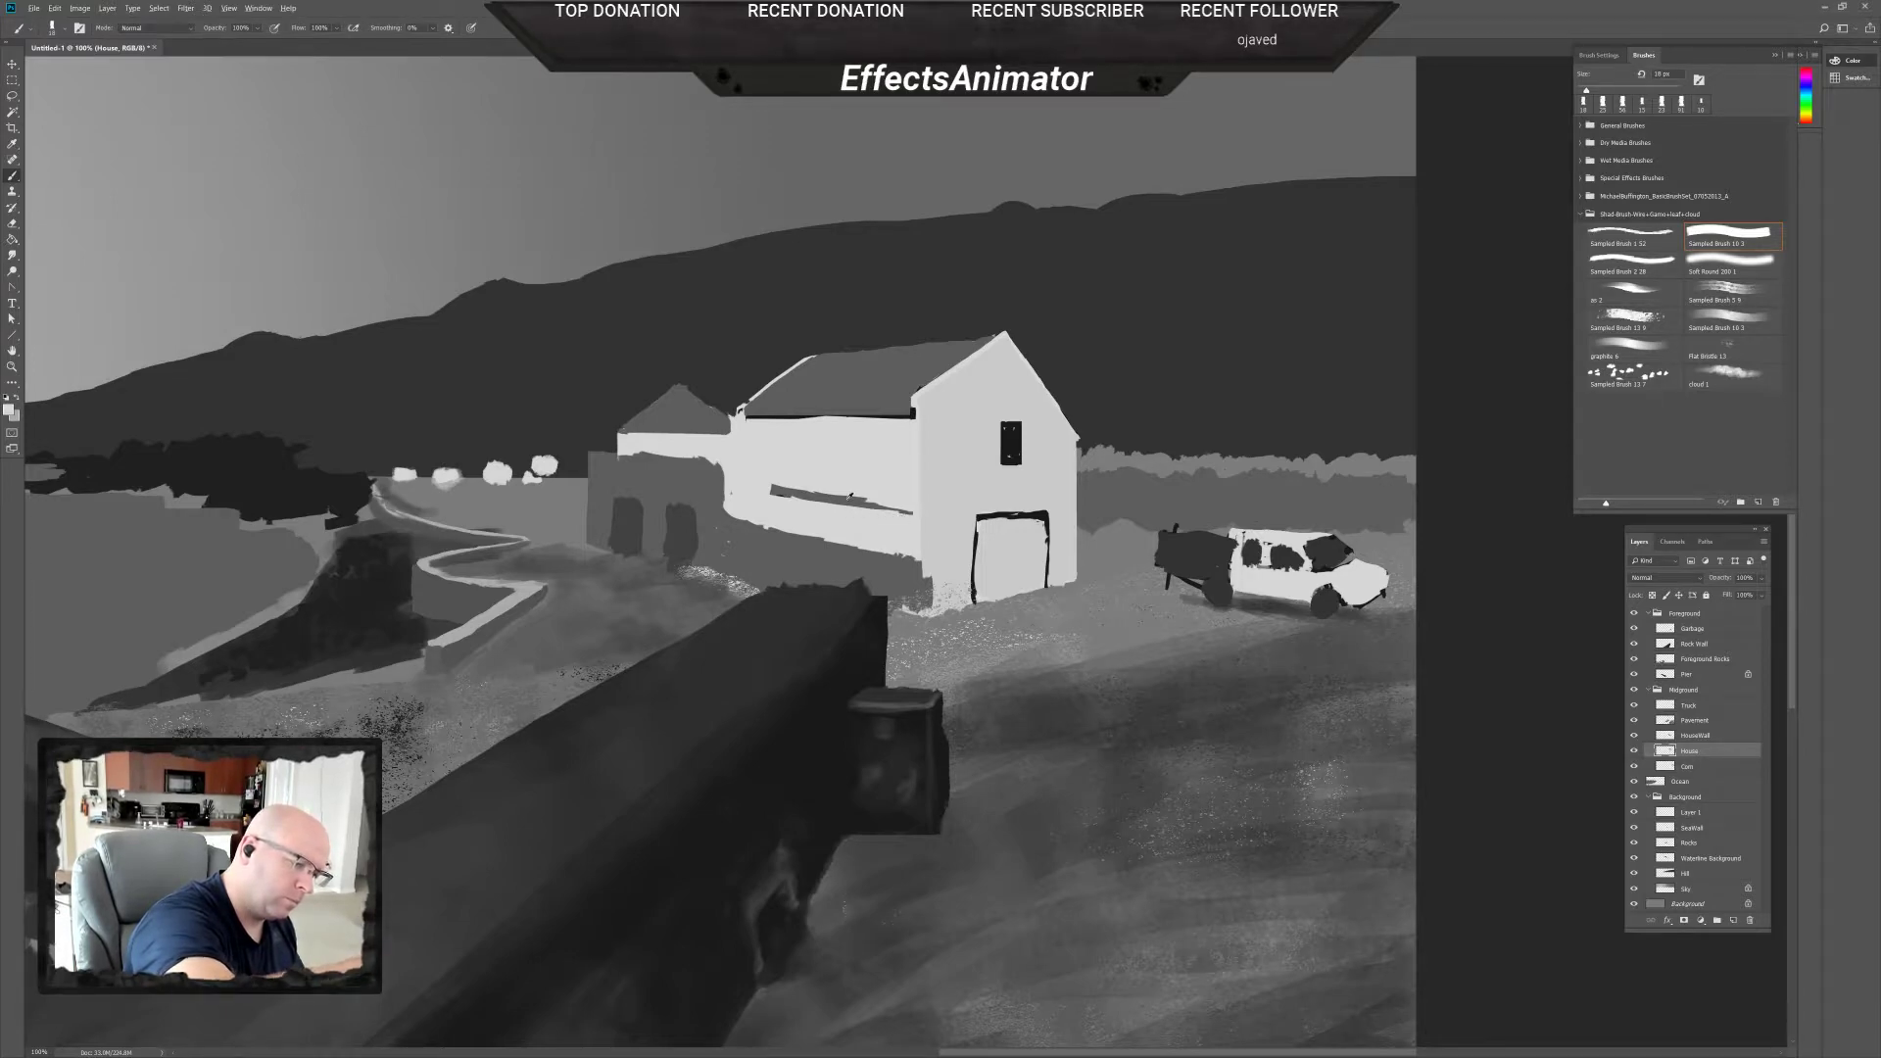
drag(858, 497, 912, 505)
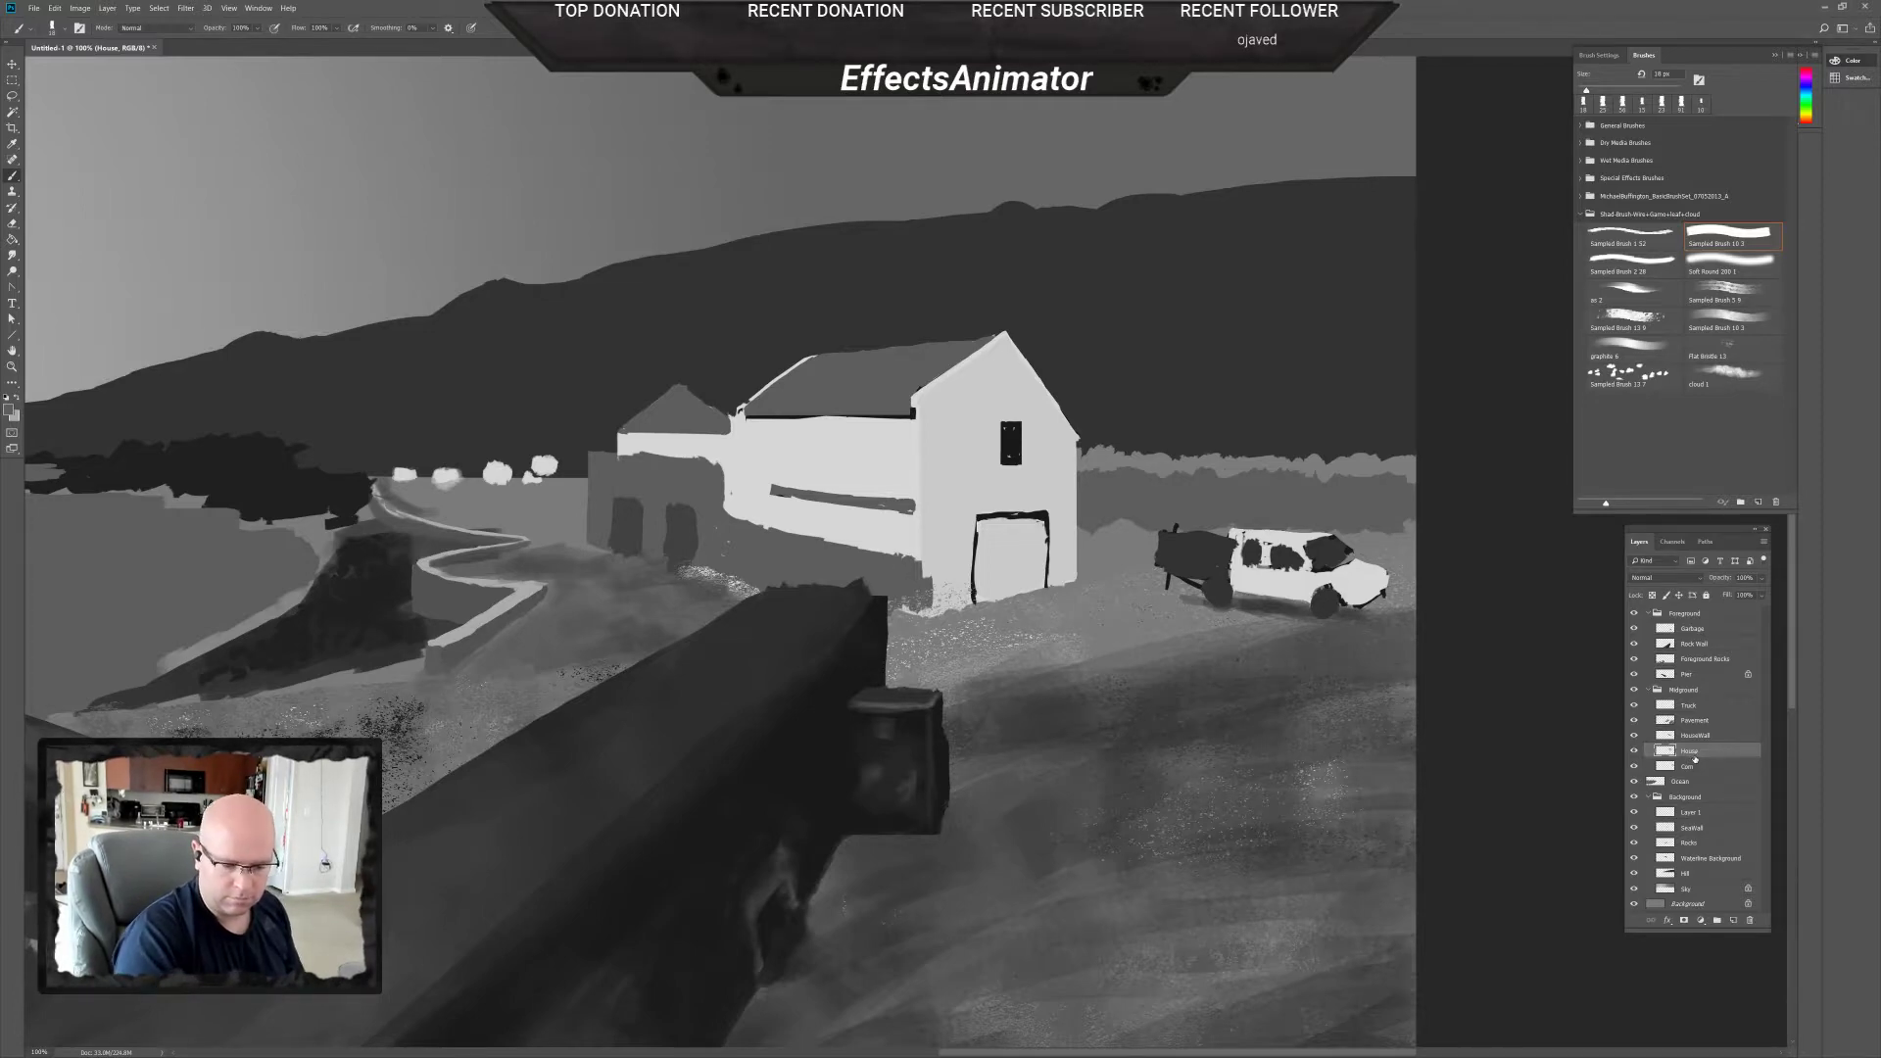
Toggle layer visibility to identify which layer holds the low stone wall beside the house, and select the HouseWall layer.
click(1635, 752)
click(1636, 751)
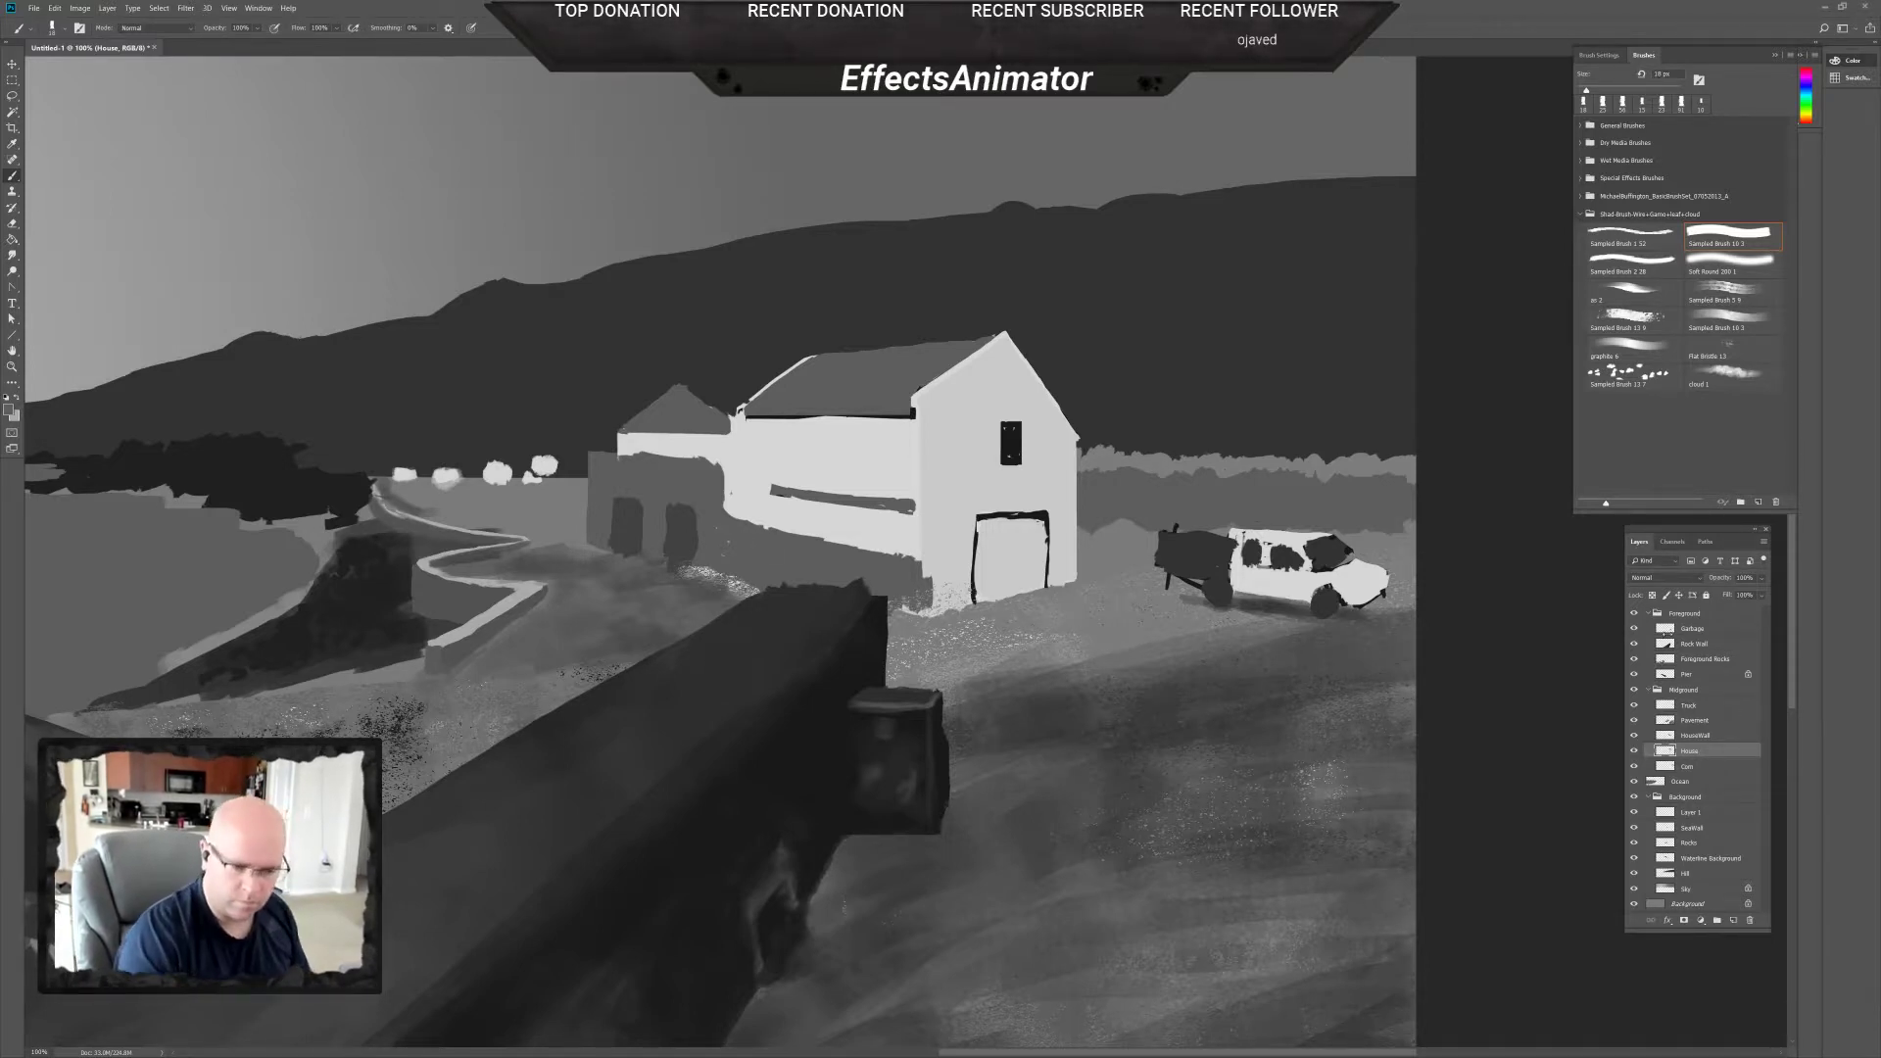
click(1633, 643)
click(1635, 644)
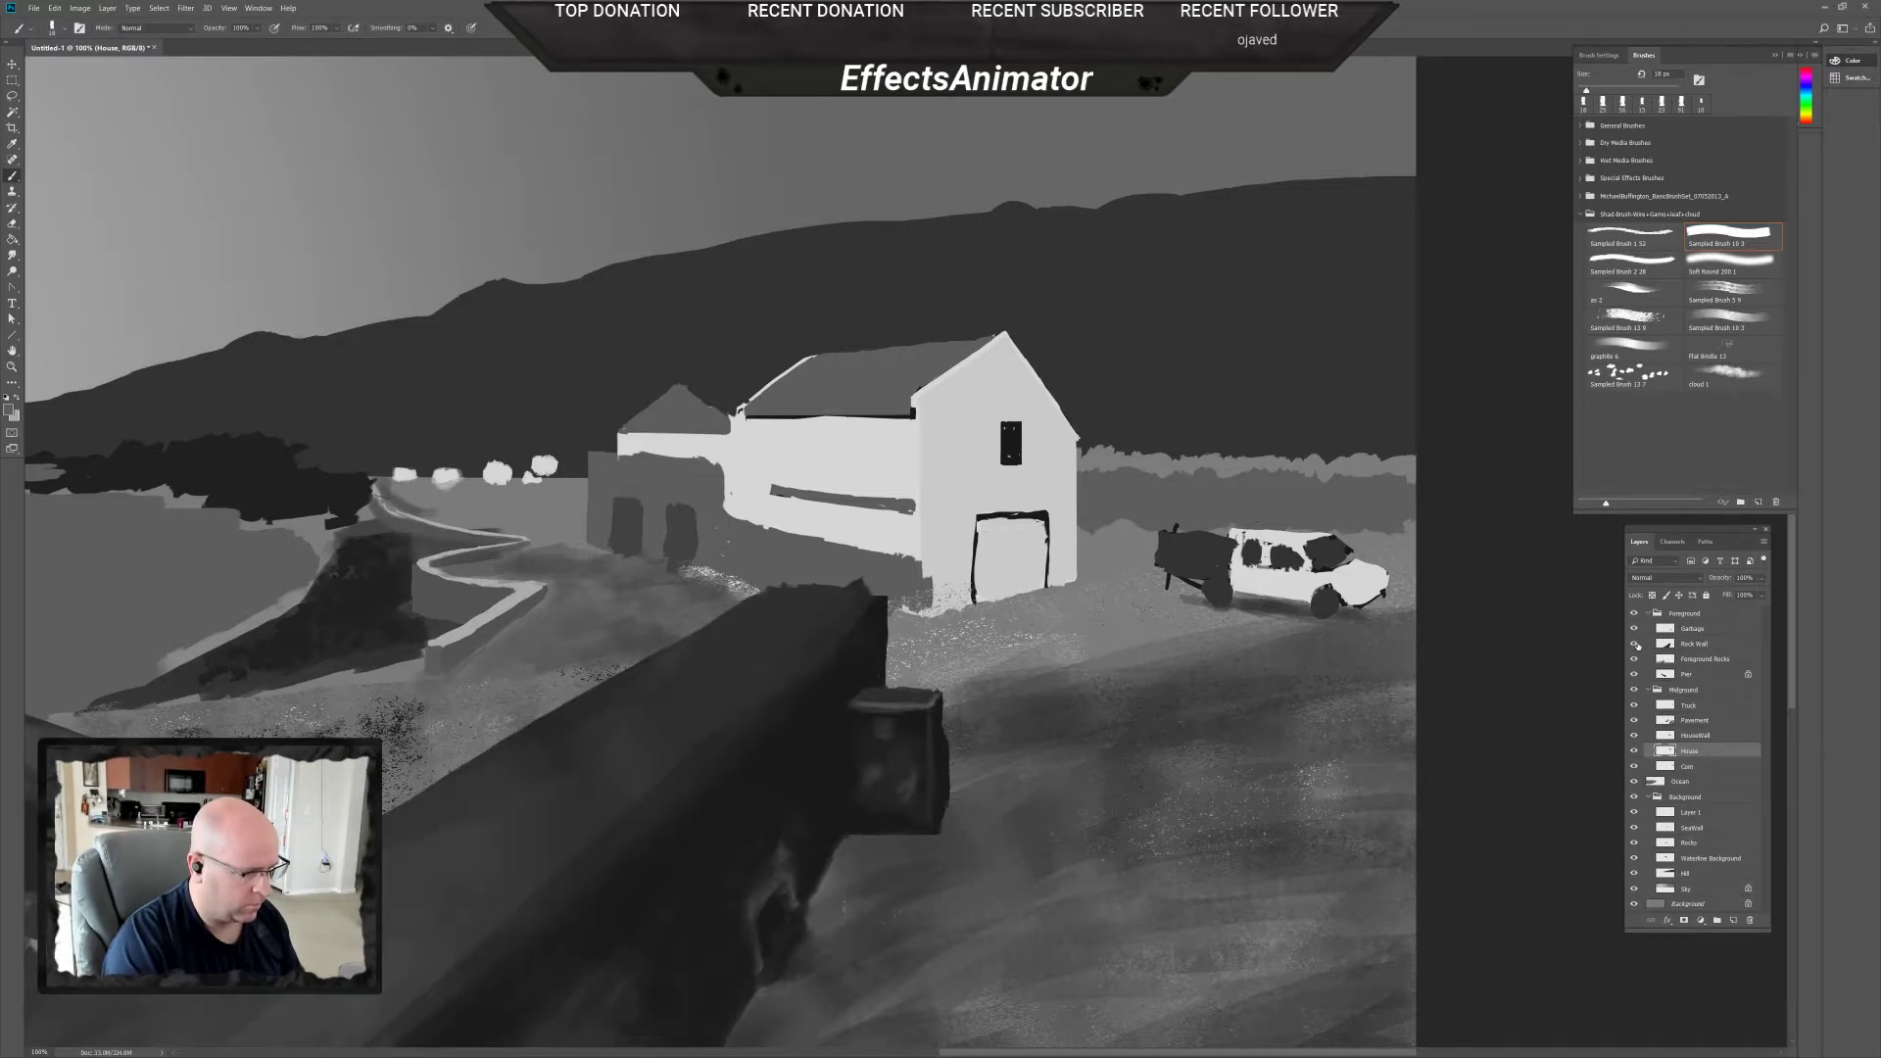
click(1635, 813)
click(1634, 812)
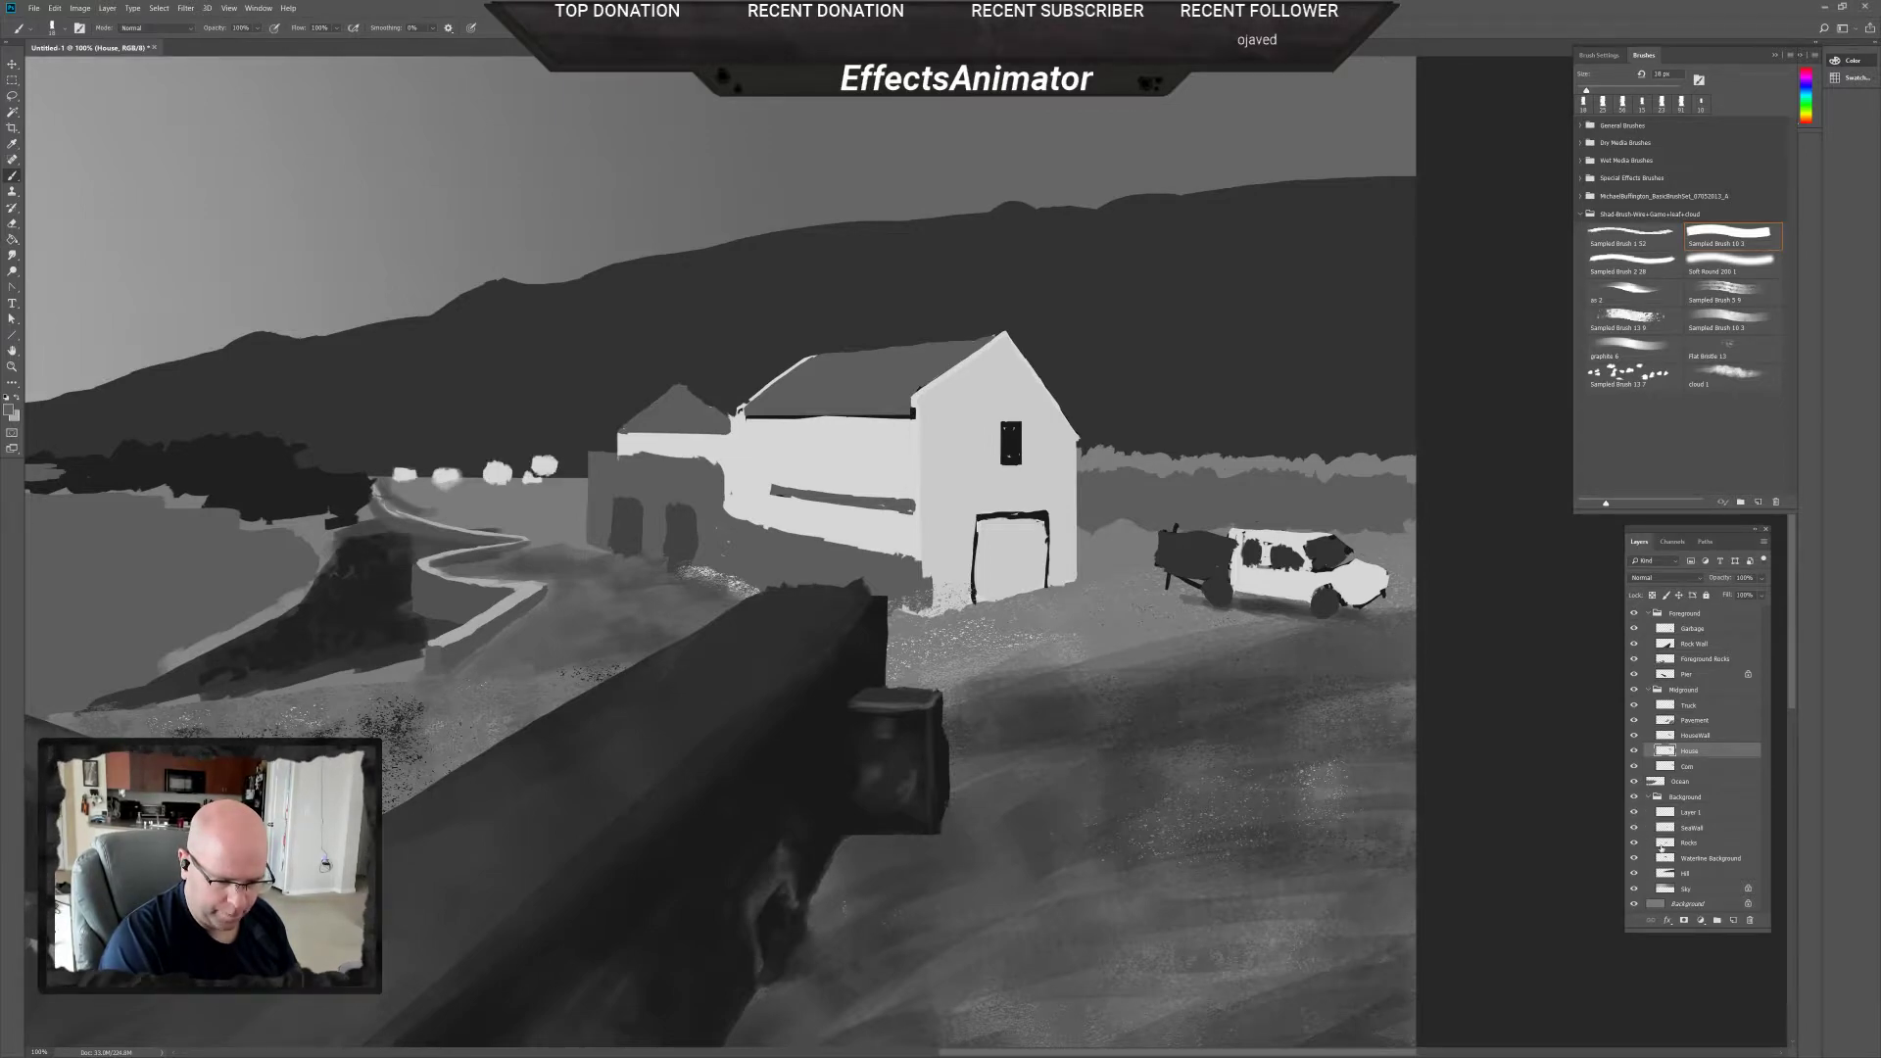
click(1635, 736)
click(1634, 736)
click(1689, 736)
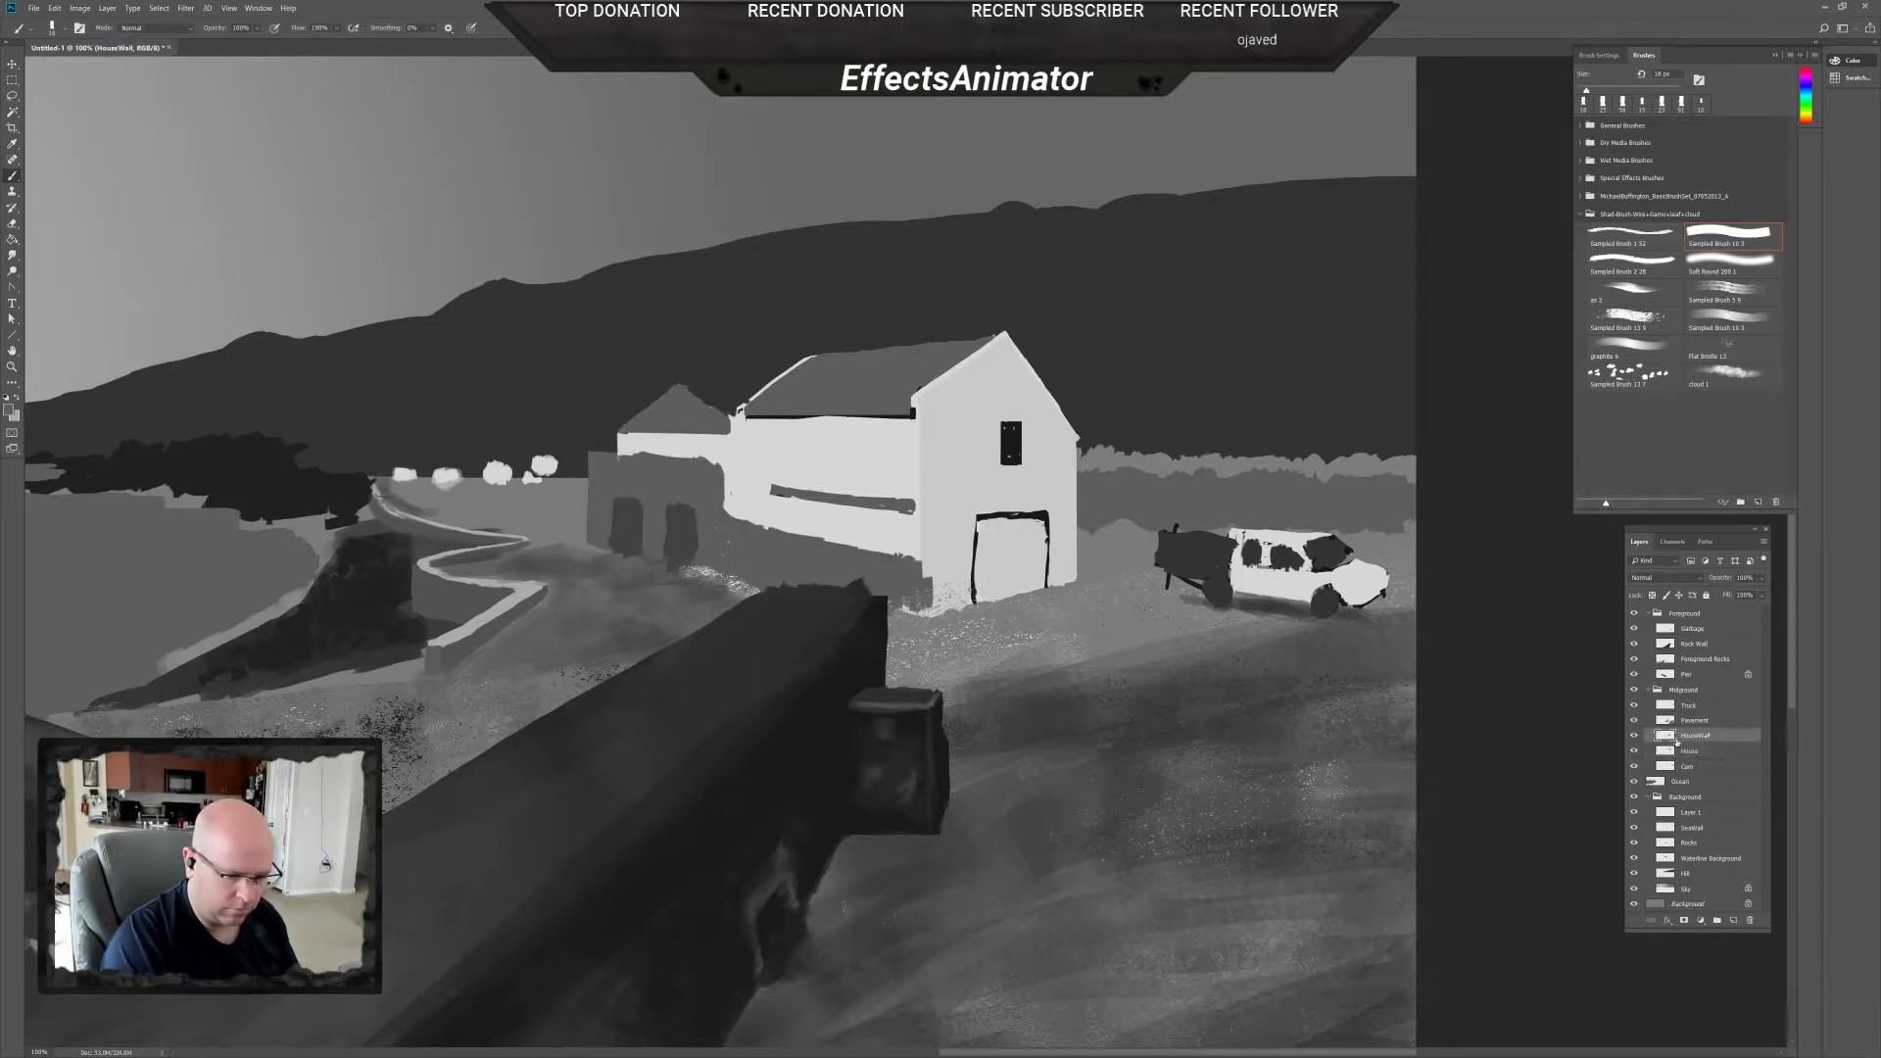
Enlarge the brush, enable Transfer in its settings, and darken the two openings in the low wall.
right_click(712, 531)
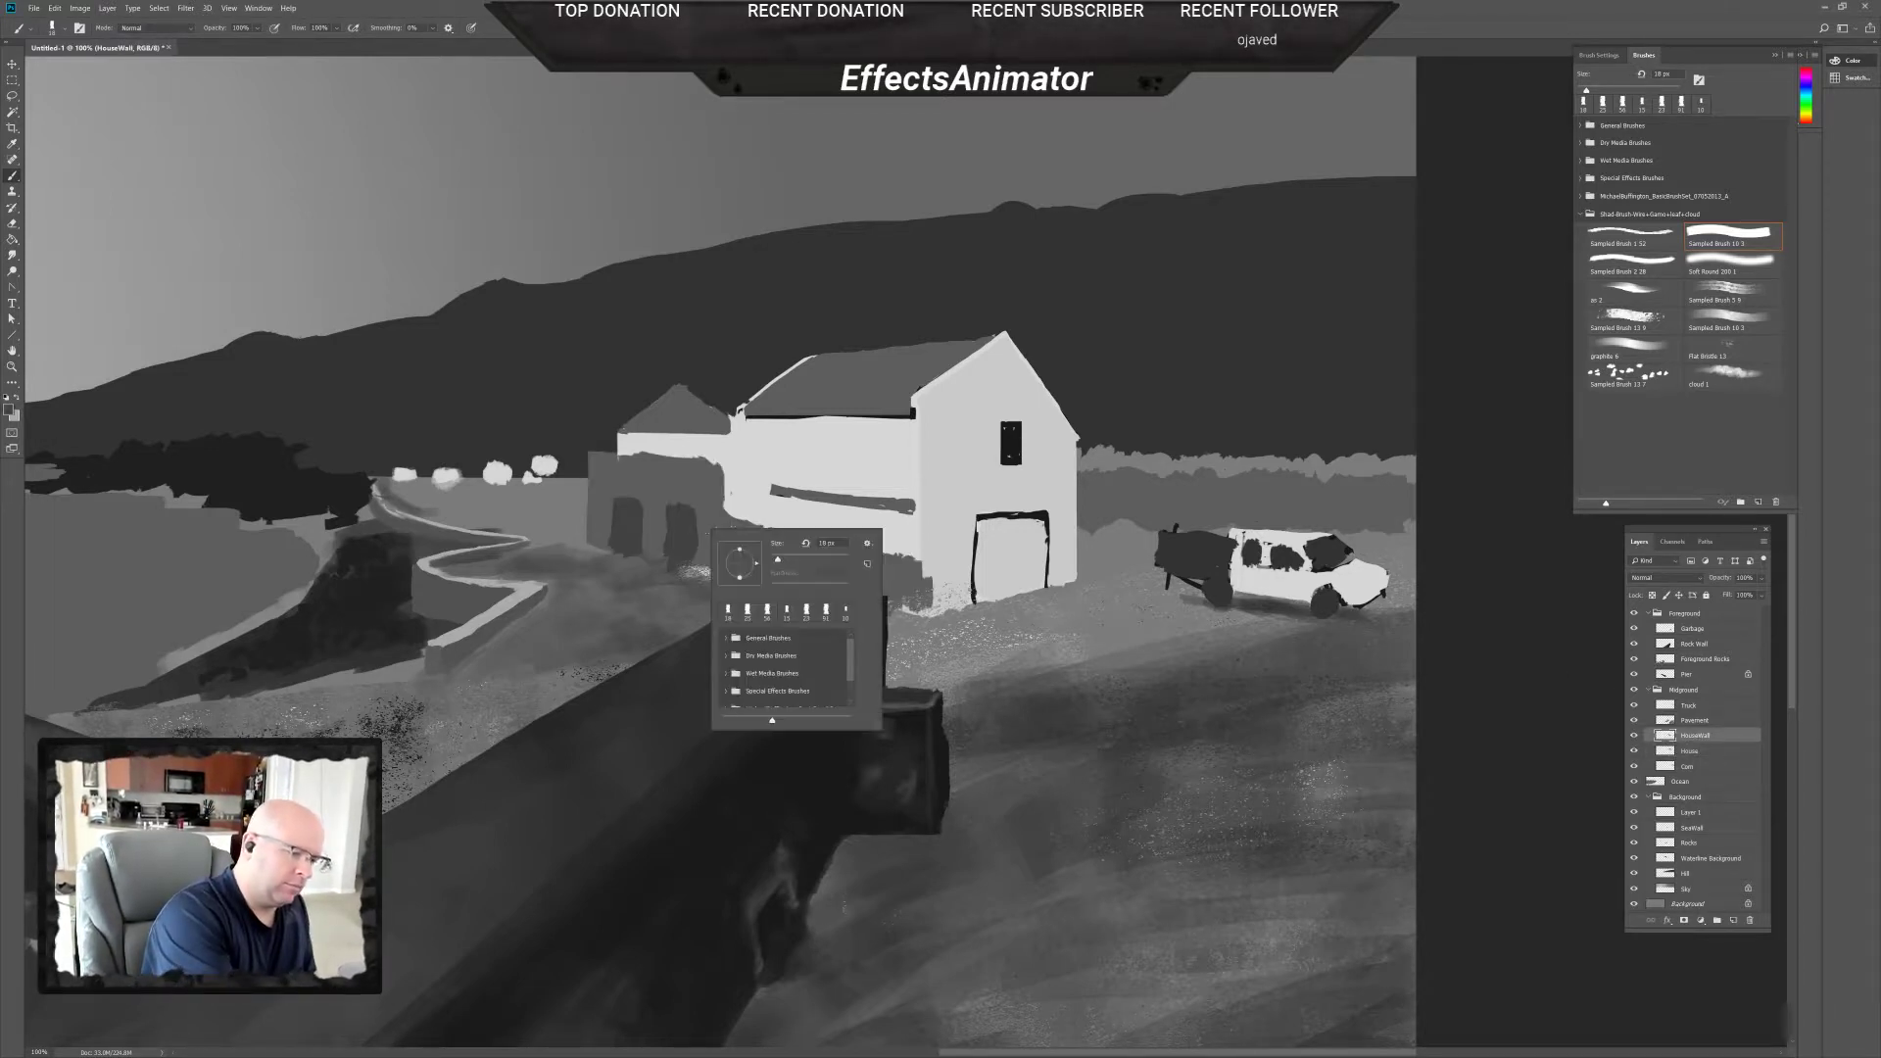
drag(782, 560, 794, 565)
click(403, 592)
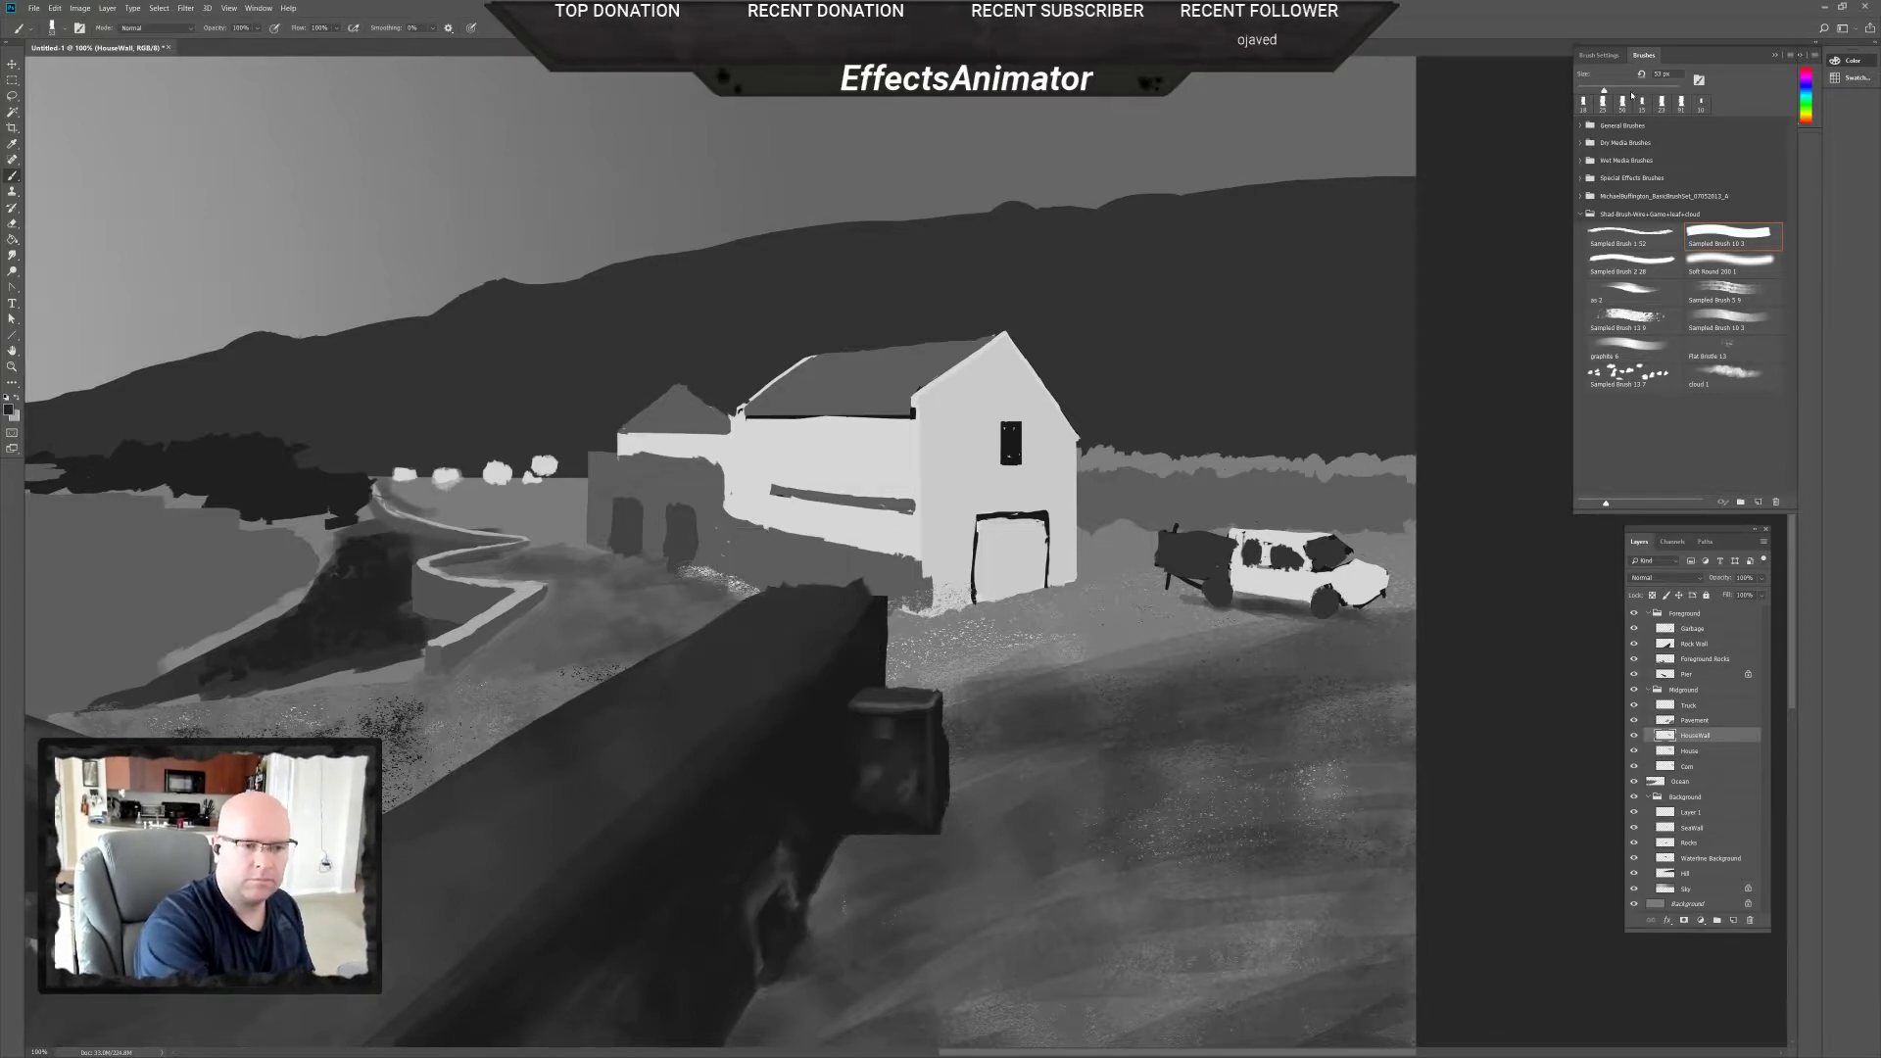
key(F5)
click(1587, 167)
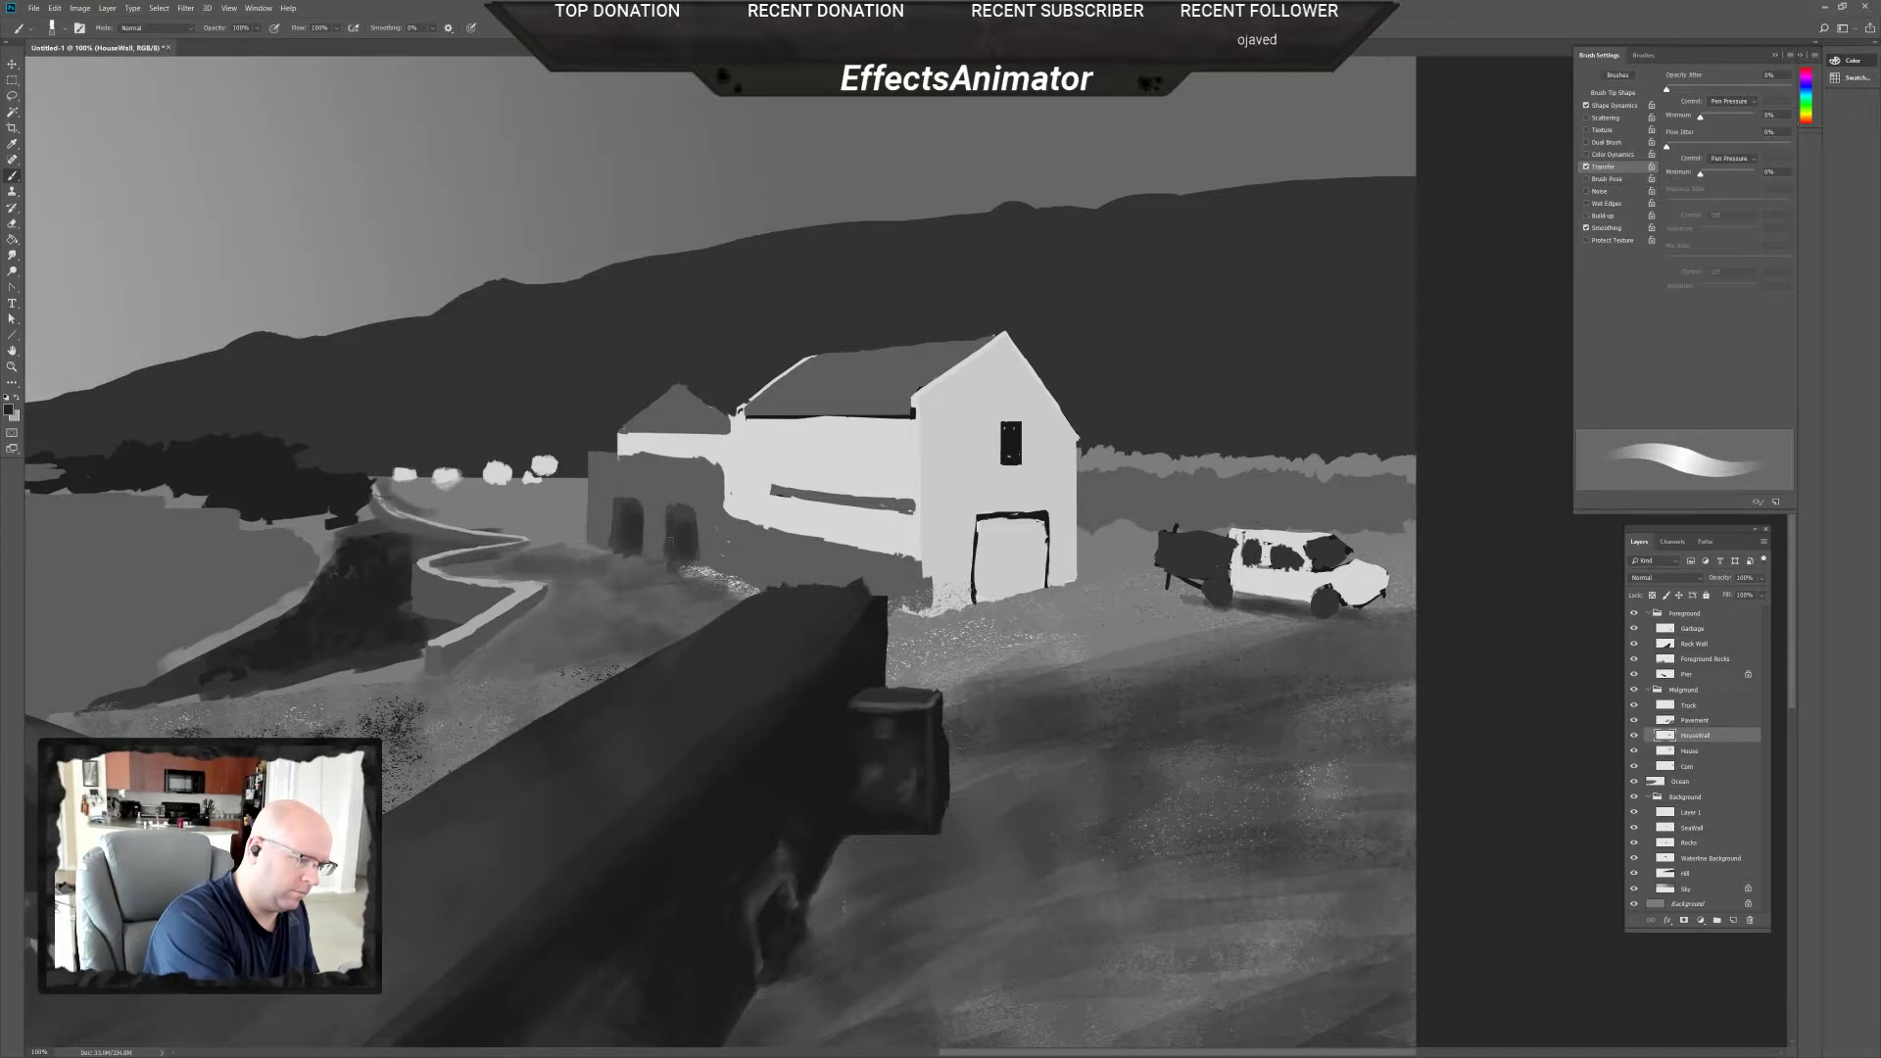
click(681, 516)
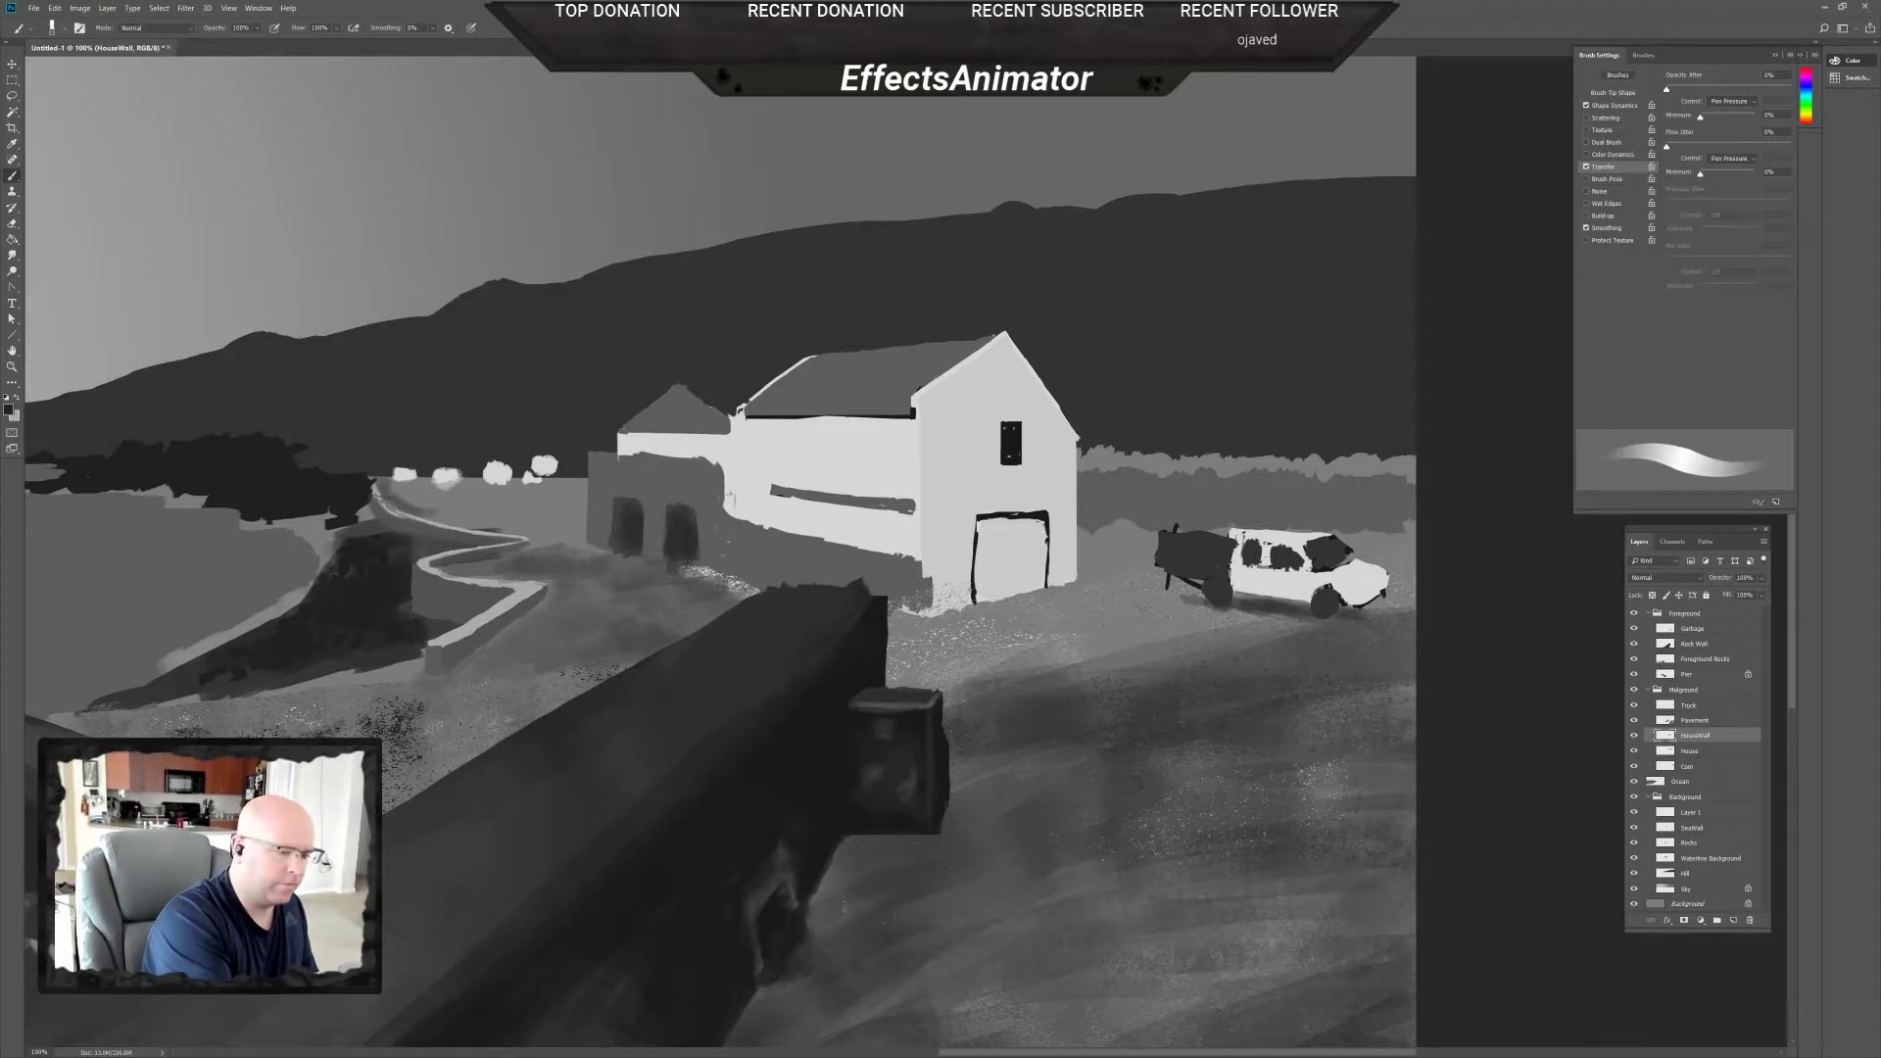
Shade the low wall's corner beside the house with soft dark strokes, adjusting the brush size.
drag(713, 475, 712, 554)
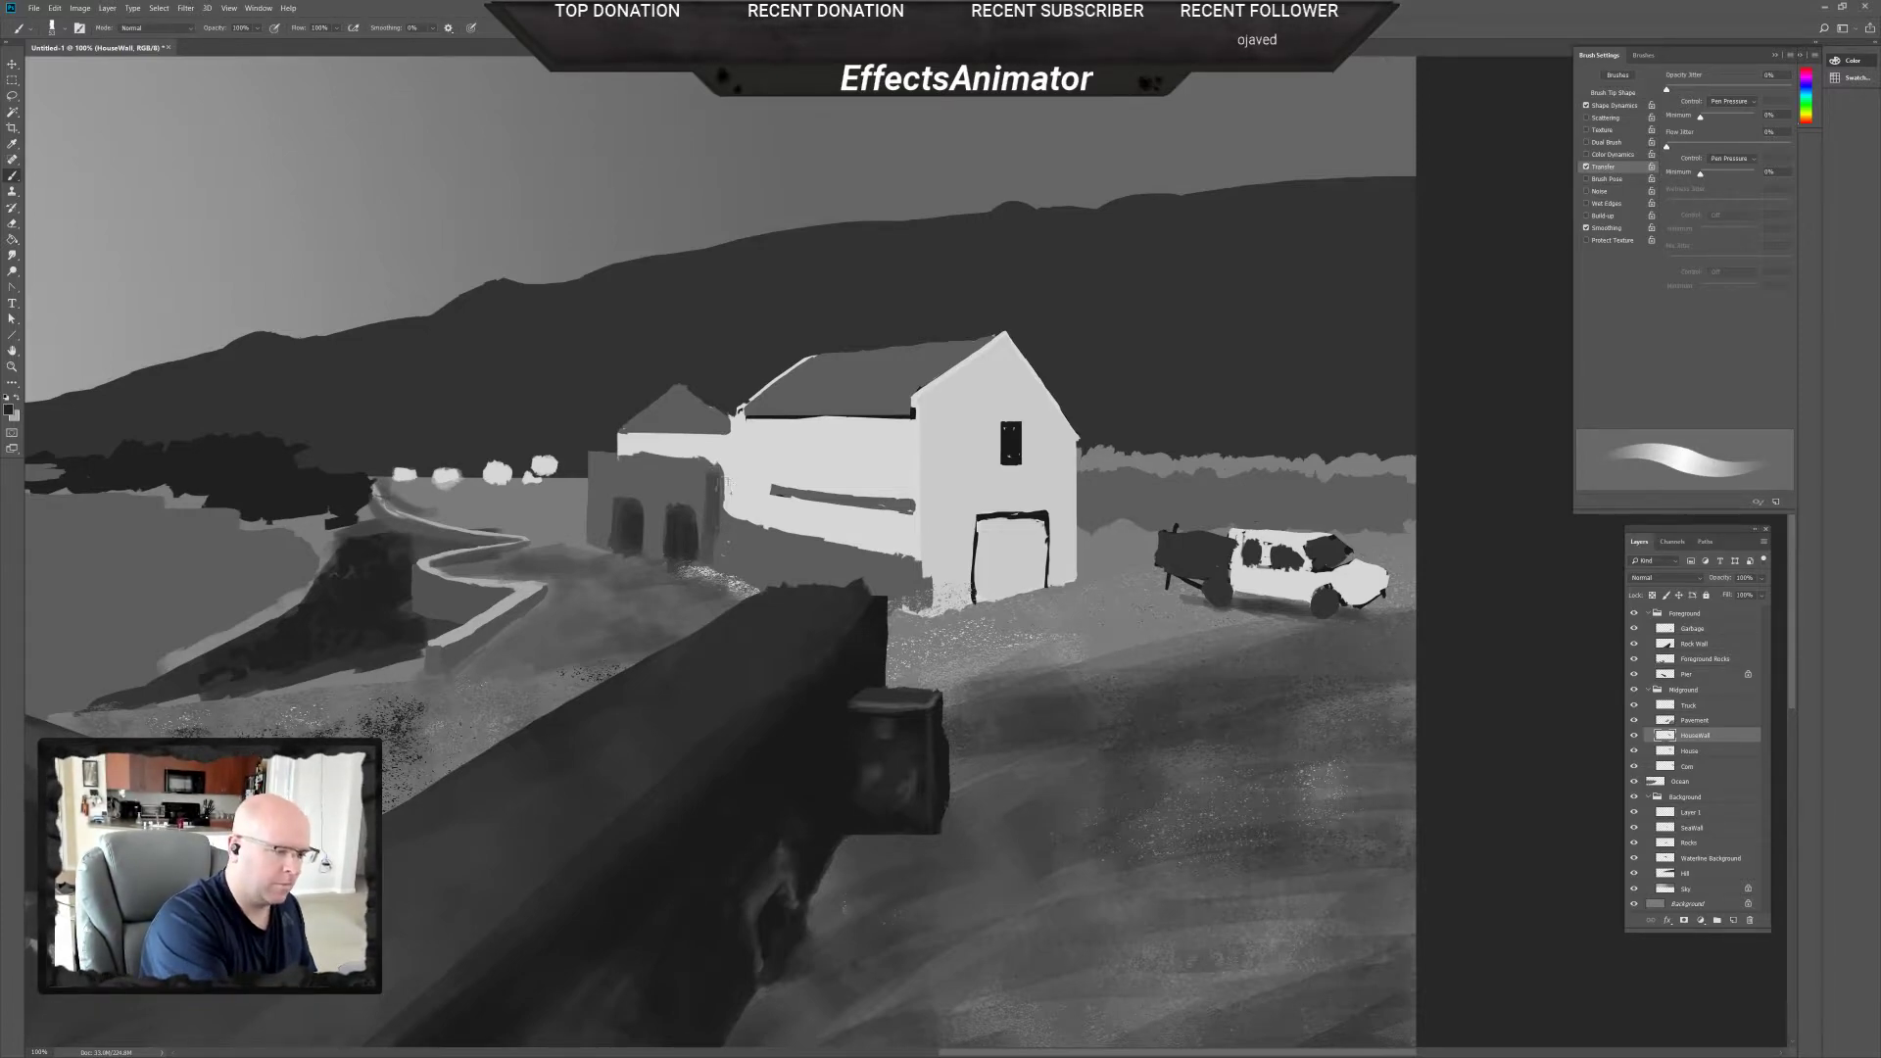
mouse_move(721, 480)
mouse_down()
mouse_move(720, 507)
mouse_move(714, 459)
mouse_move(727, 510)
mouse_move(712, 464)
mouse_up()
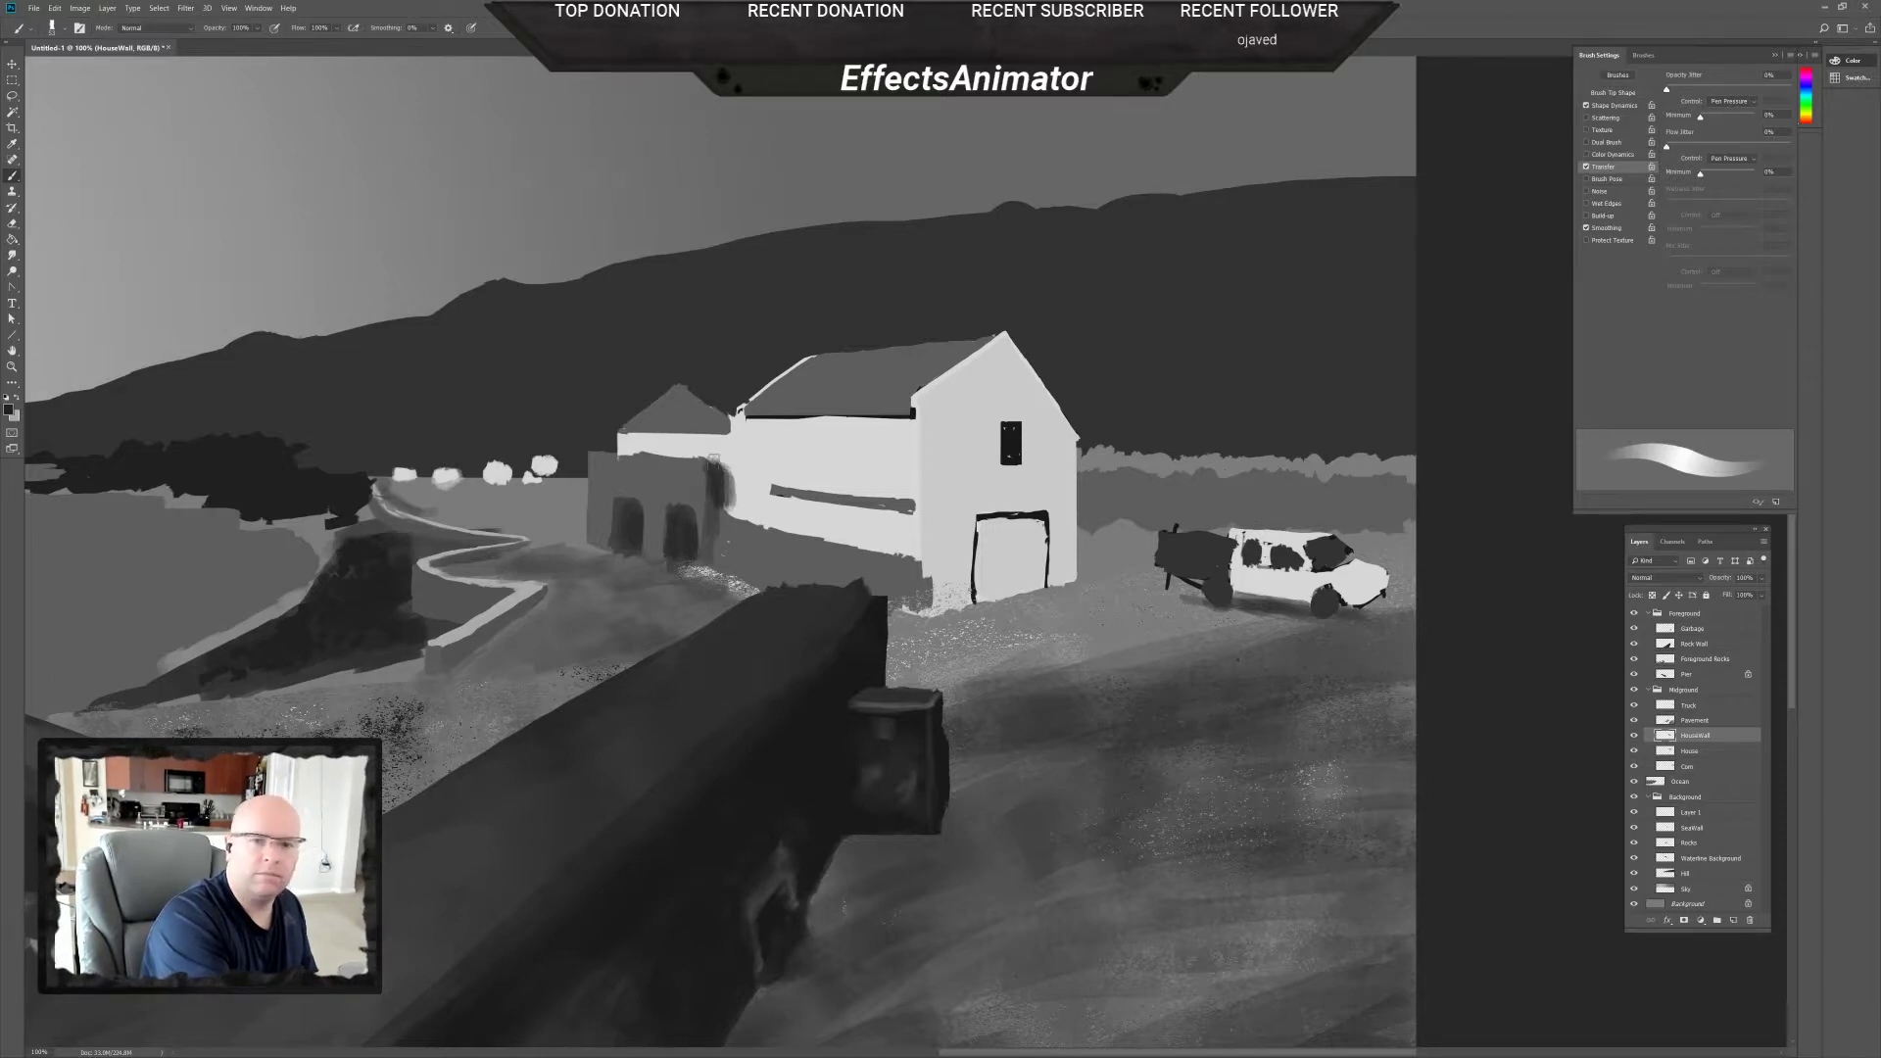
right_click(723, 472)
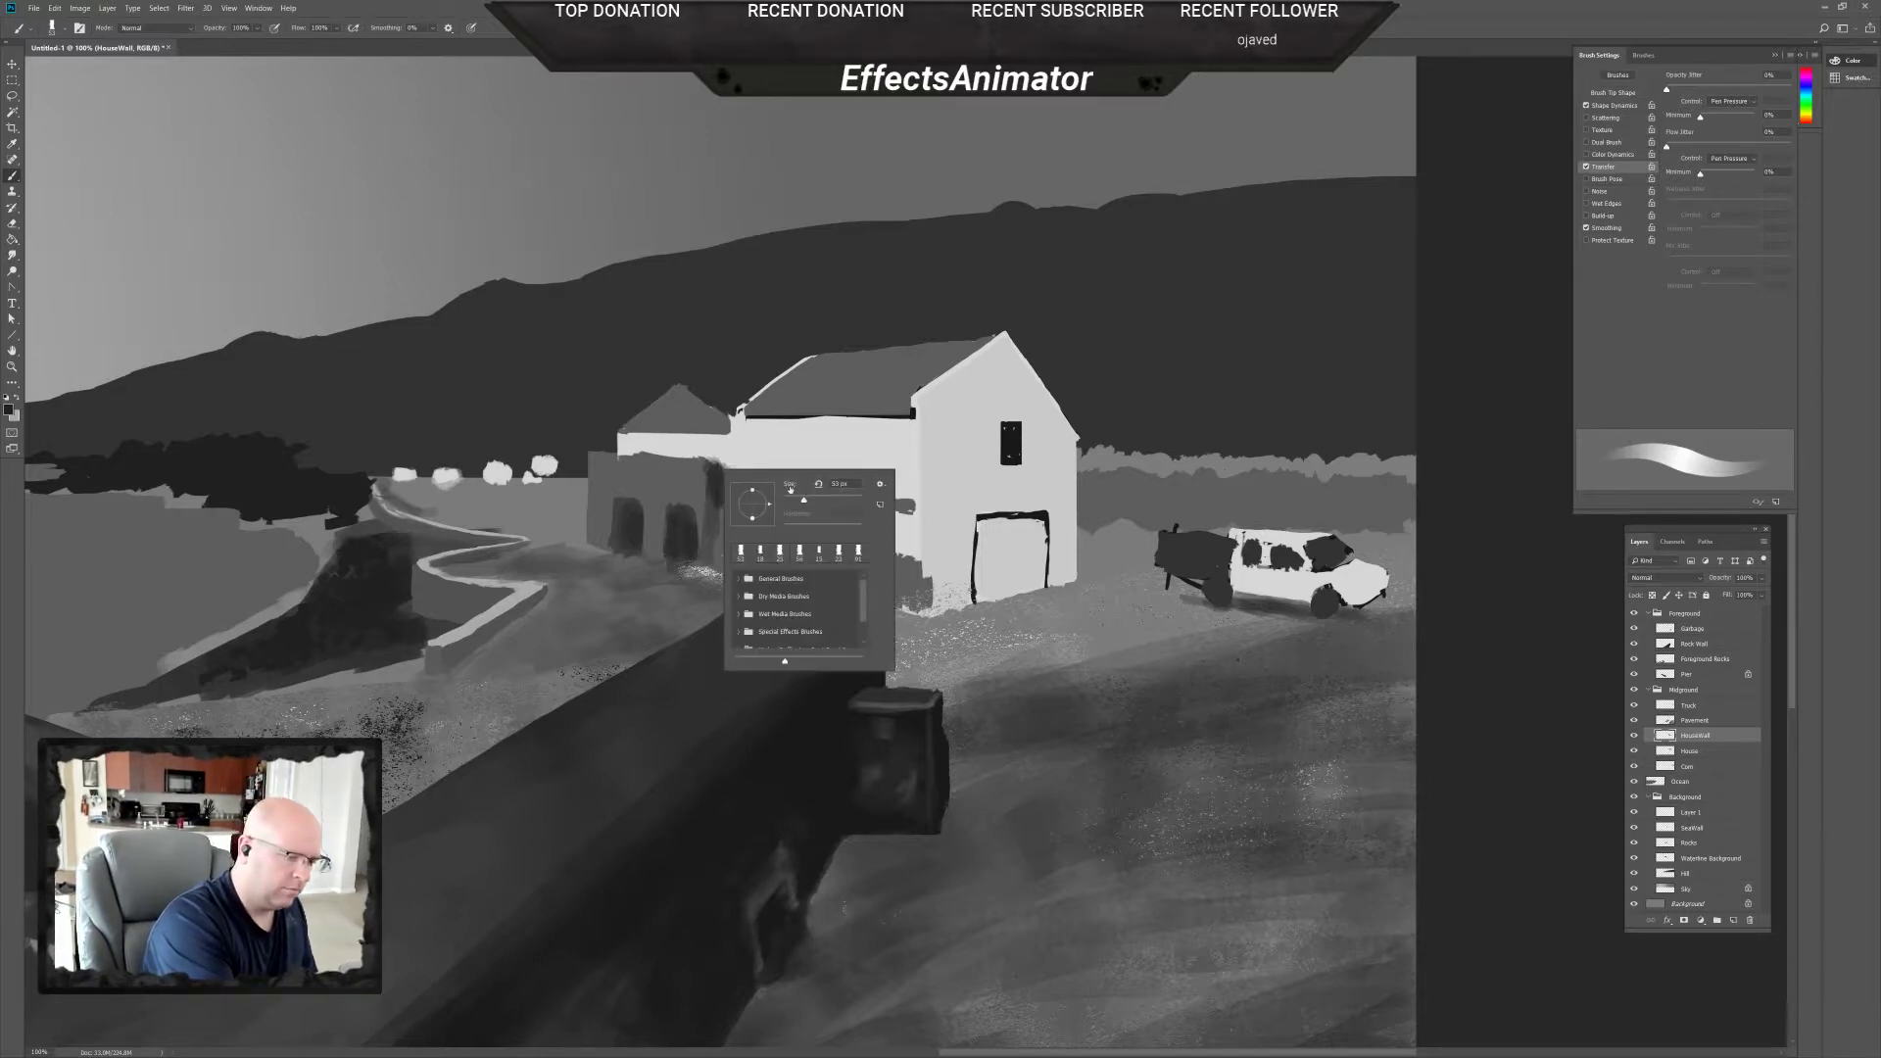
click(744, 450)
drag(722, 459, 730, 481)
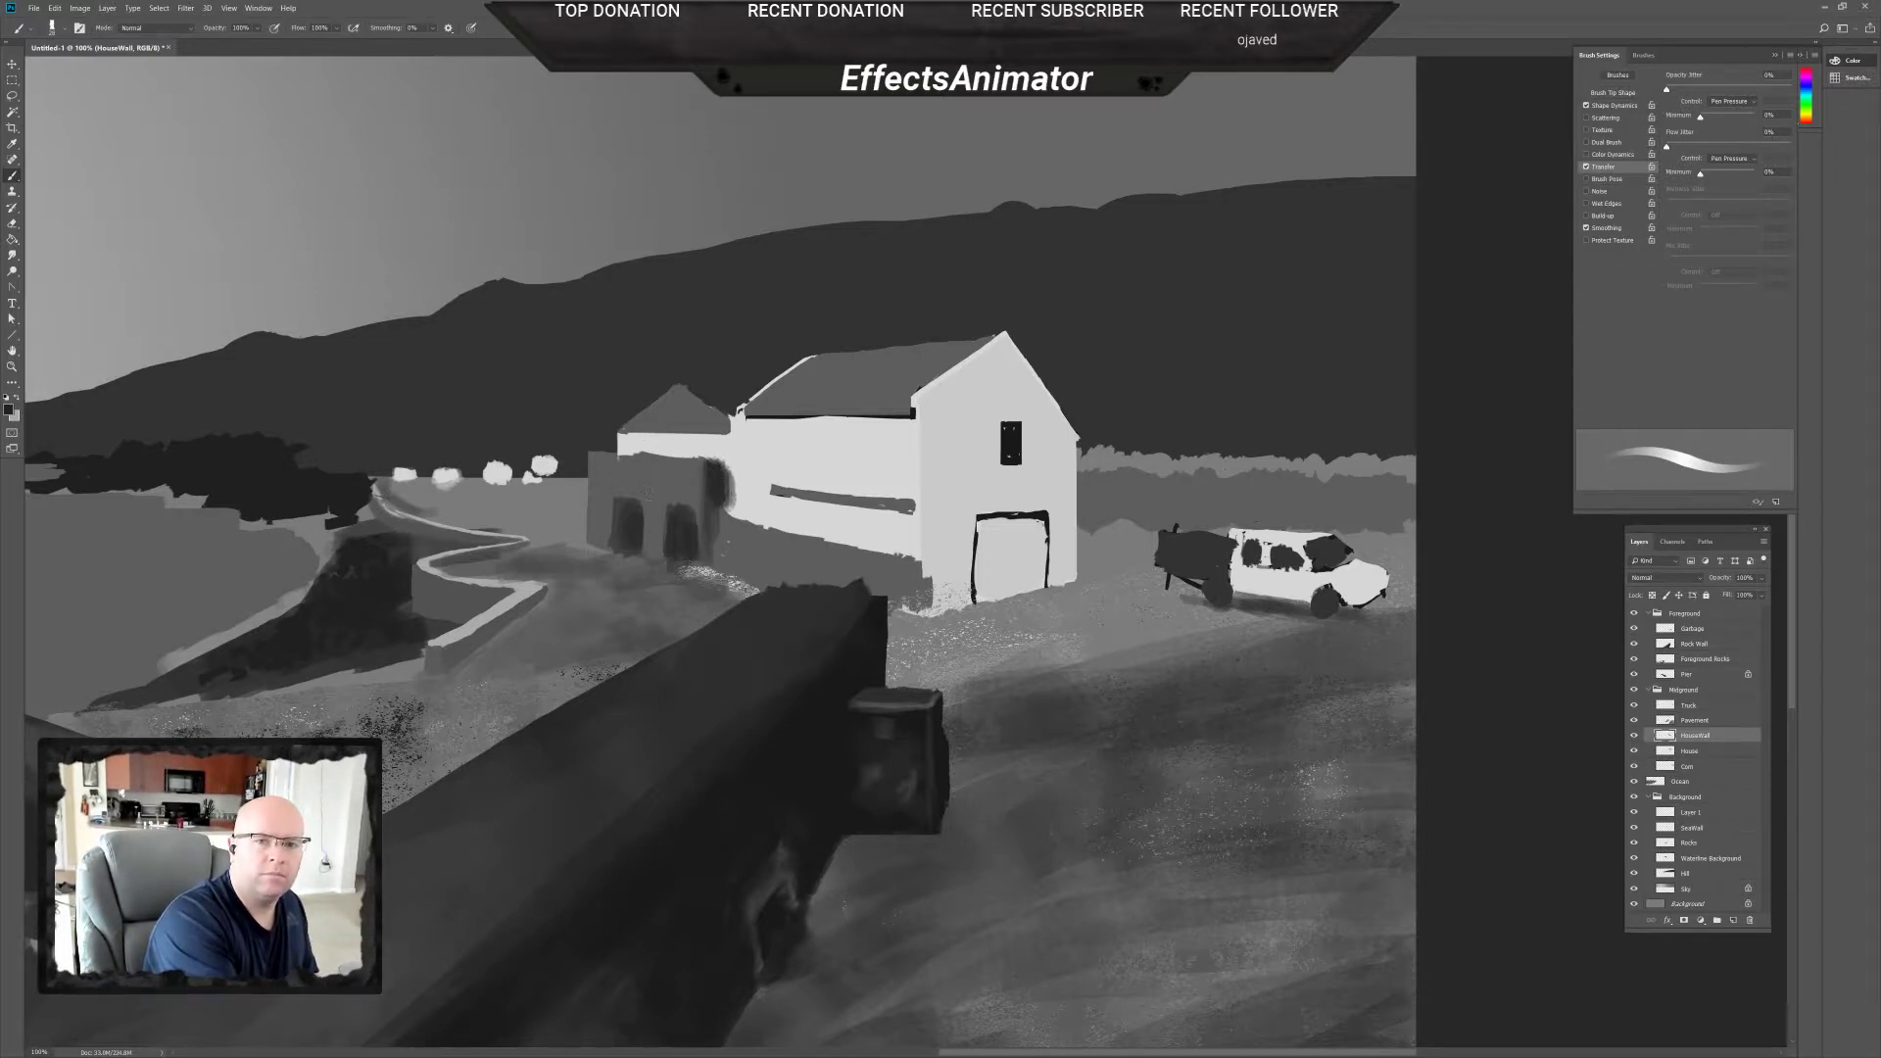
Switch to the light gray color and paint faint highlights along the edges of the low wall's two openings.
key(x)
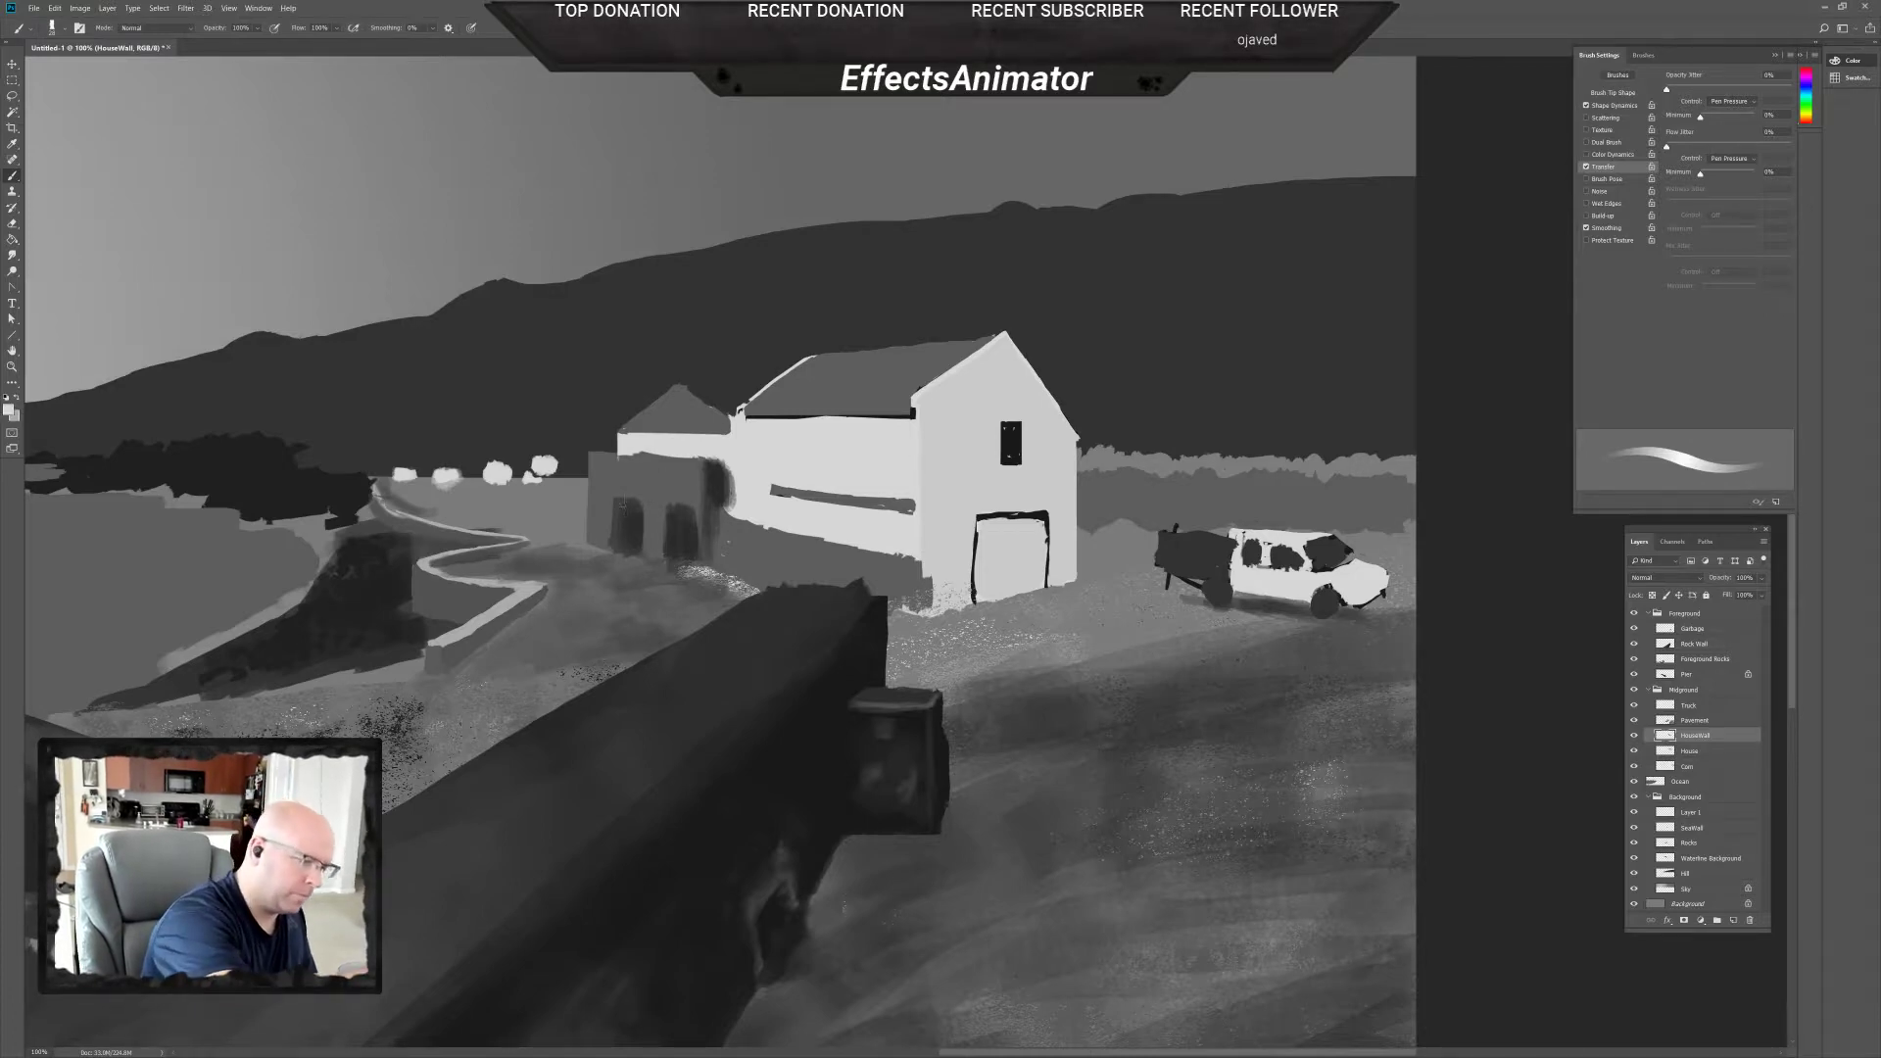
drag(625, 502, 617, 503)
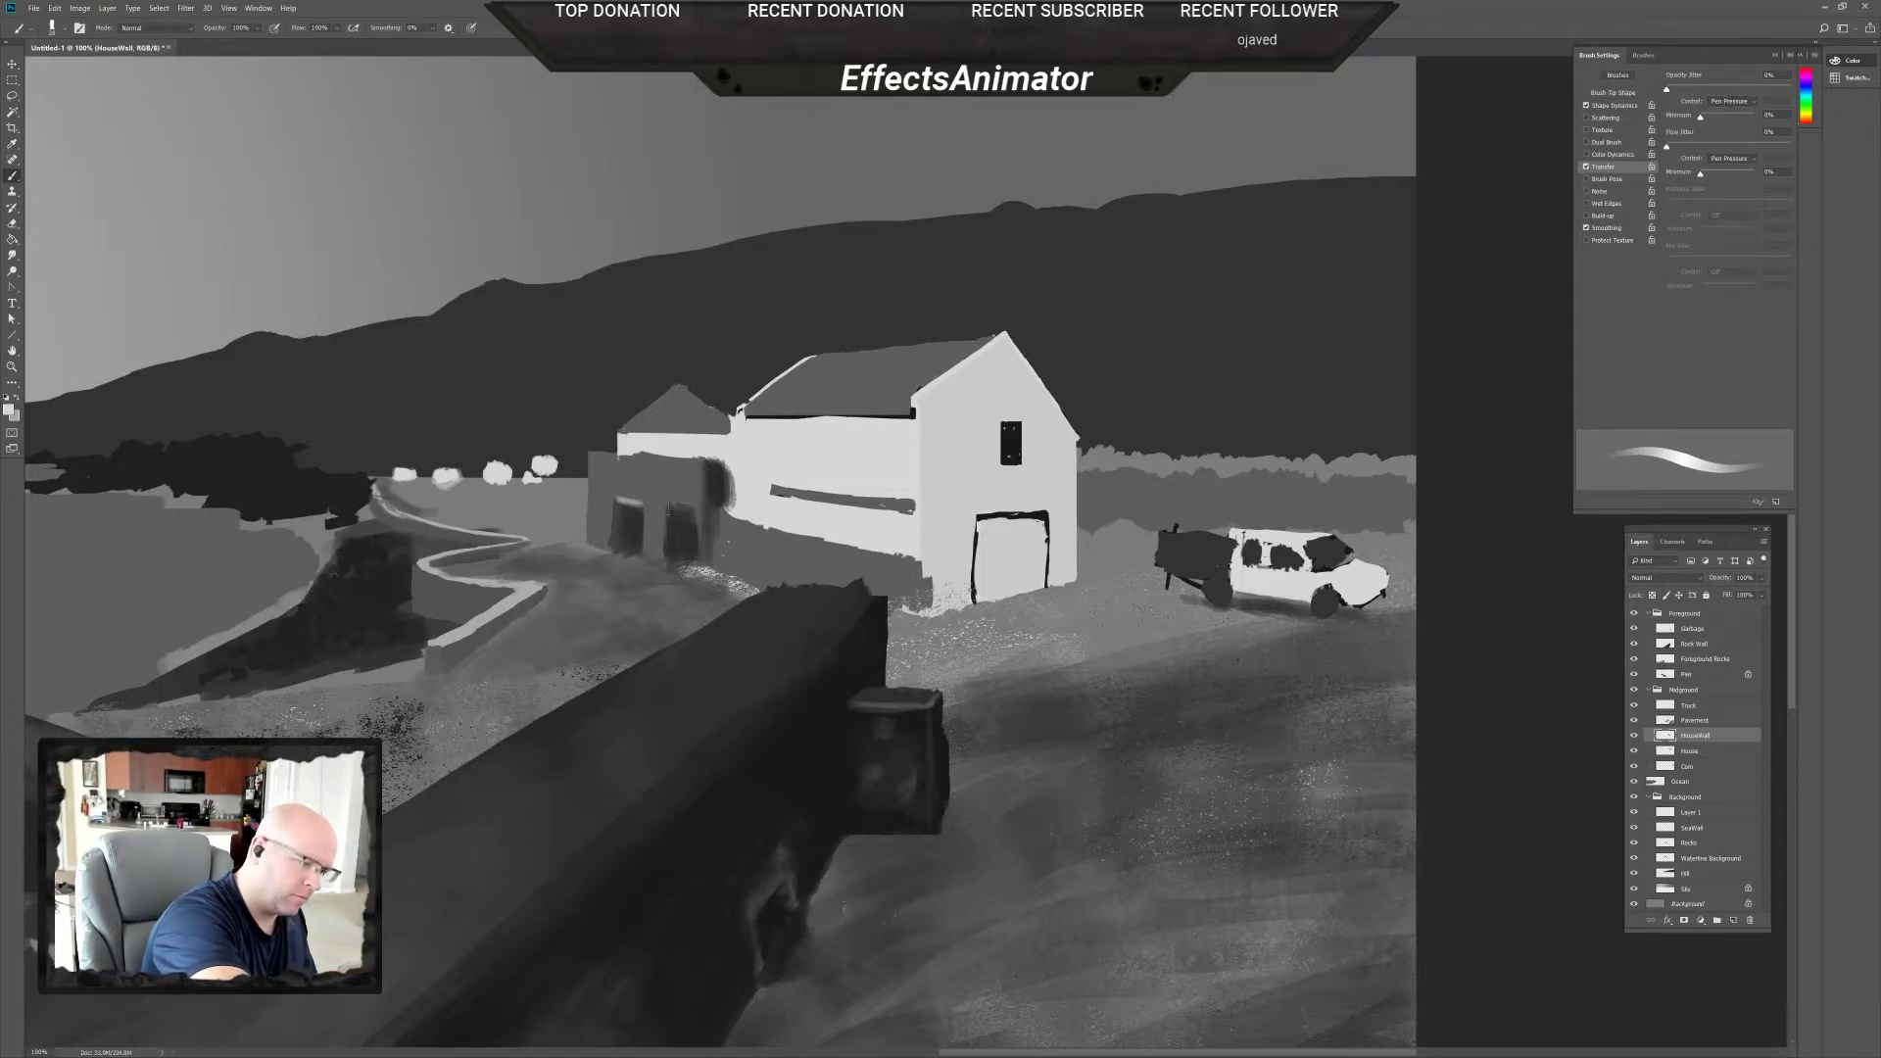
drag(691, 511, 683, 510)
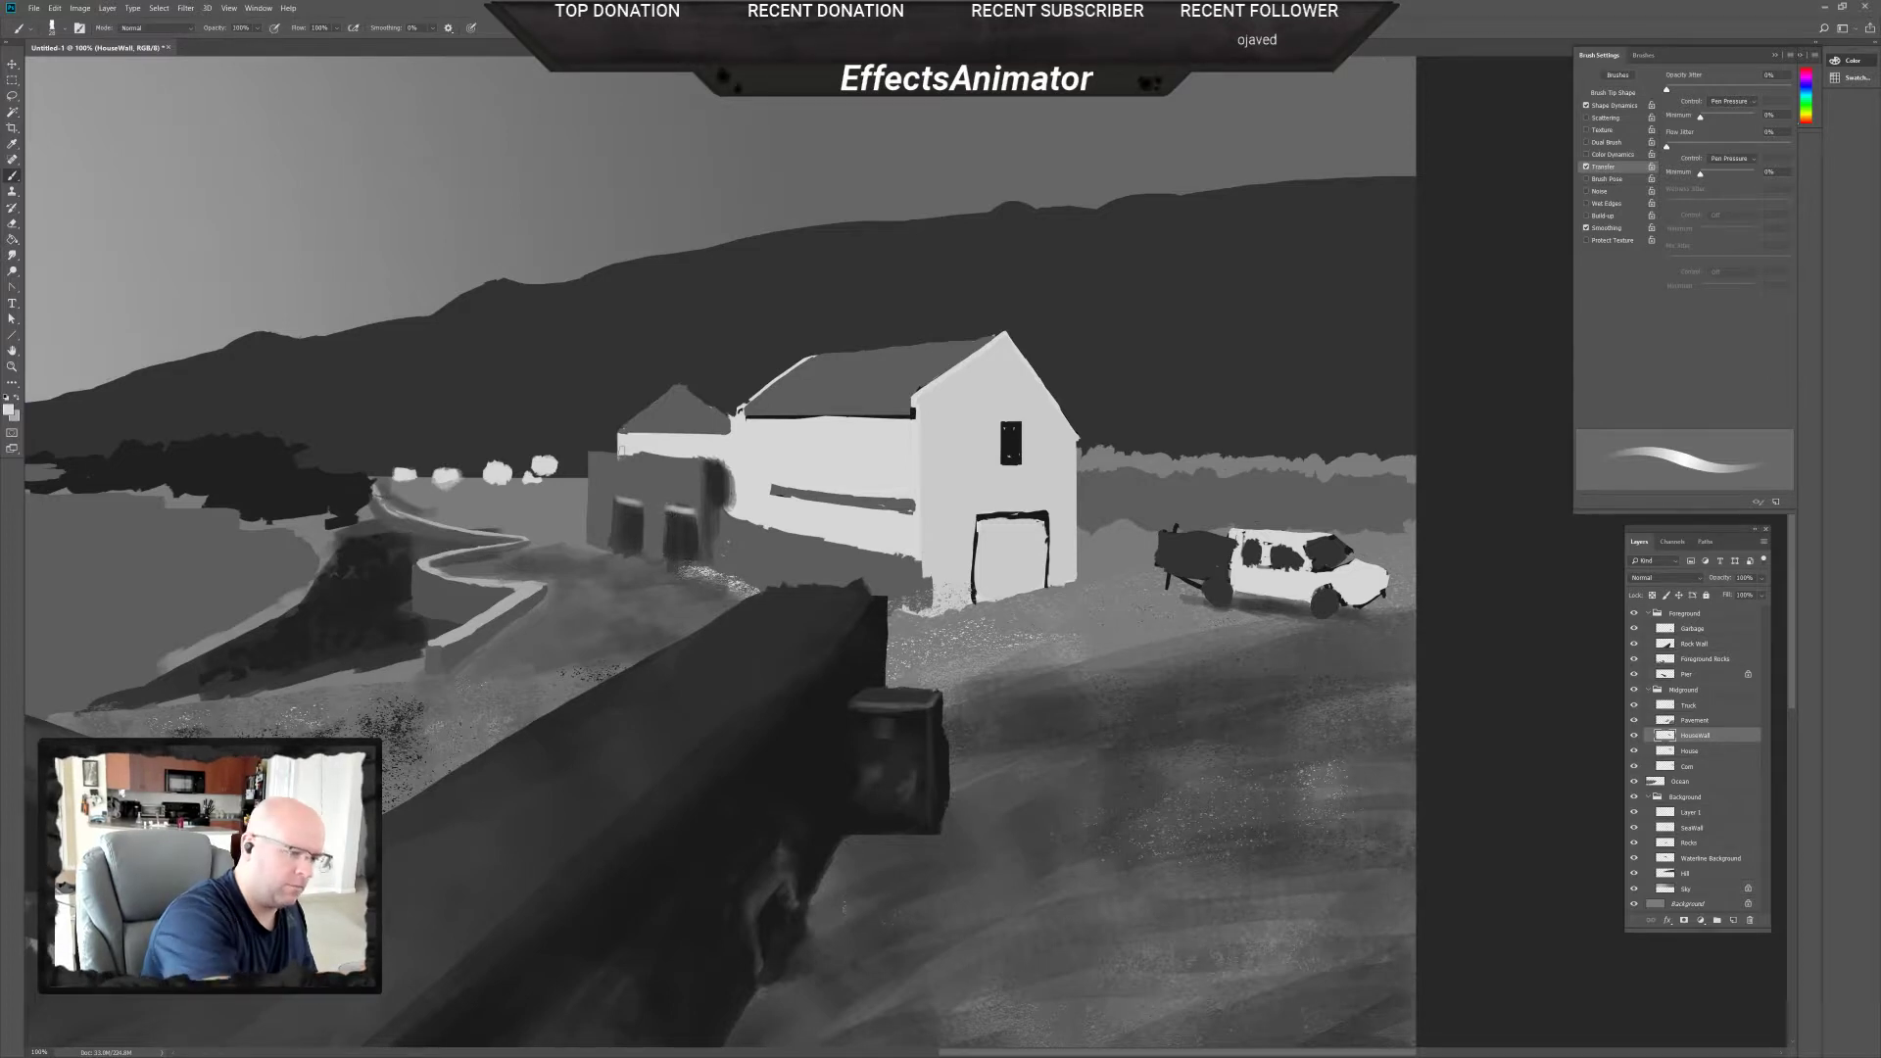
Switch back to dark gray, shade the low wall's outer end, and extend the shading around its corner with a resized brush.
key(x)
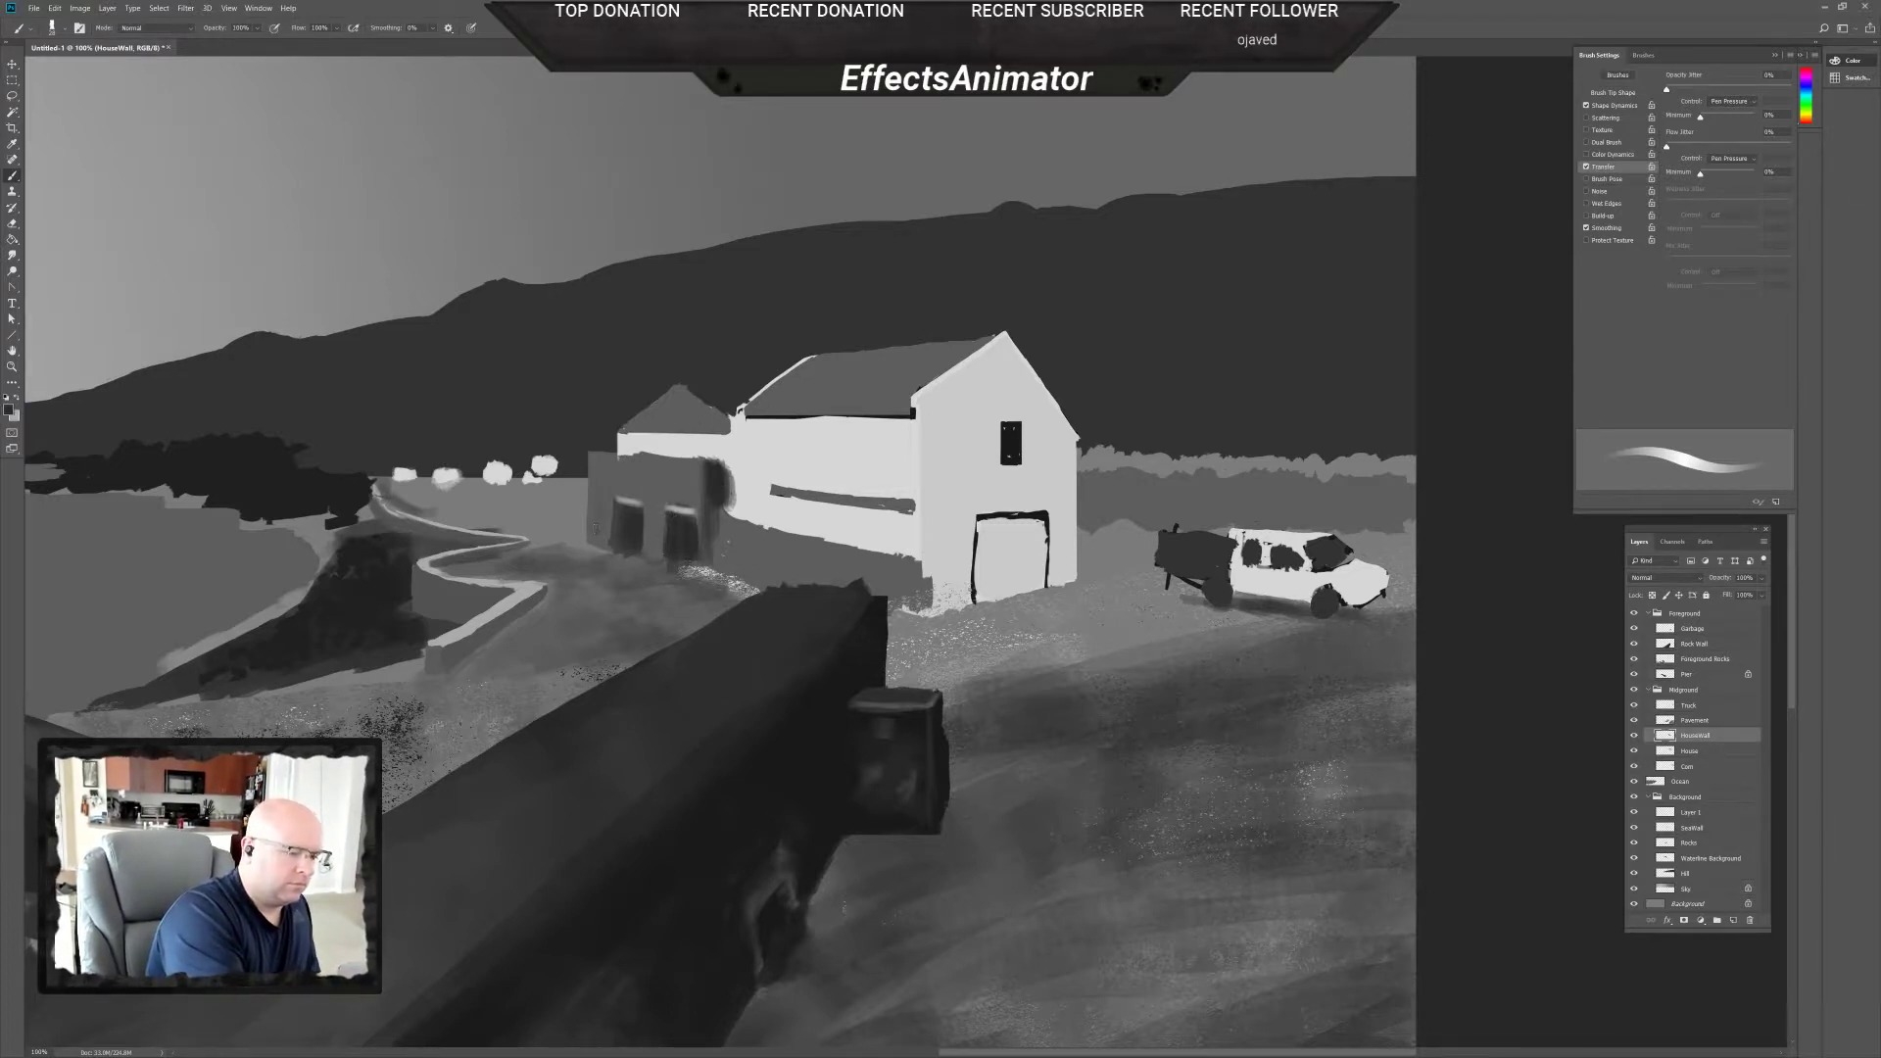
mouse_move(593, 527)
mouse_down()
mouse_move(592, 466)
mouse_move(604, 550)
mouse_up()
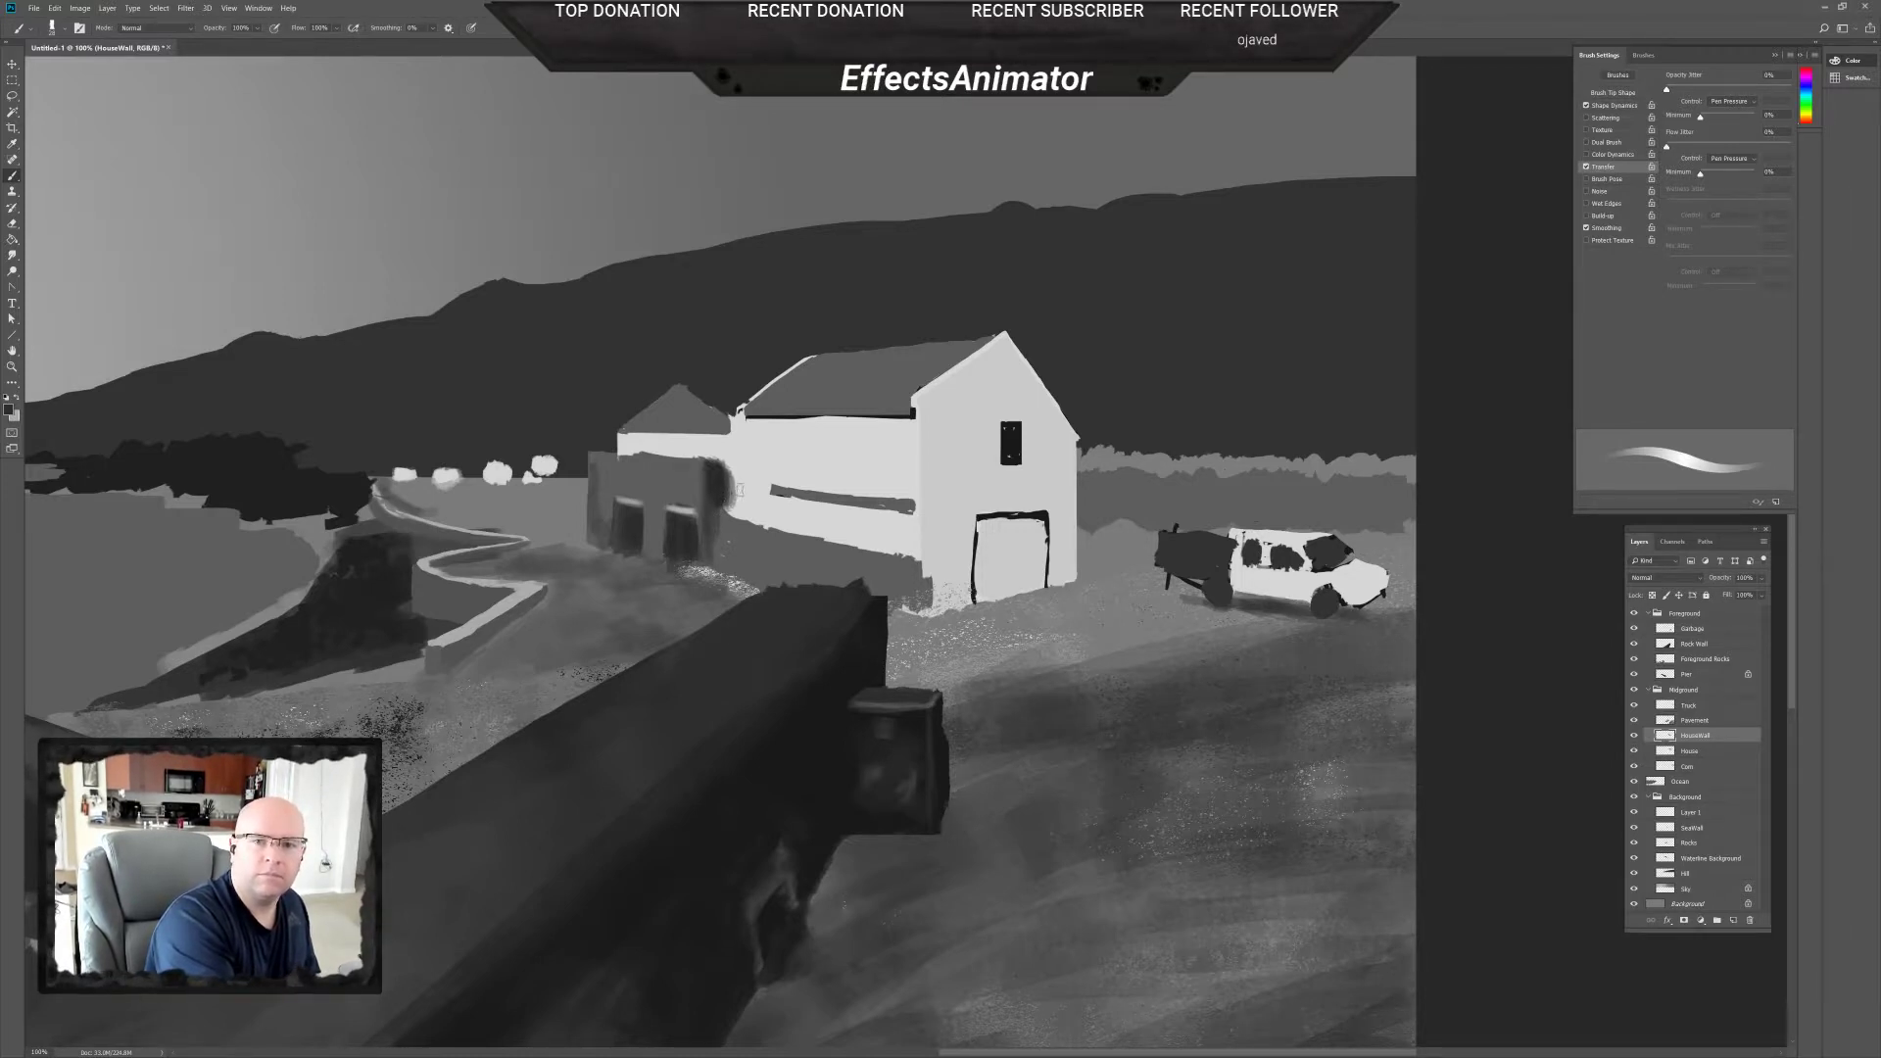
right_click(747, 511)
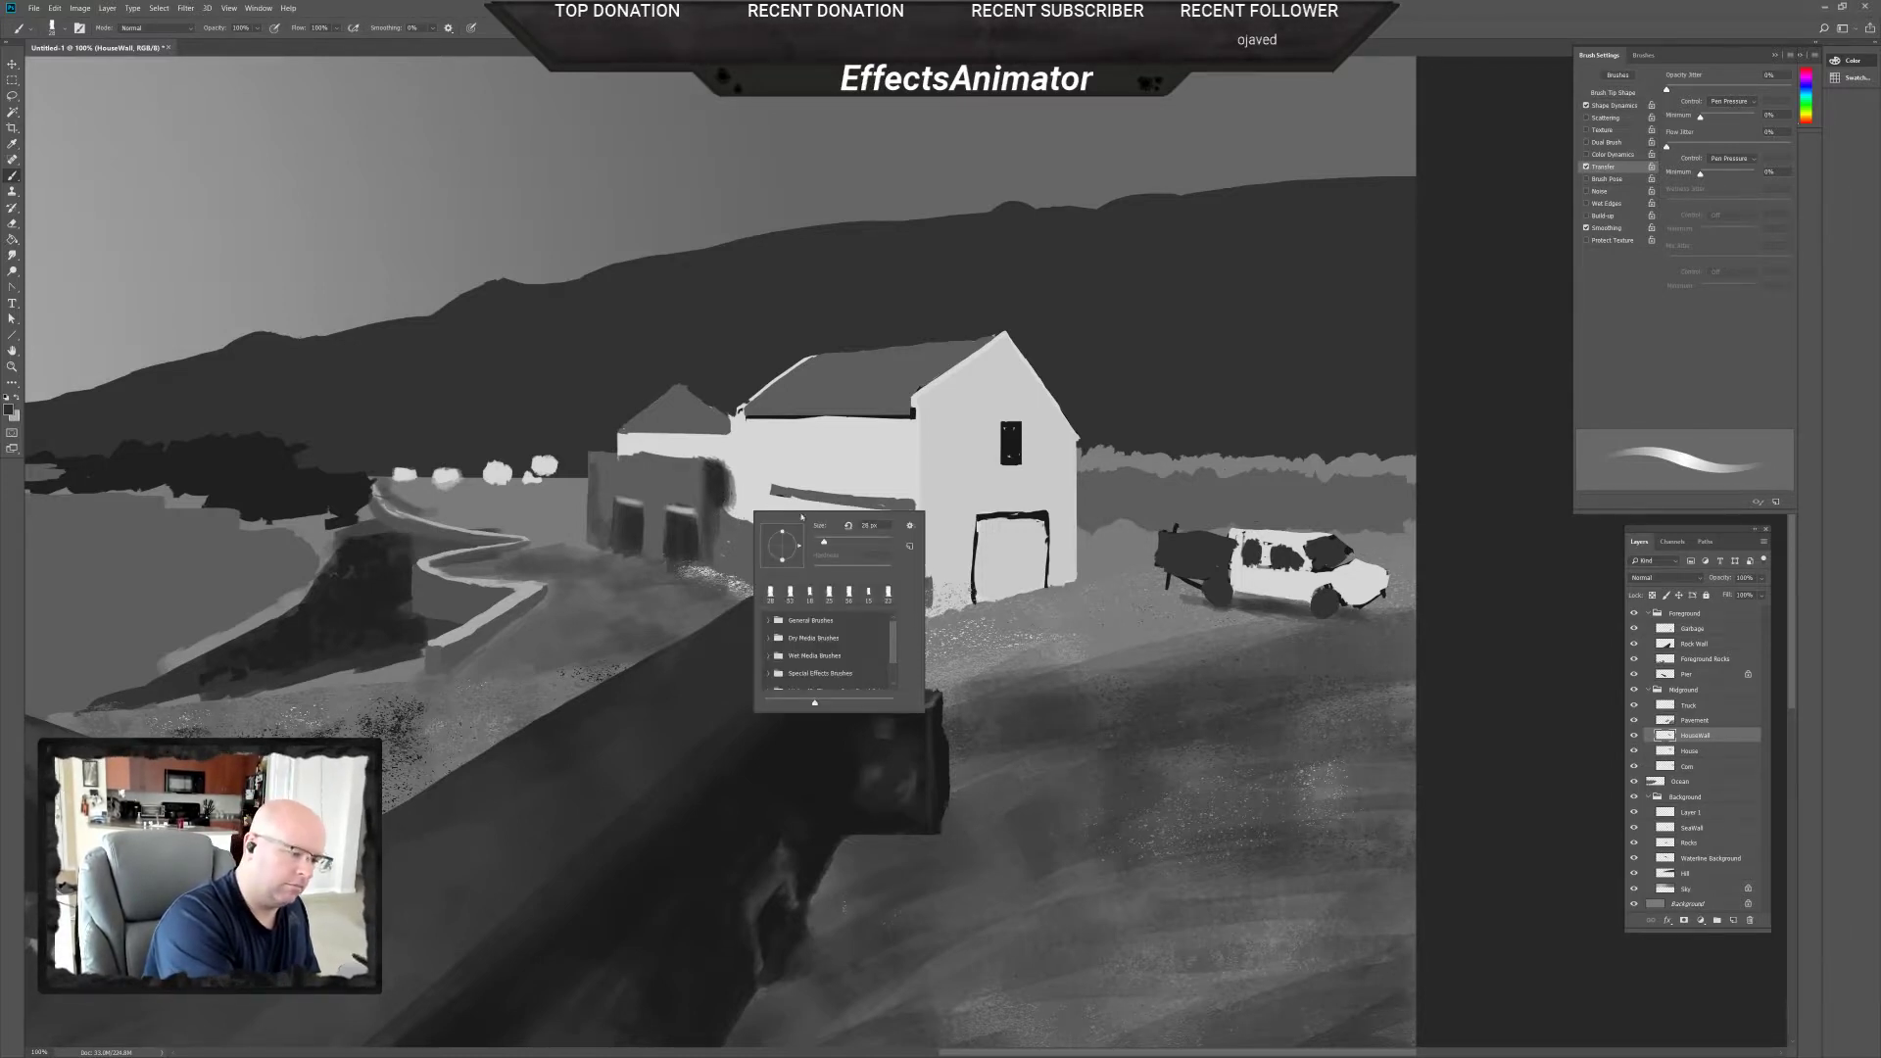
click(870, 524)
key(Return)
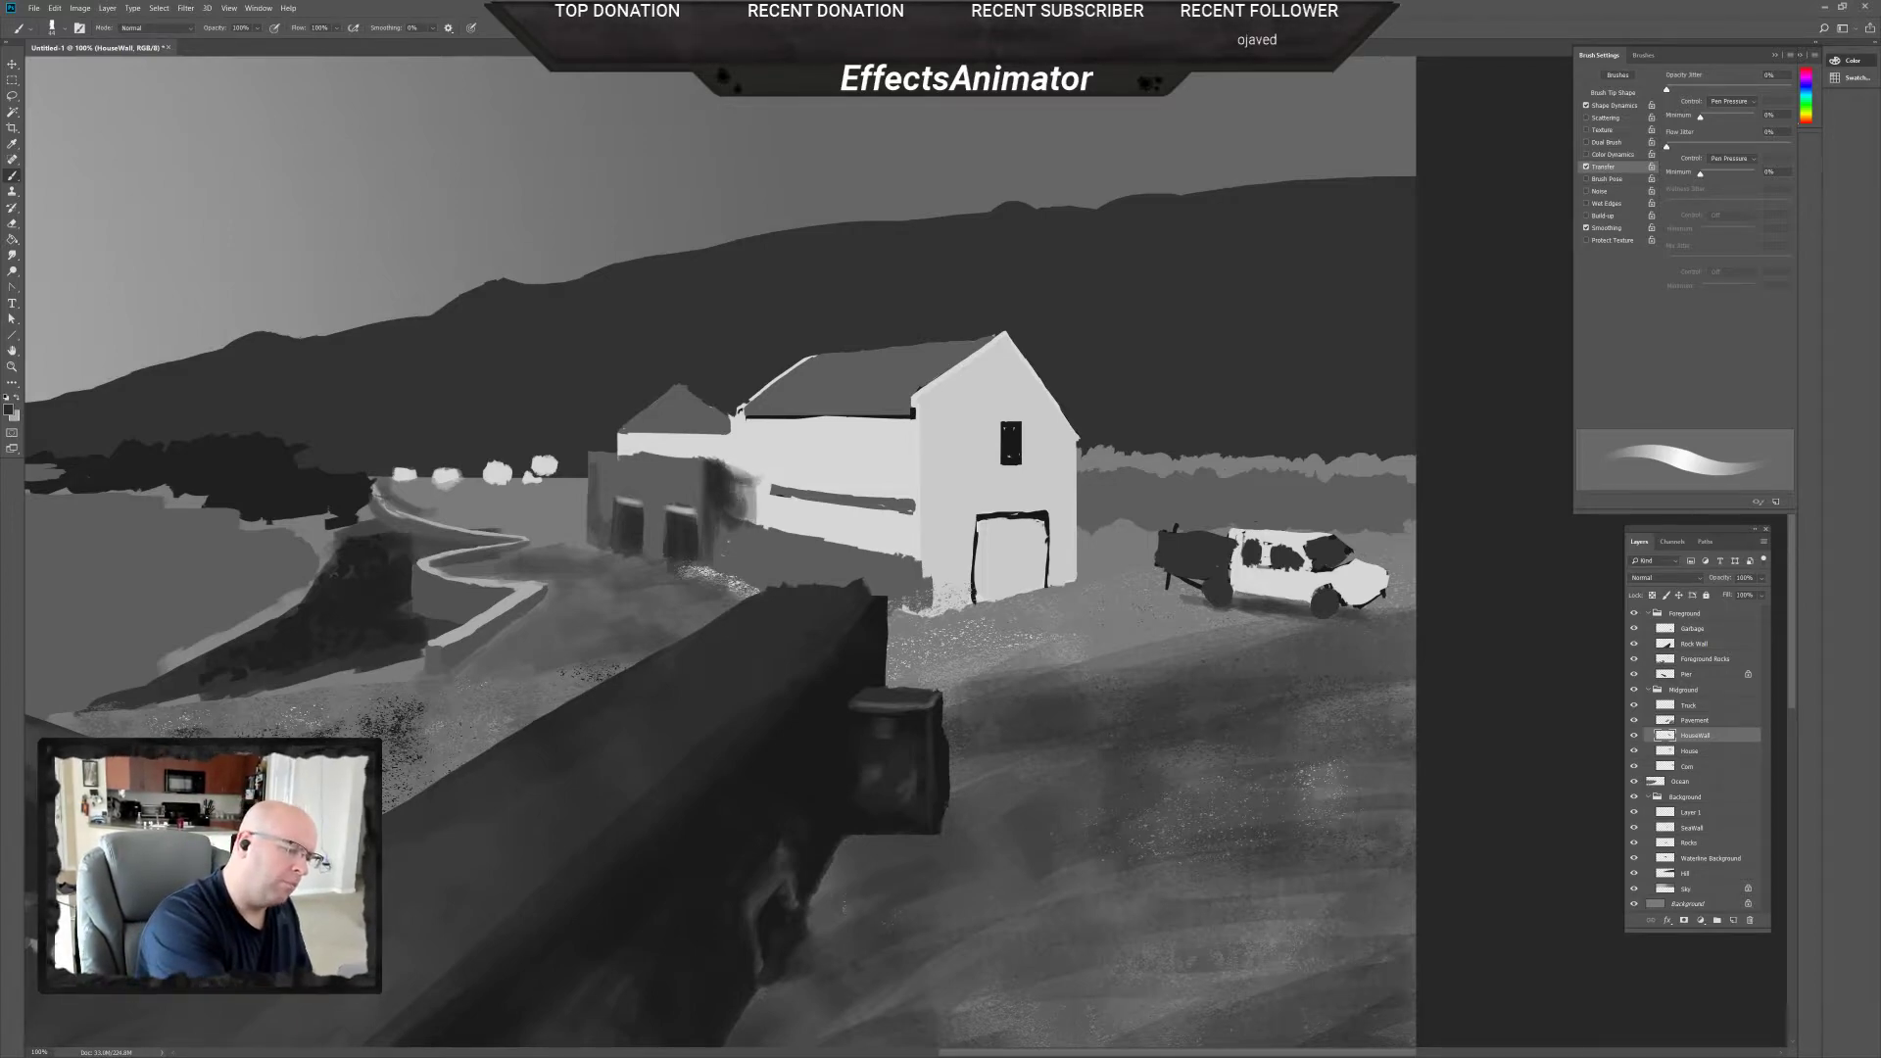
mouse_move(756, 482)
mouse_down()
mouse_move(756, 527)
mouse_move(706, 448)
mouse_up()
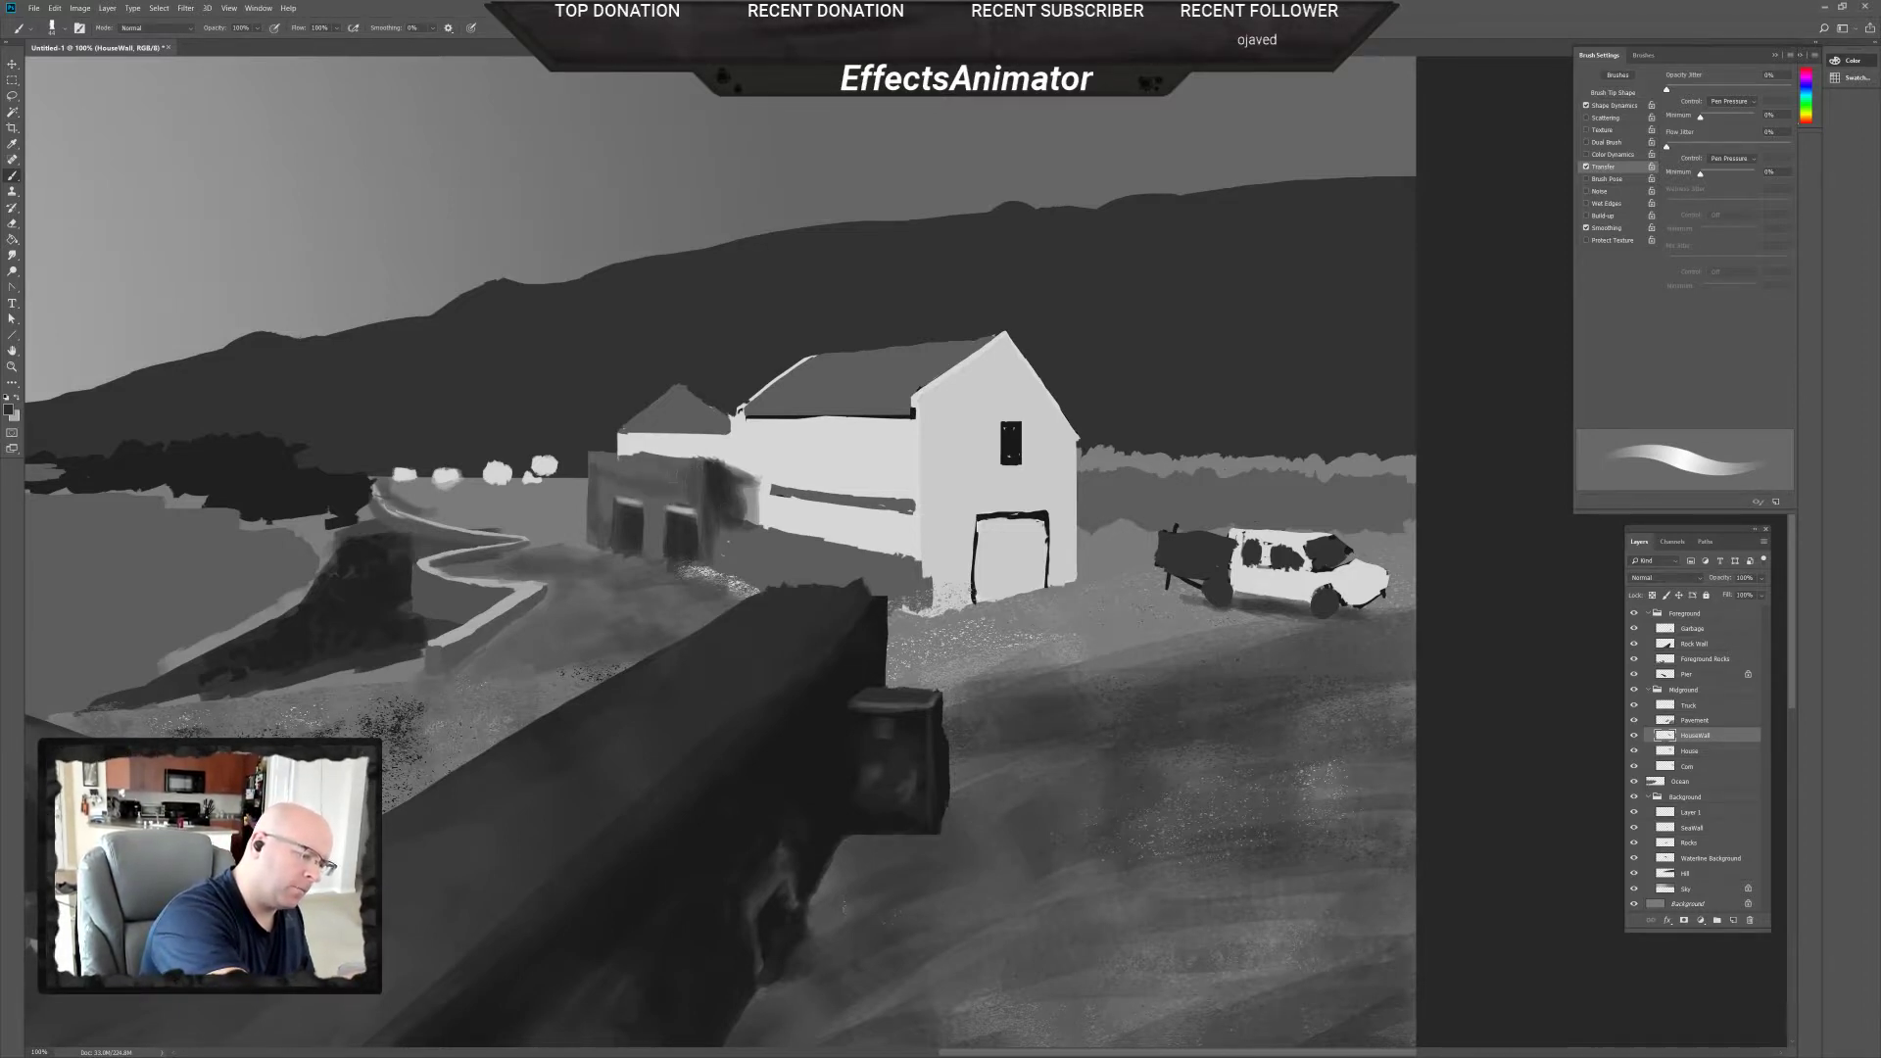
Darken the low wall's face around and between the openings, continuing the shading toward its base near the house.
mouse_move(667, 450)
mouse_down()
mouse_move(682, 490)
mouse_move(654, 497)
mouse_up()
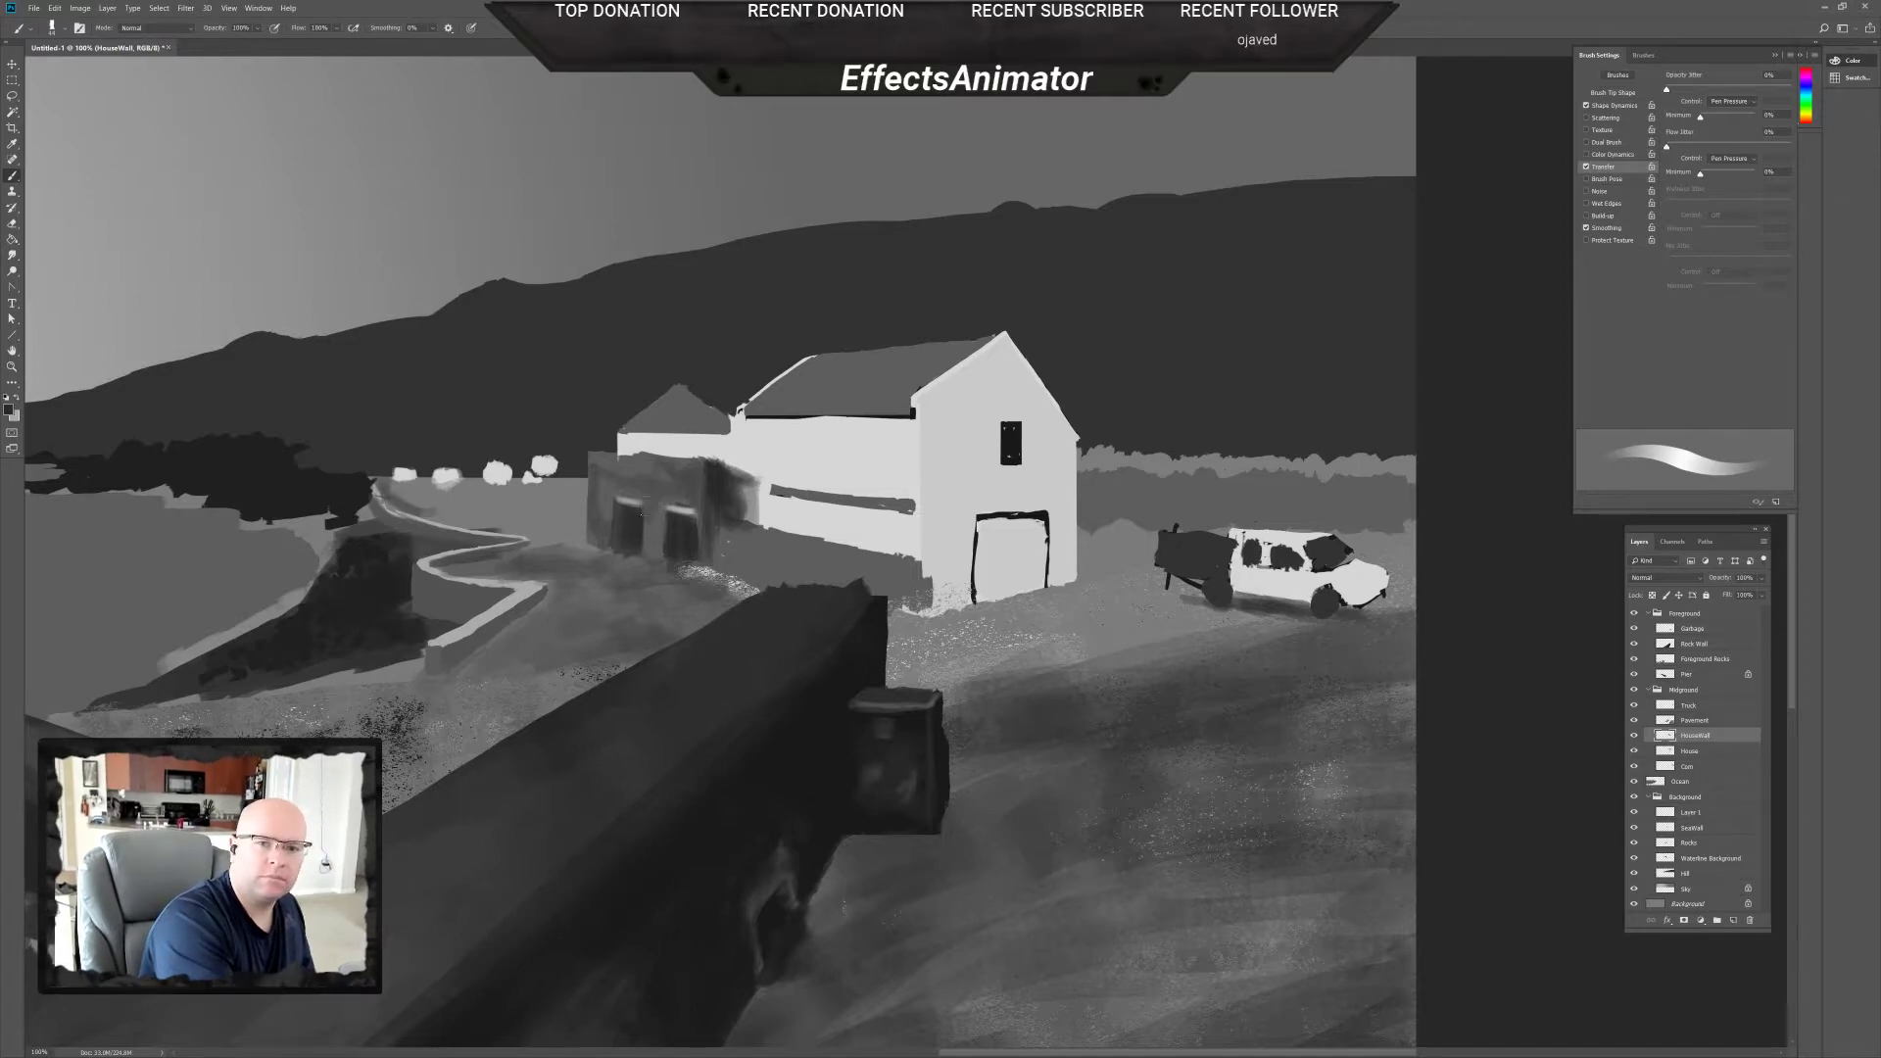
mouse_move(602, 507)
mouse_down()
mouse_move(600, 468)
mouse_move(609, 504)
mouse_move(689, 477)
mouse_move(663, 557)
mouse_up()
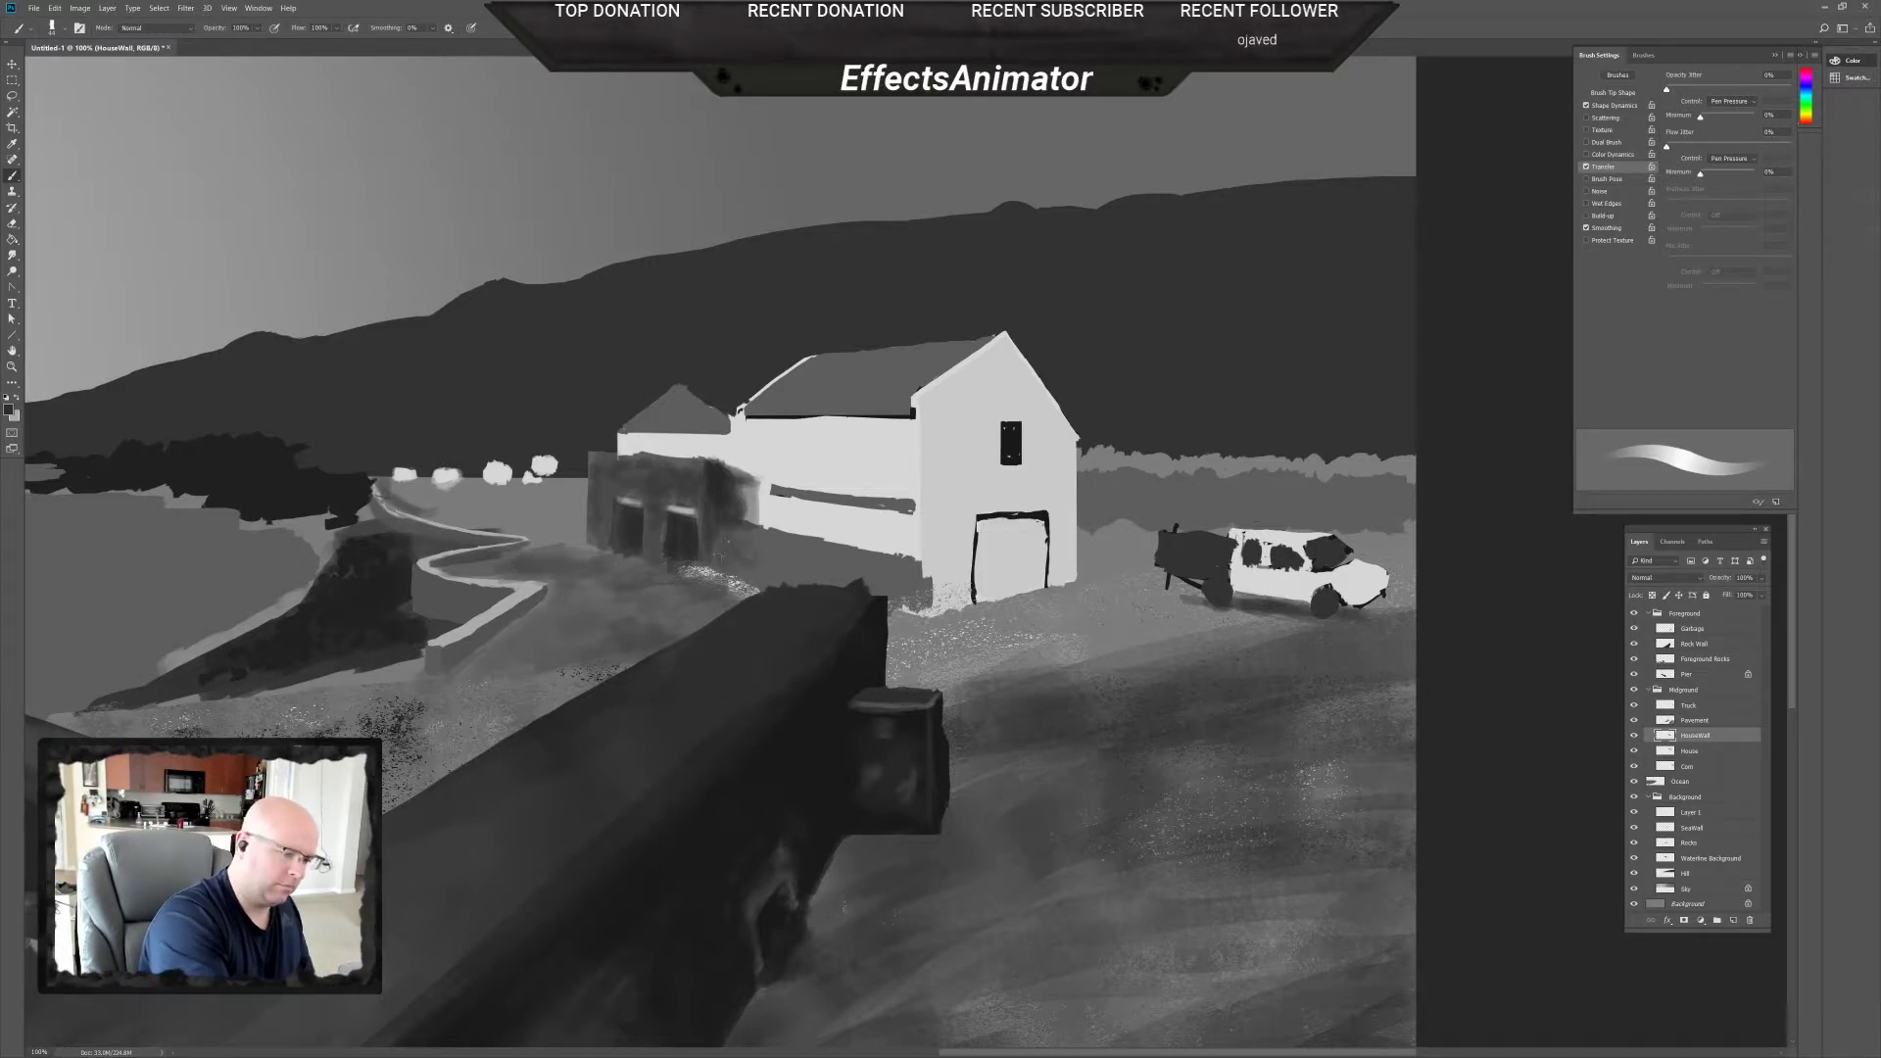
mouse_move(753, 546)
mouse_down()
mouse_move(729, 551)
mouse_move(750, 537)
mouse_up()
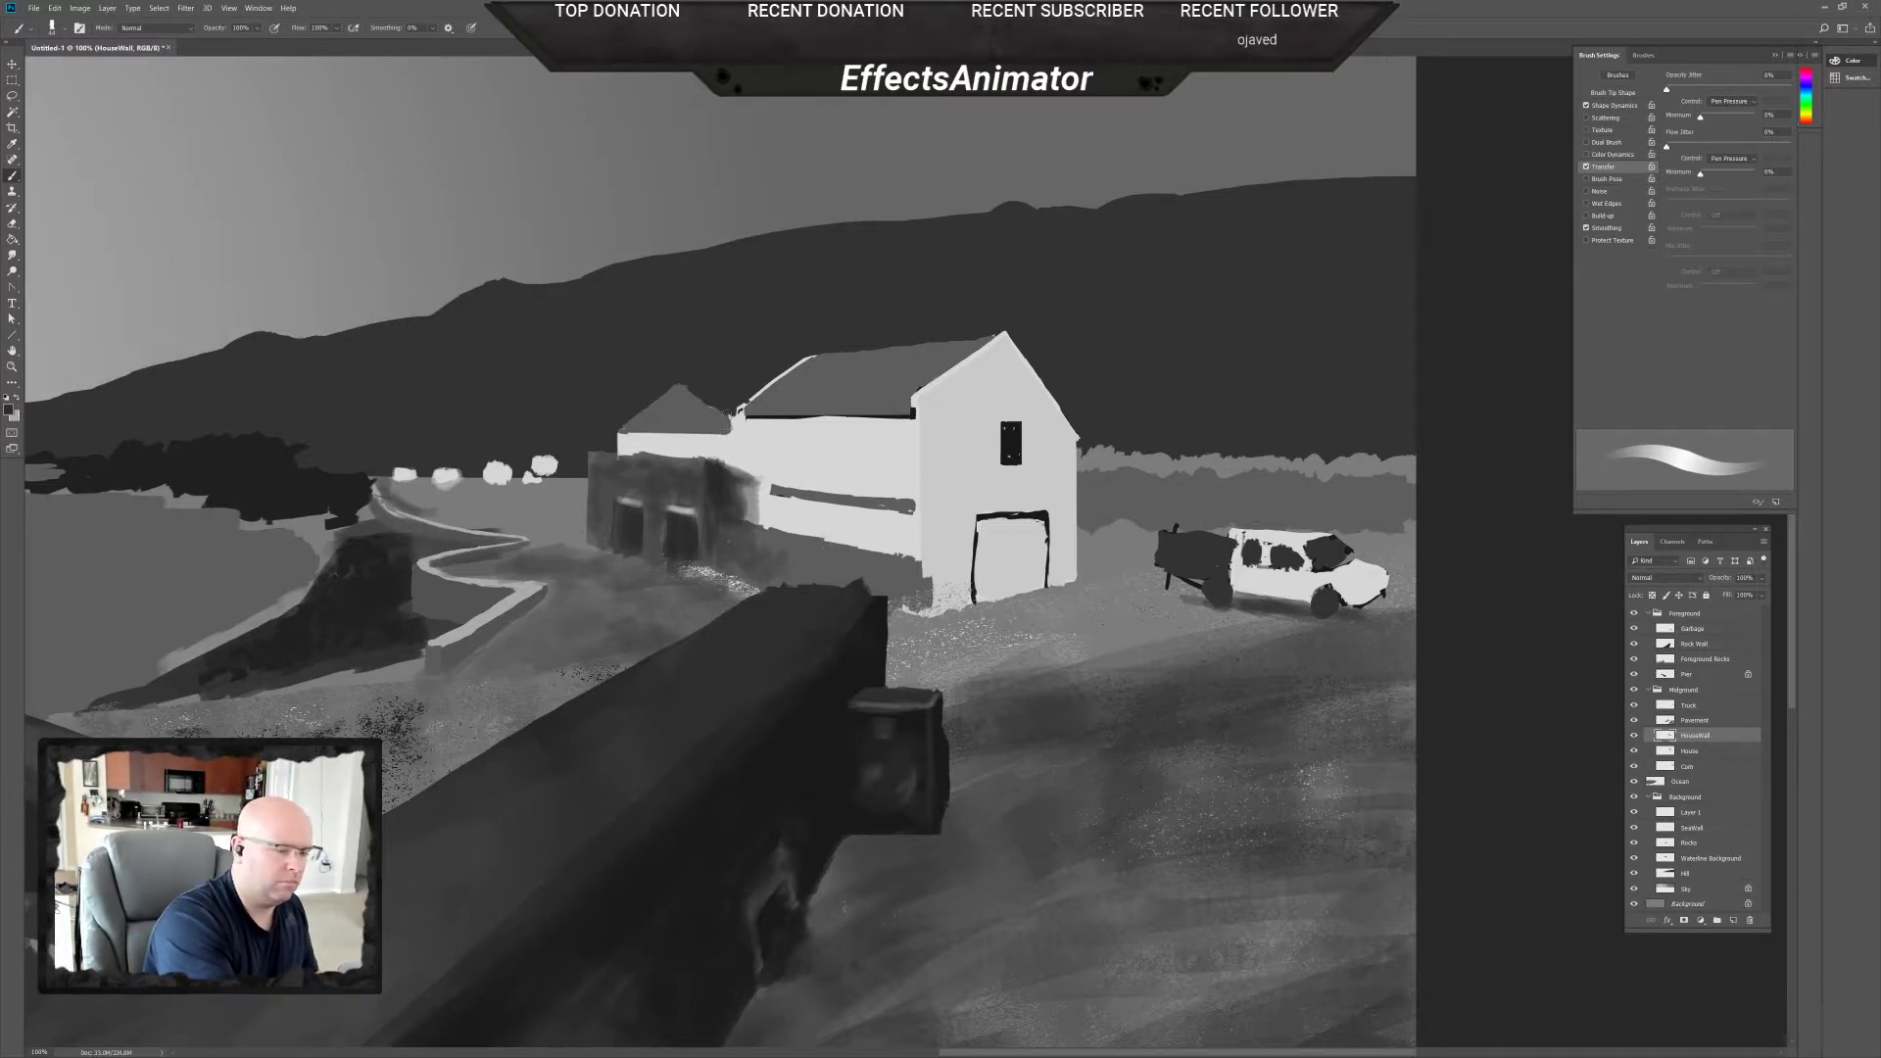
Try to paint a dark gray patch over the top of the low wall's corner, and undo the strokes.
right_click(760, 474)
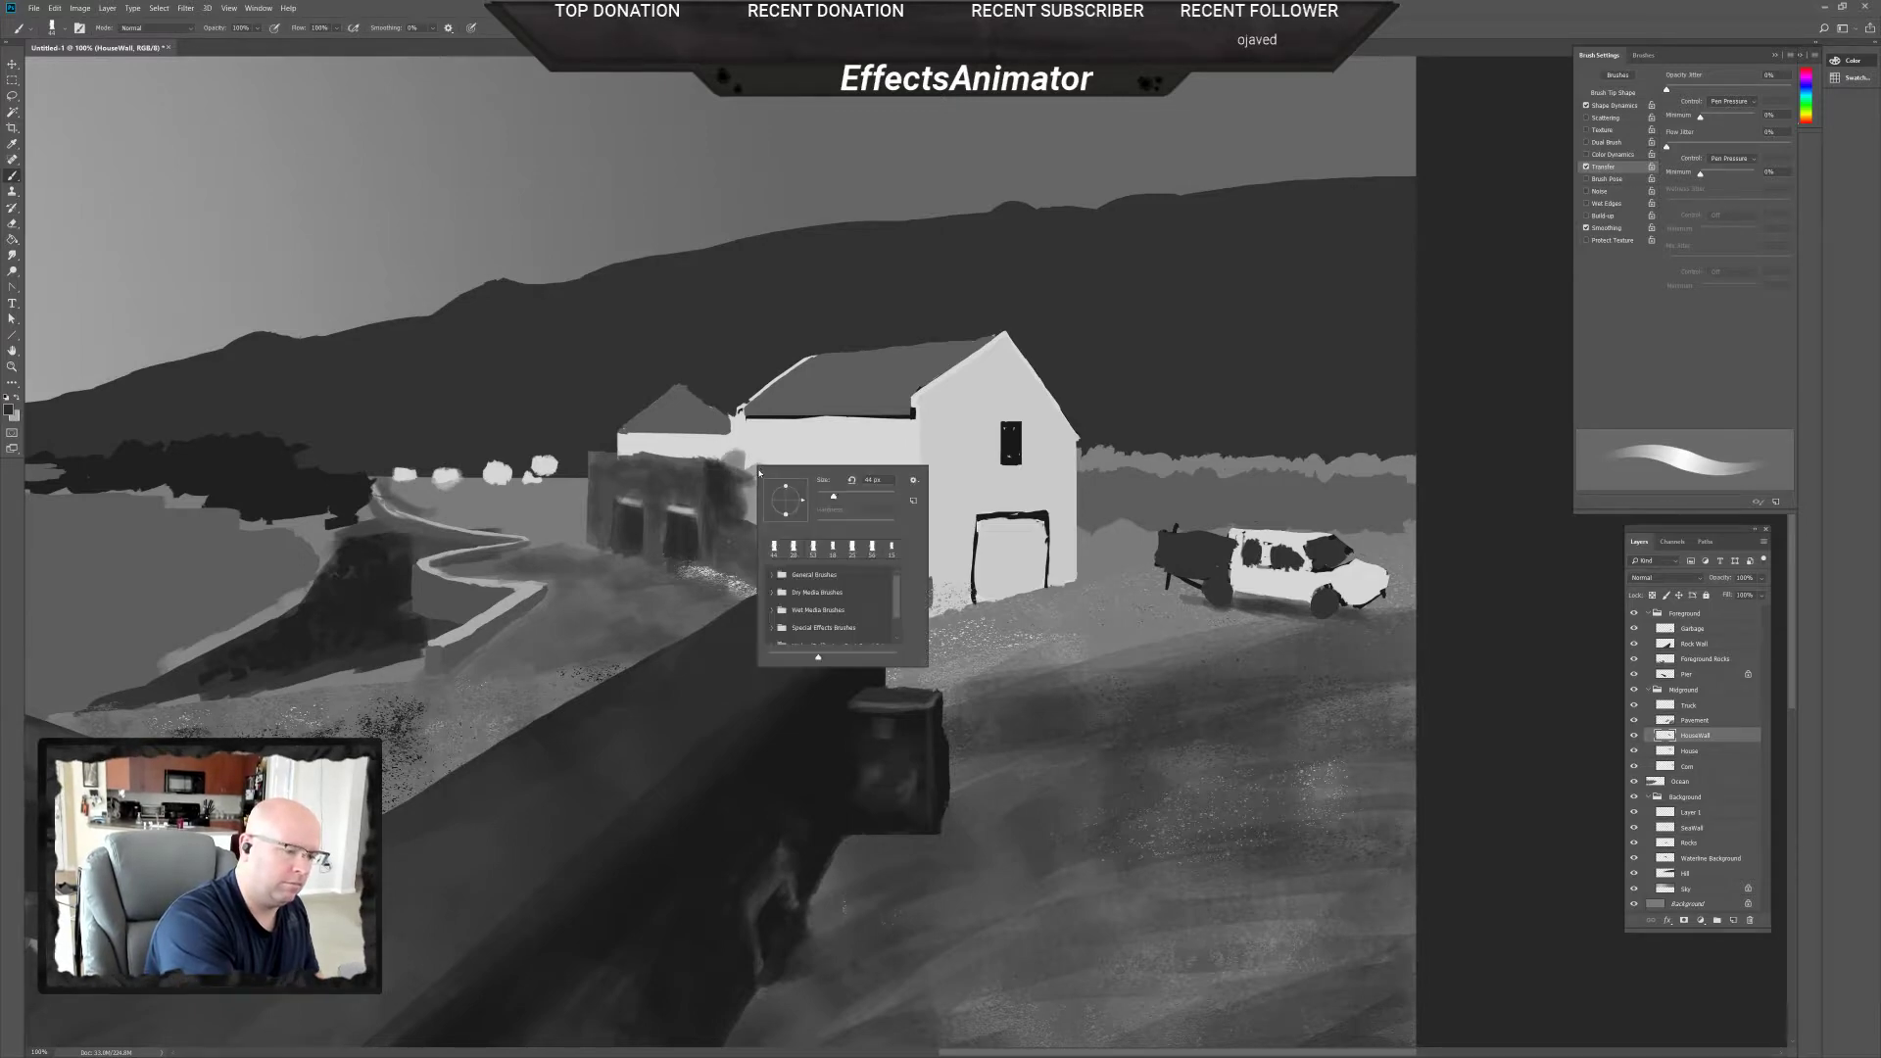
click(742, 446)
mouse_move(745, 460)
mouse_down()
mouse_move(766, 453)
mouse_move(745, 433)
mouse_move(772, 455)
mouse_move(708, 450)
mouse_up()
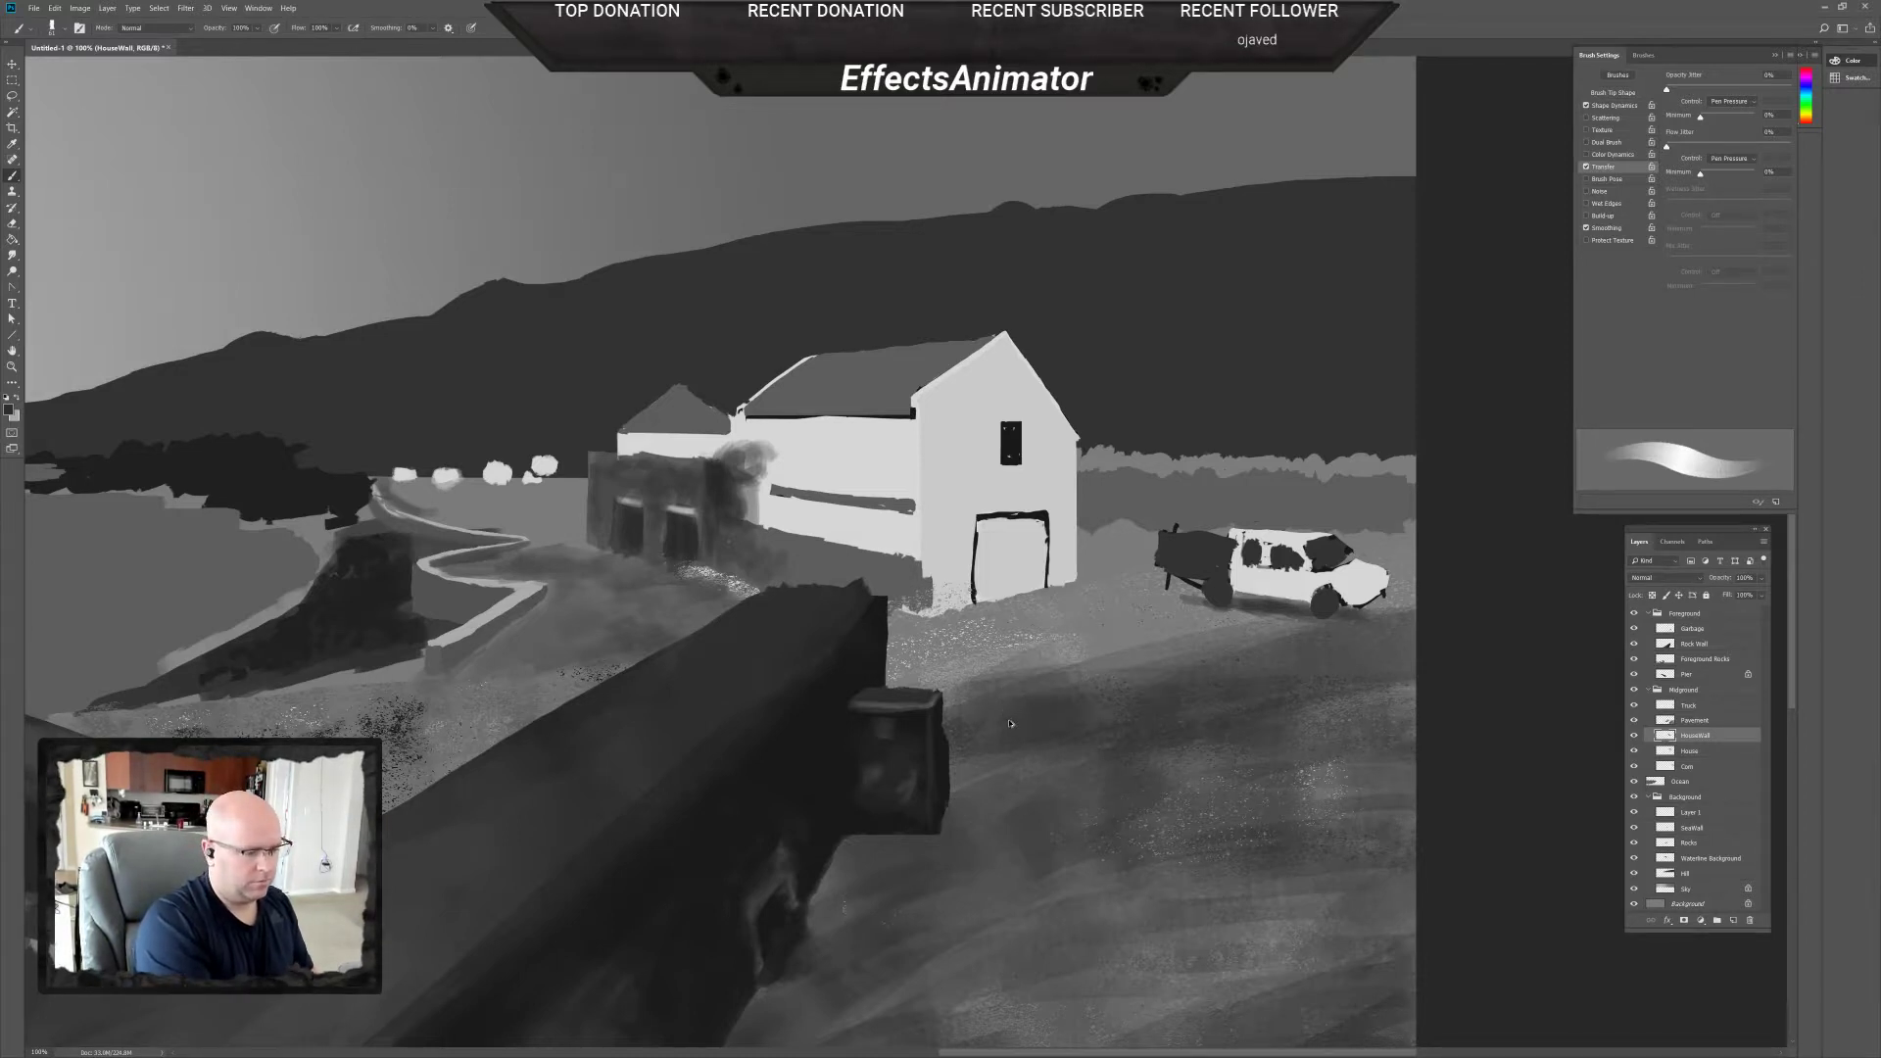
key(ctrl+z)
key(ctrl+z)
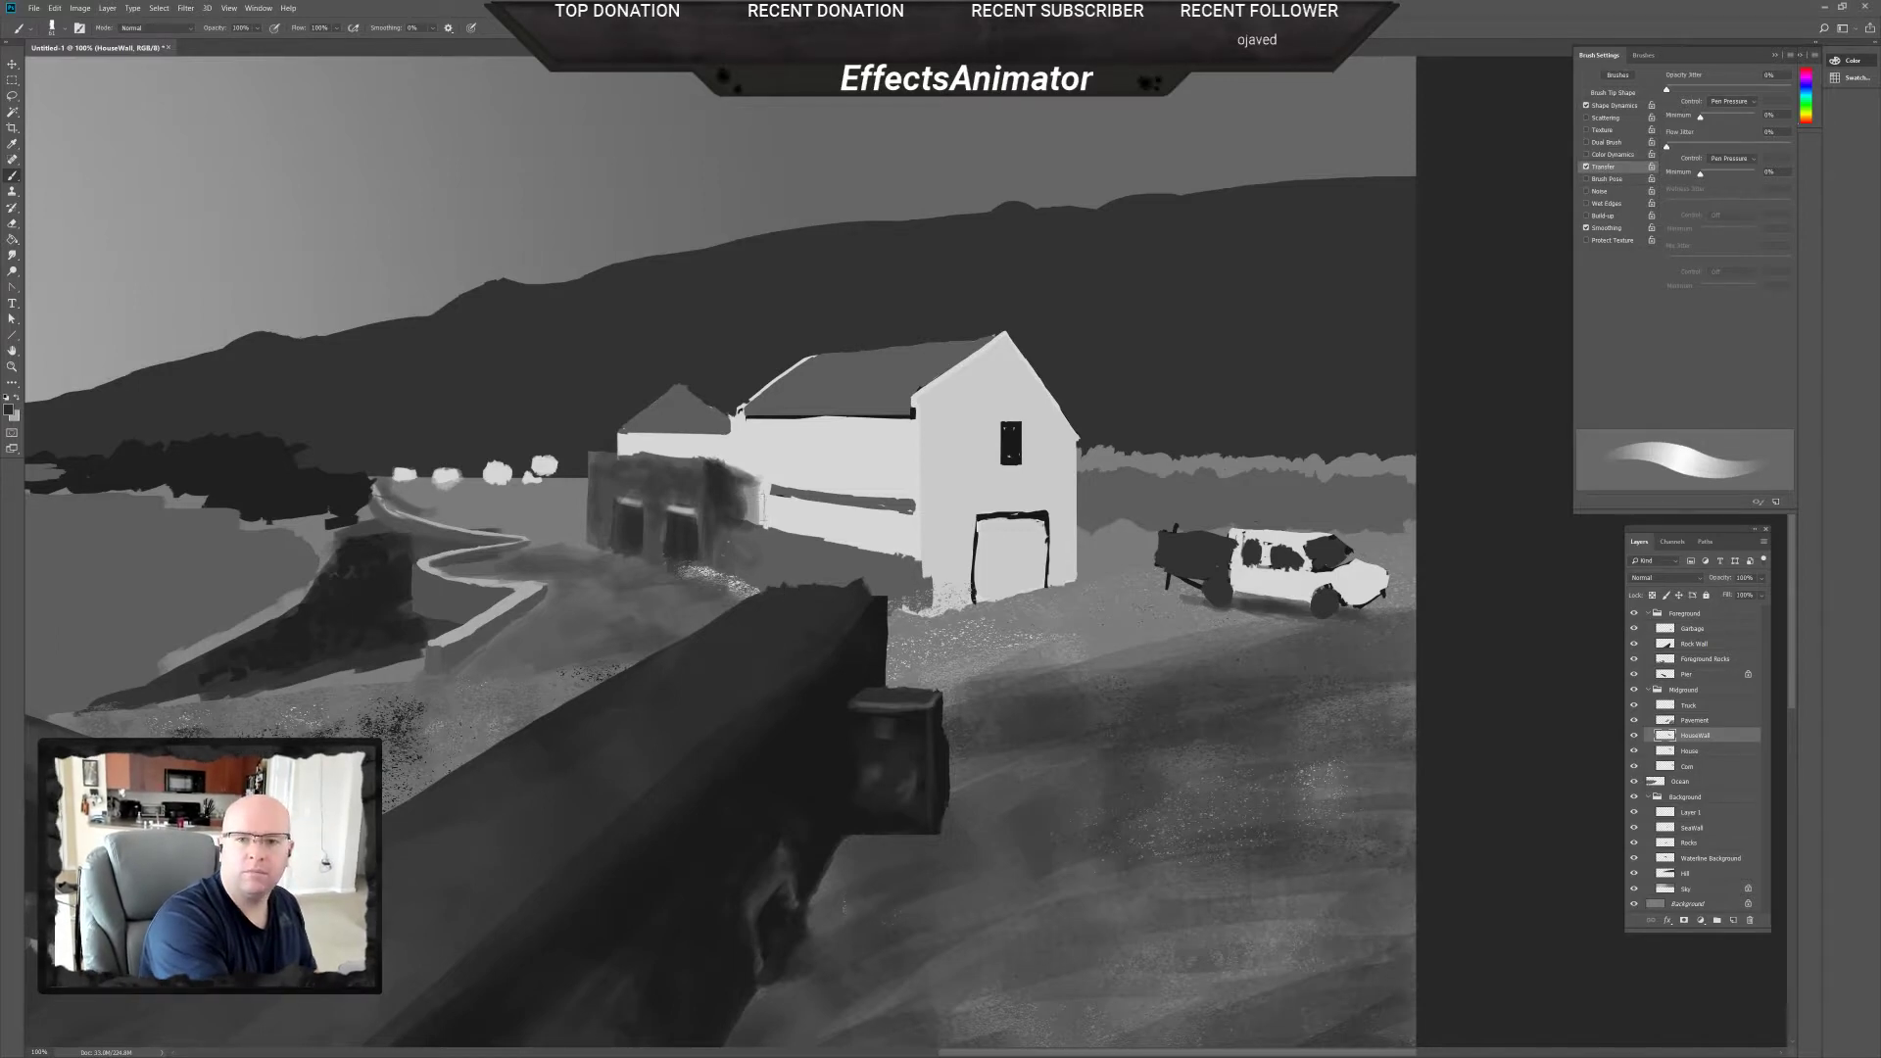
Erase the low wall's shading that spills onto the house, and erase part of the house's rear wall edge on the House layer.
key(e)
mouse_move(758, 472)
mouse_down()
mouse_move(746, 504)
mouse_move(742, 465)
mouse_move(739, 500)
mouse_move(762, 523)
mouse_up()
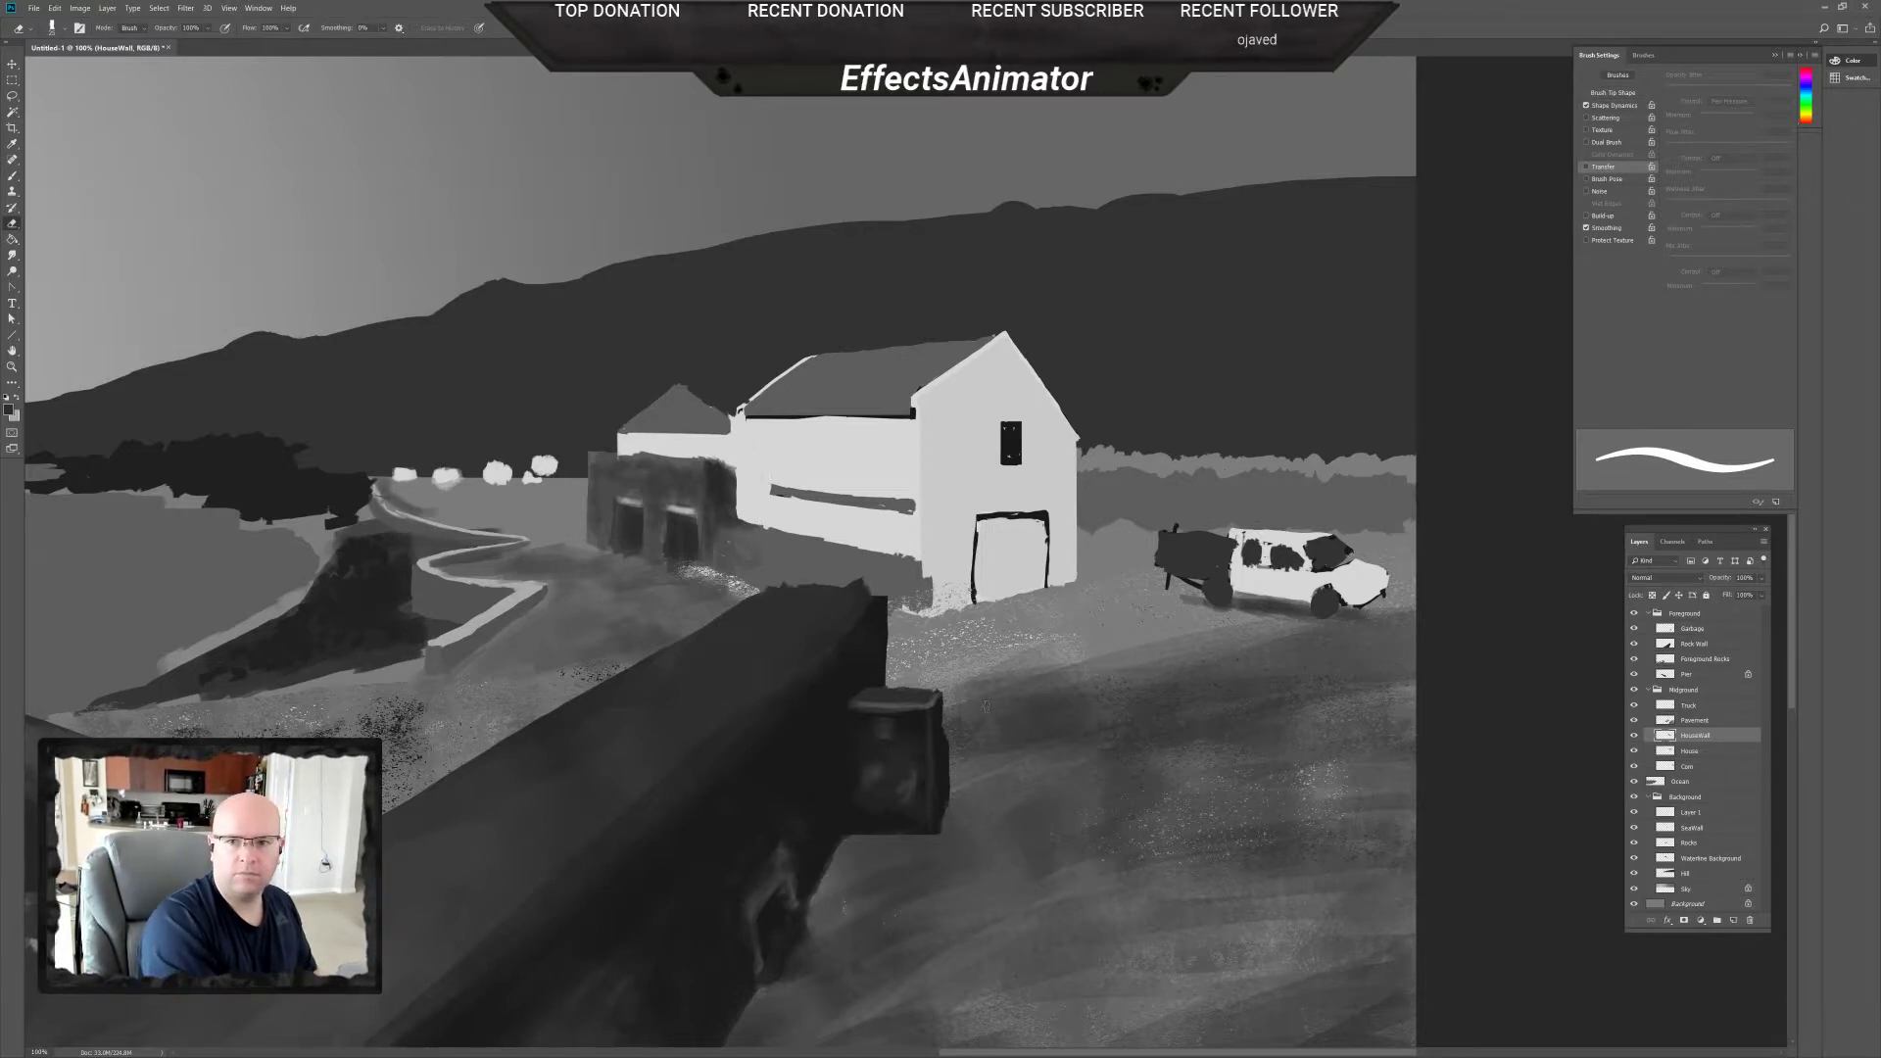
click(1693, 752)
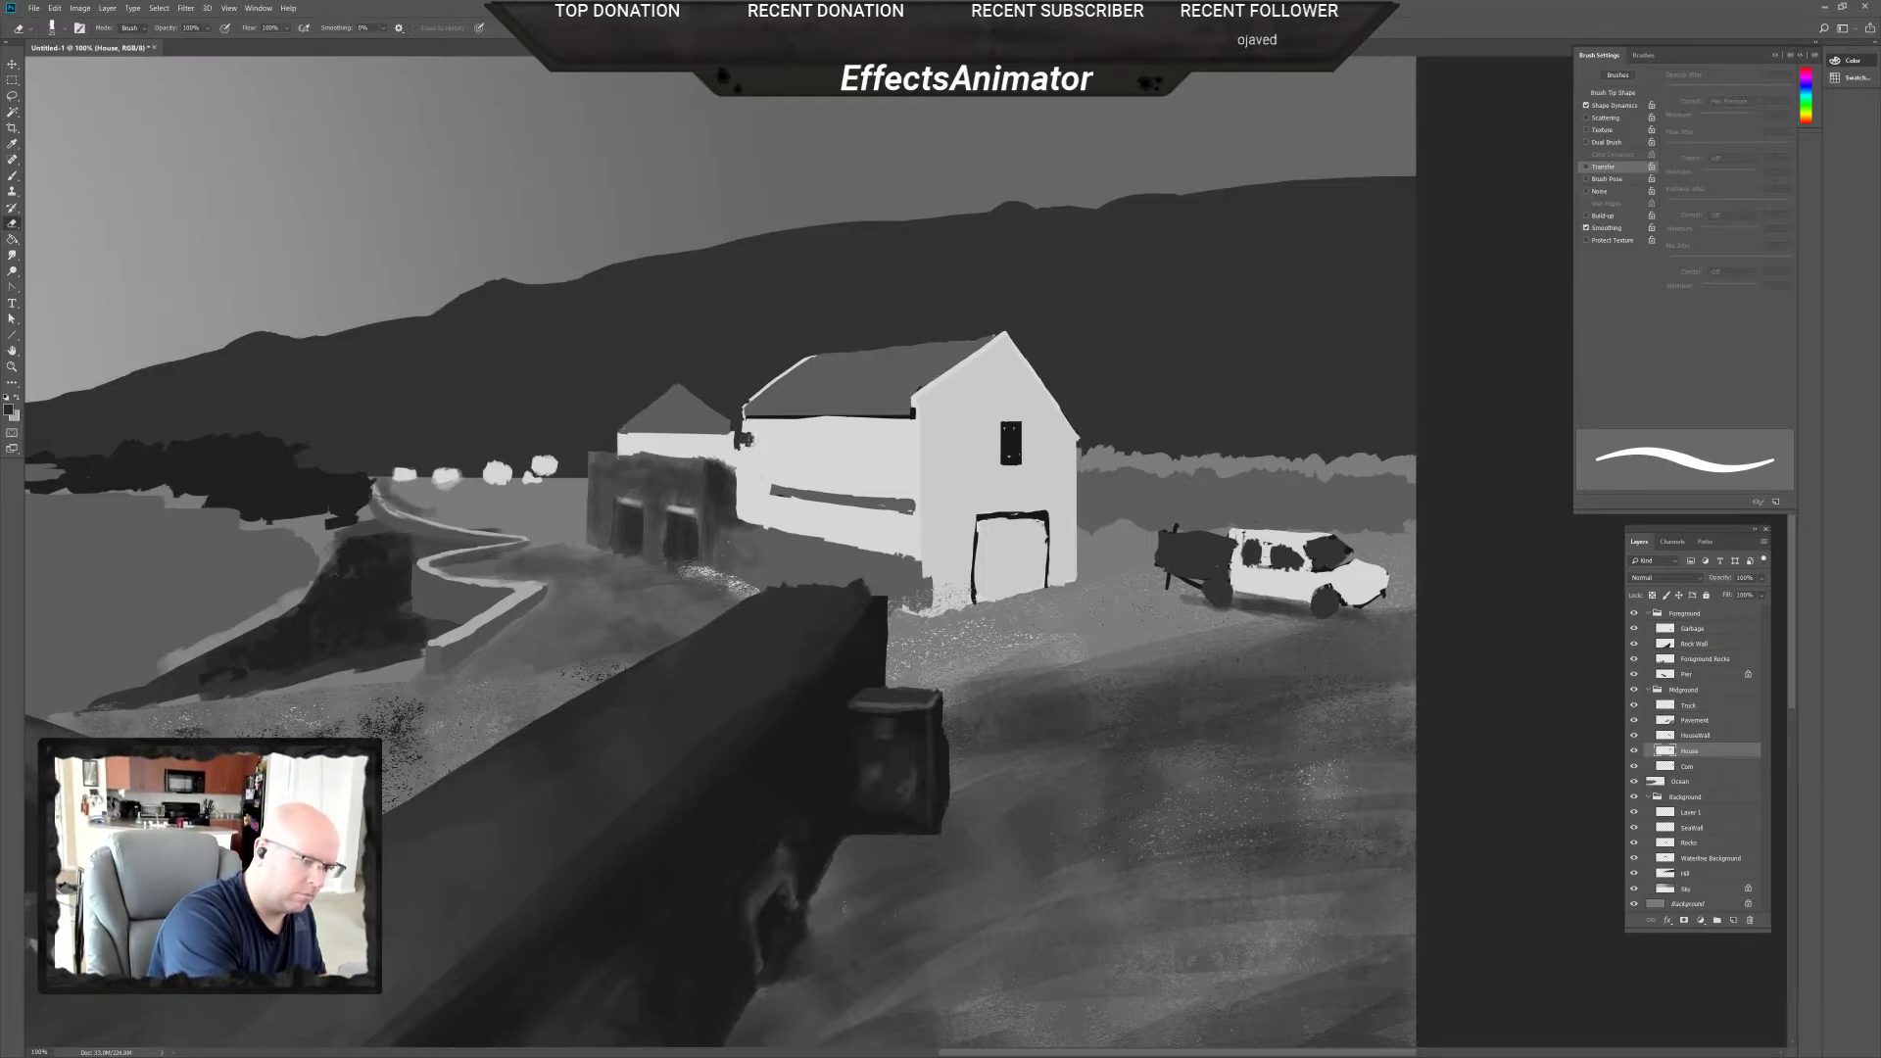
drag(755, 433, 755, 463)
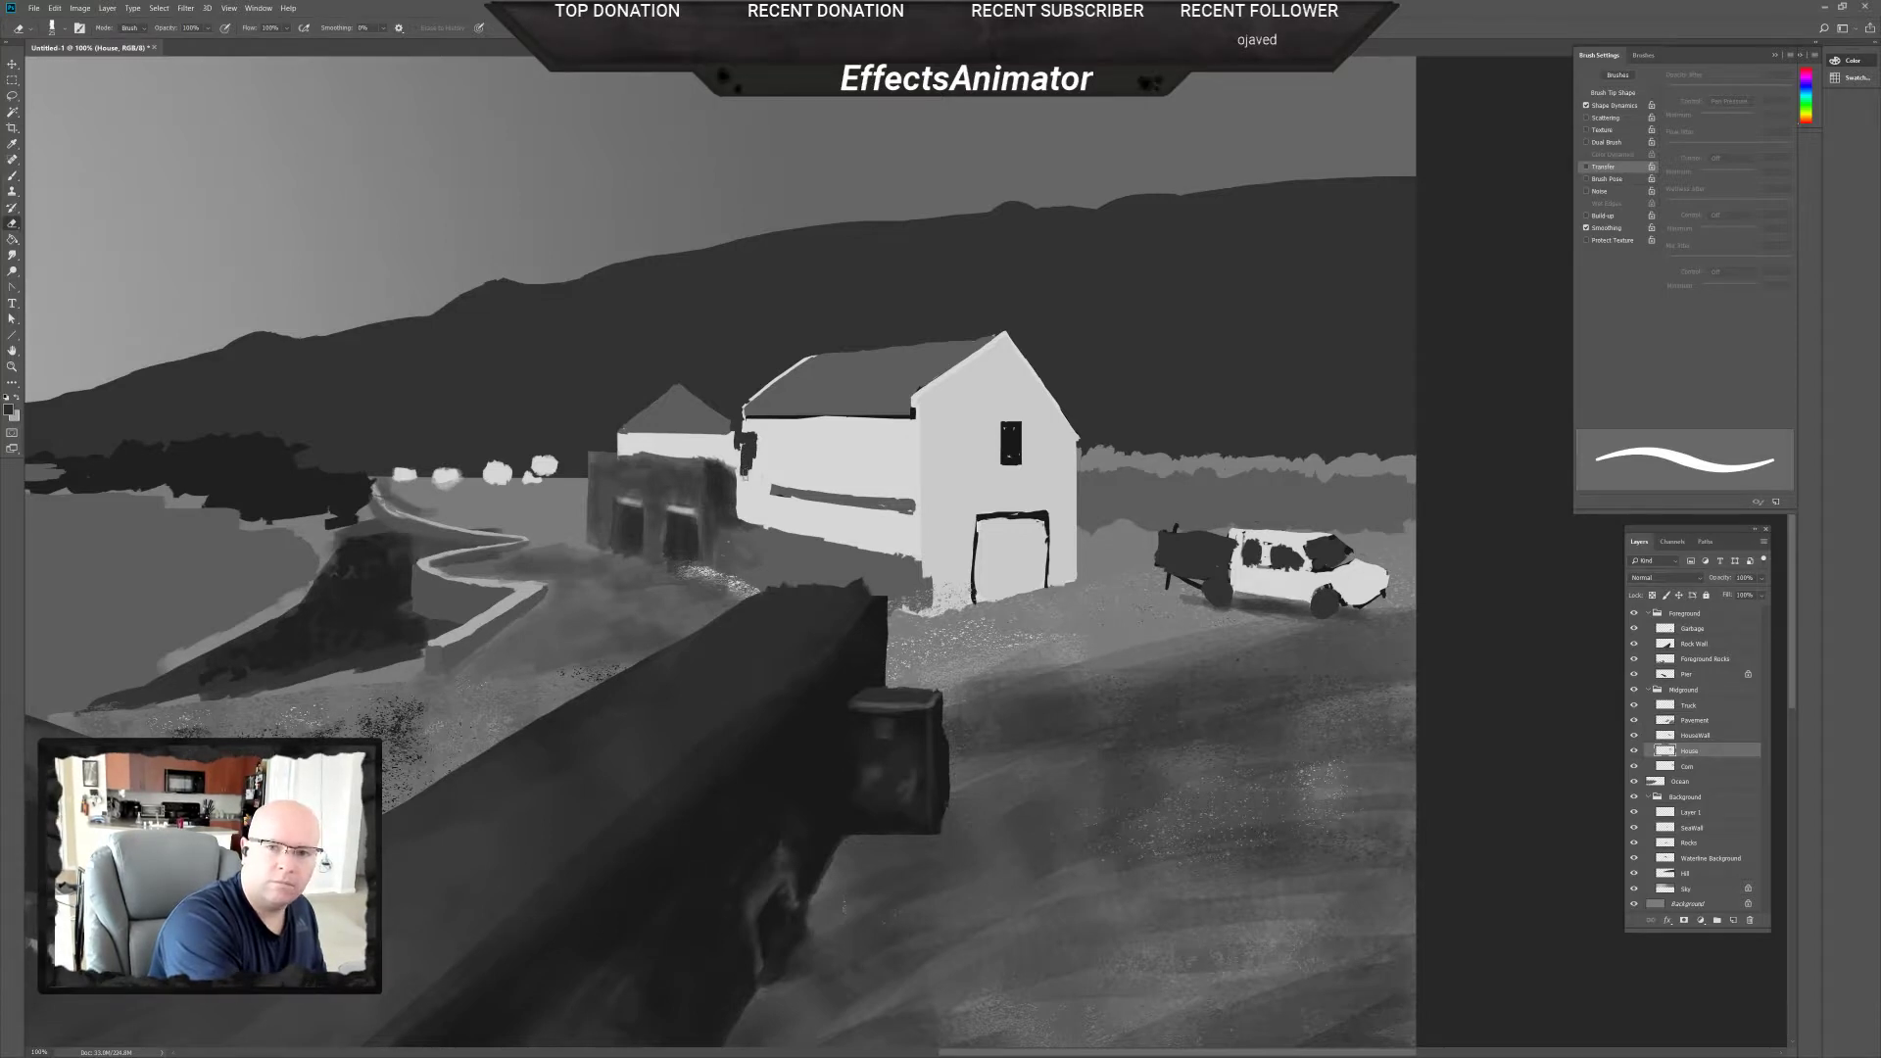
drag(743, 473, 739, 495)
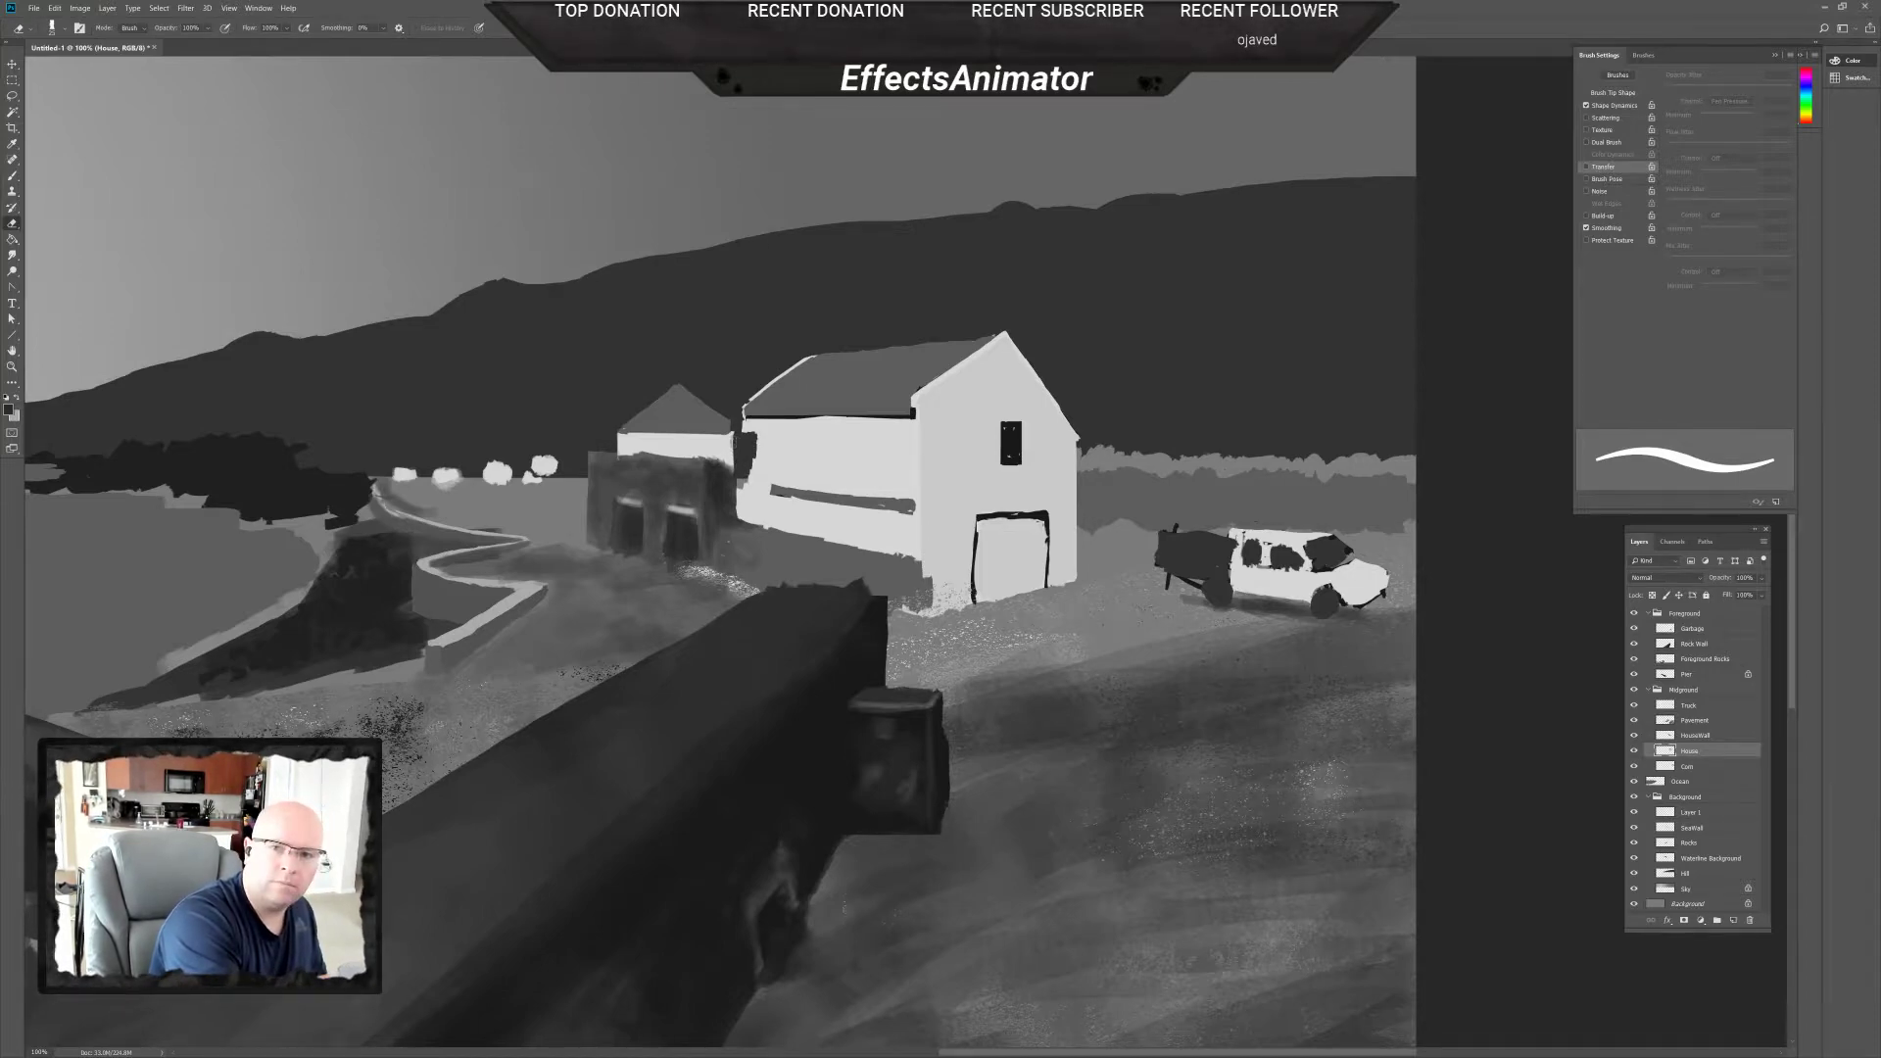
drag(737, 468, 734, 431)
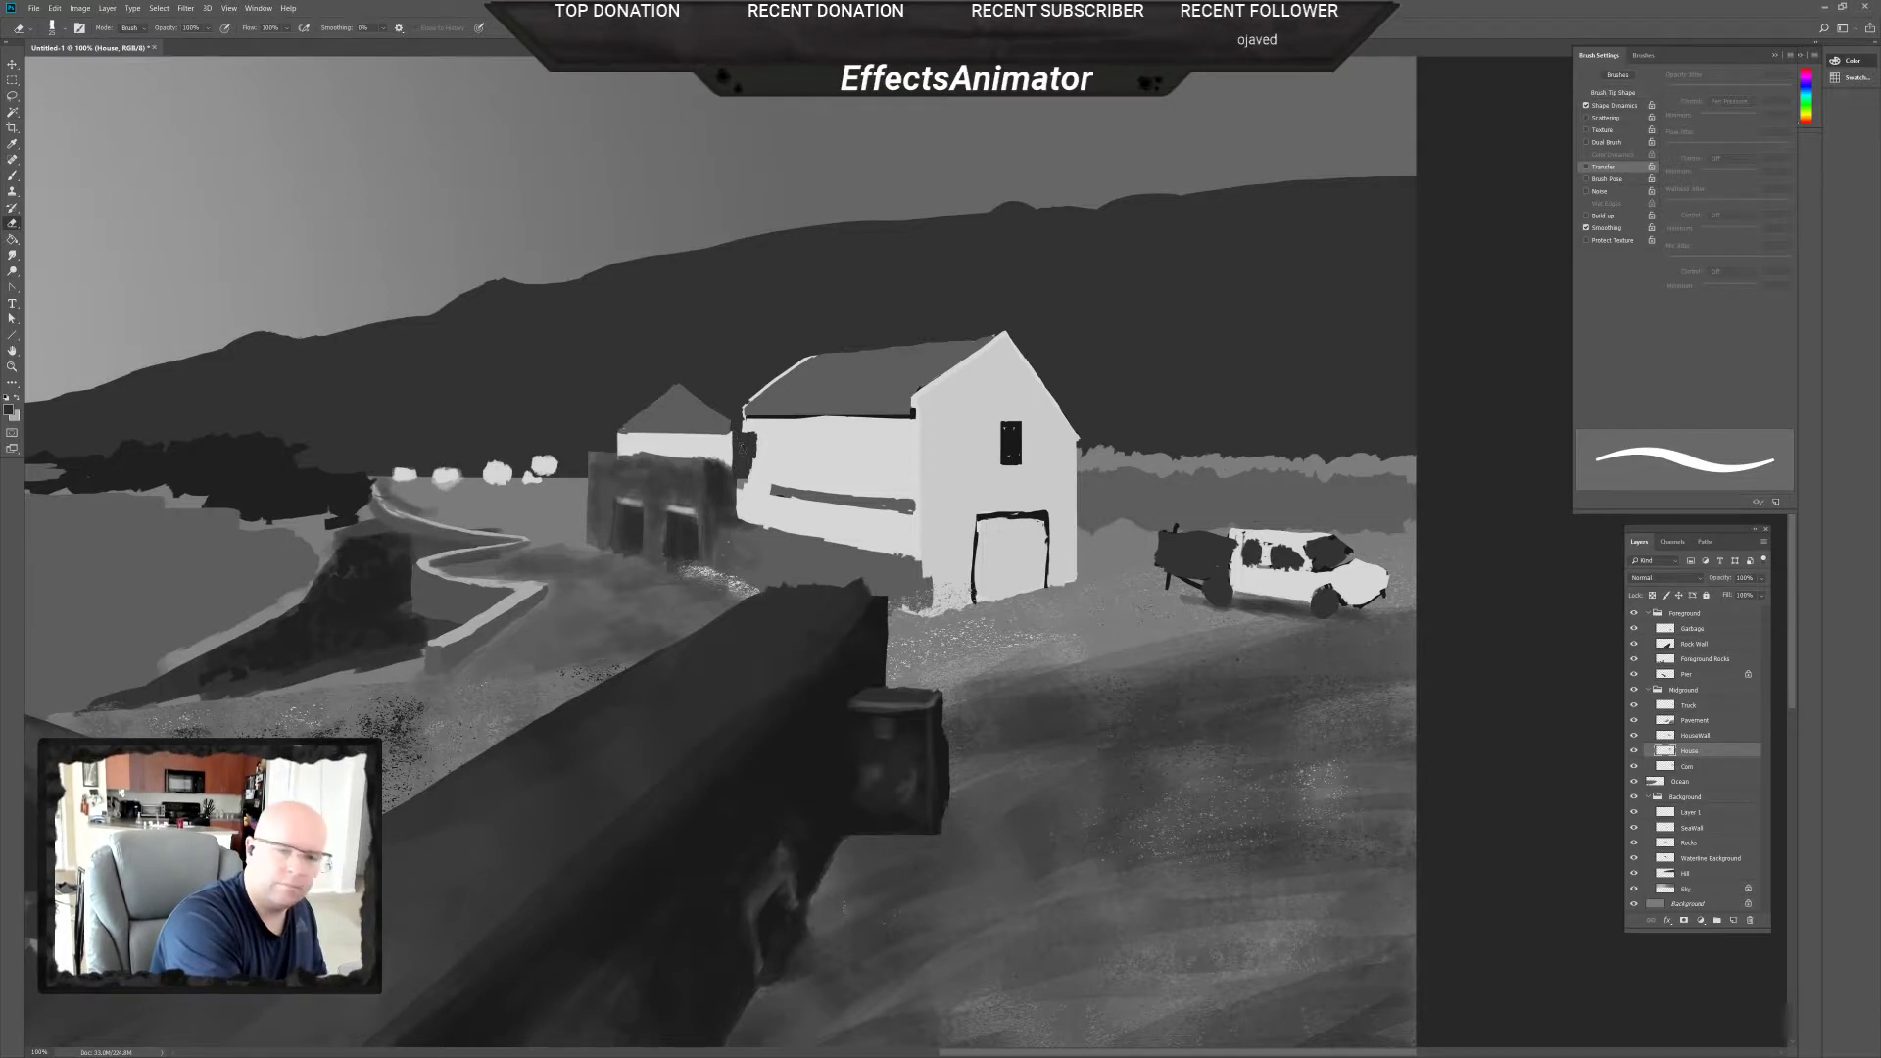
mouse_move(758, 475)
mouse_down()
mouse_move(758, 435)
mouse_move(750, 490)
mouse_move(760, 474)
mouse_up()
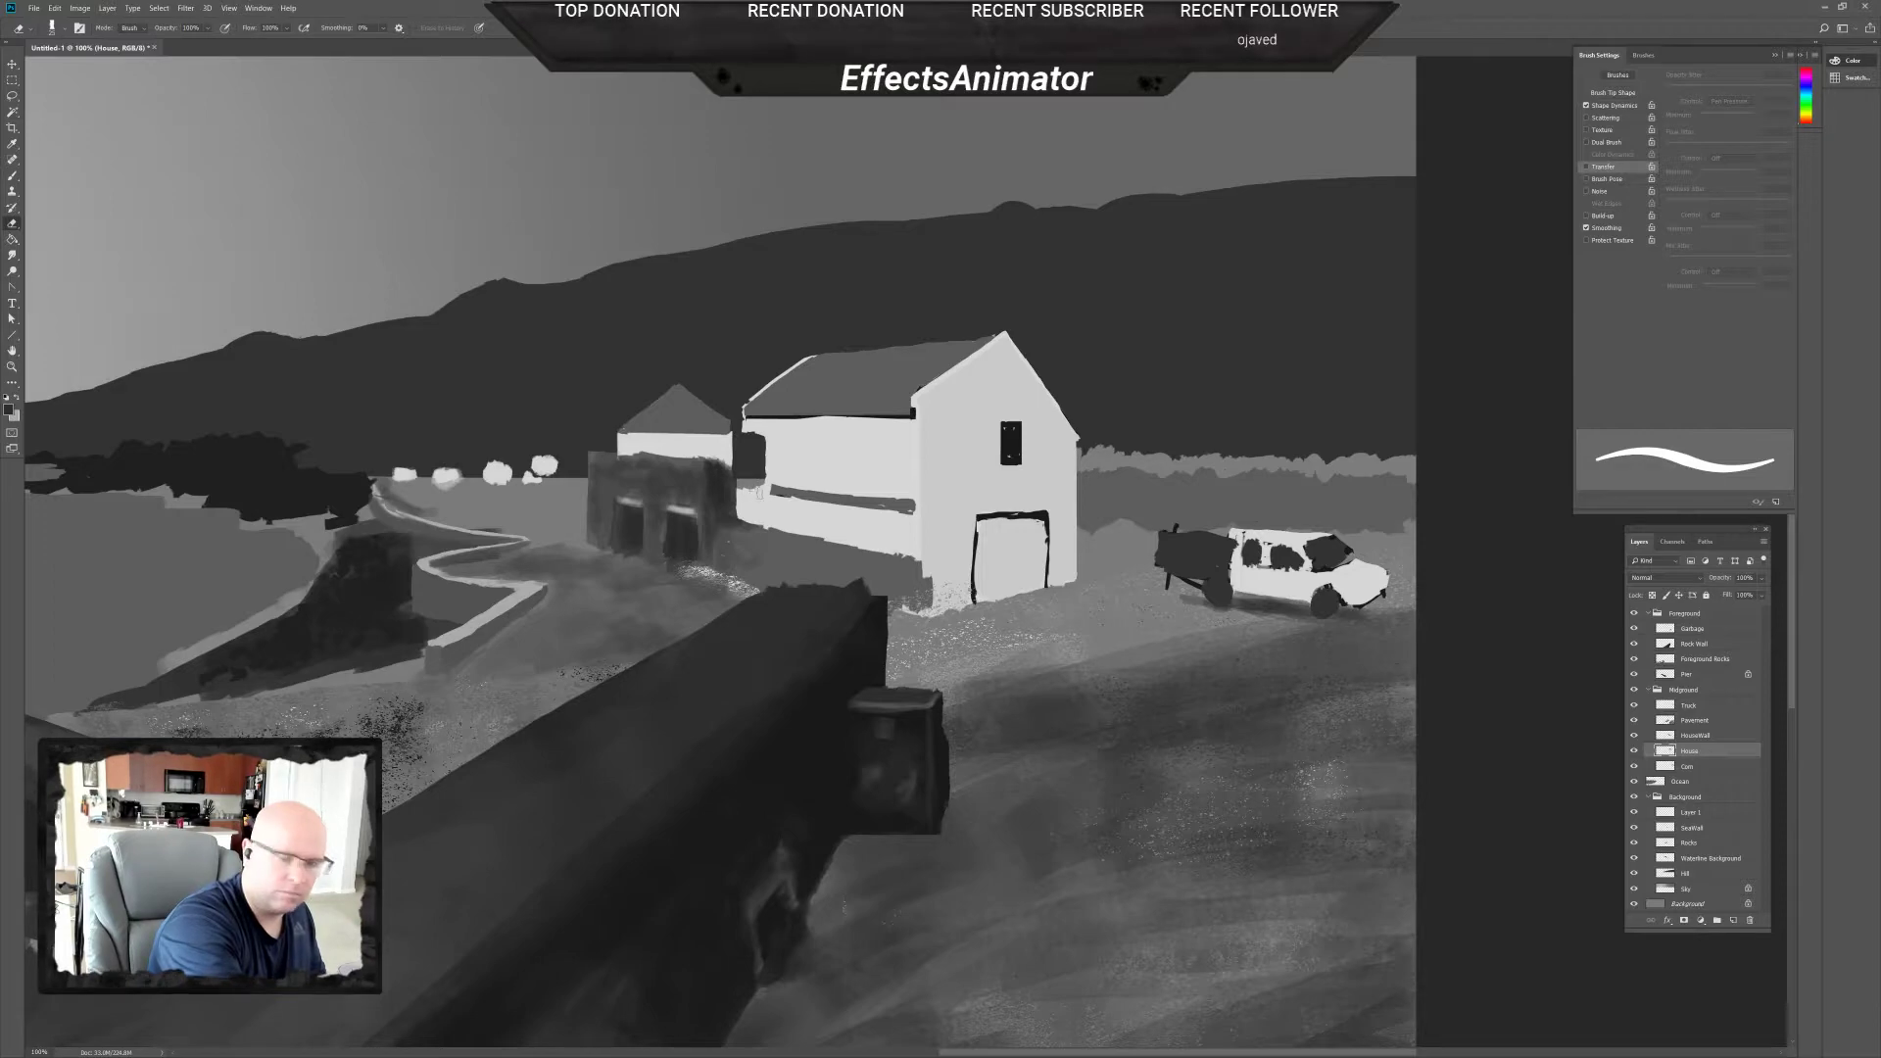
drag(755, 480, 754, 490)
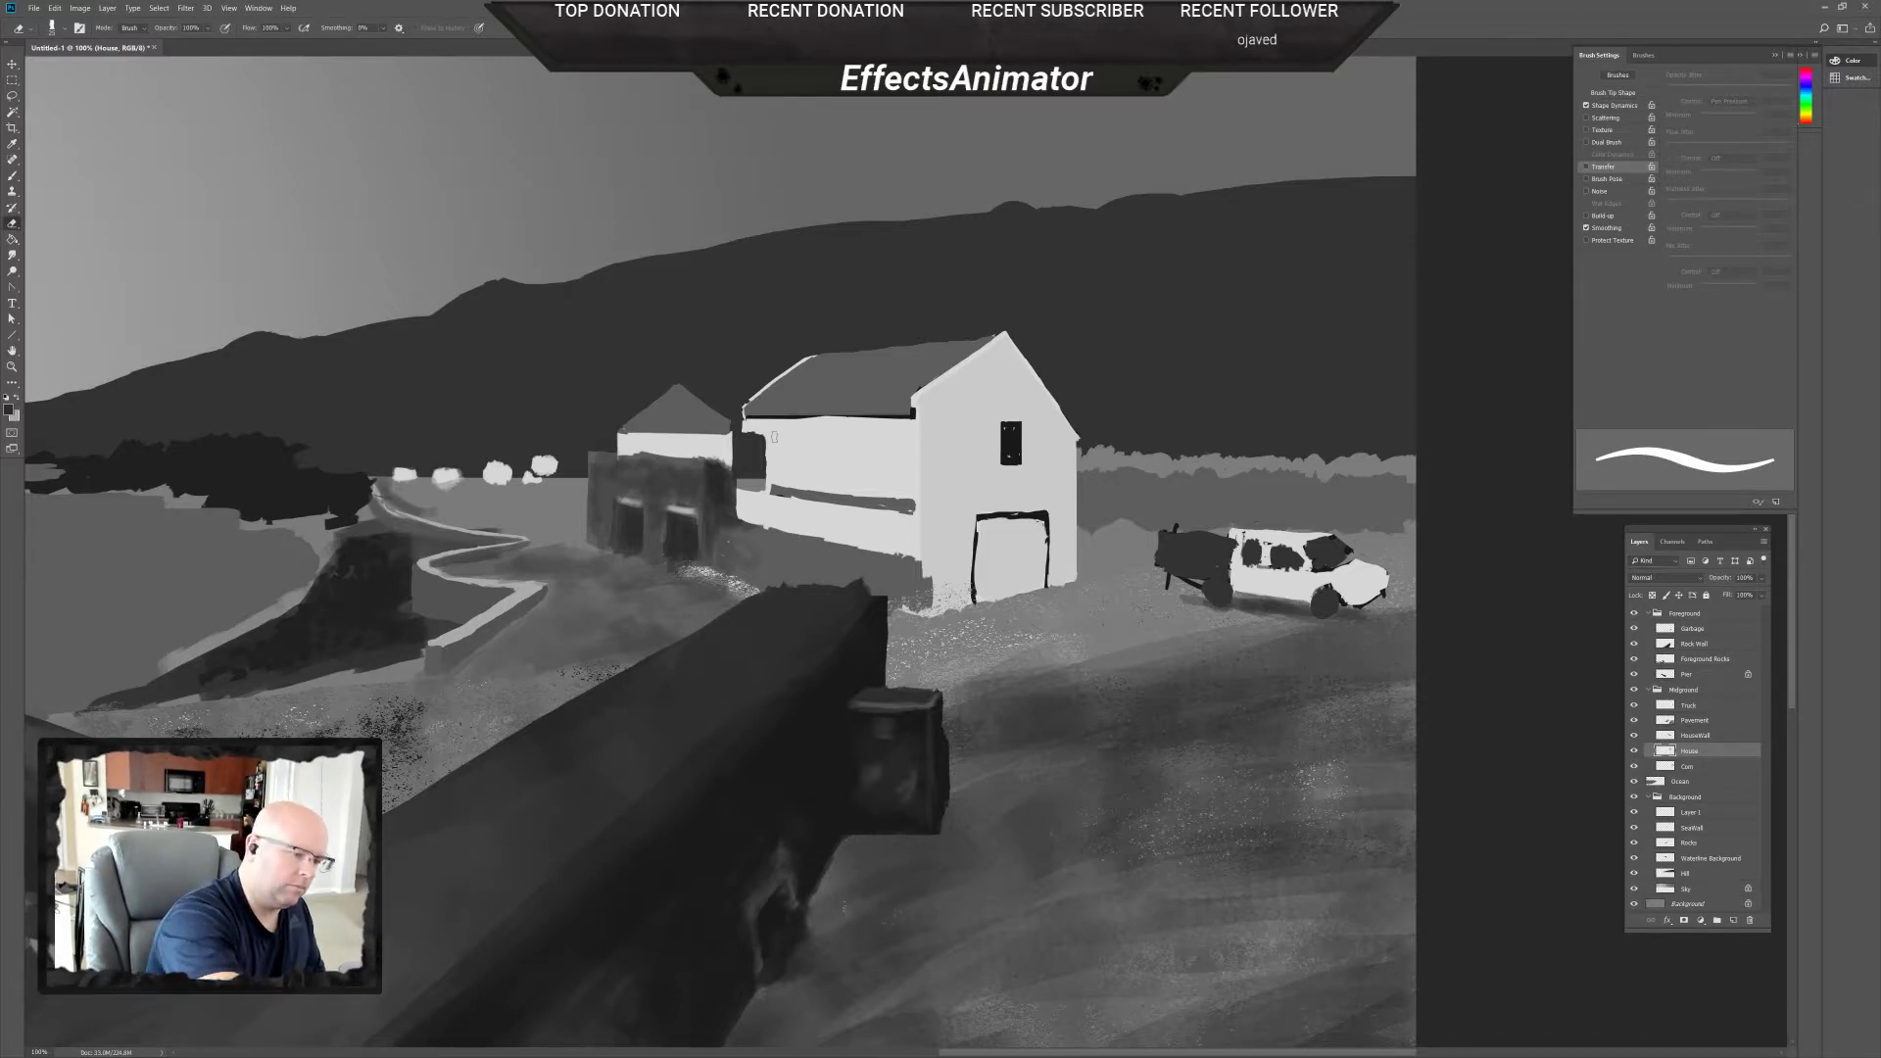
Shade the small rear building's light wall in gray bababa with a smaller brush on the House layer.
alt+scroll(747, 443, up, 1)
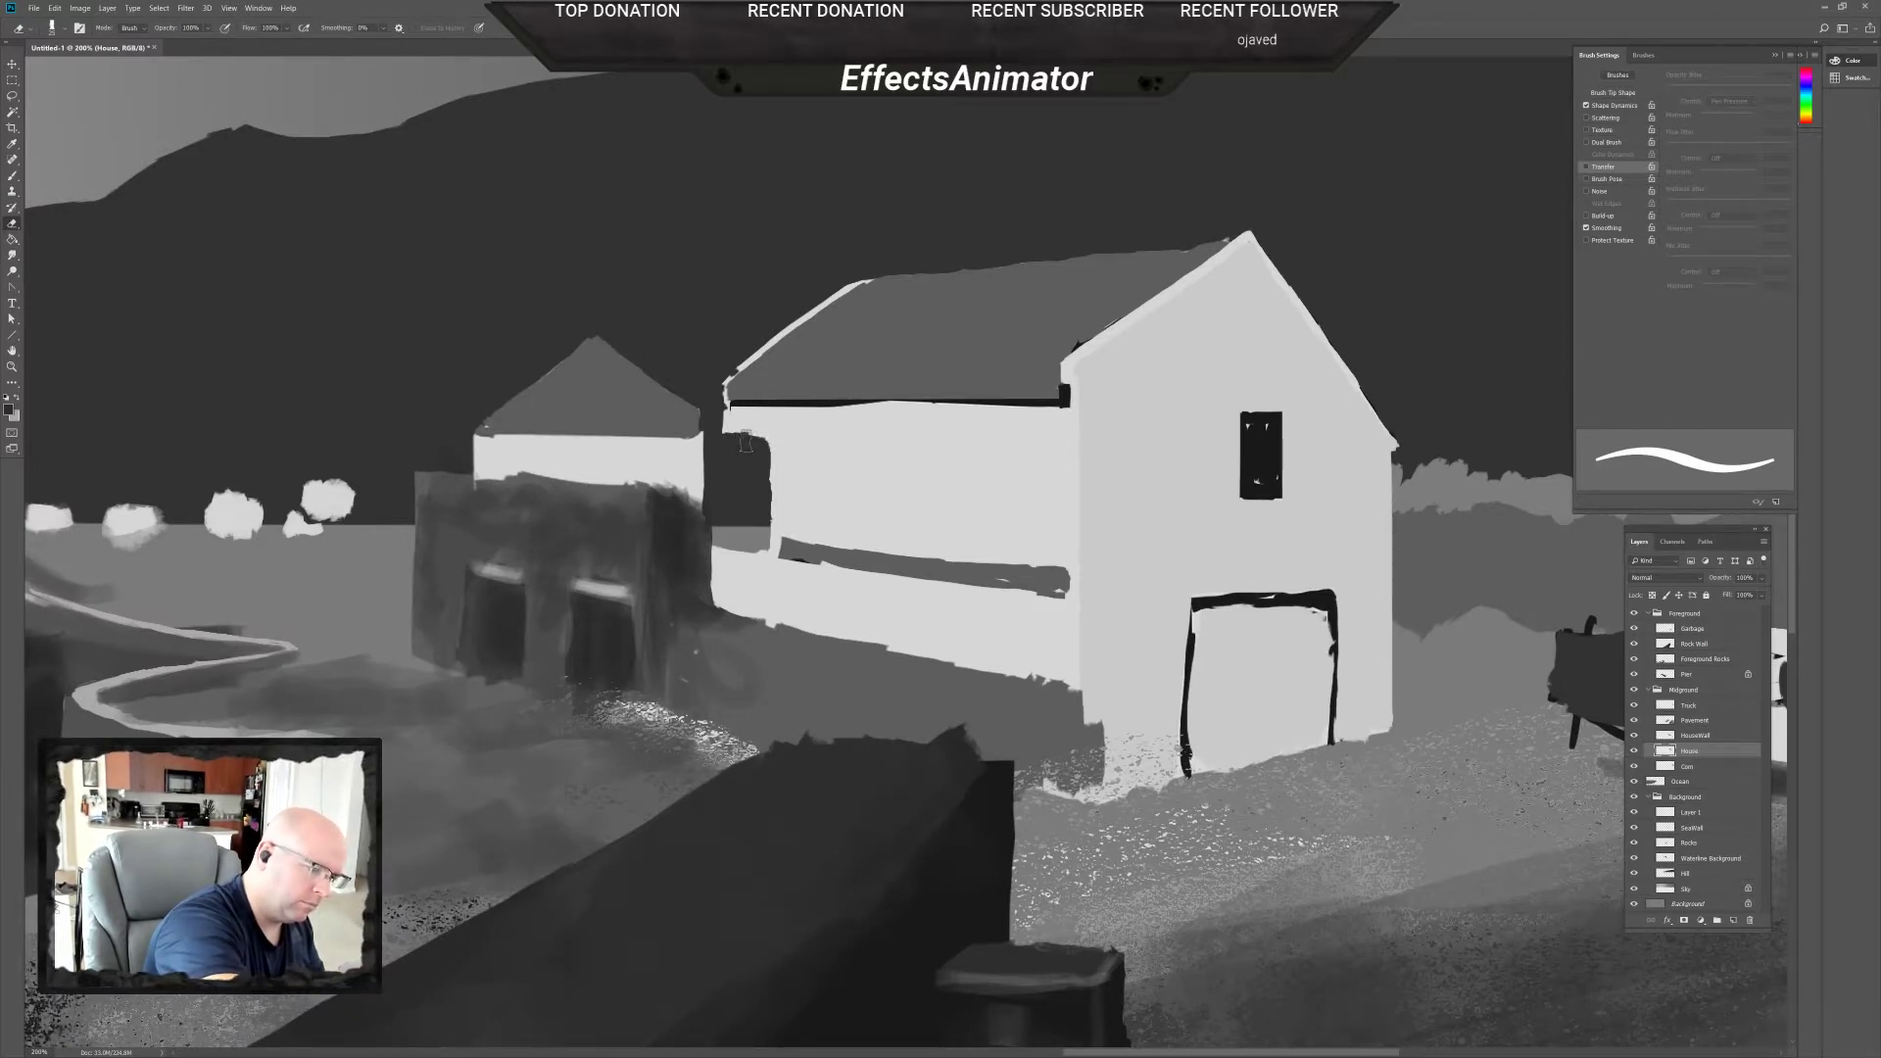
key(b)
alt+click(755, 432)
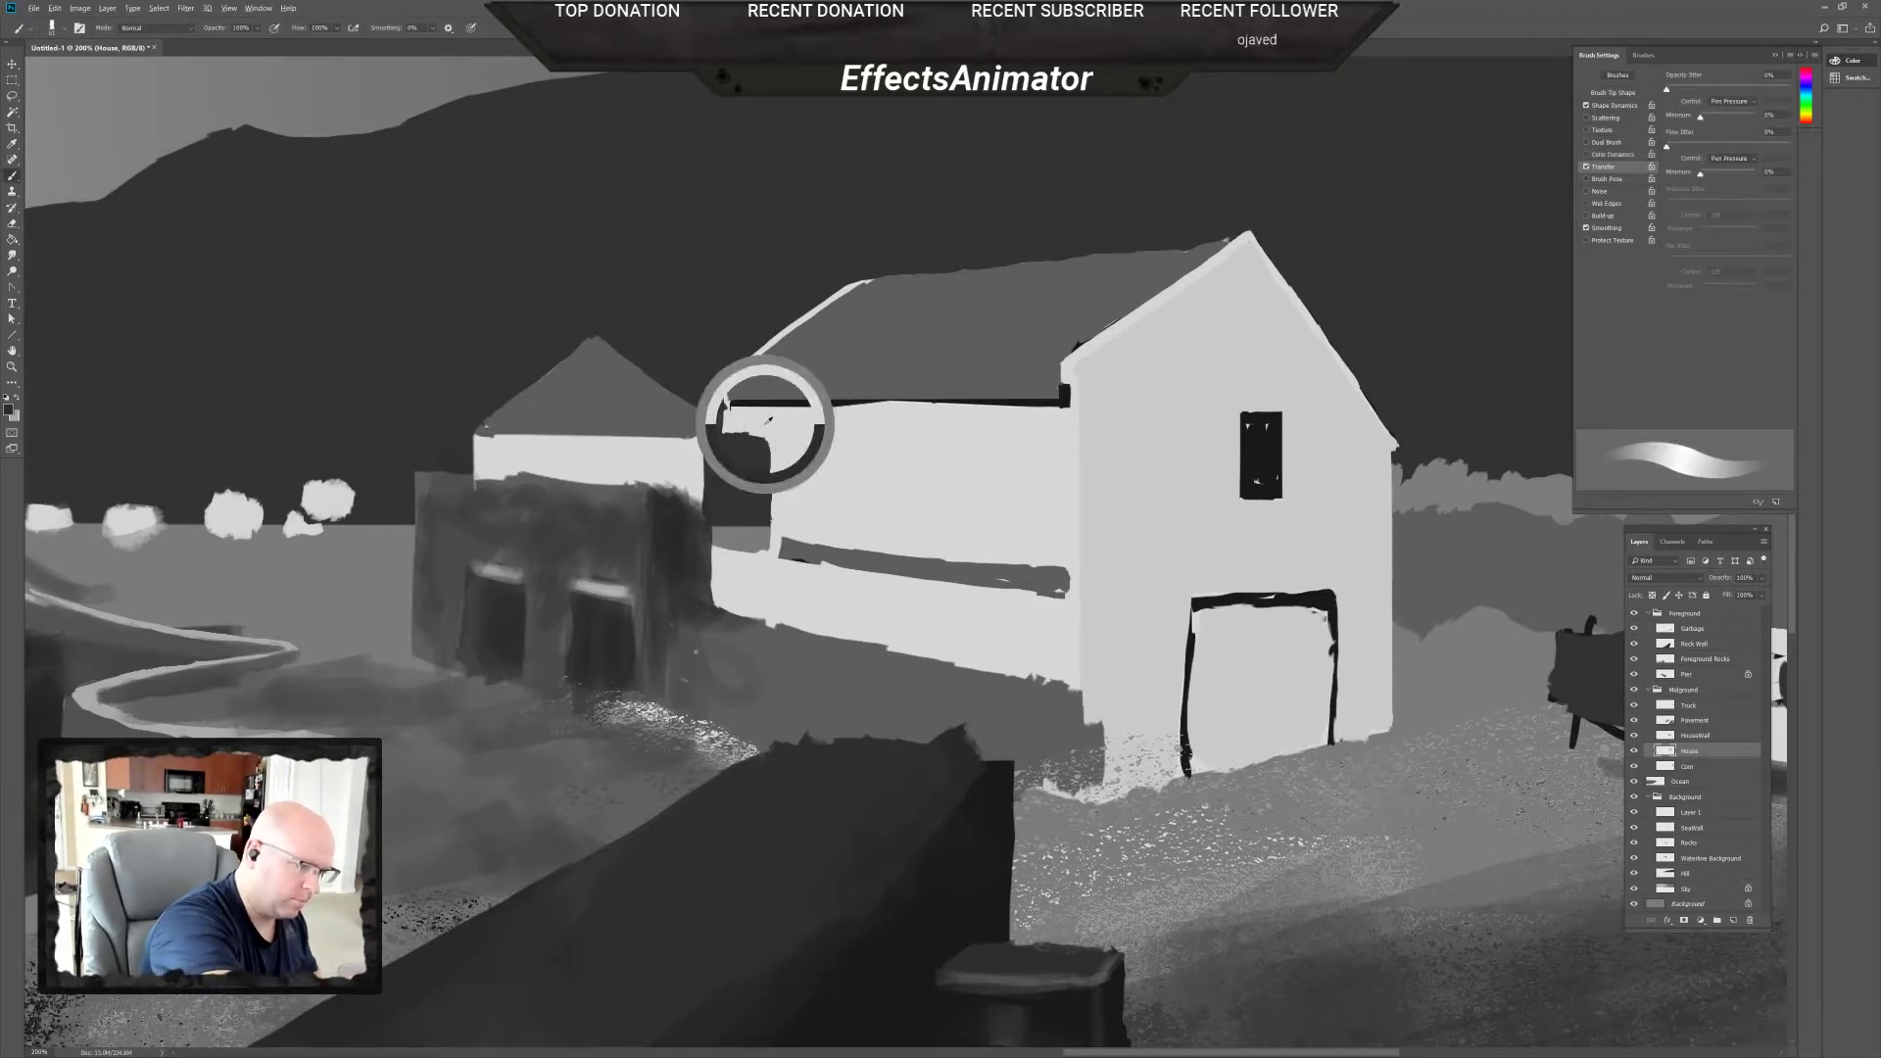
key(bracketleft)
key(bracketleft)
key(bracketleft)
key(bracketleft)
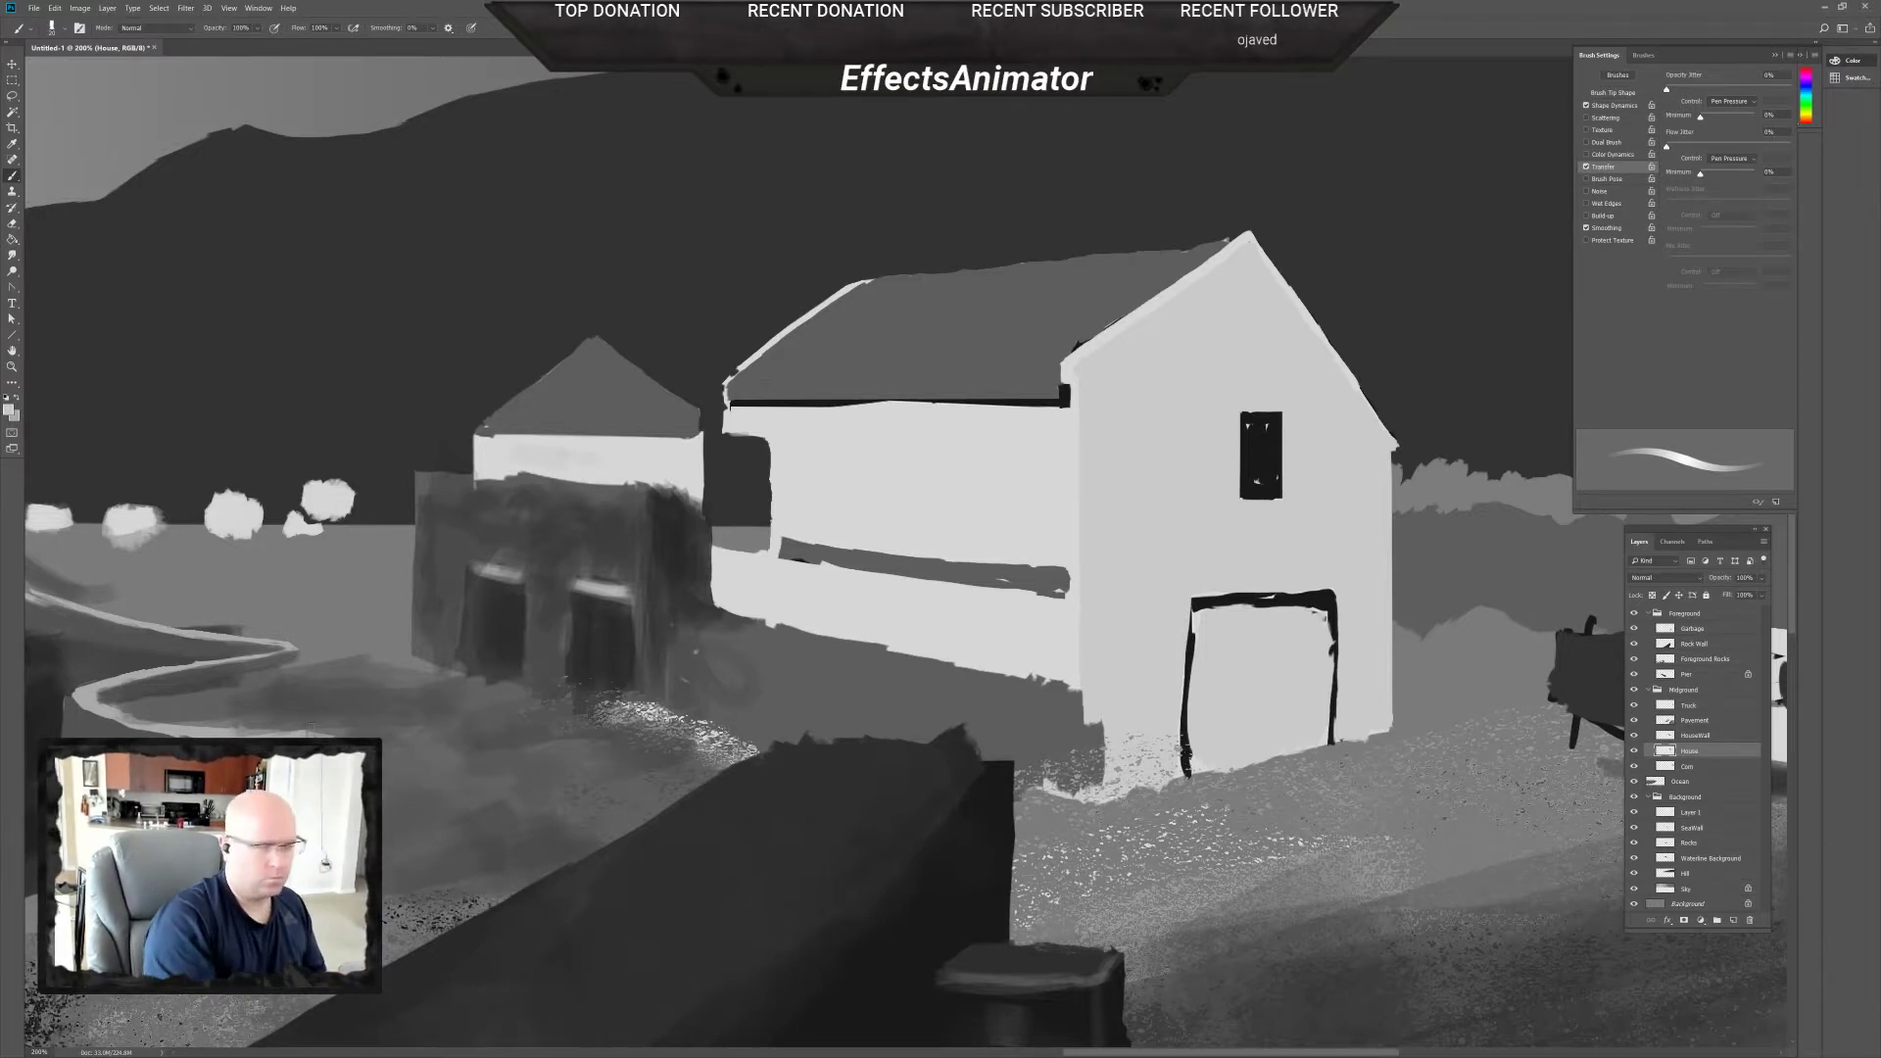
click(10, 411)
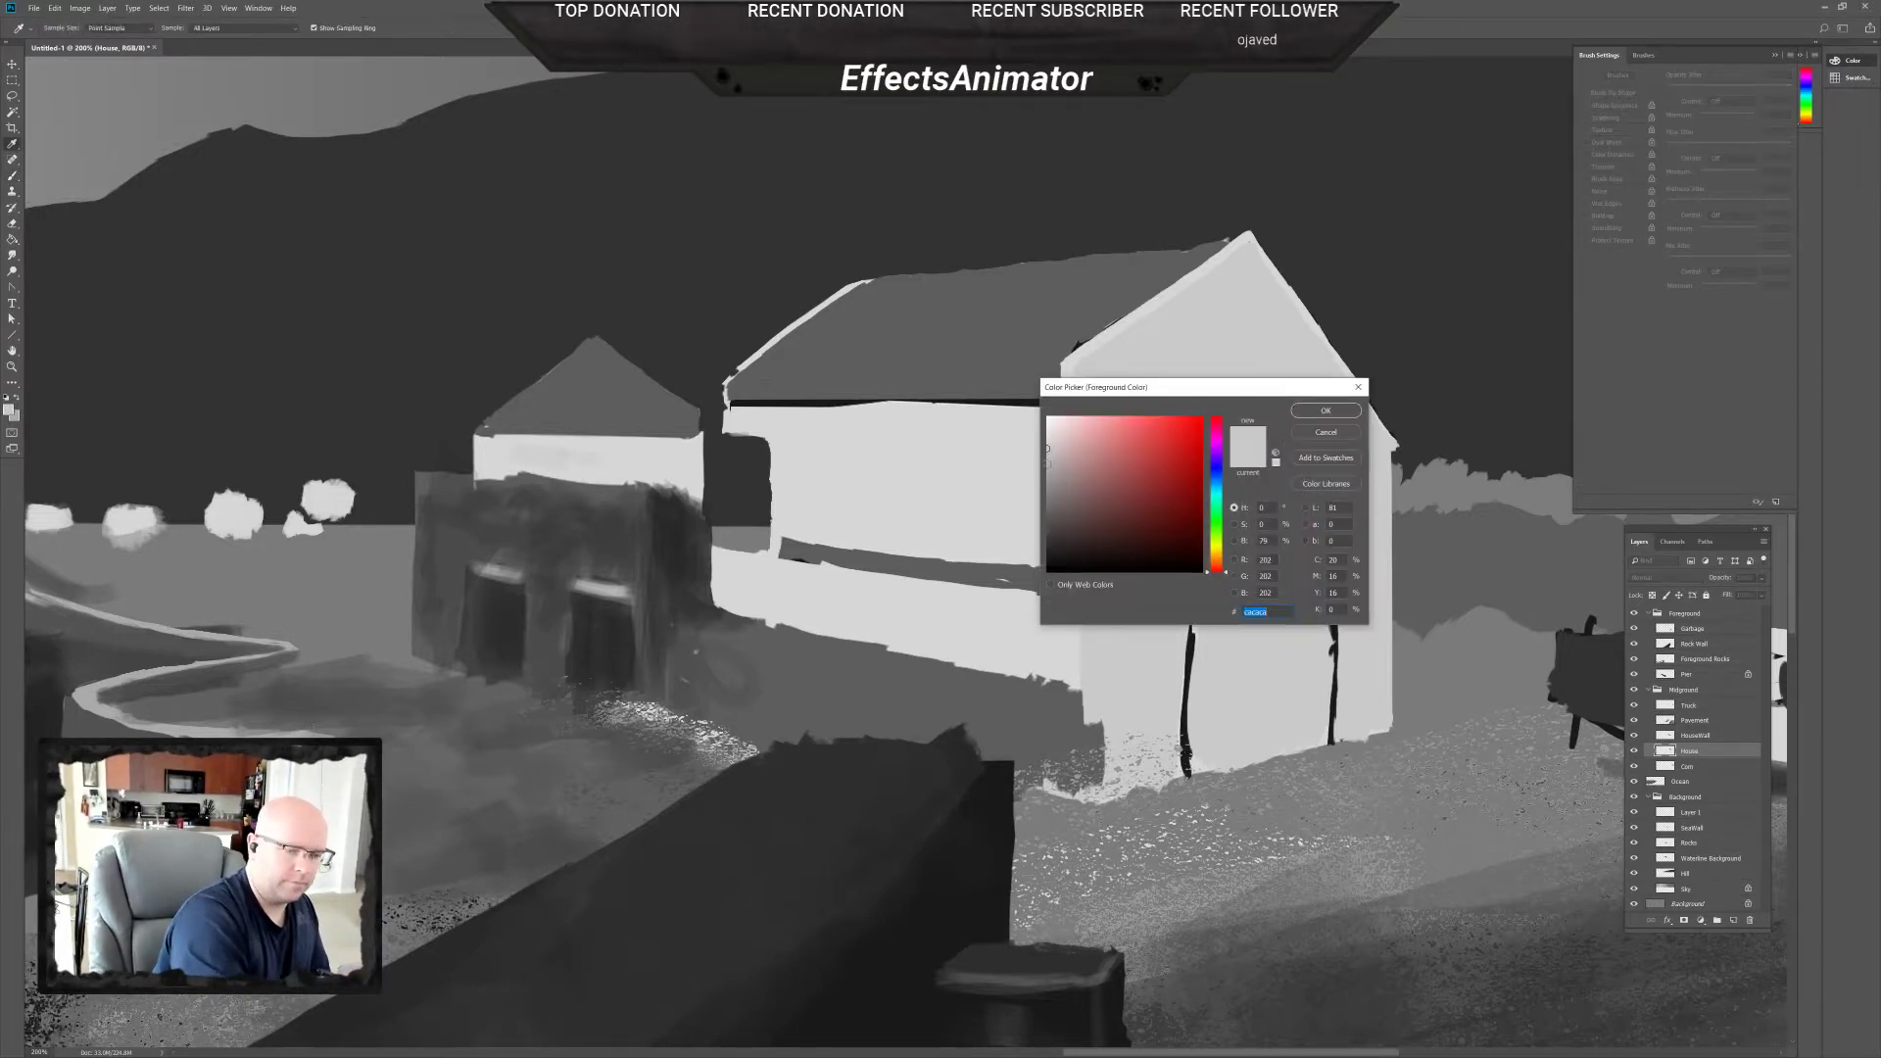
text(bababa)
click(1324, 412)
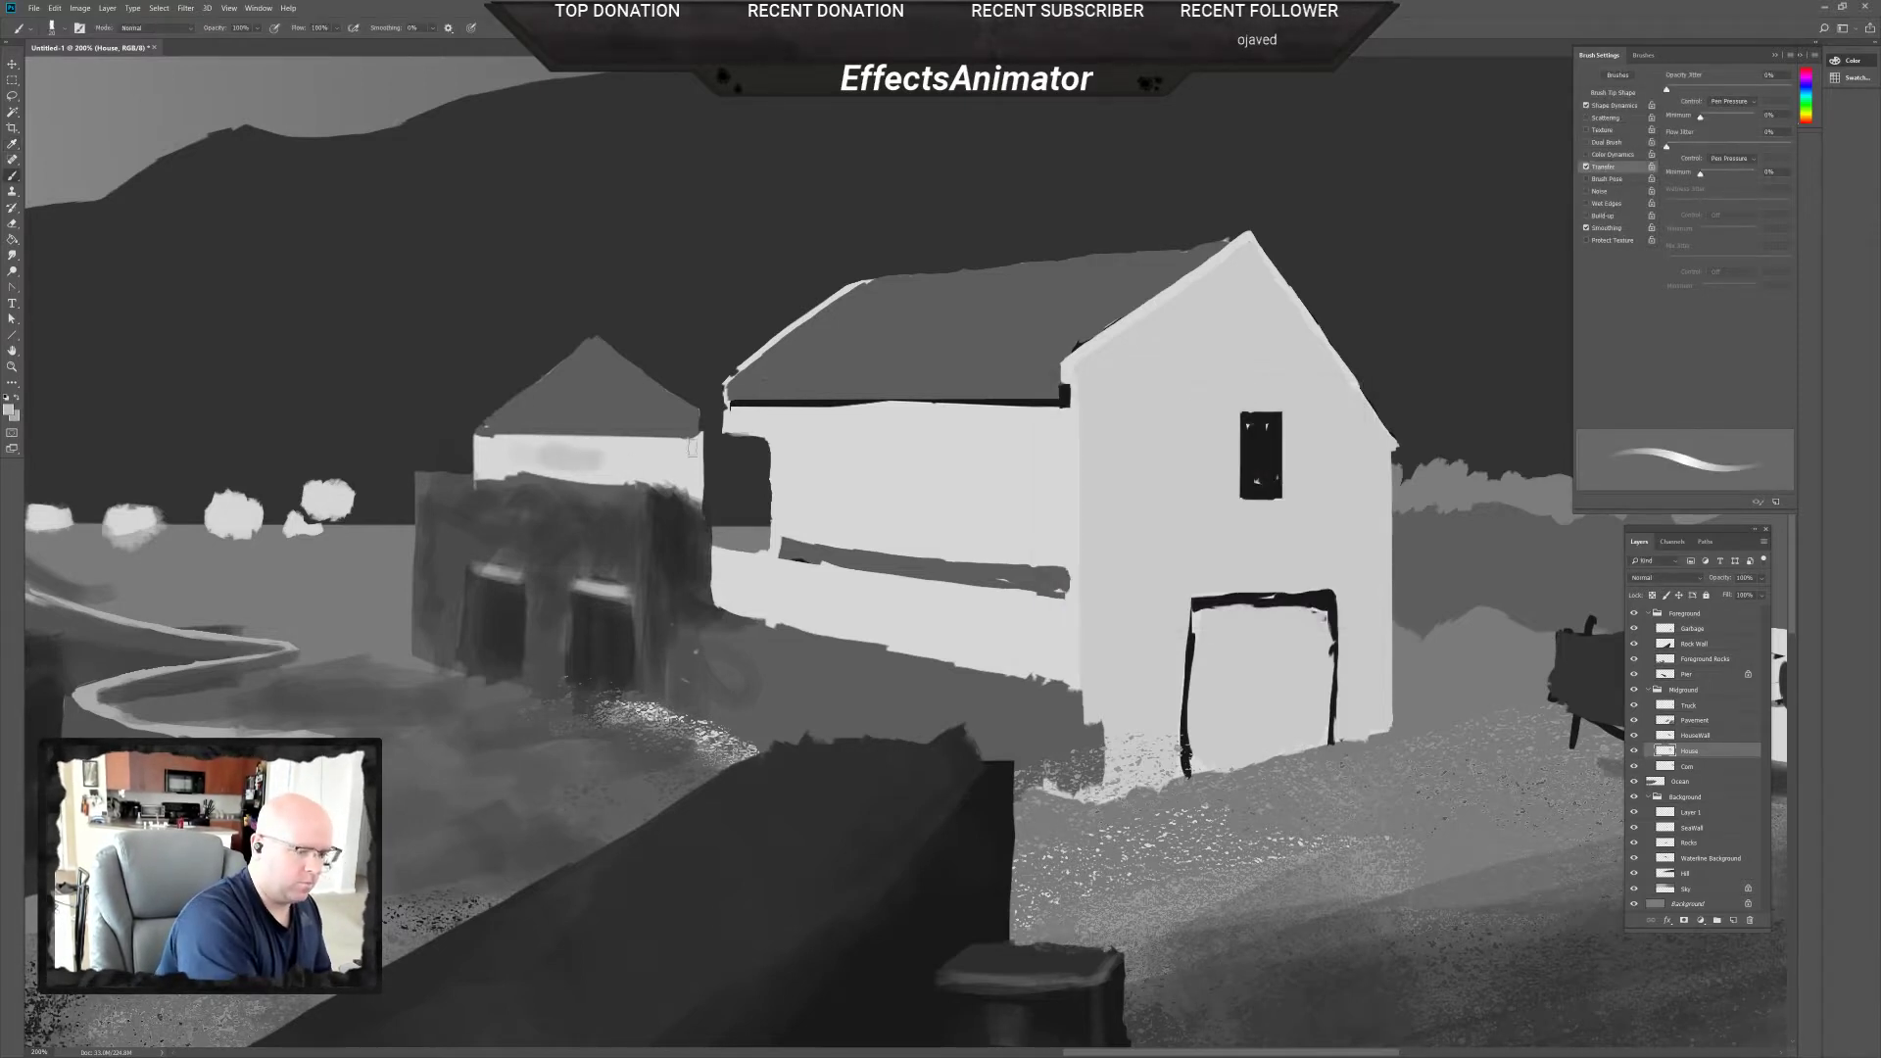
drag(686, 452, 588, 457)
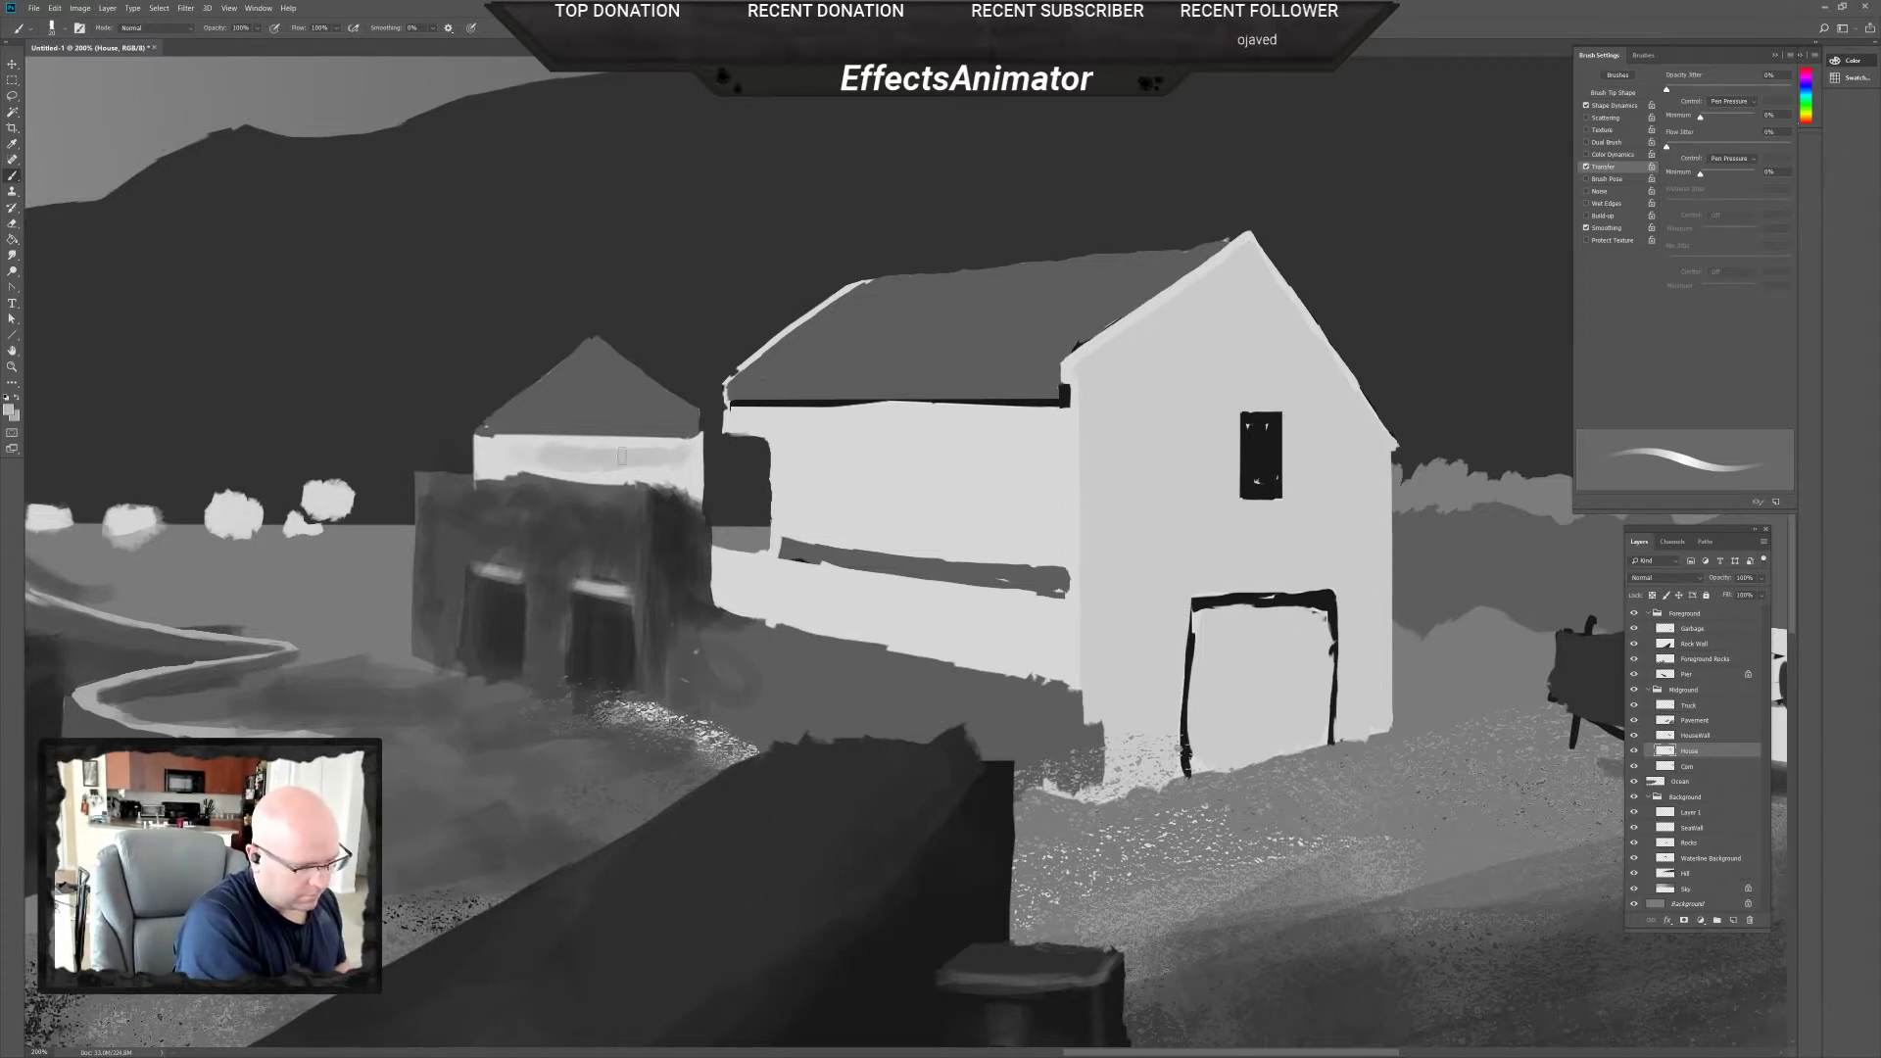
mouse_move(641, 449)
mouse_down()
mouse_move(480, 457)
mouse_move(529, 461)
mouse_move(488, 451)
mouse_move(490, 473)
mouse_move(647, 472)
mouse_move(635, 458)
mouse_up()
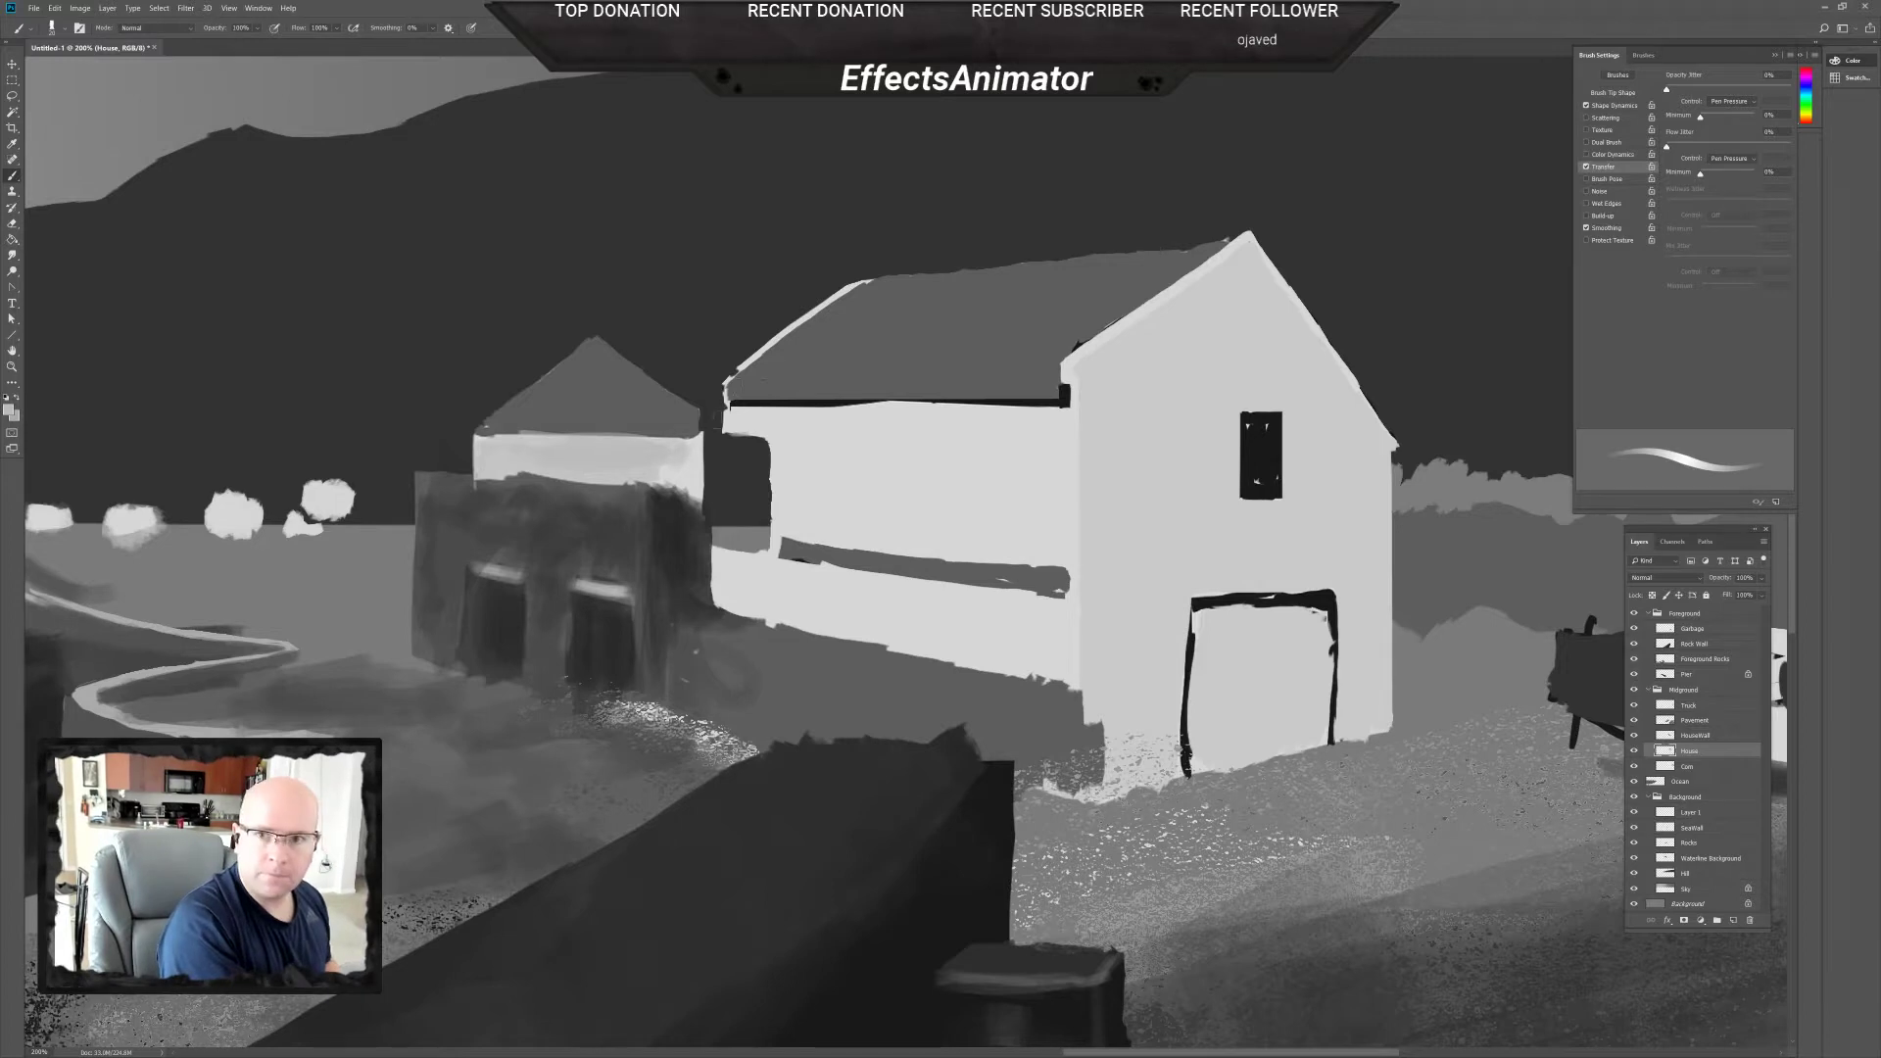
Try to extend the small rear building across the dark gap beside the house using the wall gray and roof gray.
mouse_move(722, 452)
mouse_down()
mouse_move(757, 449)
mouse_move(720, 458)
mouse_up()
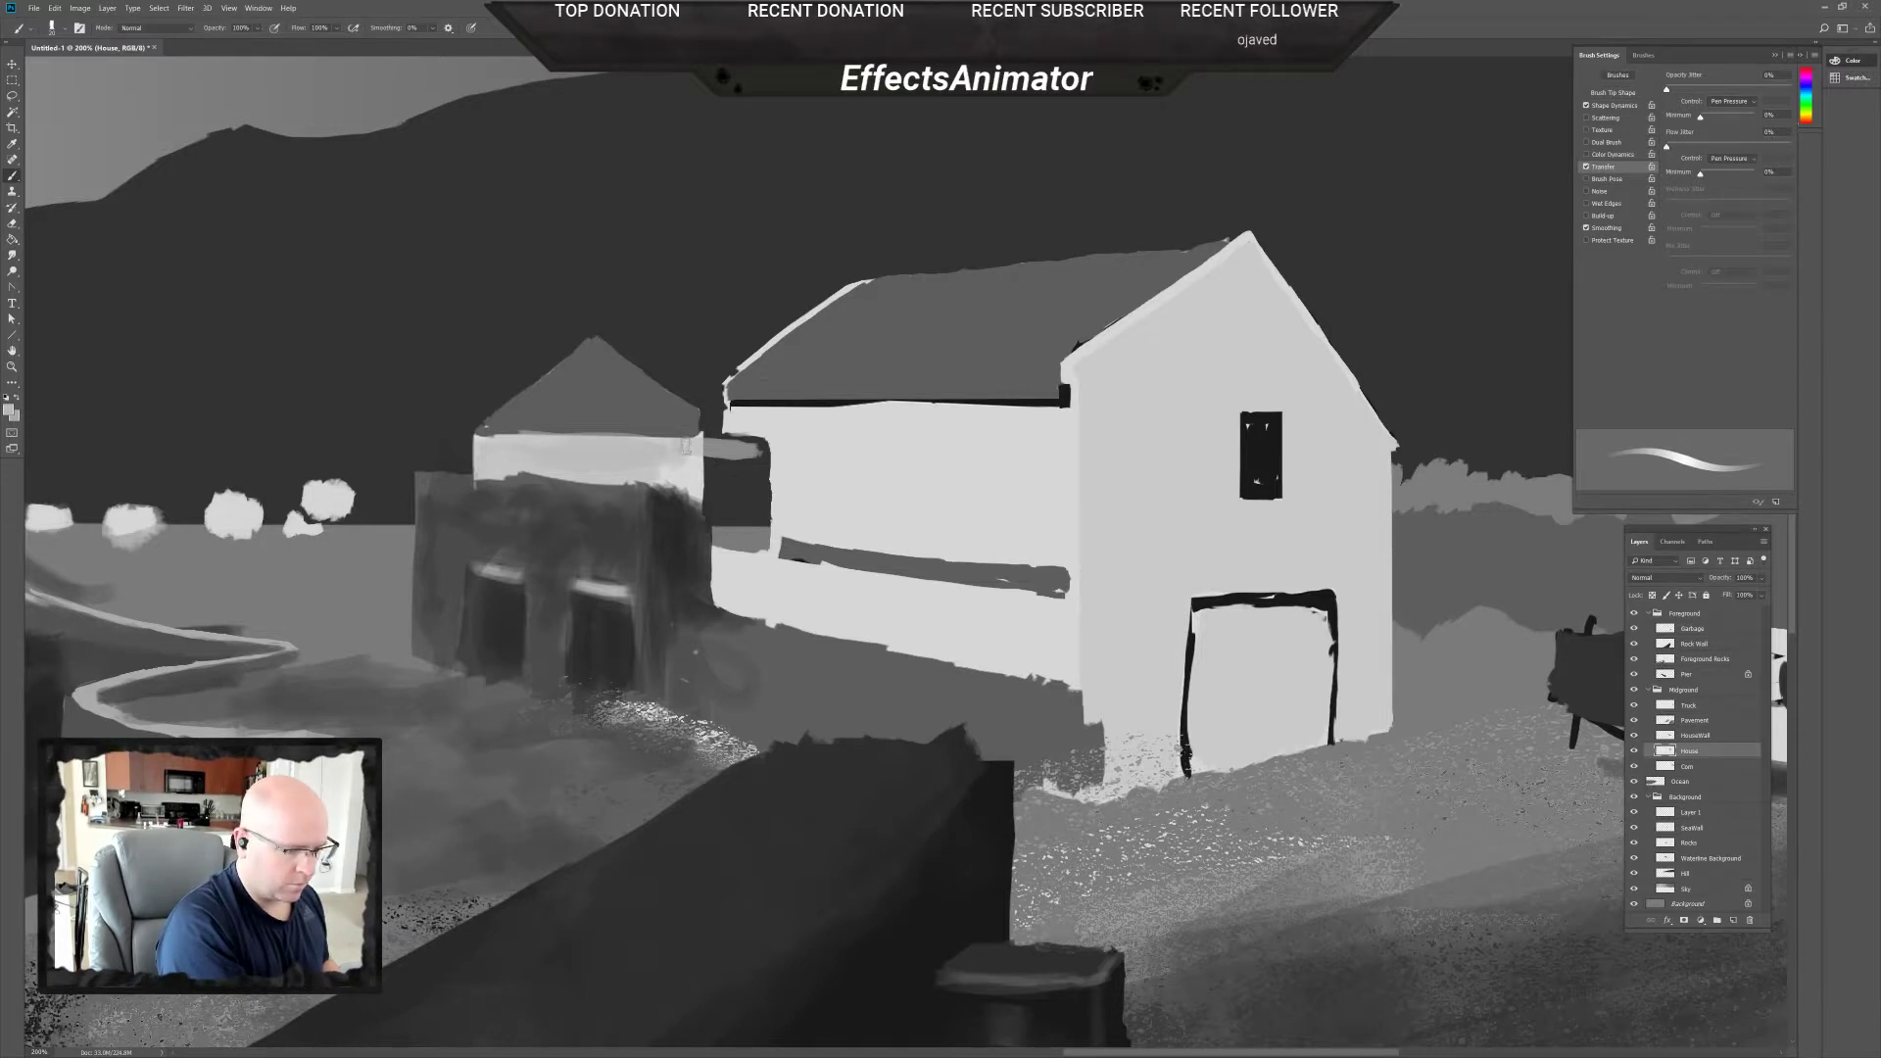
mouse_move(706, 444)
mouse_down()
mouse_move(756, 445)
mouse_move(705, 460)
mouse_up()
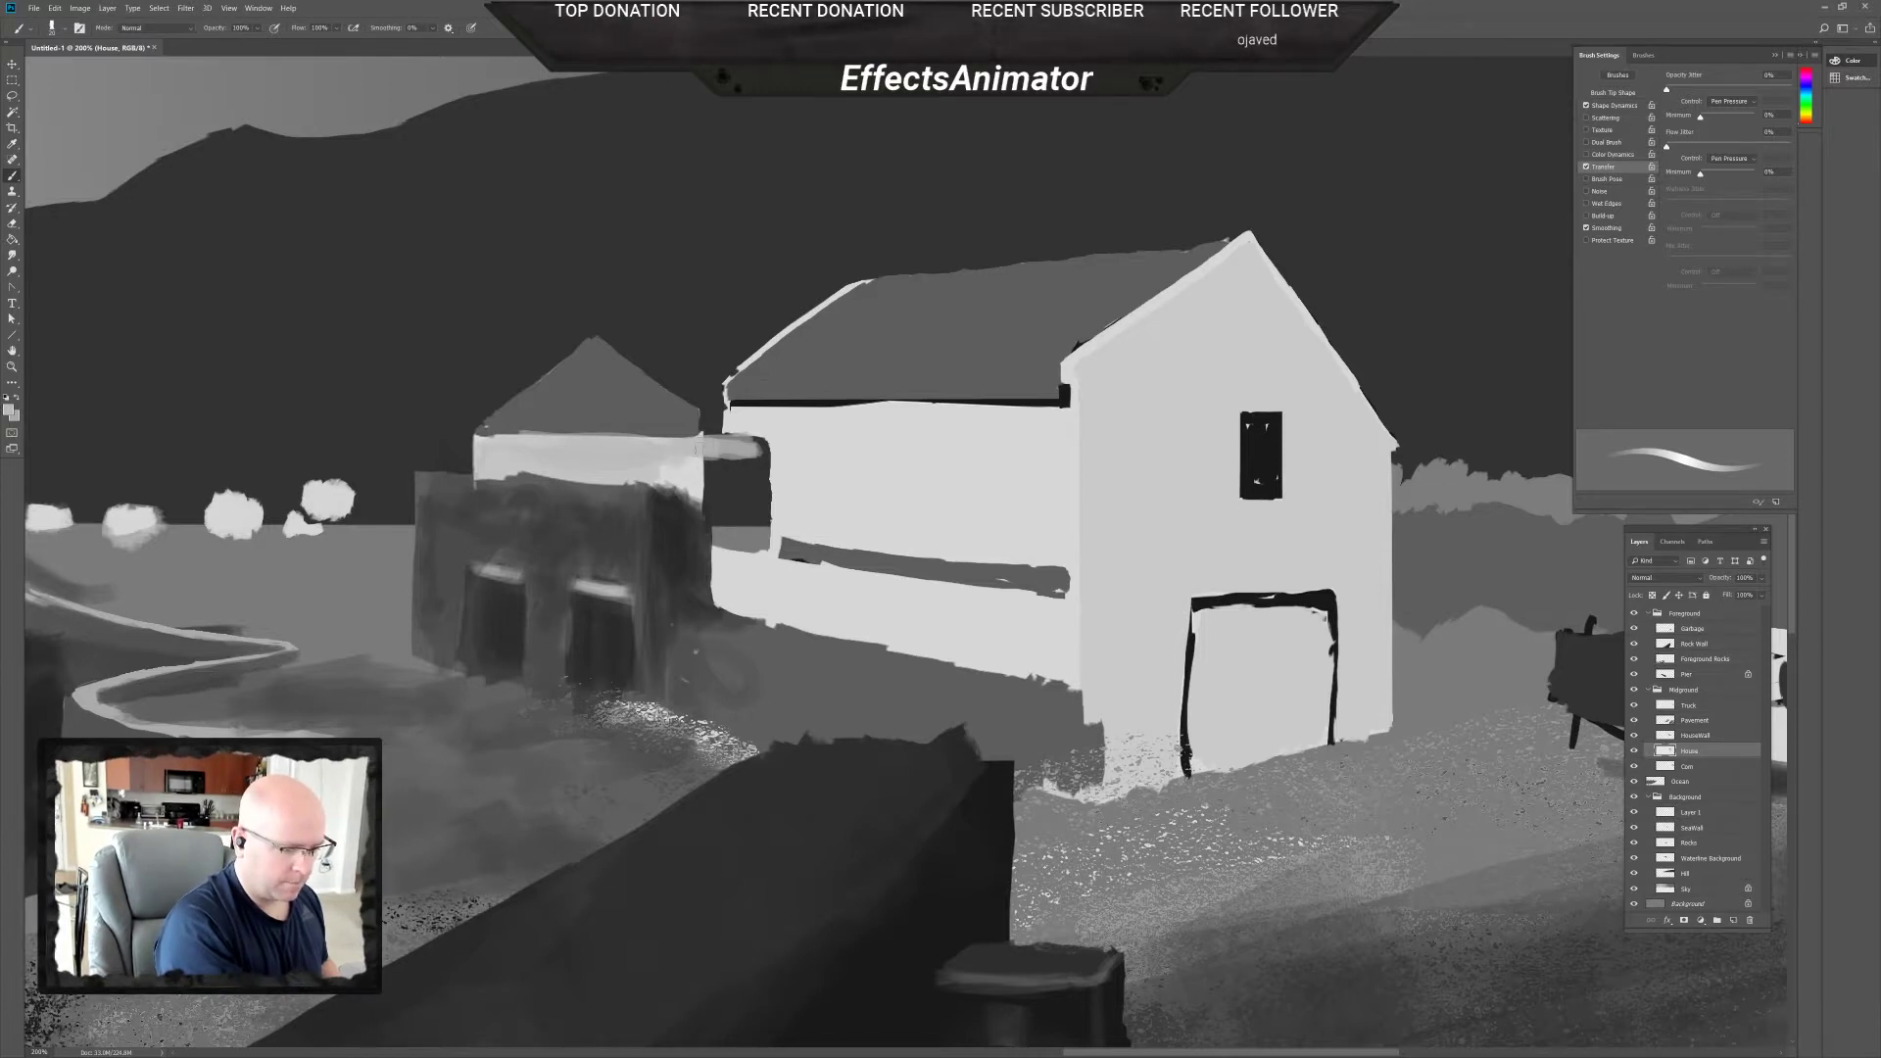
drag(698, 459, 714, 469)
mouse_move(714, 469)
mouse_down()
mouse_move(721, 495)
mouse_move(700, 490)
mouse_move(750, 457)
mouse_move(756, 472)
mouse_up()
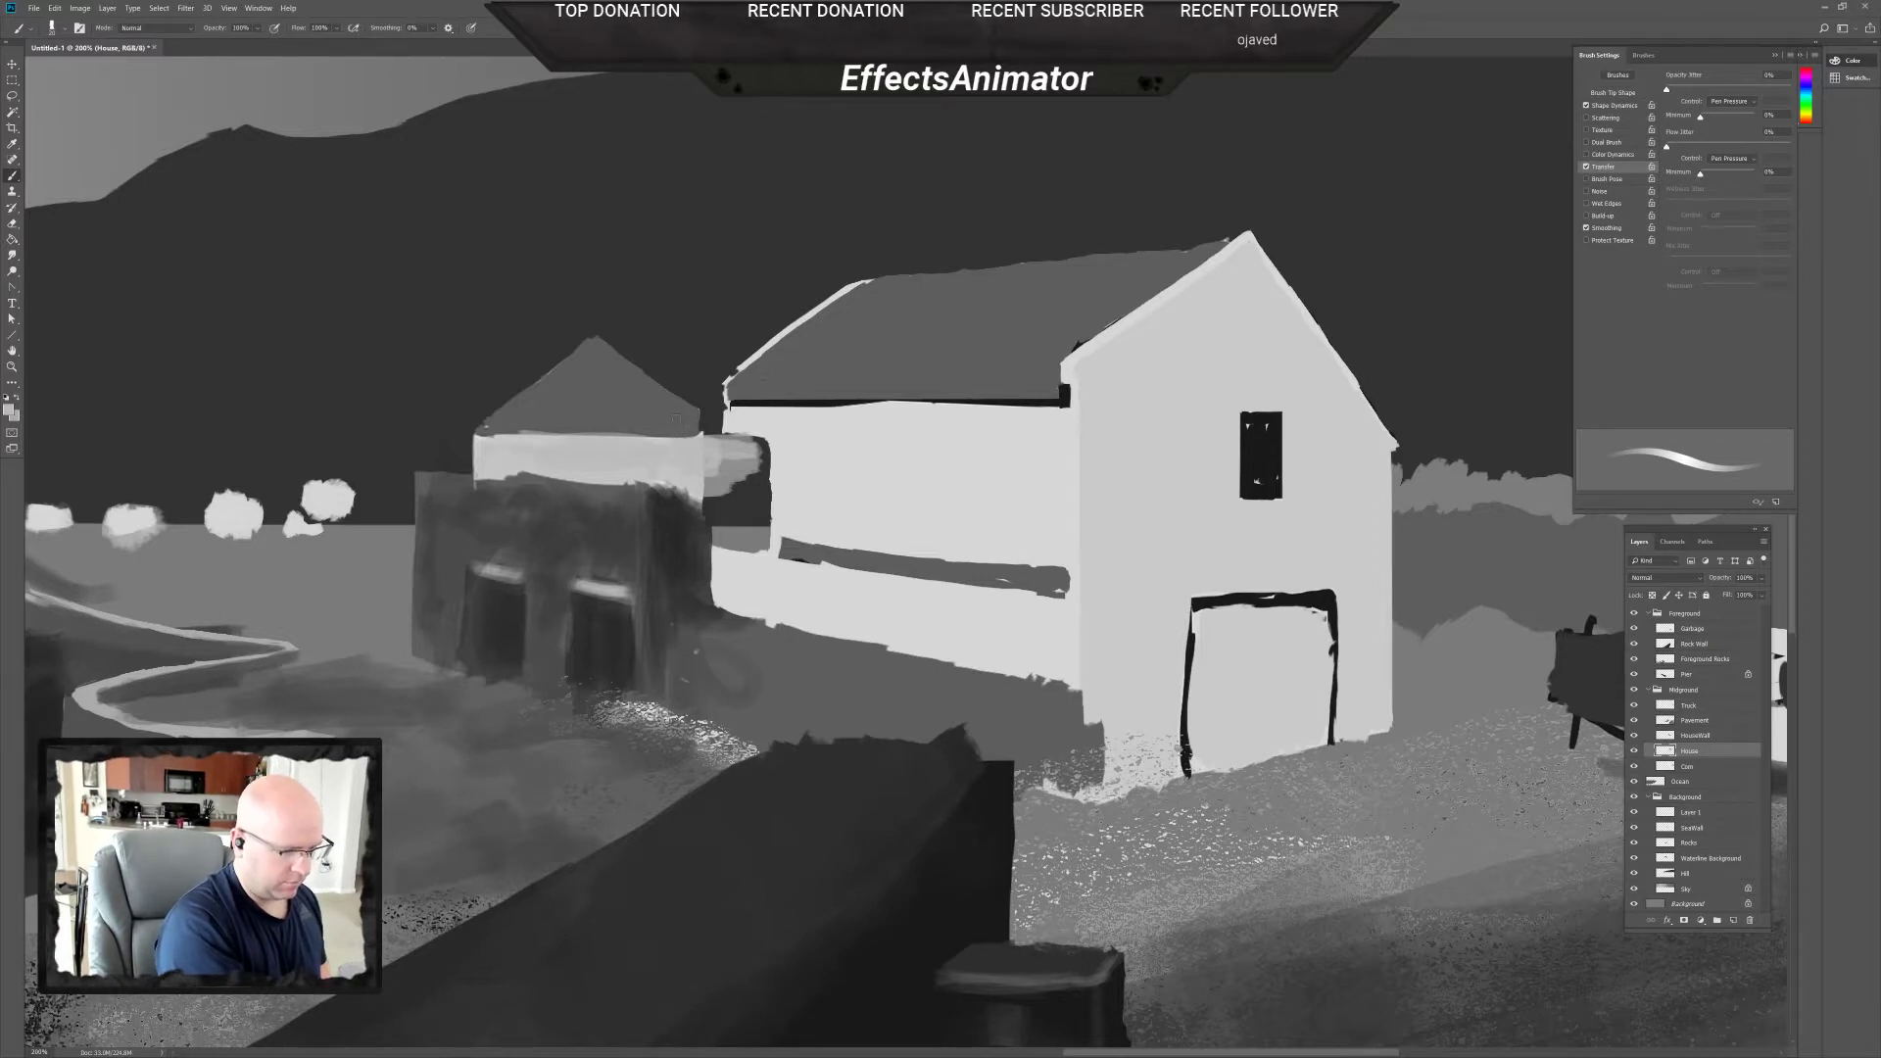
alt+click(684, 416)
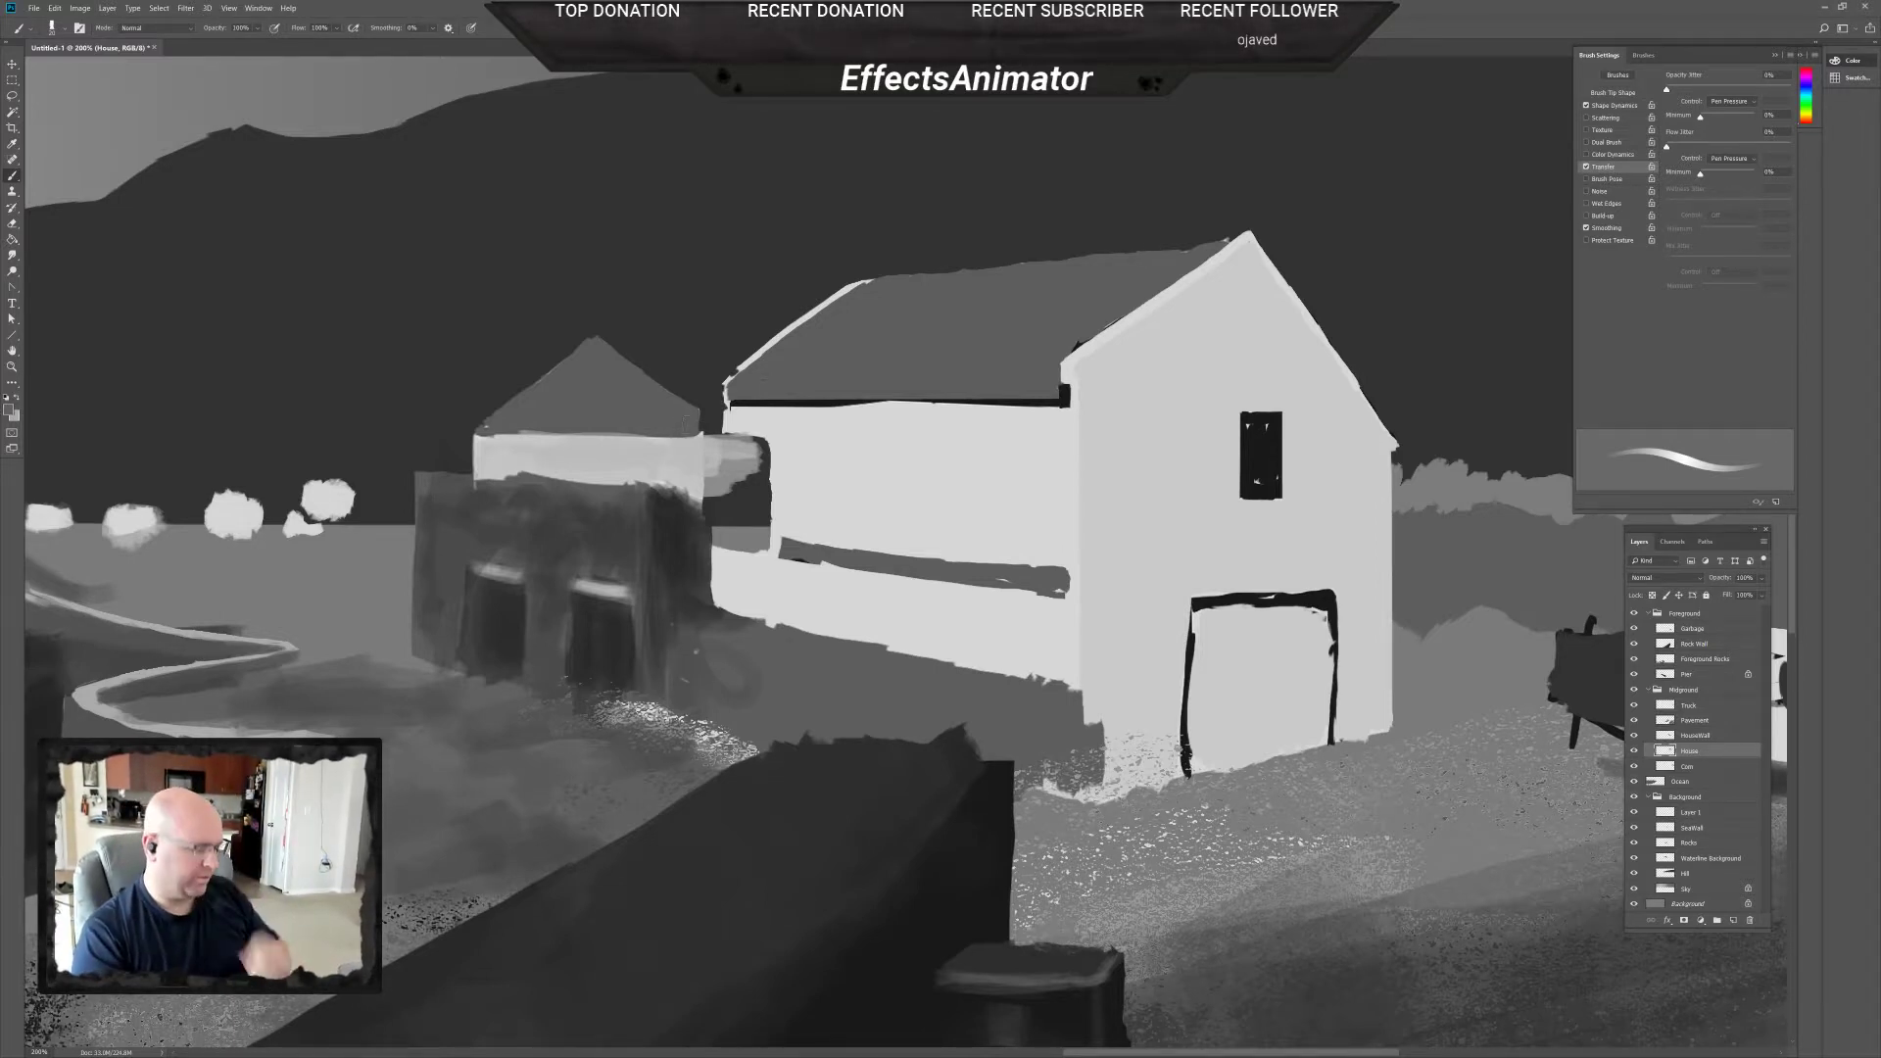
mouse_move(666, 495)
mouse_down()
mouse_move(759, 459)
mouse_move(761, 439)
mouse_up()
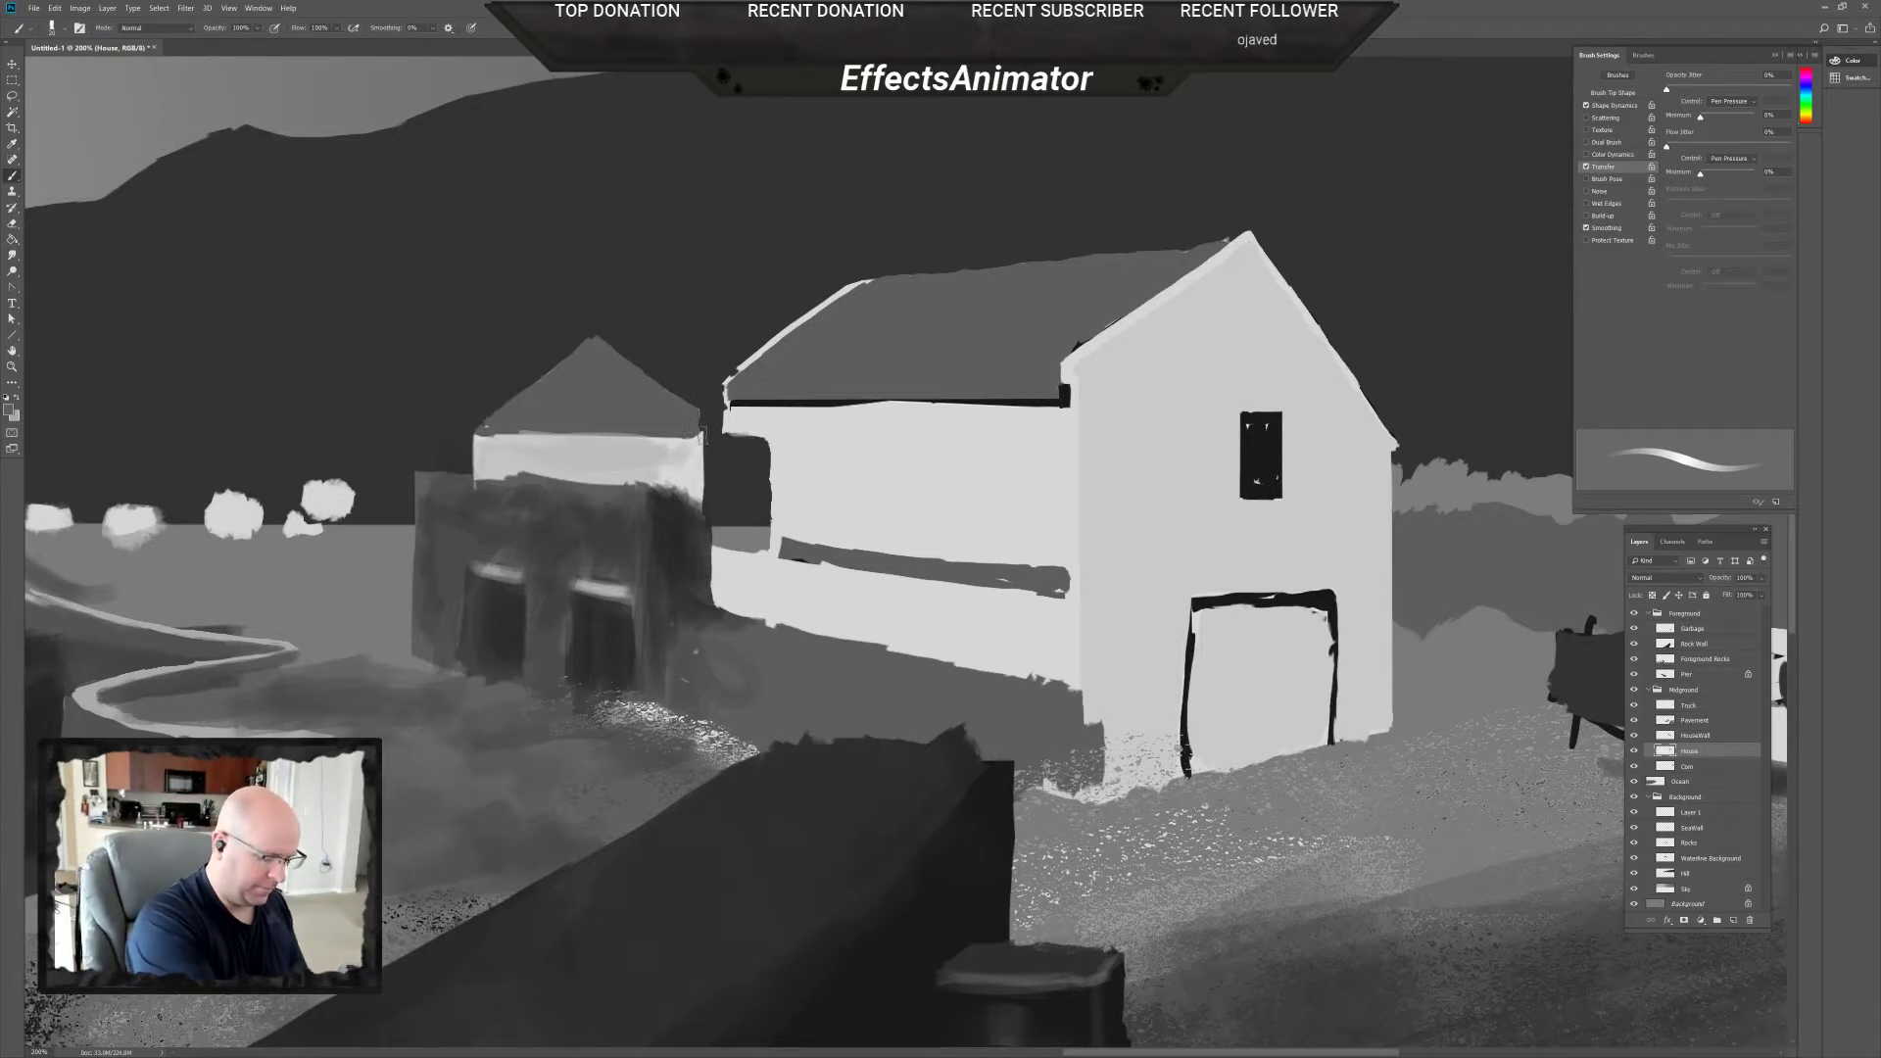
Lasso the small rear building, cut it from the House layer, and paste it onto a new layer.
key(l)
mouse_move(574, 320)
mouse_down()
mouse_move(476, 396)
mouse_move(456, 516)
mouse_move(512, 565)
mouse_move(675, 547)
mouse_move(734, 512)
mouse_move(719, 412)
mouse_move(642, 324)
mouse_move(531, 315)
mouse_up()
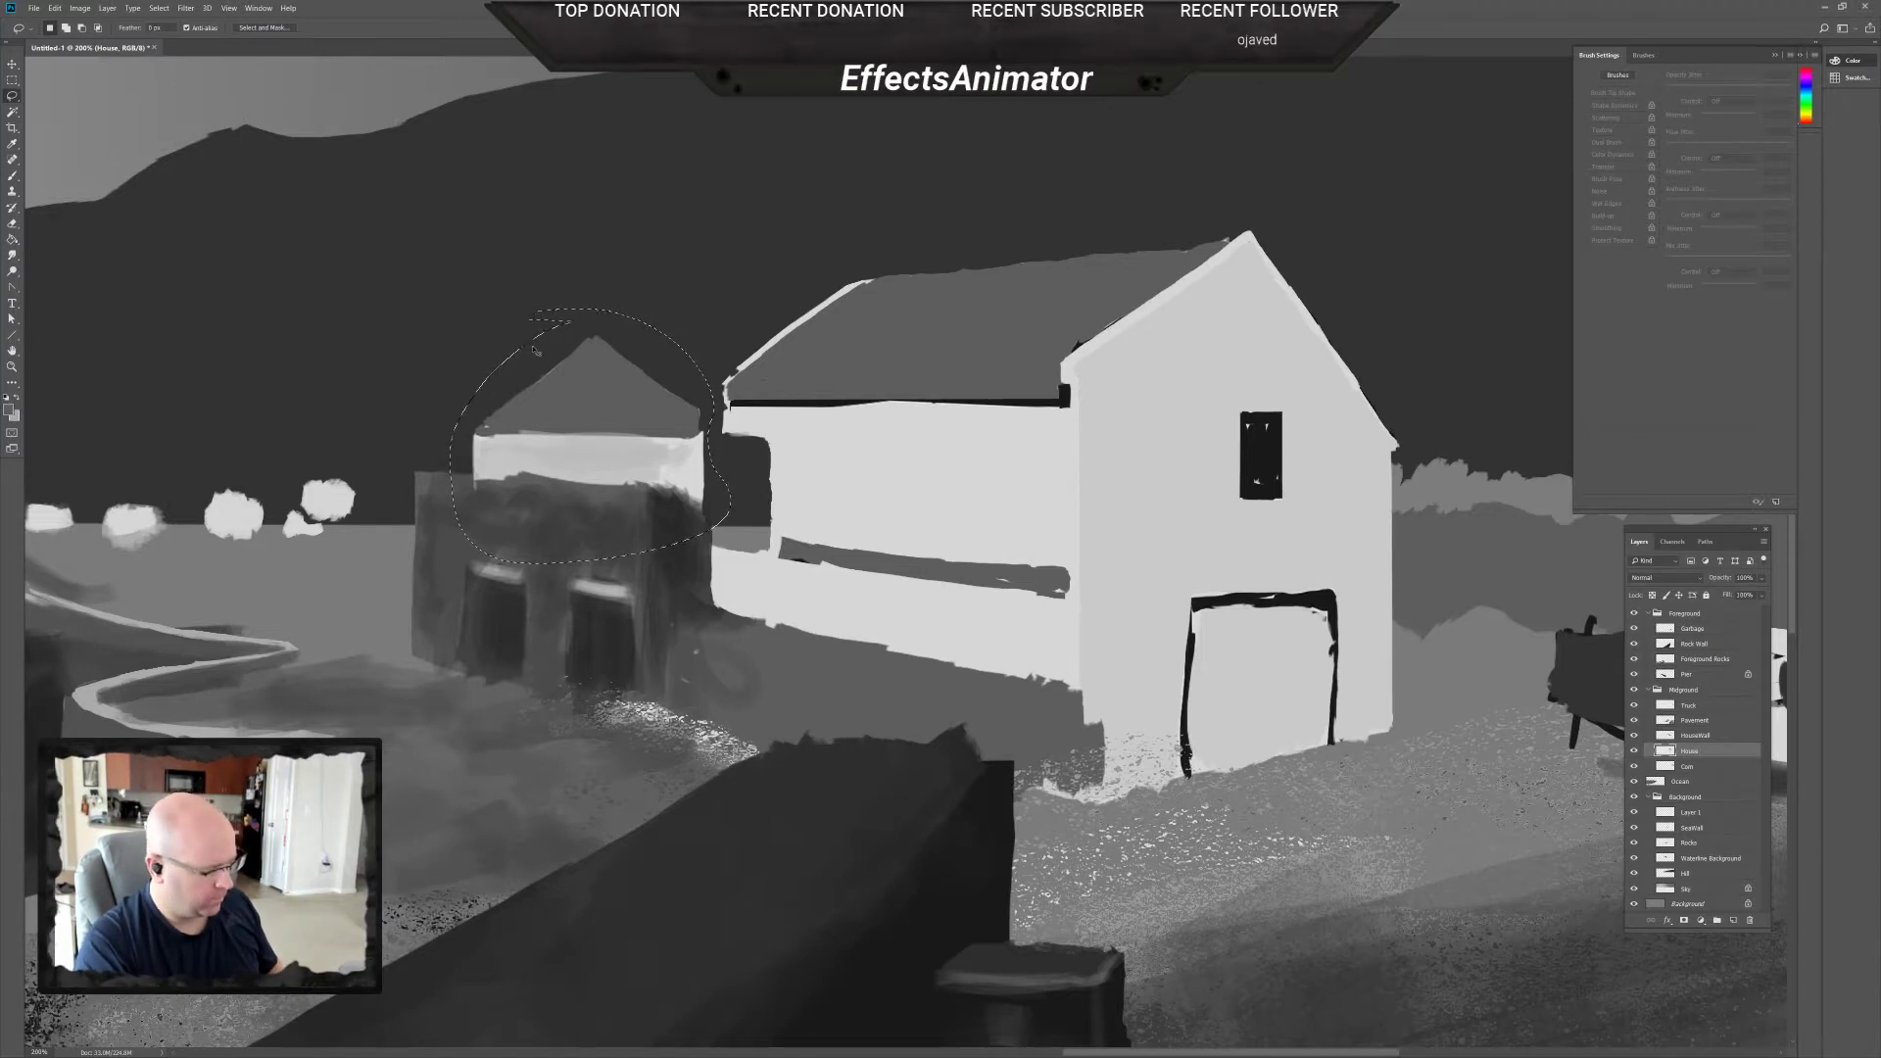
key(Delete)
key(ctrl+d)
key(ctrl+v)
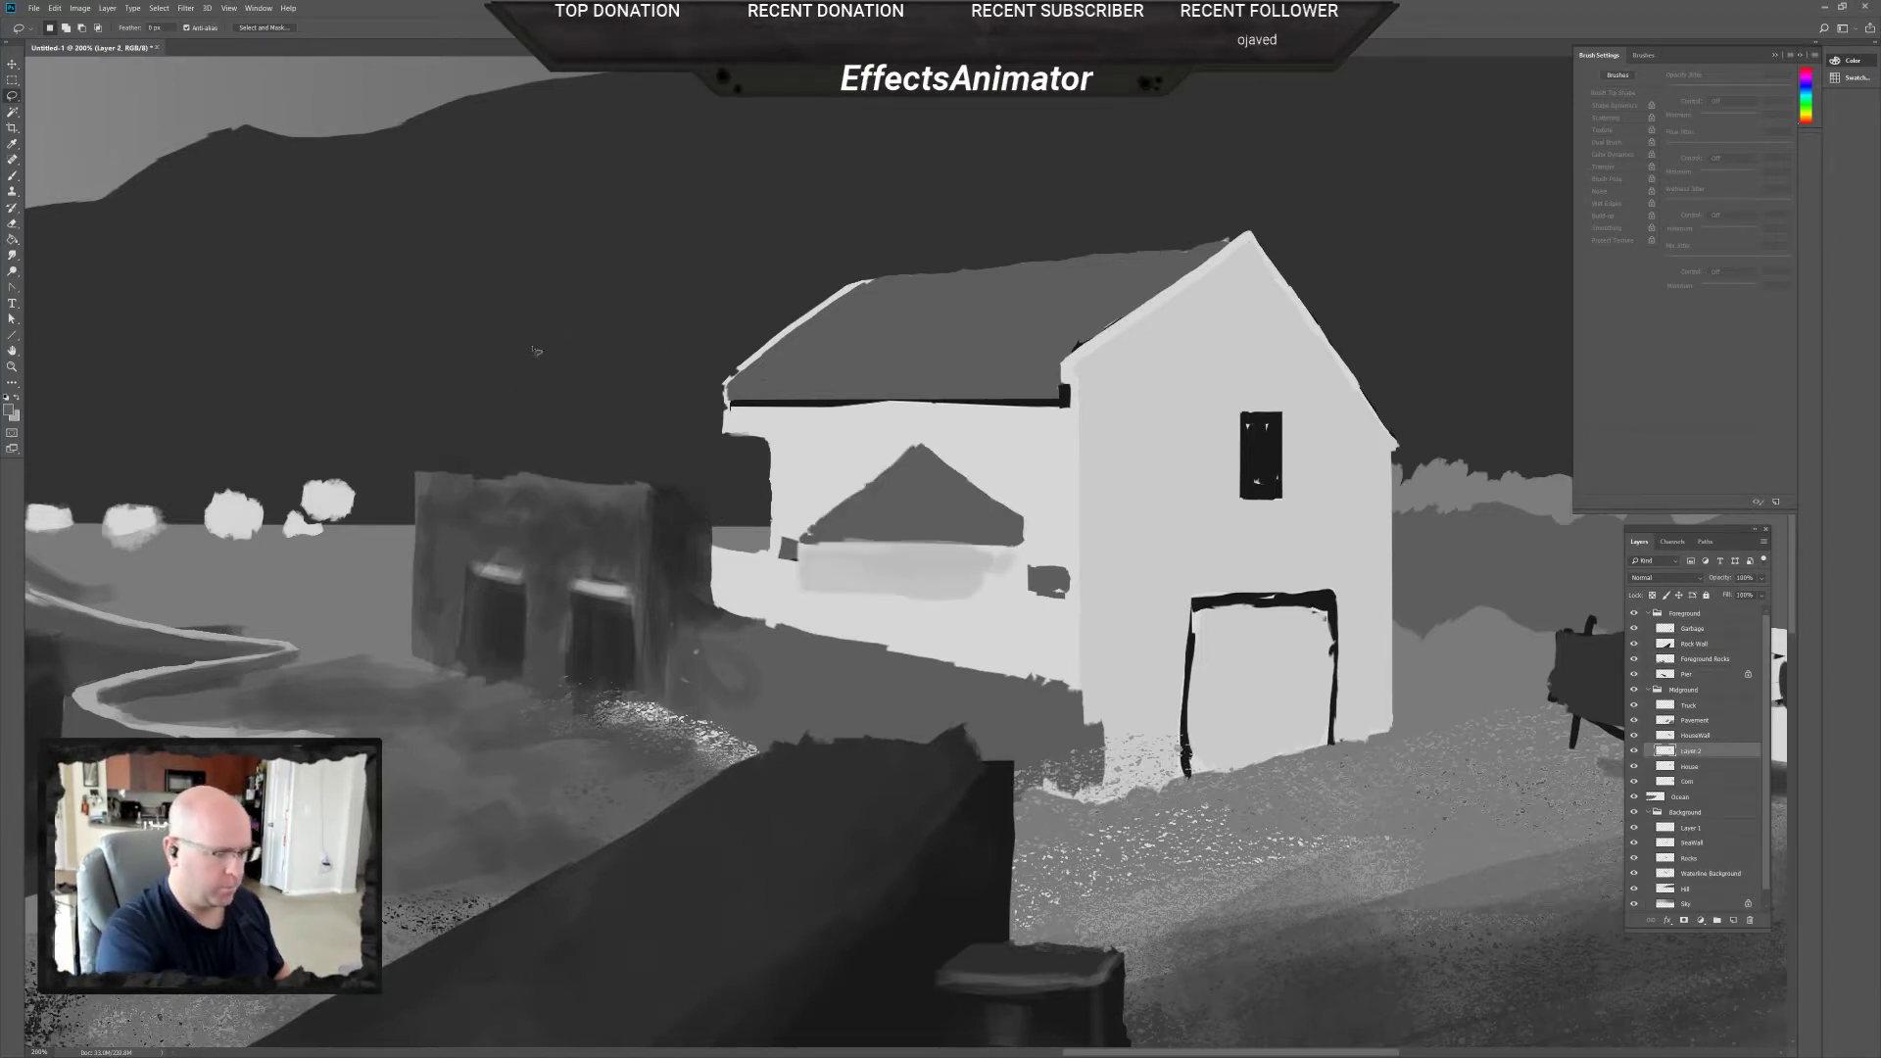
Move the pasted small building behind the low wall so its roof meets the rear corner of the house.
key(v)
mouse_move(920, 538)
mouse_down()
mouse_move(546, 412)
mouse_move(567, 417)
mouse_up()
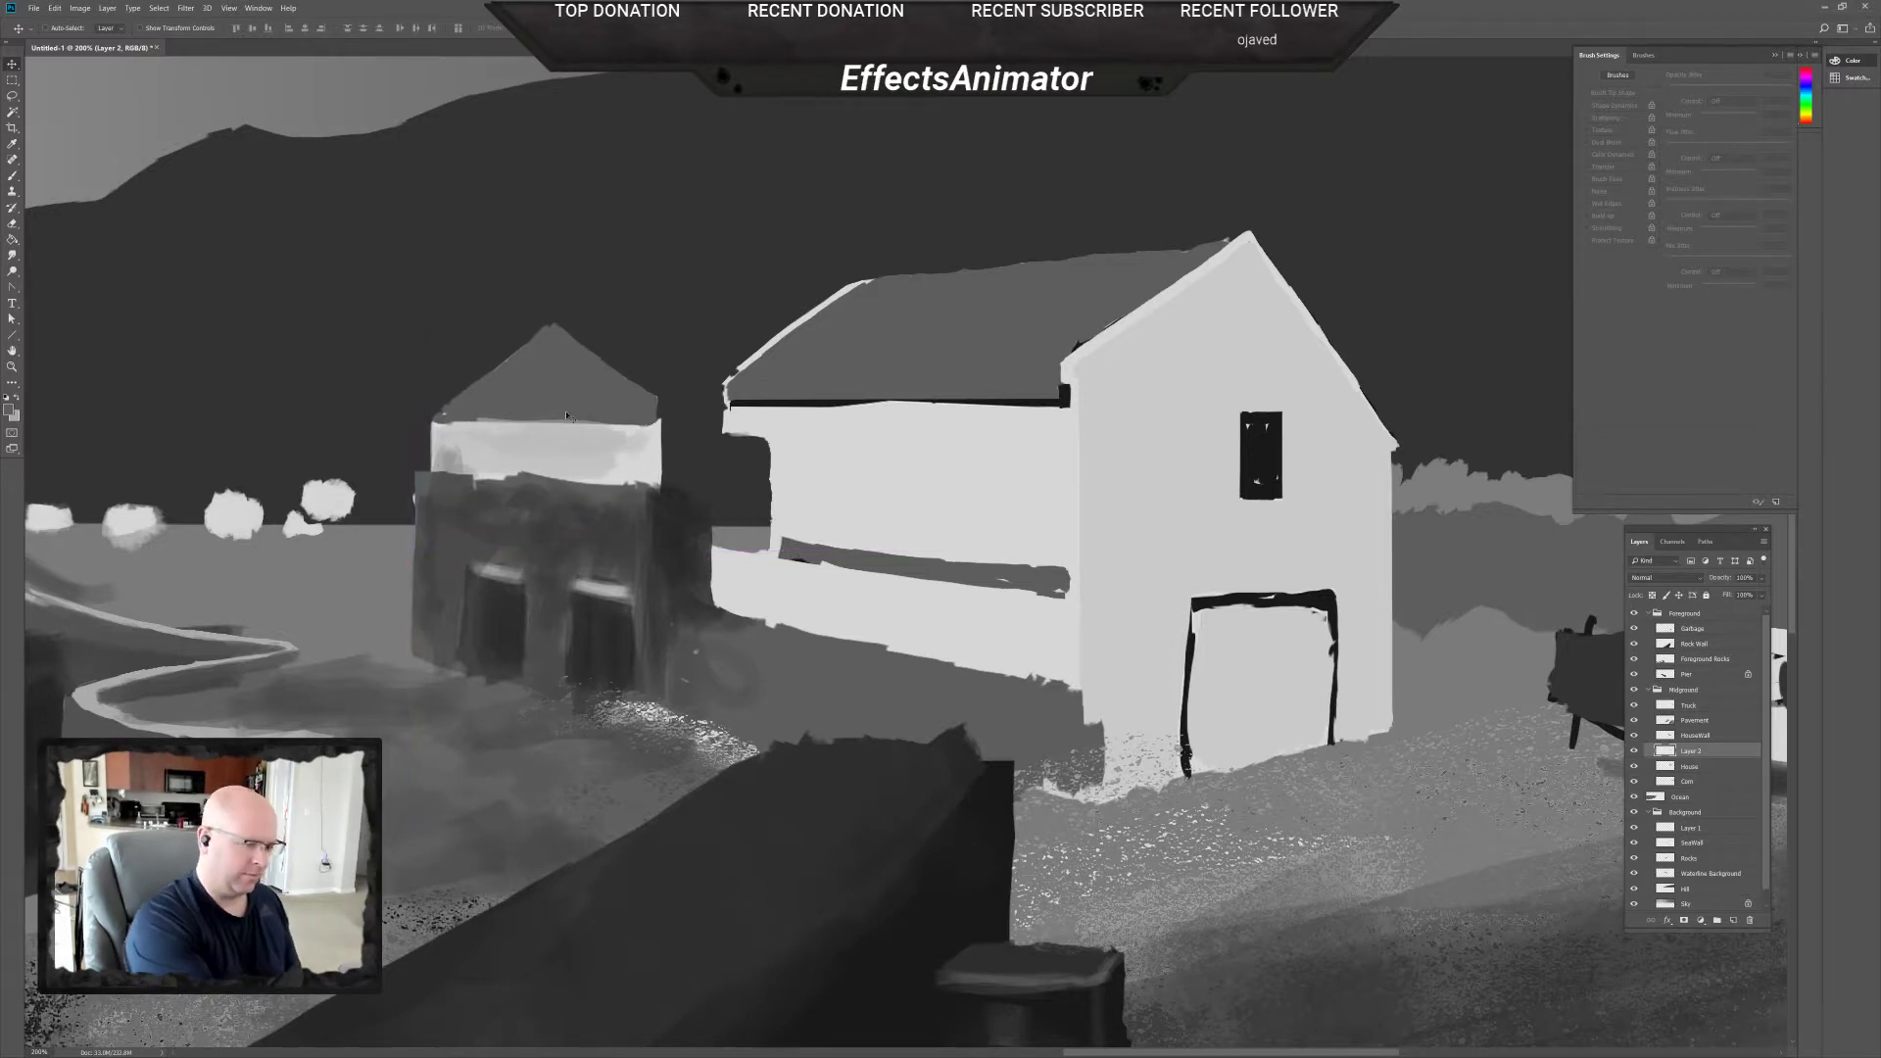
drag(686, 556, 766, 592)
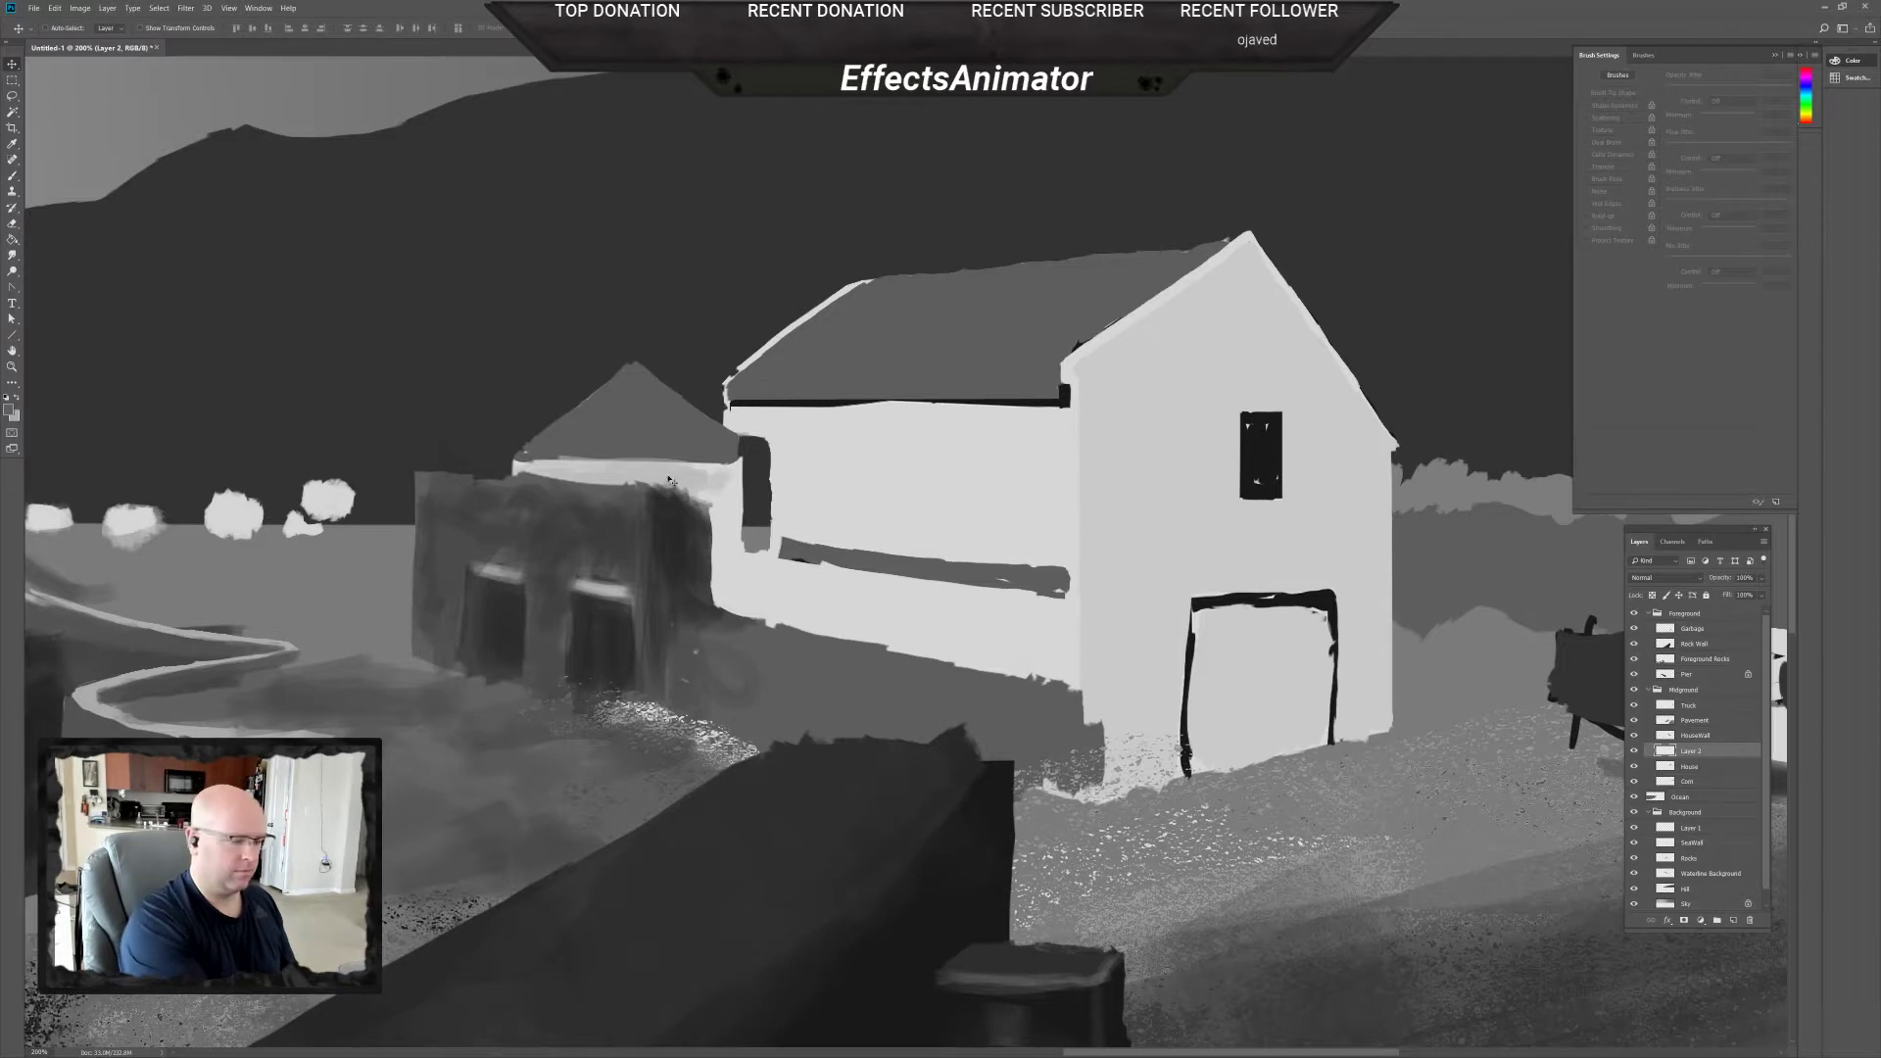
drag(669, 480, 661, 467)
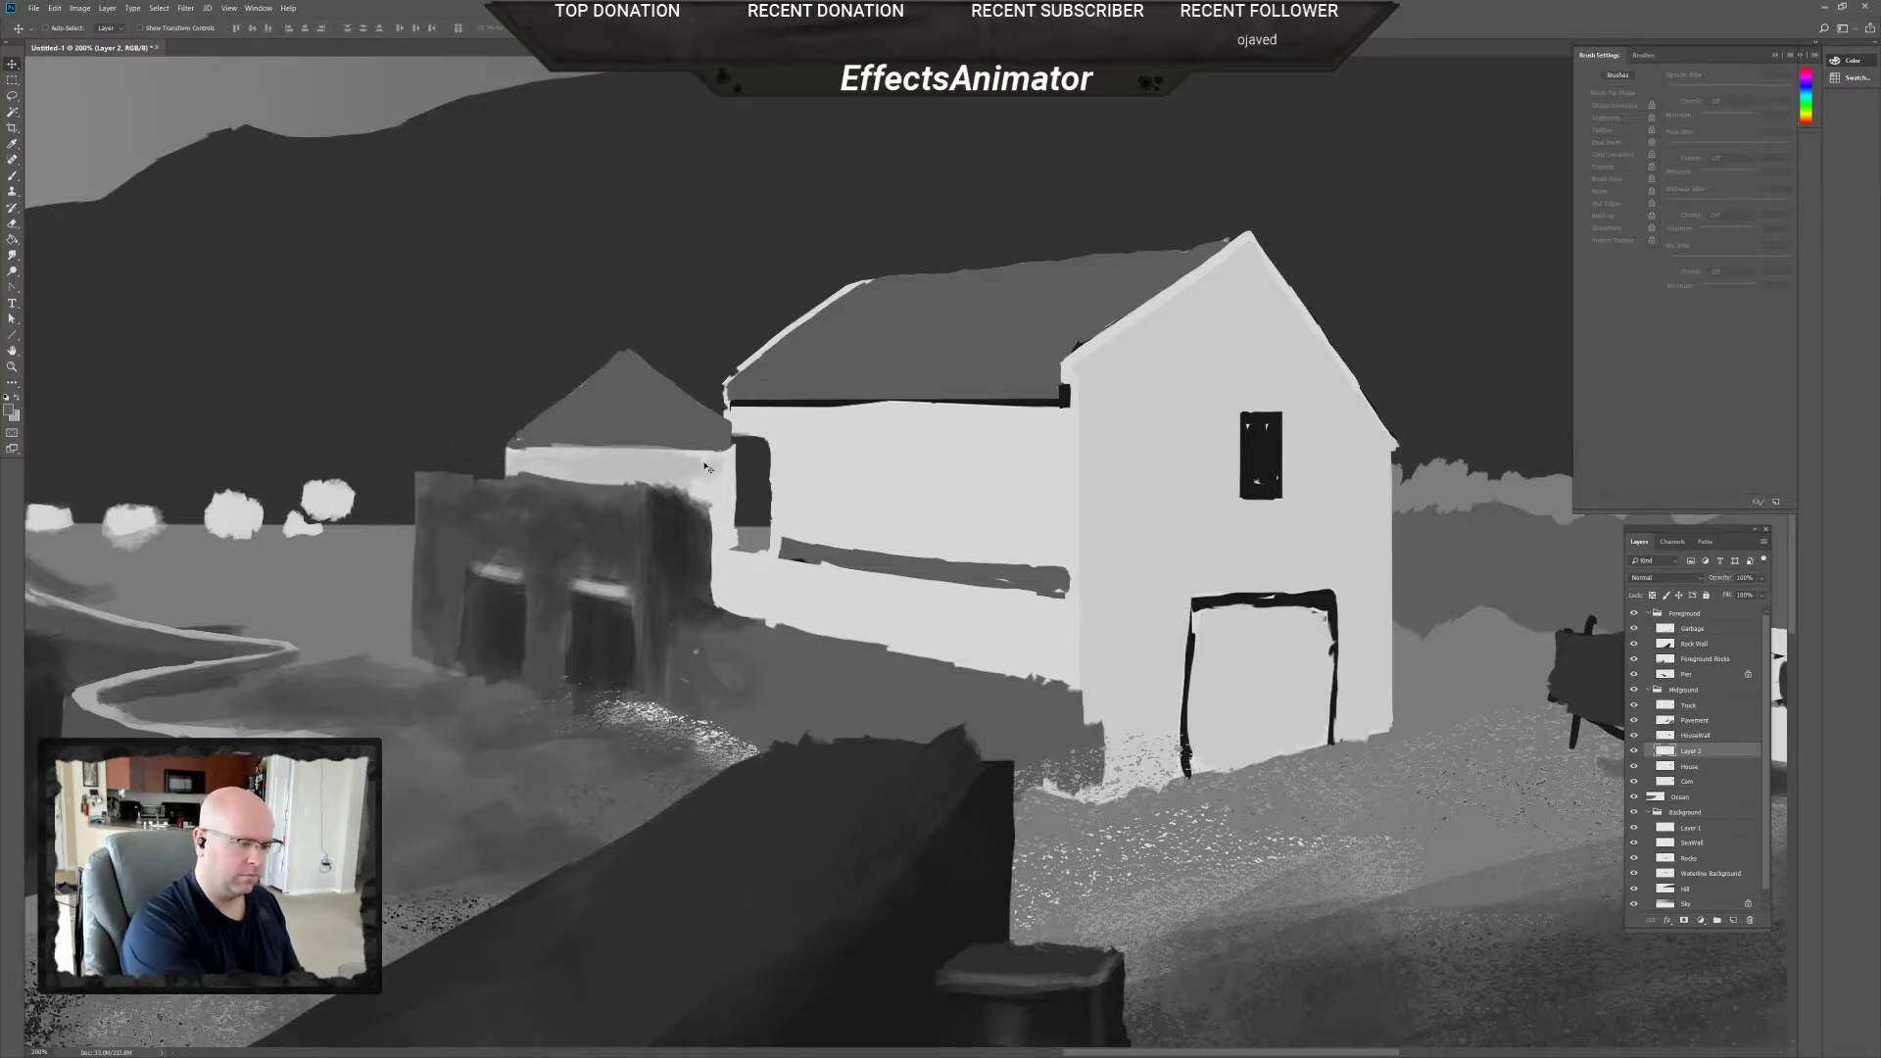
Transform the small building, widening it and reducing its height so it covers the gap beside the house.
key(ctrl+t)
drag(485, 334, 505, 354)
drag(740, 354, 779, 361)
drag(742, 472, 739, 461)
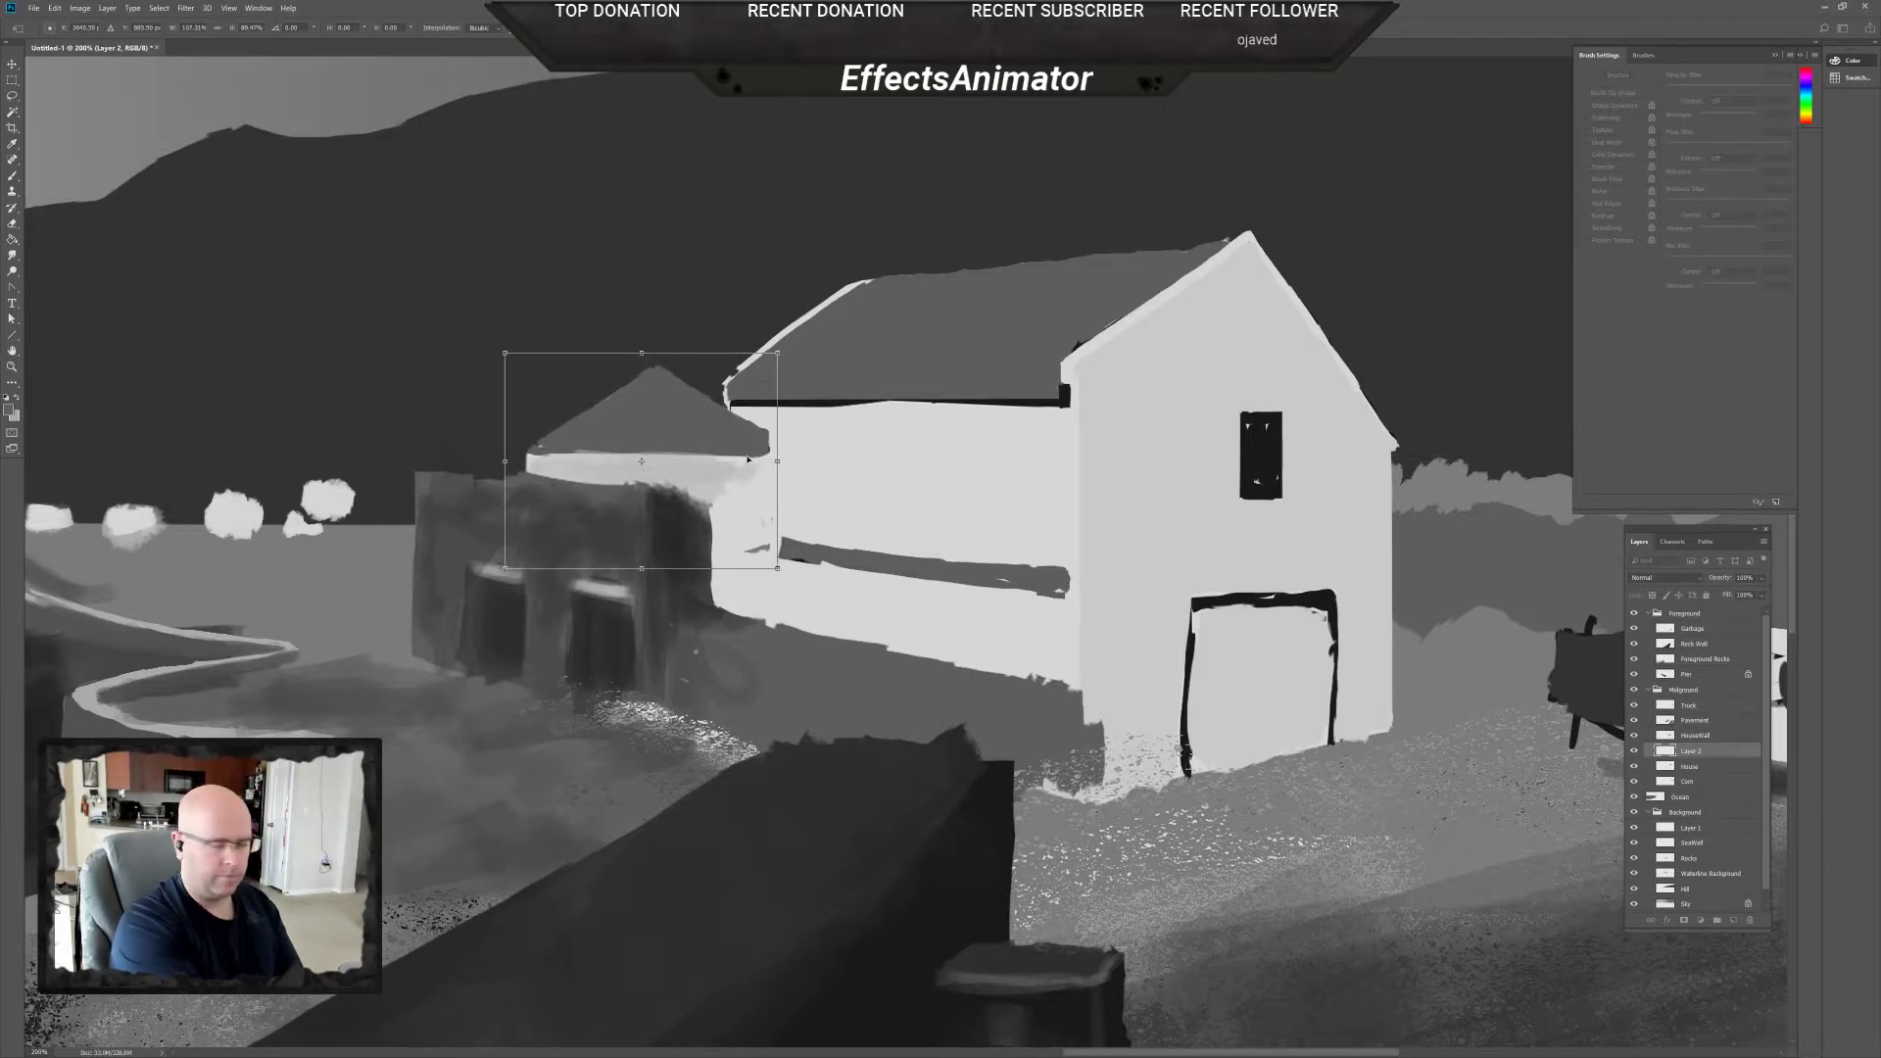
key(Return)
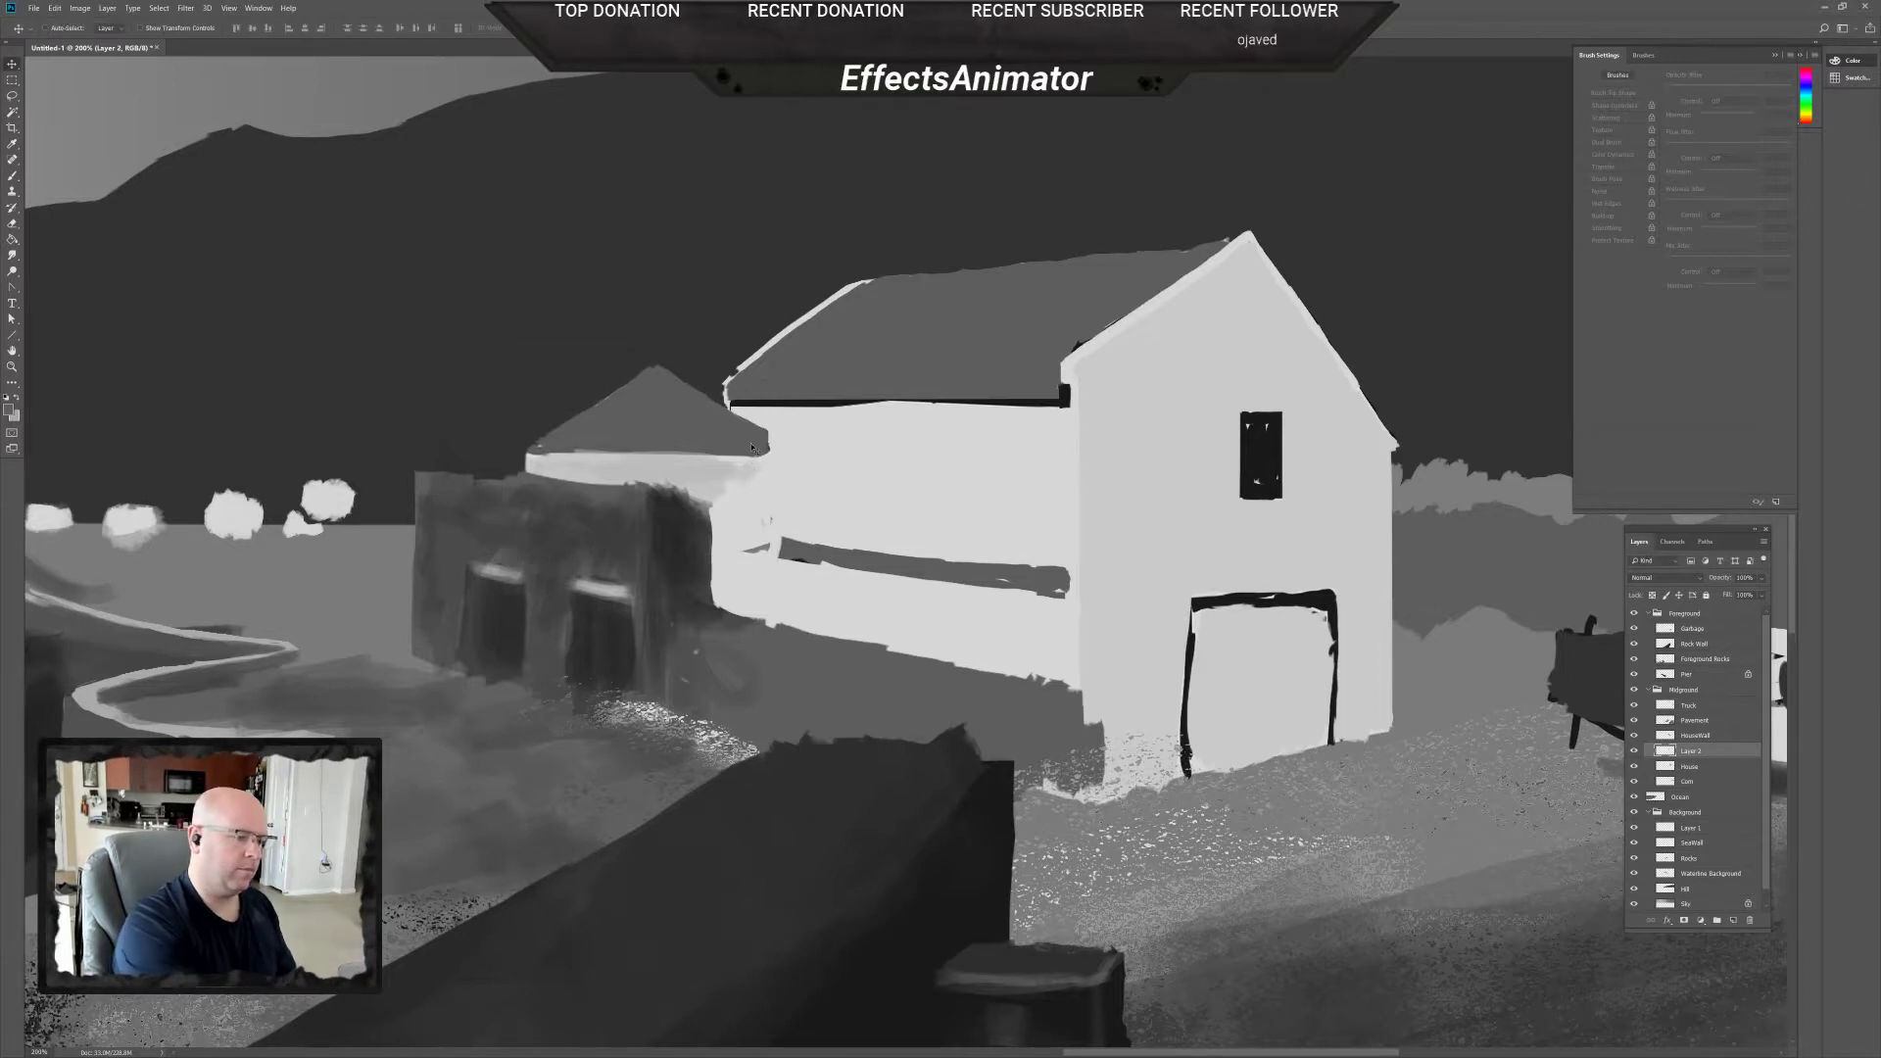
Reorder the small building's layer to sit directly beneath the House layer.
double_click(1702, 752)
key(Return)
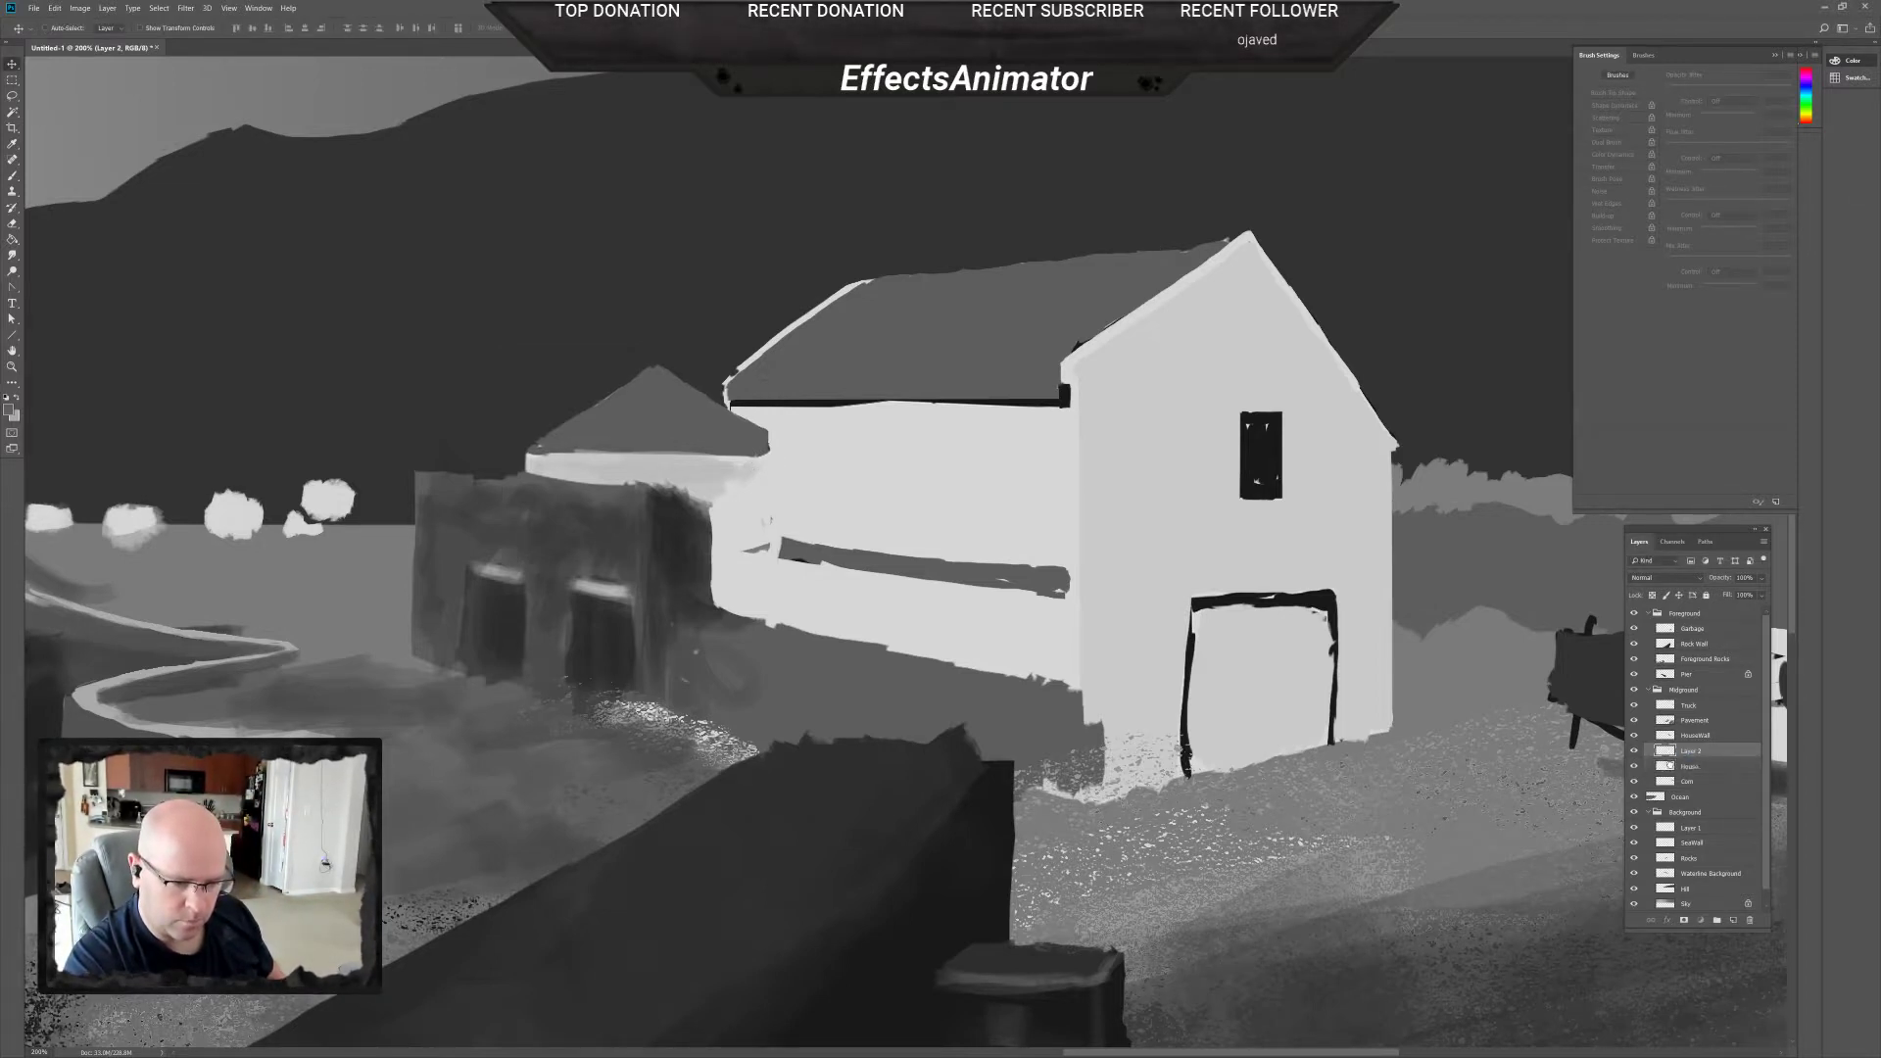
drag(1693, 758, 1692, 768)
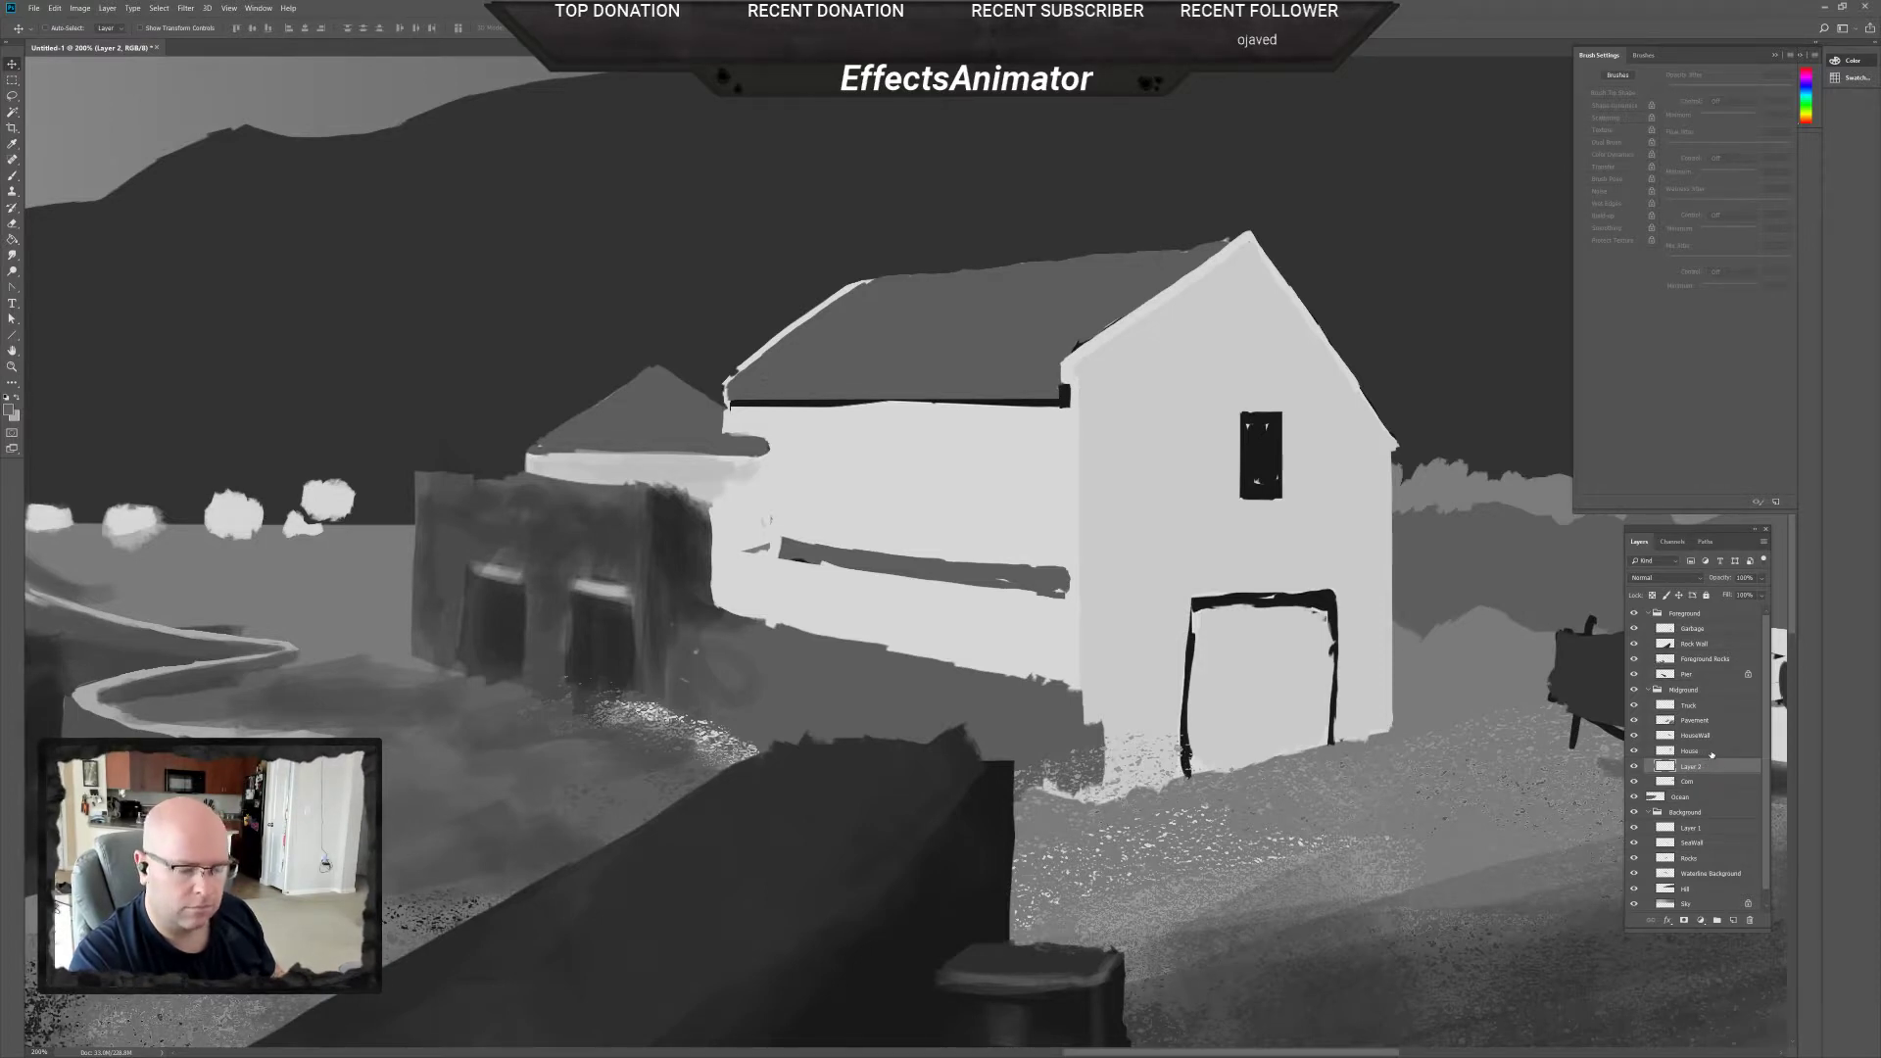
Lower the small building slightly behind the house, and nudge it upward to fine-tune its height.
drag(702, 457, 704, 465)
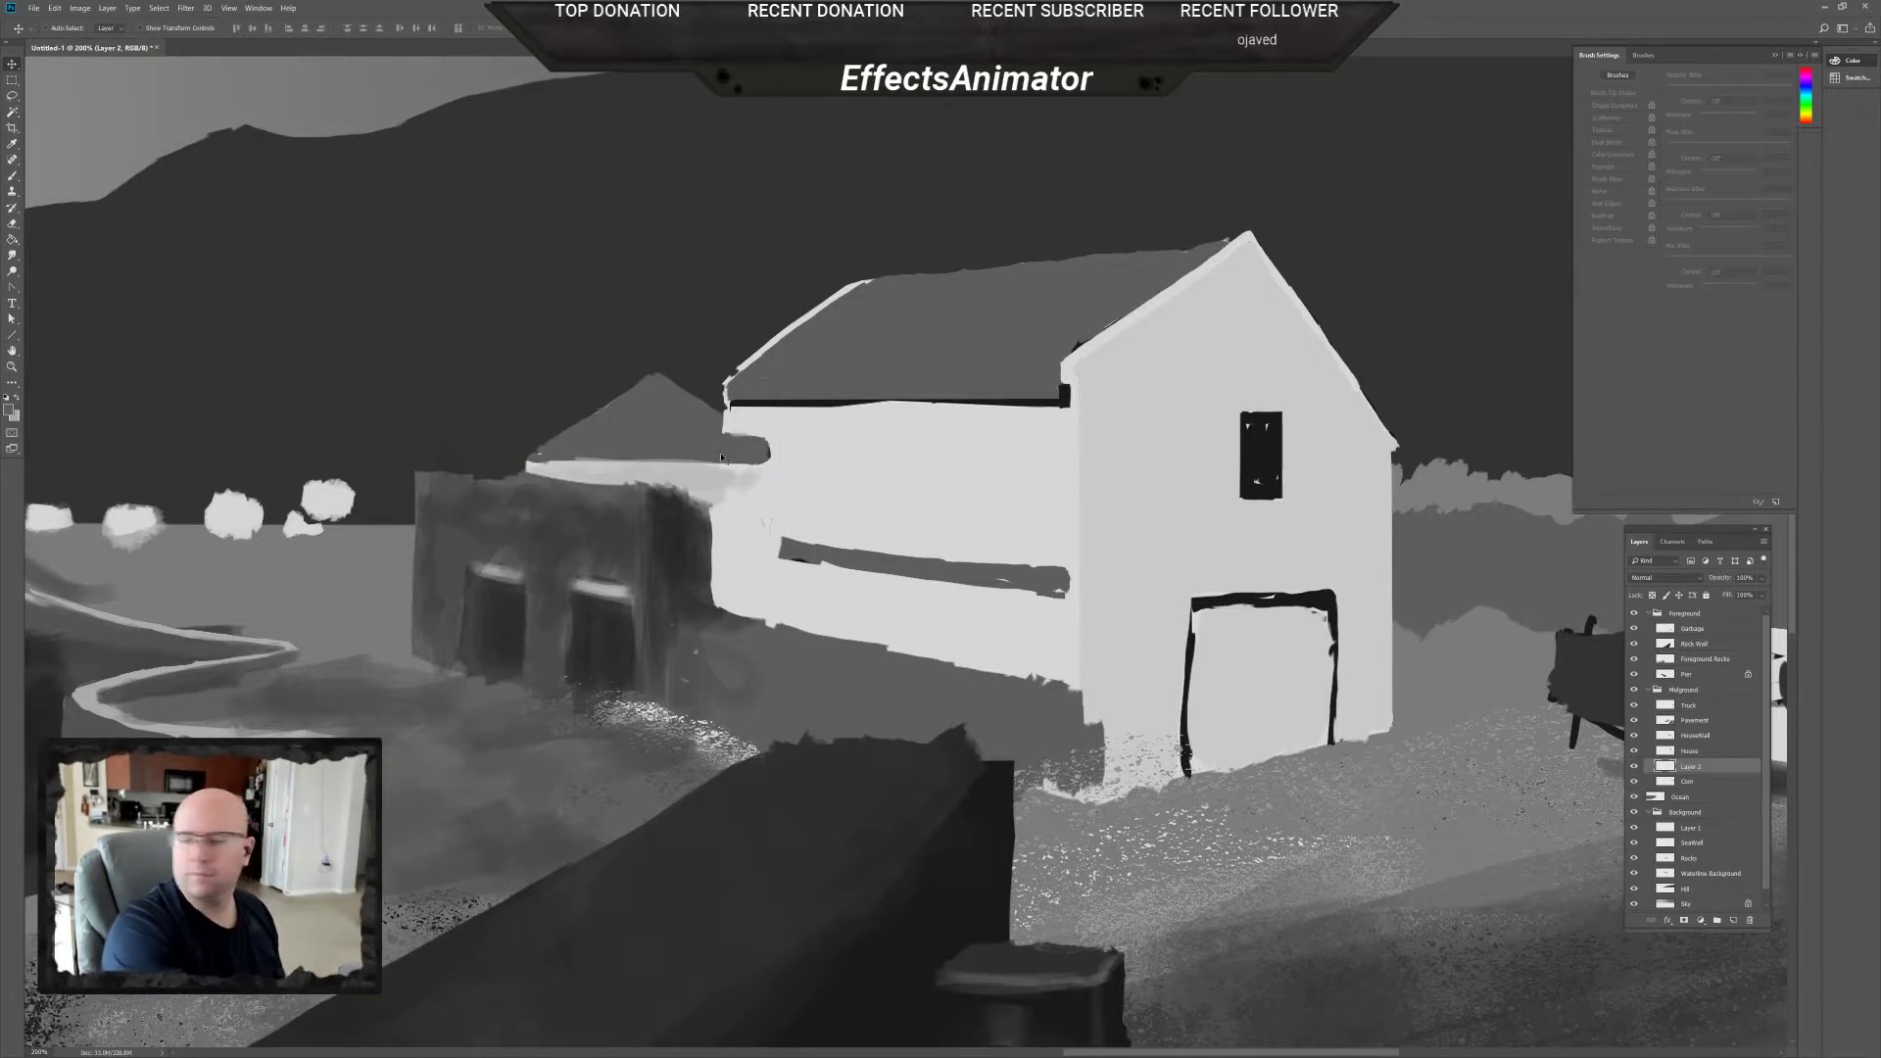
drag(730, 448, 730, 459)
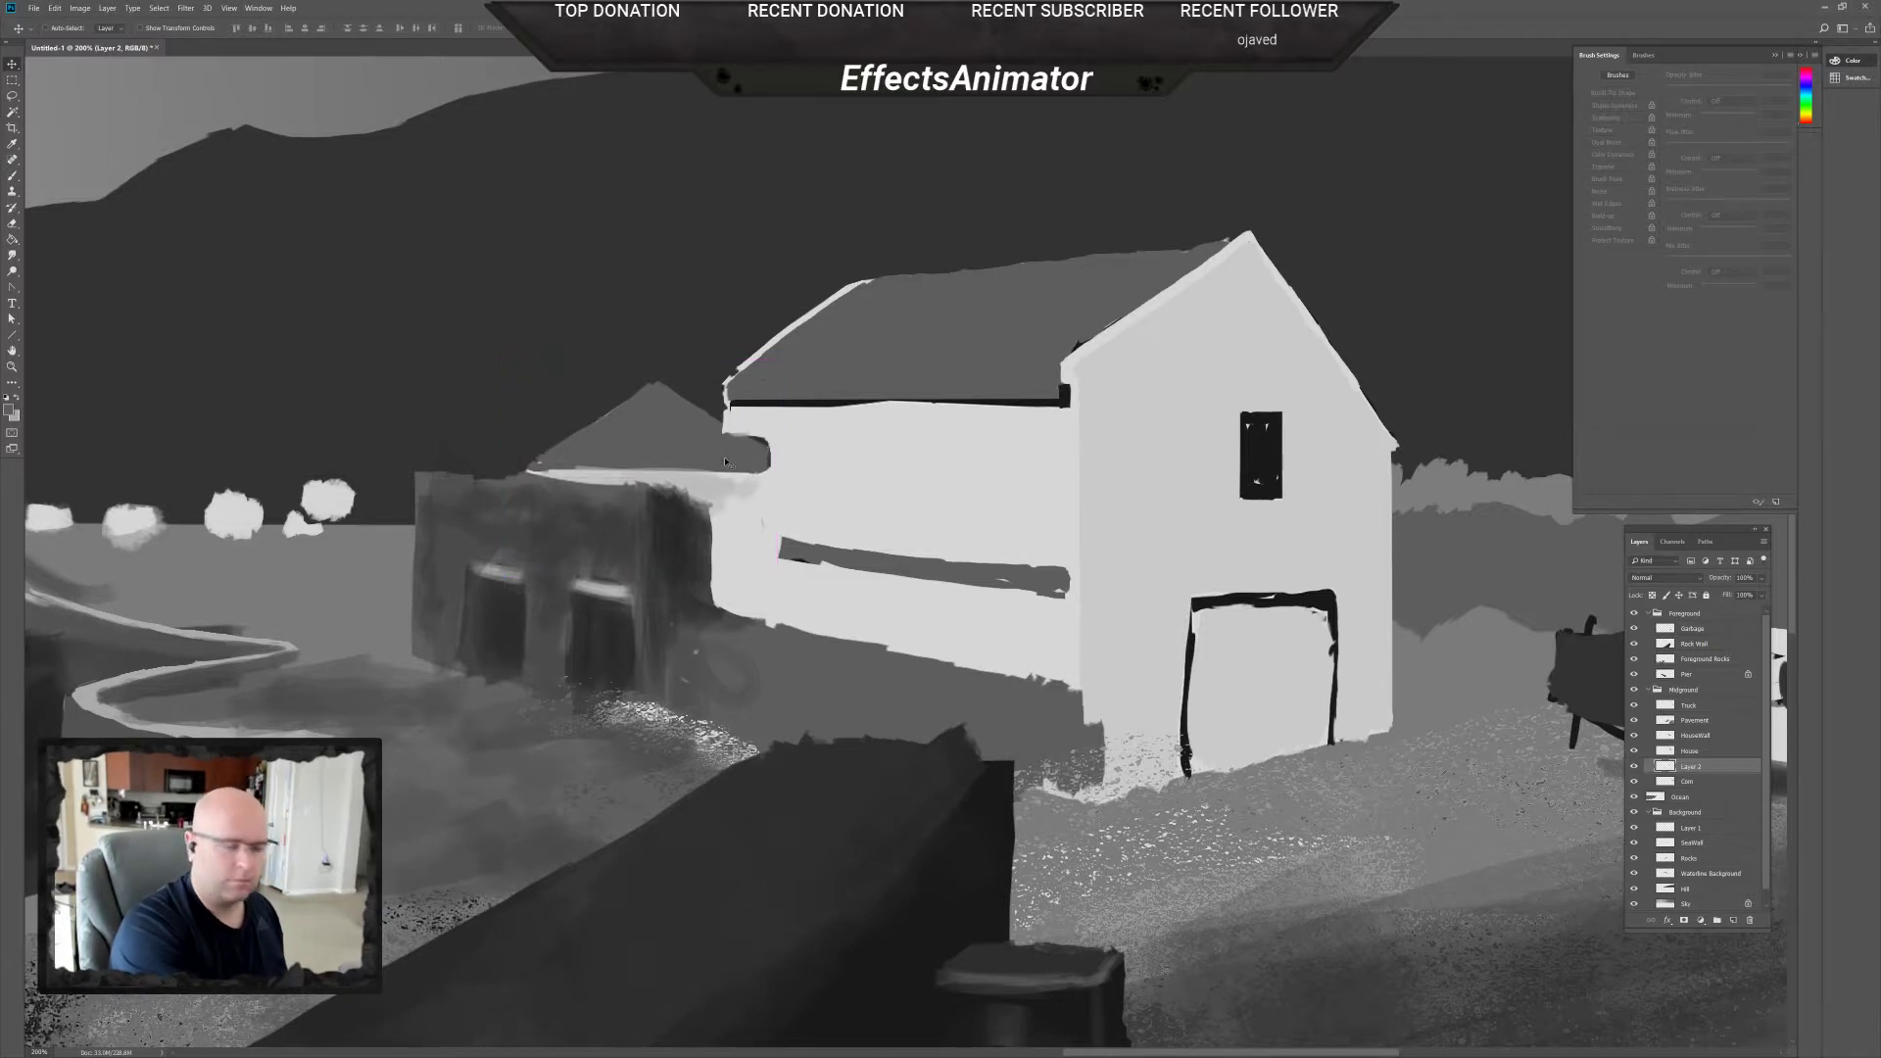
key(Up)
key(Up)
key(Up)
key(Up)
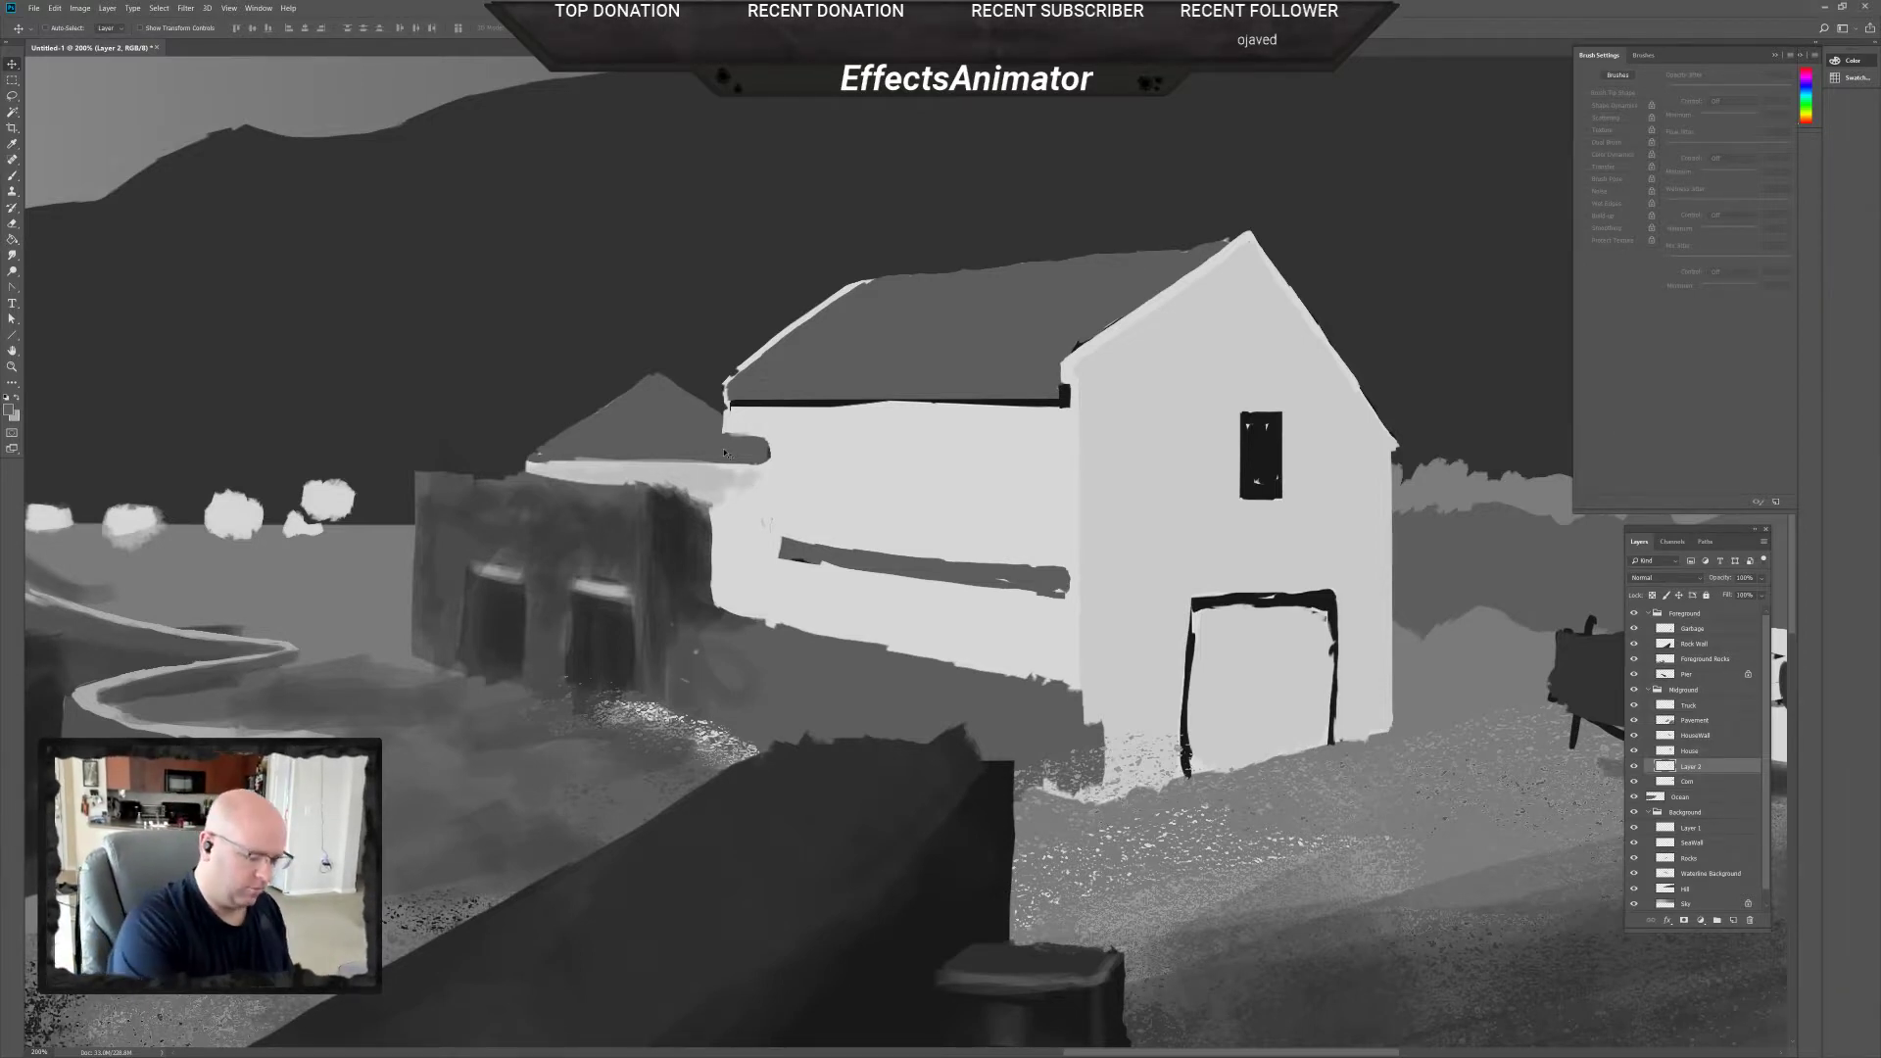
Erase the pointed peak of the small building's roof to leave a lower, flattened top.
key(b)
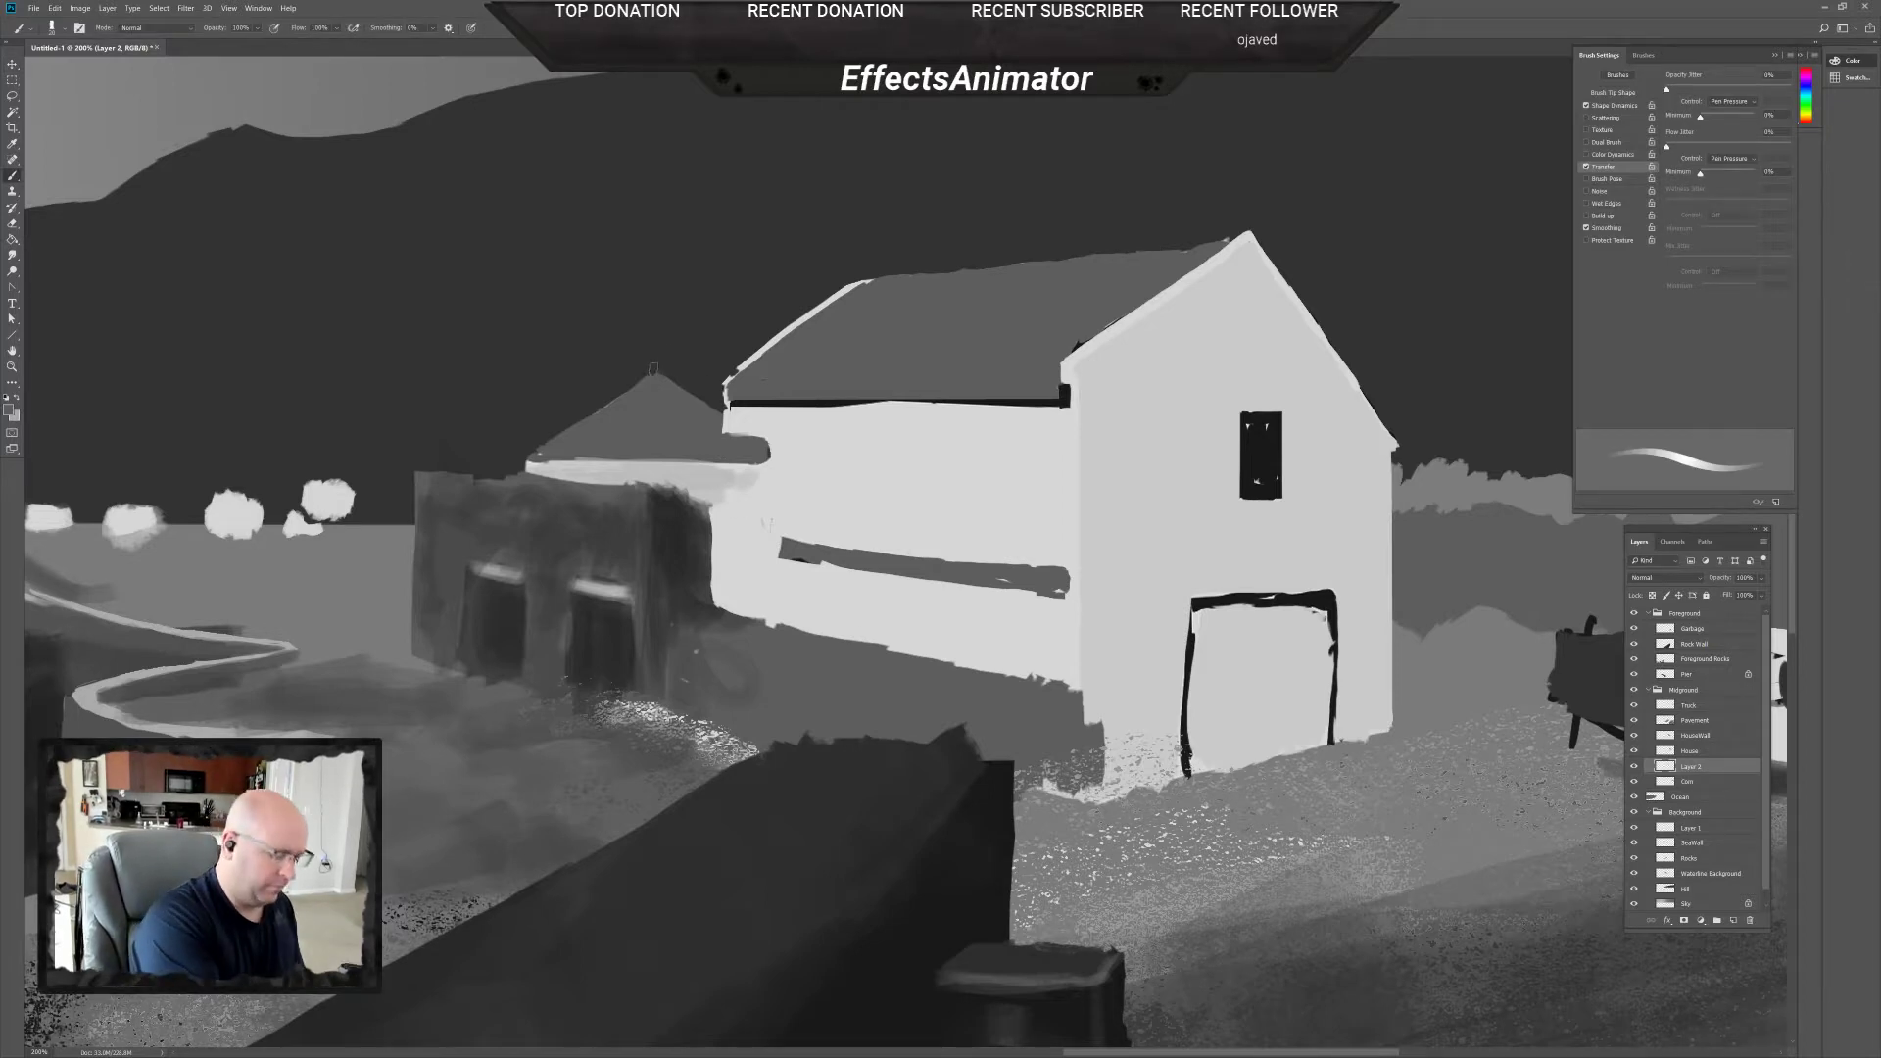
key(e)
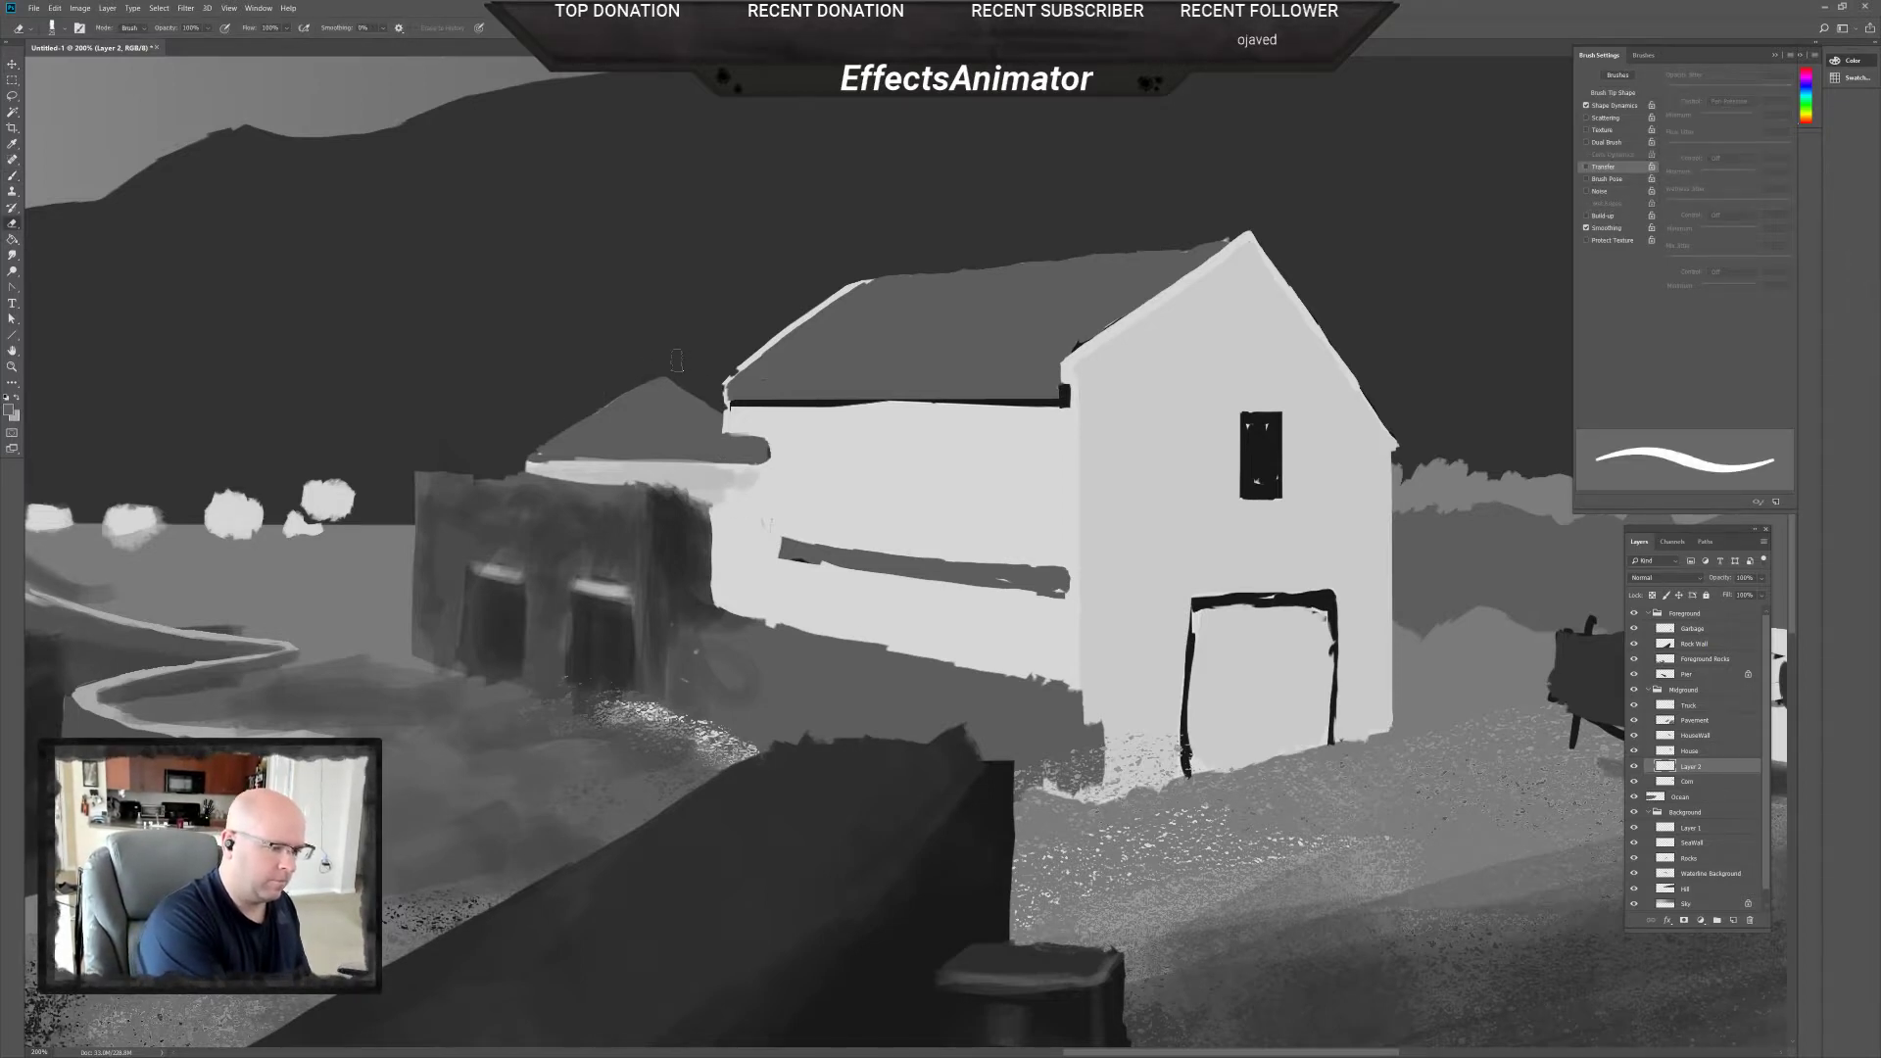
drag(636, 366, 704, 369)
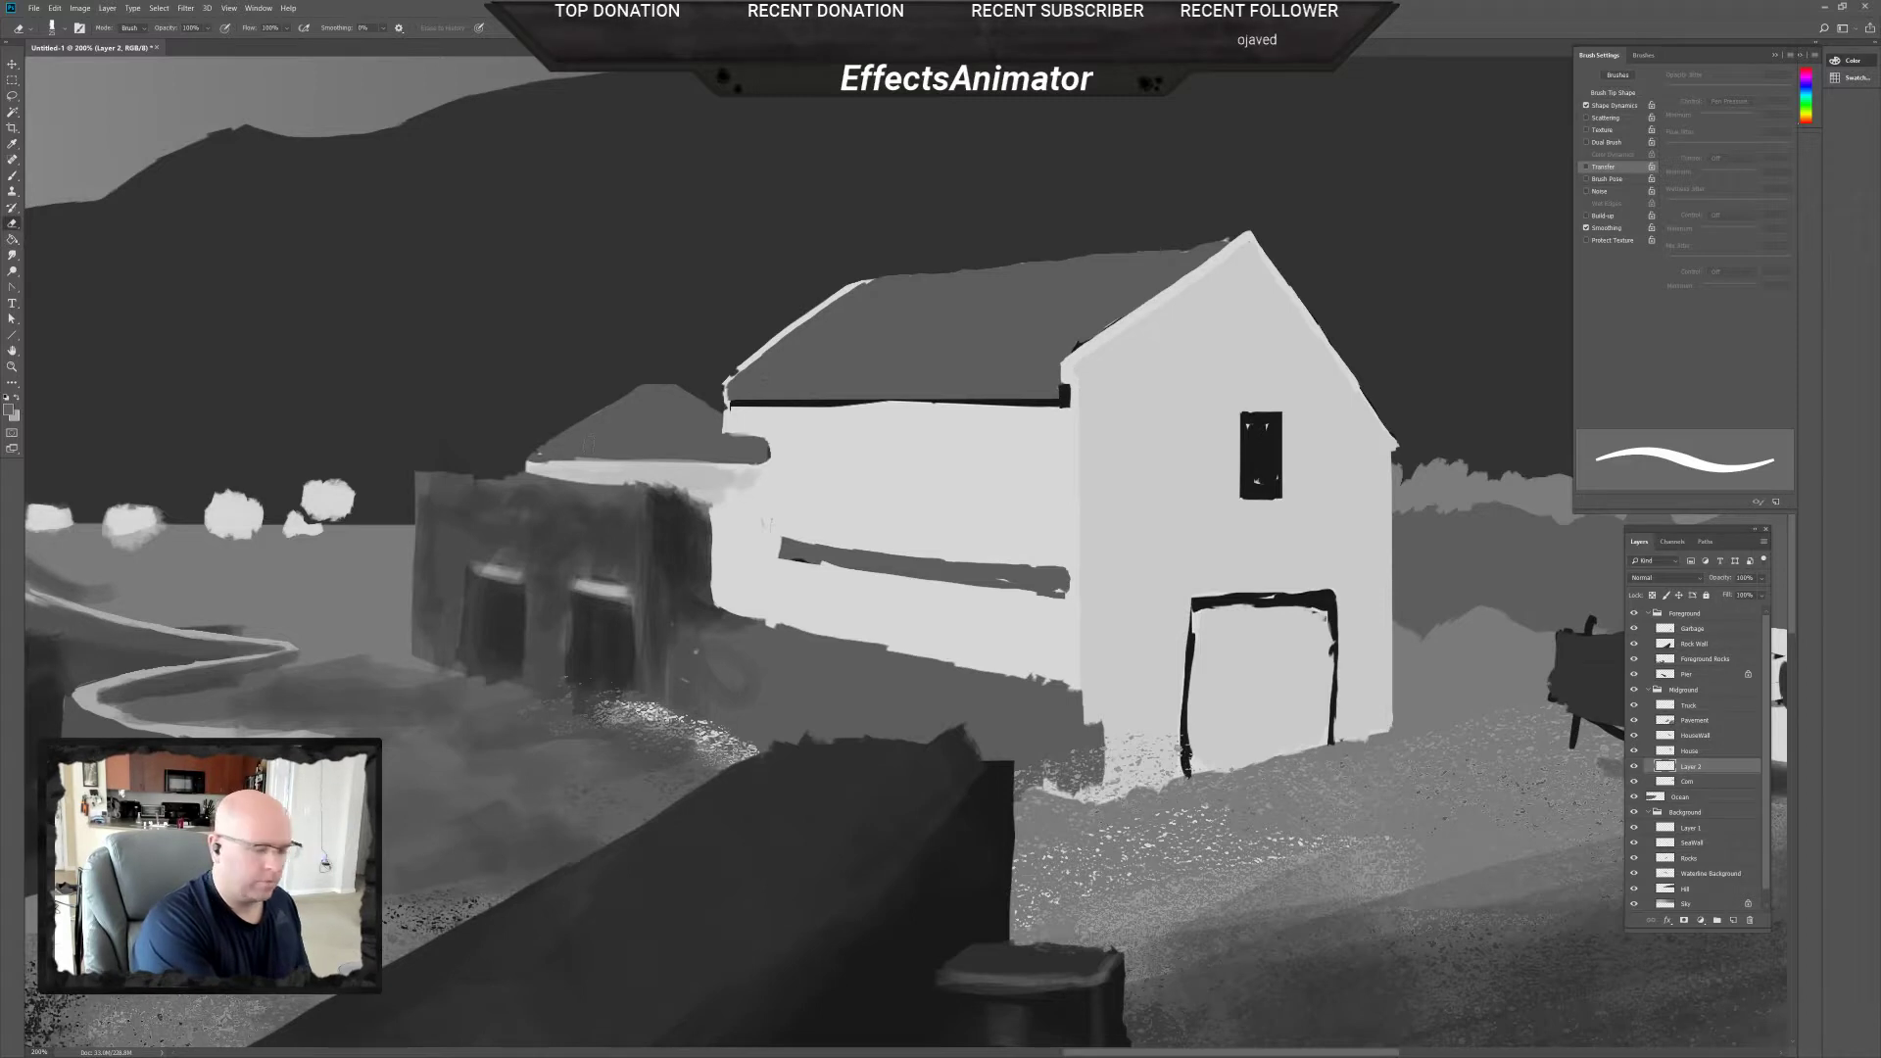
key(b)
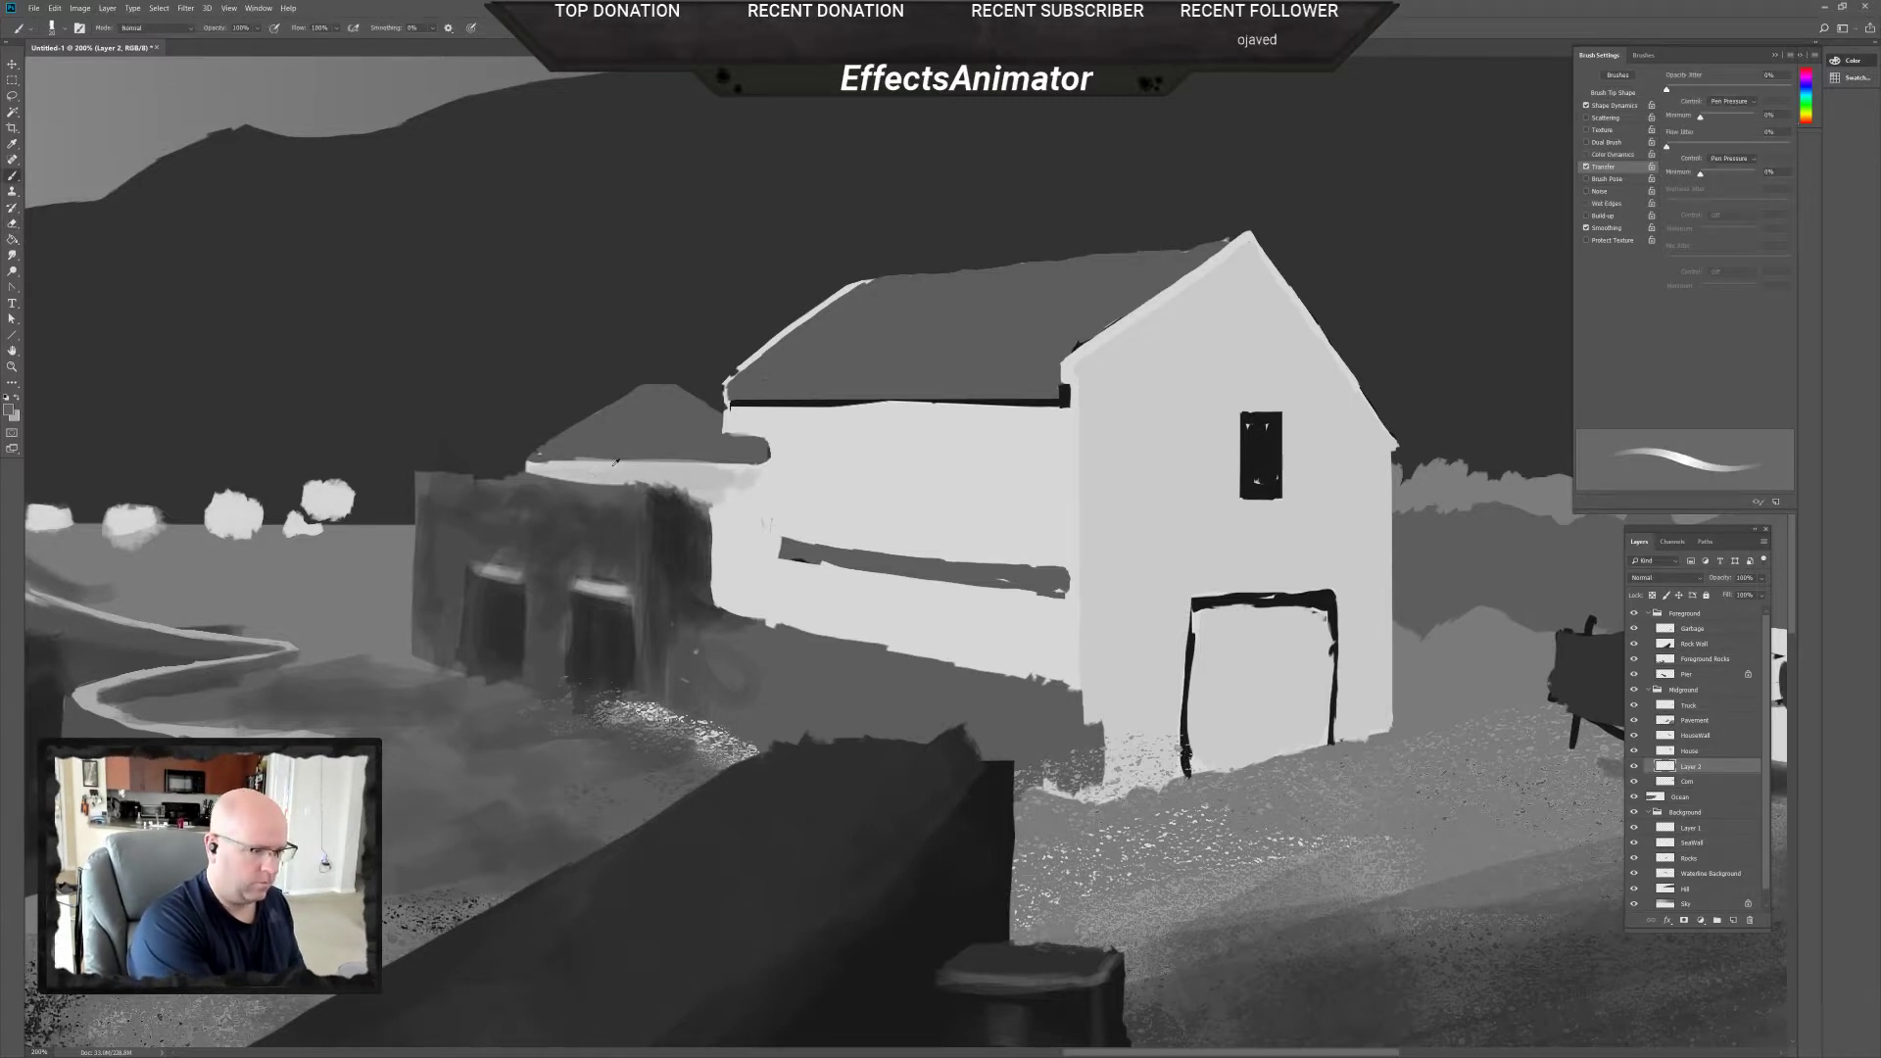
Adjust the brush size and touch up the area where the small building's roof meets the house, using the sampled light wall gray.
alt+click(730, 495)
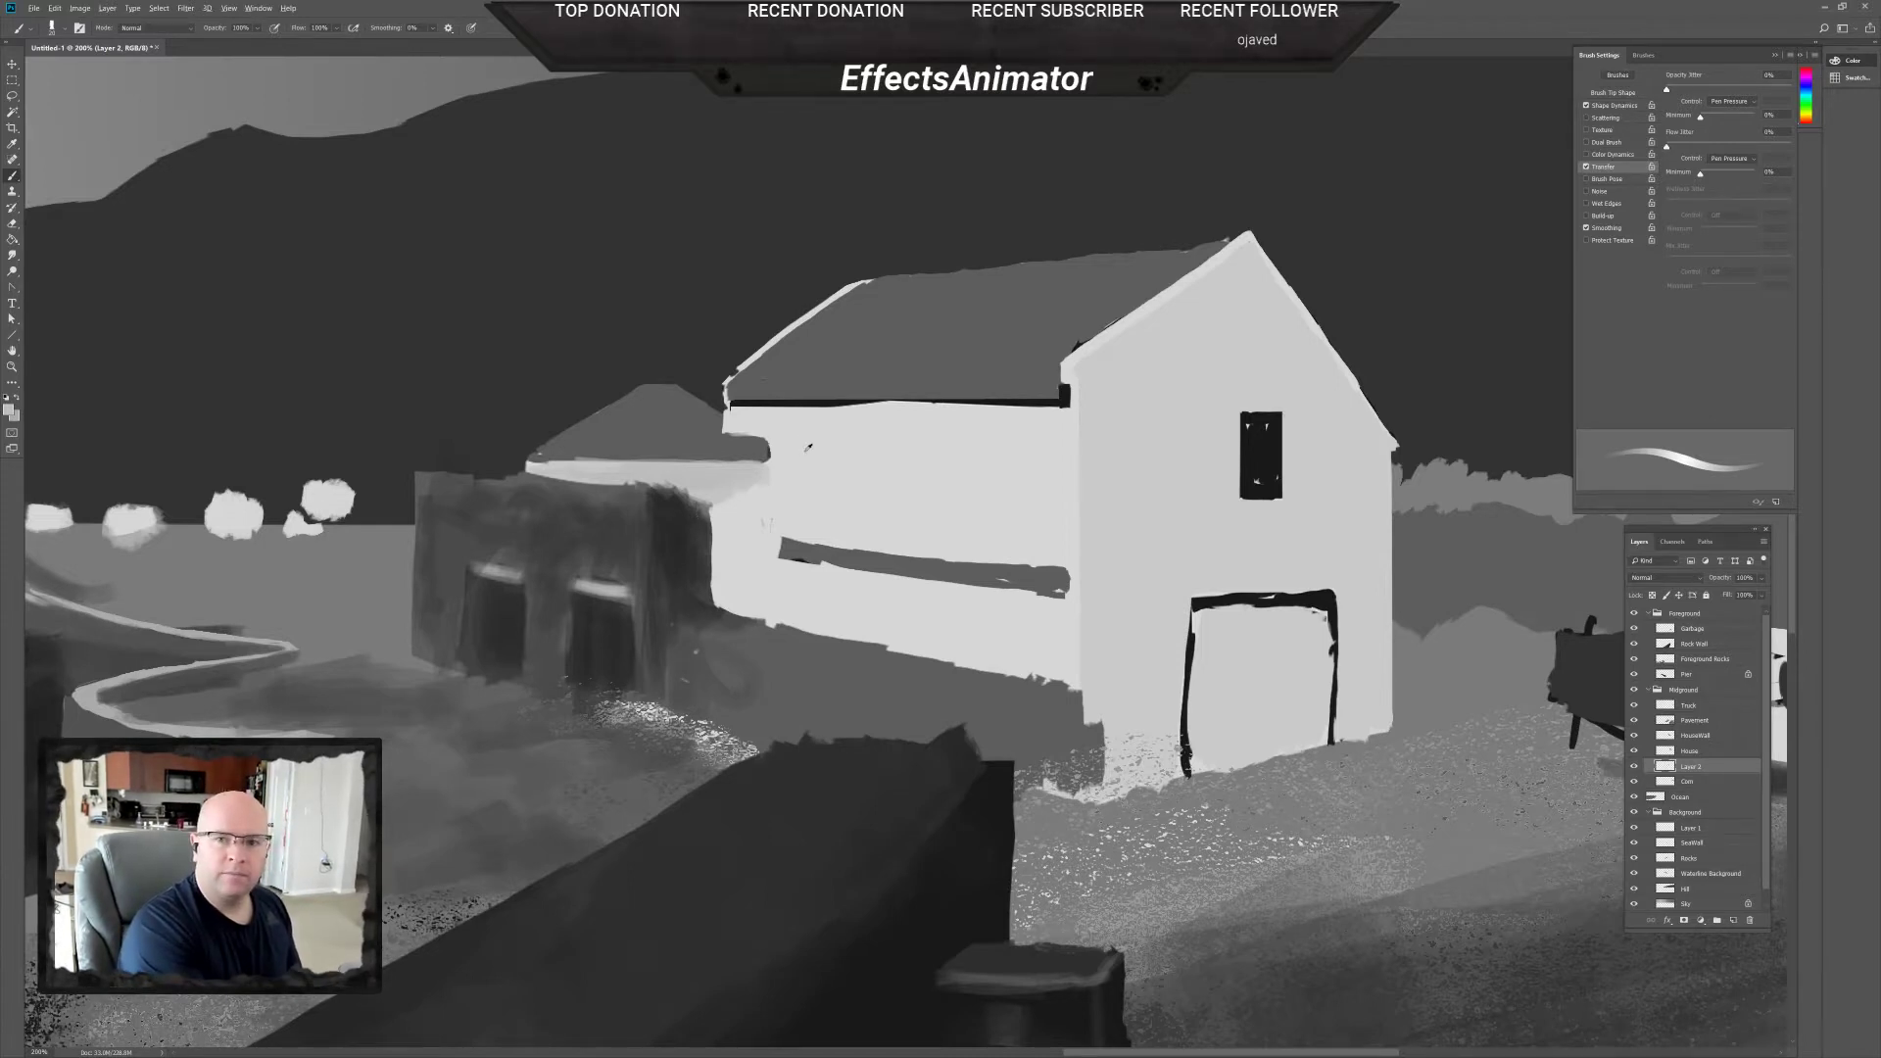
right_click(779, 464)
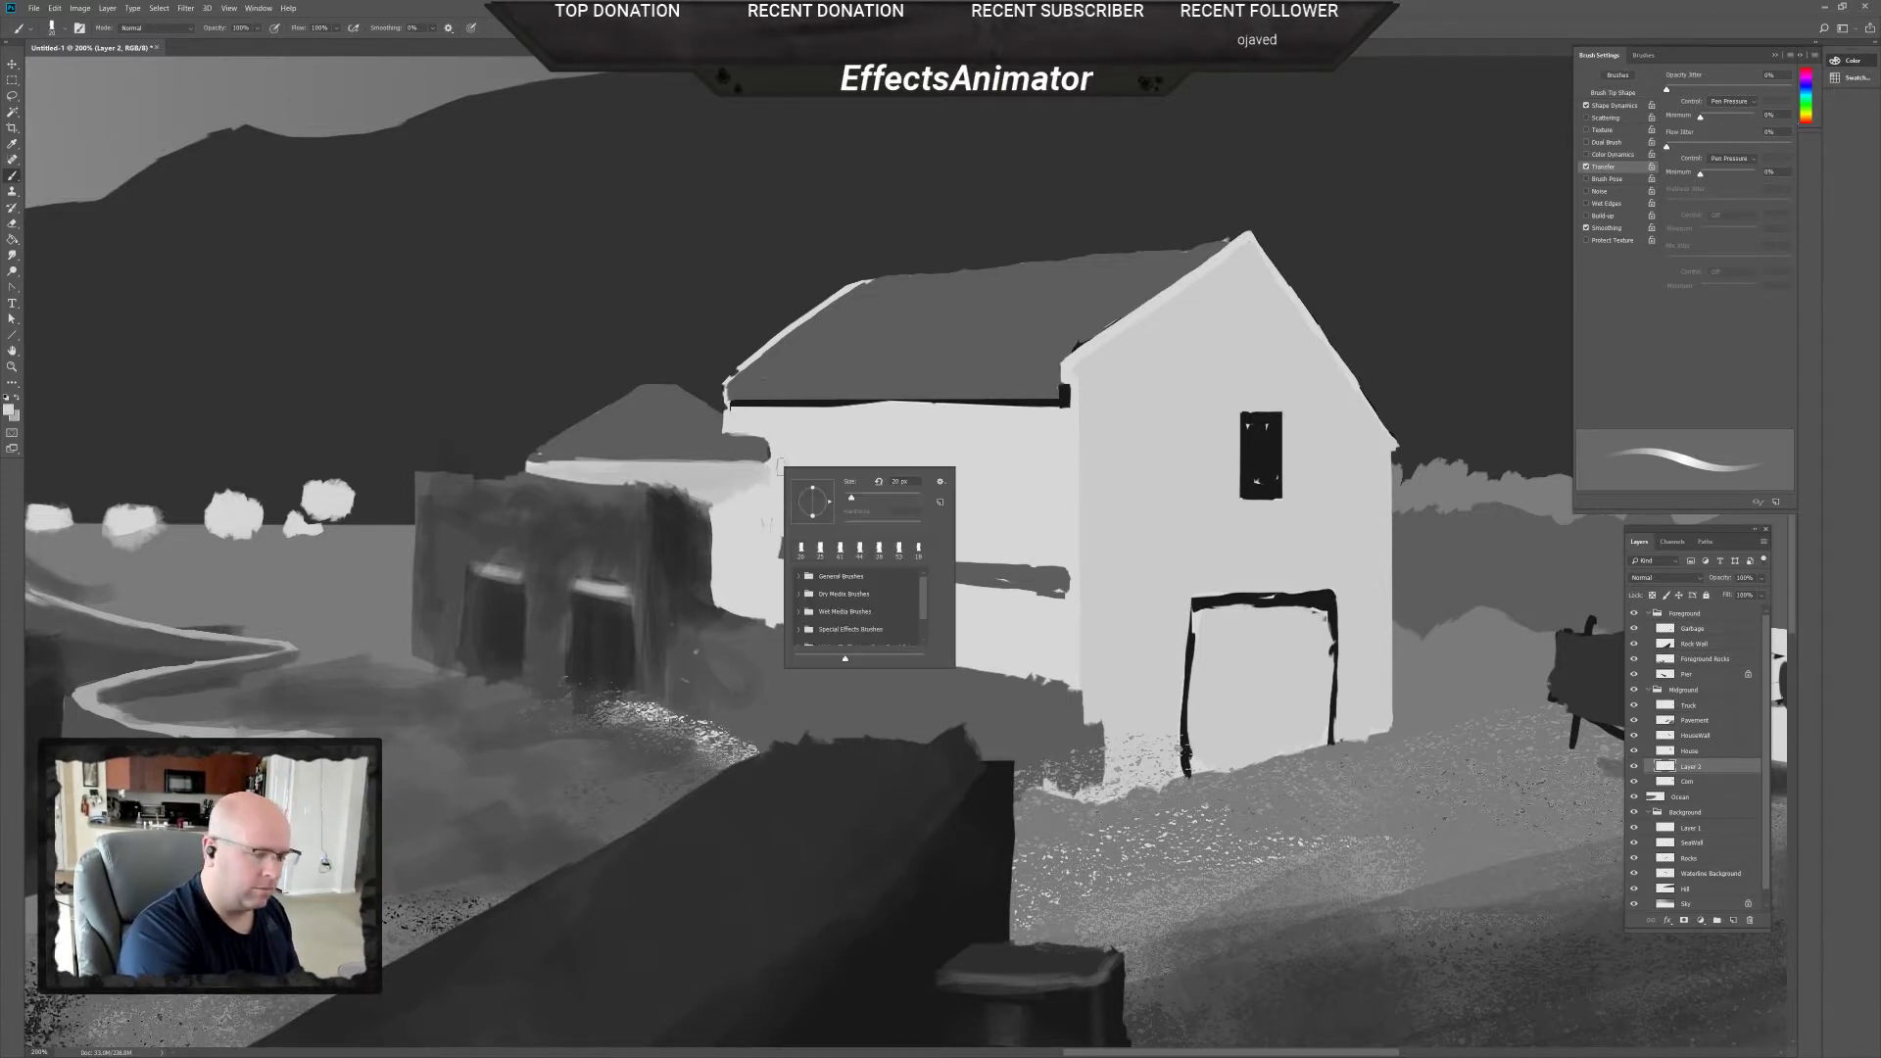
drag(850, 495, 854, 495)
key(Return)
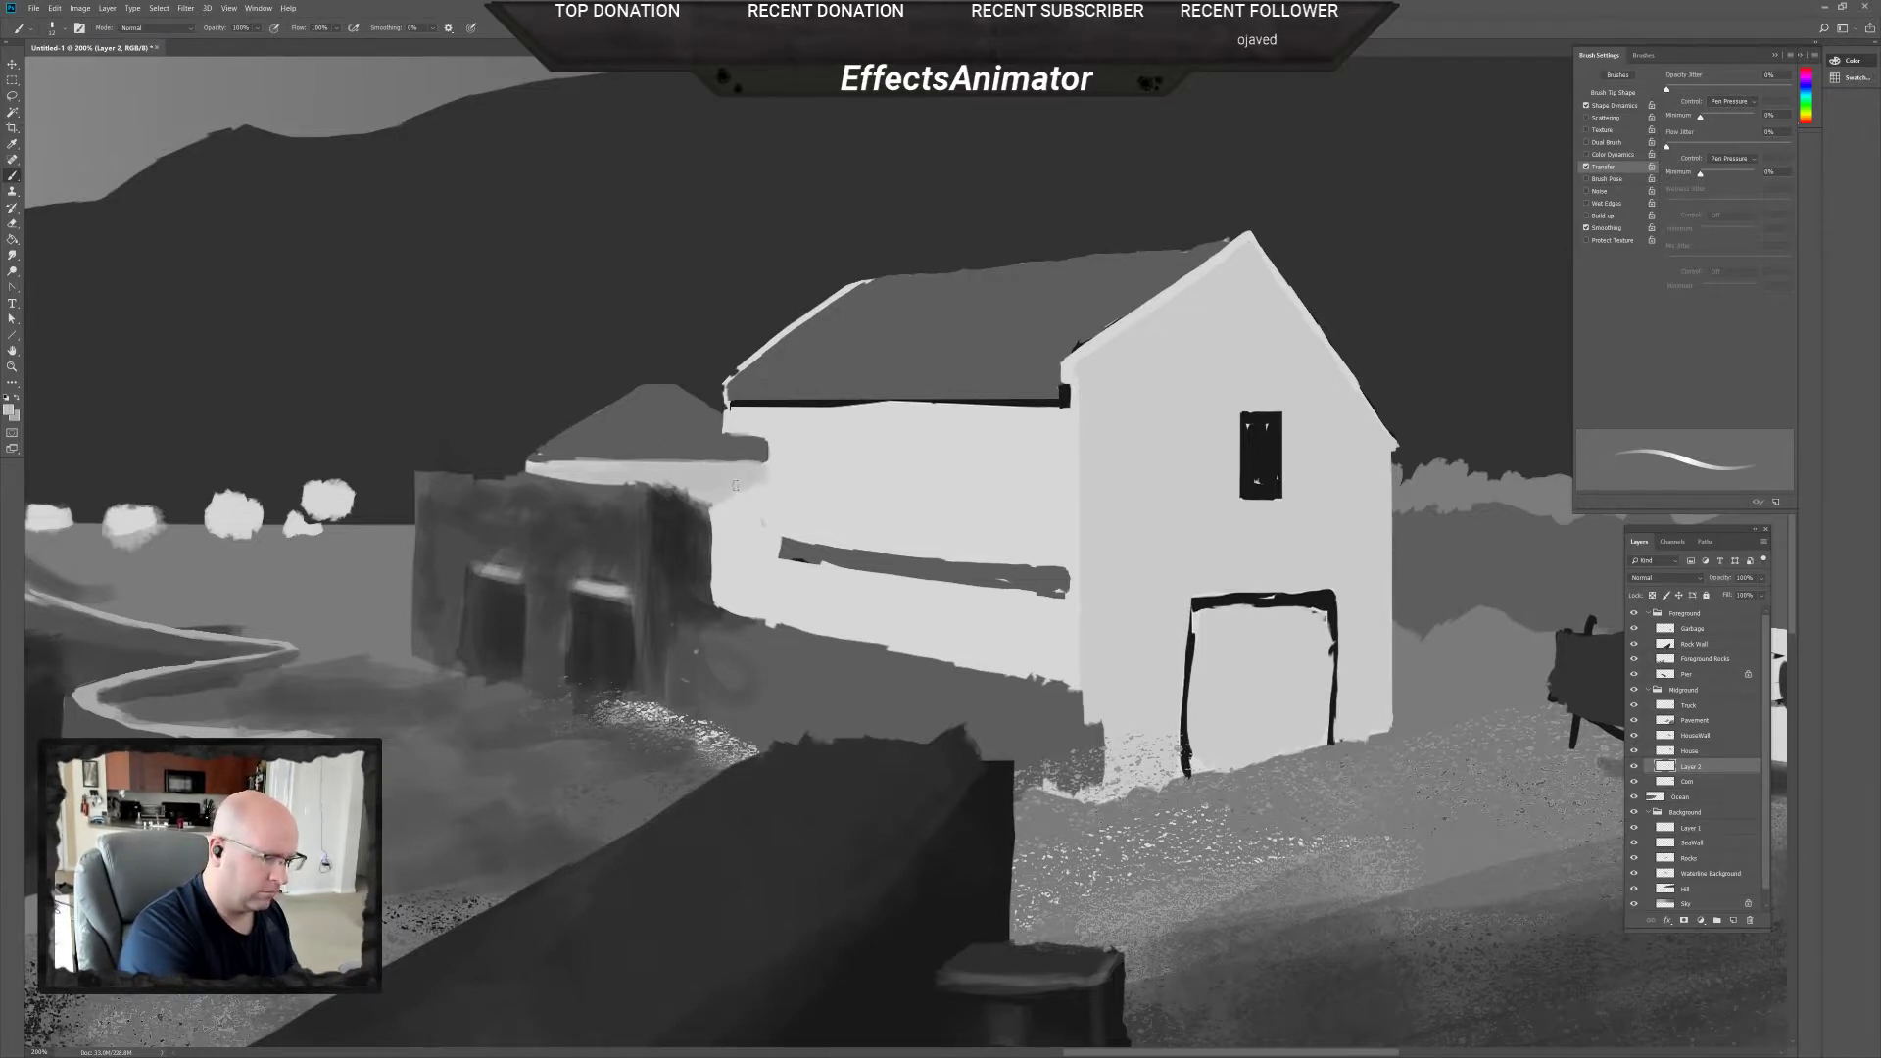
Make the House layer active, try a thin vertical gray stroke on the house's long side wall, and undo it.
alt+click(781, 623)
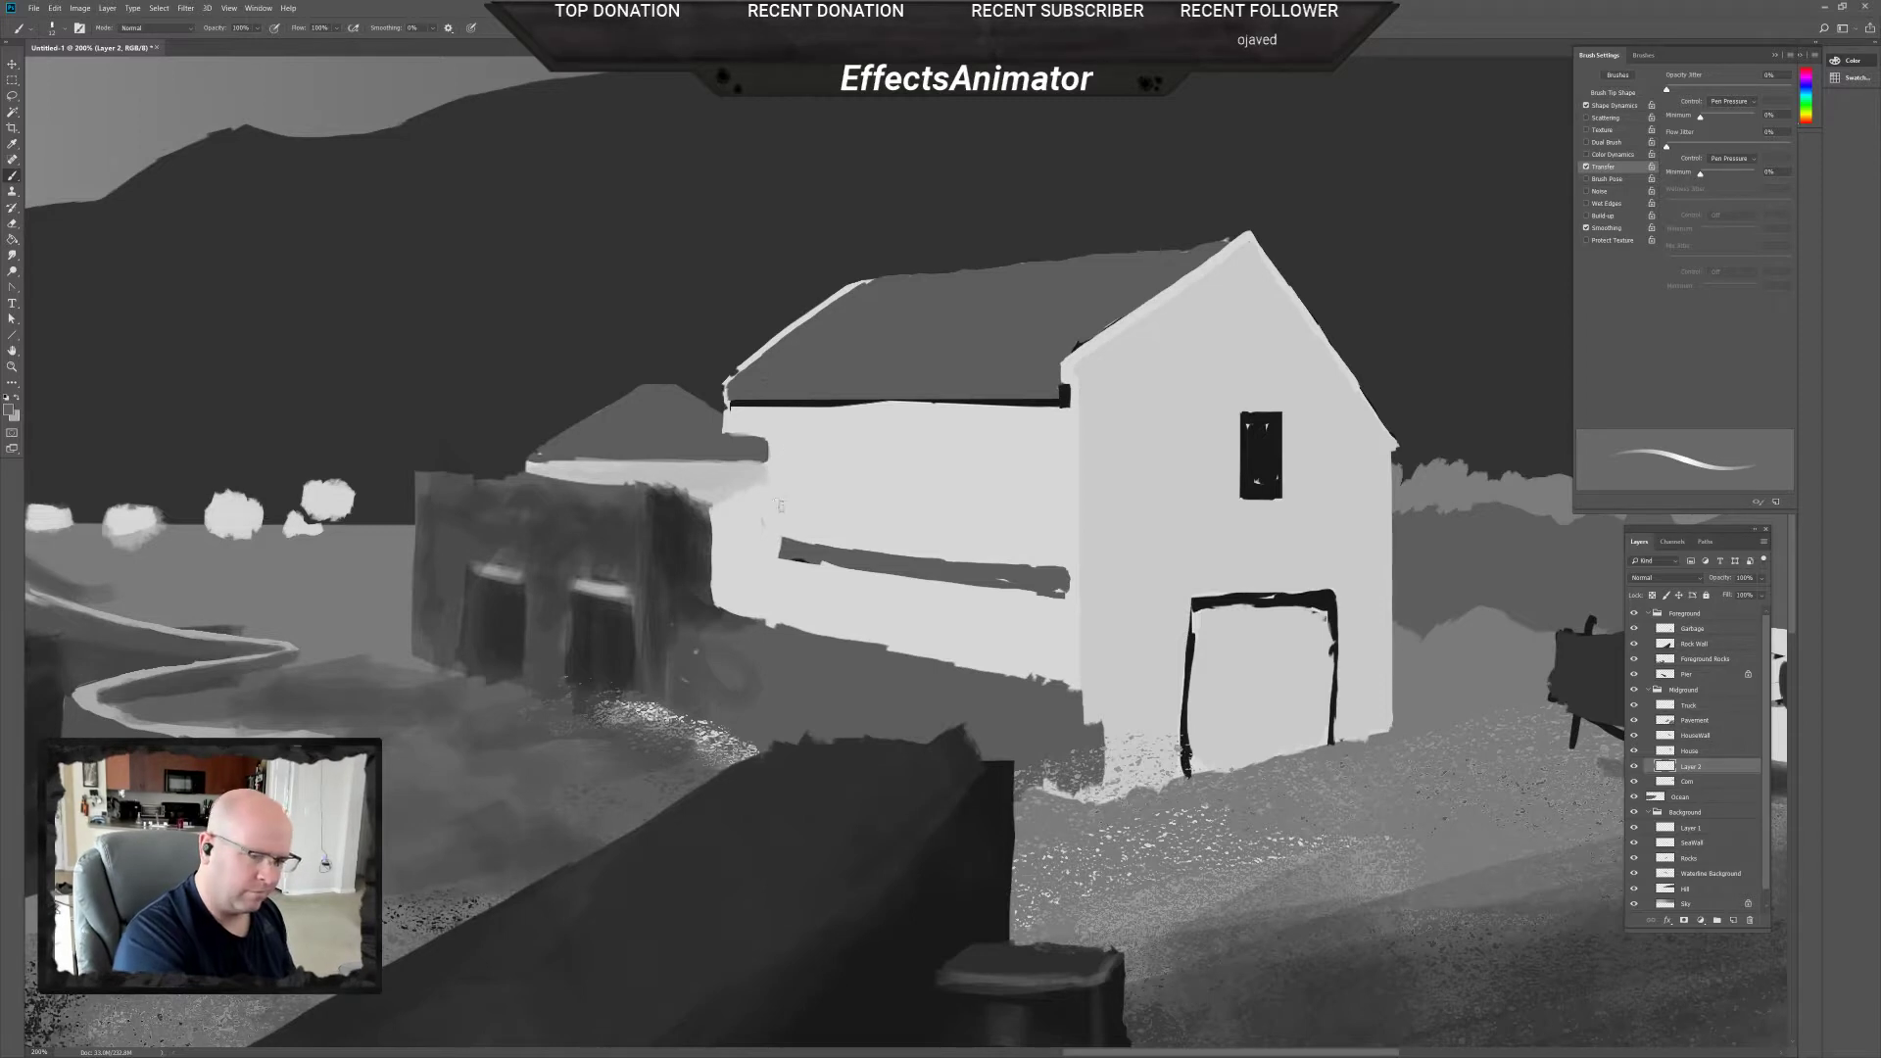
click(1686, 749)
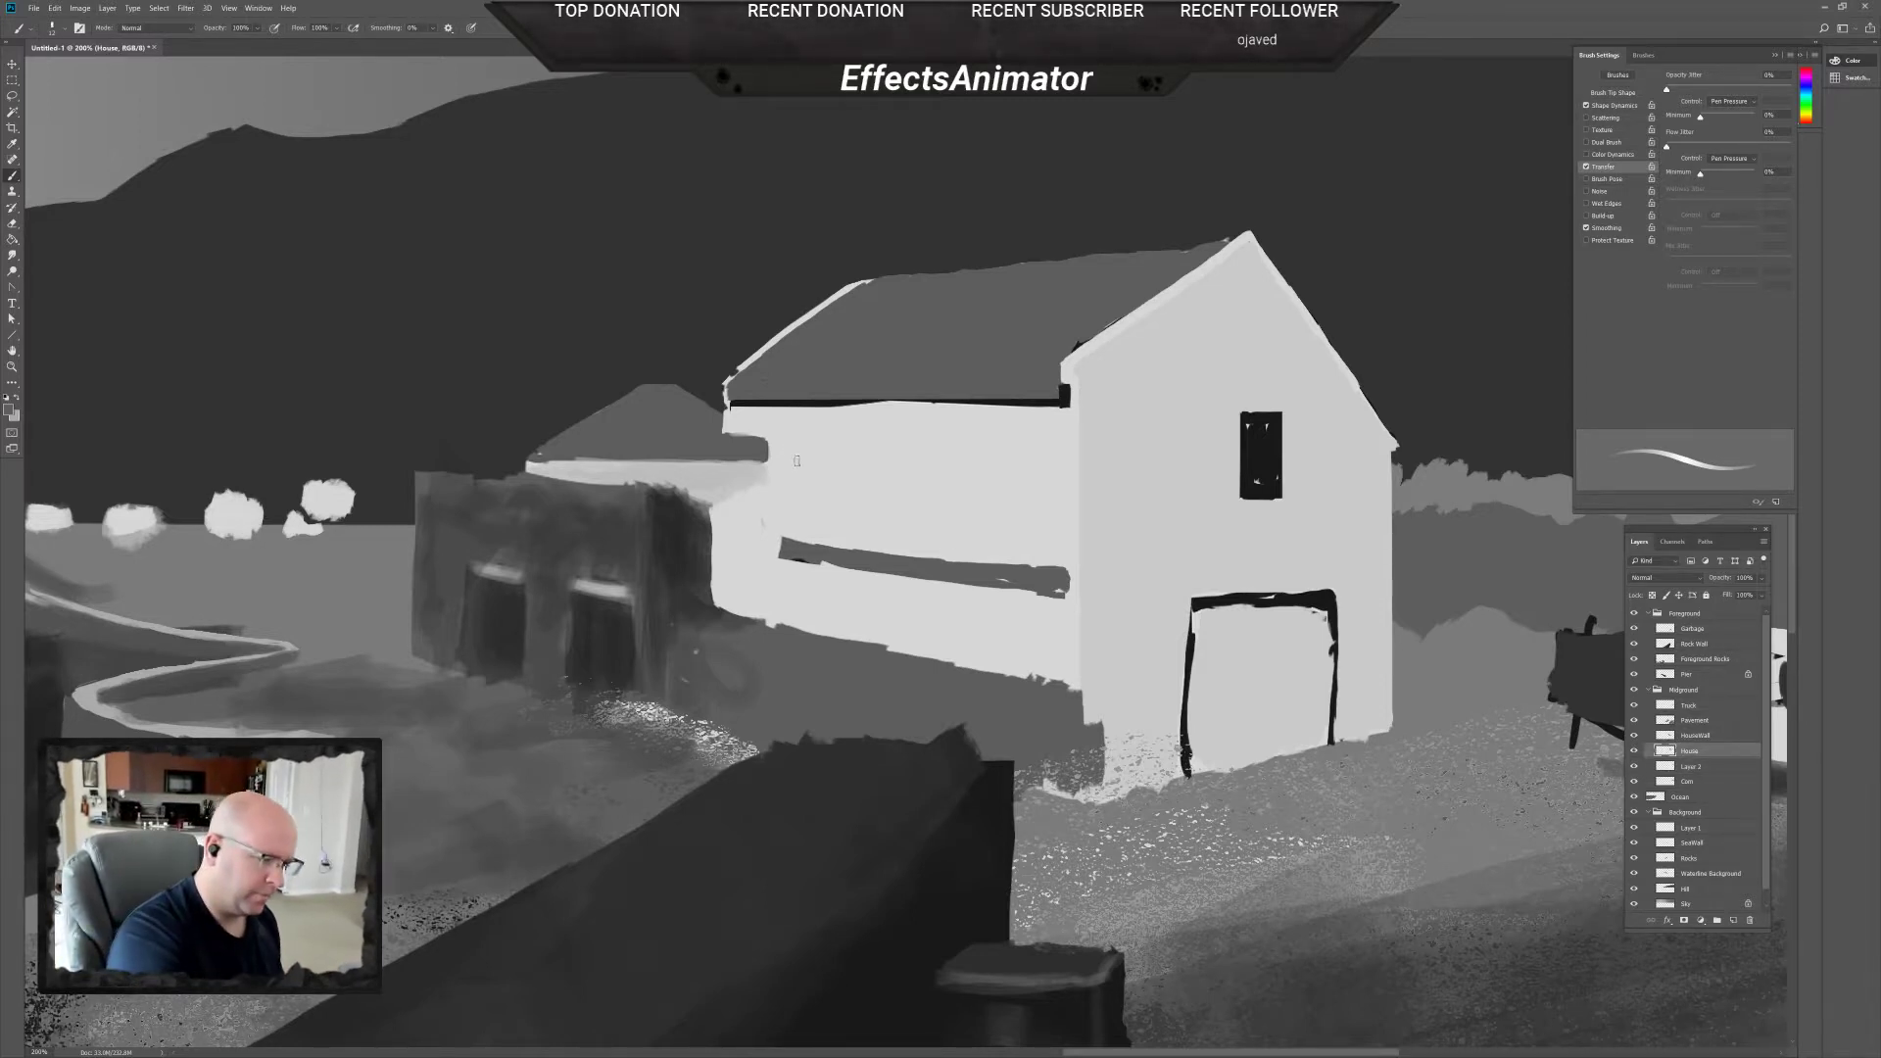
drag(791, 445, 785, 517)
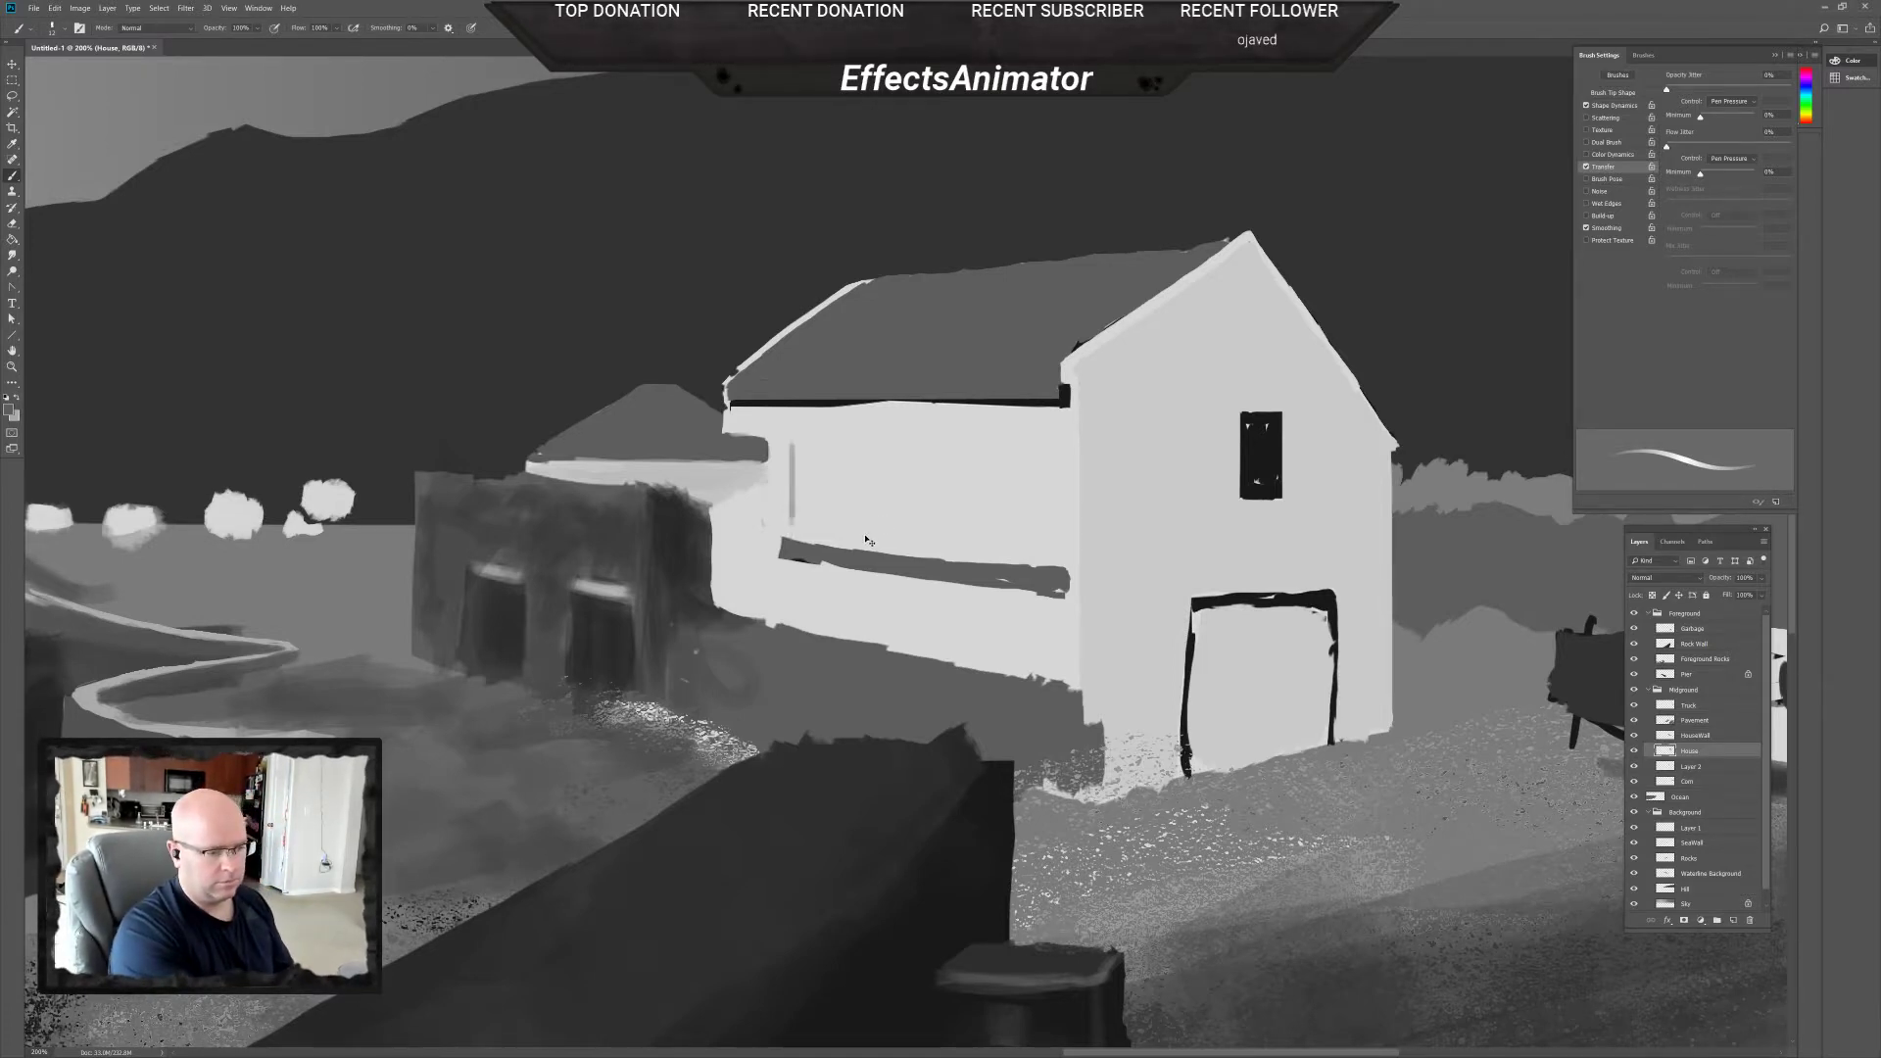
key(ctrl+z)
key(ctrl+z)
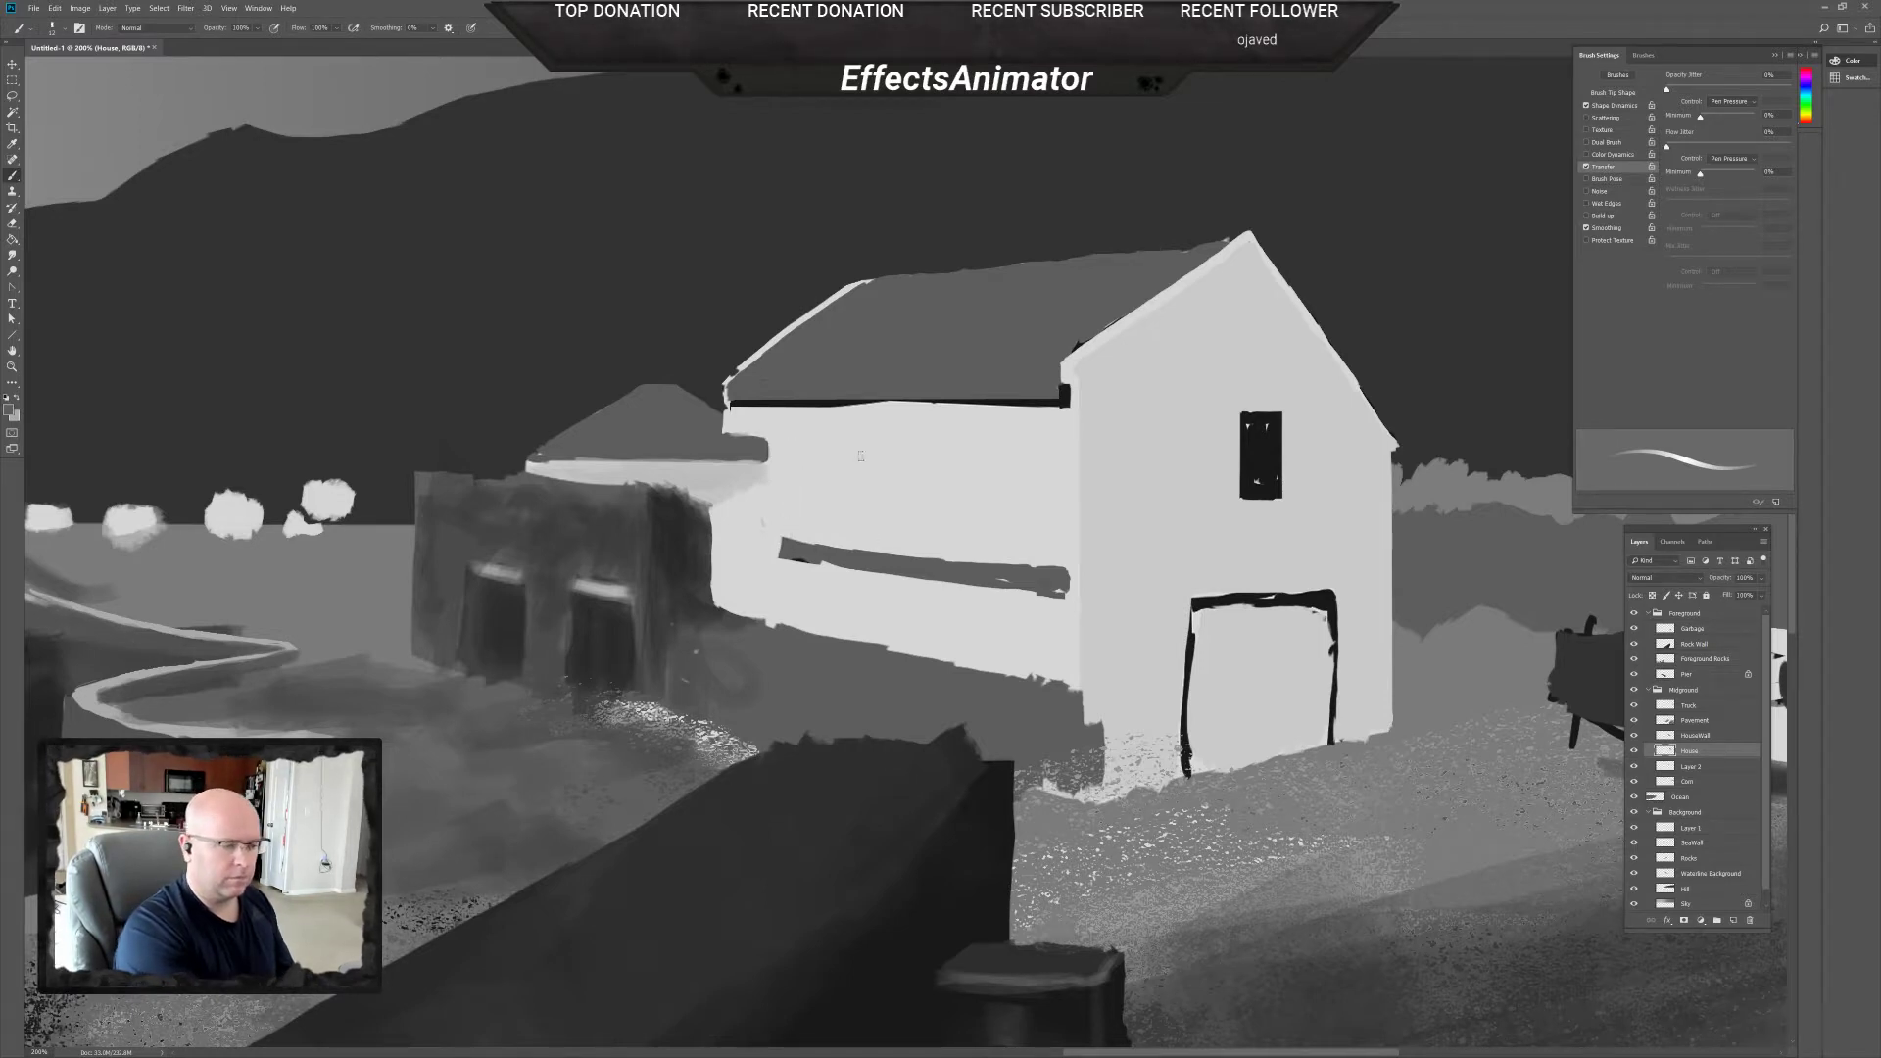
Try a wide horizontal gray stroke across the house's long side wall with a much larger brush, and undo it.
right_click(853, 476)
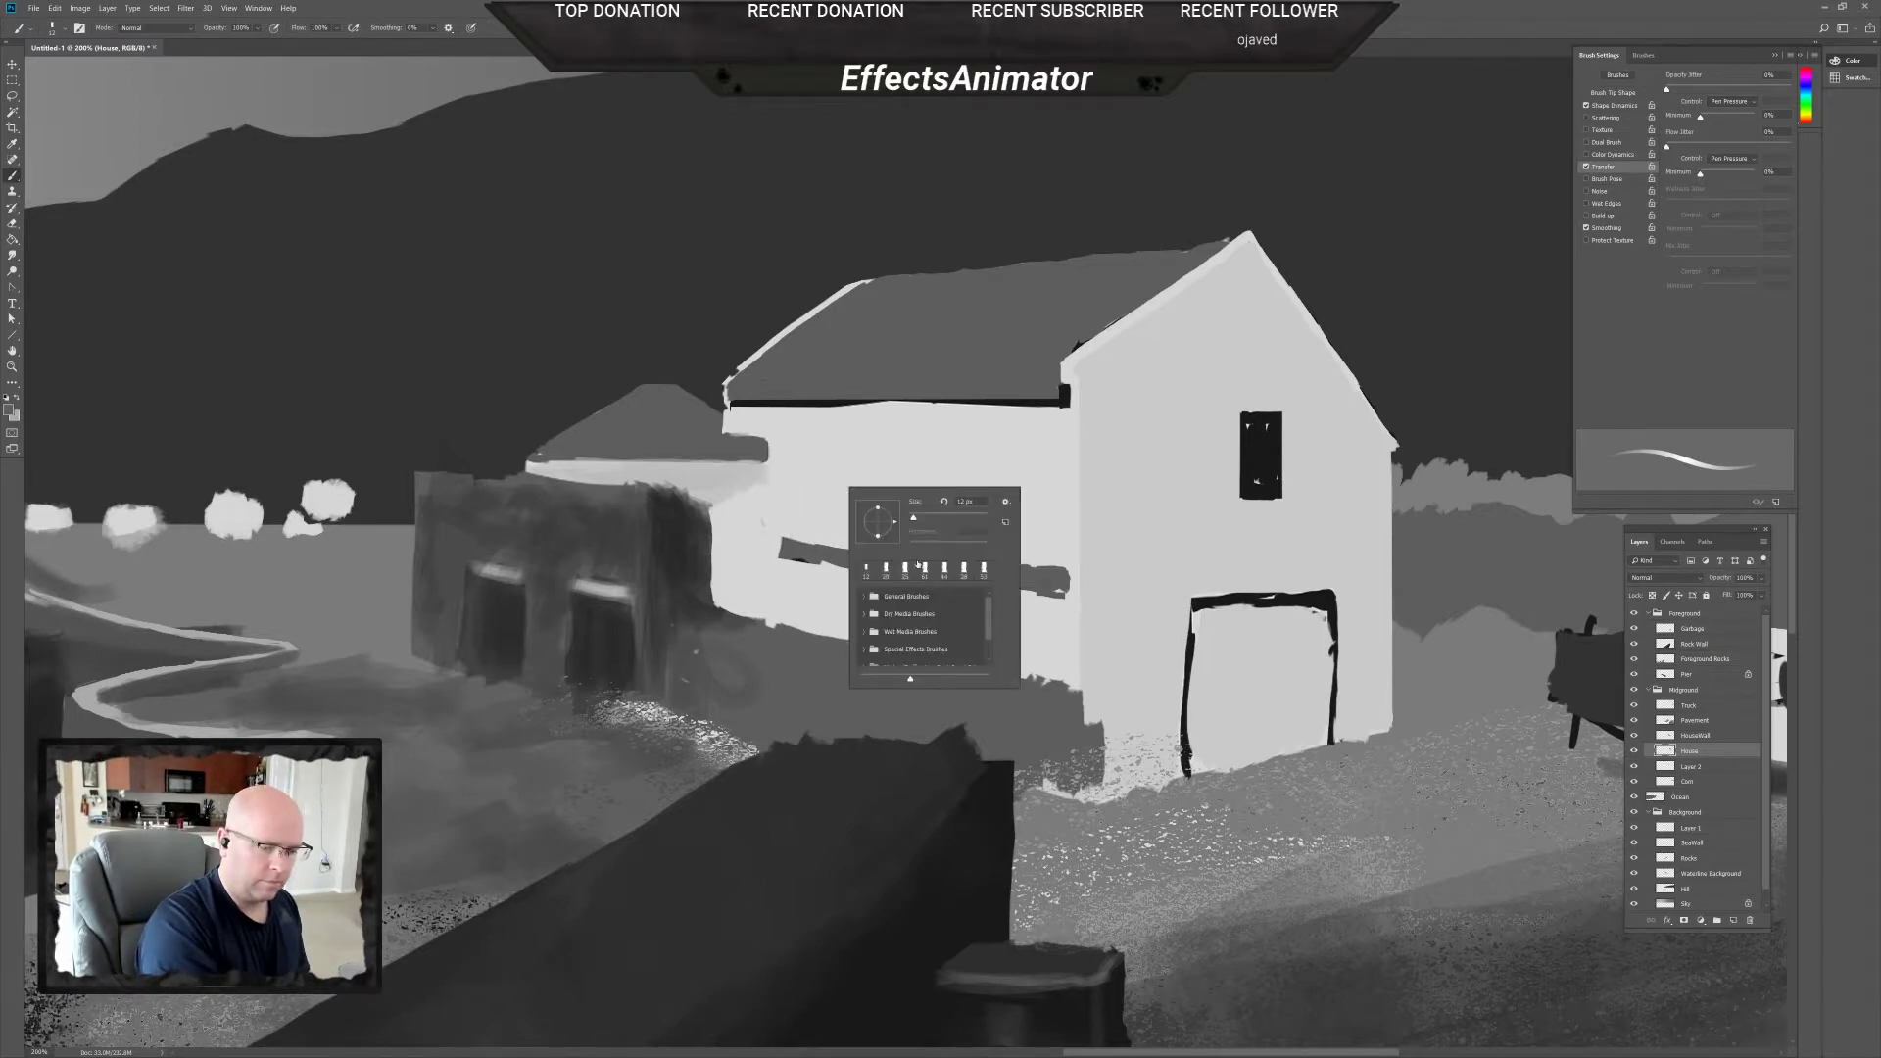
drag(941, 516, 948, 516)
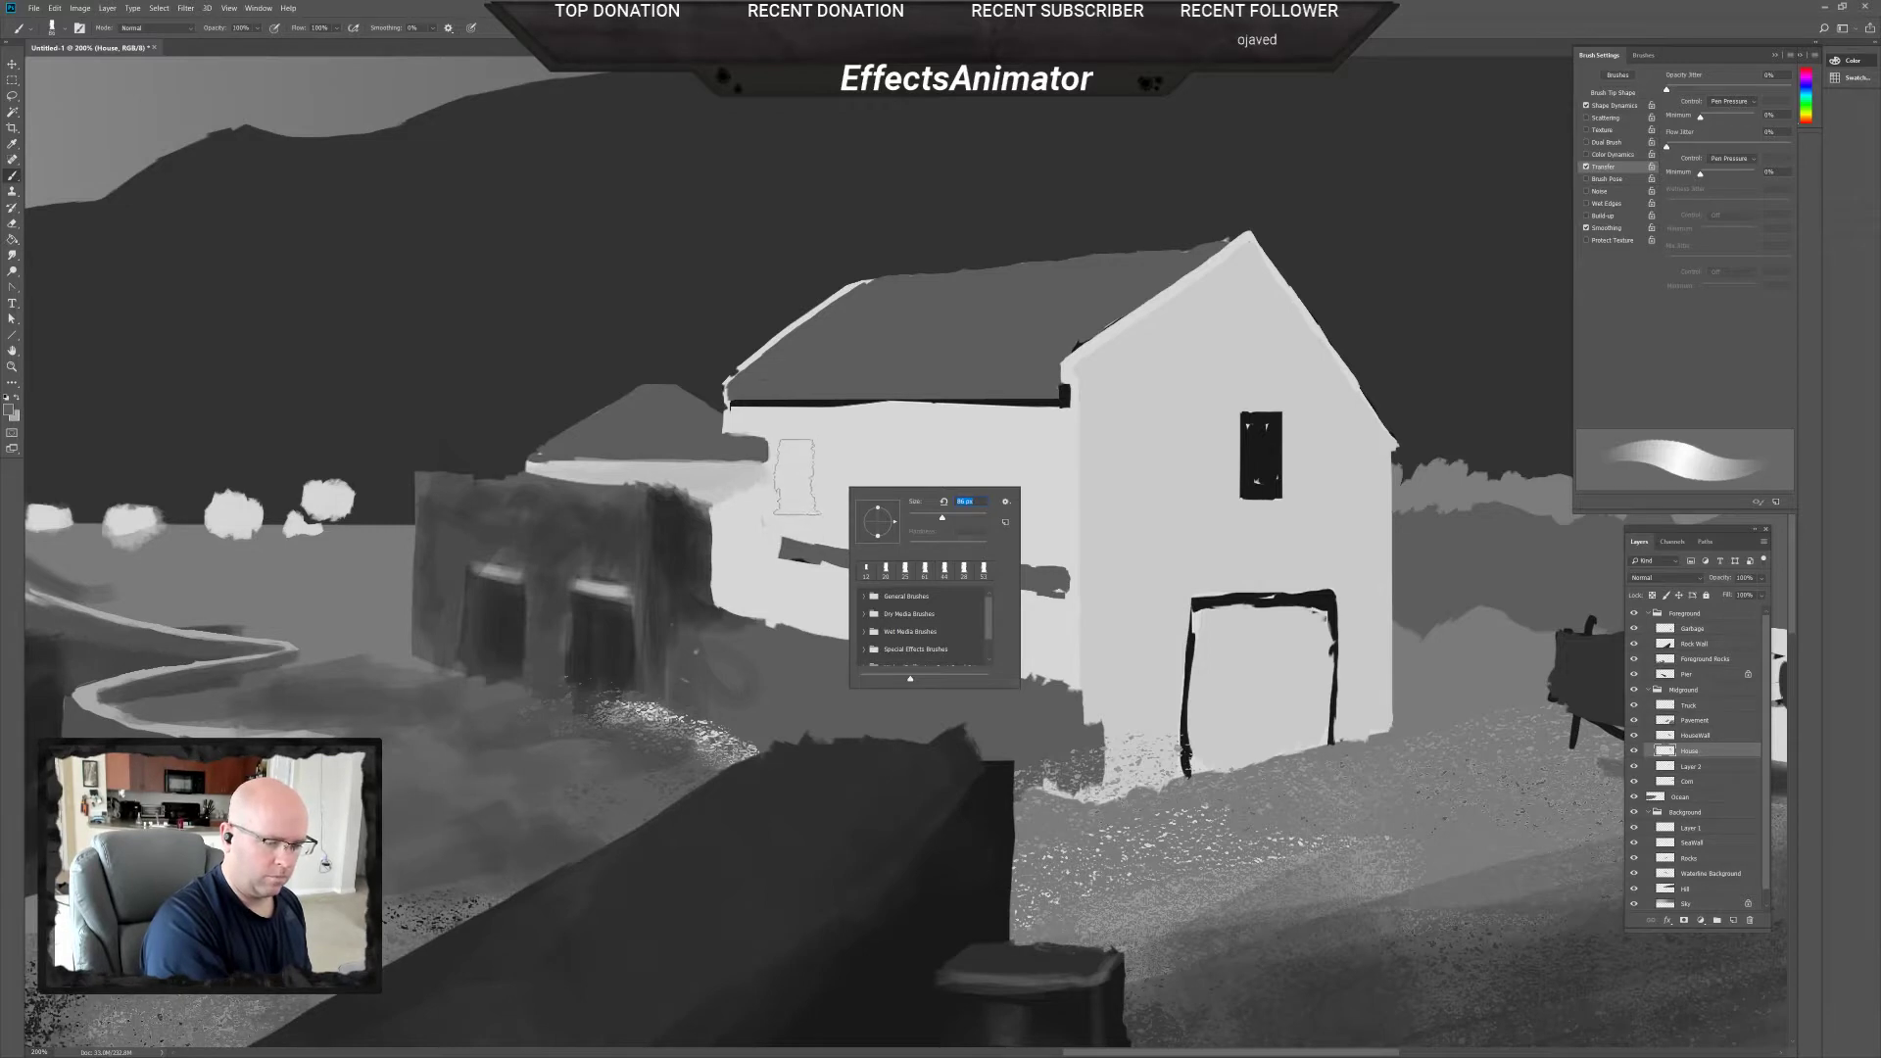
click(790, 476)
drag(789, 477, 1005, 482)
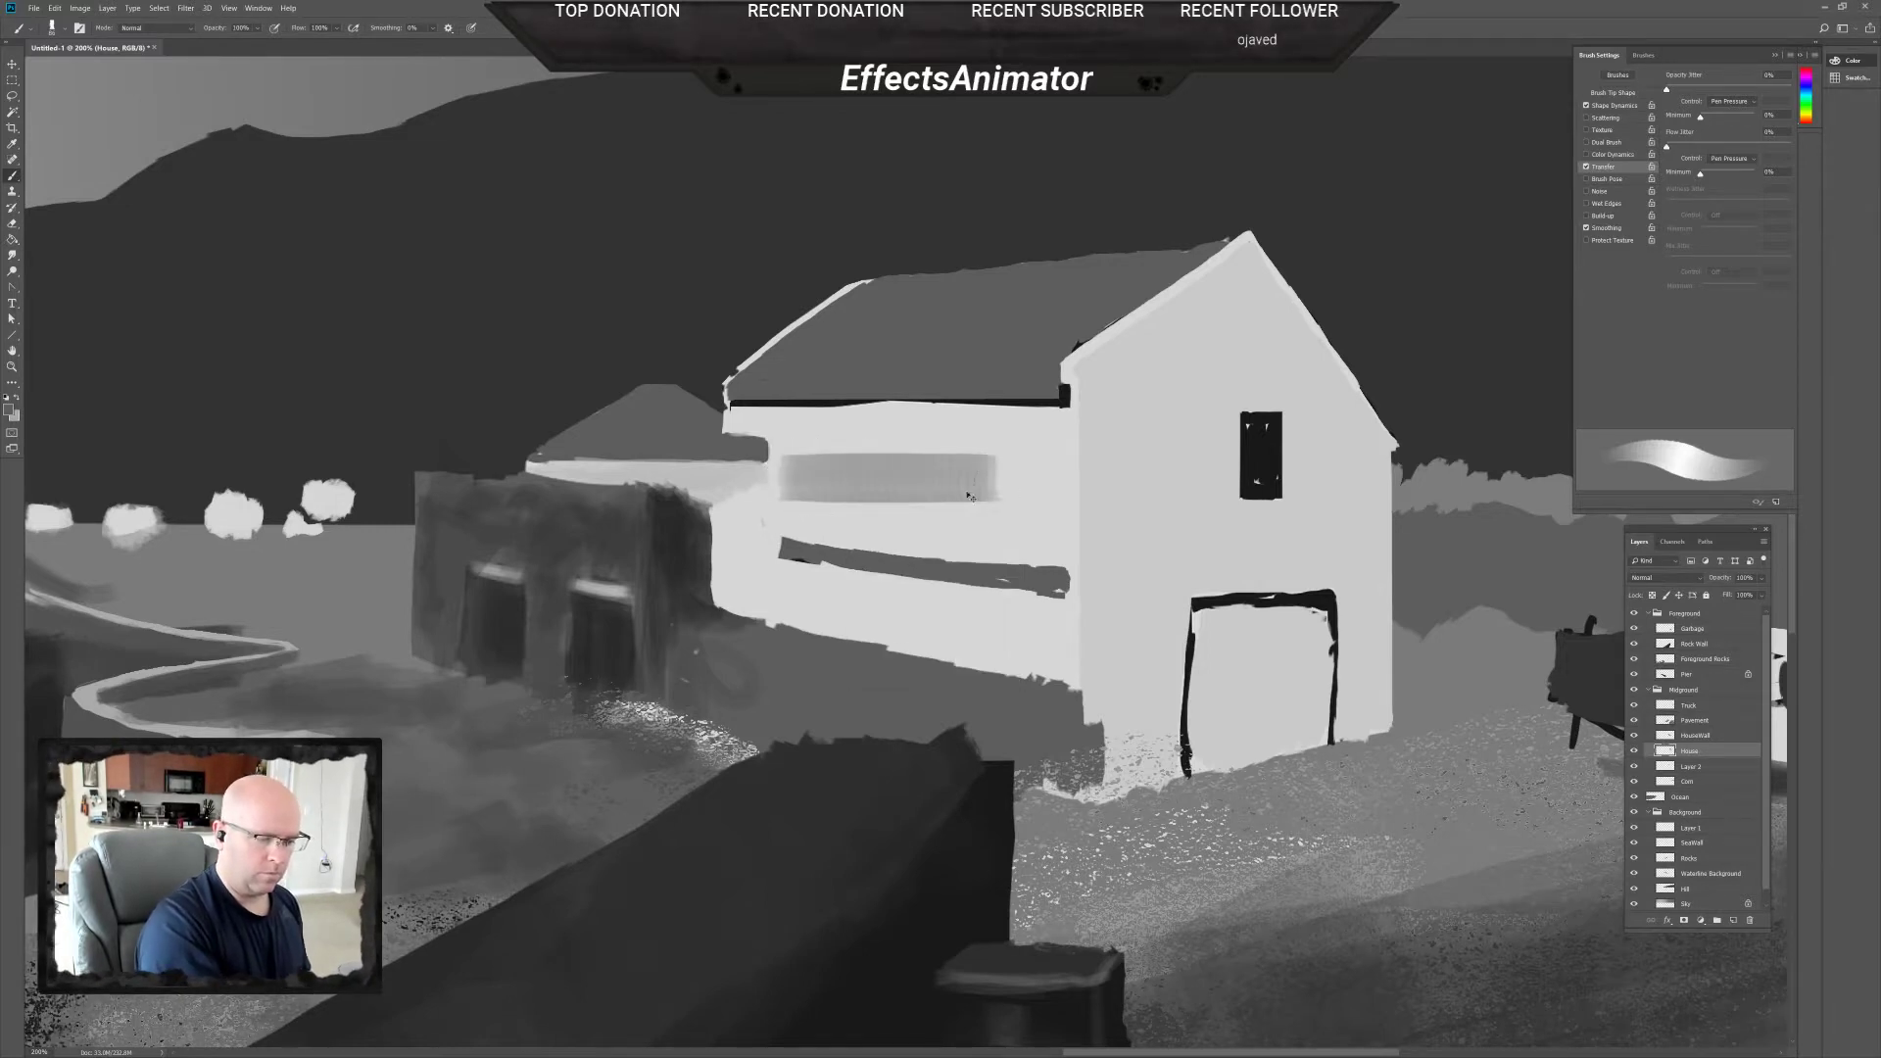
key(ctrl+z)
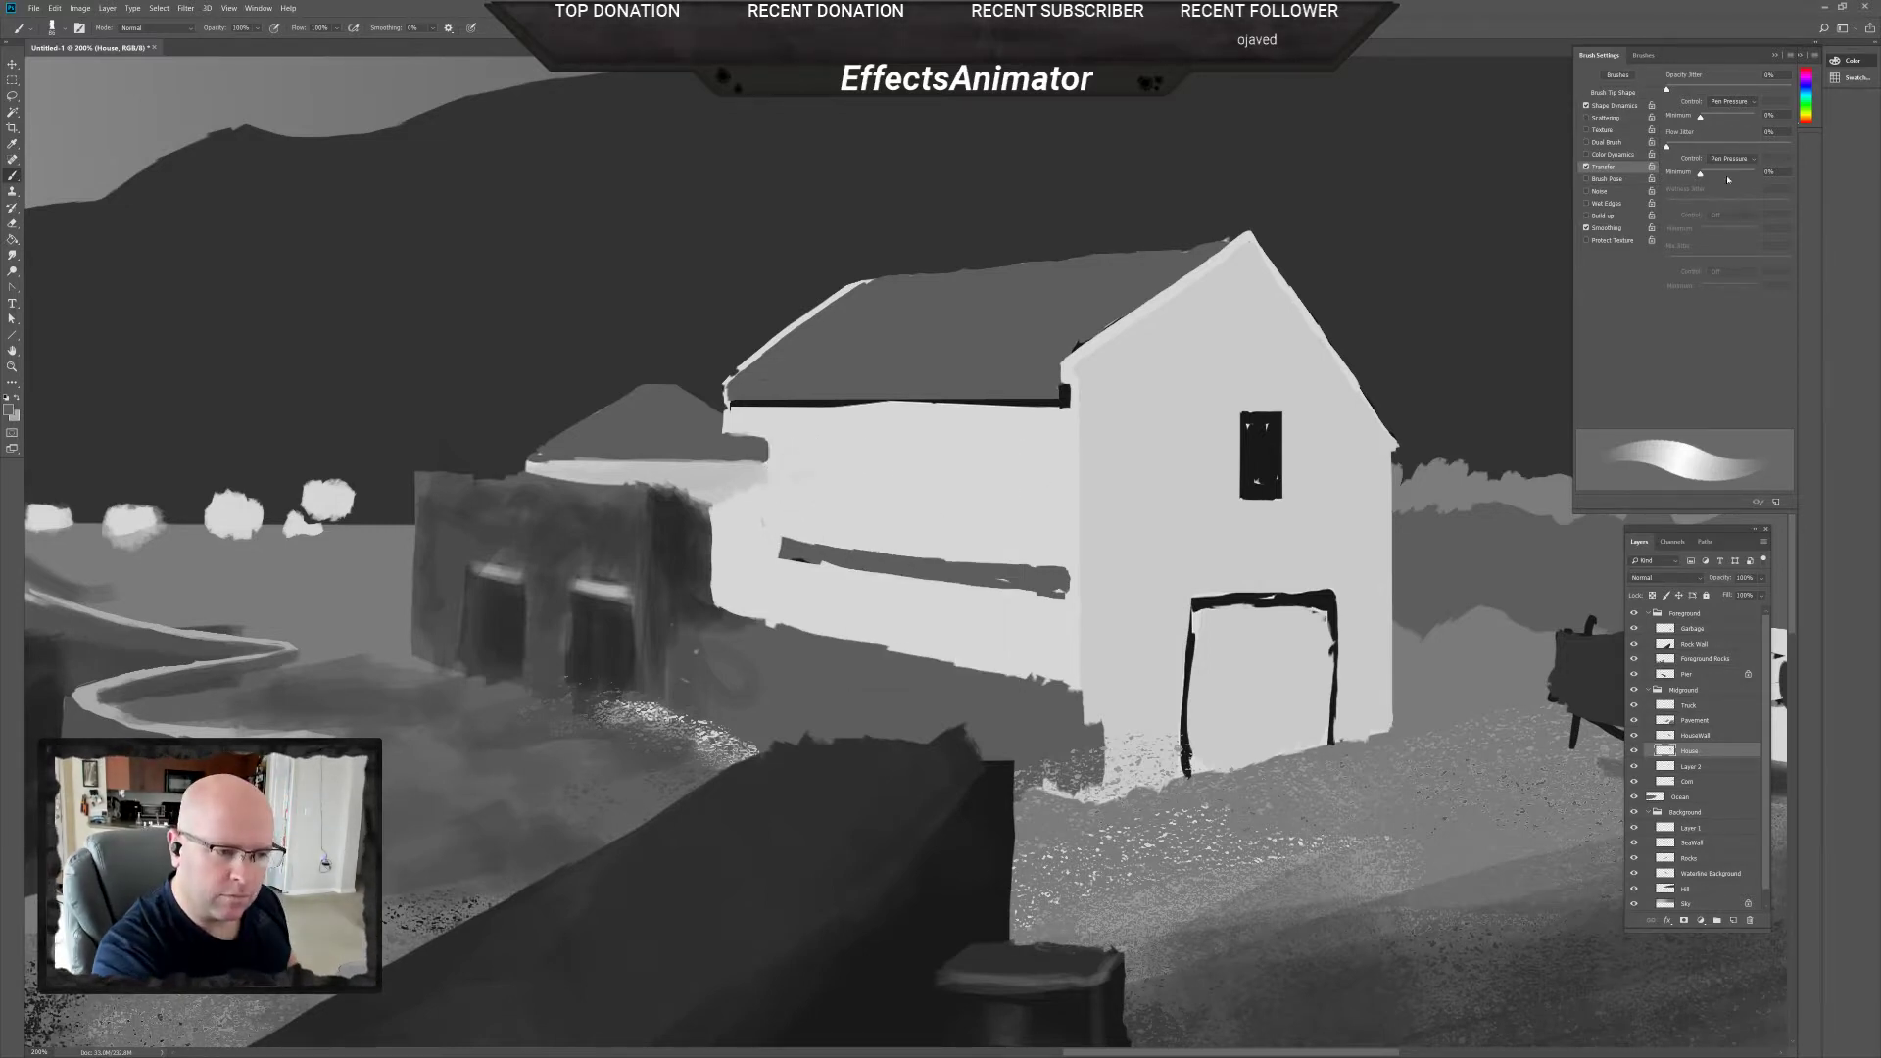
Set the brush tip spacing to 1%.
click(1644, 55)
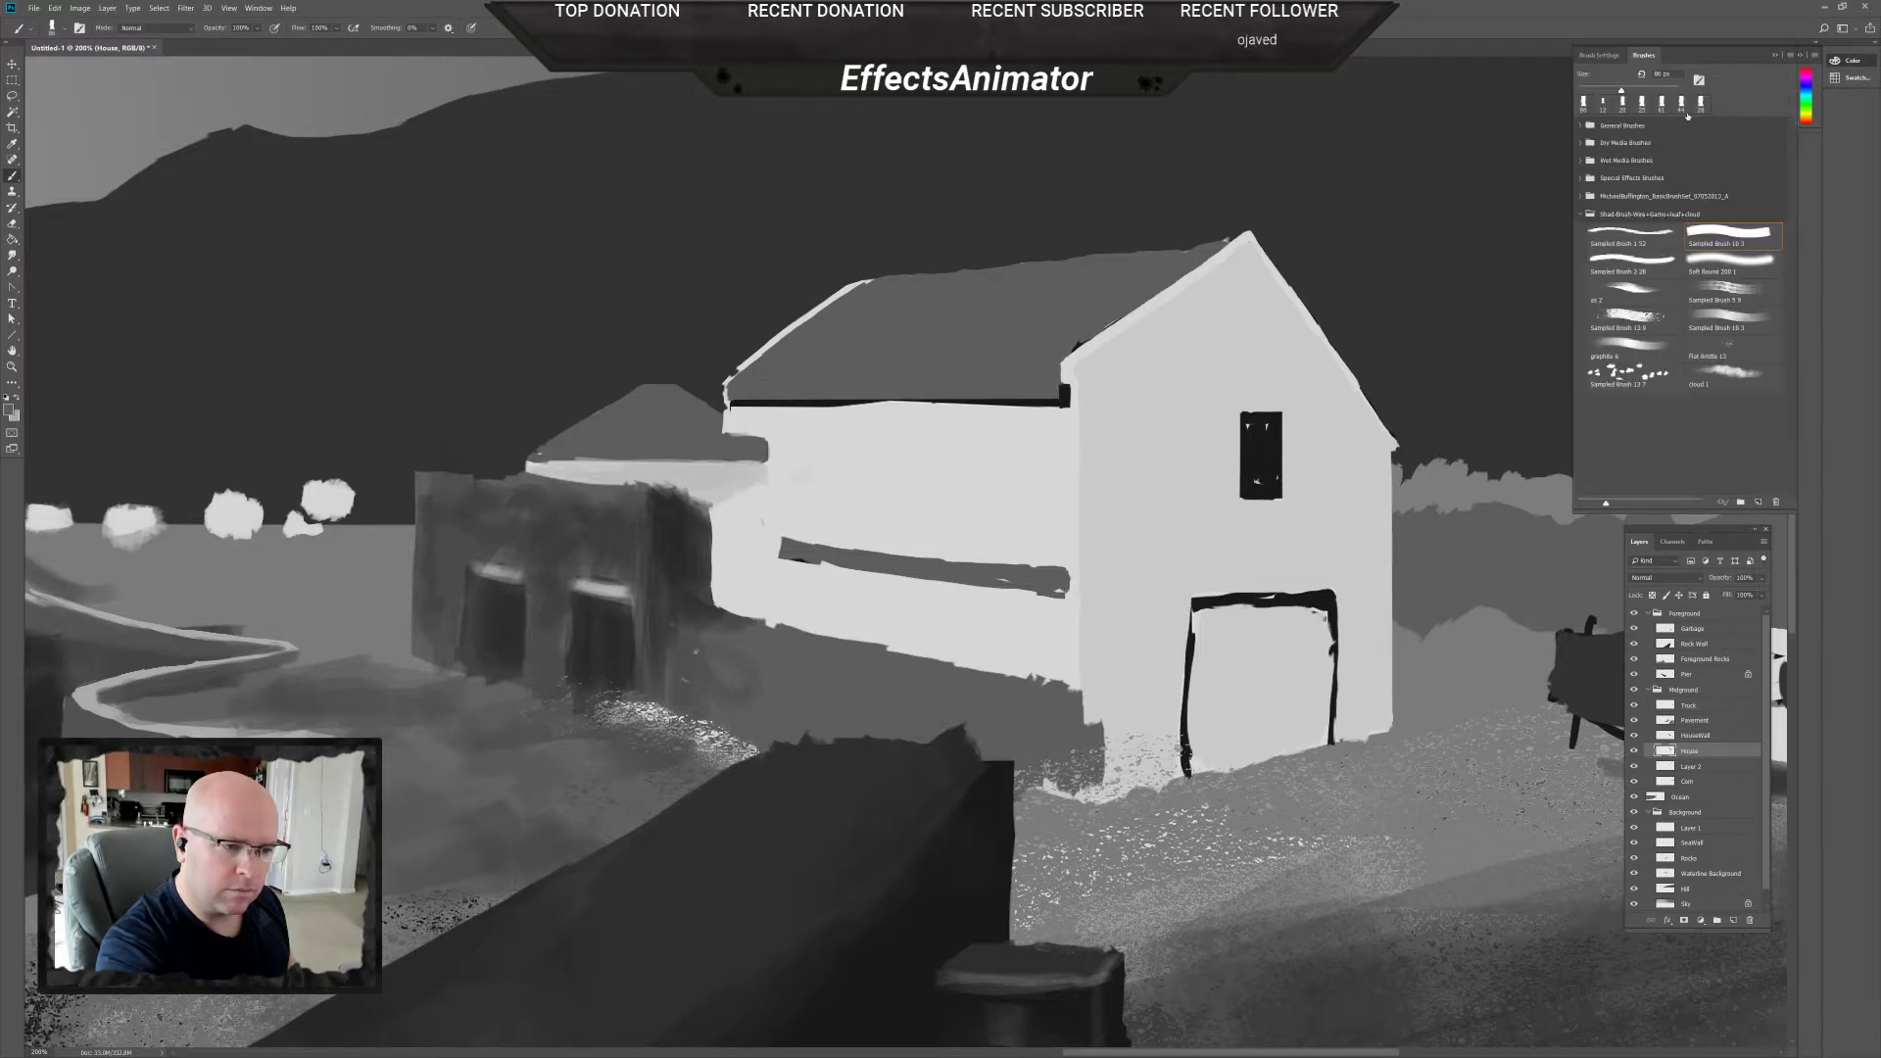
click(1619, 59)
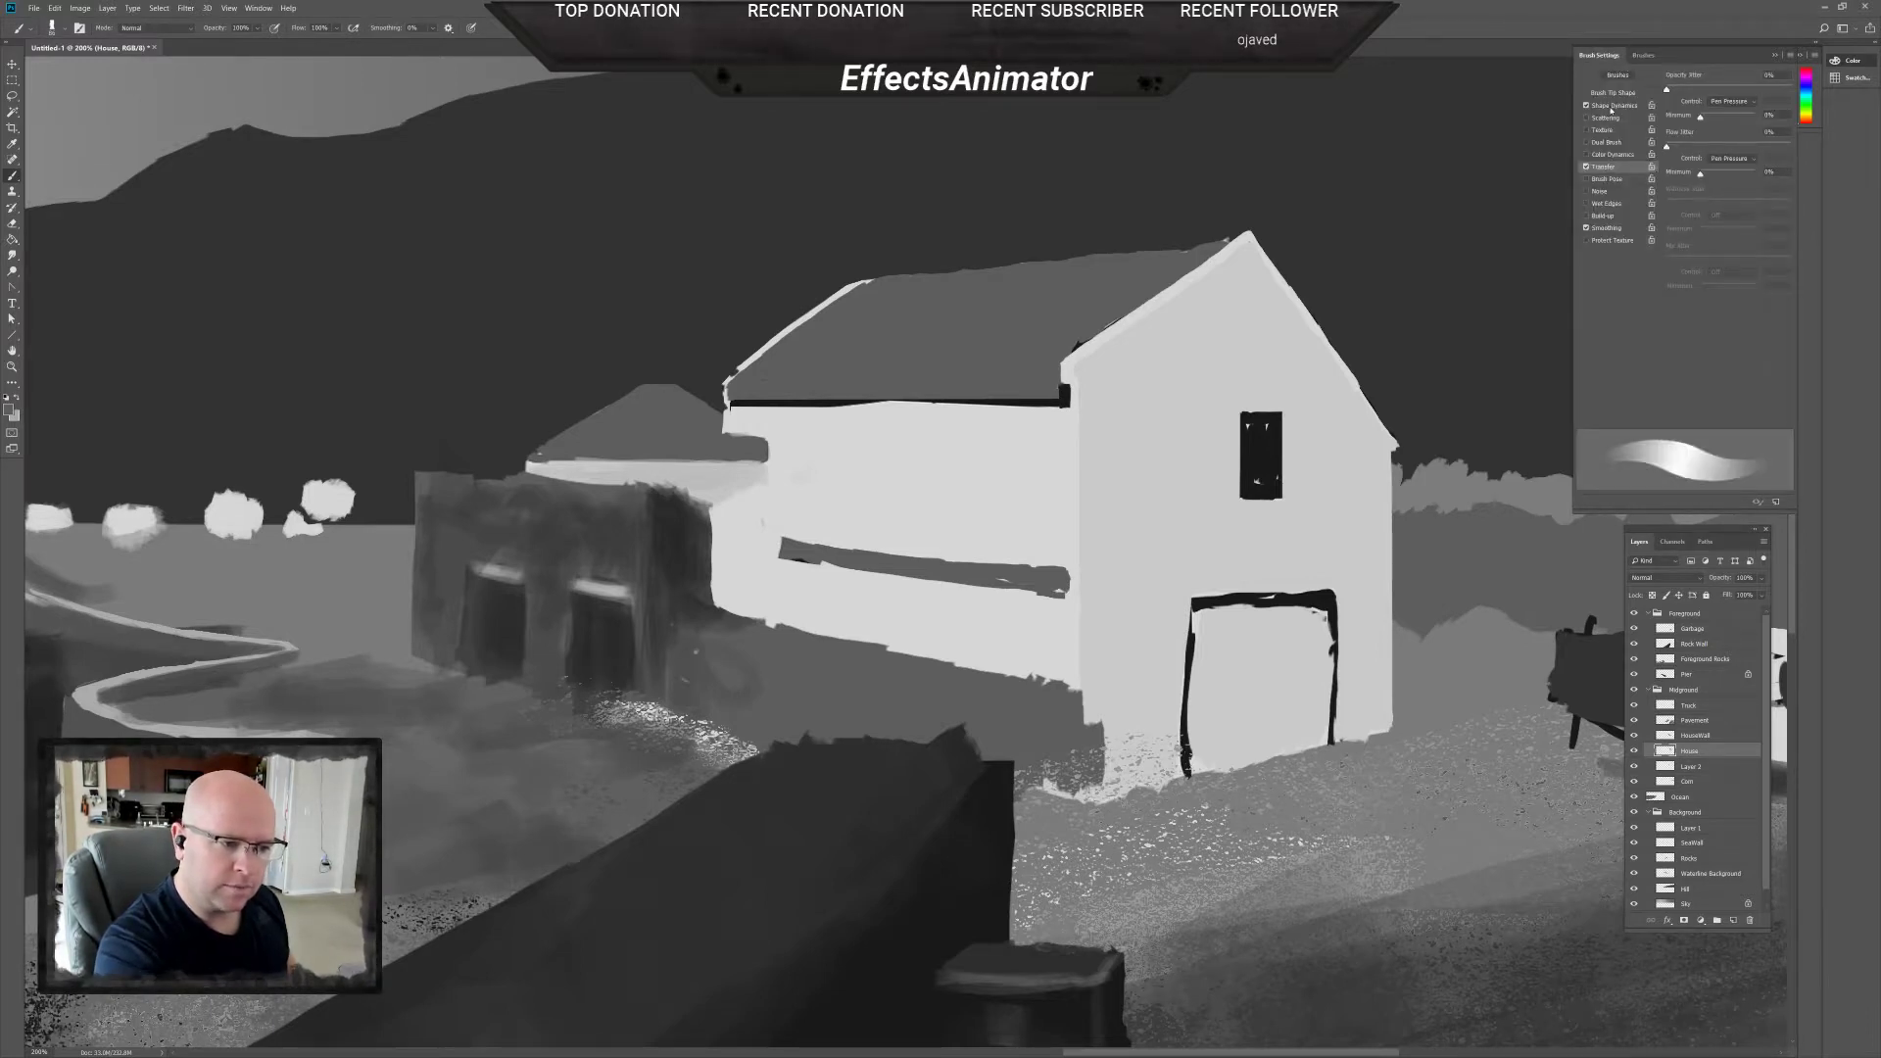
click(1613, 106)
click(1614, 93)
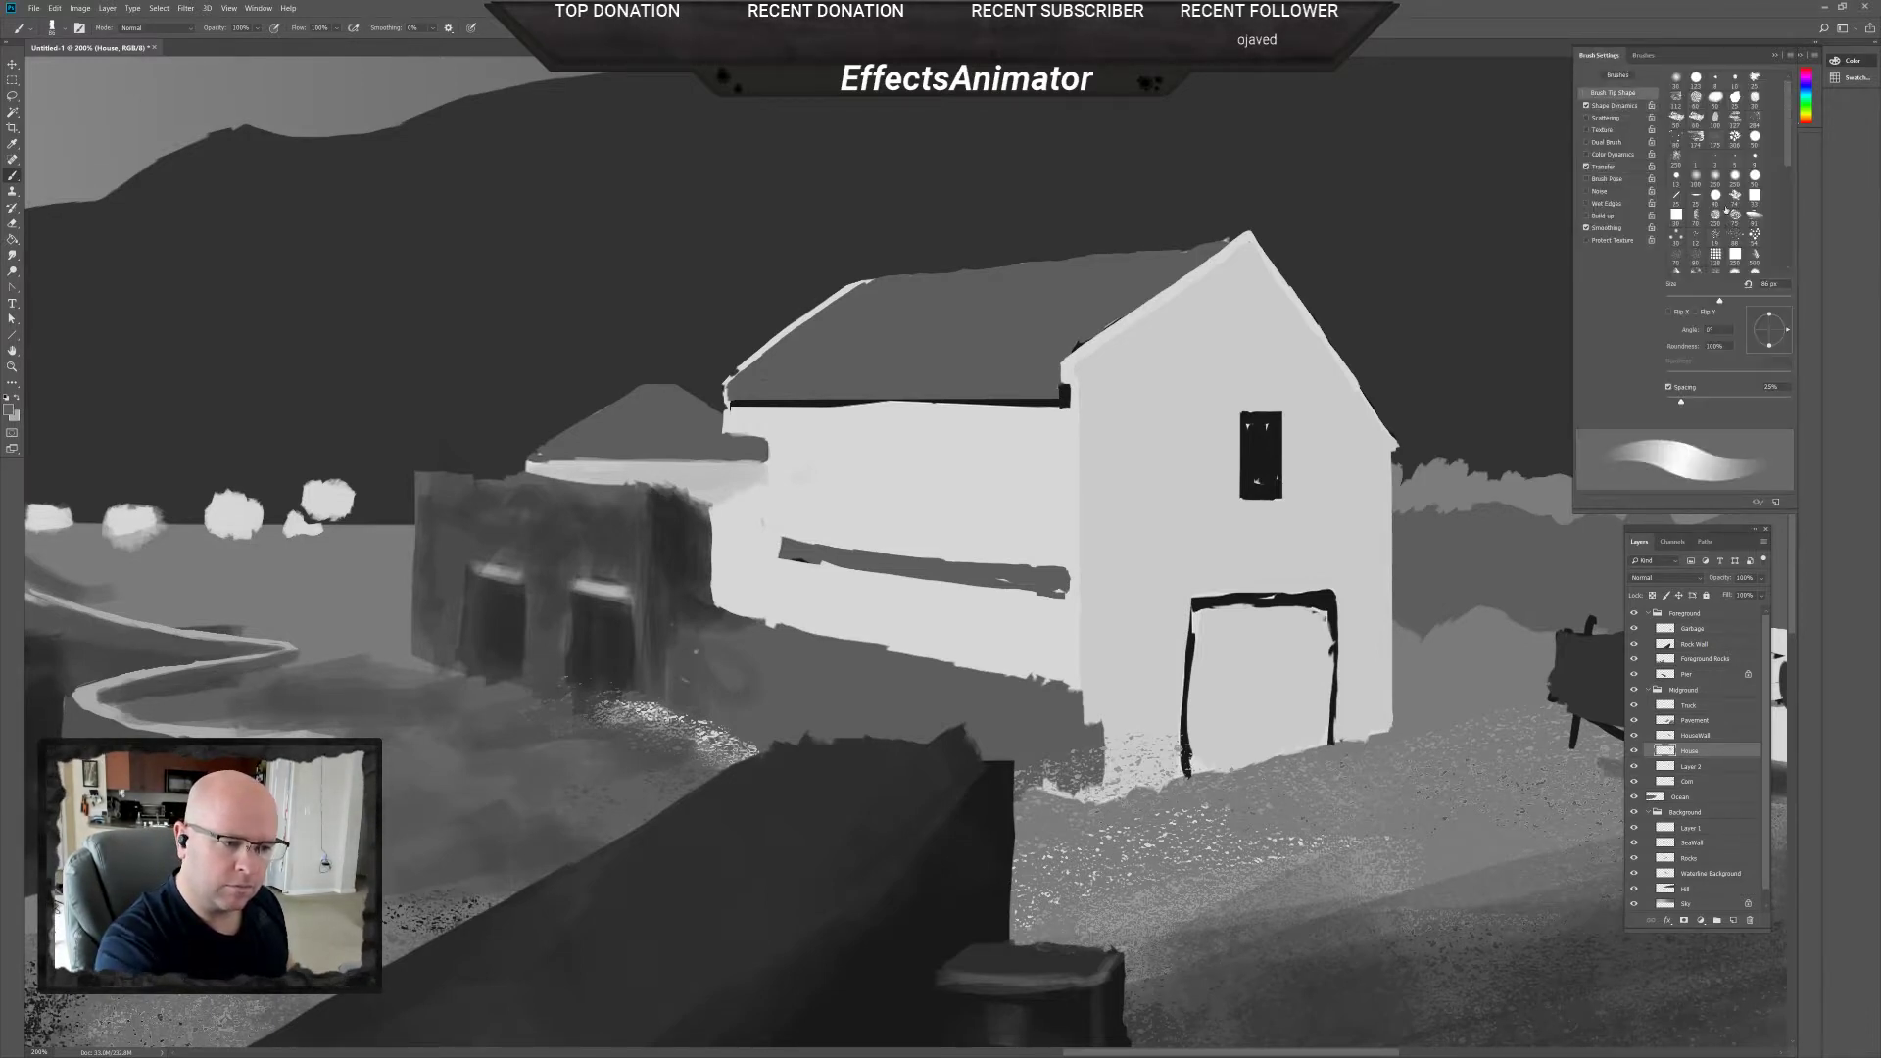
drag(1682, 402, 1667, 402)
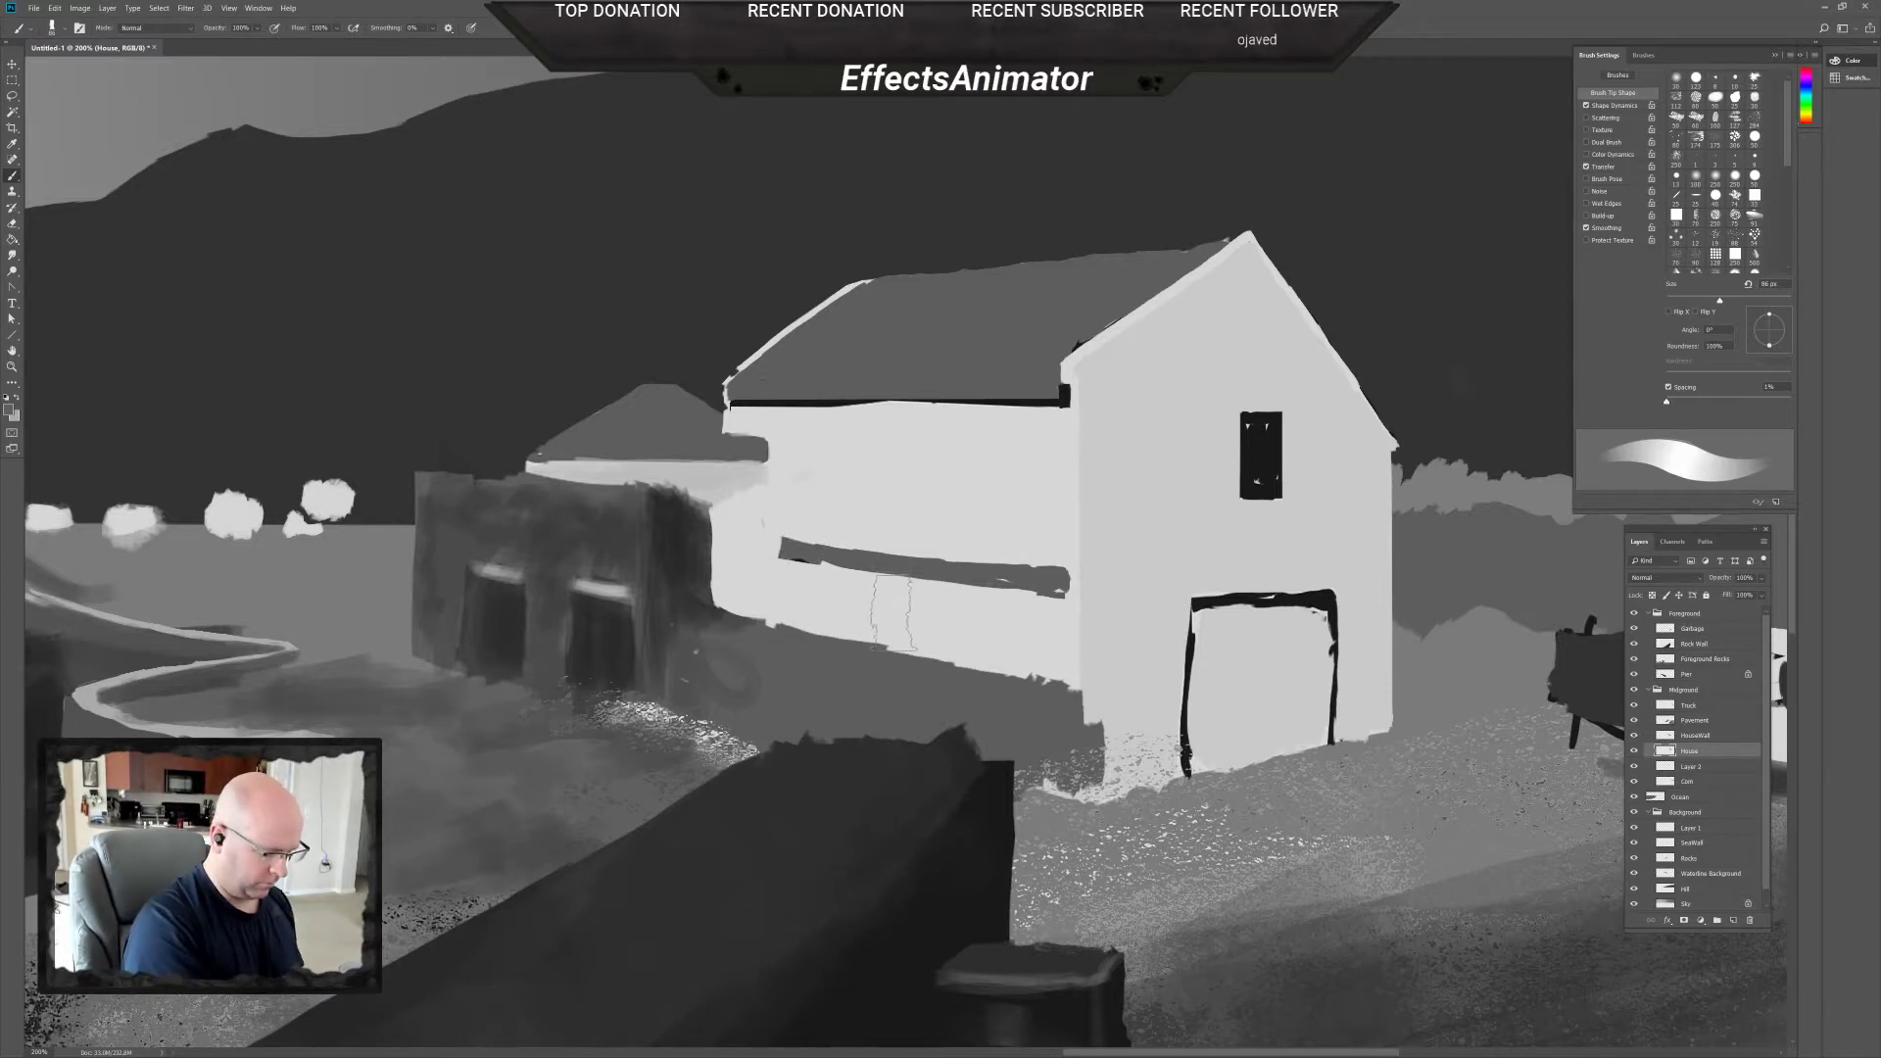
Reduce the brush size and paint light wall gray along the edges of the dark band on the house's side wall to thin it.
right_click(900, 583)
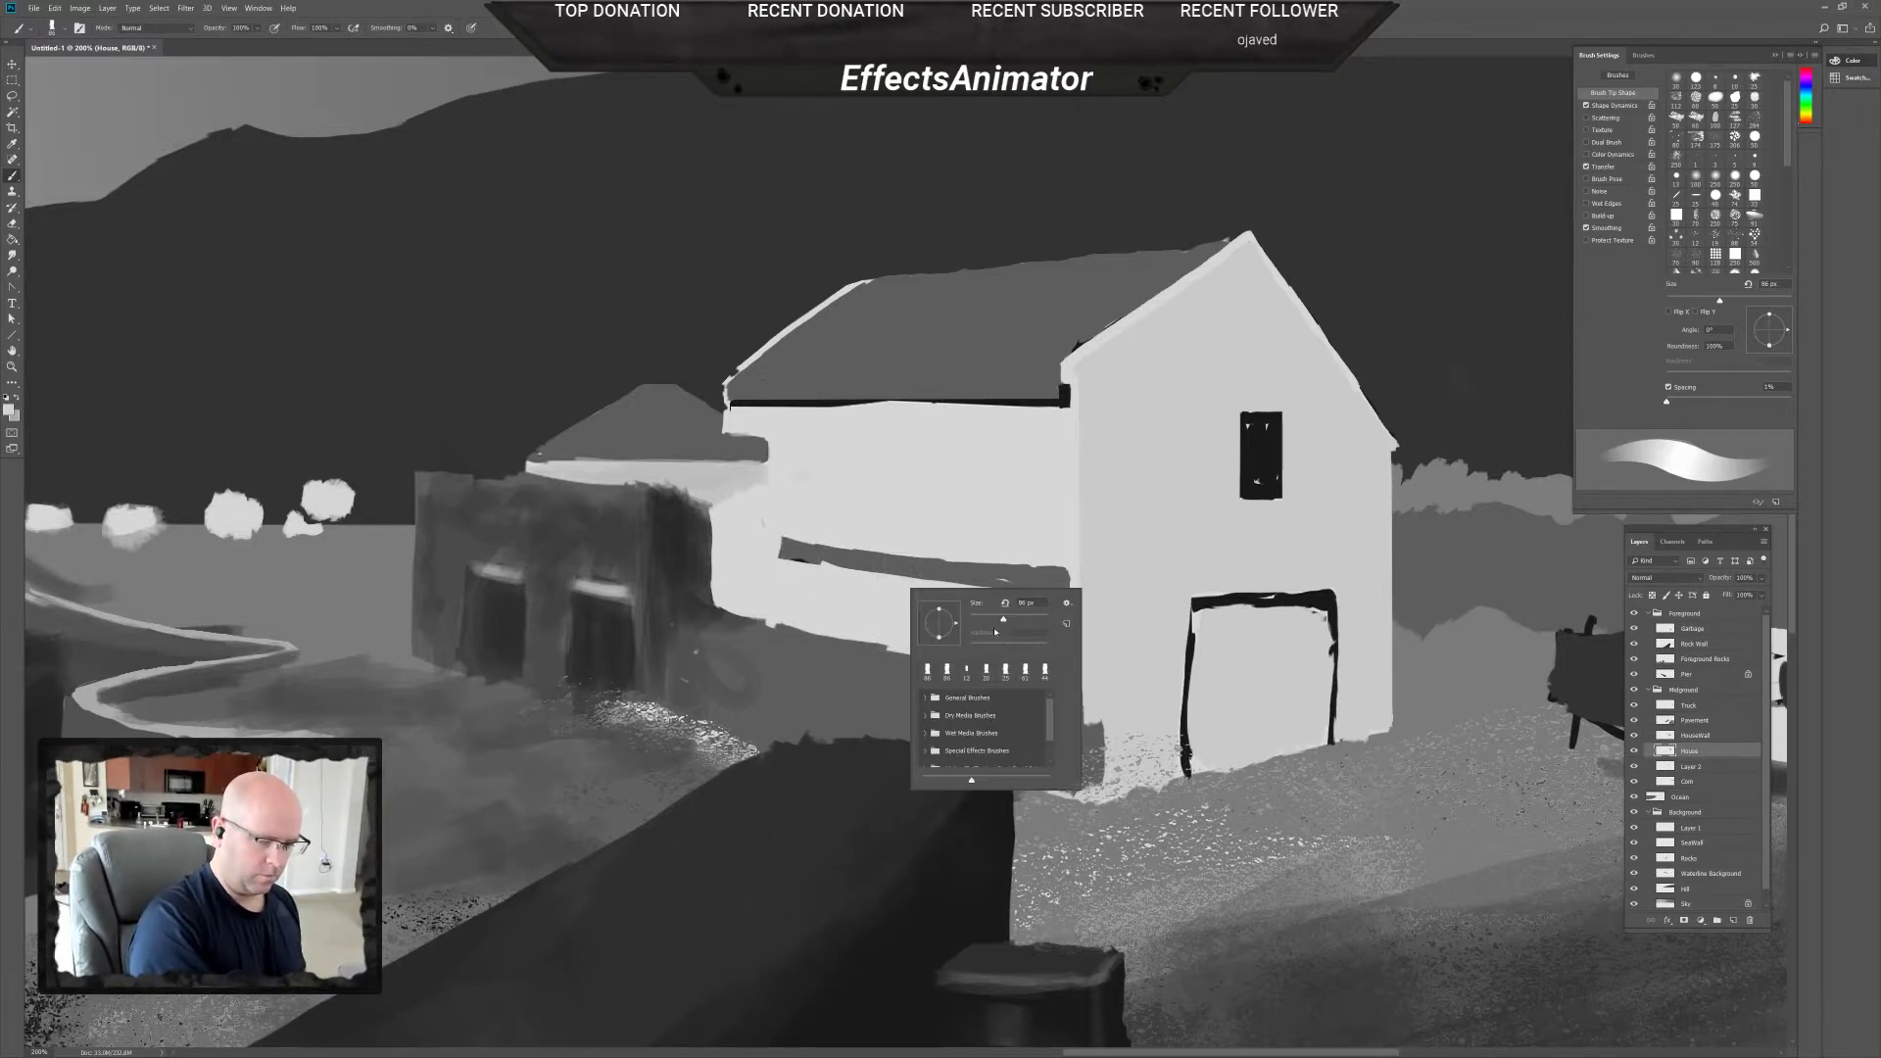
drag(1003, 619, 981, 619)
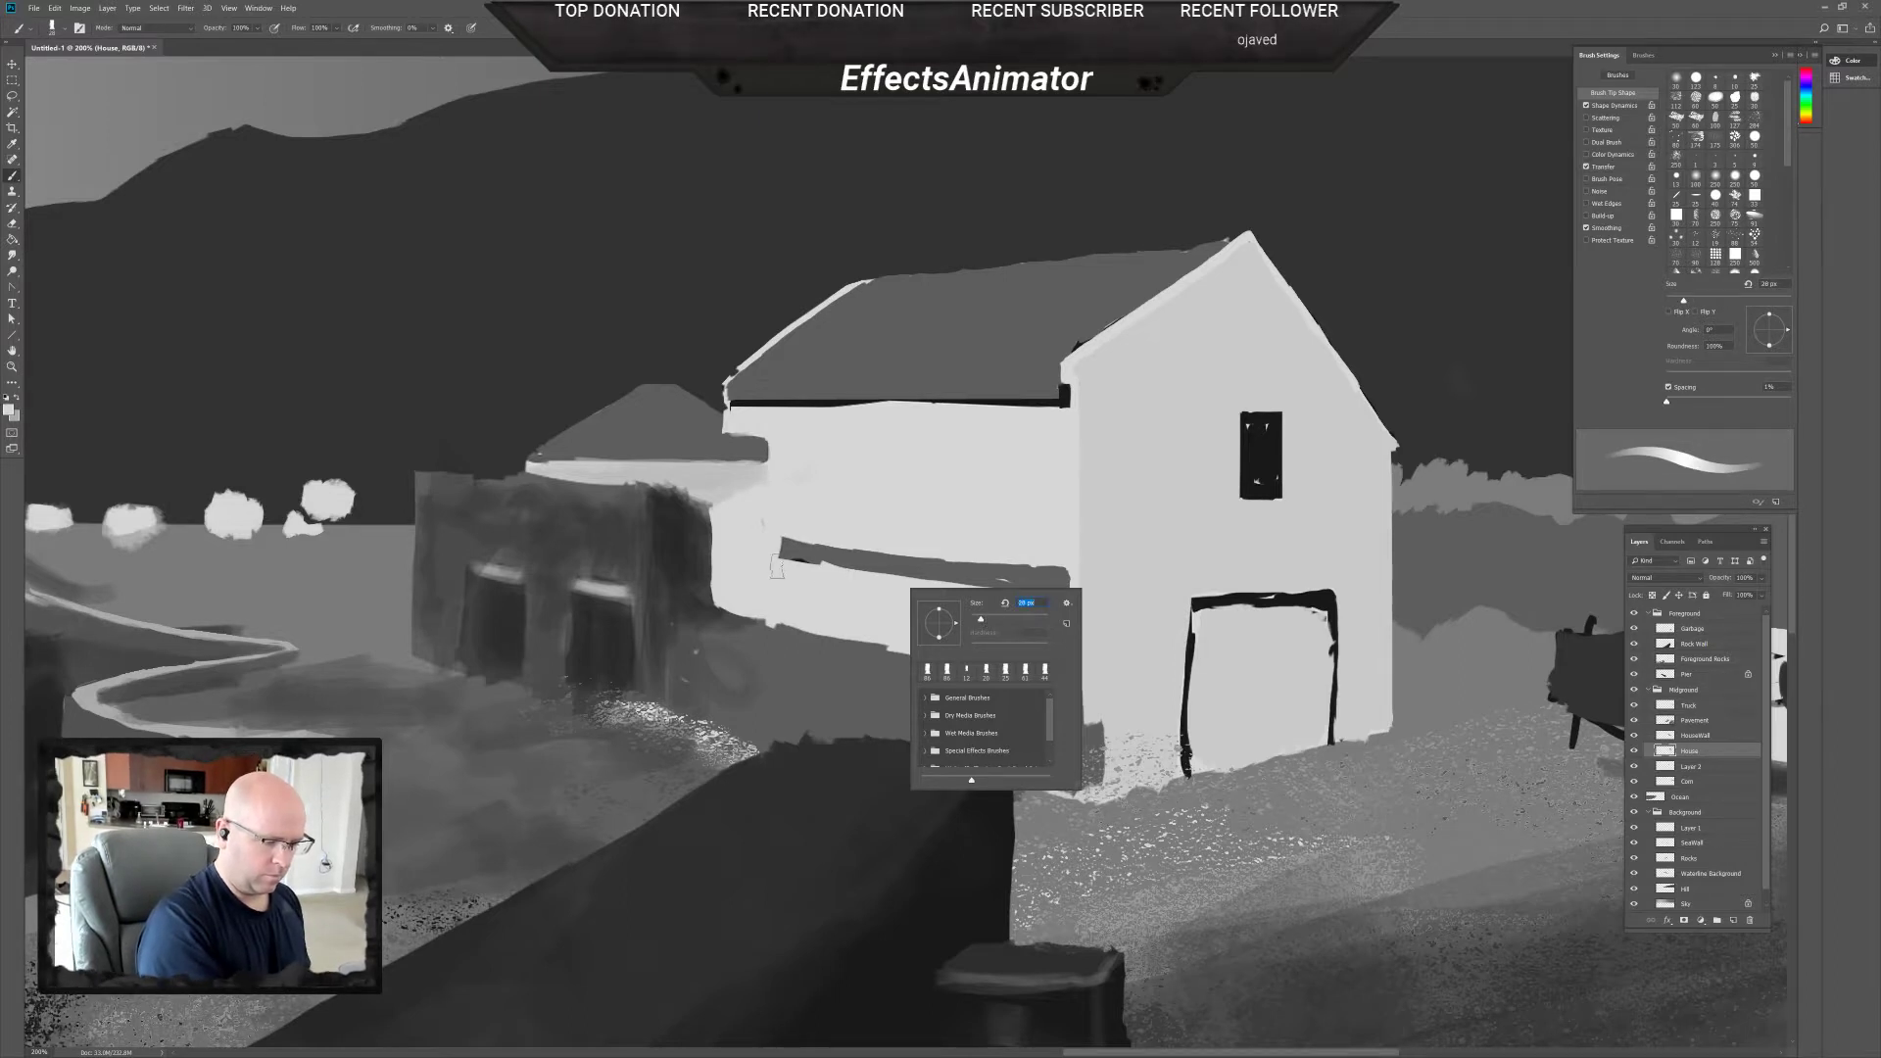
click(777, 565)
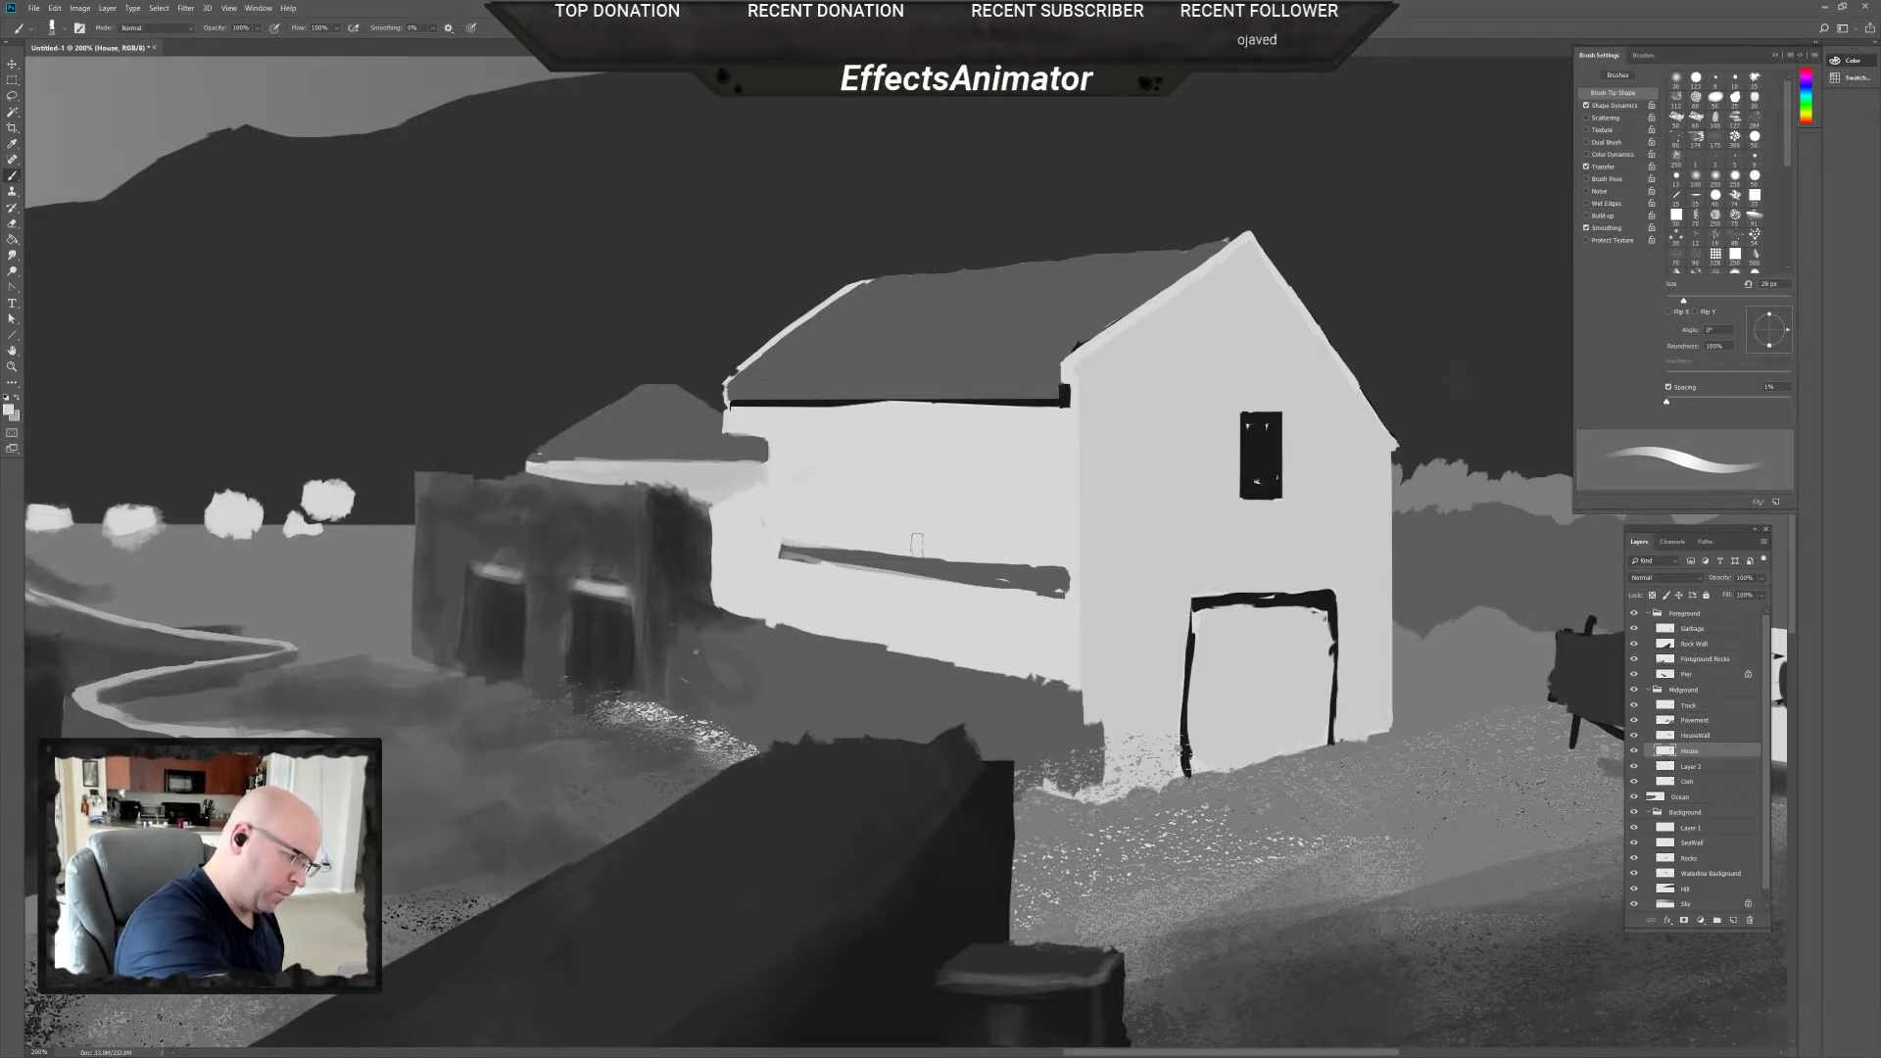
drag(883, 542, 1039, 560)
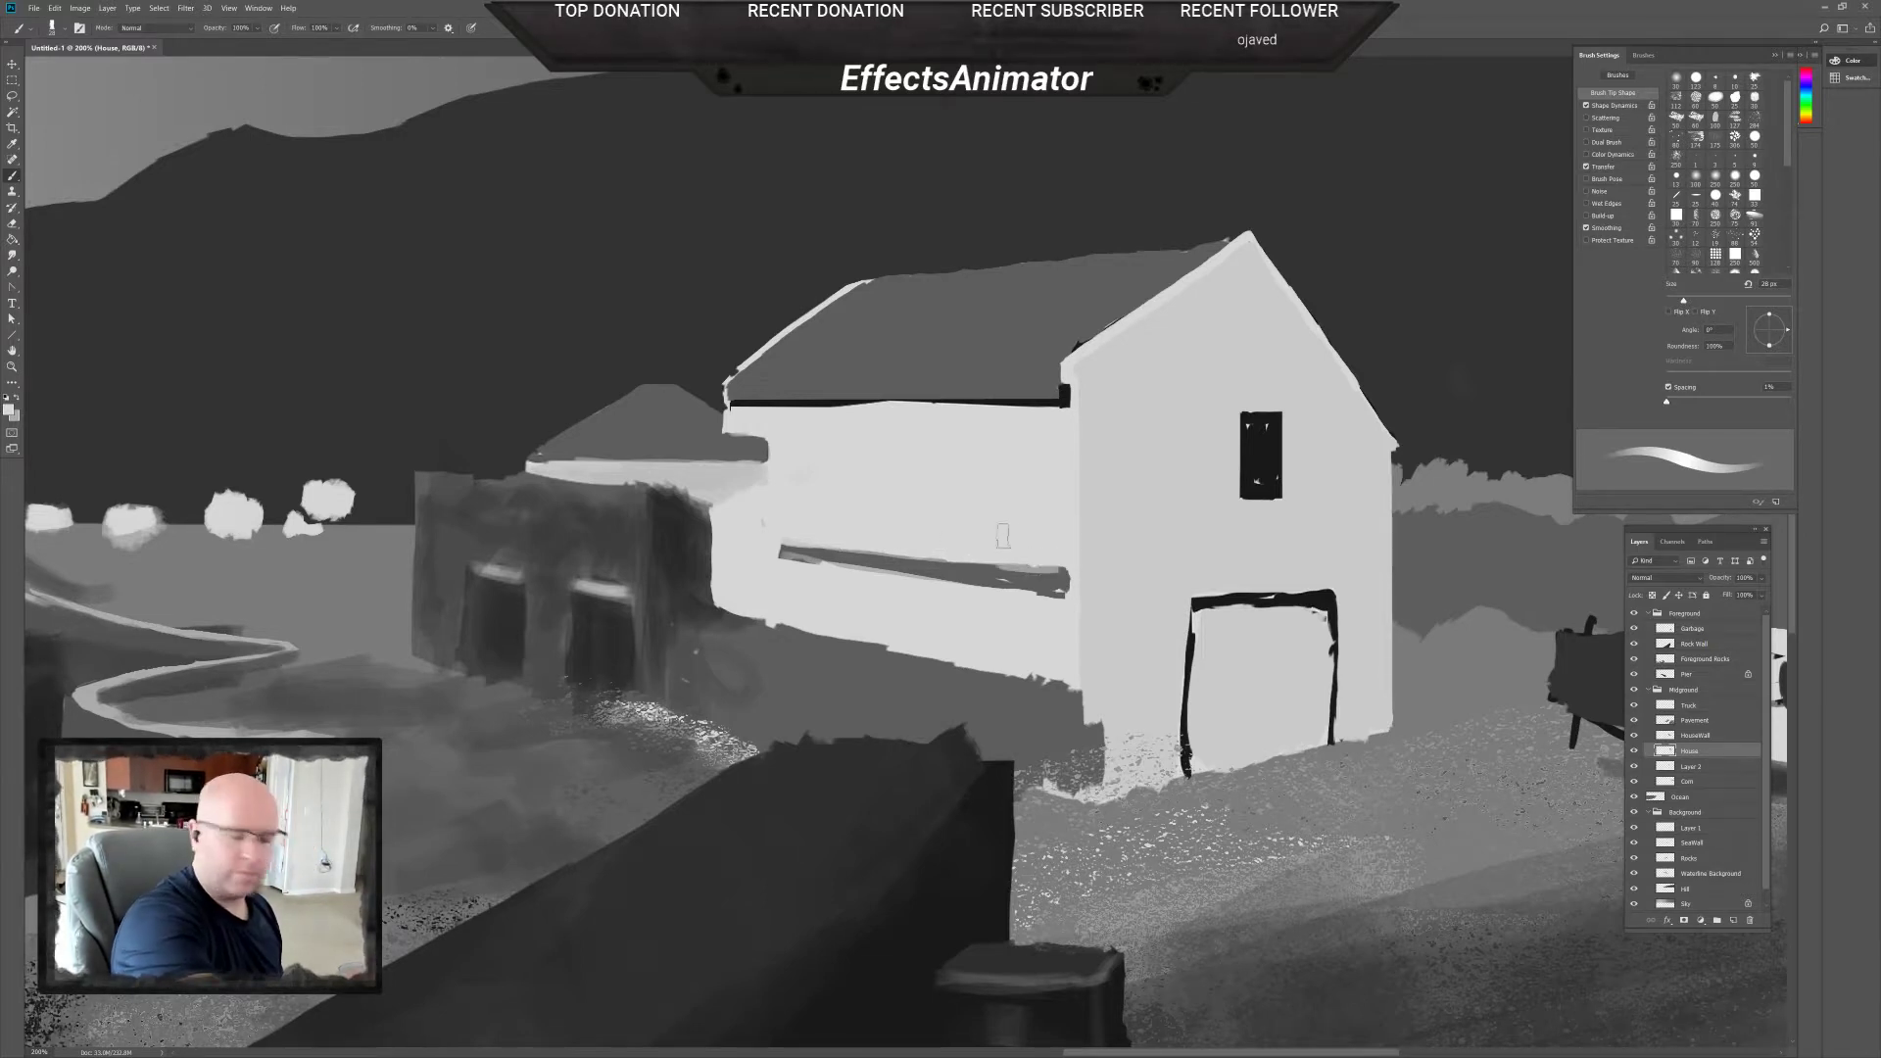
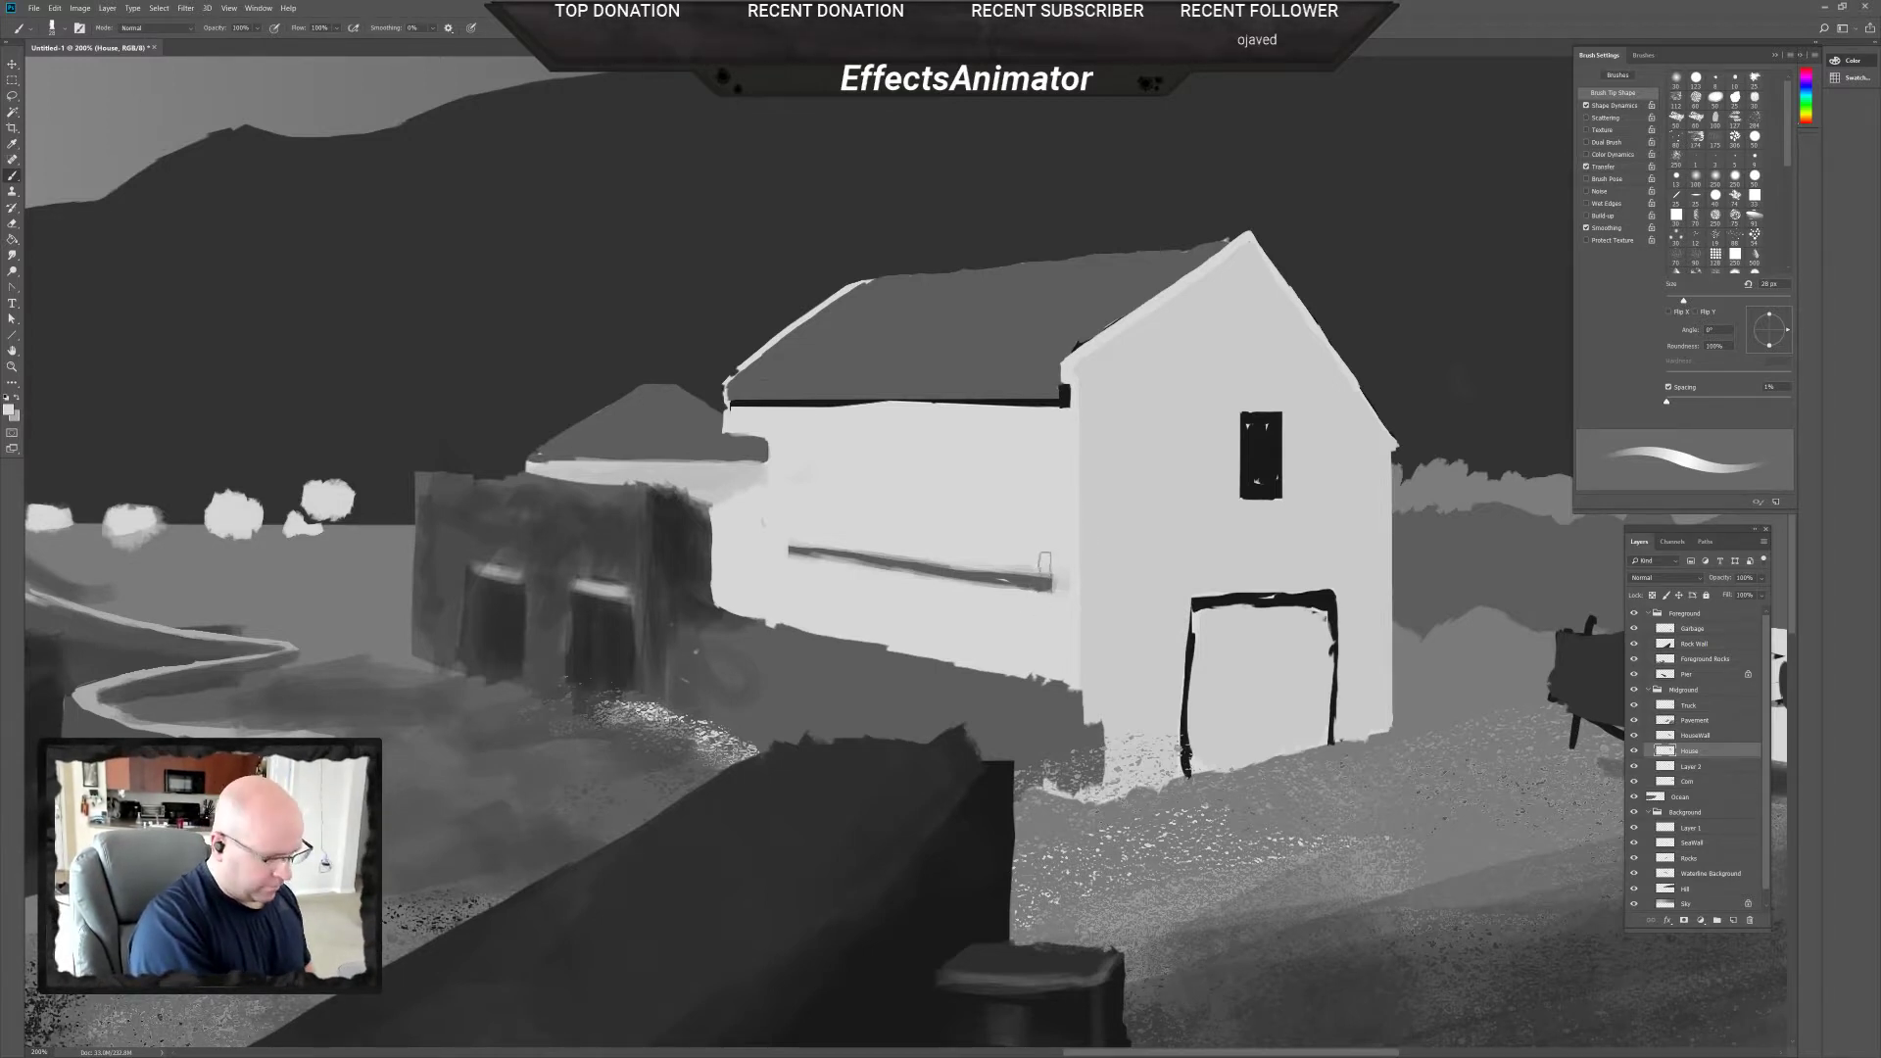
Set the brush size to 17 px and extend the thin band to the house's front corner with its sampled dark gray.
alt+click(1052, 574)
right_click(1058, 577)
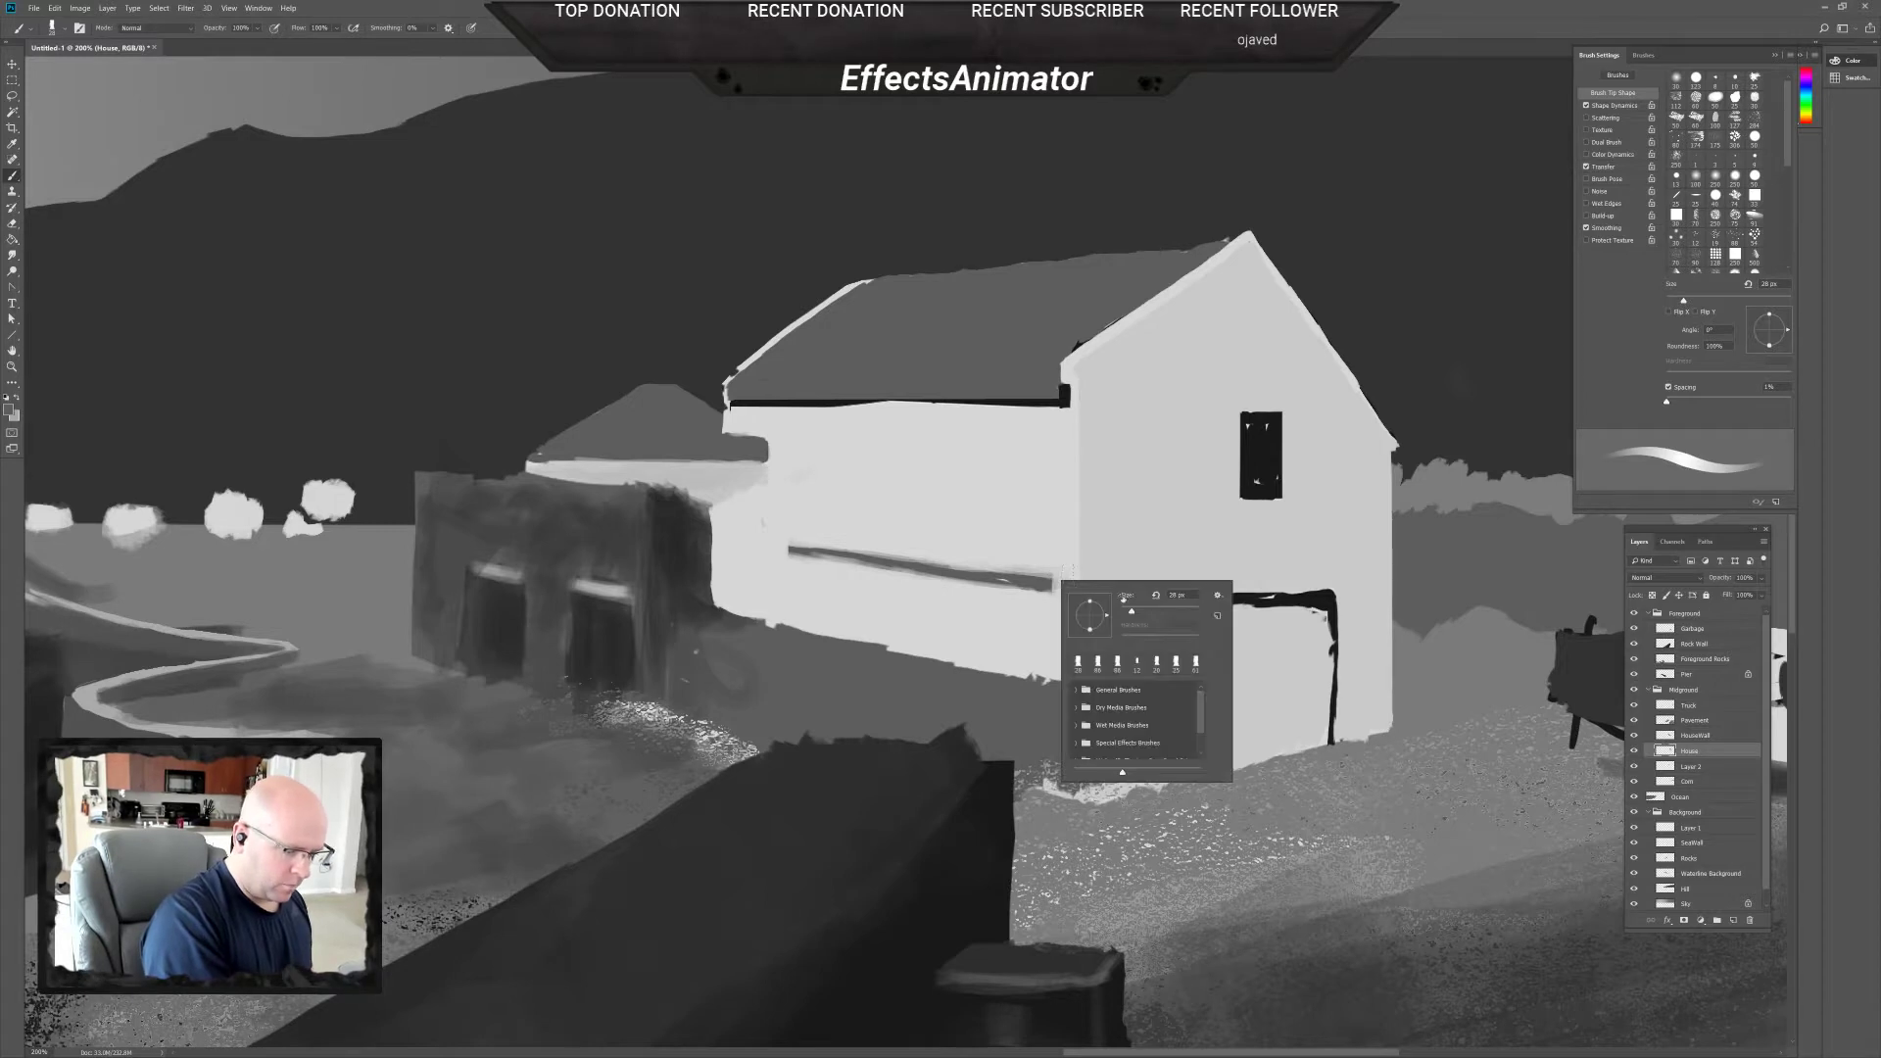
drag(1135, 608, 1130, 609)
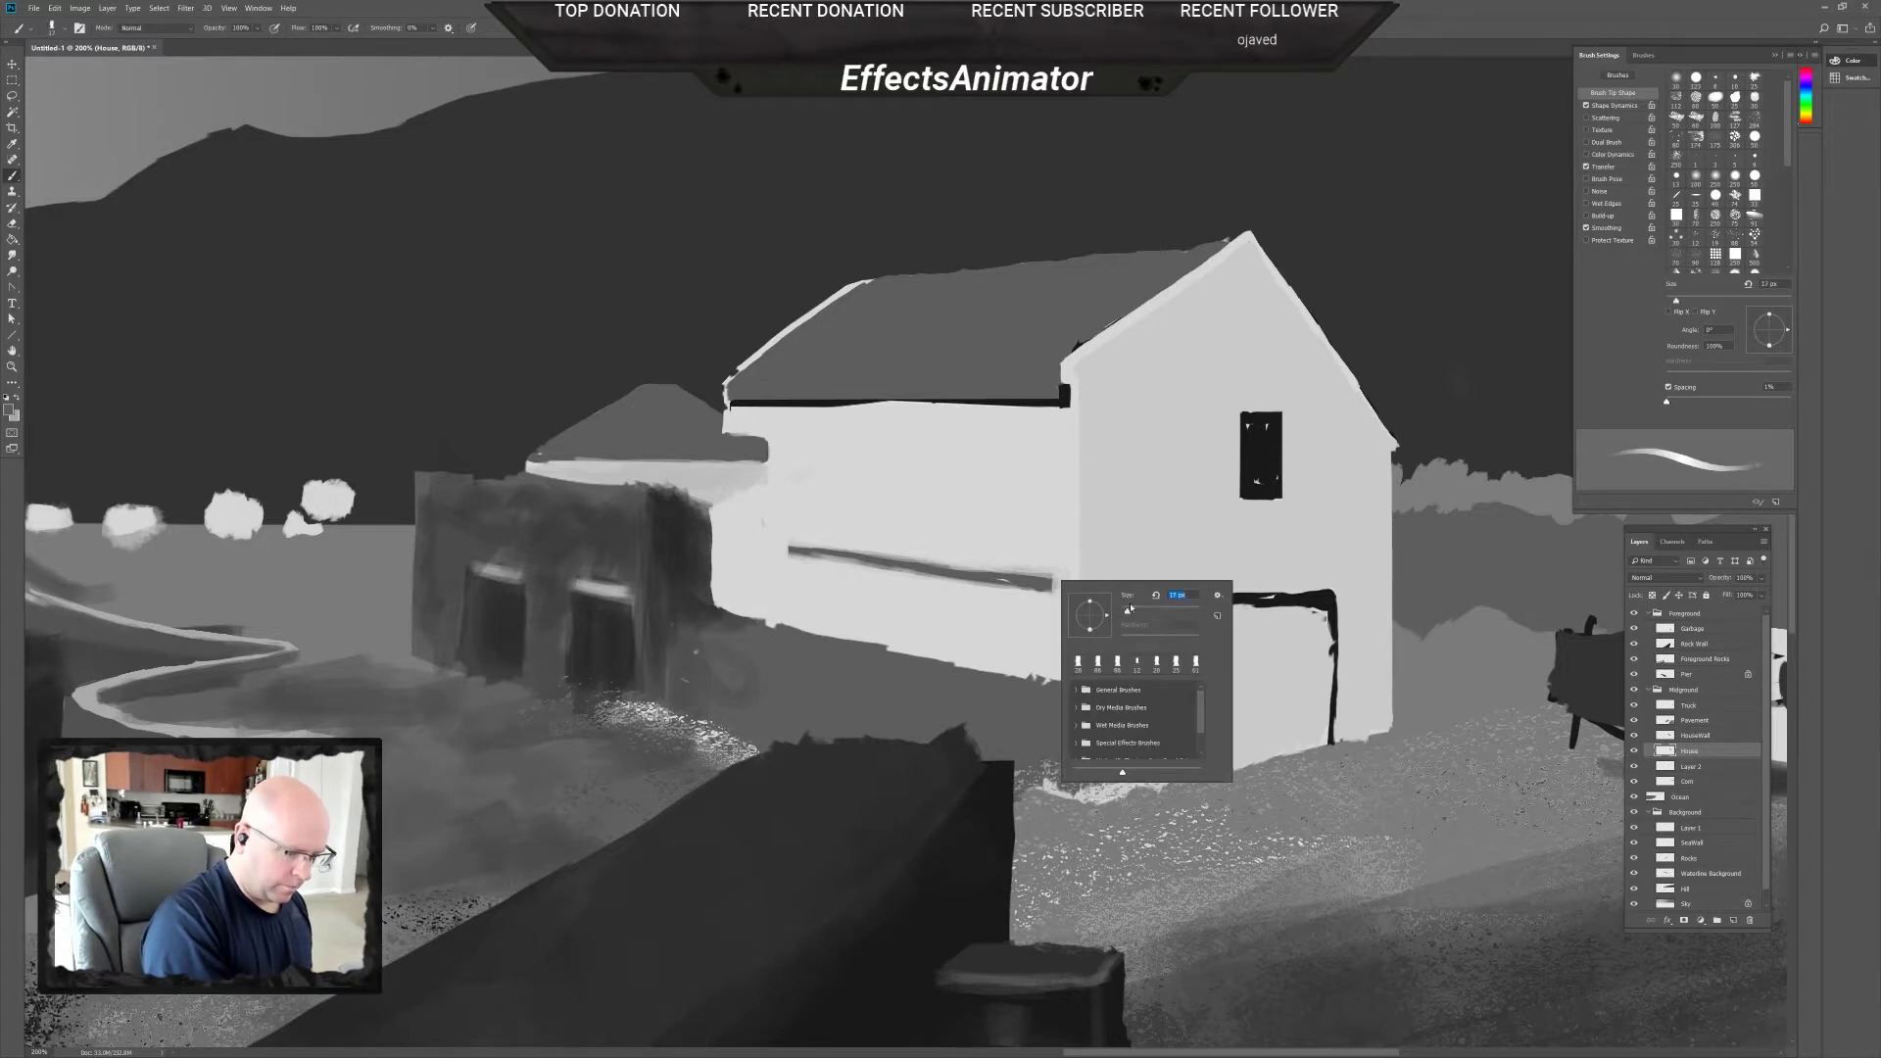
click(1044, 569)
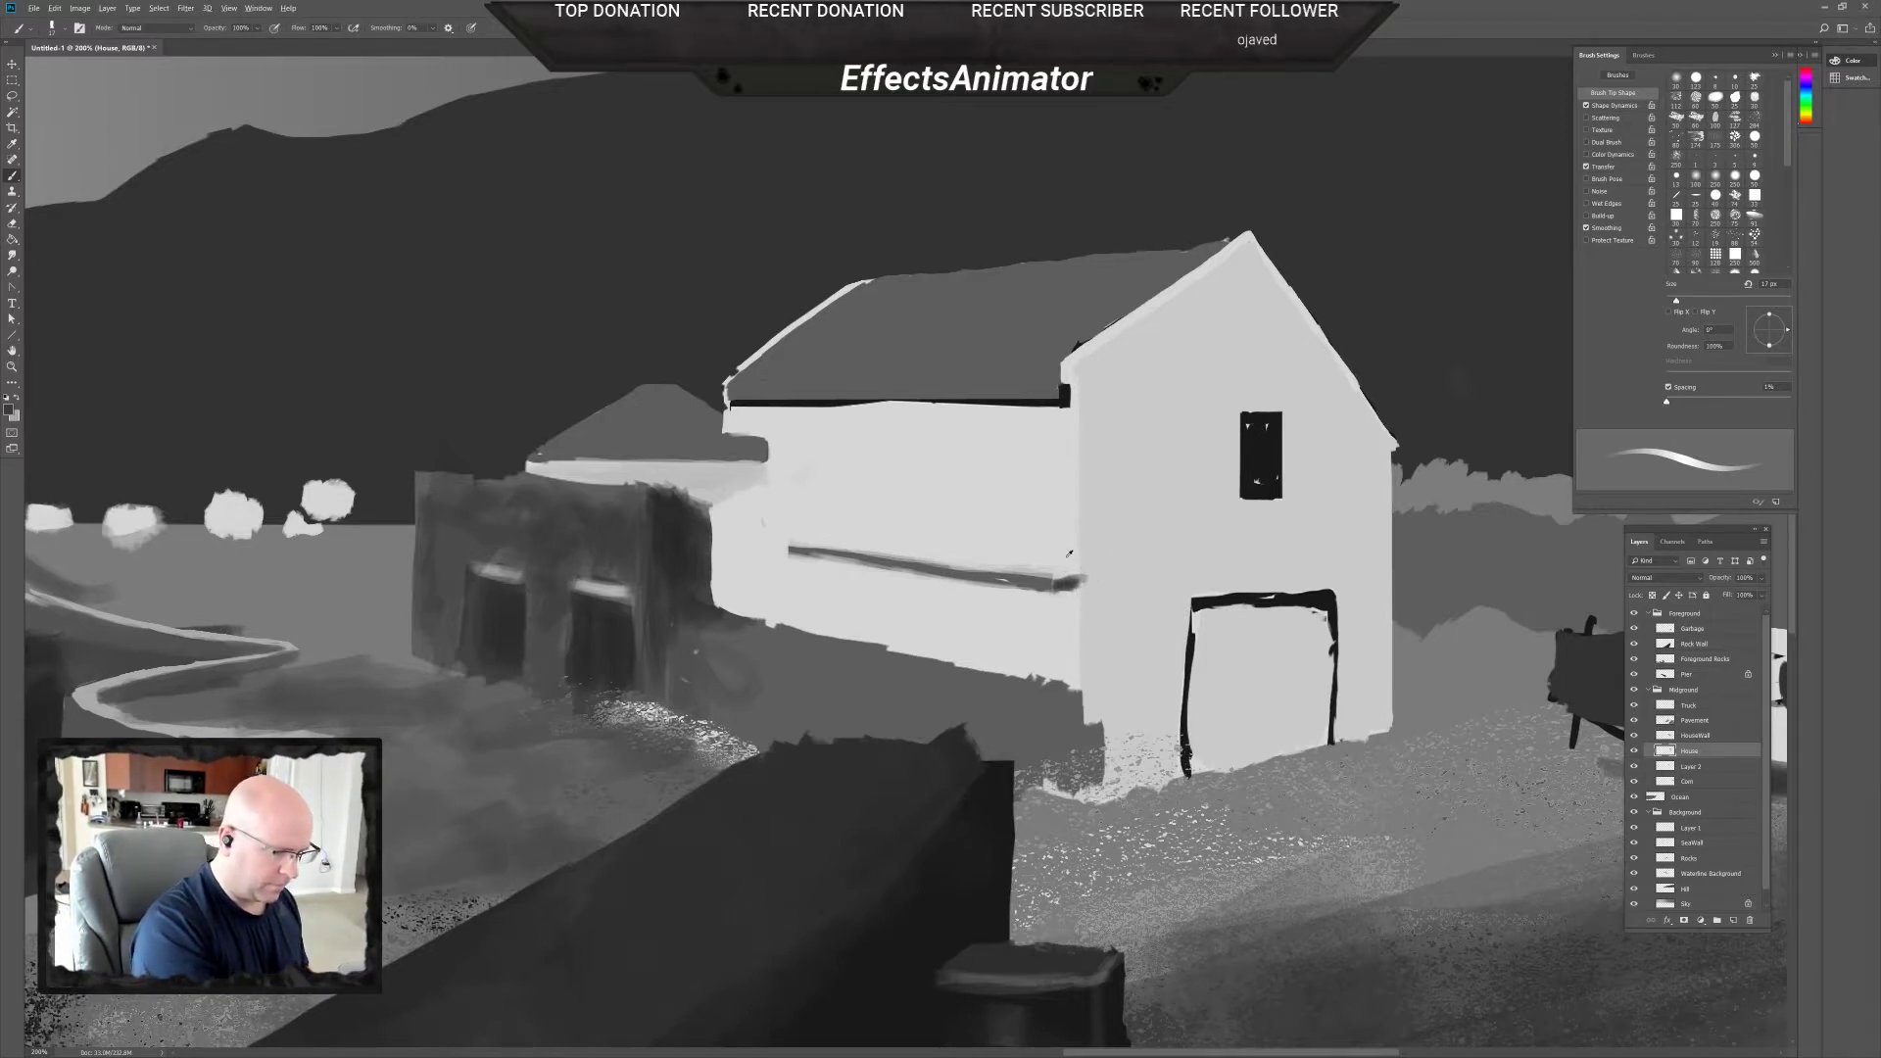
Clean up the band's edges and its end at the house corner, alternating sampled band and wall grays.
key(x)
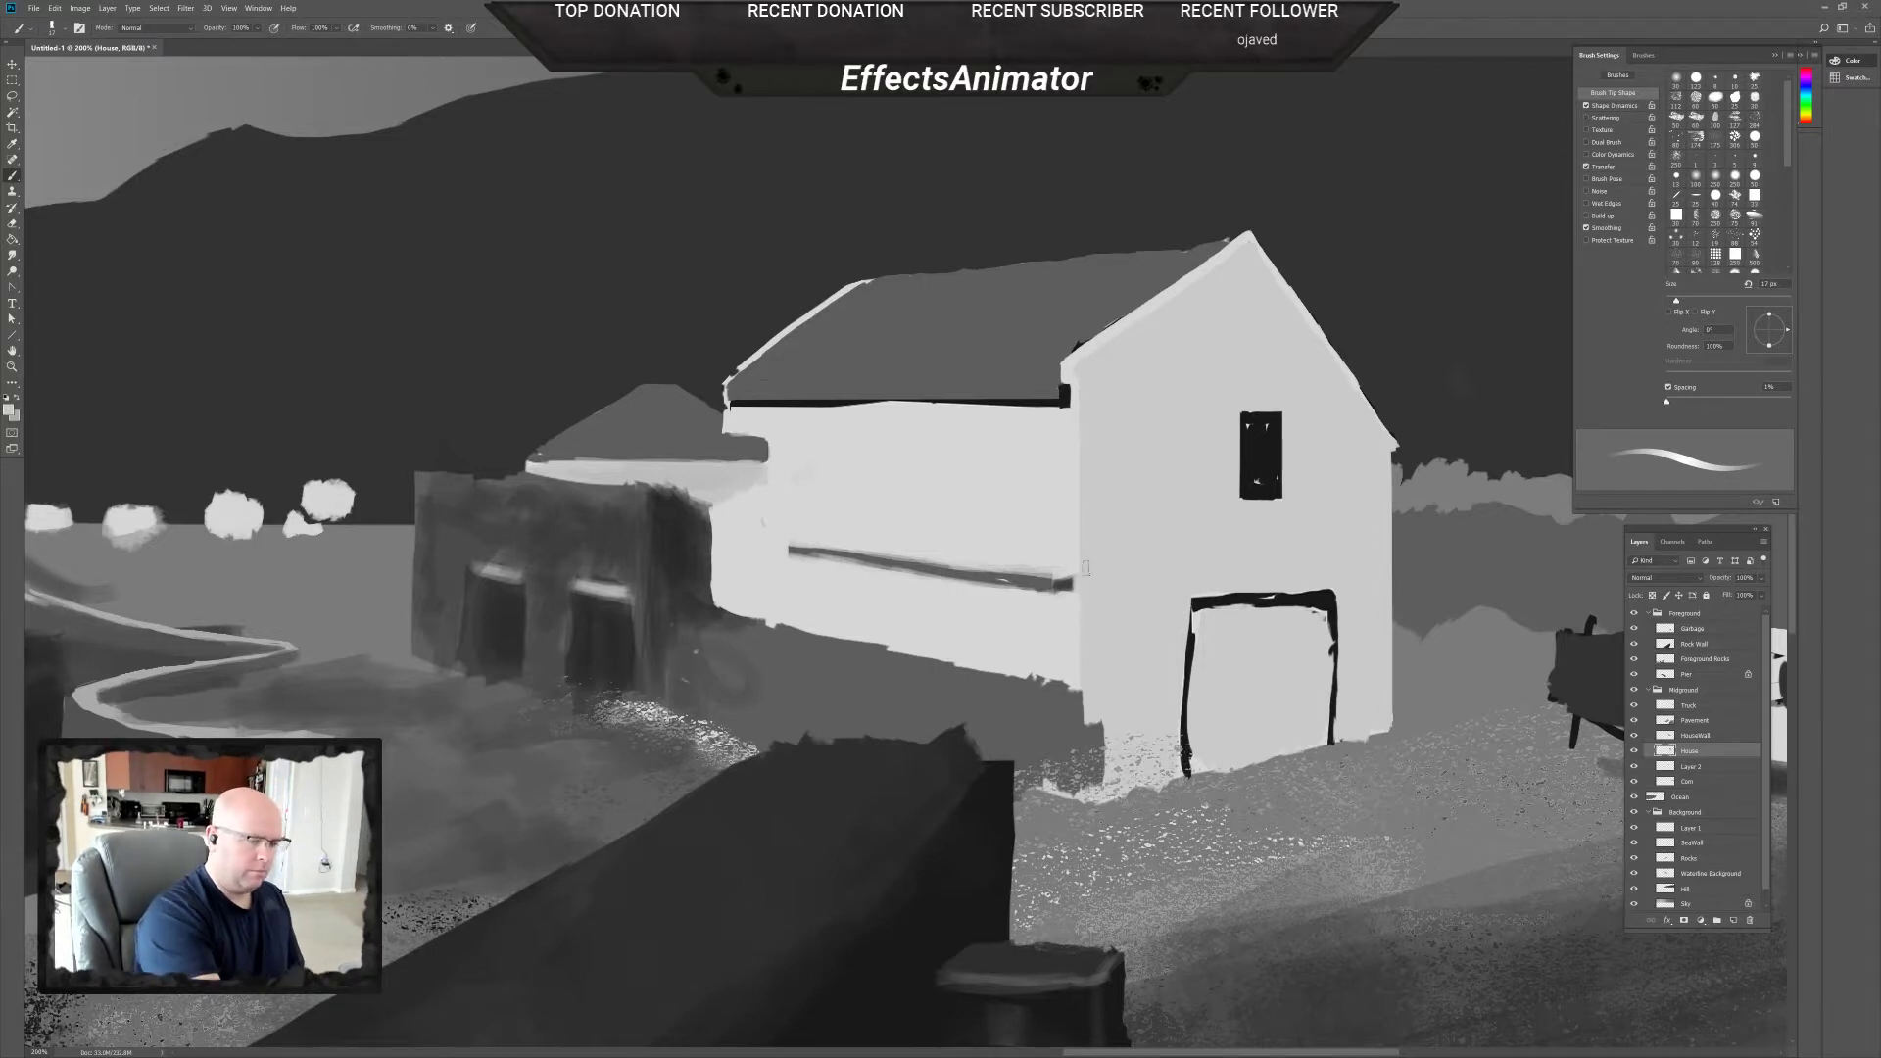
alt+click(1035, 579)
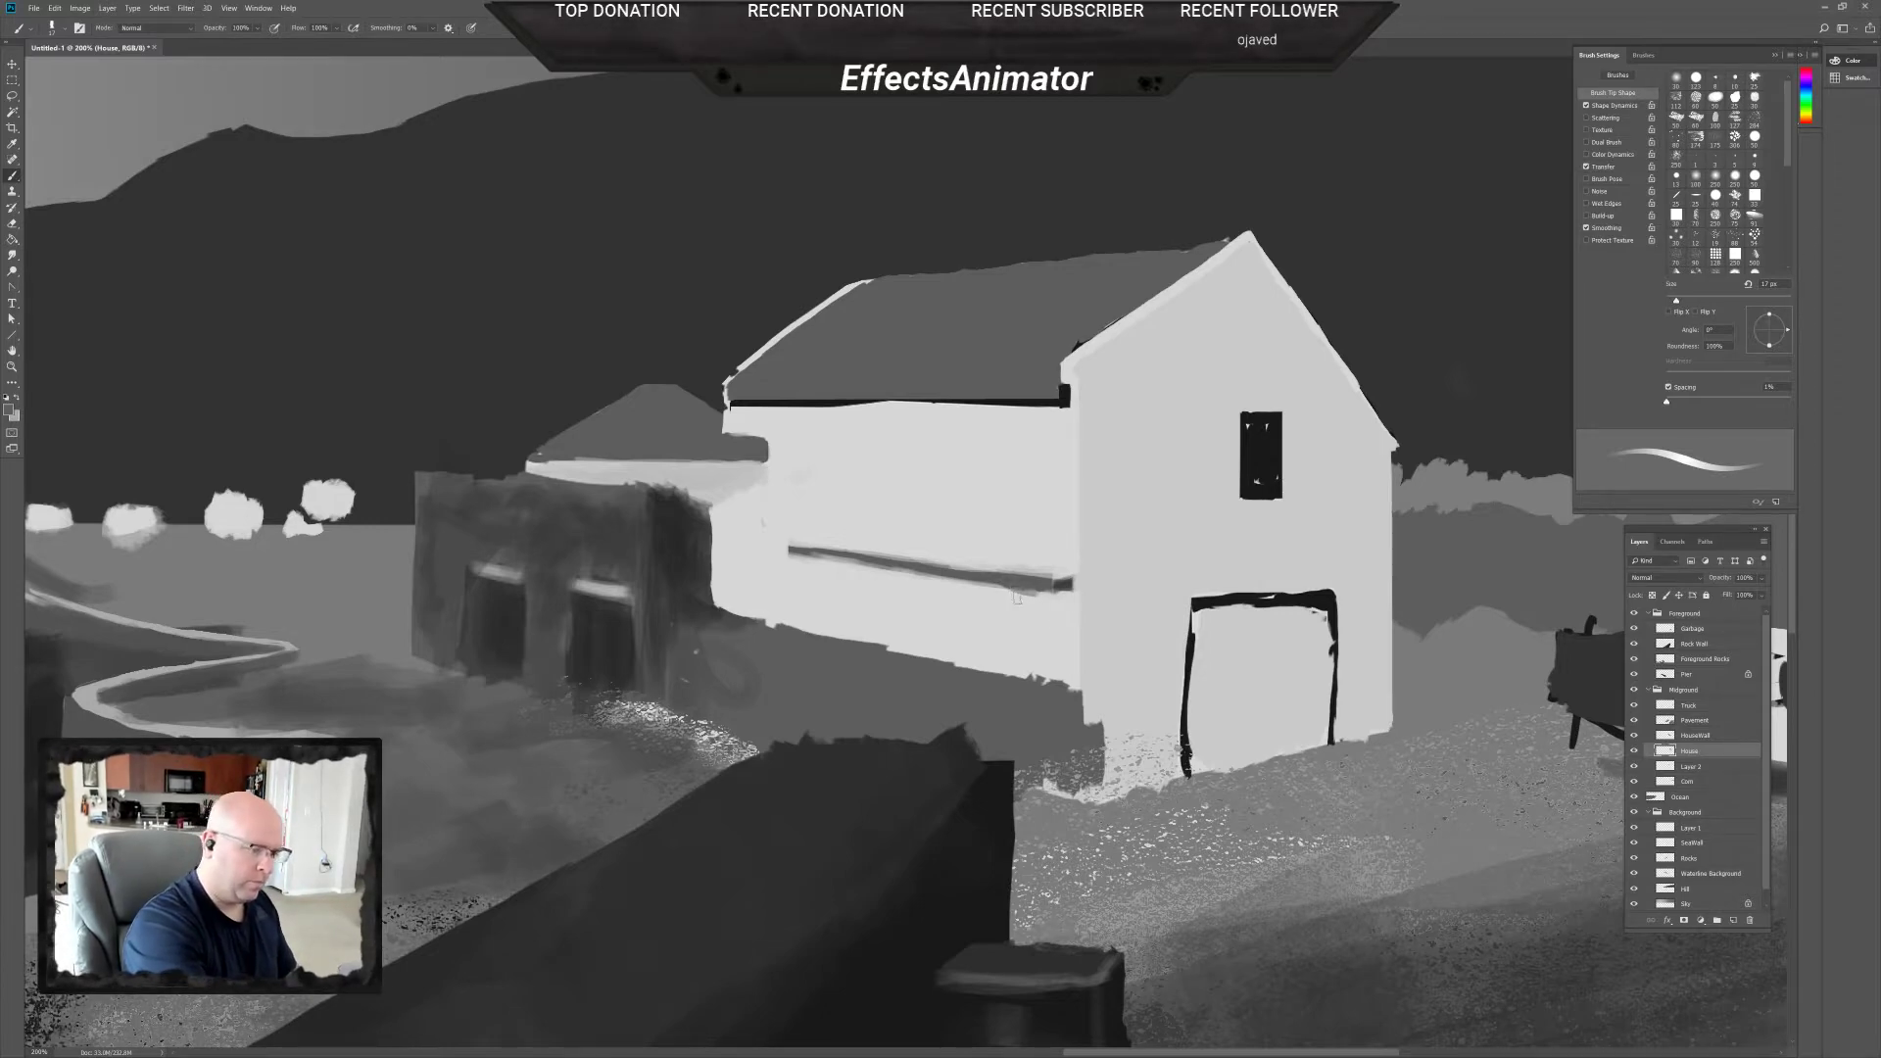
alt+click(1014, 599)
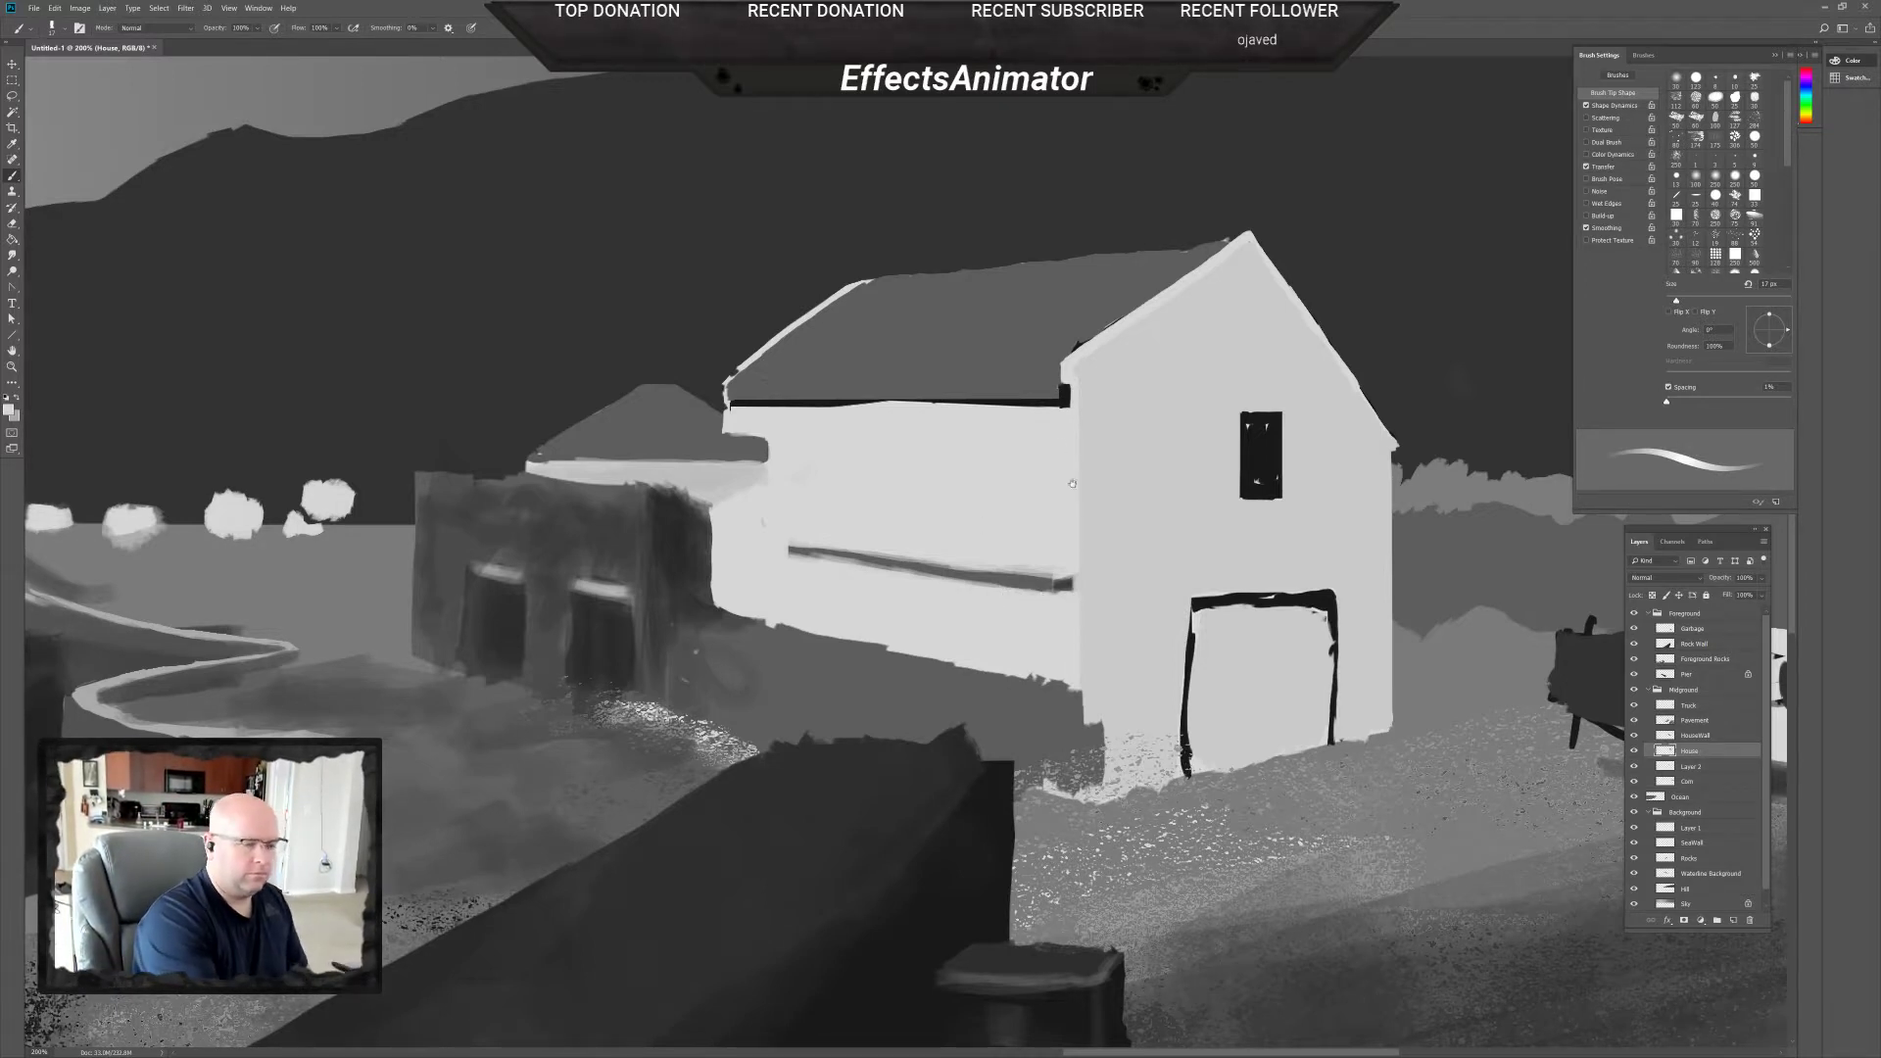
alt+click(1098, 607)
alt+click(1094, 762)
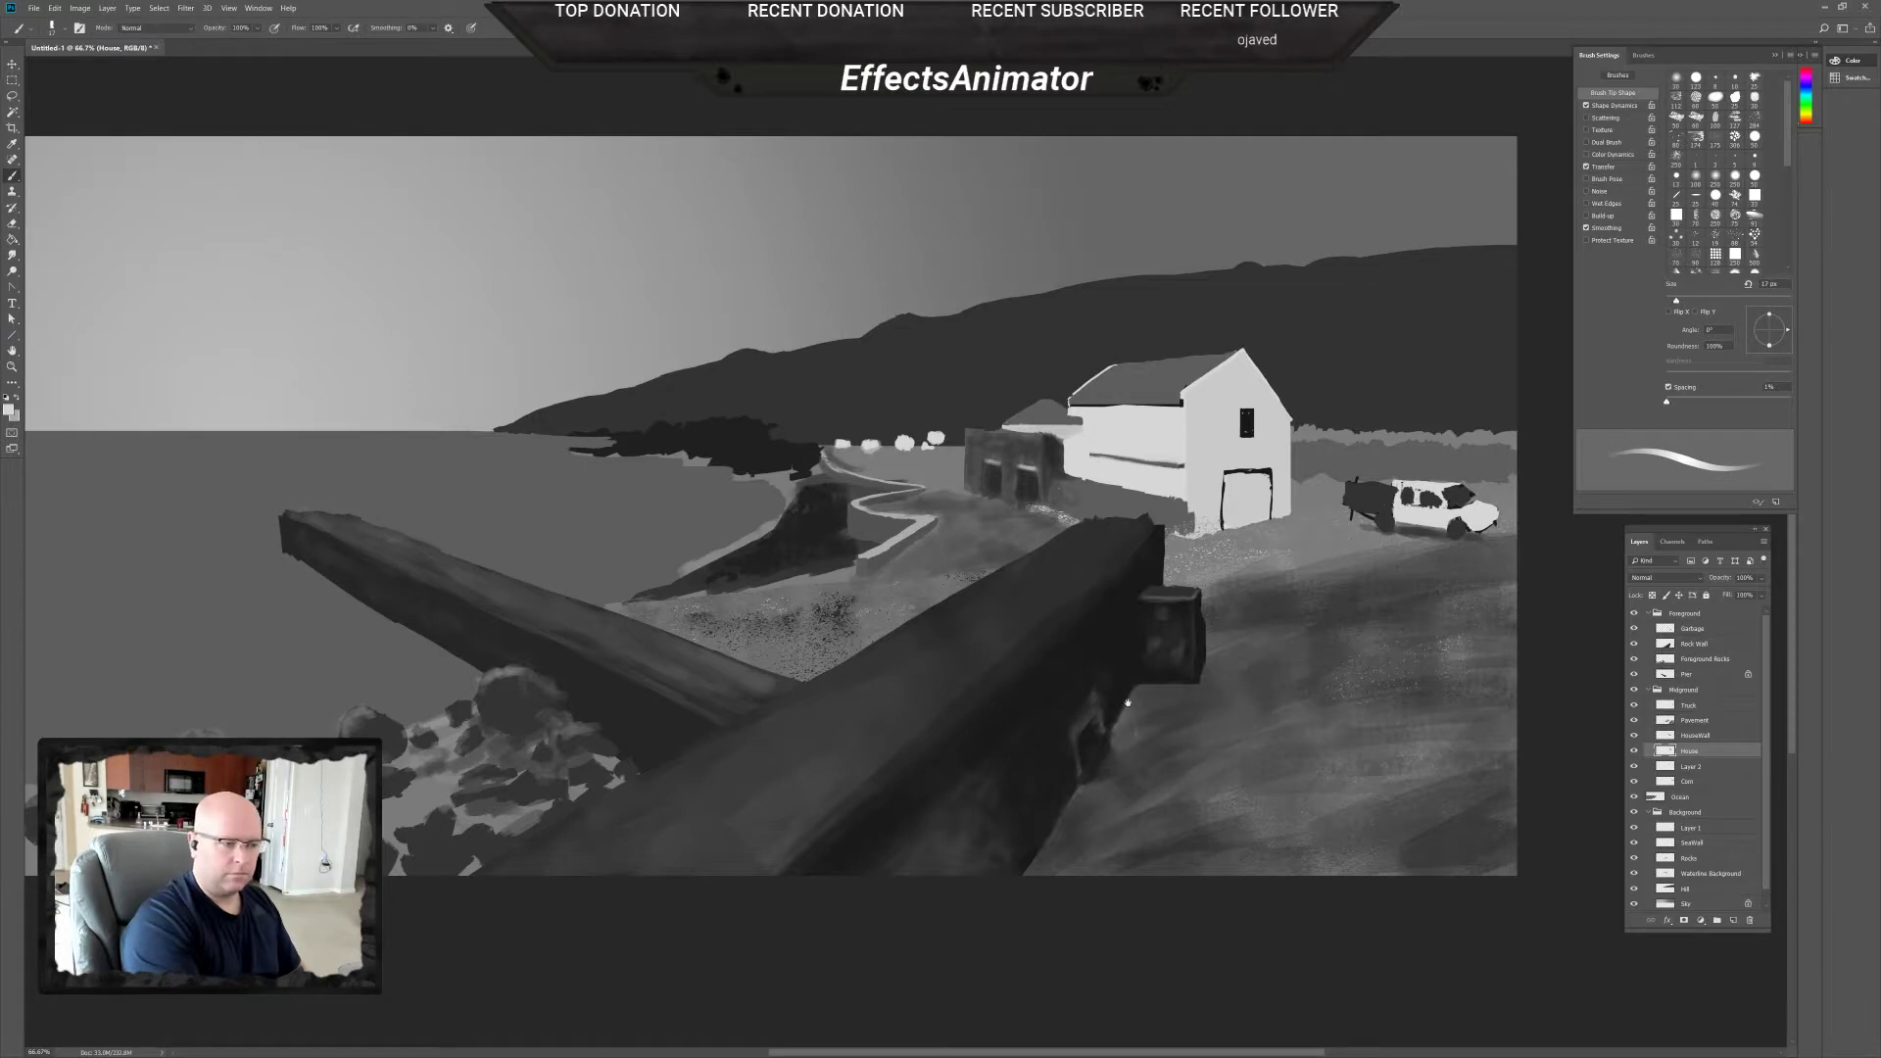
On the House layer, paint out the dark block at the eave's corner and thin the dark line beneath the roof with the light wall tone.
scroll(1134, 592, up, 1)
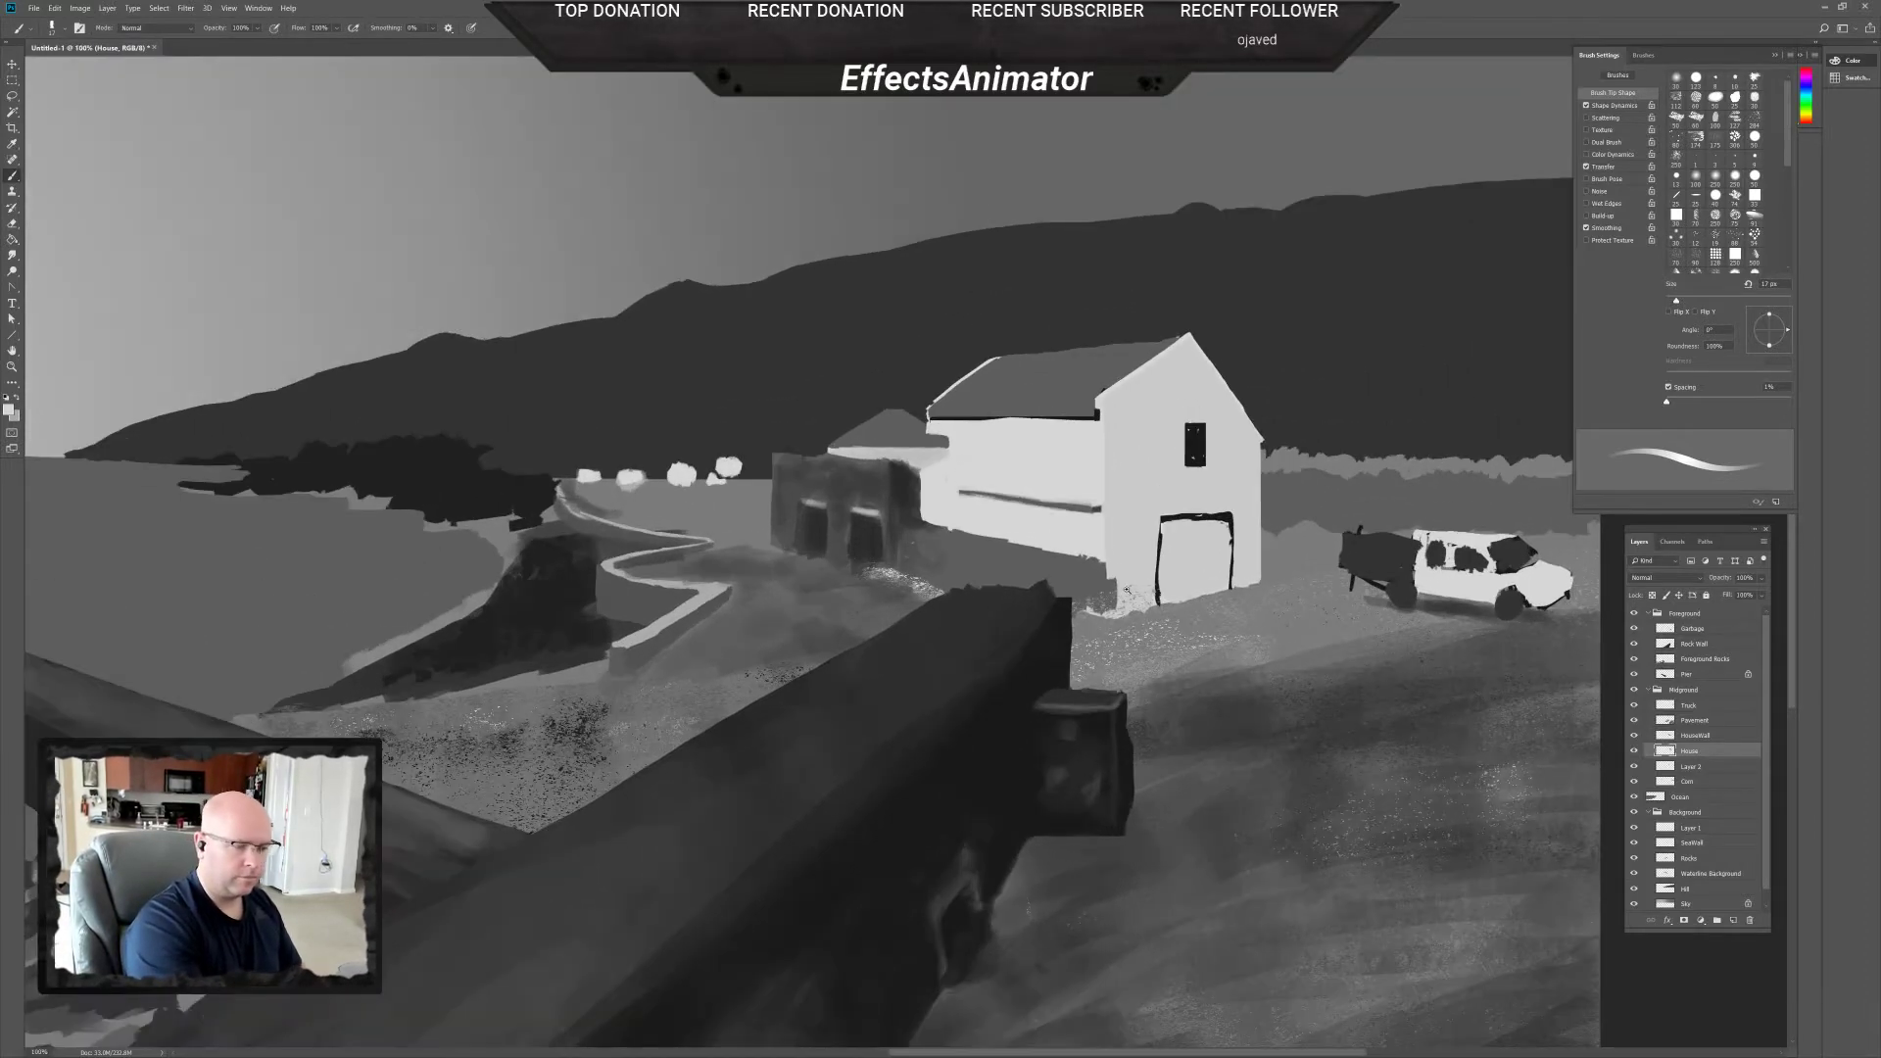
scroll(1139, 578, up, 2)
scroll(1059, 510, up, 3)
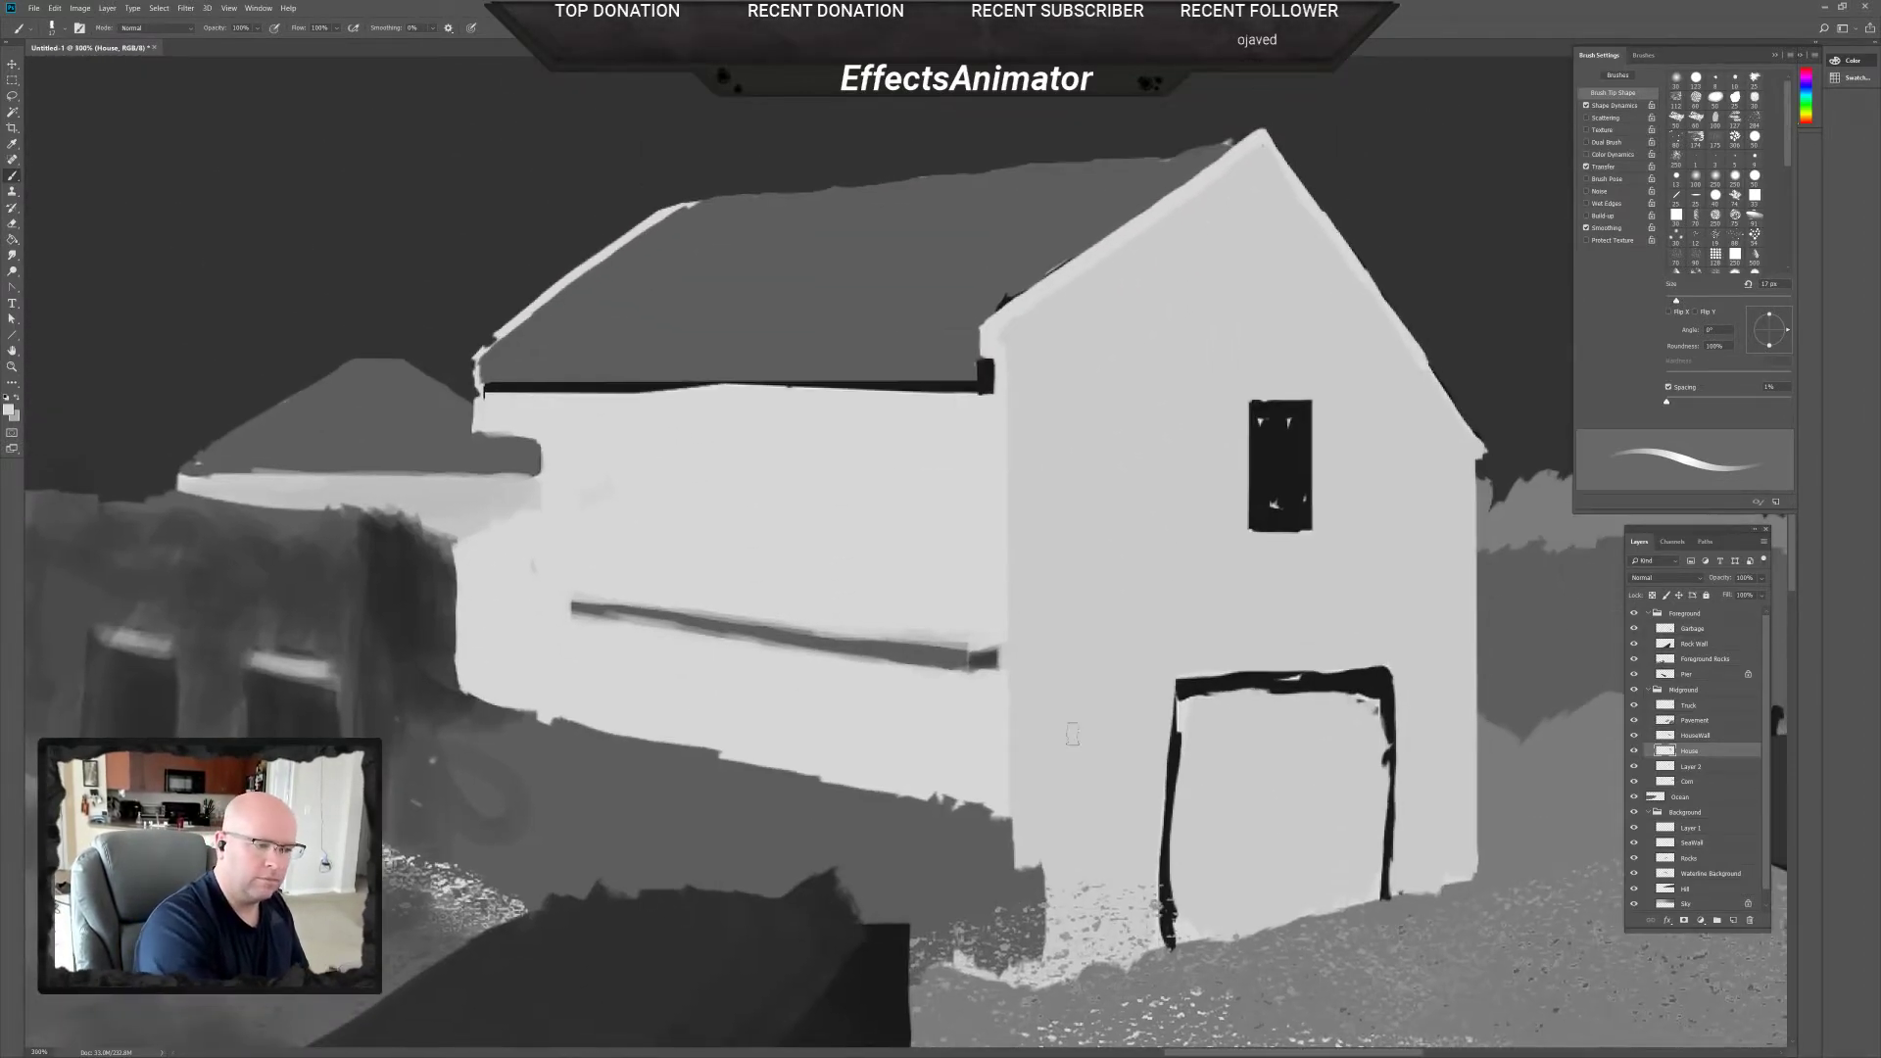
drag(940, 389, 988, 364)
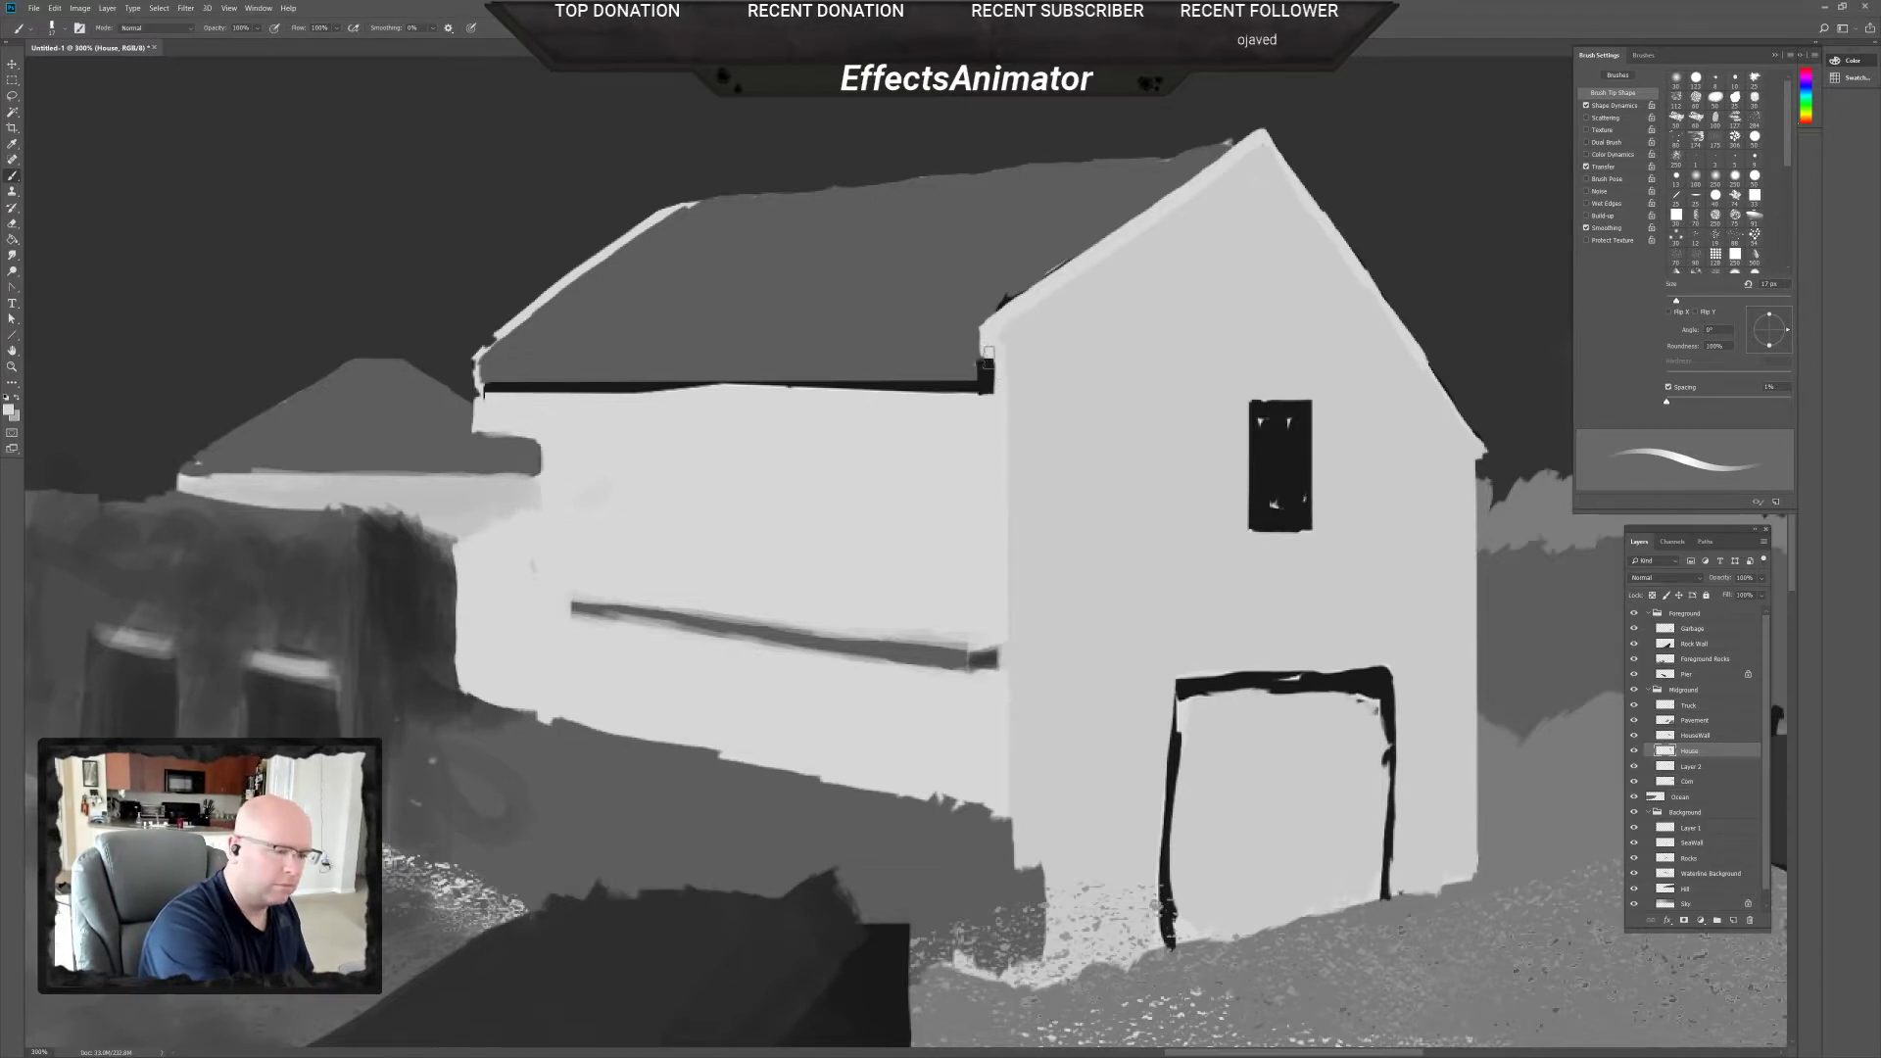
drag(988, 353, 990, 375)
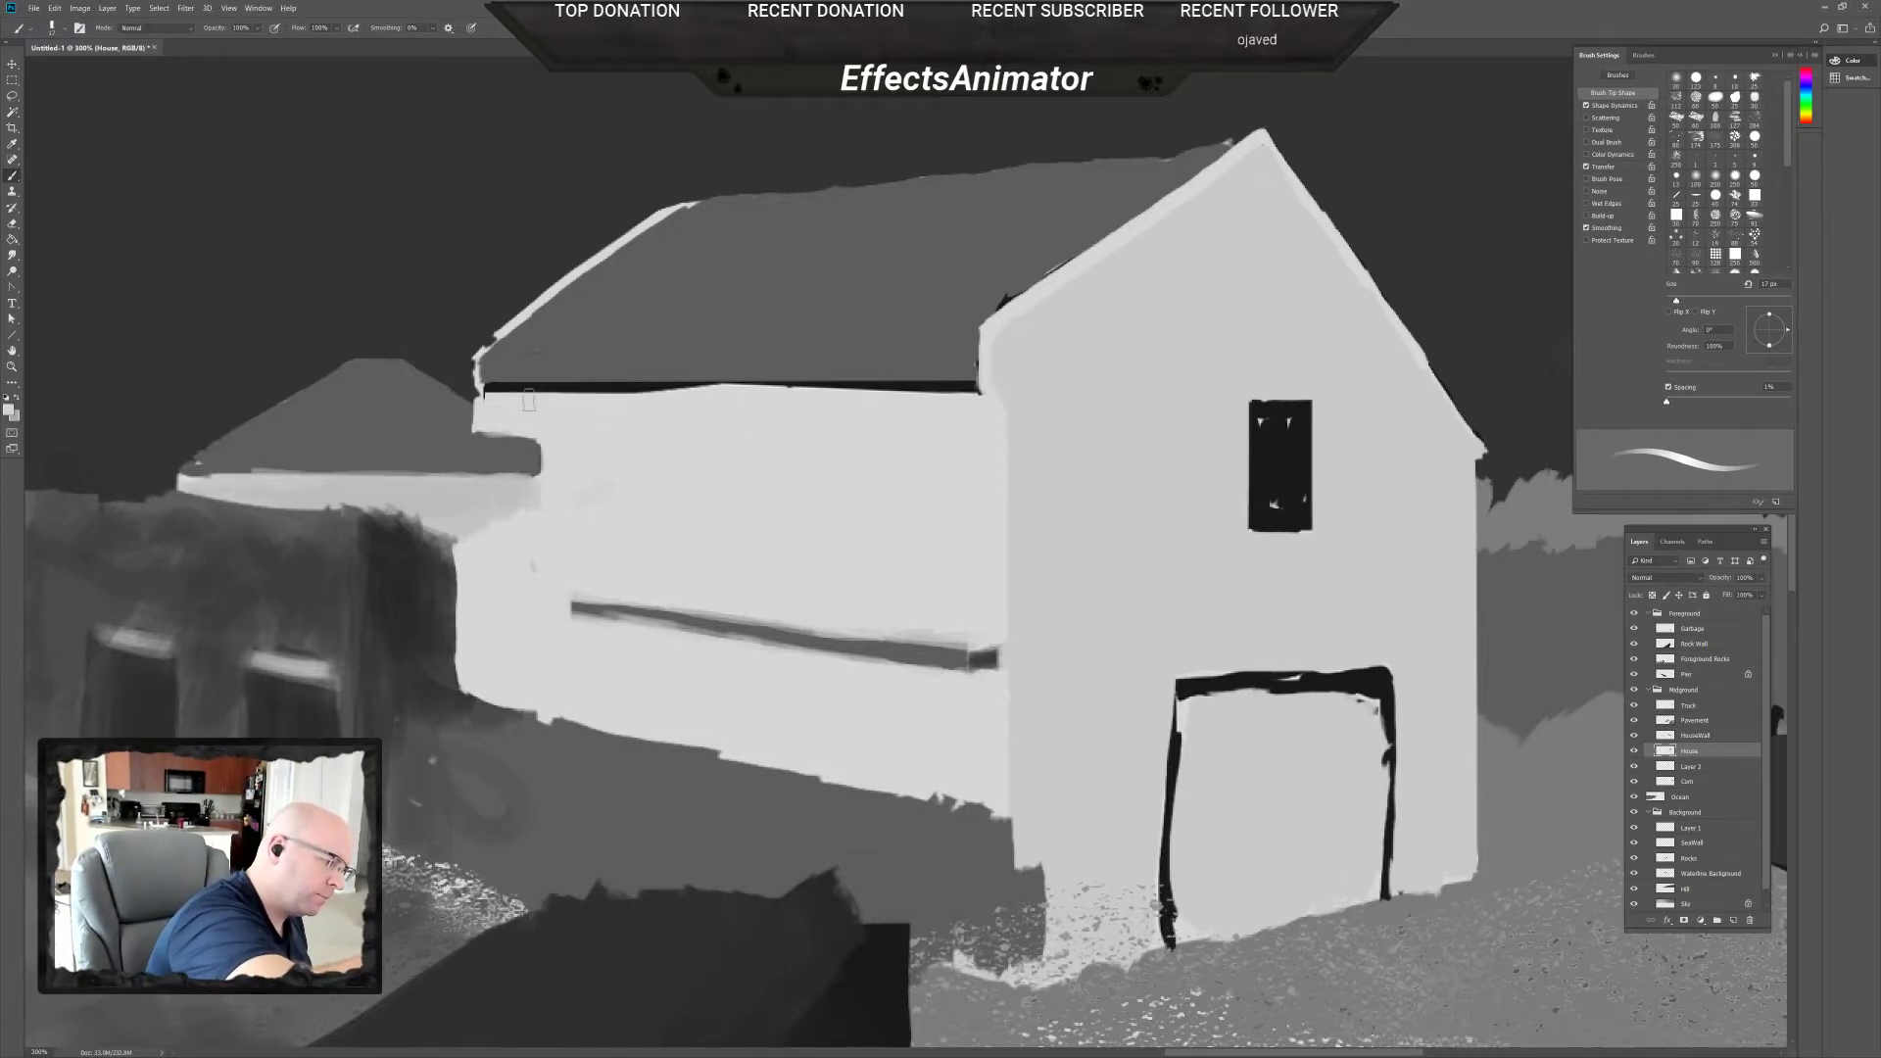
mouse_move(488, 398)
mouse_down()
mouse_move(650, 389)
mouse_move(599, 400)
mouse_move(642, 405)
mouse_move(474, 392)
mouse_move(536, 402)
mouse_up()
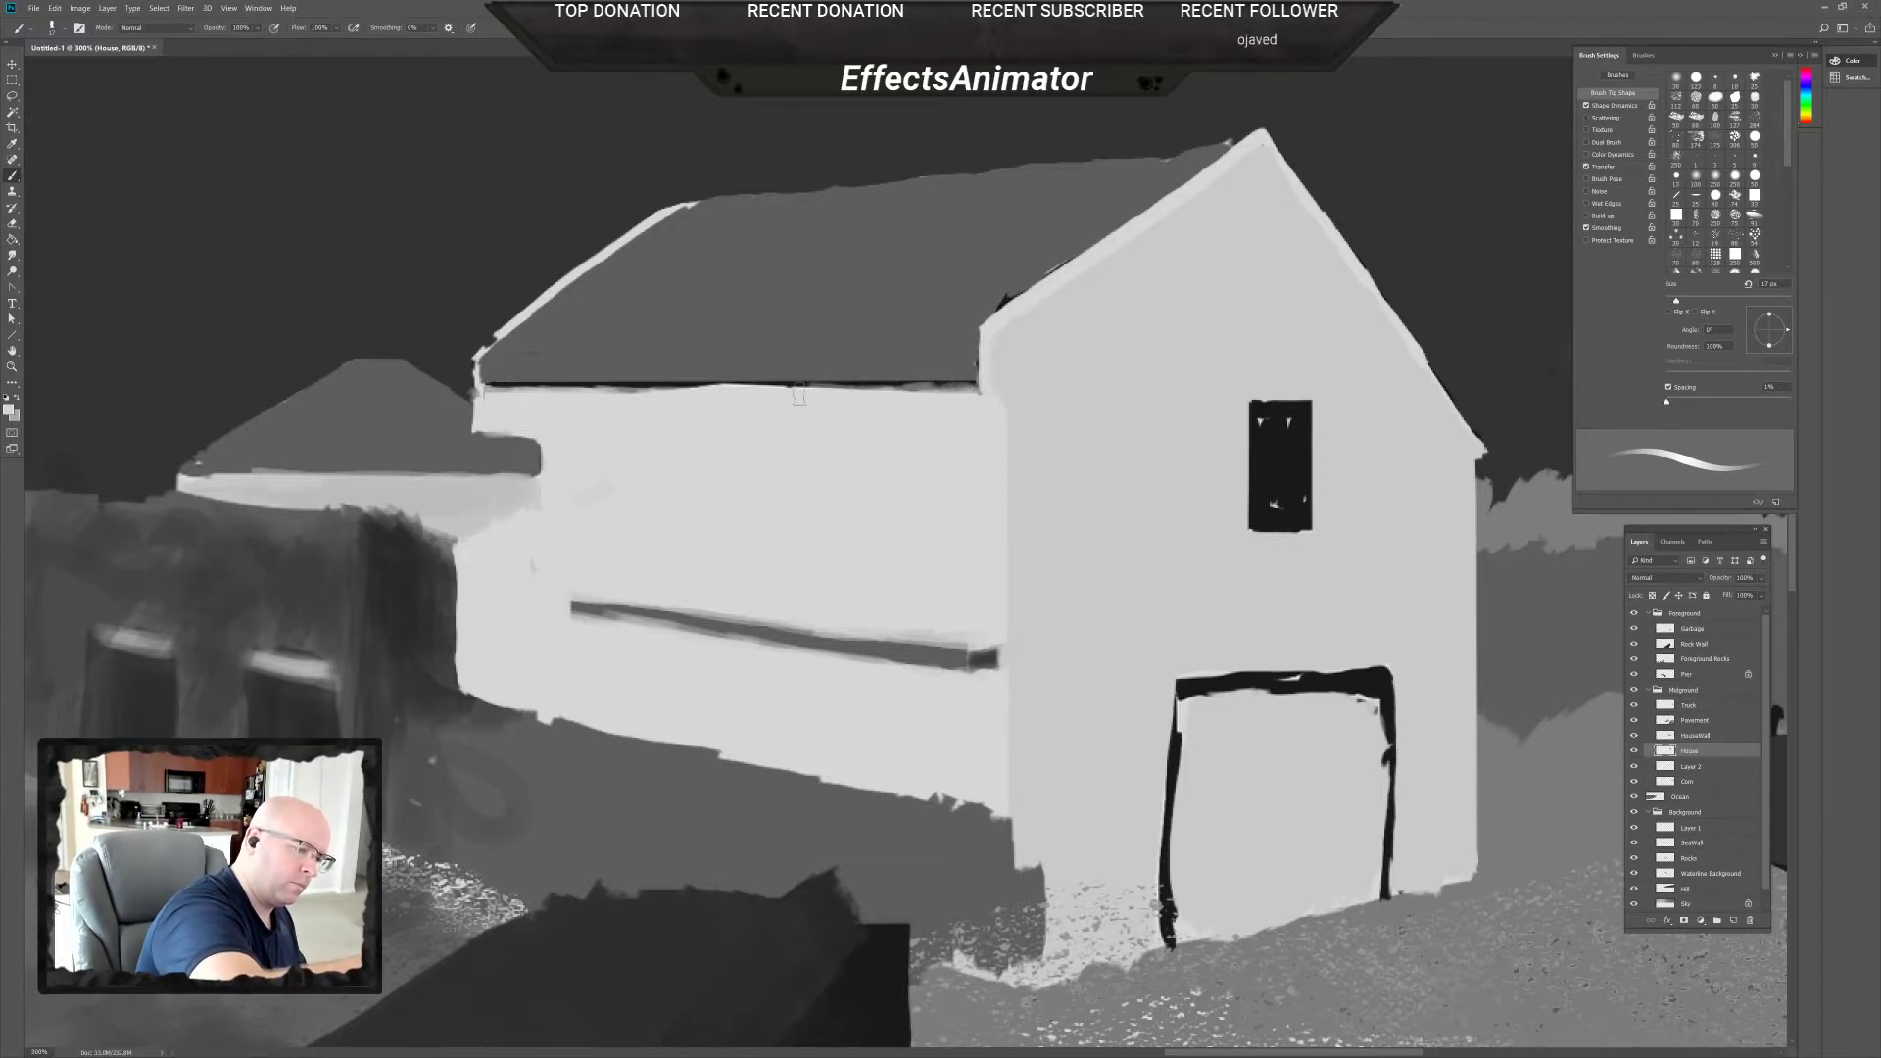
Review the whole composition, and inspect the shoreline and winding path behind the foreground beams.
scroll(989, 544, down, 4)
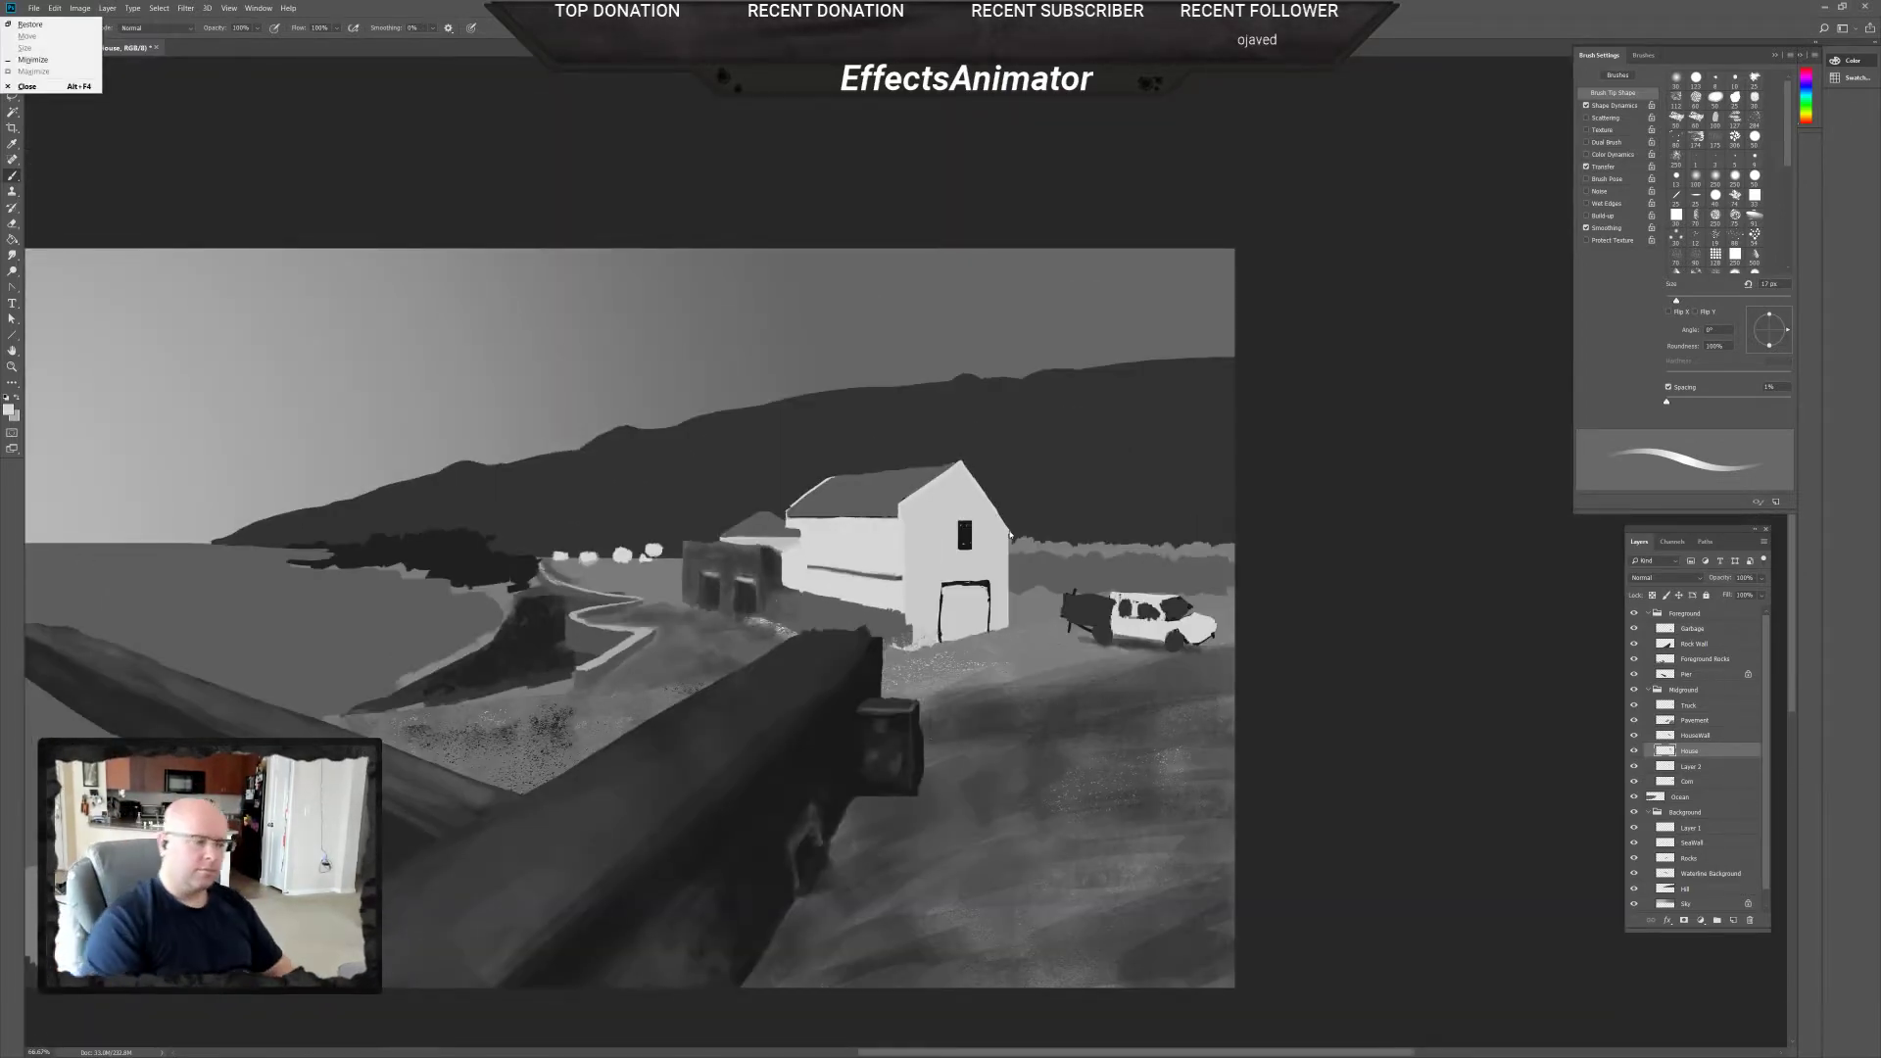
key(Escape)
scroll(1078, 705, down, 1)
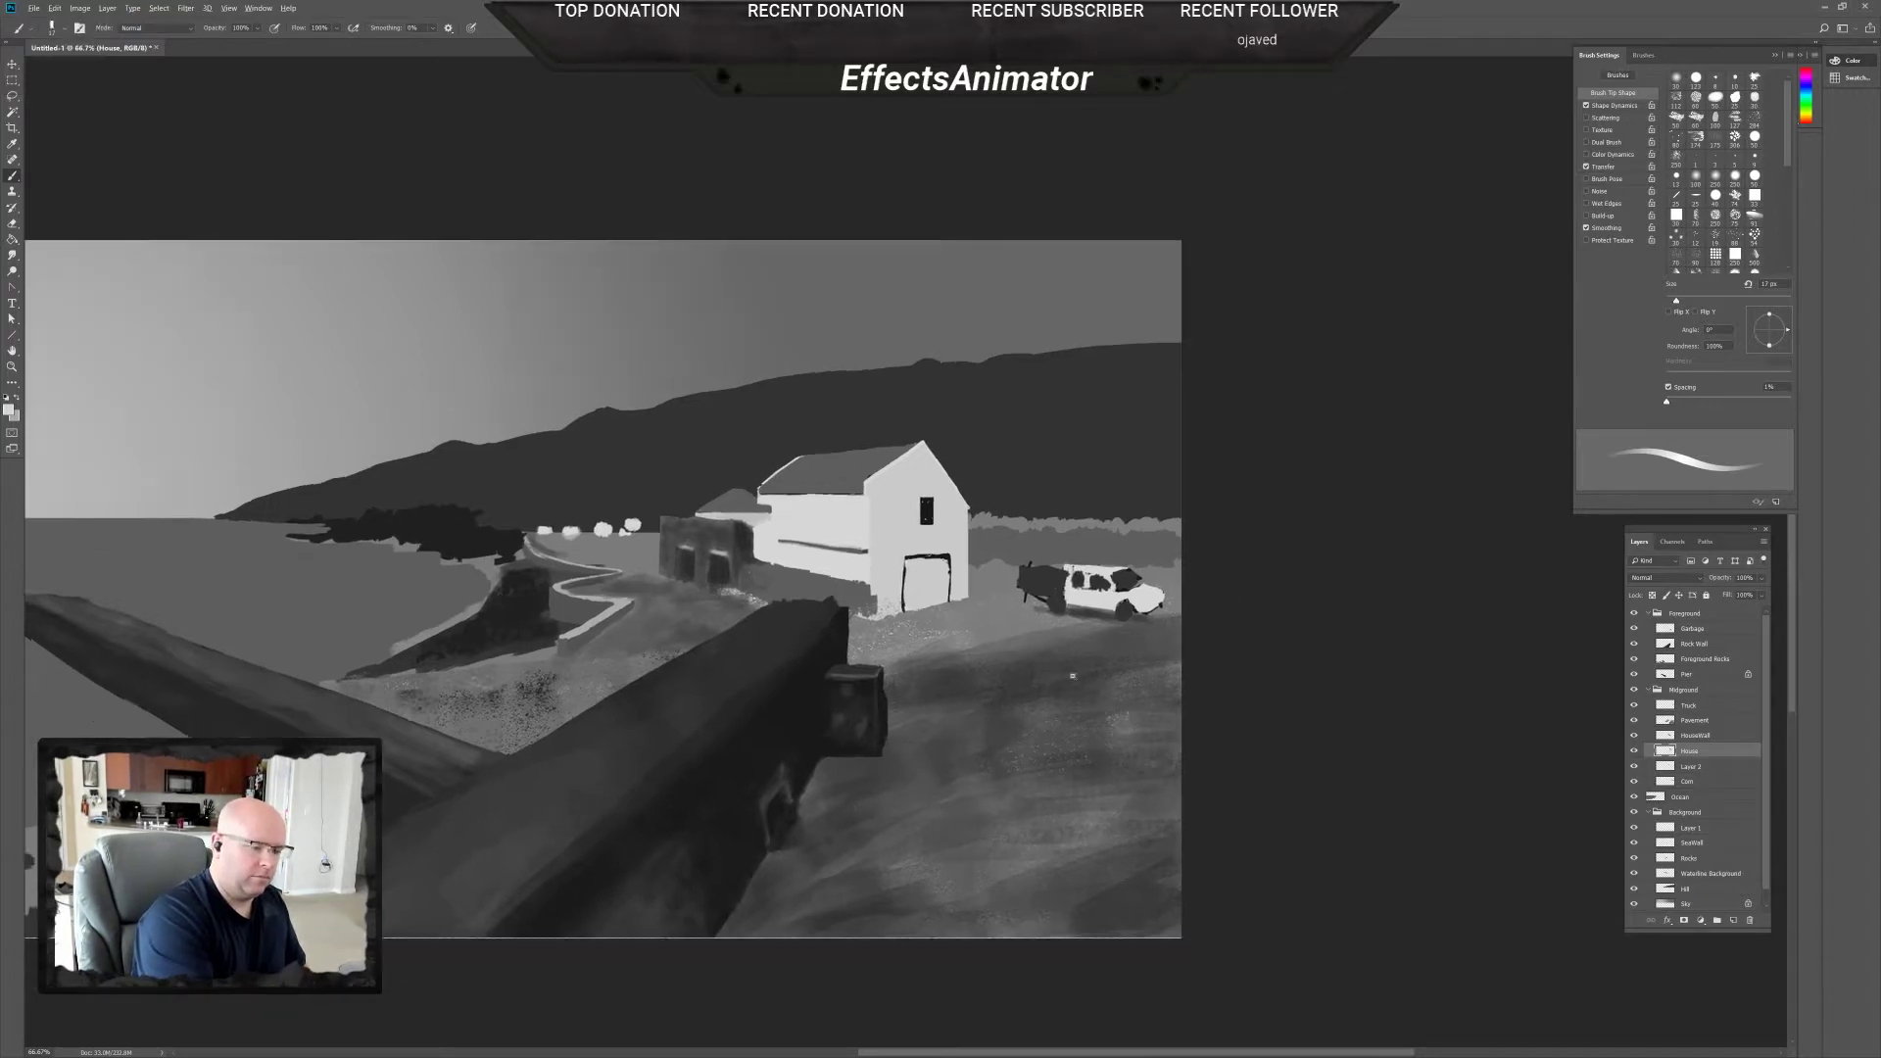
drag(1130, 731, 1356, 790)
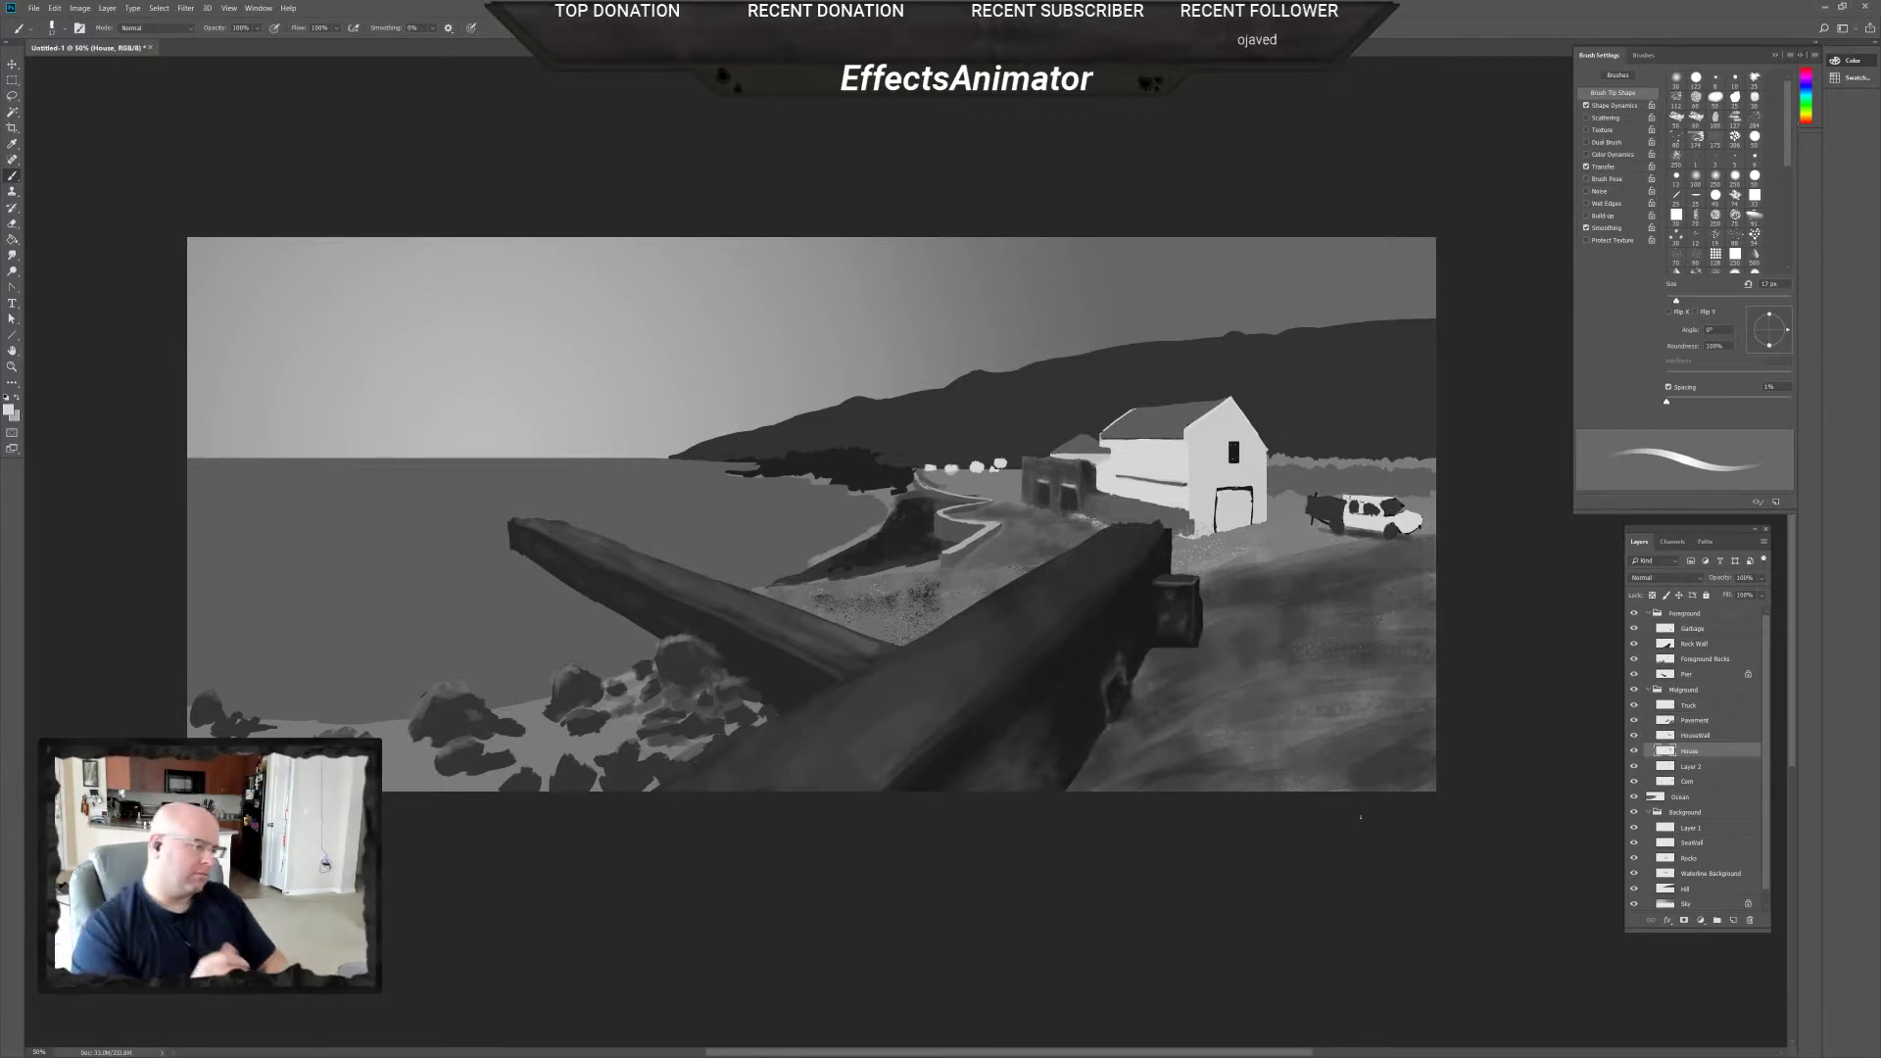
drag(916, 722, 1055, 757)
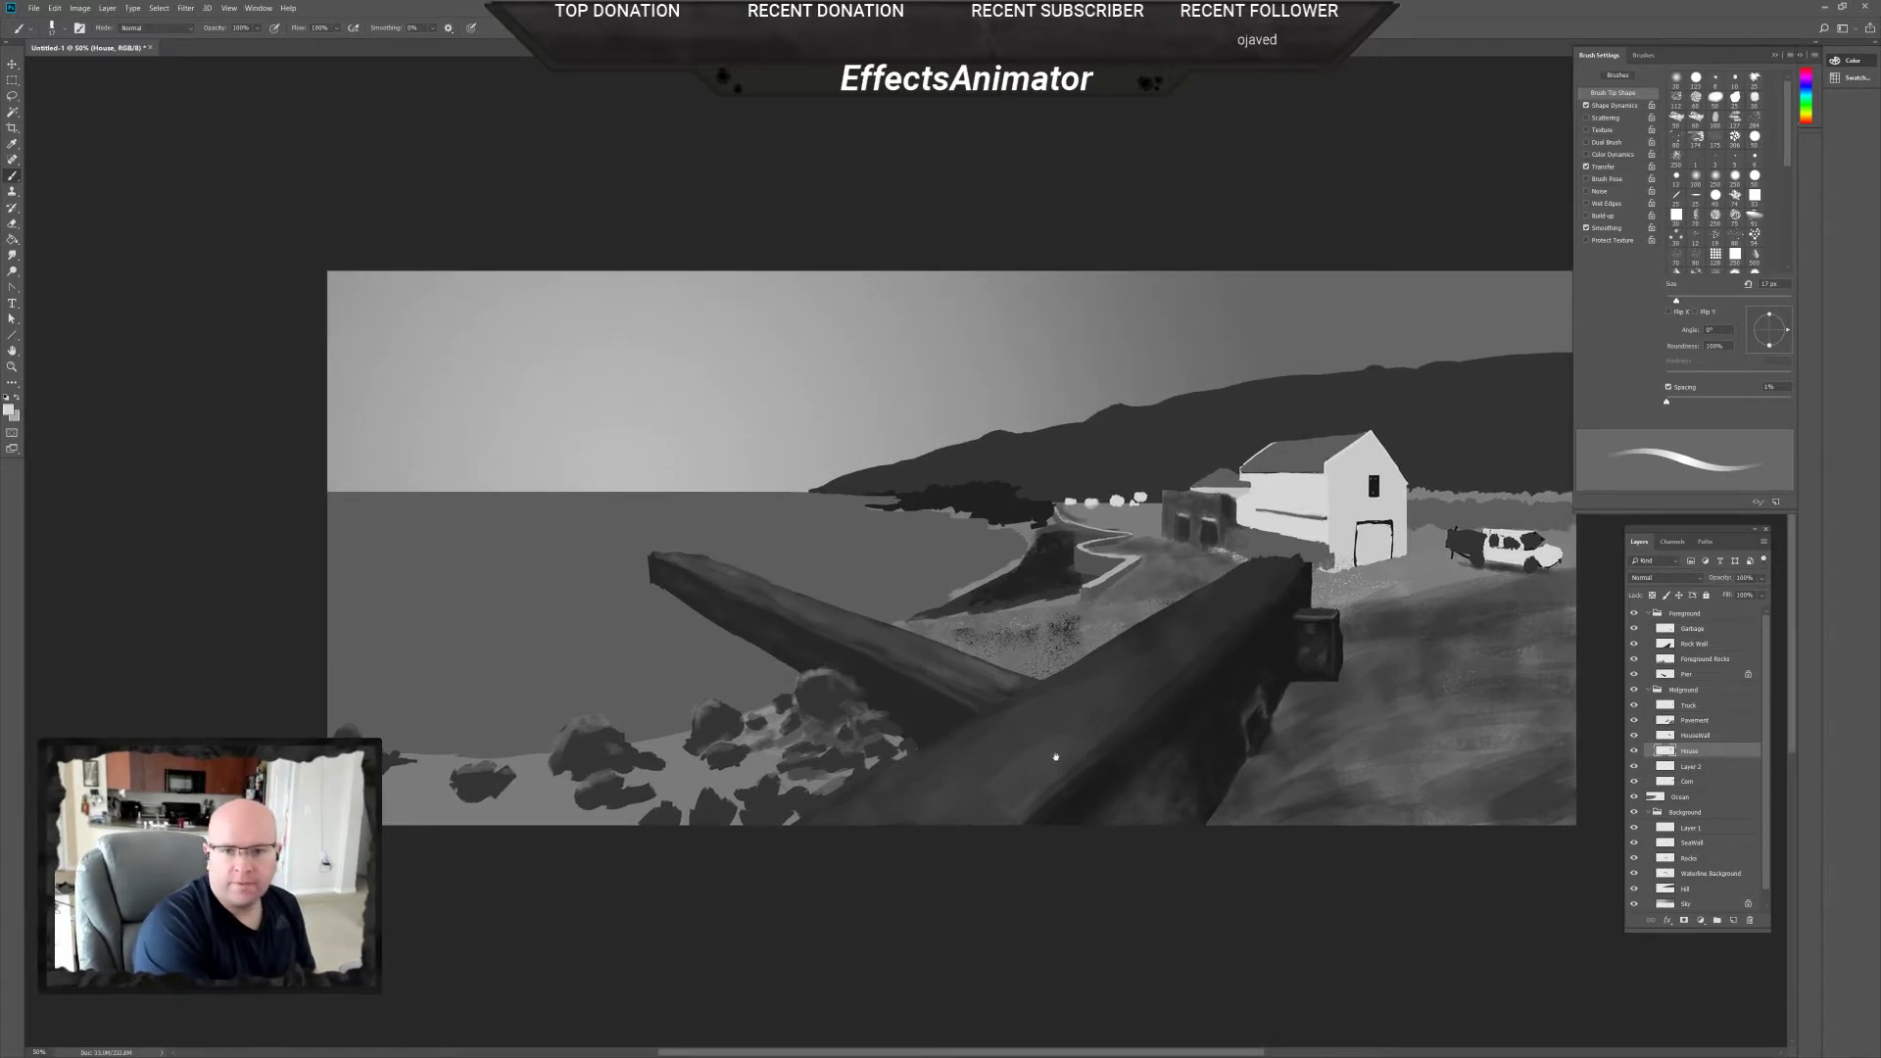
key(ctrl+1)
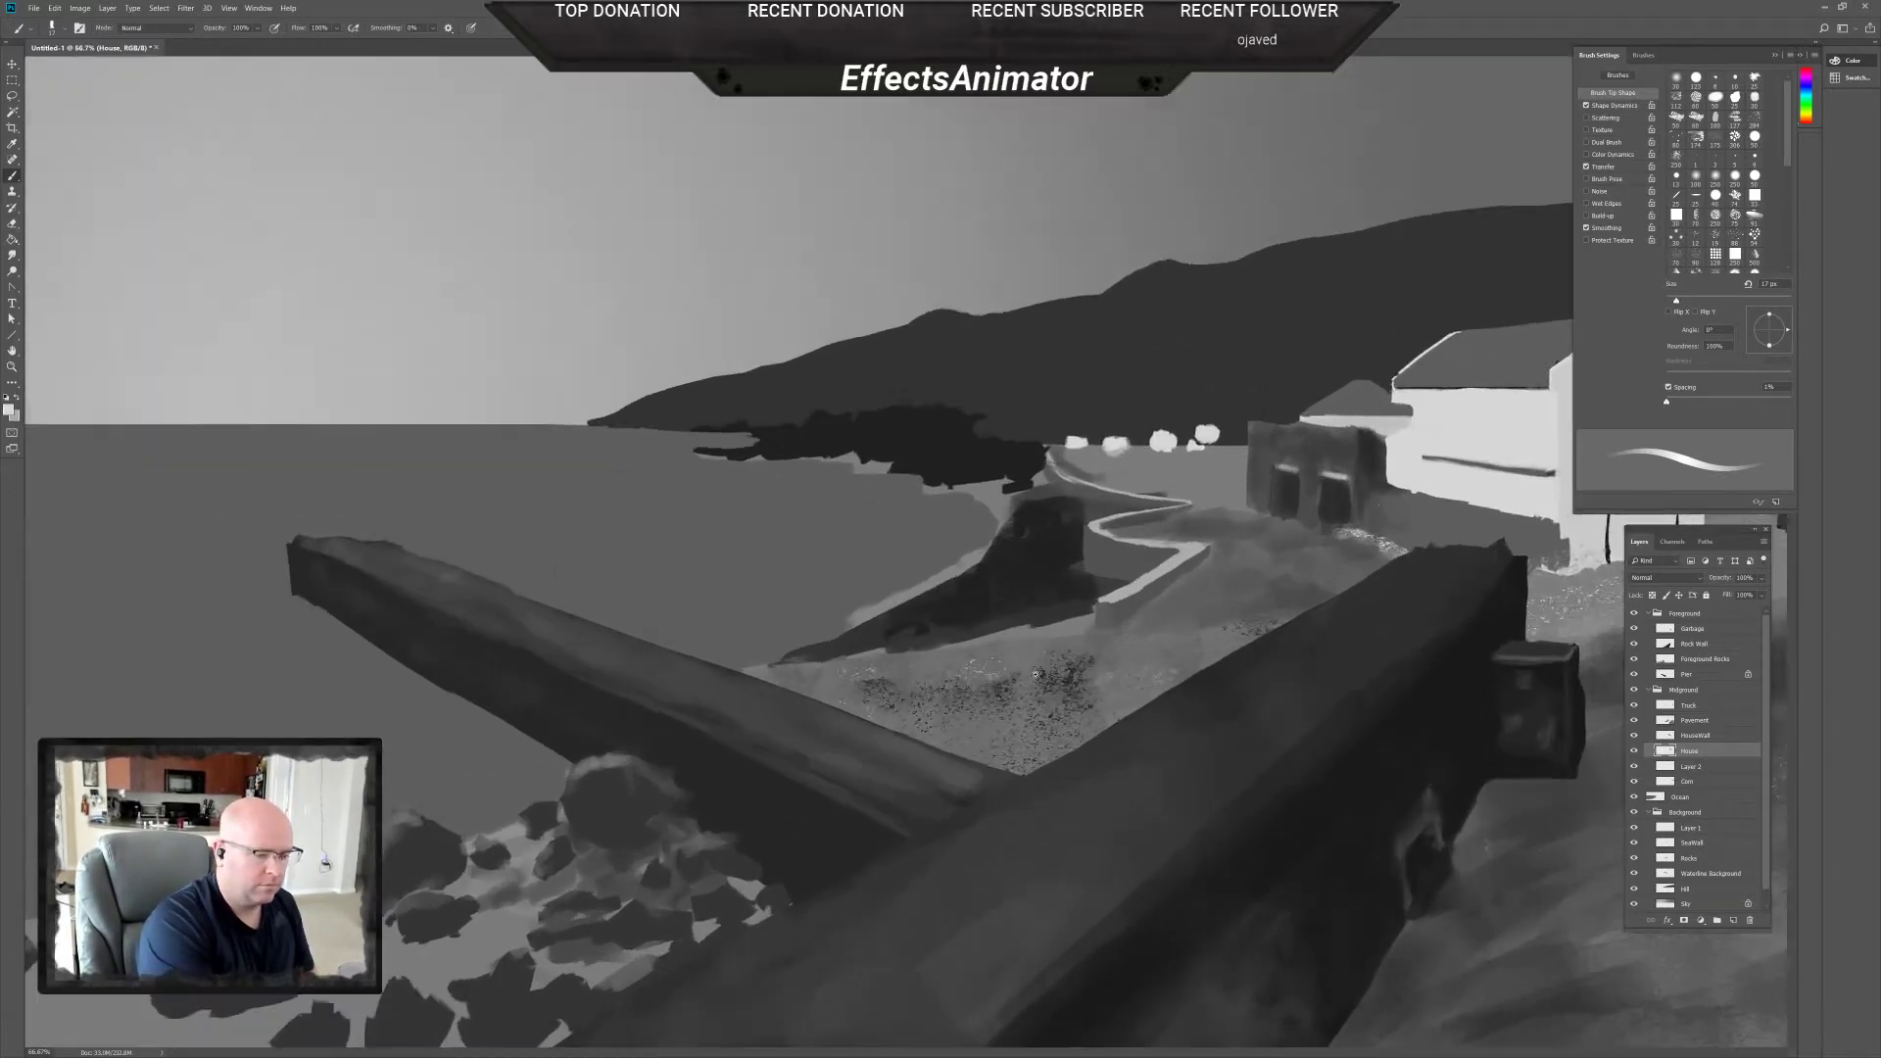
drag(1015, 737, 1011, 767)
scroll(1013, 763, up, 1)
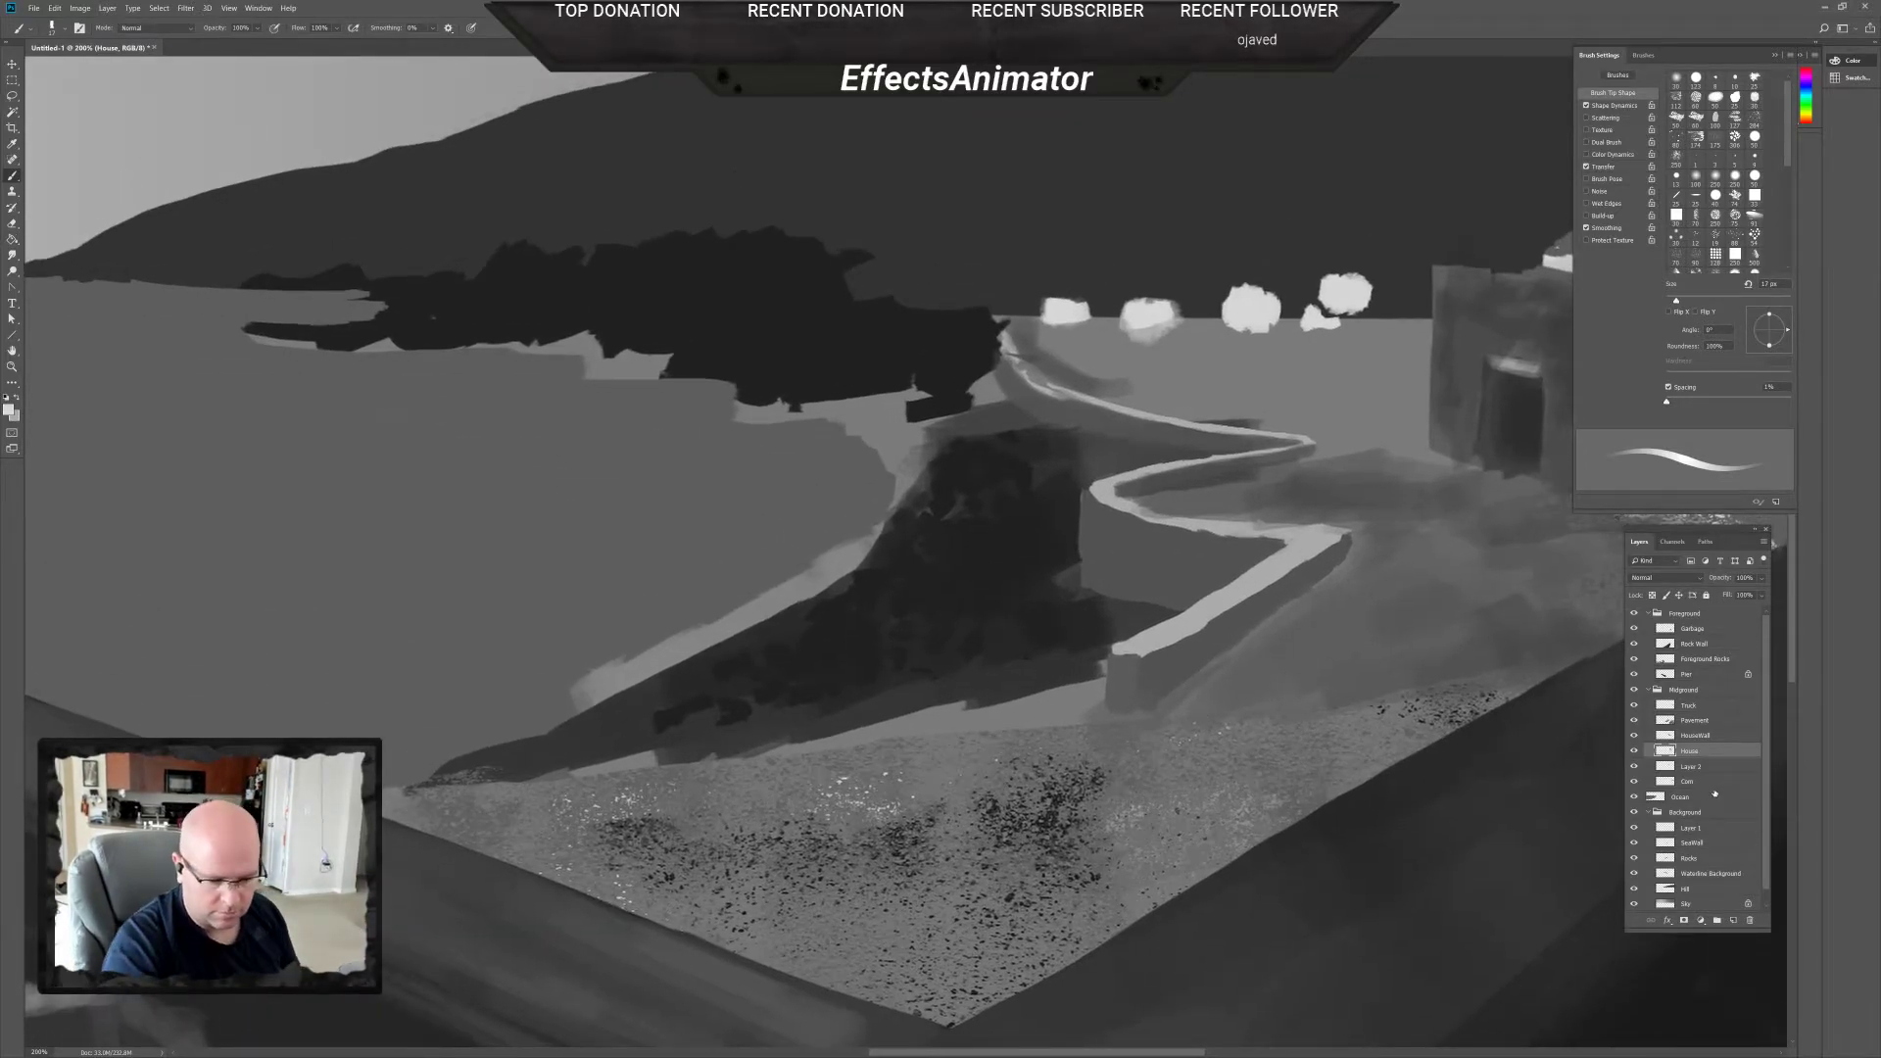
Hide and show the Waterline Background layer to check which parts of the shoreline it holds.
click(1701, 862)
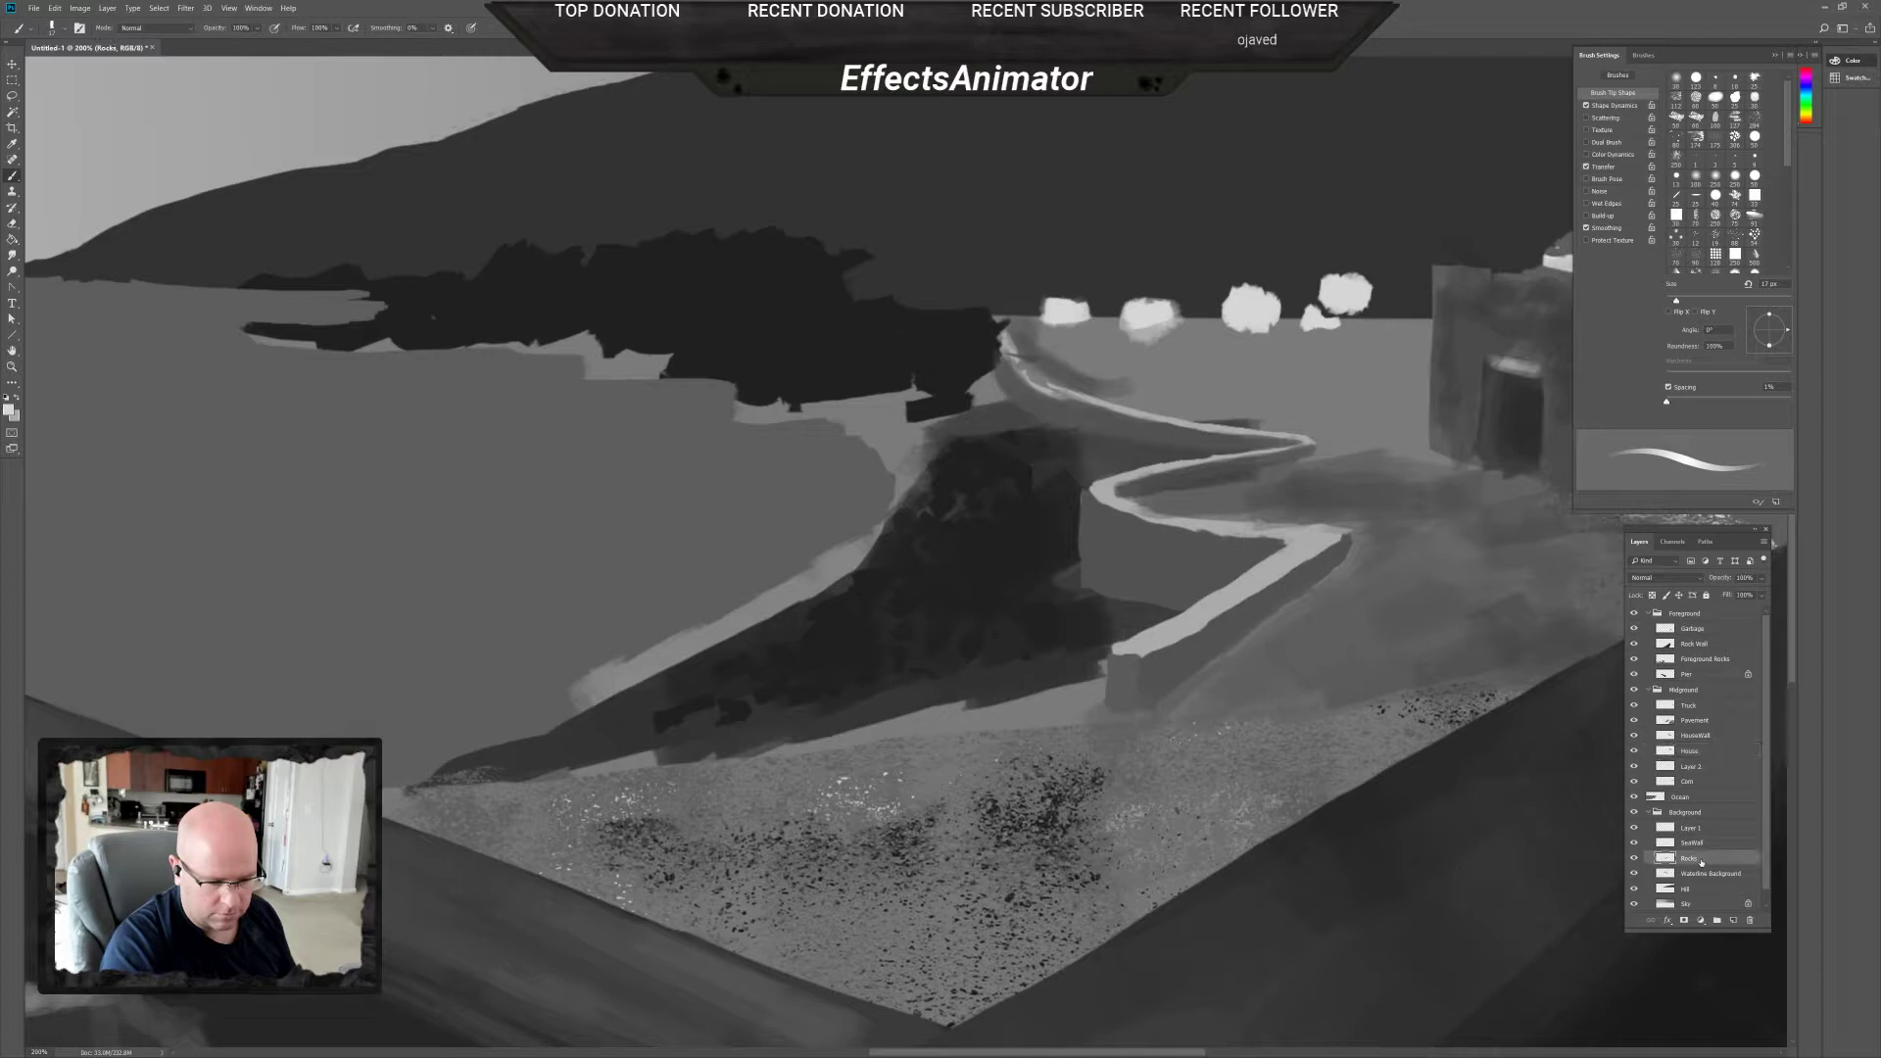
click(1635, 874)
click(1635, 874)
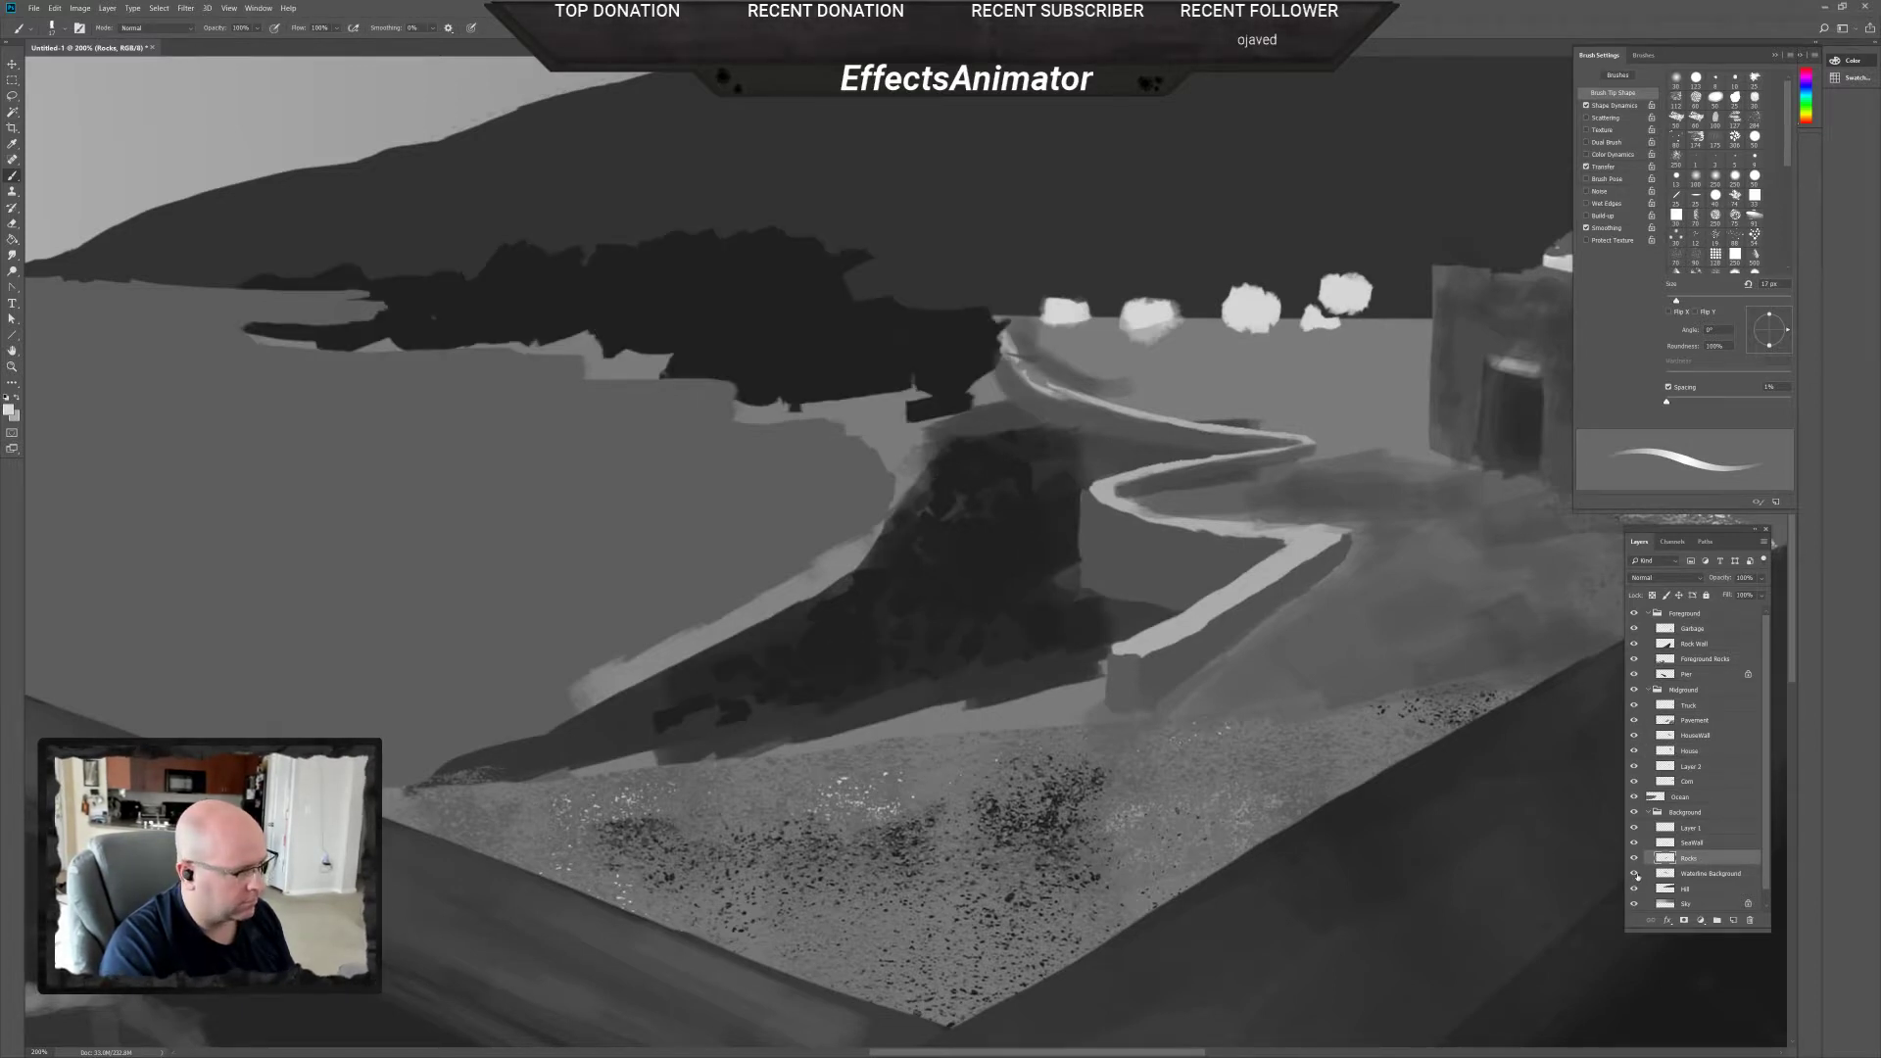
click(1635, 874)
click(1635, 874)
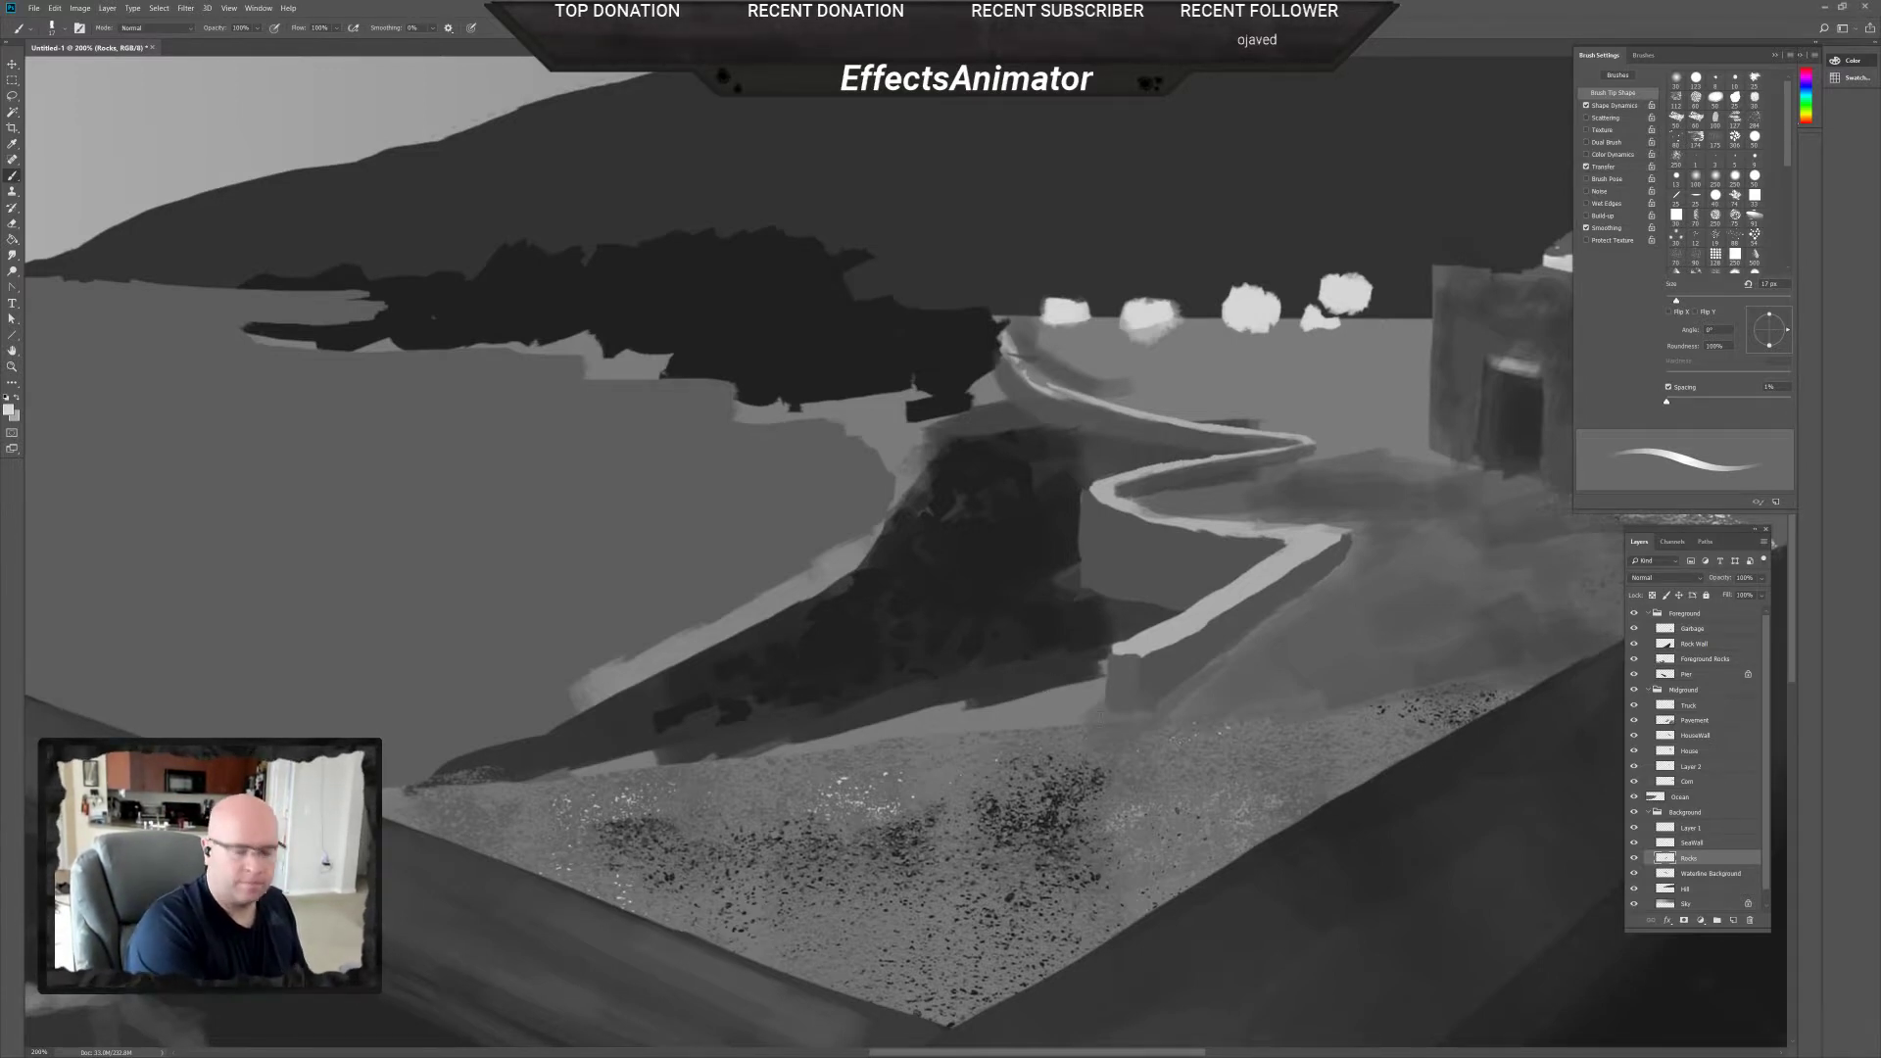
On the Waterline Background layer, cover the light strip between the dark shore rocks and speckled ground with sampled dark grey, using a larger textured brush.
click(1721, 873)
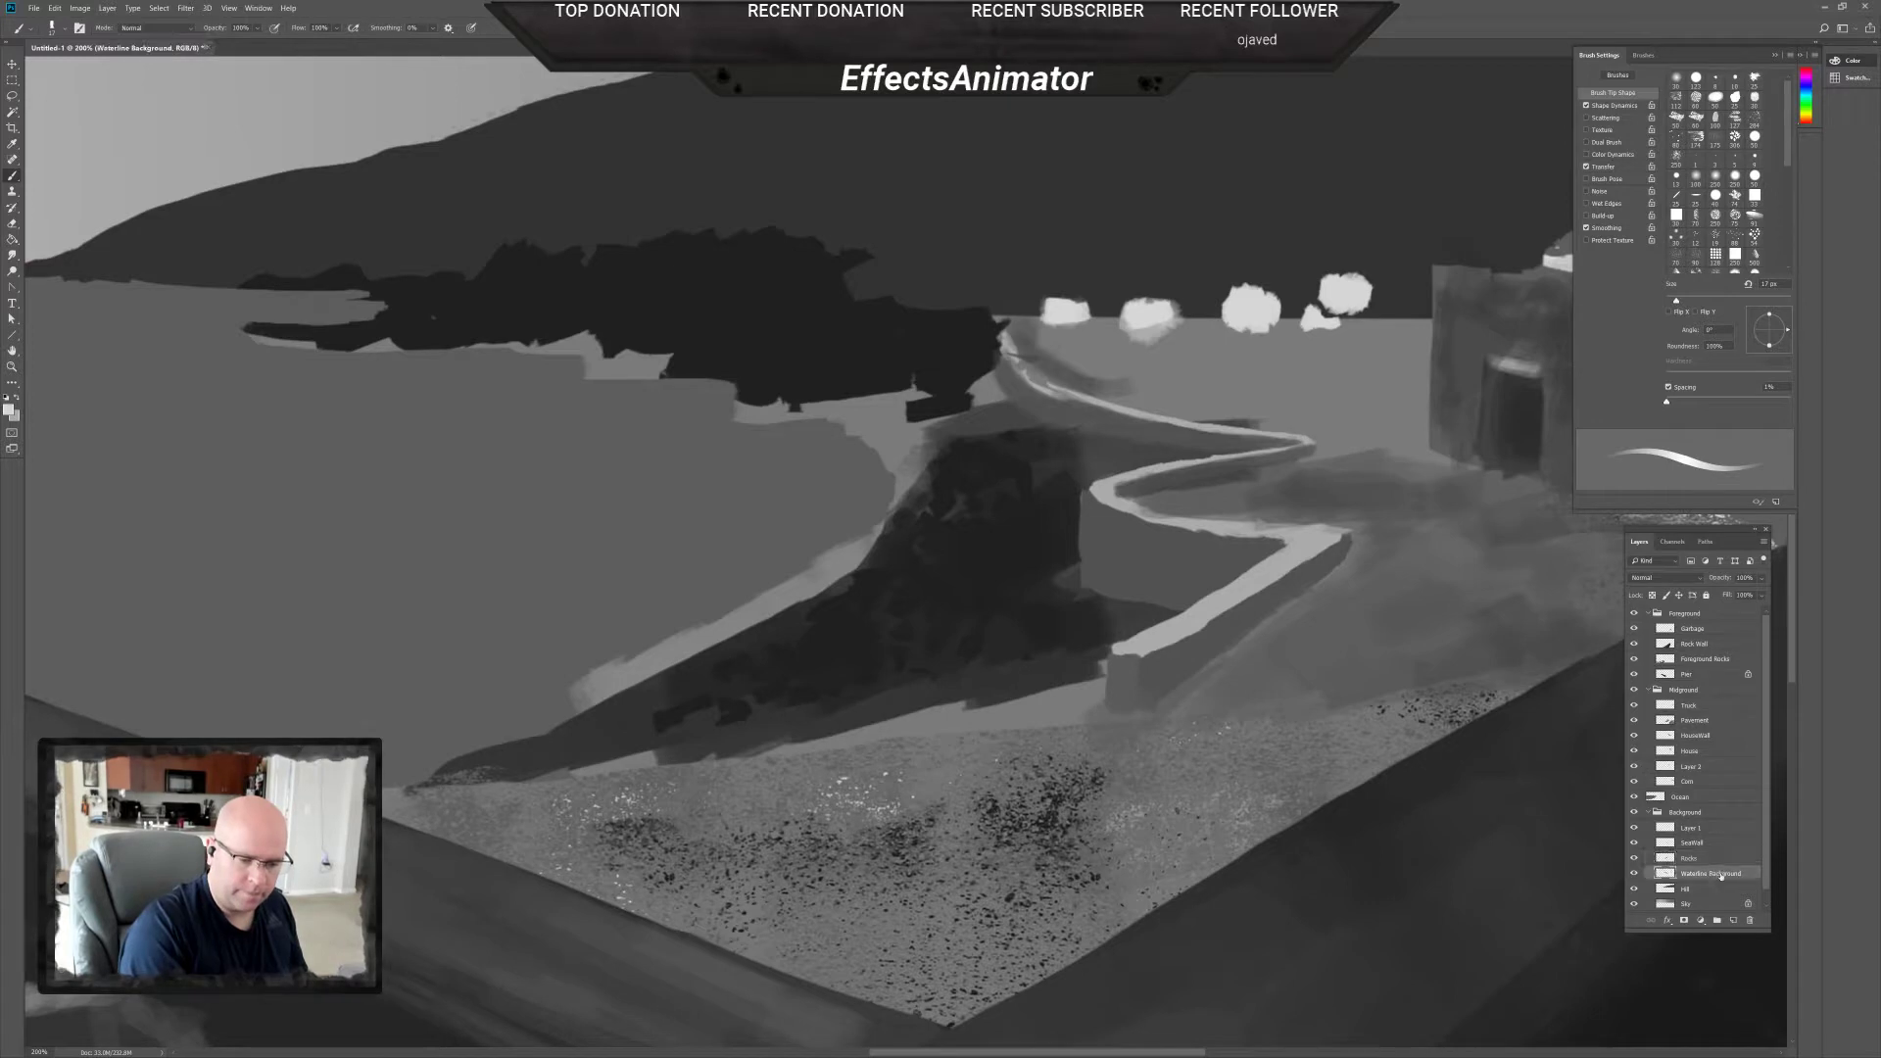
alt+click(971, 699)
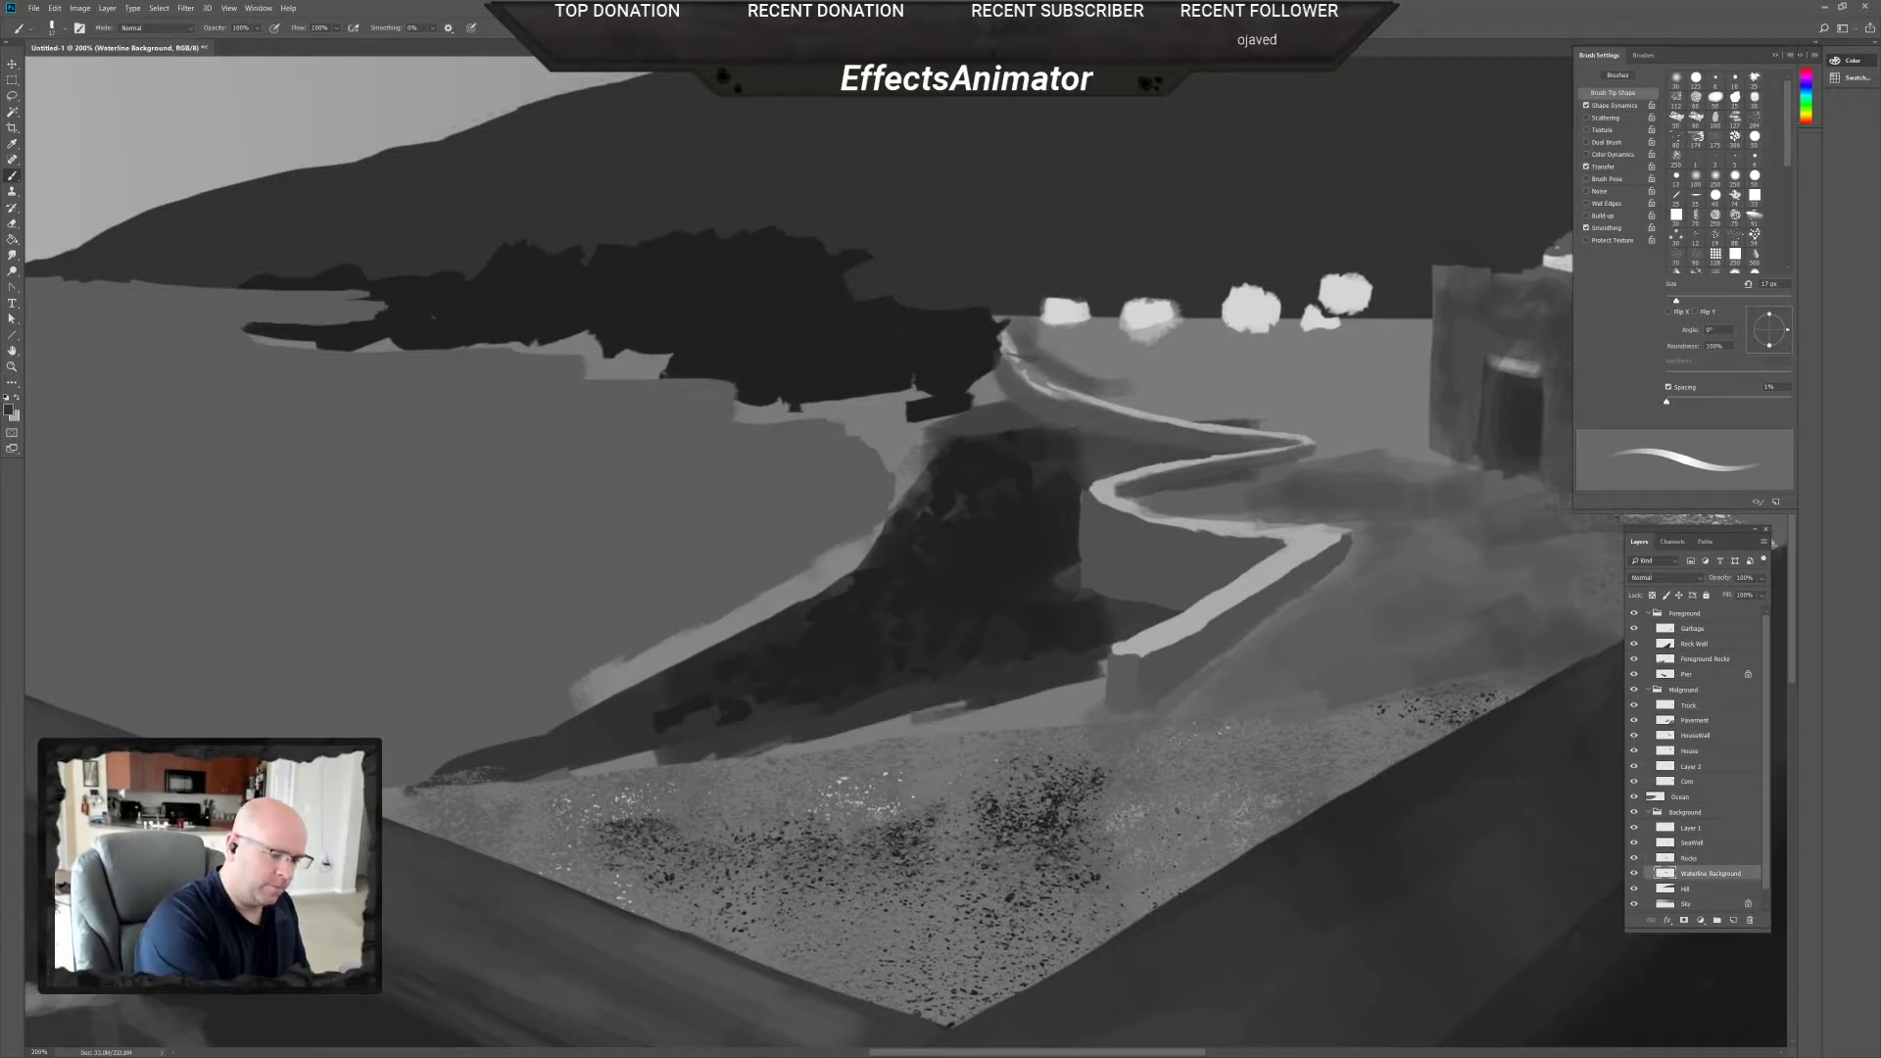
right_click(980, 702)
click(1068, 747)
mouse_move(849, 676)
mouse_down()
mouse_move(1044, 686)
mouse_move(980, 676)
mouse_move(989, 712)
mouse_move(1004, 660)
mouse_move(840, 680)
mouse_move(652, 762)
mouse_move(598, 749)
mouse_up()
right_click(672, 750)
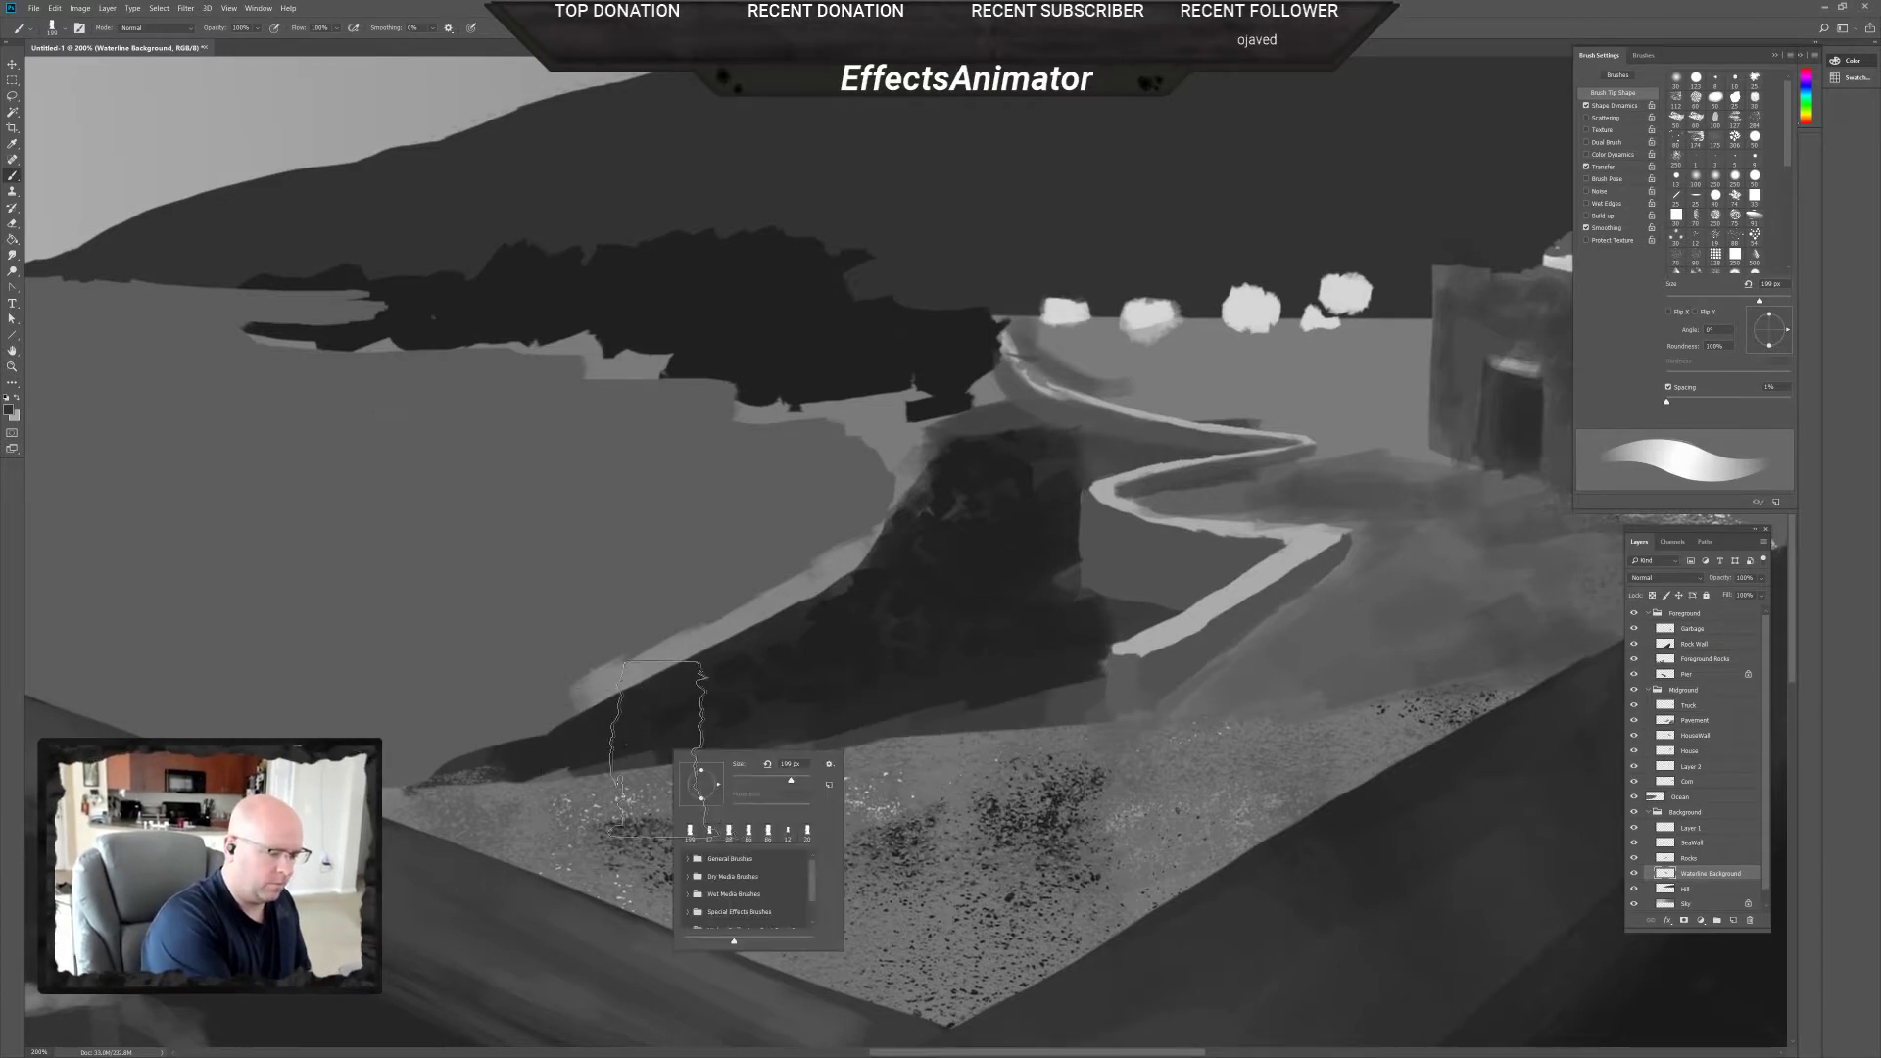
drag(794, 764, 744, 764)
click(609, 758)
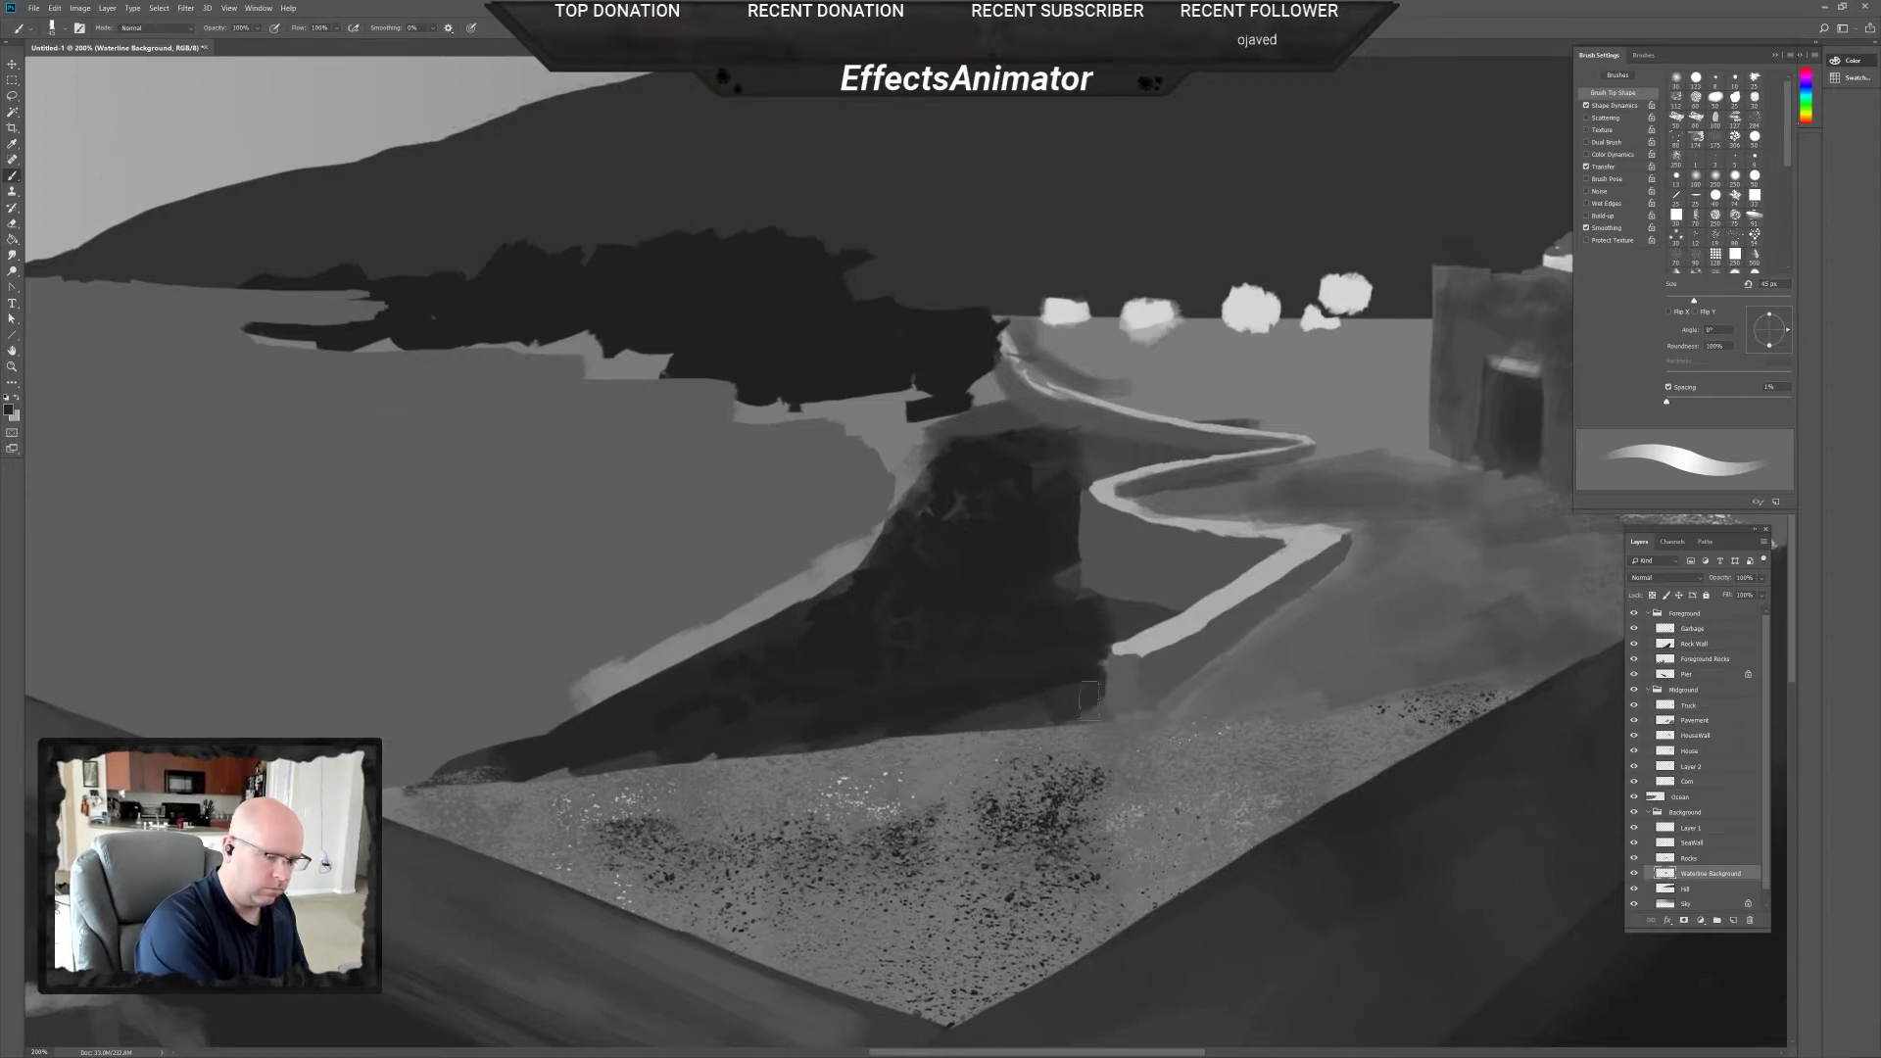
drag(1095, 721, 553, 766)
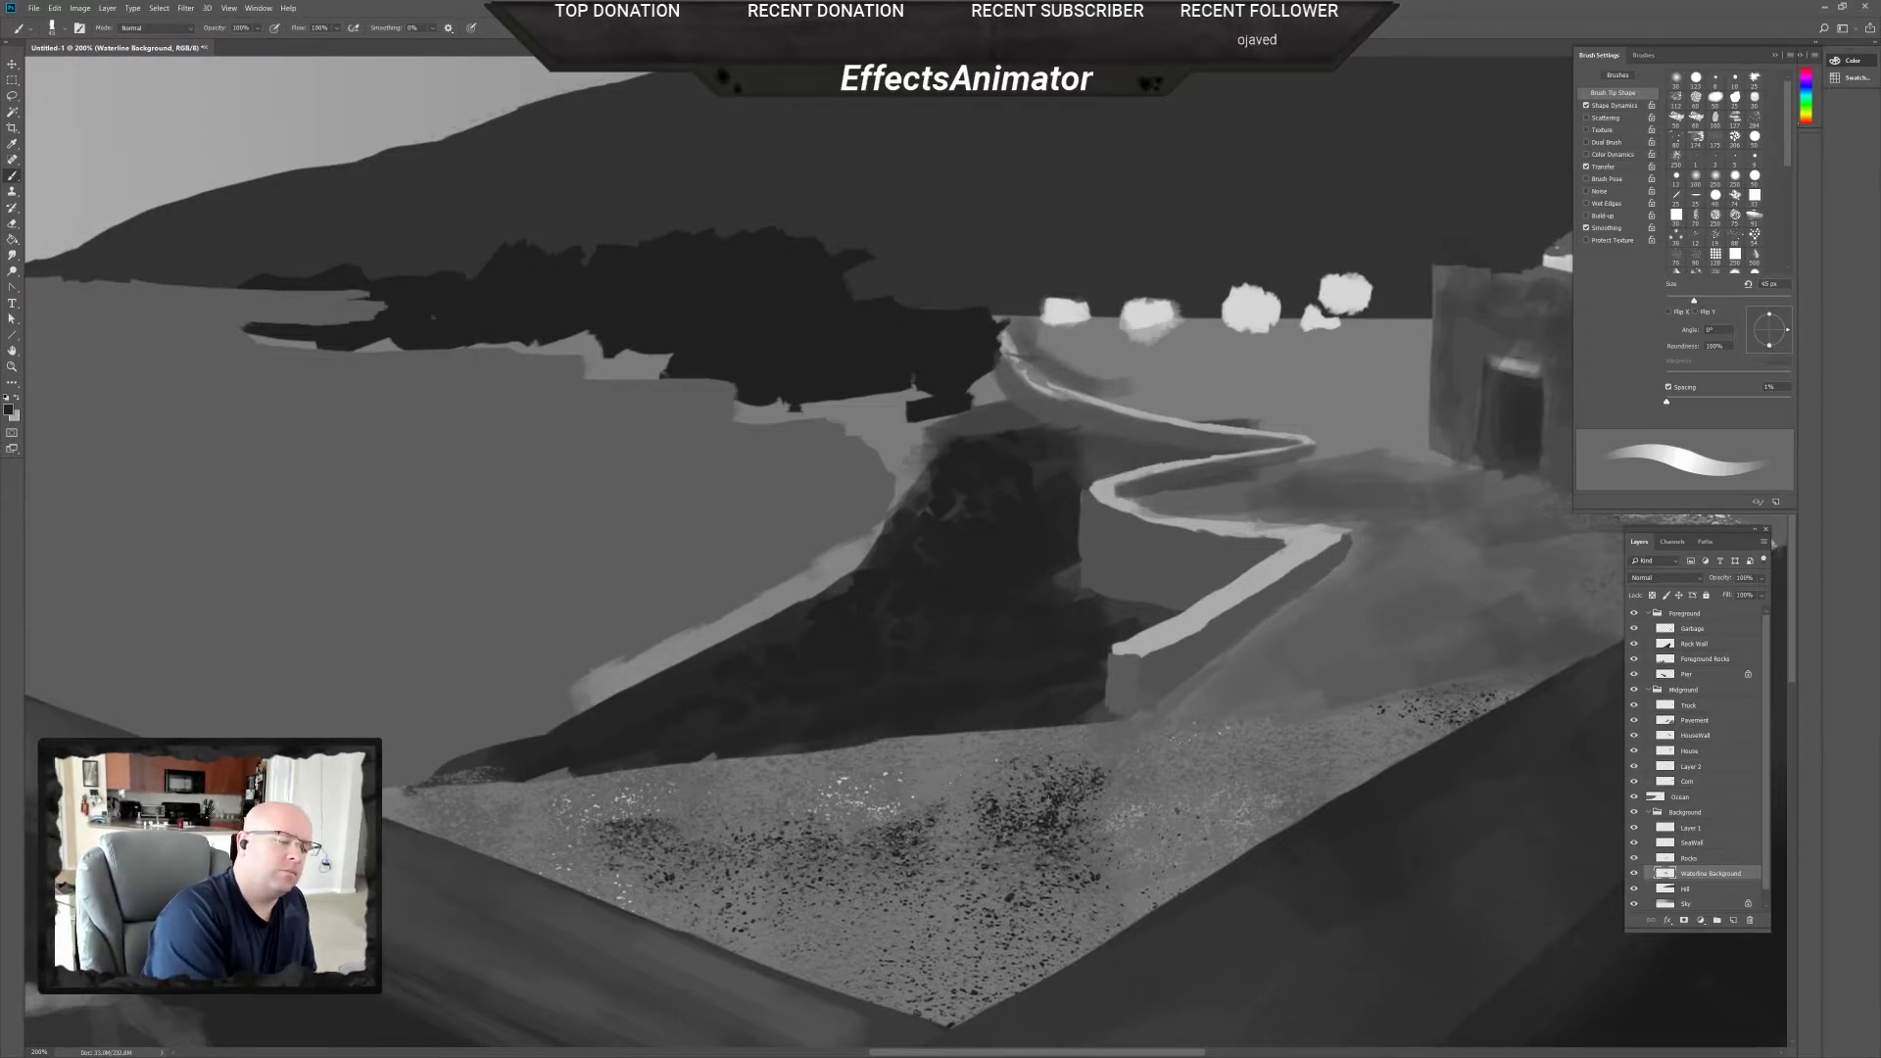
Darken the shoreline neck joining the distant black outcrop to the rocky shore, reducing the brush size for finer touches.
mouse_move(965, 468)
mouse_down()
mouse_move(1008, 449)
mouse_move(925, 402)
mouse_move(833, 388)
mouse_move(869, 385)
mouse_move(826, 383)
mouse_move(878, 402)
mouse_move(742, 406)
mouse_move(934, 405)
mouse_move(891, 446)
mouse_move(905, 474)
mouse_move(868, 545)
mouse_move(904, 542)
mouse_move(904, 561)
mouse_move(917, 523)
mouse_move(1009, 452)
mouse_move(960, 398)
mouse_move(925, 490)
mouse_move(977, 379)
mouse_up()
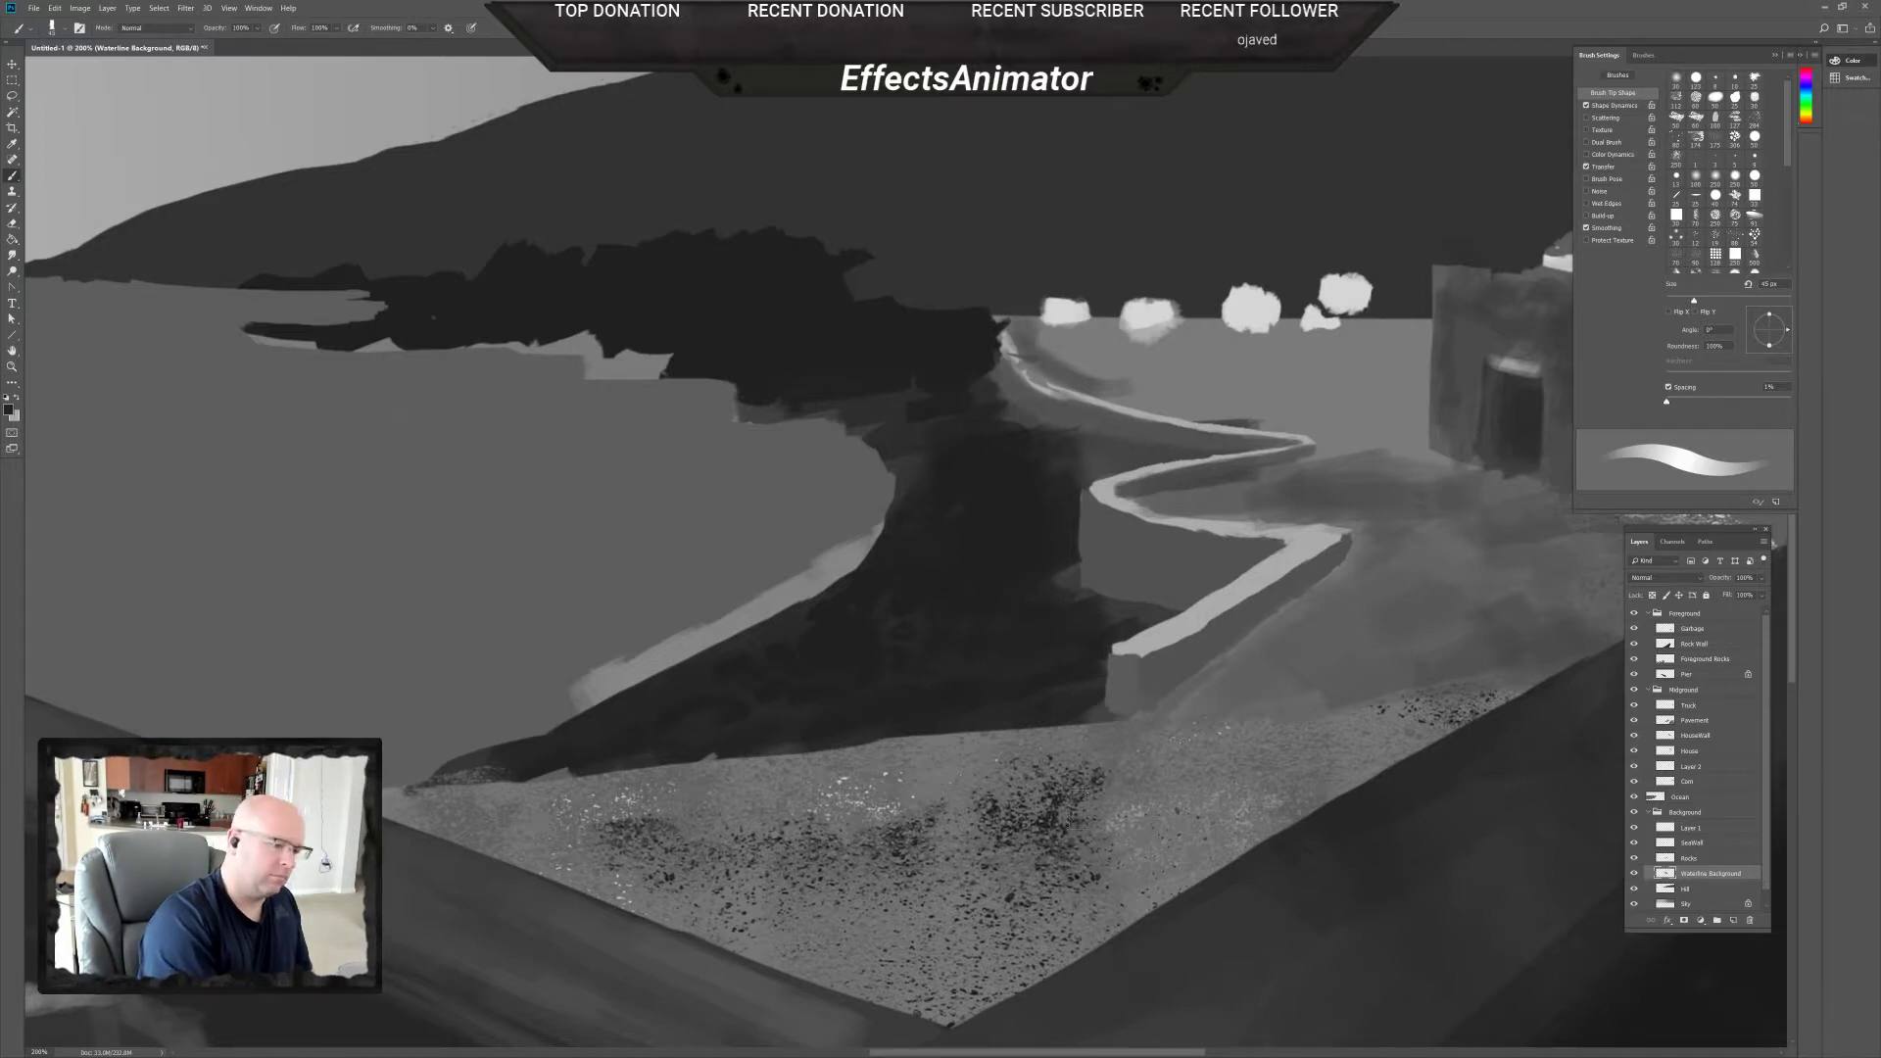
right_click(880, 416)
drag(929, 399, 914, 399)
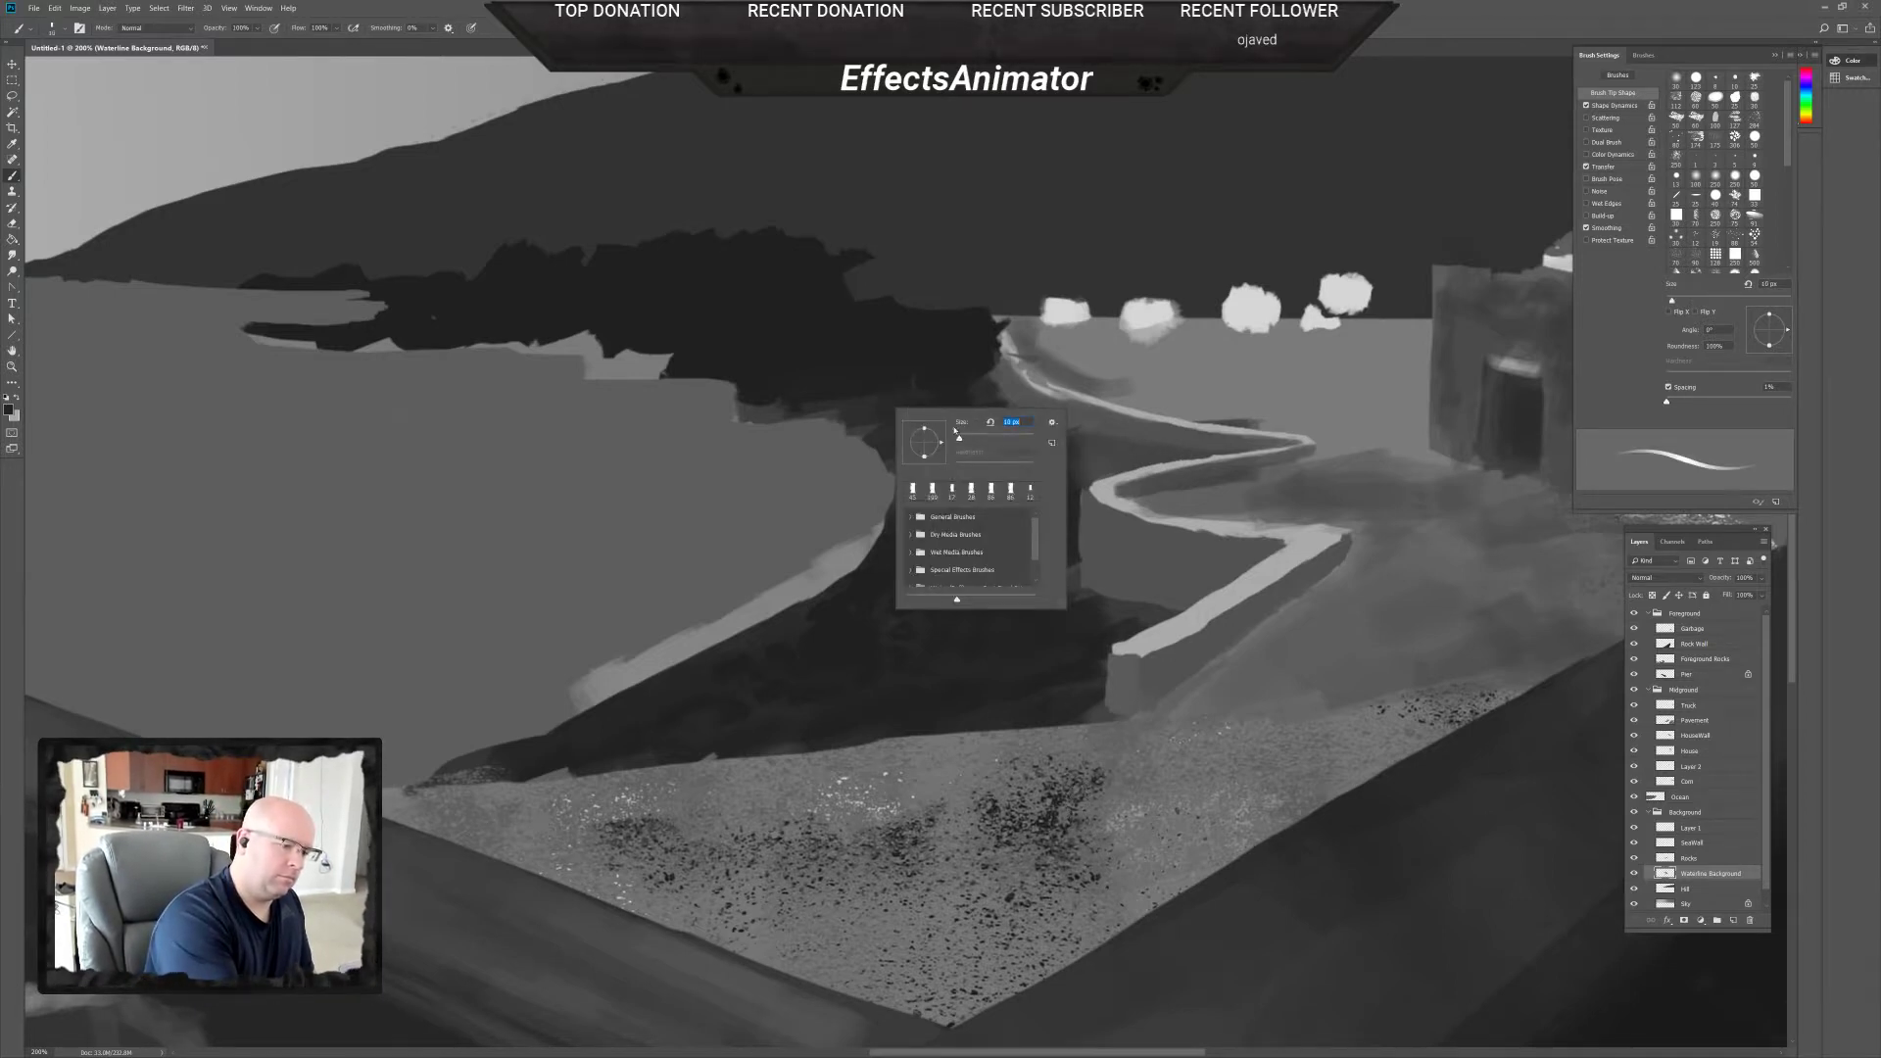
click(851, 407)
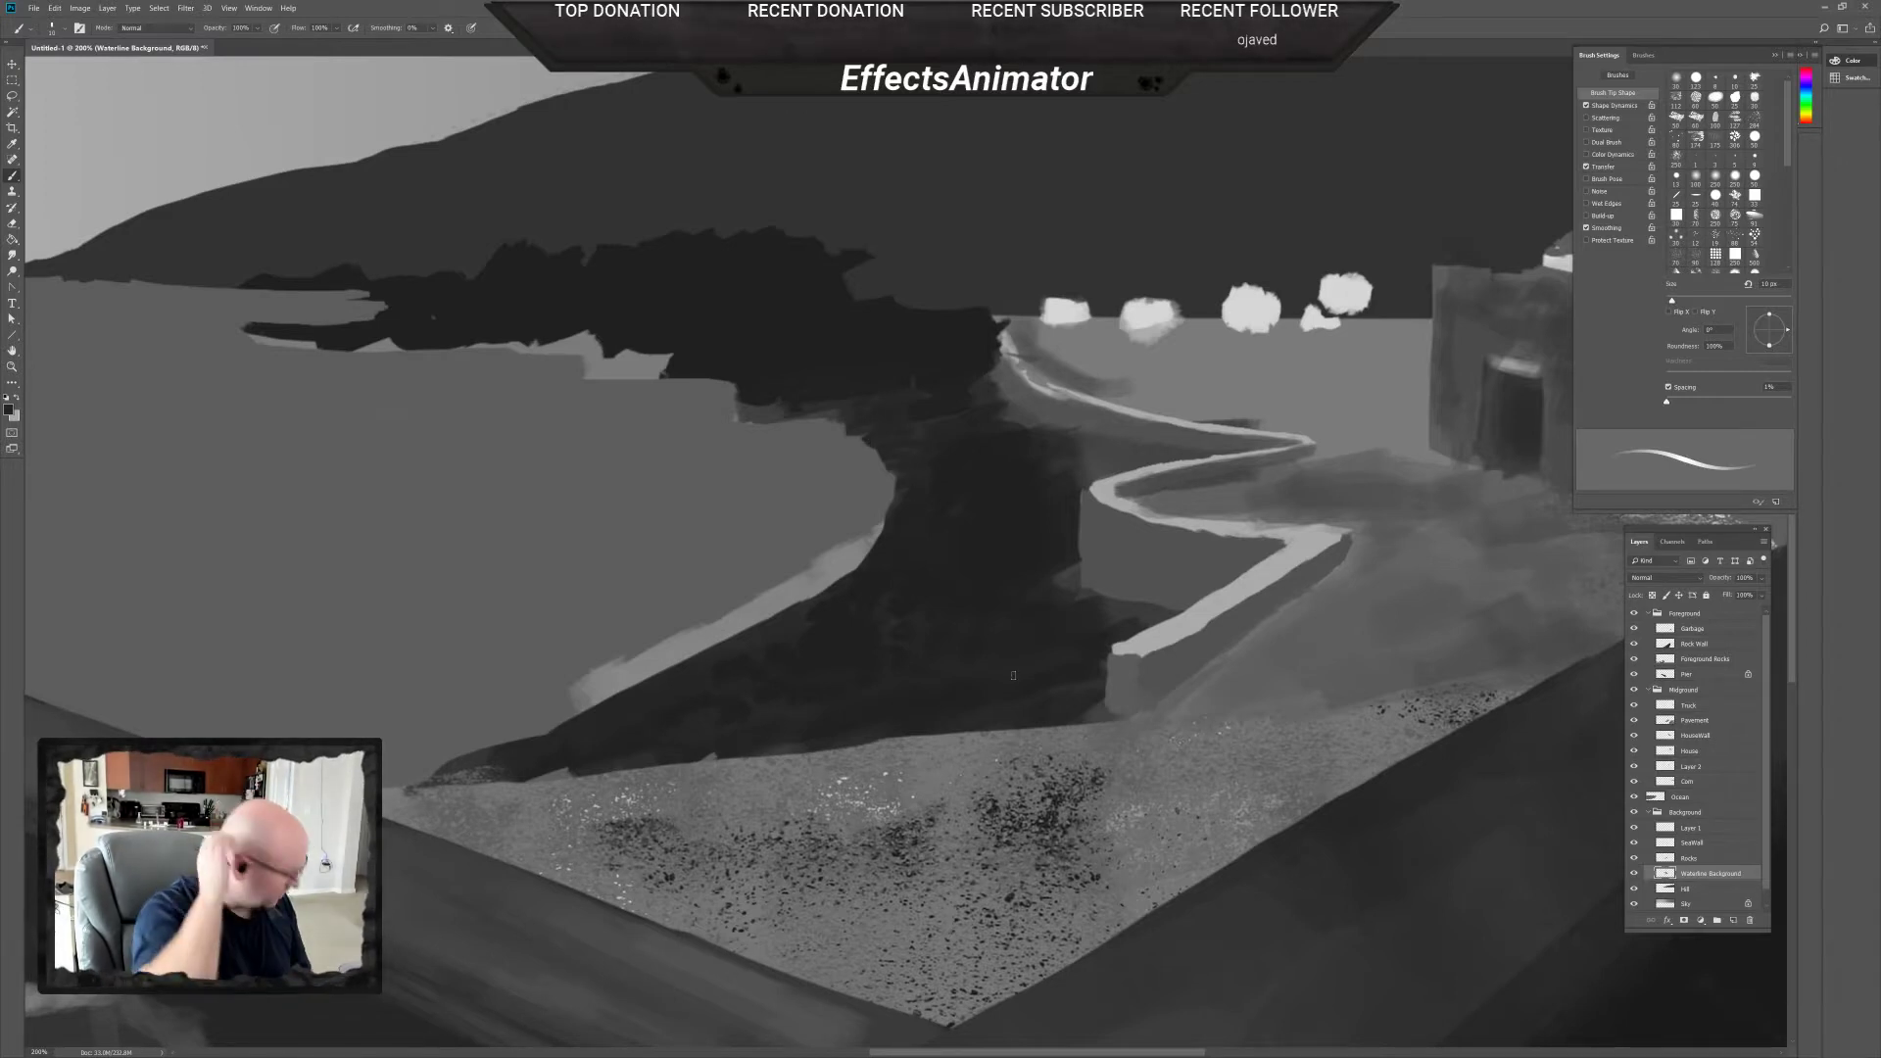
Sample the light grey beside the winding path, and toggle the Waterline Background and Rocks layers to compare their contents.
alt+click(1111, 480)
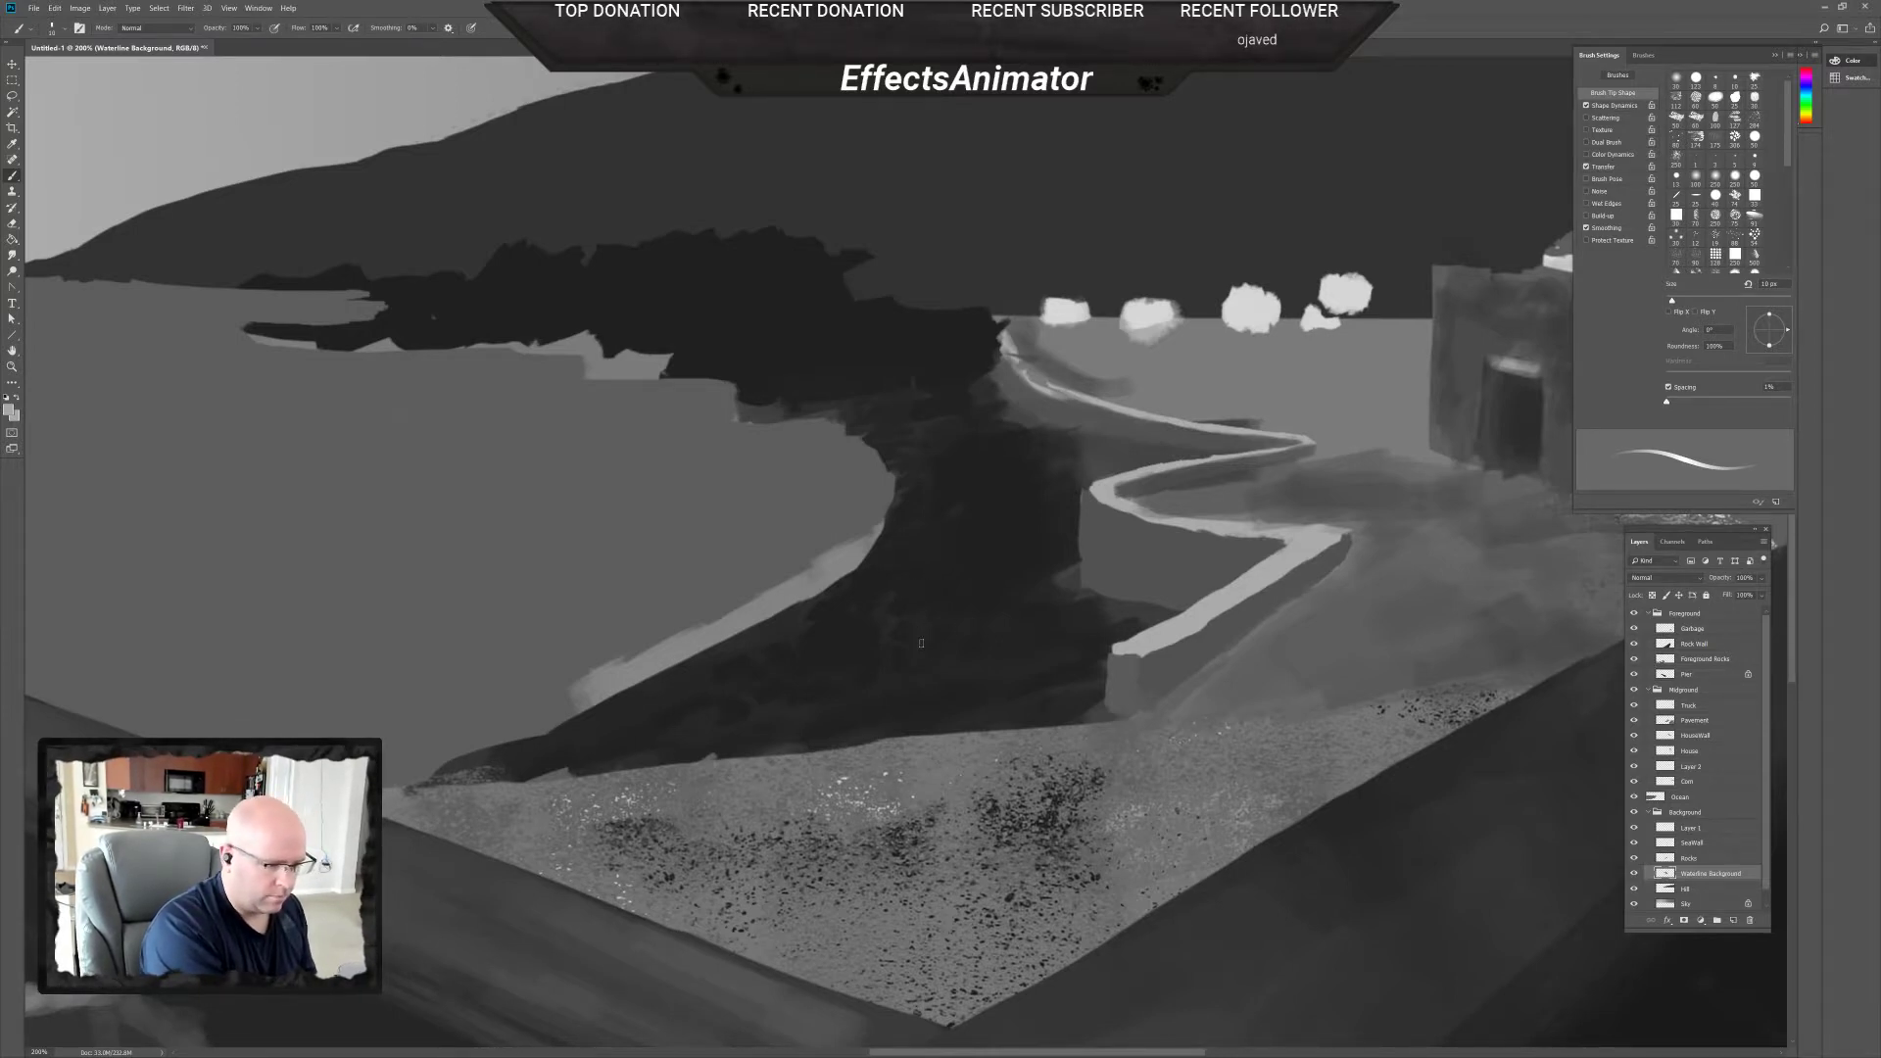
click(1634, 873)
click(1633, 873)
click(1633, 874)
click(1633, 874)
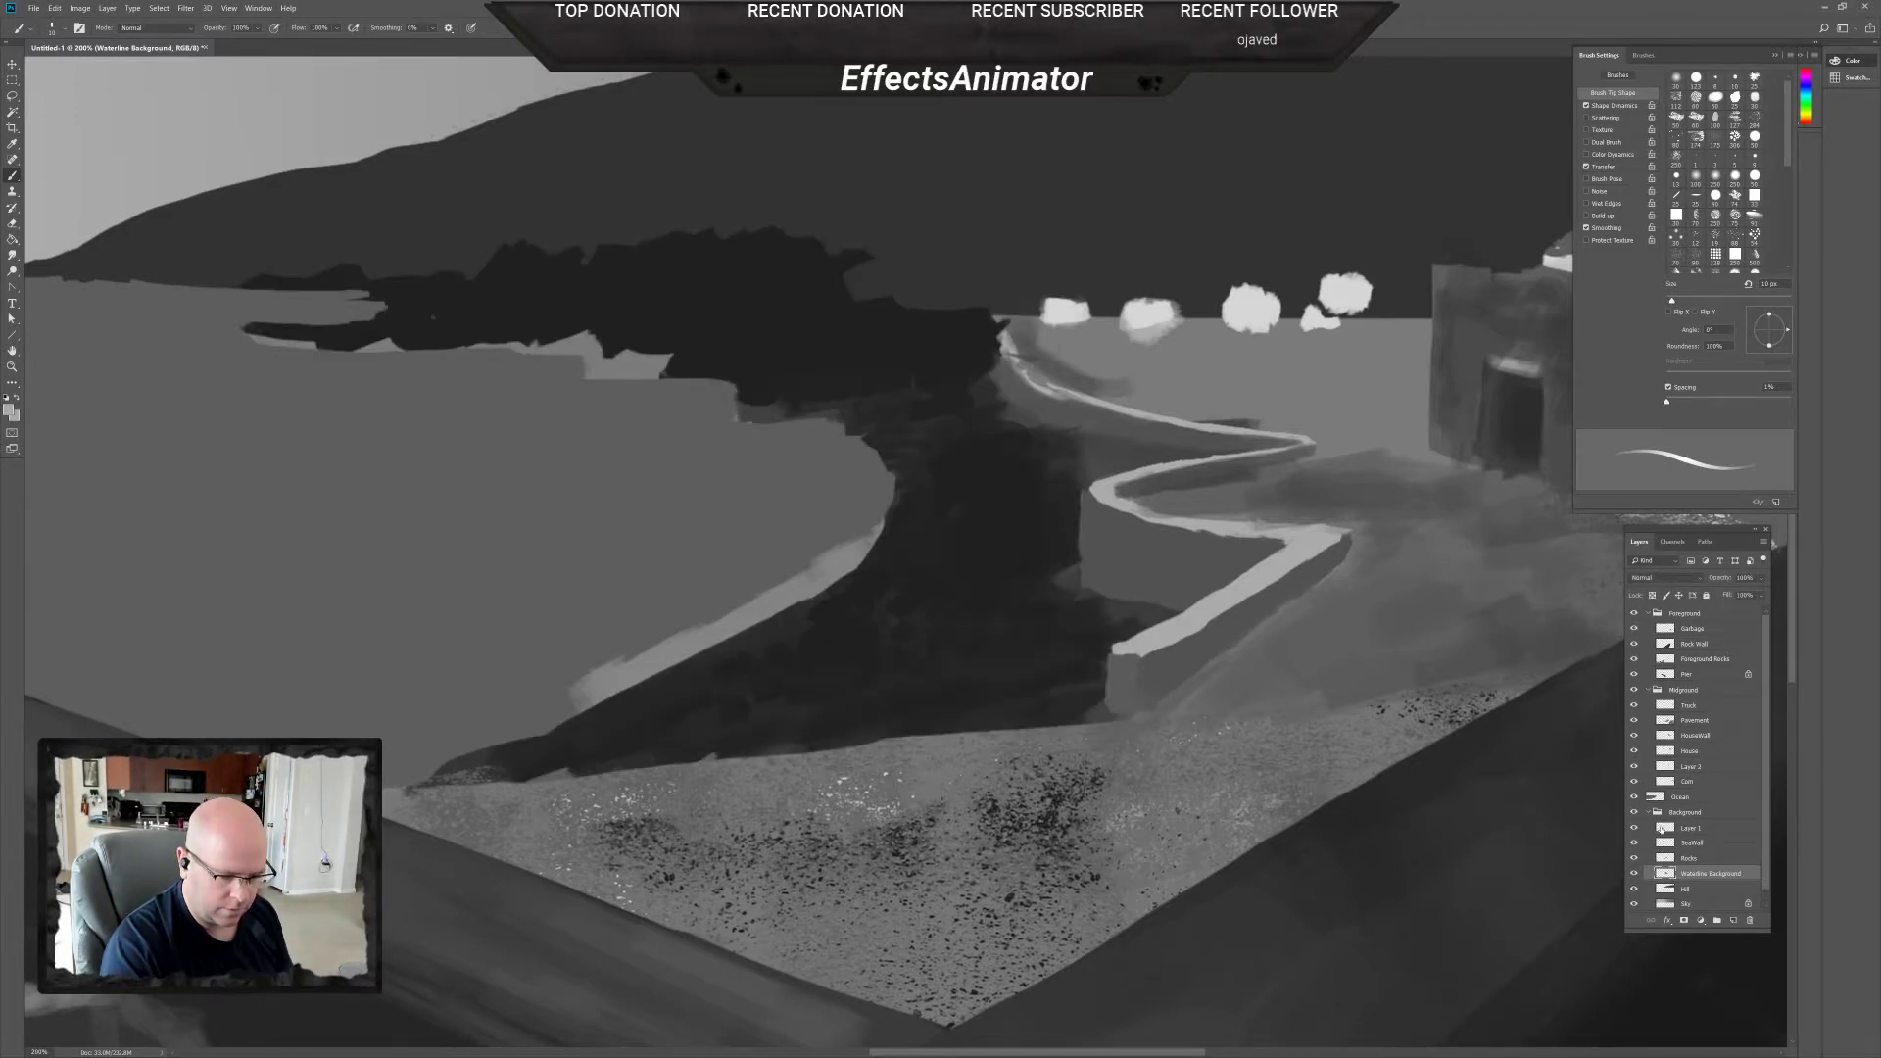
click(1634, 858)
click(1633, 858)
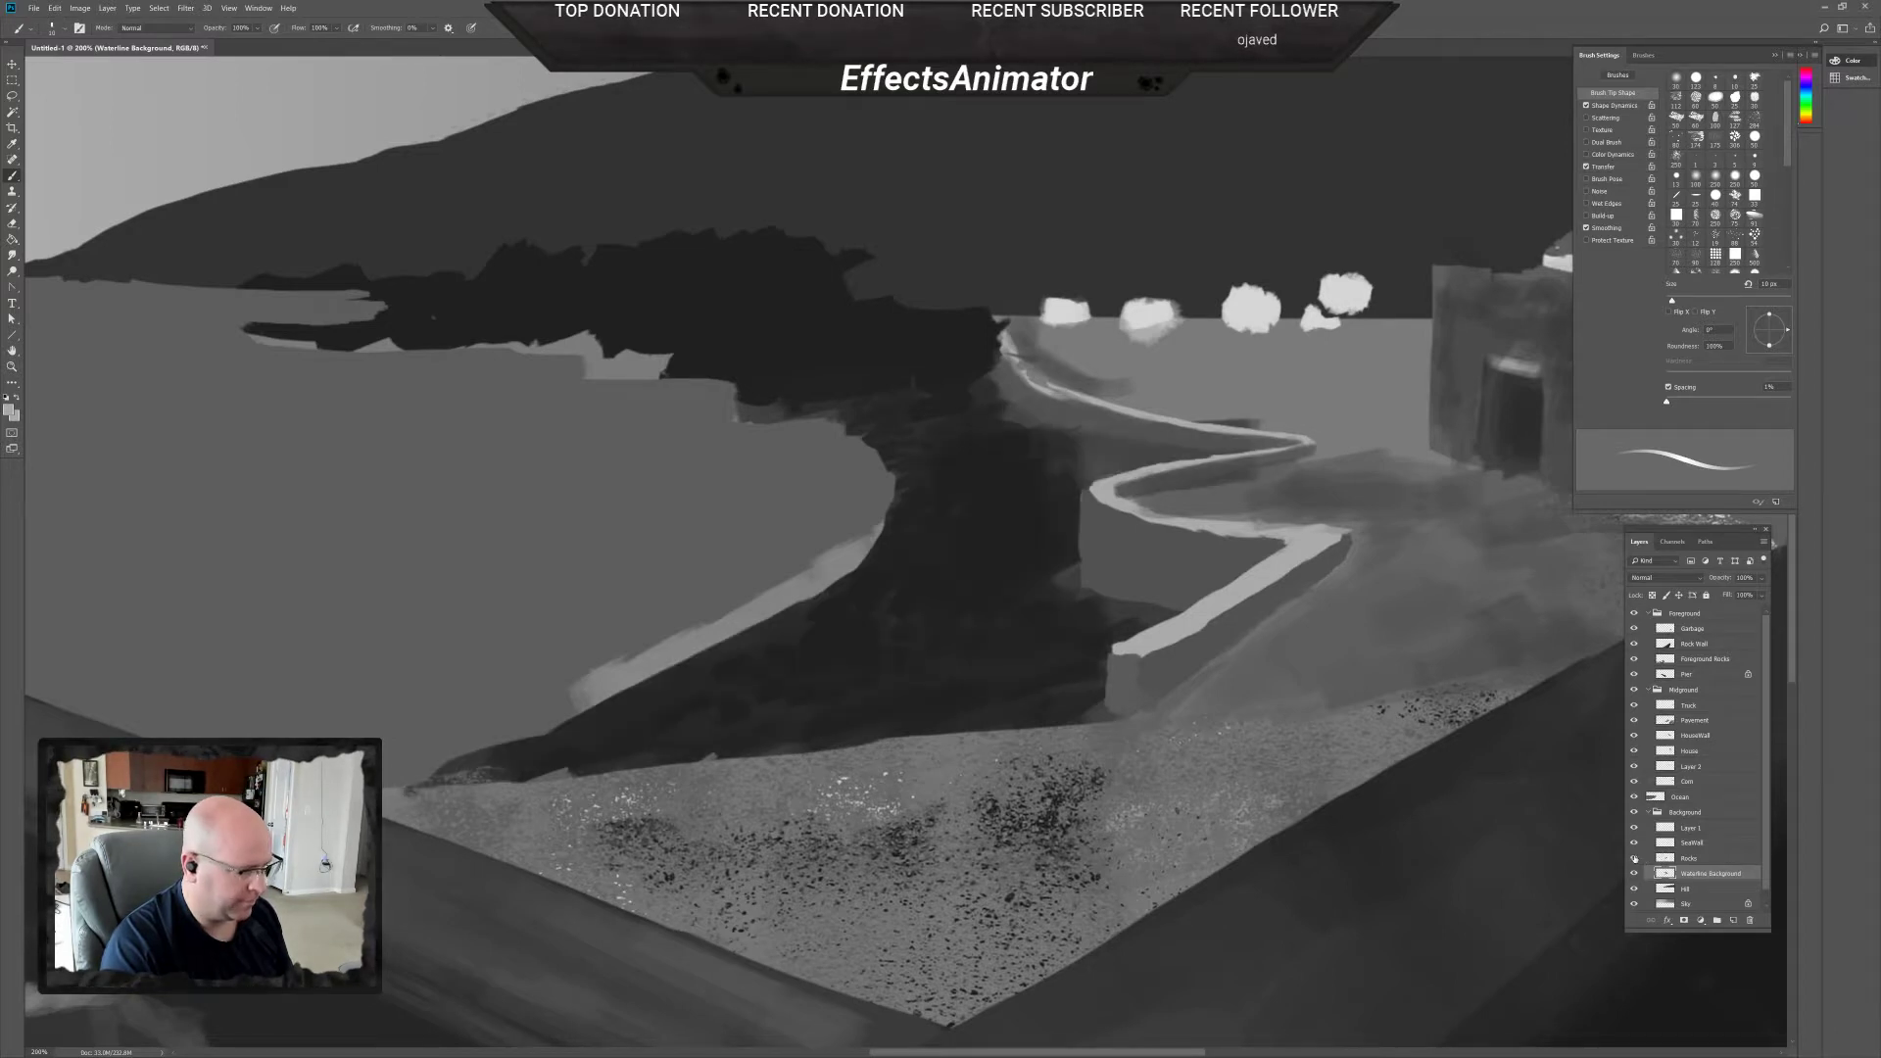
click(1633, 858)
click(1633, 858)
click(1634, 858)
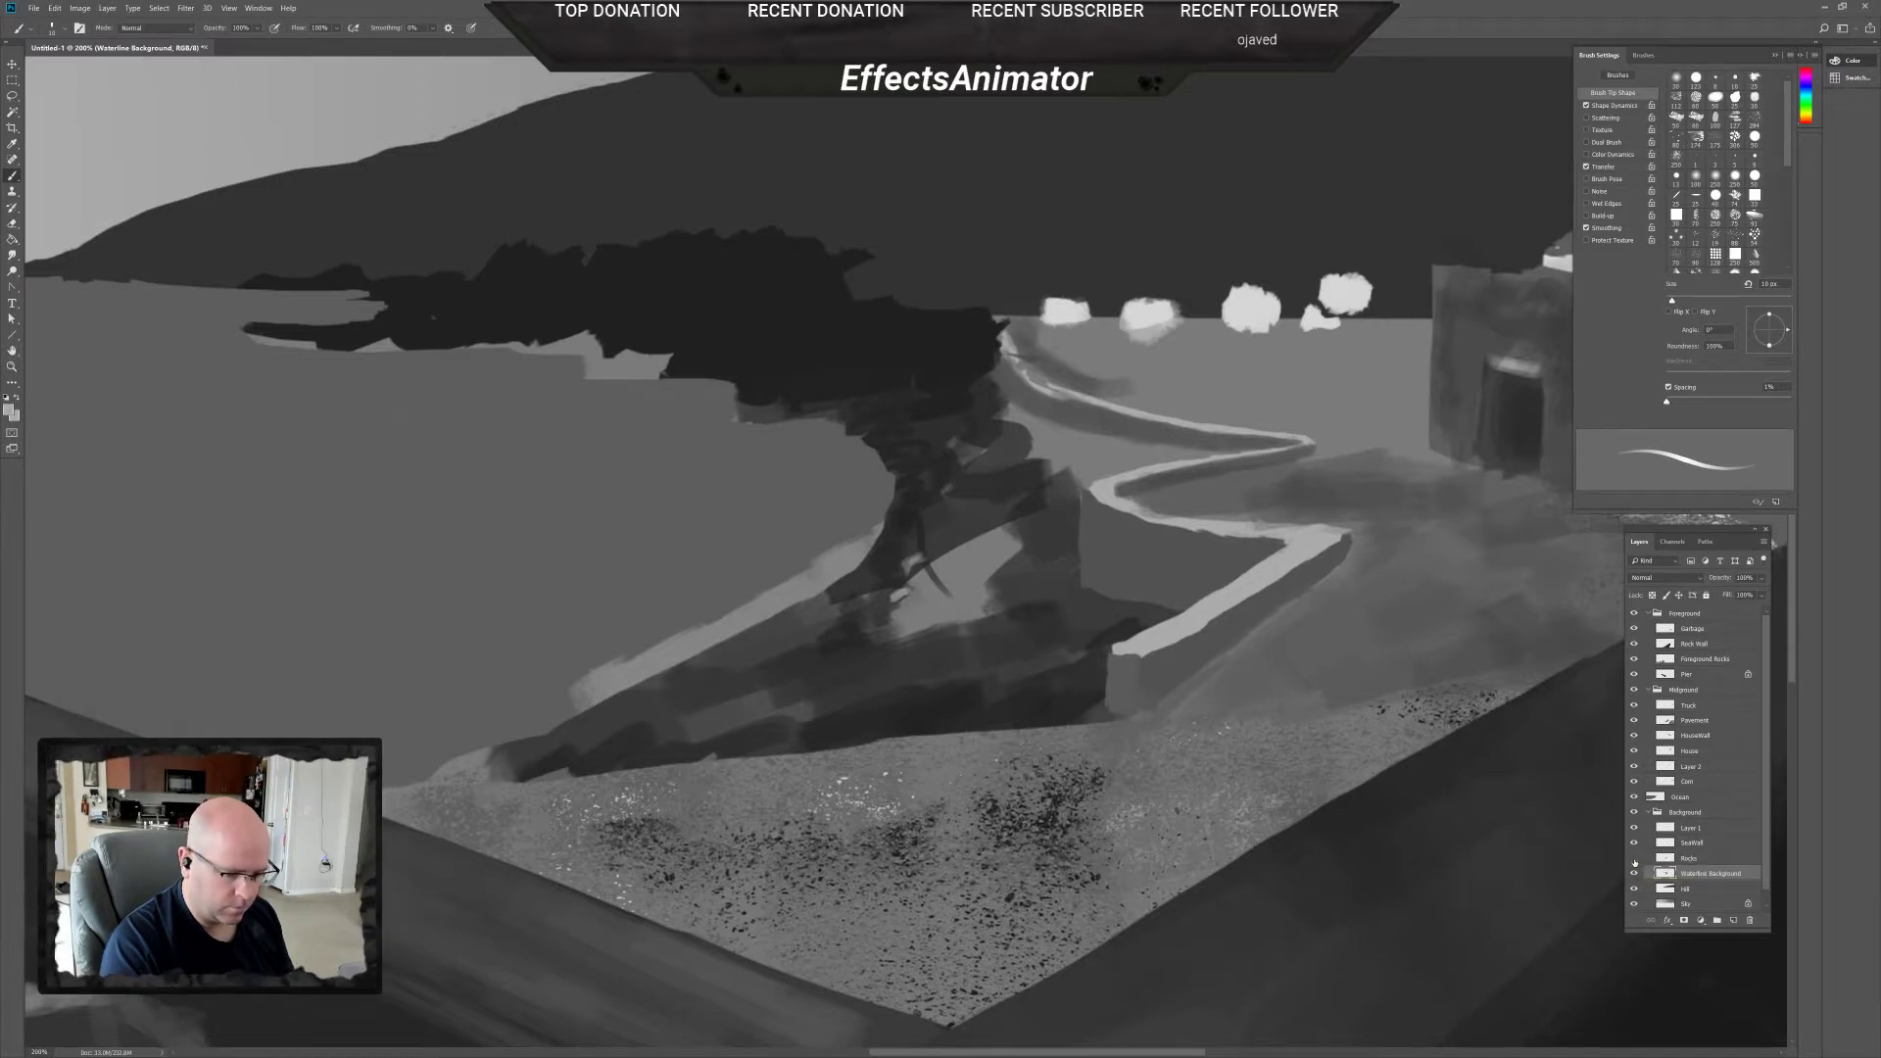
click(1634, 858)
On the Rocks layer, dab light grey highlights along the water-side edge of the dark rocky shore.
click(1695, 858)
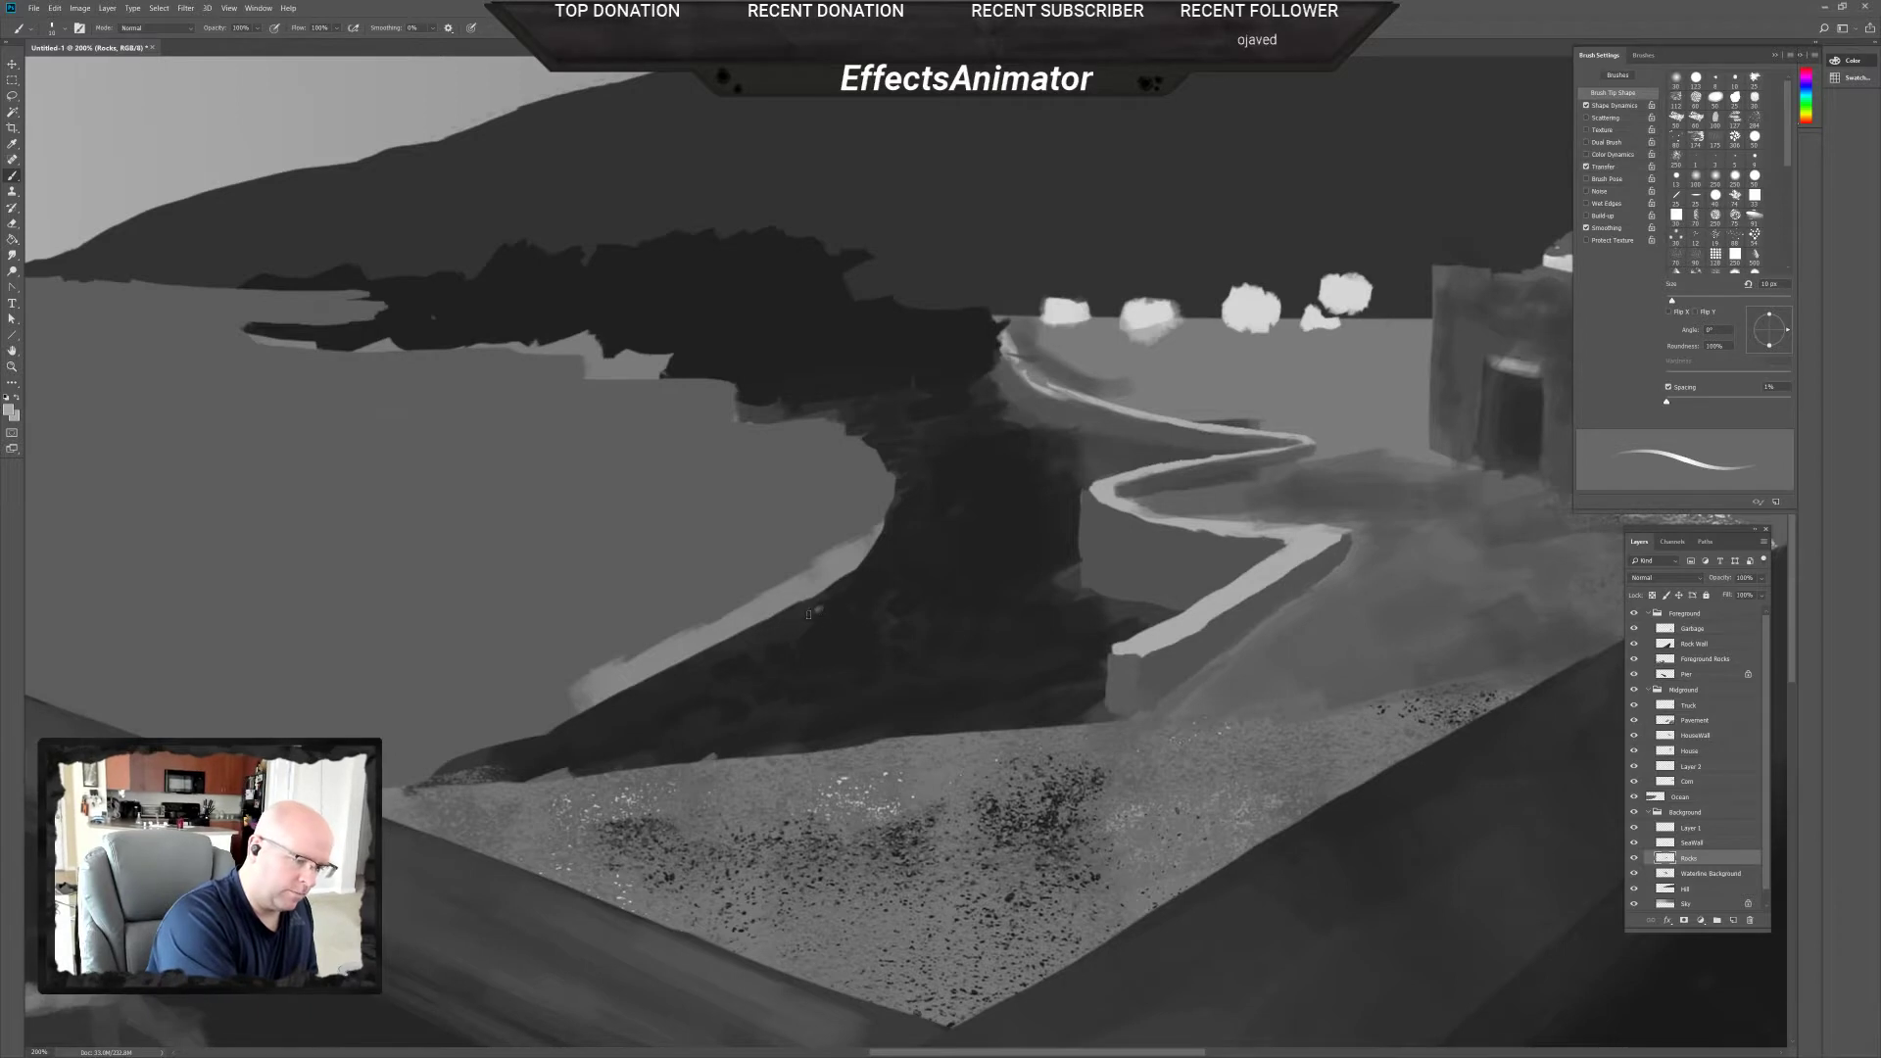
scroll(829, 612, up, 1)
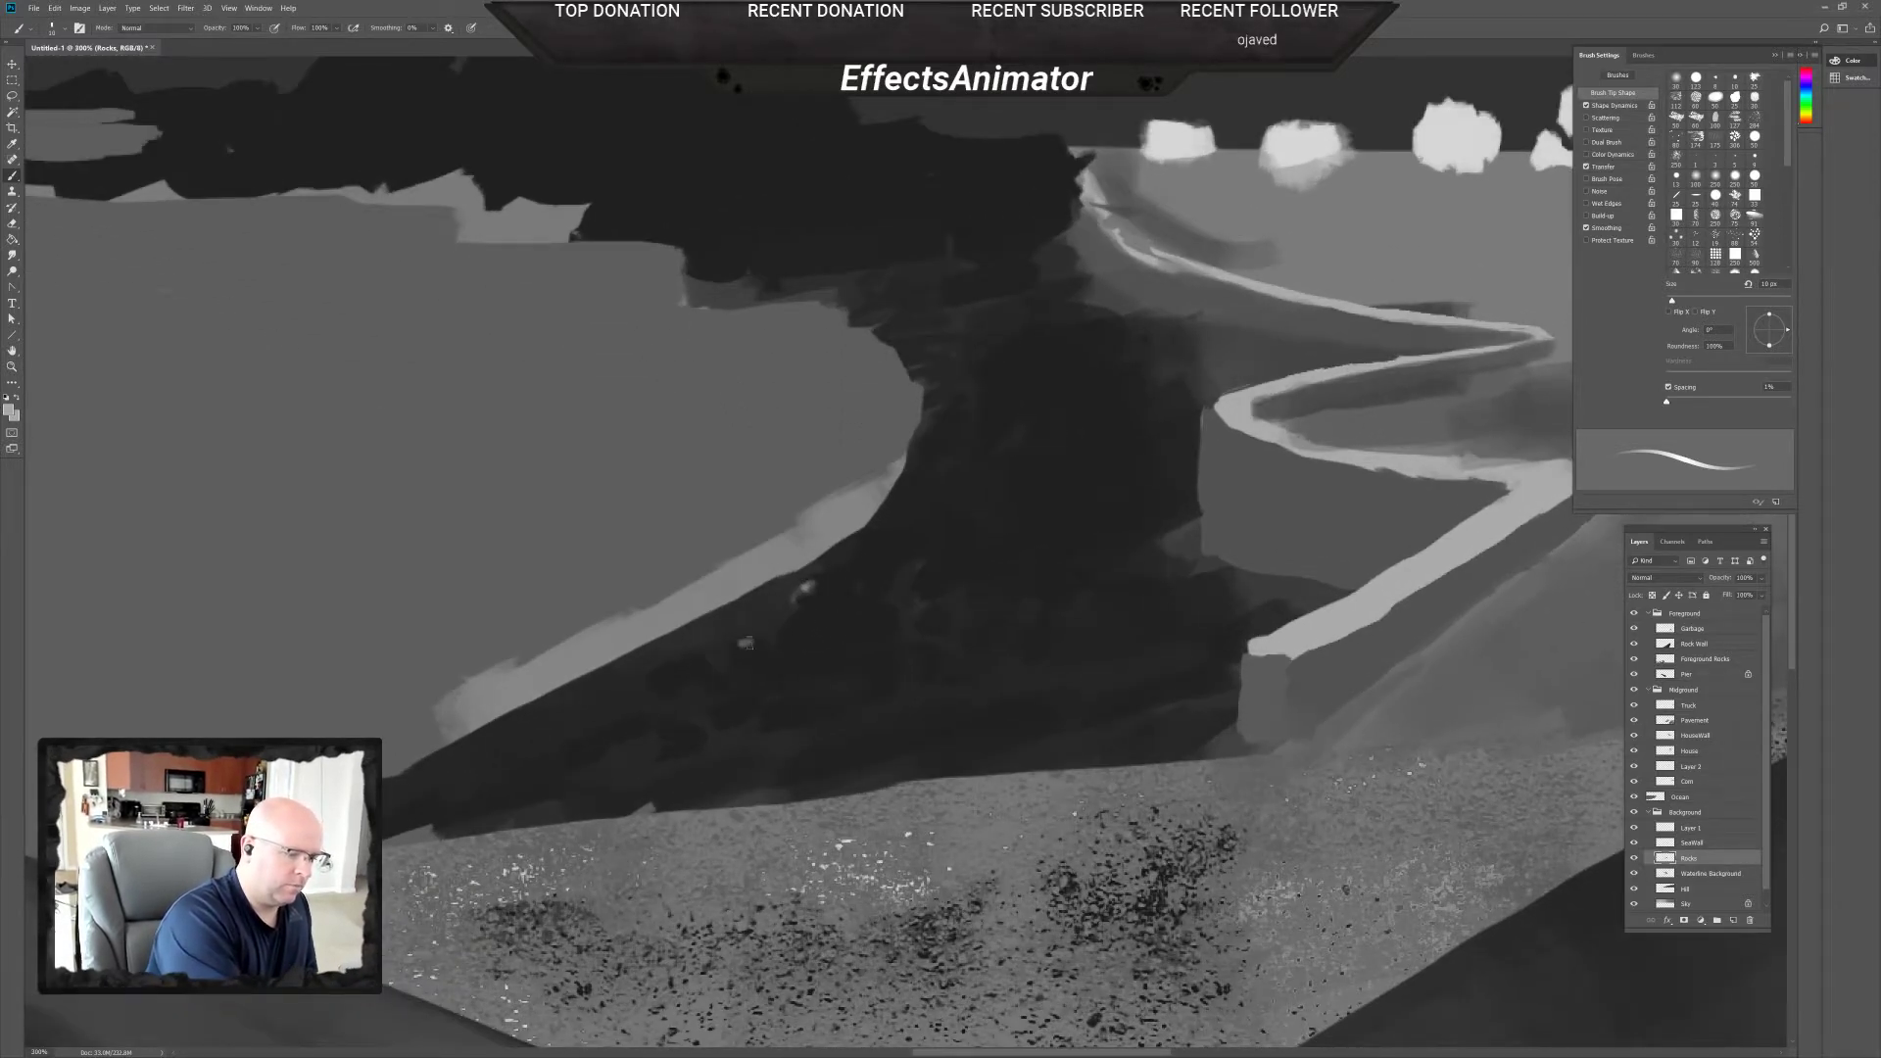
drag(667, 668, 687, 664)
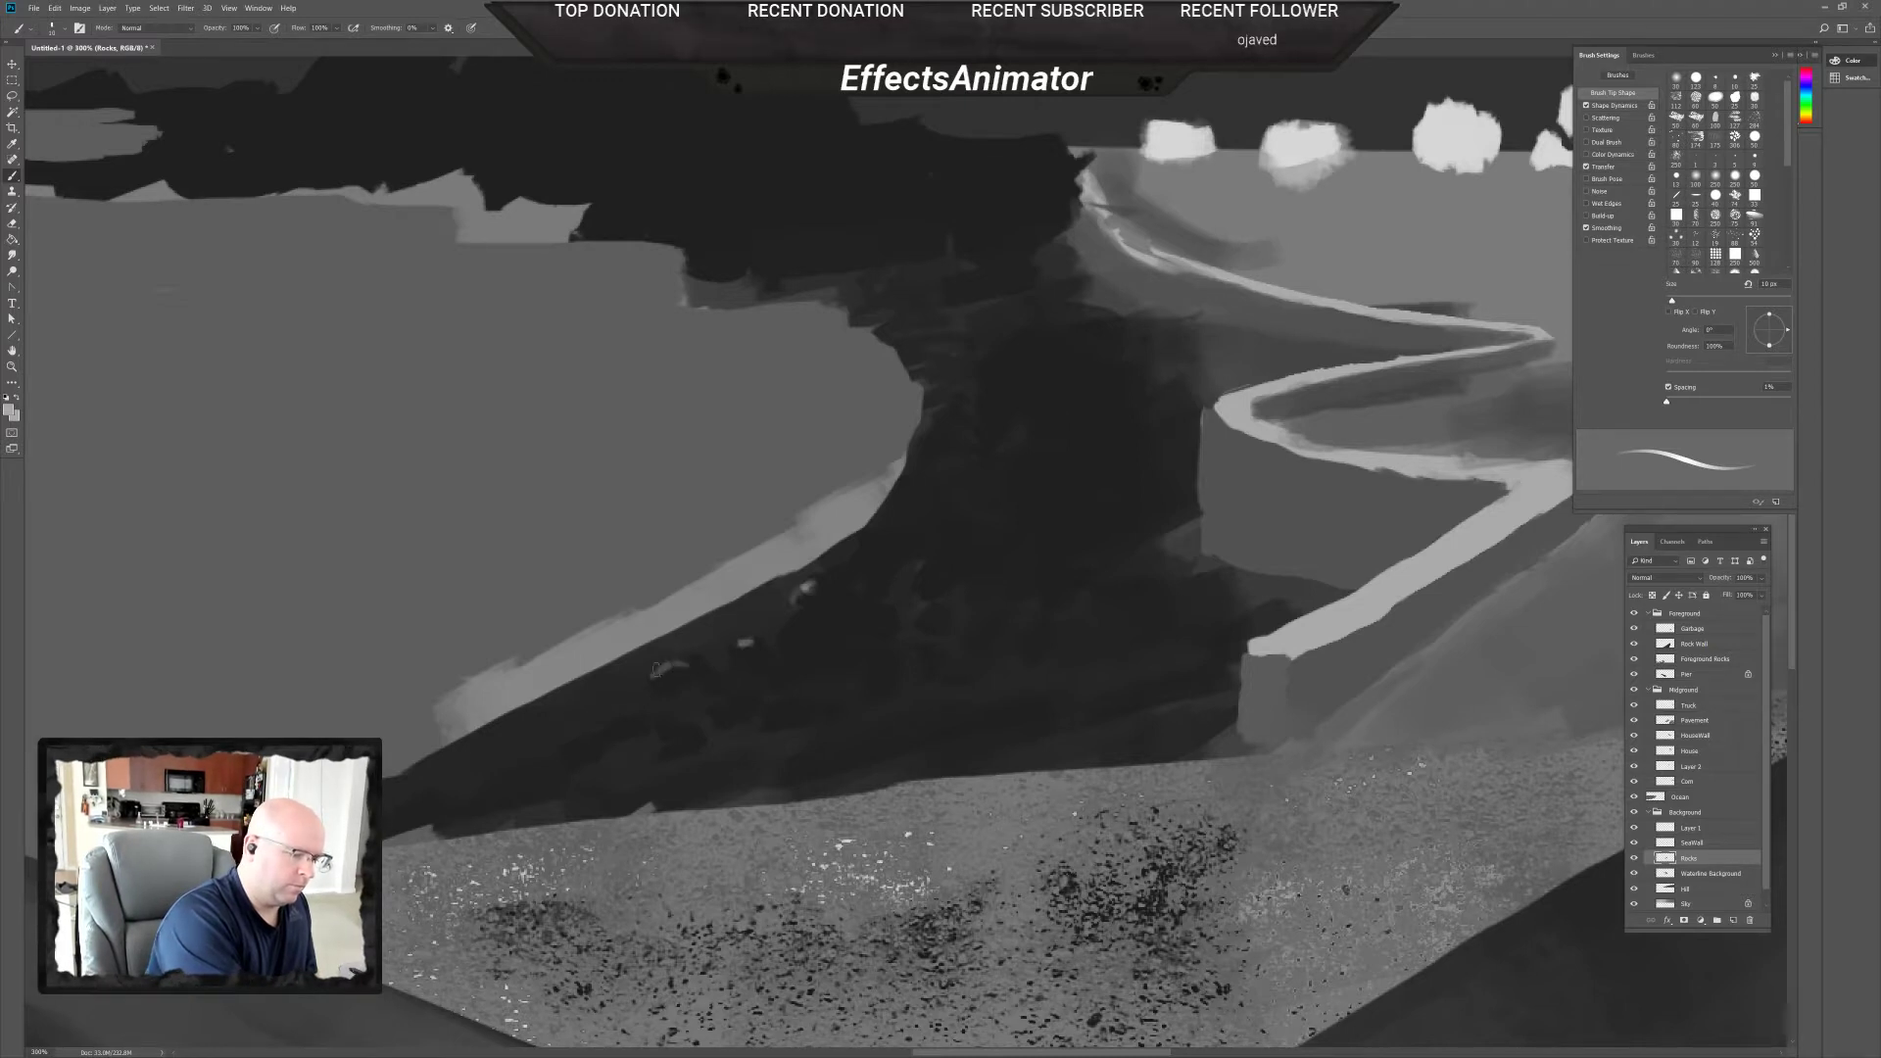
drag(800, 619, 787, 629)
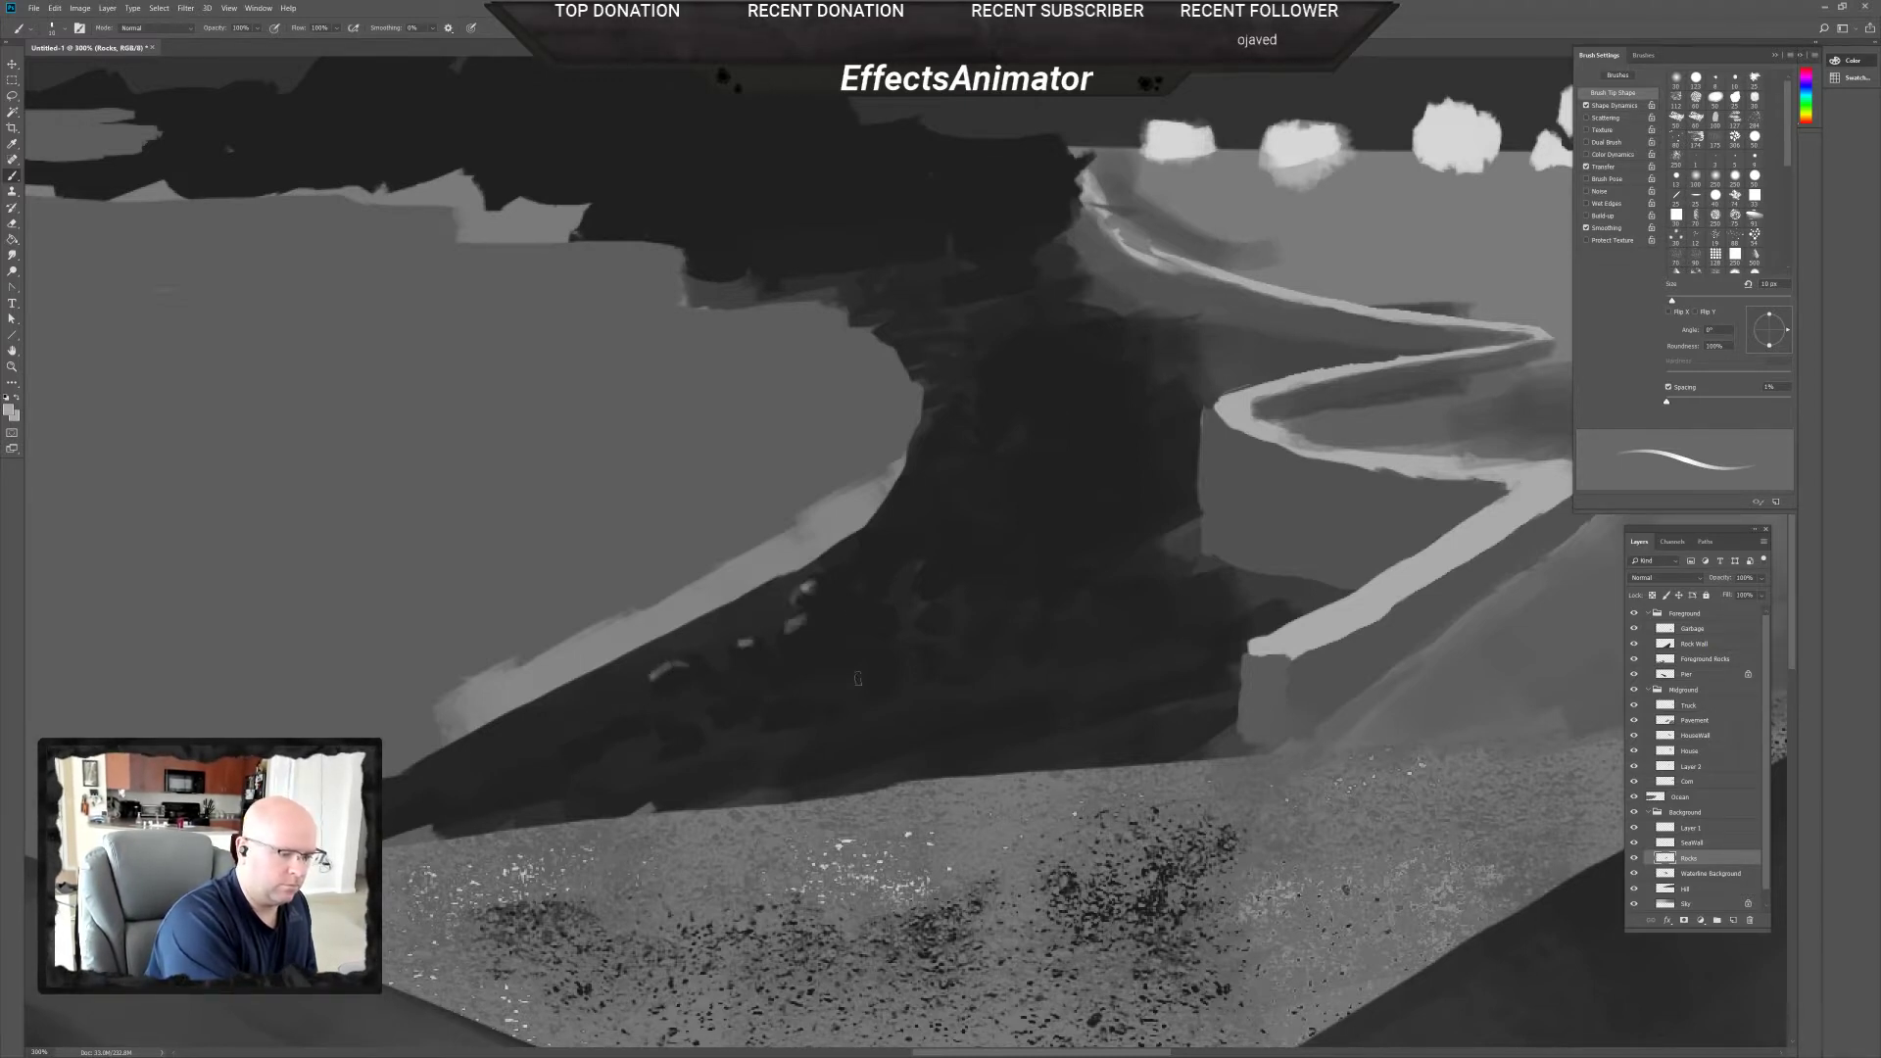
Reduce the brush size and dab small light grey highlights on the dark rocks around the inner curve of the shoreline.
right_click(915, 583)
drag(988, 611, 983, 610)
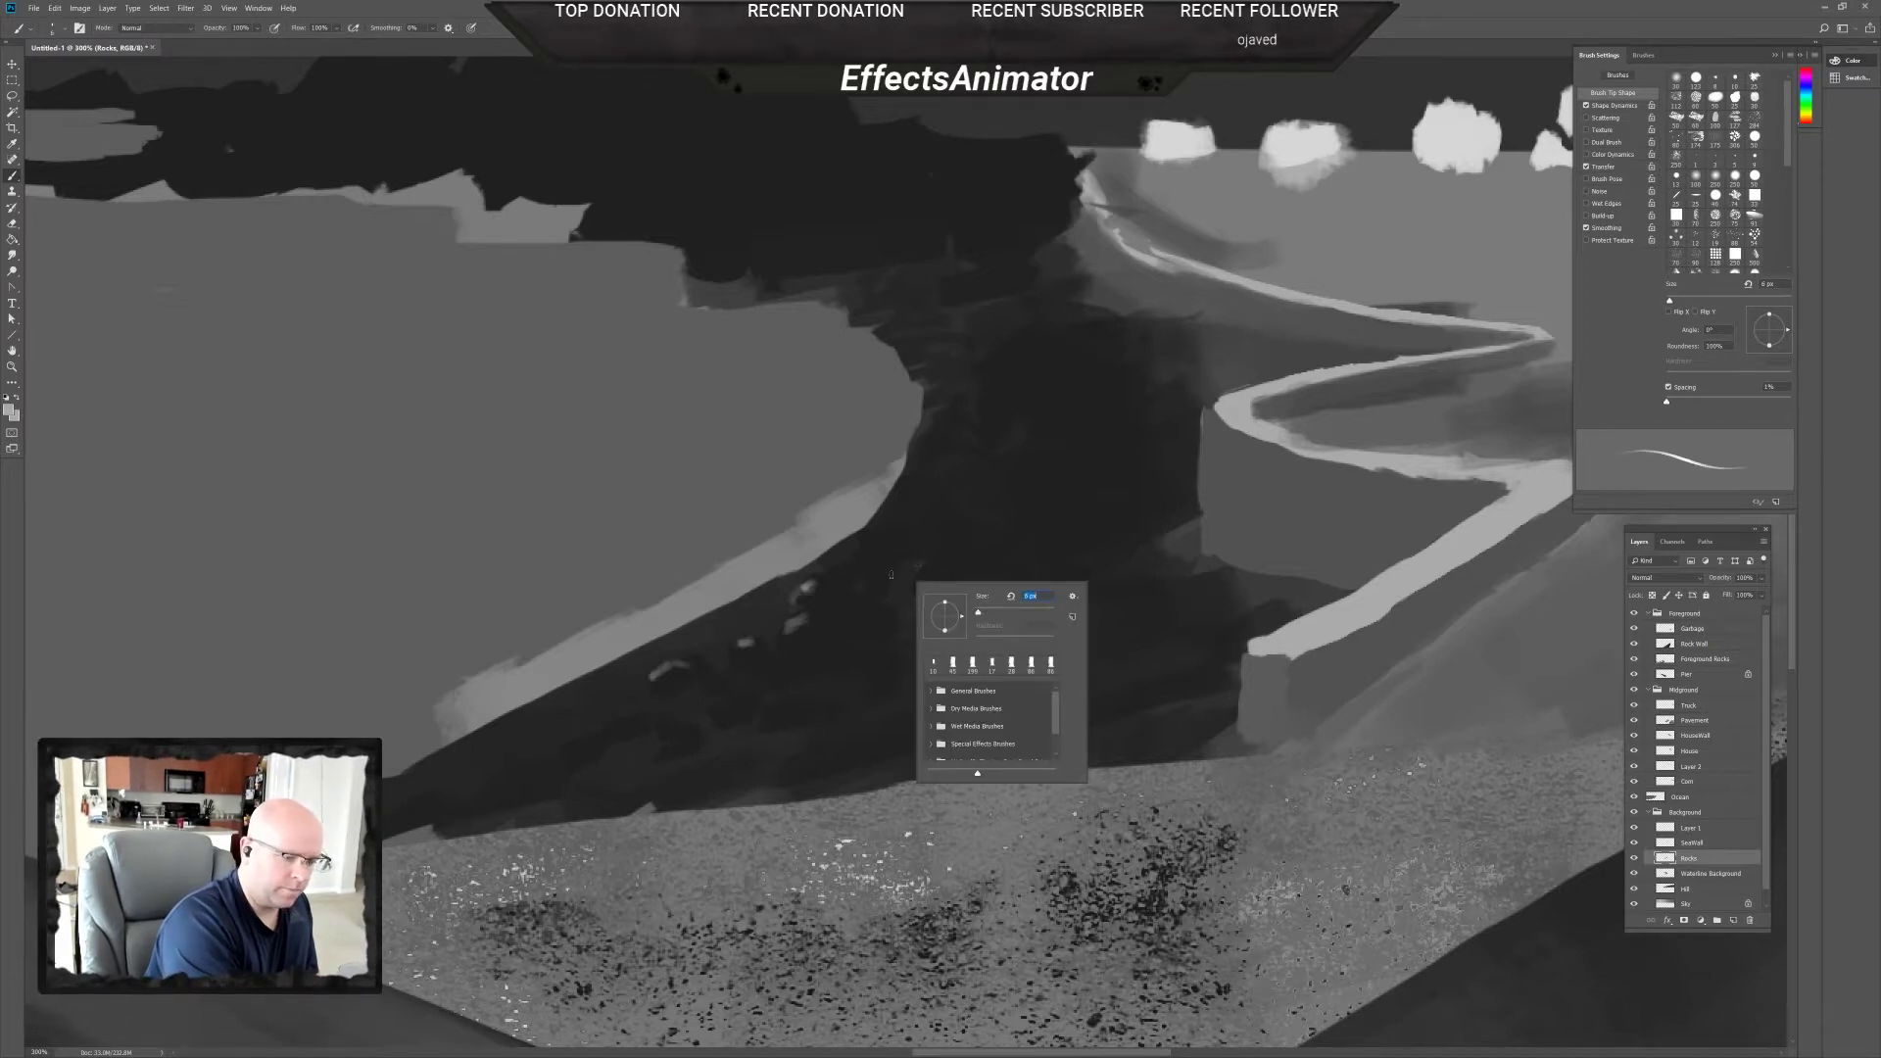
key(Return)
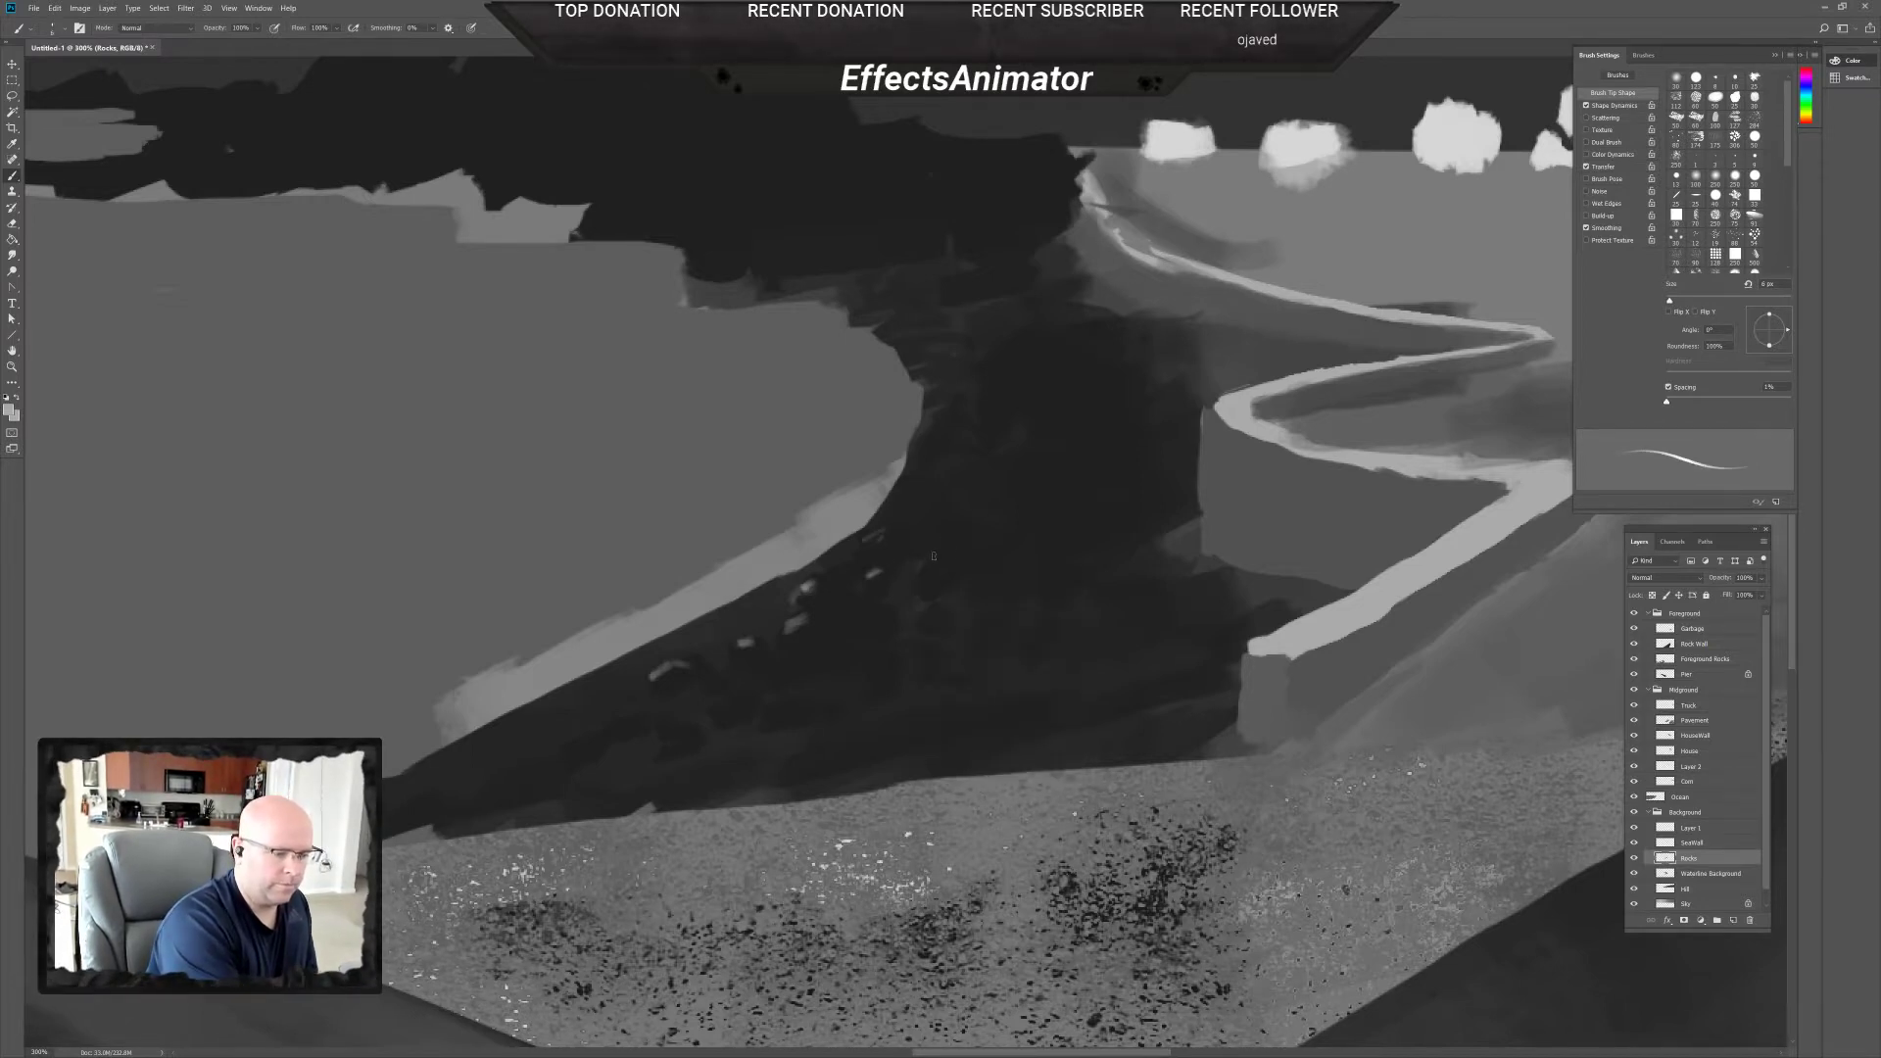
drag(934, 556, 920, 578)
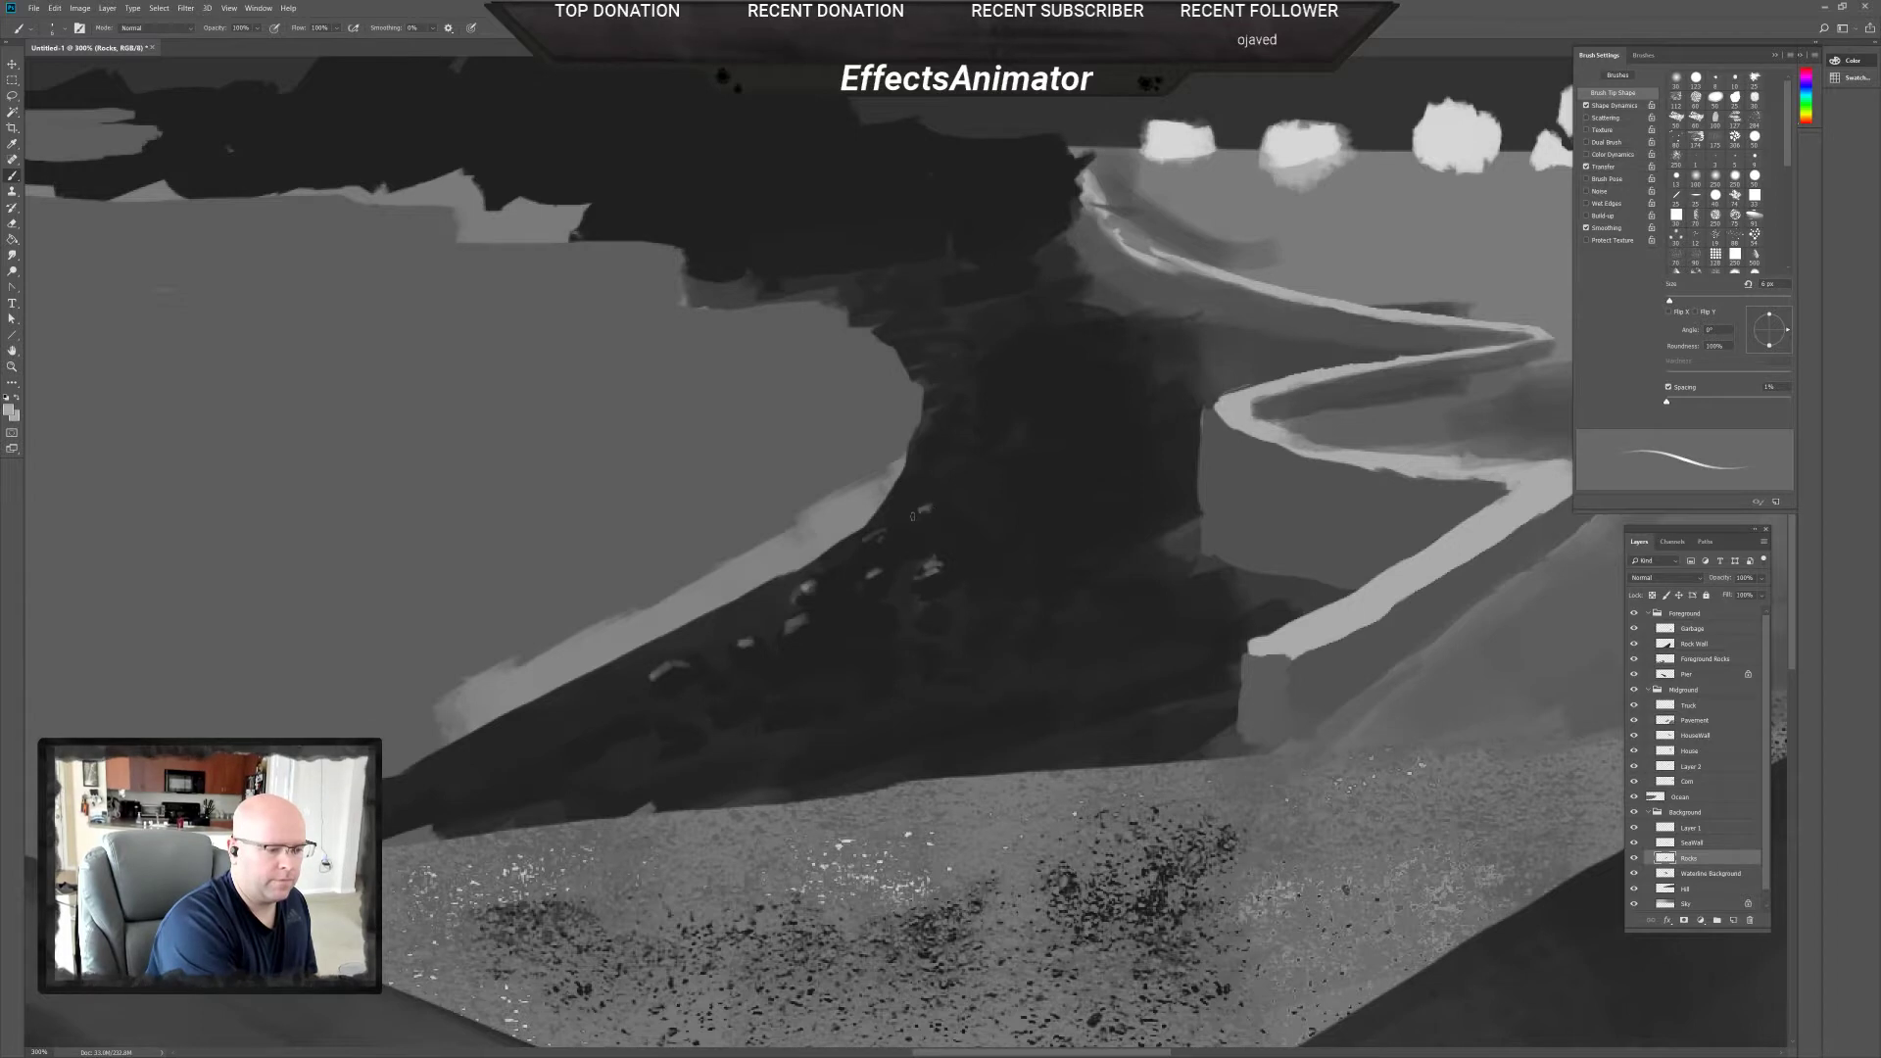
drag(923, 428, 931, 436)
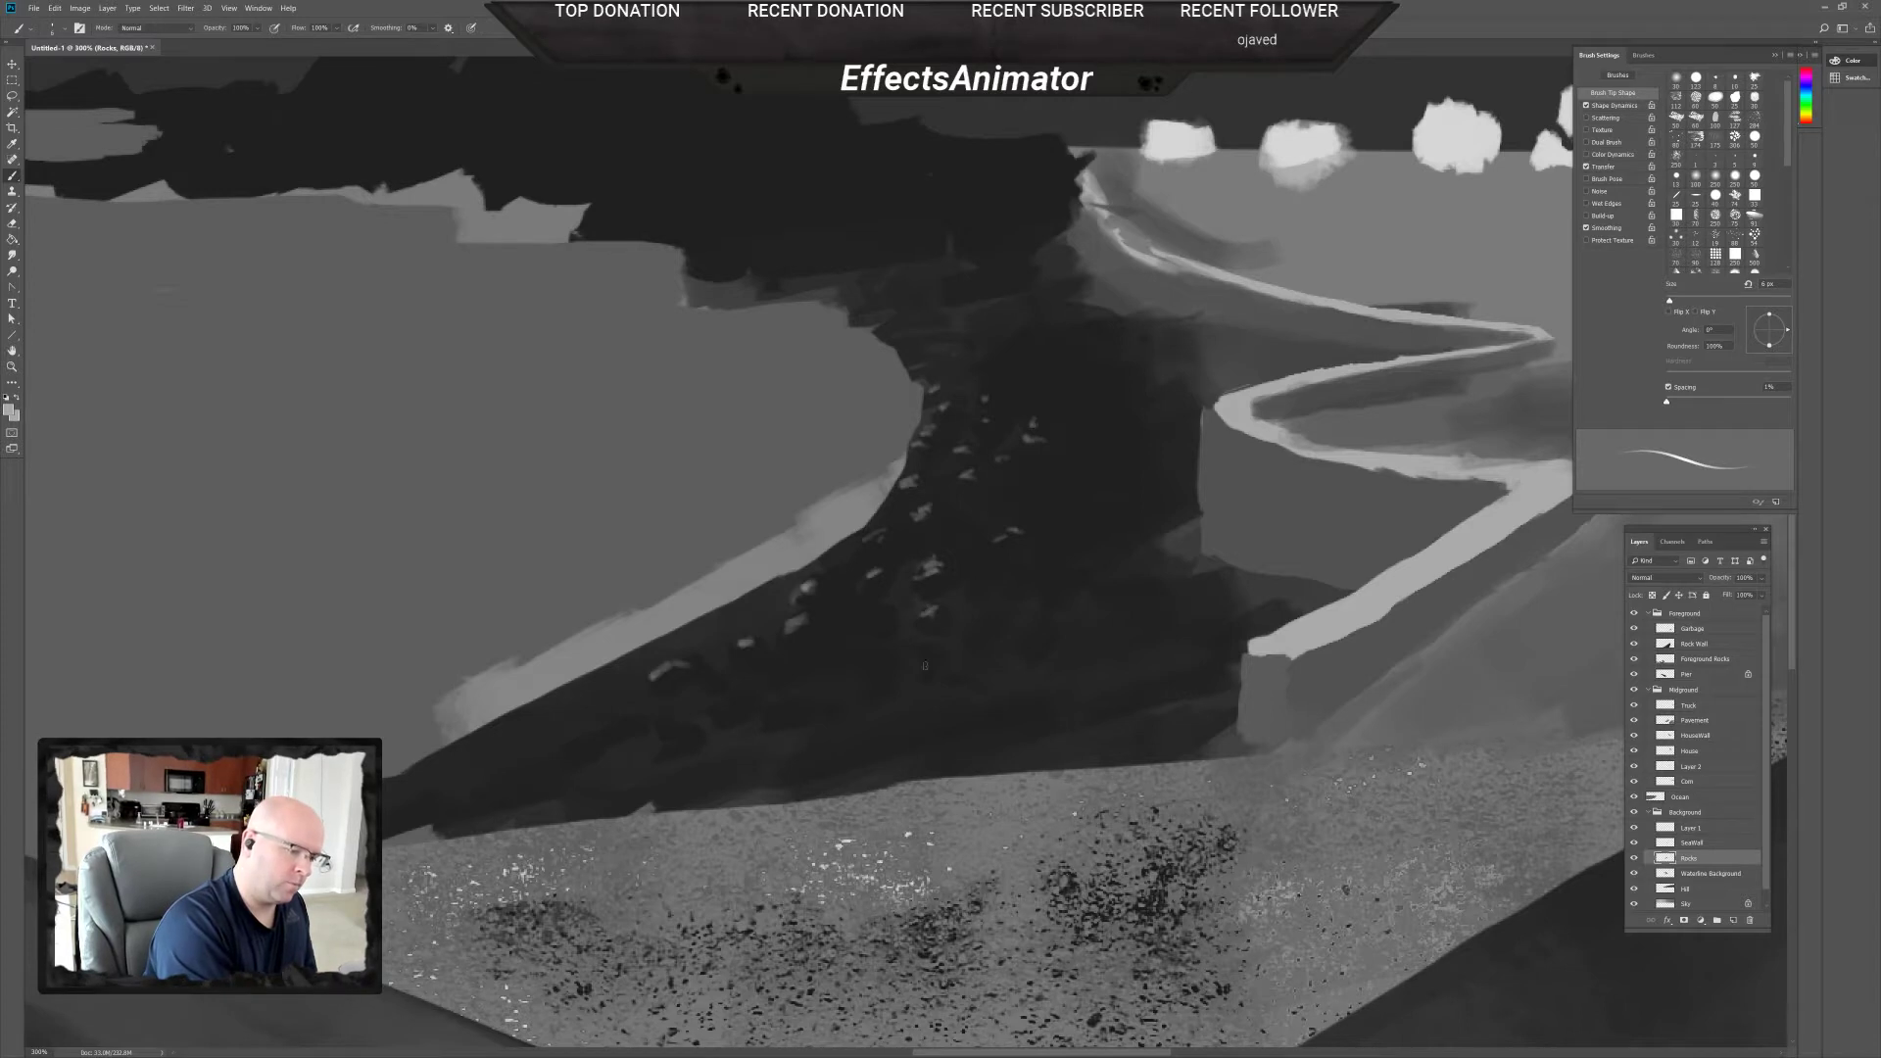
Enlarge the brush and dab broader light grey highlights across the near end of the dark rocks, down to the speckled ground.
right_click(588, 740)
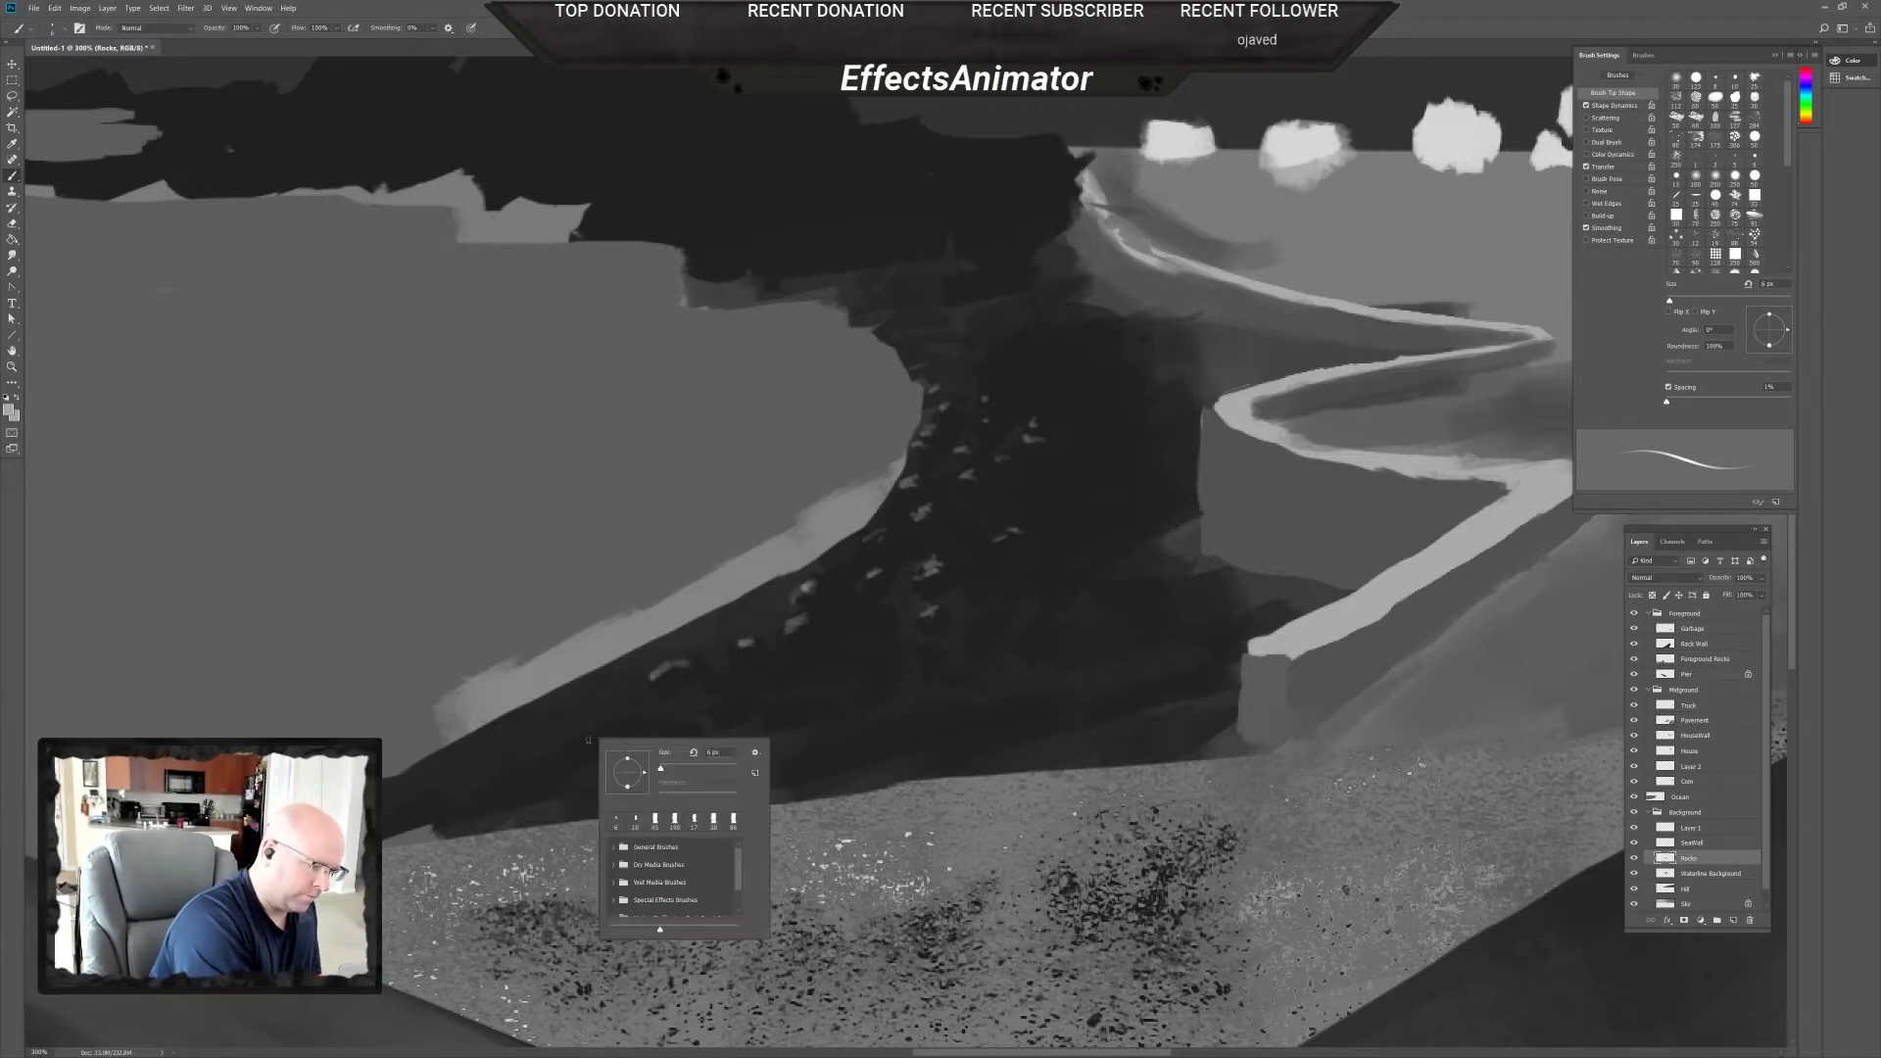
mouse_move(668, 758)
mouse_down()
mouse_move(606, 731)
mouse_move(628, 722)
mouse_move(578, 753)
mouse_move(691, 730)
mouse_move(667, 722)
mouse_move(677, 742)
mouse_move(747, 700)
mouse_move(799, 710)
mouse_up()
click(579, 744)
drag(850, 648, 833, 664)
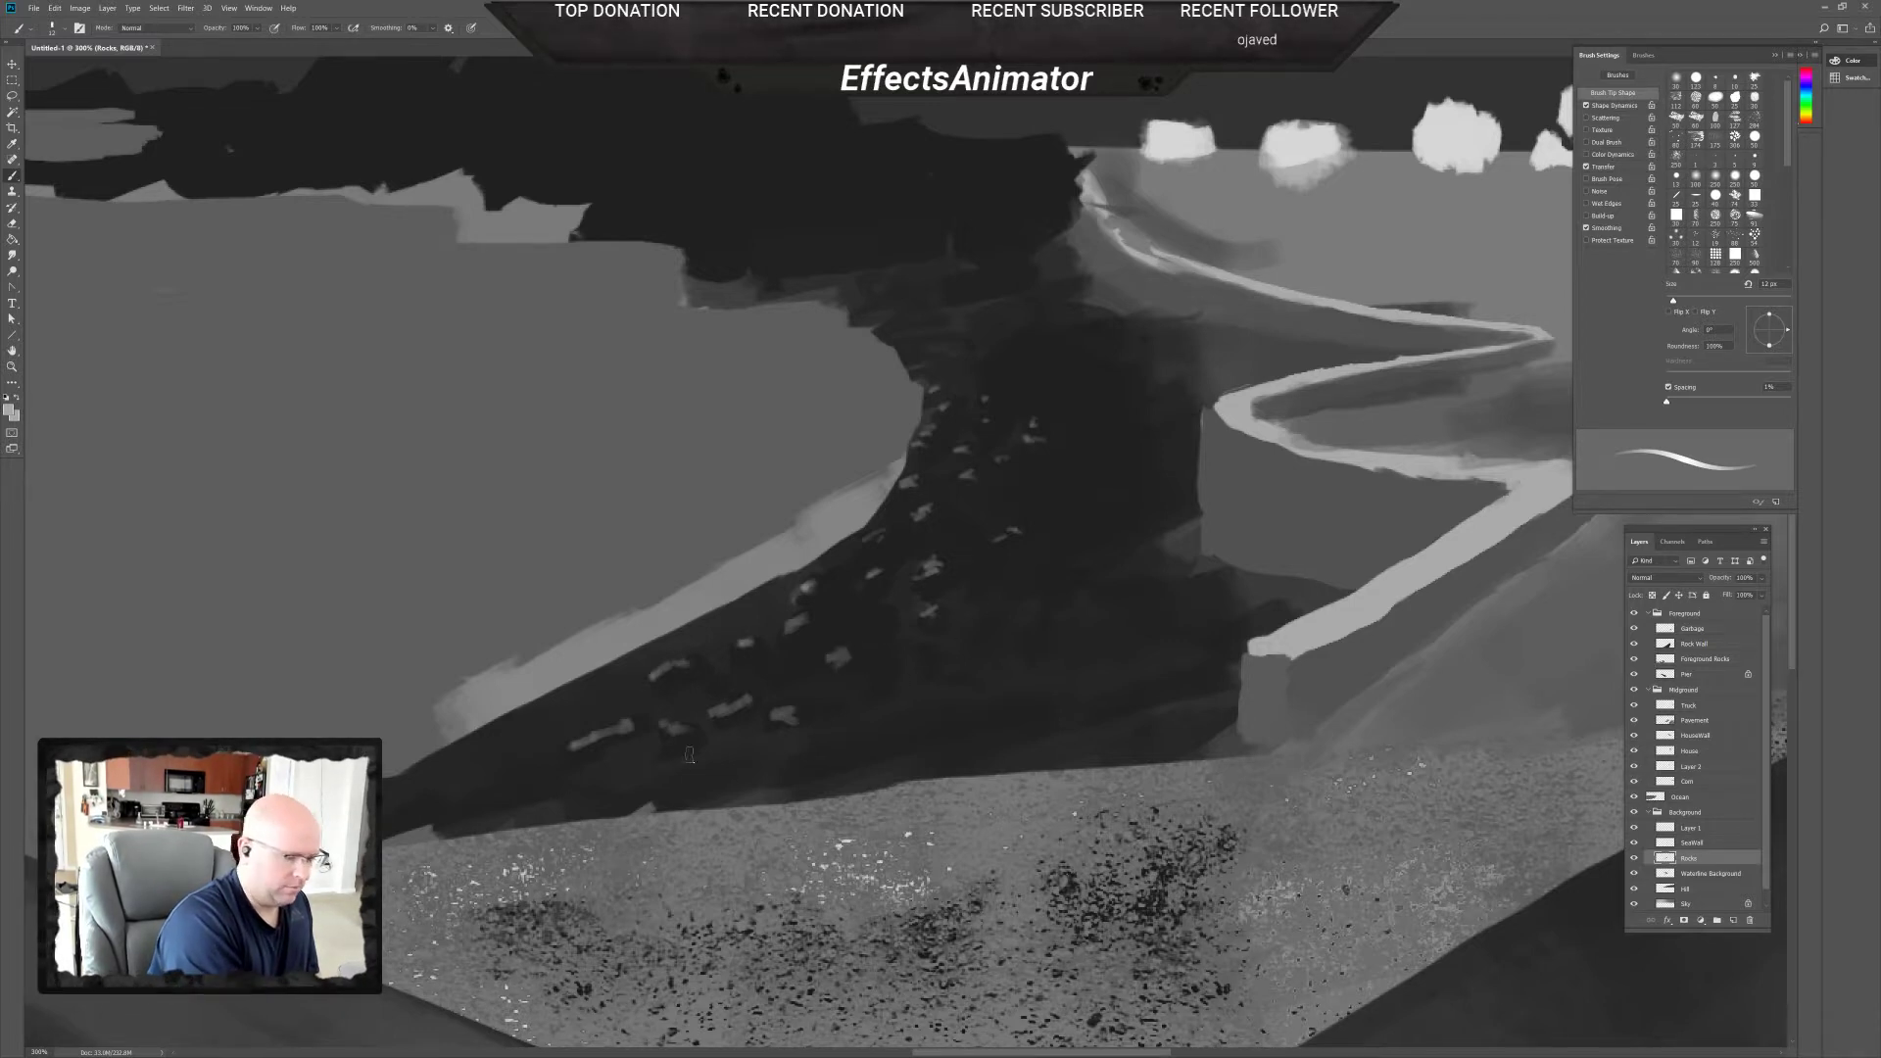
mouse_move(615, 800)
mouse_down()
mouse_move(642, 790)
mouse_move(607, 815)
mouse_up()
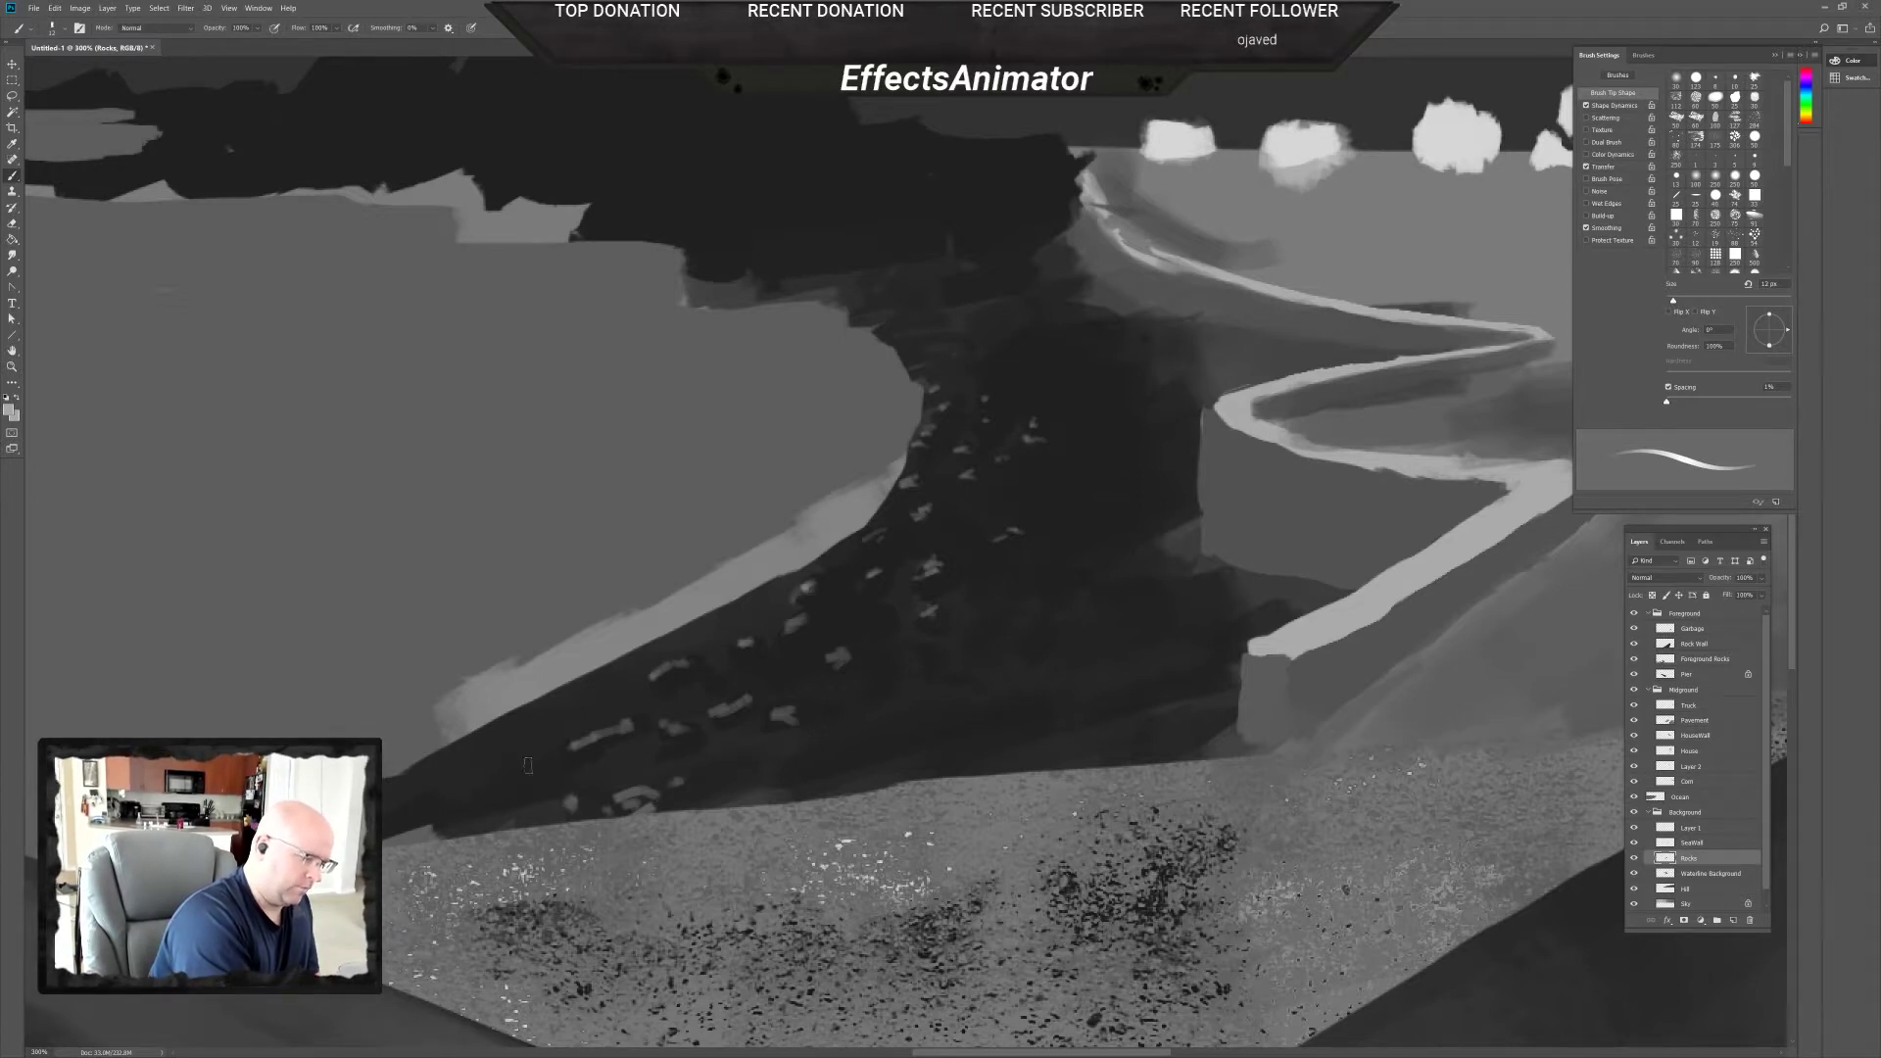
drag(528, 772, 434, 803)
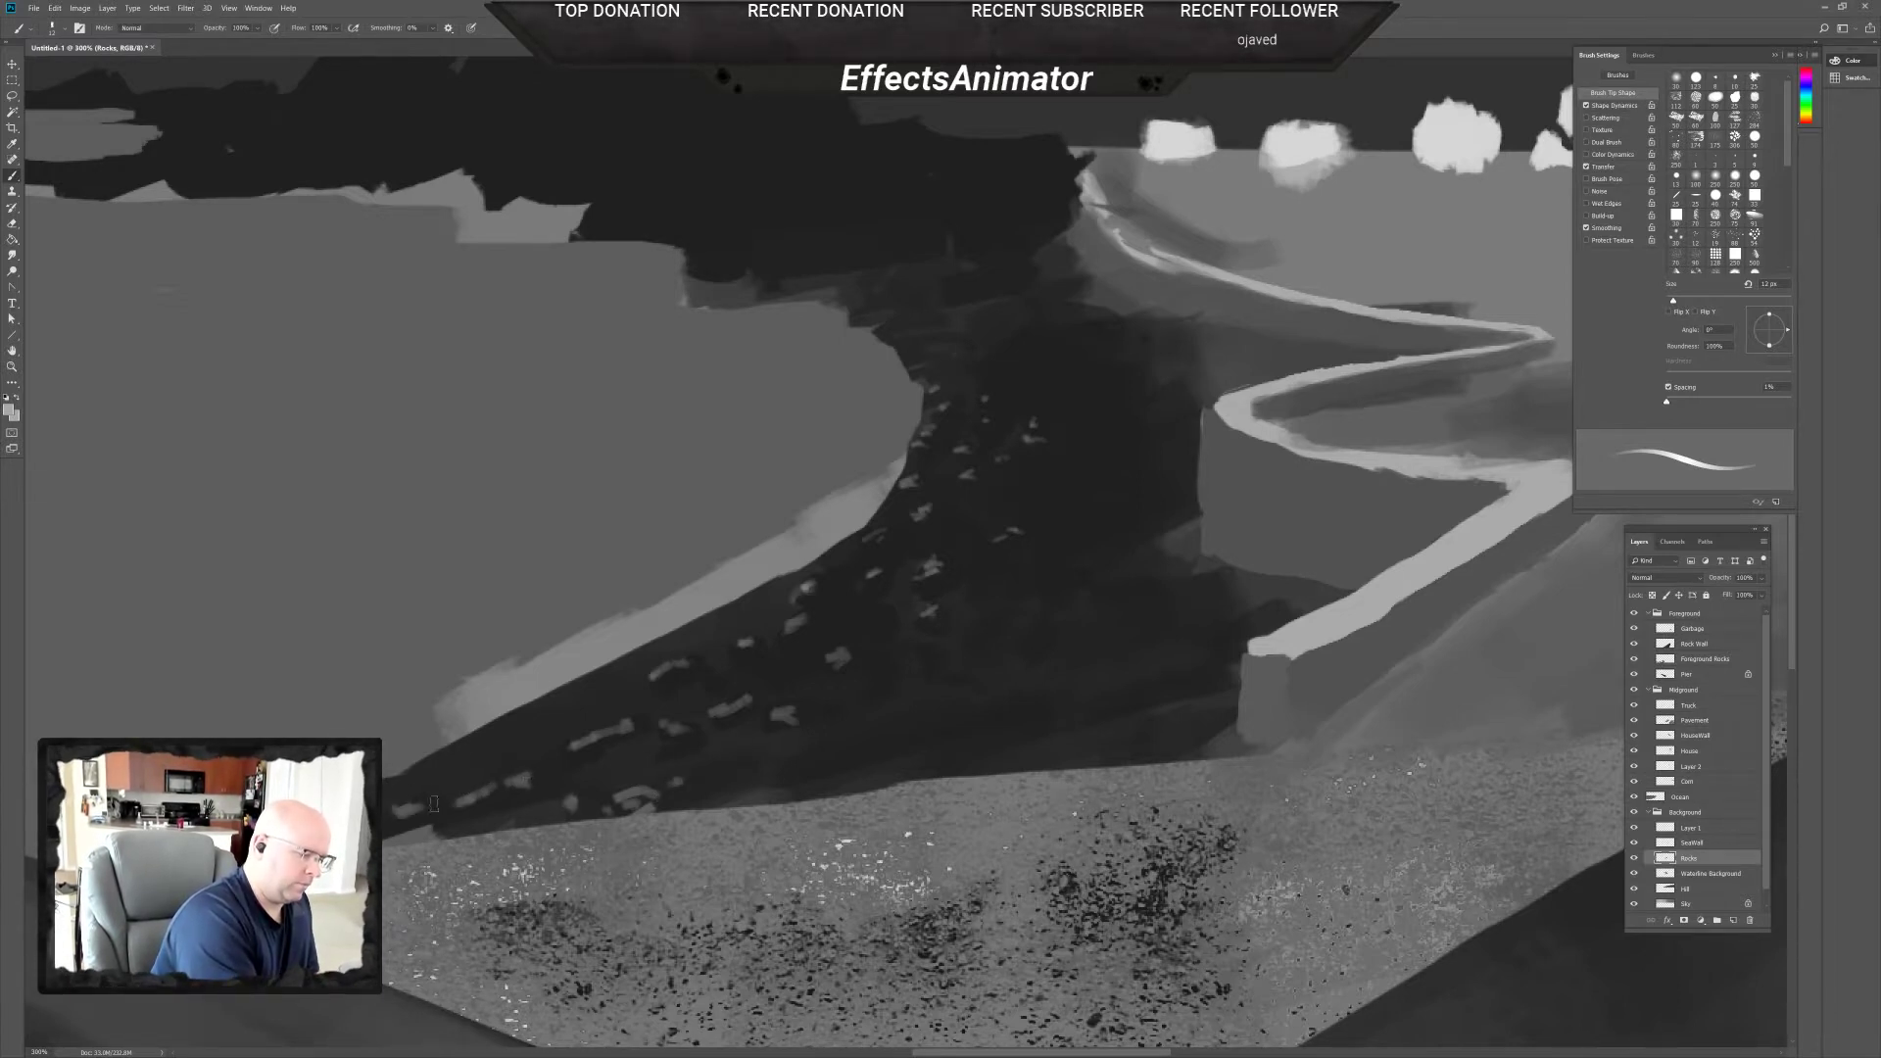
click(1706, 725)
key(e)
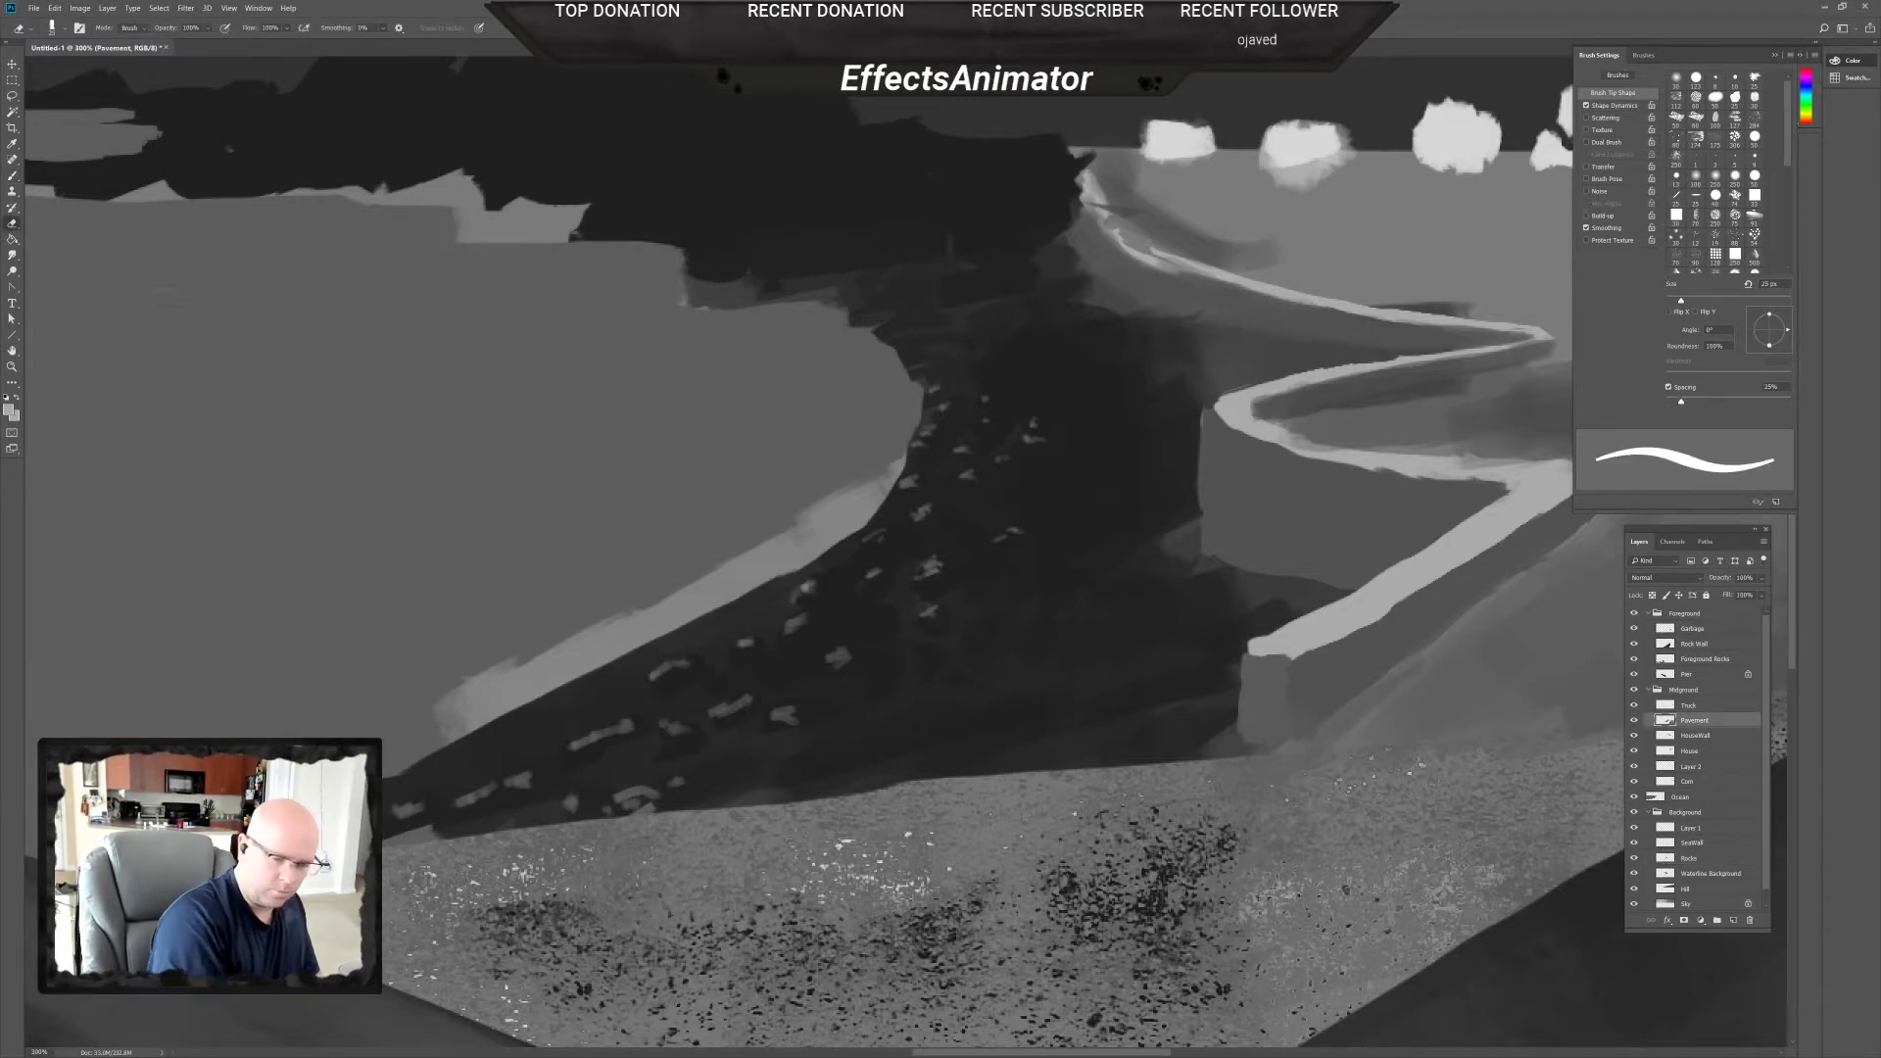
click(1671, 802)
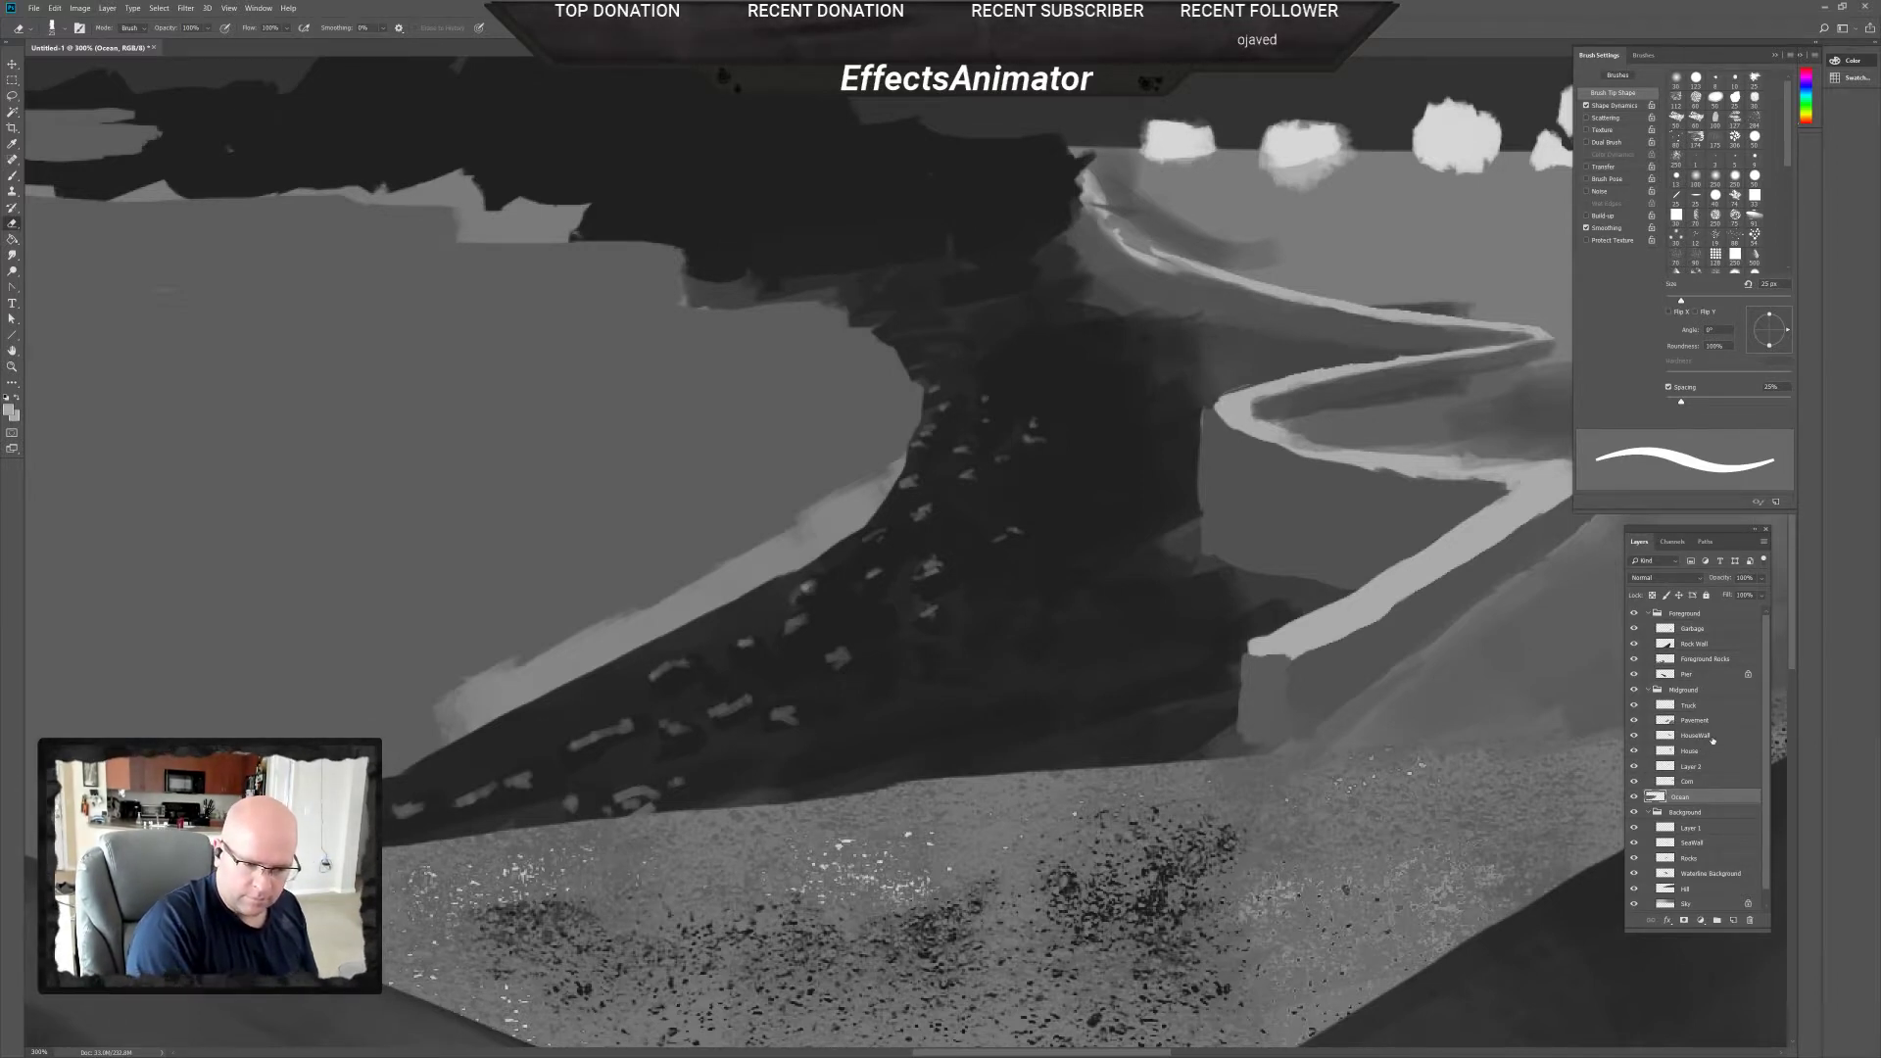
click(1706, 644)
click(1702, 660)
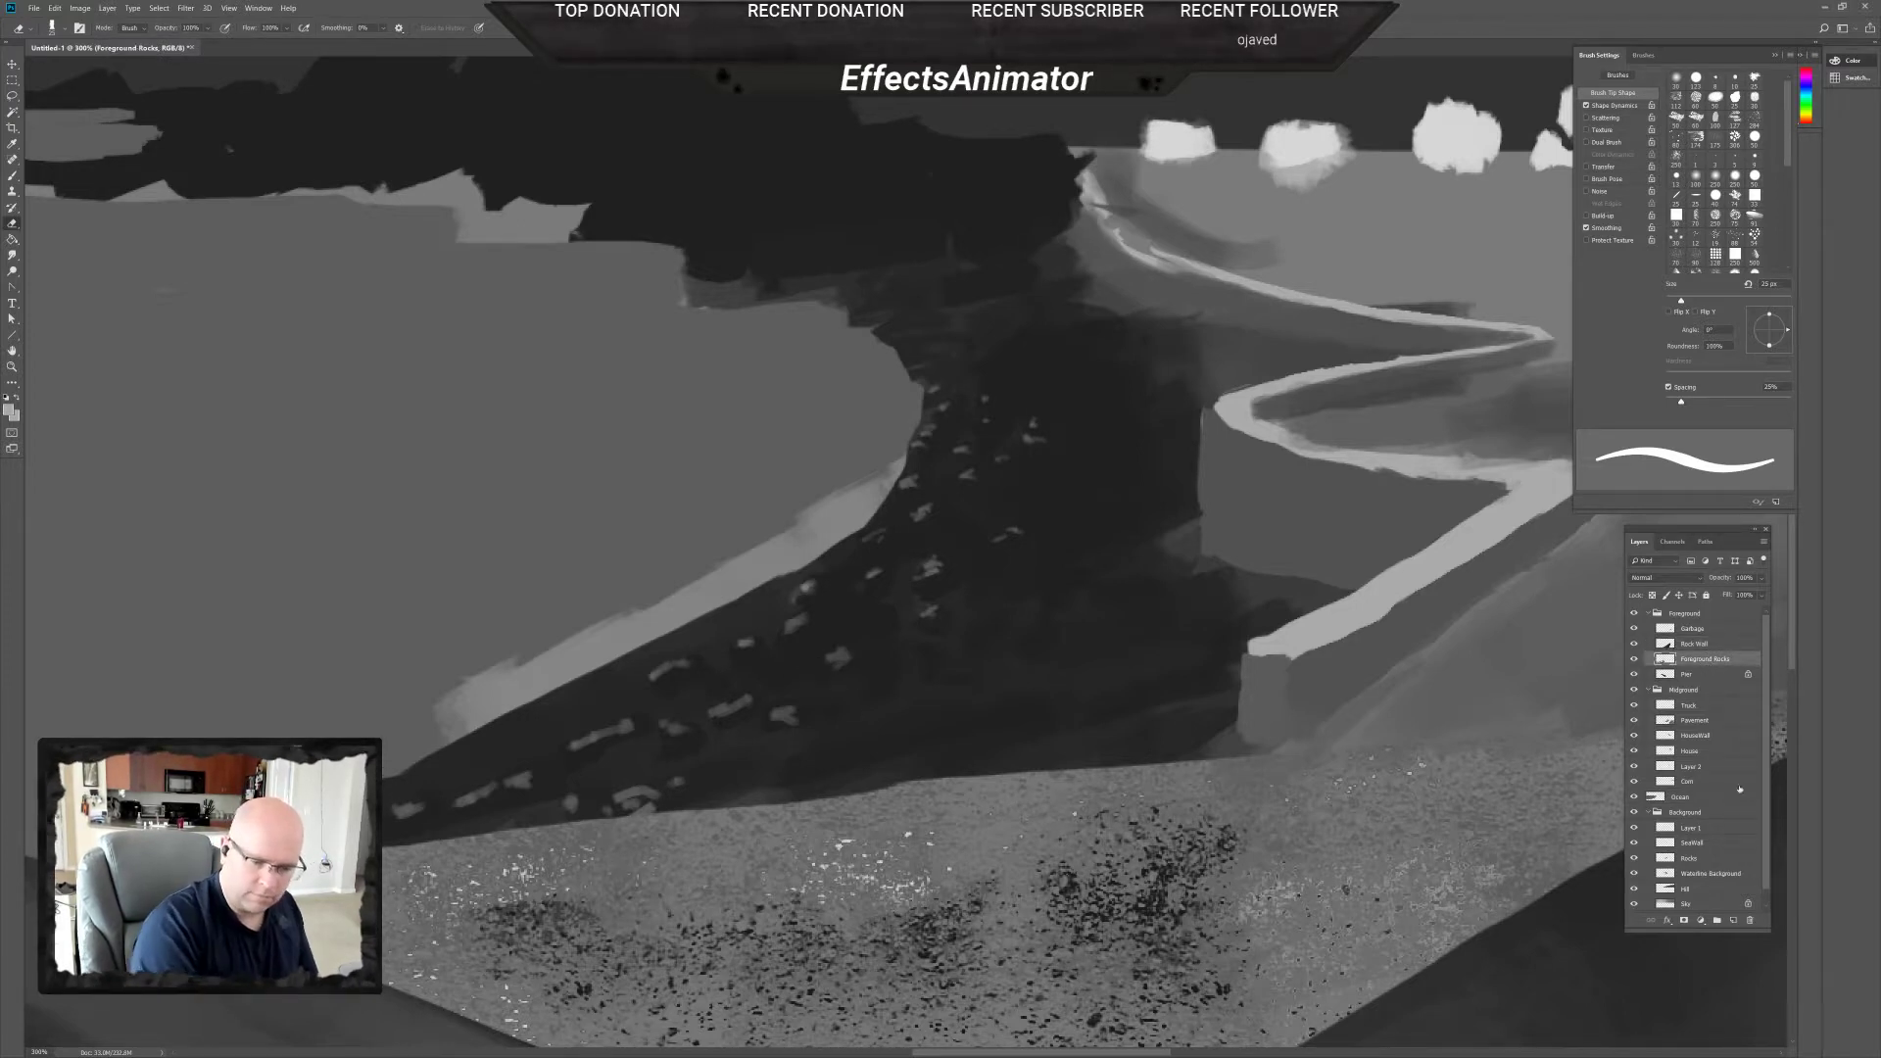
click(1698, 858)
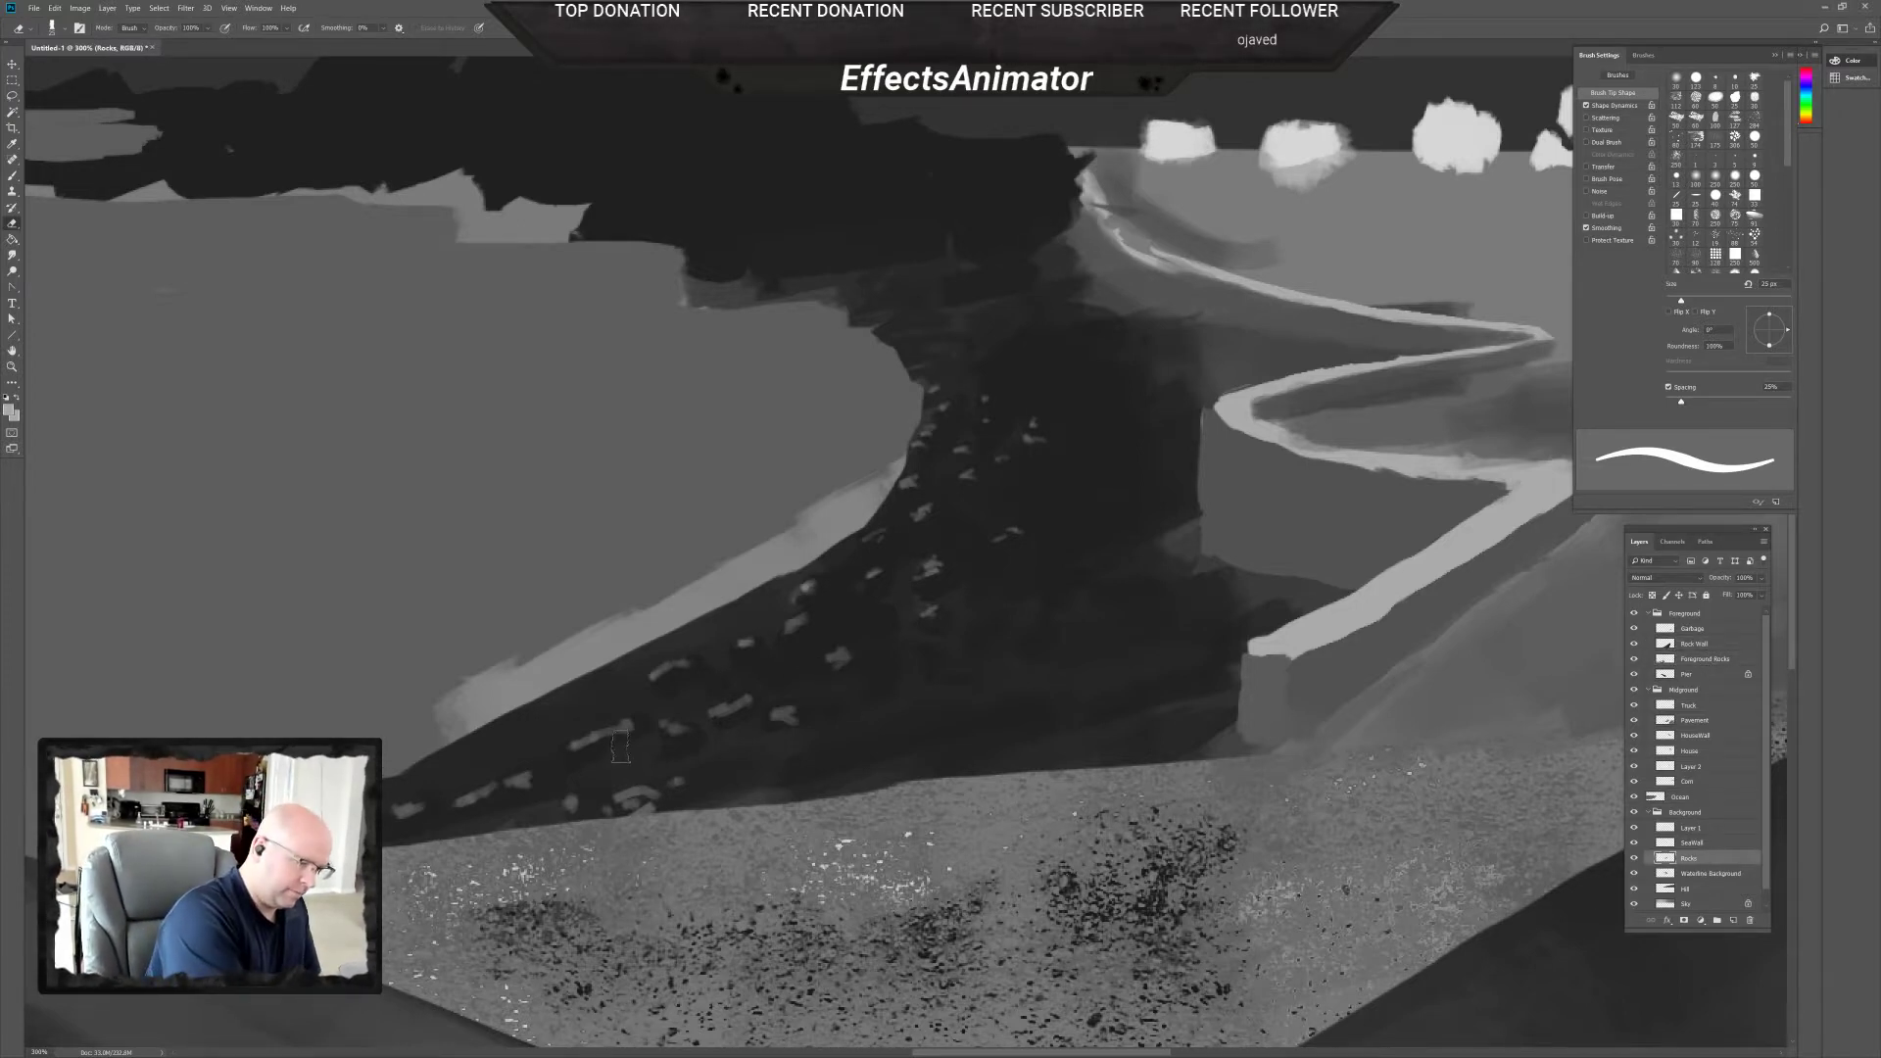
key(b)
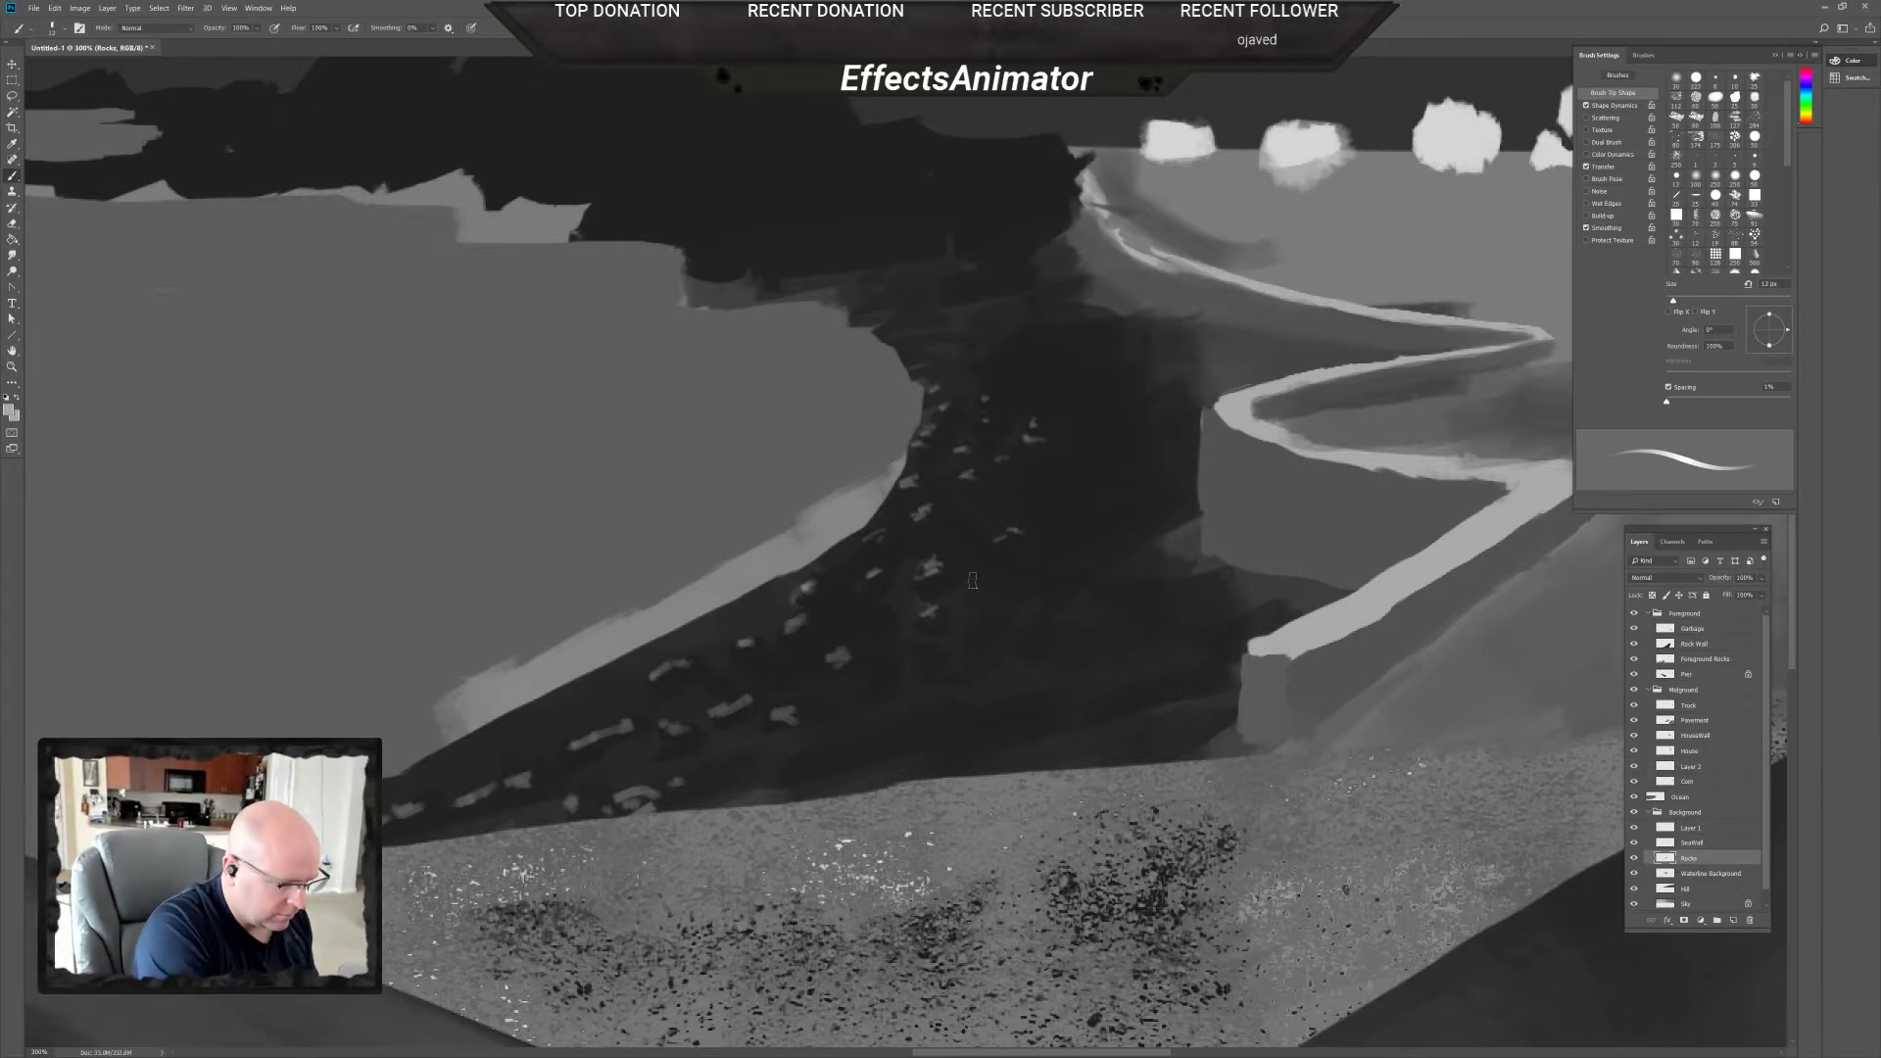
On the Rocks layer, scatter more light grey highlights across the middle and inland side of the dark rocky shore.
drag(972, 576, 994, 574)
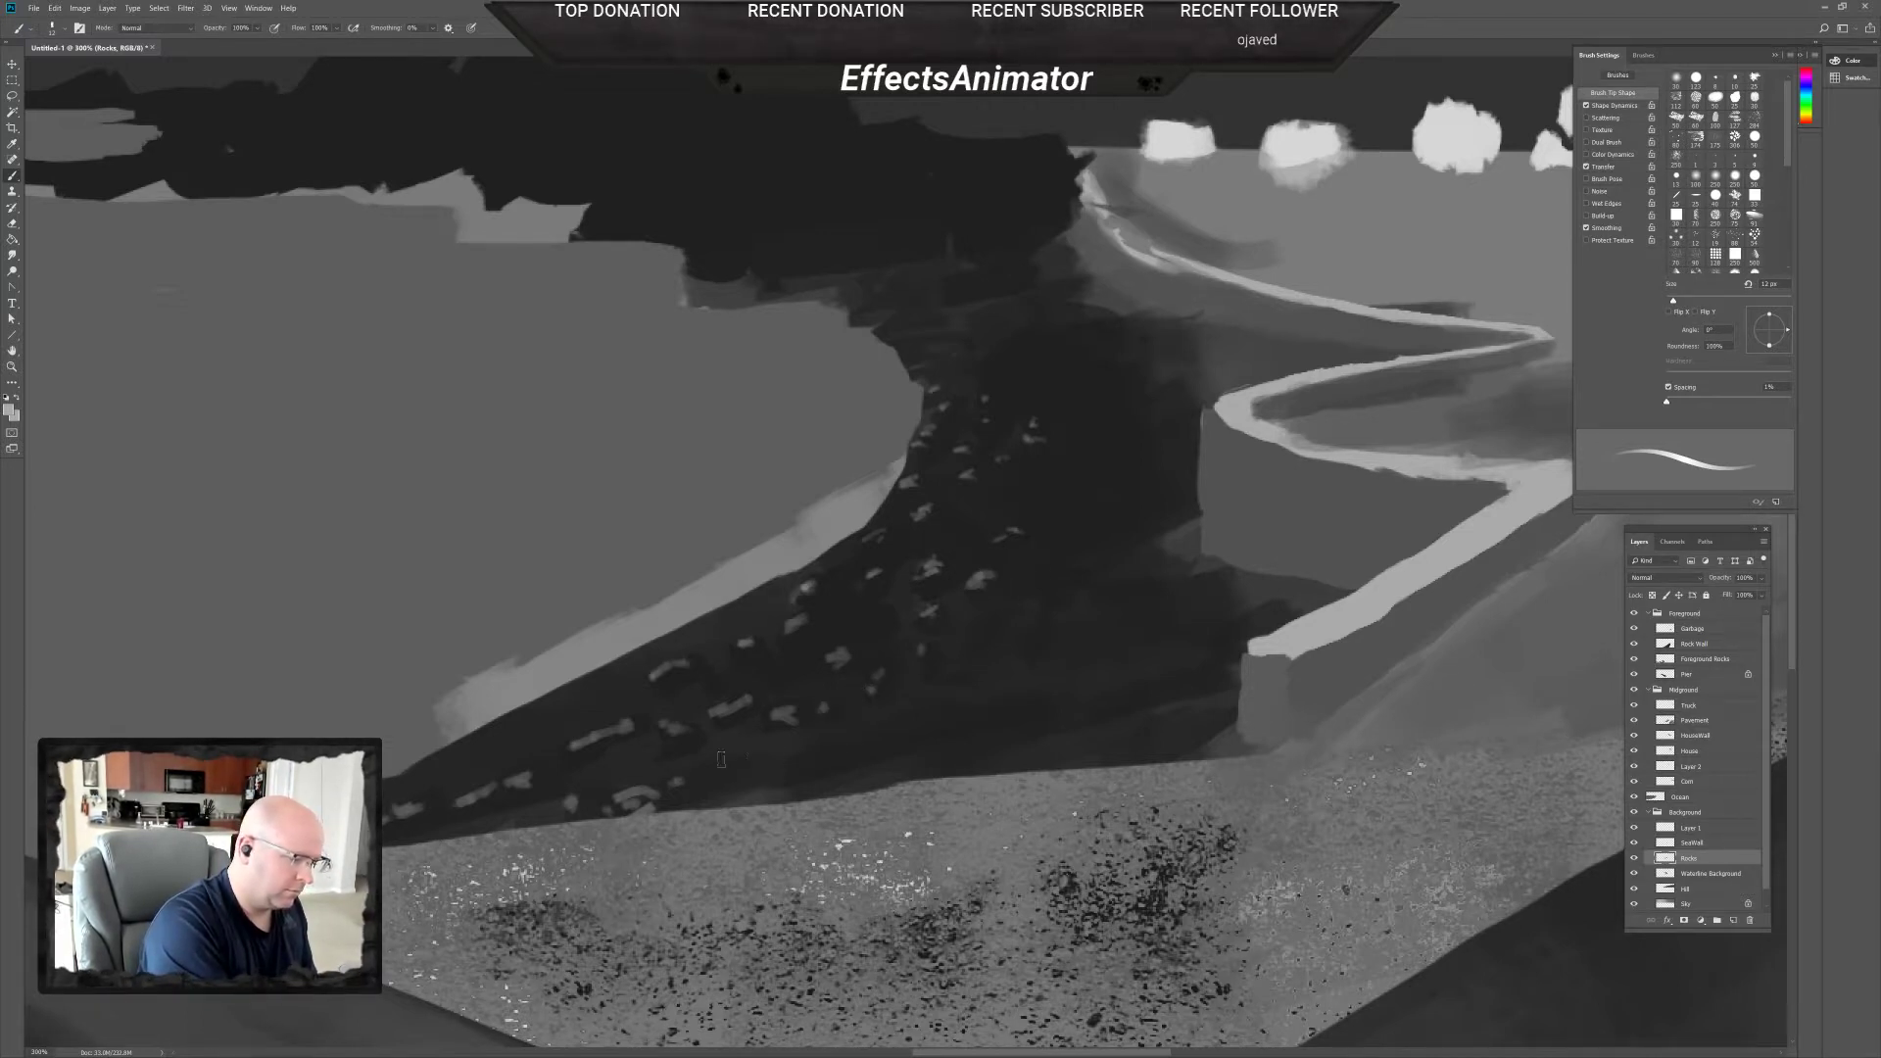
drag(686, 778, 747, 760)
drag(802, 620, 824, 616)
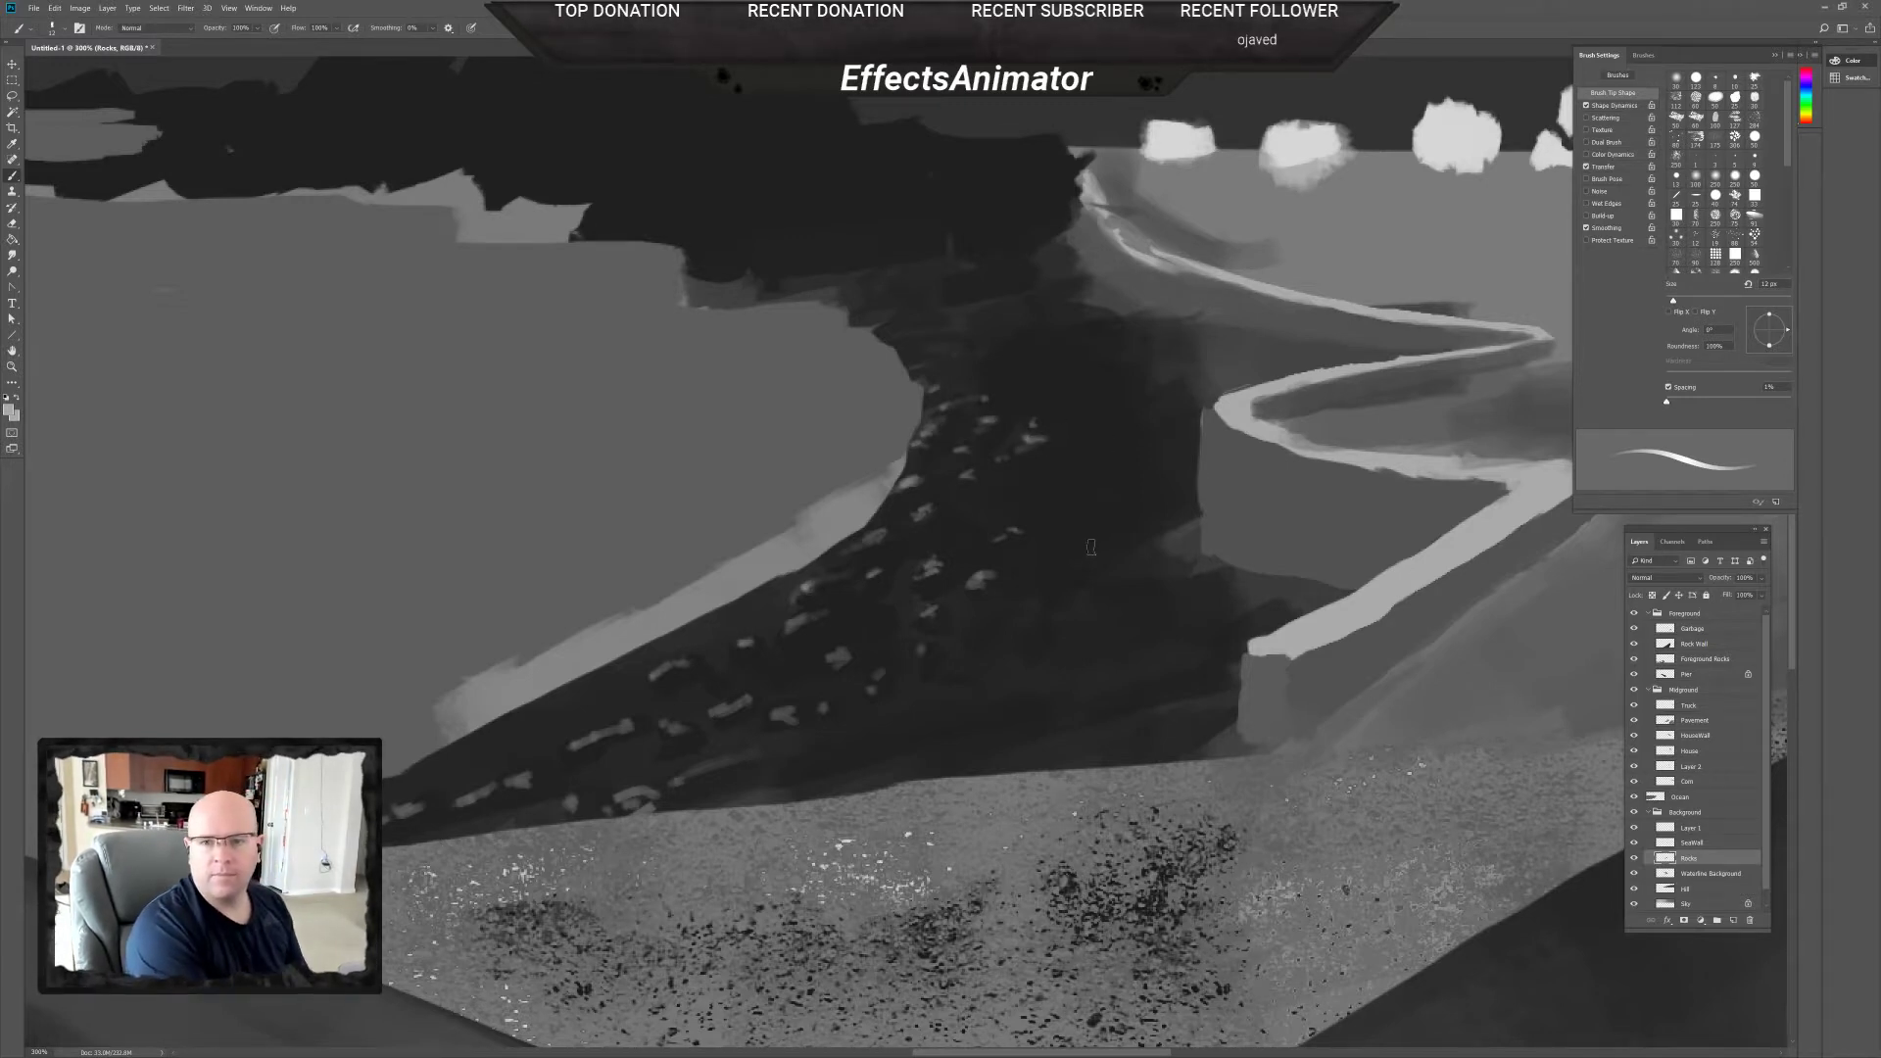
drag(1029, 626, 1046, 638)
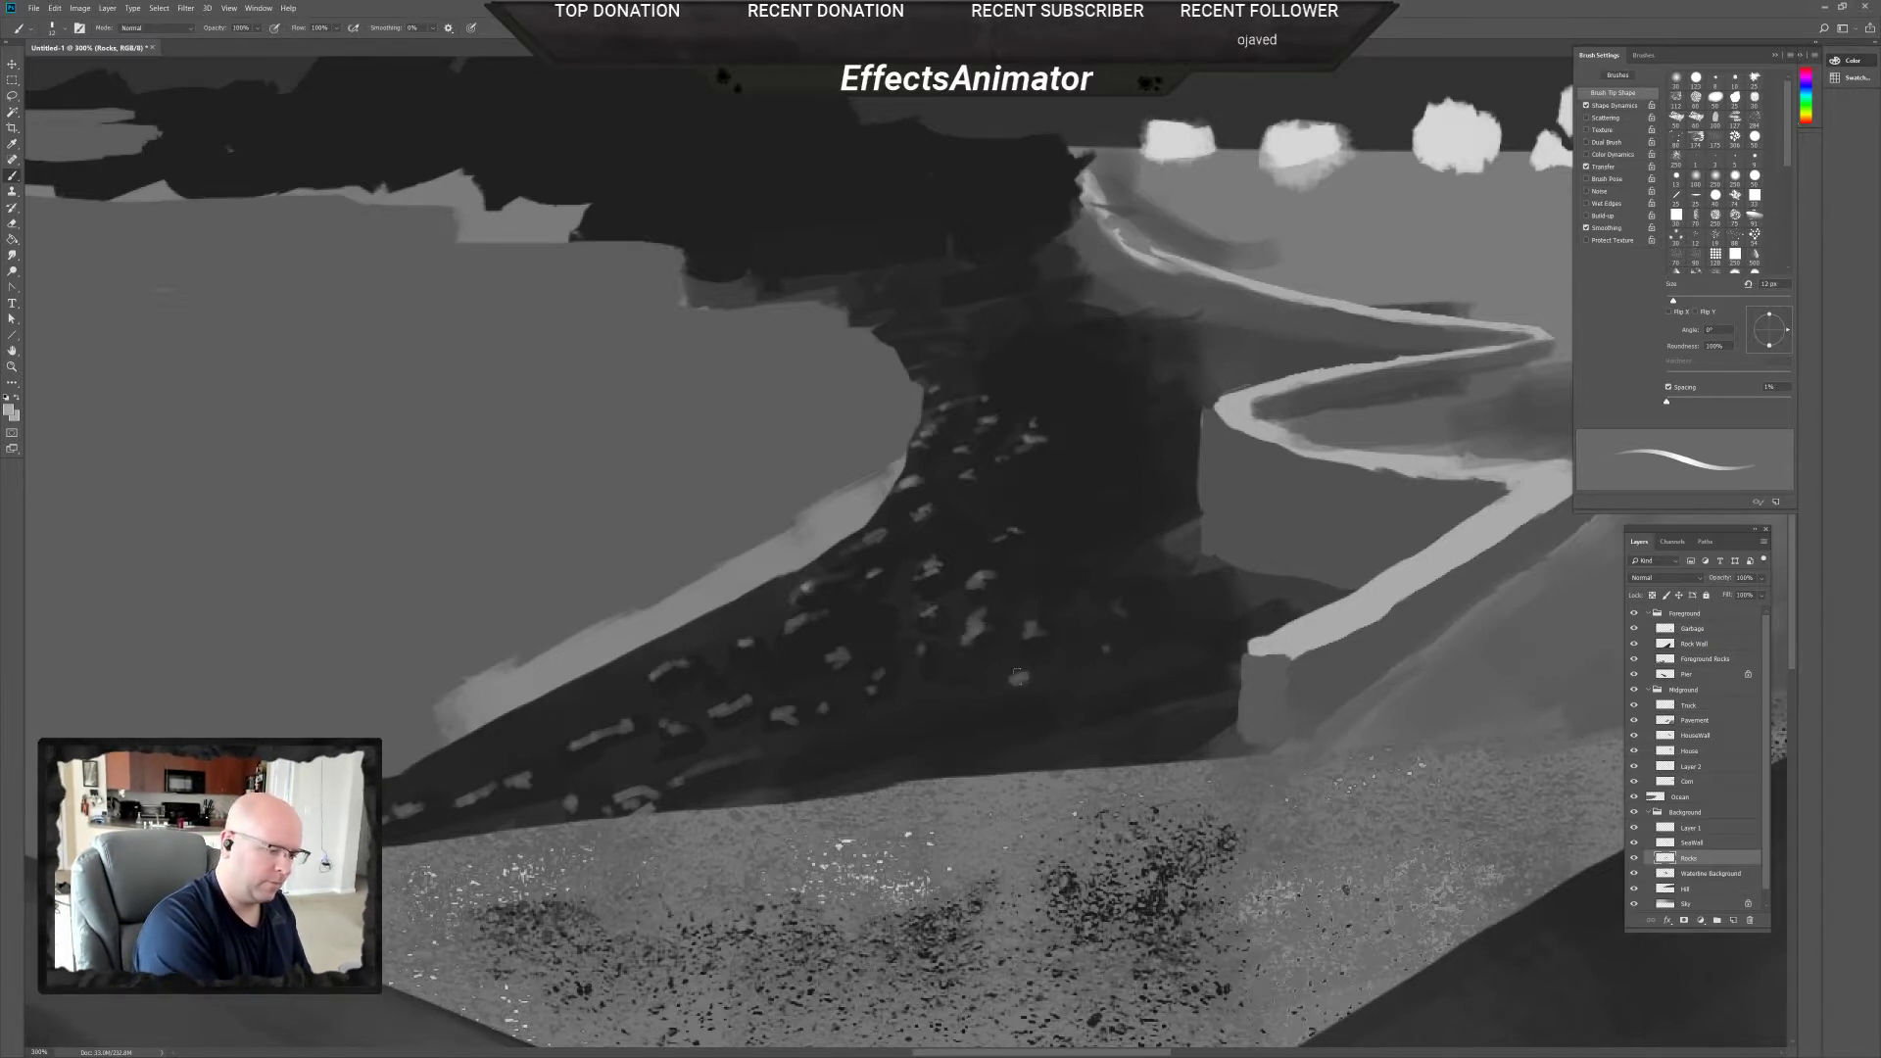
drag(967, 683, 849, 732)
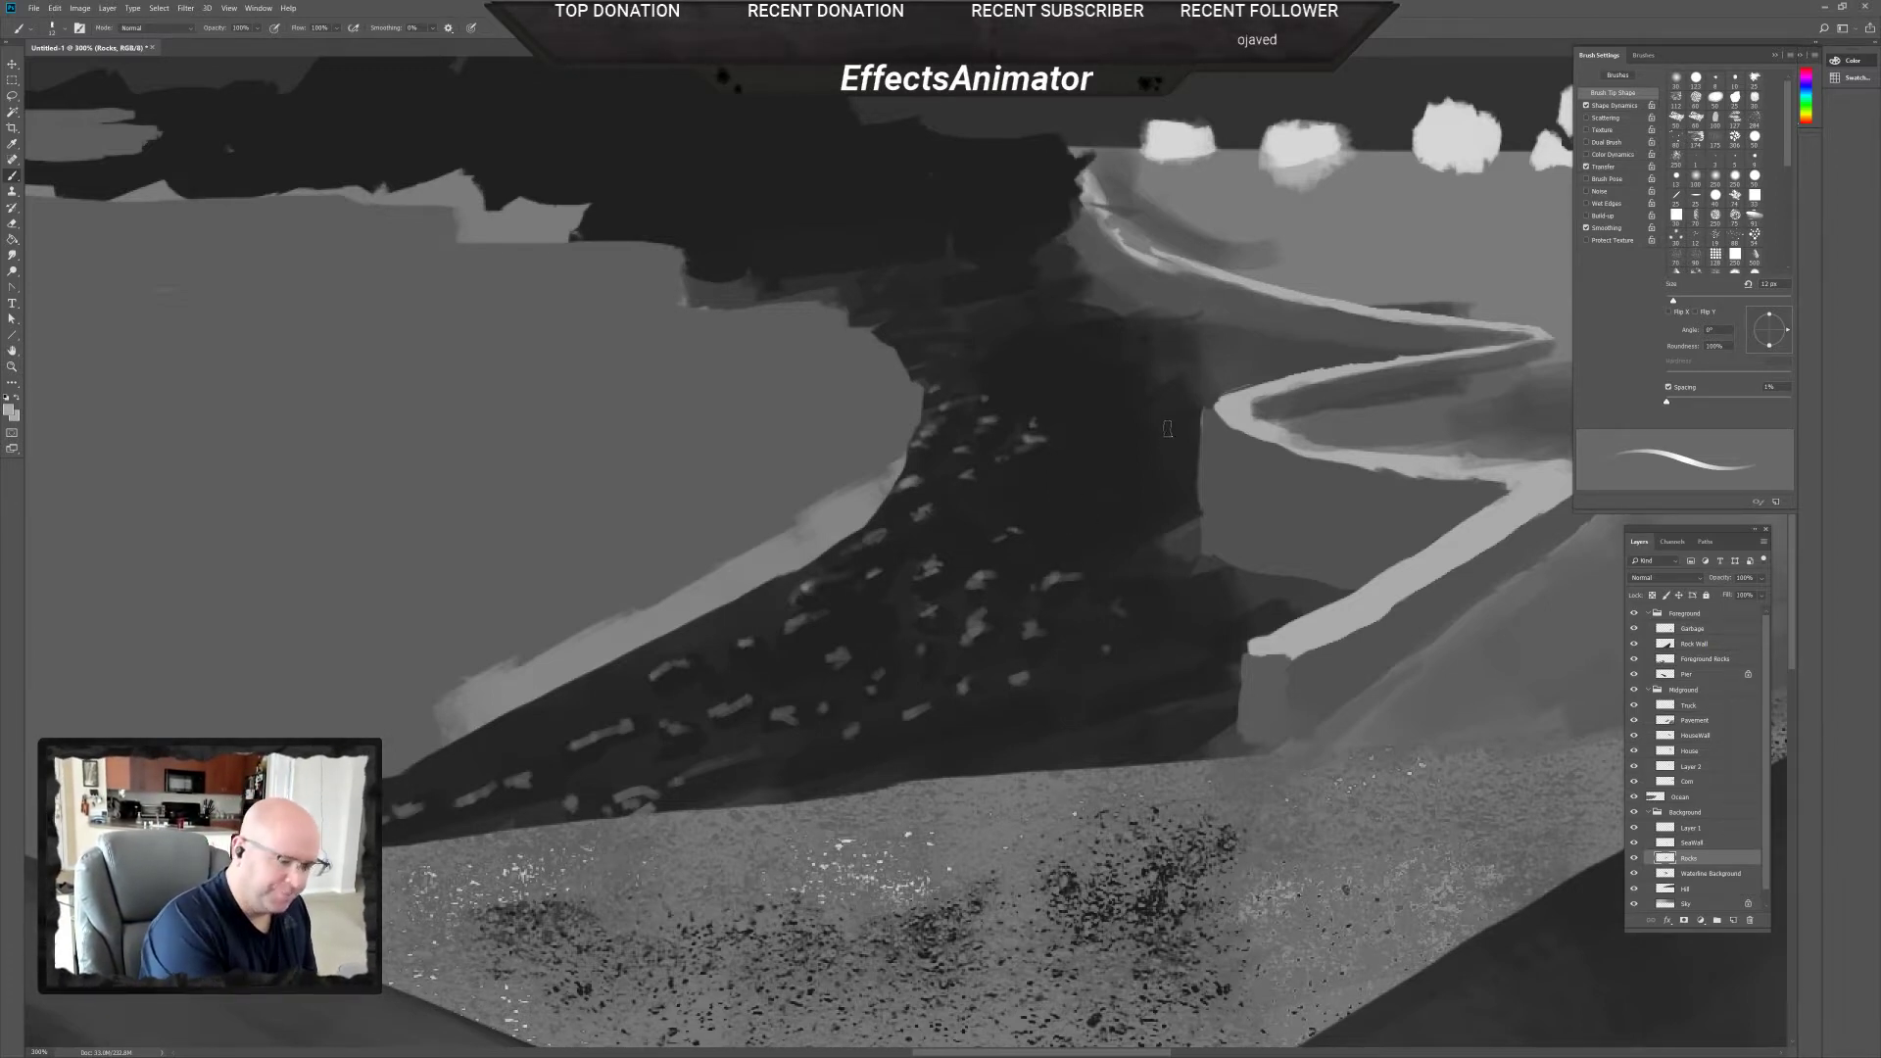
mouse_move(1051, 527)
mouse_down()
mouse_move(1082, 512)
mouse_move(1061, 523)
mouse_up()
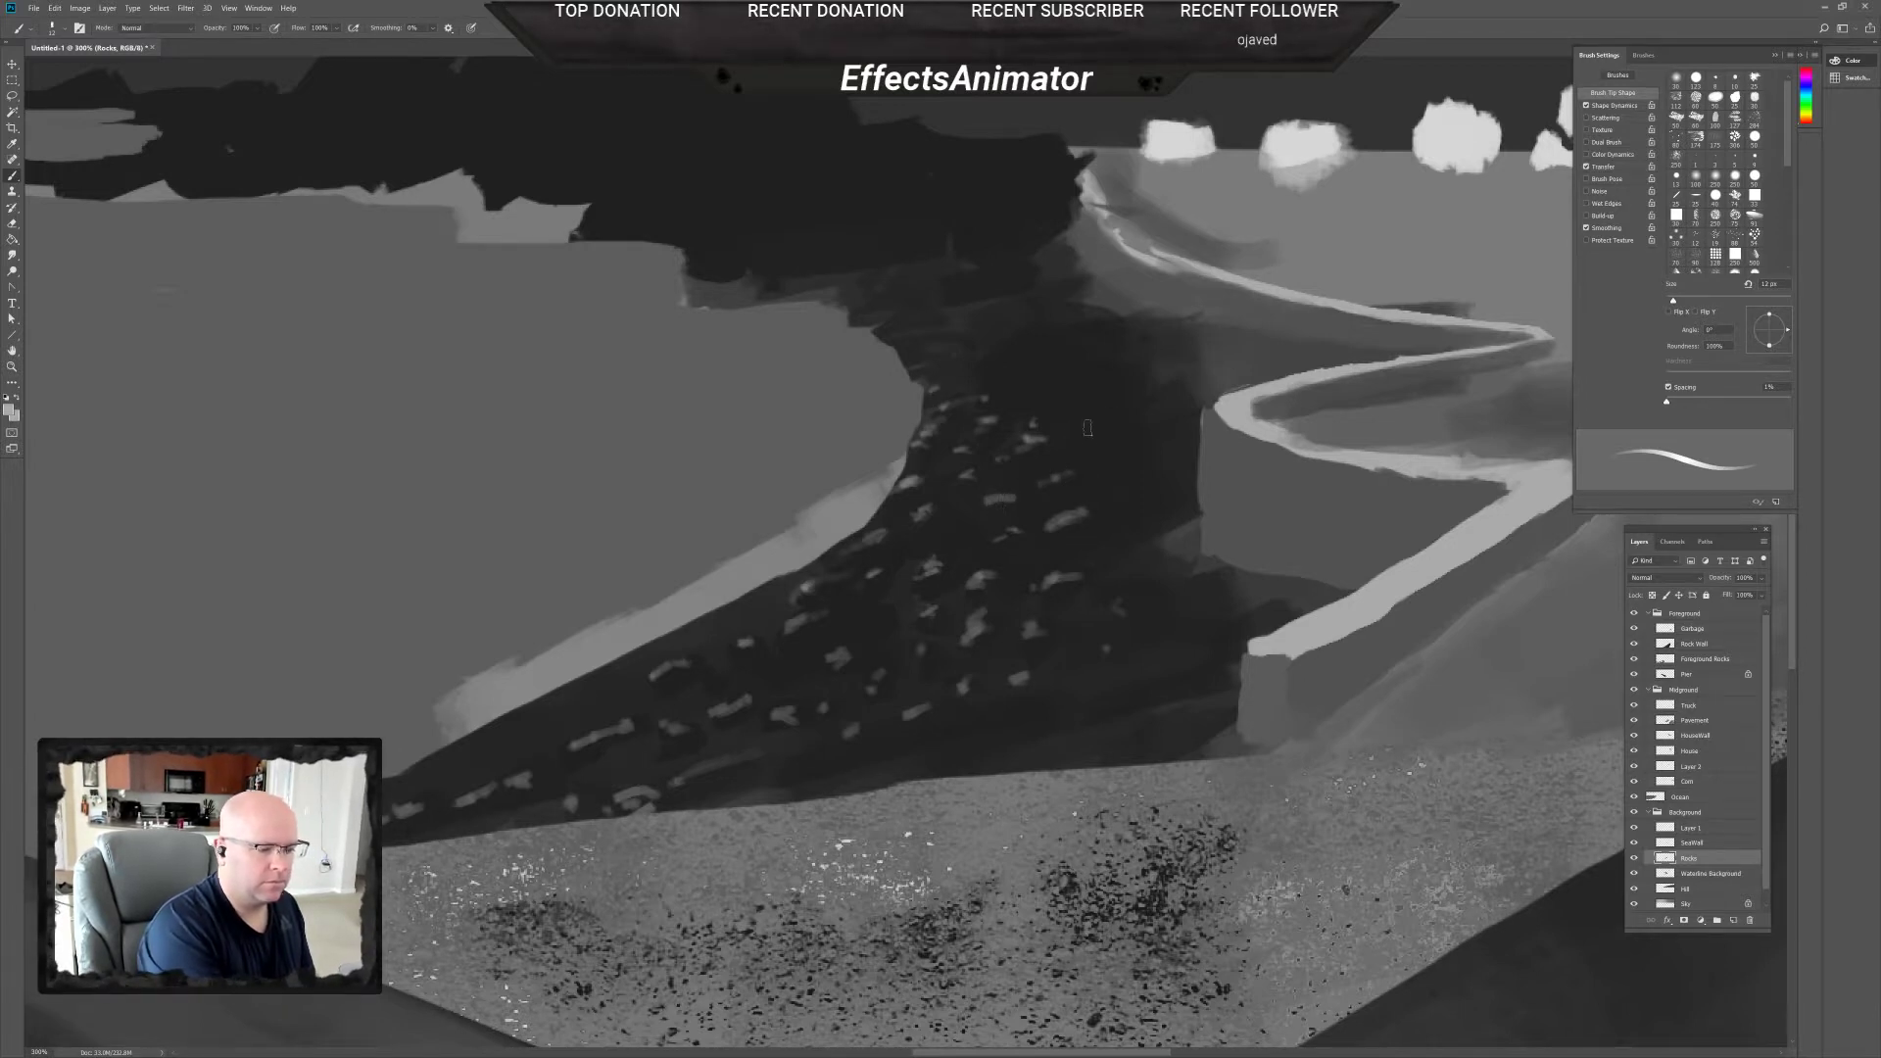
drag(1031, 376, 1057, 376)
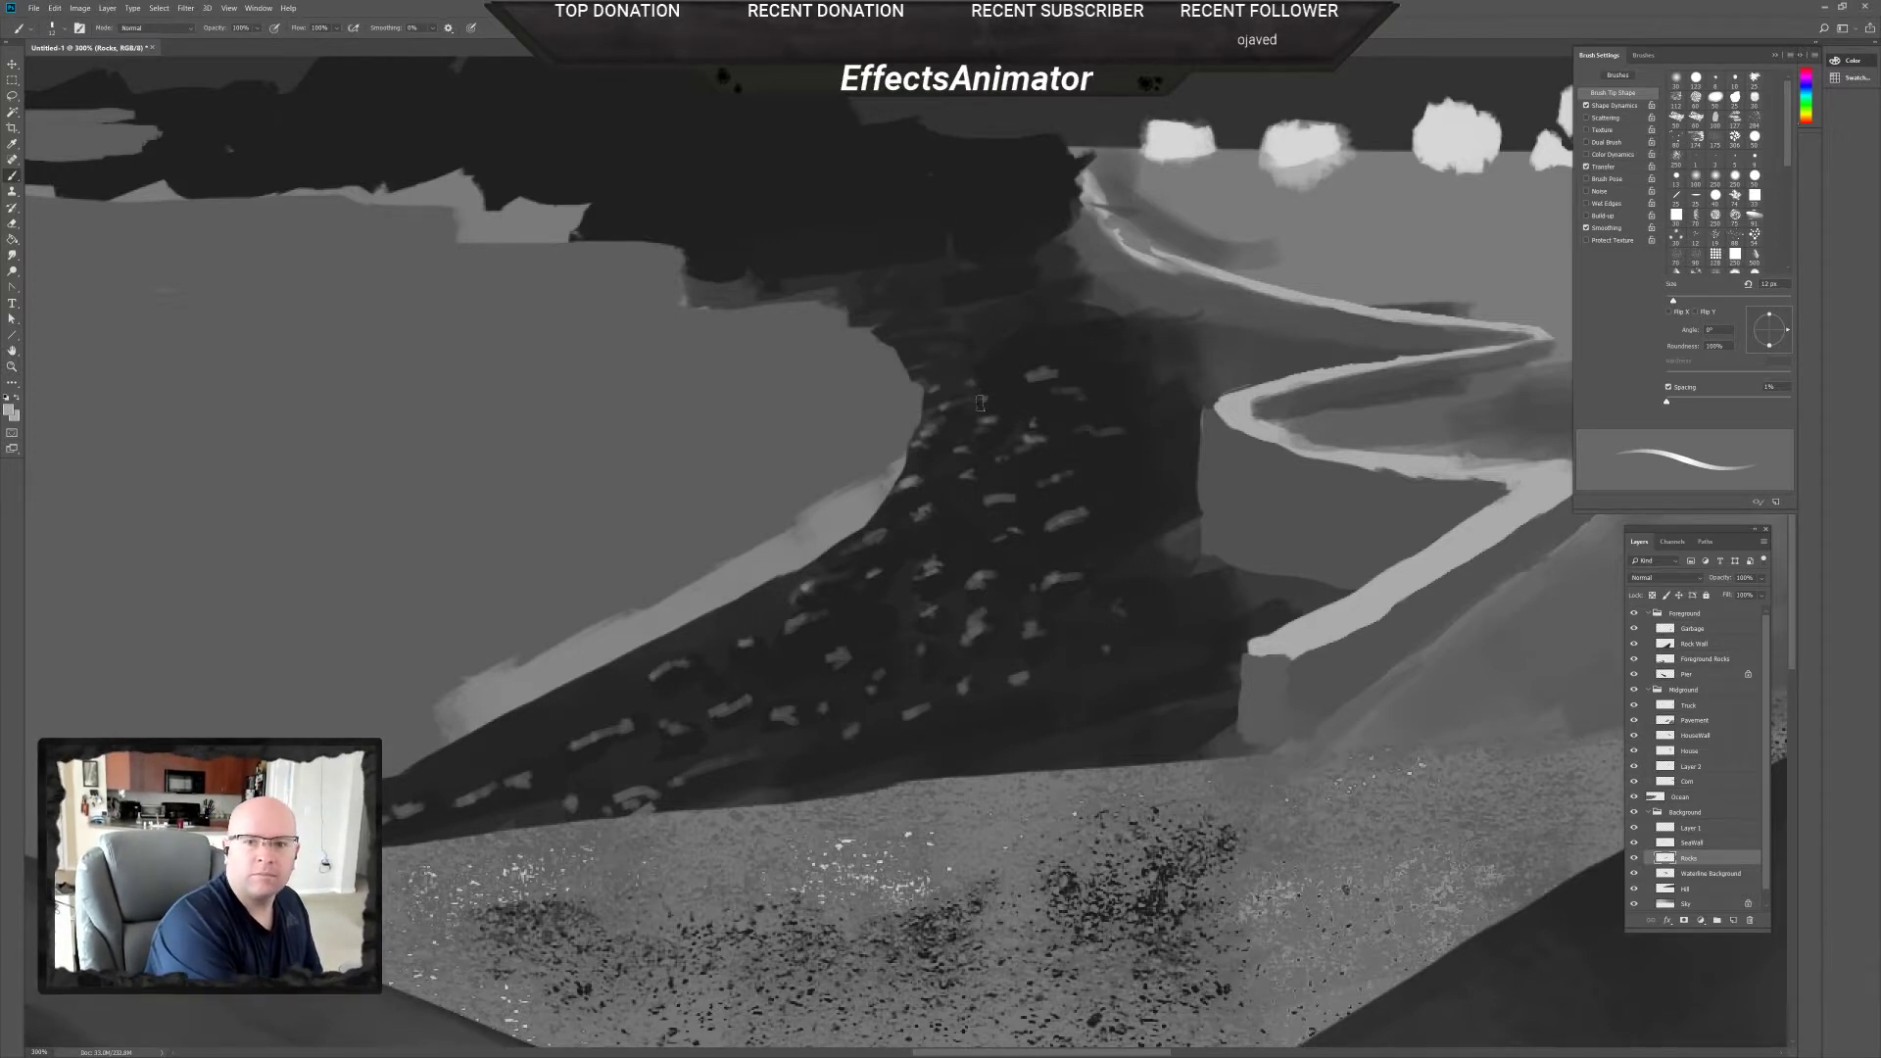
Reduce the brush size and add fine highlights at the narrow far bend of the shore, plus touches among the middle rocks.
right_click(915, 343)
key(bracketleft)
key(bracketleft)
key(bracketleft)
key(Return)
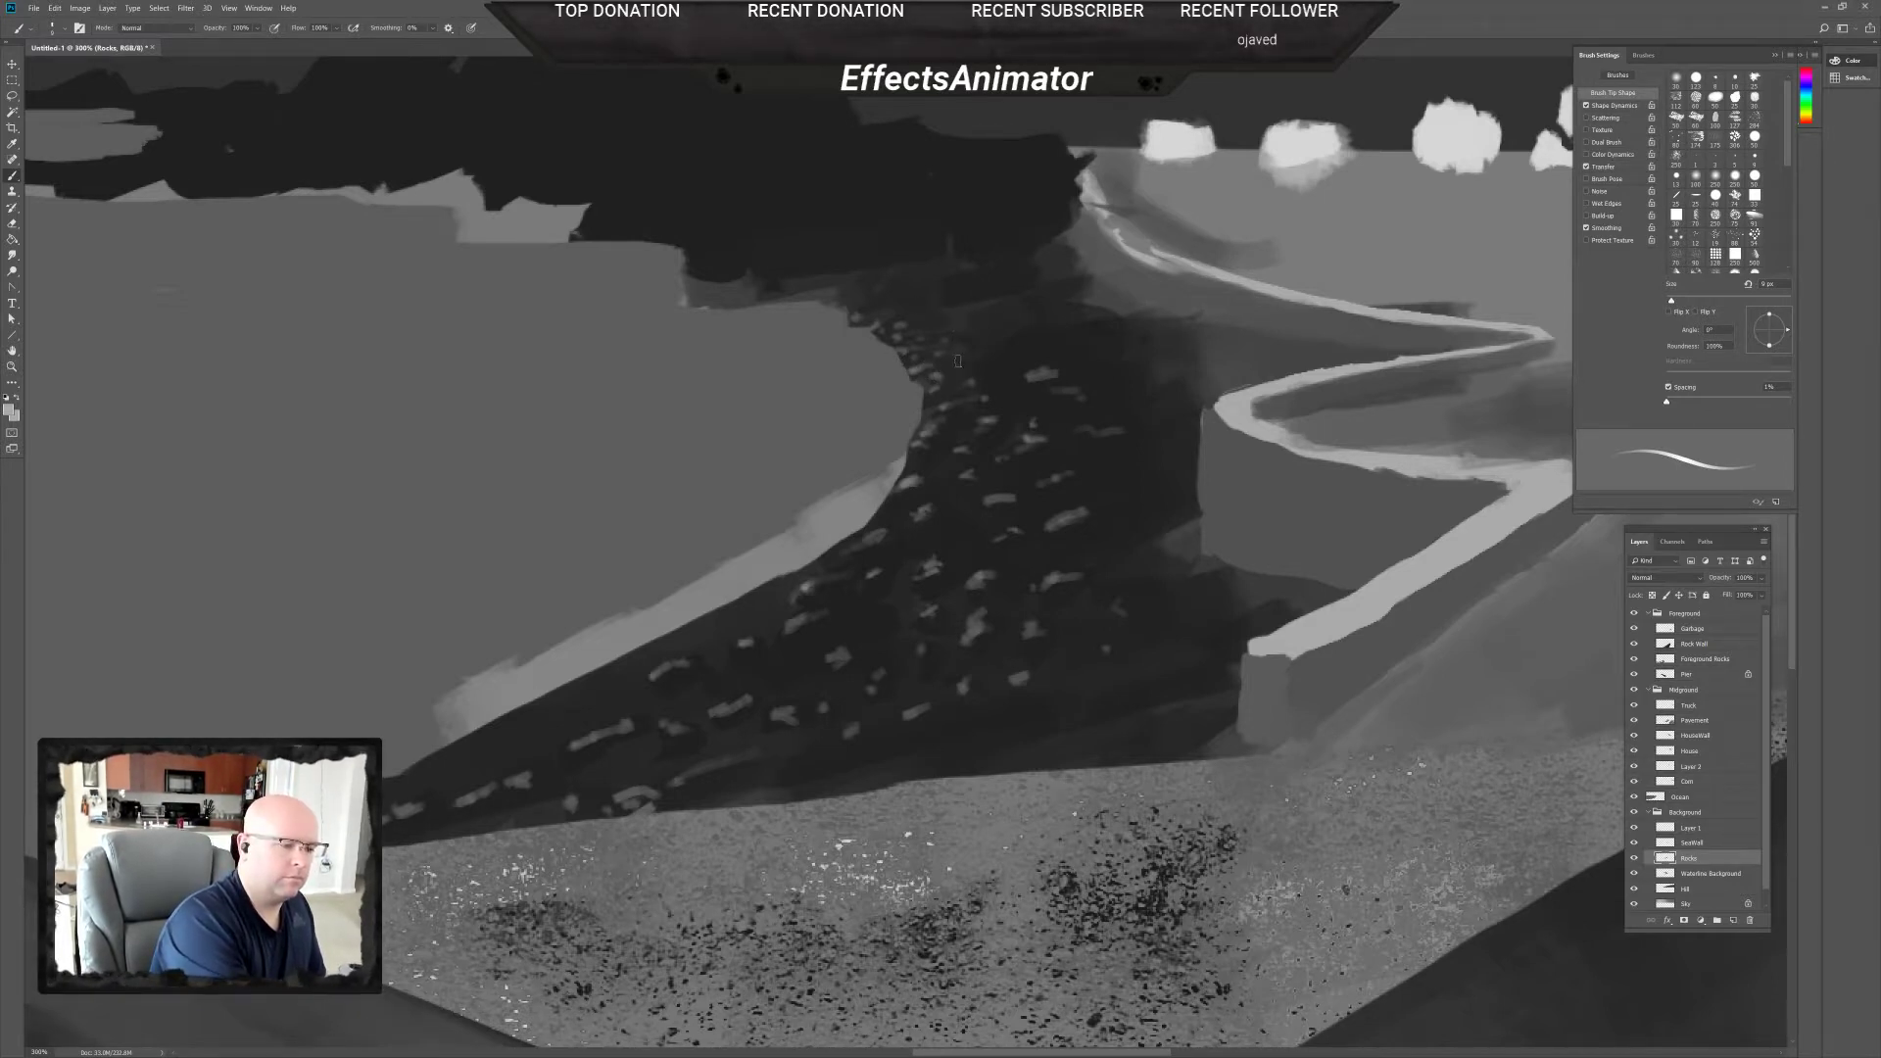
click(926, 512)
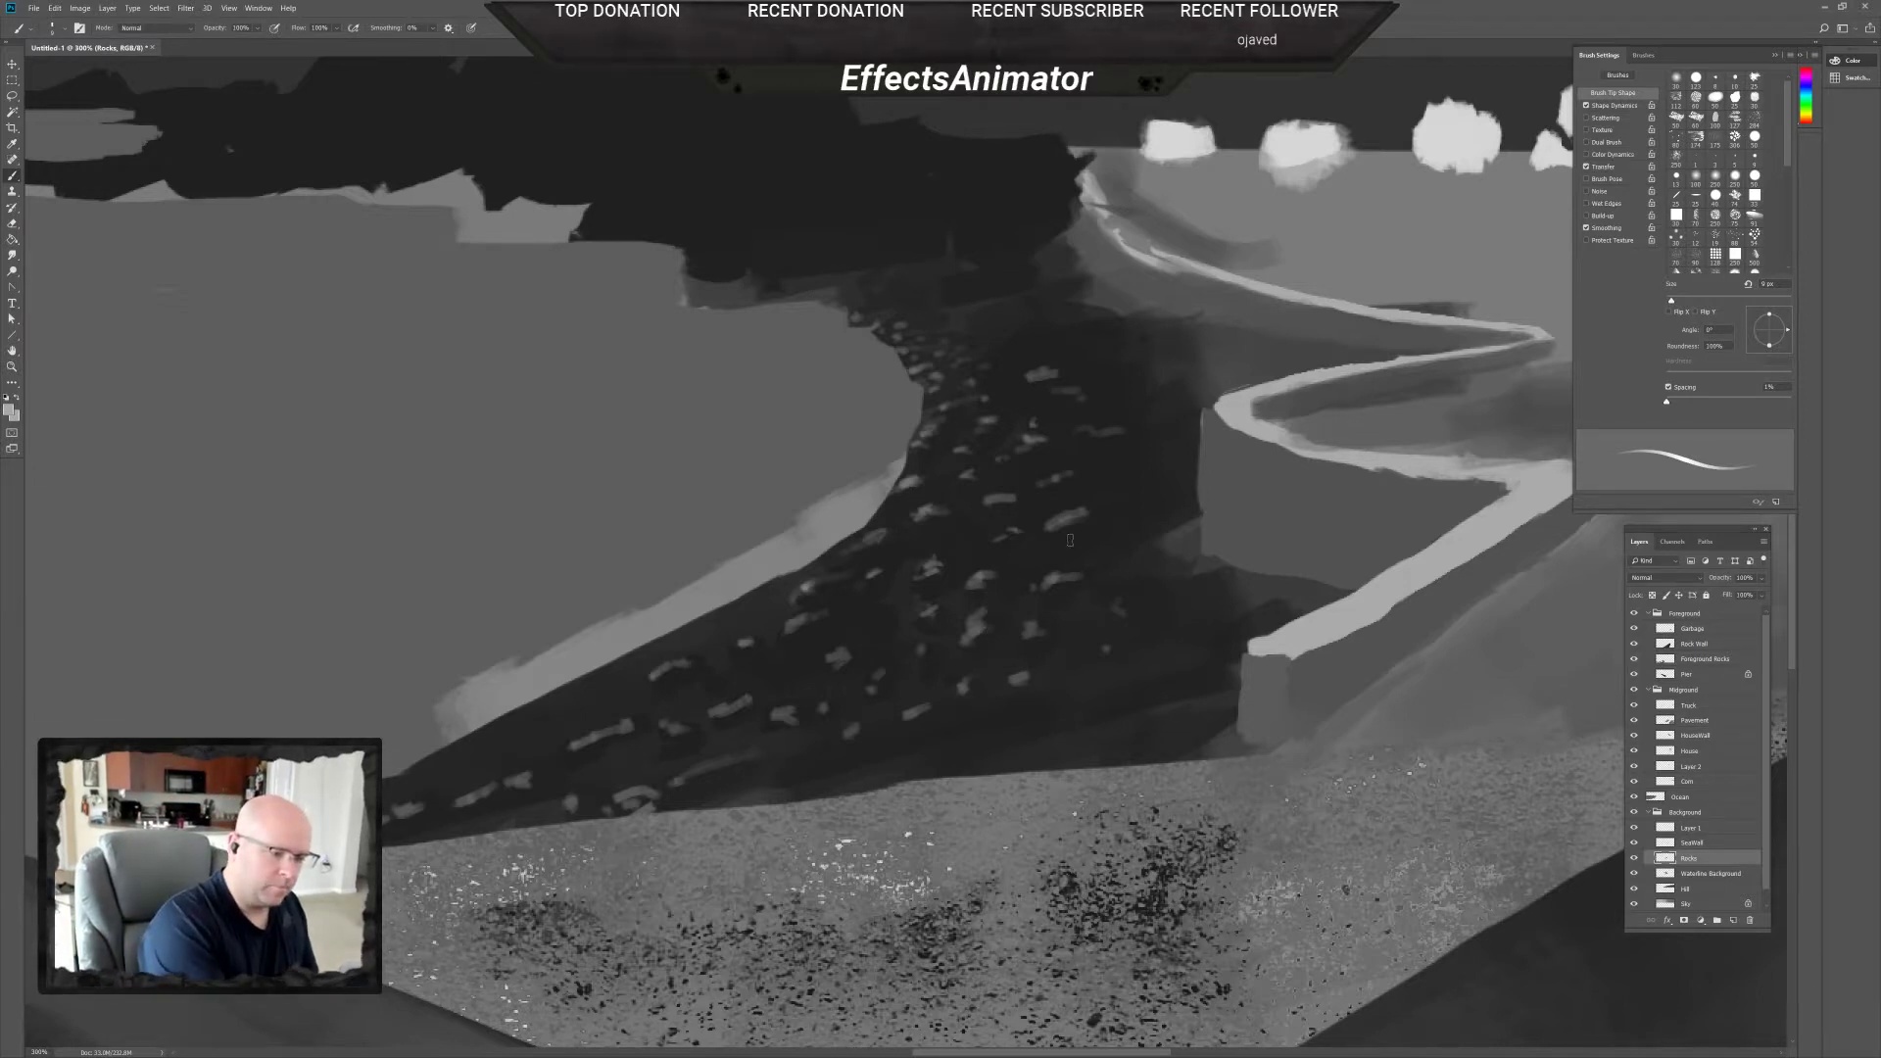
drag(1073, 545, 1095, 538)
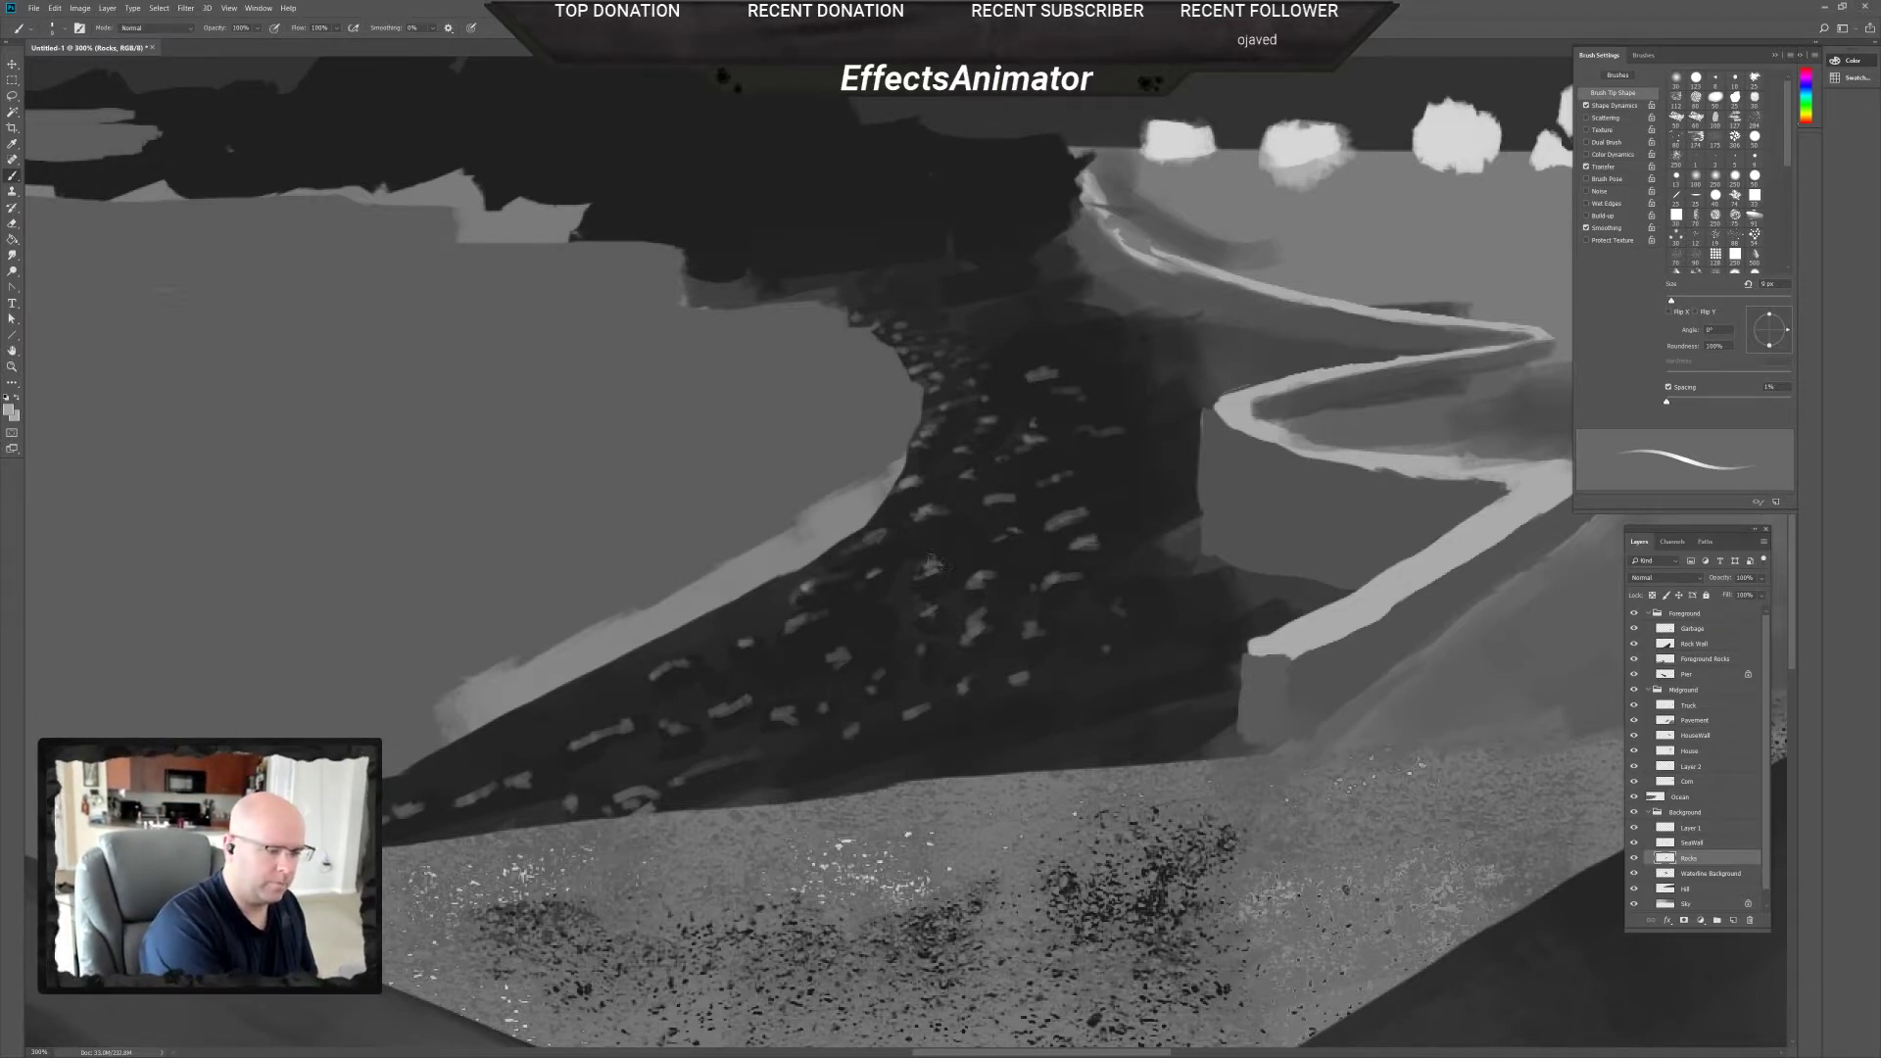
Set the brush to 14 px and paint larger light grey highlights on the near rocks above the speckled ground.
right_click(911, 713)
drag(1010, 737, 1029, 737)
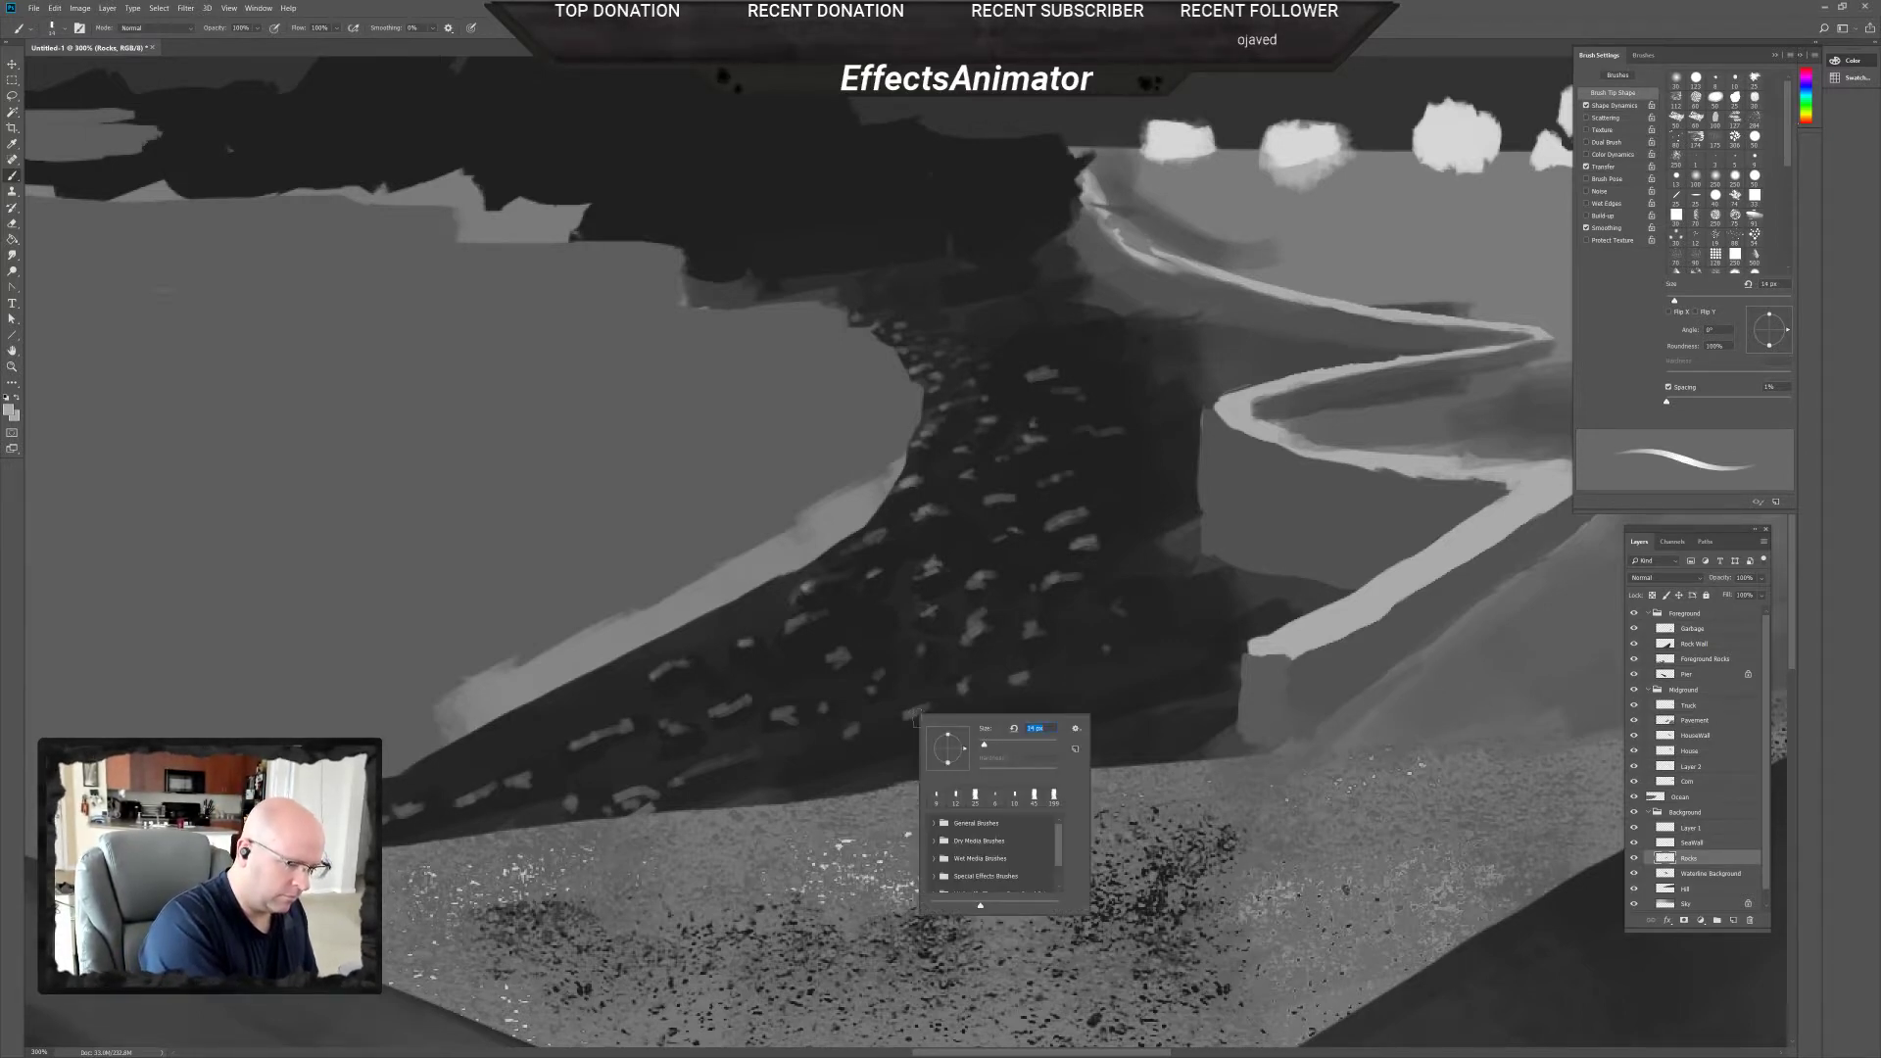
key(Return)
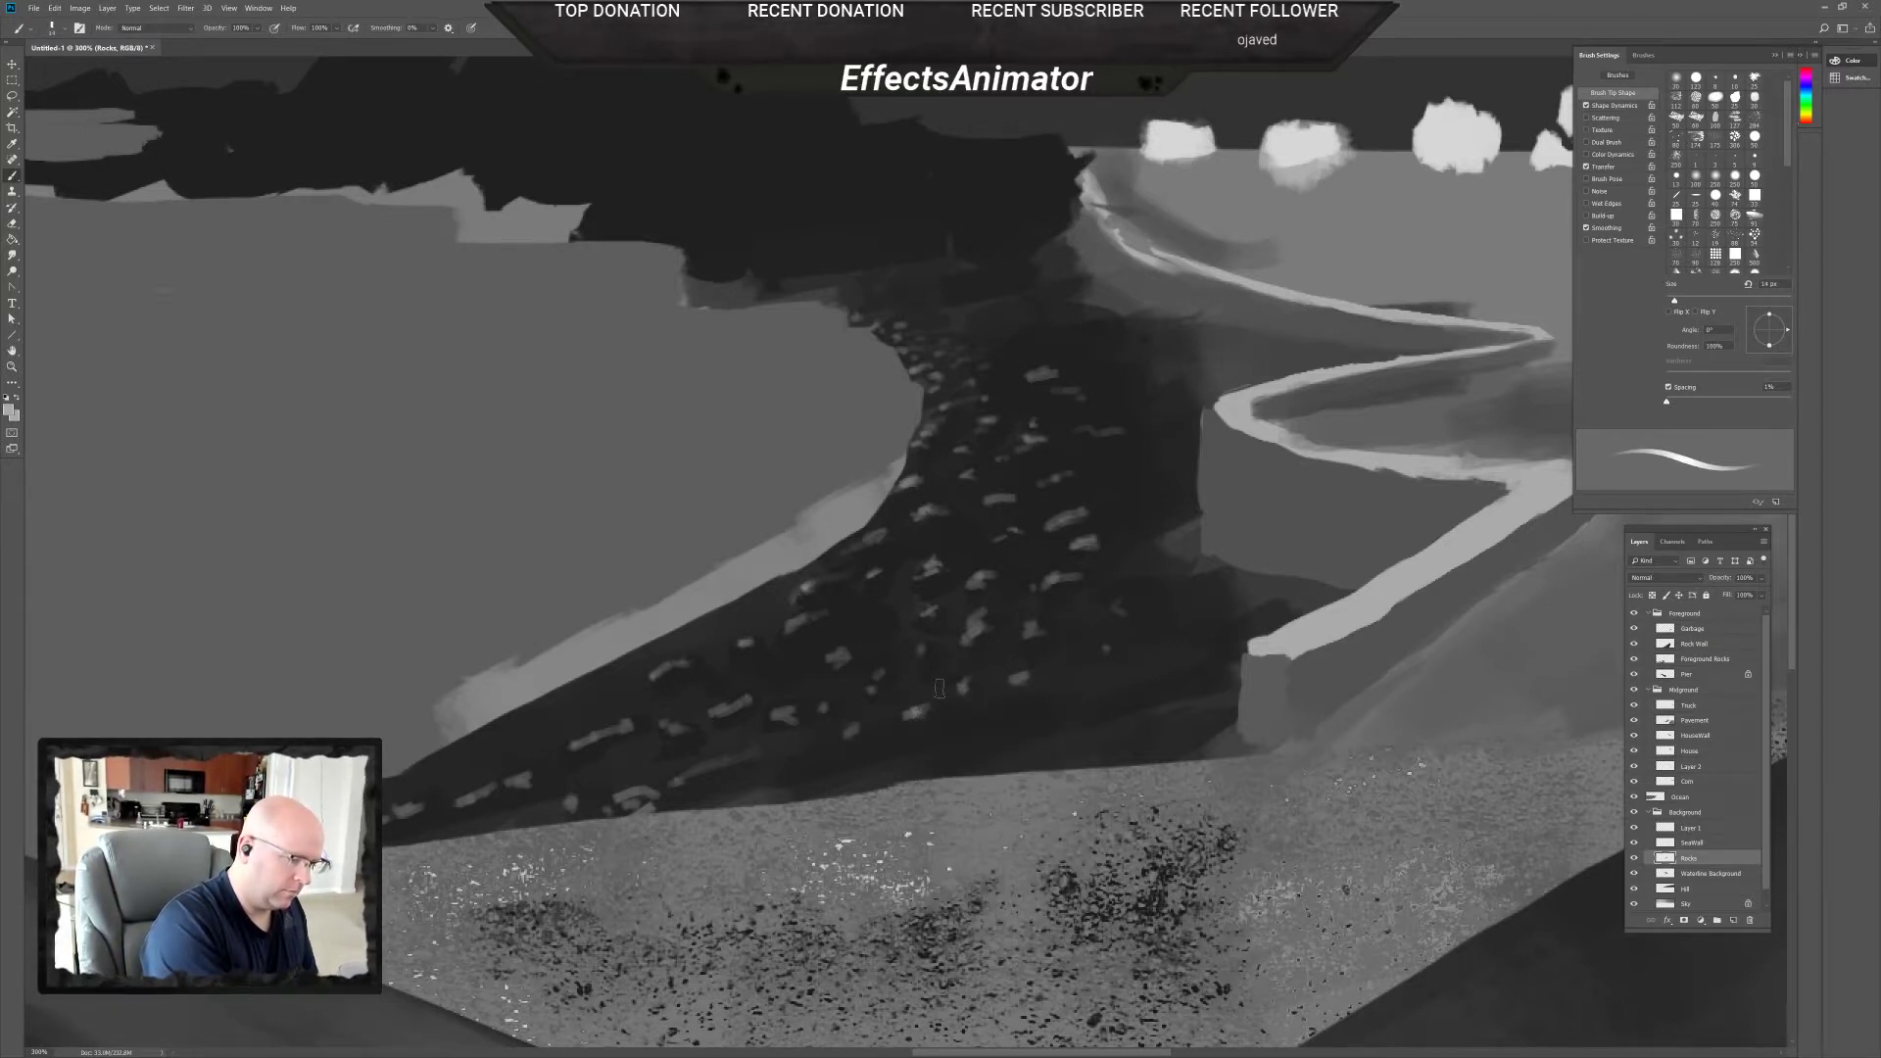
drag(850, 733, 874, 733)
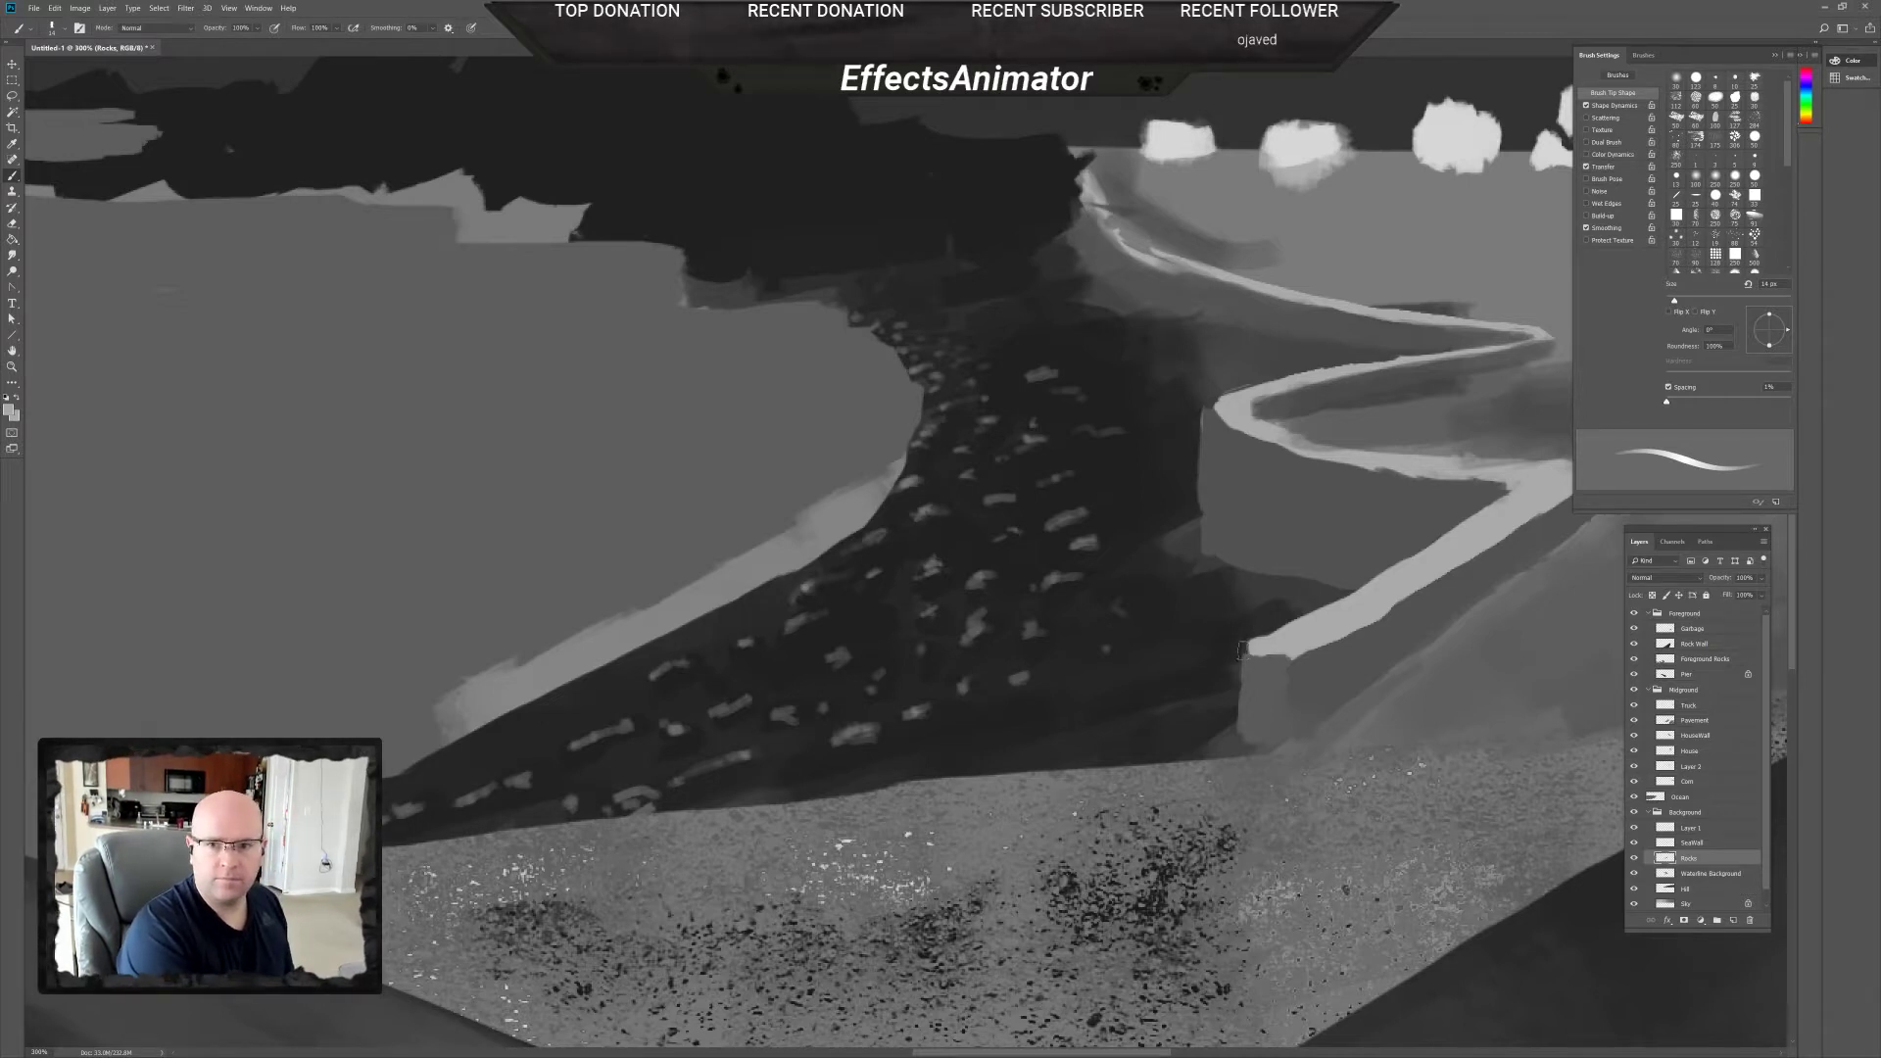
Sample dark grey and clean up the inland edge of the dark rocks beside the winding path, checking the SeaWall layer.
alt+click(1237, 617)
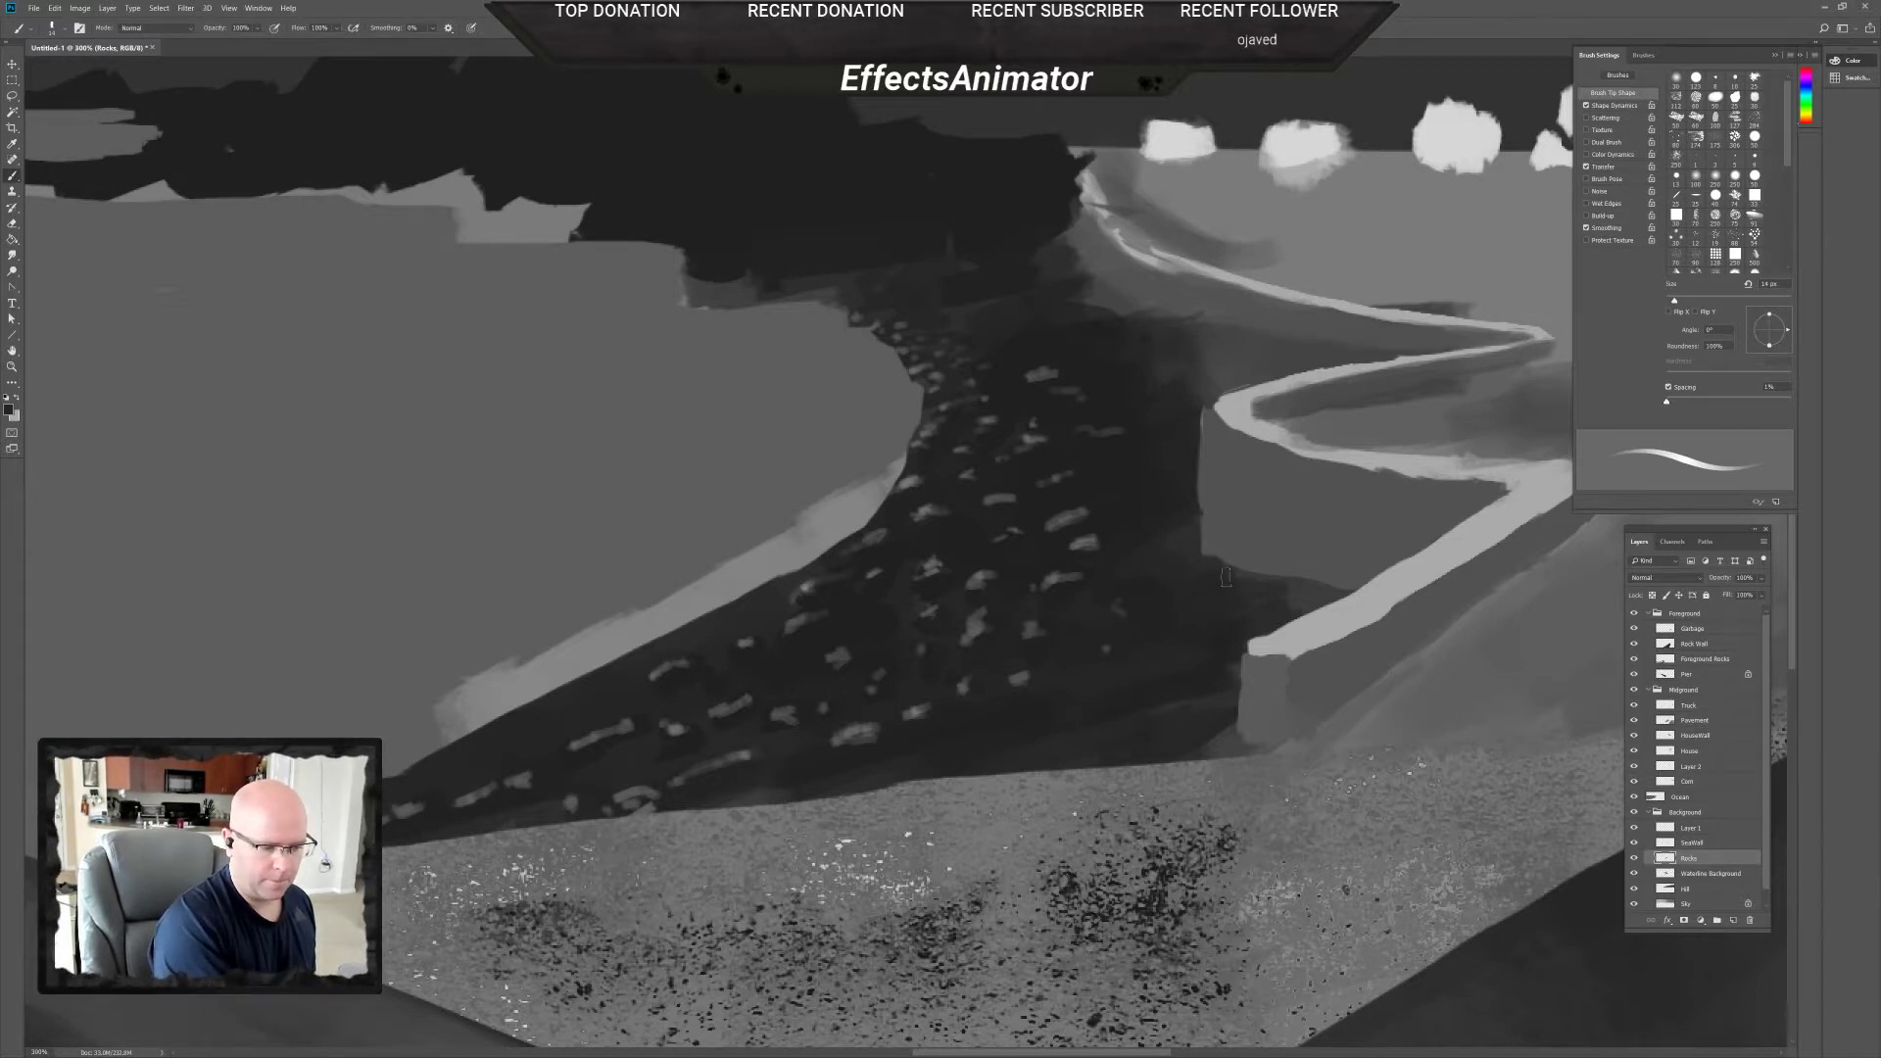
drag(1225, 578, 1320, 599)
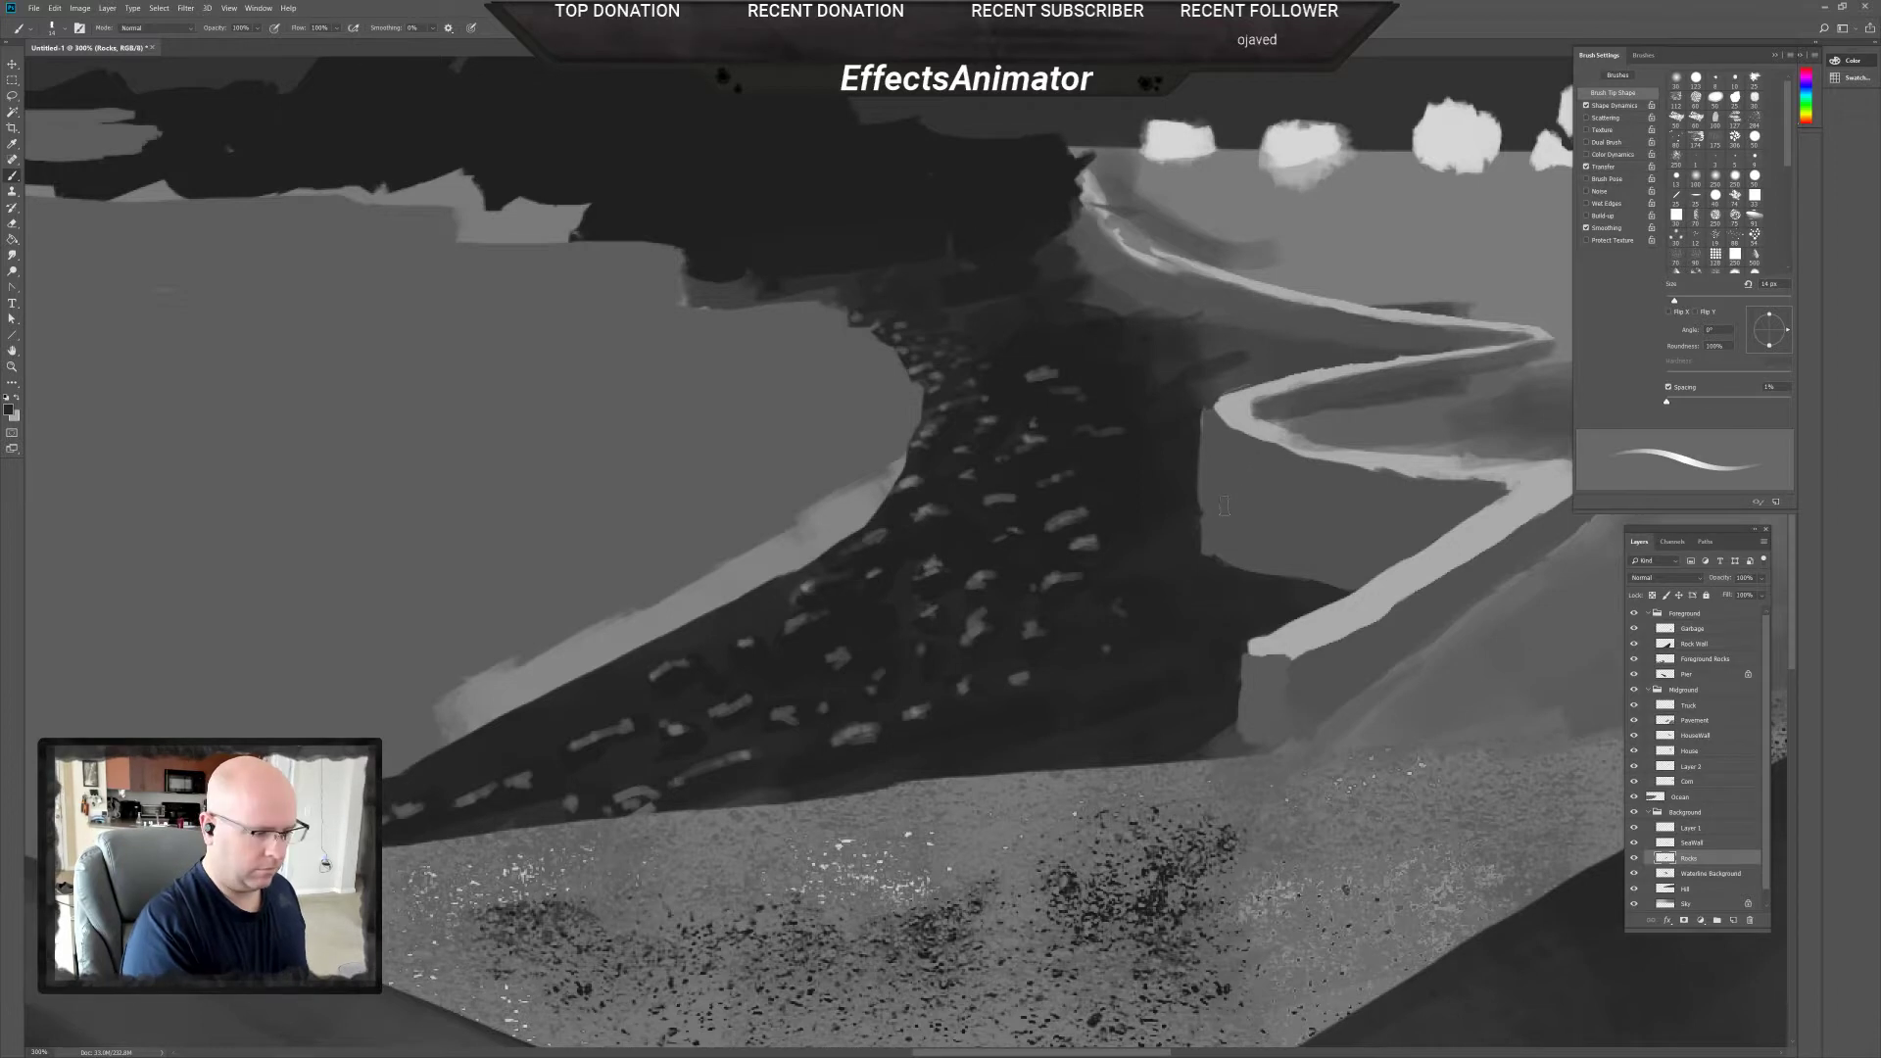
alt+click(1255, 321)
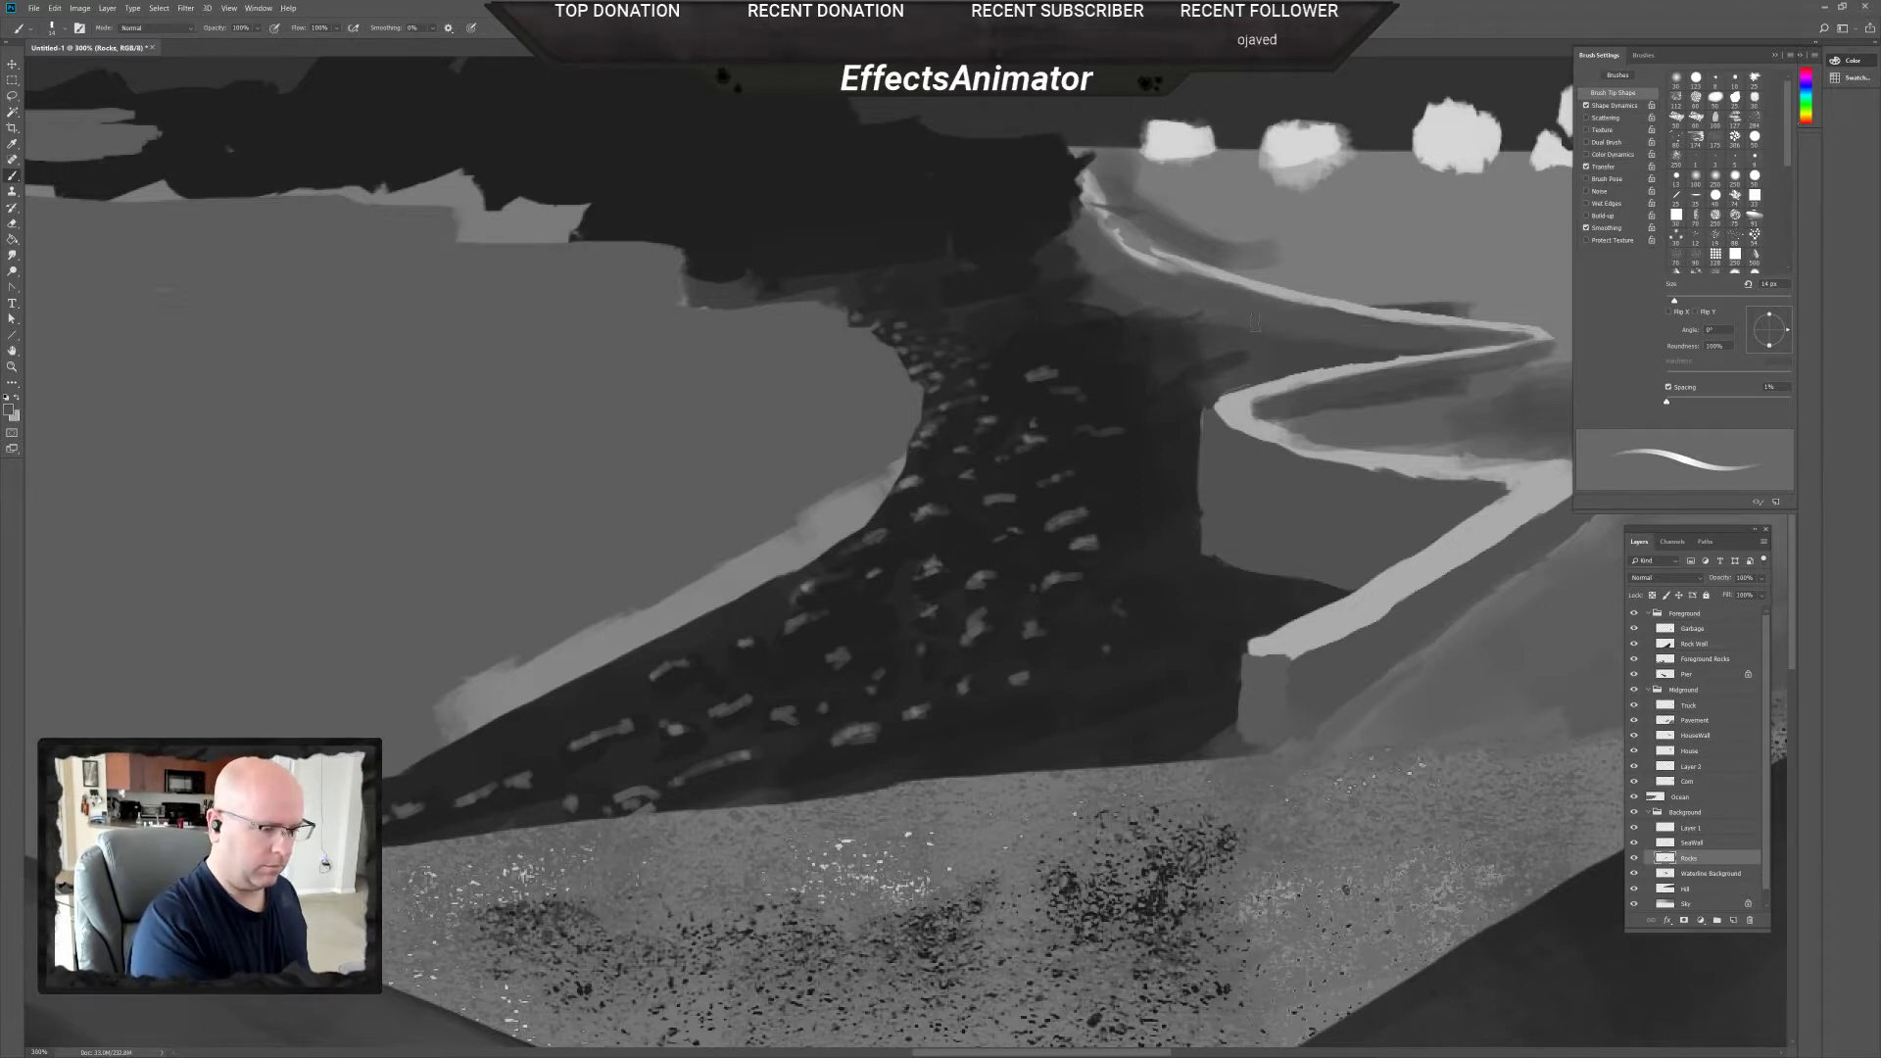
click(1704, 843)
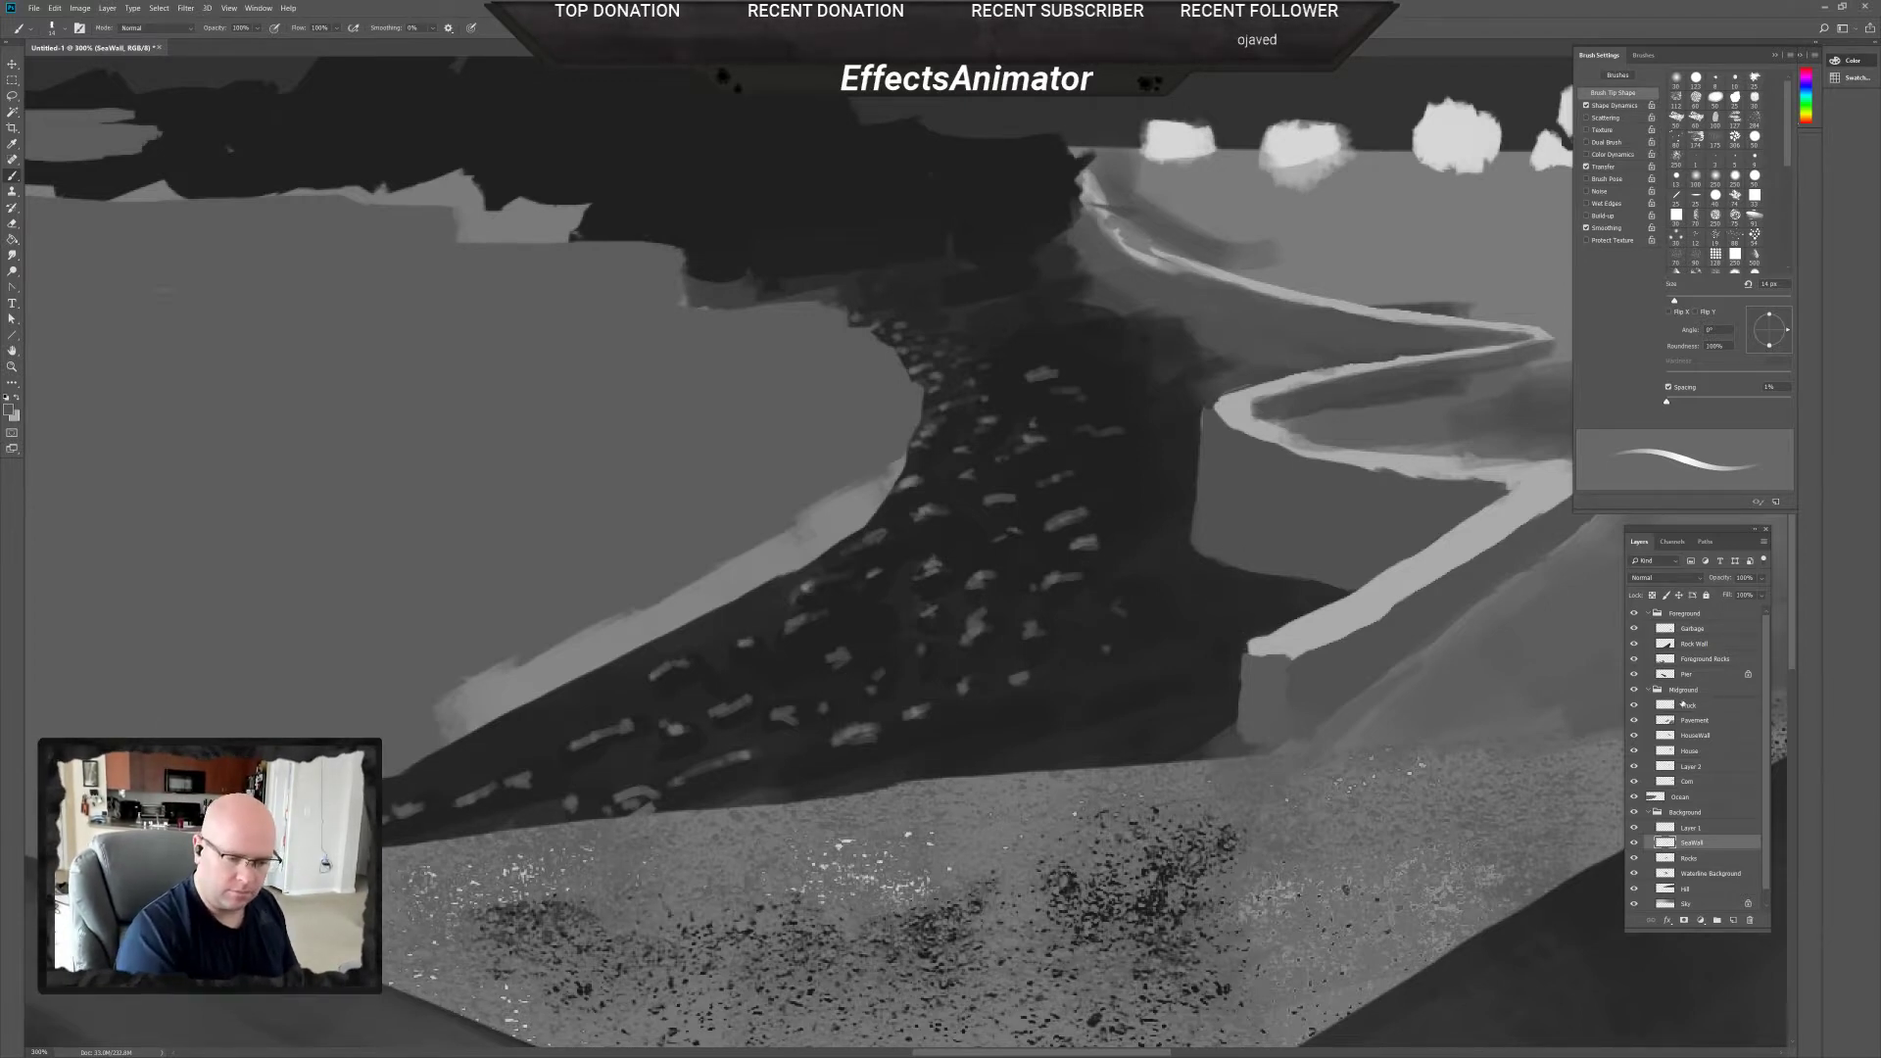
click(1695, 859)
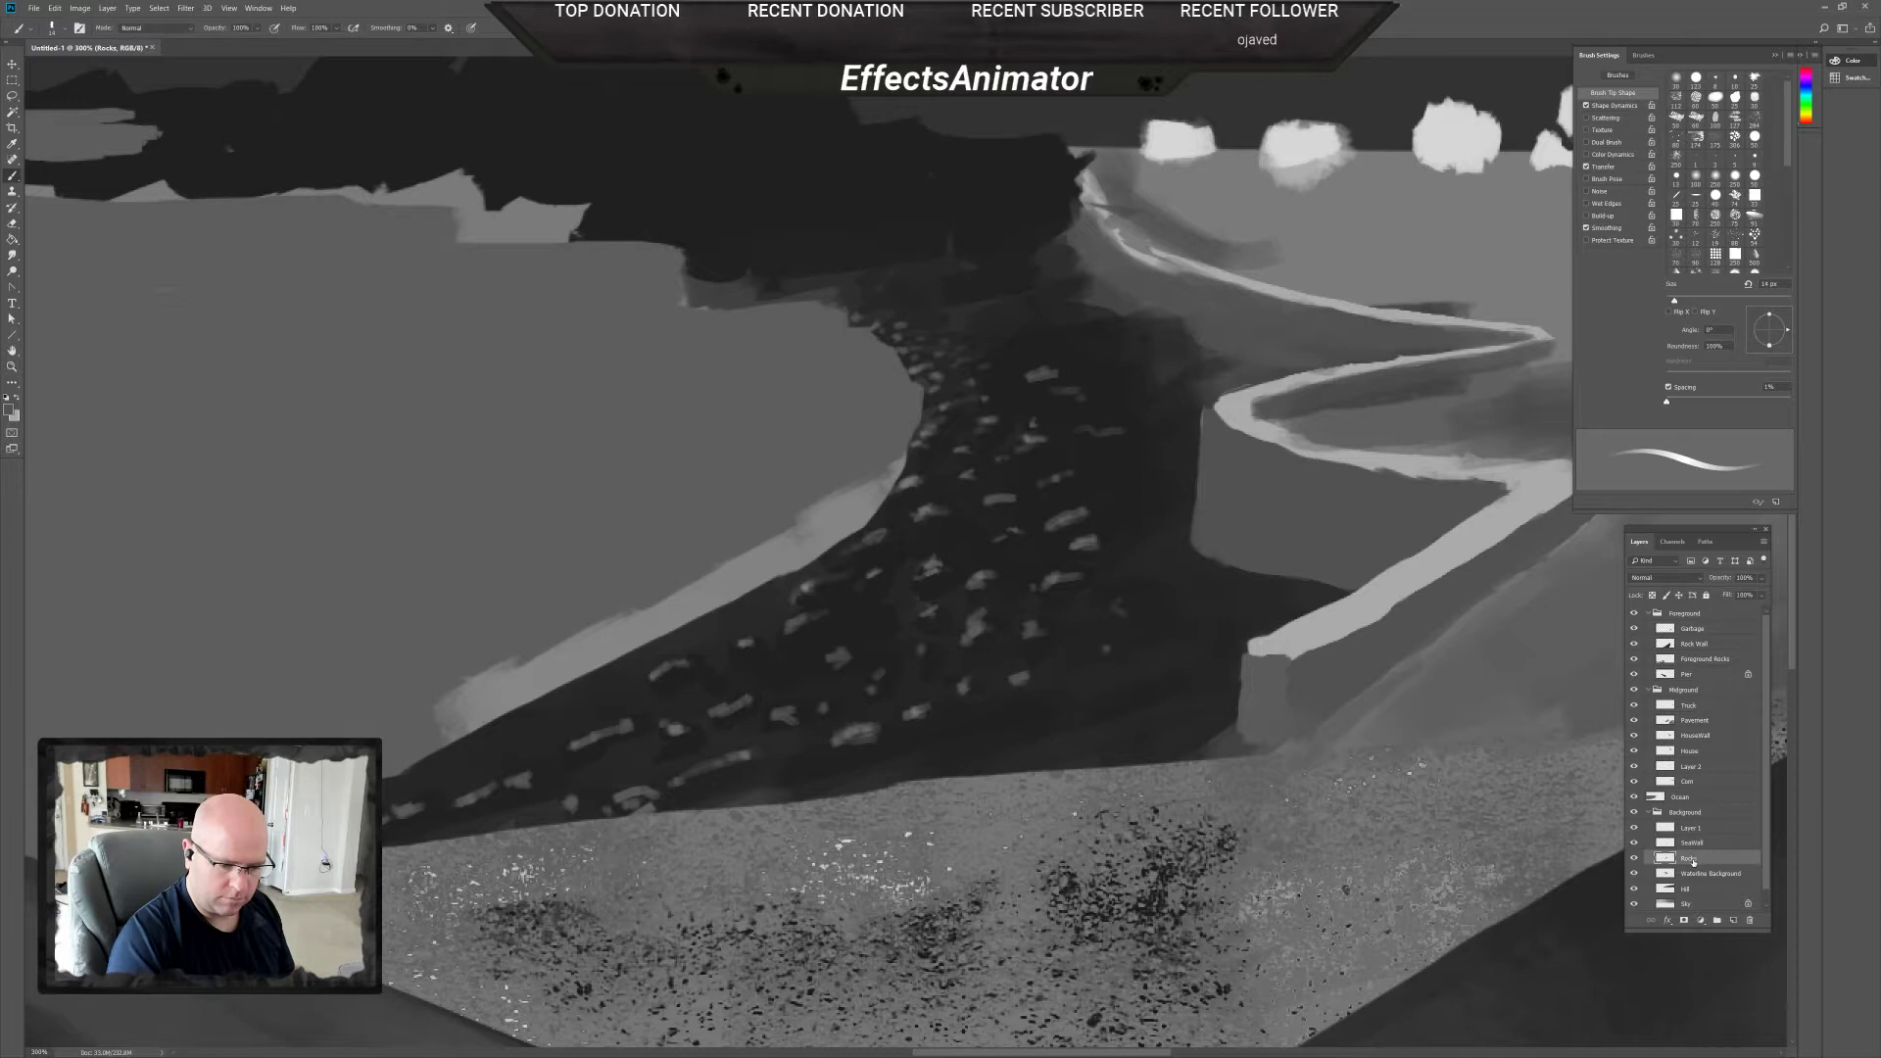
Sample dark grey, try several brush sizes, settle on 17 px and touch up the near rocks above the speckled ground.
alt+click(1209, 594)
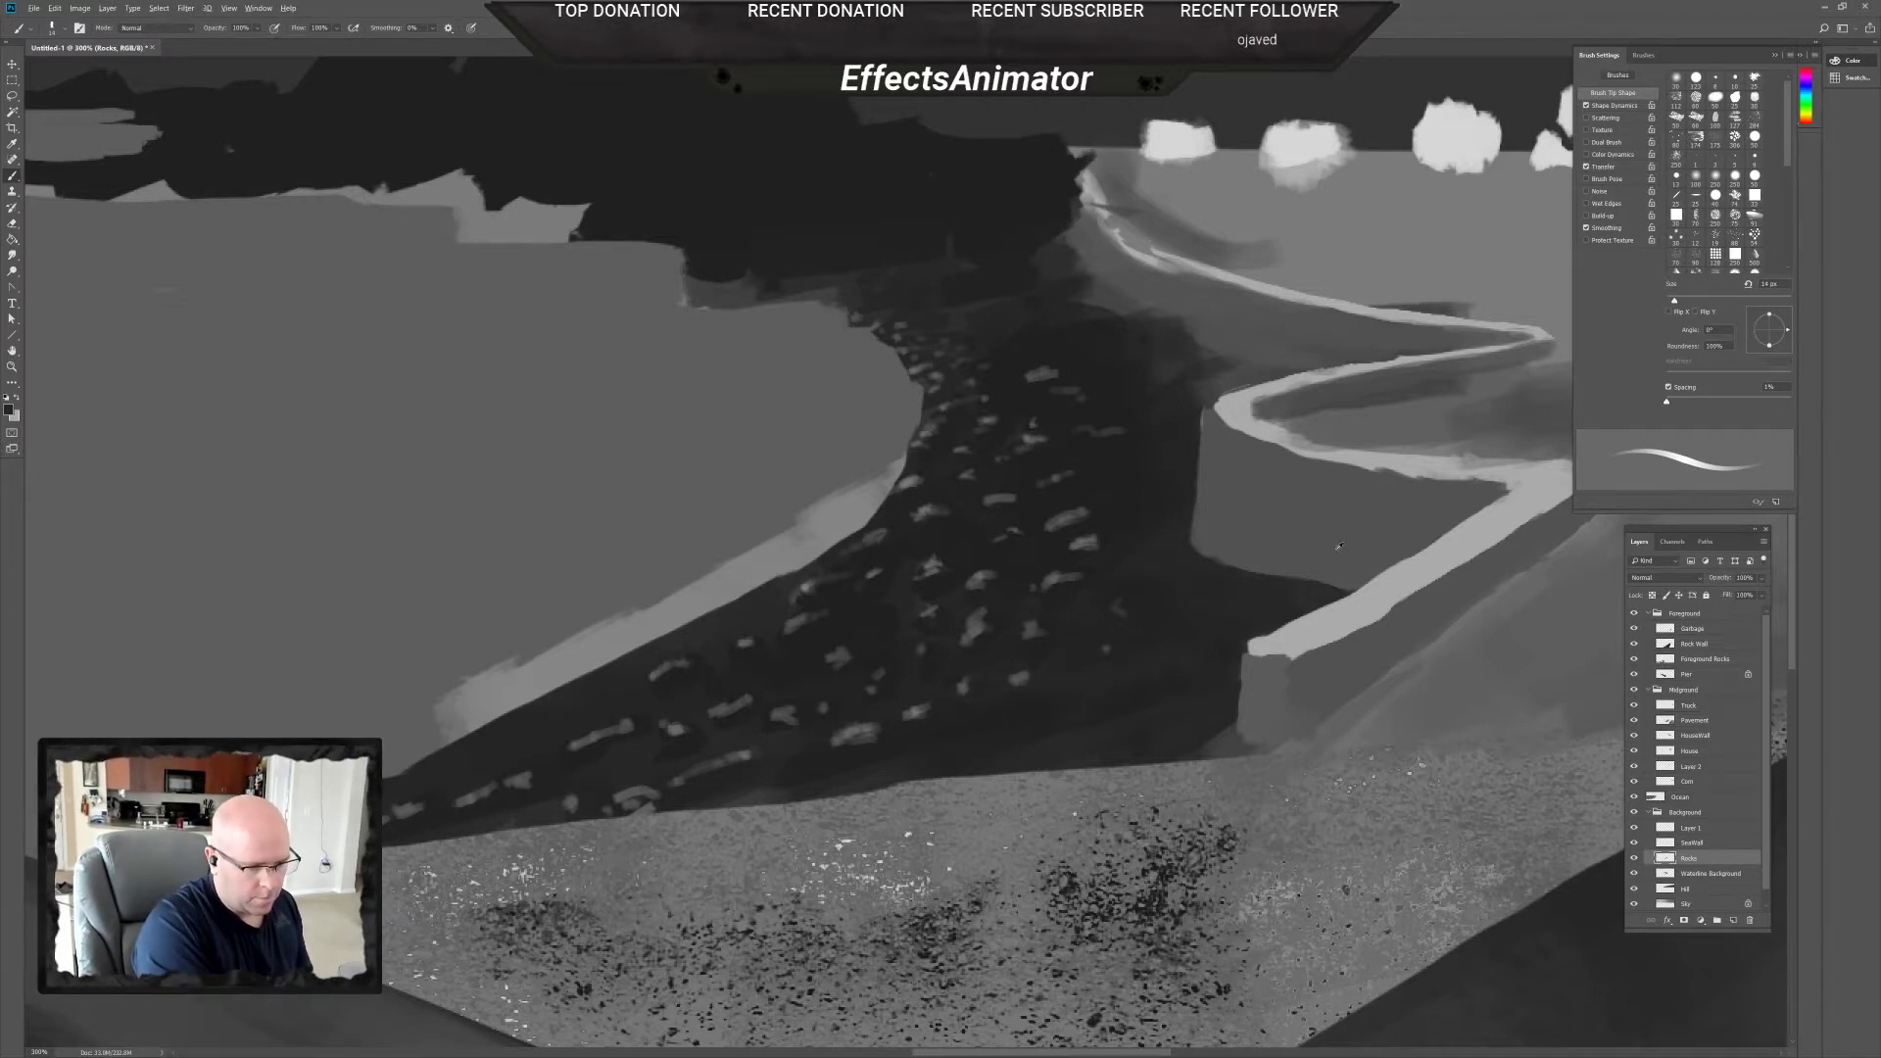
right_click(1152, 700)
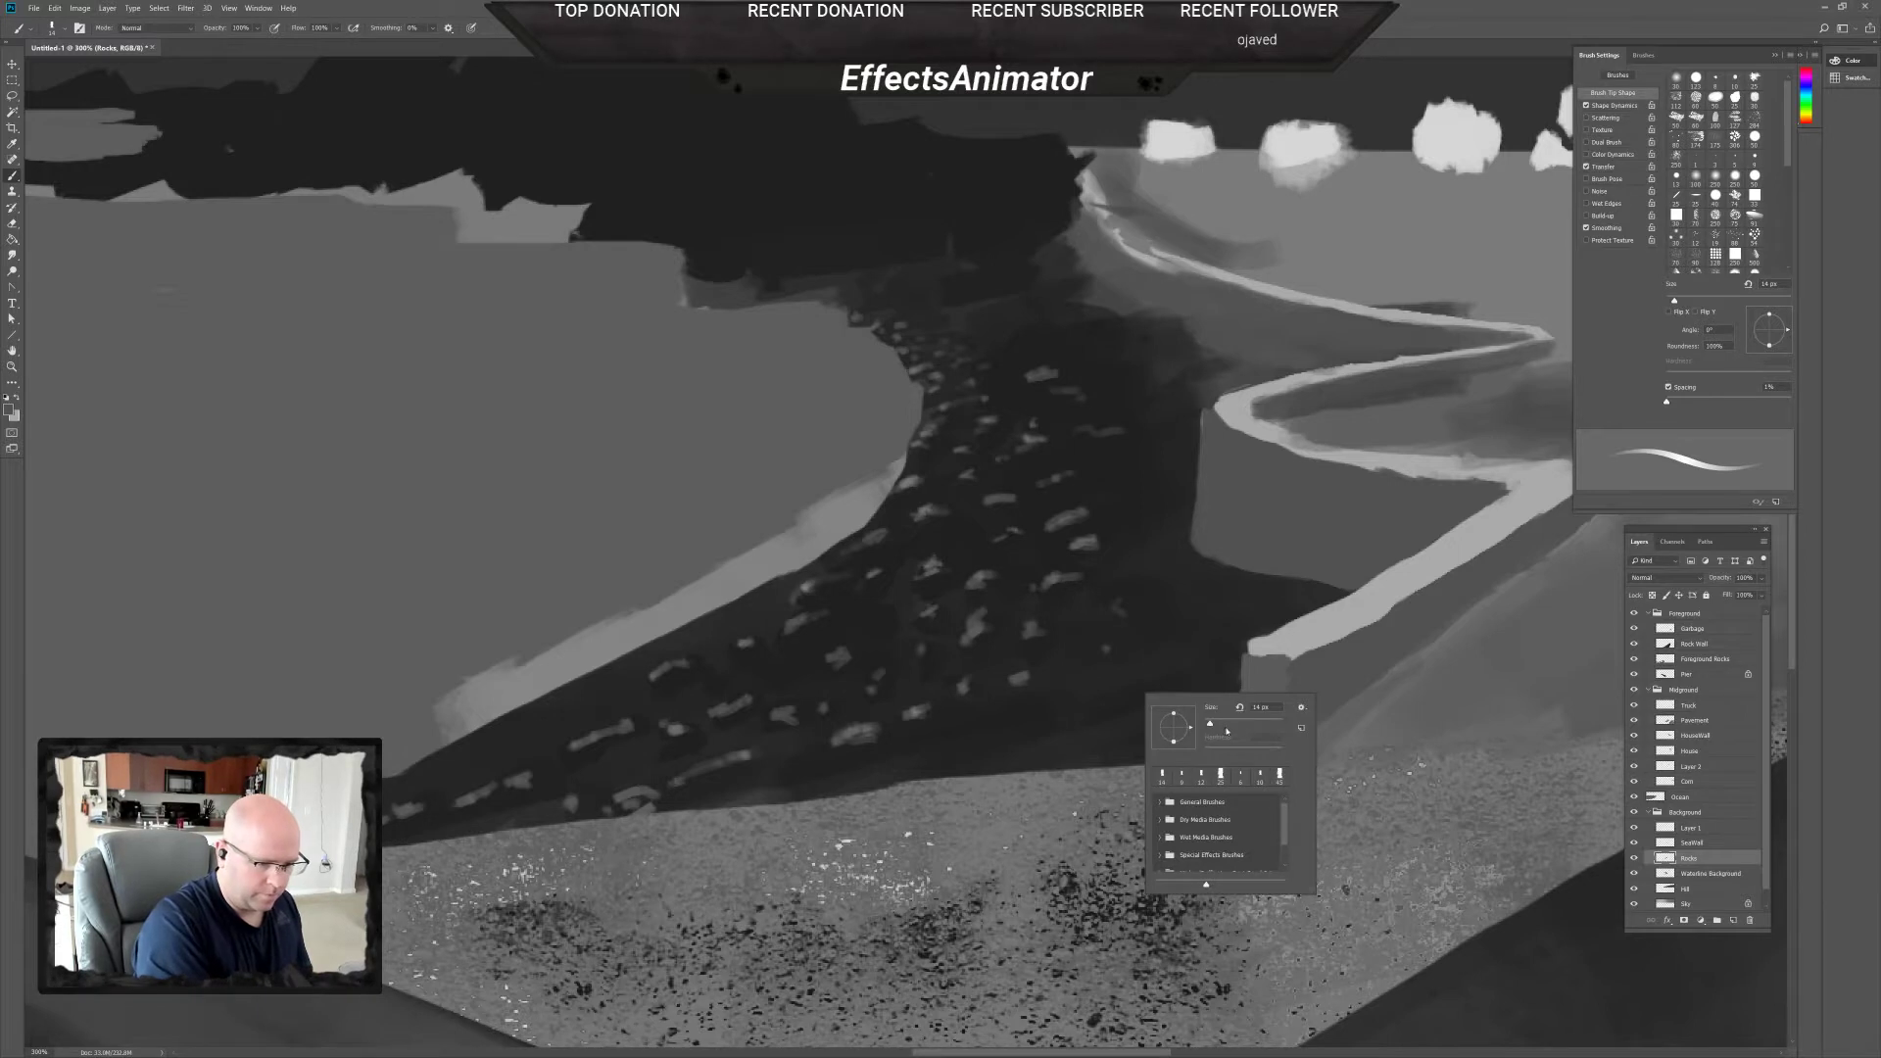
click(1227, 730)
right_click(1123, 706)
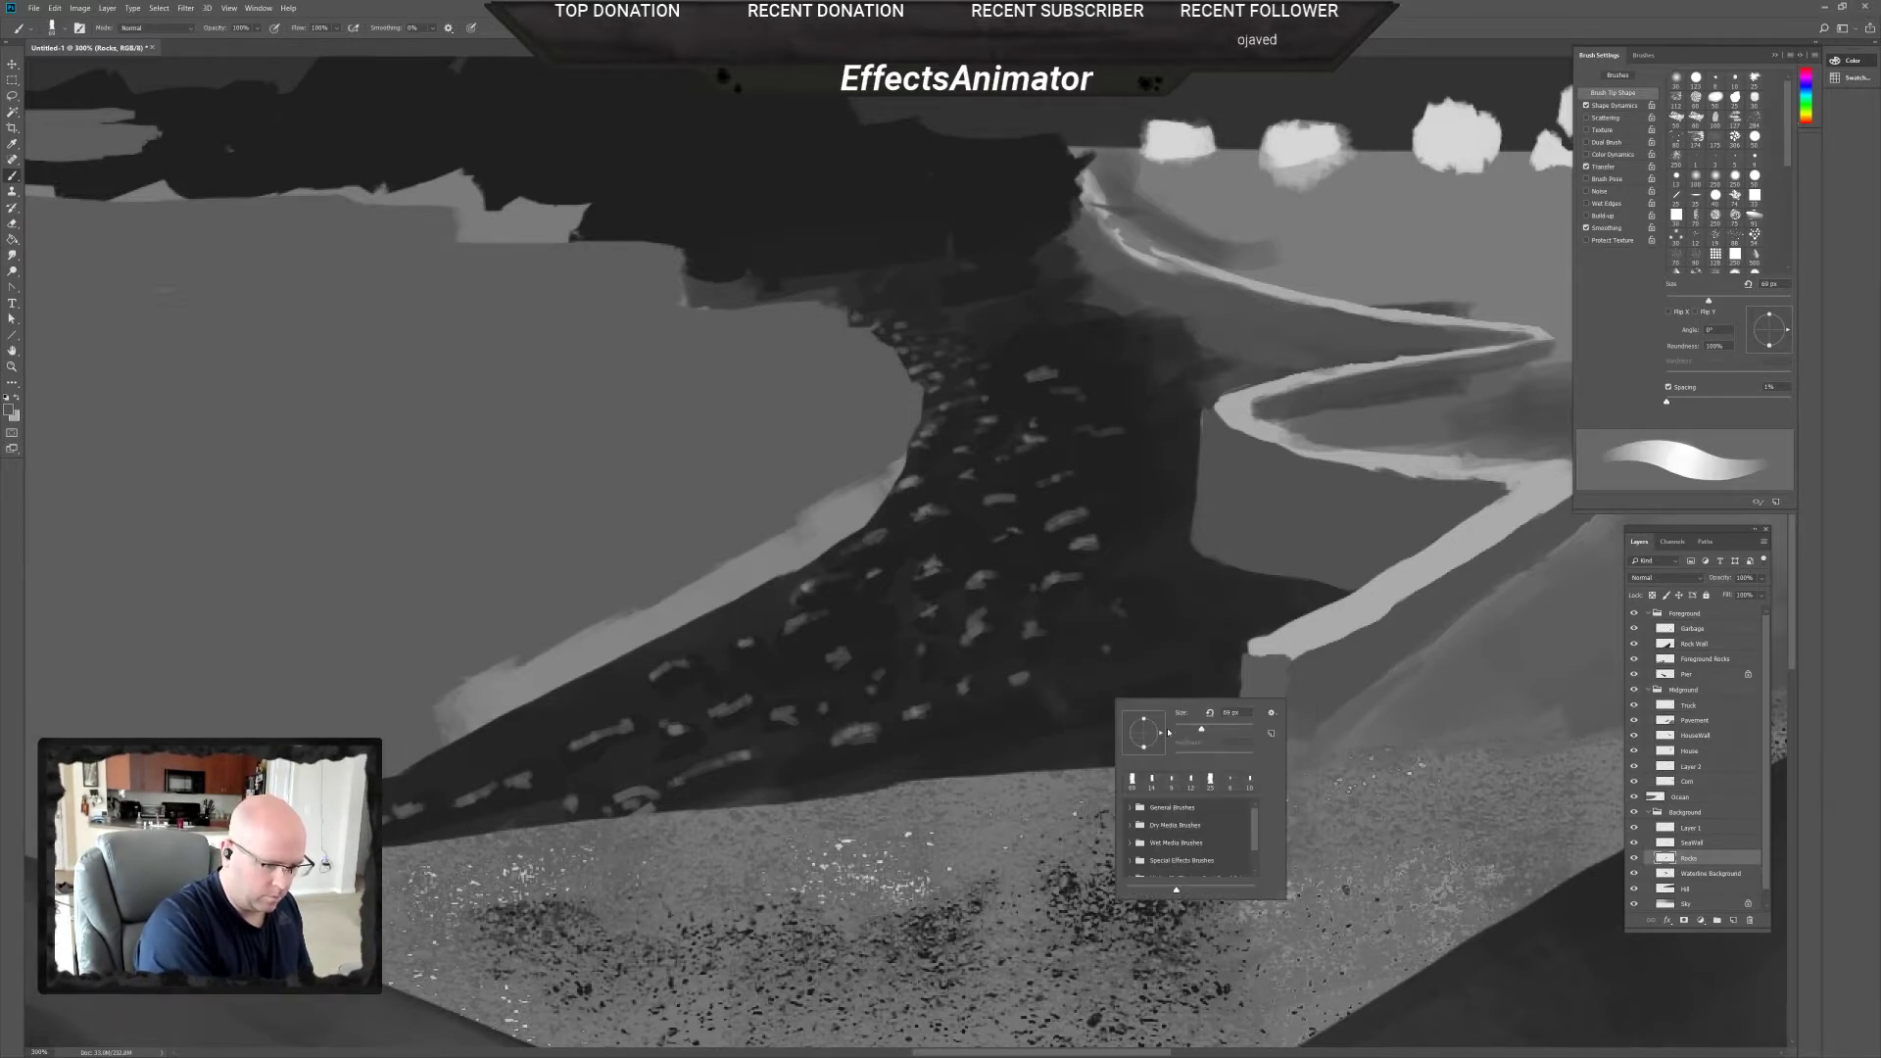
click(1187, 730)
click(1044, 691)
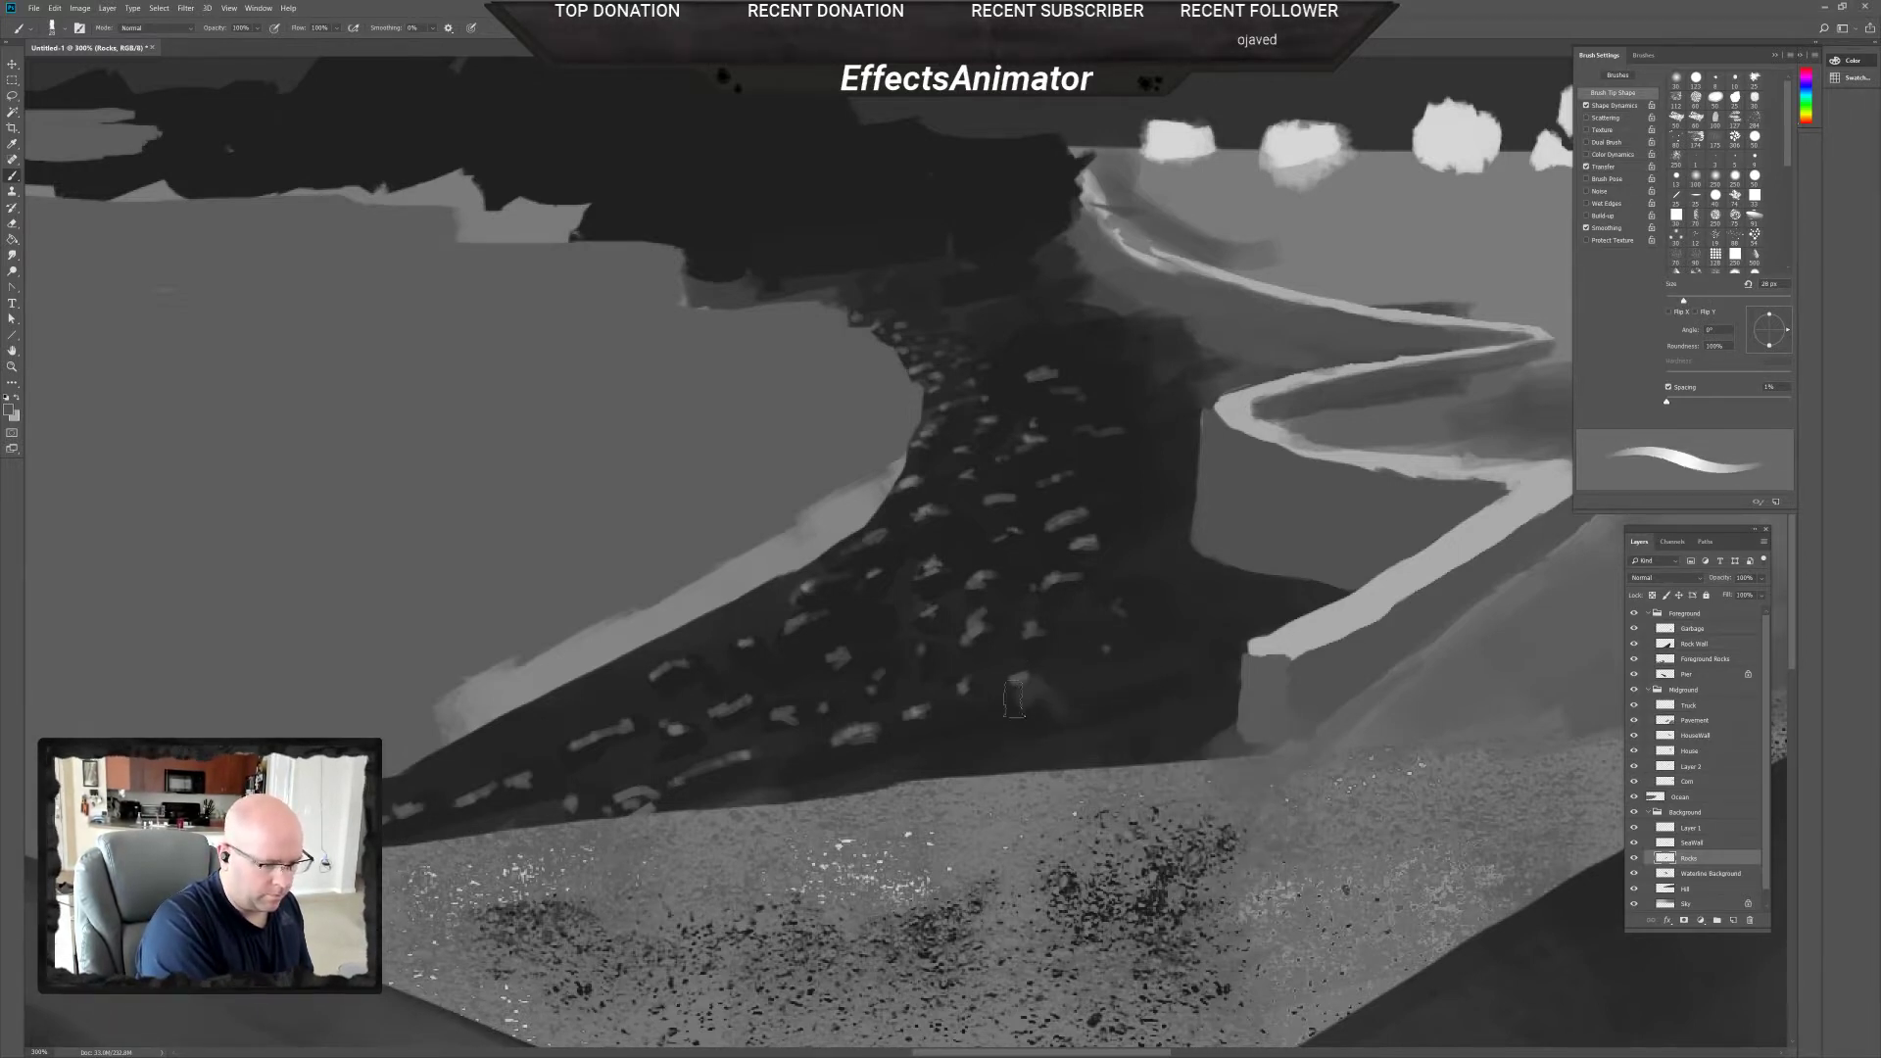
right_click(1037, 704)
click(1103, 730)
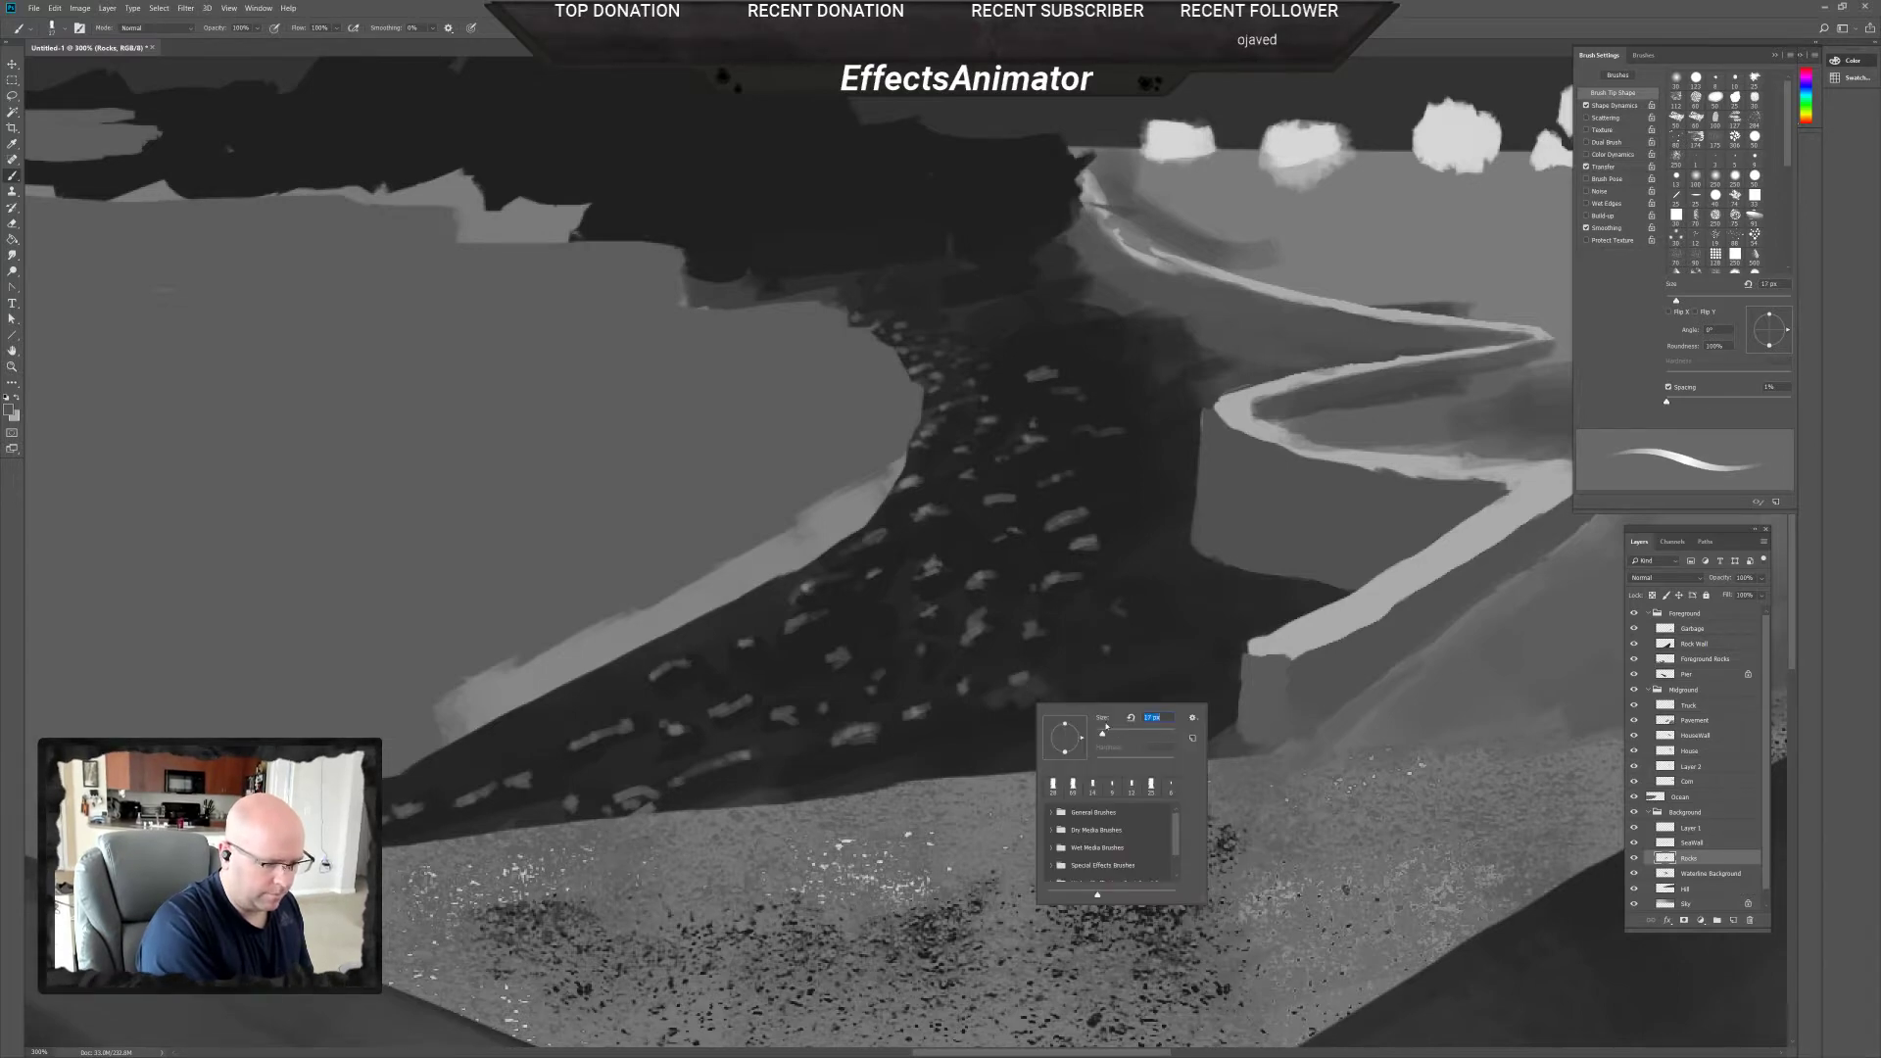
click(974, 686)
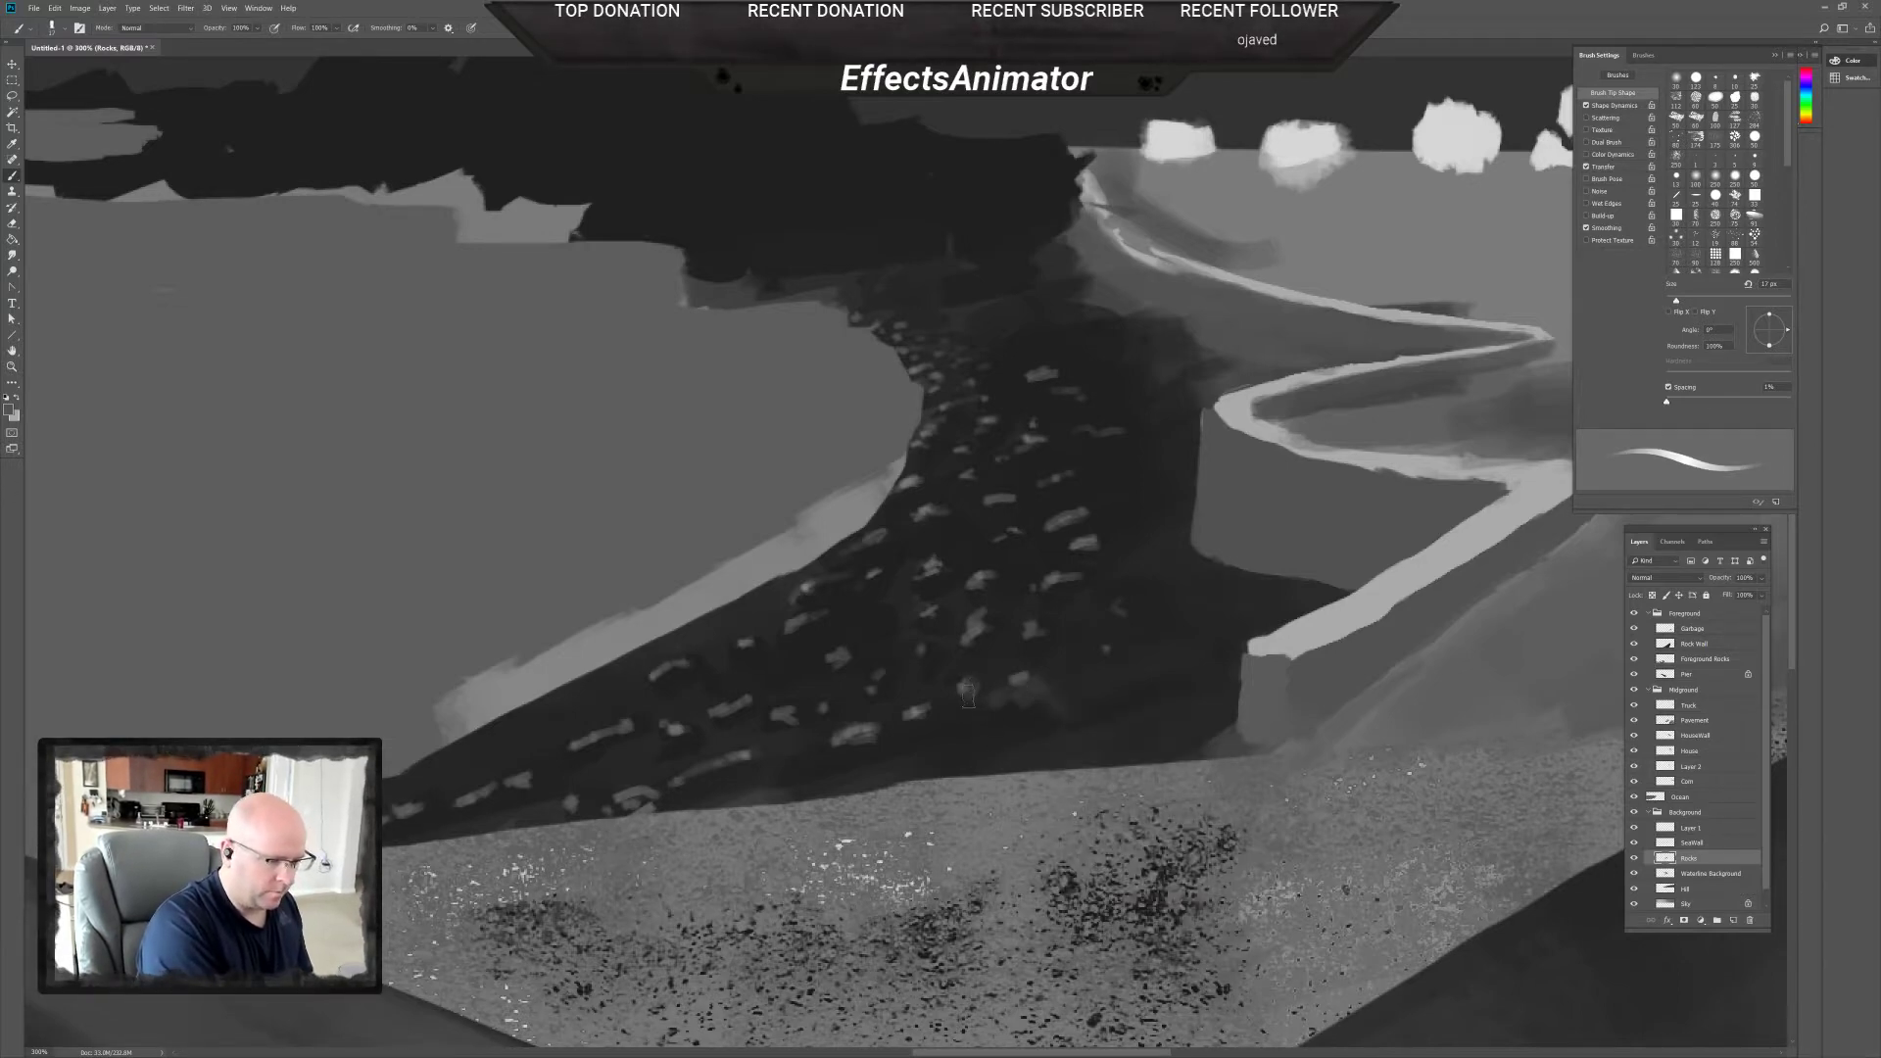
Set the brush to 10 px and build up the grey rock shapes near the speckled ground, alternating light and dark strokes.
scroll(968, 694, up, 2)
drag(966, 751, 789, 808)
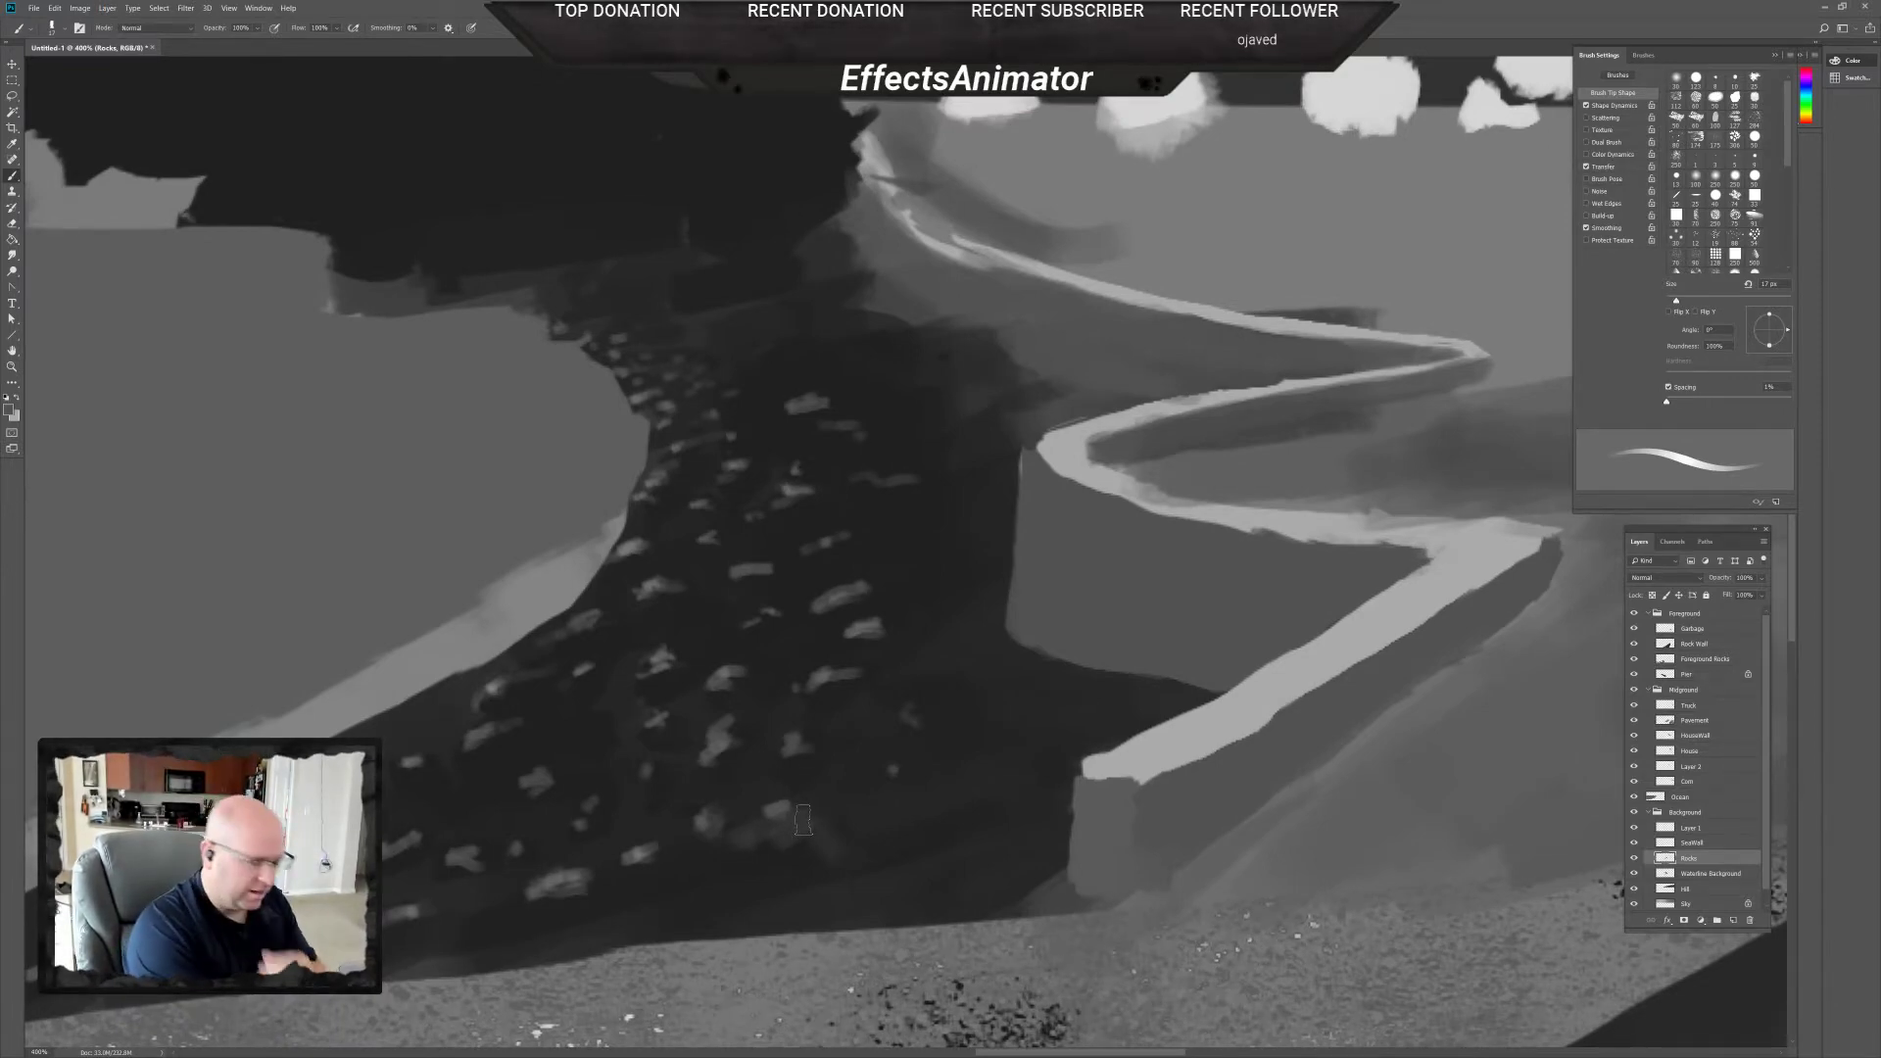
right_click(723, 831)
text(10)
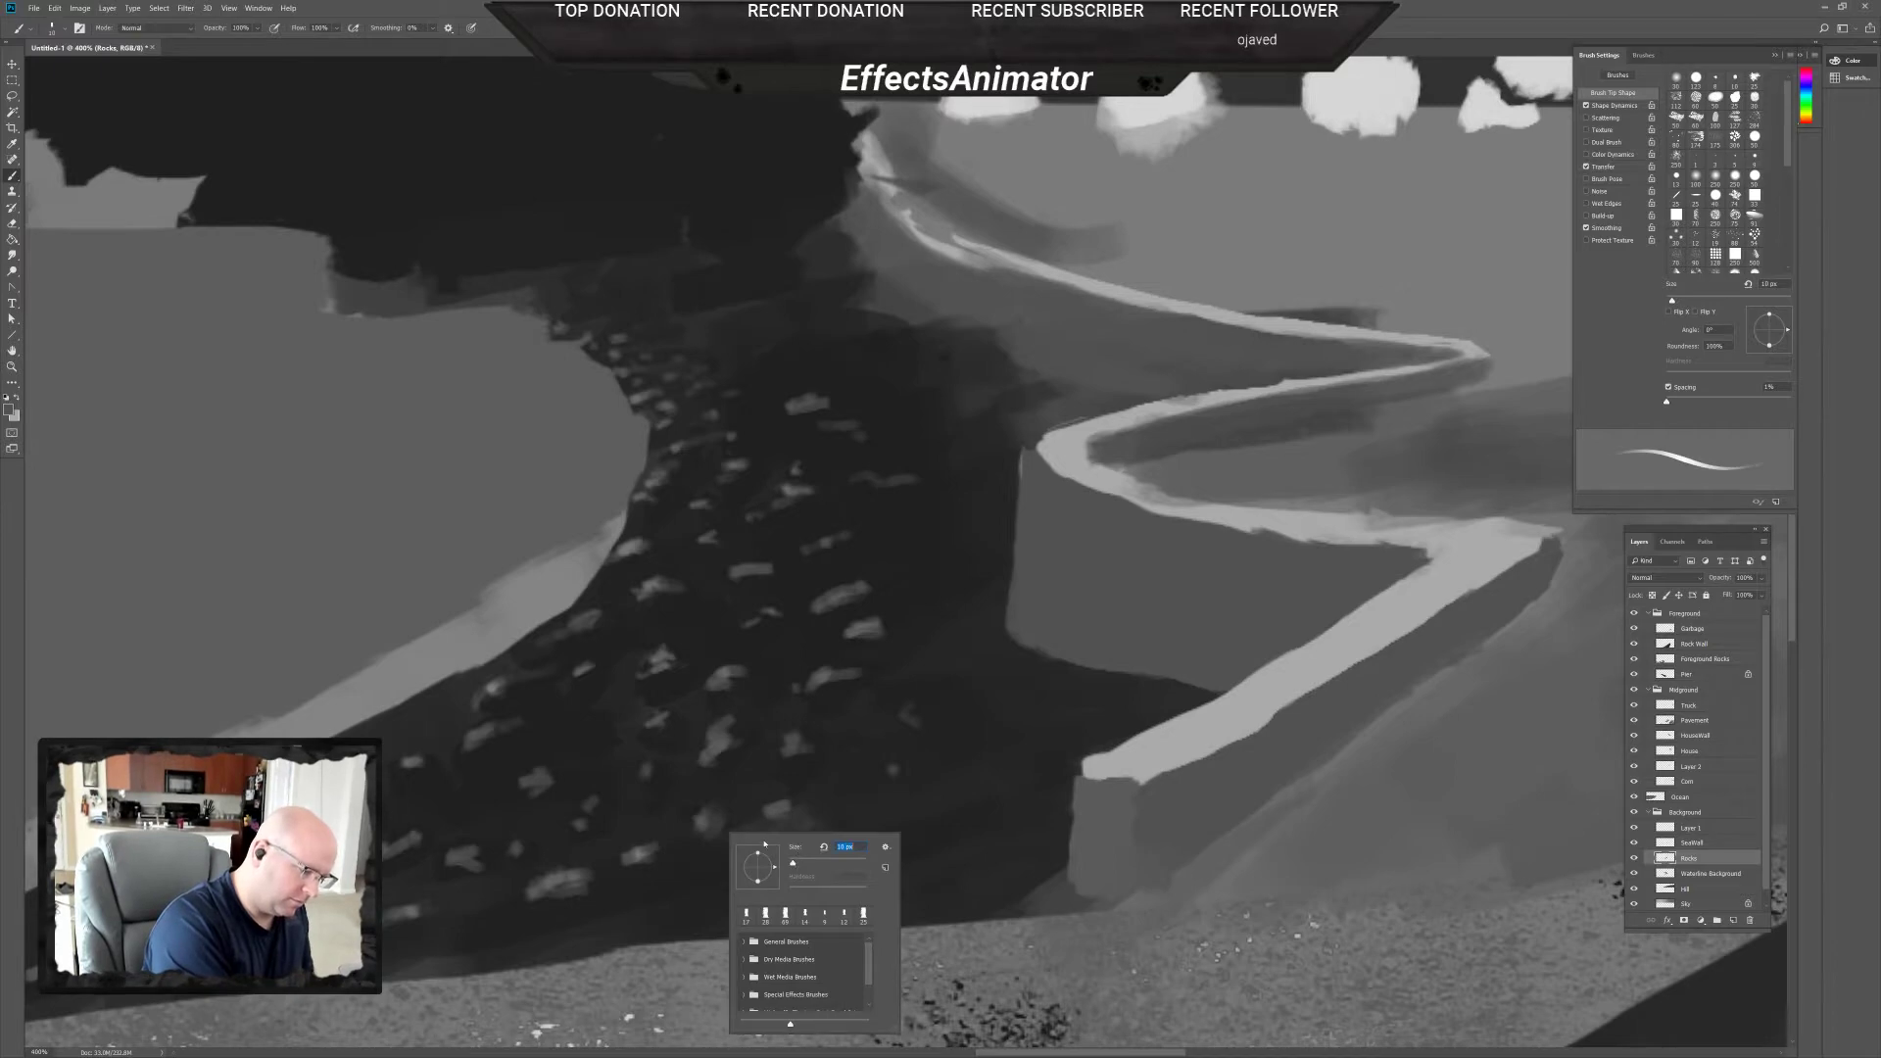
key(Return)
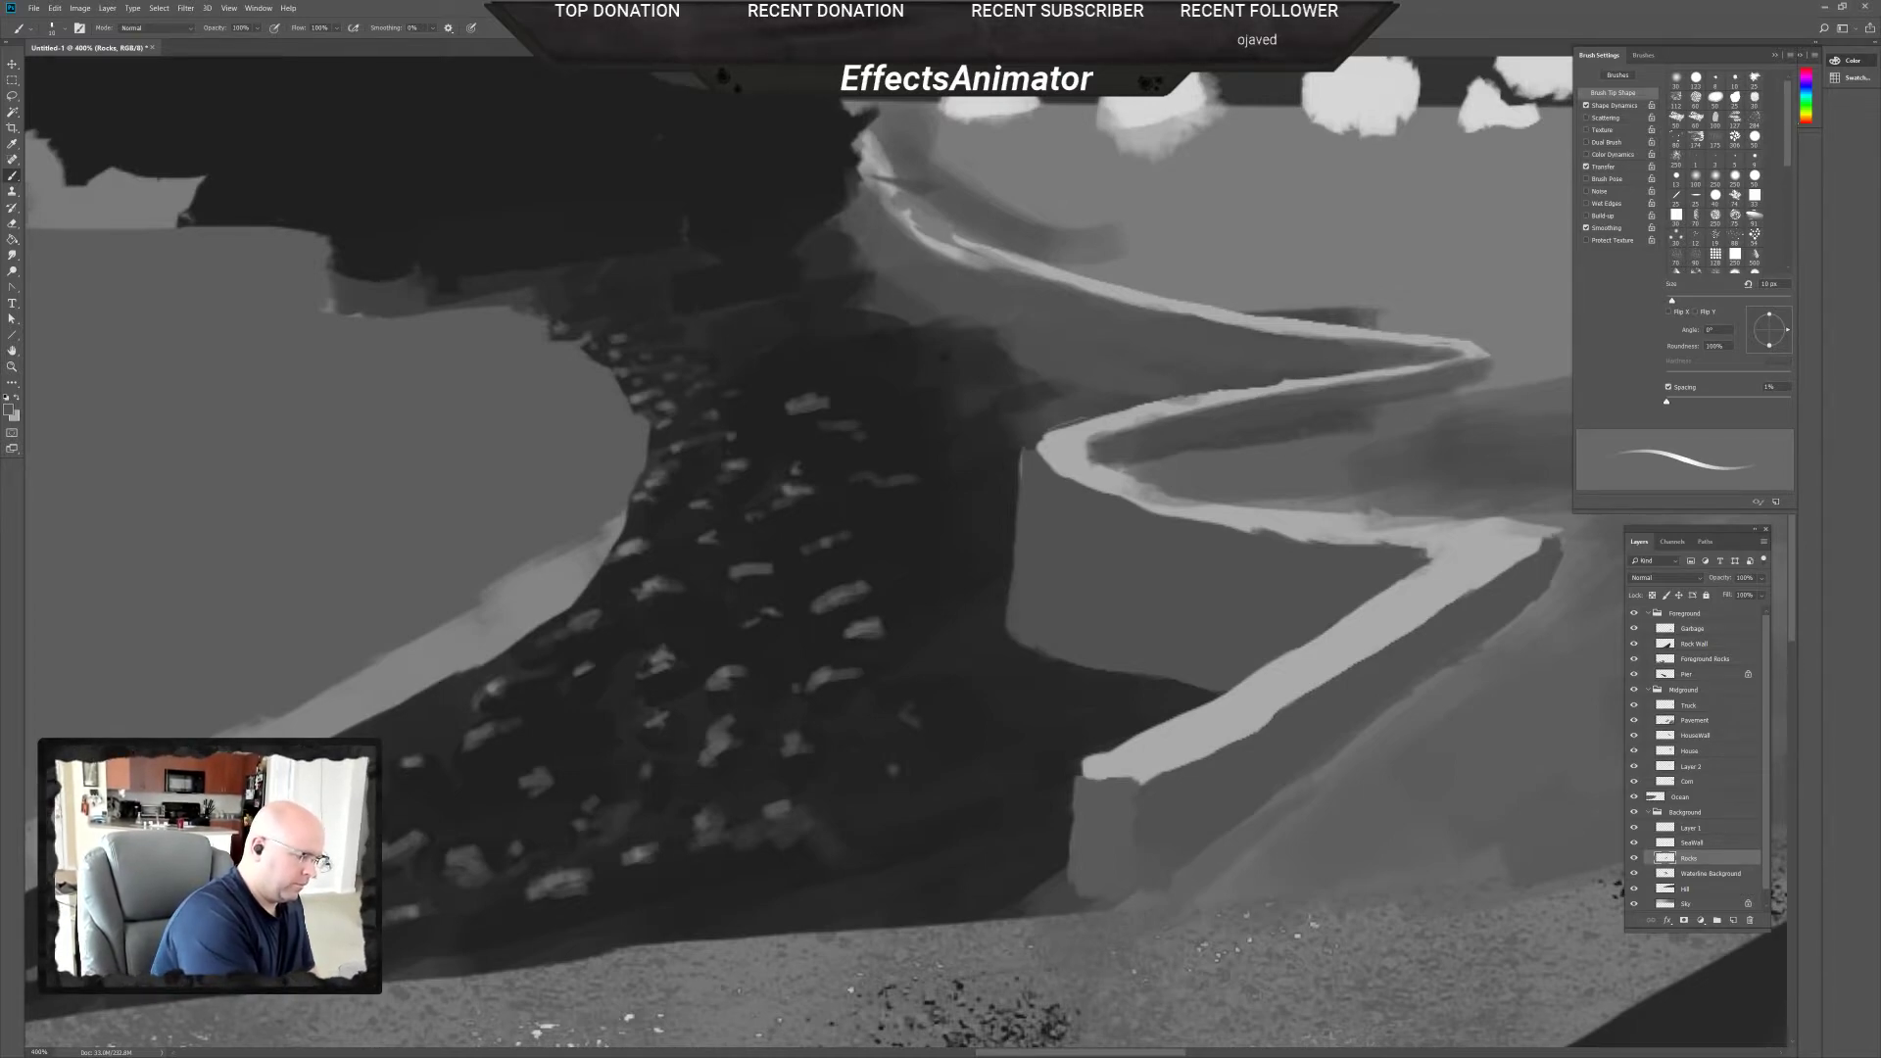
drag(333, 895, 578, 846)
alt+click(577, 906)
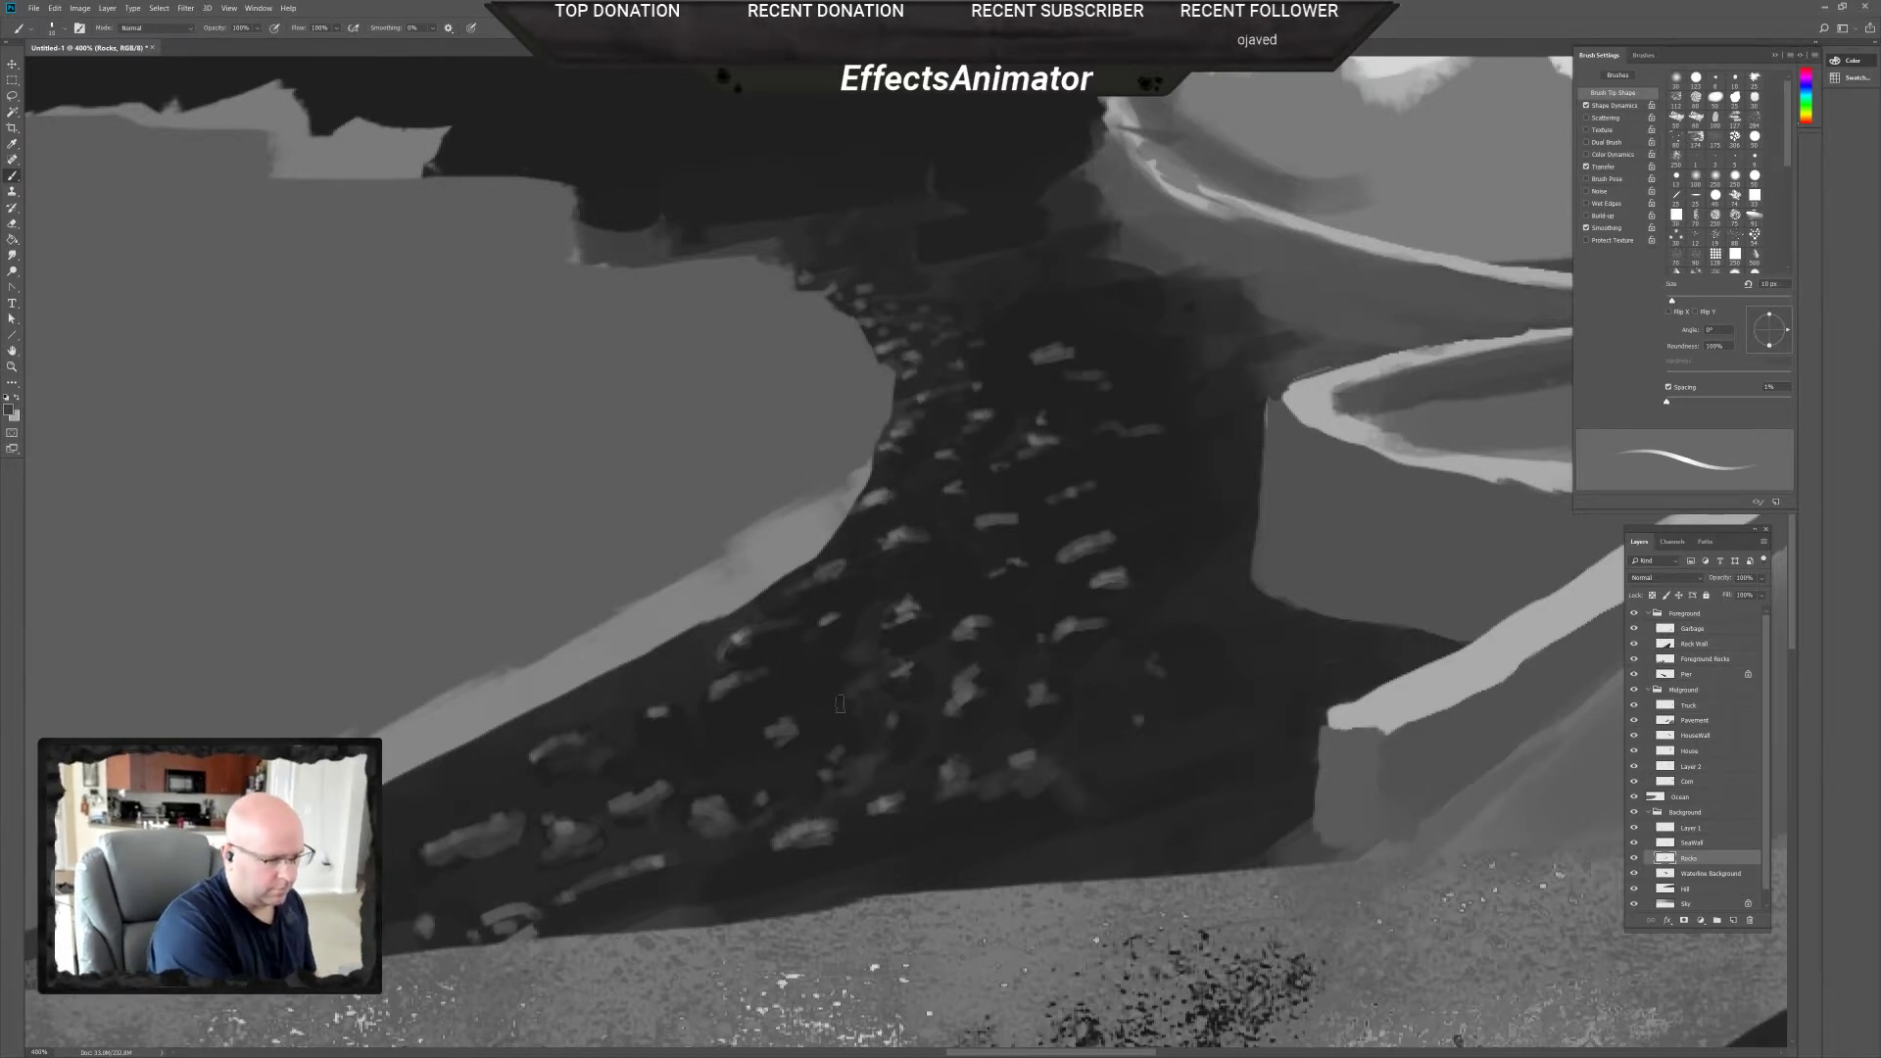
Sample light grey, set the brush to 9 px and add or enlarge rock highlights across the middle of the shore.
alt+click(865, 649)
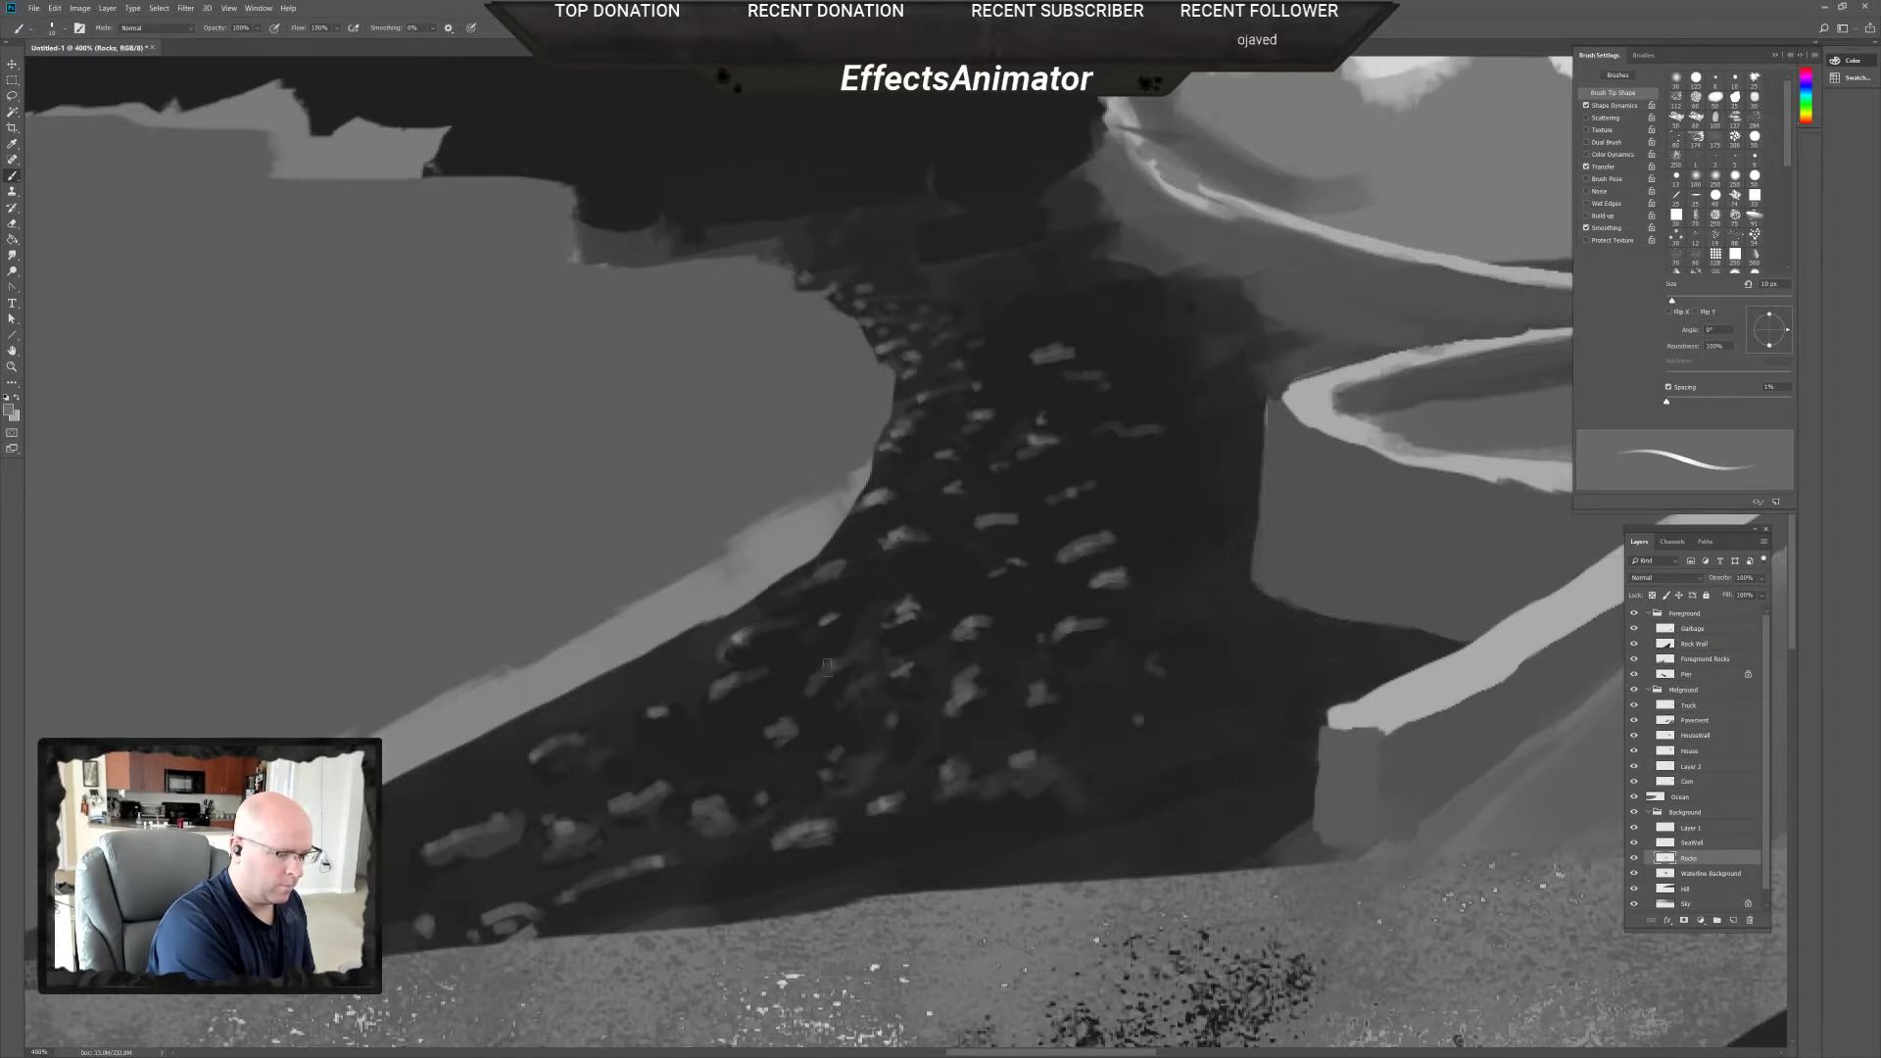
right_click(859, 666)
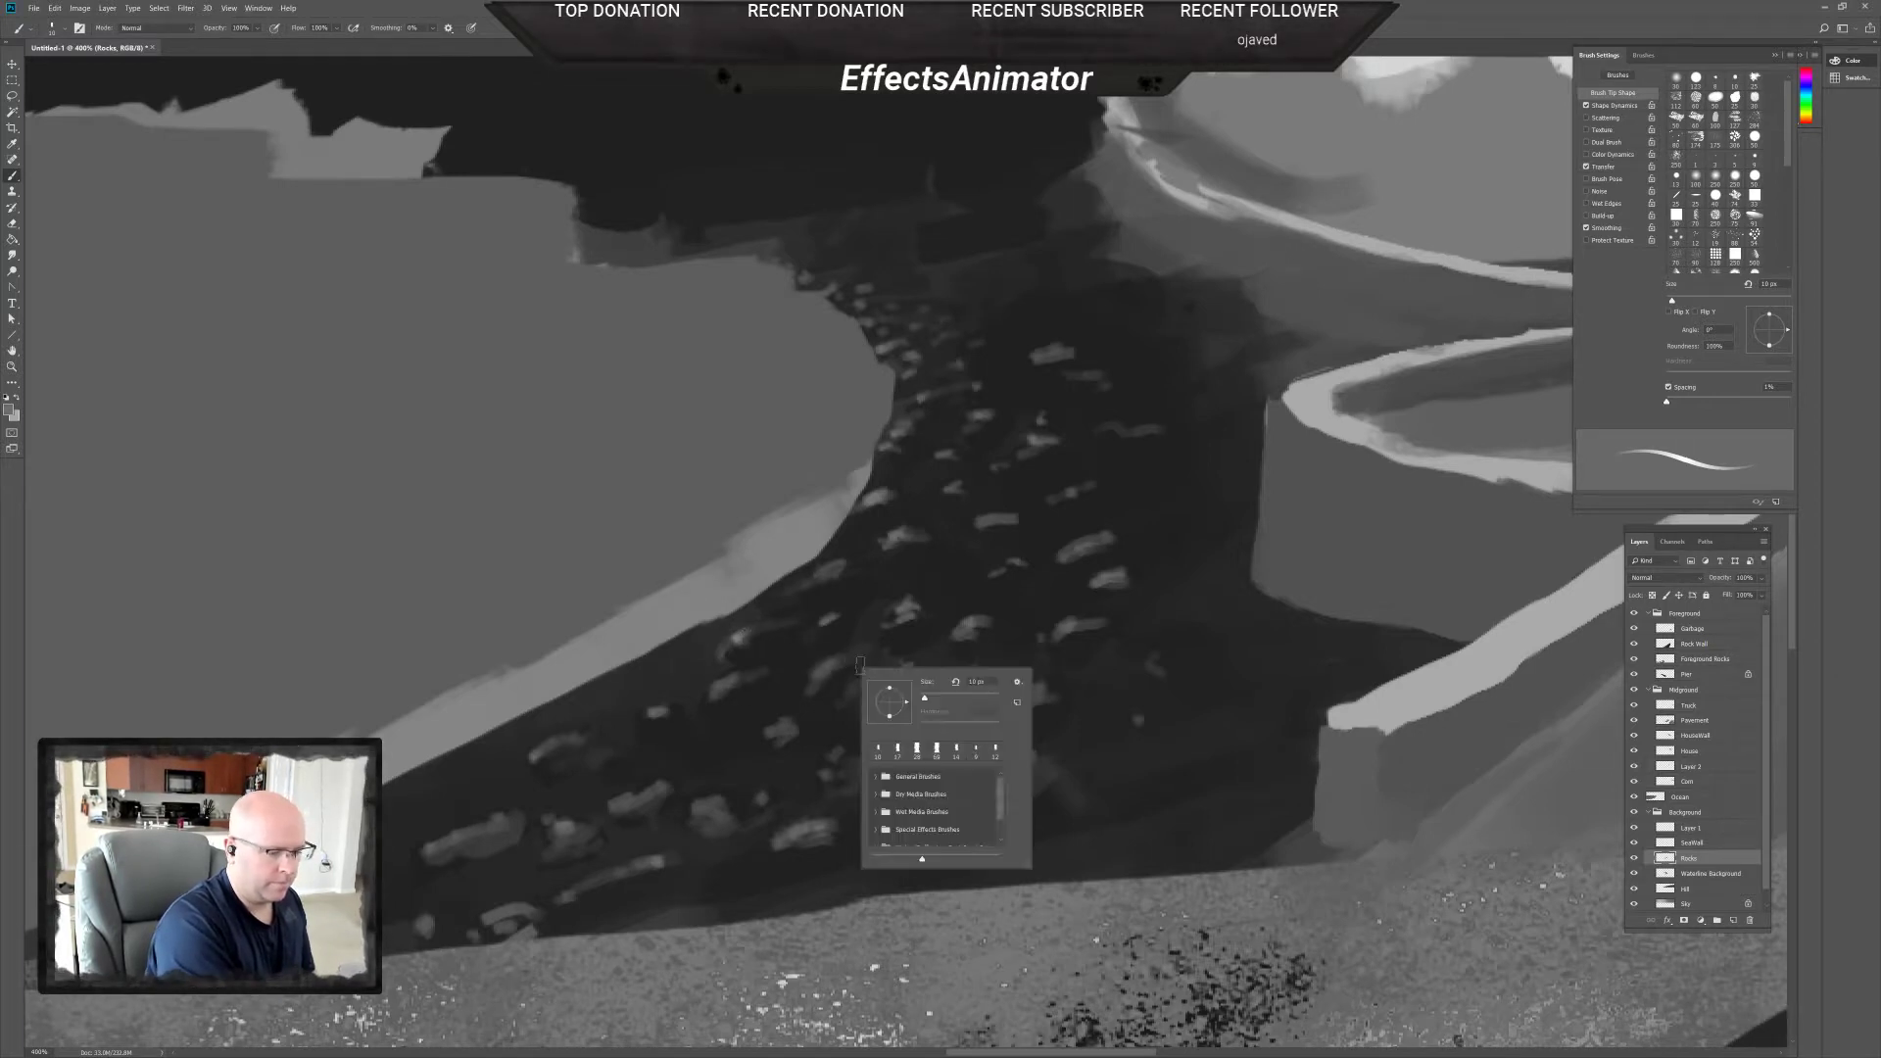
drag(926, 698, 924, 699)
key(Return)
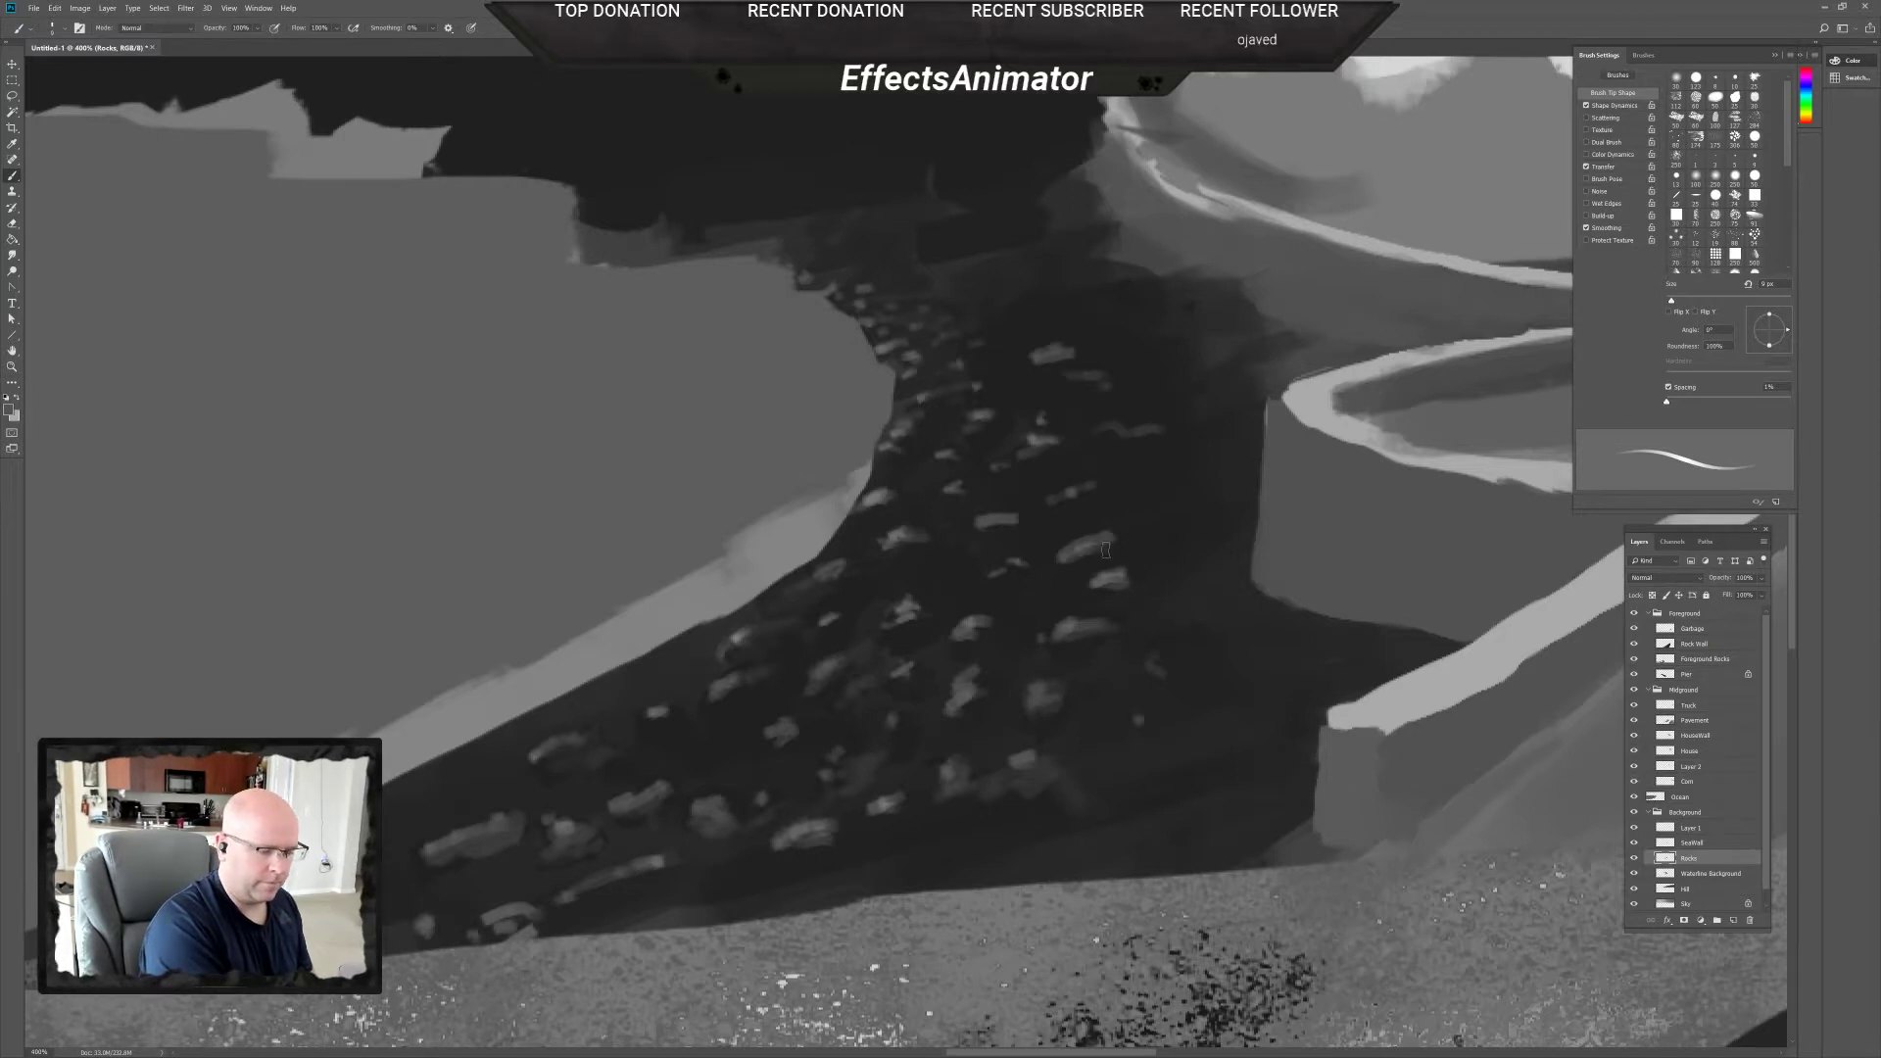
drag(1075, 561, 1129, 550)
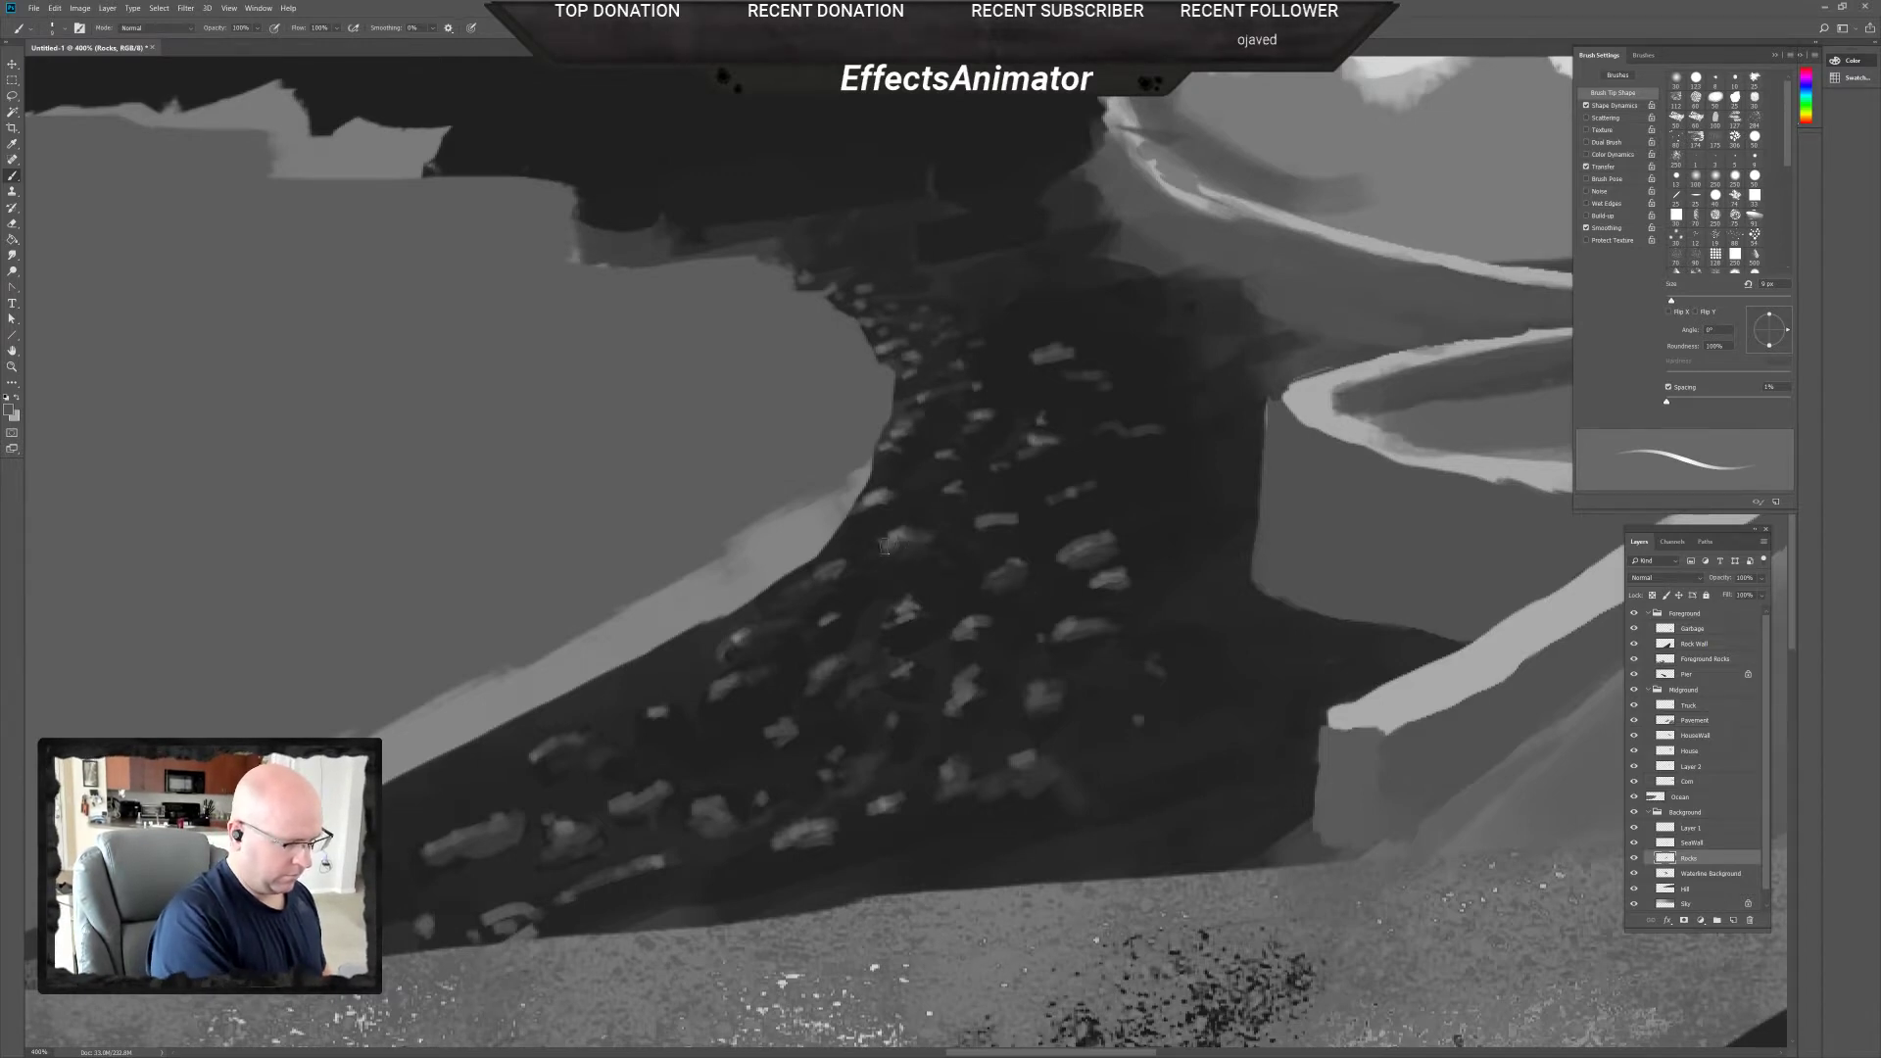
Glaze soft mid grey over the far rocks with a larger brush, and darken gaps between them at 9 px.
right_click(1003, 507)
click(1087, 589)
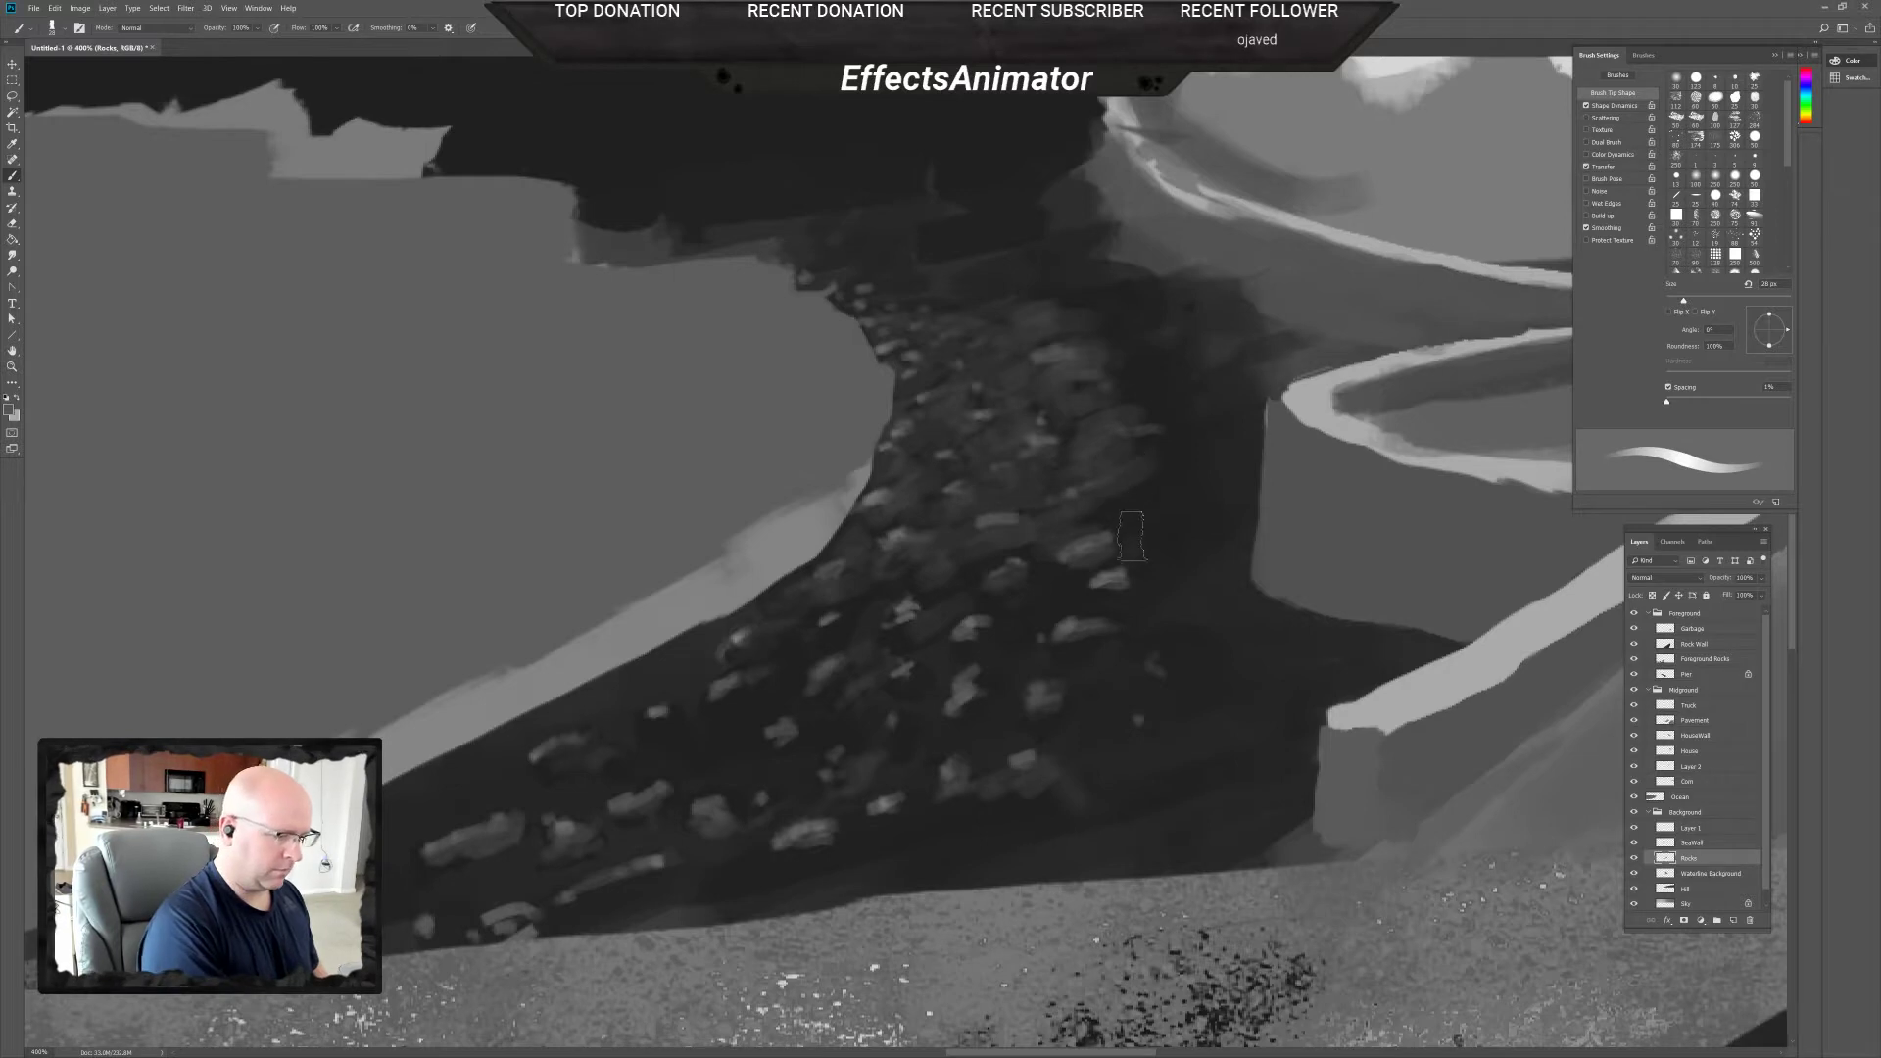
alt+click(1048, 593)
right_click(1030, 534)
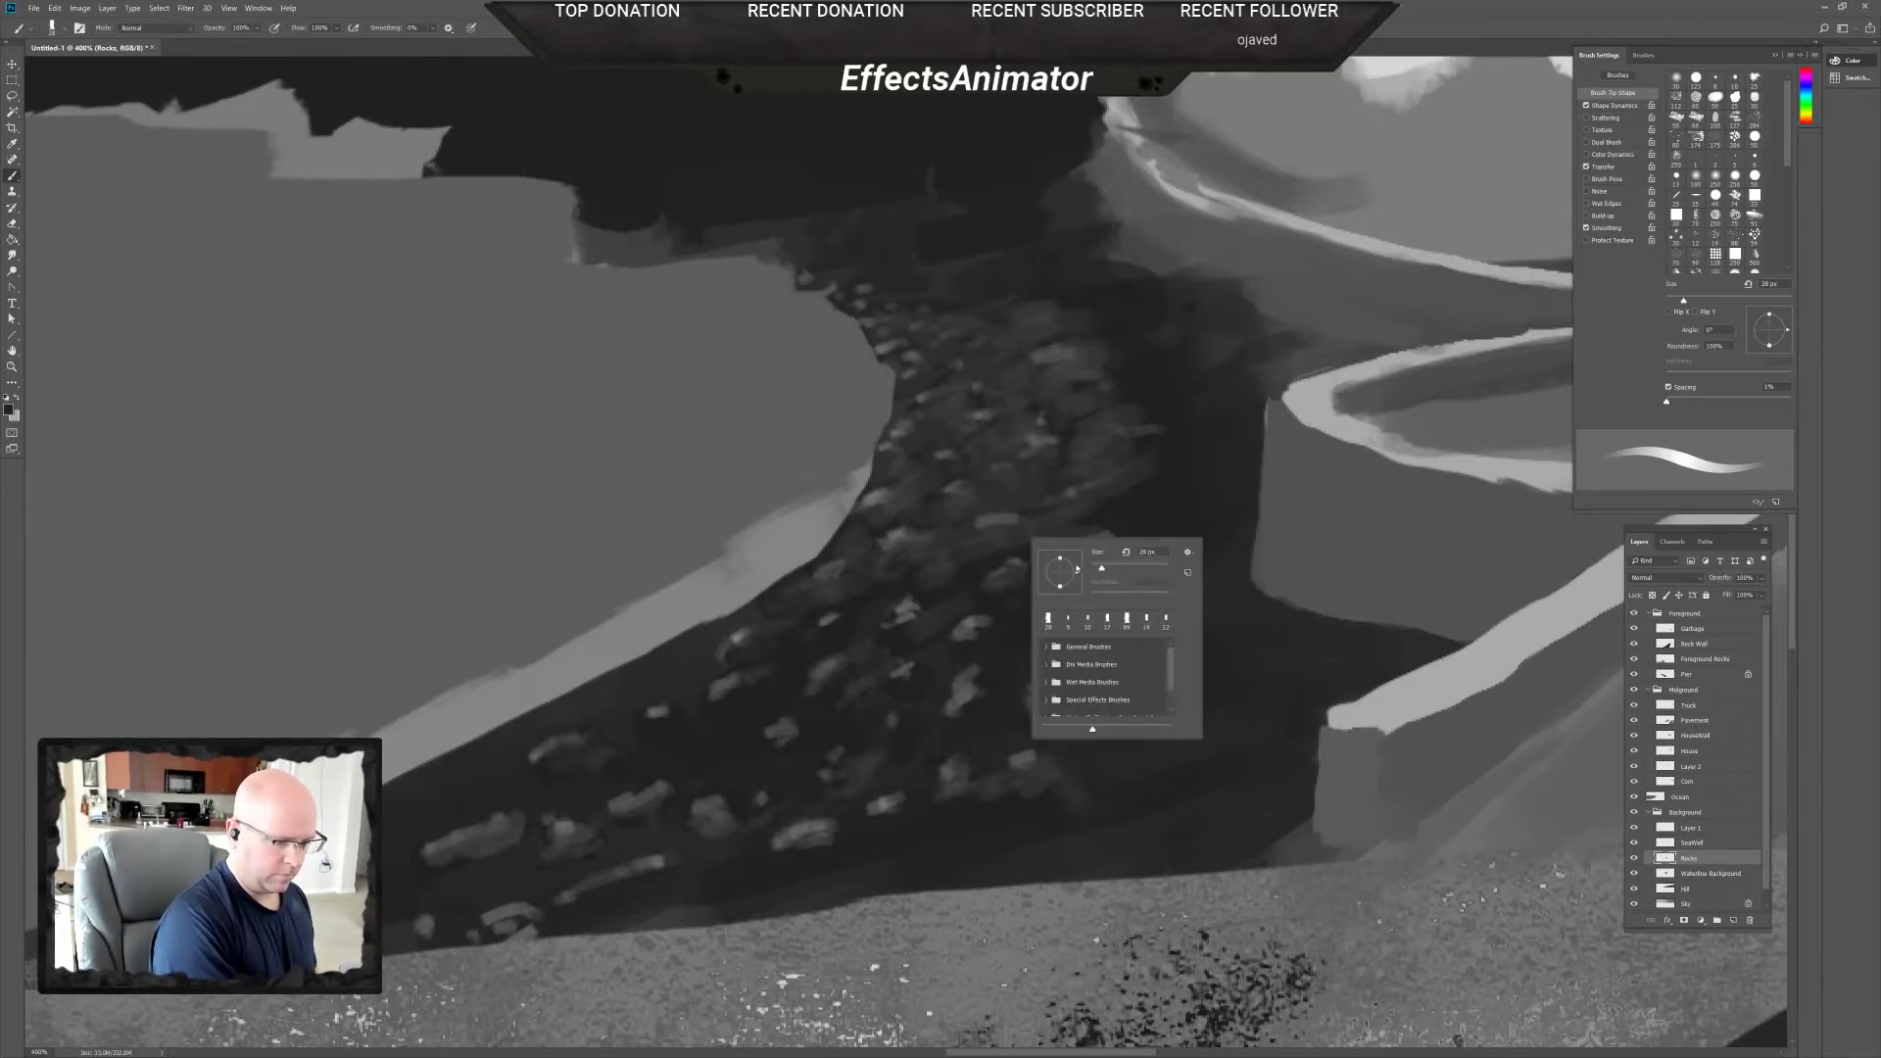
drag(1107, 569, 1095, 571)
key(Return)
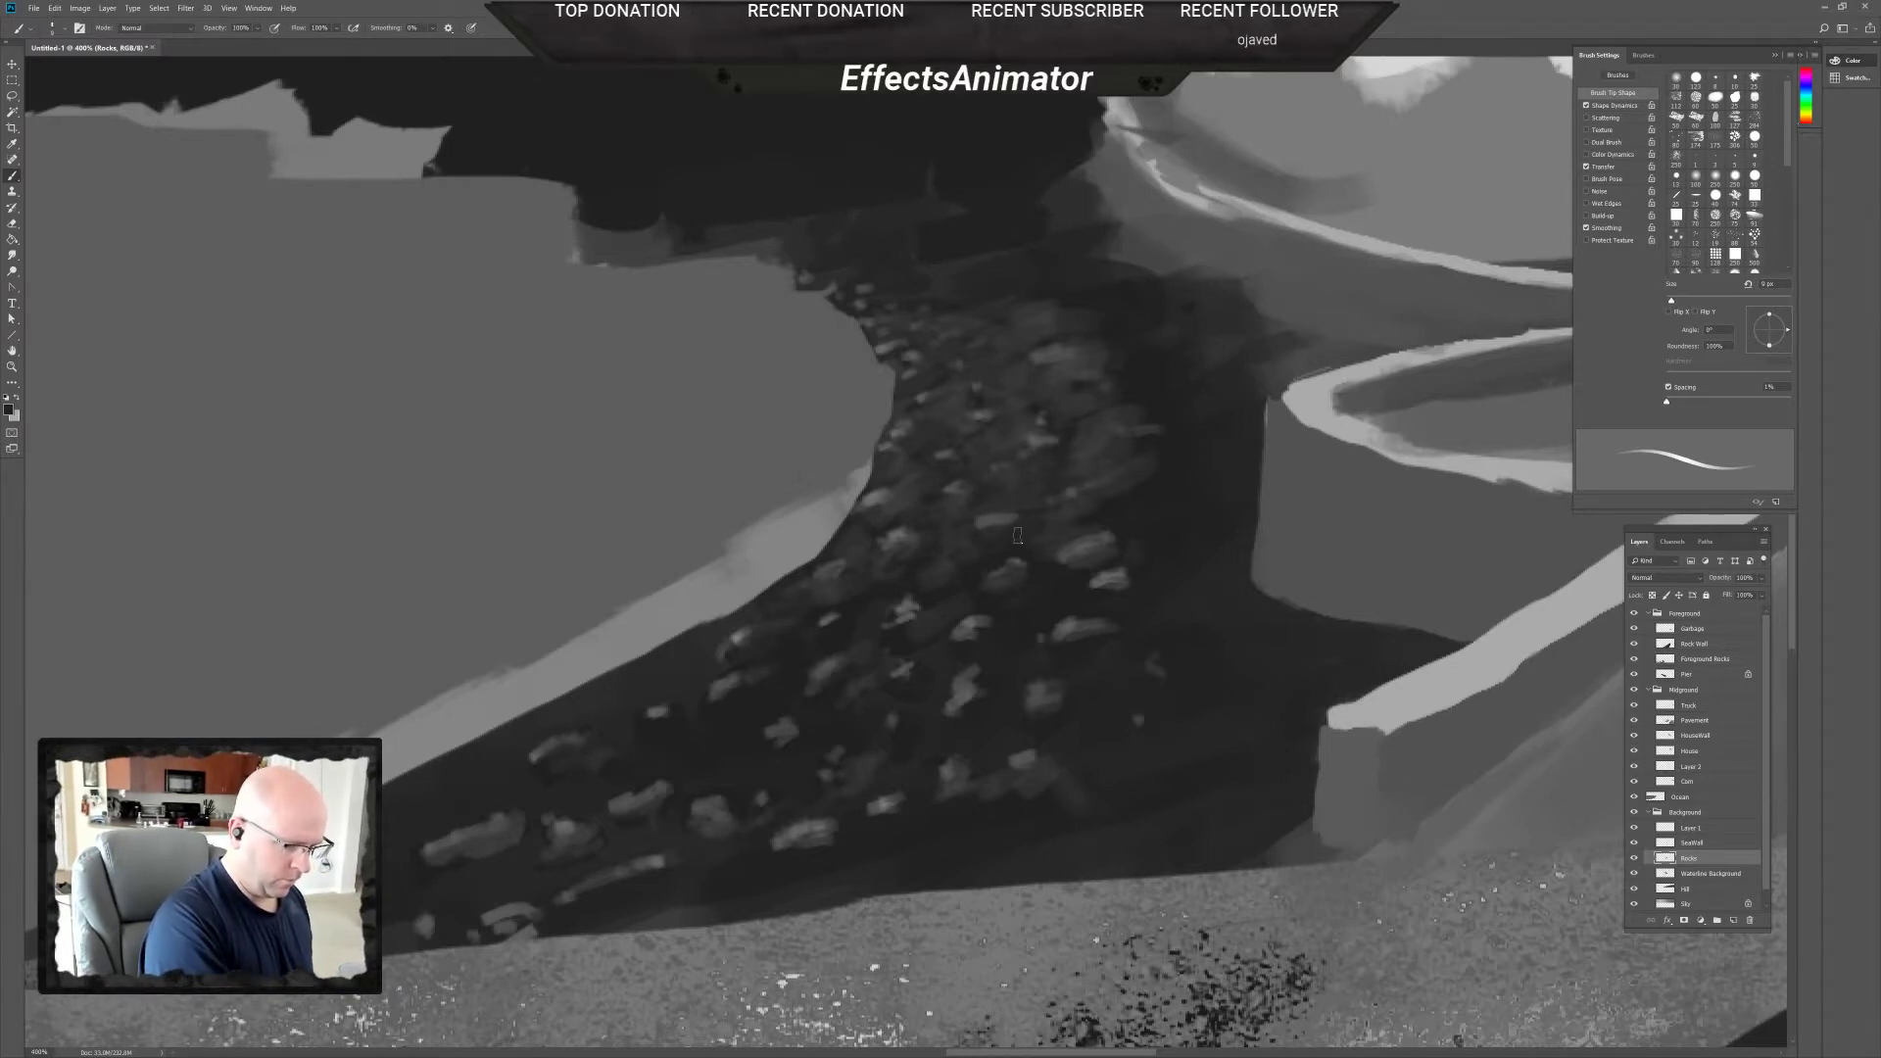
Paint a new cluster of rocks on the inland side of the middle shore, alternating sampled light and dark greys.
alt+click(915, 606)
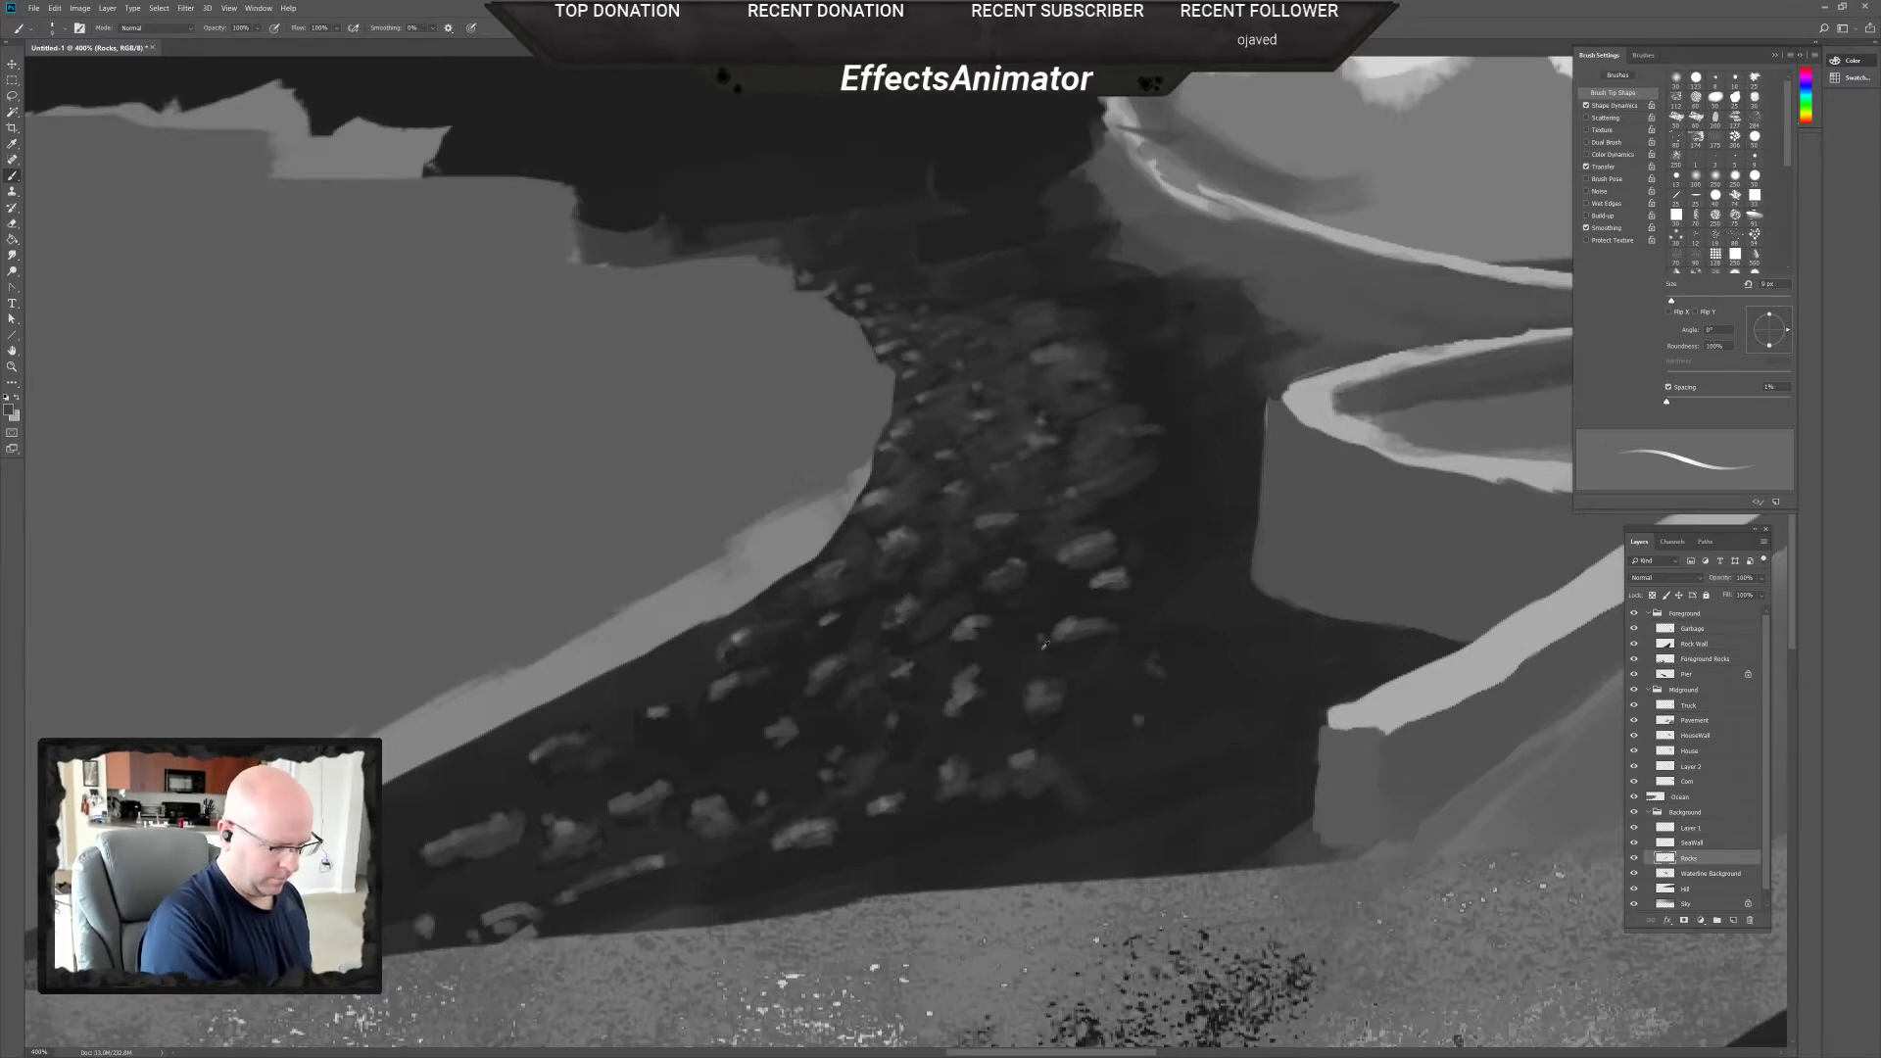
alt+click(1227, 500)
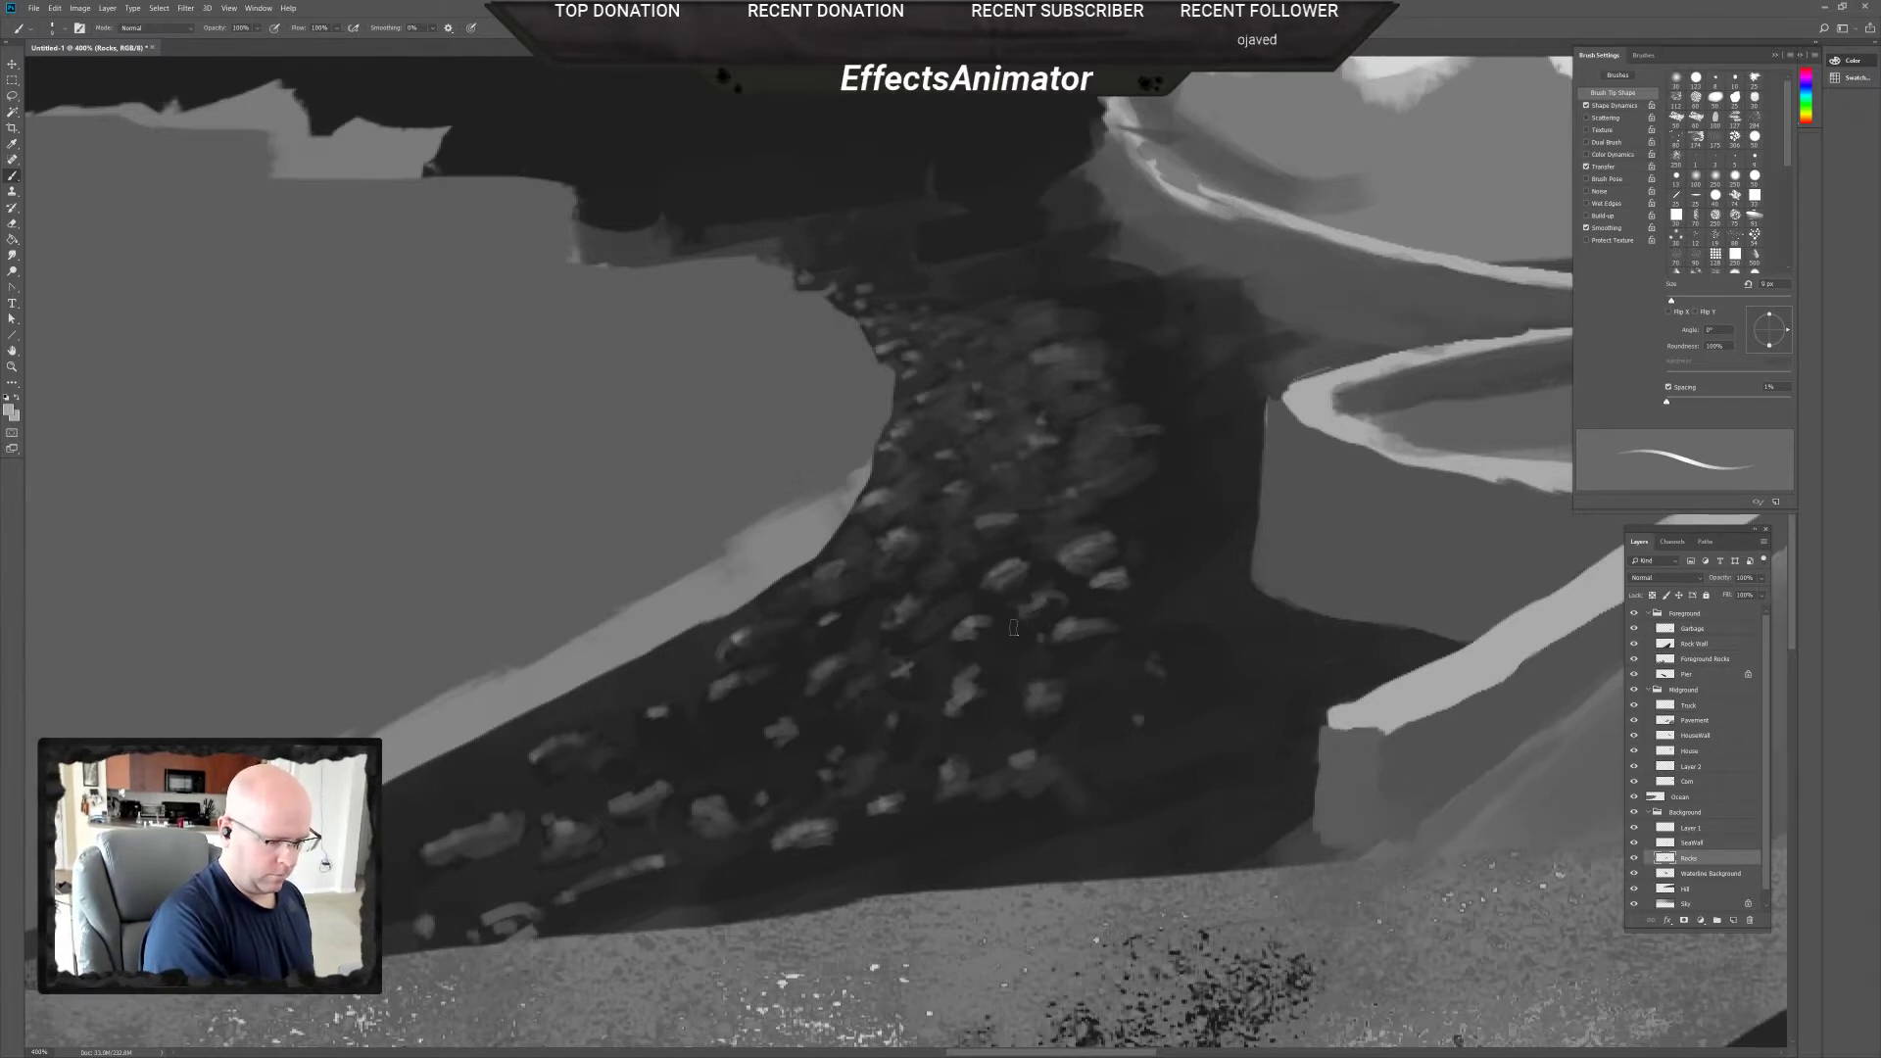
drag(1014, 628, 1044, 630)
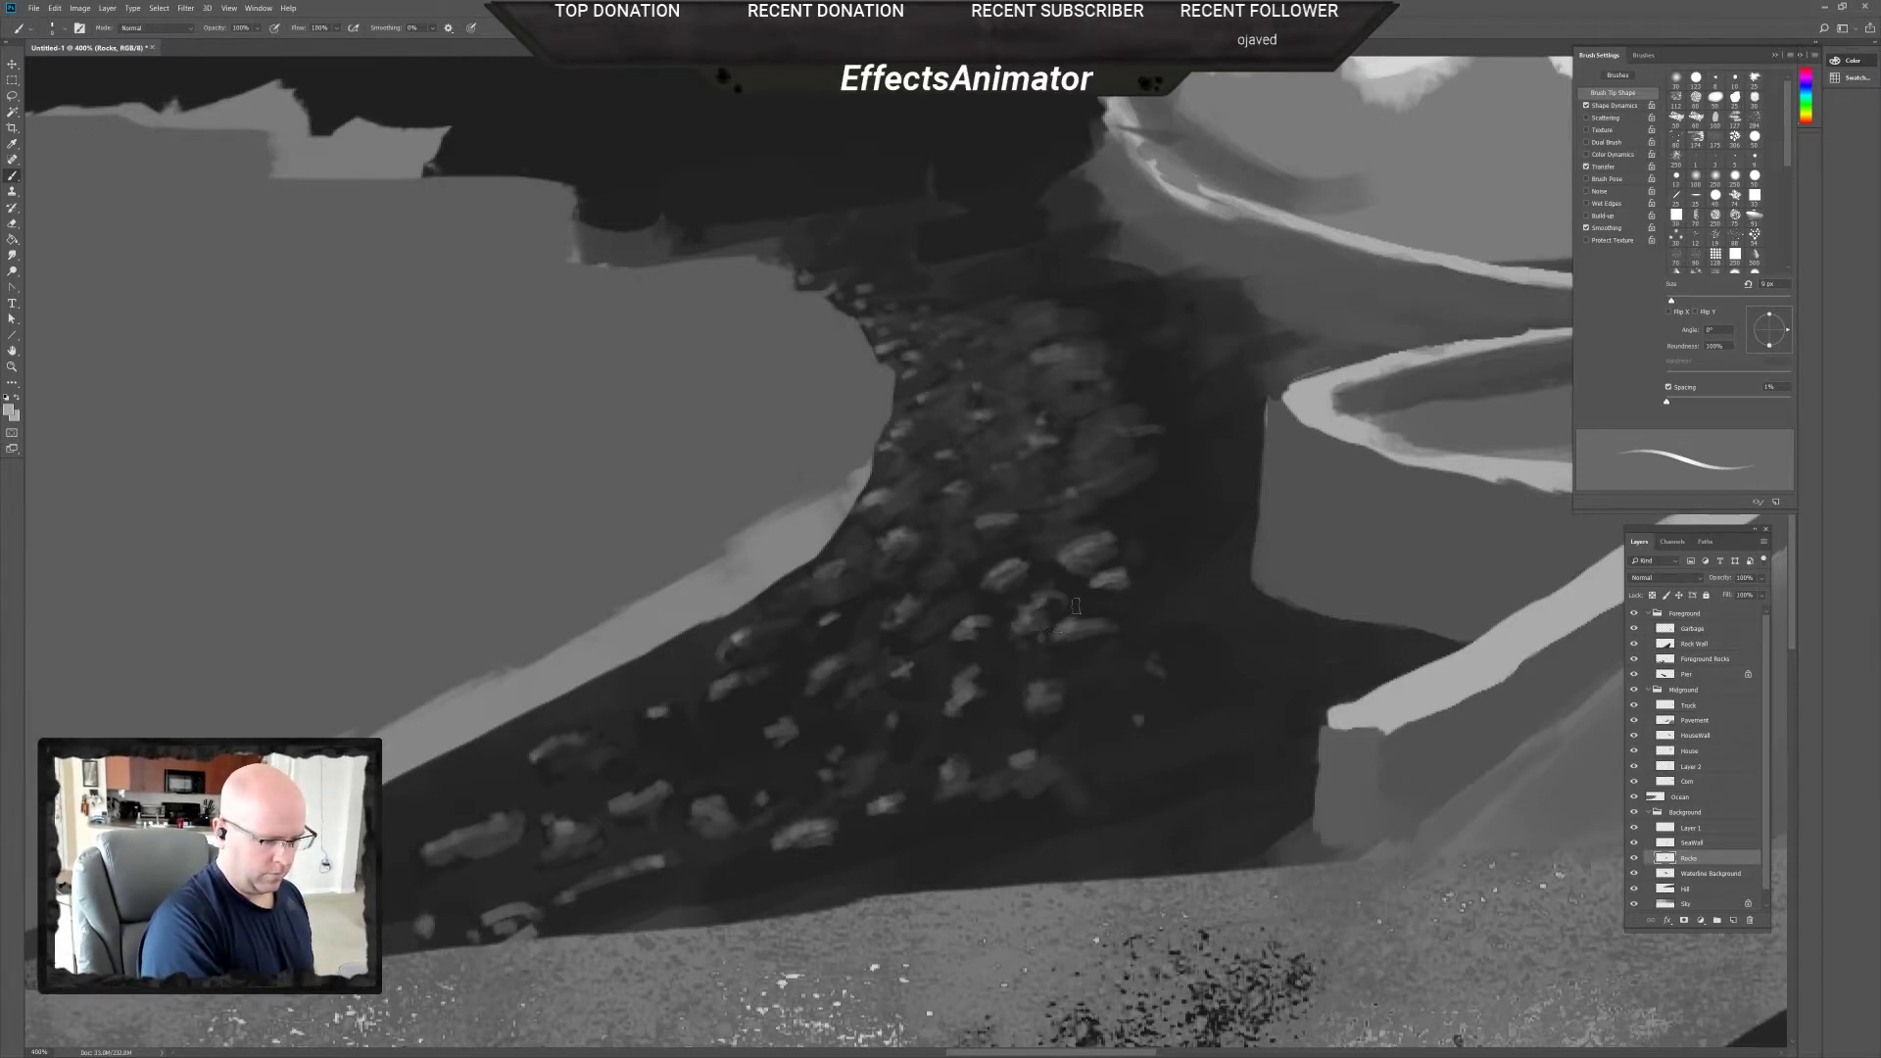
alt+click(1080, 602)
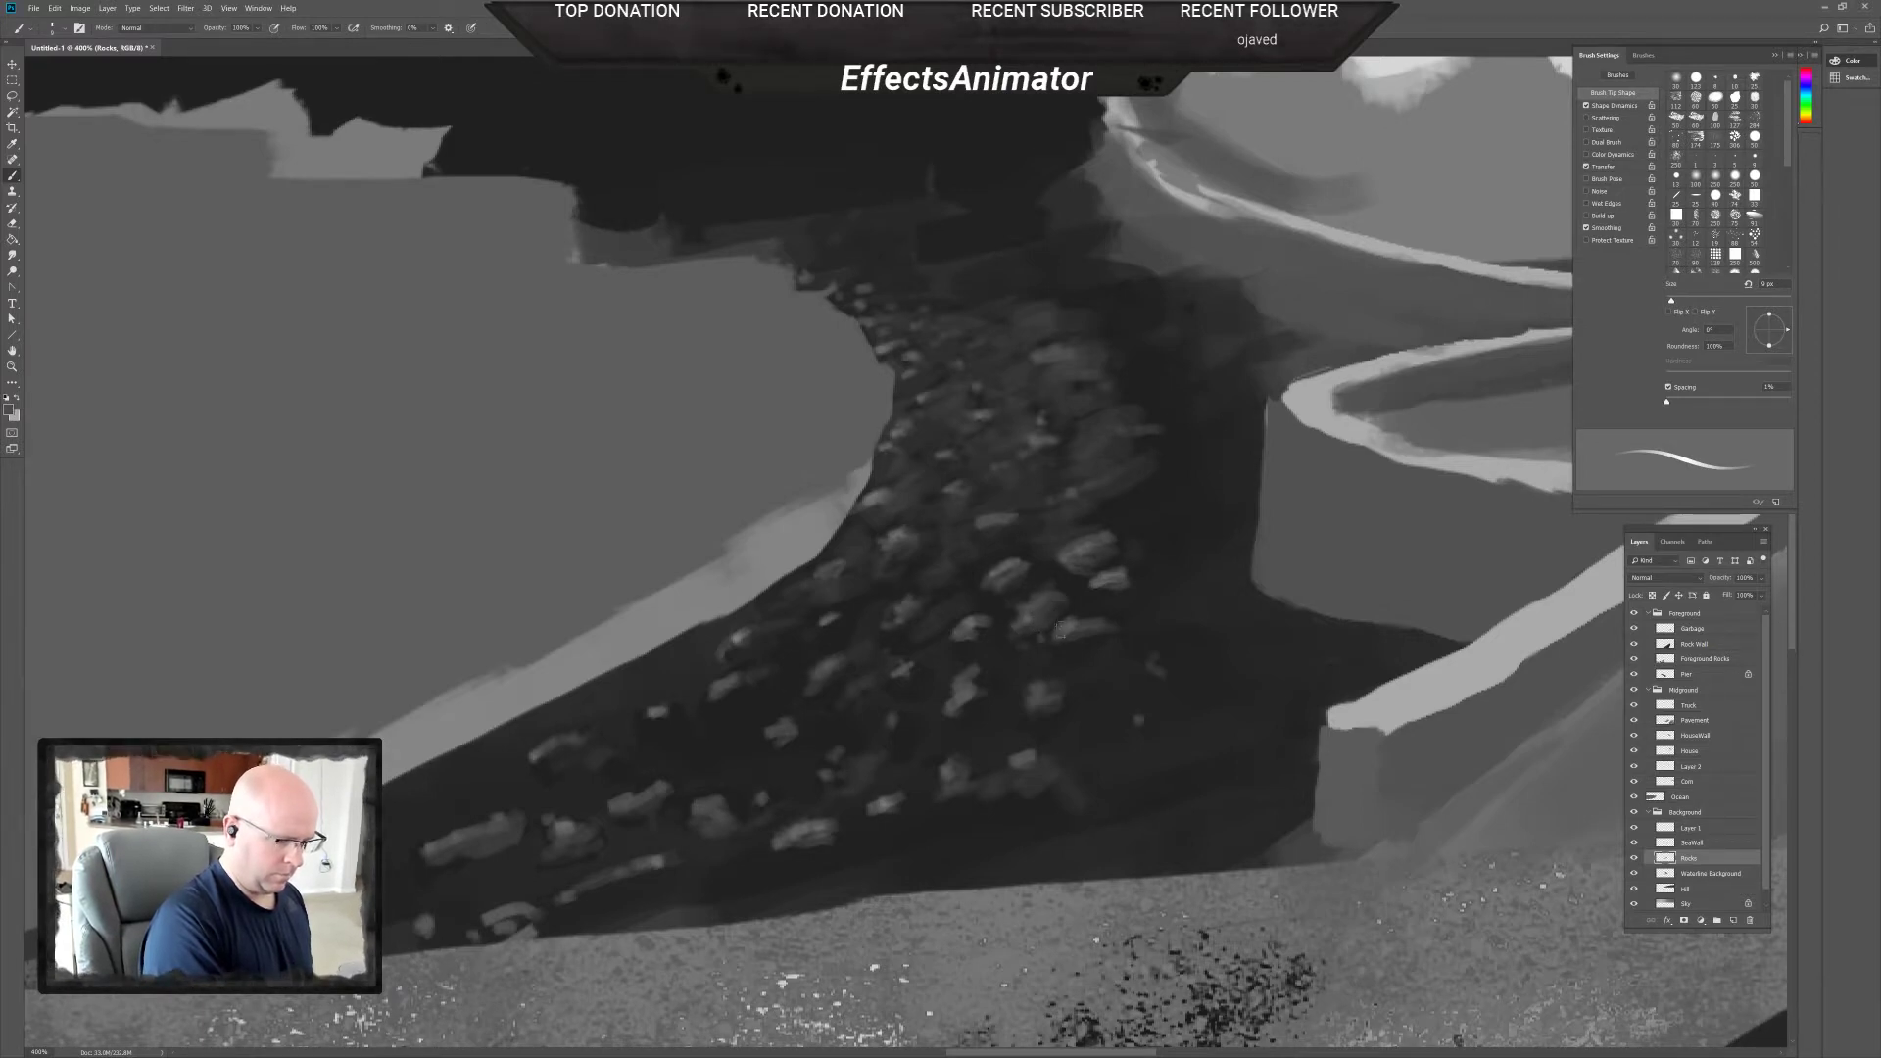
alt+click(1064, 607)
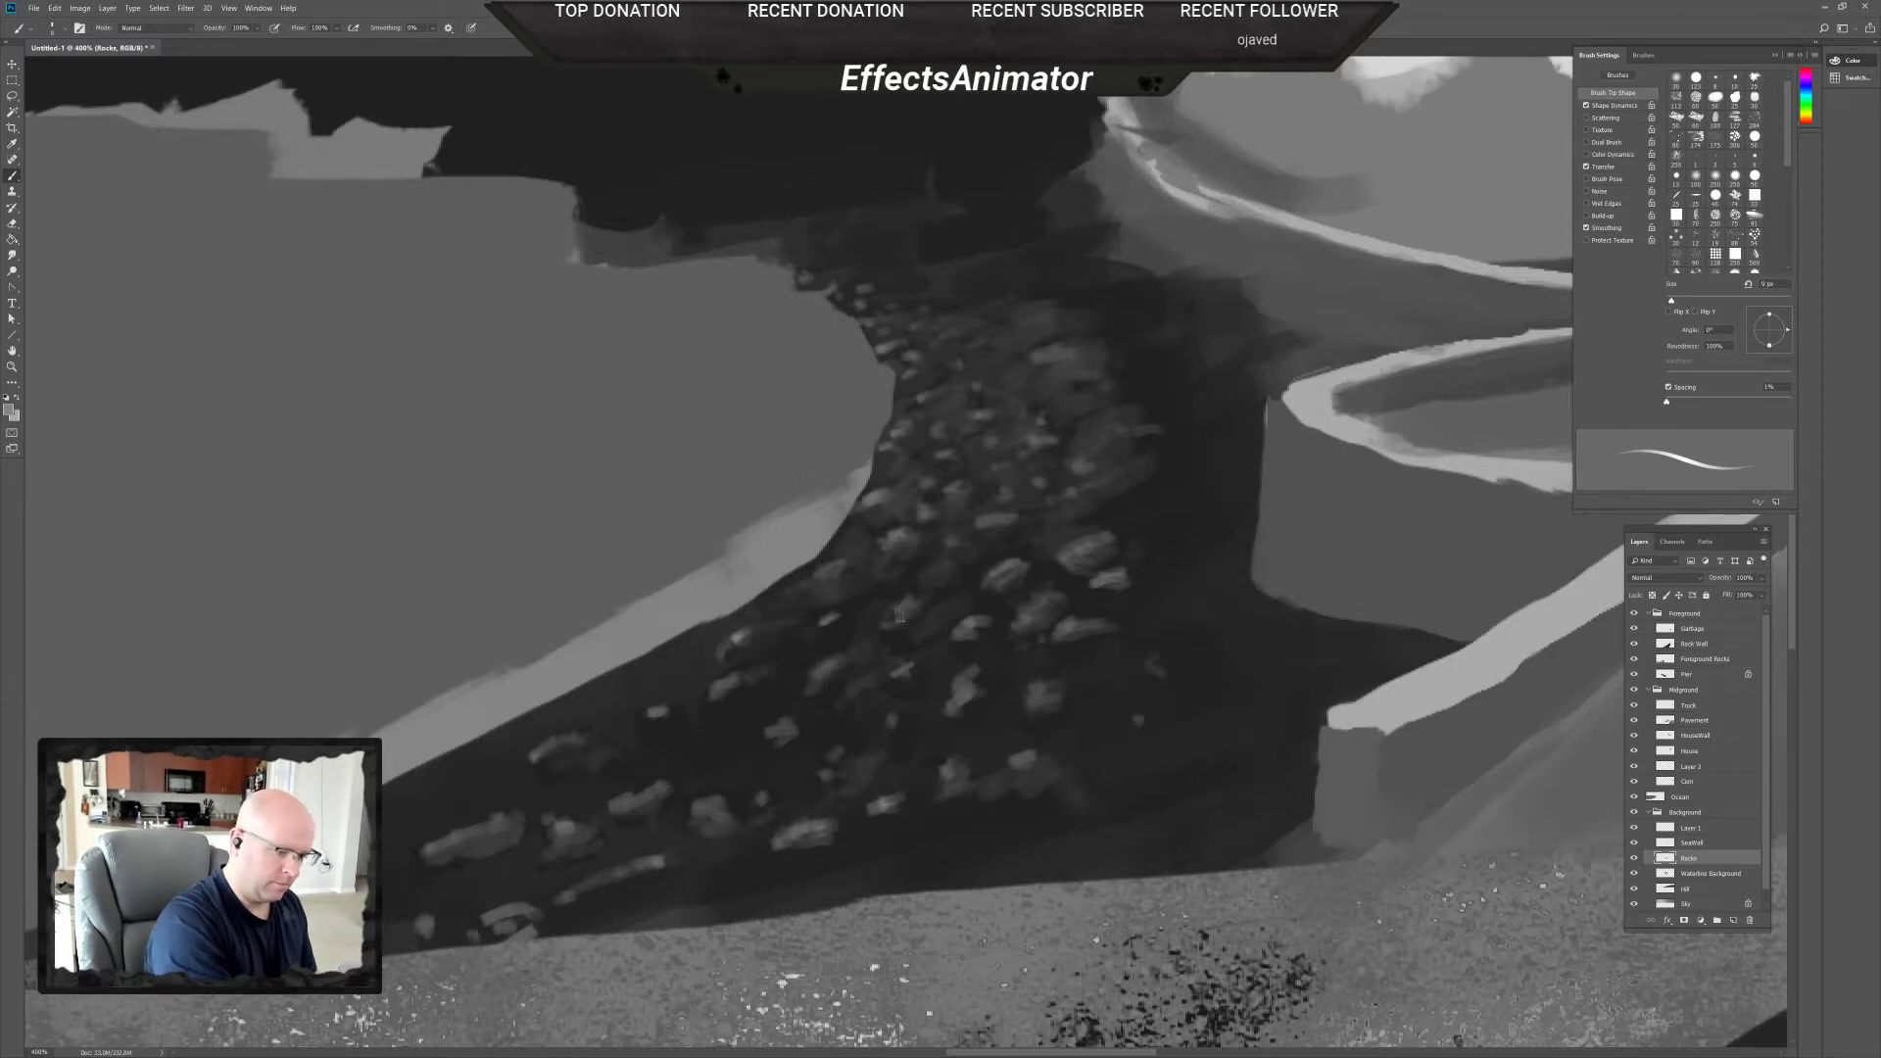
Enlarge and brighten the rock close to the water's edge, shading its lower side with sampled dark grey.
drag(737, 638, 771, 629)
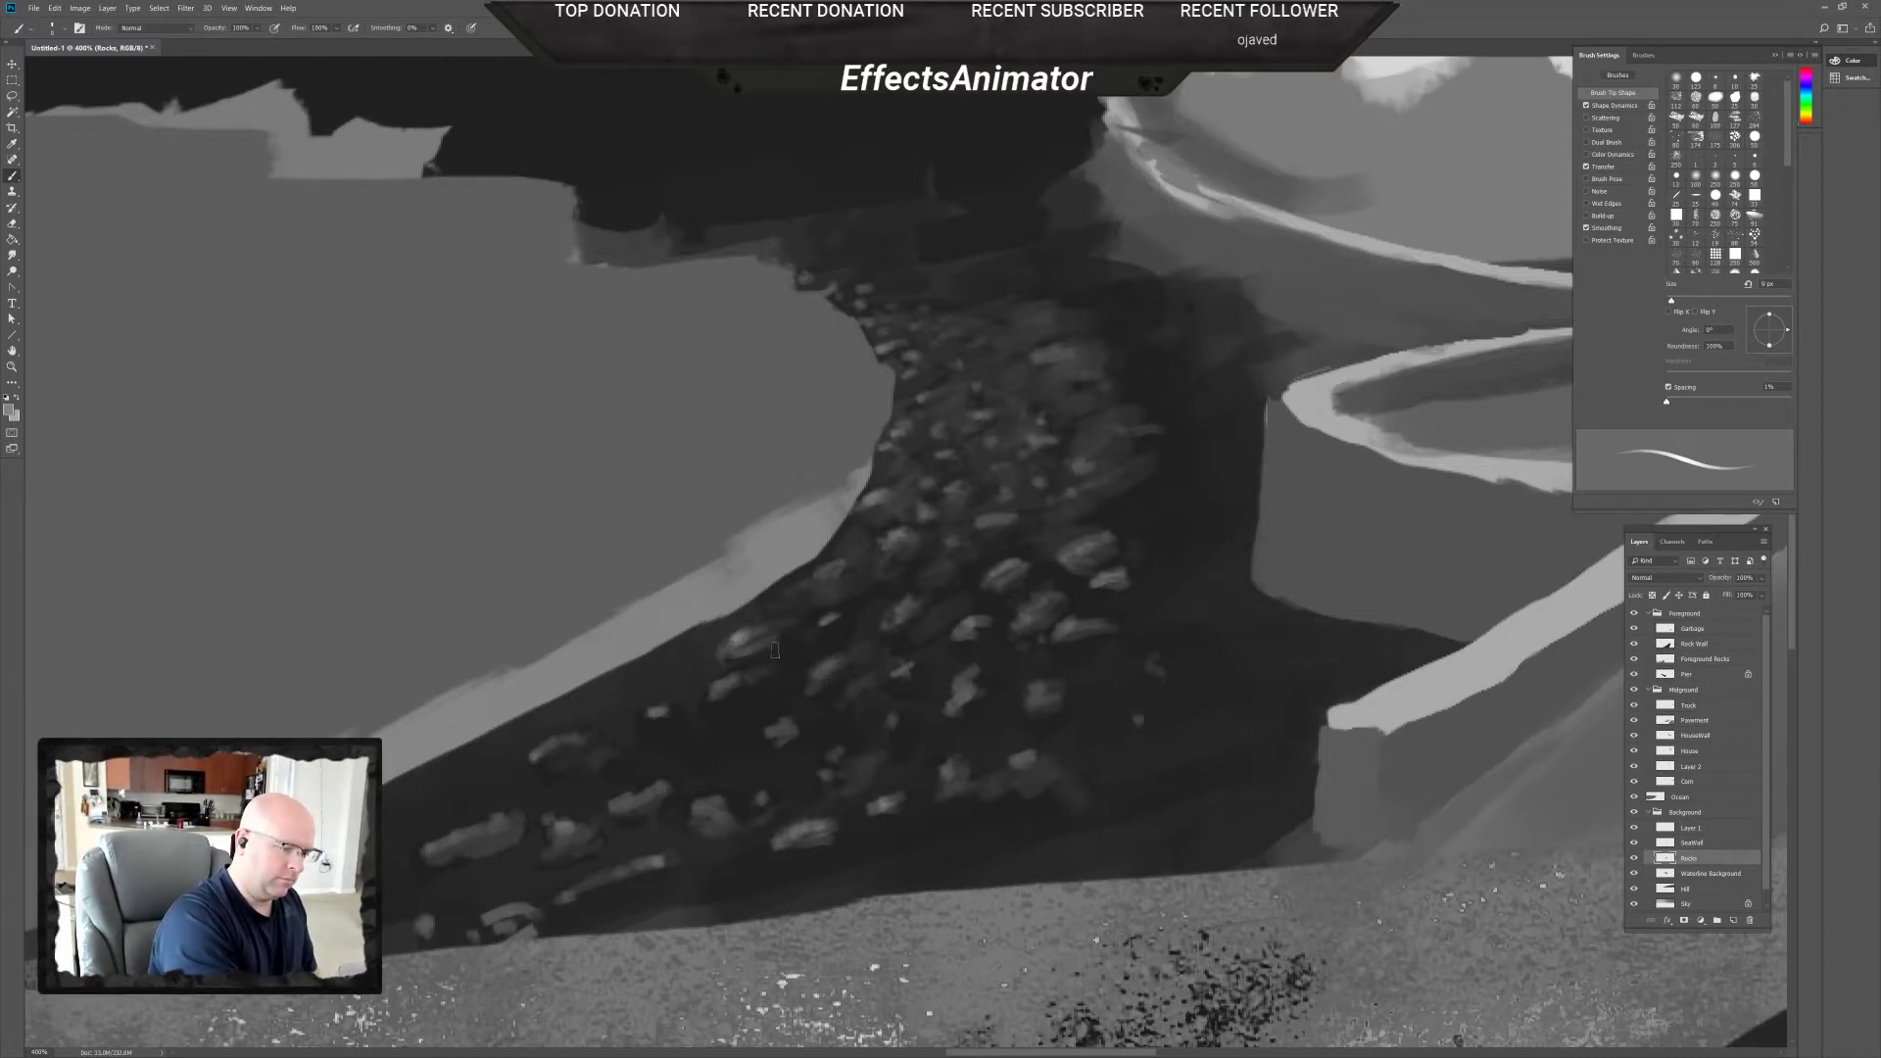
alt+click(780, 655)
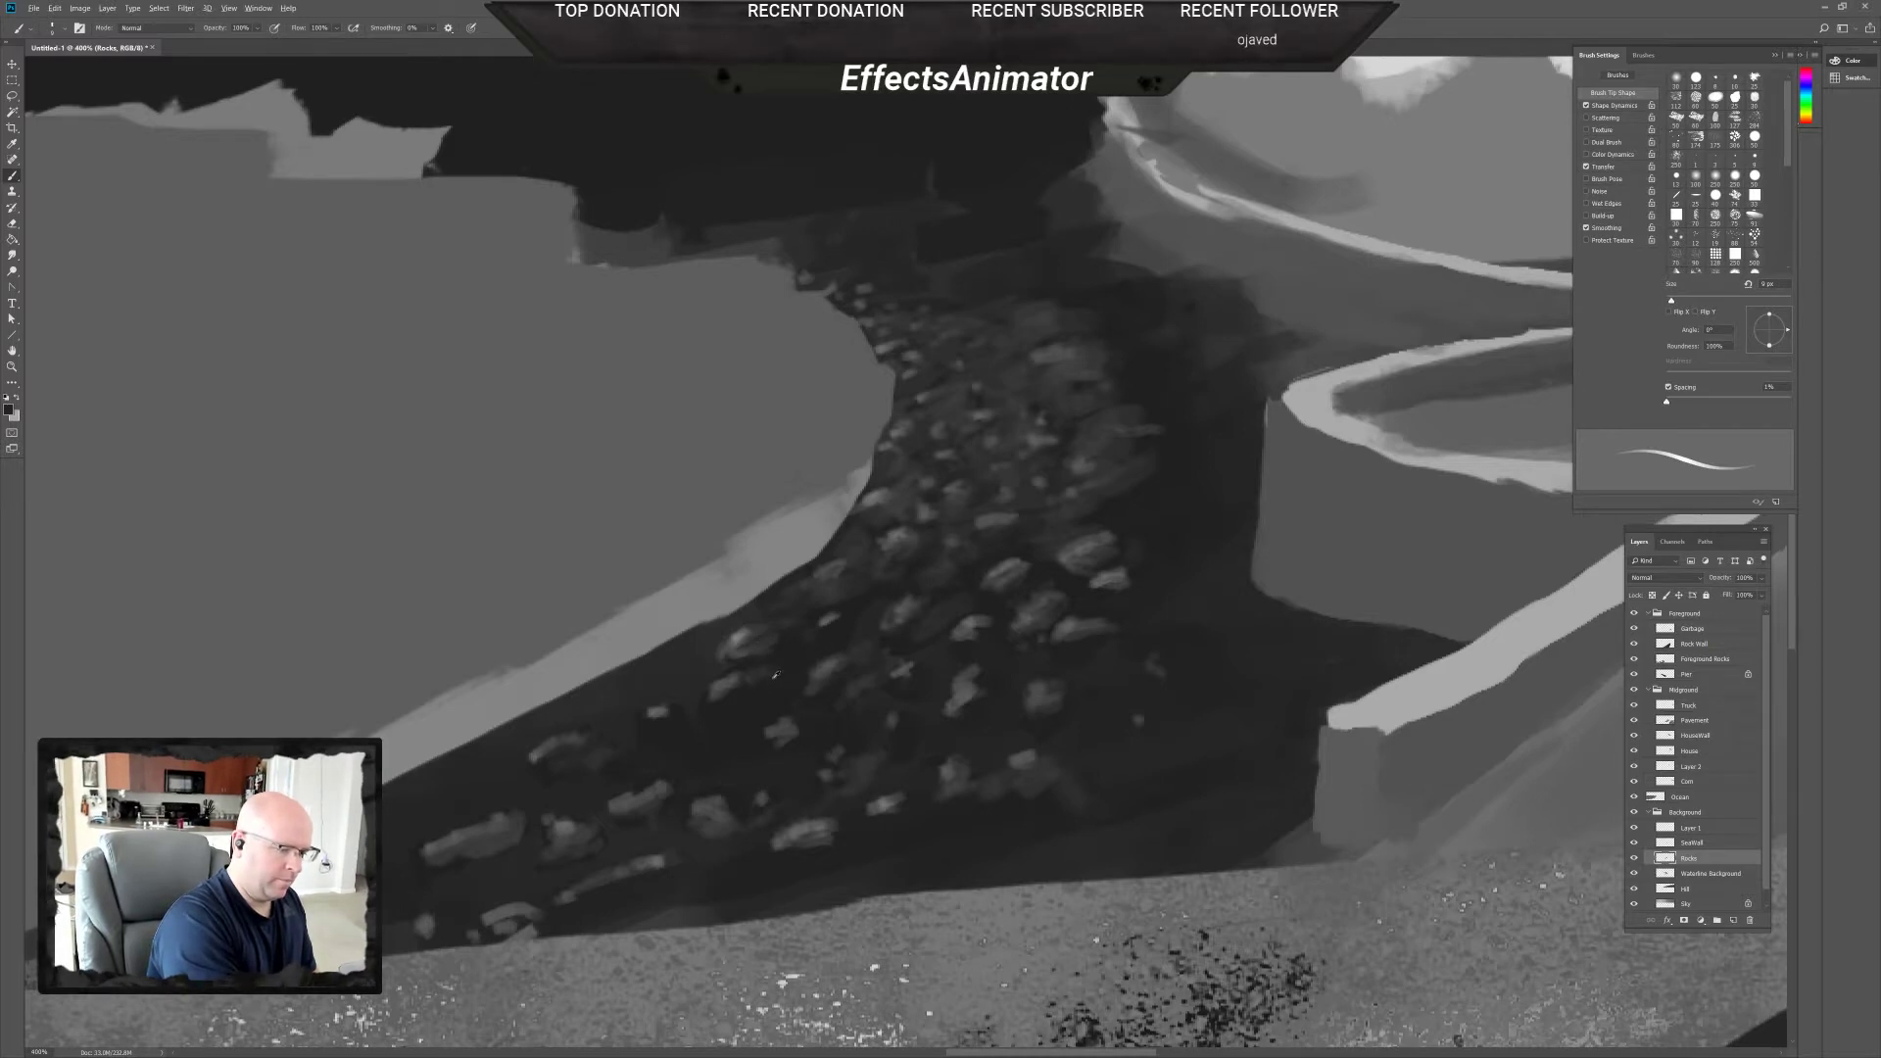
alt+click(739, 637)
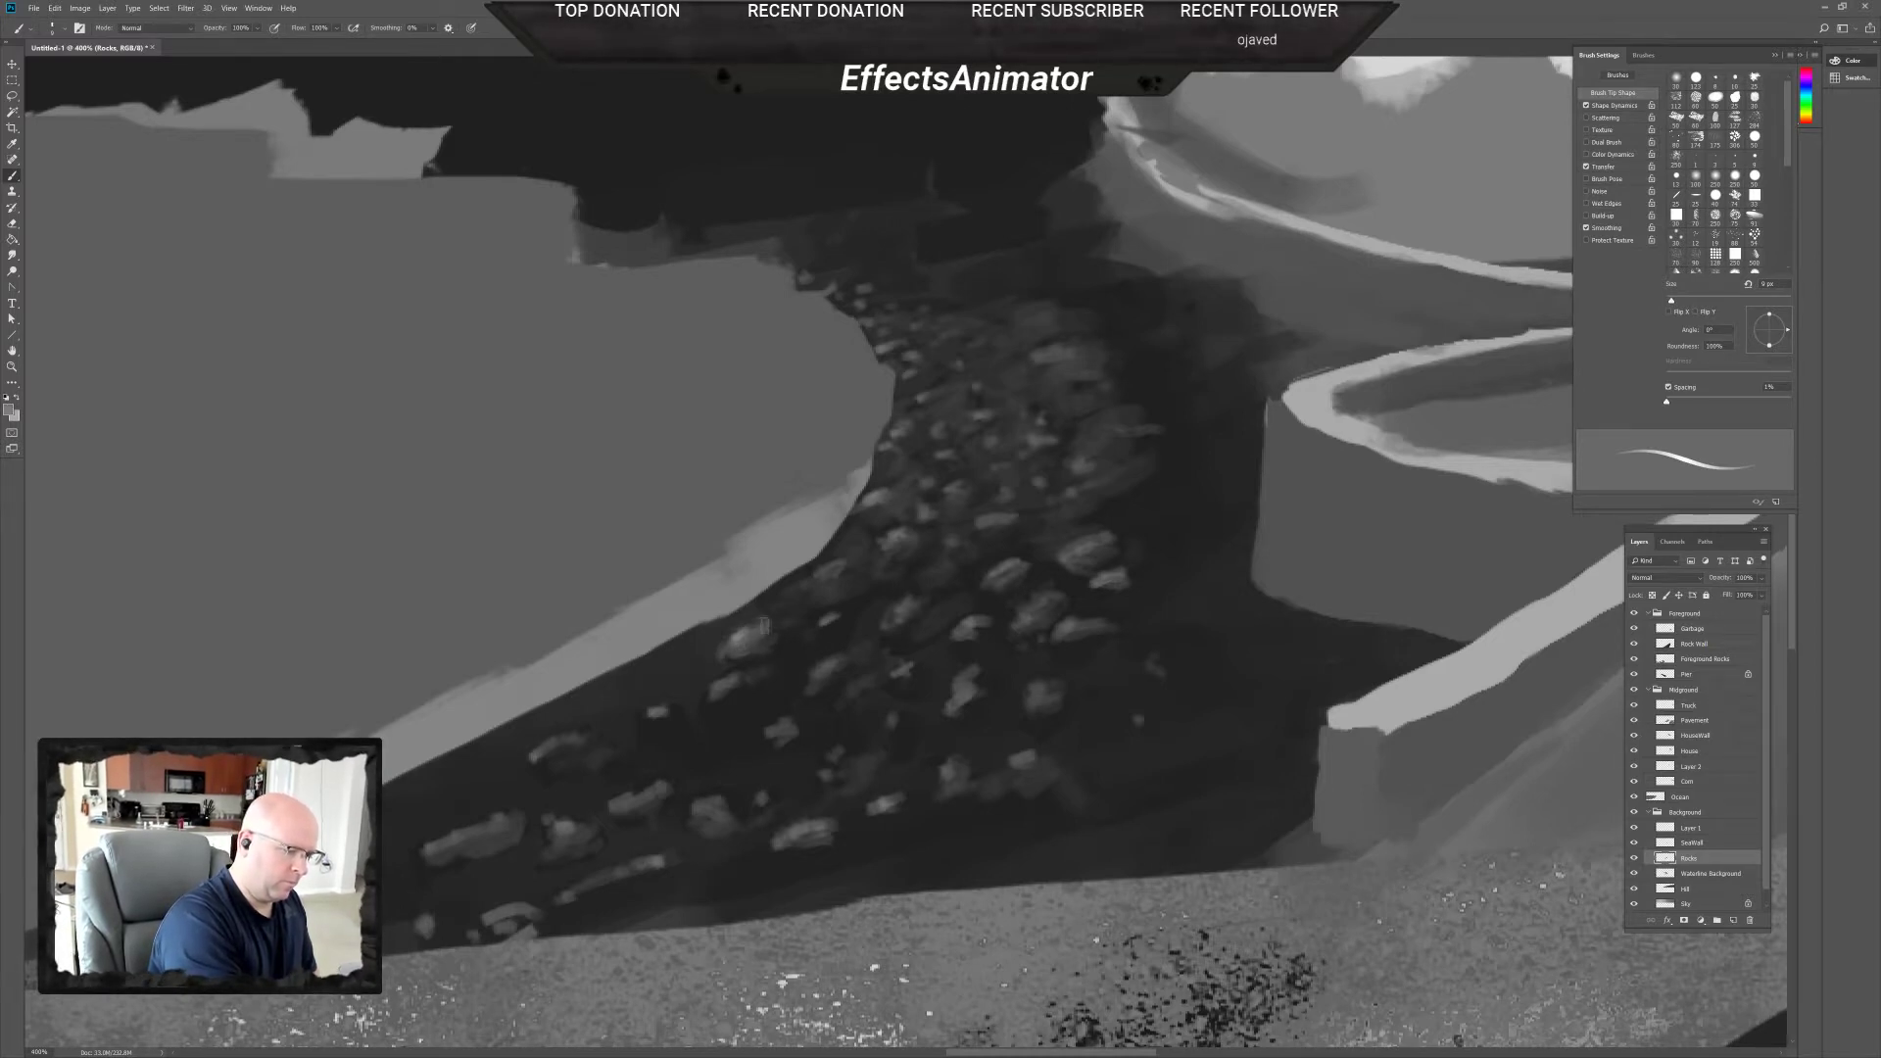
alt+click(779, 671)
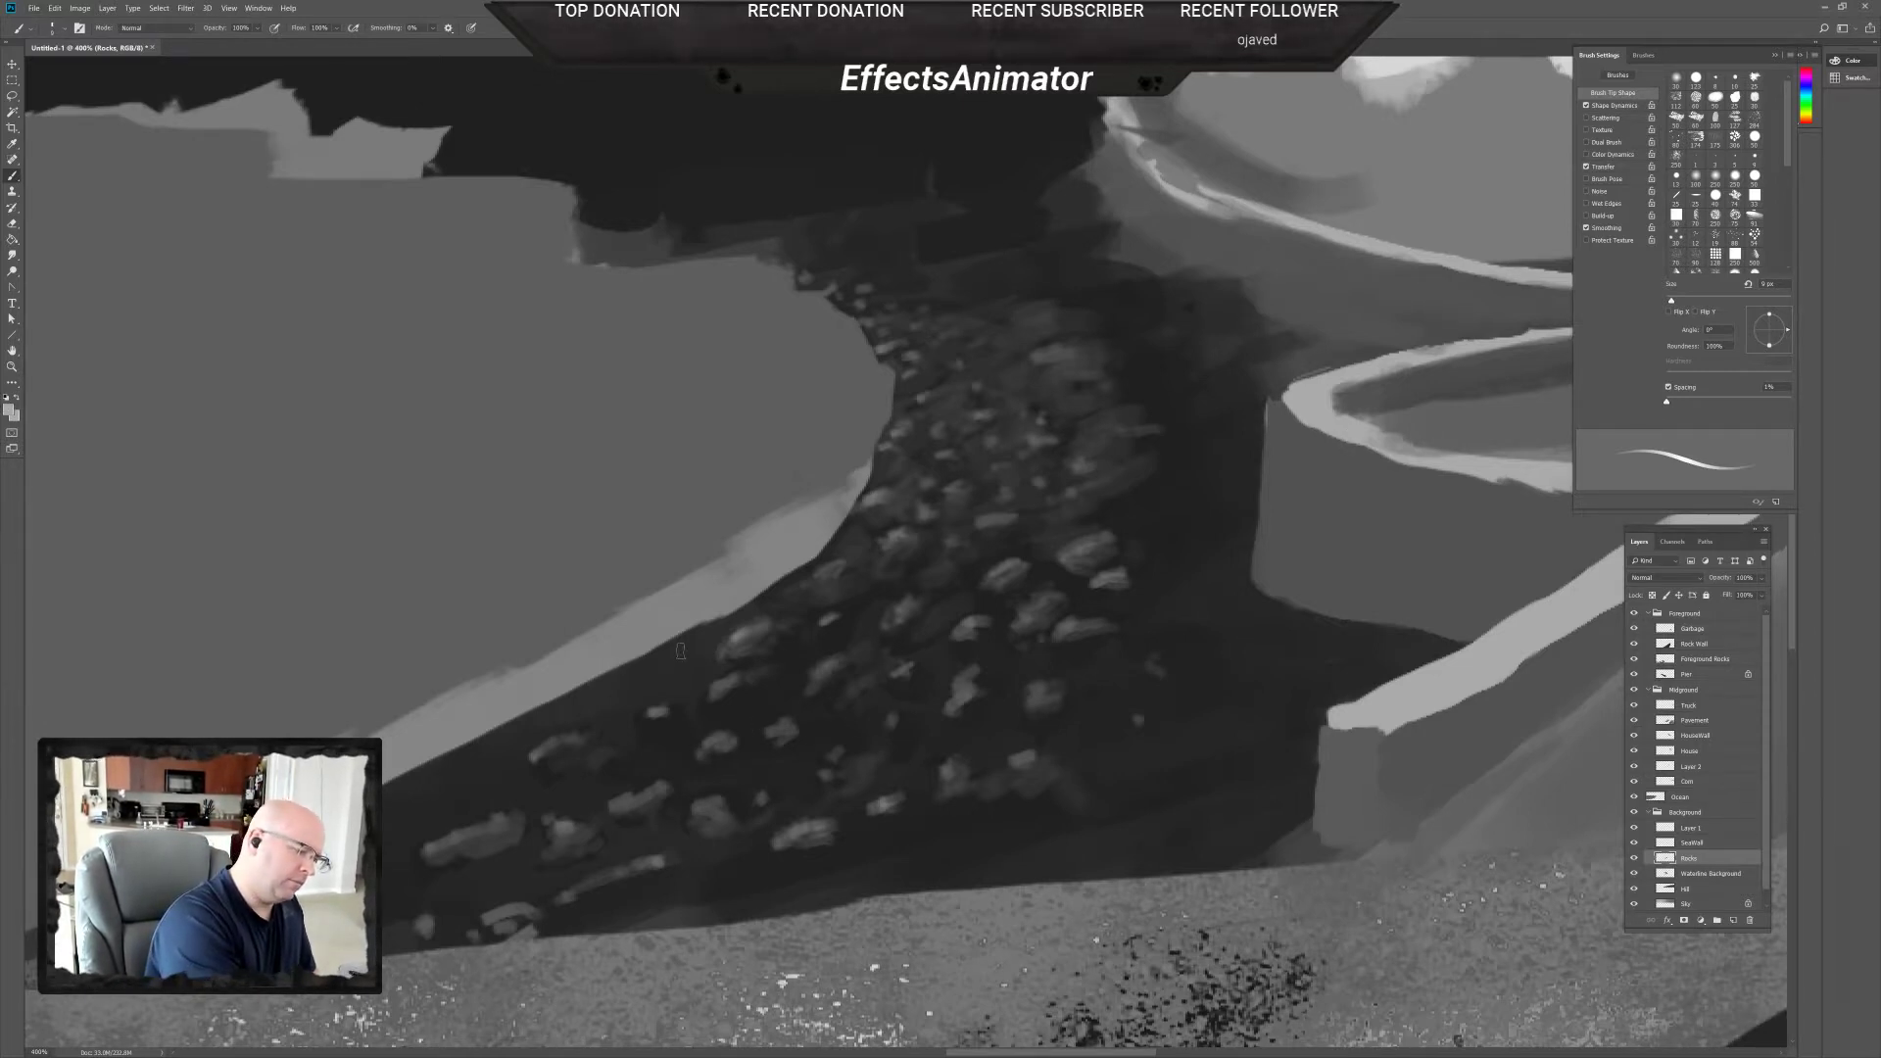
Paint small light grey rocks along the water's edge and fill gaps among the near rocks.
mouse_move(682, 648)
mouse_down()
mouse_move(698, 647)
mouse_move(655, 679)
mouse_up()
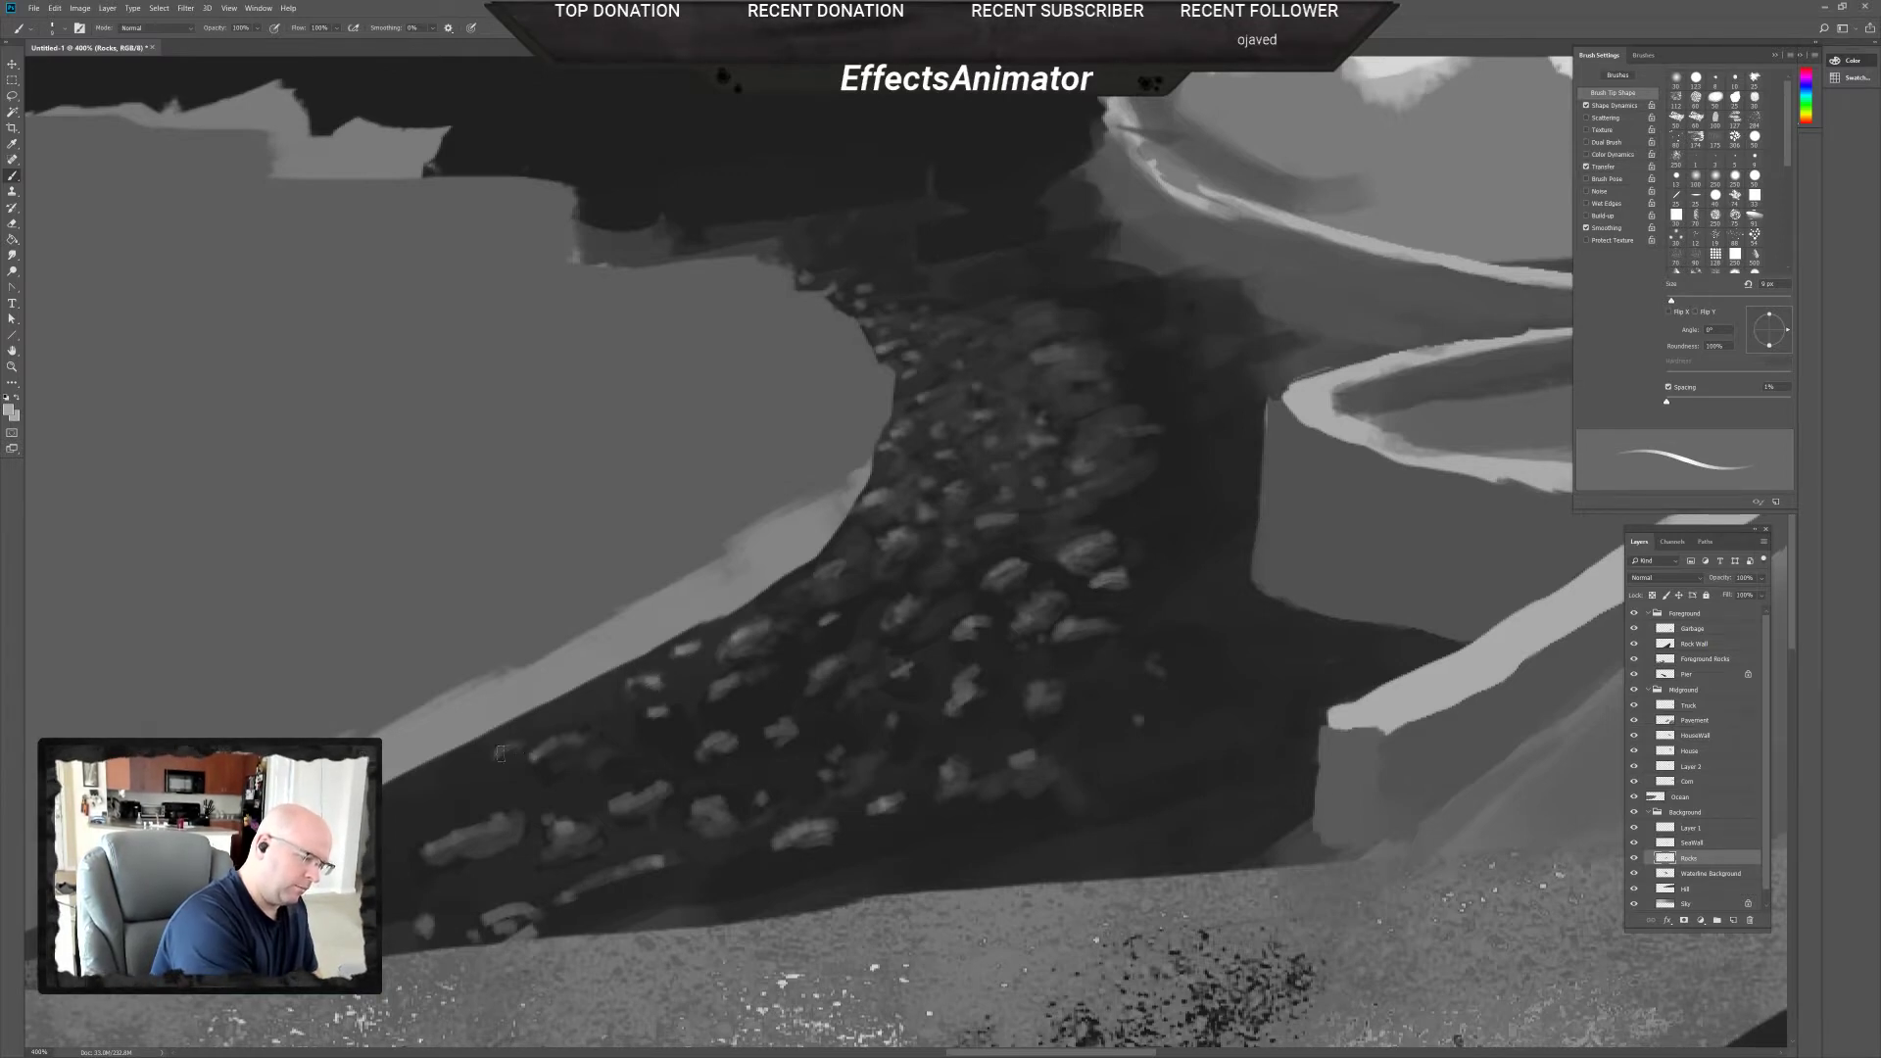
mouse_move(495, 750)
mouse_down()
mouse_move(512, 753)
mouse_move(488, 774)
mouse_up()
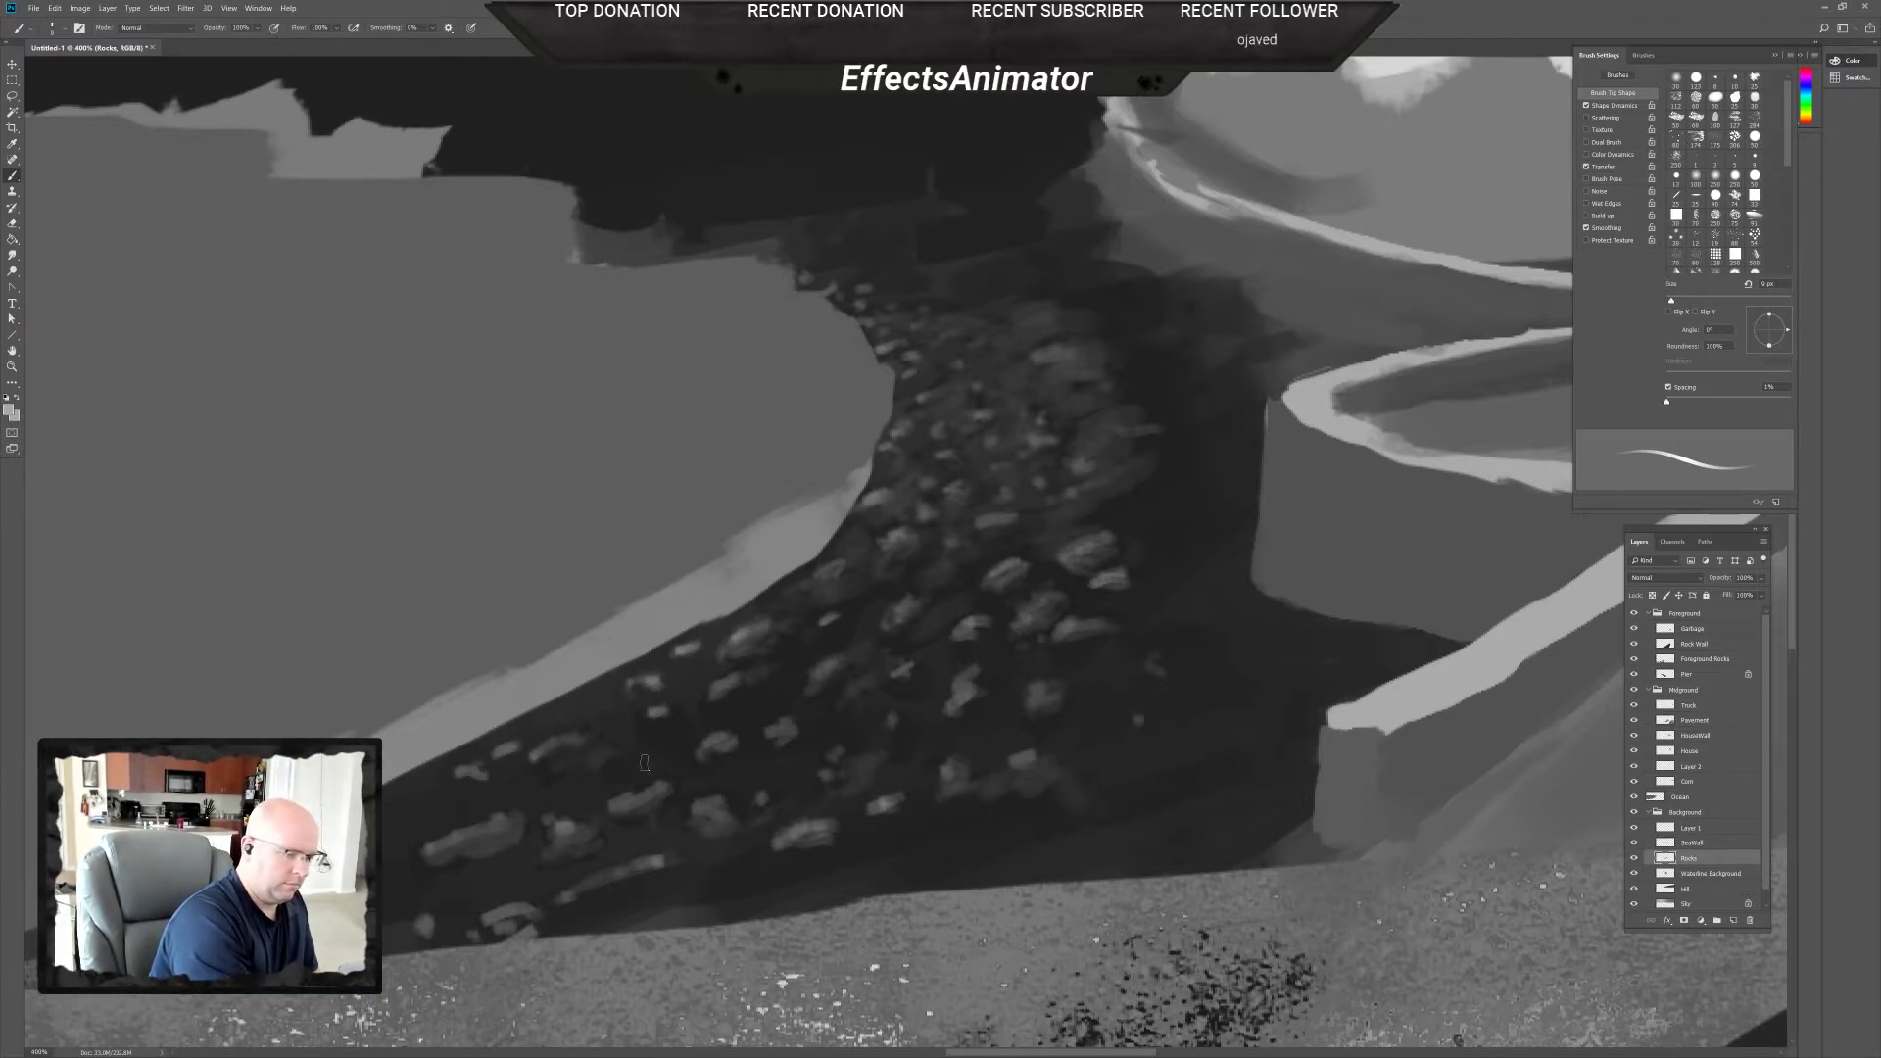
drag(635, 762, 667, 758)
mouse_move(554, 773)
mouse_down()
mouse_move(574, 779)
mouse_move(554, 780)
mouse_move(562, 802)
mouse_up()
mouse_move(405, 824)
mouse_down()
mouse_move(451, 814)
mouse_move(411, 807)
mouse_up()
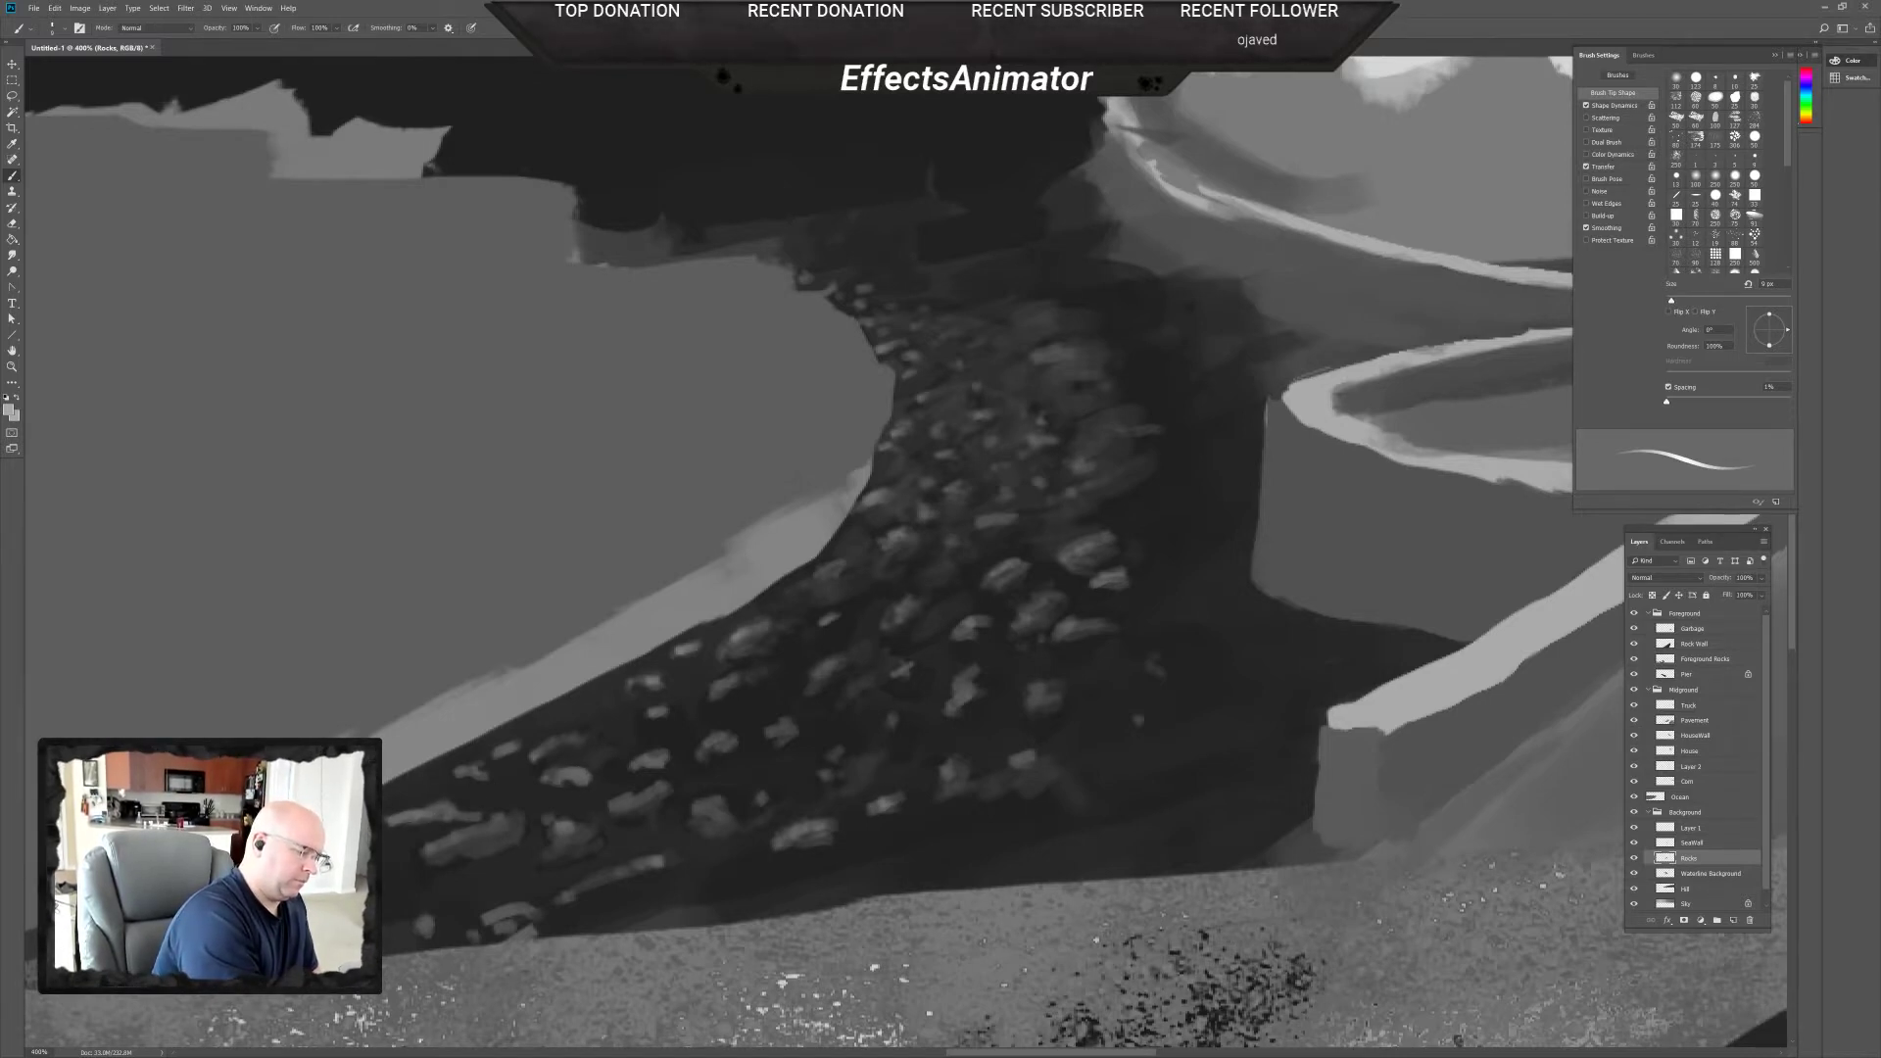
Extend the light grey rocks to the narrow near tip of the shore and cover its speckled texture with strokes.
scroll(657, 782, up, 5)
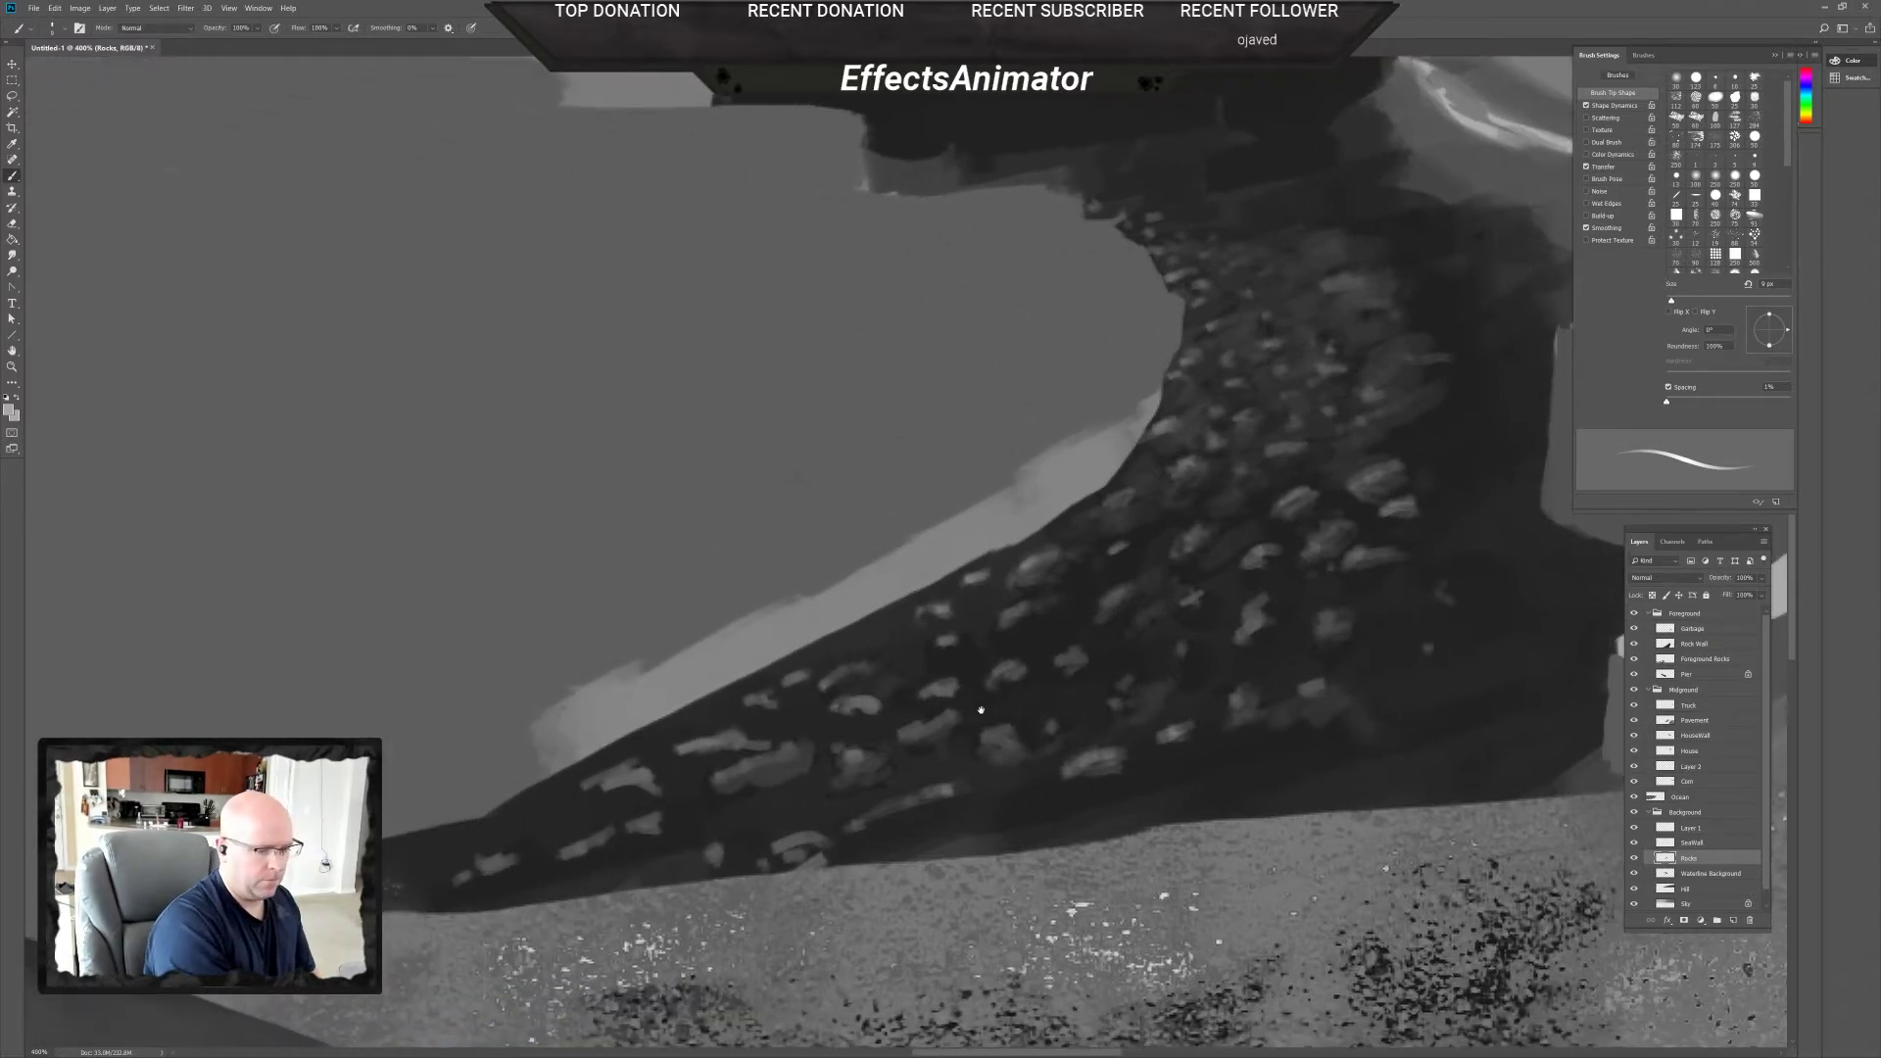
mouse_move(610, 830)
mouse_down()
mouse_move(670, 838)
mouse_move(650, 821)
mouse_move(669, 829)
mouse_move(654, 850)
mouse_move(546, 869)
mouse_move(585, 886)
mouse_move(451, 882)
mouse_up()
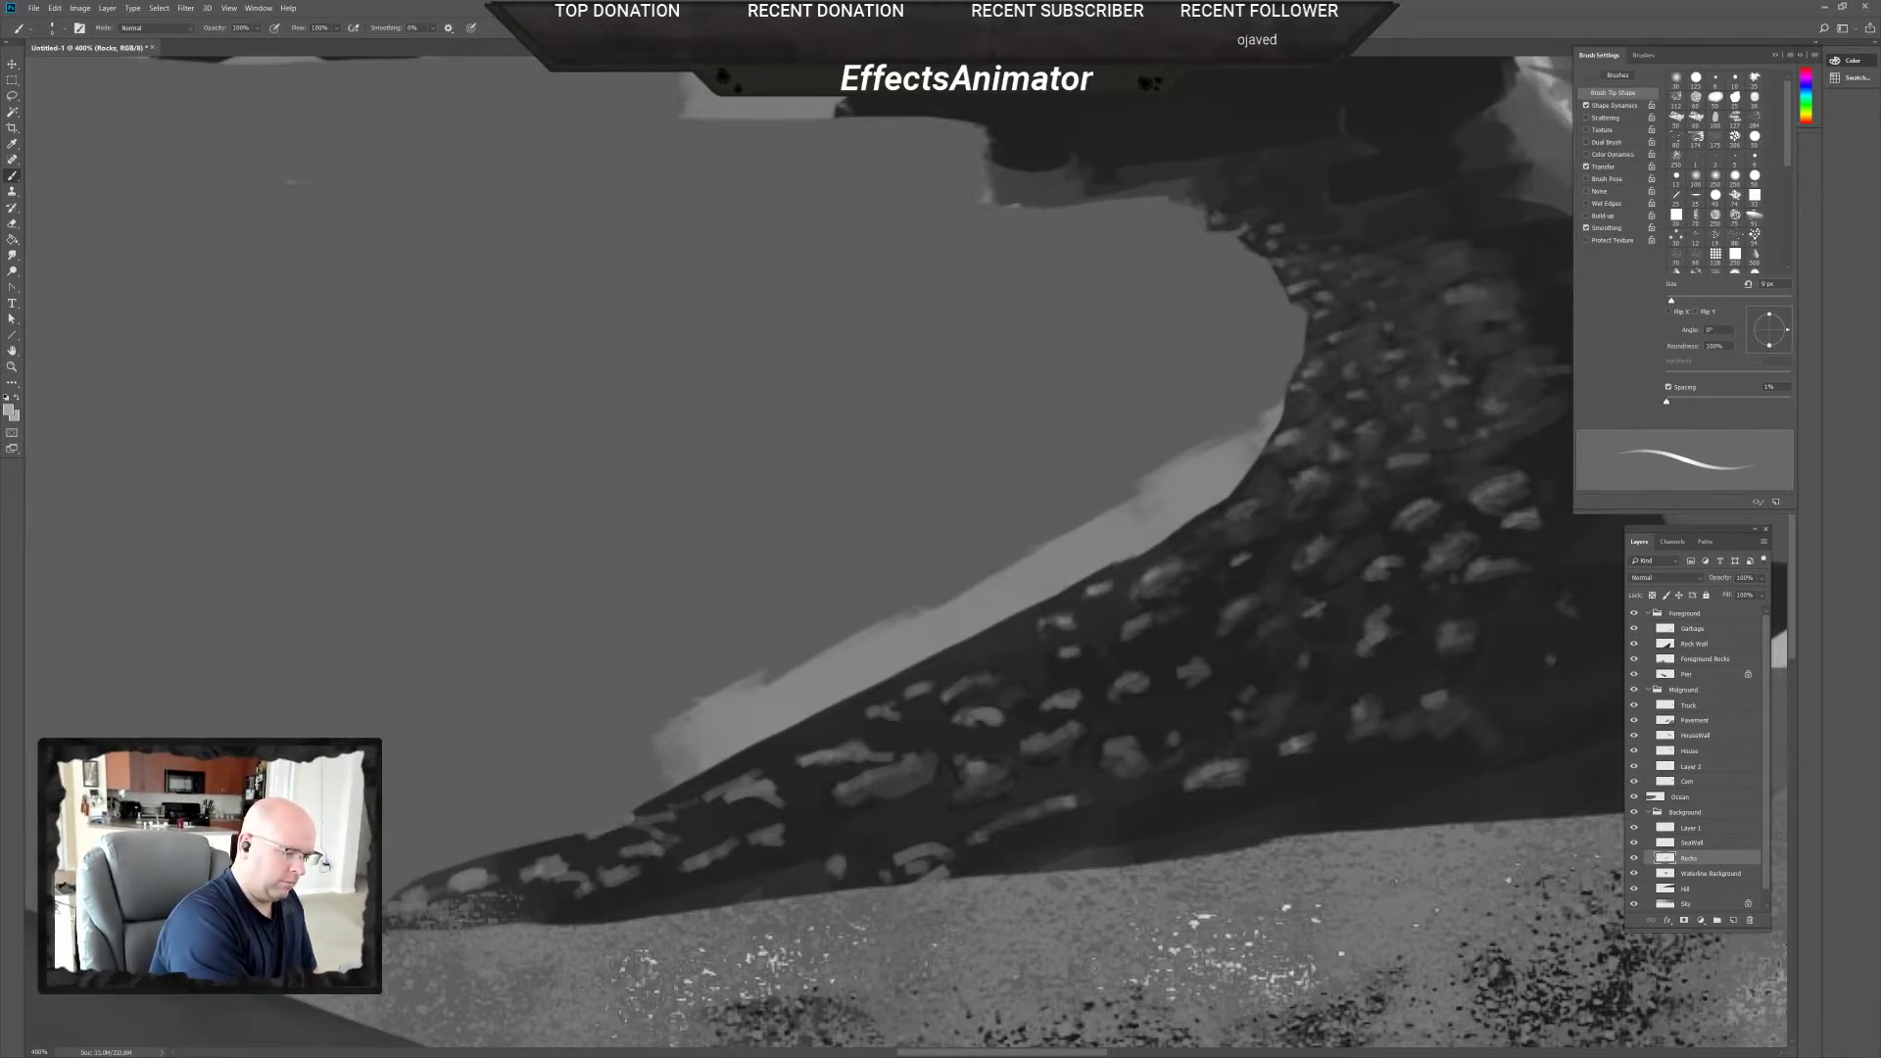
mouse_move(456, 914)
mouse_down()
mouse_move(511, 910)
mouse_move(496, 863)
mouse_move(514, 861)
mouse_move(517, 892)
mouse_move(500, 866)
mouse_move(527, 902)
mouse_up()
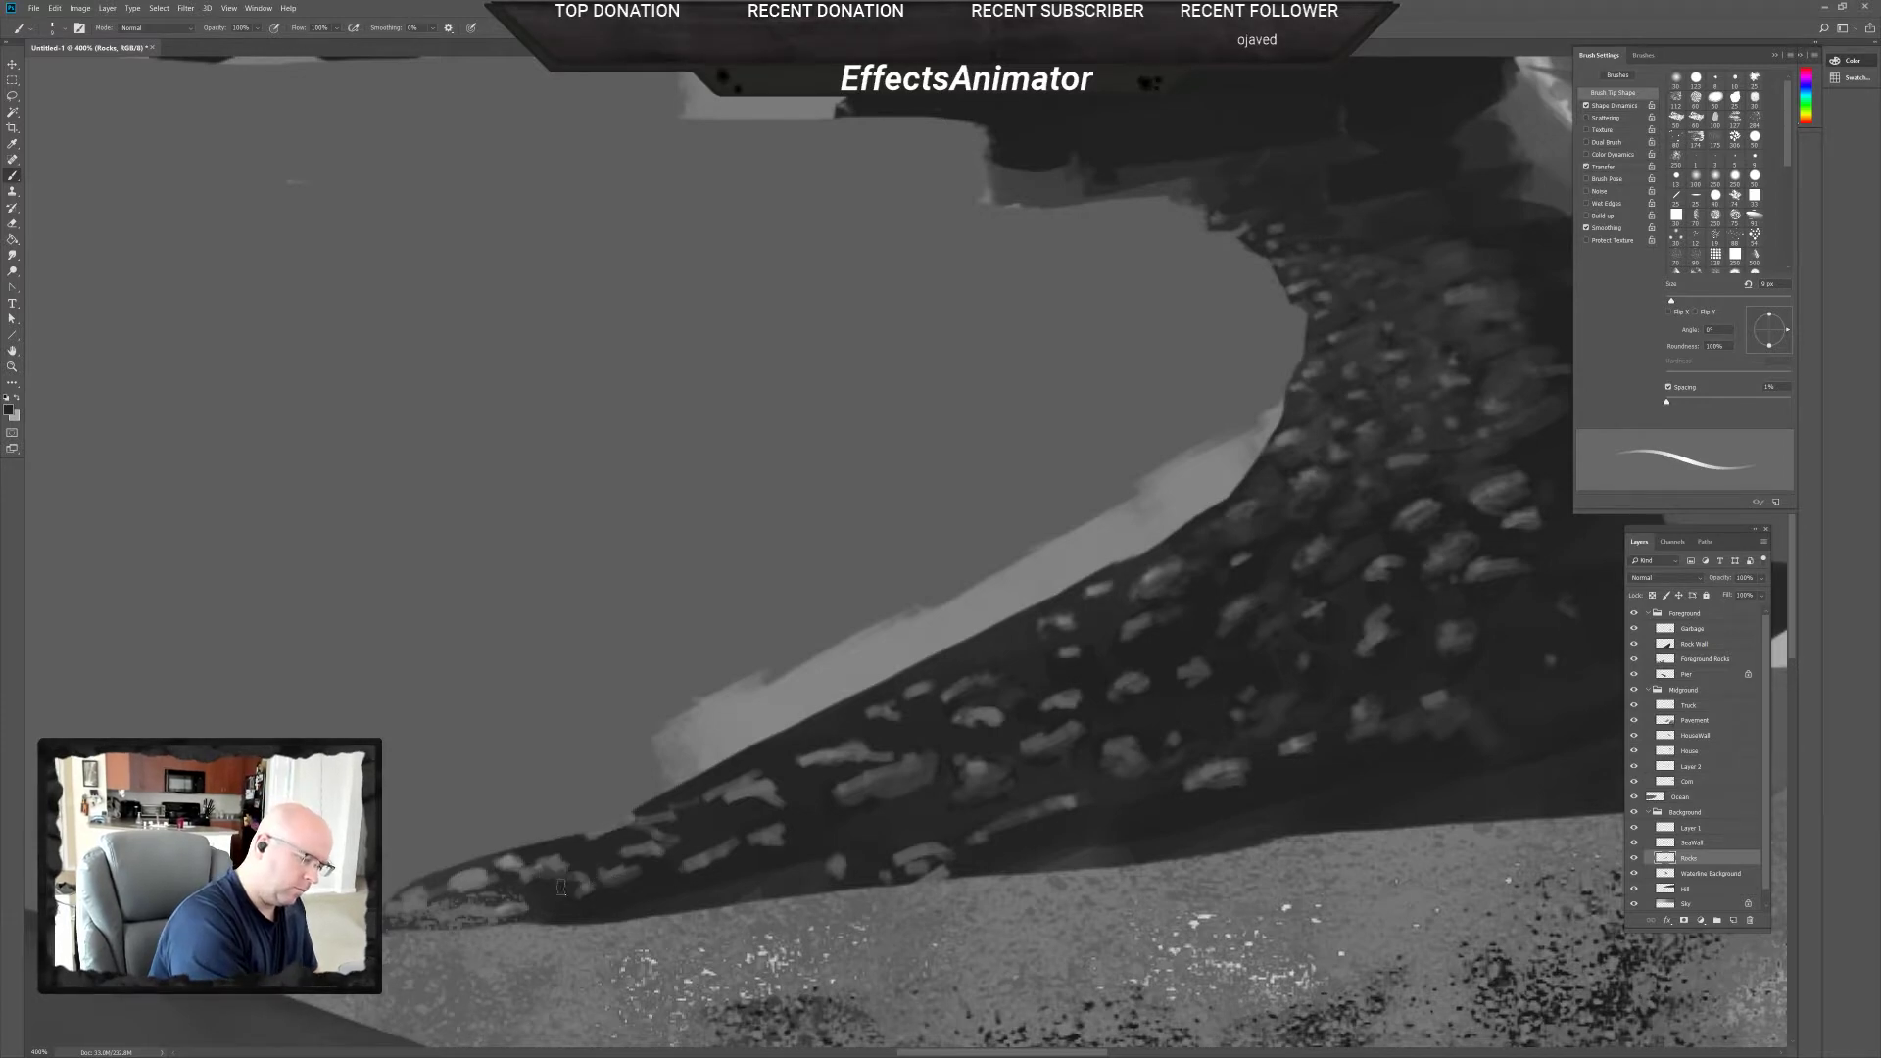
alt+click(561, 861)
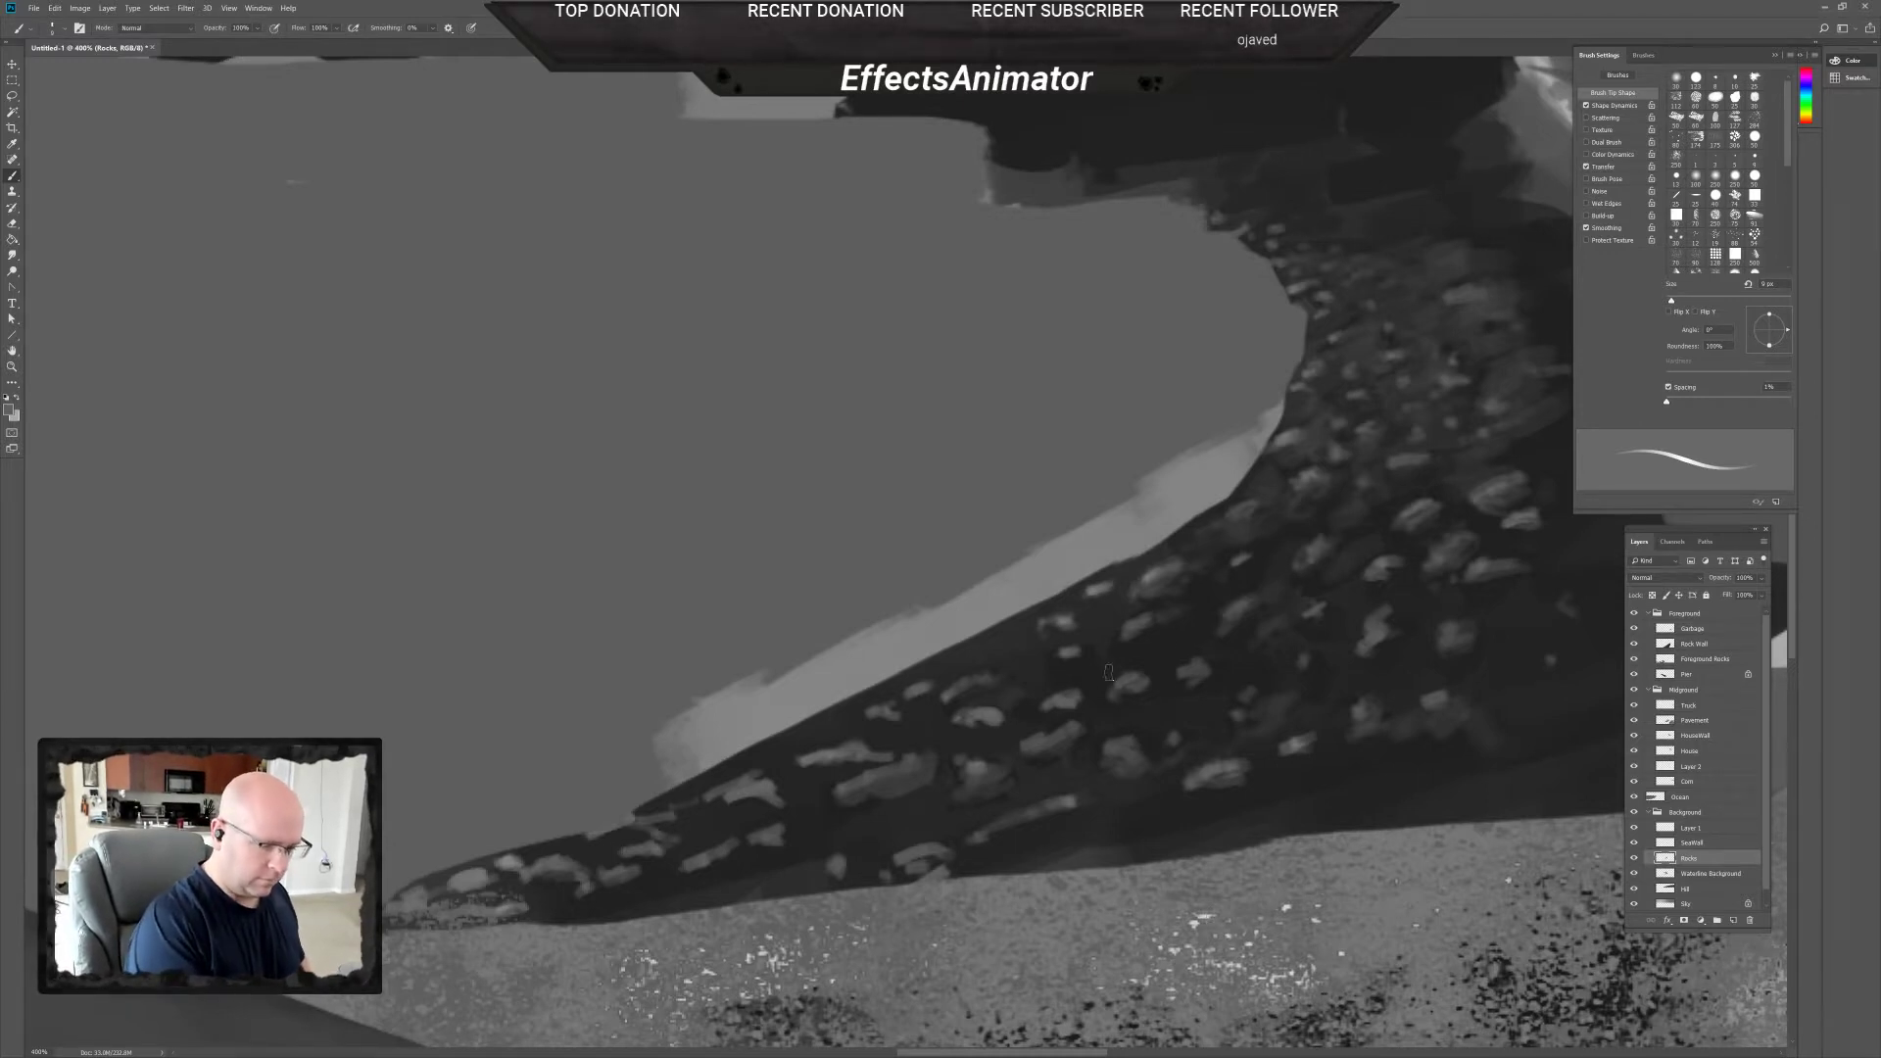
Enlarge the brush and glaze soft grey between the near rocks along the water's edge.
right_click(1036, 651)
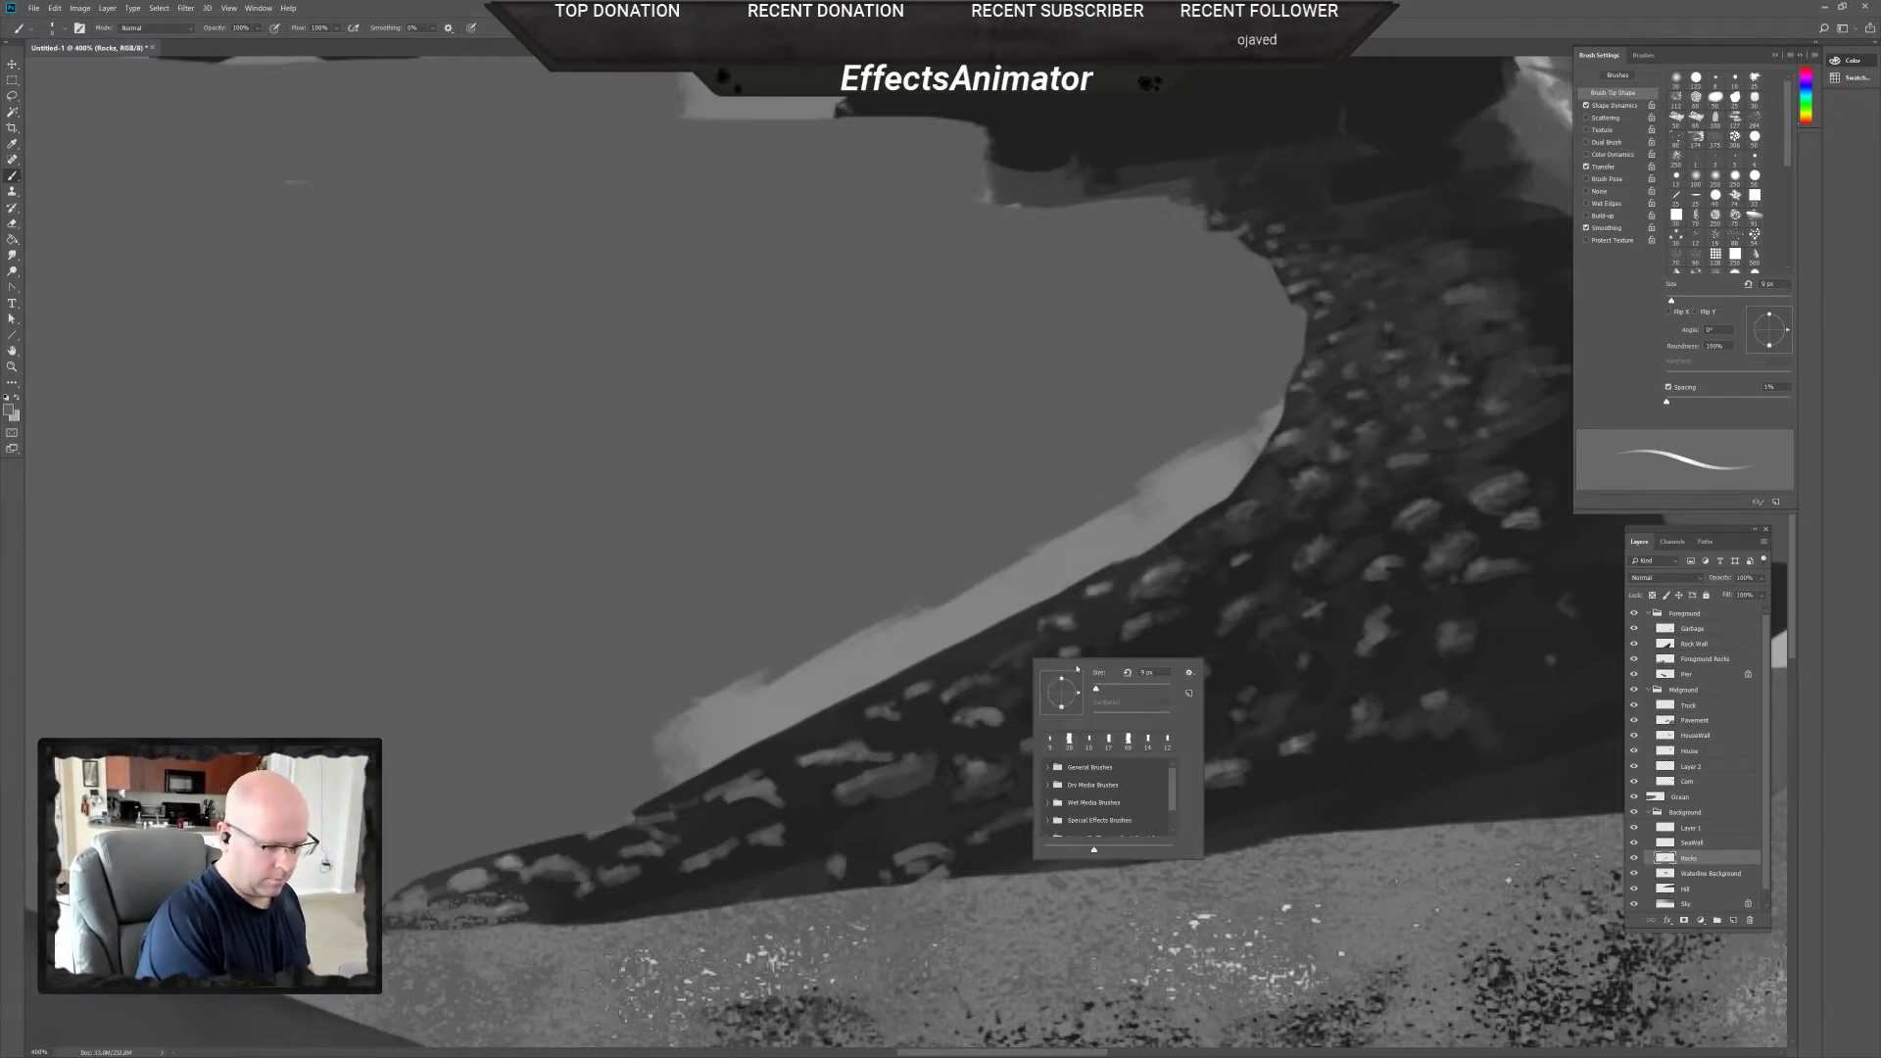
drag(1088, 671, 1150, 671)
key(Return)
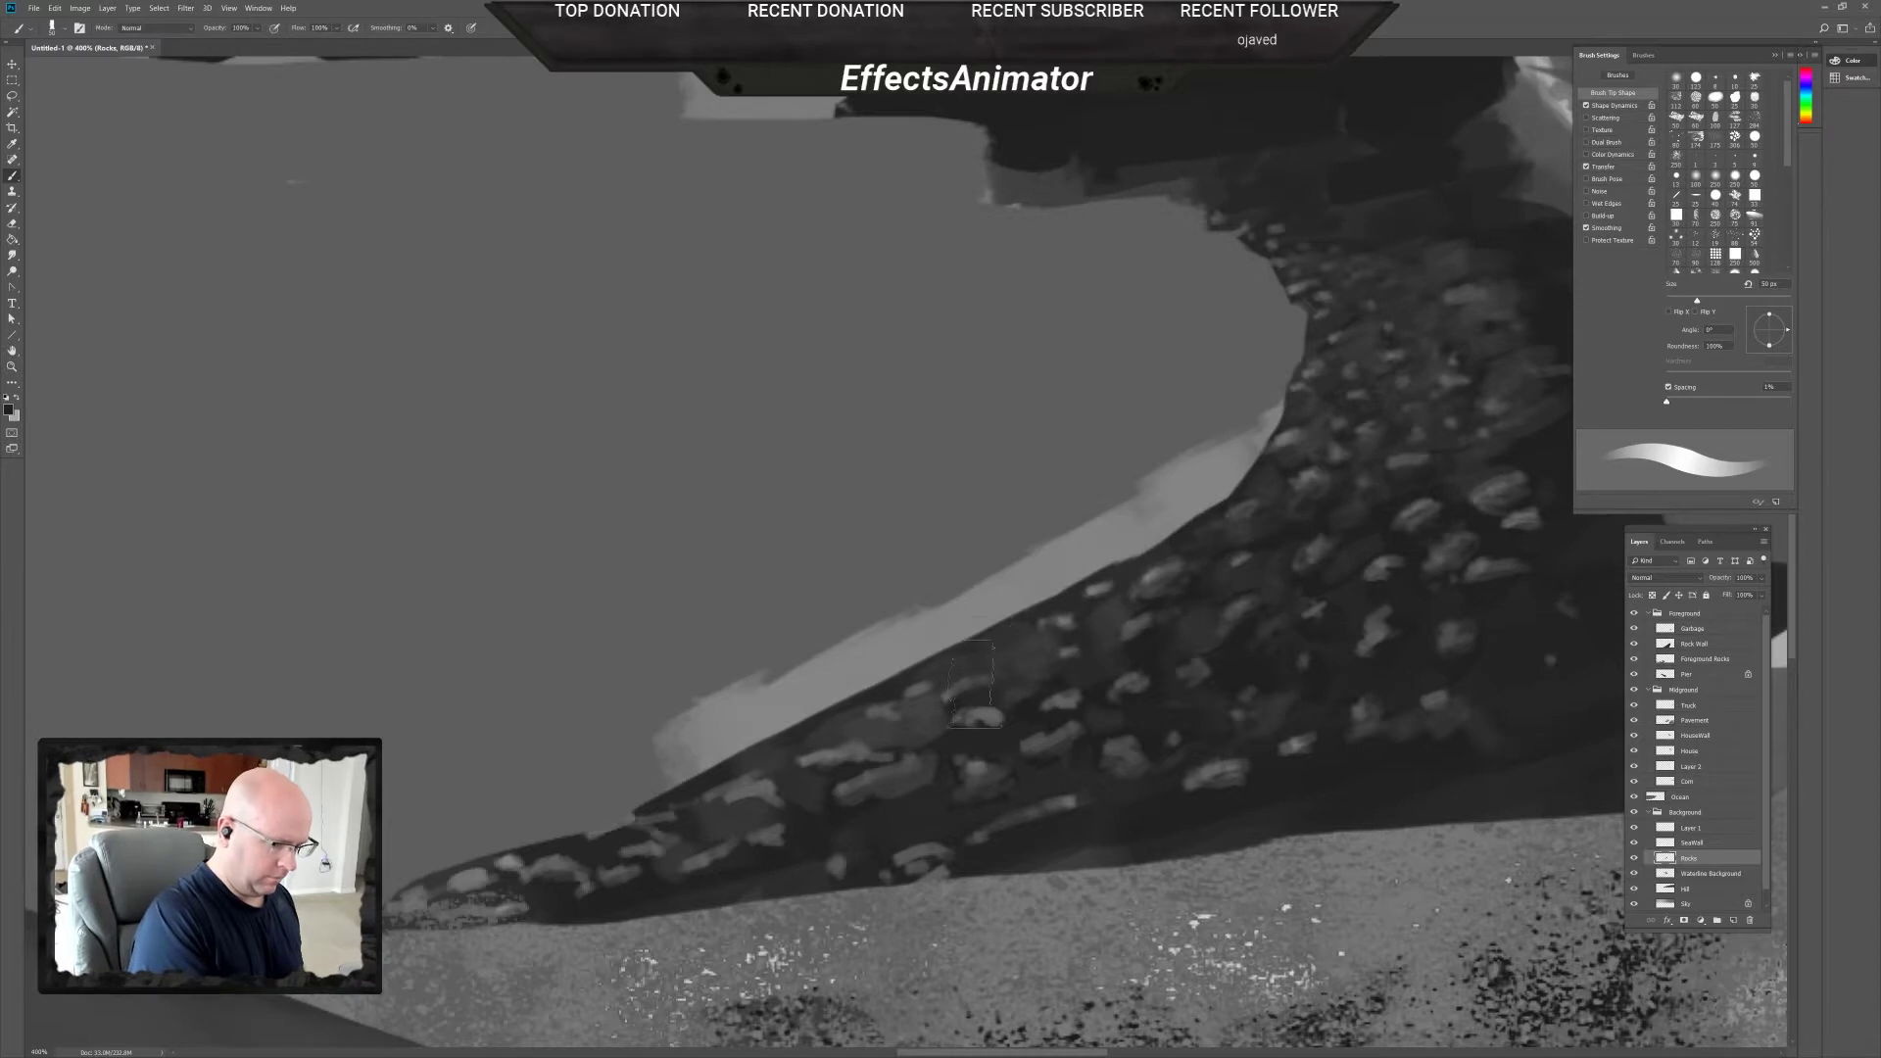
Set the brush size to 18 px and paint soft grey rocks in the gaps along the shoreline's water edge.
right_click(923, 720)
drag(999, 746, 993, 743)
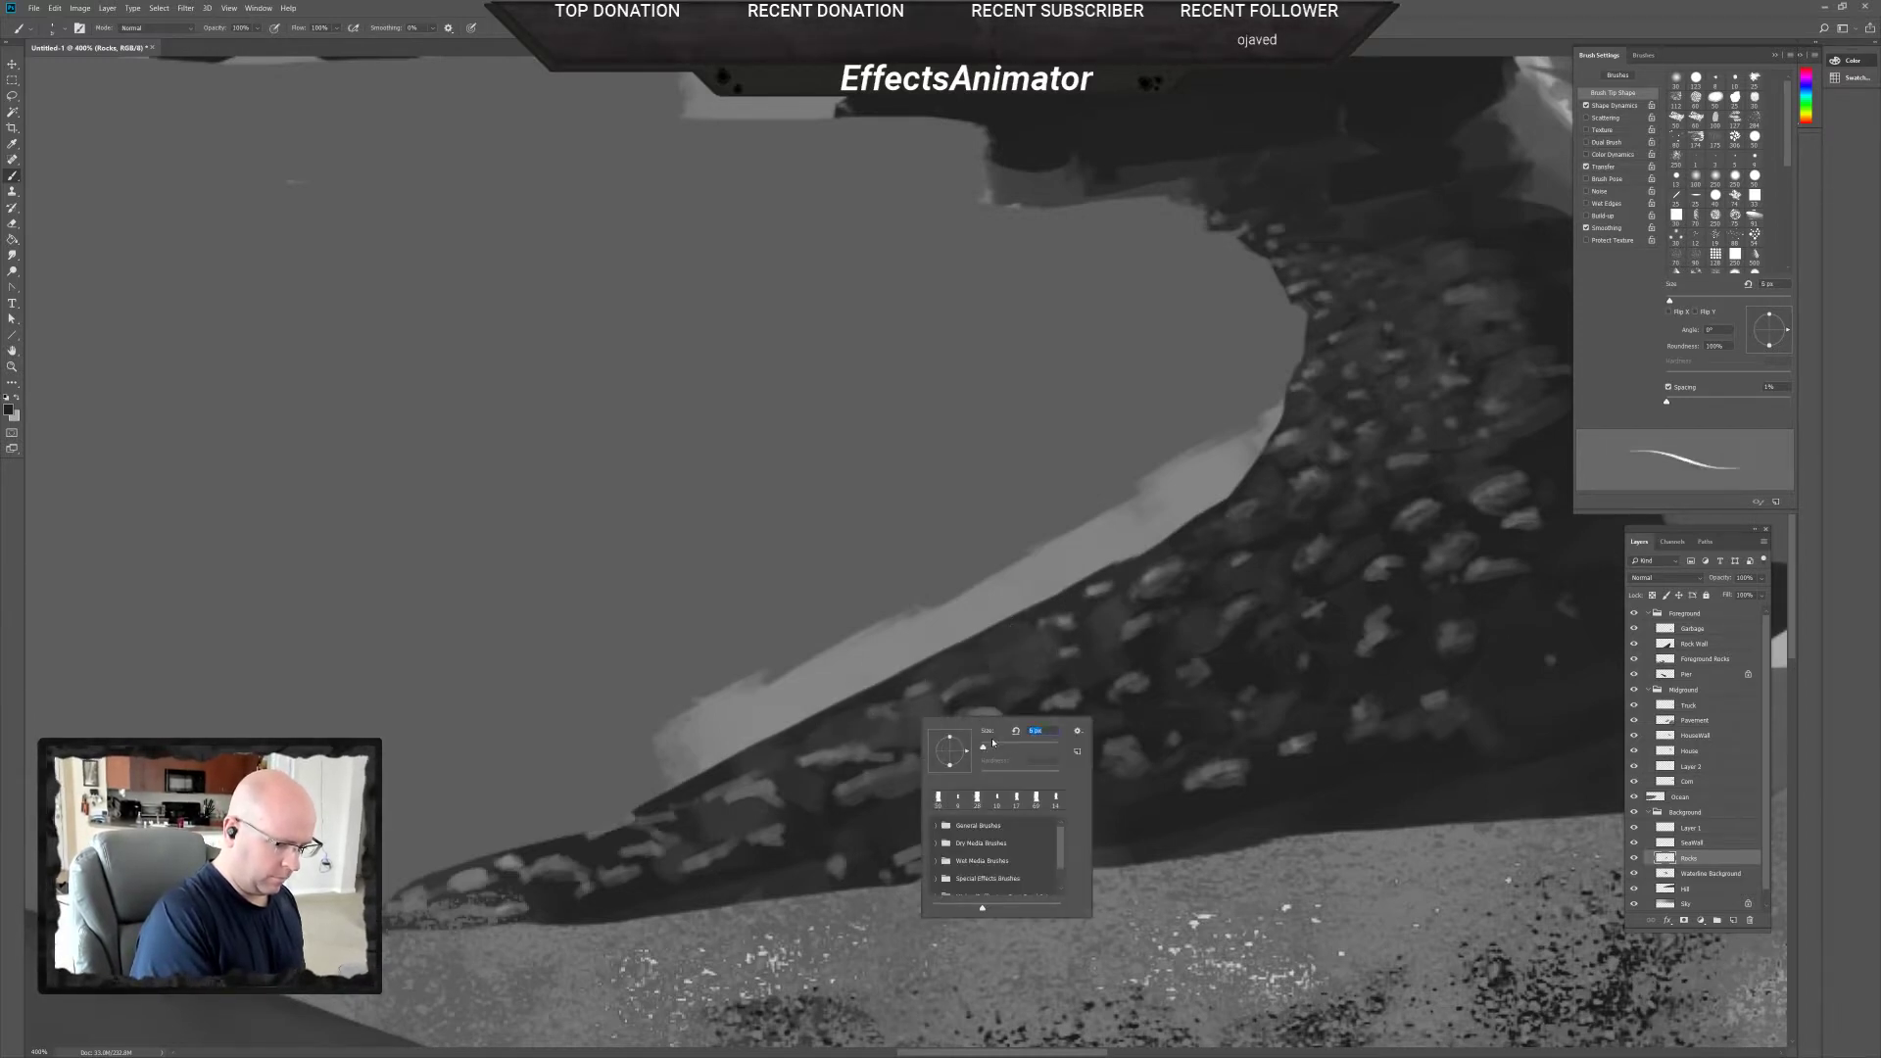
text(31)
key(Return)
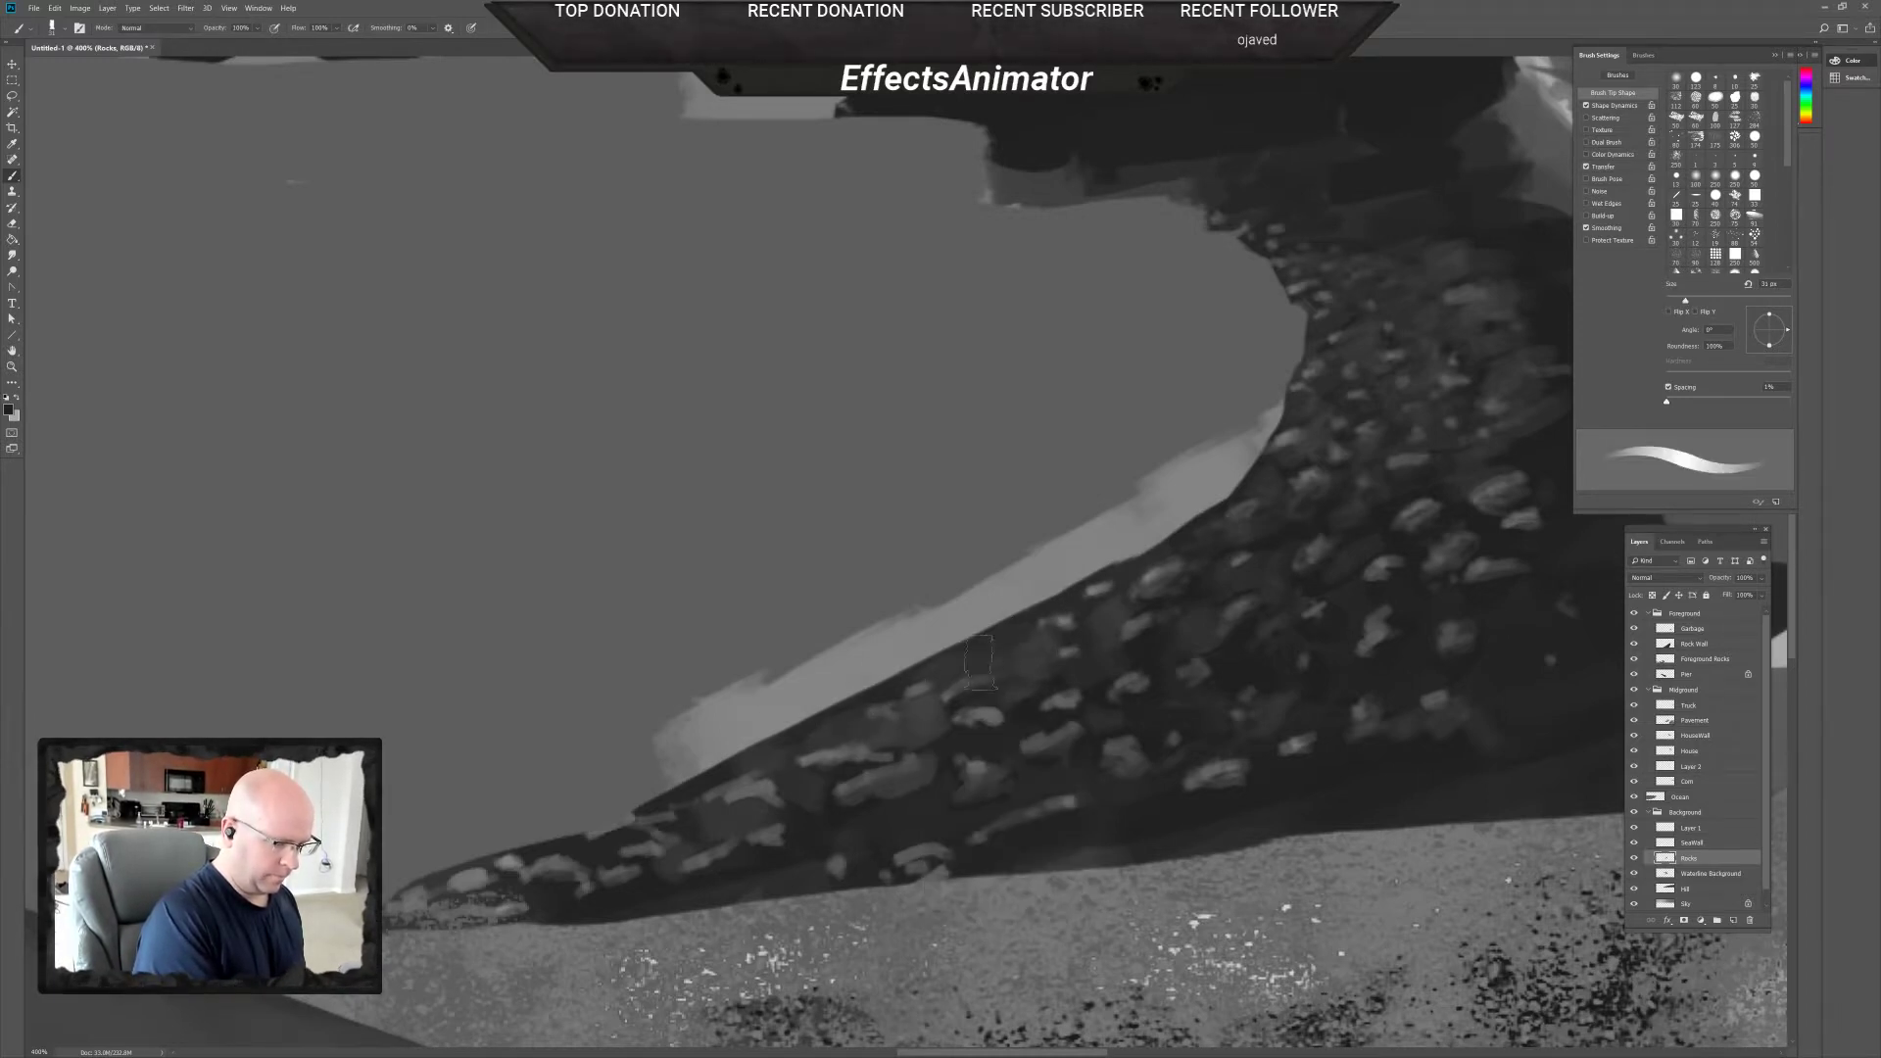
right_click(1015, 655)
text(18)
key(Return)
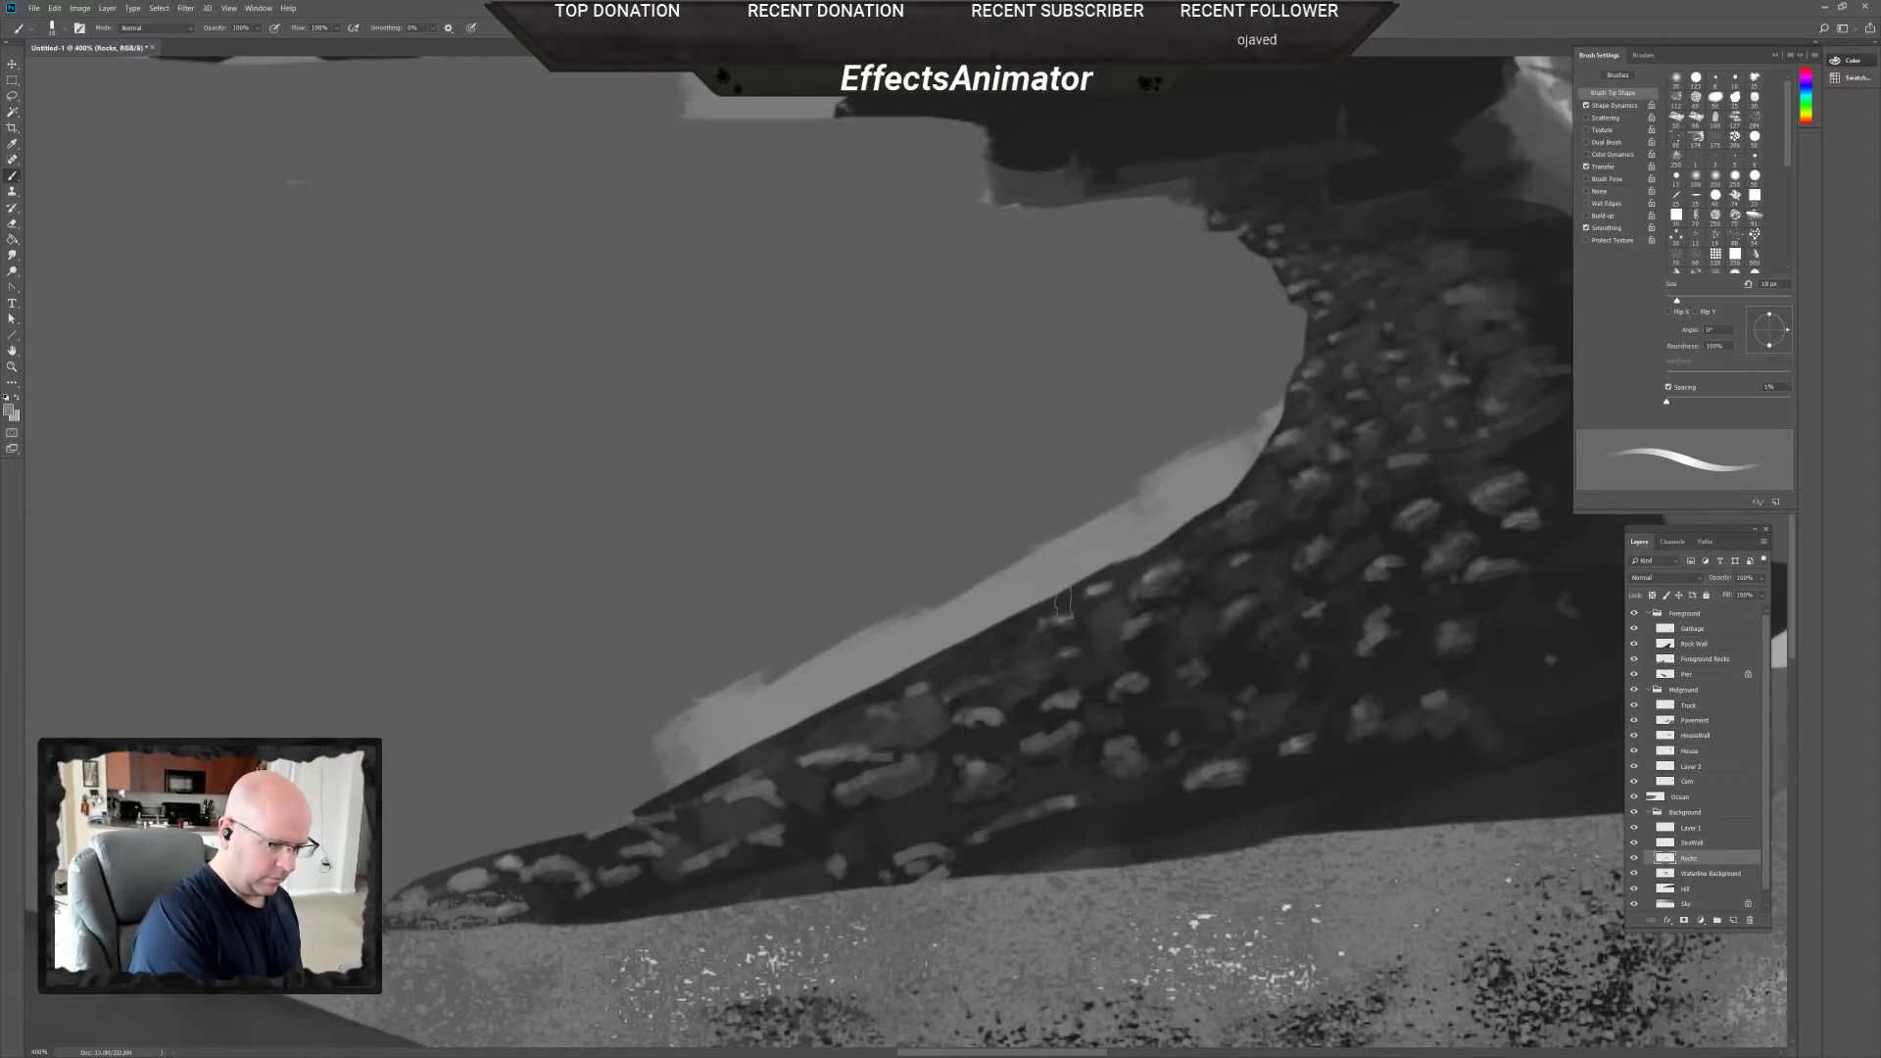
Reduce the brush to 10 px and refine the small rocks along the lower shoreline beside the speckled sand.
right_click(1176, 730)
drag(1254, 767, 1251, 768)
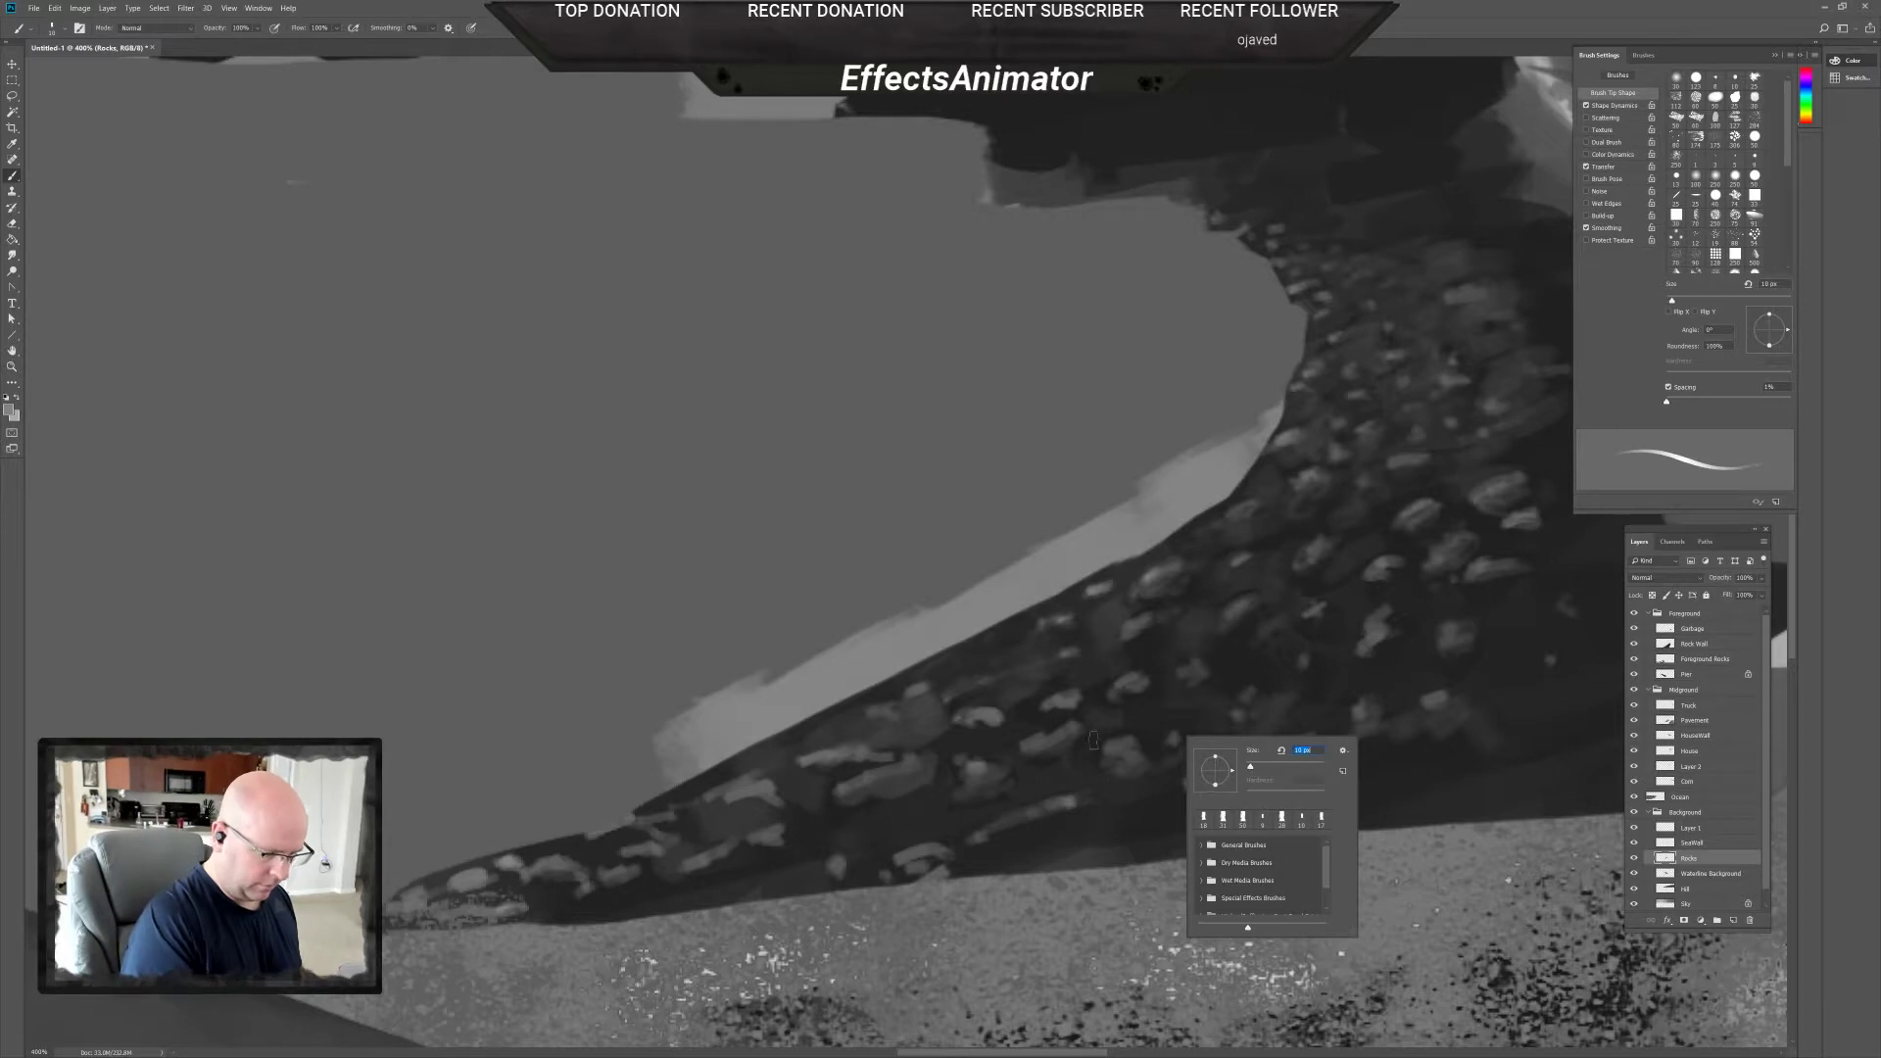
key(Return)
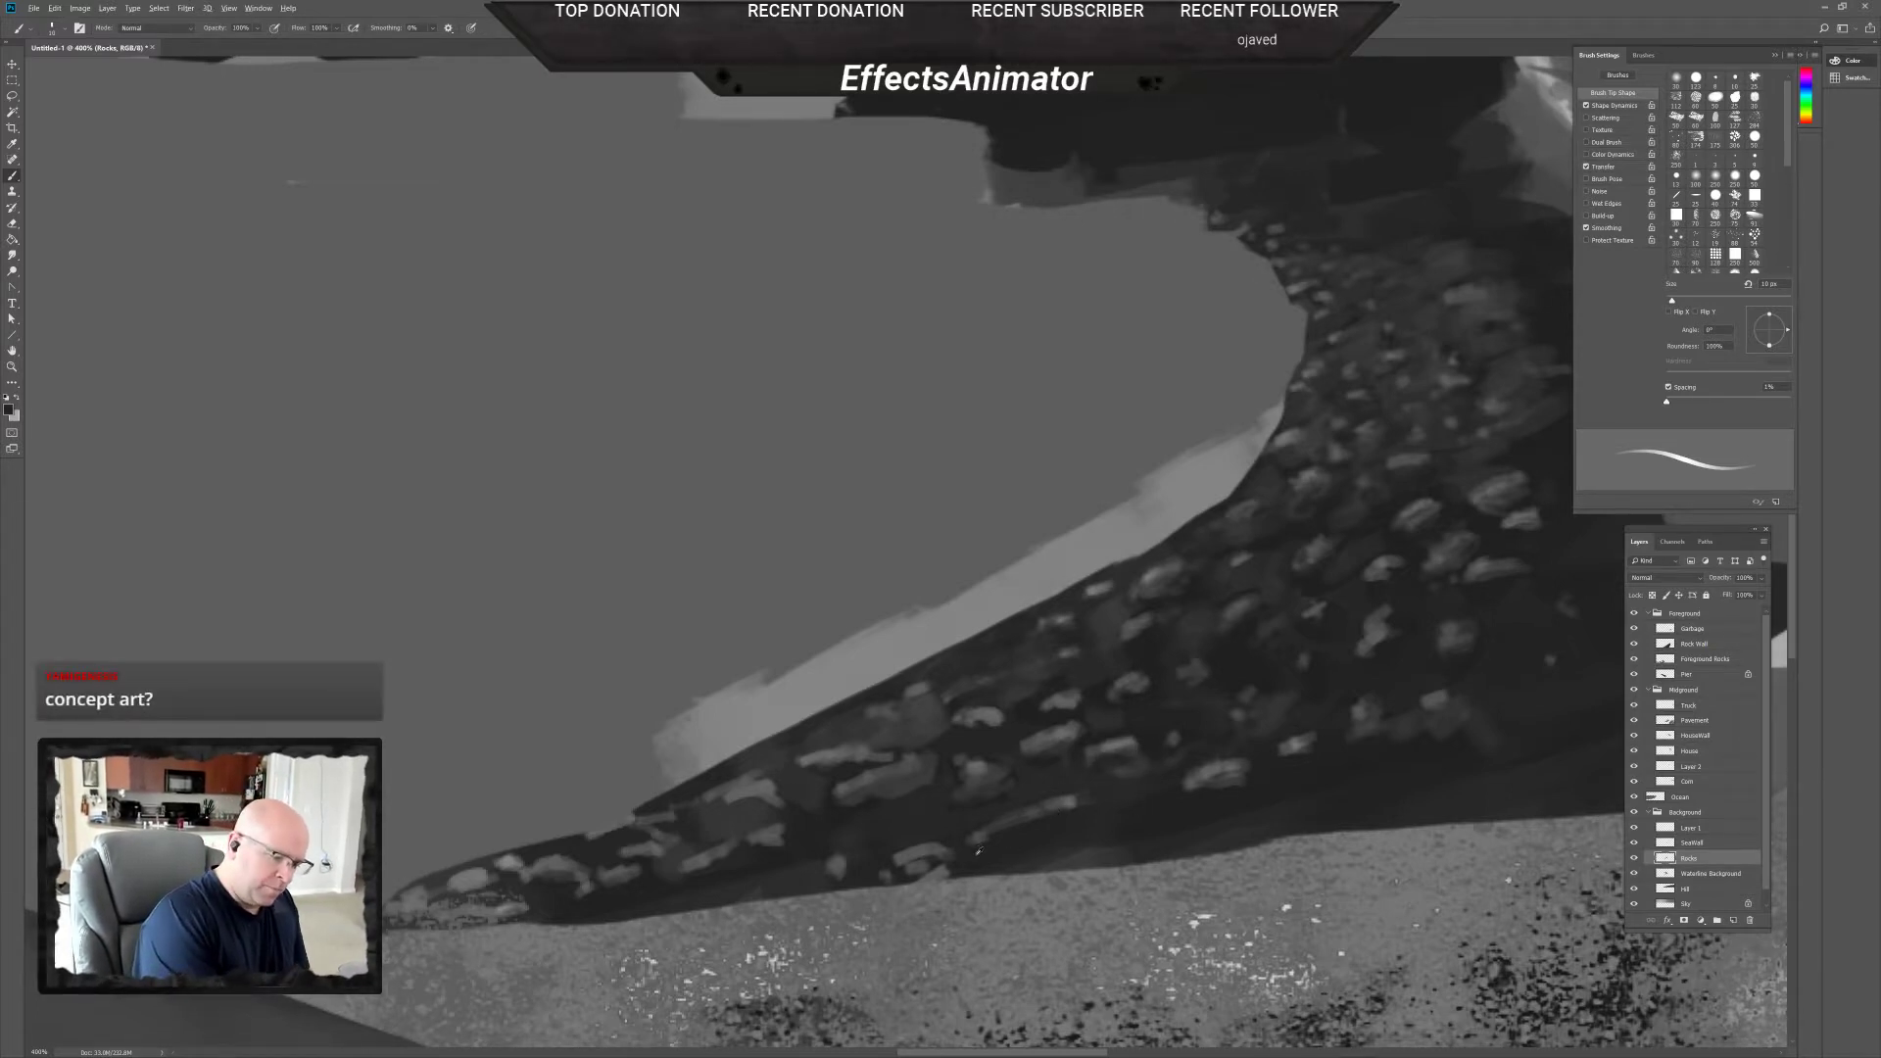
drag(936, 863, 895, 861)
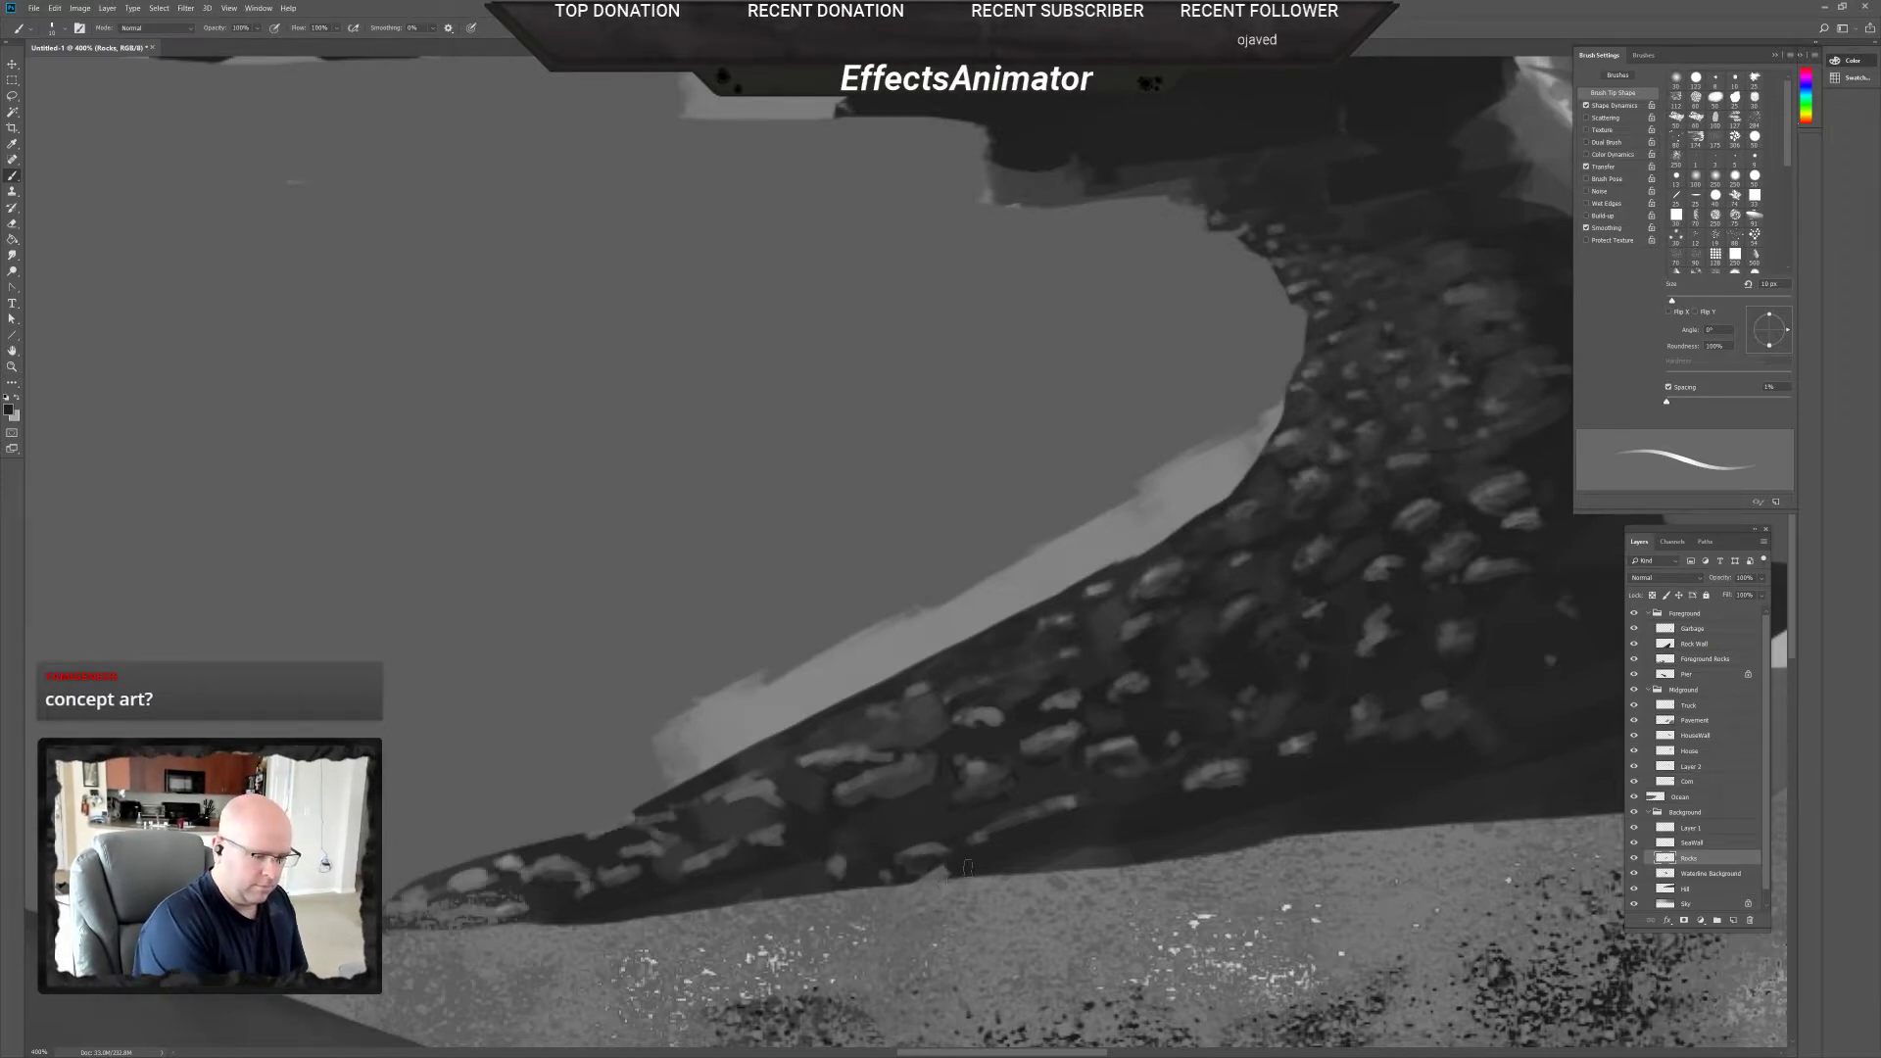
alt+click(946, 861)
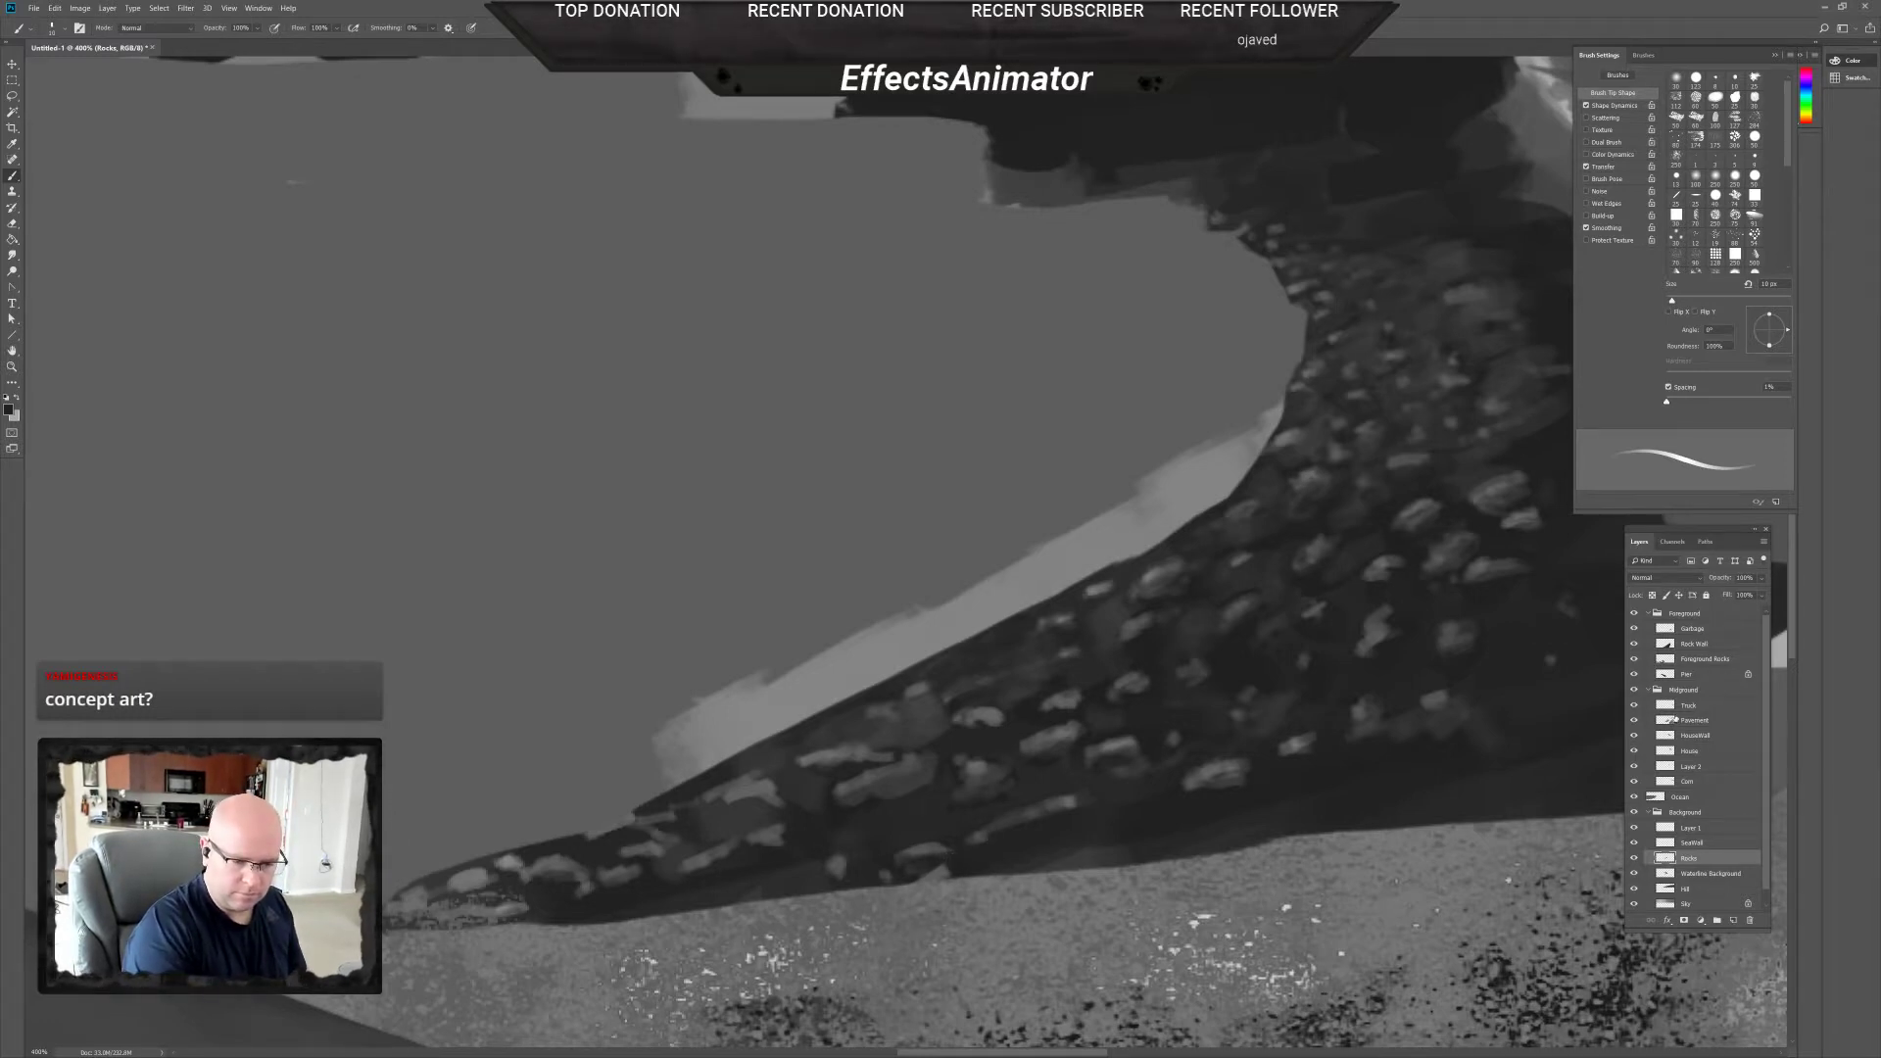
Erase the rock paint overlapping the speckled sand along the shore's lower border on the Rocks layer.
click(1689, 796)
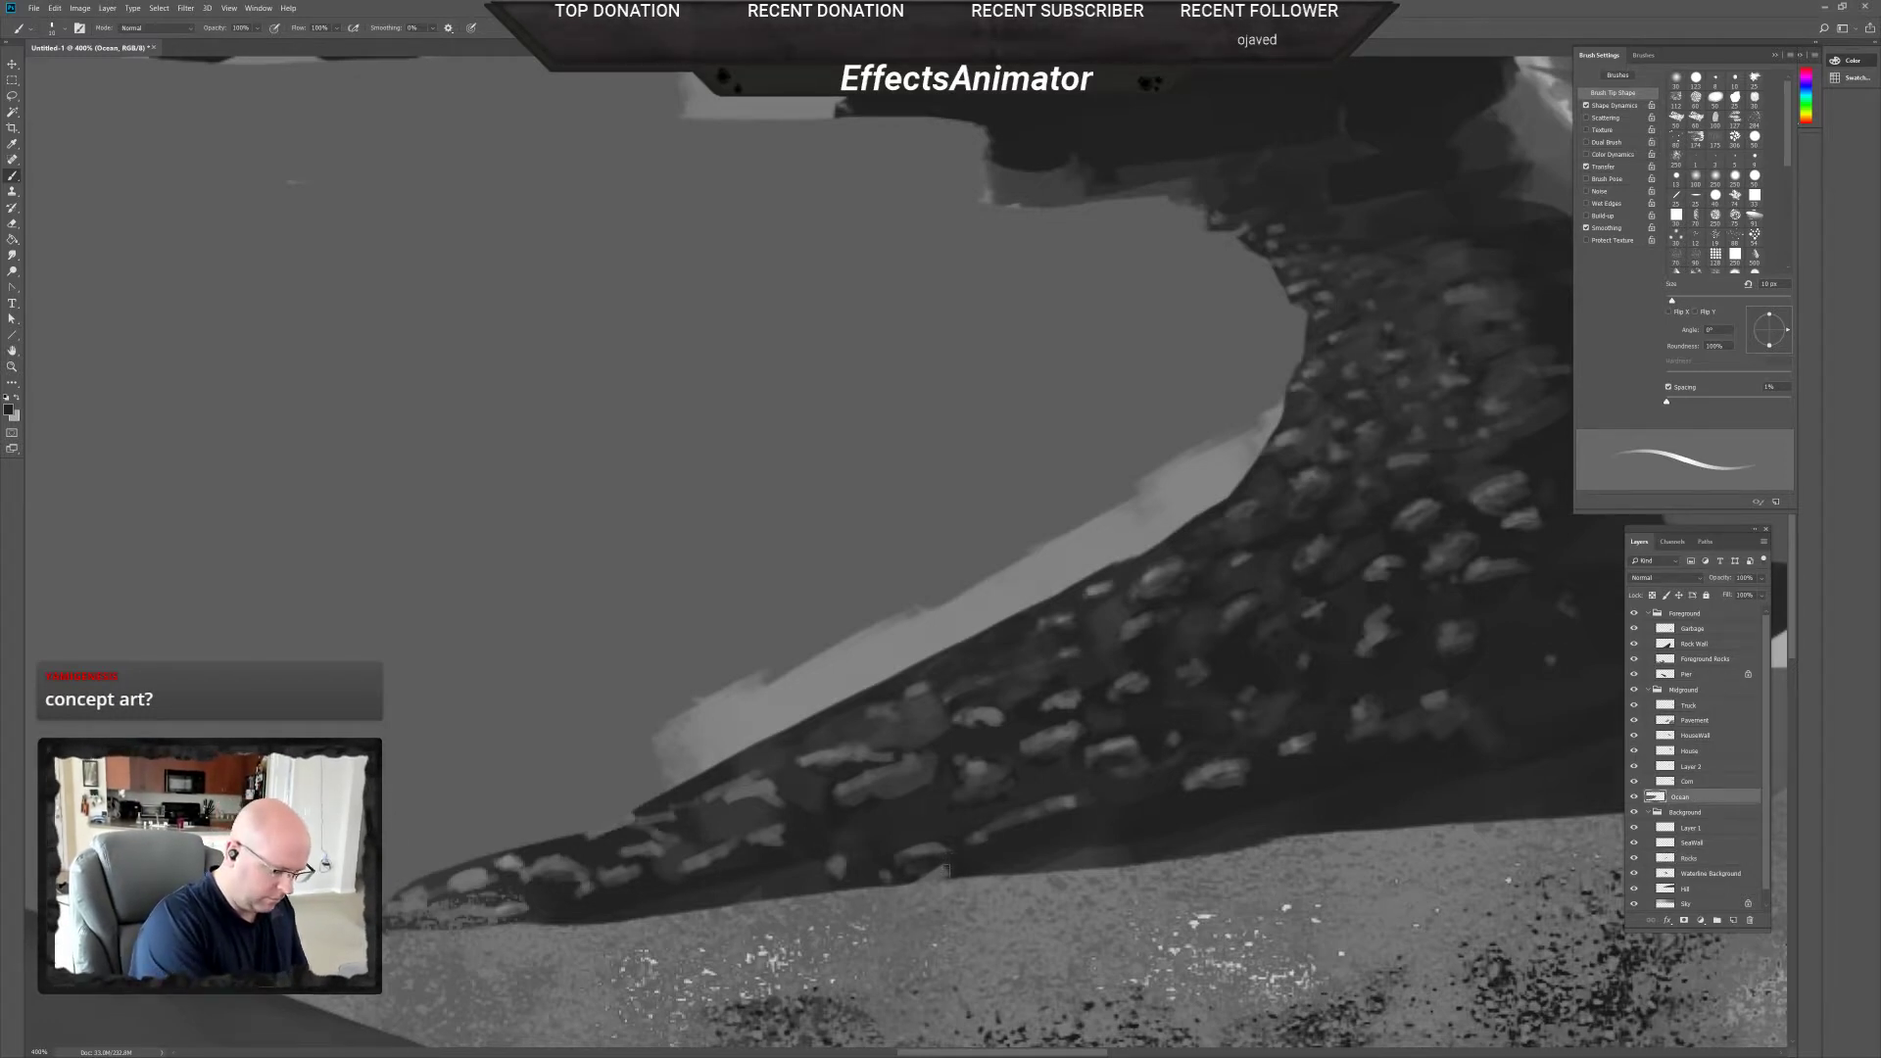
key(e)
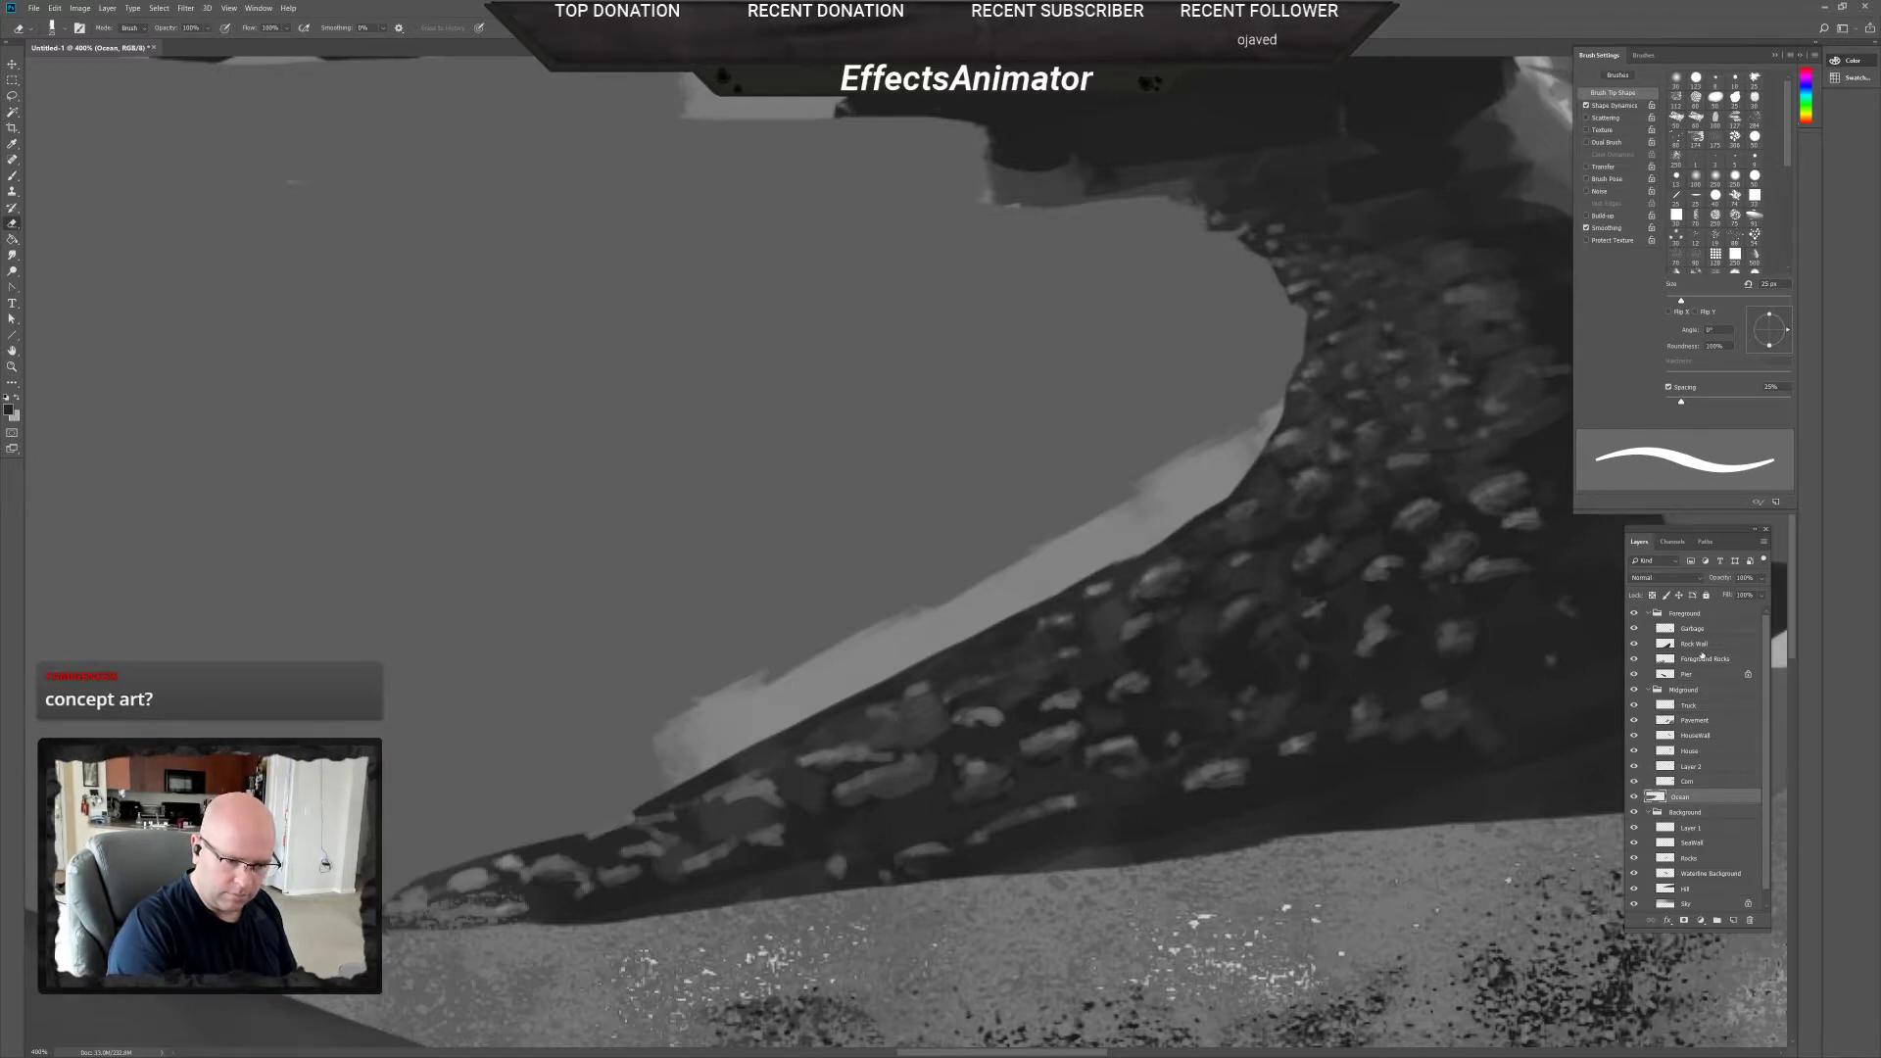
click(1690, 859)
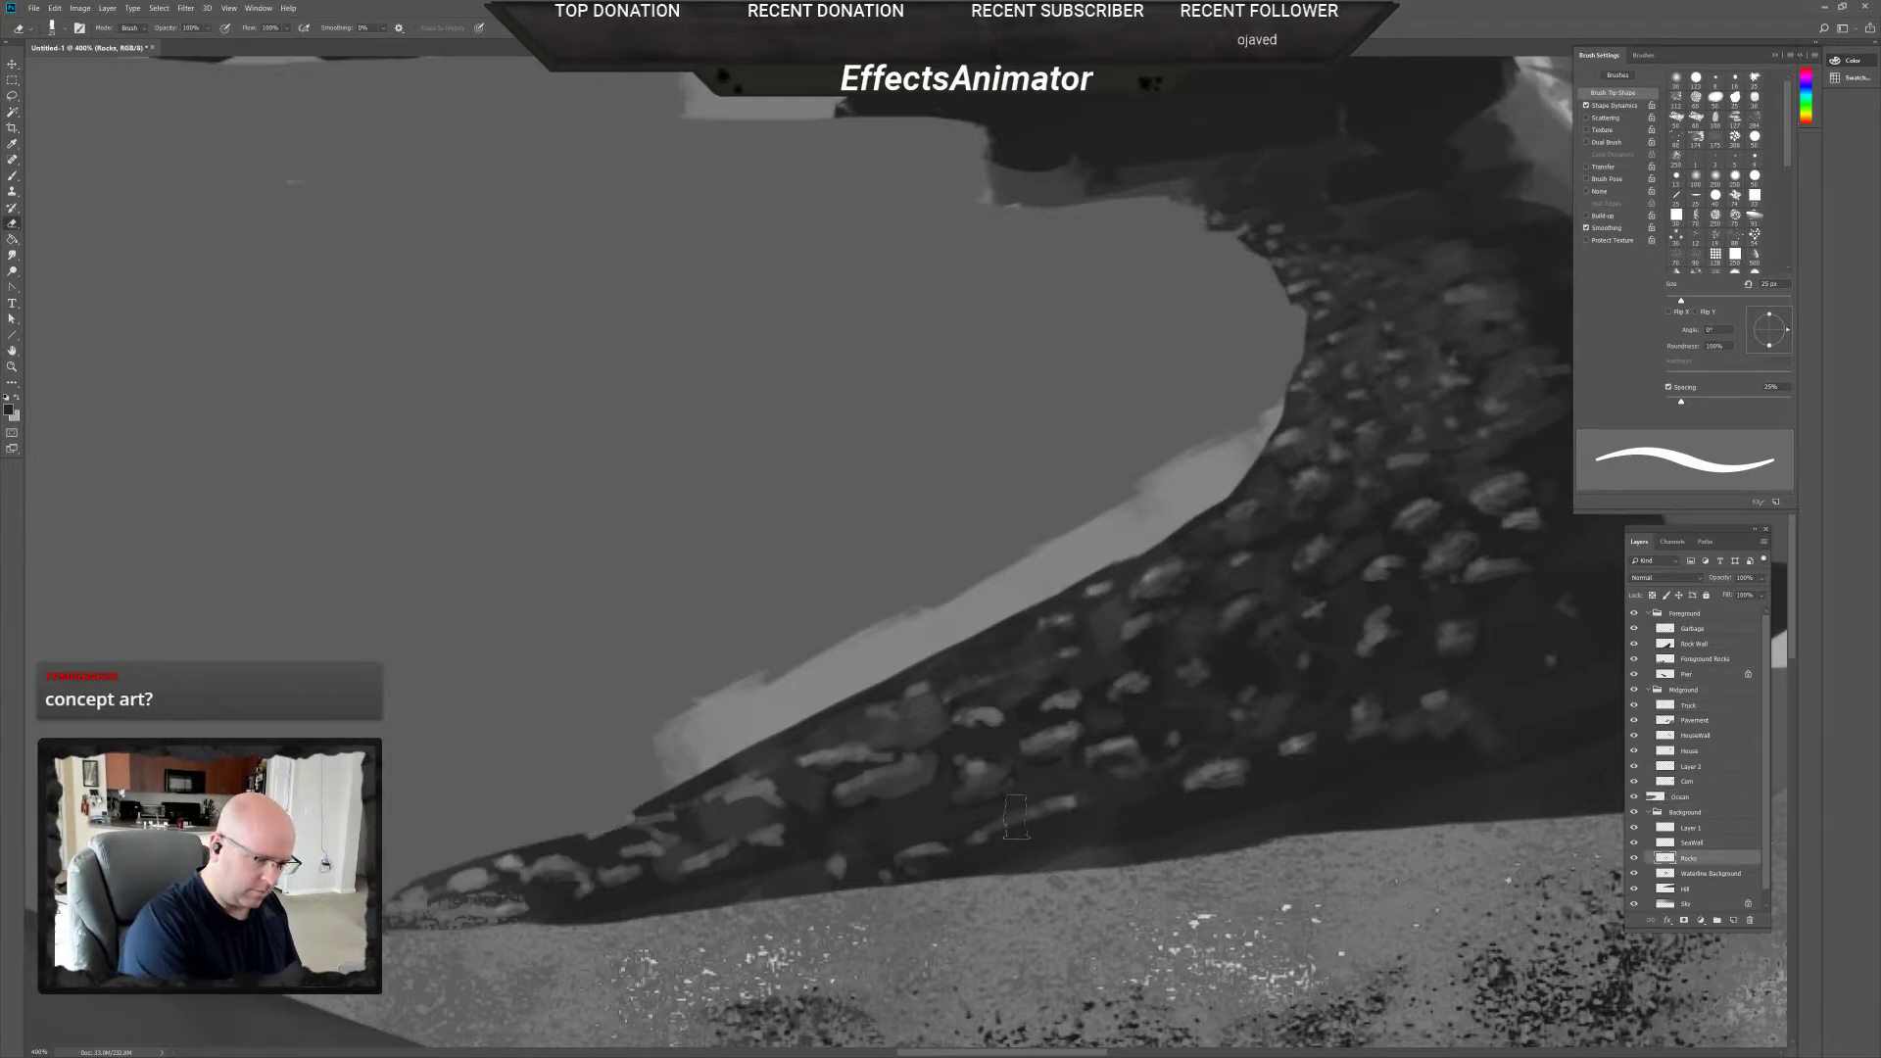
drag(1365, 761, 1194, 818)
Paint light grey rocks along the lower border of the shore, just above the speckled sand.
scroll(1195, 818, down, 4)
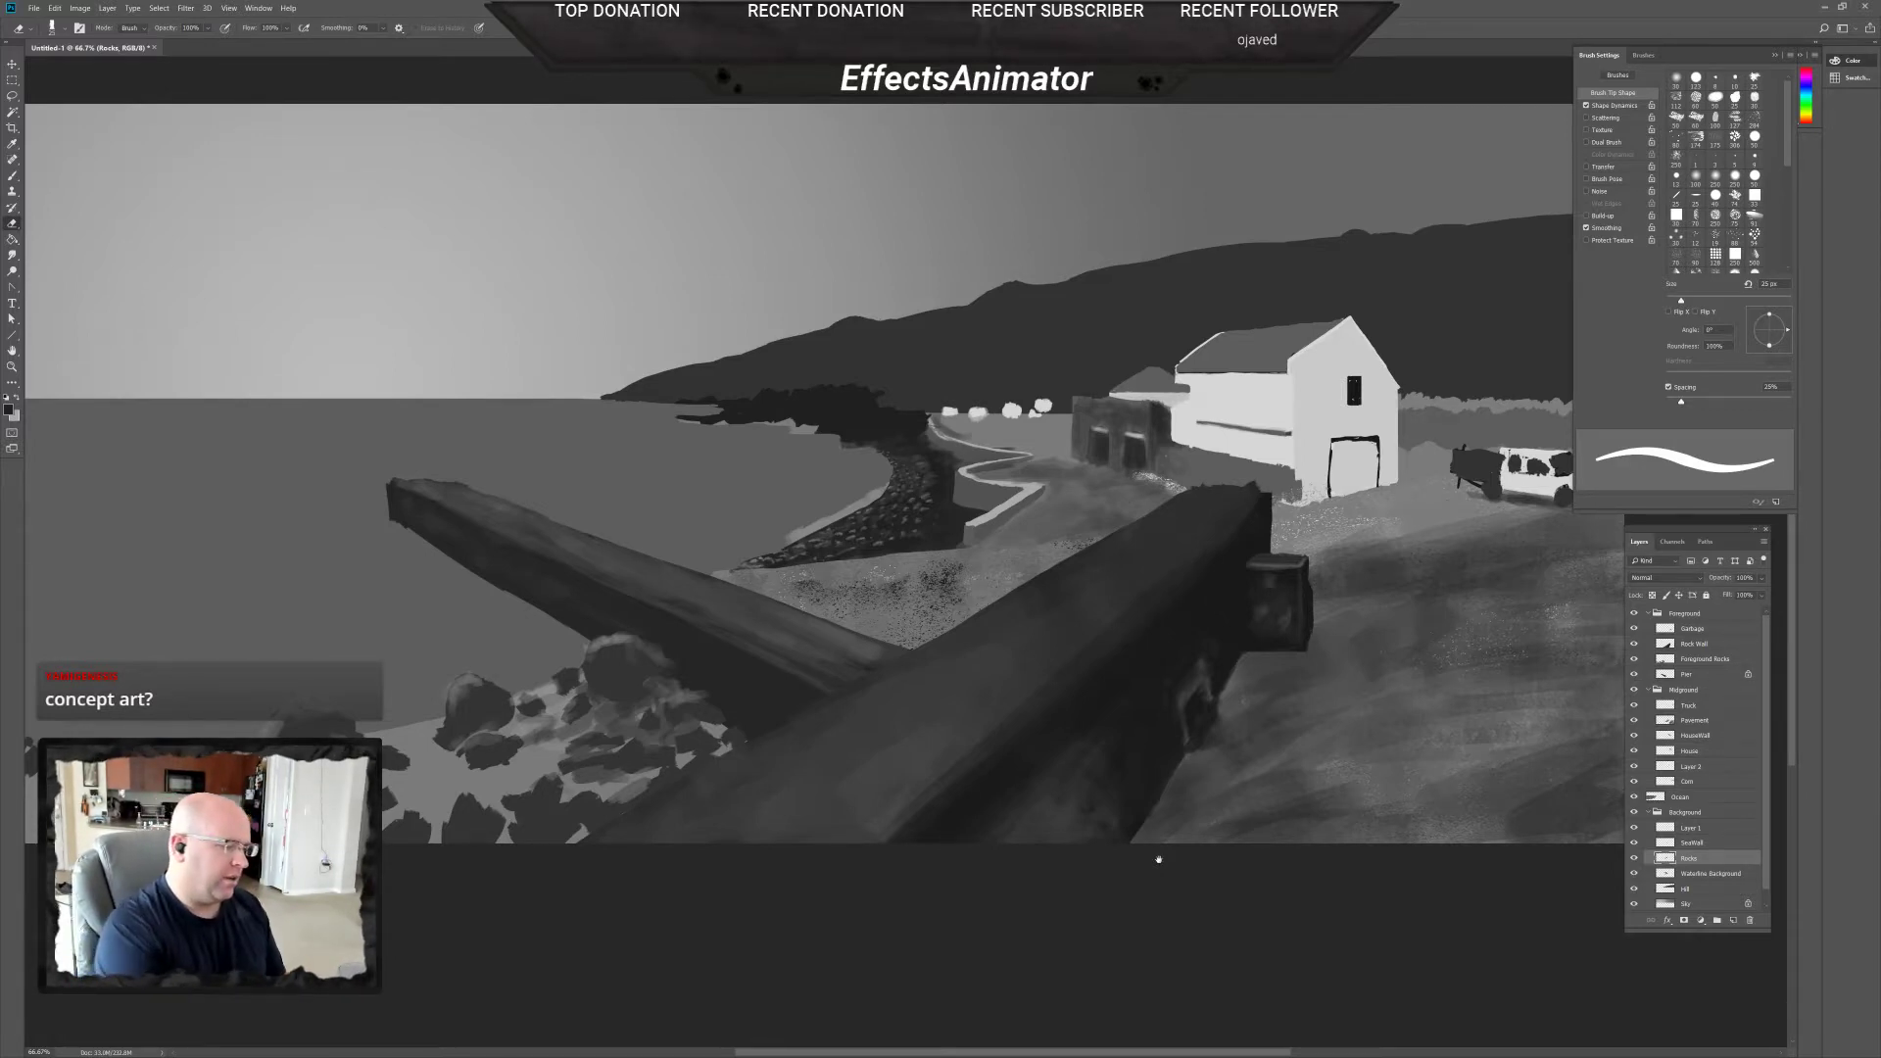
drag(1118, 797, 1184, 876)
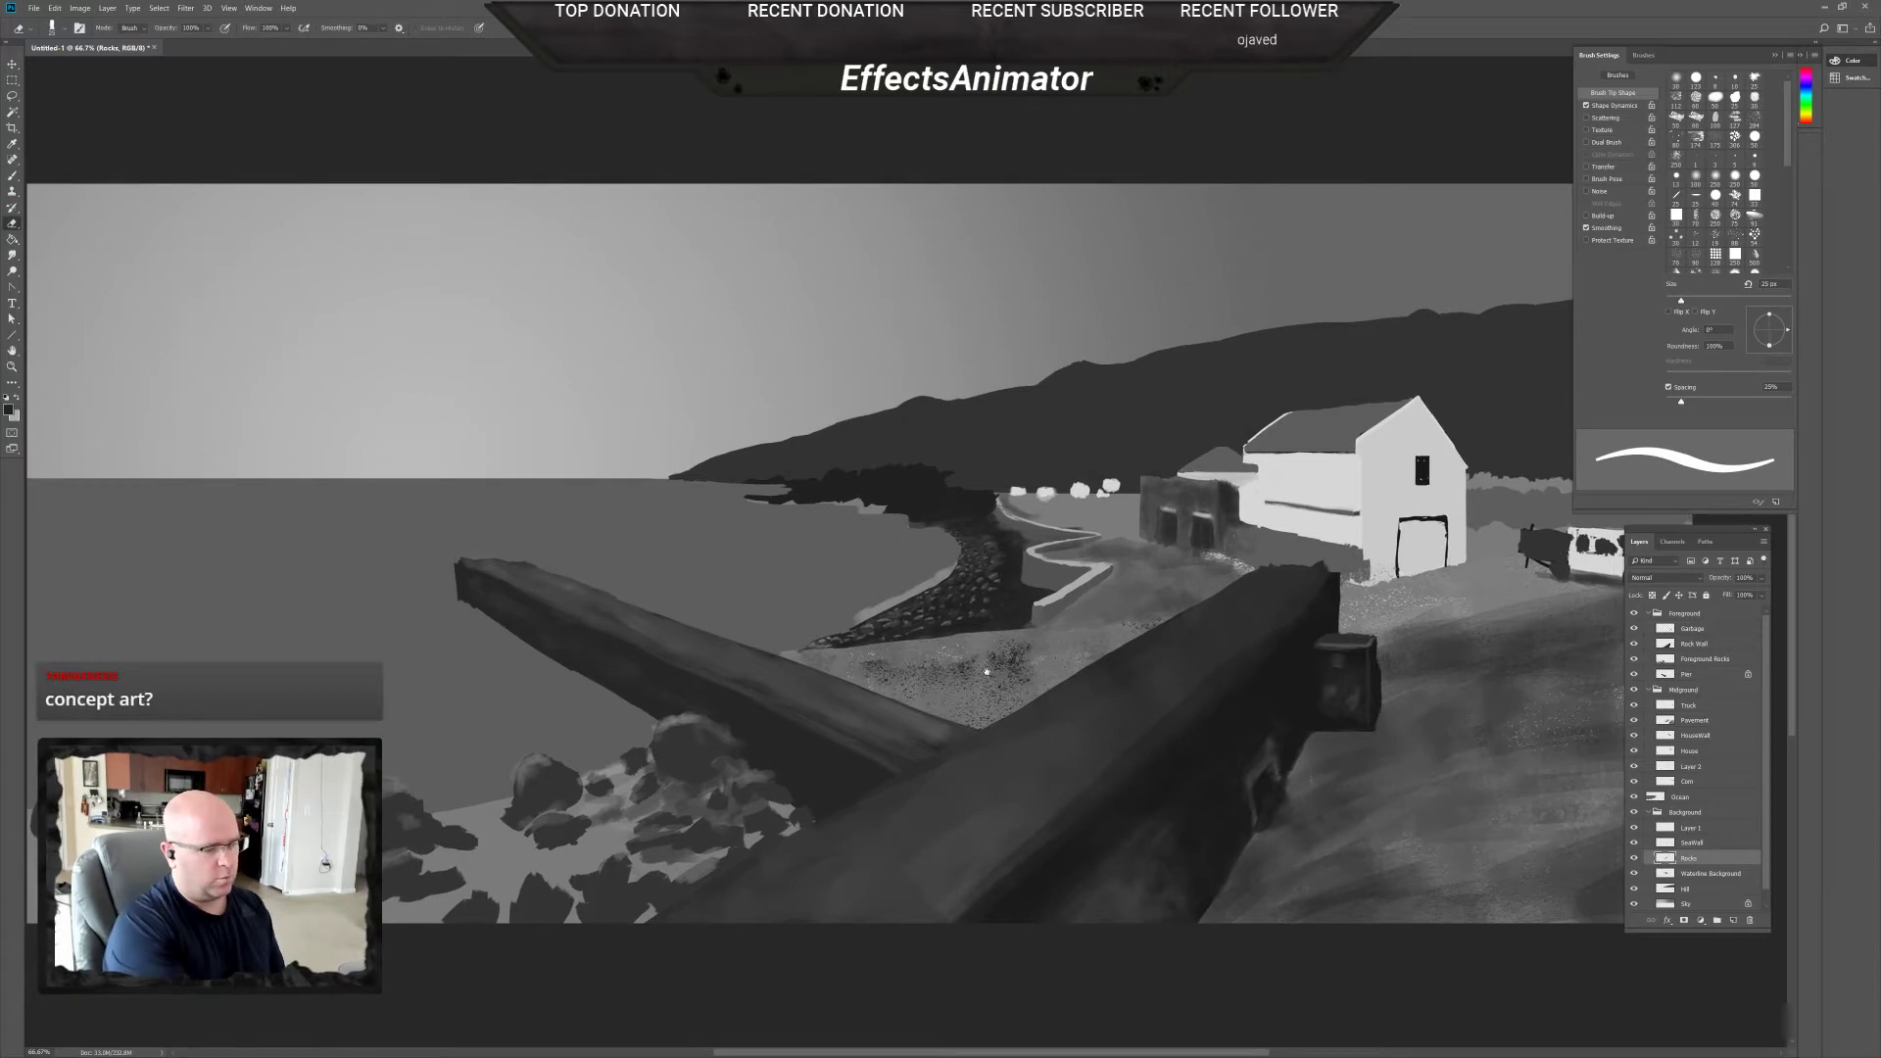
scroll(987, 673, up, 3)
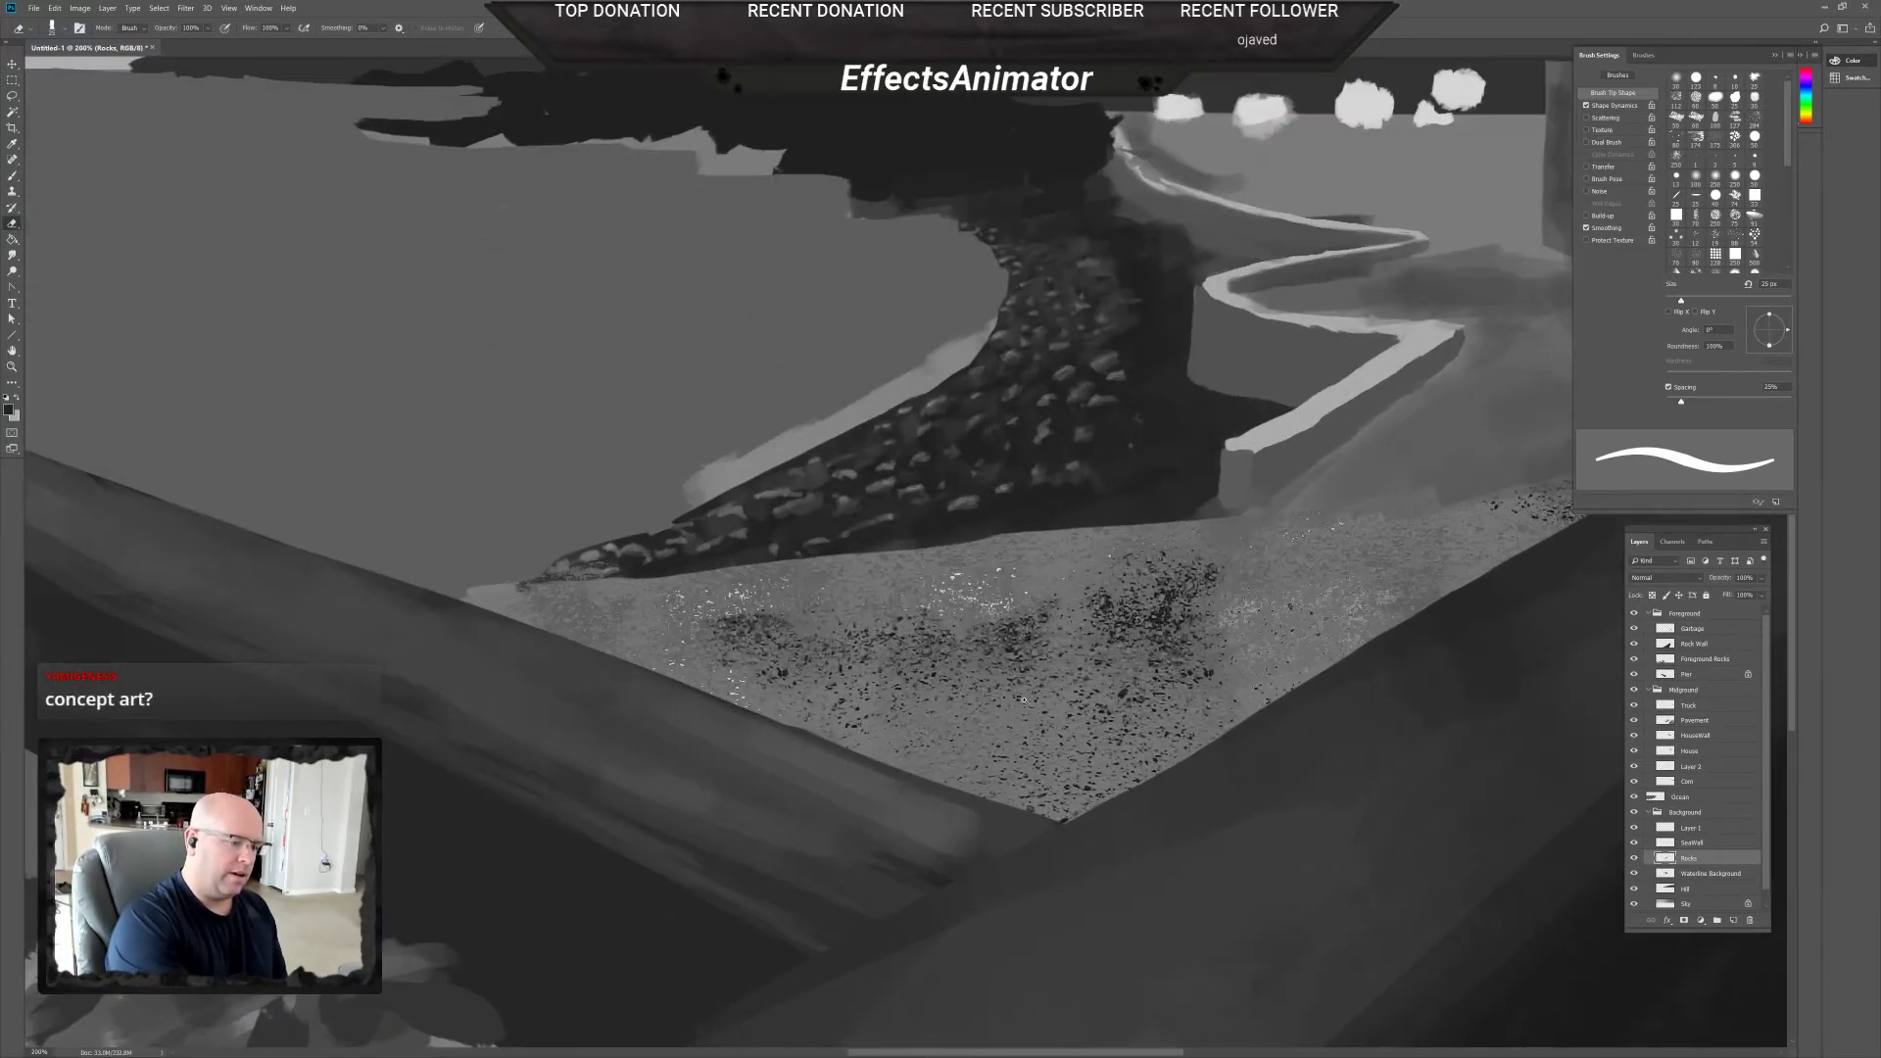
drag(1024, 699, 936, 905)
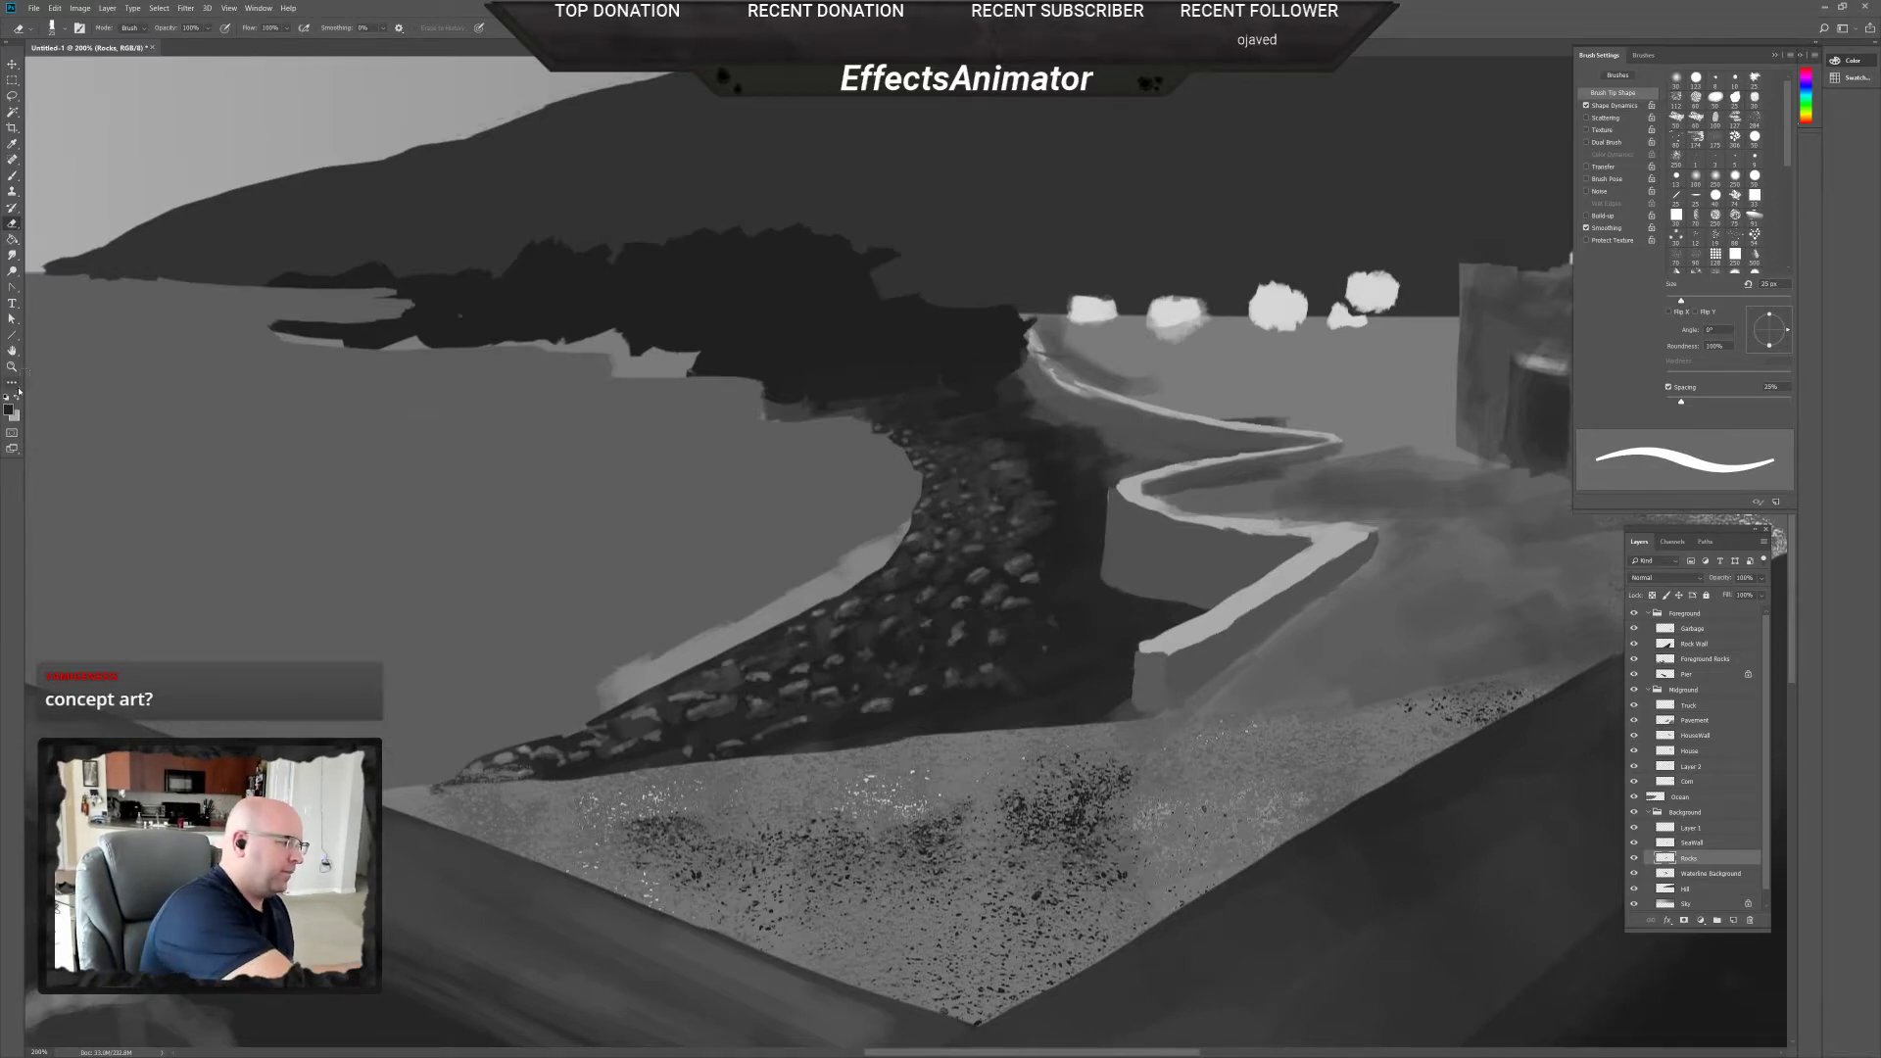
key(x)
scroll(986, 718, up, 2)
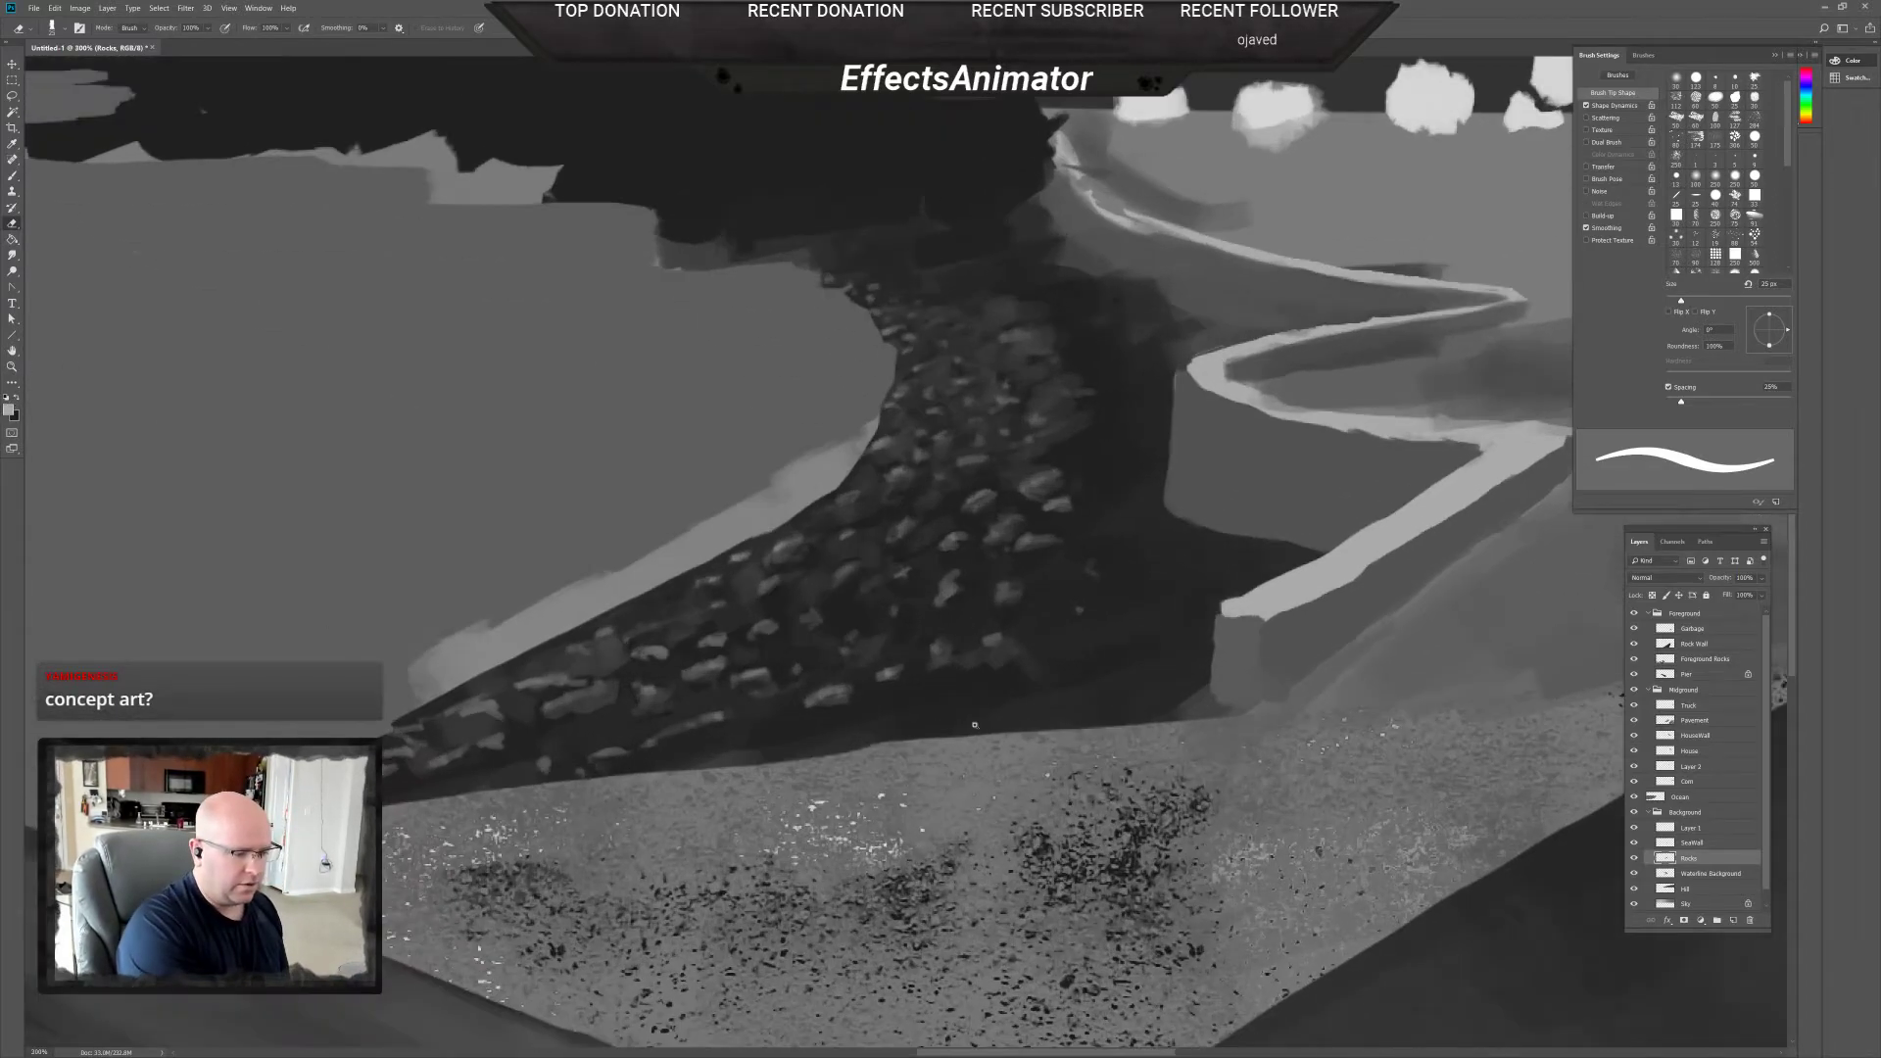
scroll(976, 779, up, 1)
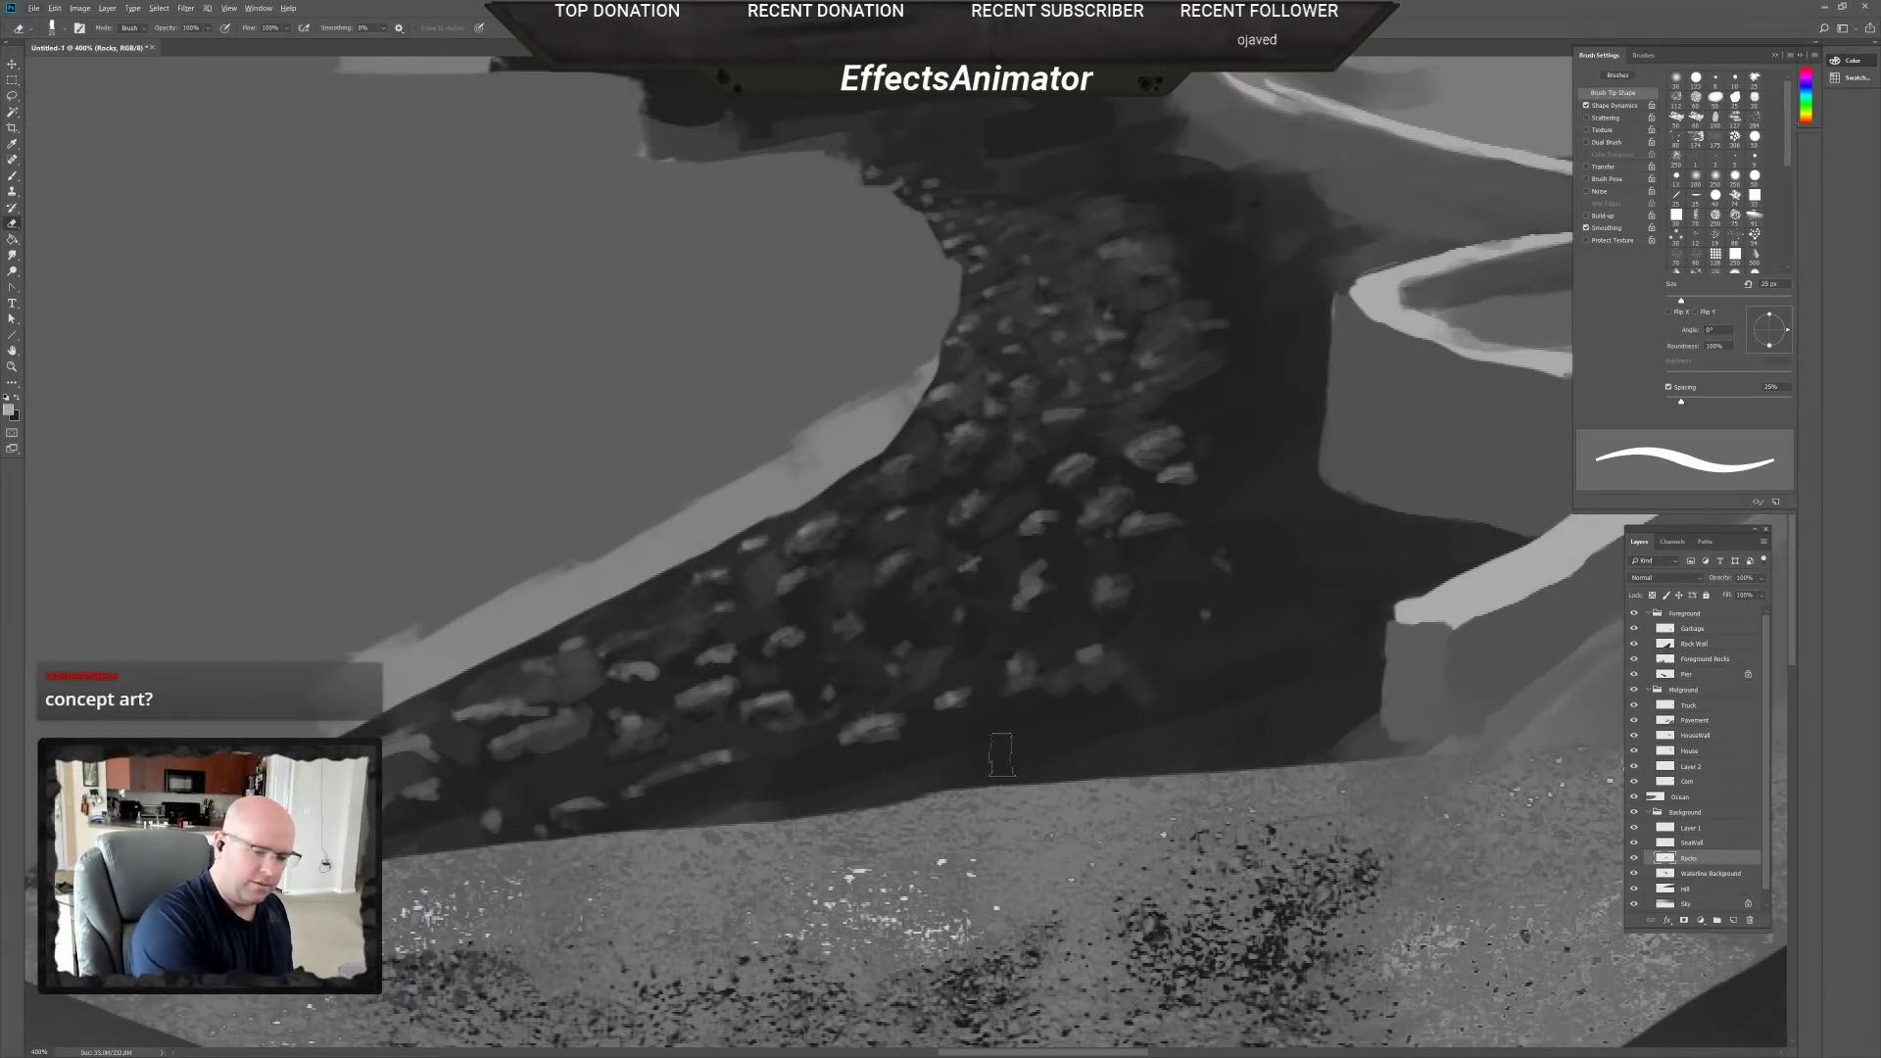
key(b)
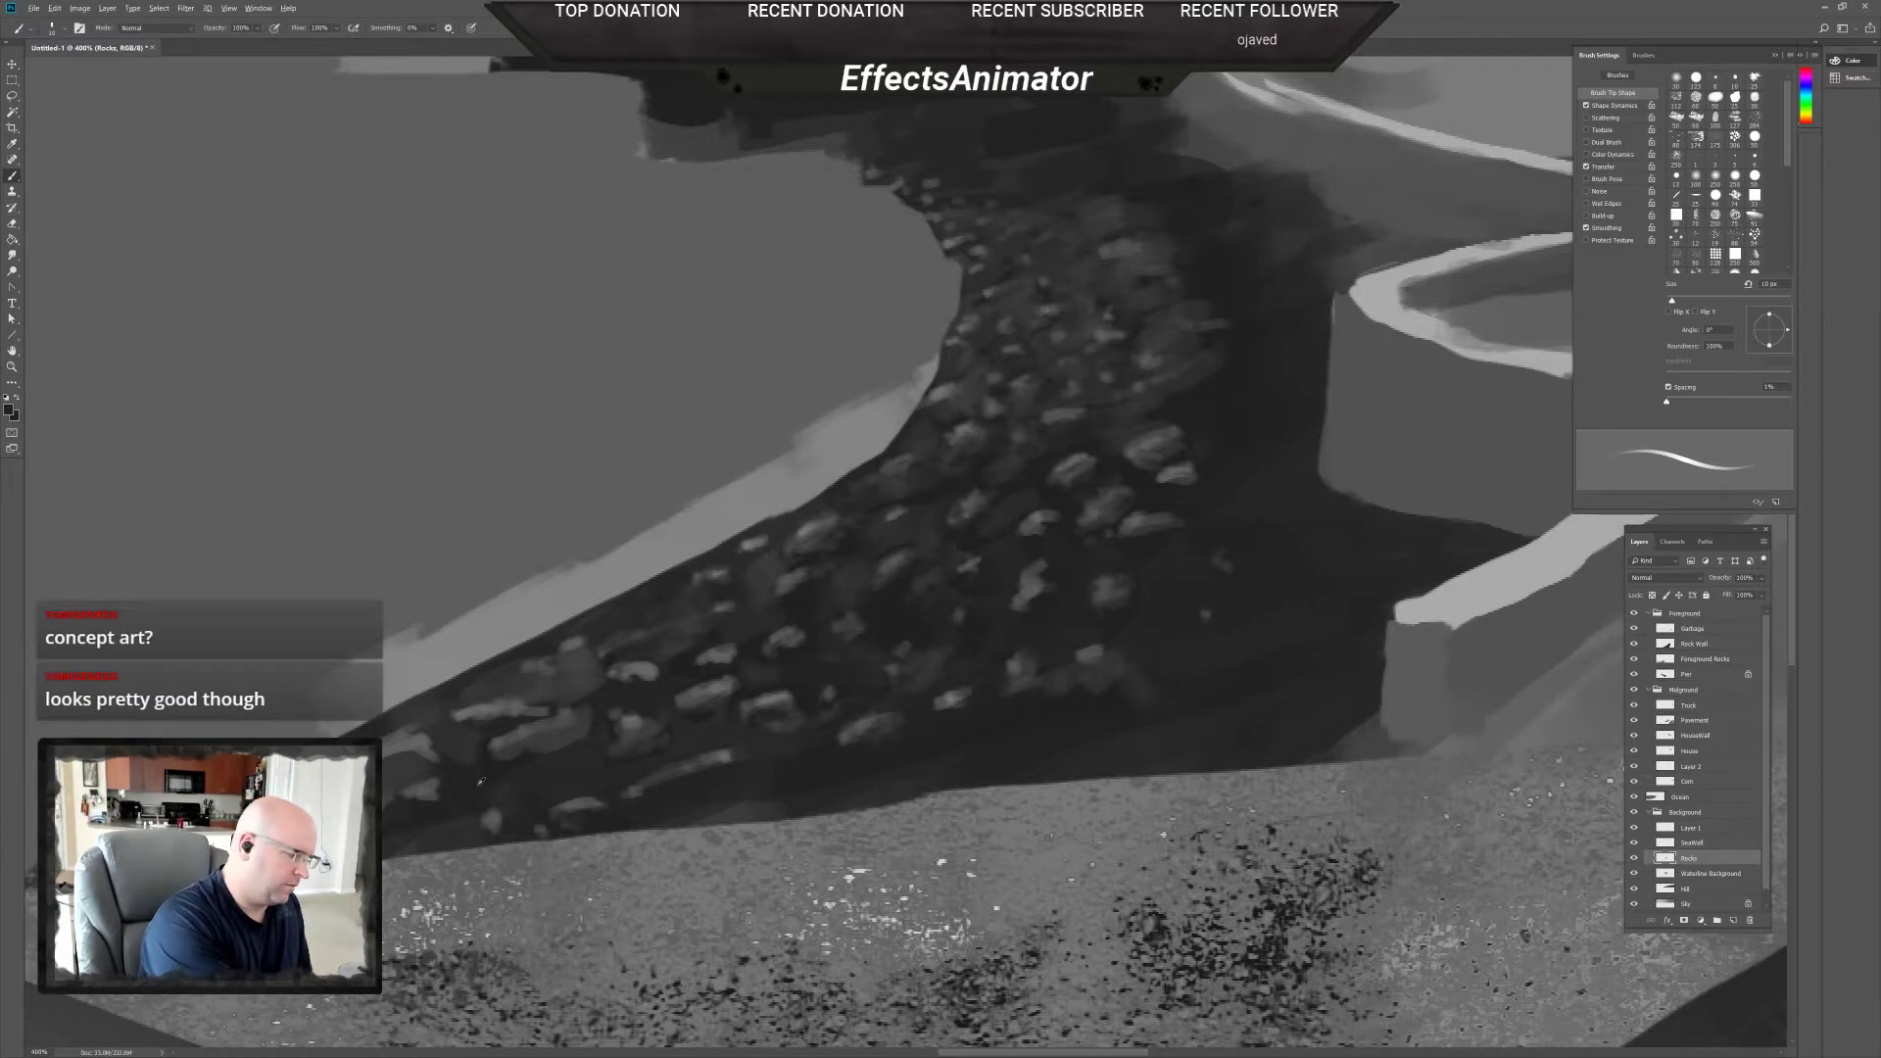
key(x)
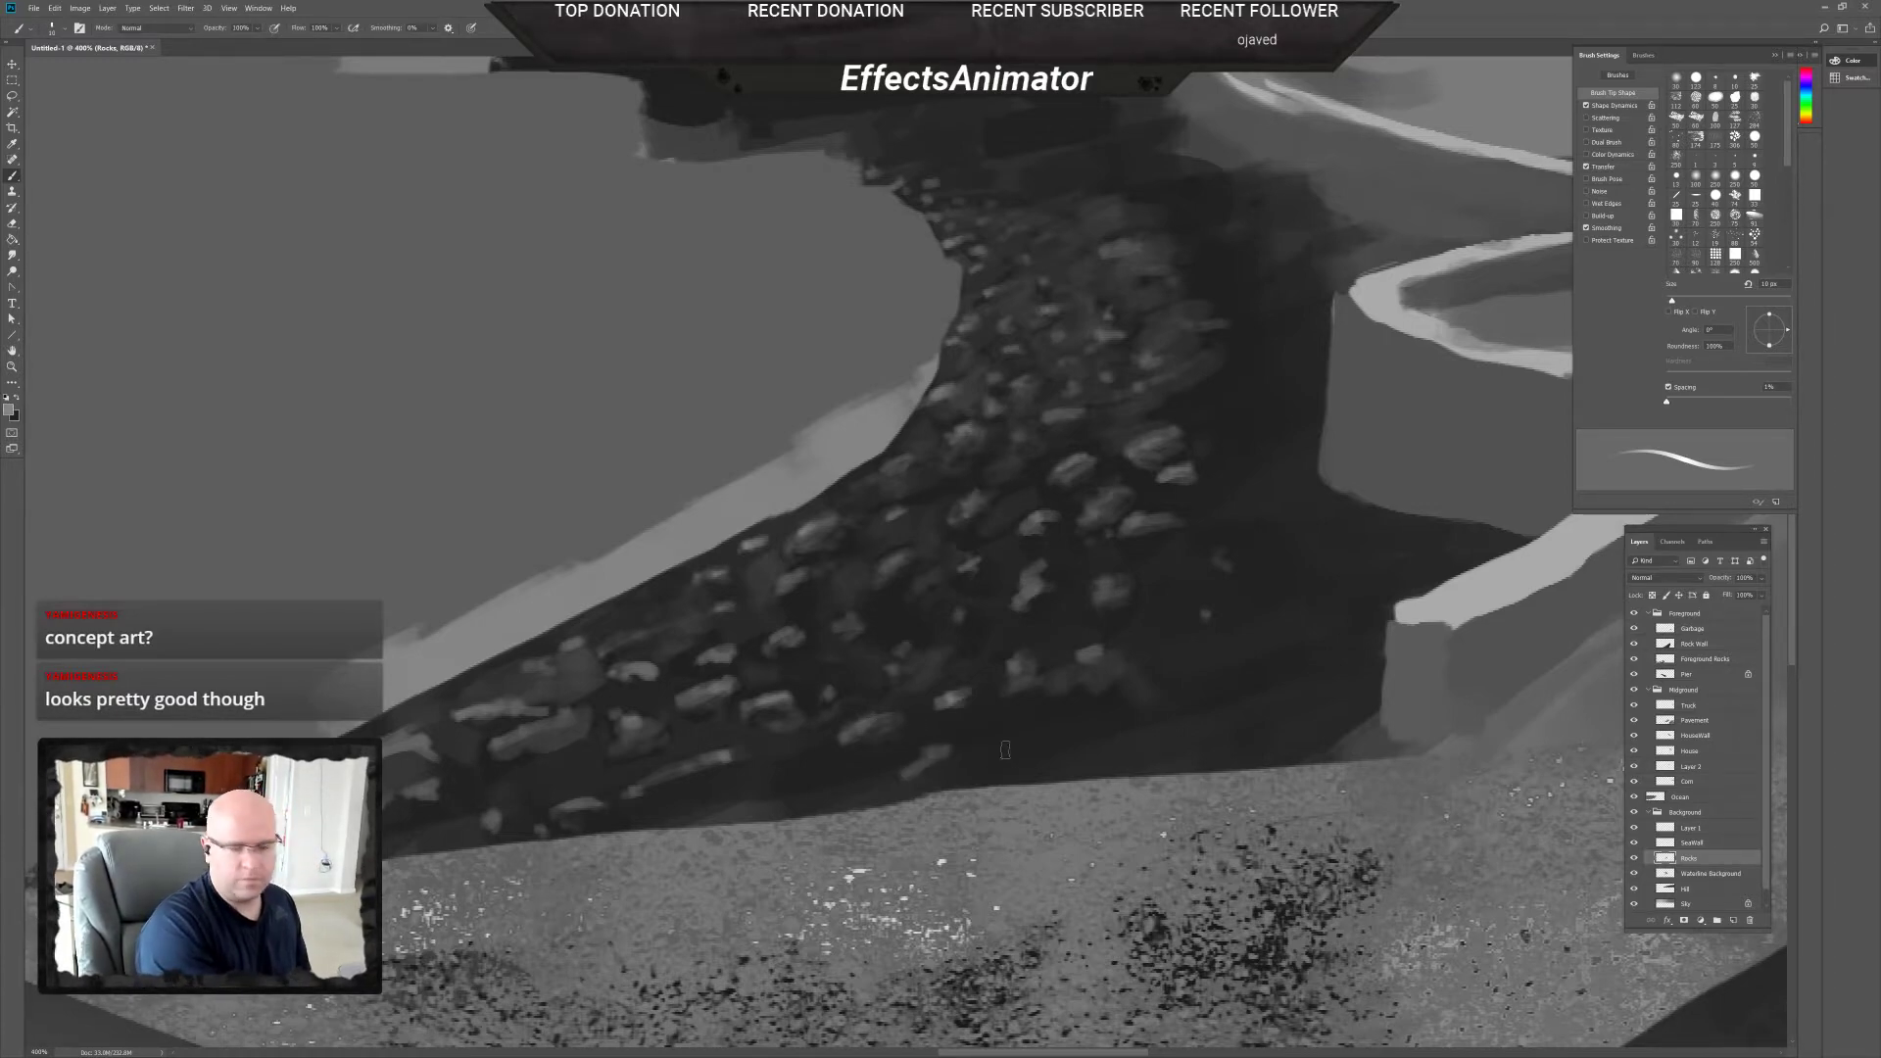
drag(1038, 775, 1046, 761)
drag(882, 772, 947, 767)
mouse_move(1129, 743)
mouse_down()
mouse_move(1268, 731)
mouse_move(1236, 714)
mouse_move(1254, 719)
mouse_move(1223, 665)
mouse_move(1186, 667)
mouse_move(1227, 655)
mouse_up()
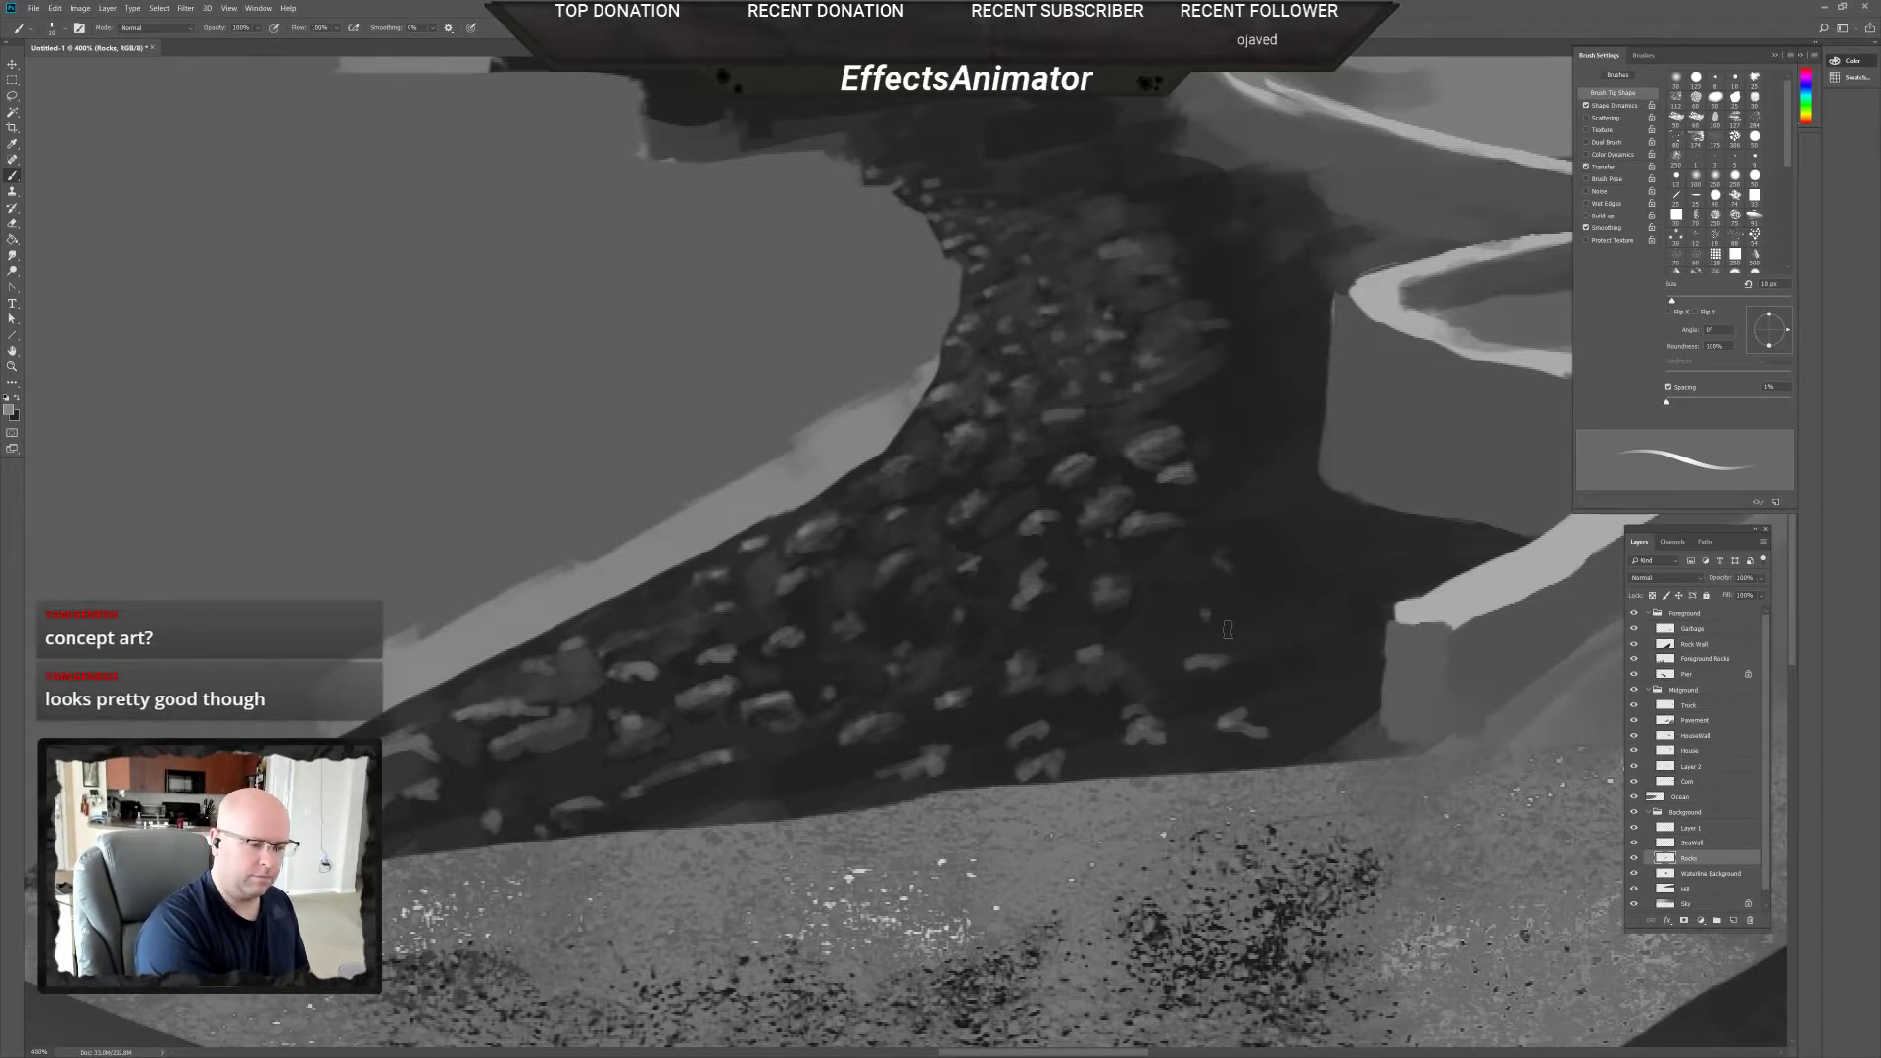
Dot small light grey rocks up the dark inland side of the shore and reduce the brush size.
drag(1174, 592, 1305, 542)
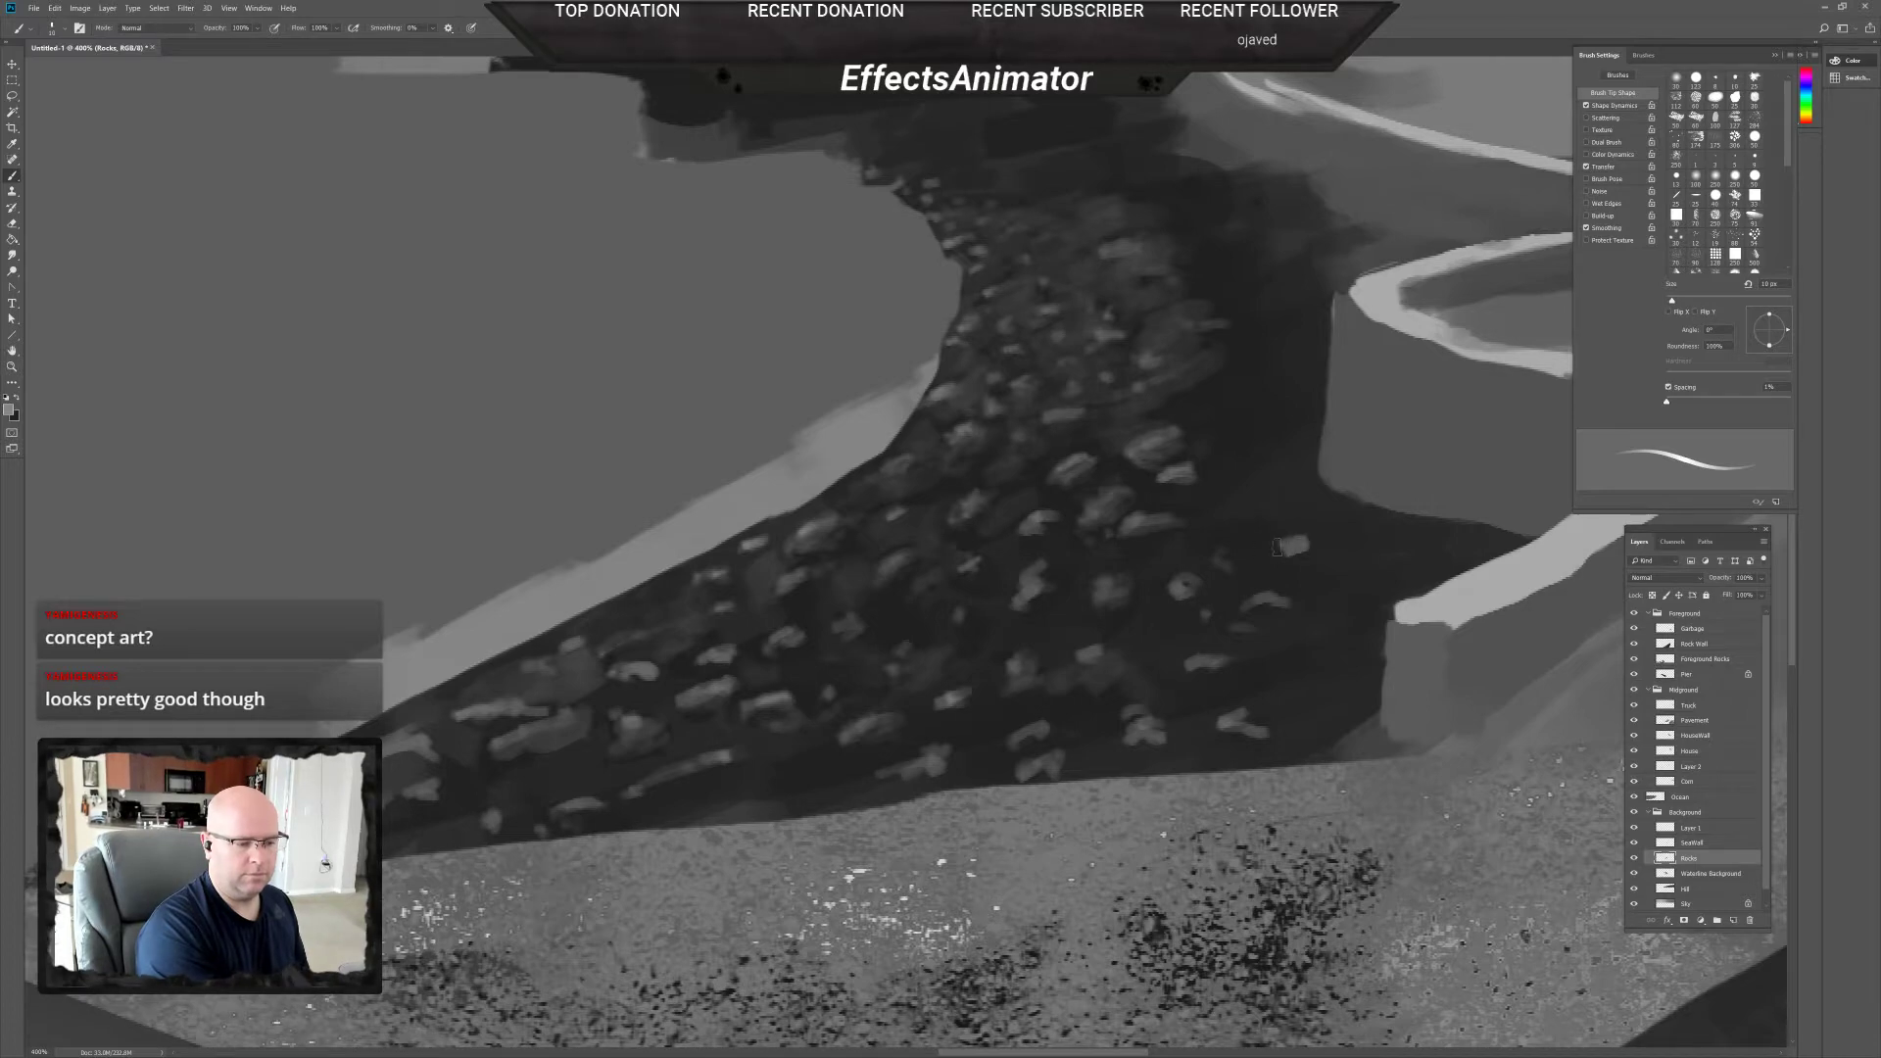
drag(1243, 487, 1266, 475)
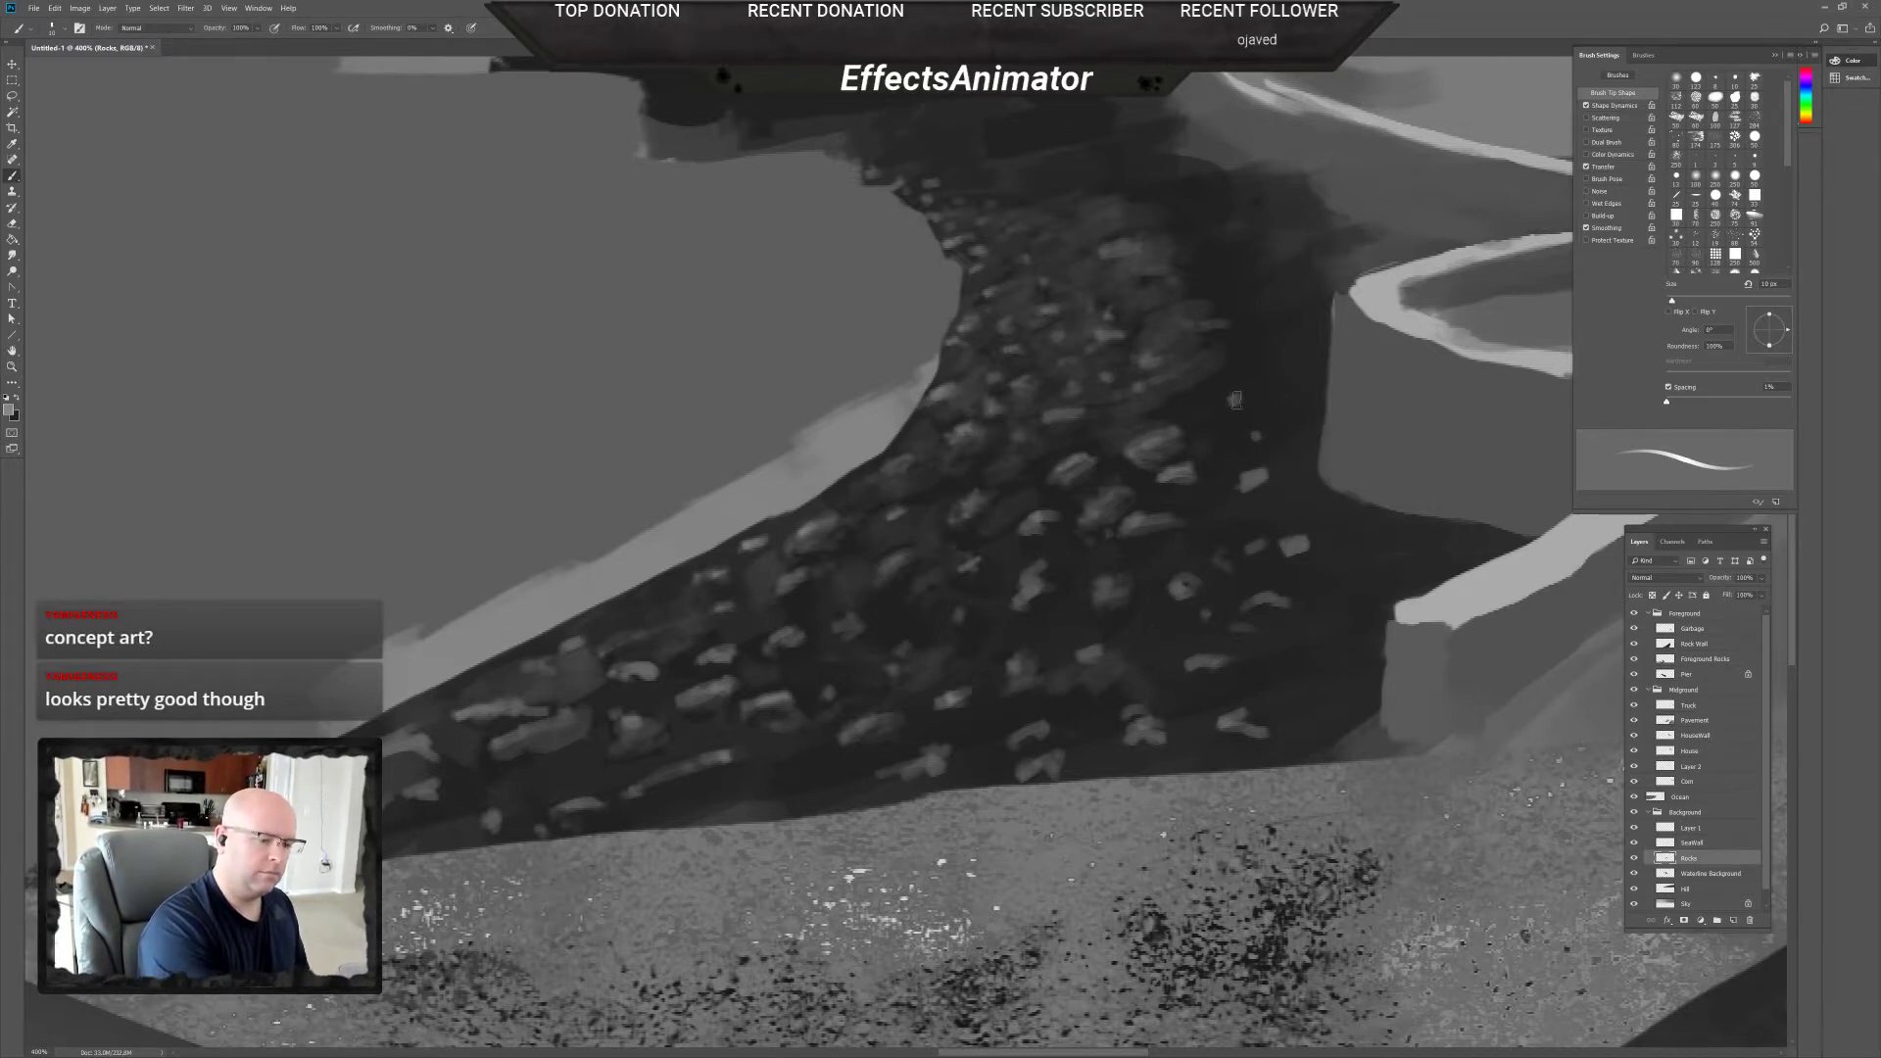
drag(1191, 394, 1286, 374)
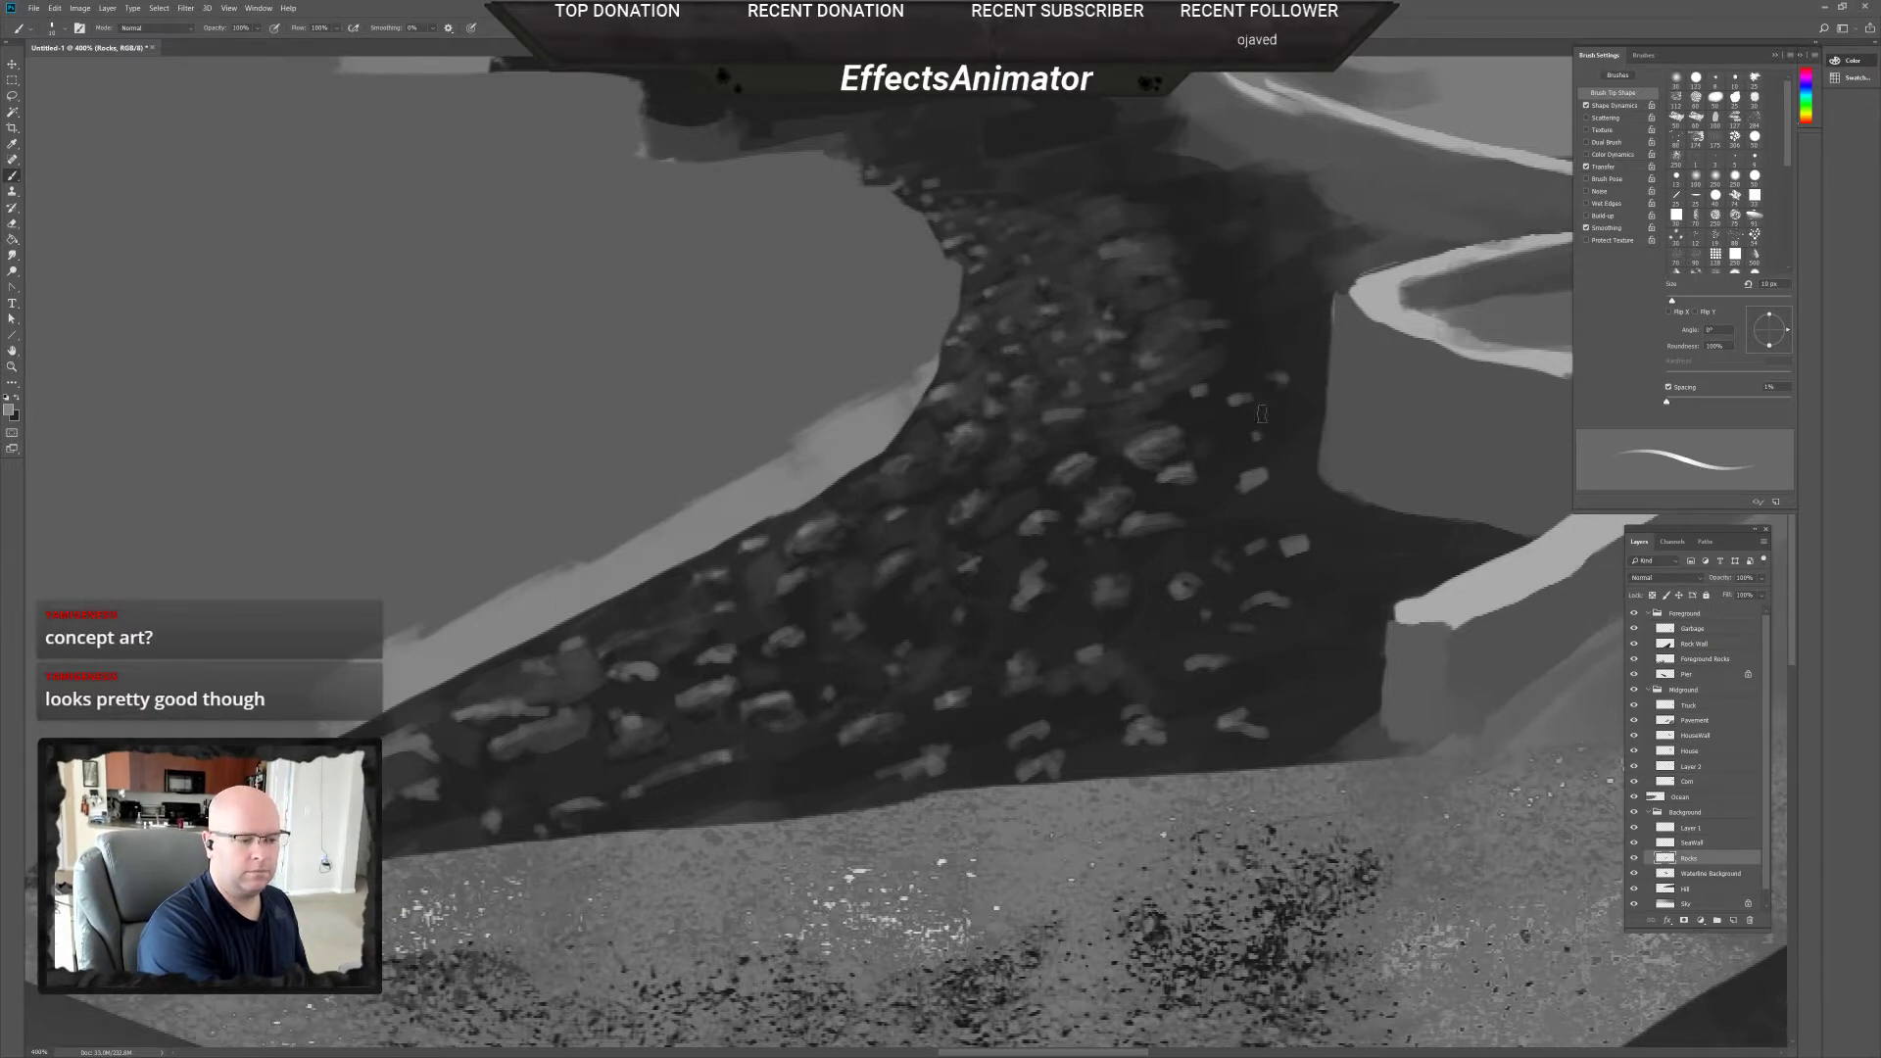
mouse_move(1247, 437)
mouse_down()
mouse_move(1262, 431)
mouse_move(1246, 436)
mouse_up()
right_click(1247, 425)
click(1233, 424)
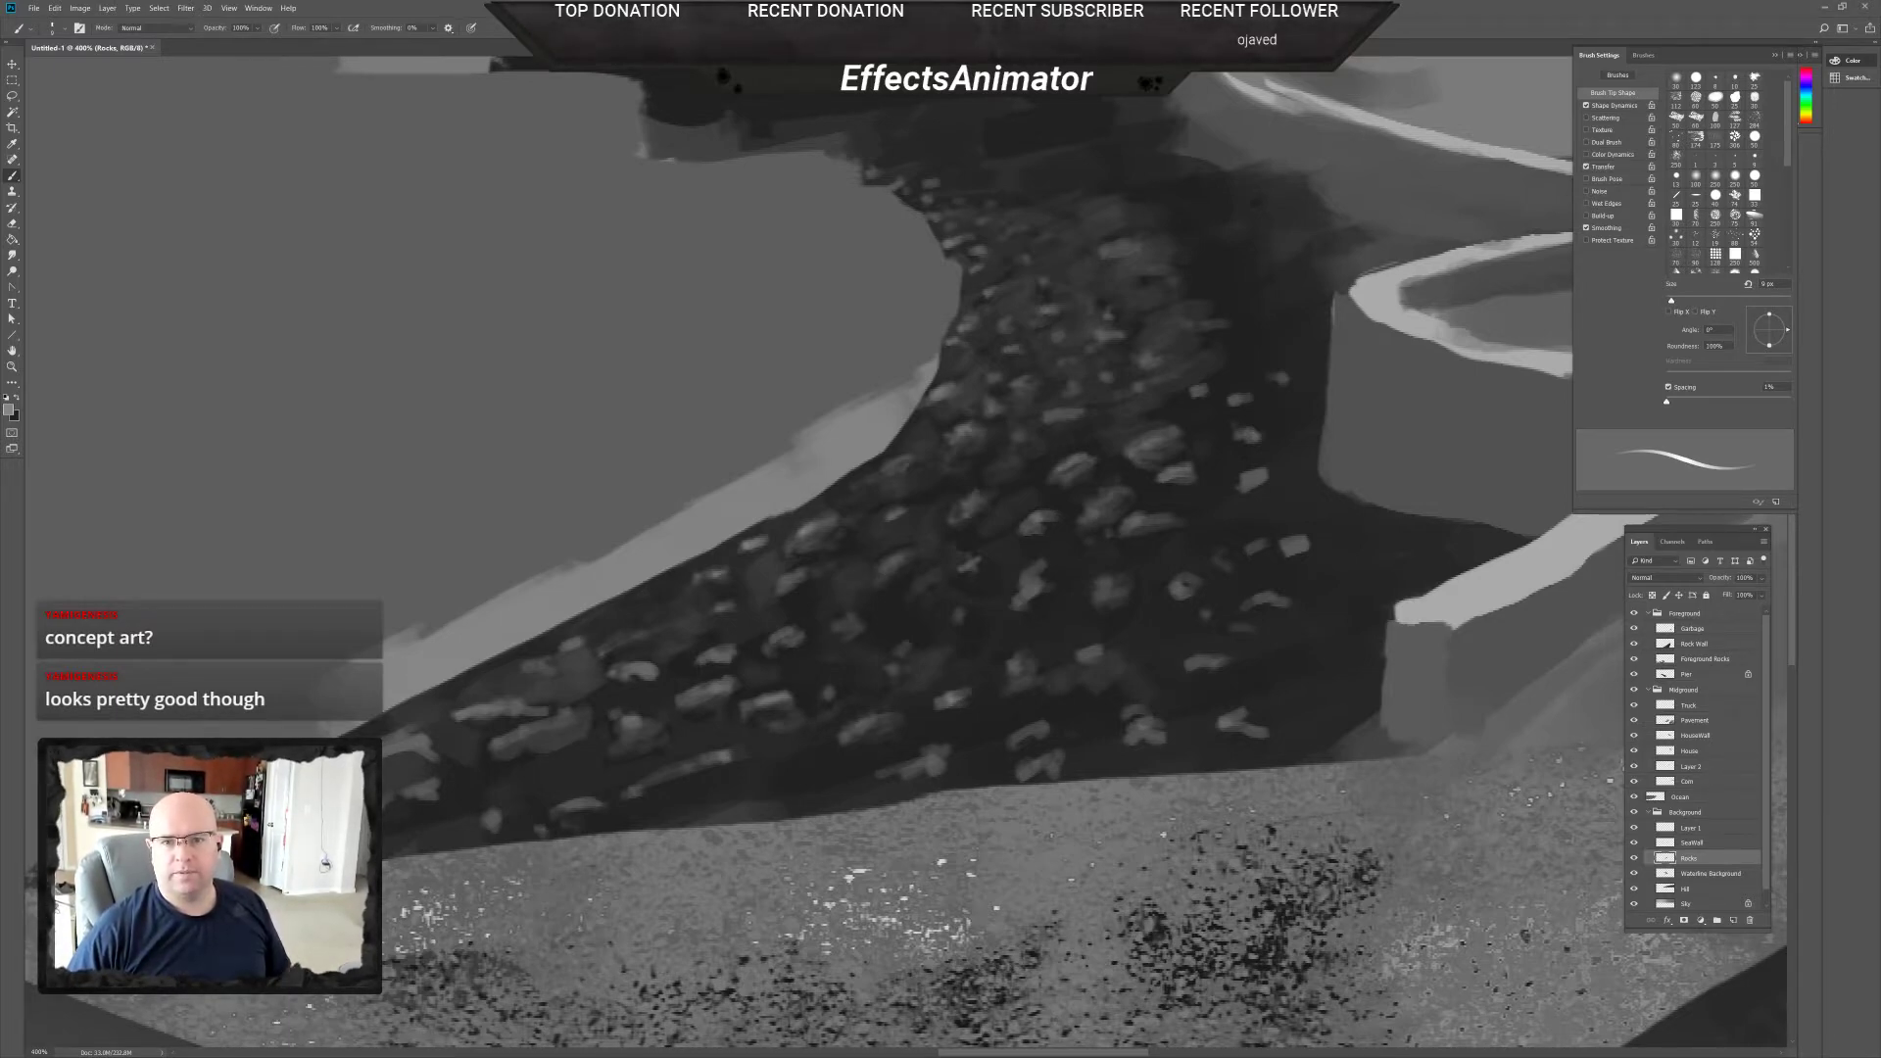
Switch to the browser's coastal reference photo, examine its rocky shoreline, and return to the painting.
key(alt+Tab)
drag(1372, 186, 1074, 187)
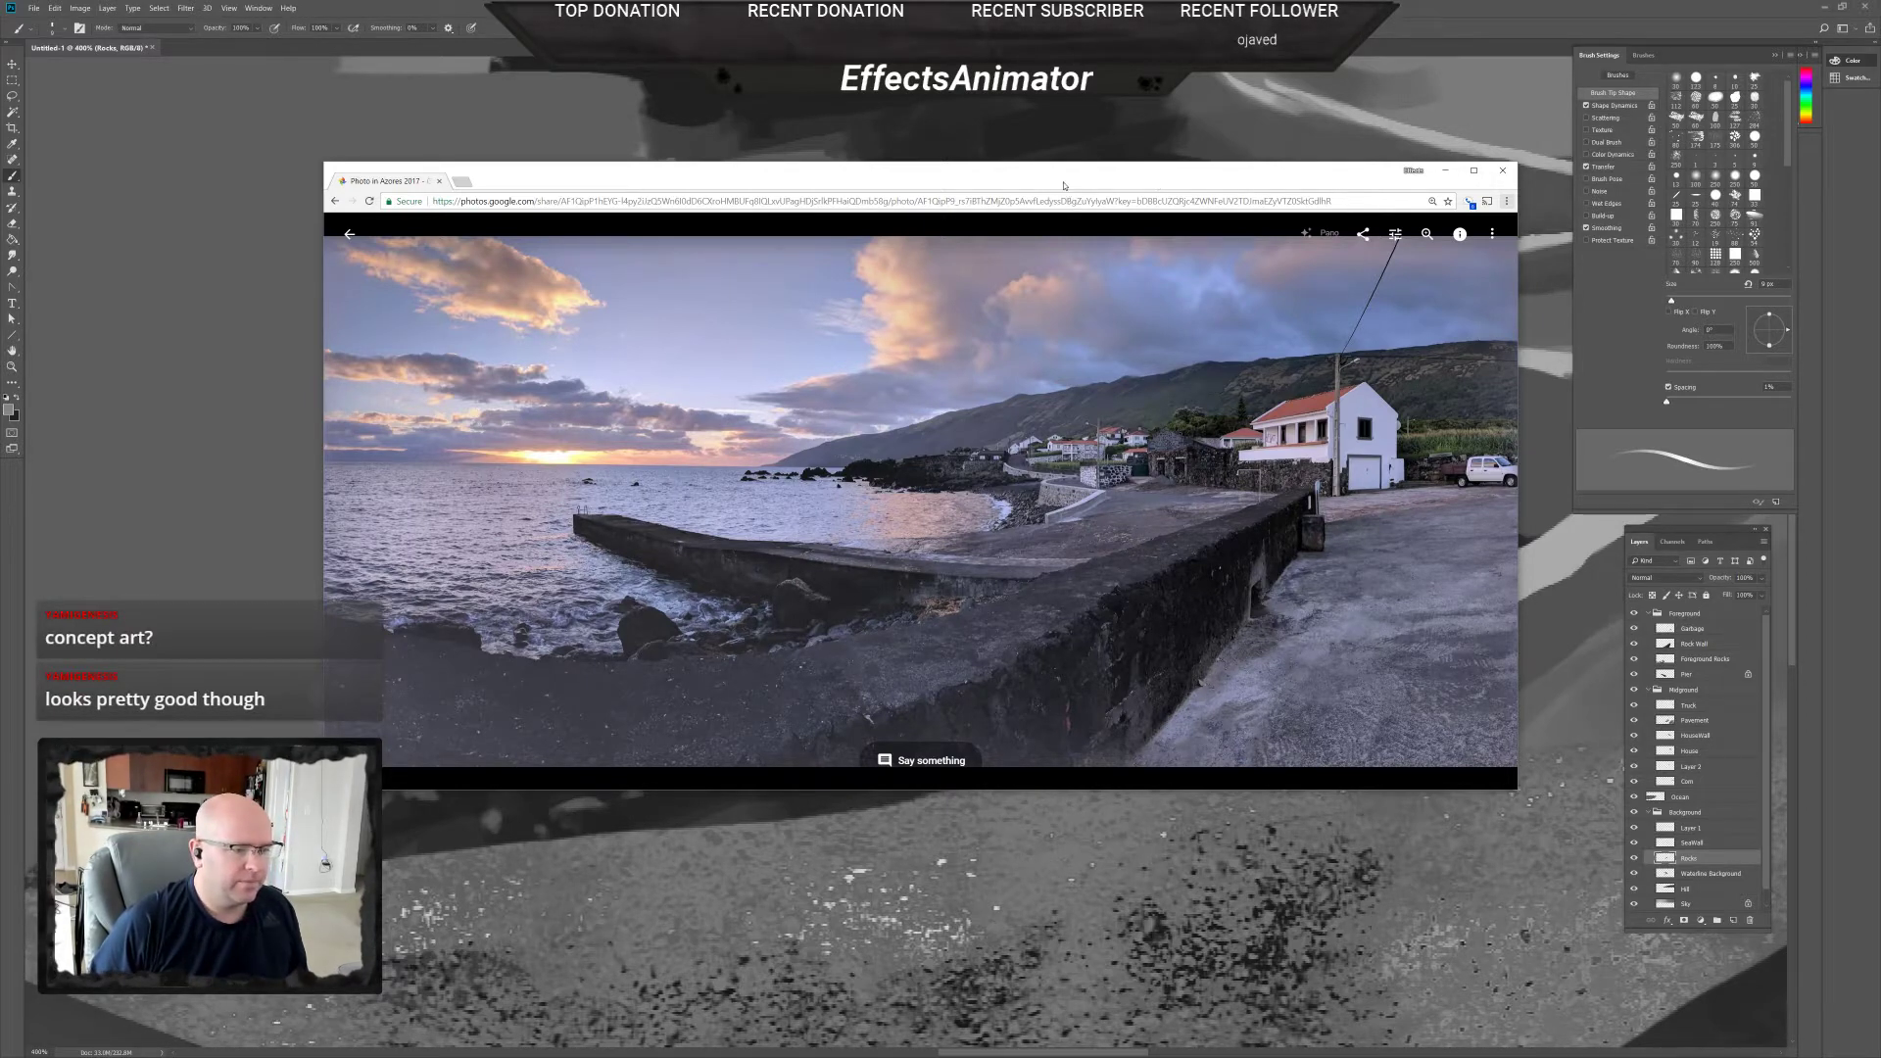
key(alt+Tab)
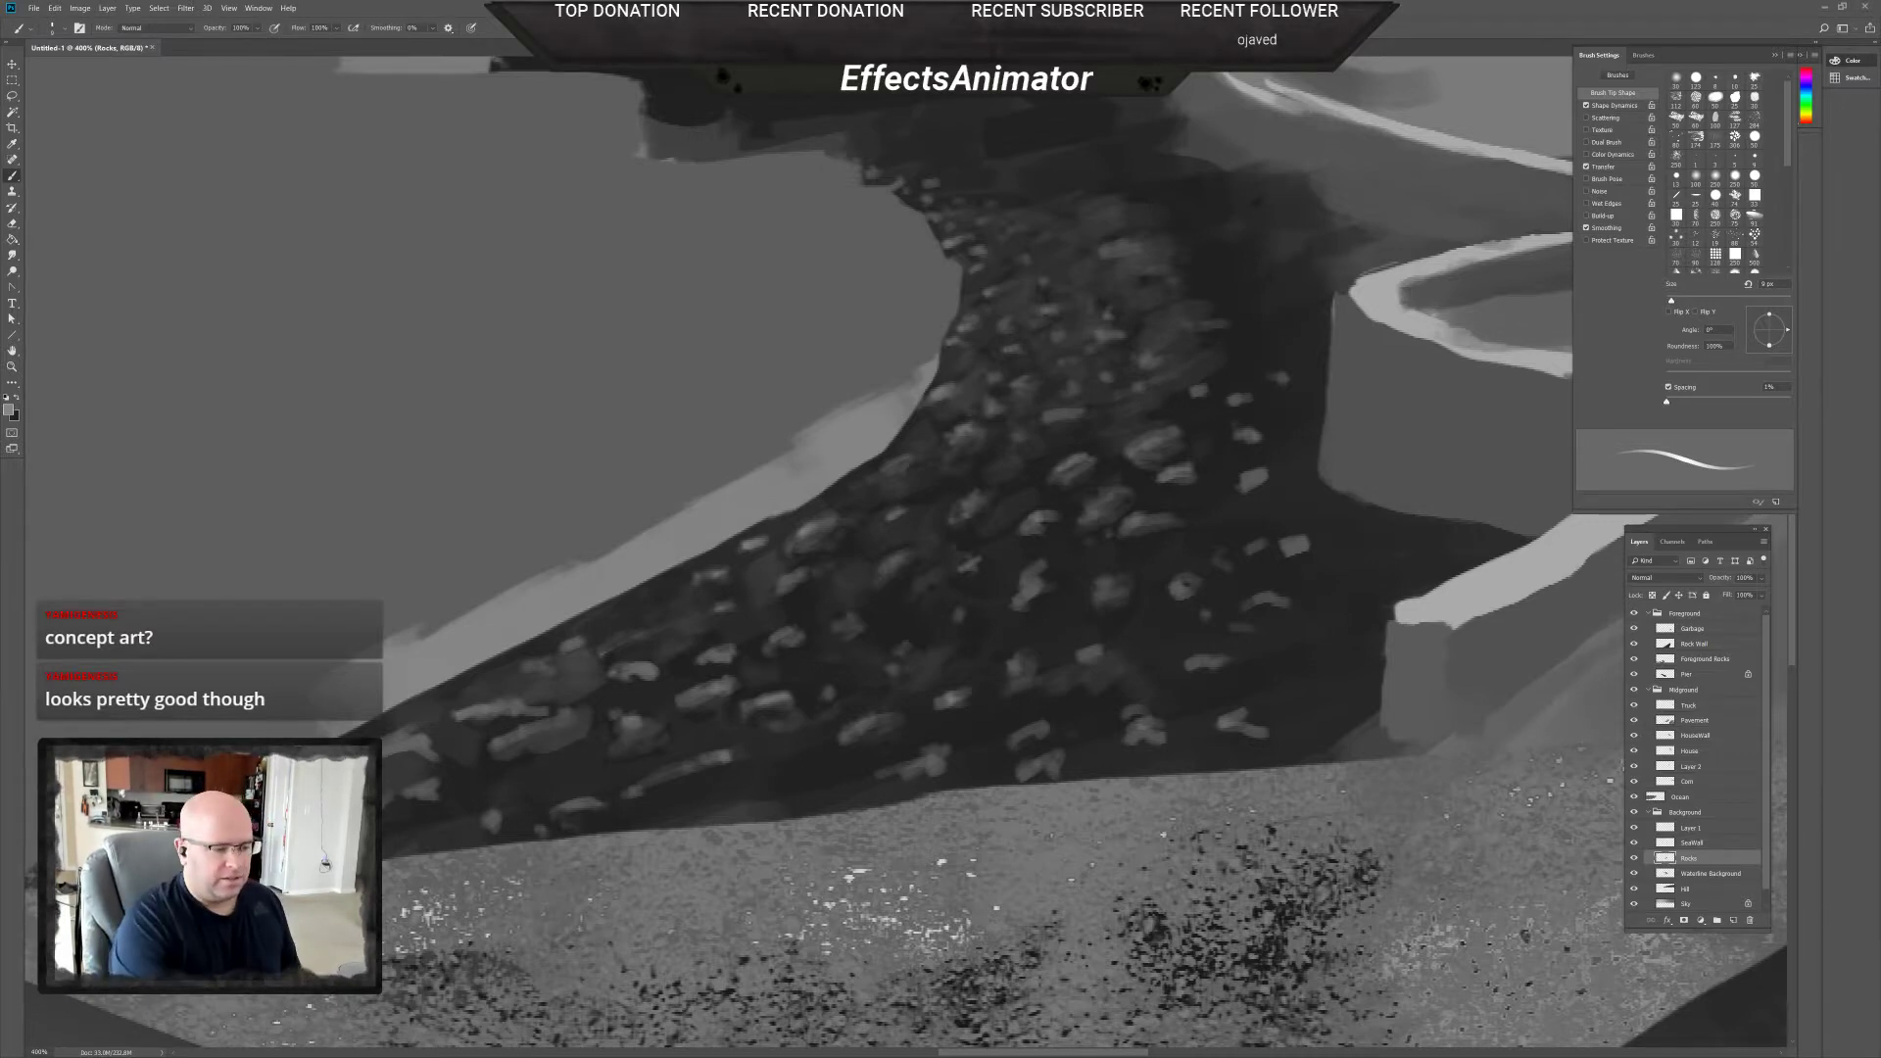
Reshape the rock near the sand below the pale wall's end with sampled dark and light grey strokes.
drag(1295, 678, 1176, 774)
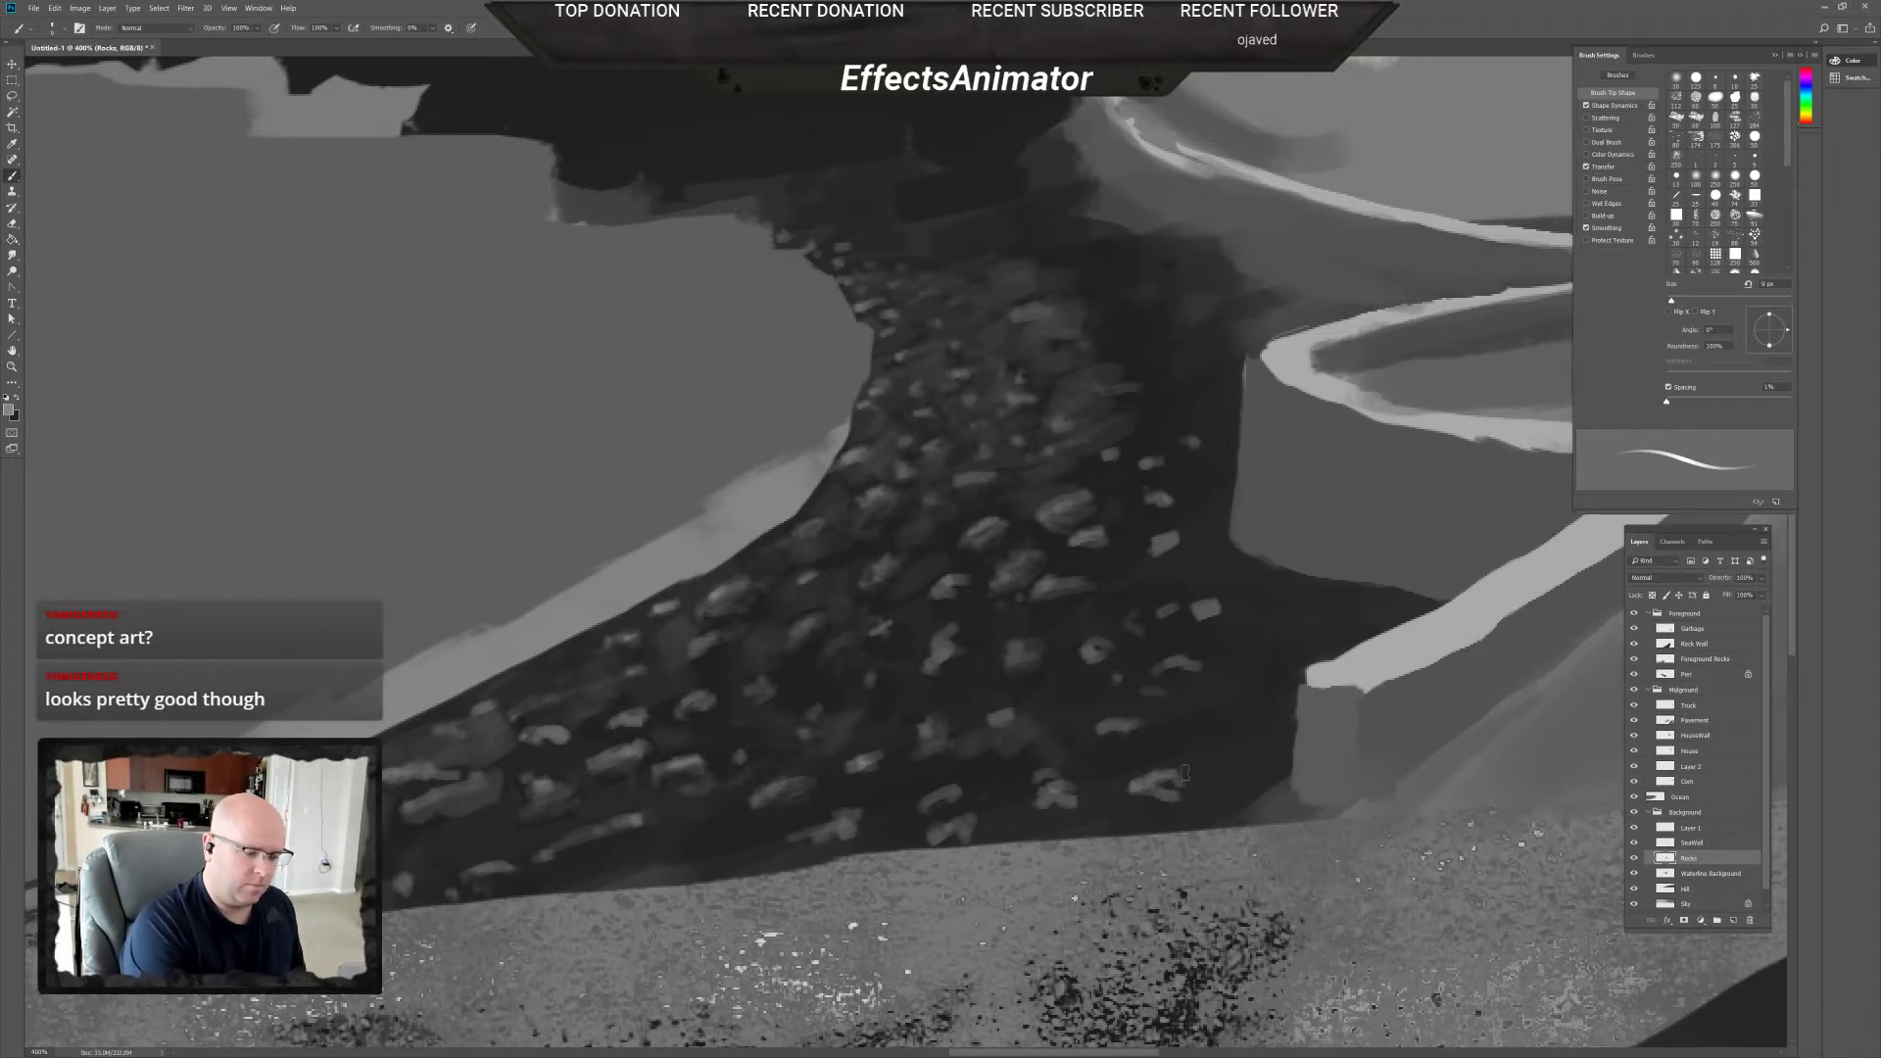
alt+click(1188, 787)
drag(1176, 777, 1150, 788)
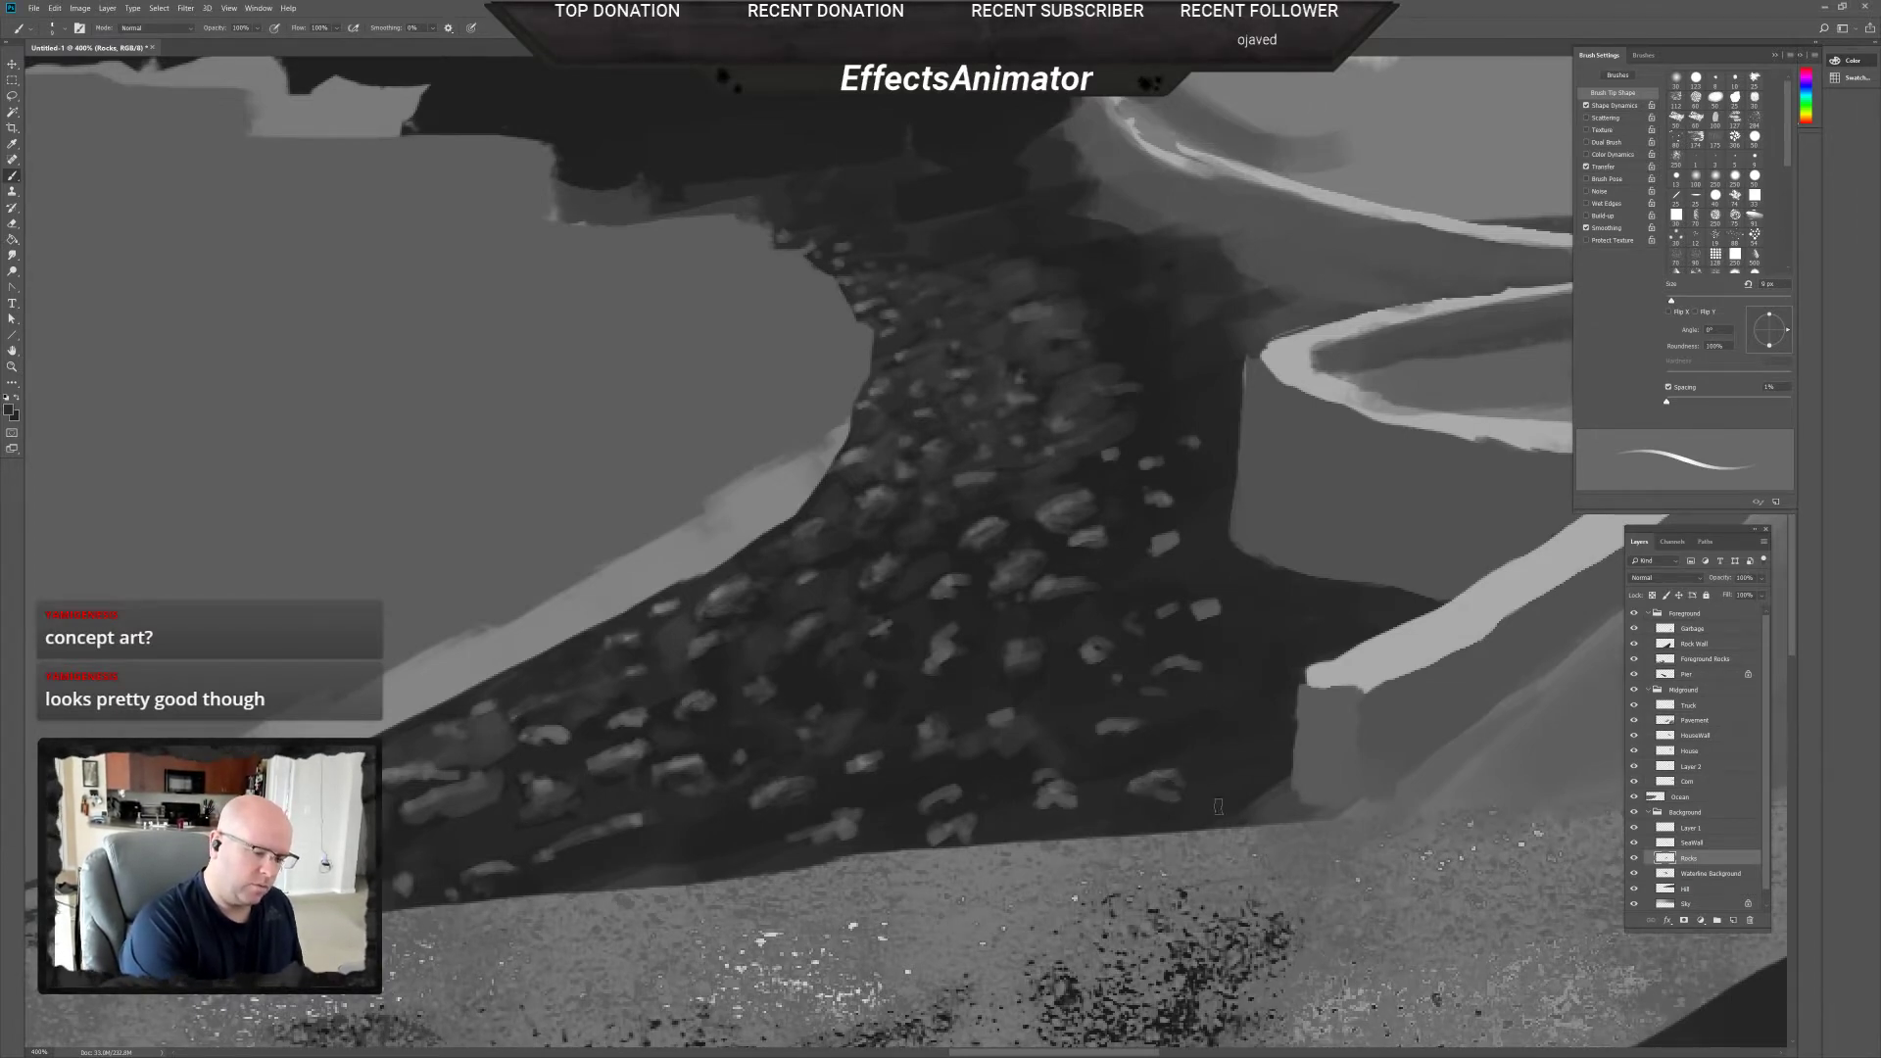
alt+click(1167, 740)
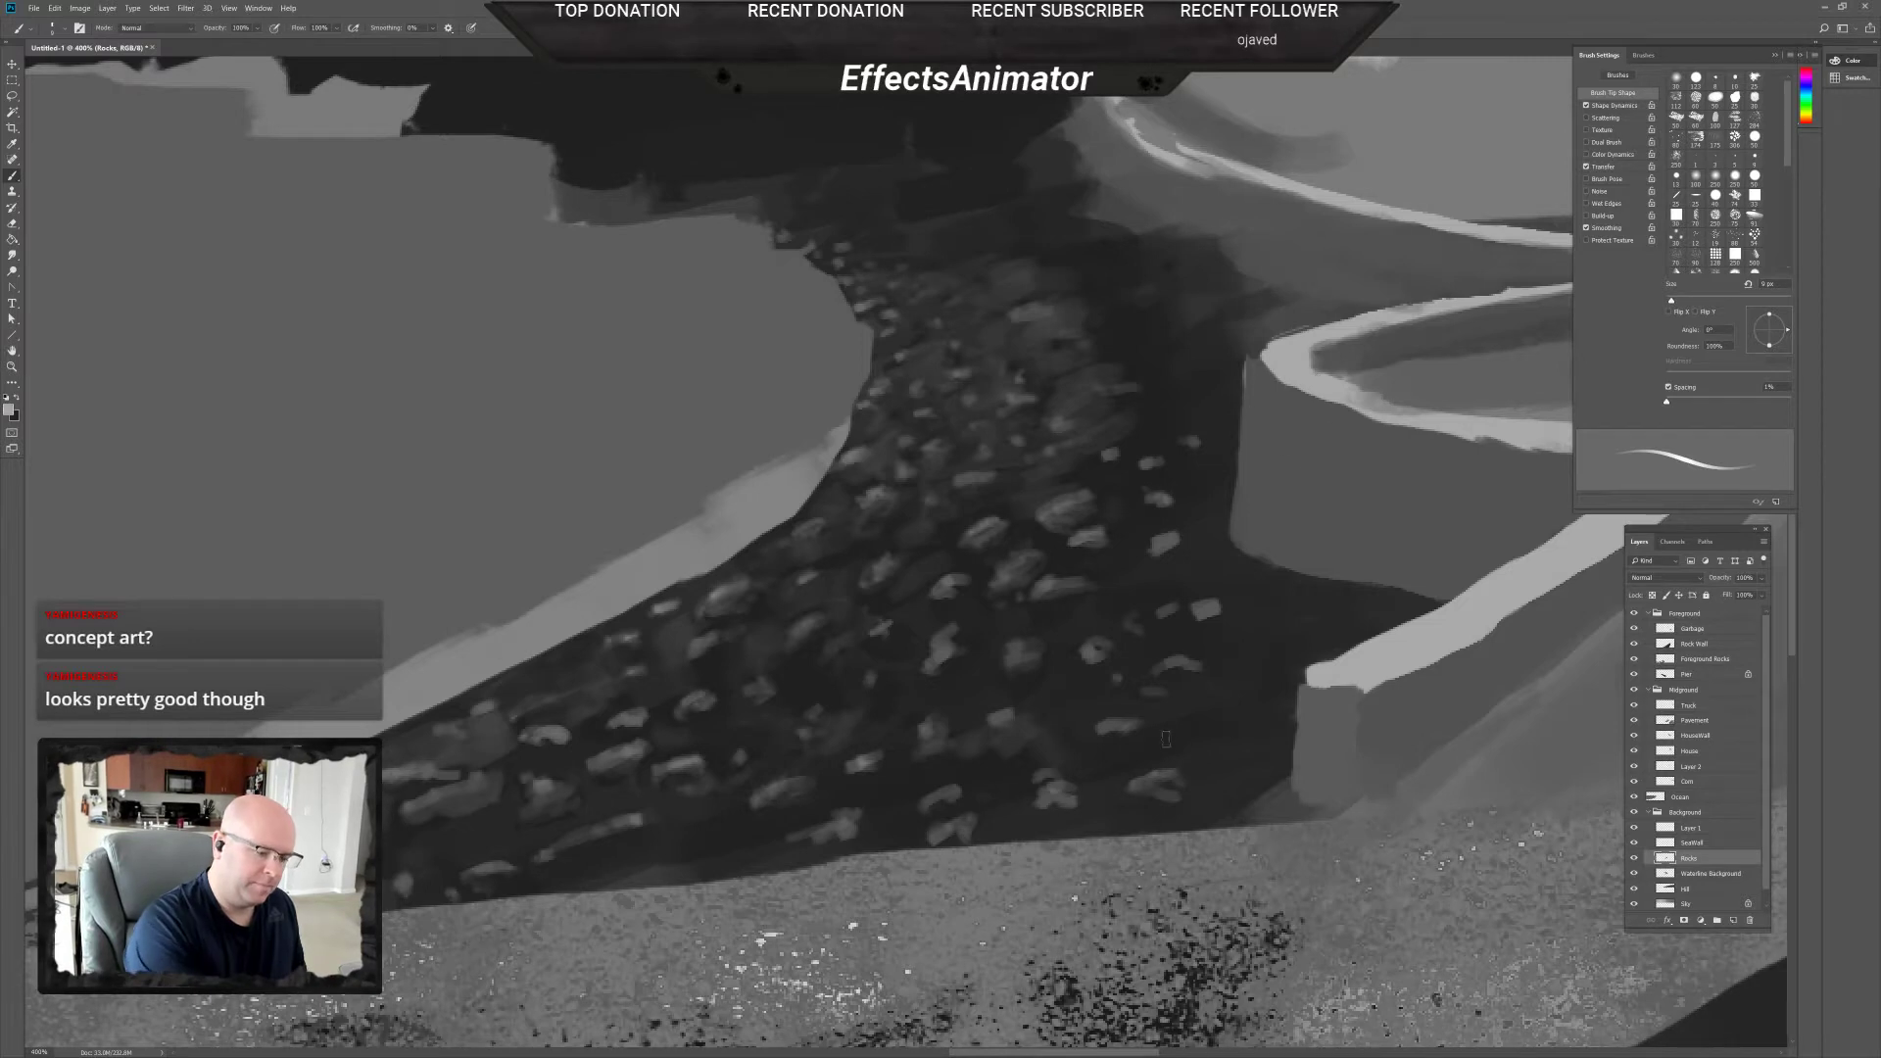
drag(1145, 771, 1174, 789)
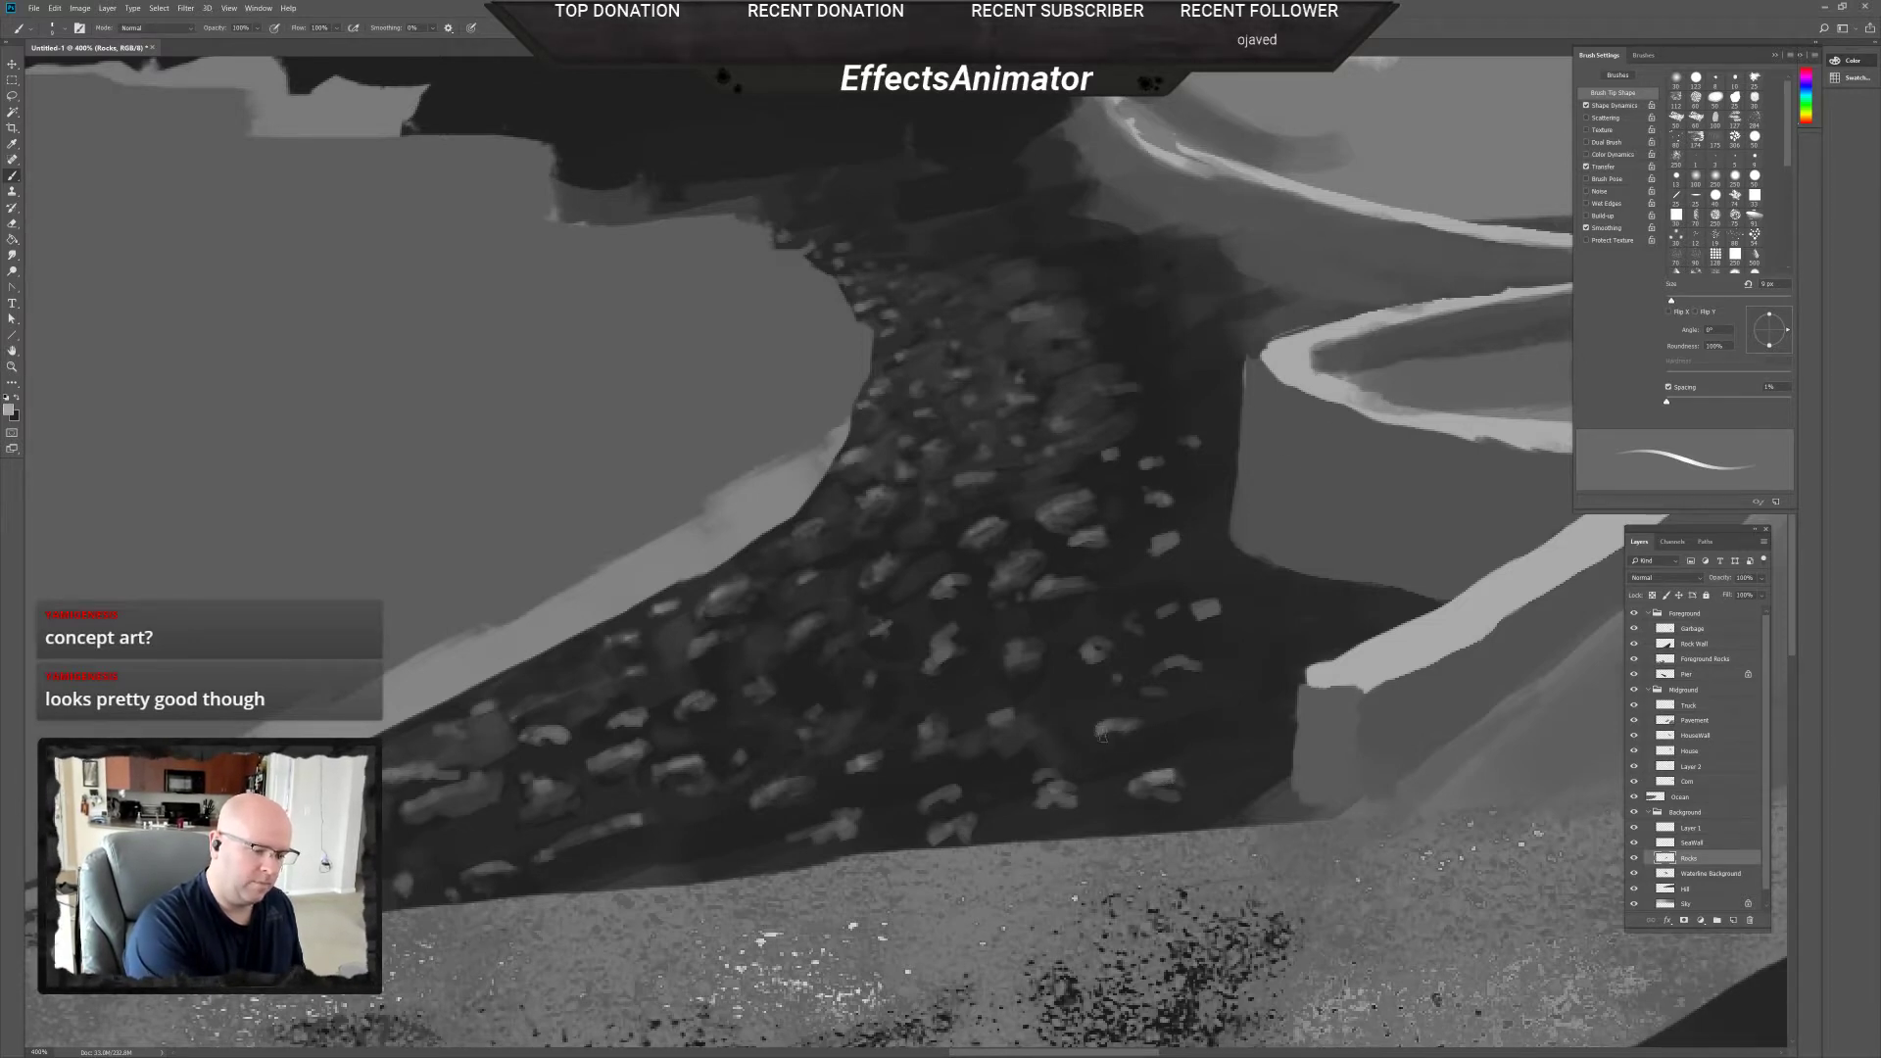
Paint small rocks beside the pale wall's end and sampled grey strokes on the dark slope further up the shore.
click(1270, 648)
click(1235, 674)
drag(1217, 709, 1201, 725)
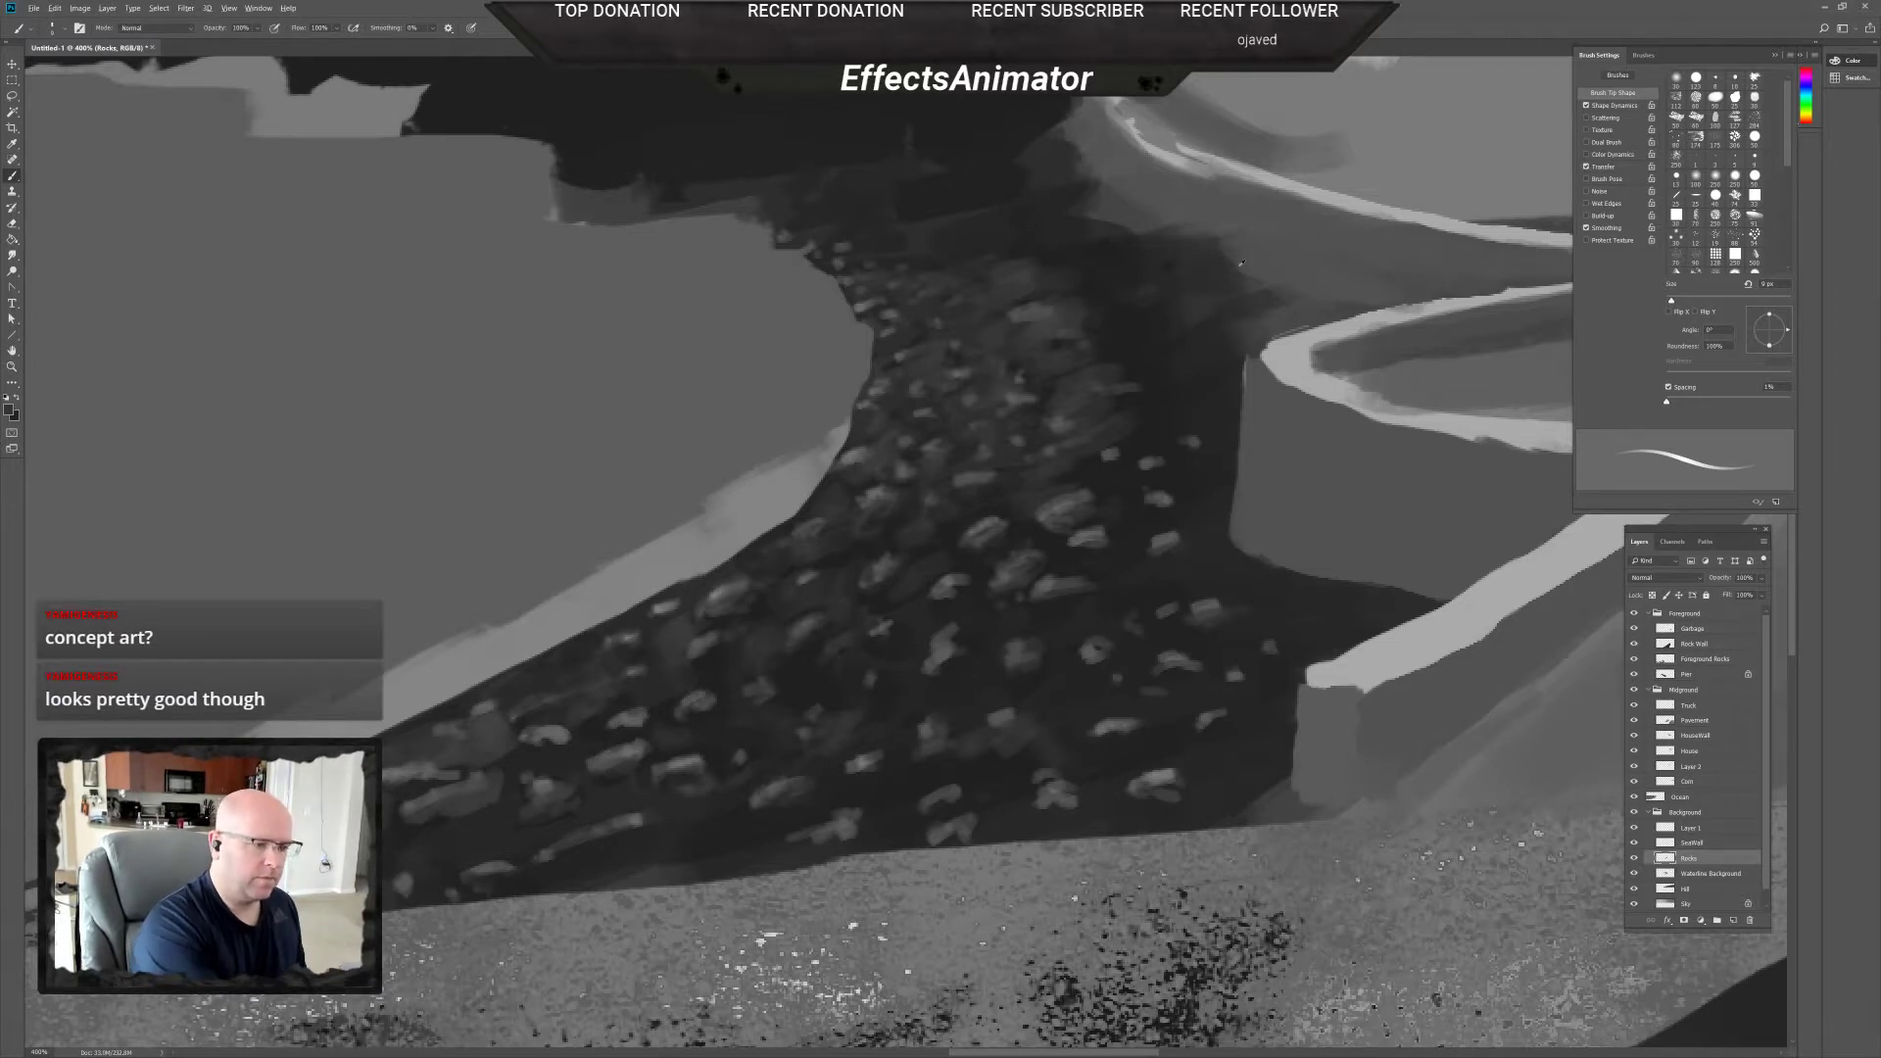
alt+click(1296, 179)
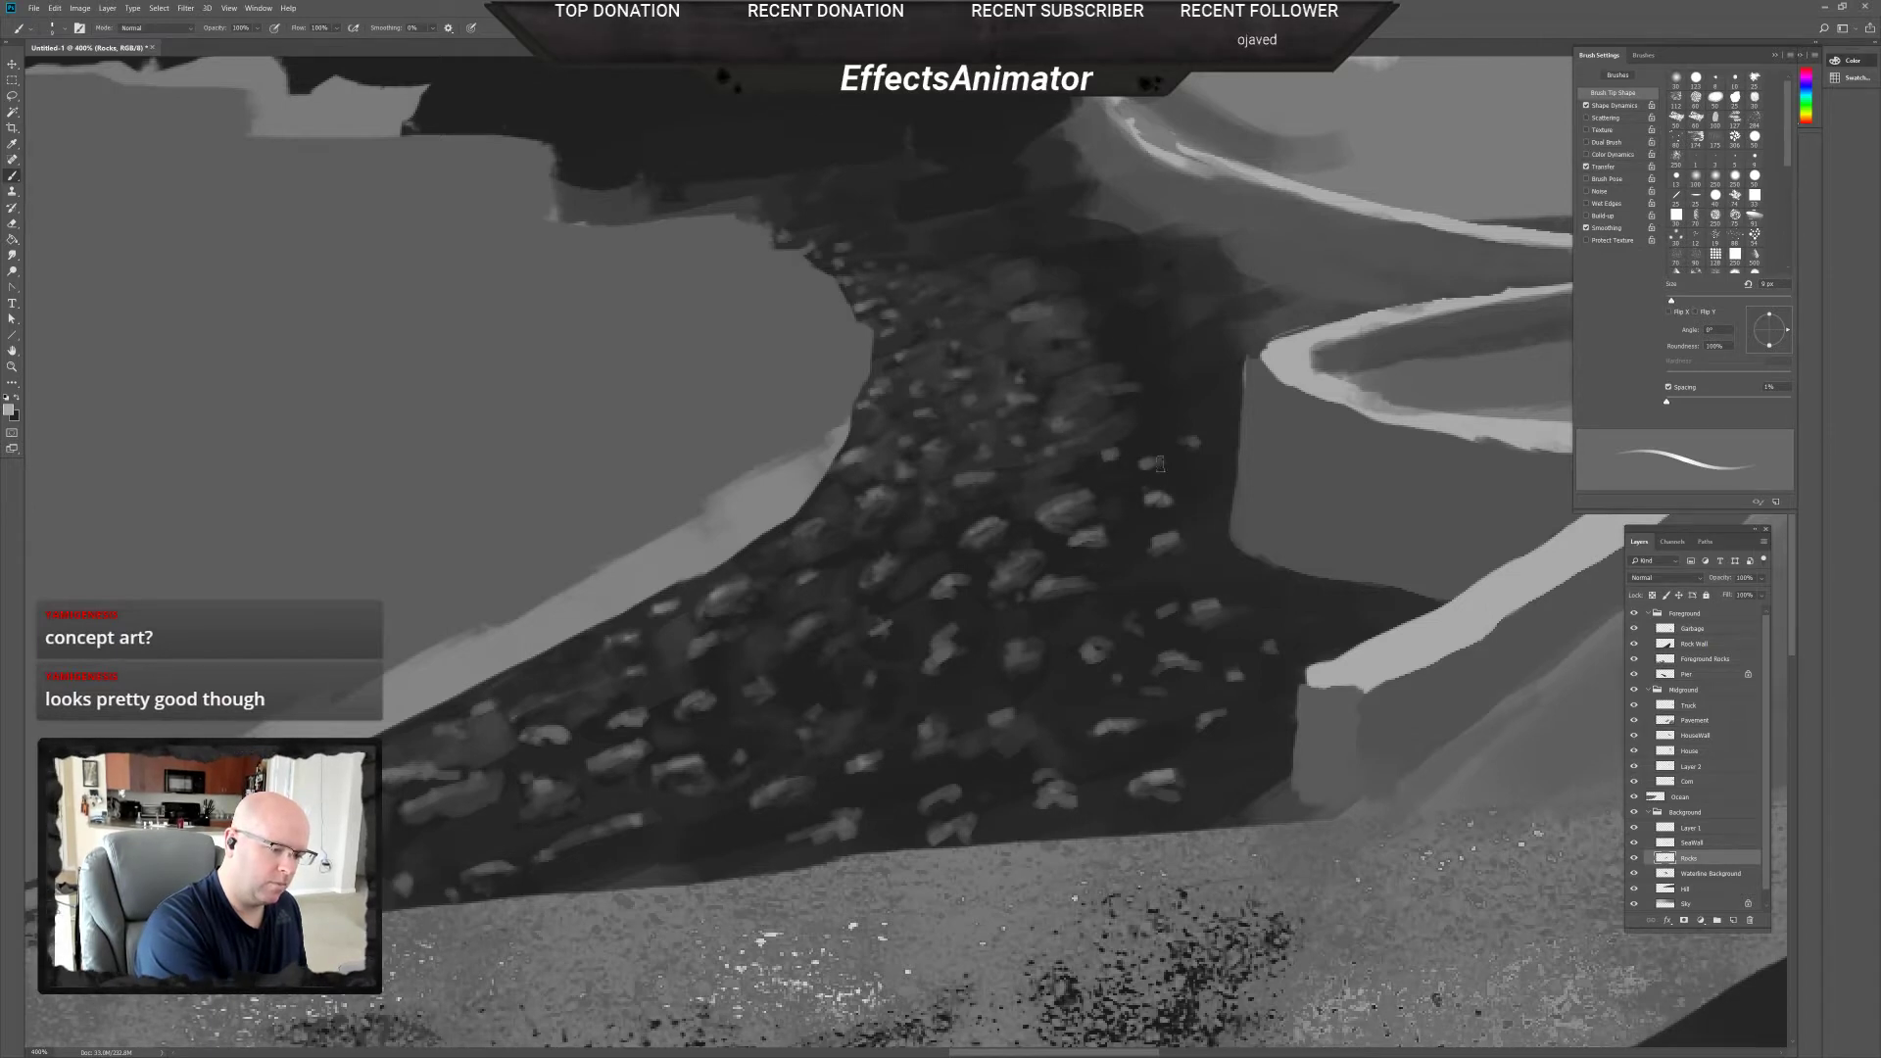
alt+click(1105, 460)
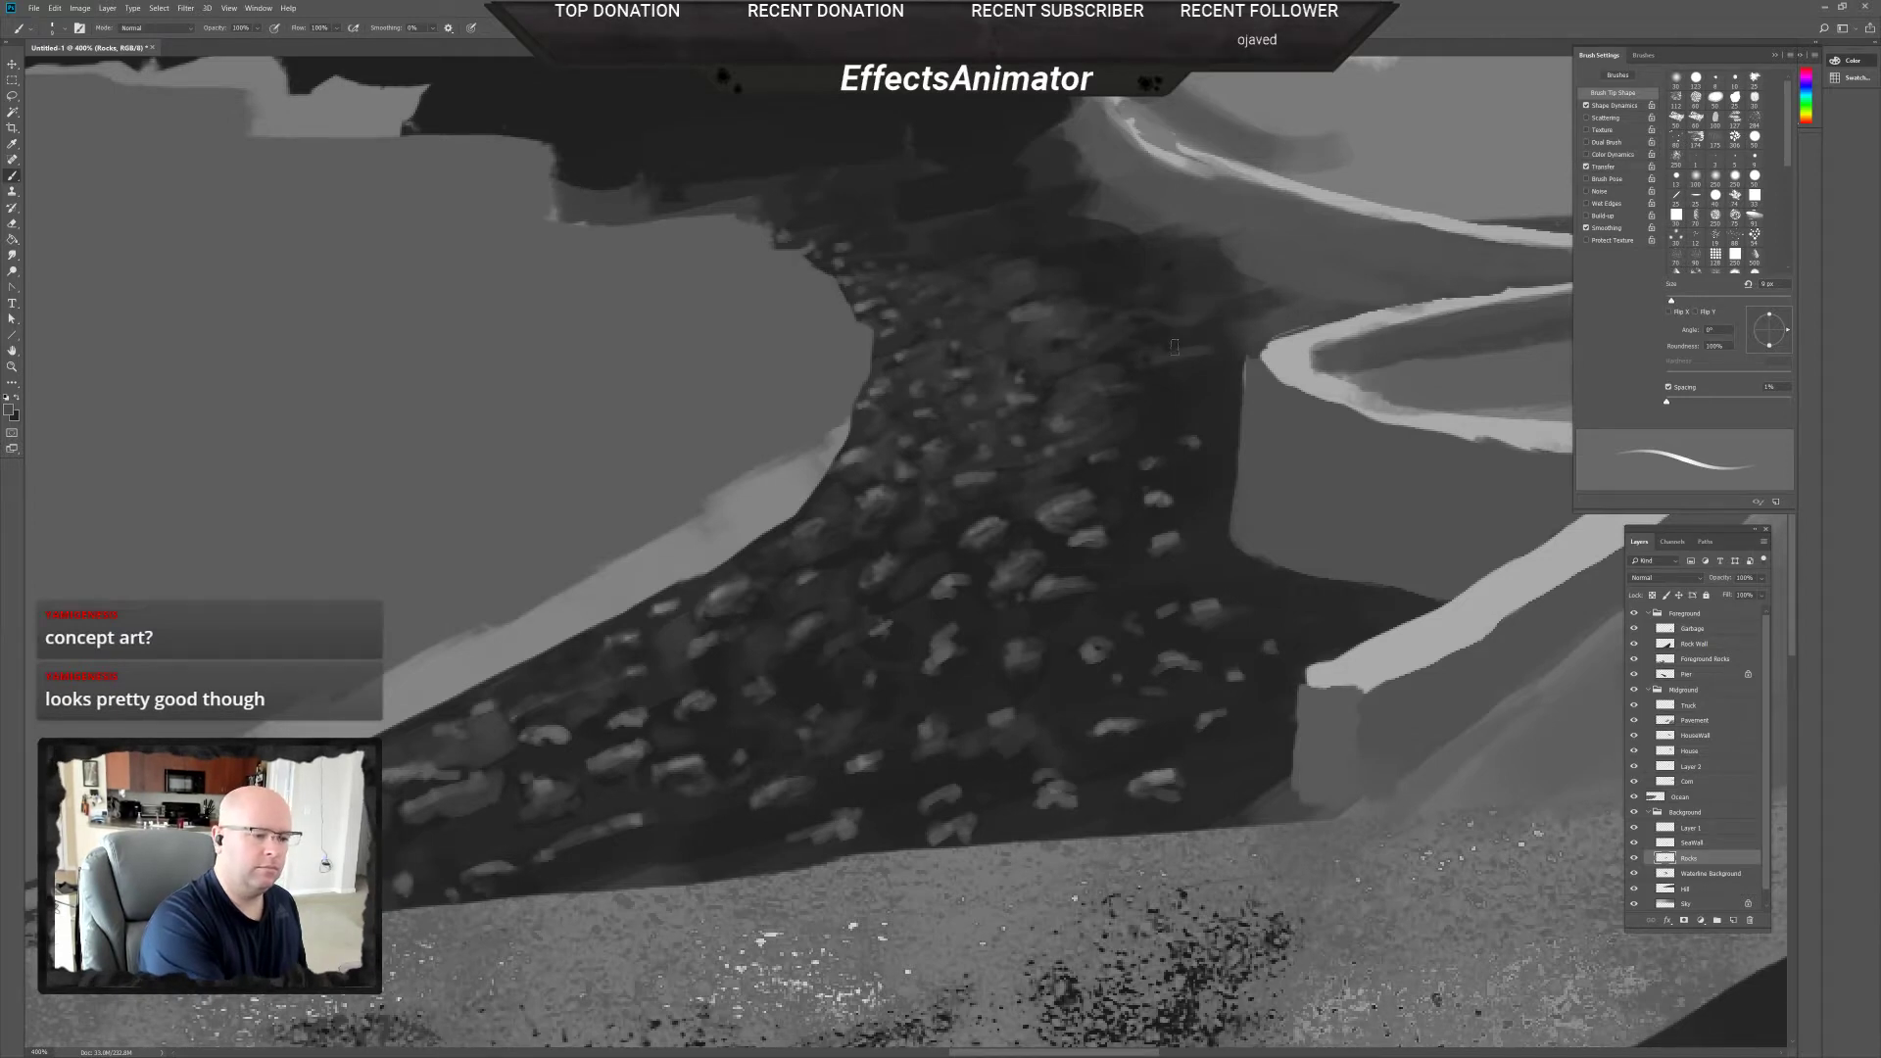
Set the brush size to 92 px and soften the grey strokes on the dark slope above the wall's end.
right_click(1142, 341)
text(92)
key(Return)
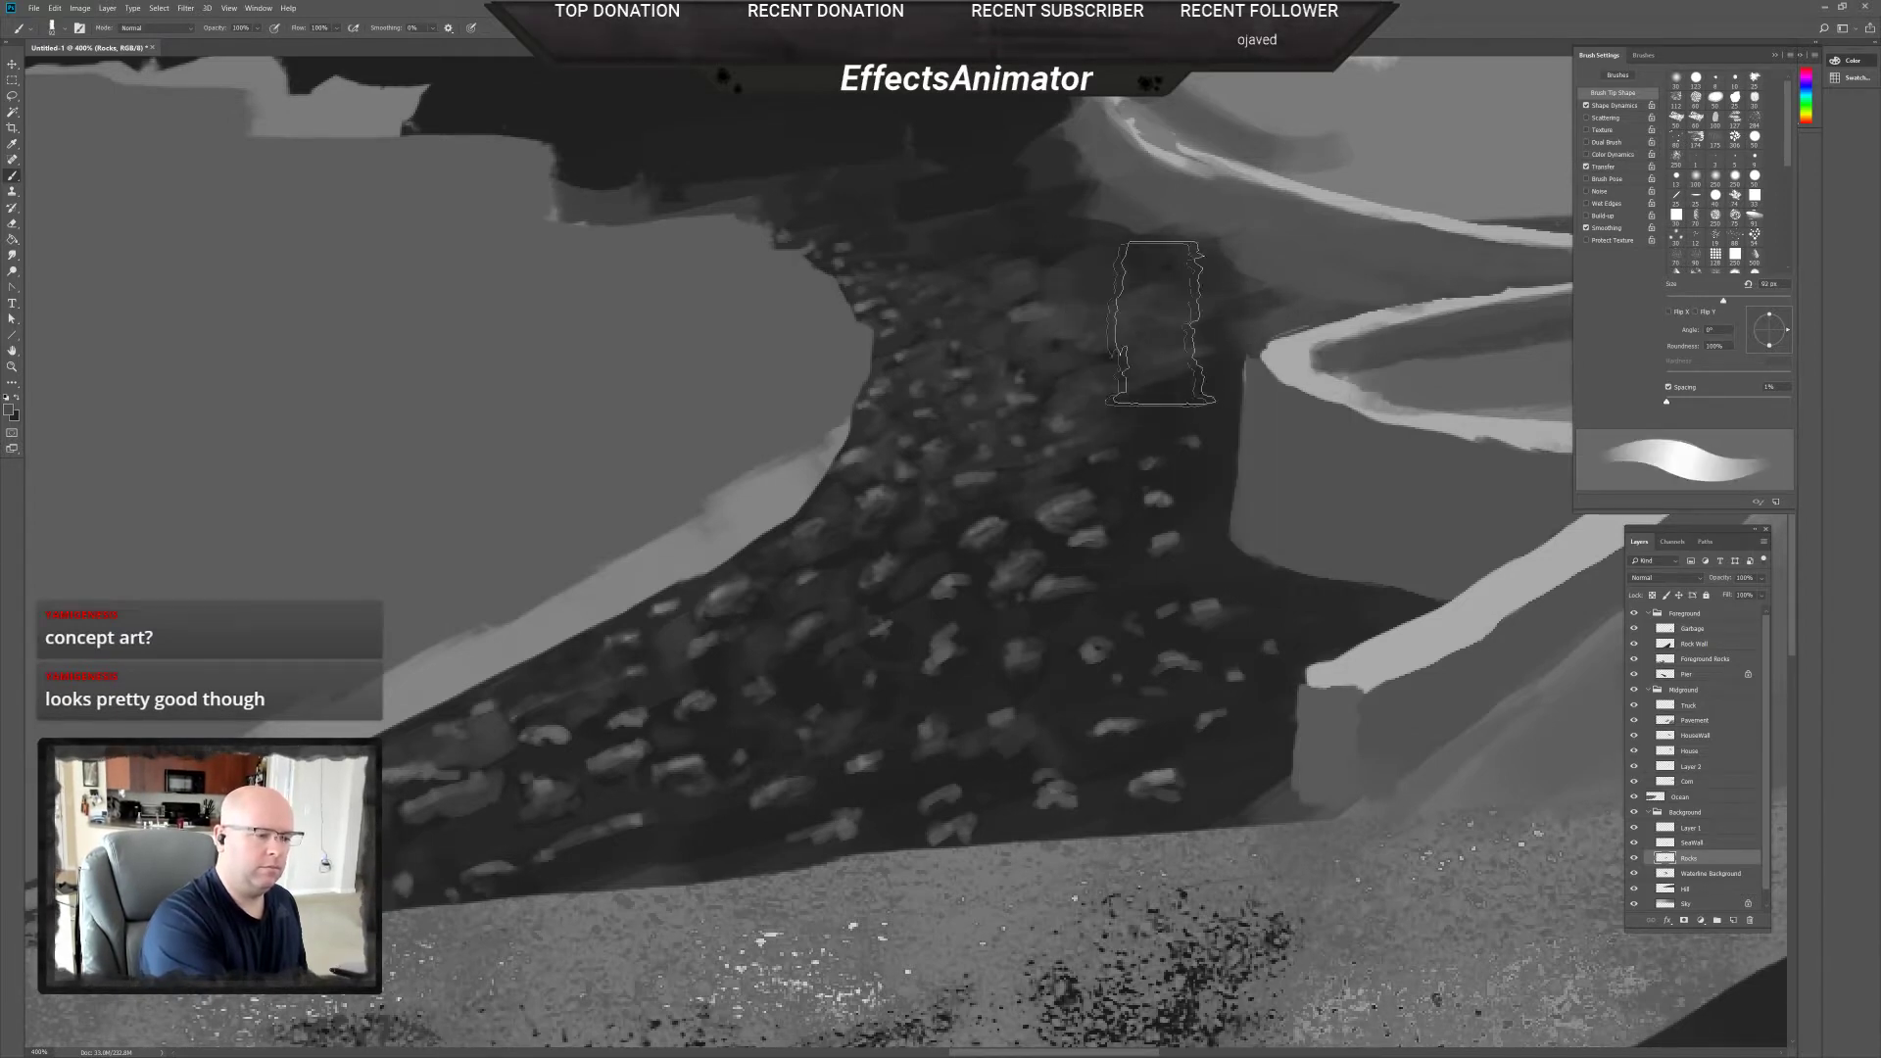
right_click(1147, 324)
key(Return)
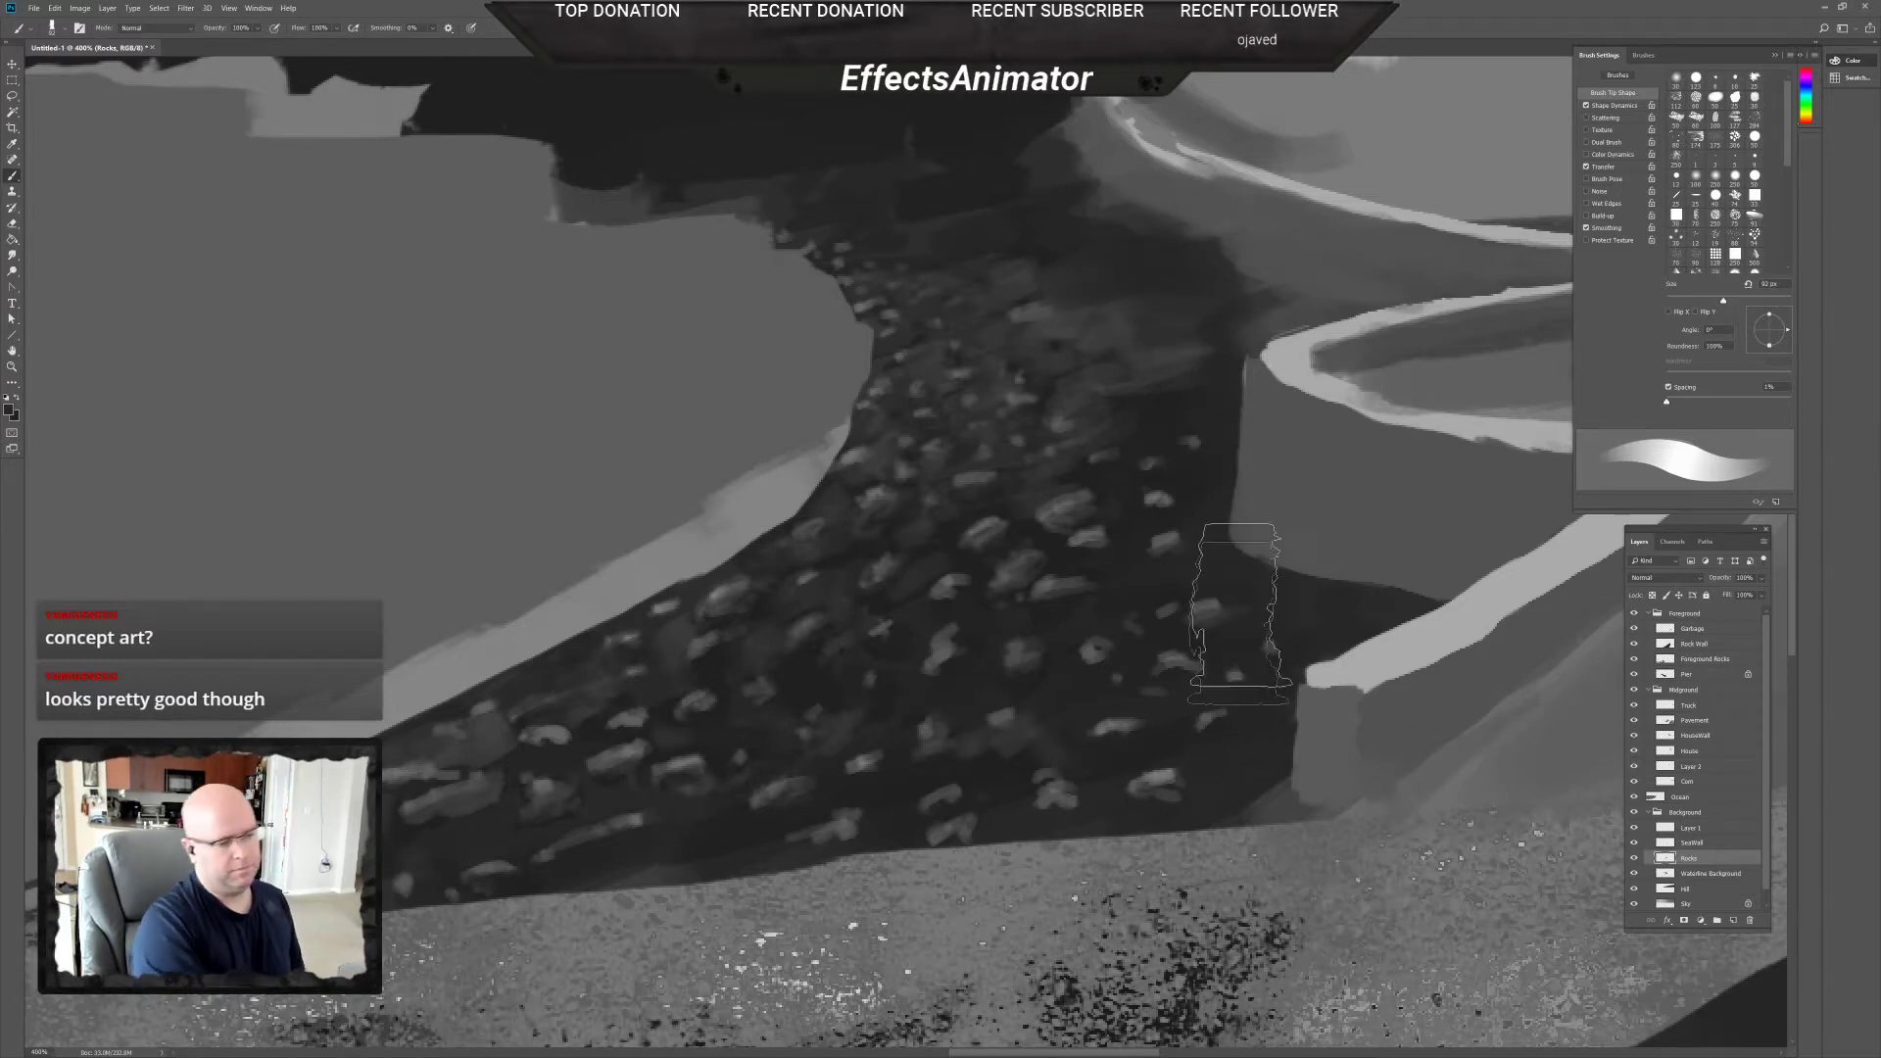
Set the brush to 25 px, sample a grey from the lower rocks, and work mid-tones between them with the brush reduced to 12 px.
right_click(1031, 702)
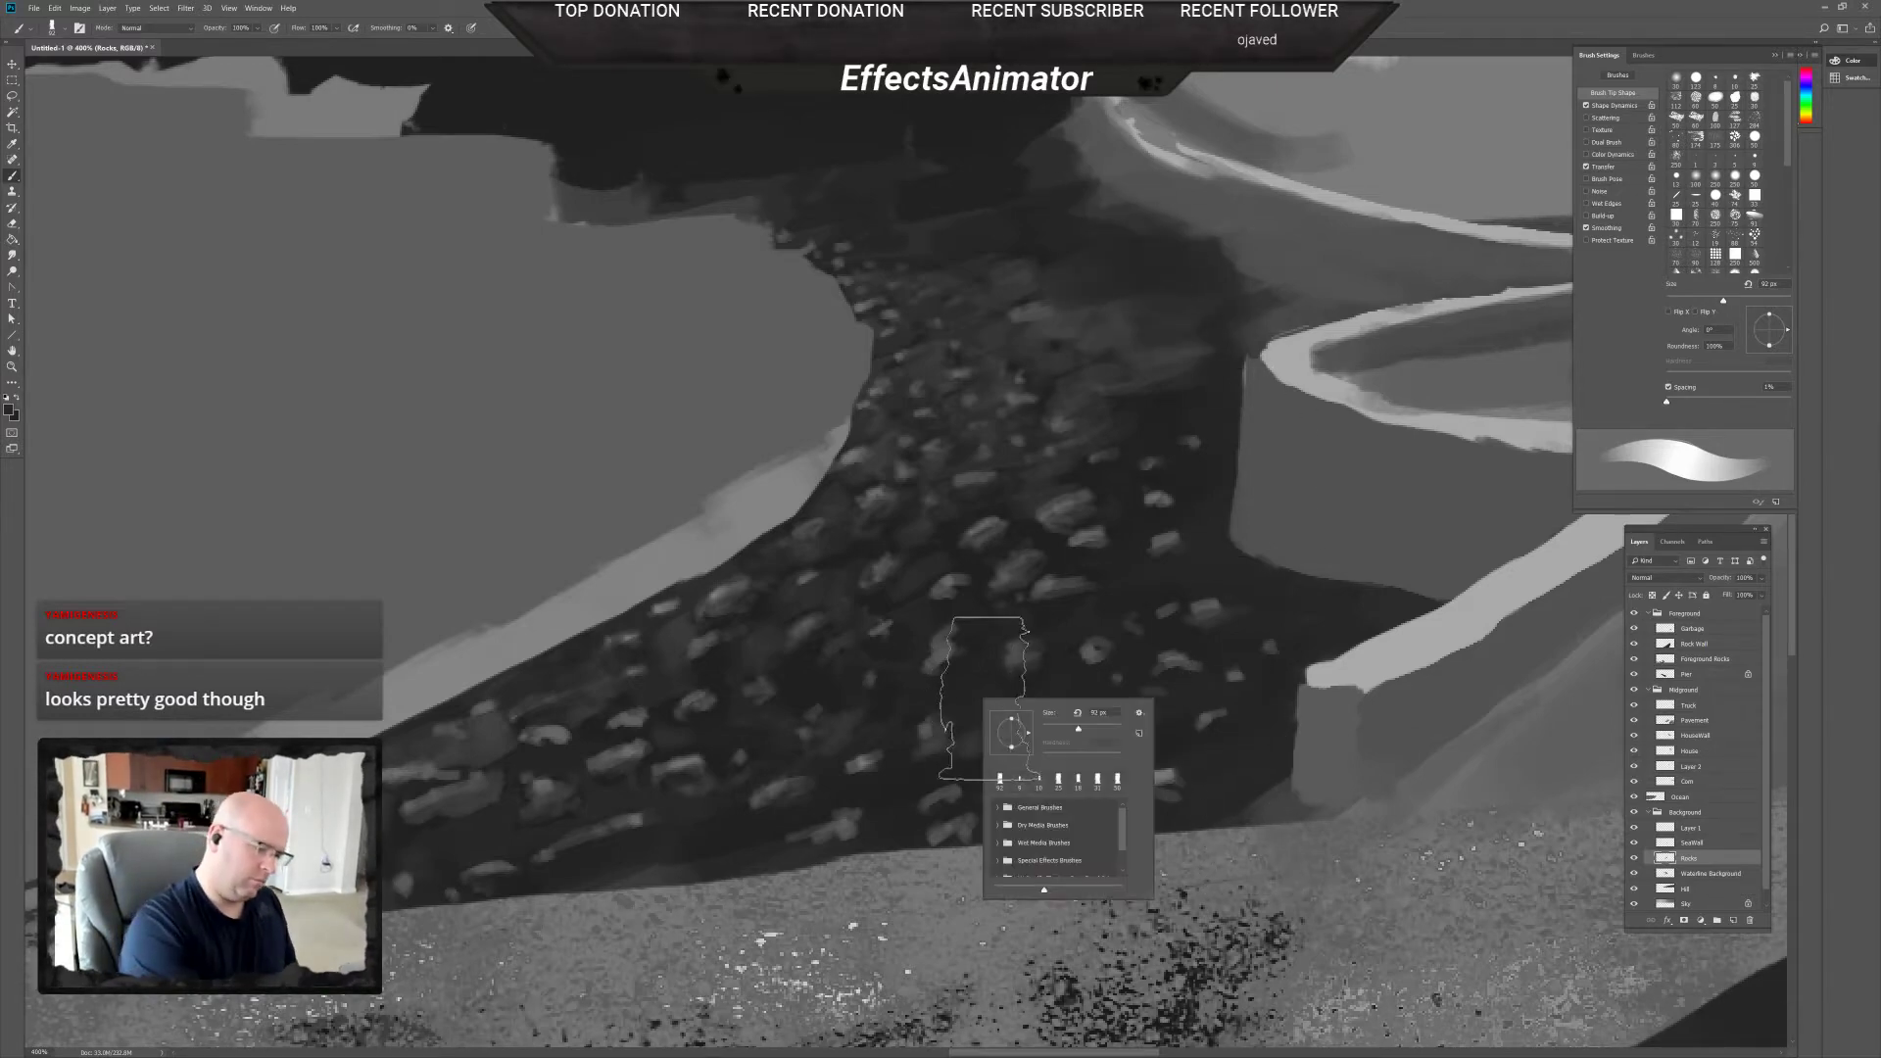
text(25)
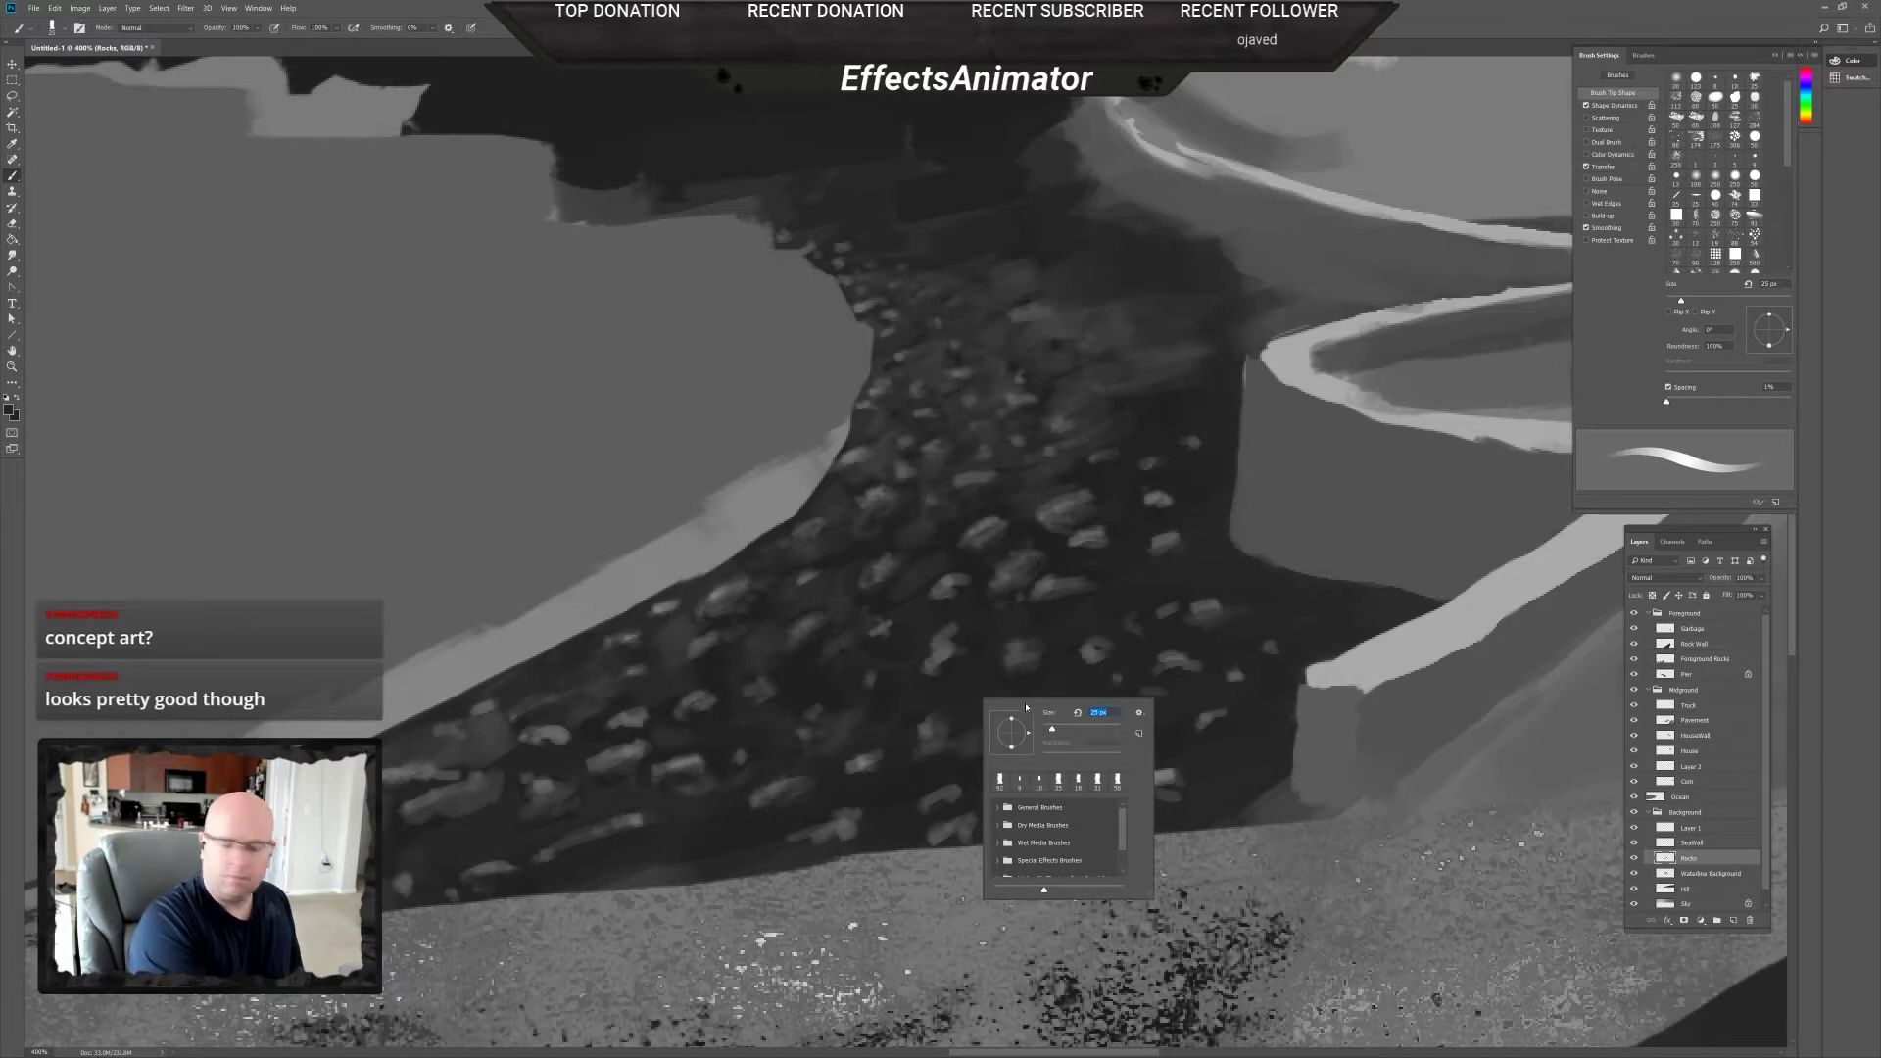
key(Return)
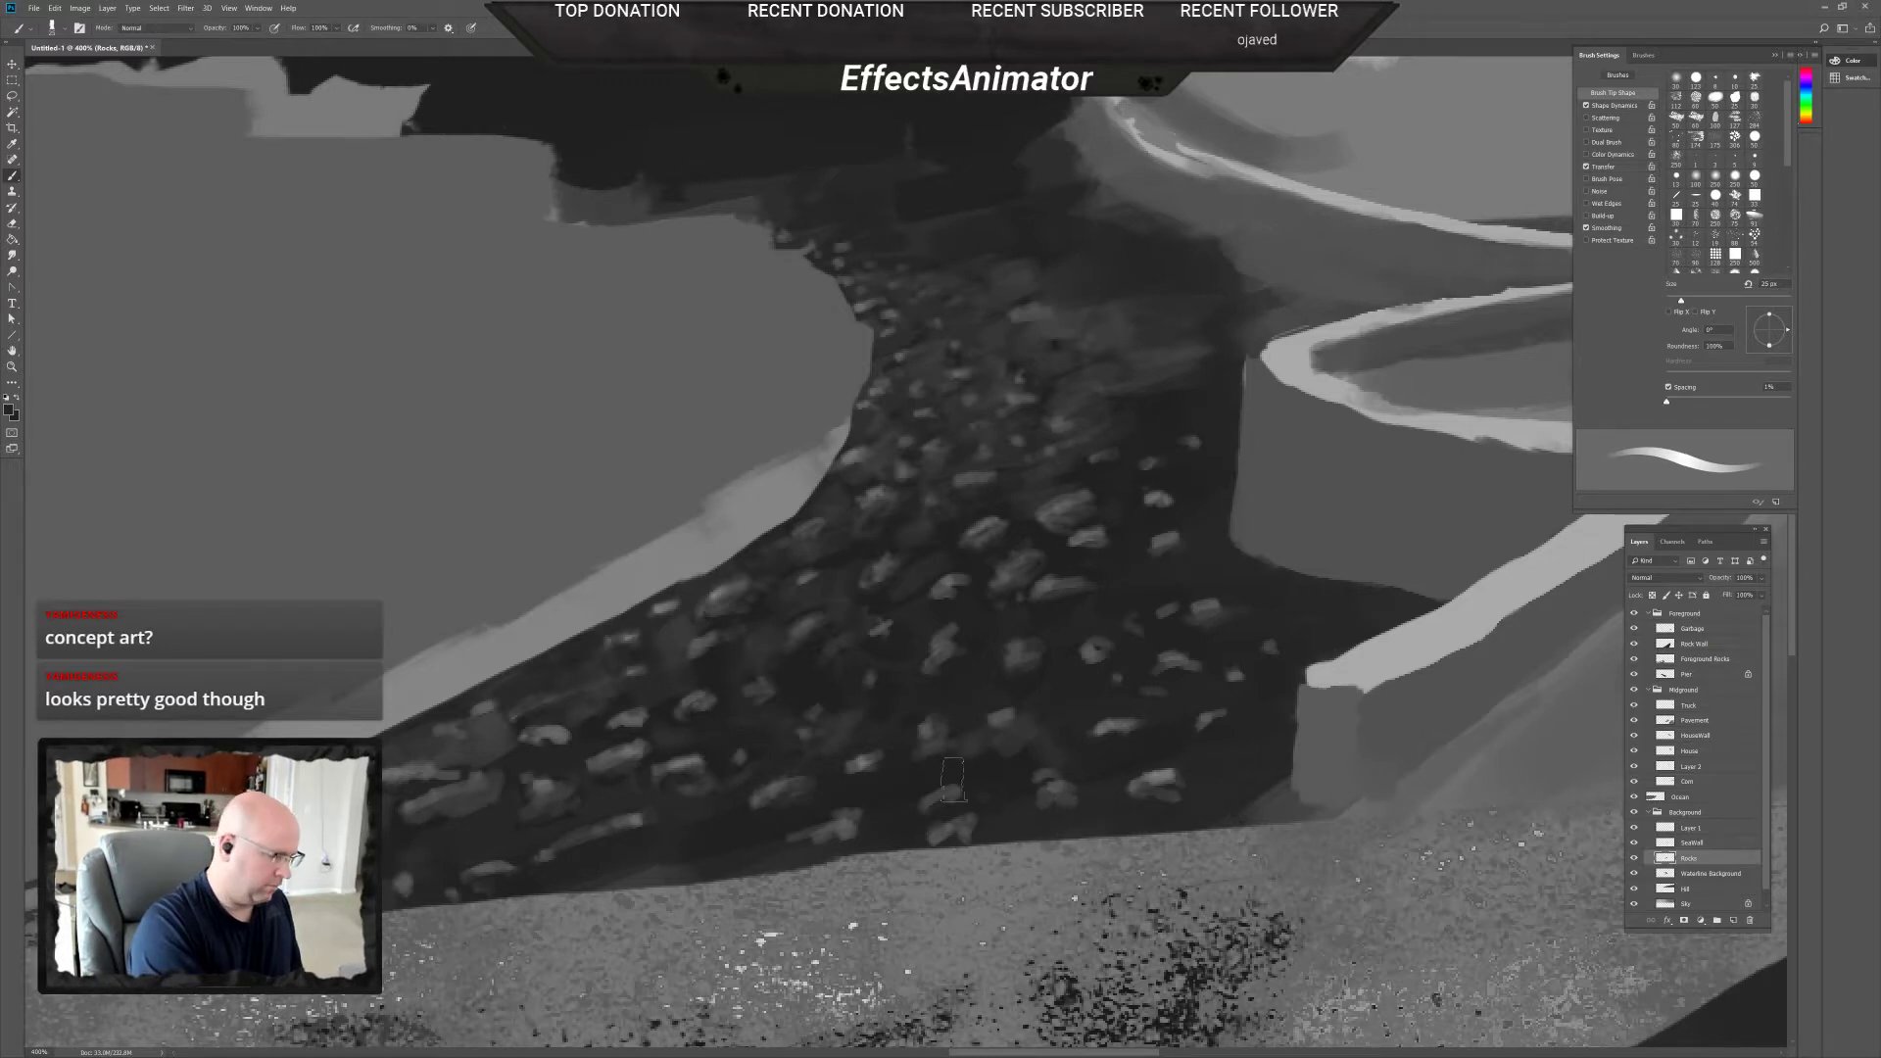
alt+click(743, 823)
right_click(1110, 768)
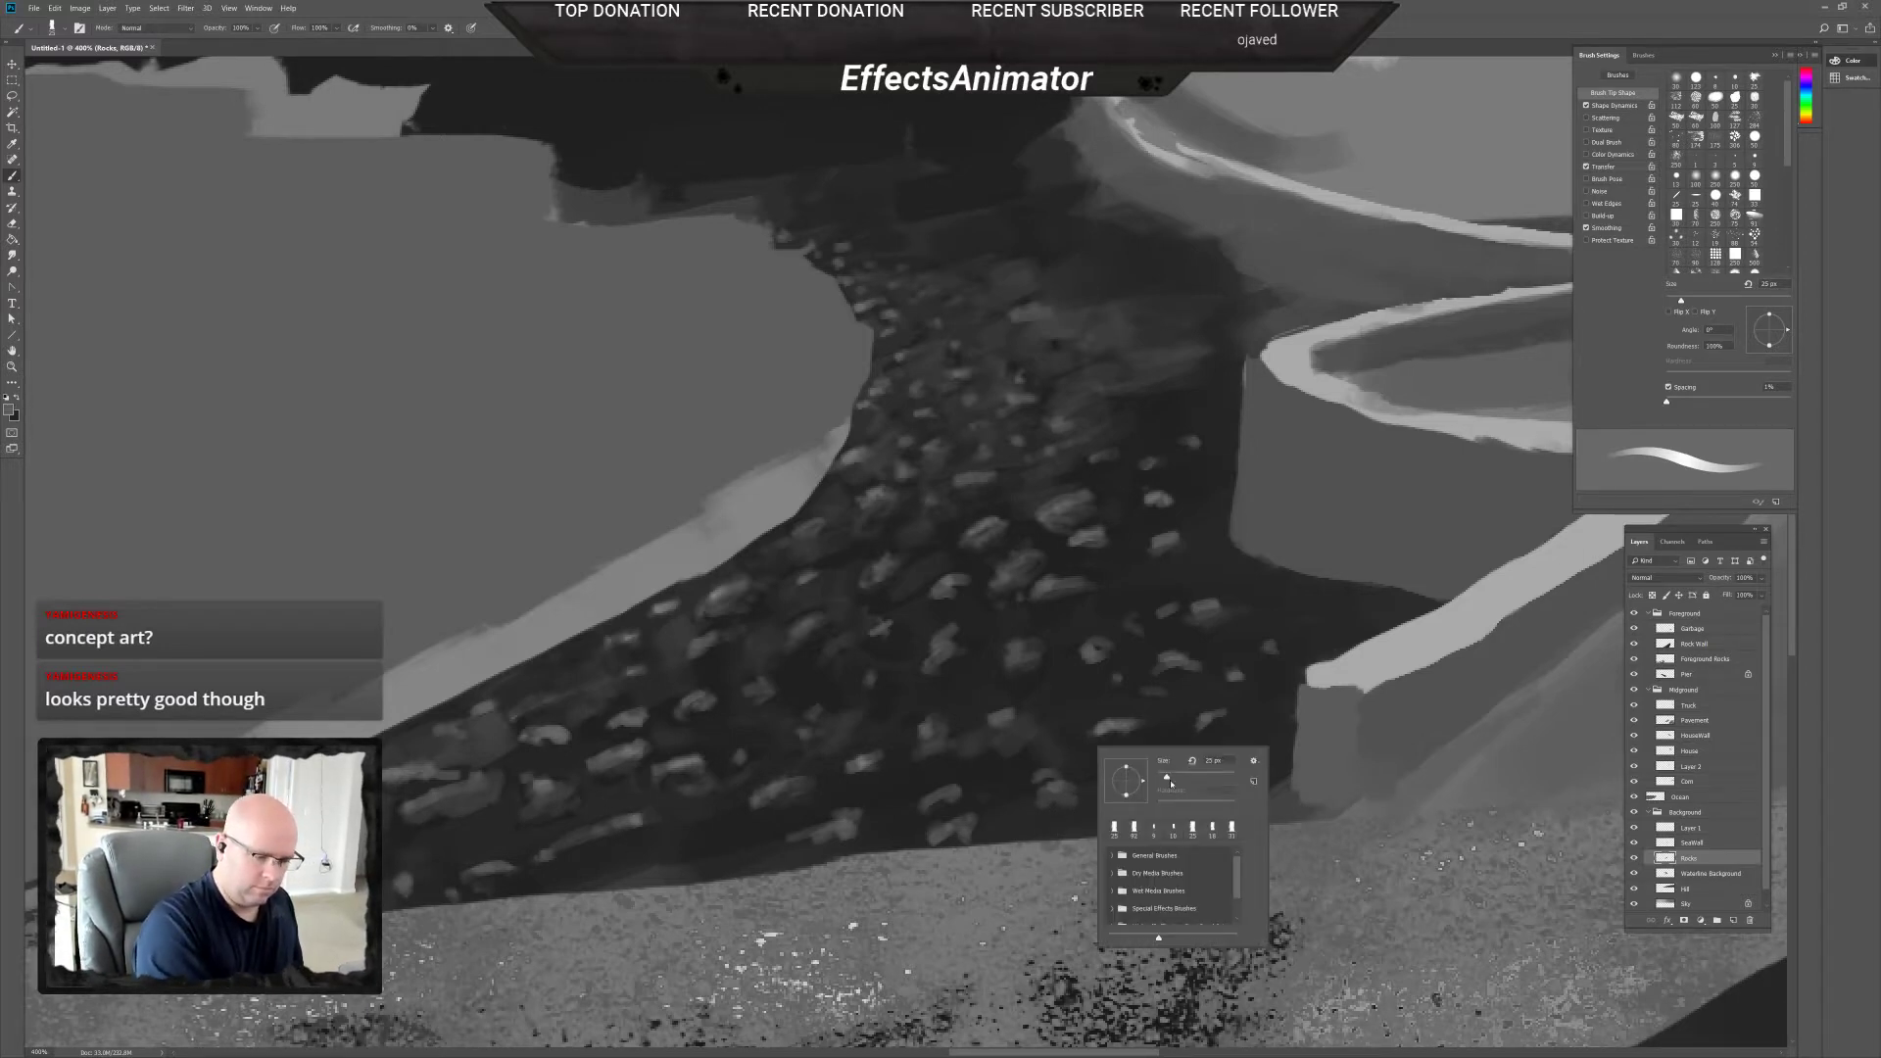
drag(1170, 781, 1159, 781)
click(1037, 795)
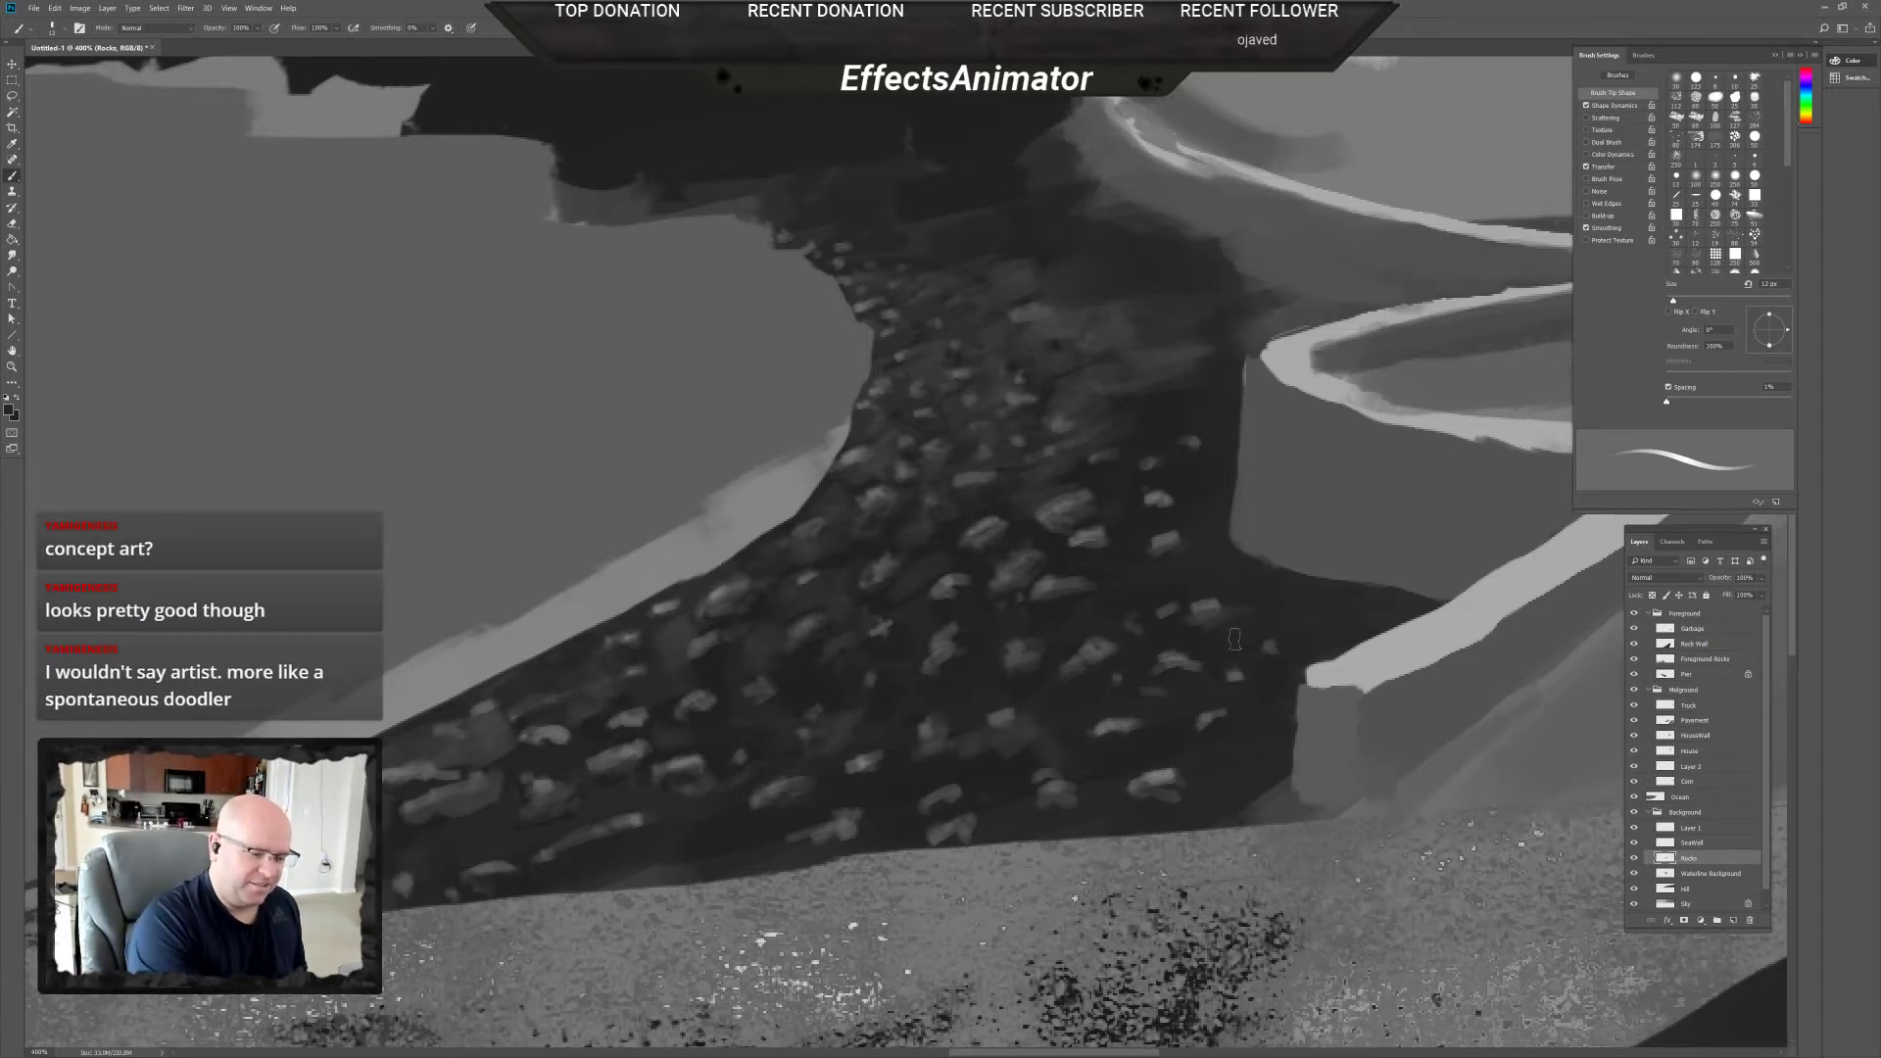
Reduce the brush to 4 px and refine the small rocks beside the grey wall with greys sampled from them.
alt+click(1152, 500)
right_click(1149, 496)
drag(1181, 526, 1172, 526)
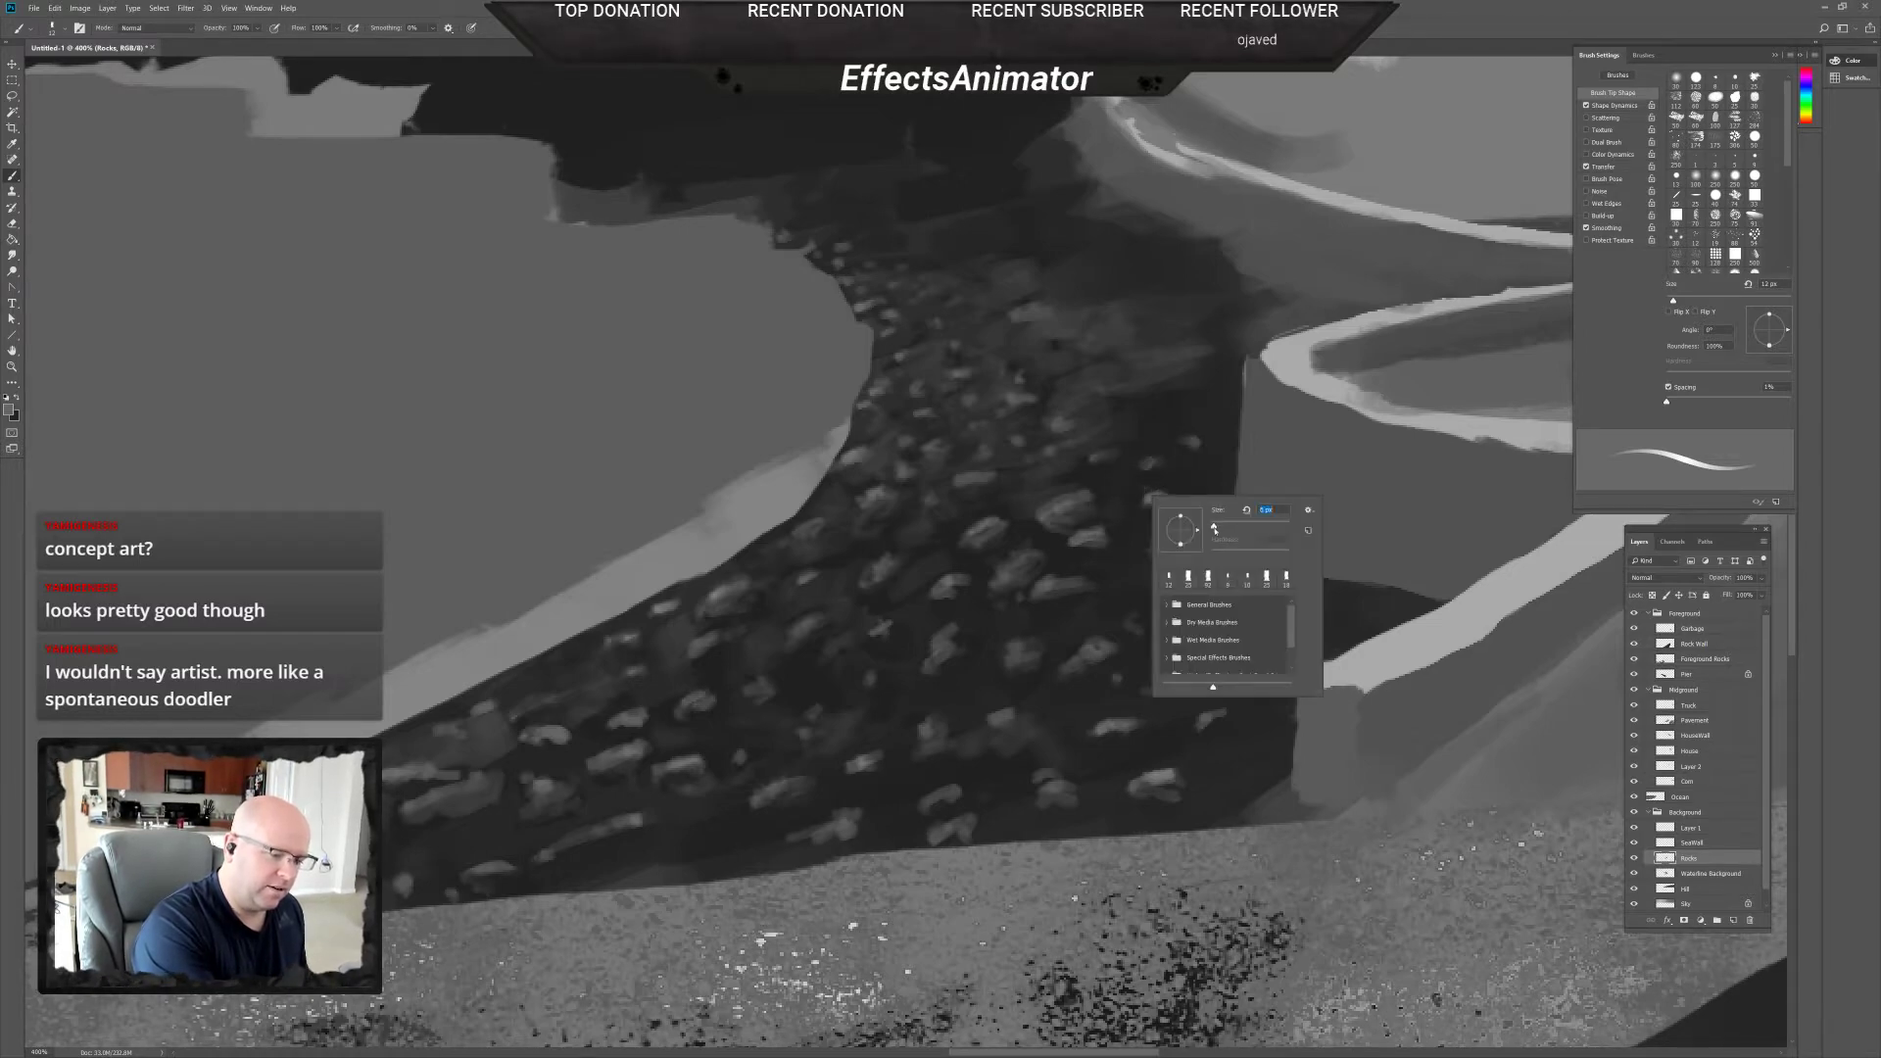
key(Return)
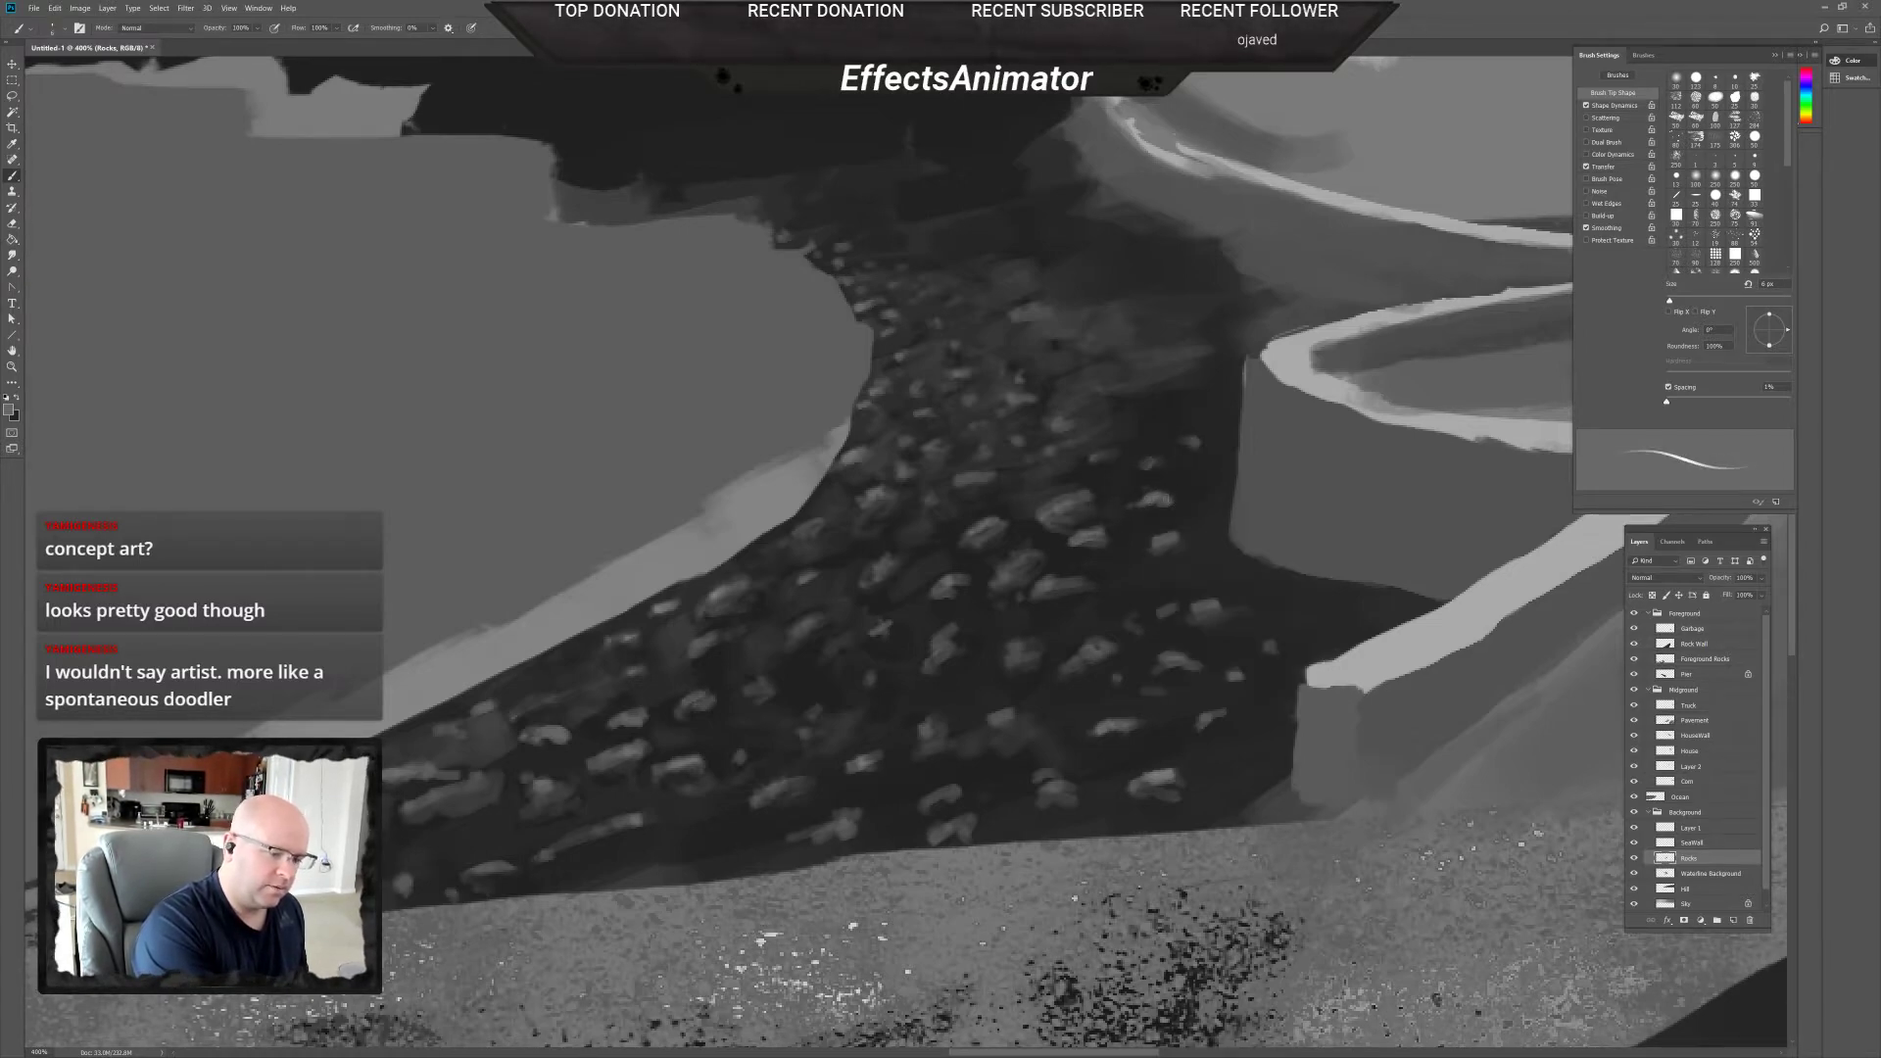
alt+click(1179, 504)
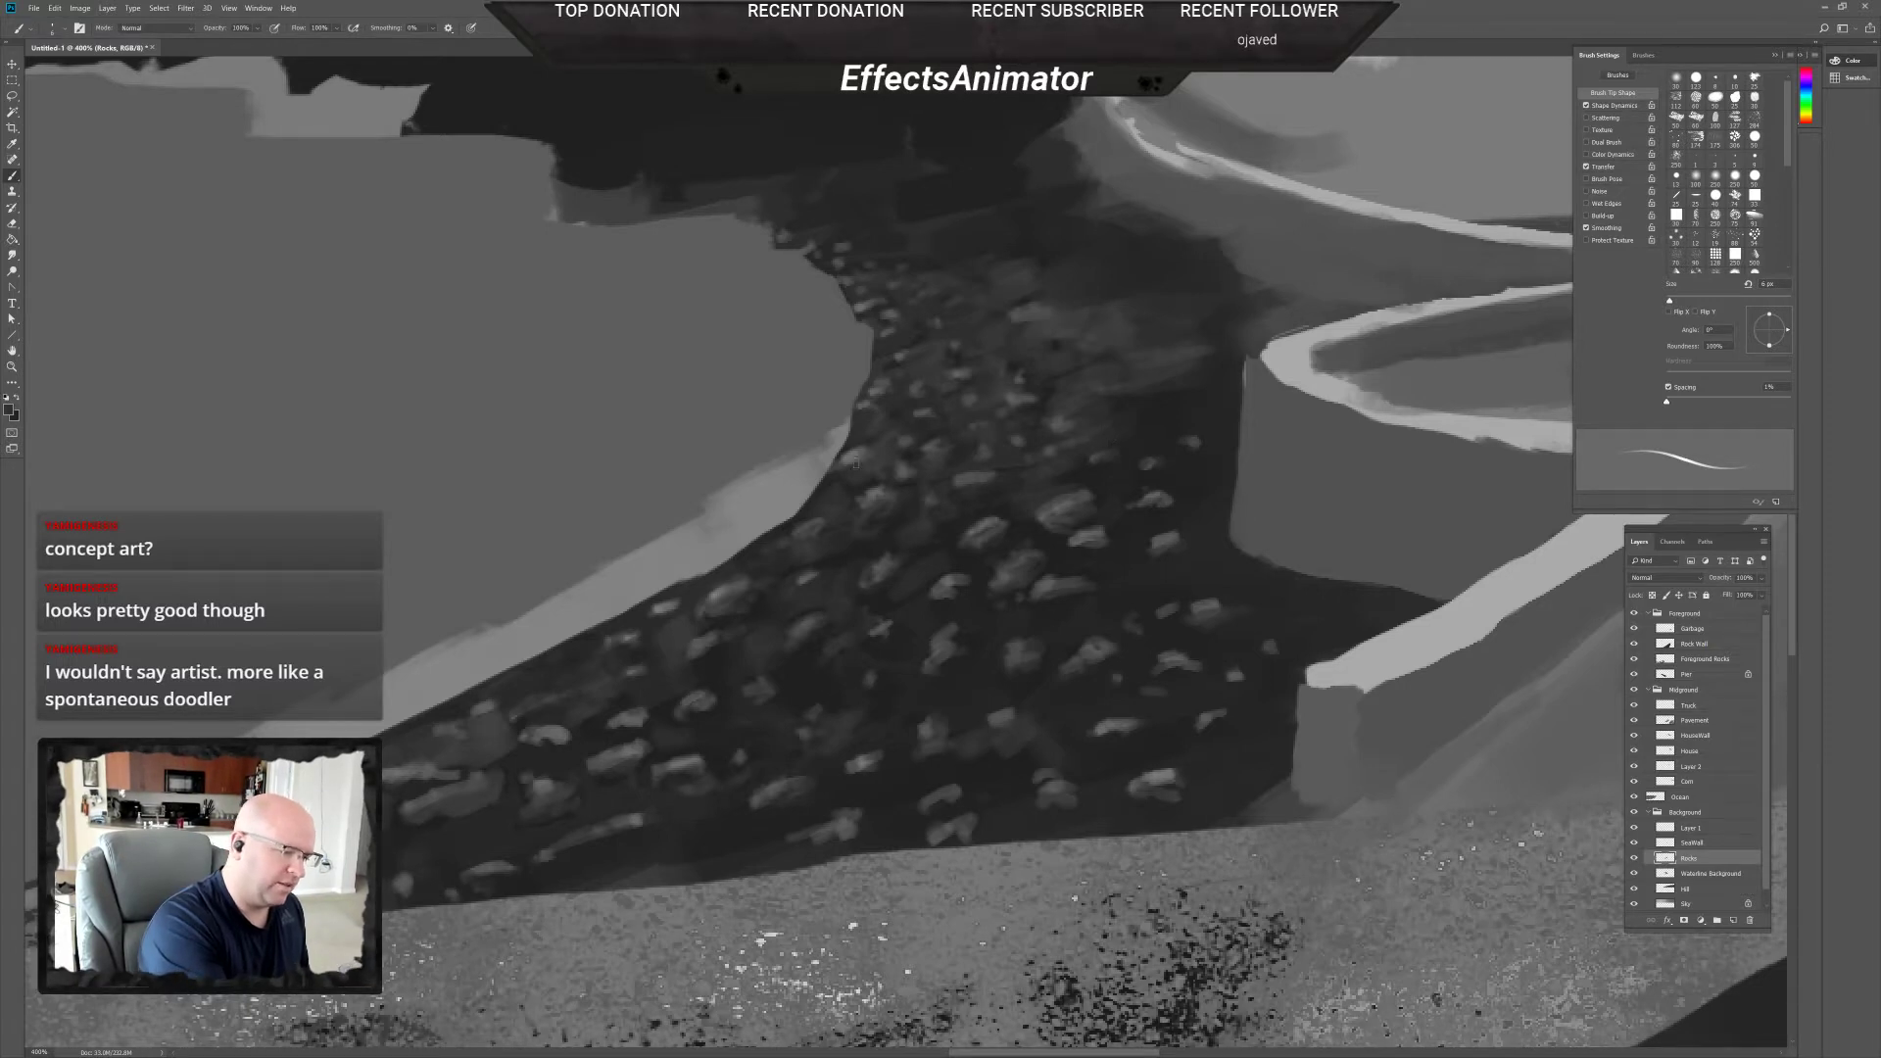
Paint over the small cross-shaped rock in the middle of the shore with the surrounding dark grey.
alt+click(1428, 405)
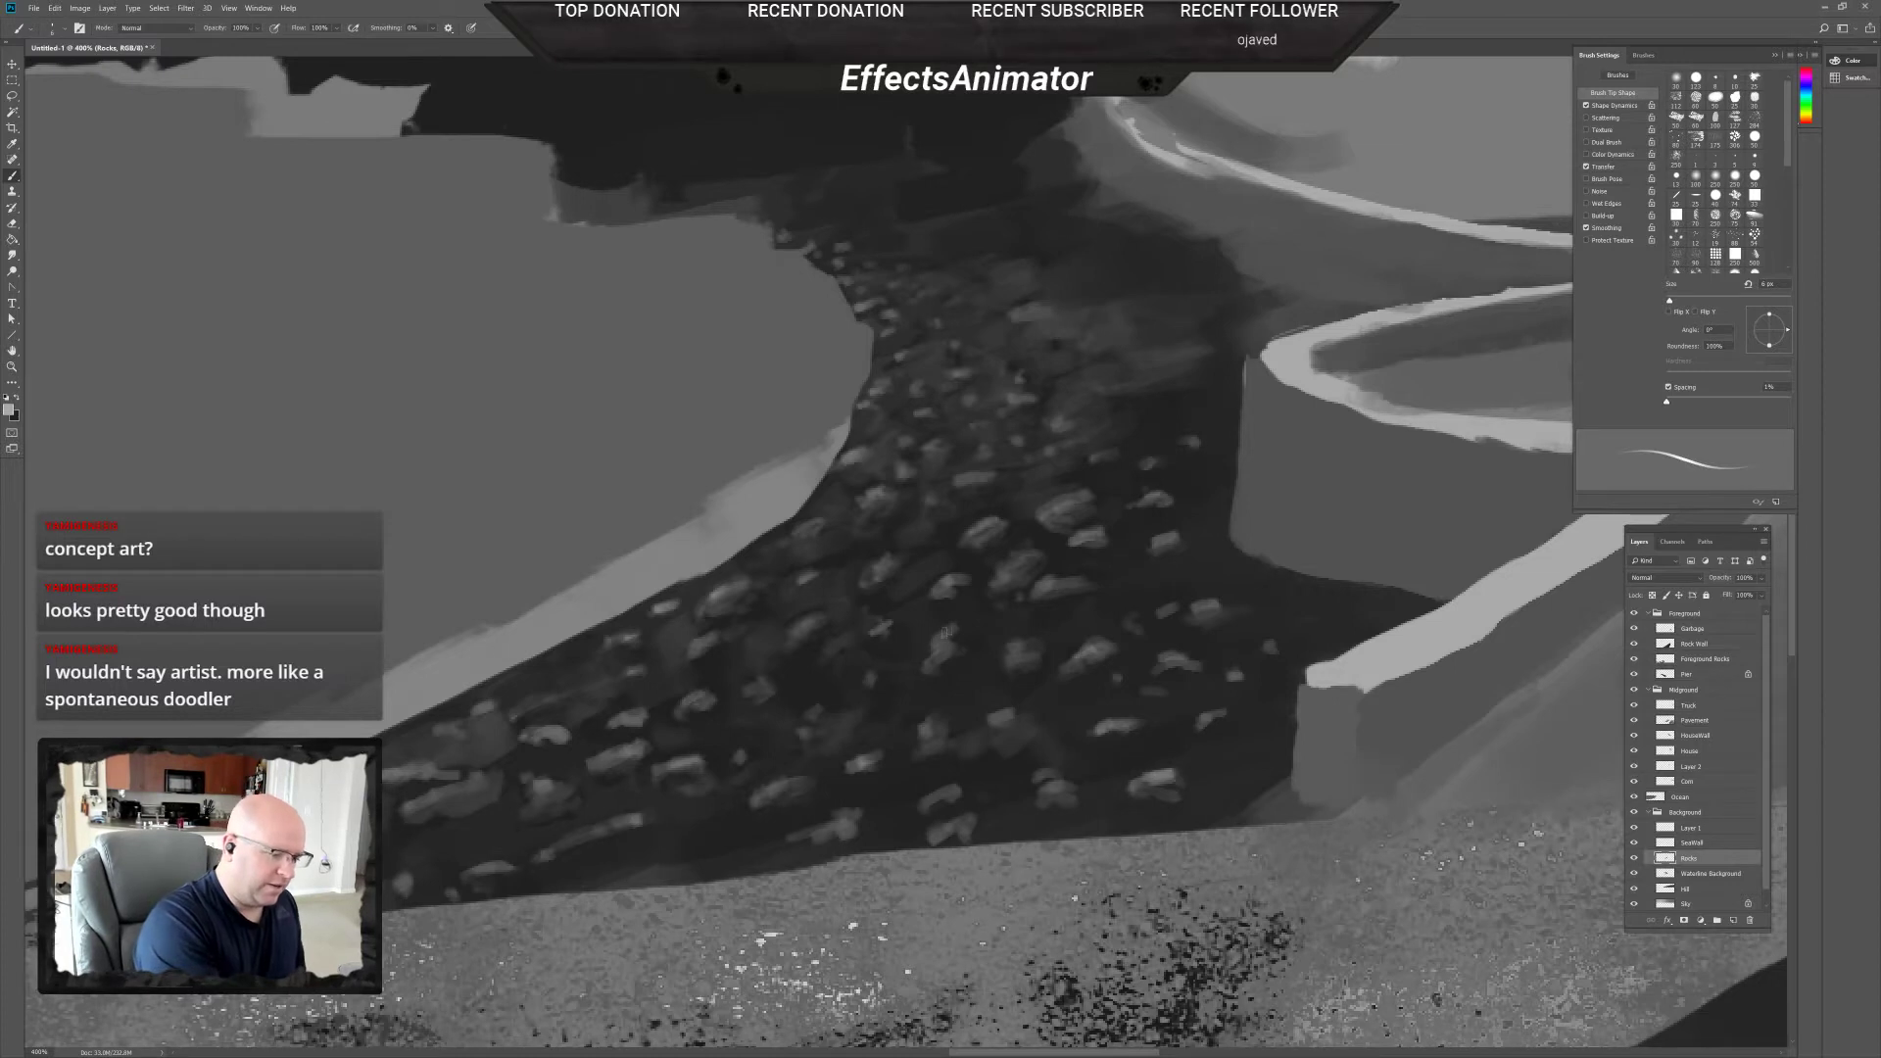
alt+click(872, 639)
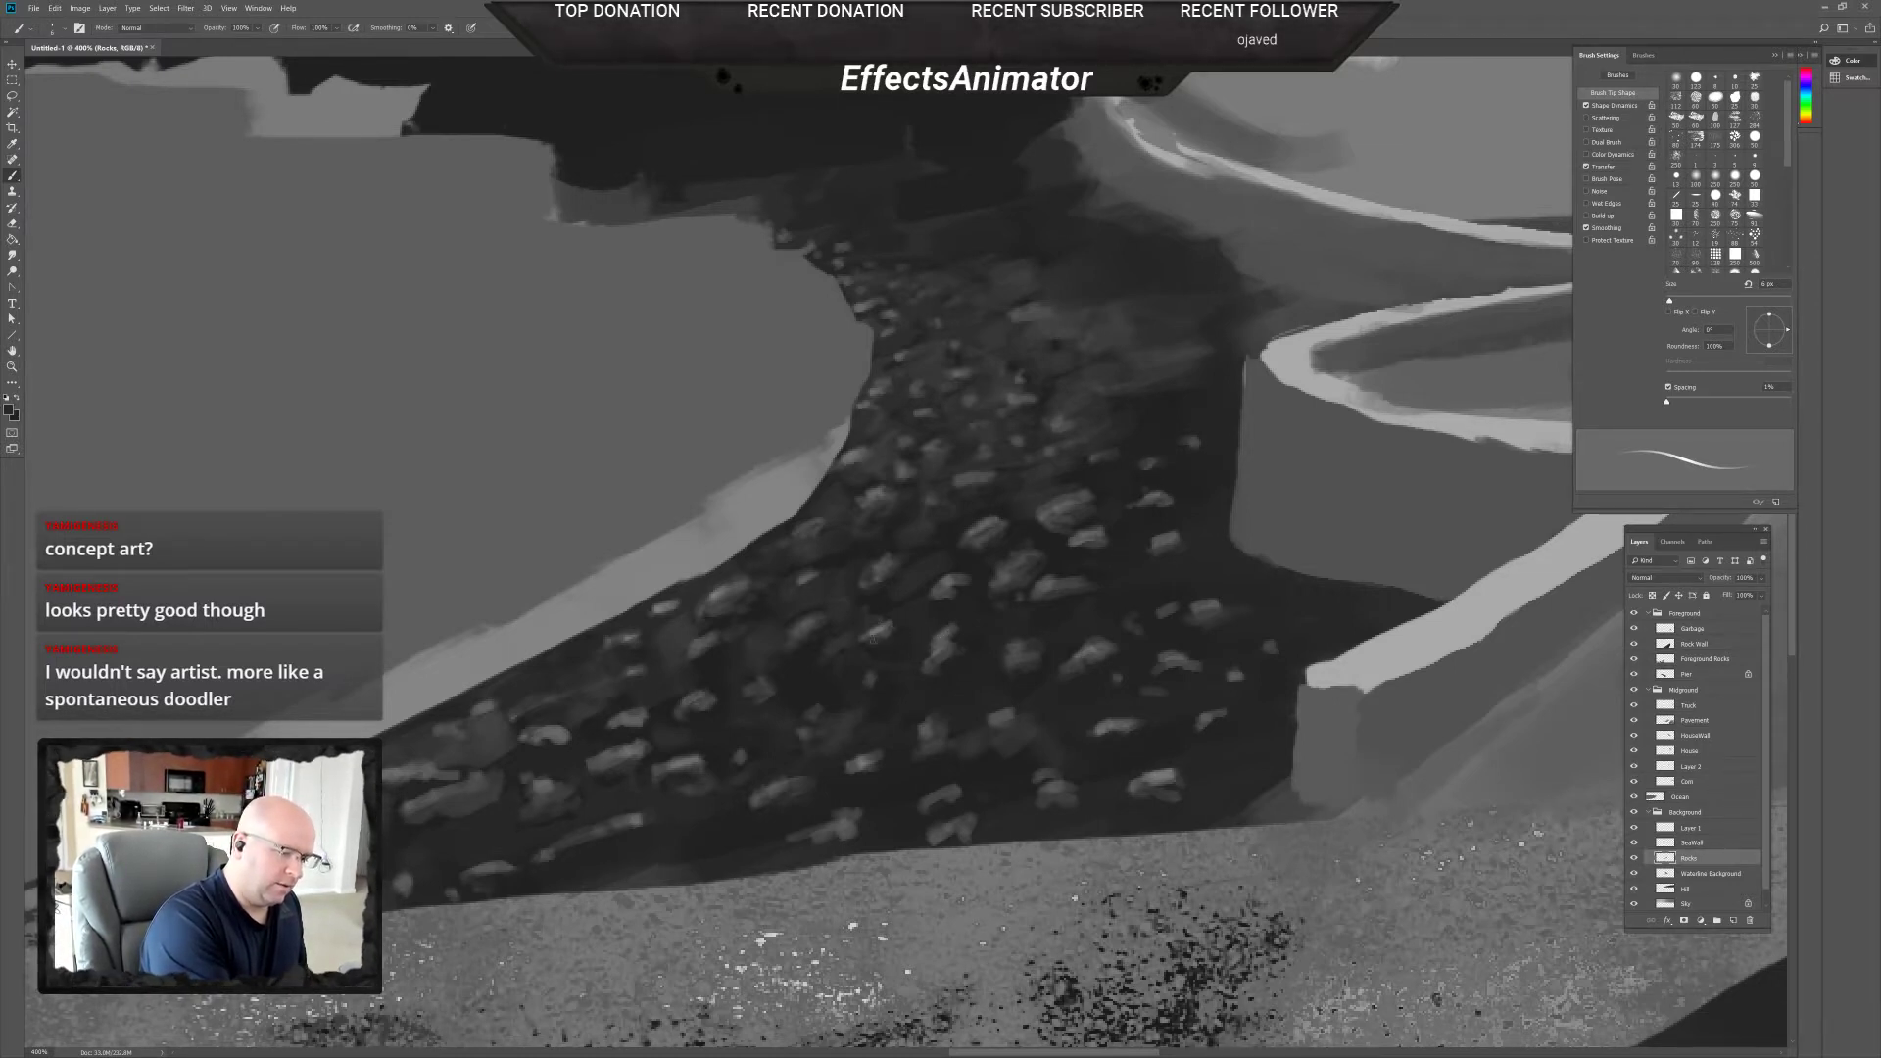
drag(871, 639, 888, 628)
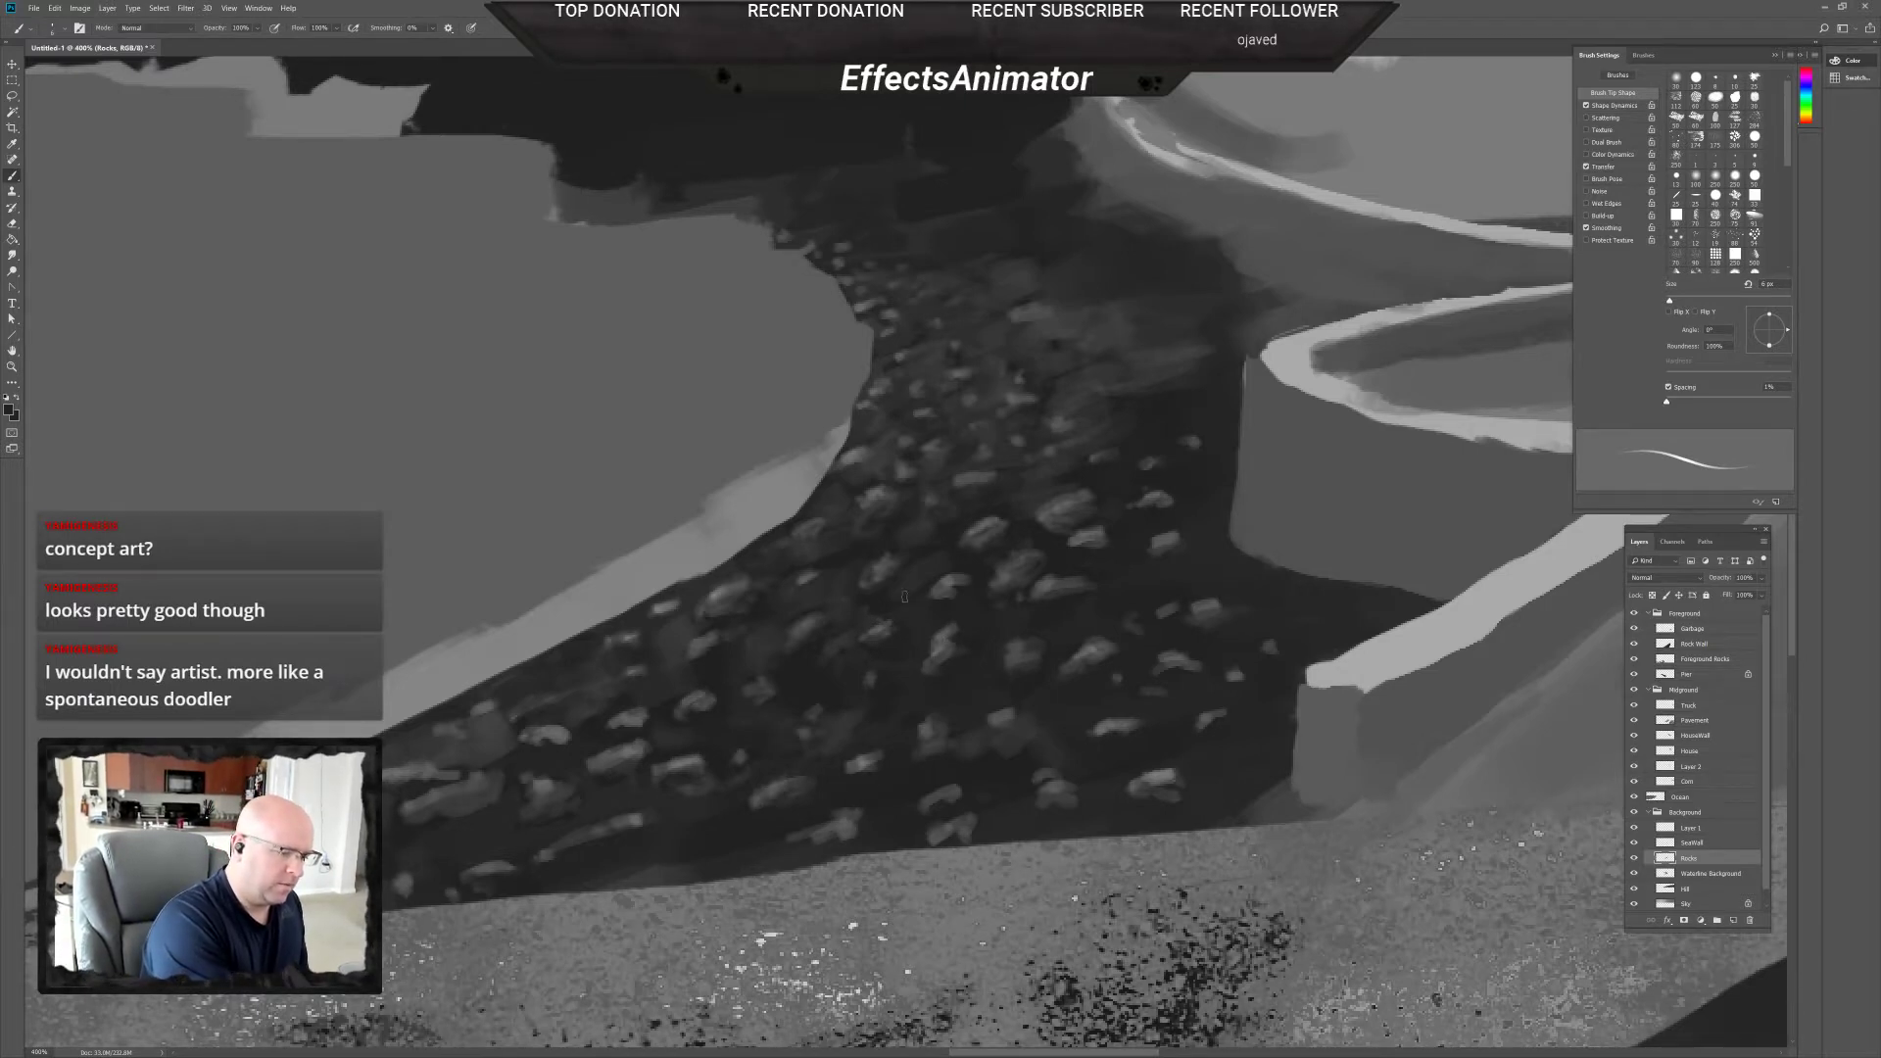
Review the whole painting and make the Waterline Background layer active.
scroll(961, 802, down, 5)
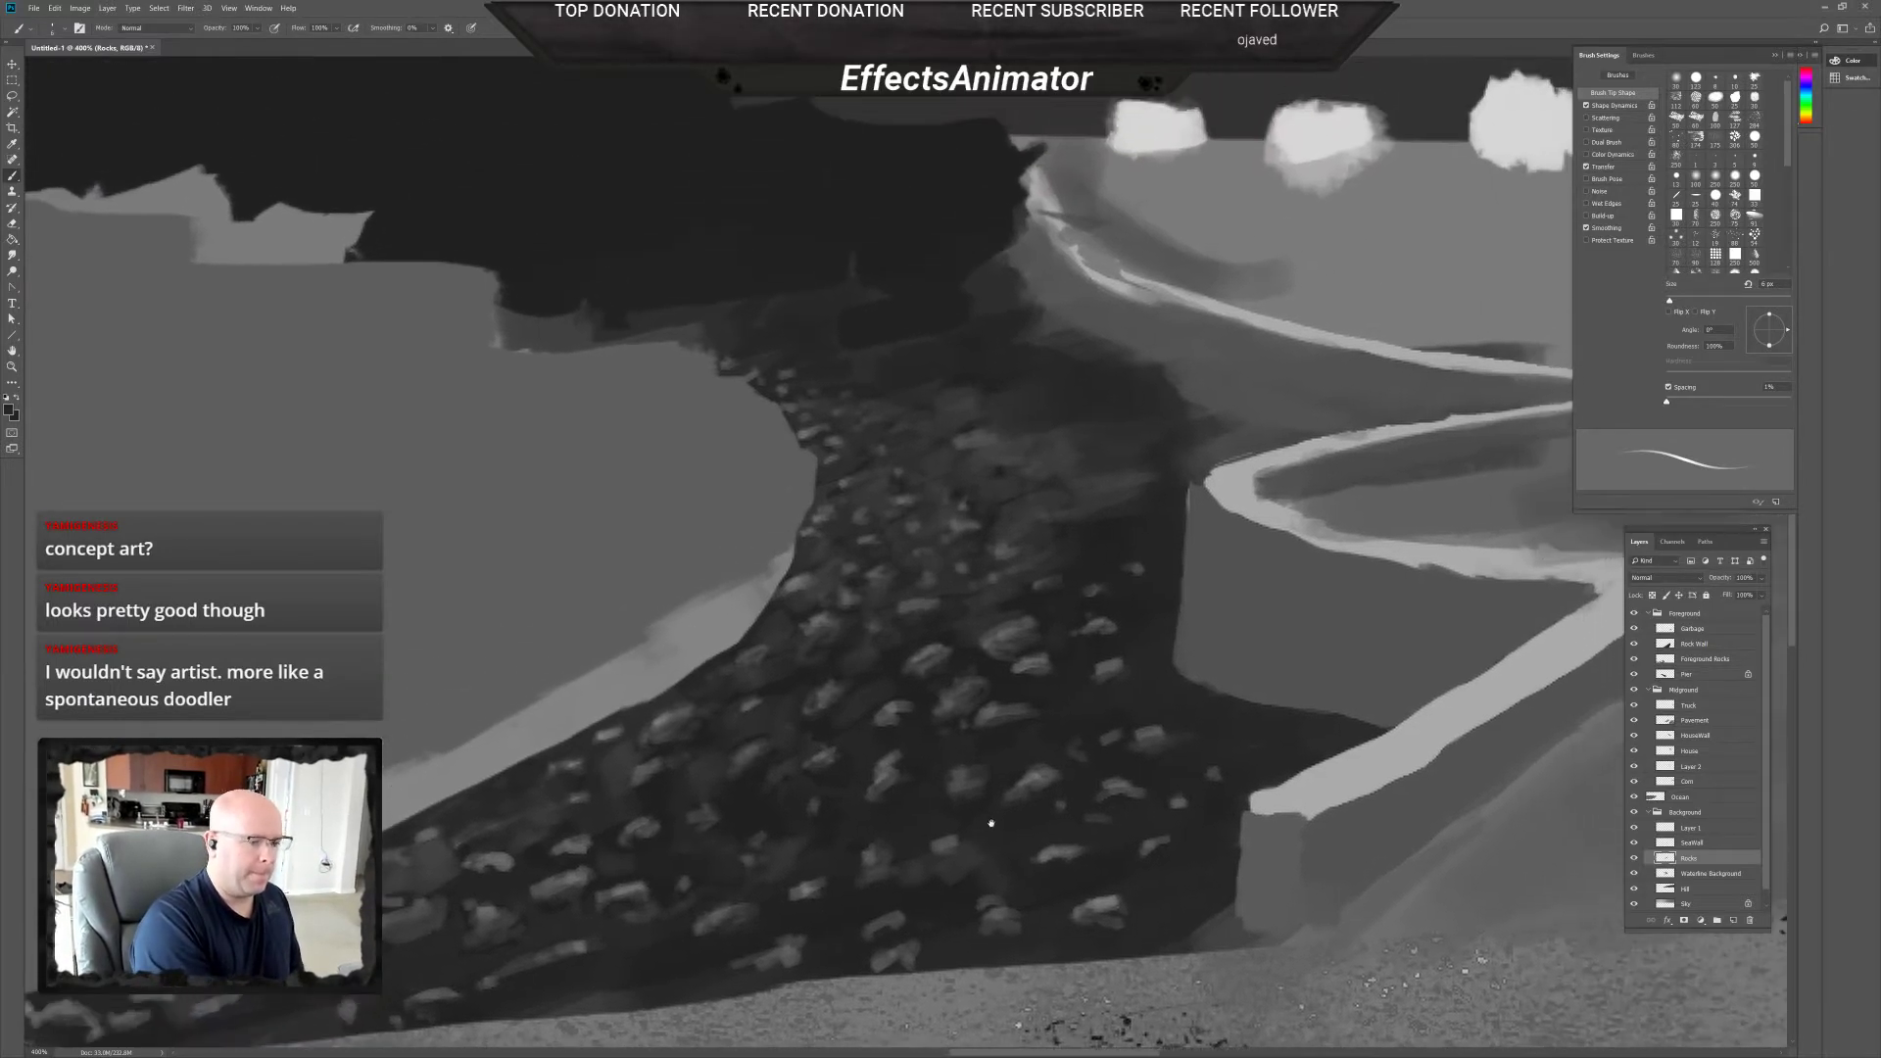
drag(1108, 888, 980, 855)
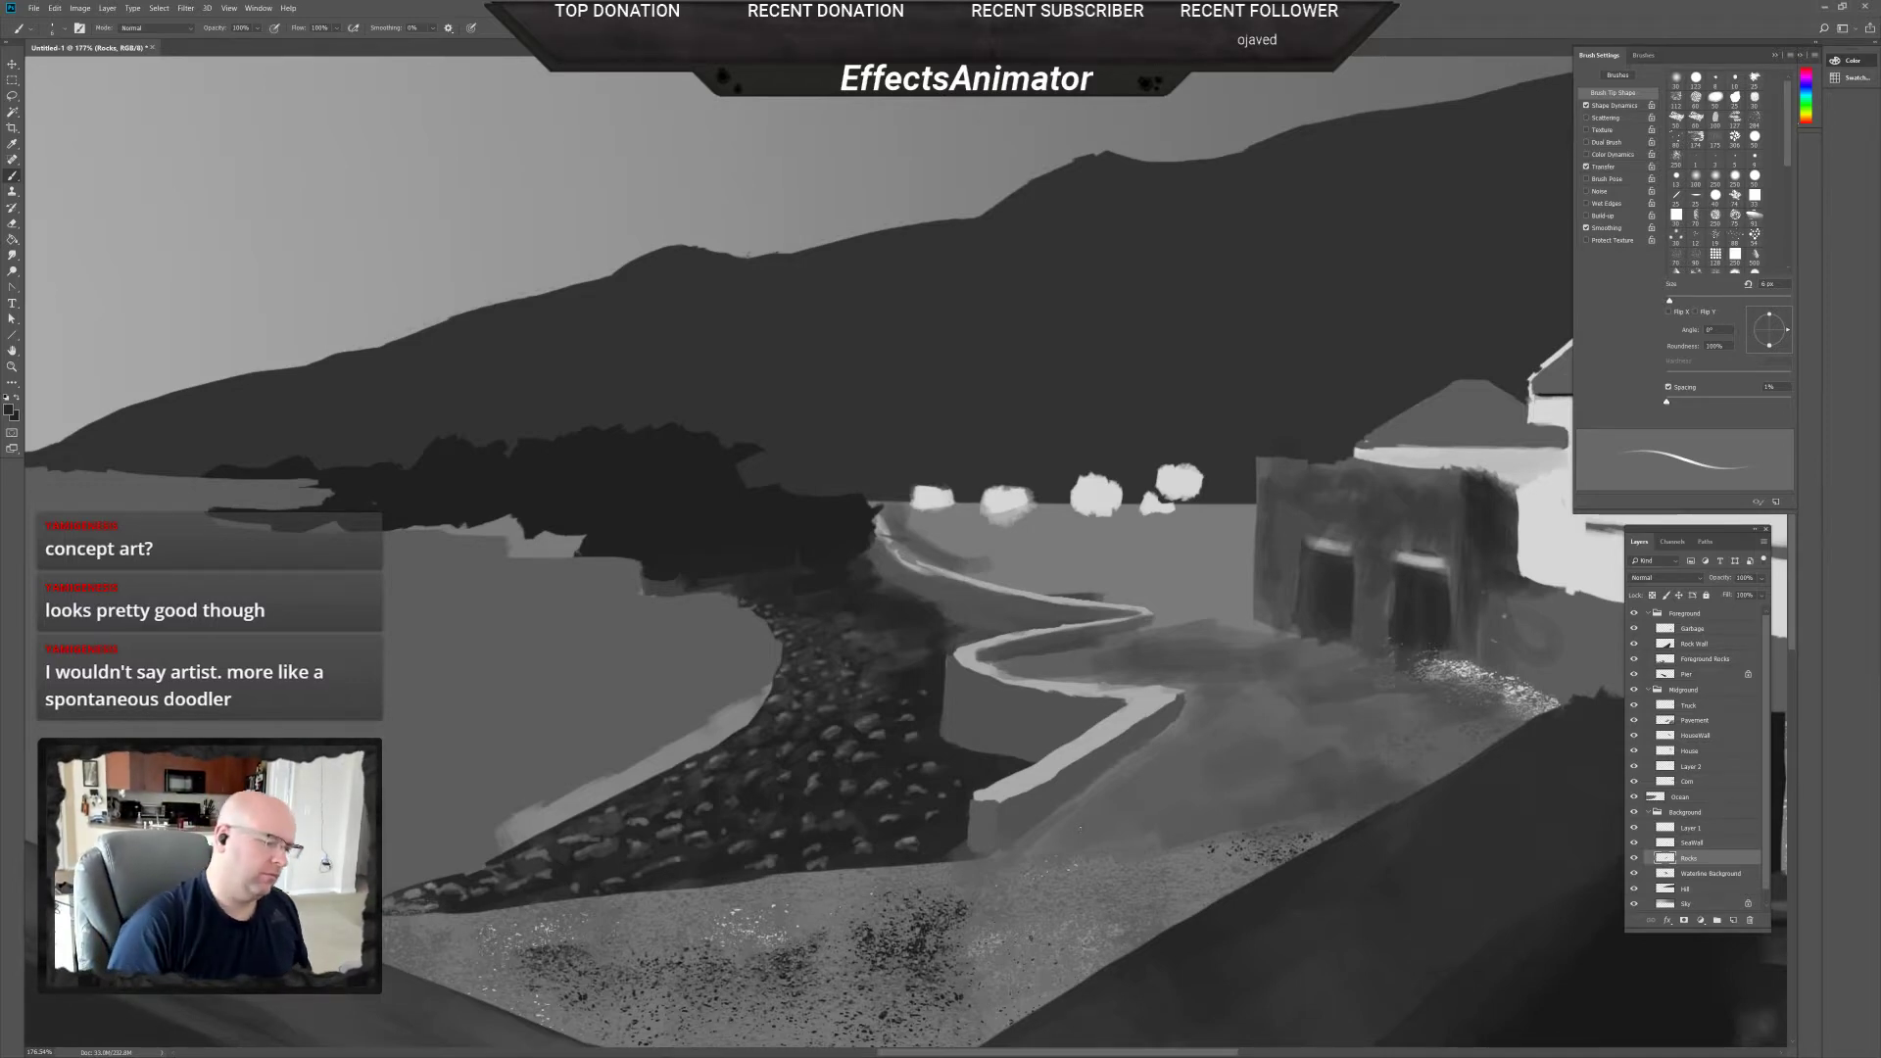
scroll(1054, 823, down, 5)
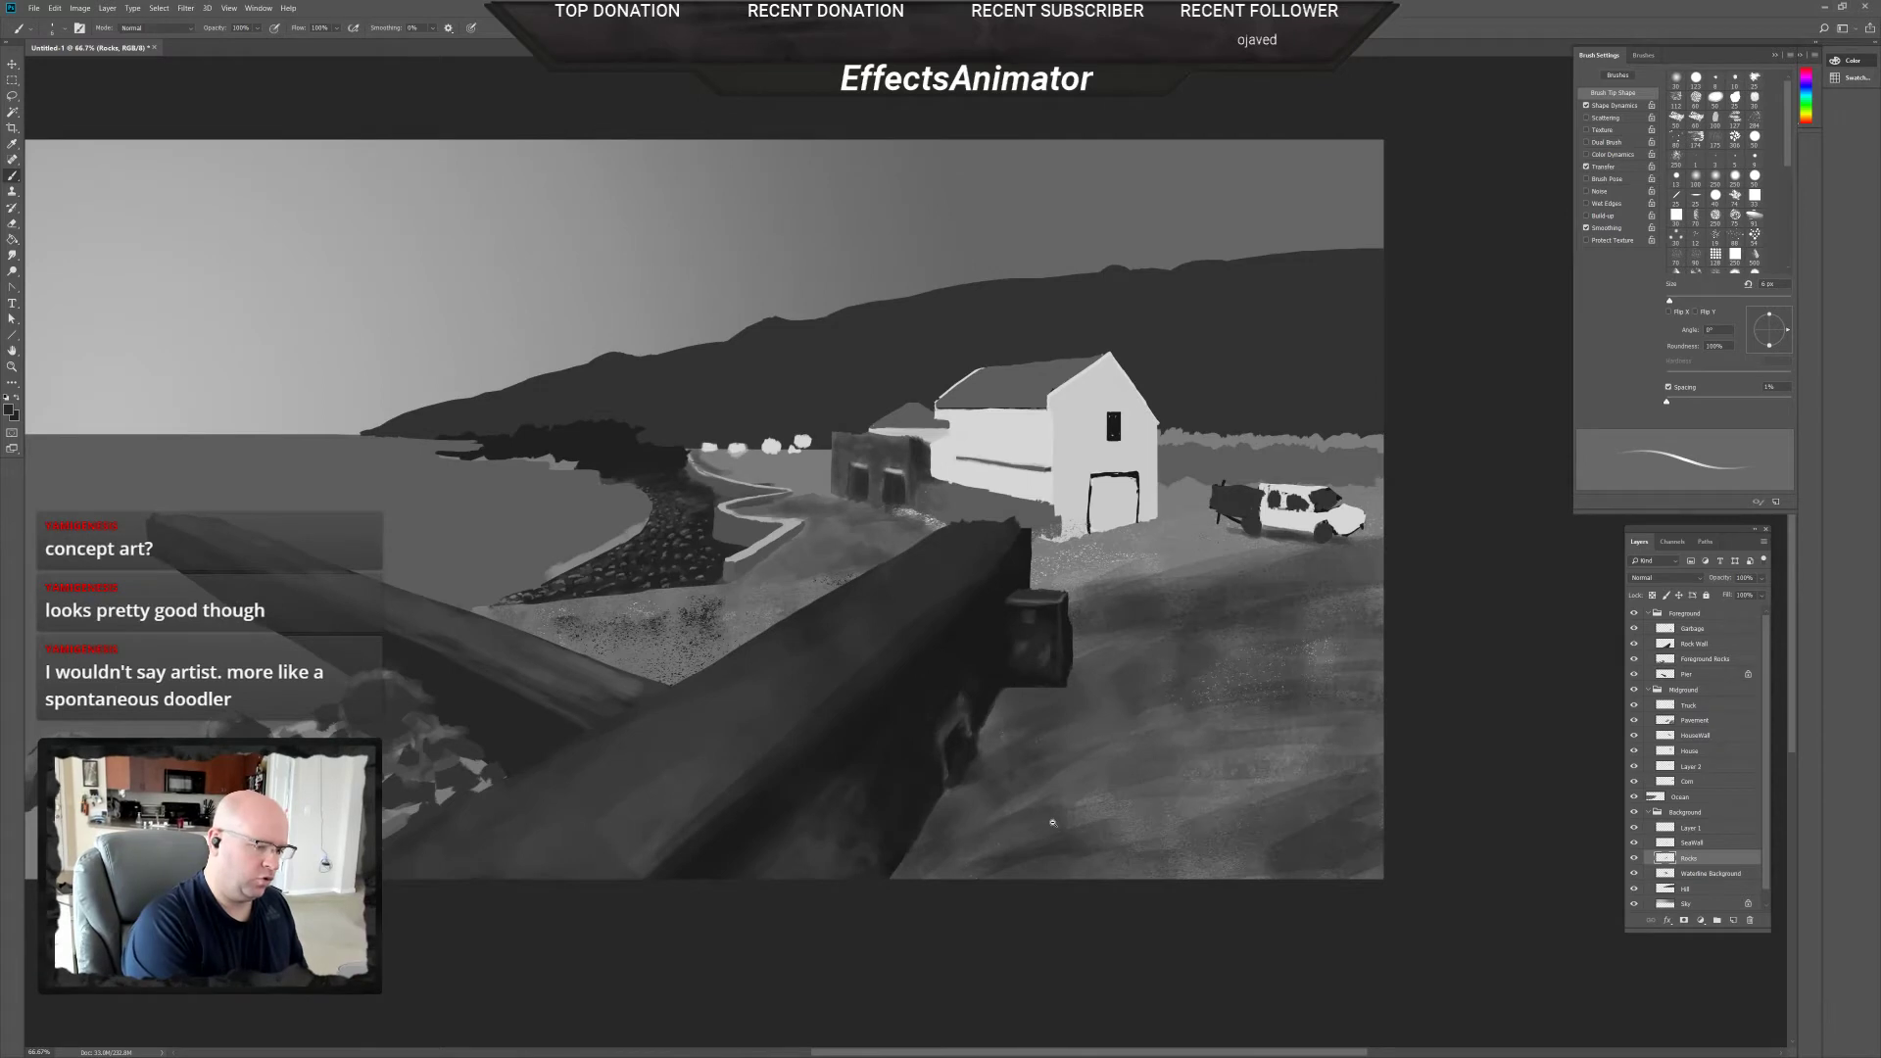
drag(1054, 823, 1244, 824)
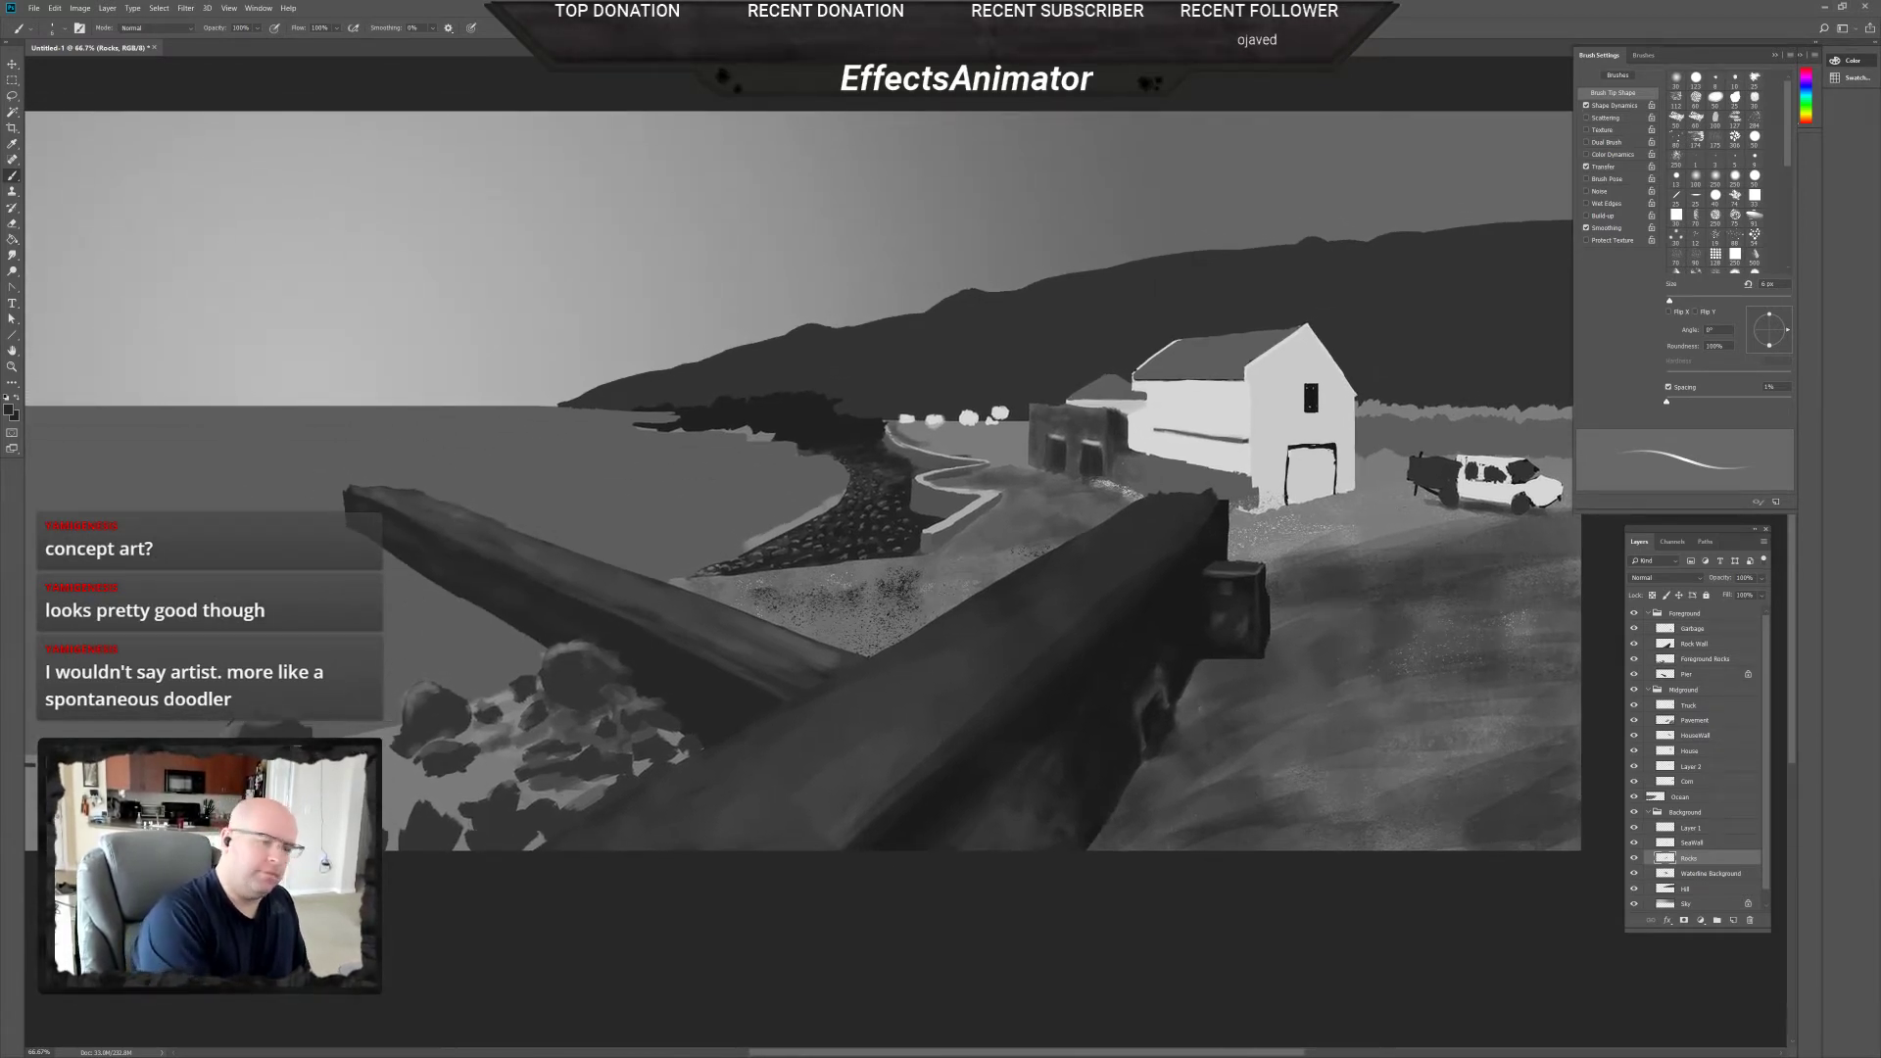
drag(784, 780, 1095, 798)
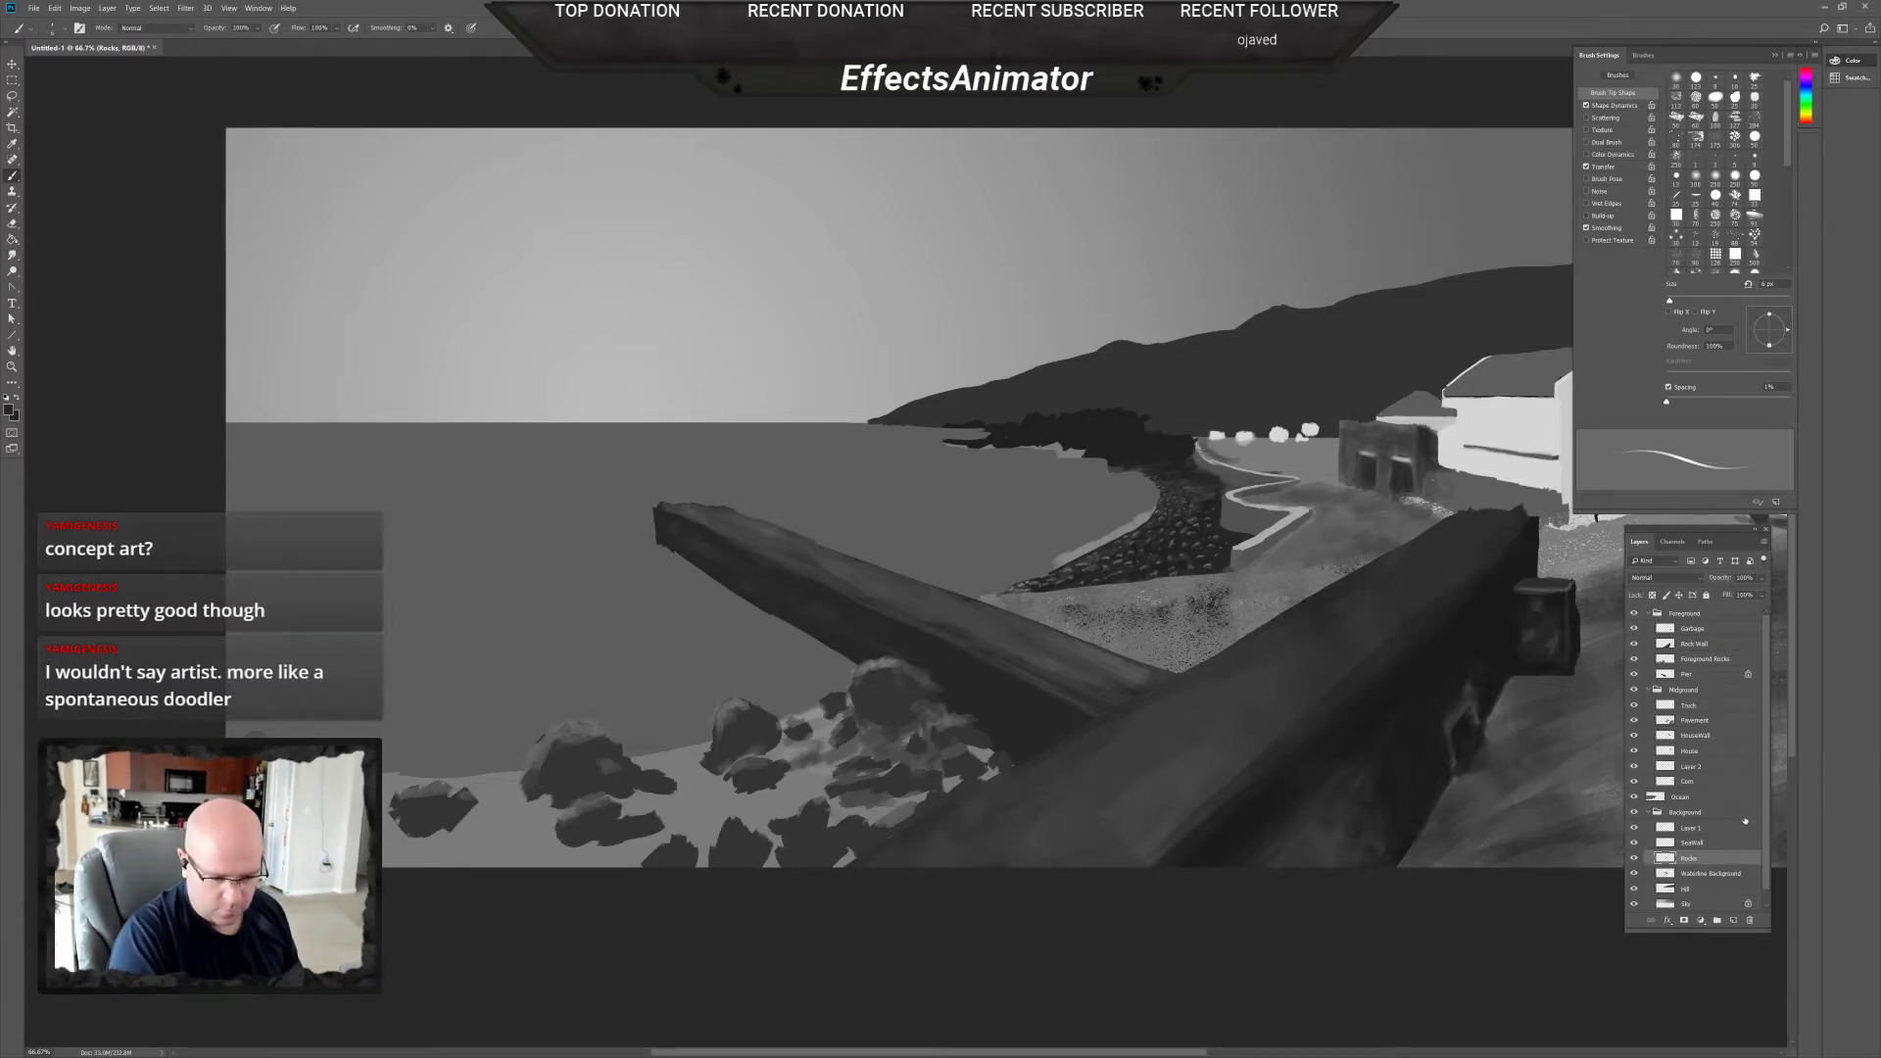
scroll(1764, 859, down, 1)
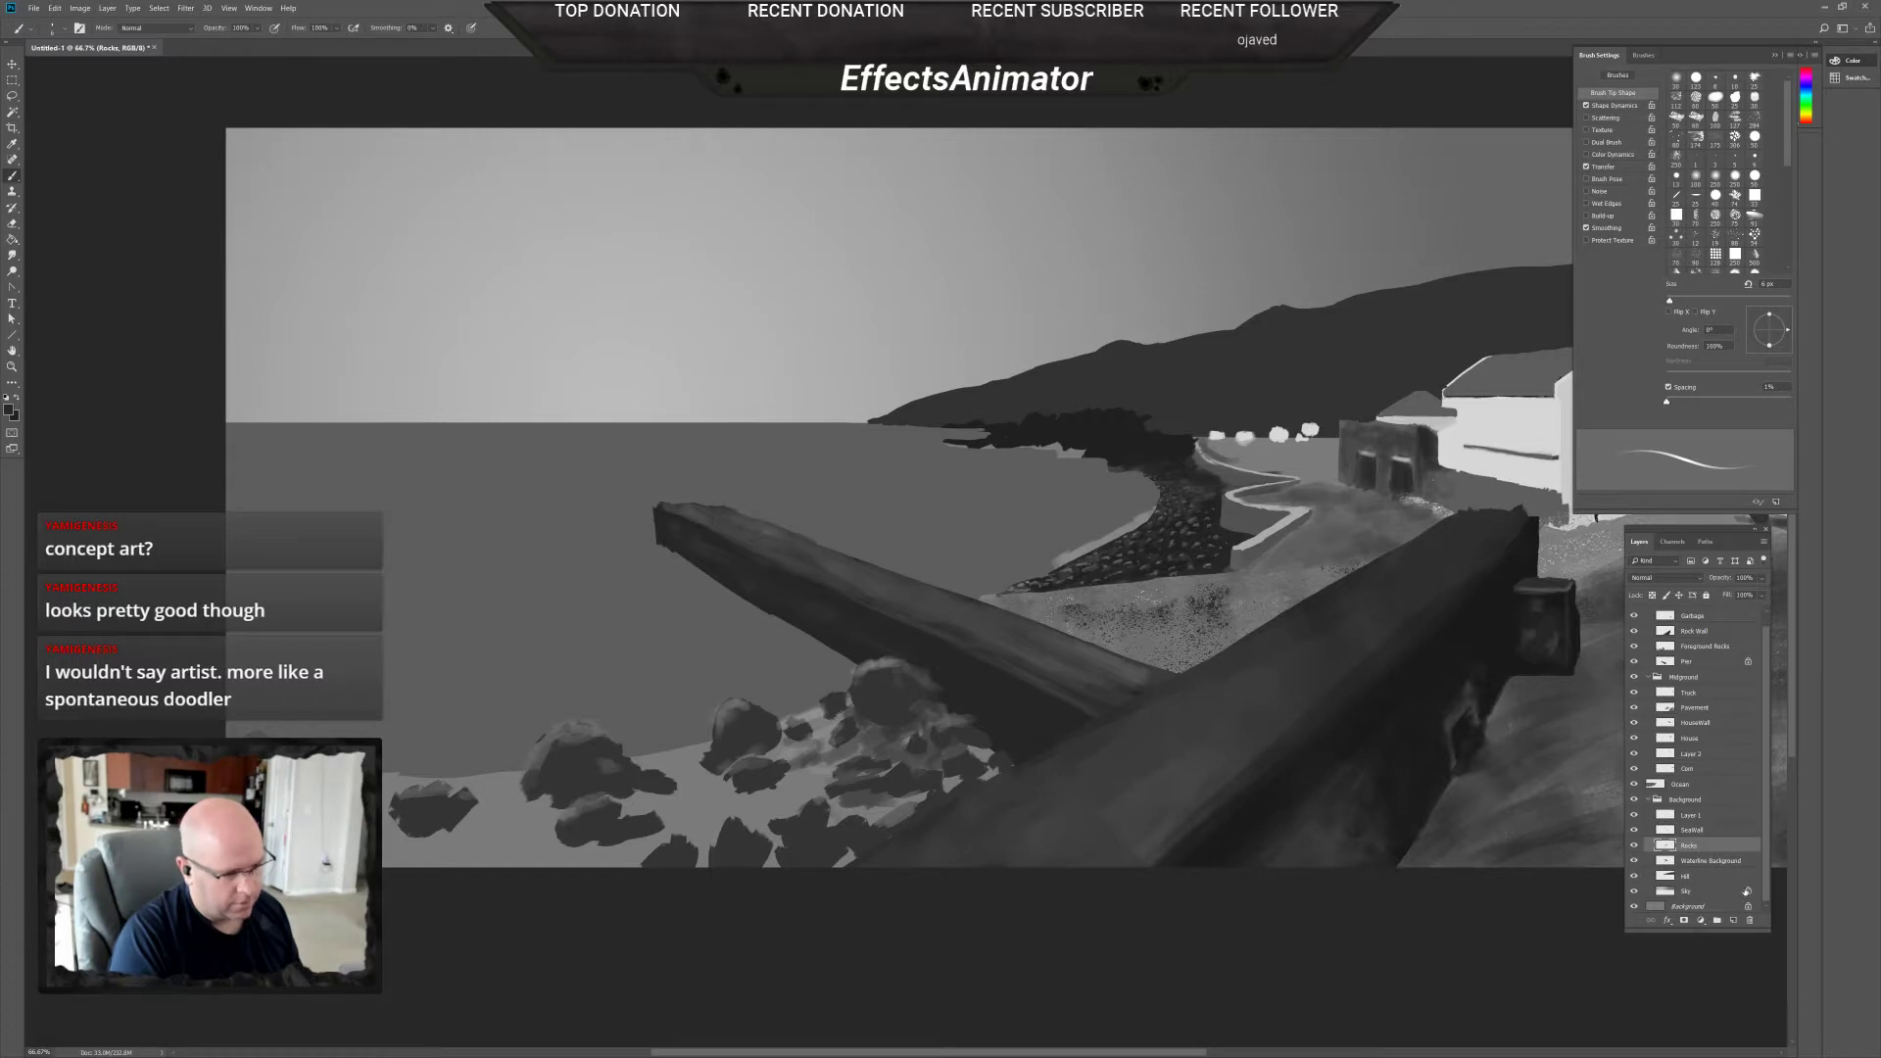
click(1715, 862)
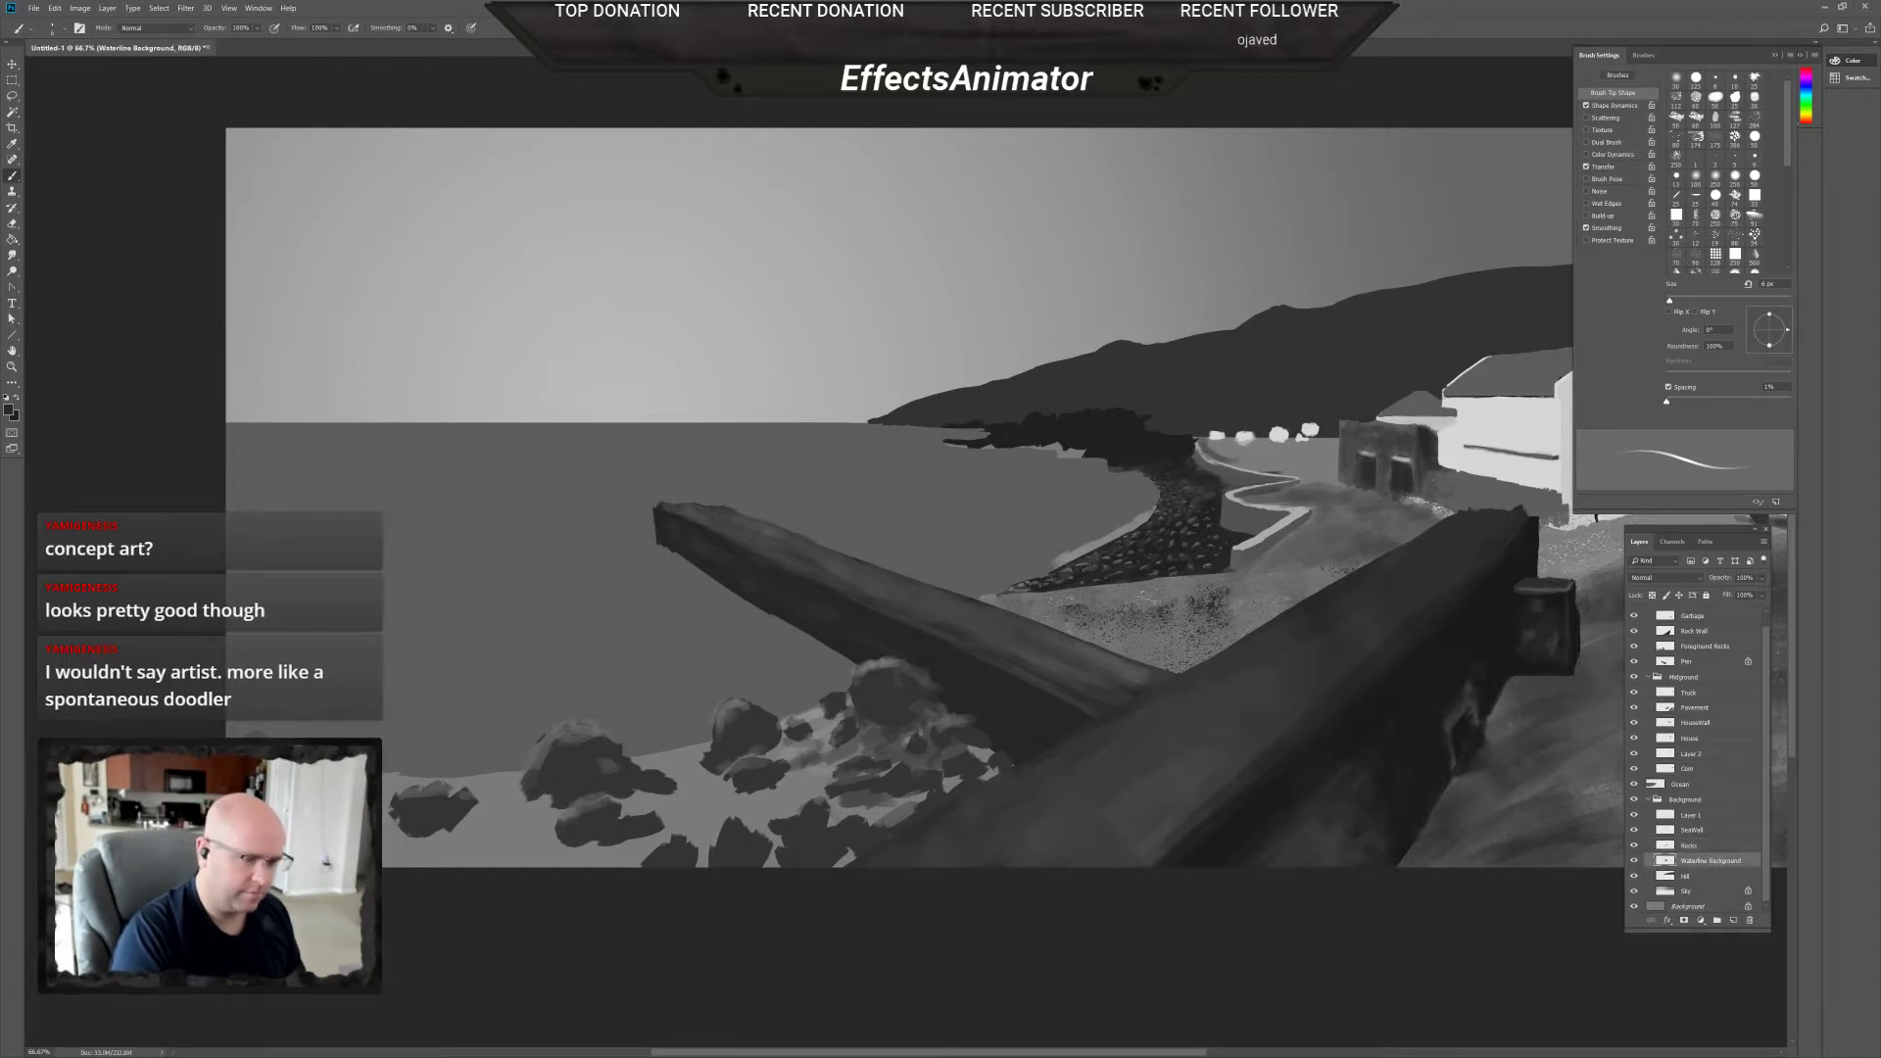
Turn off brush Transfer, extend the dark distant shoreline with a 37 px brush, and move the Ocean layer directly below Waterline Background.
key(ctrl+plus)
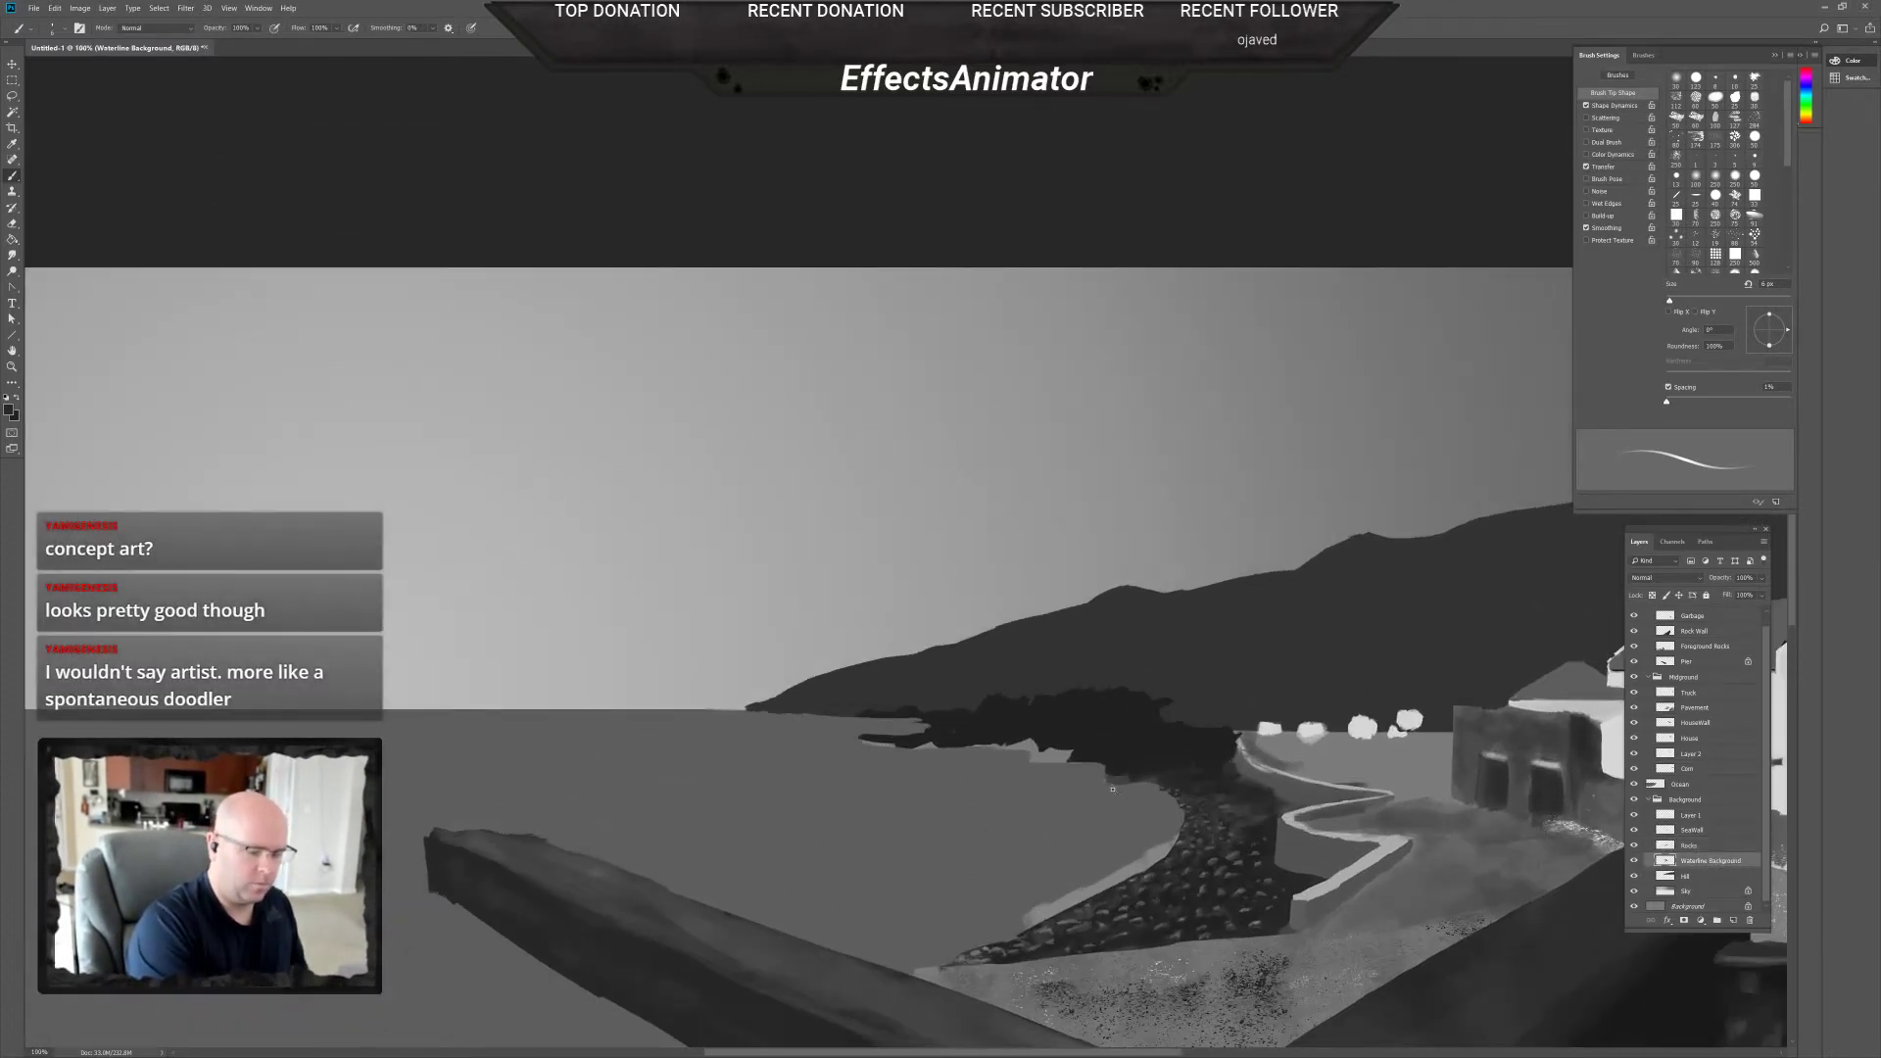
scroll(1113, 789, down, 1)
drag(1158, 829, 1035, 723)
scroll(1098, 784, up, 1)
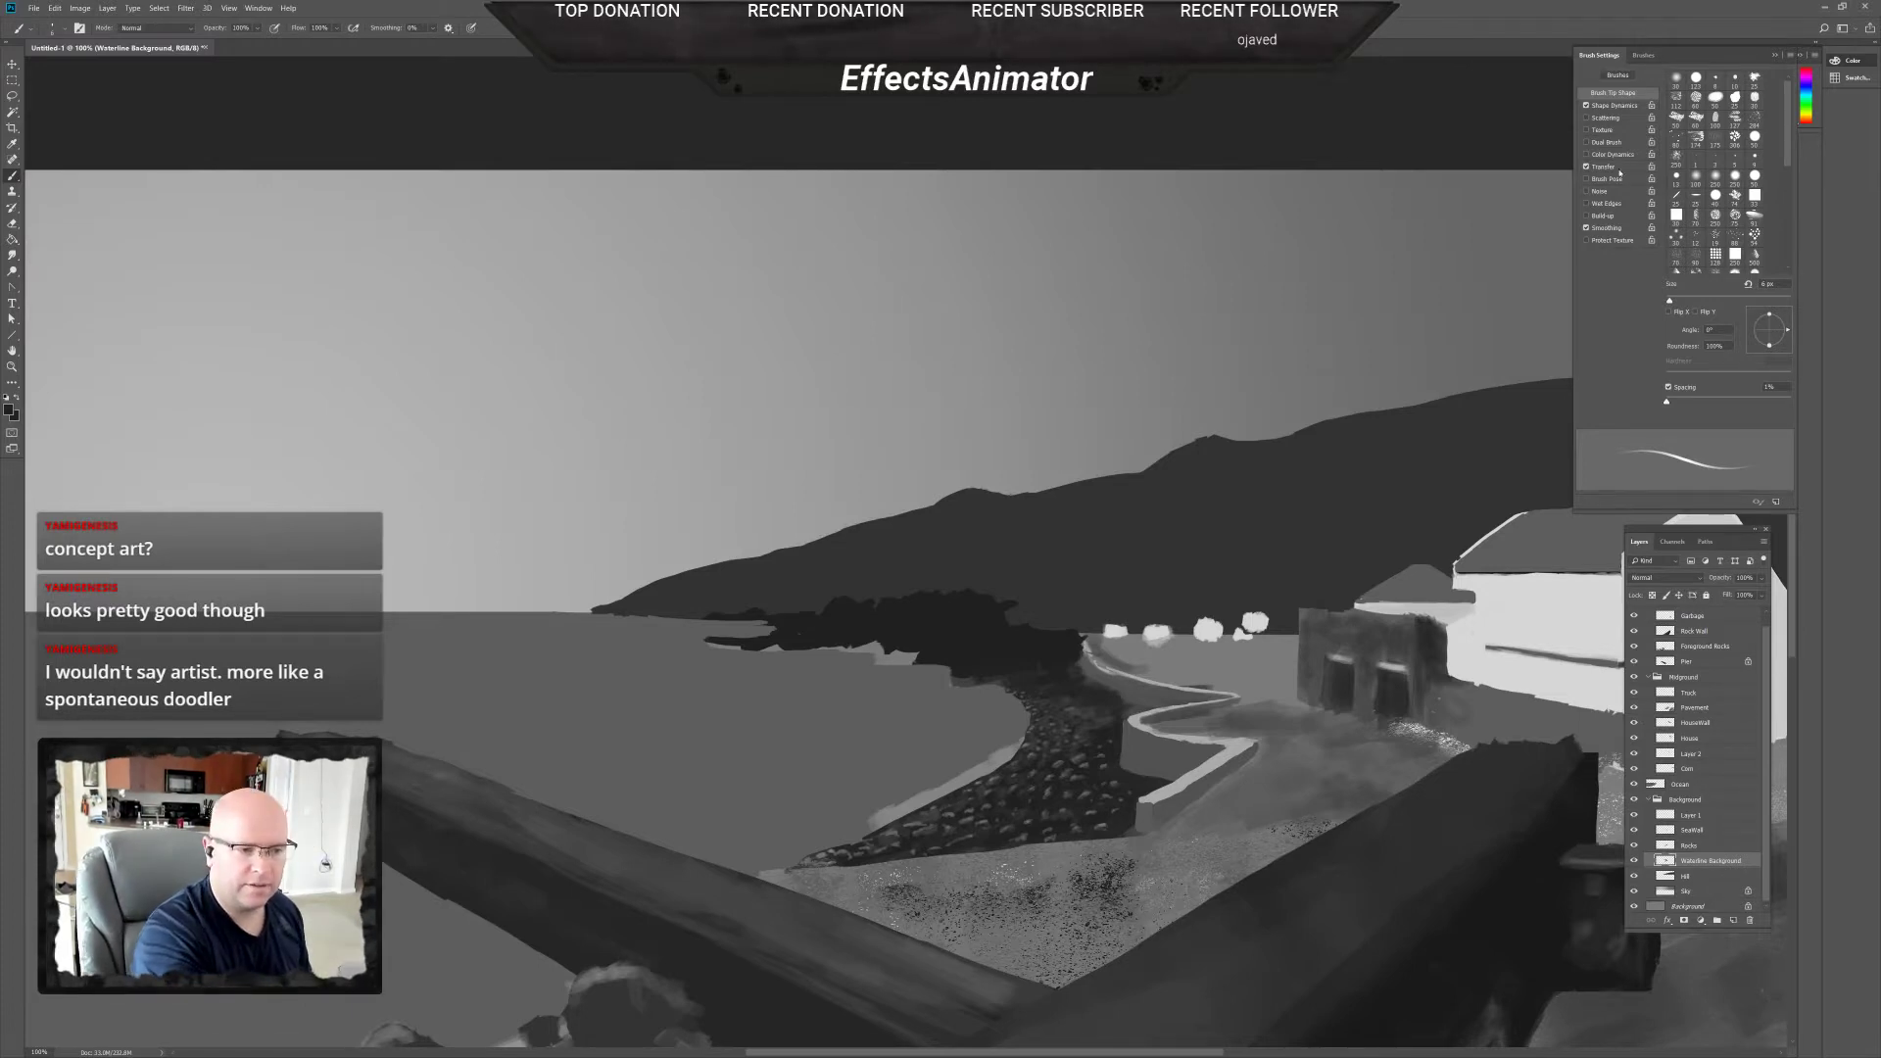
click(1588, 168)
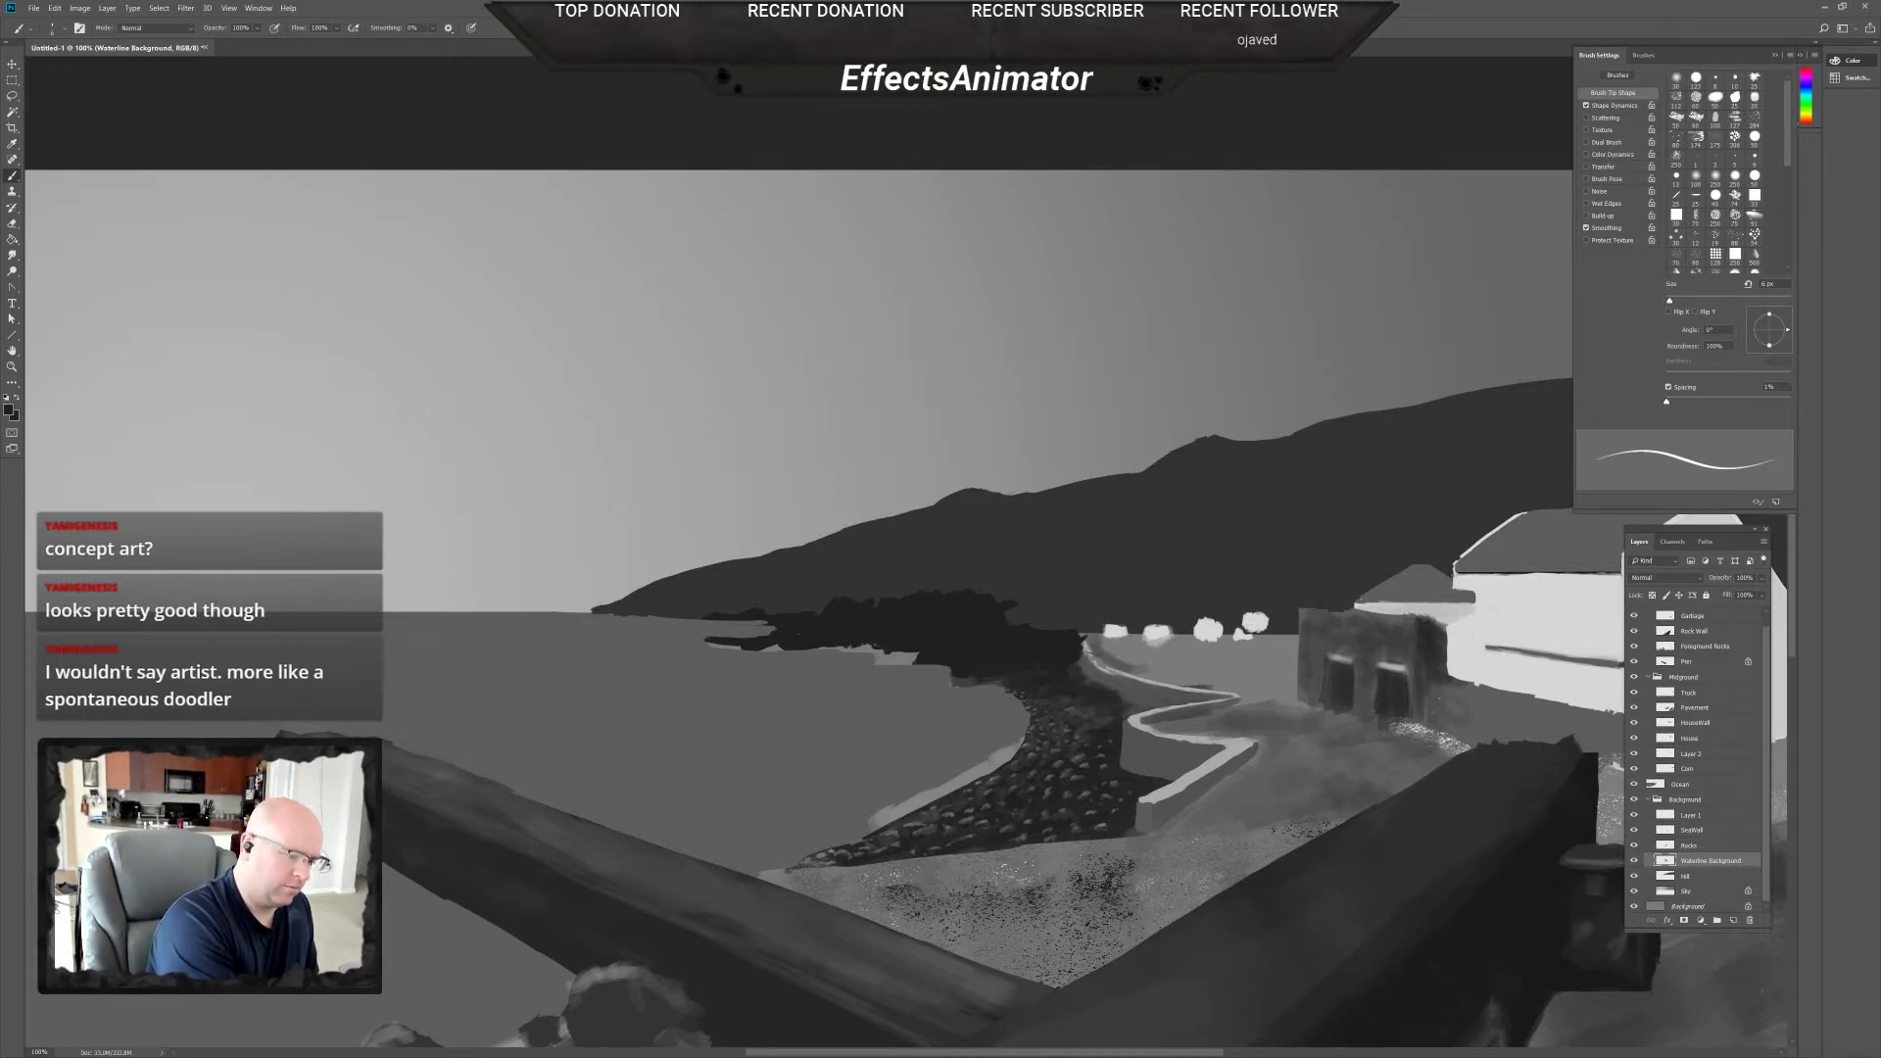
mouse_move(855, 647)
mouse_down()
mouse_move(949, 662)
mouse_move(852, 643)
mouse_move(913, 655)
mouse_up()
right_click(880, 635)
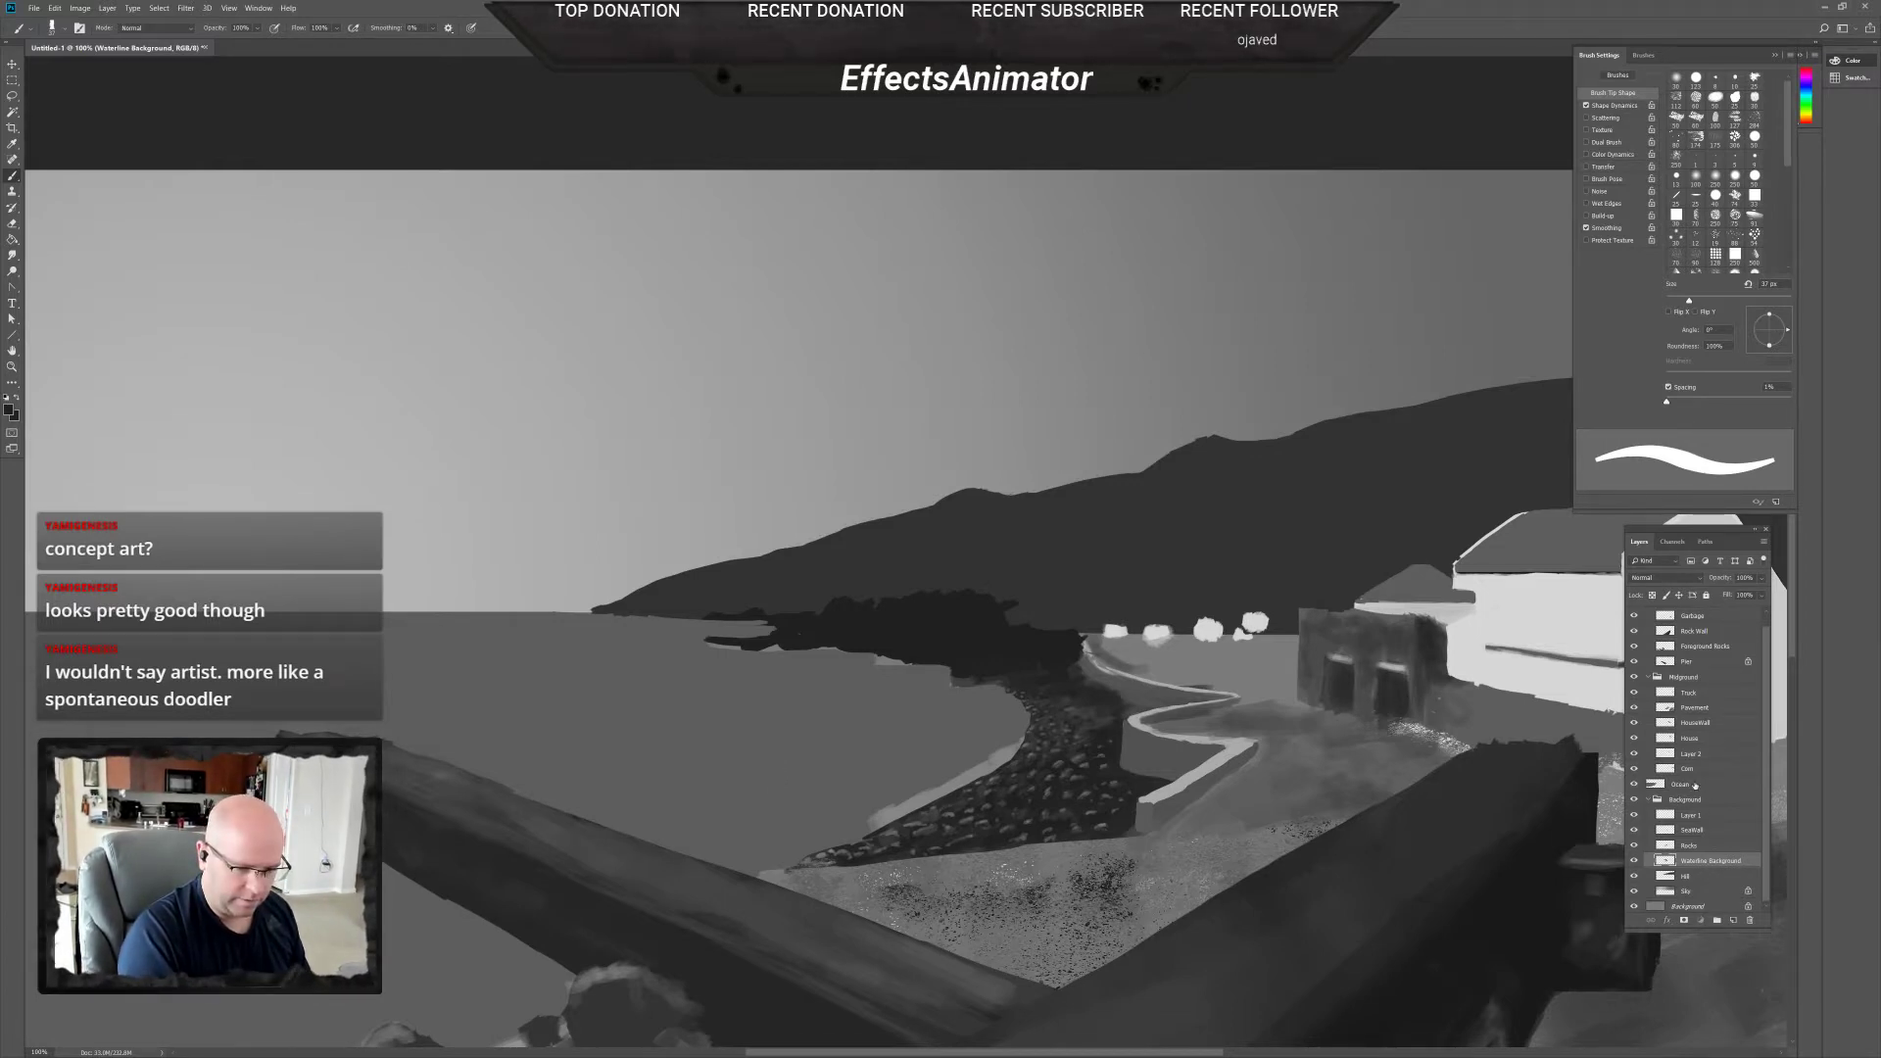
drag(1686, 876, 1713, 874)
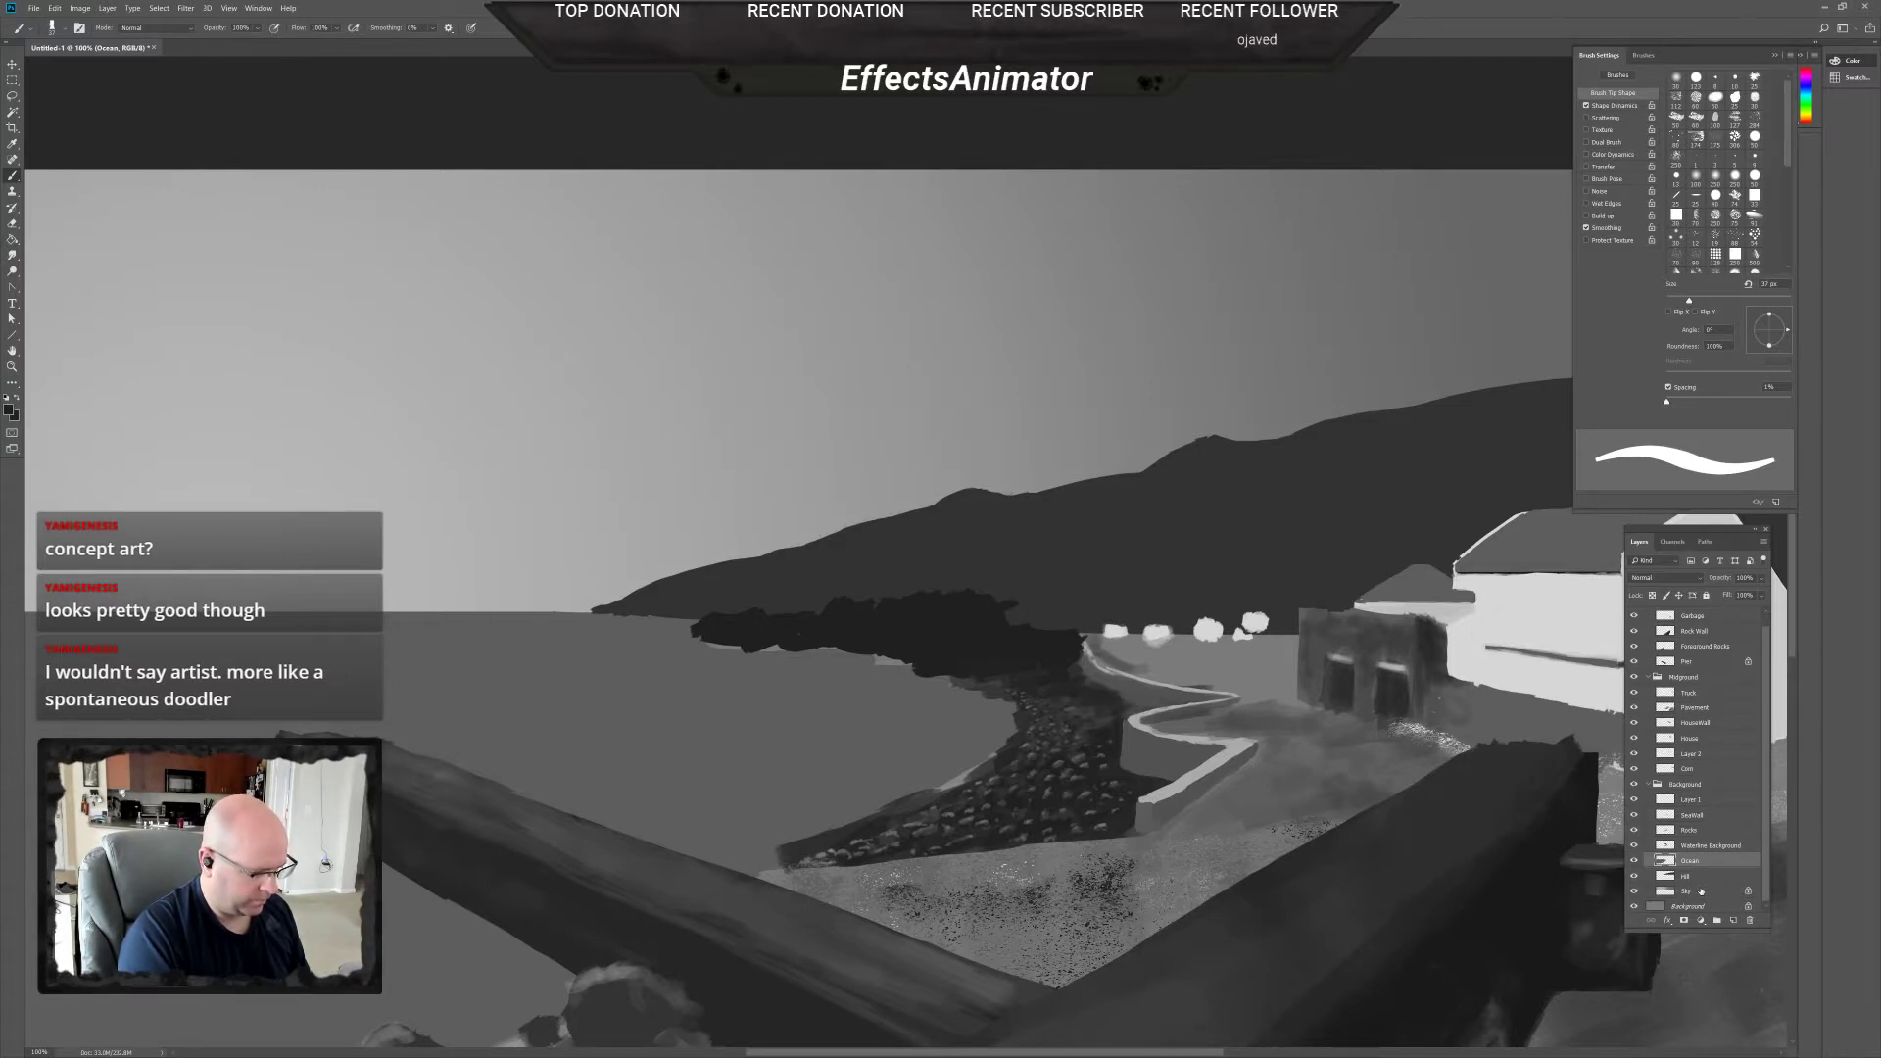
Paint small dark rocks in the water off the headland's tip, reducing the brush to 9 px for the finer ones.
mouse_move(1059, 866)
mouse_down()
mouse_move(1087, 774)
mouse_move(1225, 839)
mouse_up()
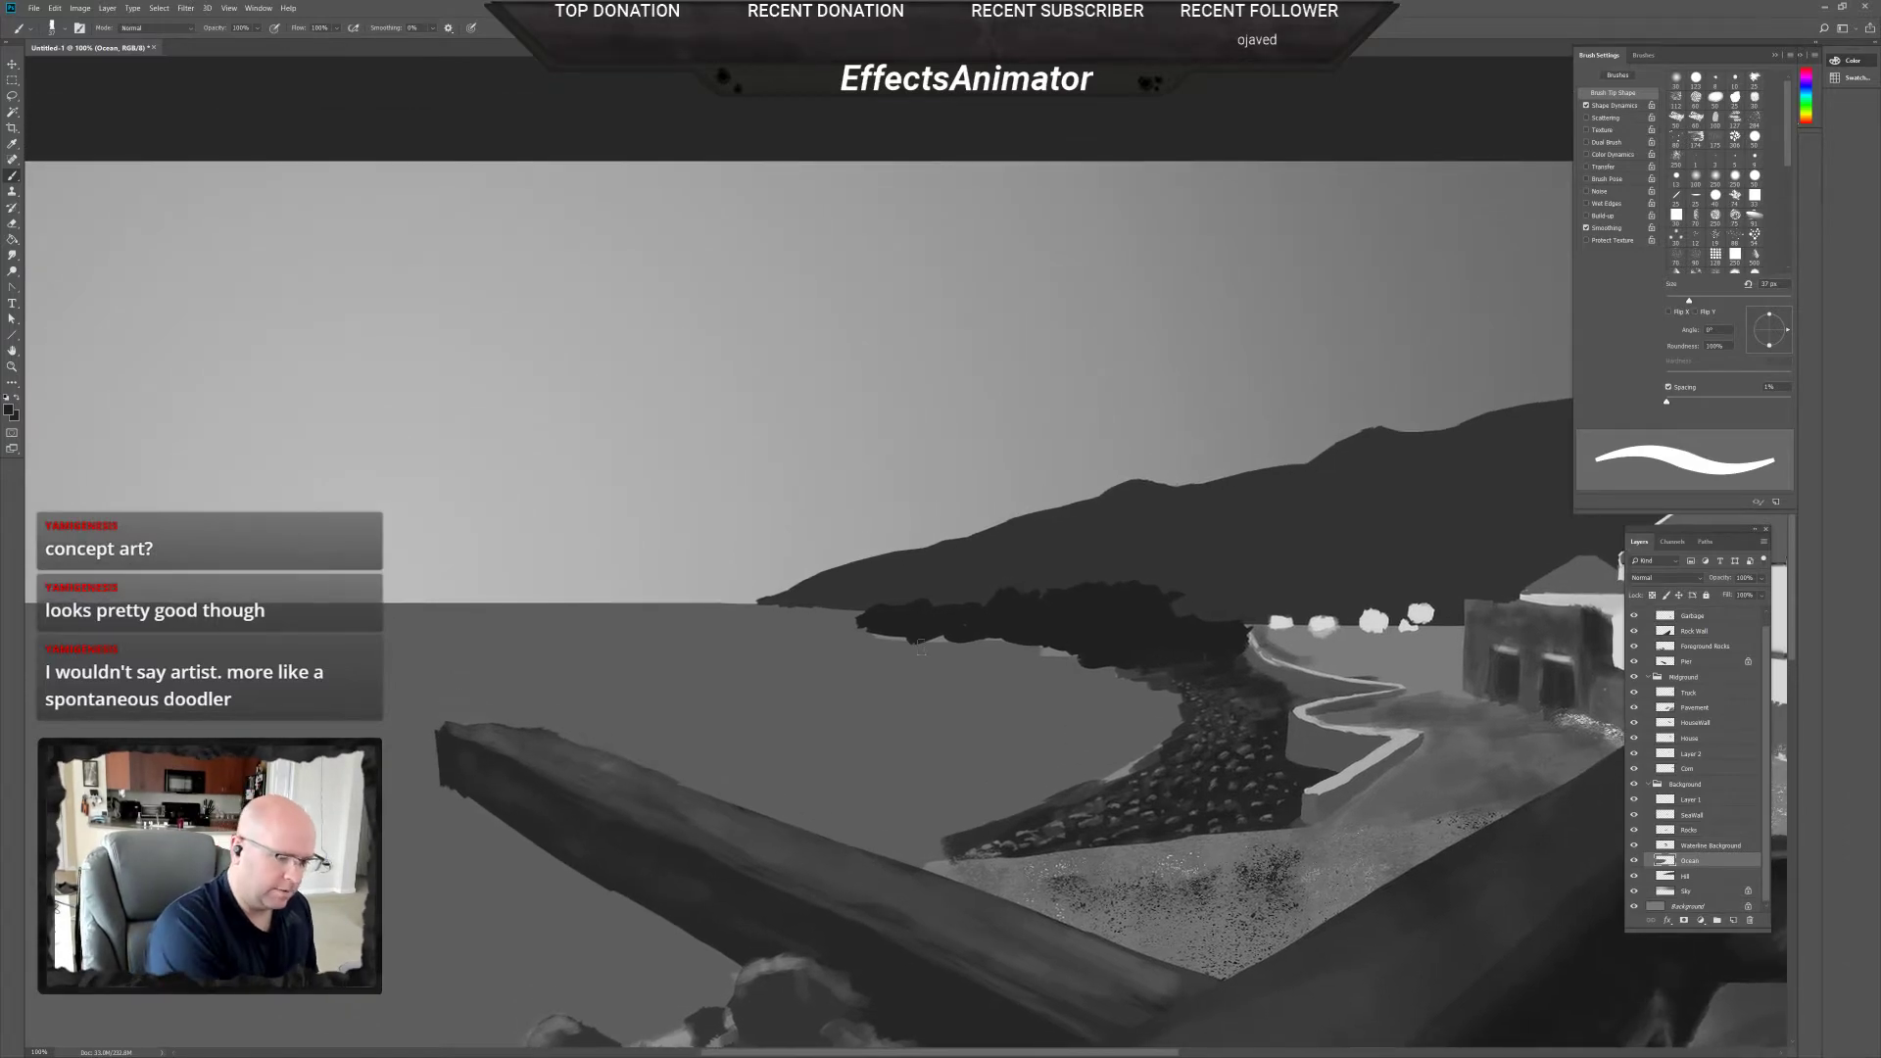
mouse_move(860, 623)
mouse_down()
mouse_move(768, 629)
mouse_move(826, 624)
mouse_up()
right_click(840, 608)
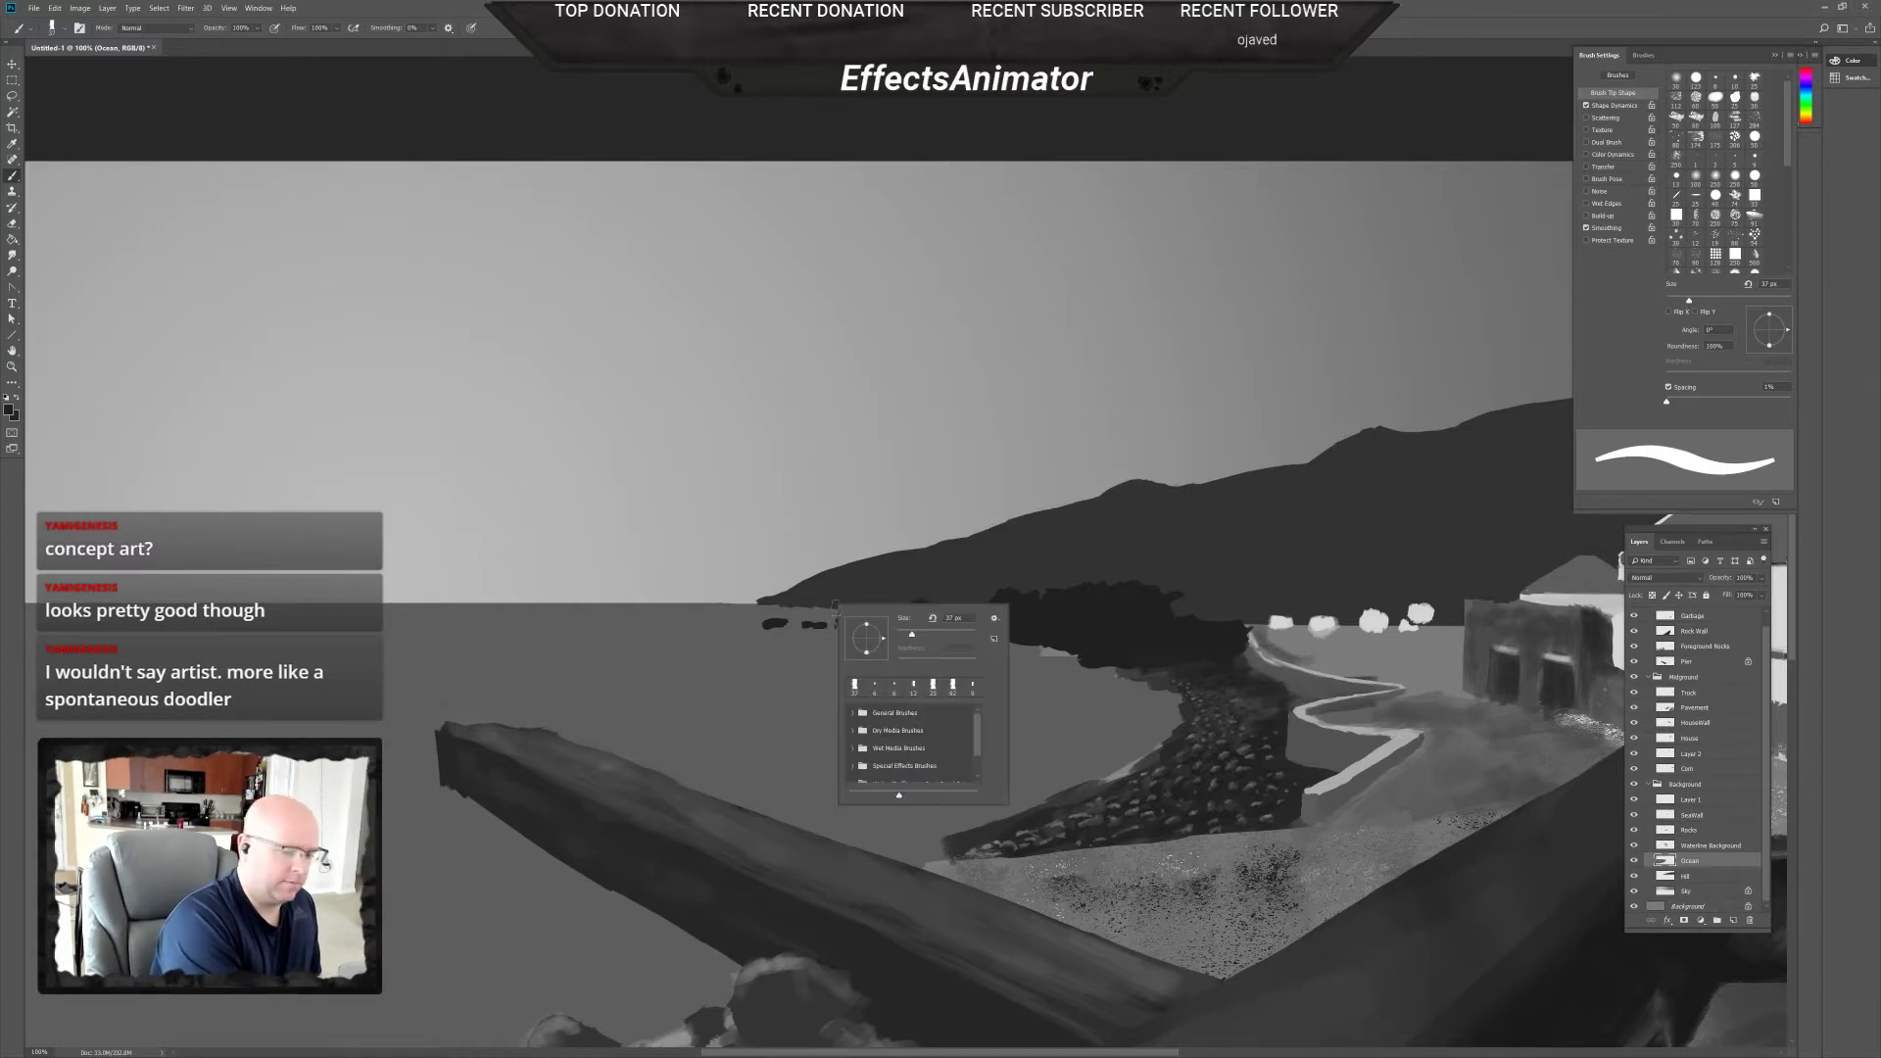
text(9)
key(Return)
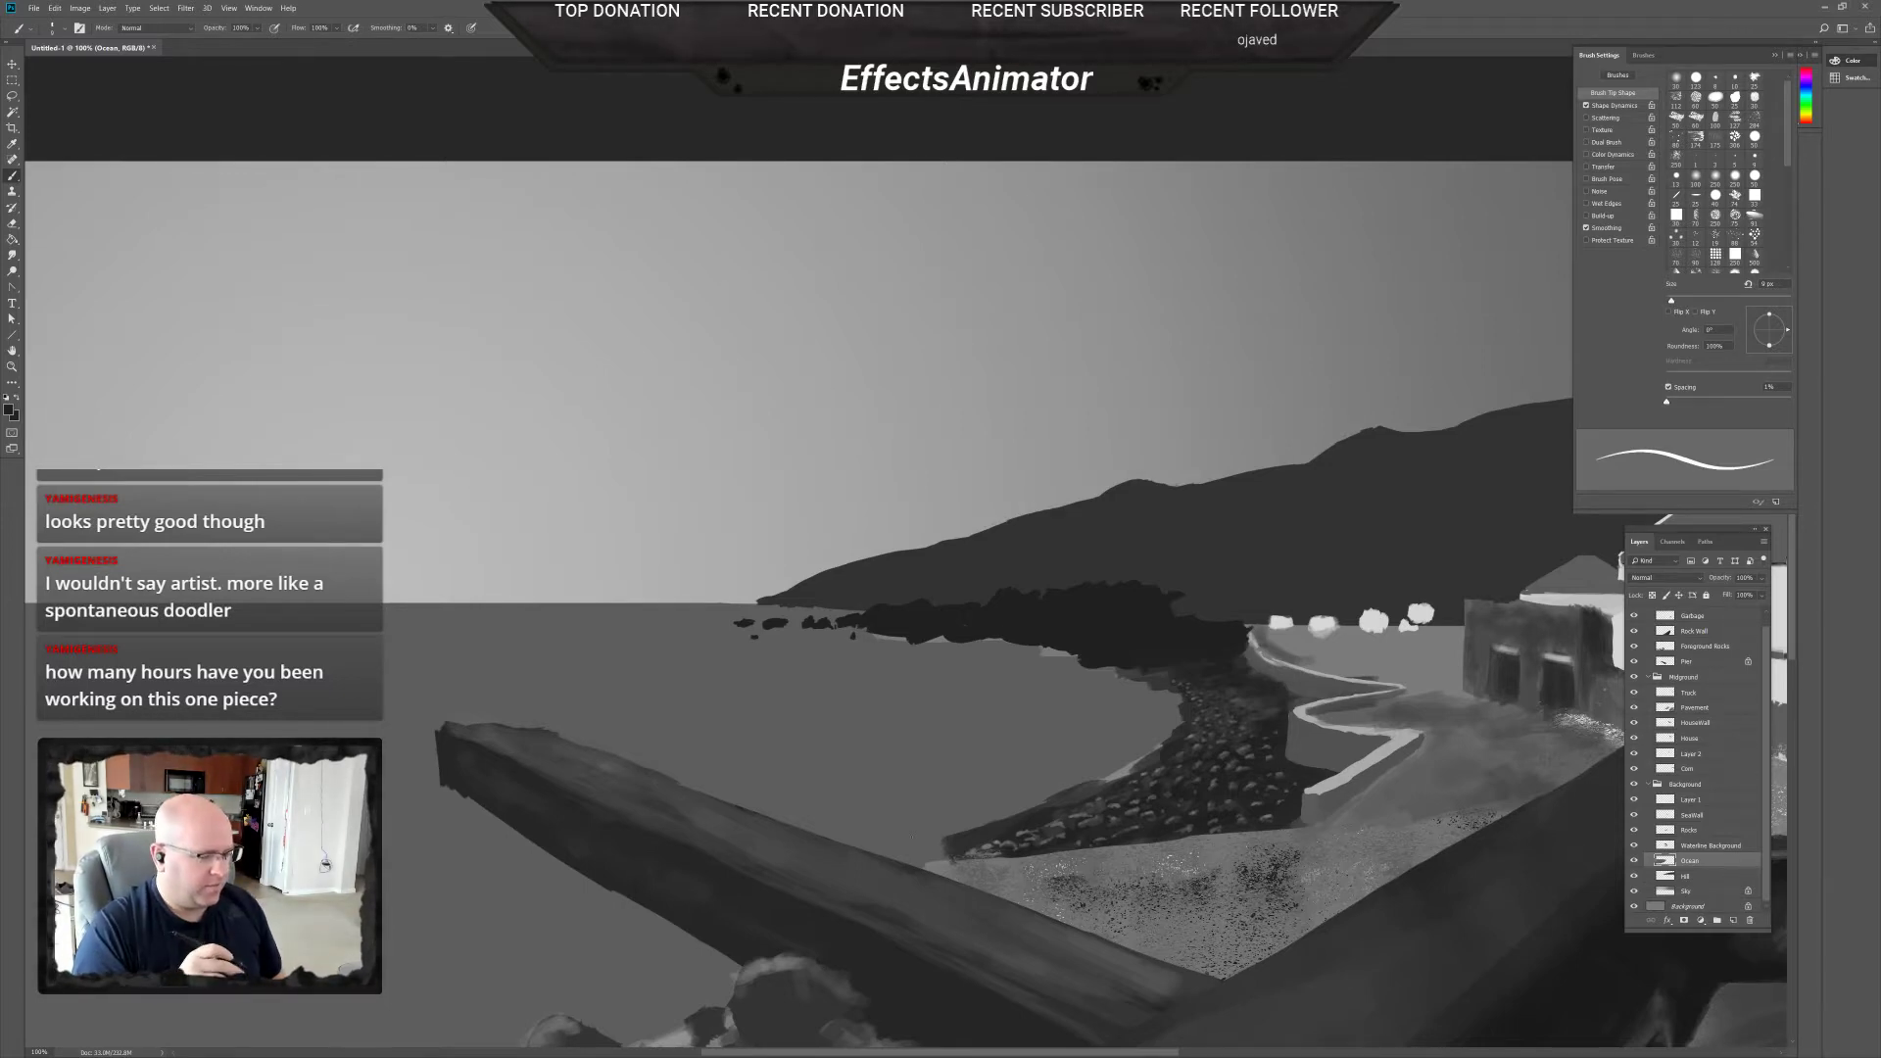
Rename Layer 1 in the Background group to Background Houses.
scroll(911, 836, down, 5)
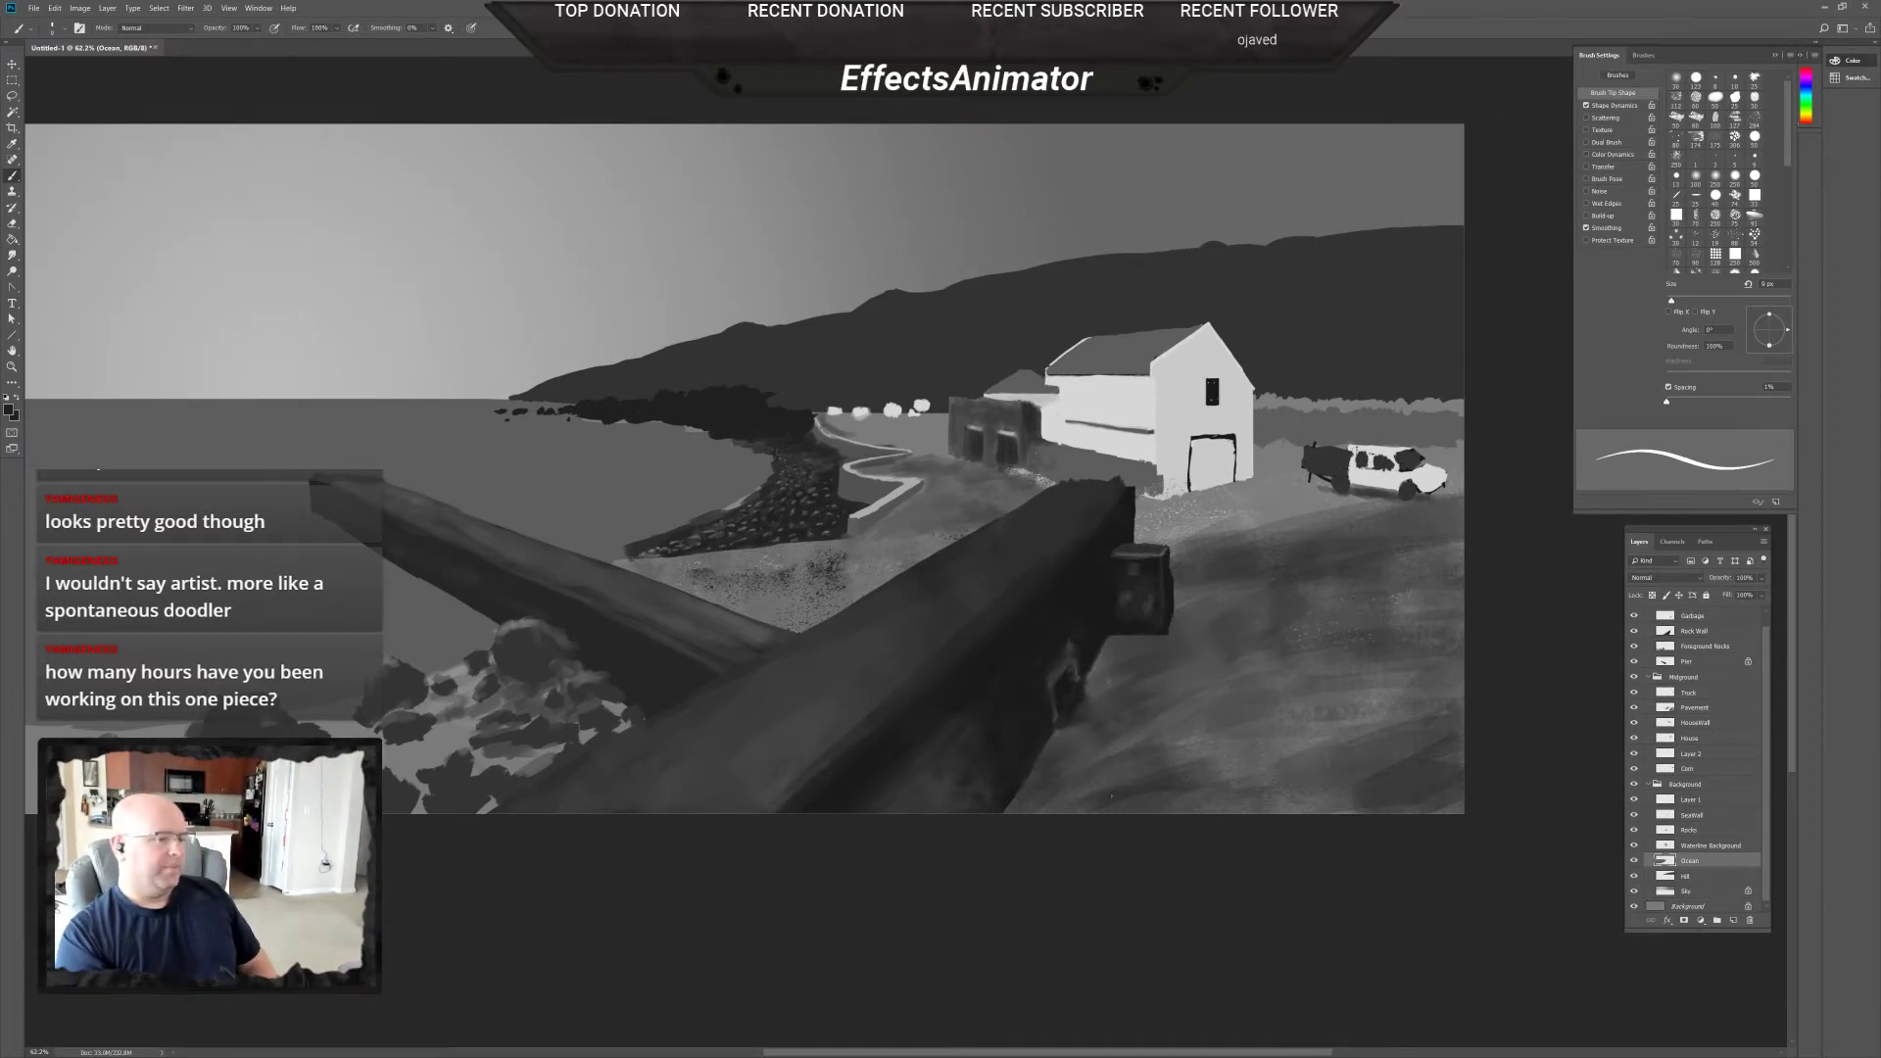
drag(1111, 796, 1204, 769)
key(ctrl+minus)
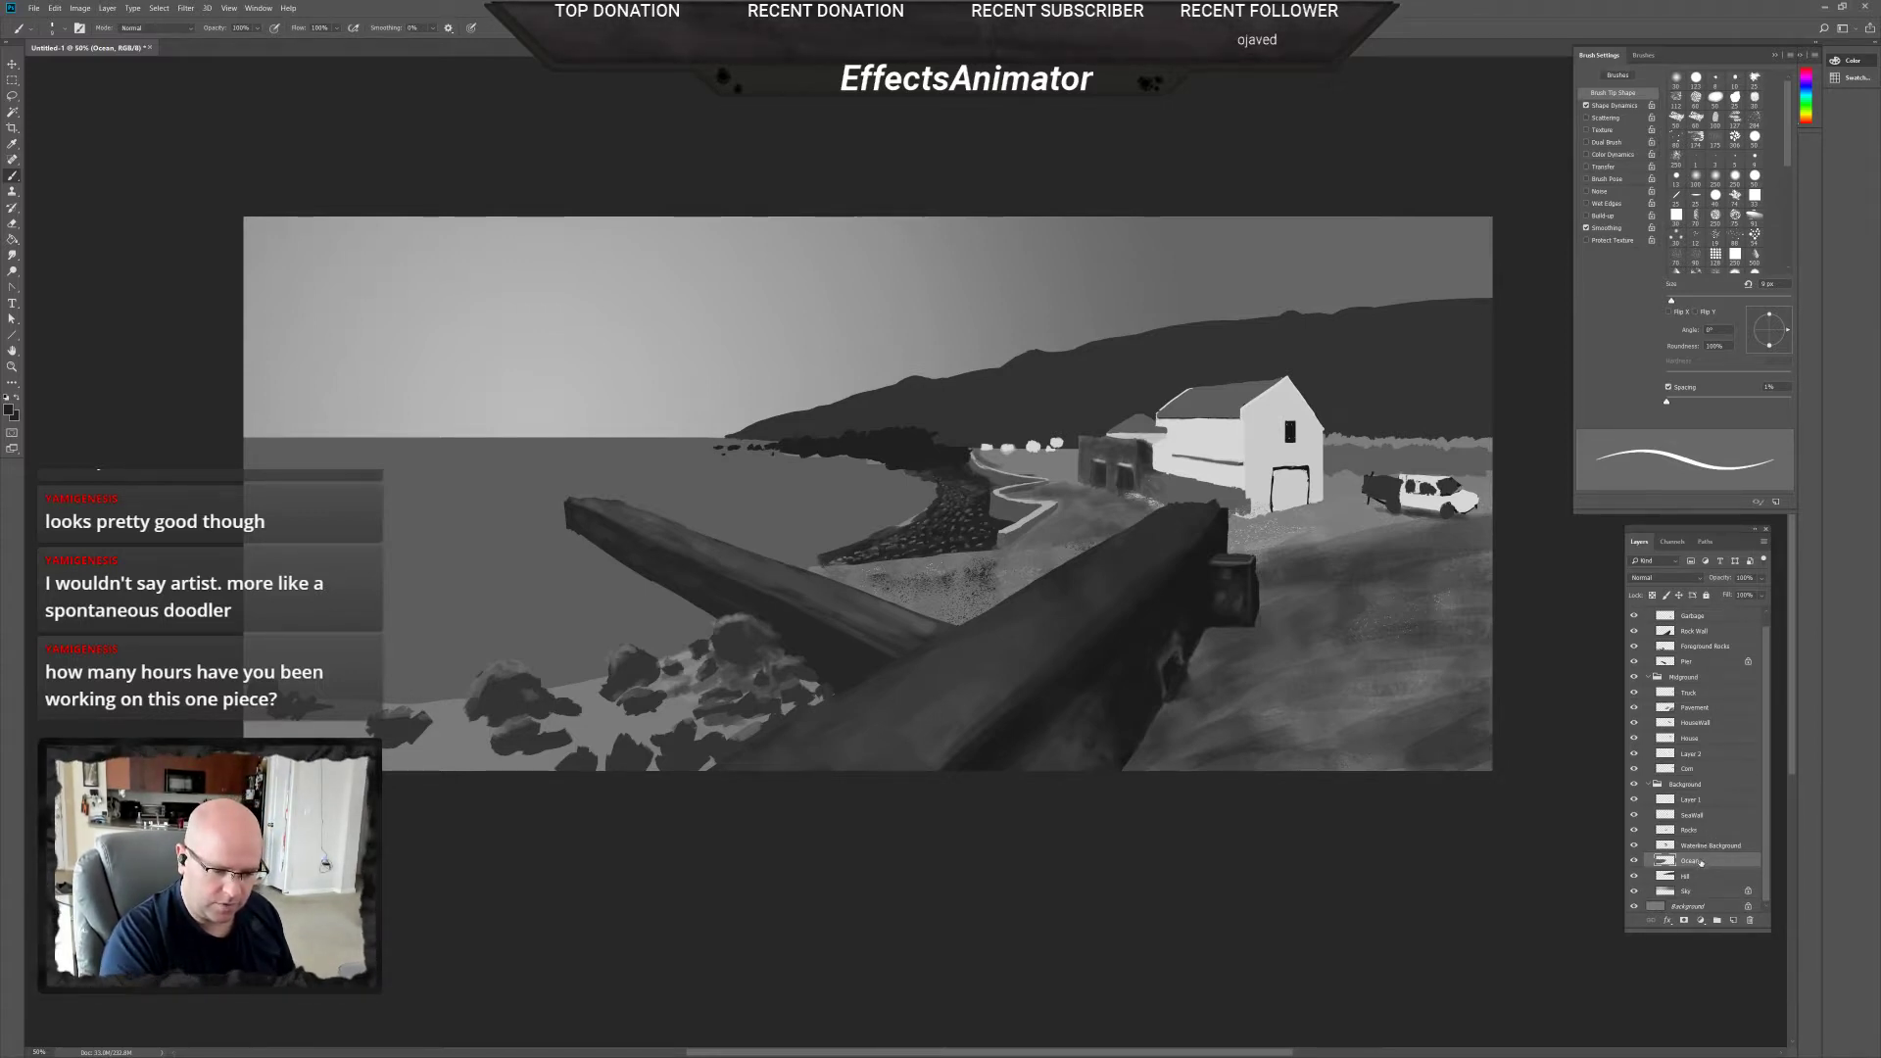
click(1695, 801)
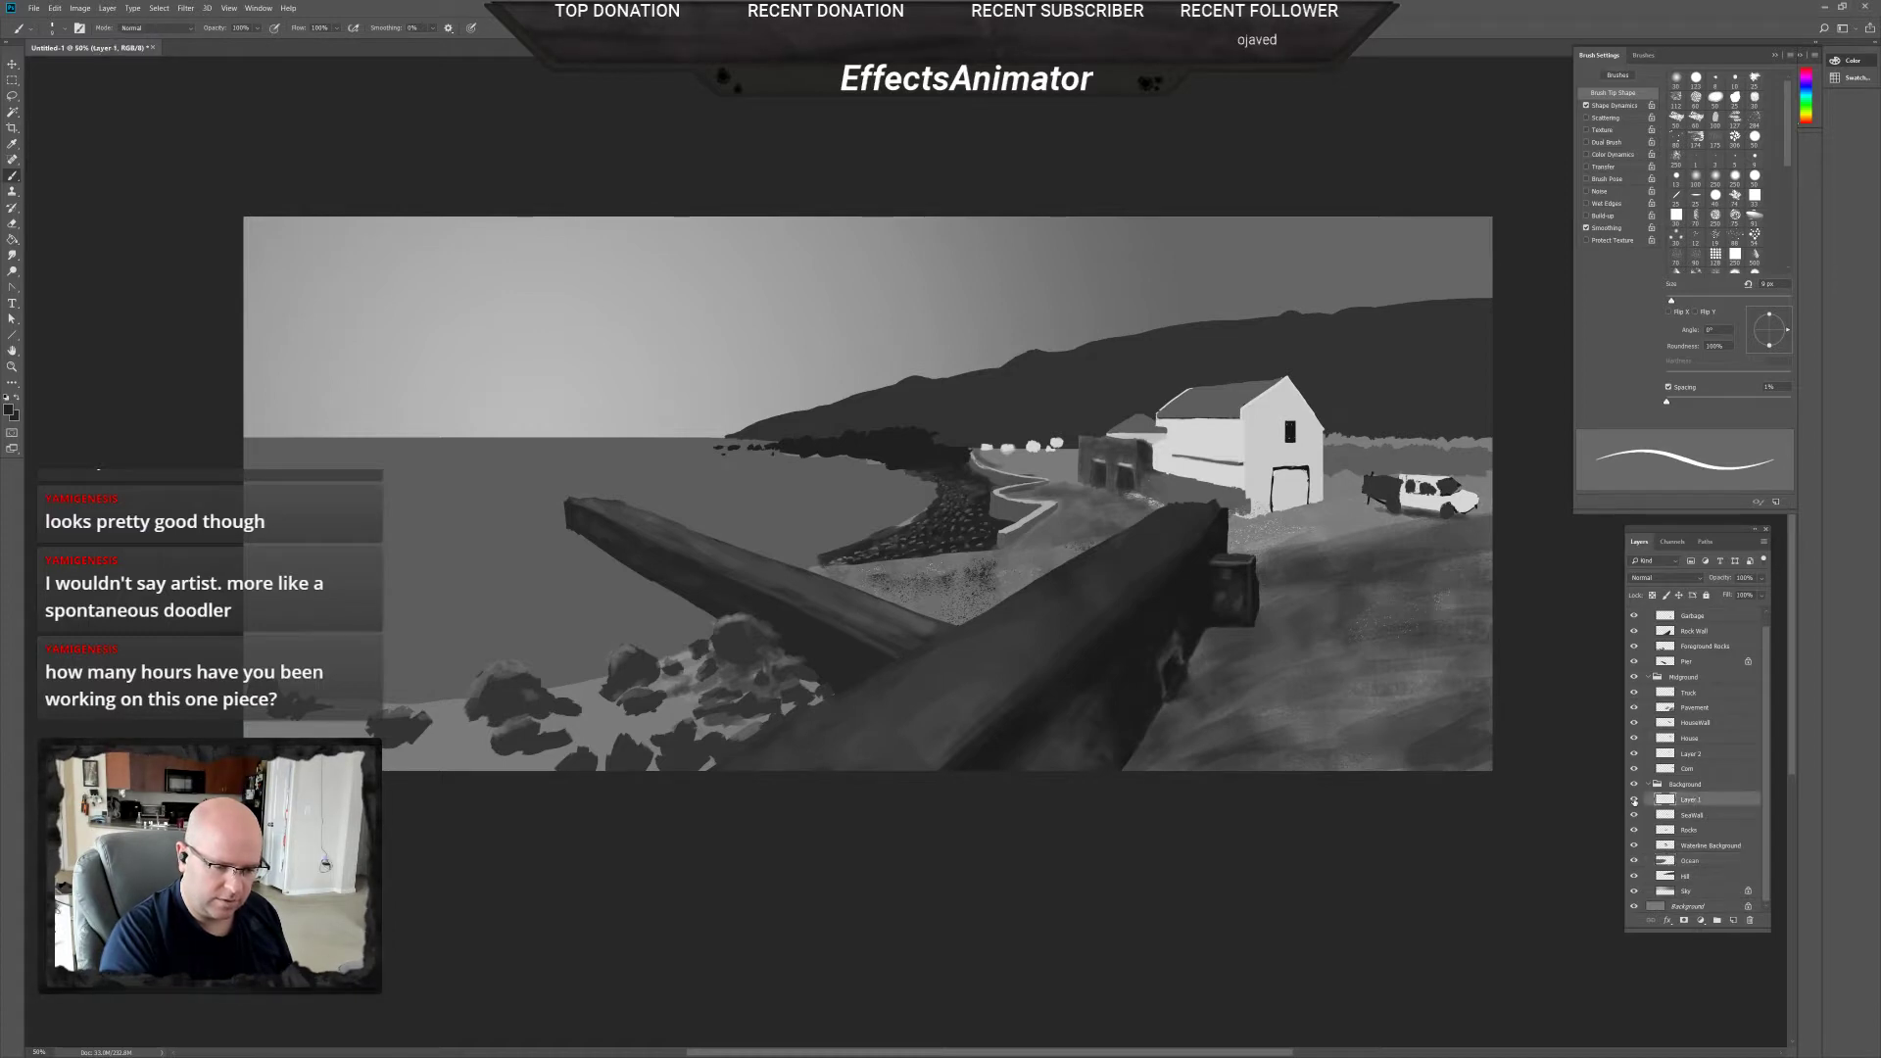
double_click(1713, 801)
click(1645, 349)
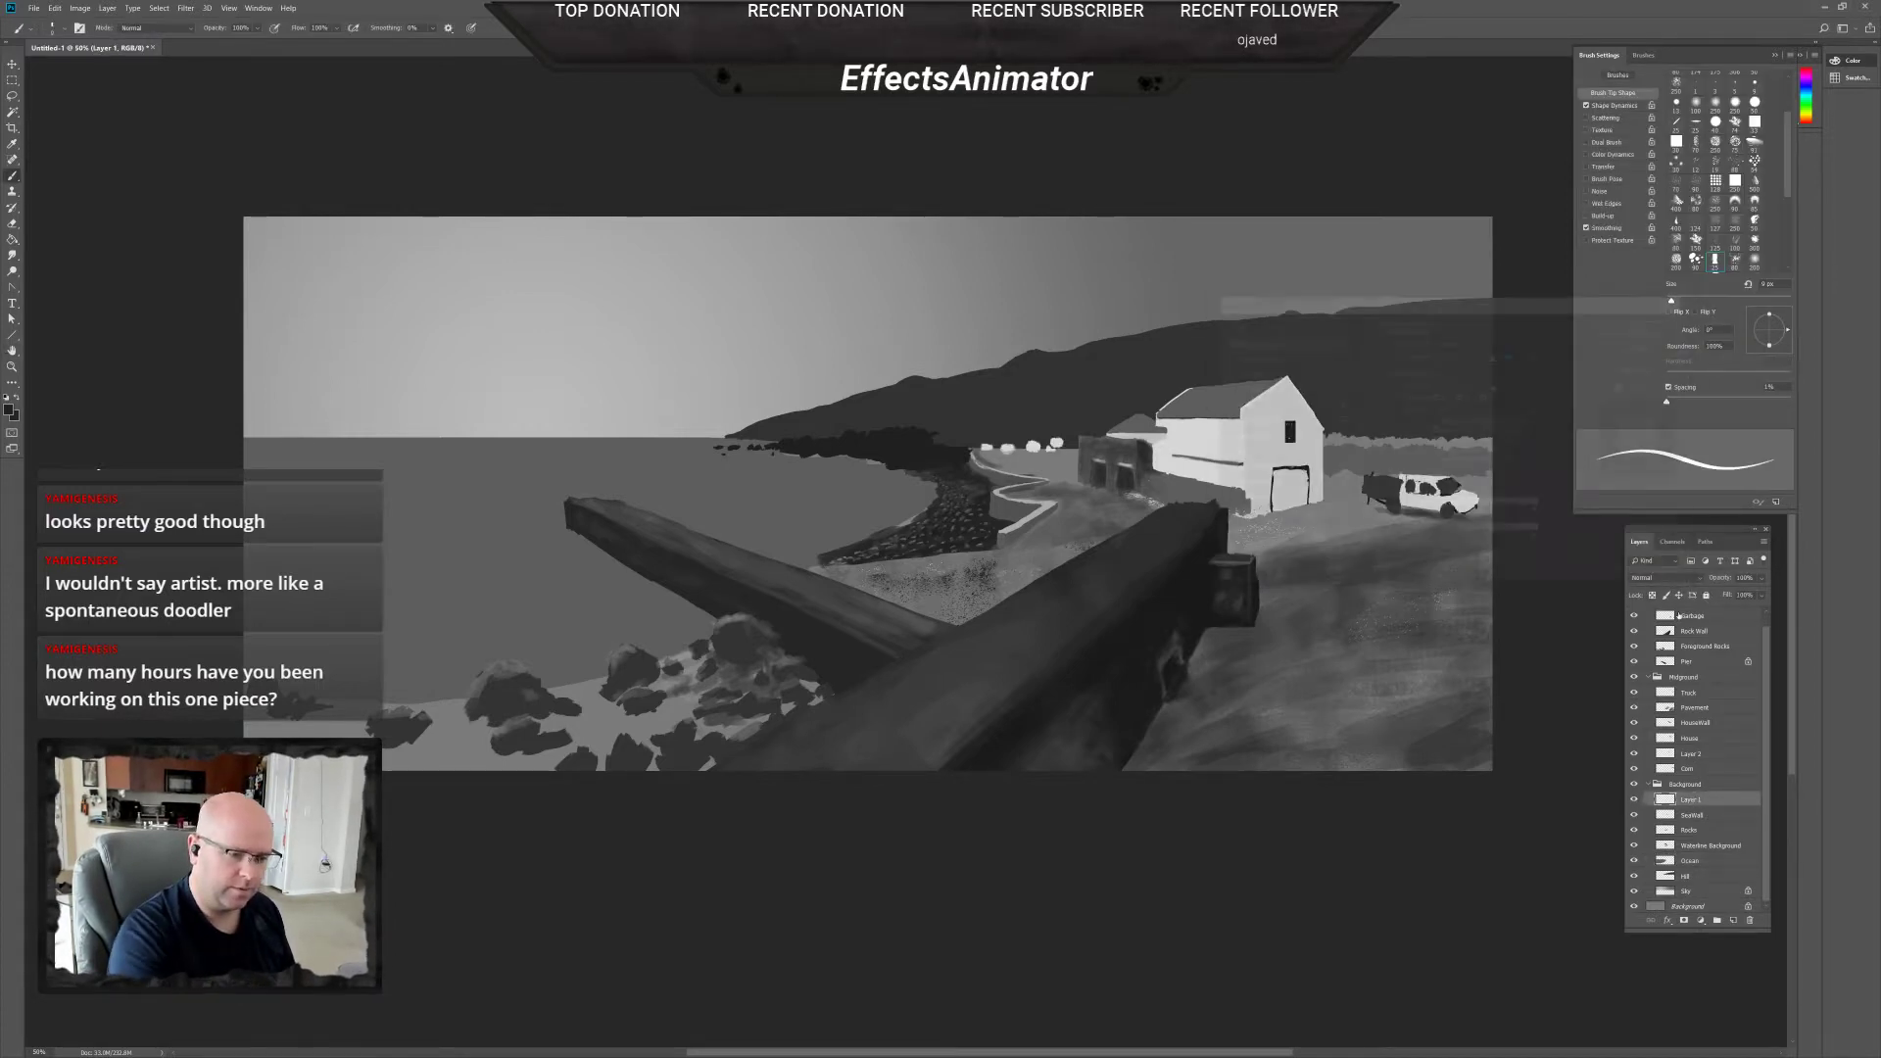
double_click(1691, 800)
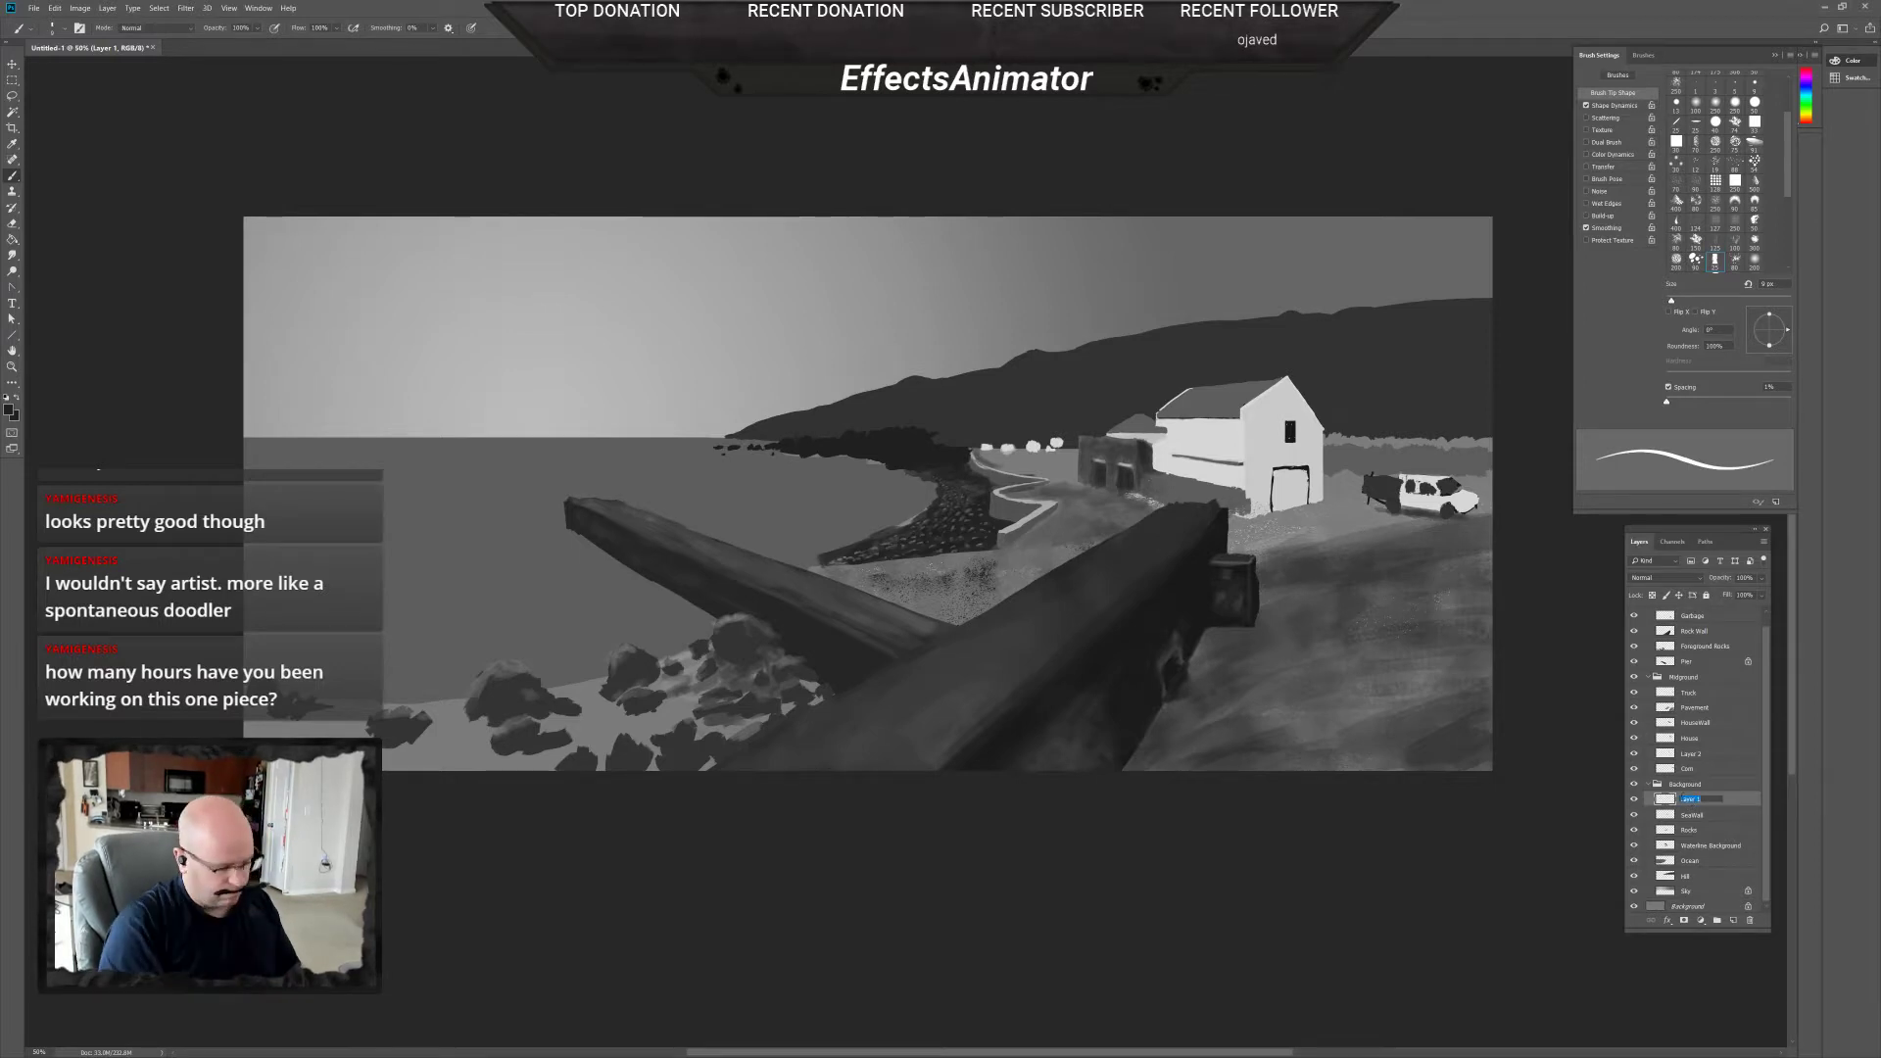
text(Sackgrou)
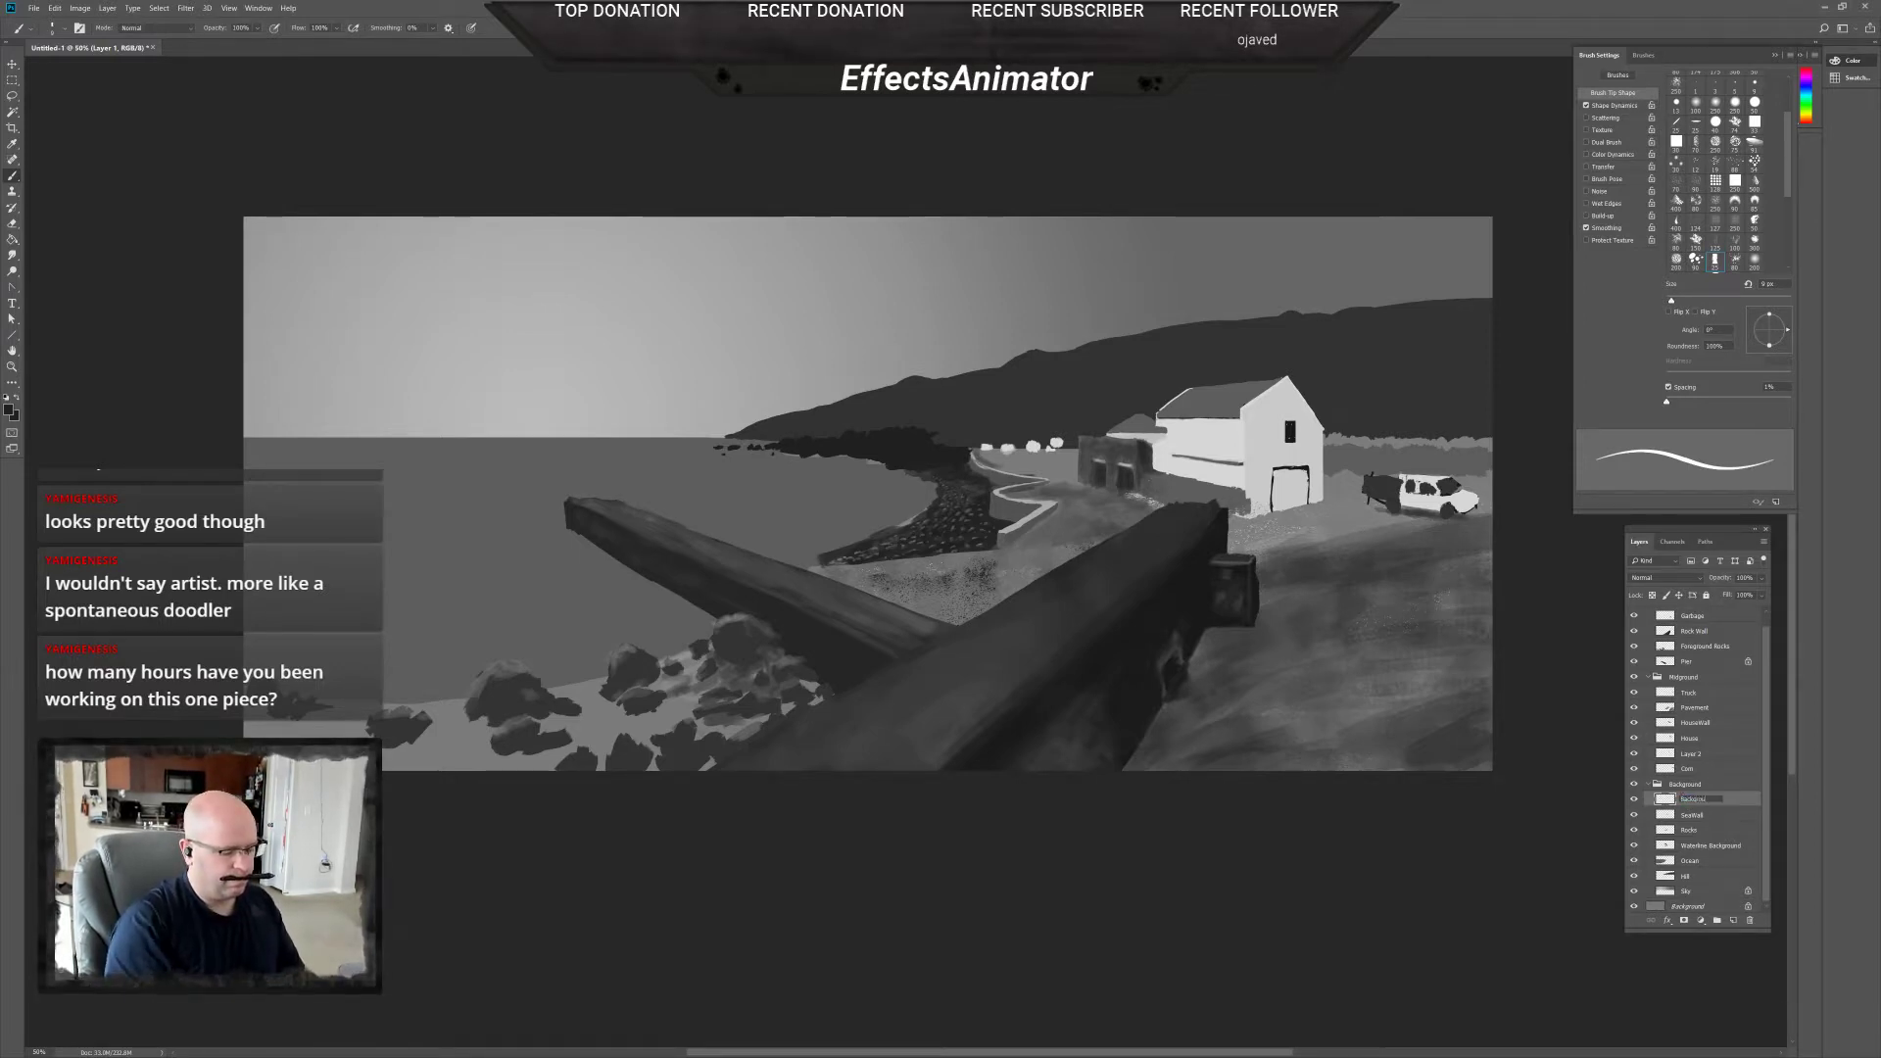
text(nd Houses)
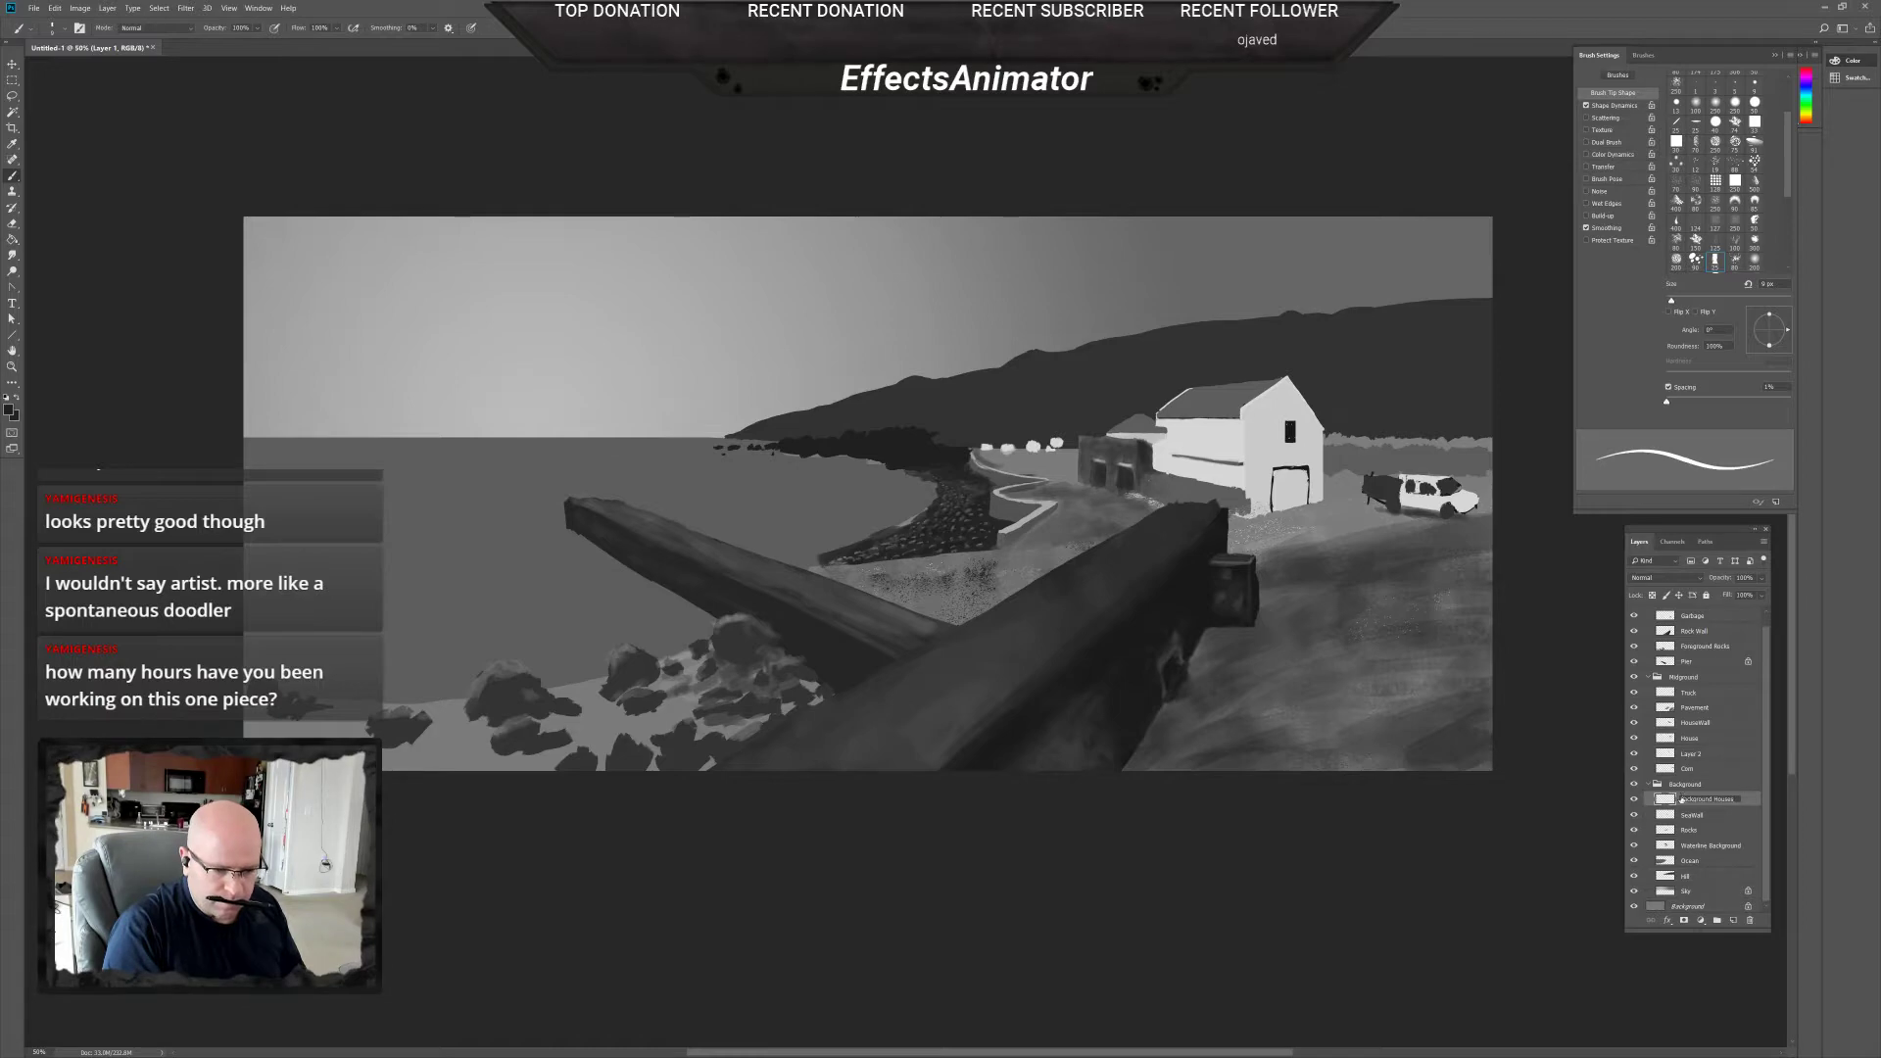
key(Return)
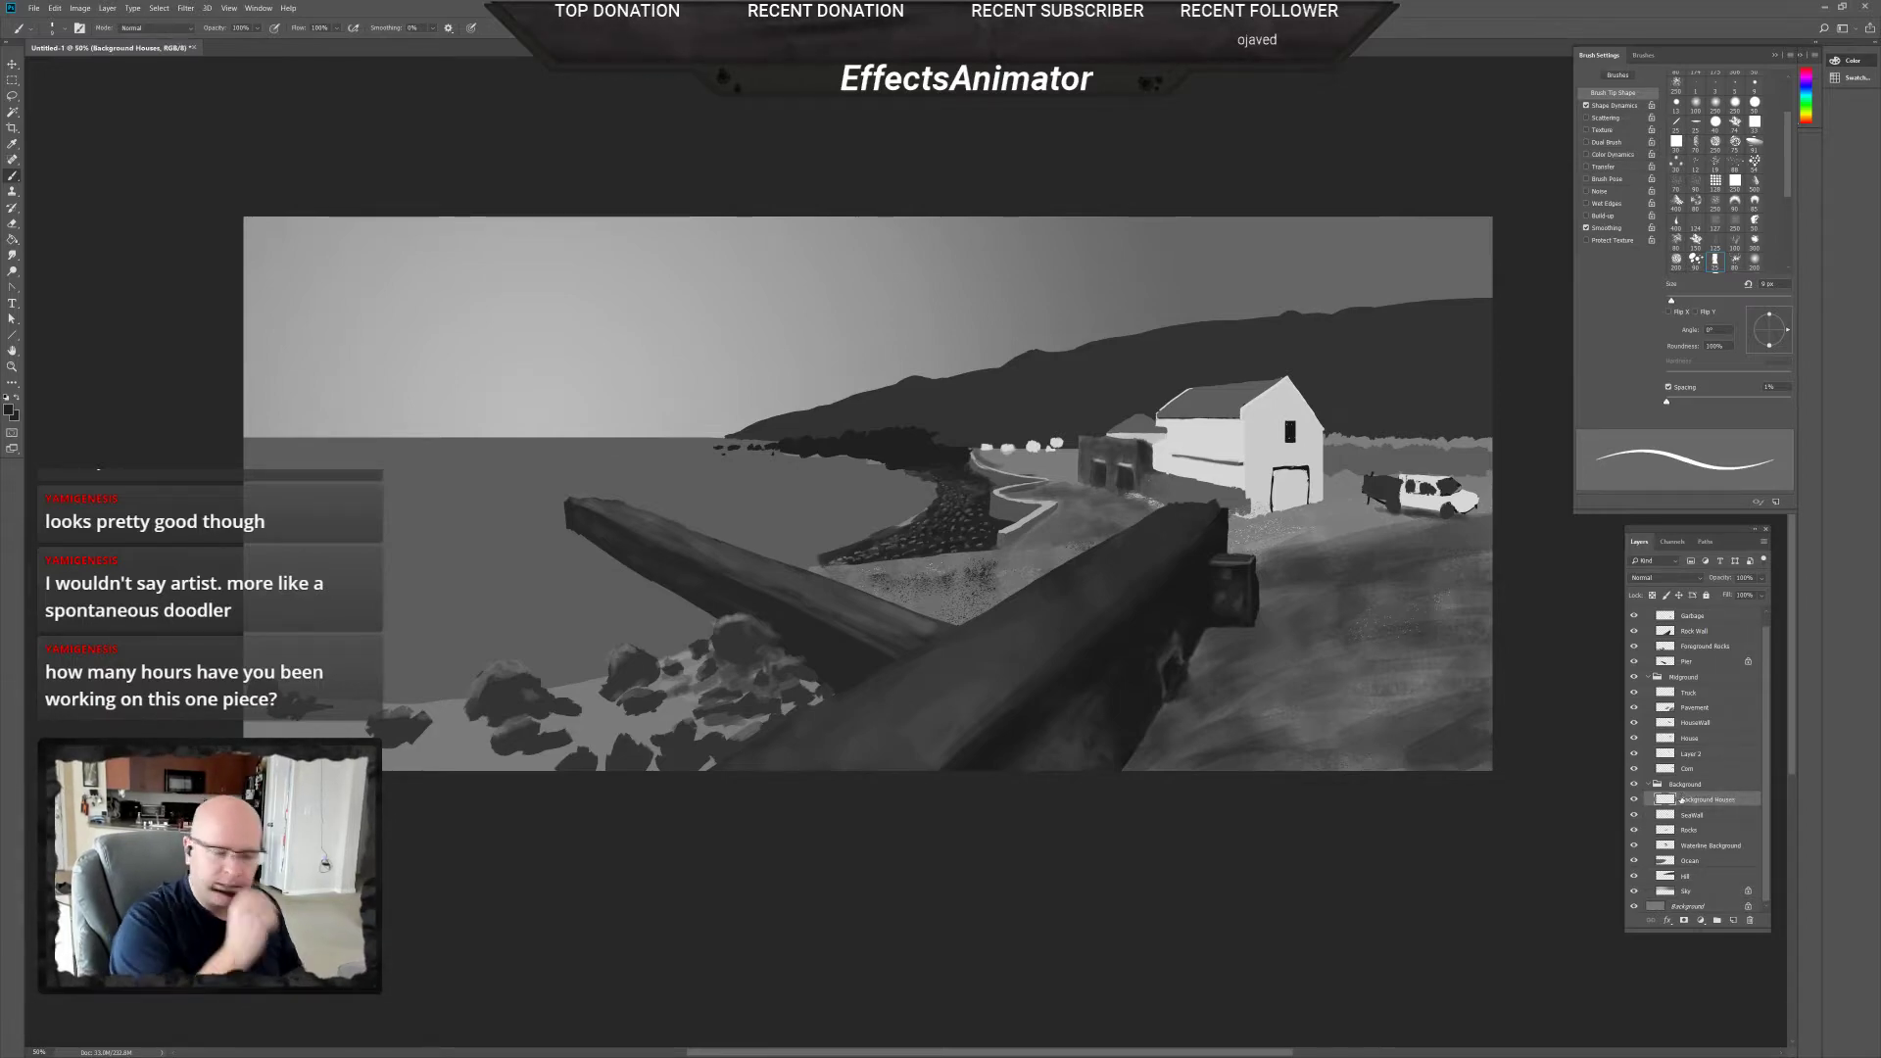
Enlarge the brush and paint a small dark grey house wall beside the dark bushes, against the hill, on the Background Houses layer.
key(ctrl+plus)
key(ctrl+plus)
scroll(1157, 560, up, 1)
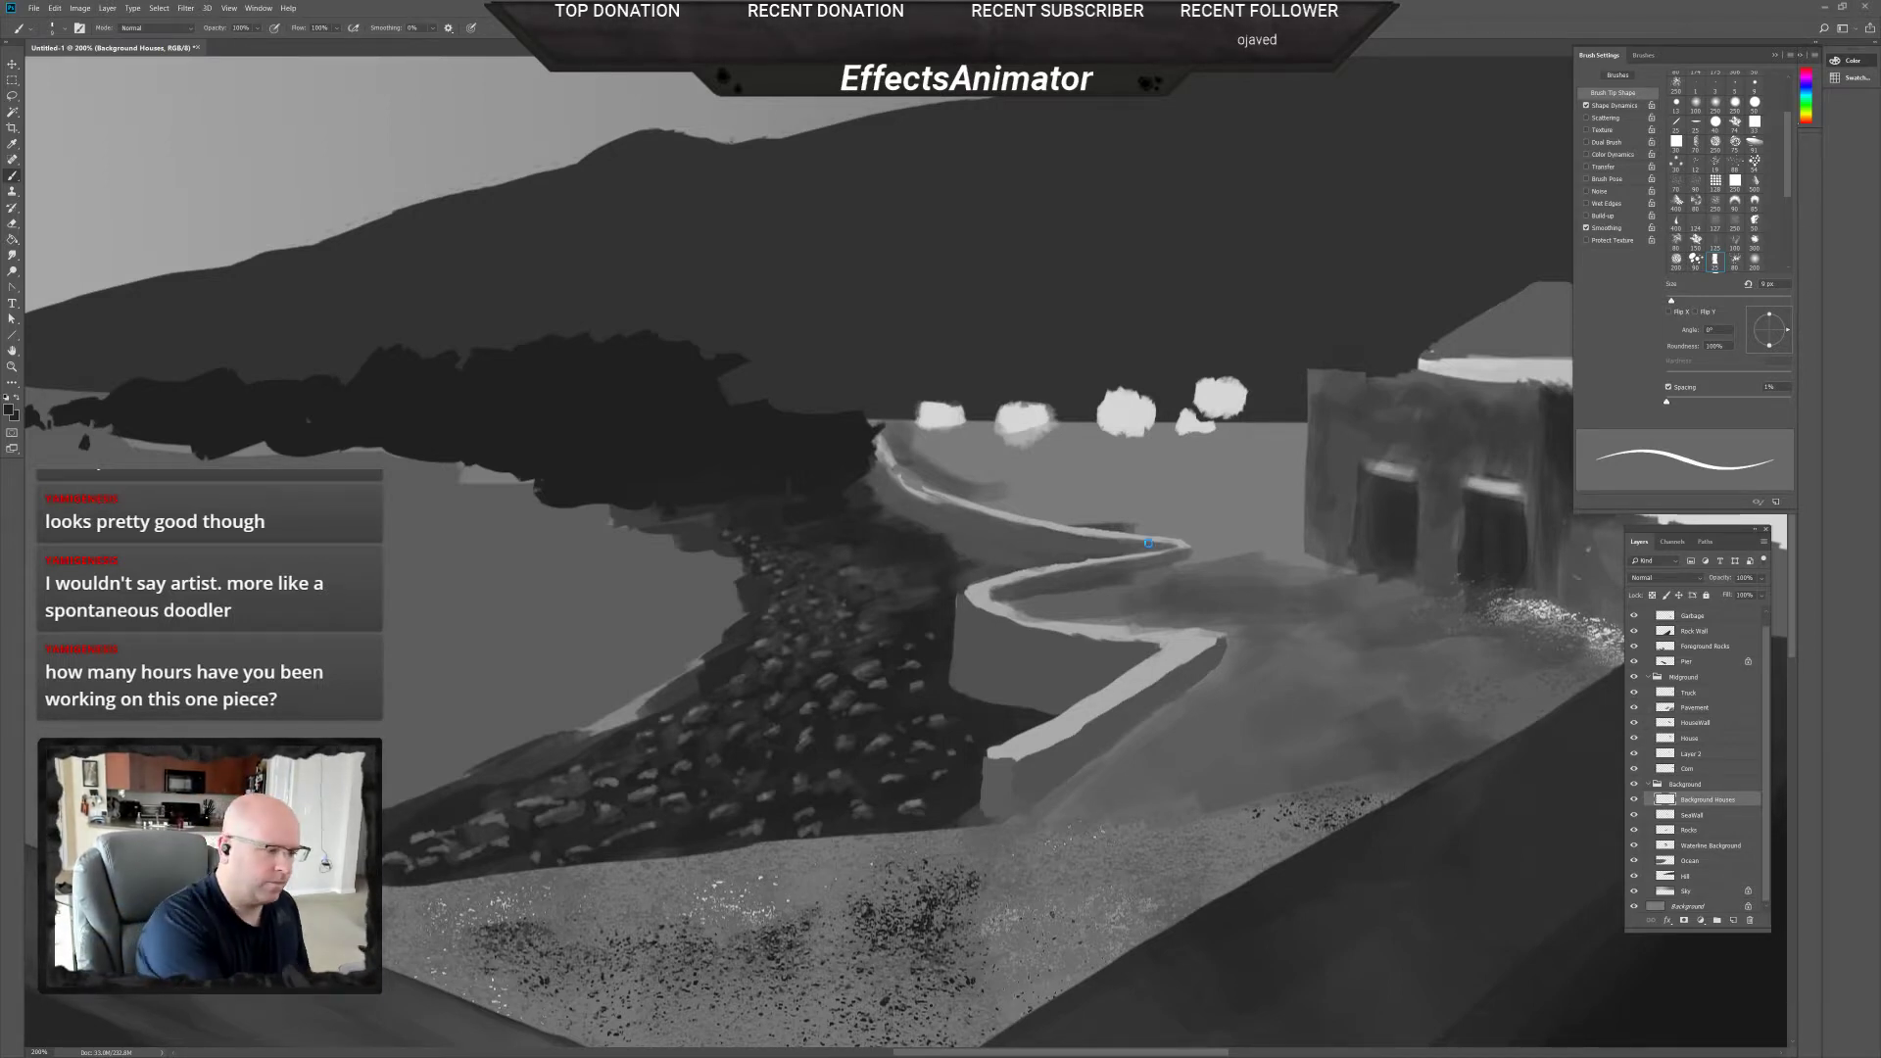
scroll(1004, 525, up, 3)
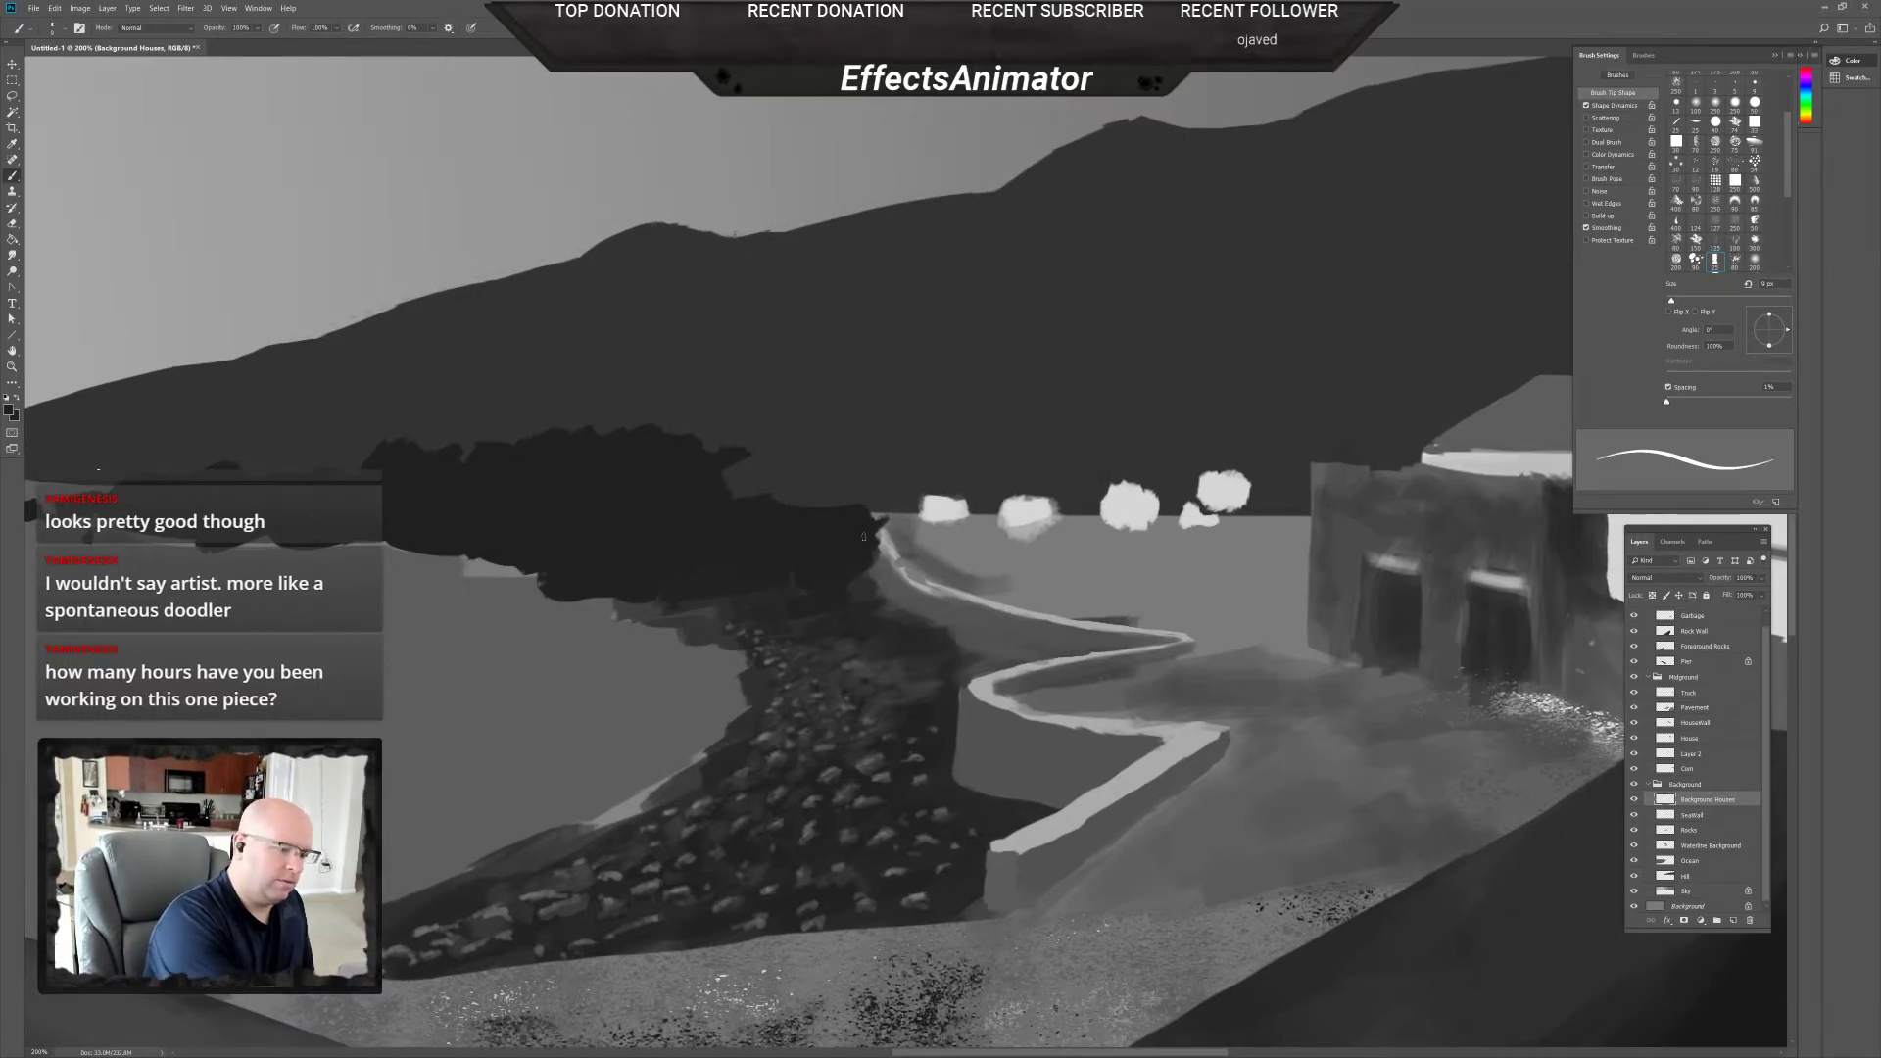
key(F10)
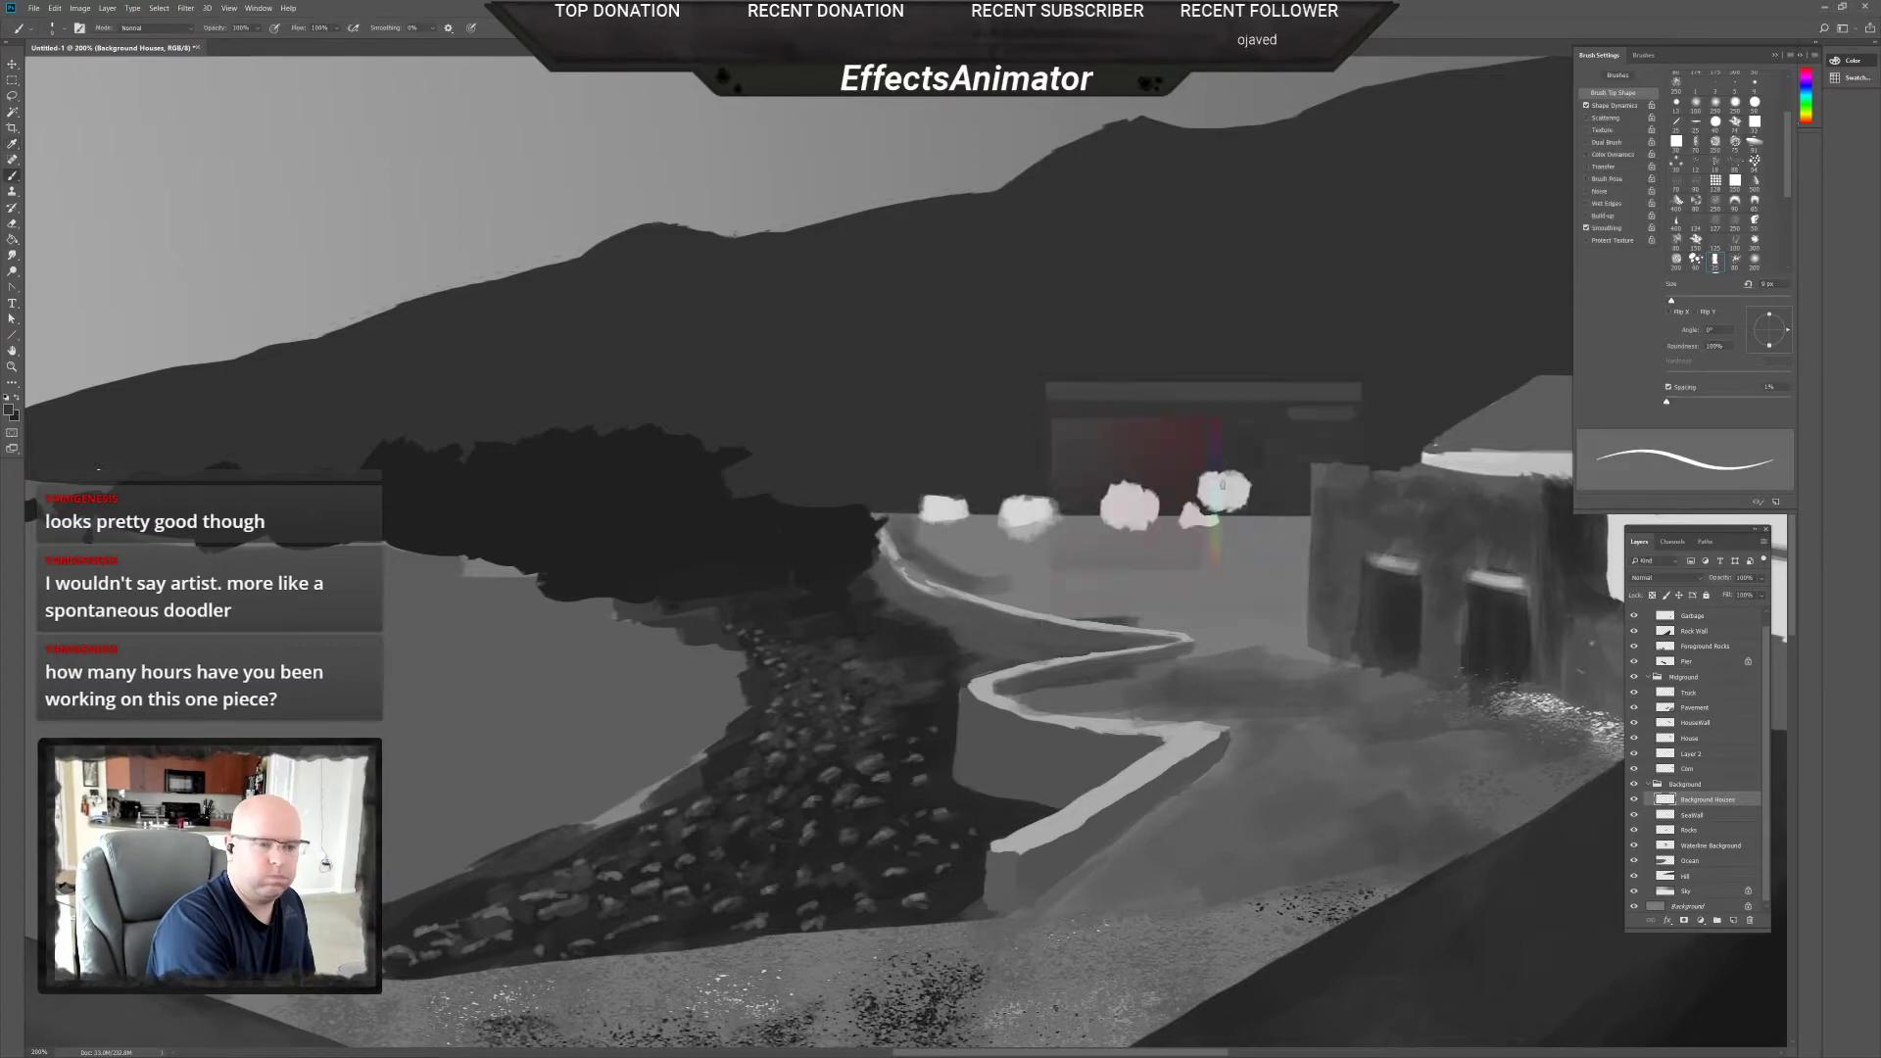
key(Return)
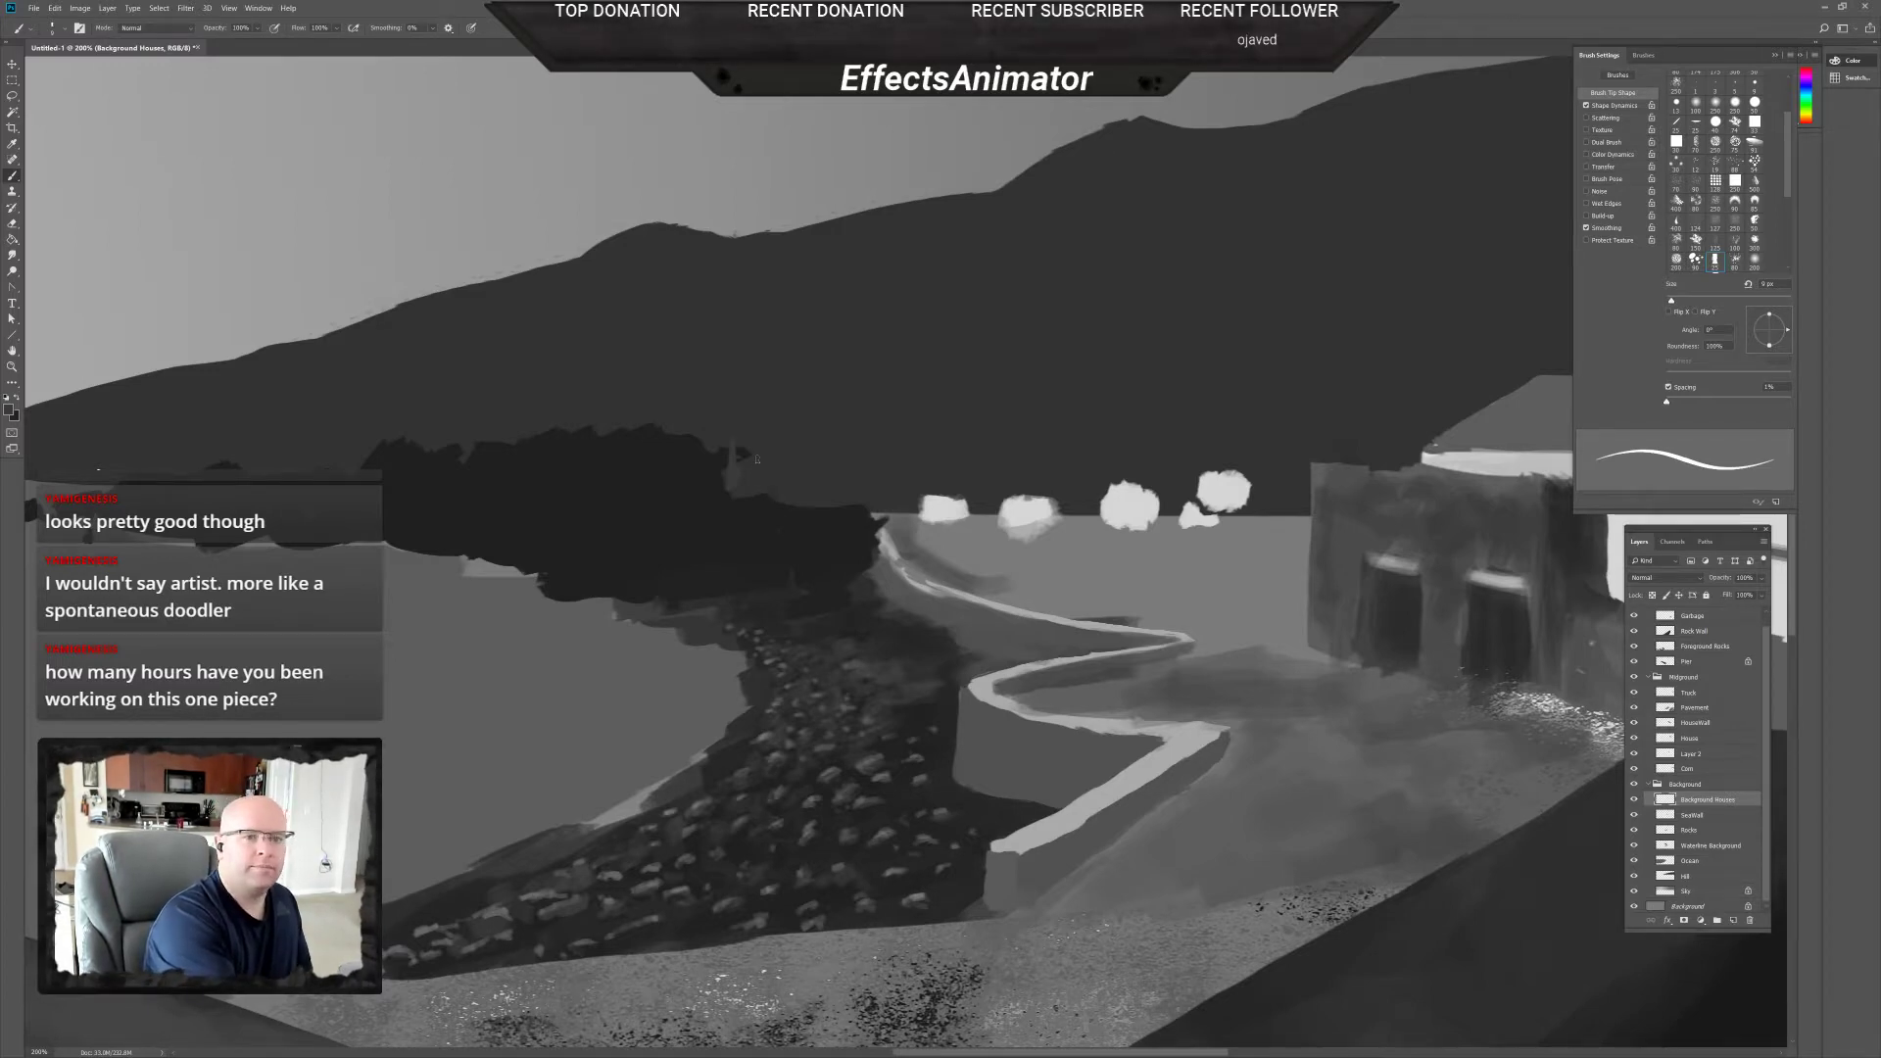
right_click(762, 464)
click(837, 501)
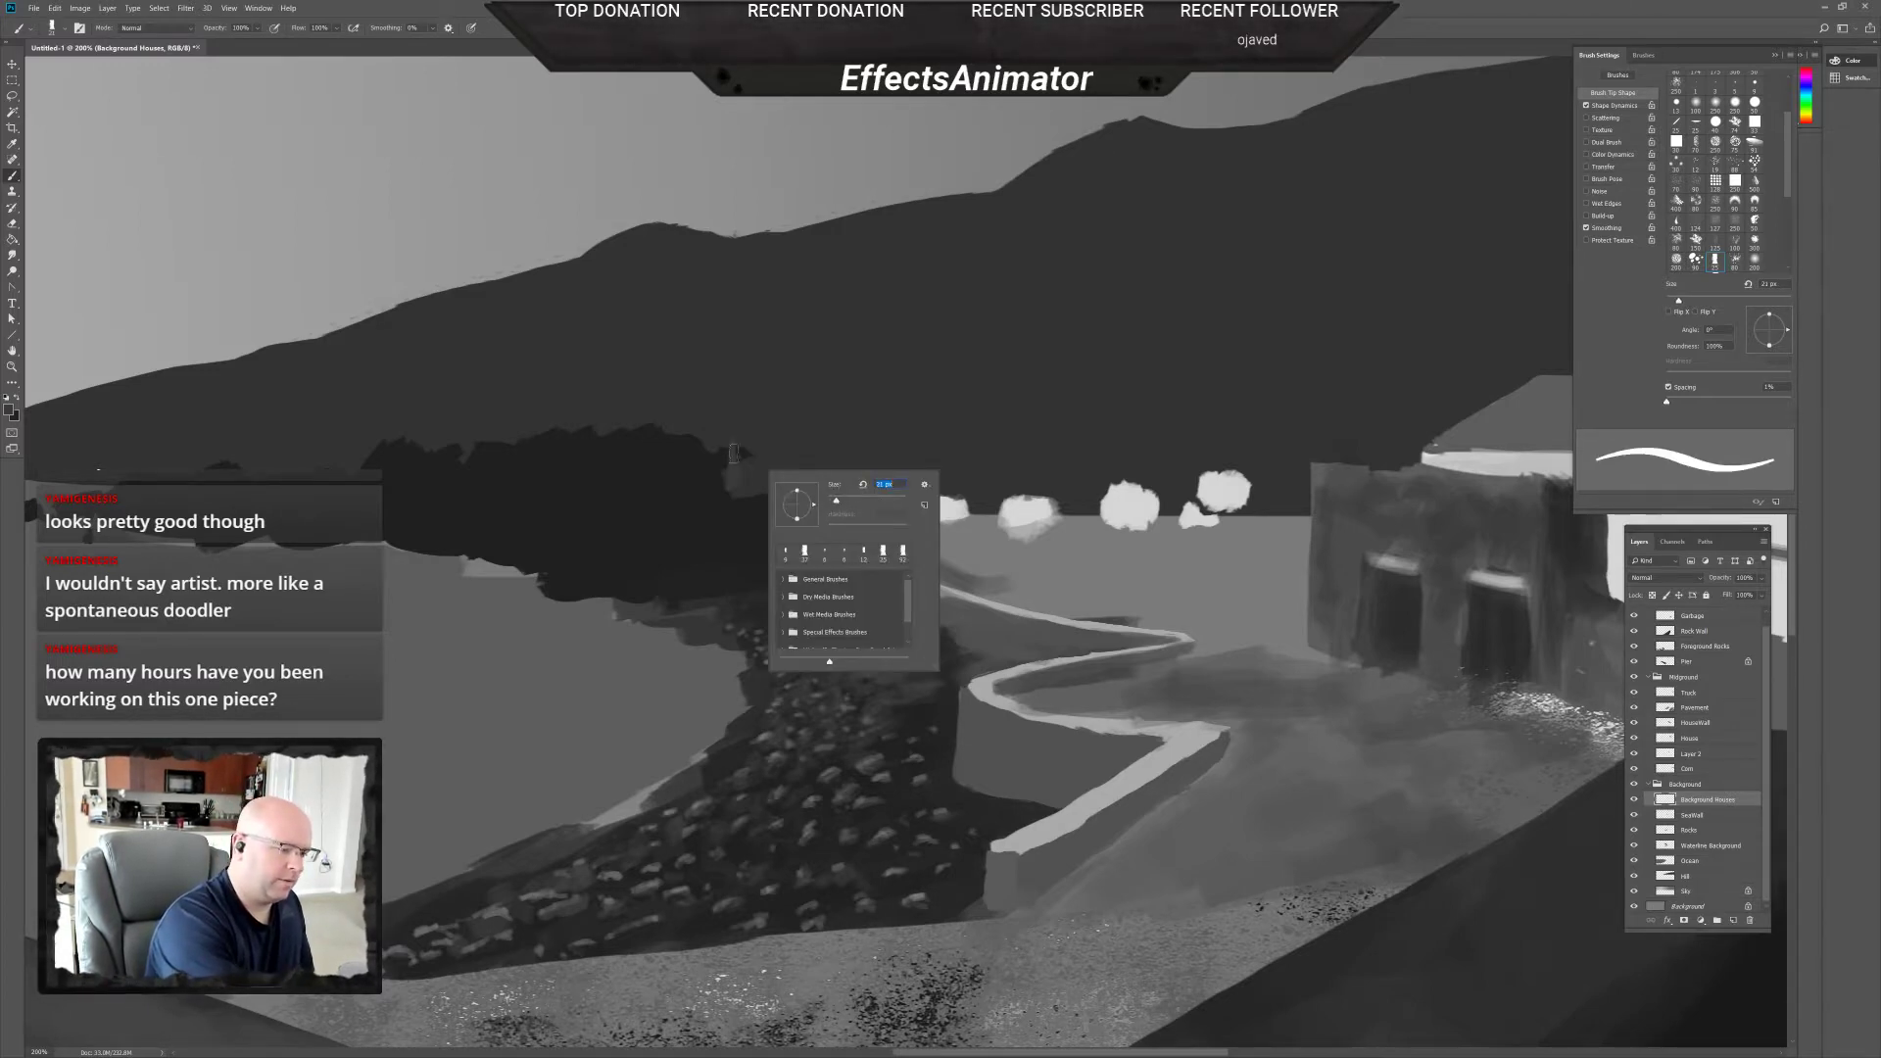
drag(730, 447, 768, 455)
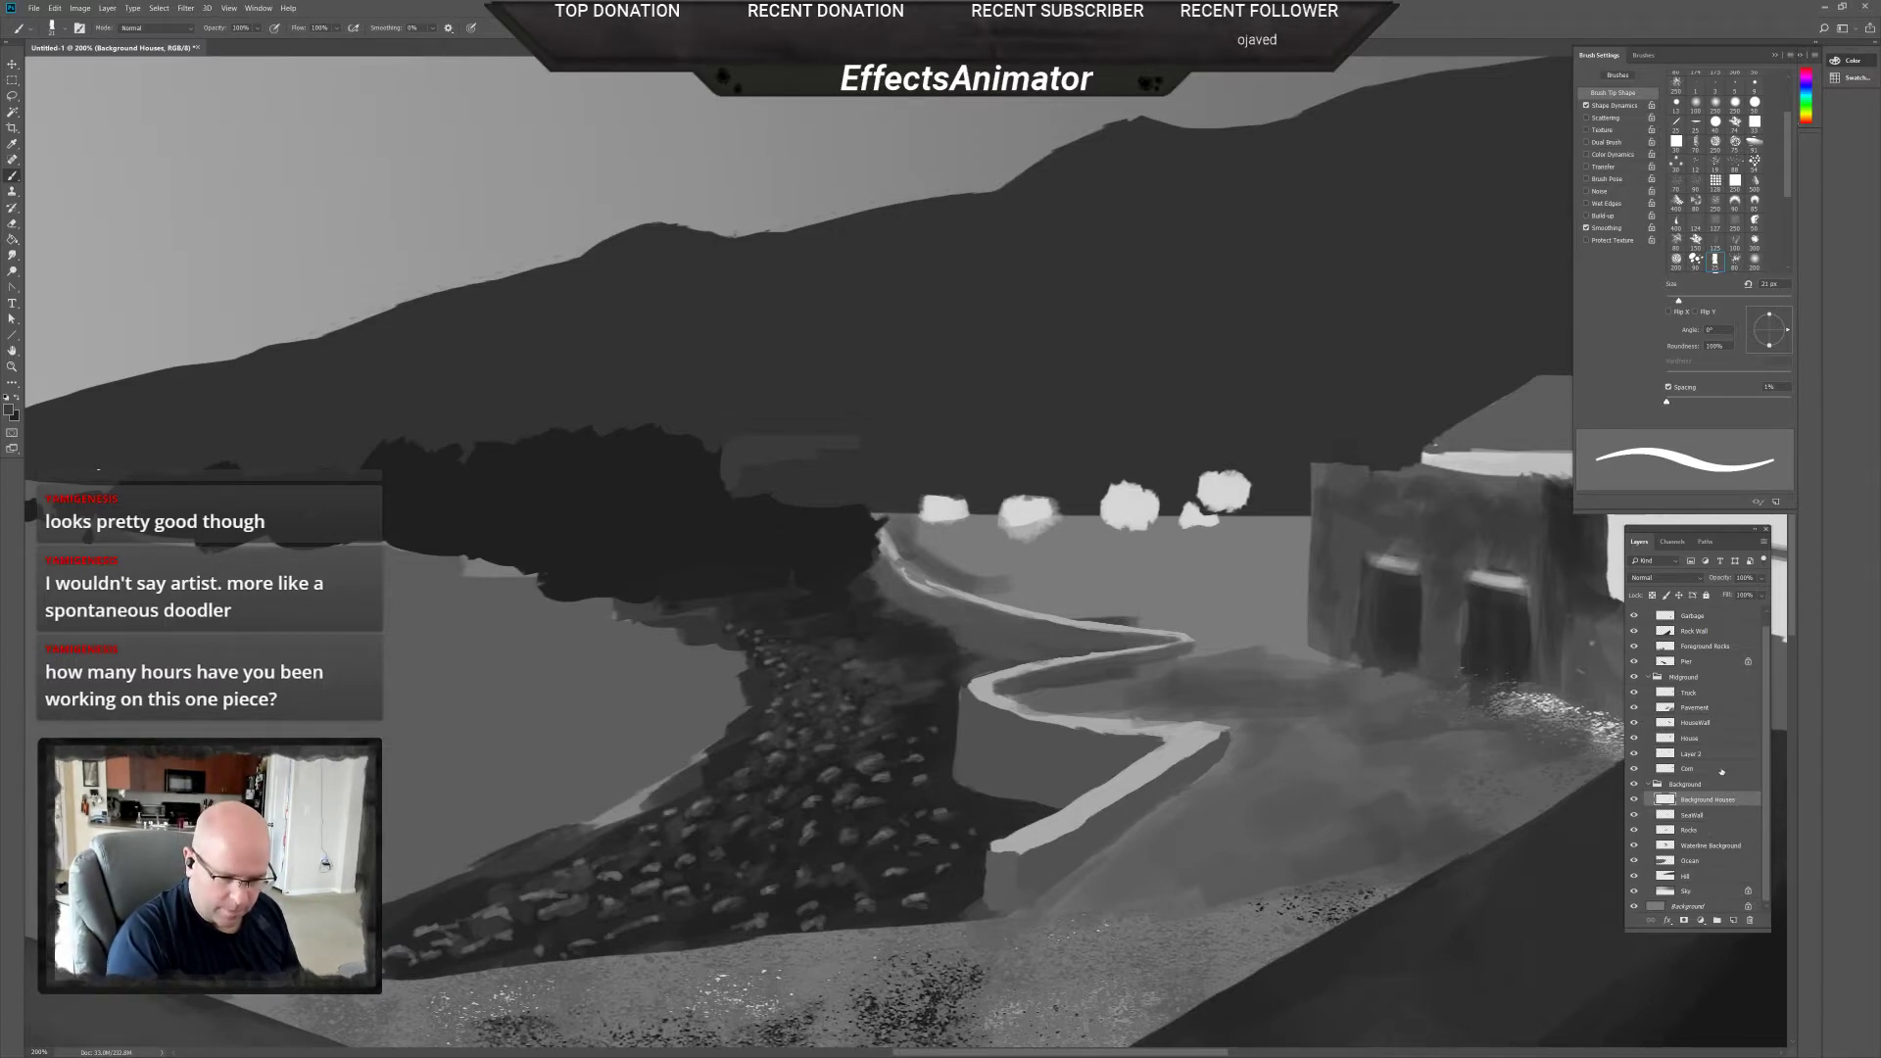
Make the Pavement layer active and try grey strokes along the pavement's far edge beside the winding wall.
click(1707, 706)
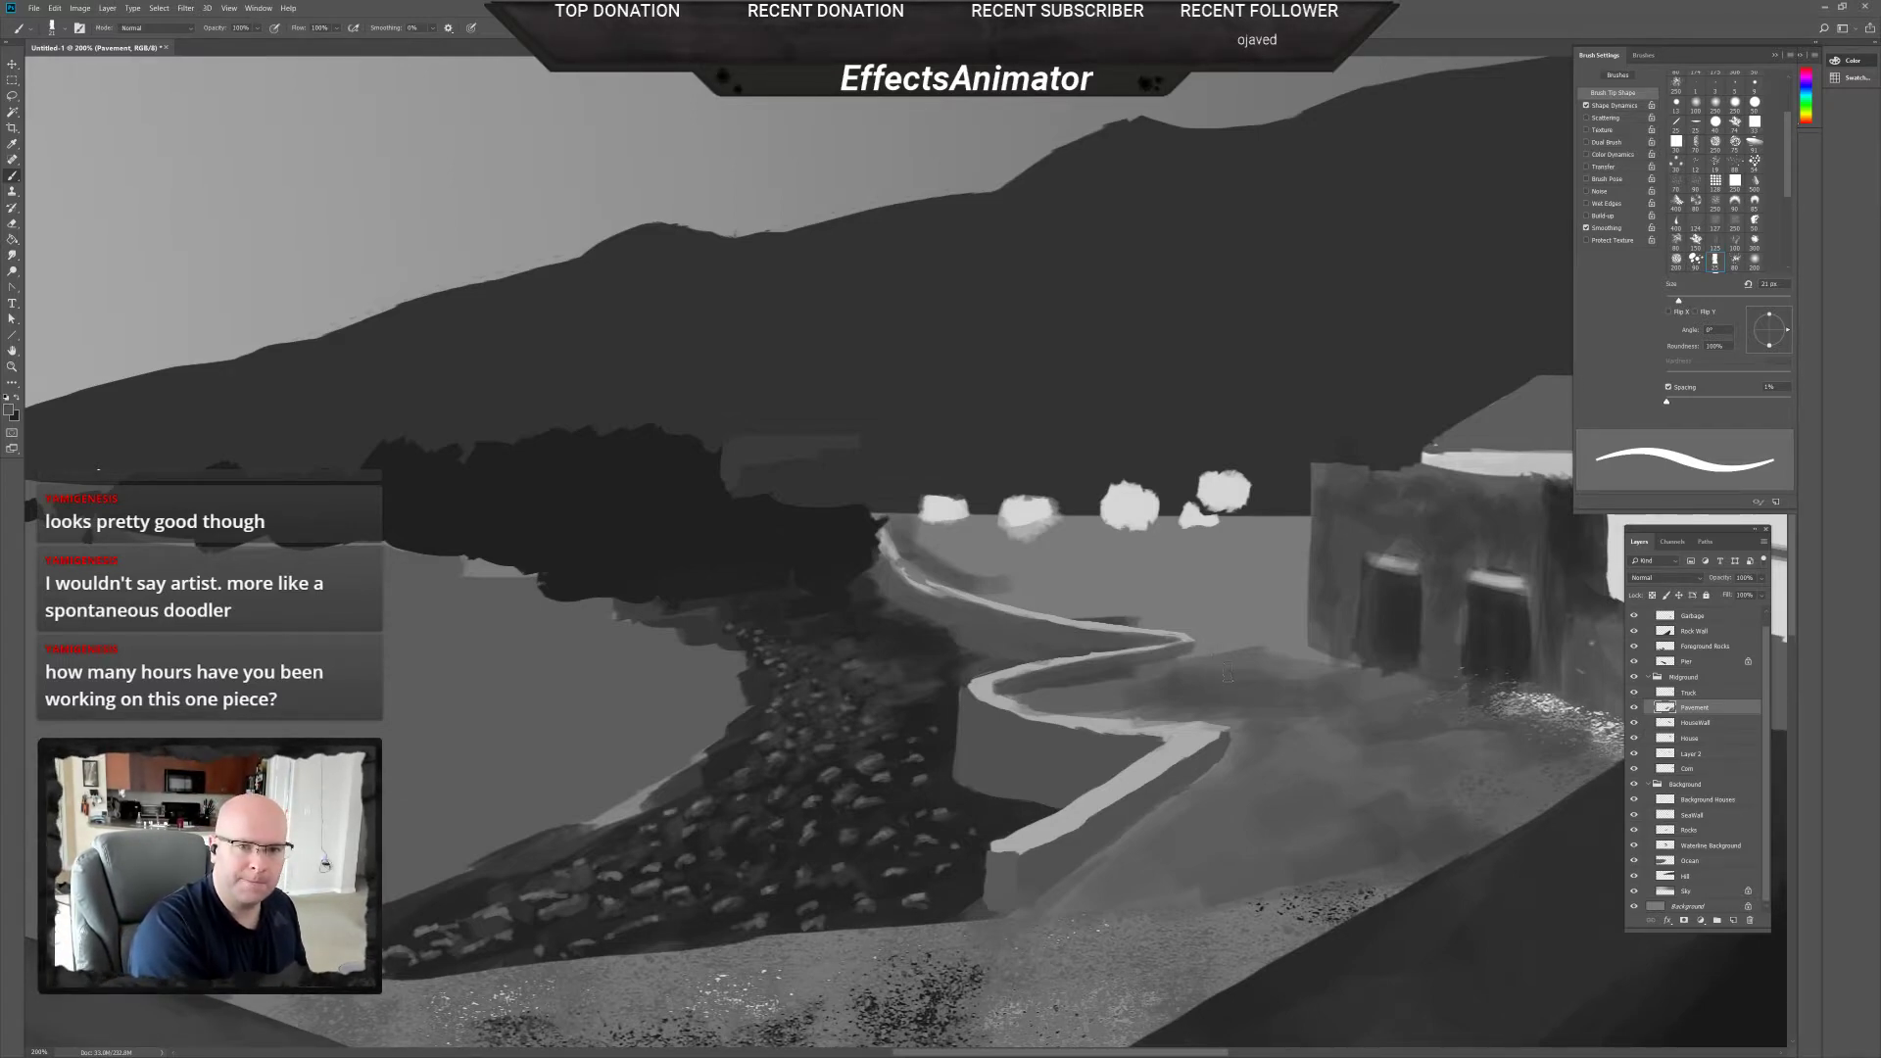
drag(1187, 667, 1280, 648)
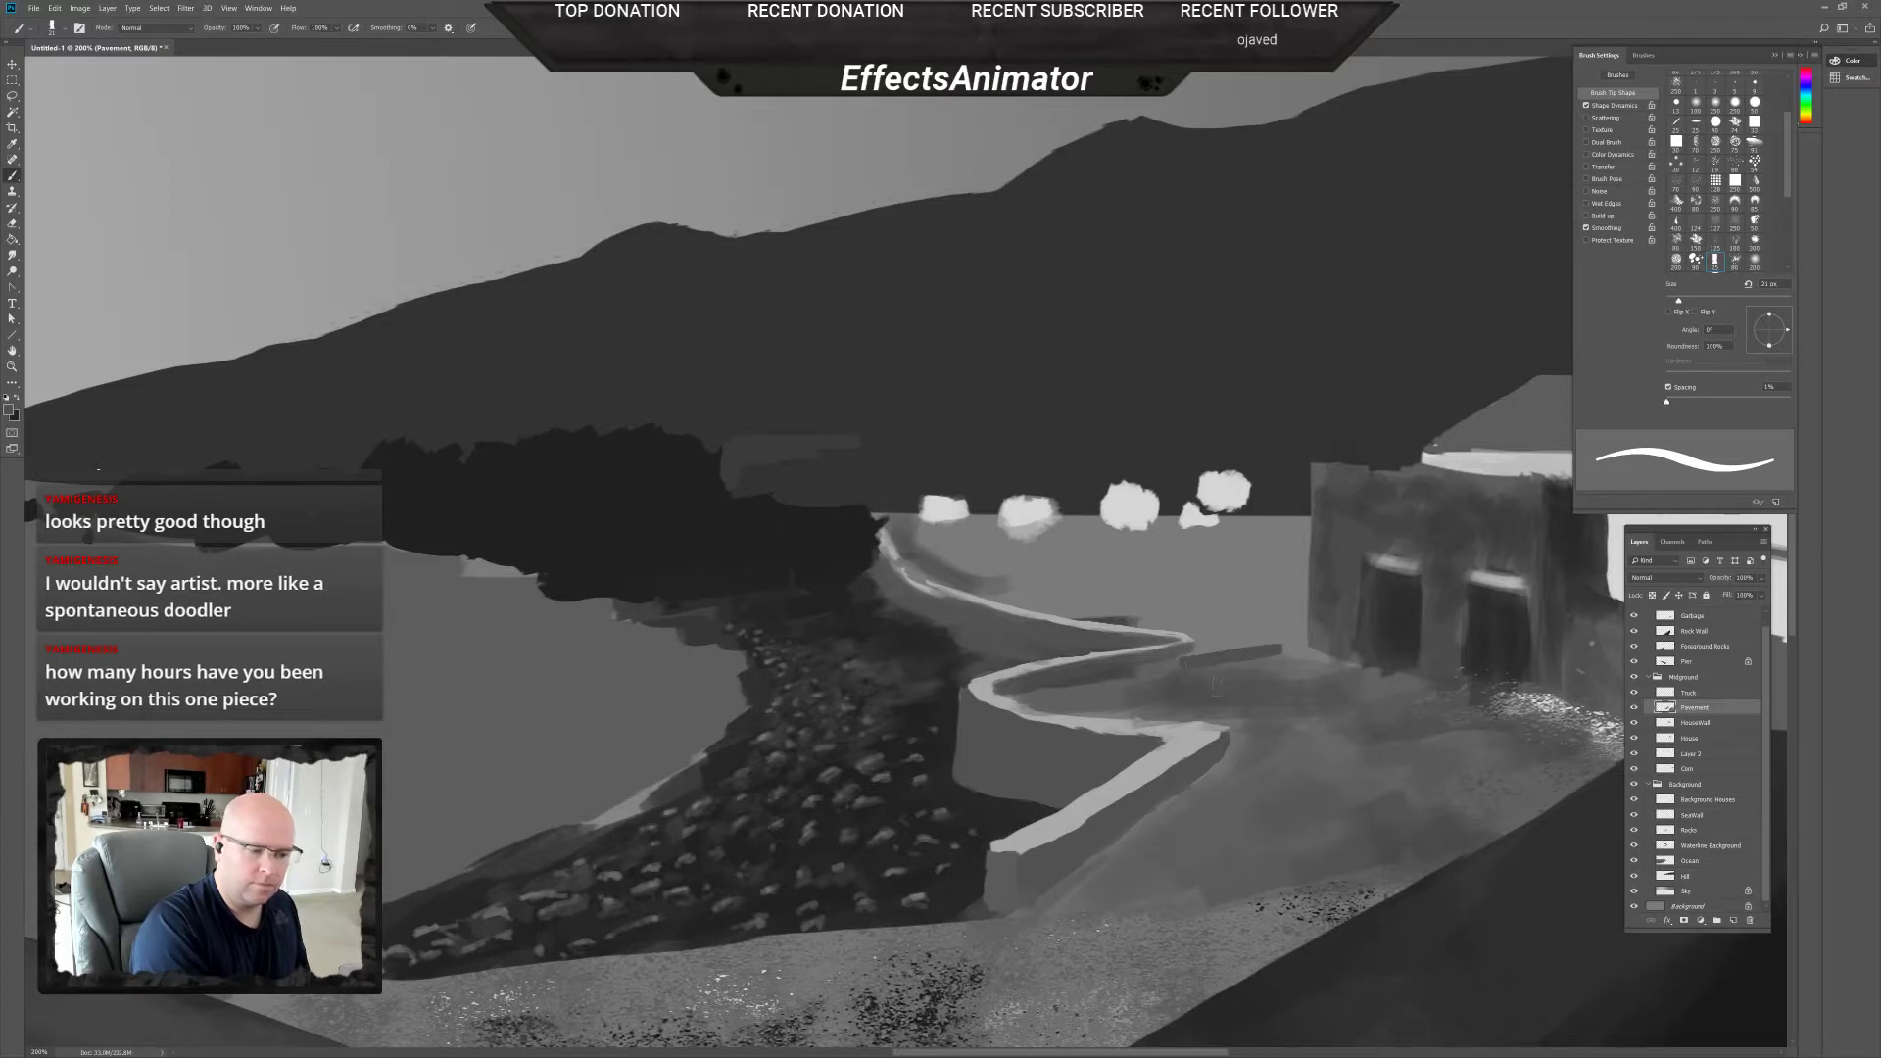
key(ctrl+z)
mouse_move(1167, 670)
mouse_down()
mouse_move(1245, 647)
mouse_move(1255, 663)
mouse_up()
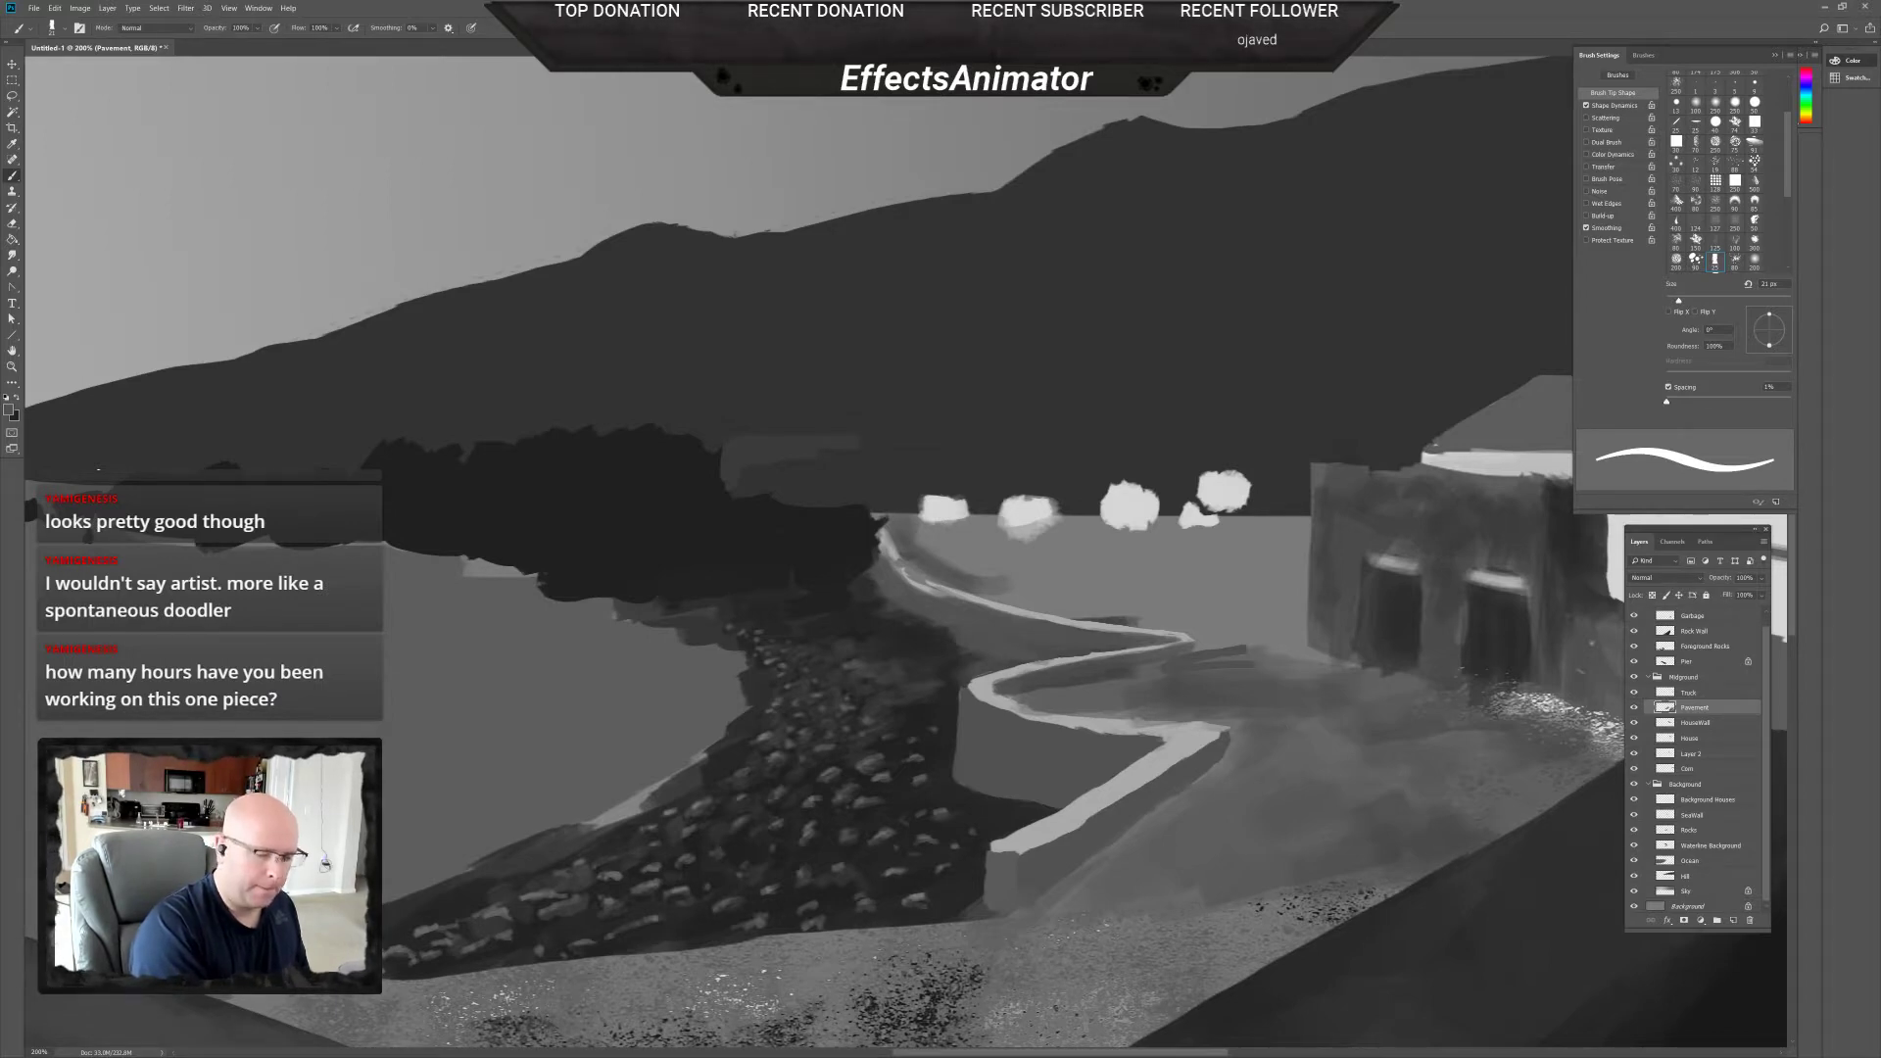
drag(1125, 675, 1275, 654)
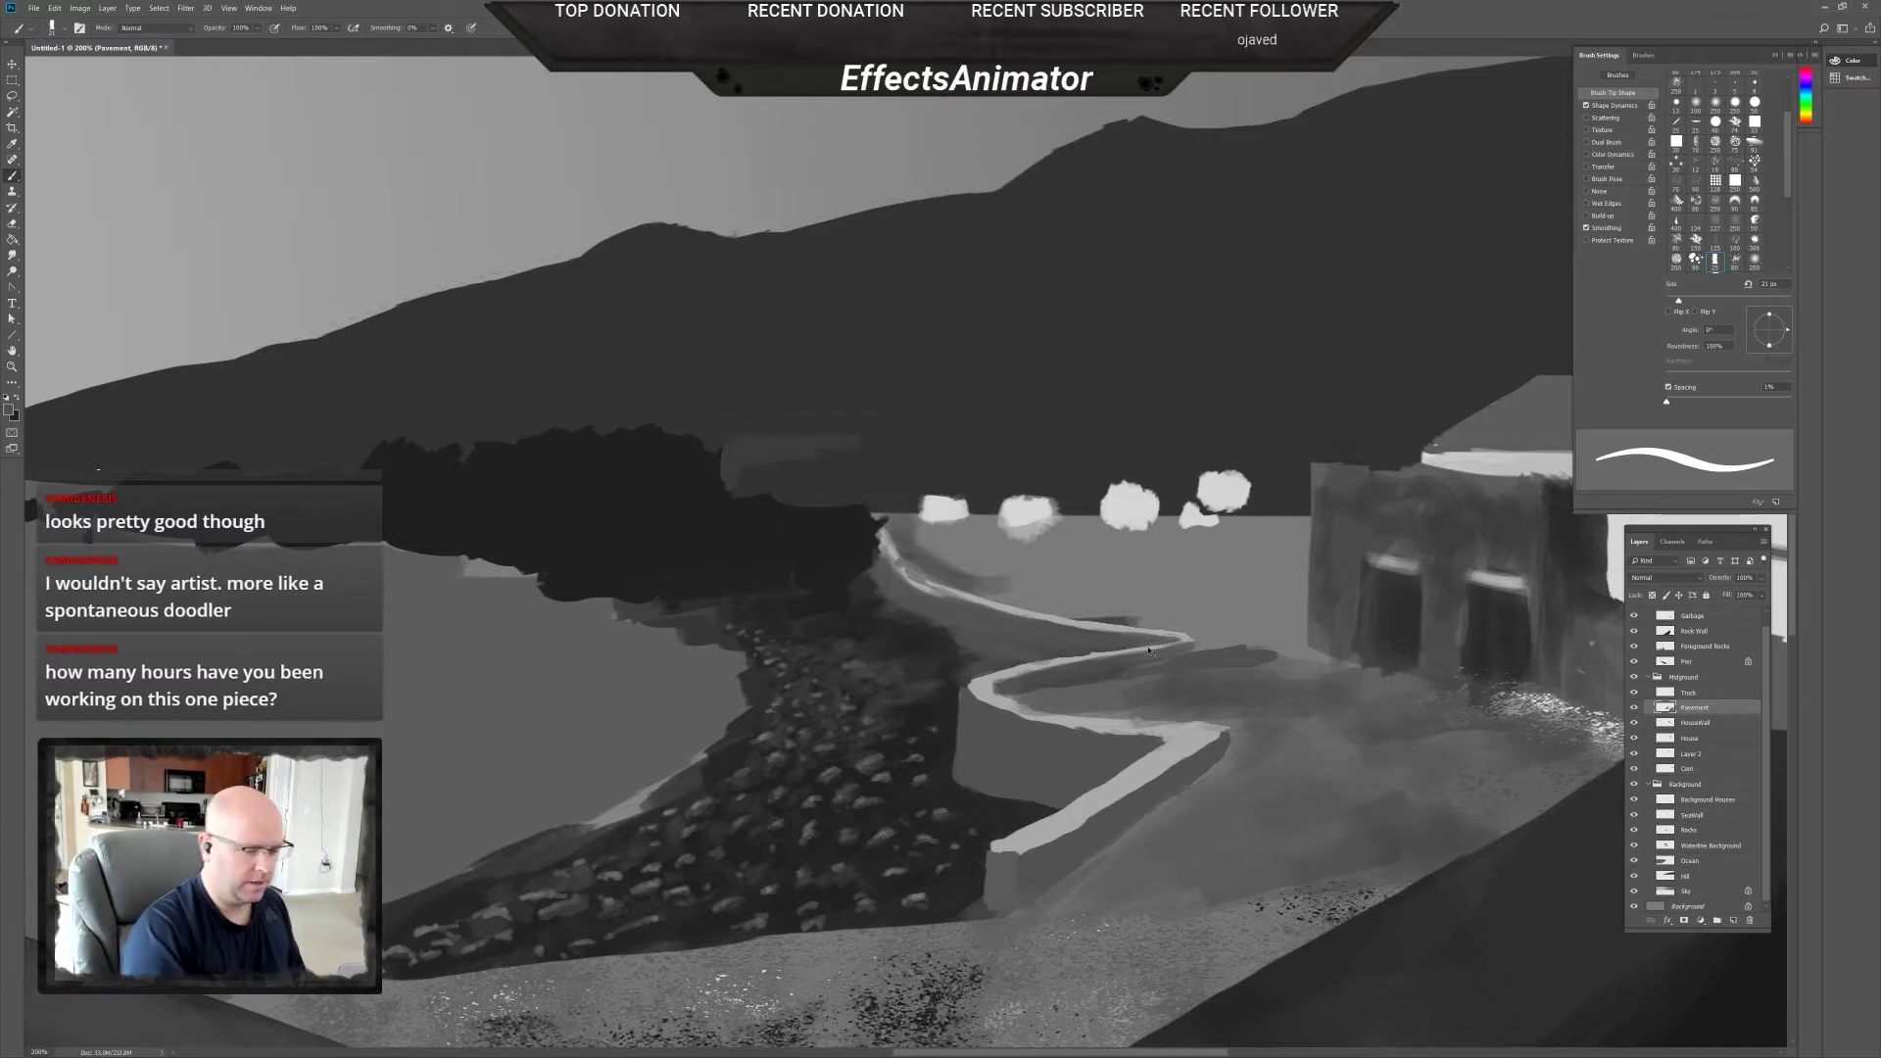
key(ctrl+z)
key(ctrl+z)
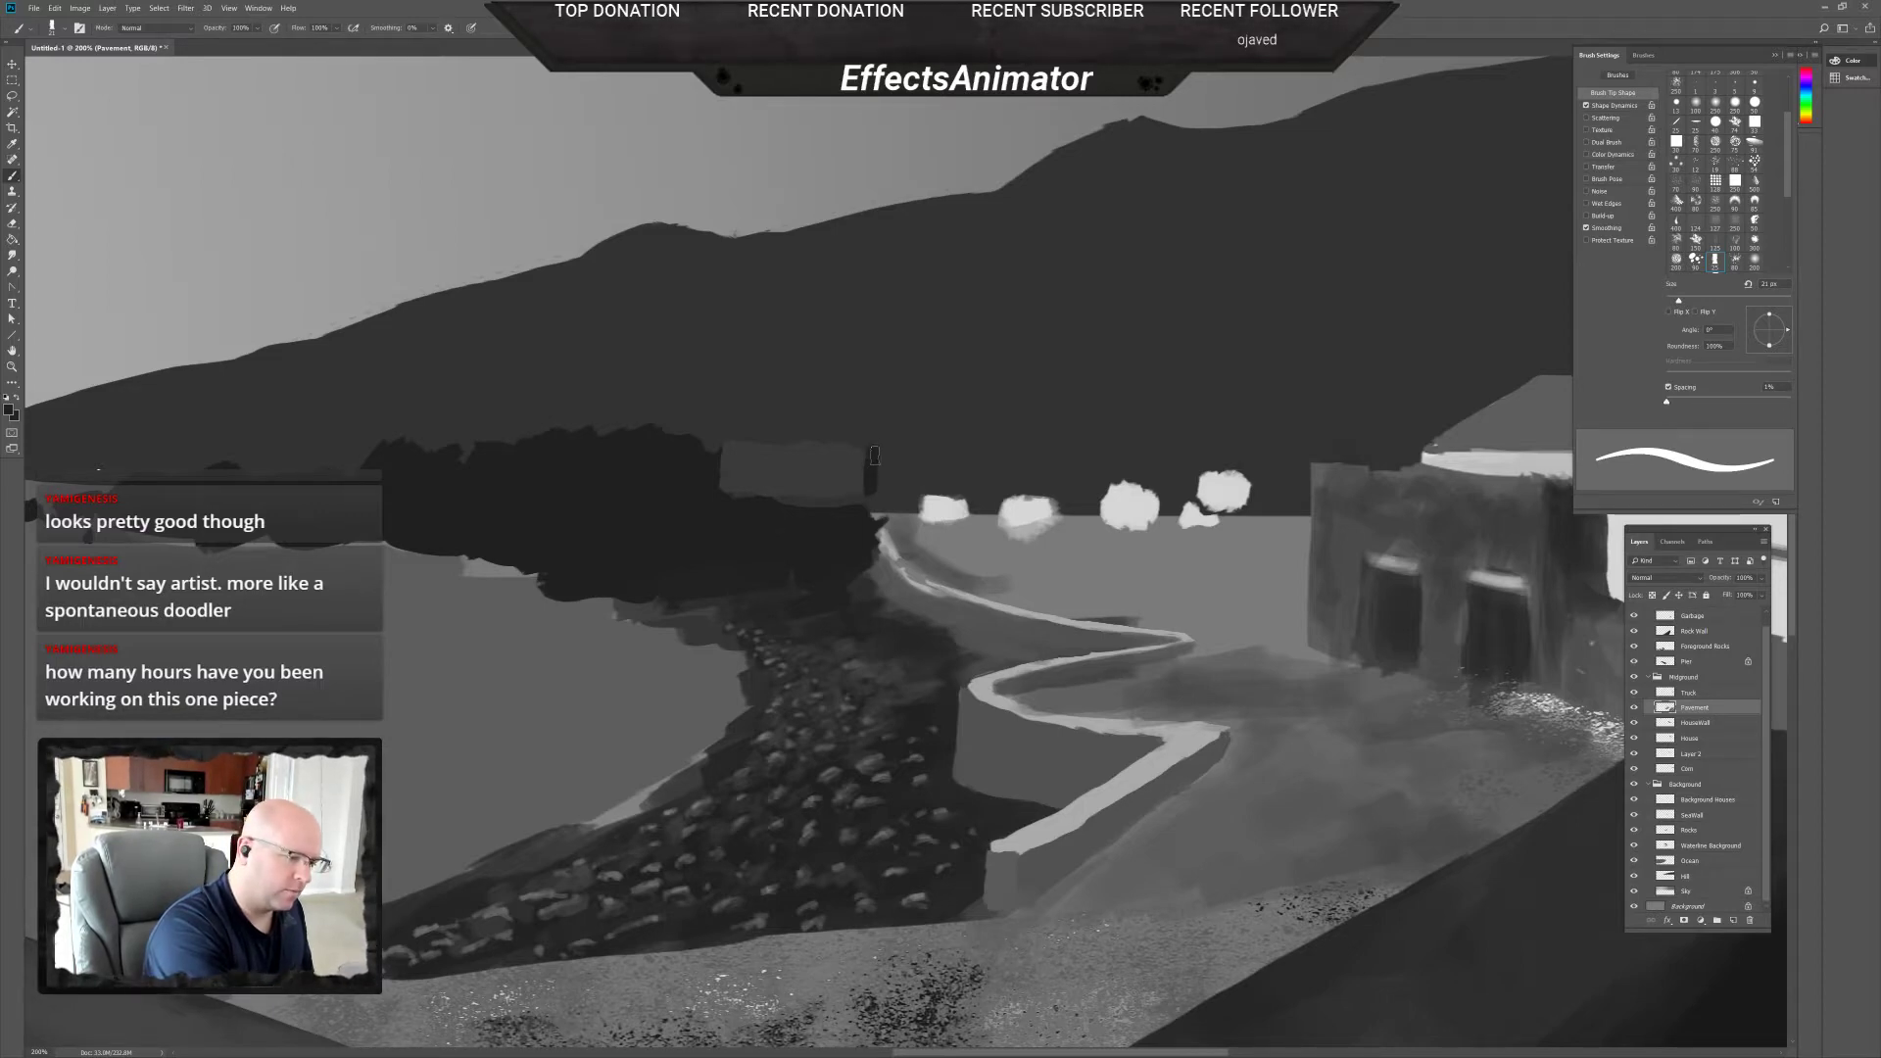
Reduce the brush size and paint the distant house's near-black side wall at its right end.
right_click(874, 455)
drag(947, 487, 943, 487)
key(Return)
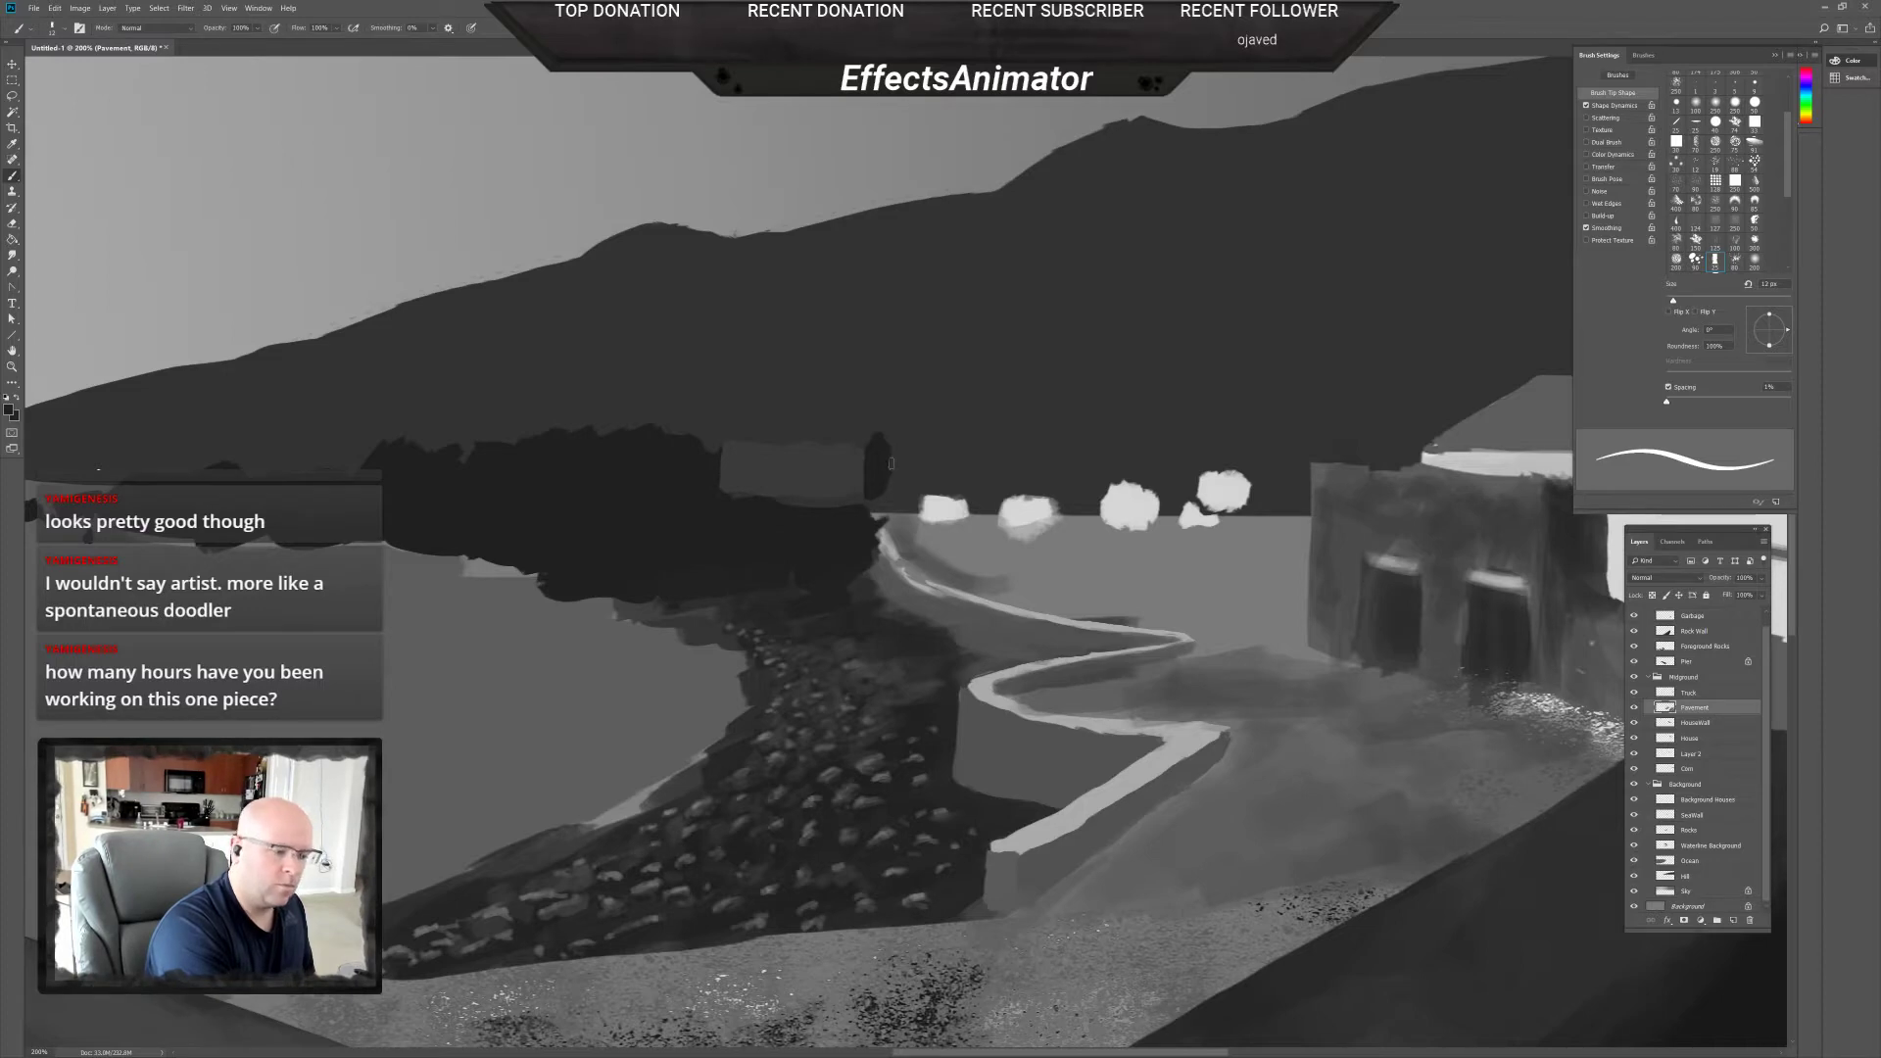
key(e)
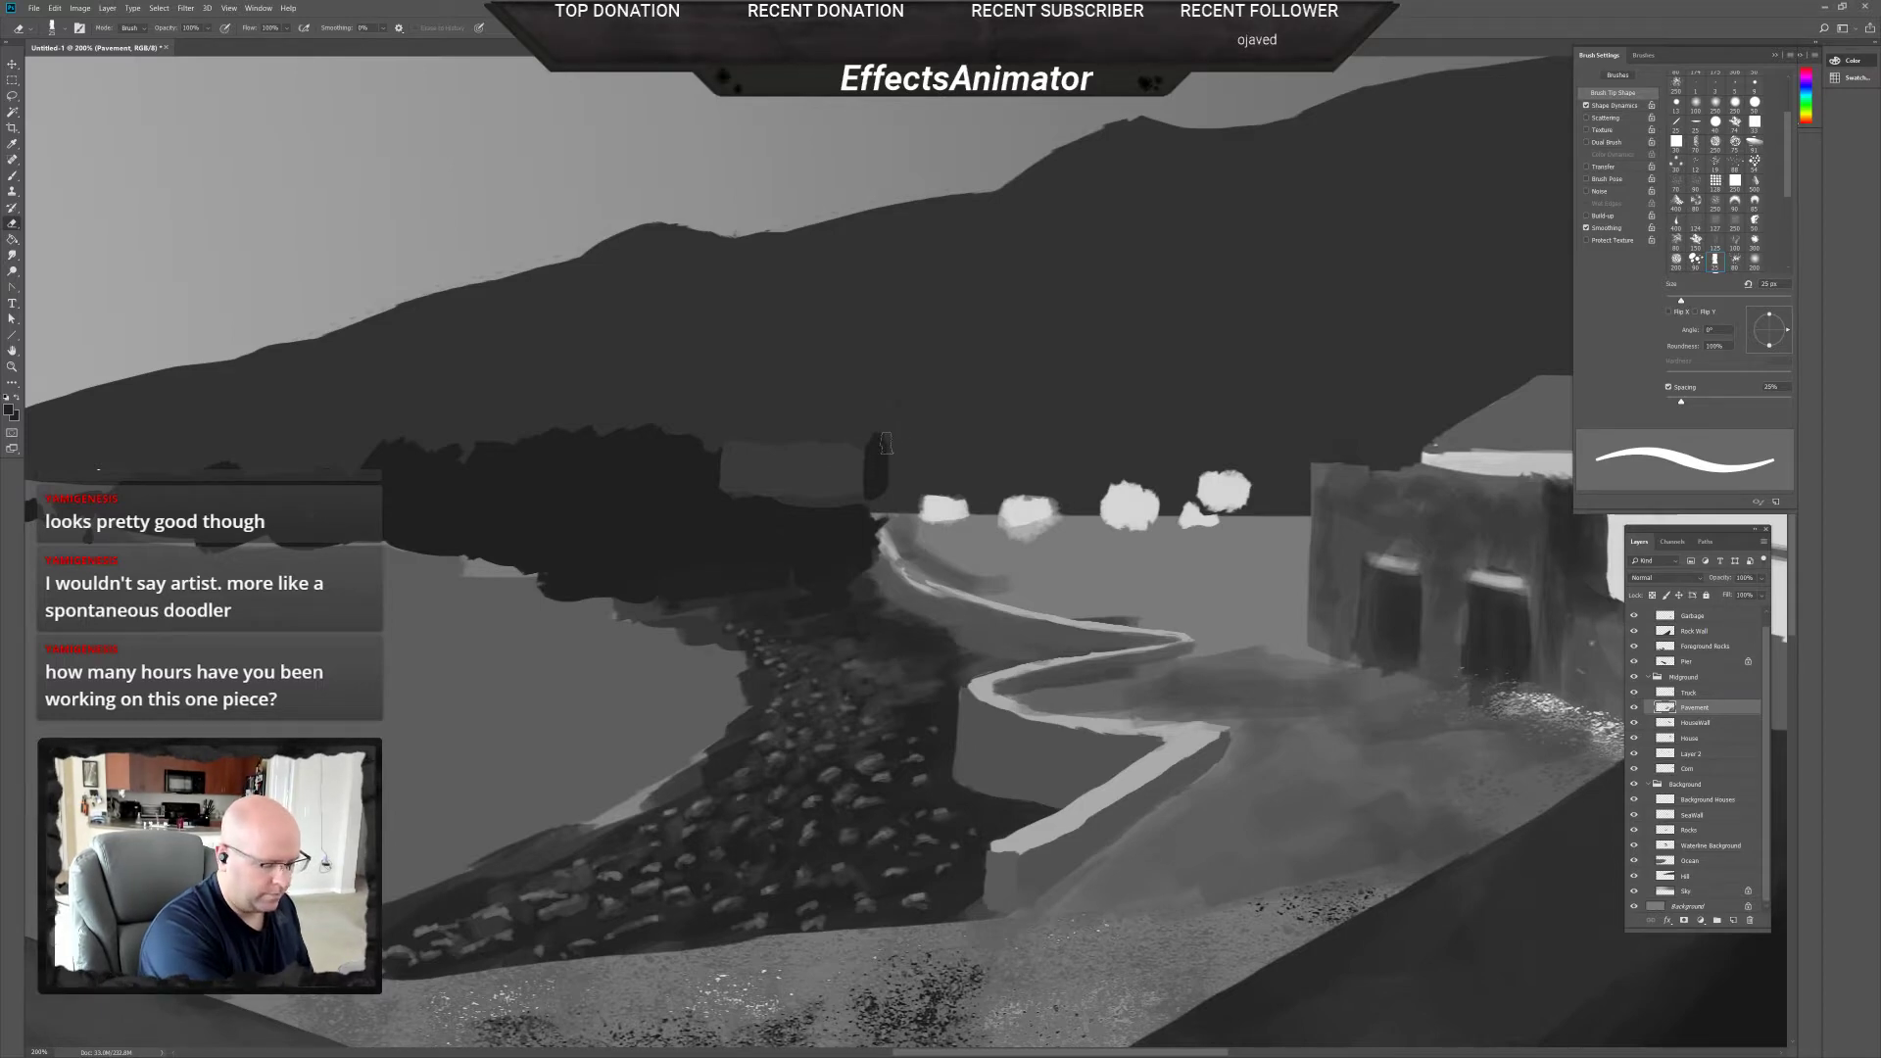
key(b)
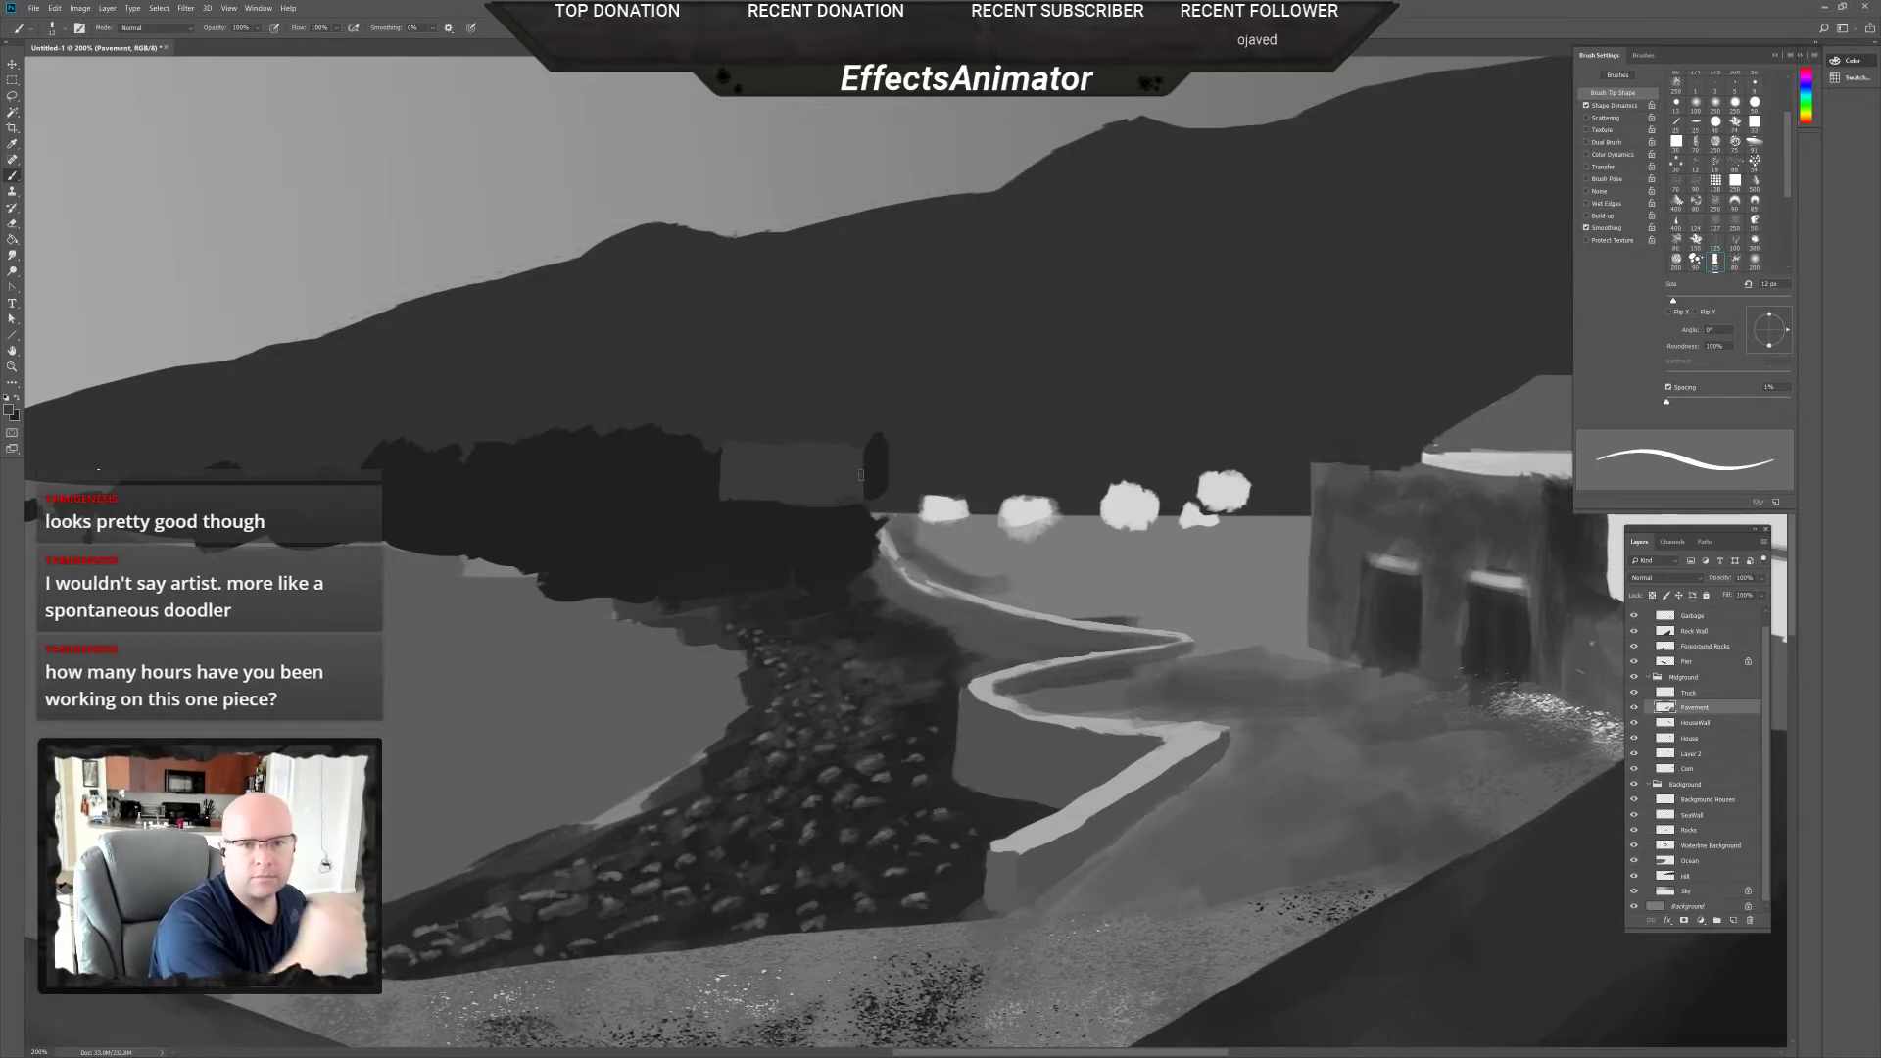
Sample the off-white of the pale shrubs and paint two small bright windows on the distant house's front wall.
alt+click(942, 512)
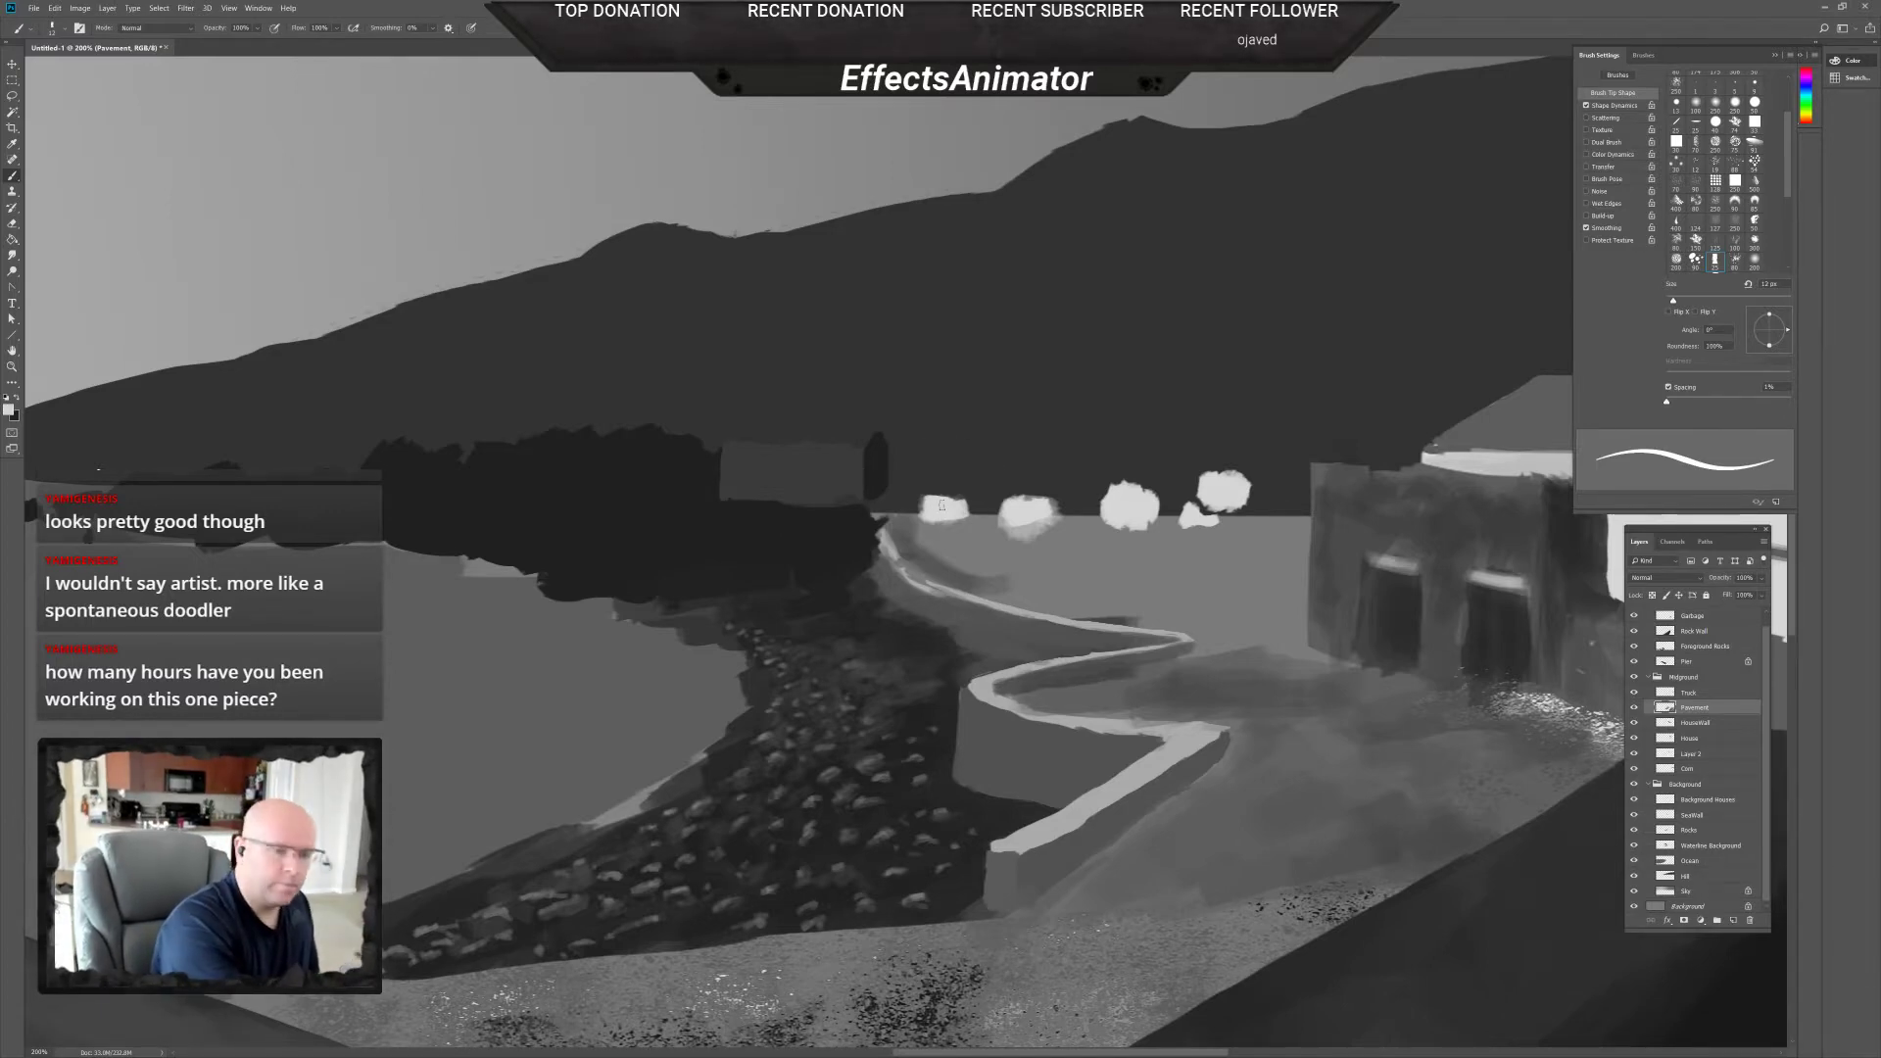
drag(738, 462, 748, 474)
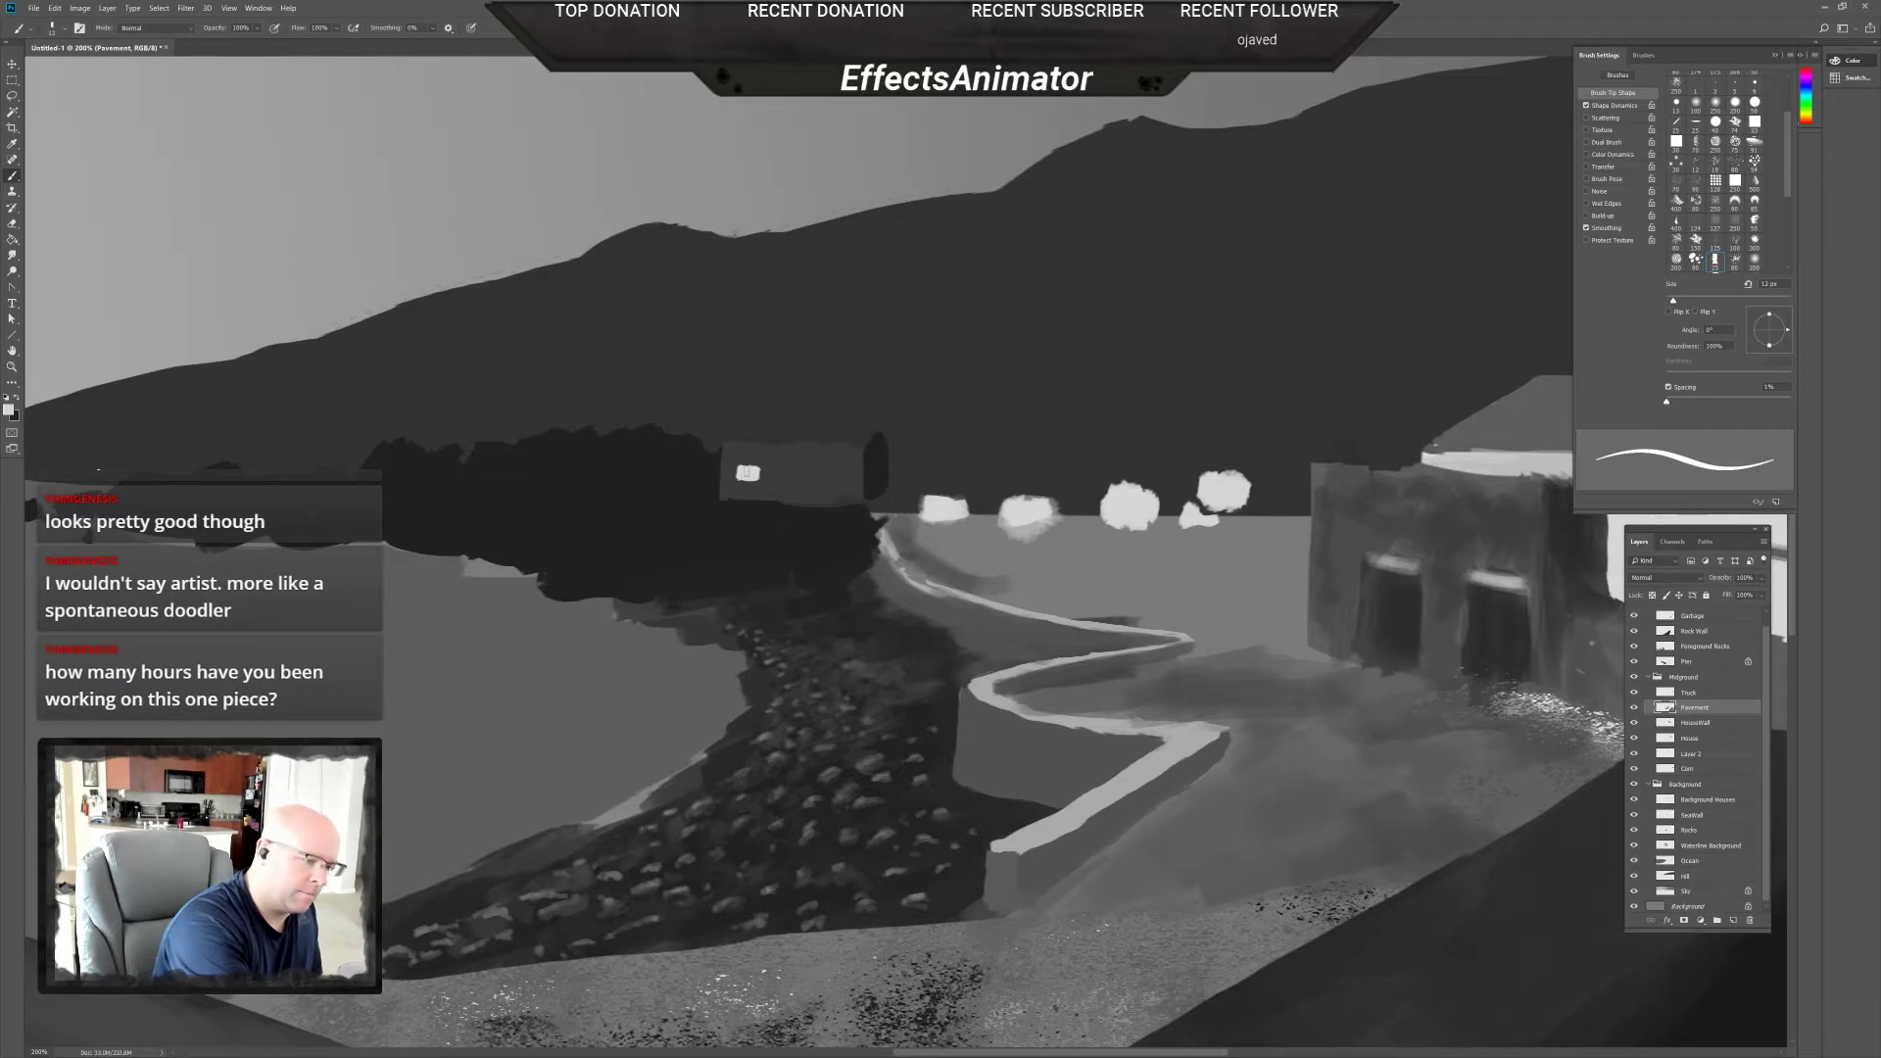
click(748, 473)
click(747, 474)
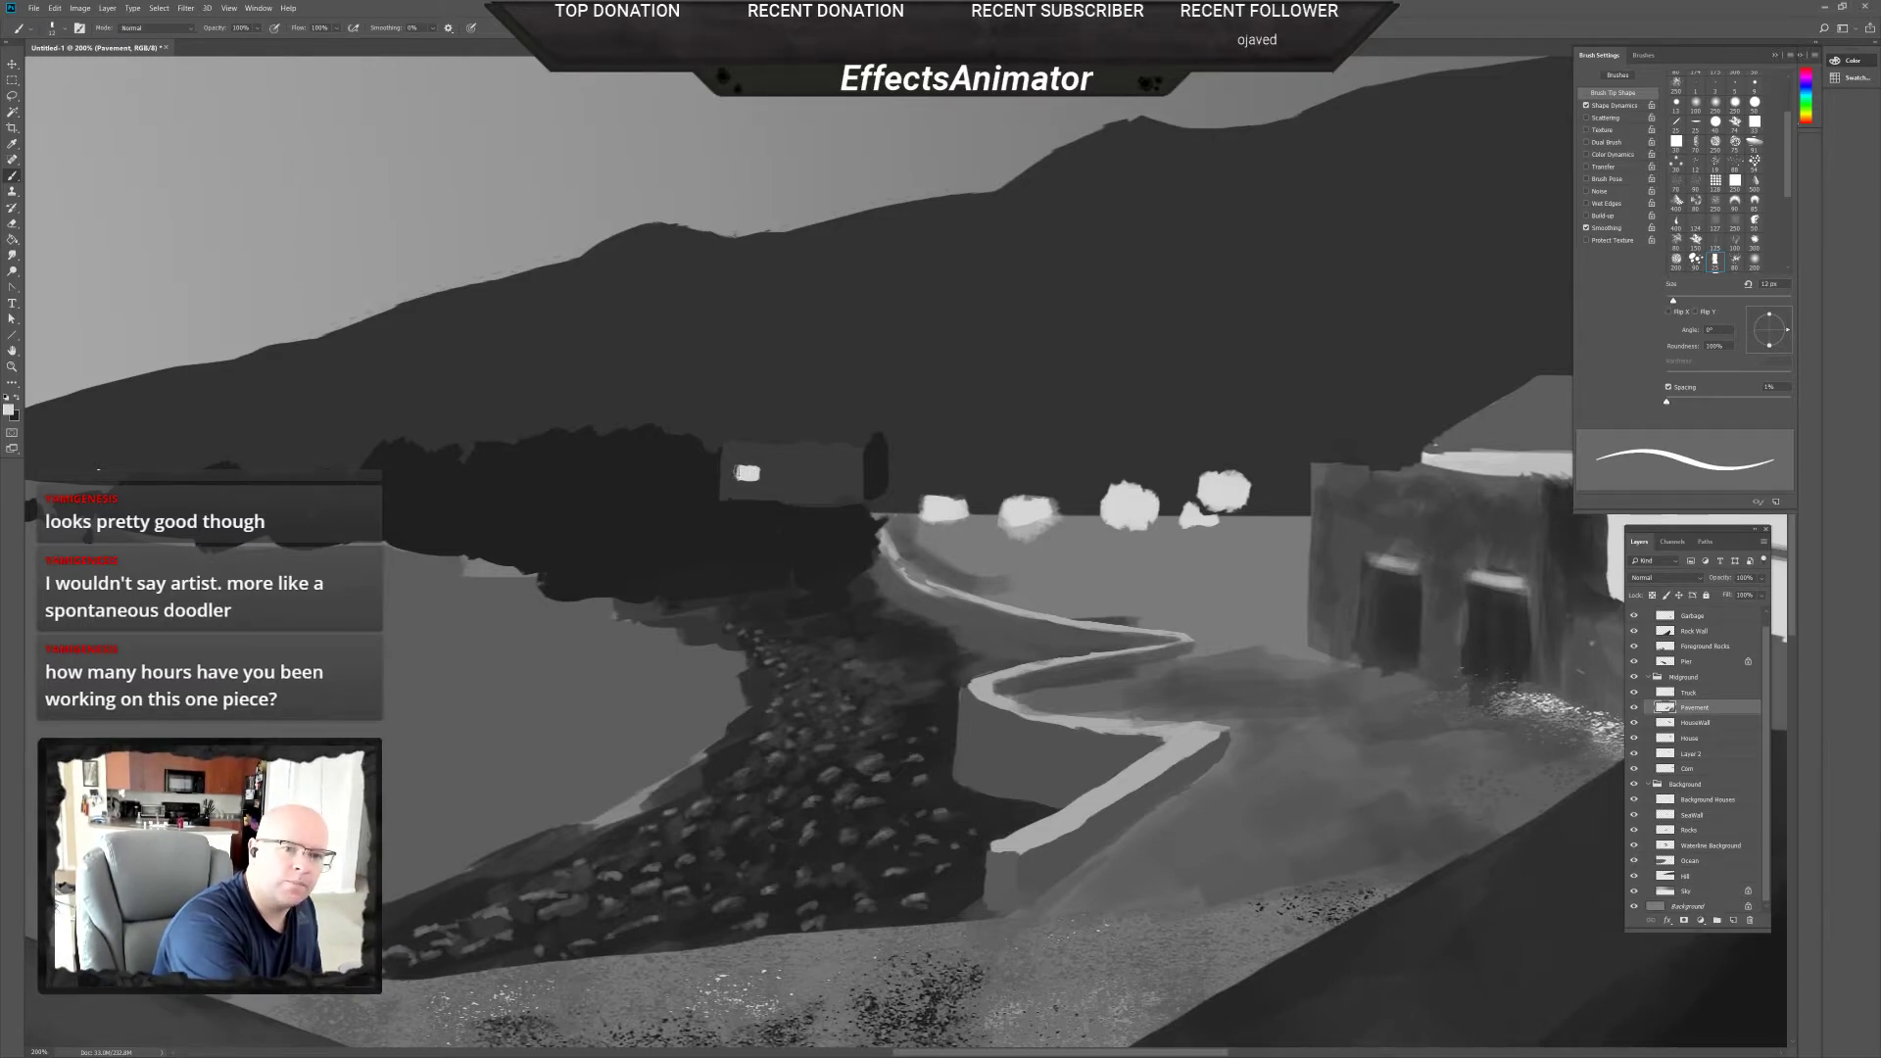
click(748, 474)
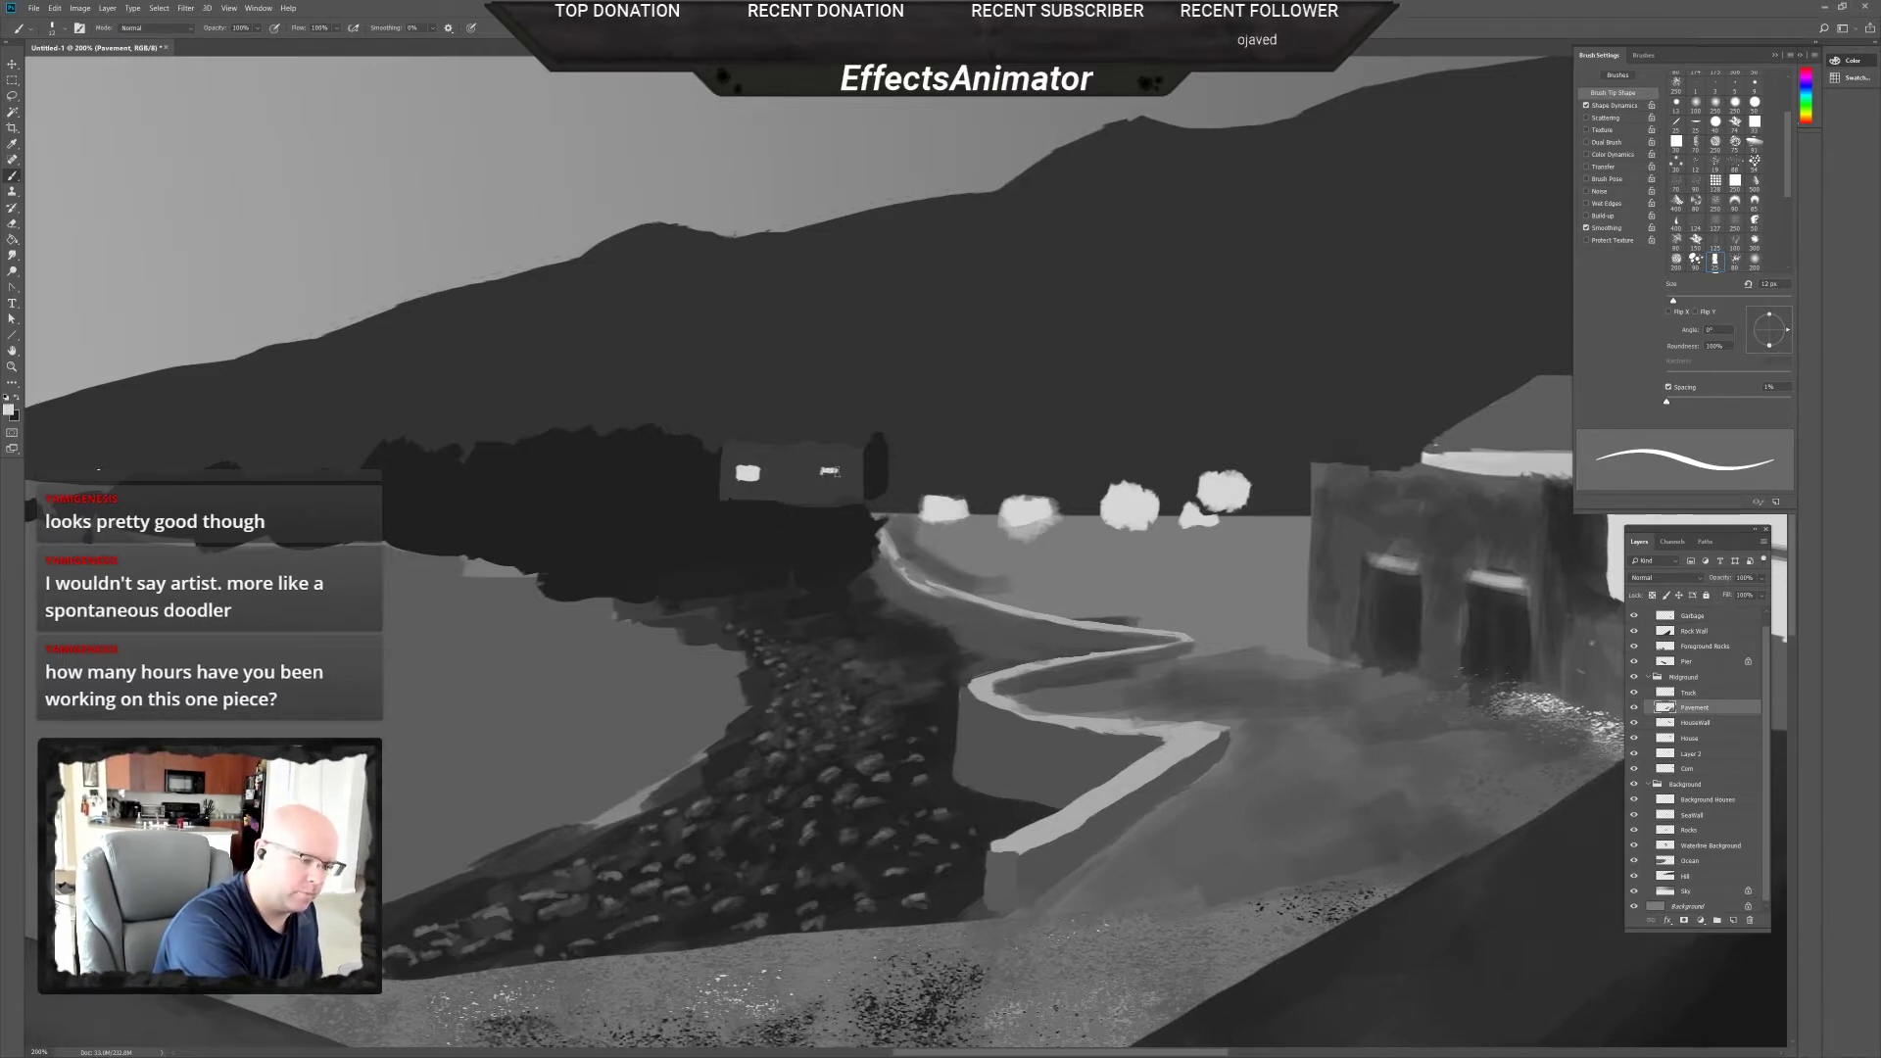
drag(829, 471, 842, 472)
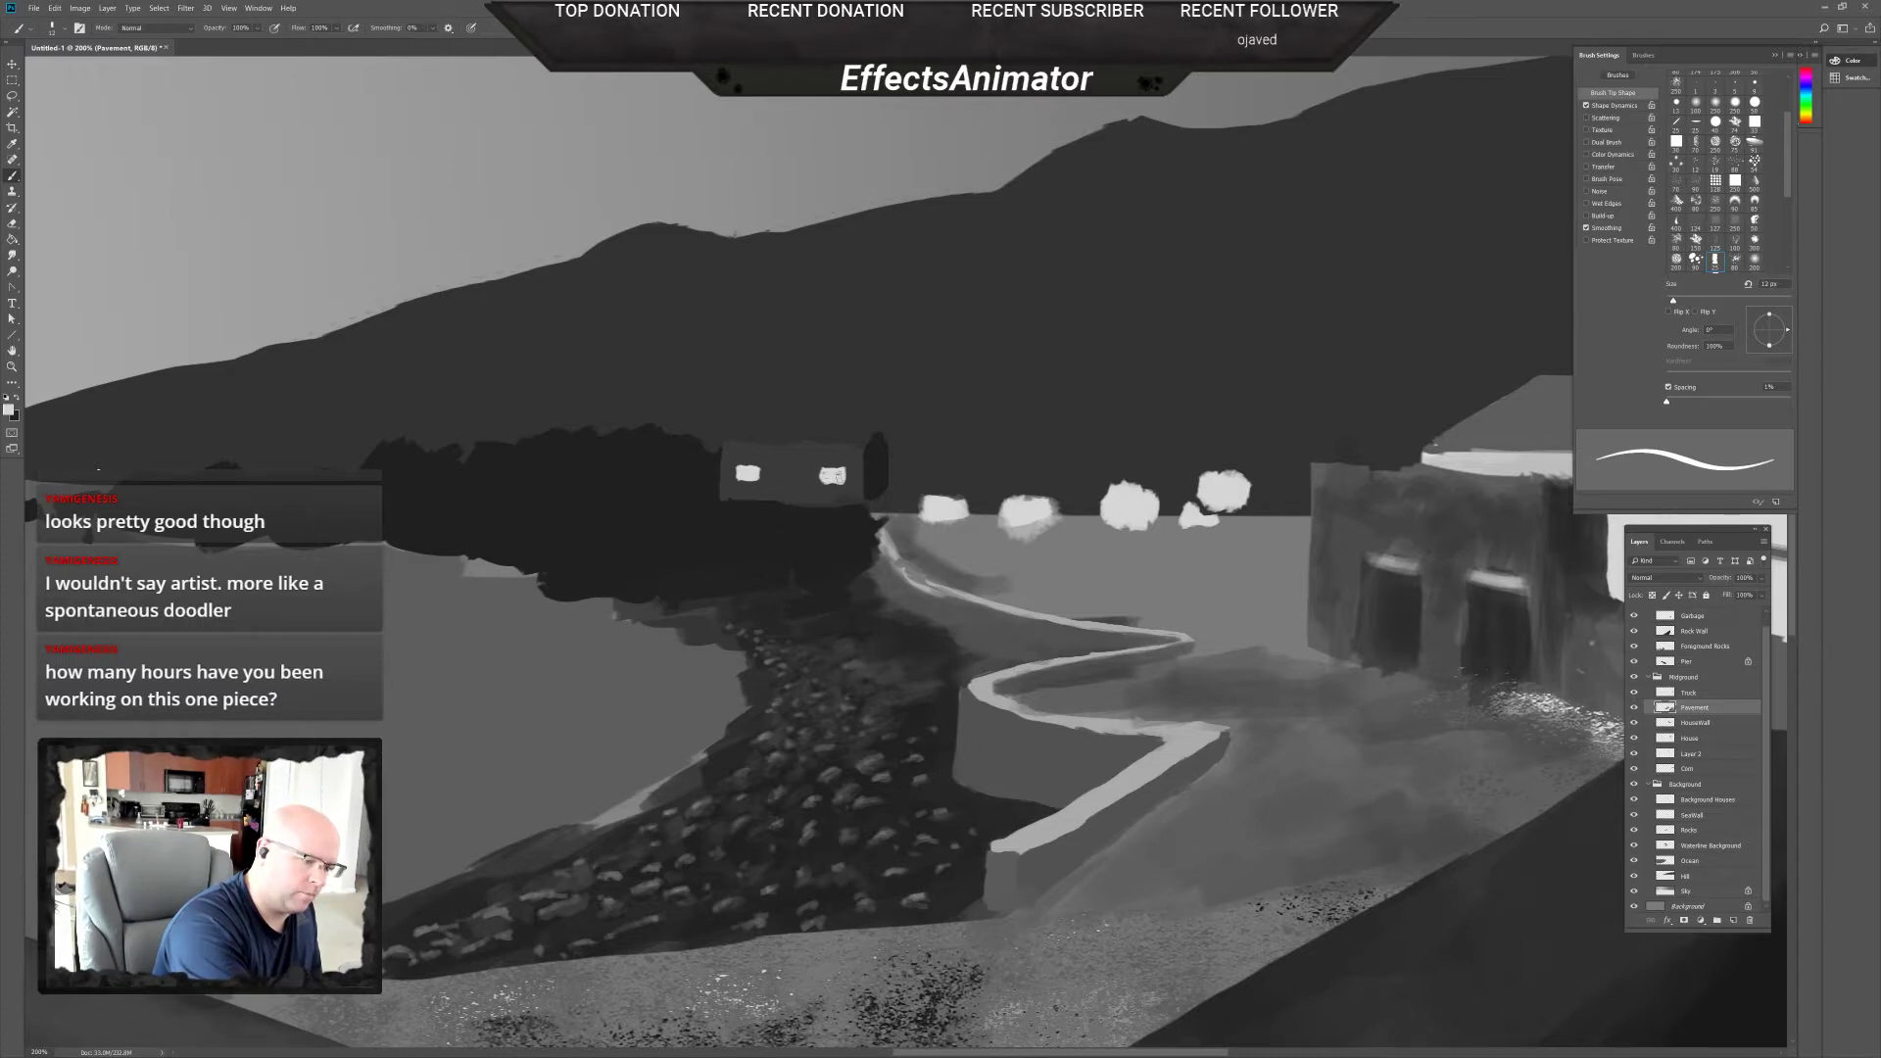
click(835, 472)
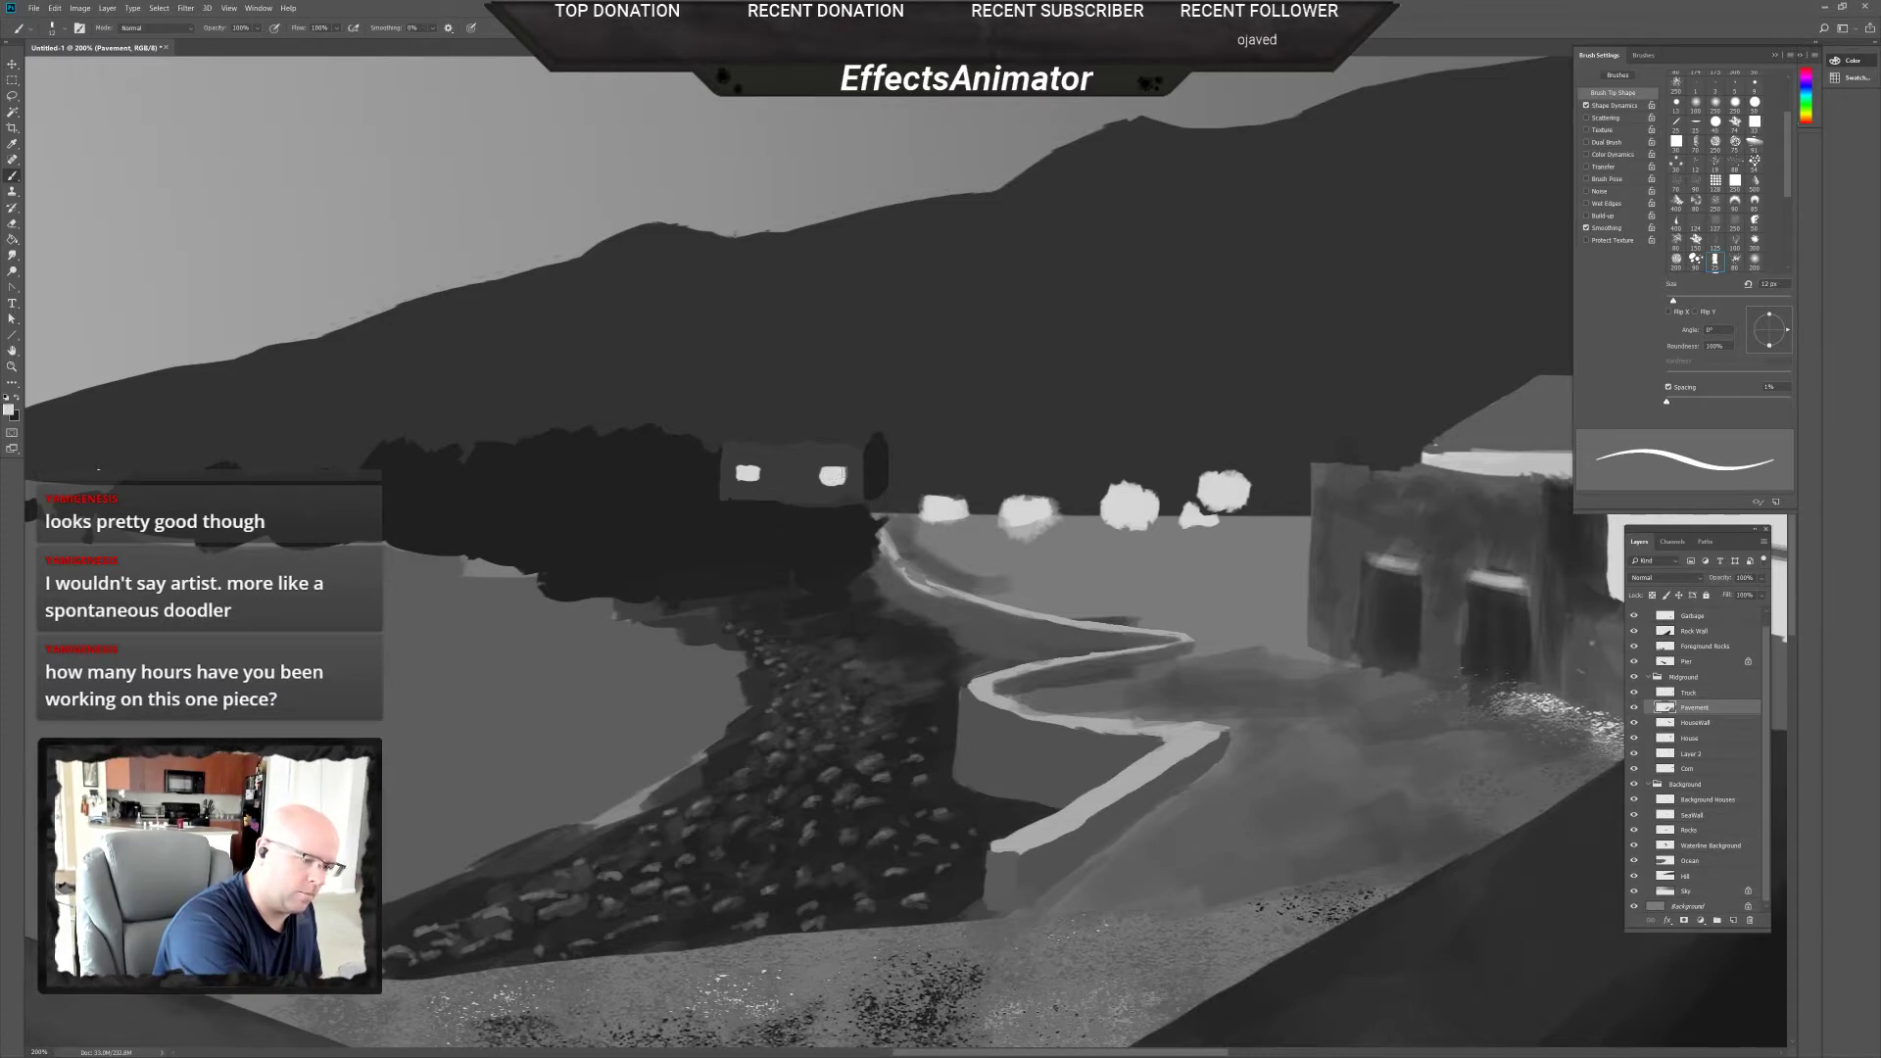
Clean up the right window's edges with the sampled wall grey and paint a dark door between the two windows.
alt+click(815, 471)
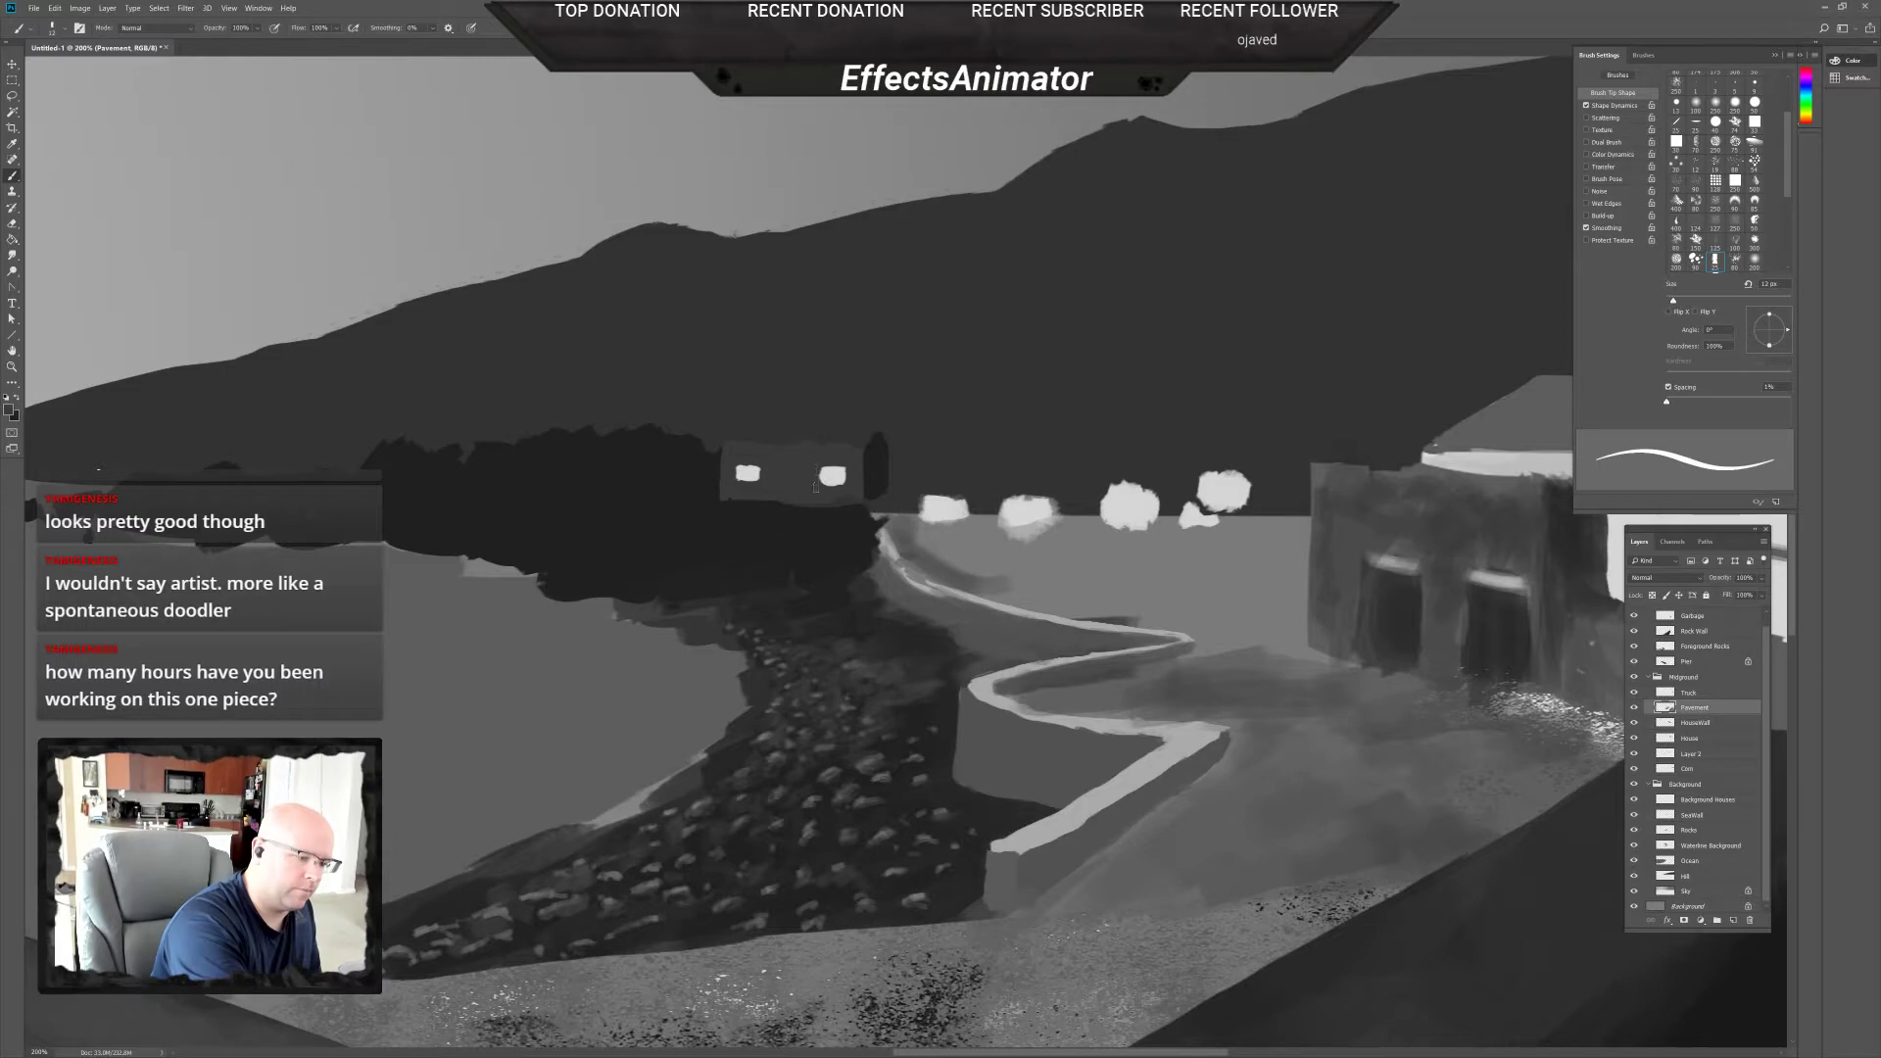
click(819, 488)
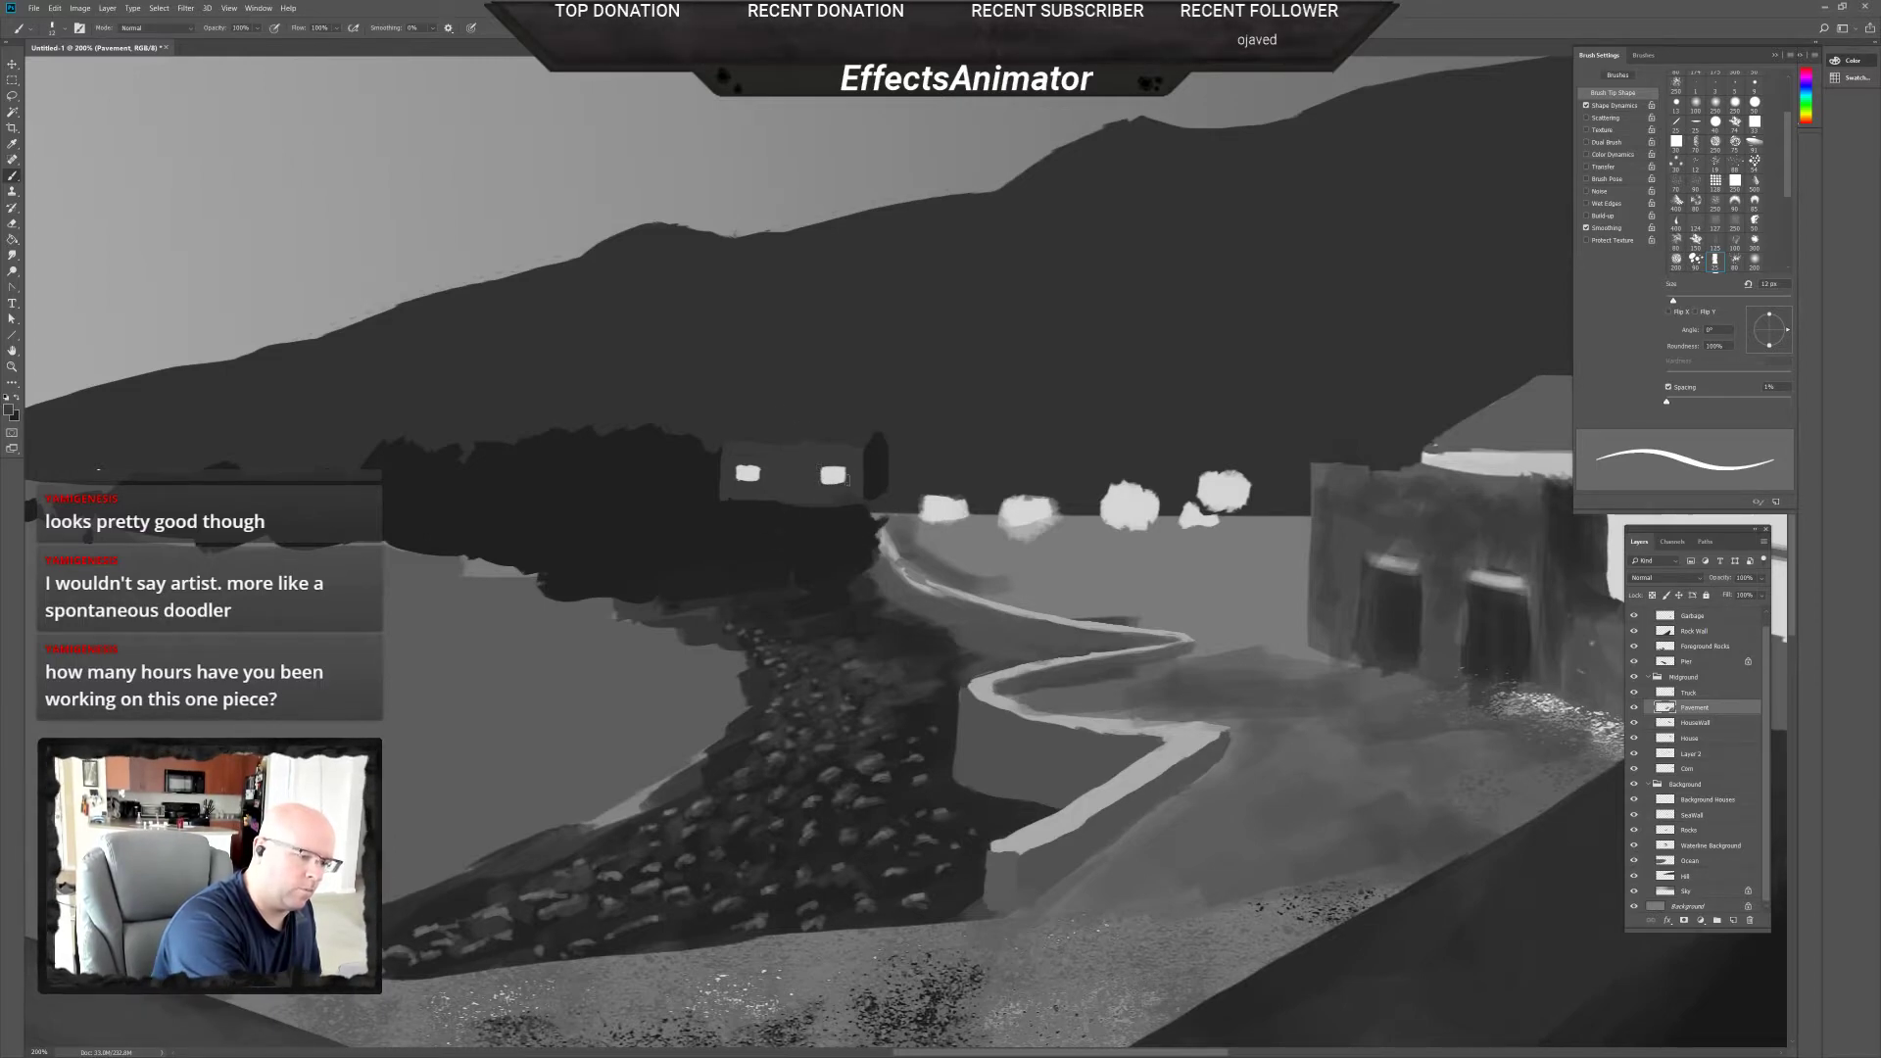
alt+click(840, 475)
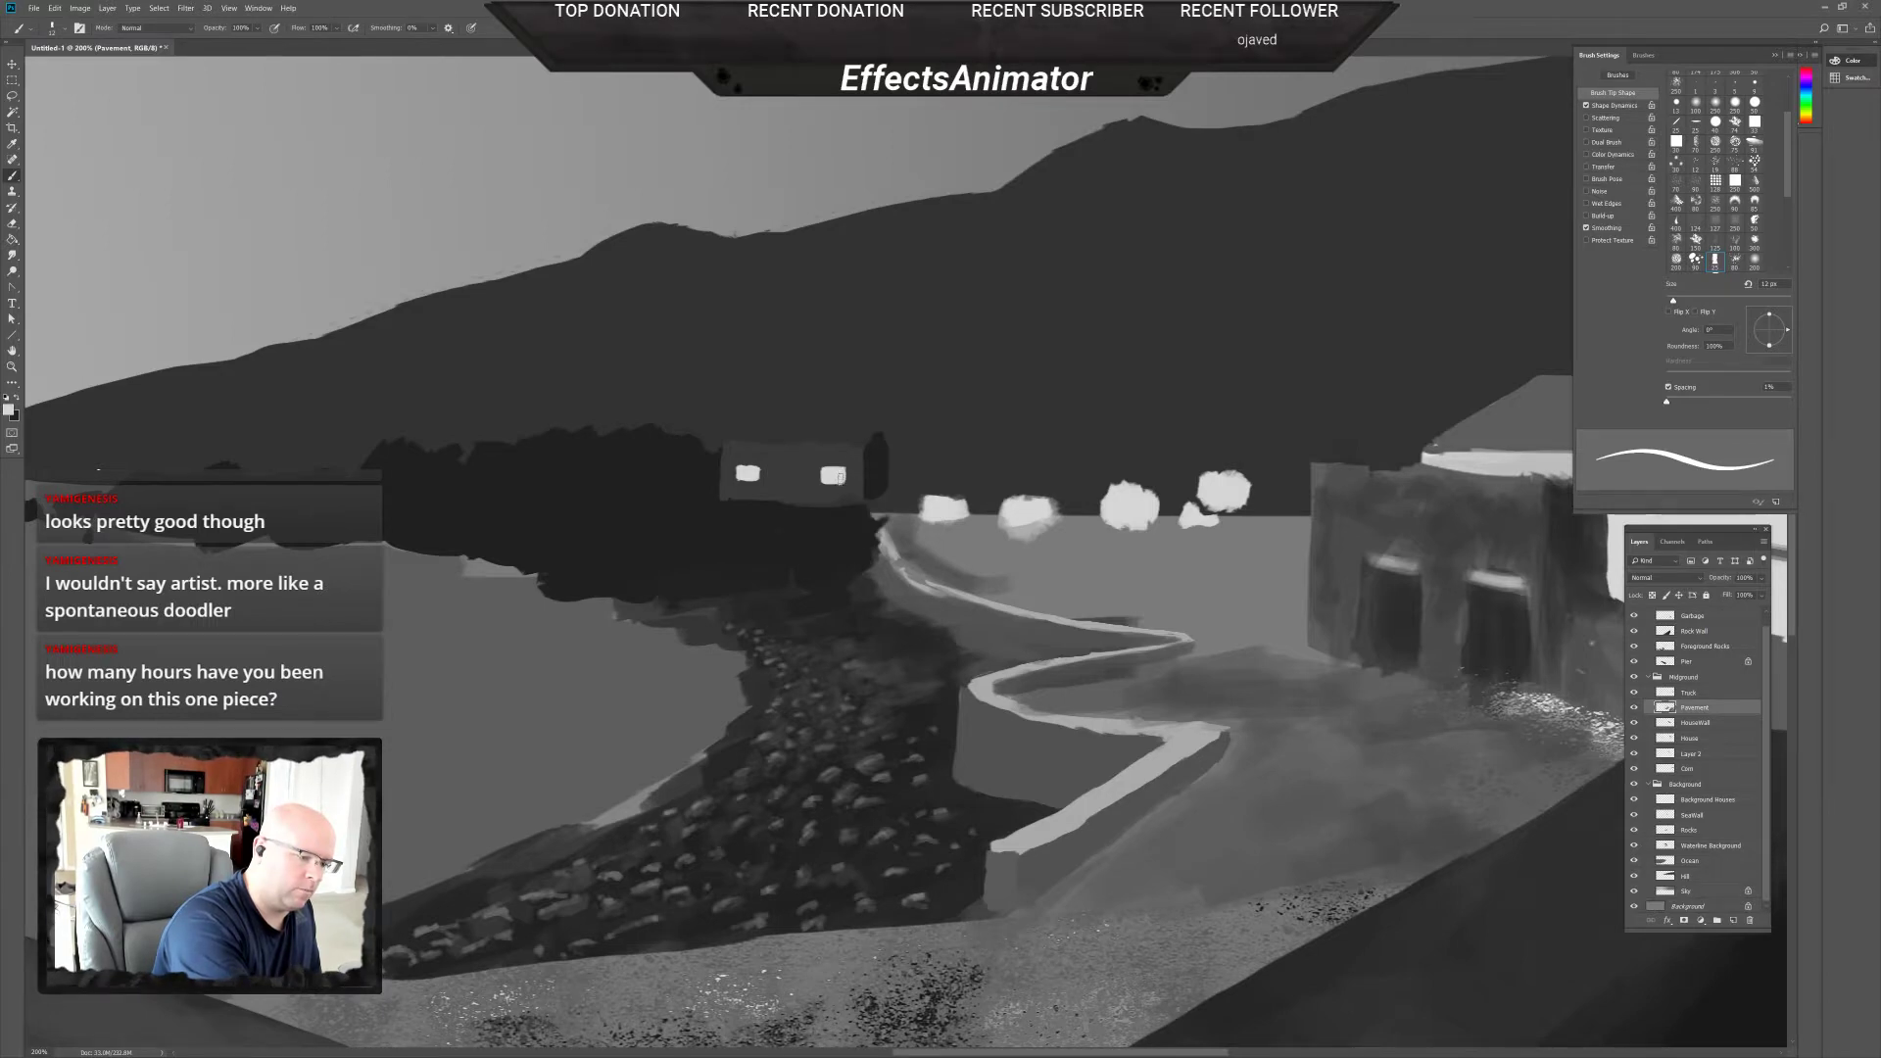
alt+click(851, 477)
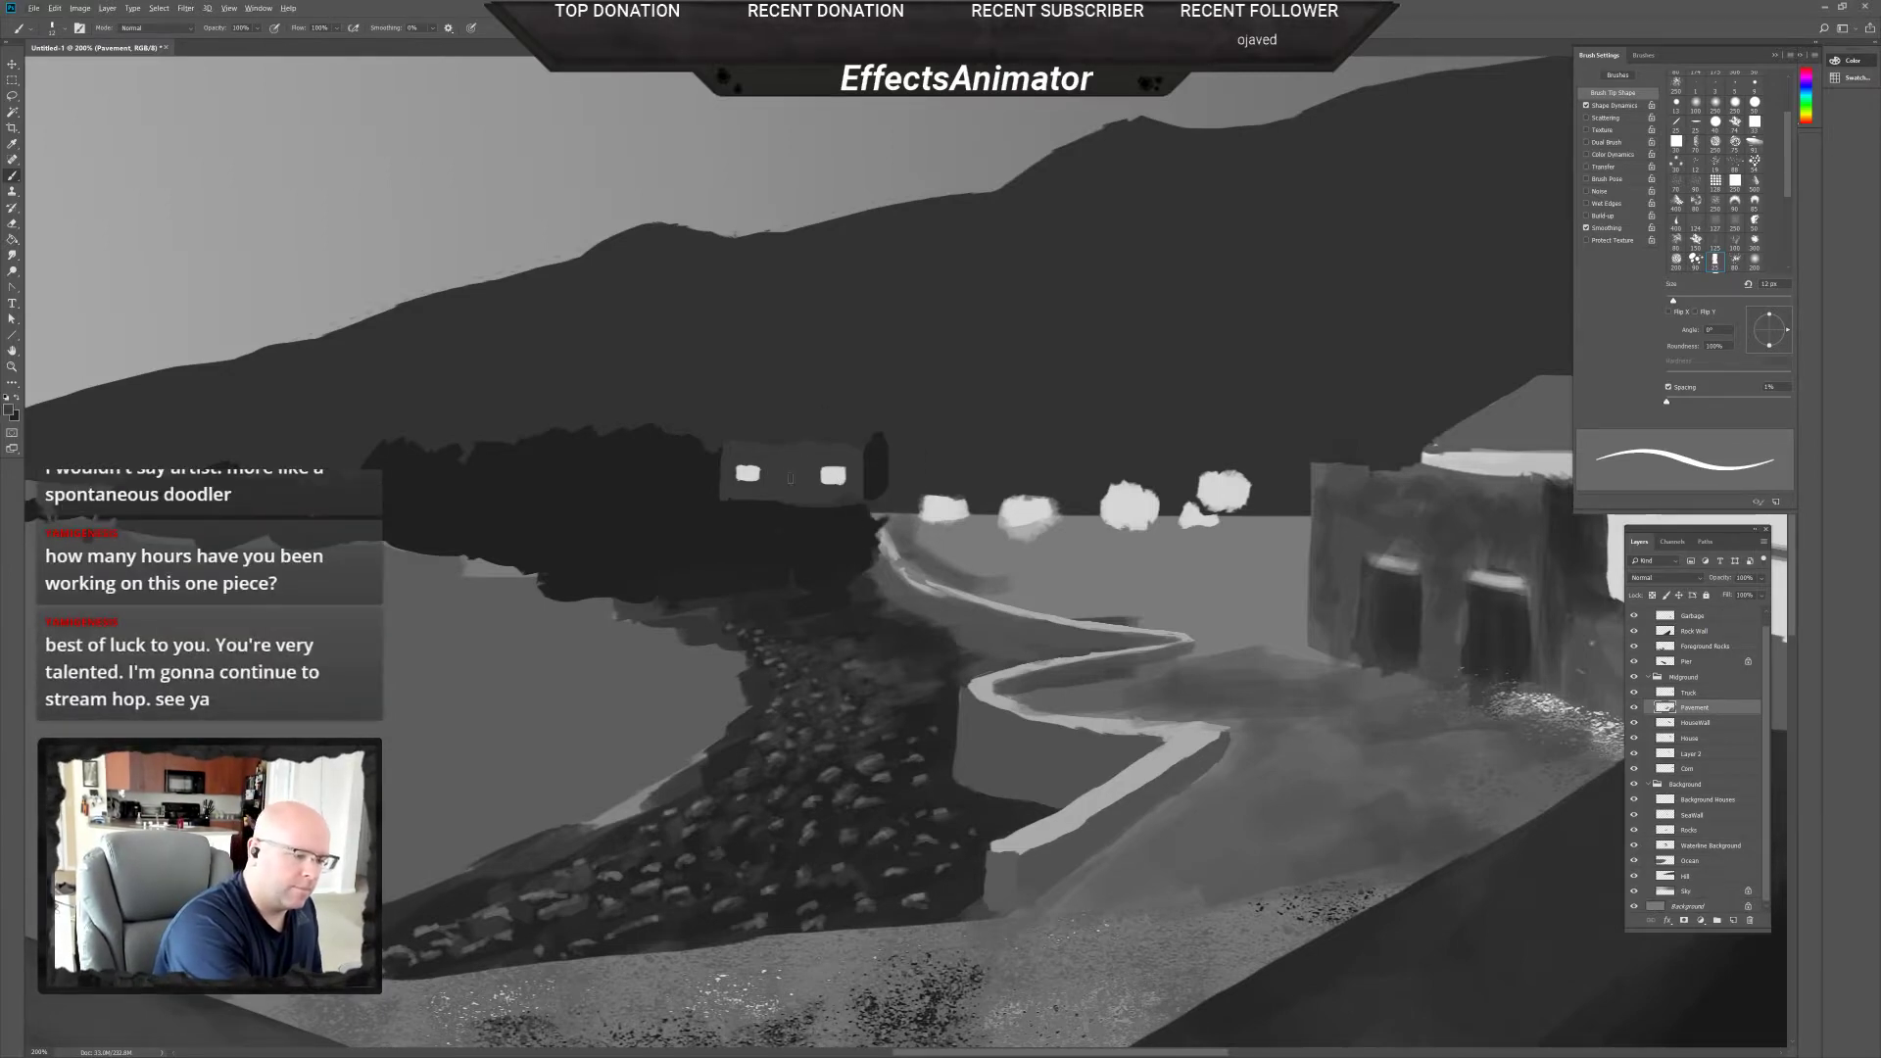
Paint a lighter grey roof strip along the top of the distant house, extending it to both ends of the front wall.
alt+click(824, 444)
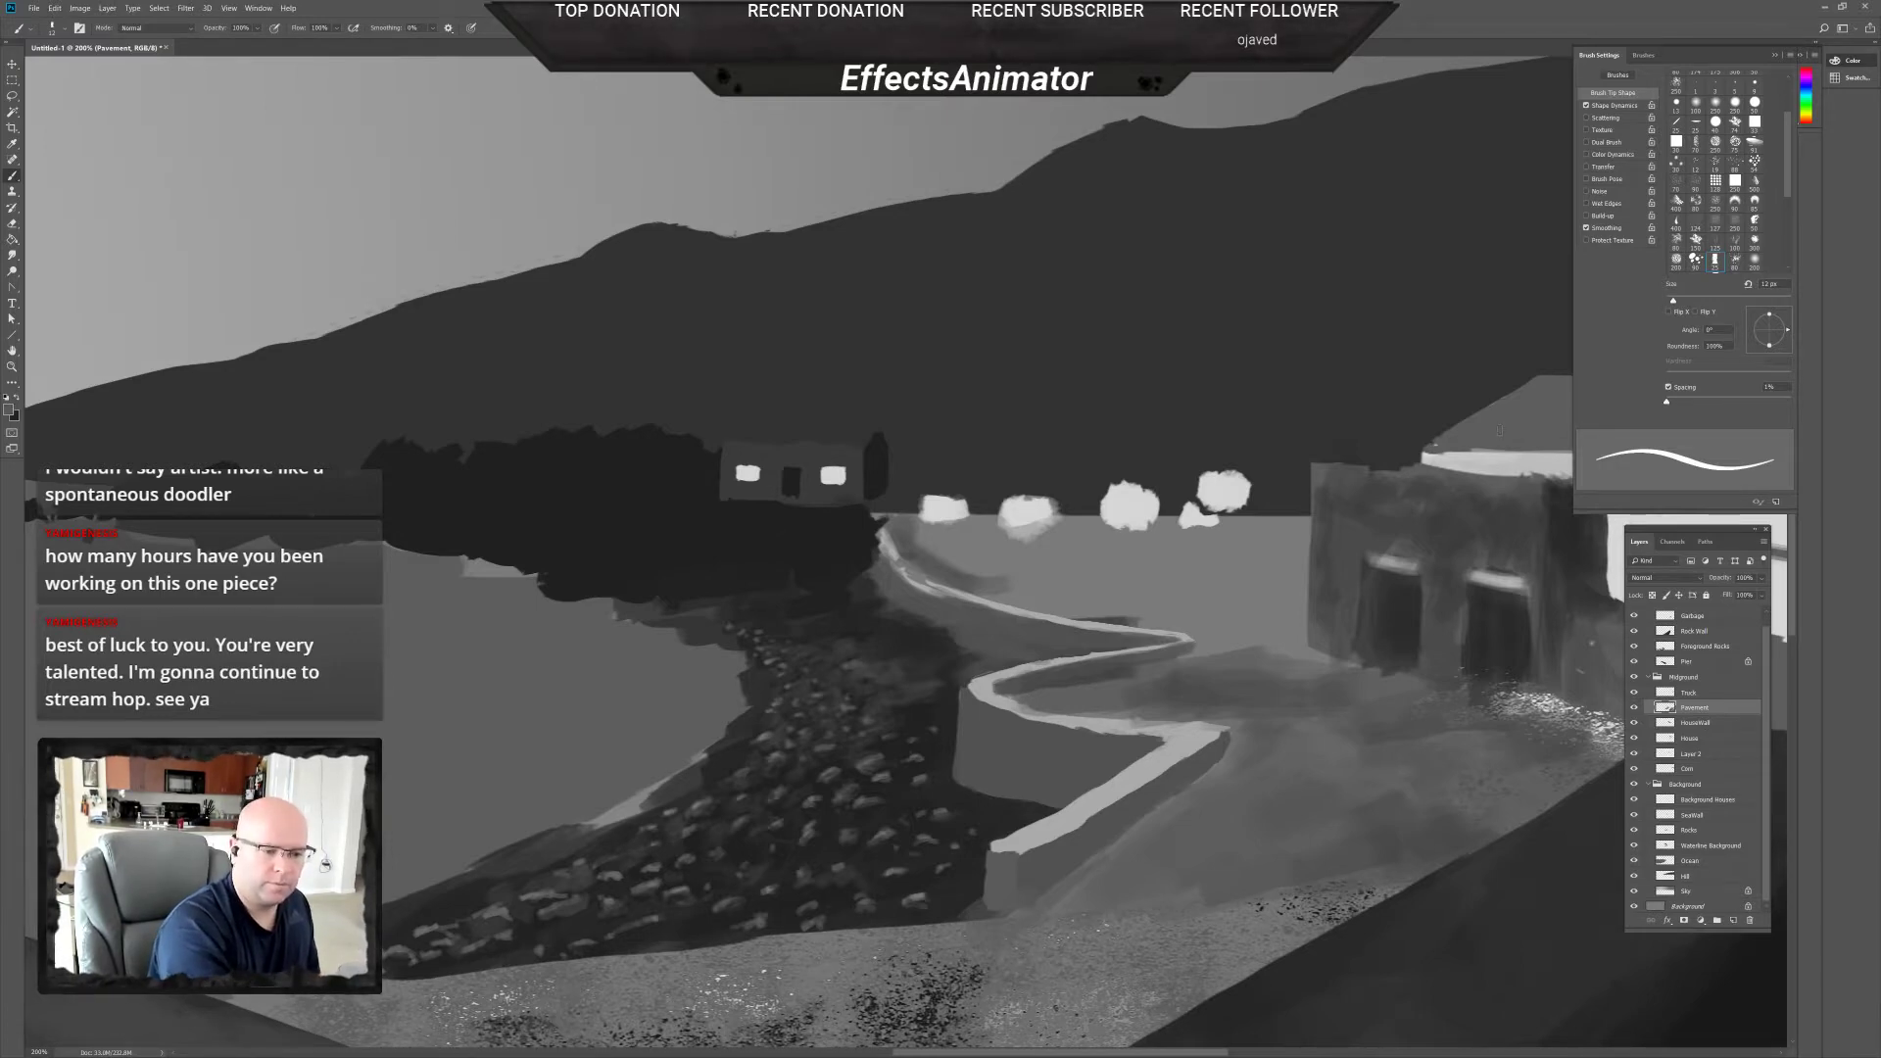
drag(742, 438, 806, 437)
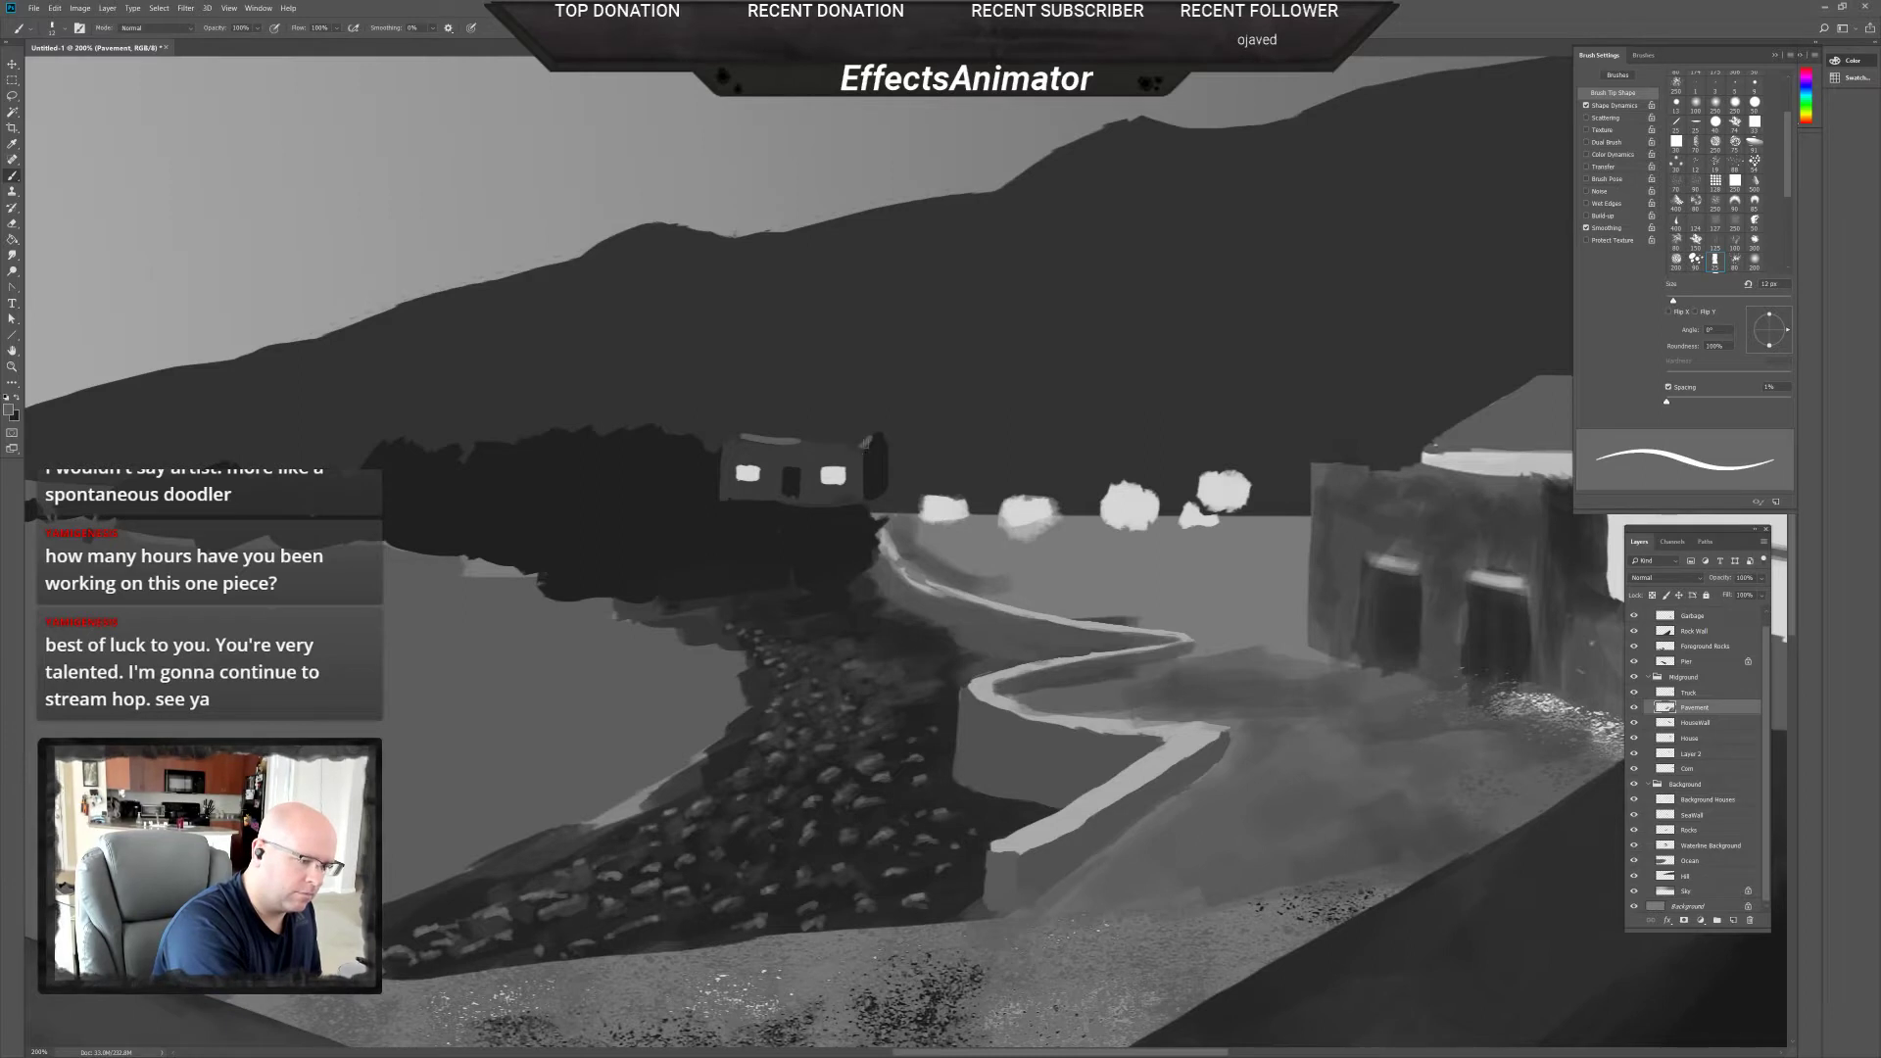
drag(867, 443, 862, 449)
mouse_move(742, 443)
mouse_down()
mouse_move(842, 440)
mouse_move(759, 451)
mouse_move(835, 441)
mouse_move(718, 446)
mouse_up()
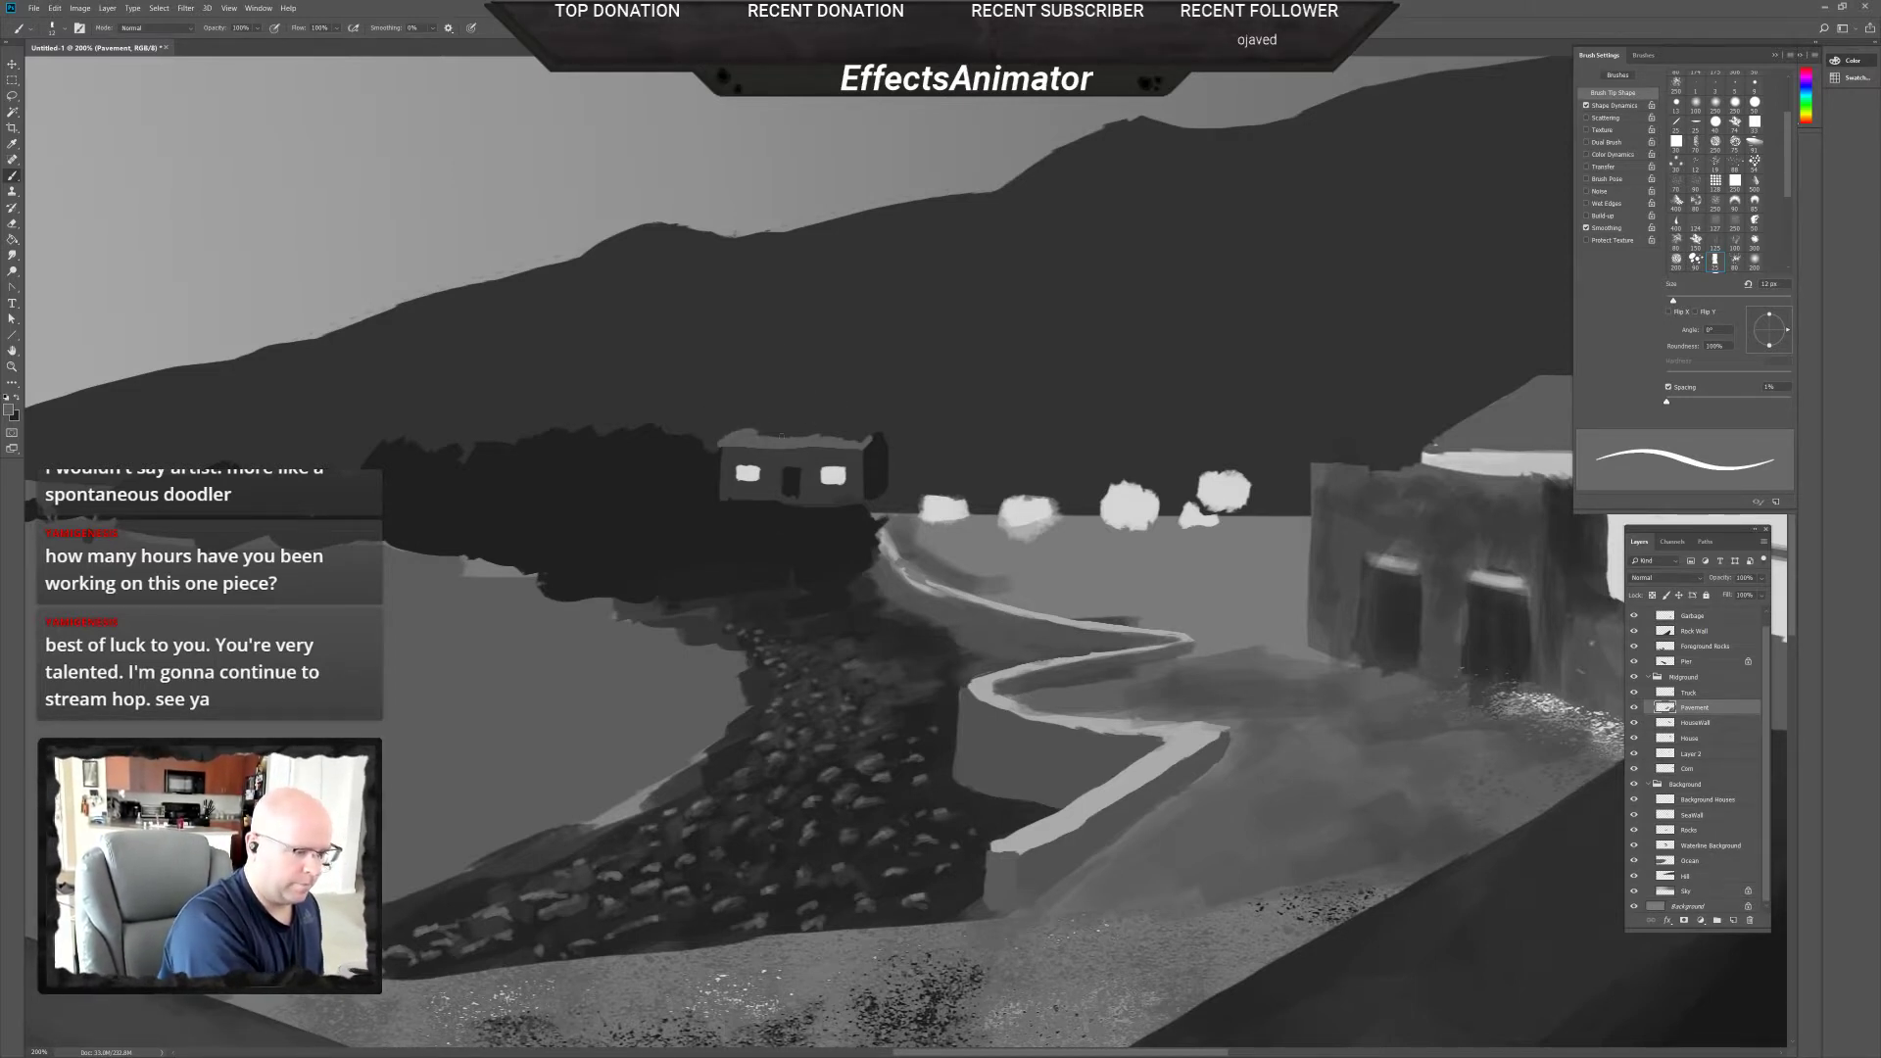
Even out the lighter grey roof strip of the distant house with a stroke along its upper edge.
drag(755, 434, 863, 437)
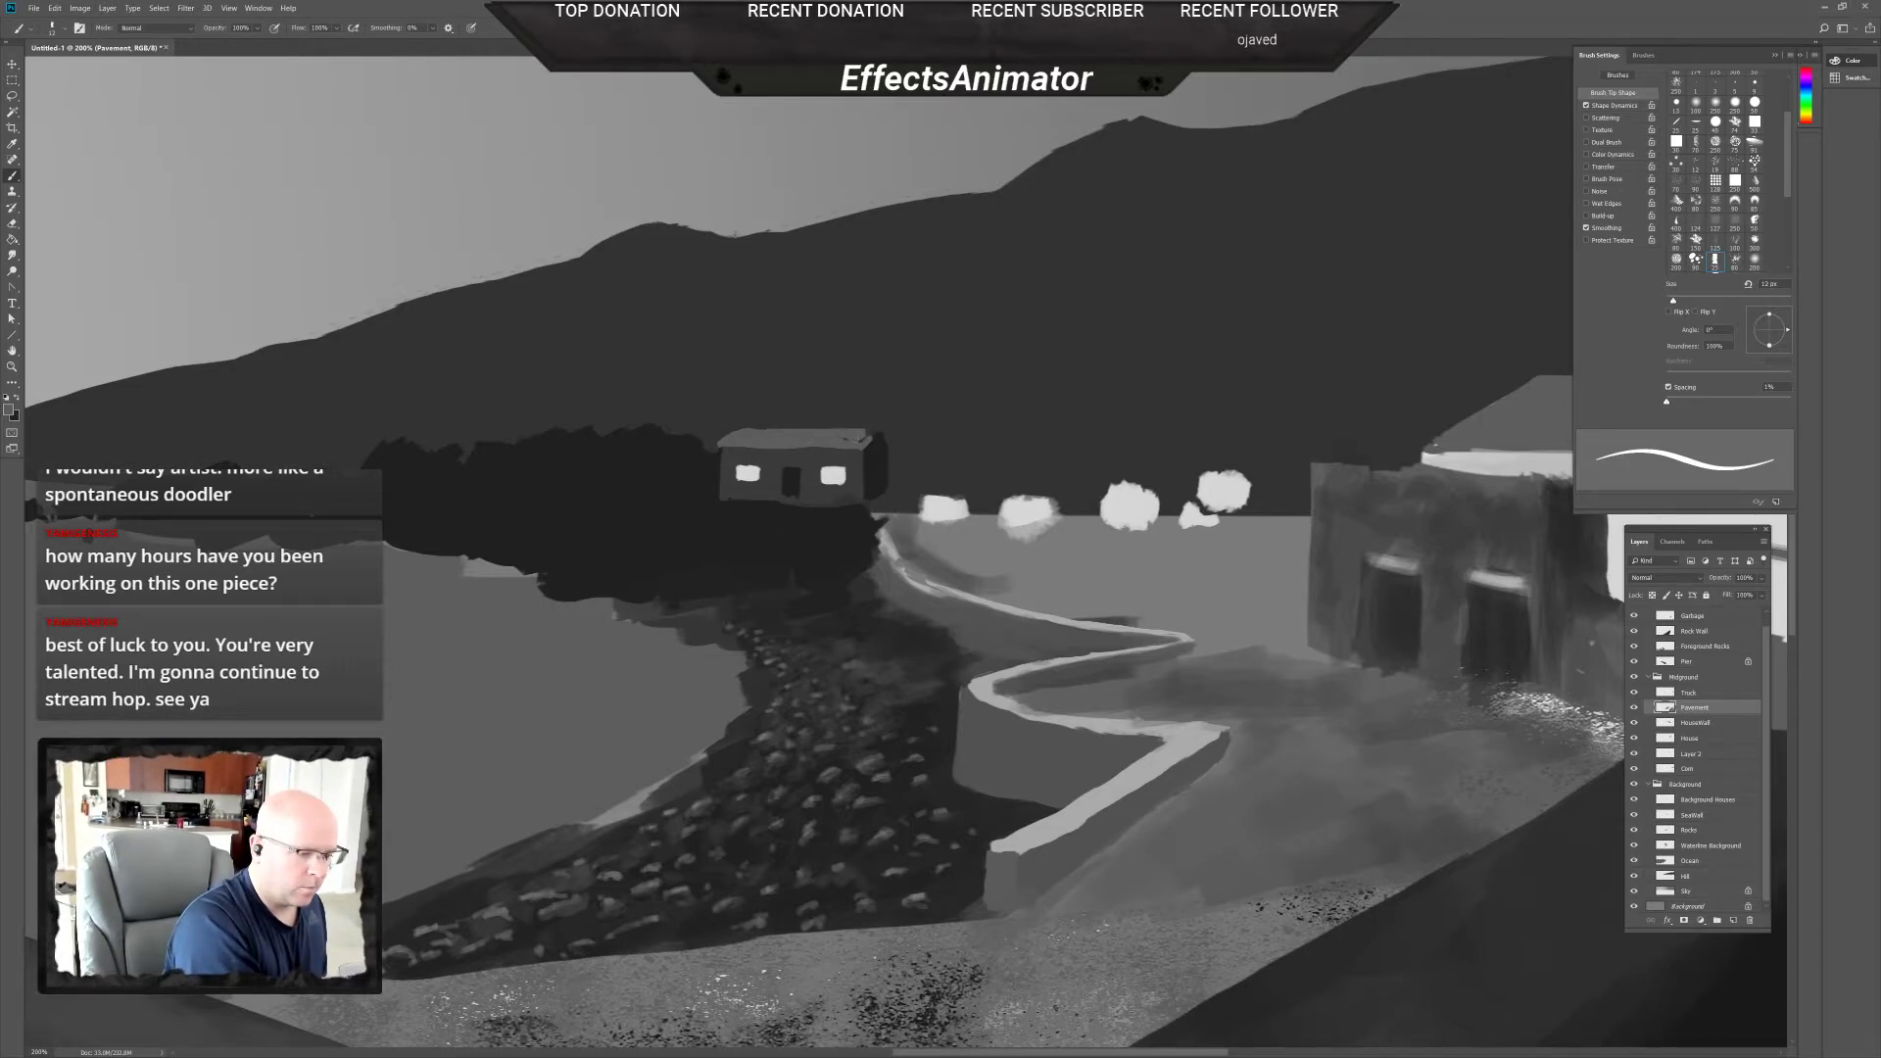
drag(828, 442, 823, 443)
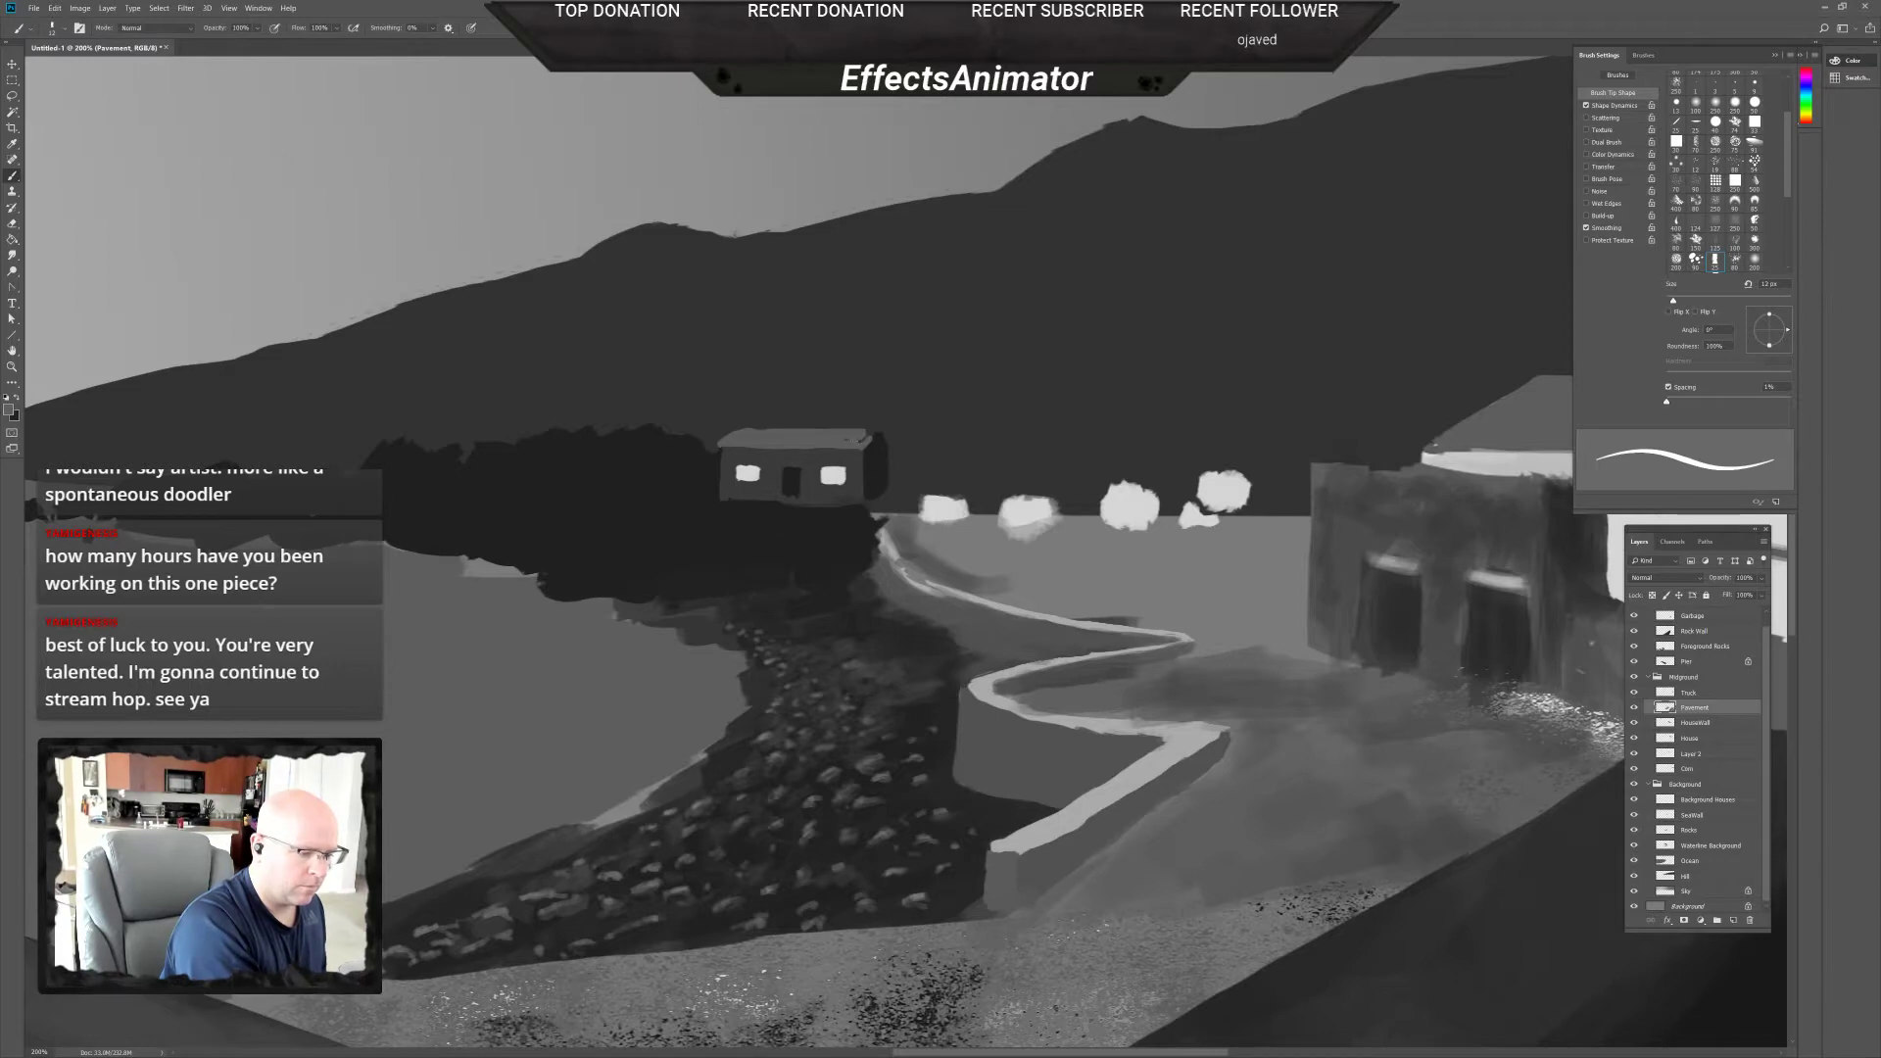
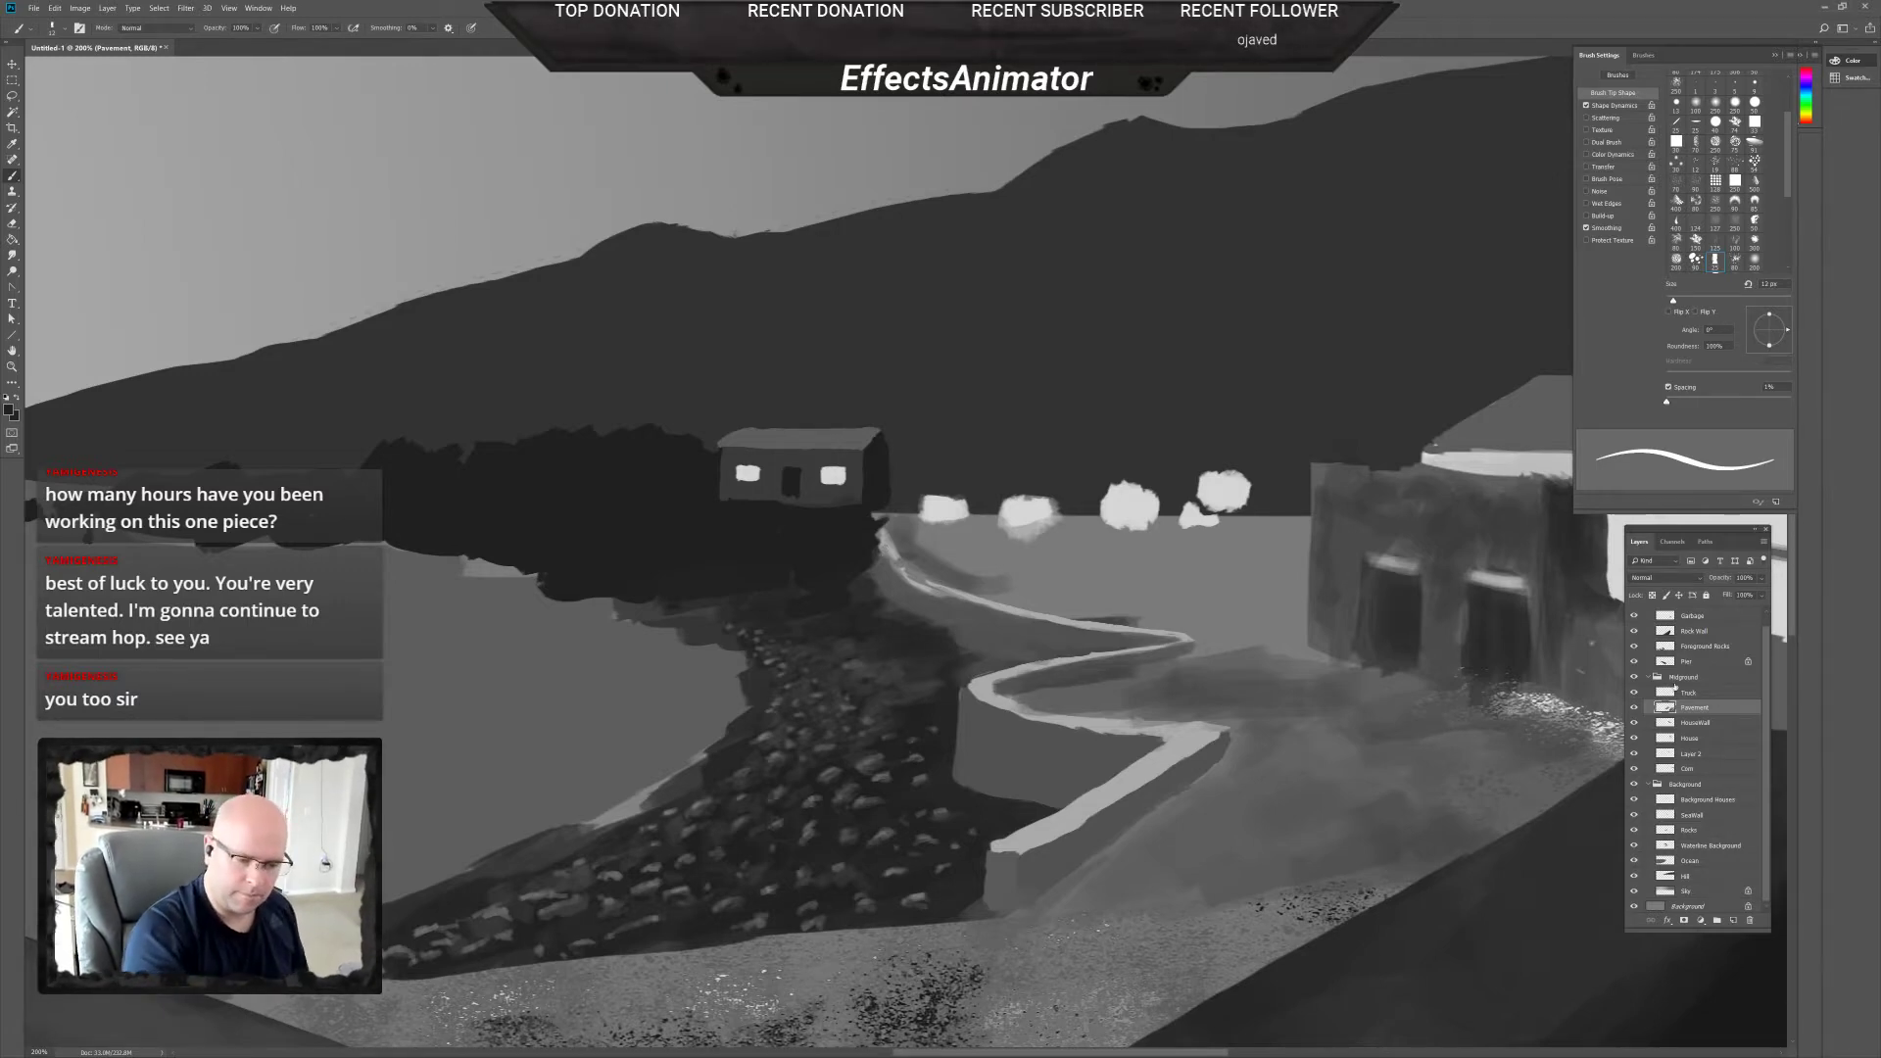
Cut the distant house out of the Pavement layer, paste it as its own layer and move it back to its original place.
click(1634, 708)
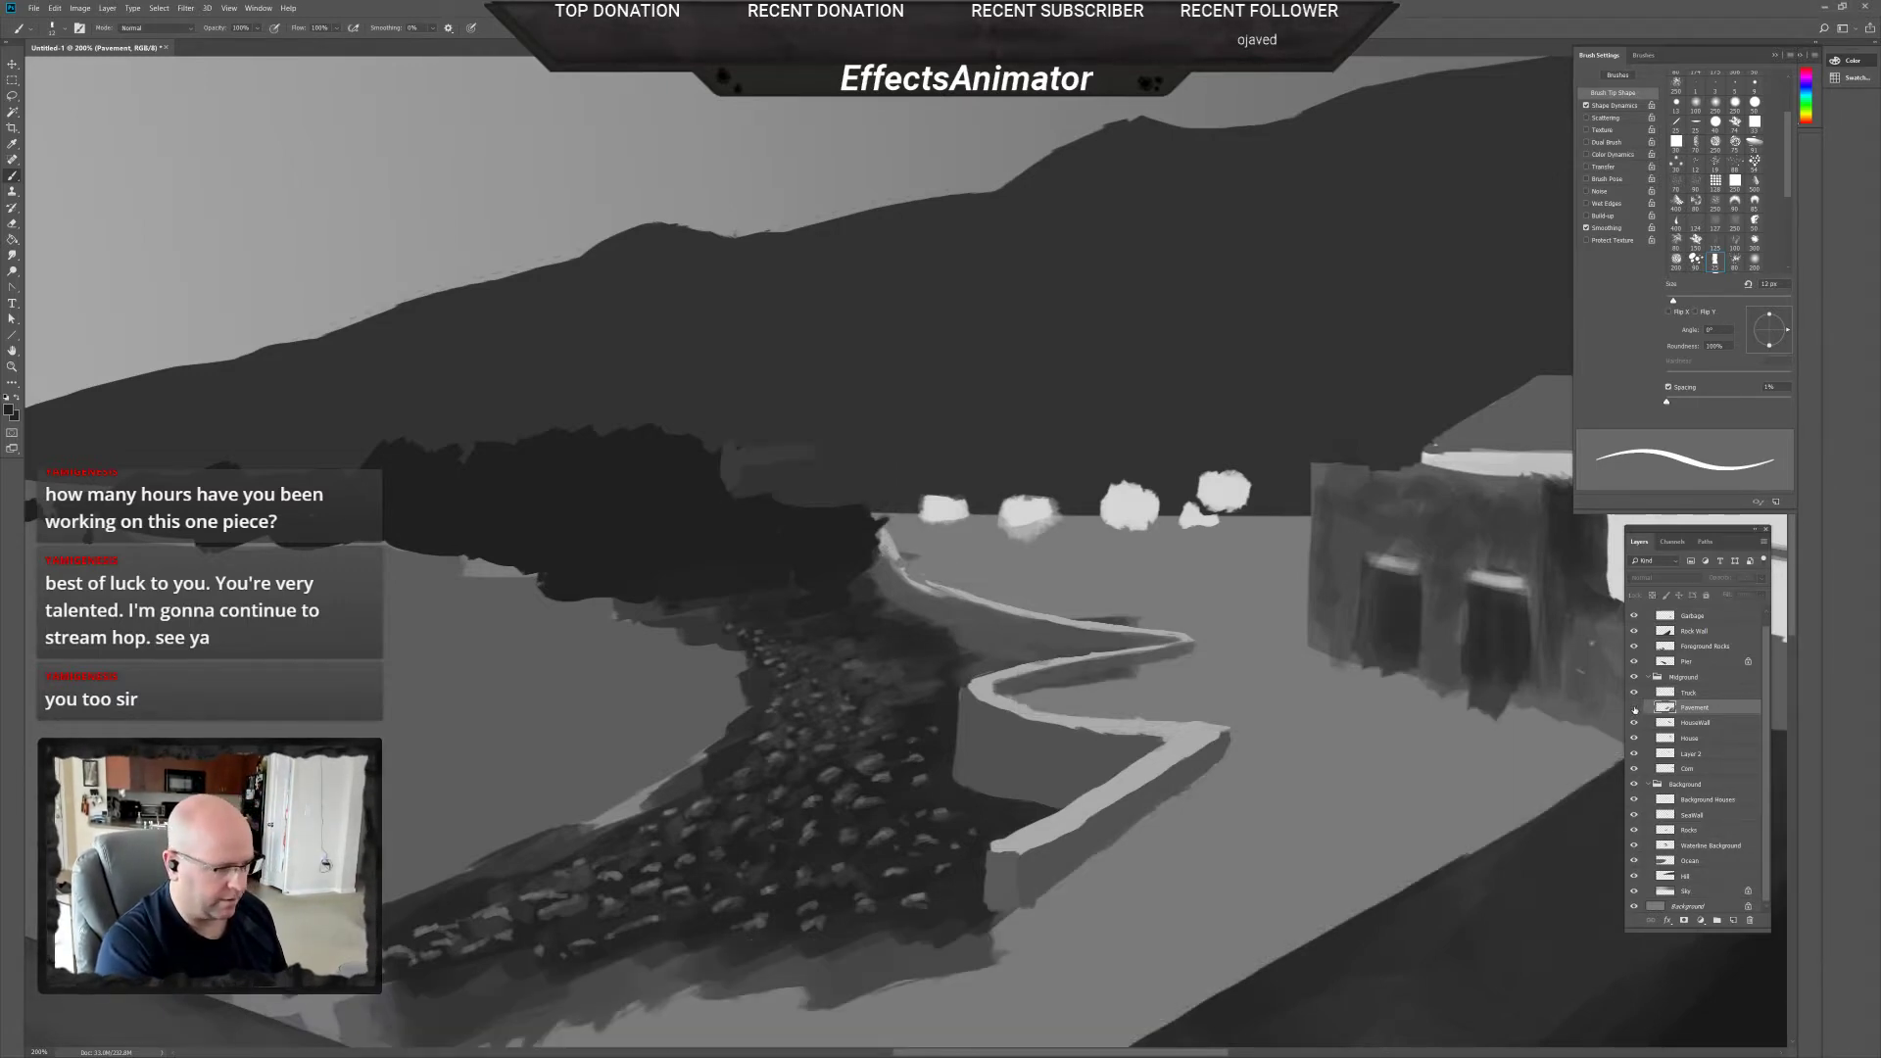
click(1634, 708)
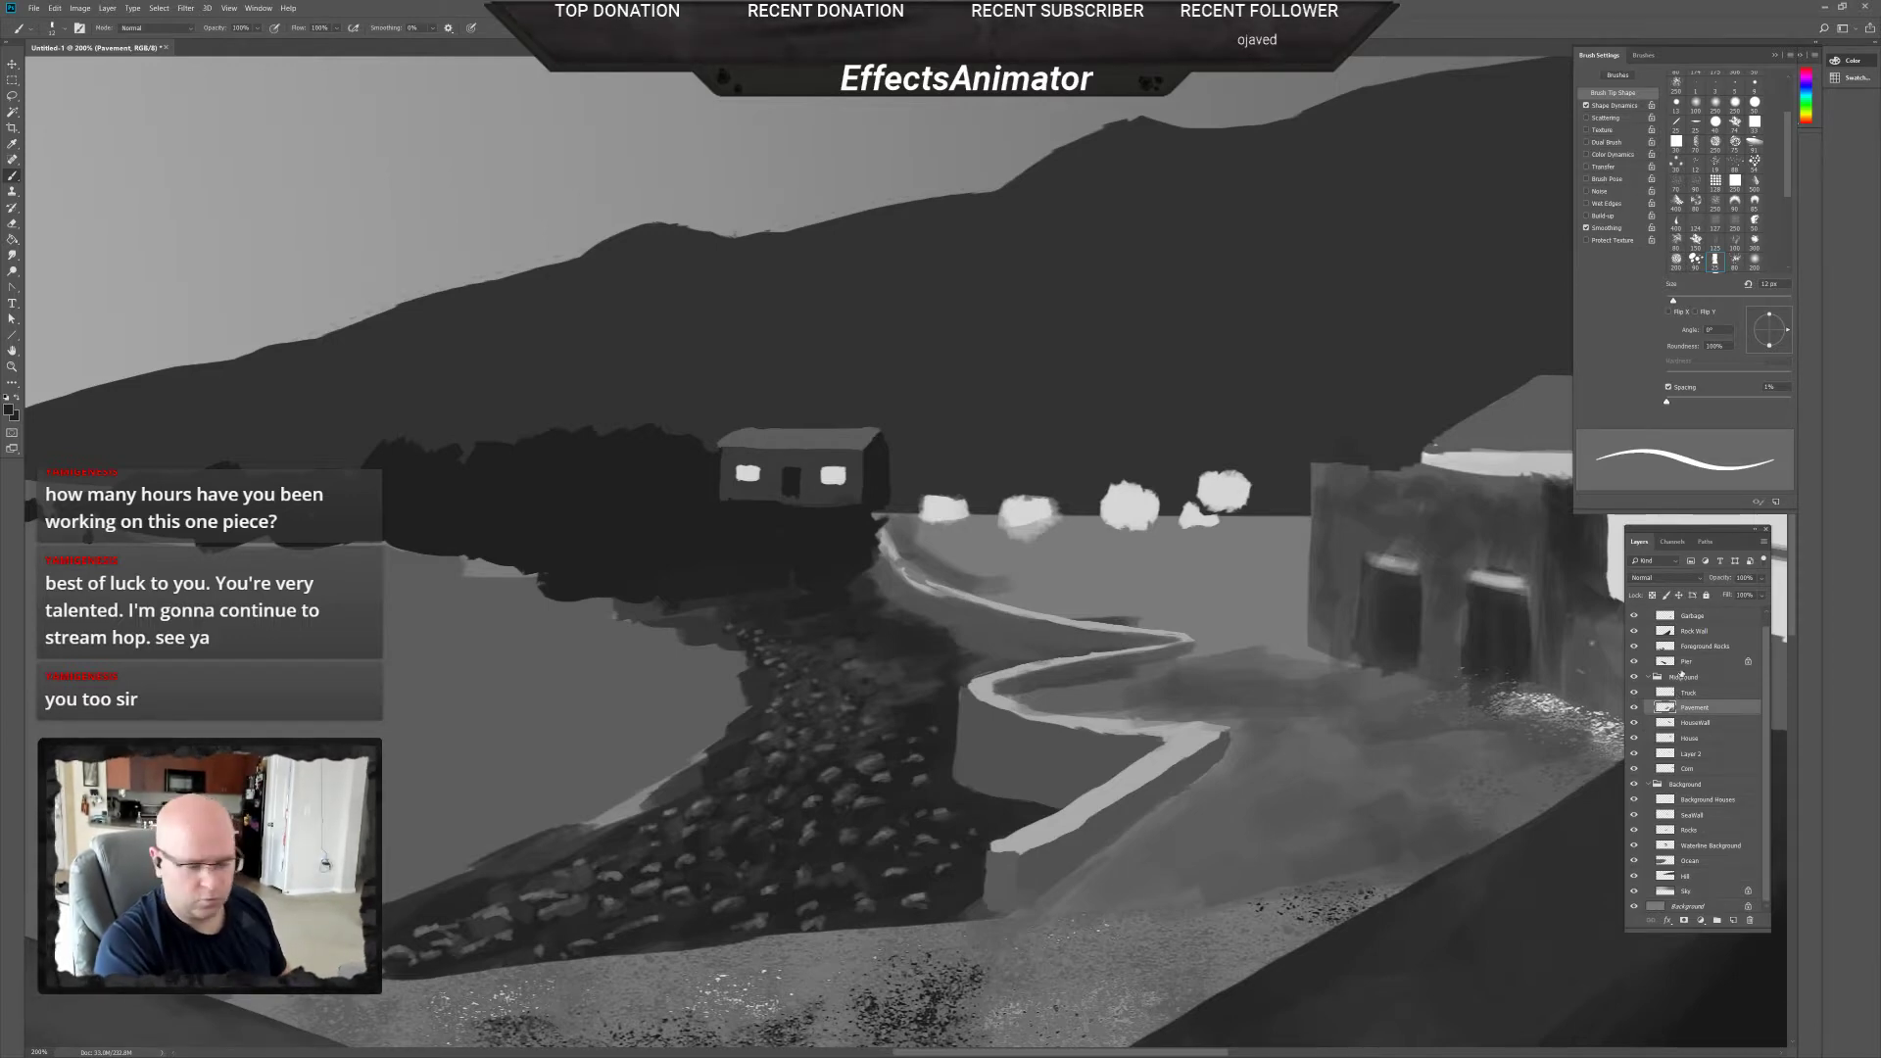
key(l)
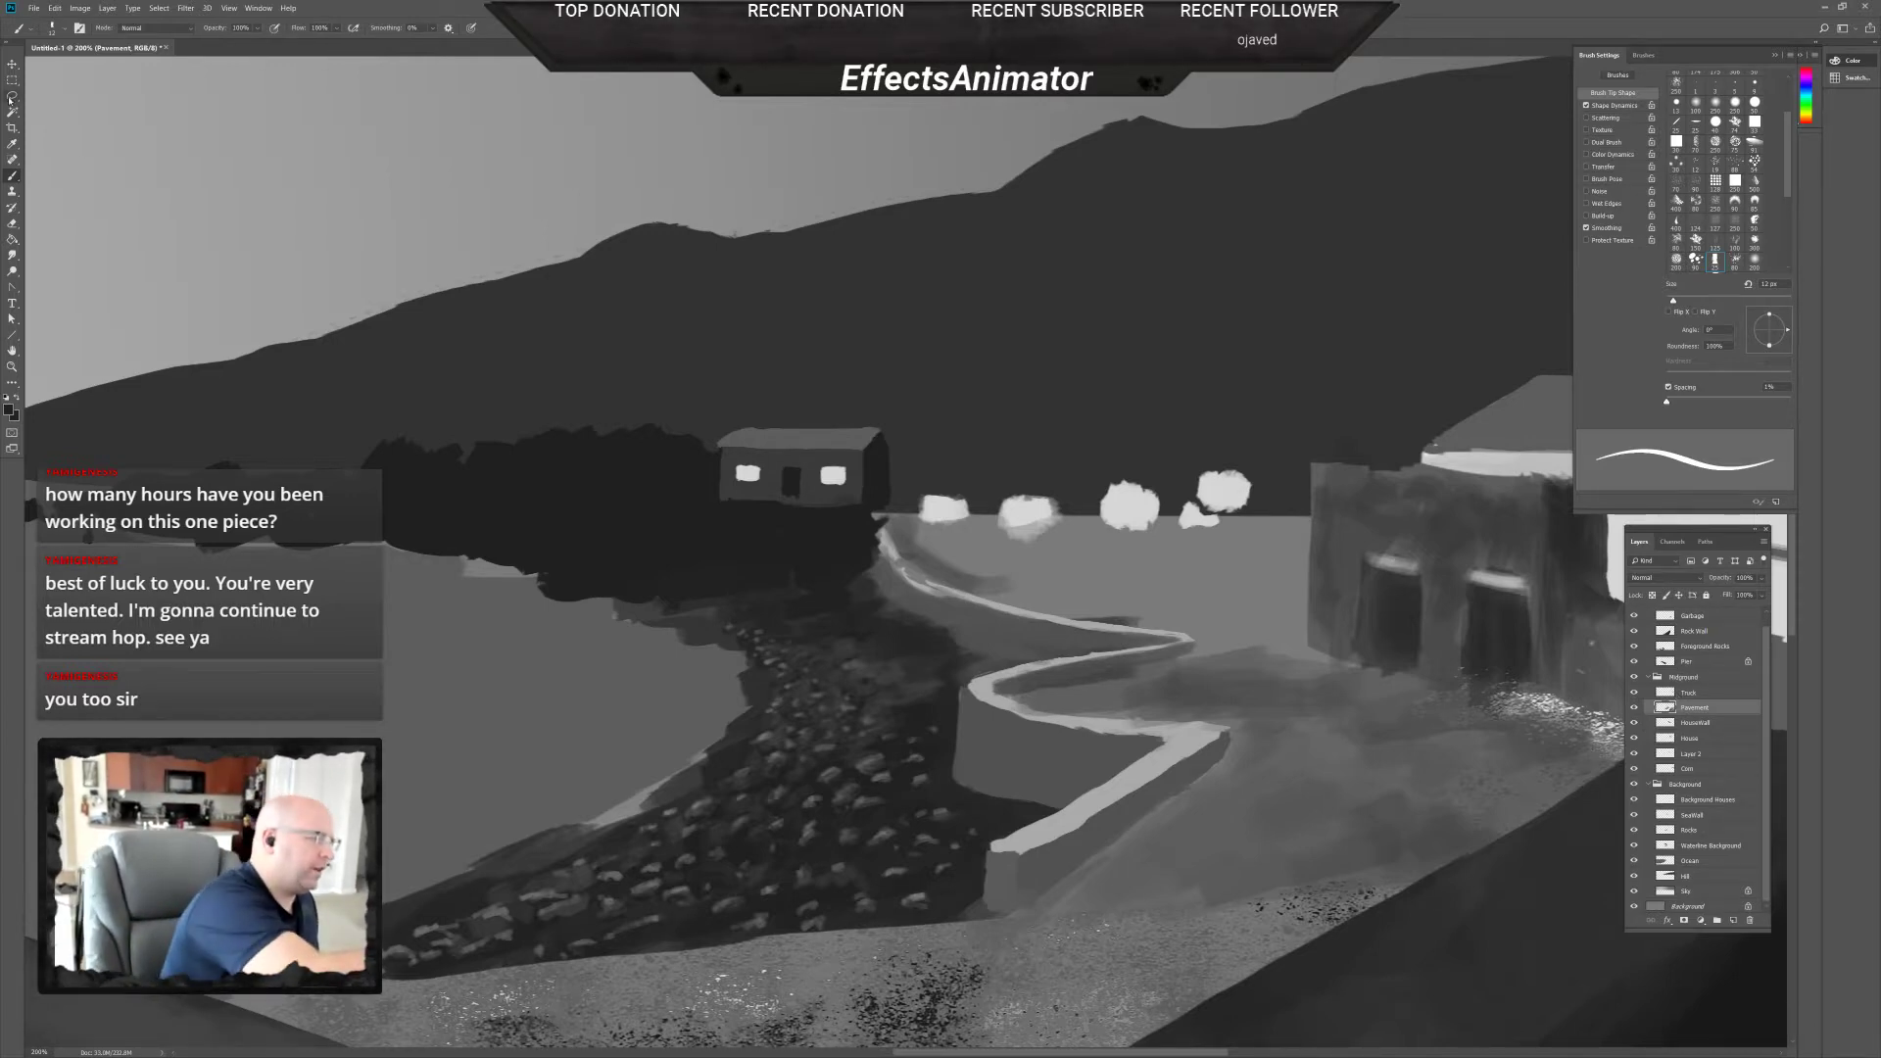
mouse_move(752, 416)
mouse_down()
mouse_move(686, 544)
mouse_move(863, 525)
mouse_move(912, 412)
mouse_move(710, 410)
mouse_up()
key(Delete)
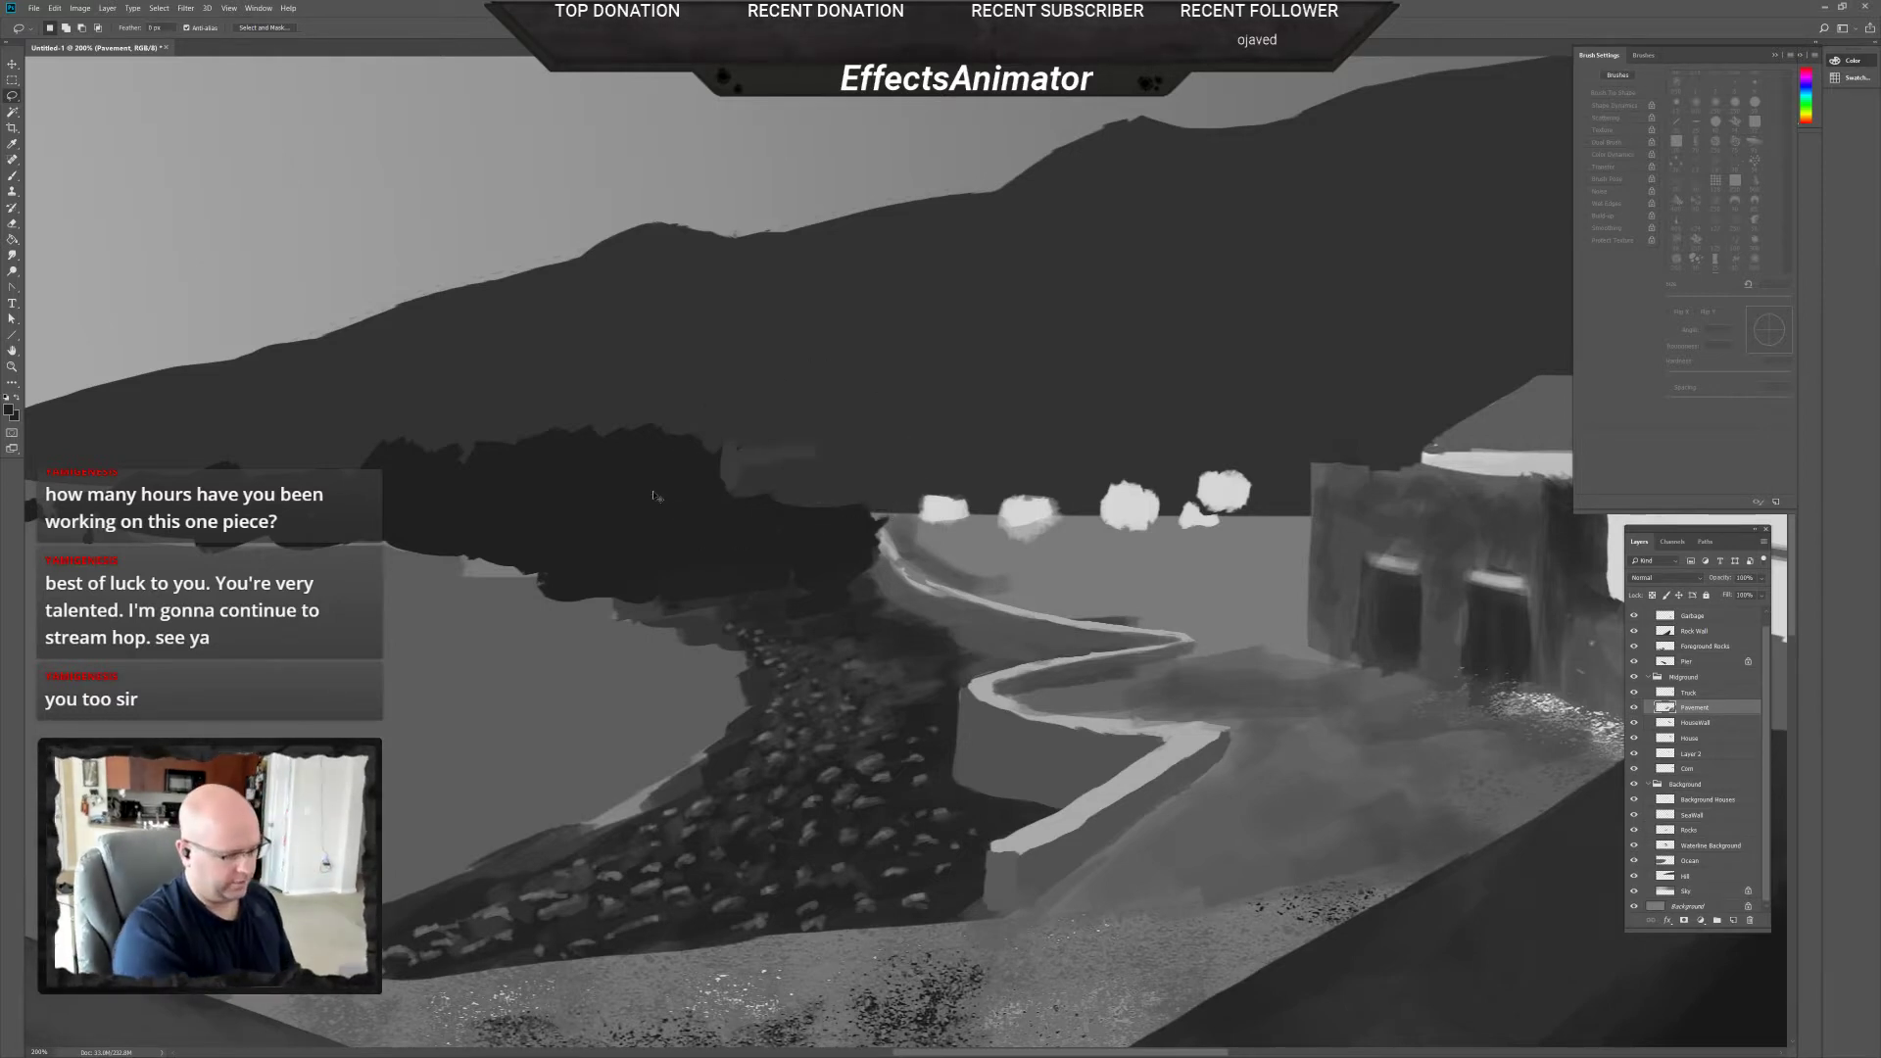
key(ctrl+v)
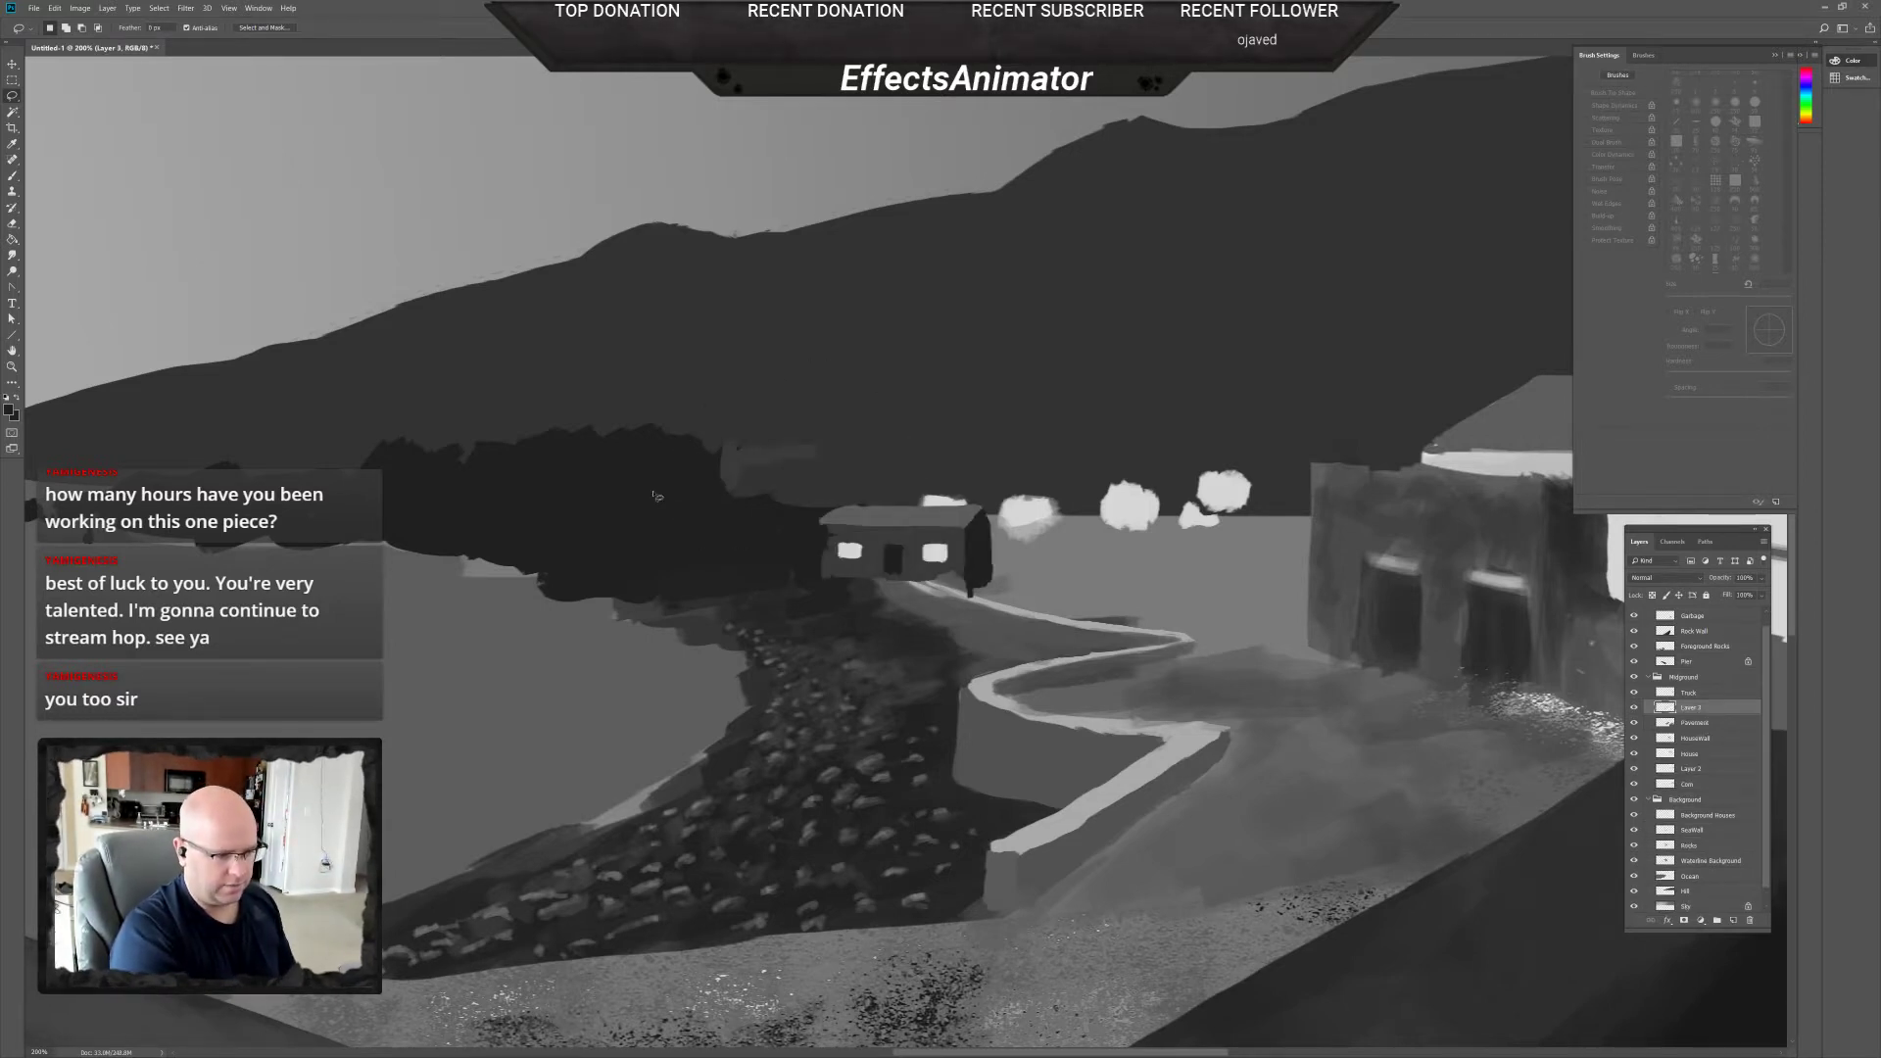
key(v)
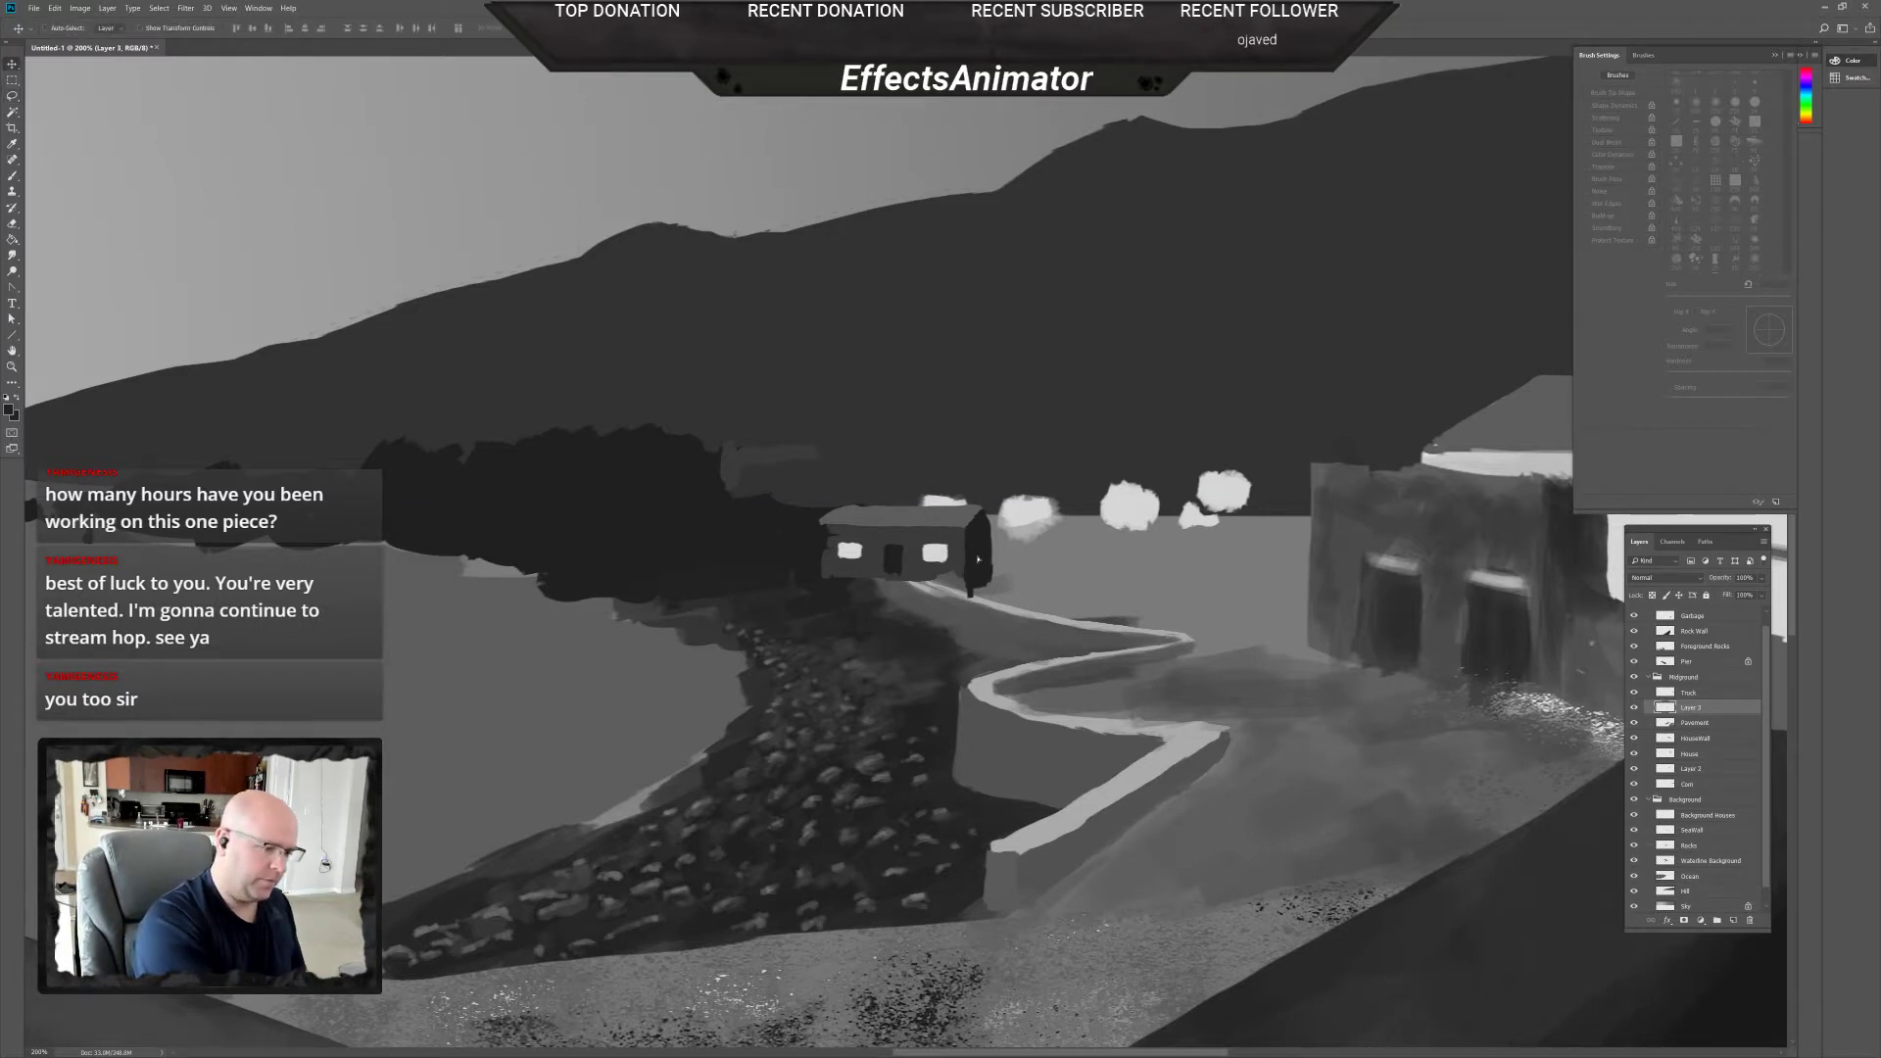
mouse_move(975, 558)
mouse_down()
mouse_move(871, 466)
mouse_move(886, 503)
mouse_up()
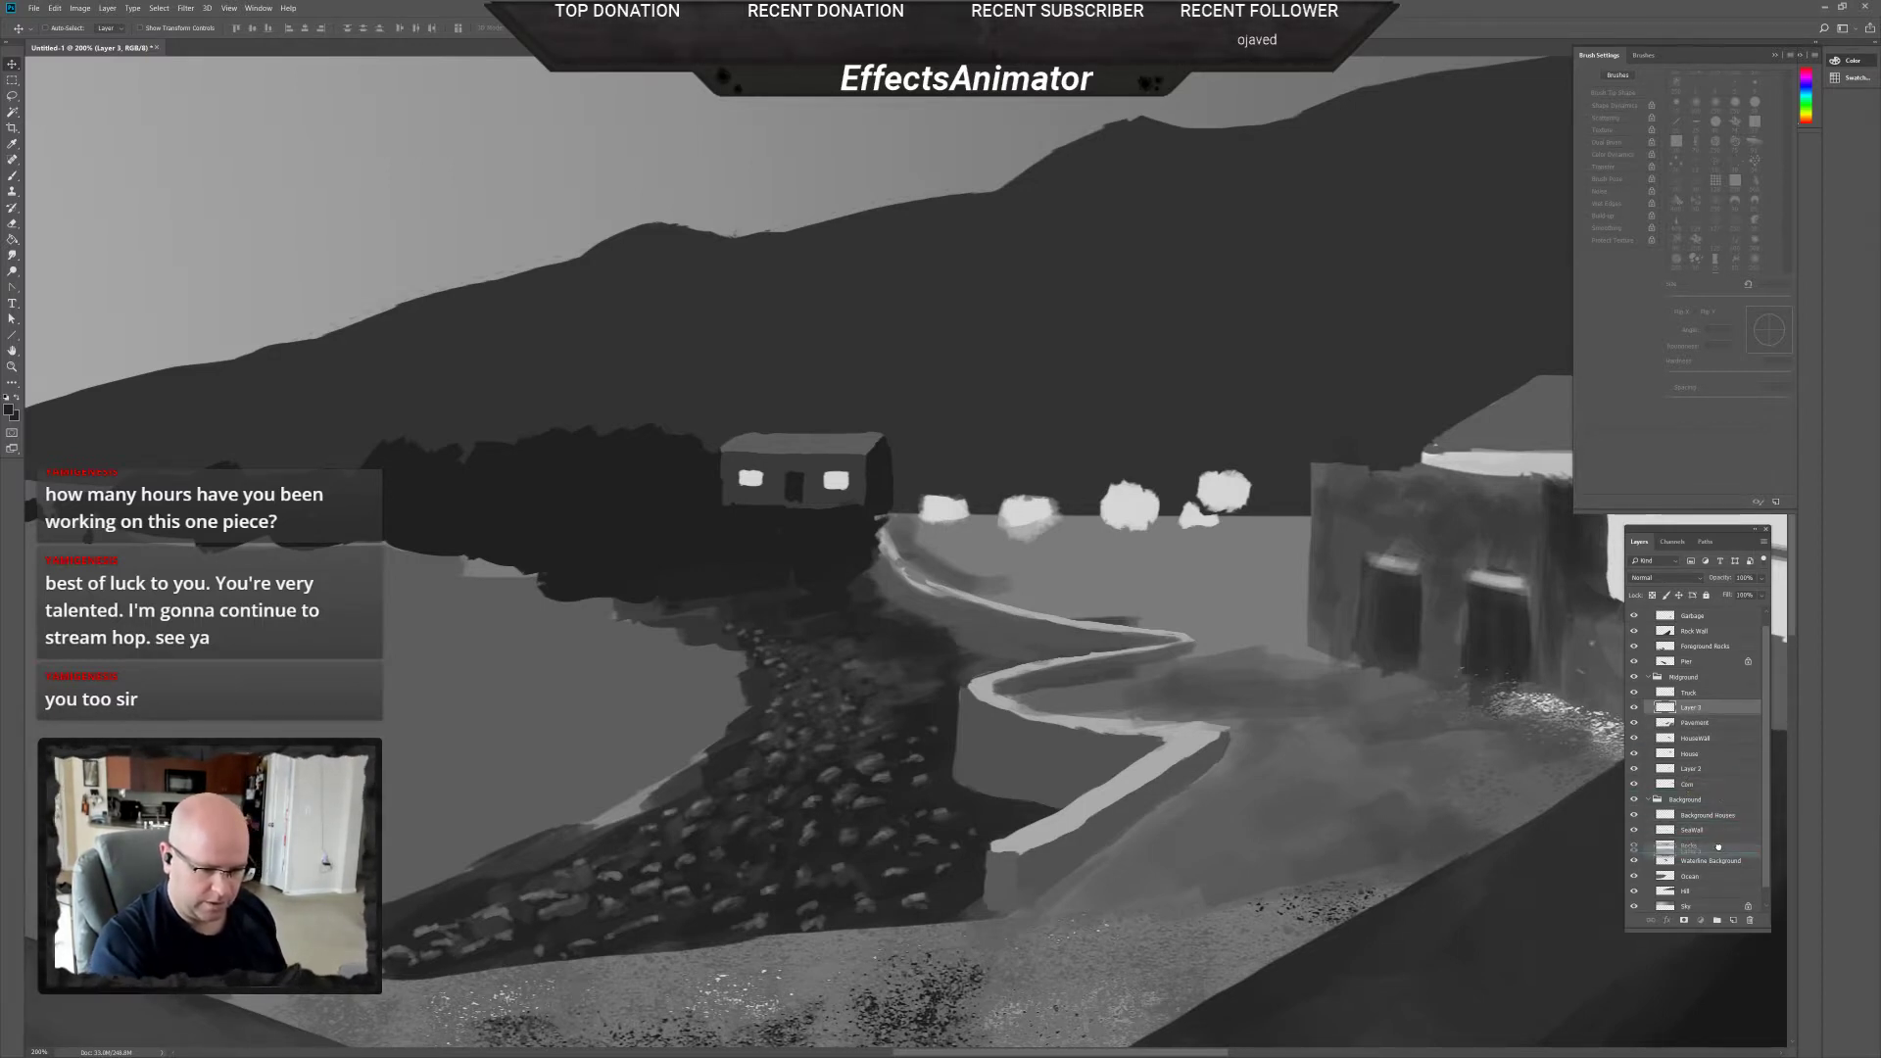
Move the distant house's new layer to the top of the Background group and rename it BackgroundHouse.
drag(1719, 846, 1723, 802)
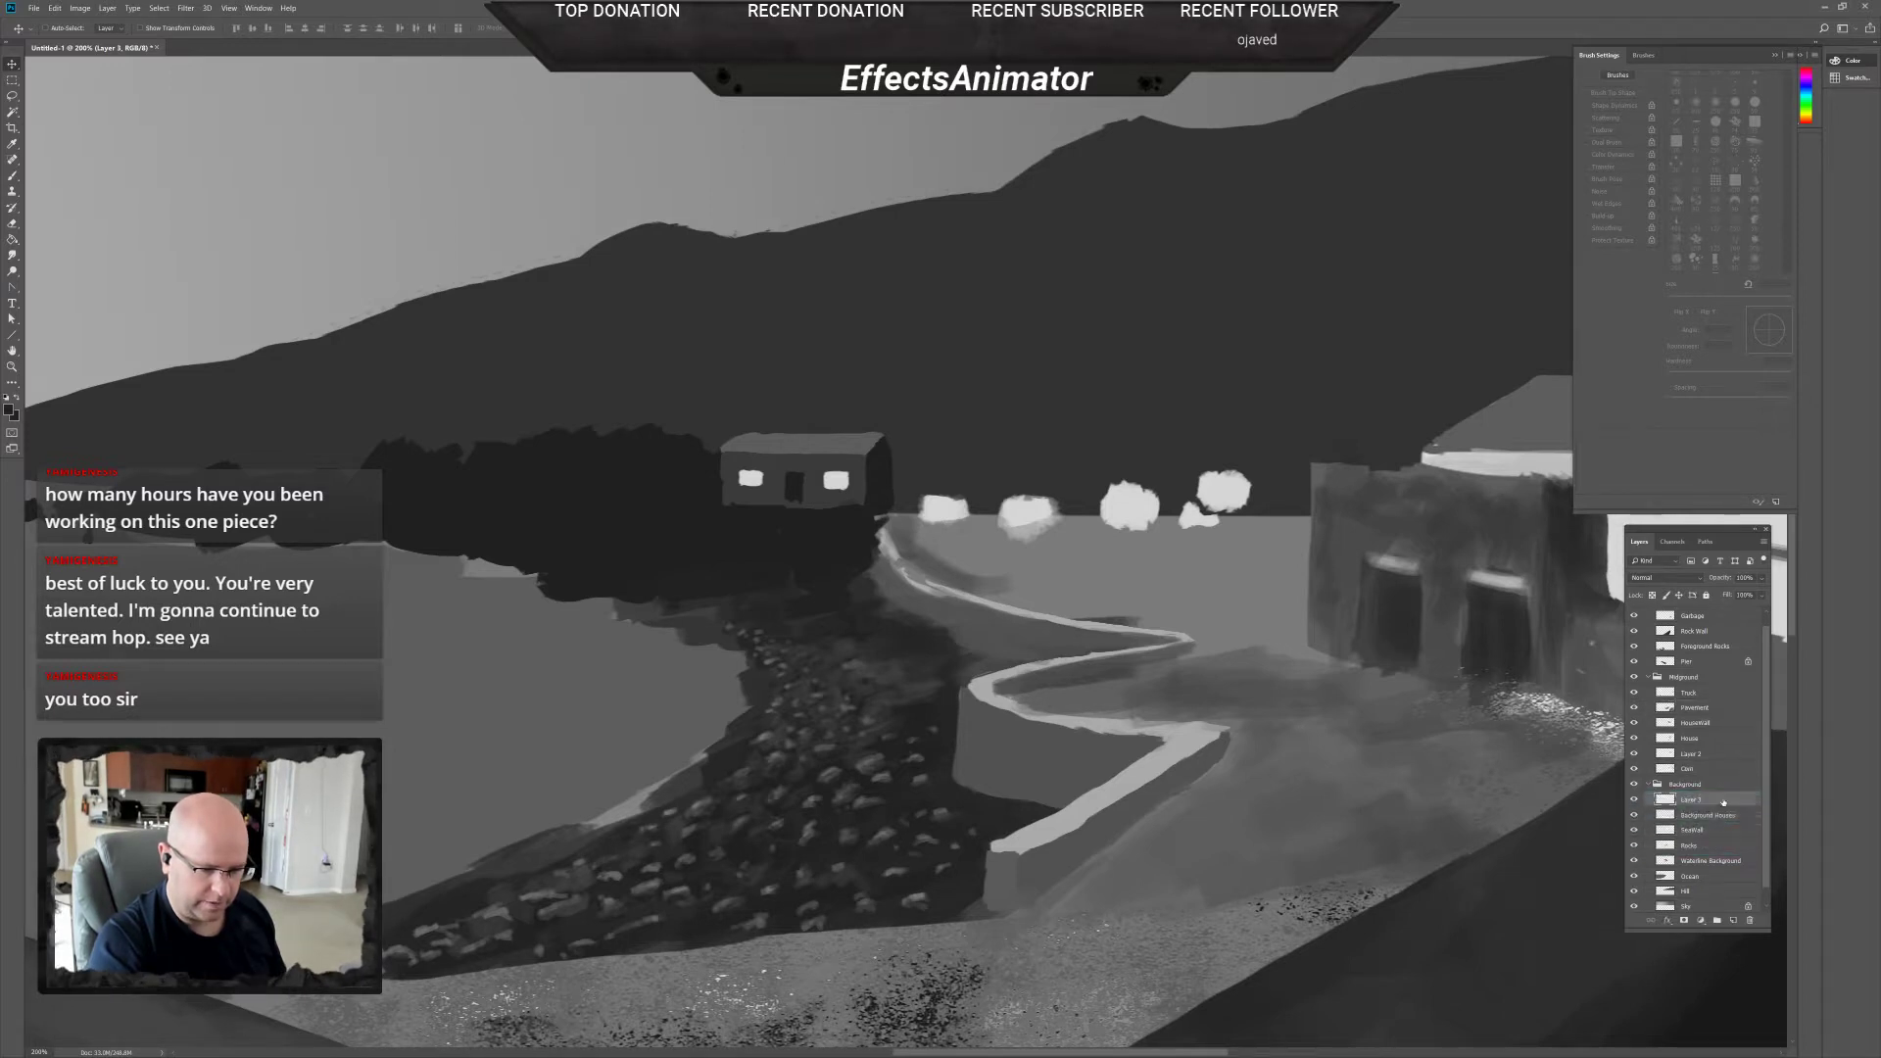
double_click(1691, 799)
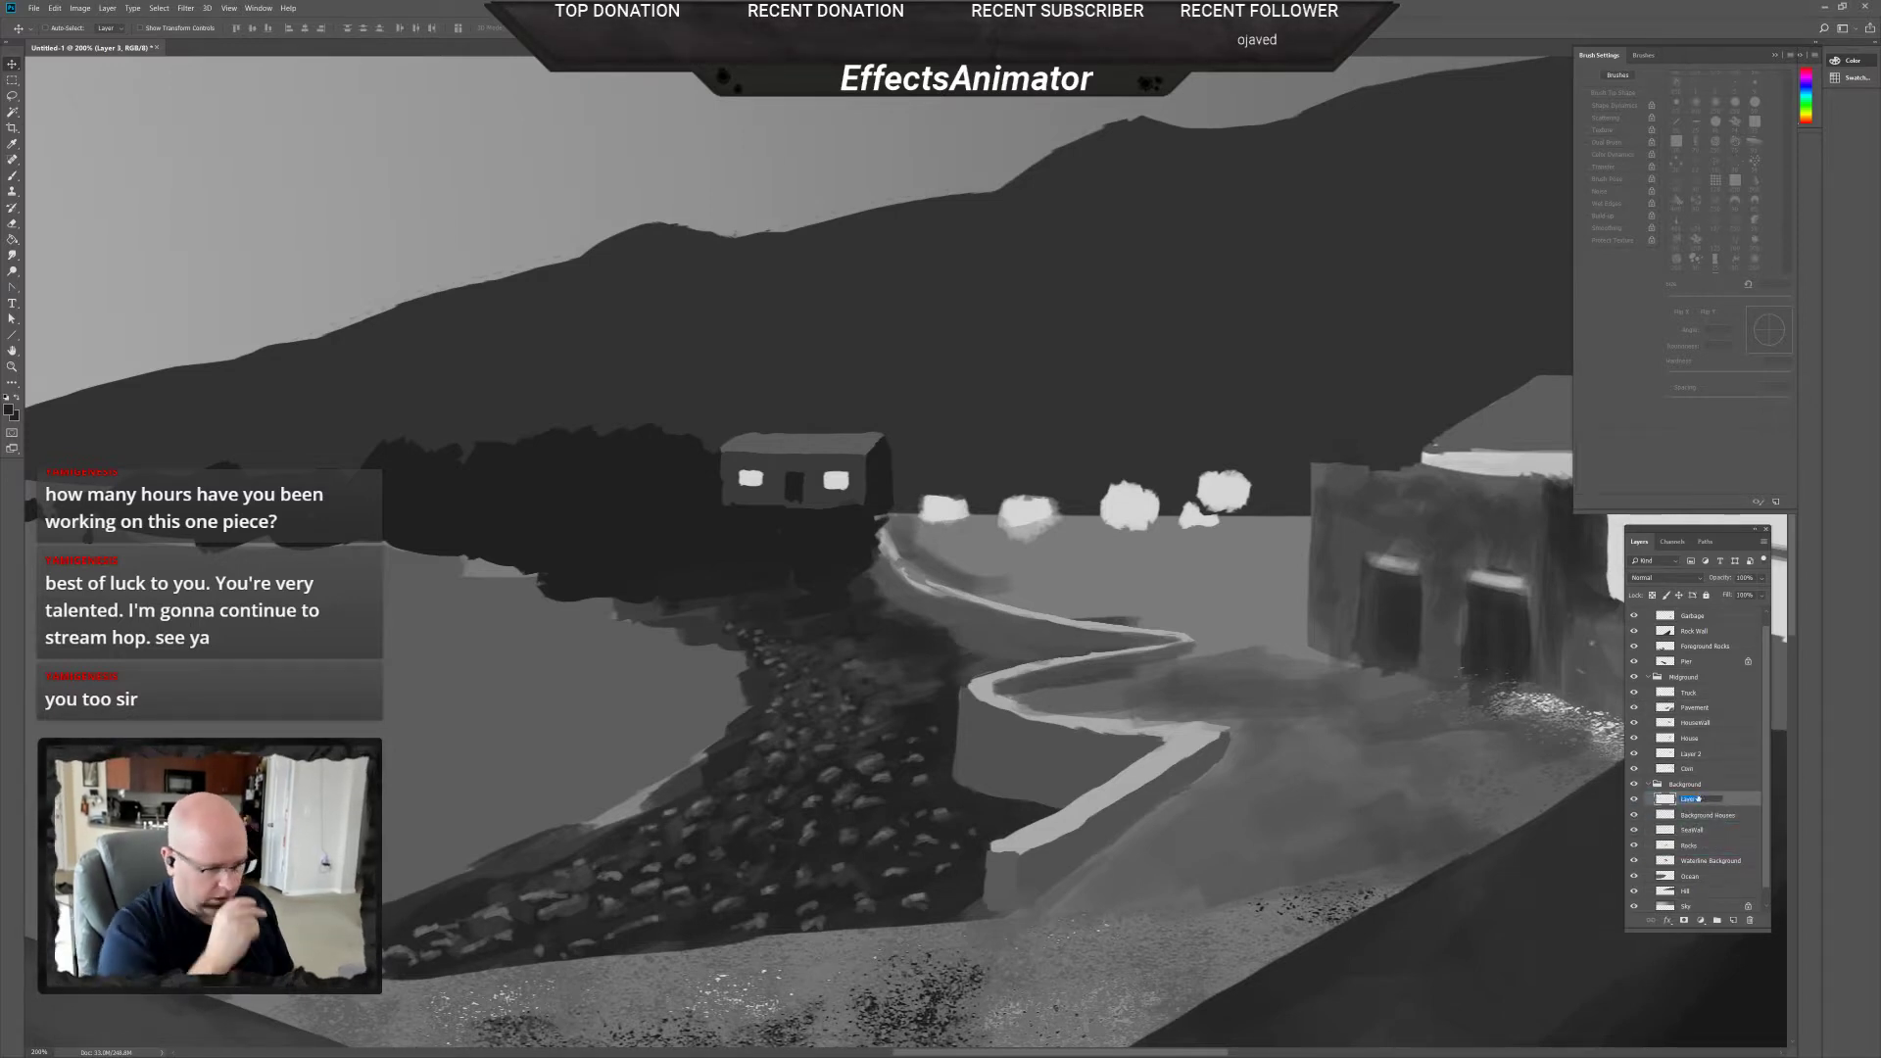
text(Rock)
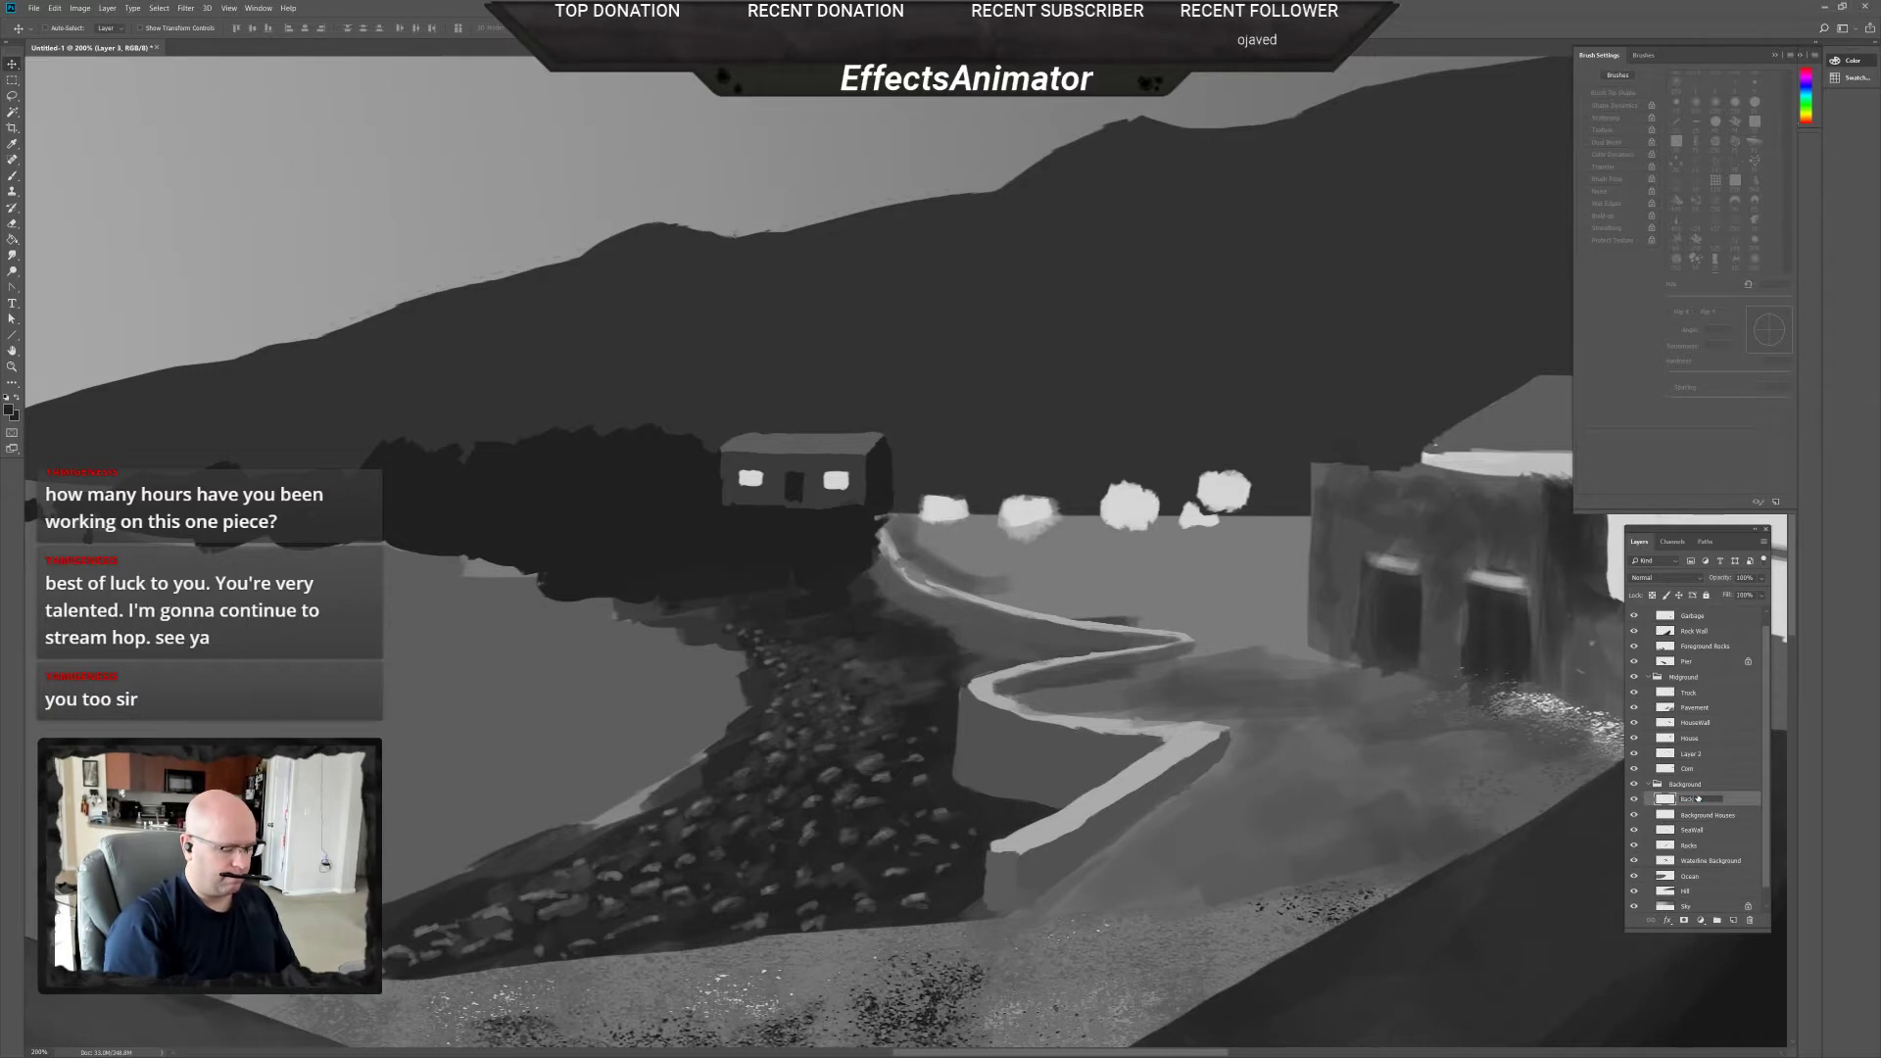
text( BackgroundHouse)
key(Return)
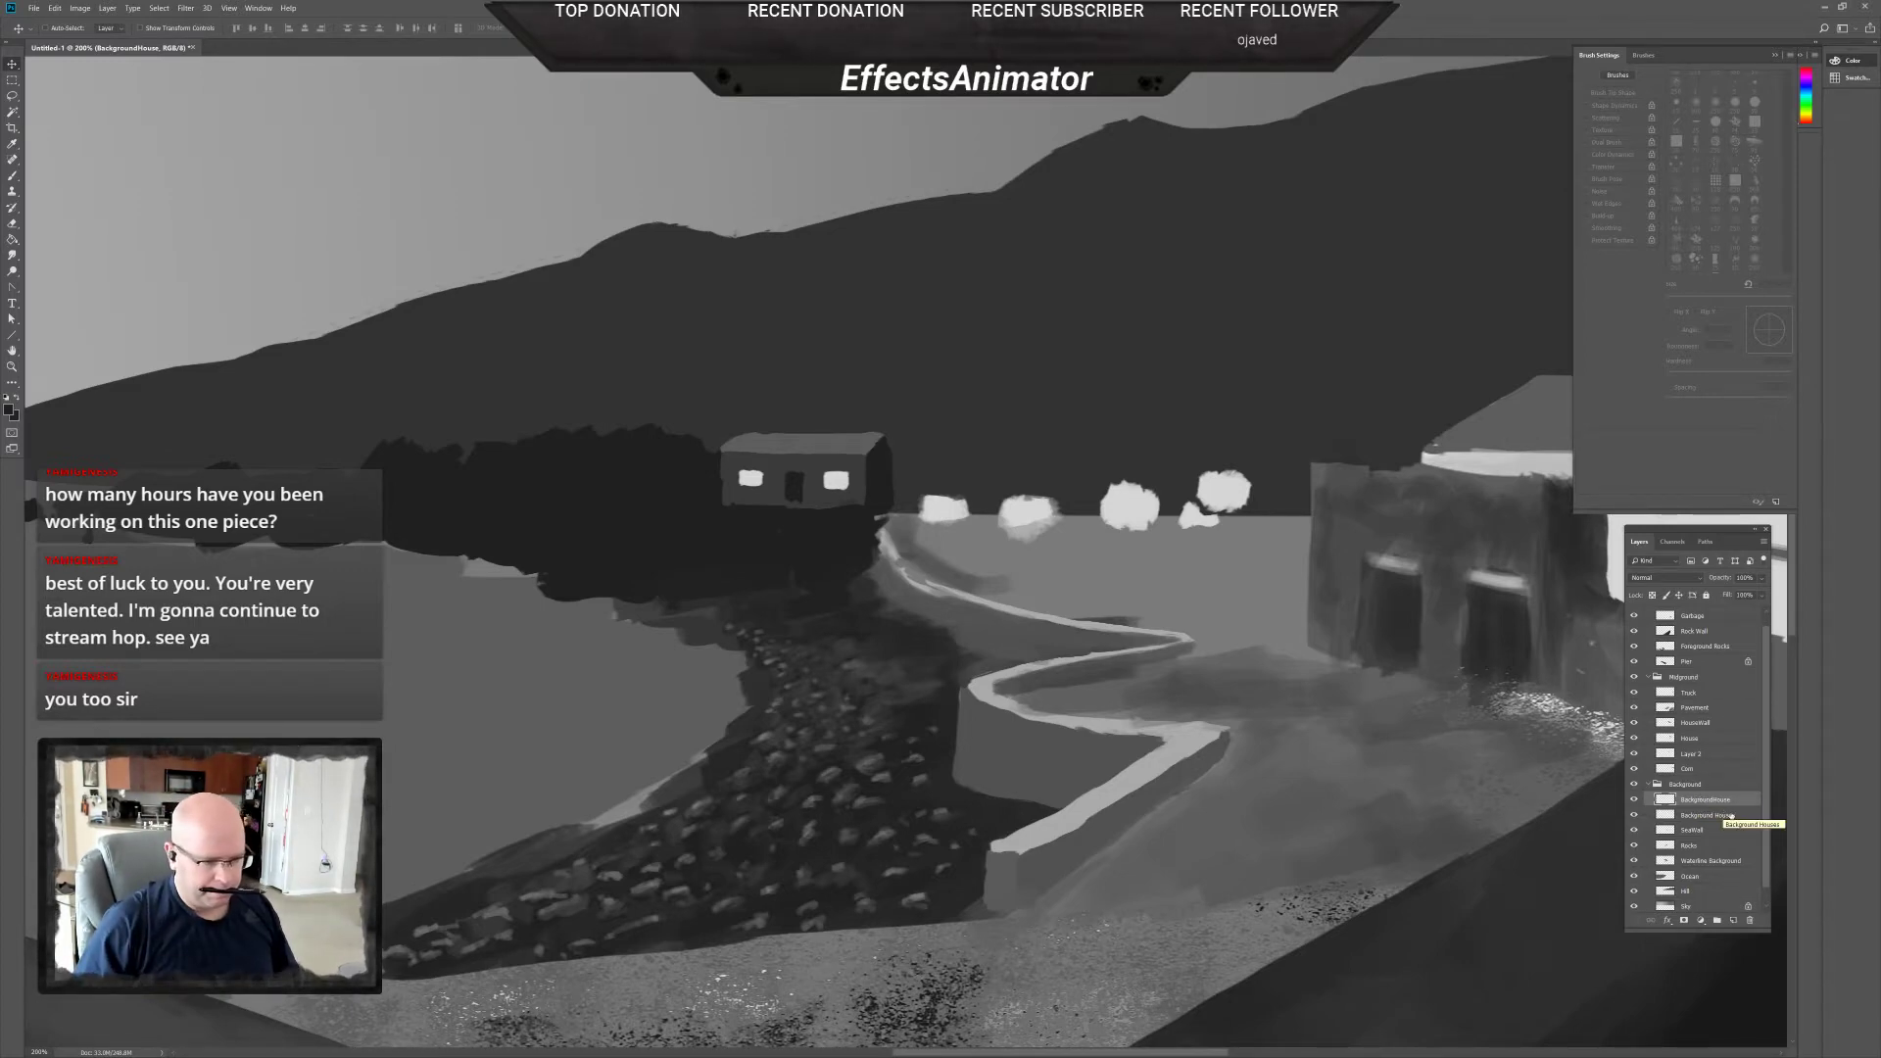
Extend the house layer's name to Background House Seaside, with the words separated by spaces, and keep that layer selected.
double_click(1726, 799)
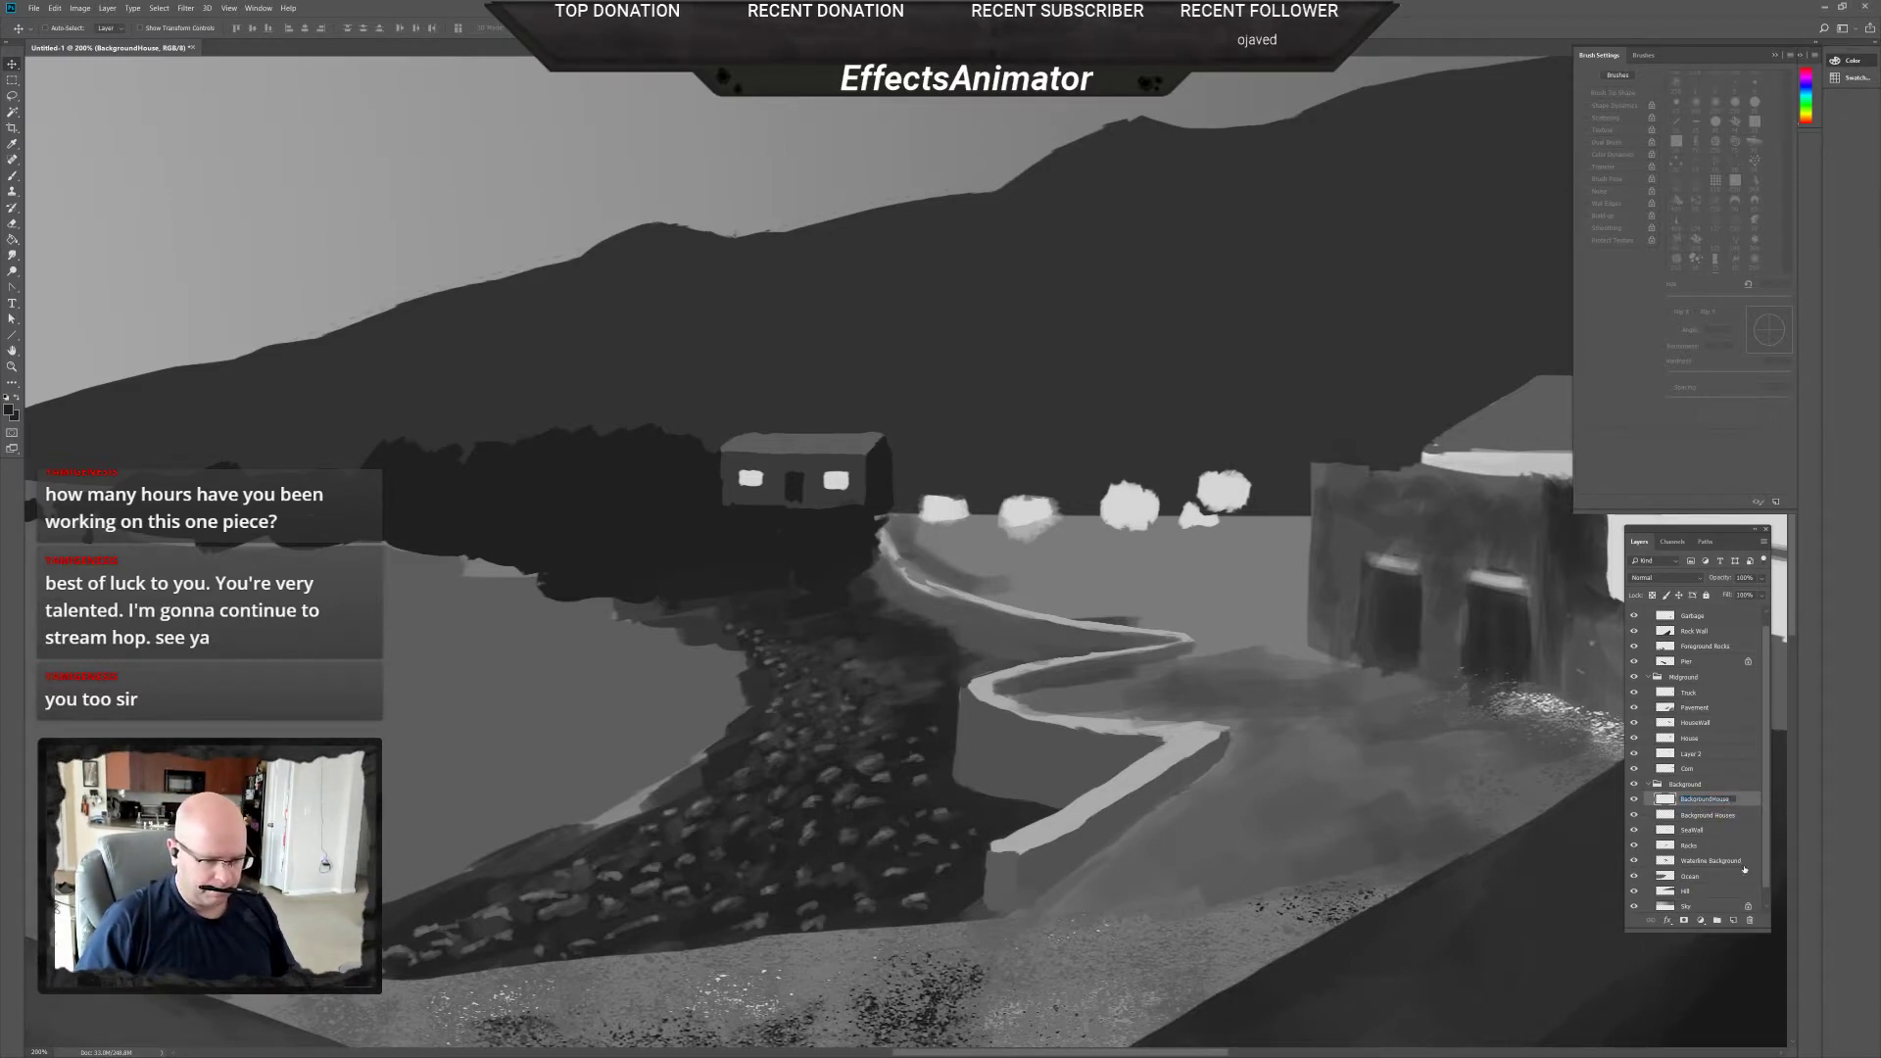
text(Sil)
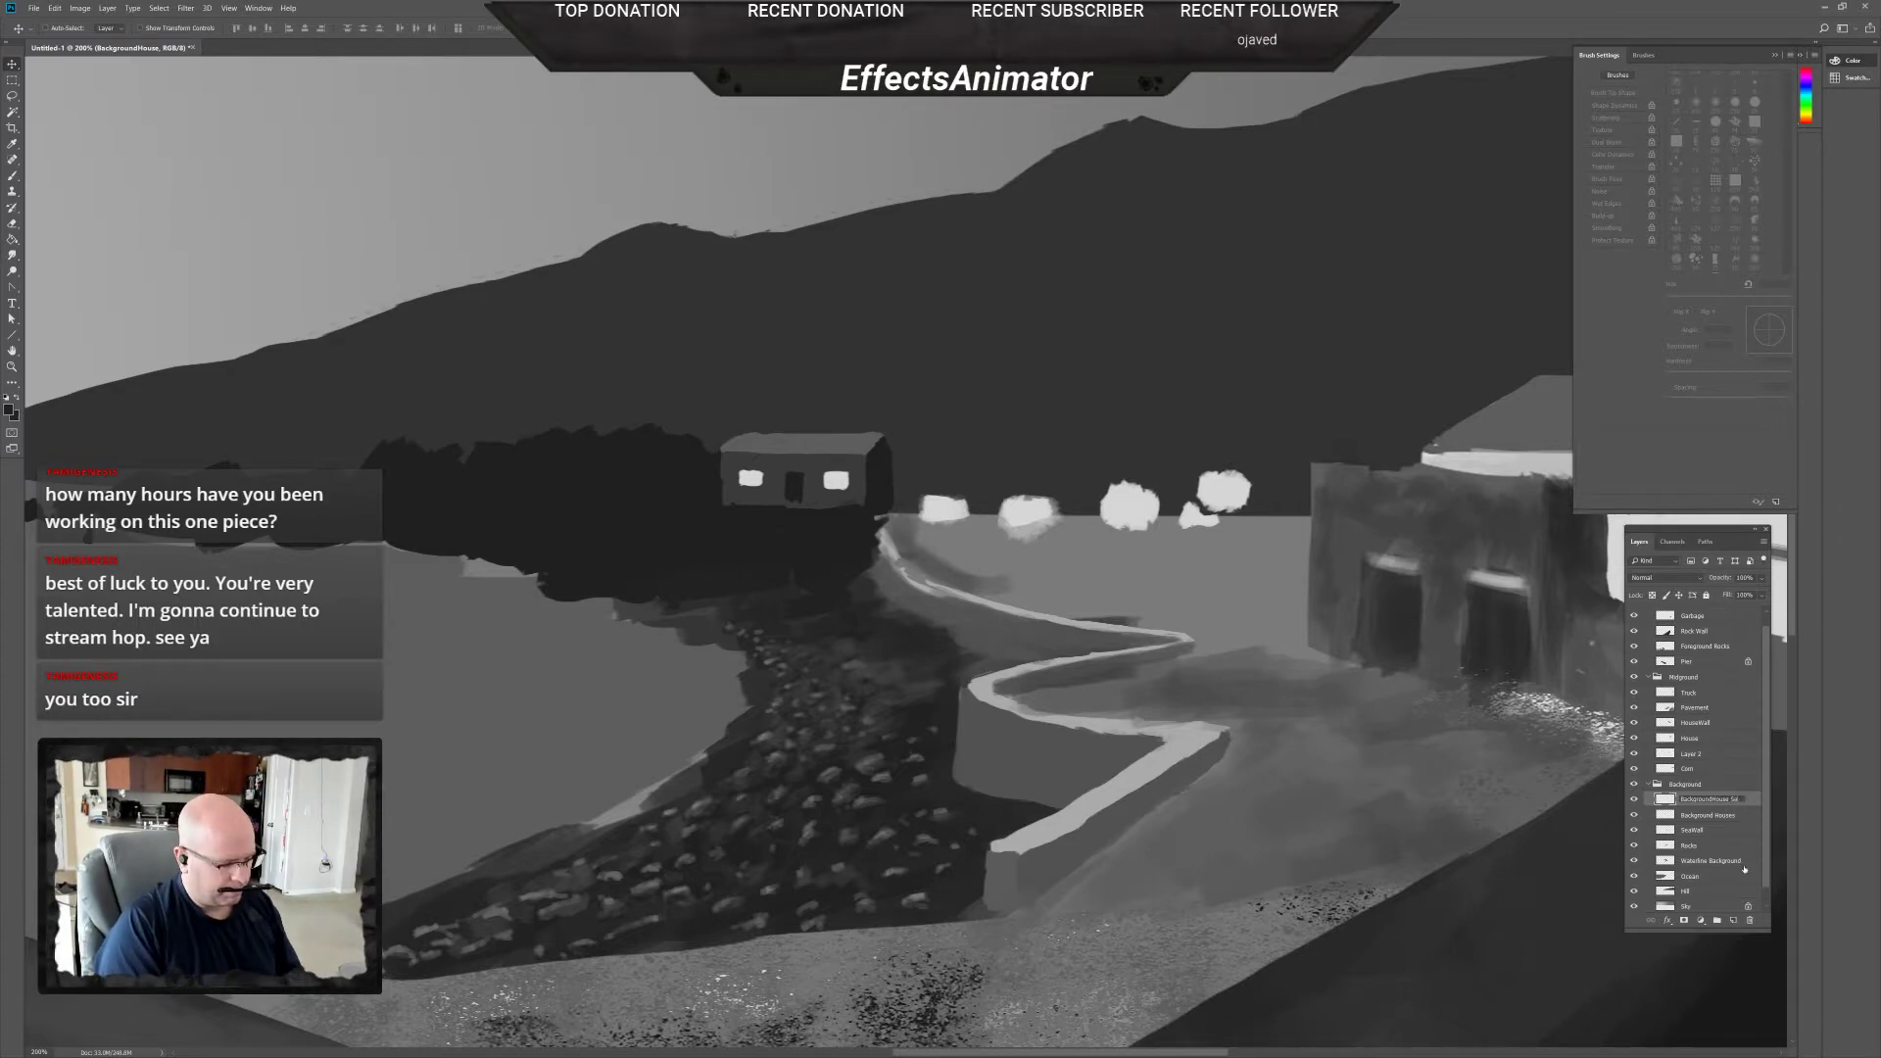
text(ho)
key(Return)
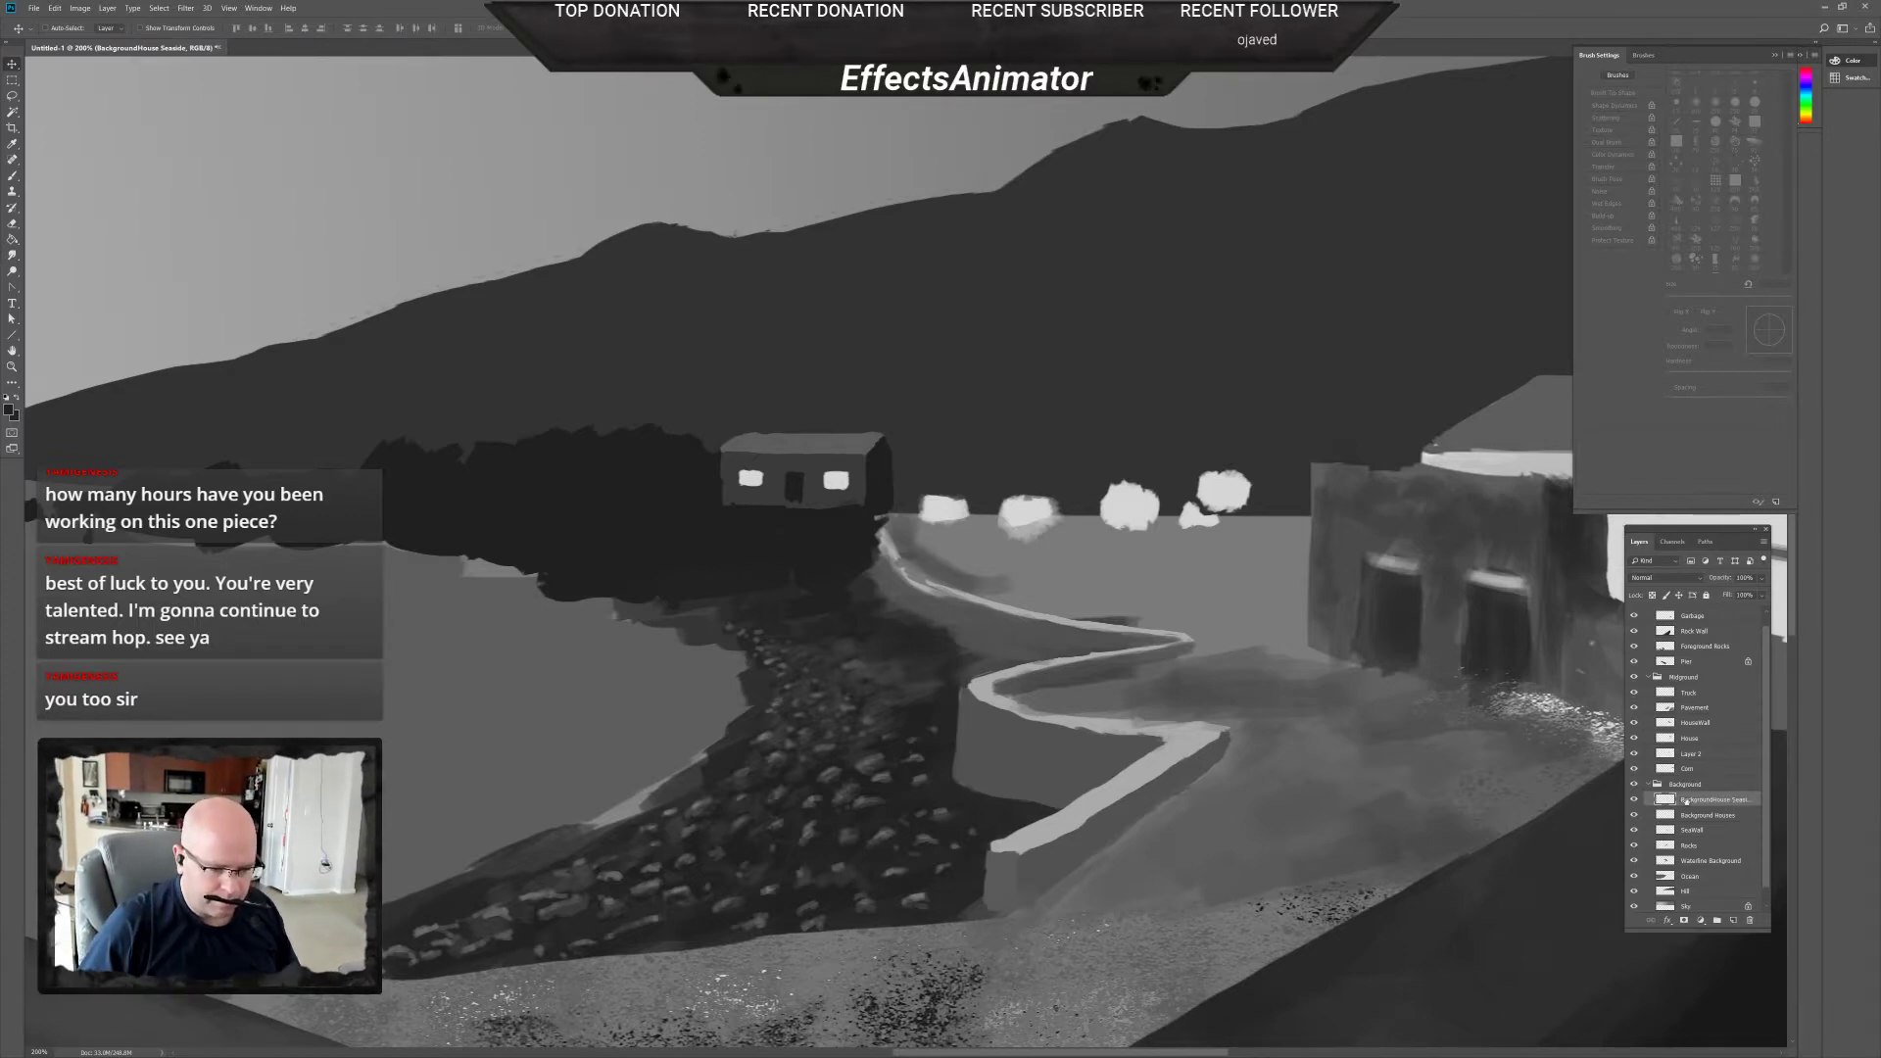
double_click(1707, 799)
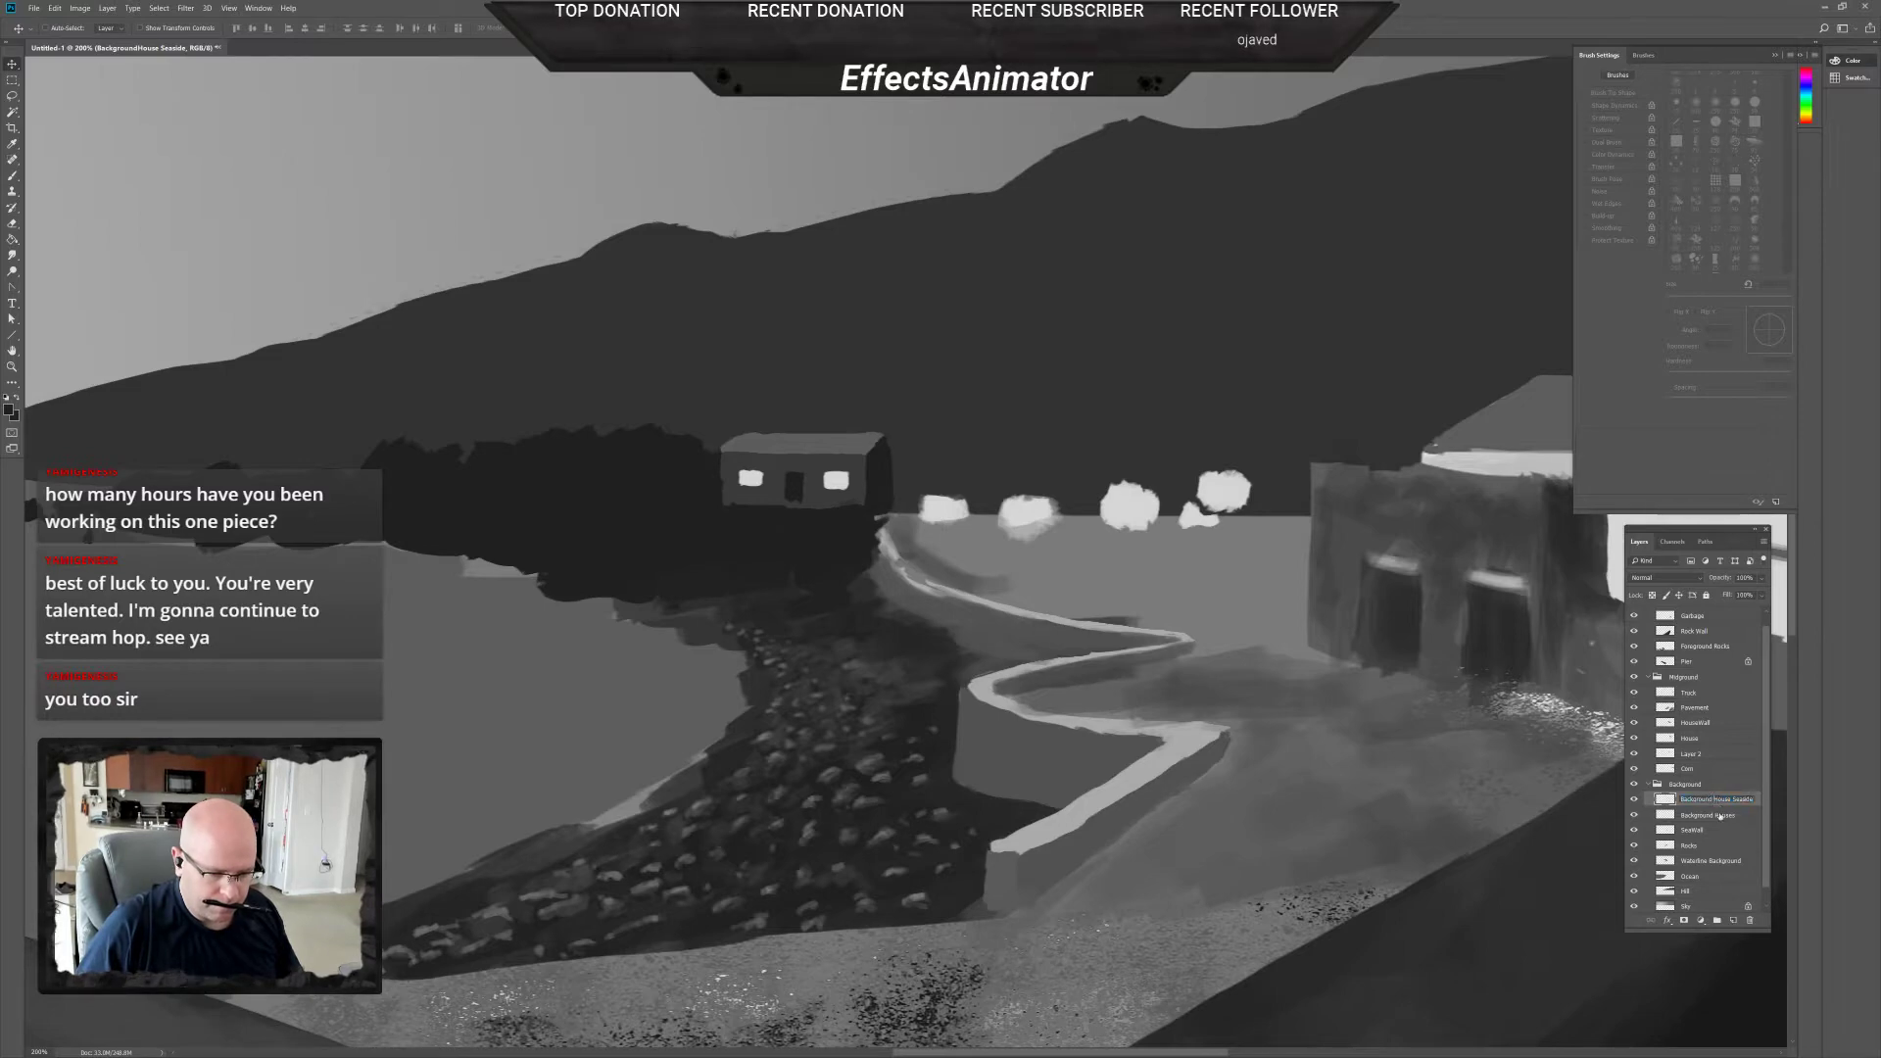
click(1717, 816)
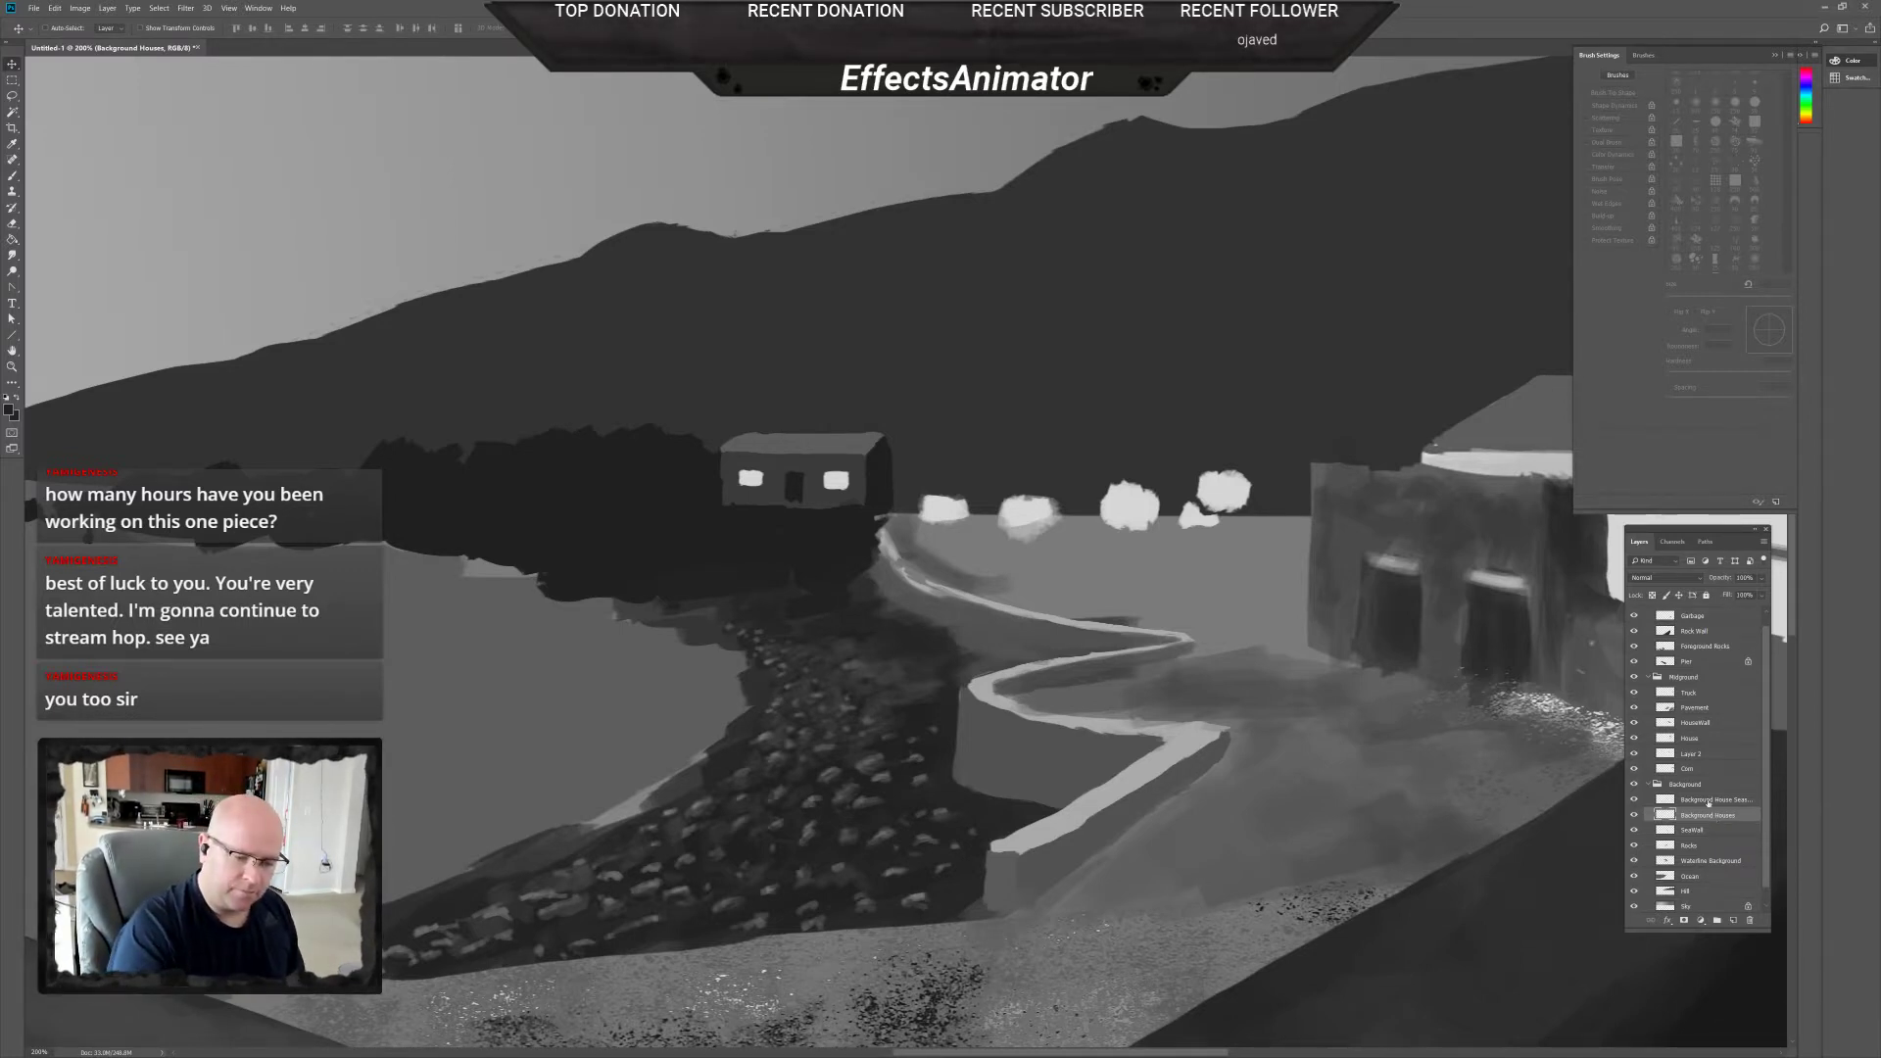
click(1709, 800)
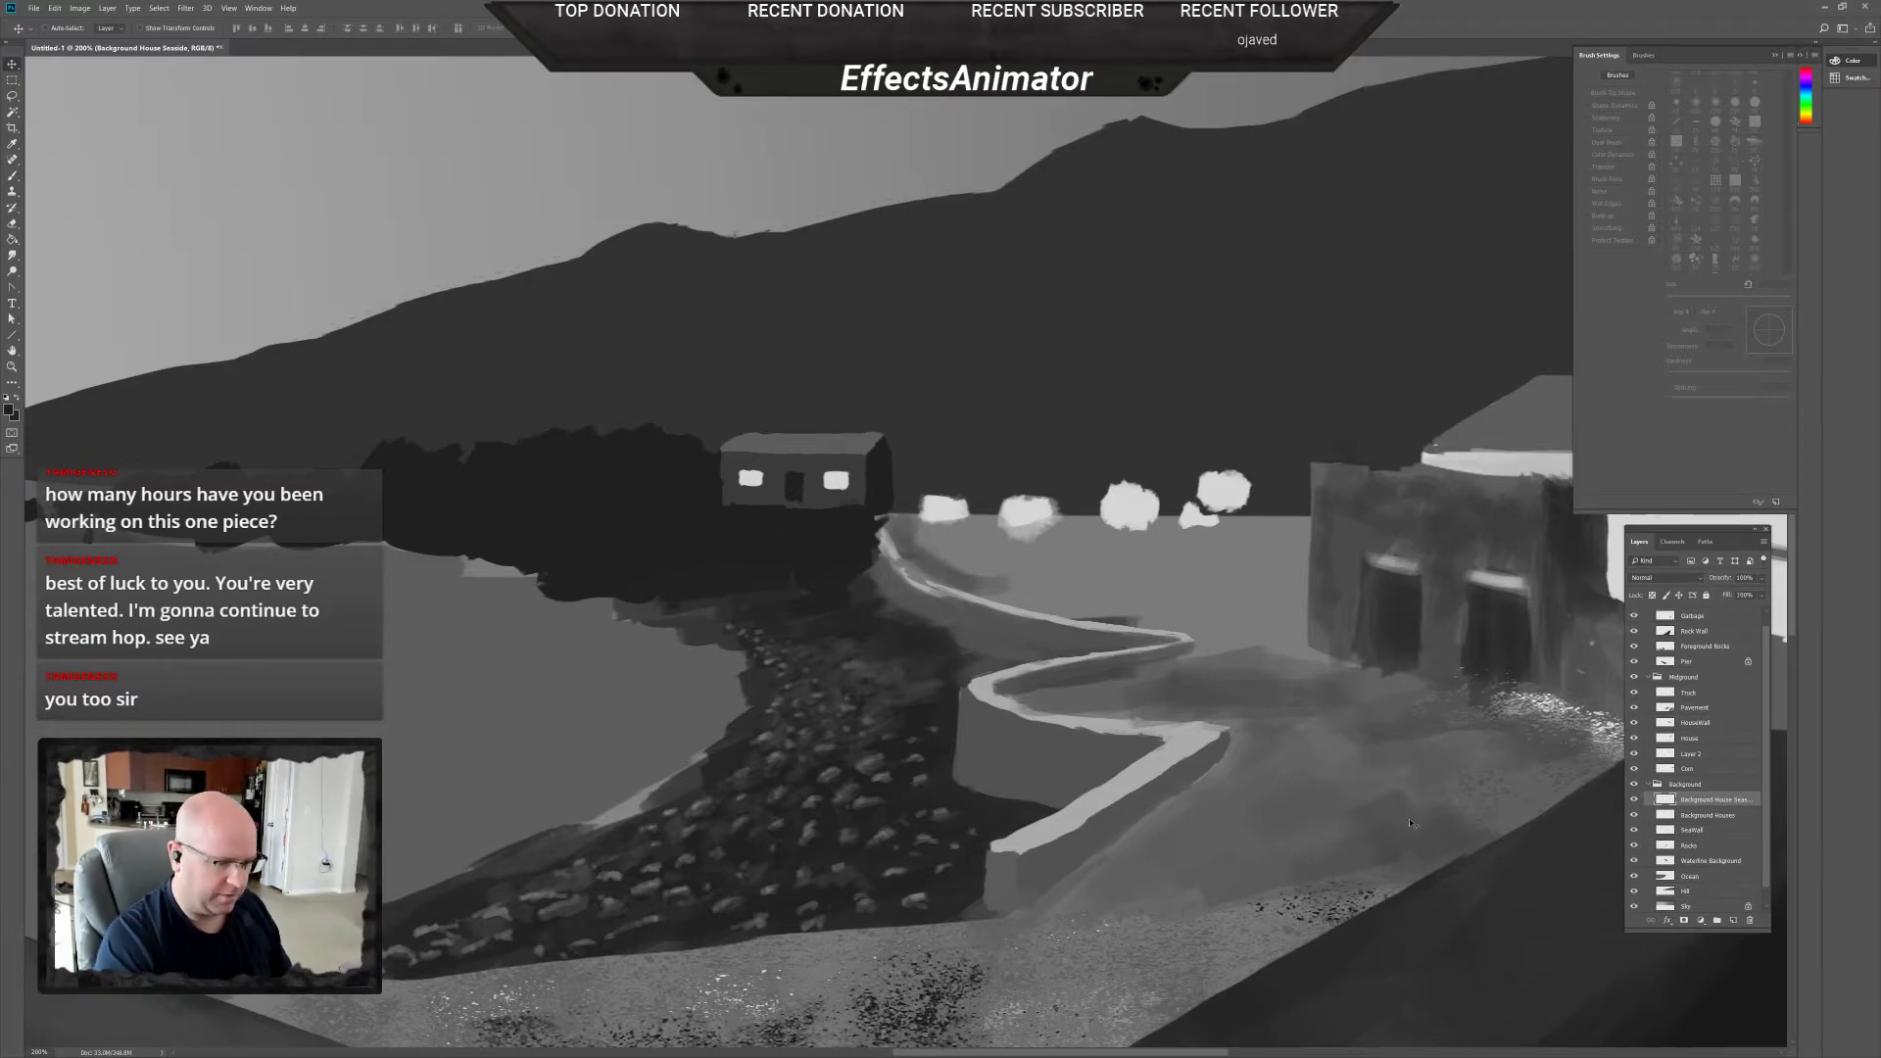
Cut the distant pavement beyond the foreground out of the Pavement layer, paste it as its own layer and realign it with the scene.
scroll(1411, 823, right, 6)
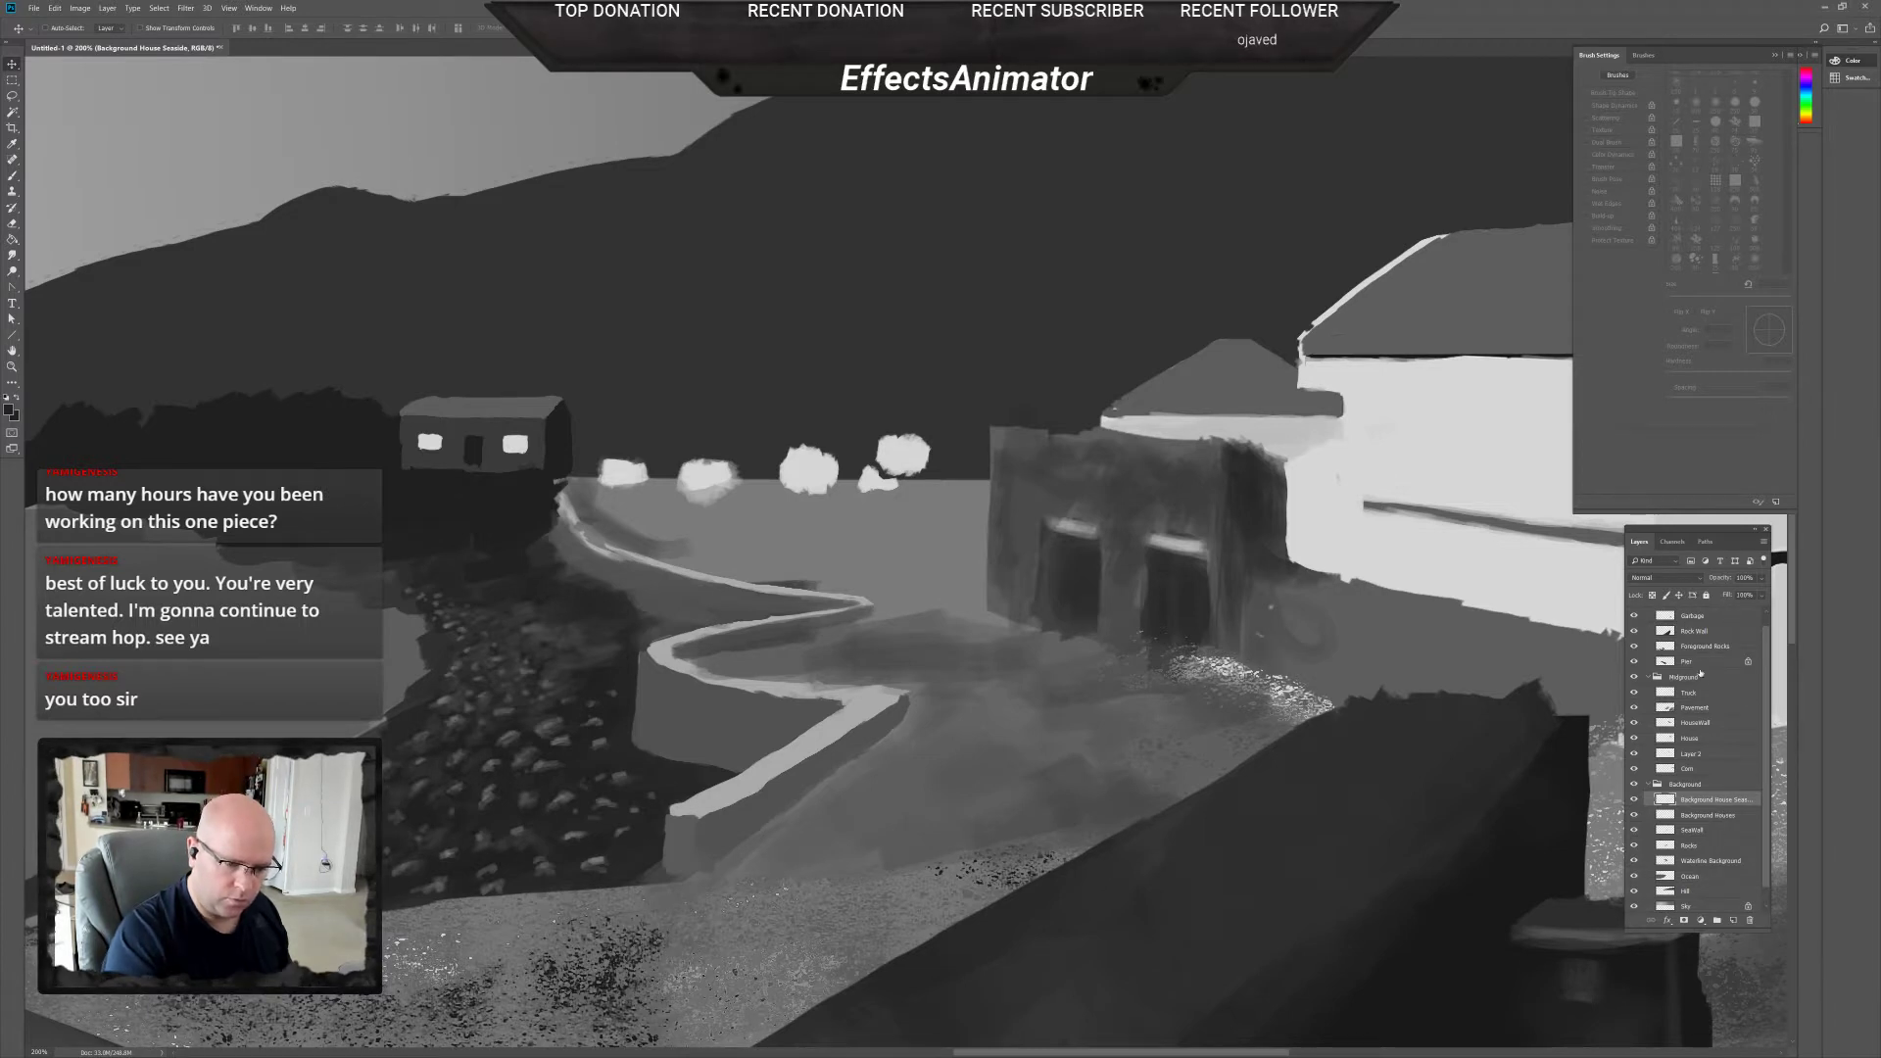
click(1634, 707)
click(1635, 708)
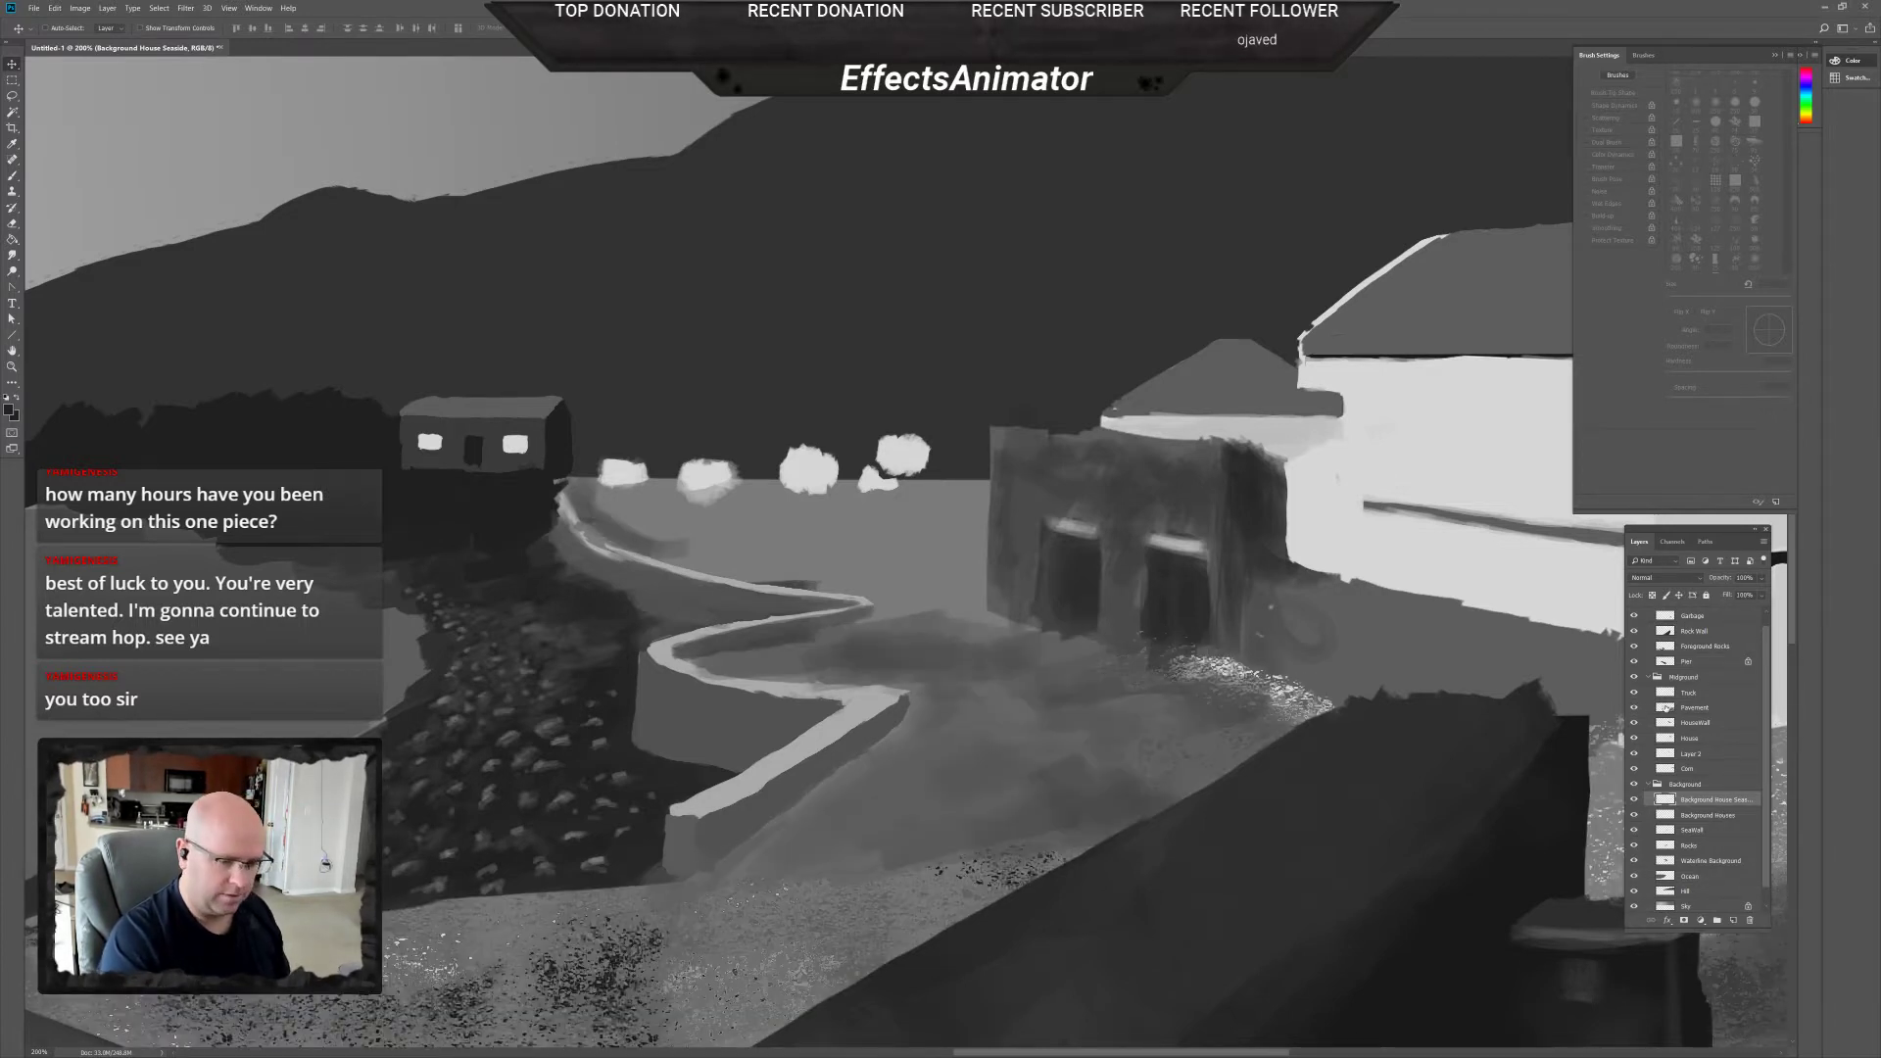
click(1667, 708)
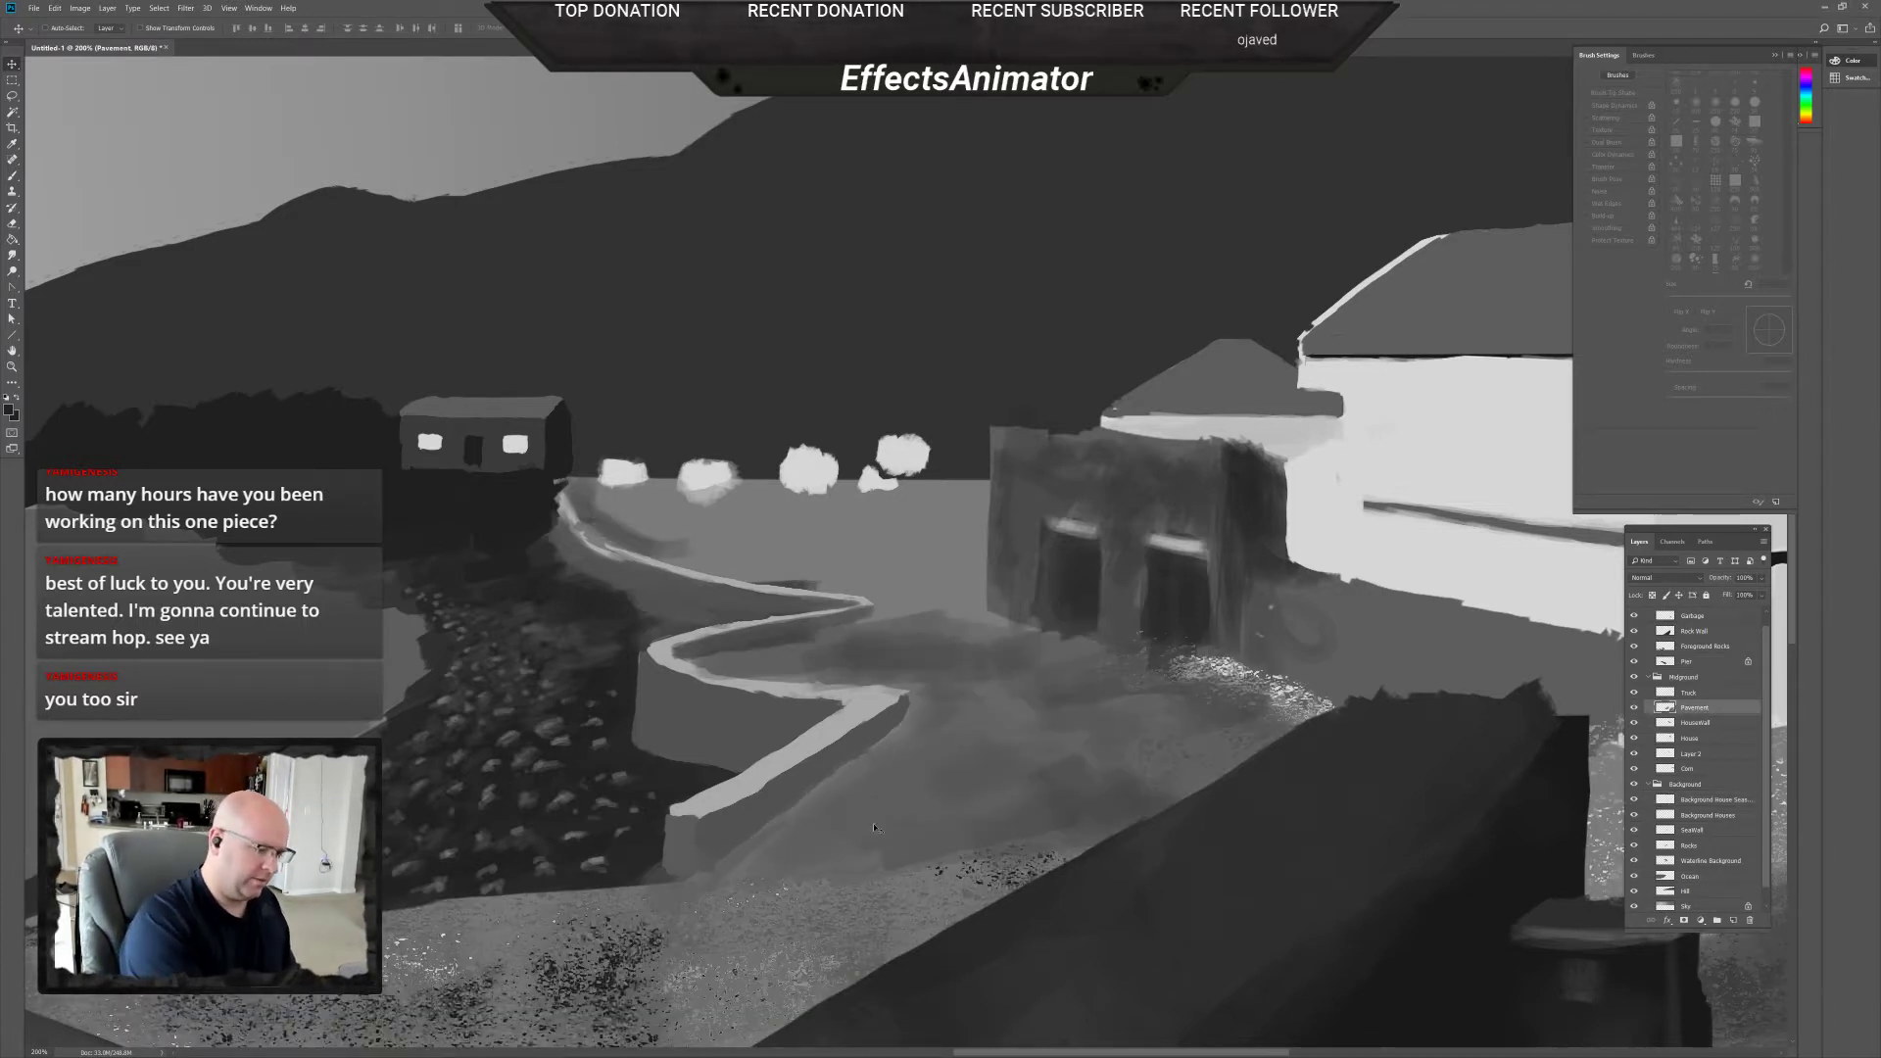
key(l)
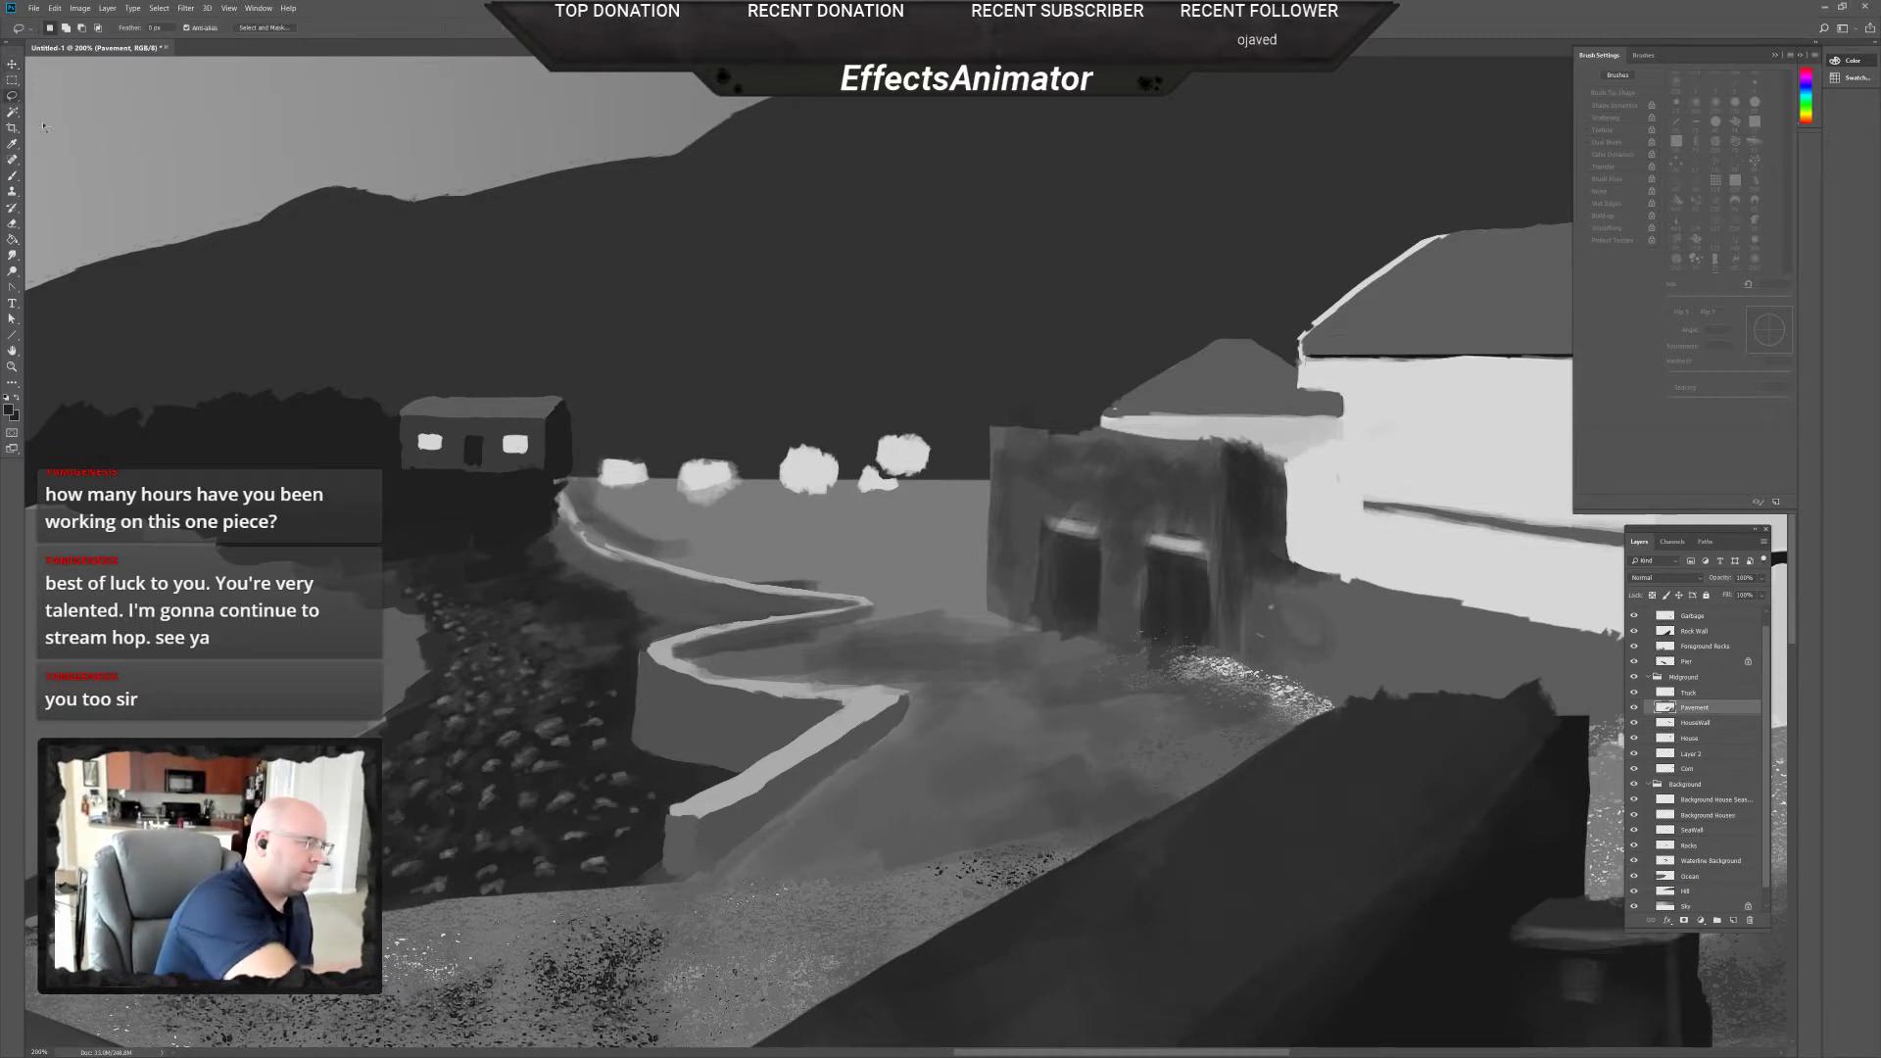
mouse_move(666, 878)
mouse_down()
mouse_move(1122, 855)
mouse_move(1416, 745)
mouse_move(1166, 593)
mouse_move(808, 505)
mouse_move(490, 365)
mouse_move(380, 730)
mouse_up()
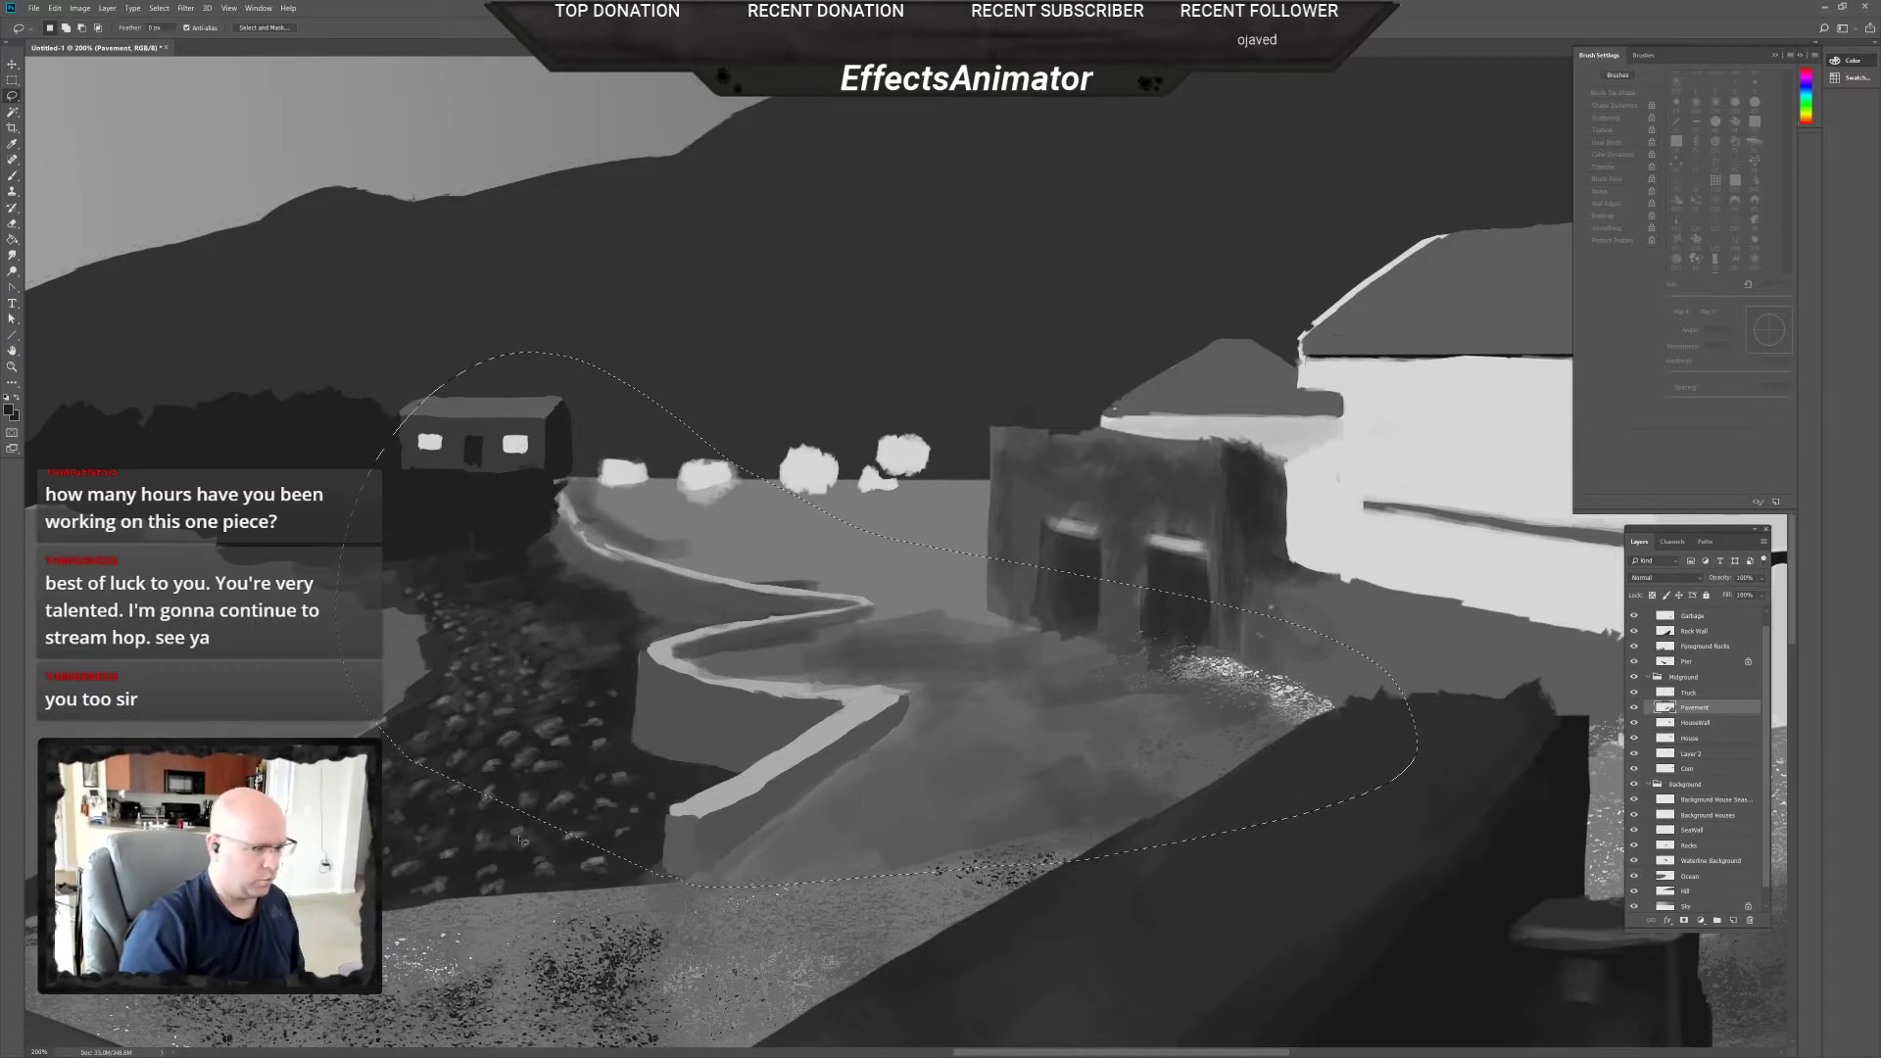
key(alt+BackSpace)
key(ctrl+d)
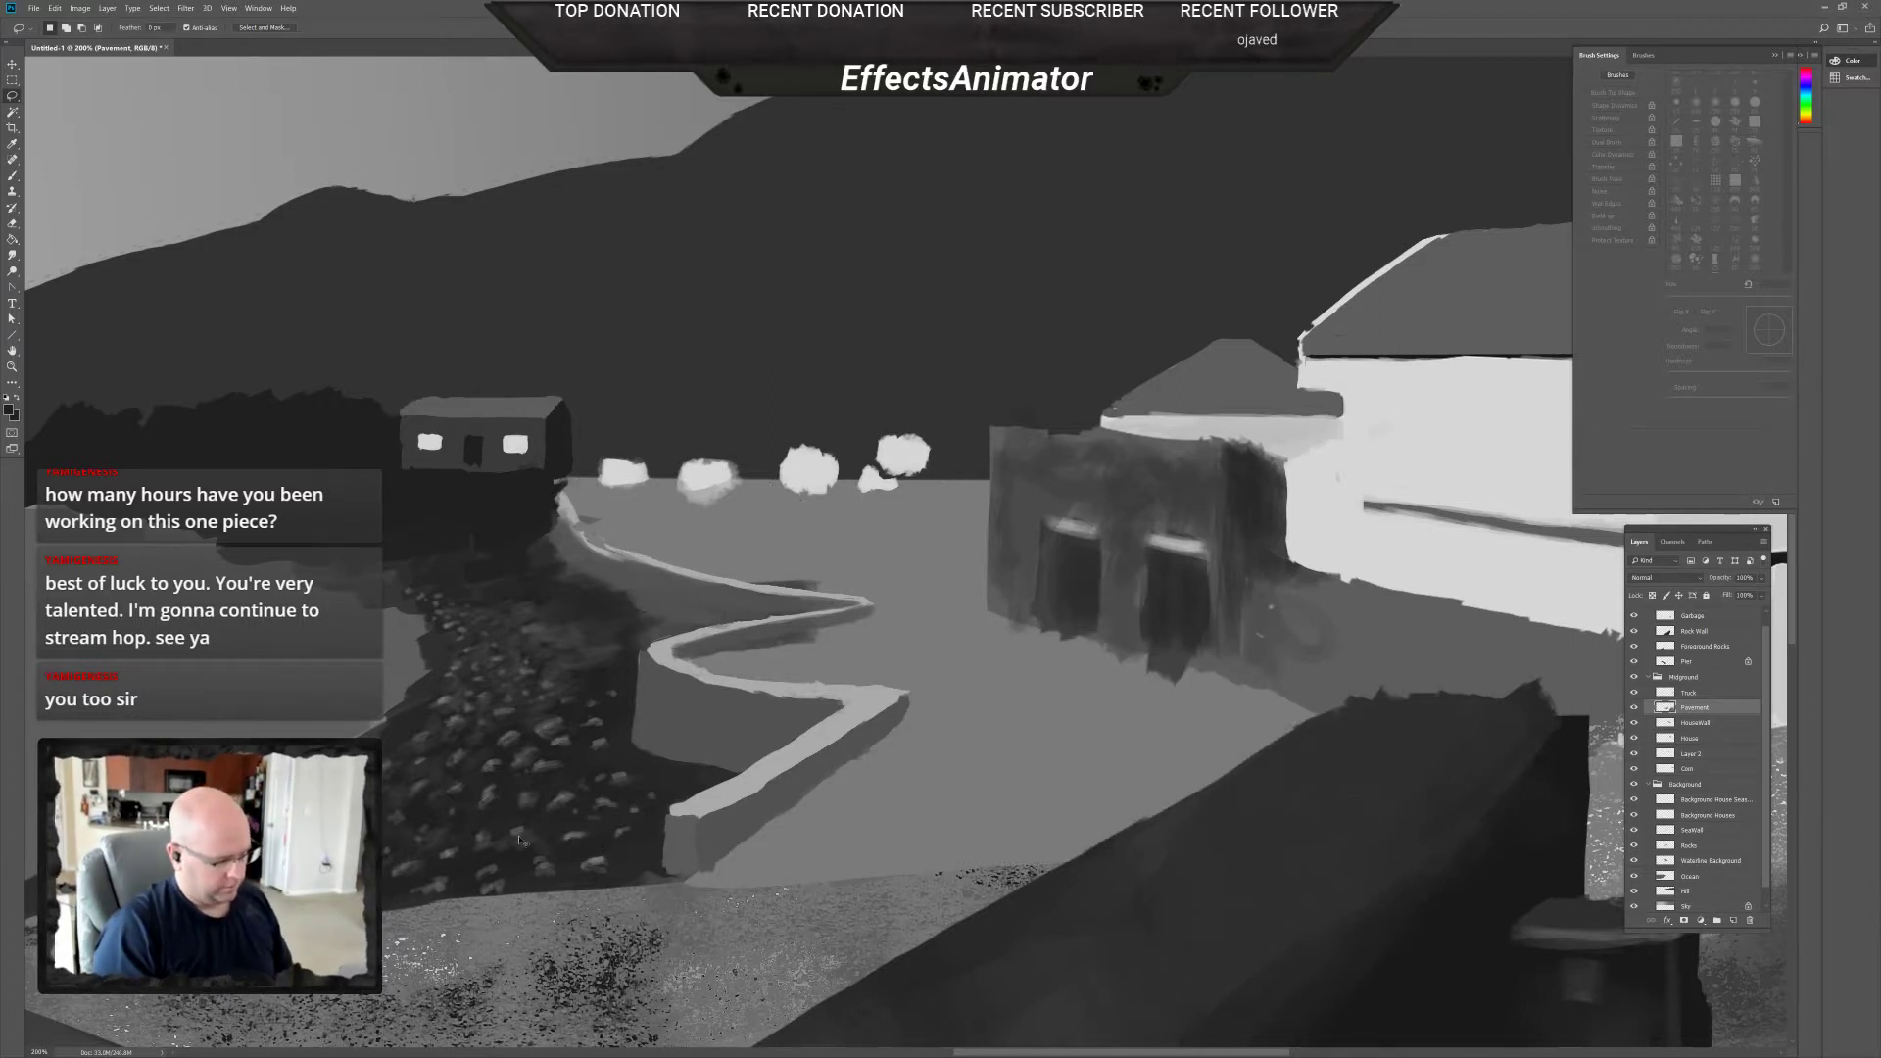
key(ctrl+v)
key(v)
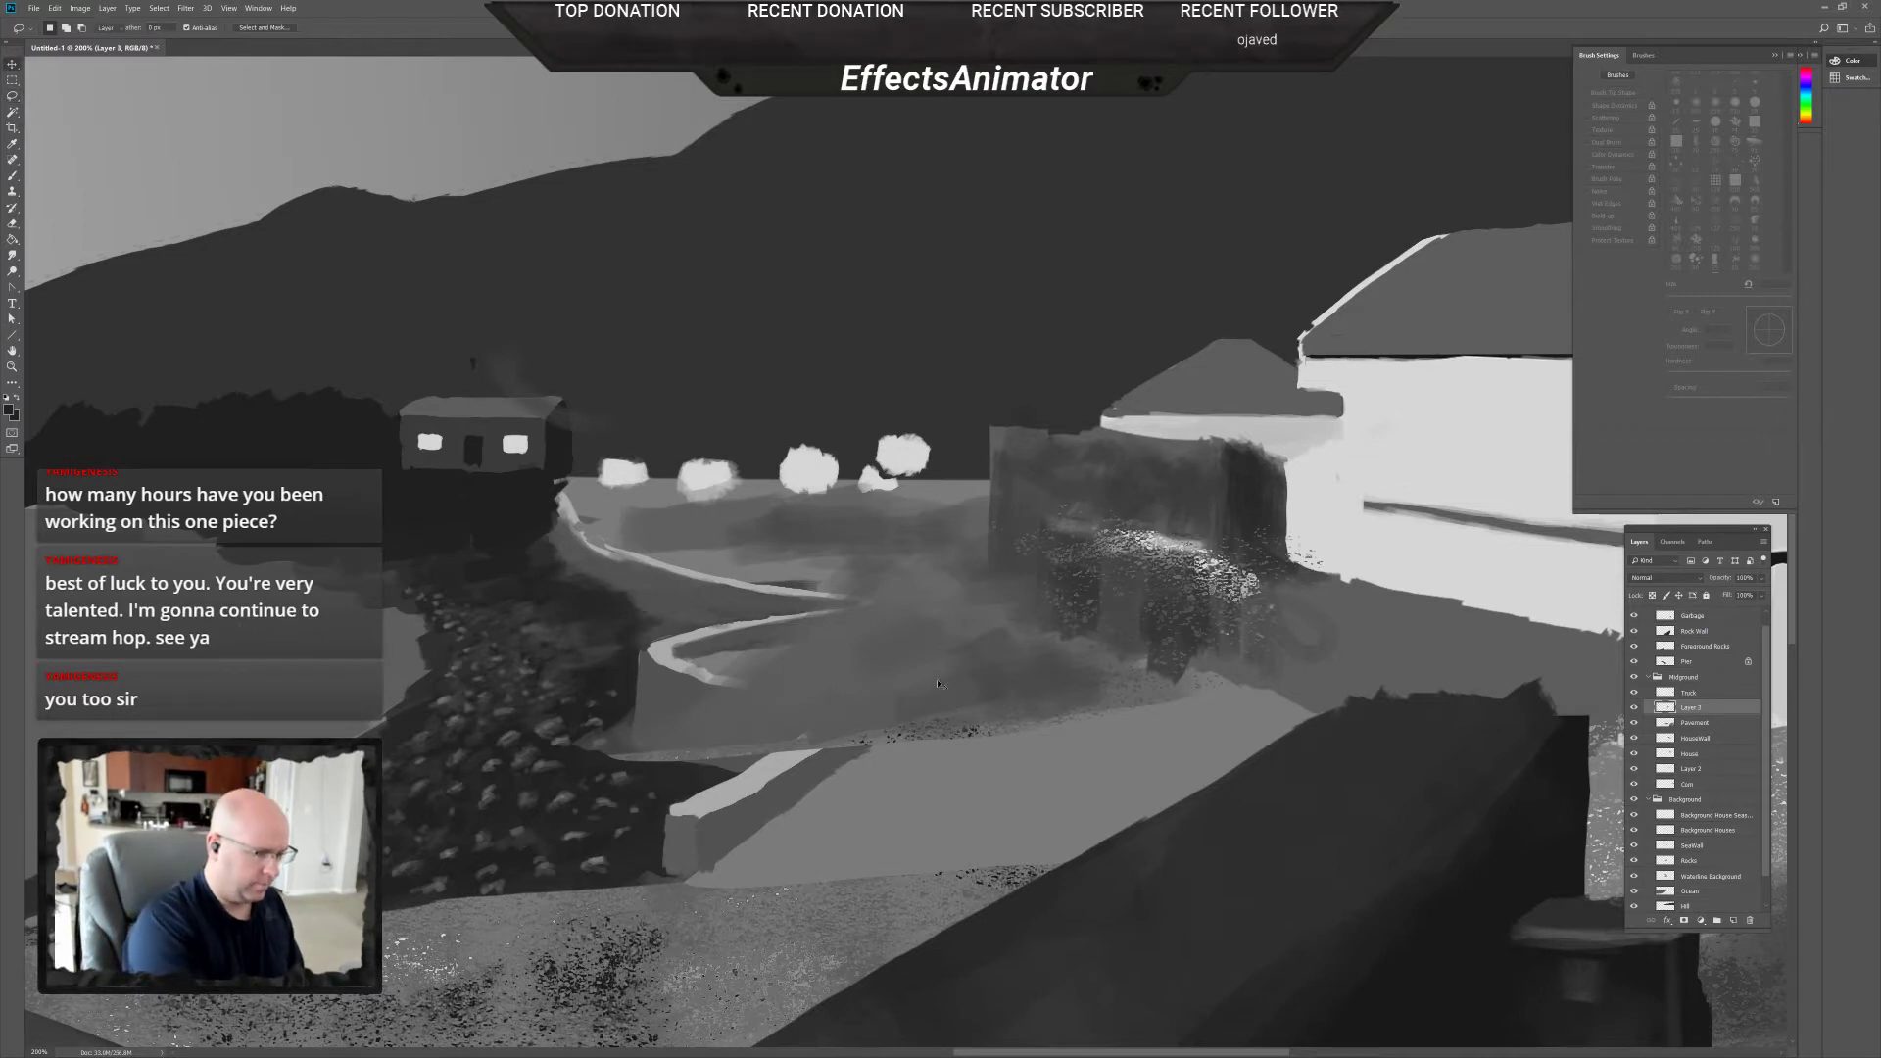
drag(955, 686, 1023, 805)
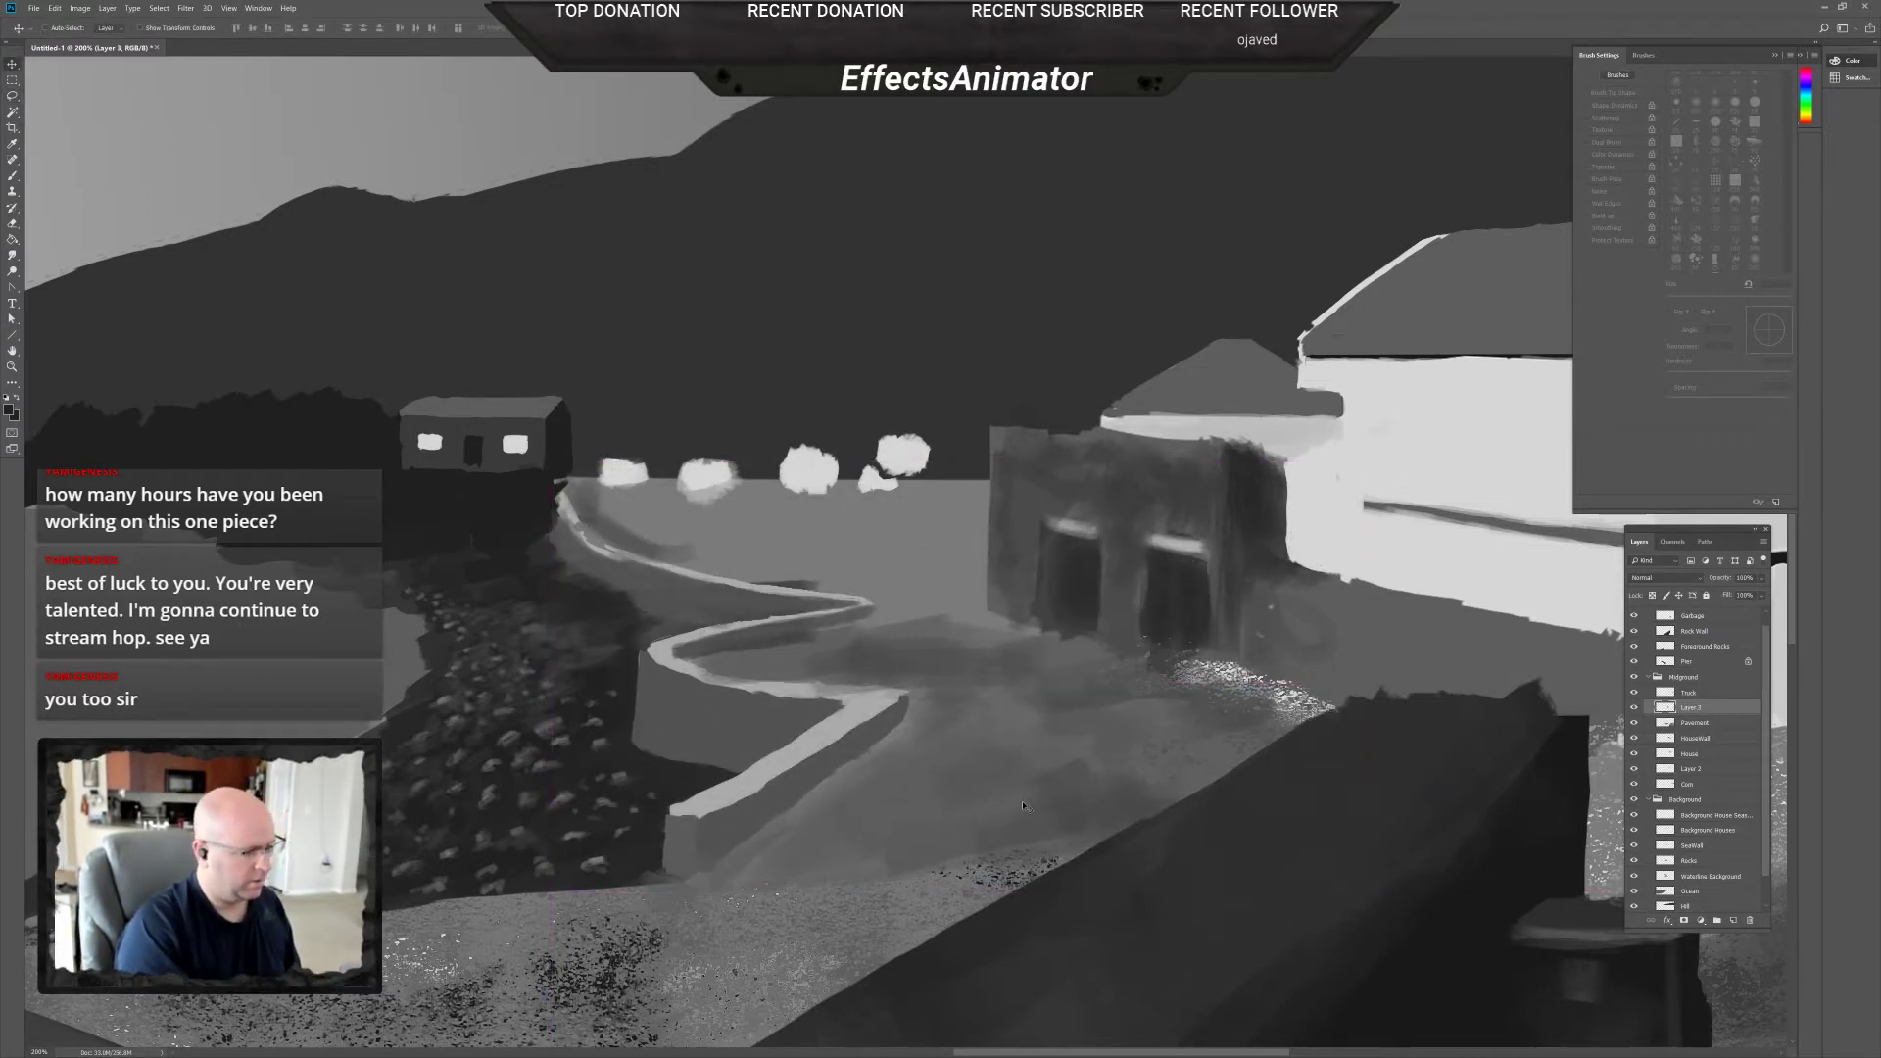
Move the pasted pavement layer into the Background group below Background Houses and rename it Background Pavement.
drag(1701, 712, 1731, 836)
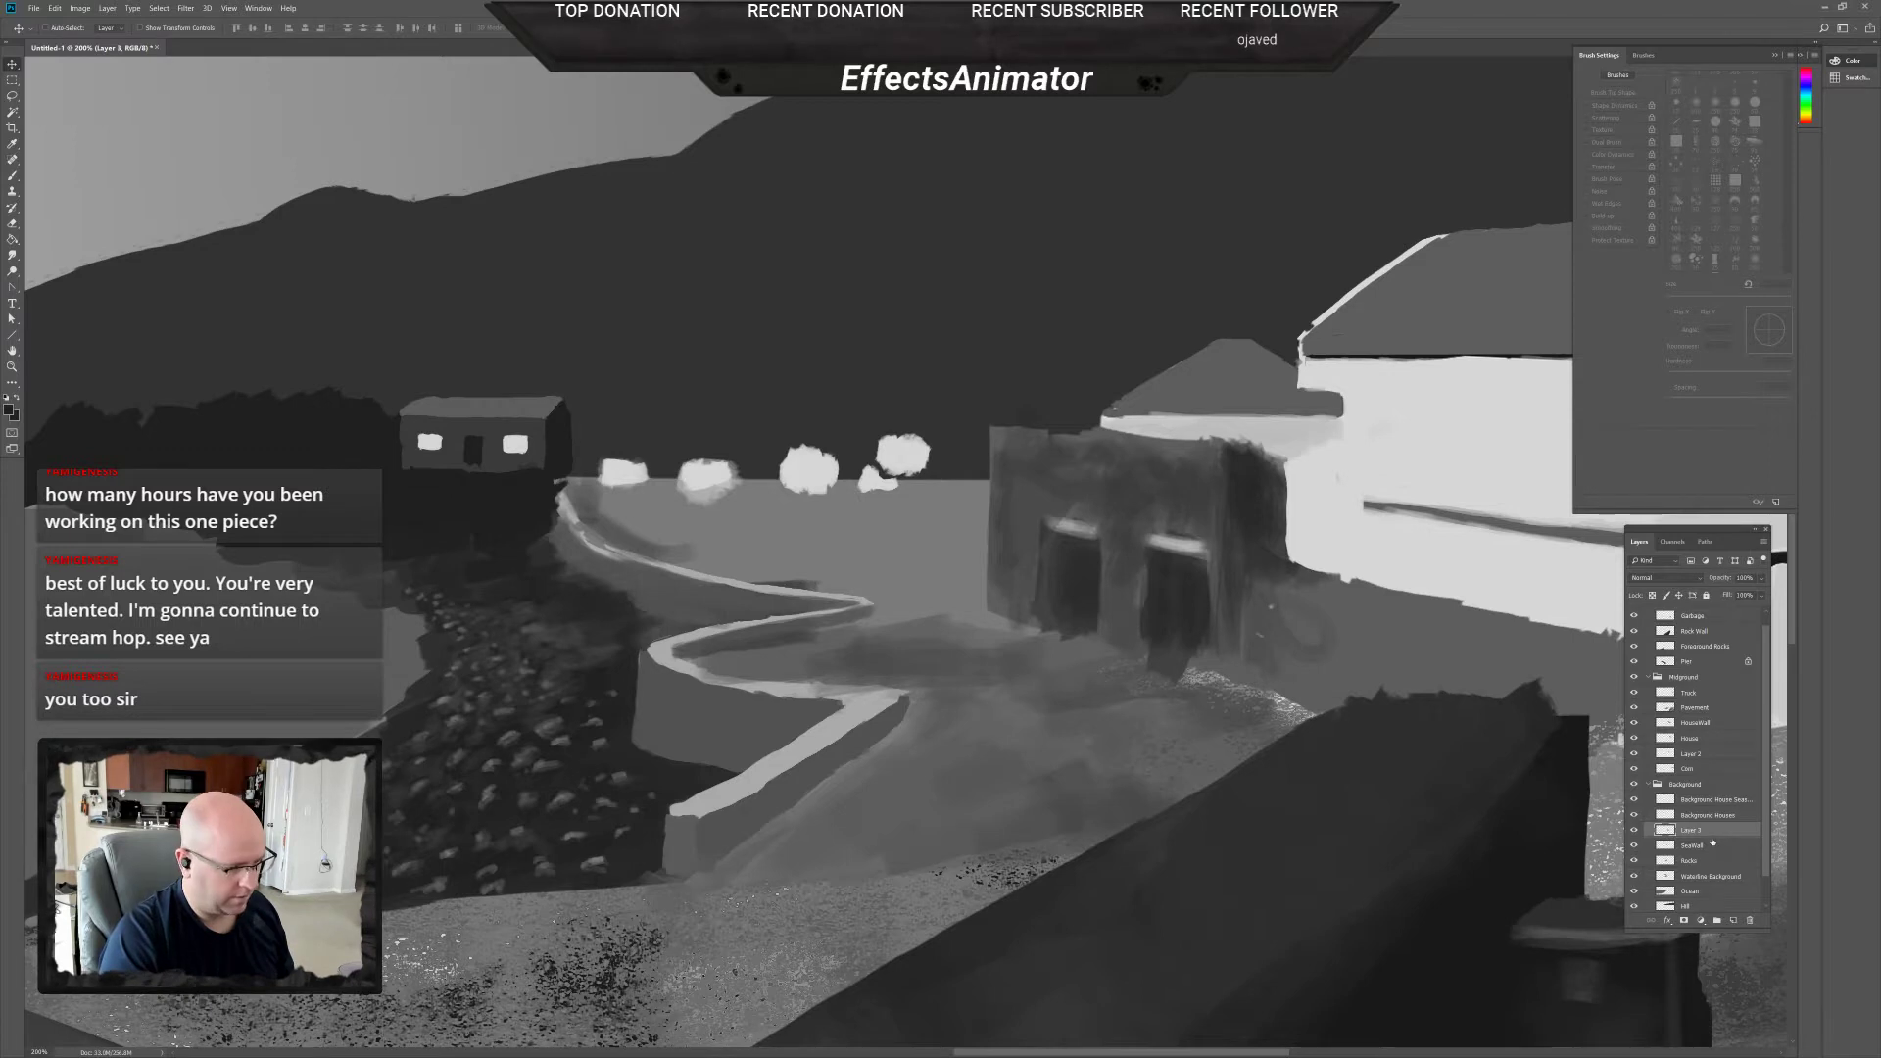
double_click(1692, 830)
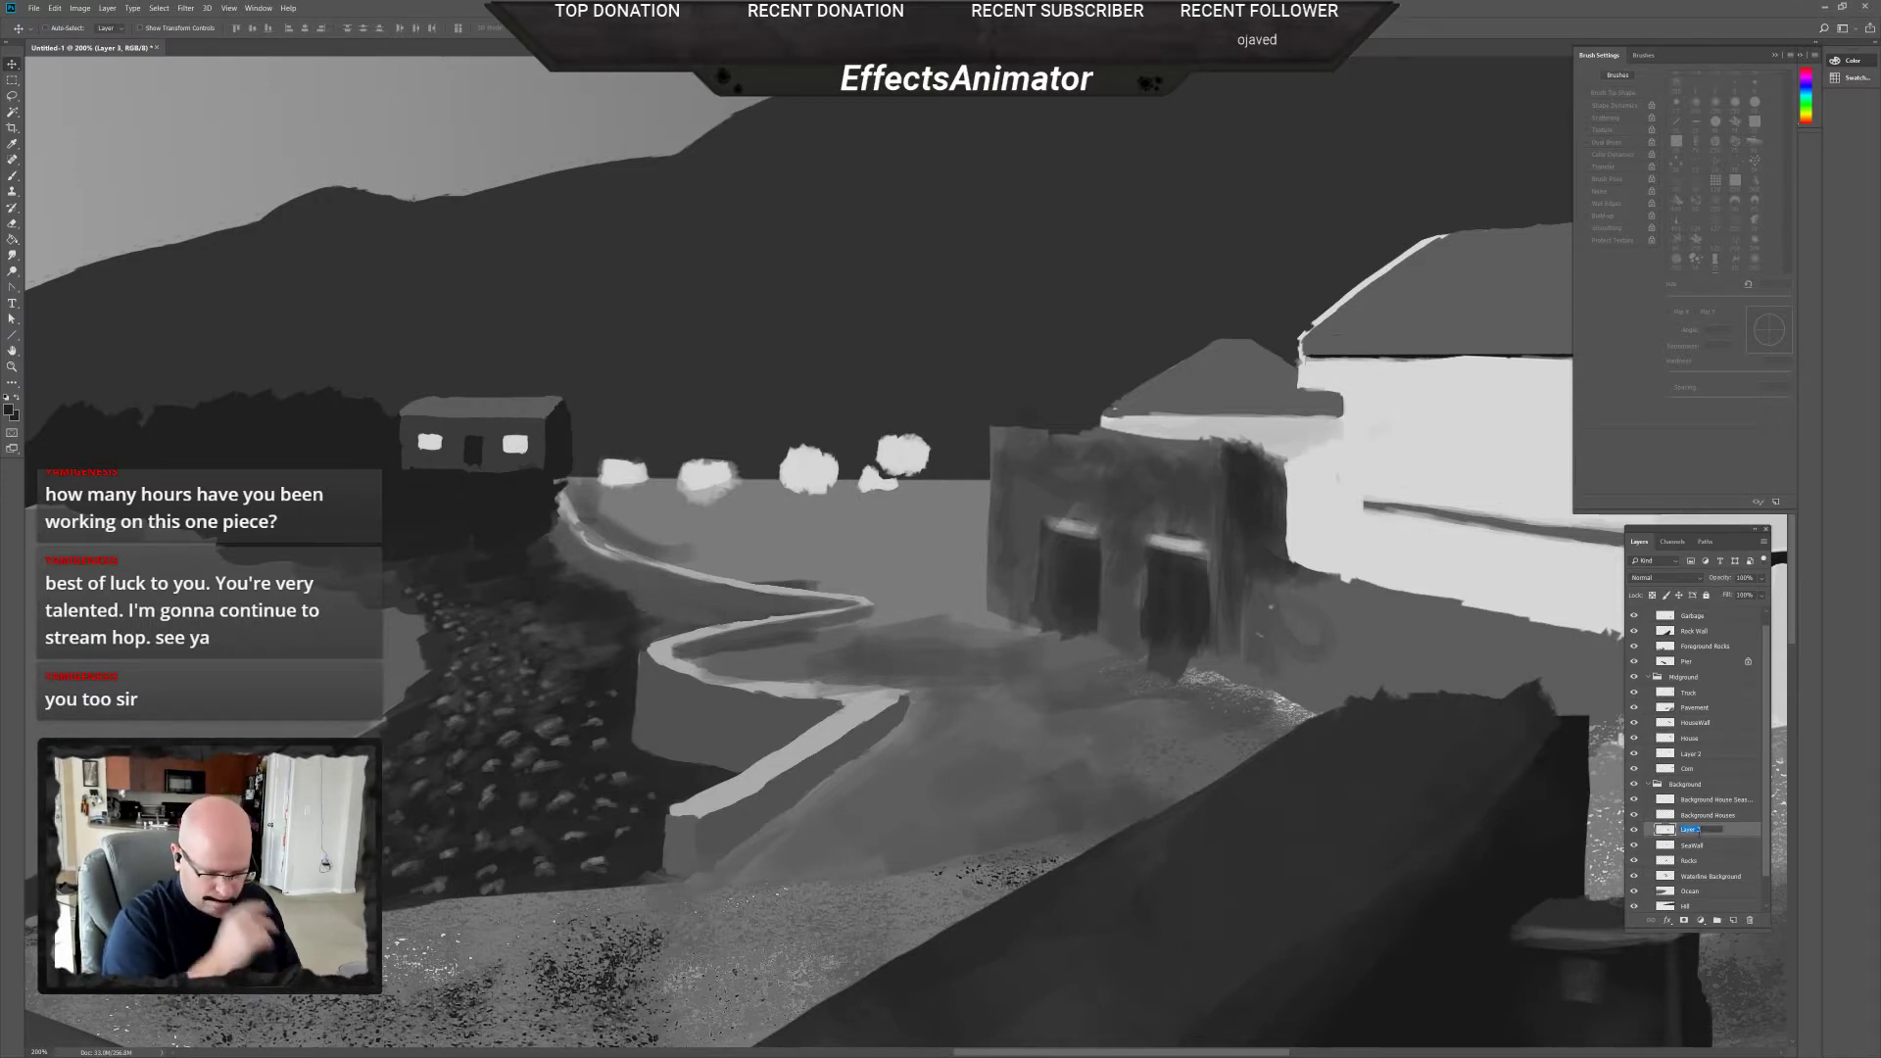
text(Backgr)
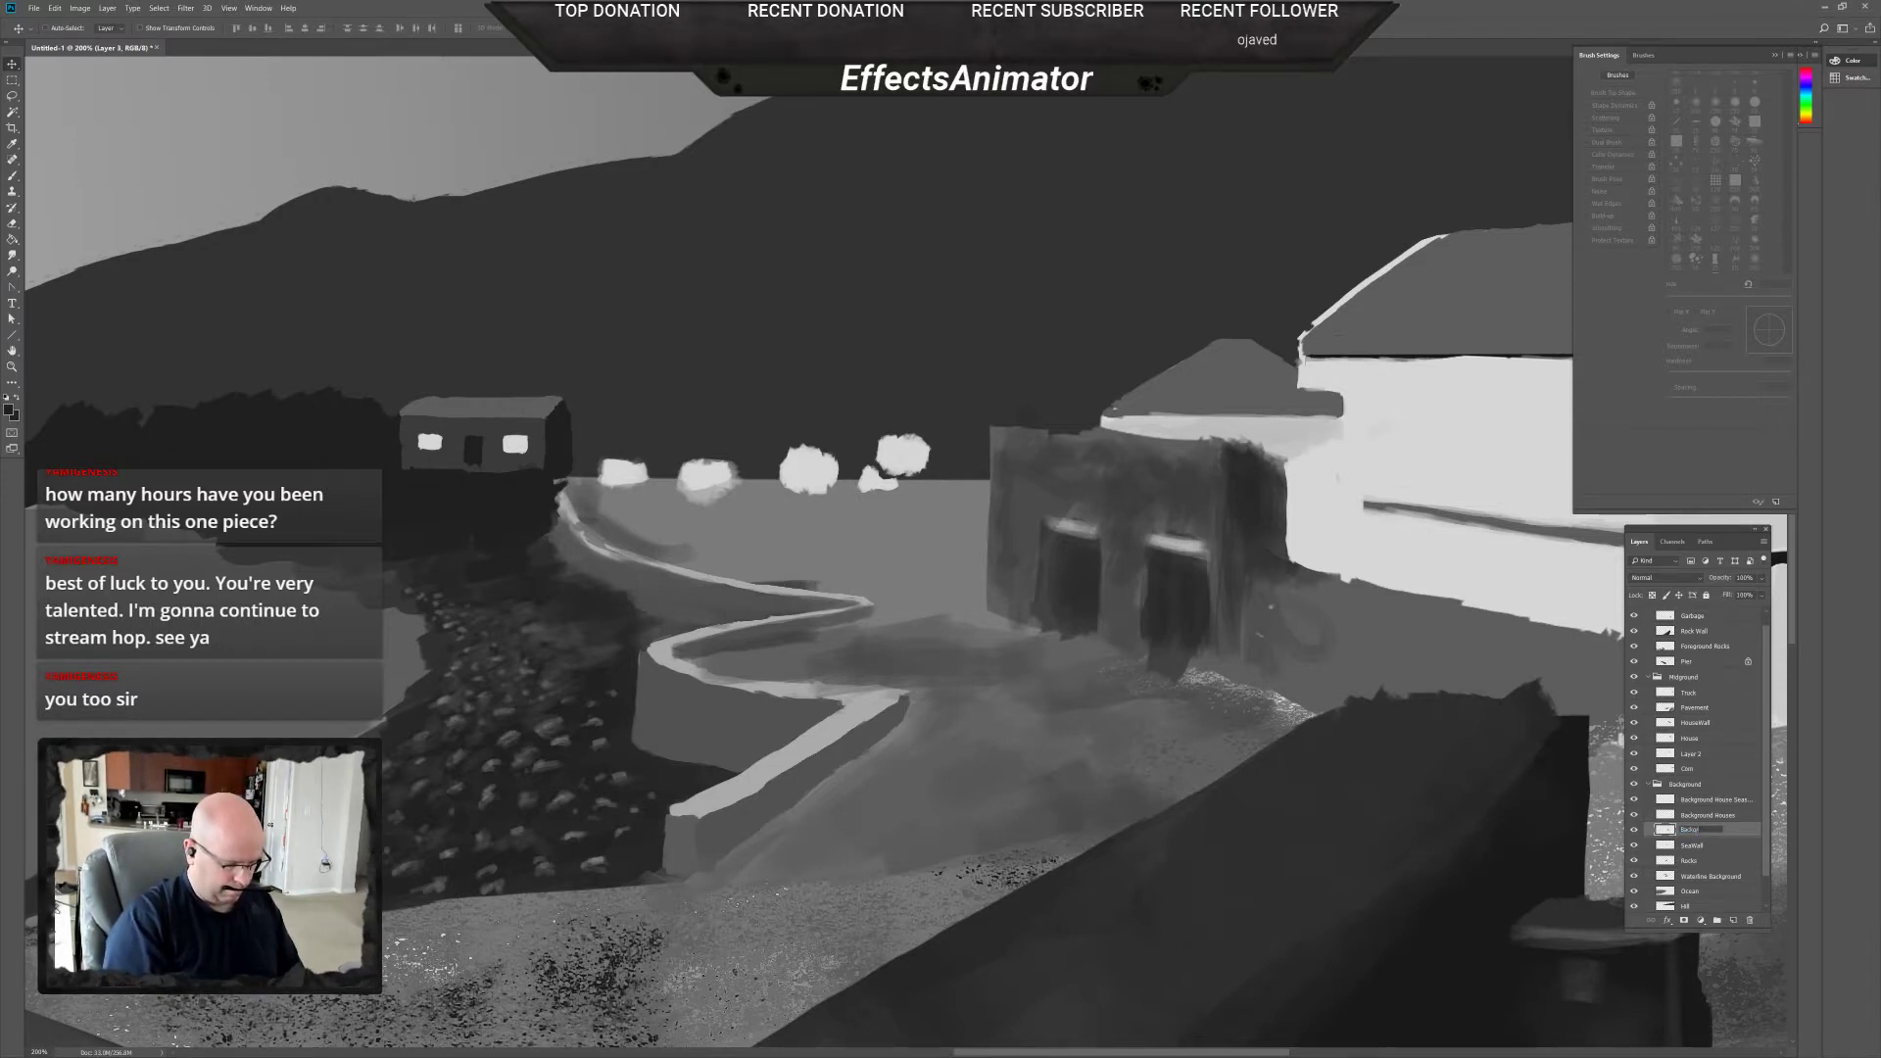
text(ound Paveme)
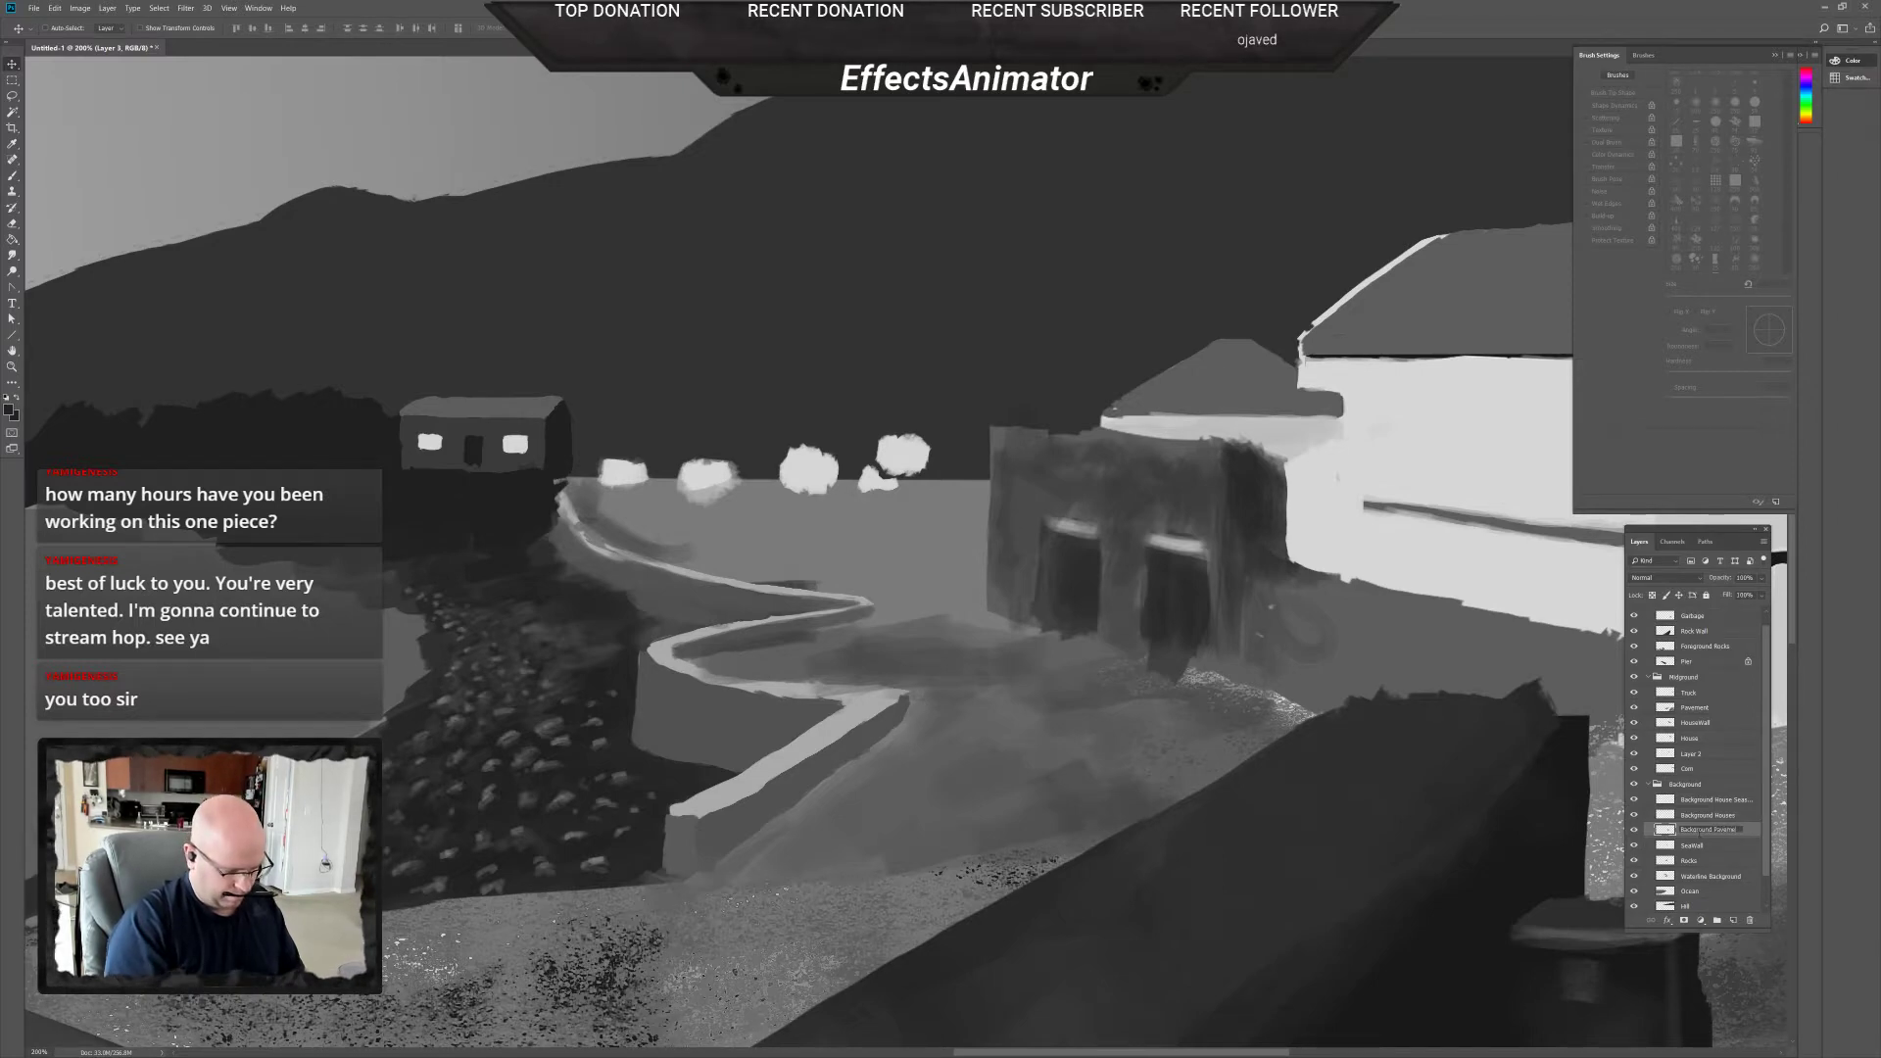
text(nt)
key(Return)
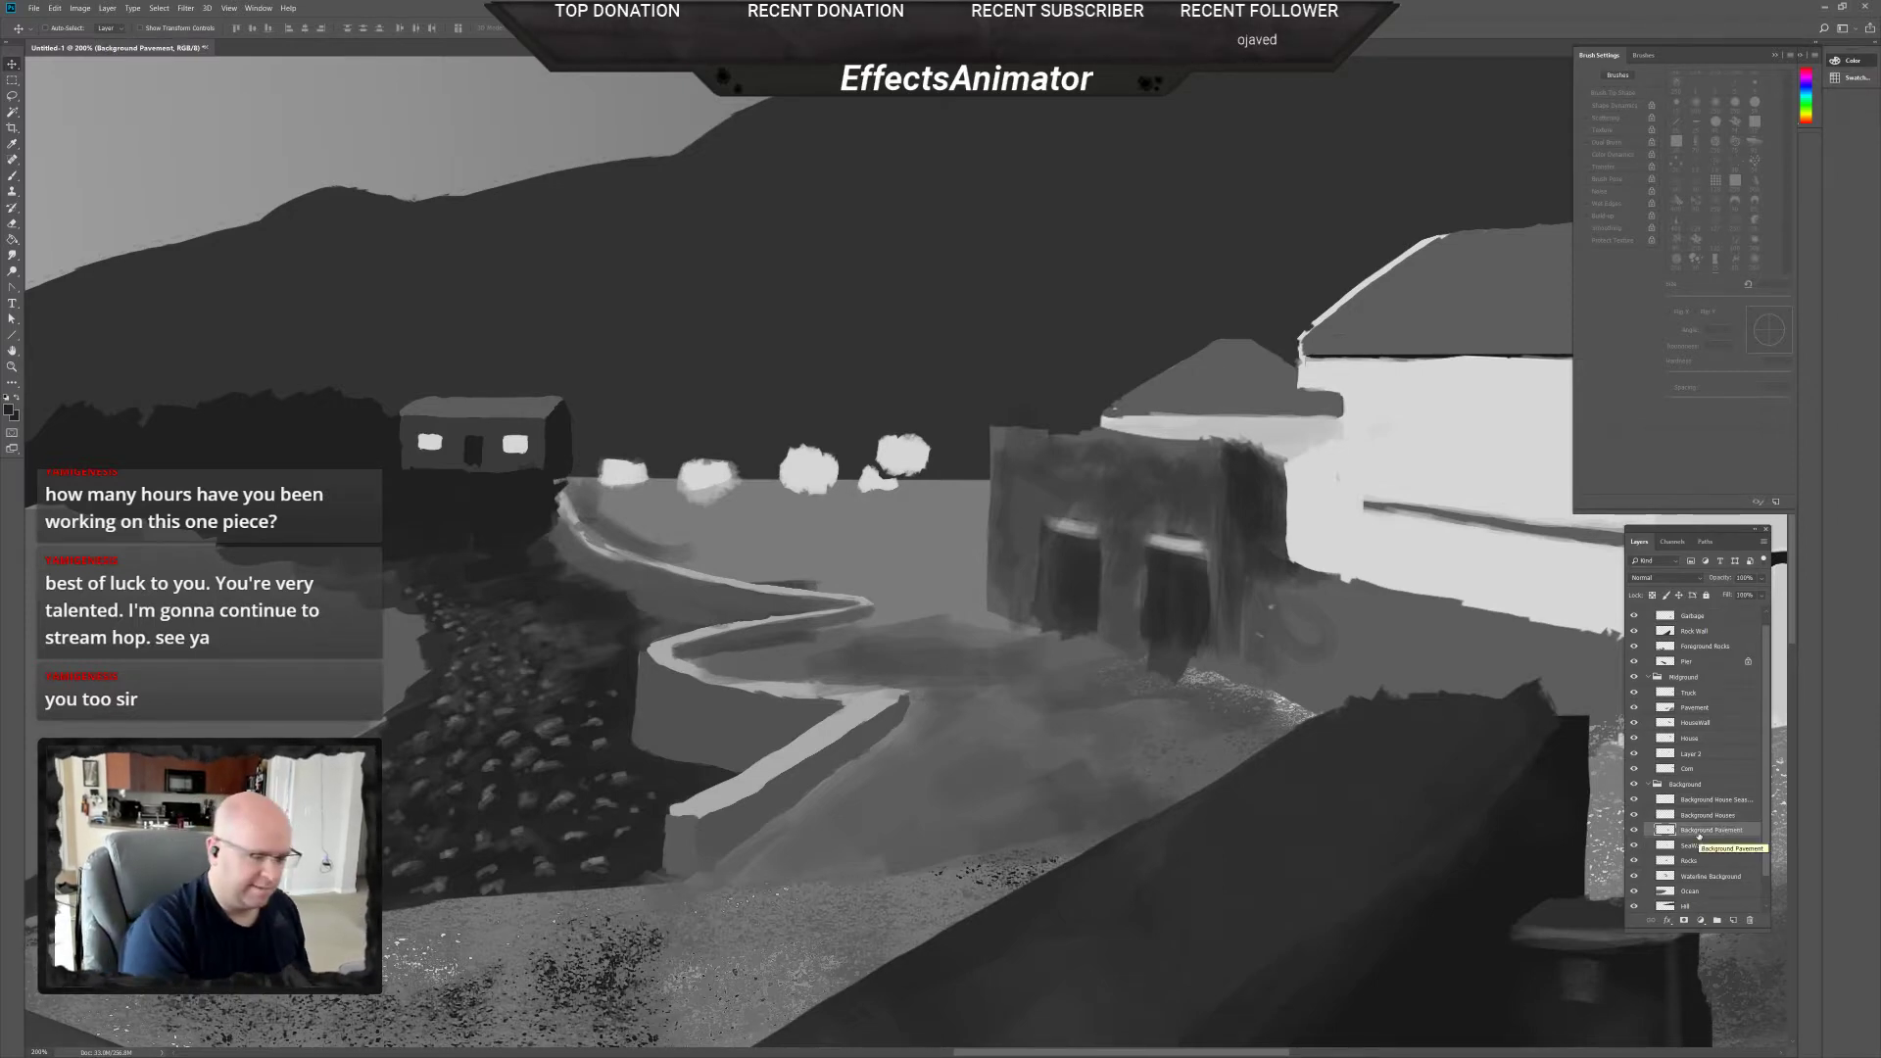
Prepare the Brush for the Background Pavement layer with a sampled pavement grey, a larger size and Transfer enabled.
key(b)
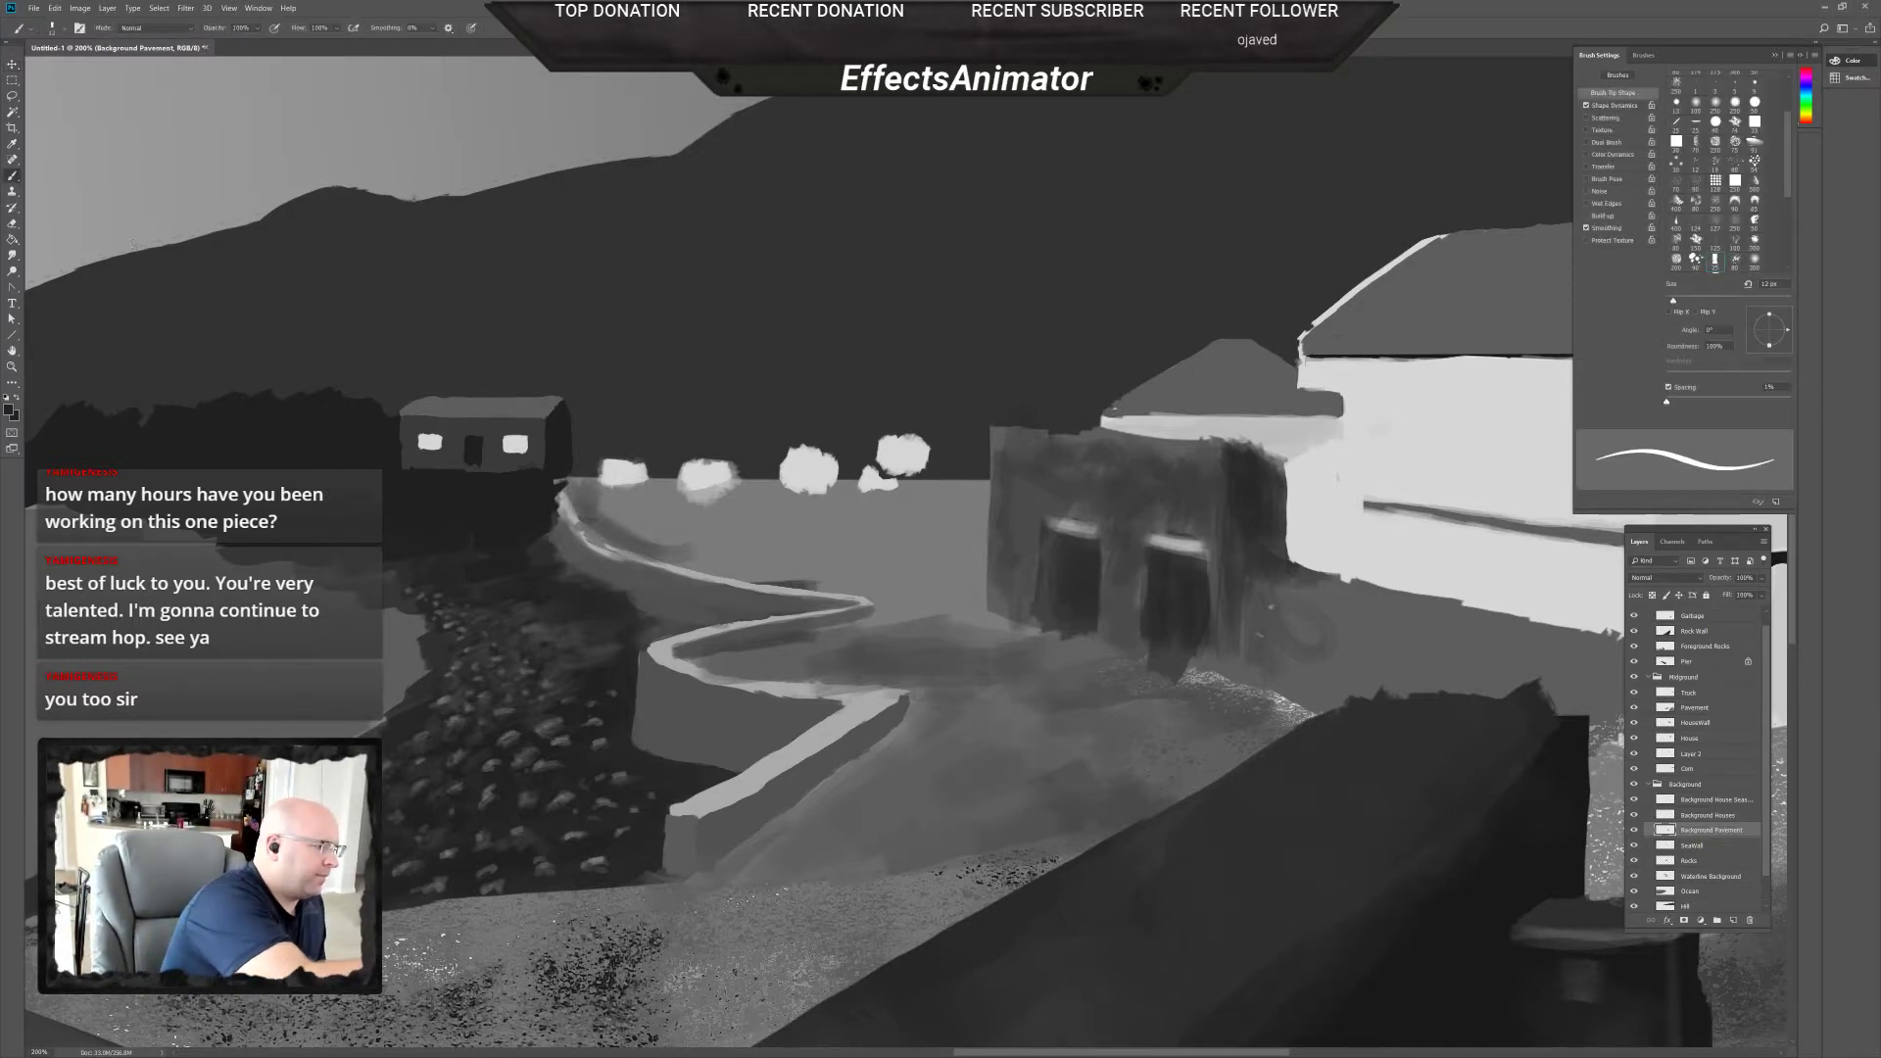
alt+click(1099, 796)
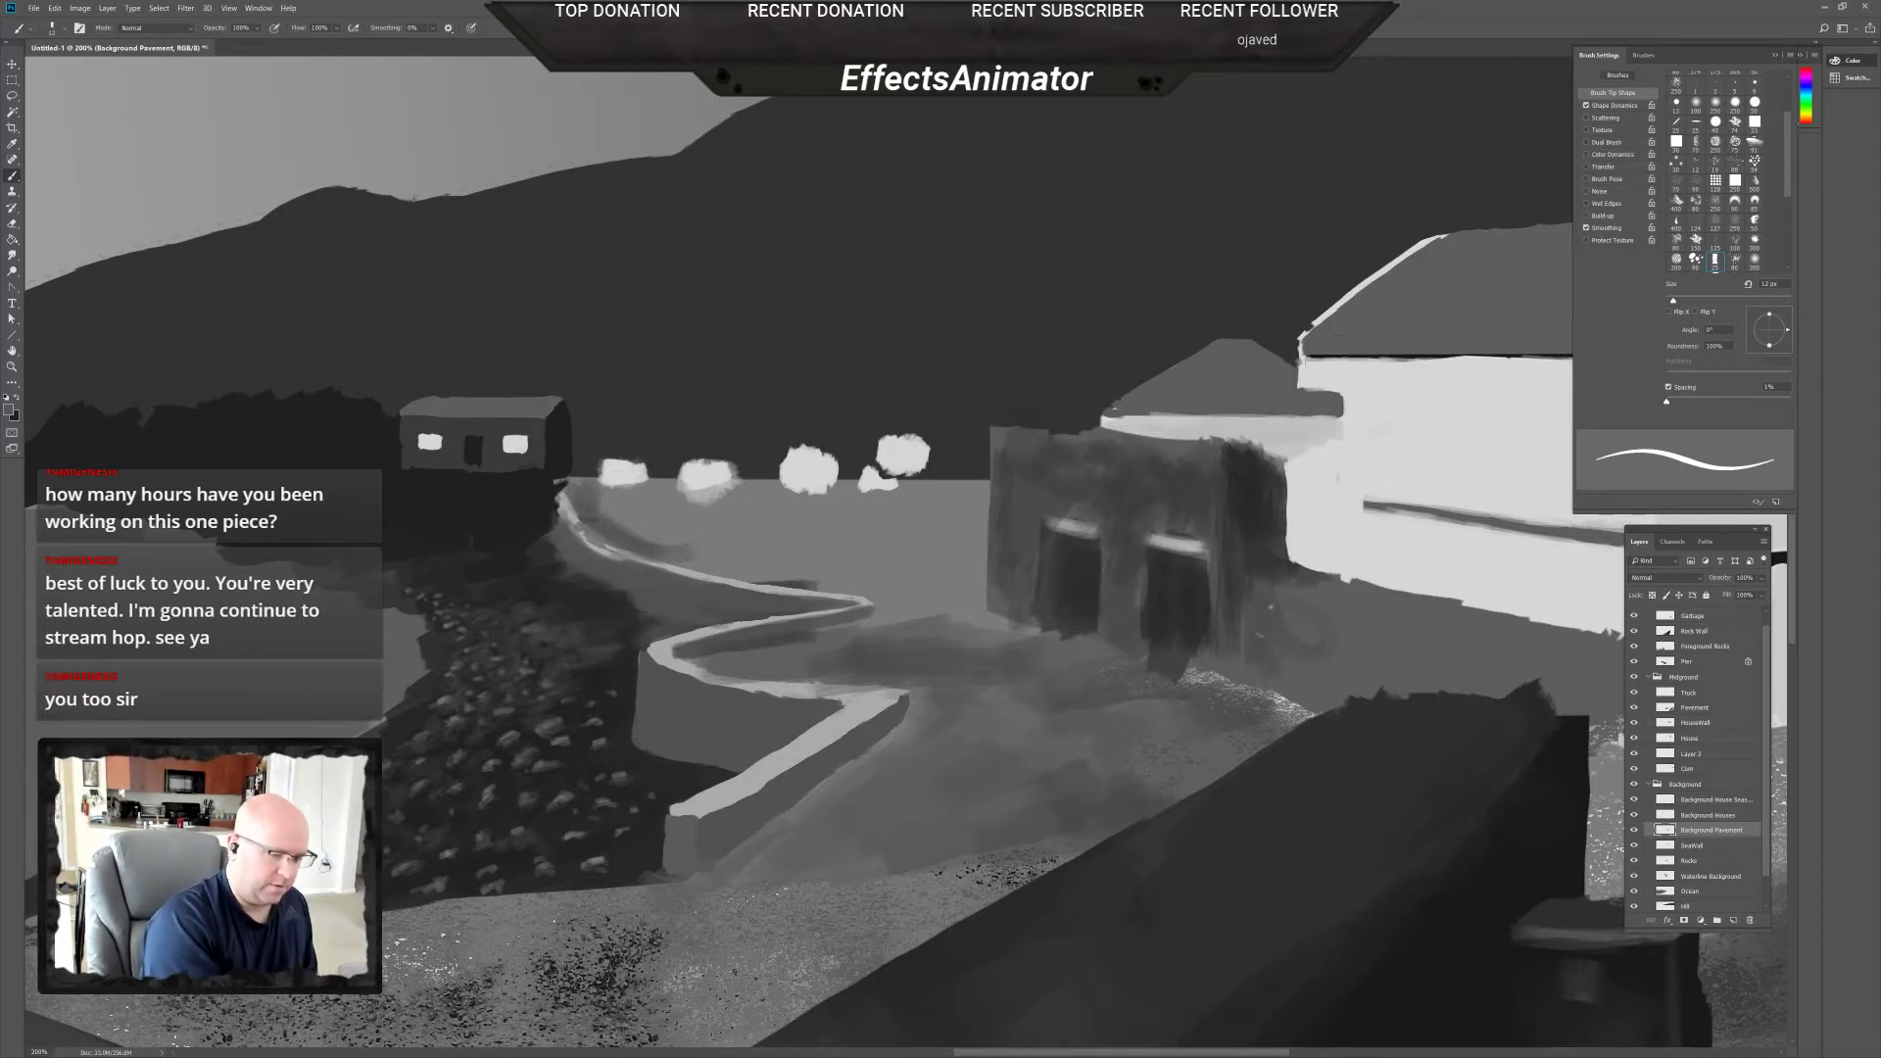
right_click(1039, 833)
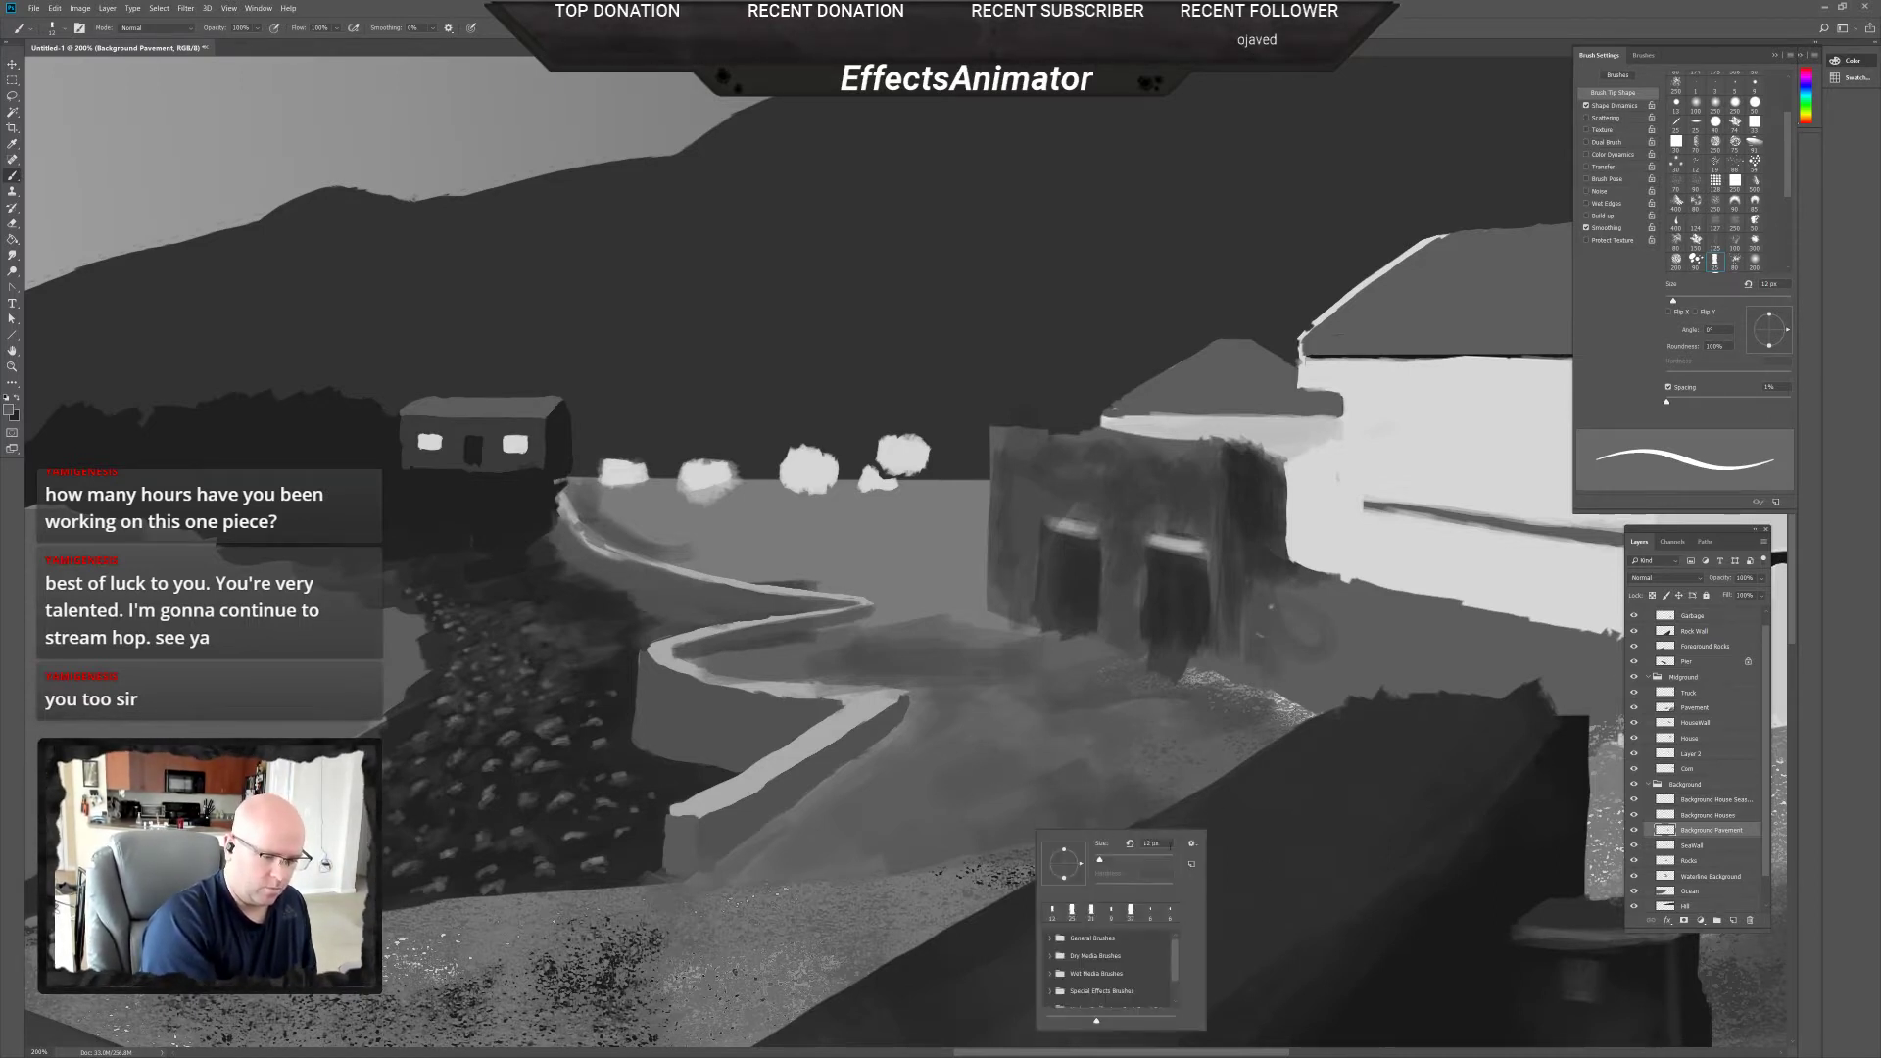
click(1132, 865)
key(Return)
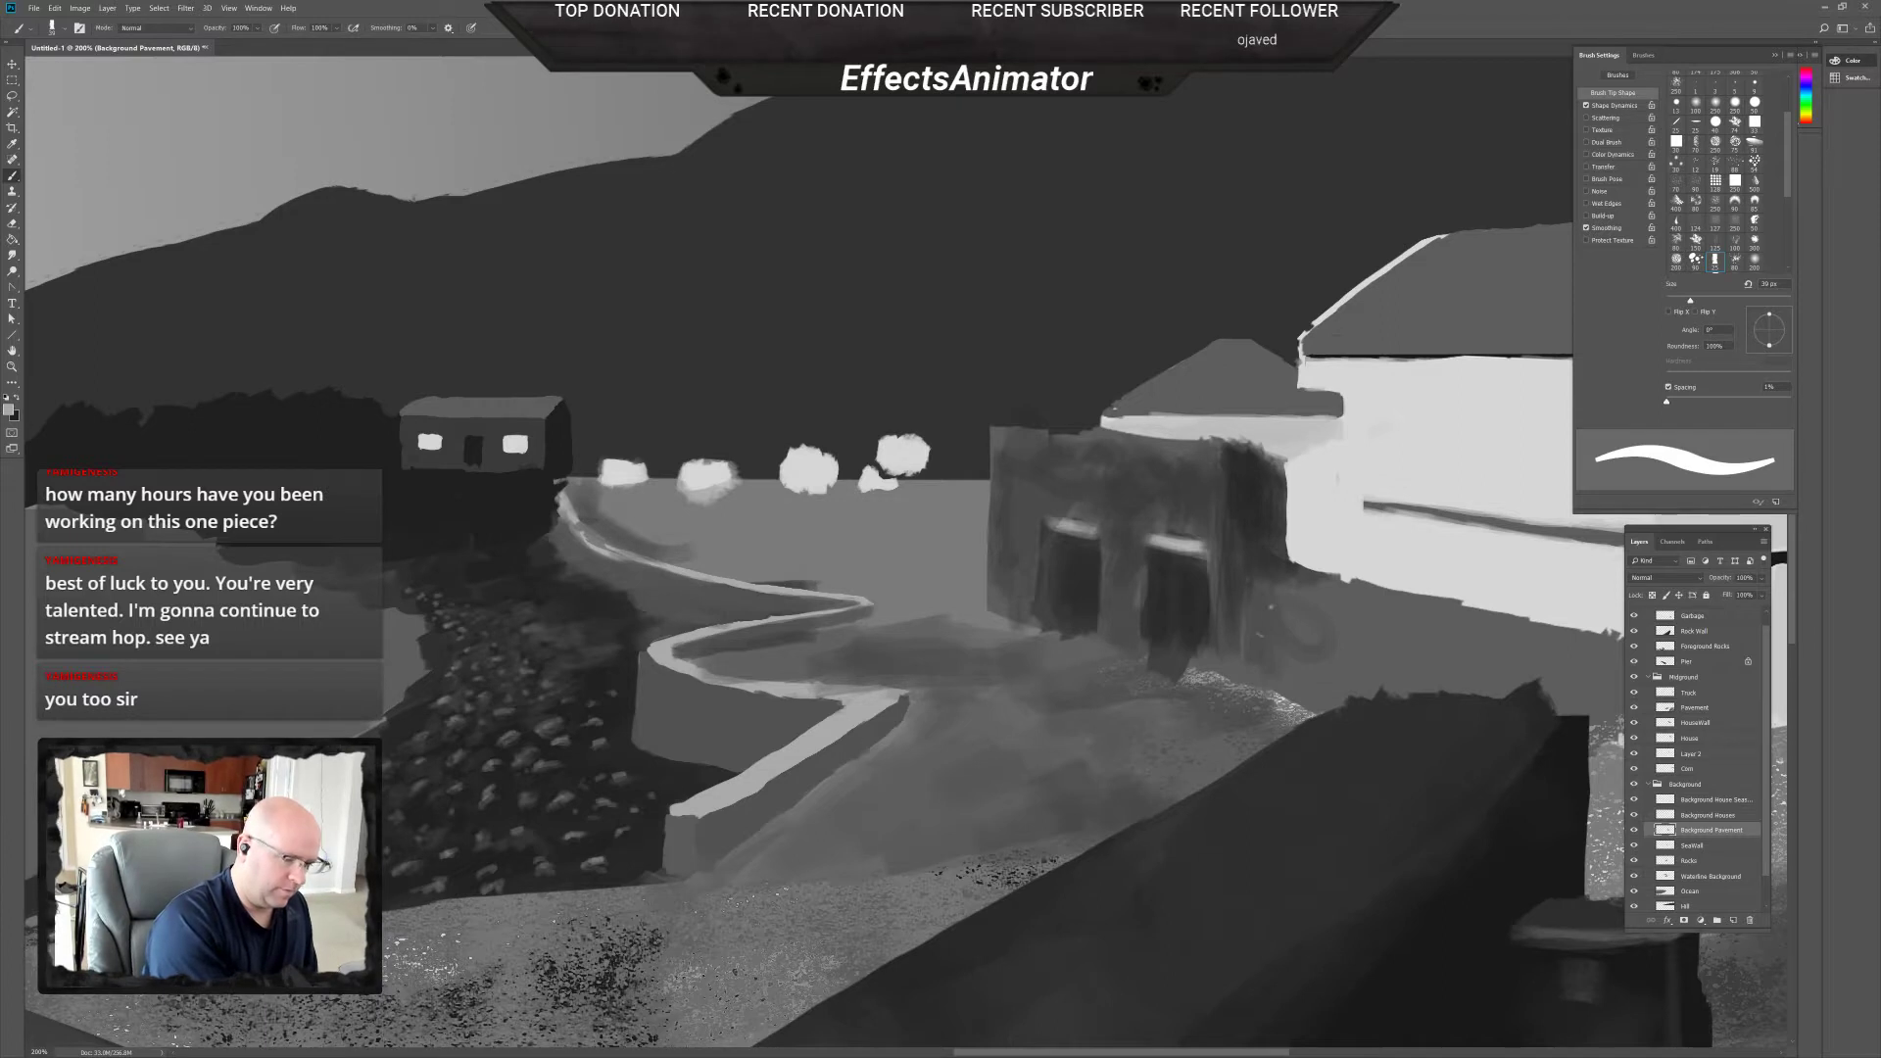
click(1586, 167)
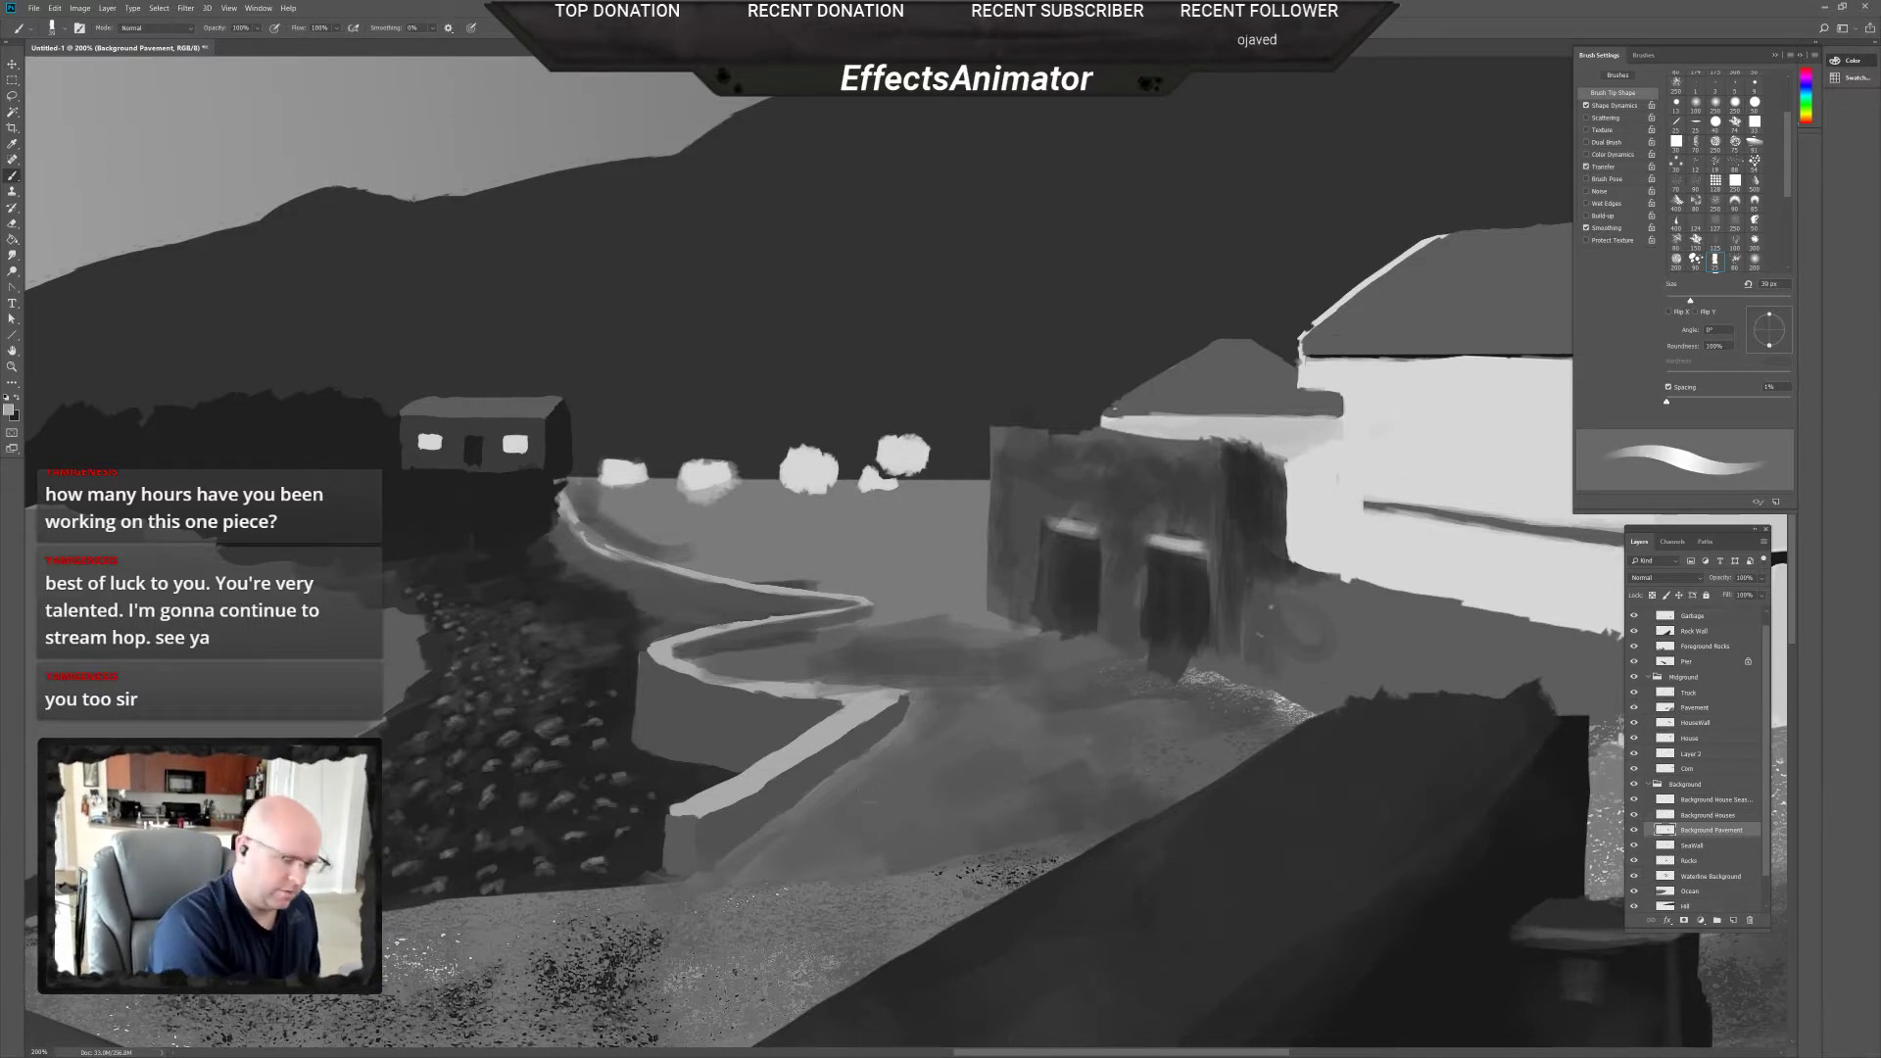
Reduce the brush size and paint a soft light strip on the distant pavement along the base of the low wall.
right_click(819, 819)
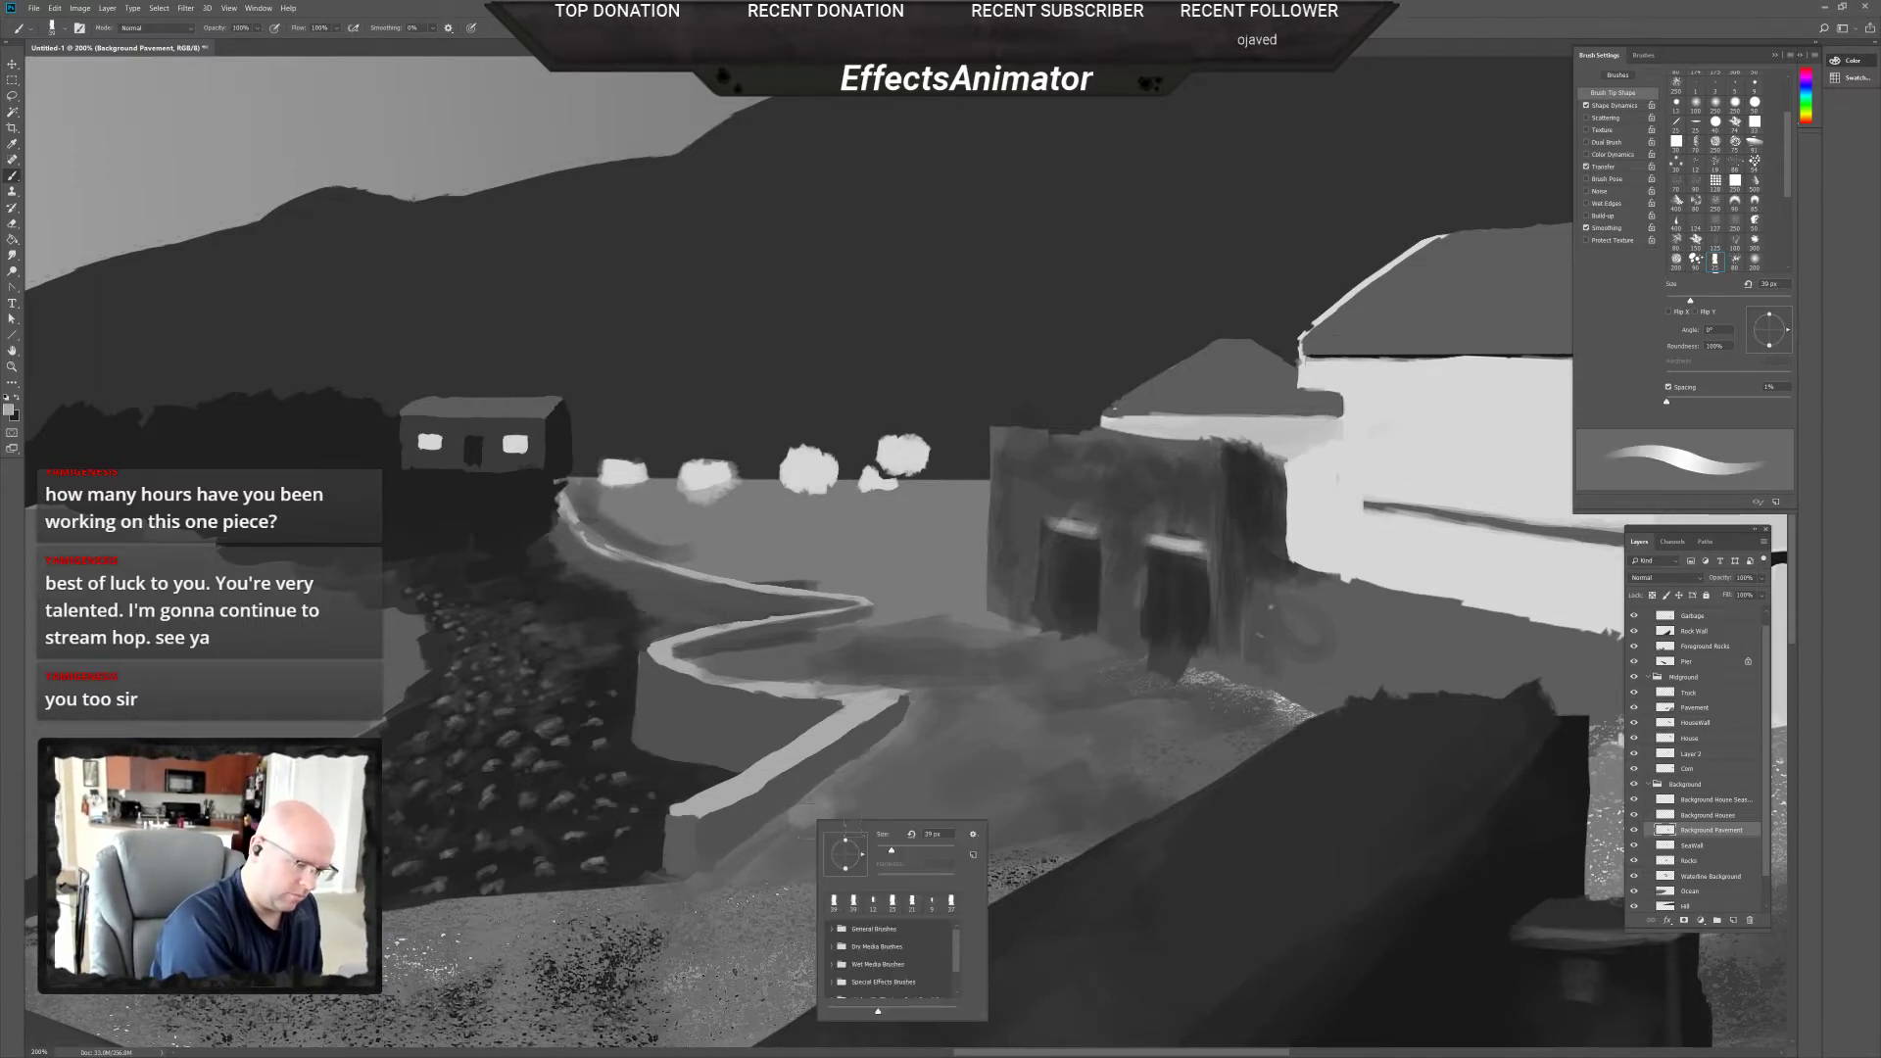
drag(890, 853, 881, 853)
key(Return)
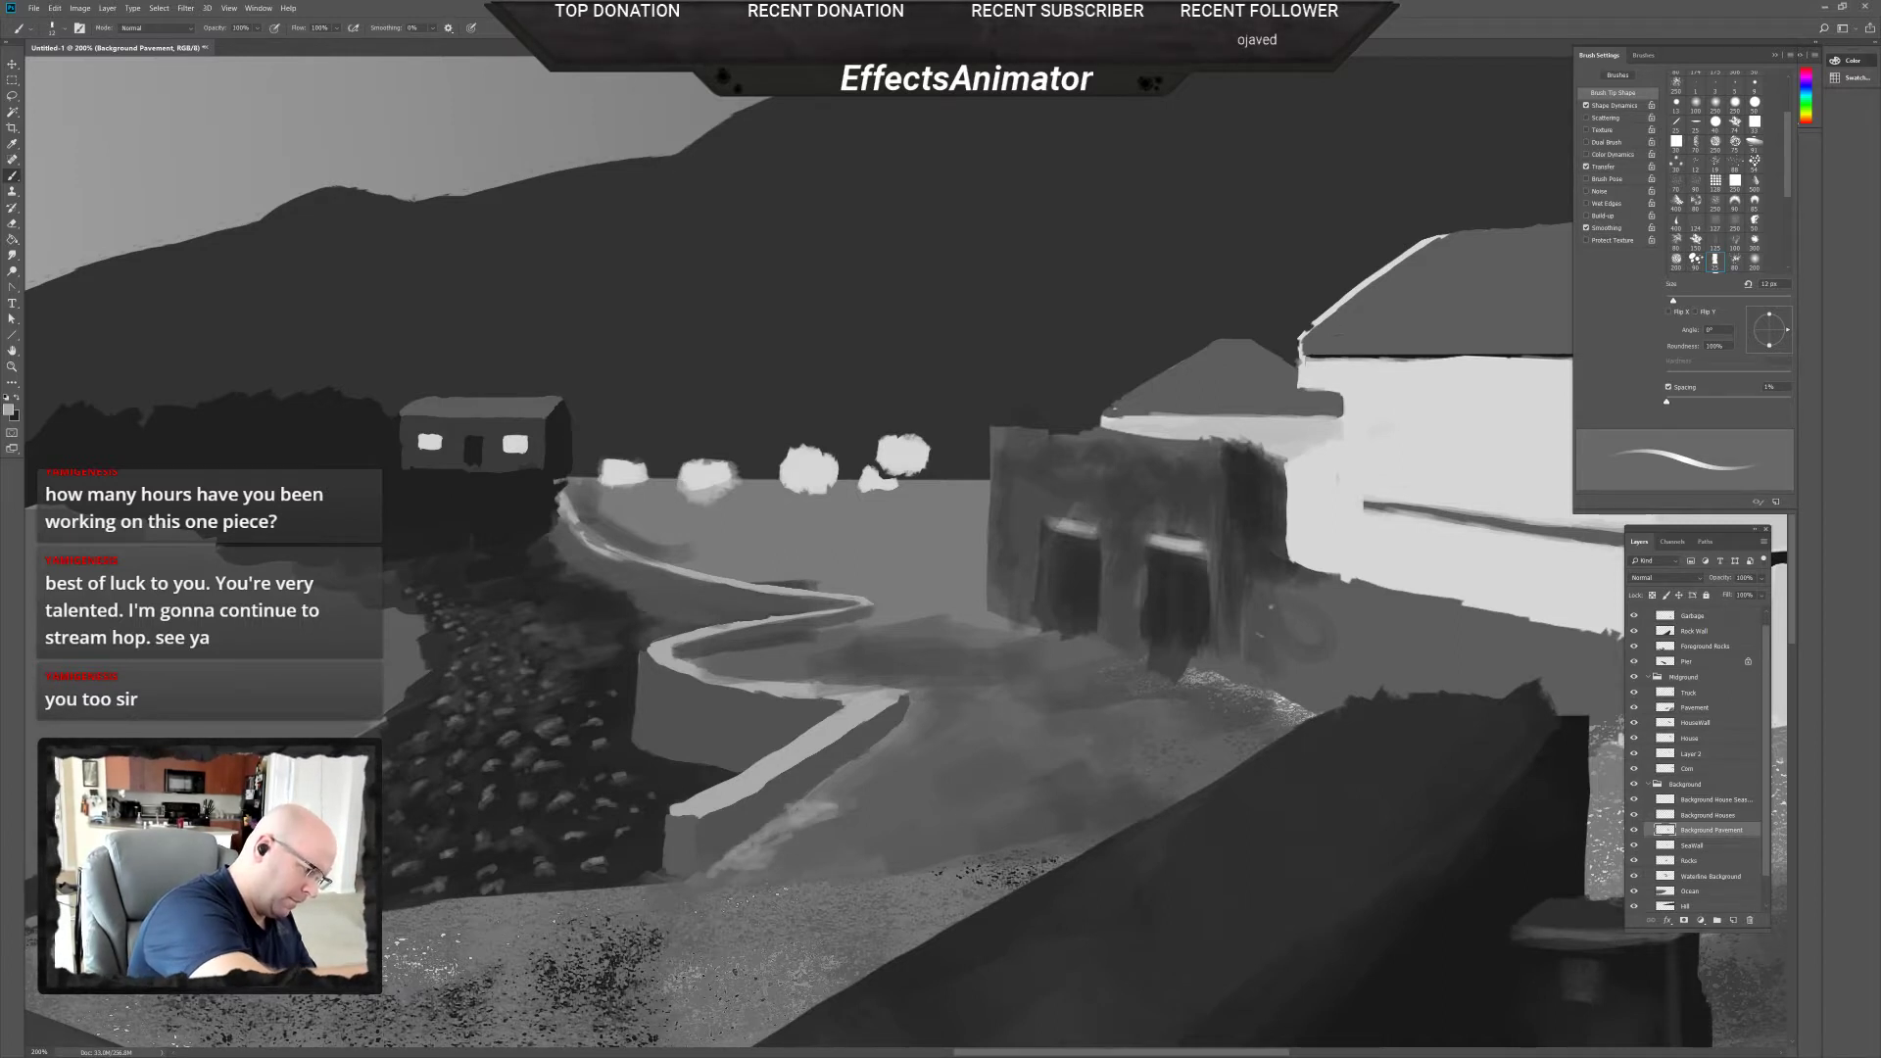
drag(774, 814, 798, 809)
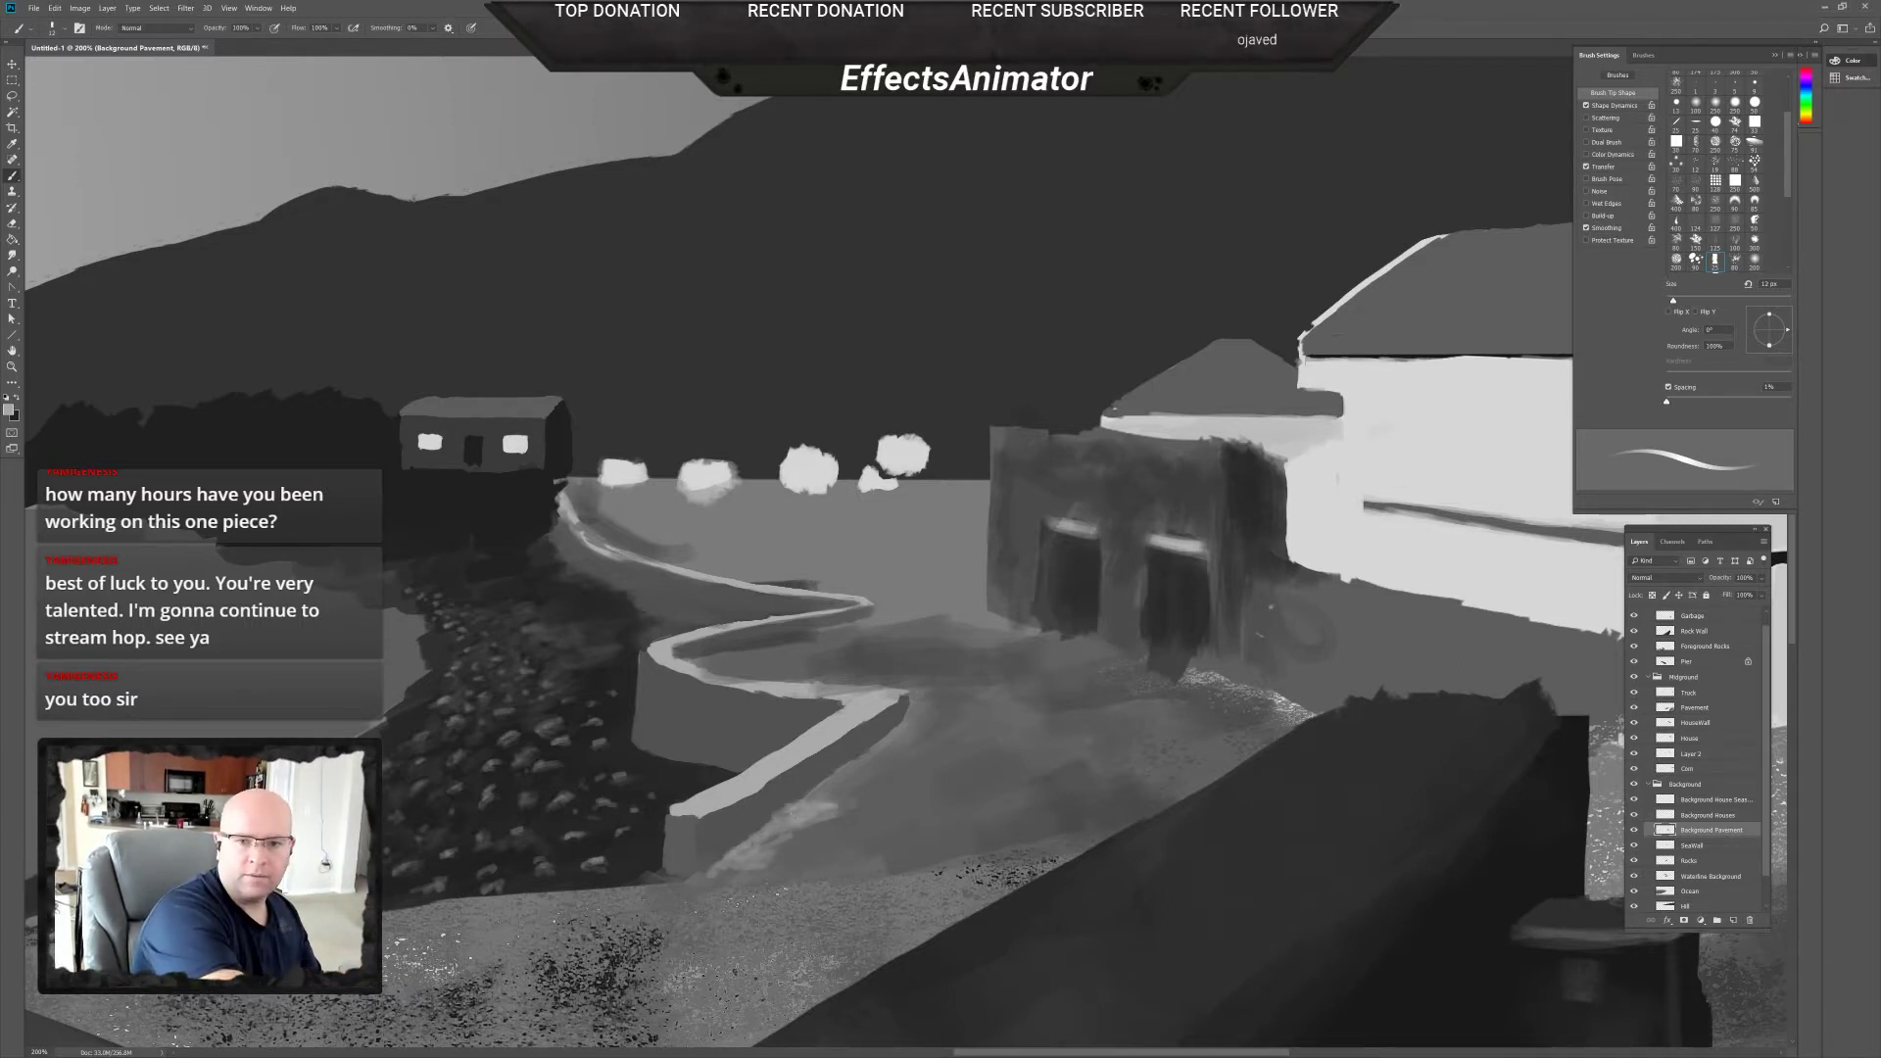
drag(801, 800, 819, 795)
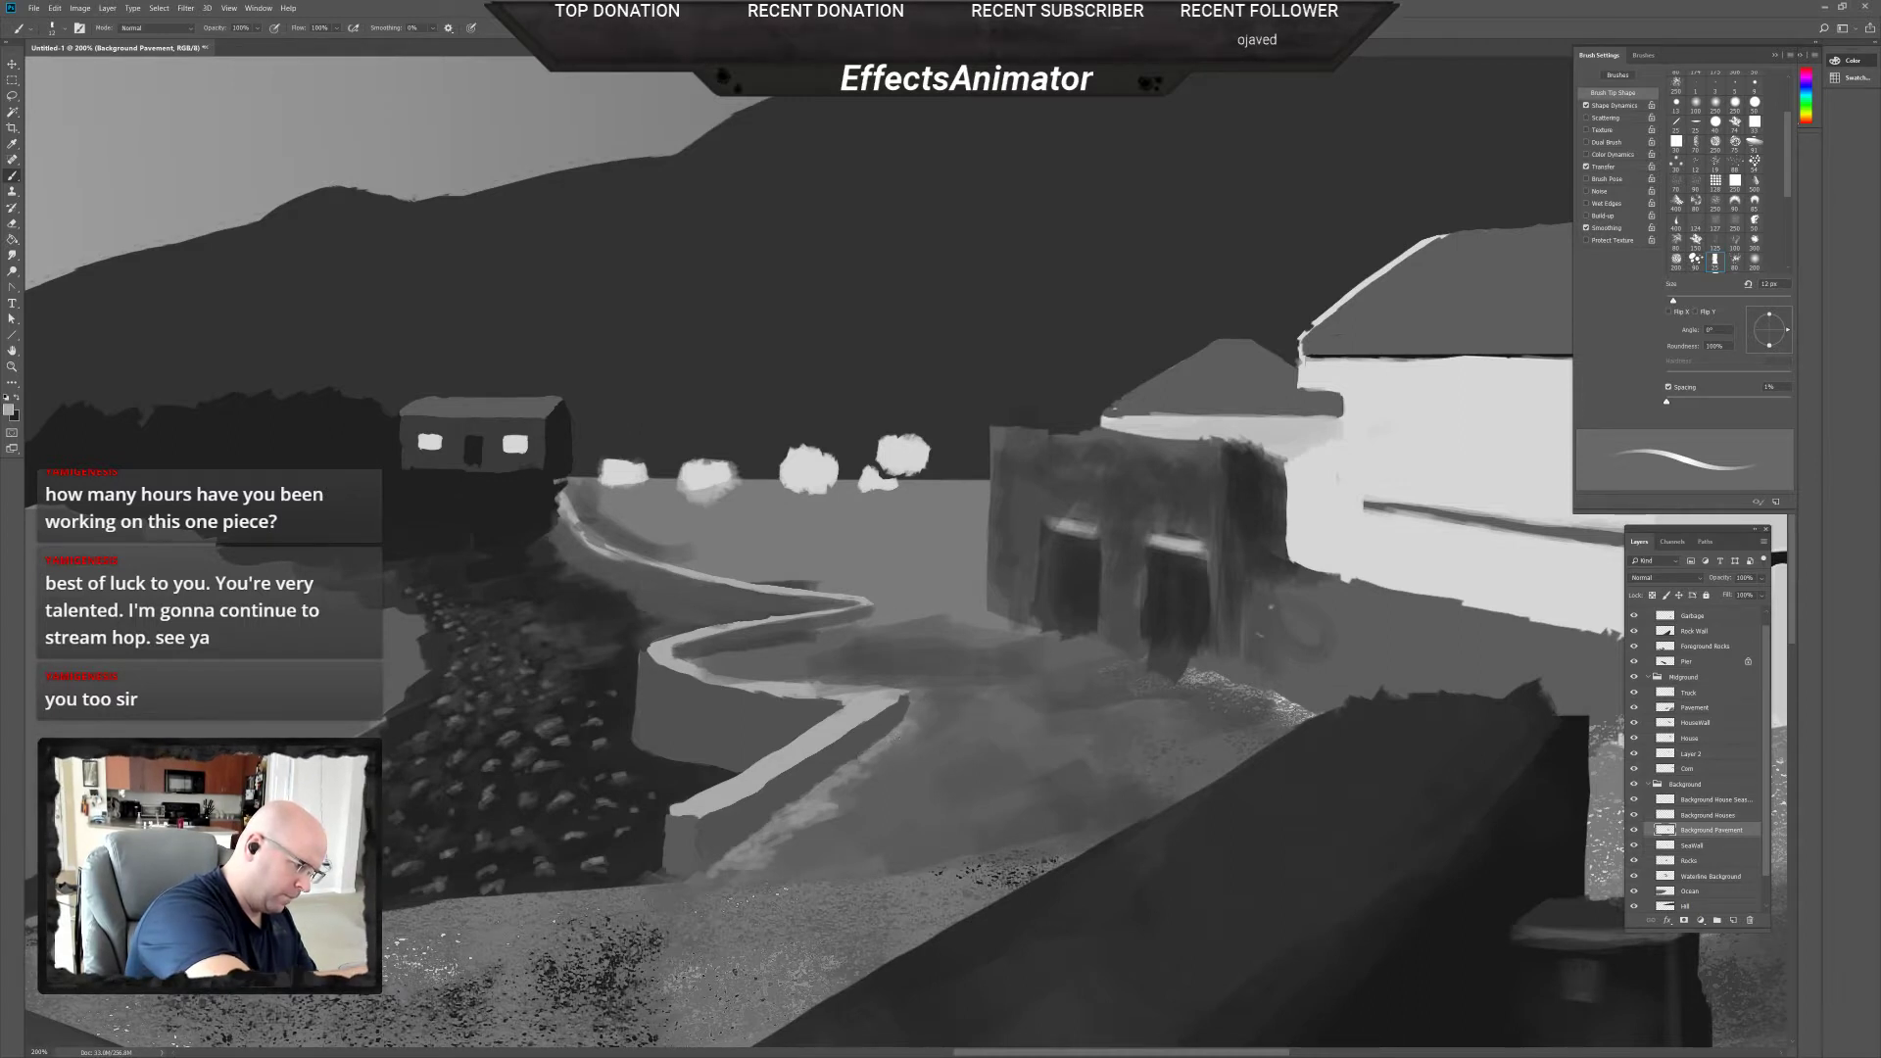
mouse_move(834, 794)
mouse_down()
mouse_move(864, 776)
mouse_move(772, 839)
mouse_up()
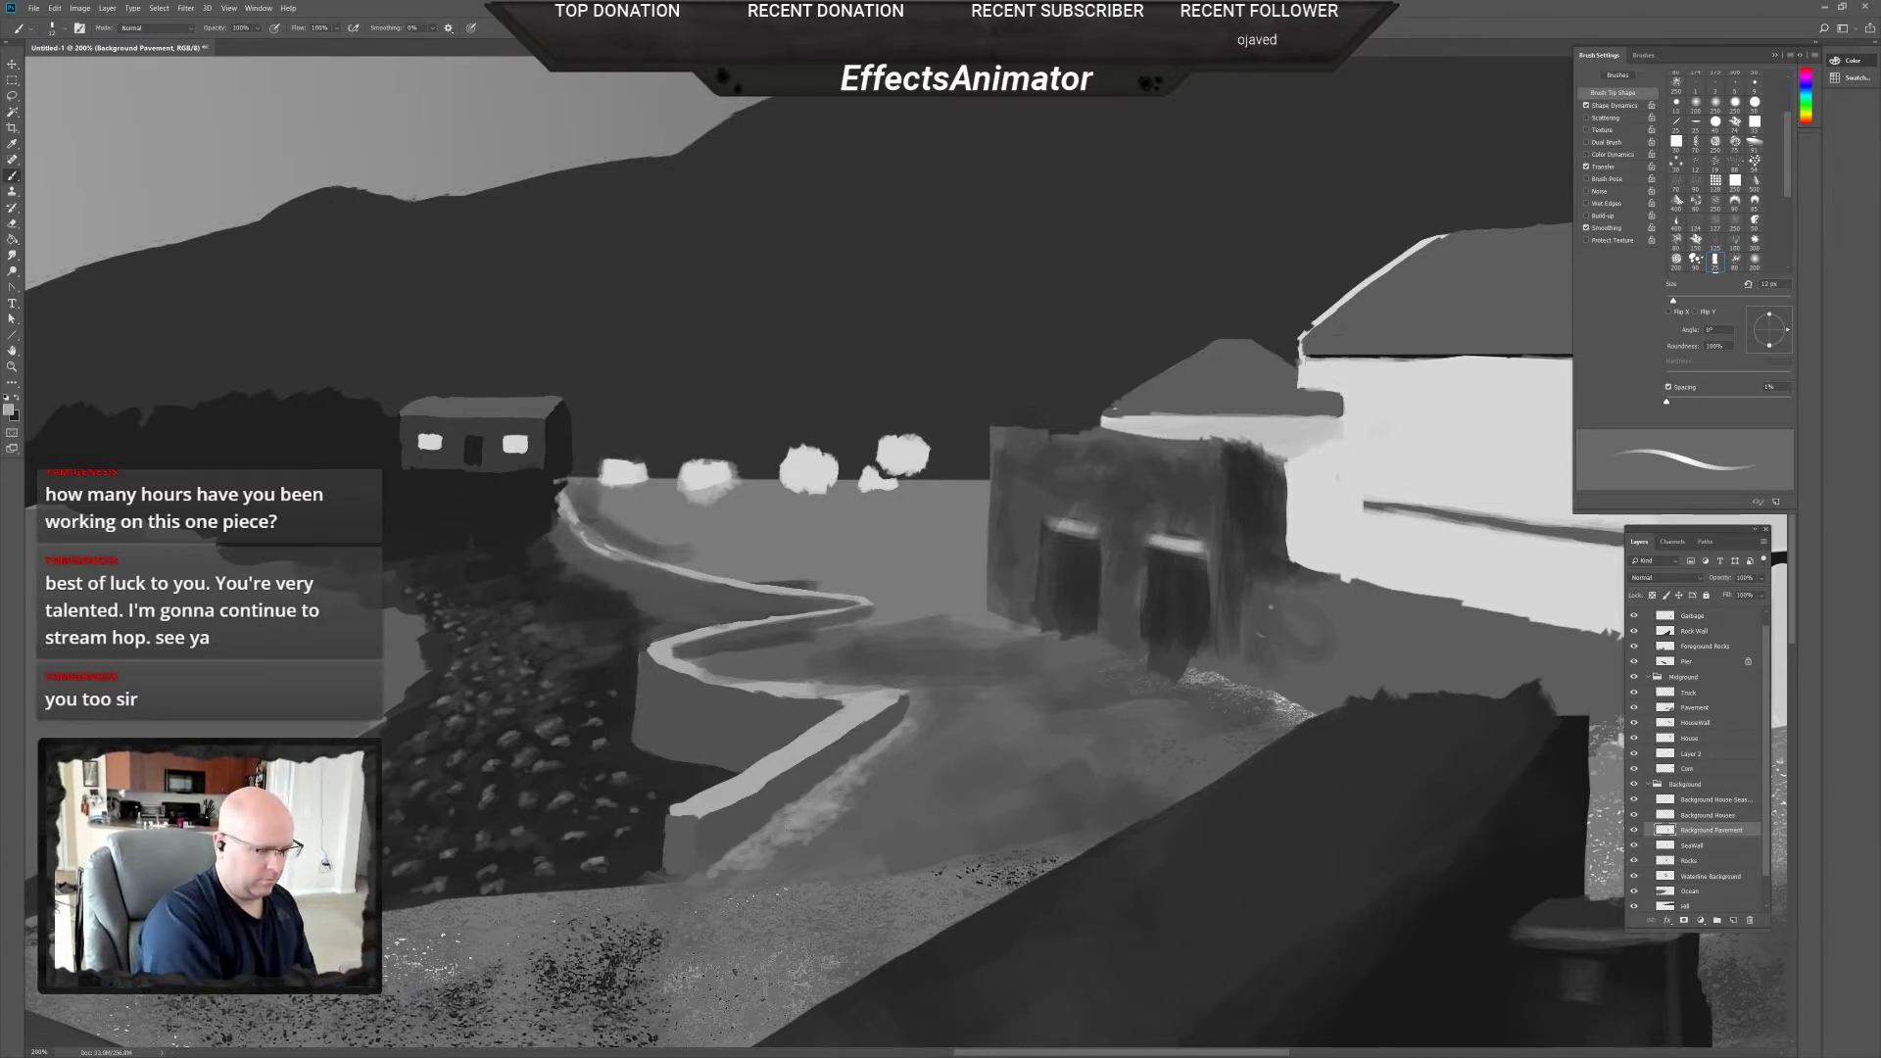
Set the brush size to 58 px and paint smooth grey over the speckled far edge of the Pavement layer beside the dark beam.
right_click(950, 790)
text(58)
key(Return)
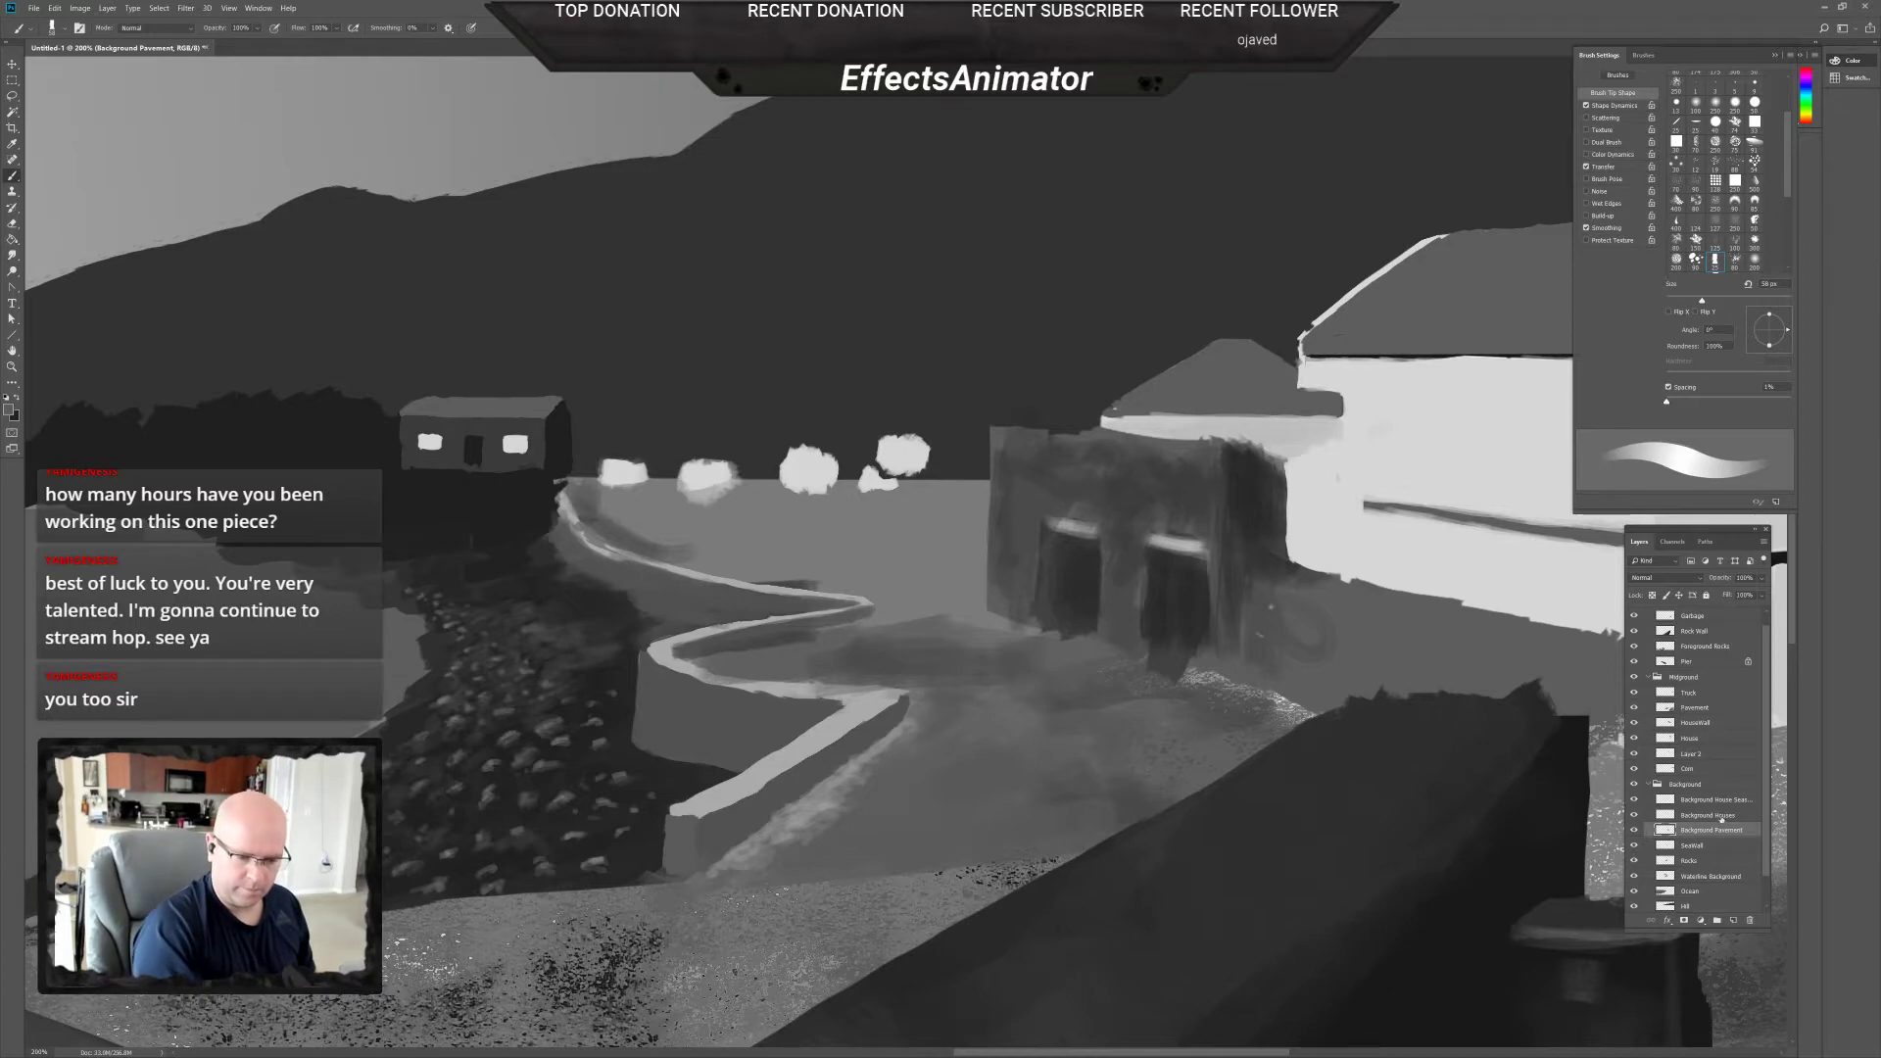
click(1708, 708)
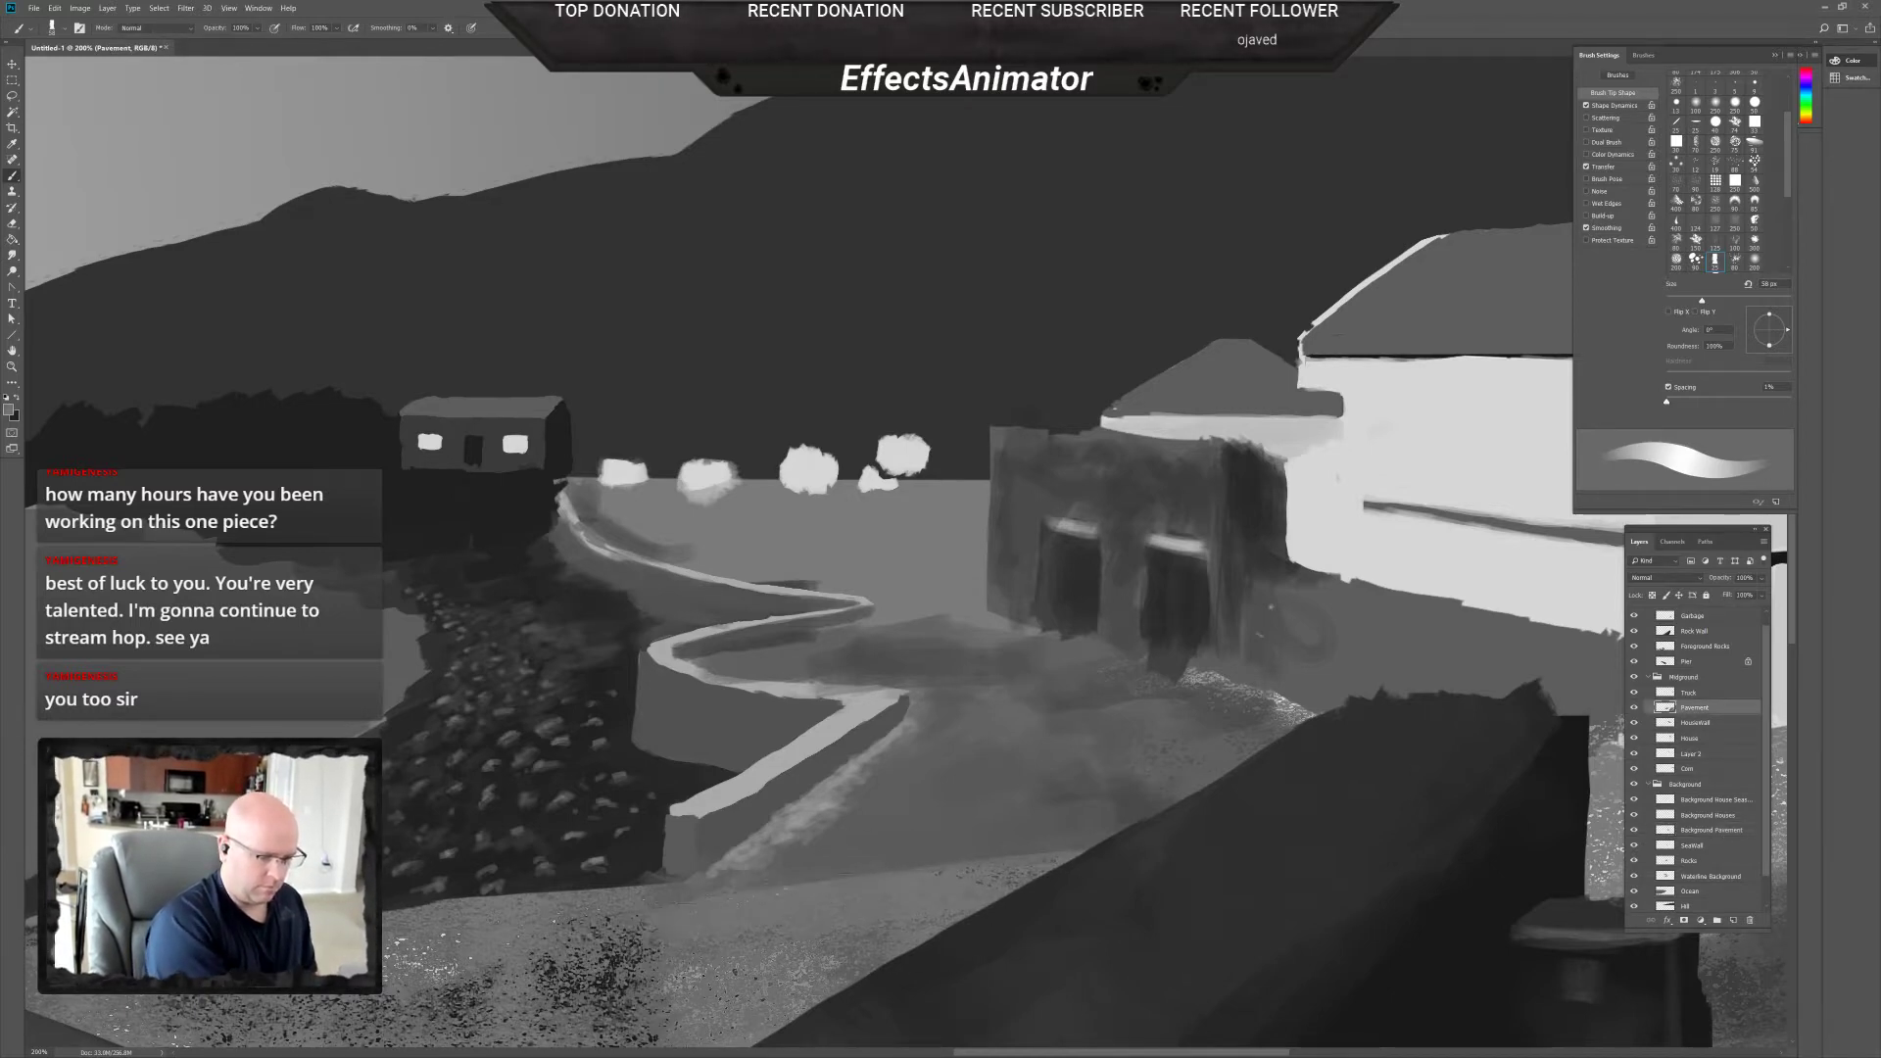
drag(946, 862, 1053, 892)
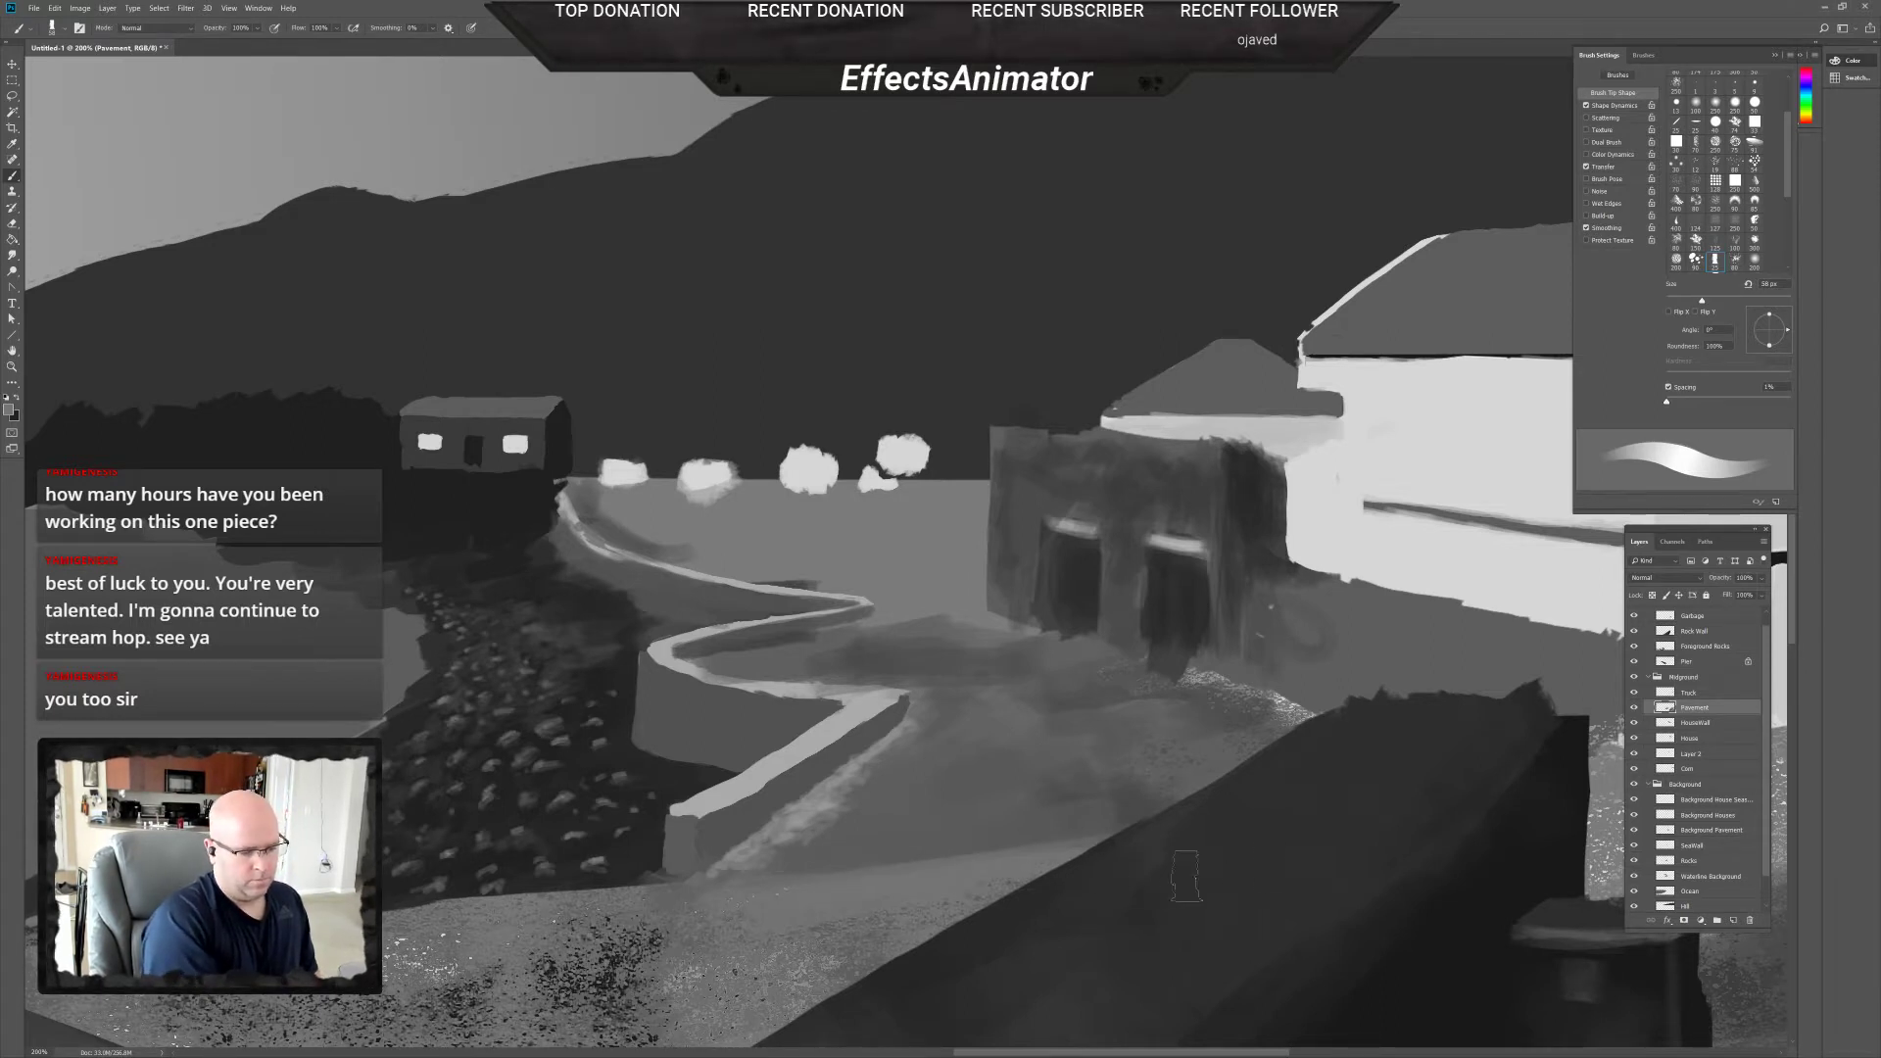
Paint light, broken highlights on the Background Pavement layer across the ground in front of the dark building with two doorways.
alt+right_click(950, 818)
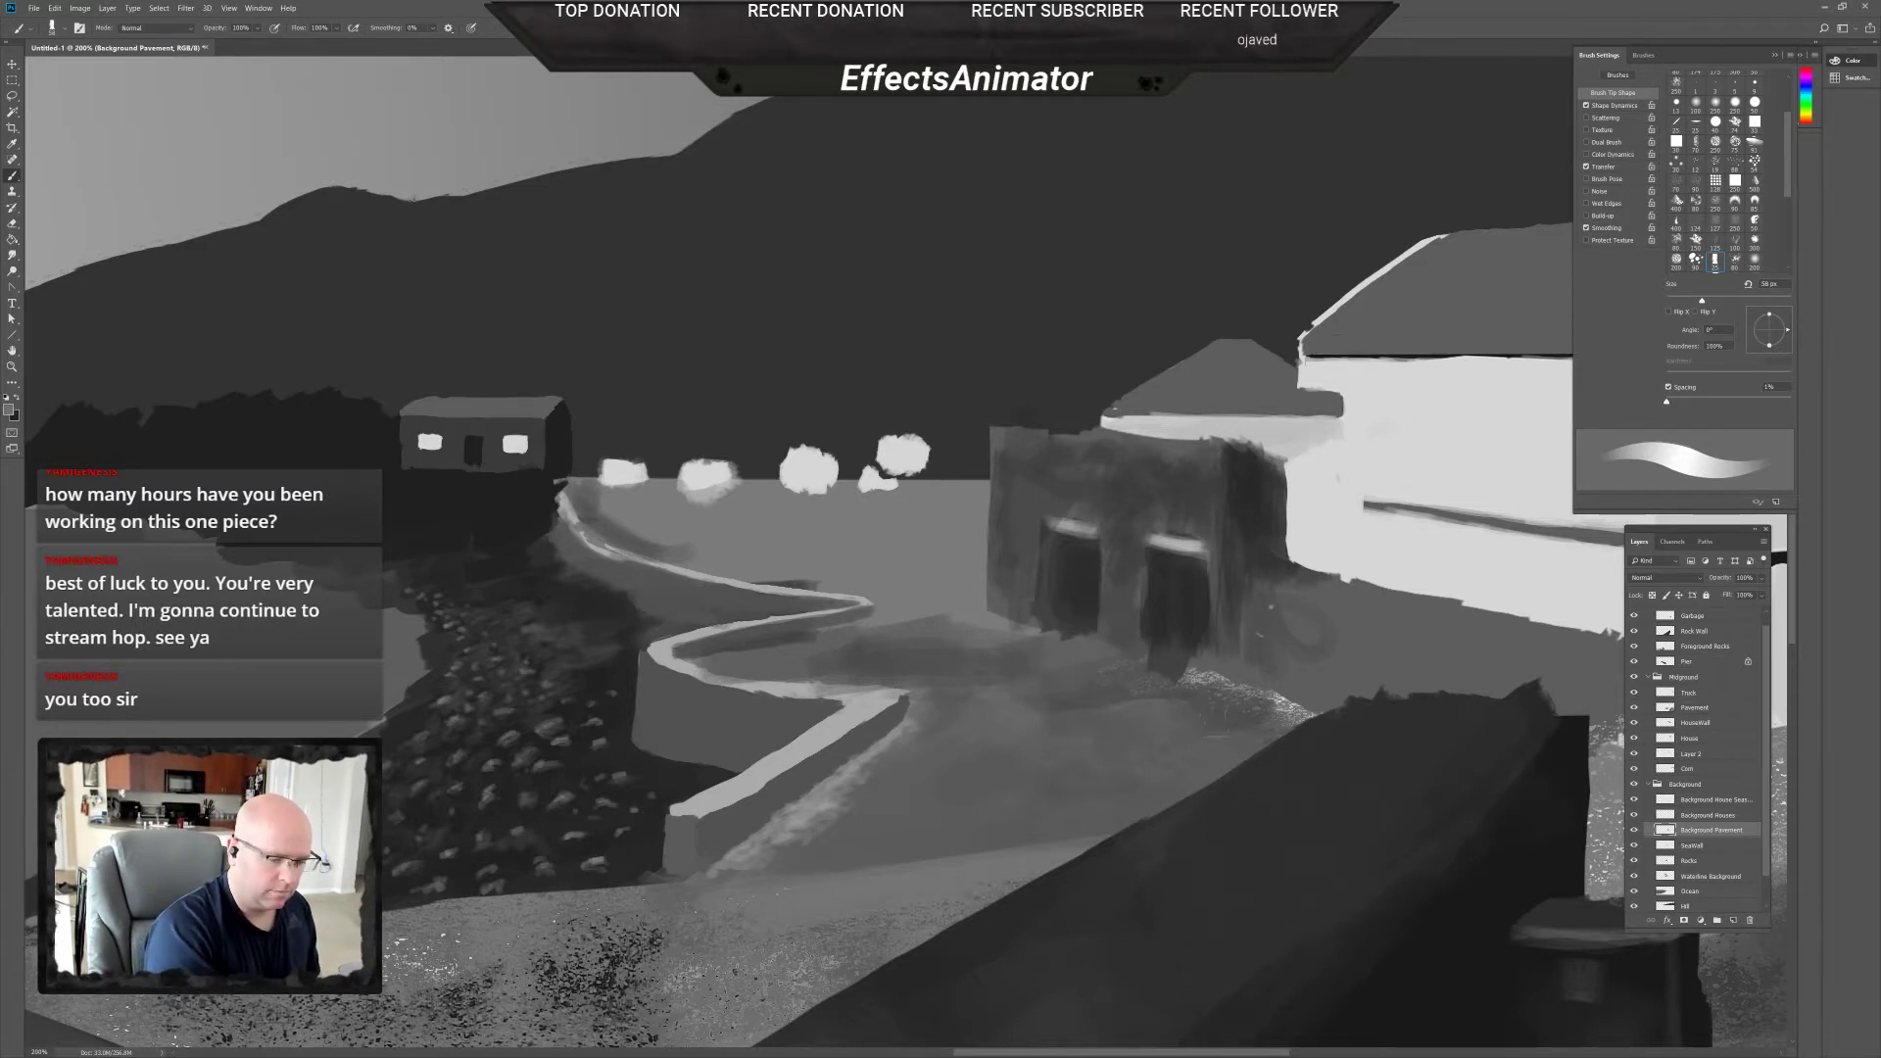
mouse_move(1225, 704)
mouse_down()
mouse_move(1331, 751)
mouse_move(1090, 694)
mouse_move(1104, 728)
mouse_move(1154, 668)
mouse_move(1040, 683)
mouse_move(1078, 702)
mouse_move(1041, 697)
mouse_move(1065, 697)
mouse_move(1069, 670)
mouse_move(1014, 669)
mouse_move(1090, 685)
mouse_move(1071, 698)
mouse_move(1085, 691)
mouse_move(1009, 668)
mouse_move(1154, 664)
mouse_move(1122, 673)
mouse_move(1284, 720)
mouse_move(1103, 698)
mouse_move(1269, 762)
mouse_up()
right_click(1296, 737)
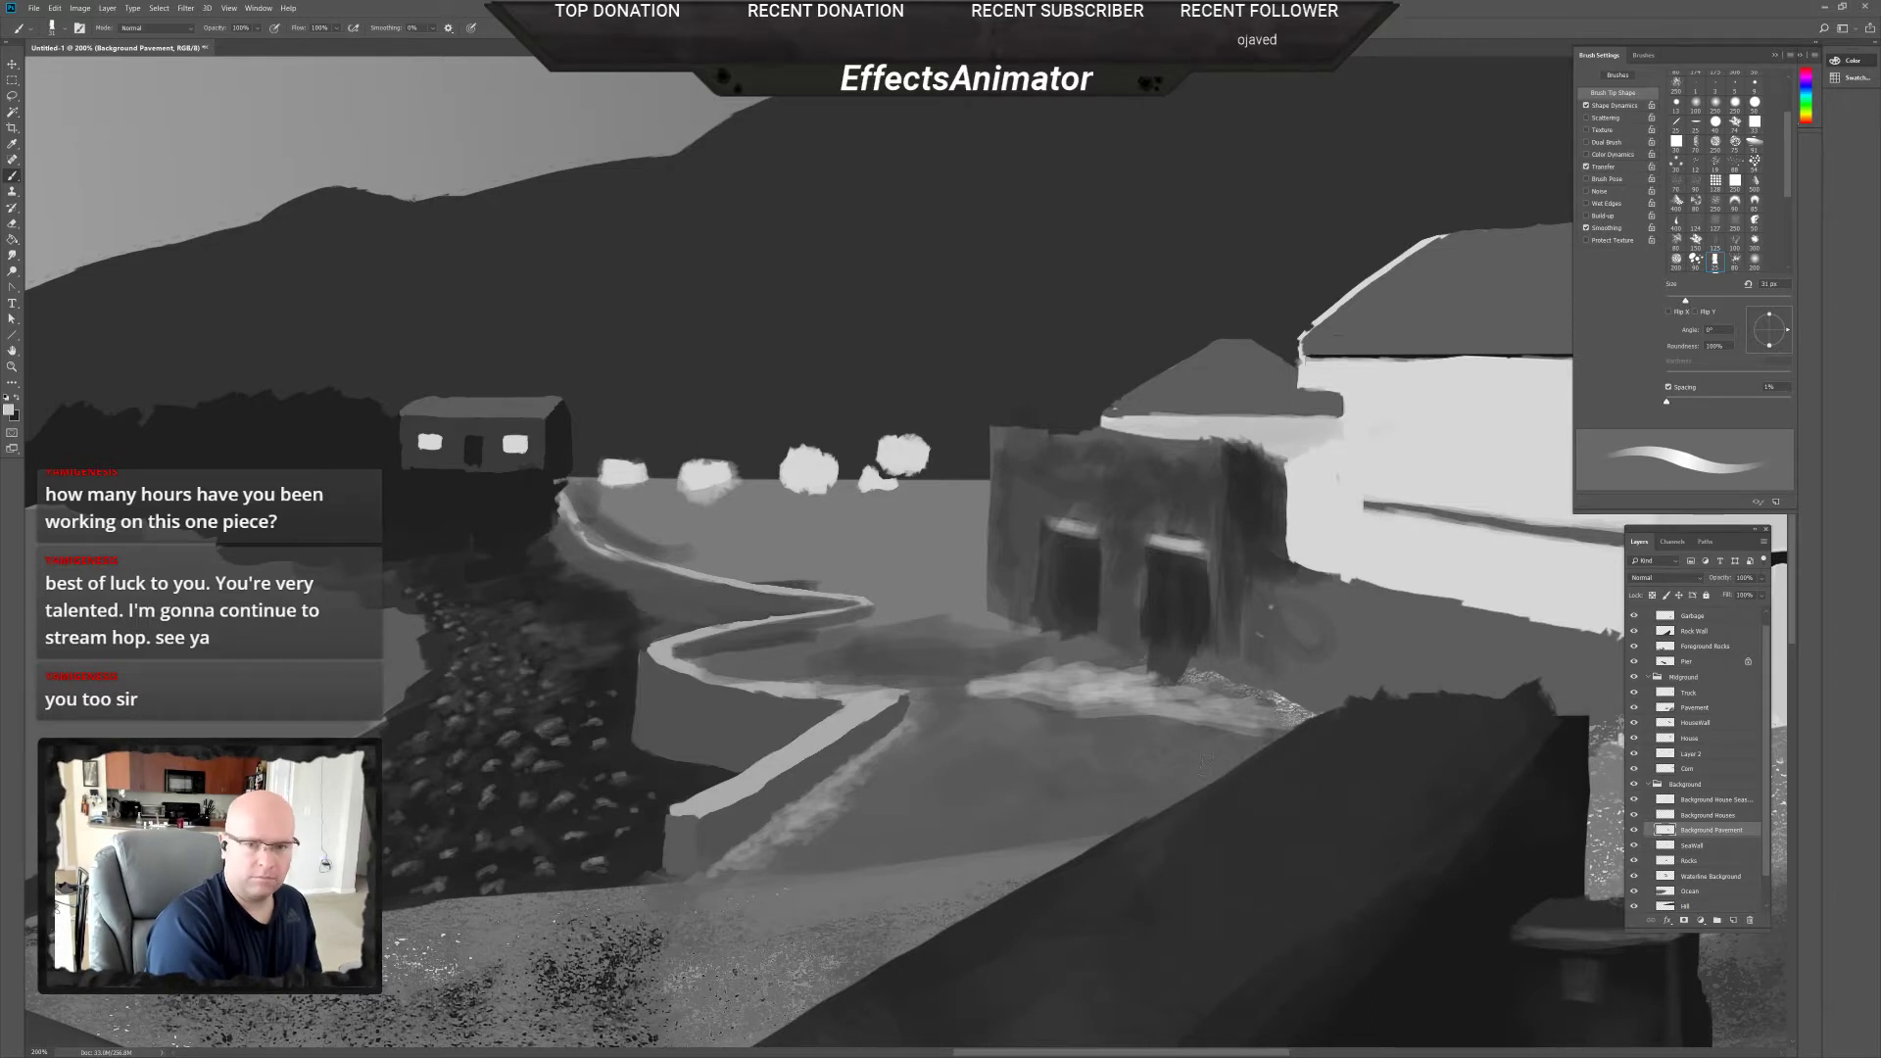
mouse_move(1197, 702)
mouse_down()
mouse_move(1220, 715)
mouse_move(1043, 697)
mouse_up()
drag(1274, 747, 1282, 730)
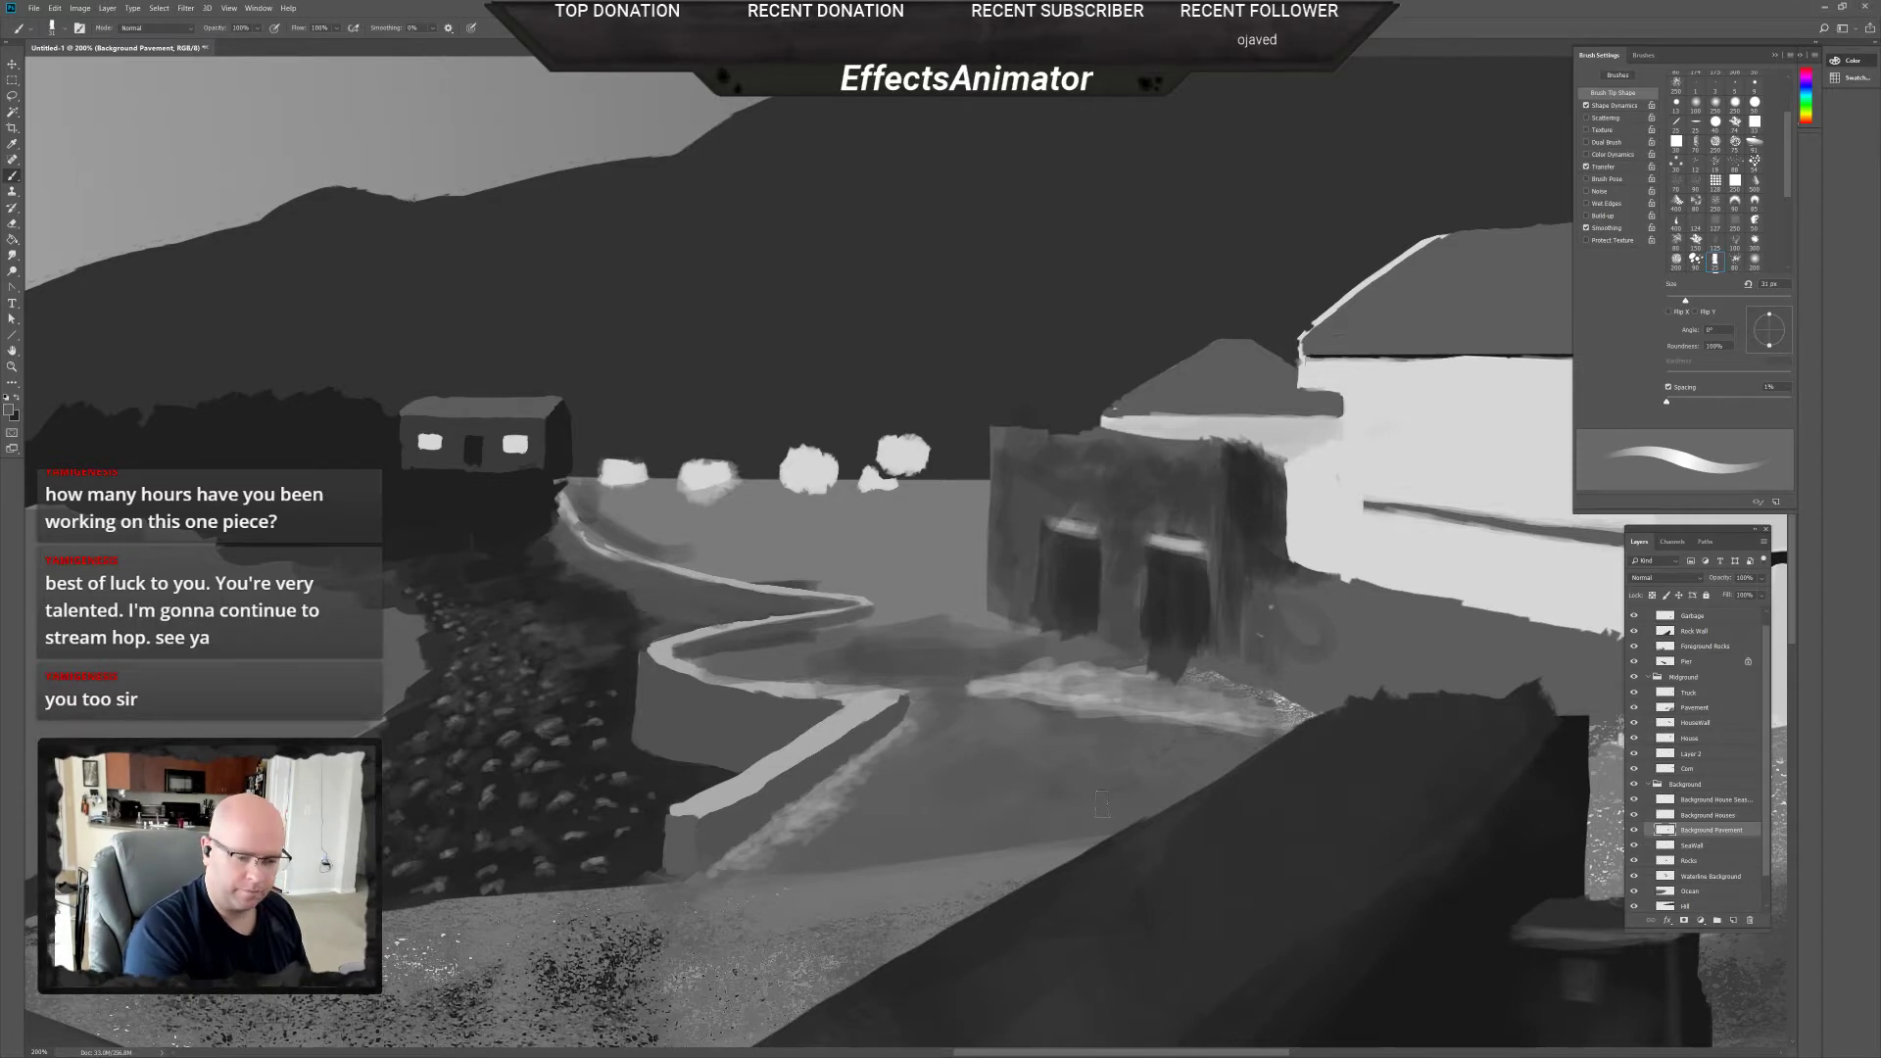
Erase the ragged top edge of the dark building on the HouseWall layer to make it straighter.
click(1634, 723)
click(1636, 730)
click(1706, 724)
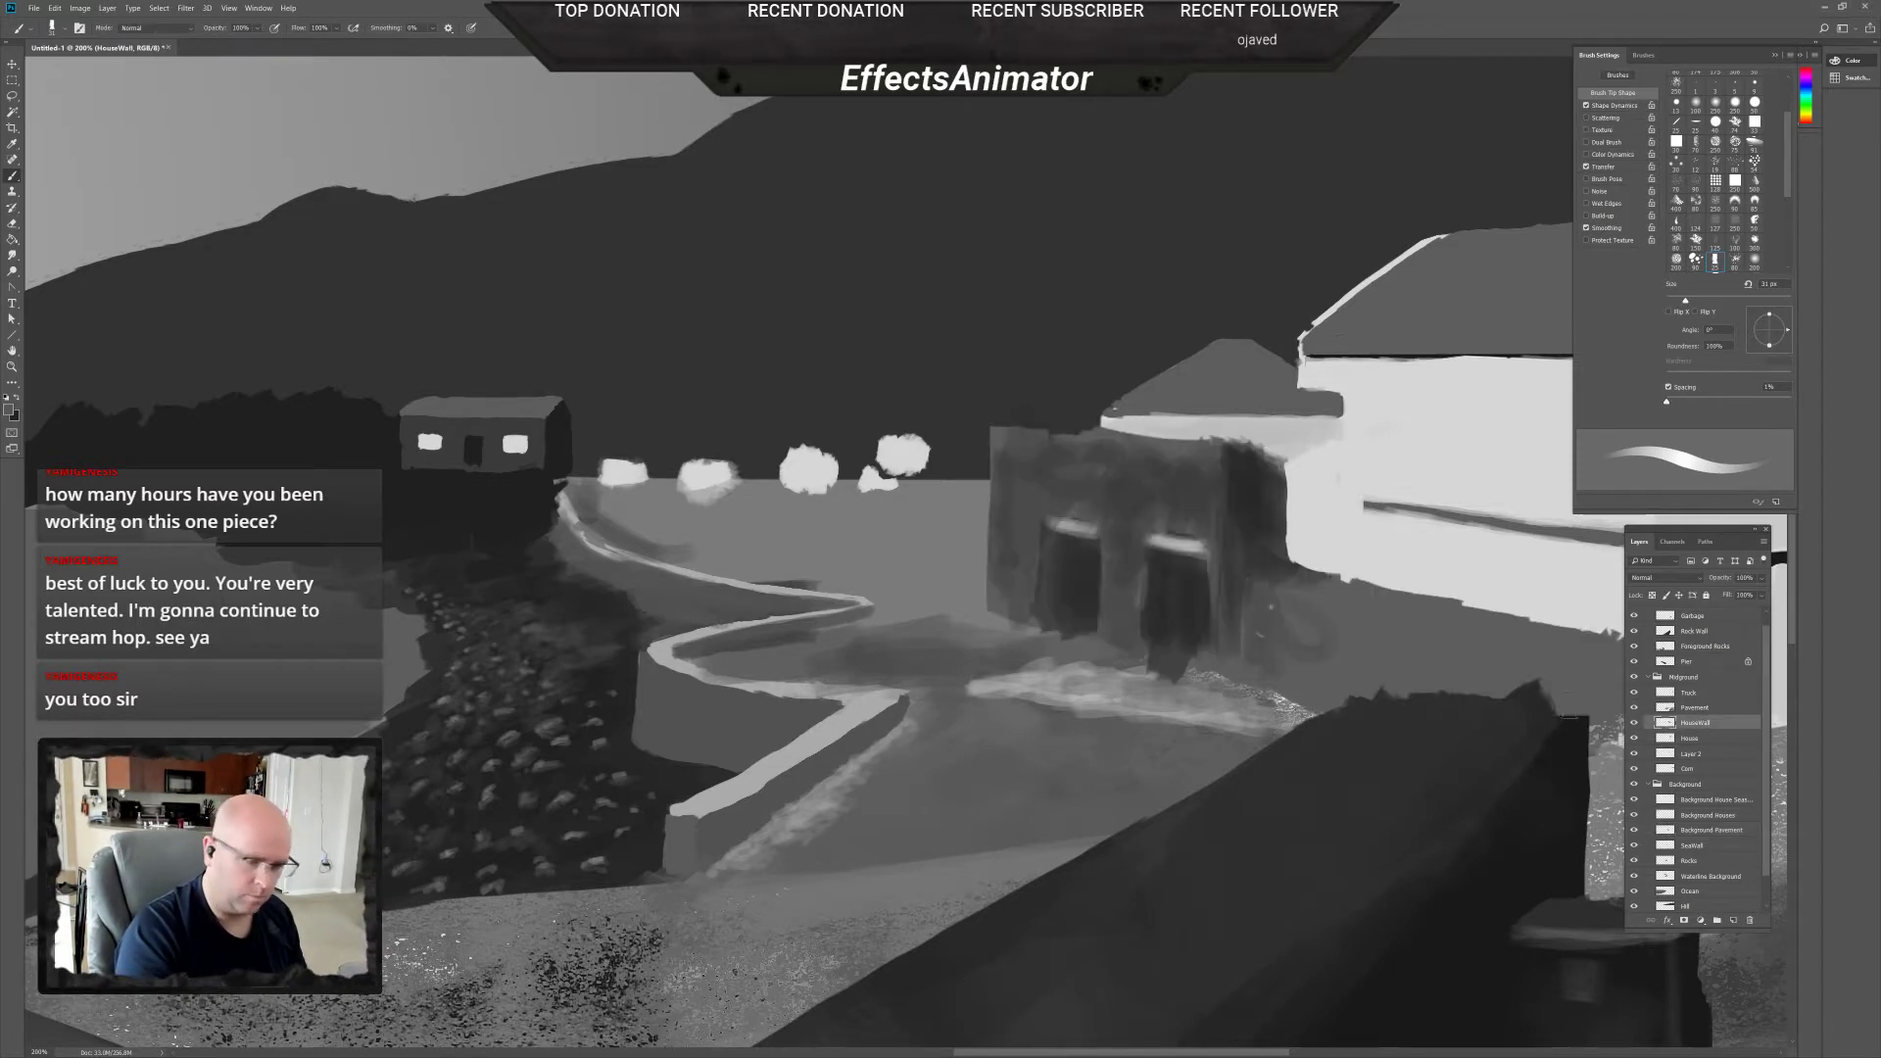
key(e)
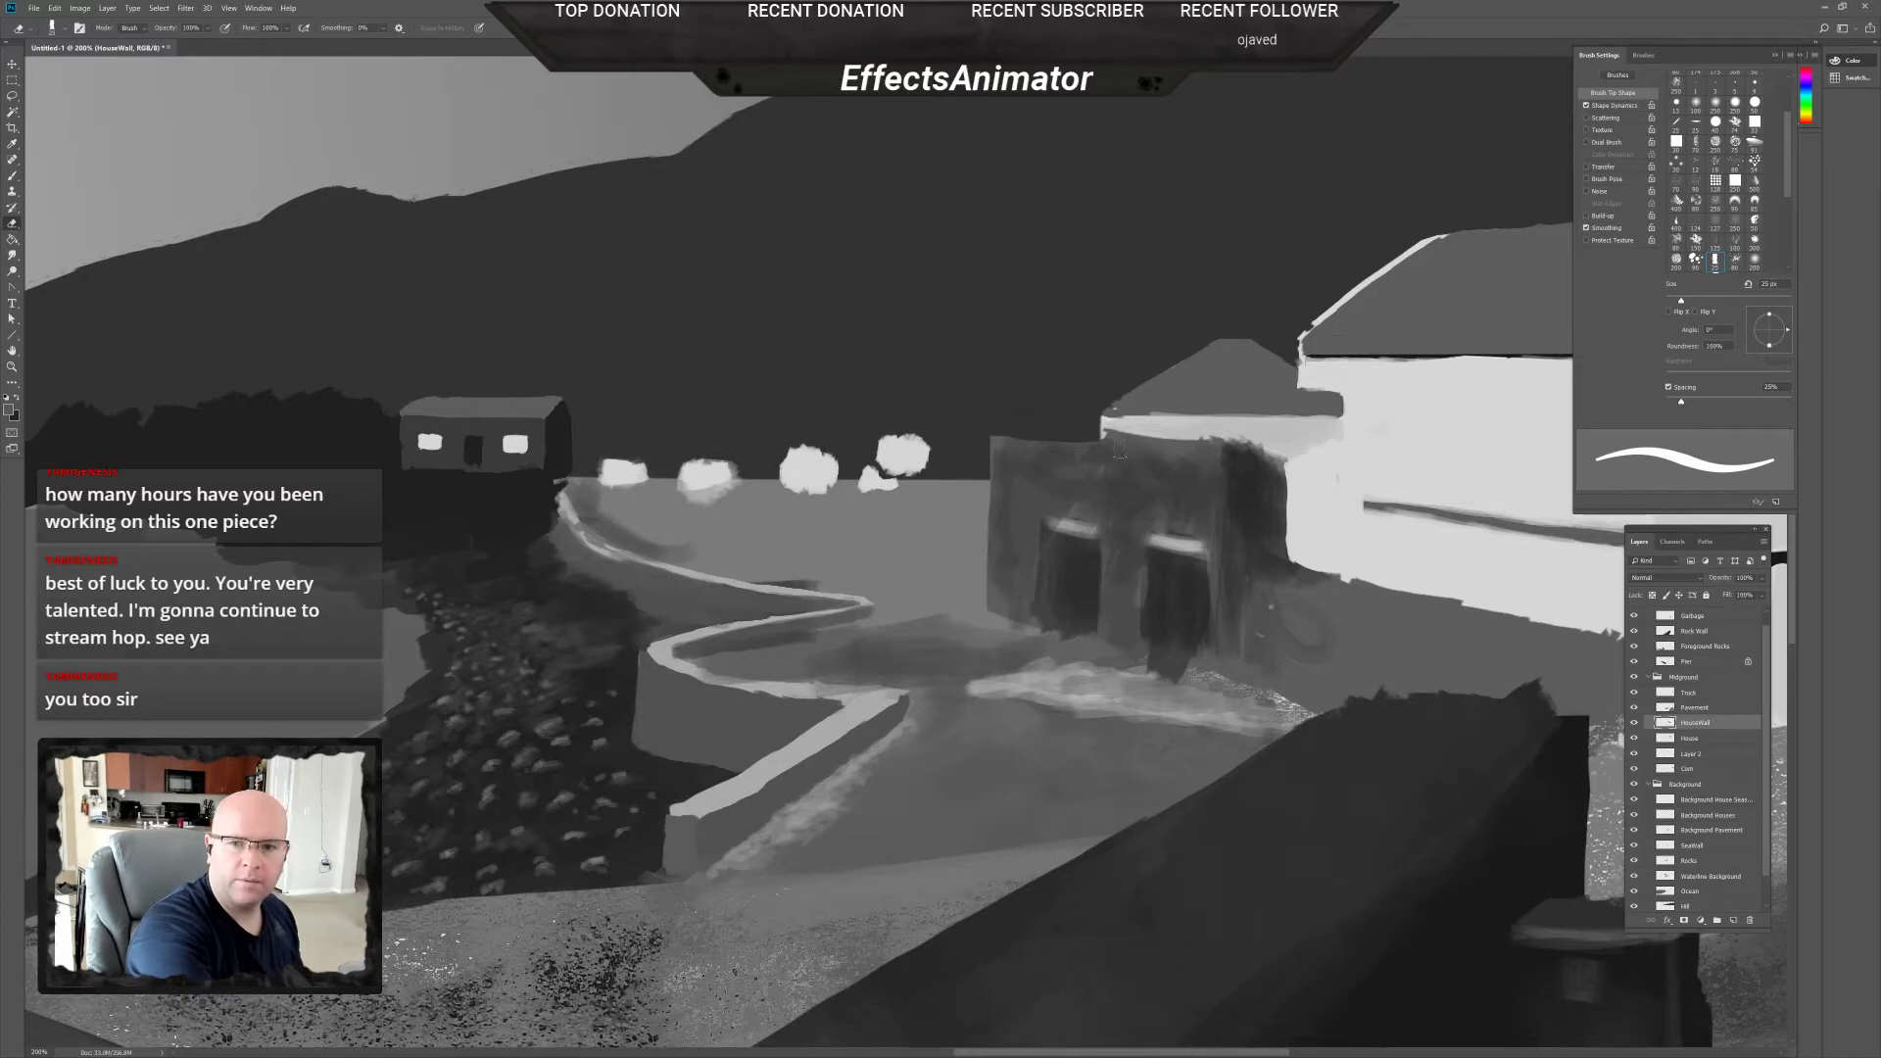
drag(1094, 423, 1161, 432)
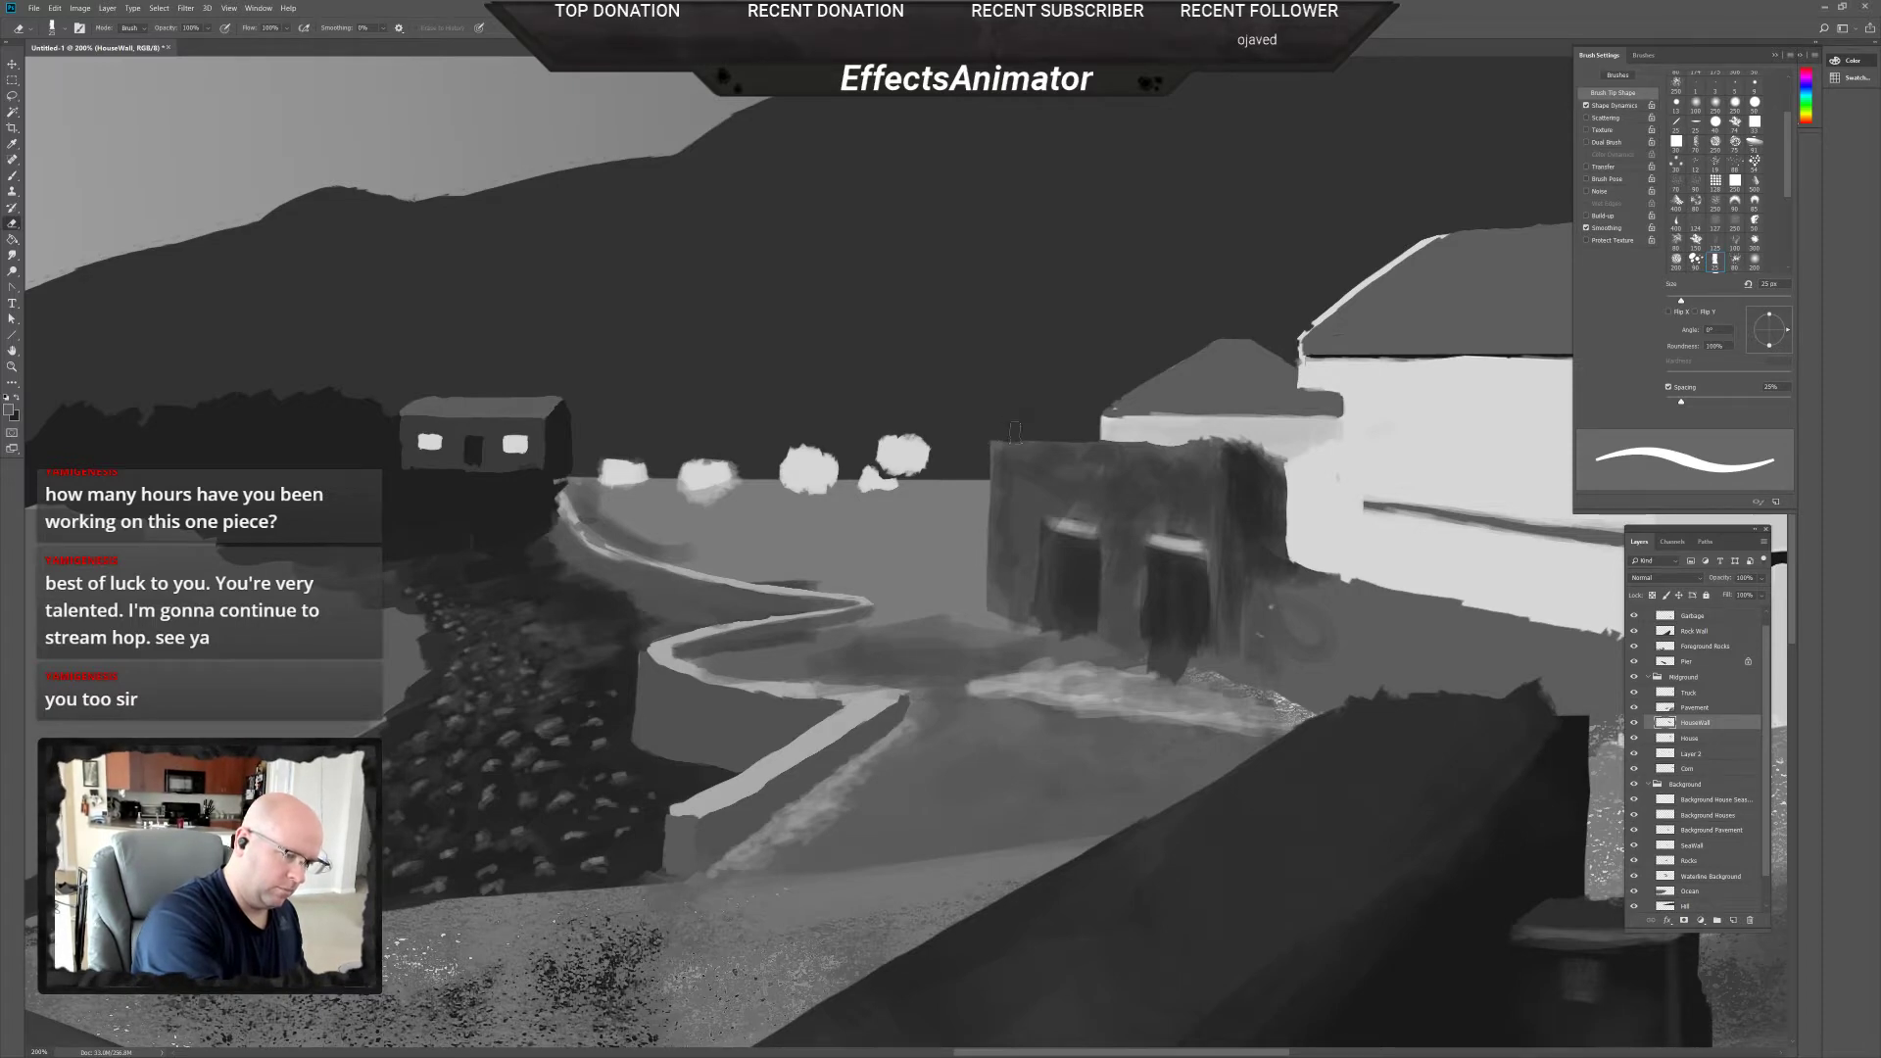
Erase along the dark building's outer seaward edge to narrow it, and trim the overspill beneath its nearer doorway.
drag(990, 445, 992, 563)
drag(990, 495, 993, 614)
mouse_move(999, 526)
mouse_down()
mouse_move(1000, 441)
mouse_move(999, 618)
mouse_up()
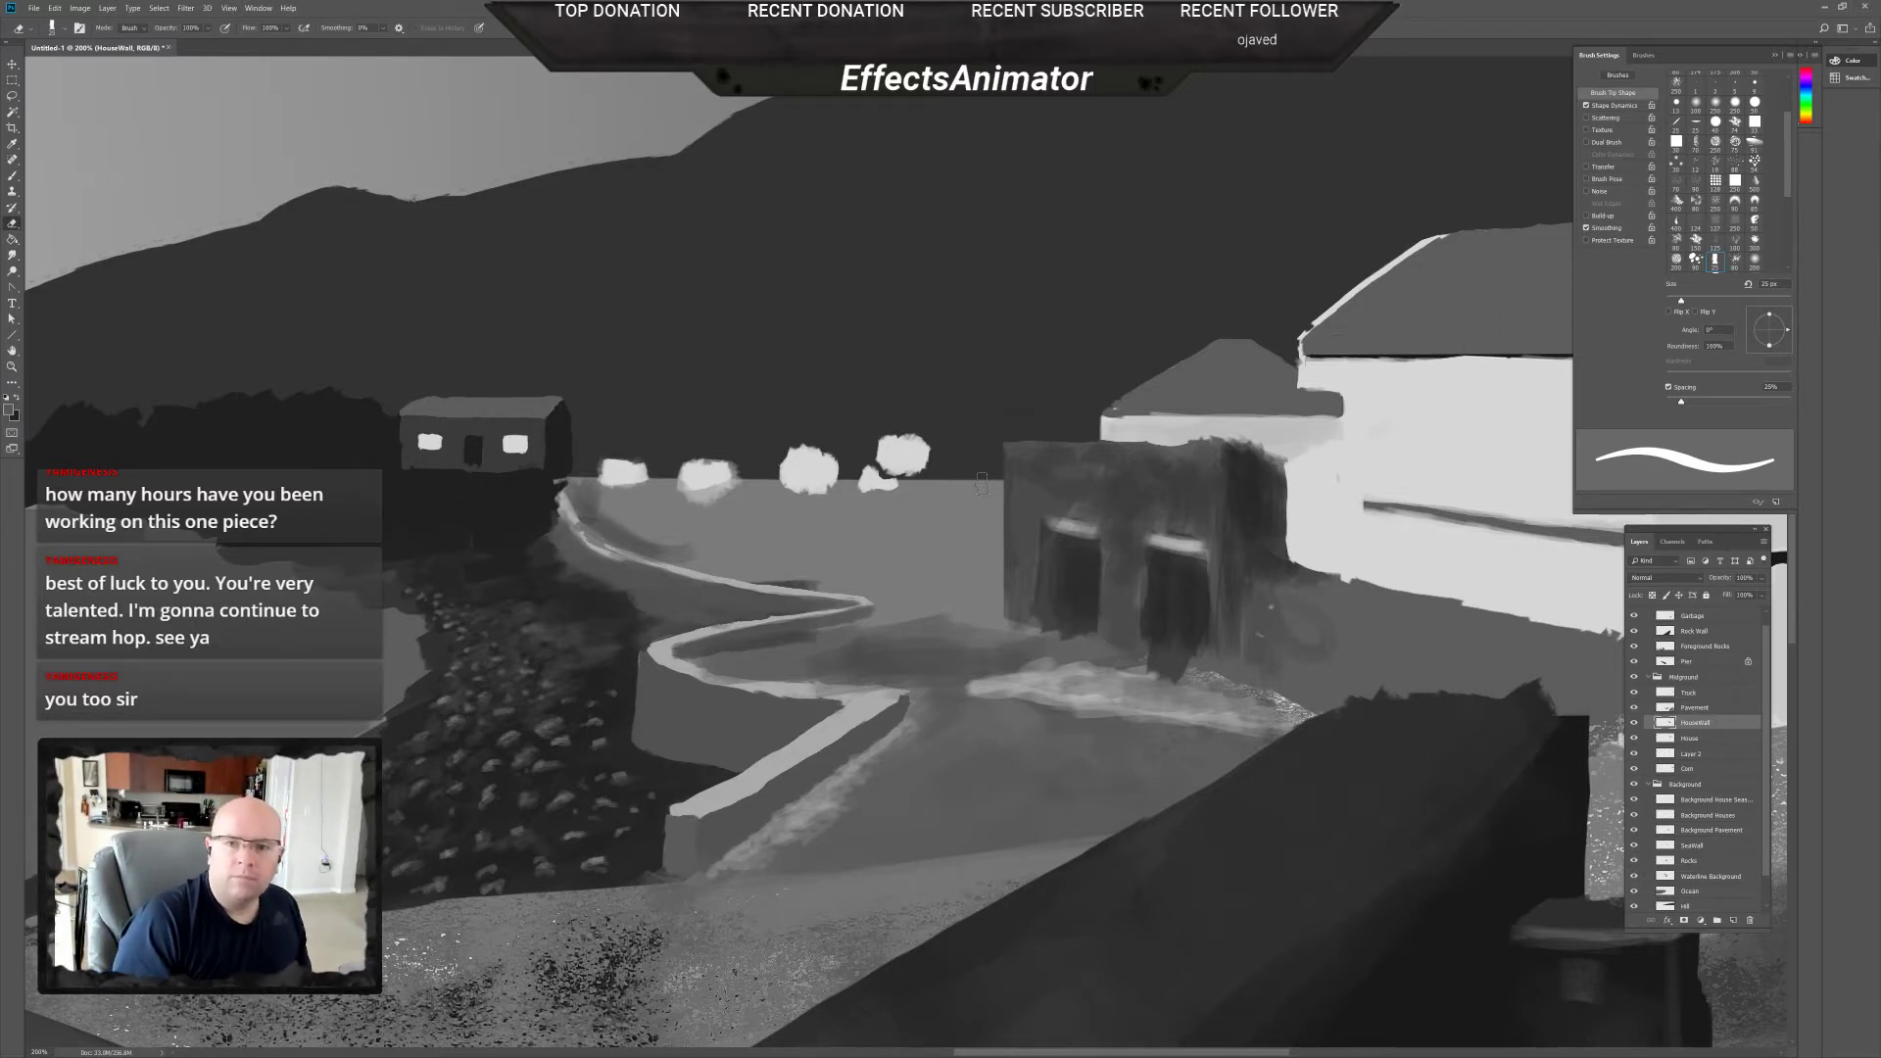
mouse_move(1001, 439)
mouse_down()
mouse_move(1006, 616)
mouse_move(1008, 447)
mouse_up()
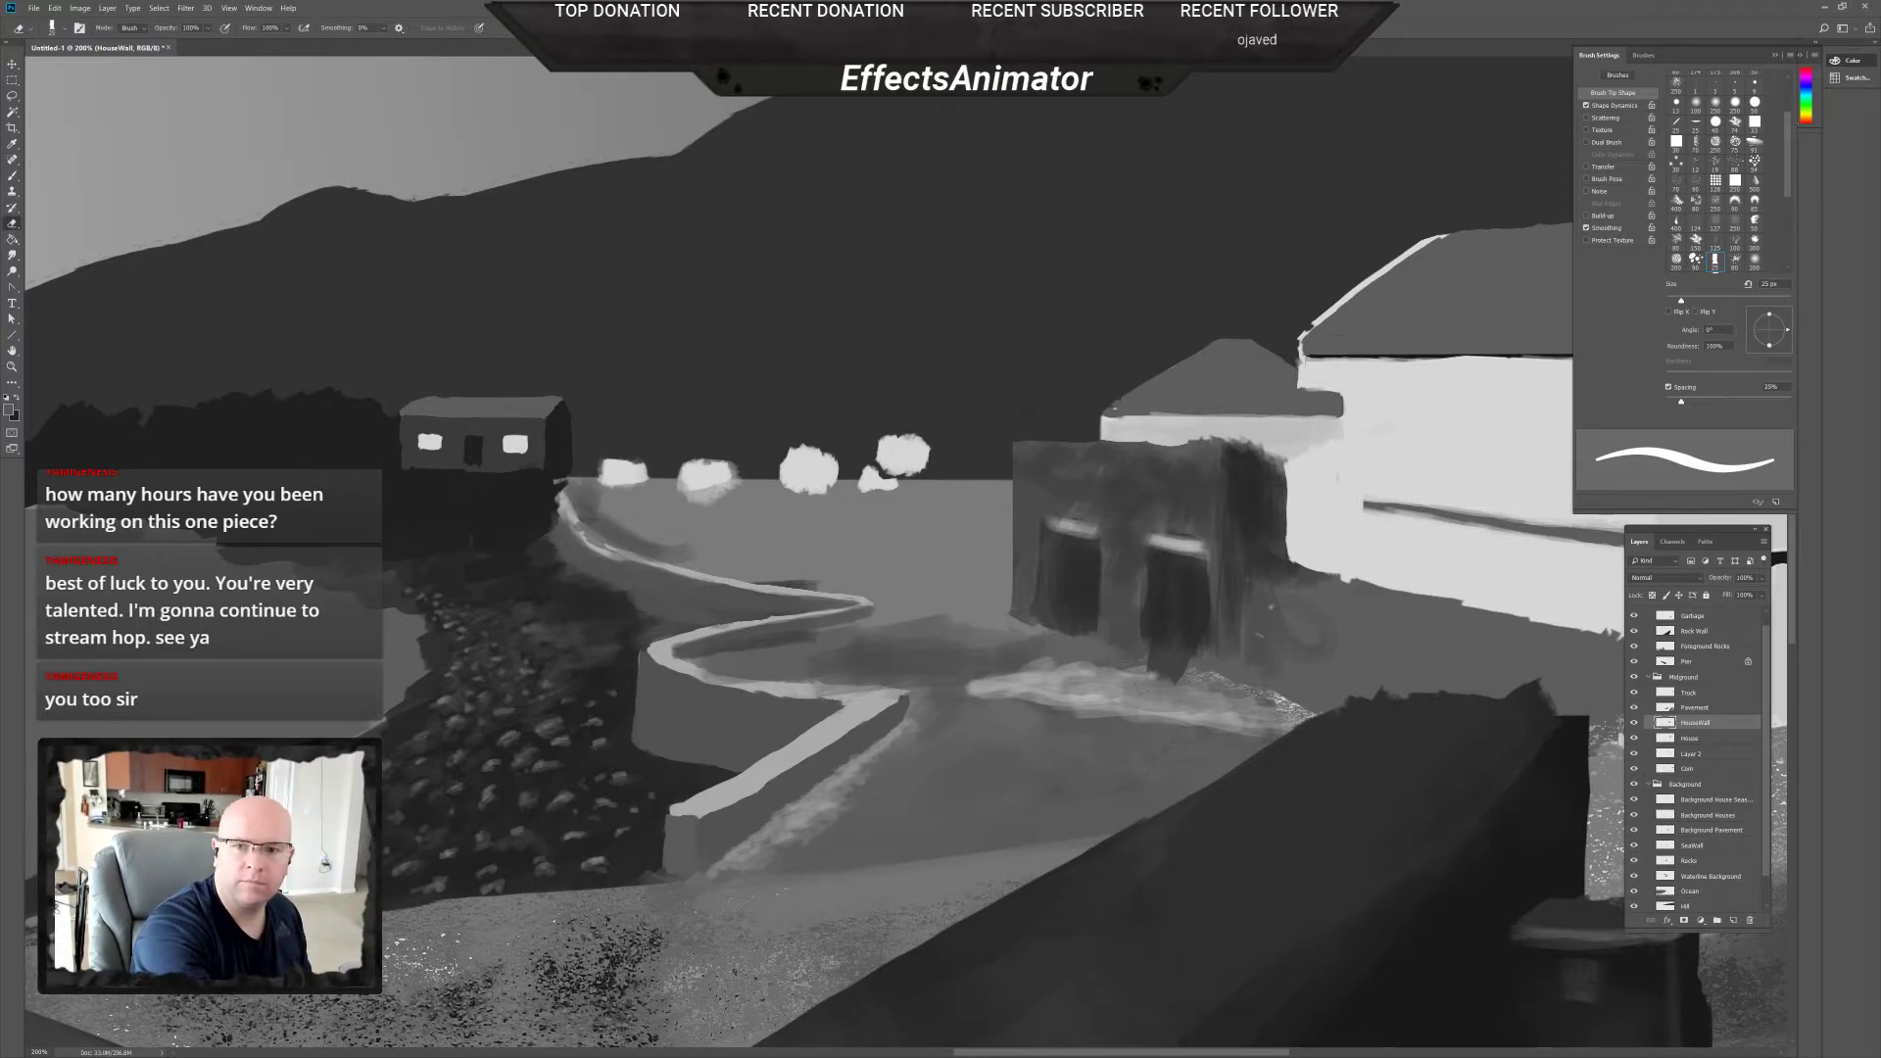
drag(1156, 681, 1166, 667)
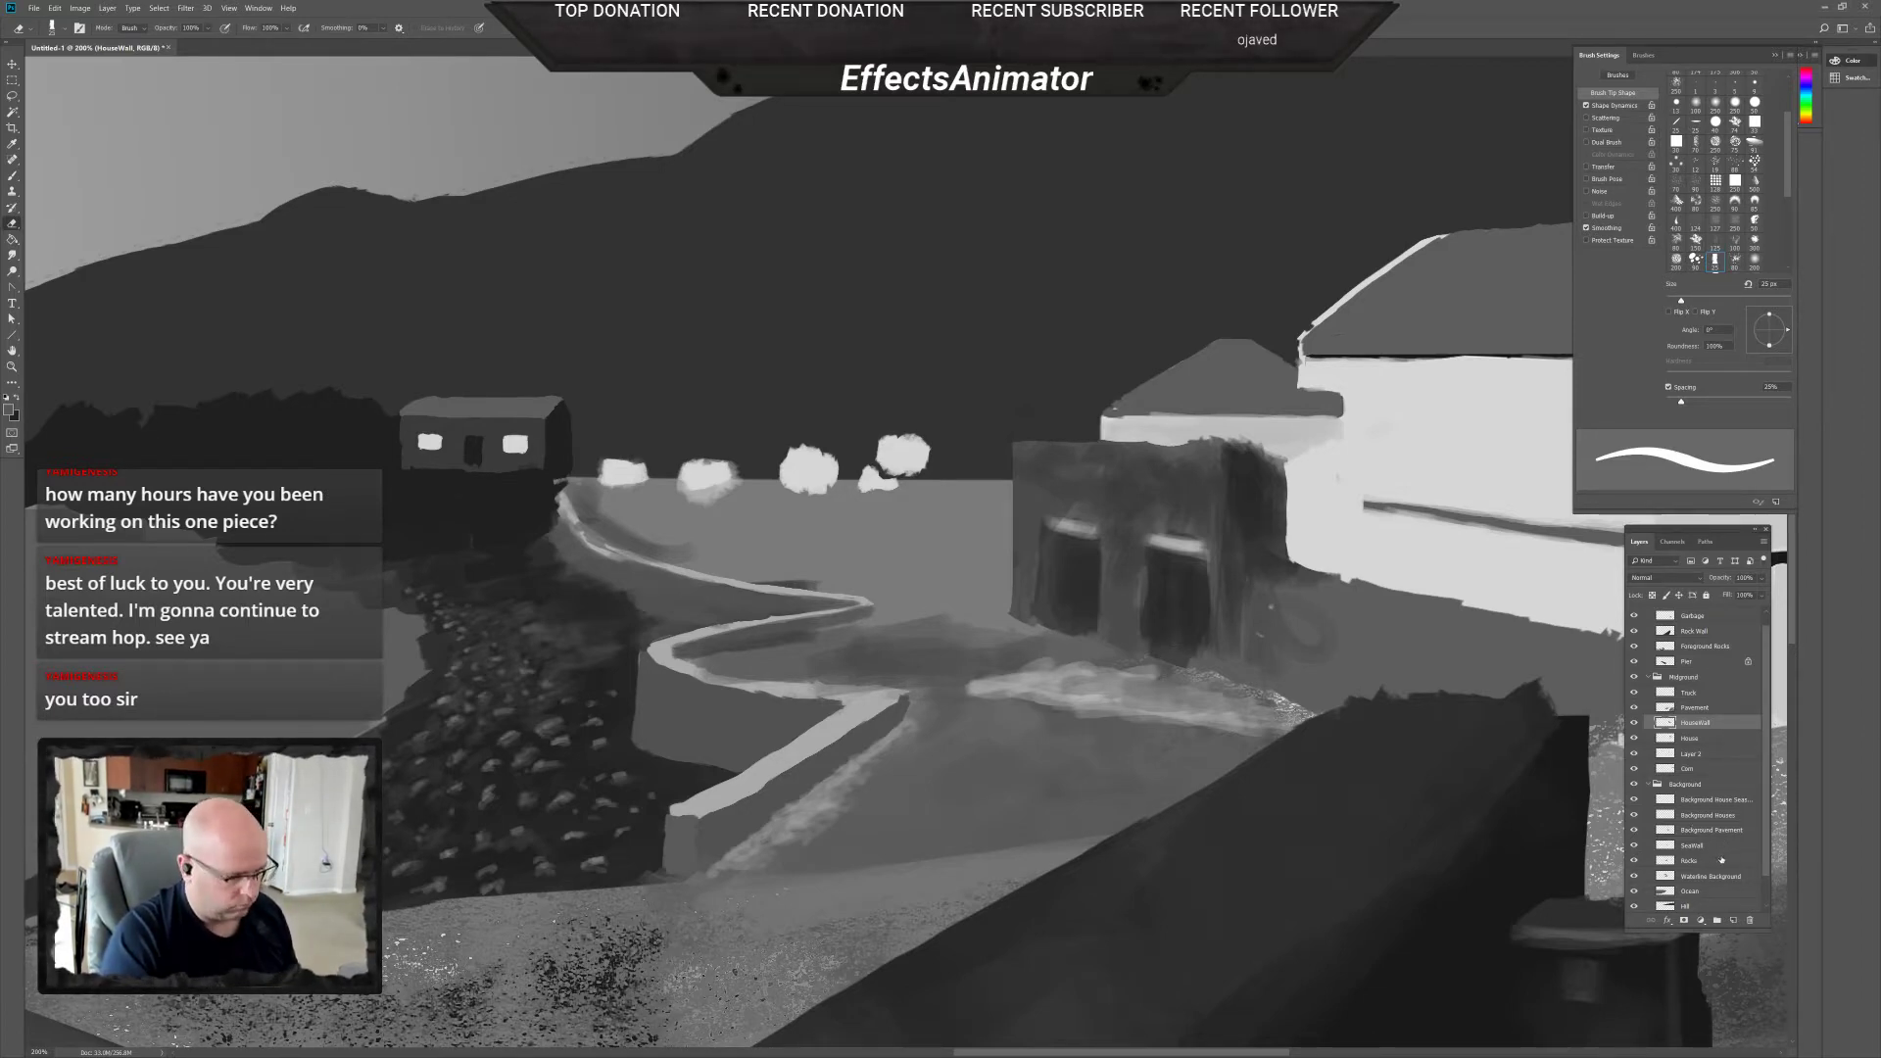
Rename Layer 2 in the Midground group as Midground House.
scroll(1104, 768, down, 2)
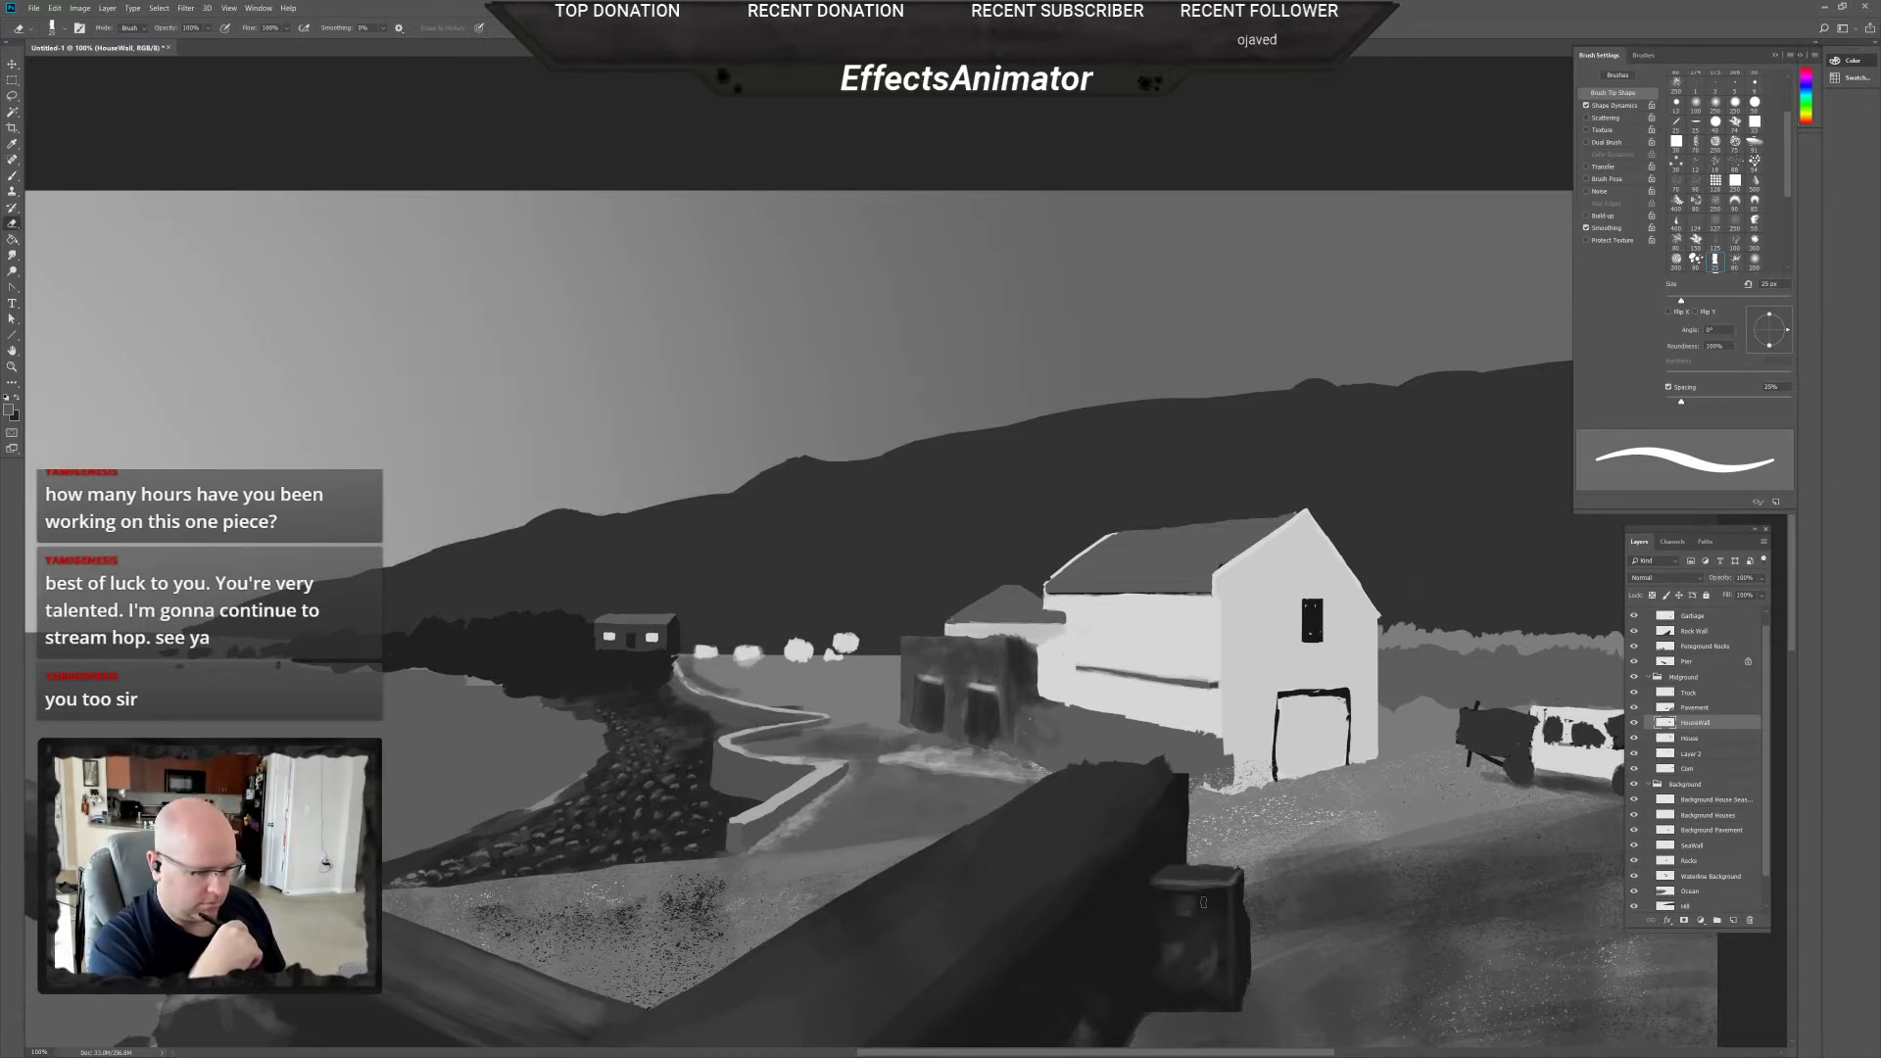
drag(1204, 901, 1455, 831)
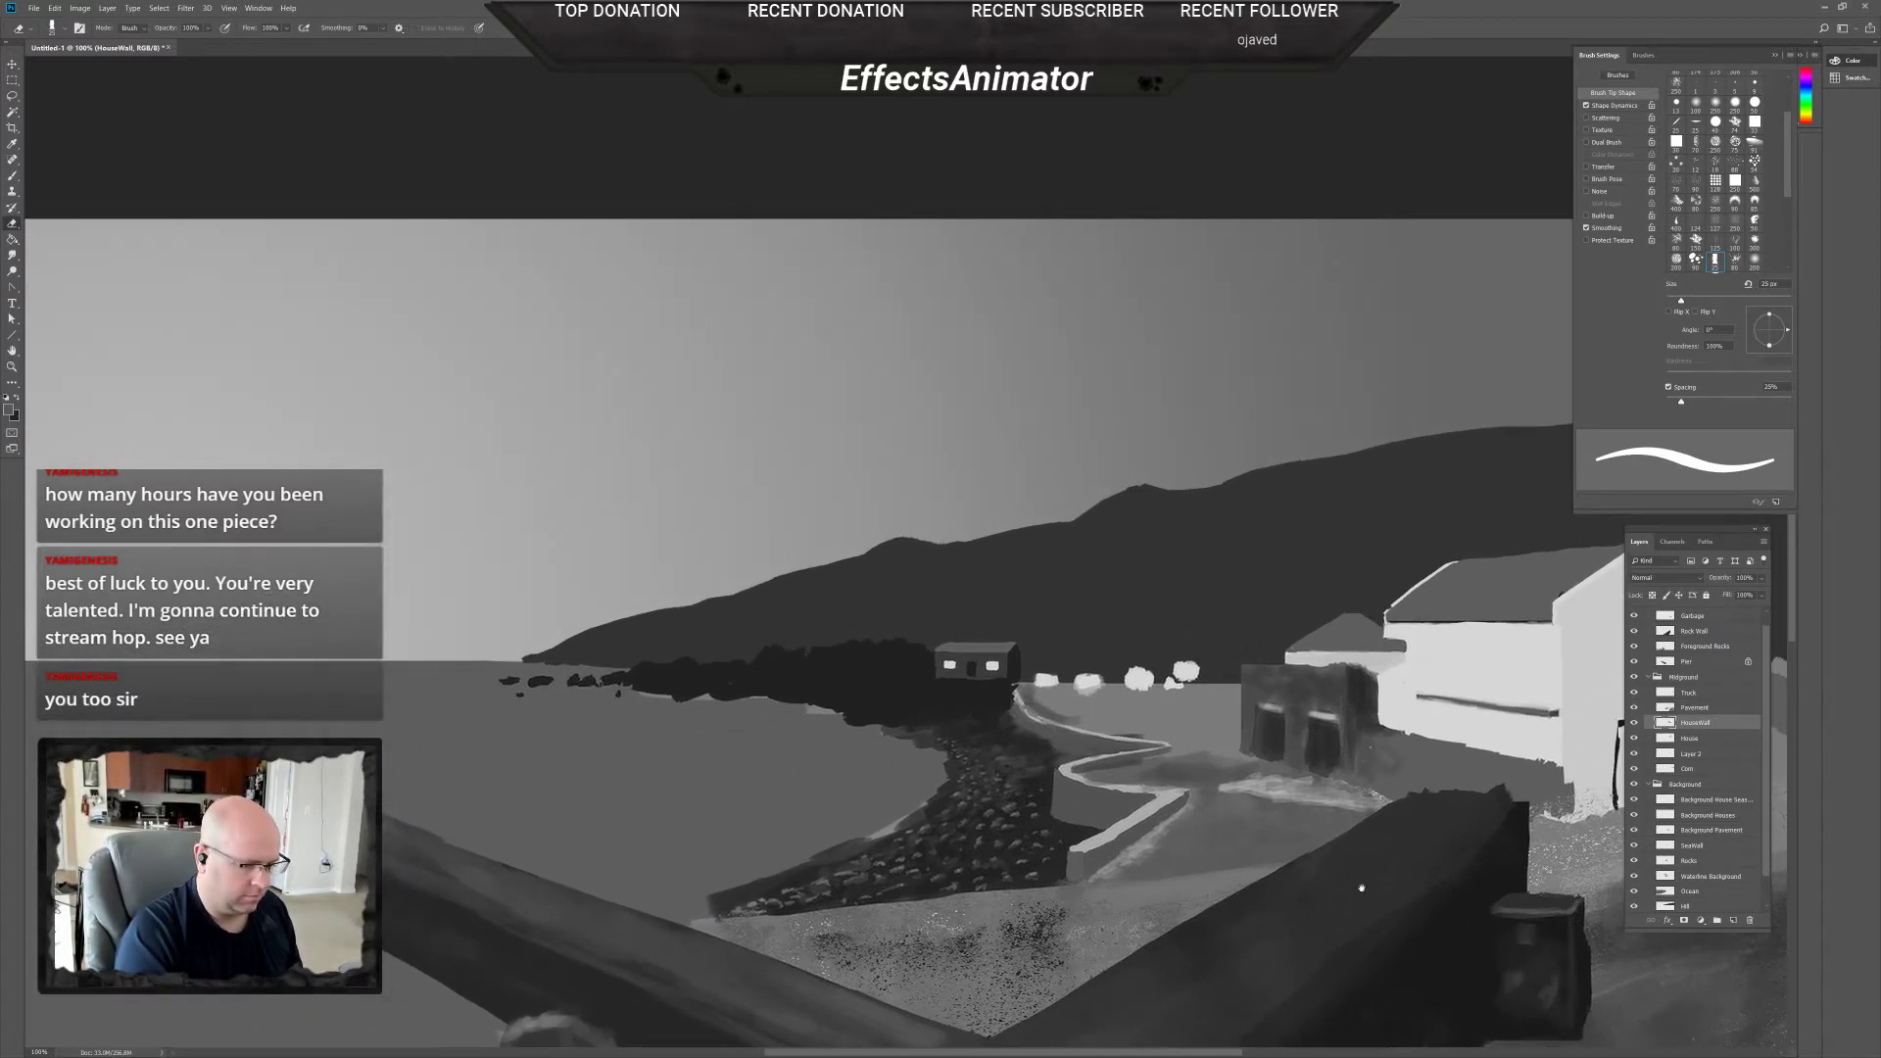
scroll(1361, 888, up, 1)
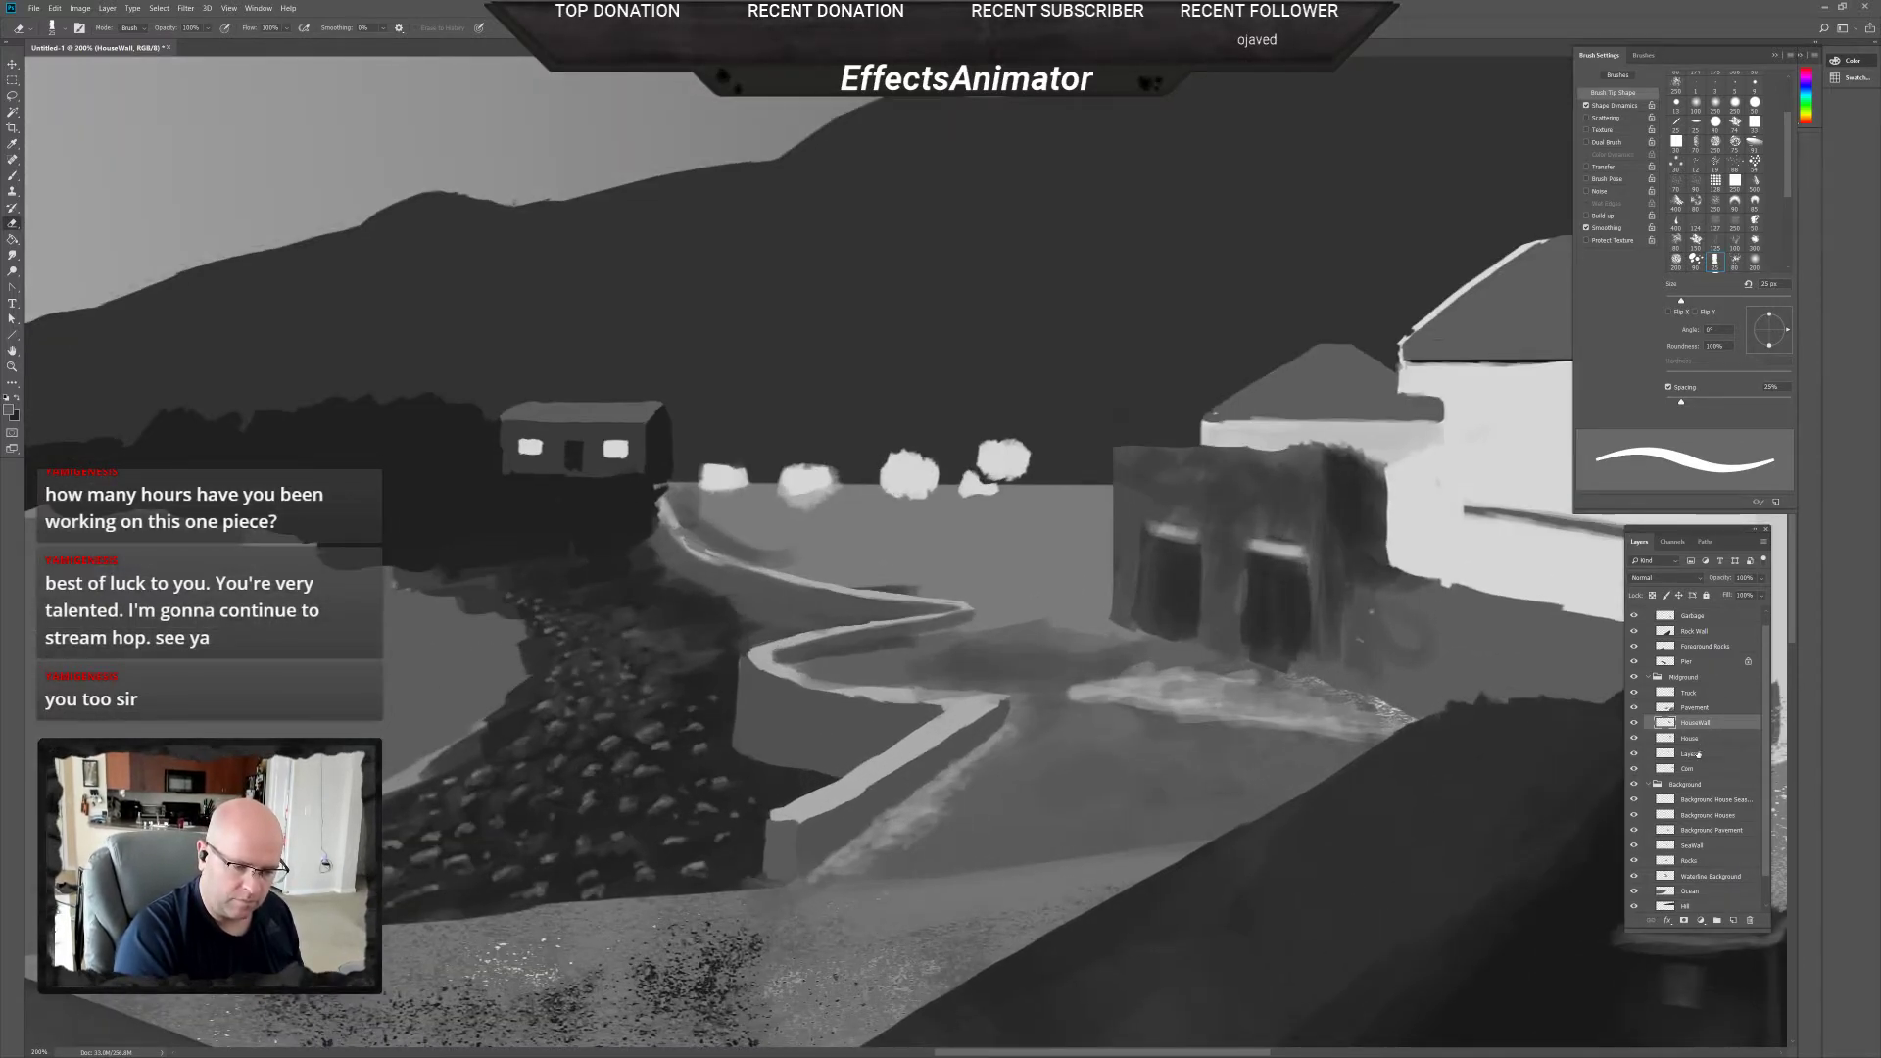
click(1698, 755)
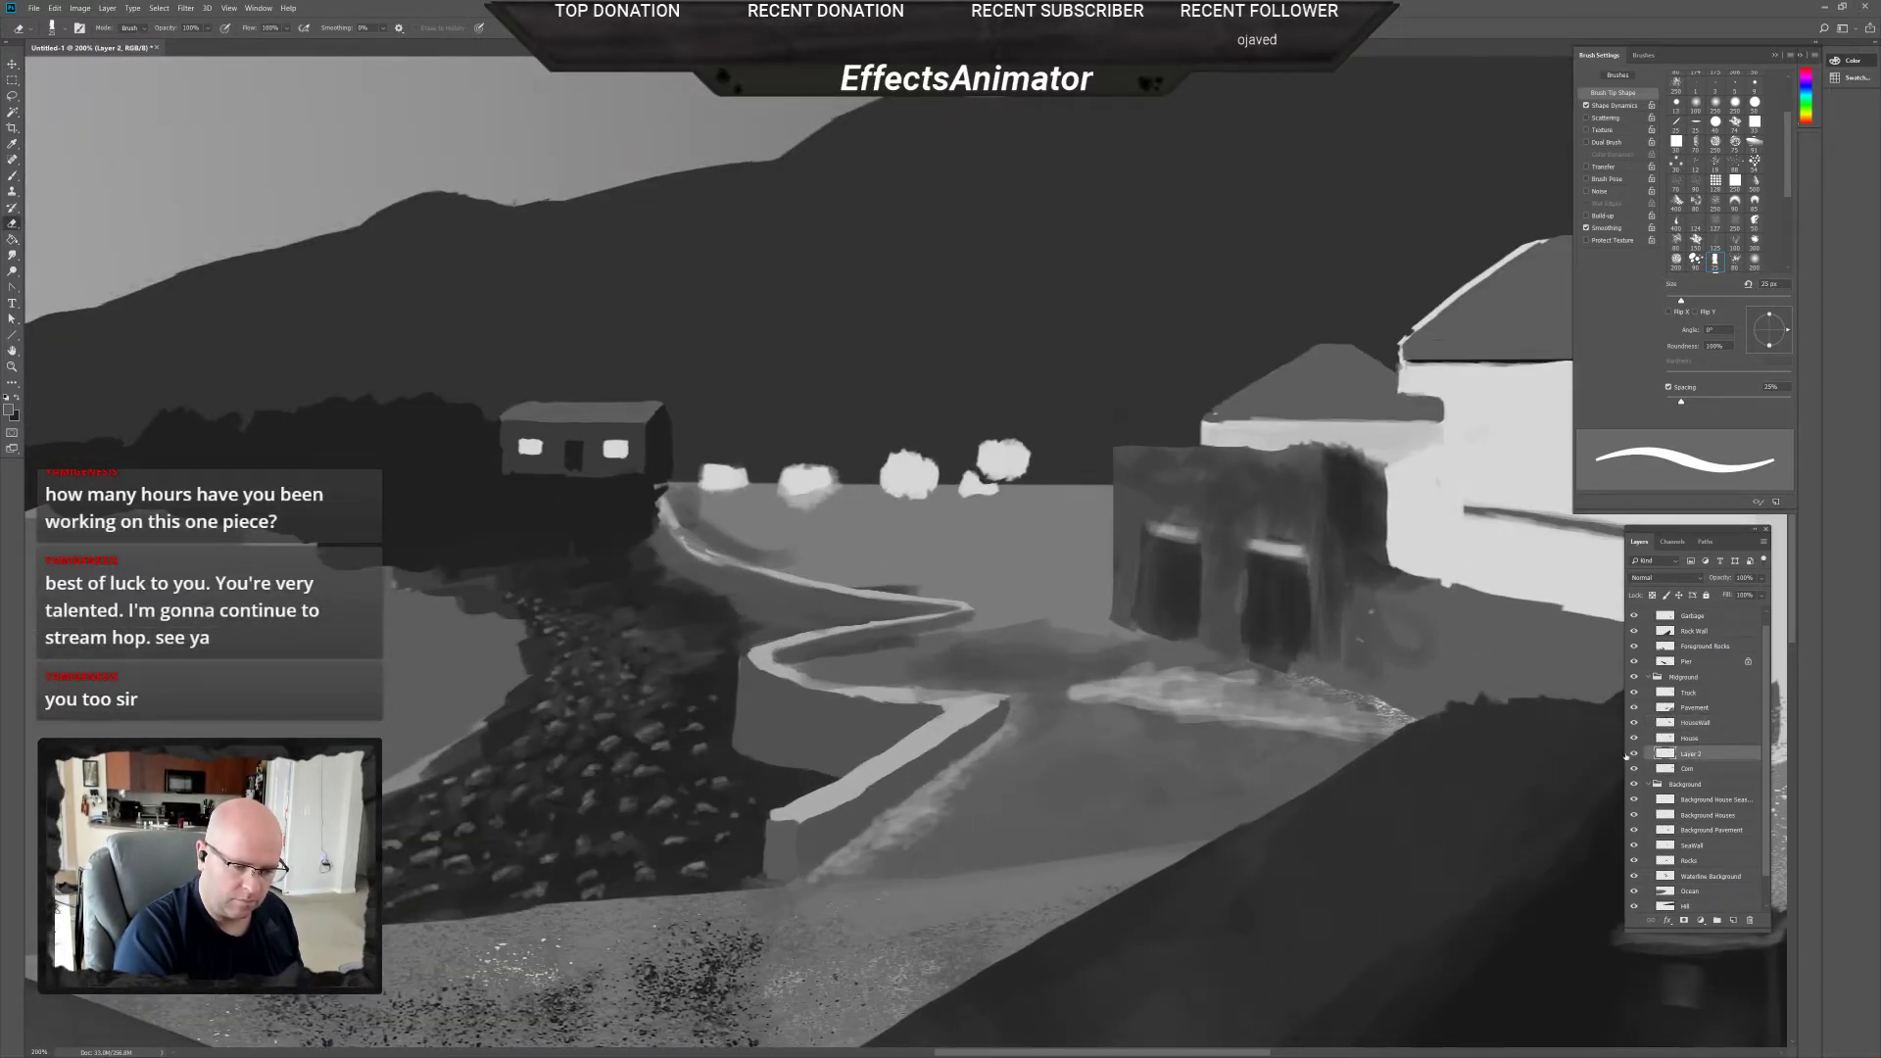
double_click(1698, 754)
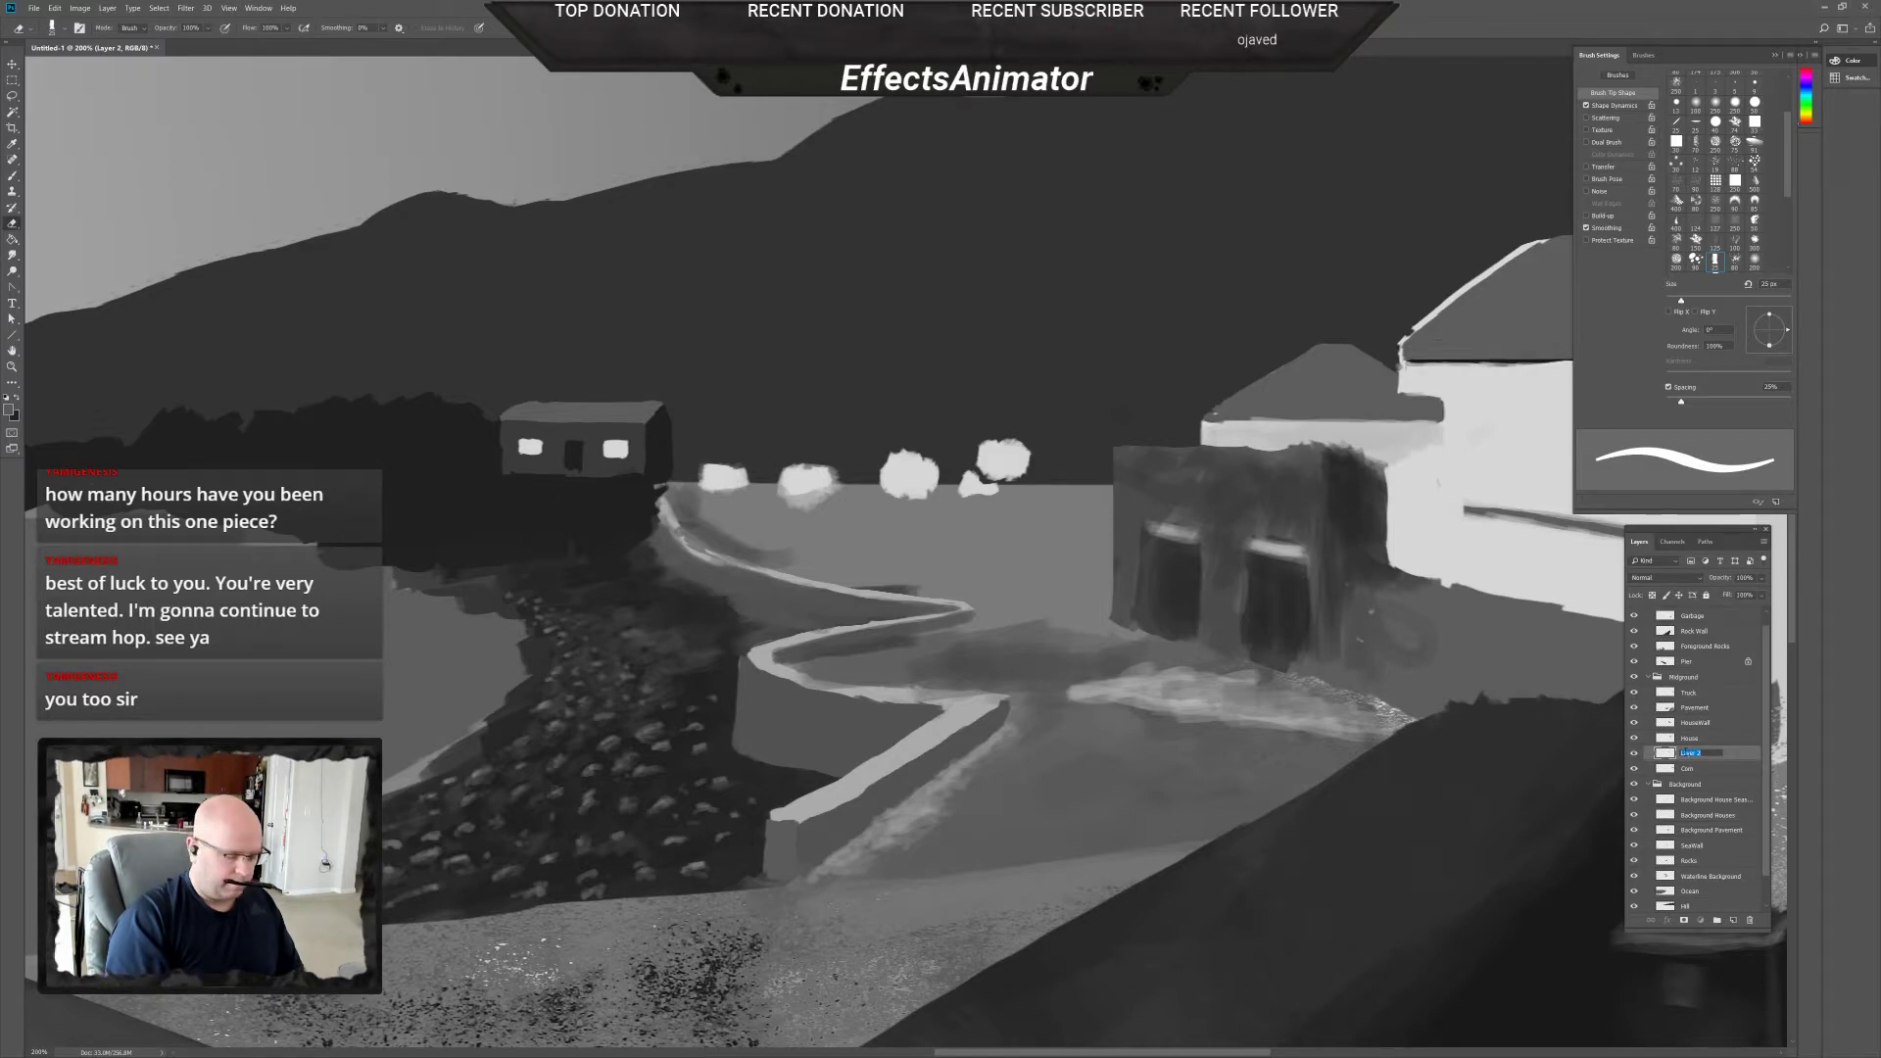
text(M)
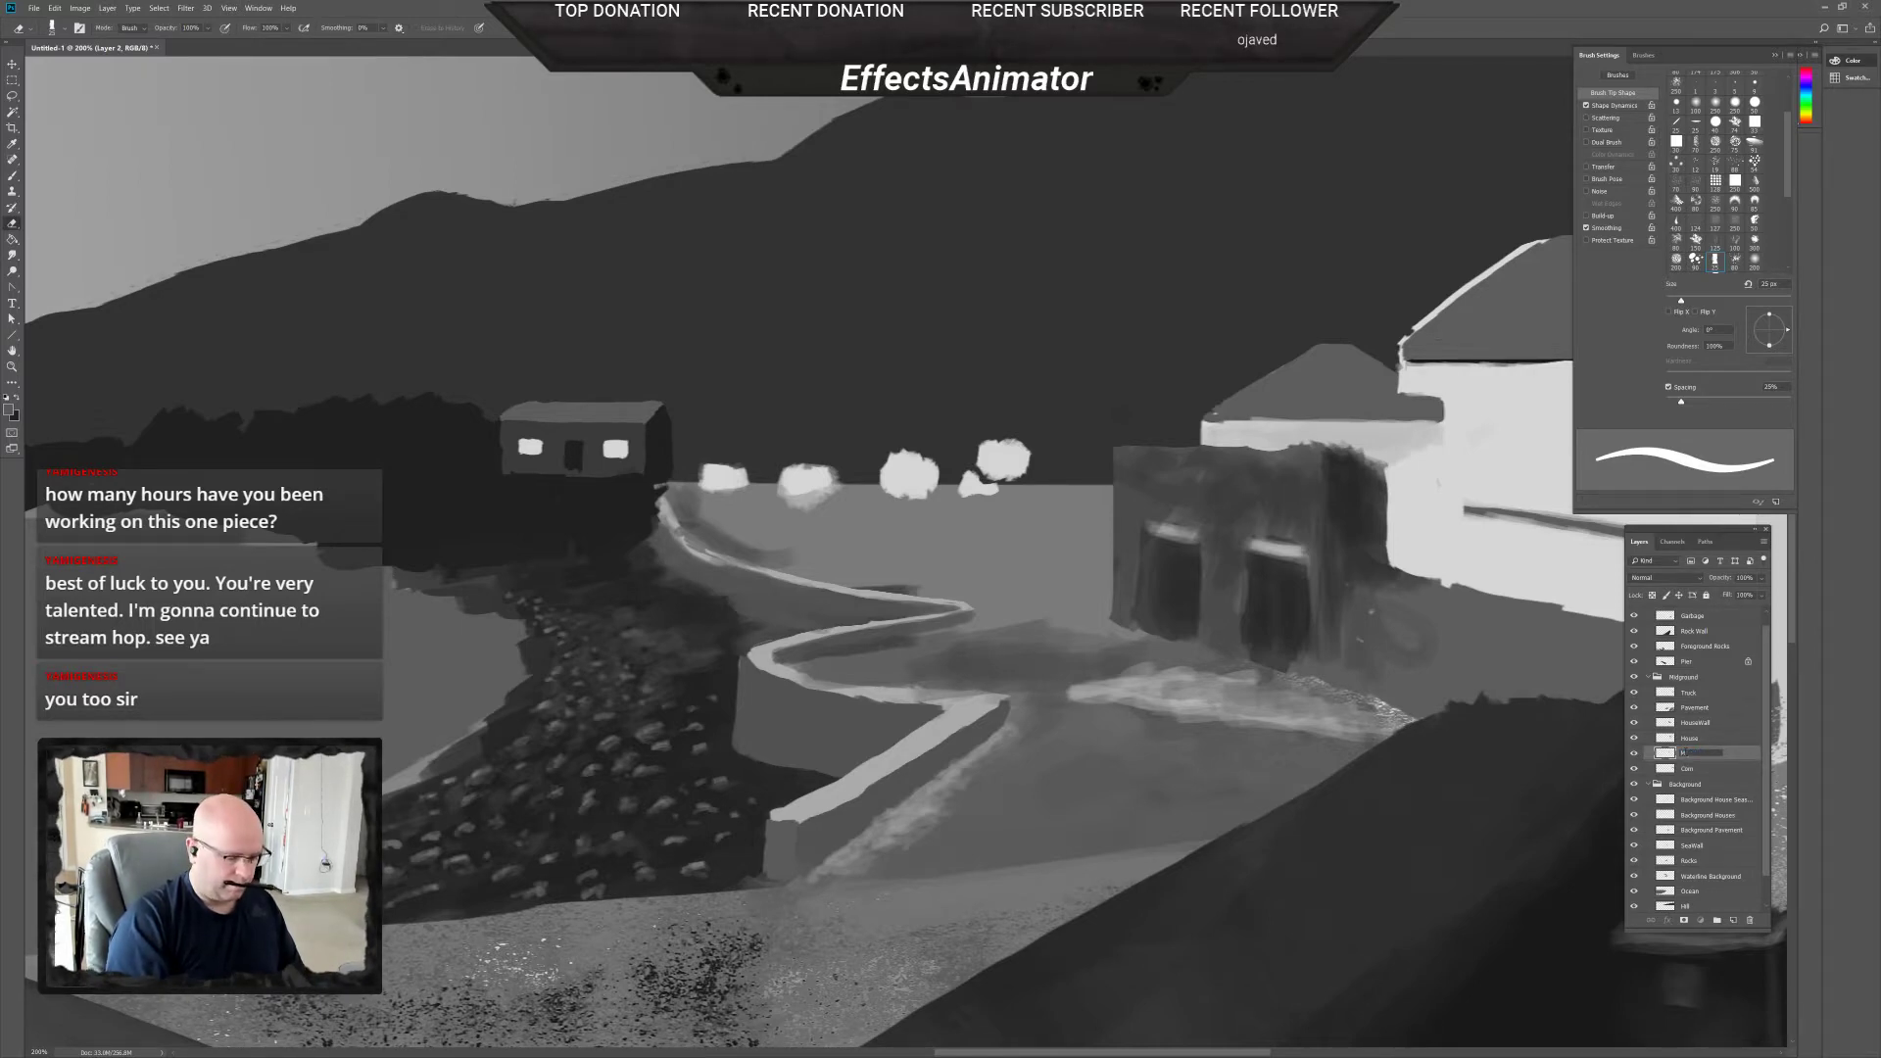
text(idground House)
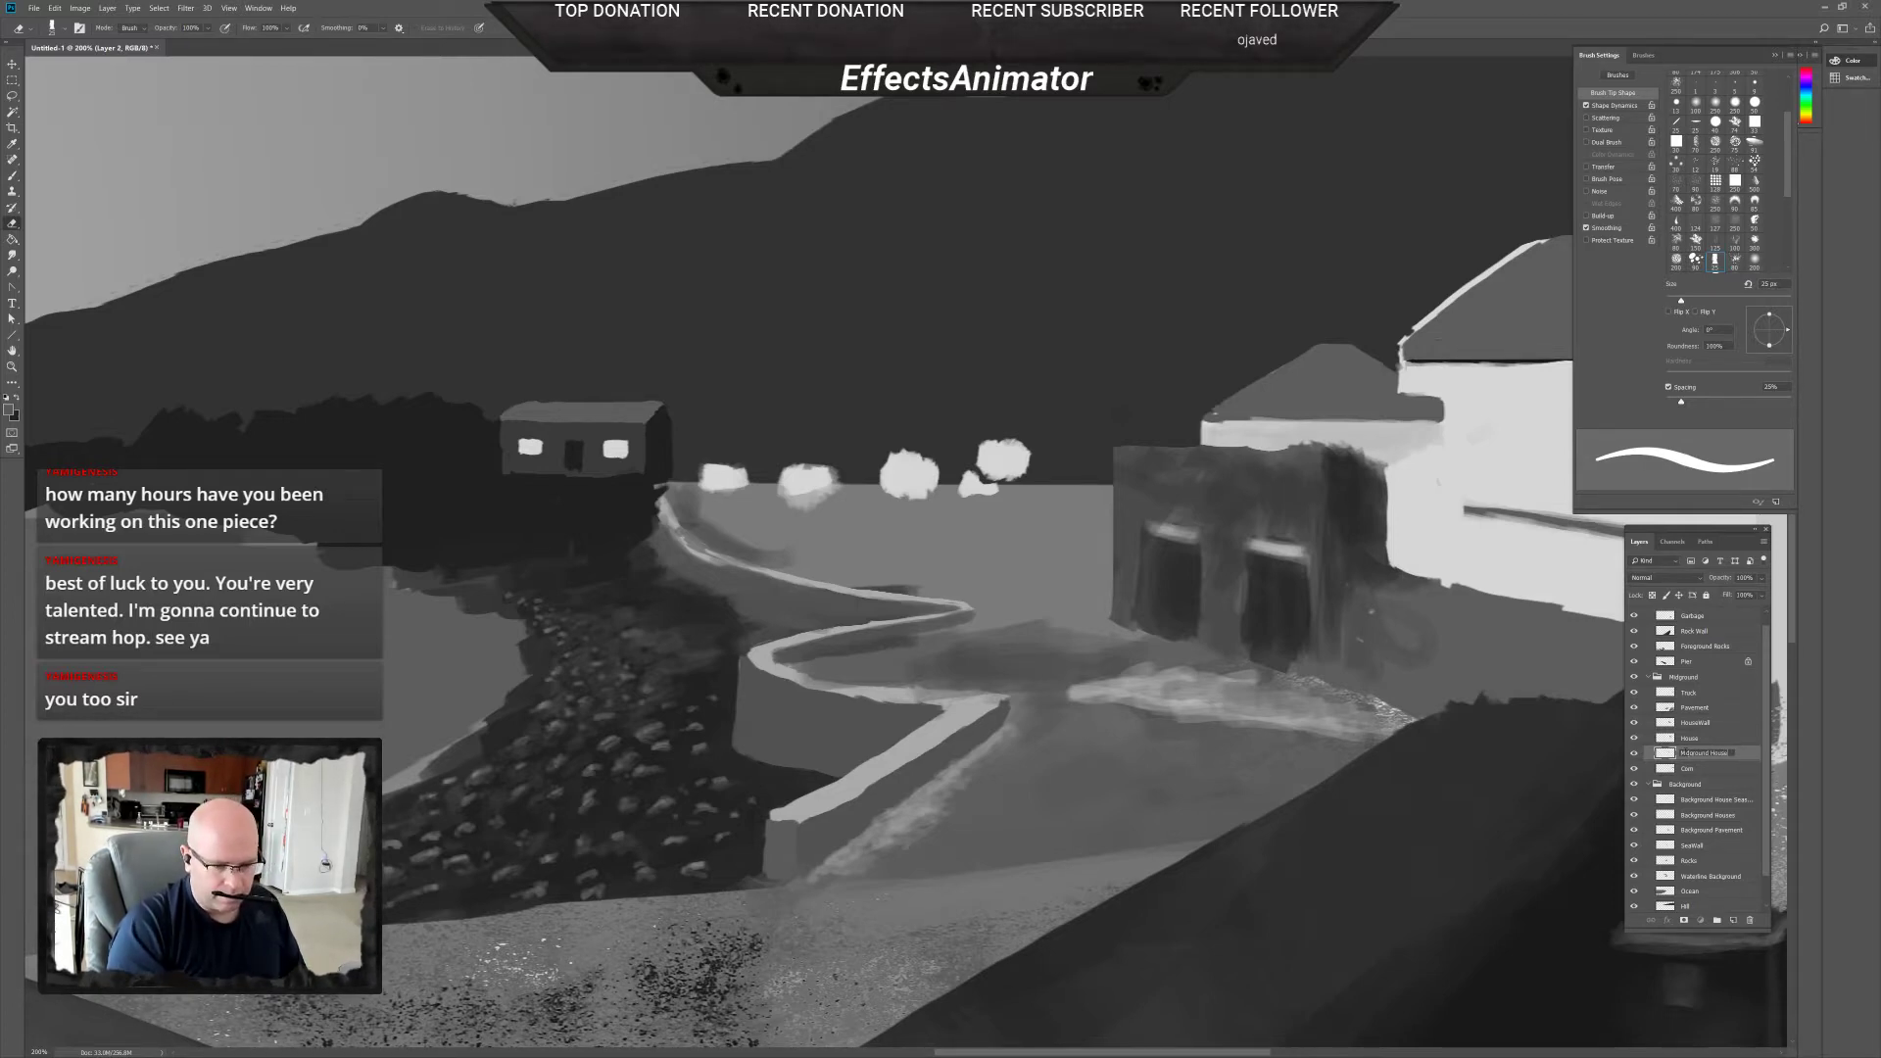
key(Return)
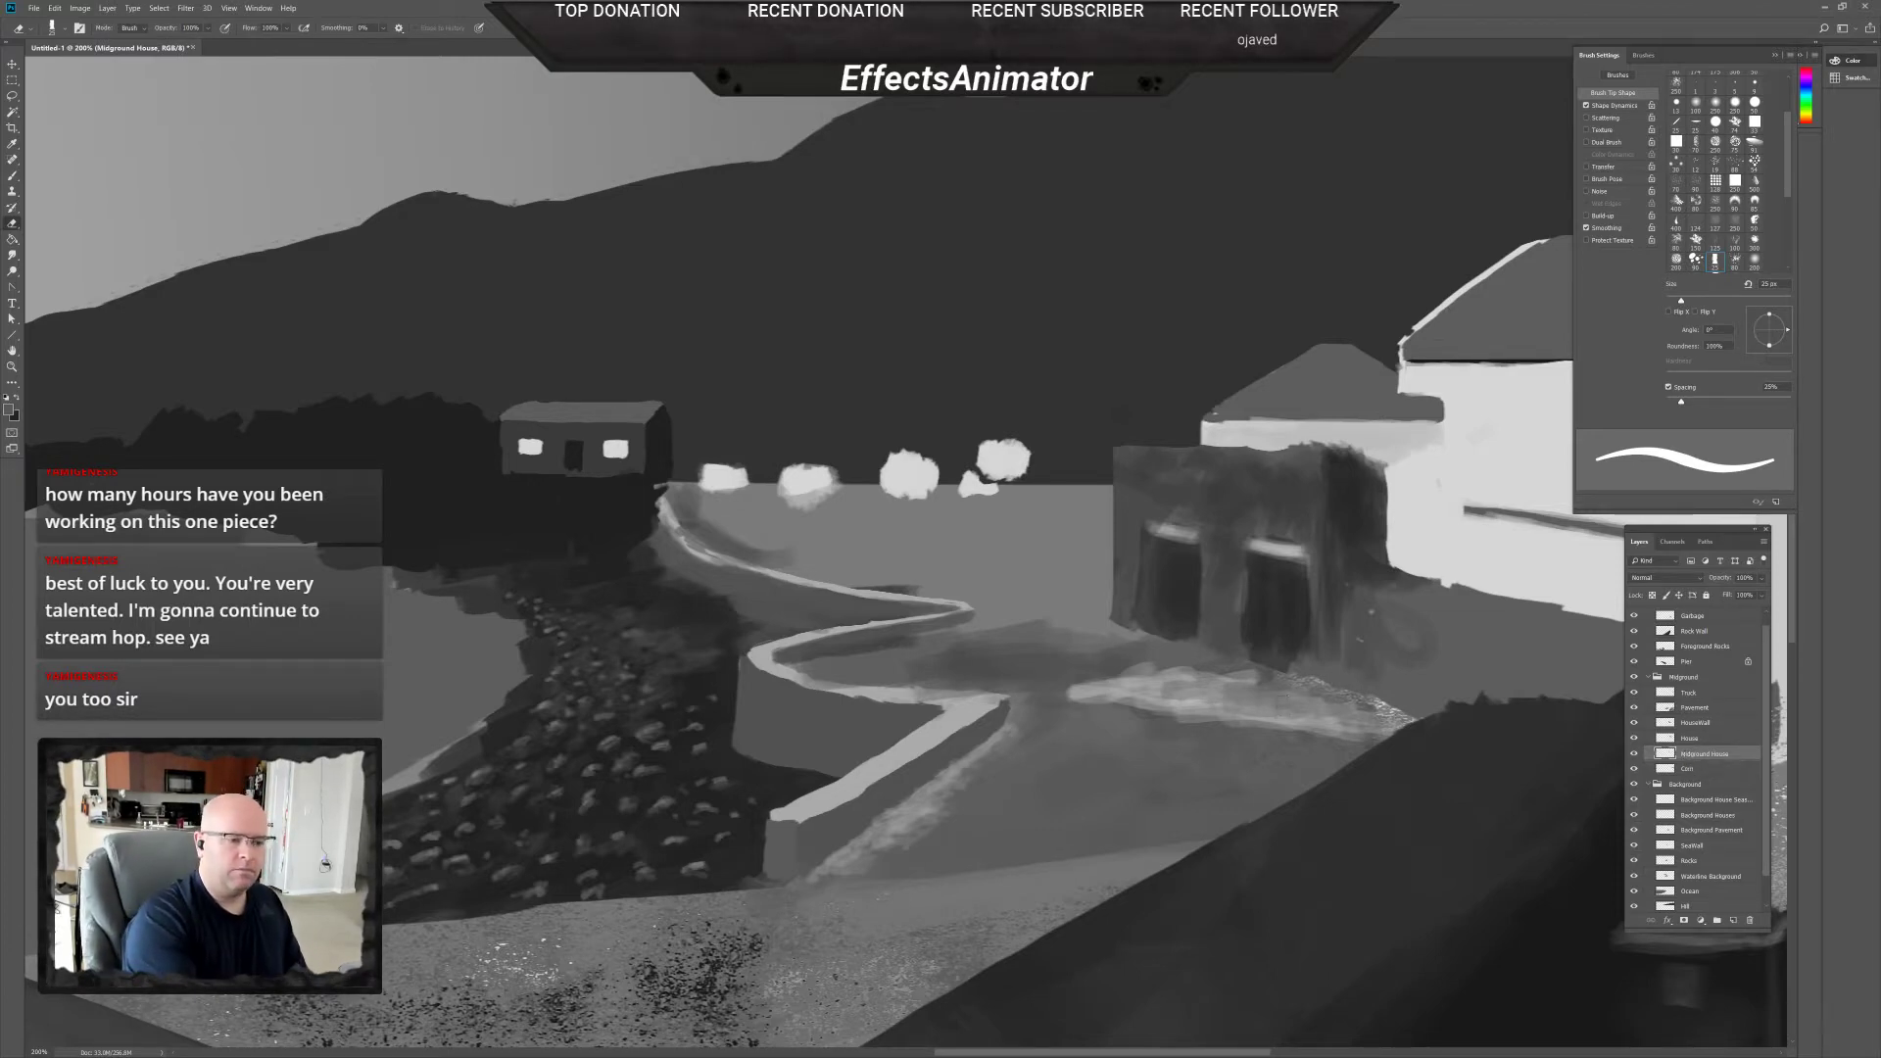
Touch up the grey ground beside the winding sea wall with a short brush stroke on the Background Pavement layer.
mouse_move(1225, 730)
mouse_down()
mouse_move(1127, 783)
mouse_move(1218, 949)
mouse_move(1372, 882)
mouse_move(1399, 982)
mouse_up()
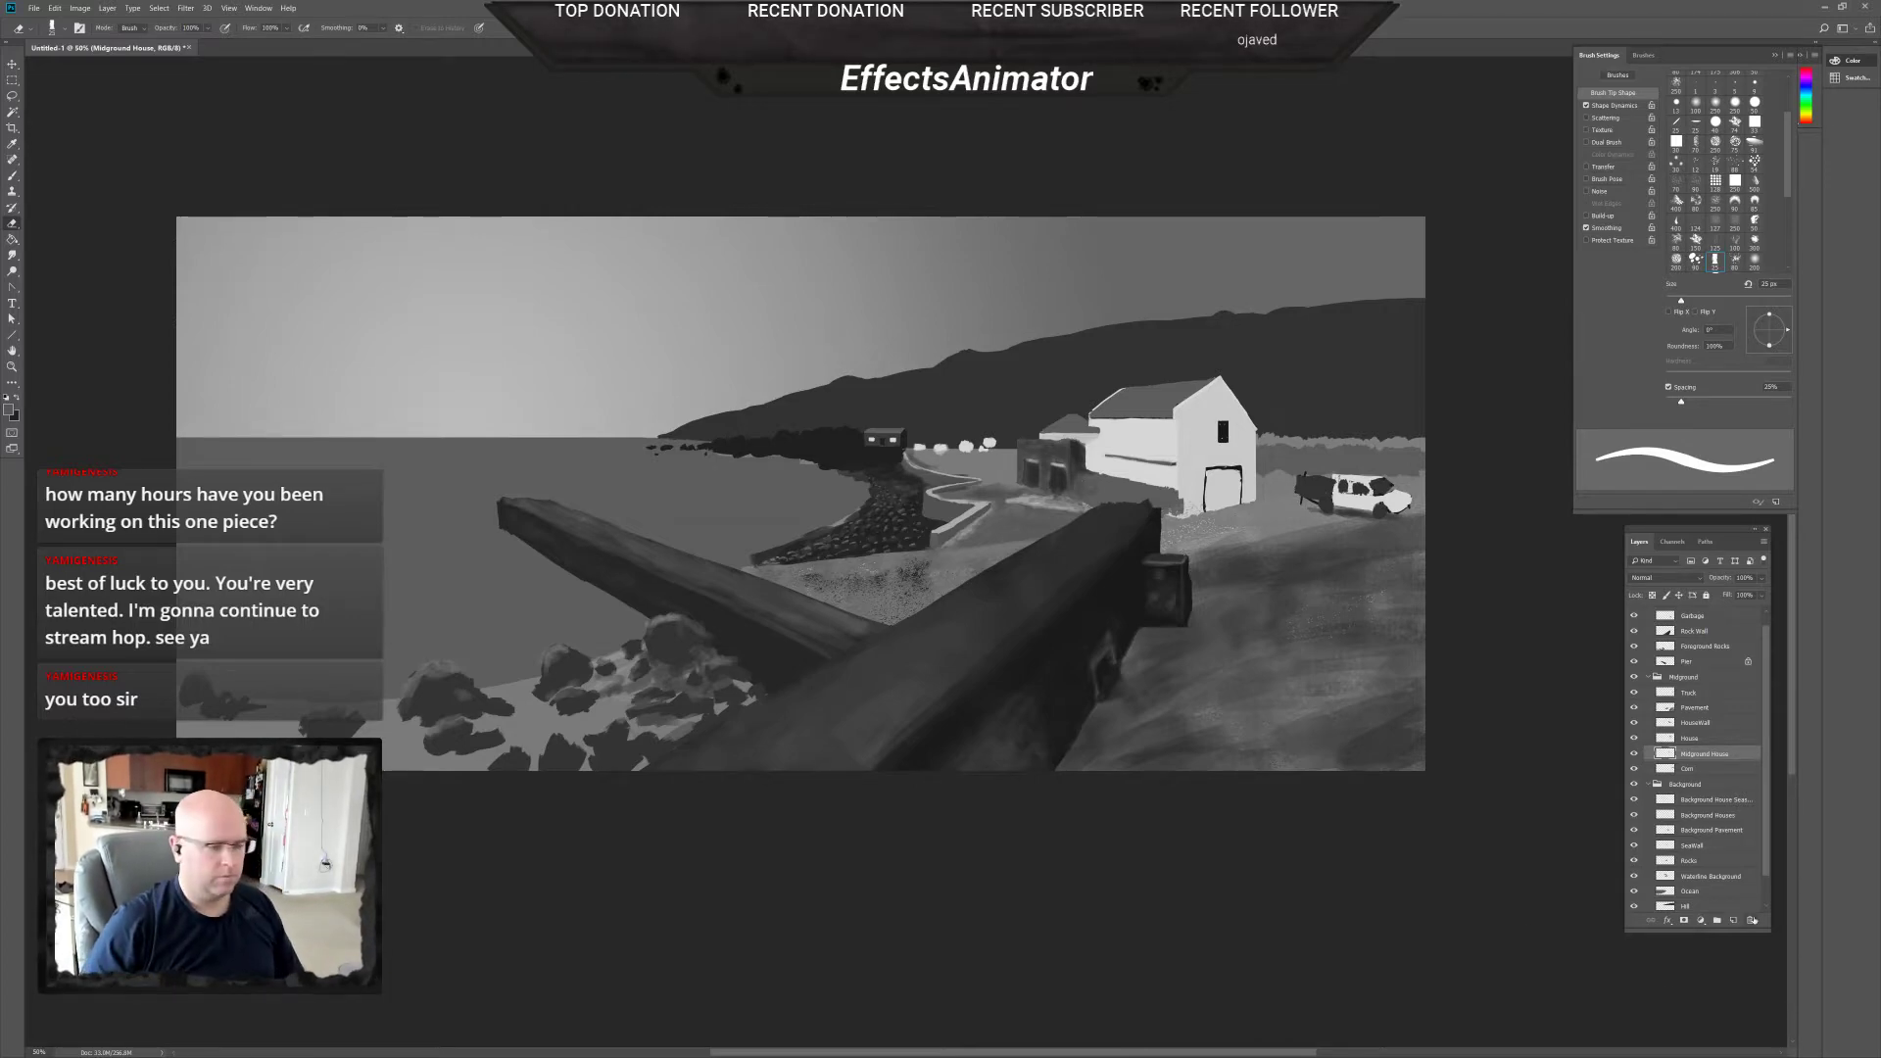
key(ctrl+plus)
key(ctrl+plus)
drag(1079, 501, 985, 691)
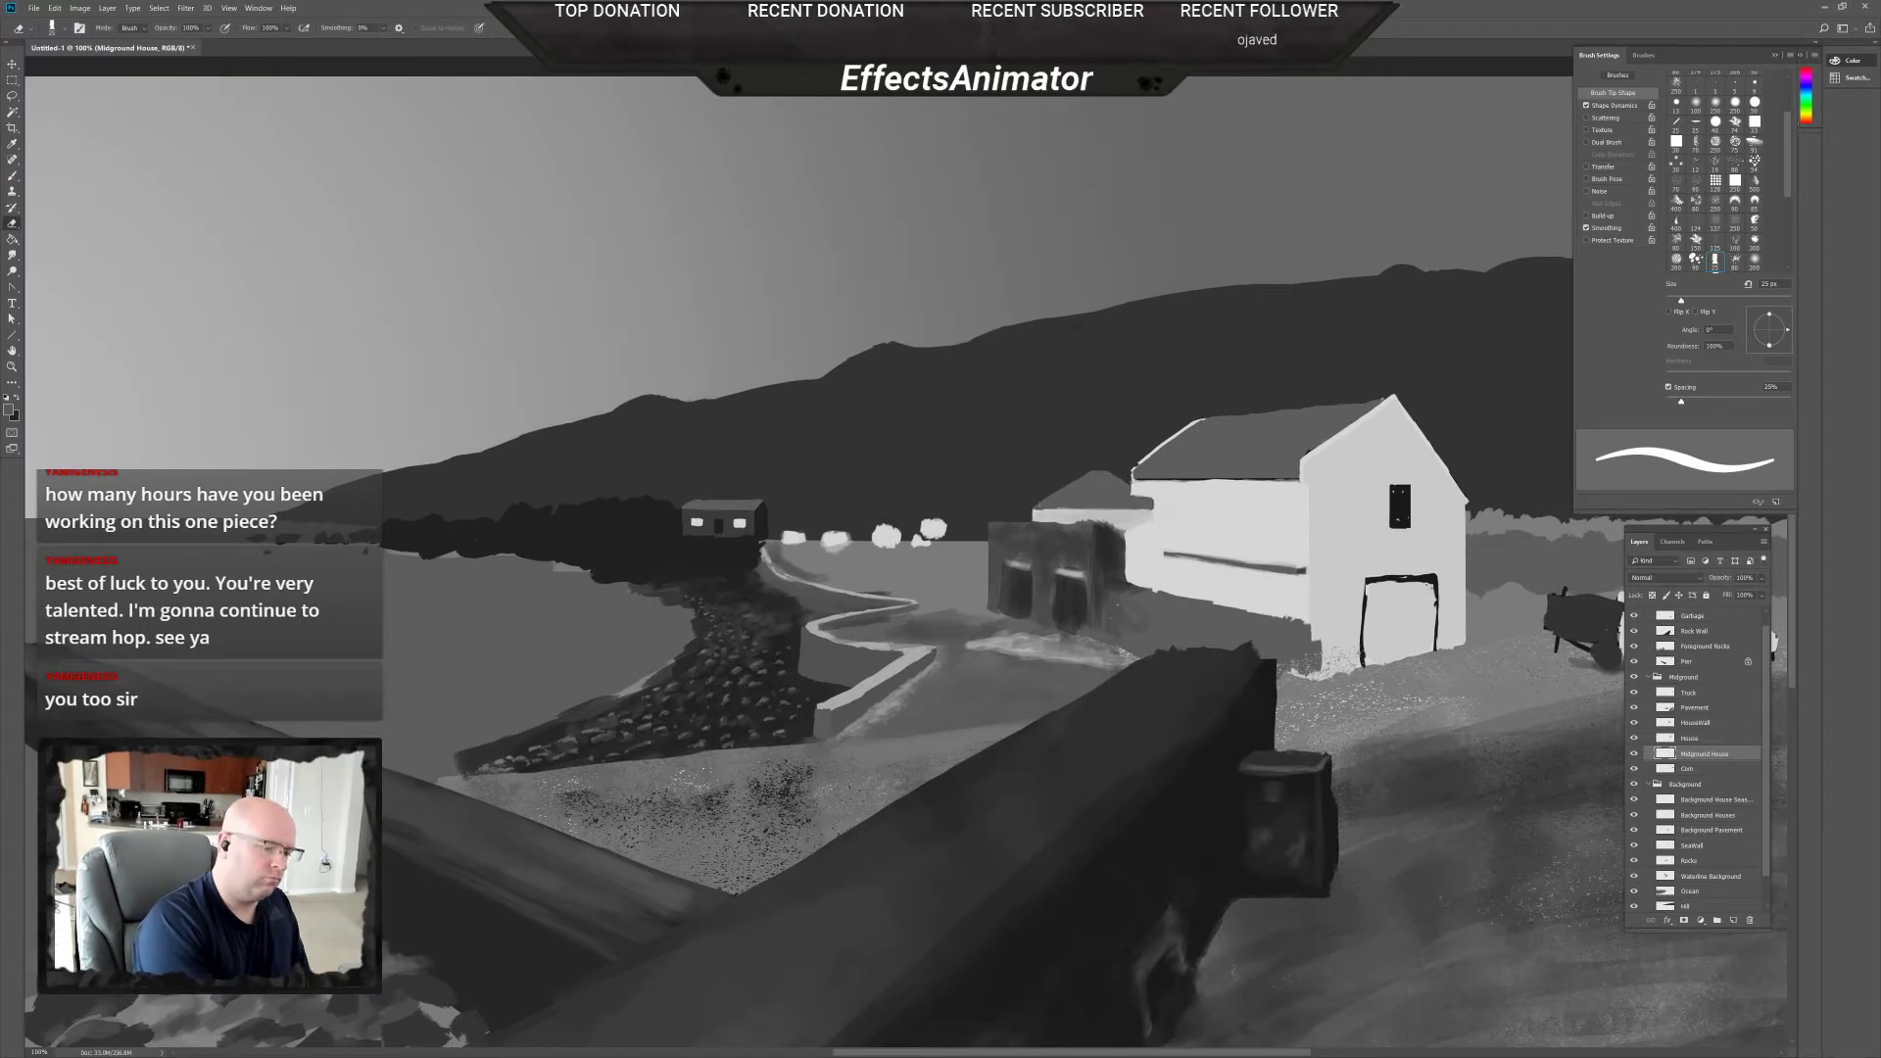
click(1723, 875)
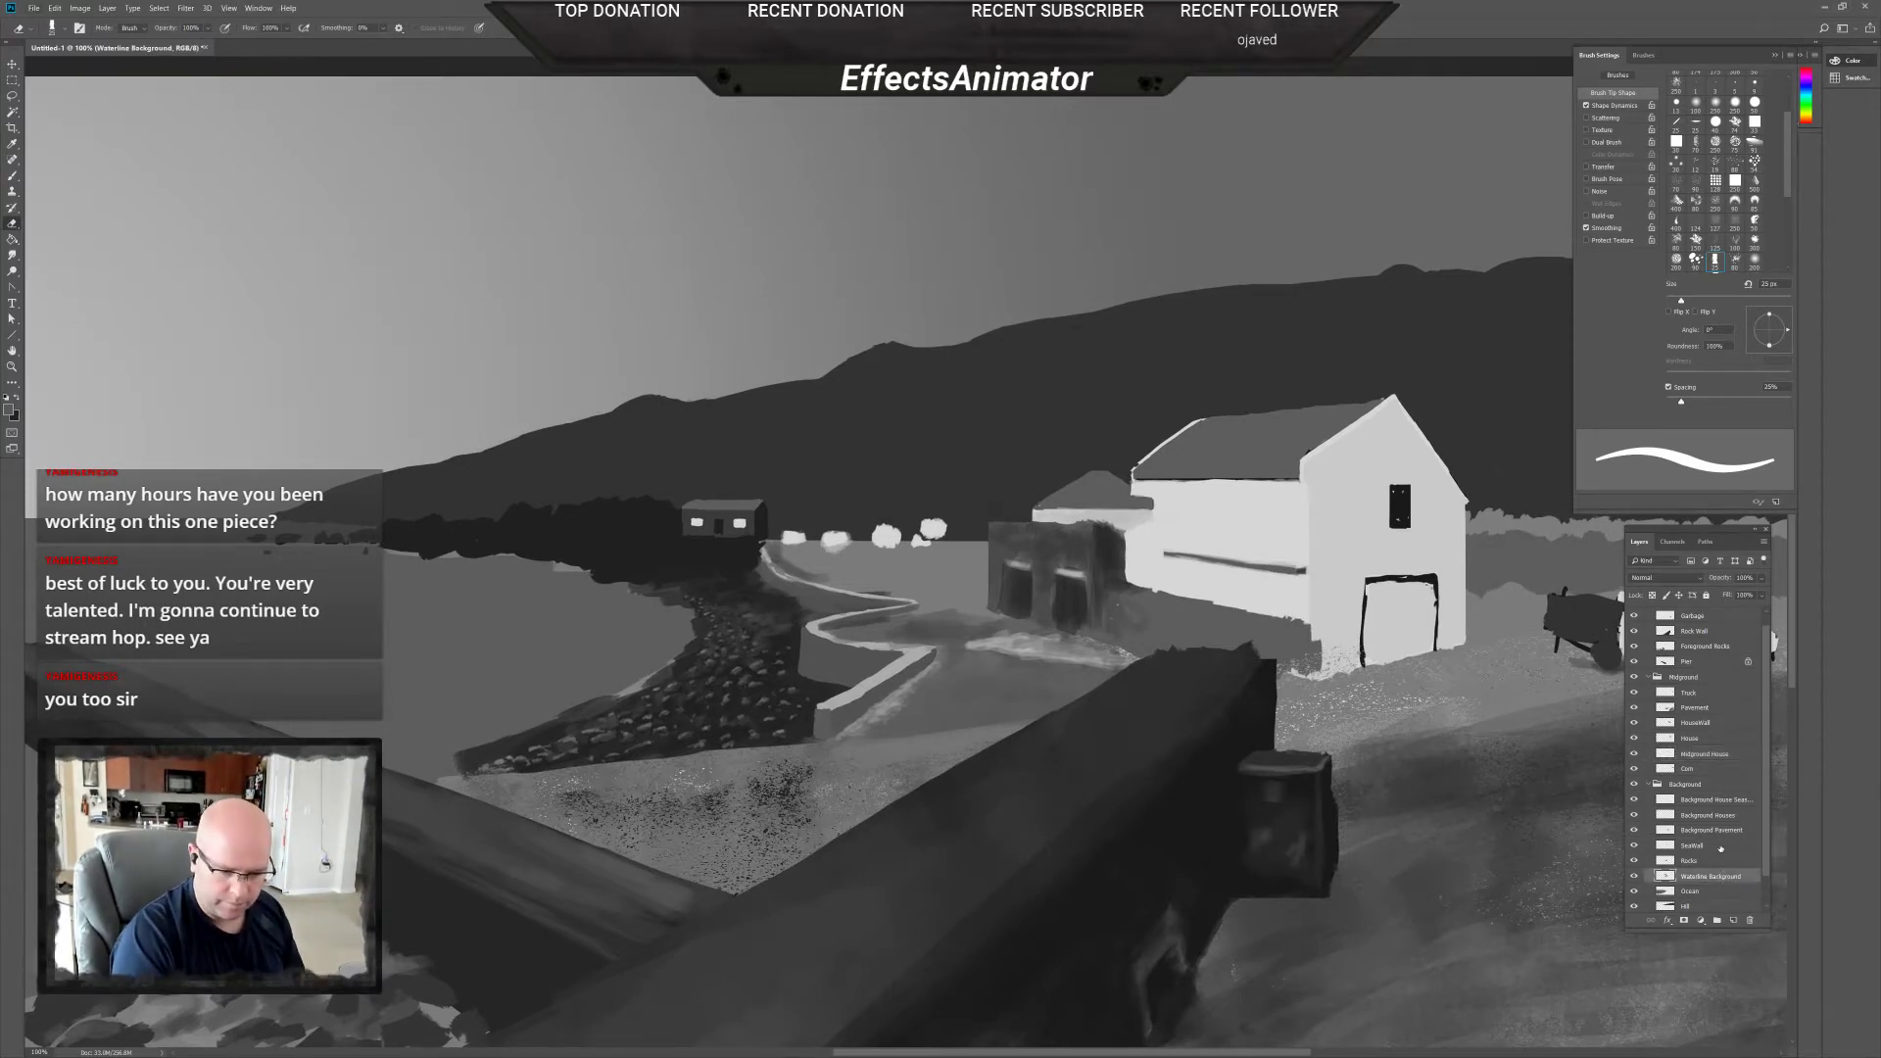
click(1728, 831)
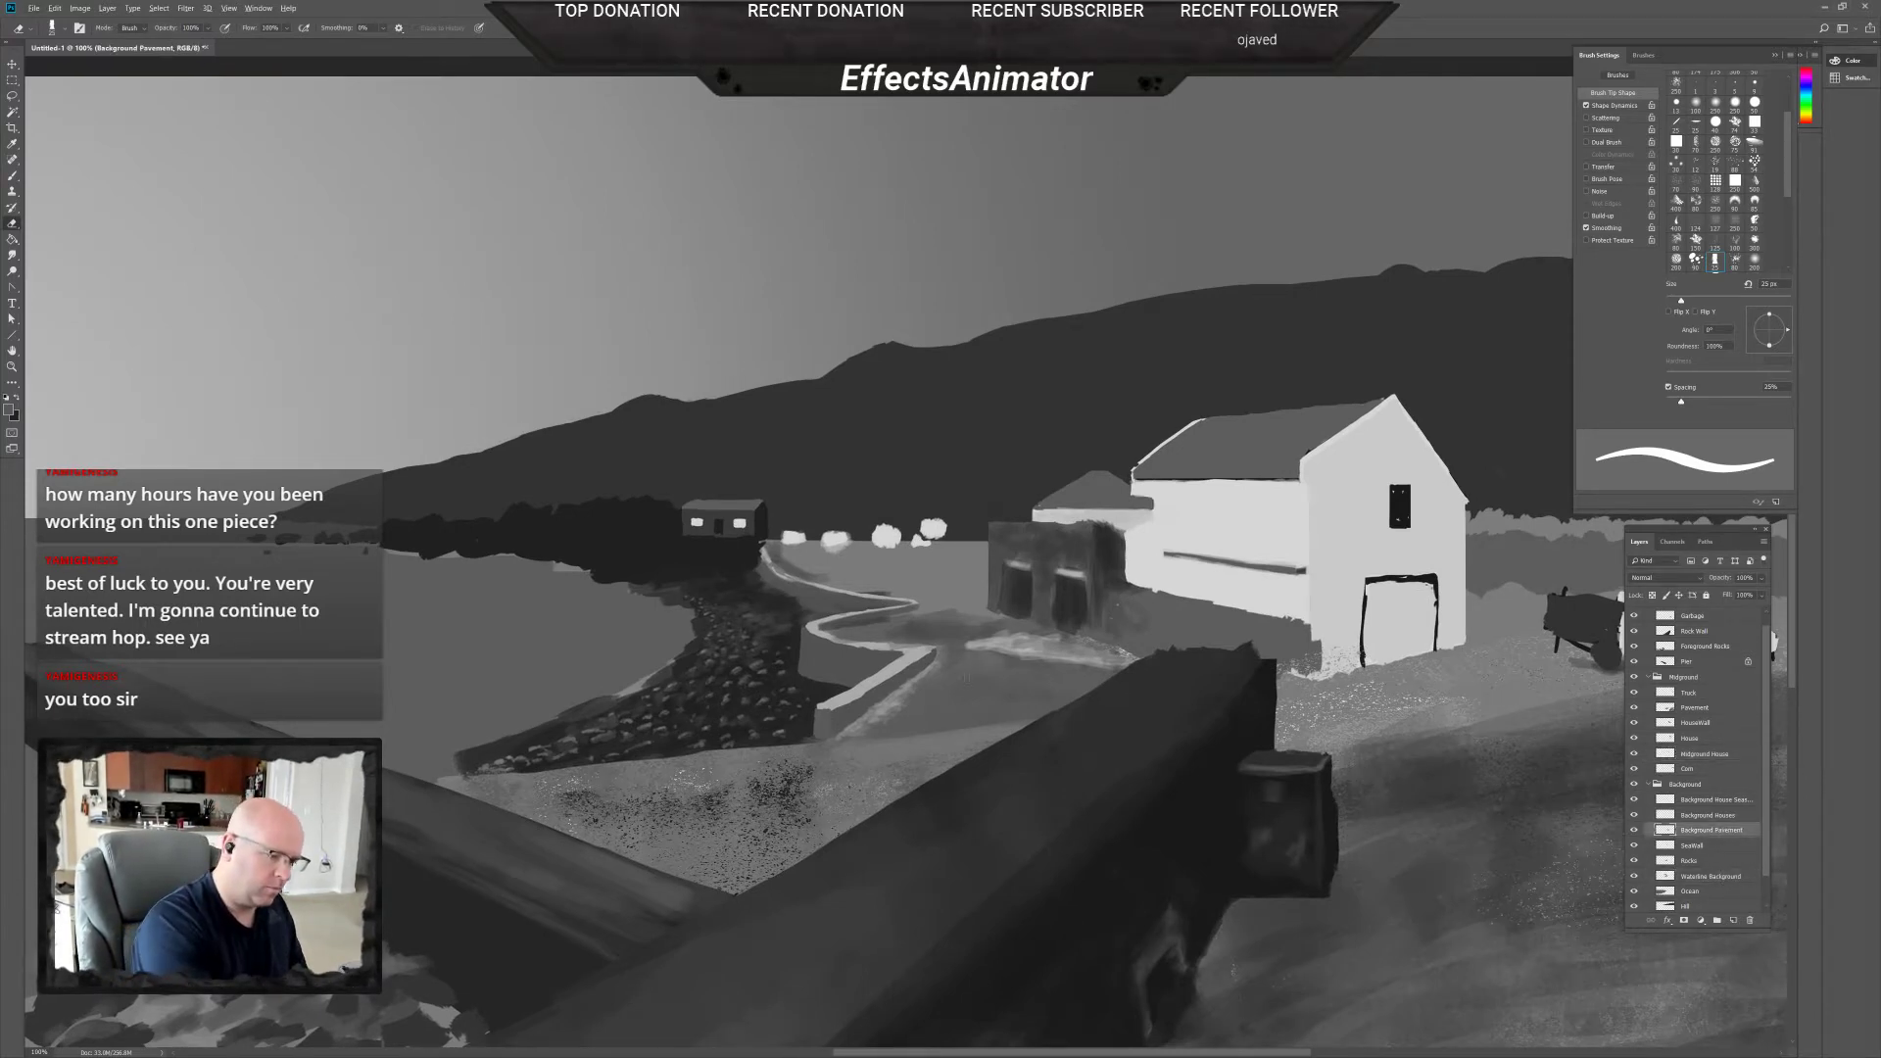
click(977, 696)
click(953, 397)
key(b)
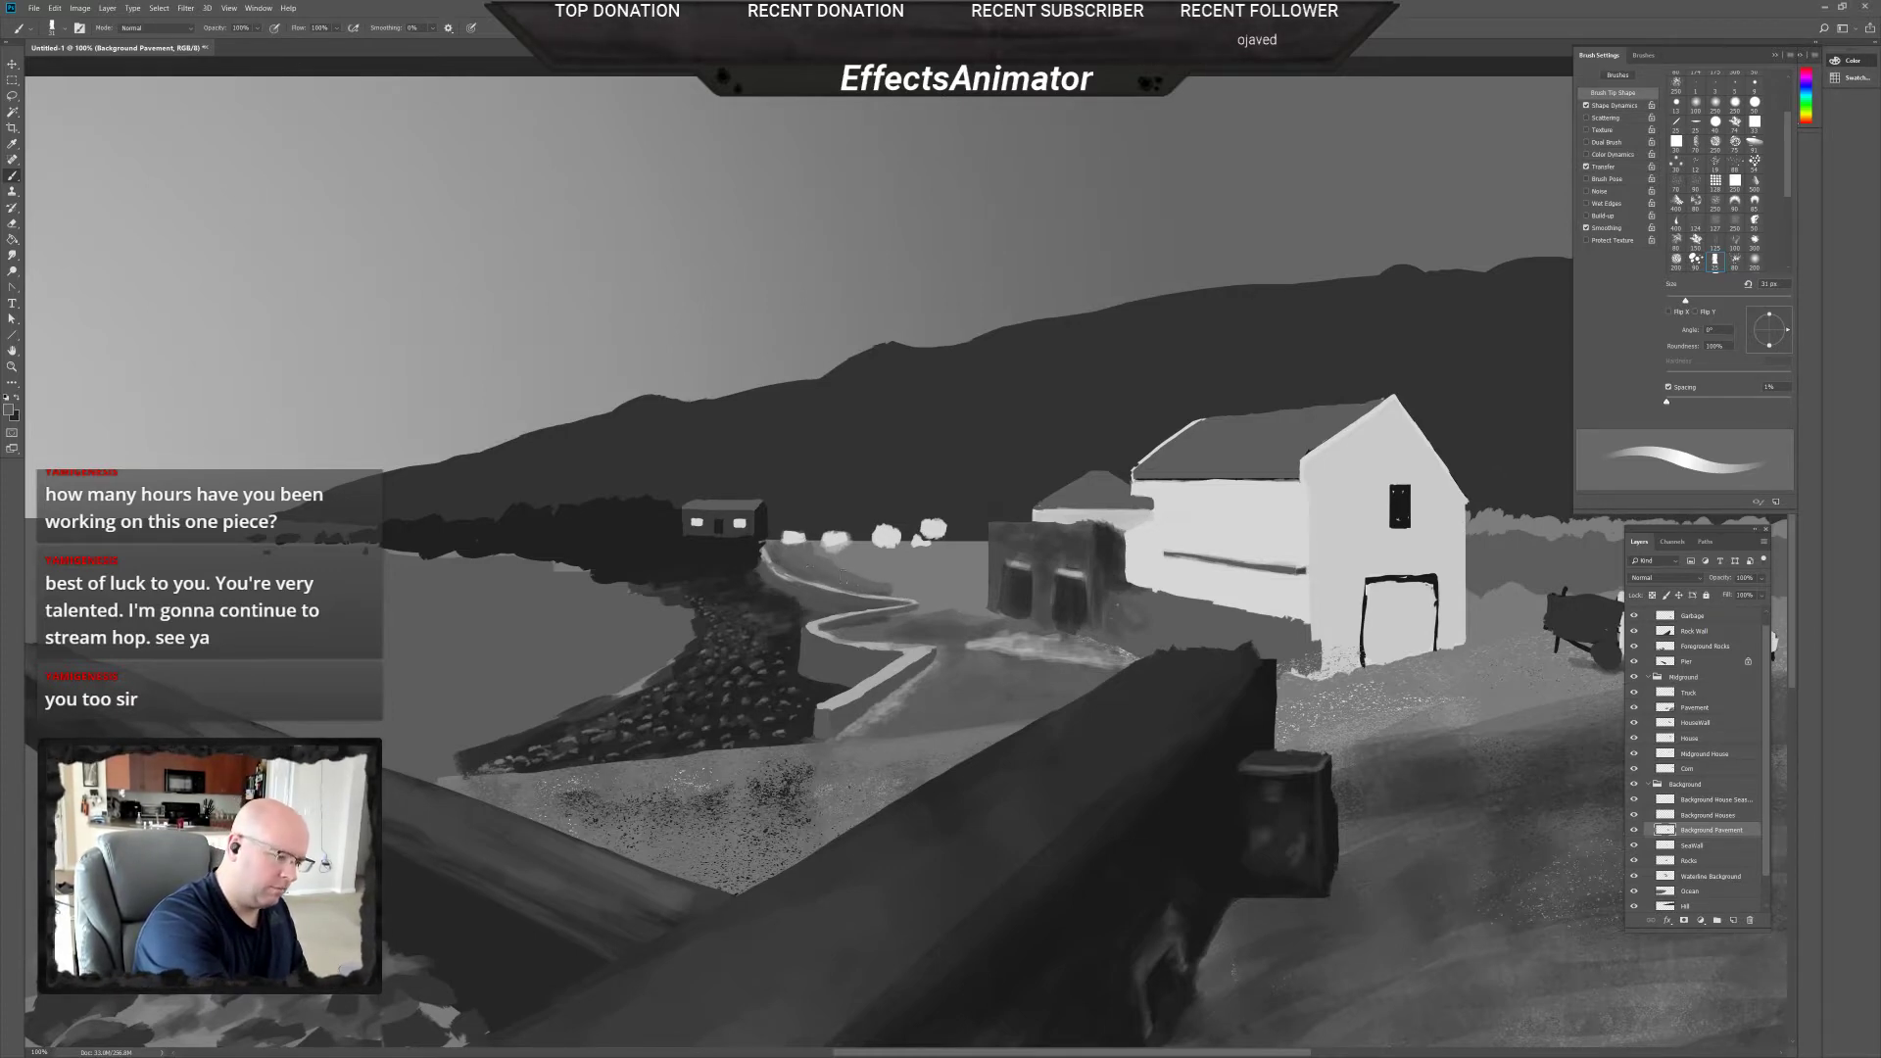
key(e)
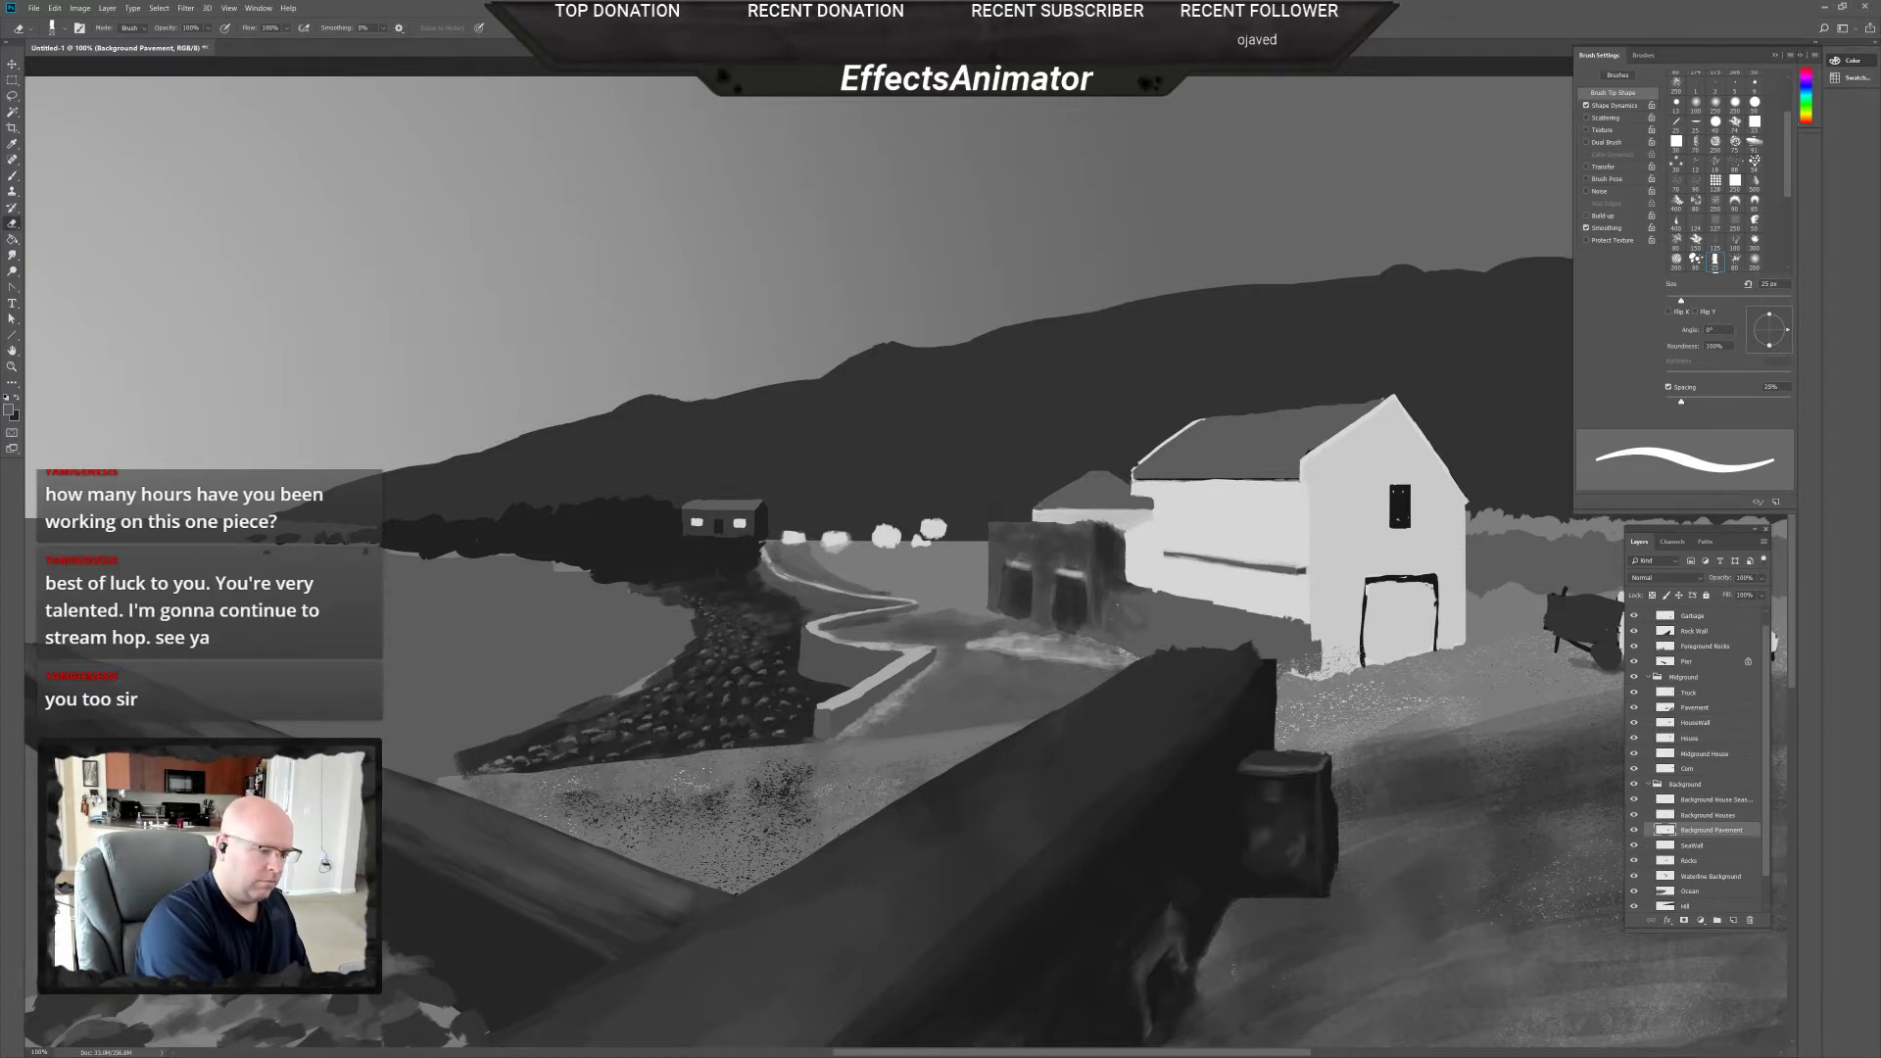
key(b)
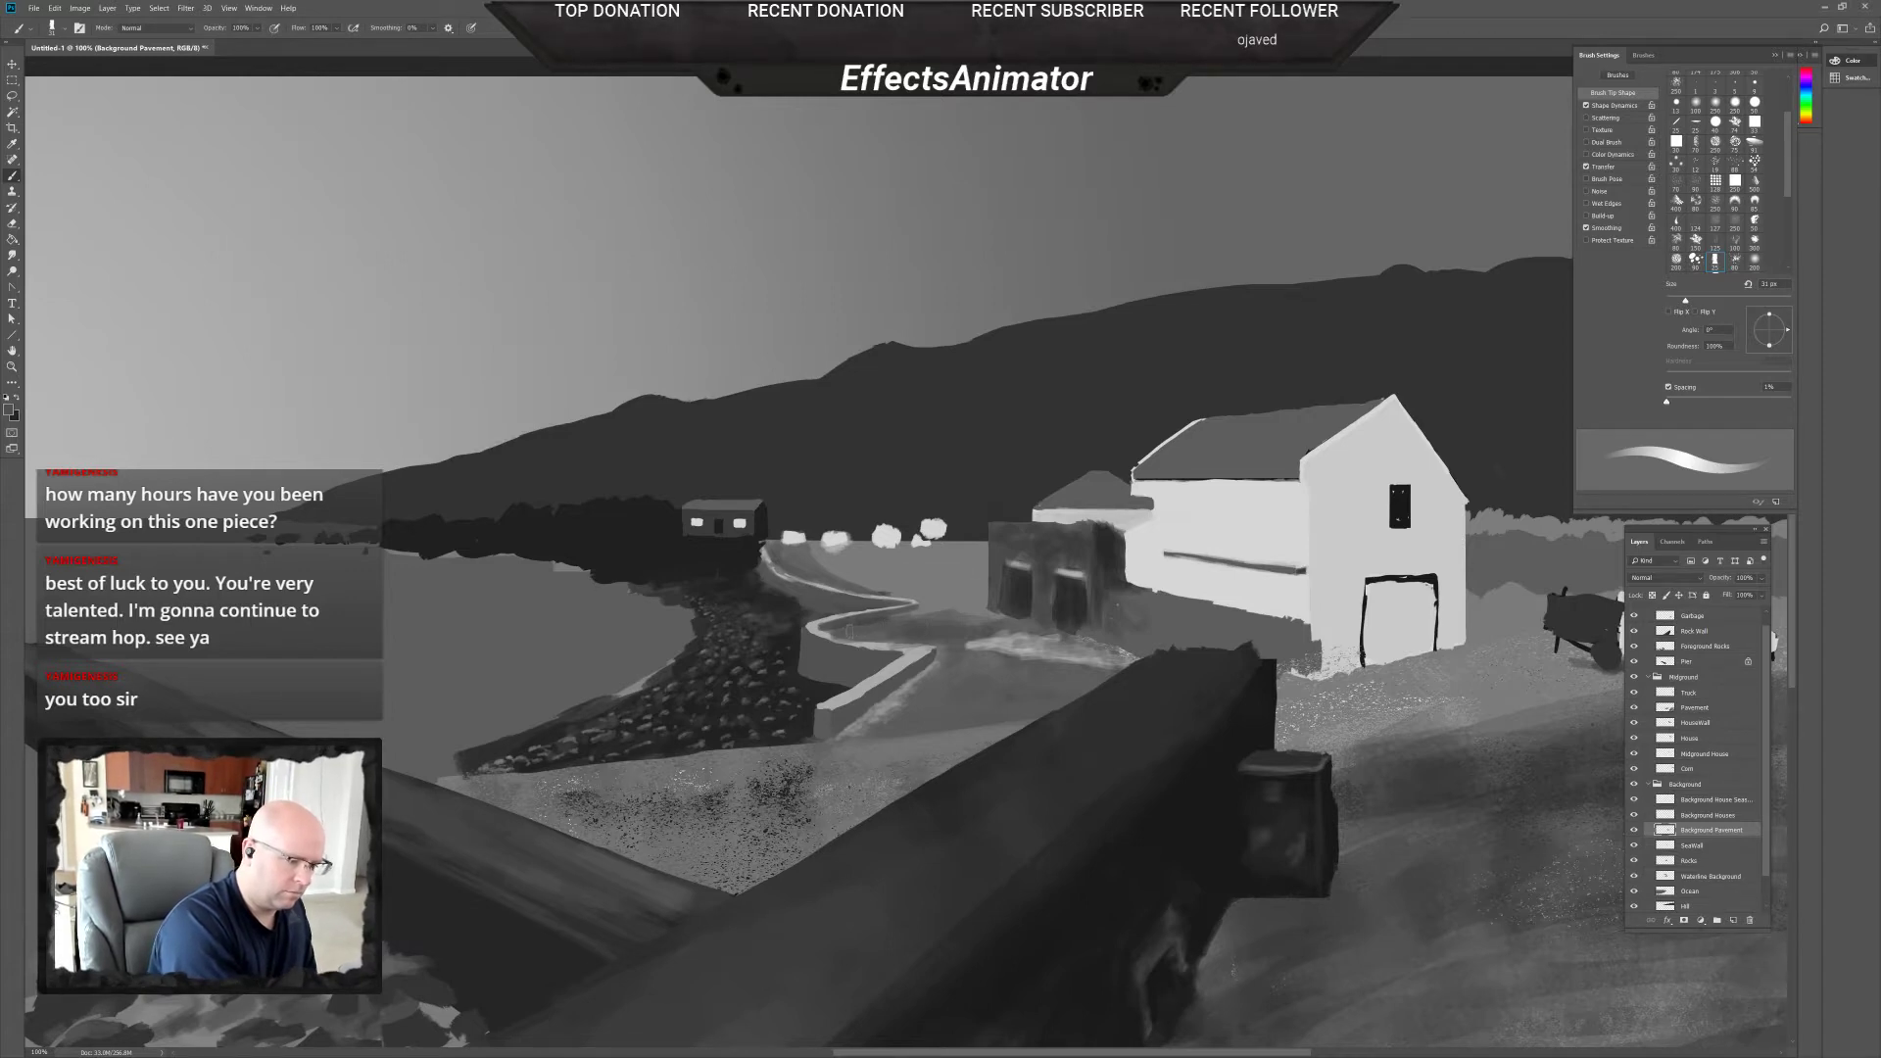
drag(907, 615, 945, 617)
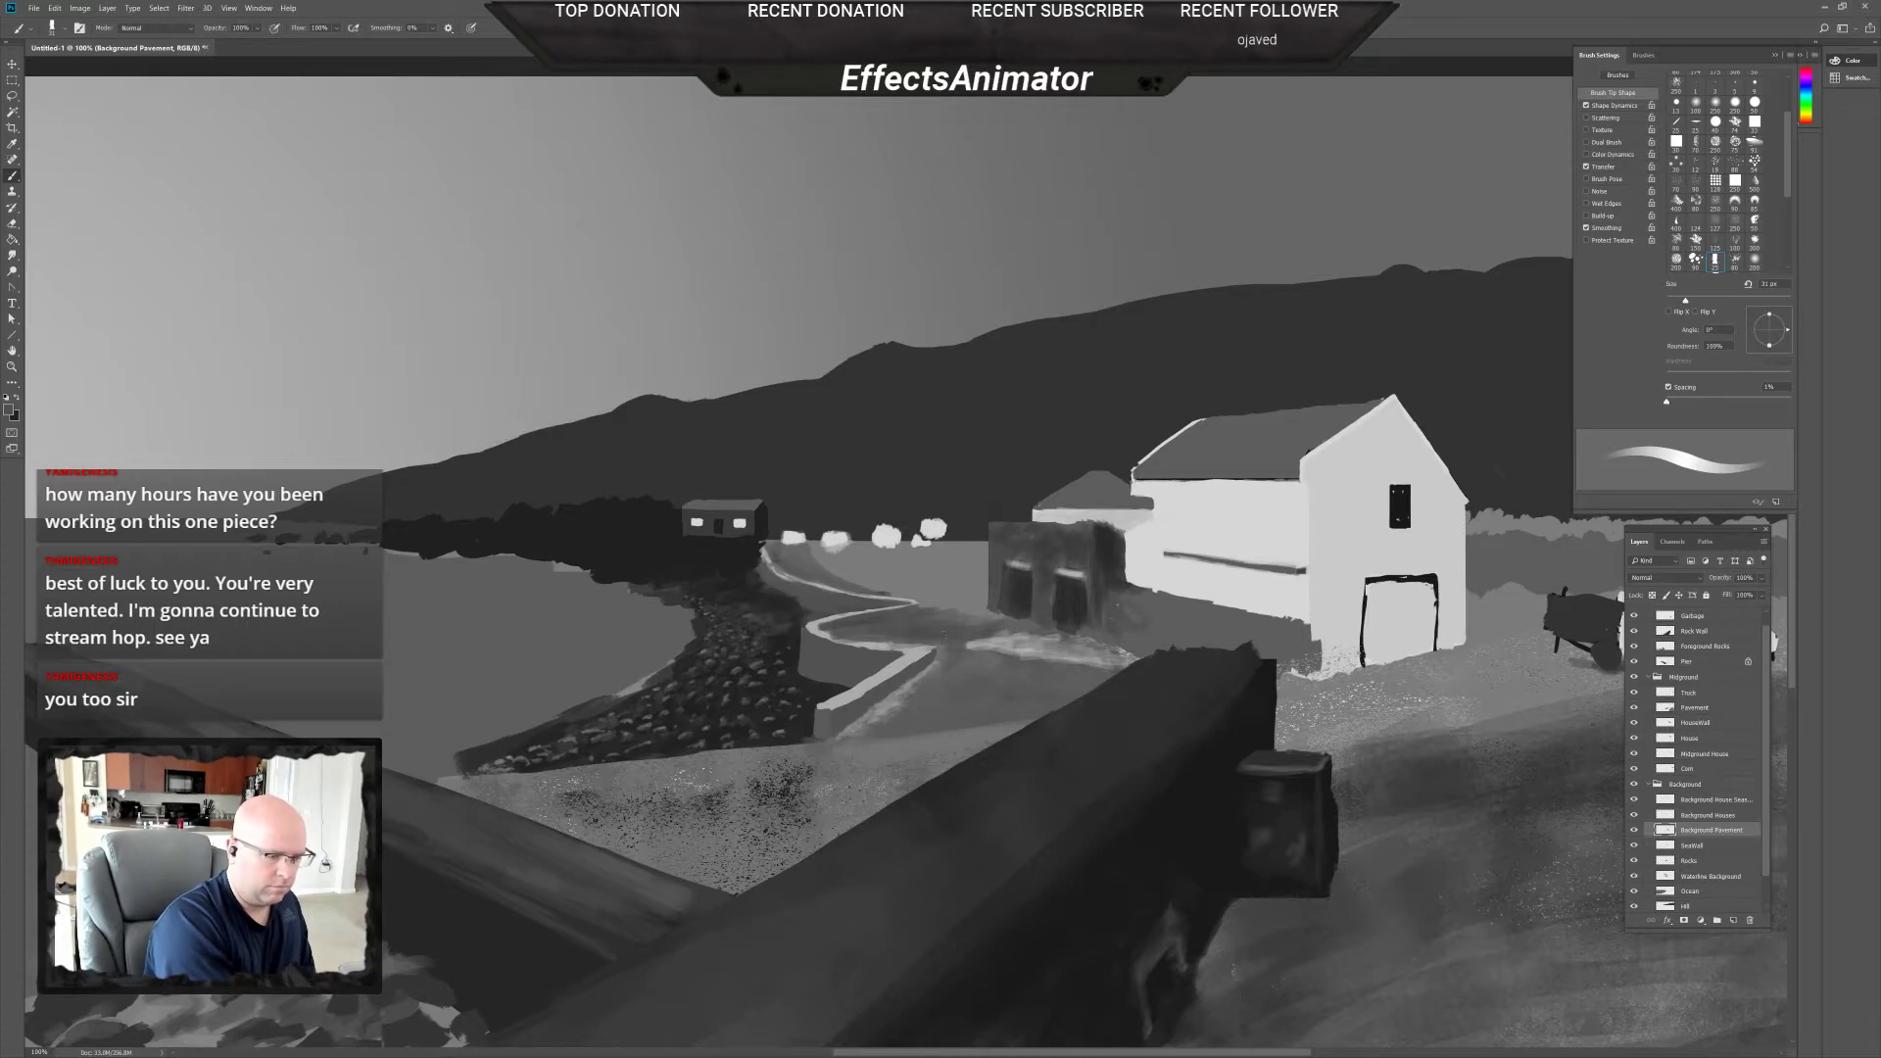
Clean up the pavement along the sea wall's lower bend and extend the far end of the path beside the small distant house.
key(ctrl+plus)
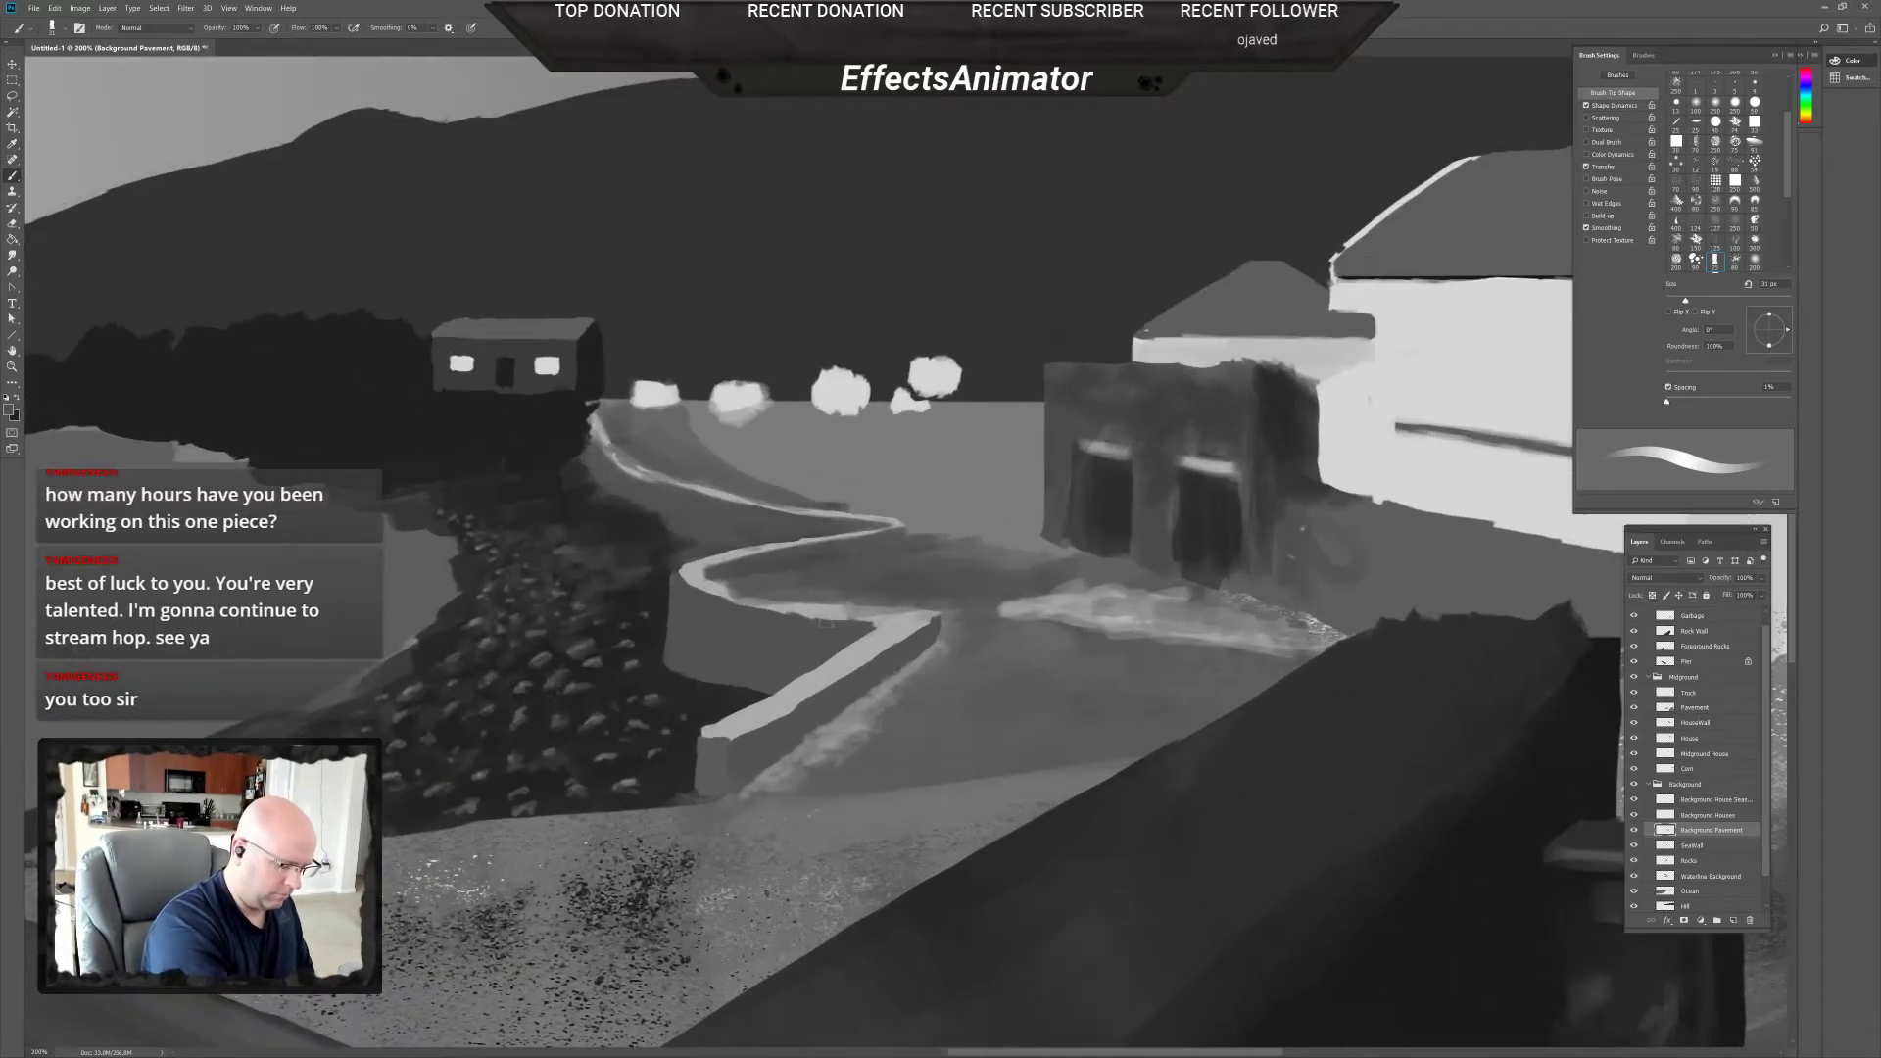
key(e)
mouse_move(763, 617)
mouse_down()
mouse_move(812, 625)
mouse_move(720, 602)
mouse_move(900, 617)
mouse_up()
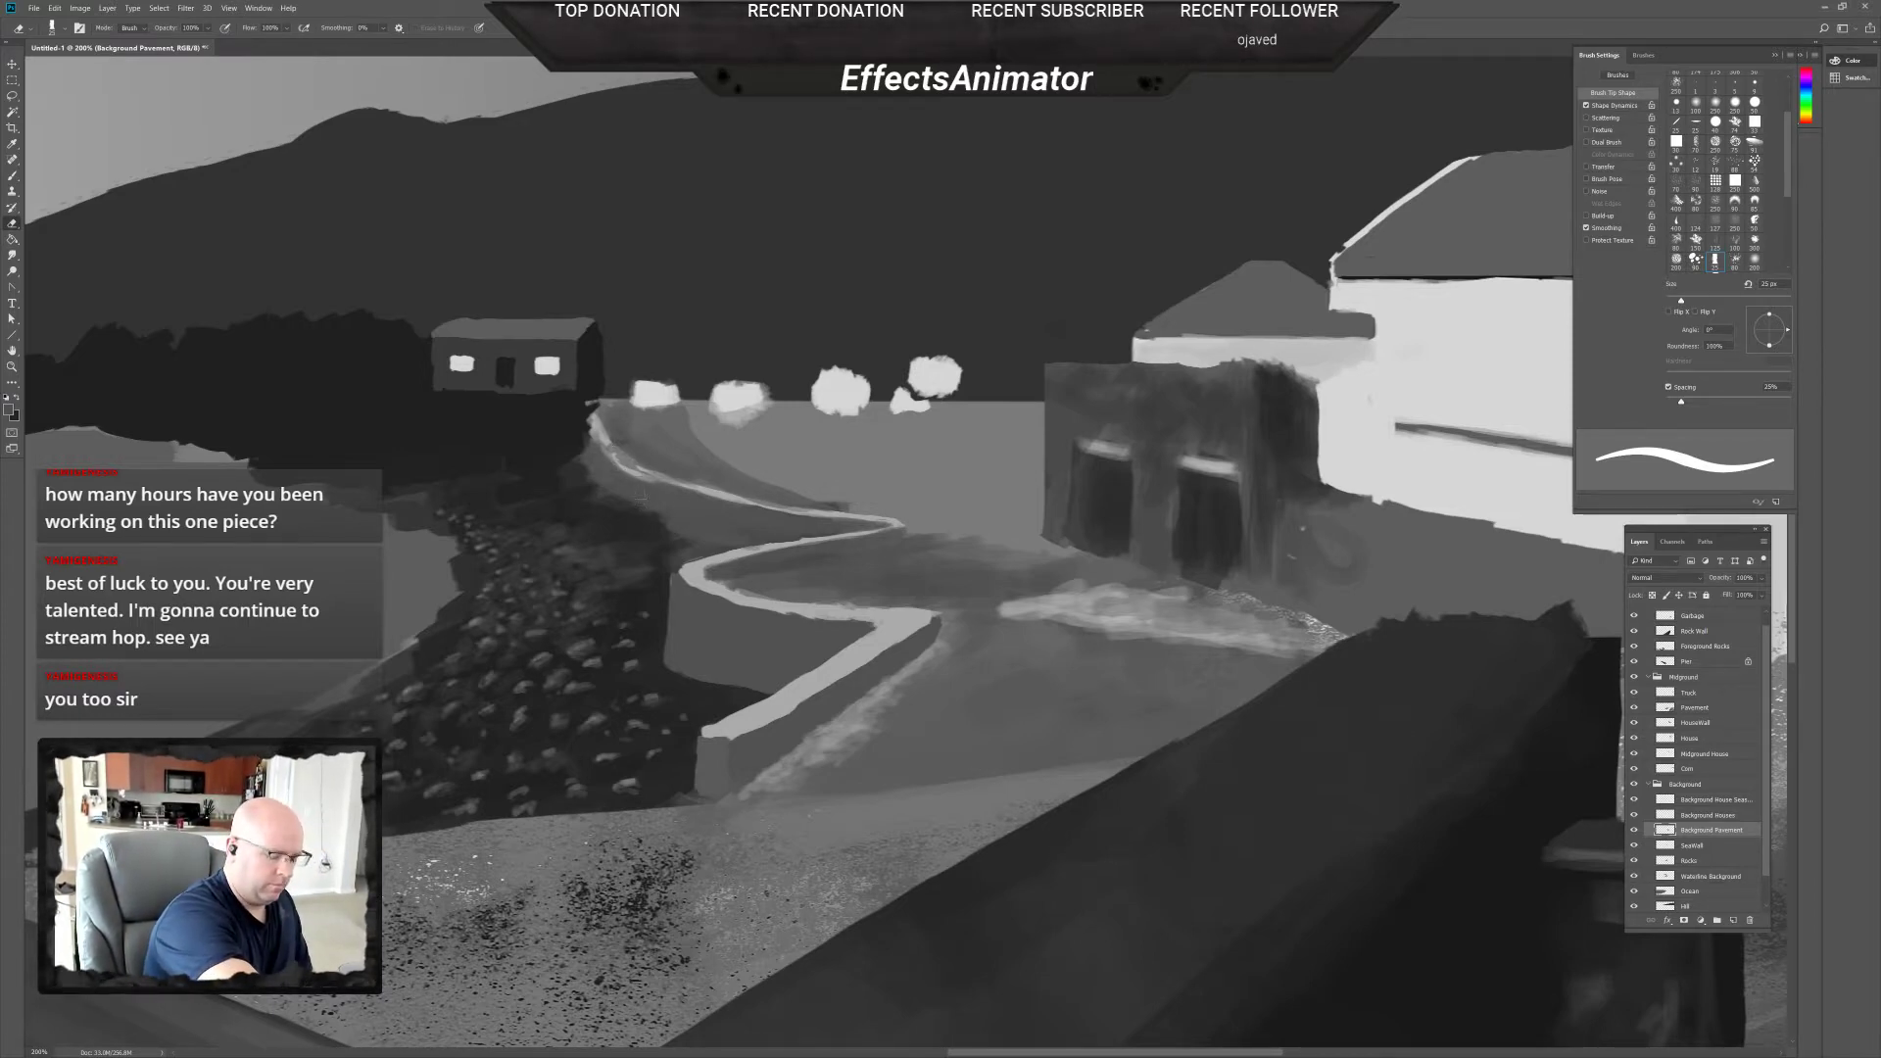
key(b)
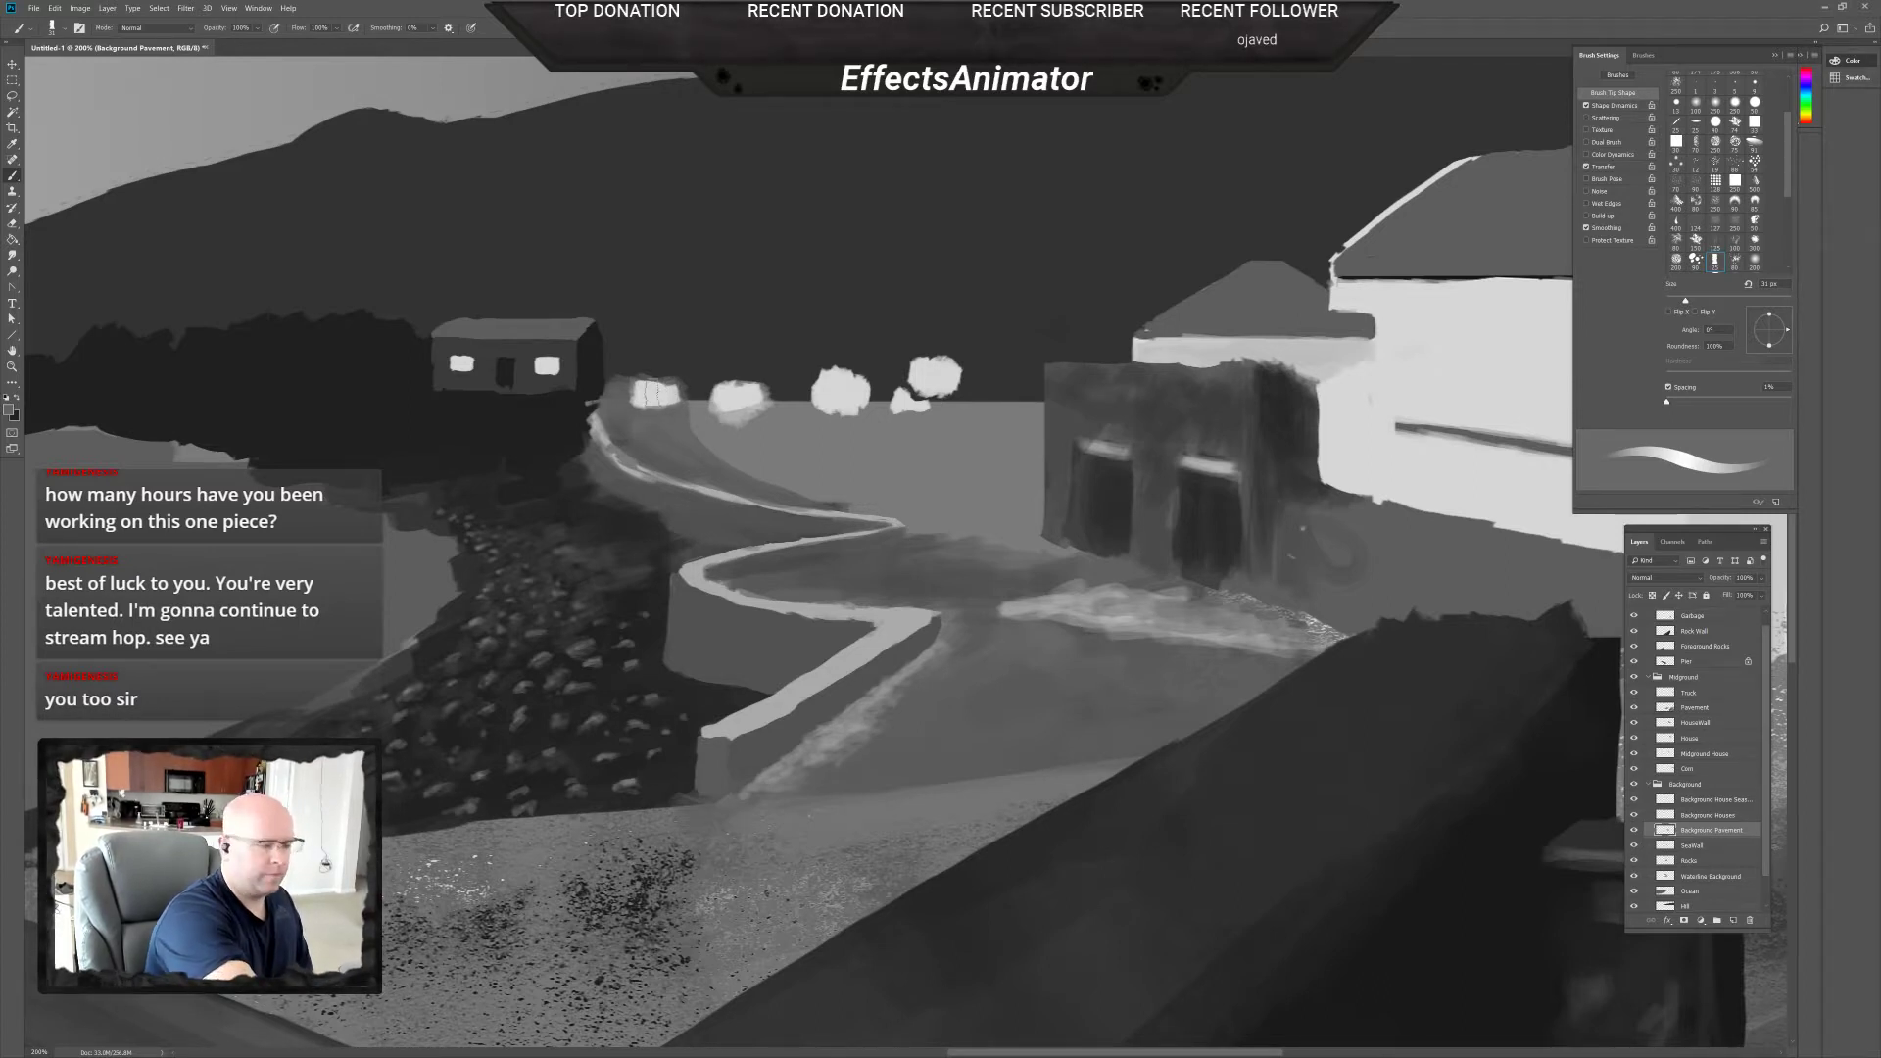
Move the white houses on the Background Houses layer slightly upward, above the far edge of the light ground.
click(1730, 816)
key(v)
drag(868, 386, 868, 389)
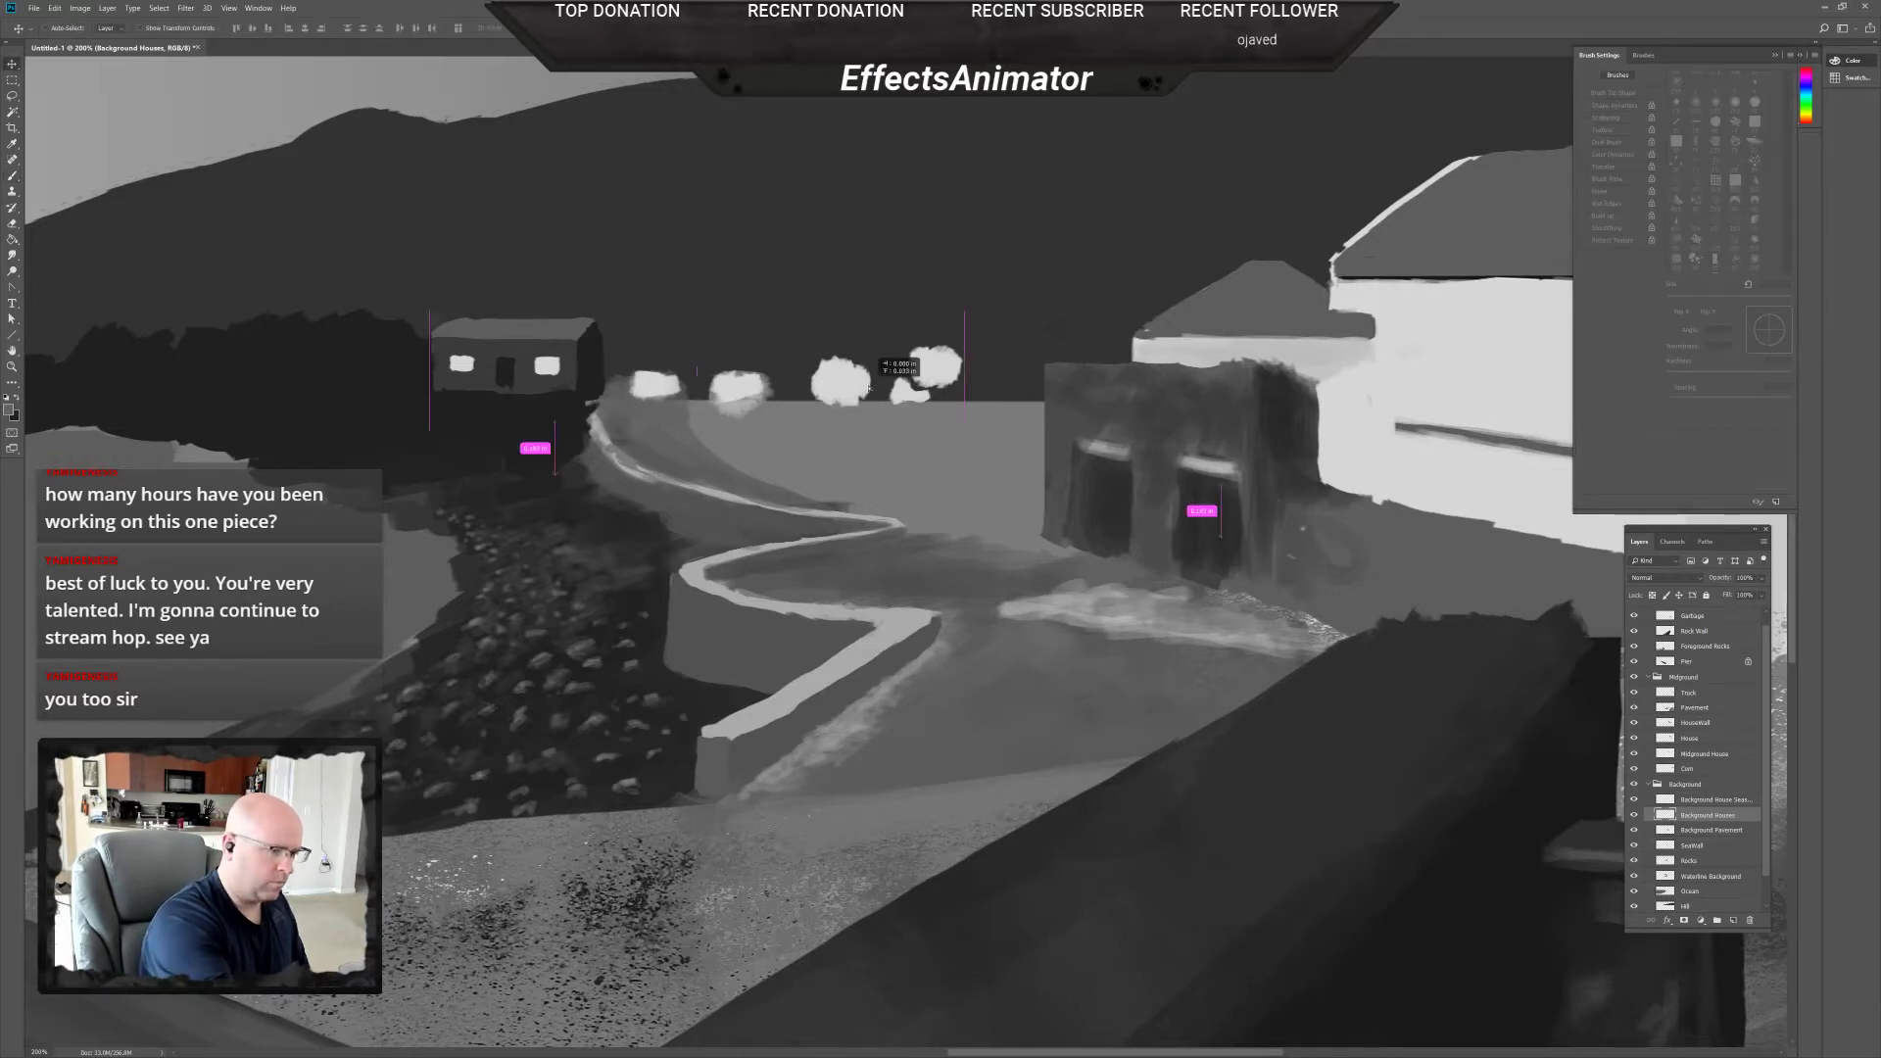
key(shift+Up)
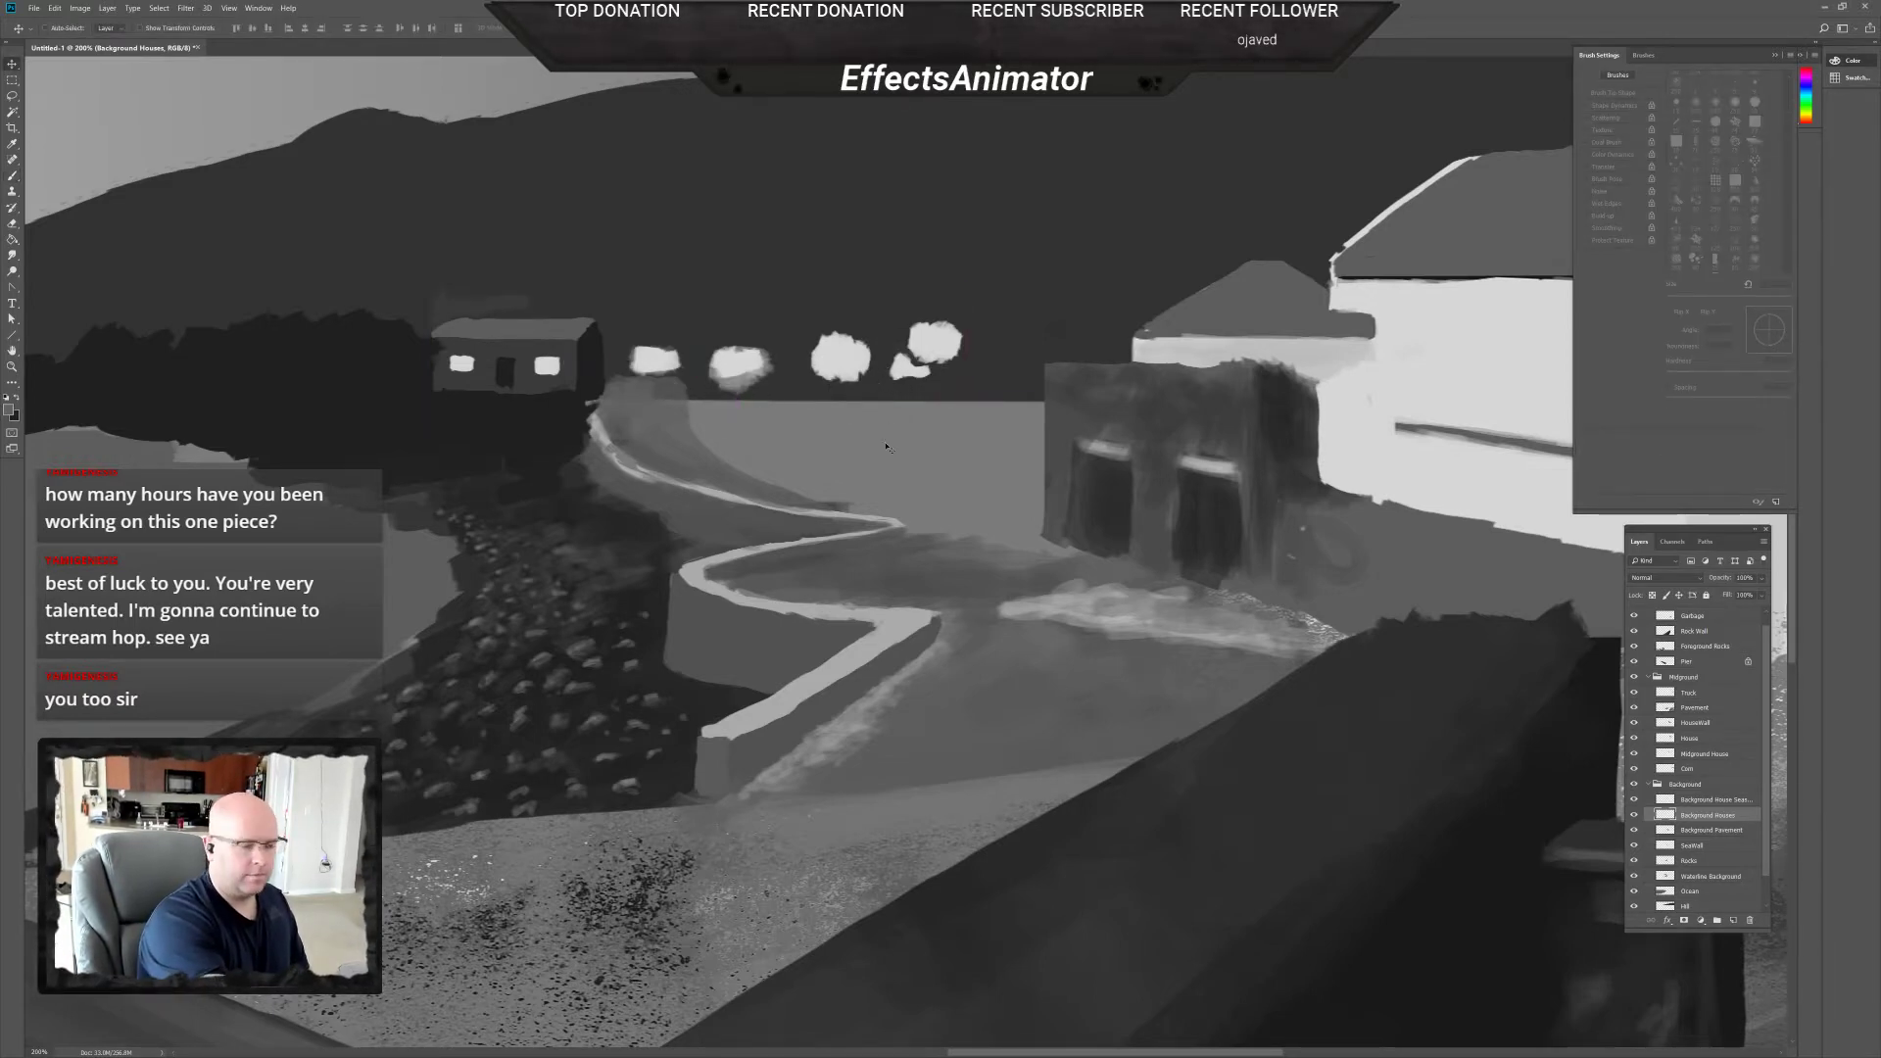
Refine the thin light edge of the winding wall on the SeaWall layer, using a smaller brush and the eraser.
click(1715, 830)
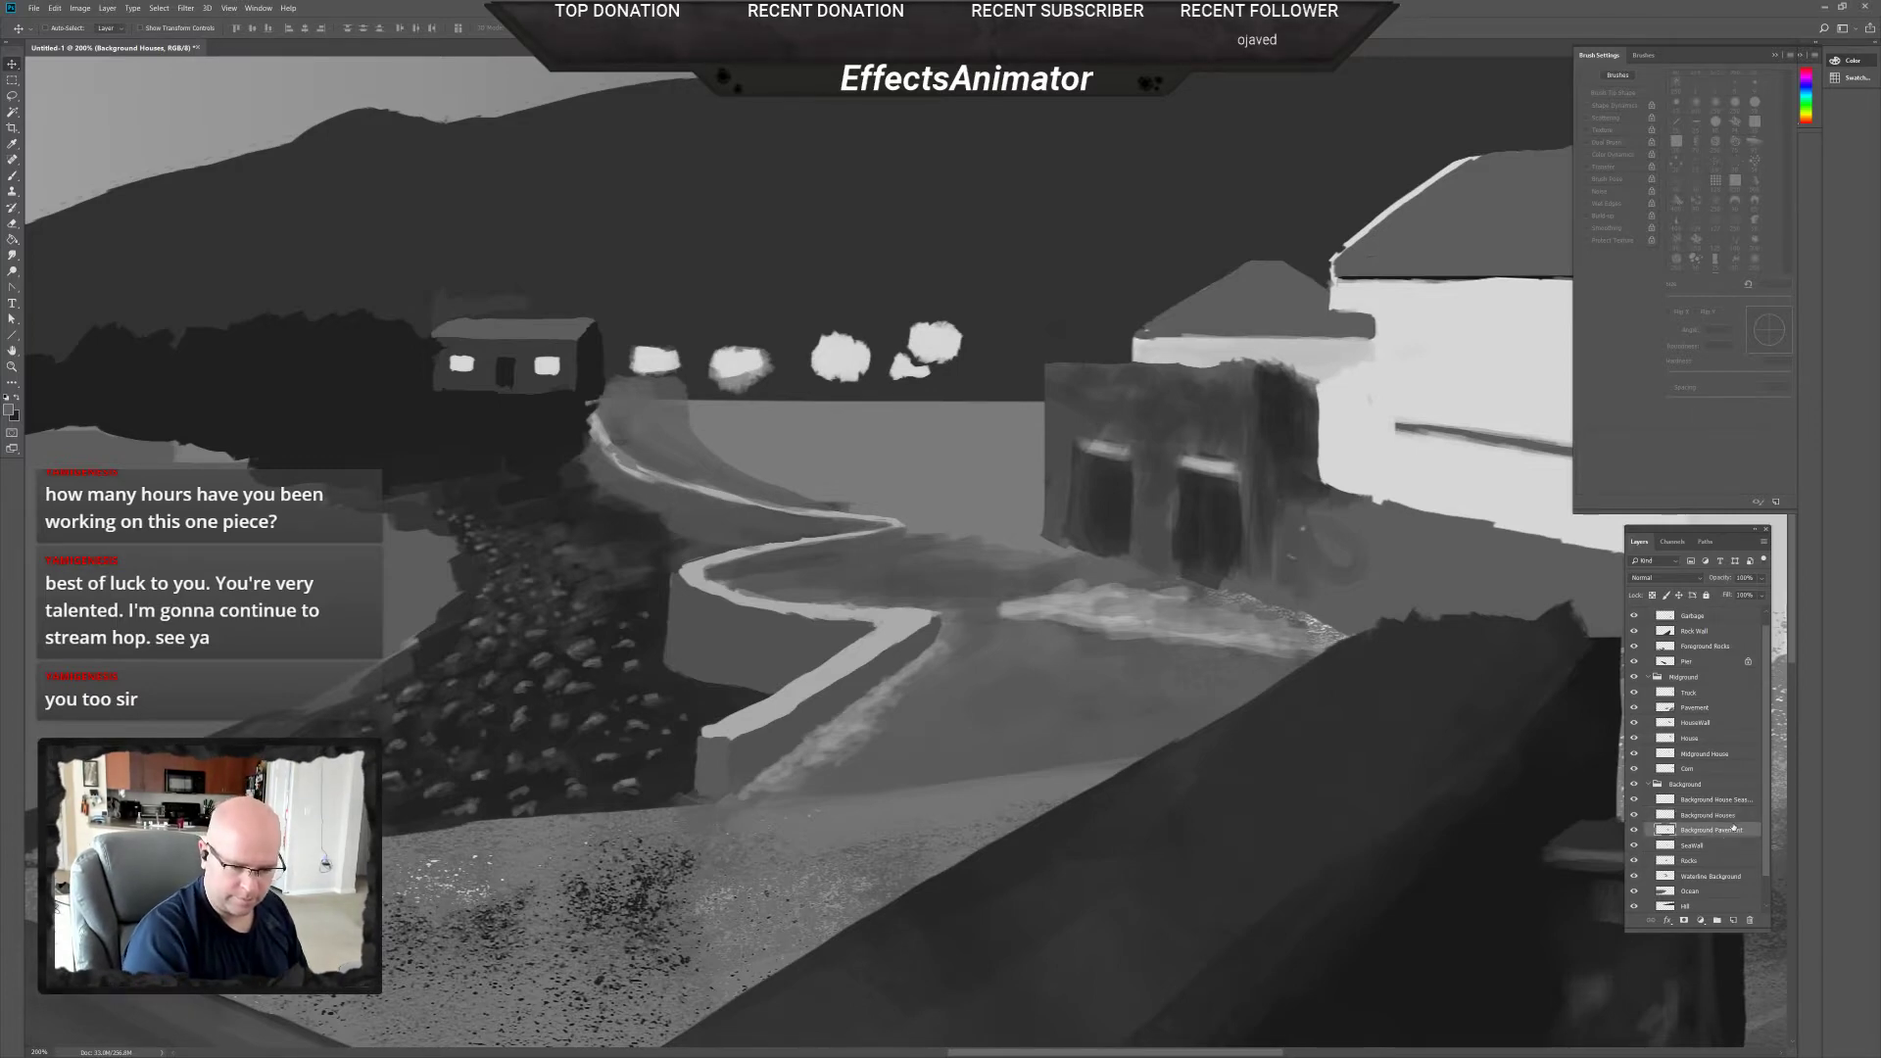
key(b)
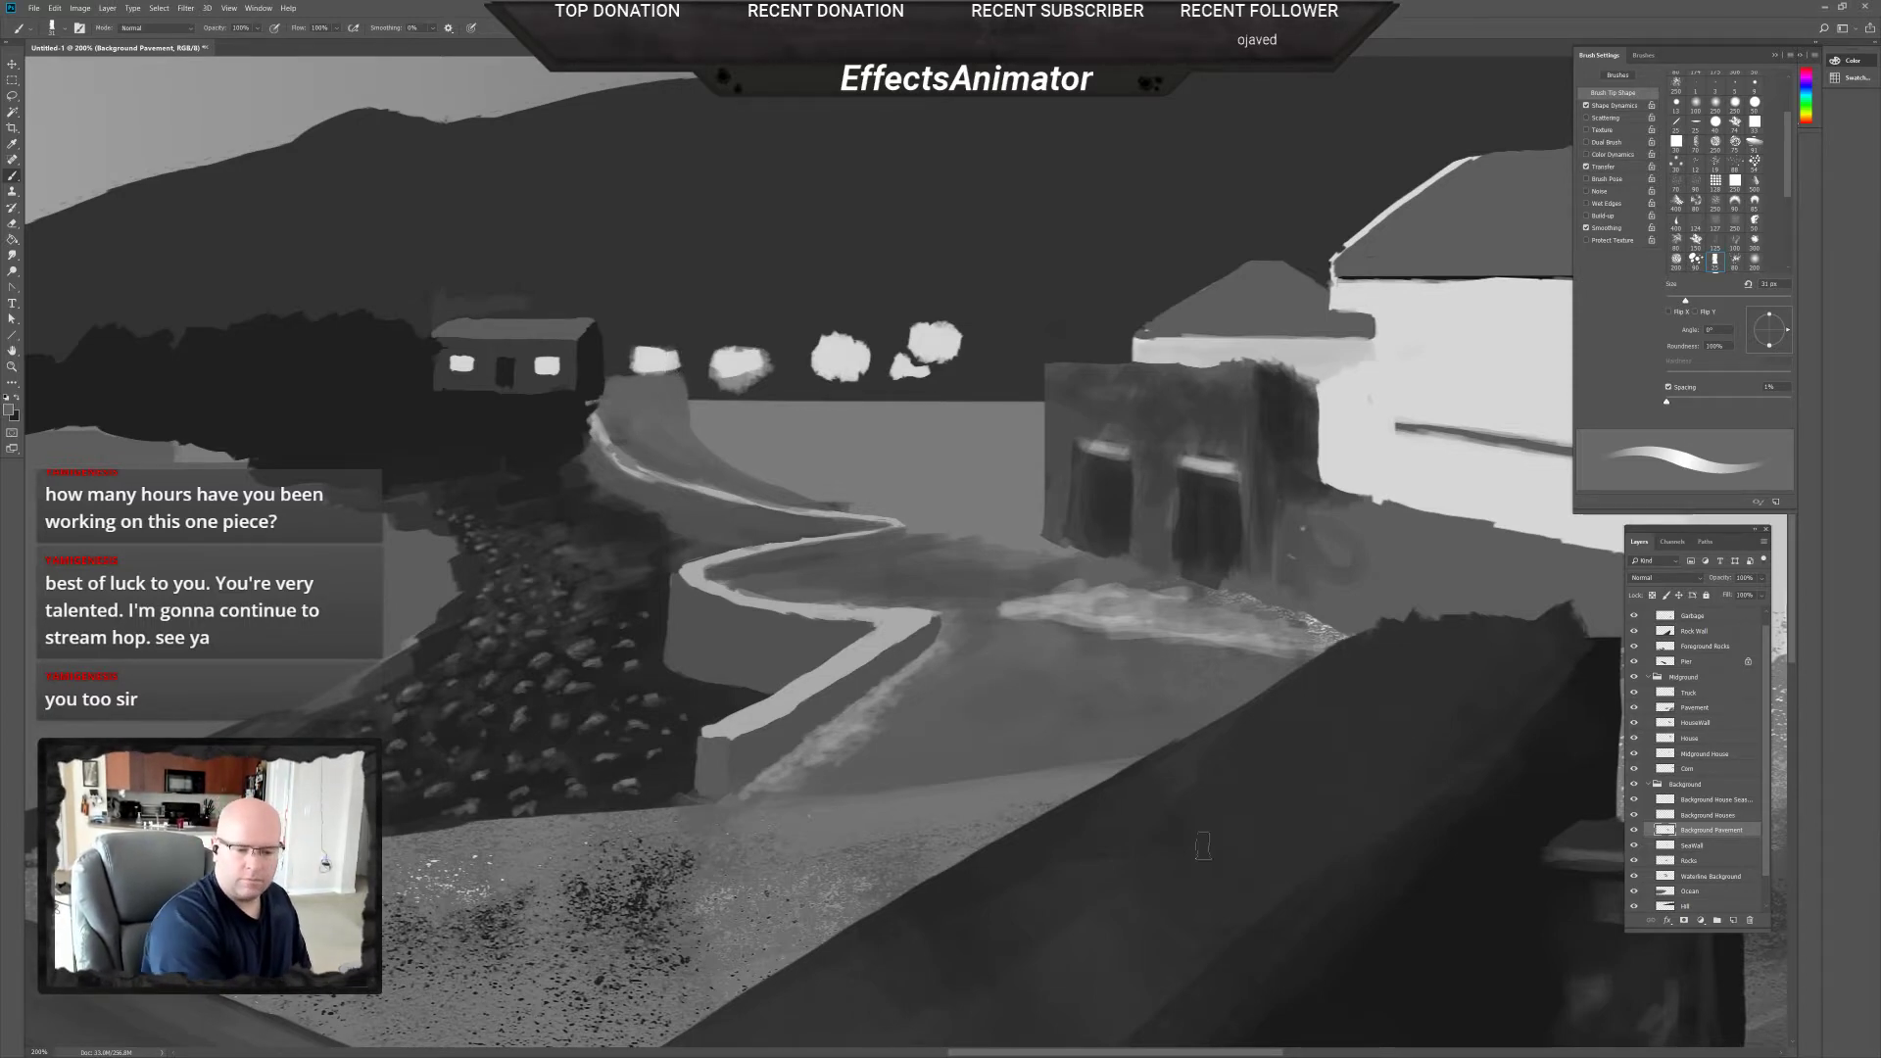
click(1711, 849)
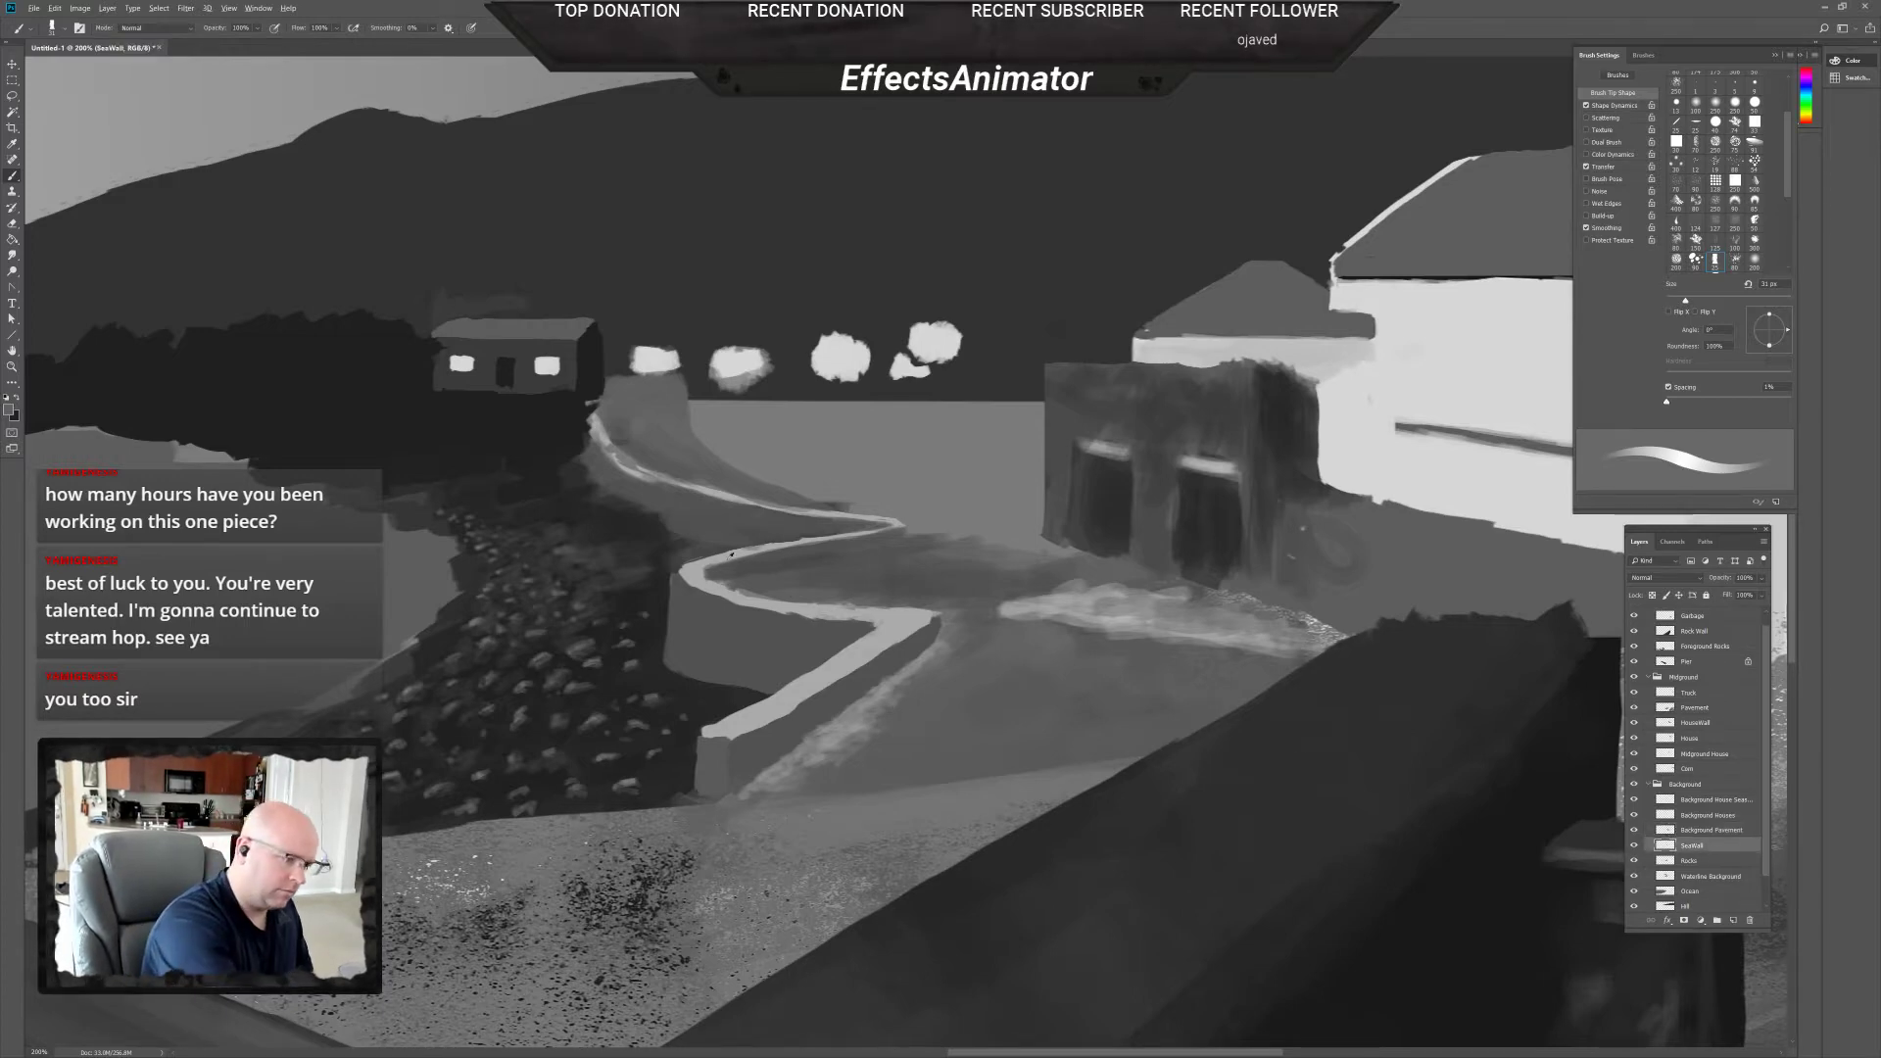
right_click(698, 560)
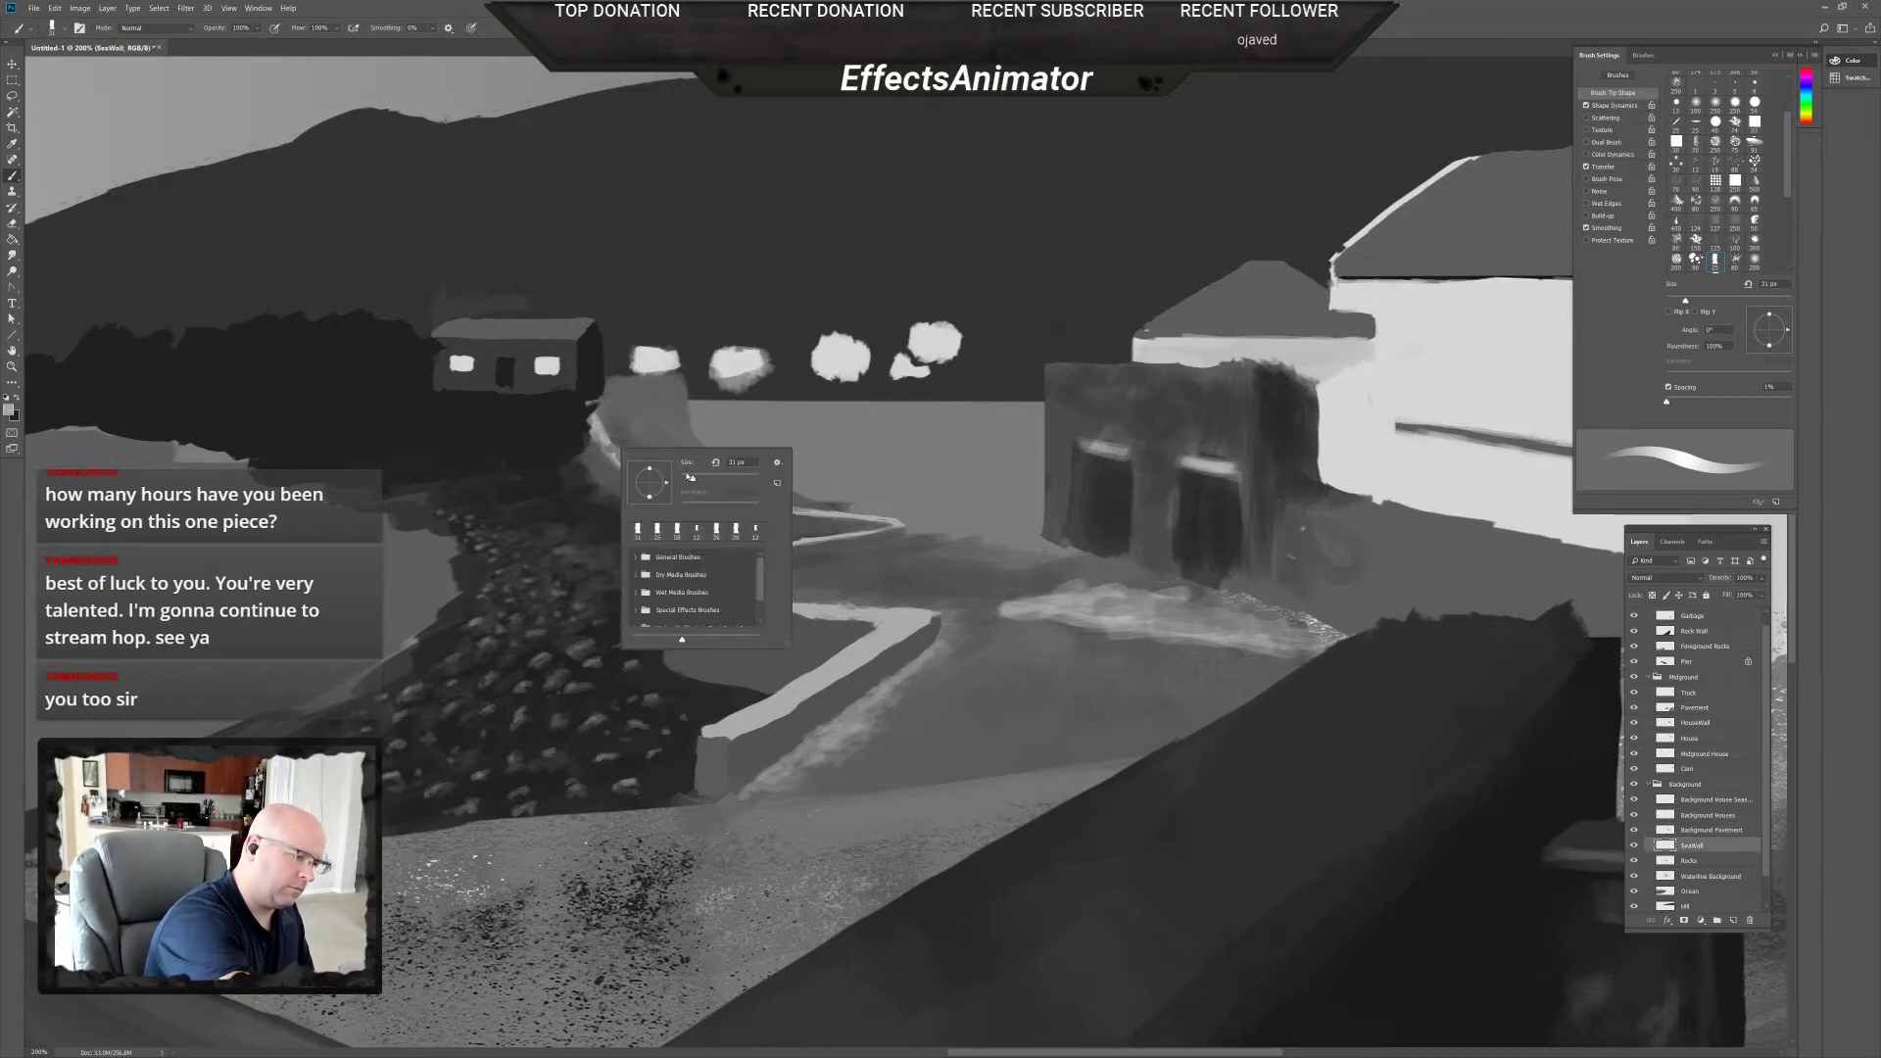
drag(715, 479, 689, 479)
key(Return)
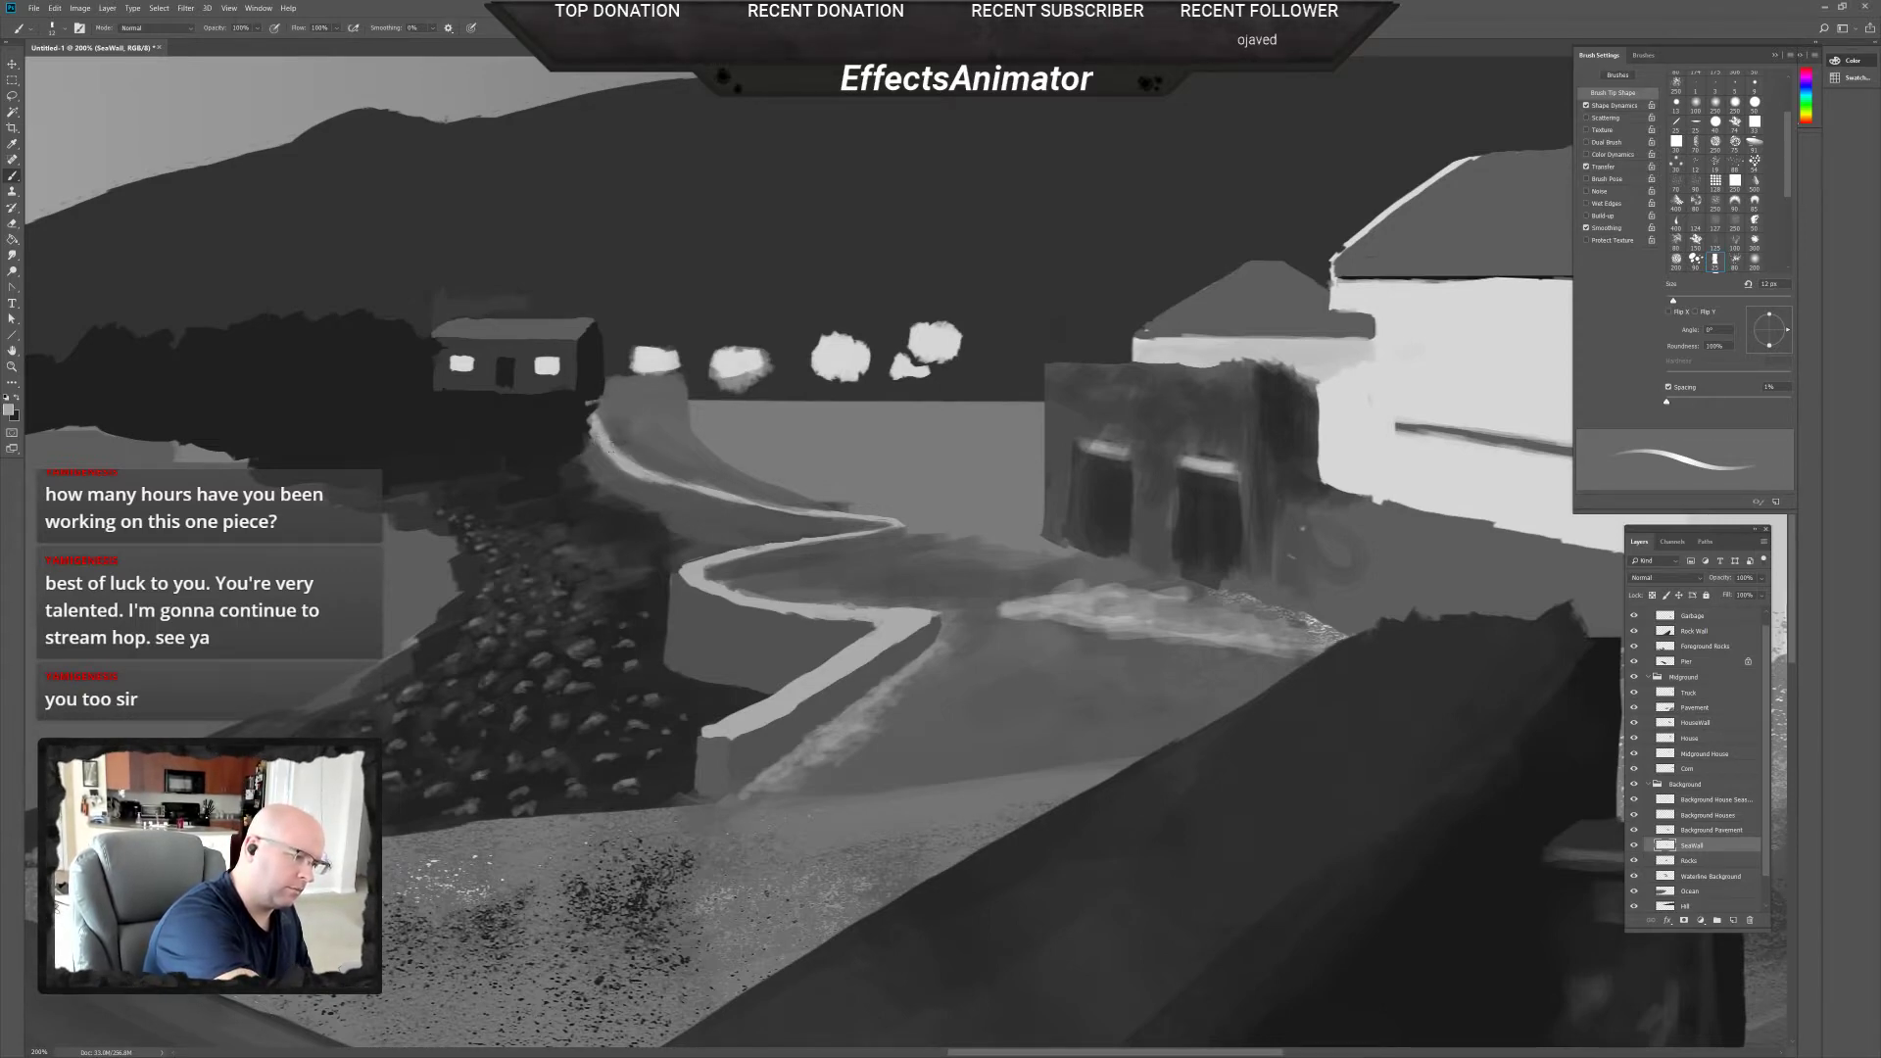
key(e)
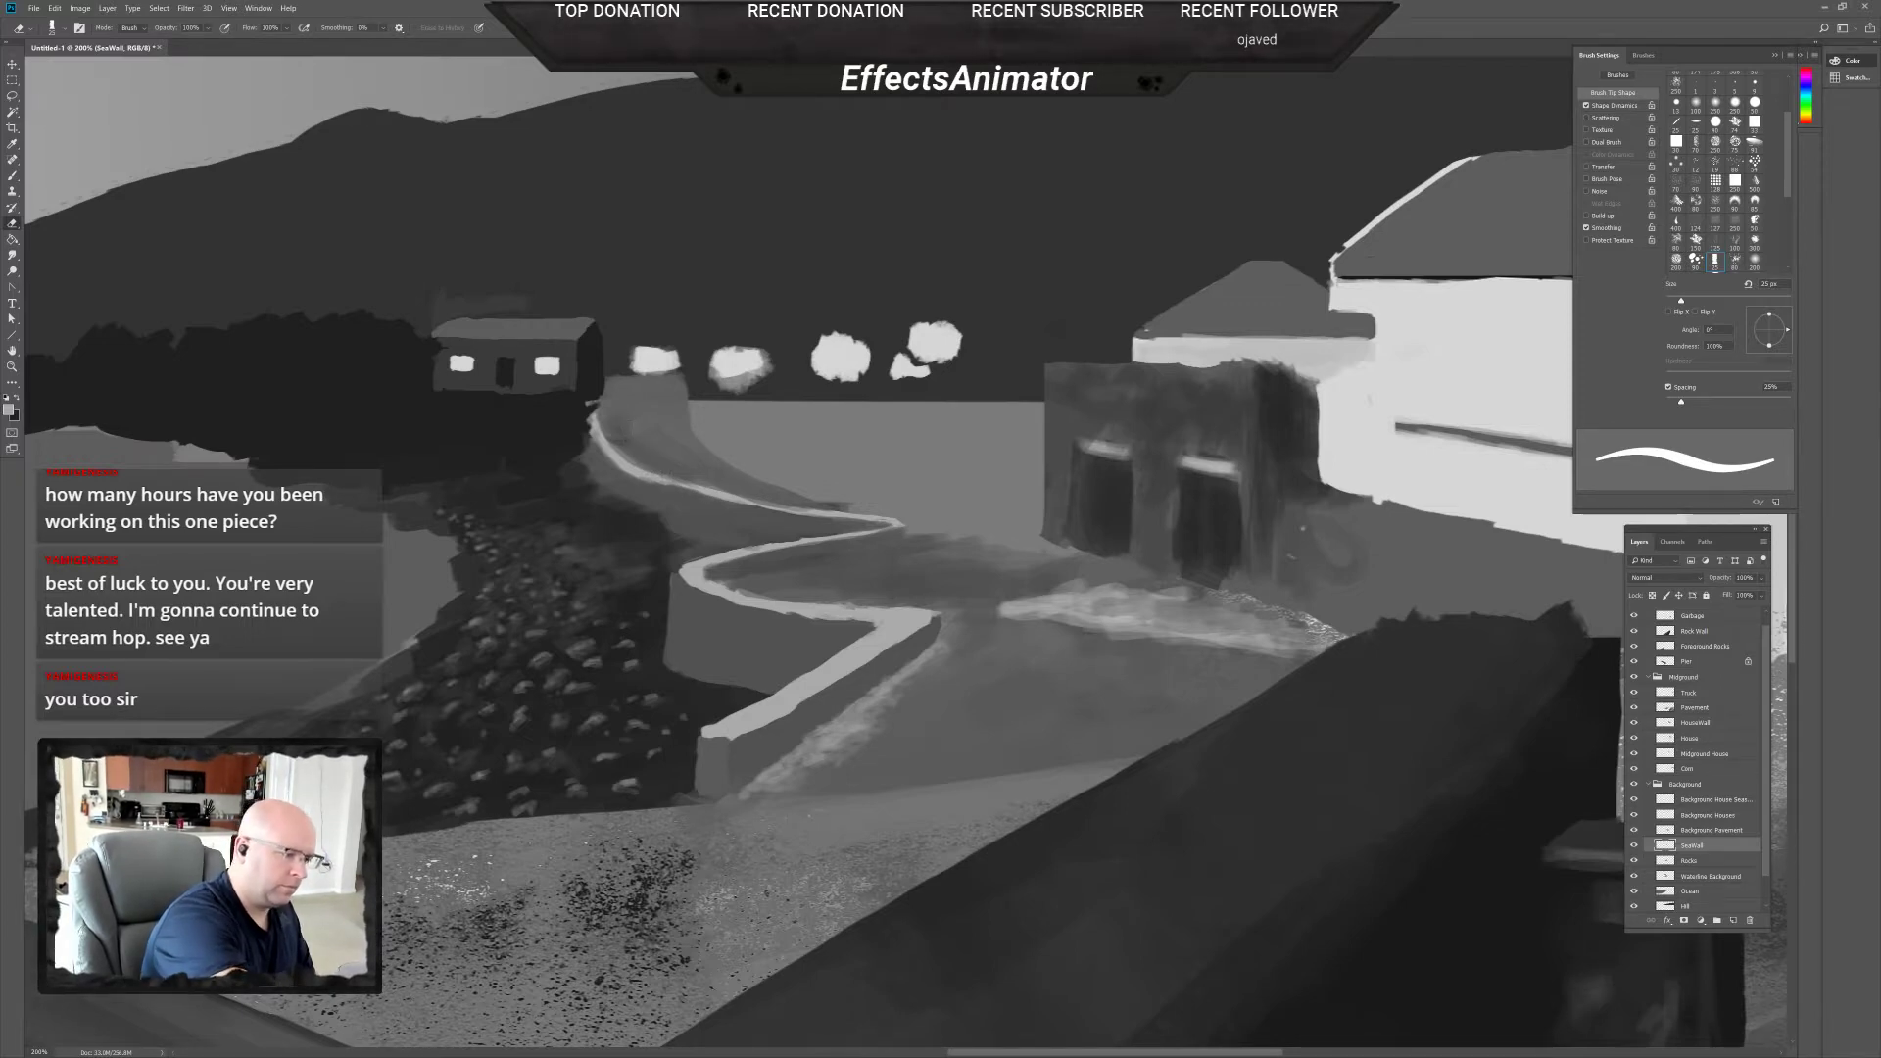
key(b)
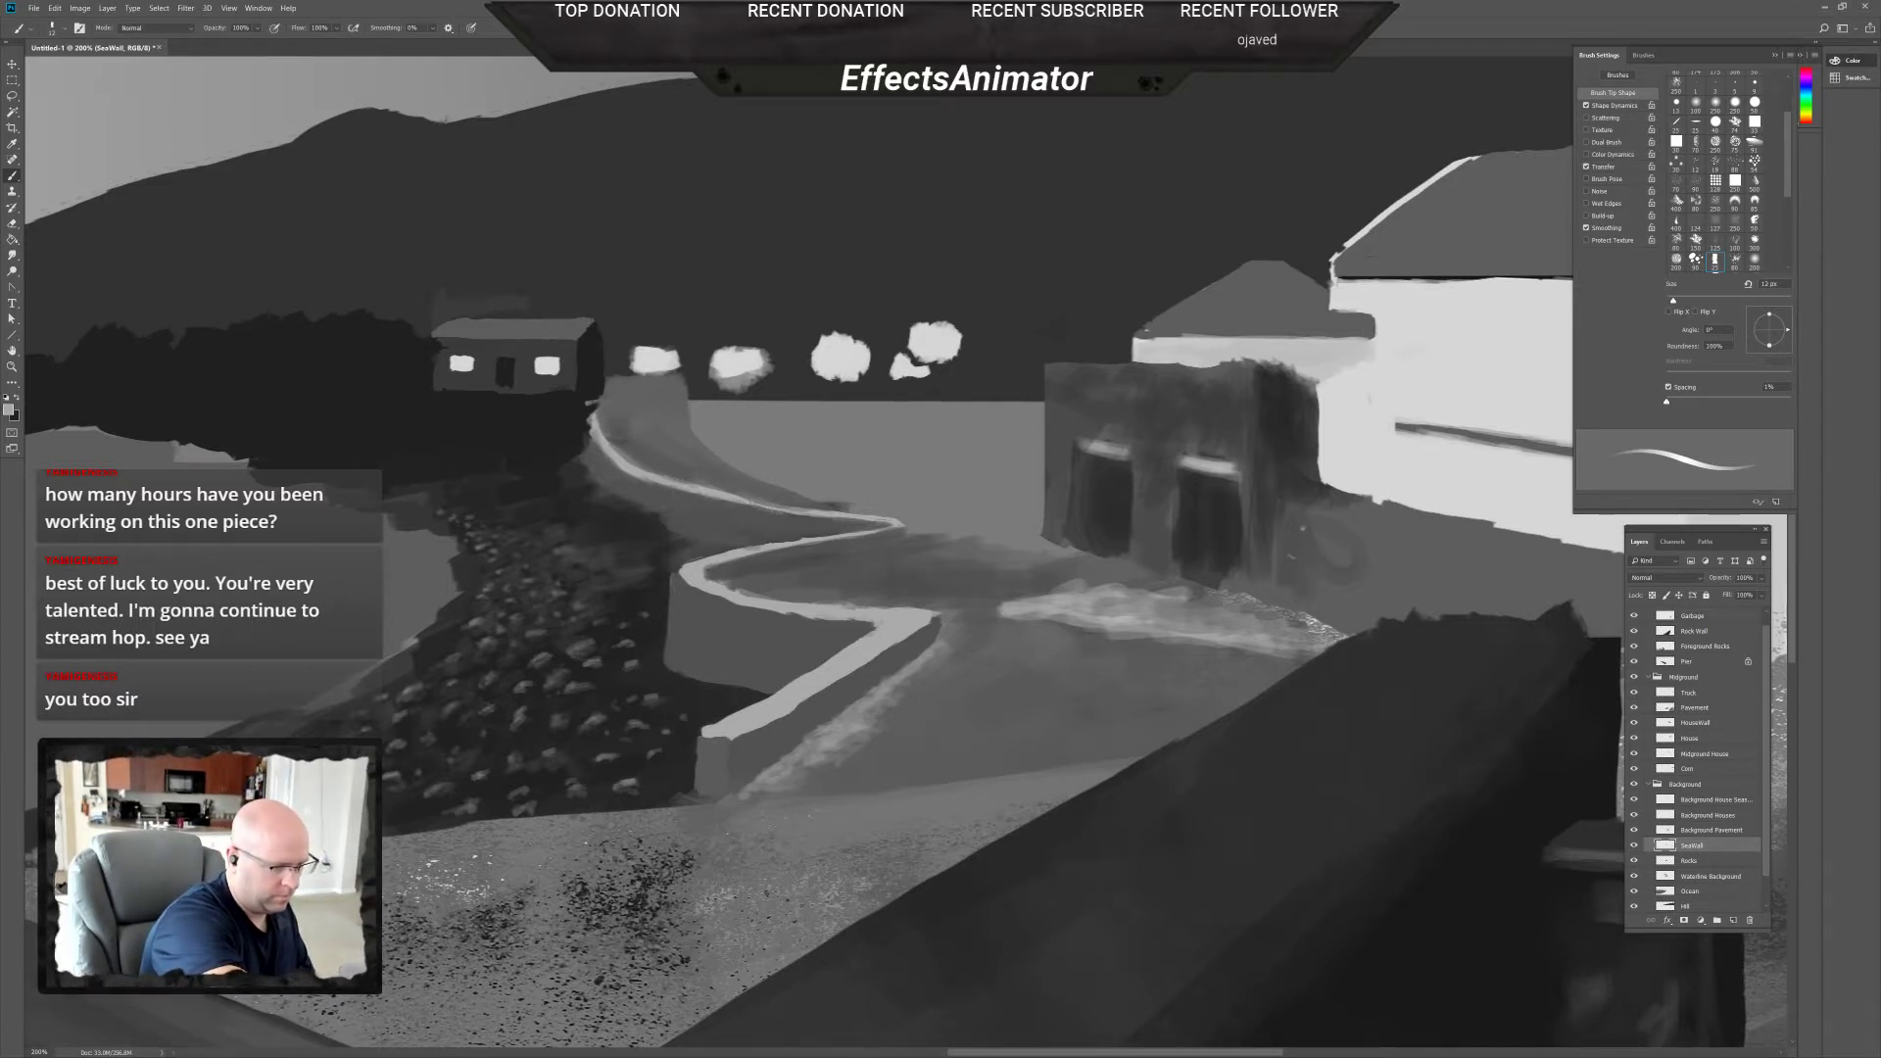
key(e)
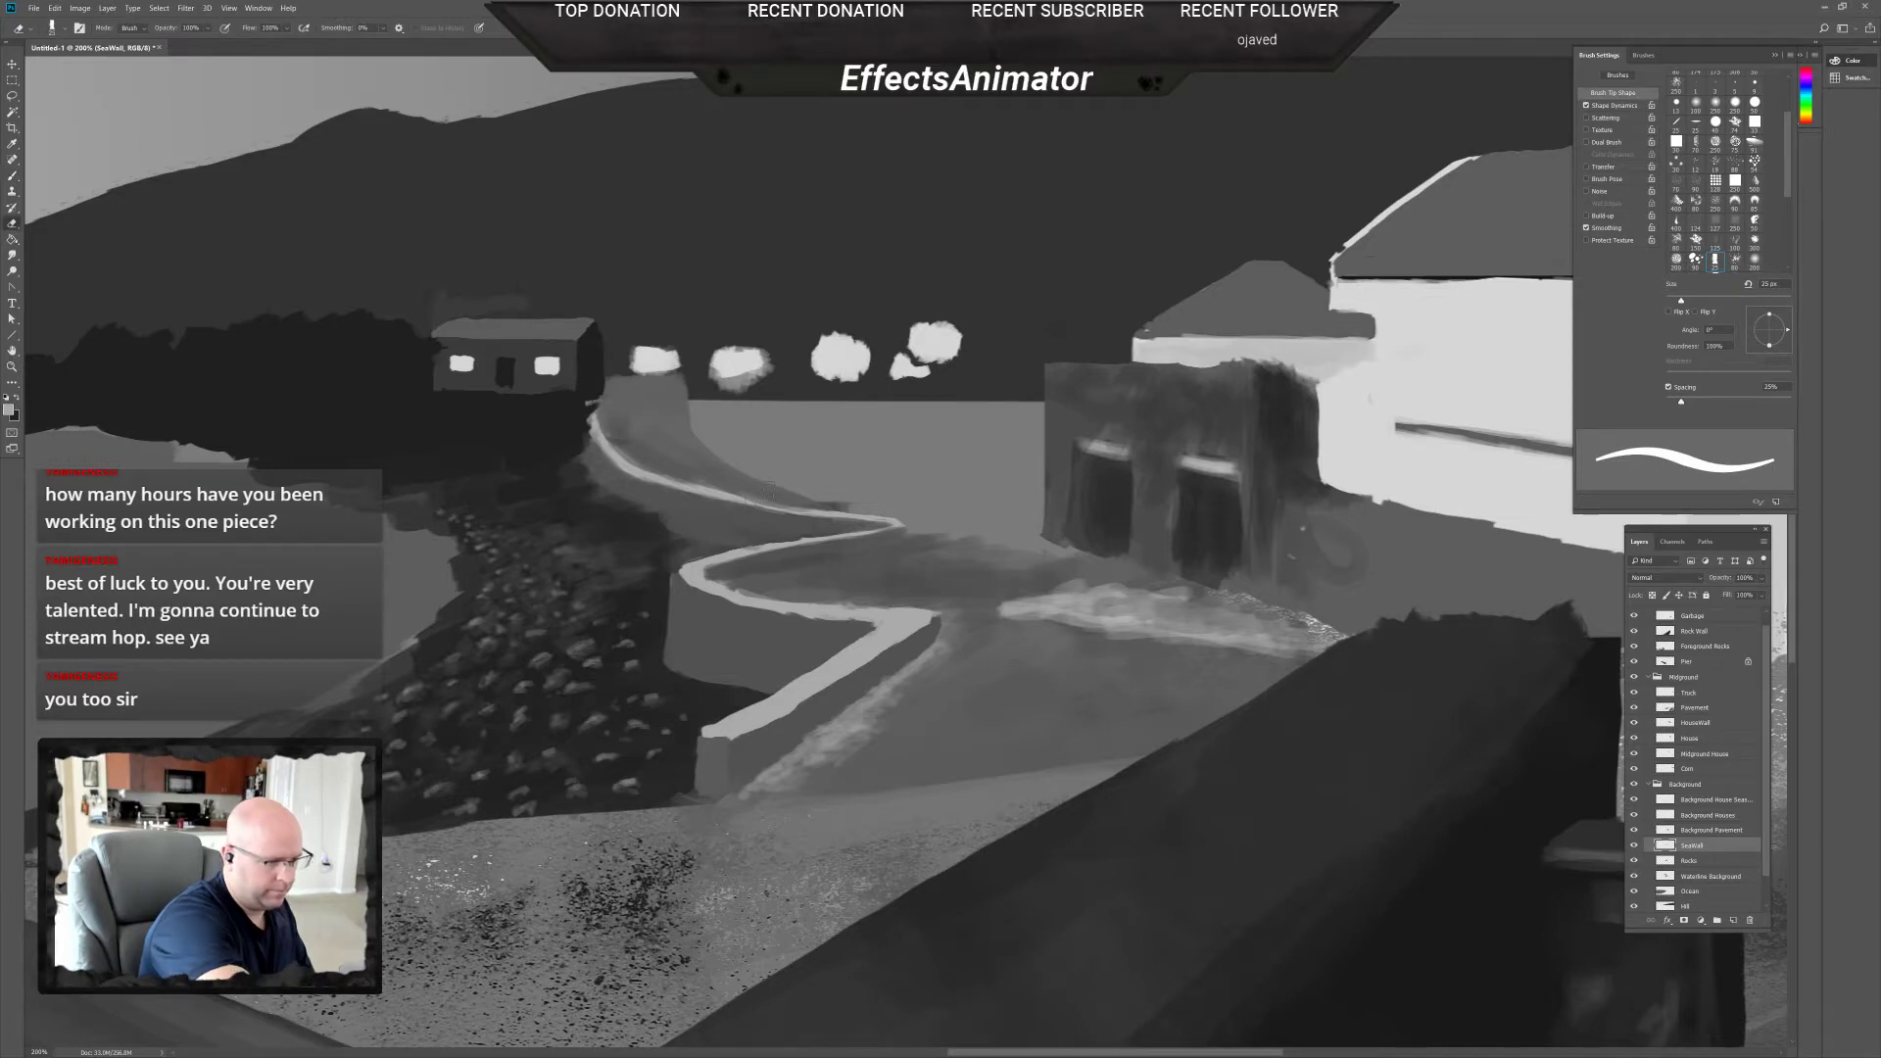
key(b)
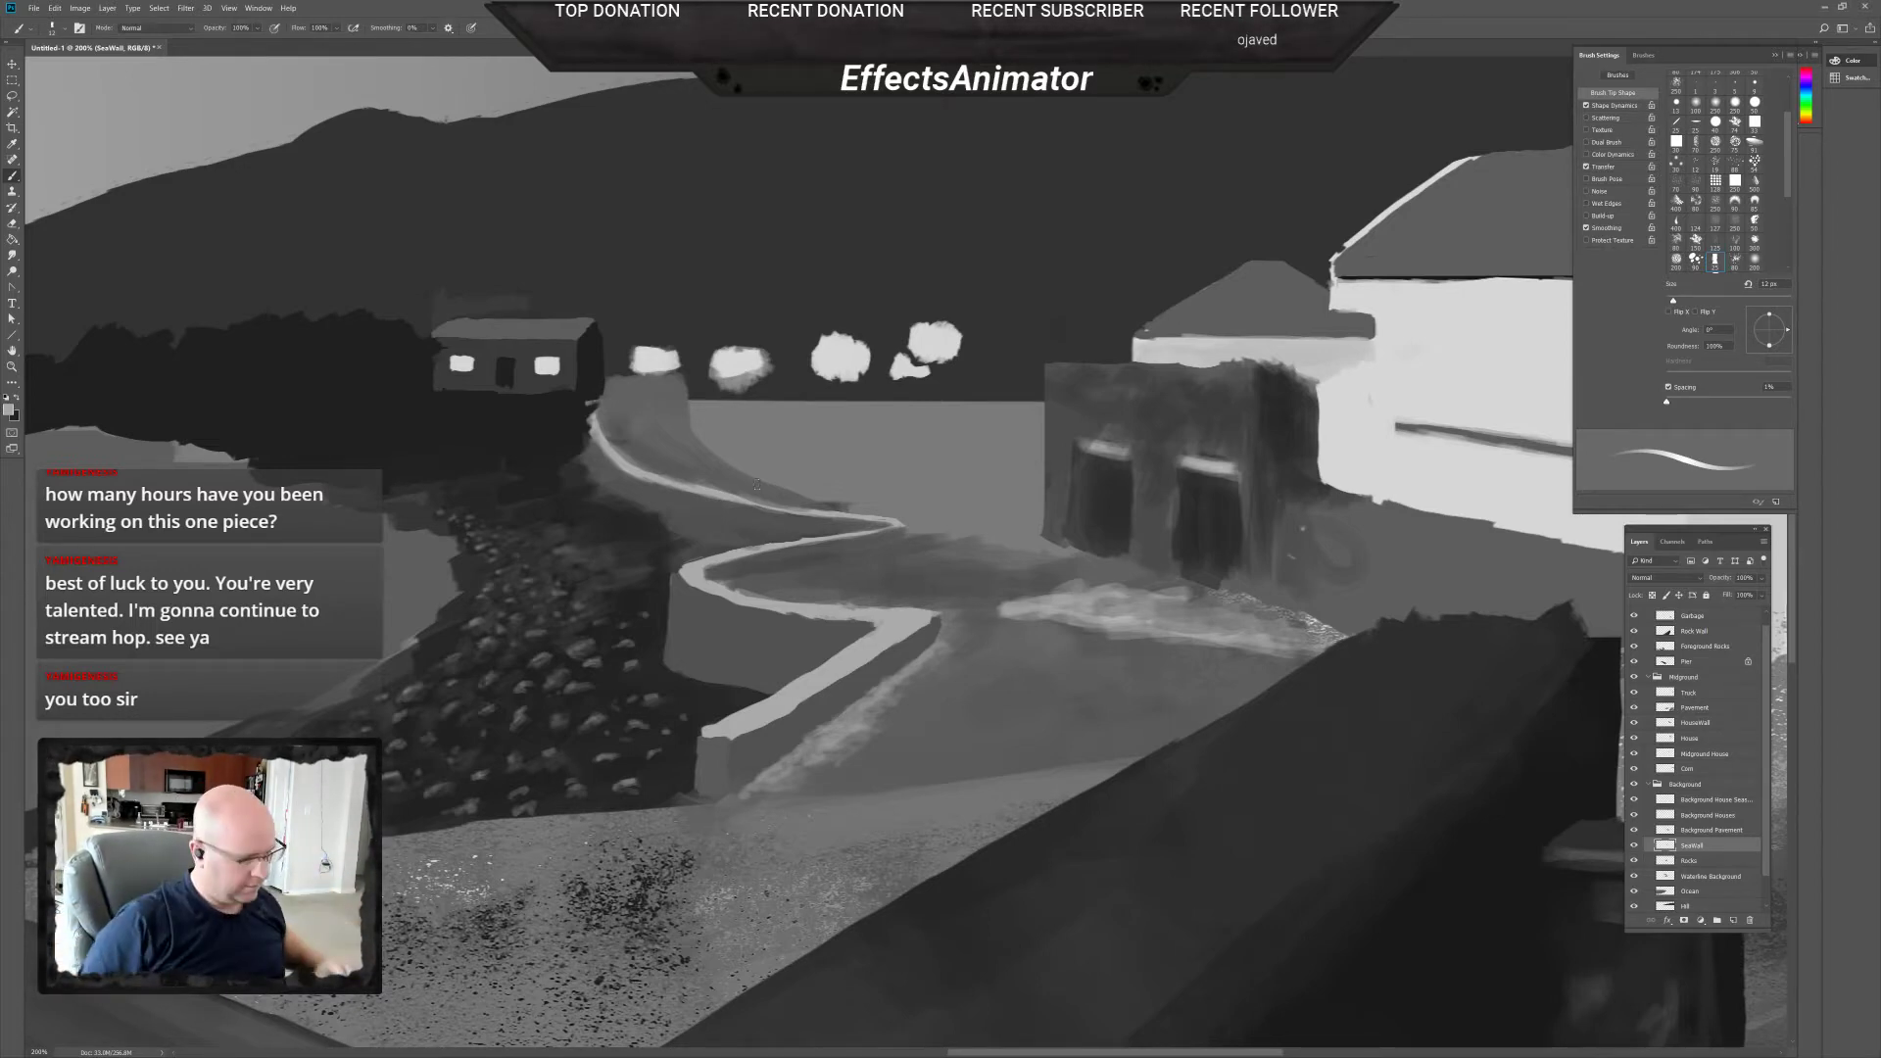
scroll(756, 485, down, 5)
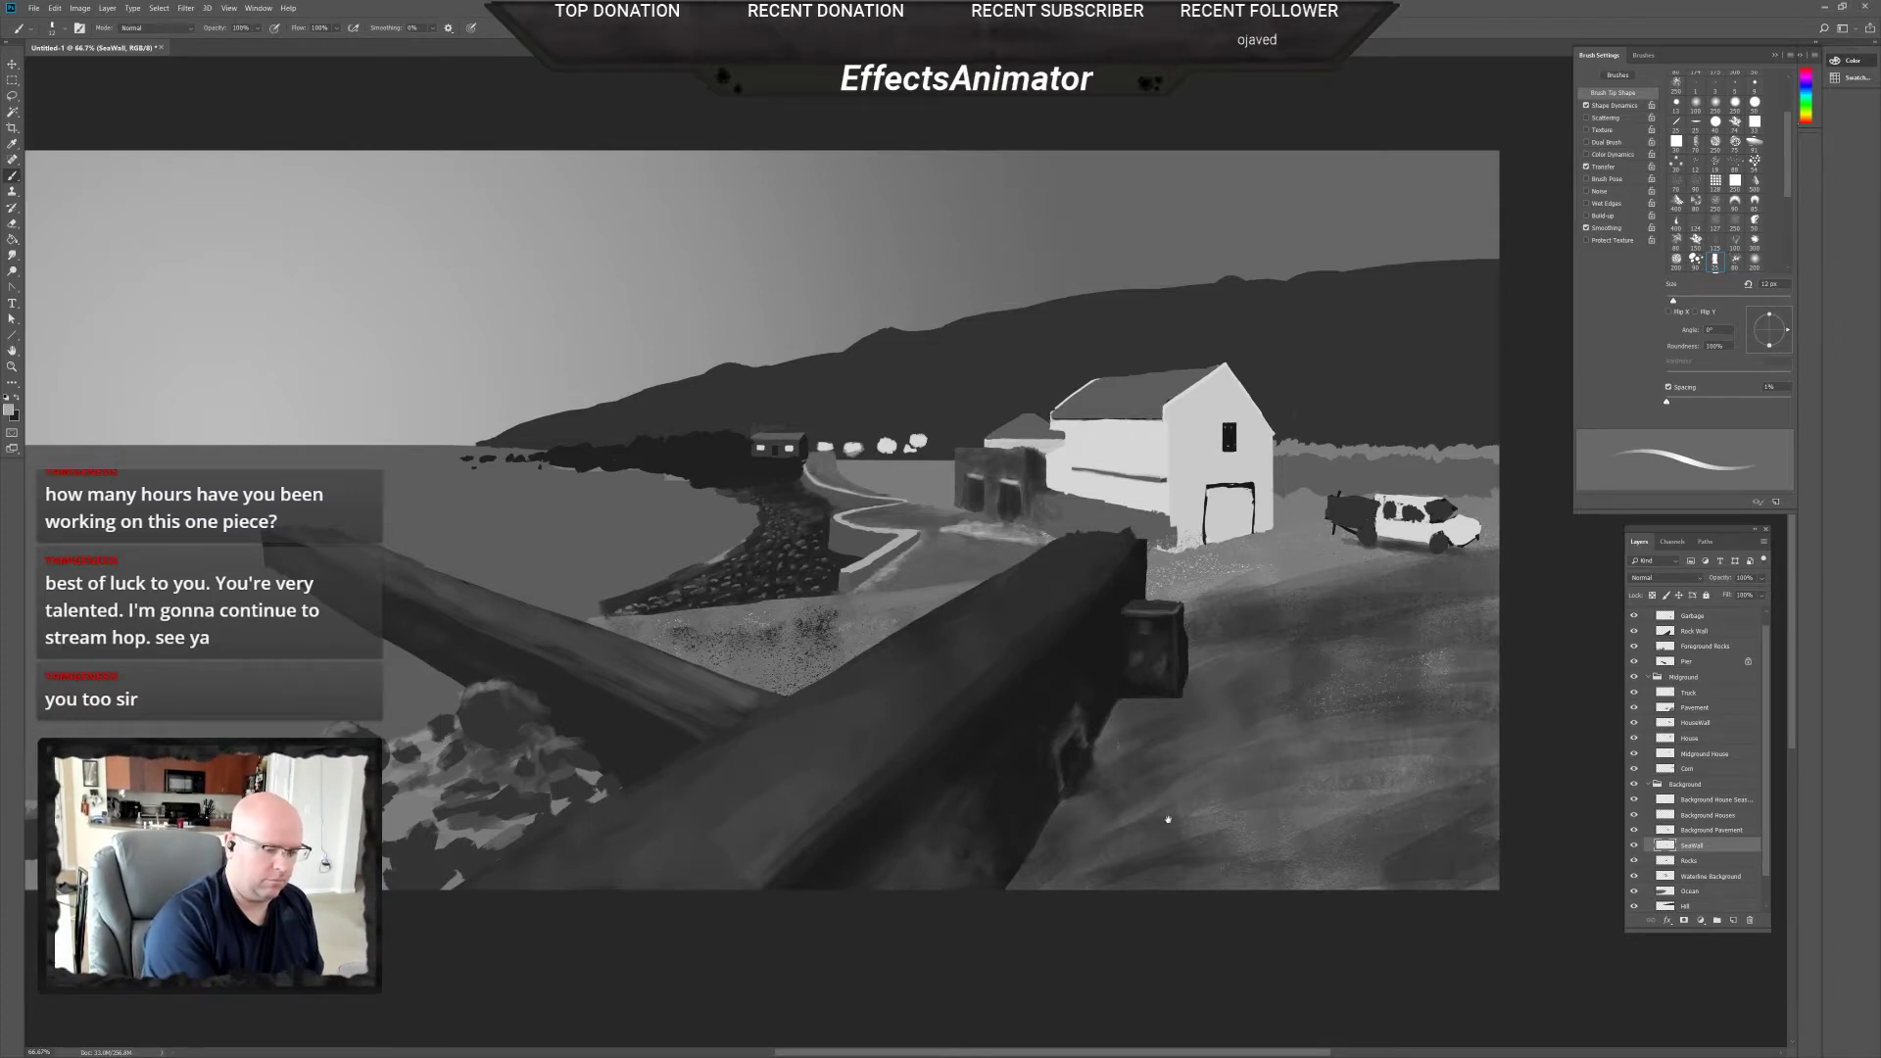
scroll(1168, 819, up, 2)
scroll(1200, 738, down, 3)
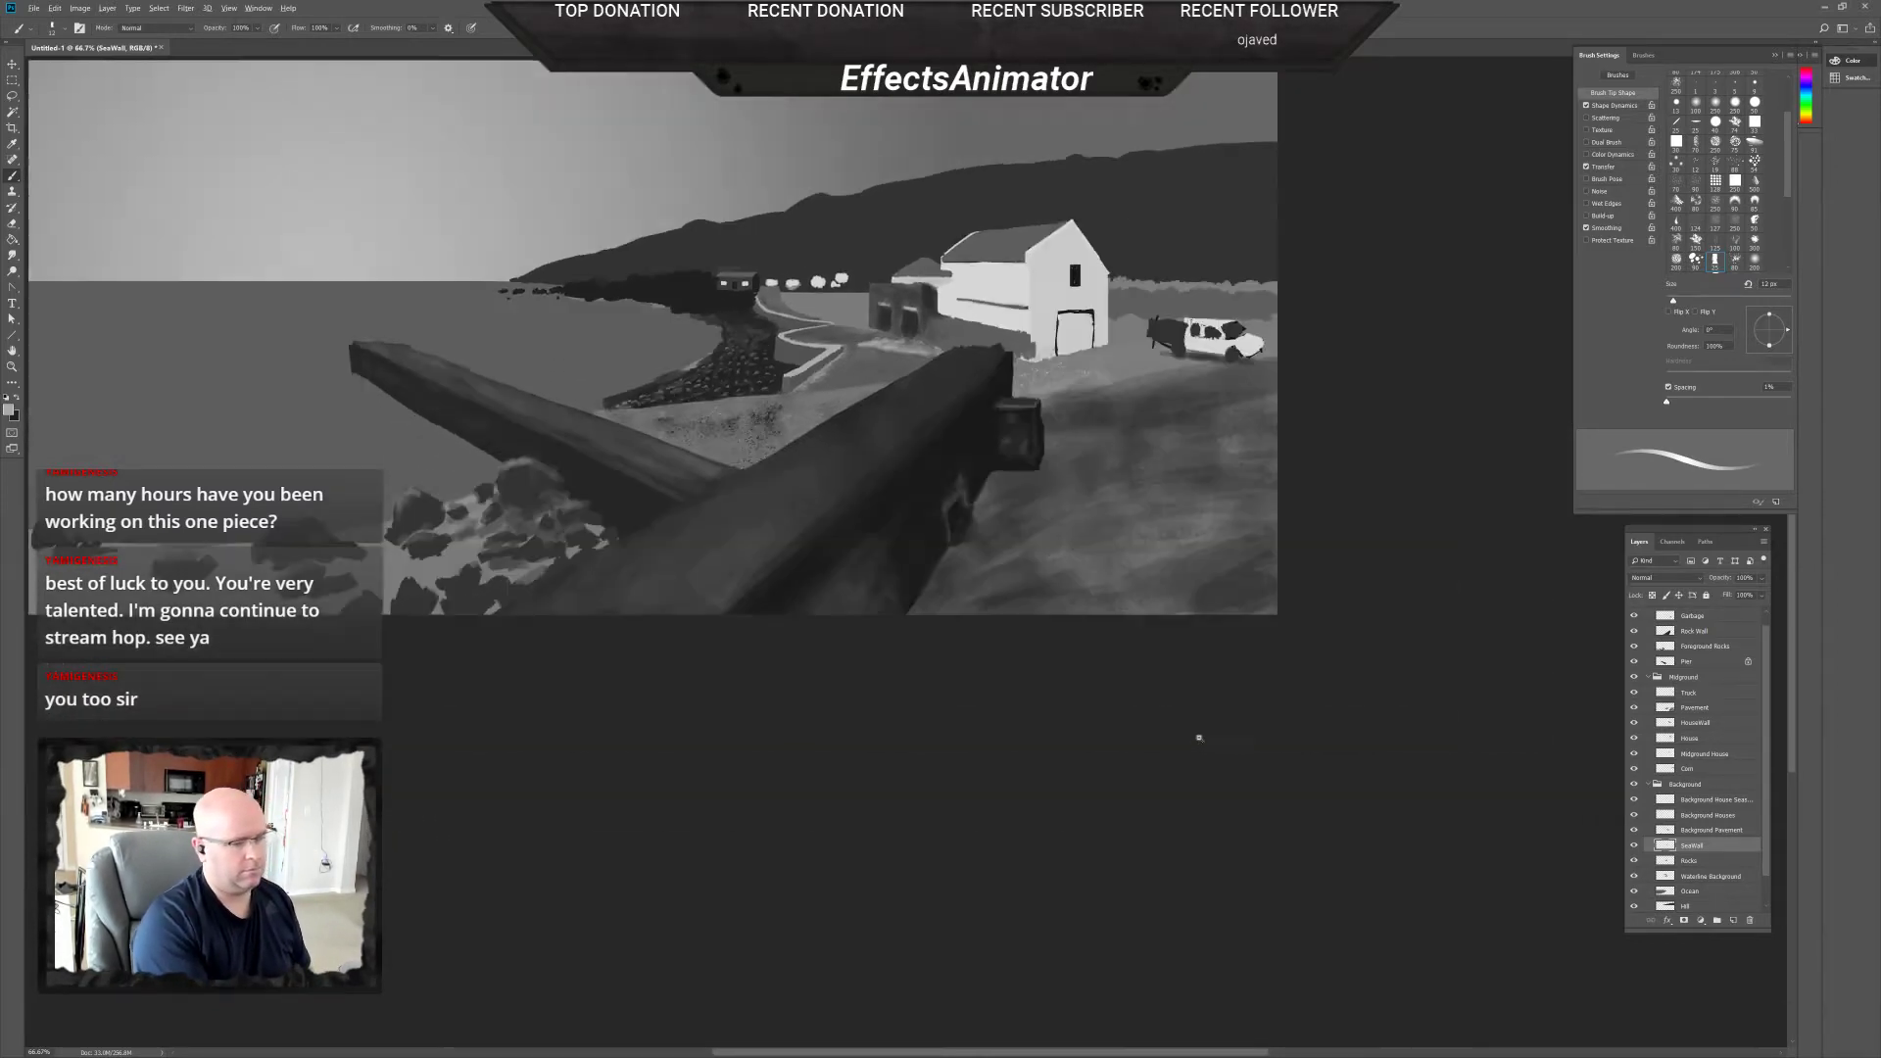
scroll(1200, 738, down, 2)
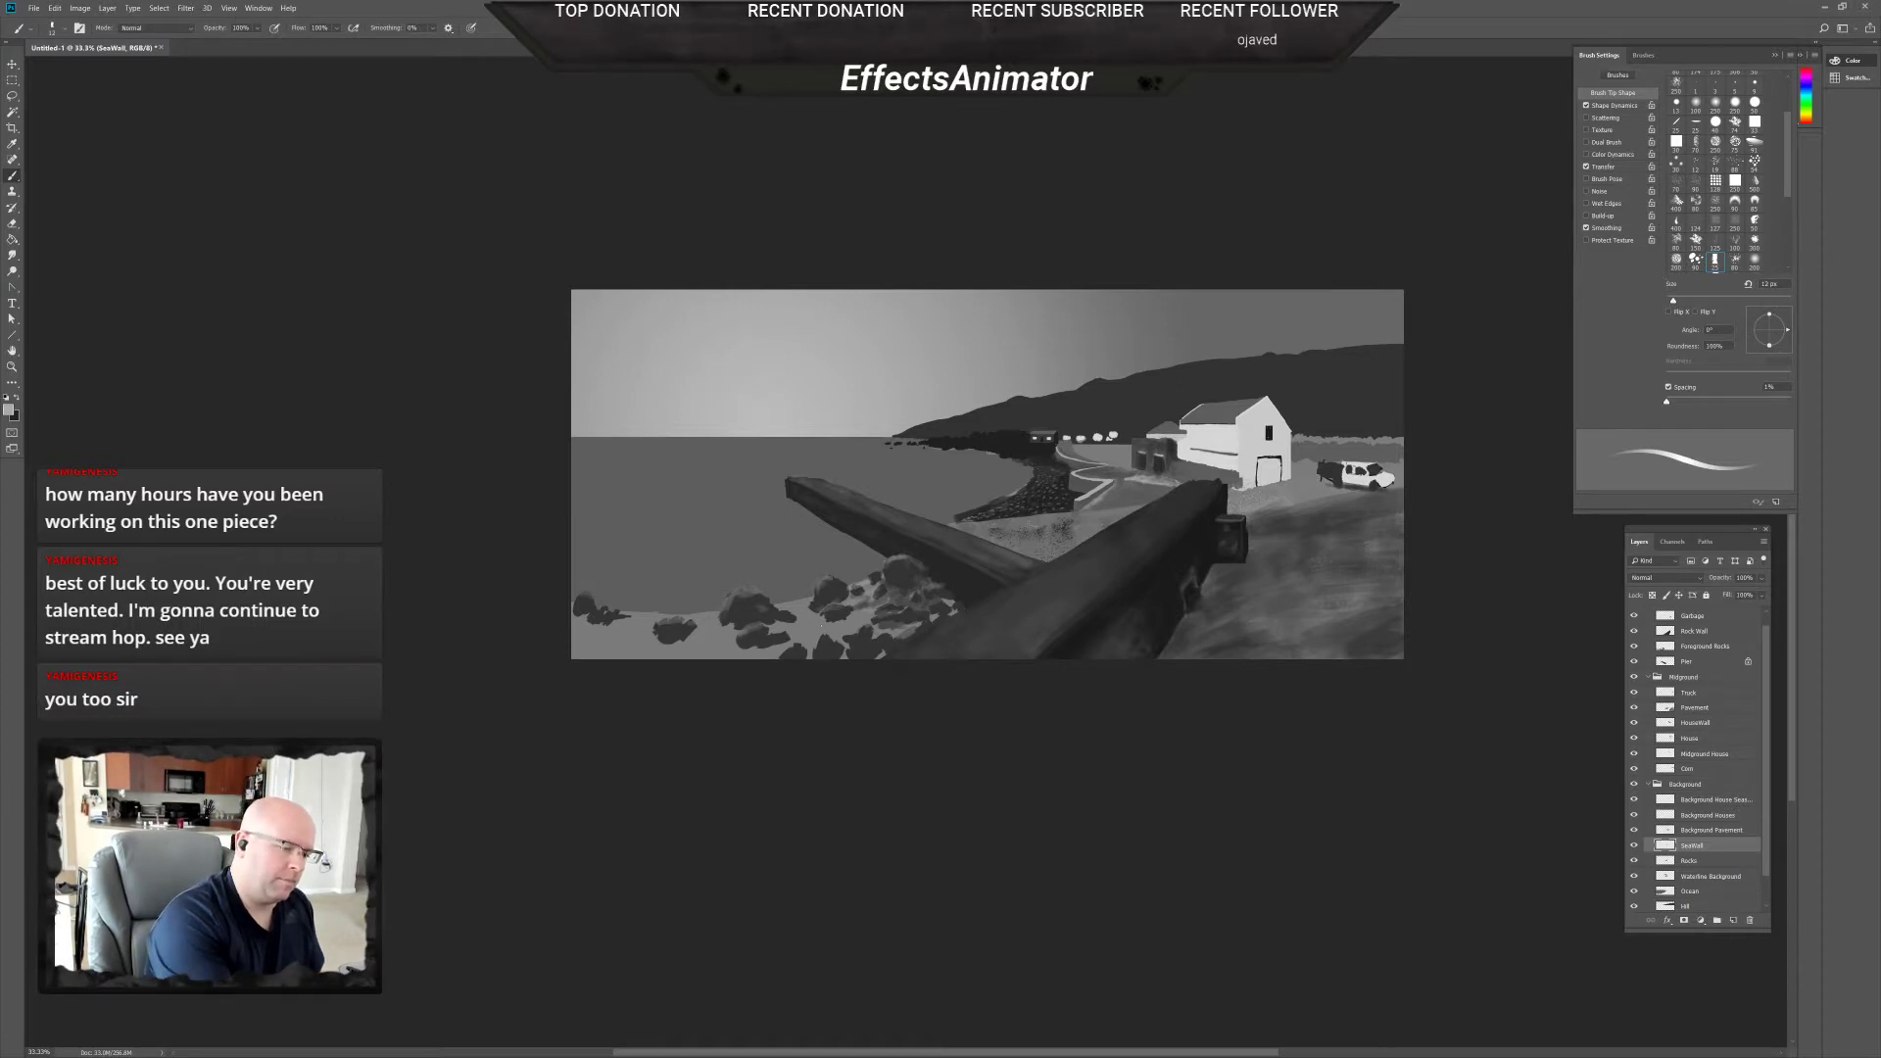
Fill the gaps between the shoreline rocks with dark grey rock shapes on the Foreground Rocks layer, using a larger brush.
key(ctrl+plus)
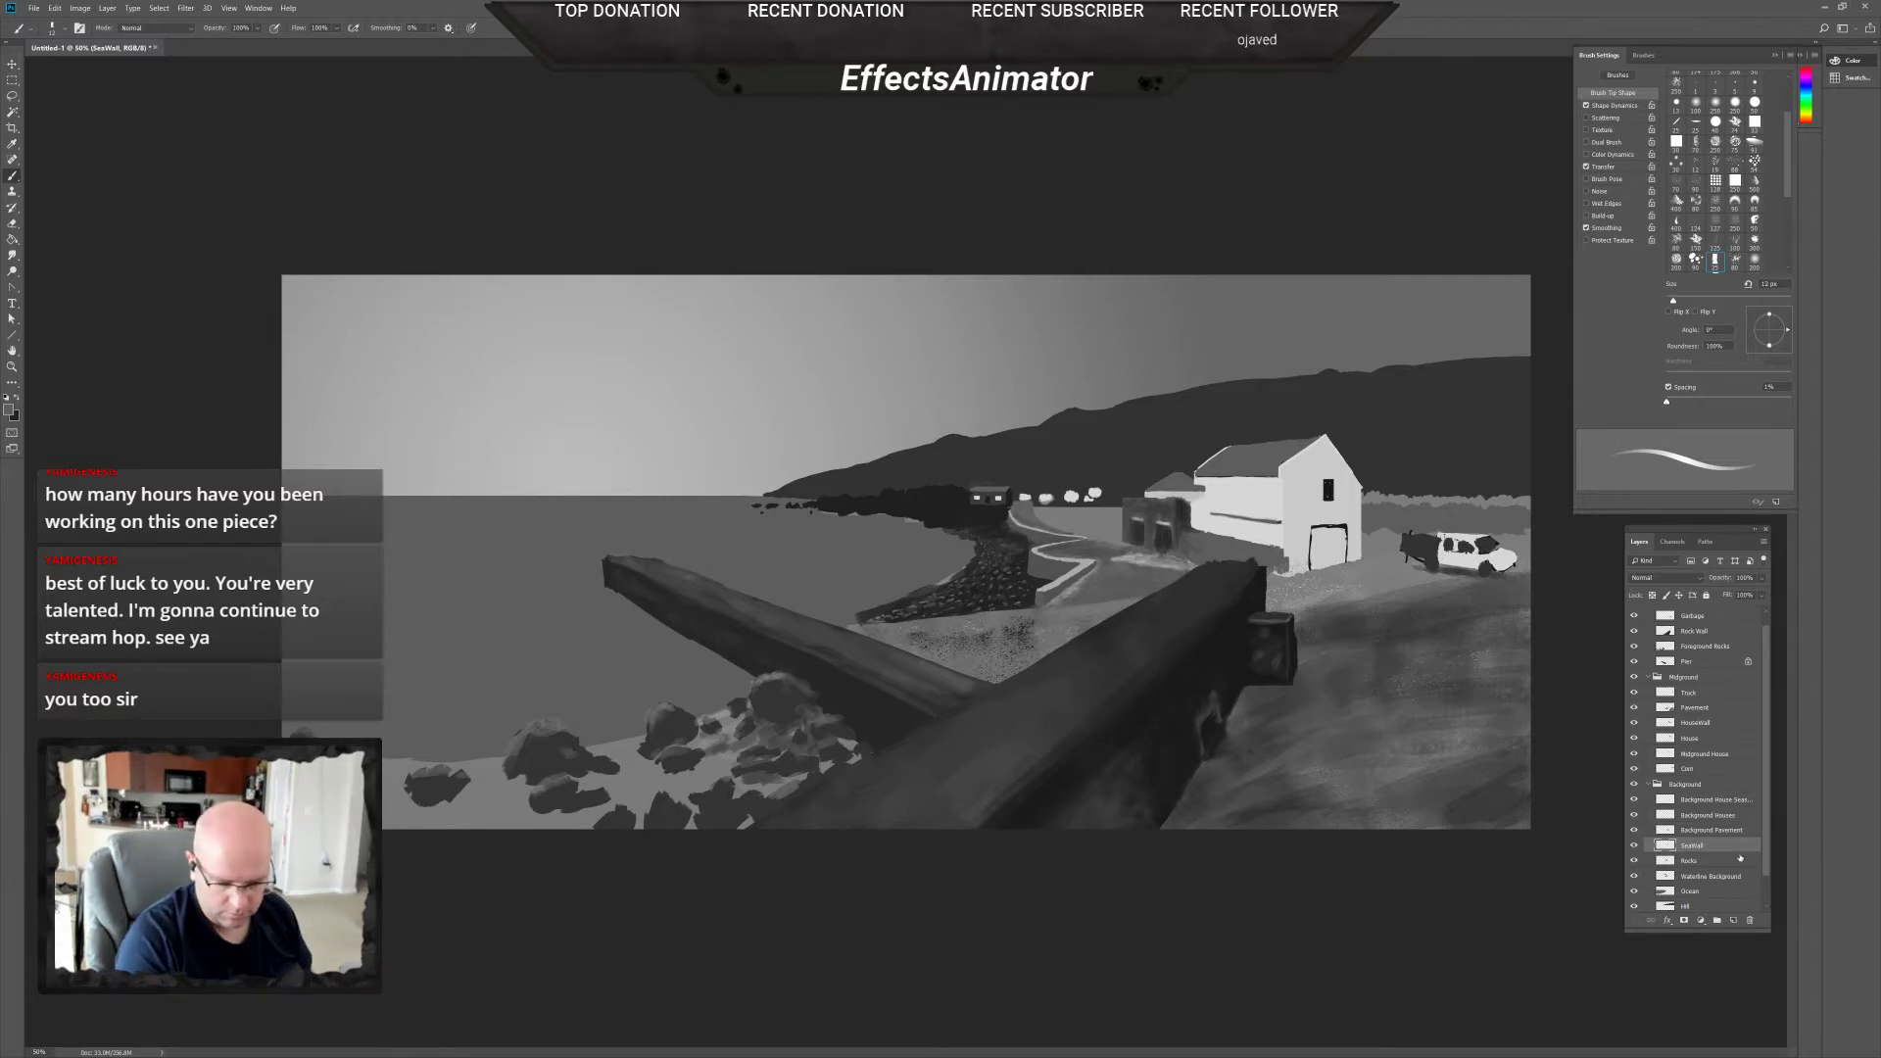
click(1707, 862)
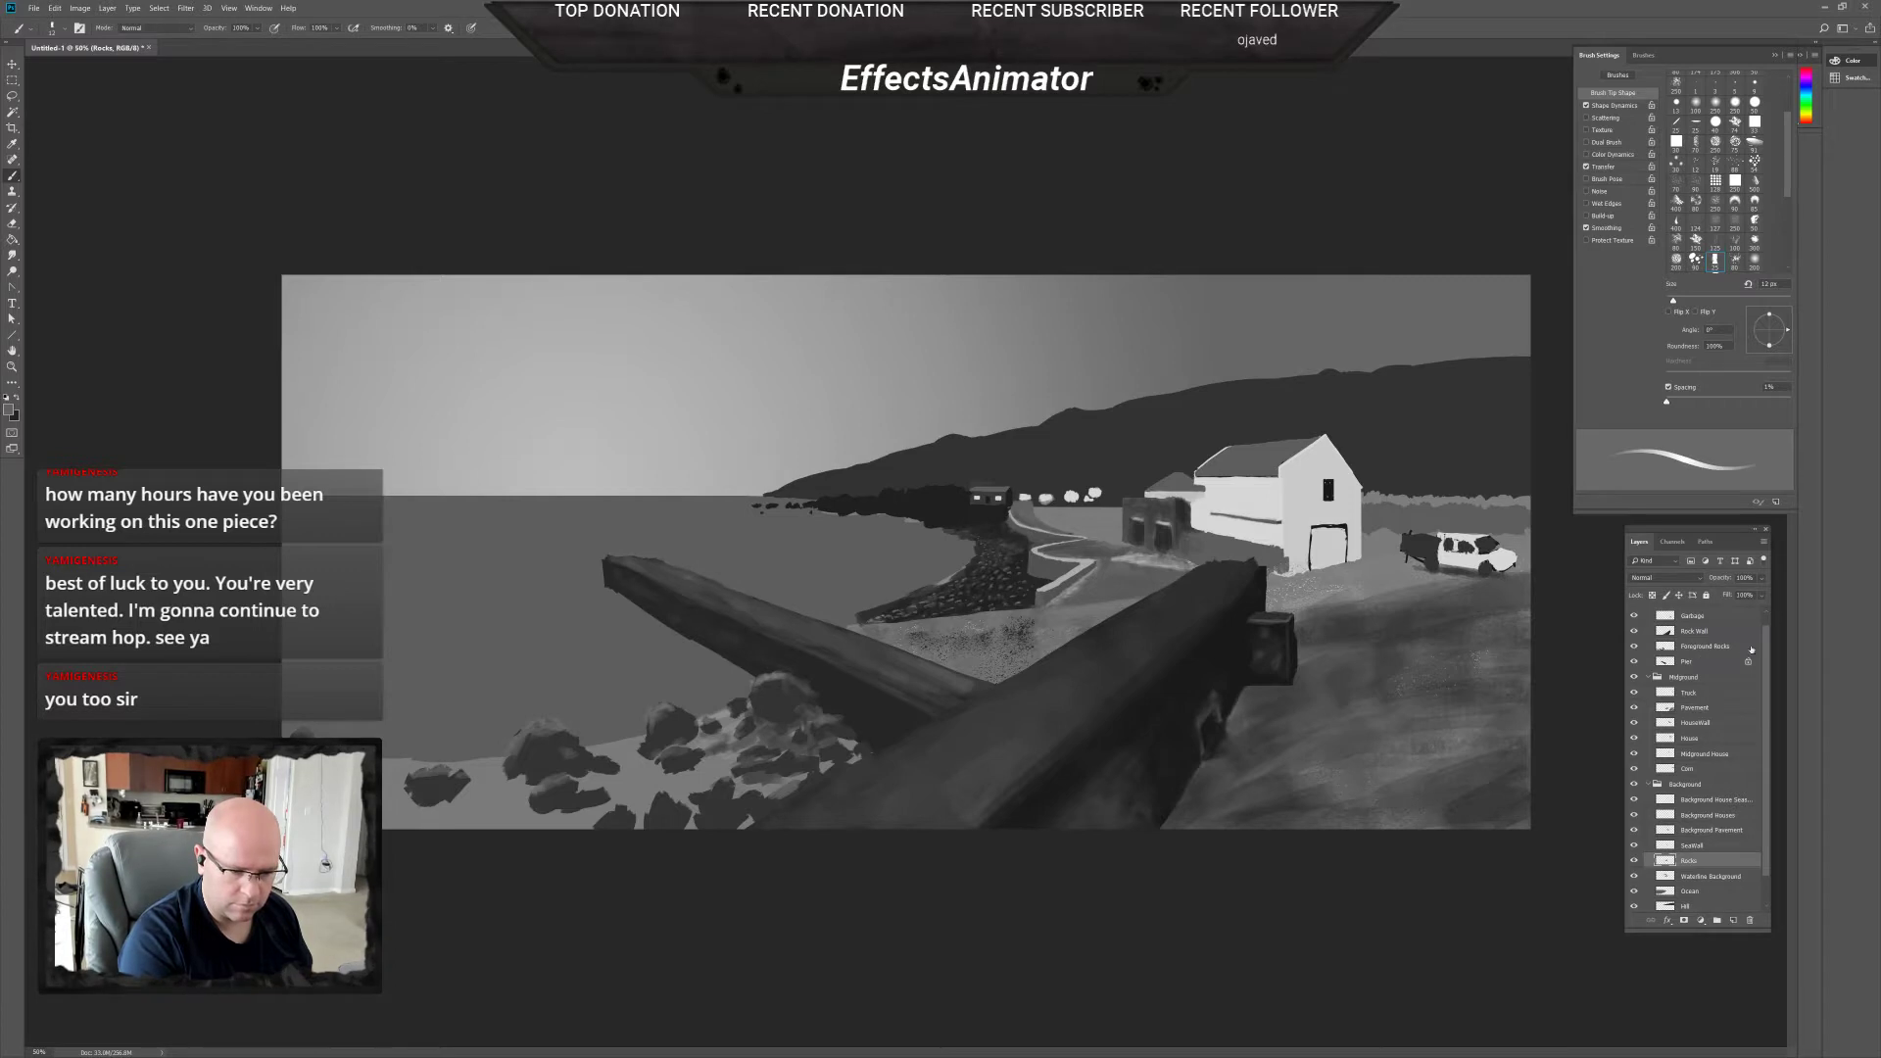
scroll(1710, 660, up, 1)
click(1722, 659)
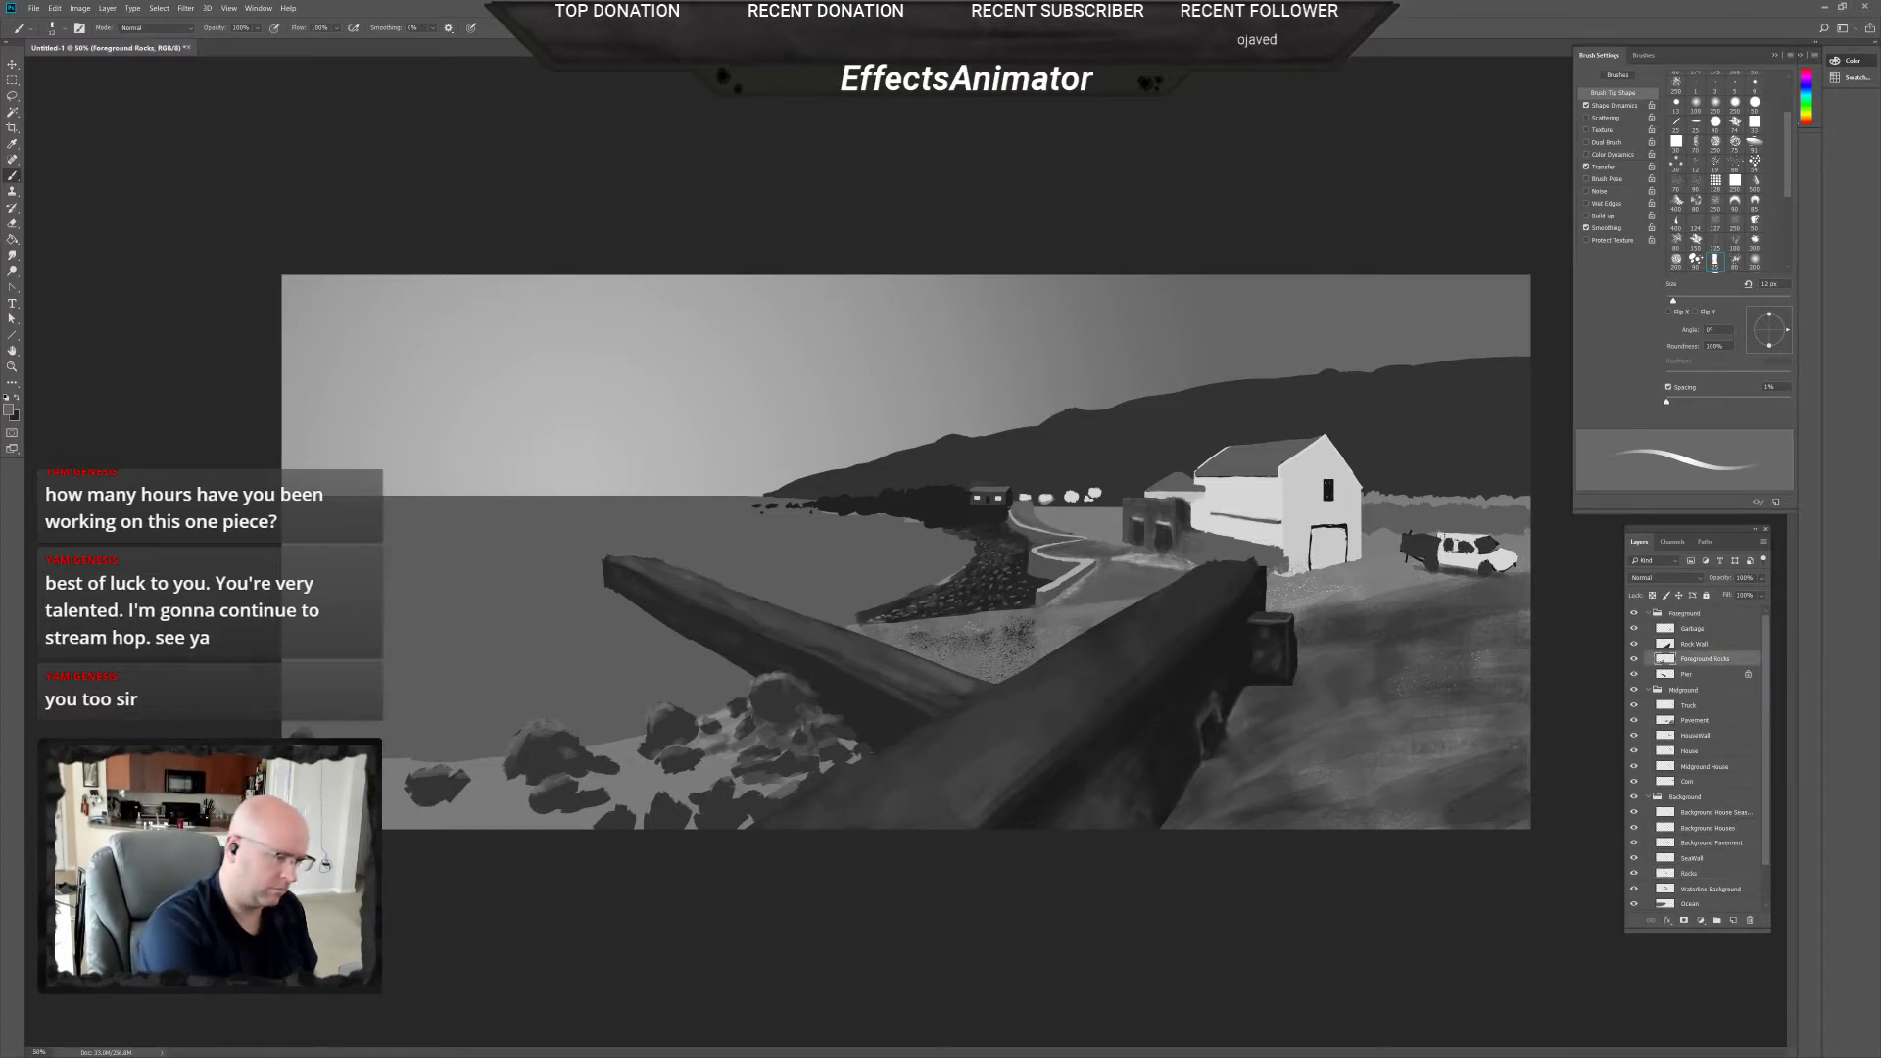
right_click(590, 793)
click(675, 824)
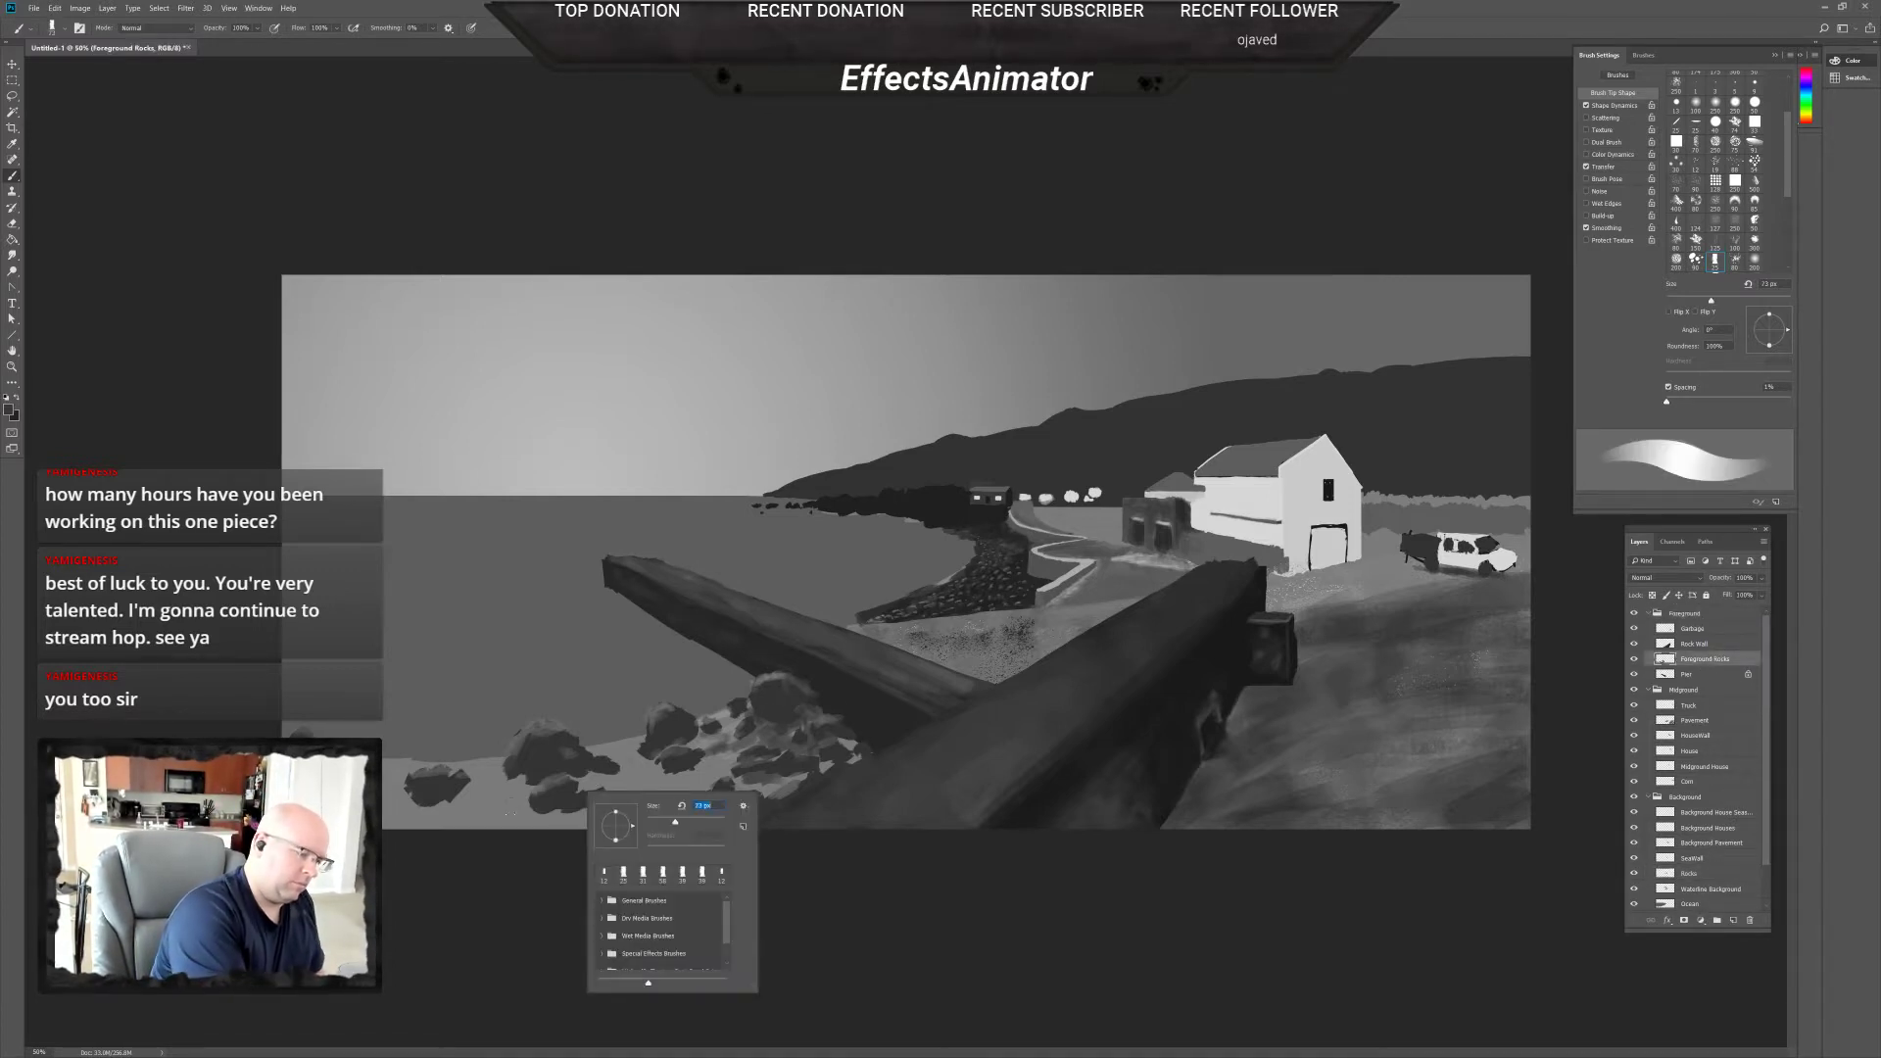
key(Return)
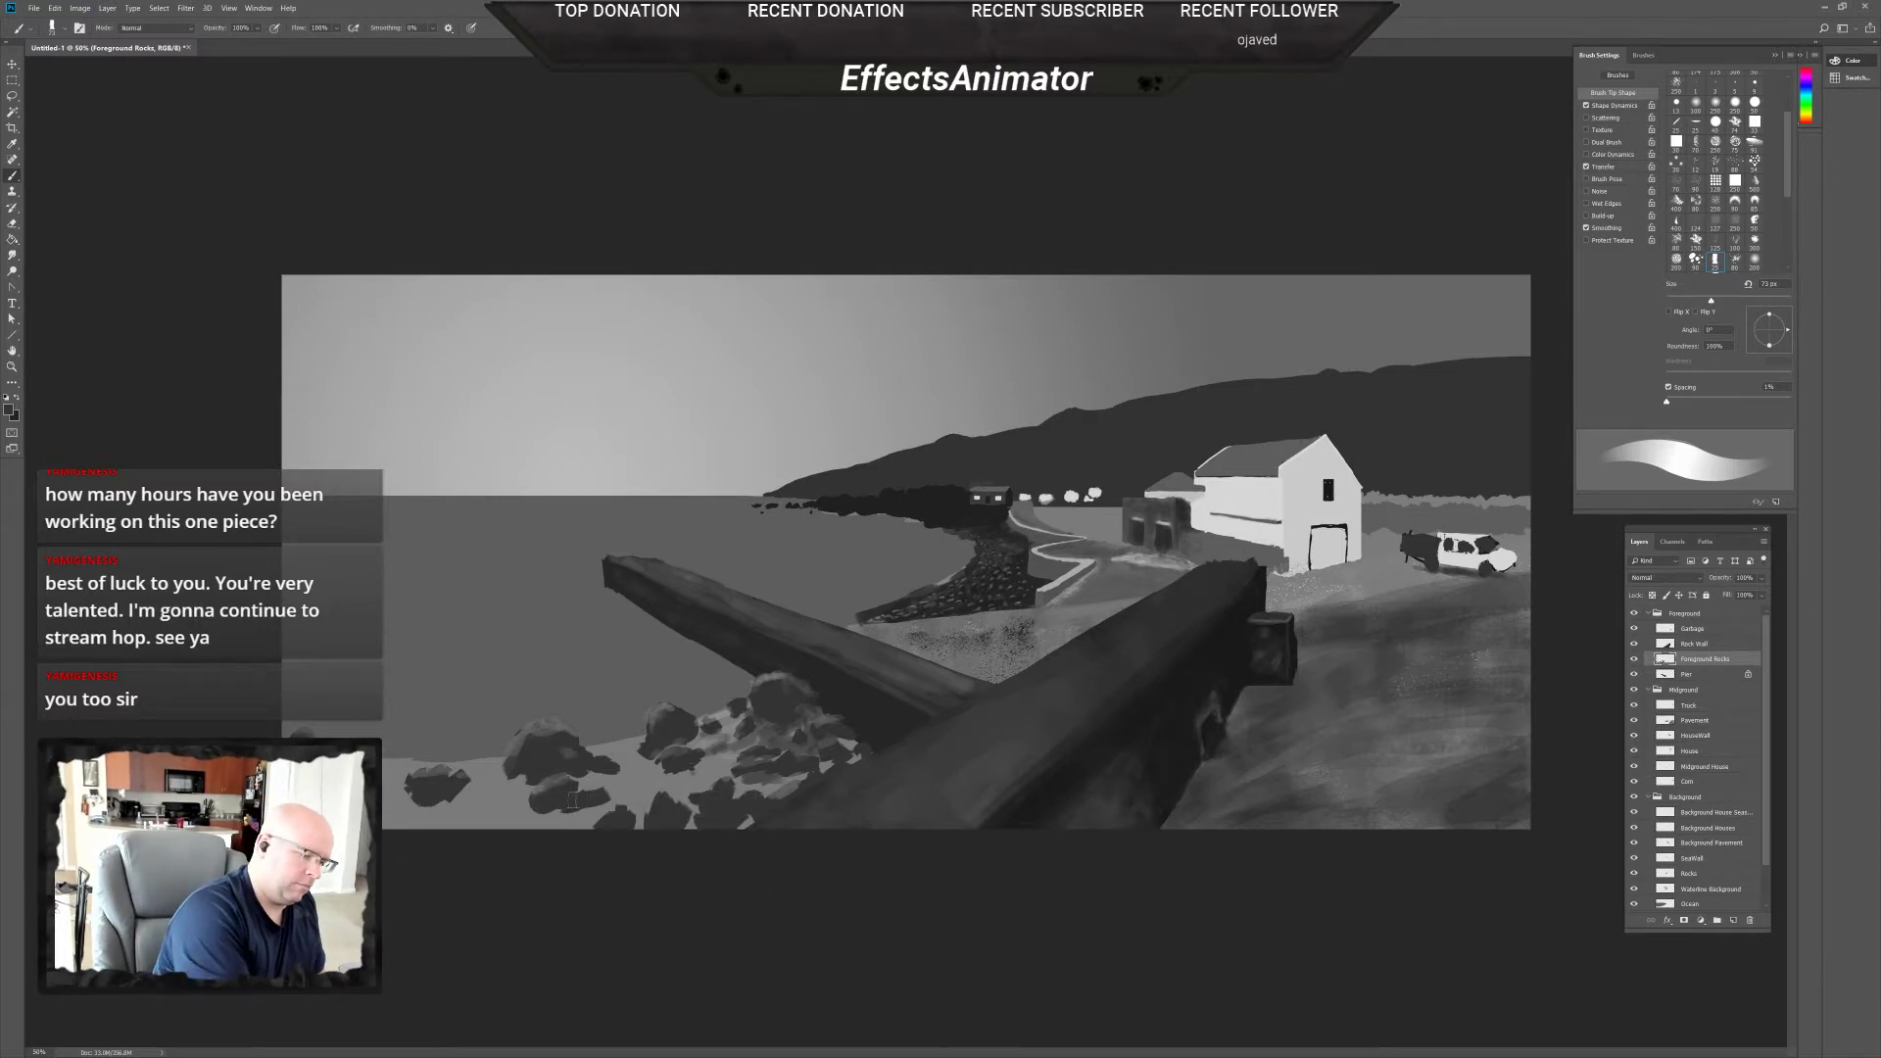
right_click(578, 813)
click(672, 844)
key(Return)
click(502, 815)
mouse_move(505, 831)
mouse_down()
mouse_move(464, 833)
mouse_move(514, 835)
mouse_move(506, 783)
mouse_move(412, 795)
mouse_move(445, 794)
mouse_move(468, 834)
mouse_move(459, 819)
mouse_move(550, 833)
mouse_move(618, 811)
mouse_move(545, 844)
mouse_move(447, 817)
mouse_up()
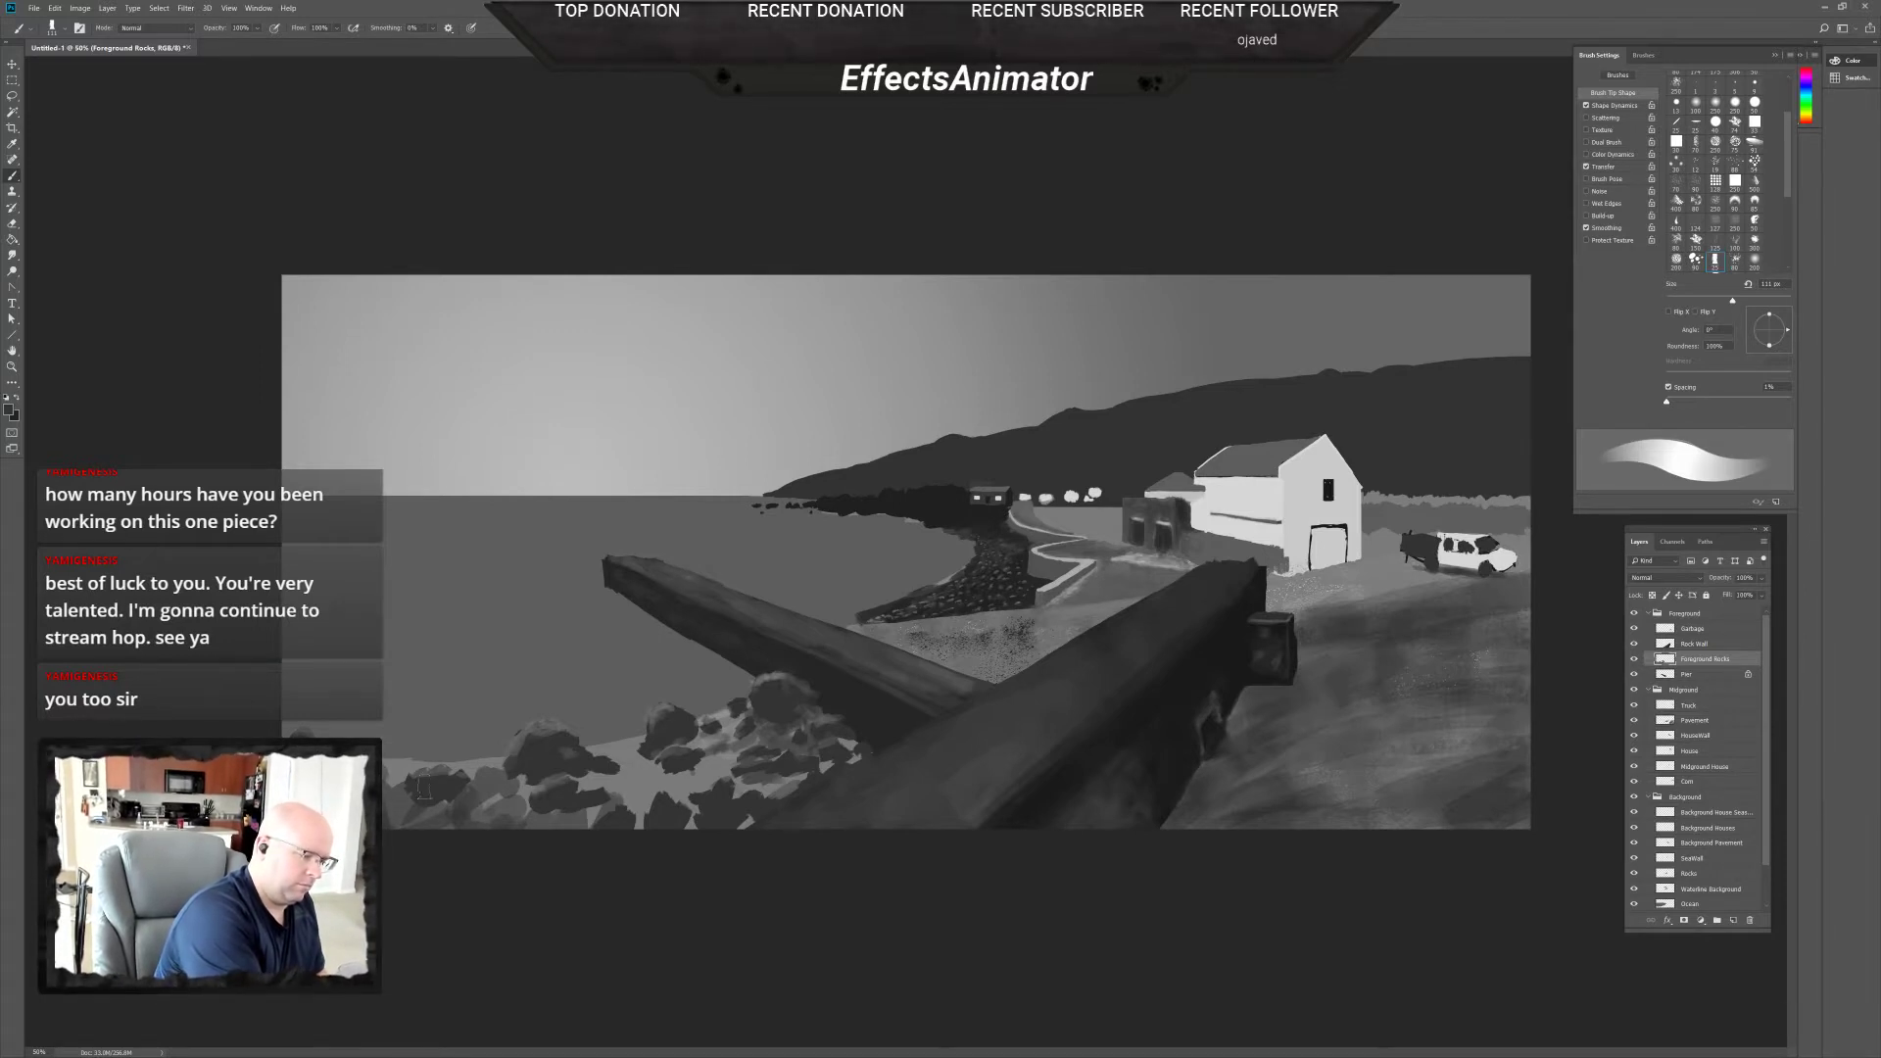
mouse_move(504, 774)
mouse_down()
mouse_move(449, 770)
mouse_move(621, 784)
mouse_move(435, 779)
mouse_move(492, 757)
mouse_move(626, 761)
mouse_move(529, 737)
mouse_move(683, 764)
mouse_move(659, 727)
mouse_move(602, 754)
mouse_move(632, 769)
mouse_move(642, 813)
mouse_move(593, 801)
mouse_move(612, 838)
mouse_move(714, 717)
mouse_move(730, 782)
mouse_up()
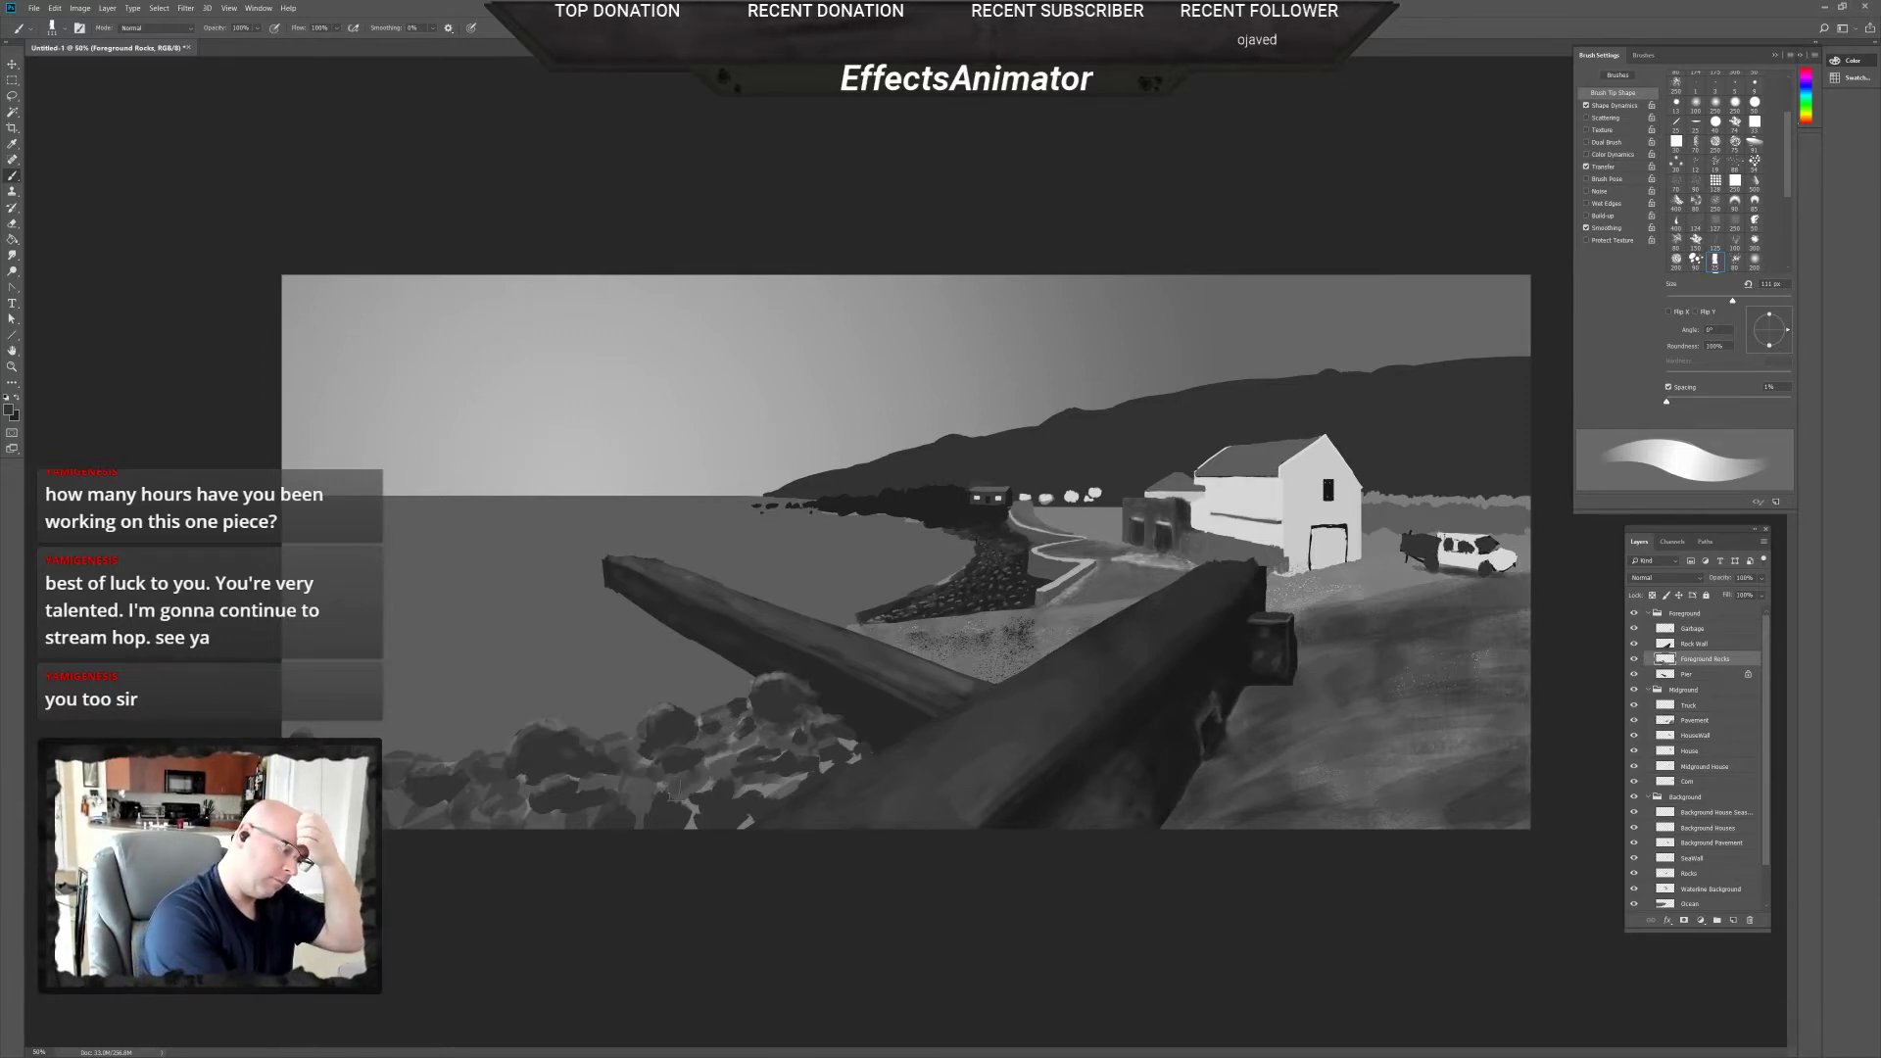
mouse_move(673, 787)
mouse_down()
mouse_move(623, 790)
mouse_move(710, 795)
mouse_move(688, 833)
mouse_move(706, 807)
mouse_move(684, 806)
mouse_move(763, 804)
mouse_move(745, 820)
mouse_move(744, 794)
mouse_move(792, 798)
mouse_move(840, 750)
mouse_move(858, 781)
mouse_move(751, 728)
mouse_move(718, 753)
mouse_up()
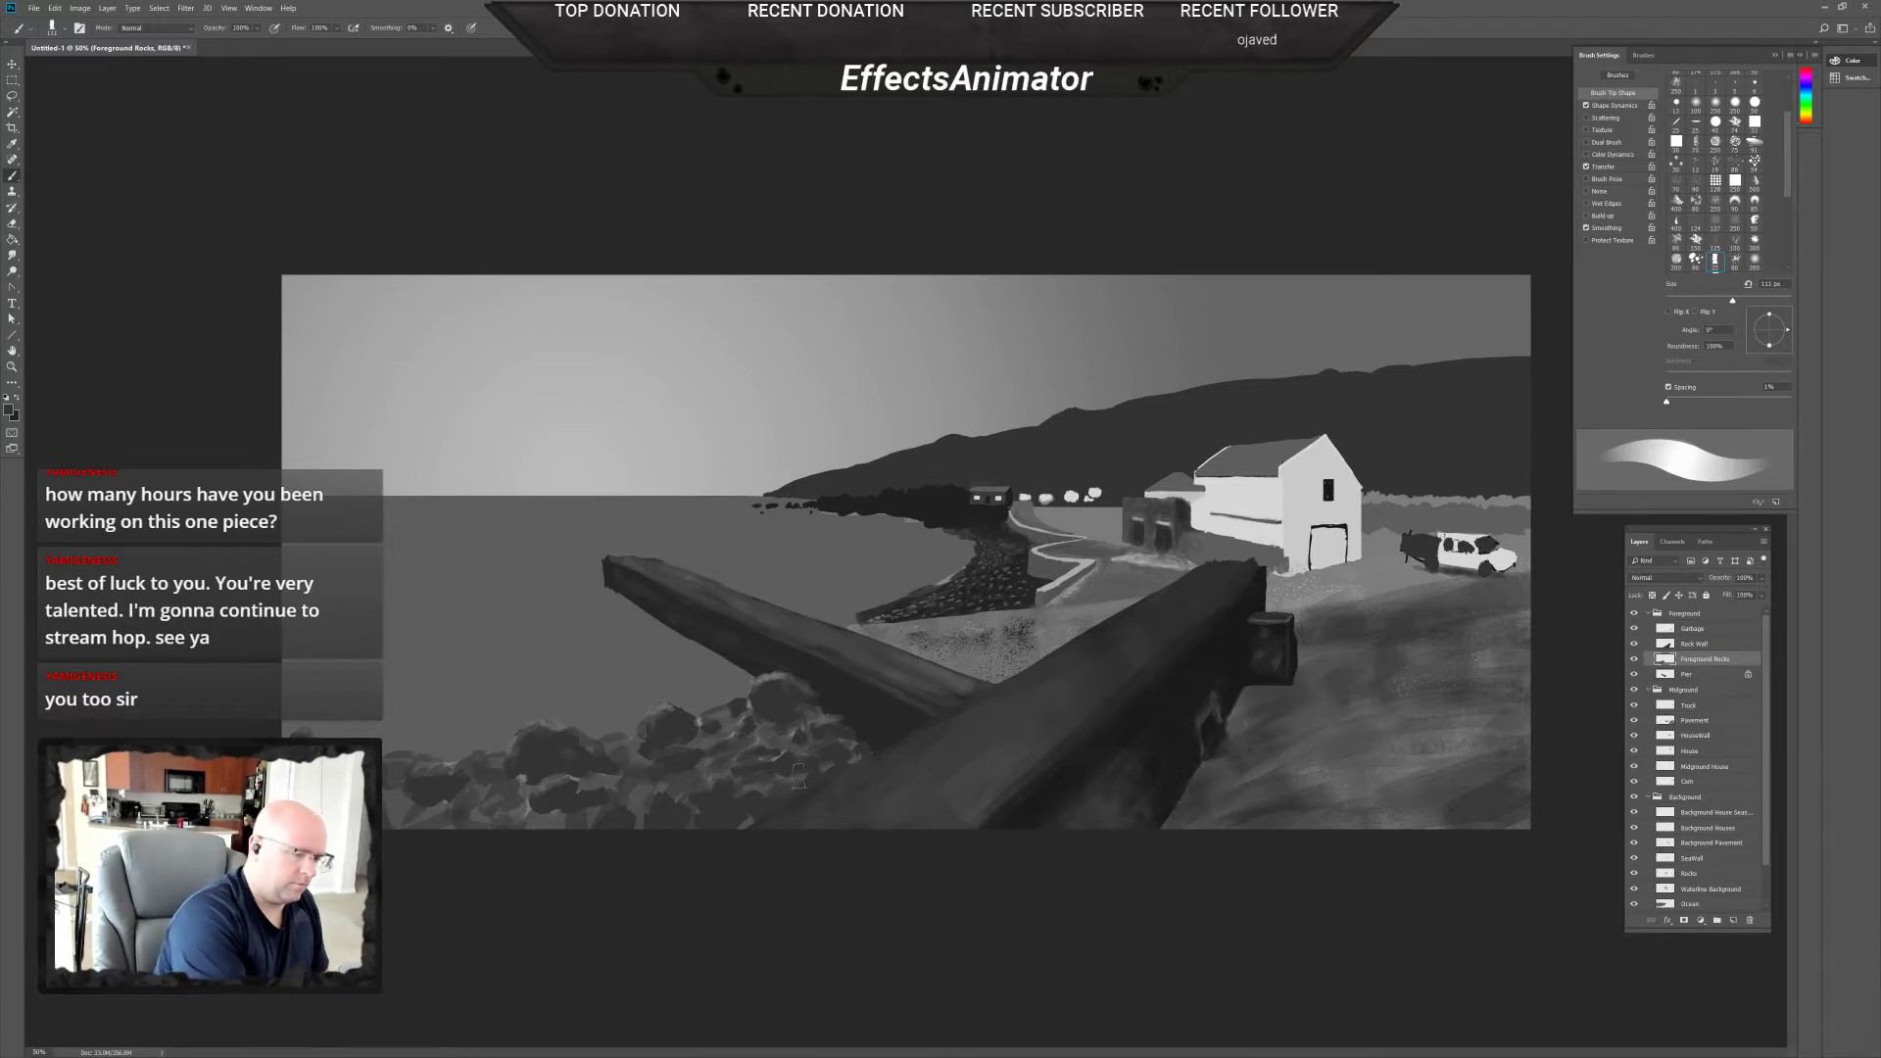
Paint light highlights on the foreground rocks beside the wooden beam on the Foreground Rocks layer, using a much smaller brush and the light colour.
key(x)
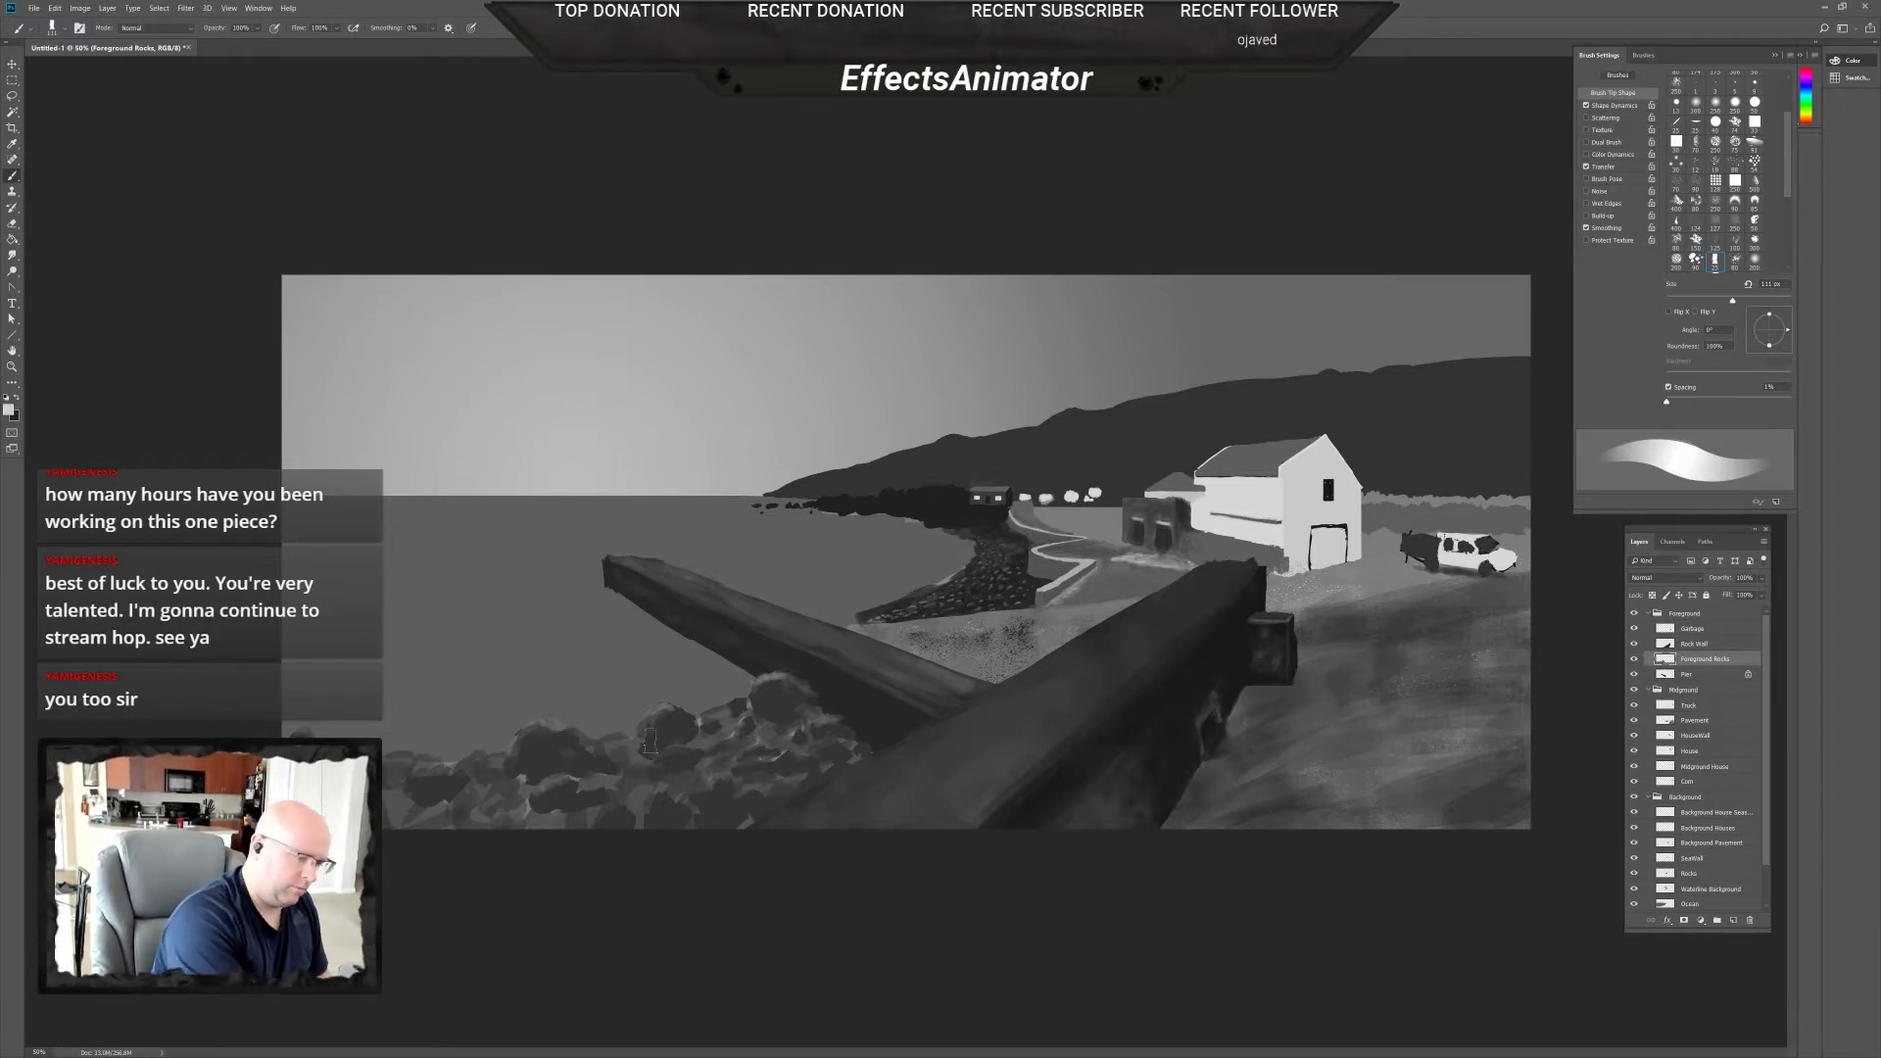
click(721, 790)
right_click(713, 790)
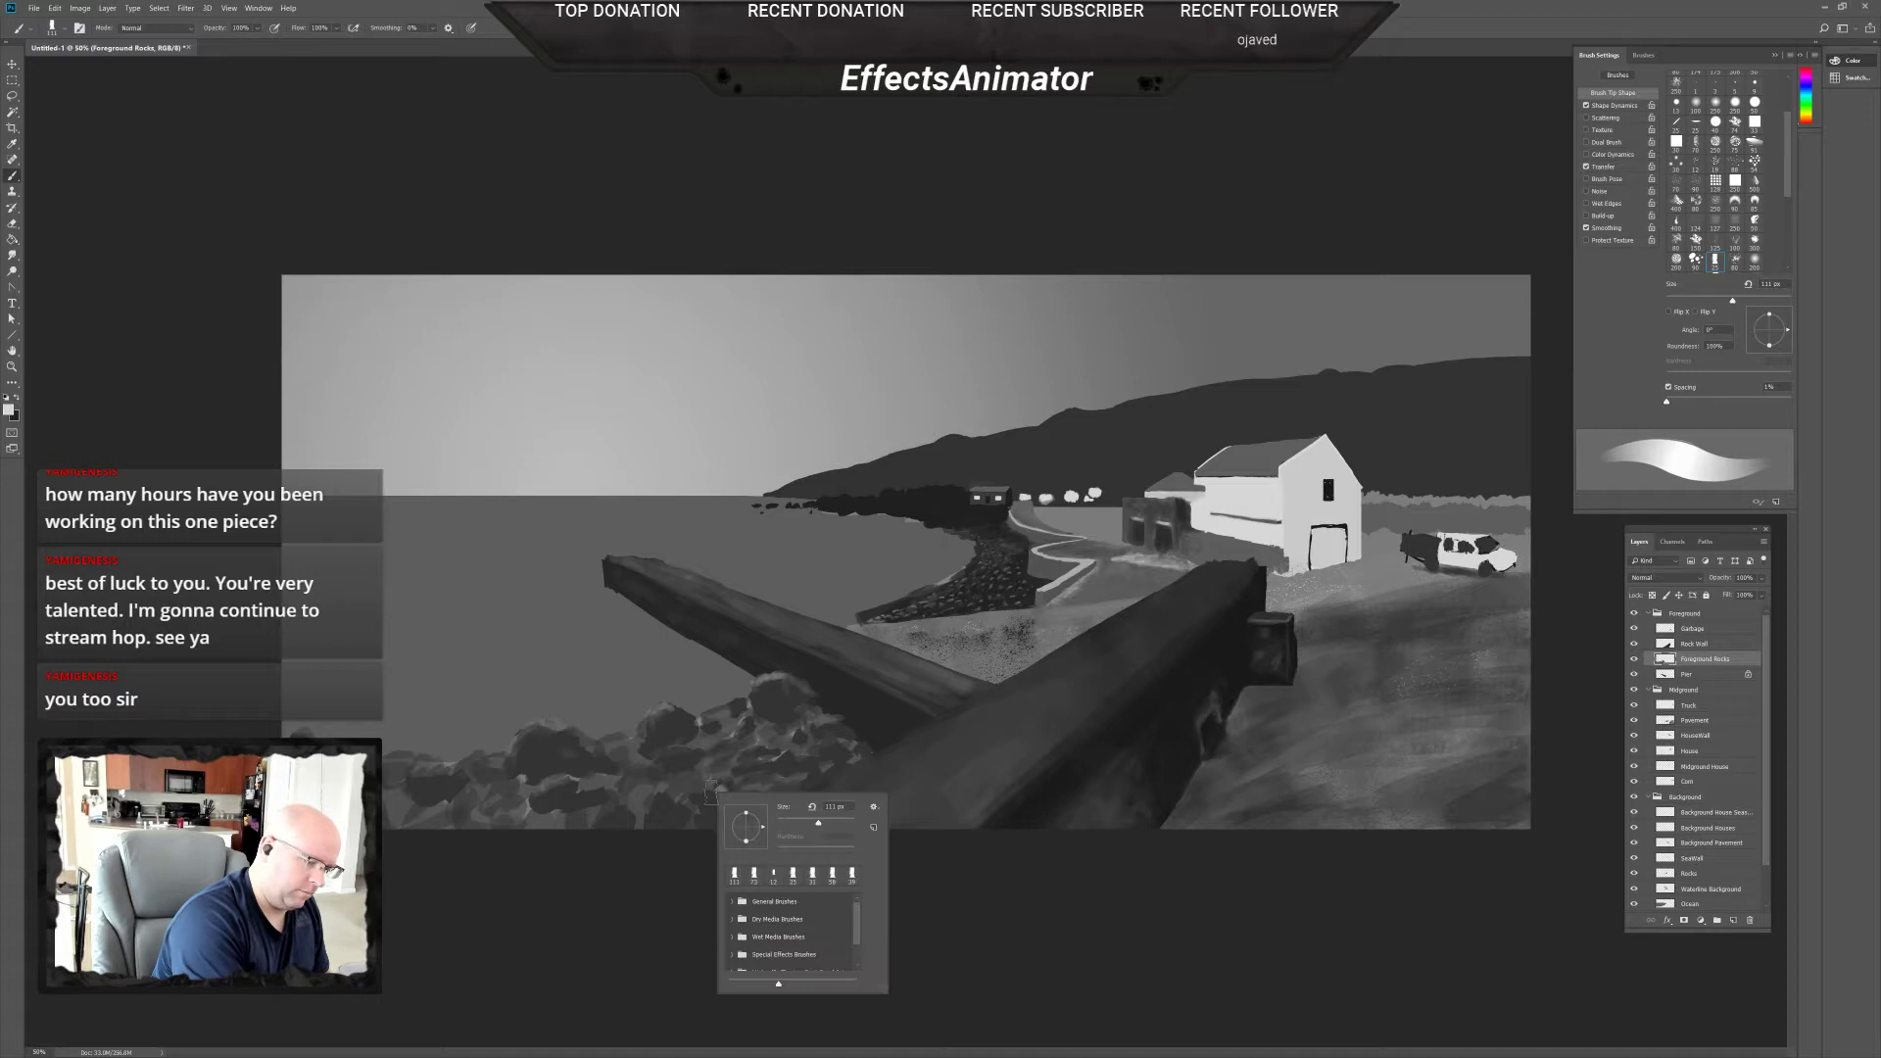
click(785, 822)
click(721, 786)
mouse_move(727, 783)
mouse_down()
mouse_move(697, 798)
mouse_move(770, 768)
mouse_up()
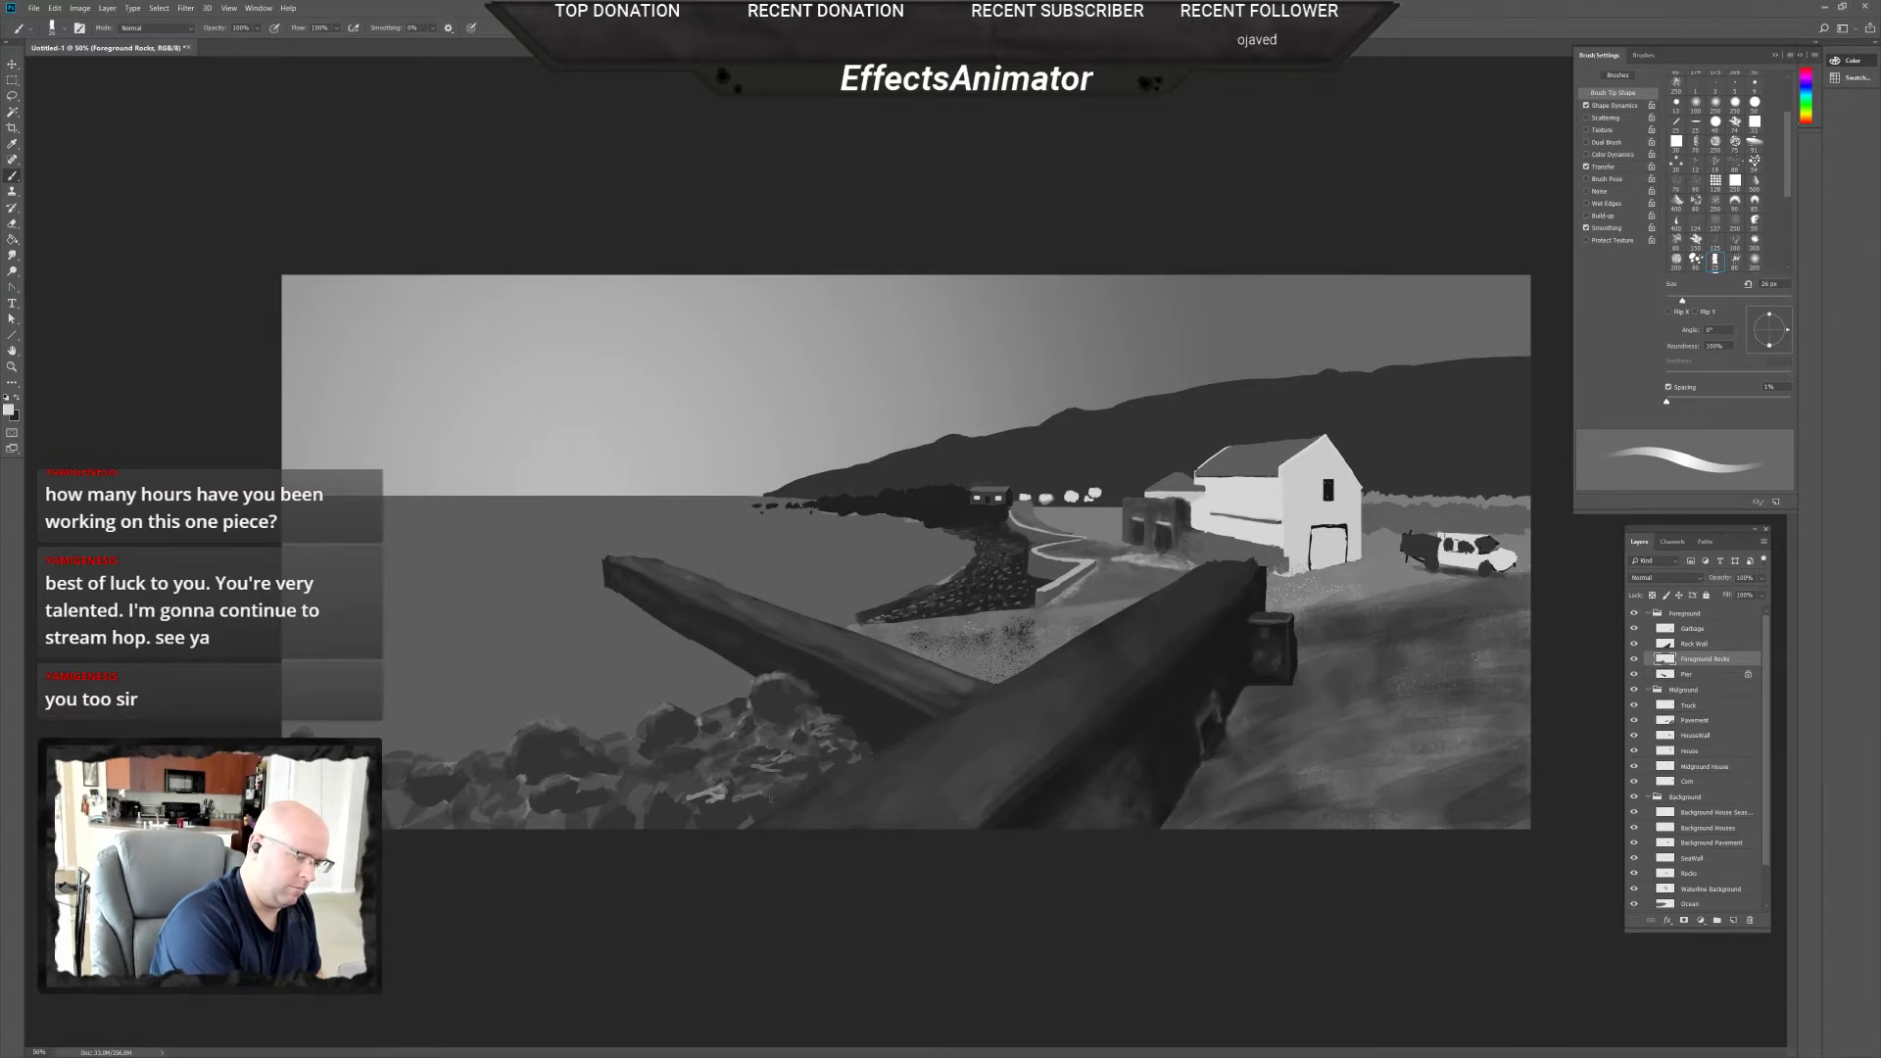
drag(758, 803, 740, 798)
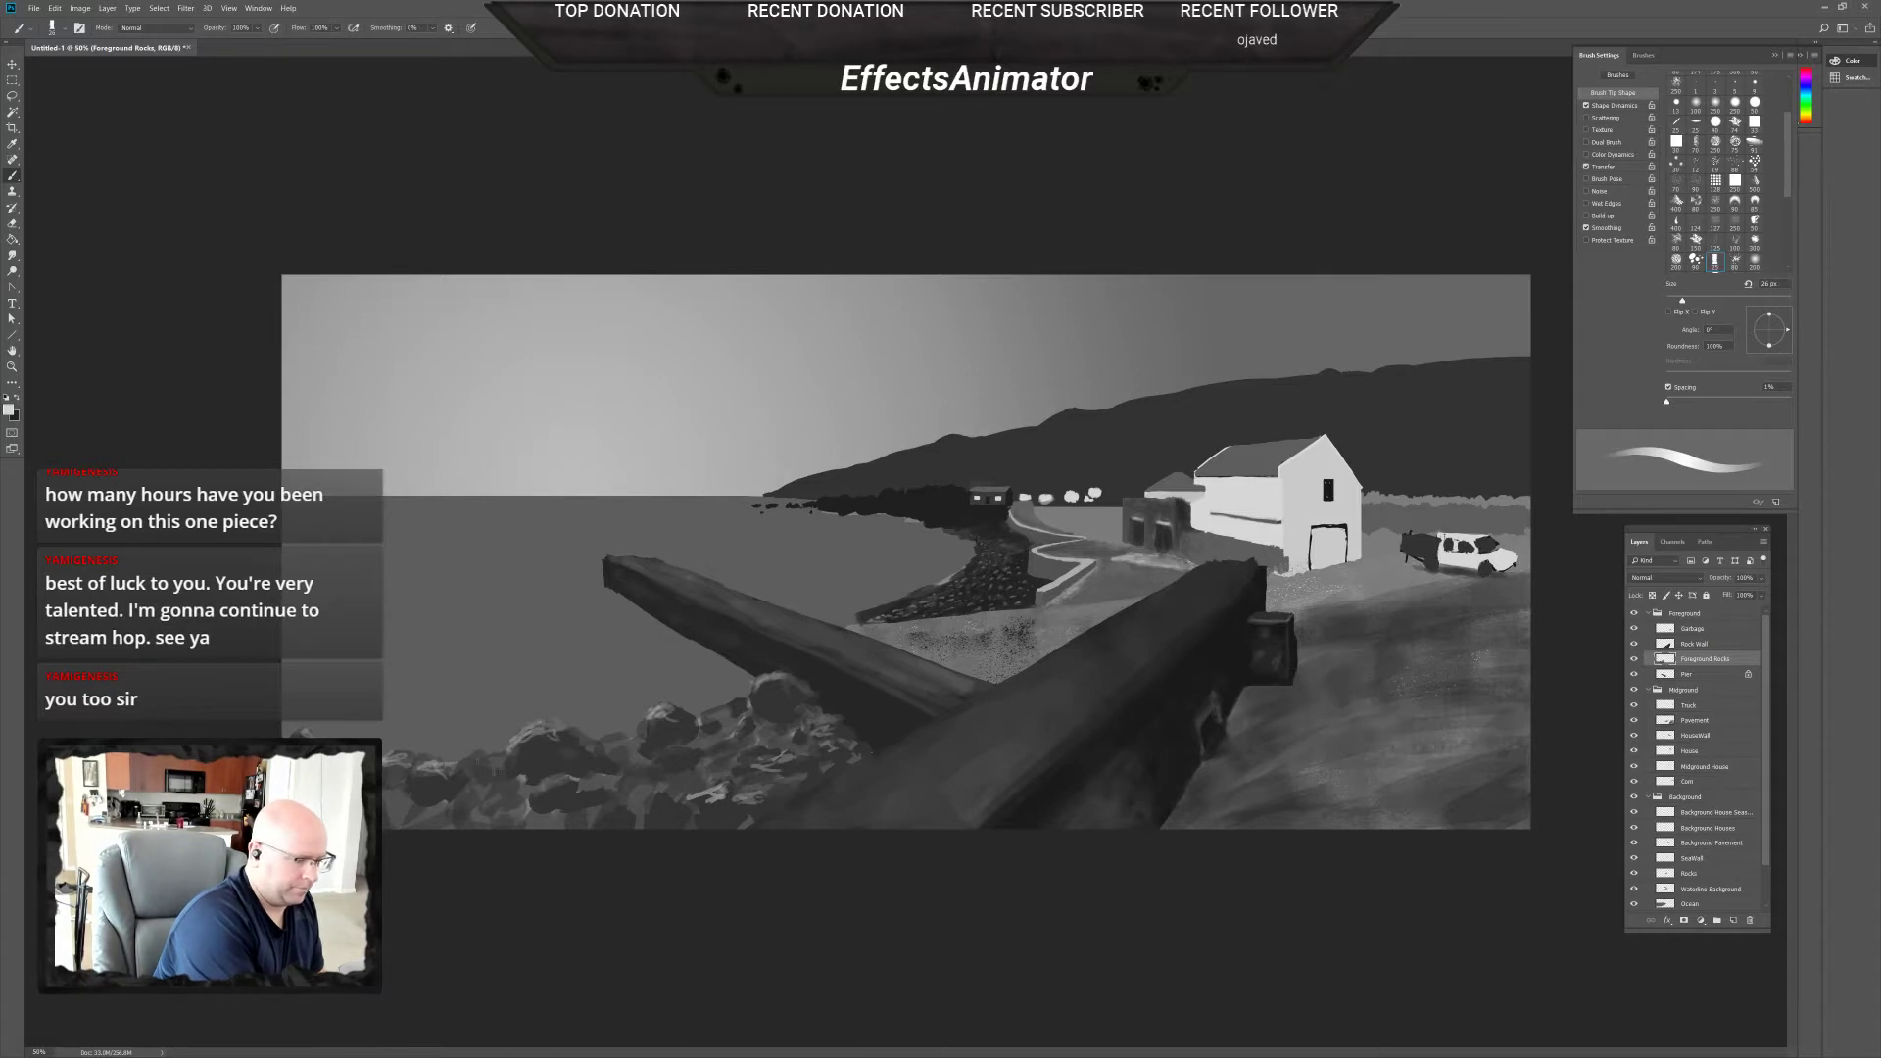
Extend the light highlights across the lower shoreline rocks with a 37 px brush.
right_click(494, 812)
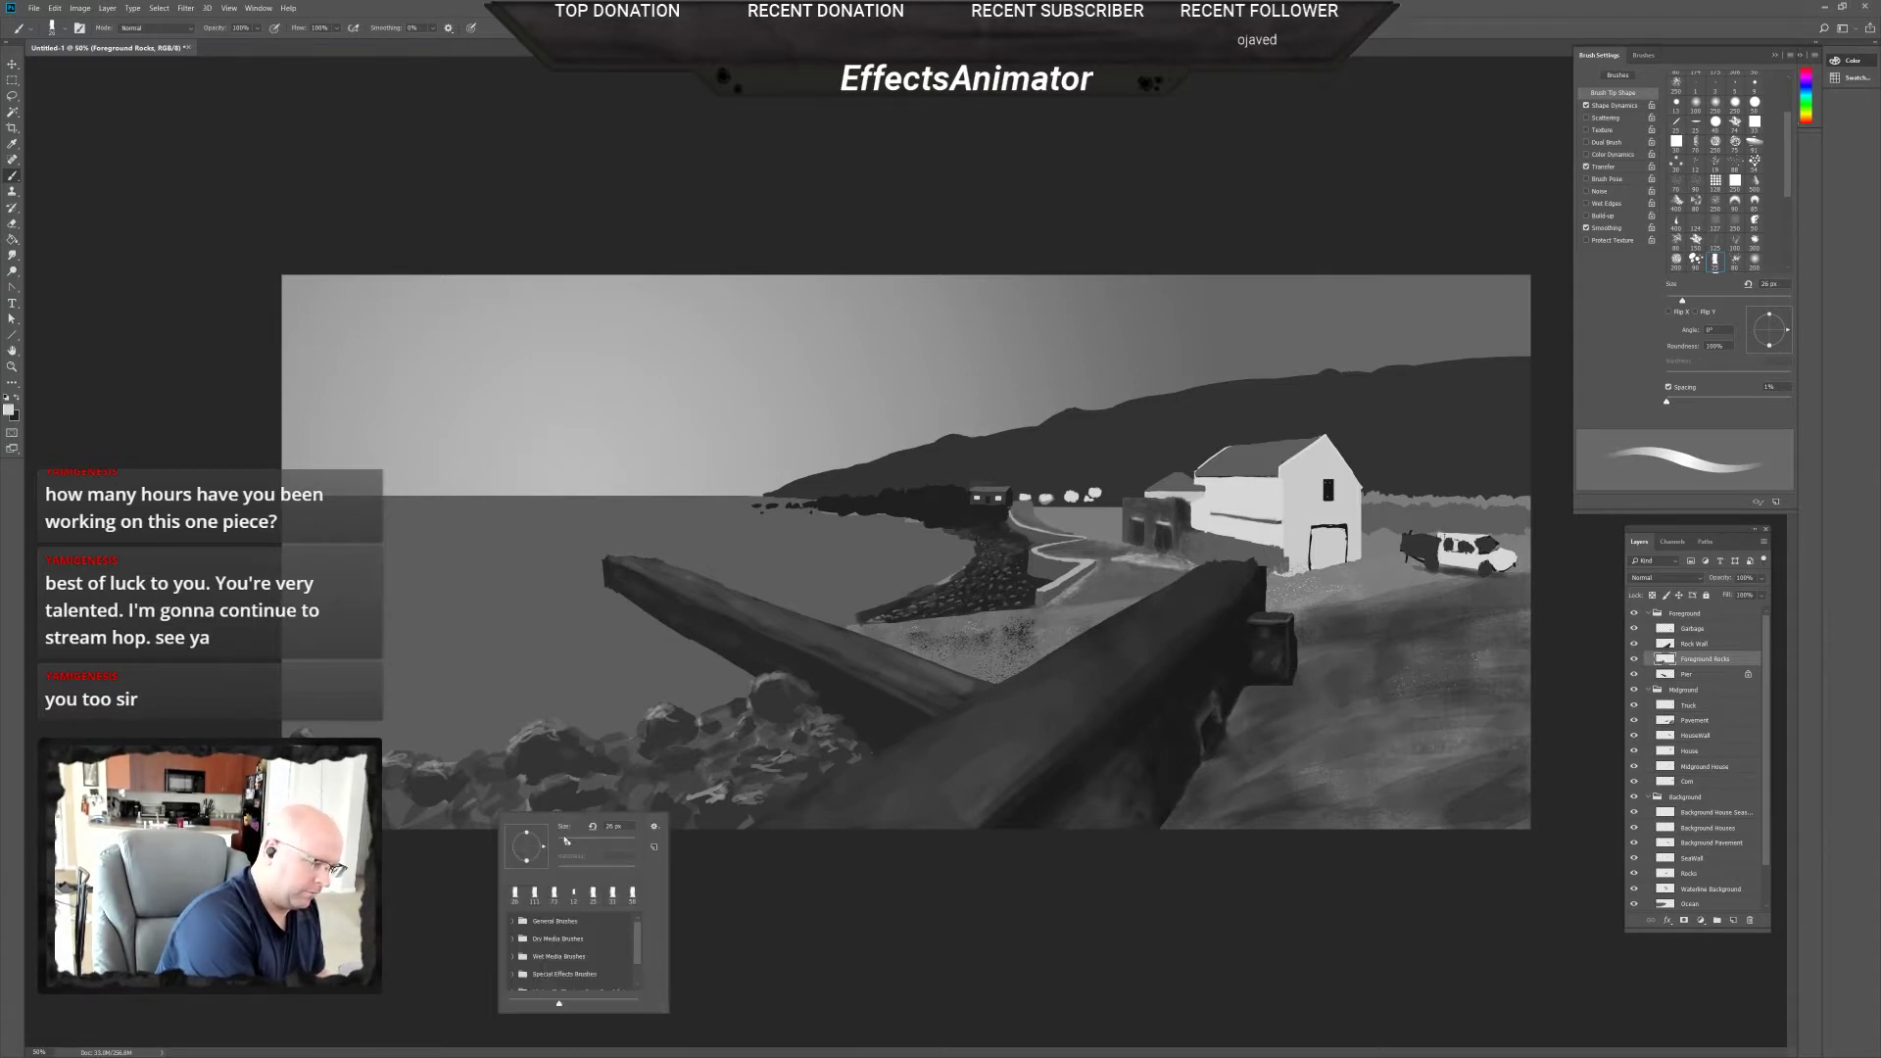
drag(566, 841, 573, 840)
key(Return)
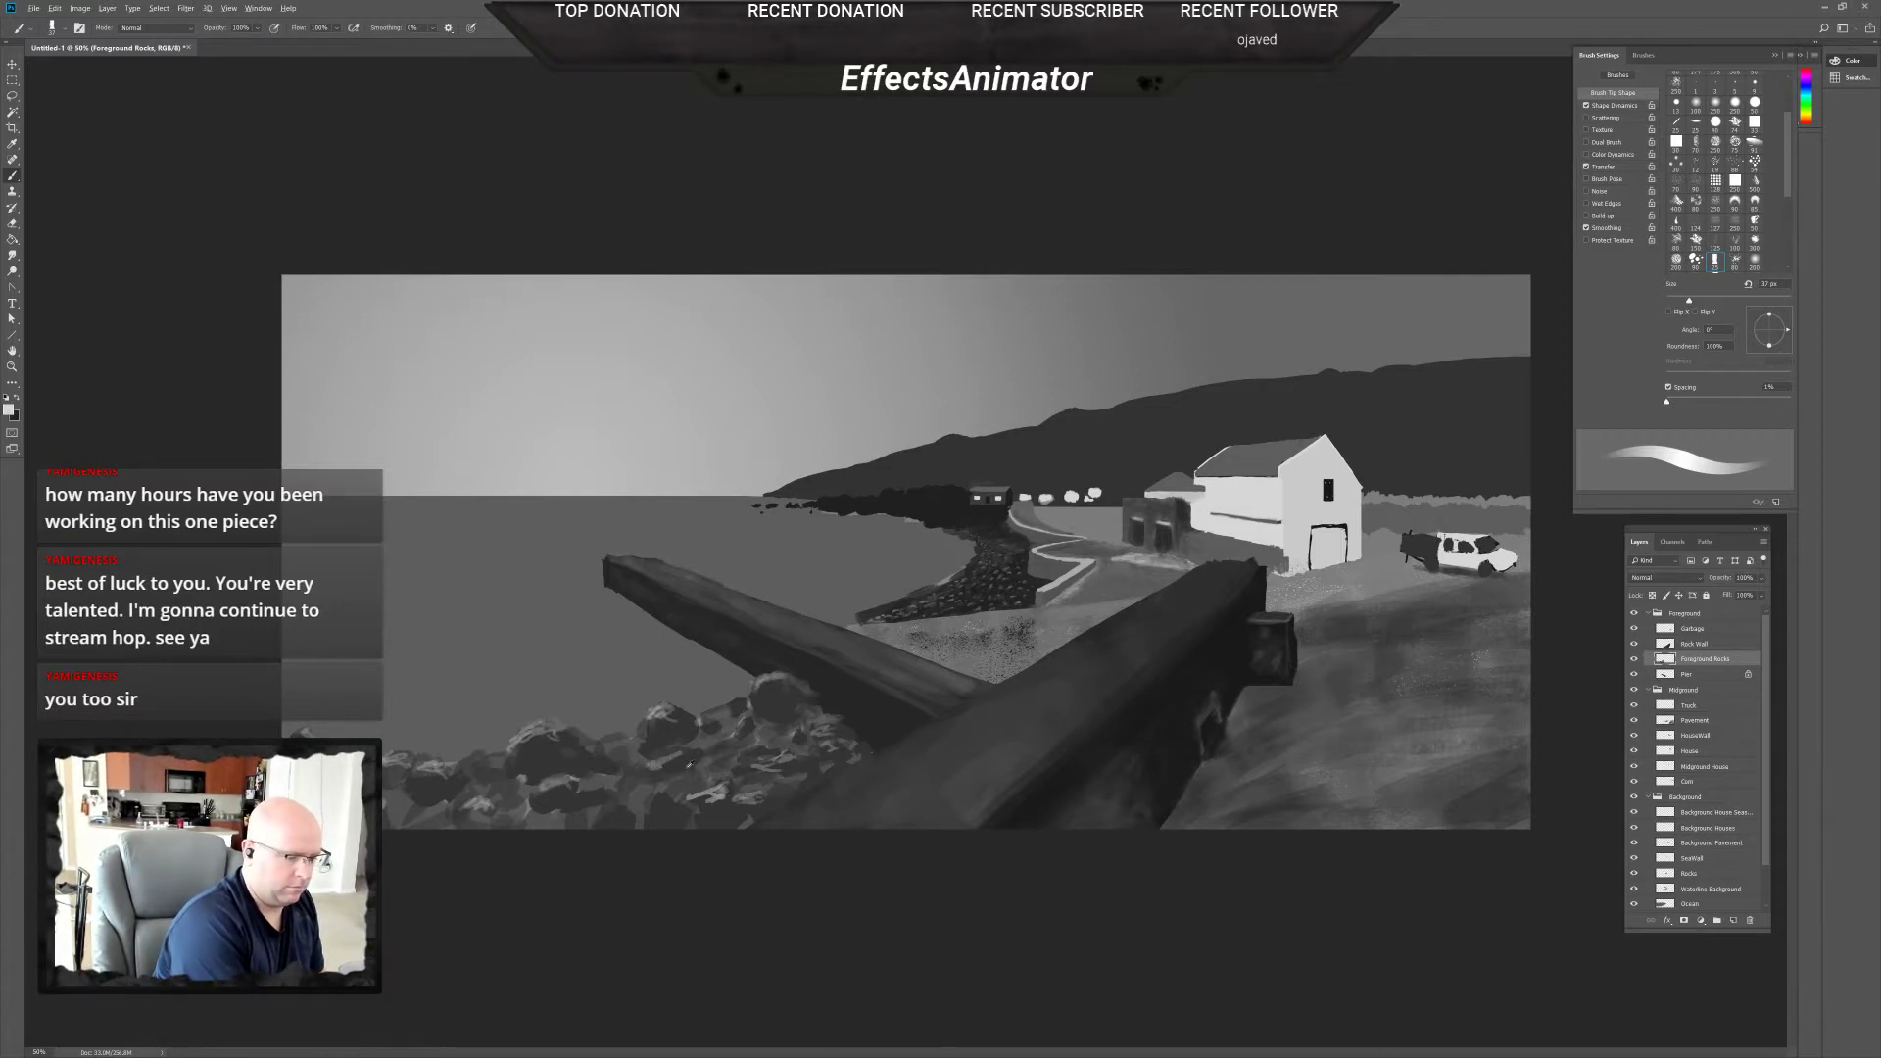
Blend the highlights into the rocks with a grey sampled from them, using a much larger brush.
alt+click(612, 774)
right_click(583, 776)
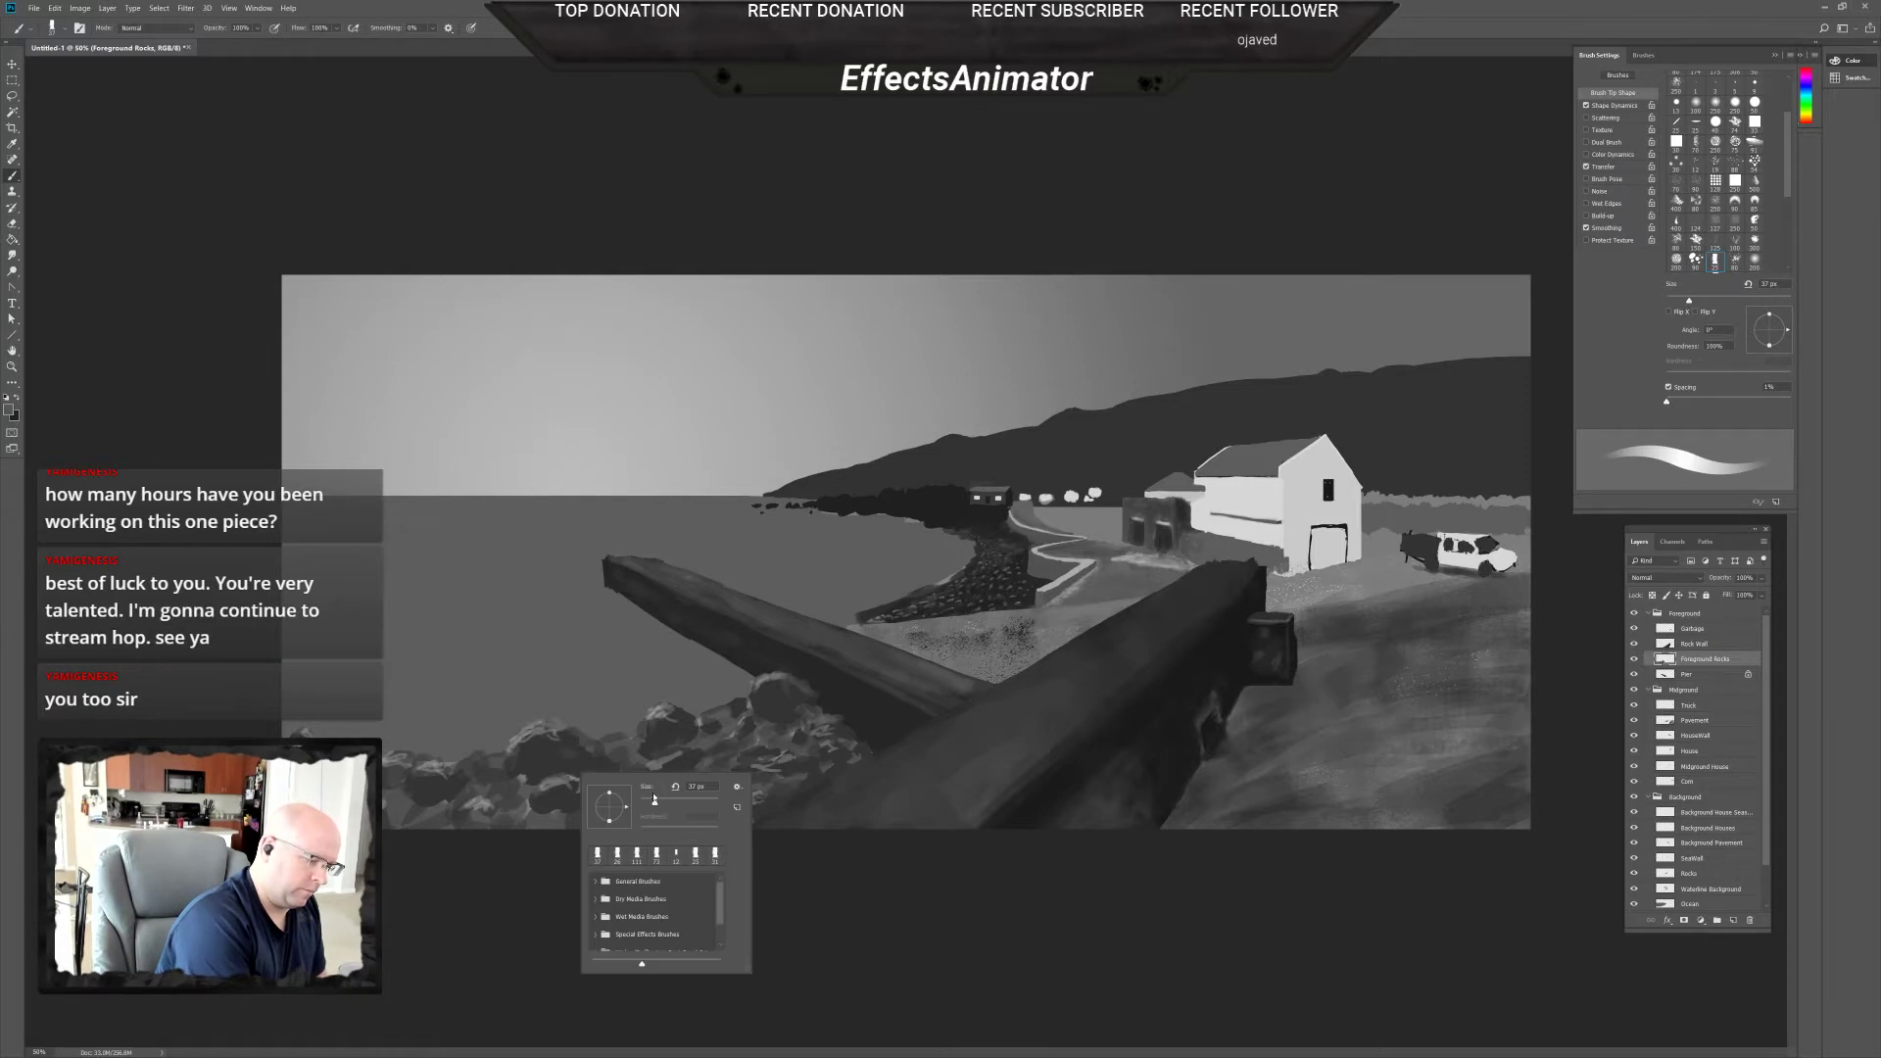
drag(690, 788, 703, 789)
key(Return)
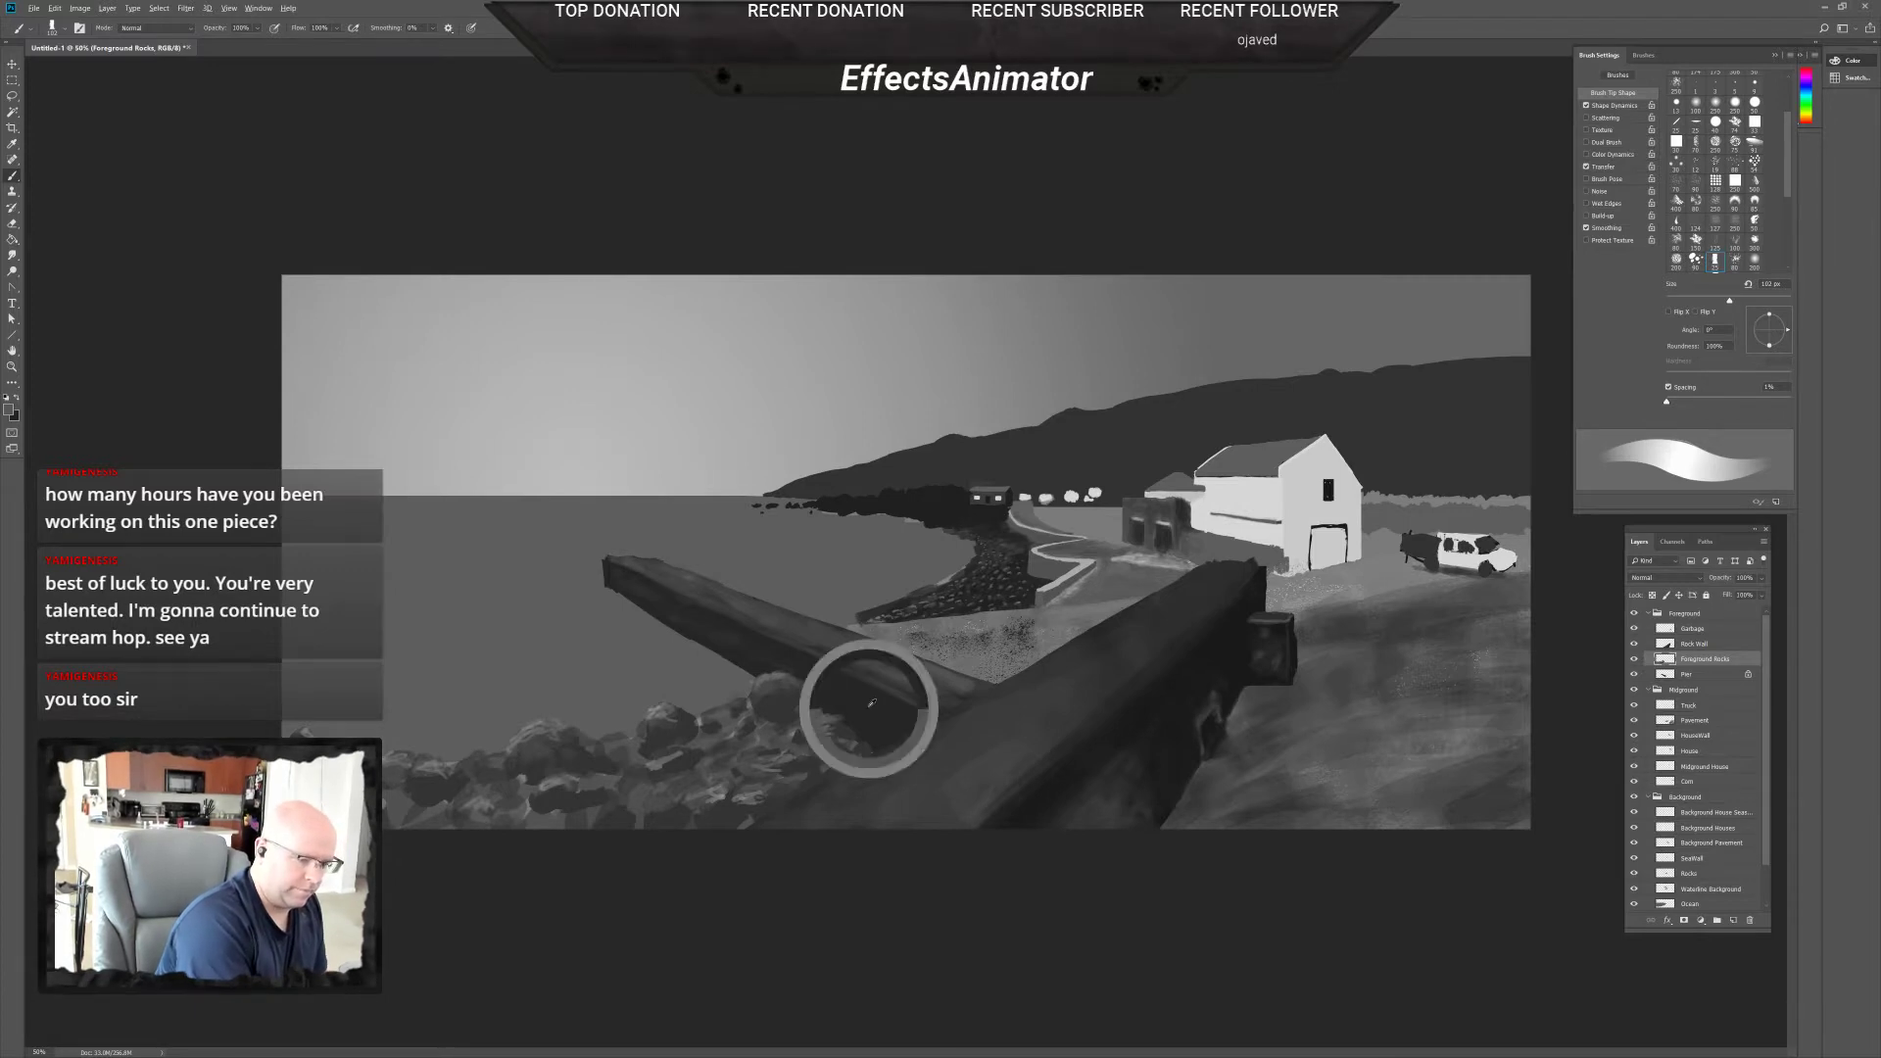
Deepen the dark crevices and edges between the foreground rocks with a dark colour and a smaller brush.
right_click(592, 770)
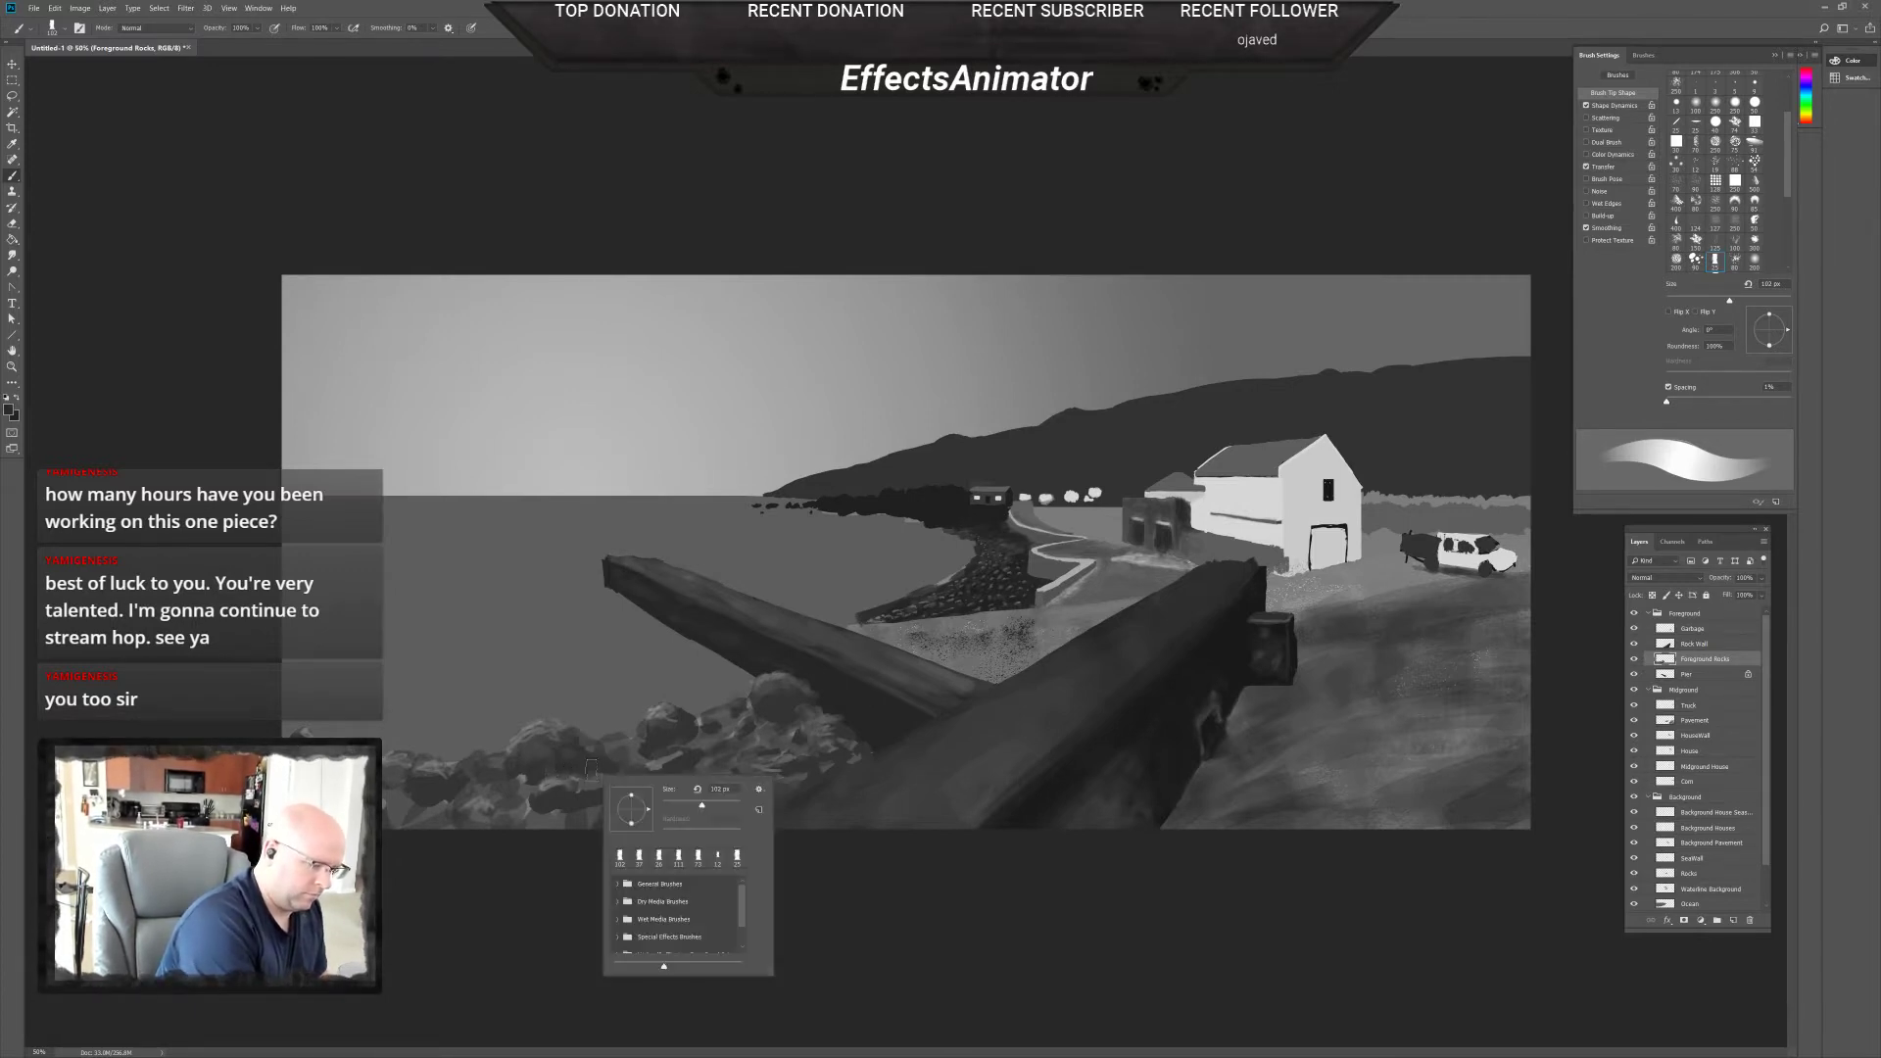
drag(702, 806, 682, 805)
click(572, 774)
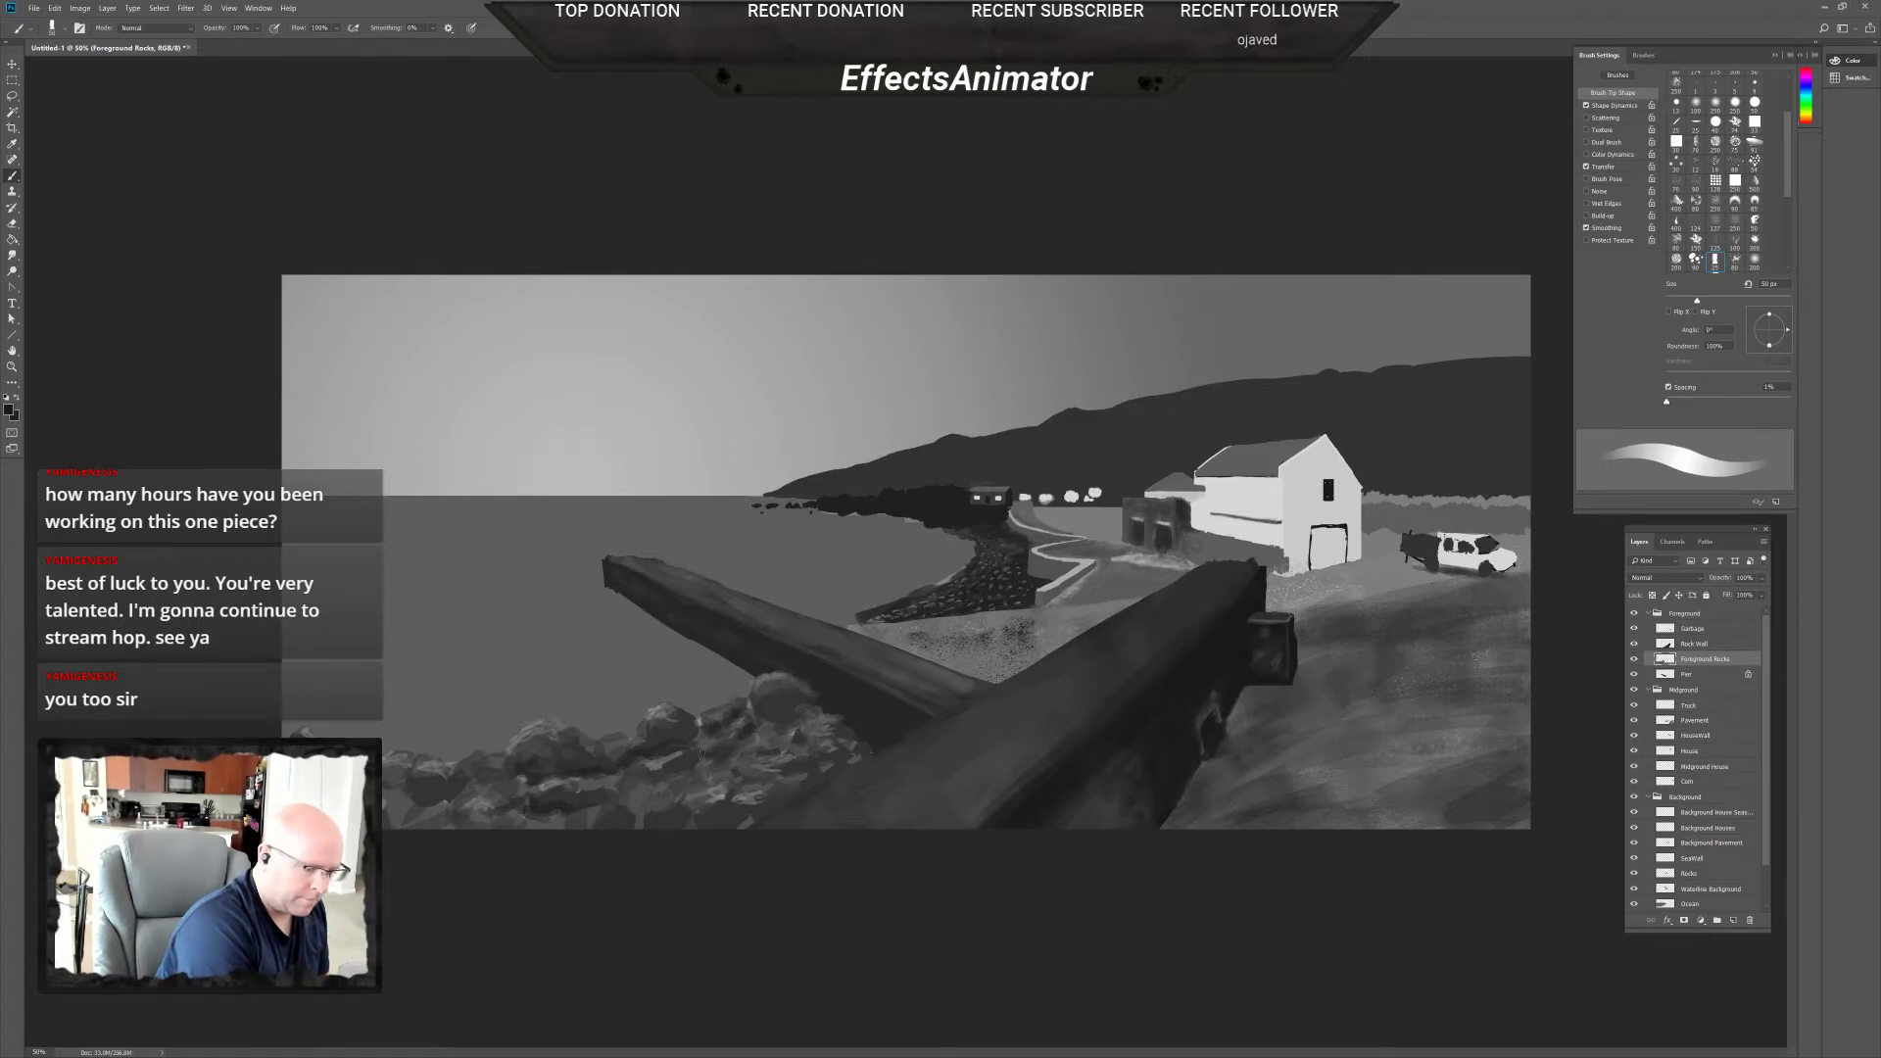
drag(745, 756, 780, 740)
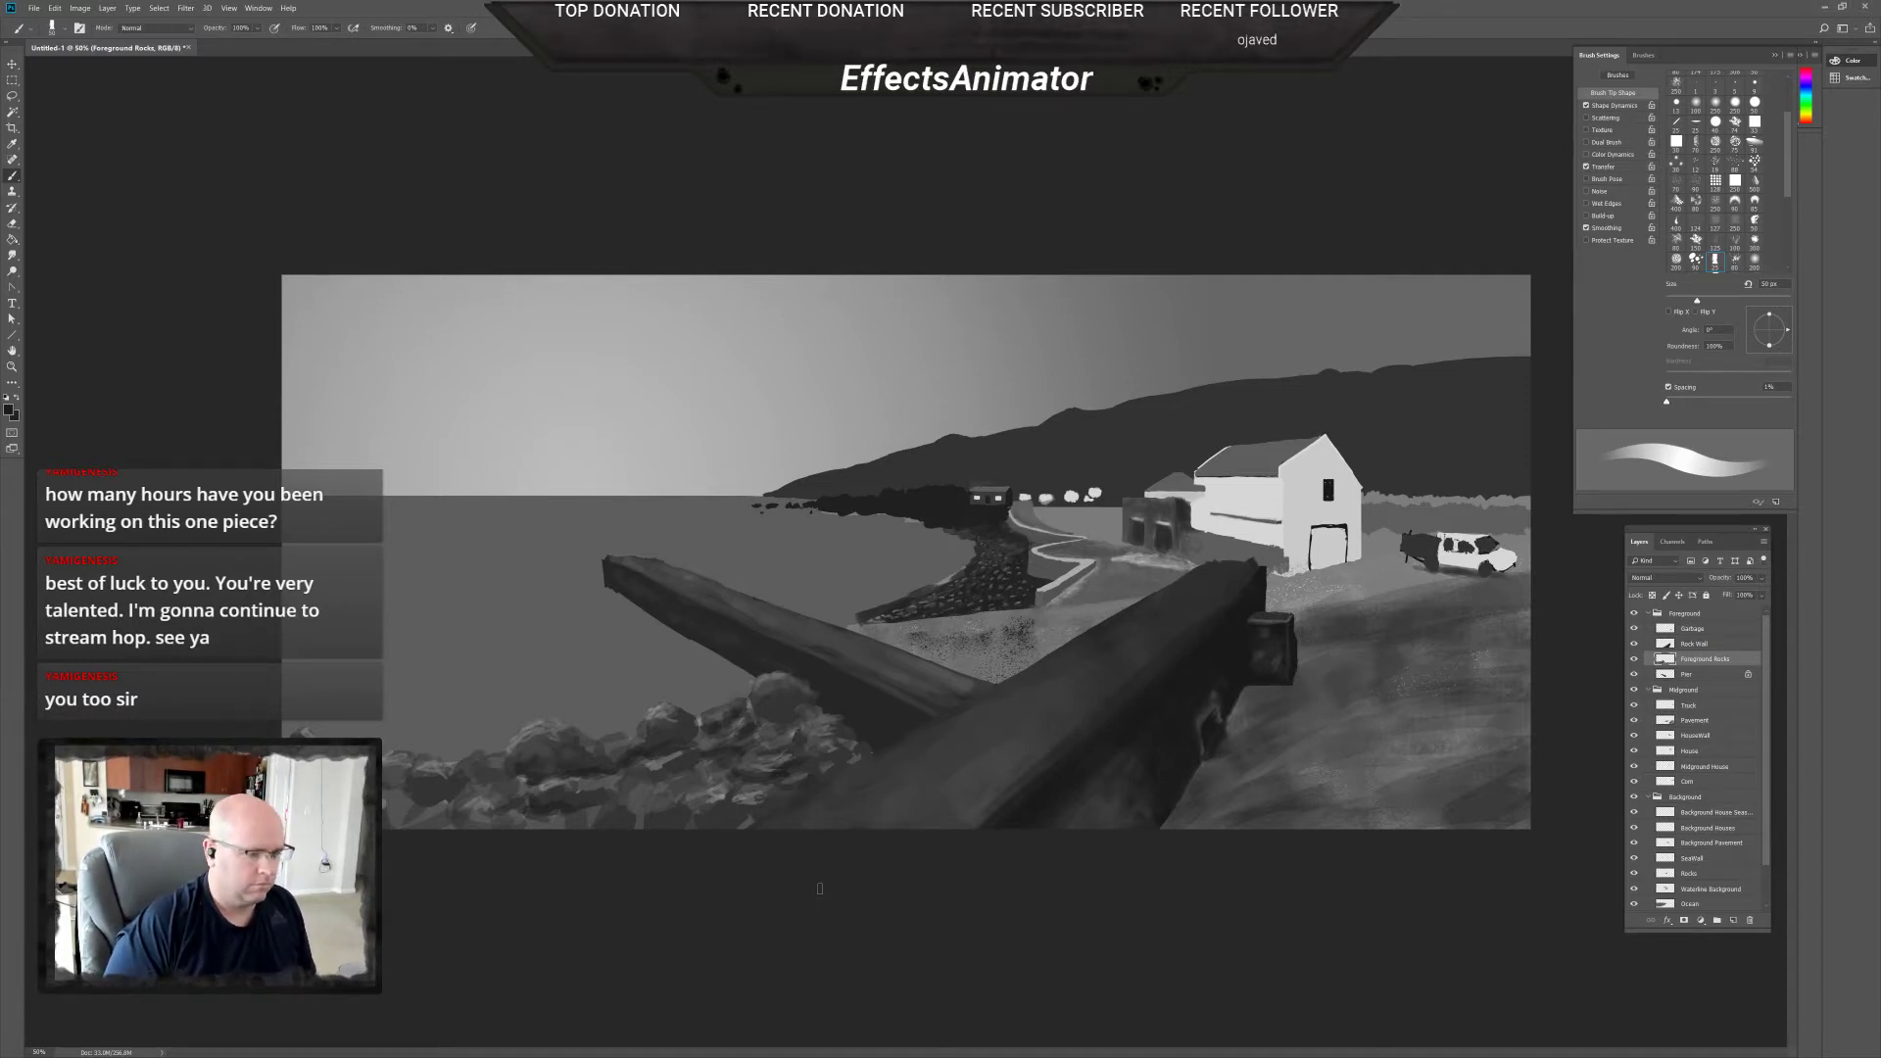
Examine what the Waterline Background layer contains by hiding and showing it repeatedly.
click(1690, 873)
click(1714, 887)
click(1633, 889)
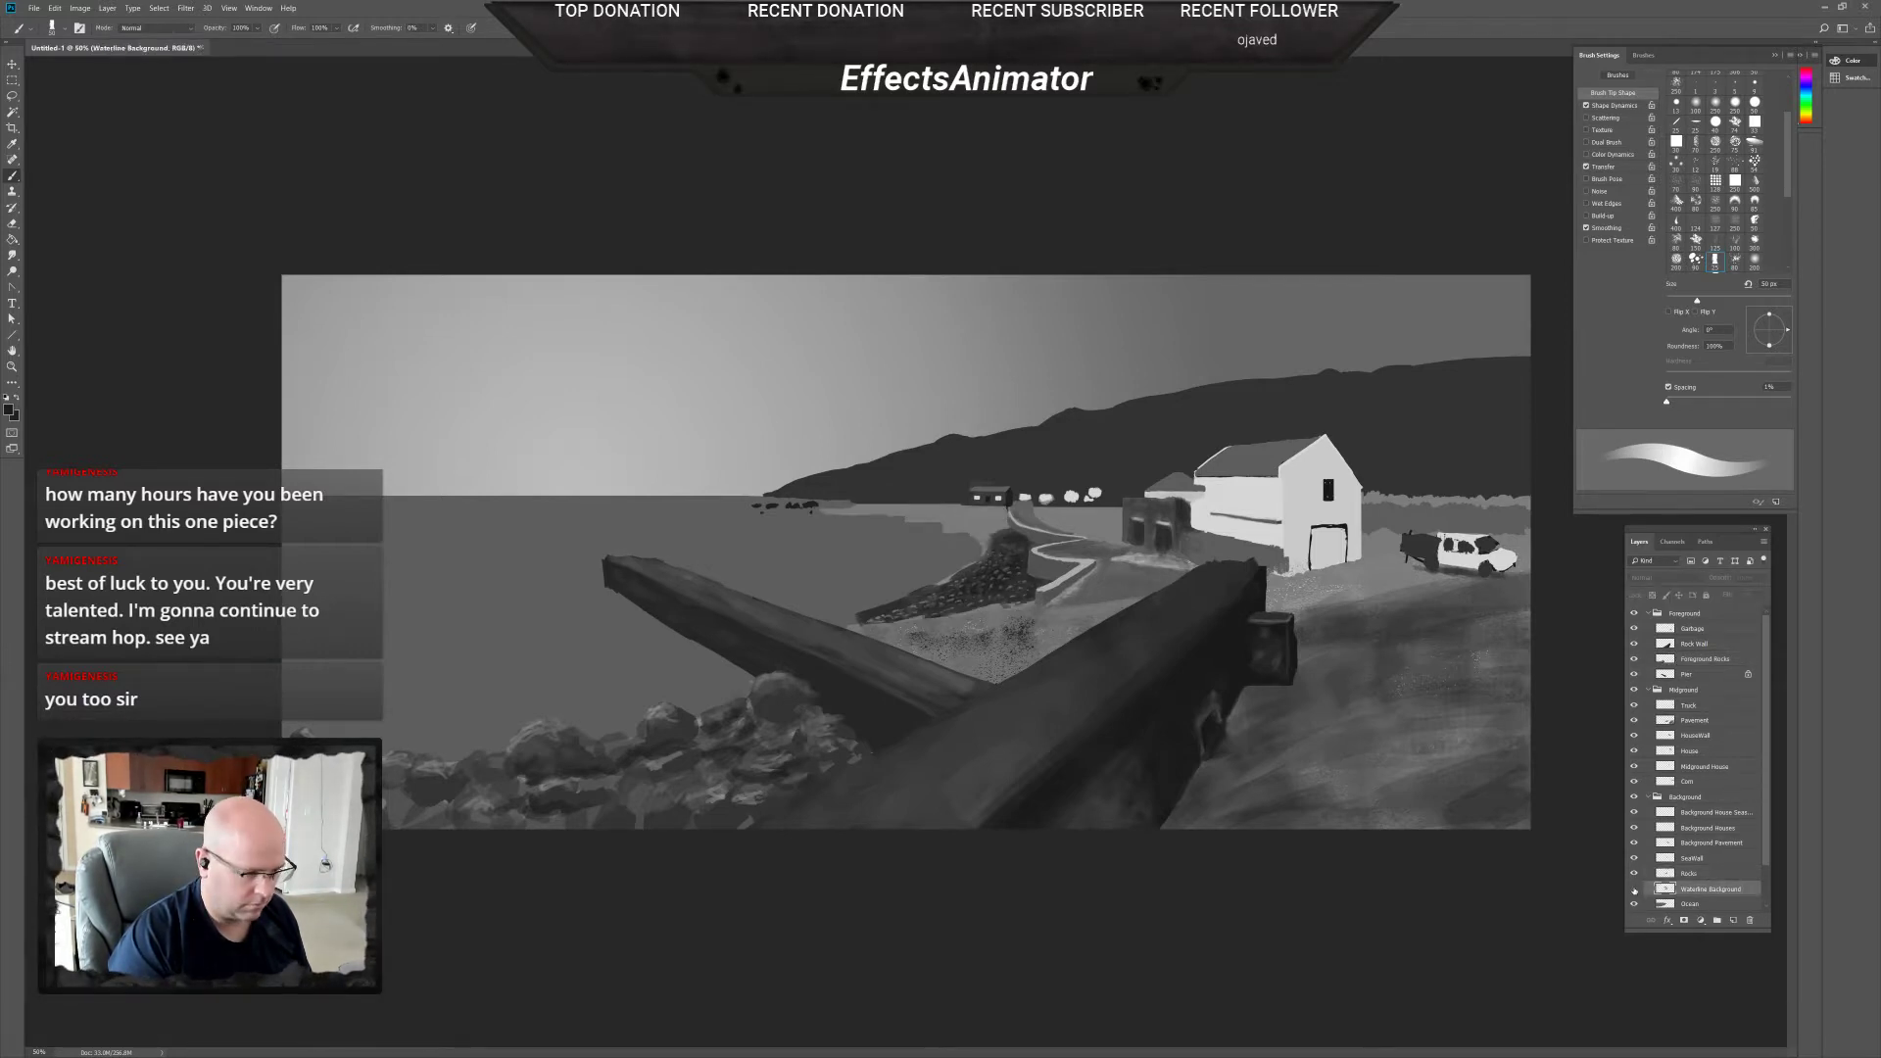
click(1634, 889)
click(1633, 888)
click(1633, 889)
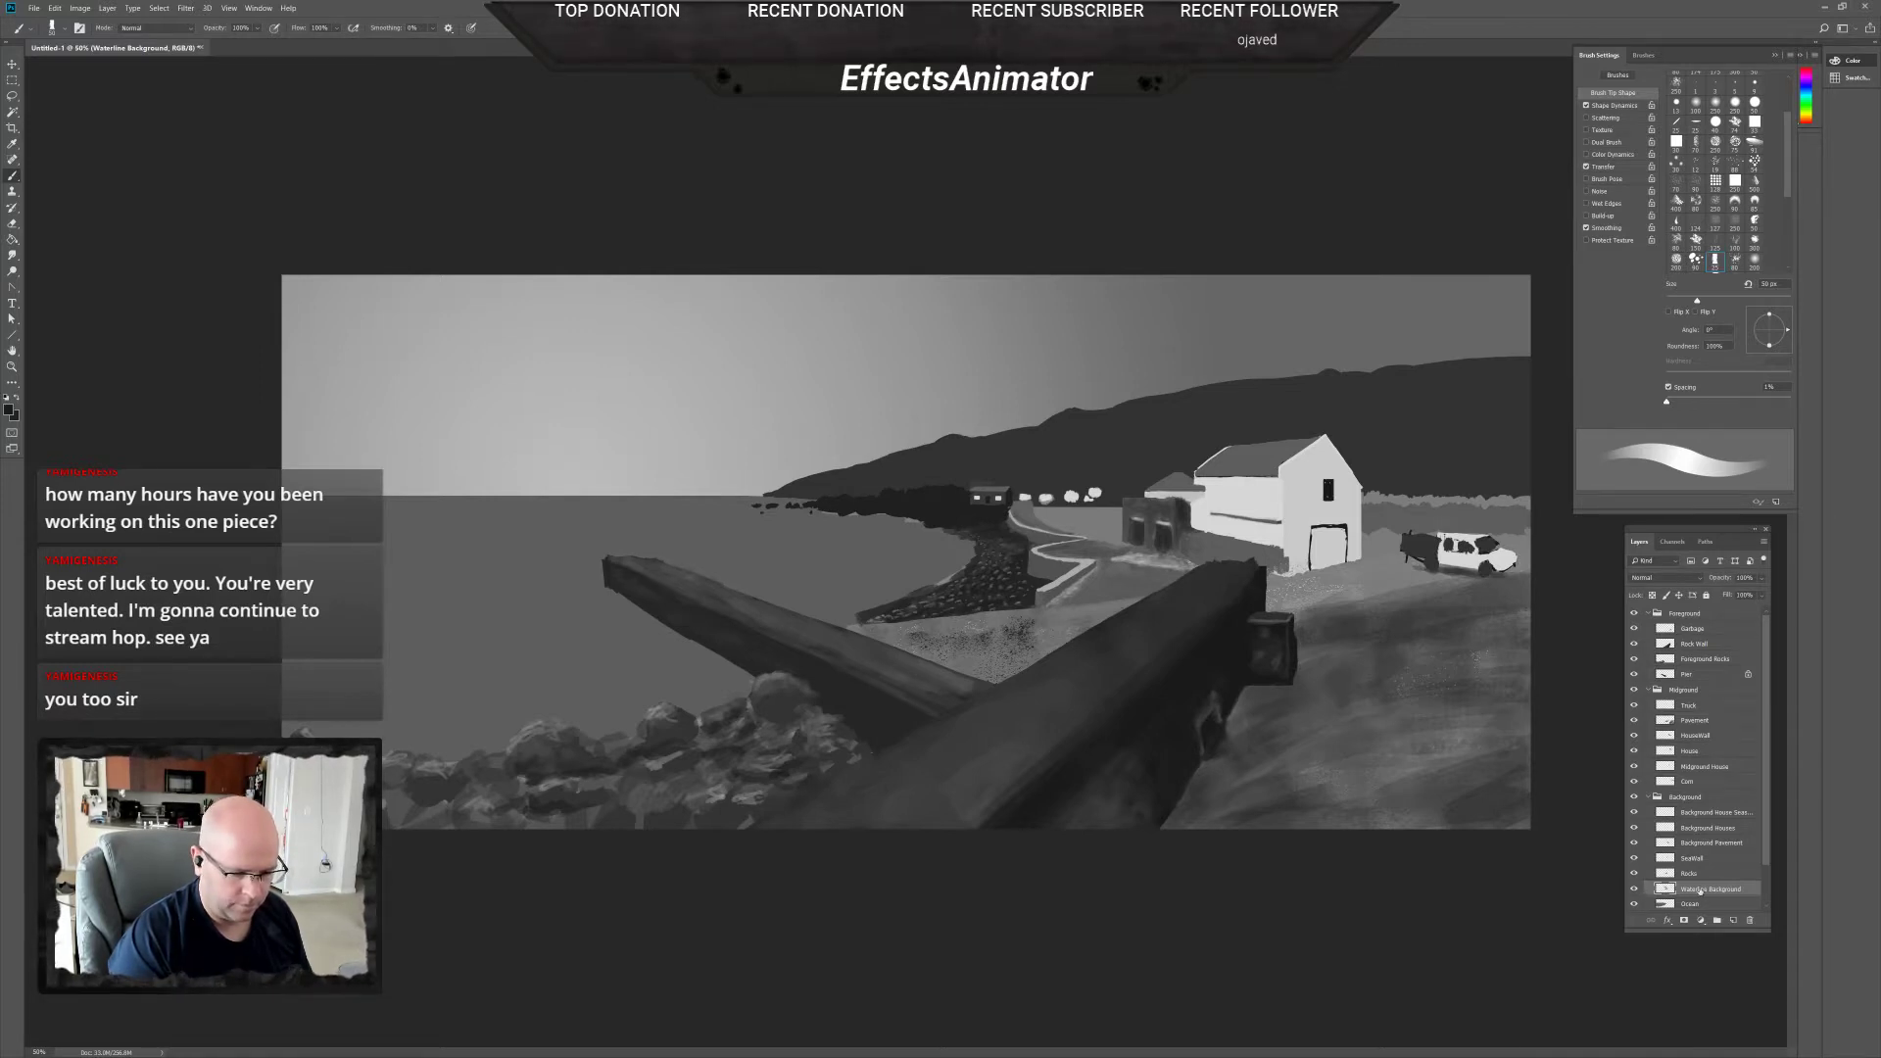
click(1634, 889)
click(1634, 889)
click(1634, 889)
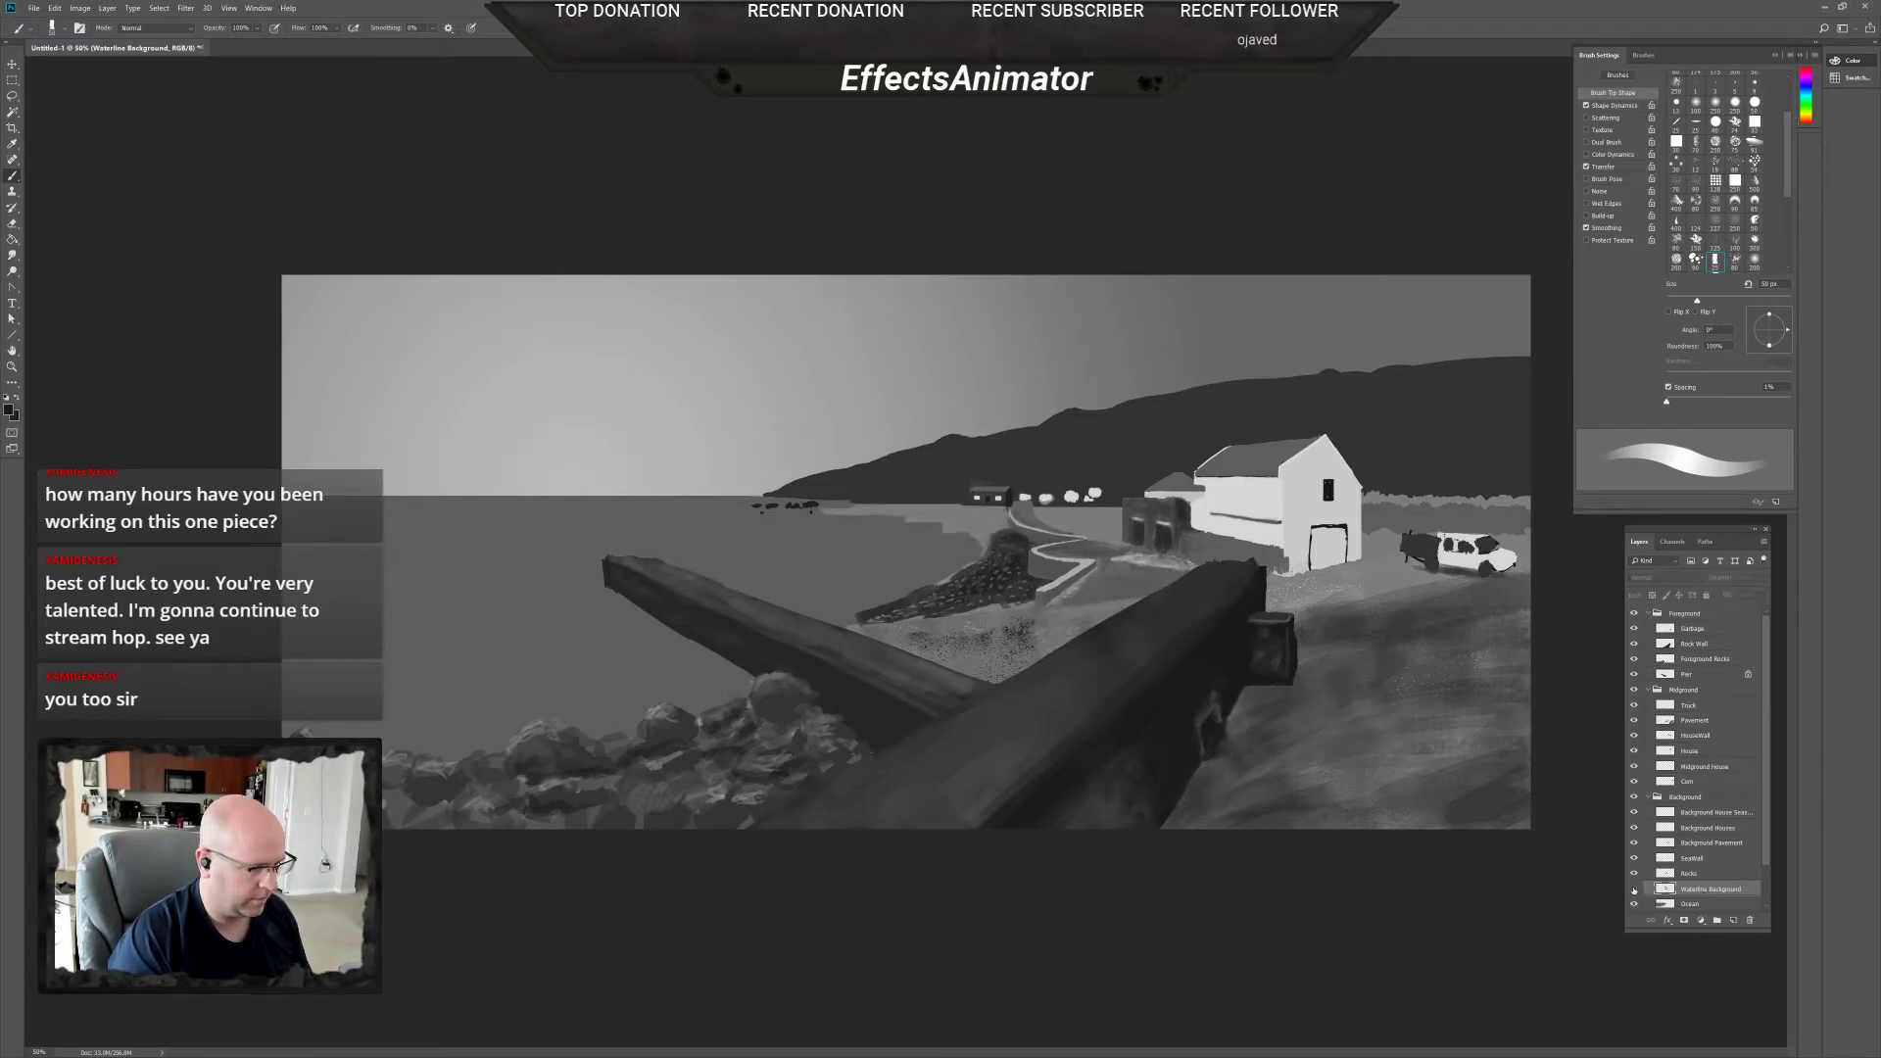
click(1634, 889)
click(1634, 888)
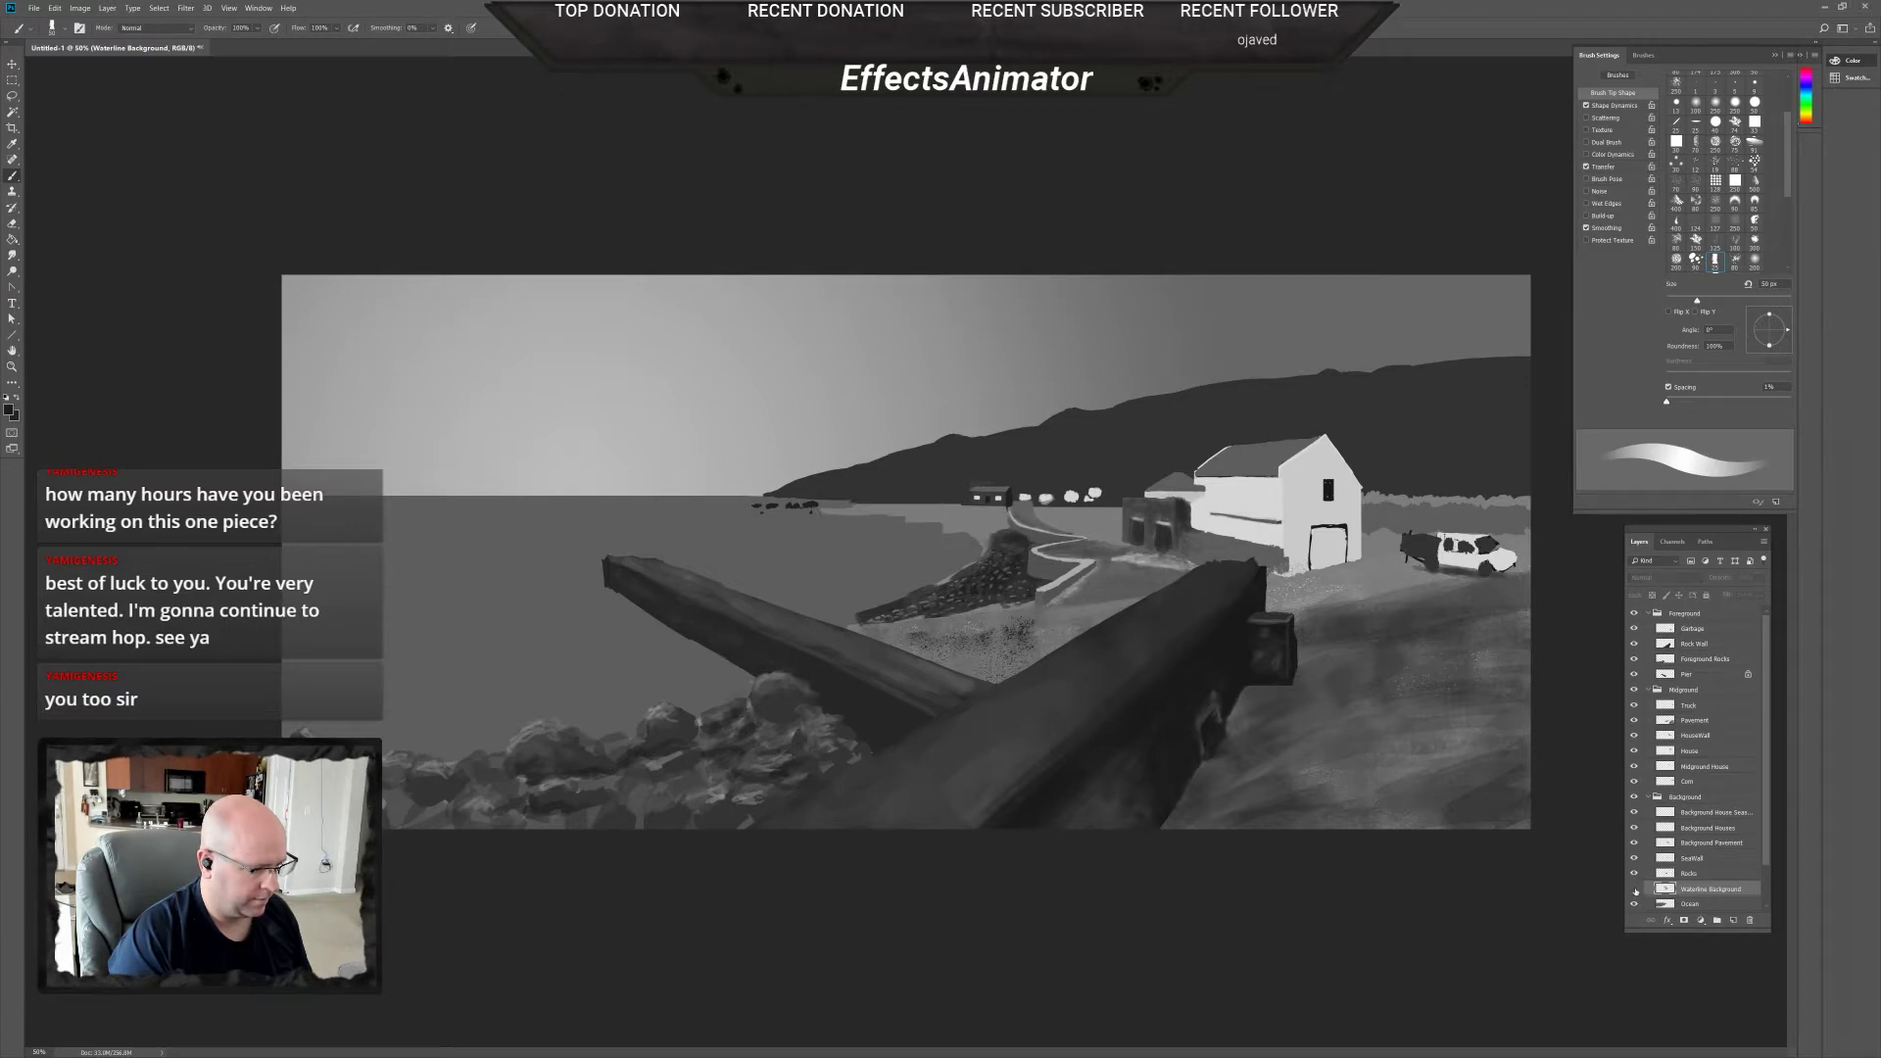
click(1633, 889)
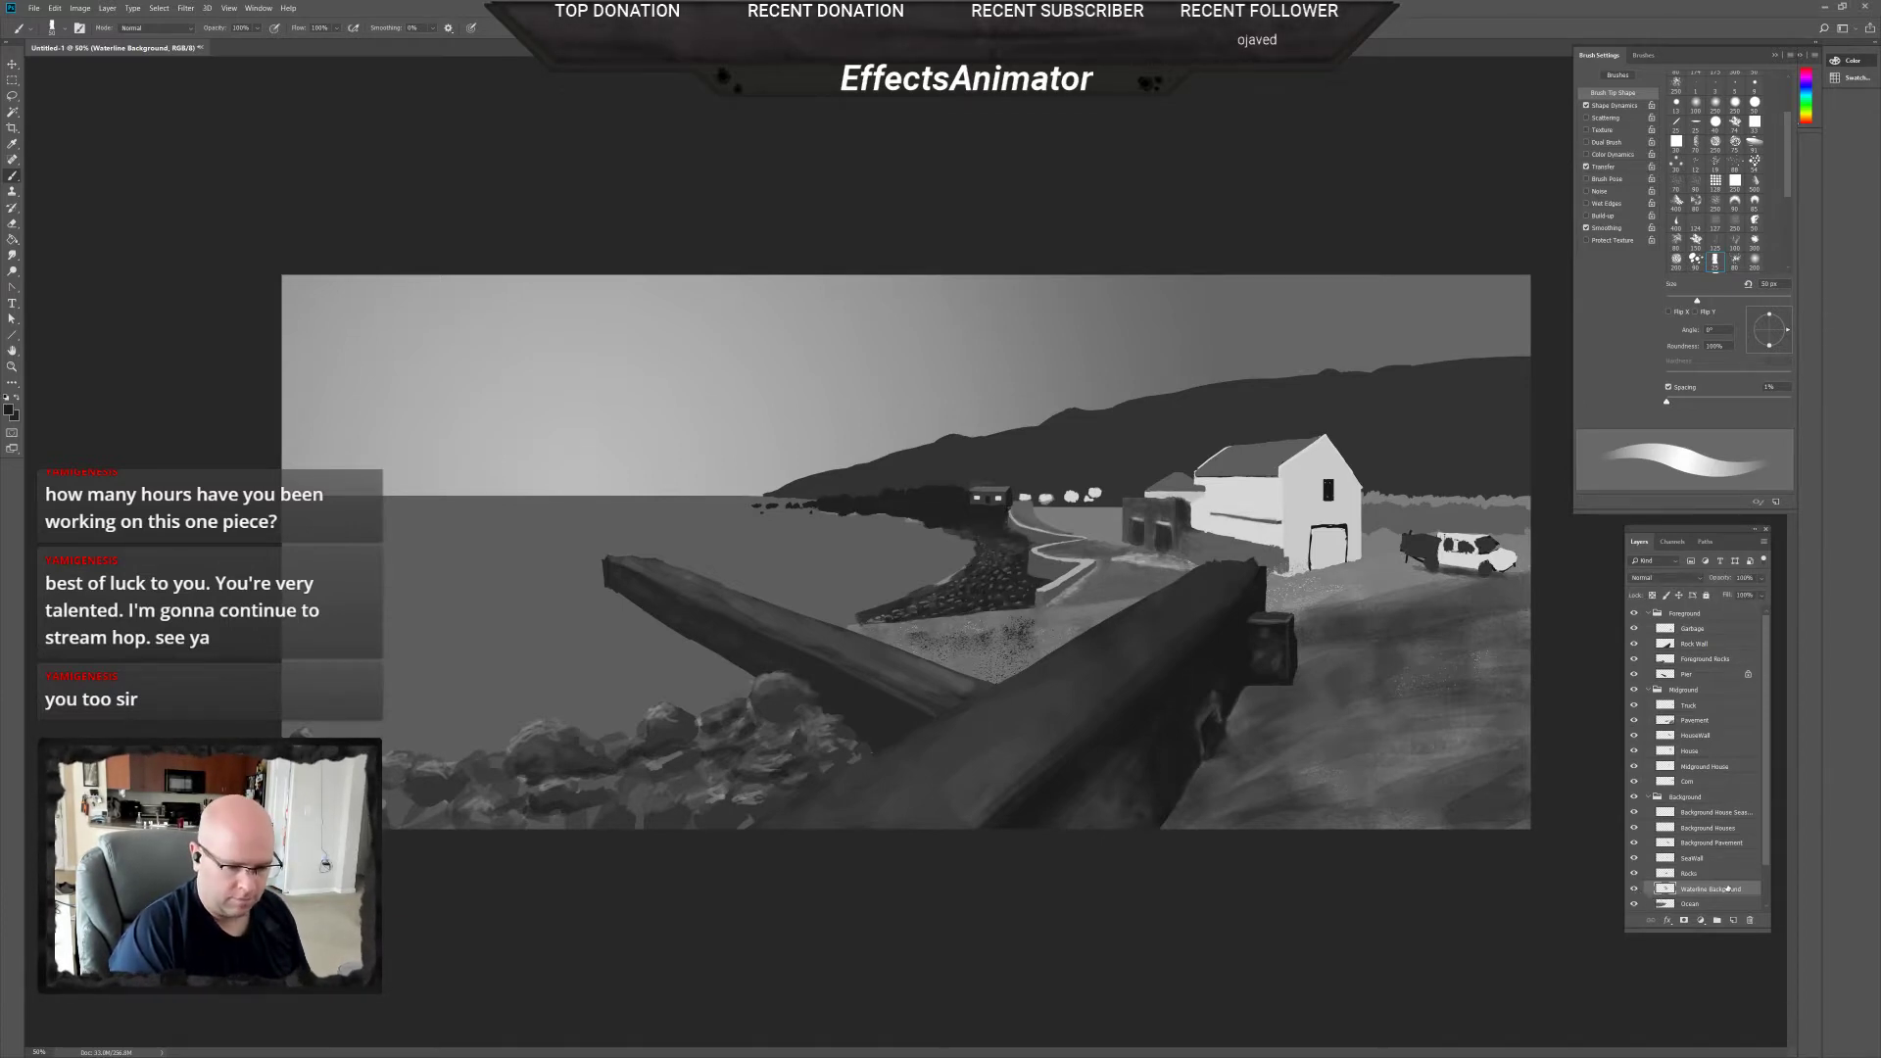
click(1634, 889)
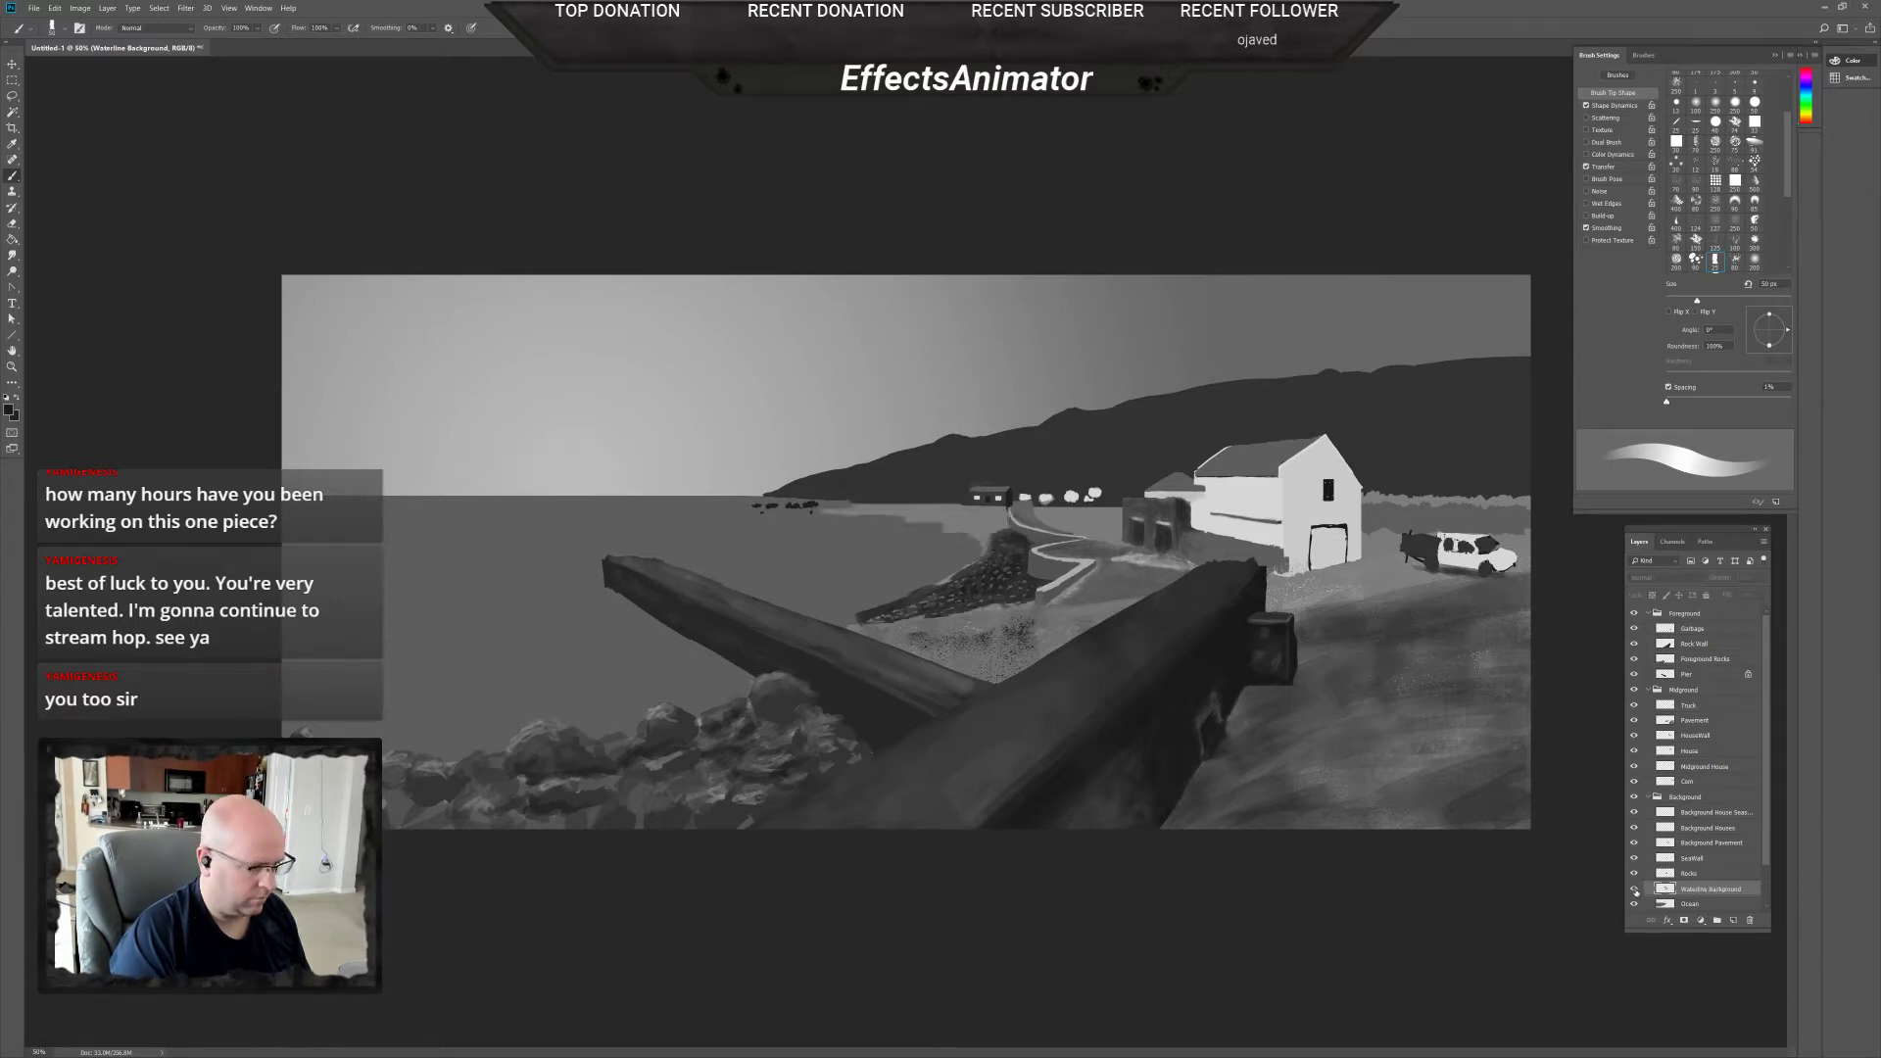
click(1634, 888)
Toggle the visibility of the Rocks, Waterline Background and Ocean layers to find which one holds the small offshore rocks.
click(1633, 873)
click(1633, 873)
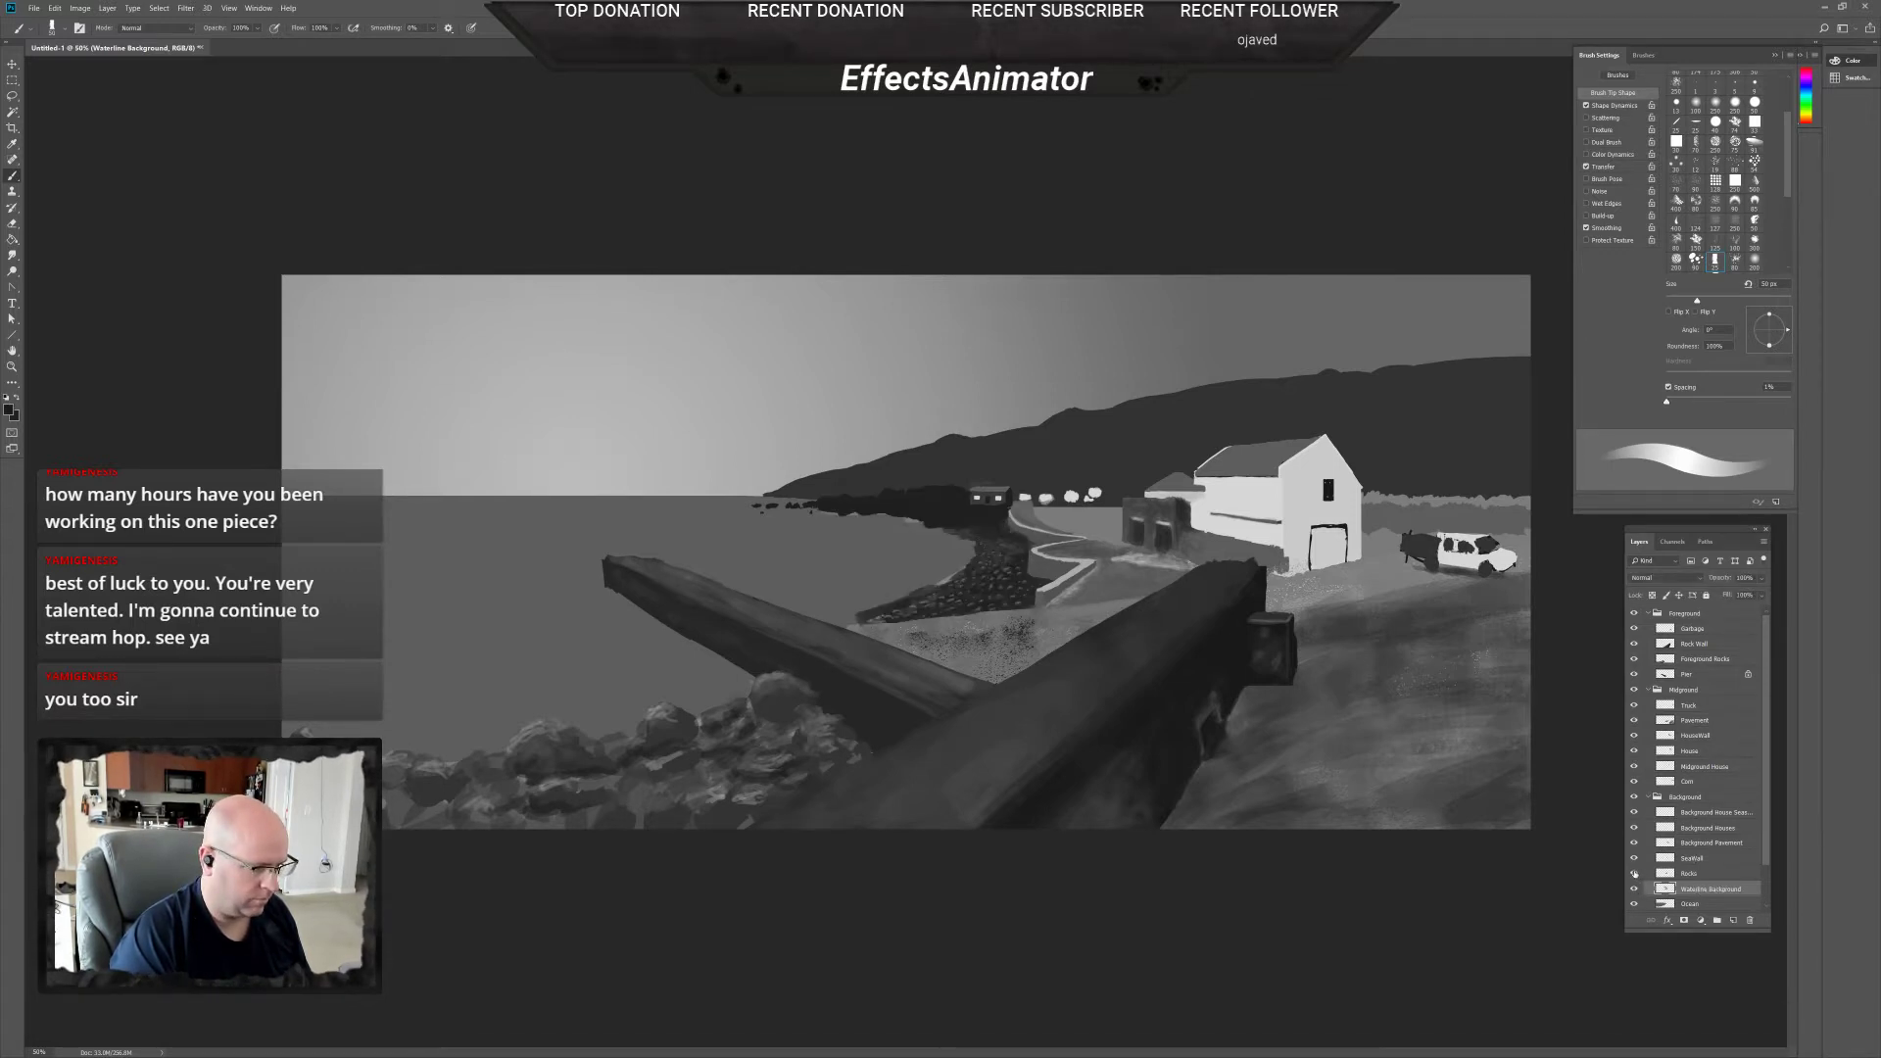
click(1634, 873)
click(1633, 873)
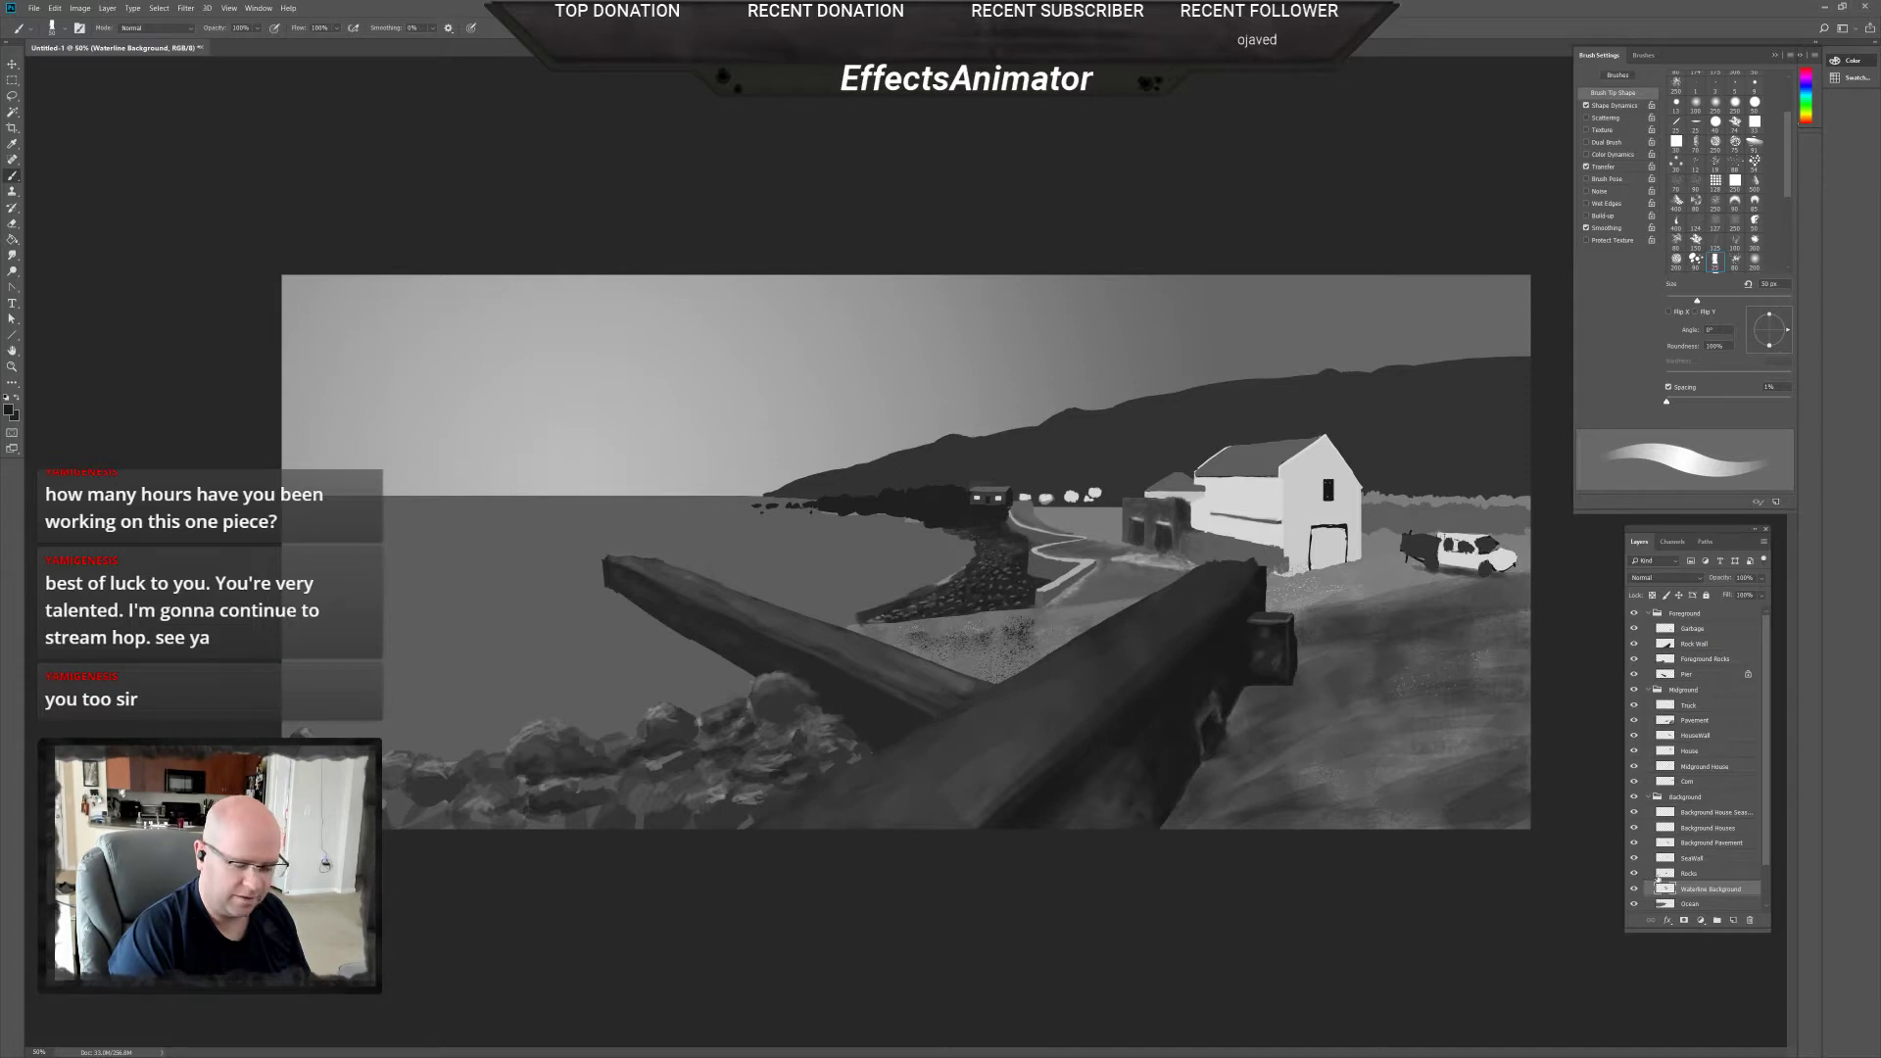
click(1633, 889)
click(1633, 889)
click(1633, 904)
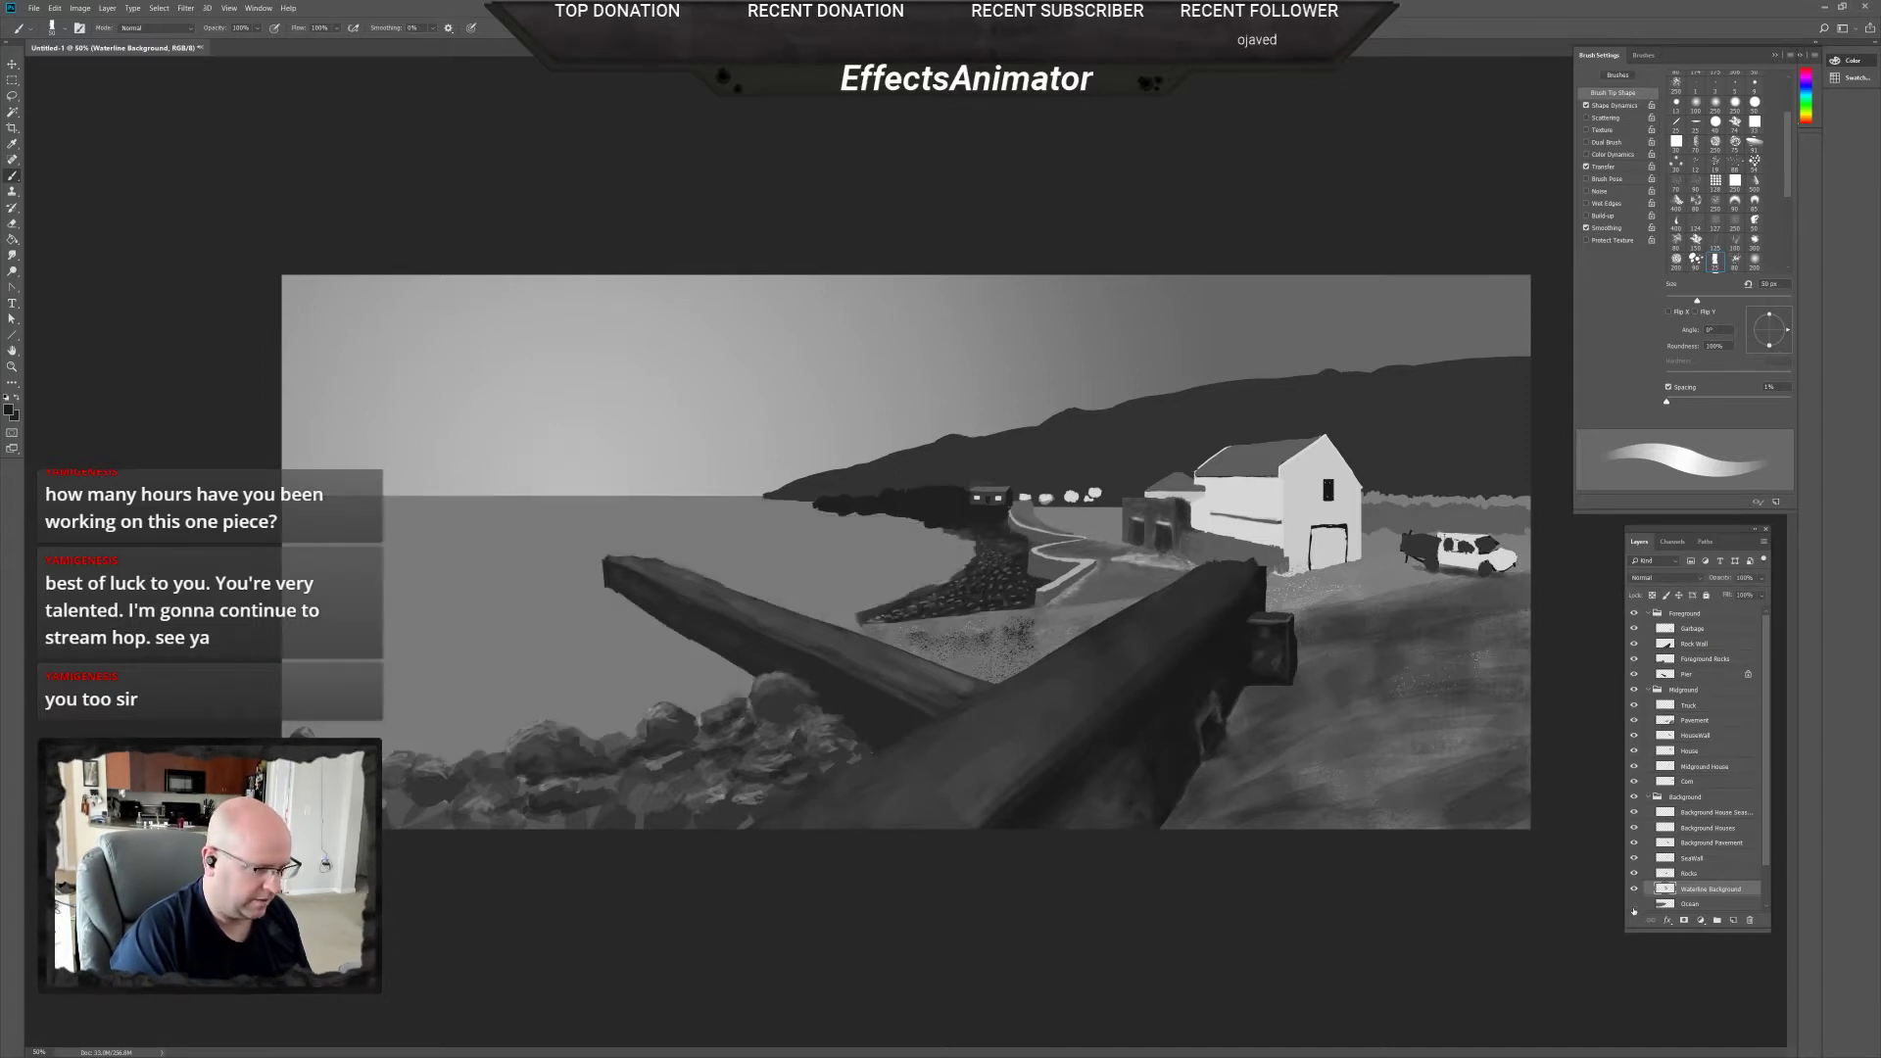
click(1634, 904)
click(1633, 904)
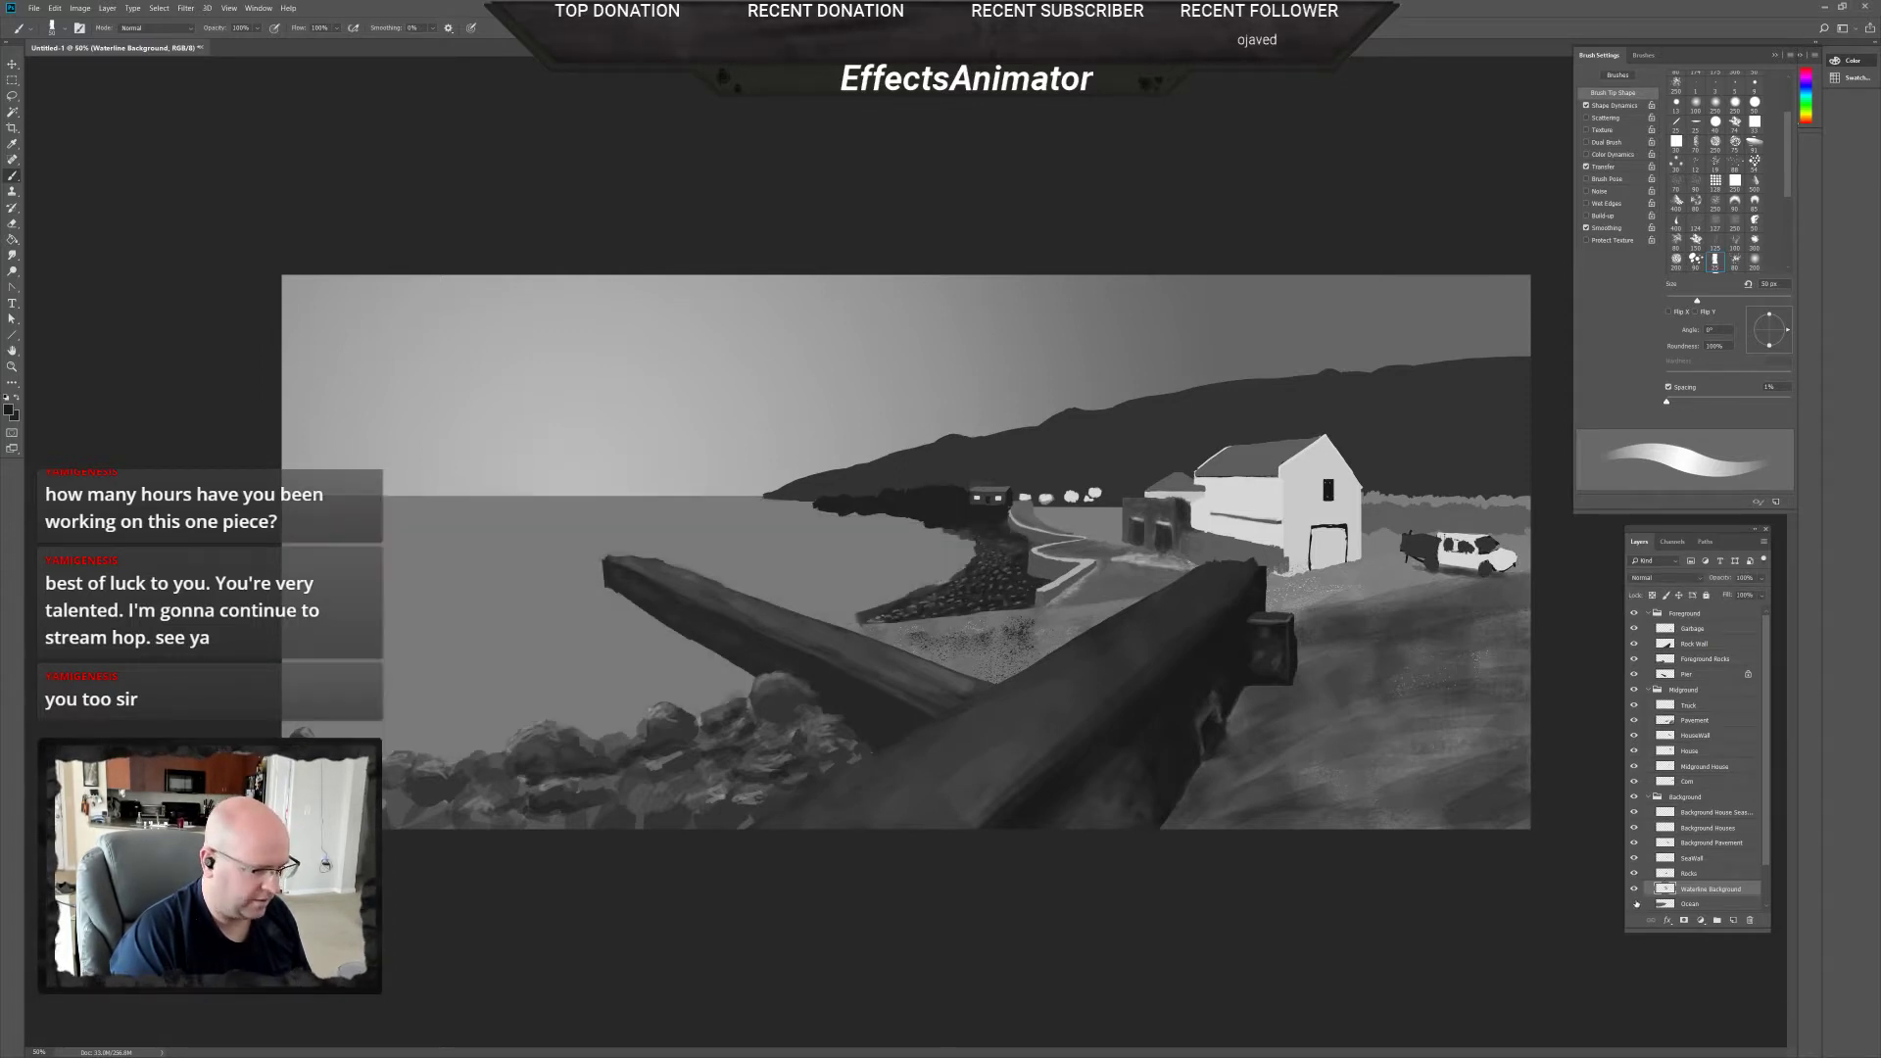
click(1633, 903)
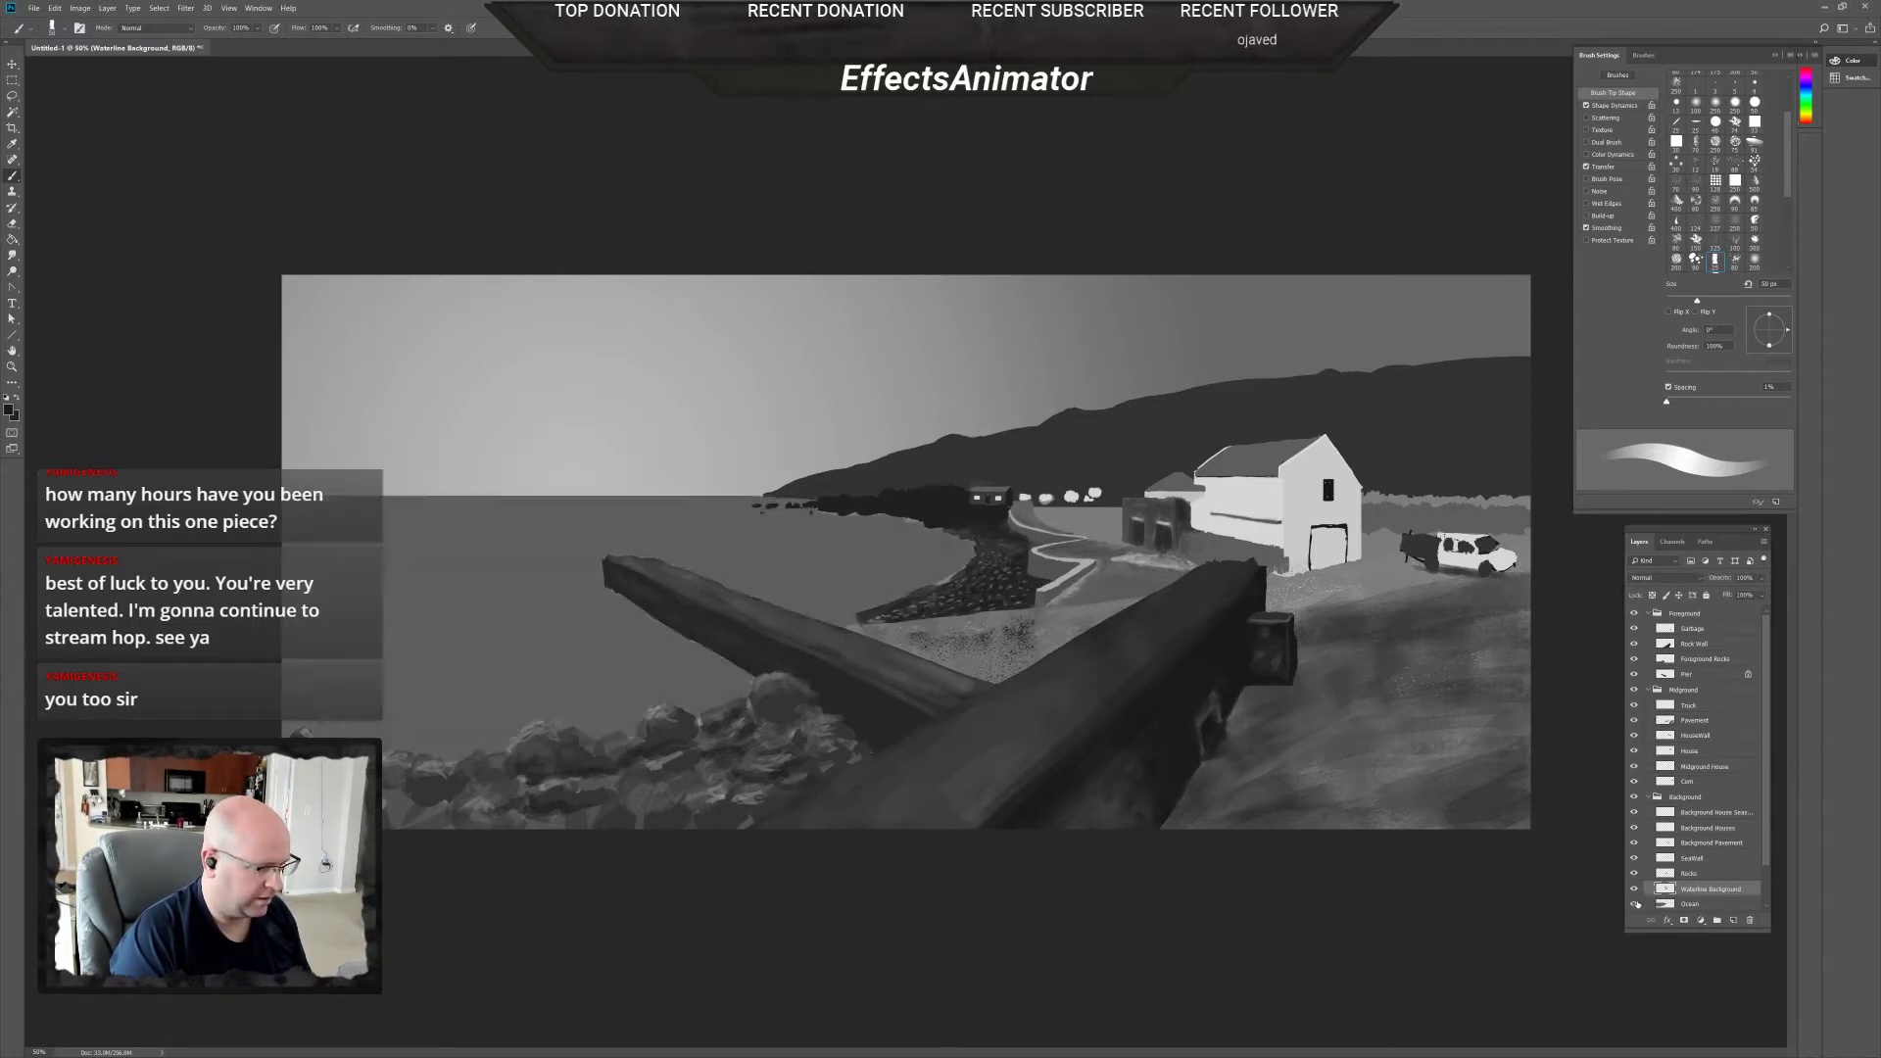
click(1693, 903)
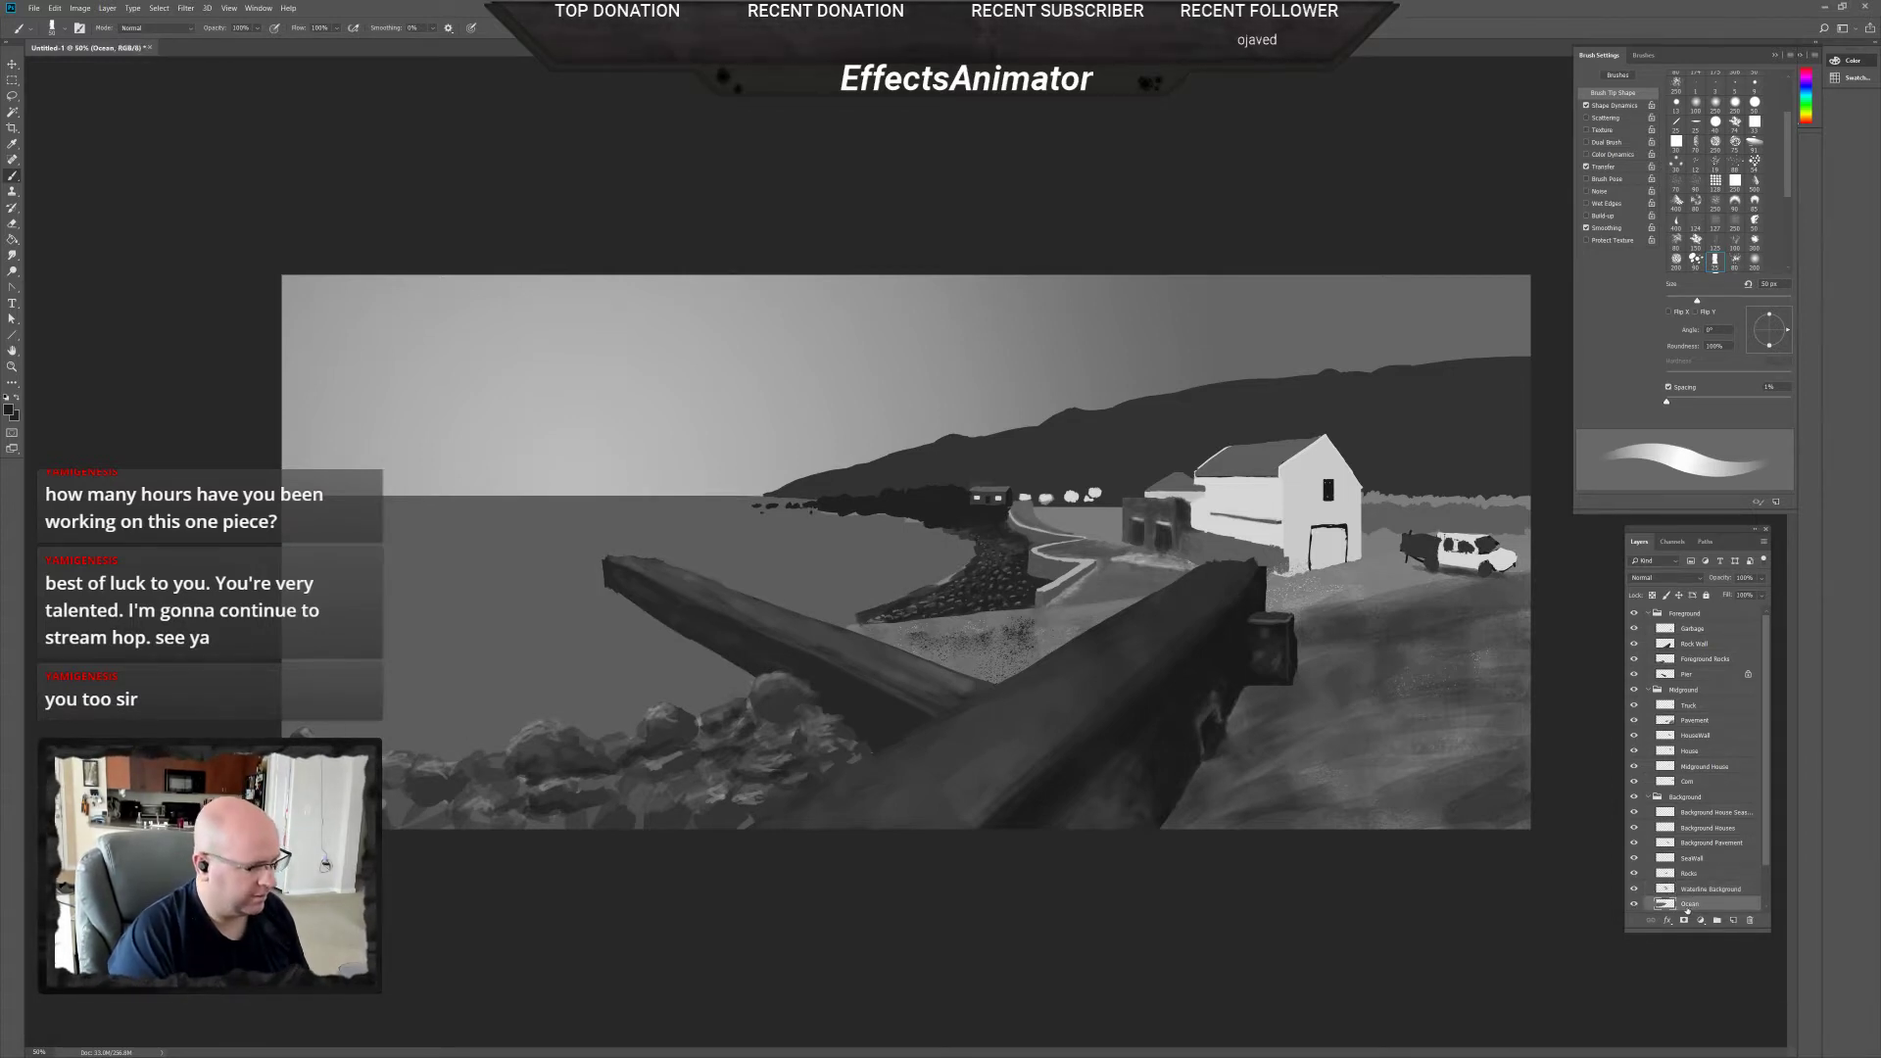
click(1635, 904)
click(1634, 903)
click(1634, 903)
click(1634, 904)
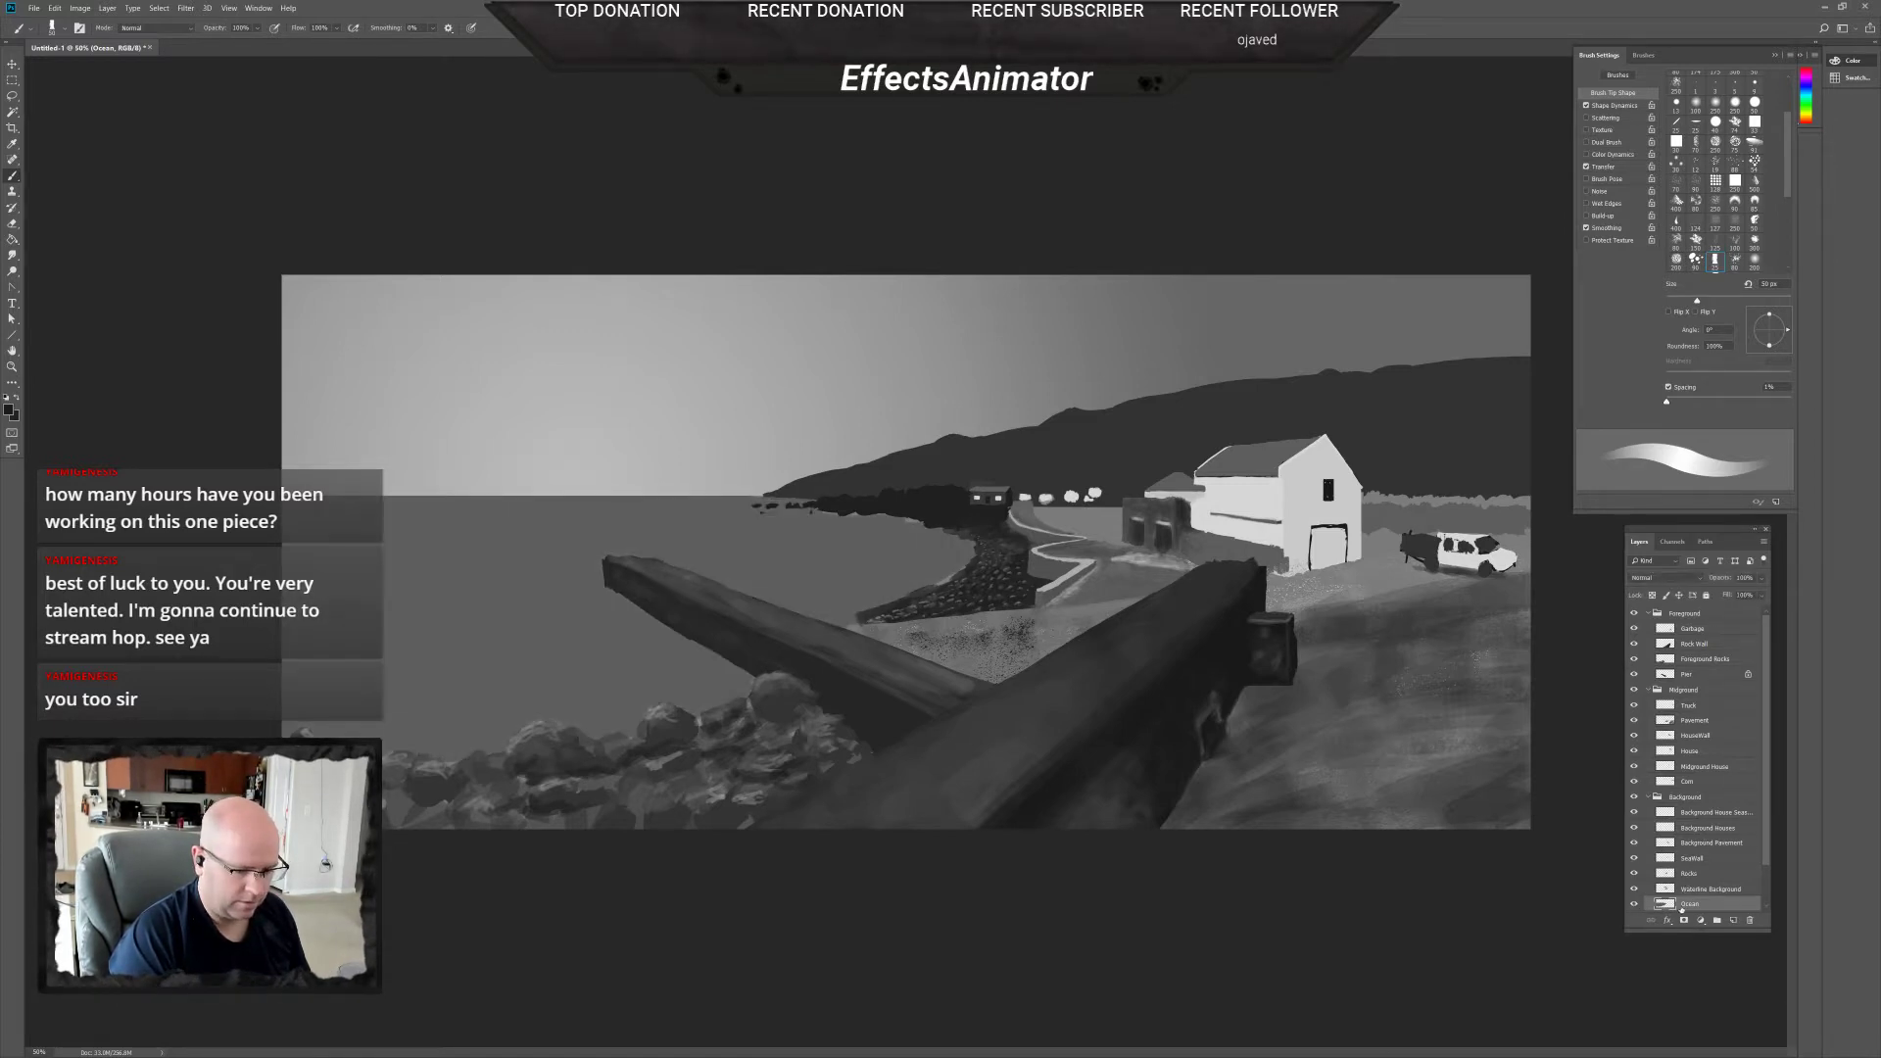
scroll(891, 540, up, 1)
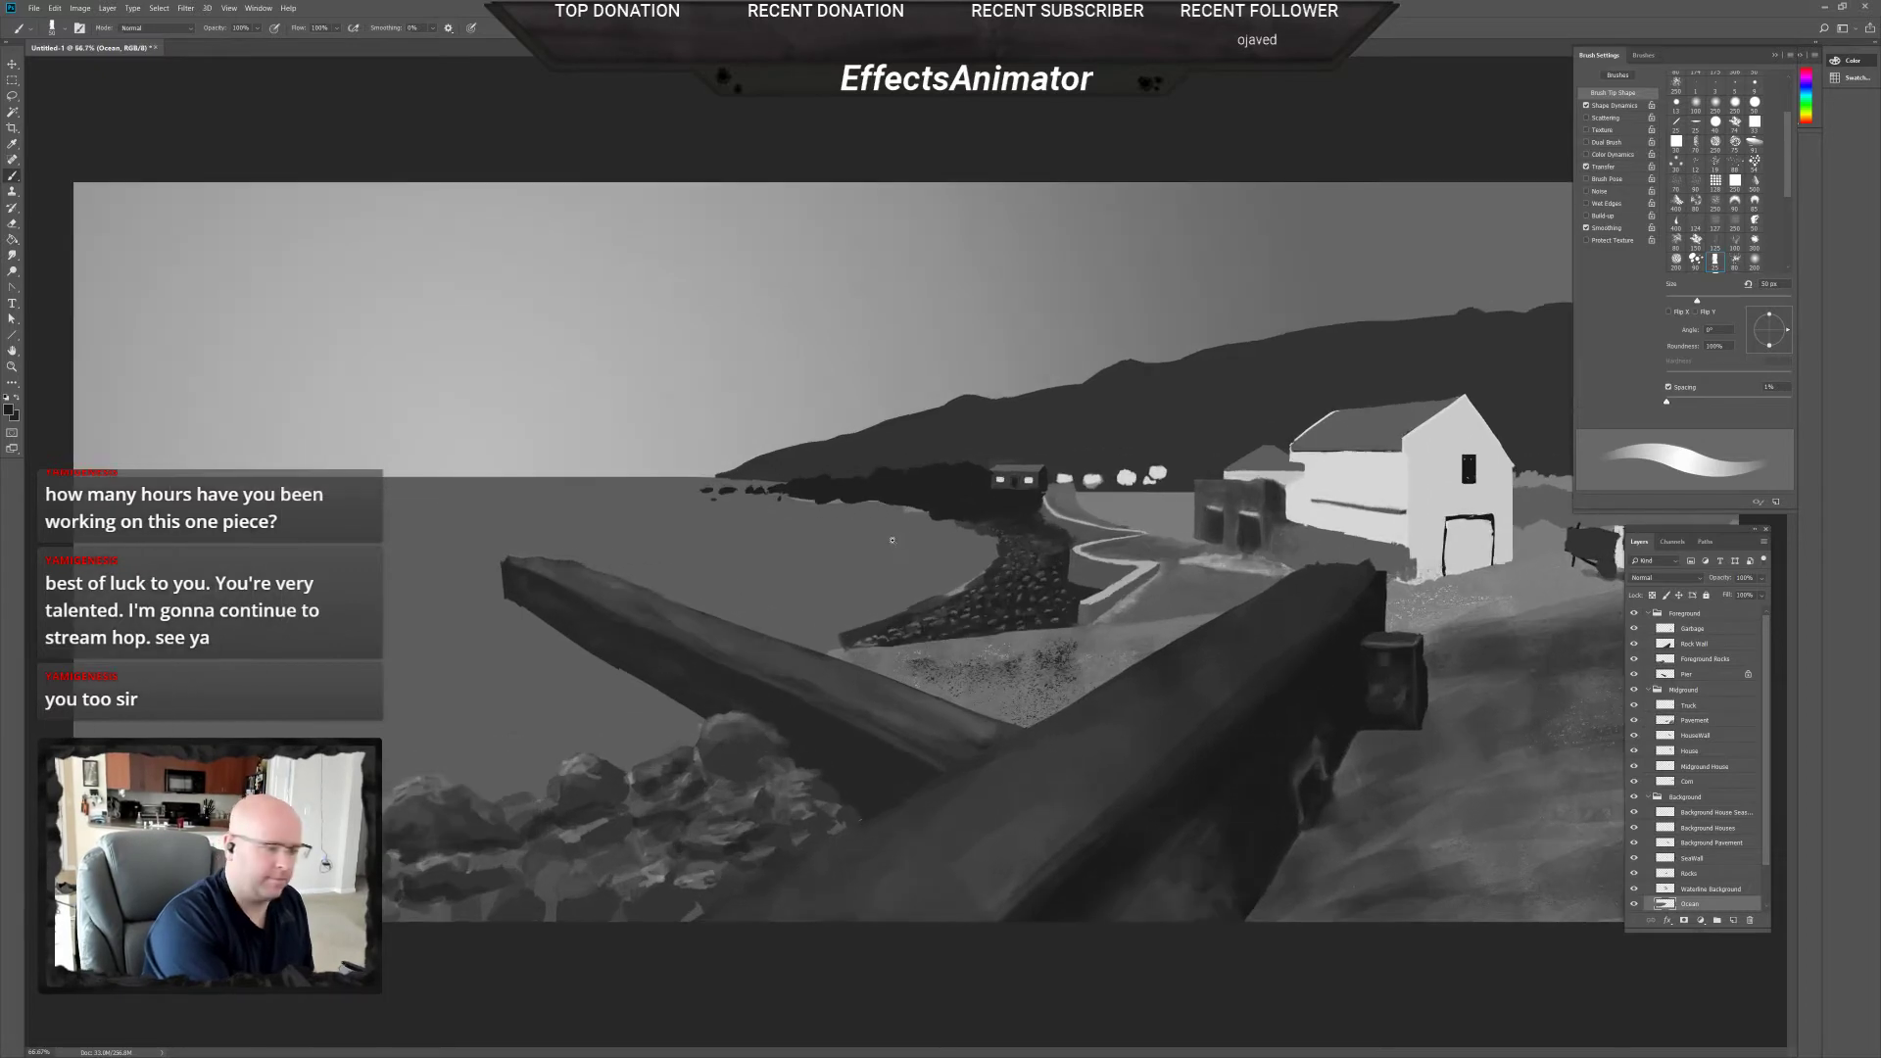
click(12, 95)
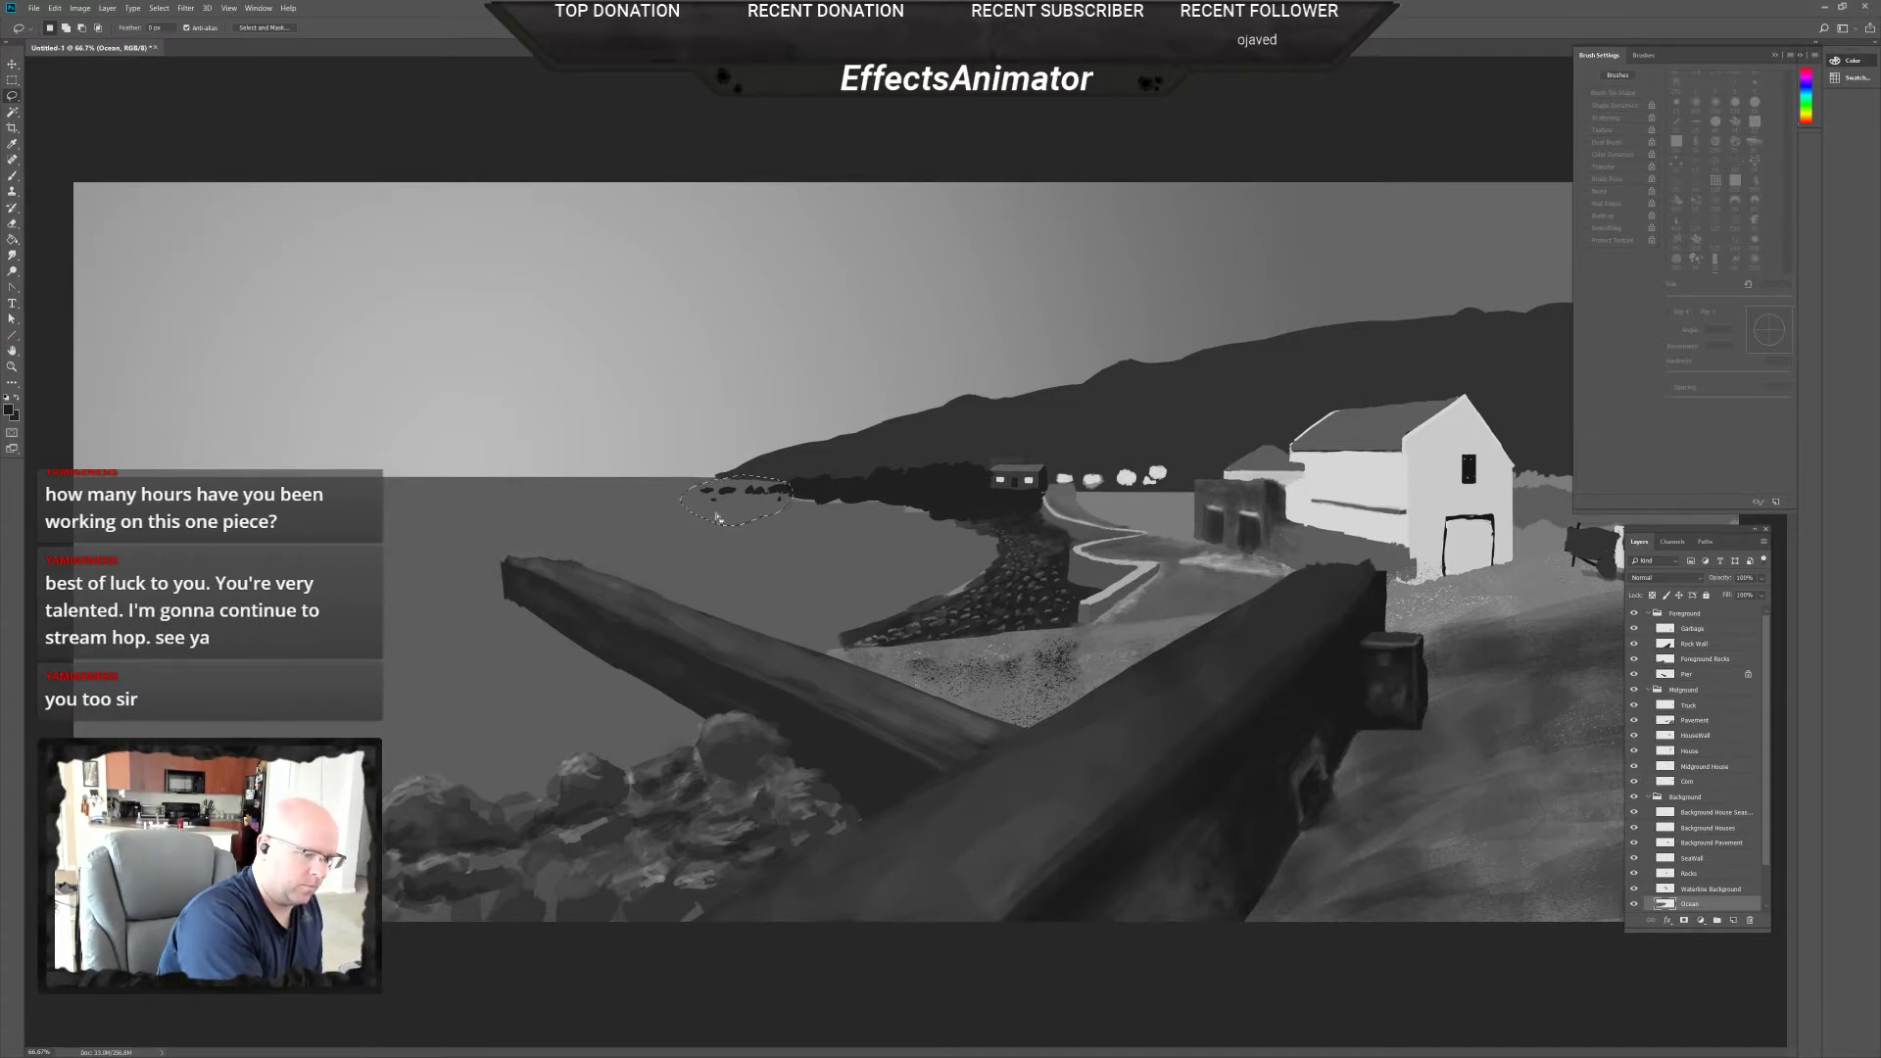
click(1634, 906)
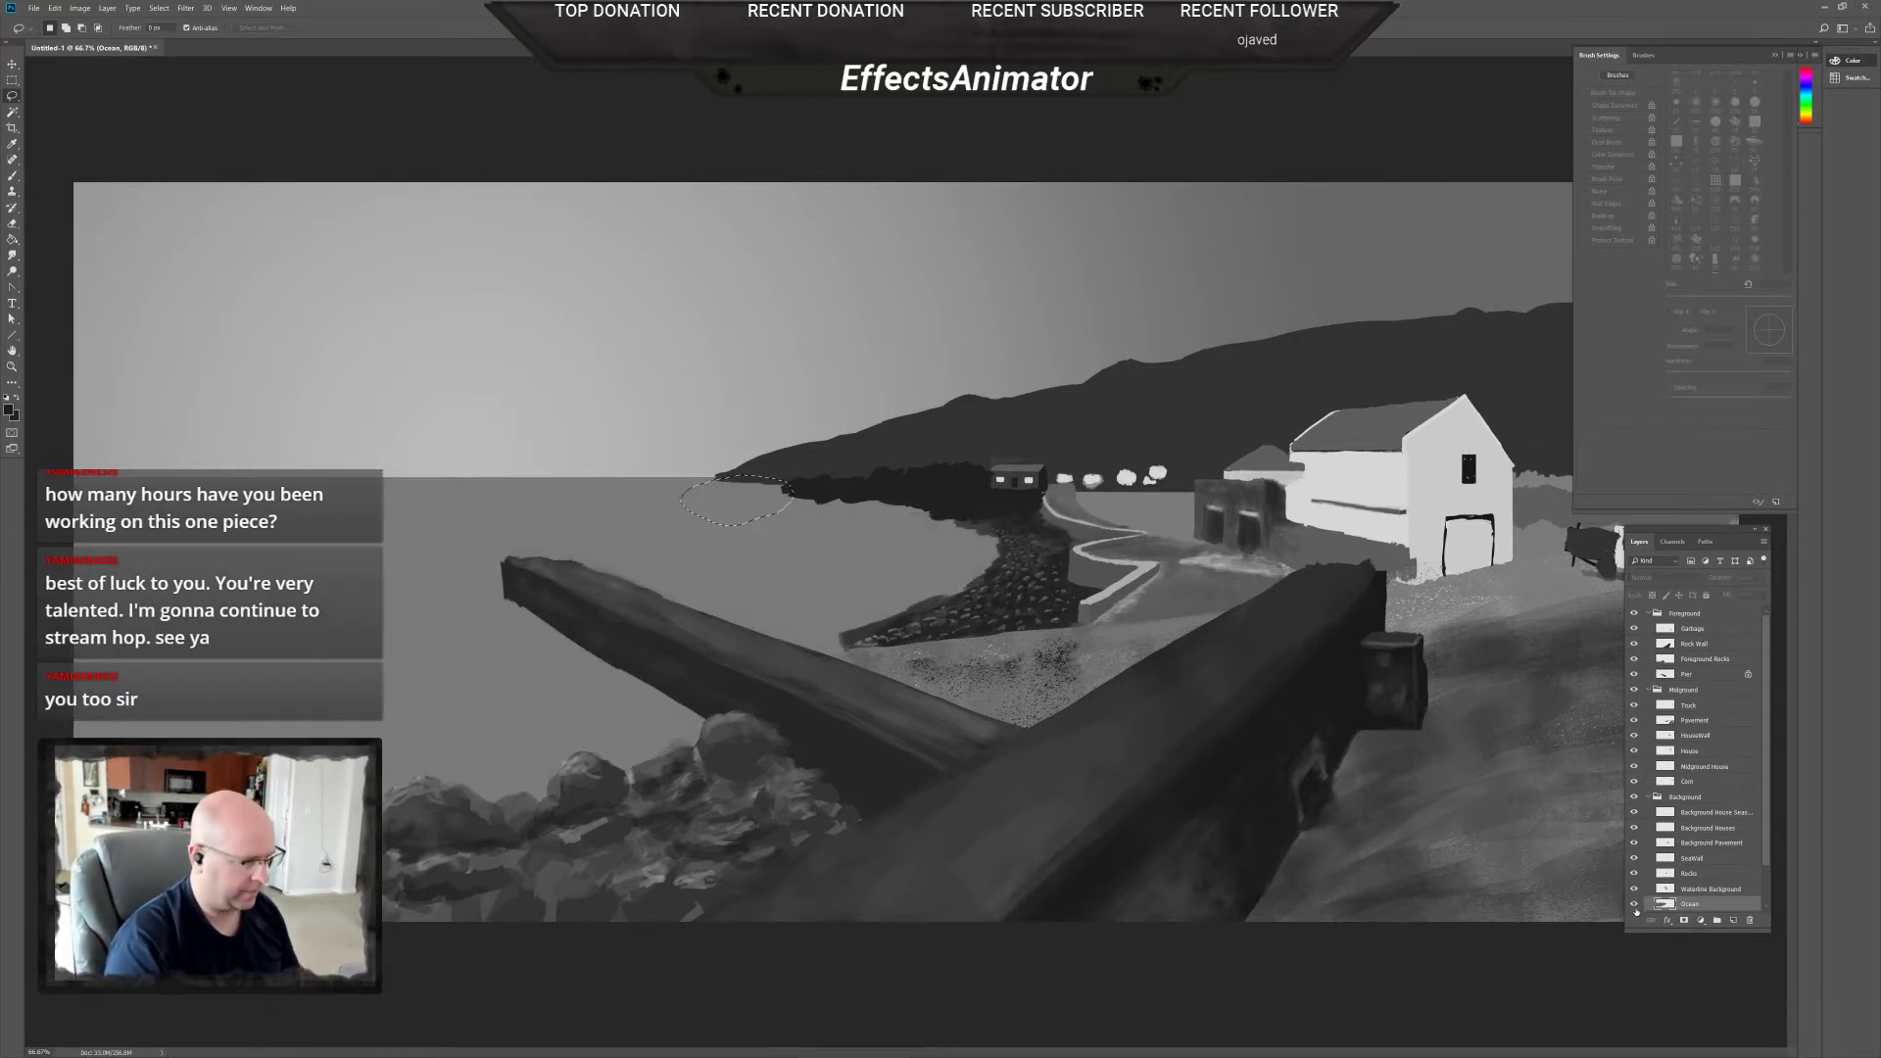
click(1634, 907)
click(1633, 907)
click(1633, 906)
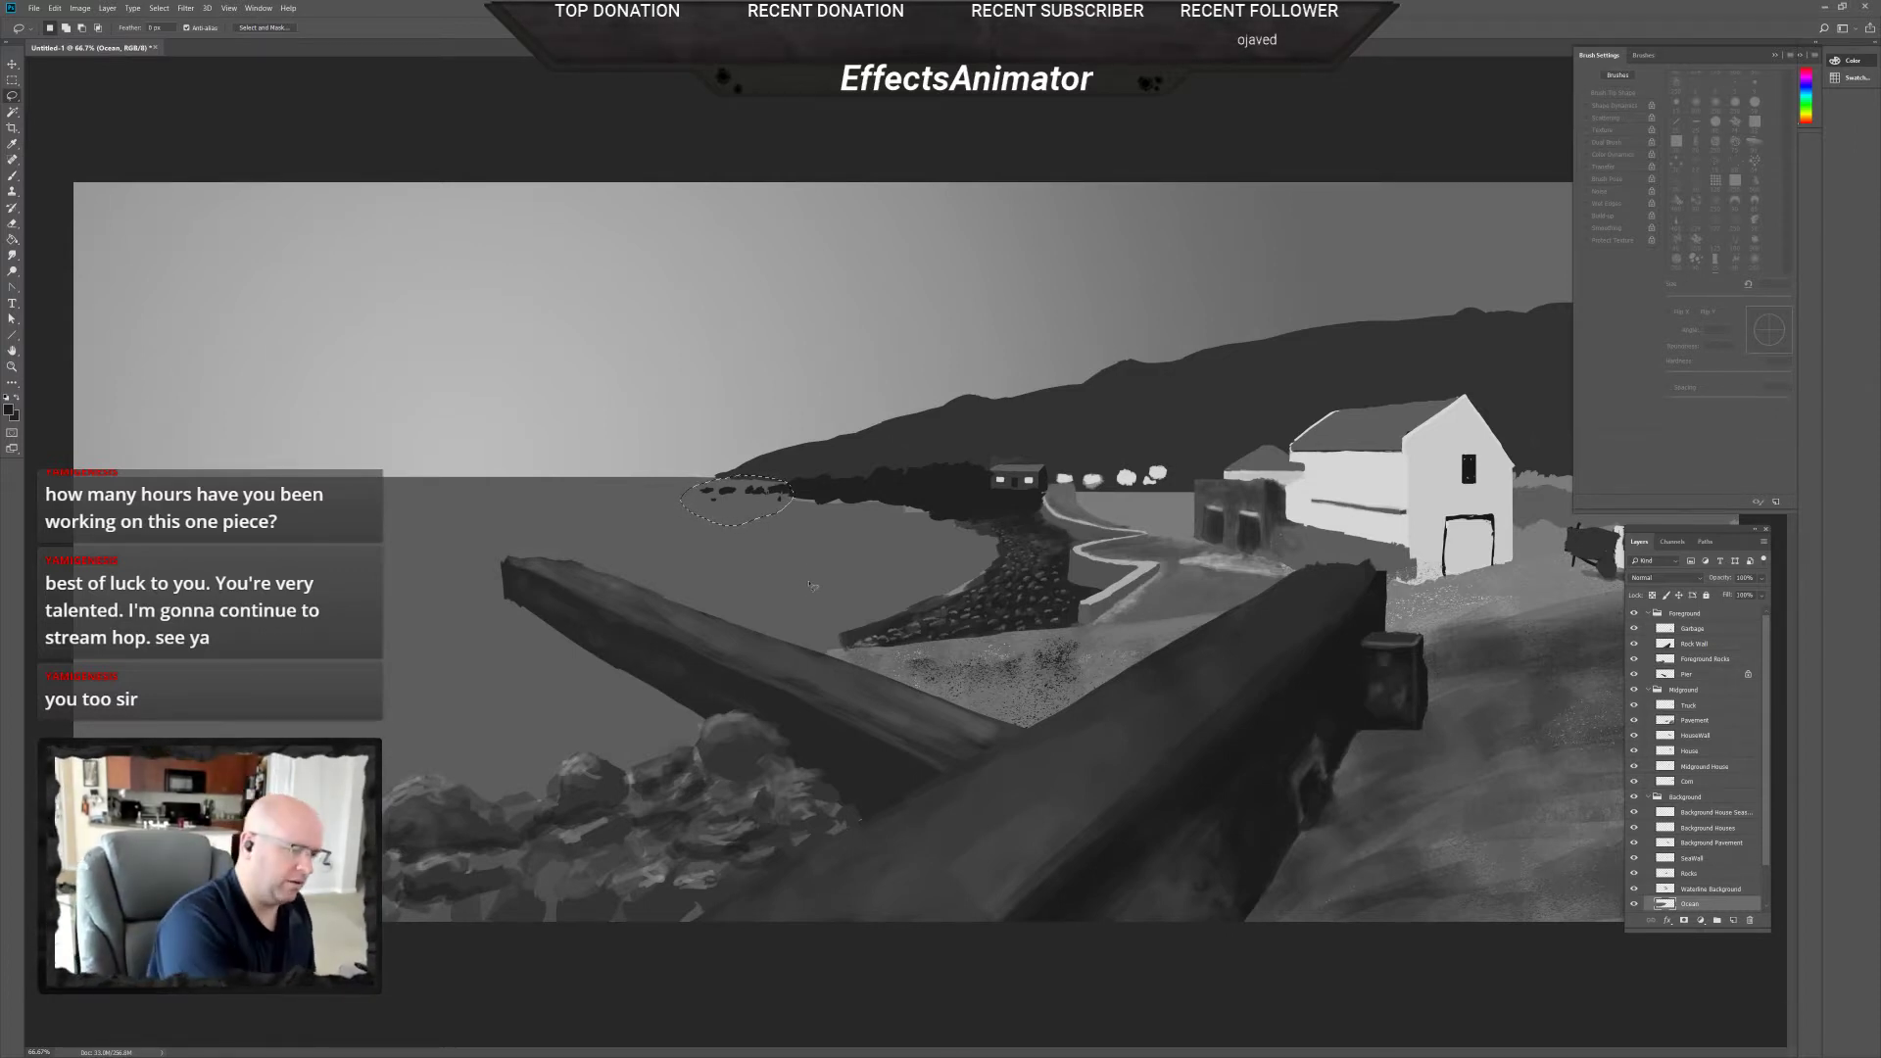
Paint out the small offshore rocks at the headland's tip on the Ocean layer with the sea's grey, clearing the selection and disabling brush Transfer.
key(b)
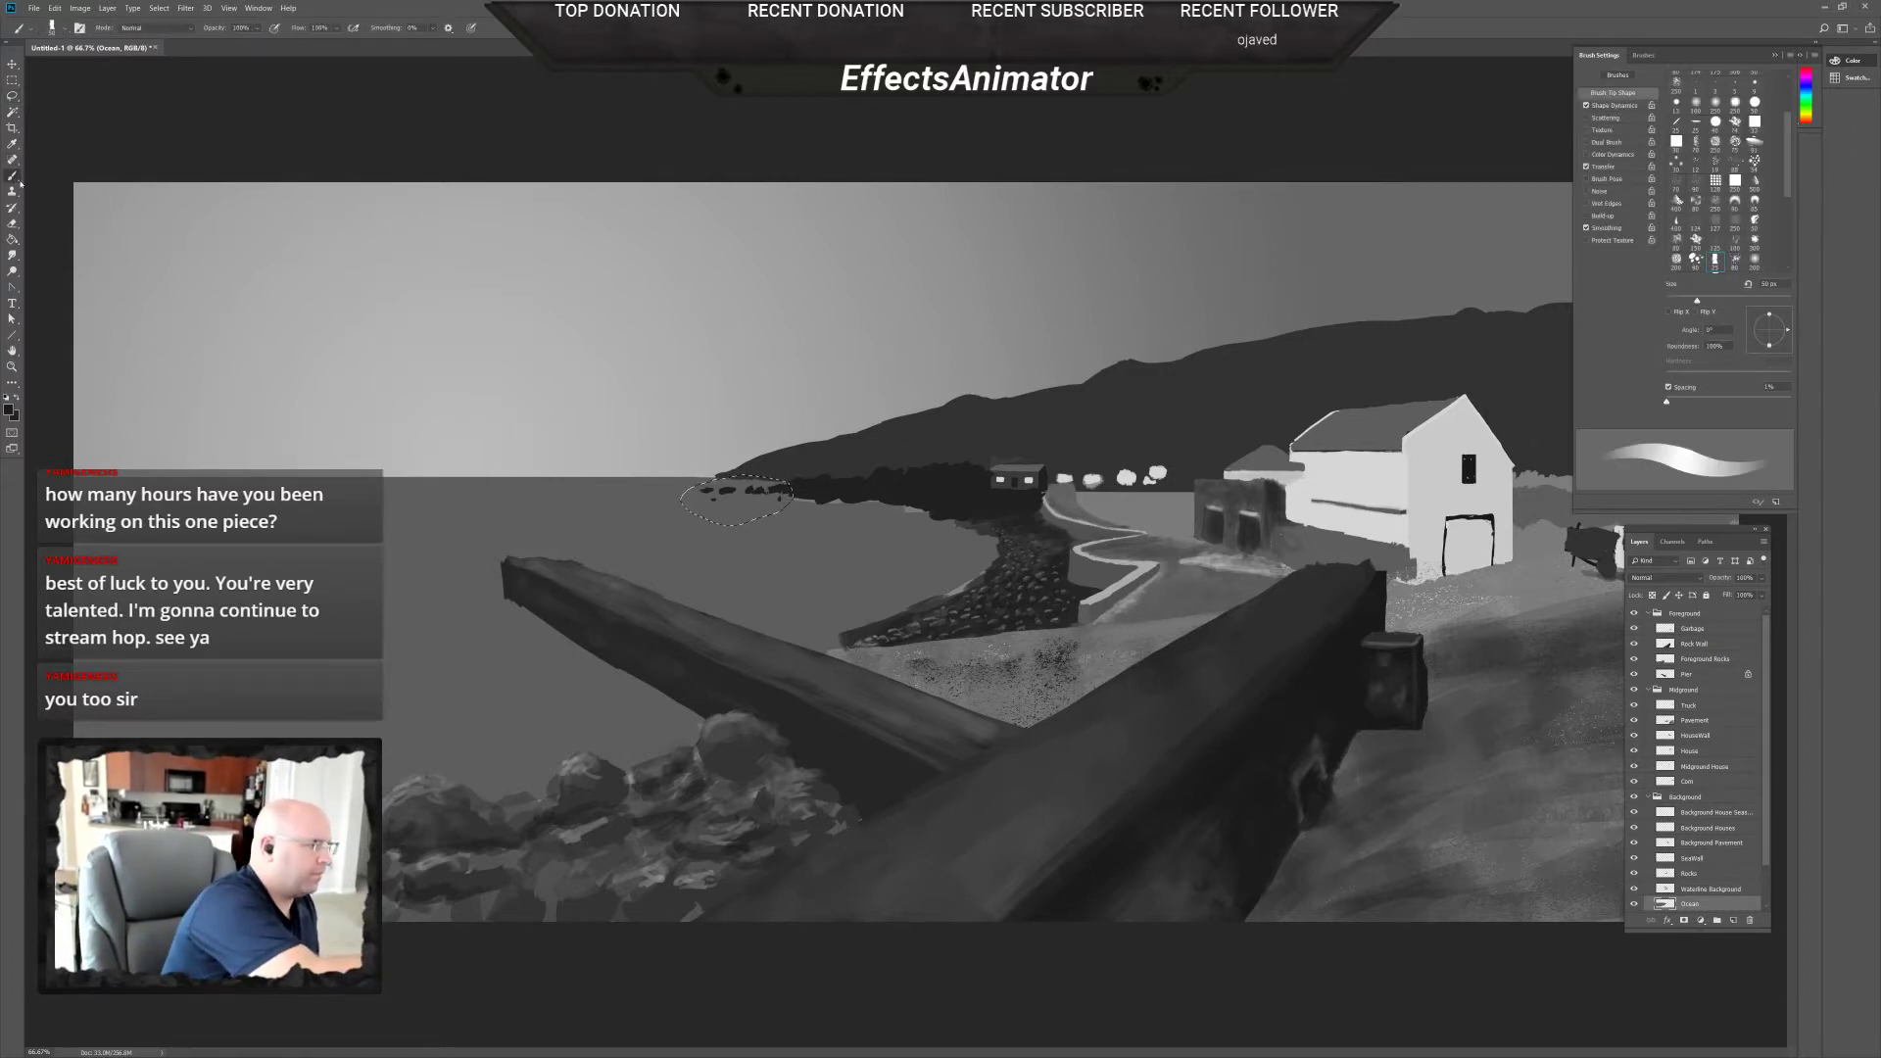
key(x)
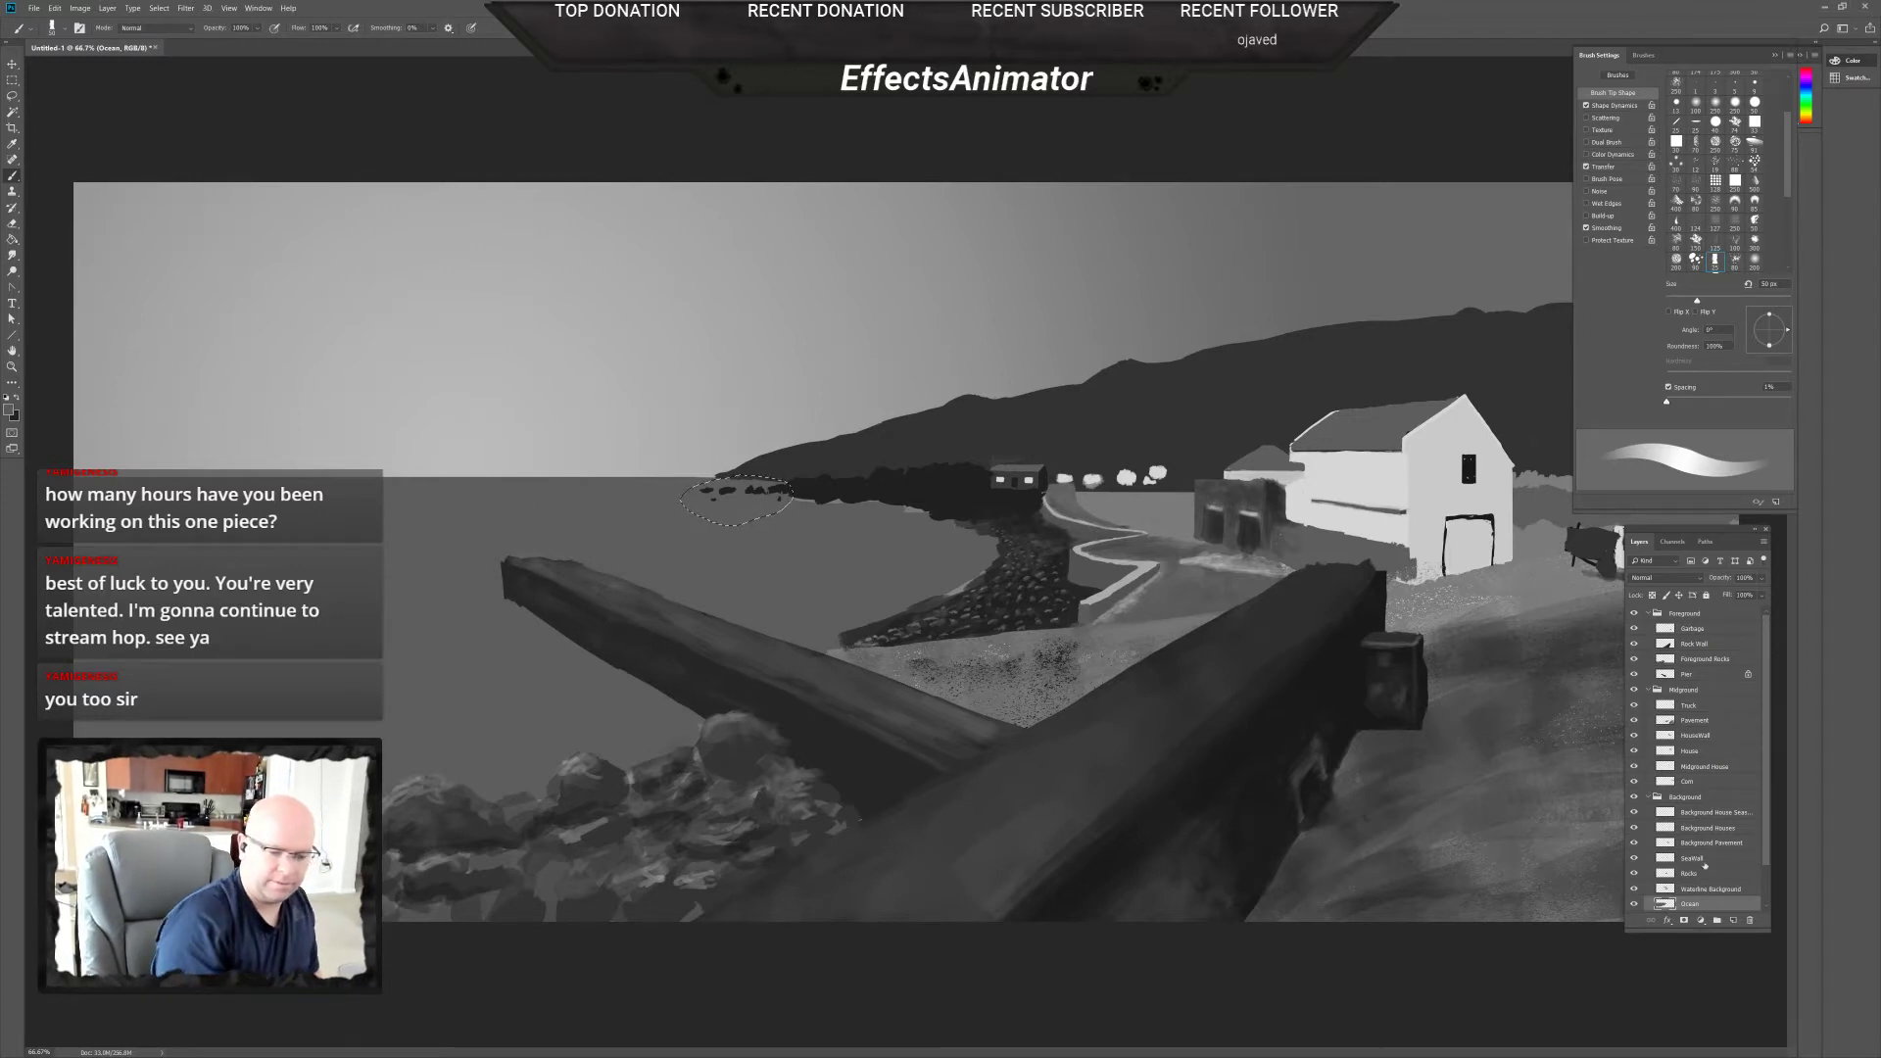
key(ctrl+d)
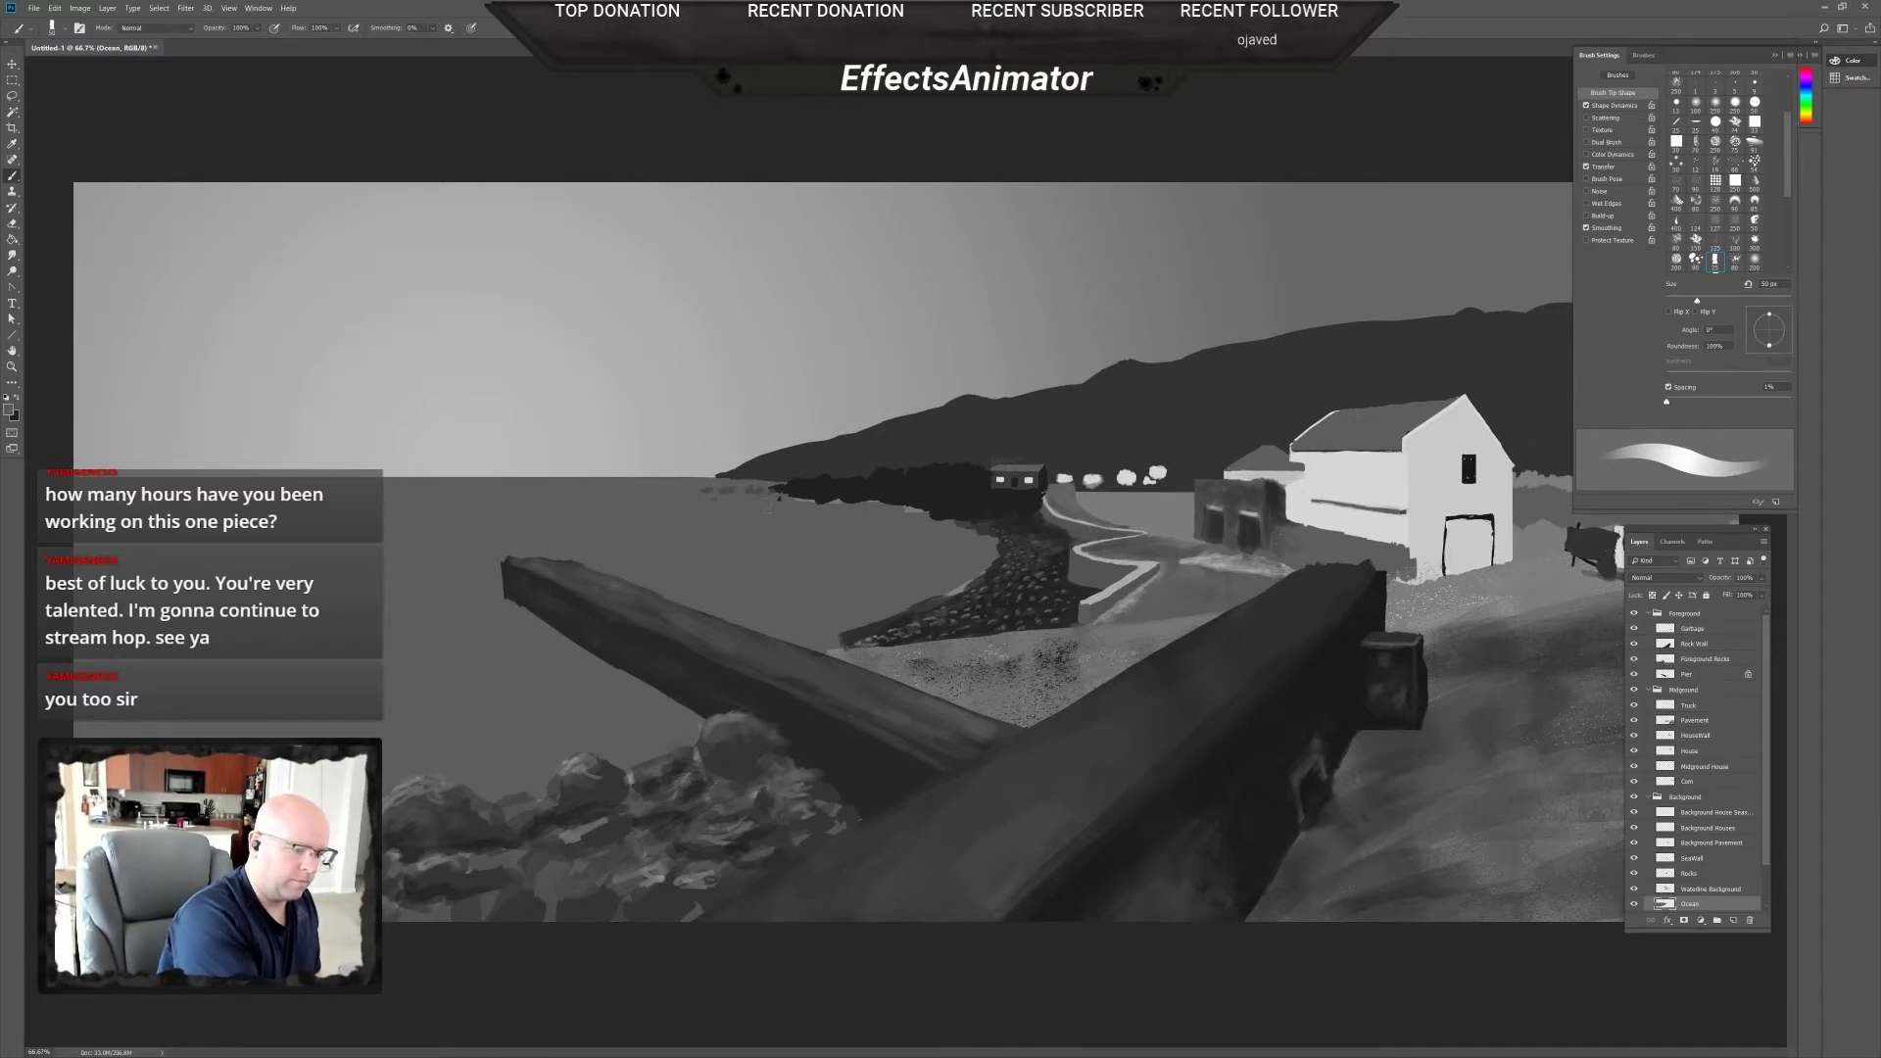
click(1586, 167)
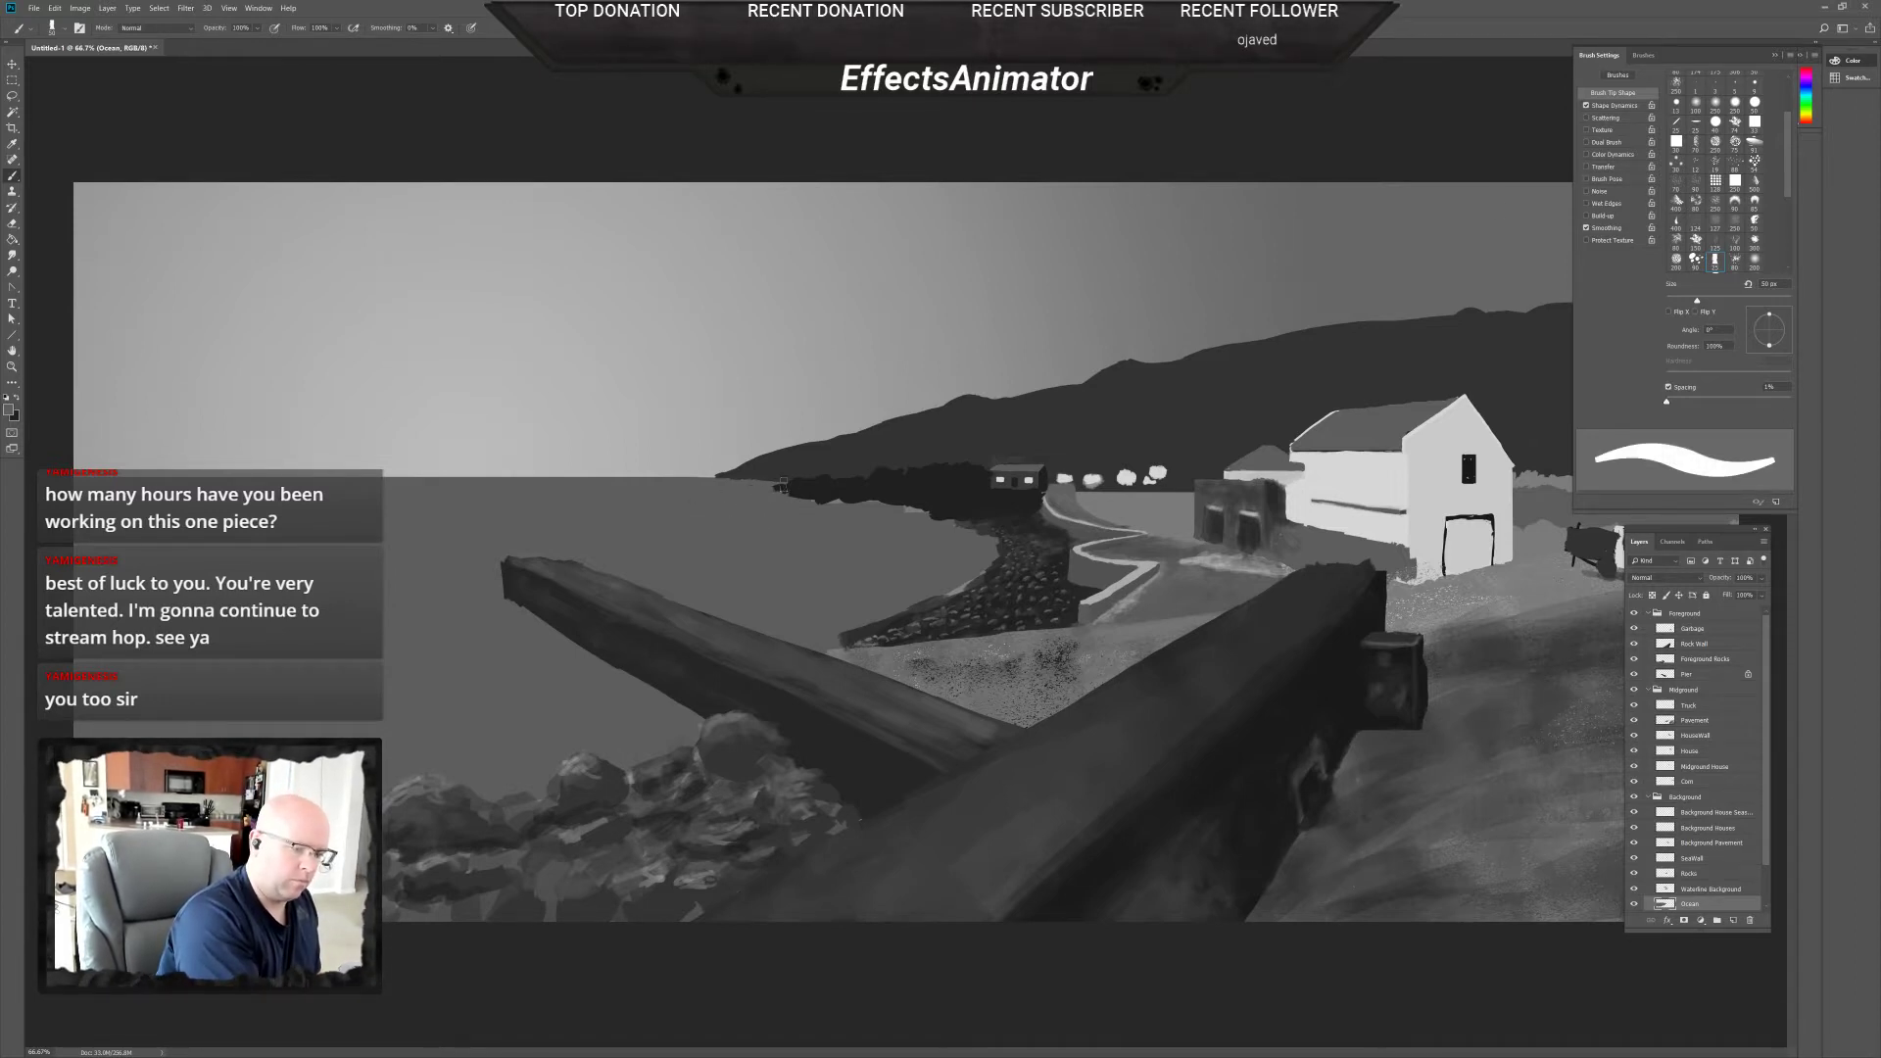
Sample the headland's dark grey and try erasing along the distant shoreline on the Waterline Background layer.
alt+click(816, 471)
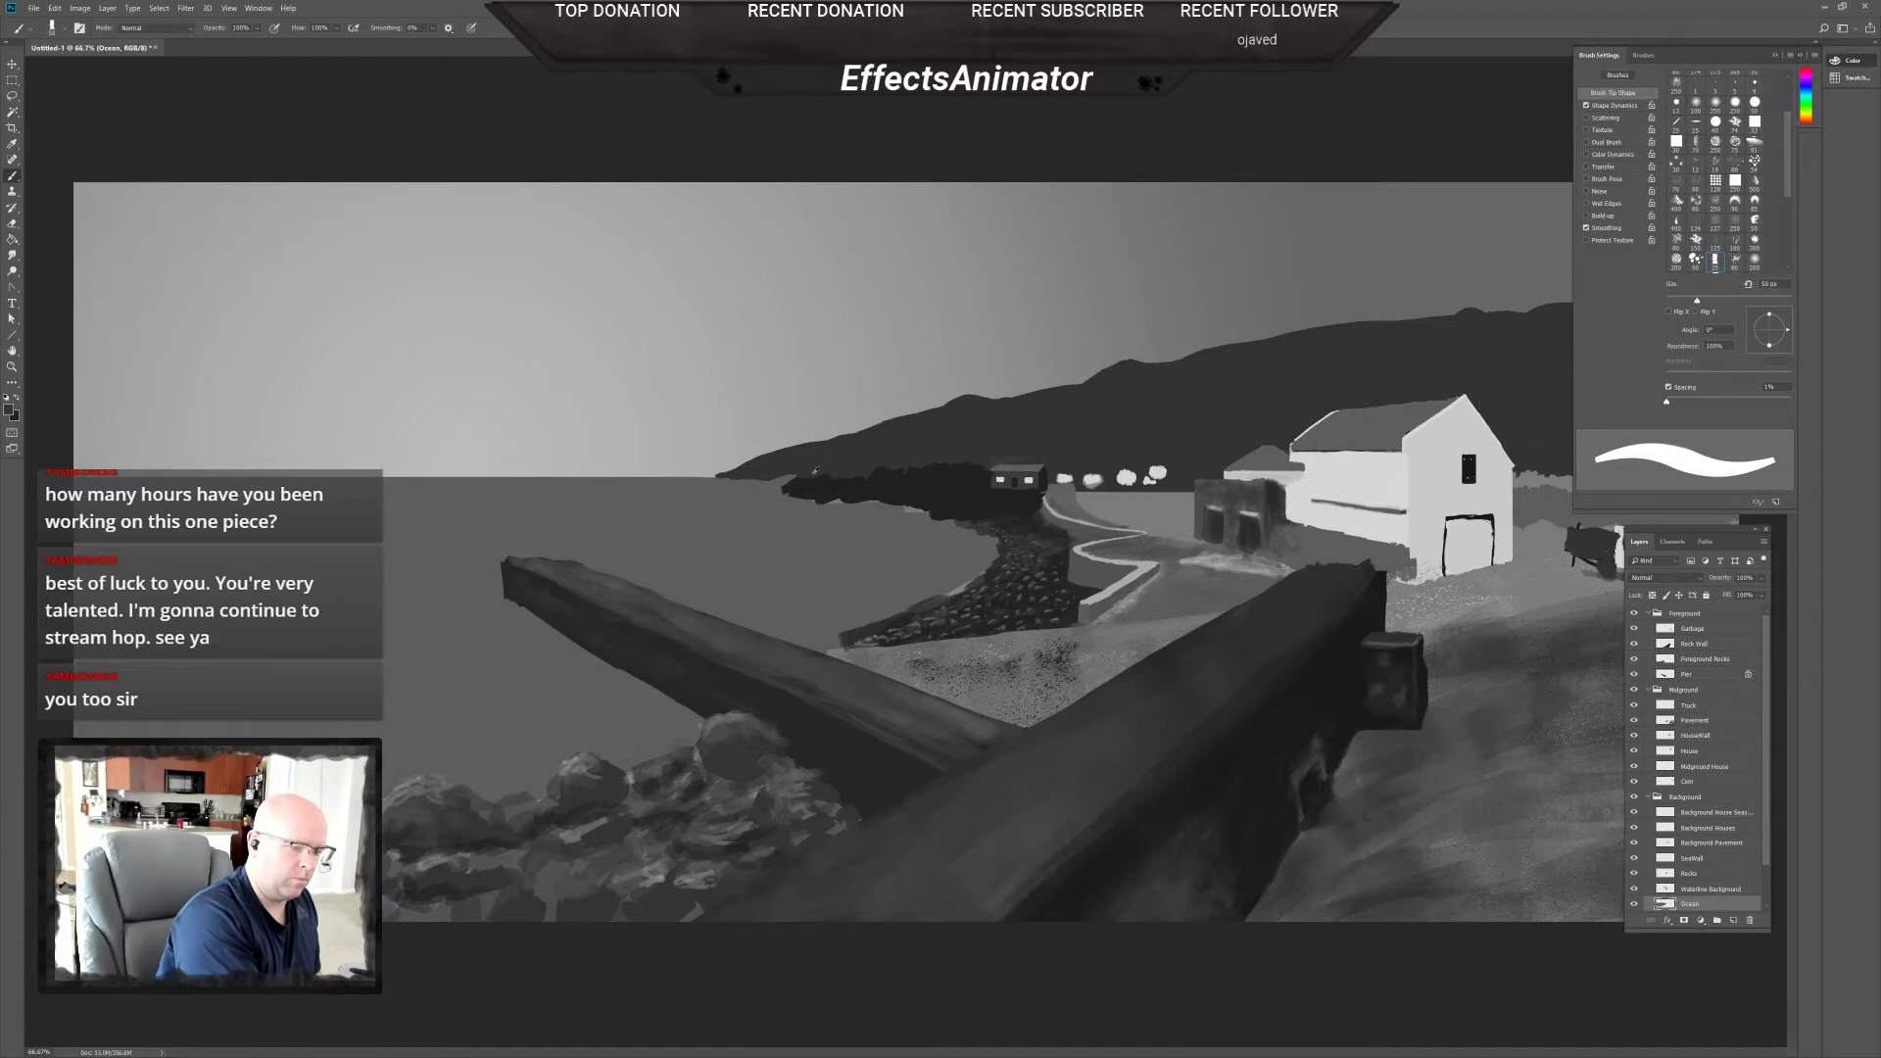
key(e)
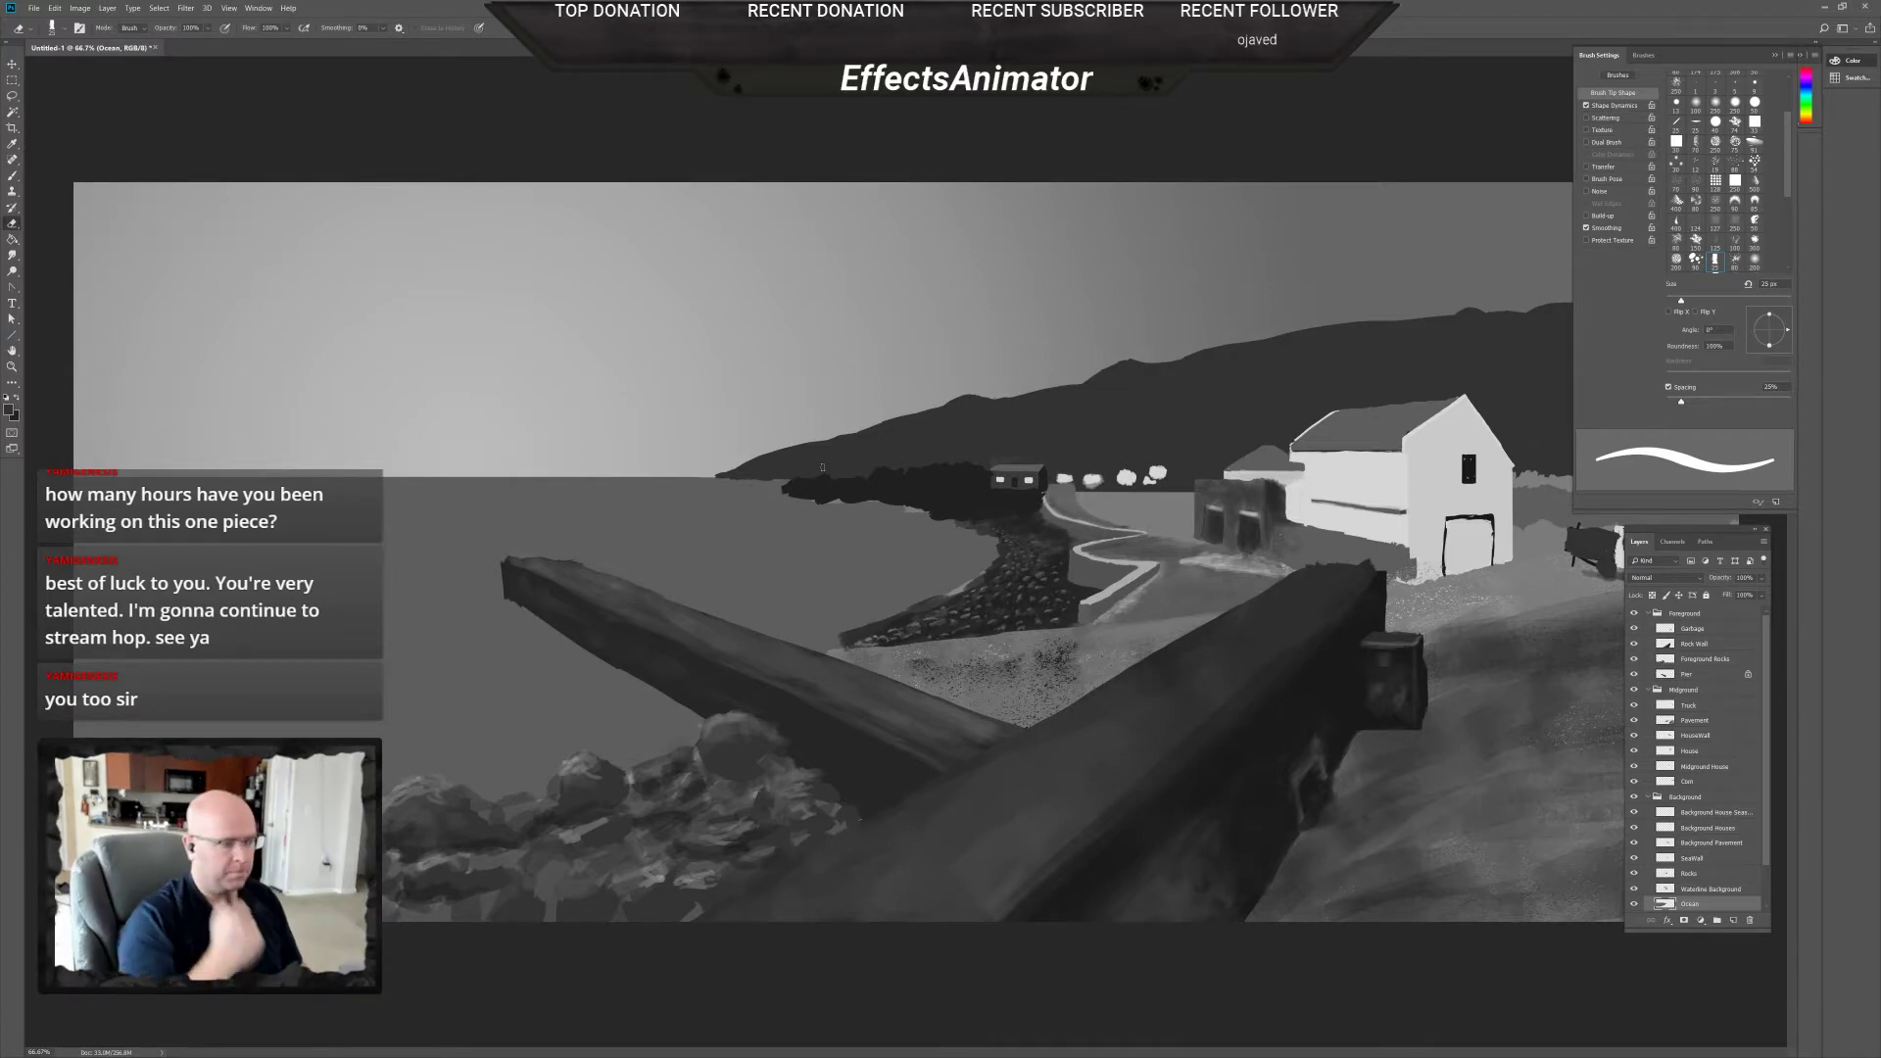
click(1710, 892)
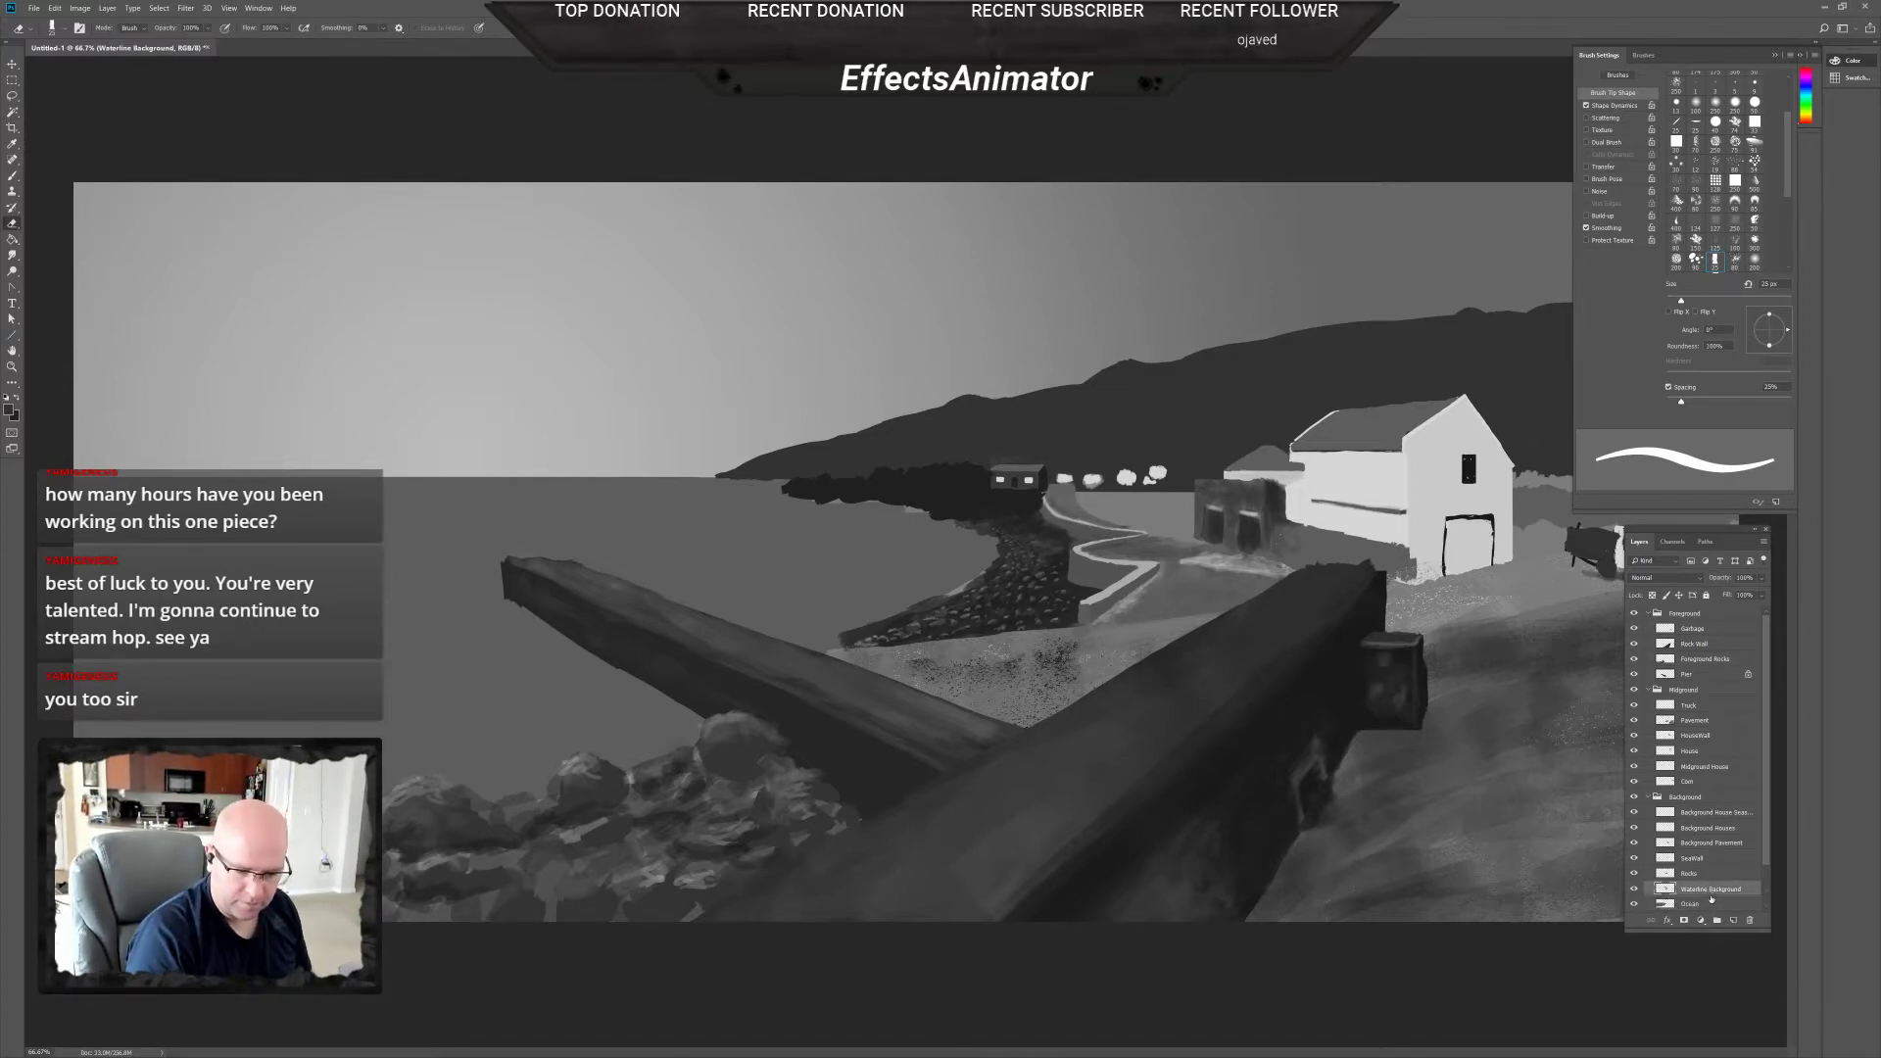
click(922, 493)
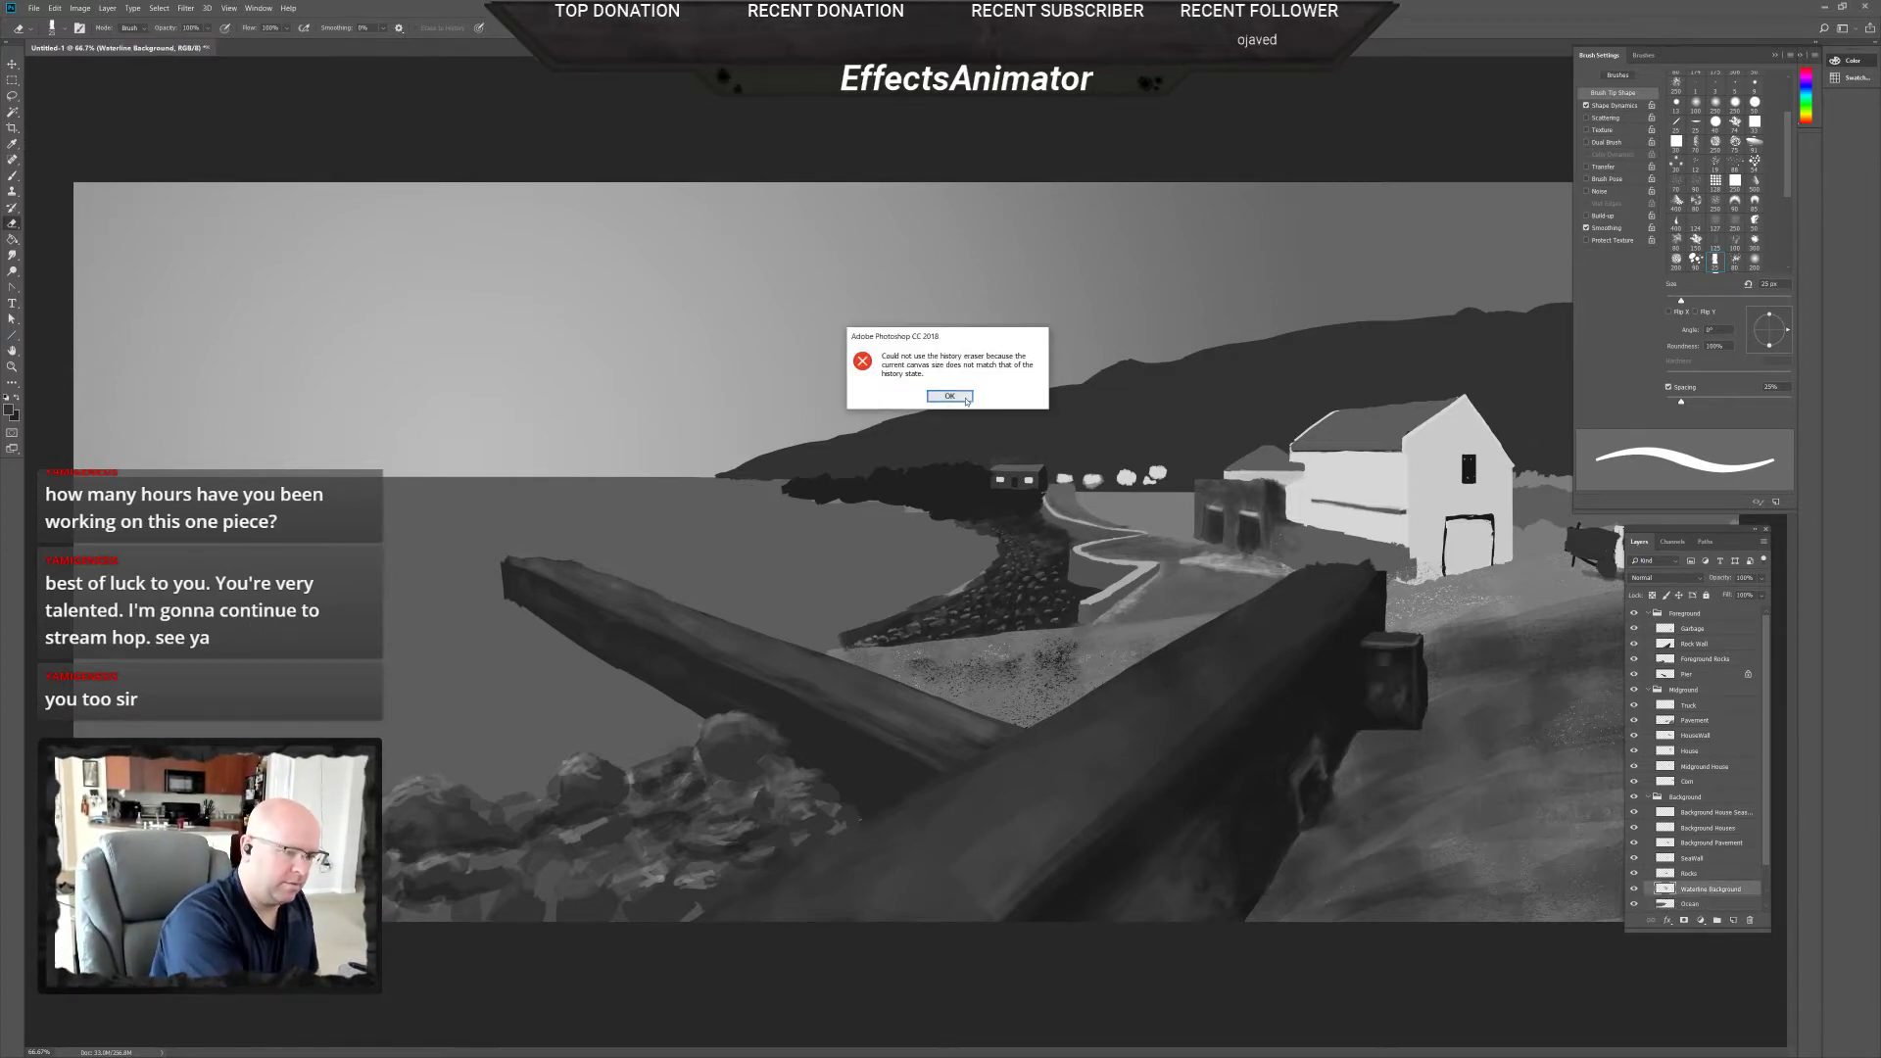
click(956, 397)
key(b)
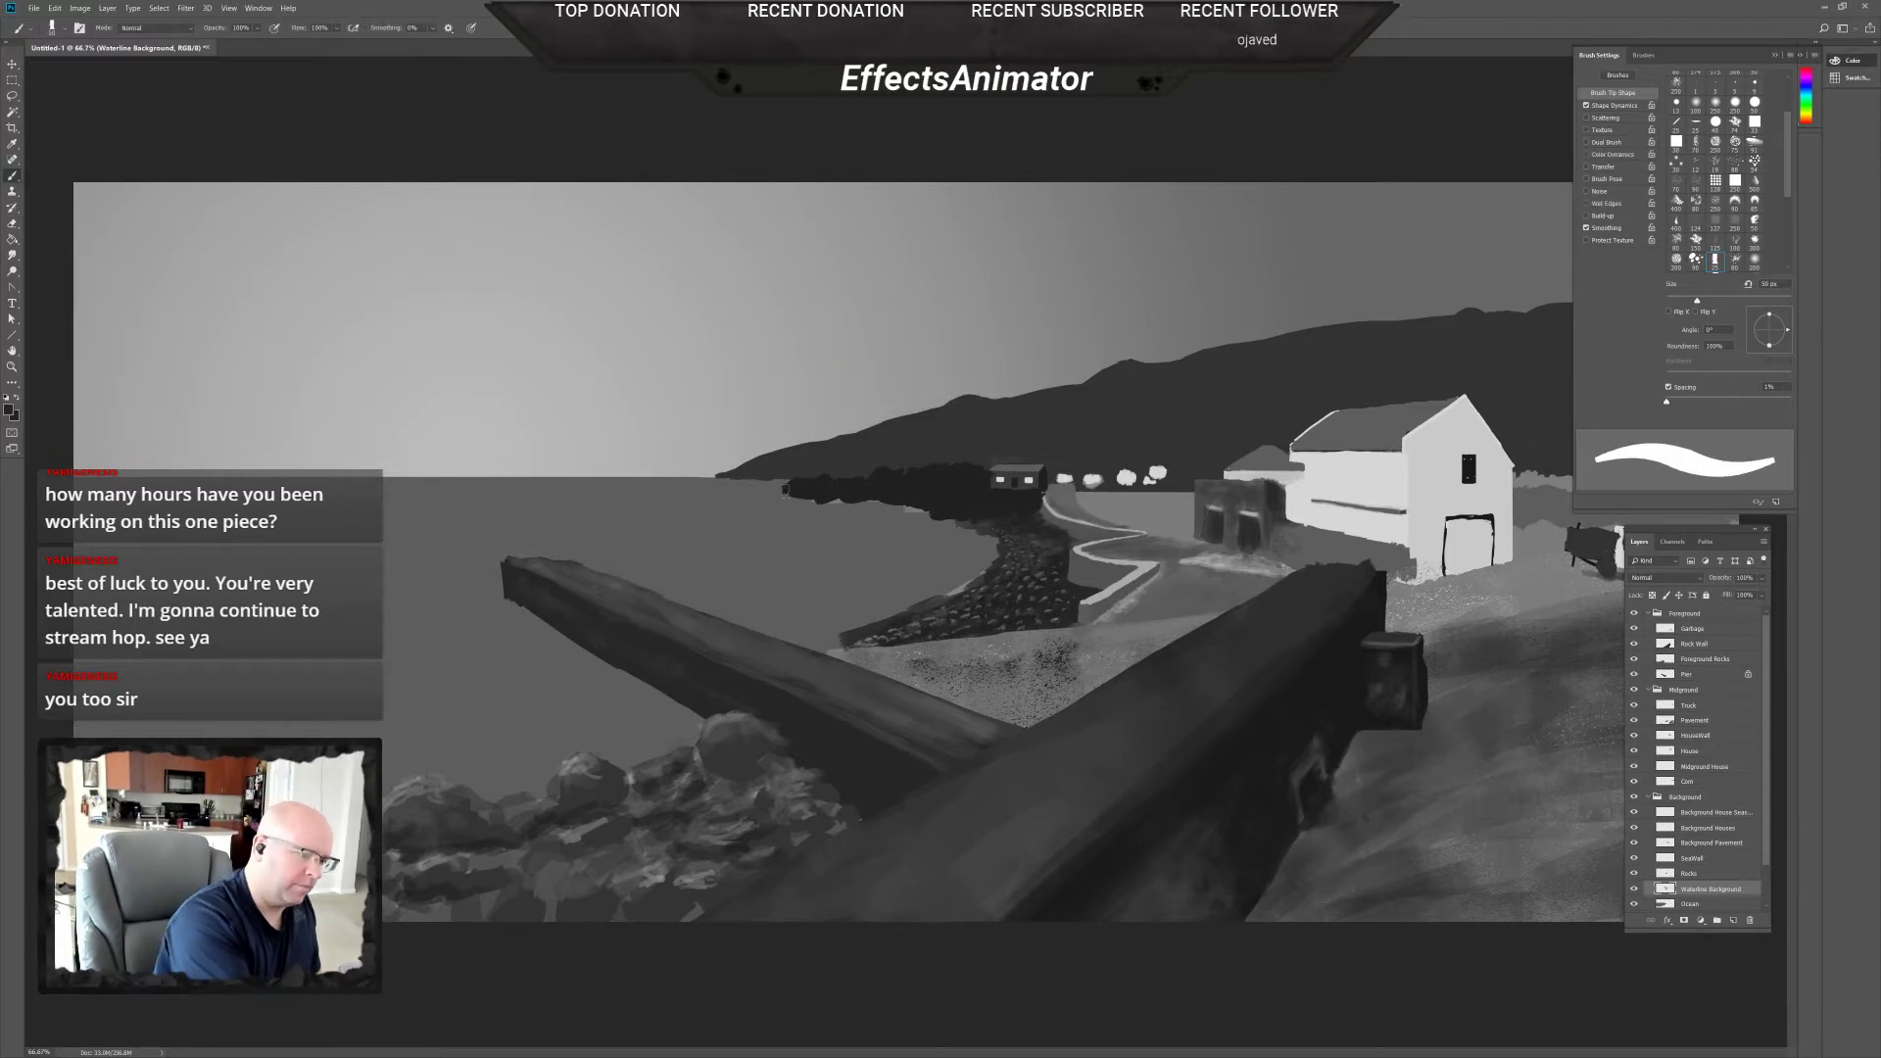
Paint small dark rocks trailing off the headland's tip on the Waterline Background layer with a much smaller brush.
scroll(787, 485, up, 2)
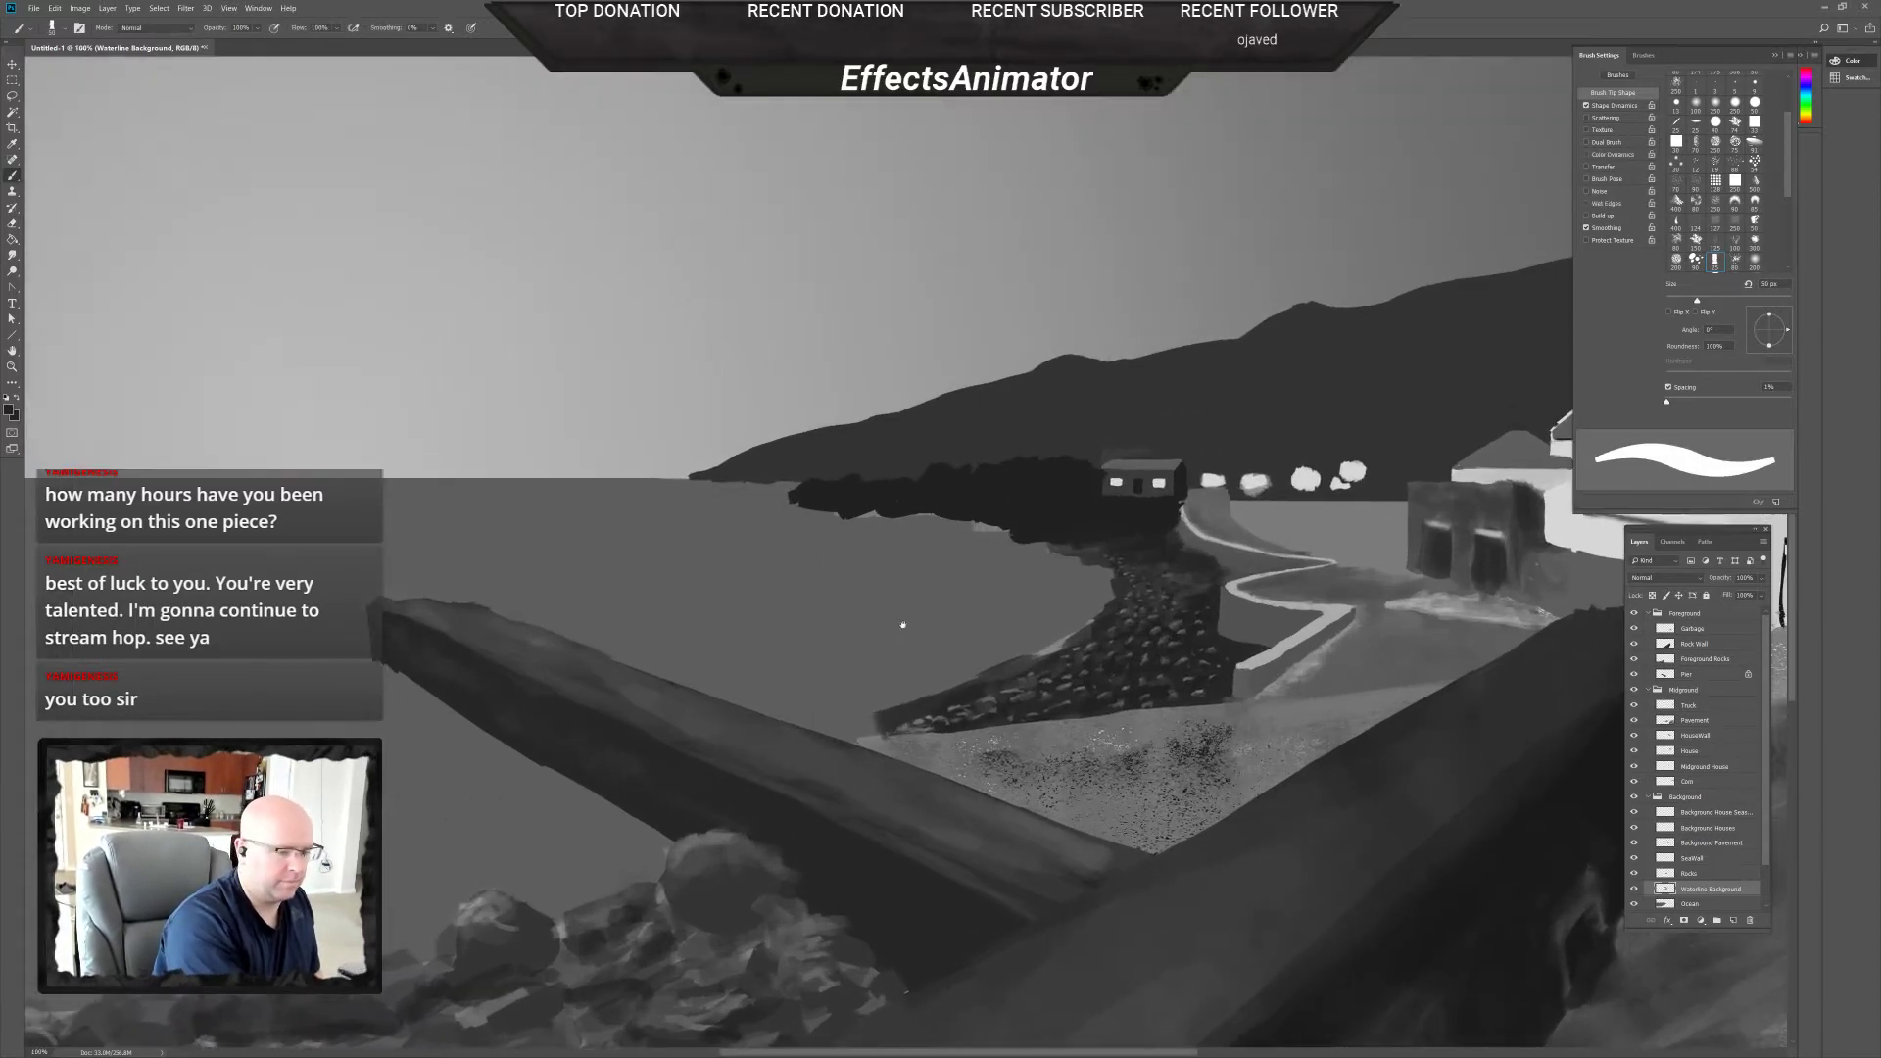
right_click(866, 556)
drag(890, 565, 889, 564)
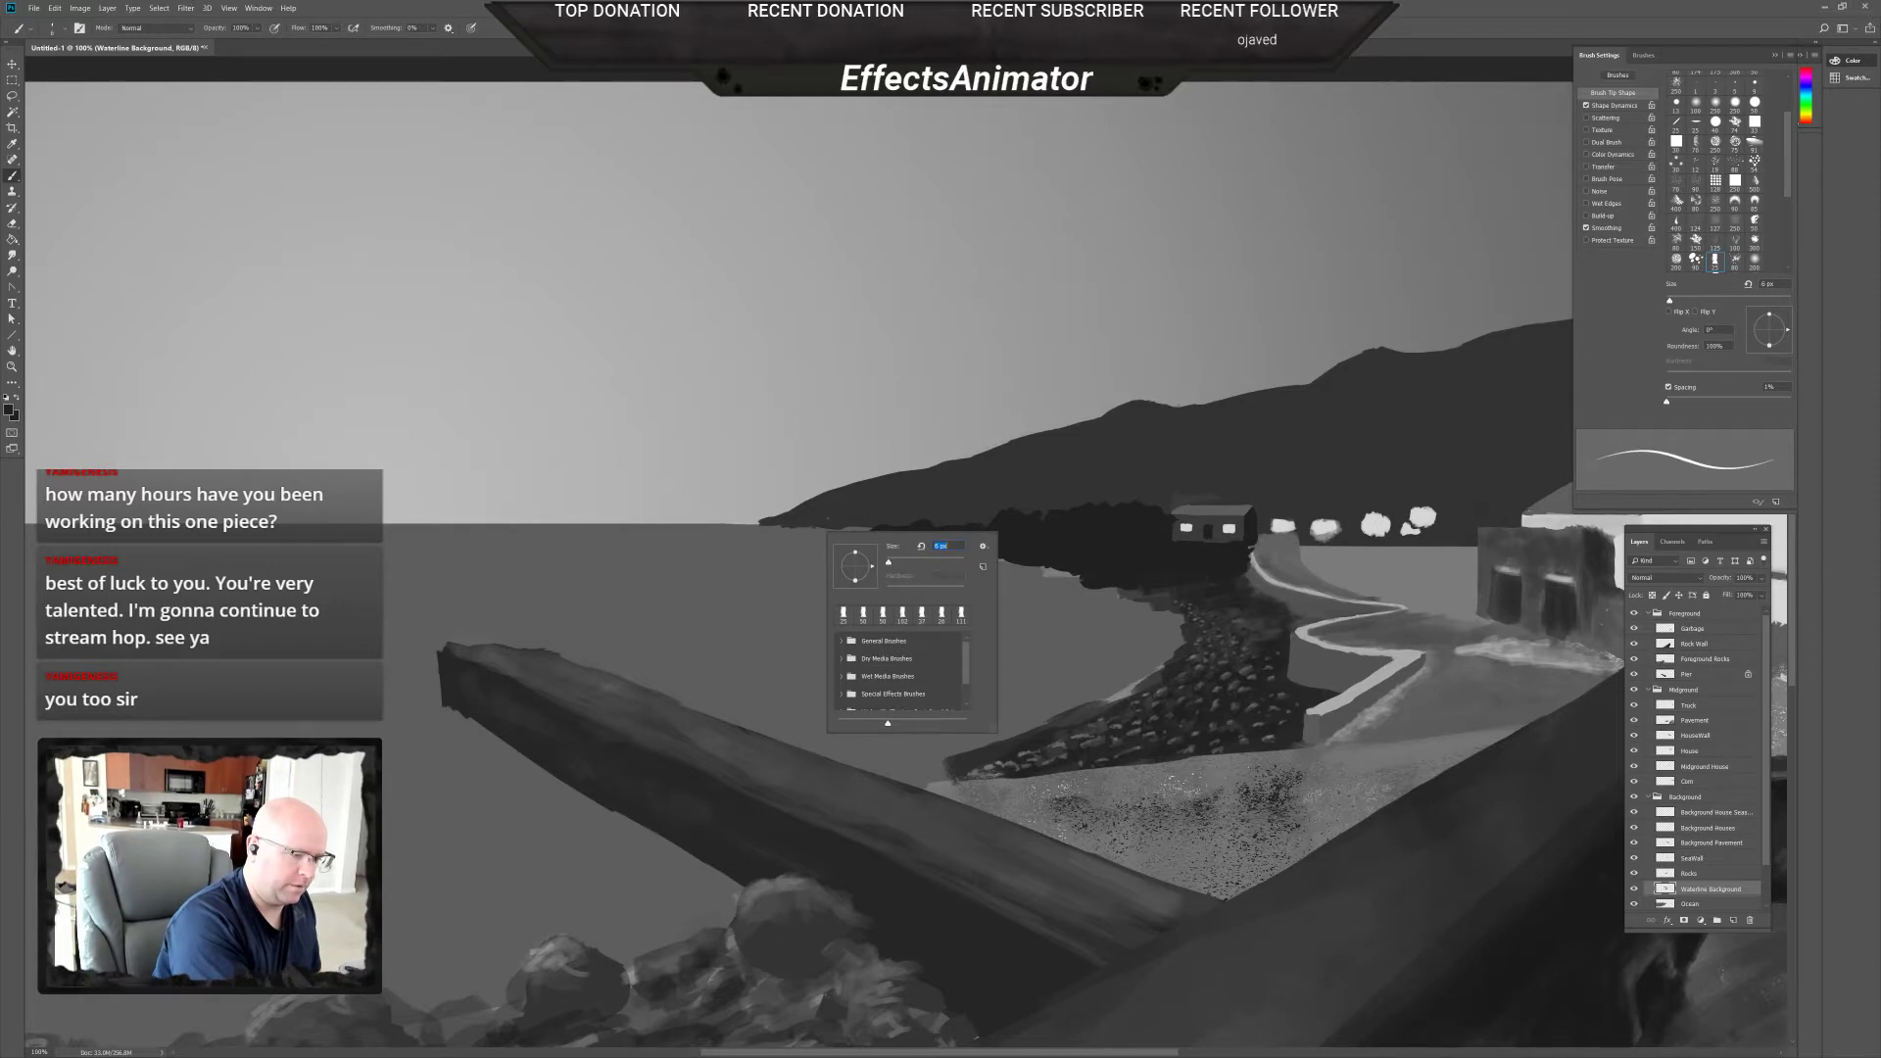
key(Return)
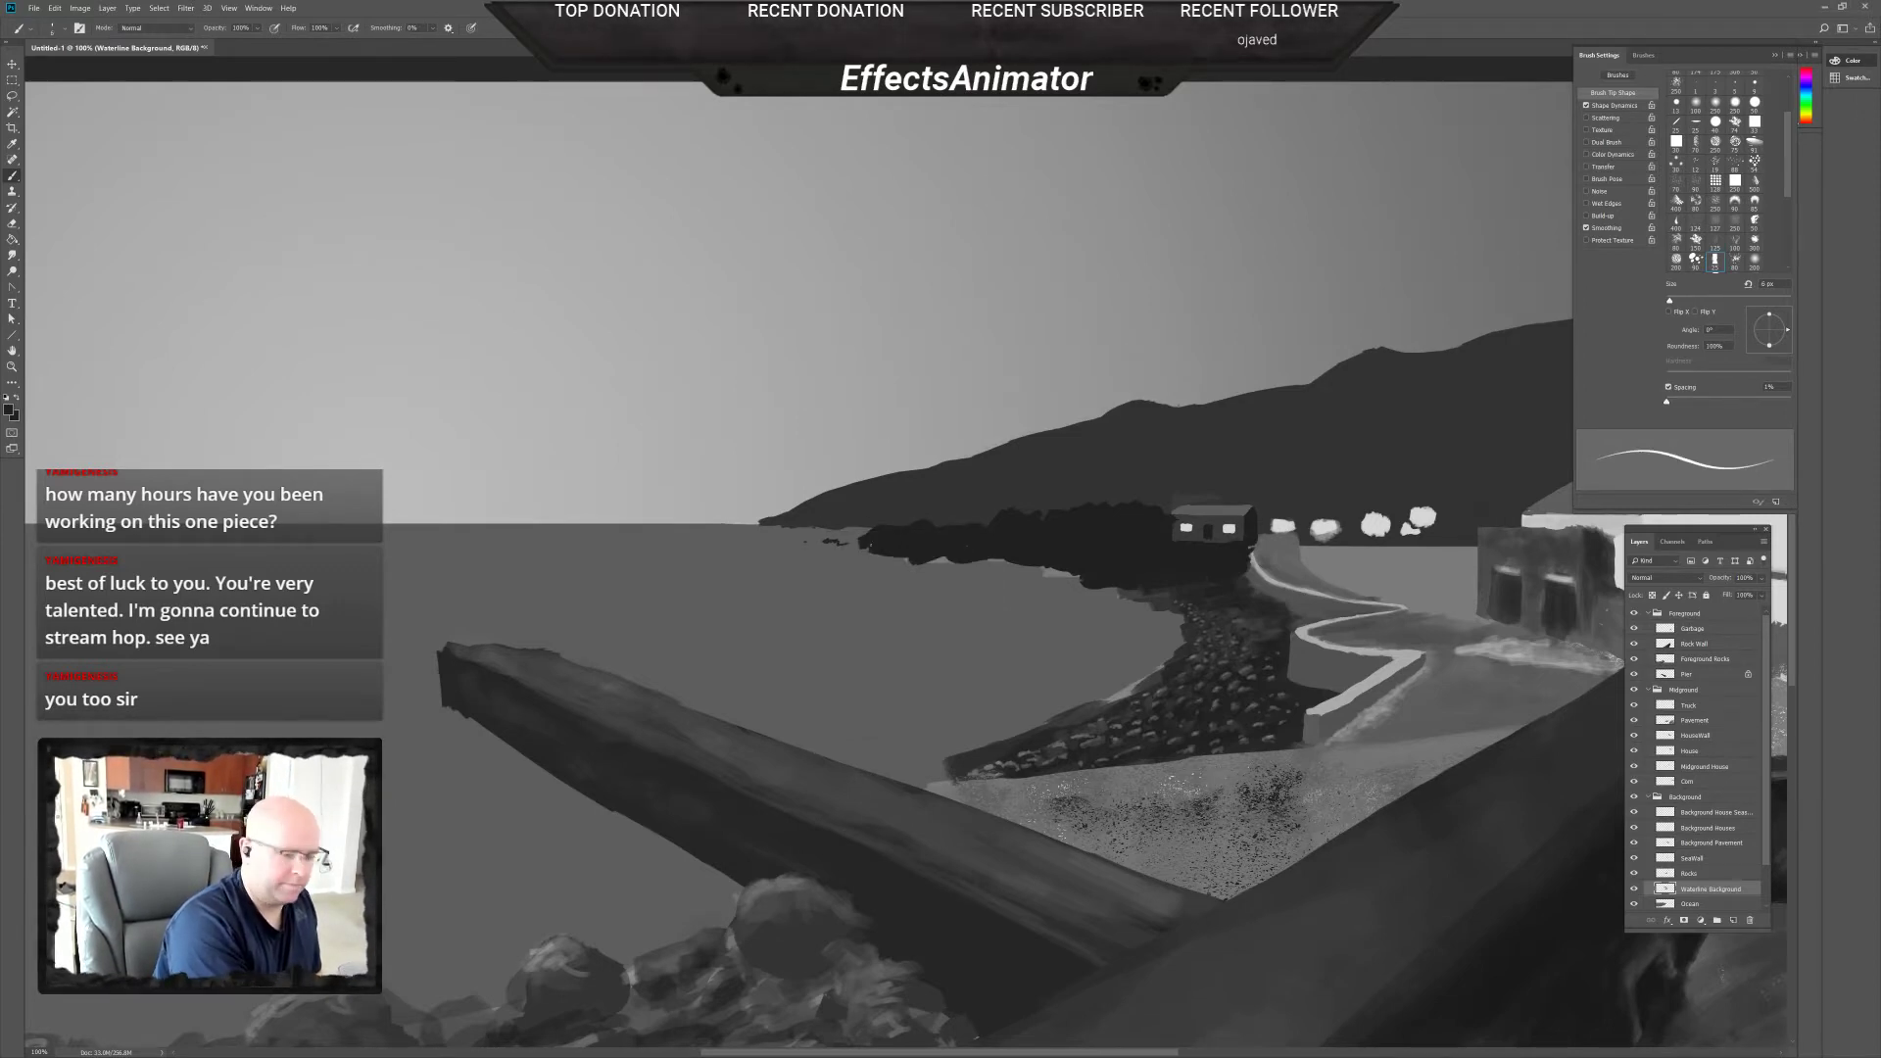
right_click(997, 600)
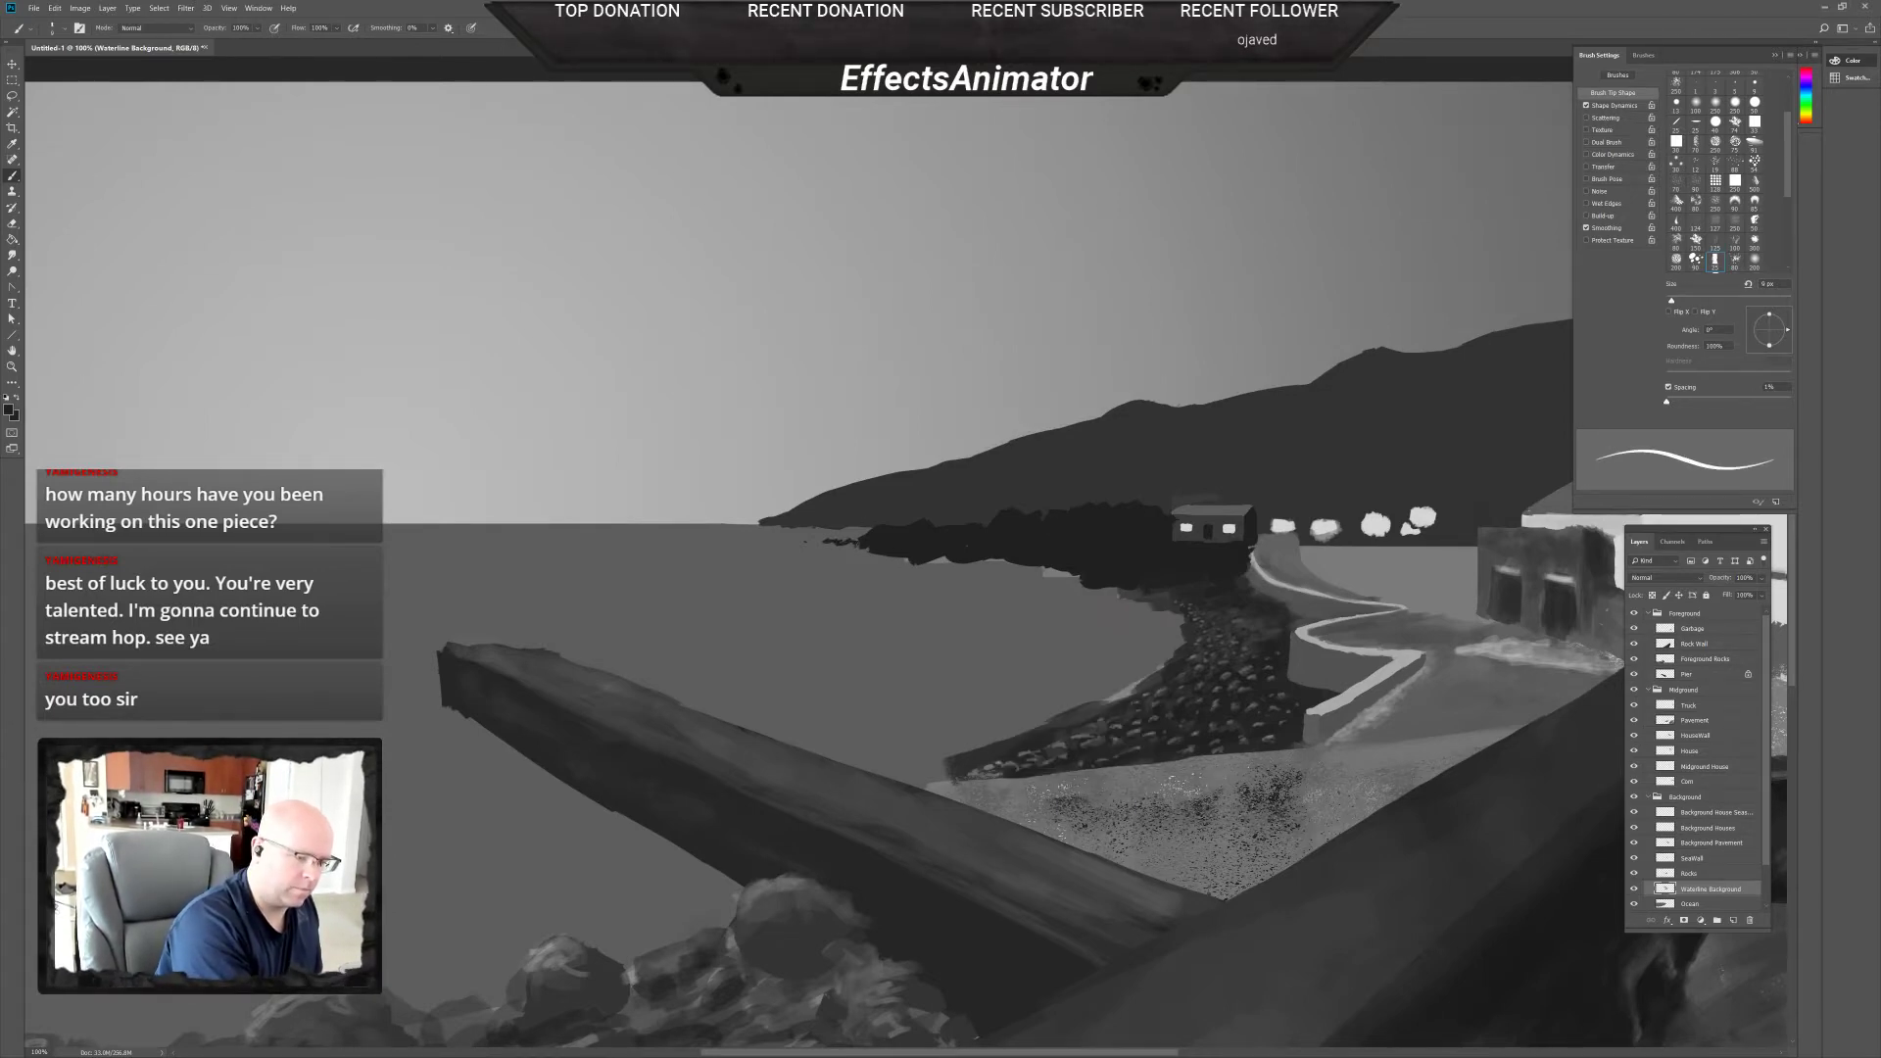
mouse_move(815, 546)
mouse_down()
mouse_move(866, 548)
mouse_move(800, 546)
mouse_up()
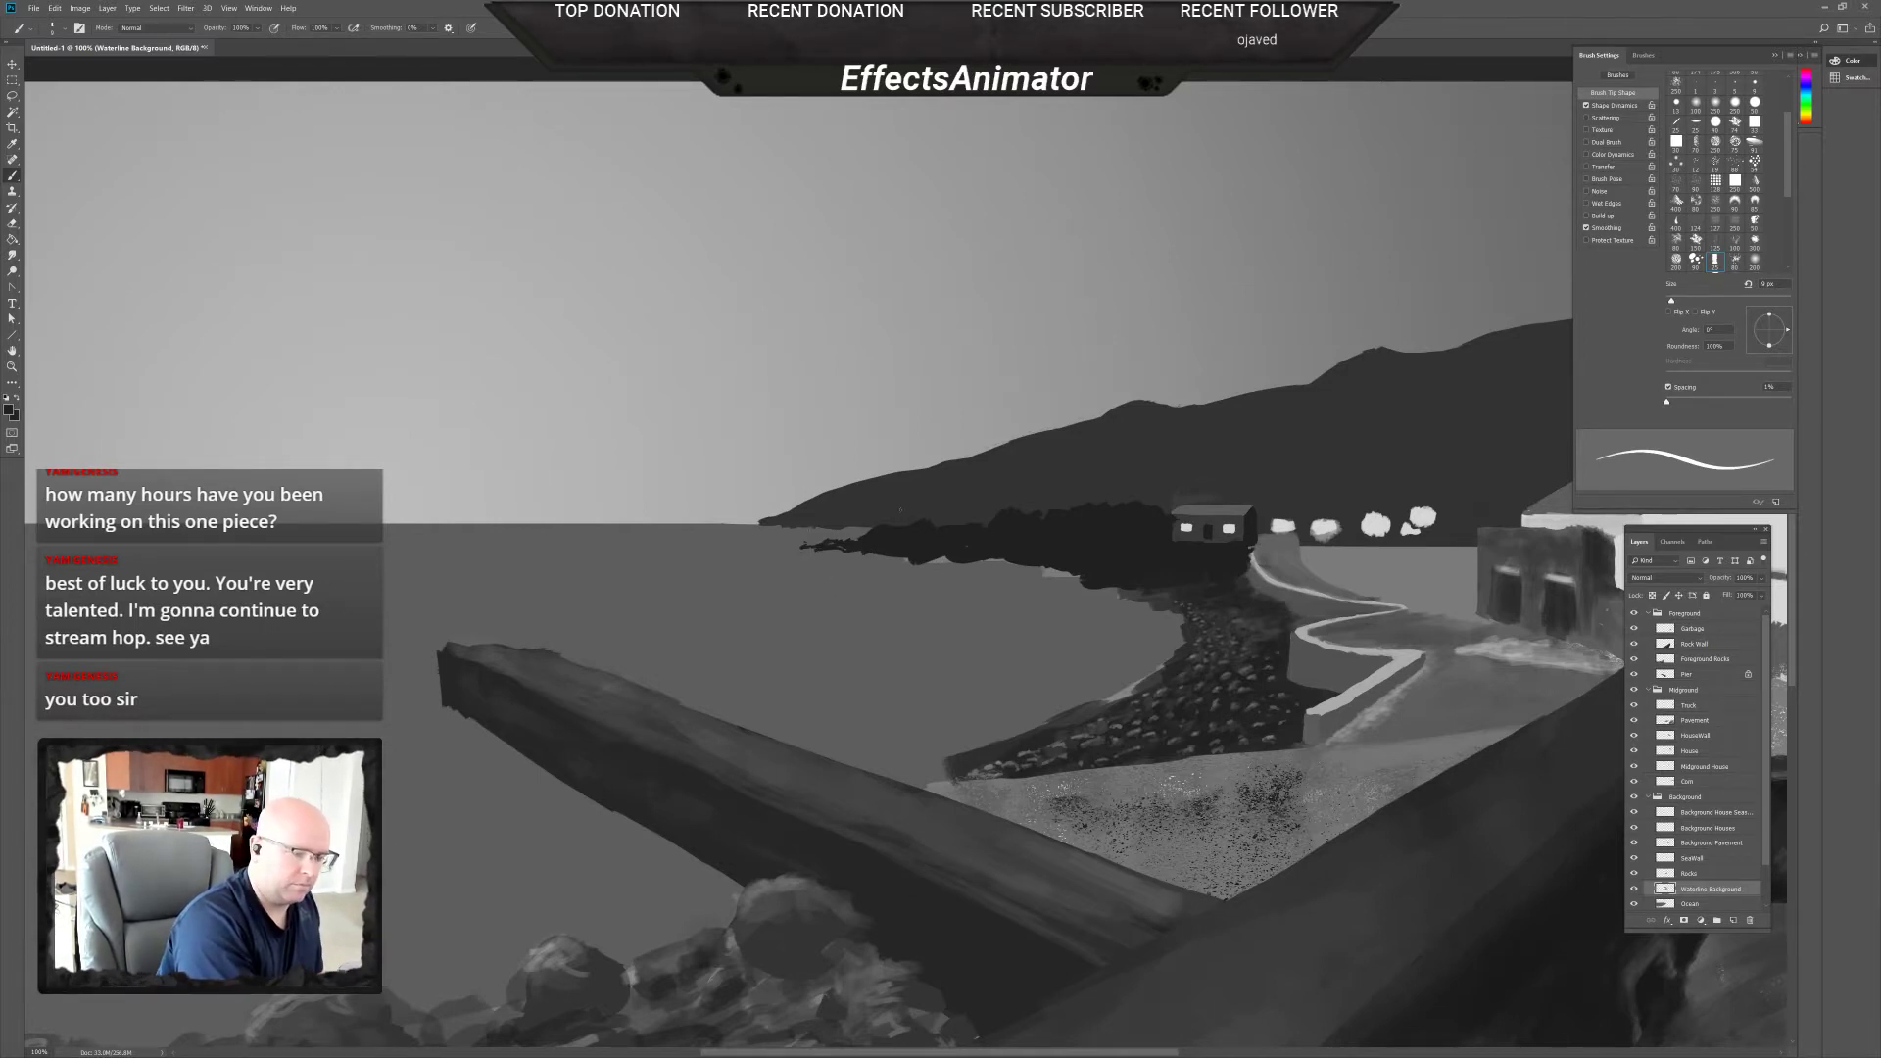
drag(861, 556, 778, 554)
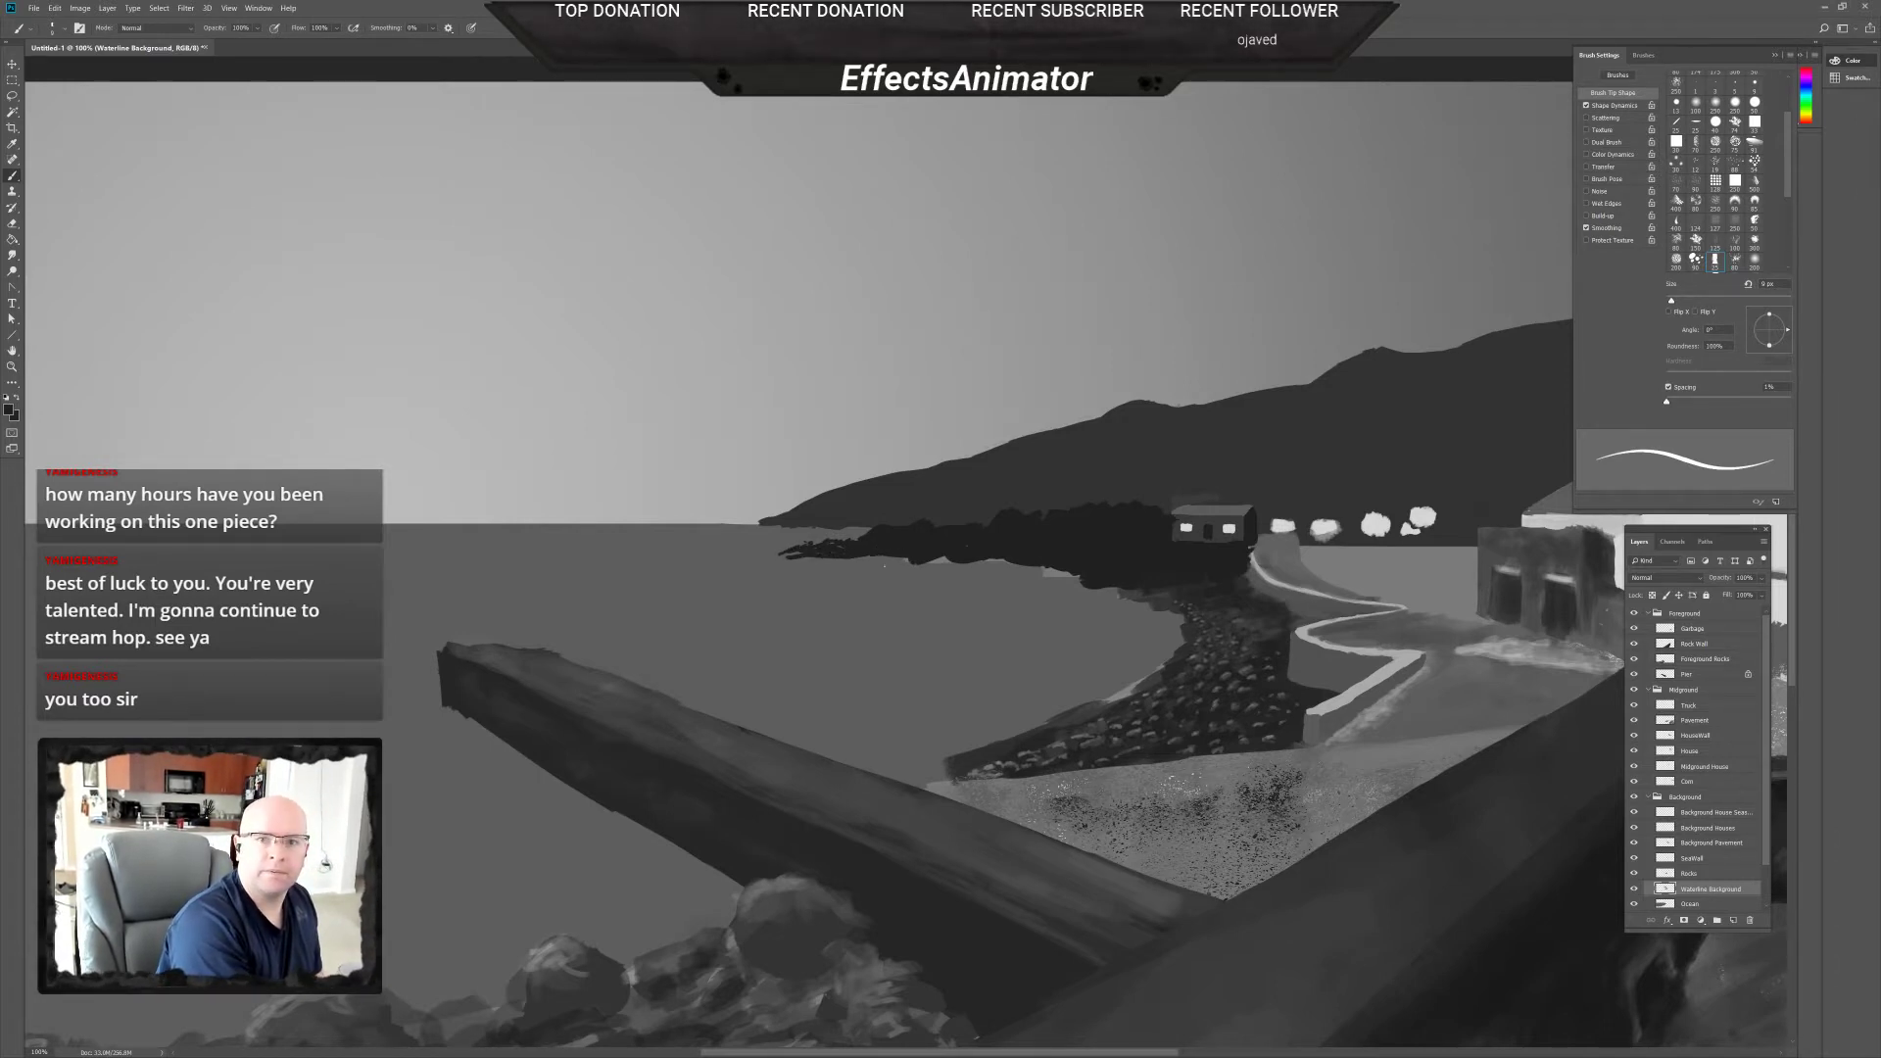
Paint another dark rock farther out to sea and link it to the headland's tip with a chain of small rocks.
key(e)
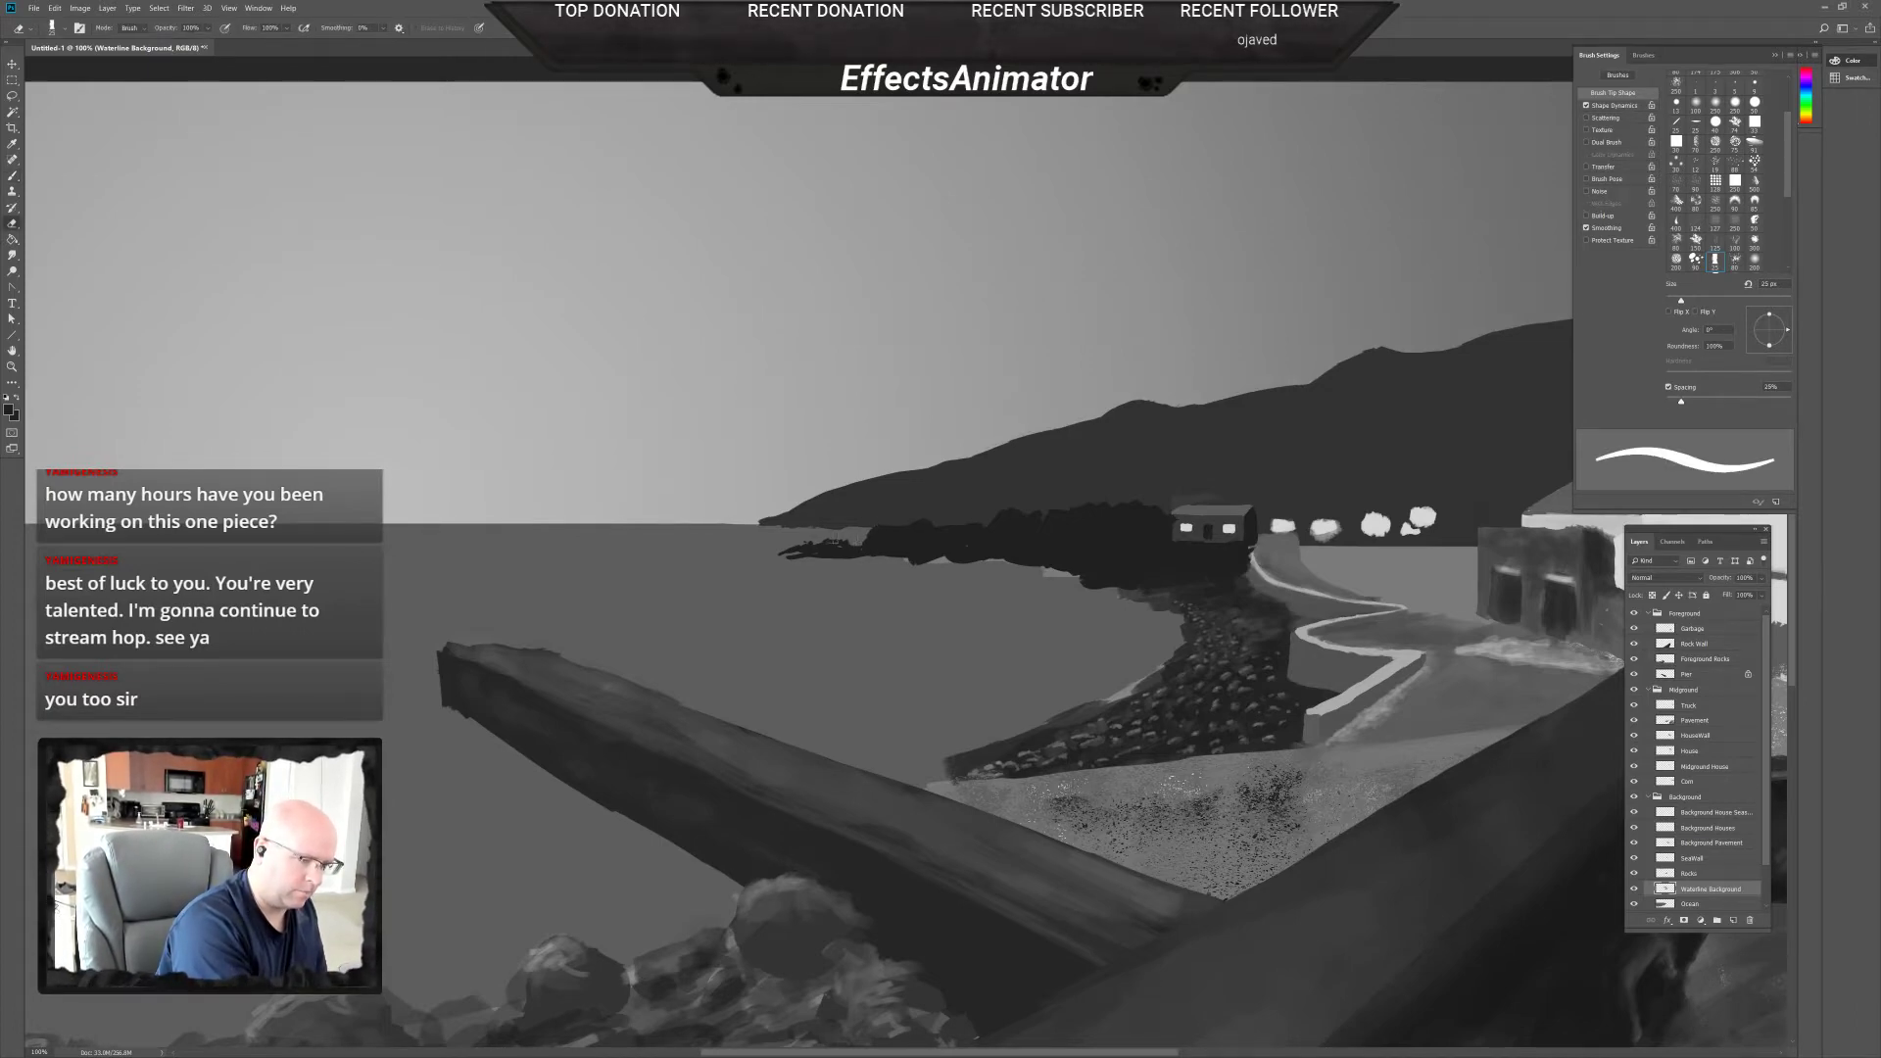
key(b)
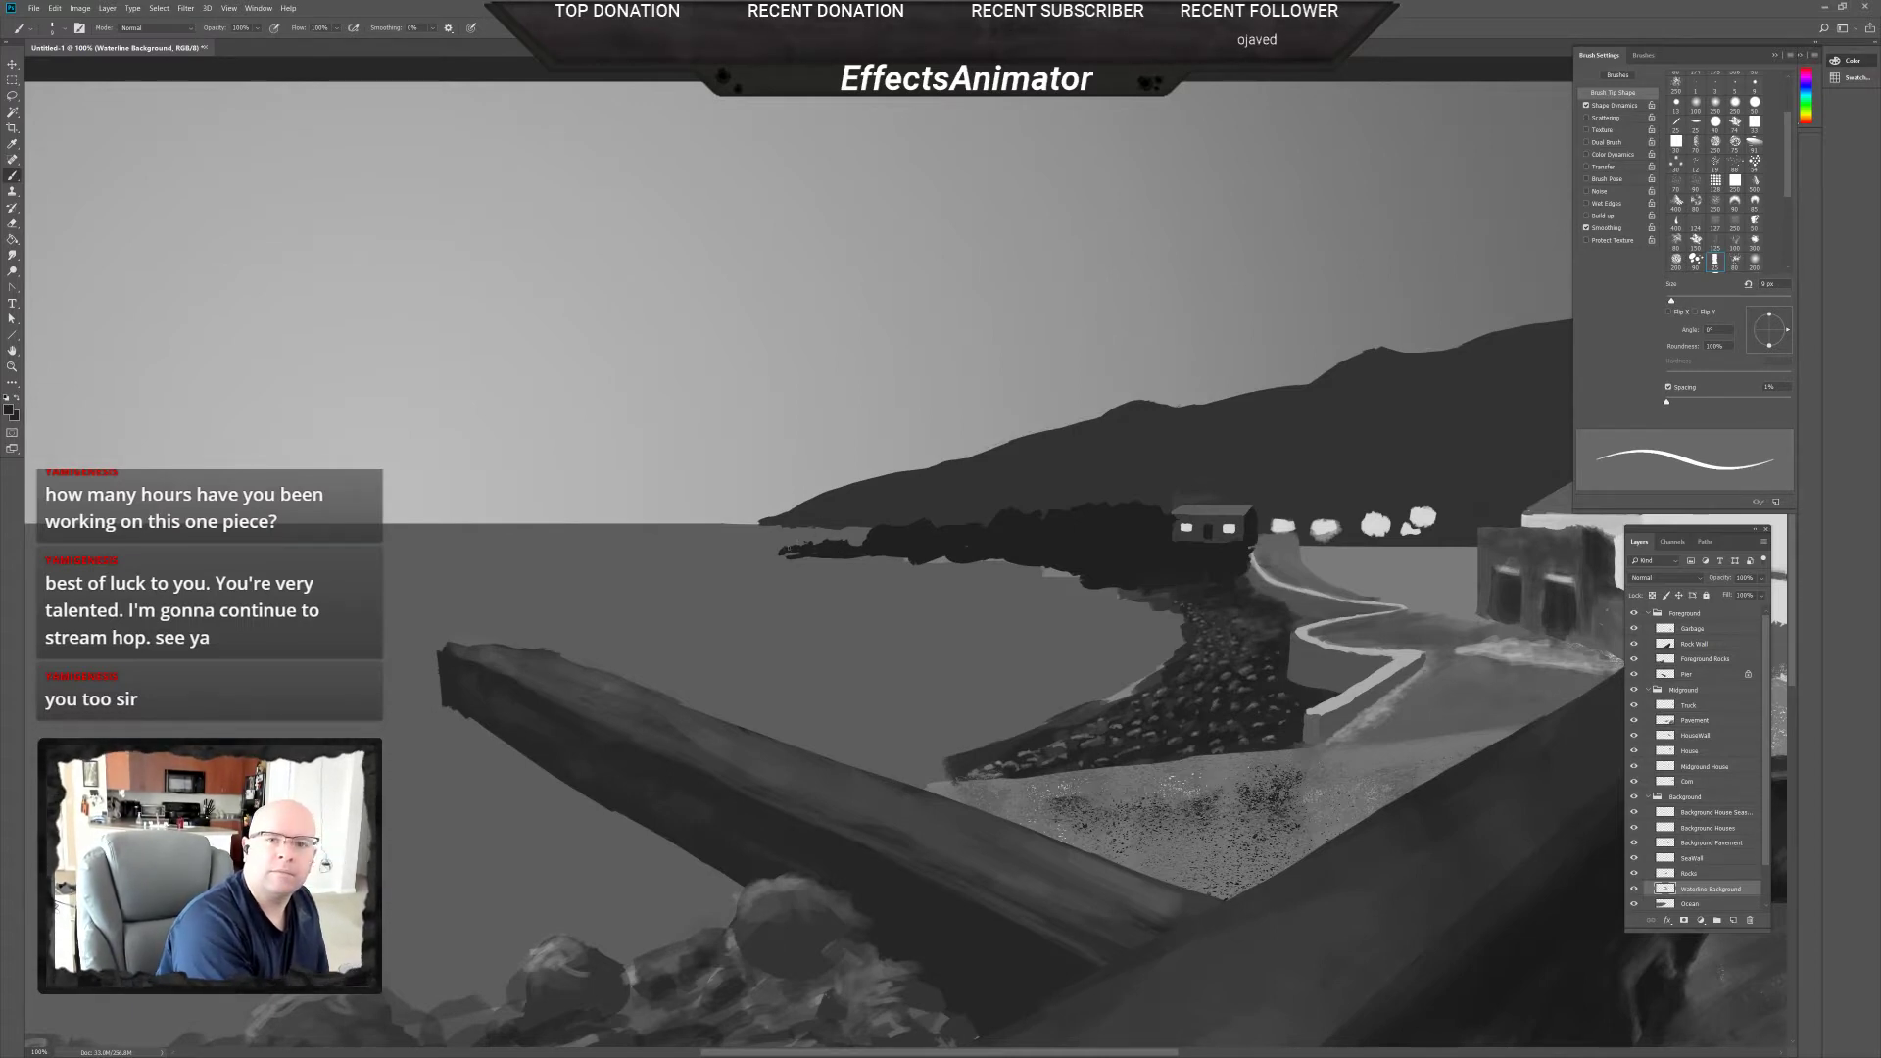
drag(737, 546, 706, 543)
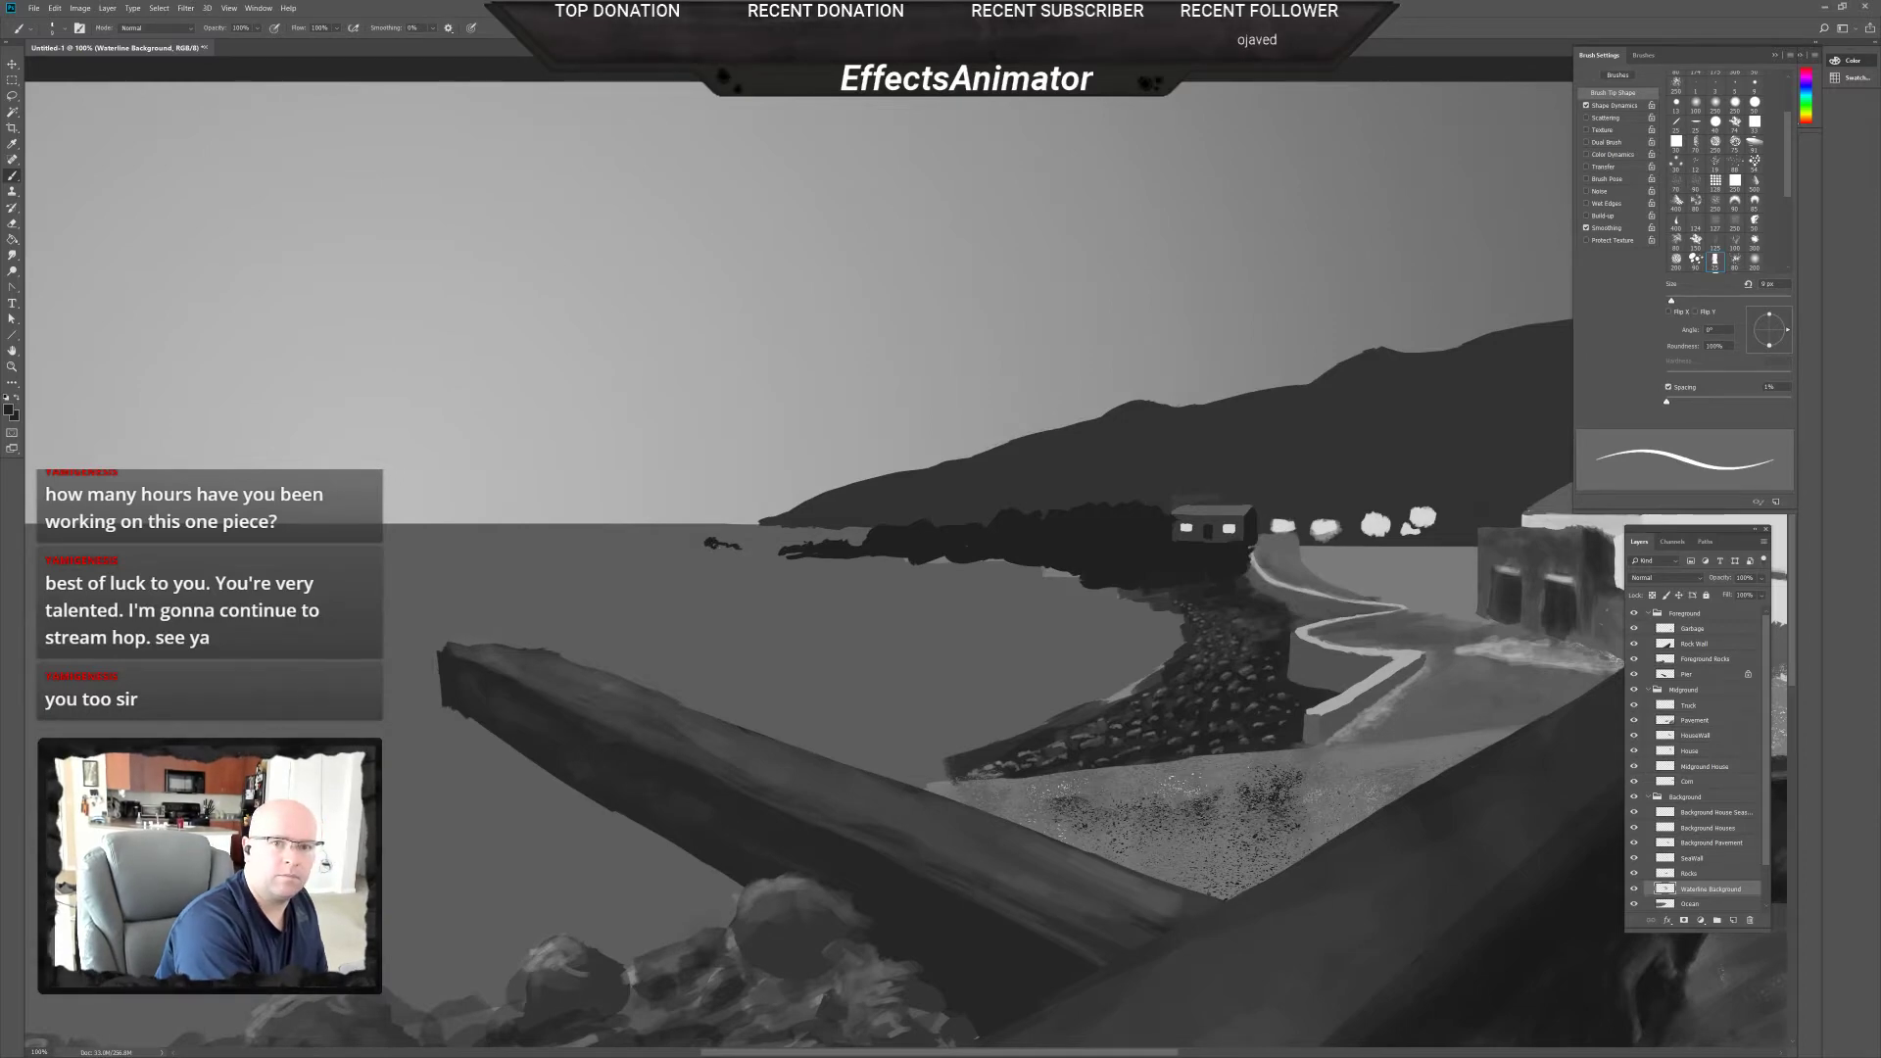
mouse_move(737, 546)
mouse_down()
mouse_move(710, 544)
mouse_move(754, 547)
mouse_up()
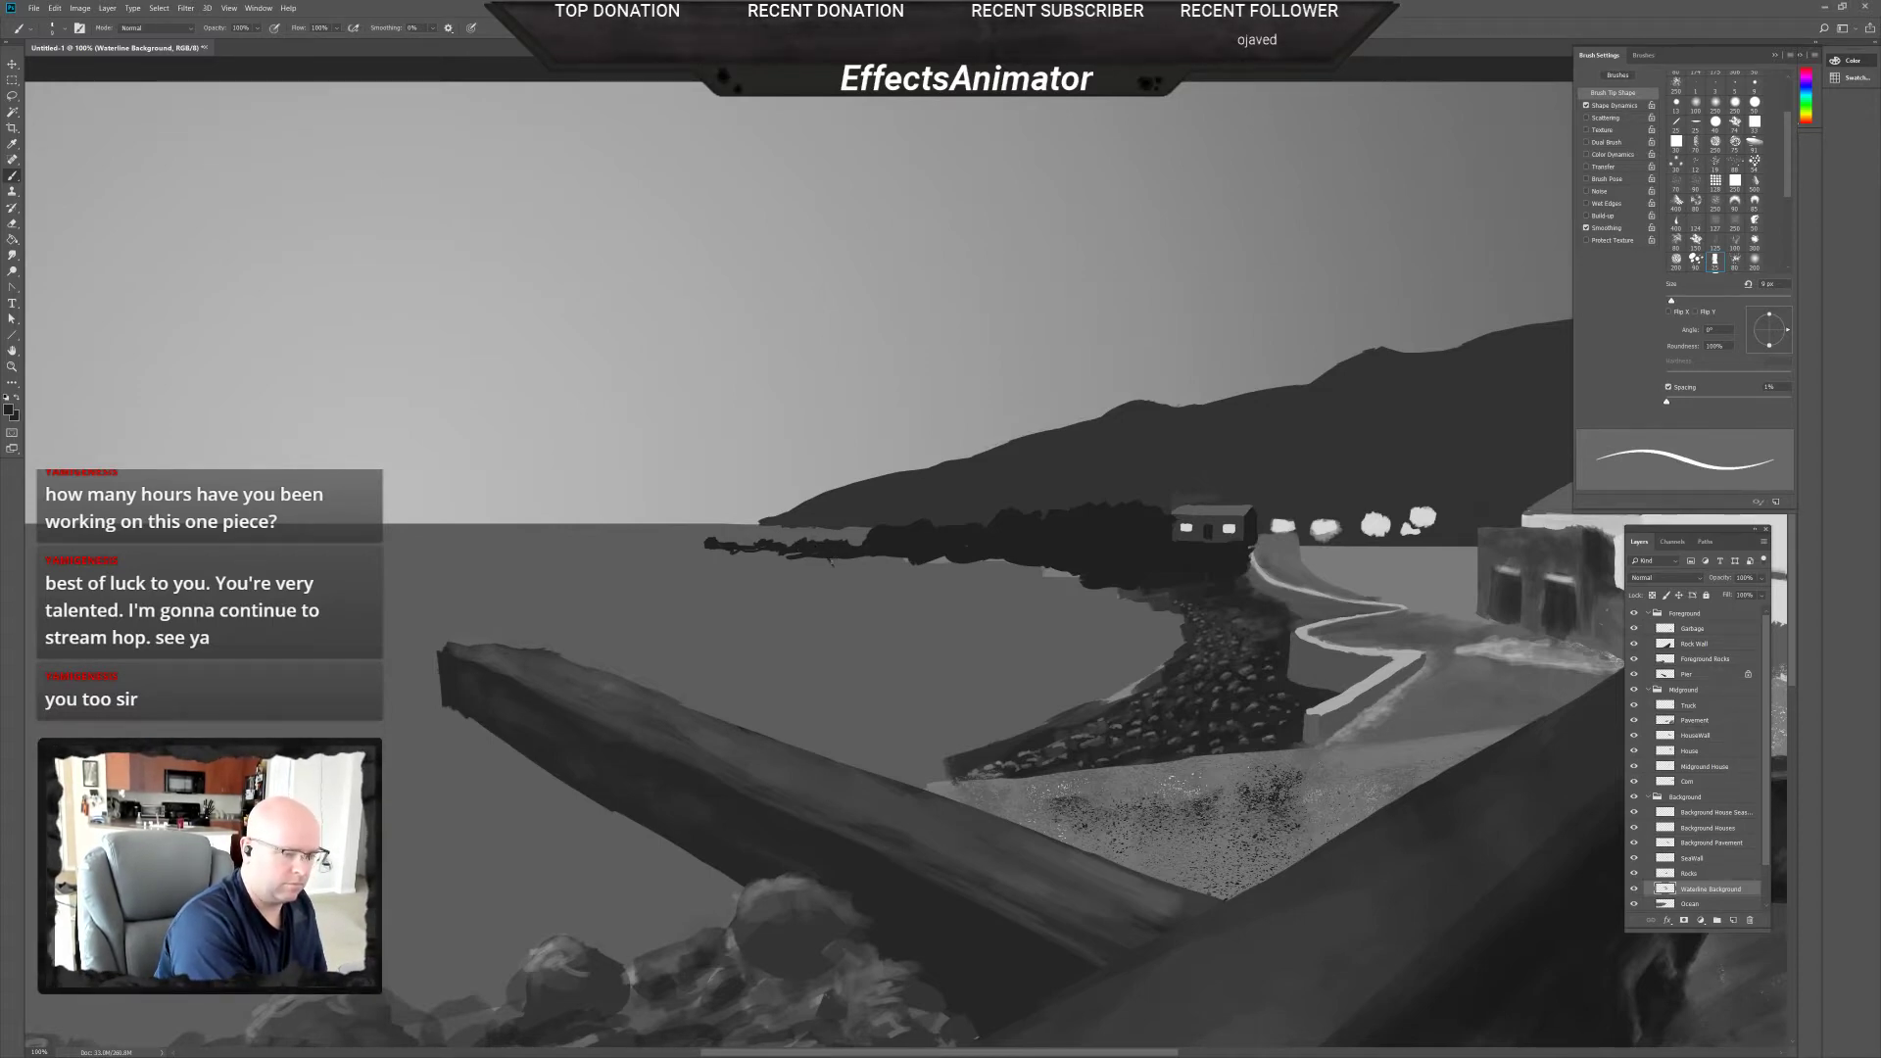
Trim the underside of the rock chain with the eraser and scatter small isolated dark rocks across the sea.
key(e)
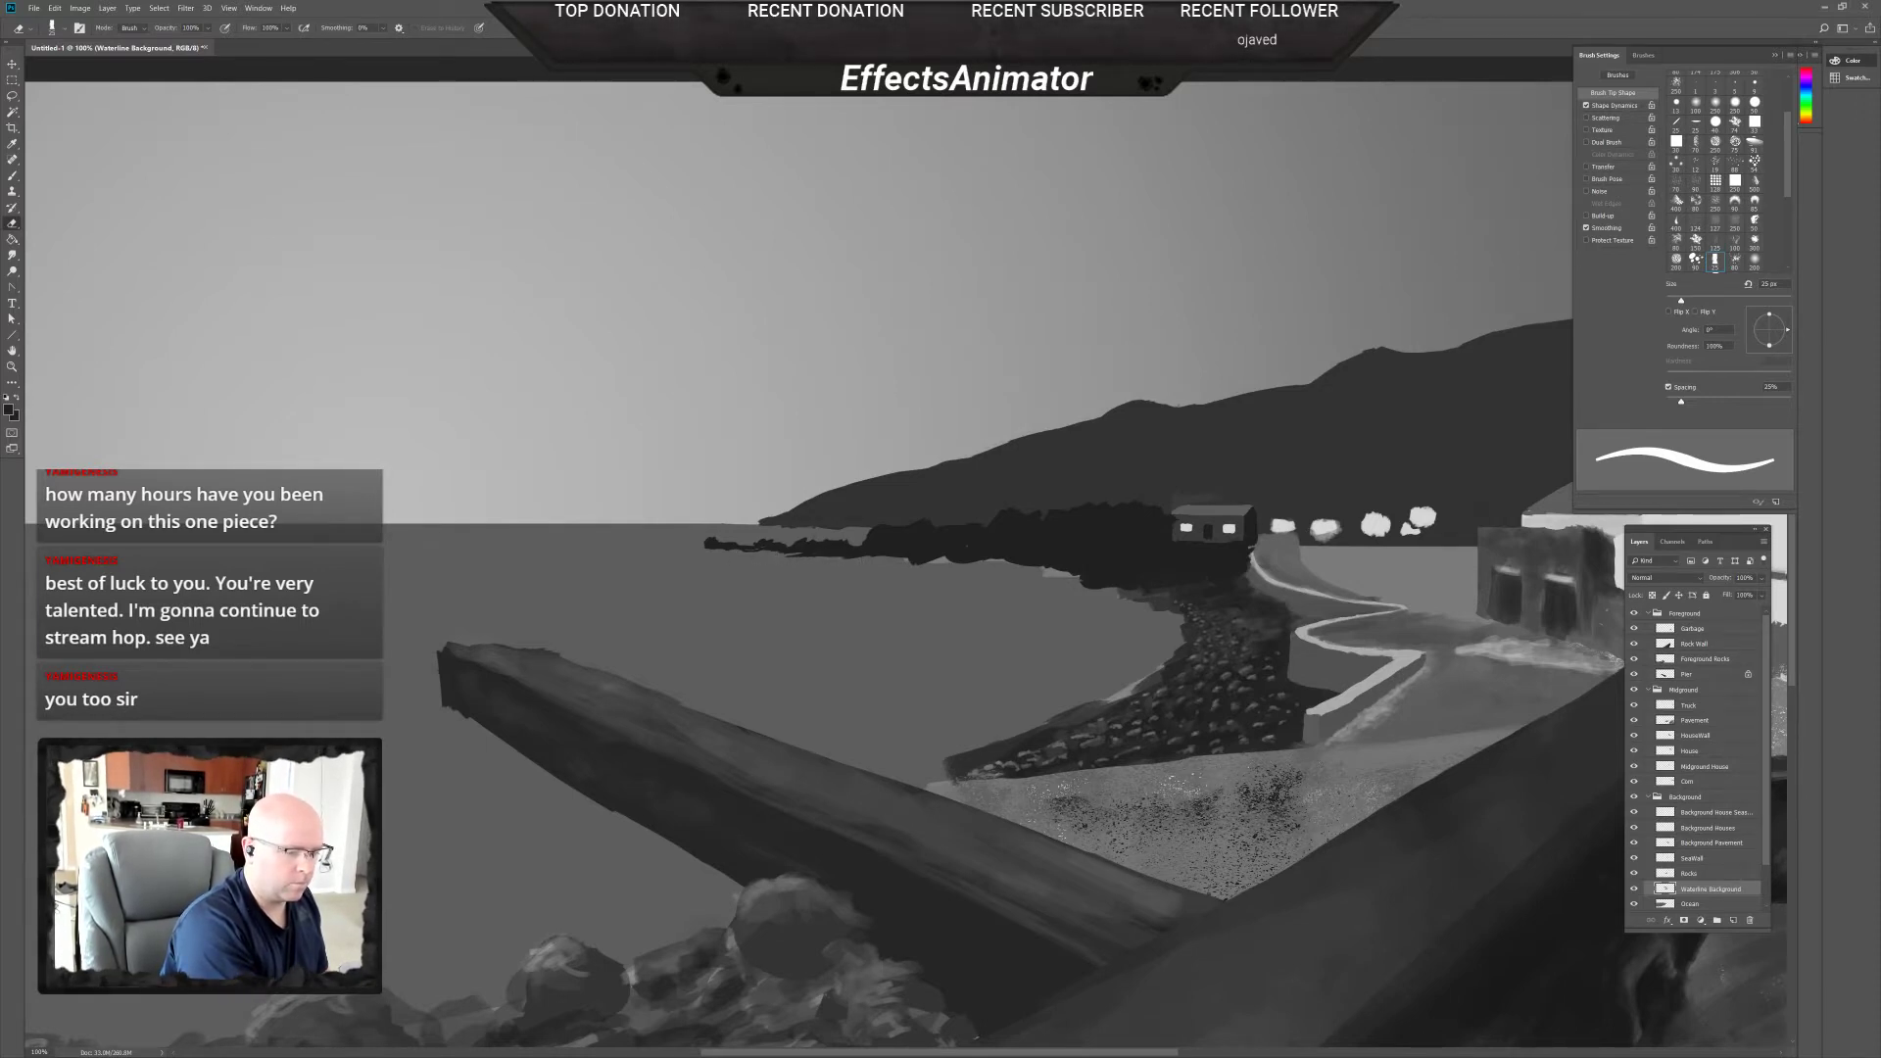
key(b)
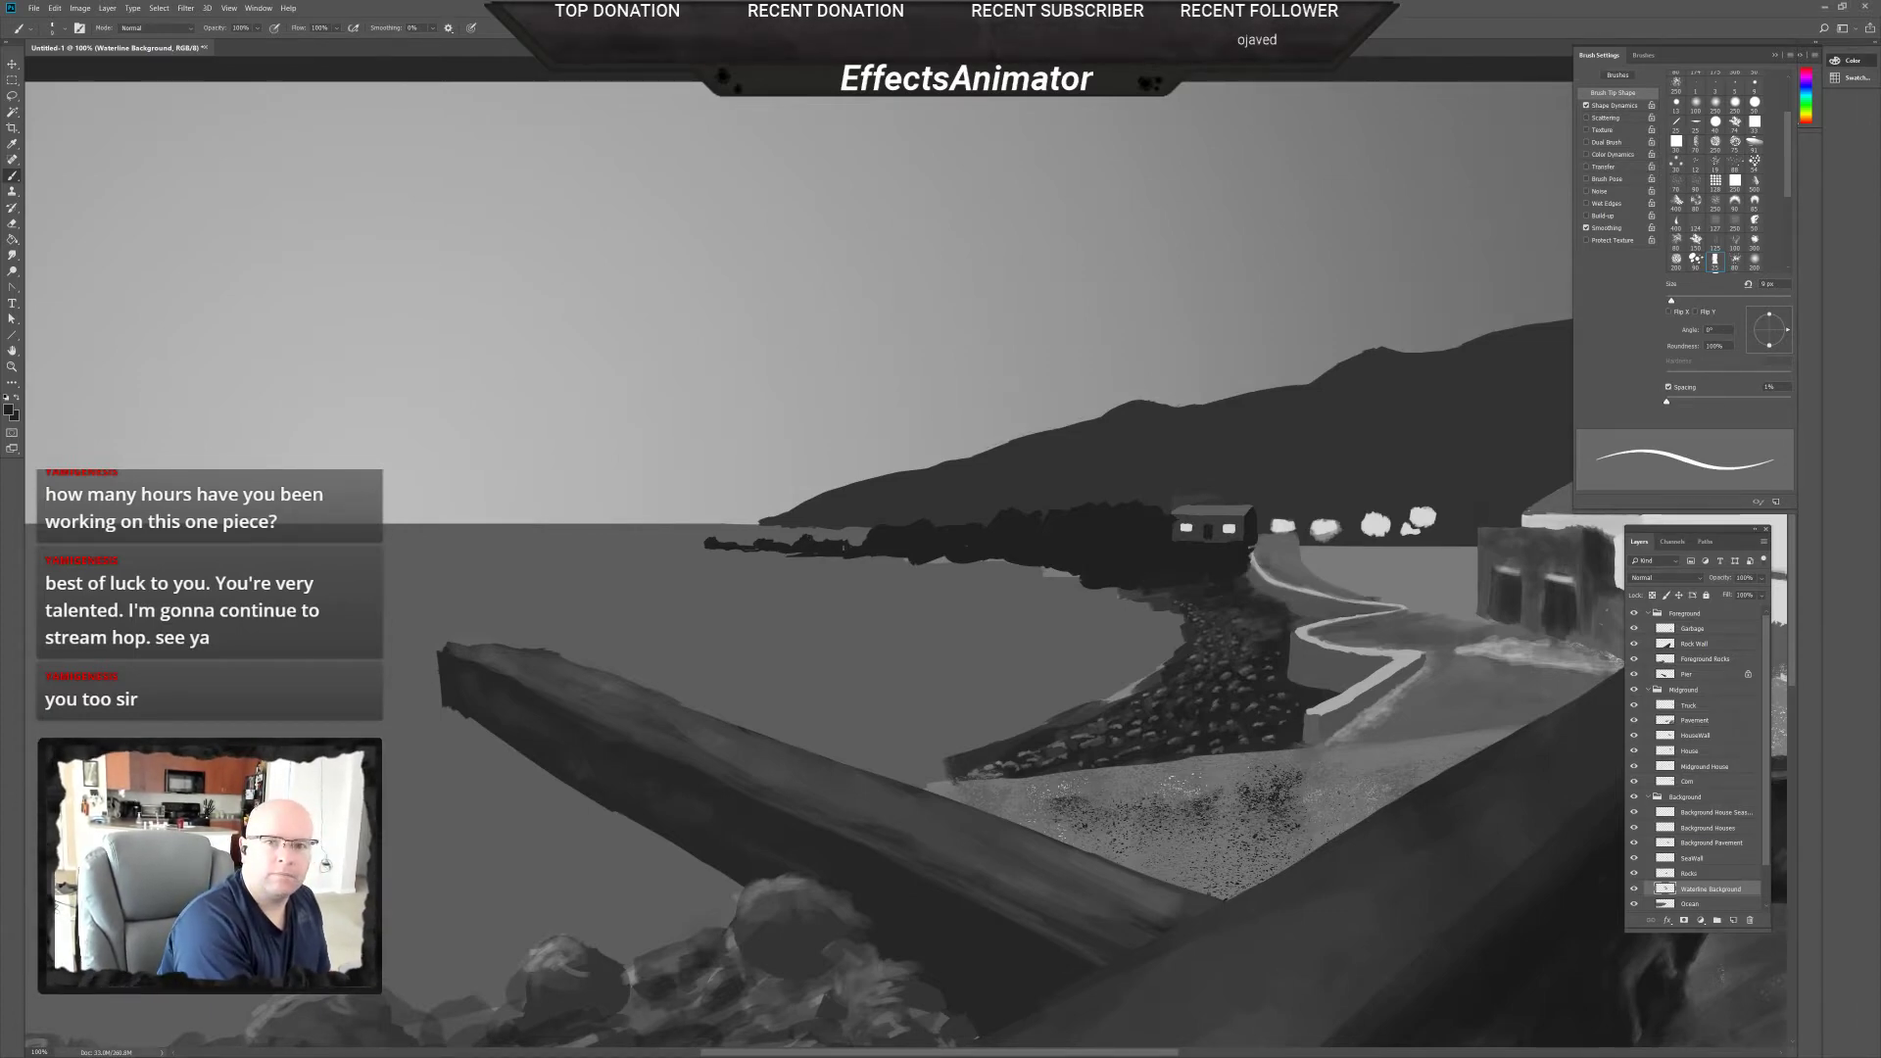
key(e)
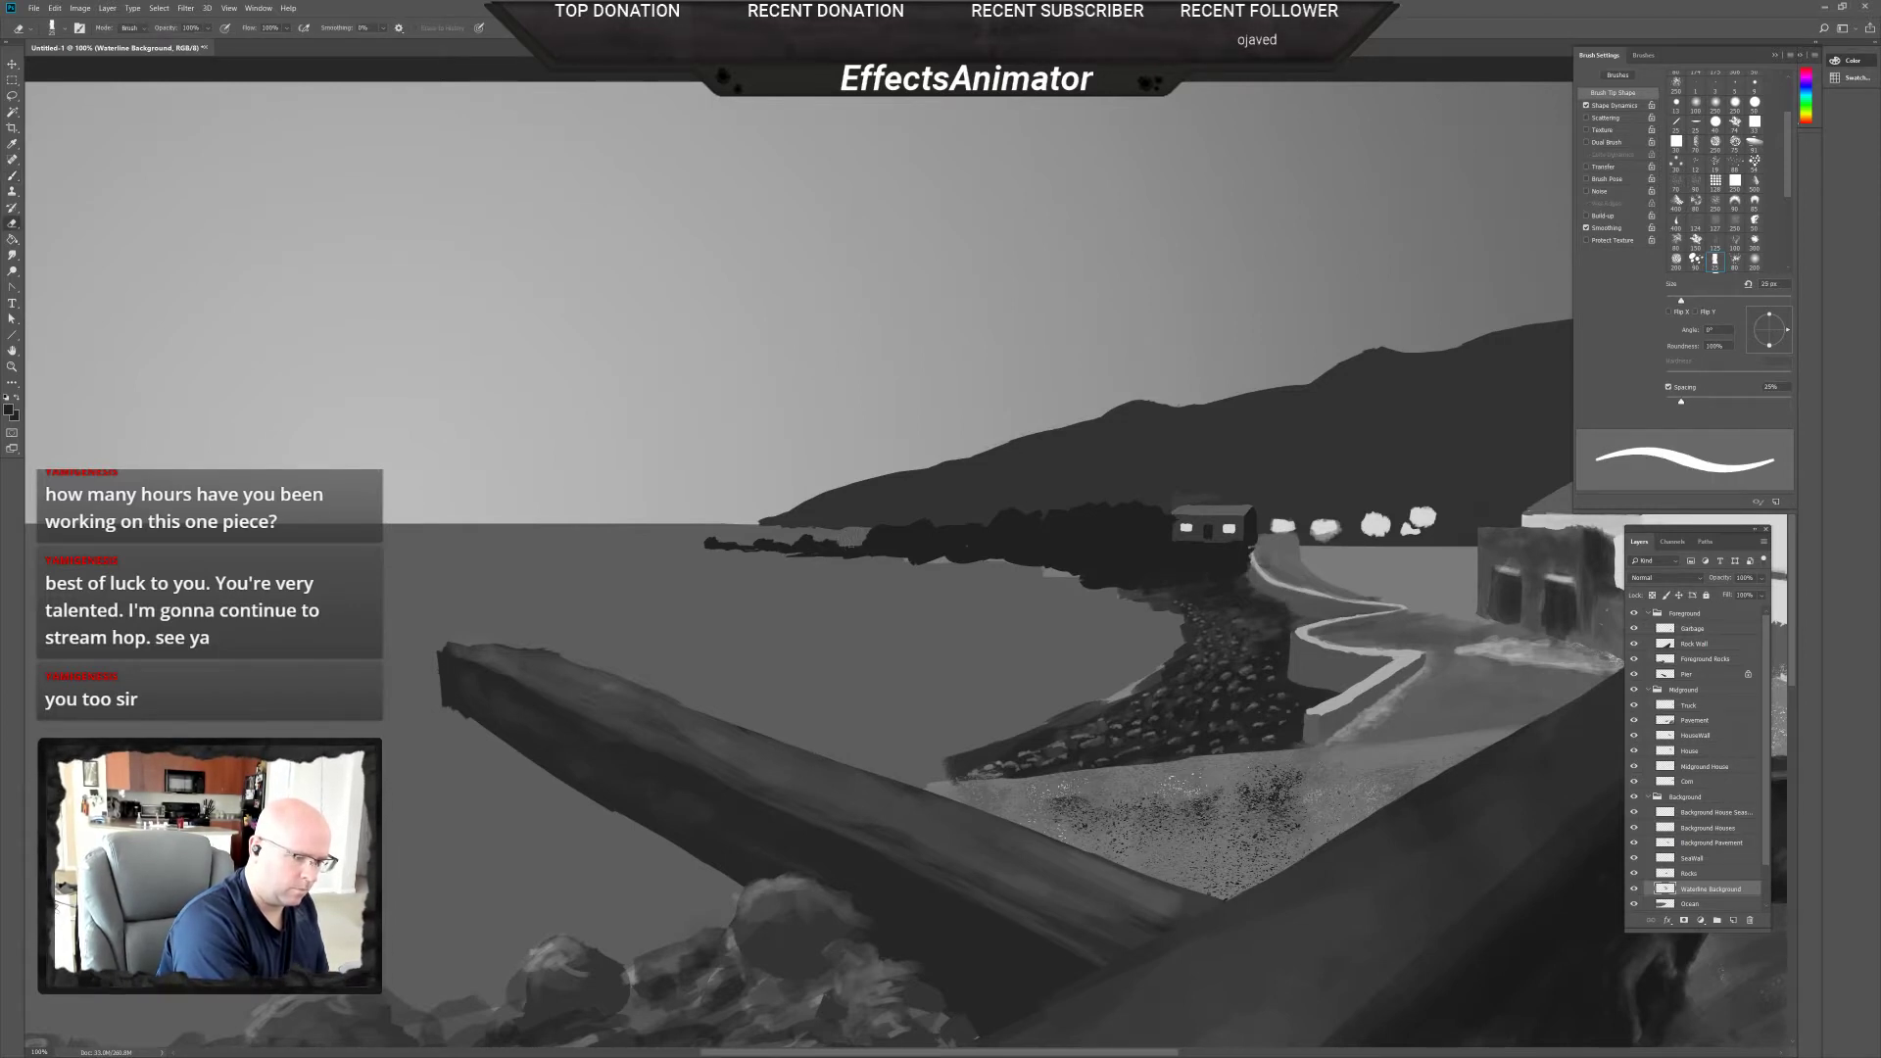
key(v)
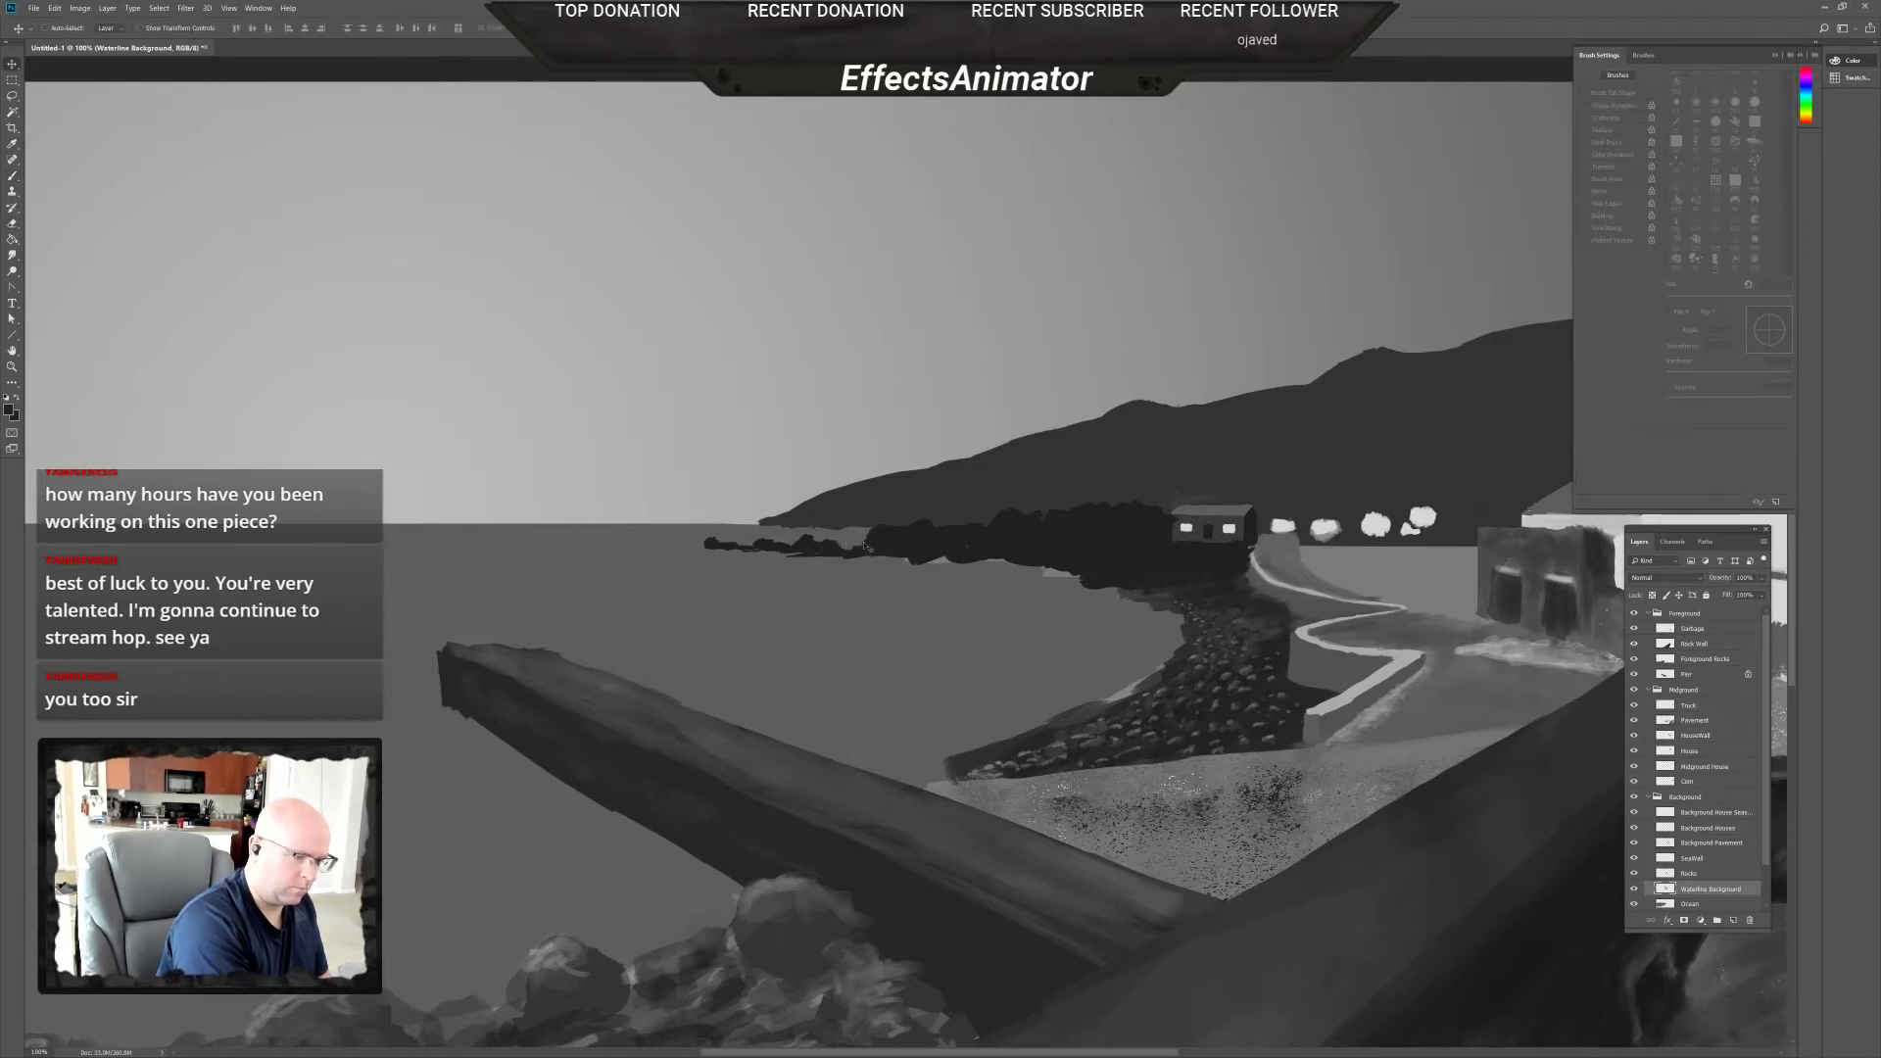
key(b)
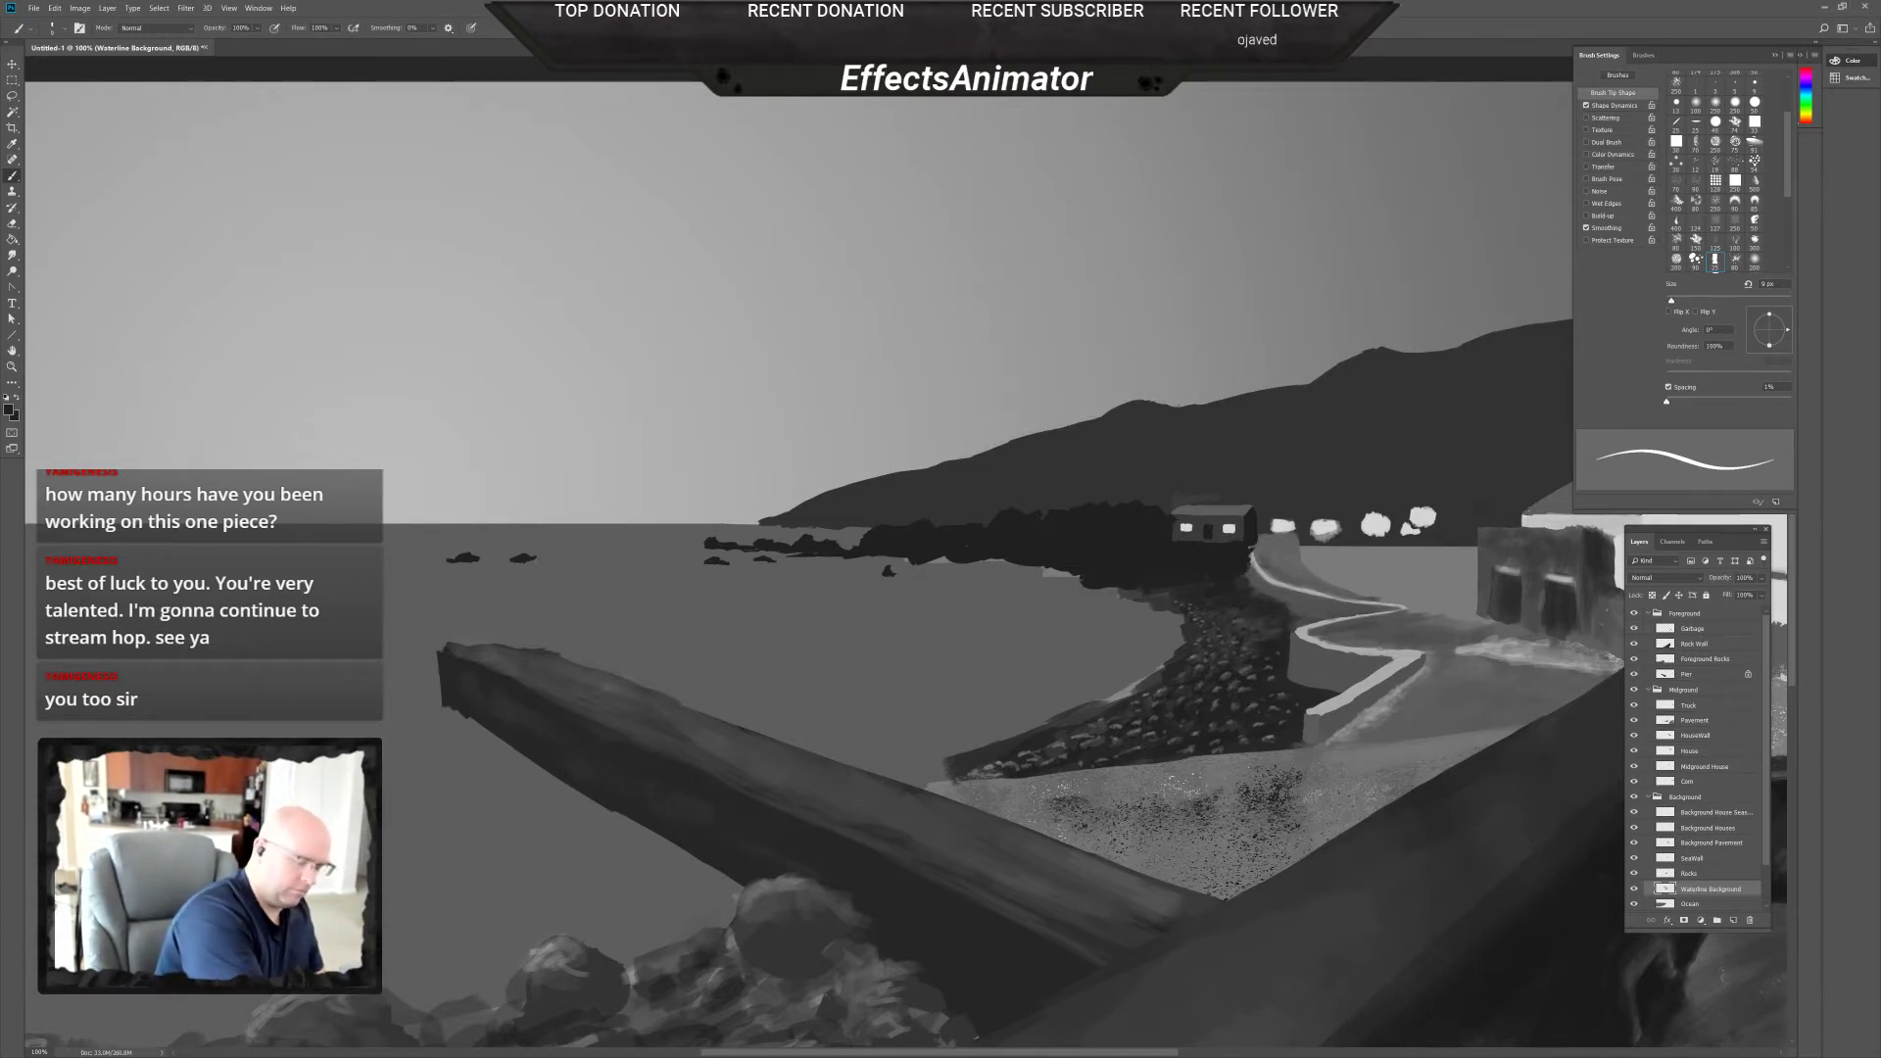
key(e)
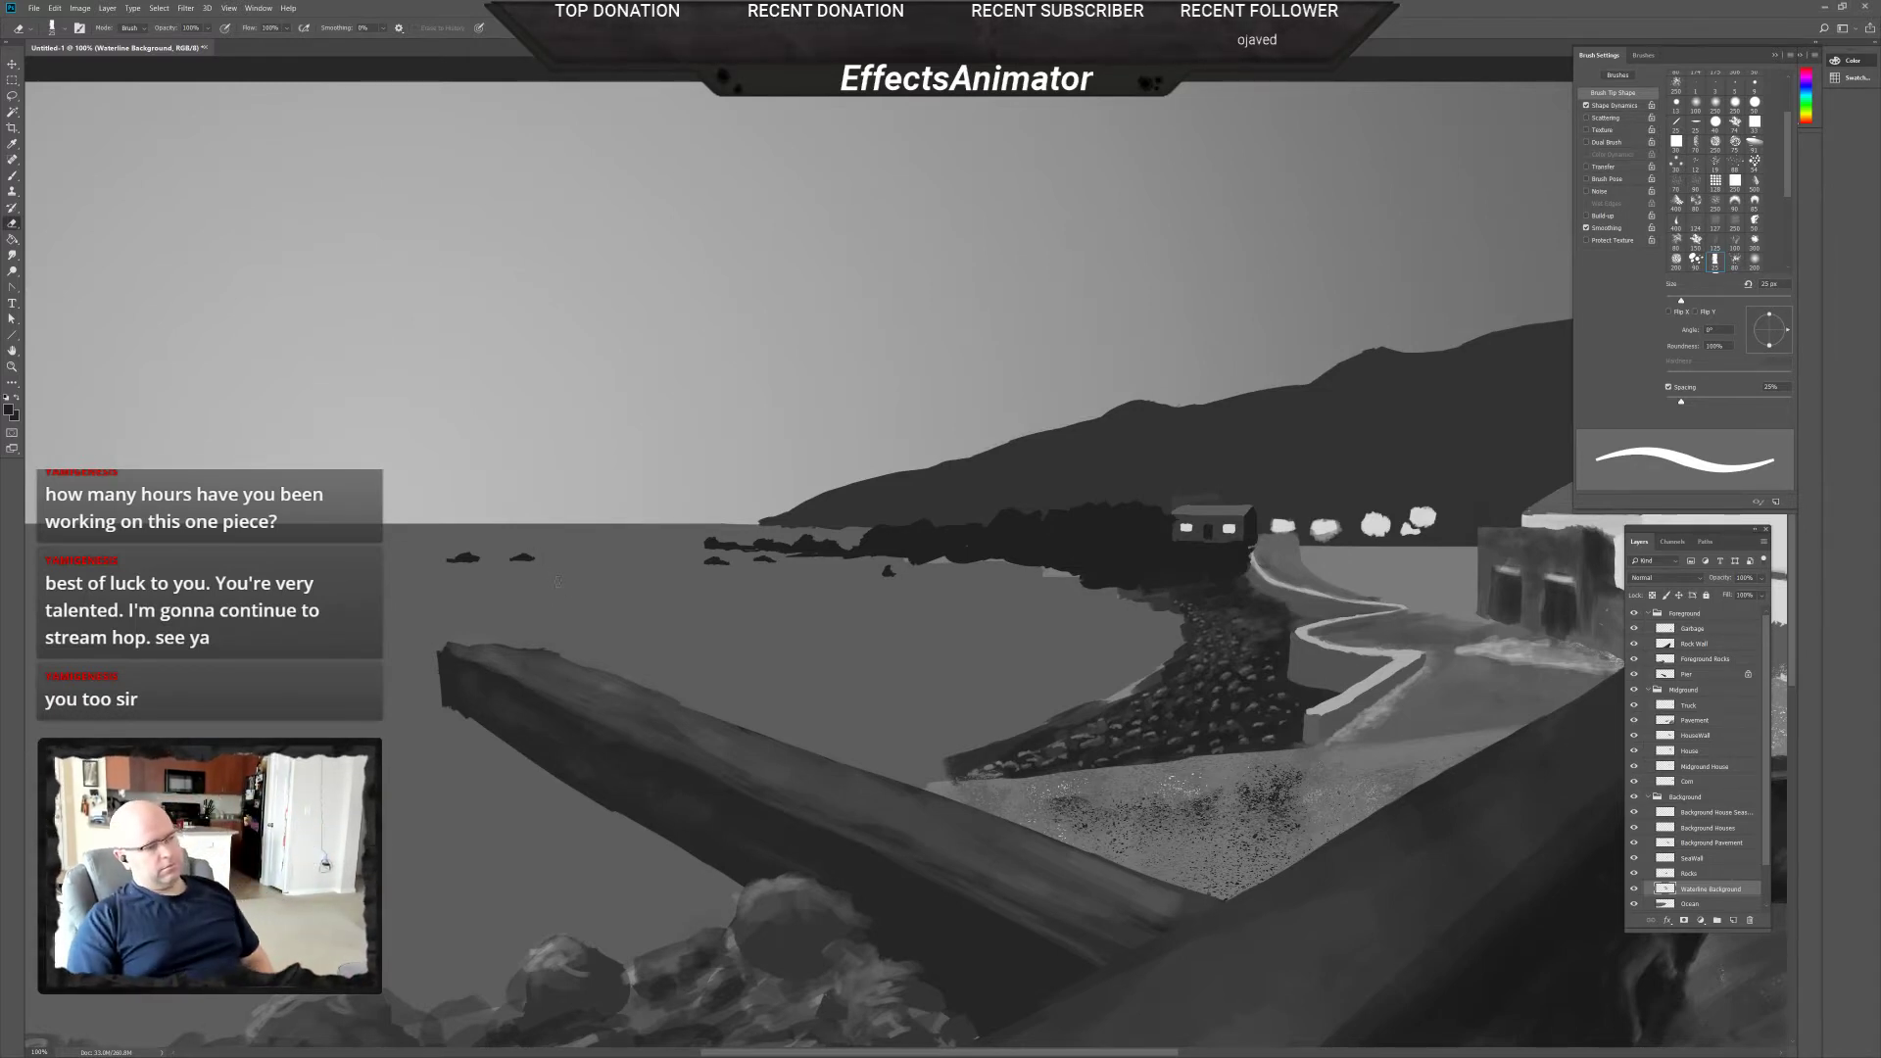
Compare the scene with the Waterline Background layer hidden and shown, and review the whole composition.
click(1634, 889)
click(1634, 888)
click(1635, 889)
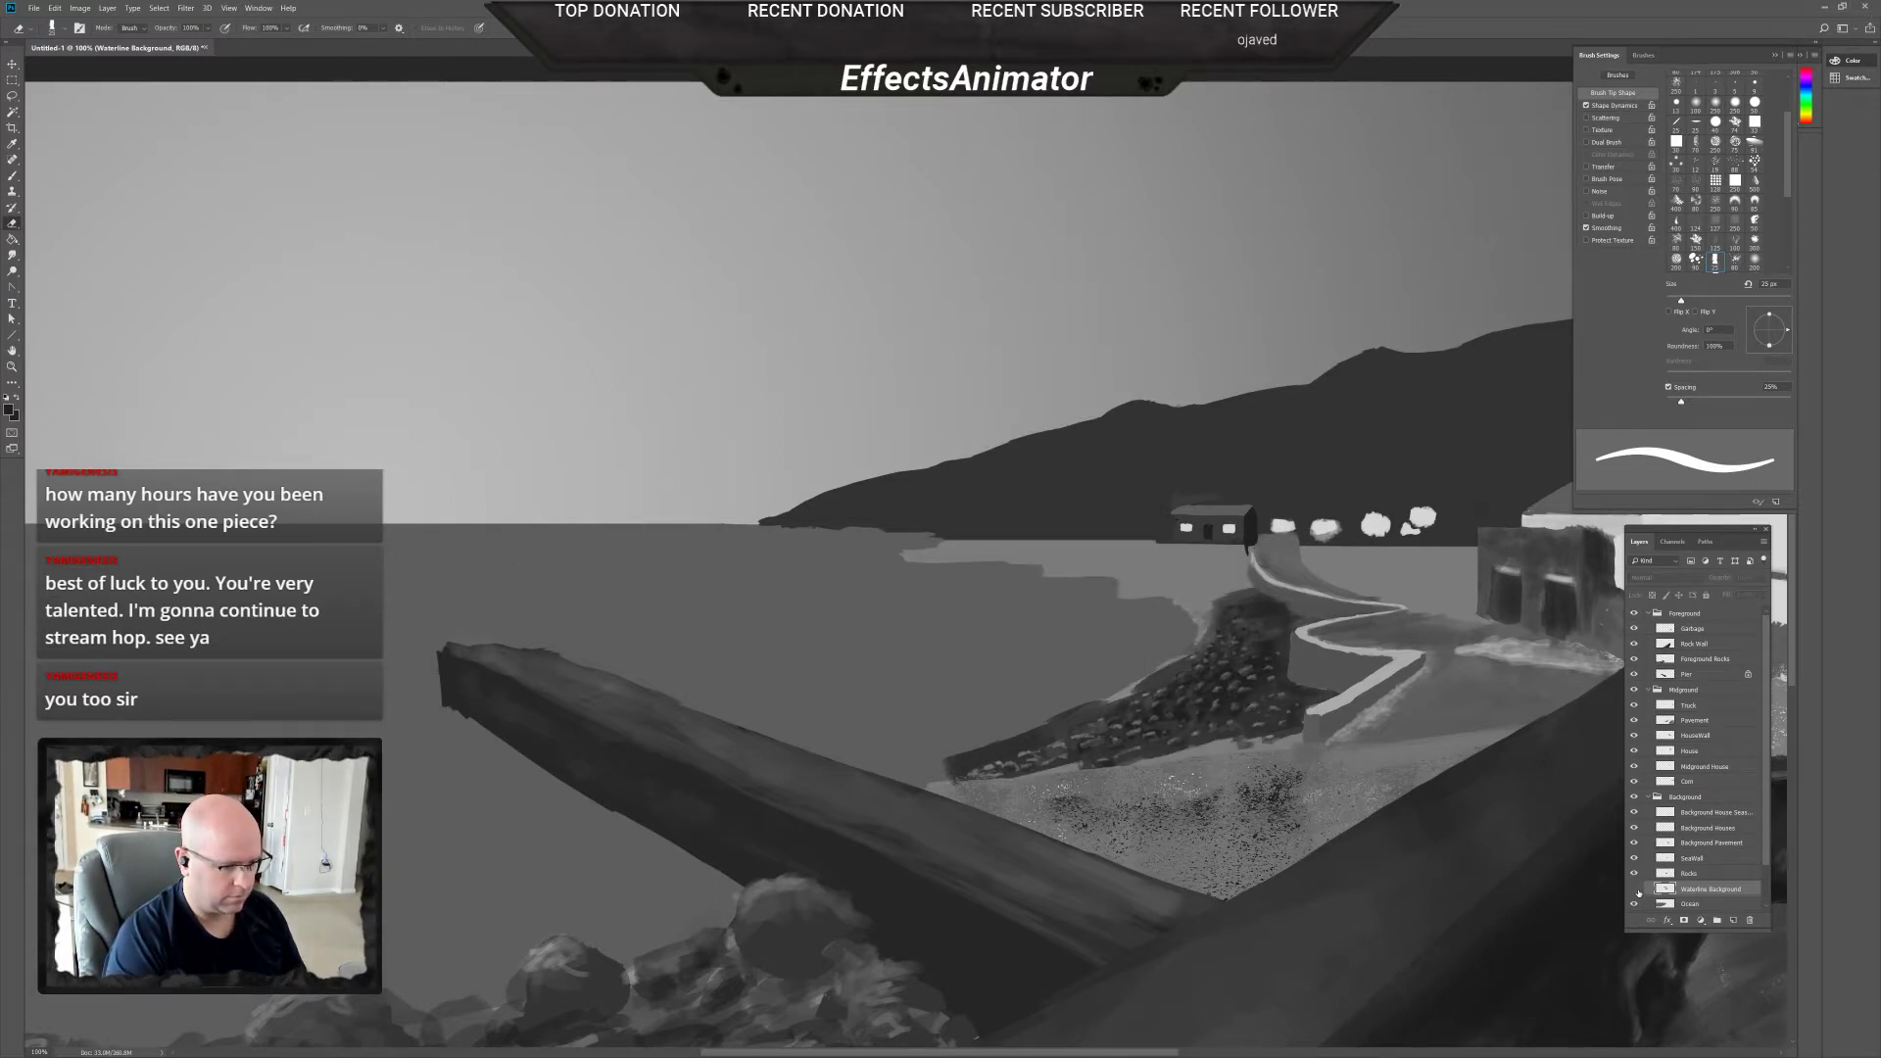
click(1635, 889)
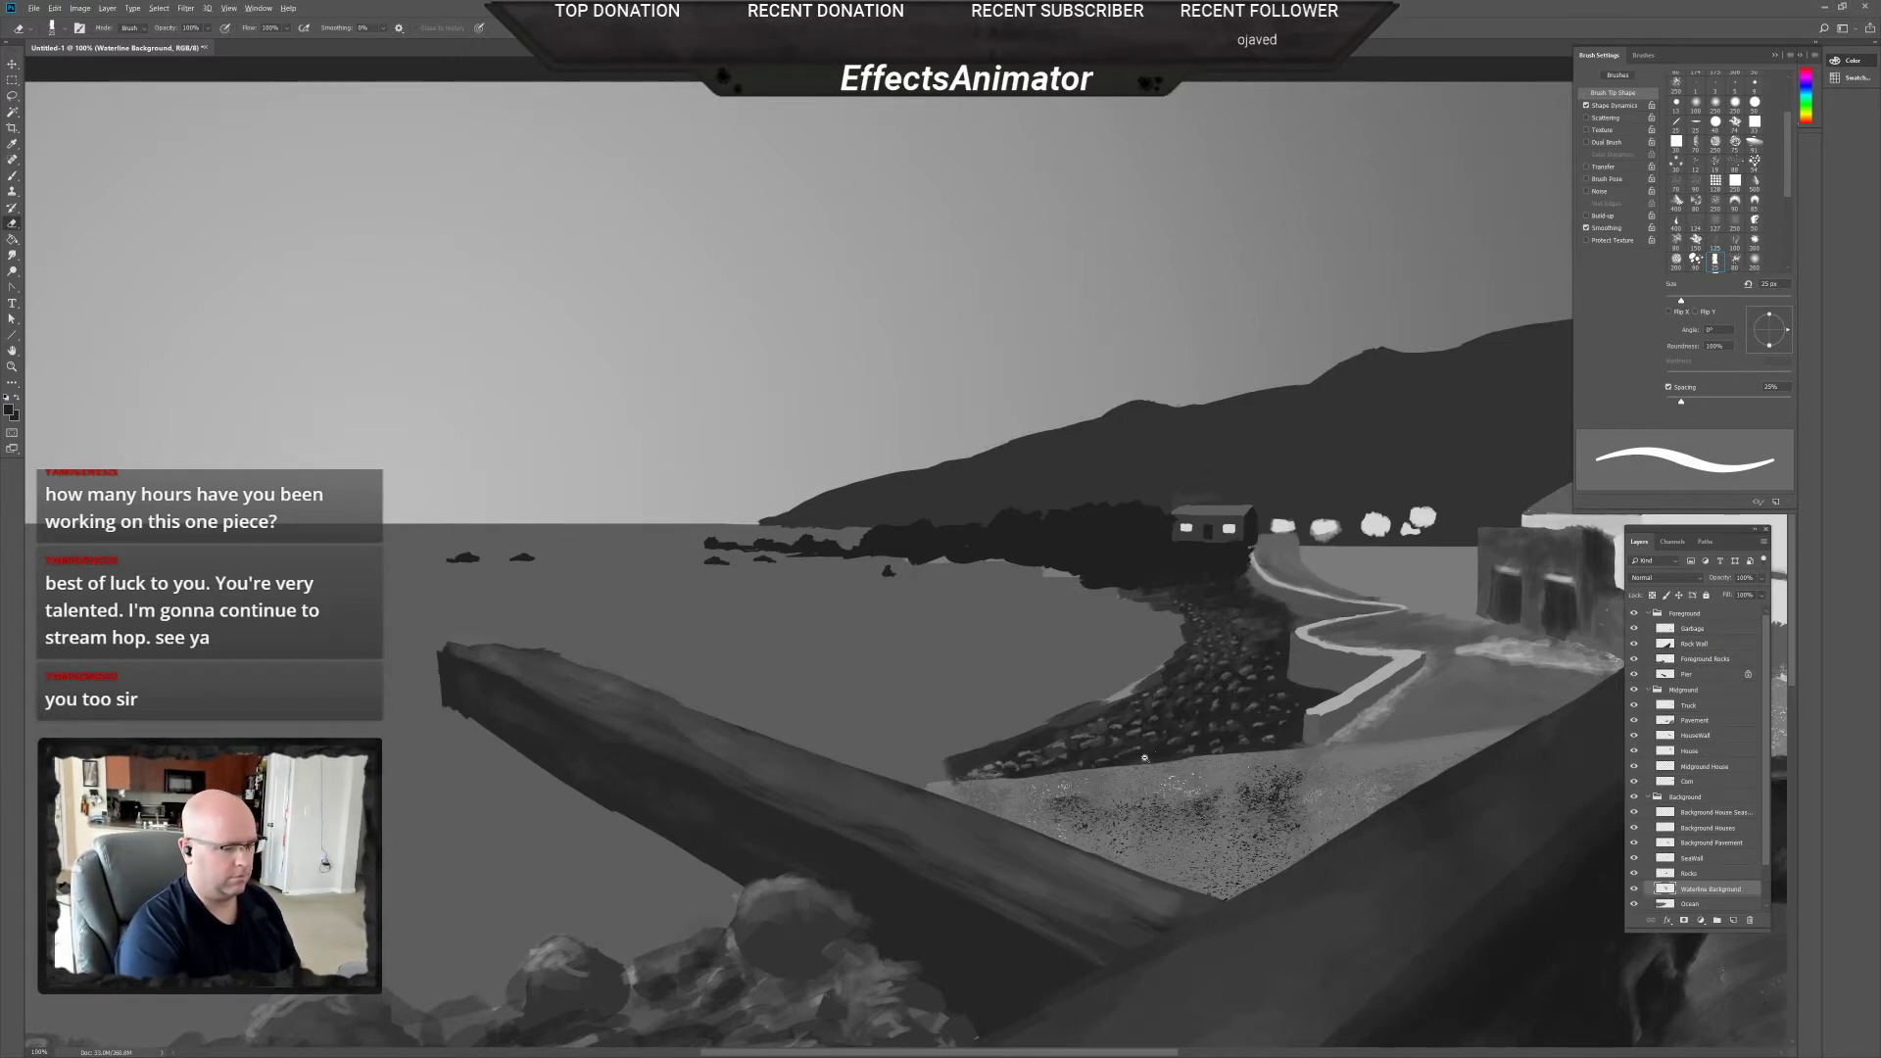
key(ctrl+minus)
drag(1142, 827, 1384, 916)
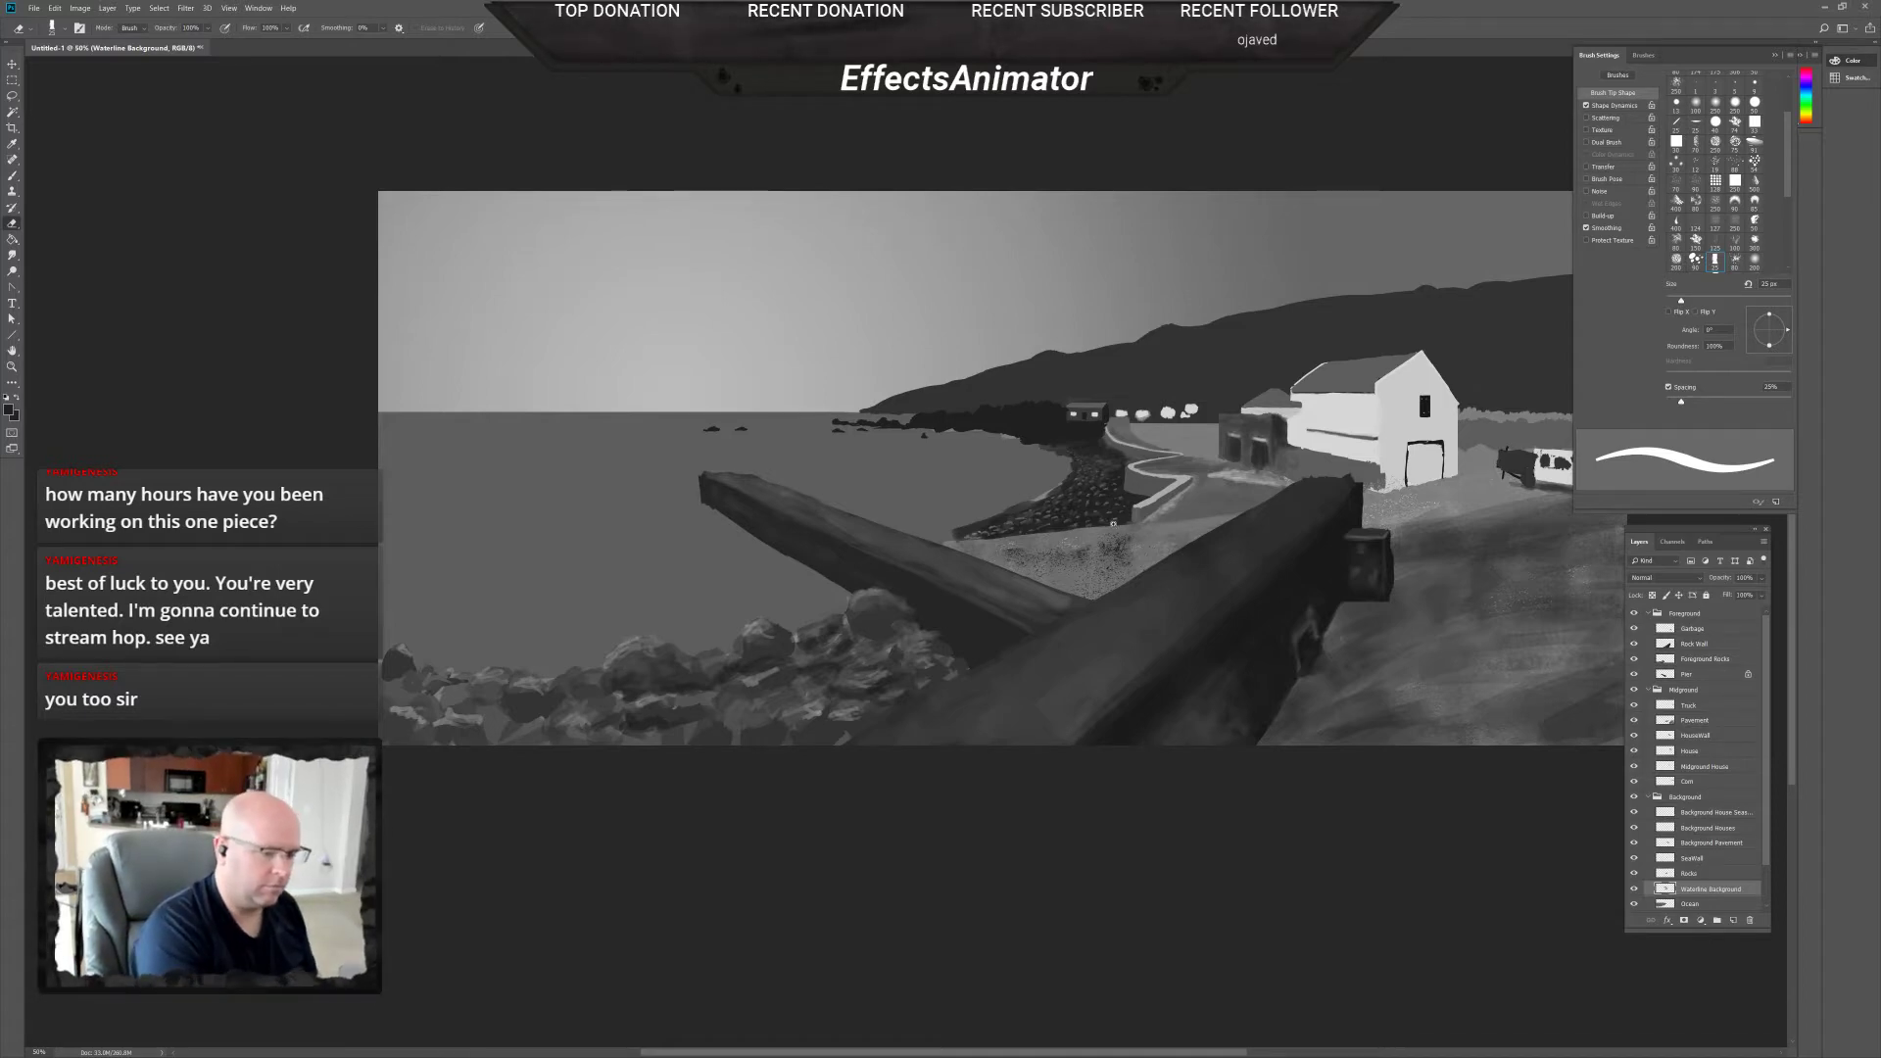
Shade the stony shore below the small house on the Rocks layer with a 75 px brush and Transfer enabled.
key(ctrl+1)
drag(1123, 688, 1132, 673)
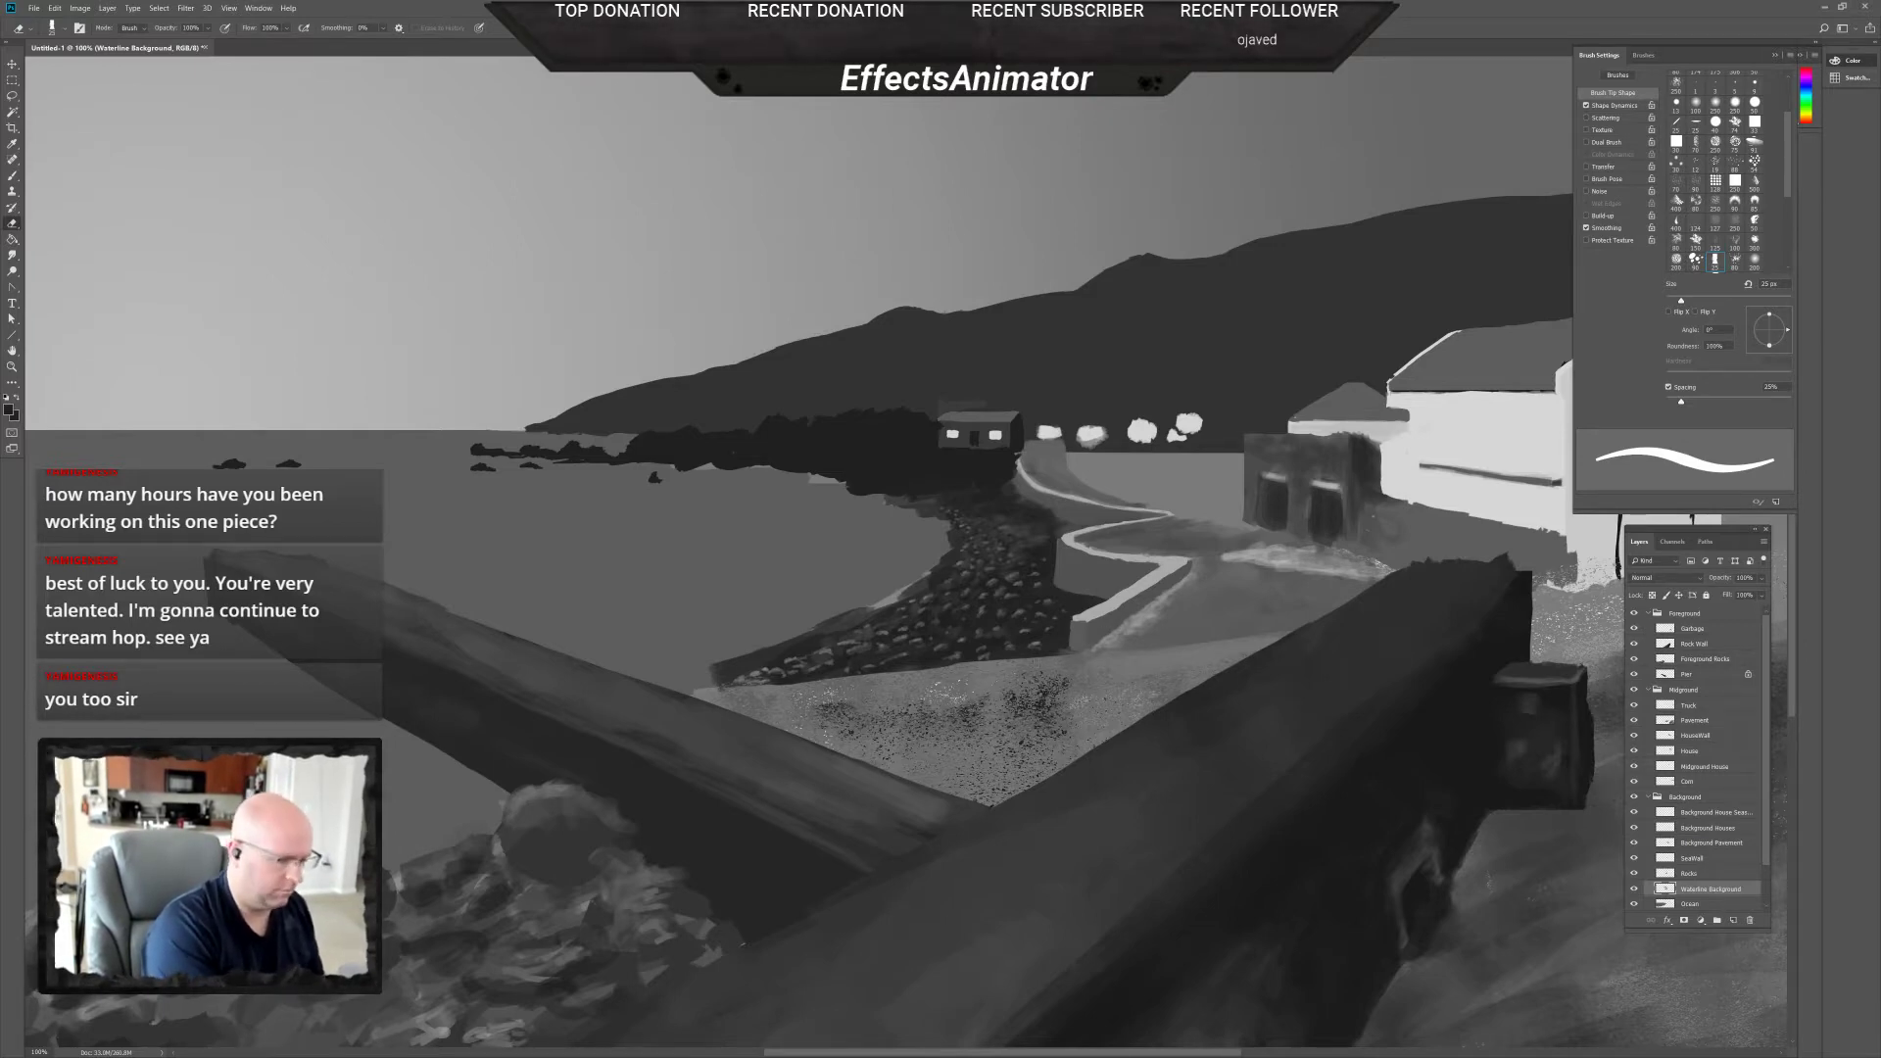
click(1695, 874)
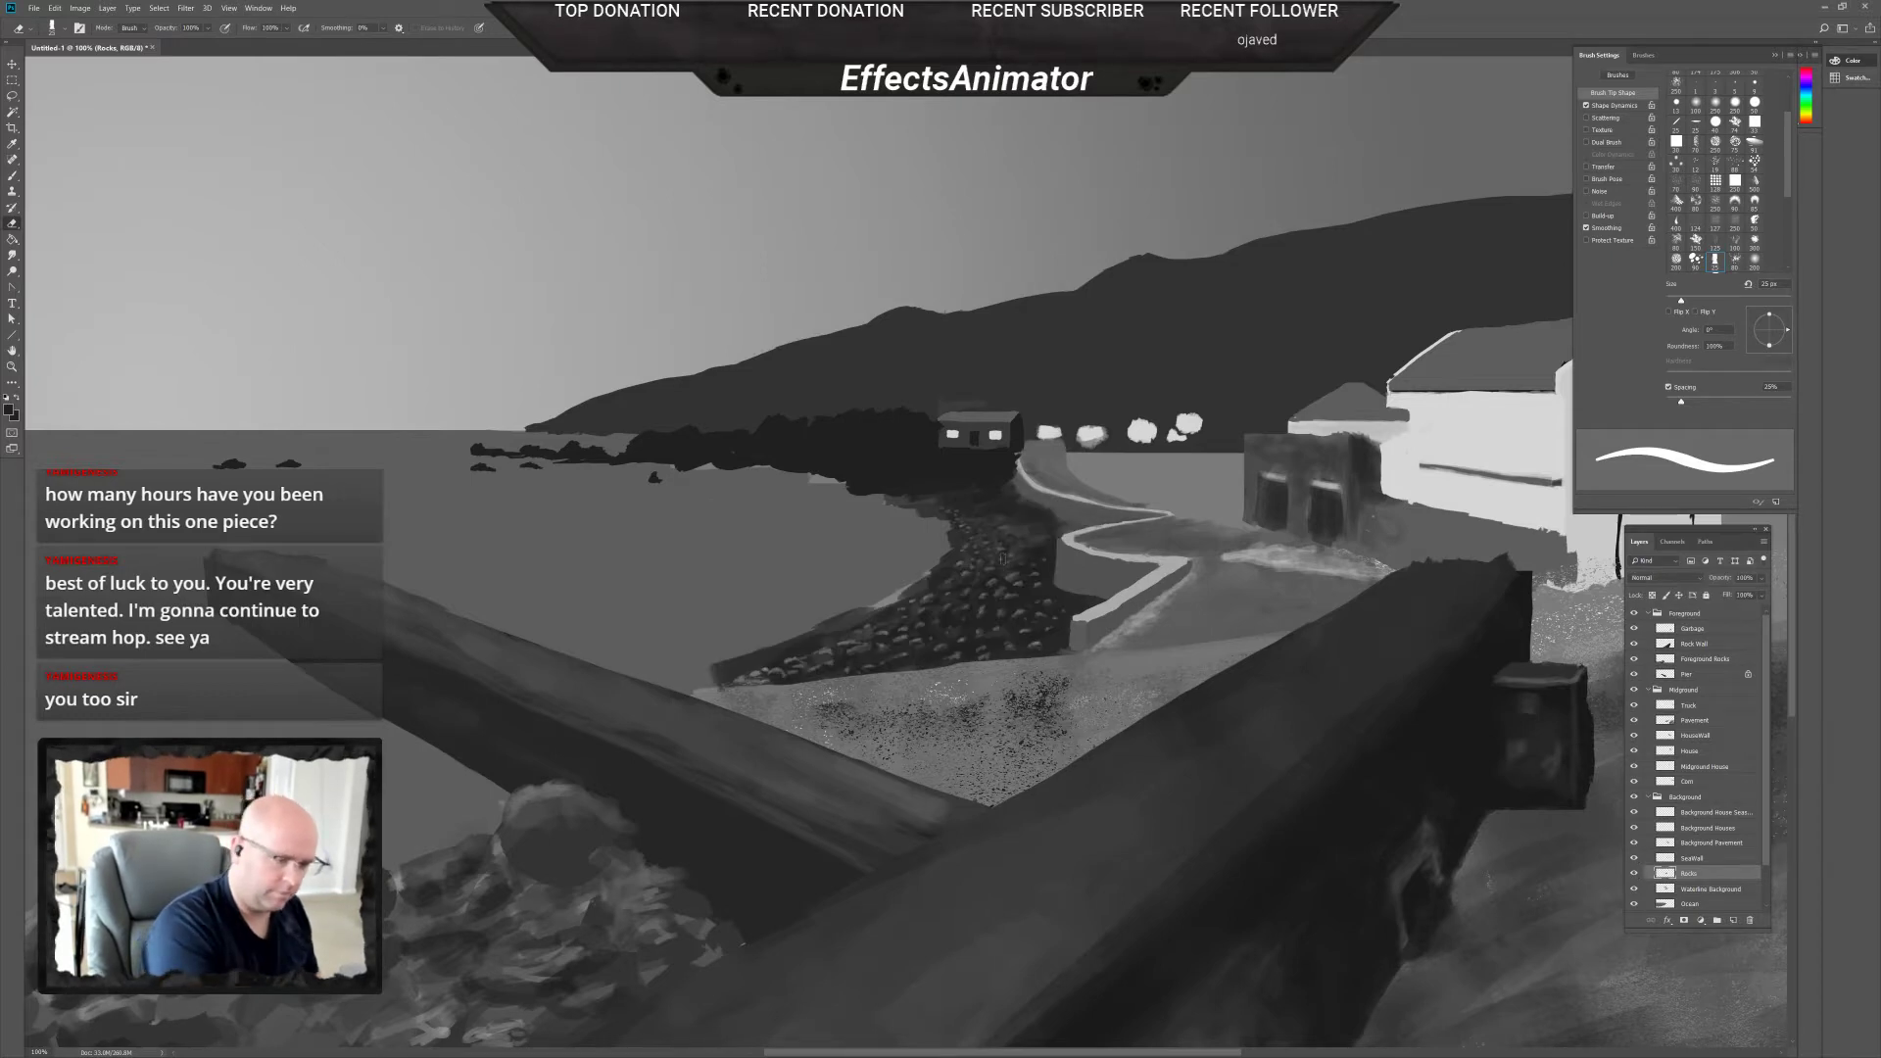
scroll(1019, 596, up, 2)
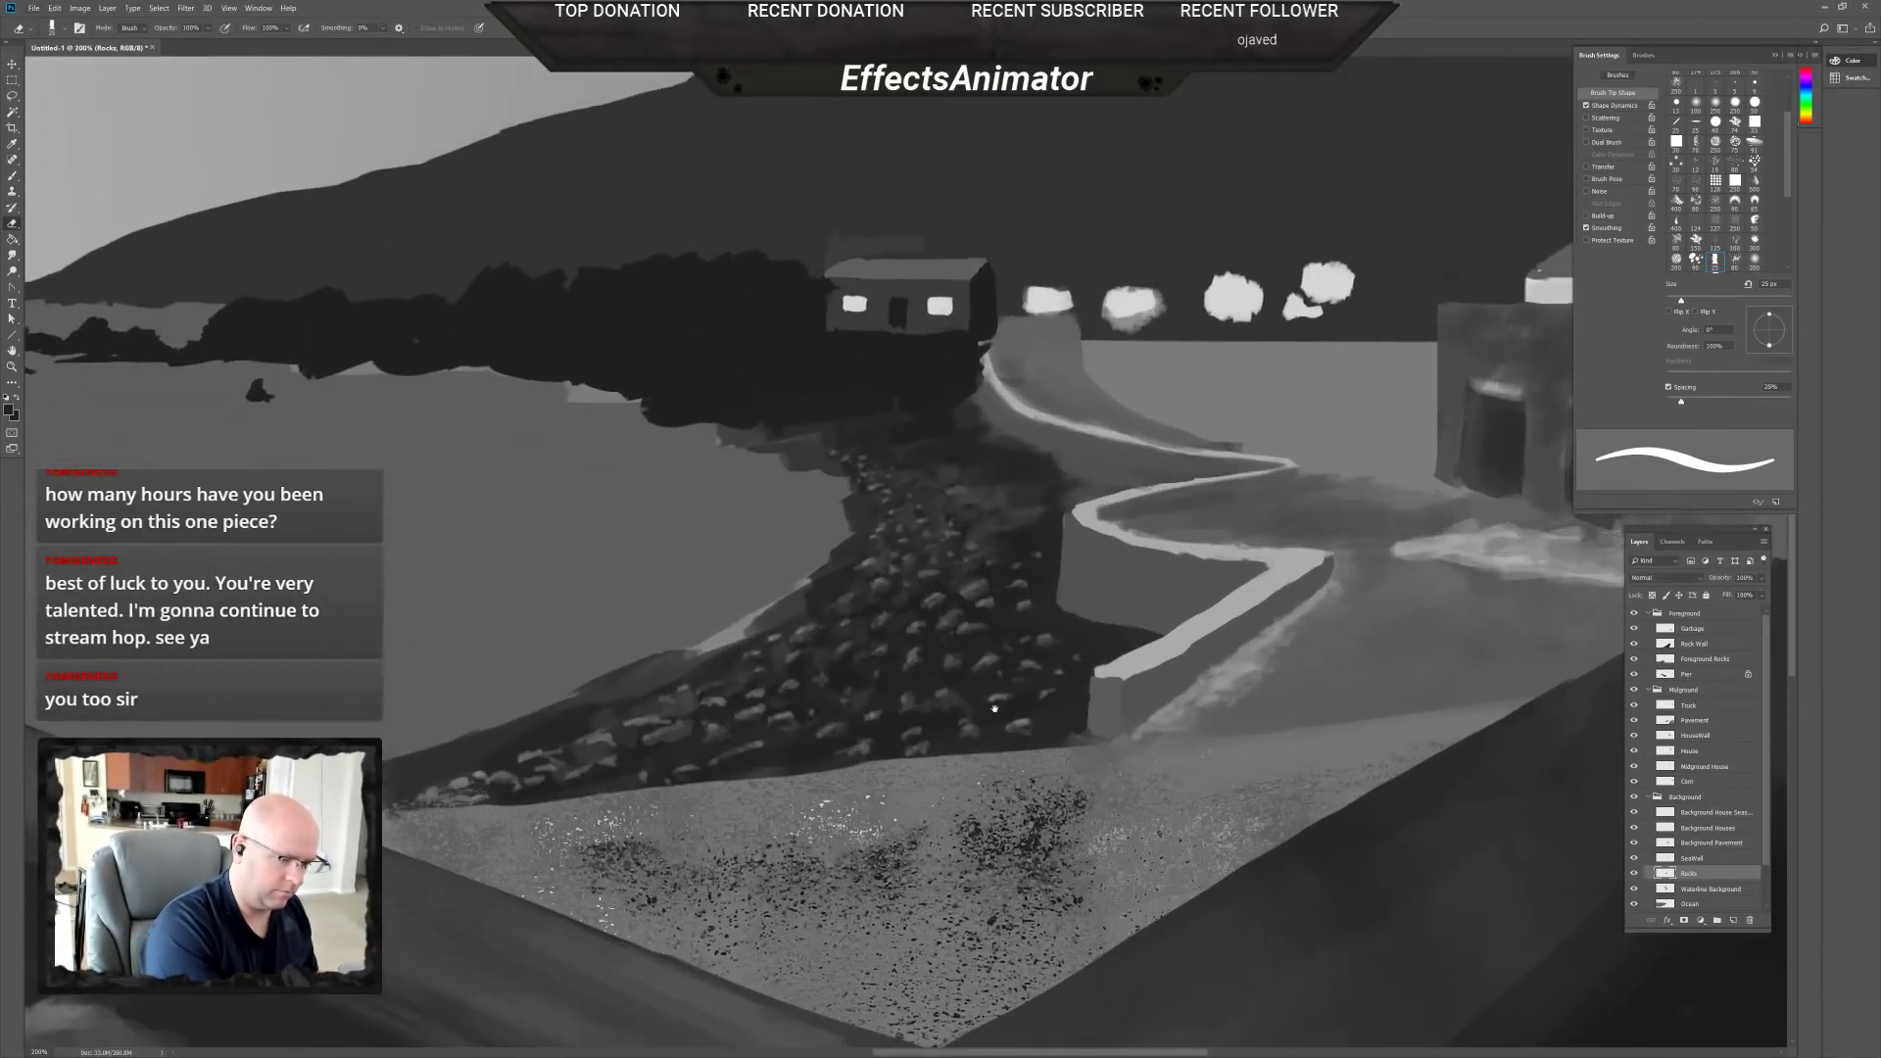
key(b)
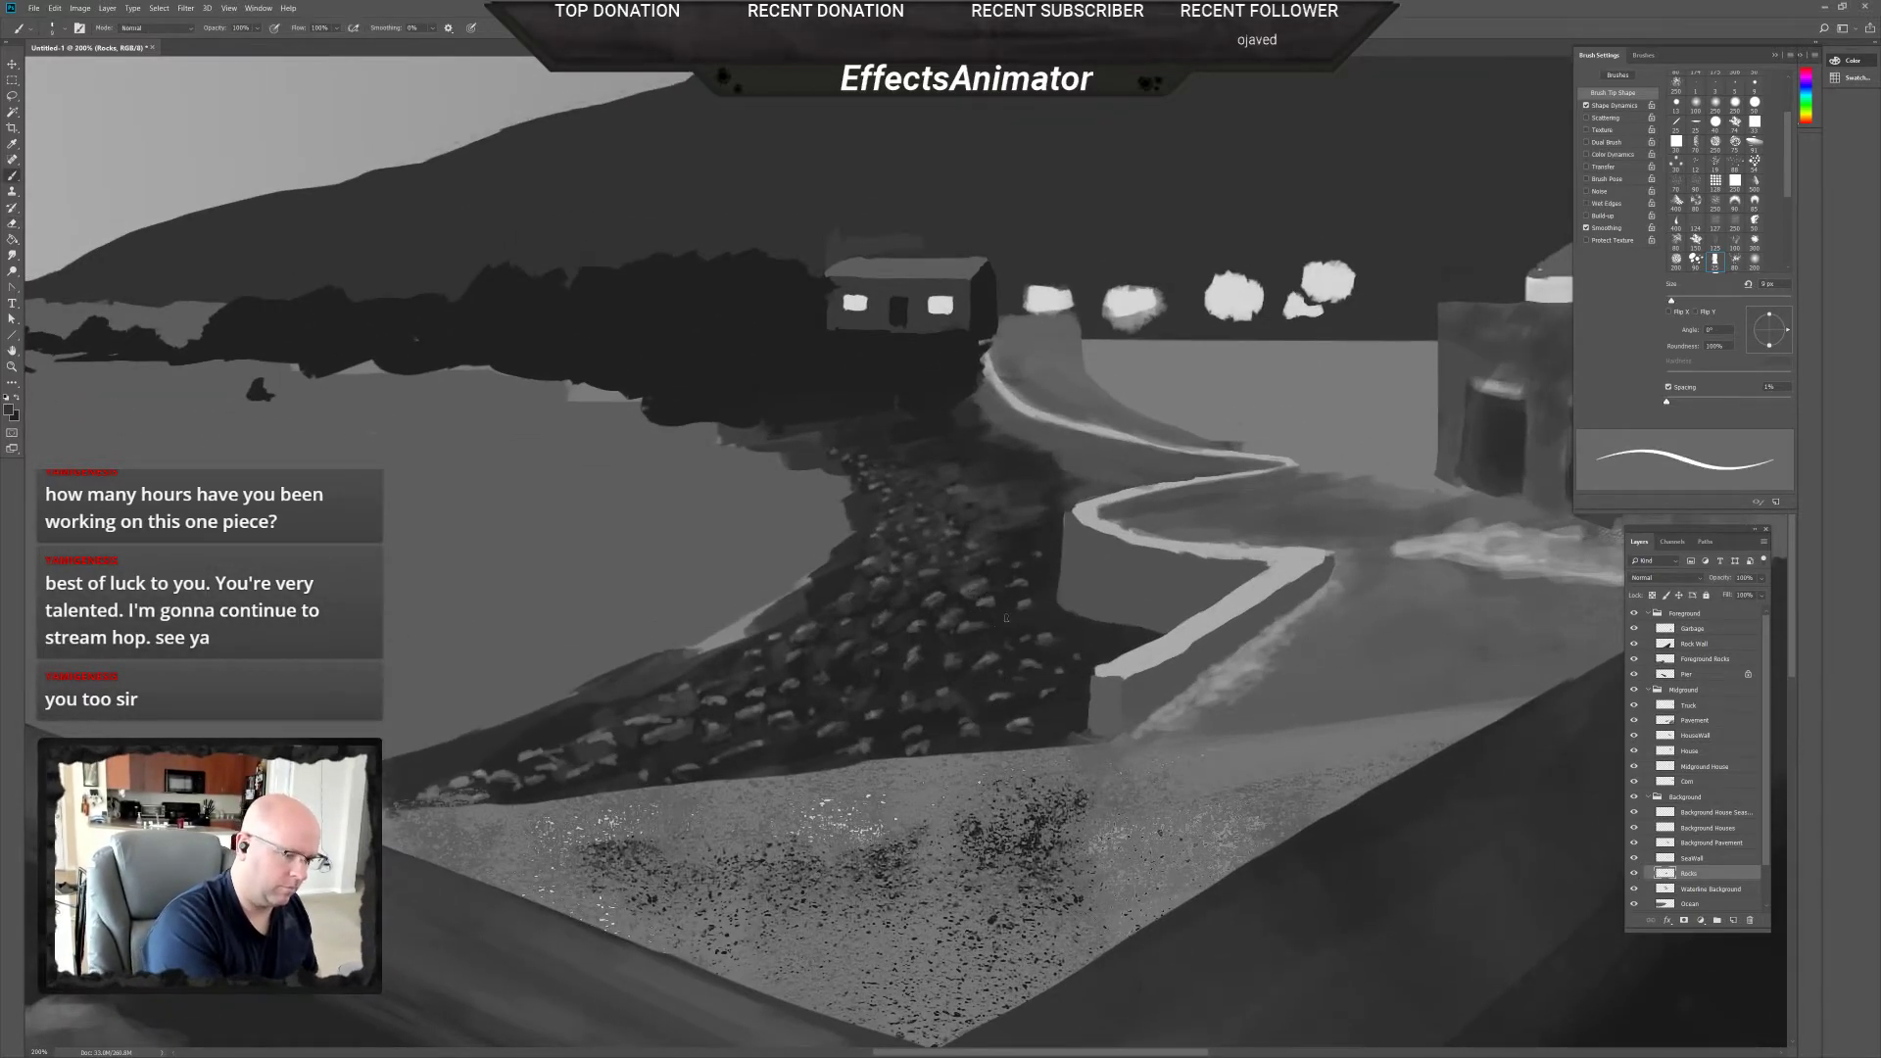
right_click(988, 630)
key(Return)
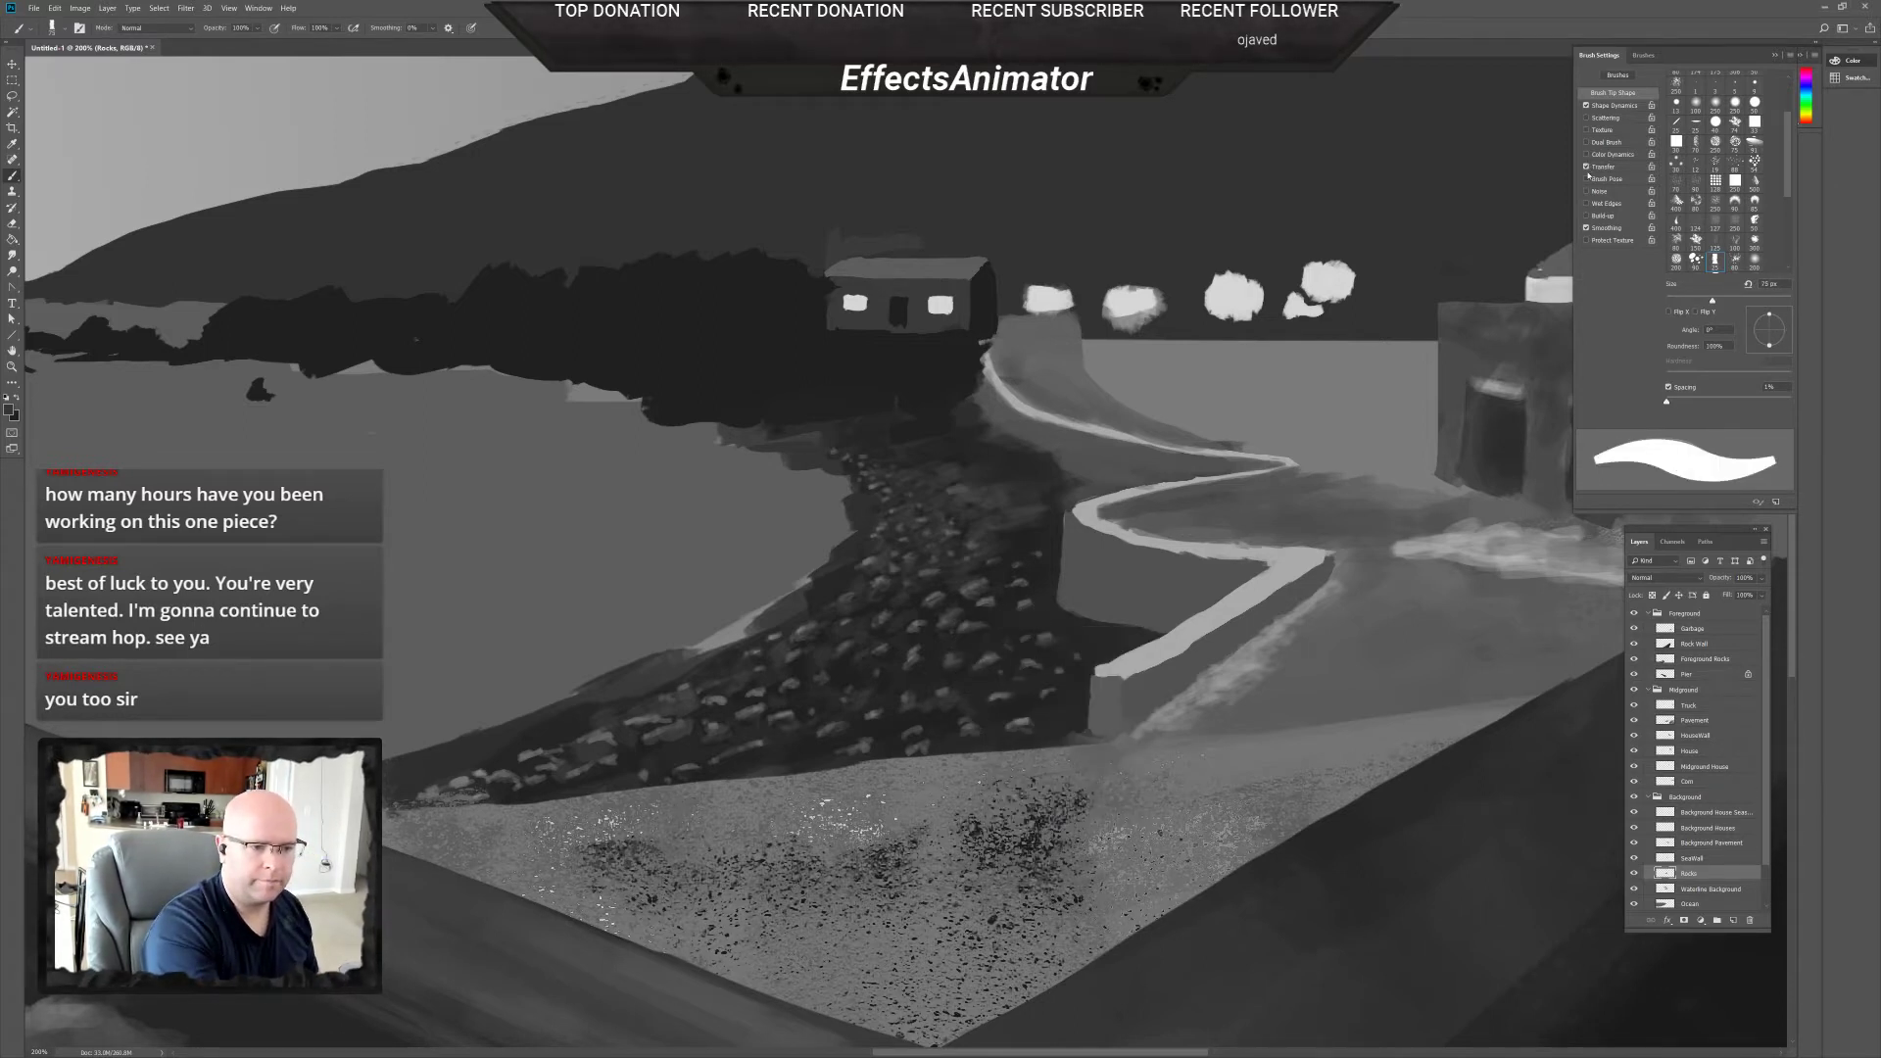
click(1587, 166)
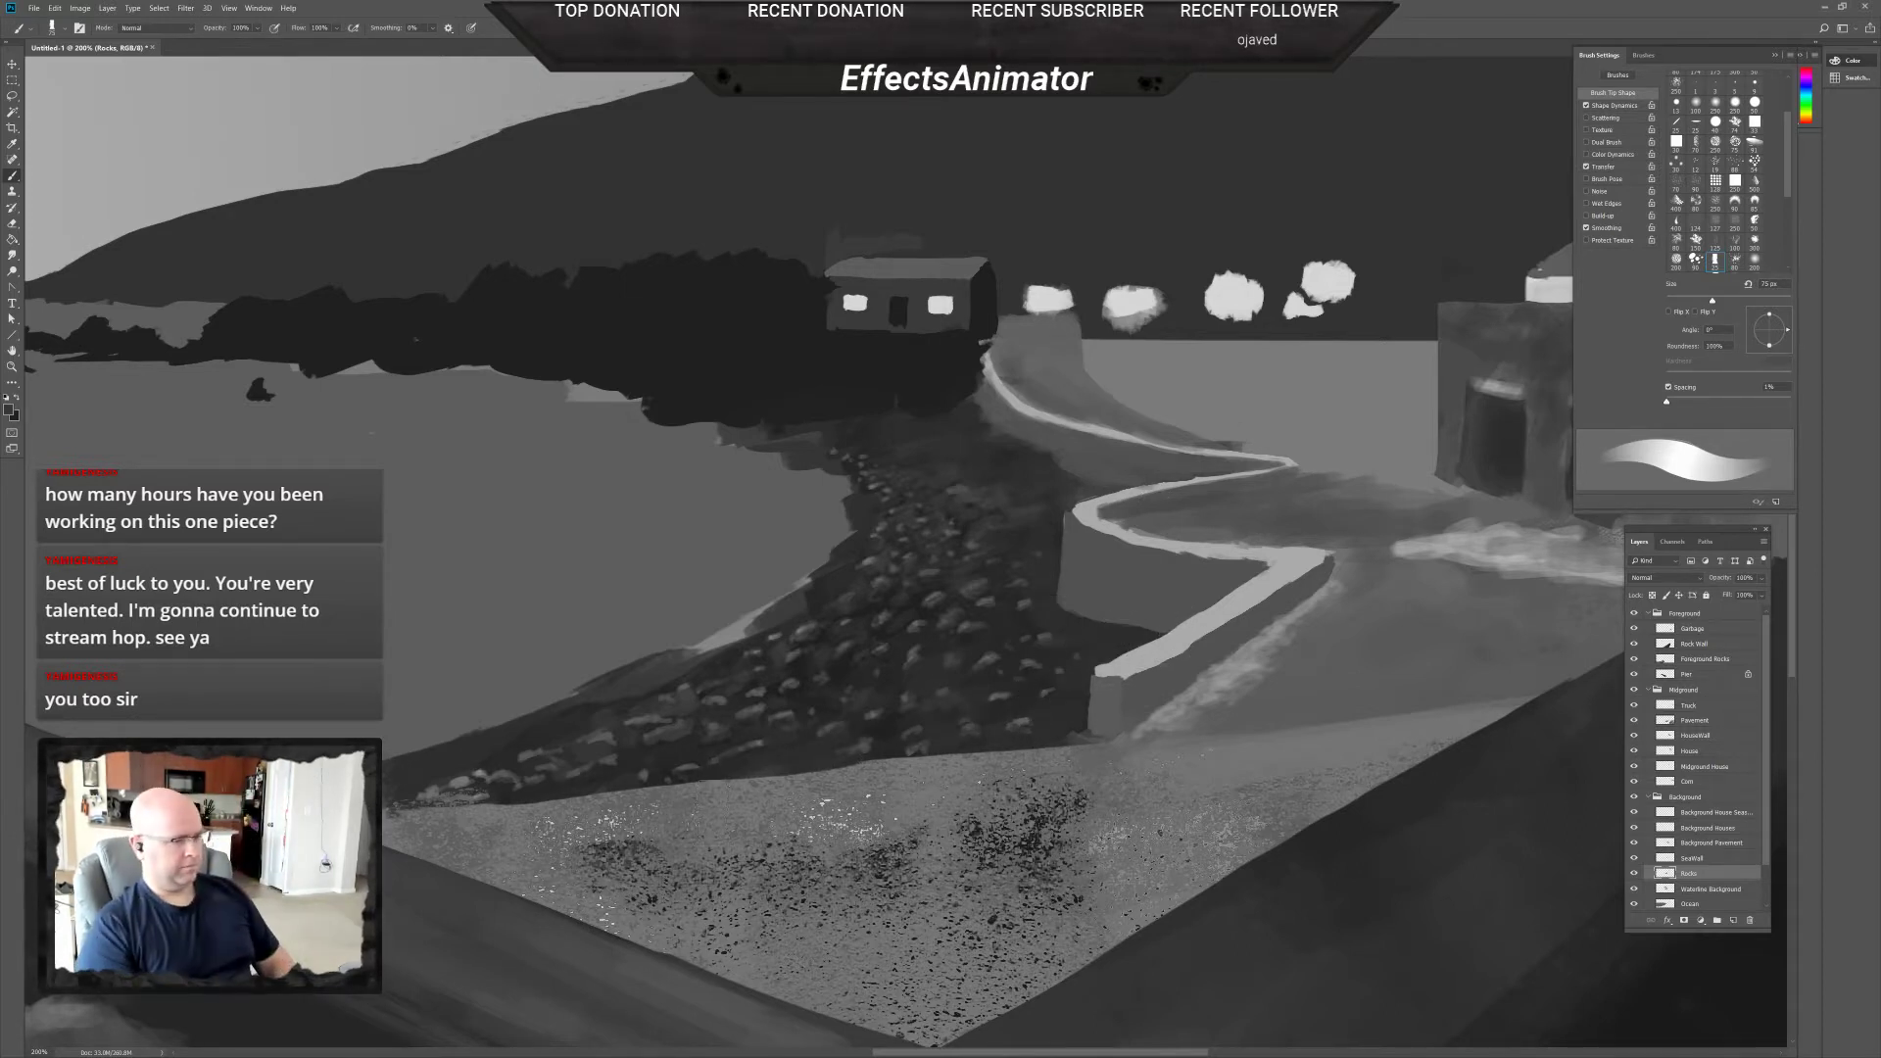
Create a new layer above the Rocks layer and name it Waterline Froth.
scroll(959, 695, down, 3)
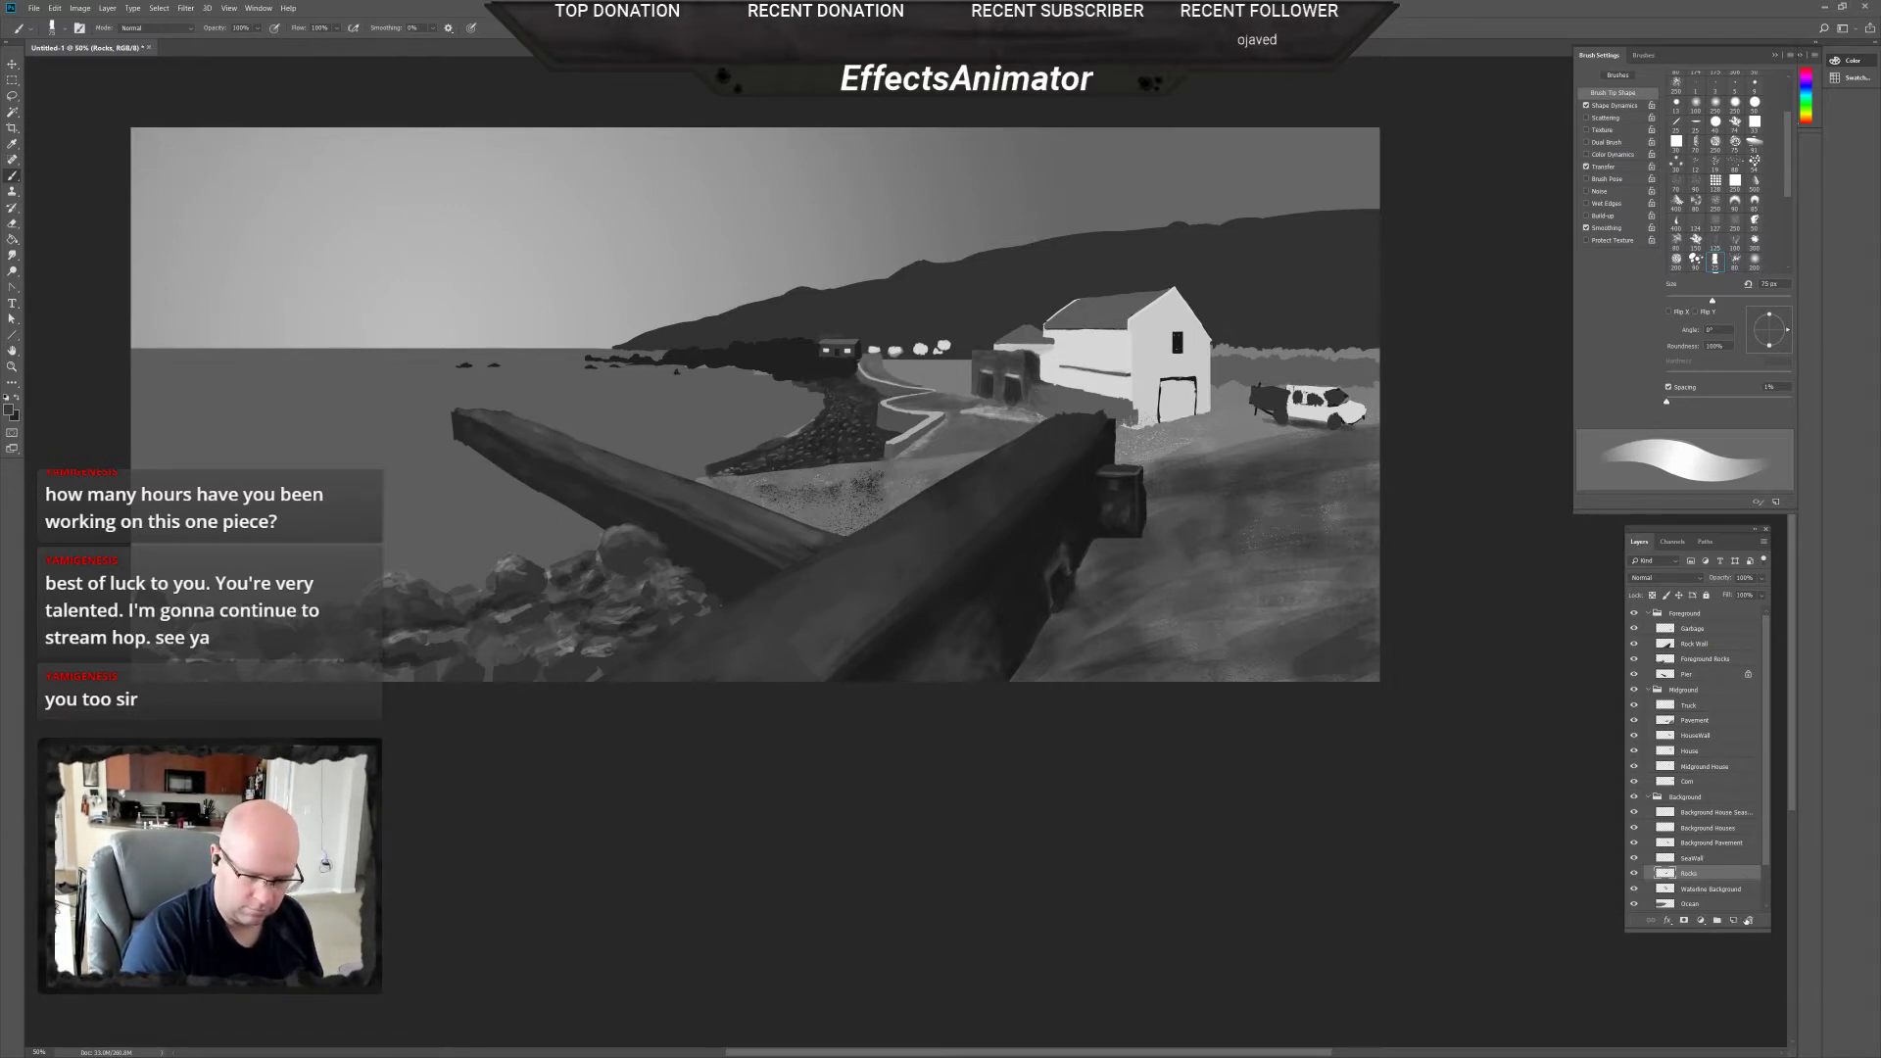
click(1733, 923)
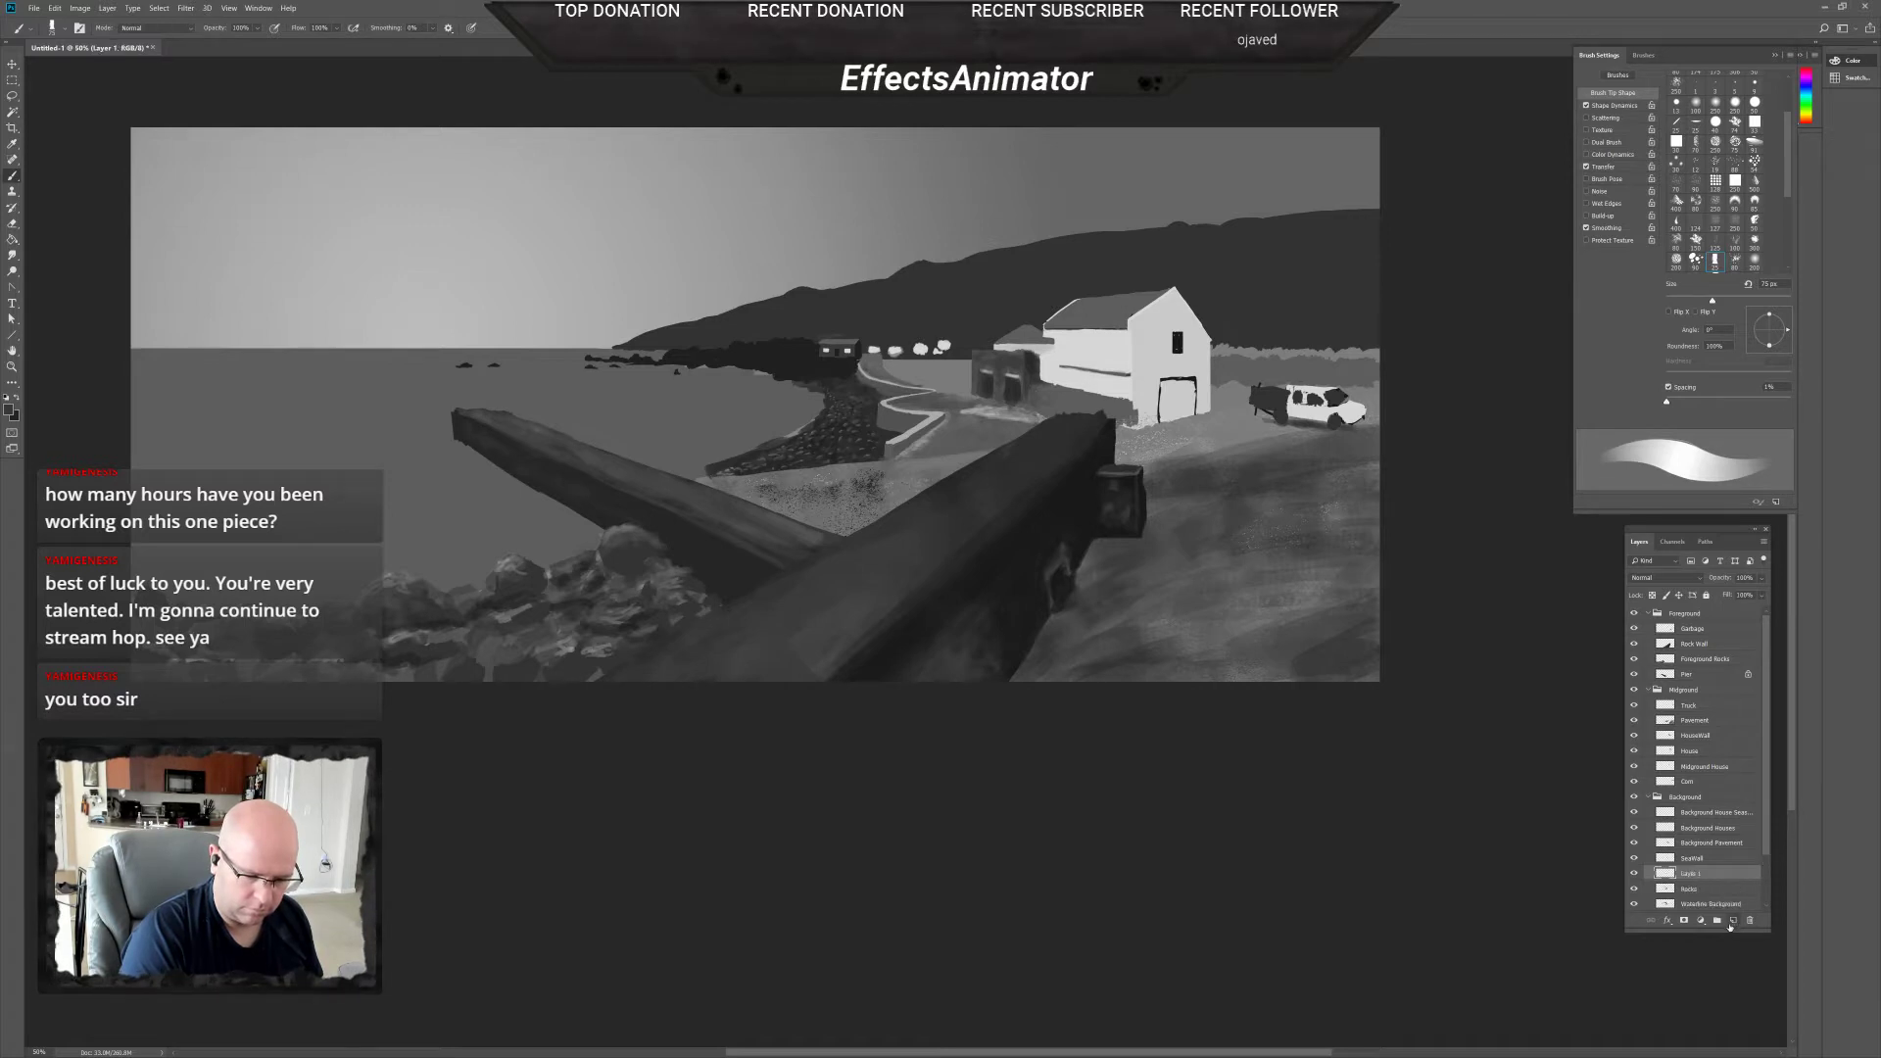
double_click(1688, 873)
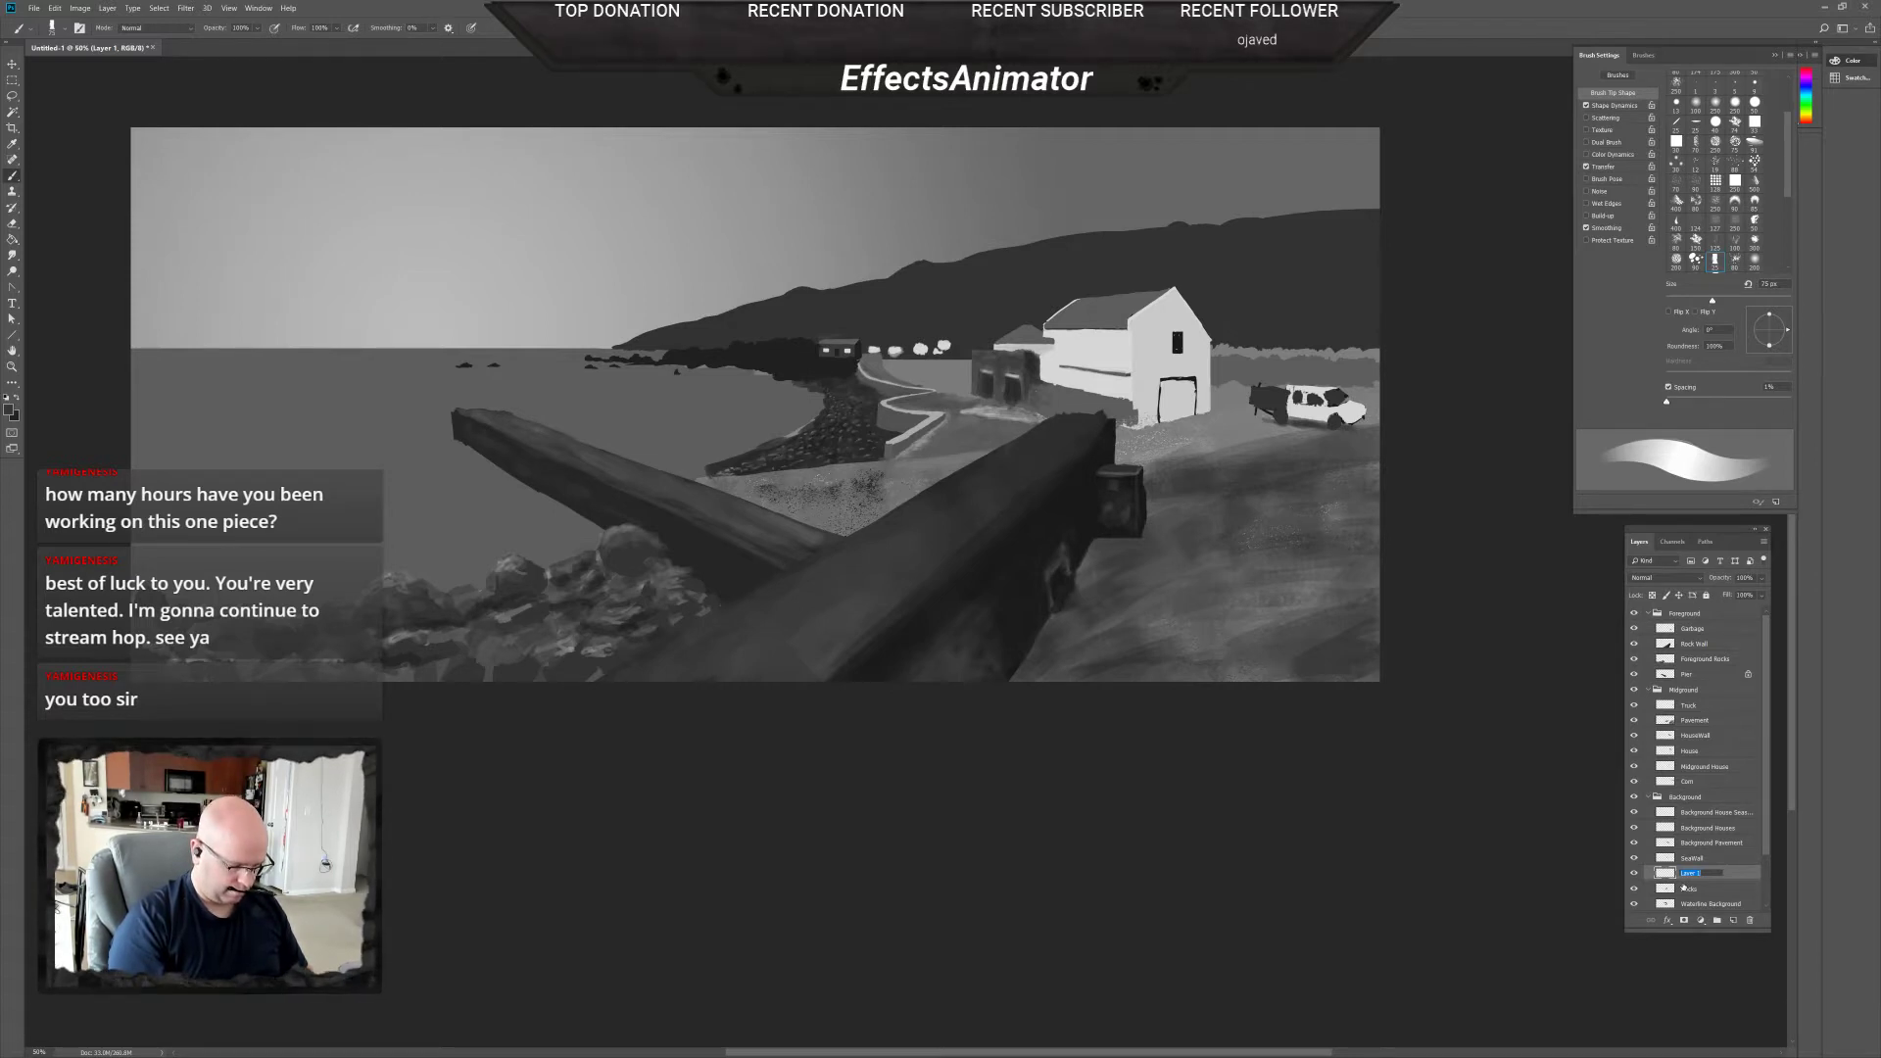
text(Waterline)
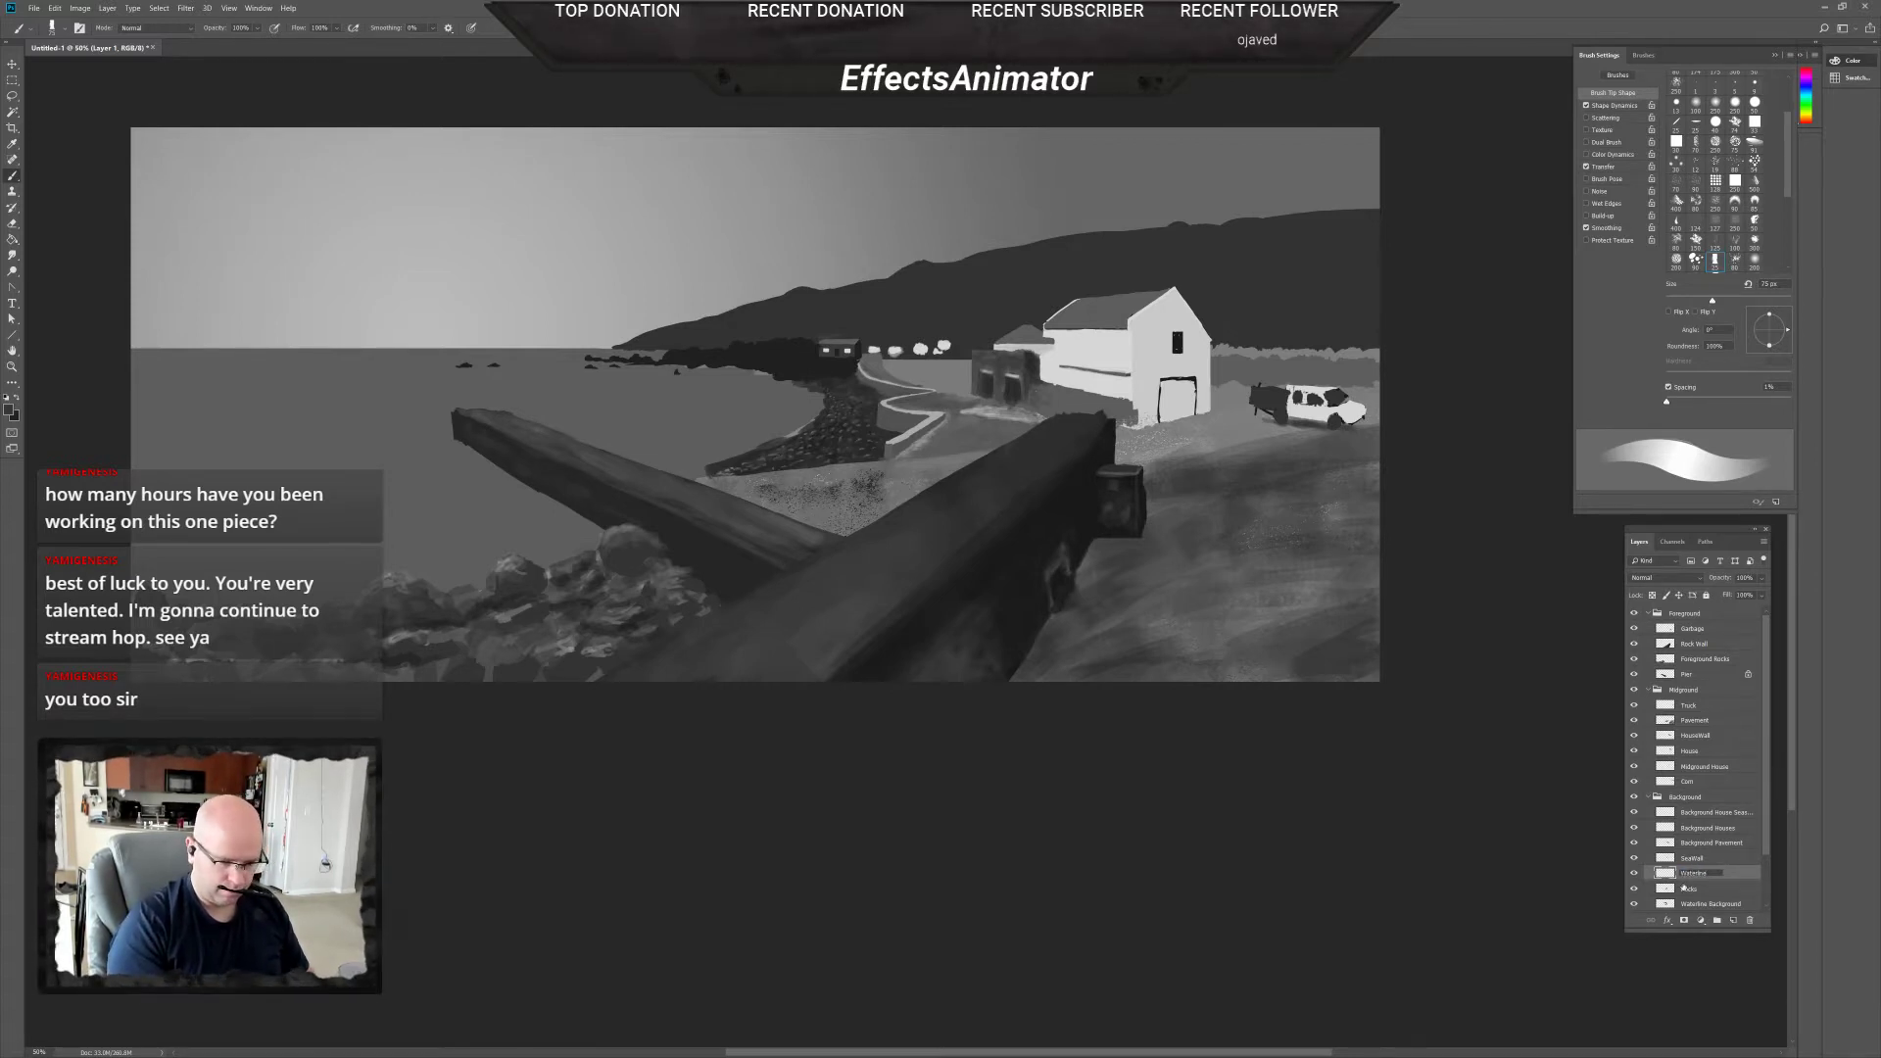
text( Froth)
key(Return)
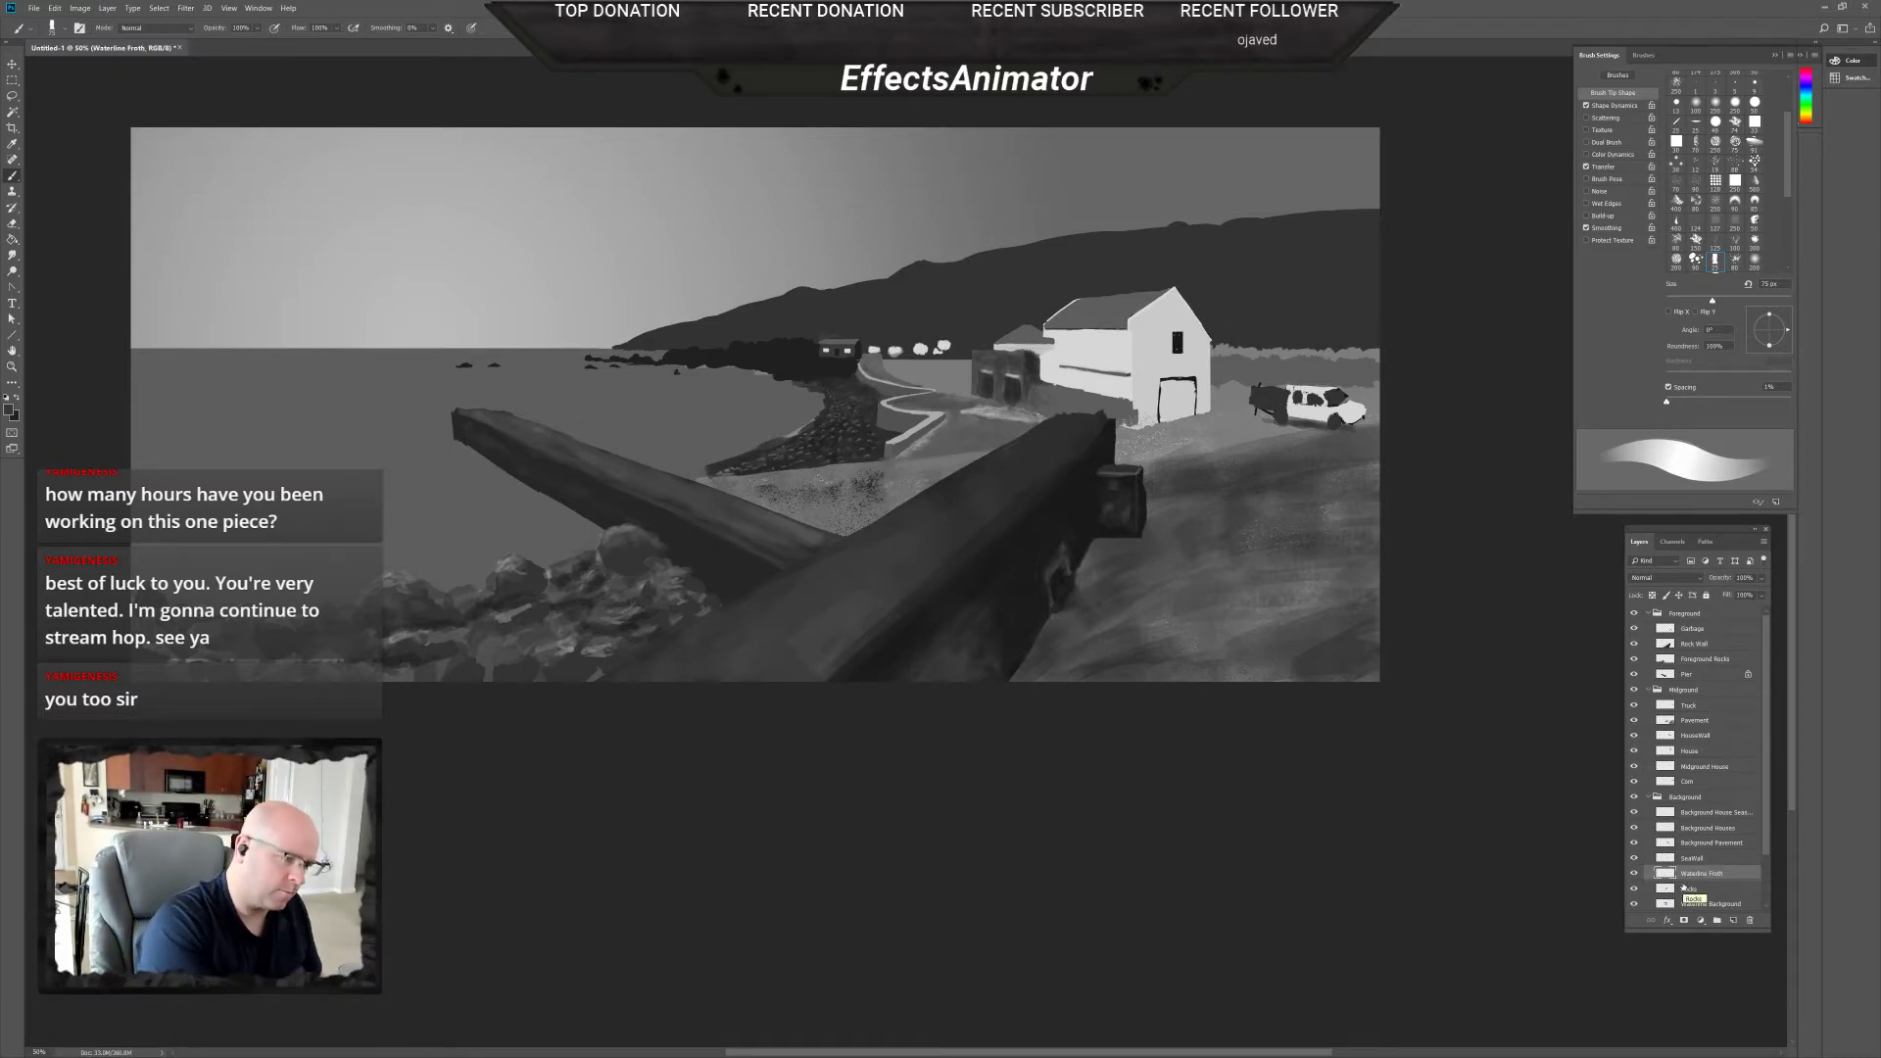
Paint a thin line of froth along the curved stony shore with a small brush and a light grey sampled from the path.
scroll(825, 474, up, 2)
drag(877, 464, 1148, 727)
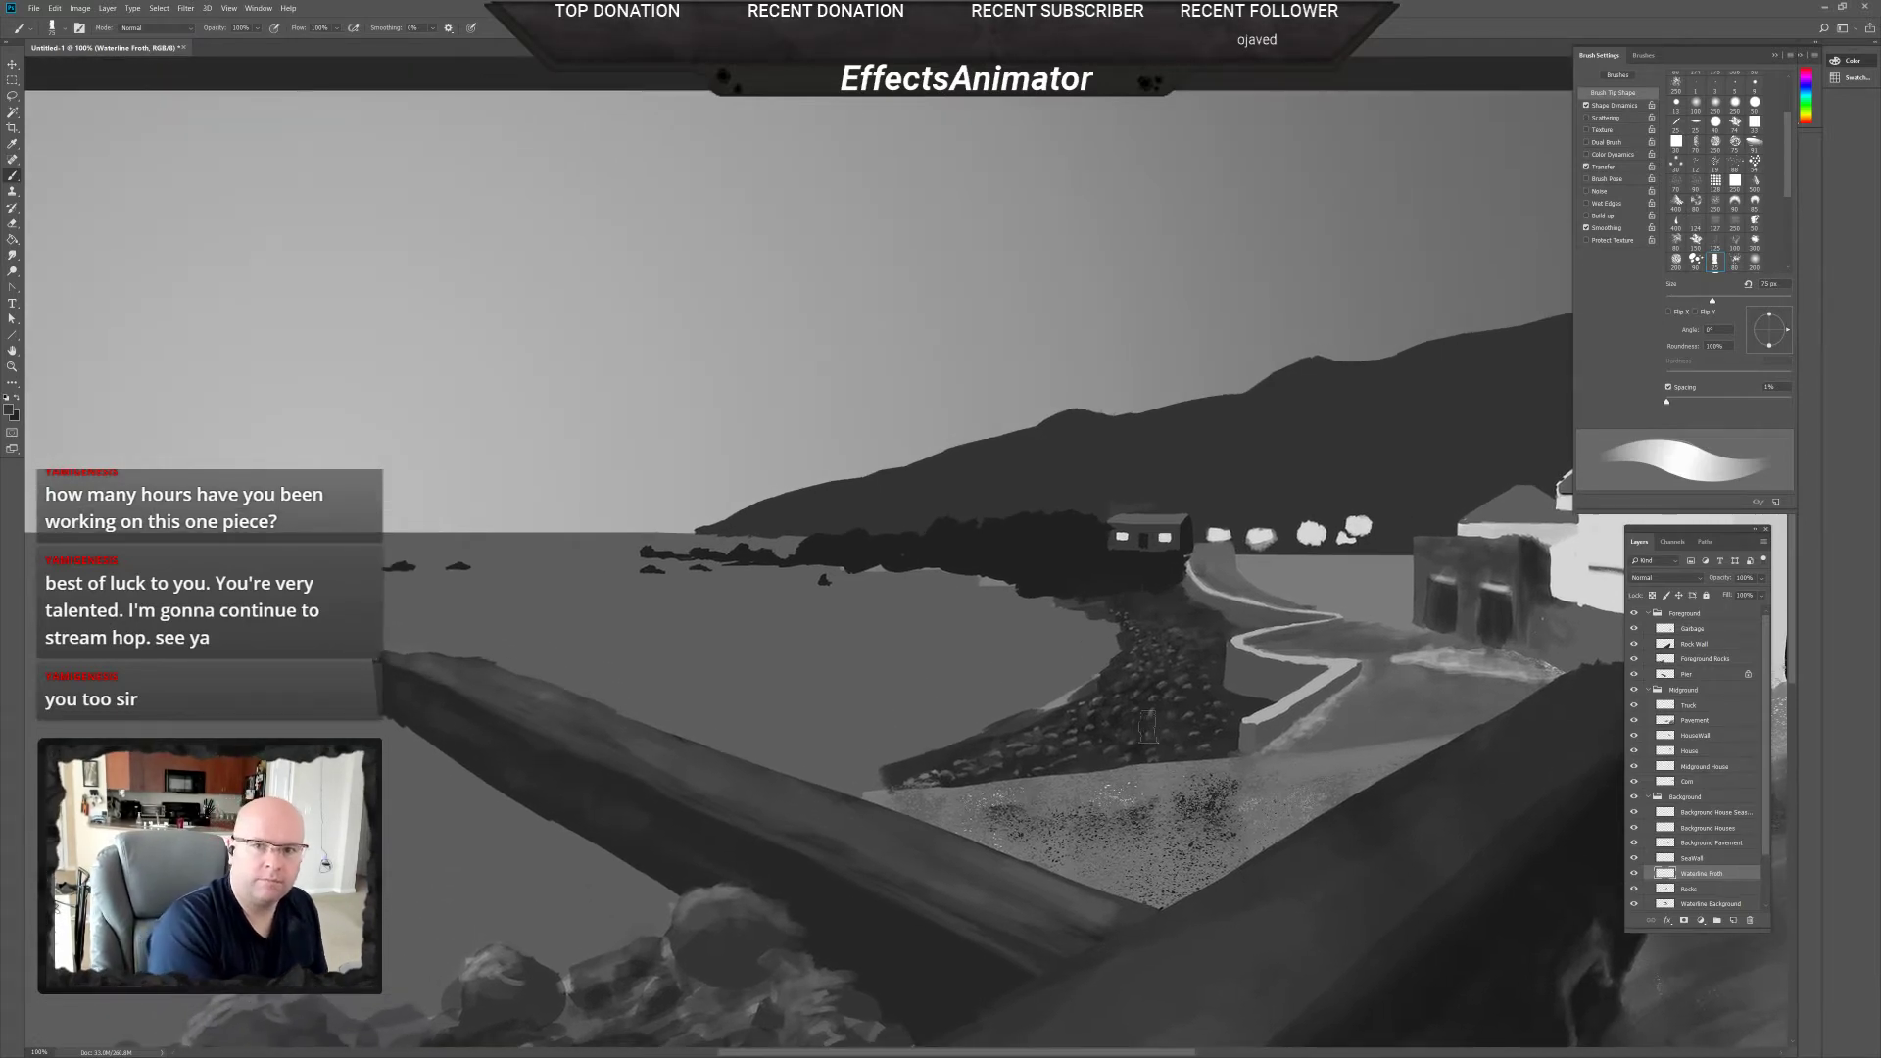
alt+click(1344, 663)
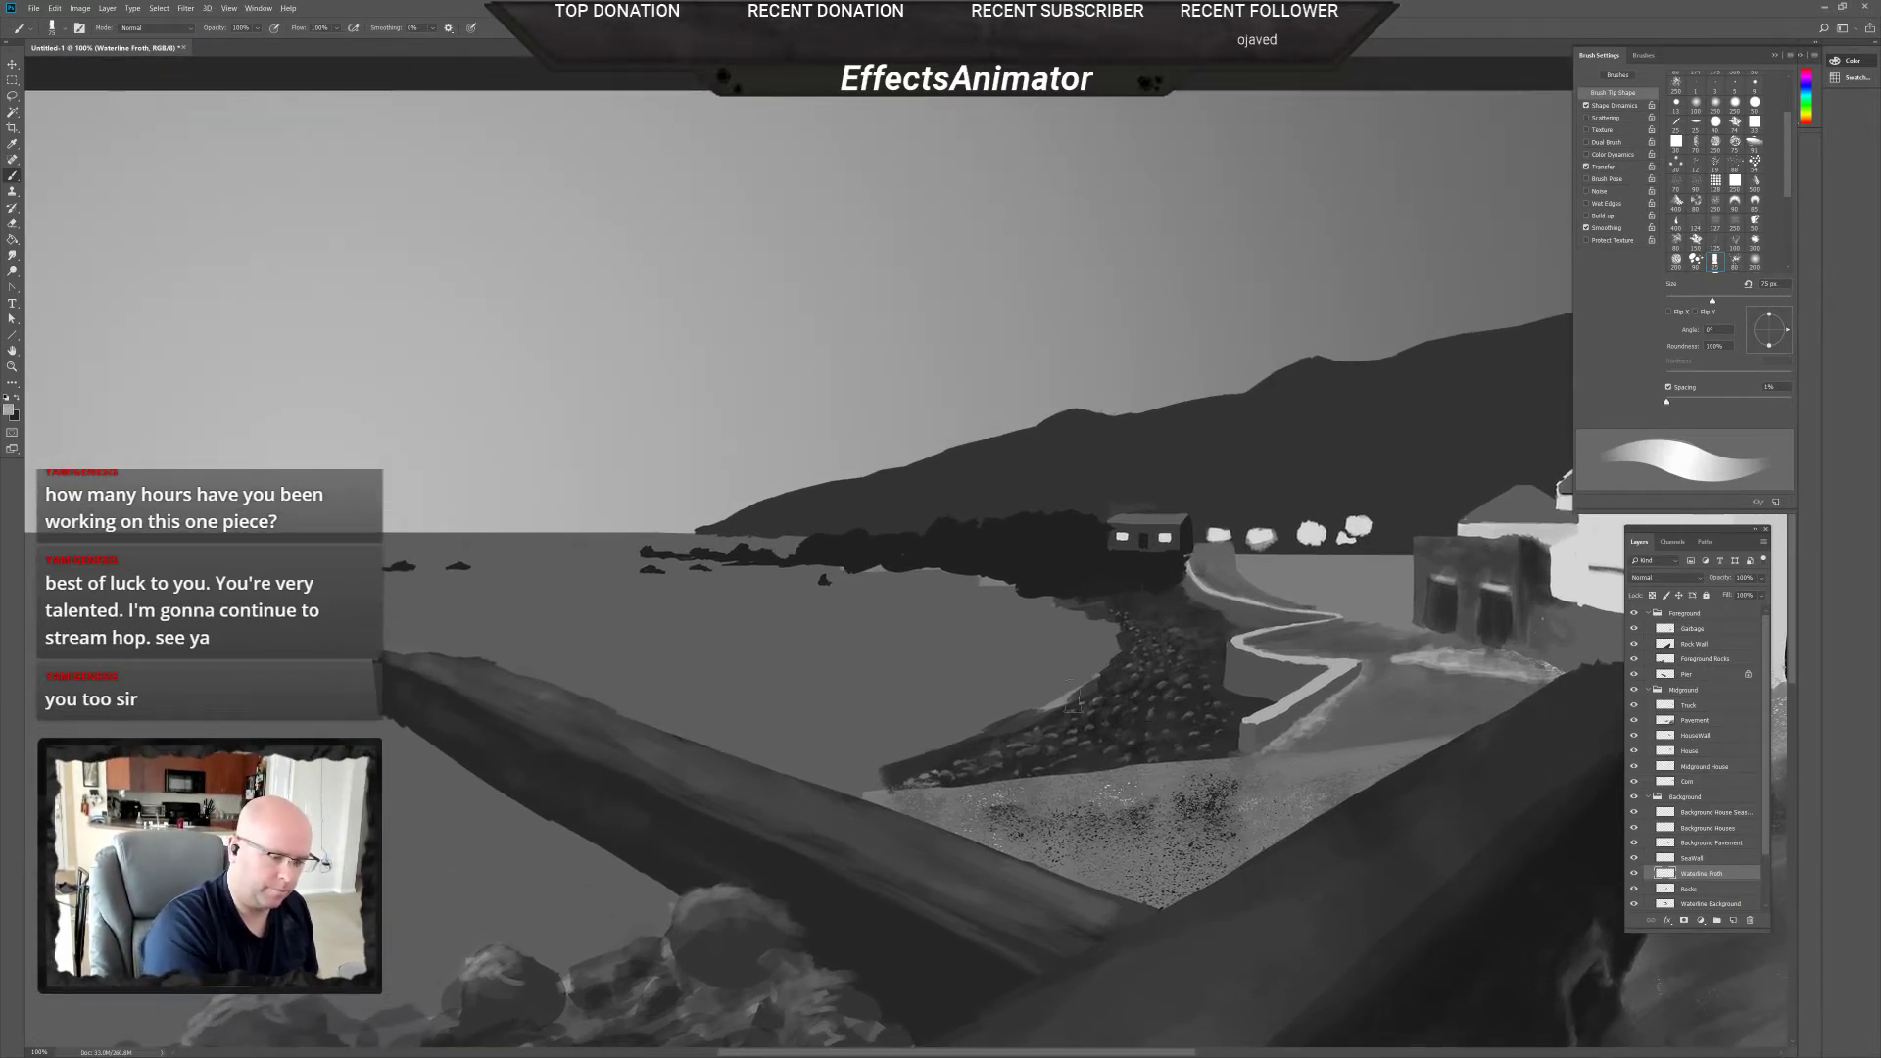
right_click(1064, 715)
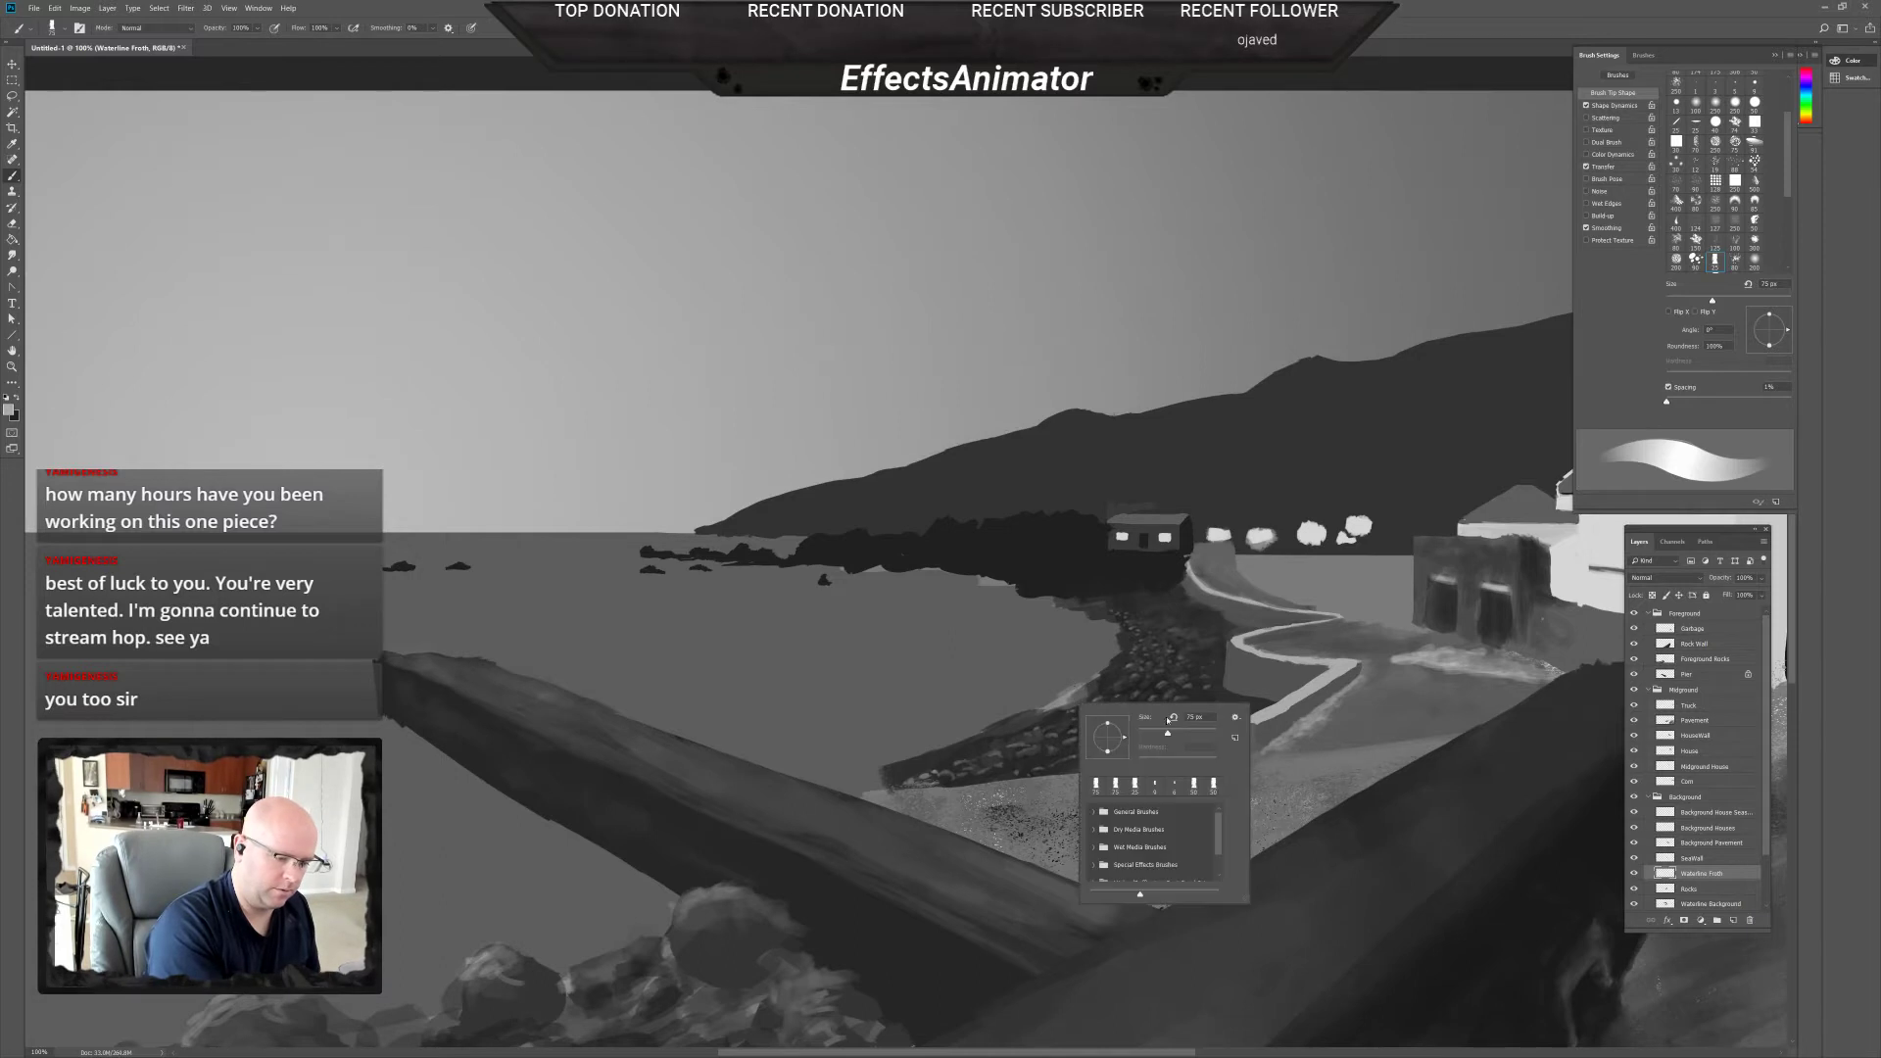
mouse_move(1112, 723)
mouse_down()
mouse_move(1019, 717)
mouse_move(970, 741)
mouse_move(1019, 736)
mouse_move(1089, 690)
mouse_move(1116, 642)
mouse_up()
key(Return)
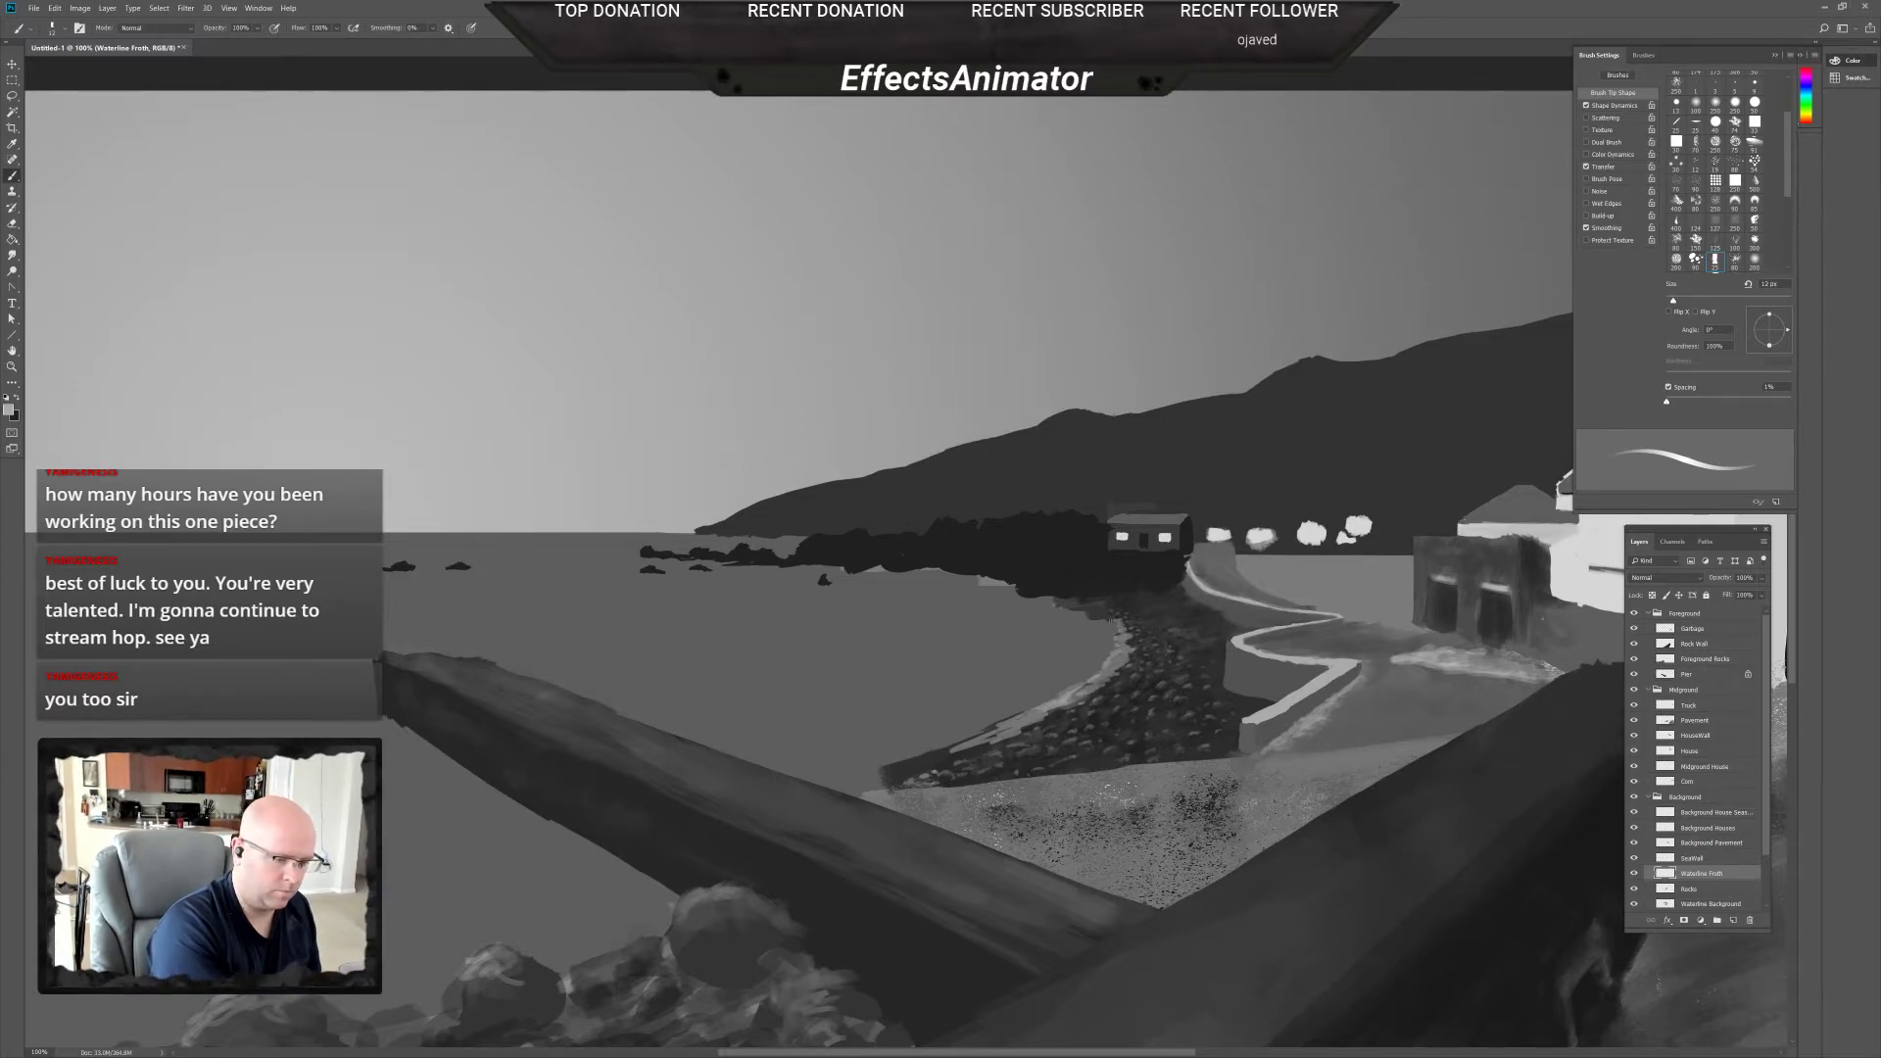
mouse_move(1126, 617)
mouse_down()
mouse_move(1105, 626)
mouse_move(1107, 680)
mouse_up()
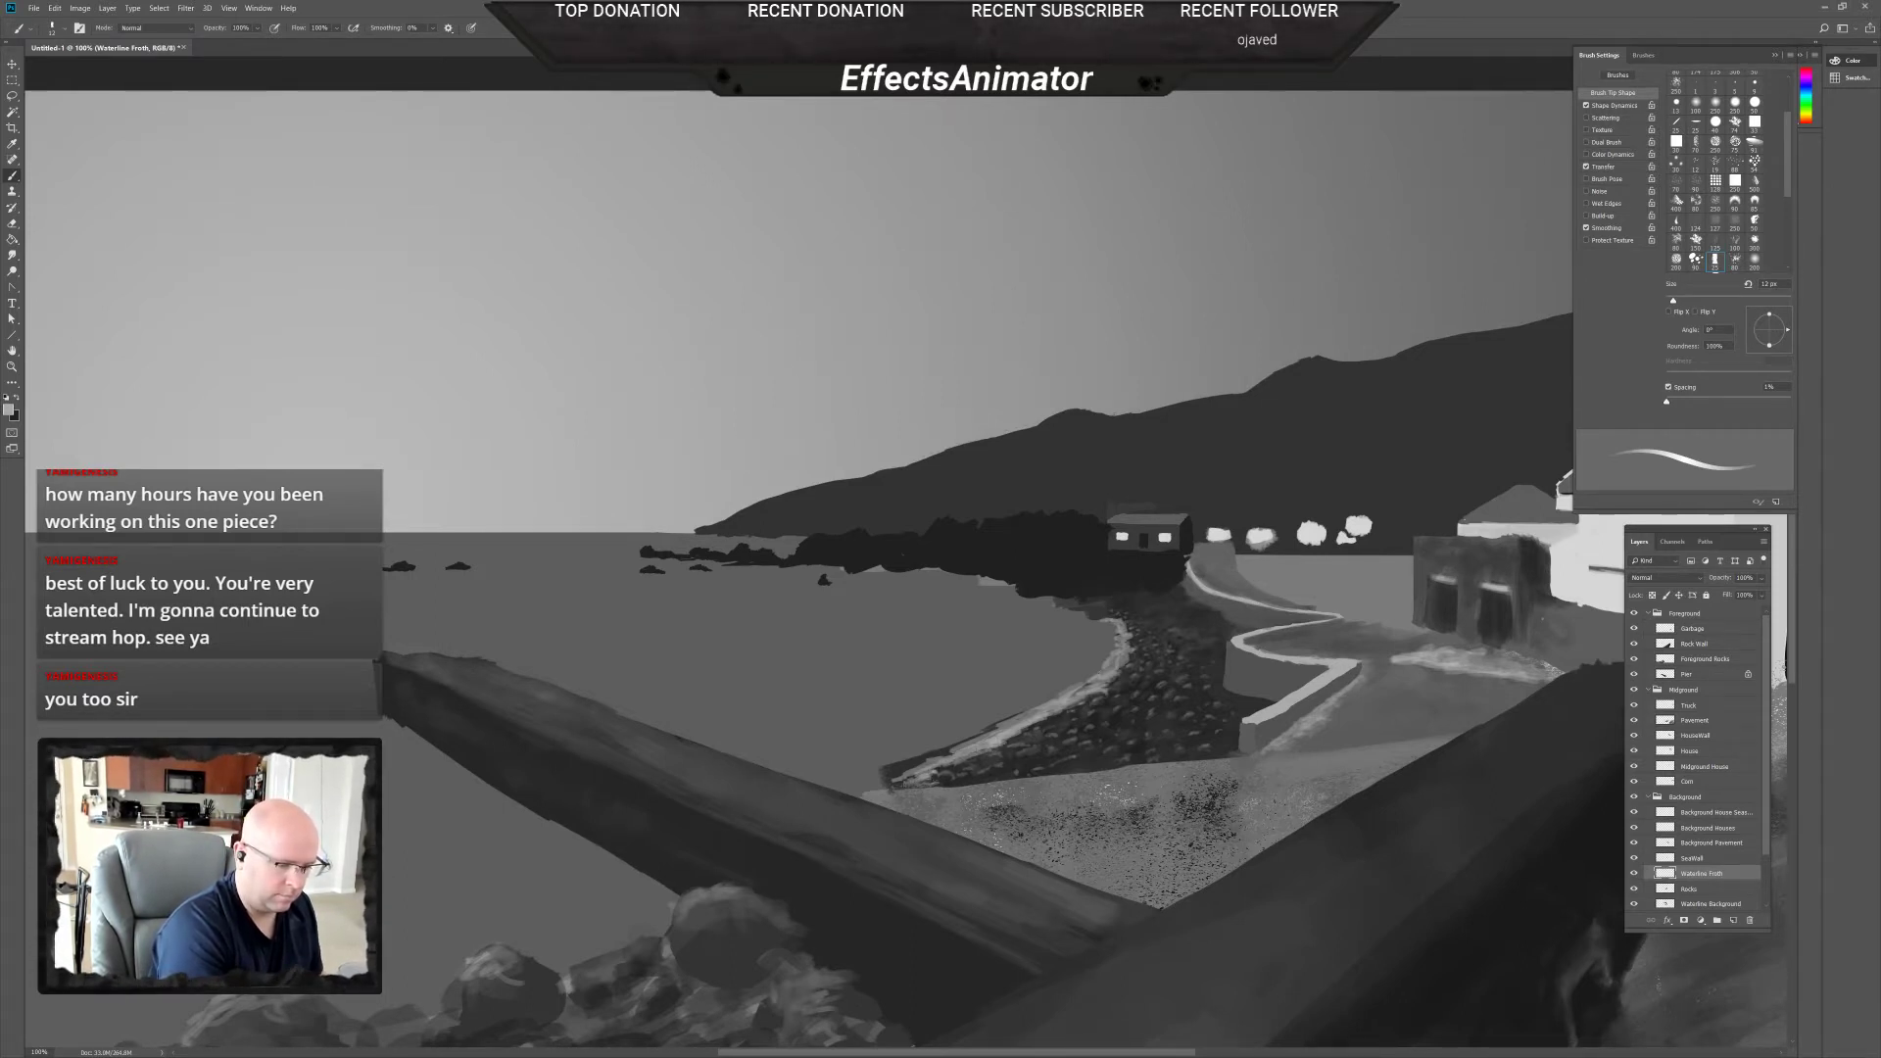
Broaden and soften the froth at the near end of the stony shore with a larger brush, extending it to the wooden beam.
right_click(958, 757)
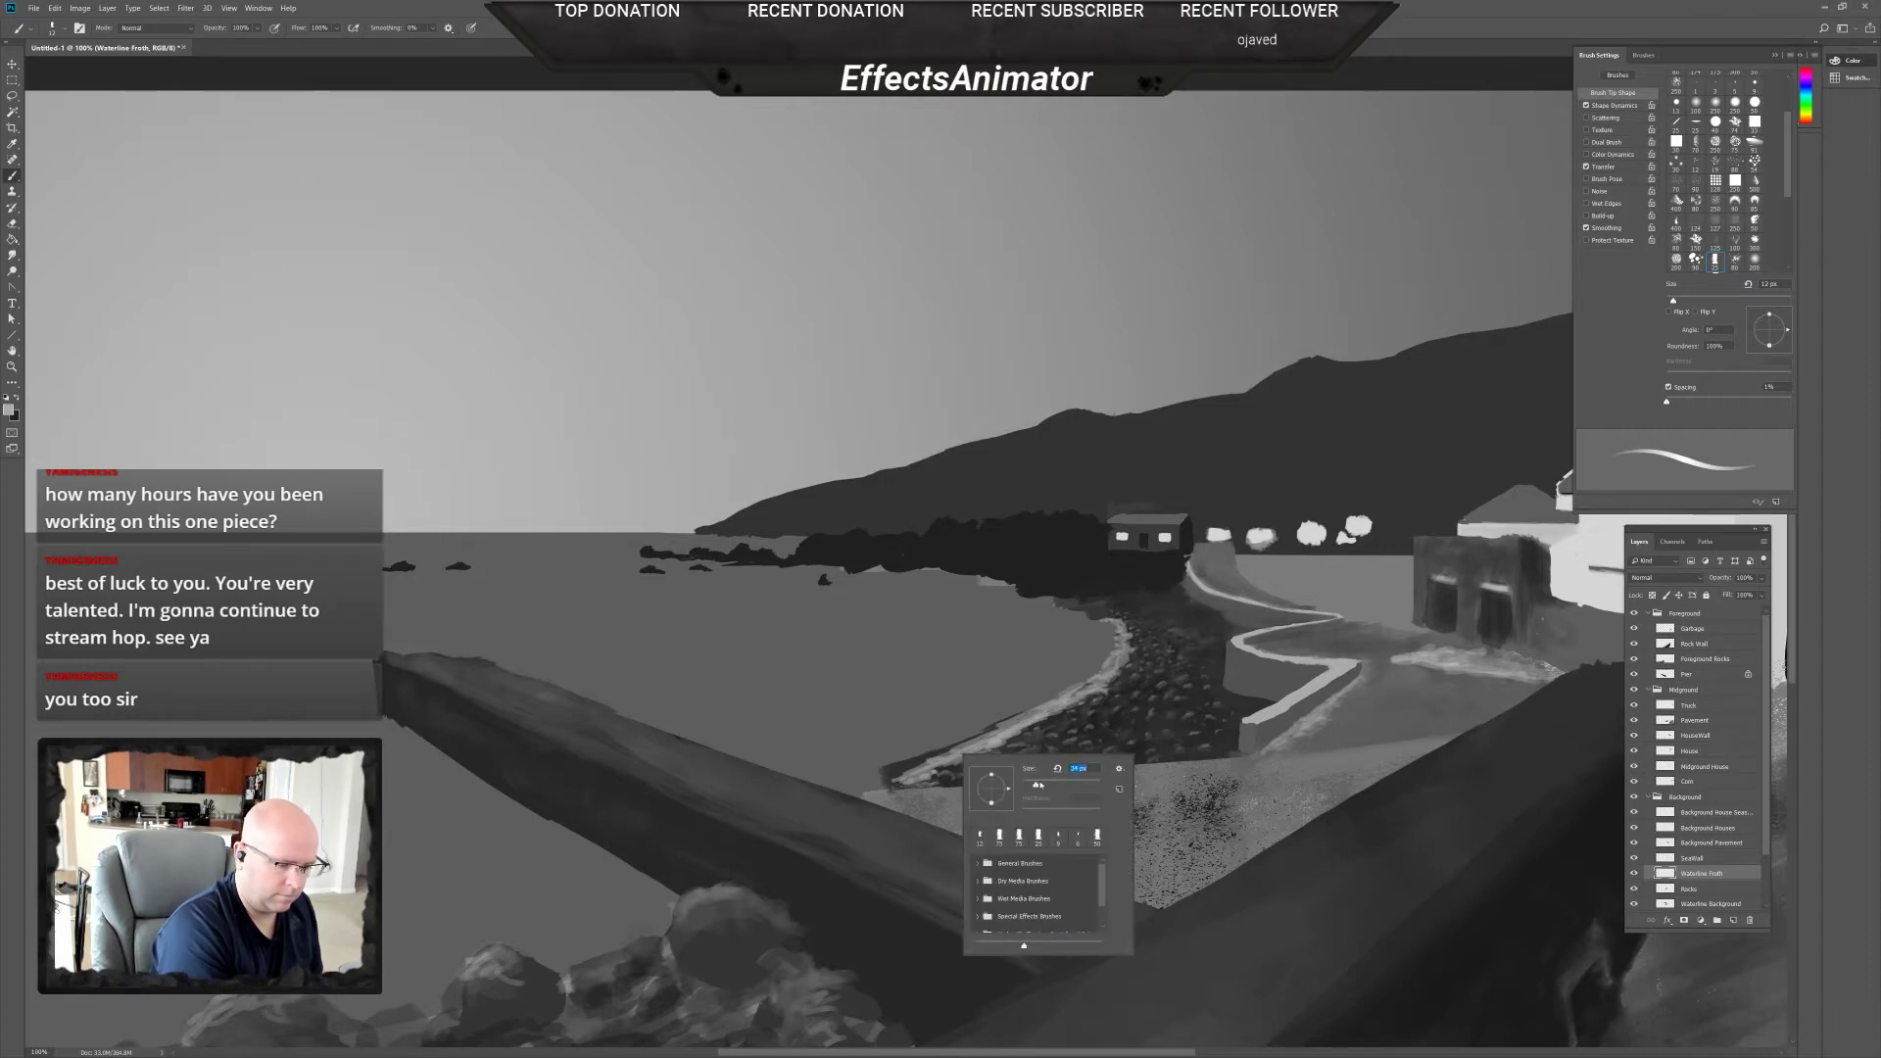
drag(1039, 785, 1054, 784)
key(Return)
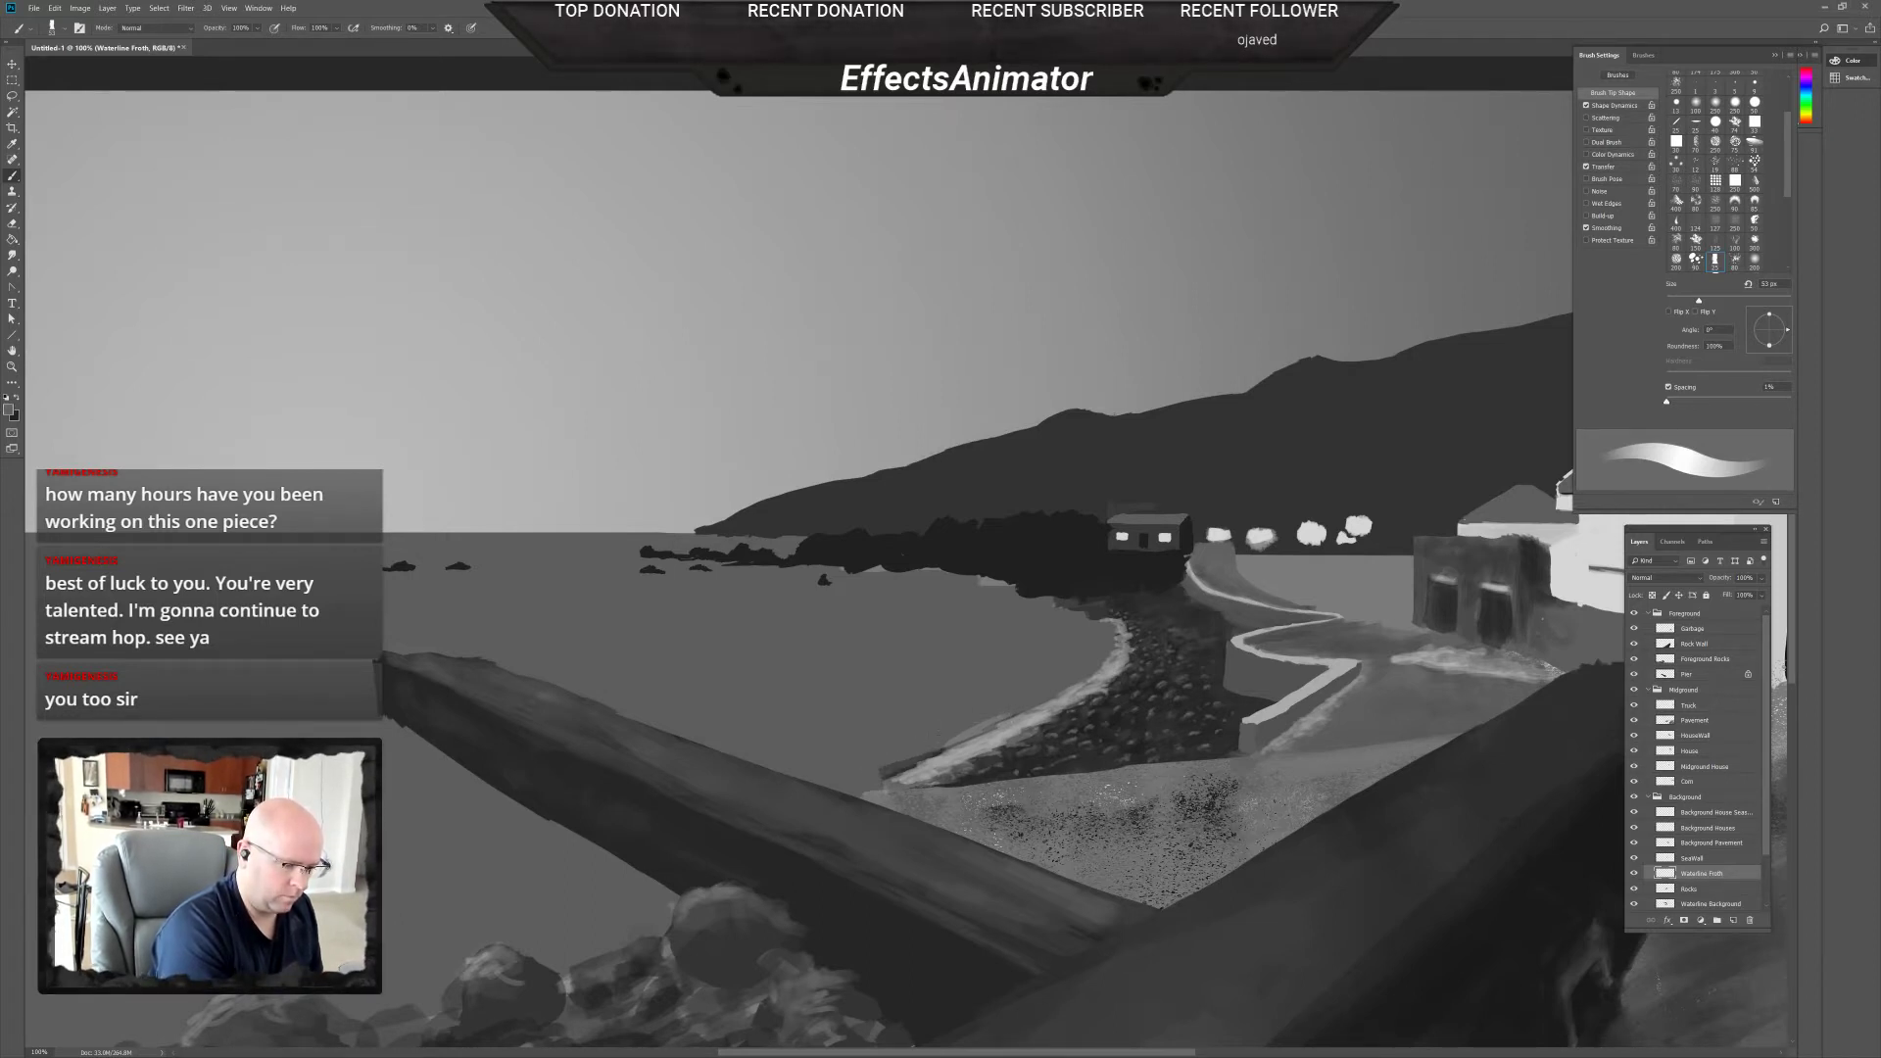
key(x)
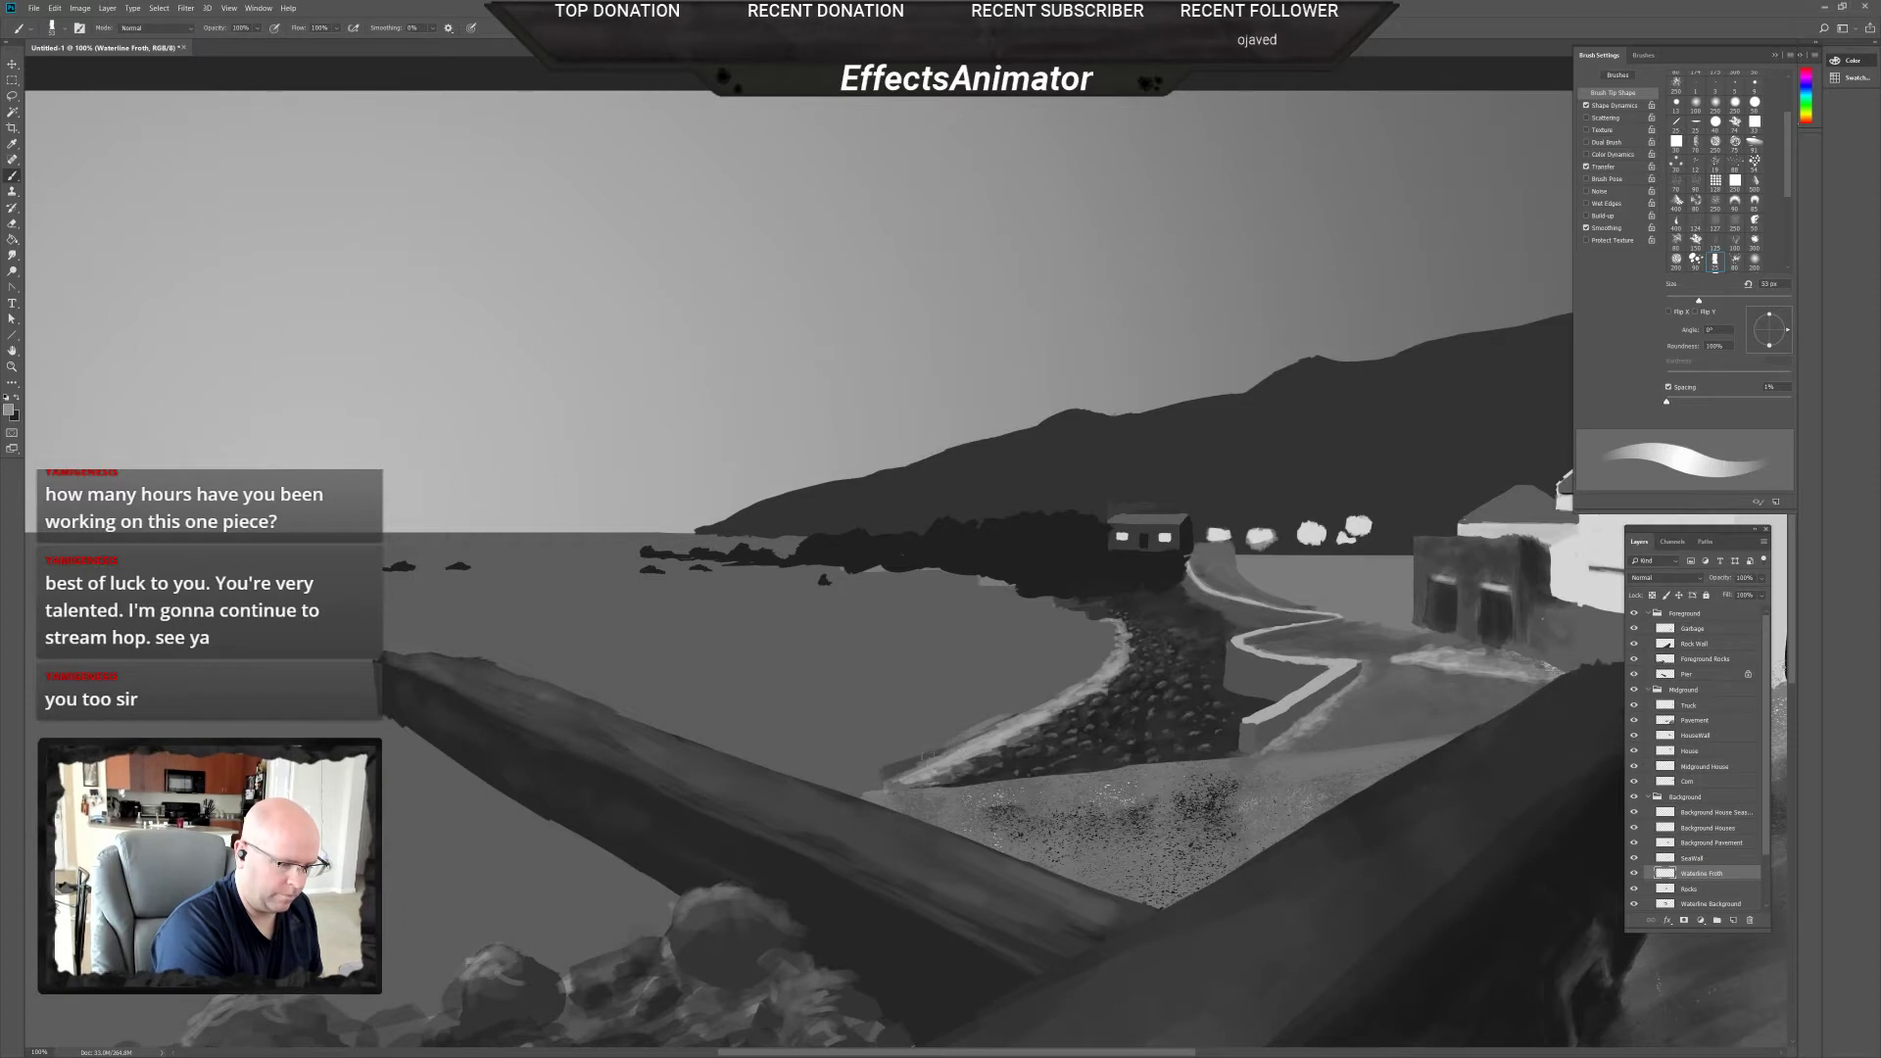
drag(939, 750, 885, 776)
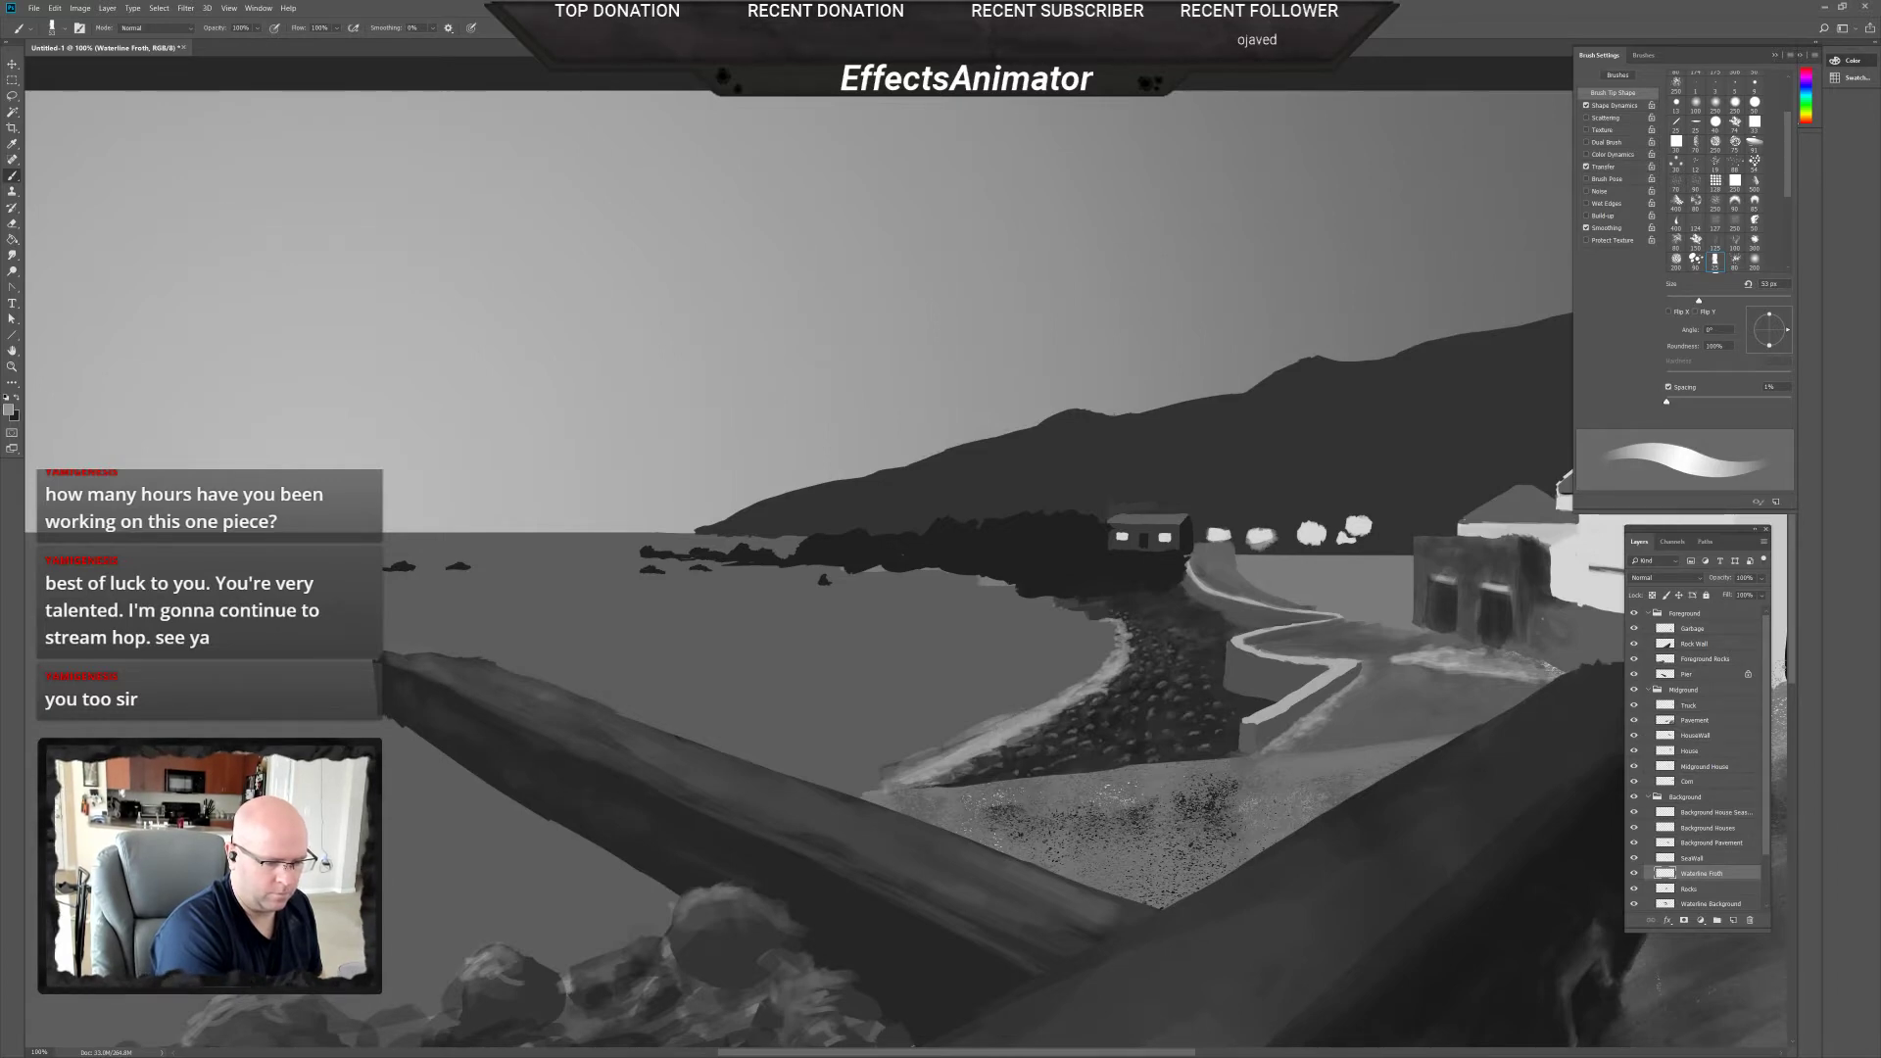
mouse_move(939, 752)
mouse_down()
mouse_move(872, 784)
mouse_move(950, 780)
mouse_up()
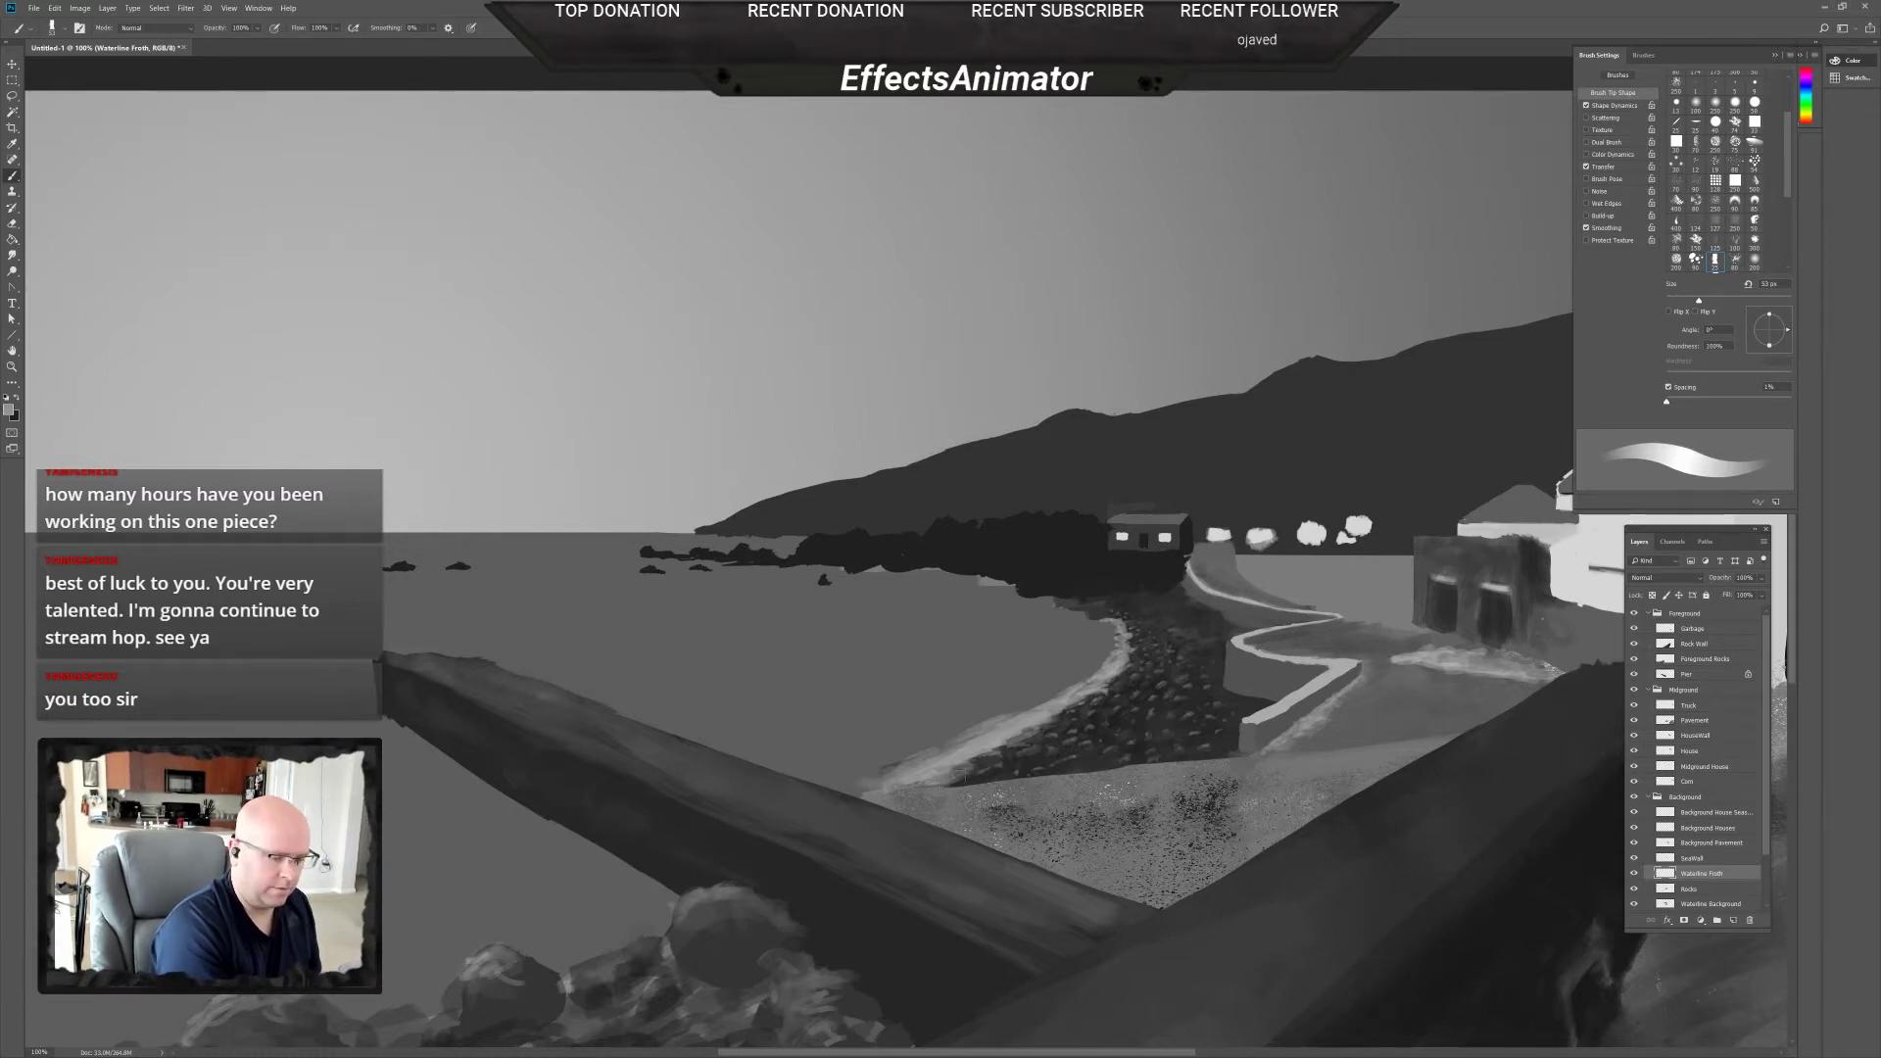
drag(867, 787, 845, 794)
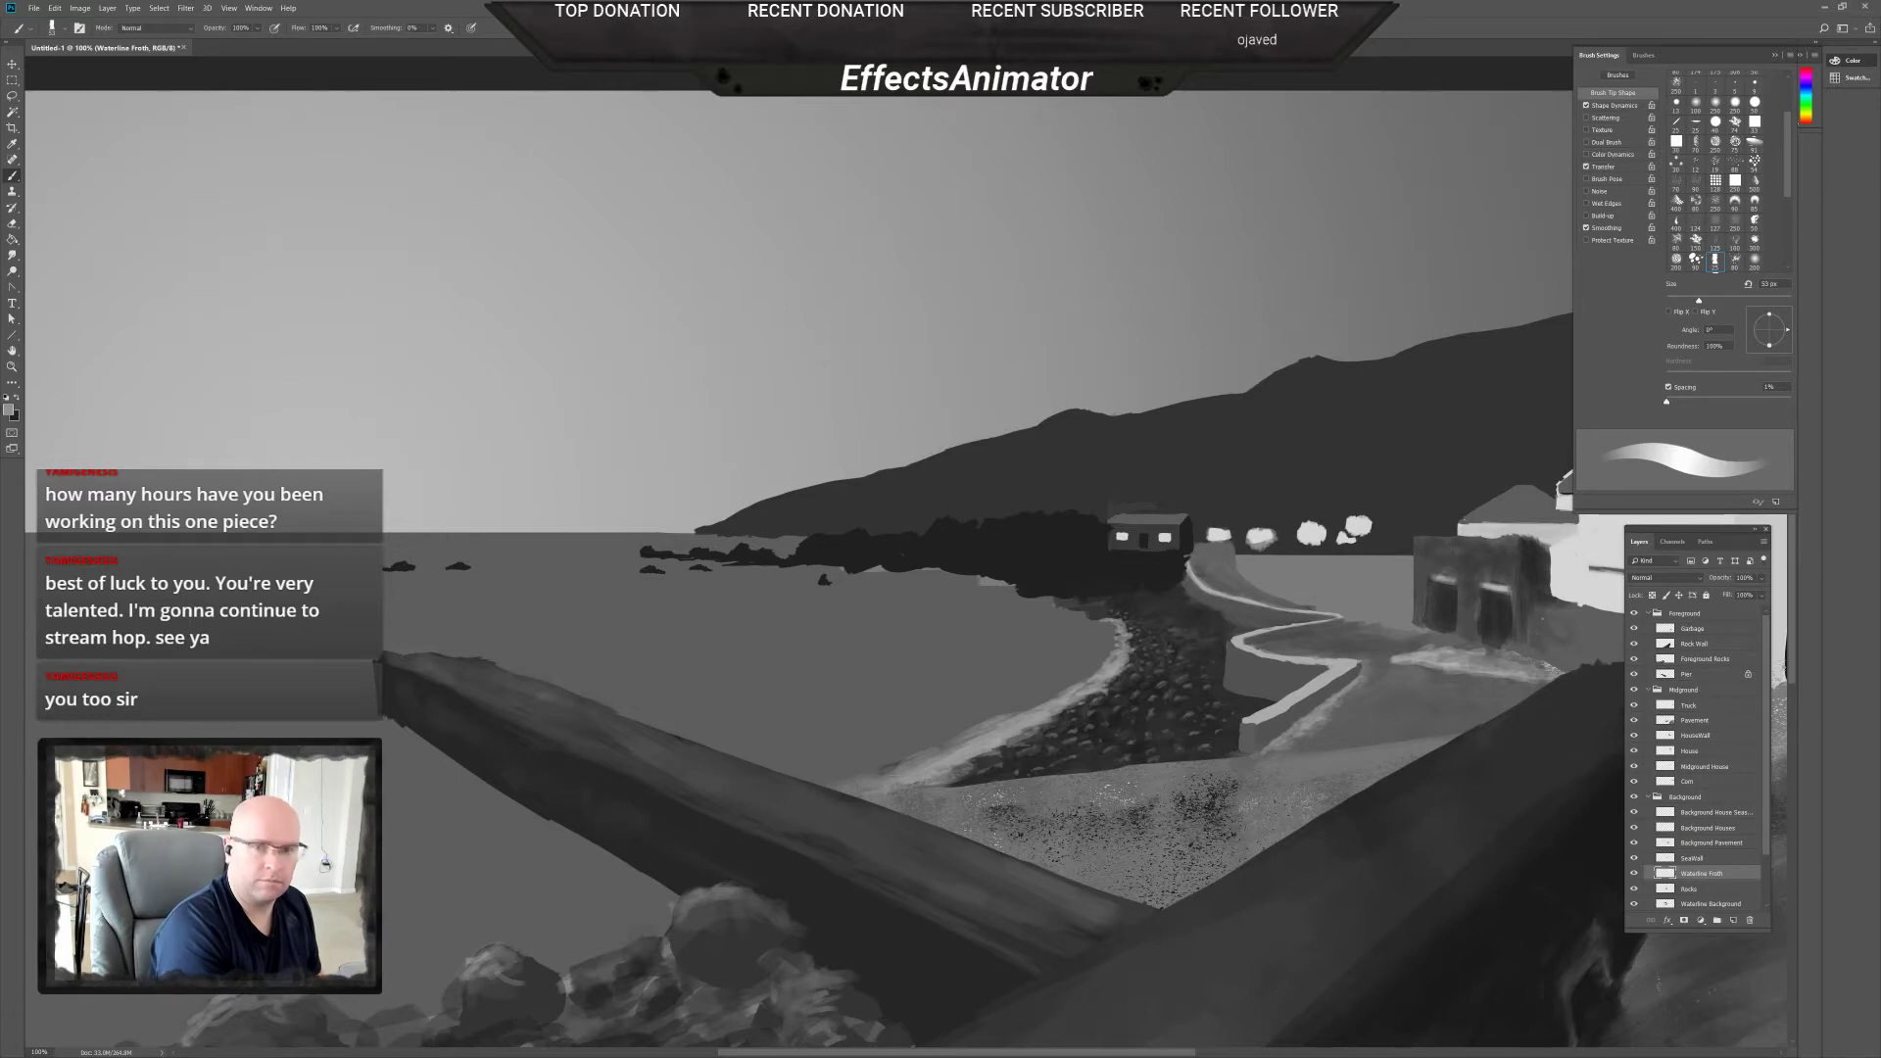
drag(892, 774, 846, 783)
alt+click(840, 753)
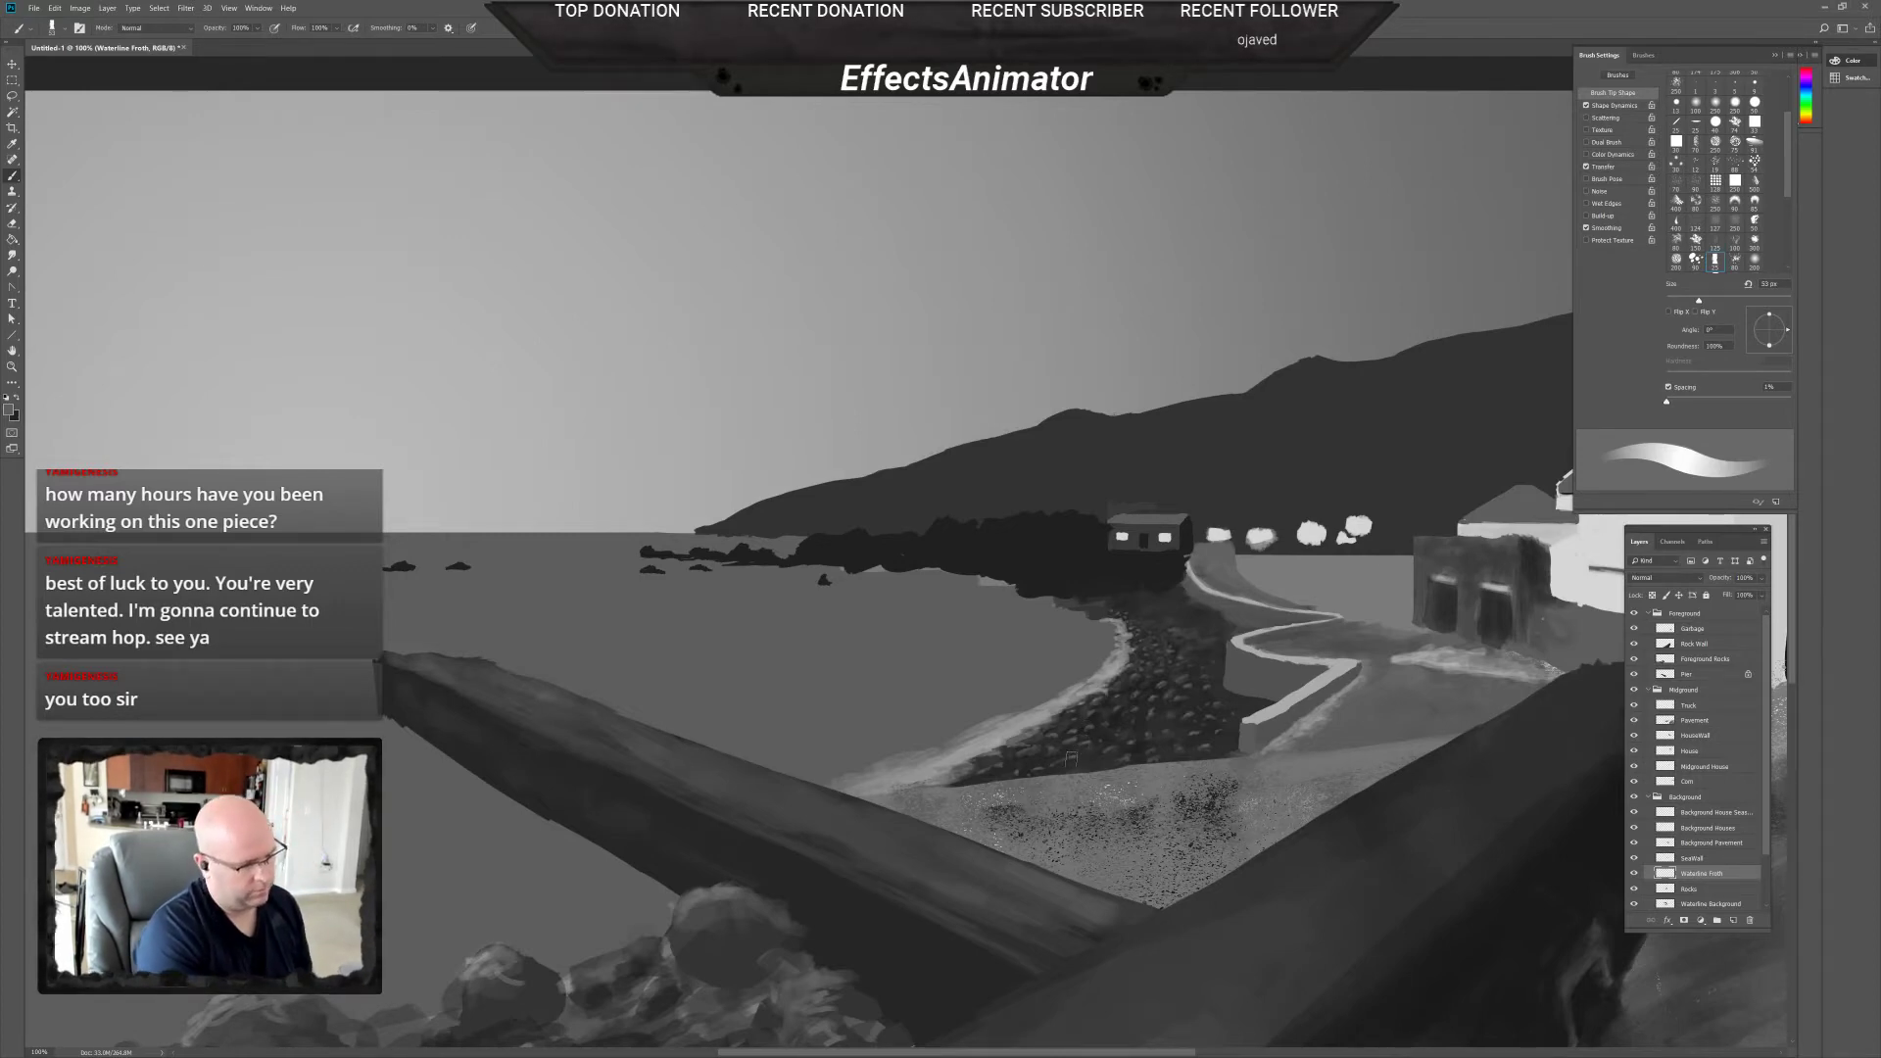
Set the brush size to 146 px and make the Pavement layer in the Midground group active for painting.
key(ctrl+minus)
key(ctrl+minus)
drag(1173, 890, 1280, 948)
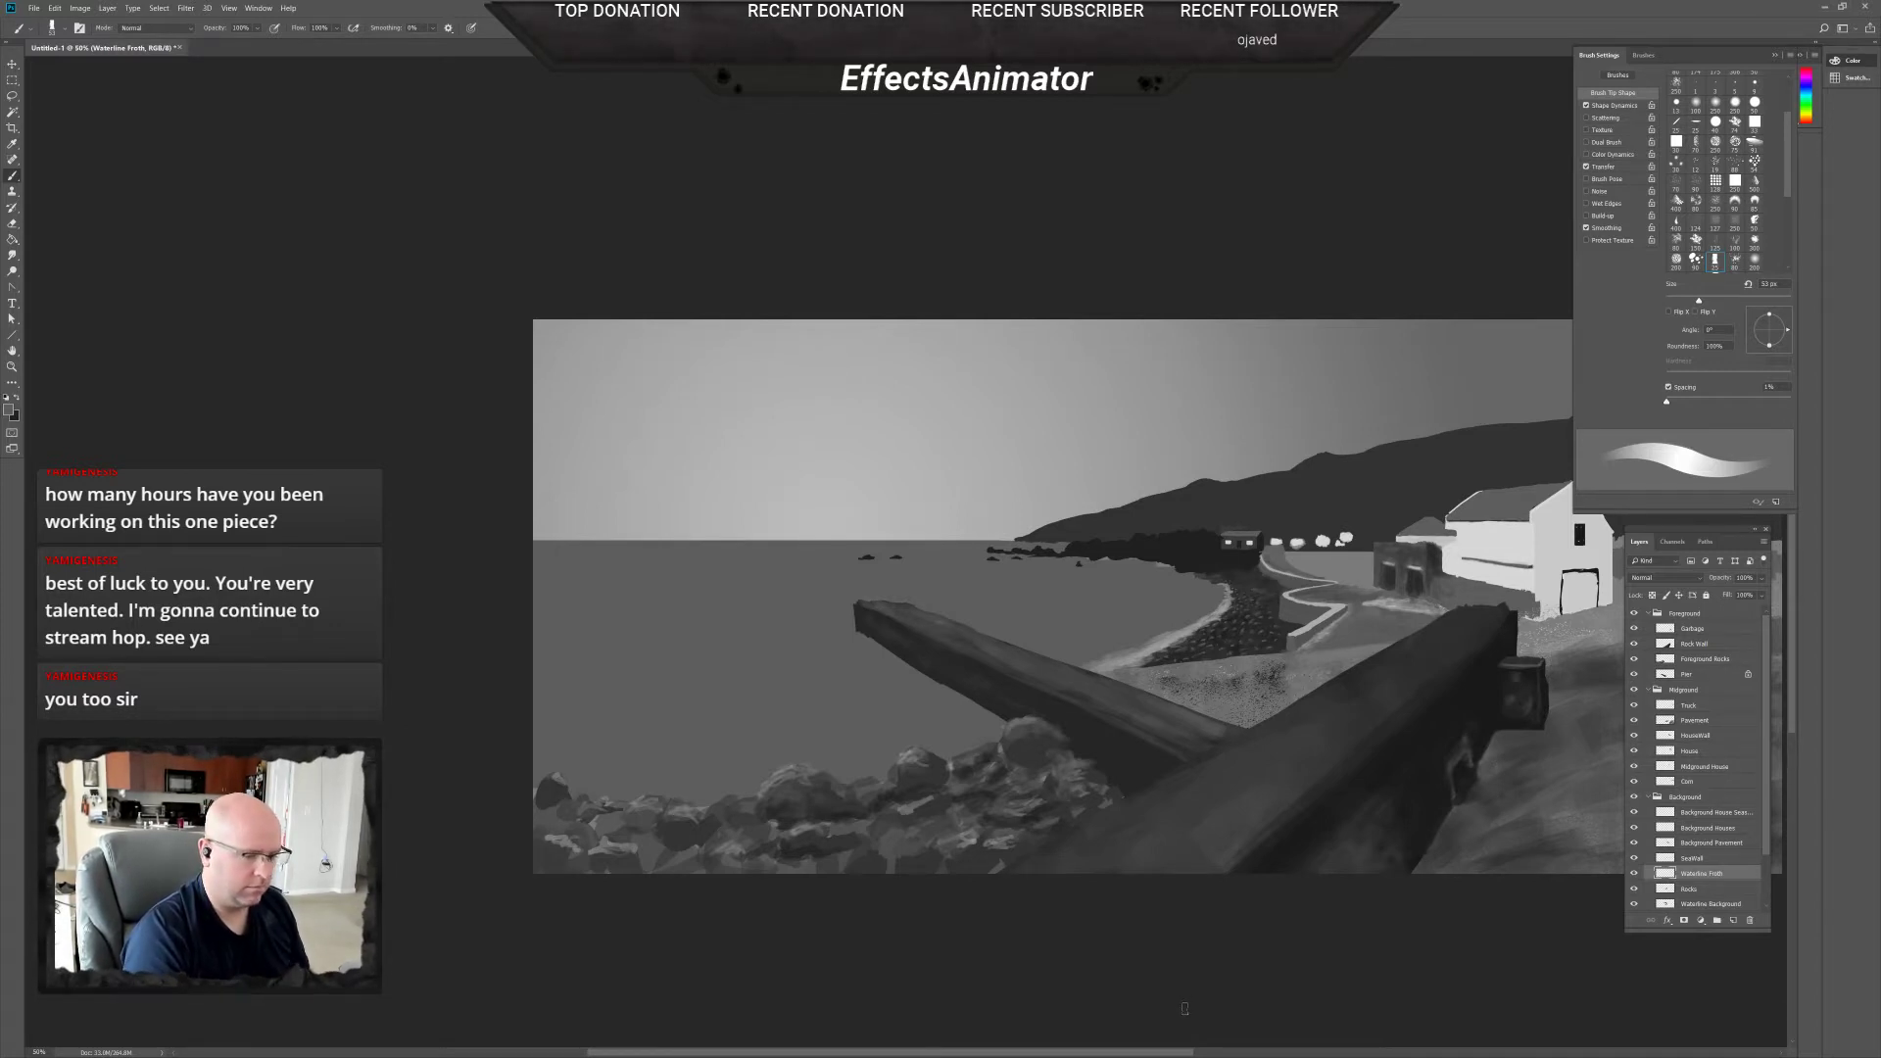
drag(1352, 955, 1147, 996)
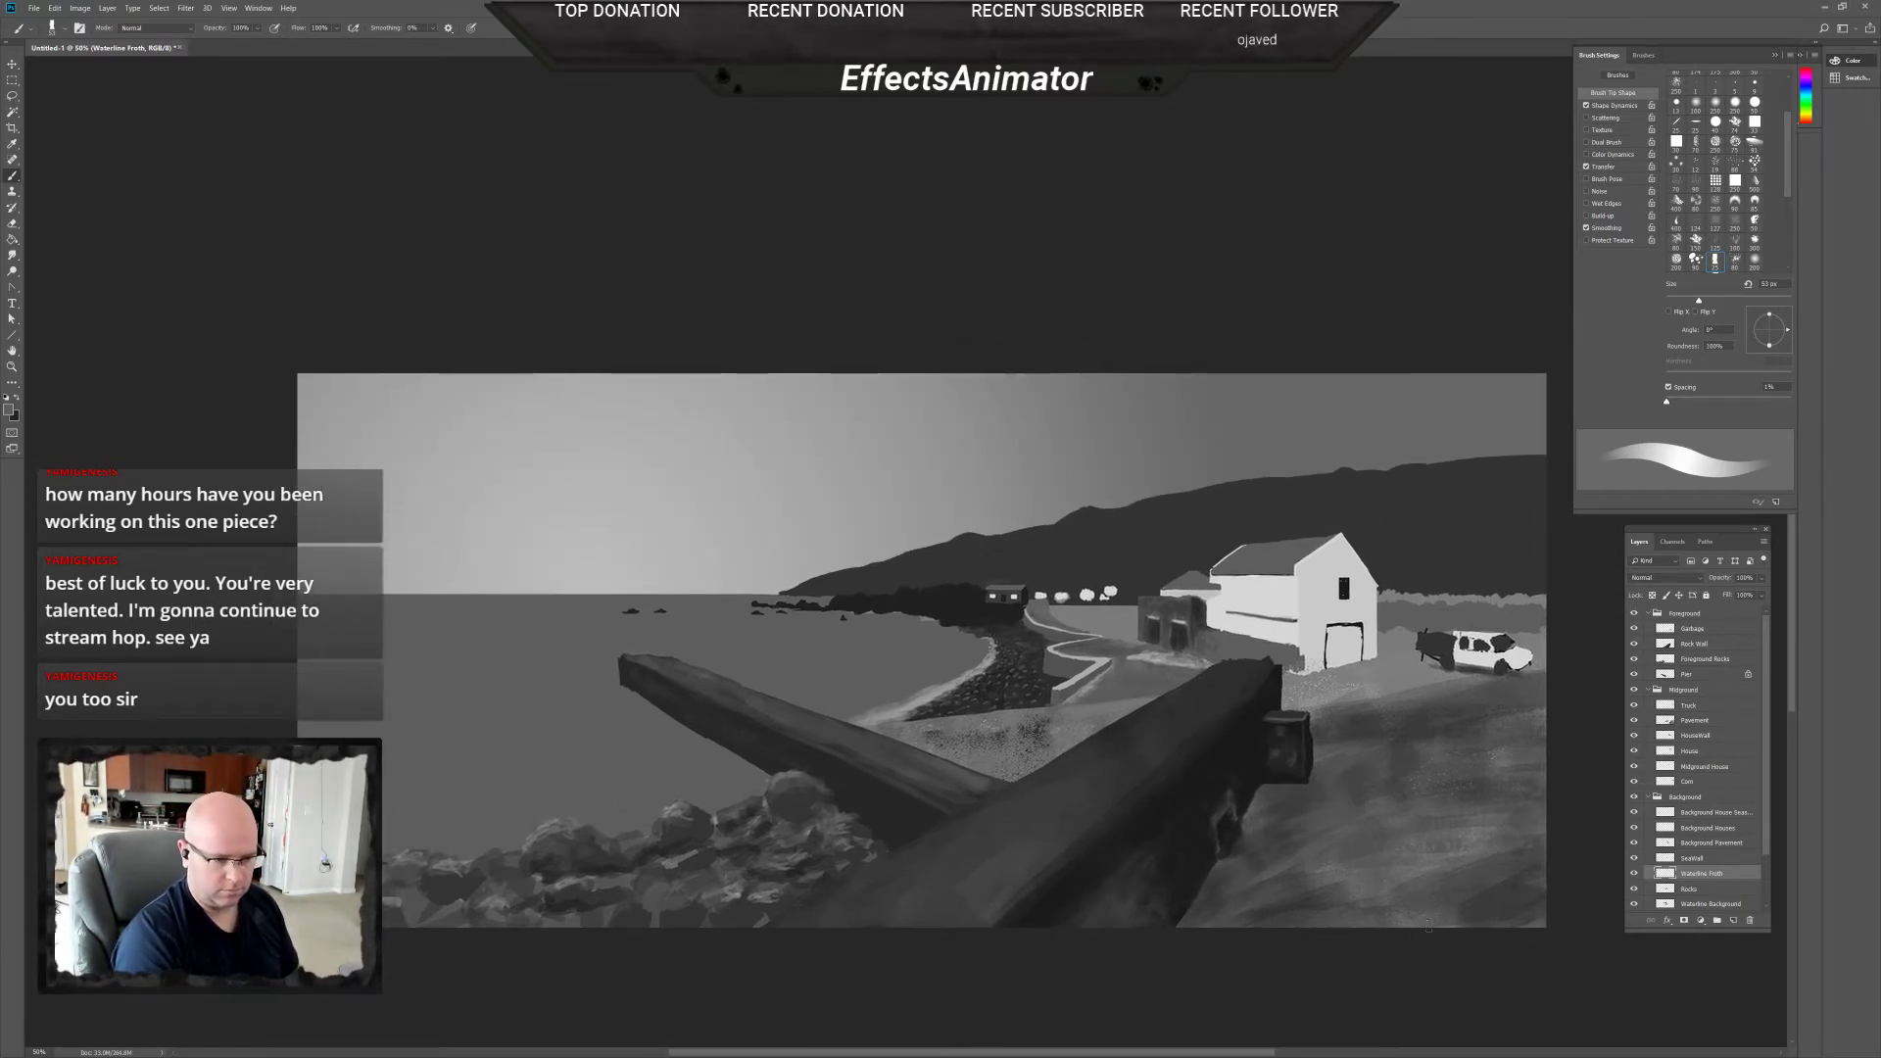
click(1643, 55)
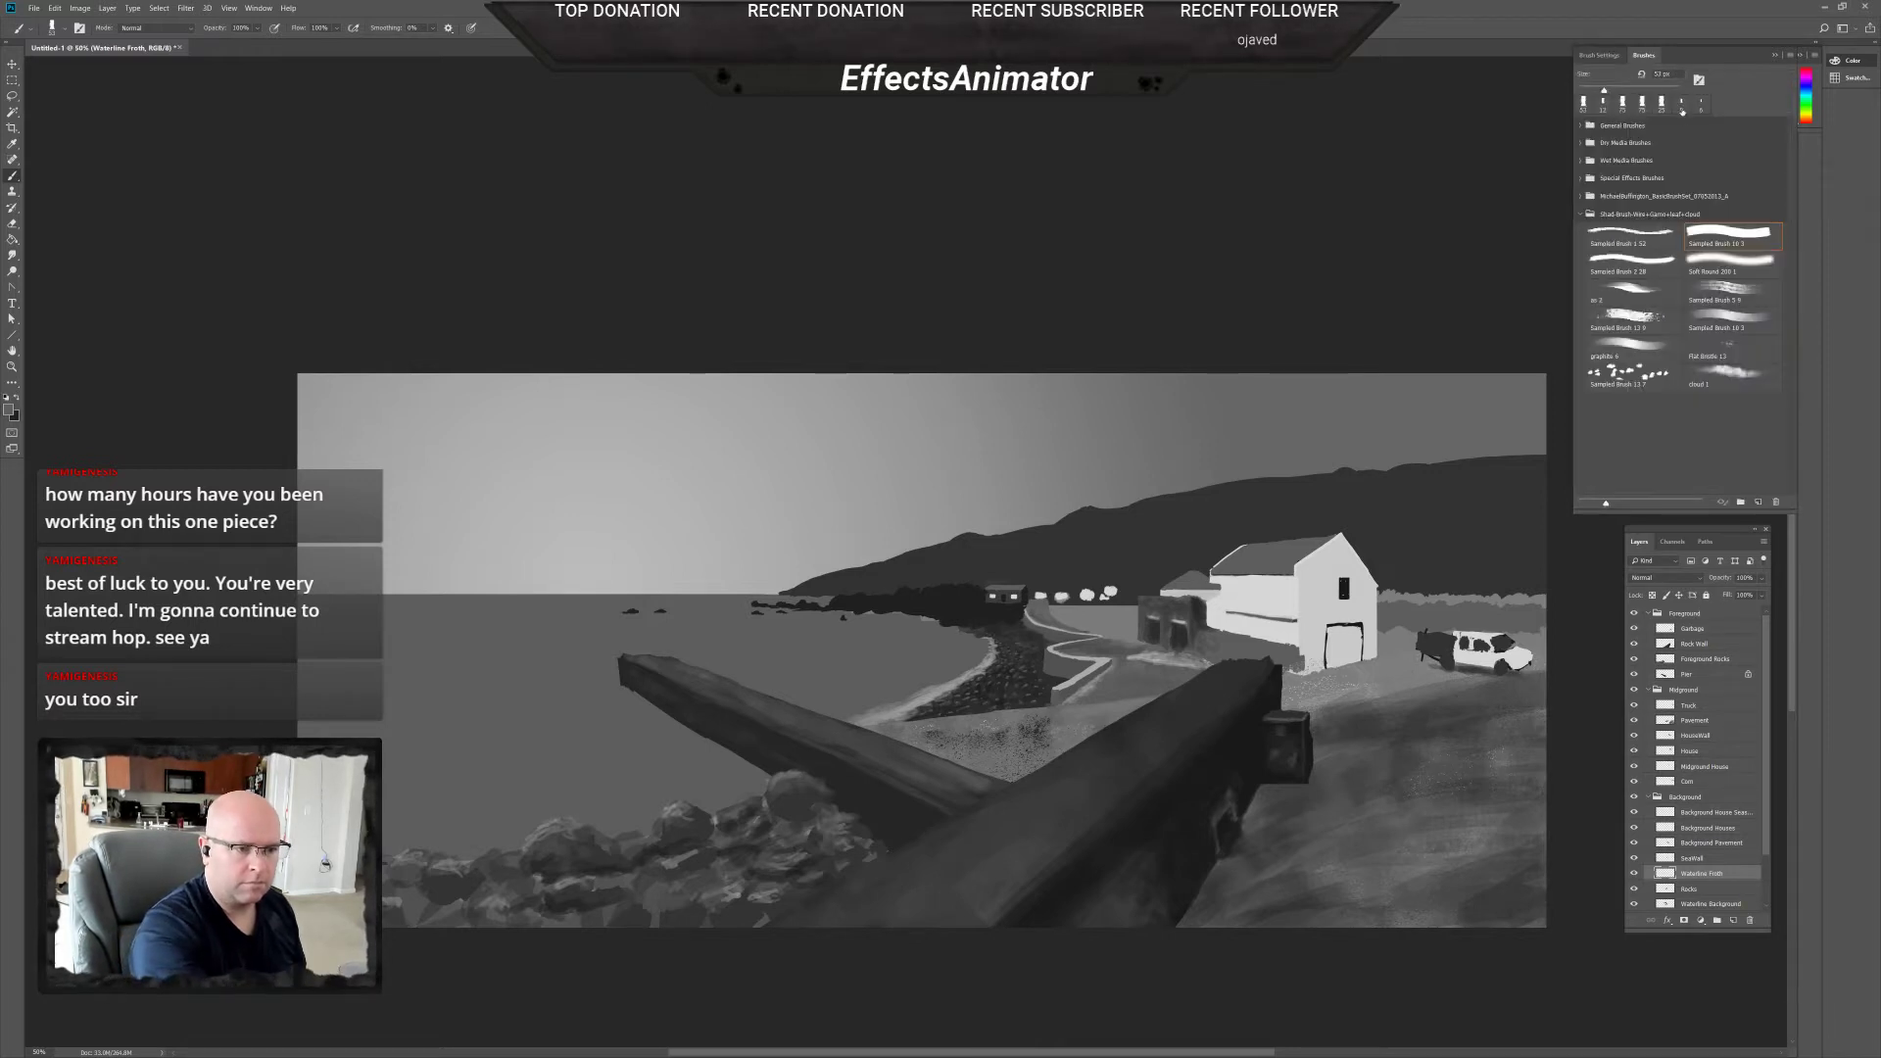
key(F5)
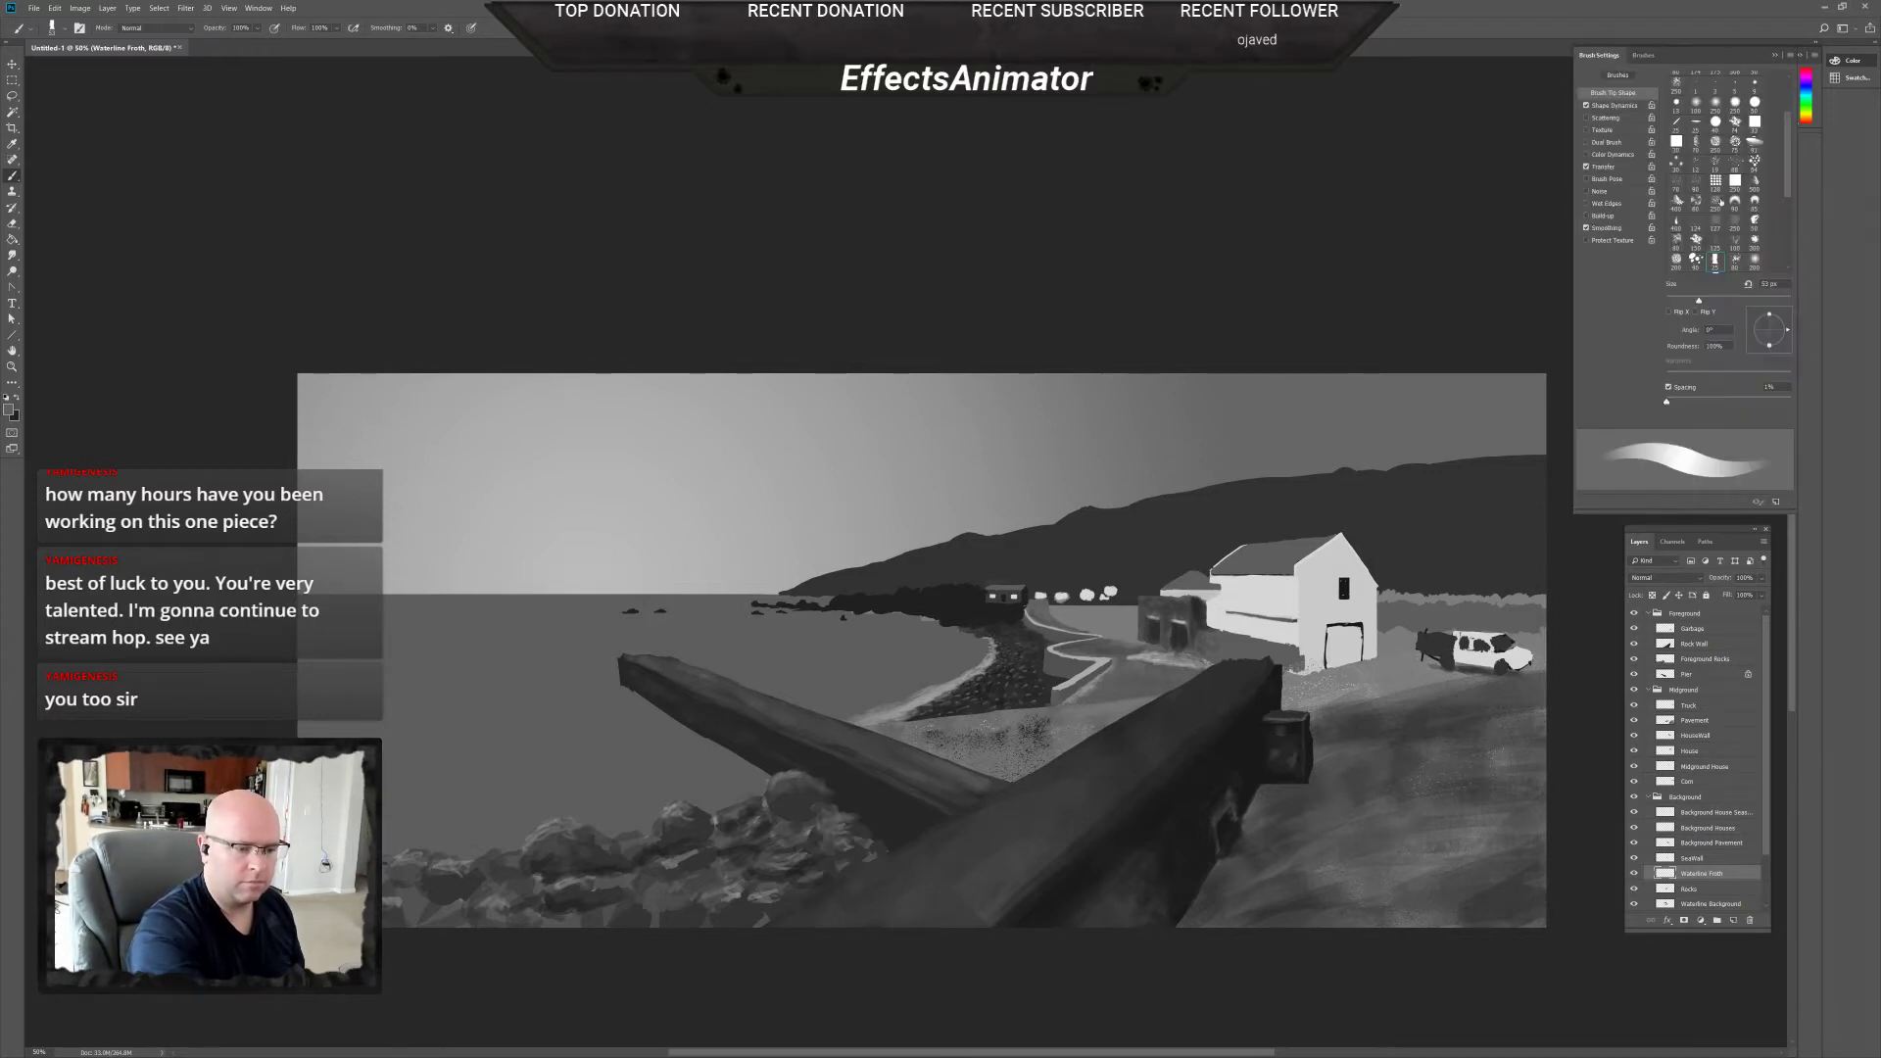
right_click(1418, 809)
text(146)
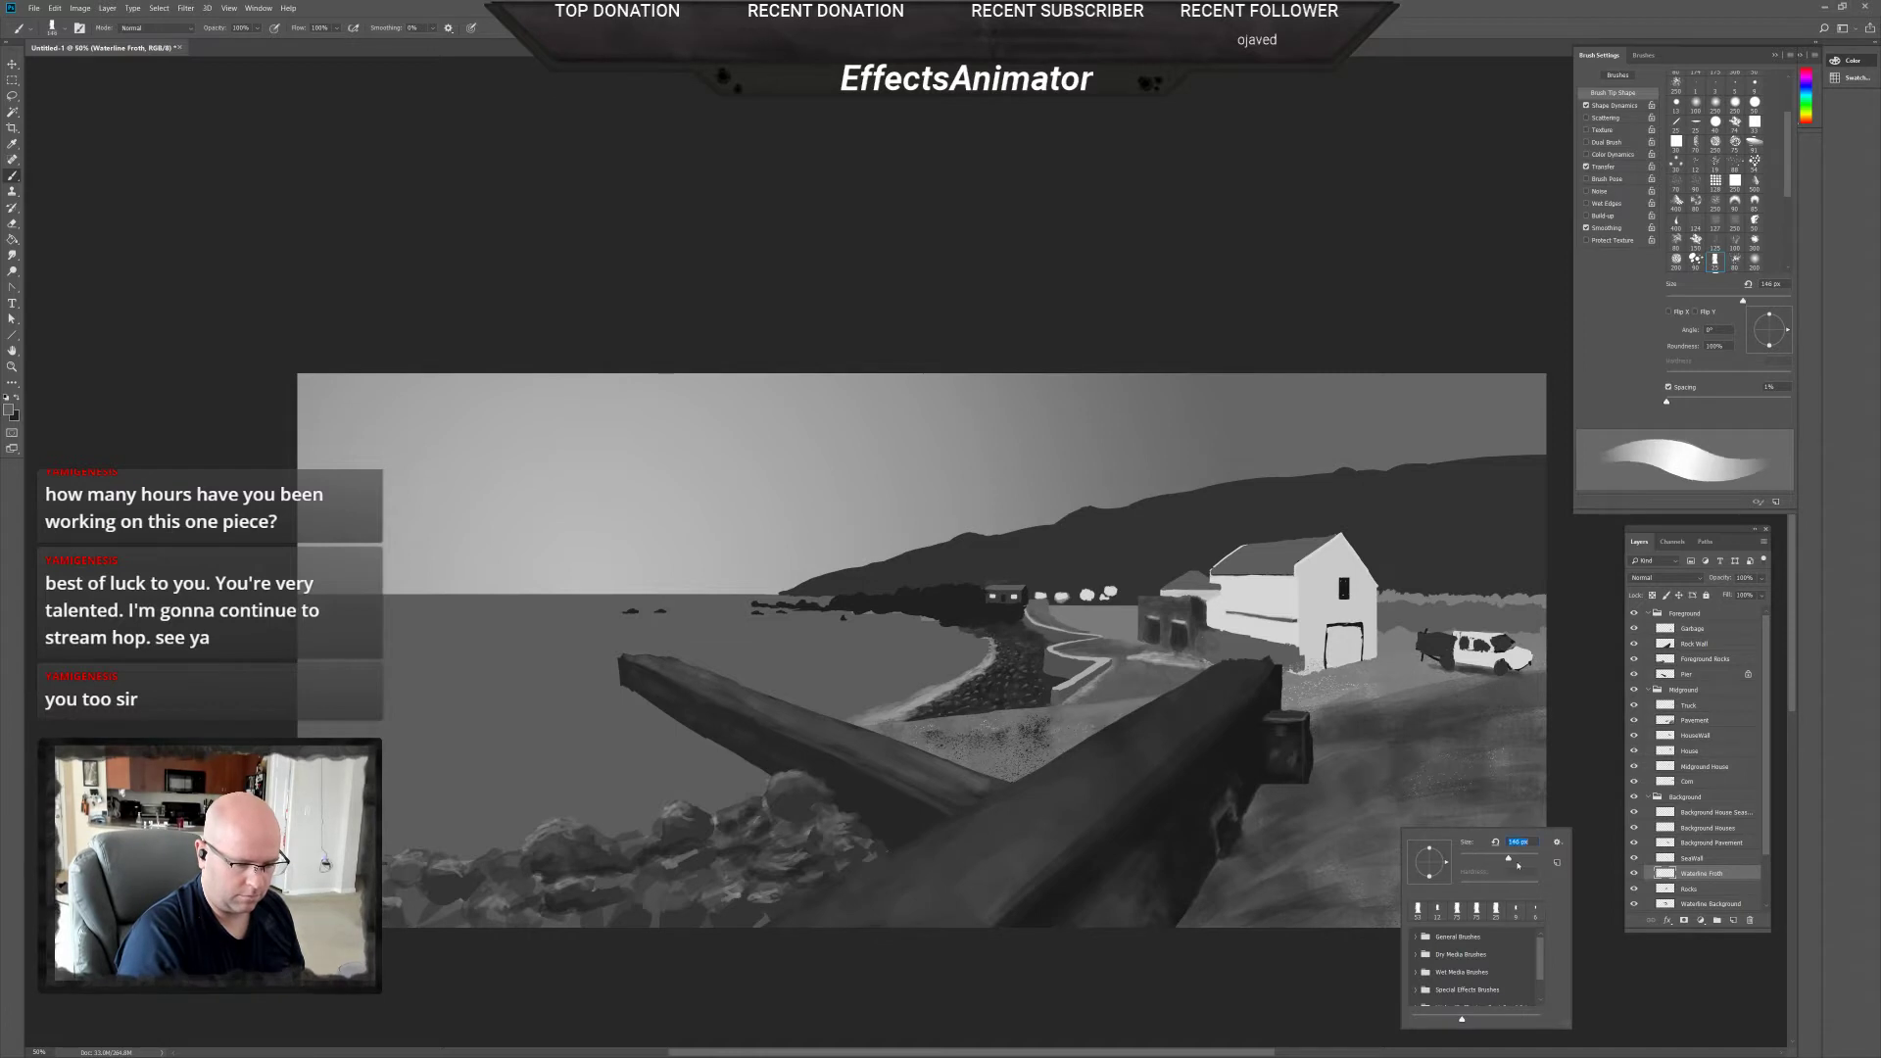
key(Return)
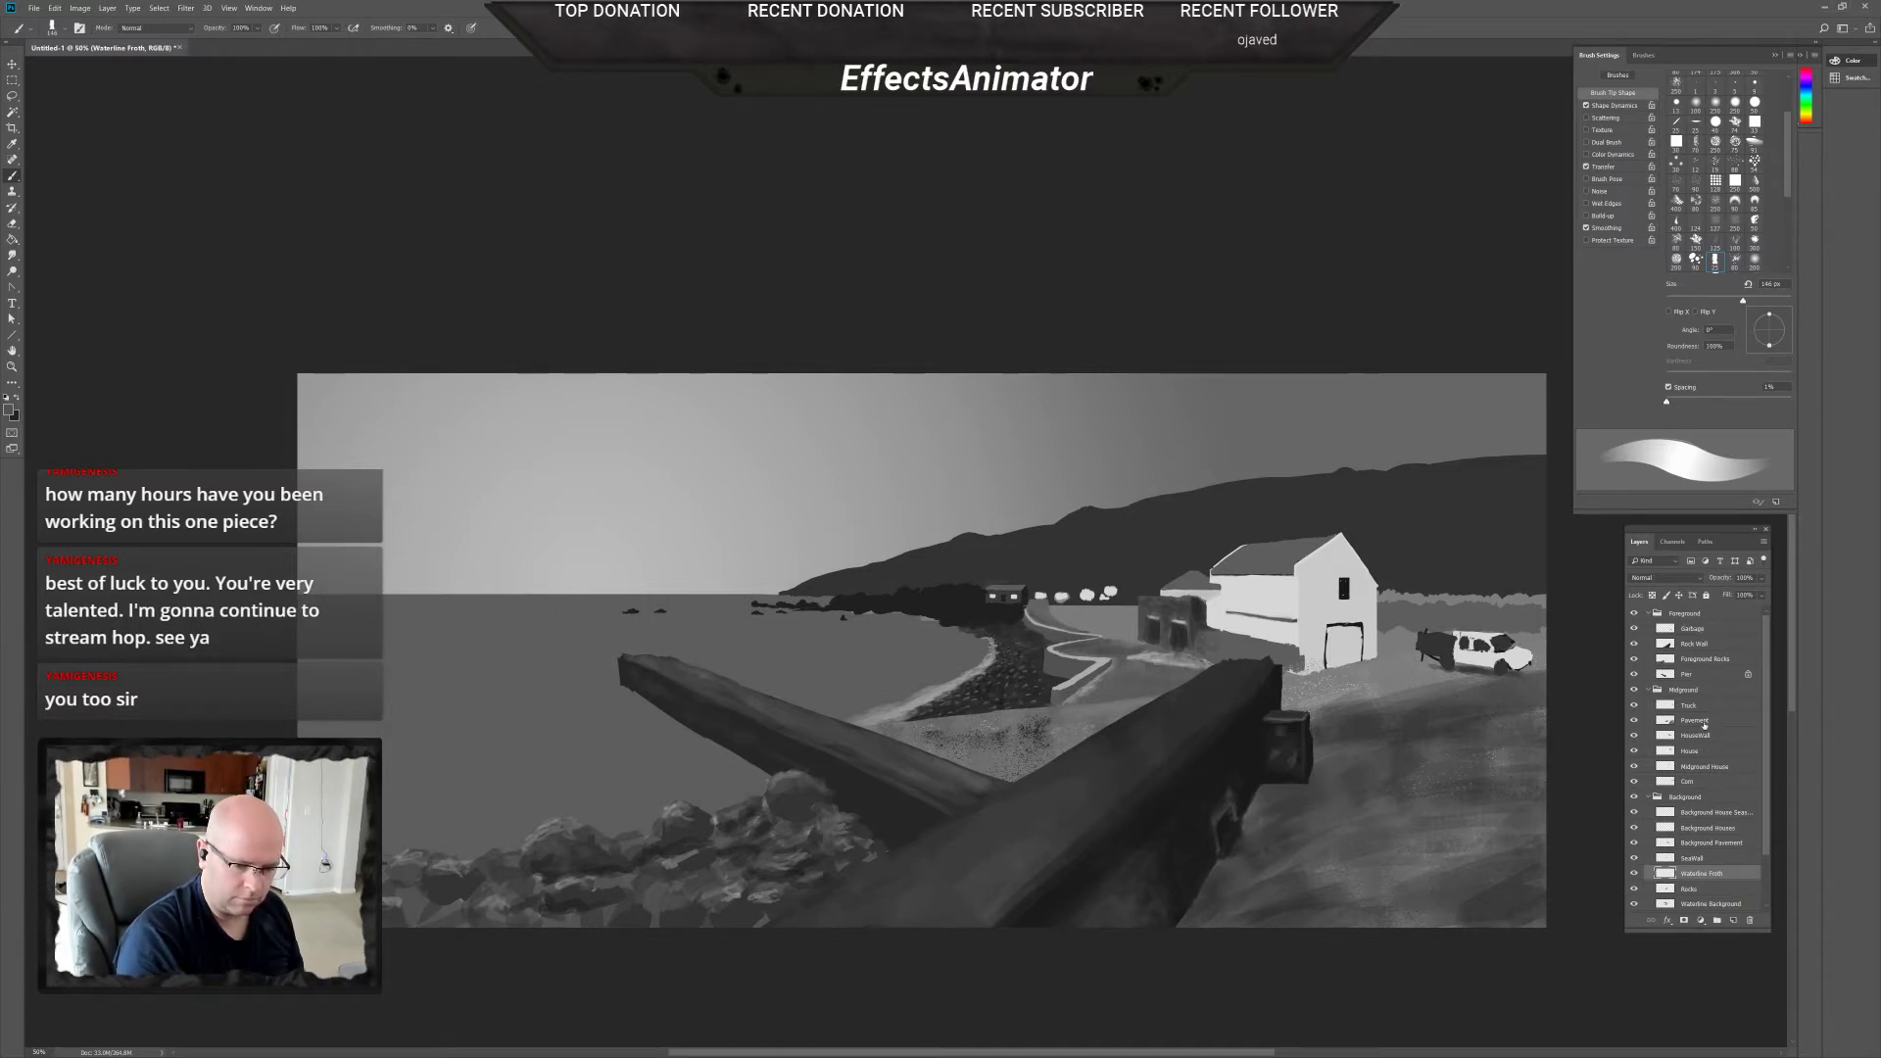
click(1715, 844)
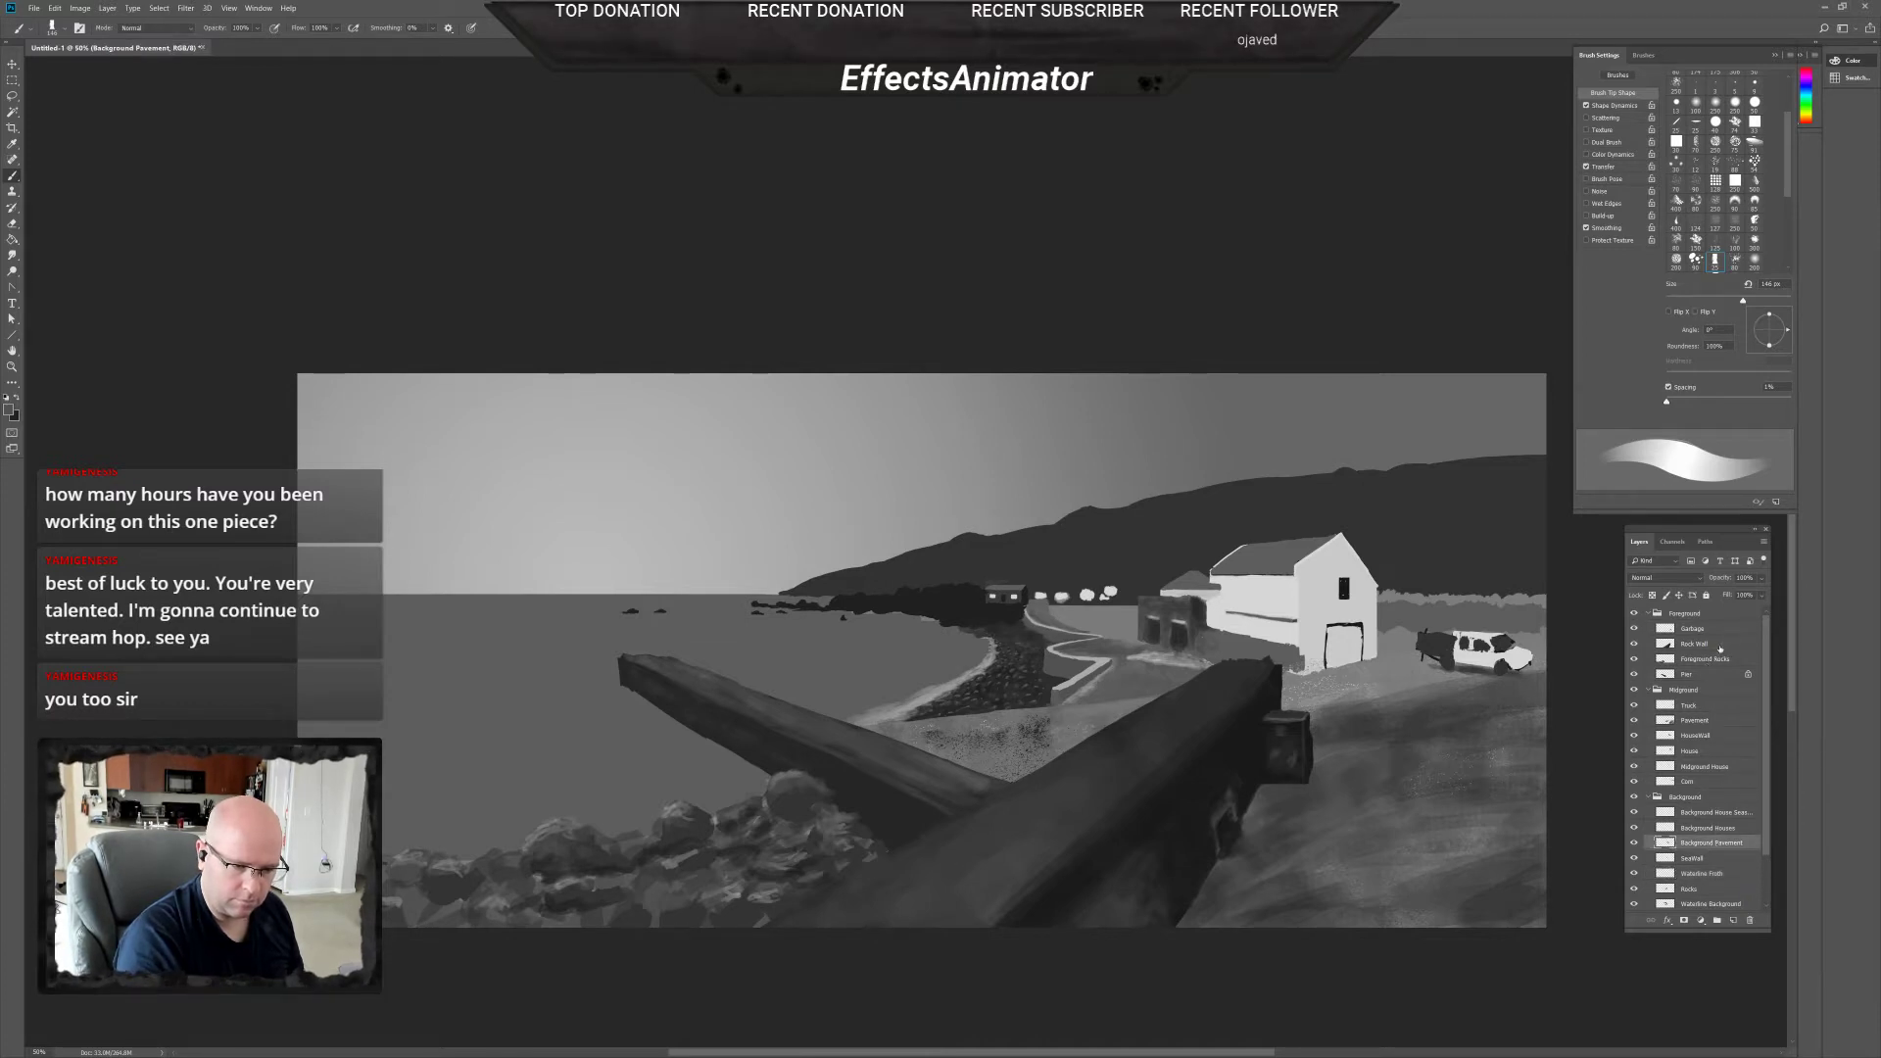
click(1710, 721)
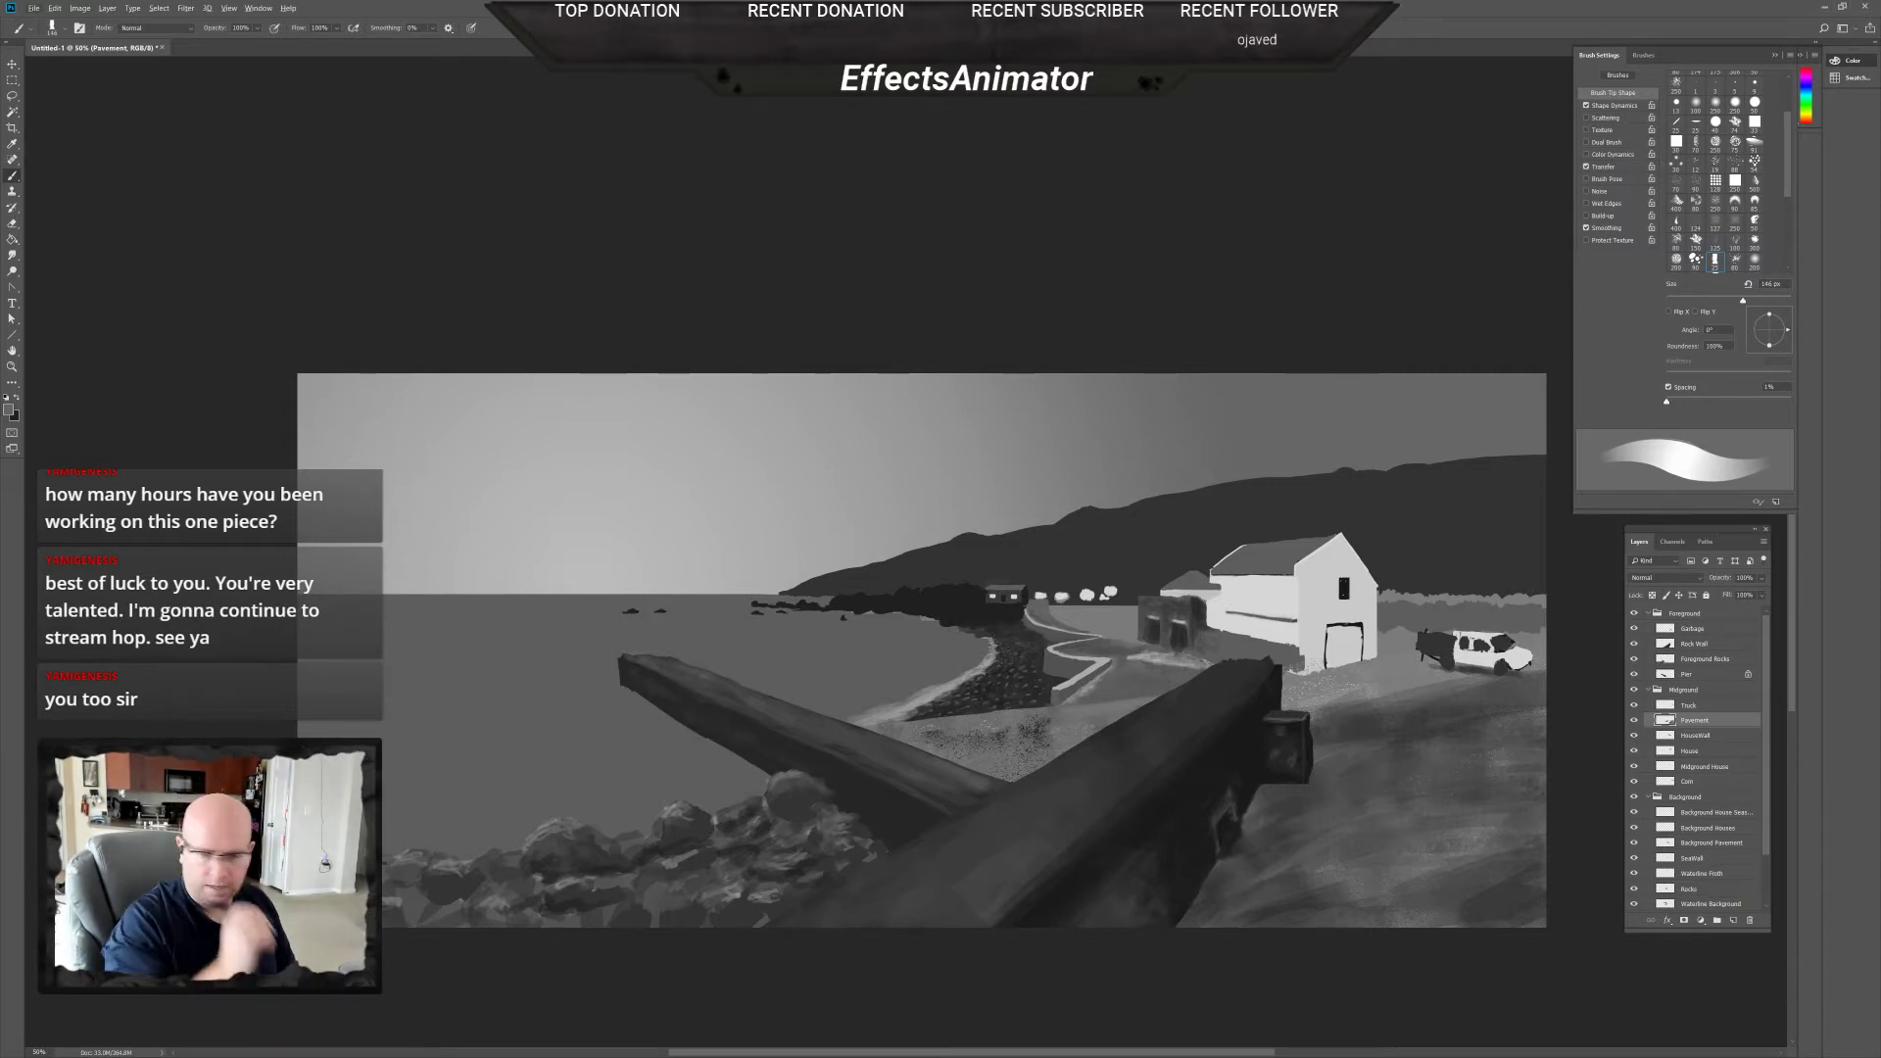
right_click(1604, 889)
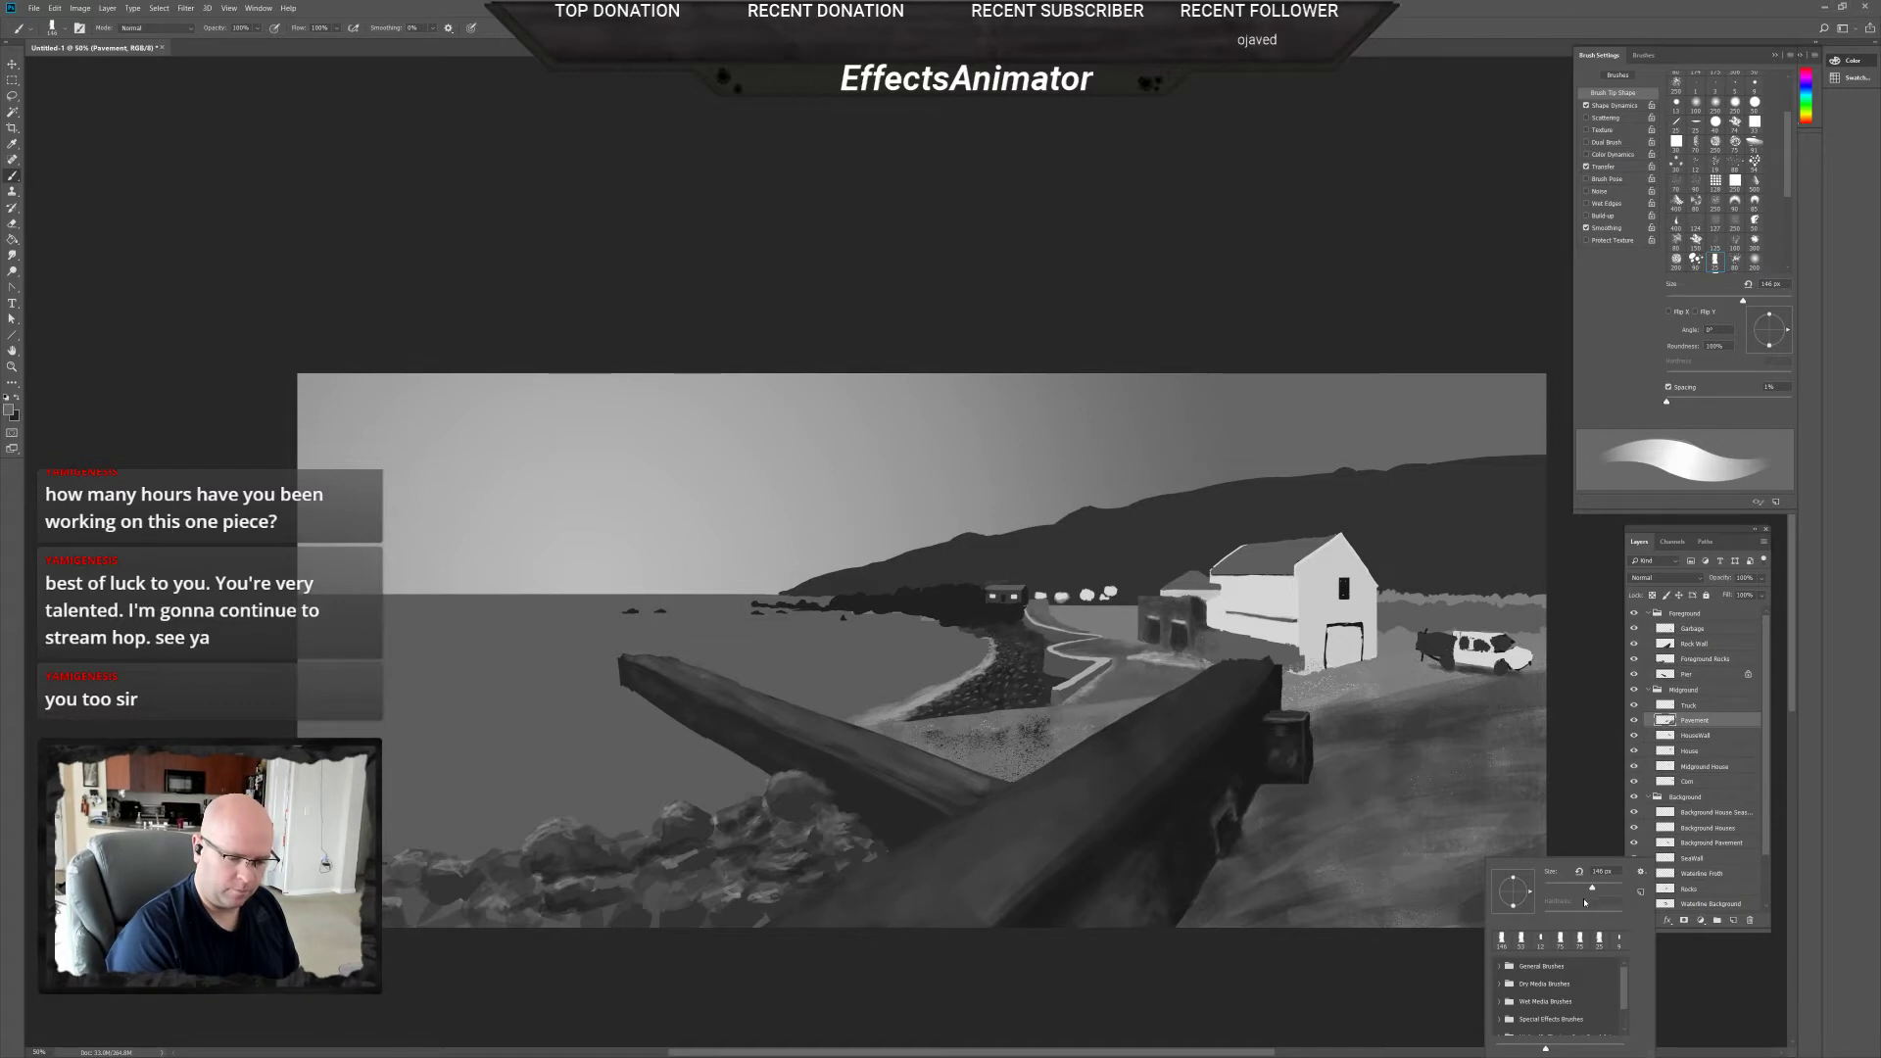
Enlarge the brush tip and lower its flow to 52%.
drag(1603, 889, 1615, 889)
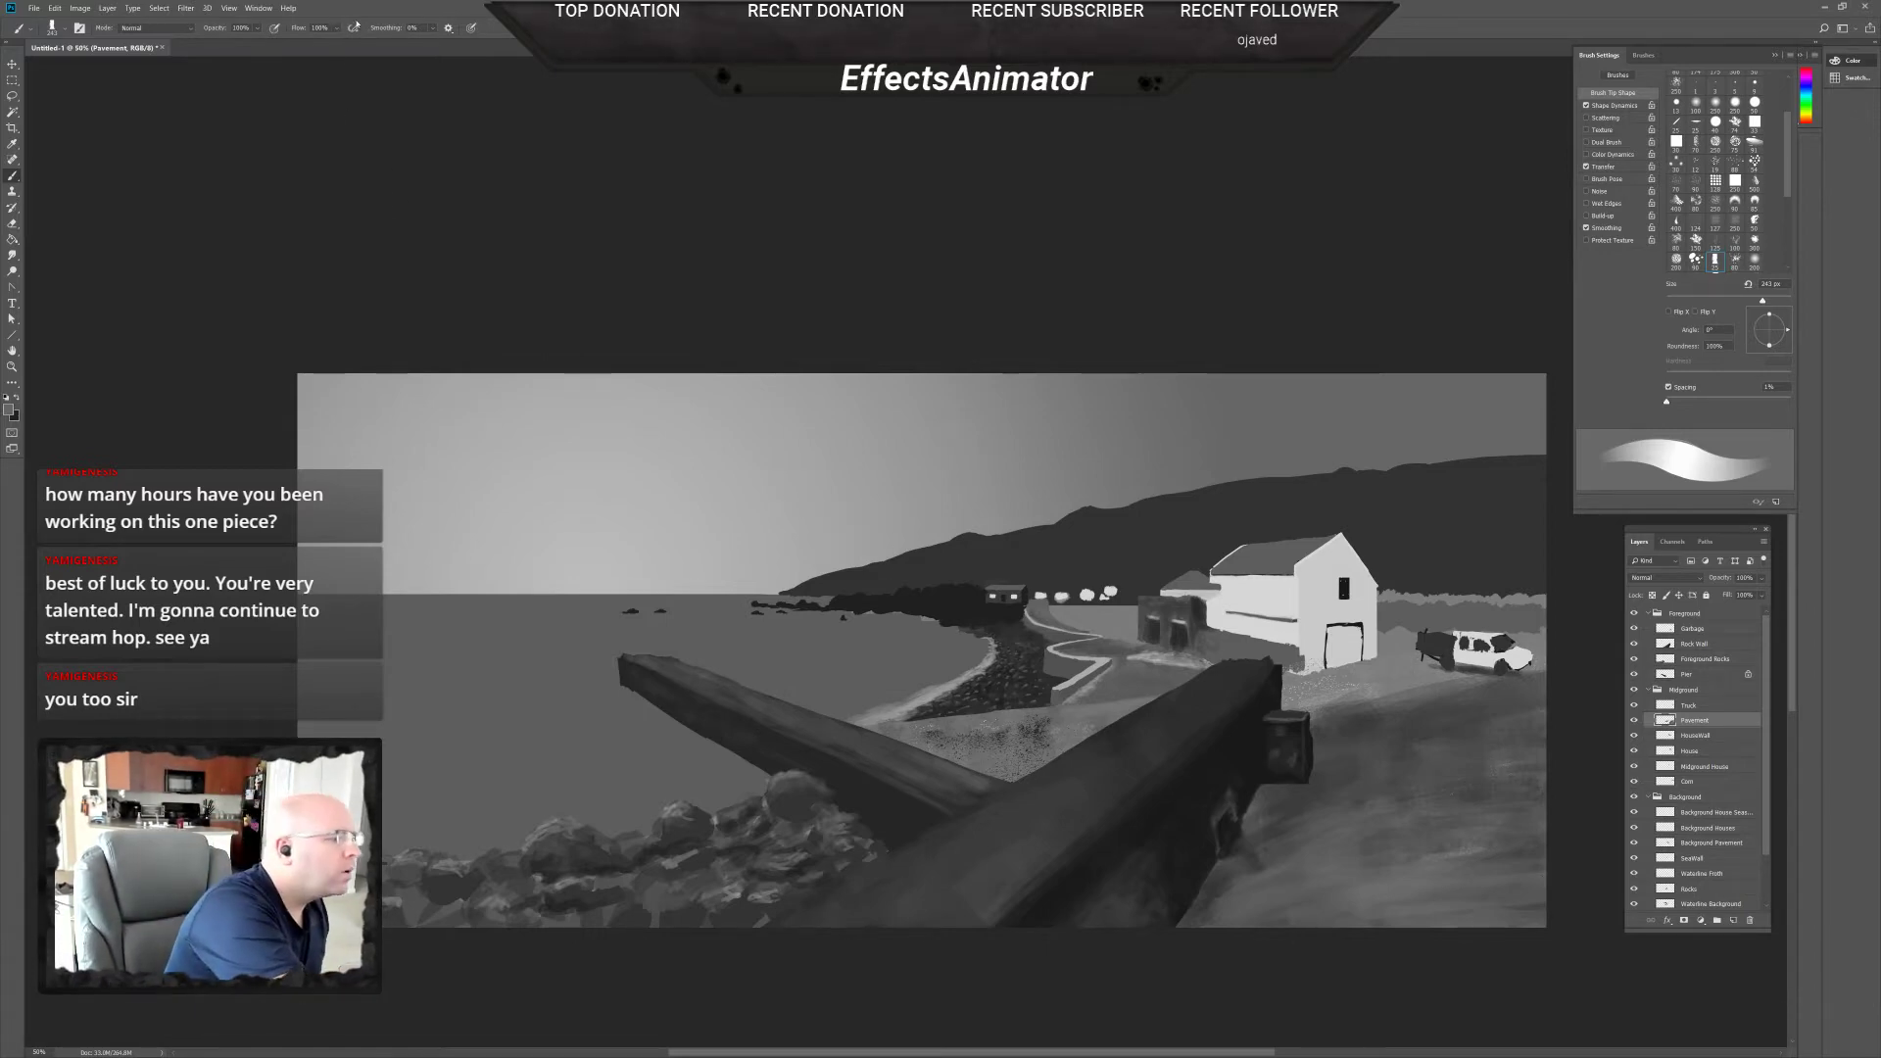
click(337, 27)
click(1842, 7)
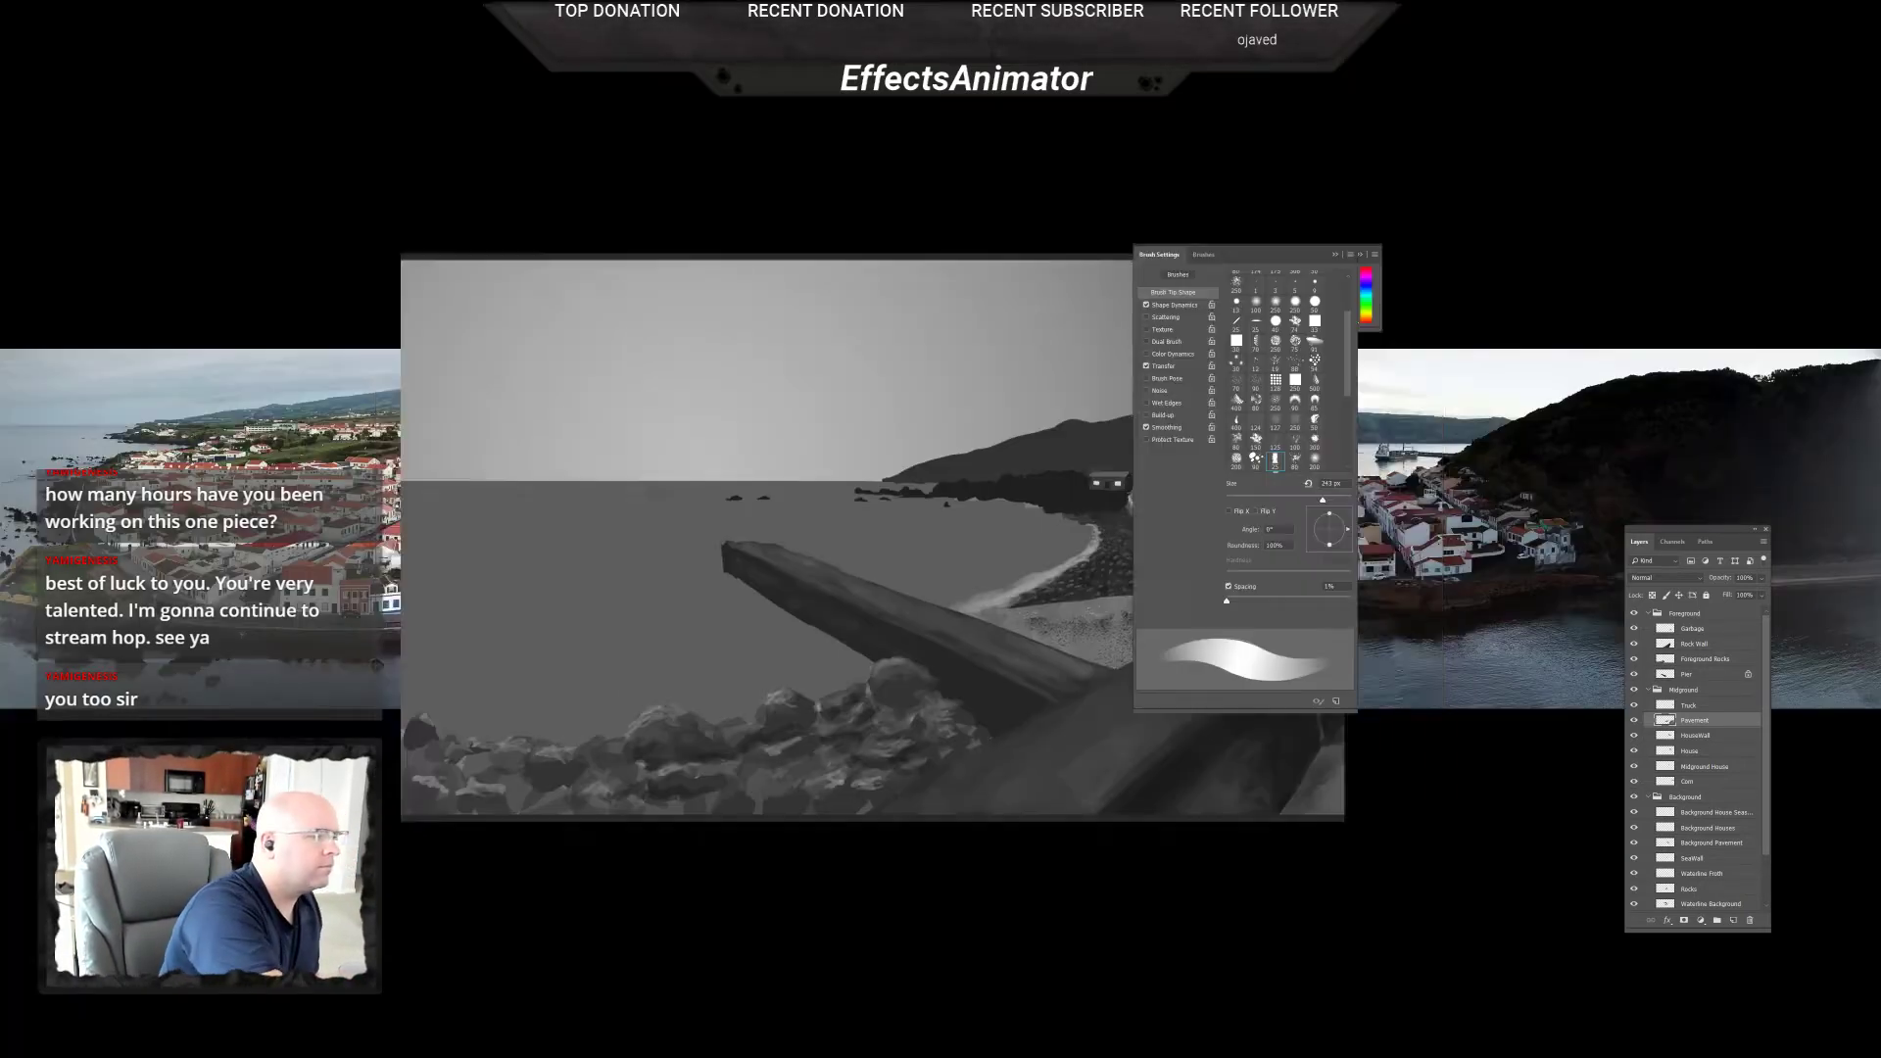
click(1402, 204)
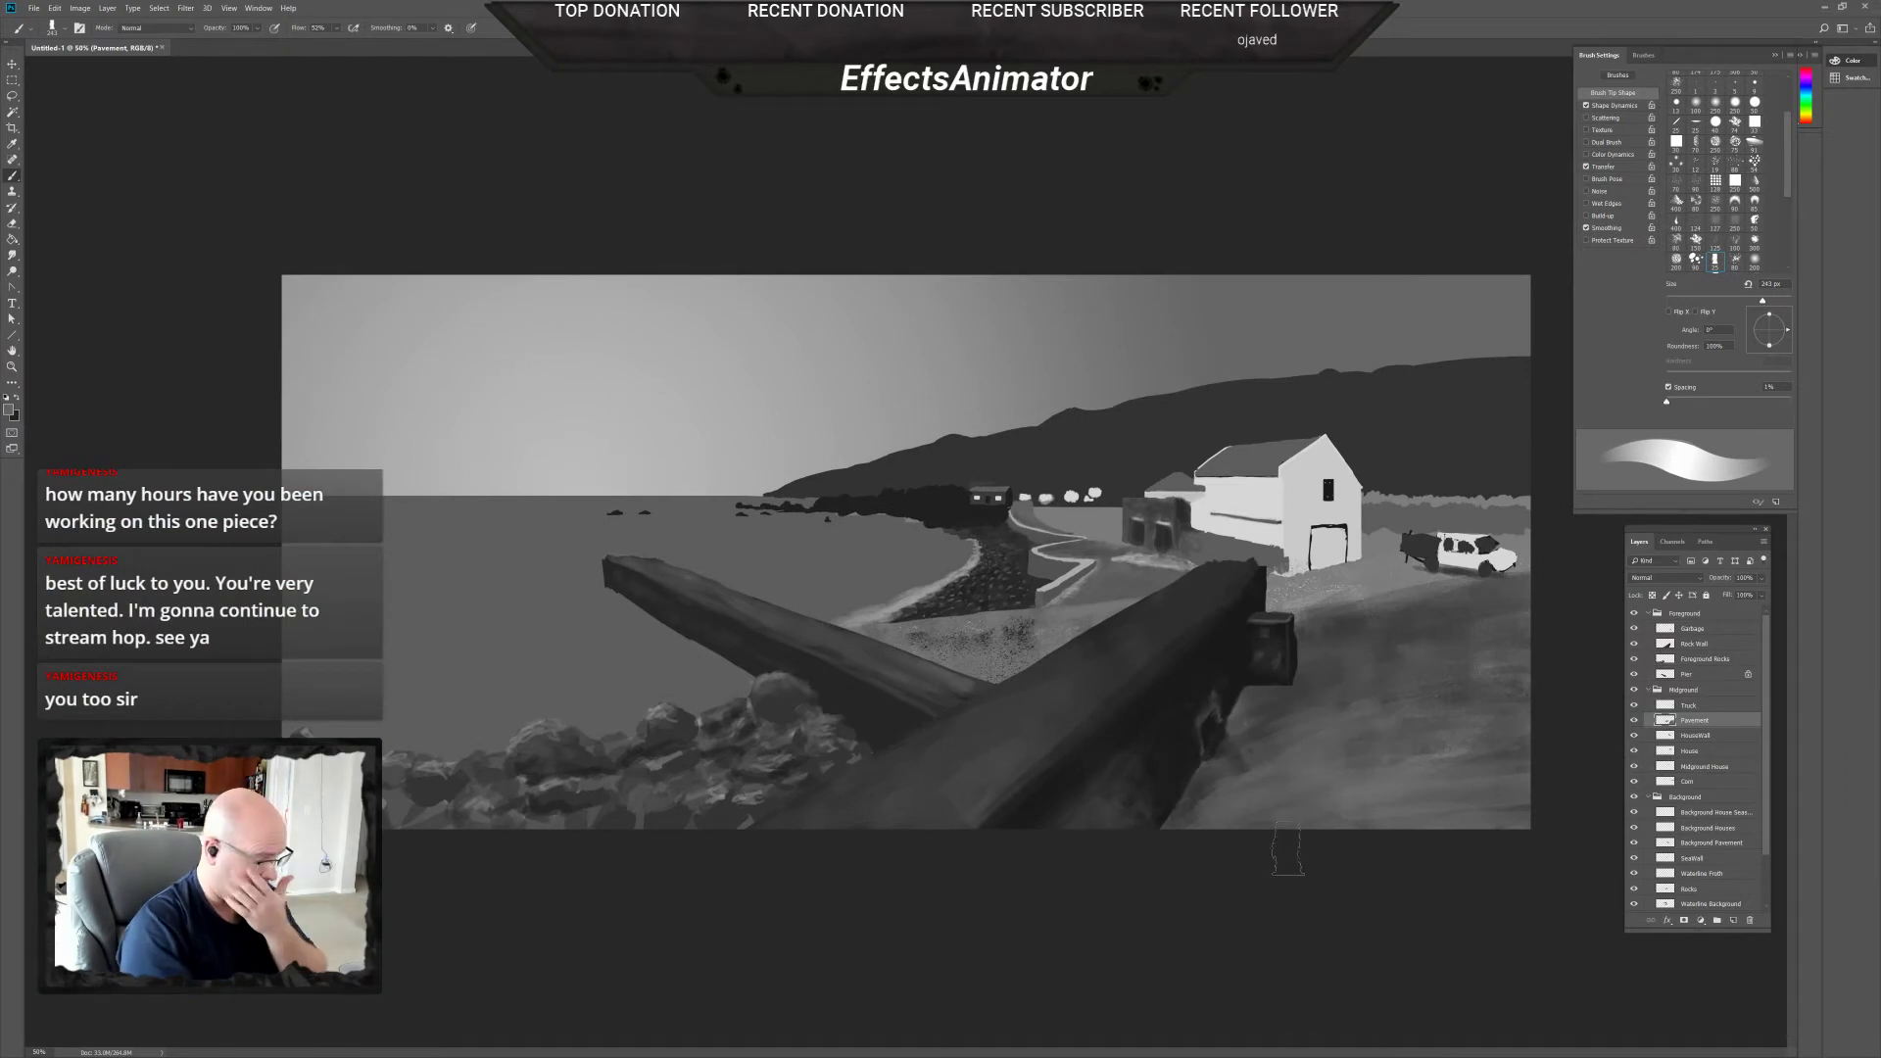
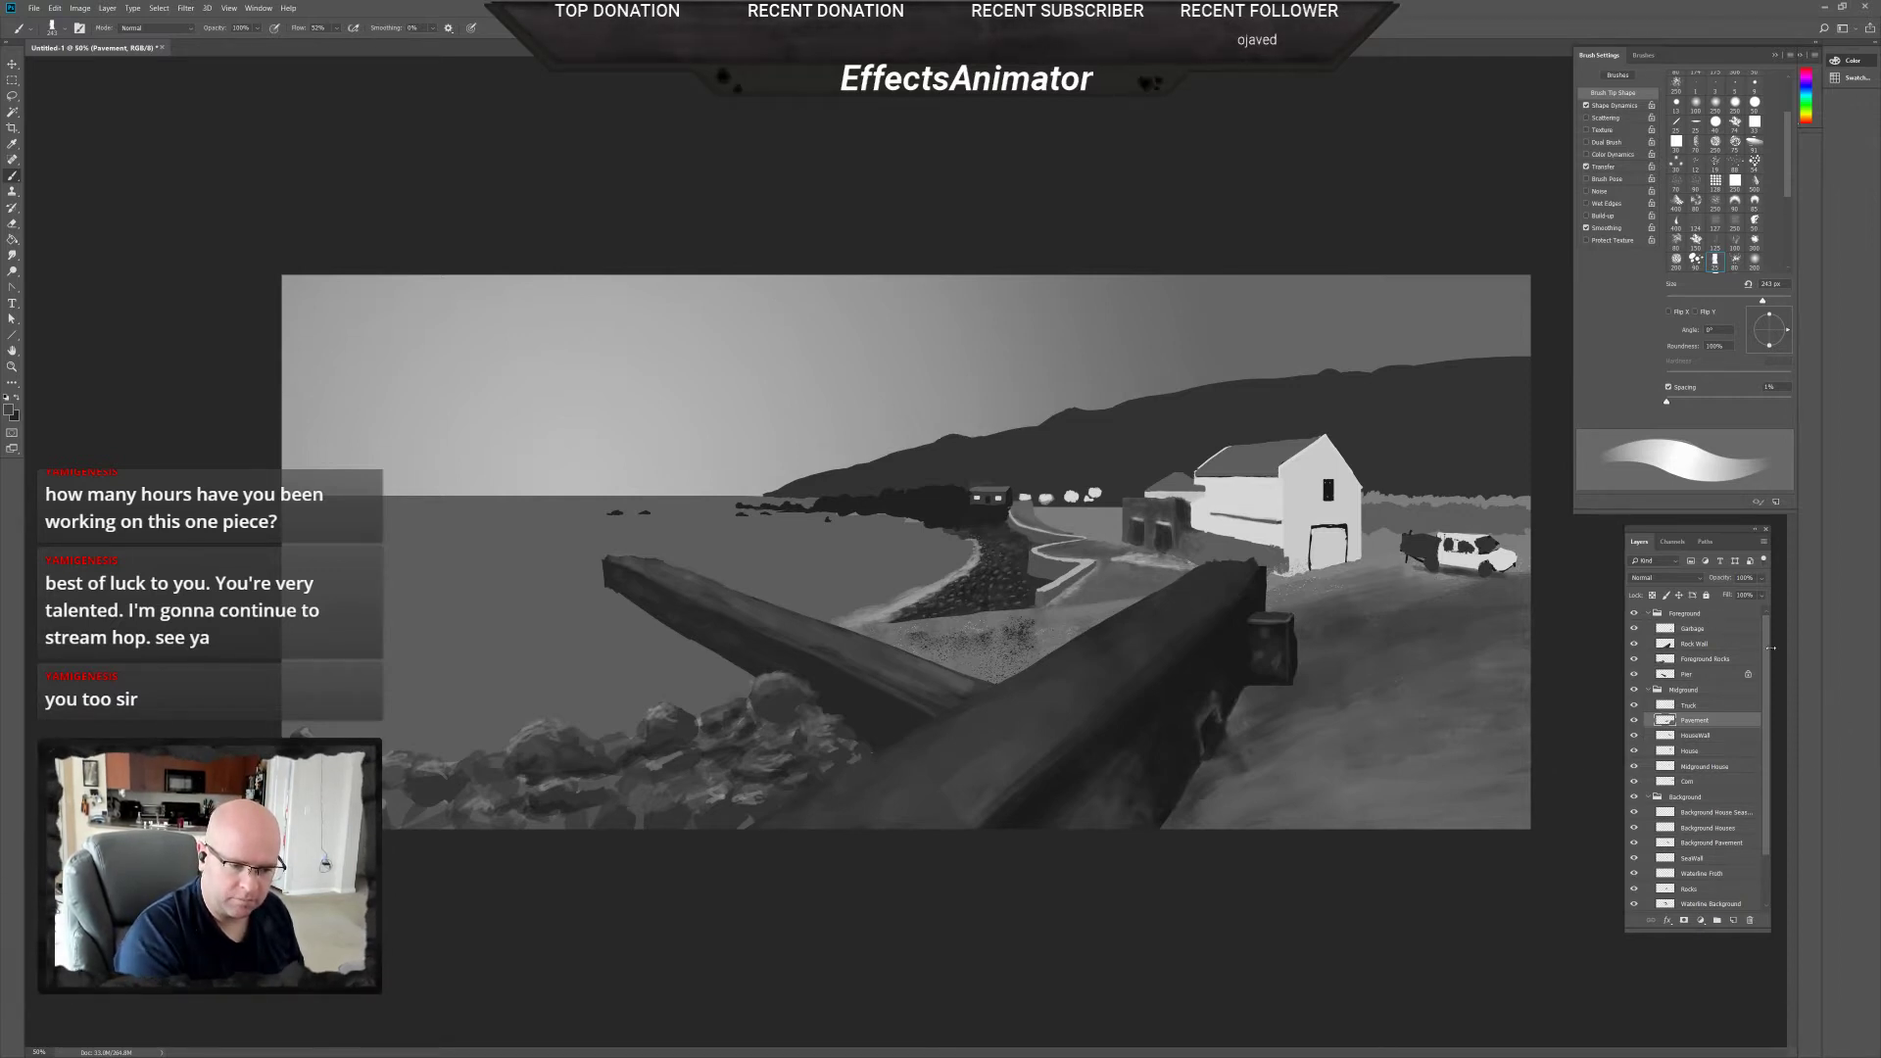
Lock the Hill layer's transparent pixels and paint soft lighter patches on the slope above the white house and truck.
scroll(1731, 862, down, 2)
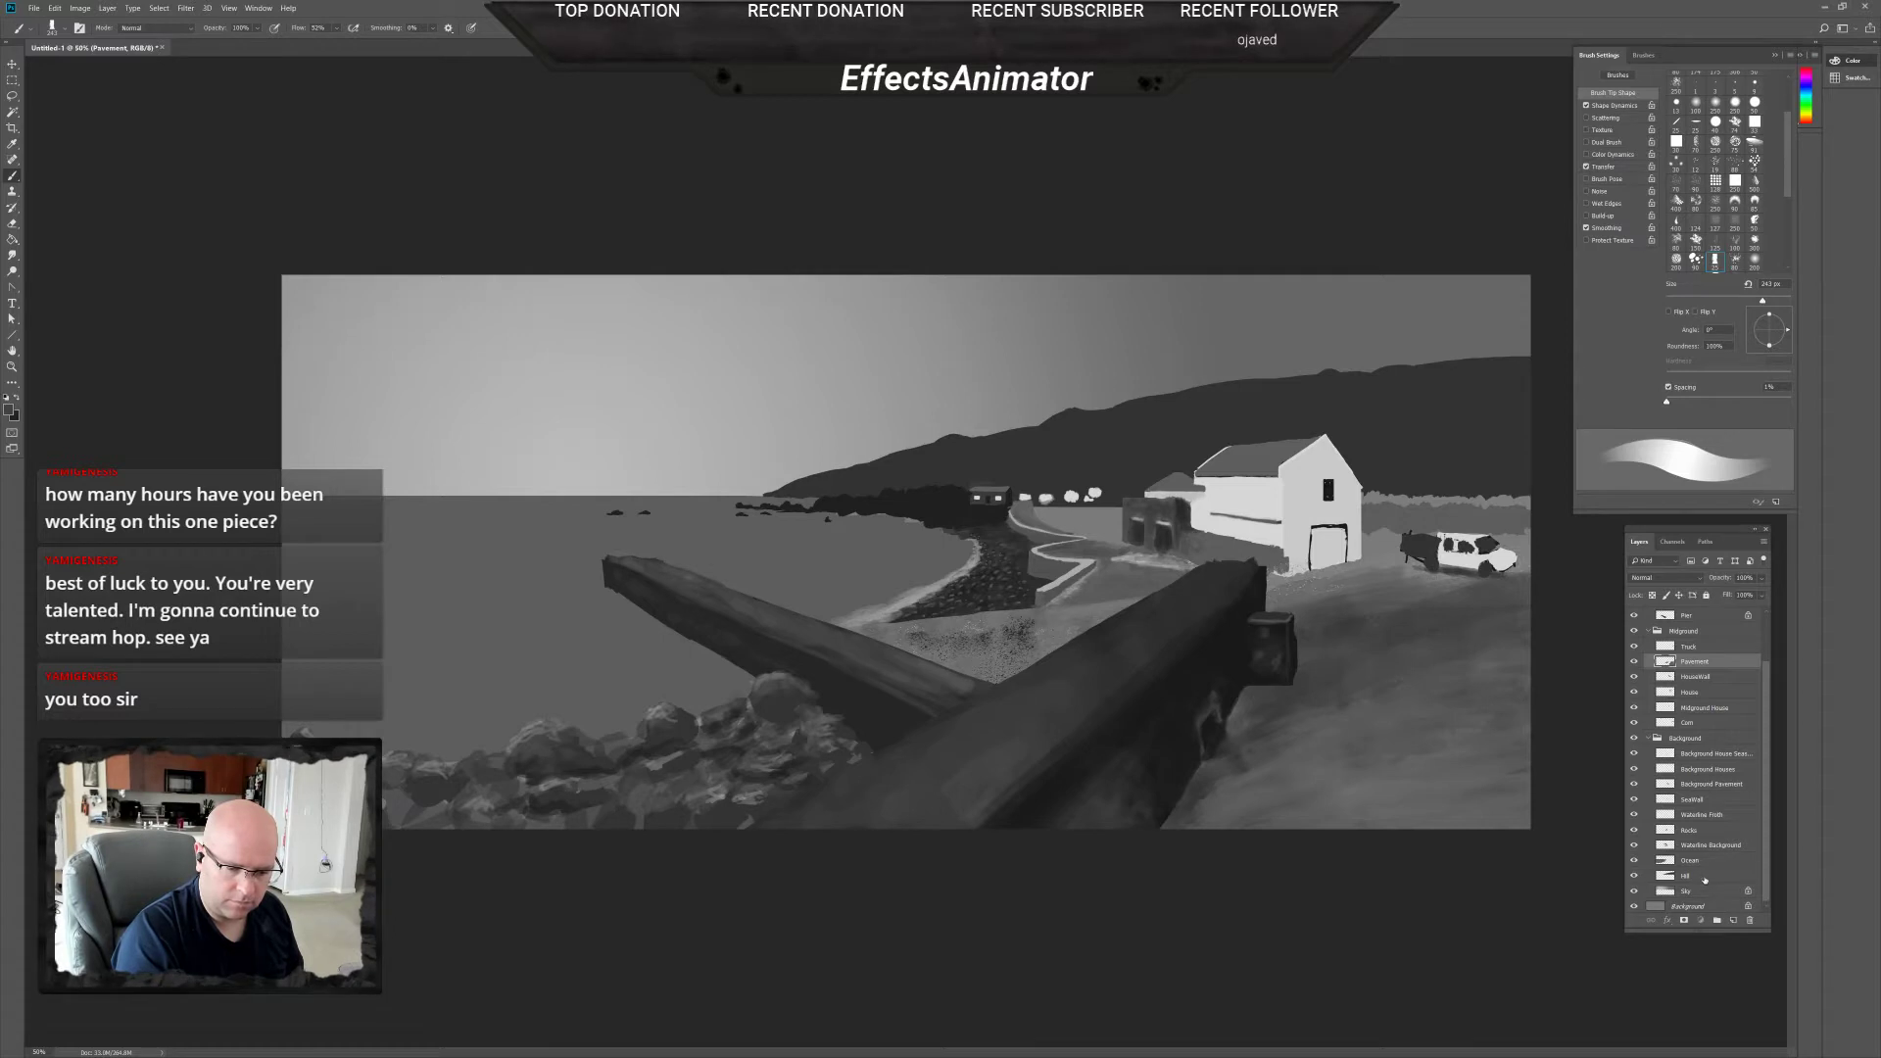
click(1705, 877)
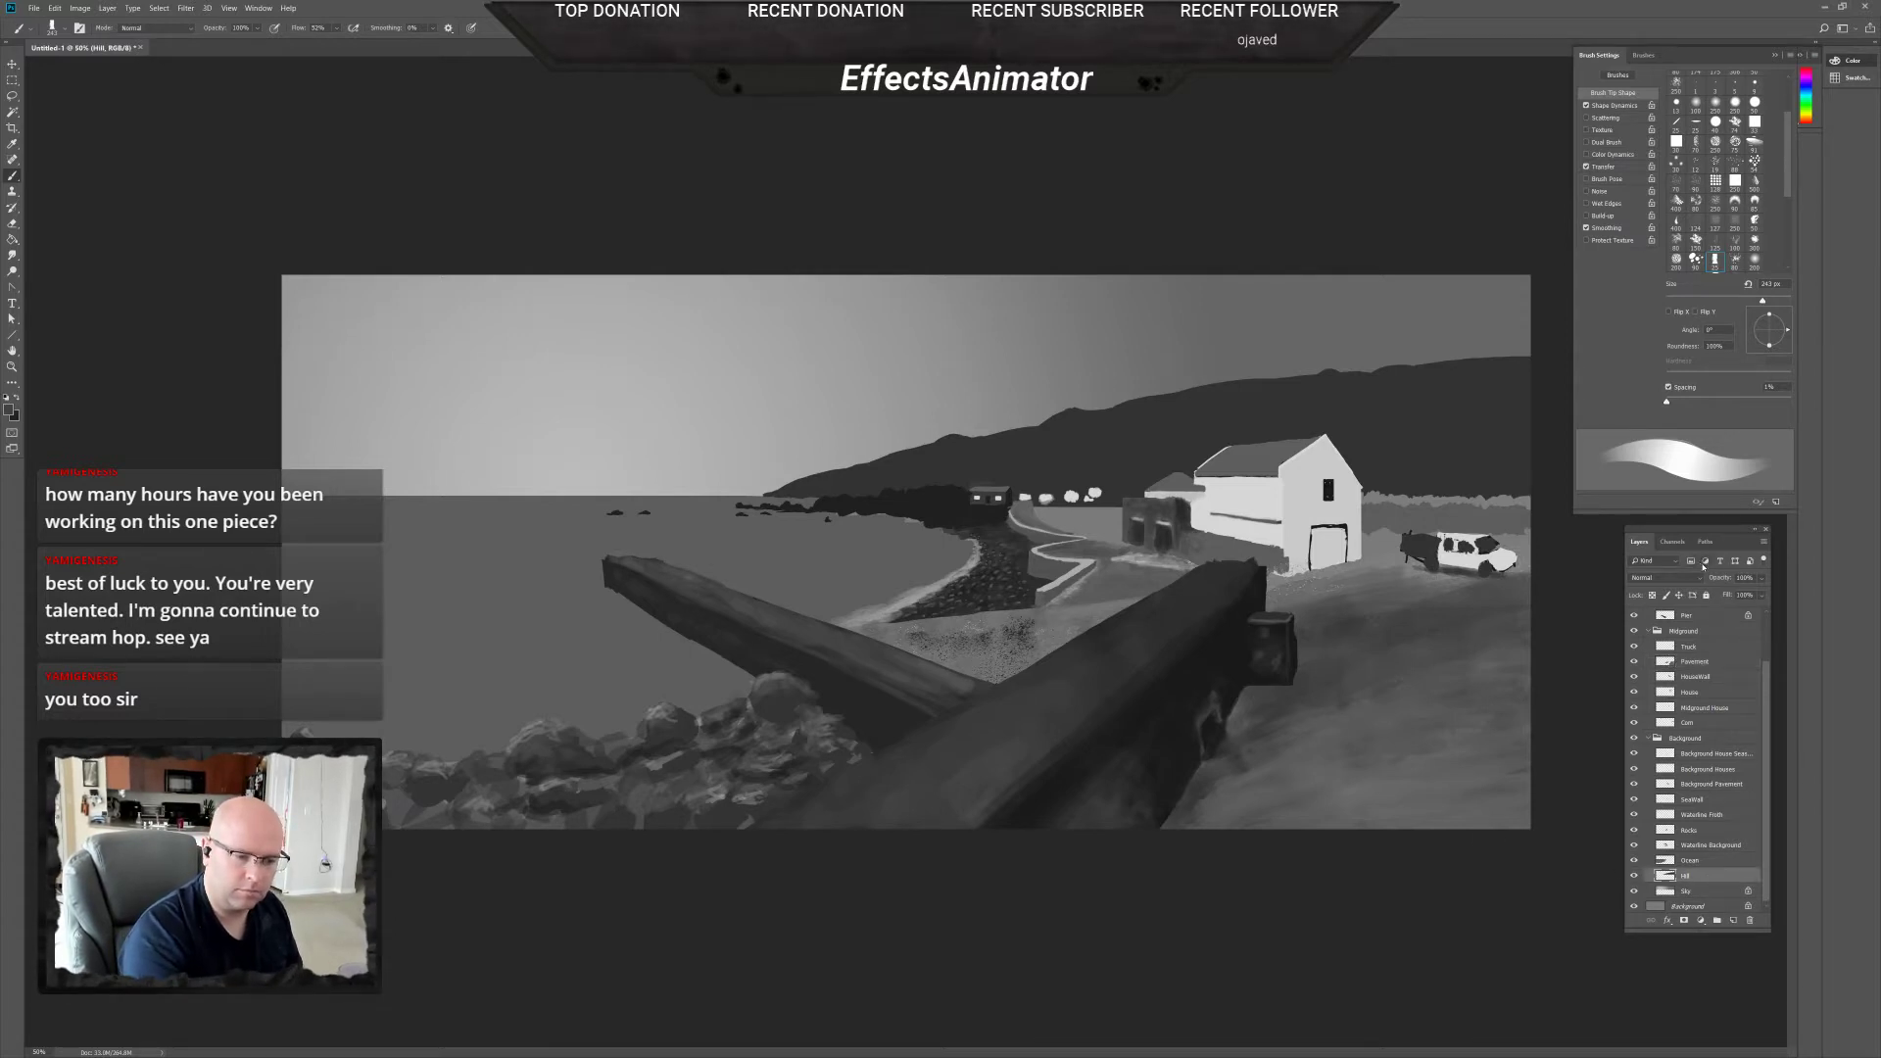
click(1664, 595)
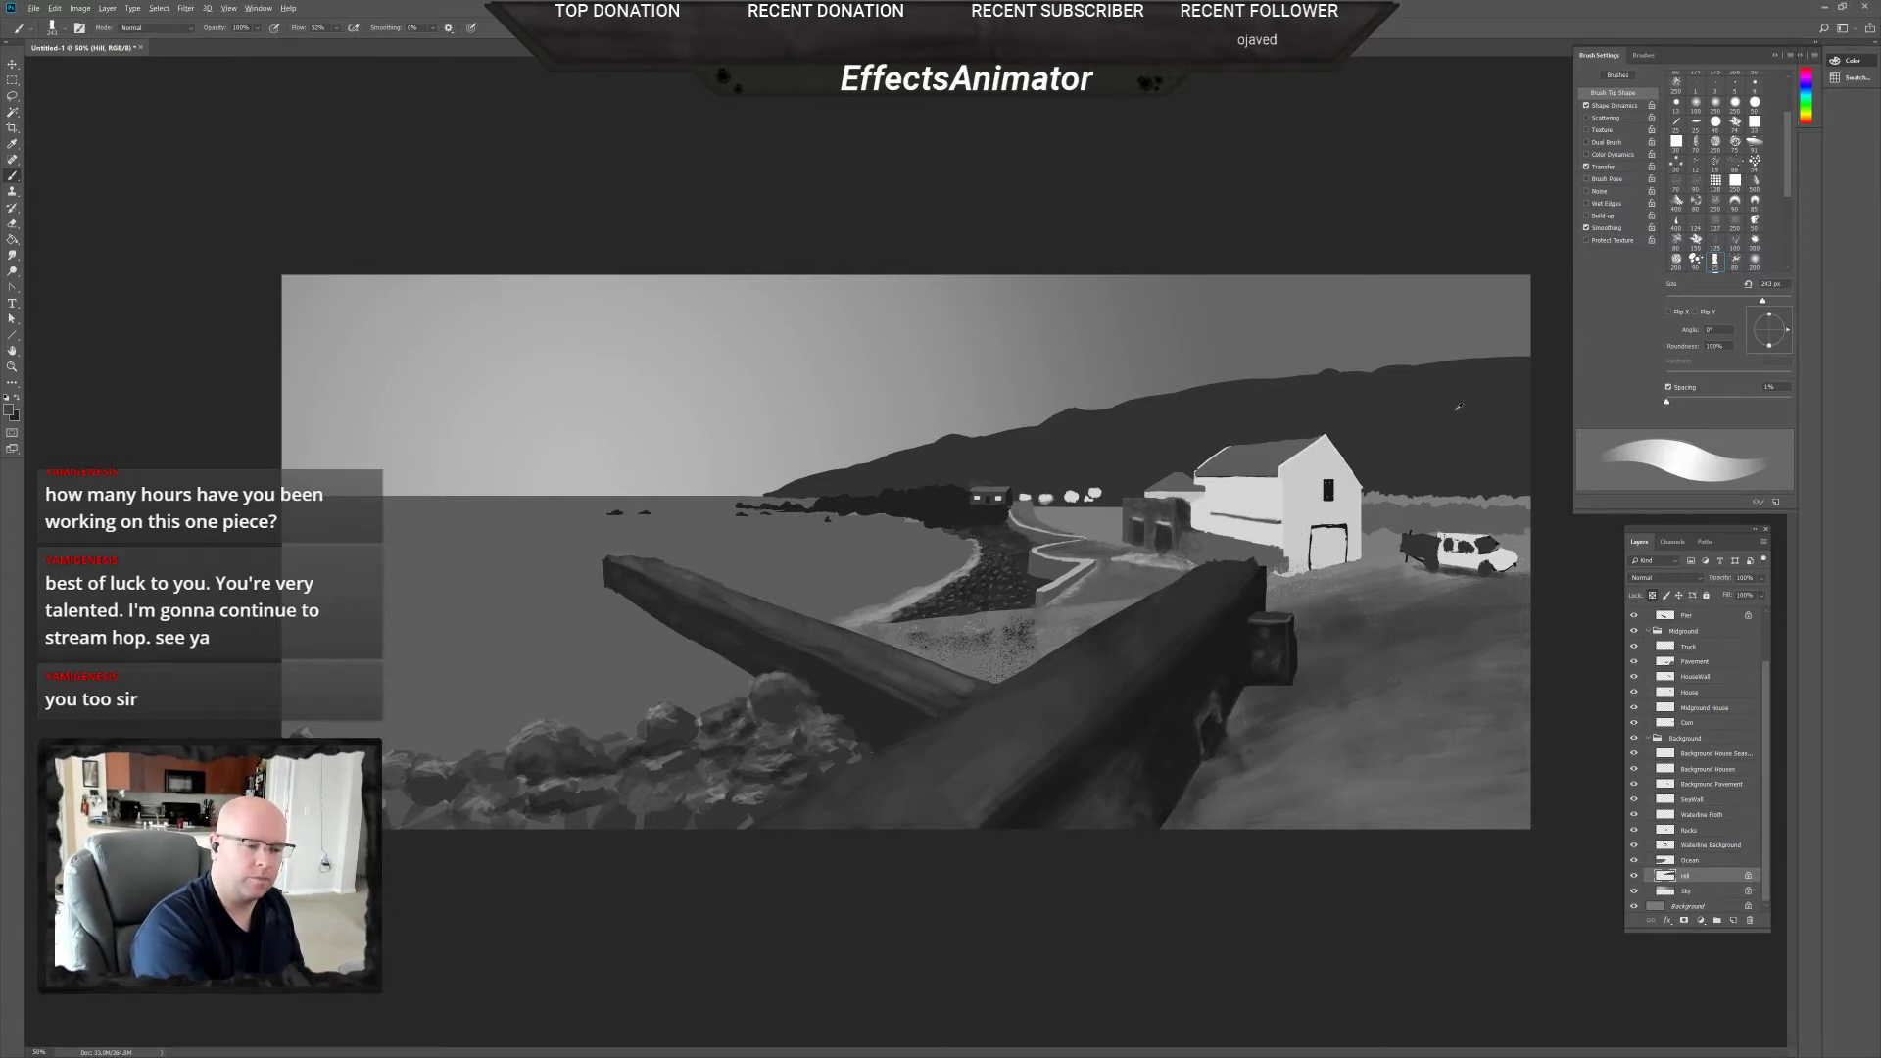
key(x)
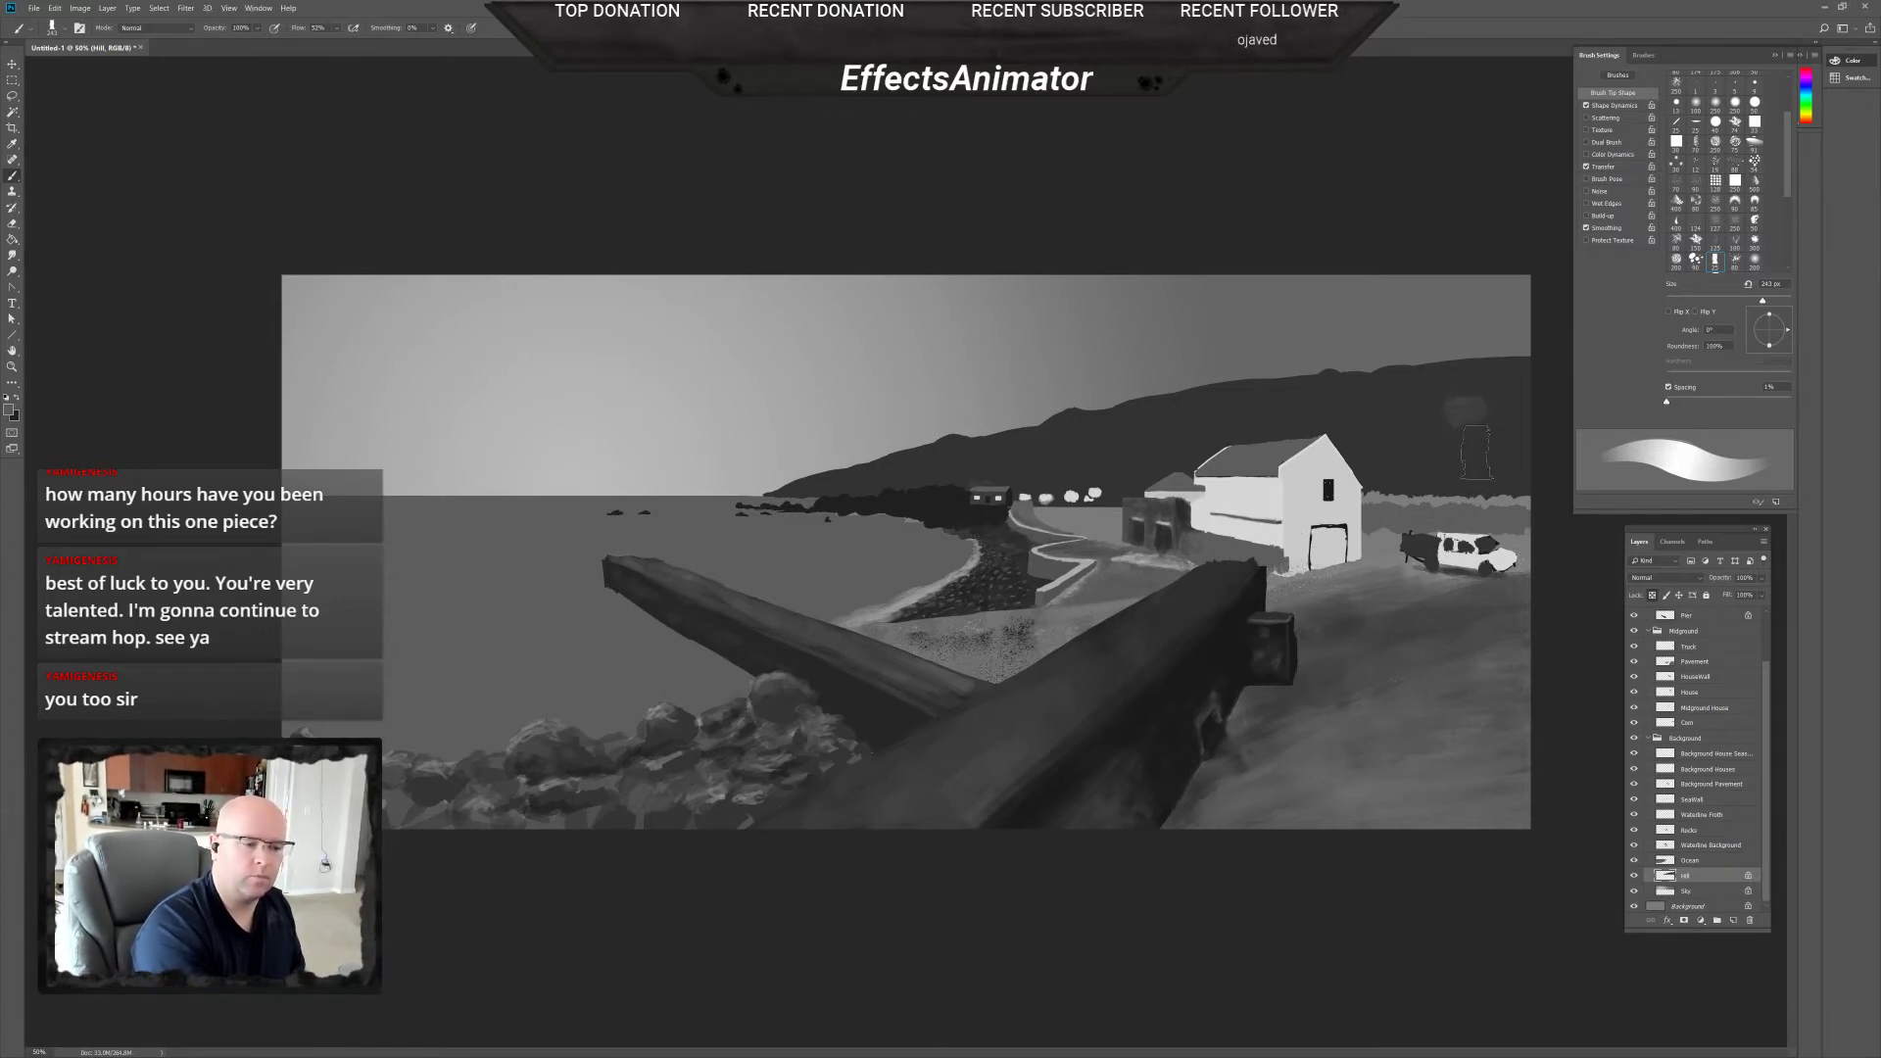
mouse_move(1470, 413)
mouse_down()
mouse_move(1240, 418)
mouse_move(1326, 399)
mouse_move(1354, 403)
mouse_move(1274, 411)
mouse_move(1478, 420)
mouse_move(1489, 439)
mouse_move(1428, 428)
mouse_move(1491, 448)
mouse_move(1456, 411)
mouse_move(1514, 388)
mouse_up()
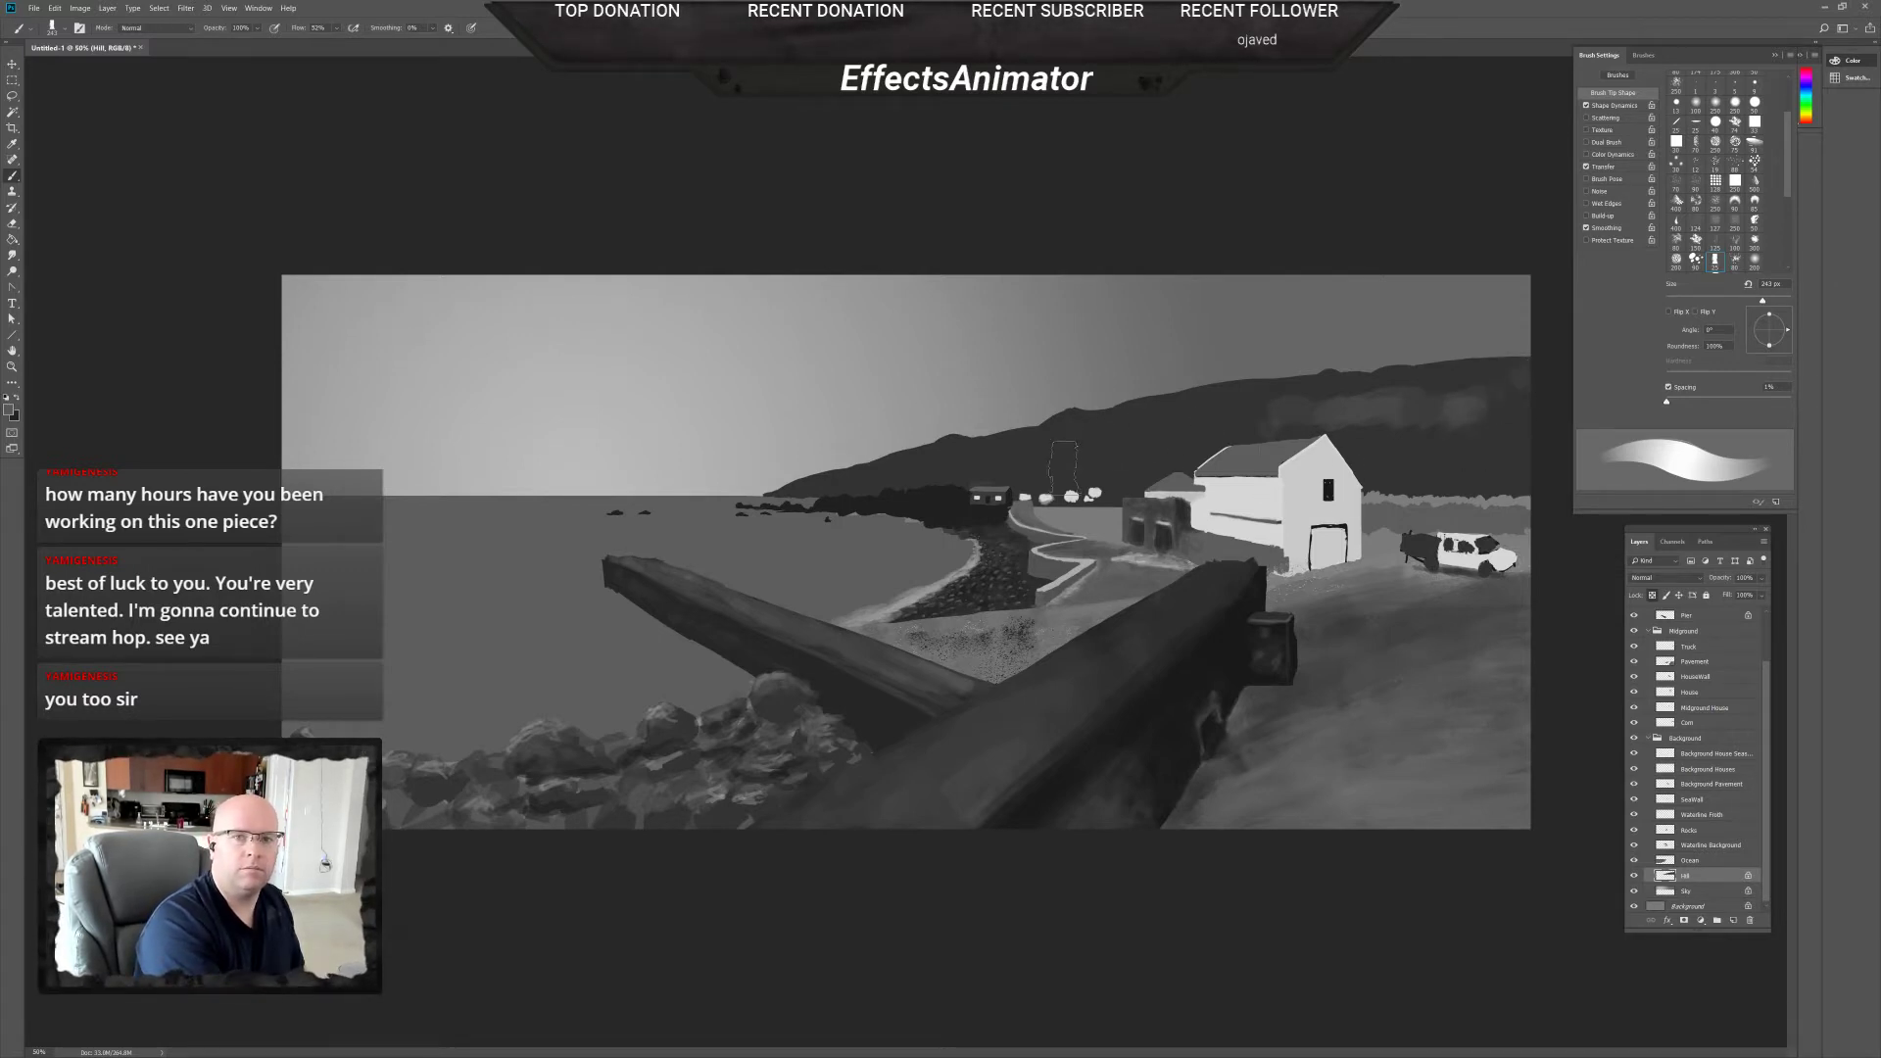
Paint lighter patches on the hill slope above the distant houses with a 28 px brush, enlarging it to 50 px.
right_click(1061, 441)
text(28)
key(Return)
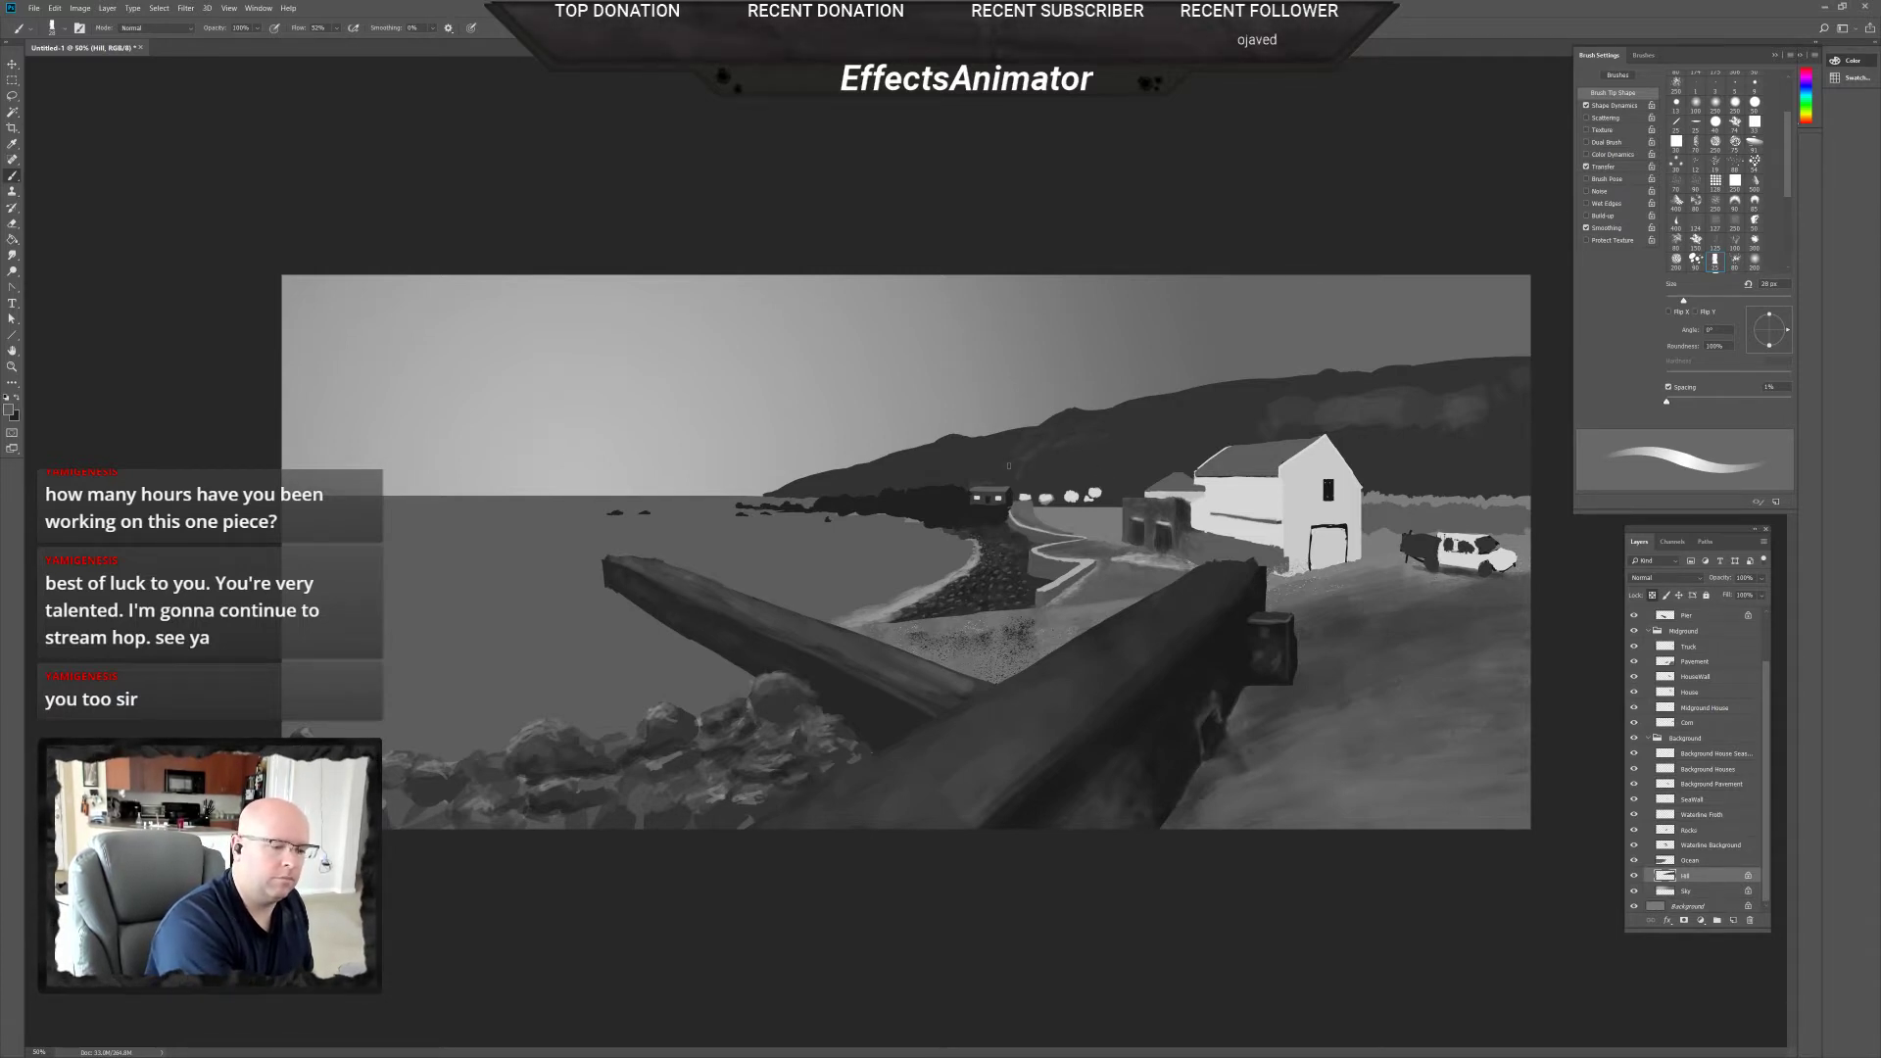
right_click(1032, 467)
key(bracketright)
key(bracketright)
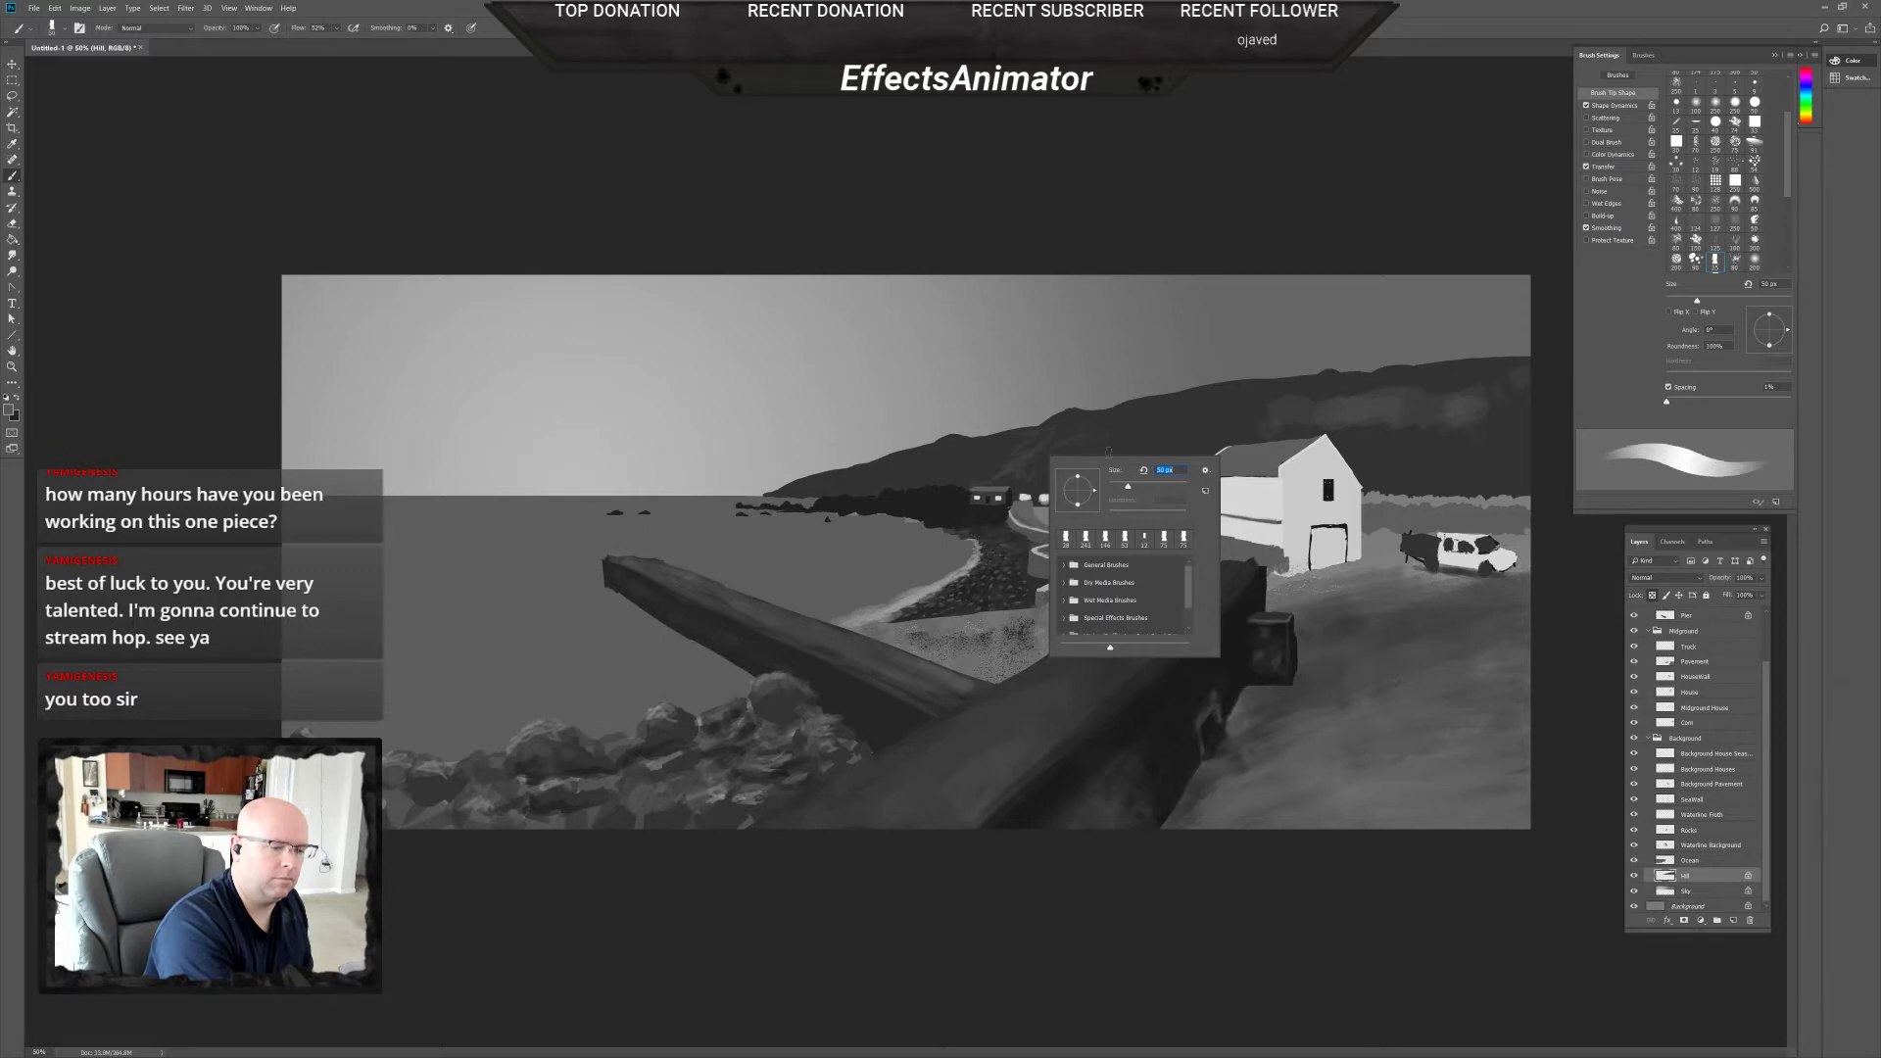
key(Return)
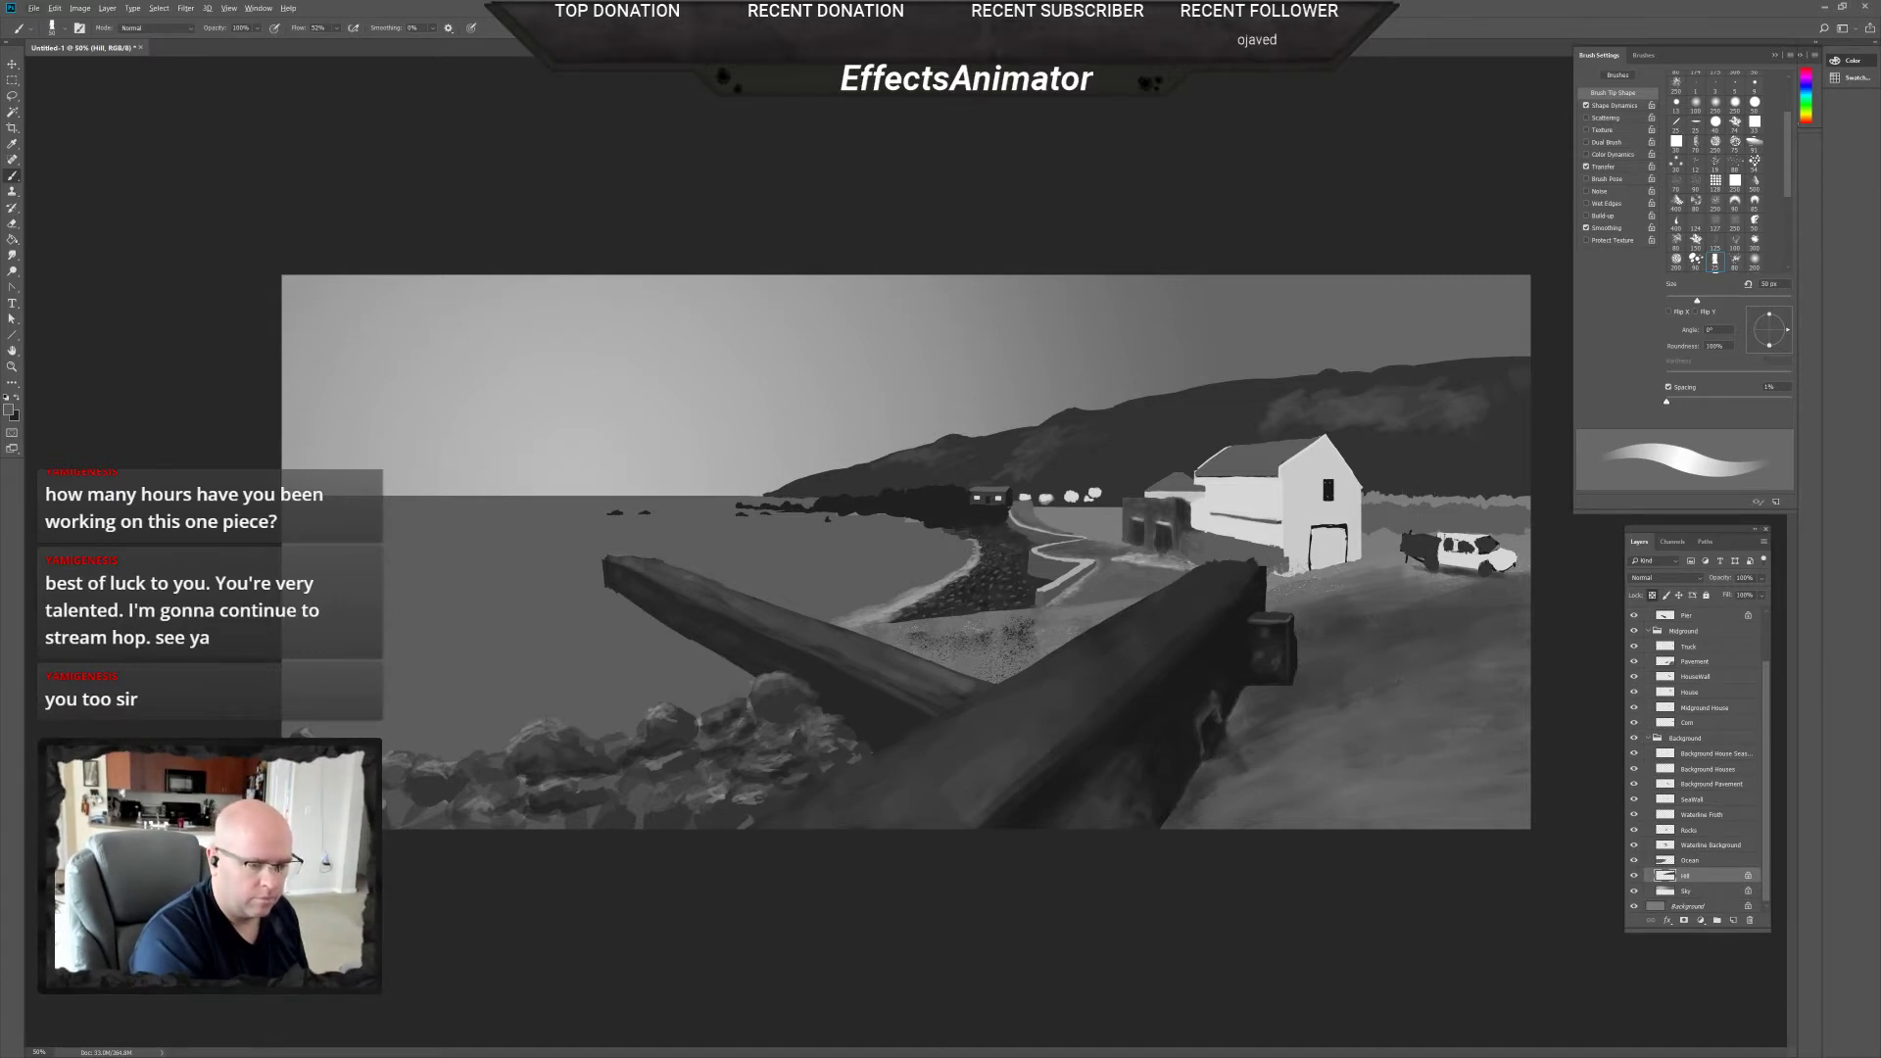
Shade the hill's slopes with a dark tone sampled from the wooden beam, using a 75 px brush.
alt+click(1243, 617)
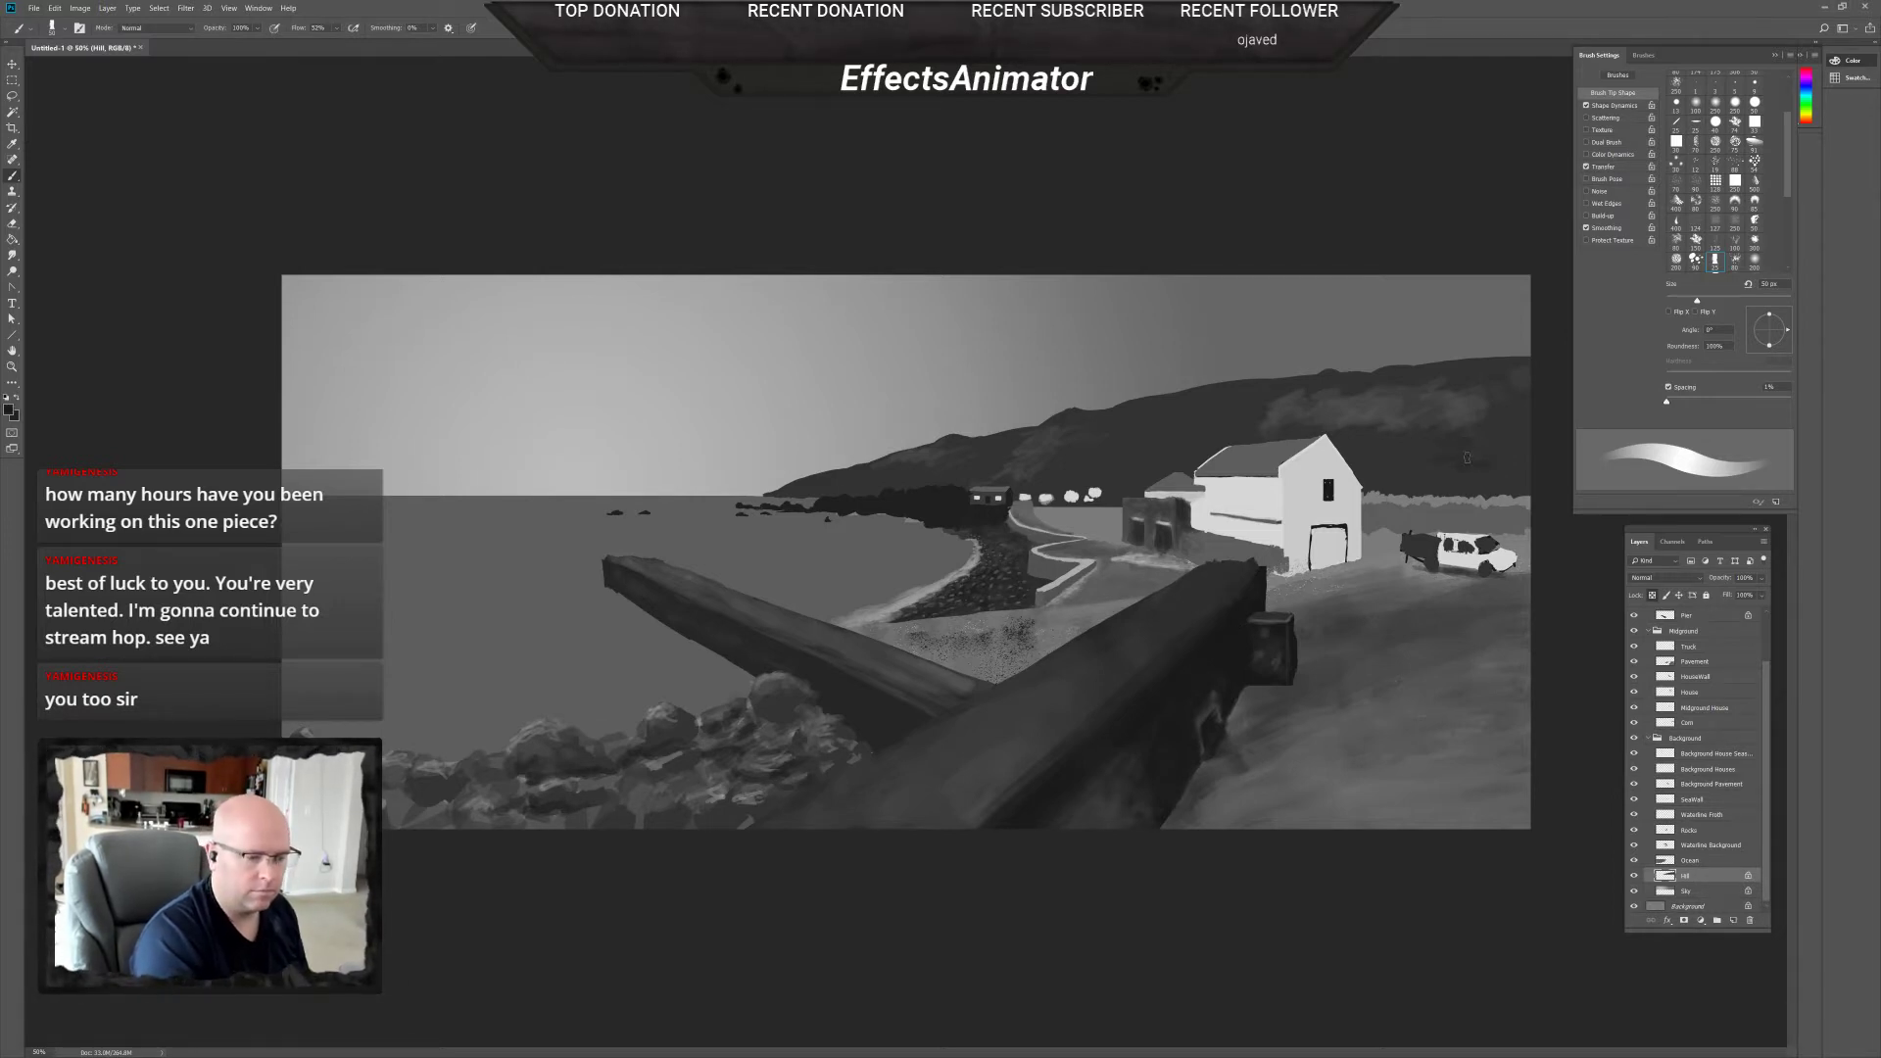
right_click(1467, 457)
text(75)
key(Return)
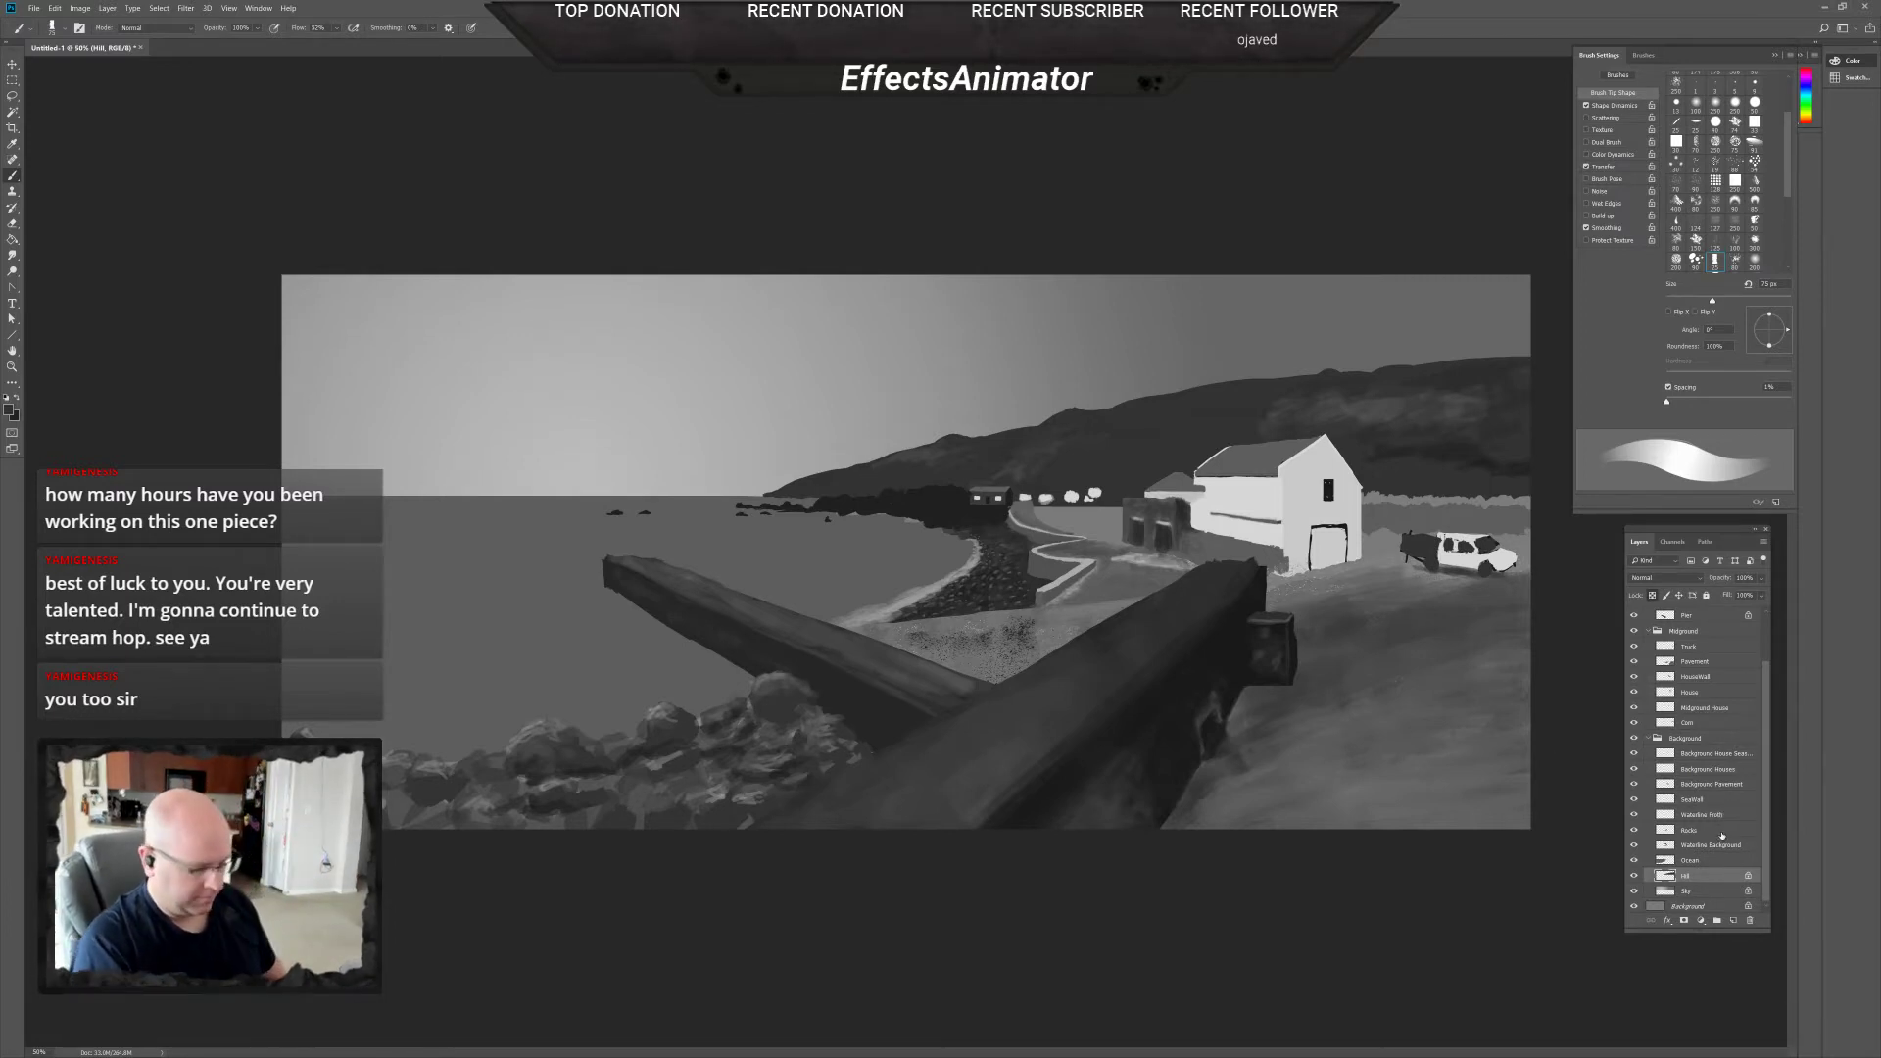
Brighten the Hill layer's midtones with a Levels adjustment and return to the Brush tool.
key(i)
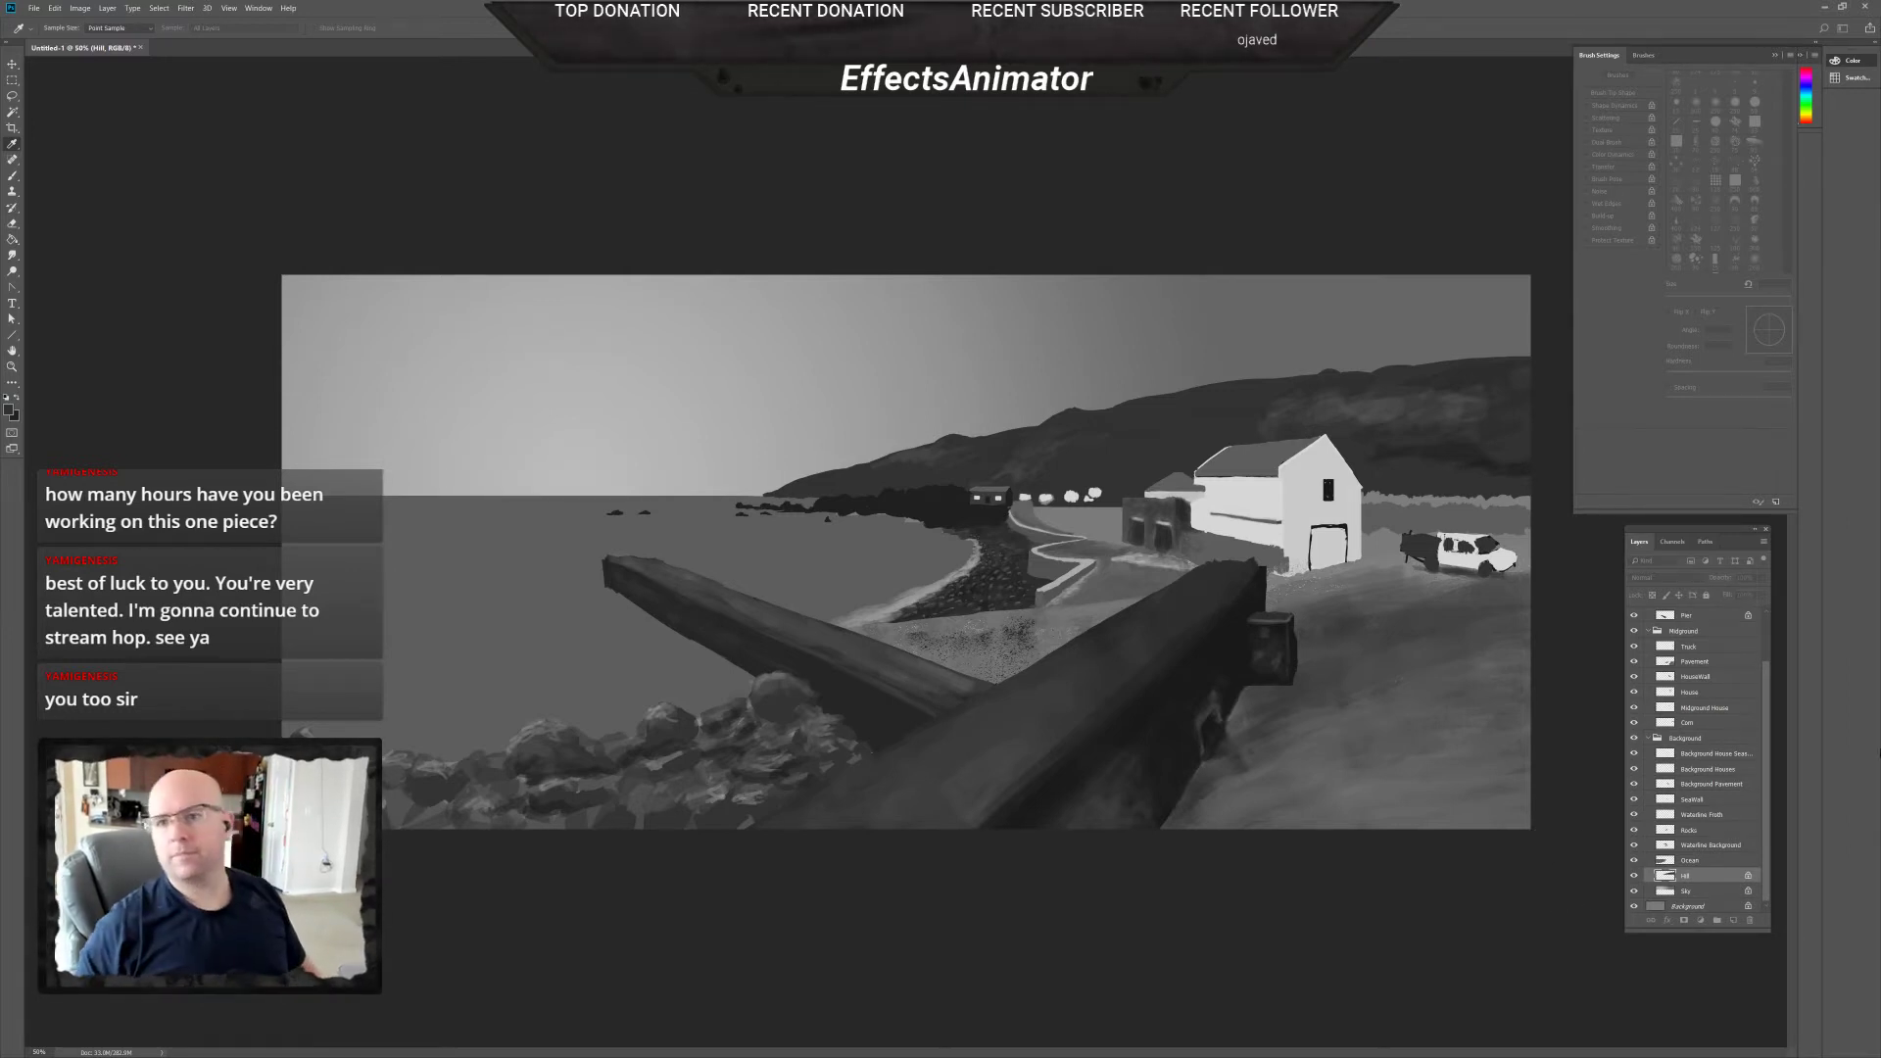
key(ctrl+l)
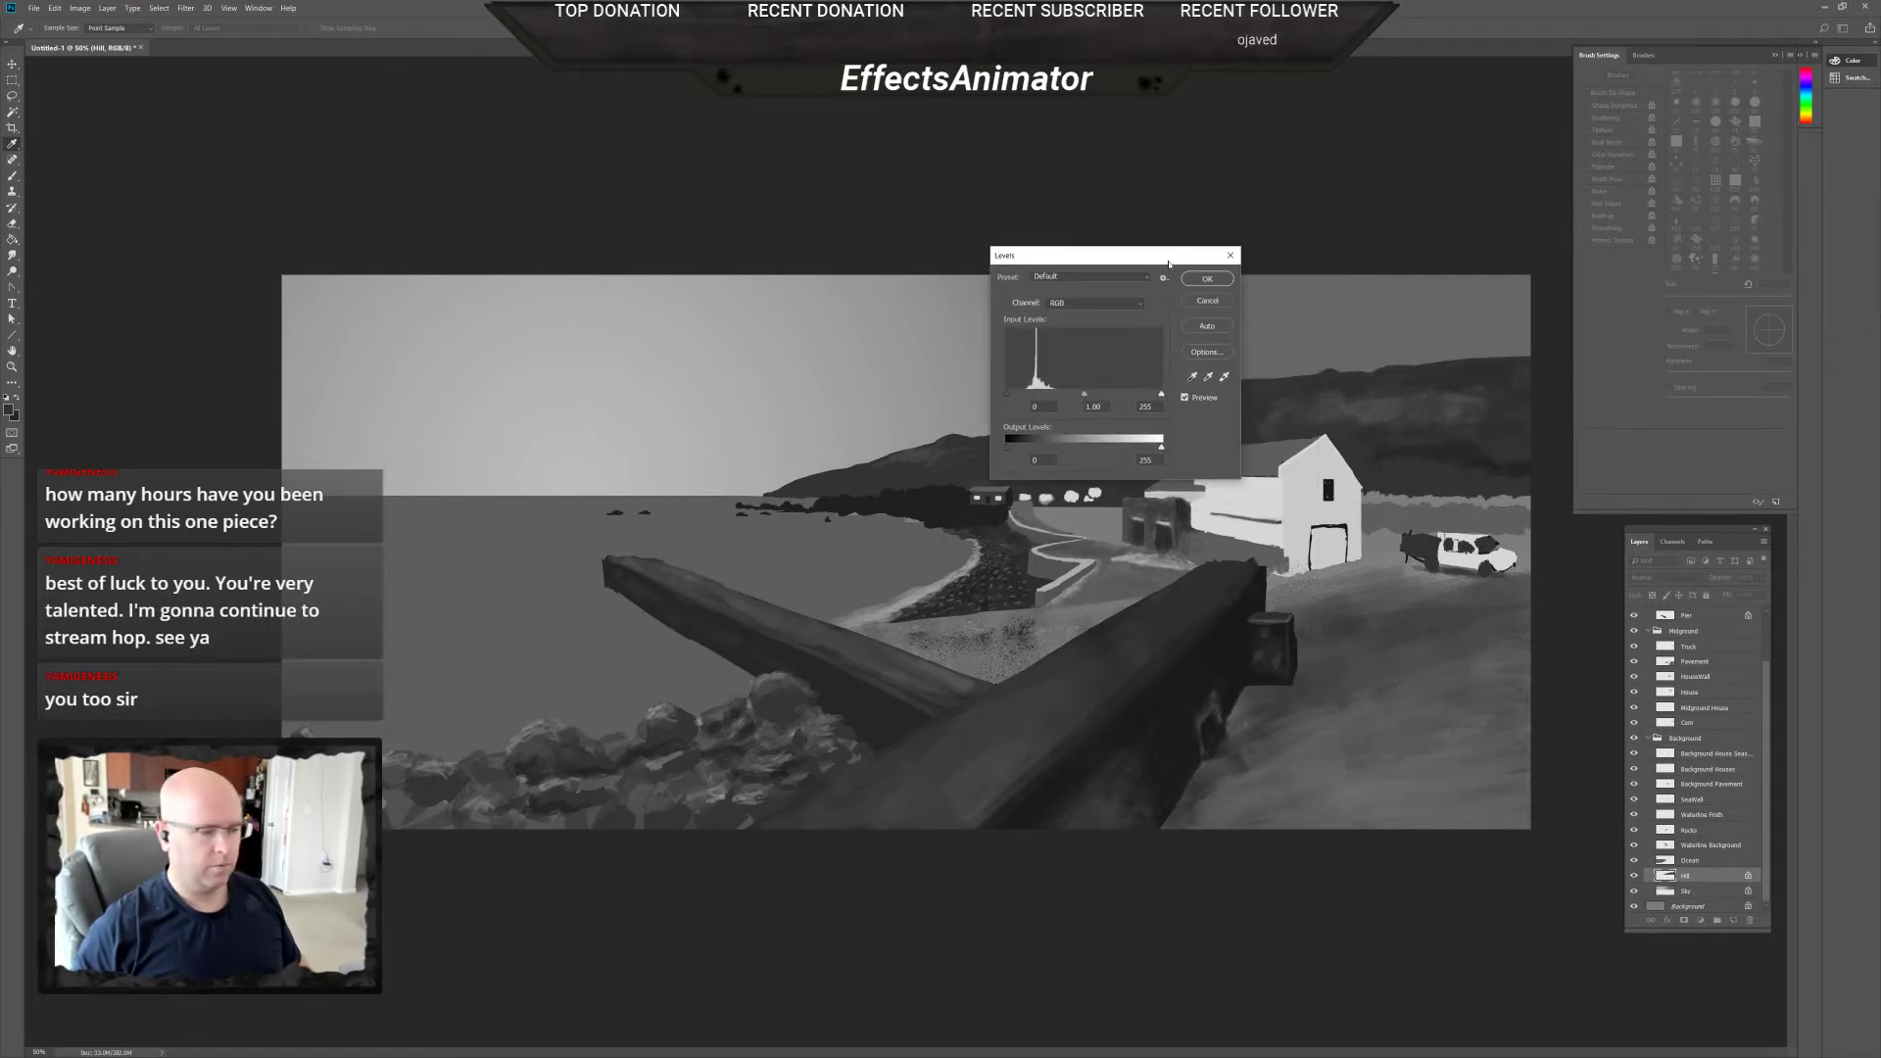
drag(1194, 253, 1358, 144)
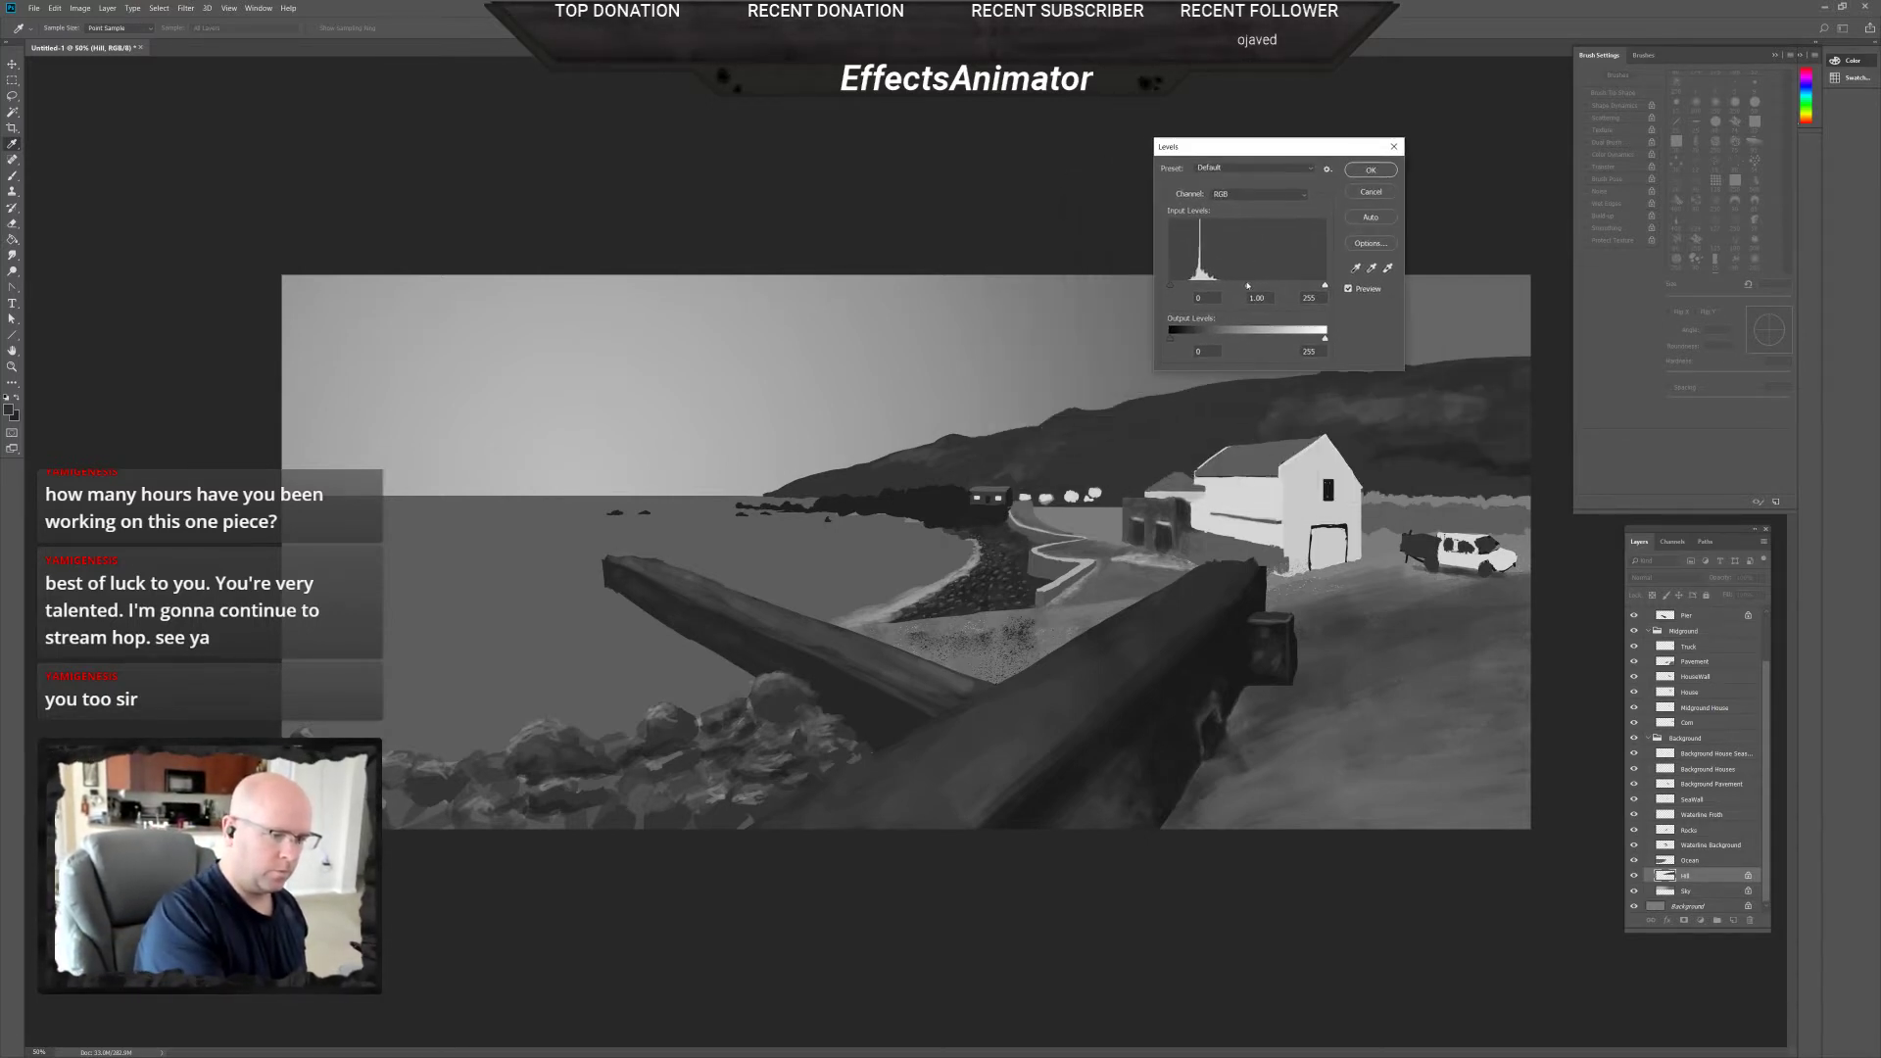
drag(1247, 285, 1238, 293)
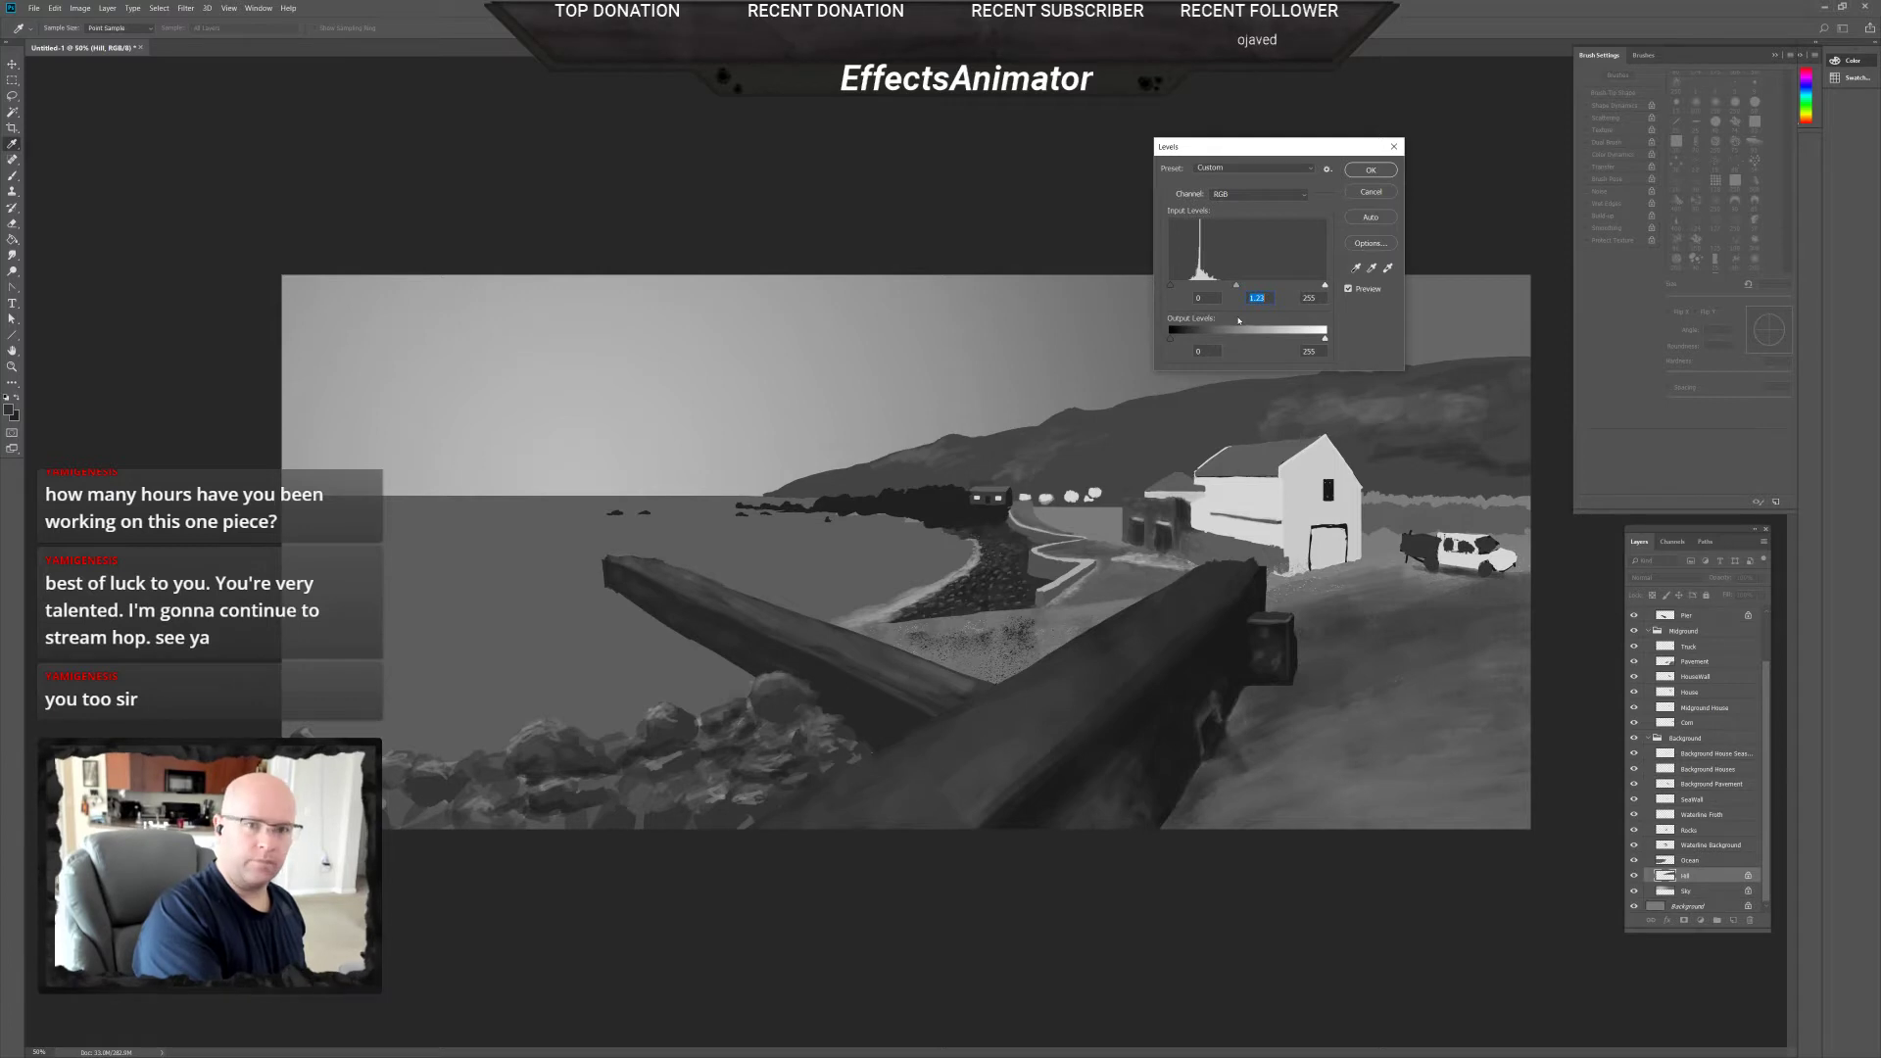
key(Return)
key(b)
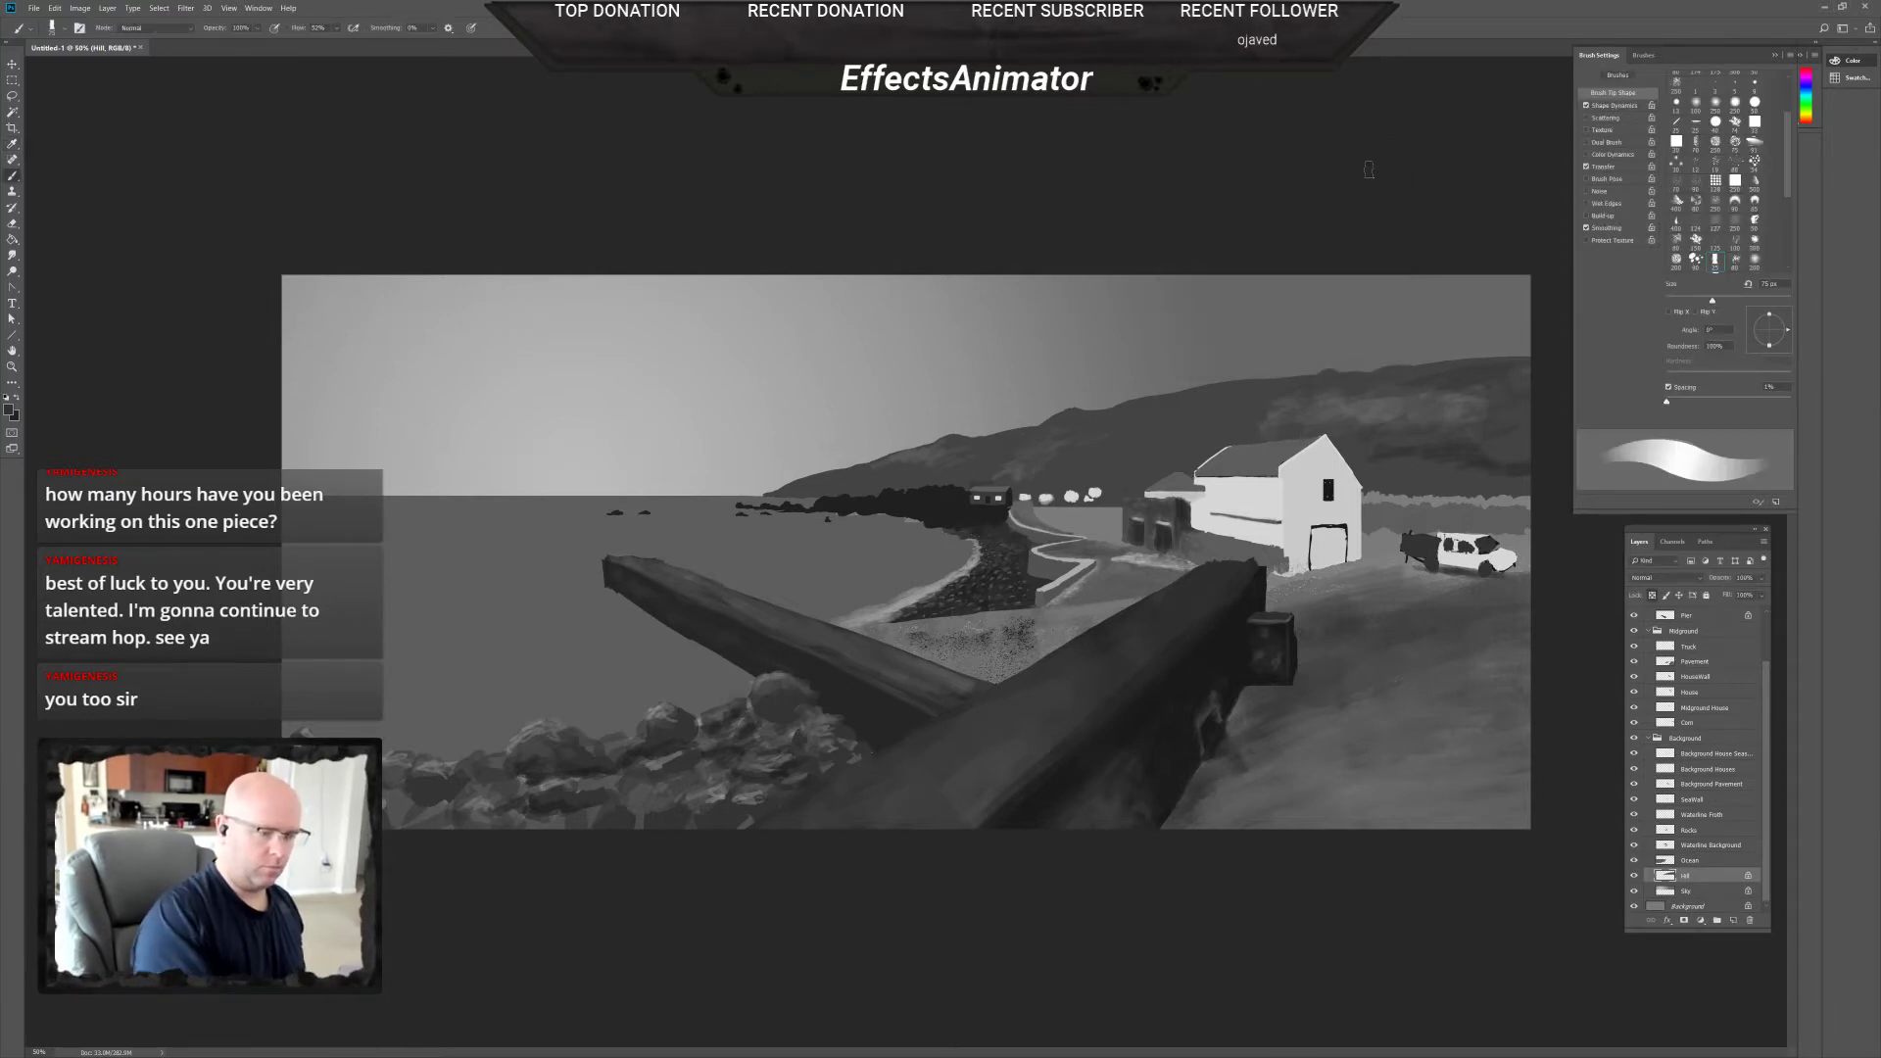
Compare the hill with and without the Levels adjustment, keeping the brightened version.
key(ctrl+z)
key(ctrl+shift+z)
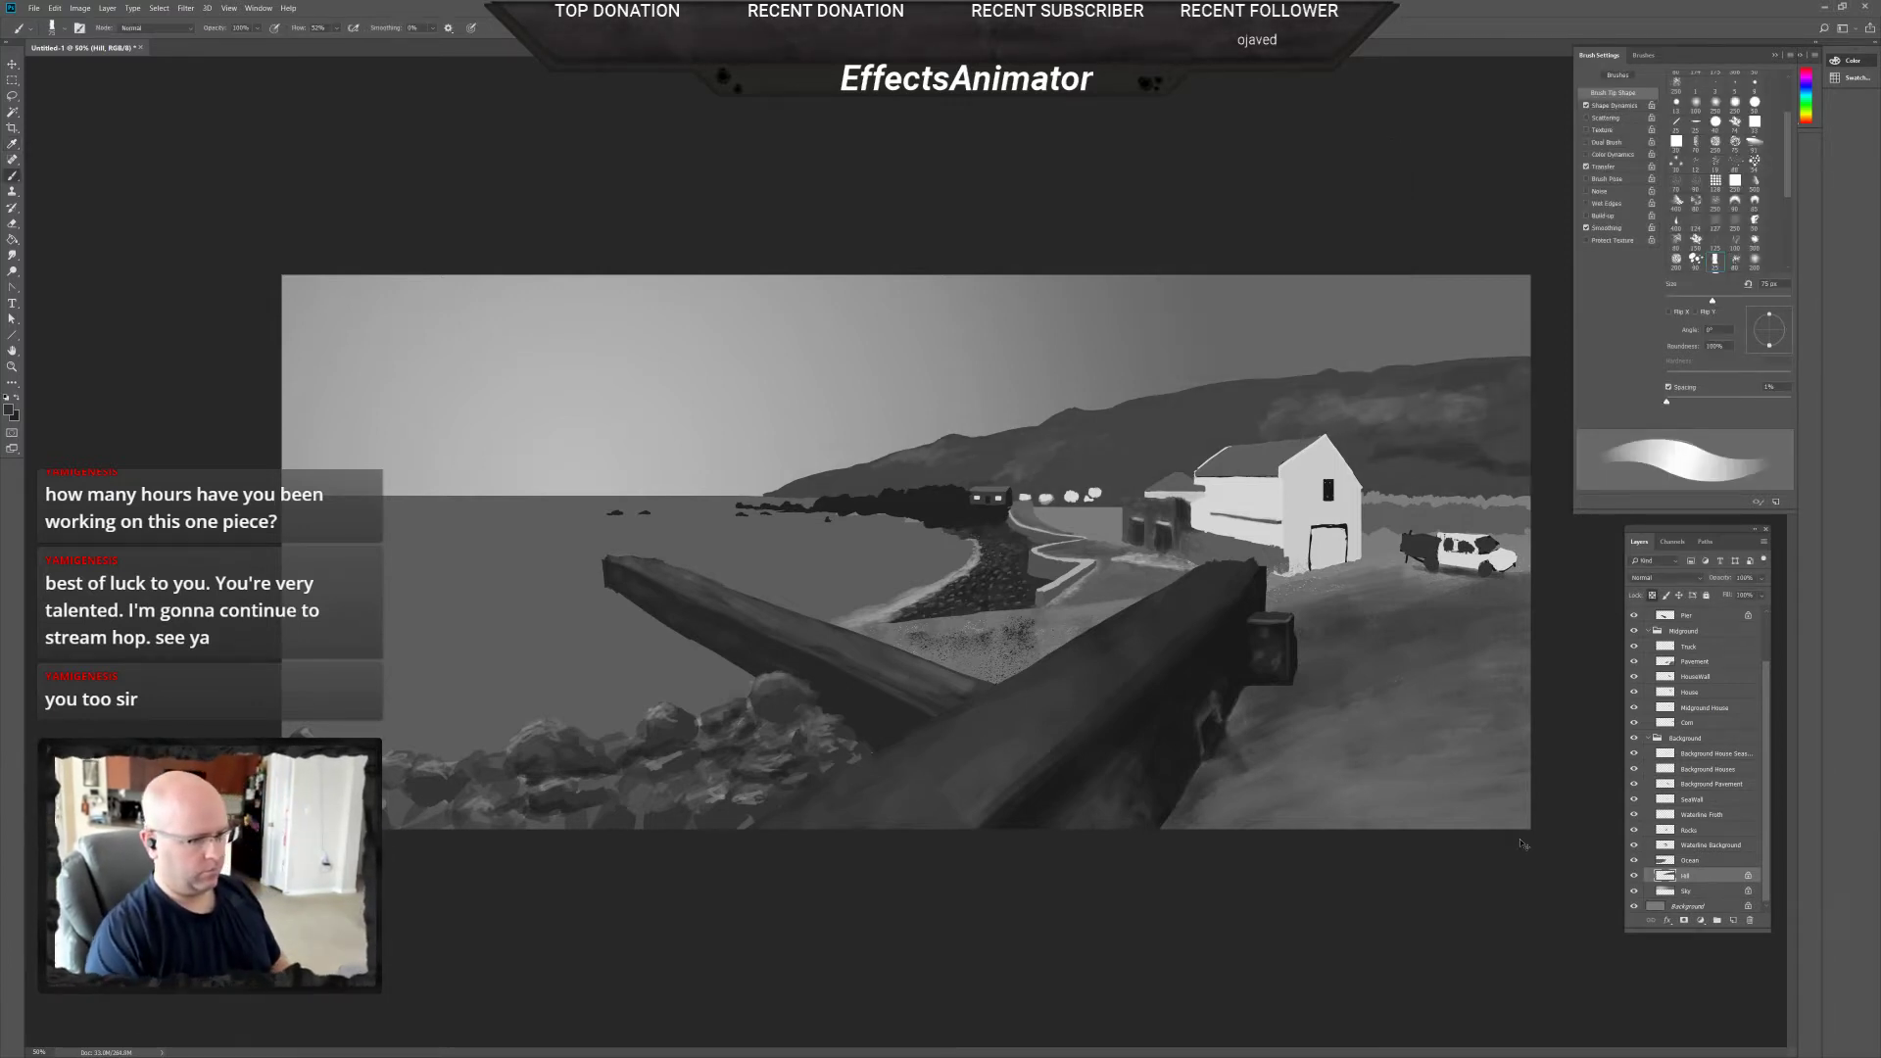
key(ctrl+z)
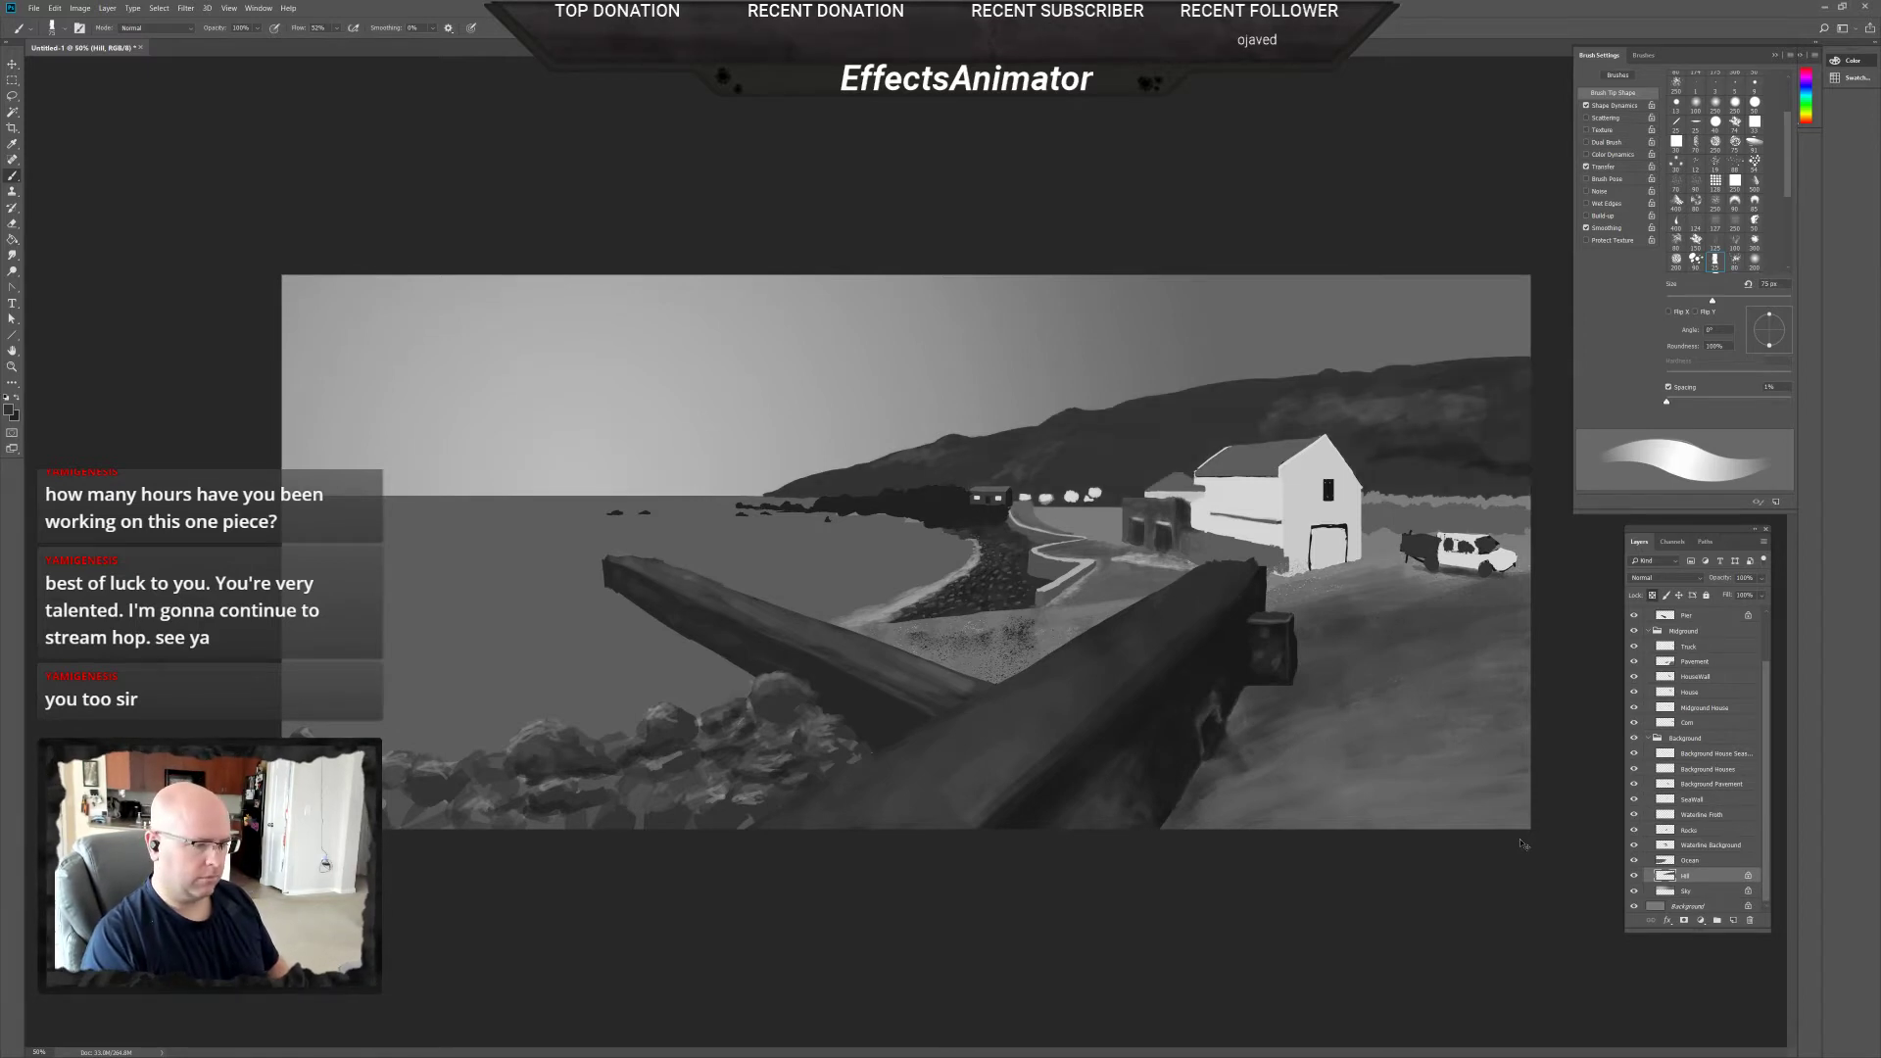
key(ctrl+shift+z)
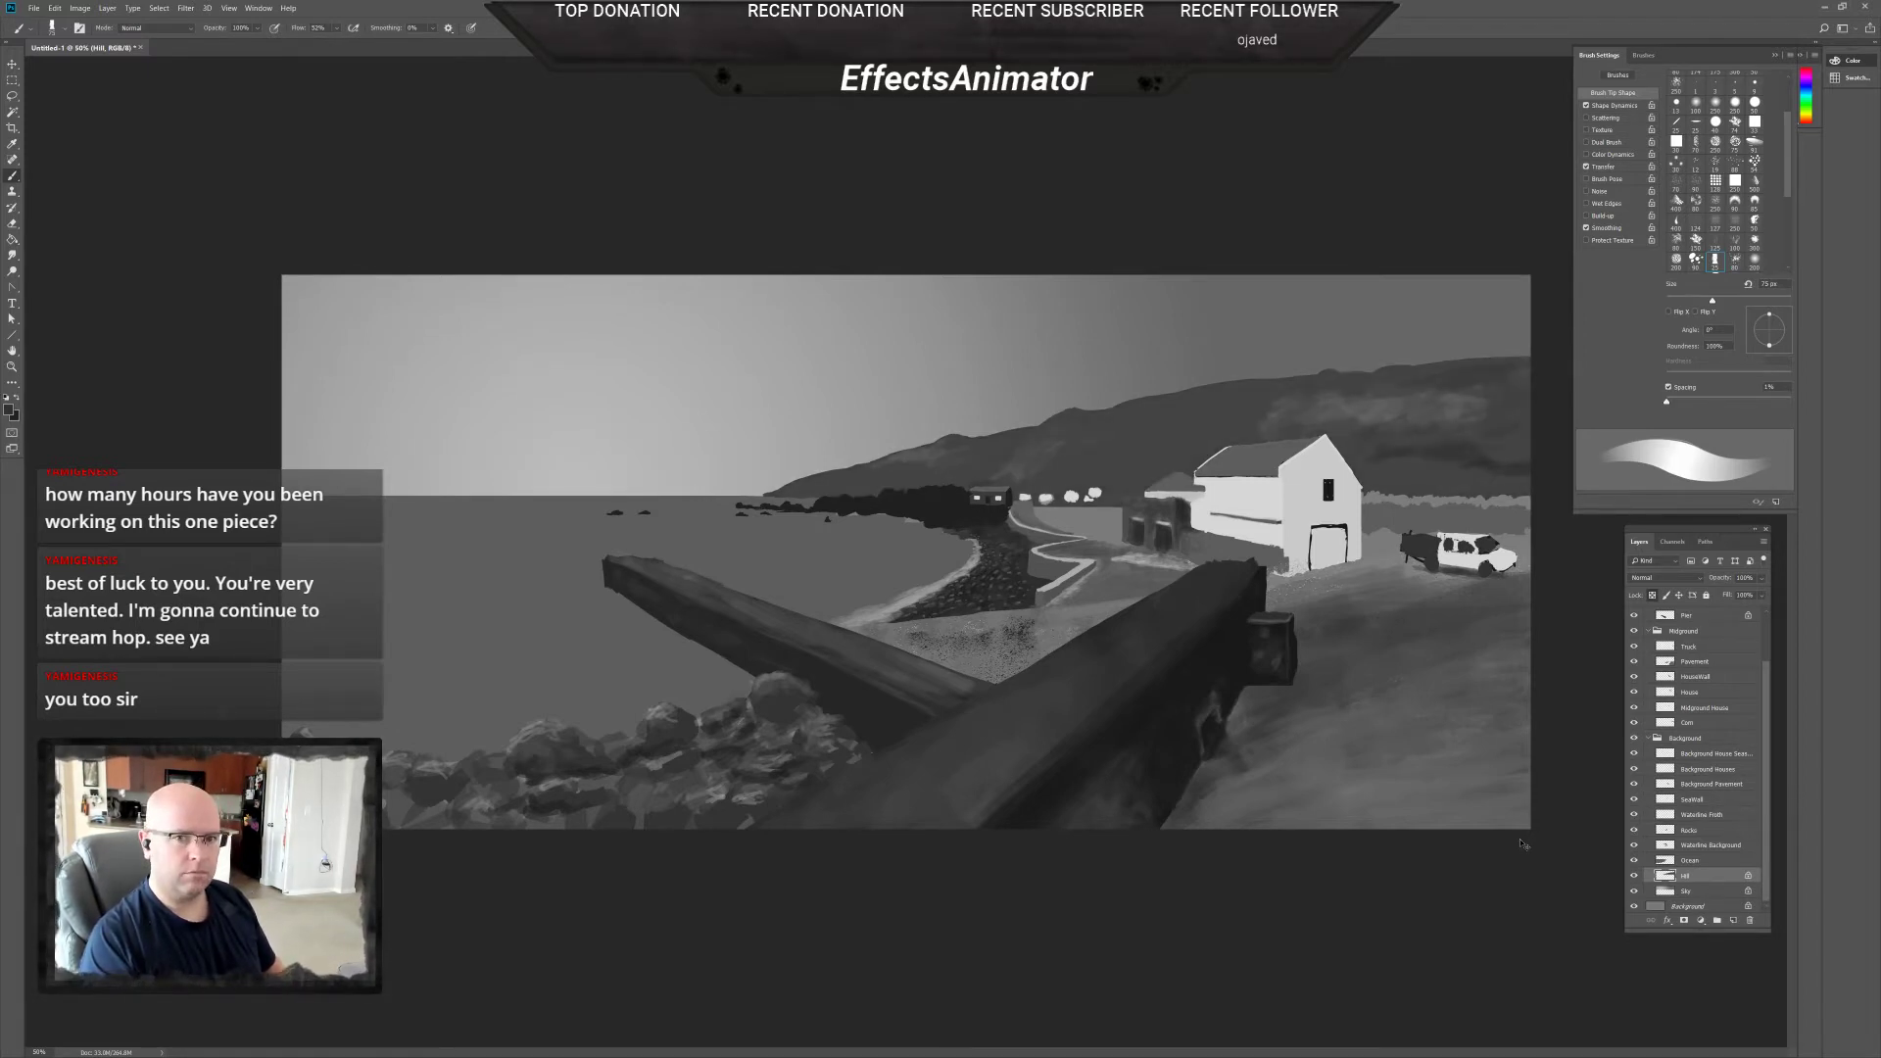
key(ctrl+z)
key(ctrl+shift+z)
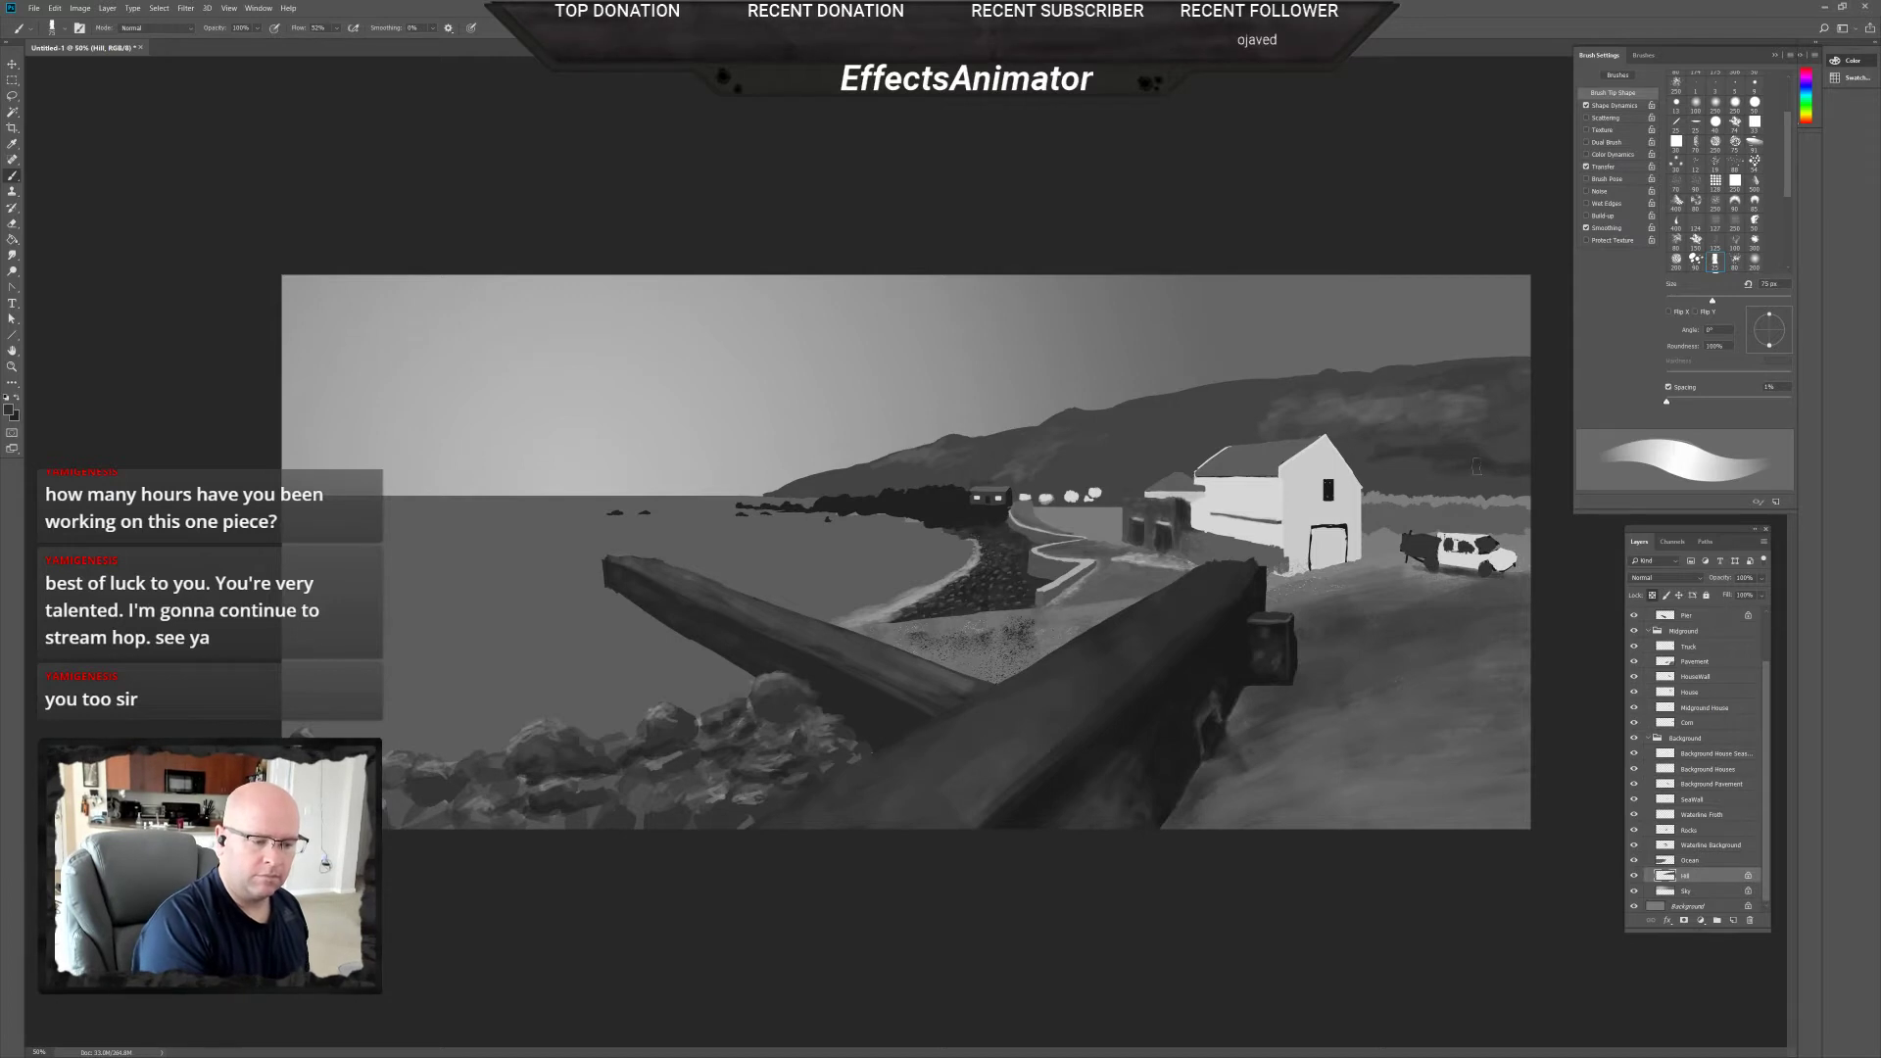
Paint highlights across the hill's middle slopes with a tone sampled from the white house, blending them with a sampled hill grey.
drag(1384, 432, 1387, 396)
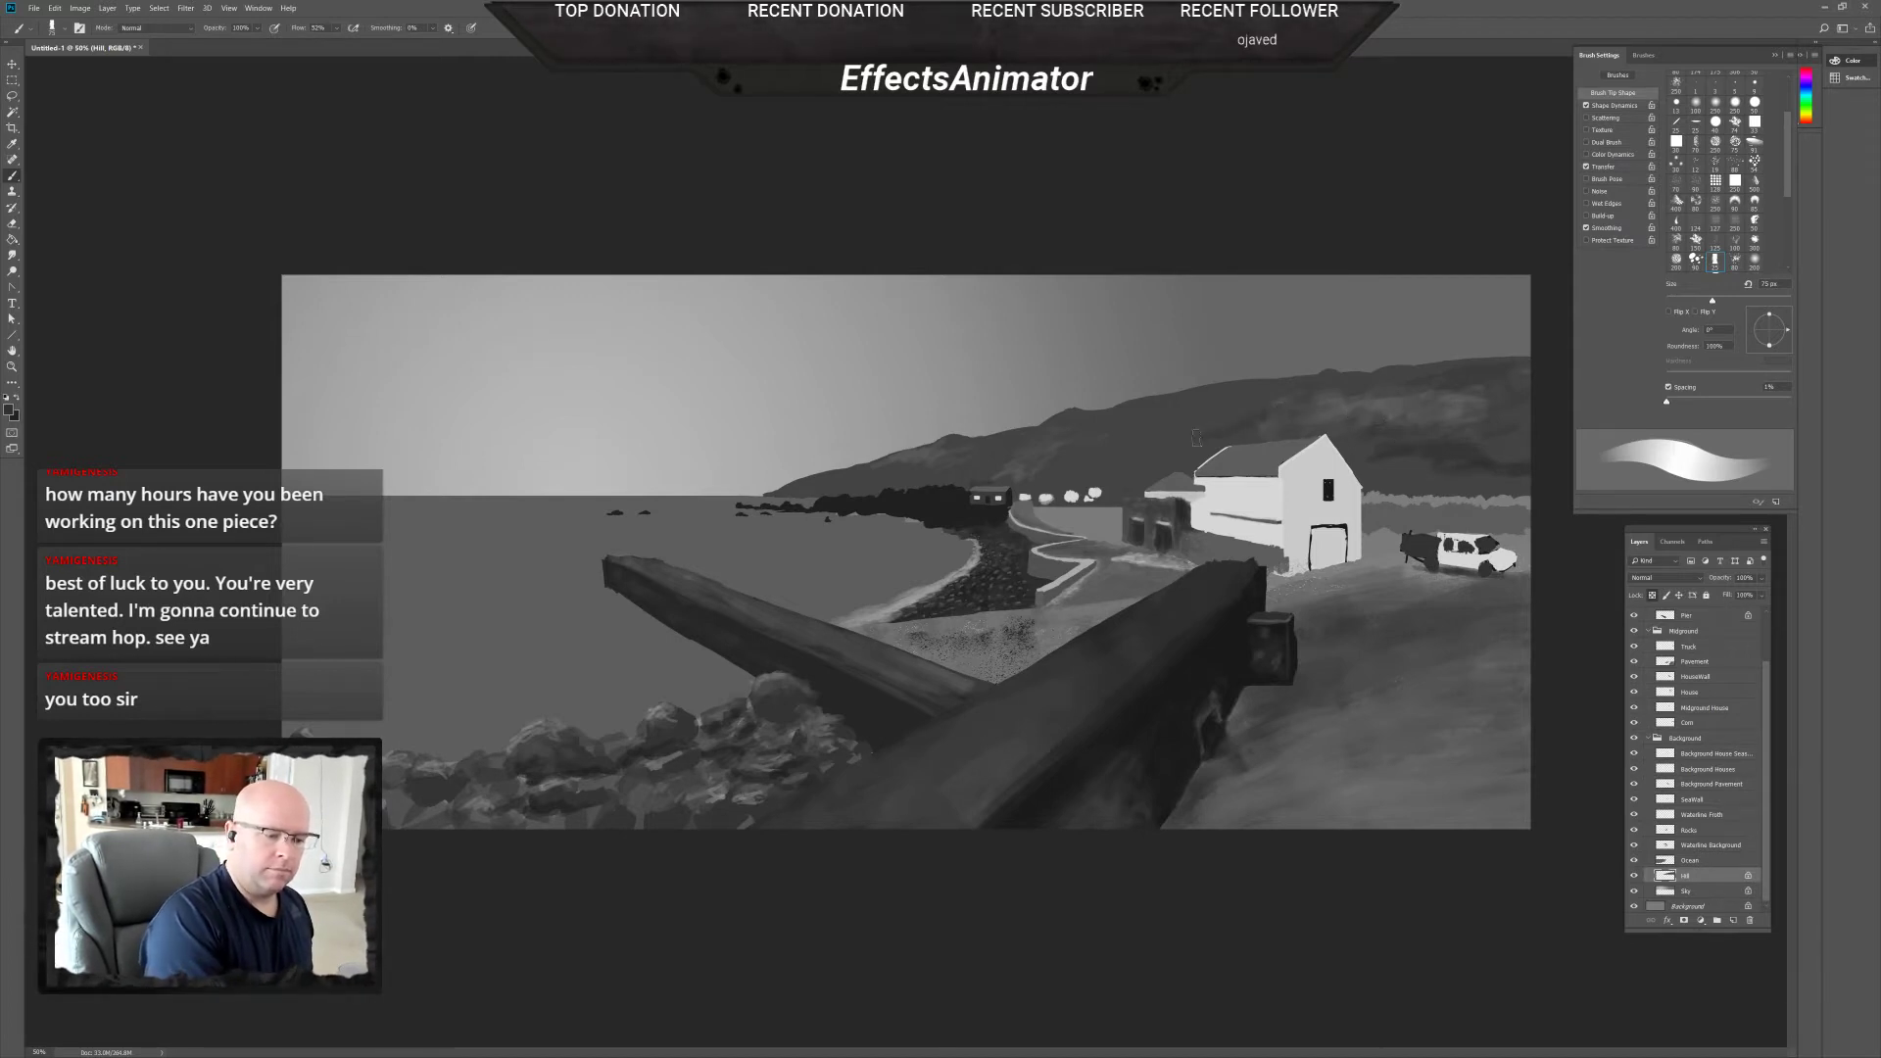
alt+click(1261, 482)
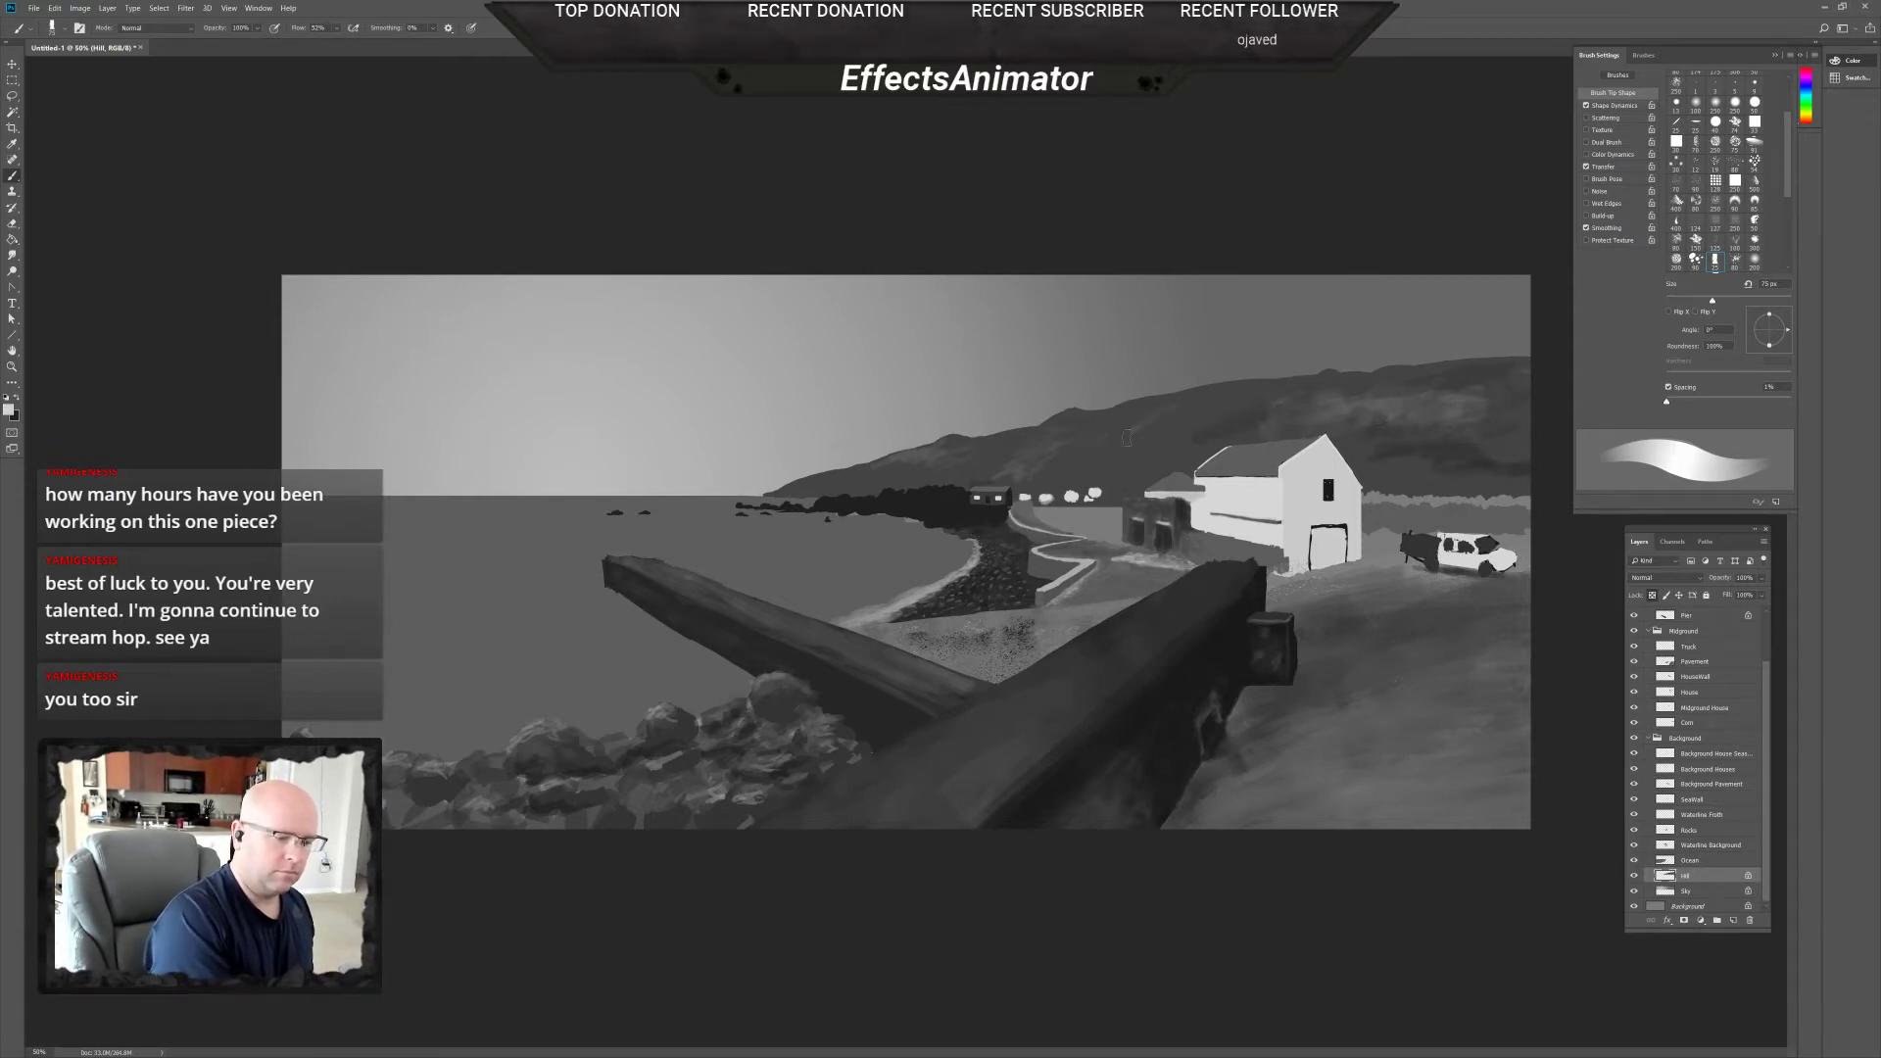
mouse_move(1151, 435)
mouse_down()
mouse_move(1211, 427)
mouse_move(1171, 450)
mouse_move(1236, 417)
mouse_move(1069, 448)
mouse_up()
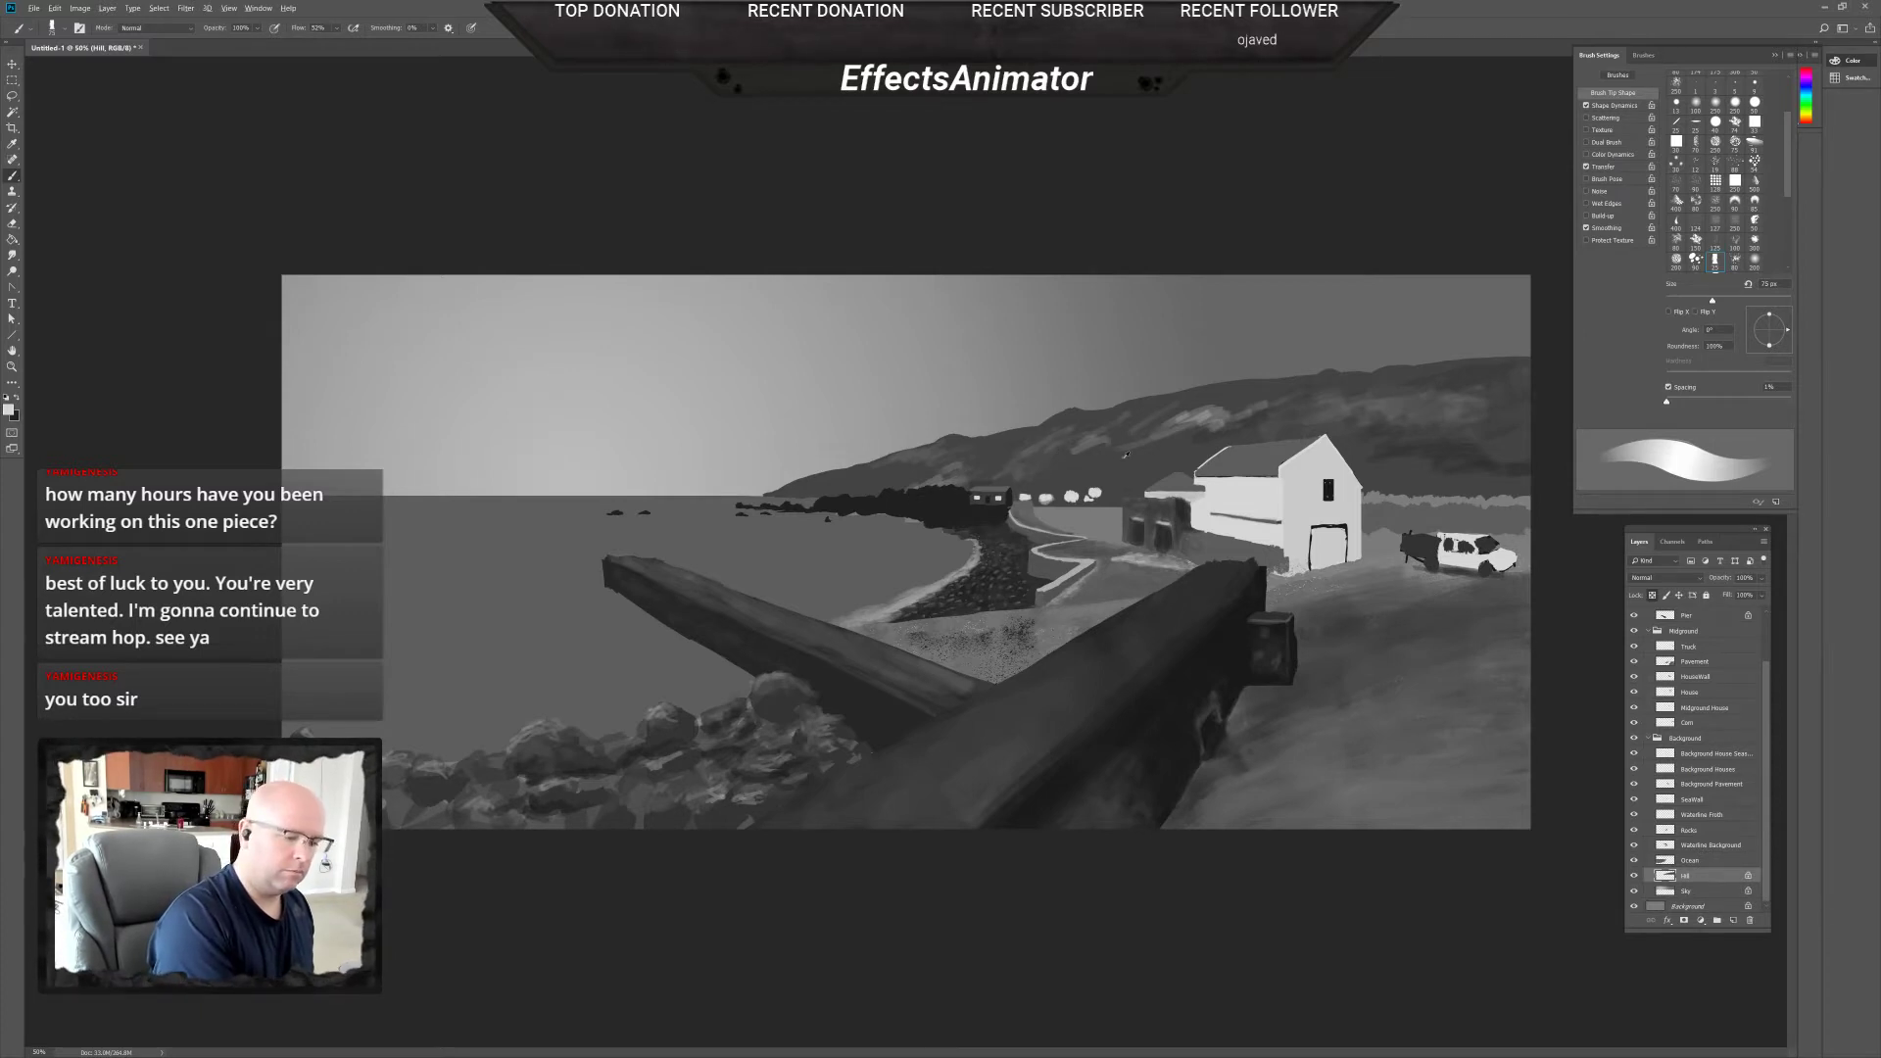
alt+click(1034, 440)
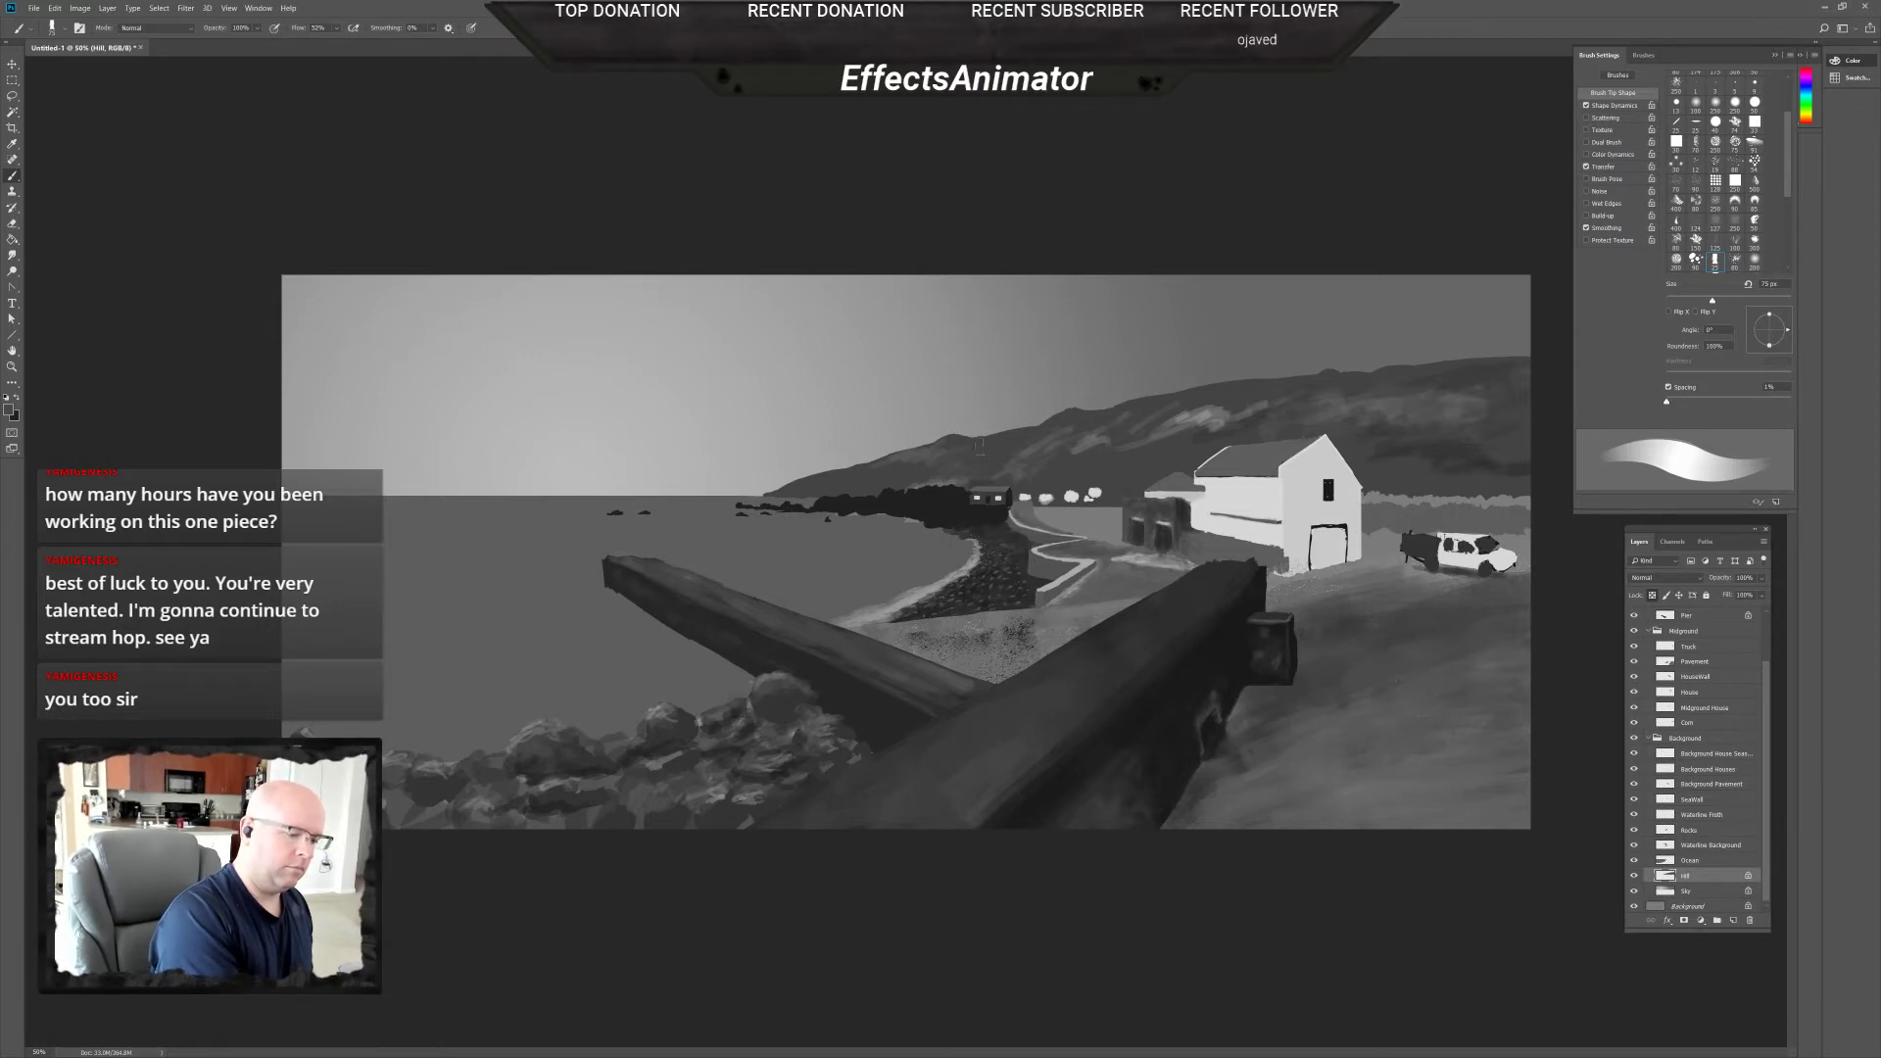
drag(1170, 423, 1211, 408)
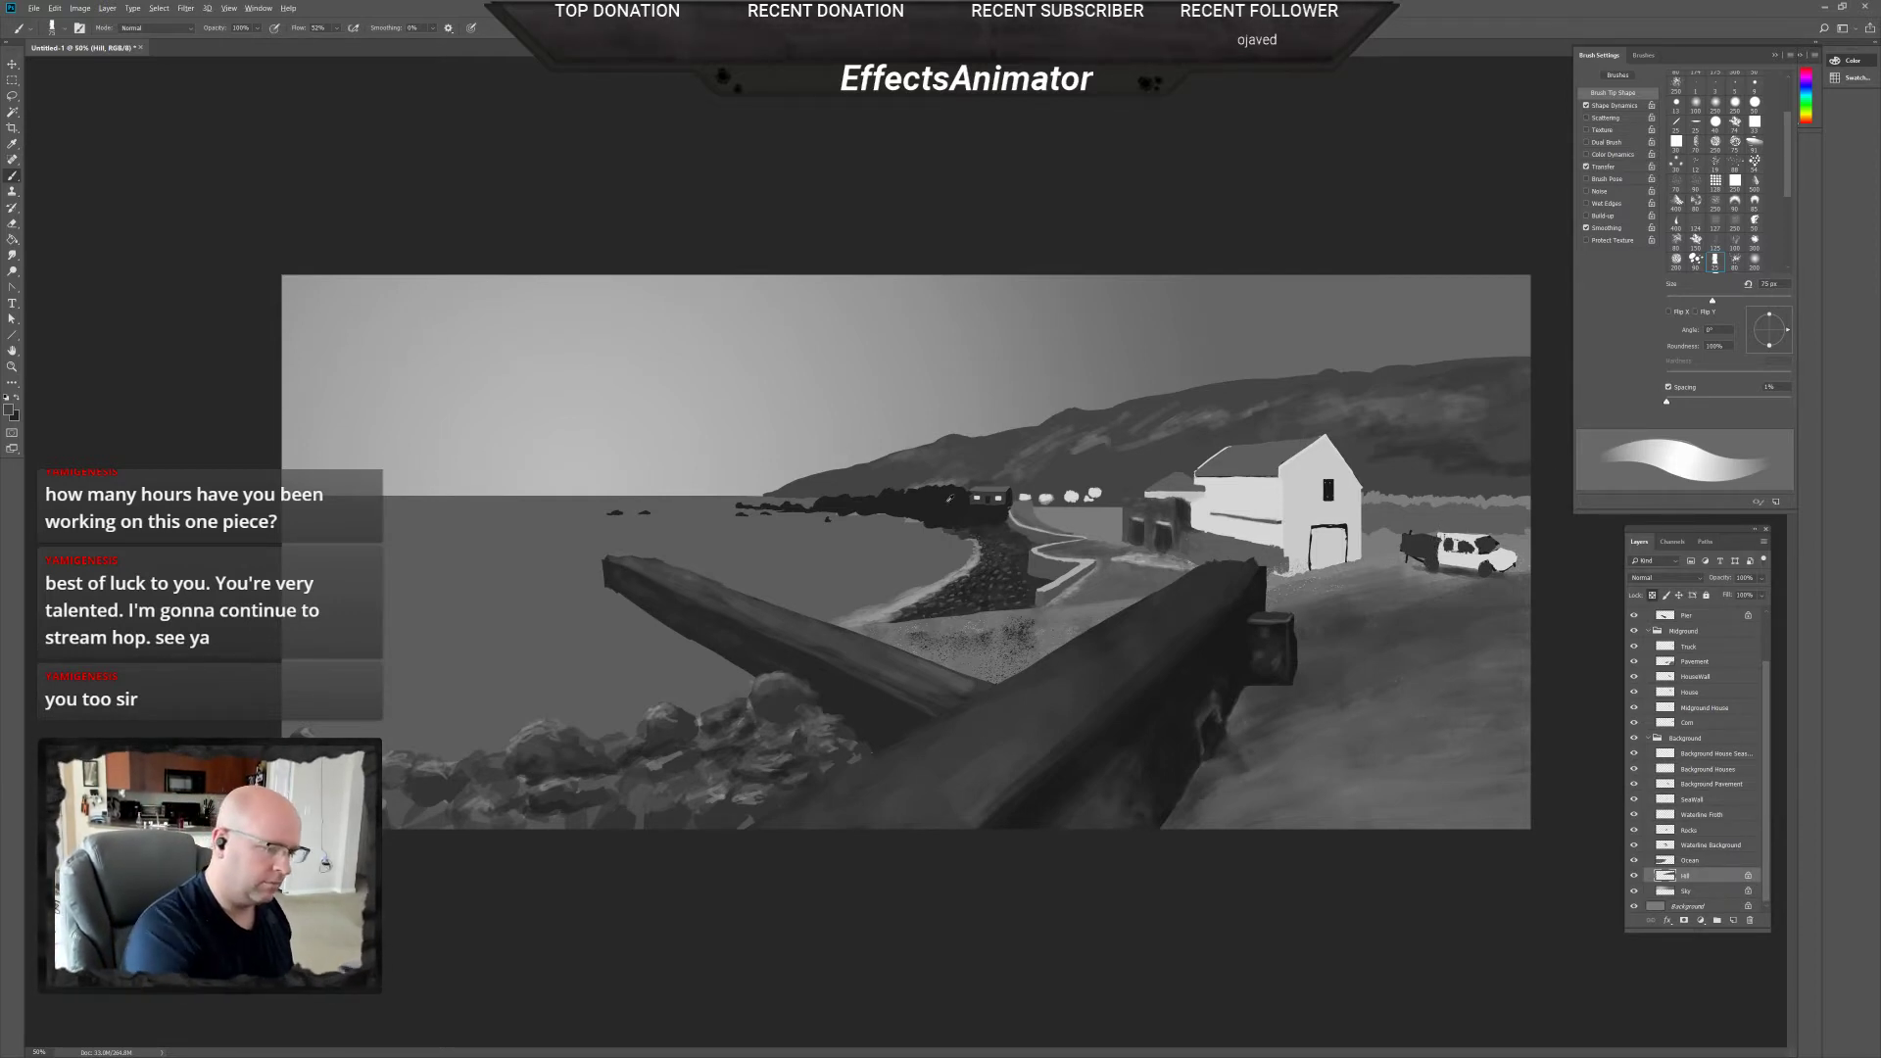
Darken the hill's ridge and slopes with a sampled dark tone, then soften the shading with a much larger brush.
alt+click(1470, 461)
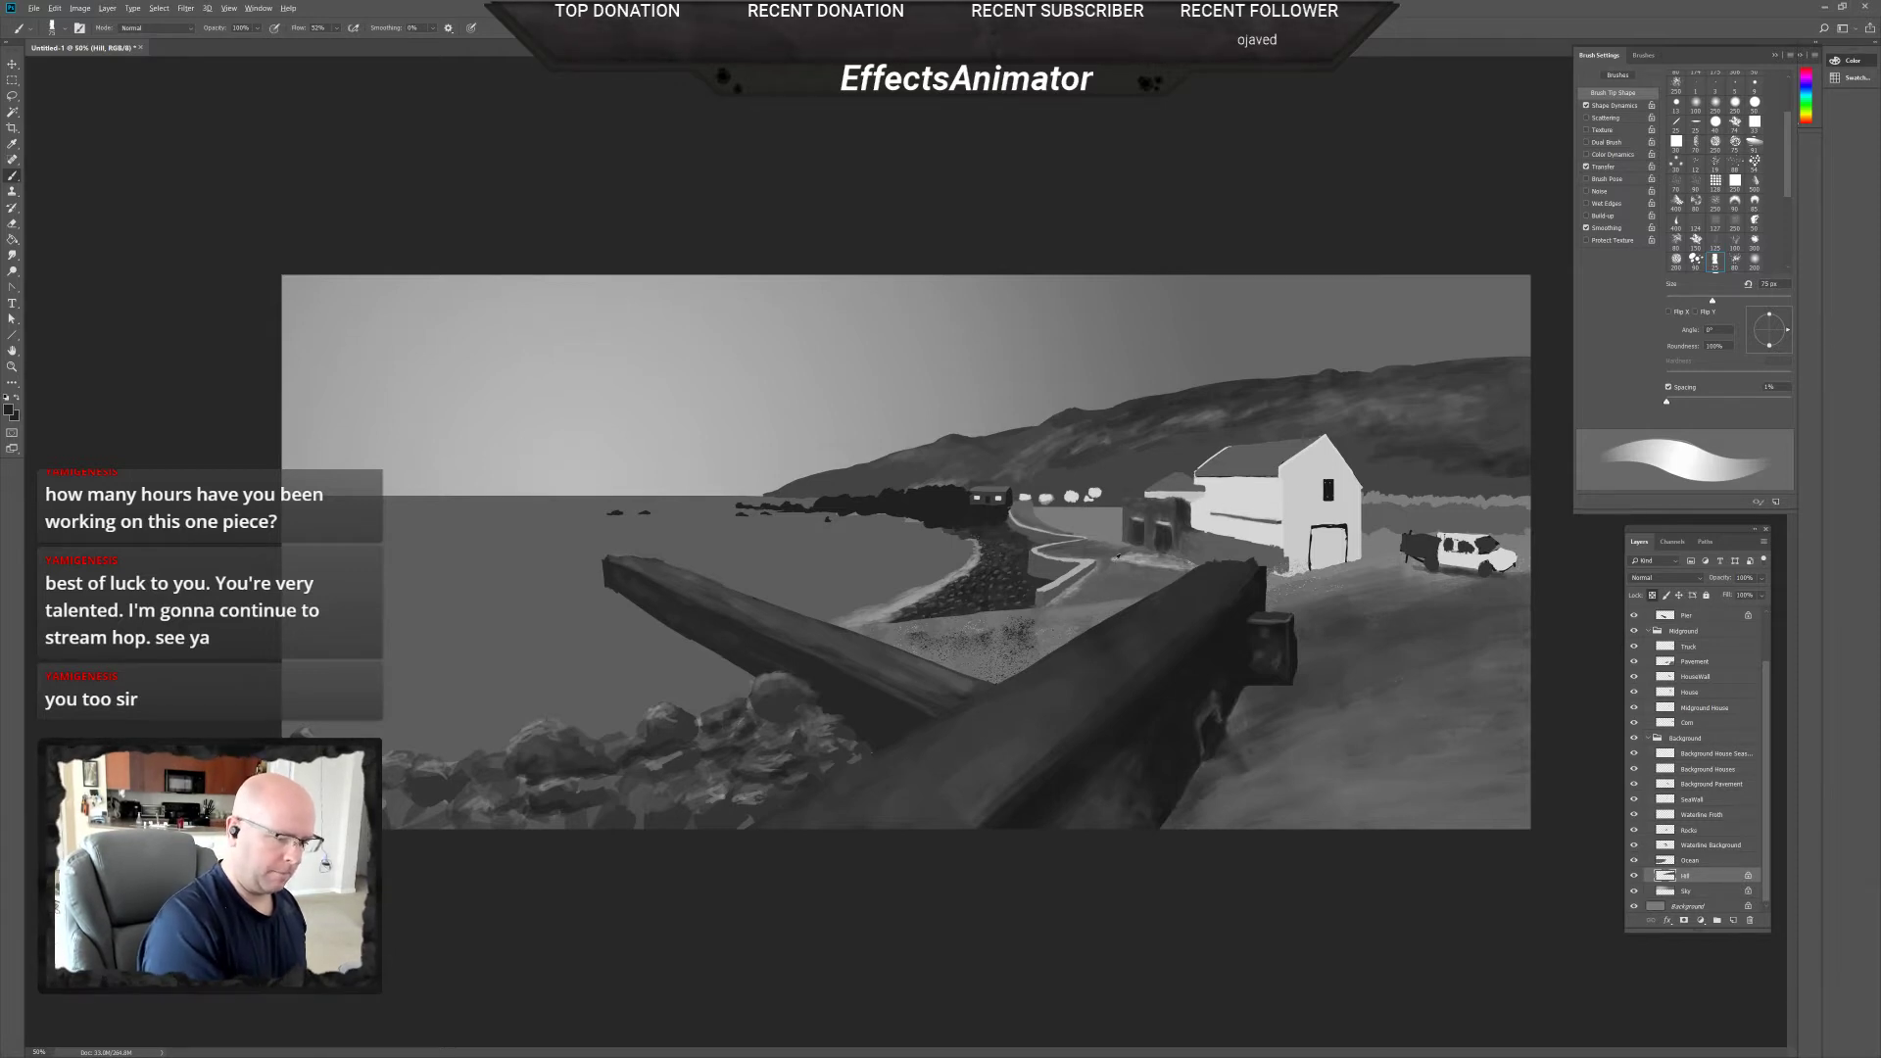
right_click(1088, 457)
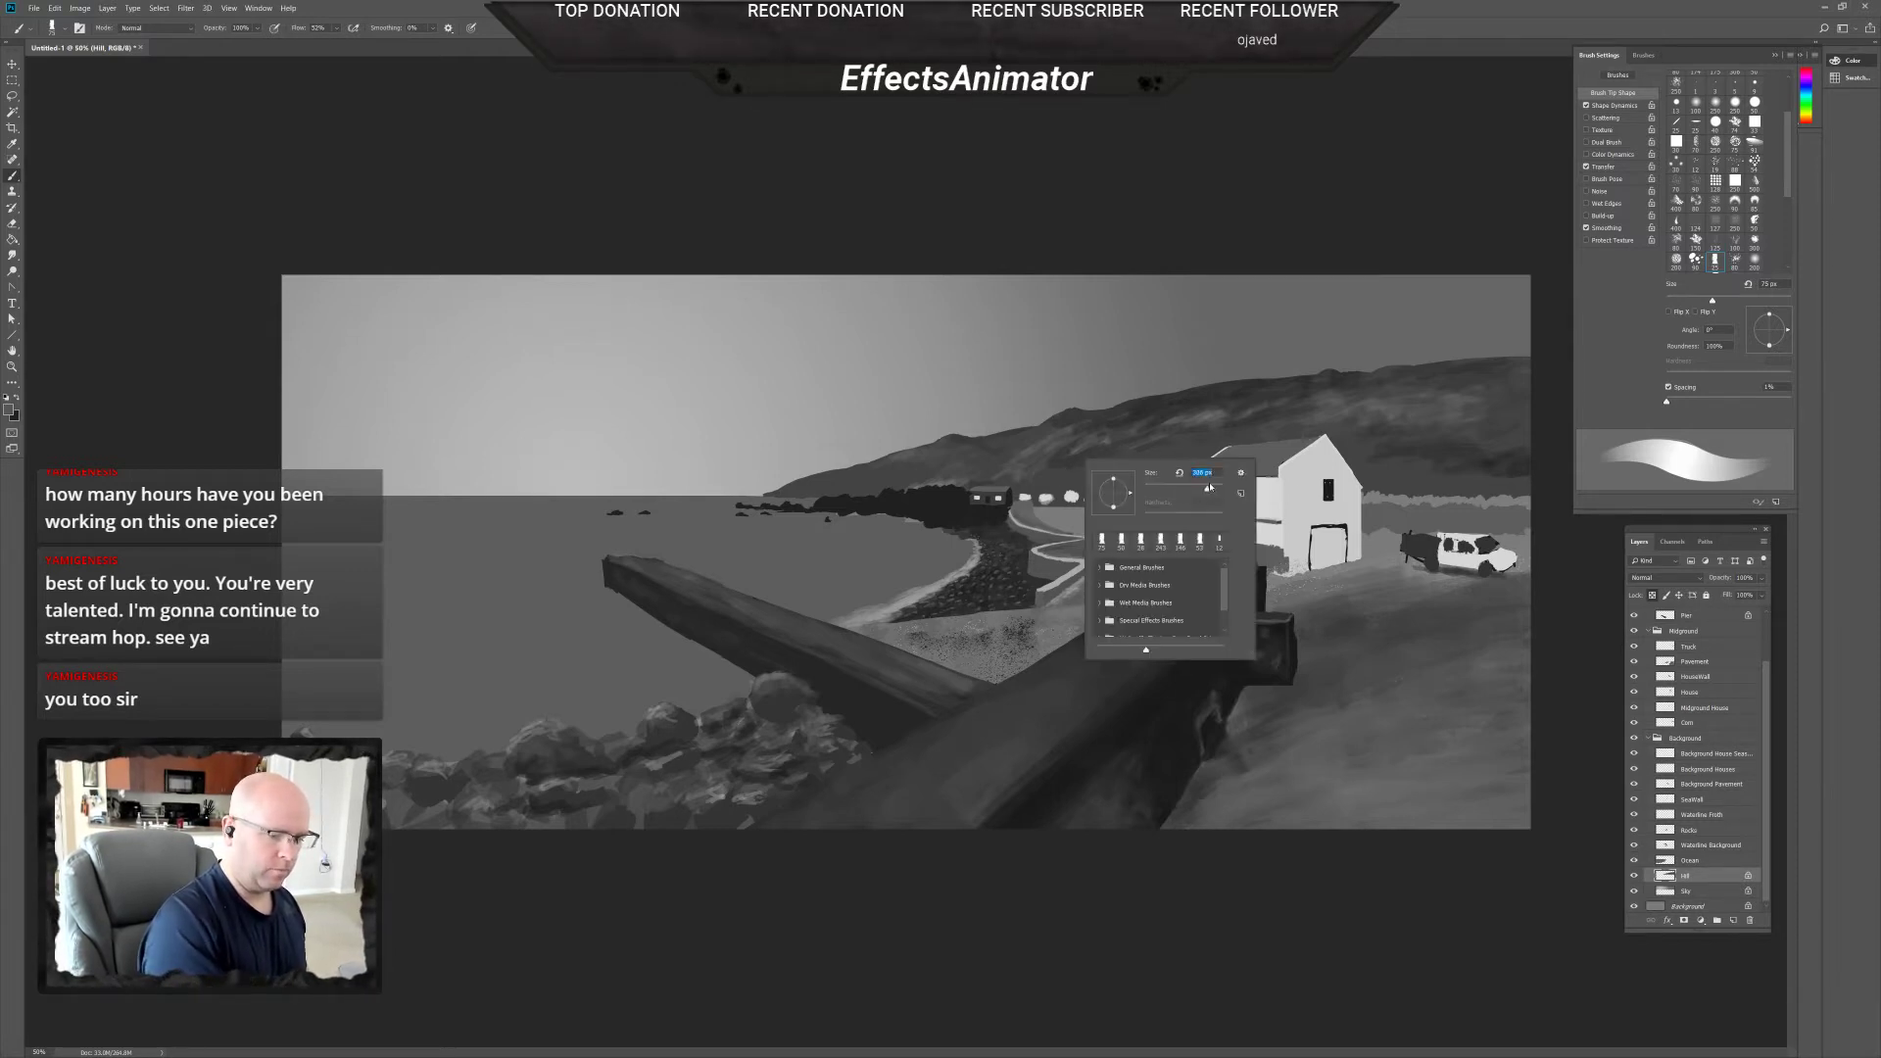
key(Return)
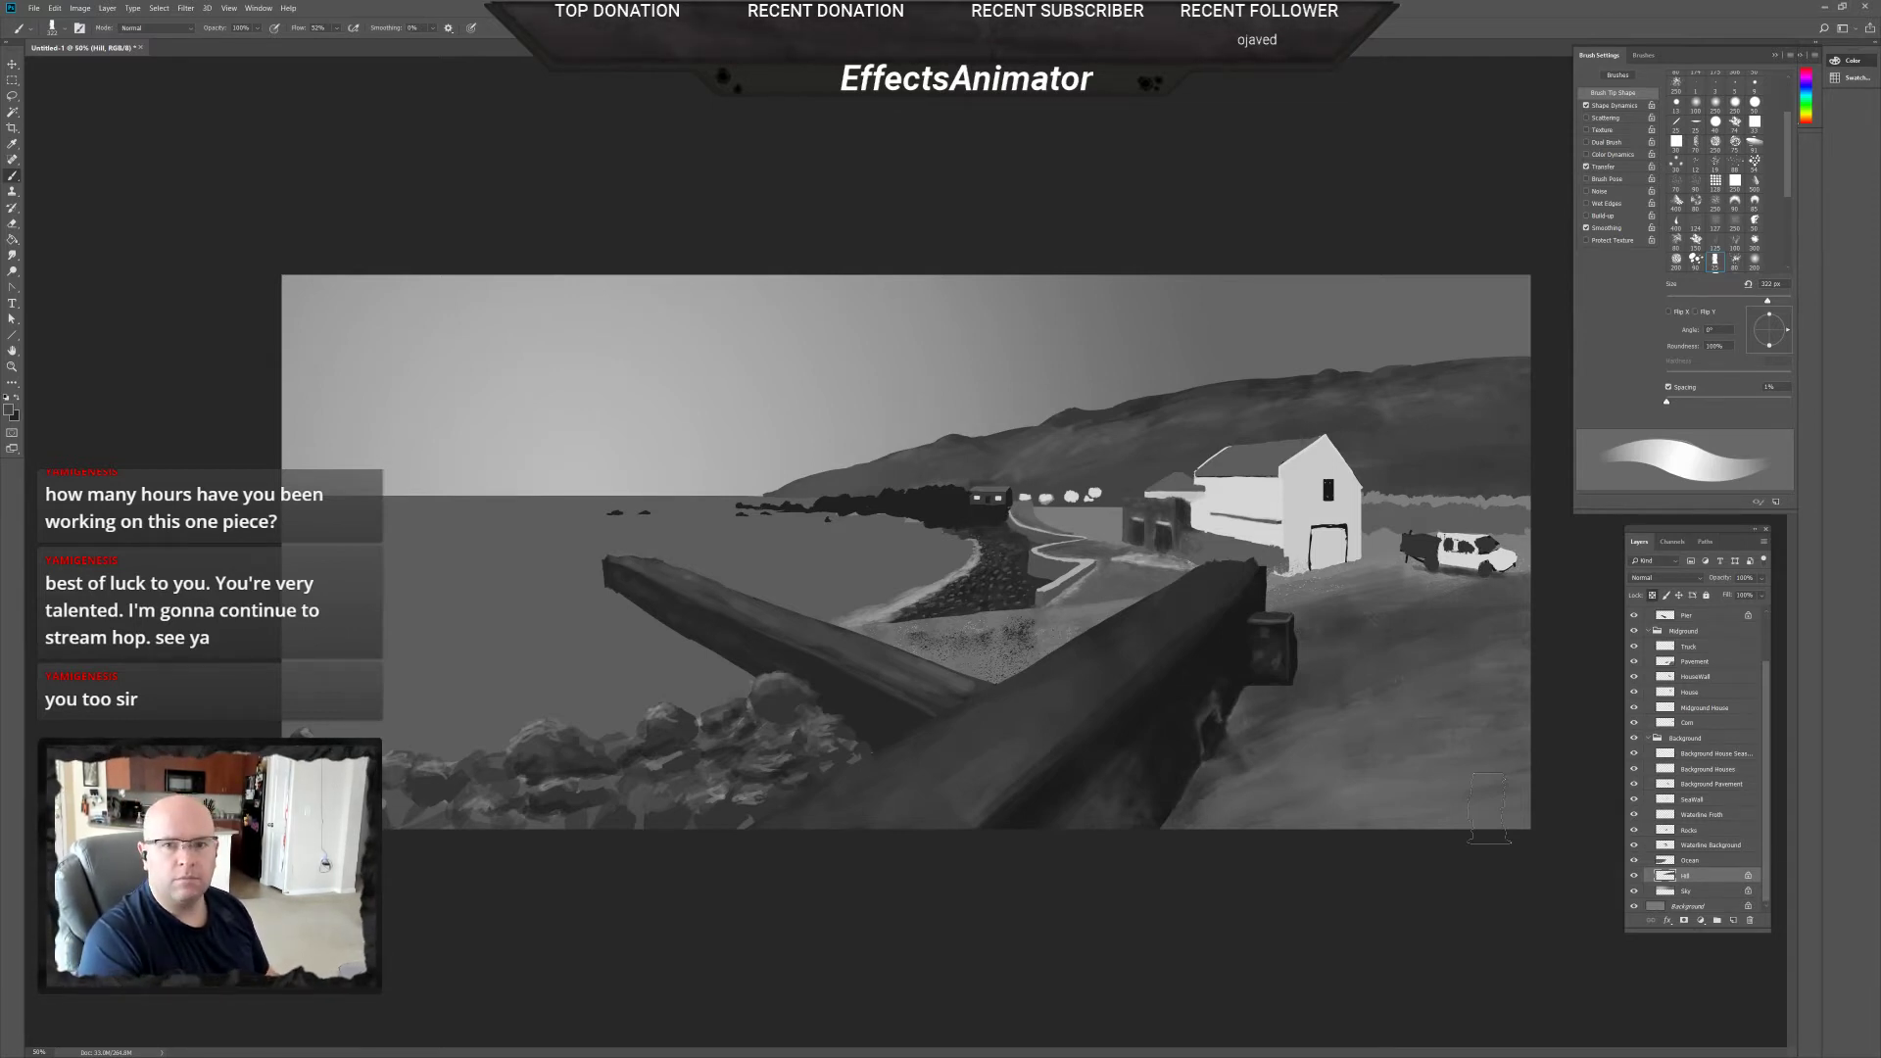
Add a new layer directly above the Hill layer and name it Trees.
scroll(1247, 406, up, 2)
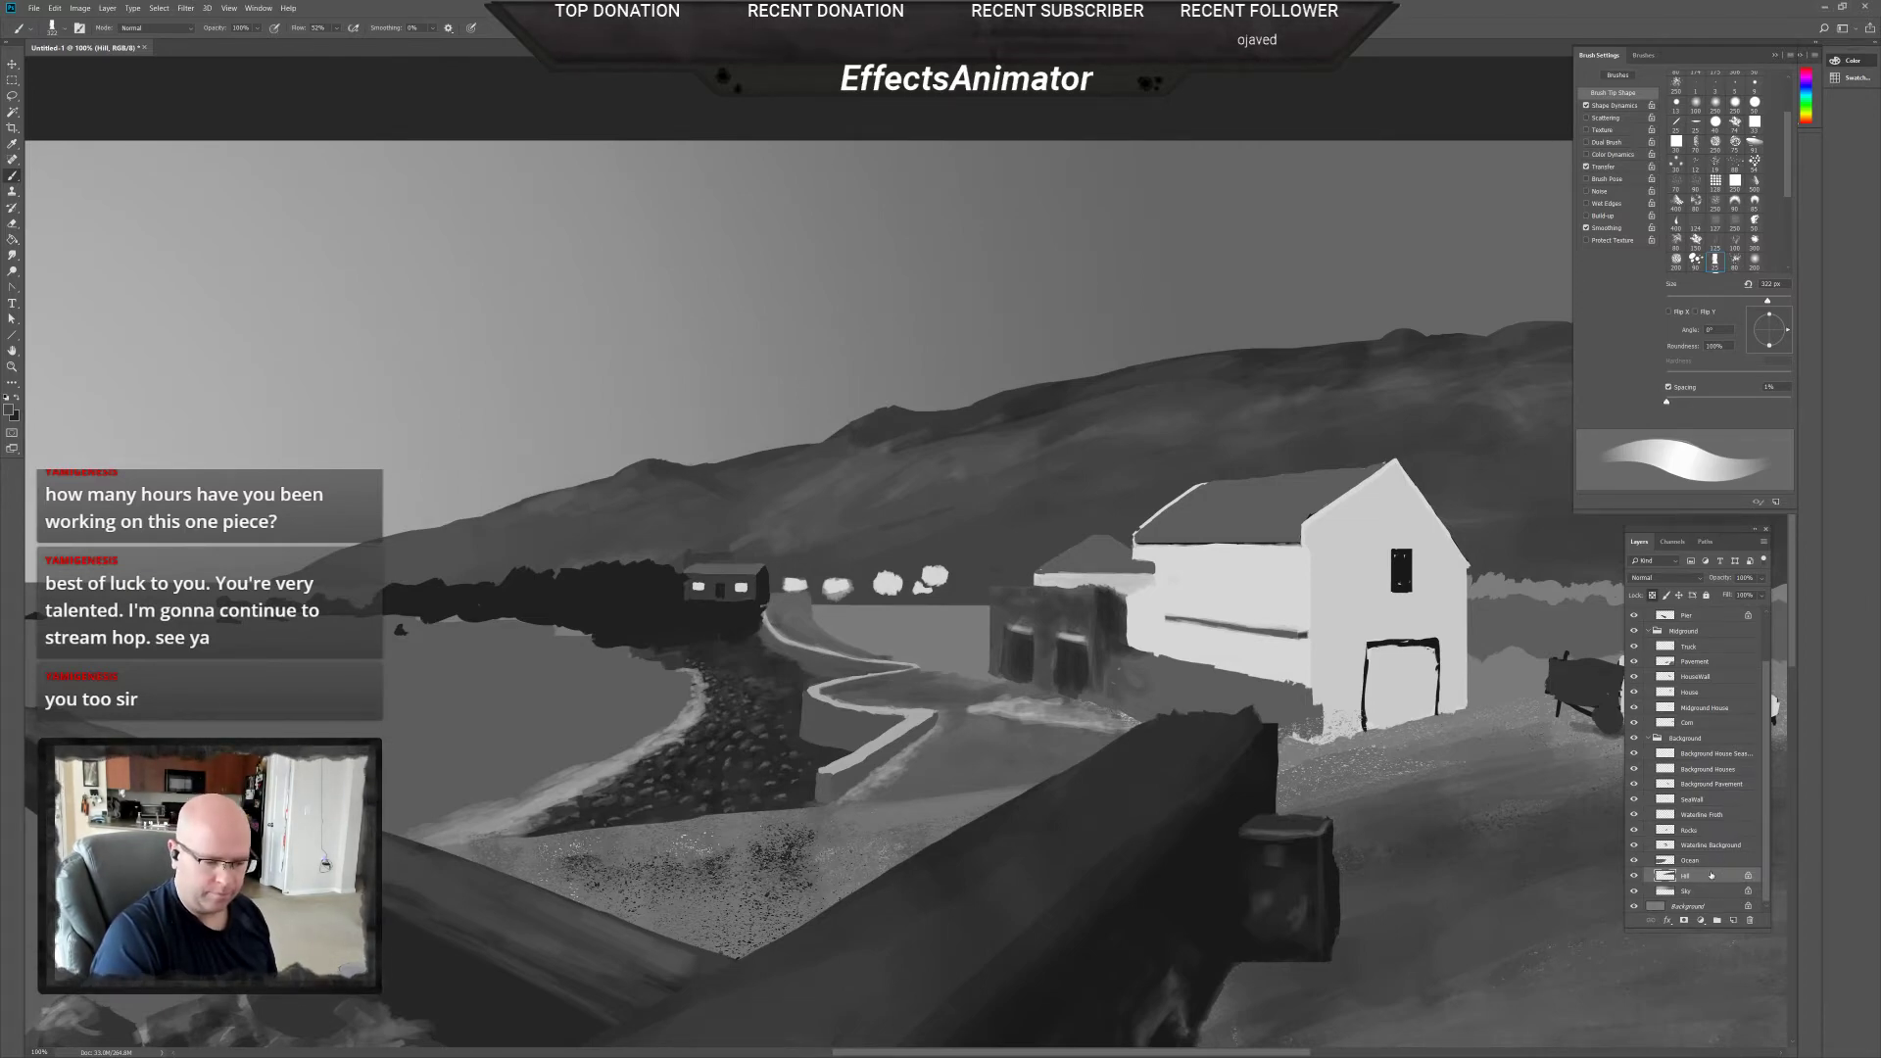
click(1733, 922)
double_click(1705, 877)
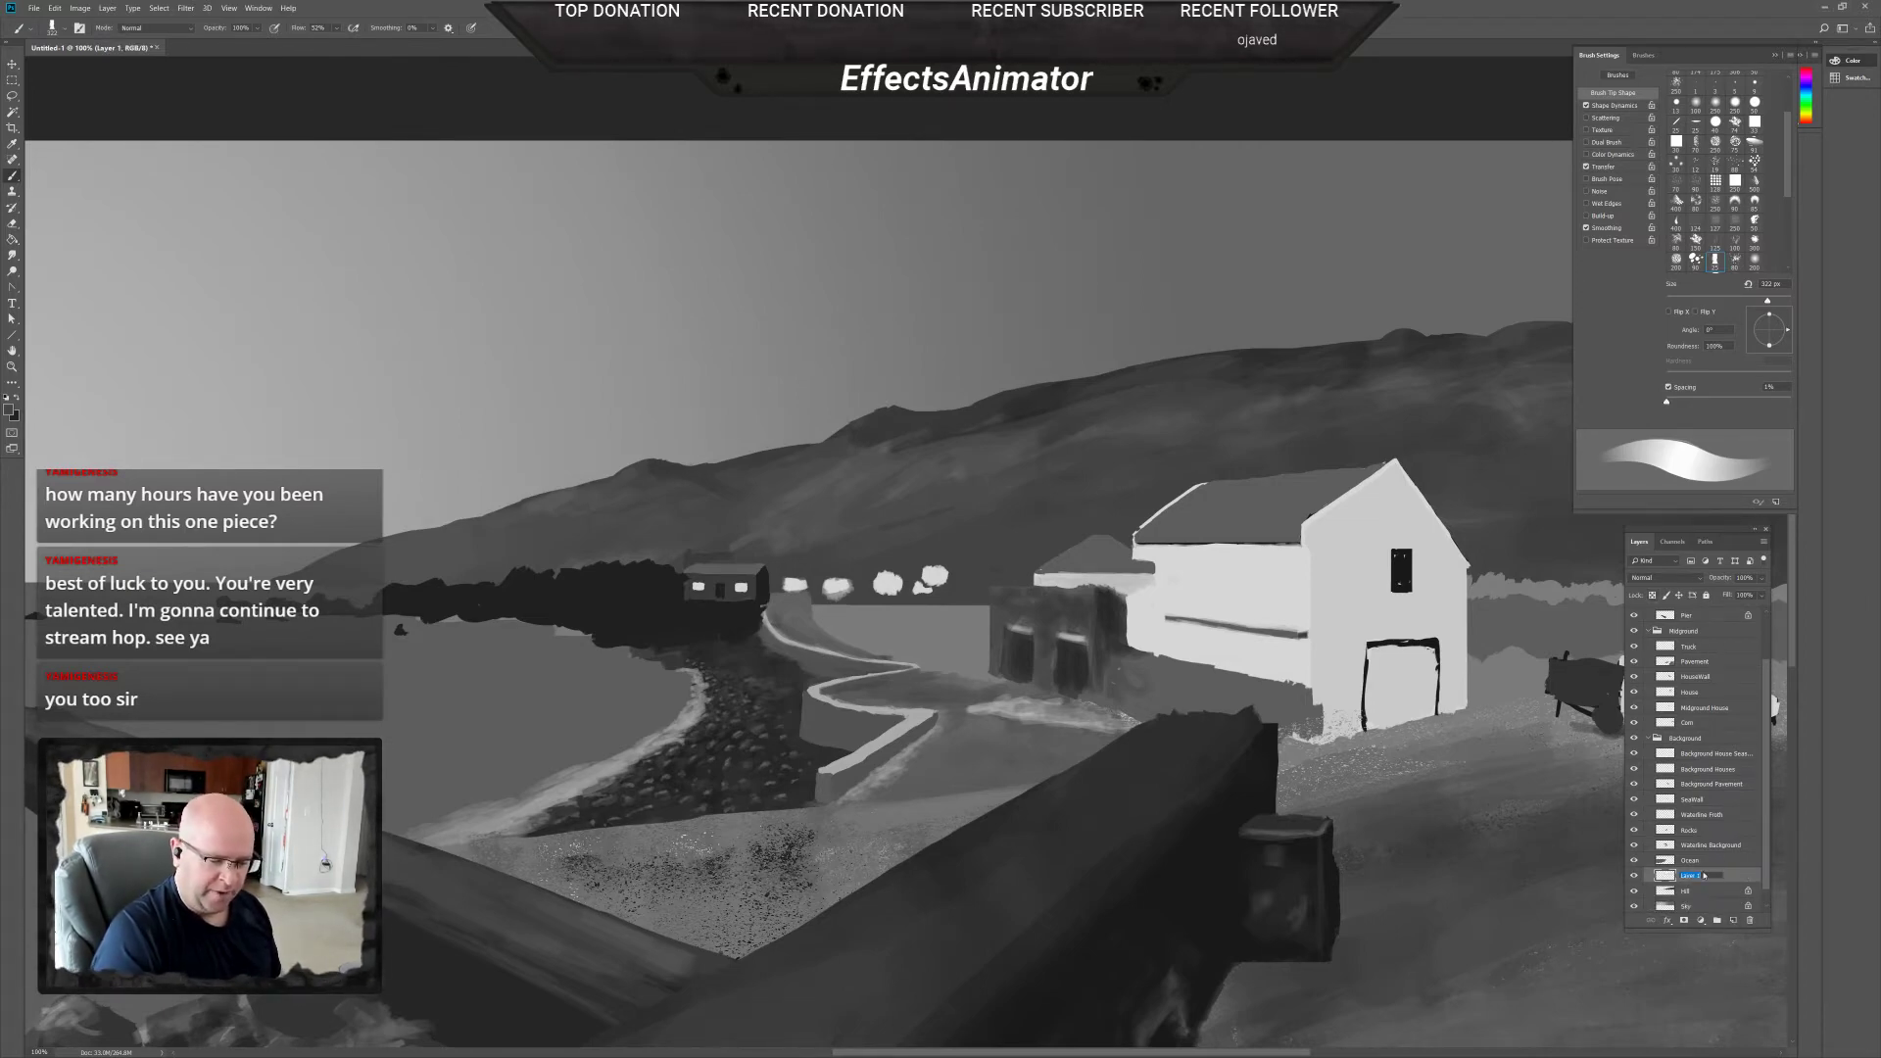
text(Tre)
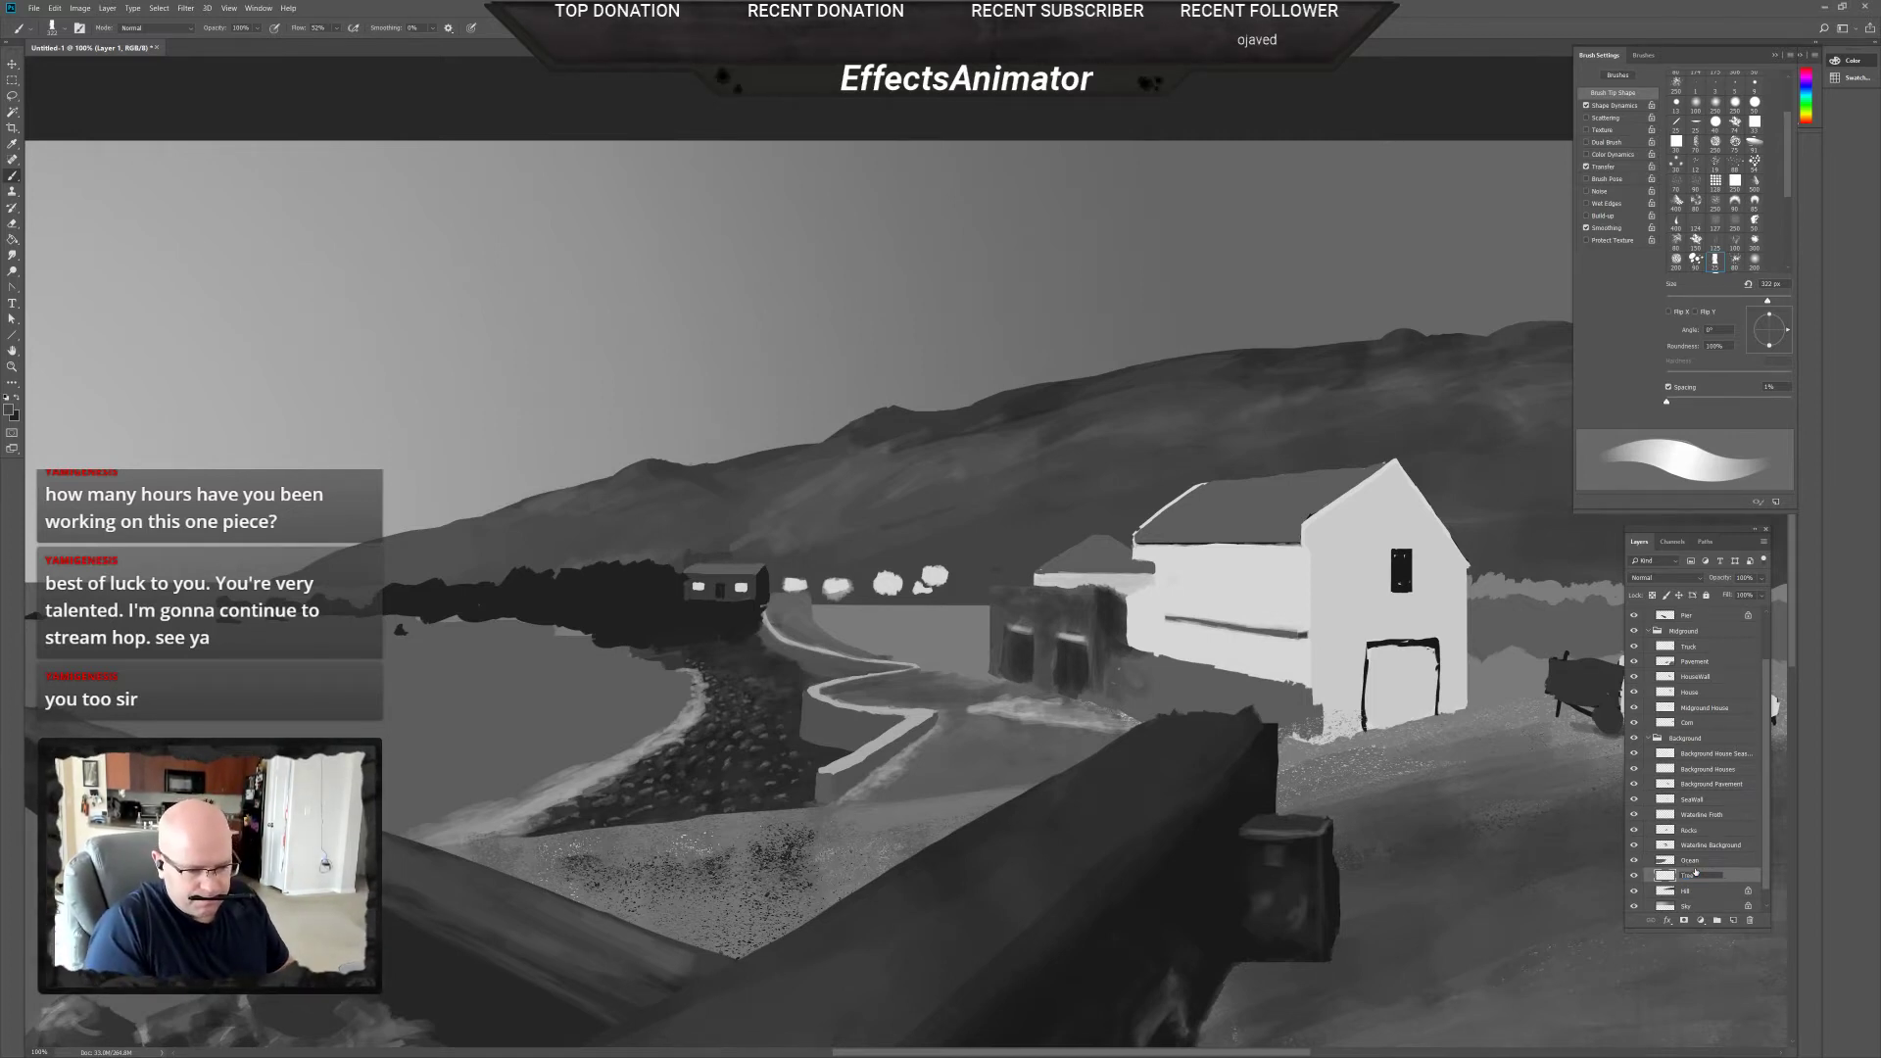
text(es)
key(Return)
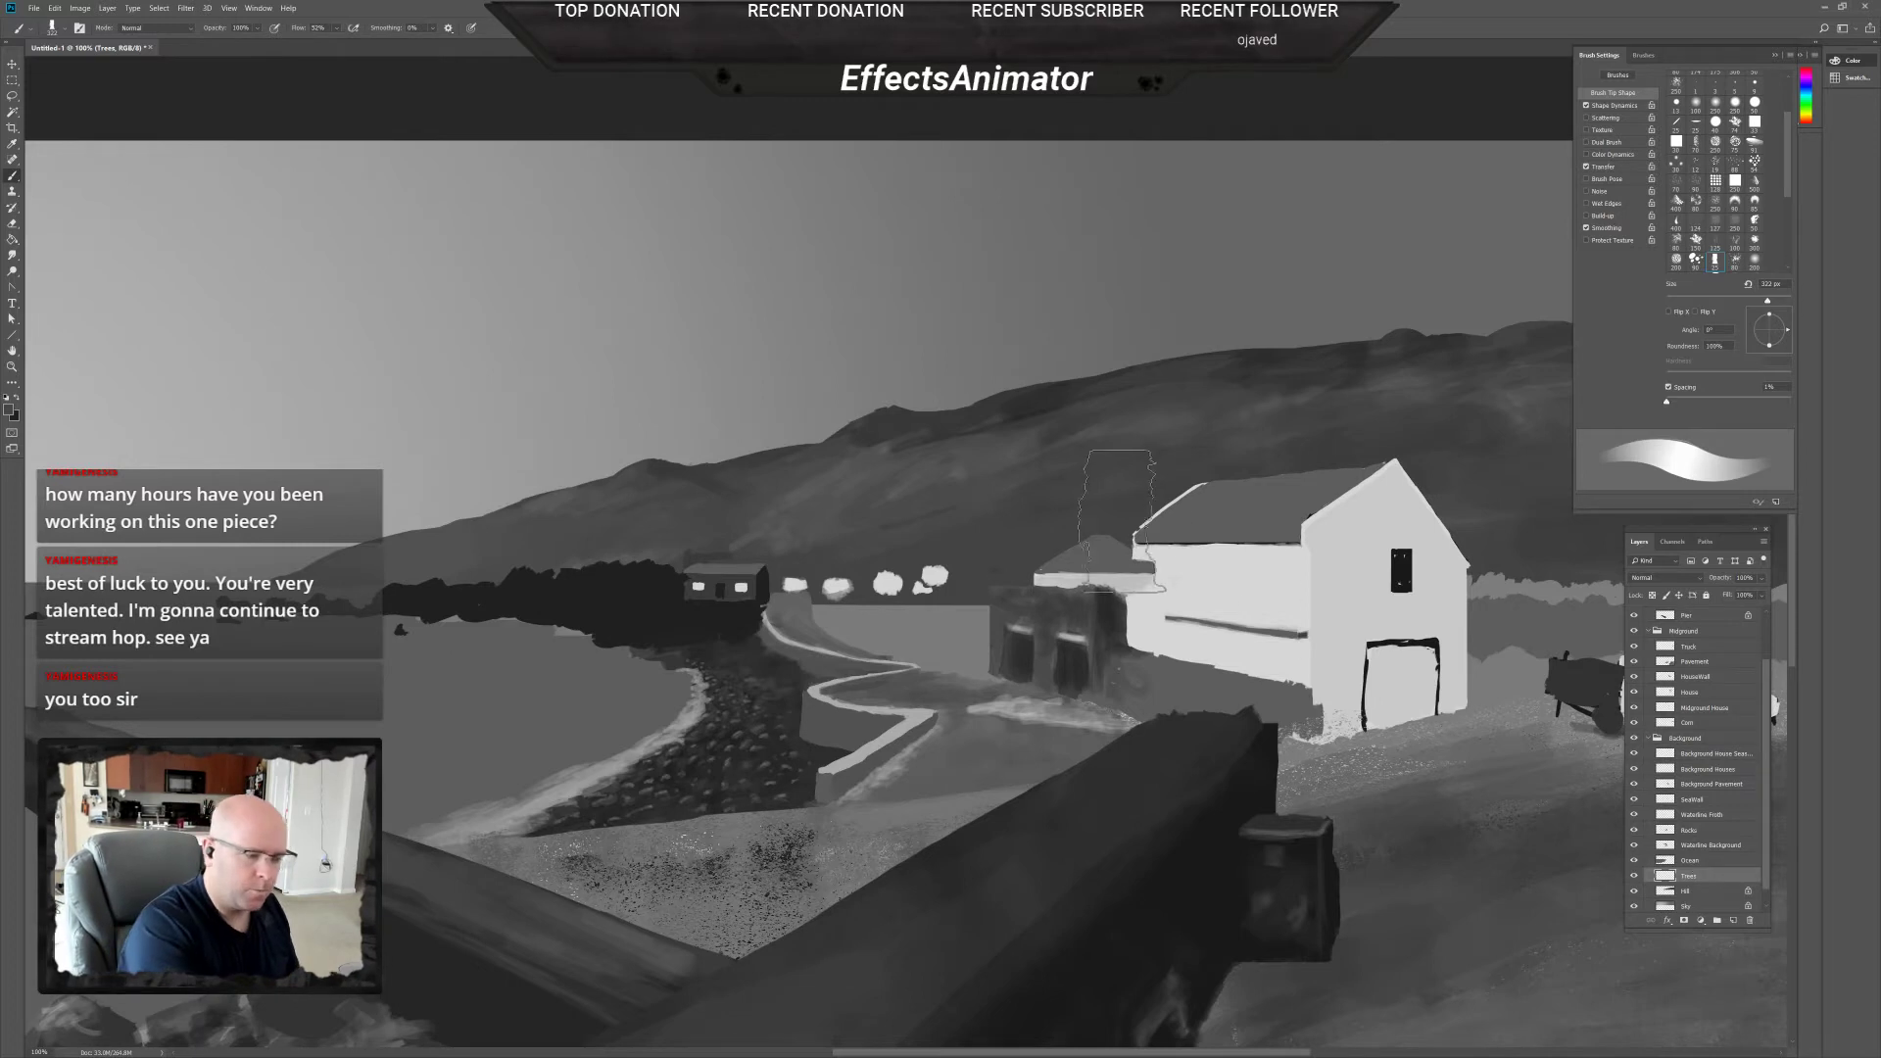
Paint a tall dark conifer on the Trees layer, rising behind the small house's roof, with a 25 px brush.
key(bracketleft)
key(bracketleft)
key(bracketleft)
key(bracketleft)
key(bracketleft)
key(bracketleft)
key(bracketleft)
key(bracketleft)
key(bracketleft)
key(bracketleft)
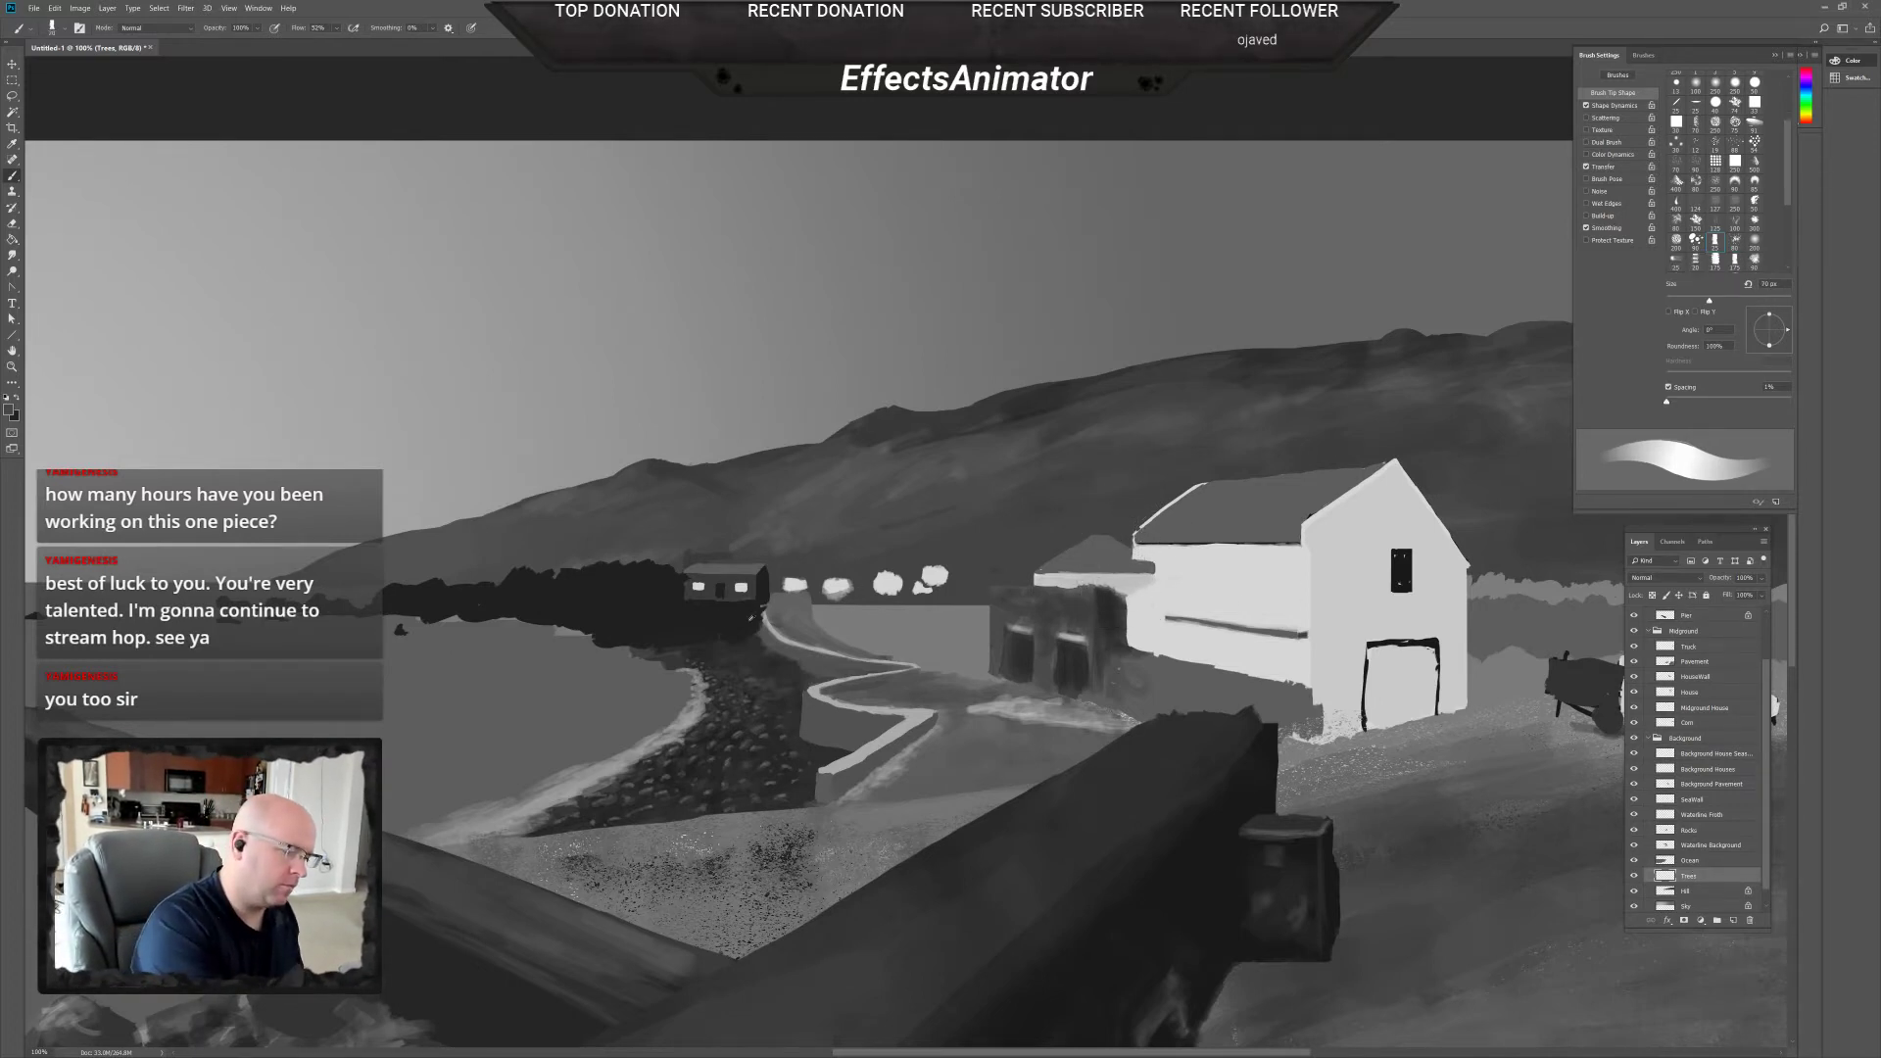
right_click(1082, 528)
text(25)
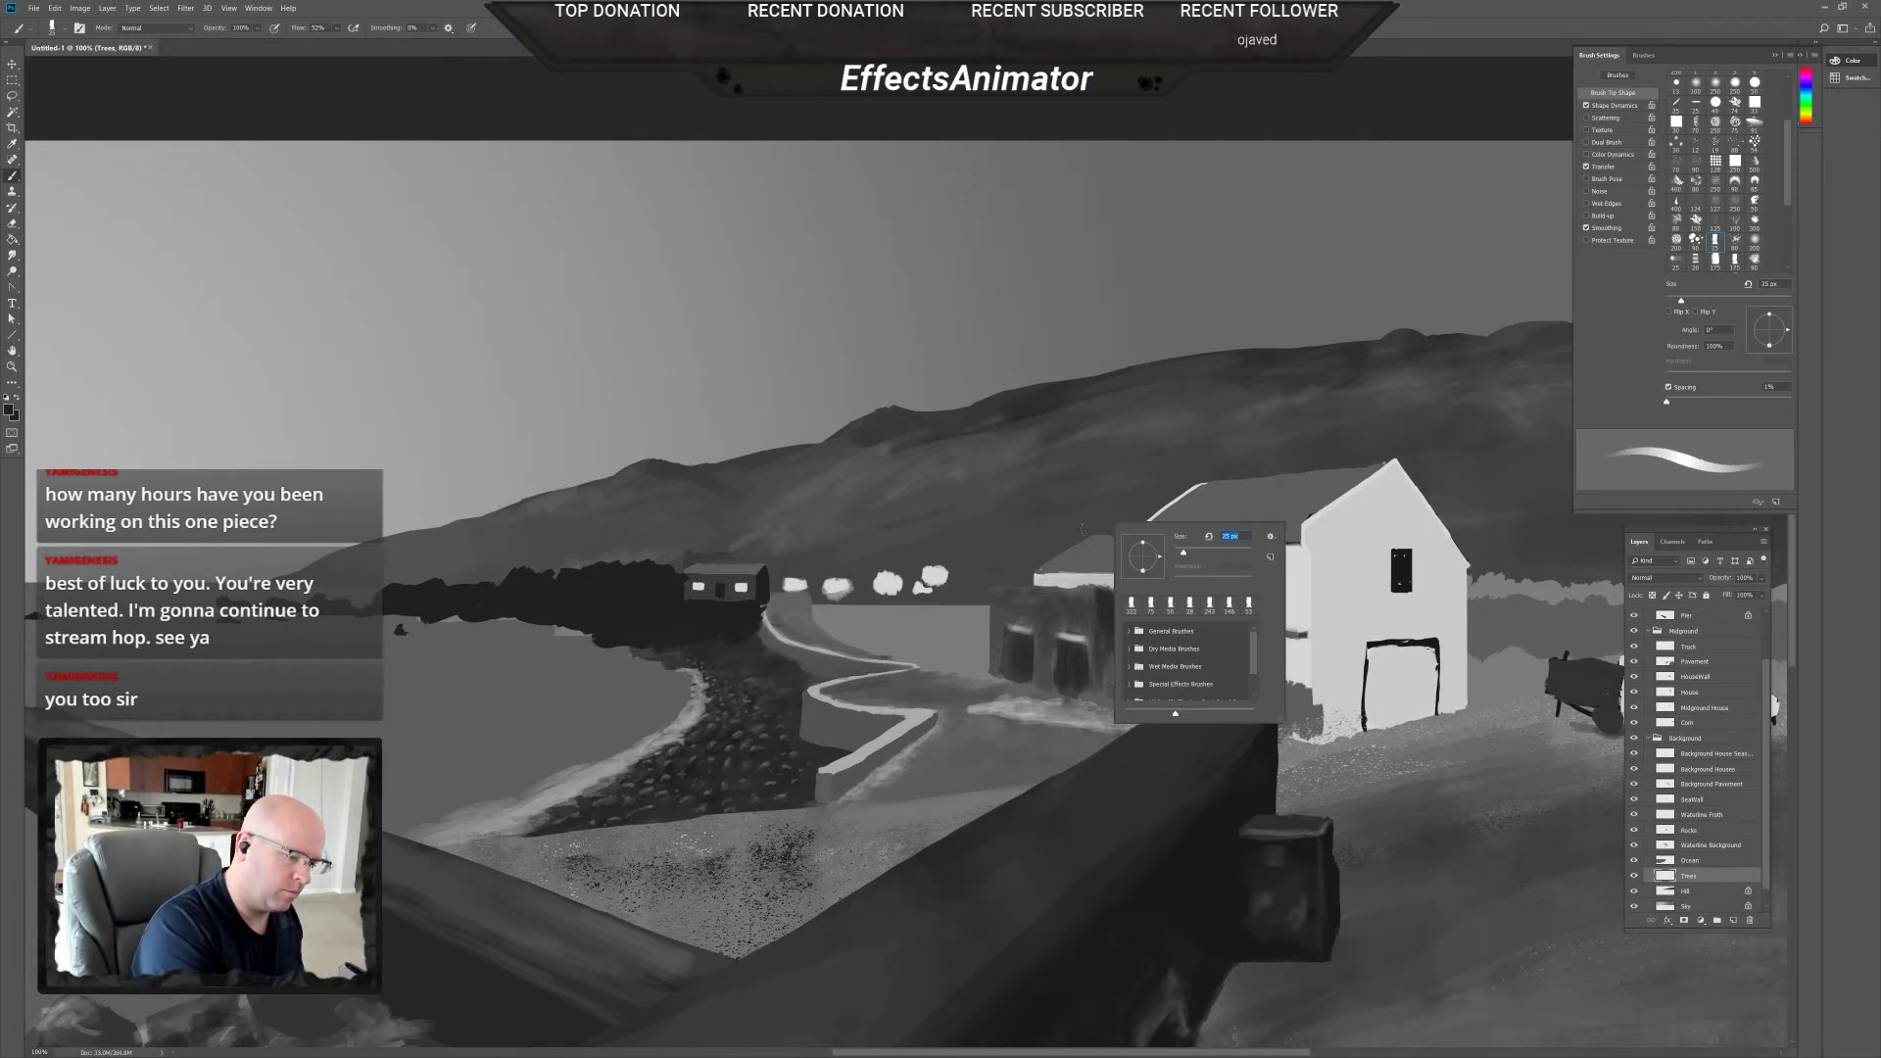
key(Return)
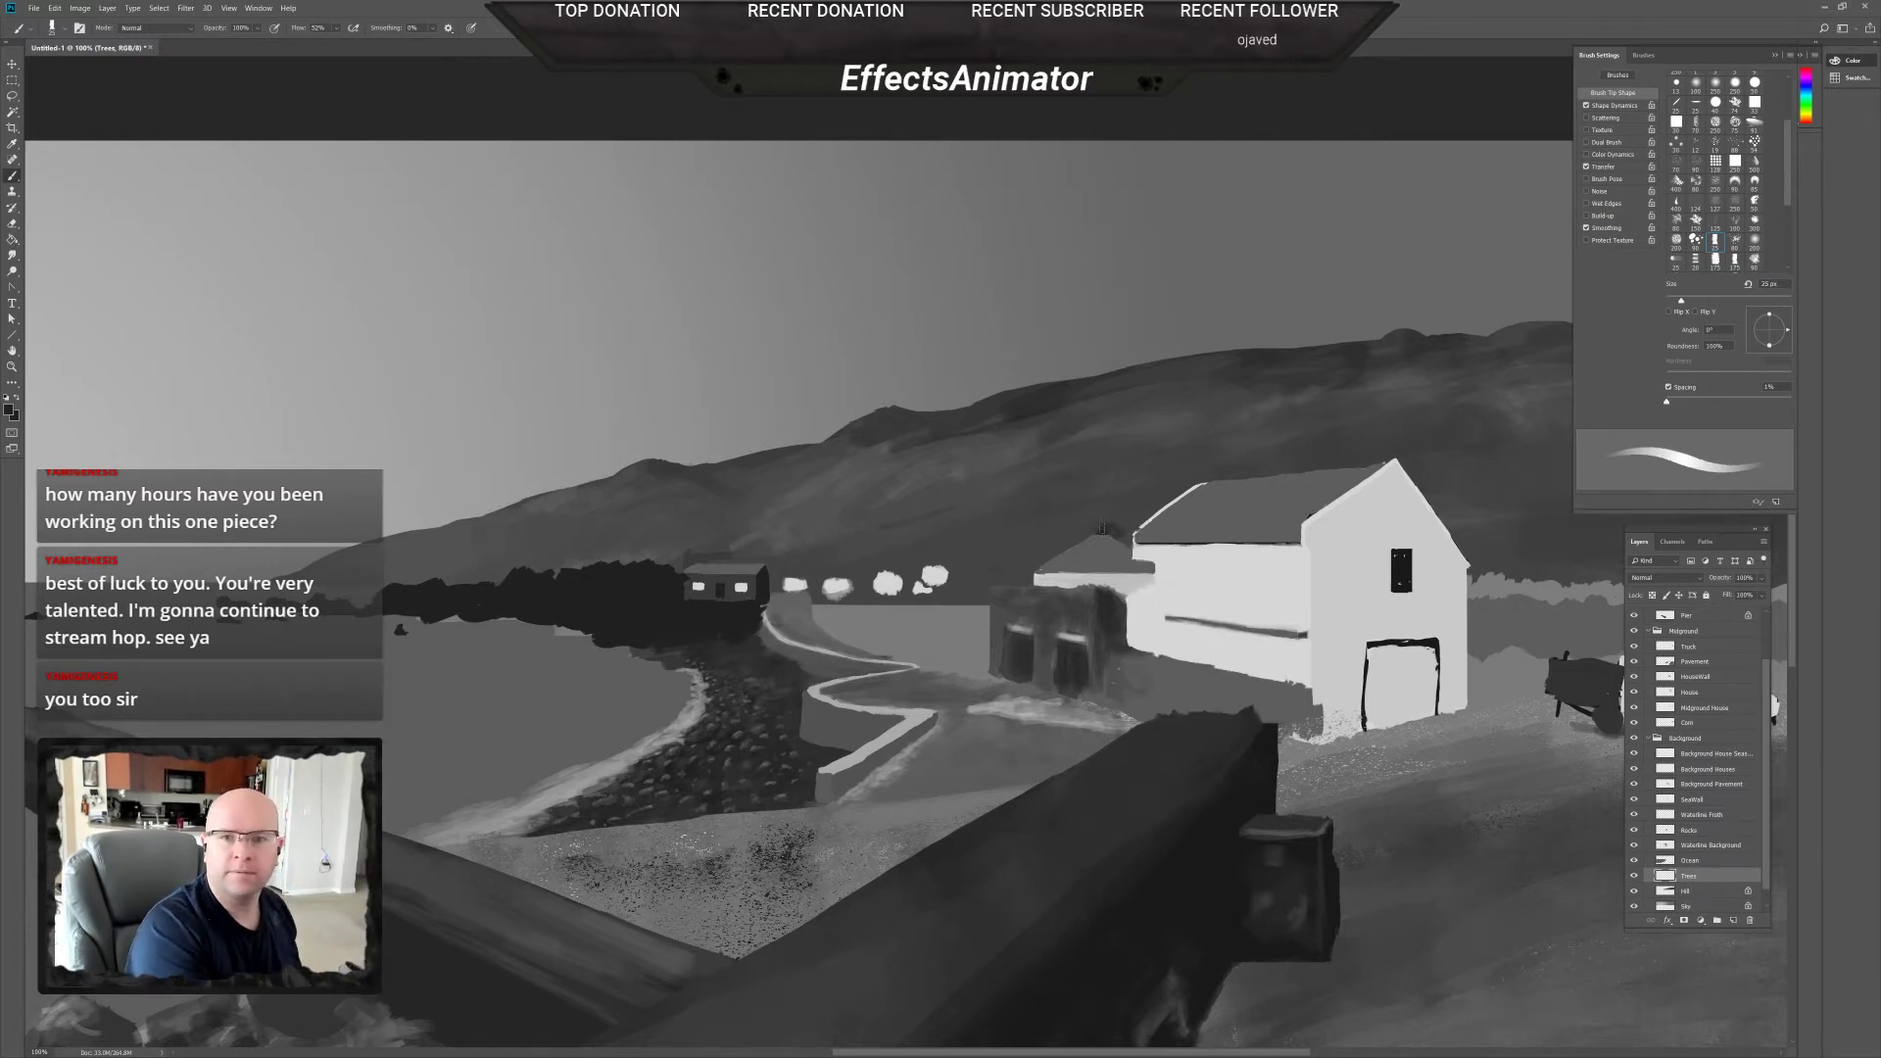
drag(1105, 529, 1109, 535)
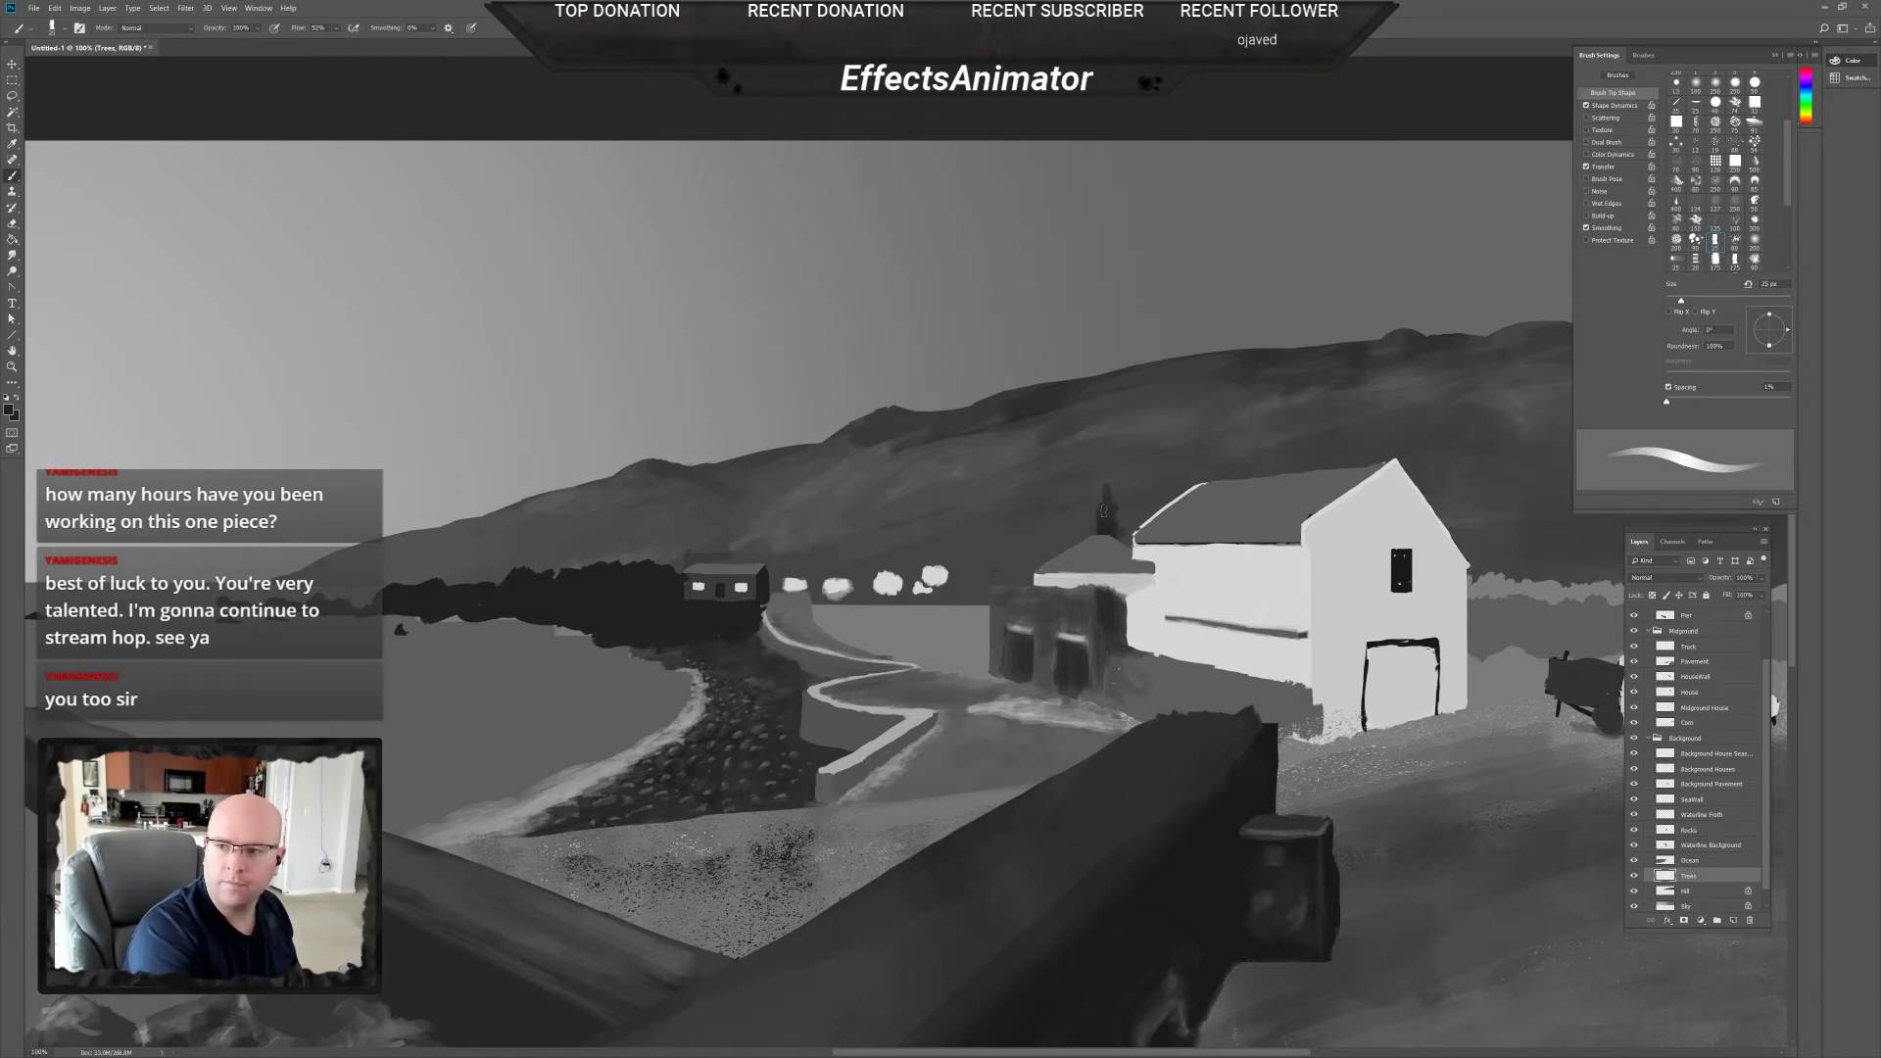
drag(1104, 510, 1105, 530)
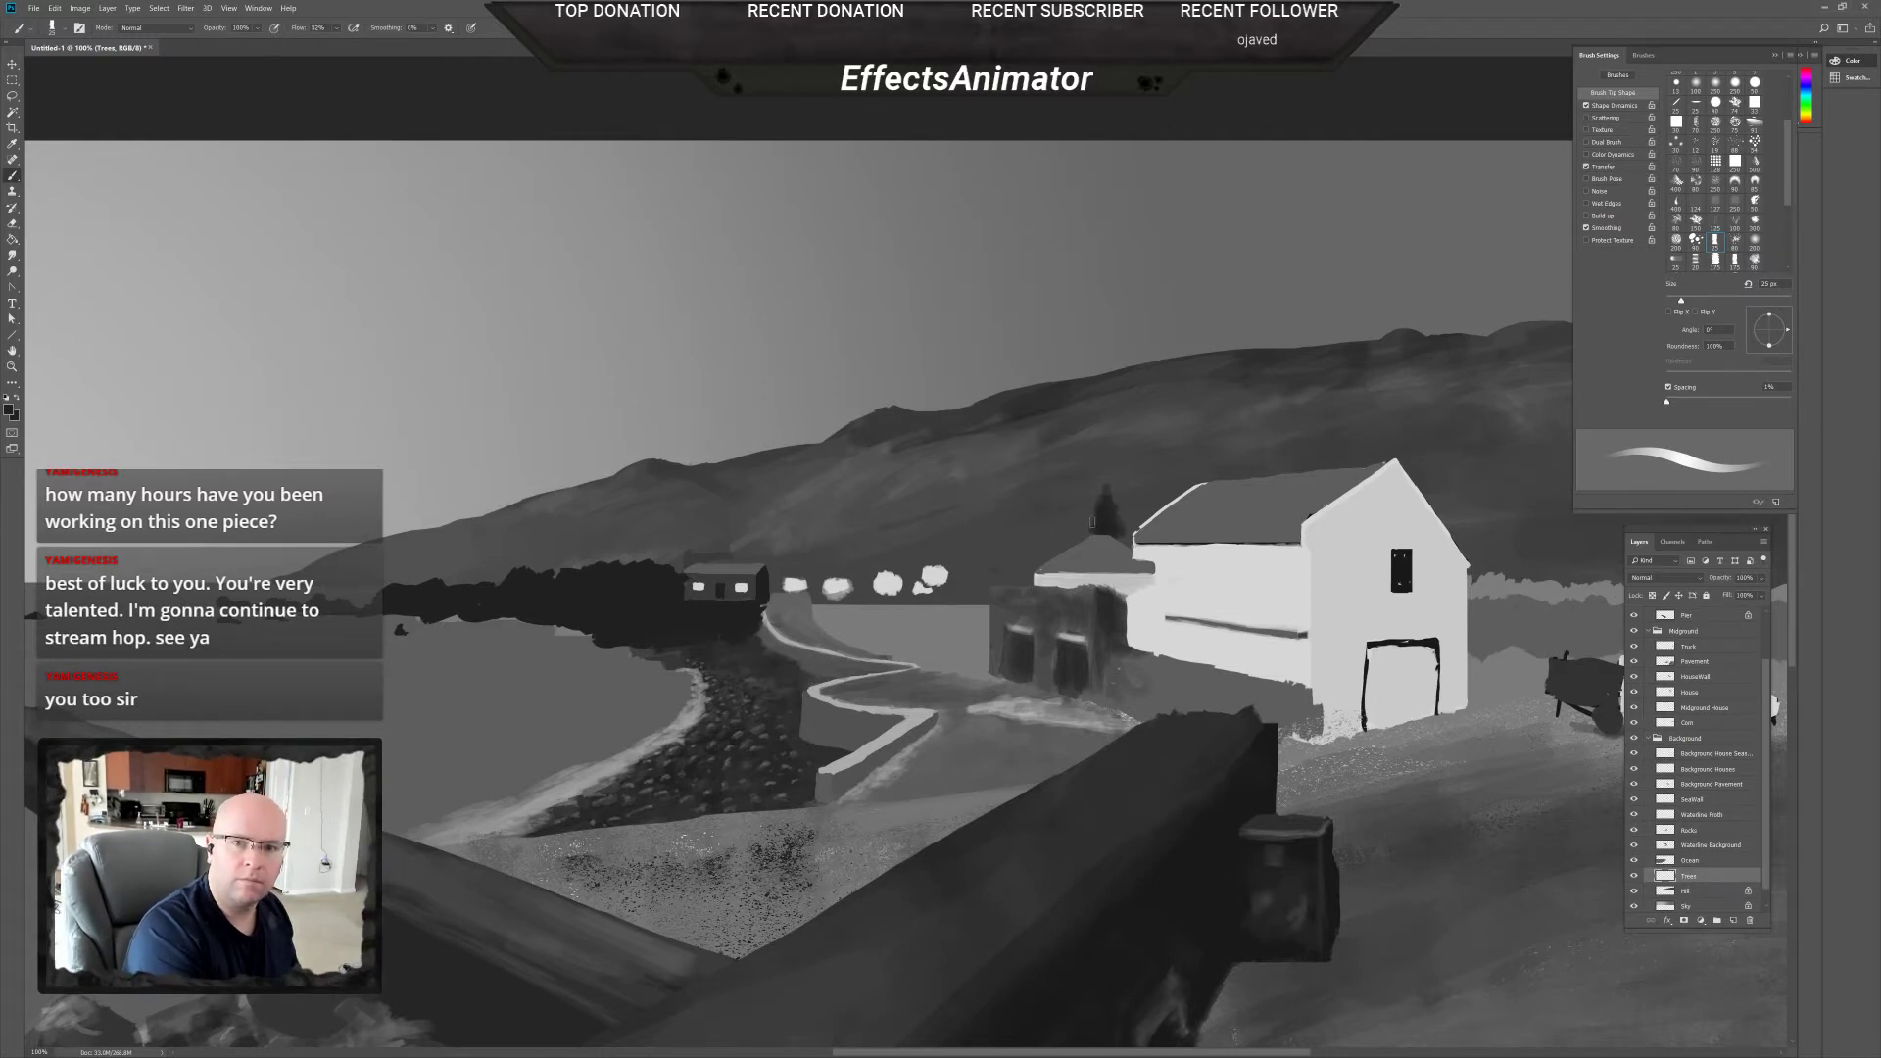
Paint a dark round tree beside the conifer behind the small house, adding lighter foliage dabs with a sampled tone.
mouse_move(1066, 530)
mouse_down()
mouse_move(1041, 545)
mouse_move(1062, 540)
mouse_up()
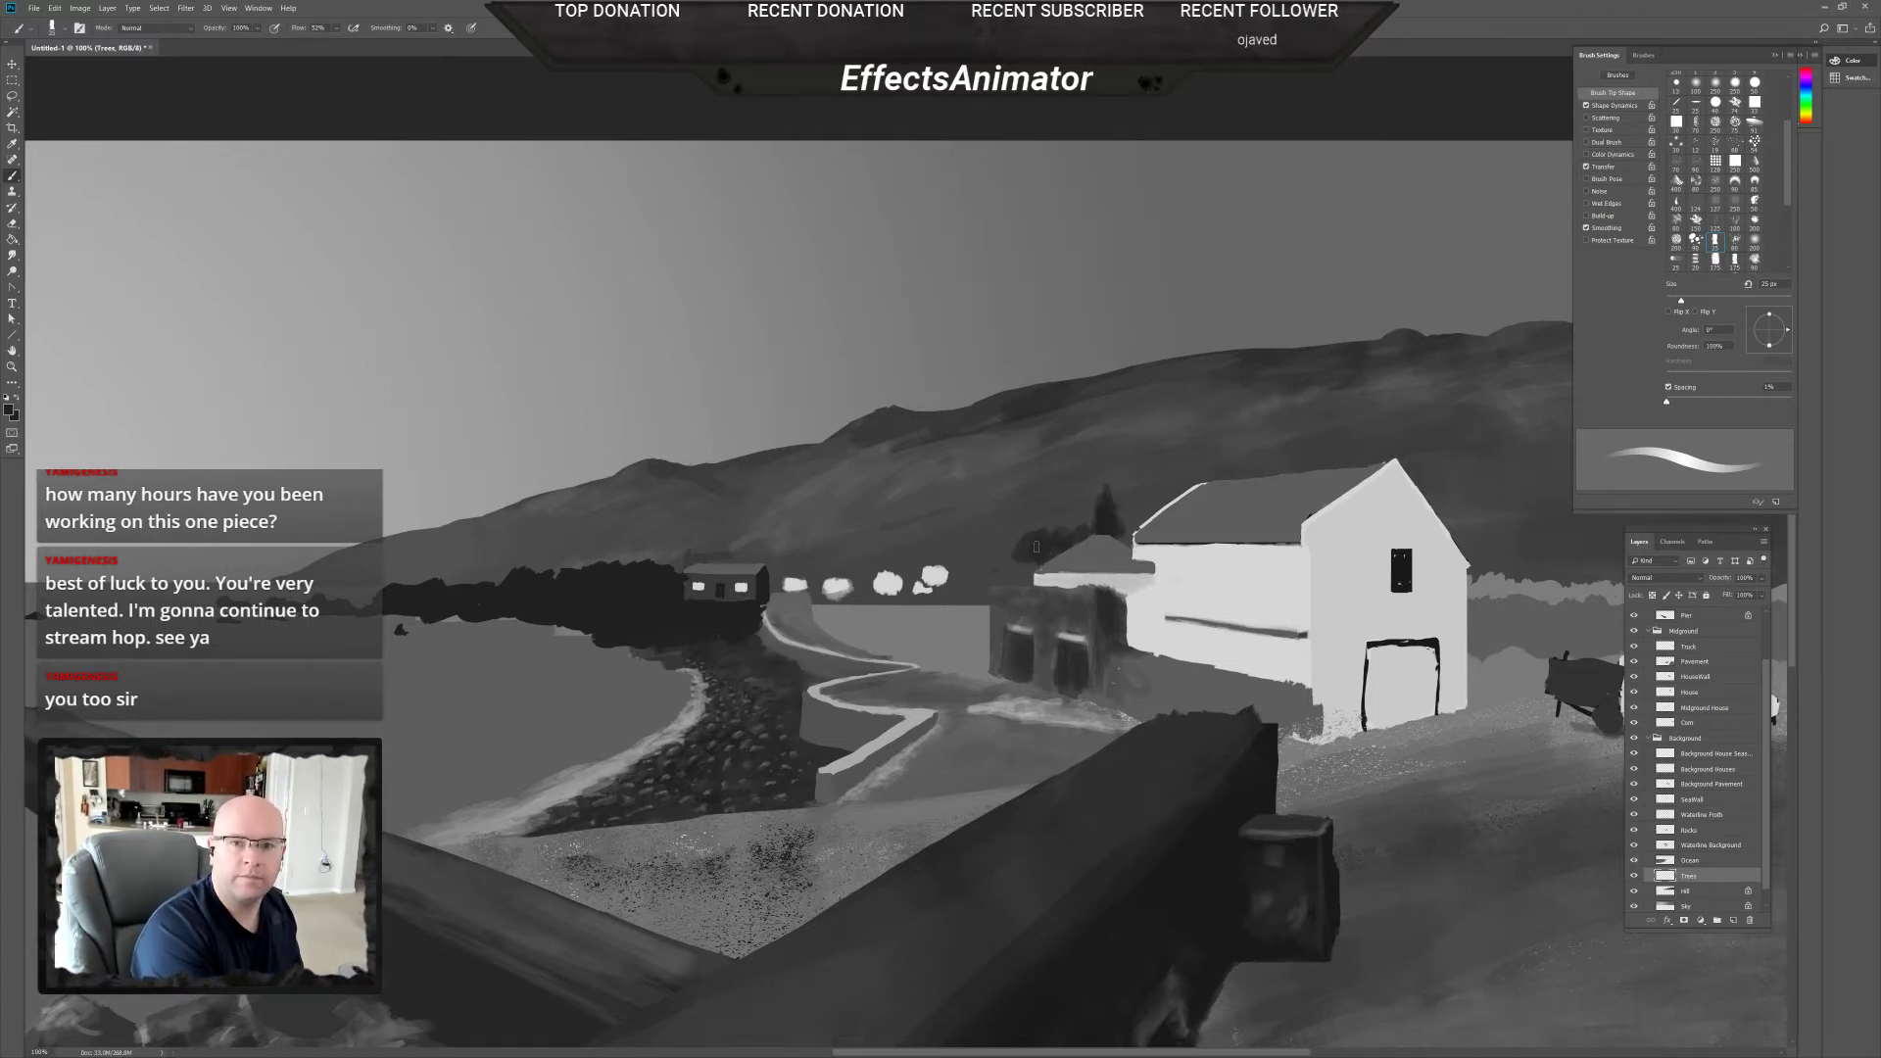
drag(1029, 534, 1013, 547)
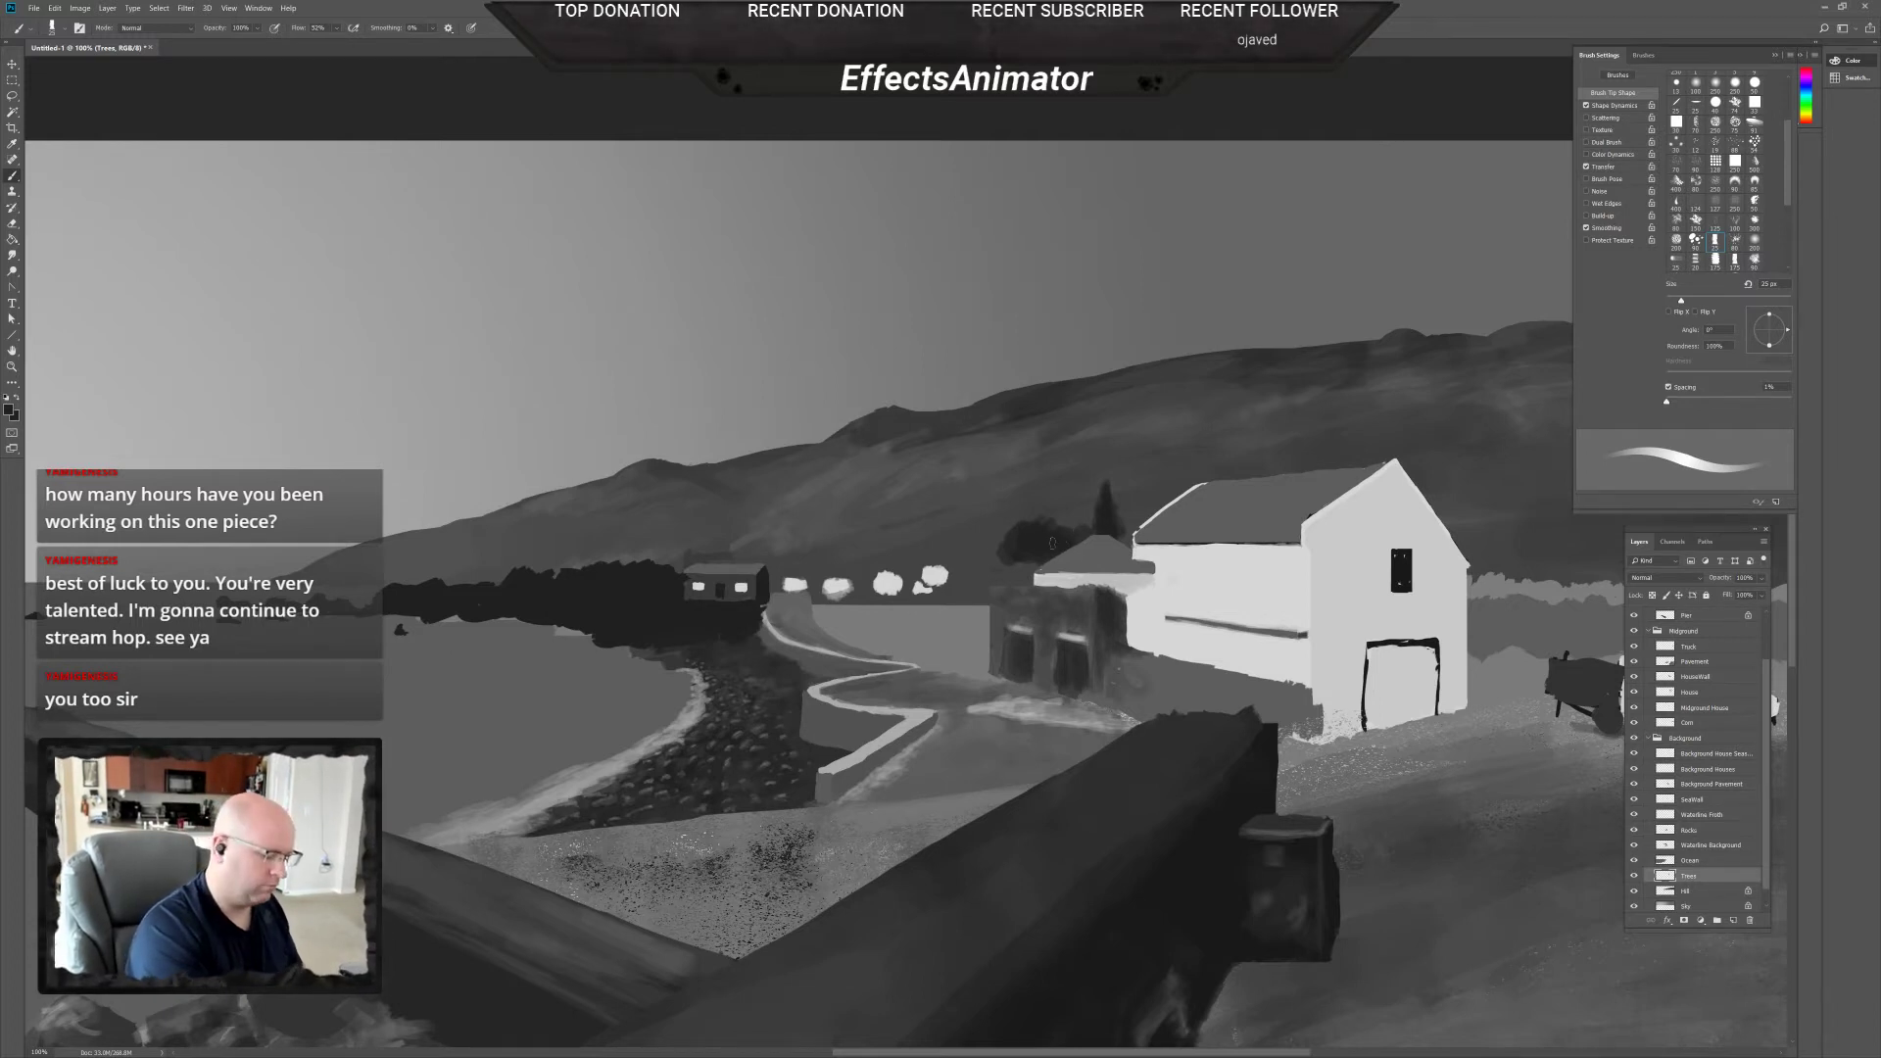
alt+click(1074, 507)
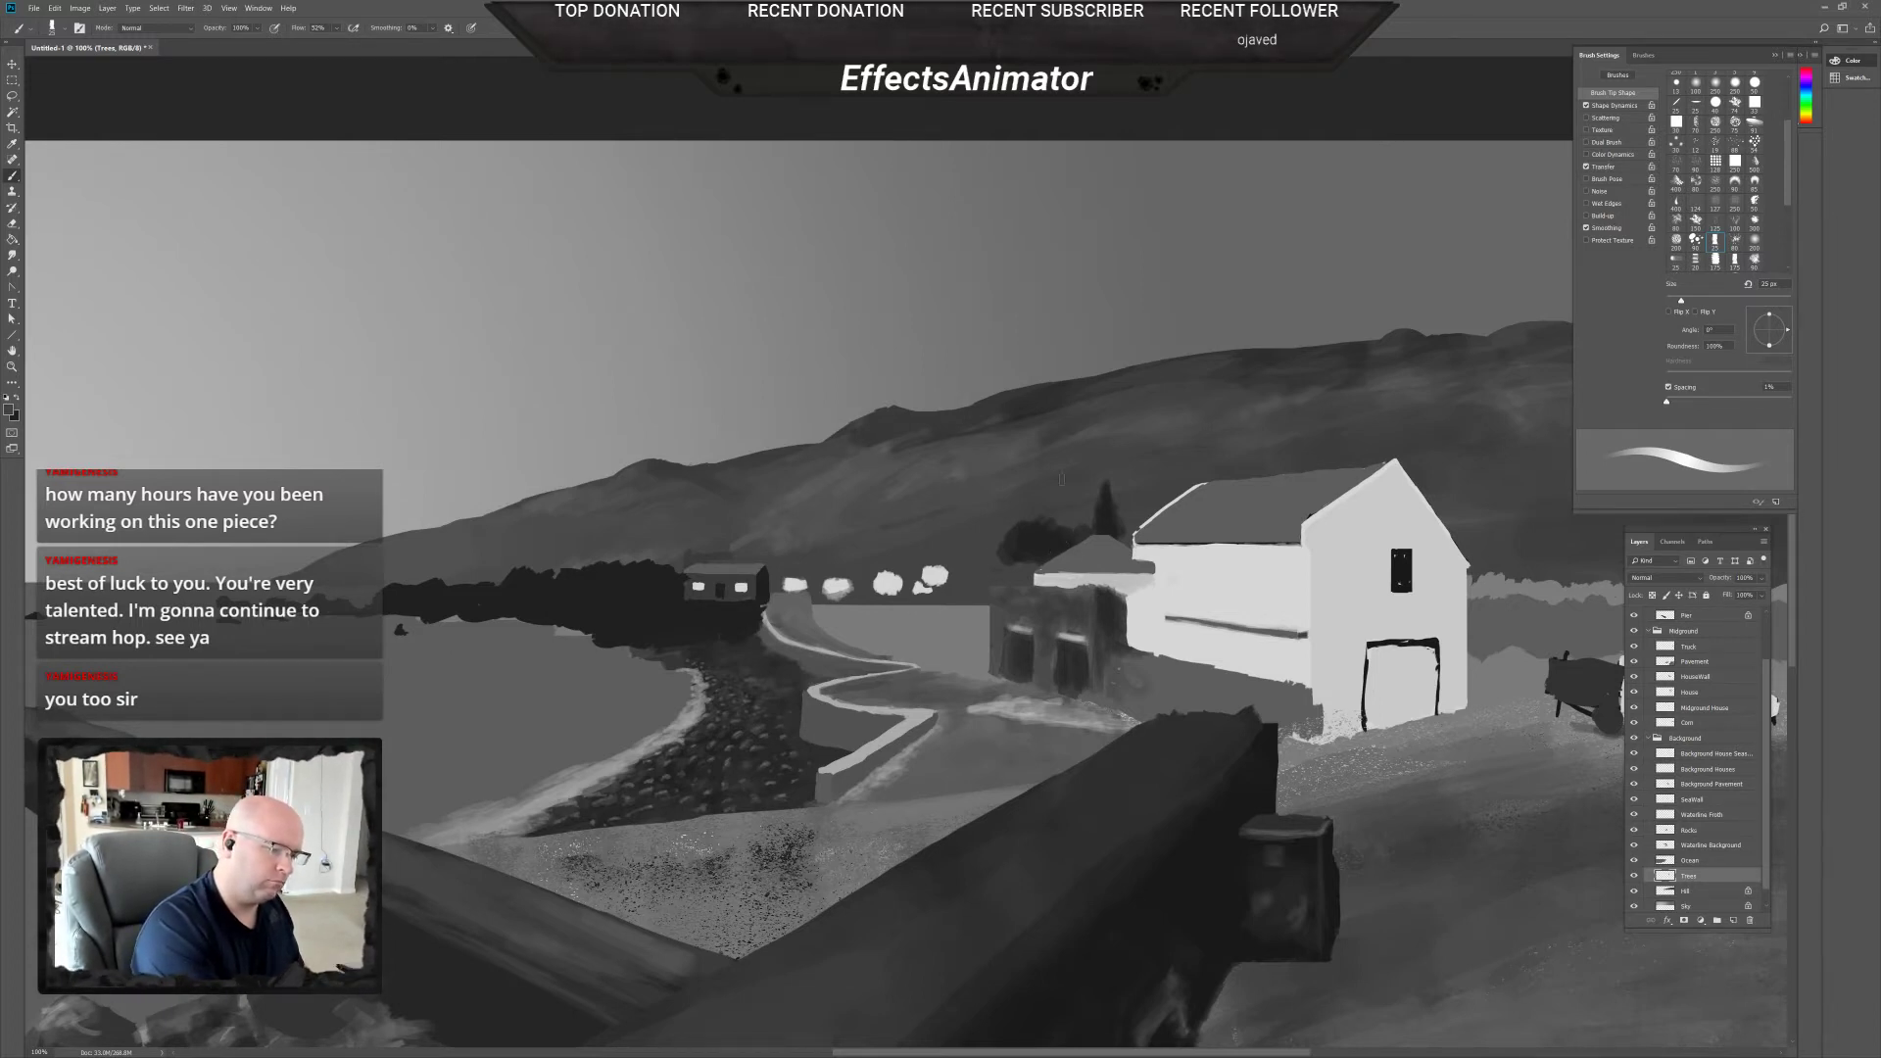
alt+click(1071, 557)
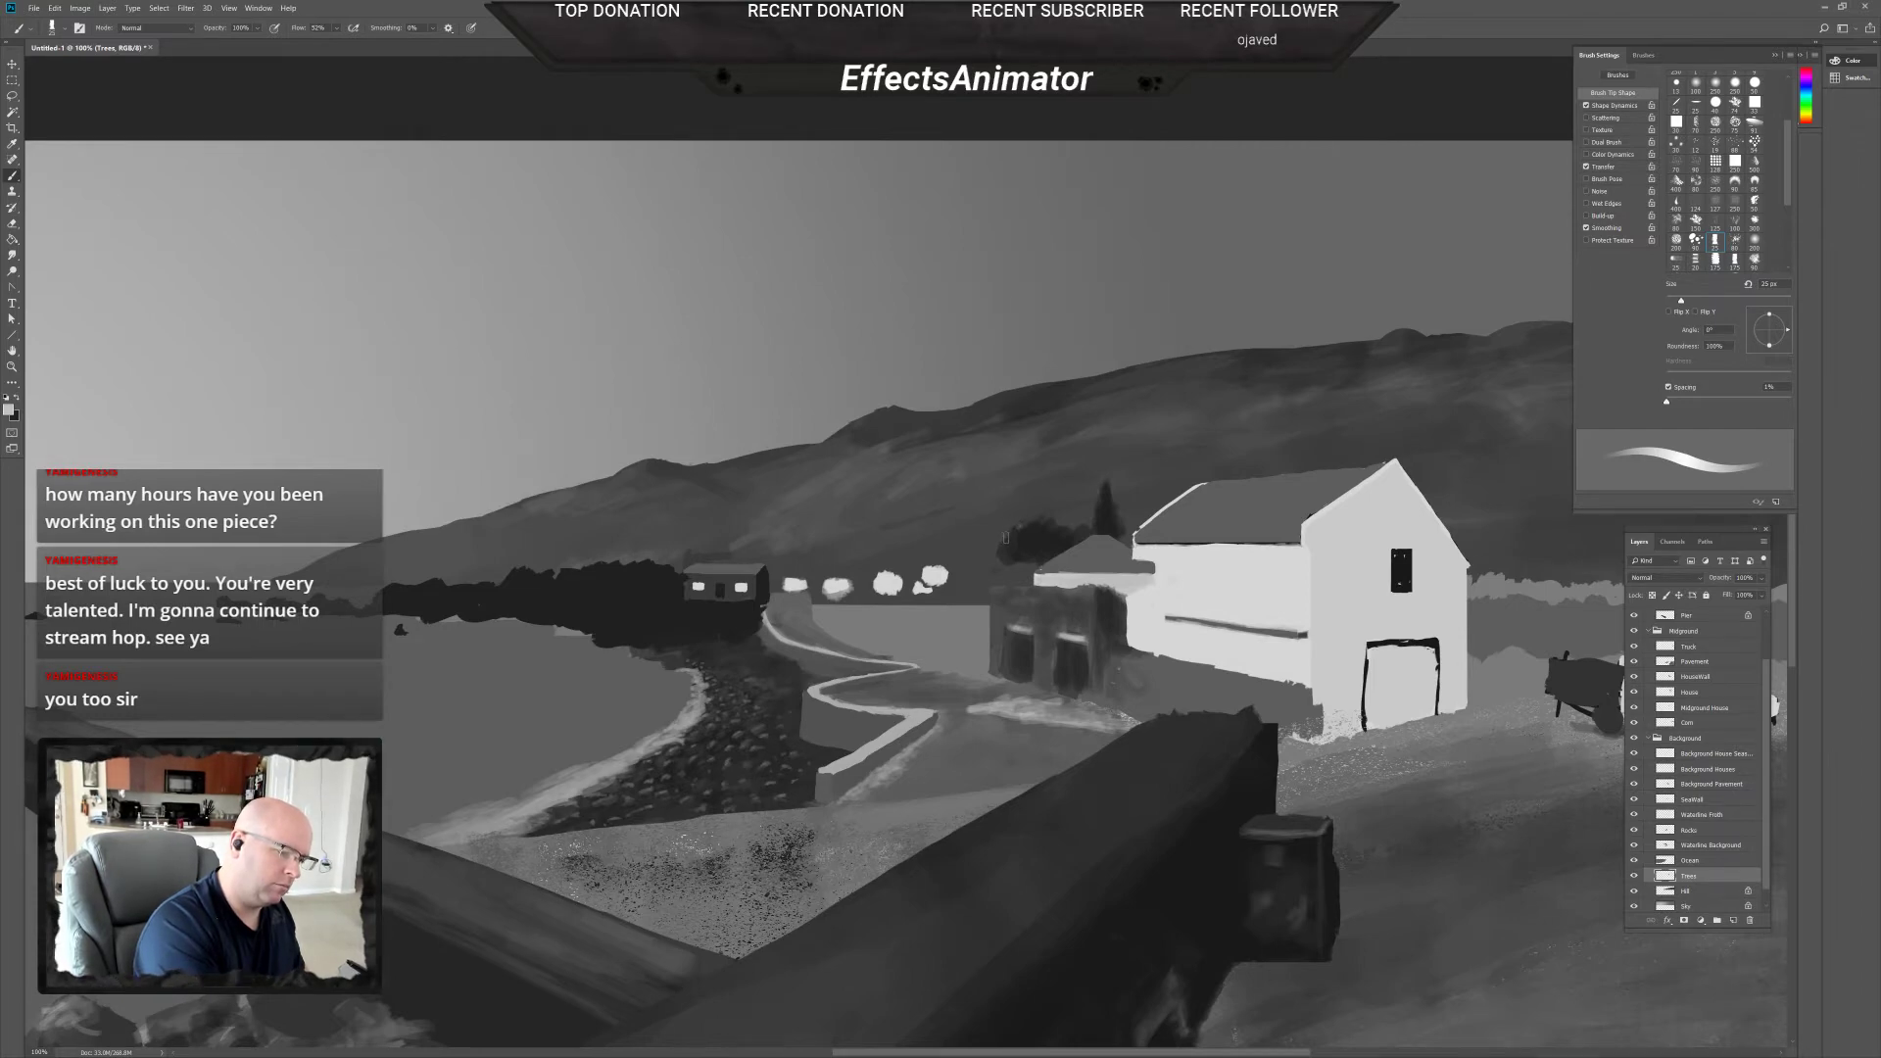
drag(1004, 551, 1010, 534)
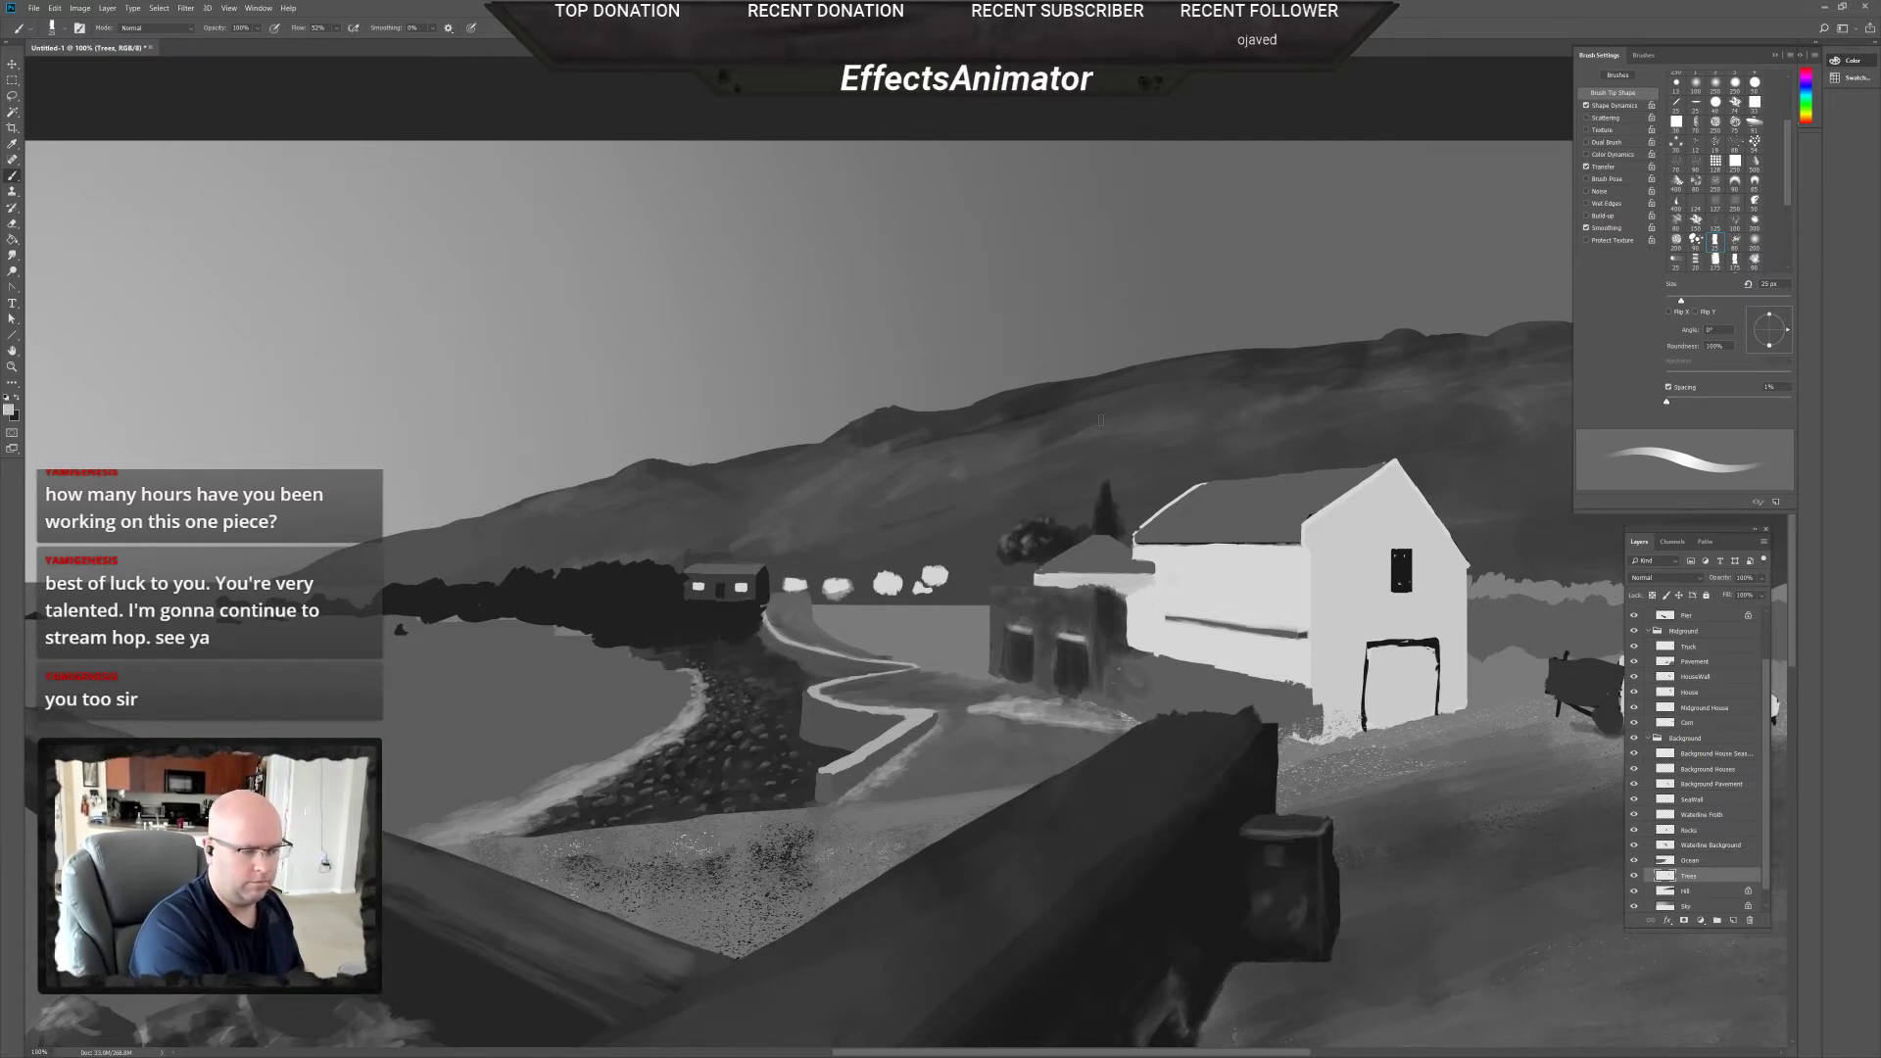
Refine the conifer's tip and foliage with a 6 px brush, alternating between the dark and light tones.
right_click(1096, 489)
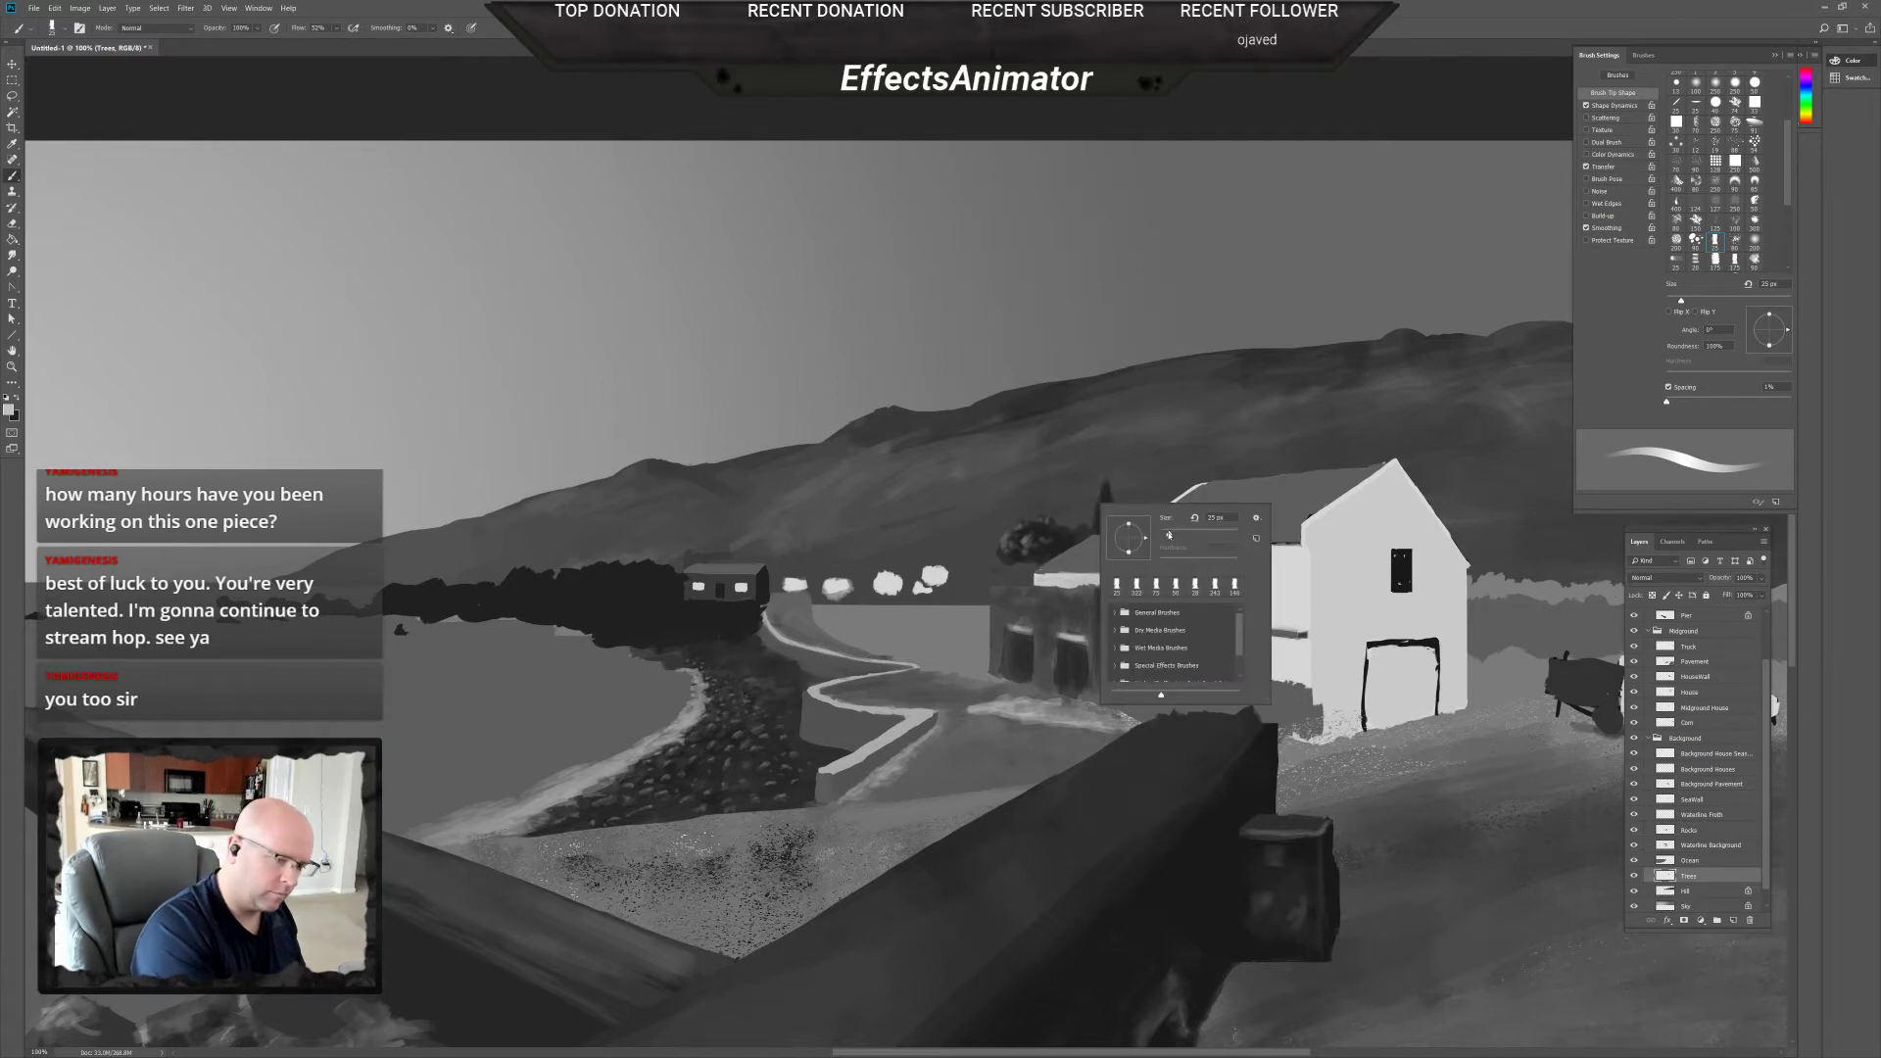
text(6)
key(Return)
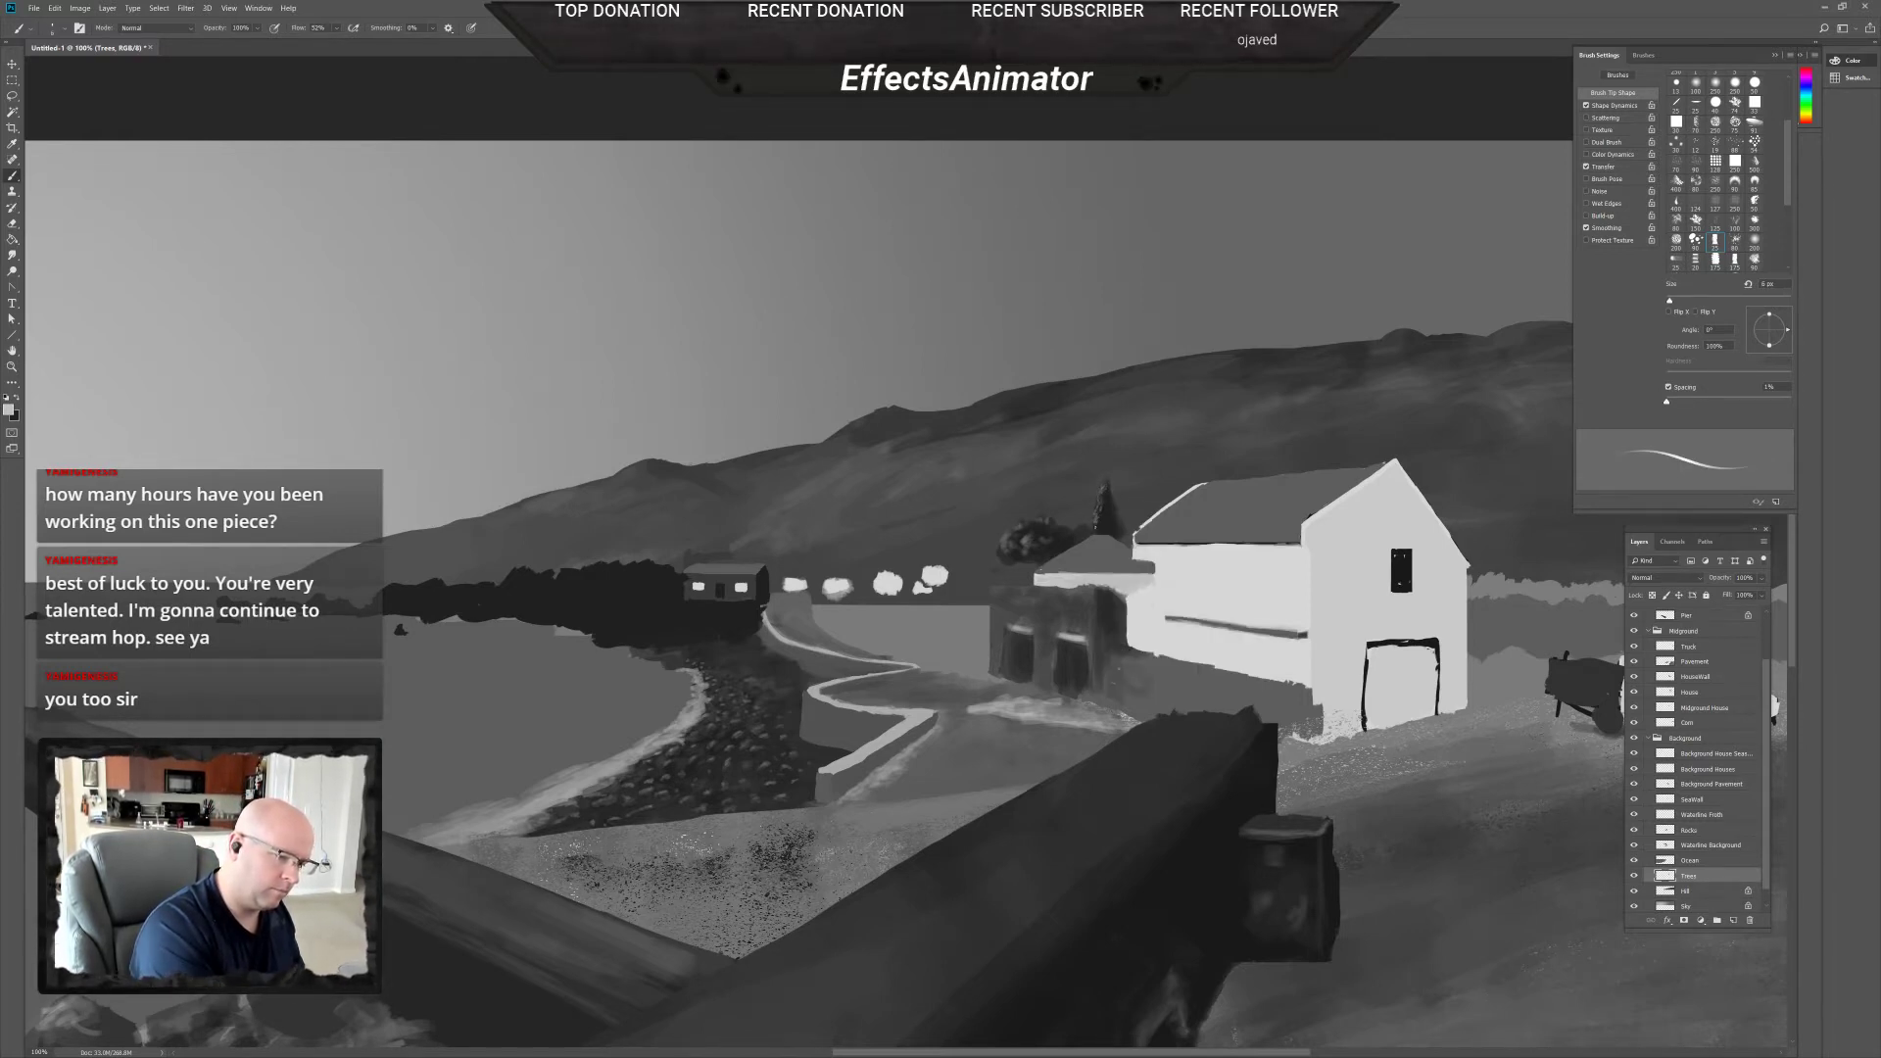
key(x)
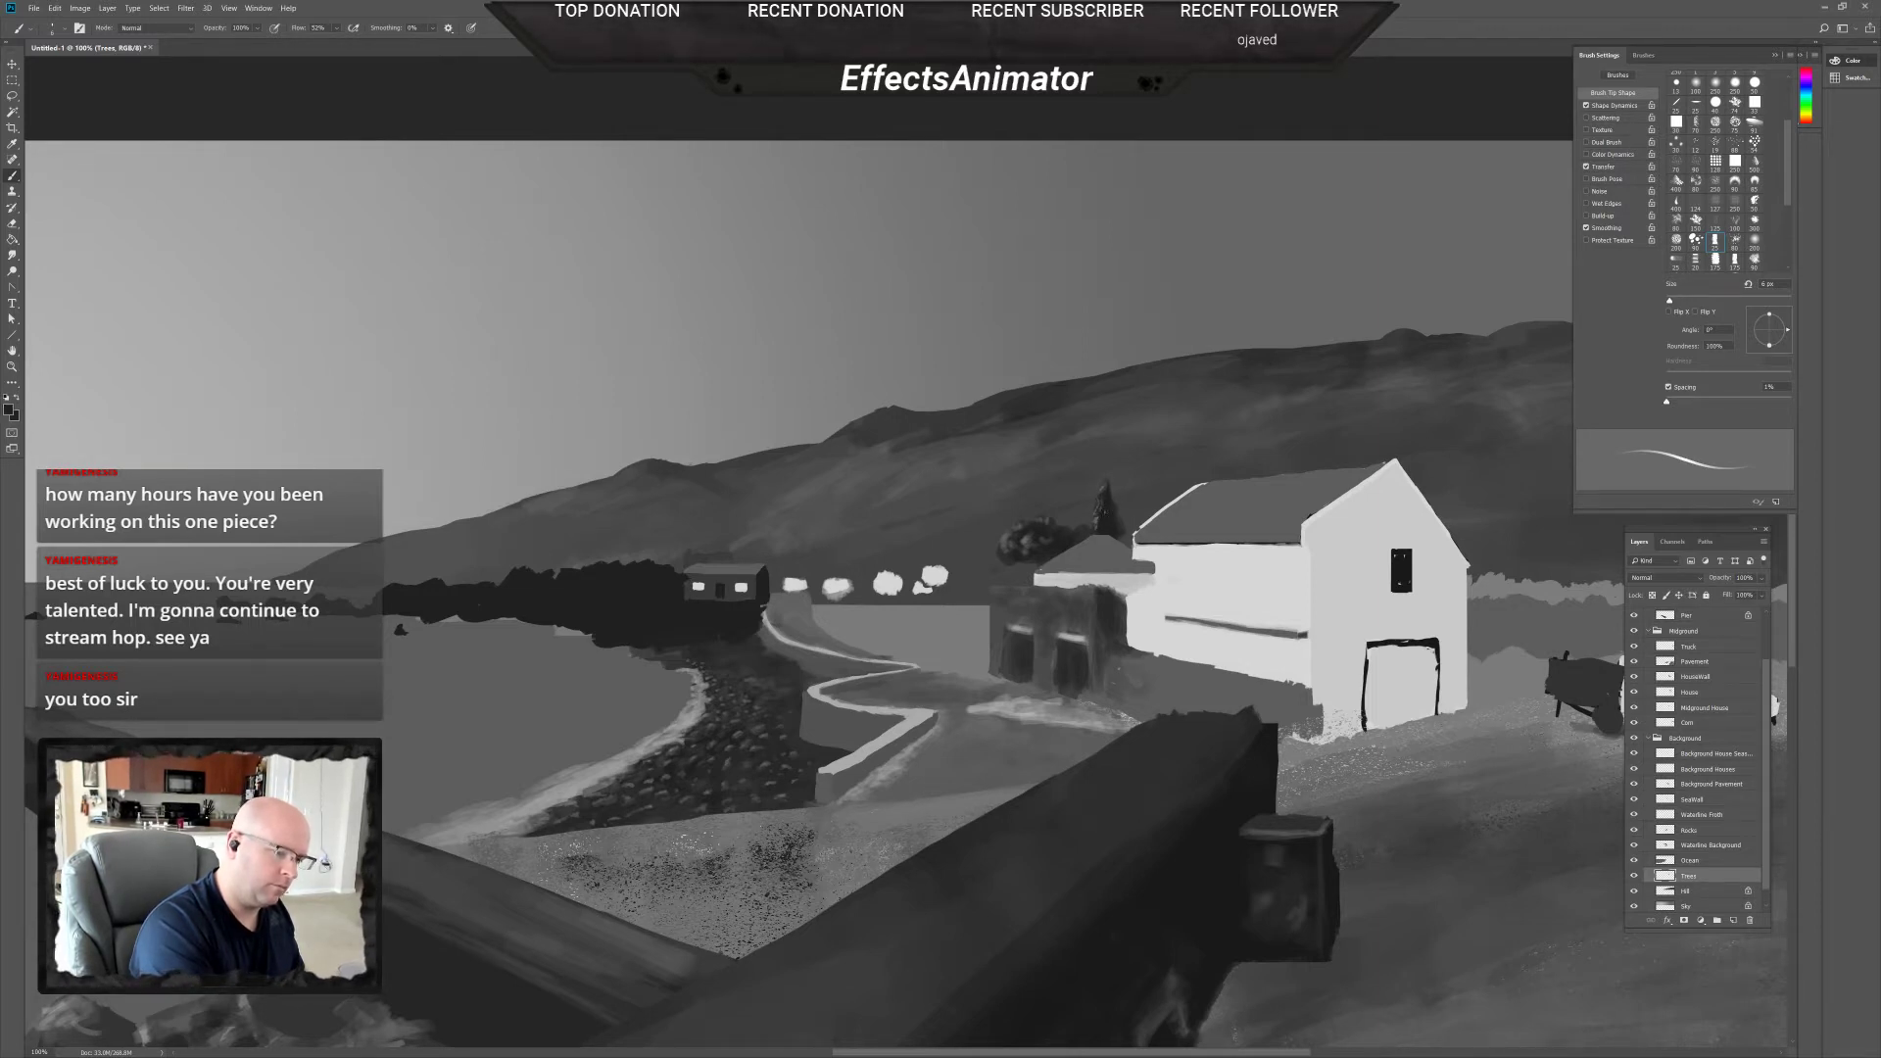
drag(1109, 500, 1105, 487)
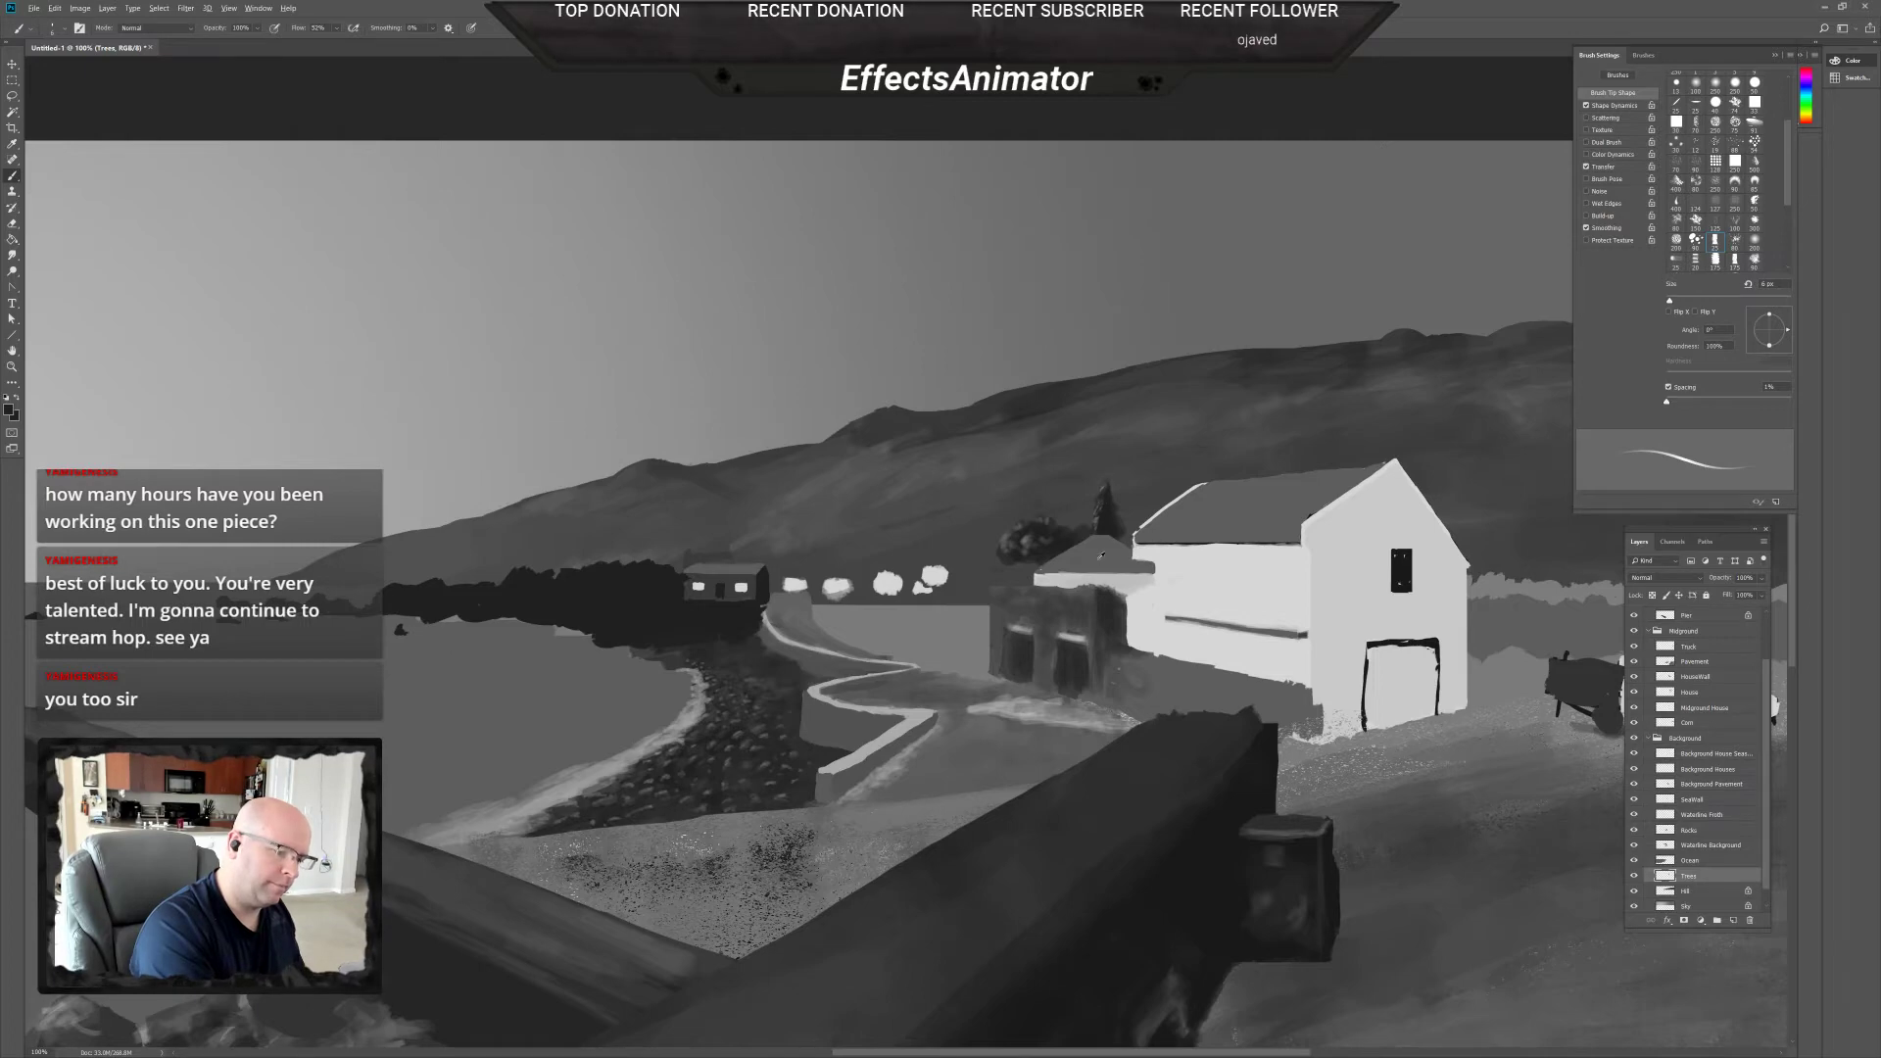
key(x)
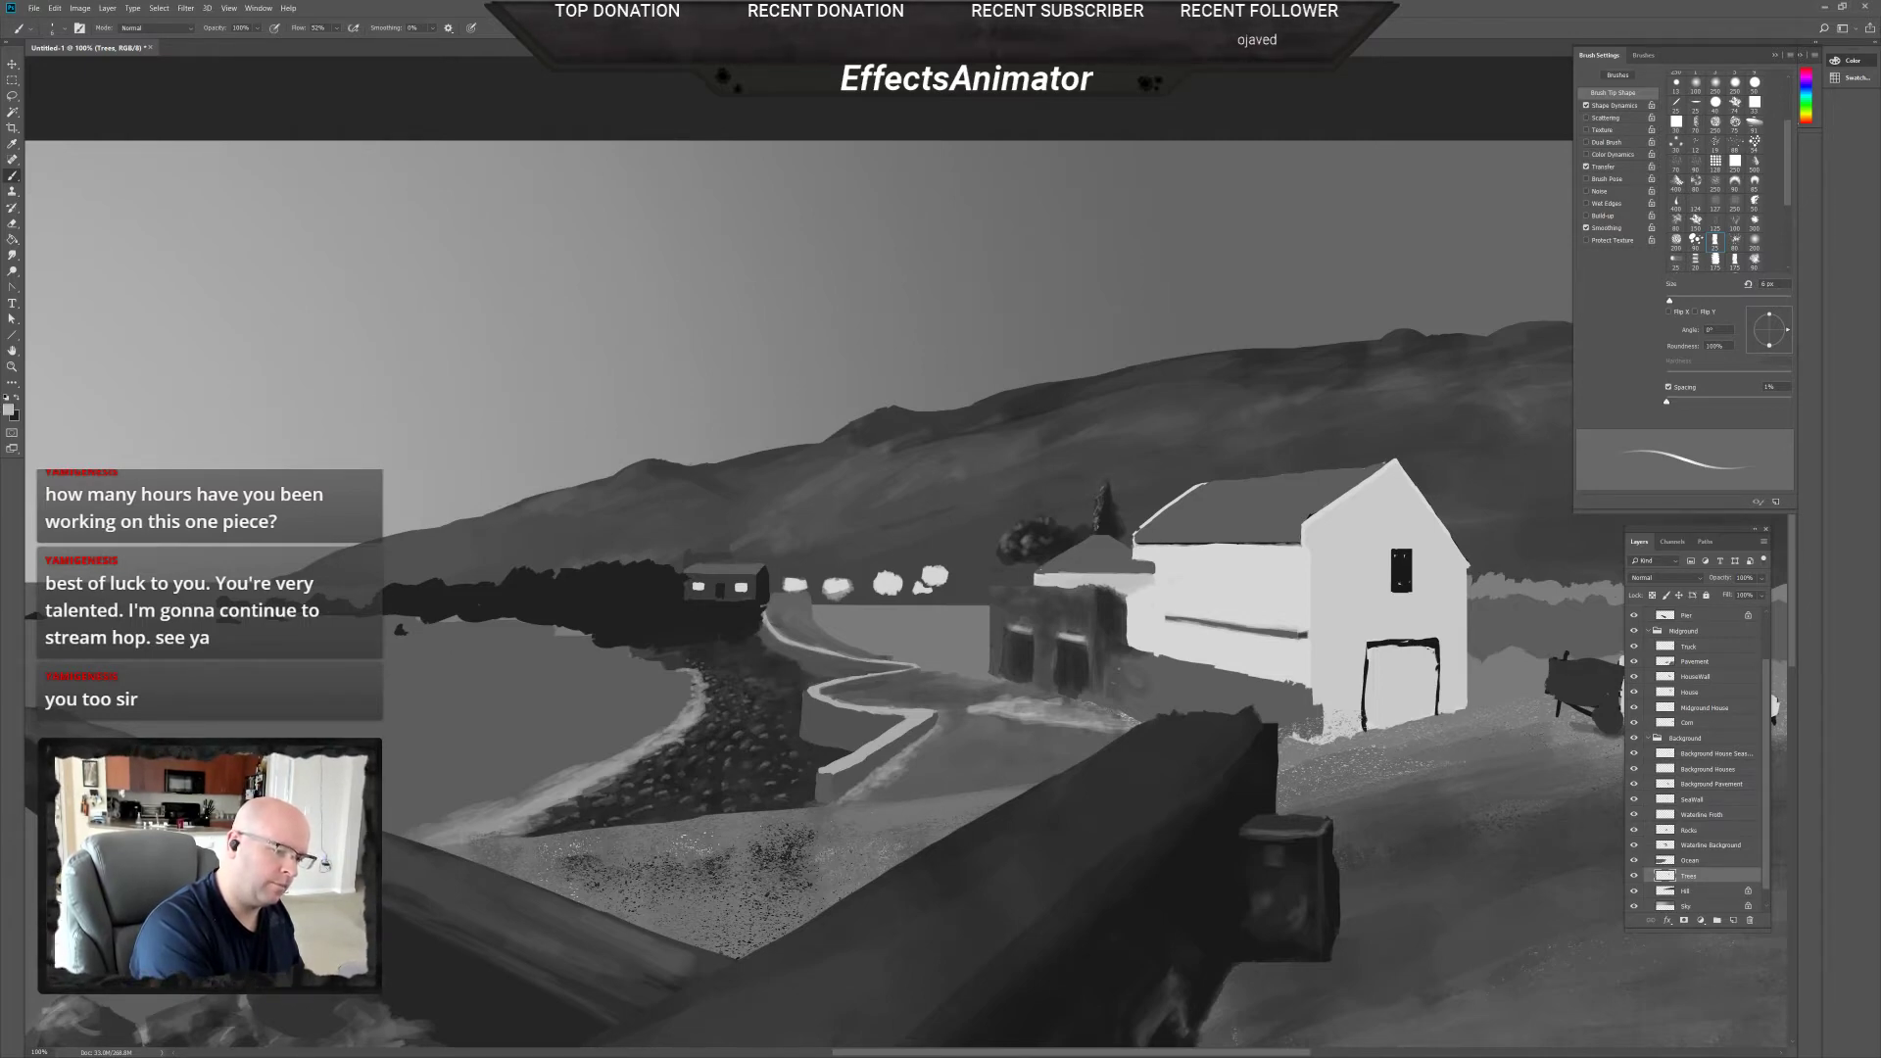
alt+click(1109, 523)
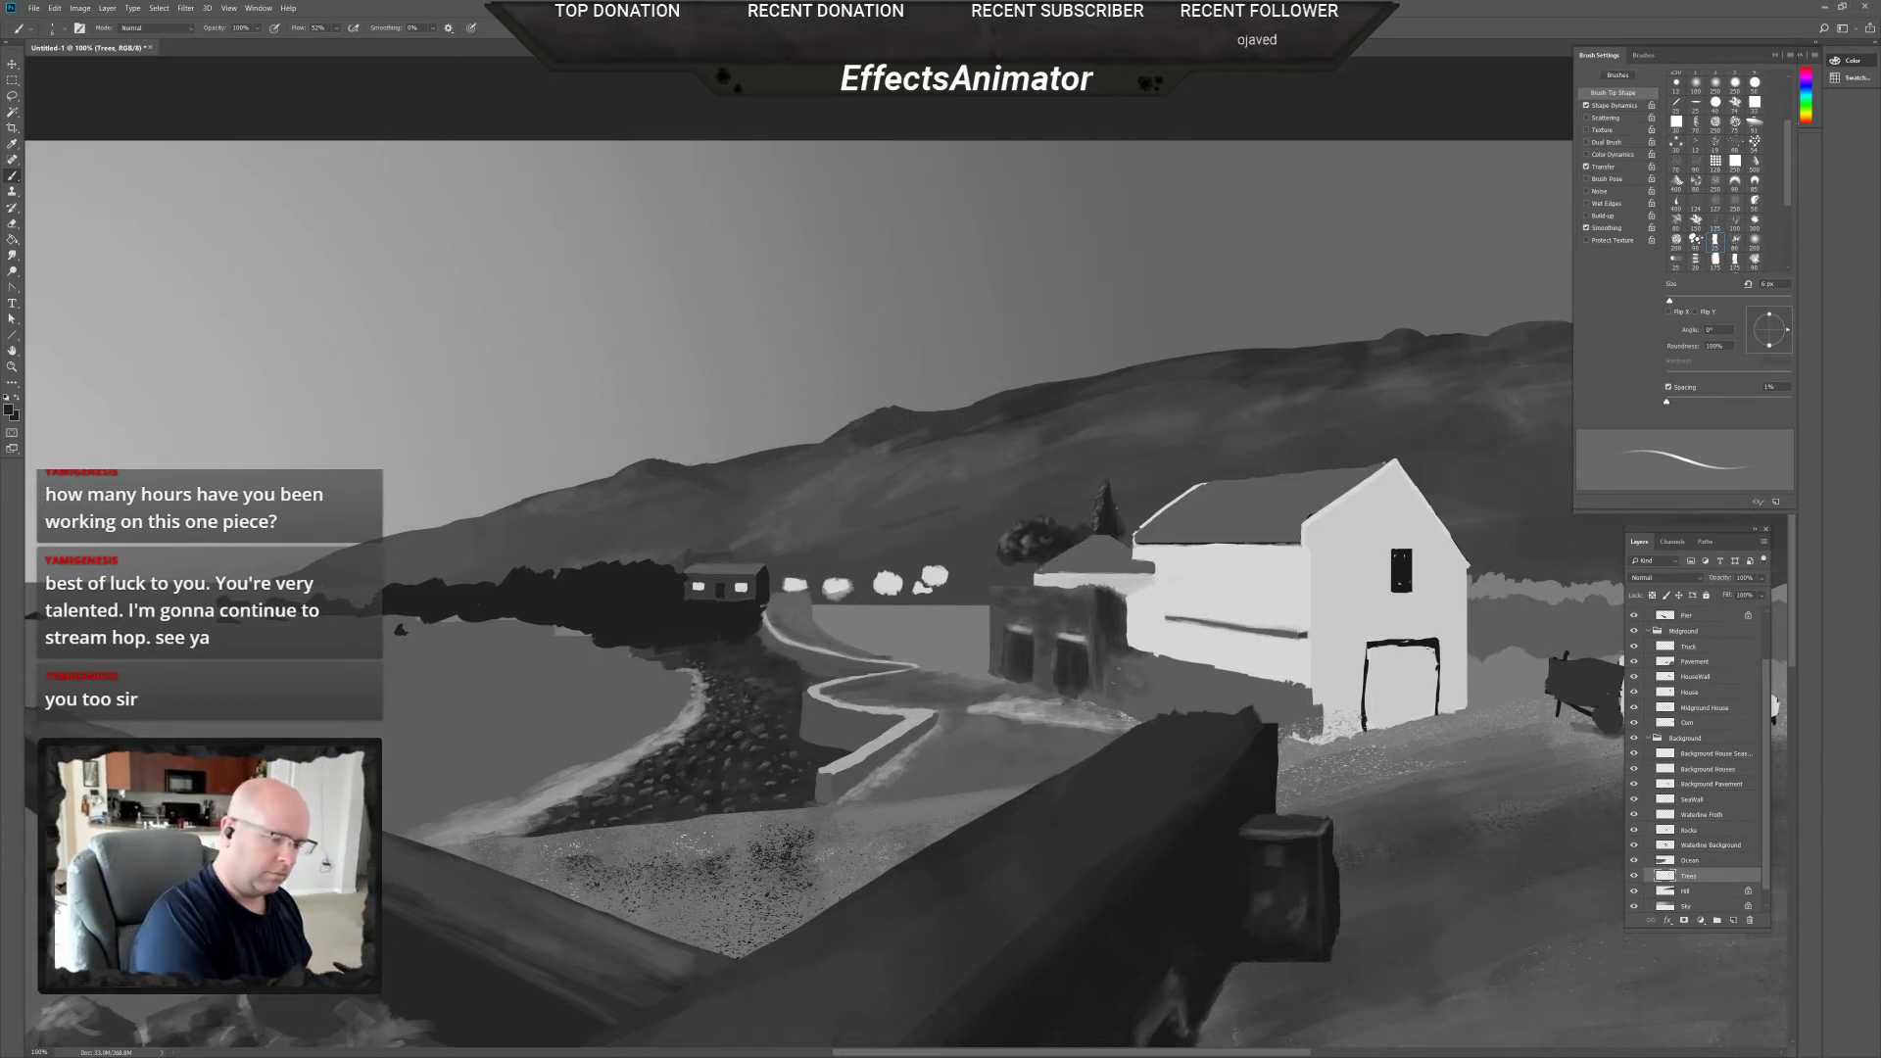
Touch up the round tree's foliage with a larger brush and a tone sampled from the tree.
right_click(1041, 540)
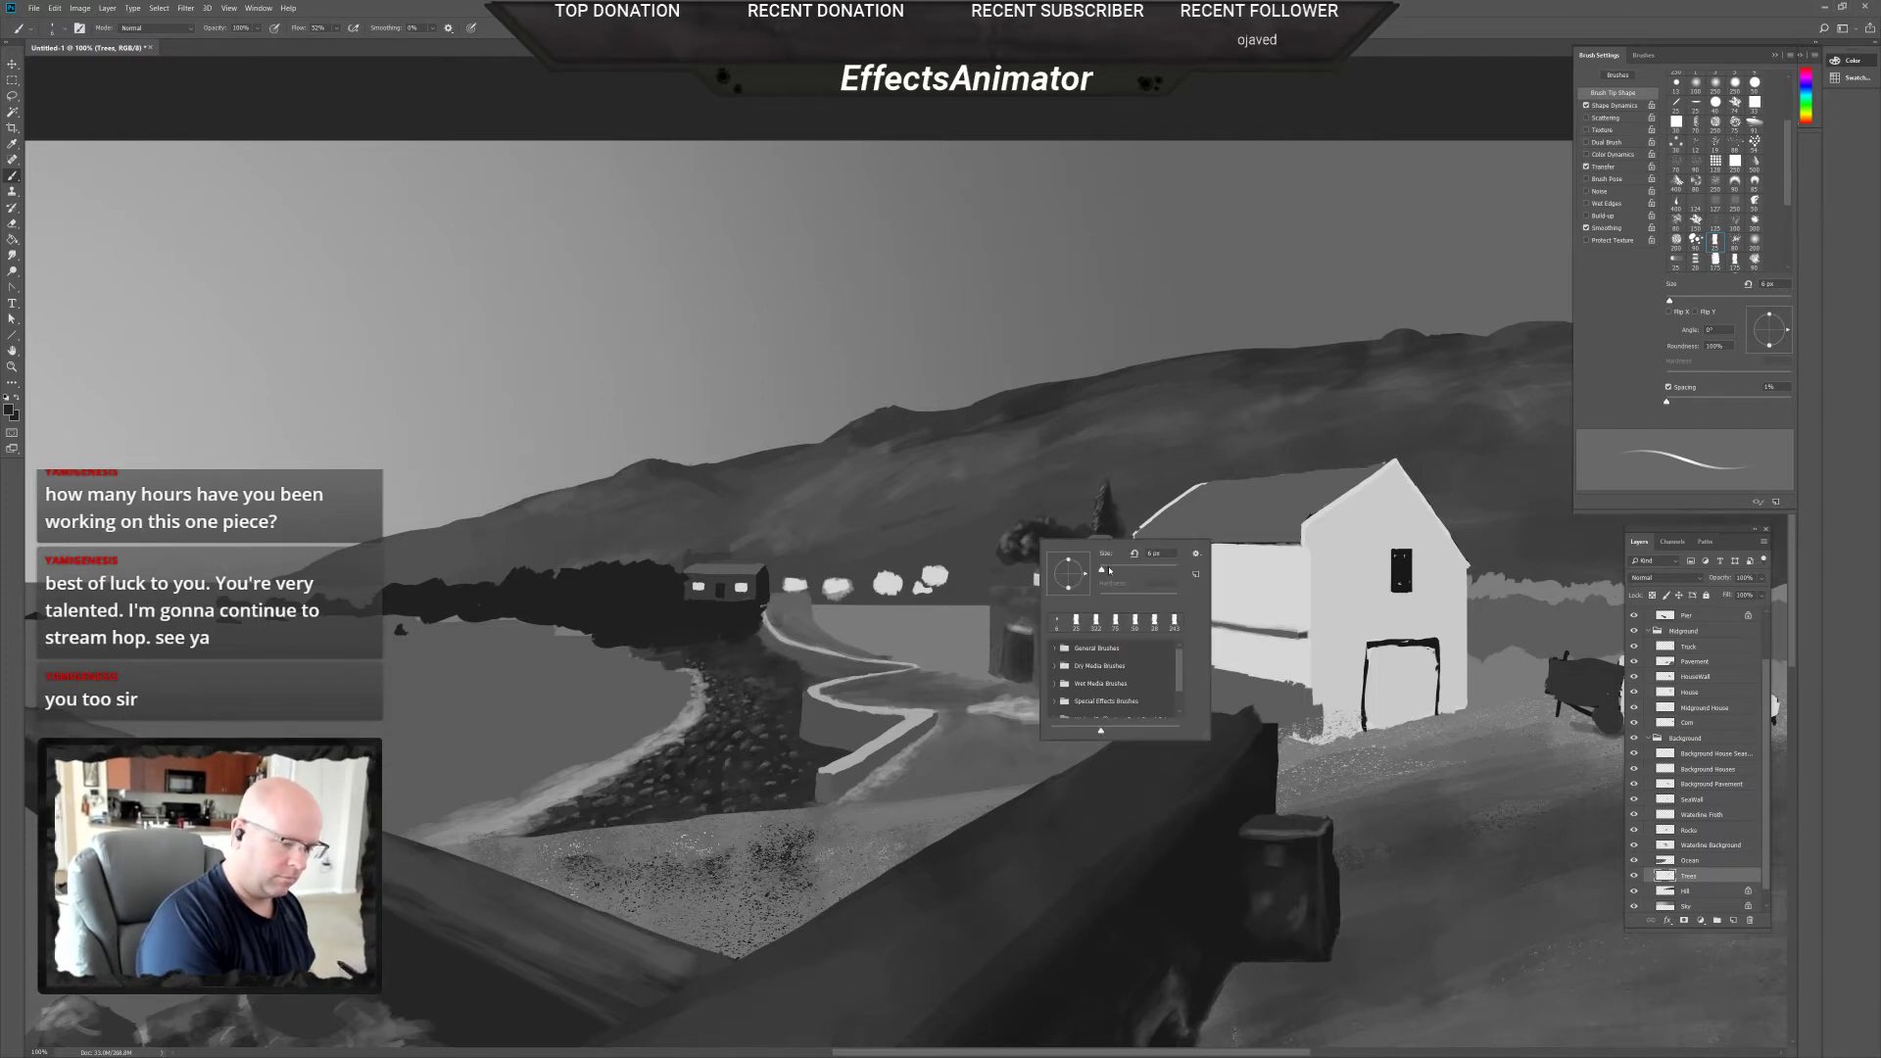
drag(1110, 571, 1115, 570)
key(Return)
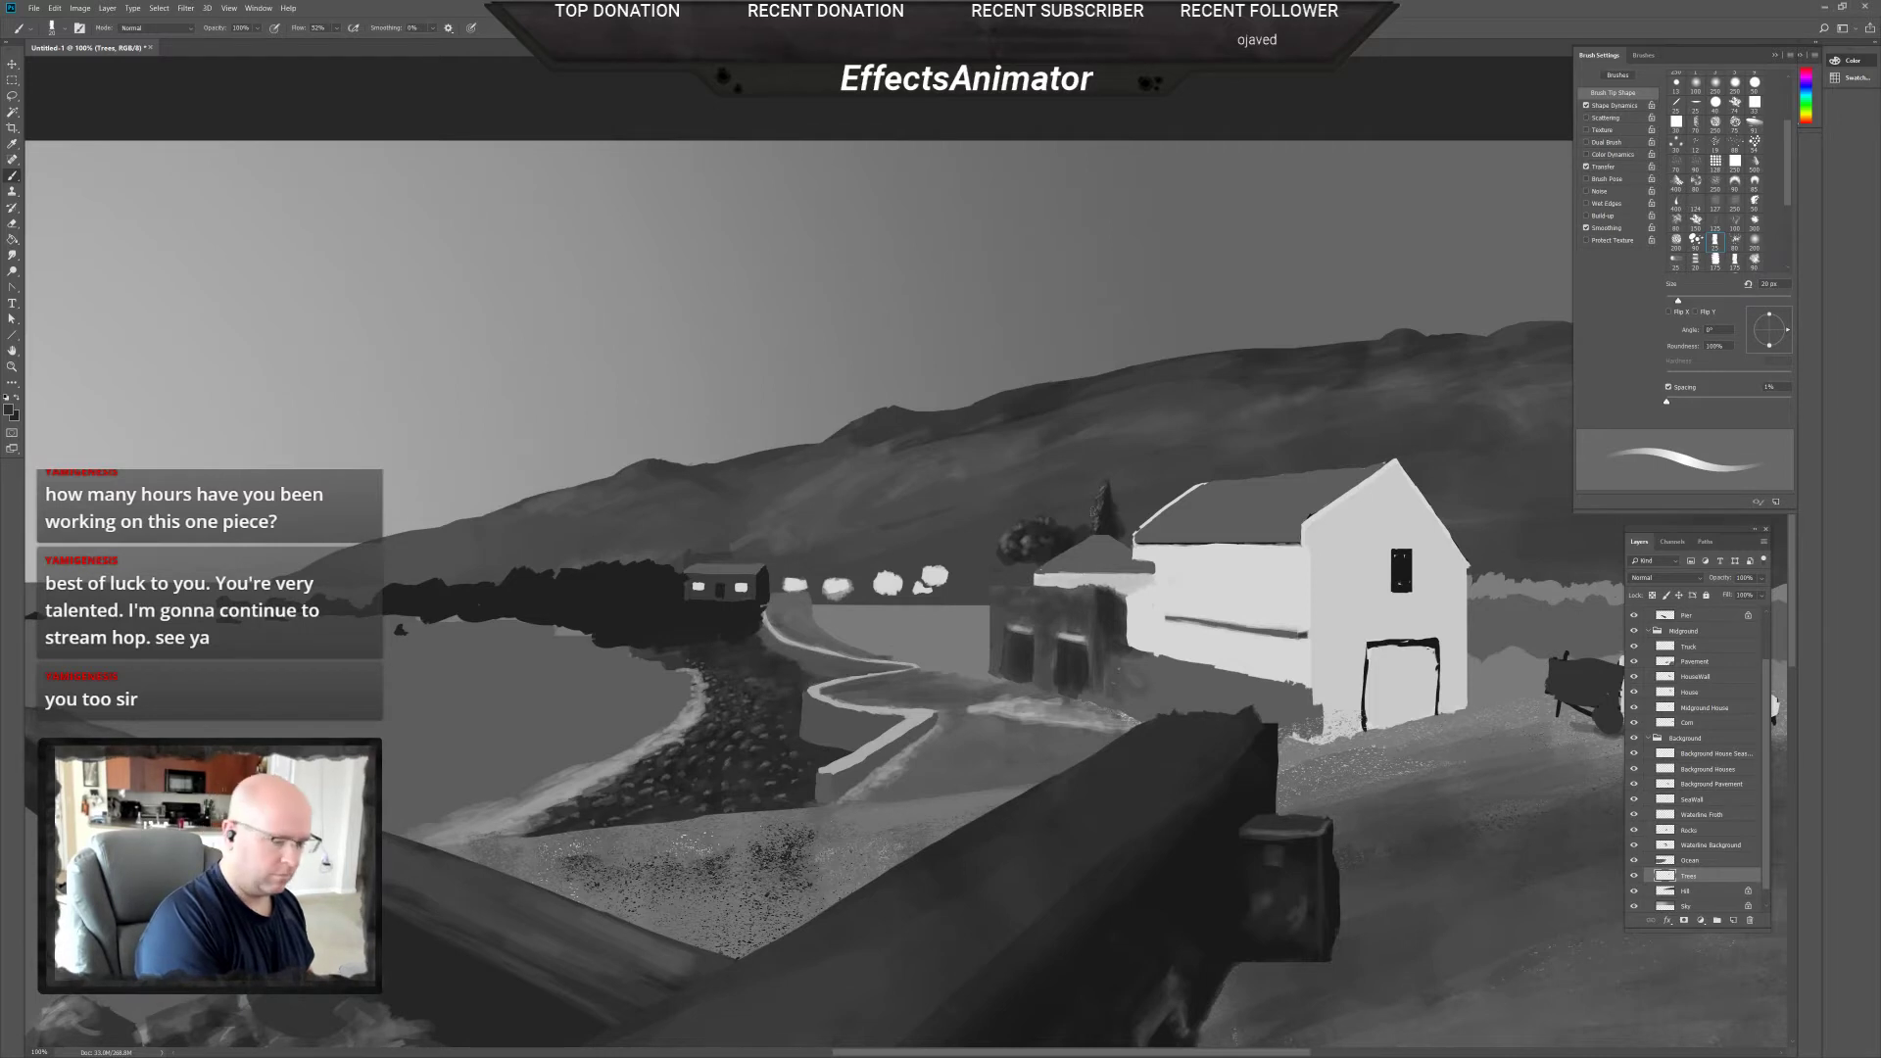
alt+click(1059, 527)
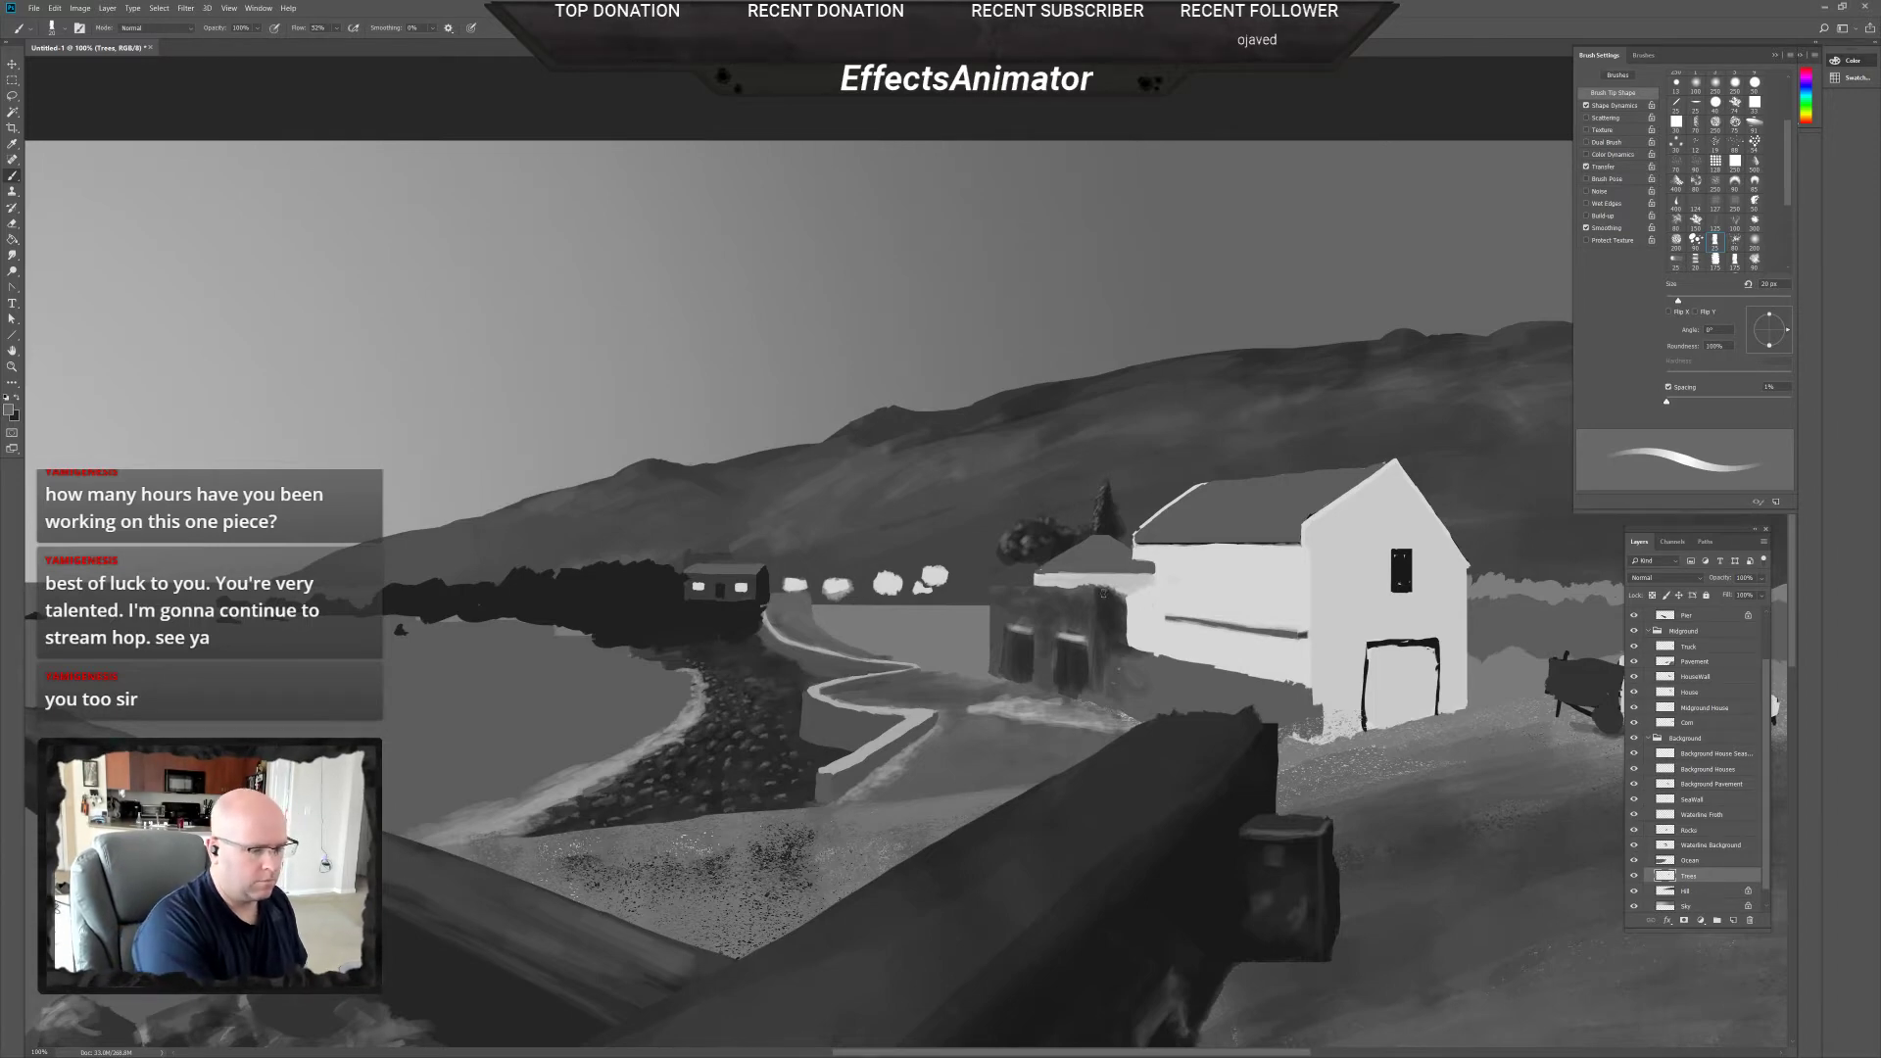
Review the whole composition, then identify the small house's layer and make Midground House the active layer.
scroll(1103, 593, down, 5)
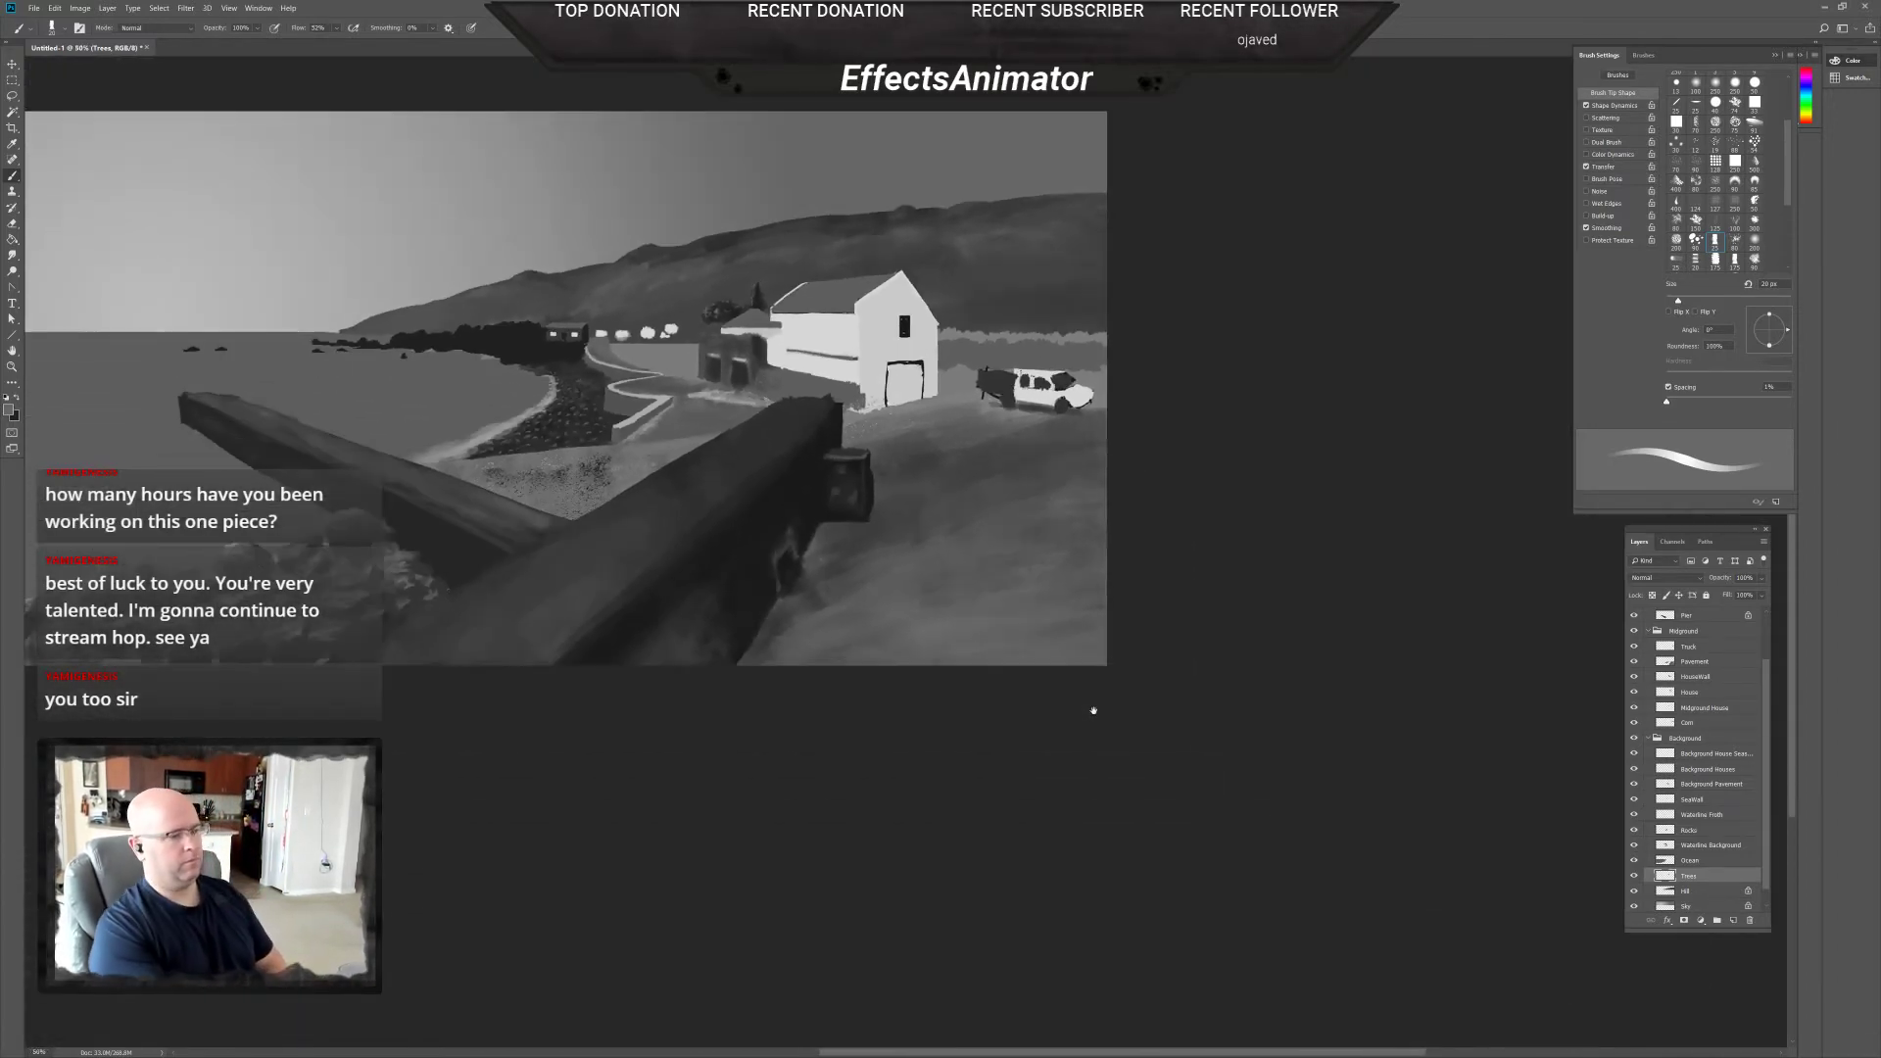
drag(1093, 710, 1431, 831)
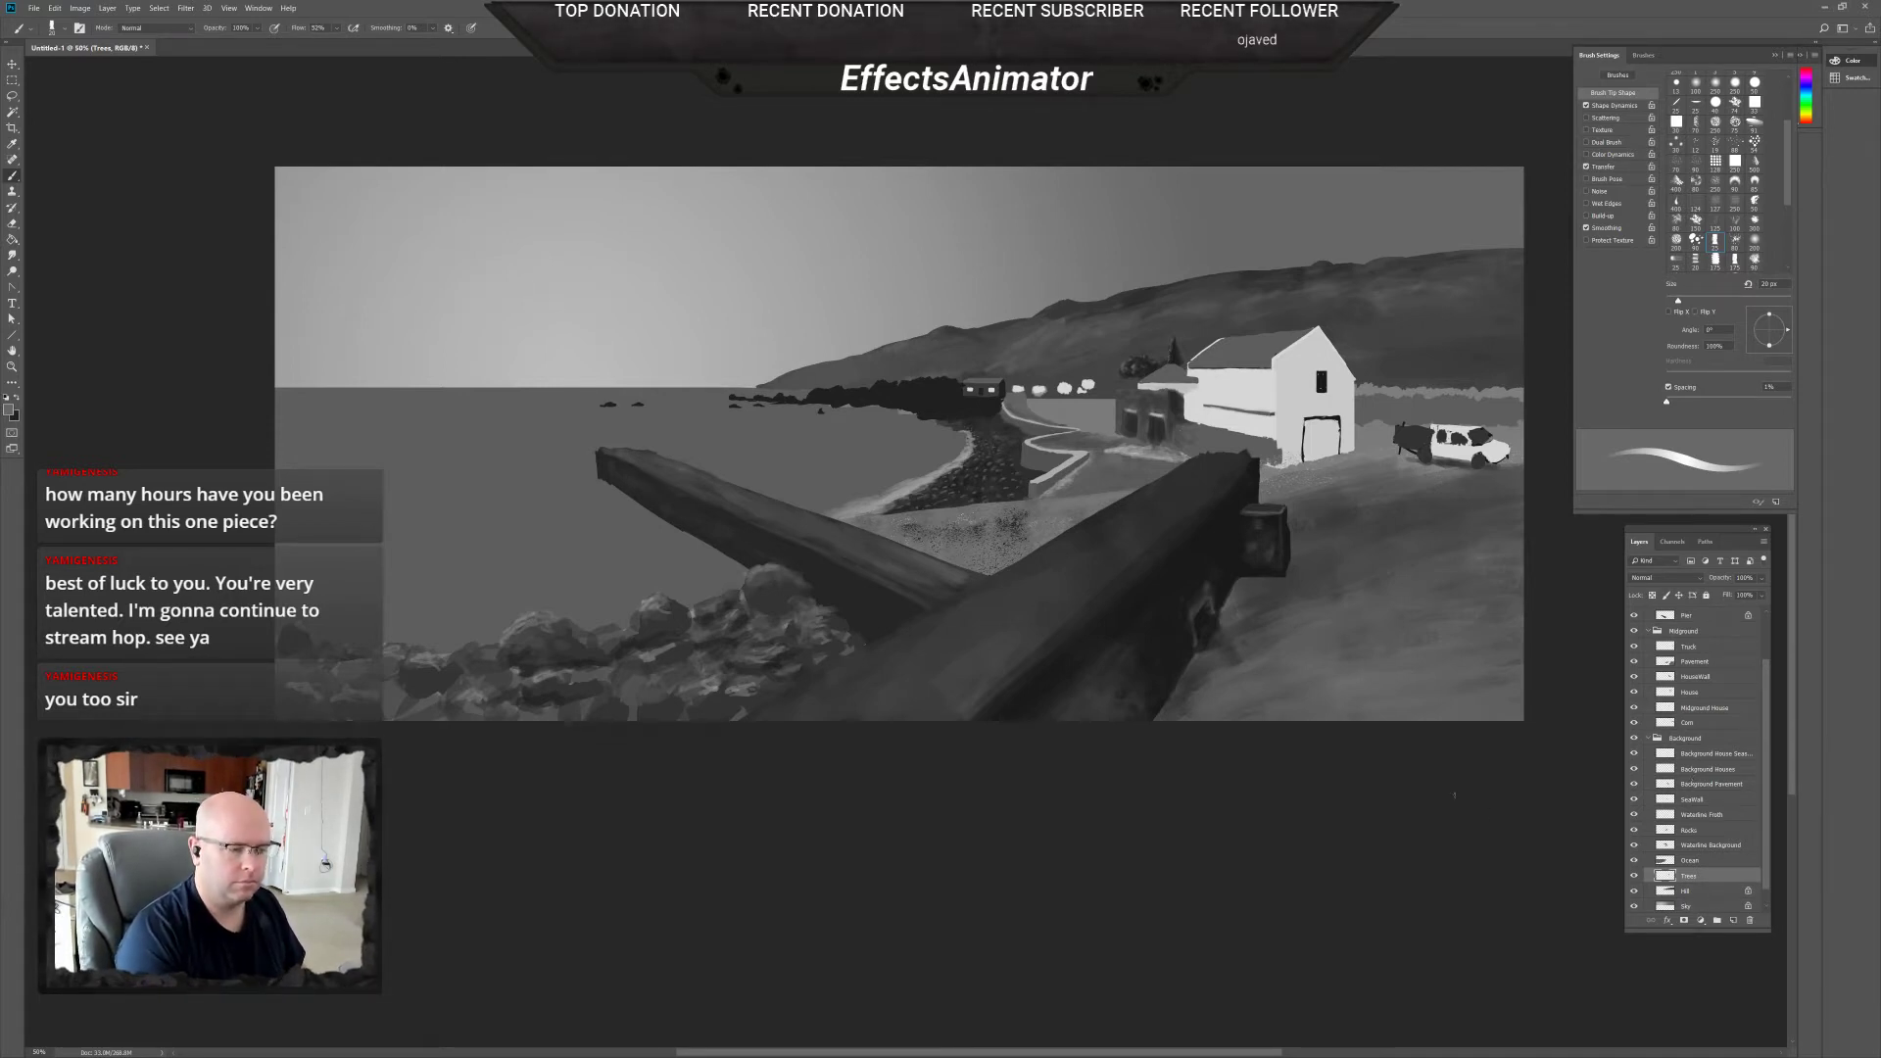
scroll(1144, 539, up, 4)
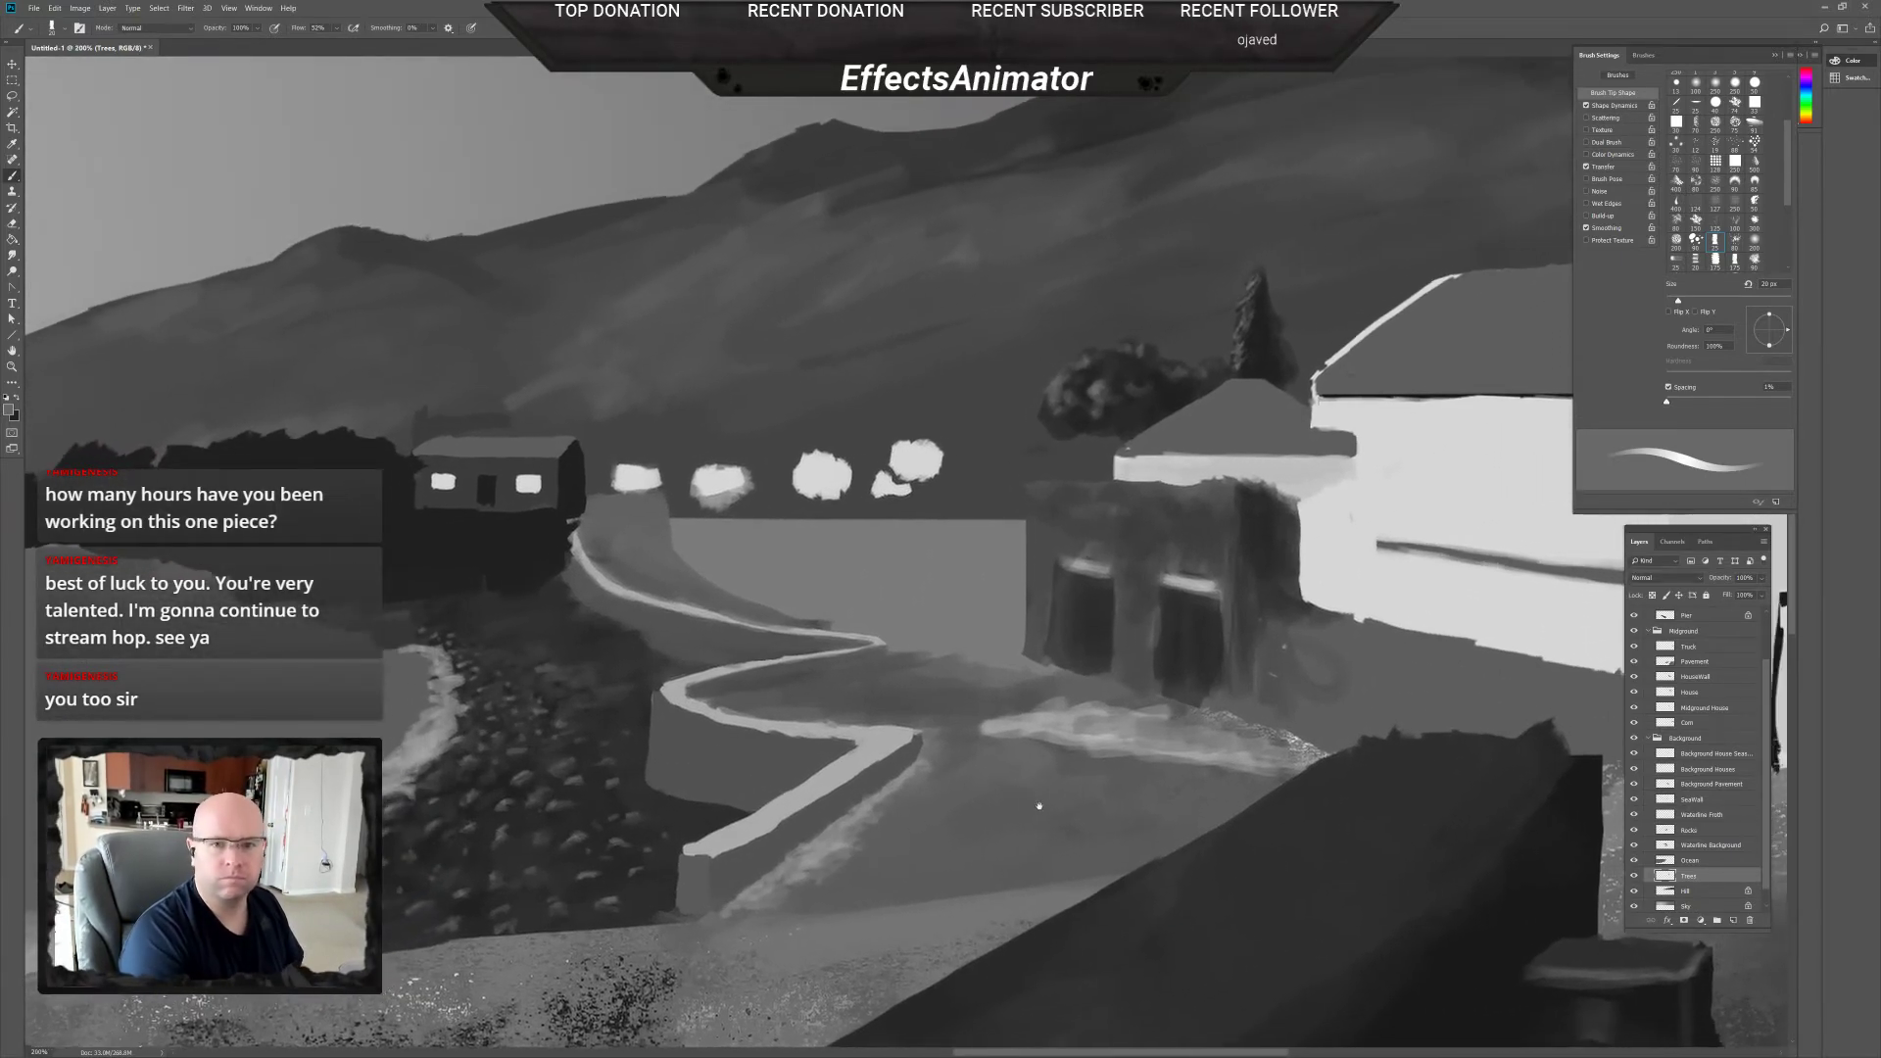
drag(1010, 809, 857, 897)
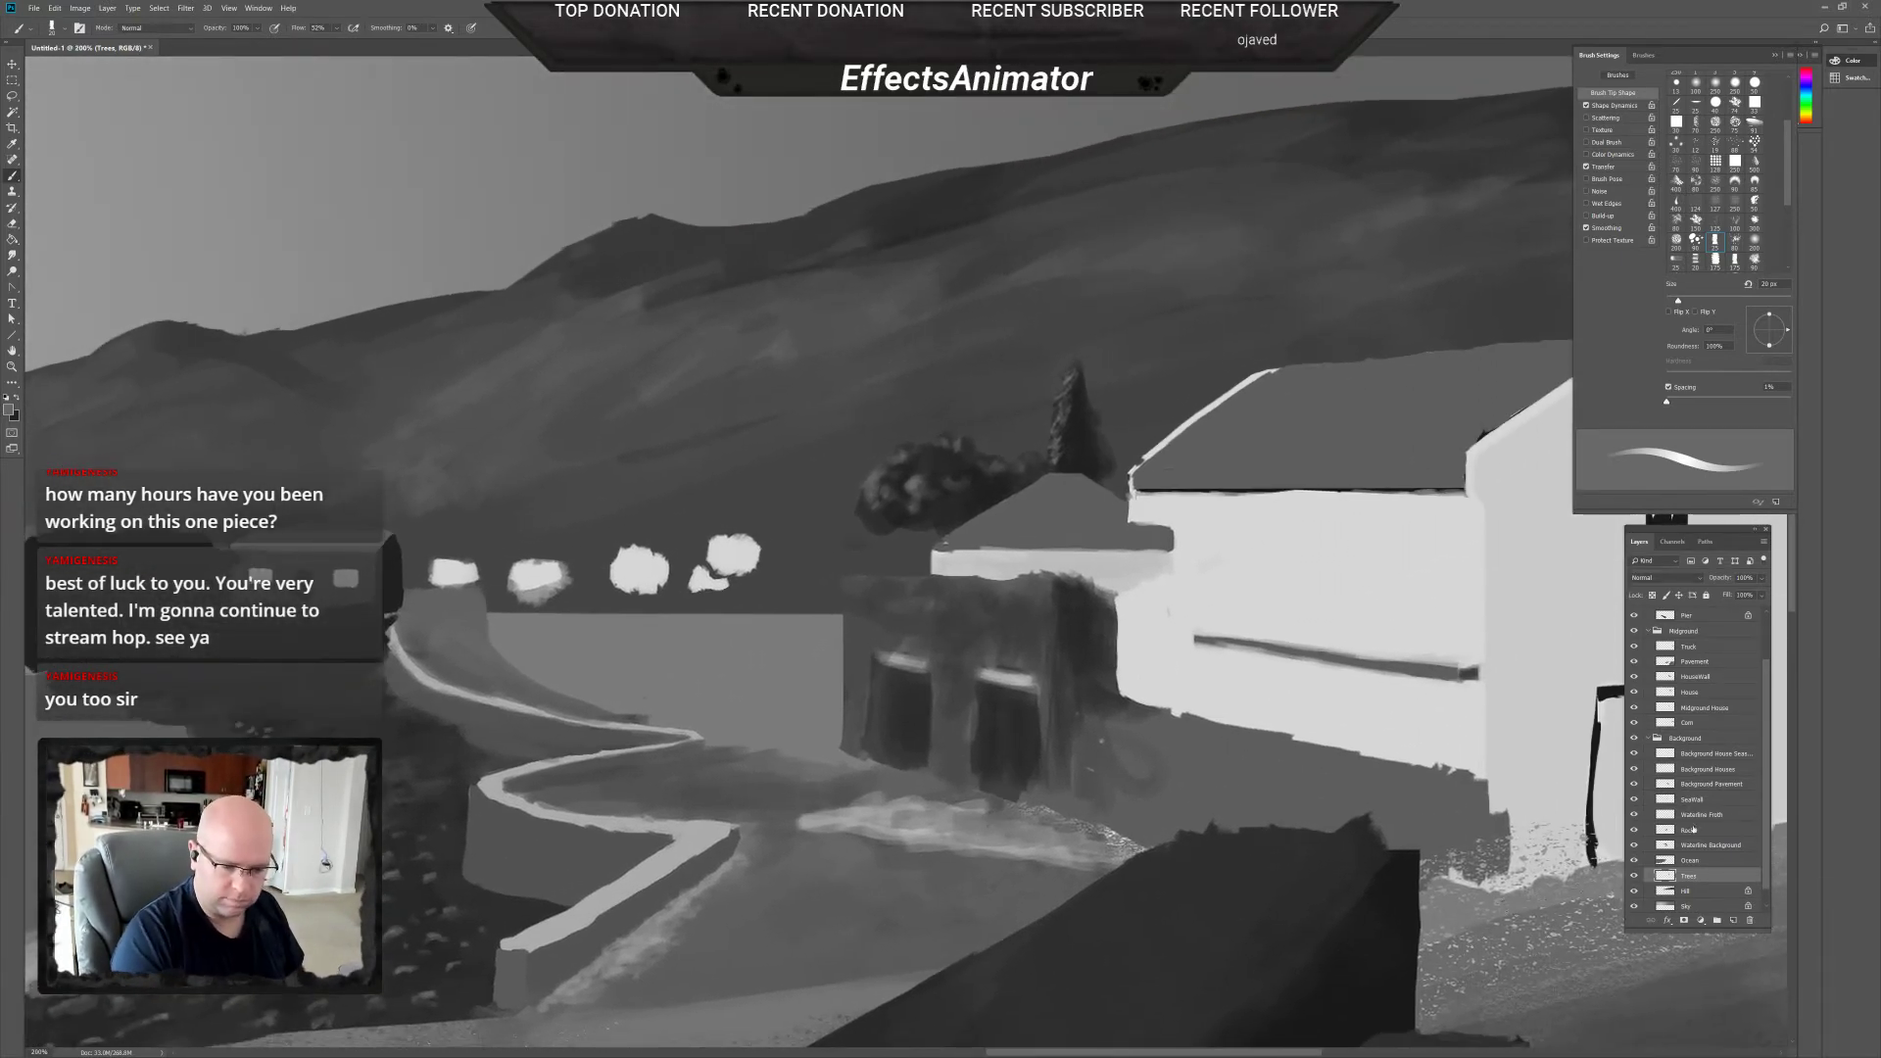
click(1729, 775)
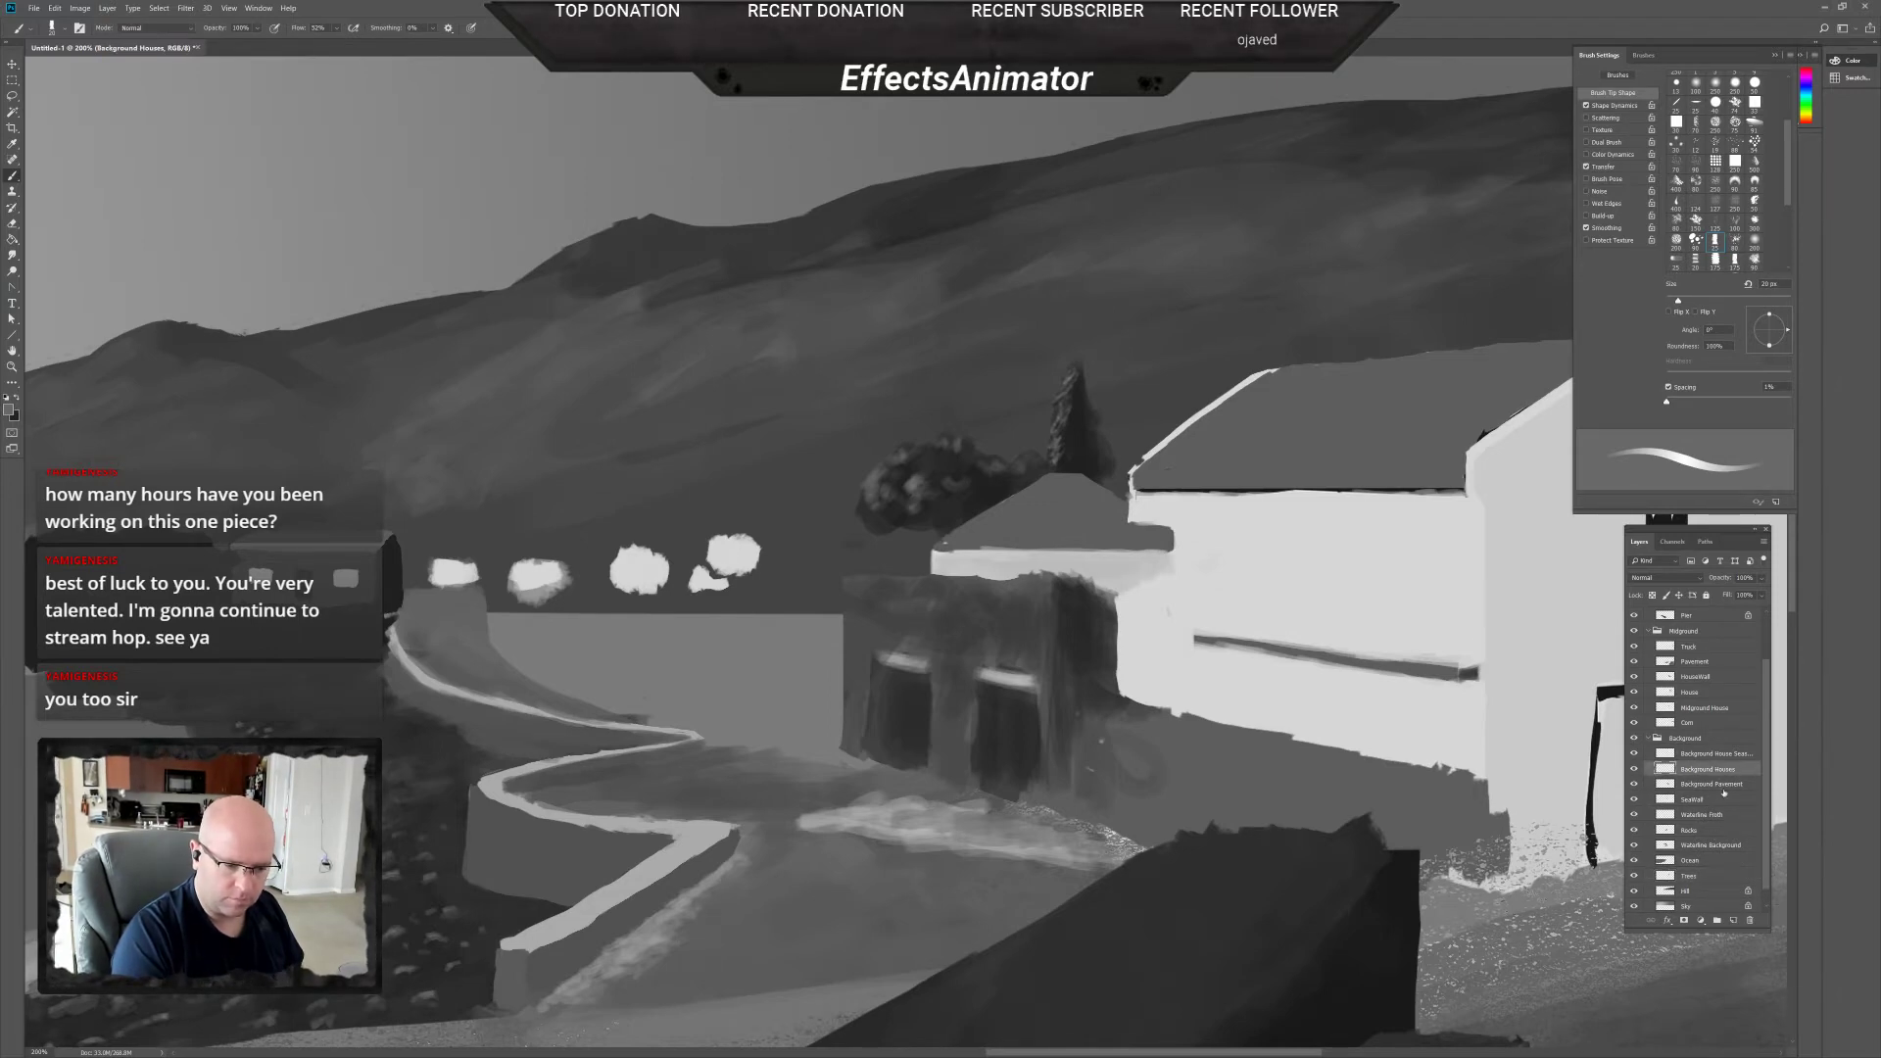
click(1740, 755)
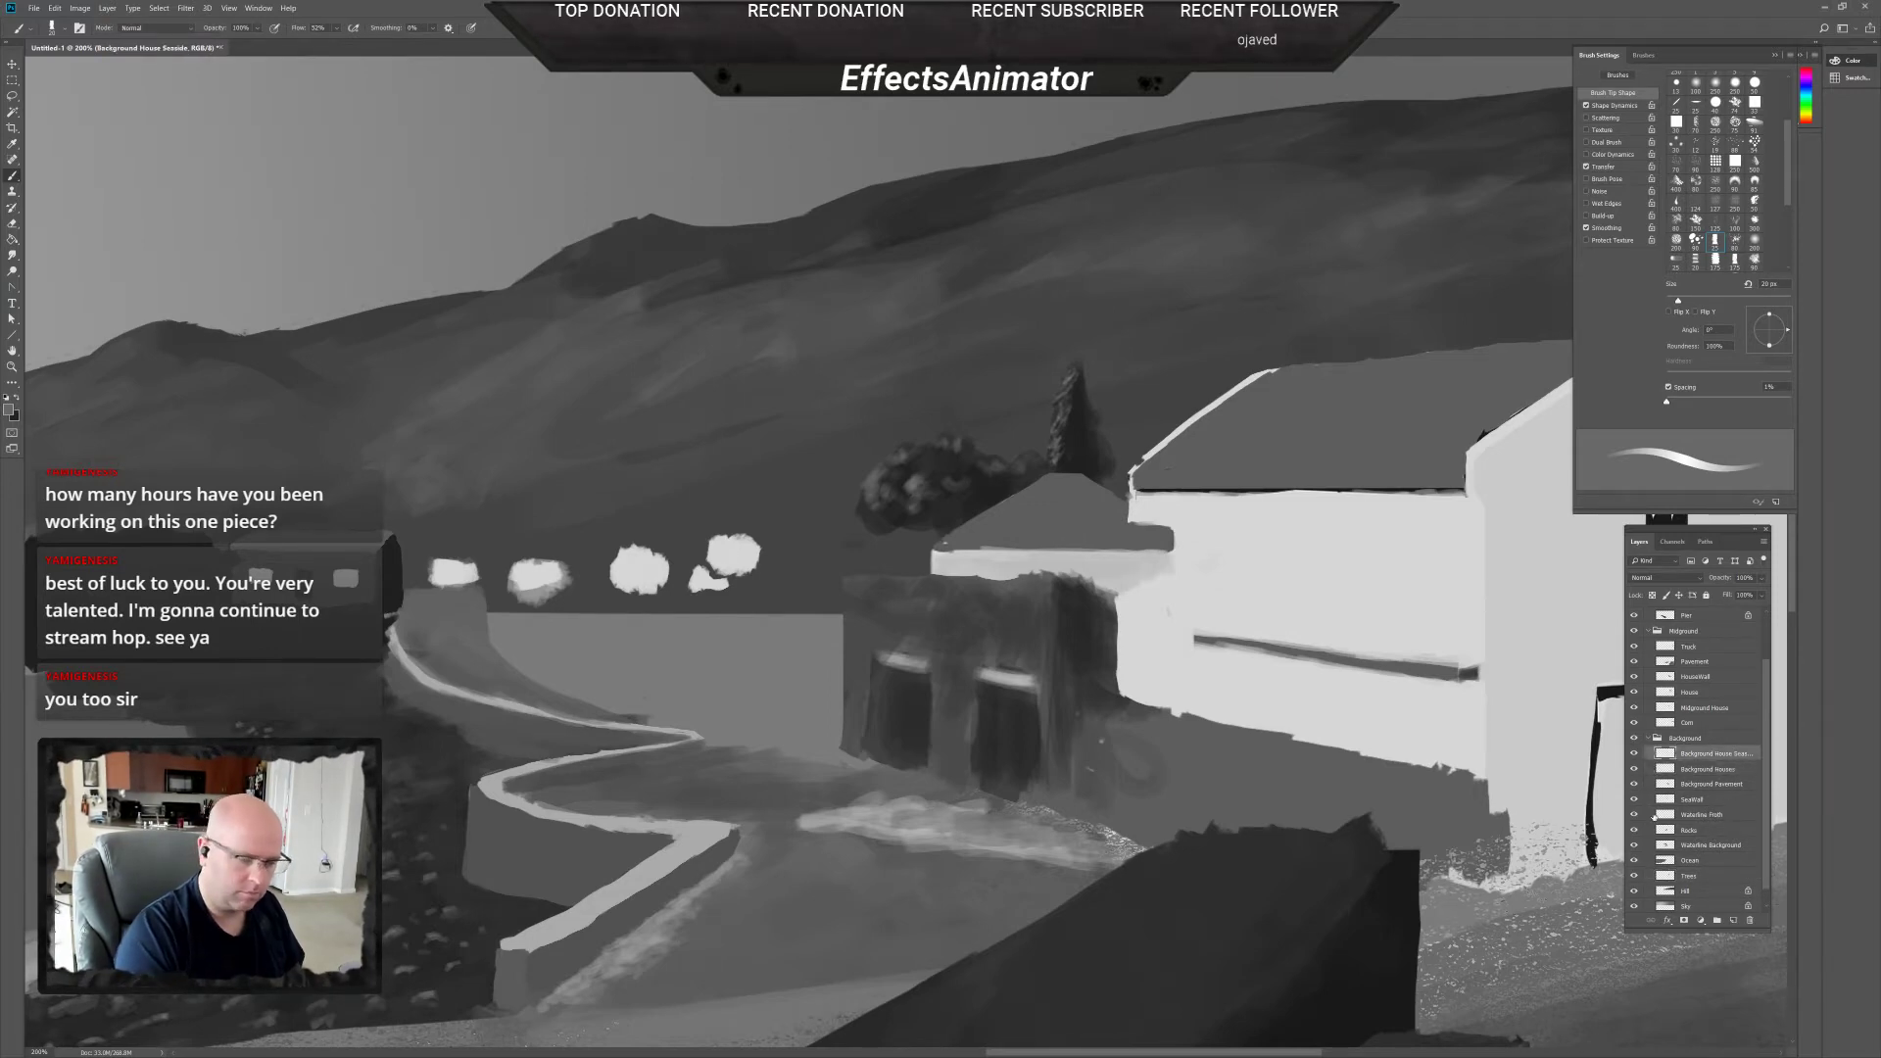
click(1739, 771)
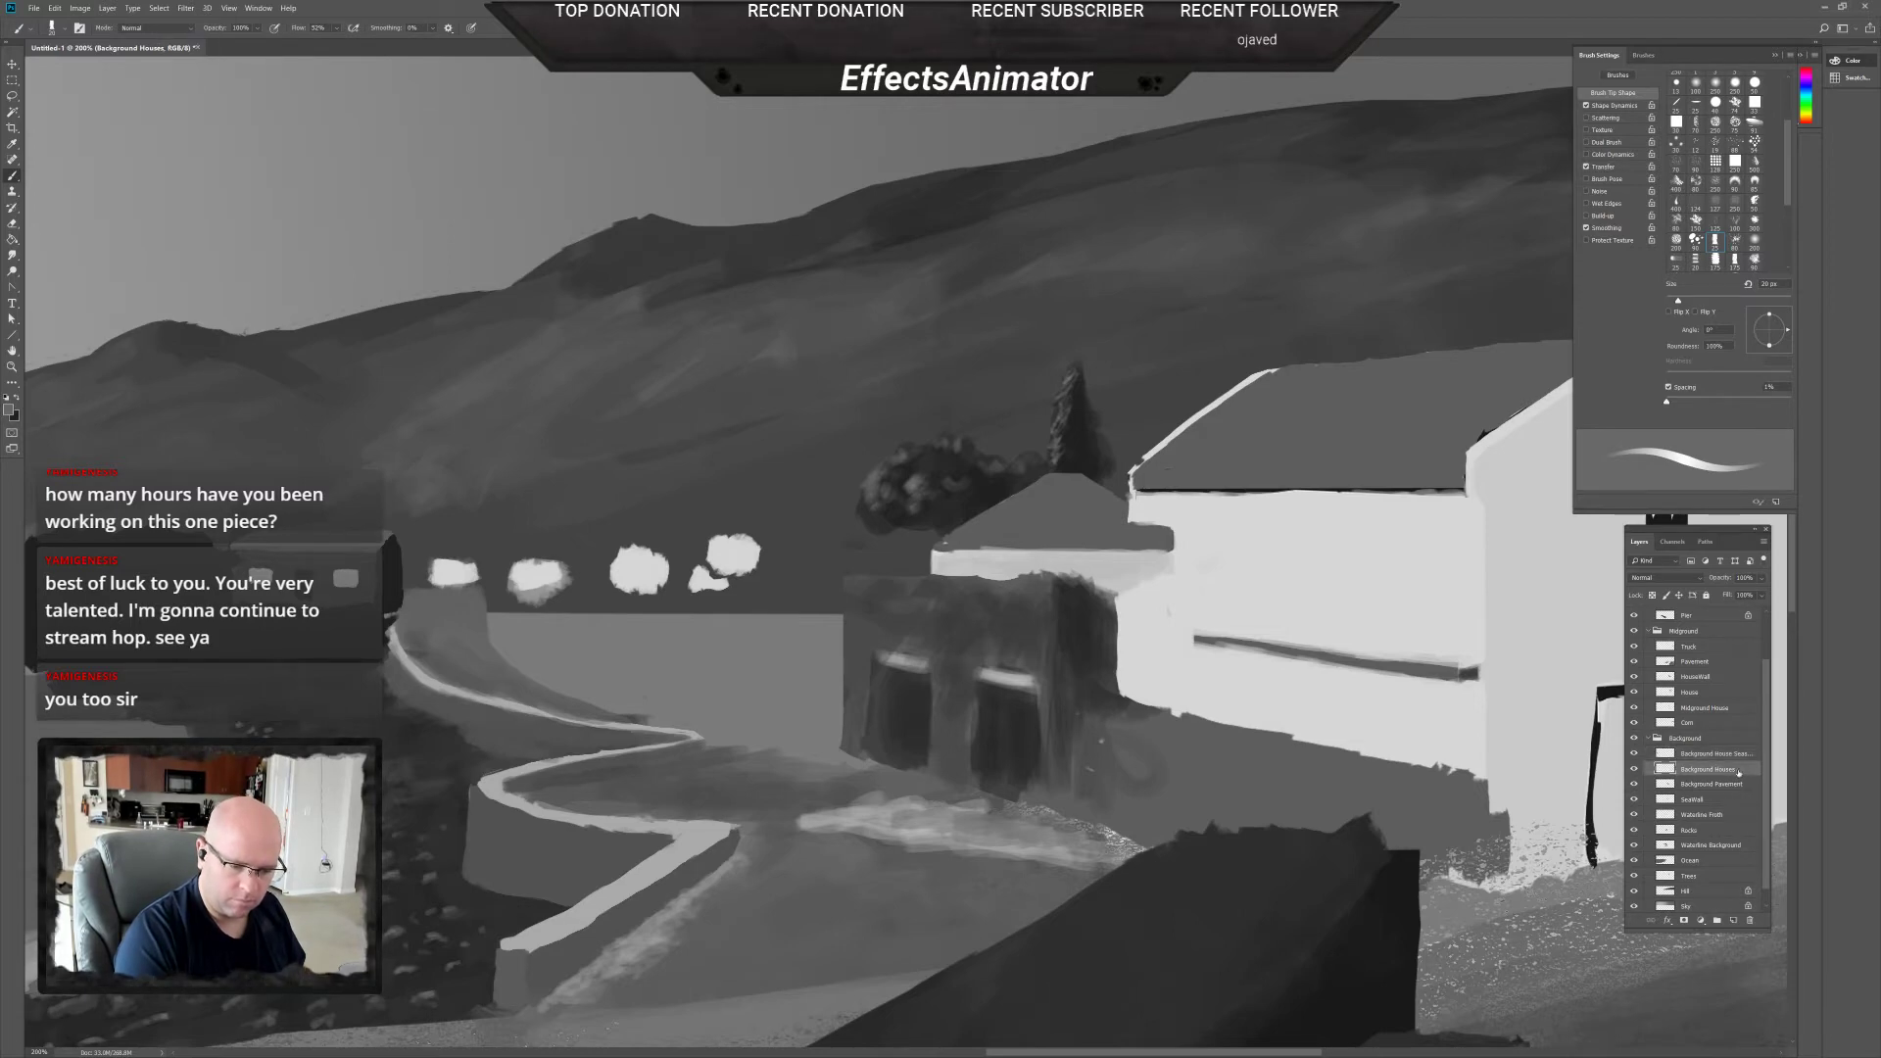
click(1713, 706)
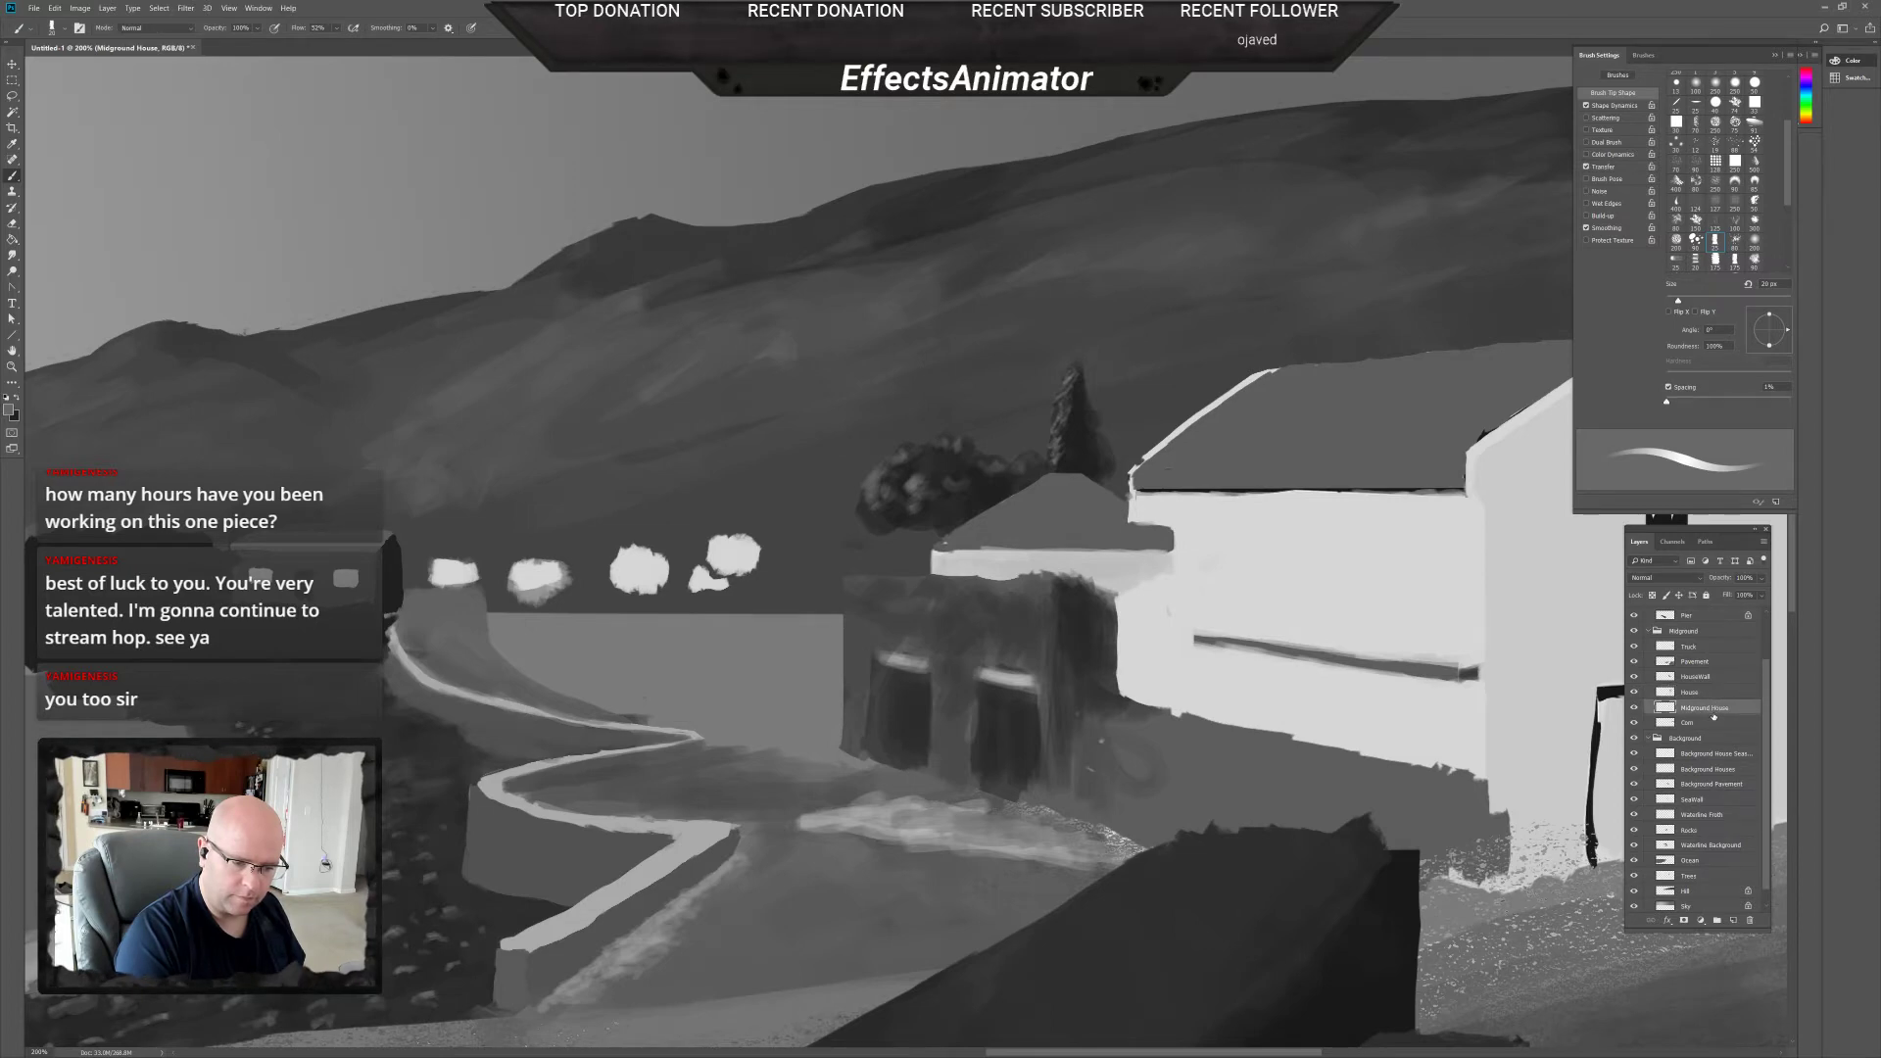
click(1642, 708)
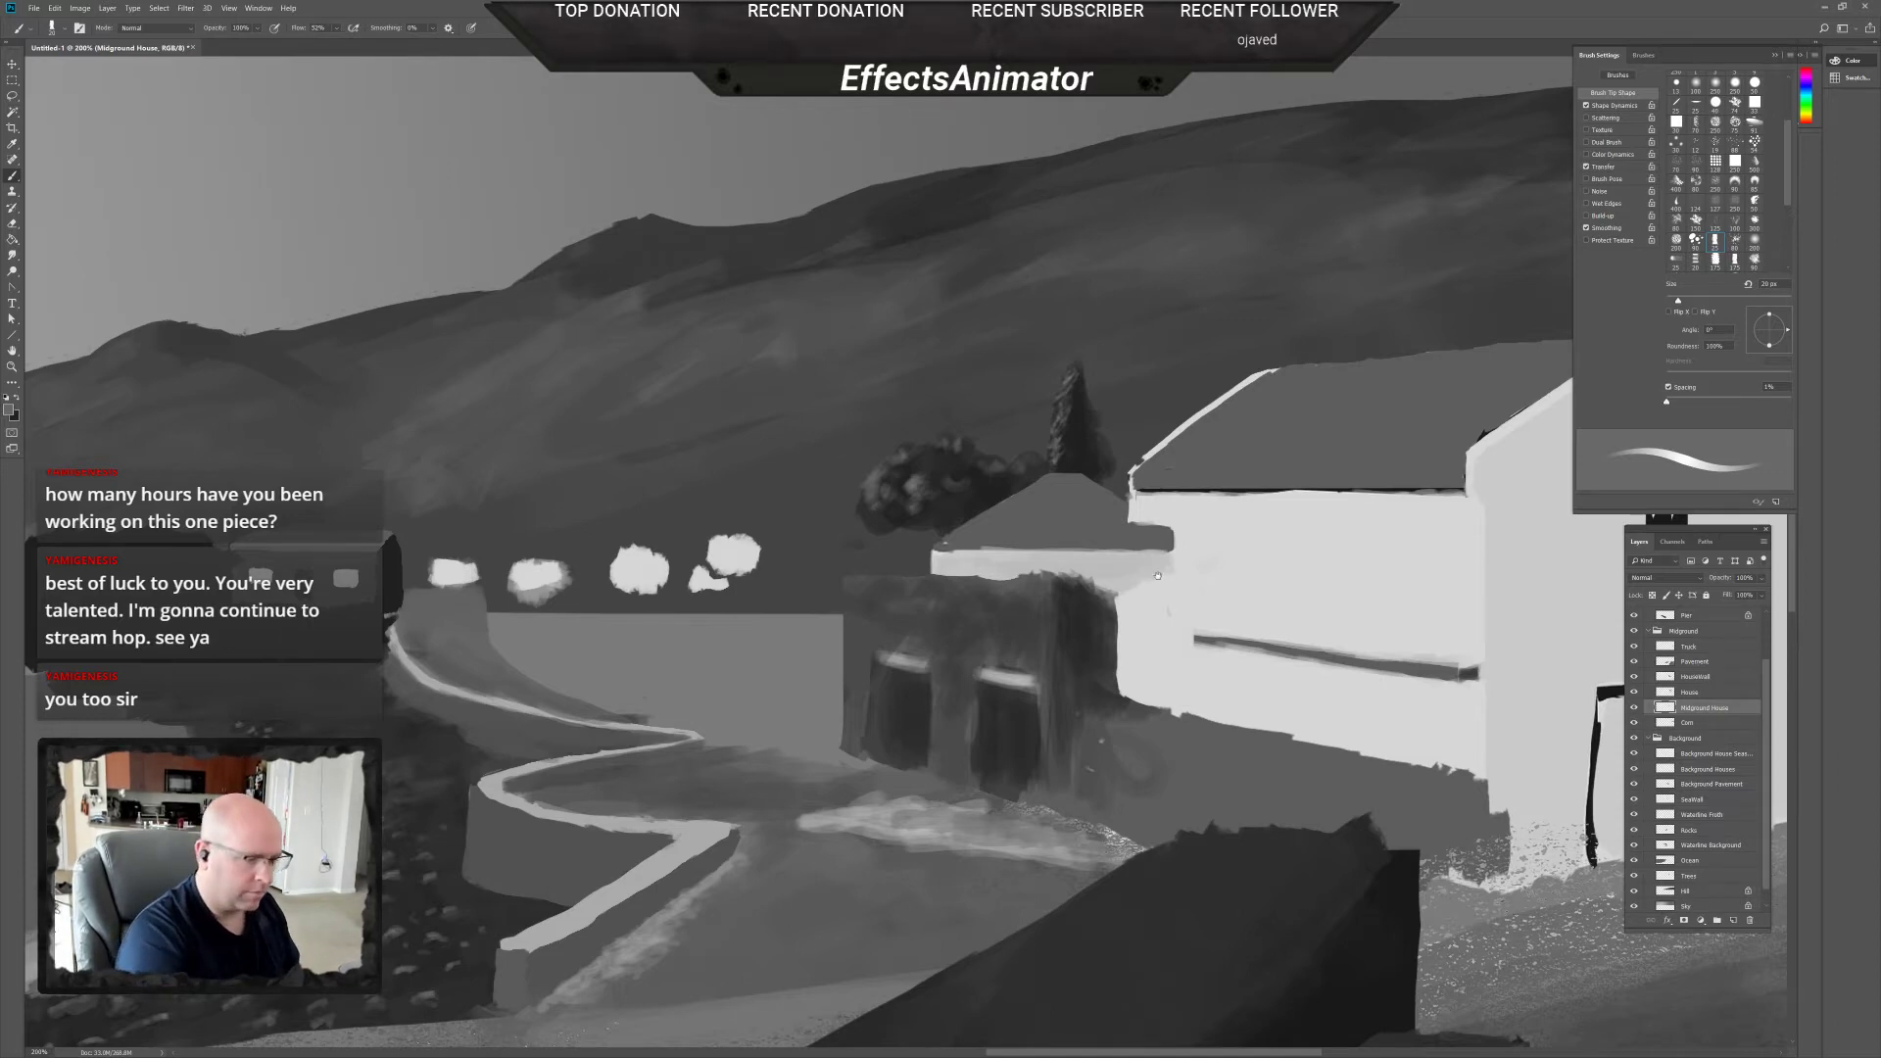
Extend the small house's white wall out under the roof's eave, using its sampled white and a smaller brush with Transfer turned off.
drag(1135, 736, 1120, 766)
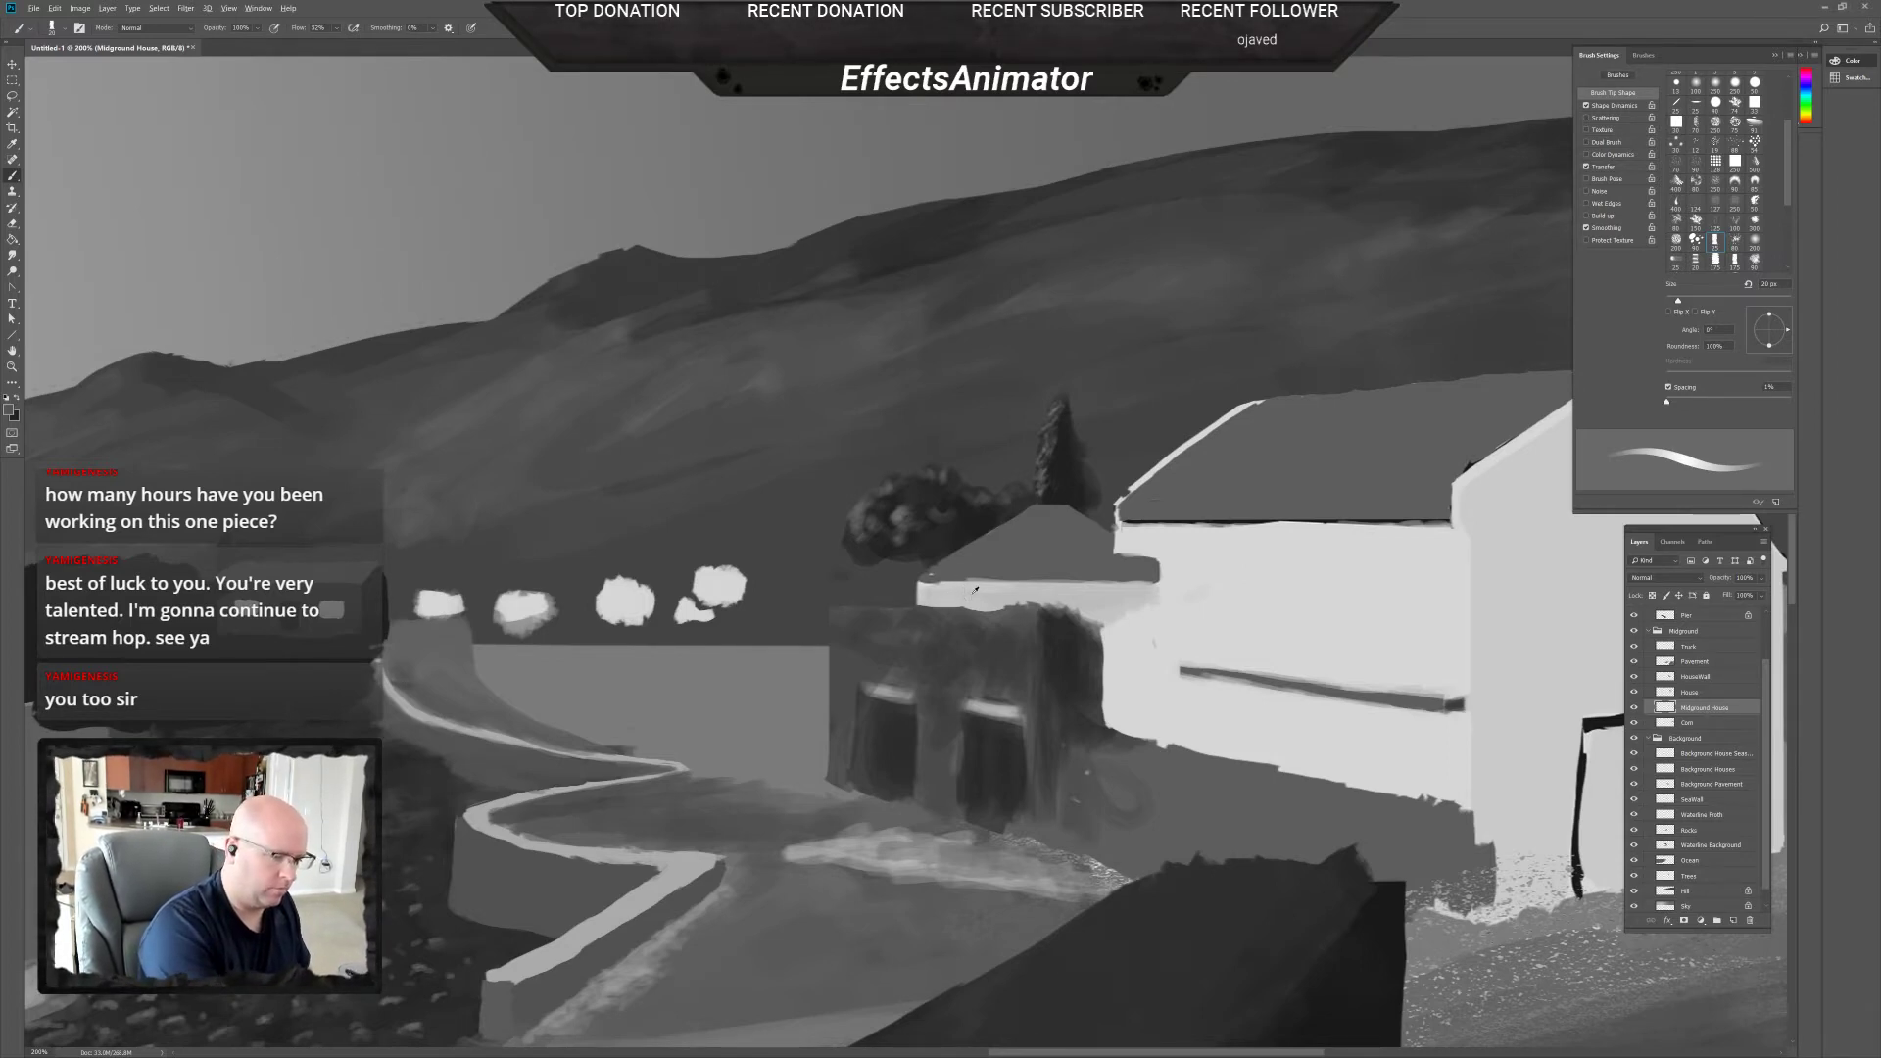
alt+click(968, 583)
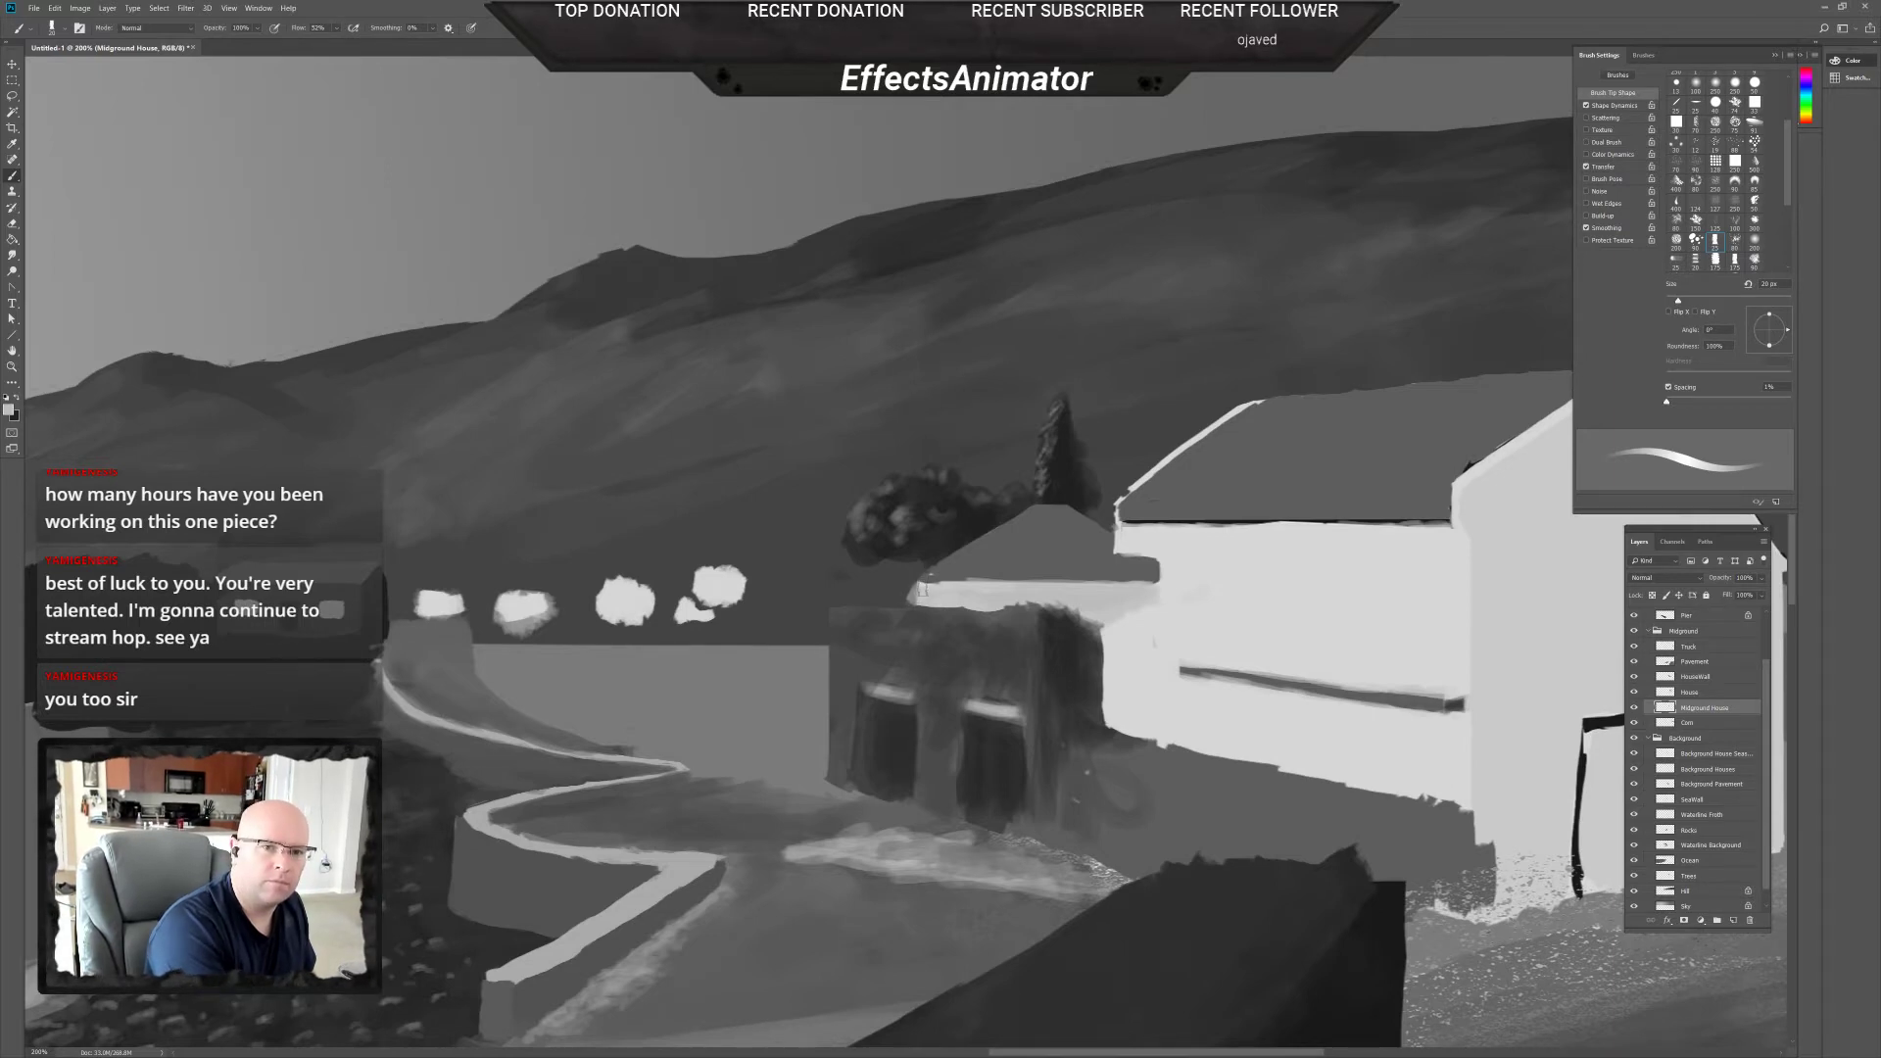
right_click(921, 591)
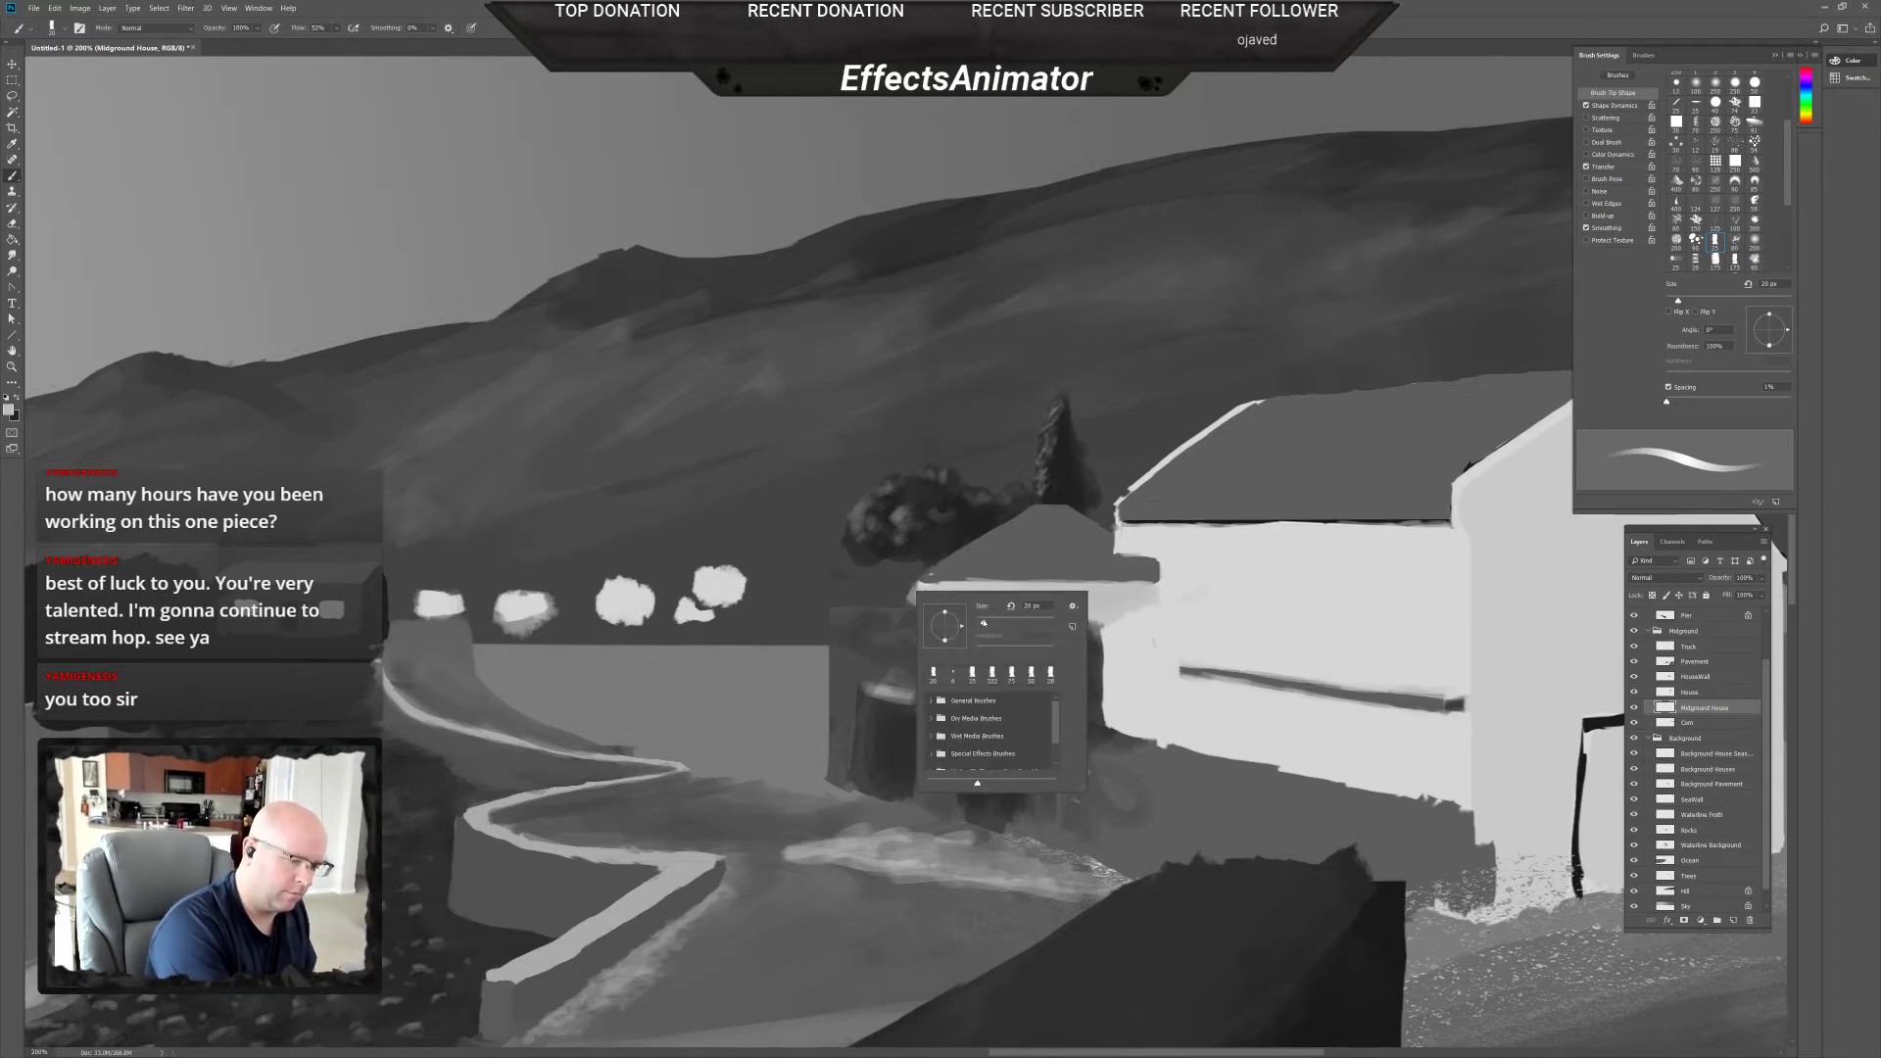
drag(984, 623, 913, 591)
click(1587, 168)
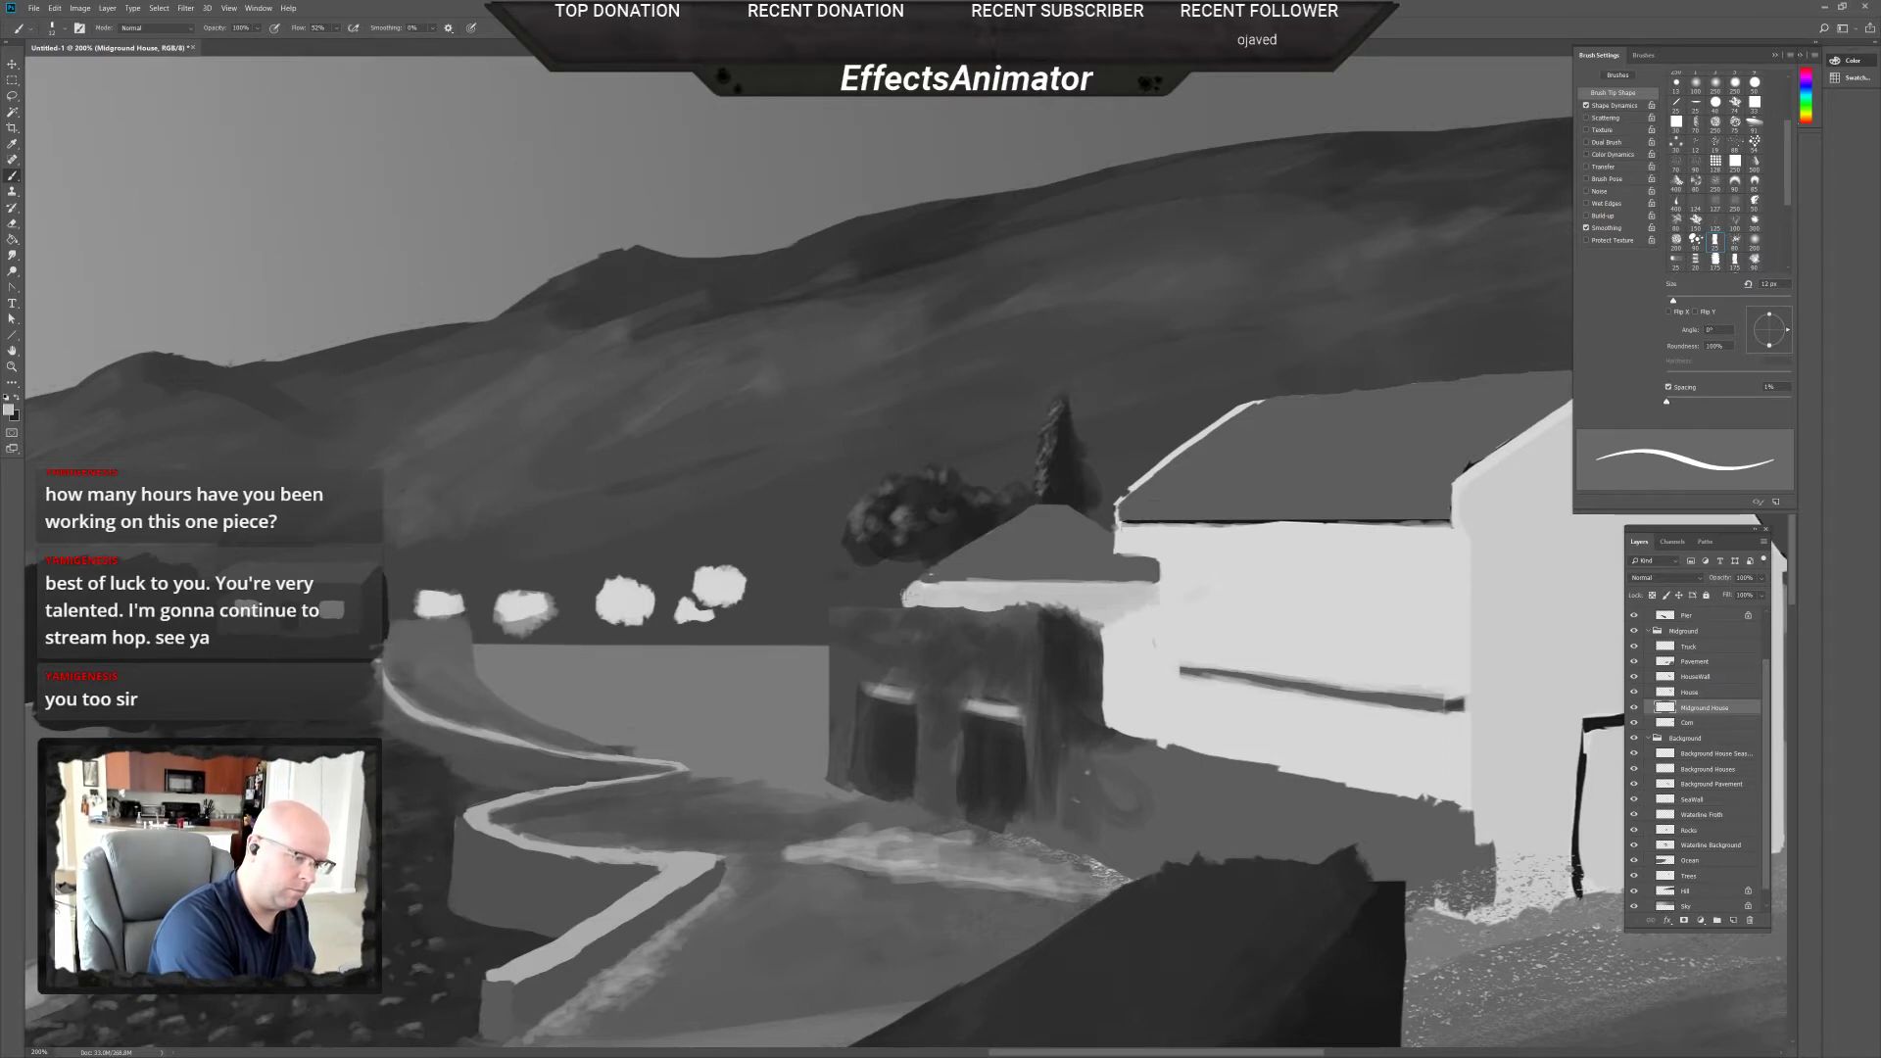
key(e)
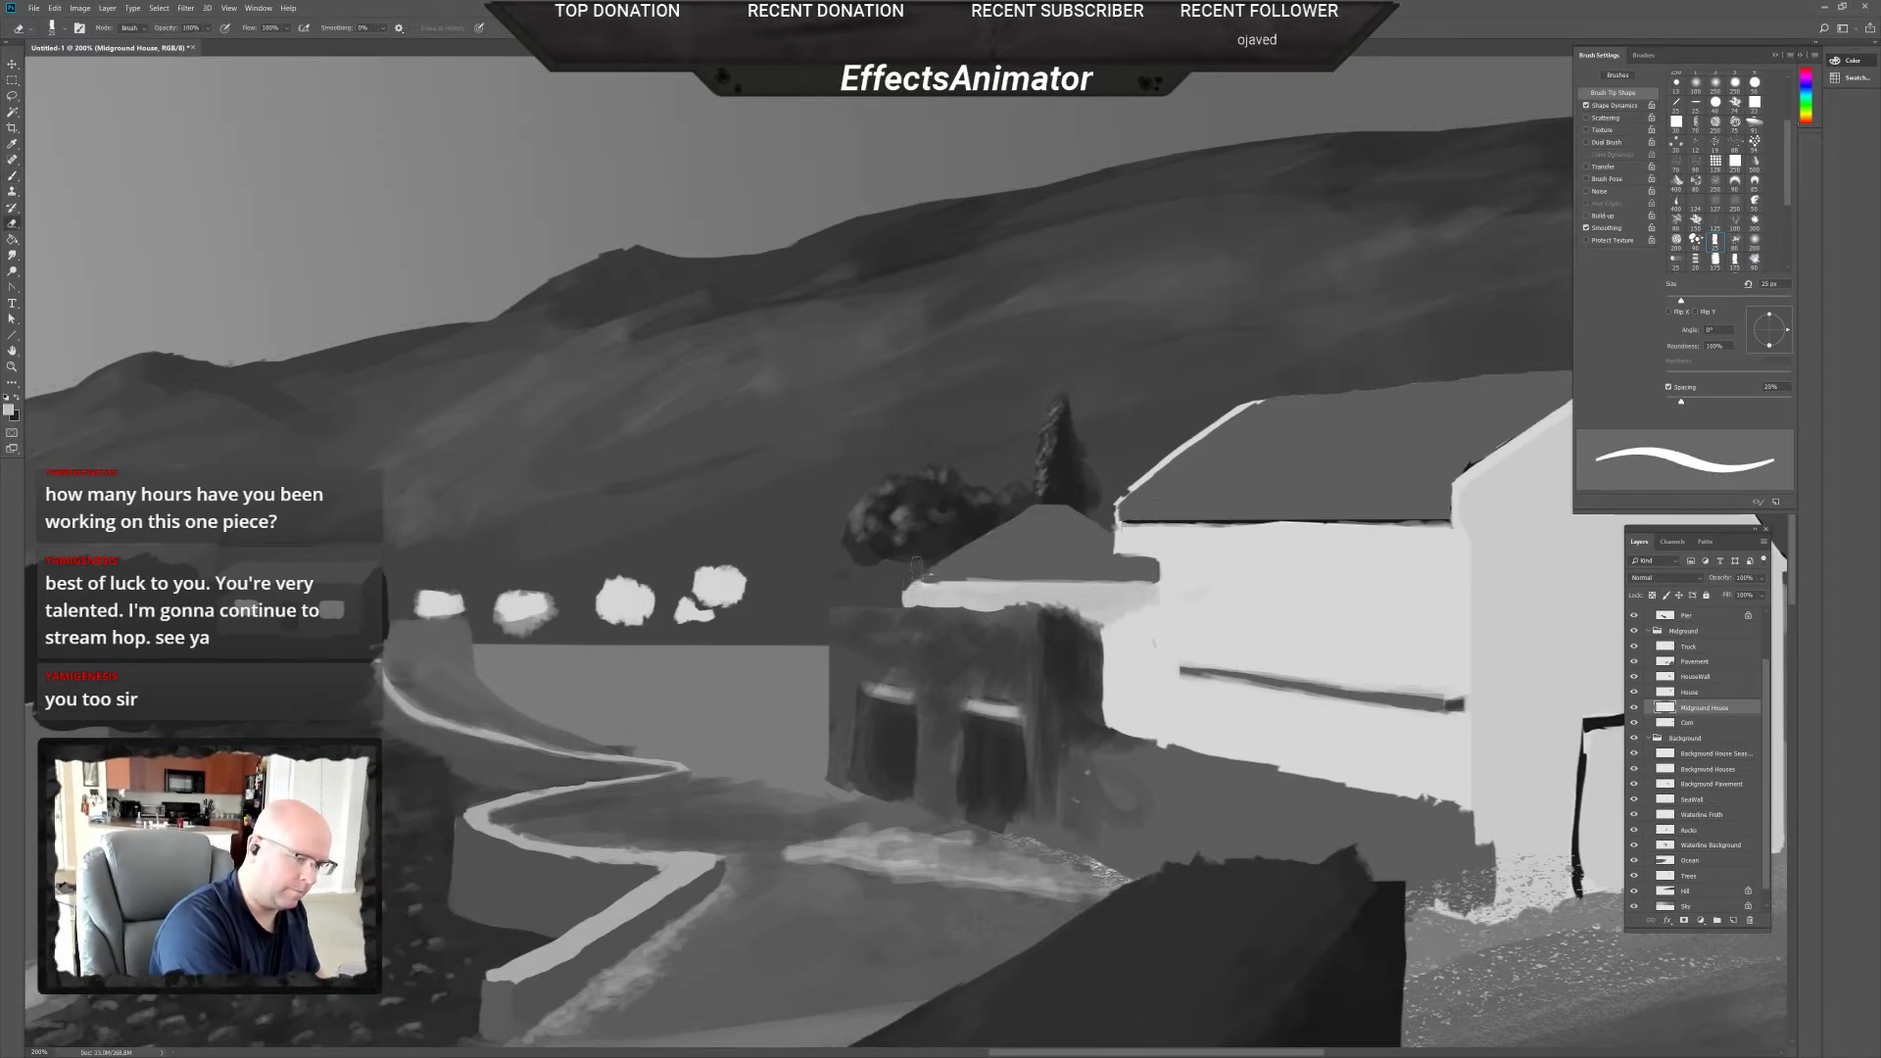
key(ctrl)
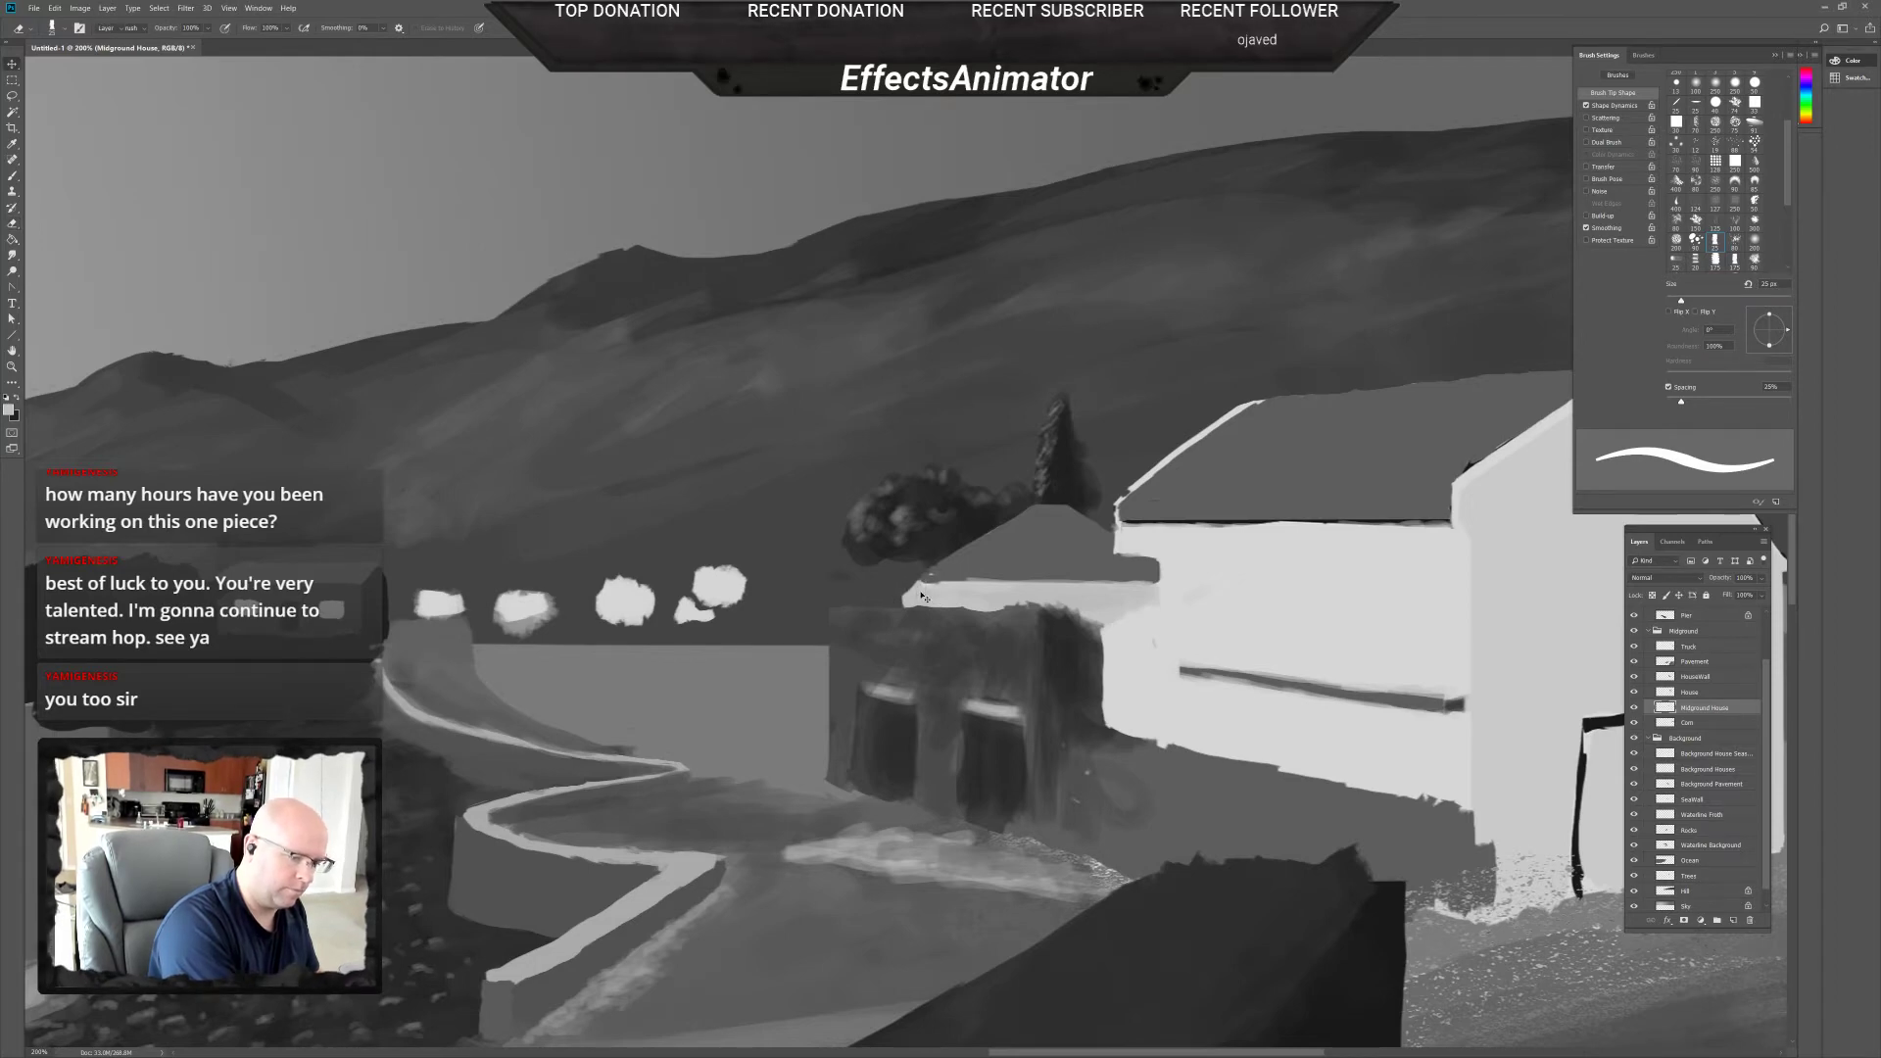
key(b)
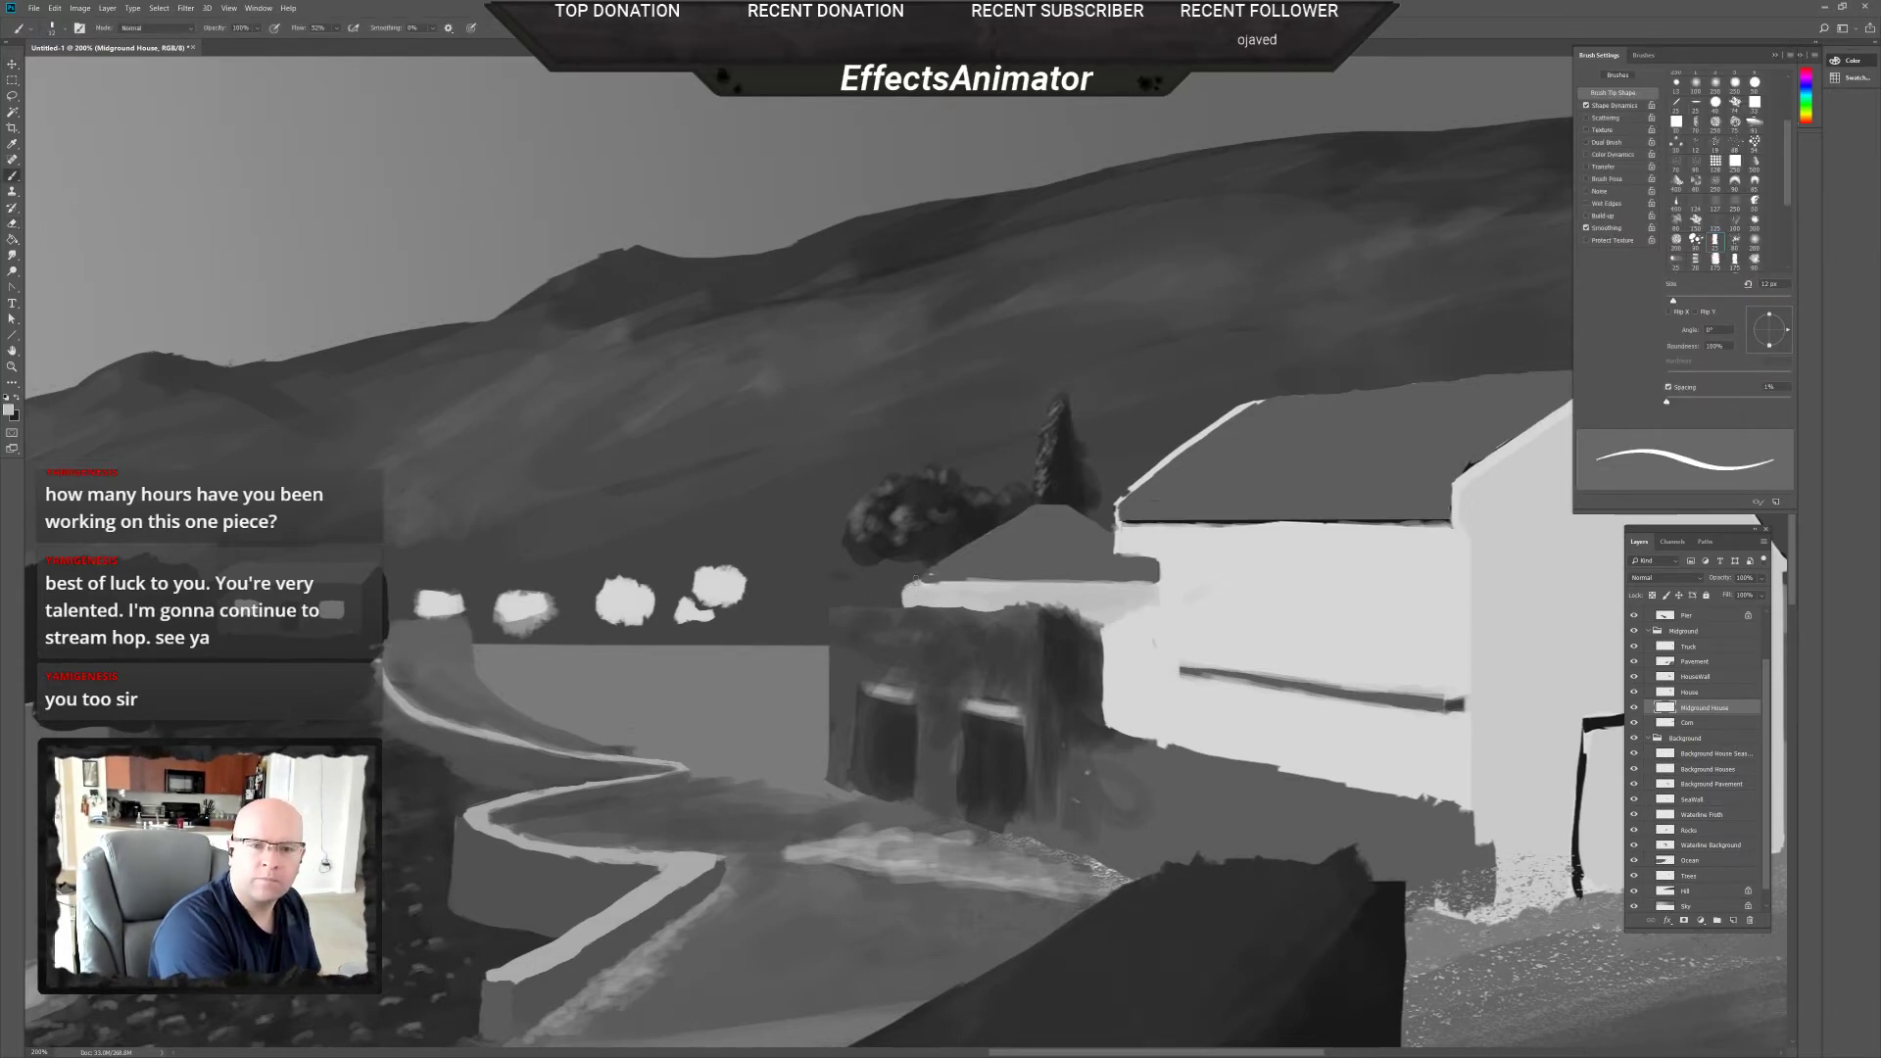
Trim the outer end of the small house's white wall with the eraser and touch up the wall with the brush.
key(e)
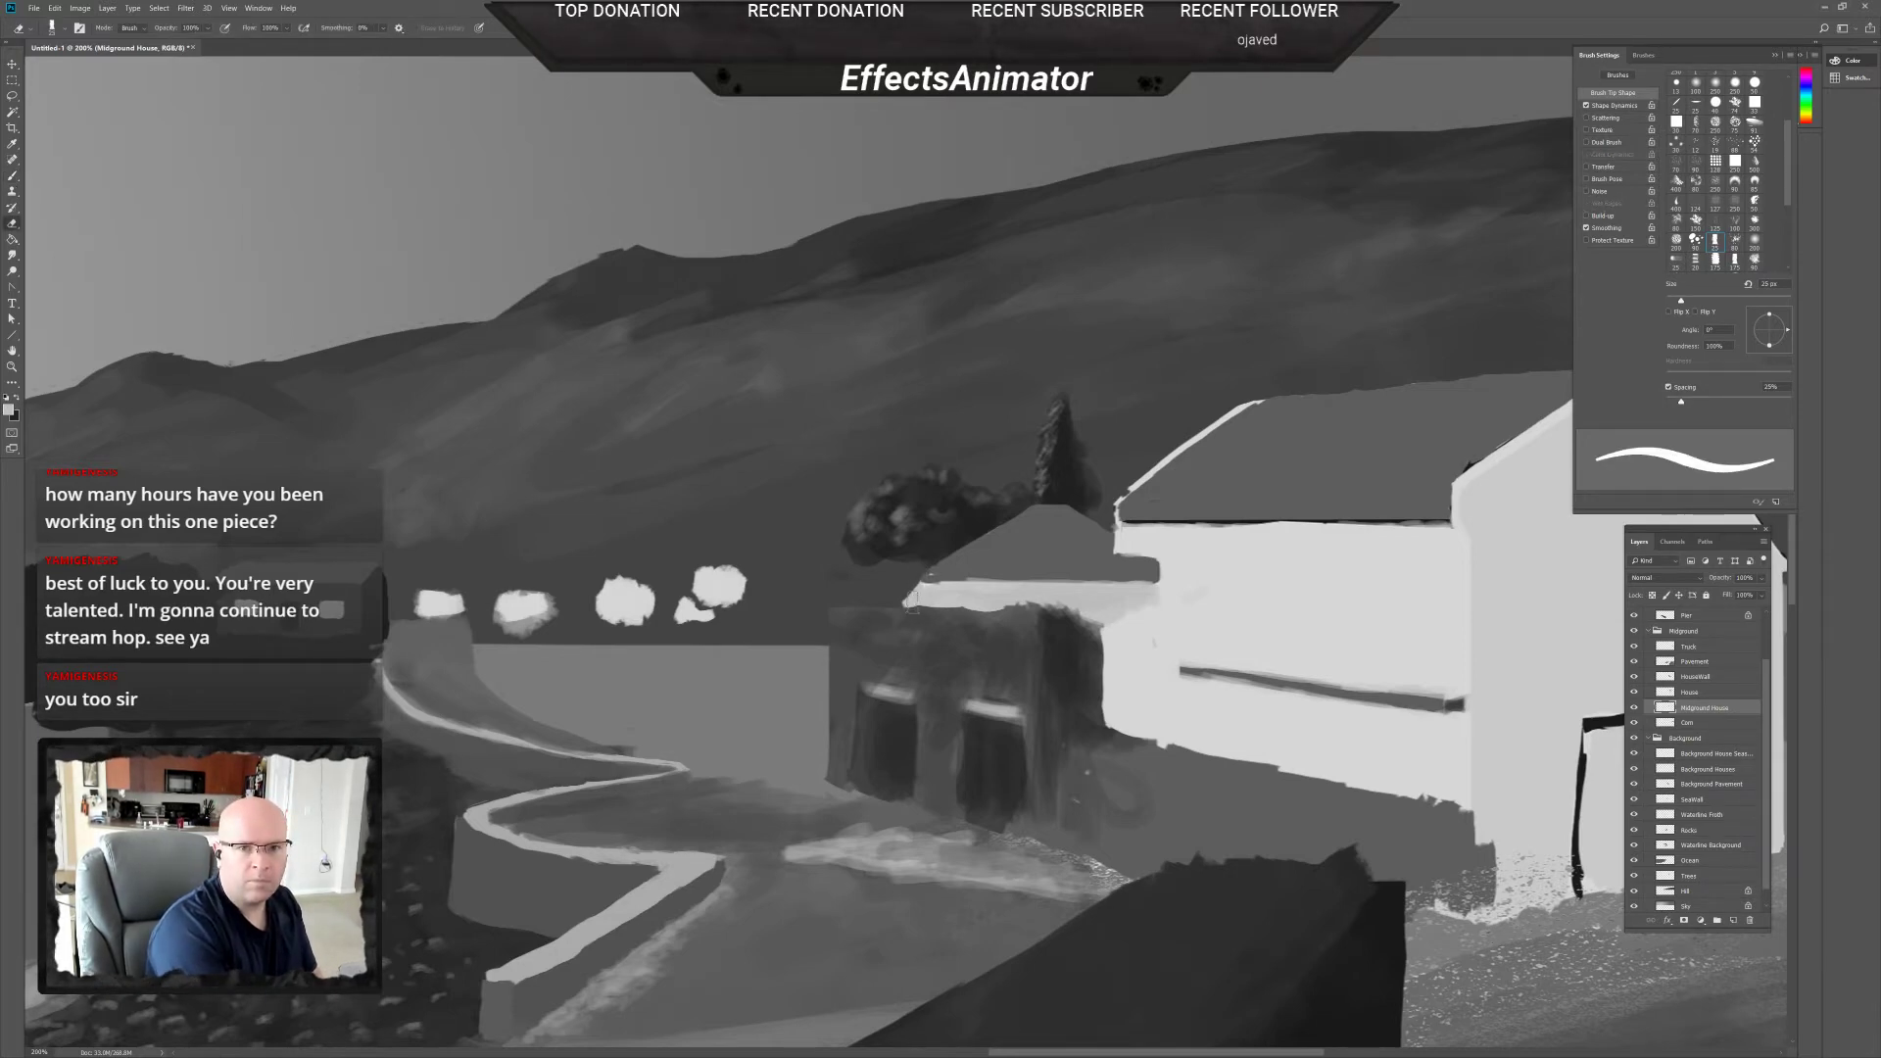
key(b)
drag(919, 586, 908, 596)
key(e)
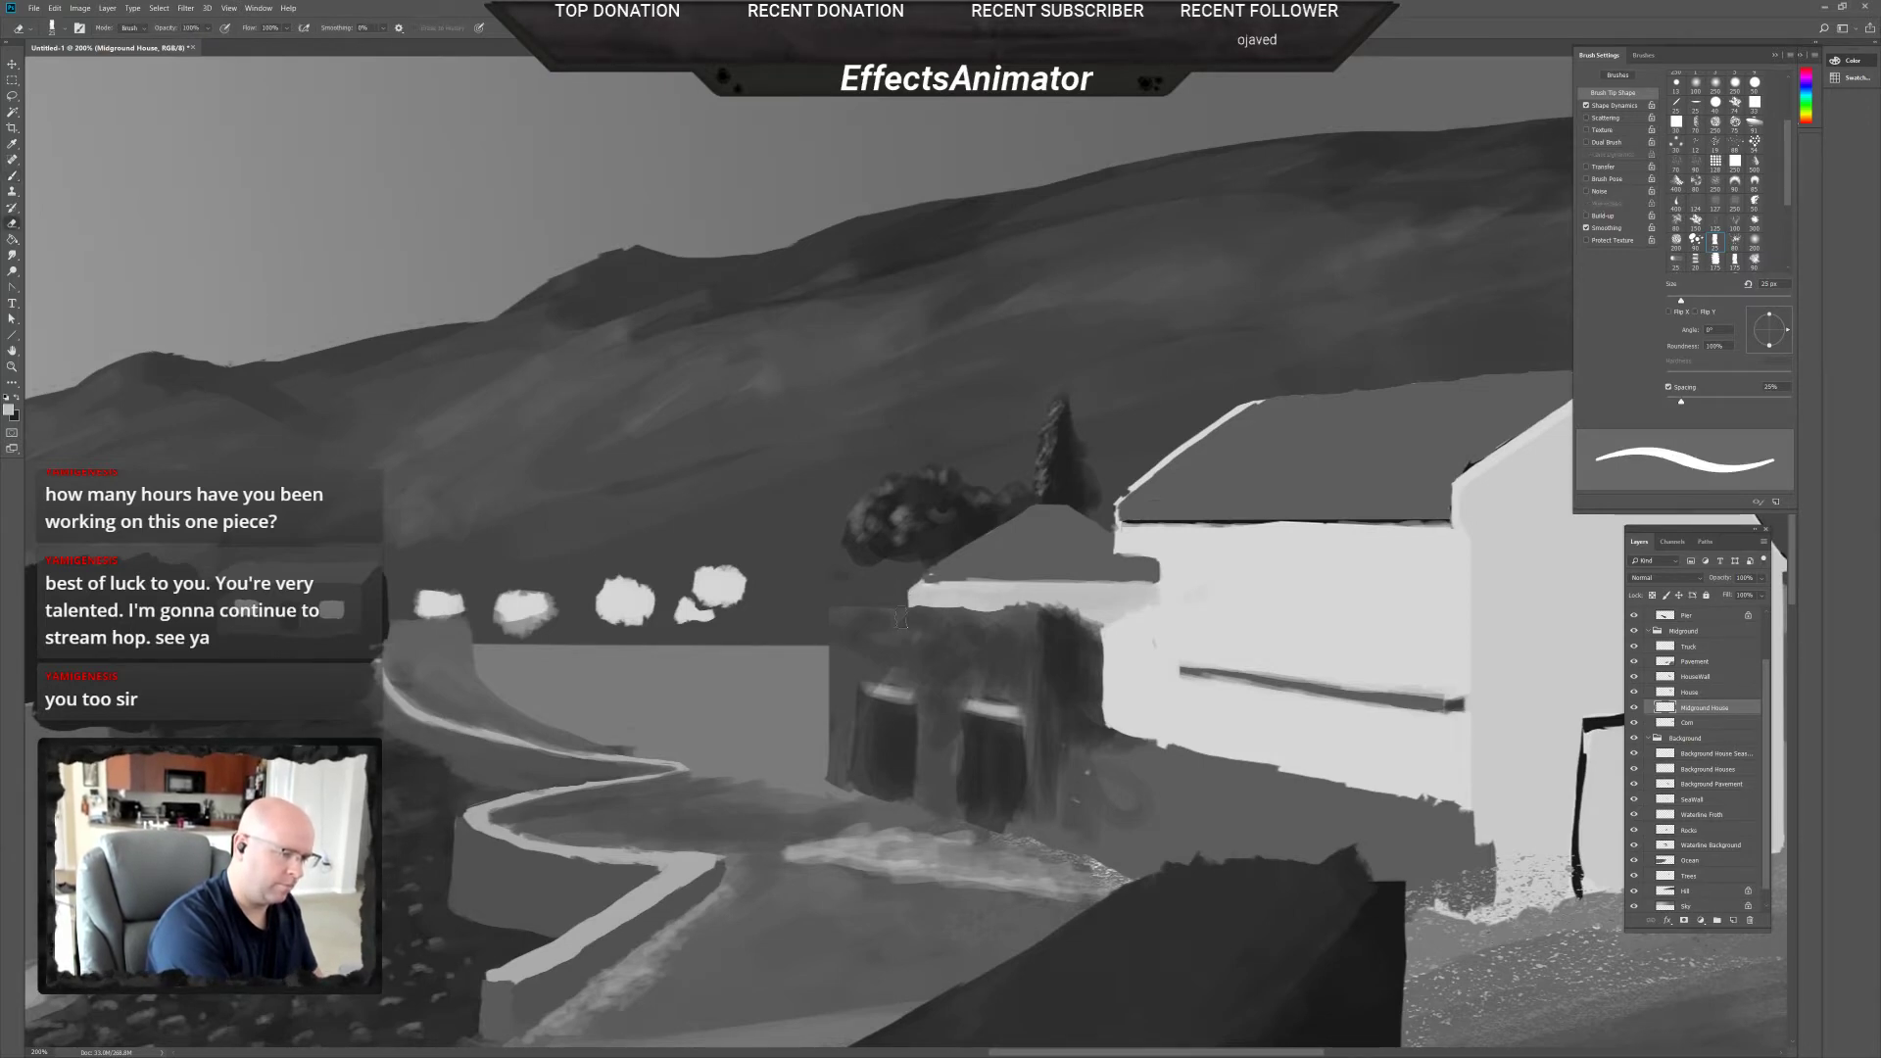
key(b)
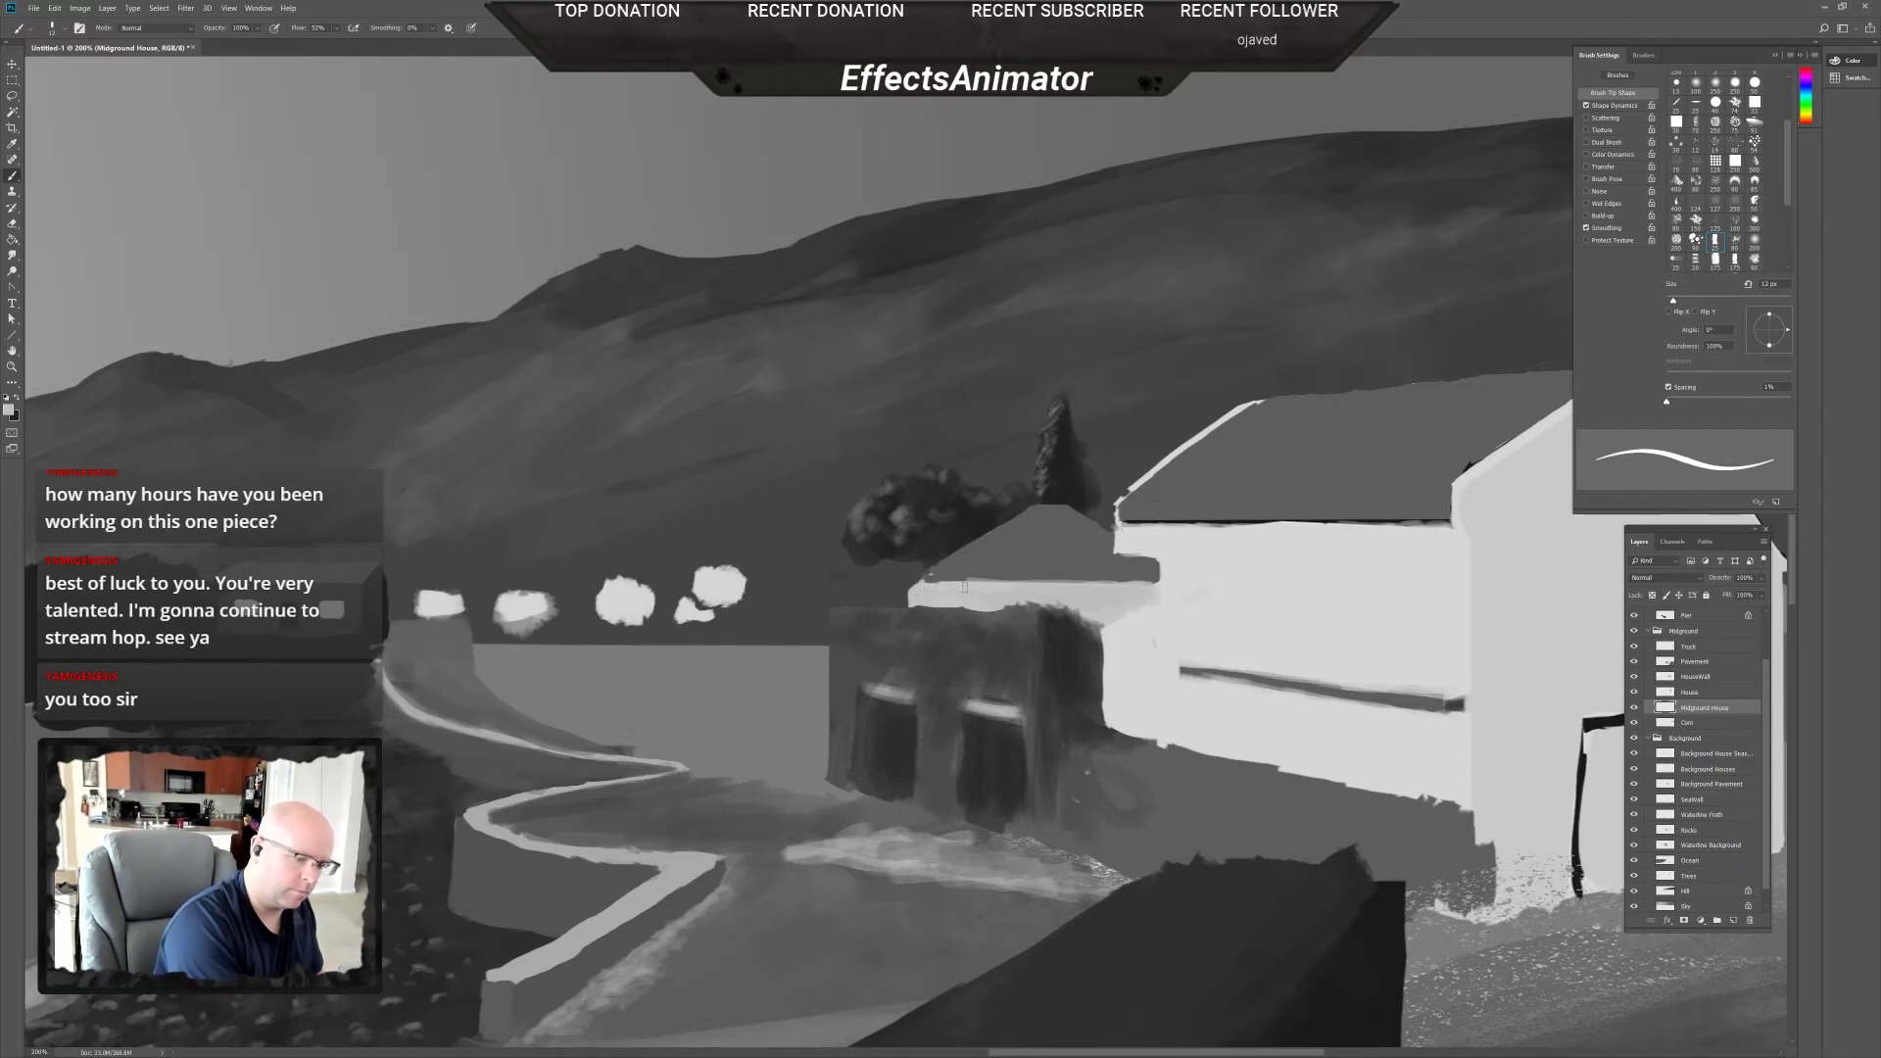
mouse_move(964, 586)
mouse_down()
mouse_move(924, 585)
mouse_move(1014, 580)
mouse_up()
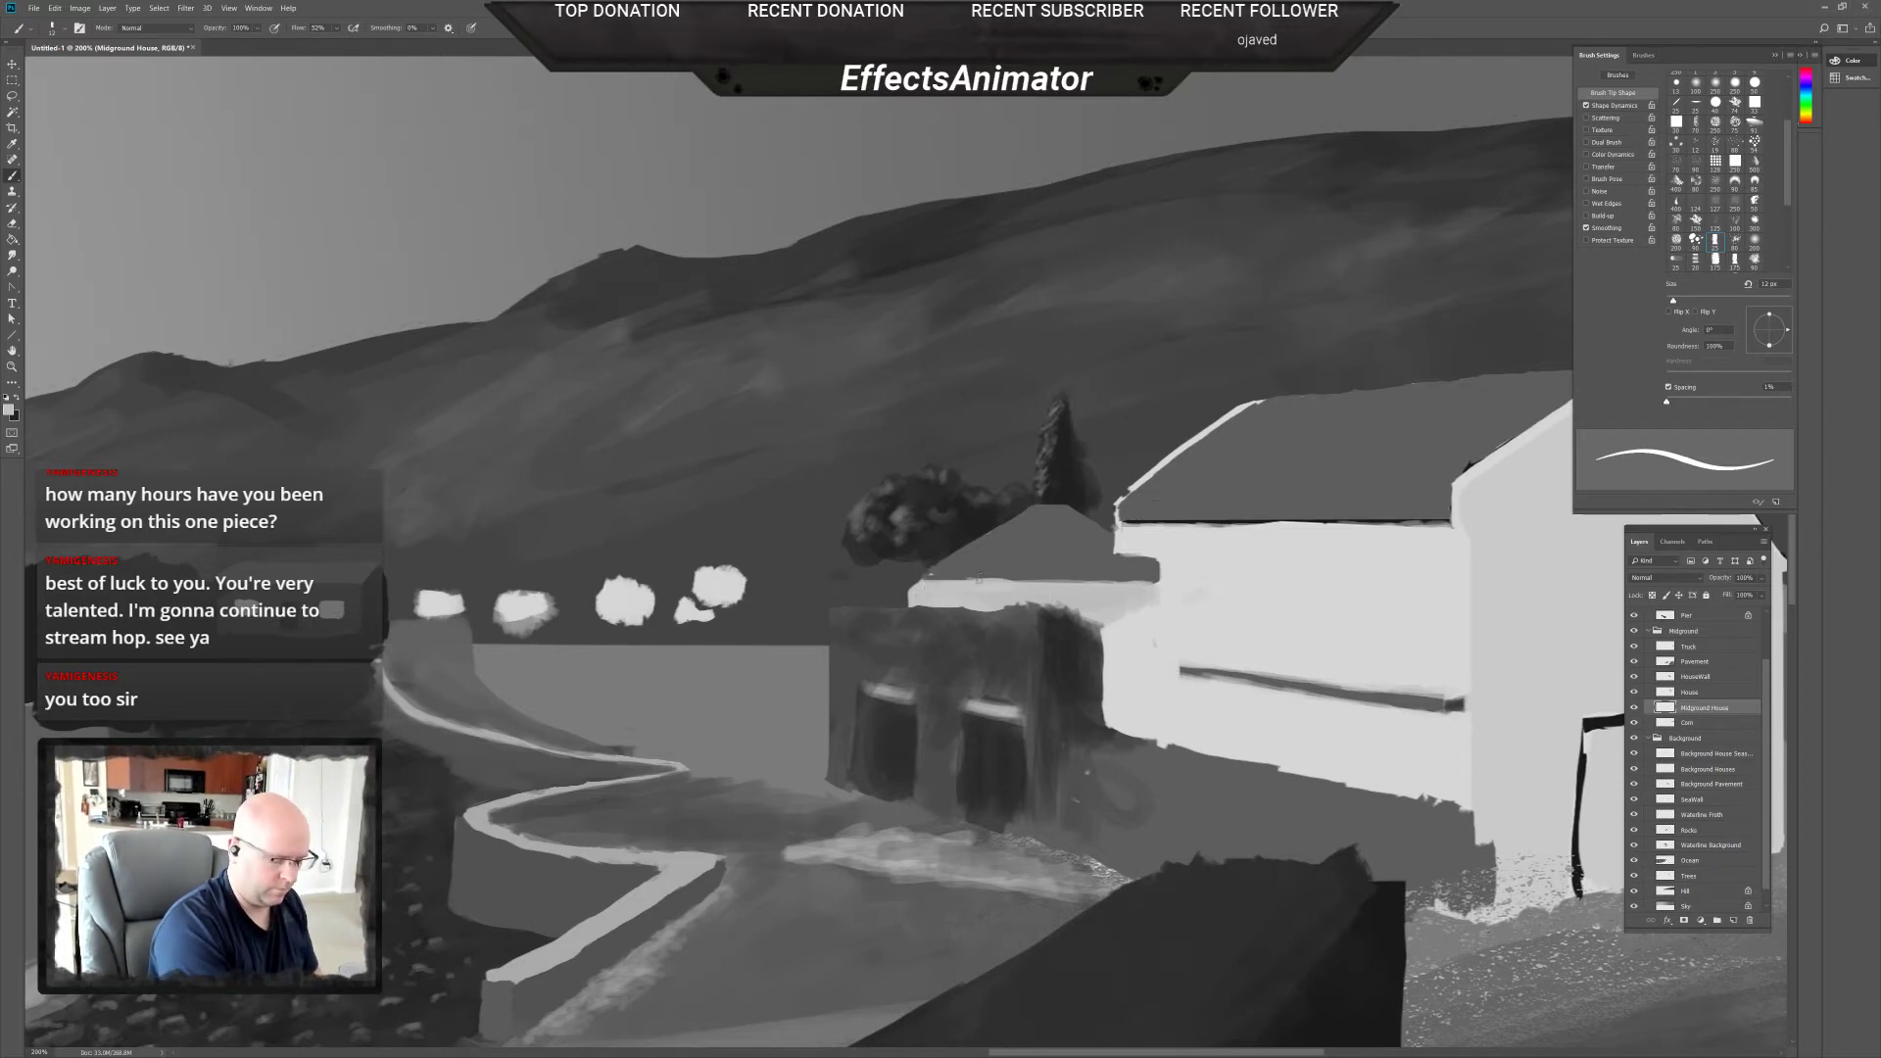
Touch up the lower edge of the small house's roof along the wall with the gray sampled from the roof.
alt+click(979, 570)
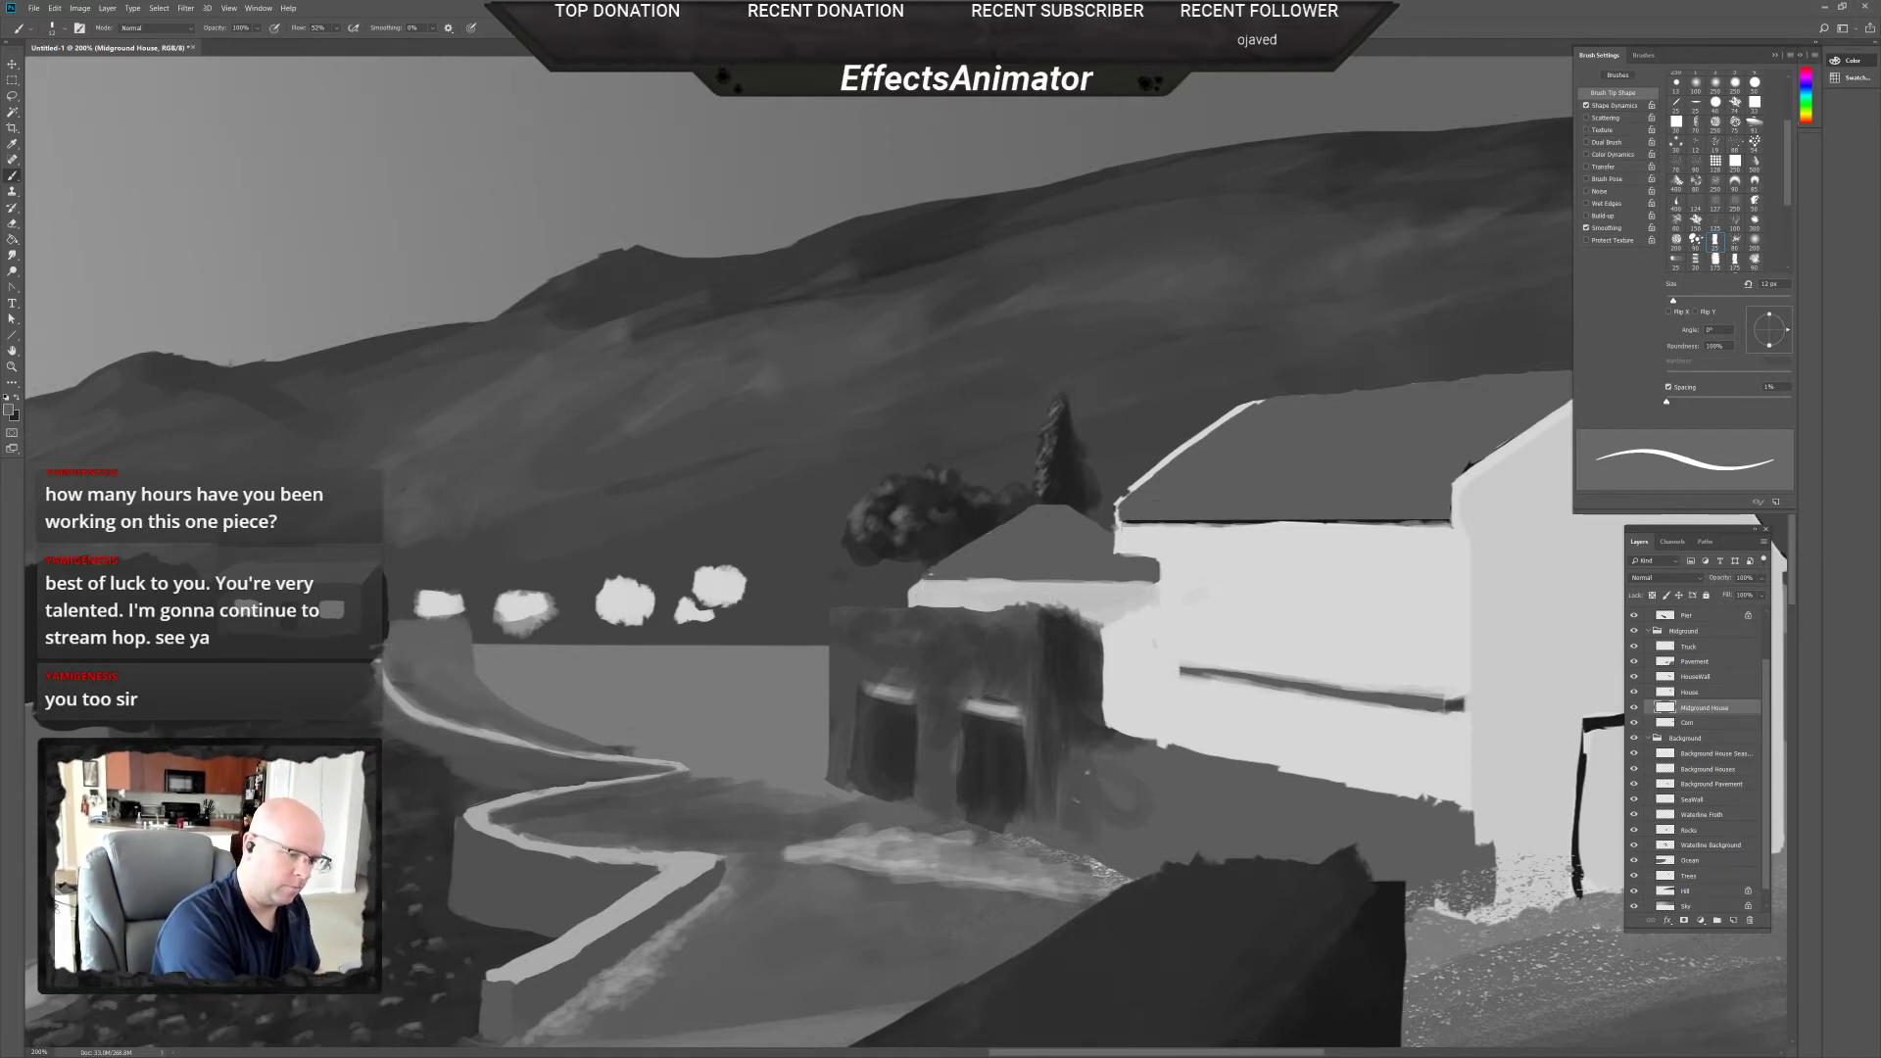
drag(961, 579, 996, 580)
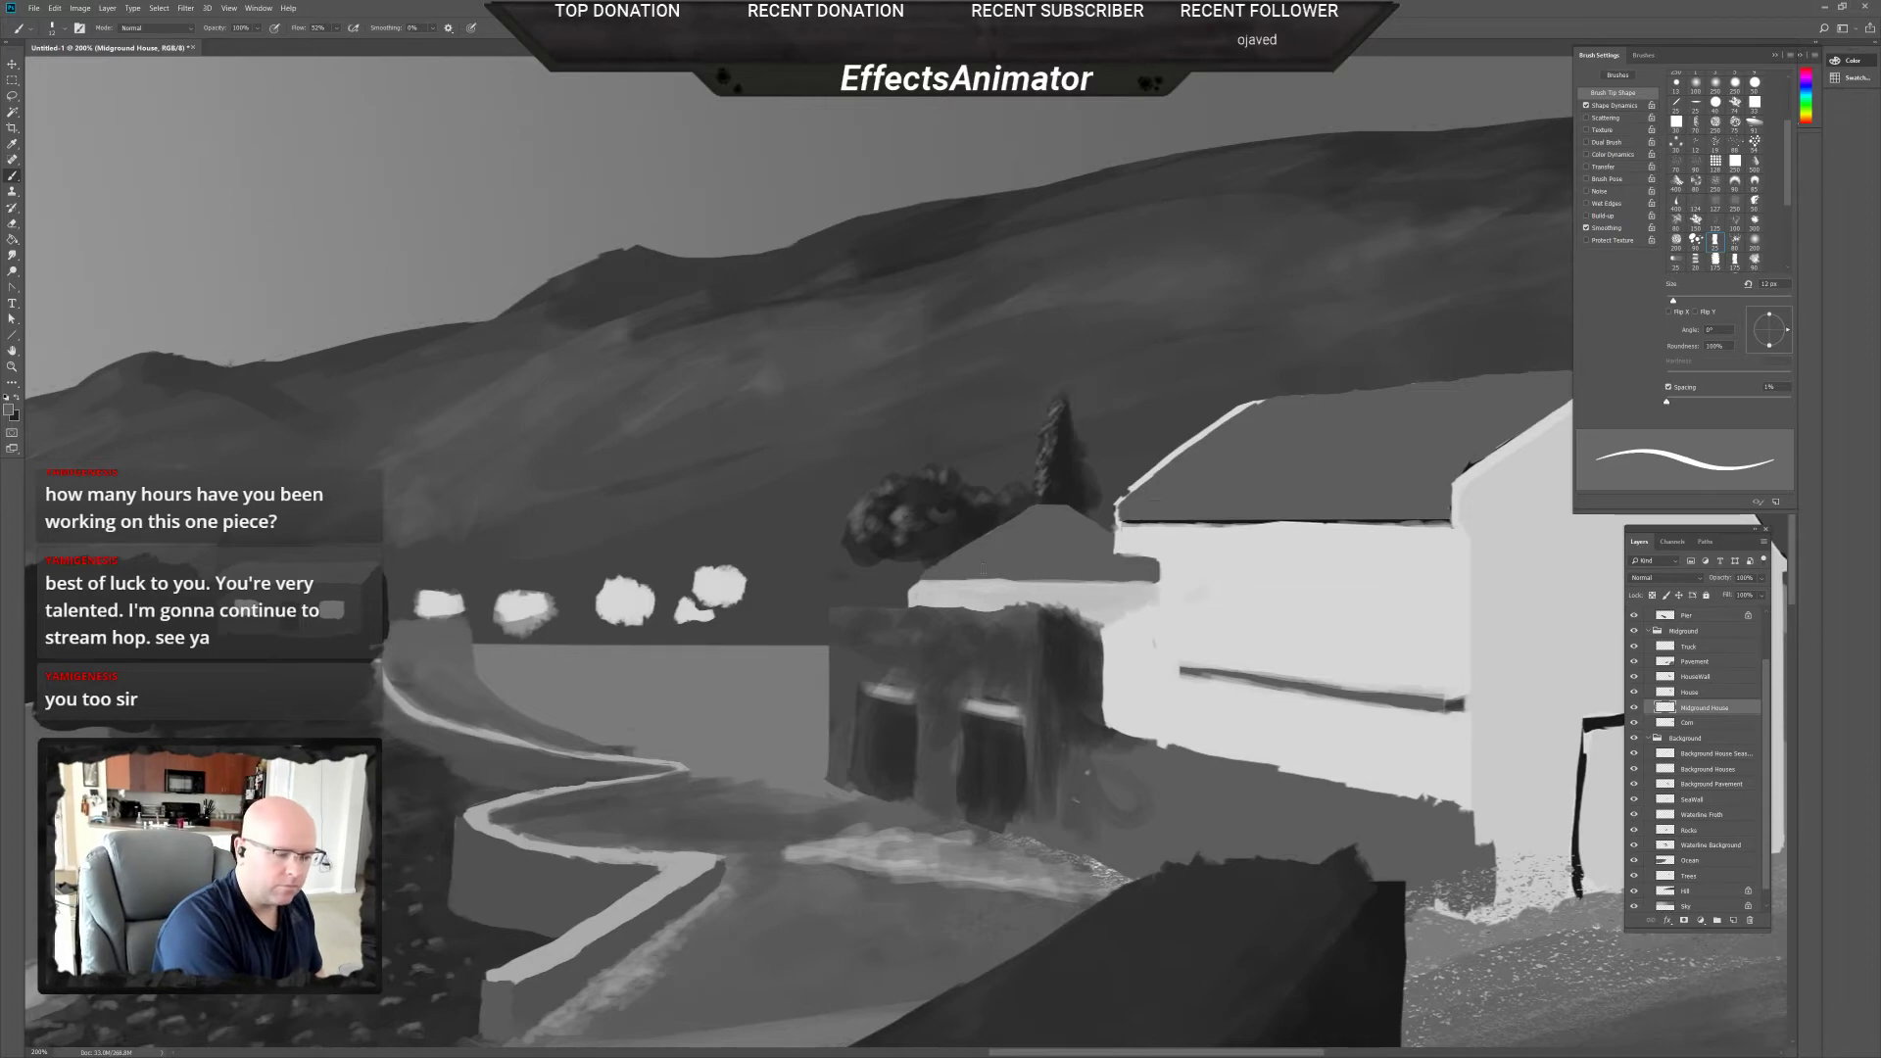
drag(965, 582, 1064, 582)
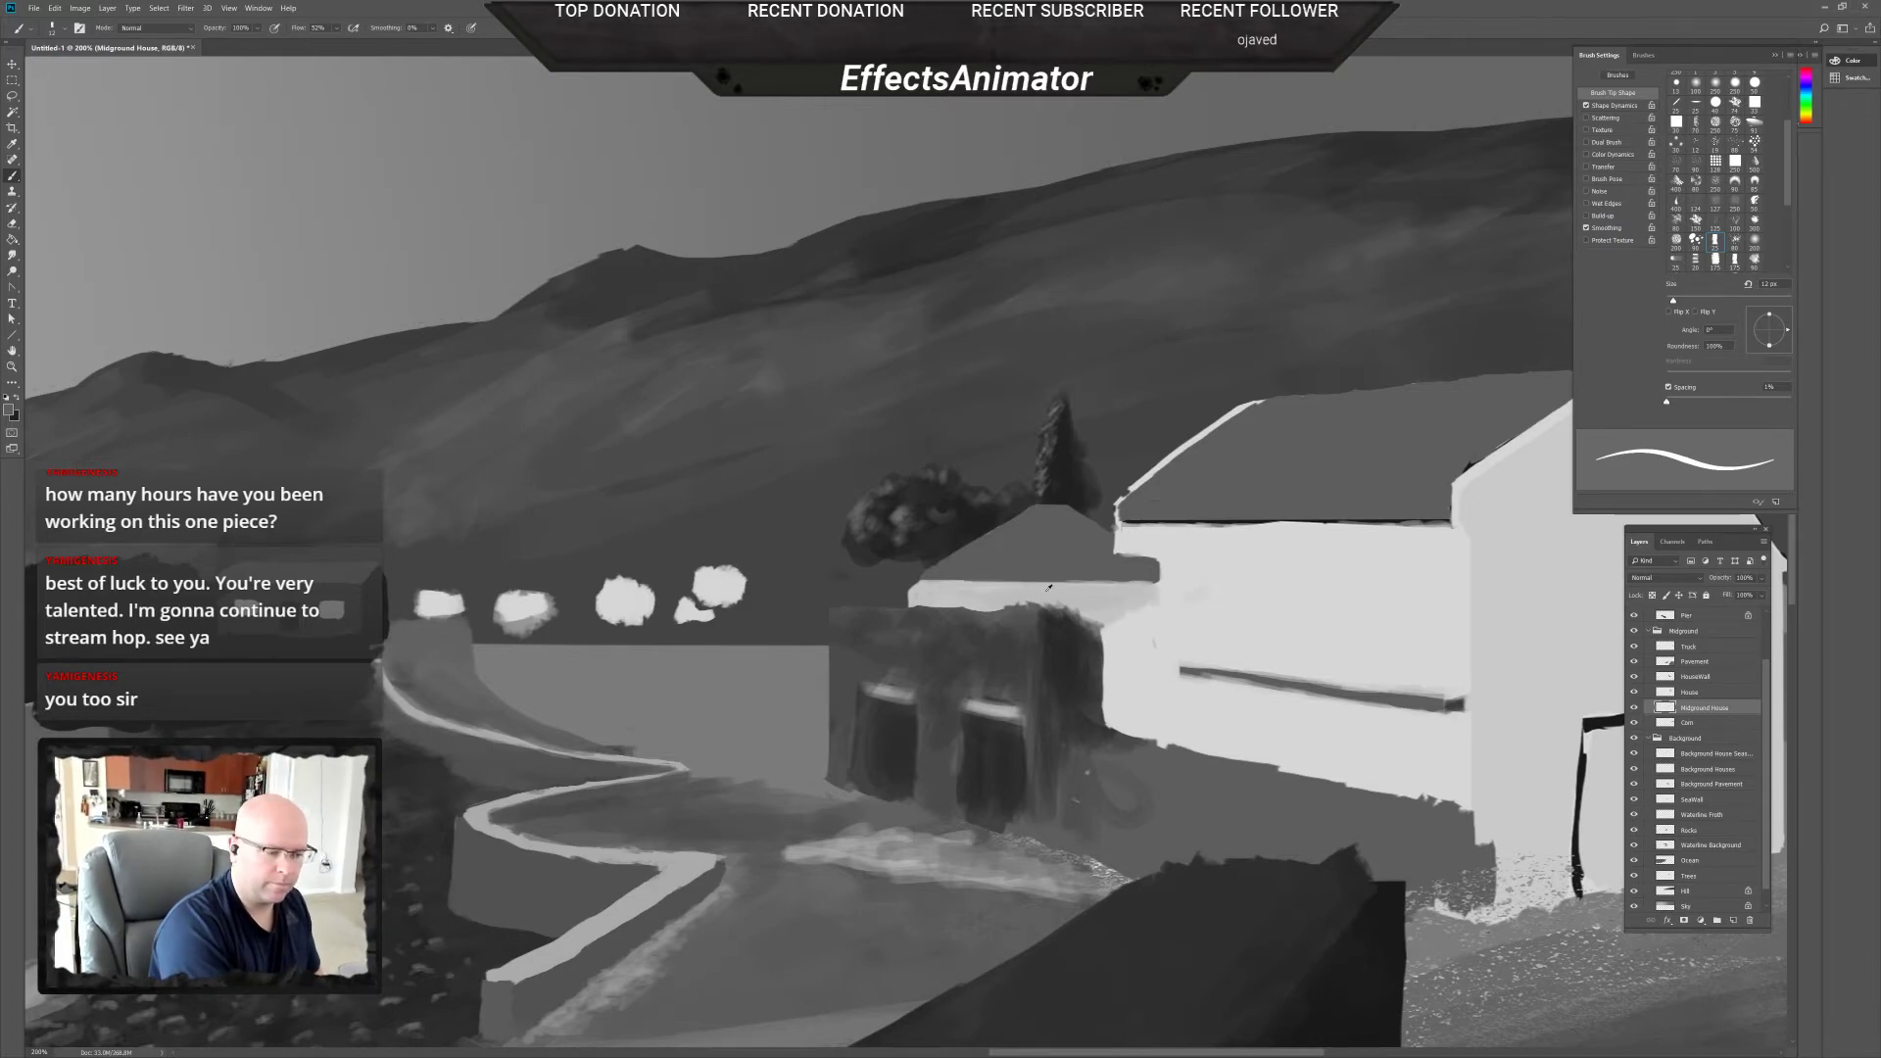
Sample the small house wall's light tone and confirm a light gray foreground color in the color picker.
alt+click(1060, 592)
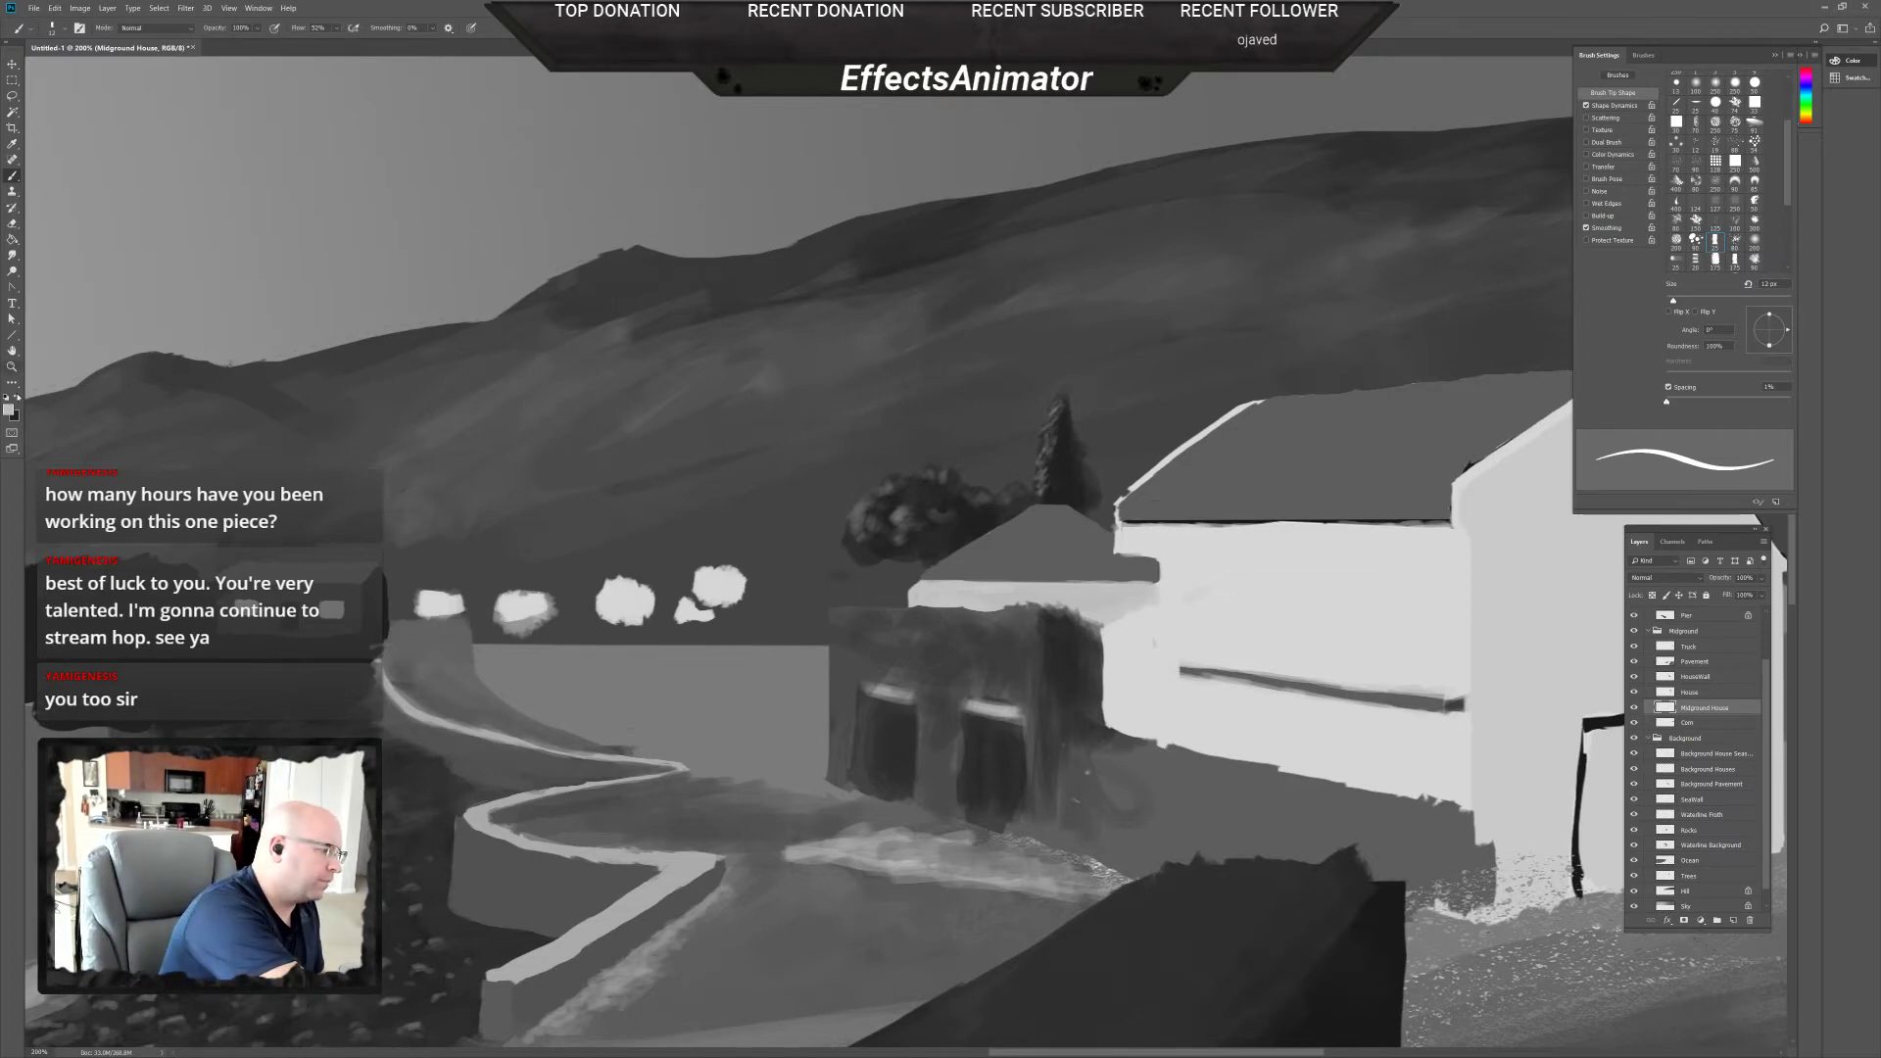
click(9, 409)
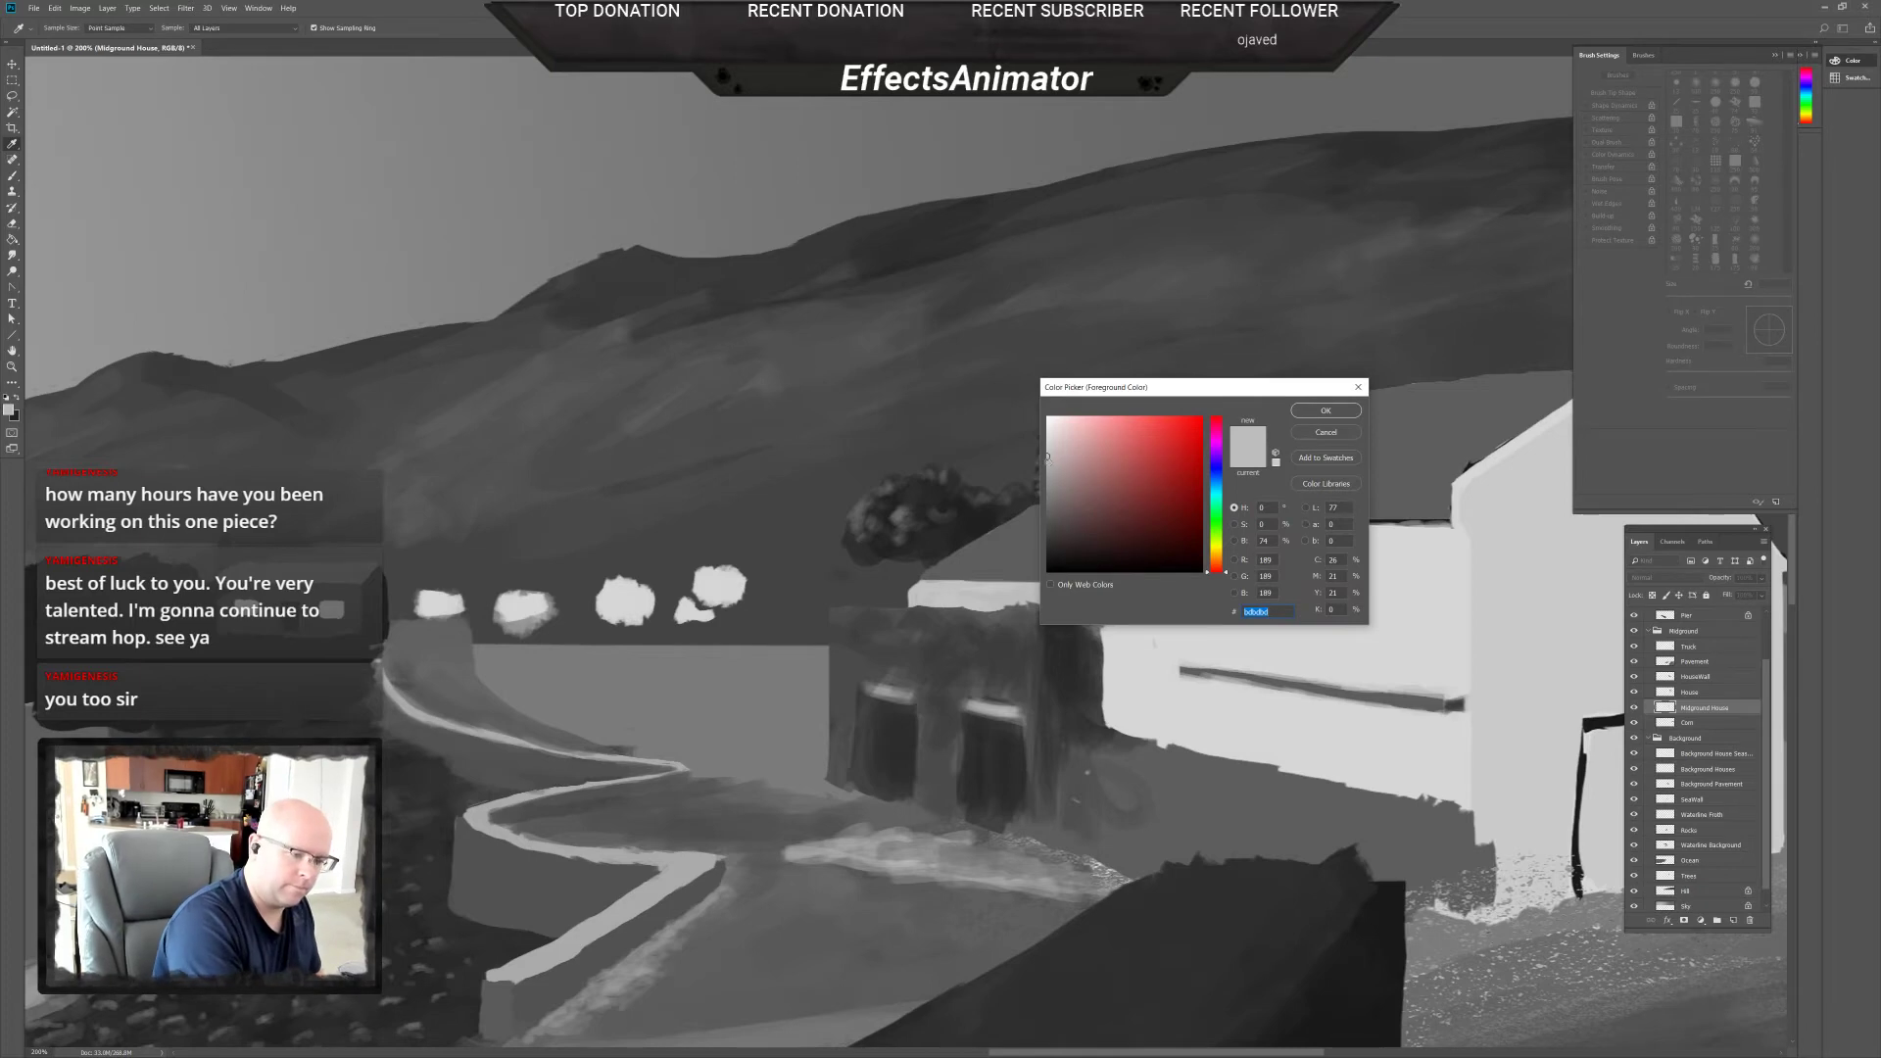
text(b6b6b6)
click(1325, 412)
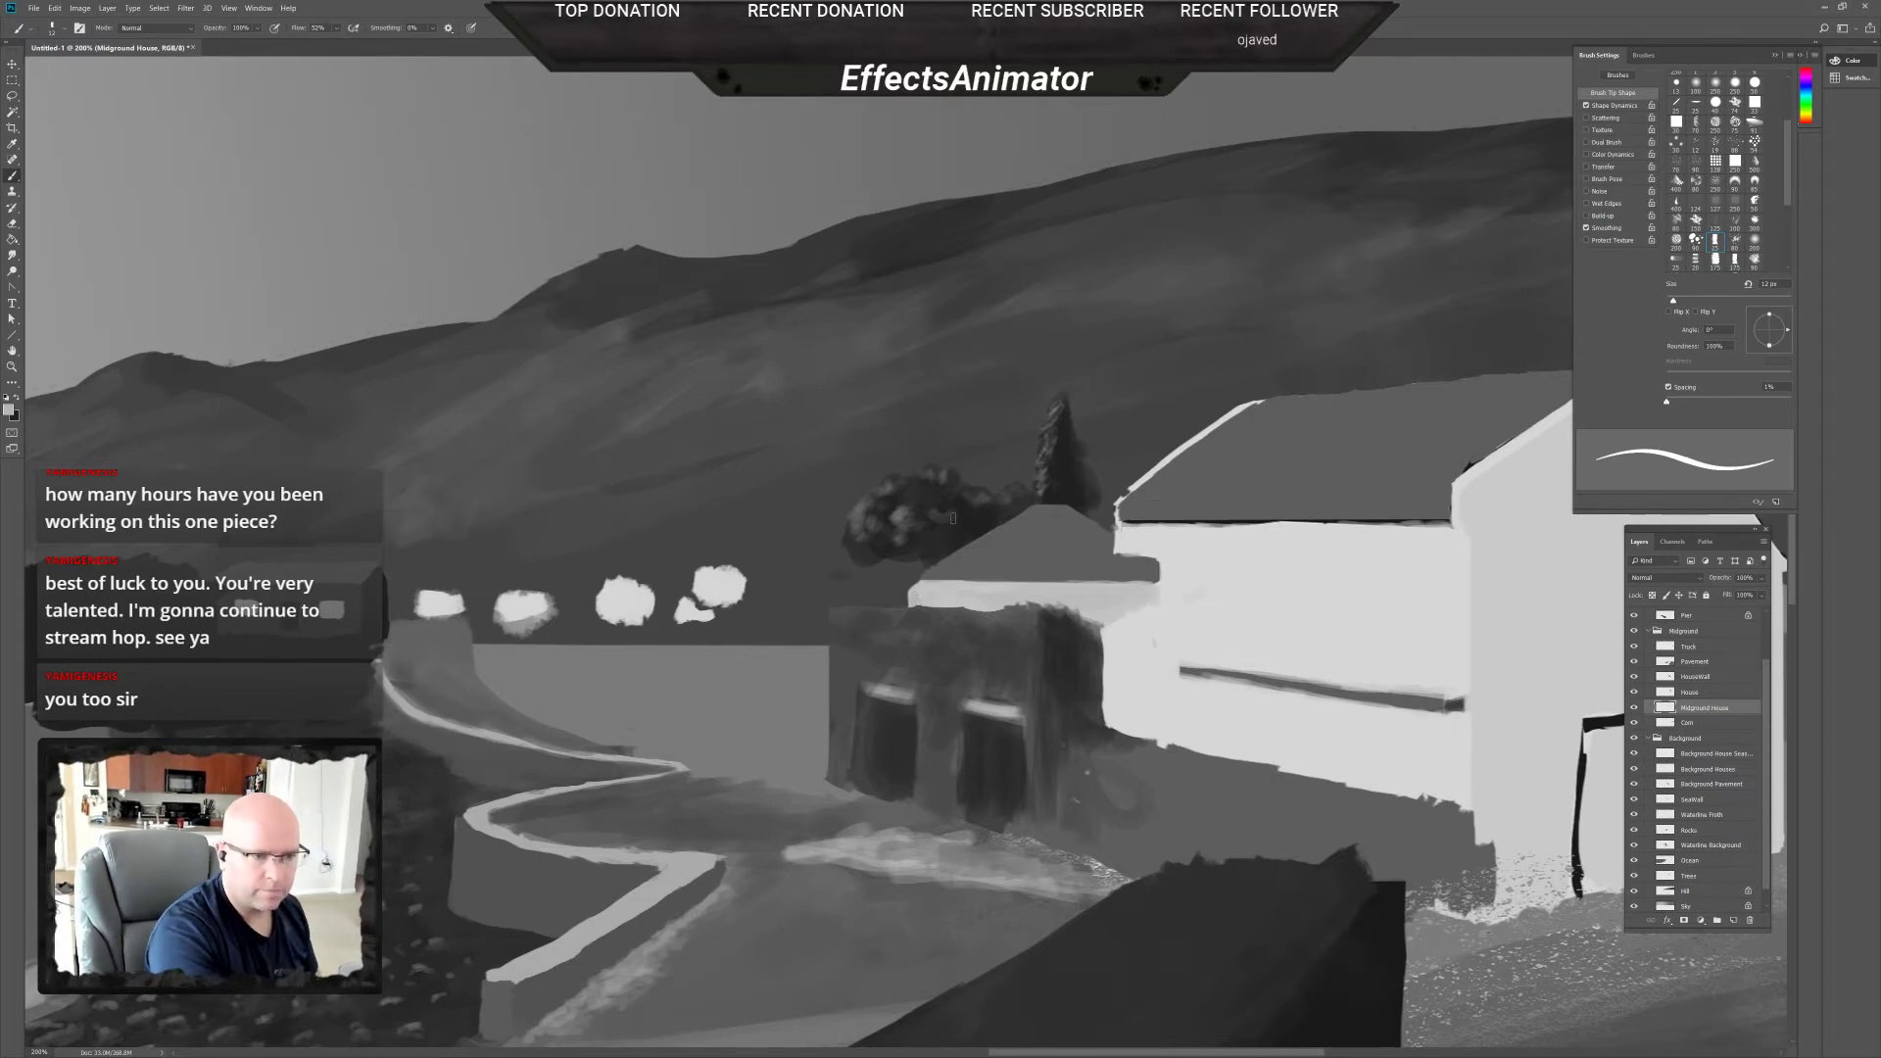
Paint small dark vertical marks at the outer end of the small house's wall, using sampled tones with Transfer turned on.
alt+click(1119, 475)
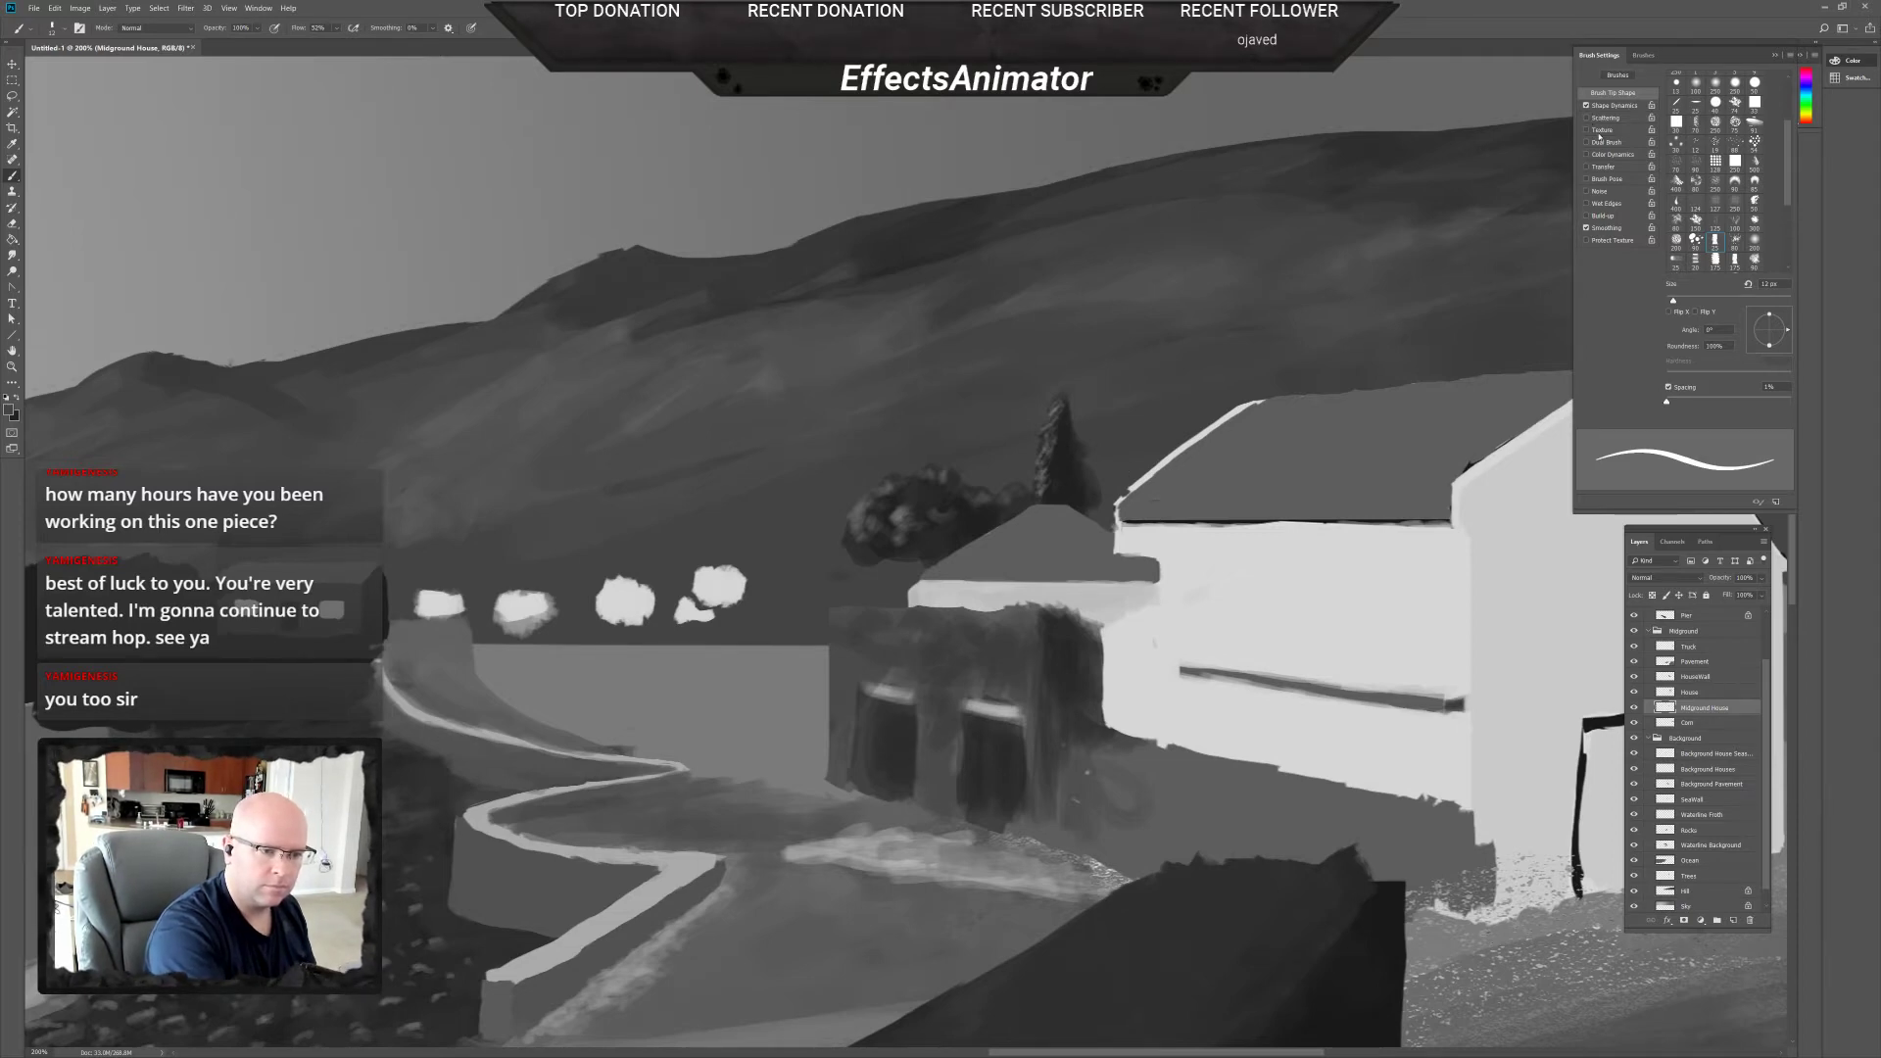
click(1595, 166)
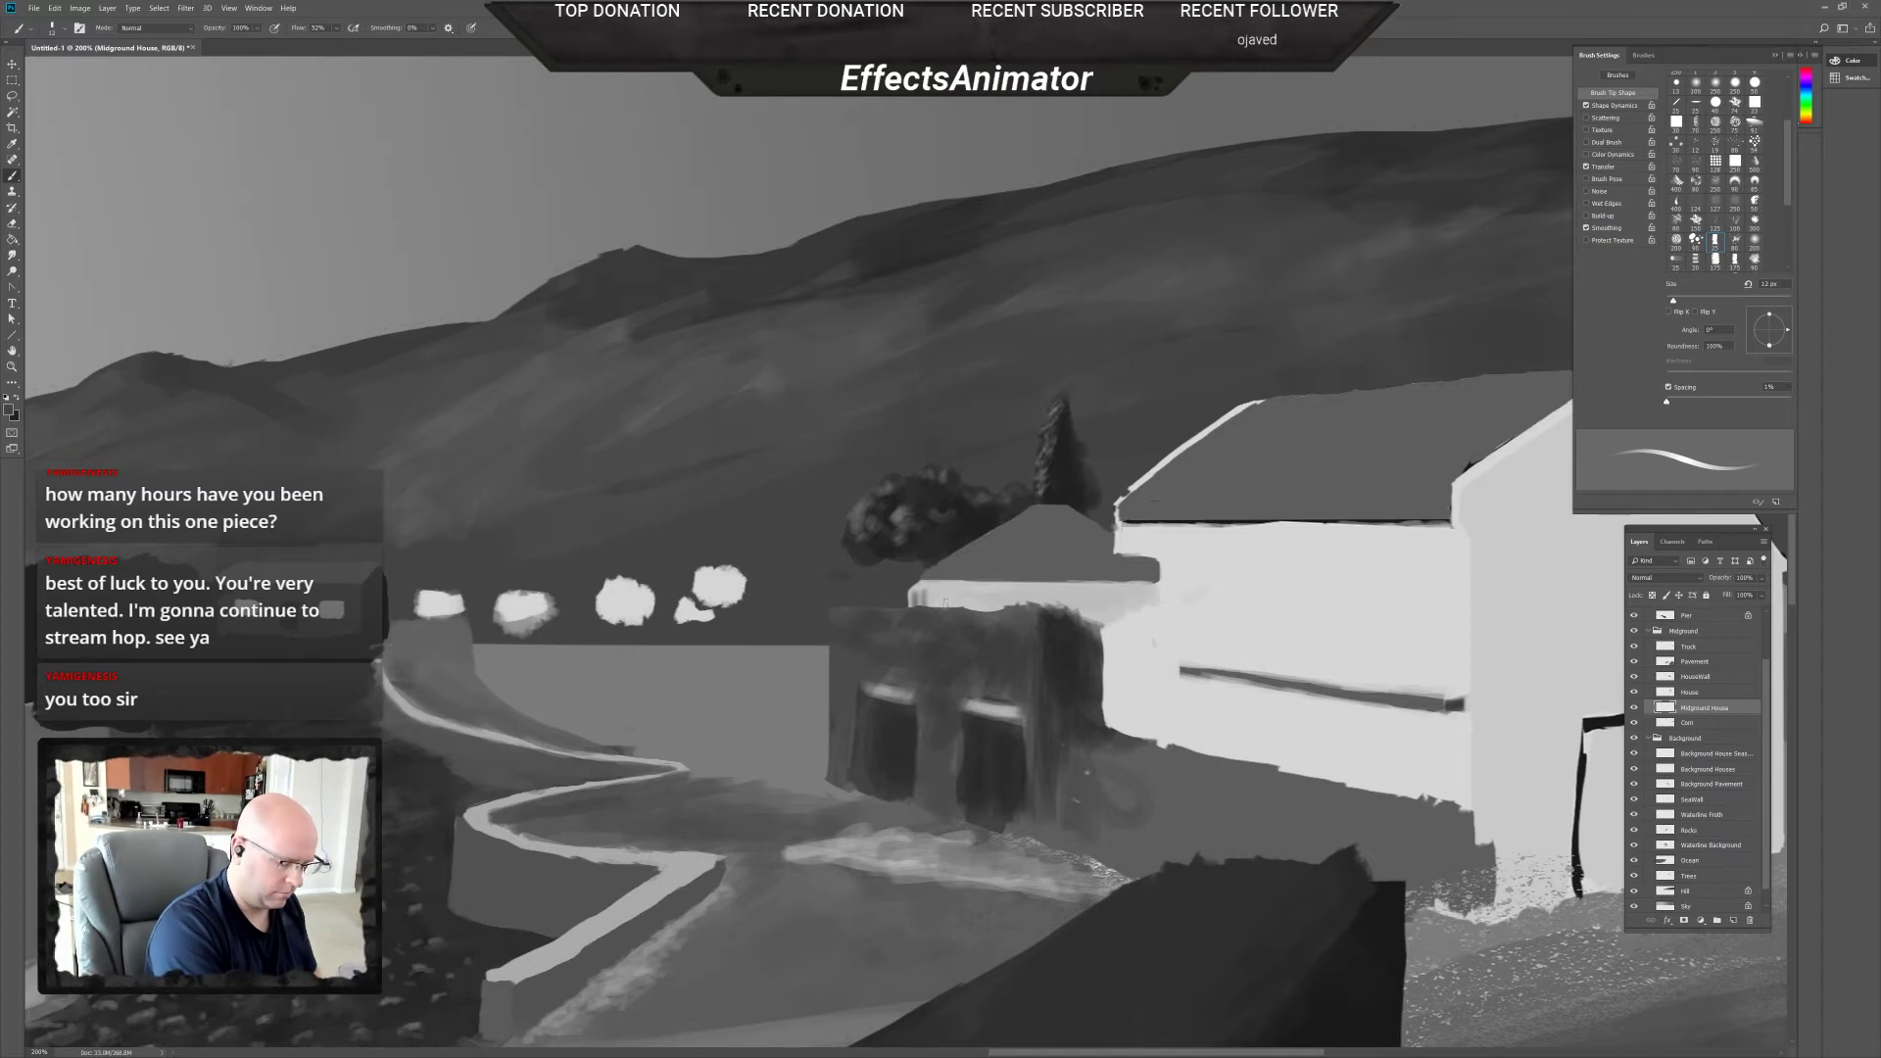
key(e)
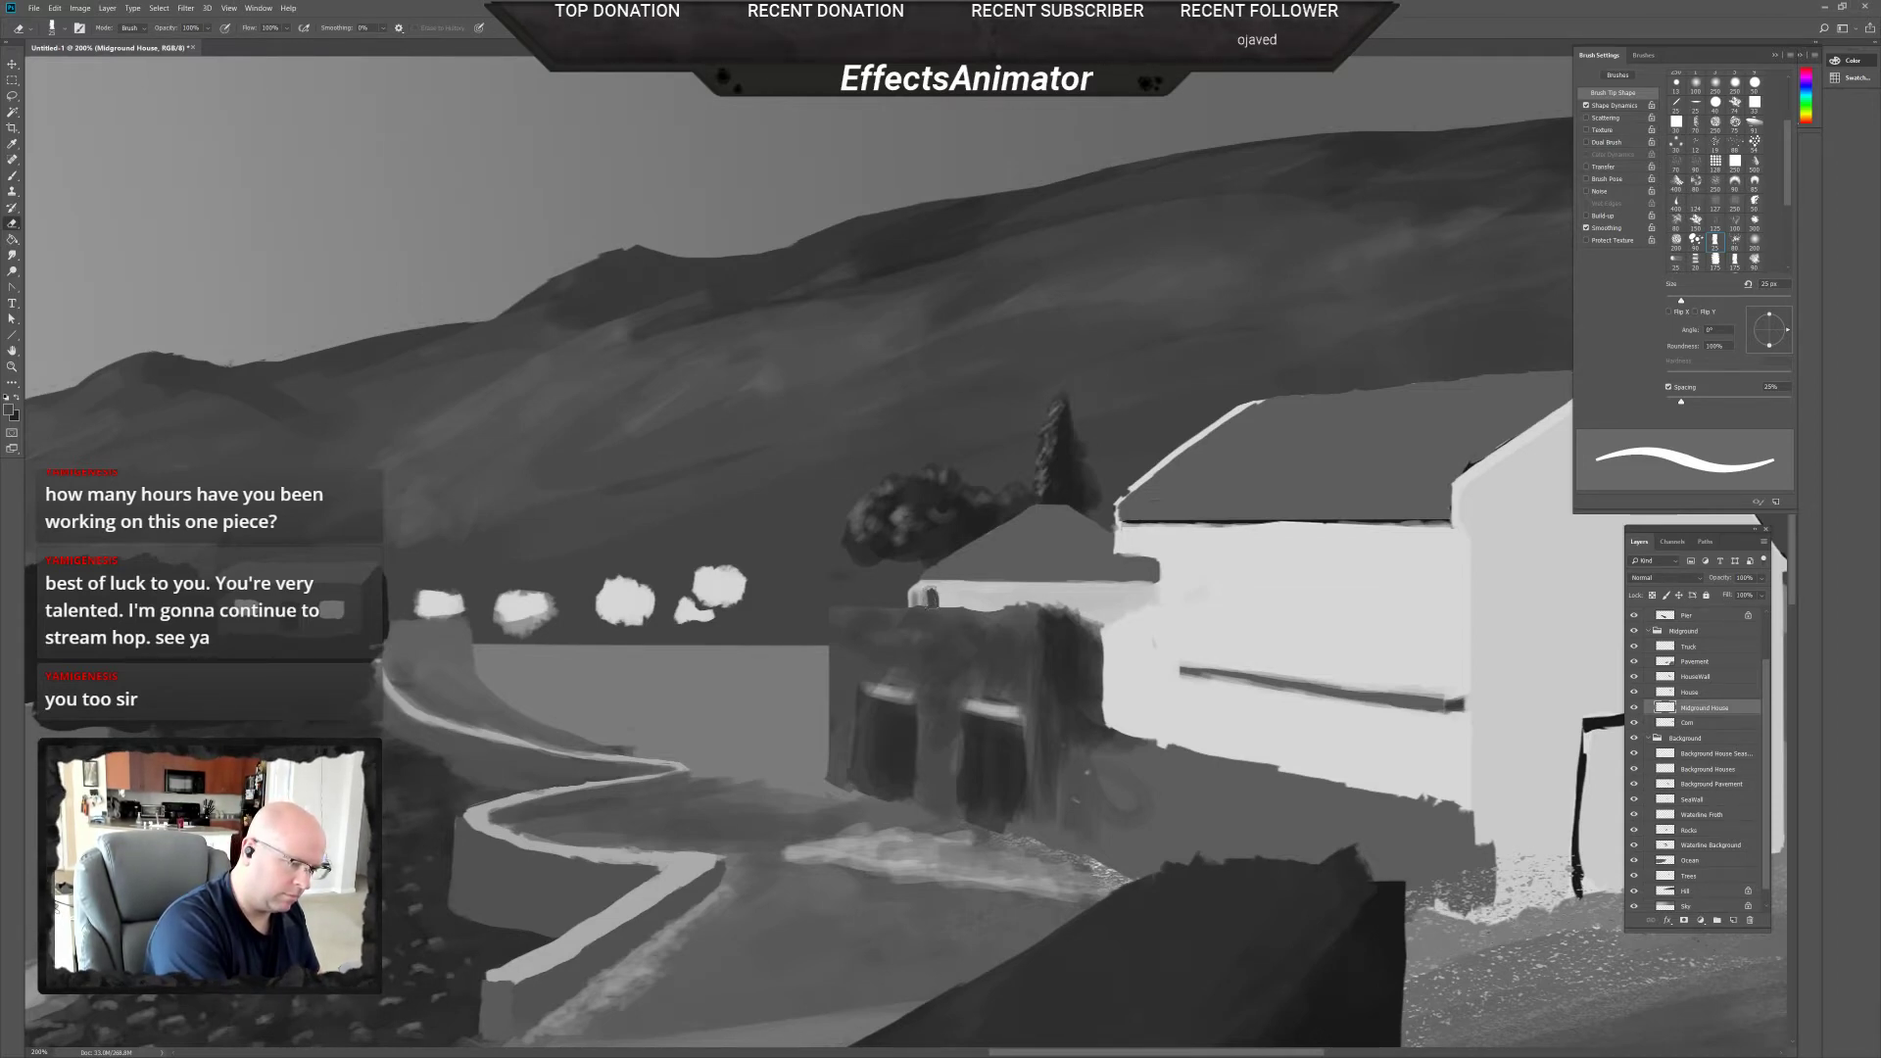
key(b)
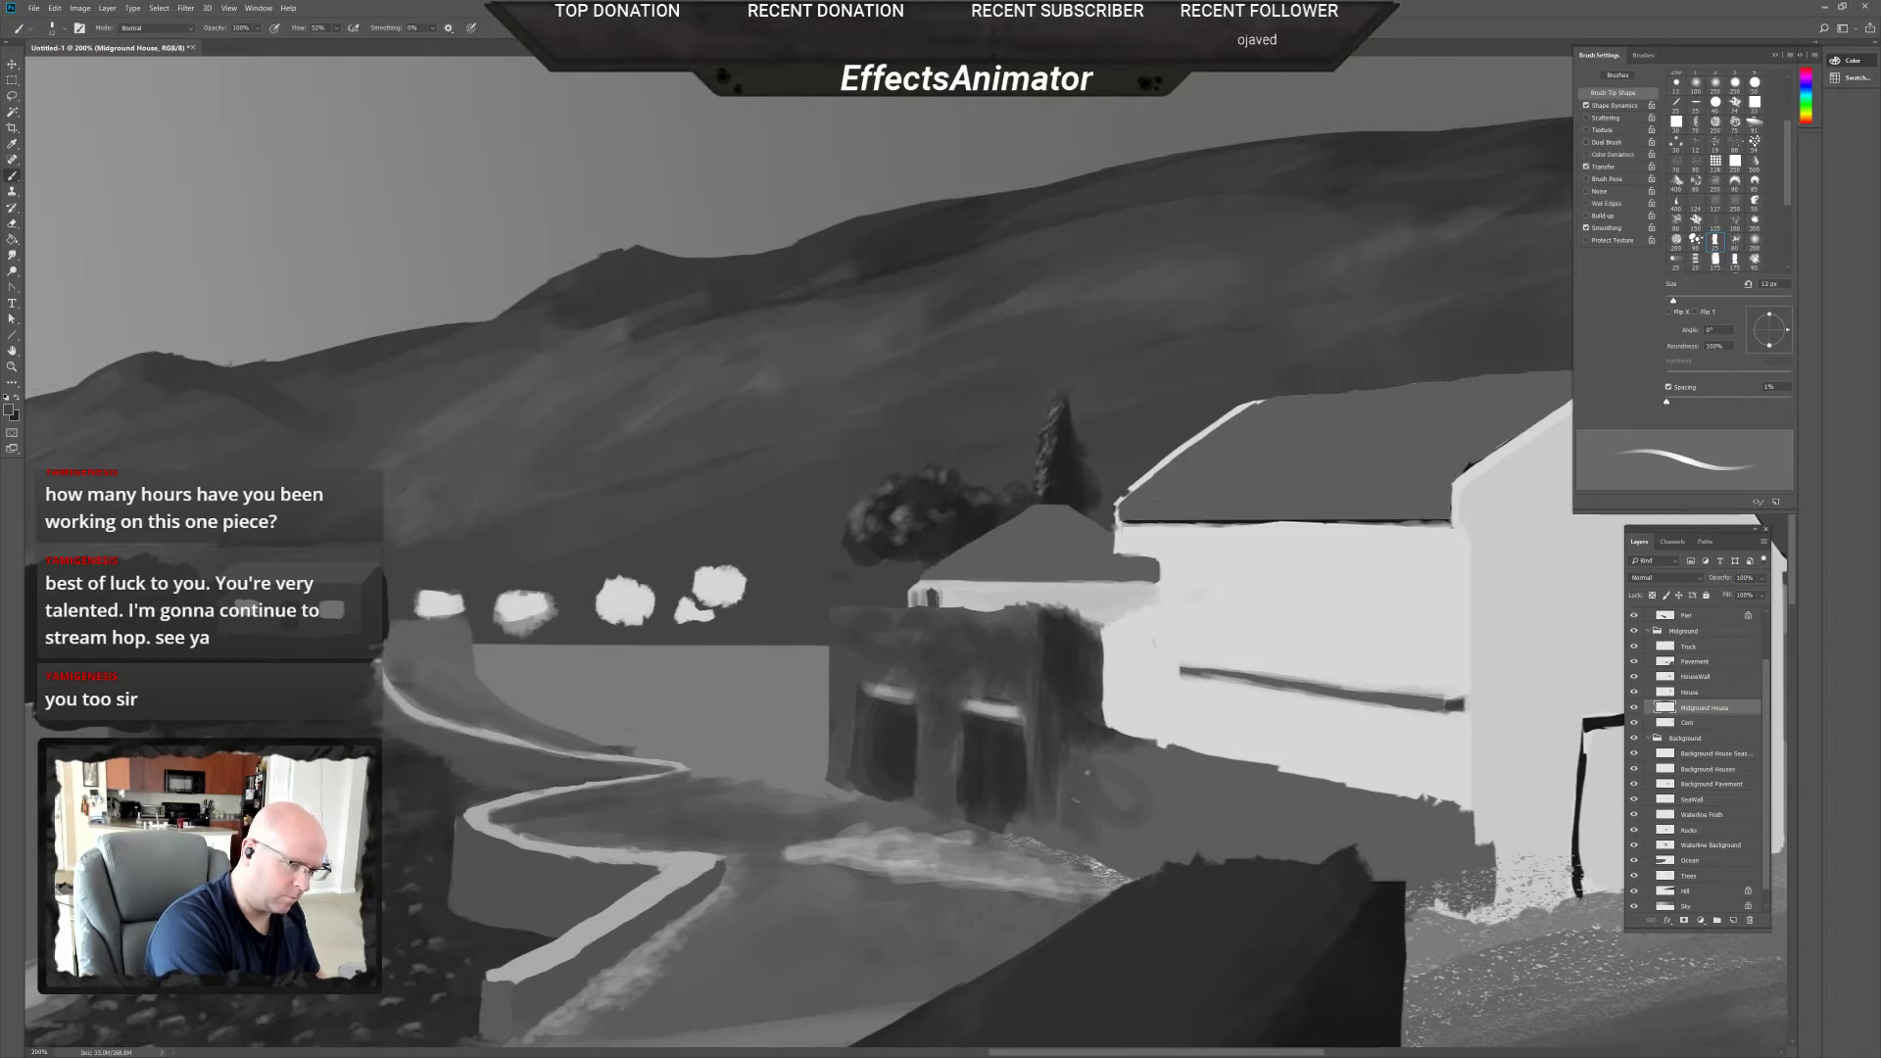
alt+click(941, 594)
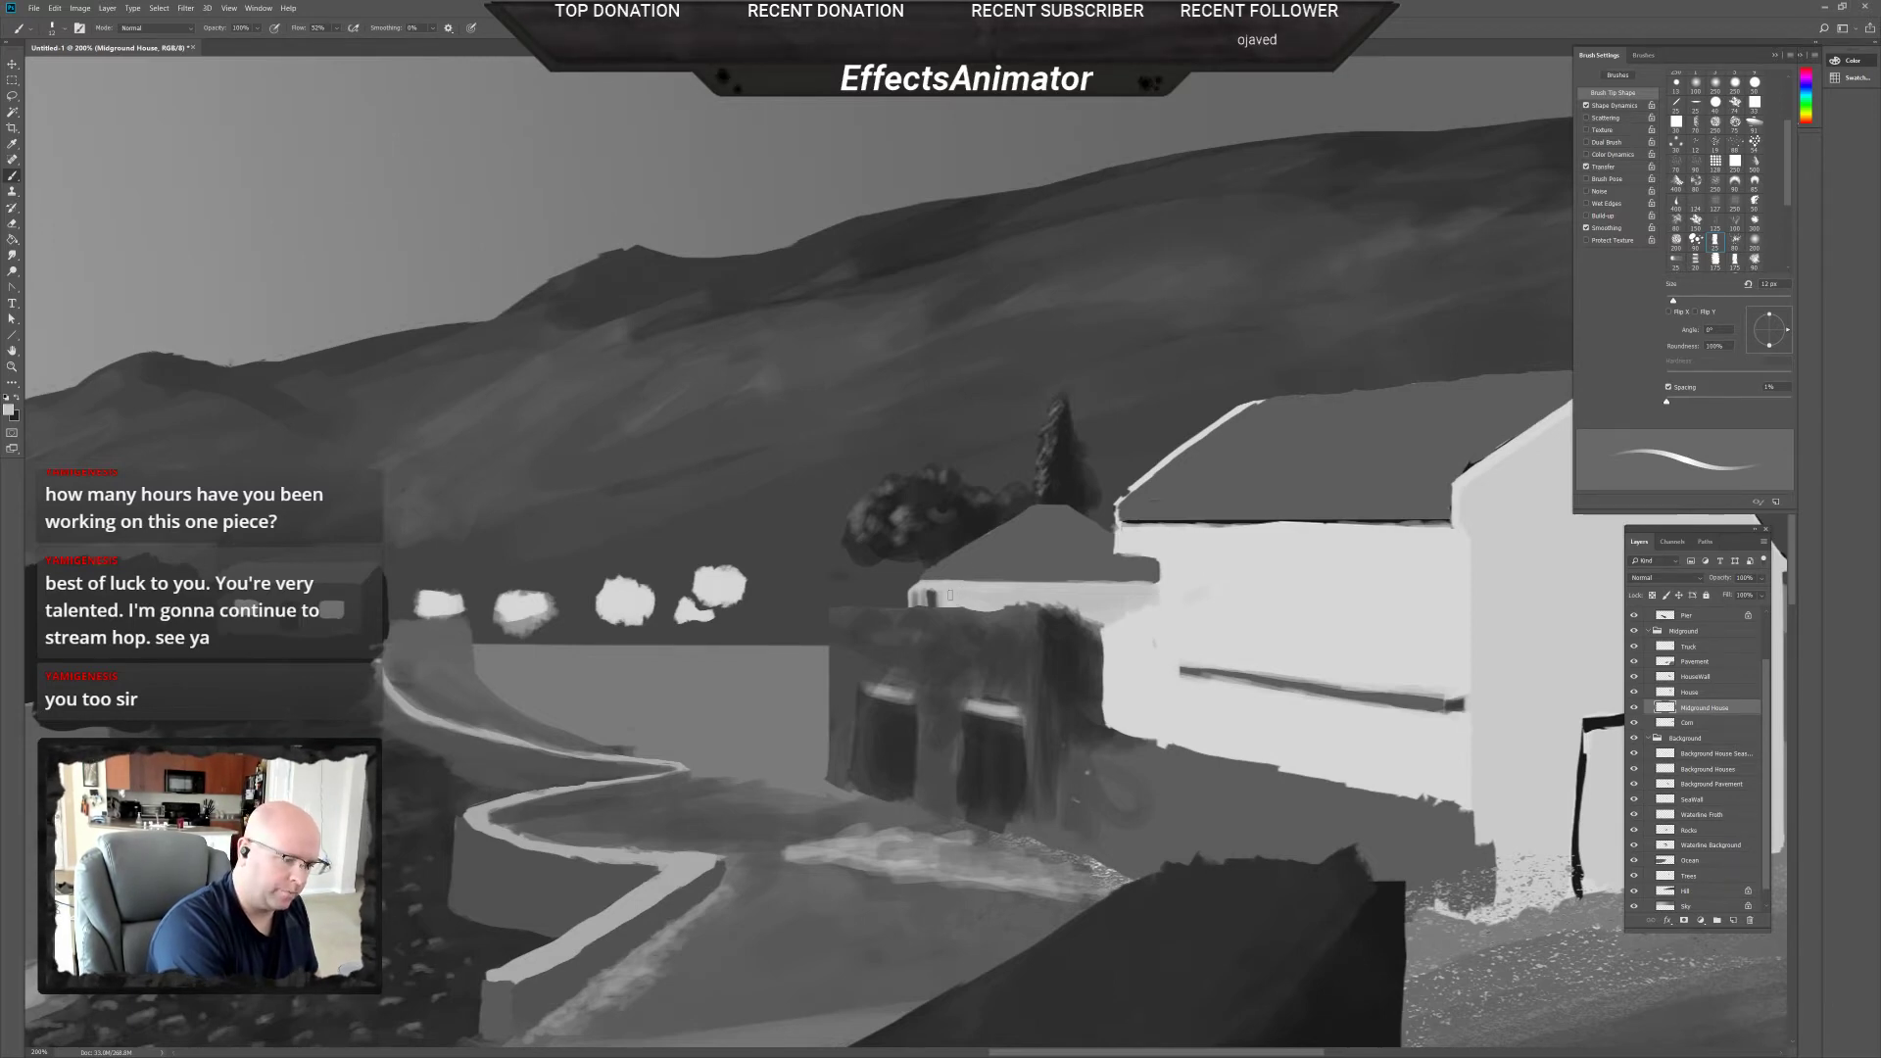
alt+click(961, 598)
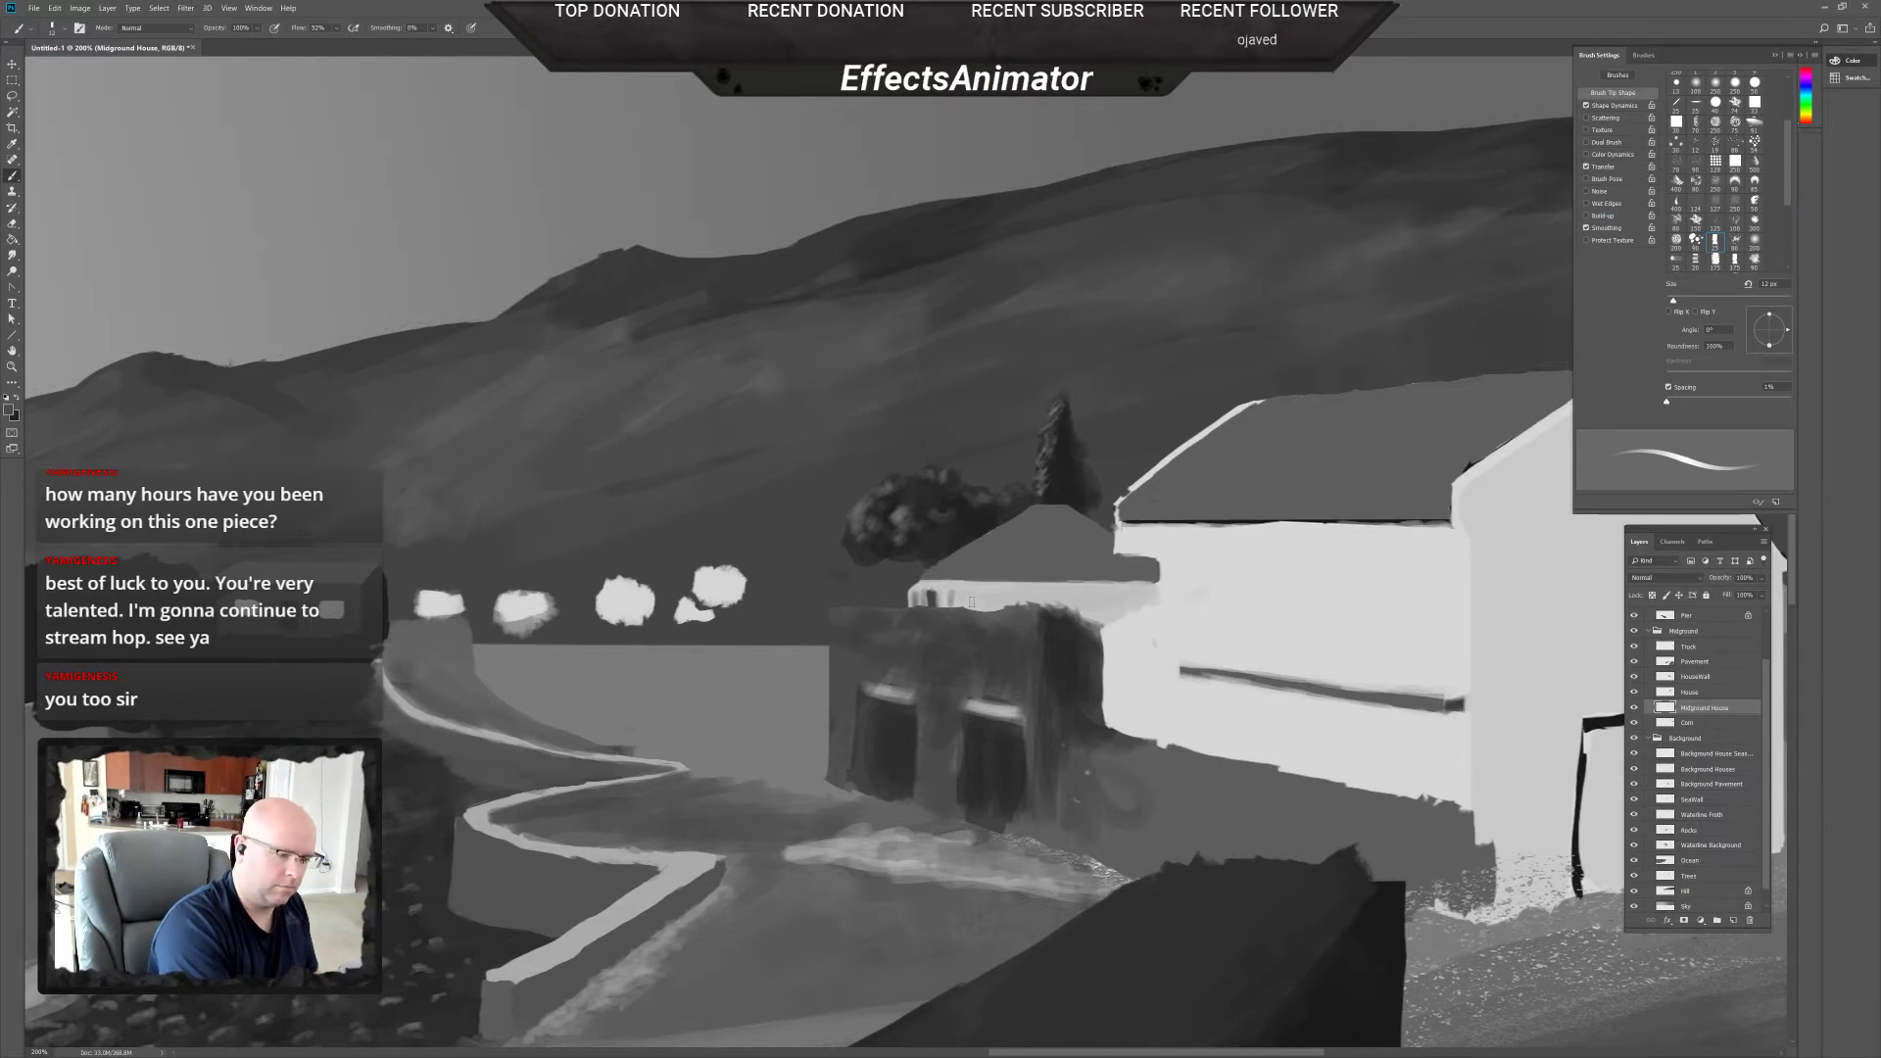
Shade the small house's wall beneath the eave with a soft gray band, using a 47 px brush.
key(ctrl+plus)
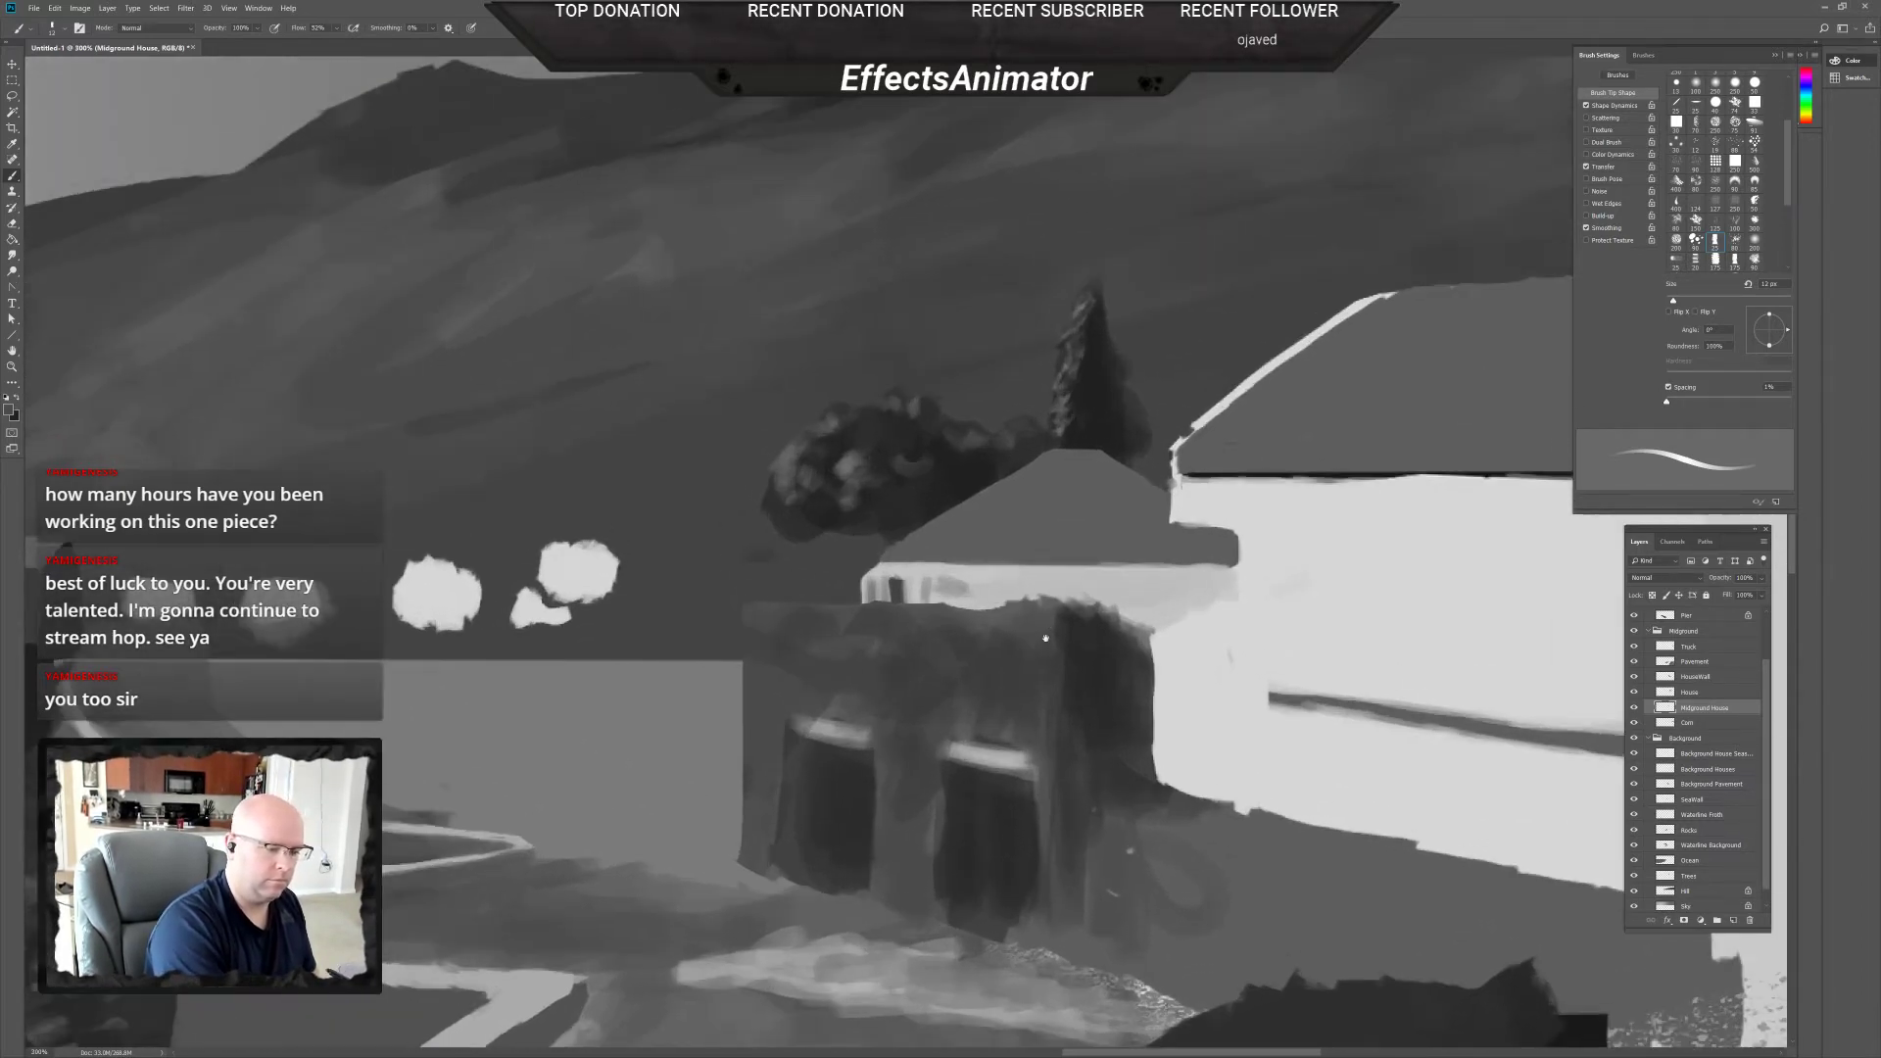
right_click(902, 632)
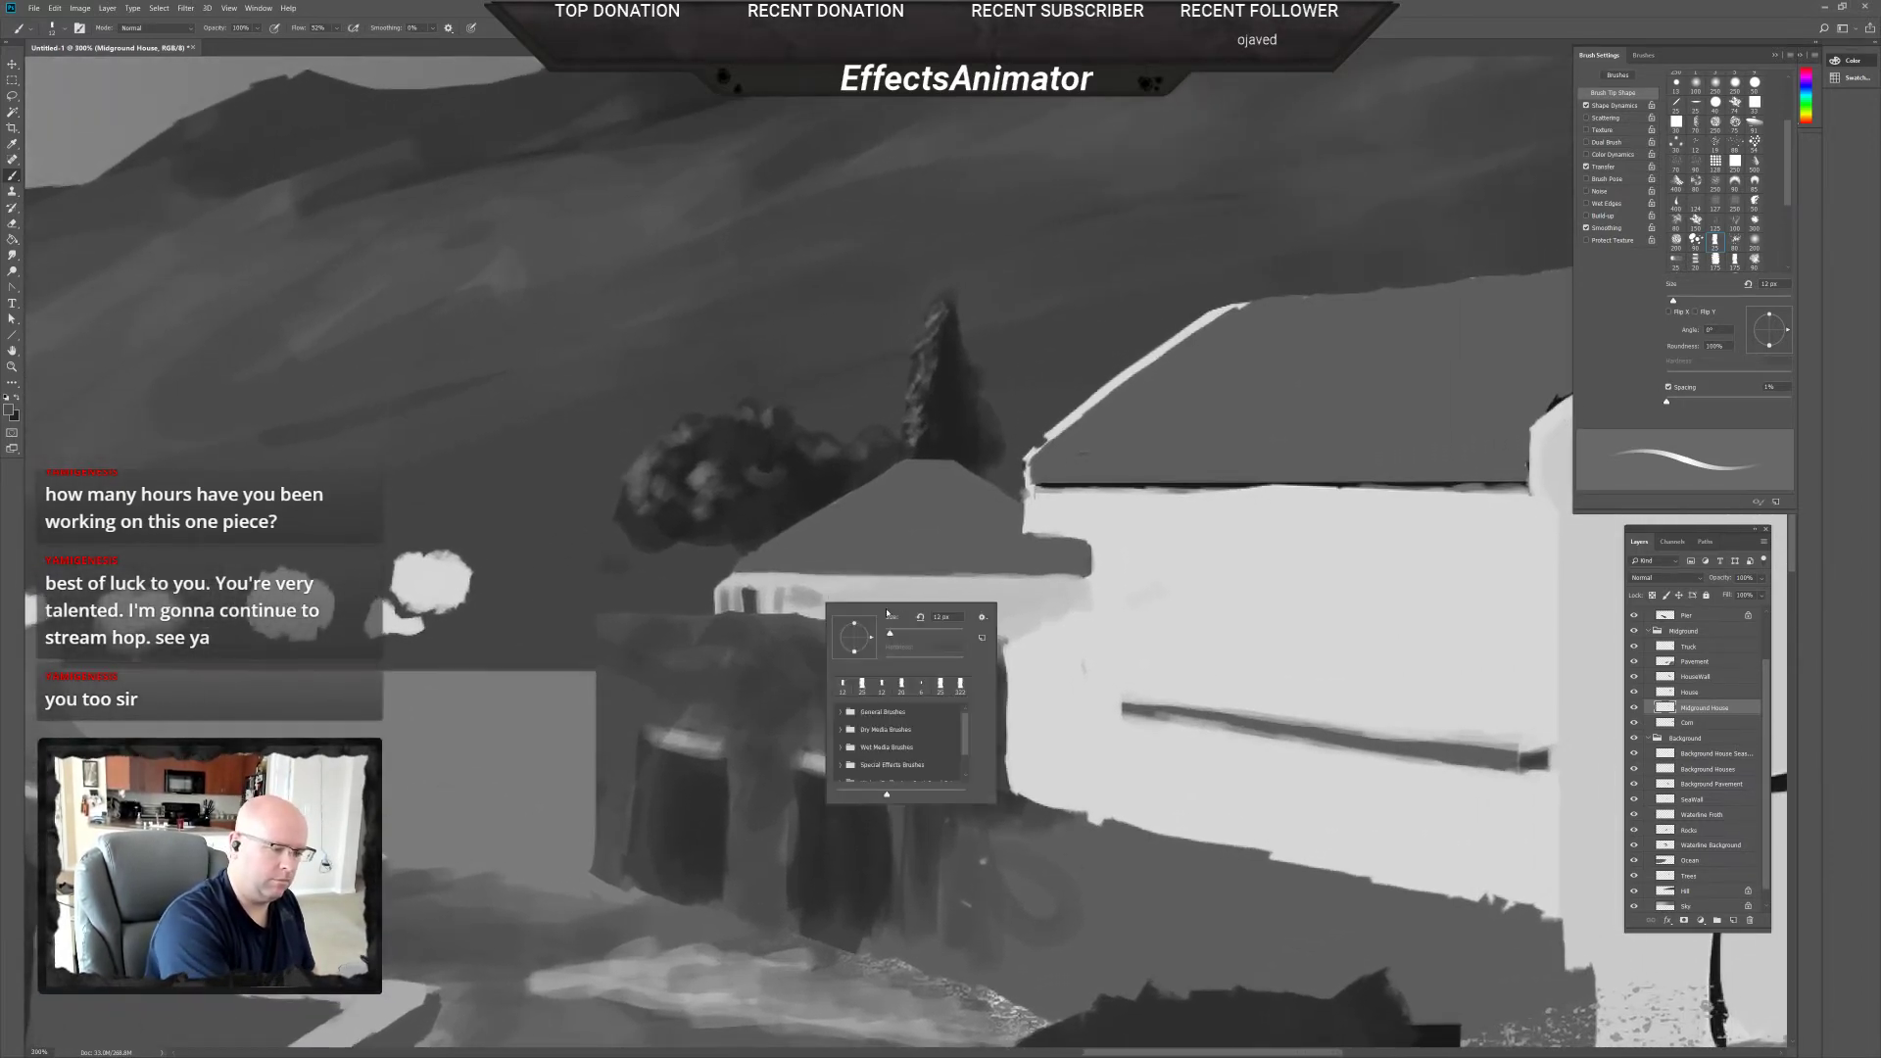
click(789, 623)
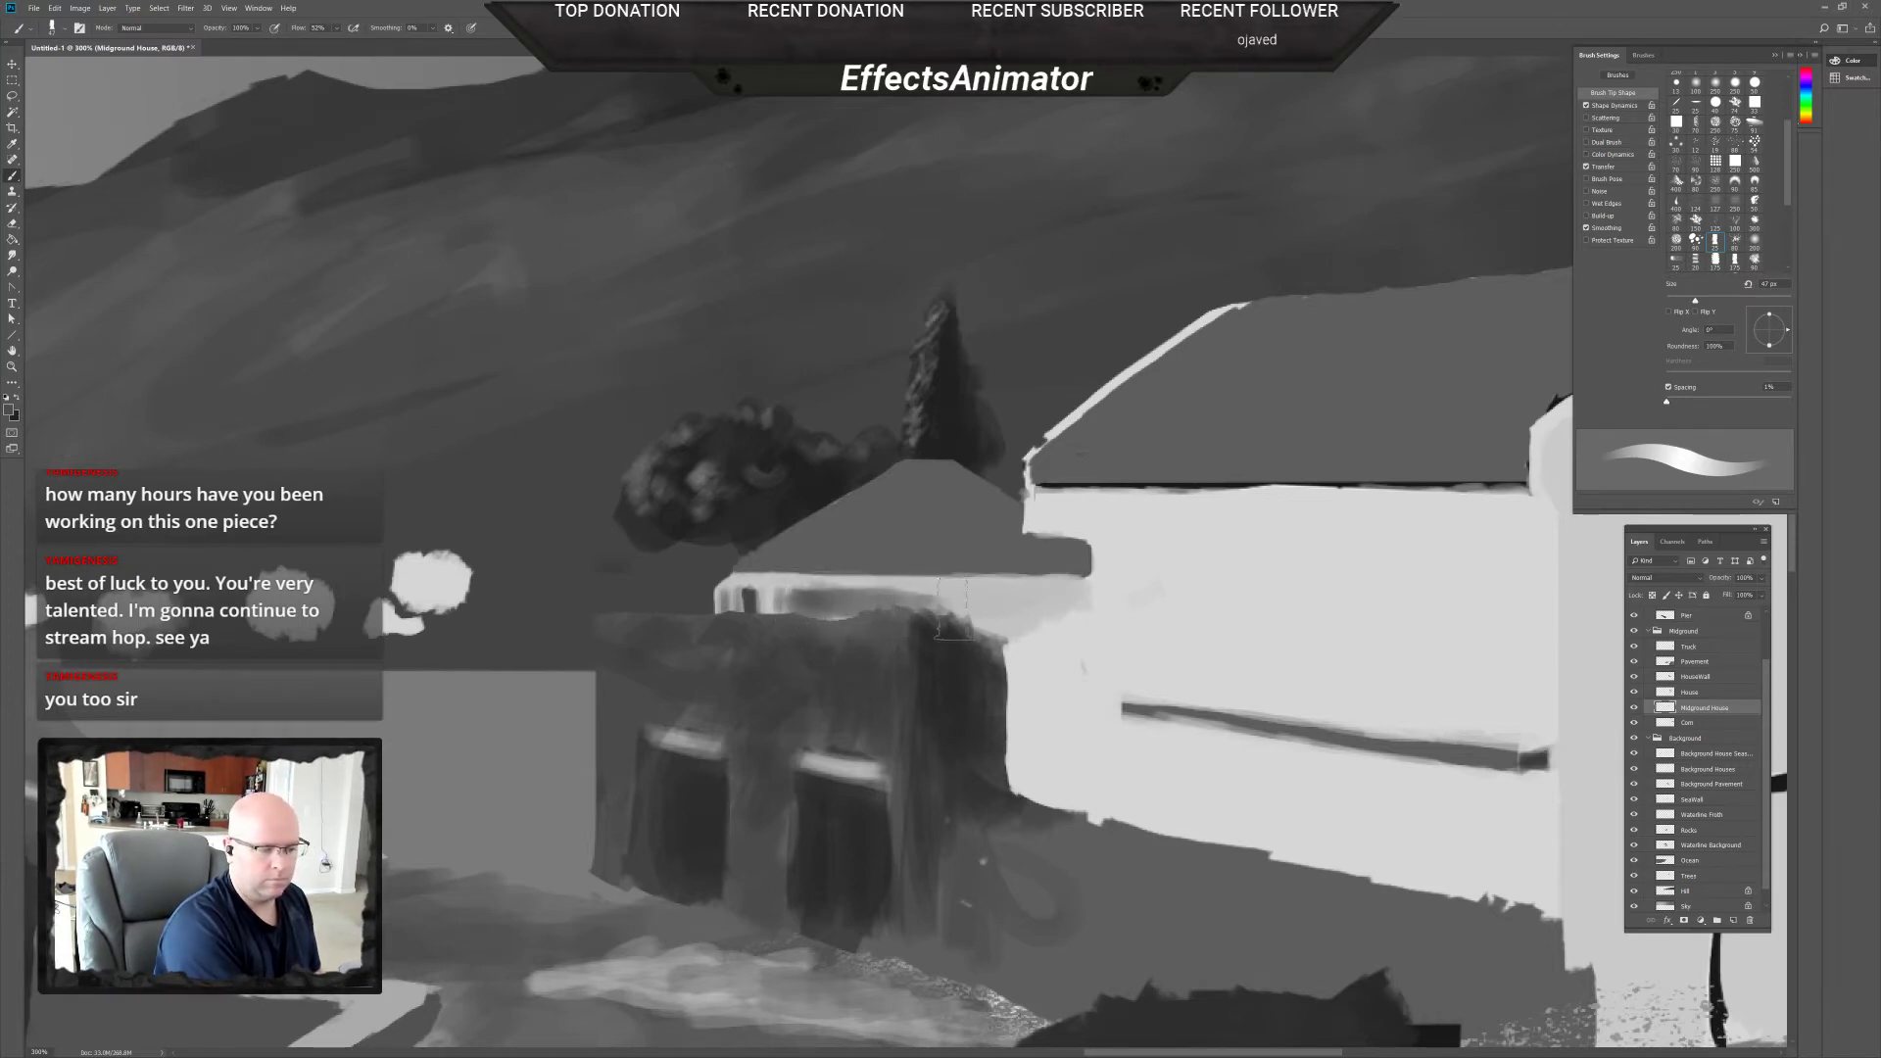
mouse_move(953, 609)
mouse_down()
mouse_move(908, 613)
mouse_move(1011, 609)
mouse_up()
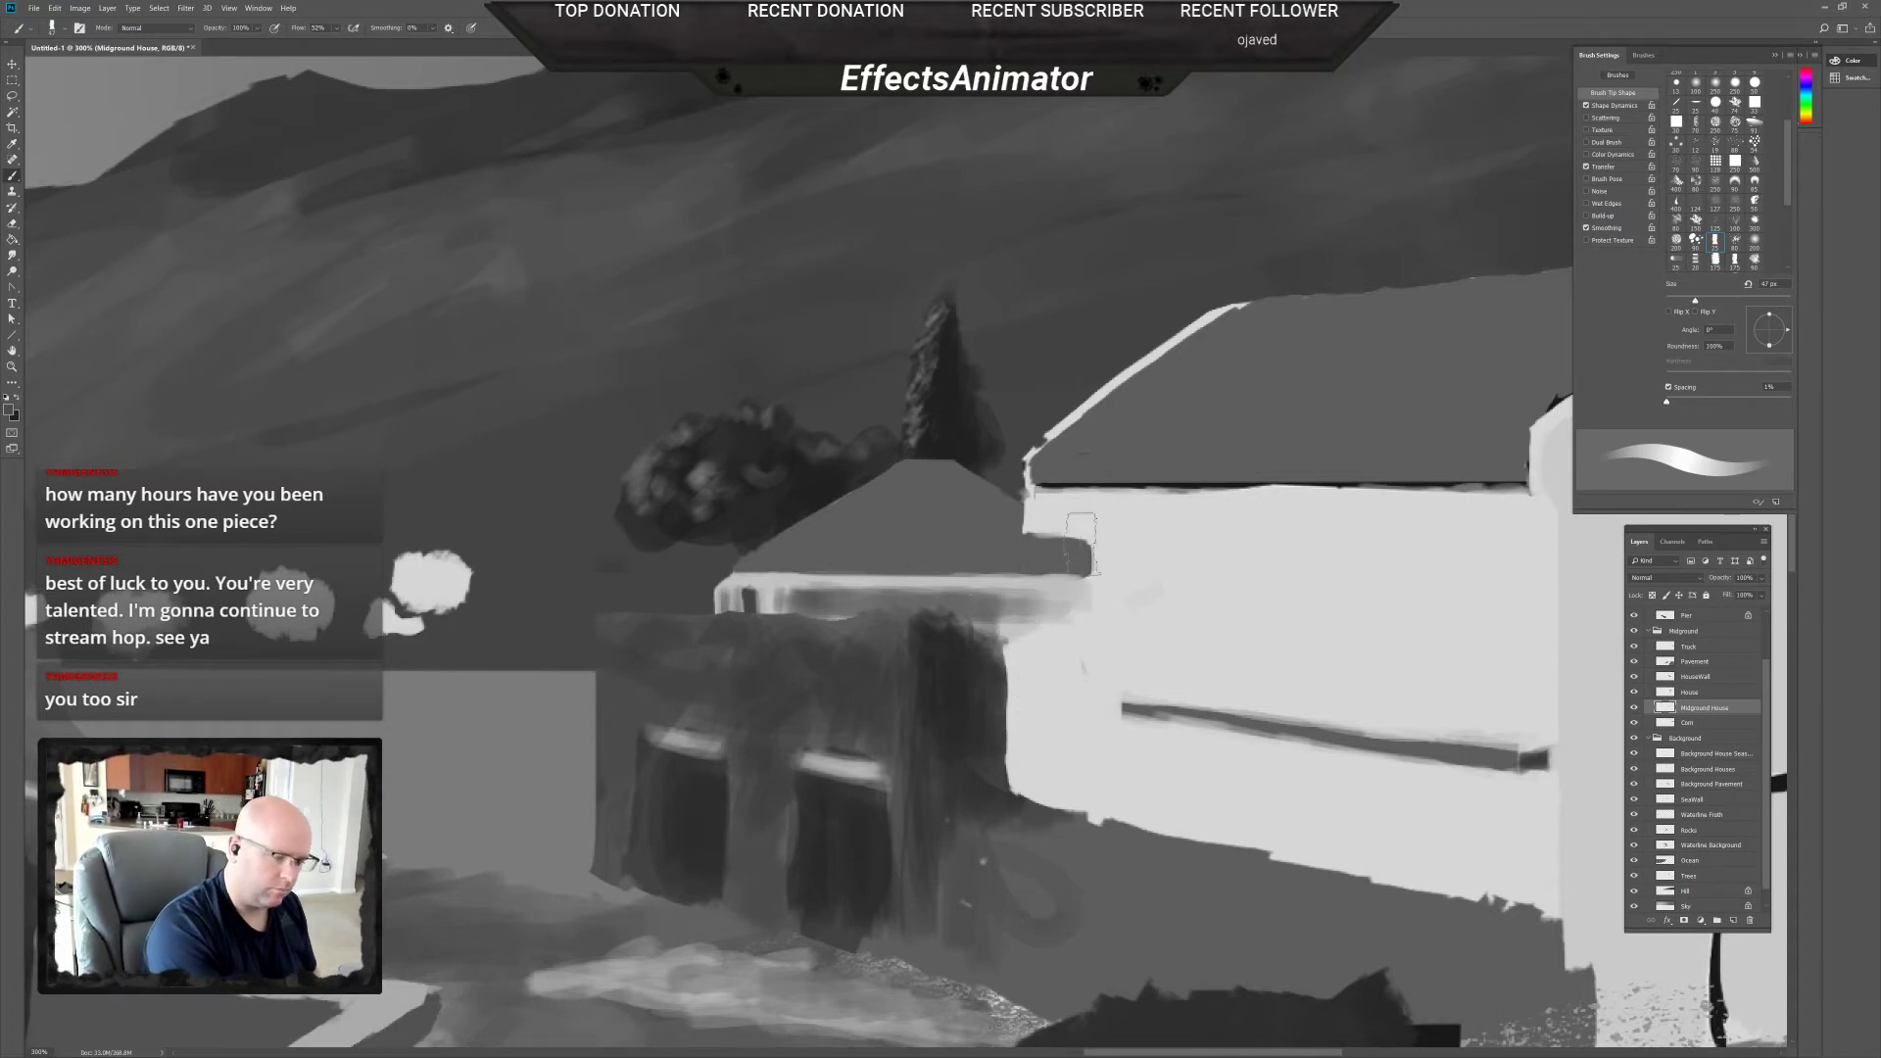
mouse_move(1081, 543)
mouse_down()
mouse_move(1100, 581)
mouse_move(1042, 596)
mouse_move(1092, 600)
mouse_move(1043, 612)
mouse_move(1087, 606)
mouse_move(1002, 606)
mouse_move(1112, 606)
mouse_move(1006, 623)
mouse_move(1107, 631)
mouse_move(989, 629)
mouse_move(1107, 626)
mouse_move(1063, 659)
mouse_up()
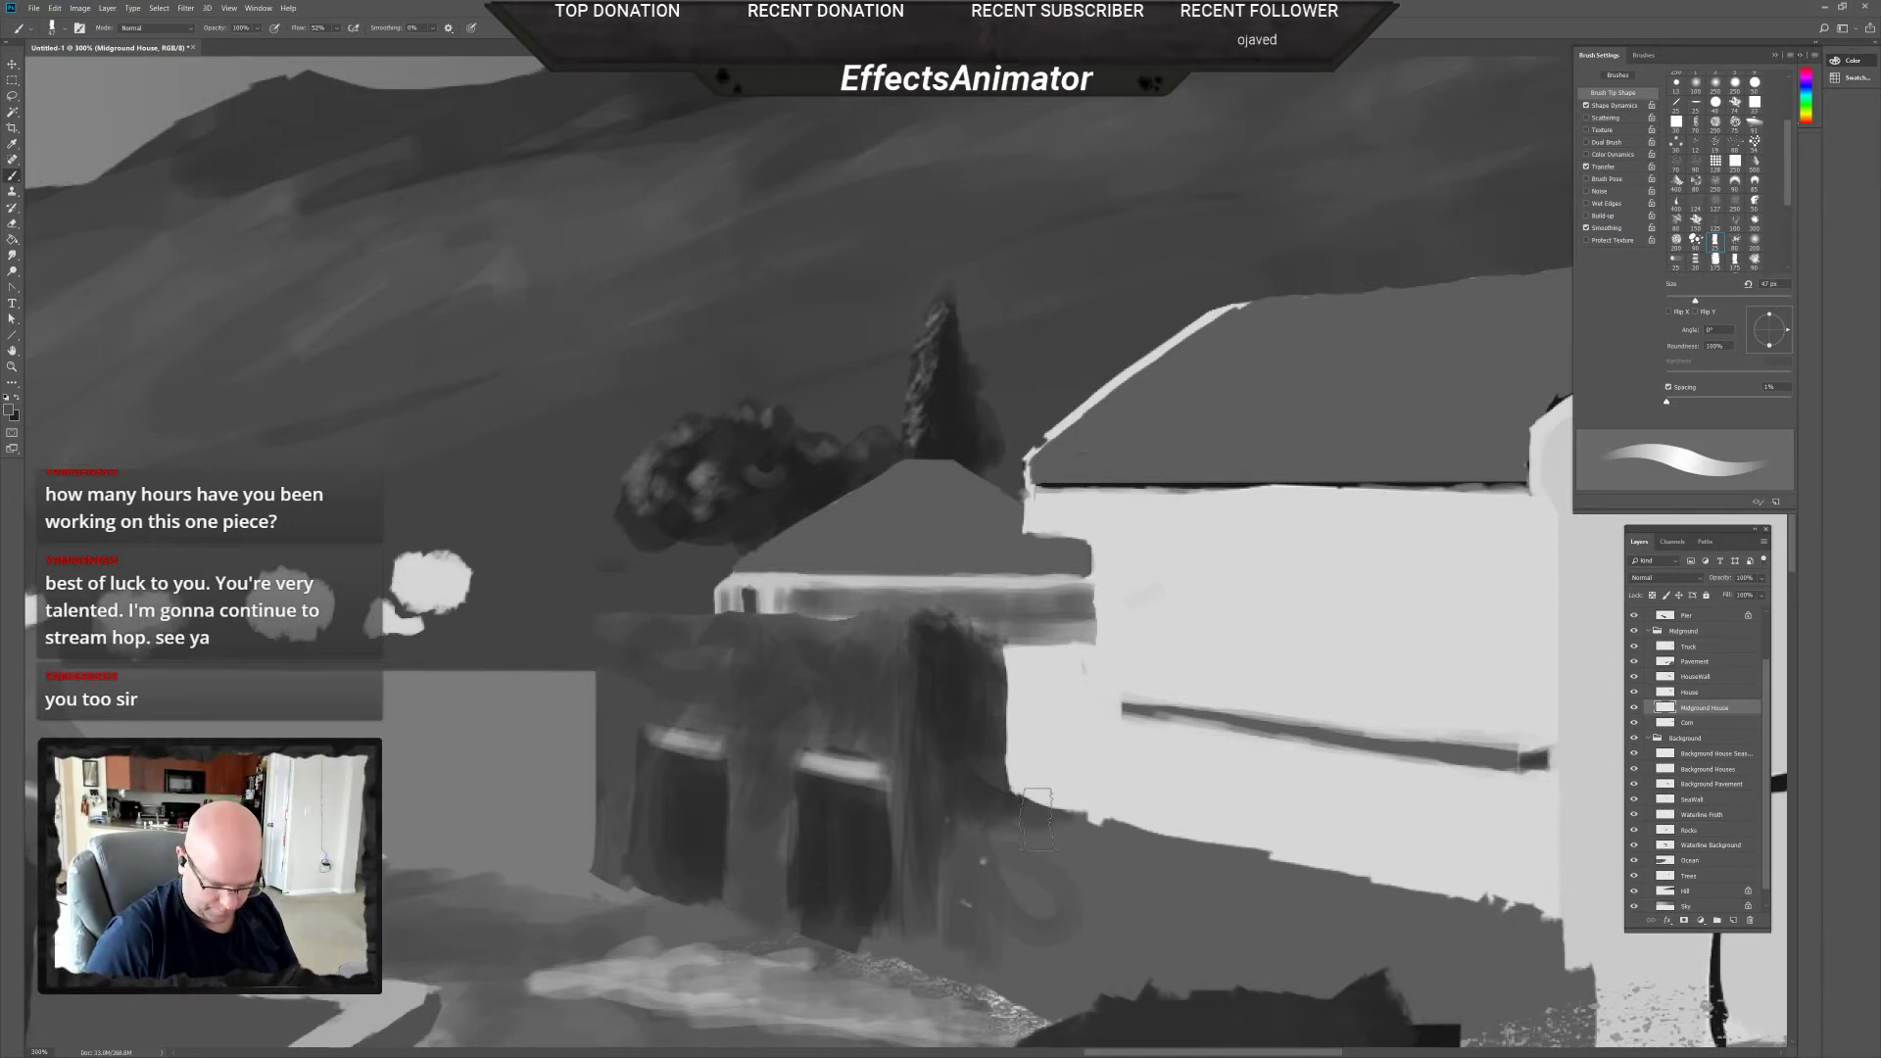
Add a new layer above Midground House and name it Bush.
click(1733, 921)
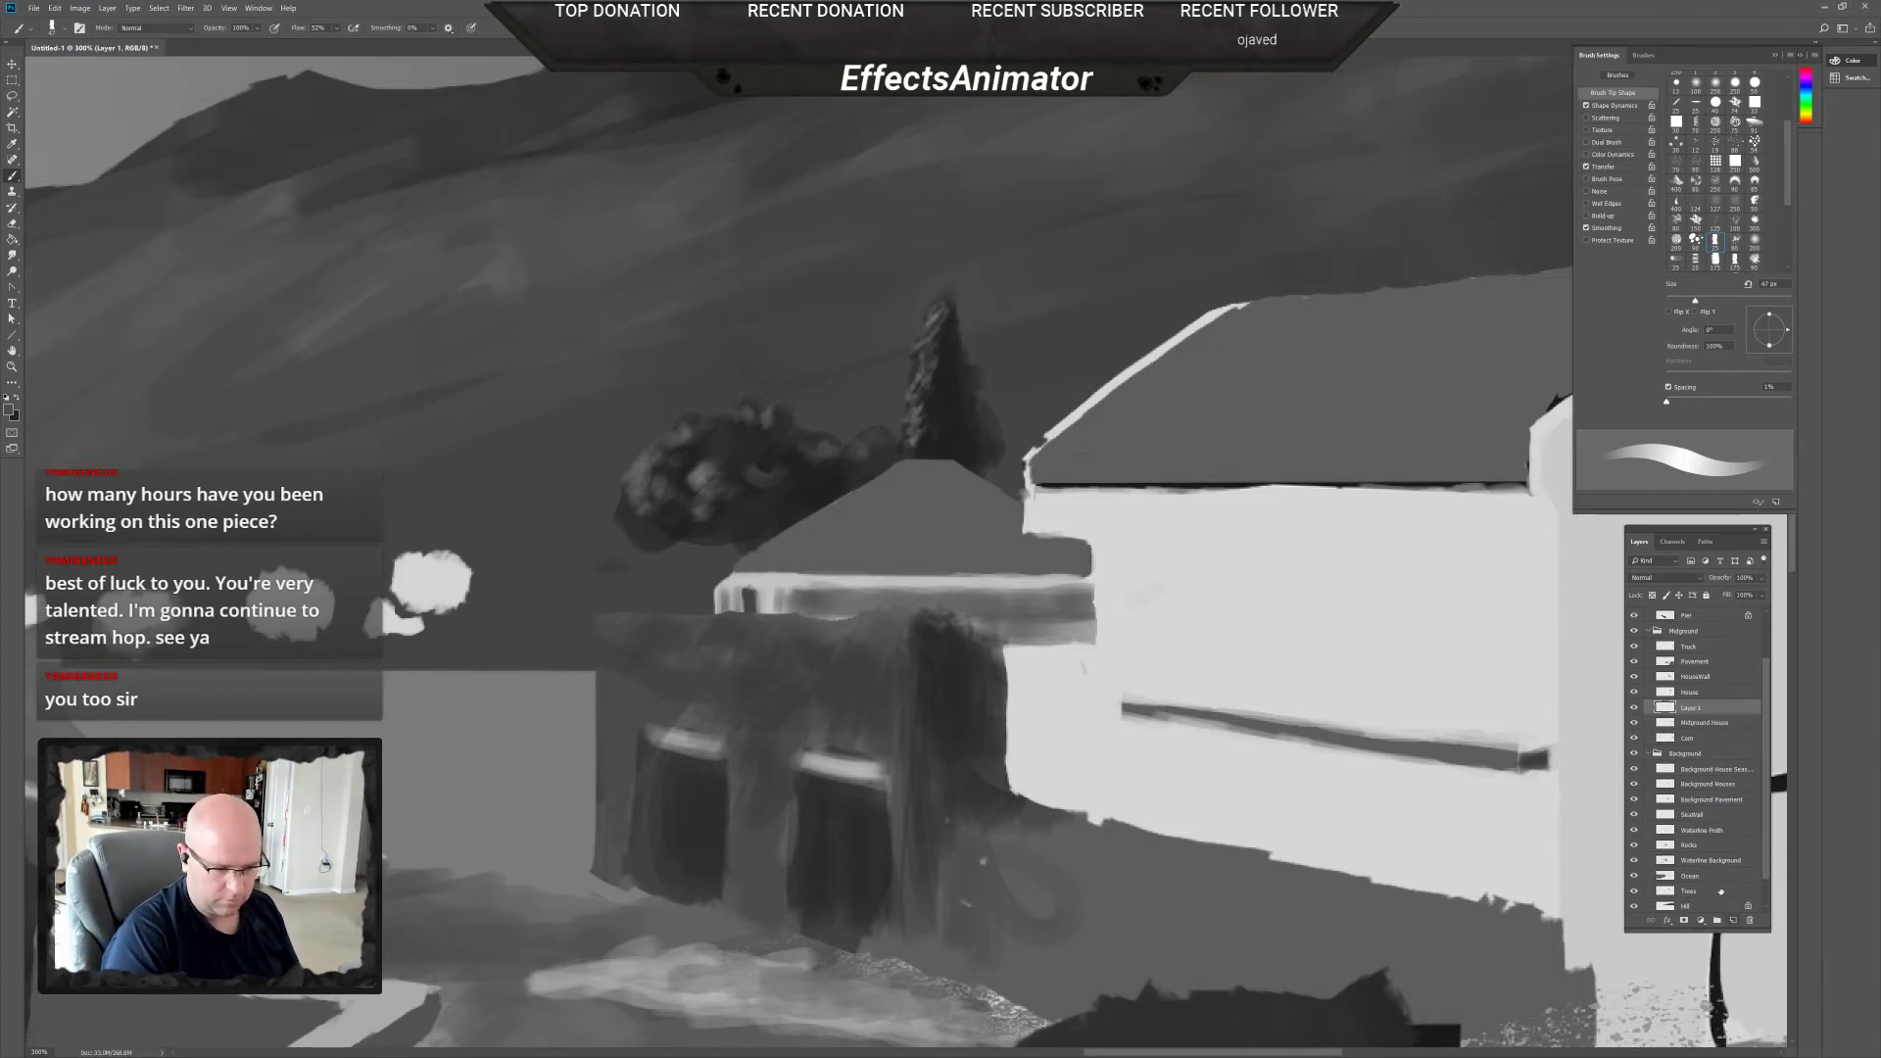
double_click(1691, 707)
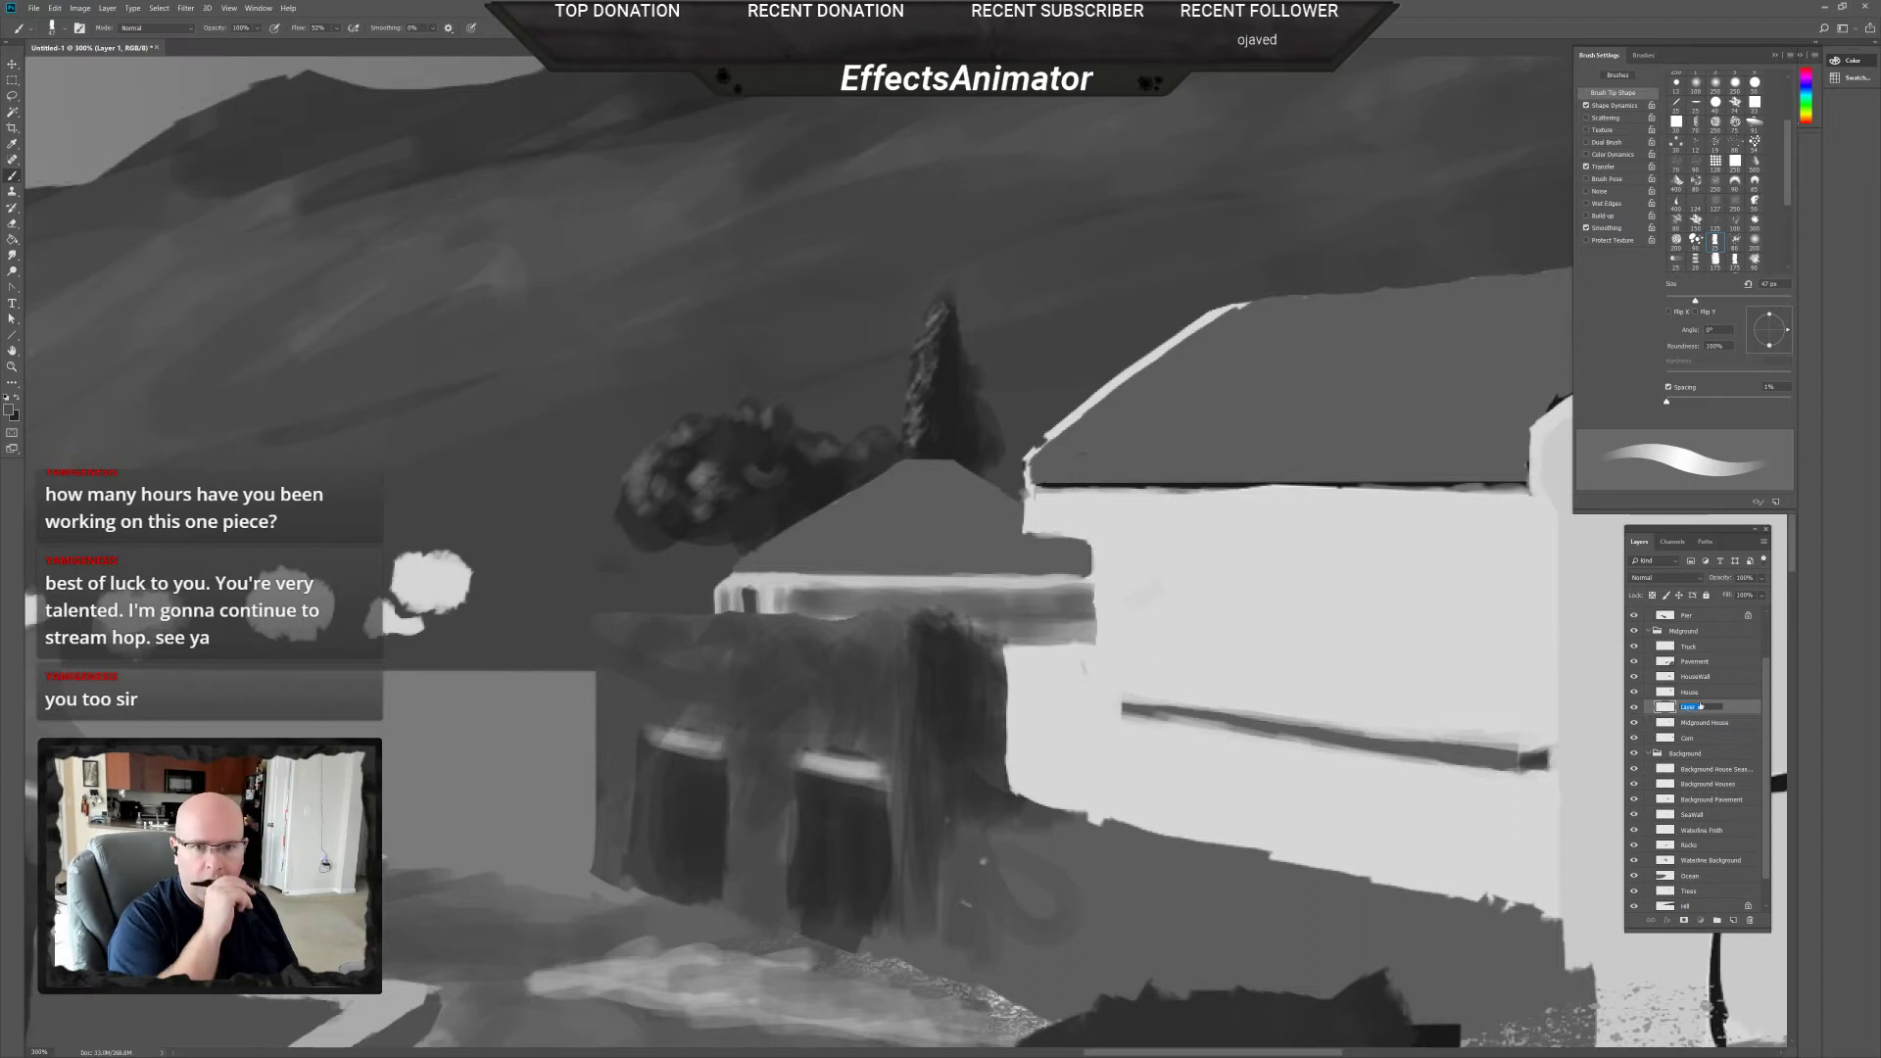
text(Bush)
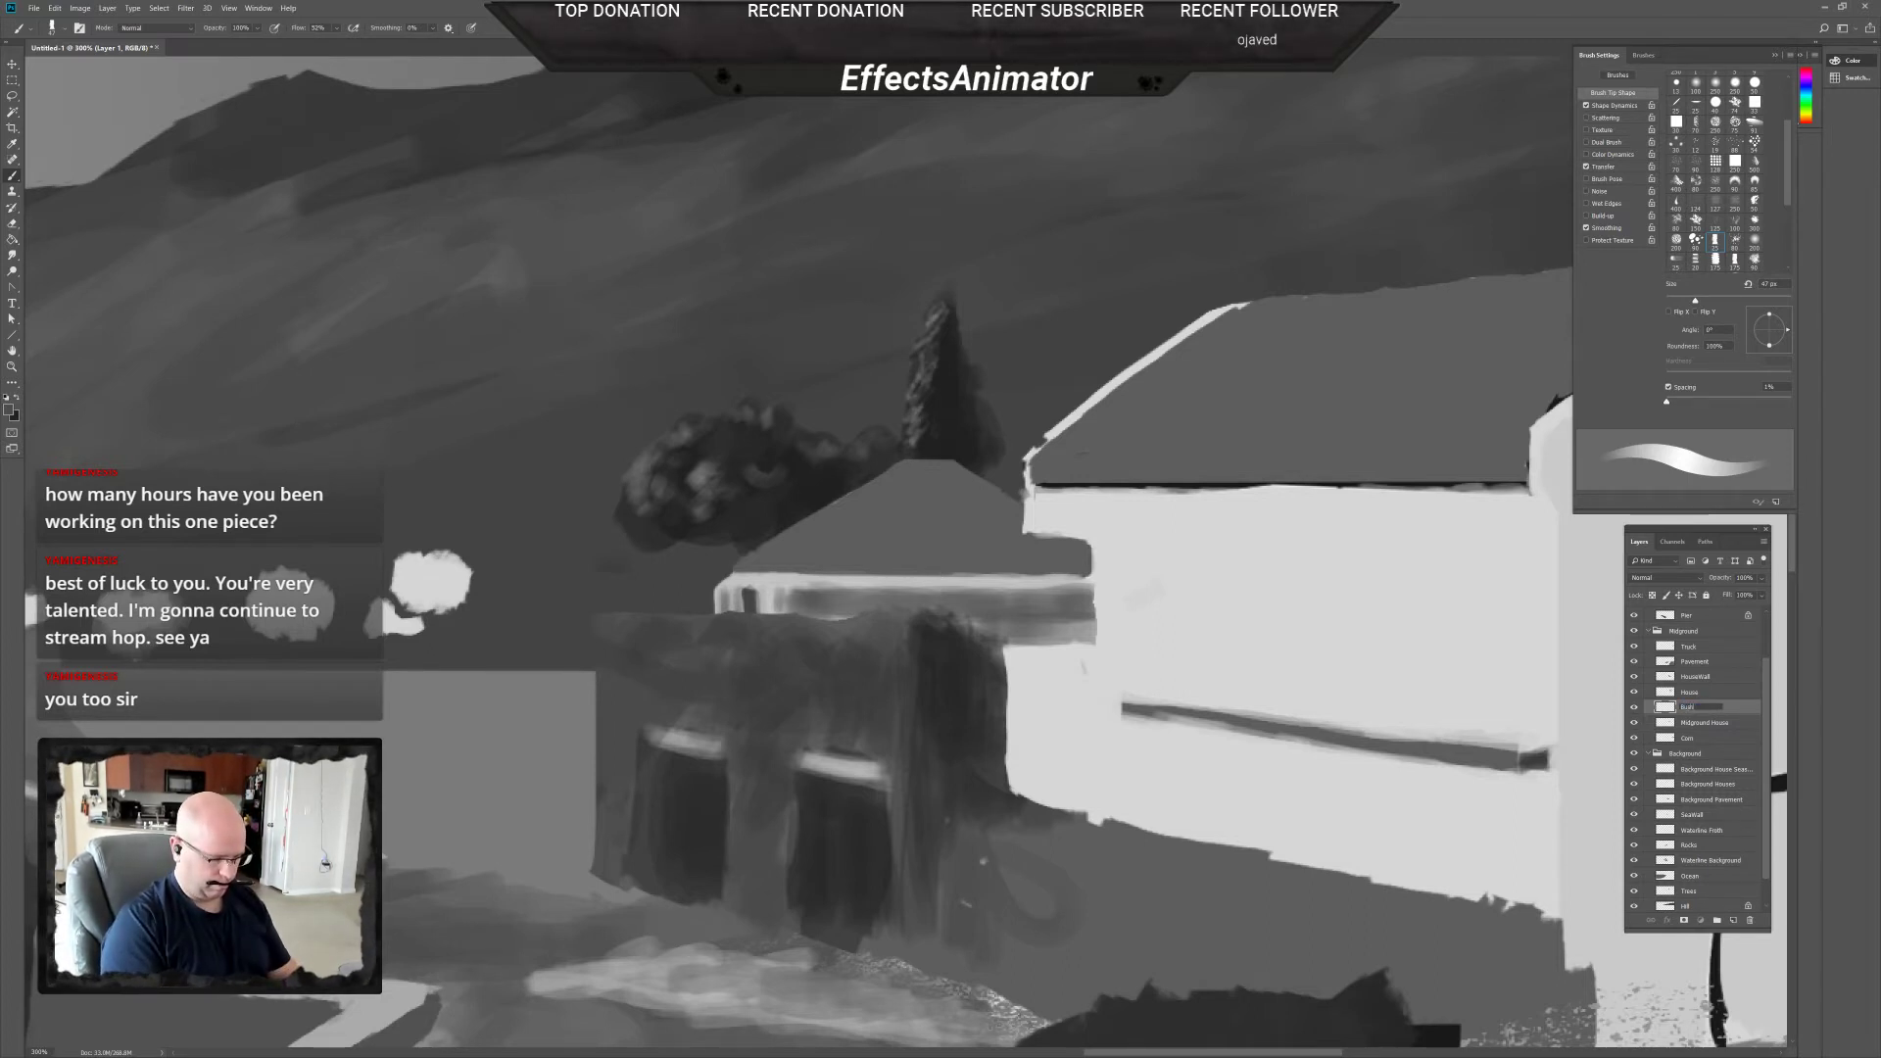
key(Return)
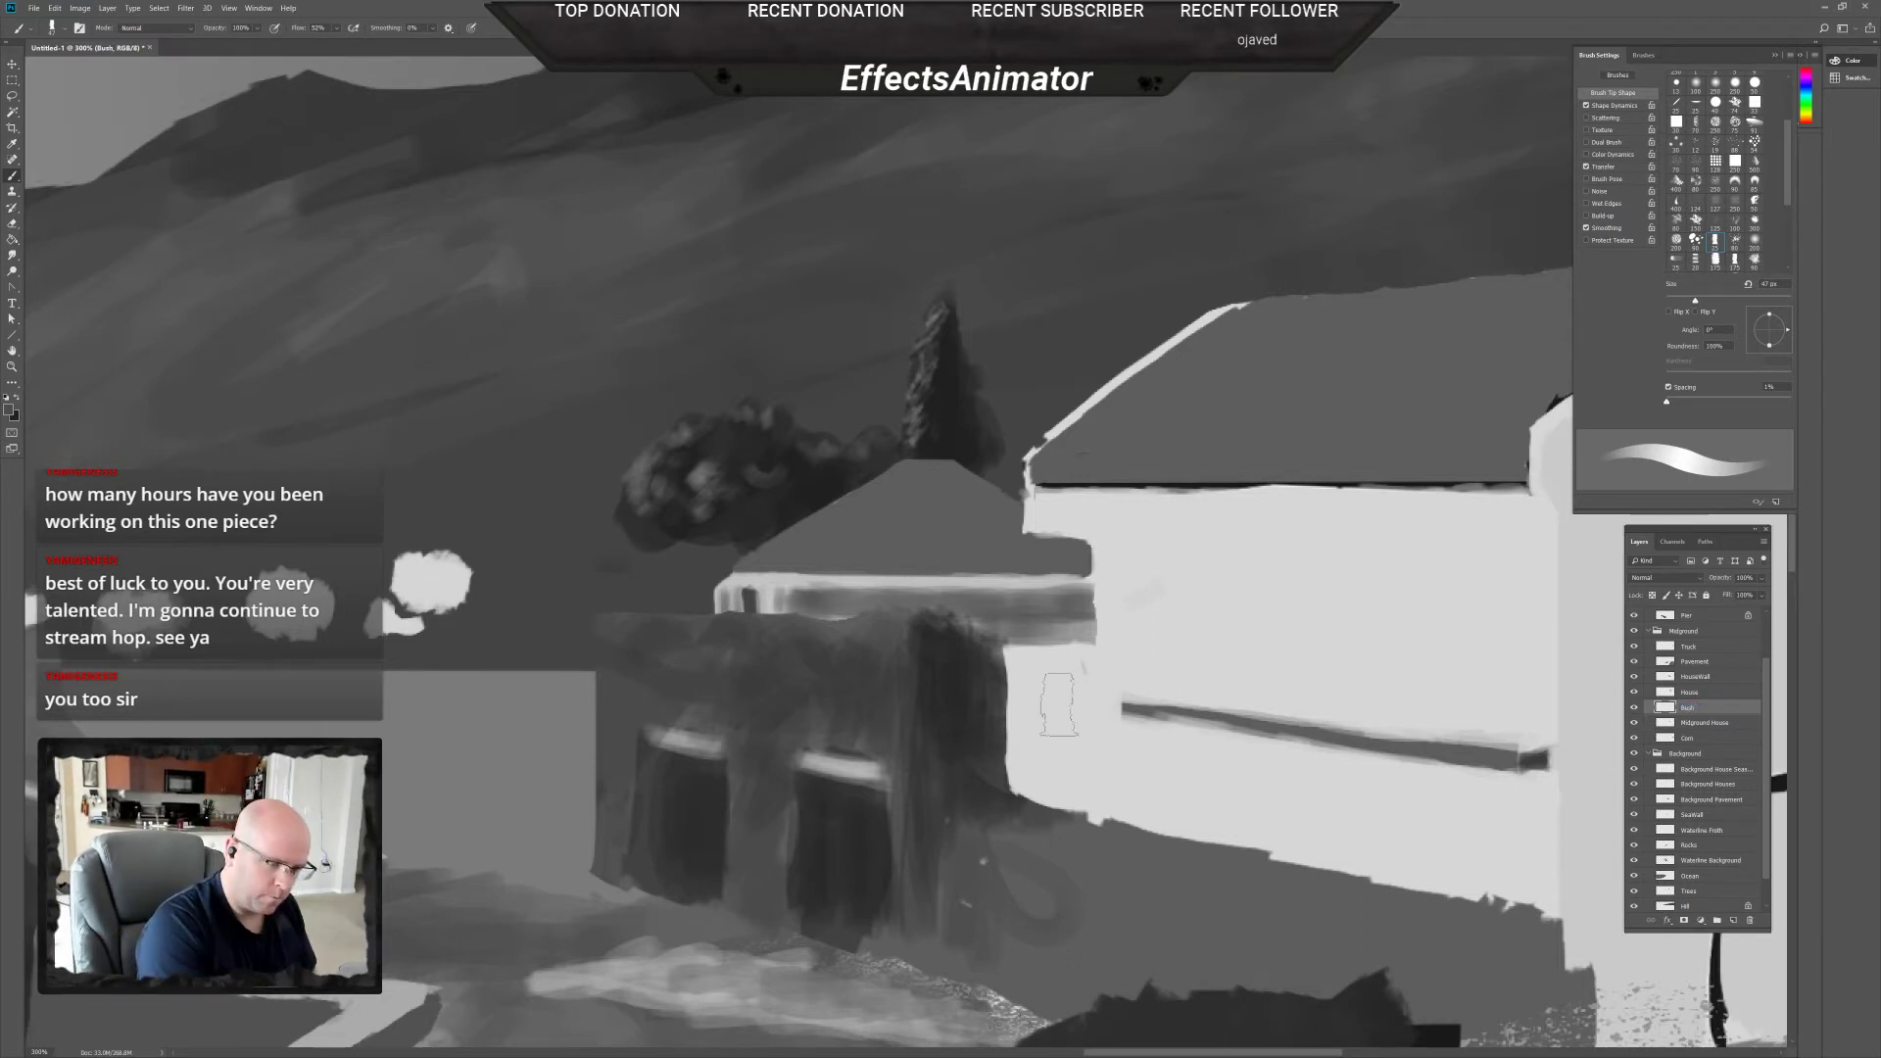
Block in a gray bush below the small house's wall with a reduced brush, and set the brush size to 7 px.
right_click(1017, 691)
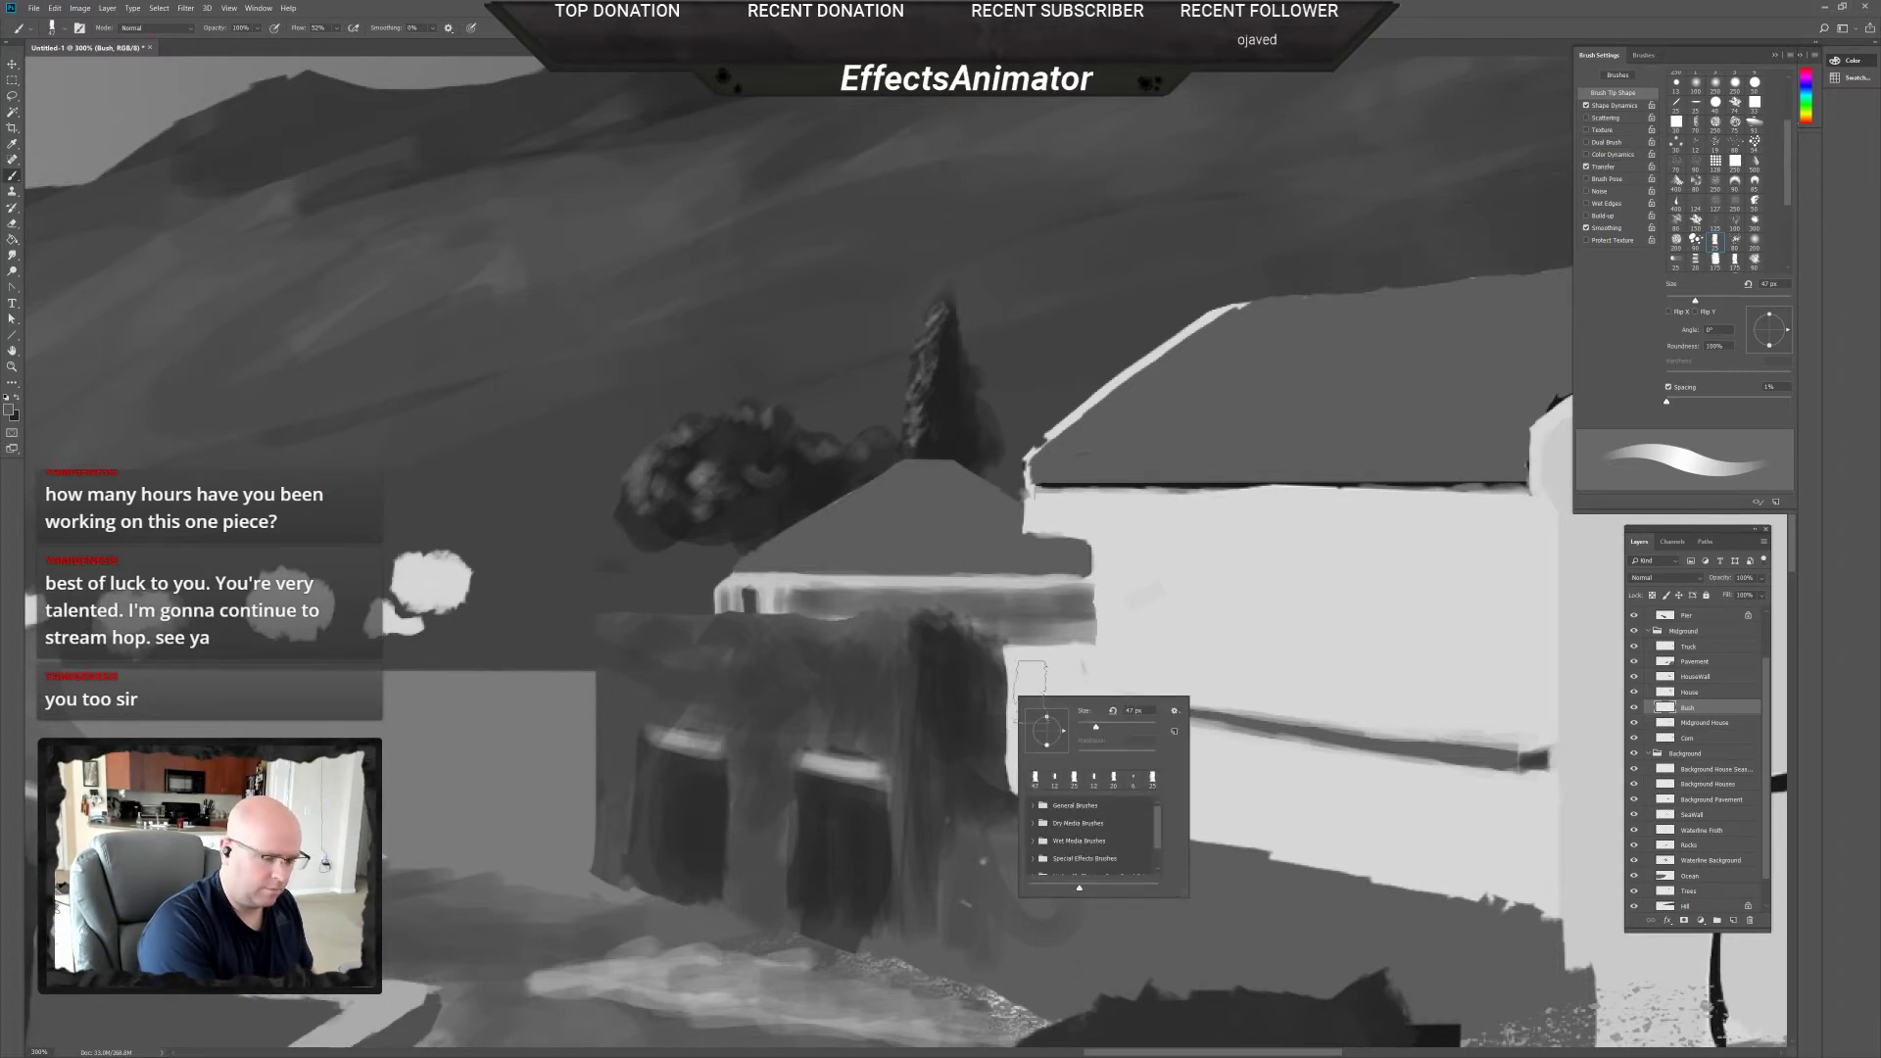
drag(1095, 729, 1084, 729)
click(1049, 663)
mouse_move(1013, 655)
mouse_down()
mouse_move(1082, 646)
mouse_move(1024, 667)
mouse_move(1040, 649)
mouse_up()
right_click(1068, 657)
text(7)
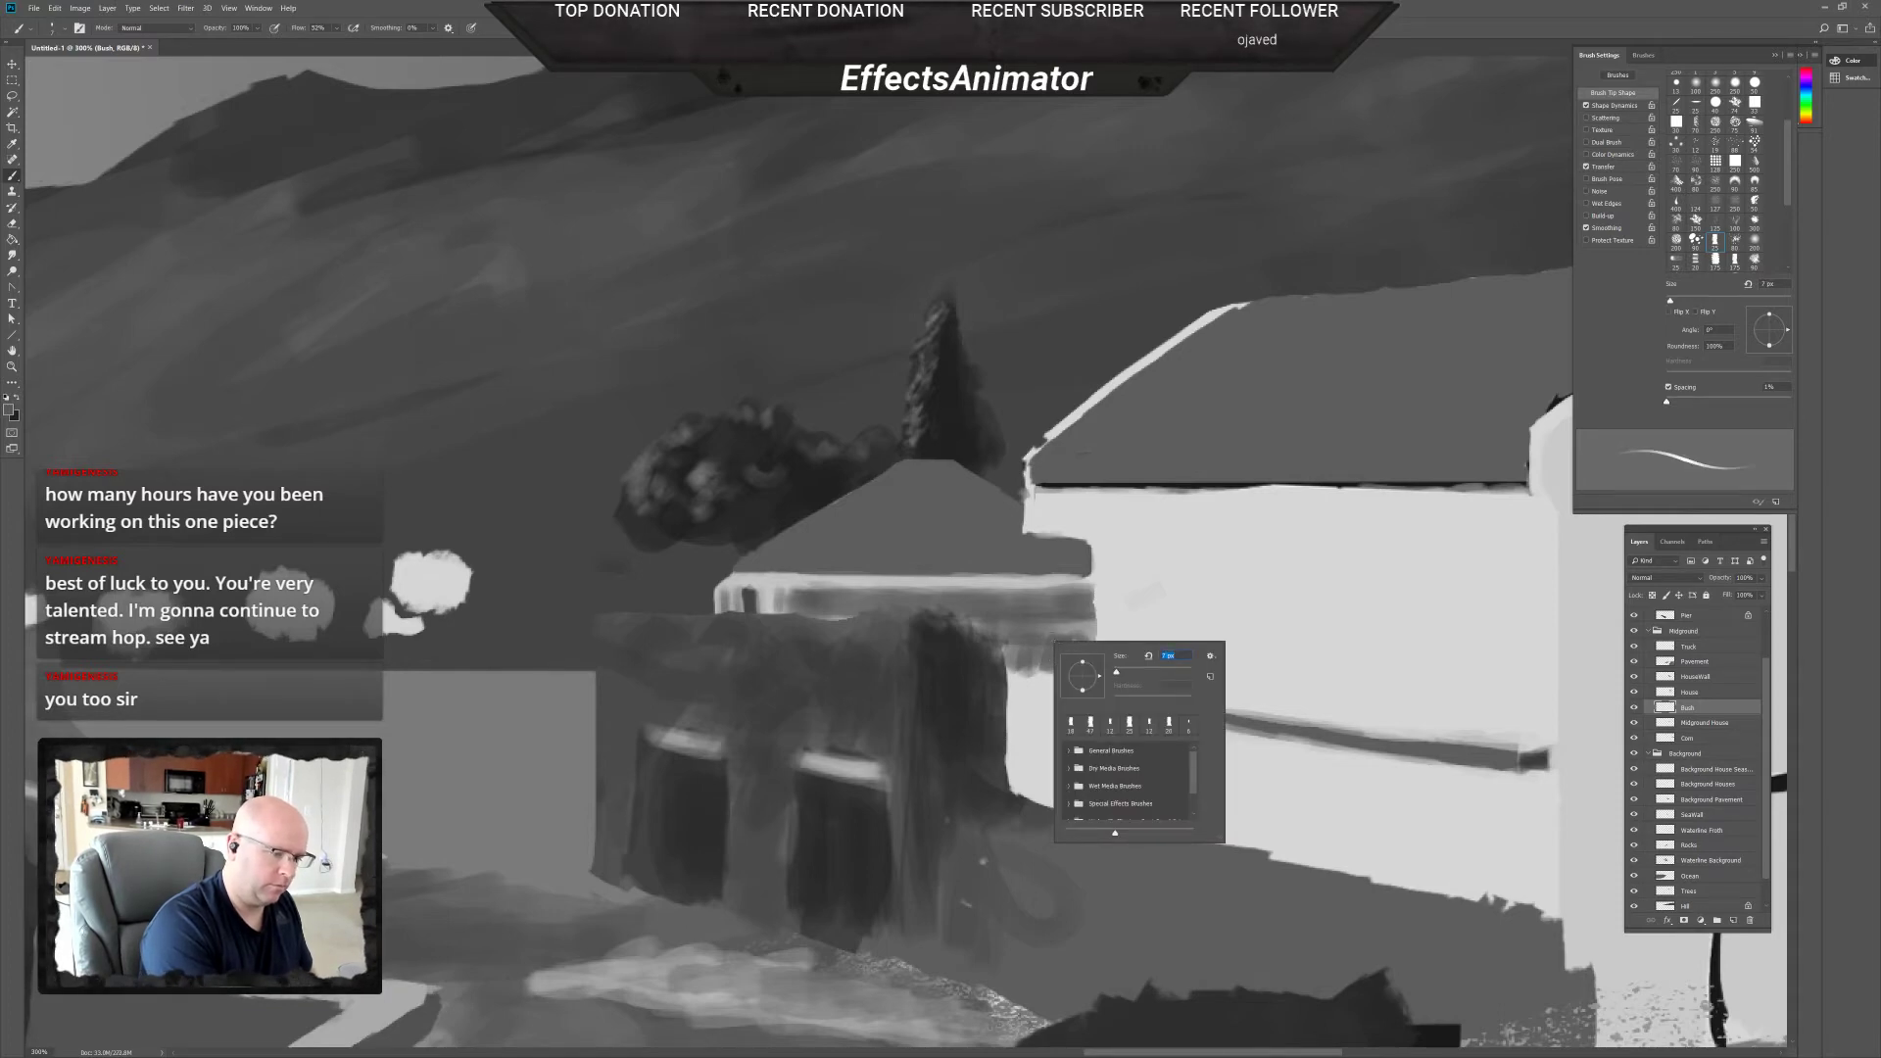
key(Return)
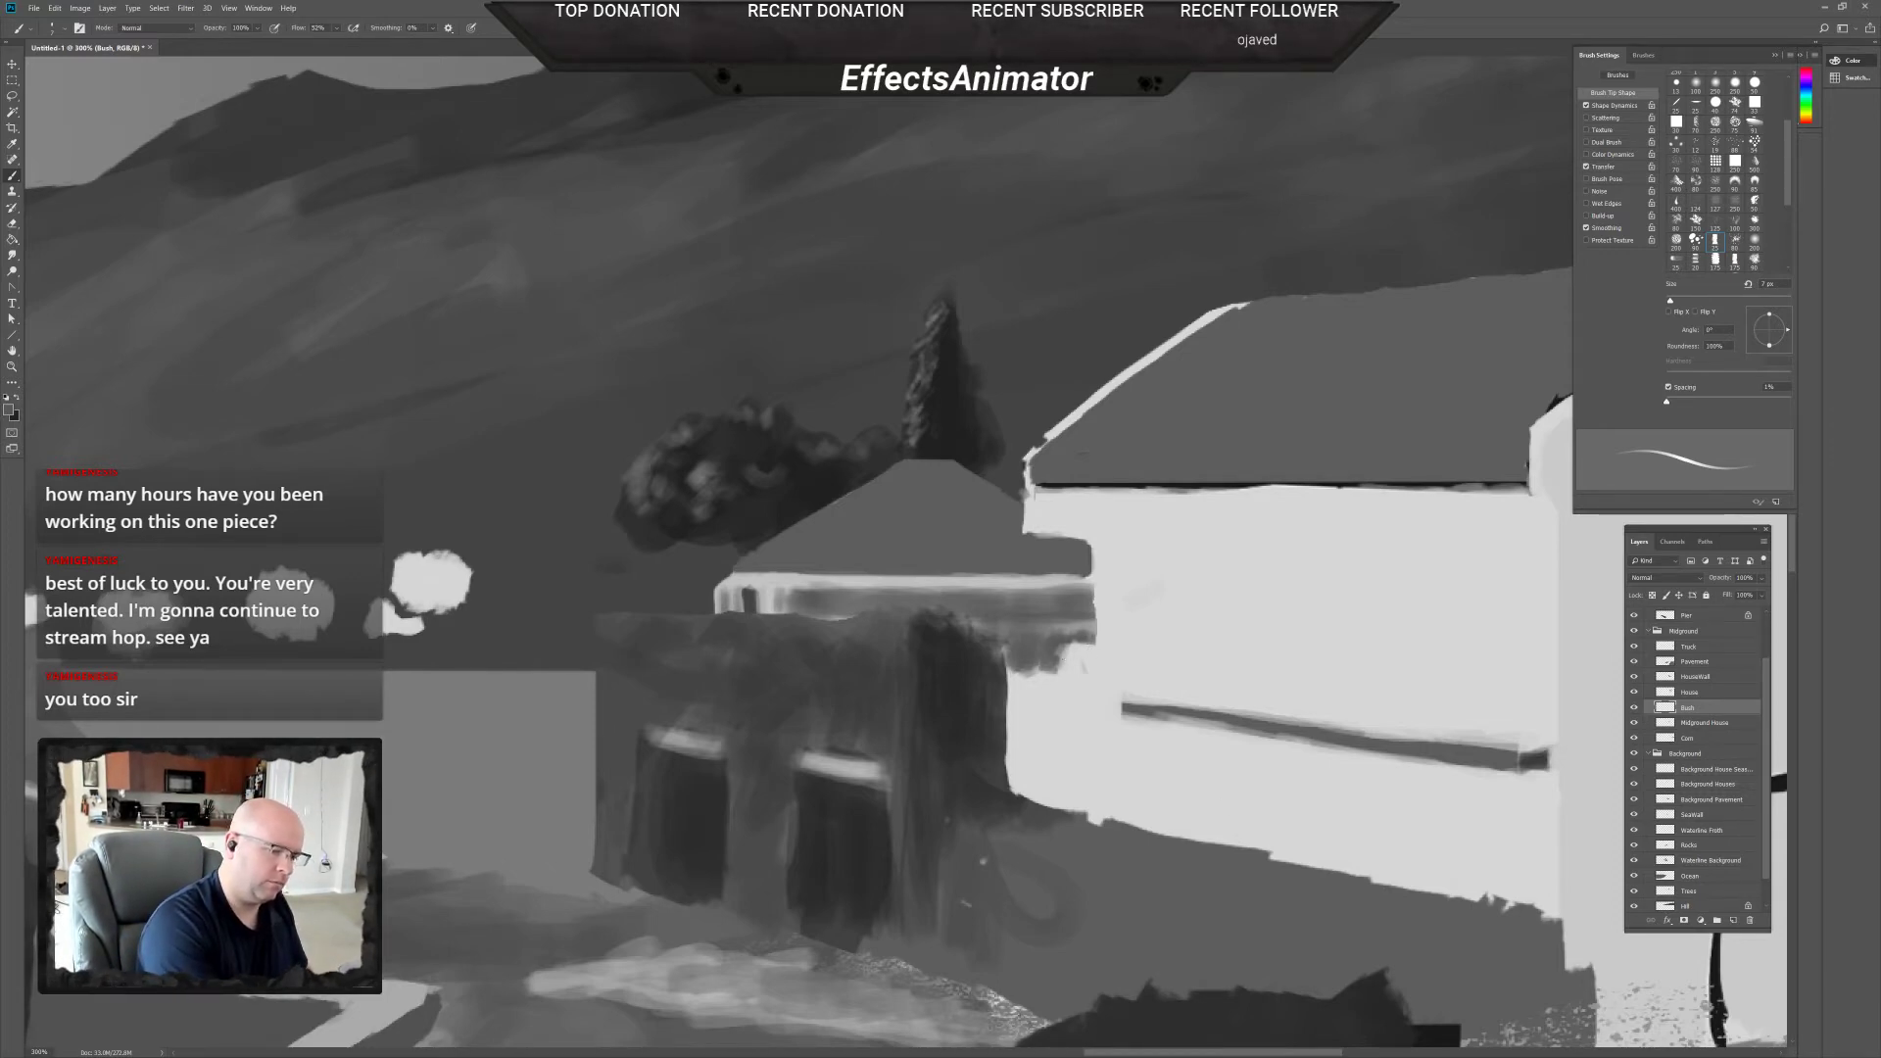
Add dark foliage strokes to the bush with the tone sampled from the dark foreground shape.
alt+click(1188, 973)
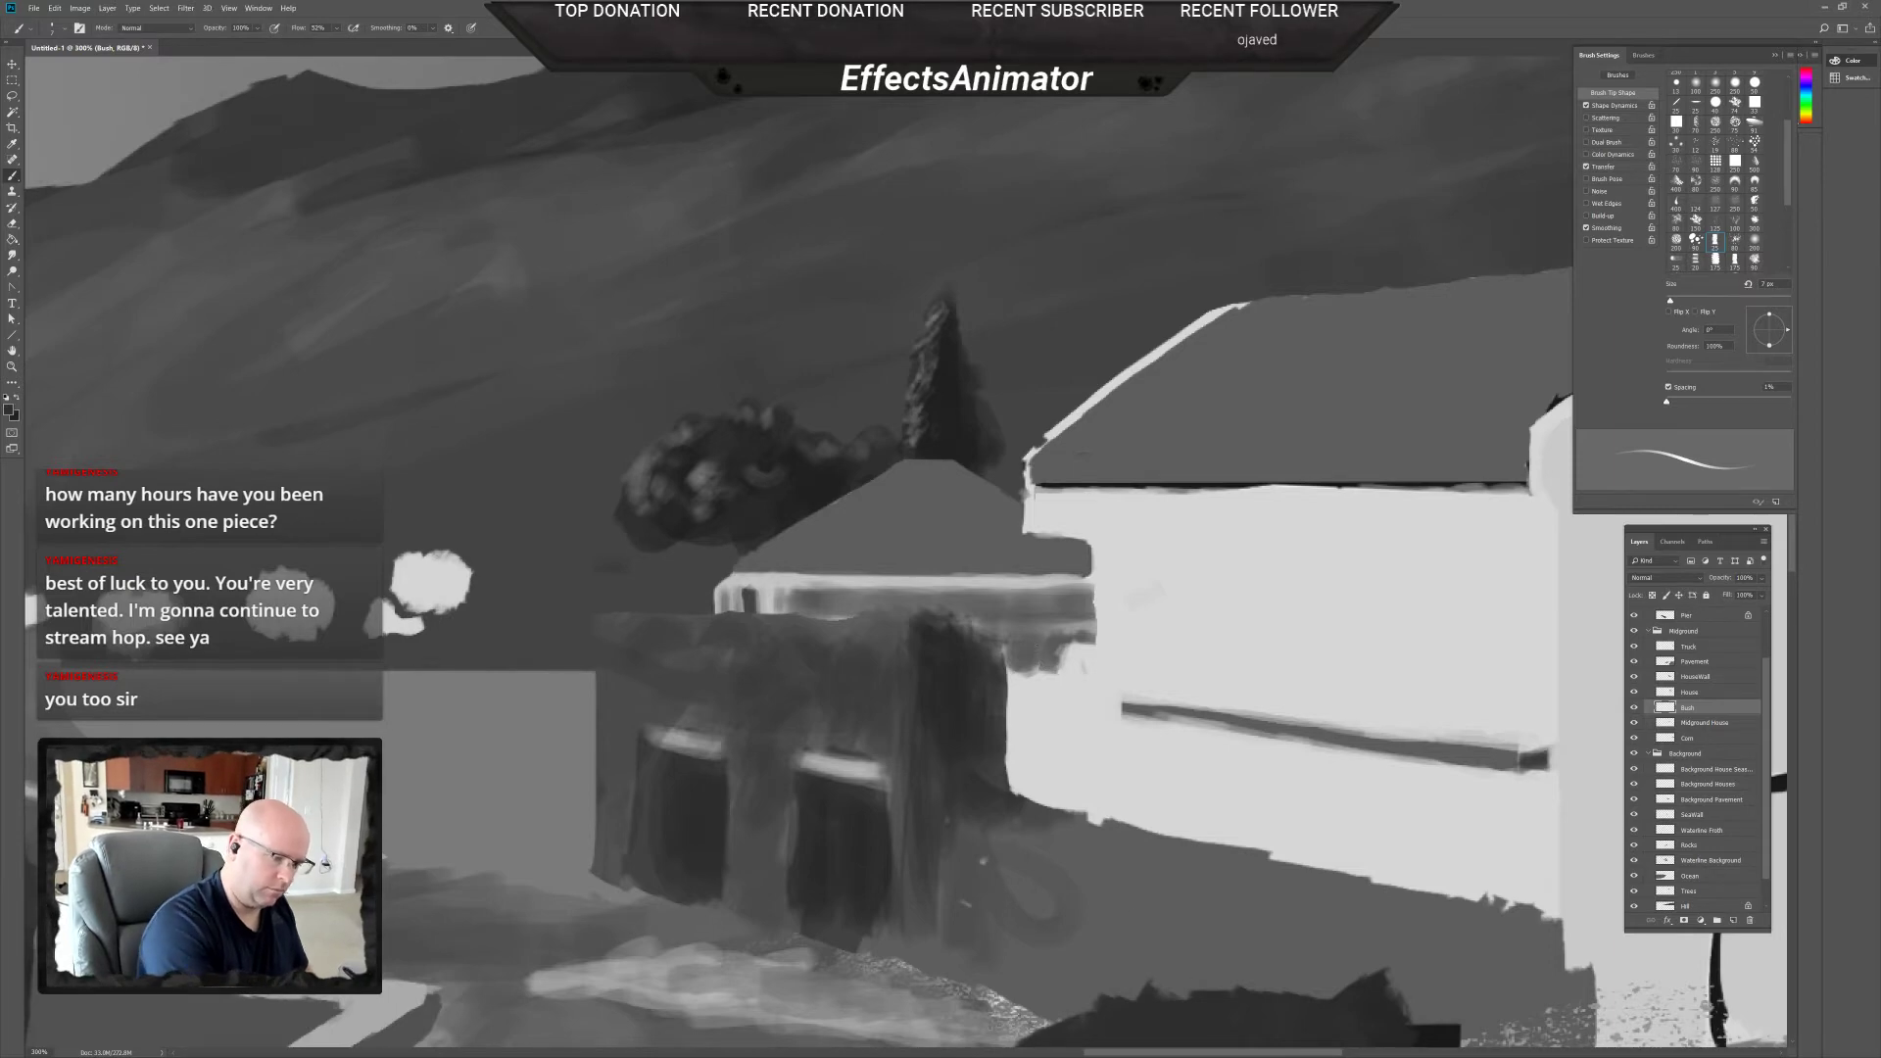
mouse_move(1034, 652)
mouse_down()
mouse_move(1068, 647)
mouse_move(1010, 647)
mouse_move(1058, 627)
mouse_move(1010, 627)
mouse_move(1082, 620)
mouse_move(1037, 618)
mouse_move(1045, 652)
mouse_move(1007, 662)
mouse_move(1027, 664)
mouse_up()
mouse_move(1021, 676)
mouse_down()
mouse_move(1001, 651)
mouse_move(1059, 669)
mouse_up()
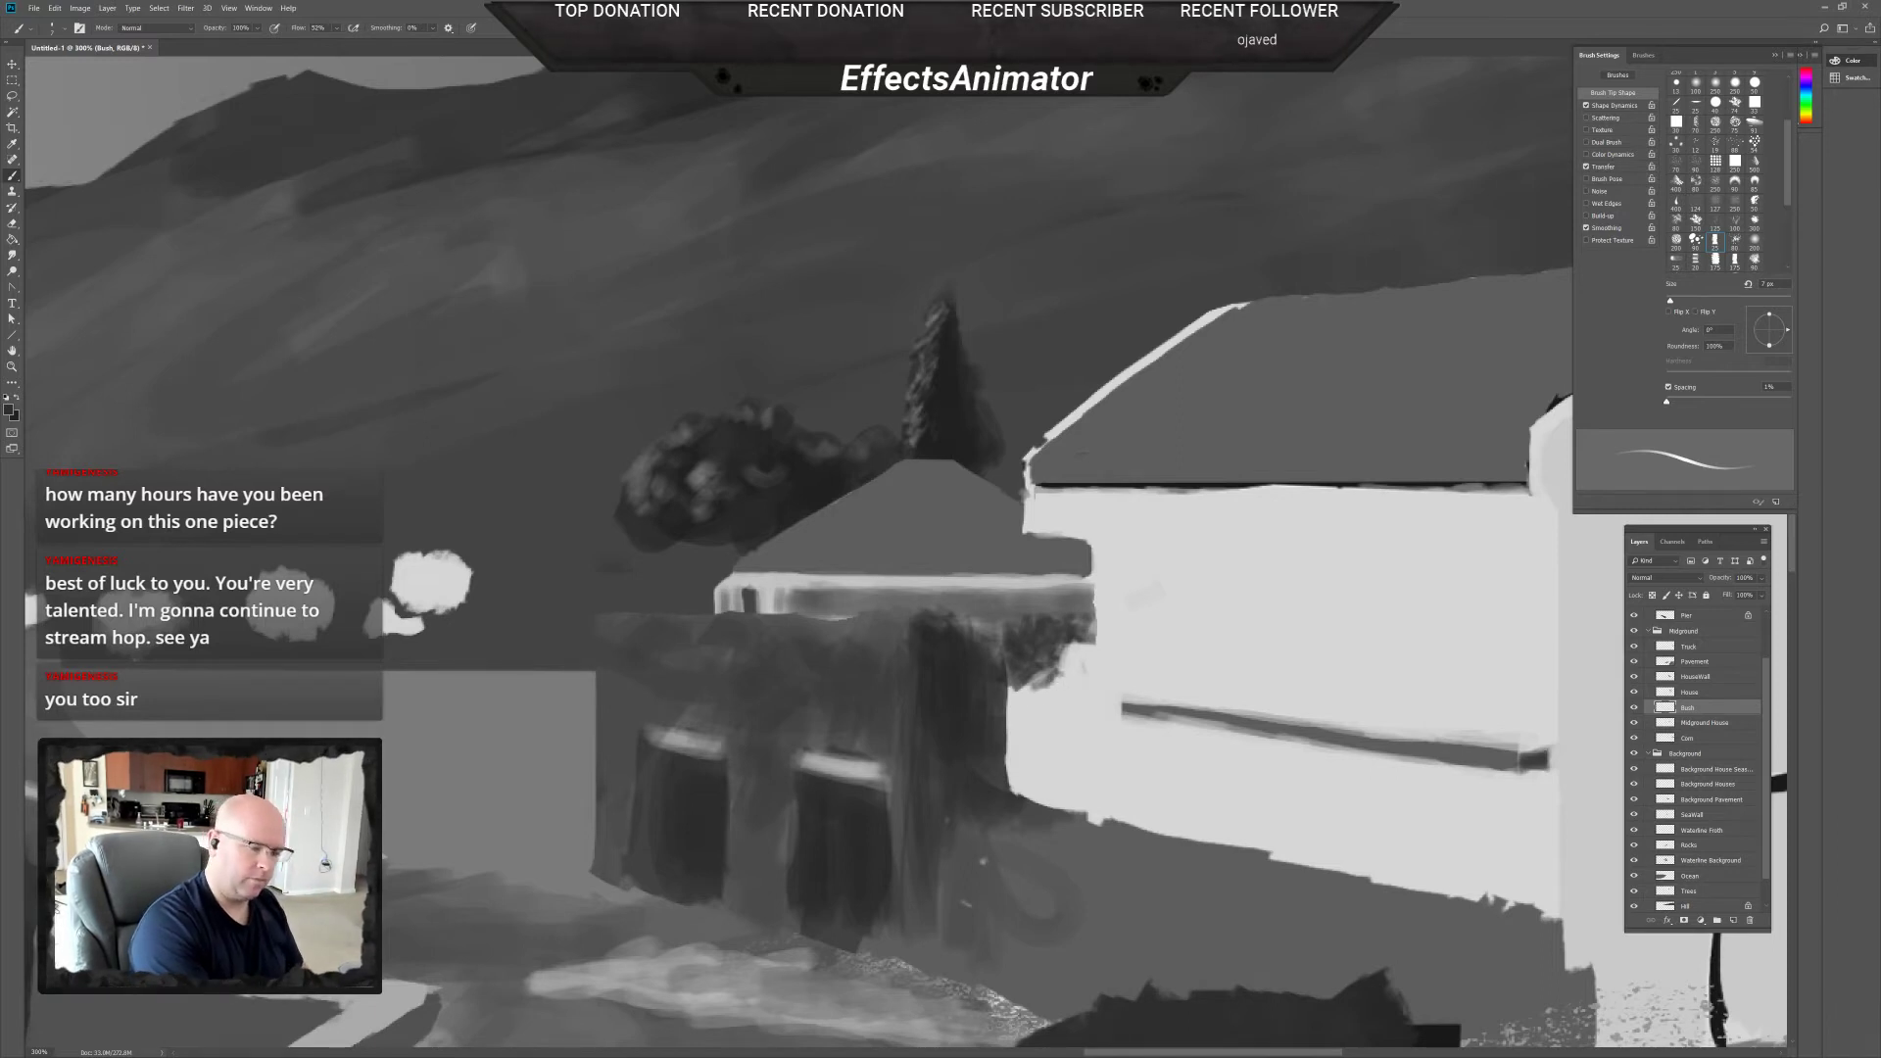
Extend the bush's dark foliage downward against the white wall, using a higher brush flow.
right_click(1037, 685)
key(Escape)
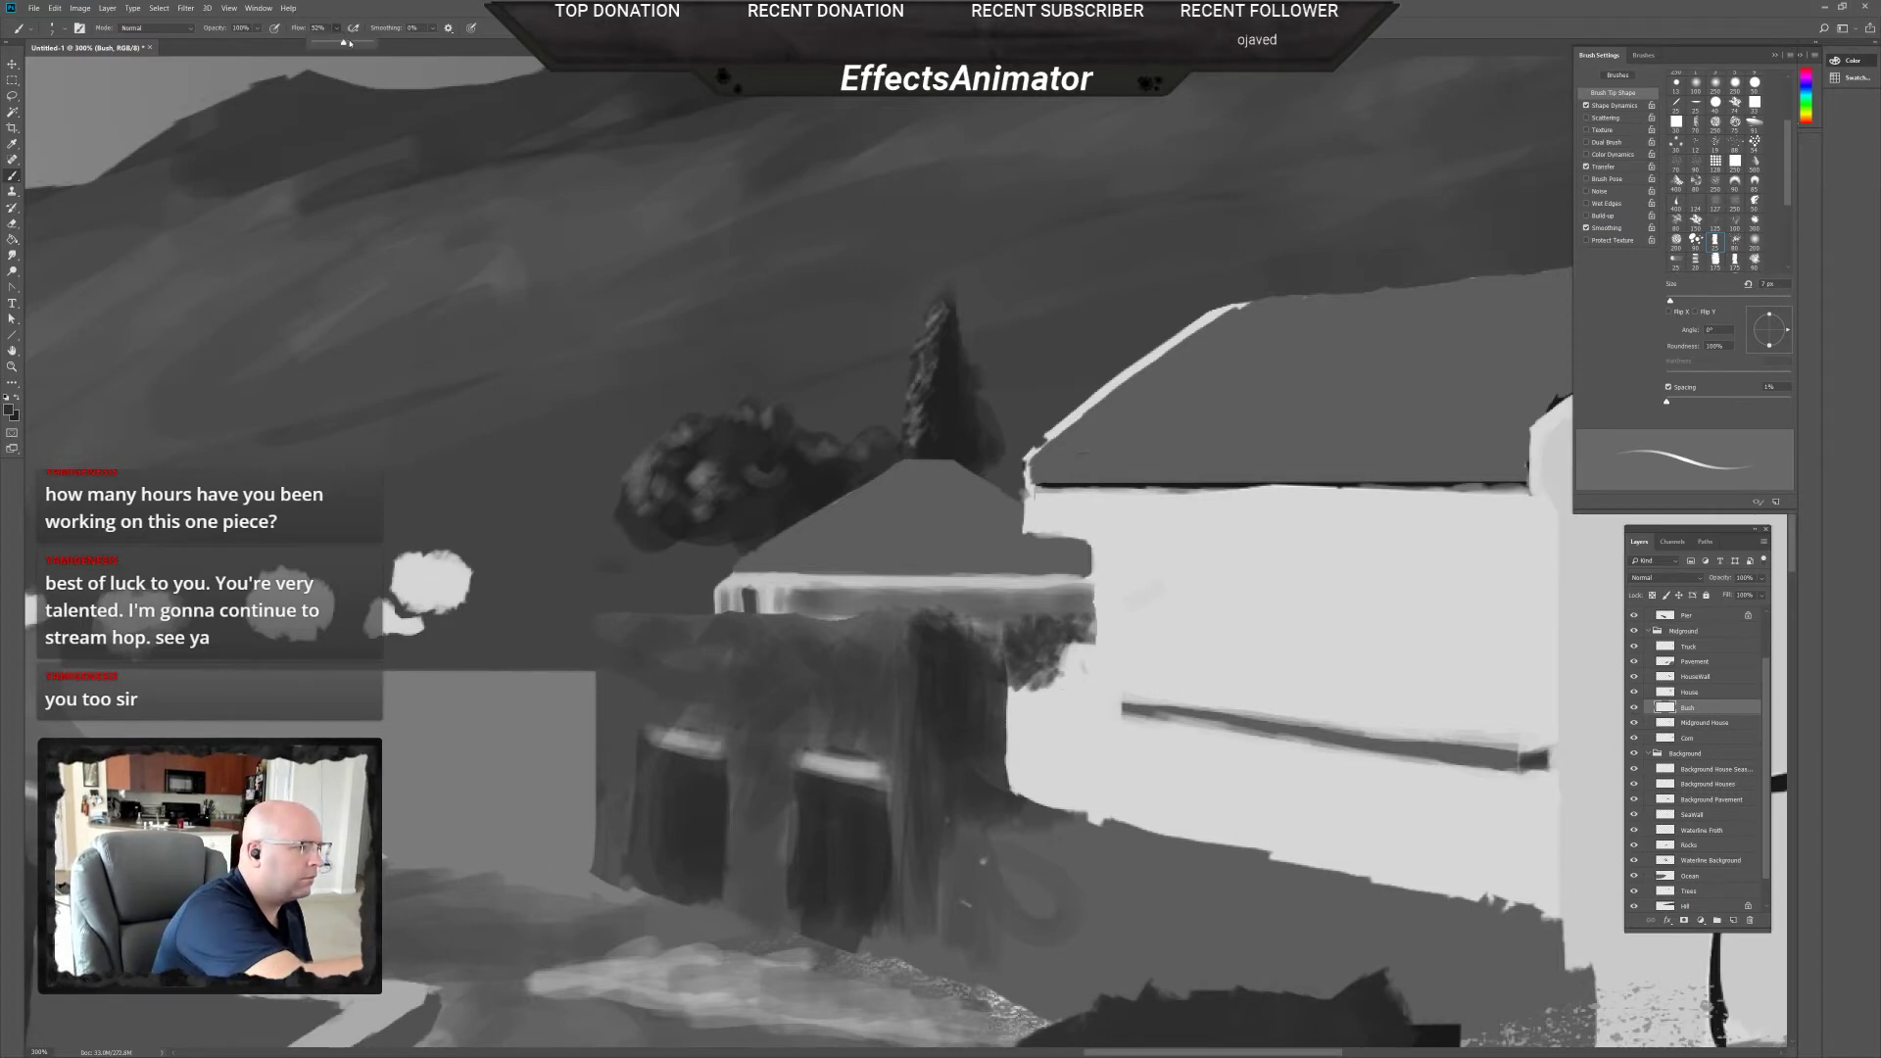
key(super+Down)
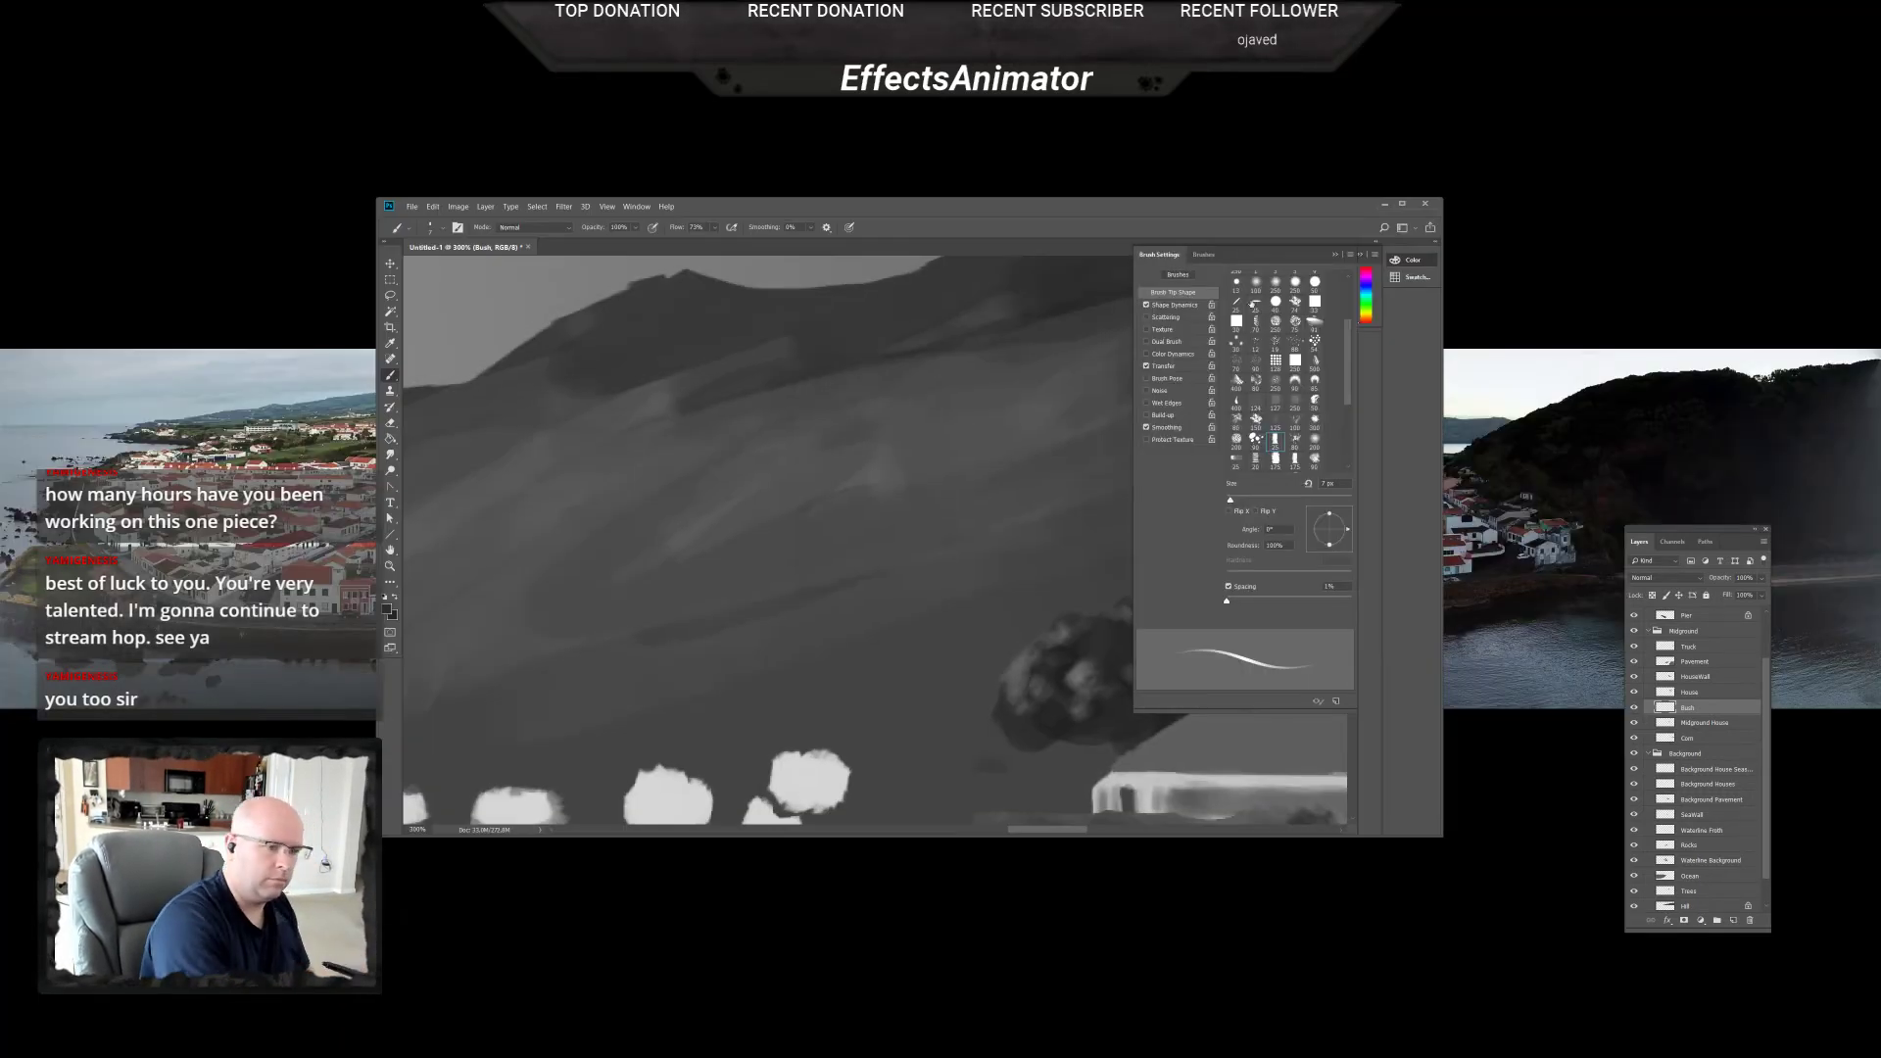
click(1402, 203)
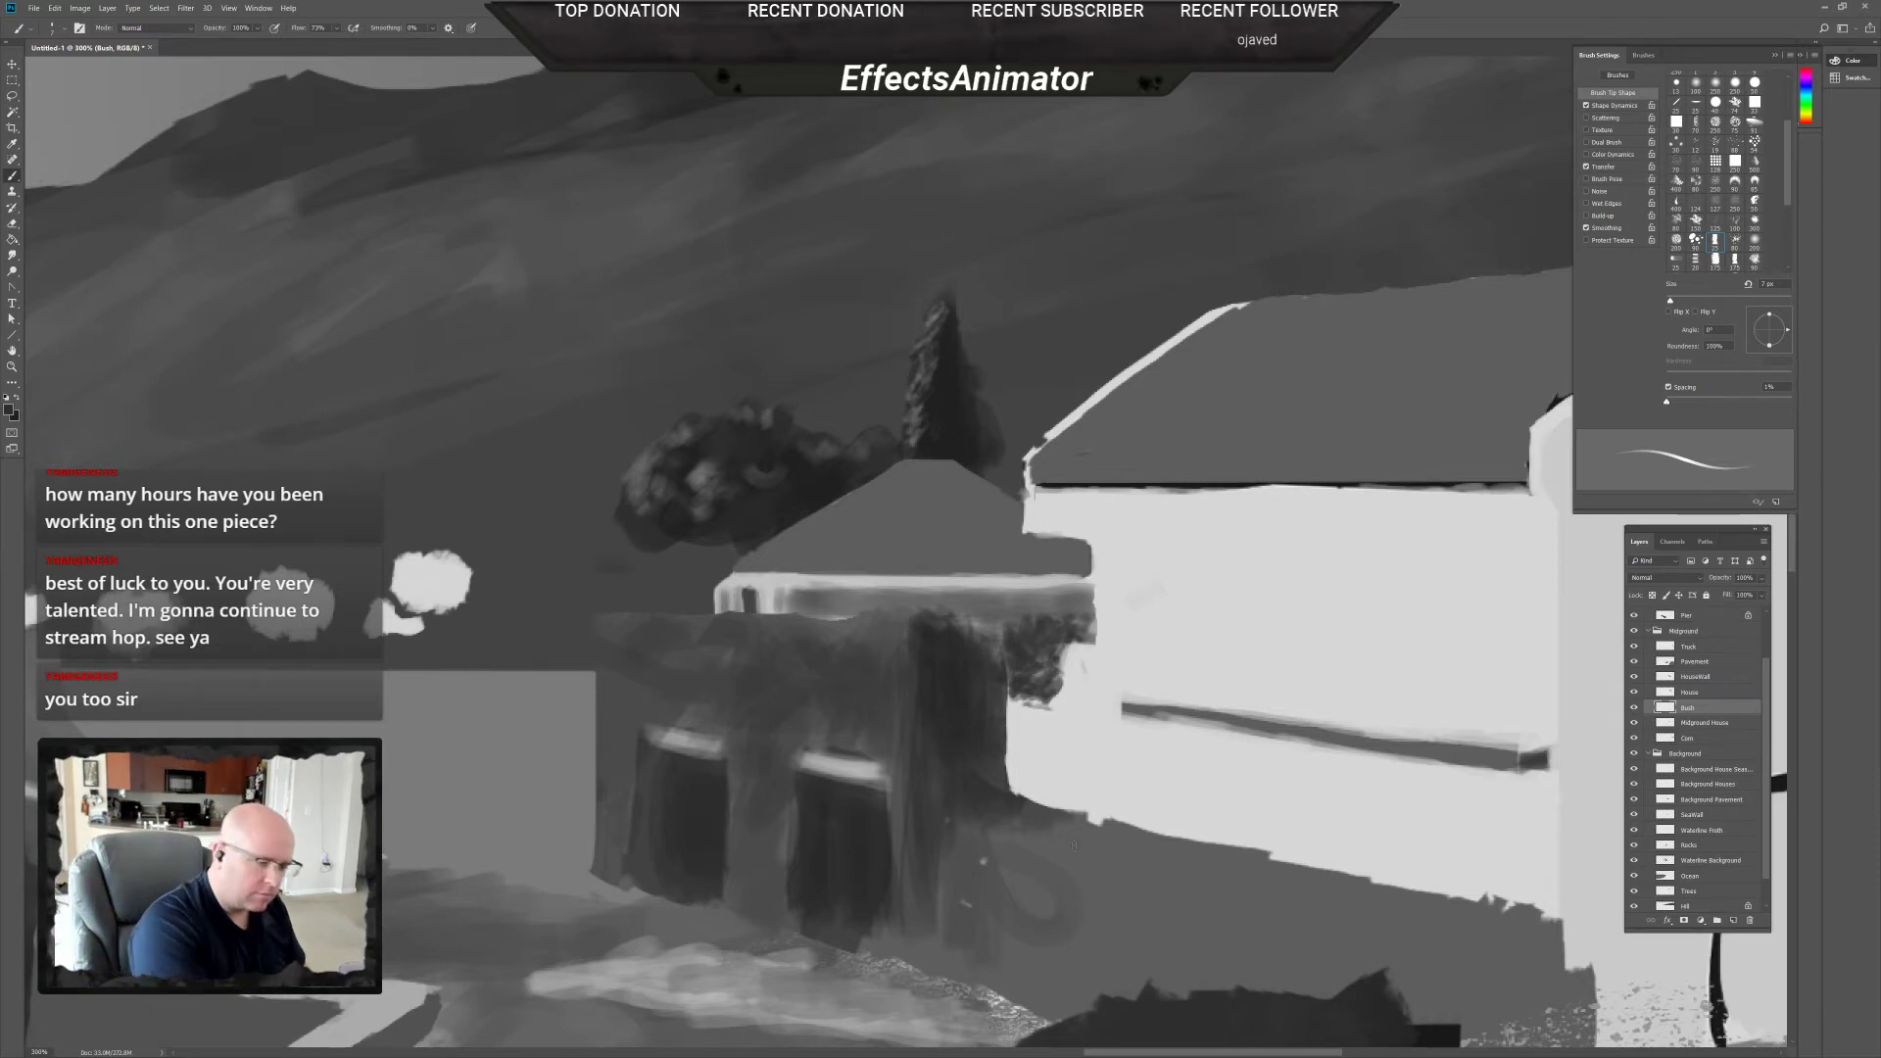
drag(1014, 697, 1015, 668)
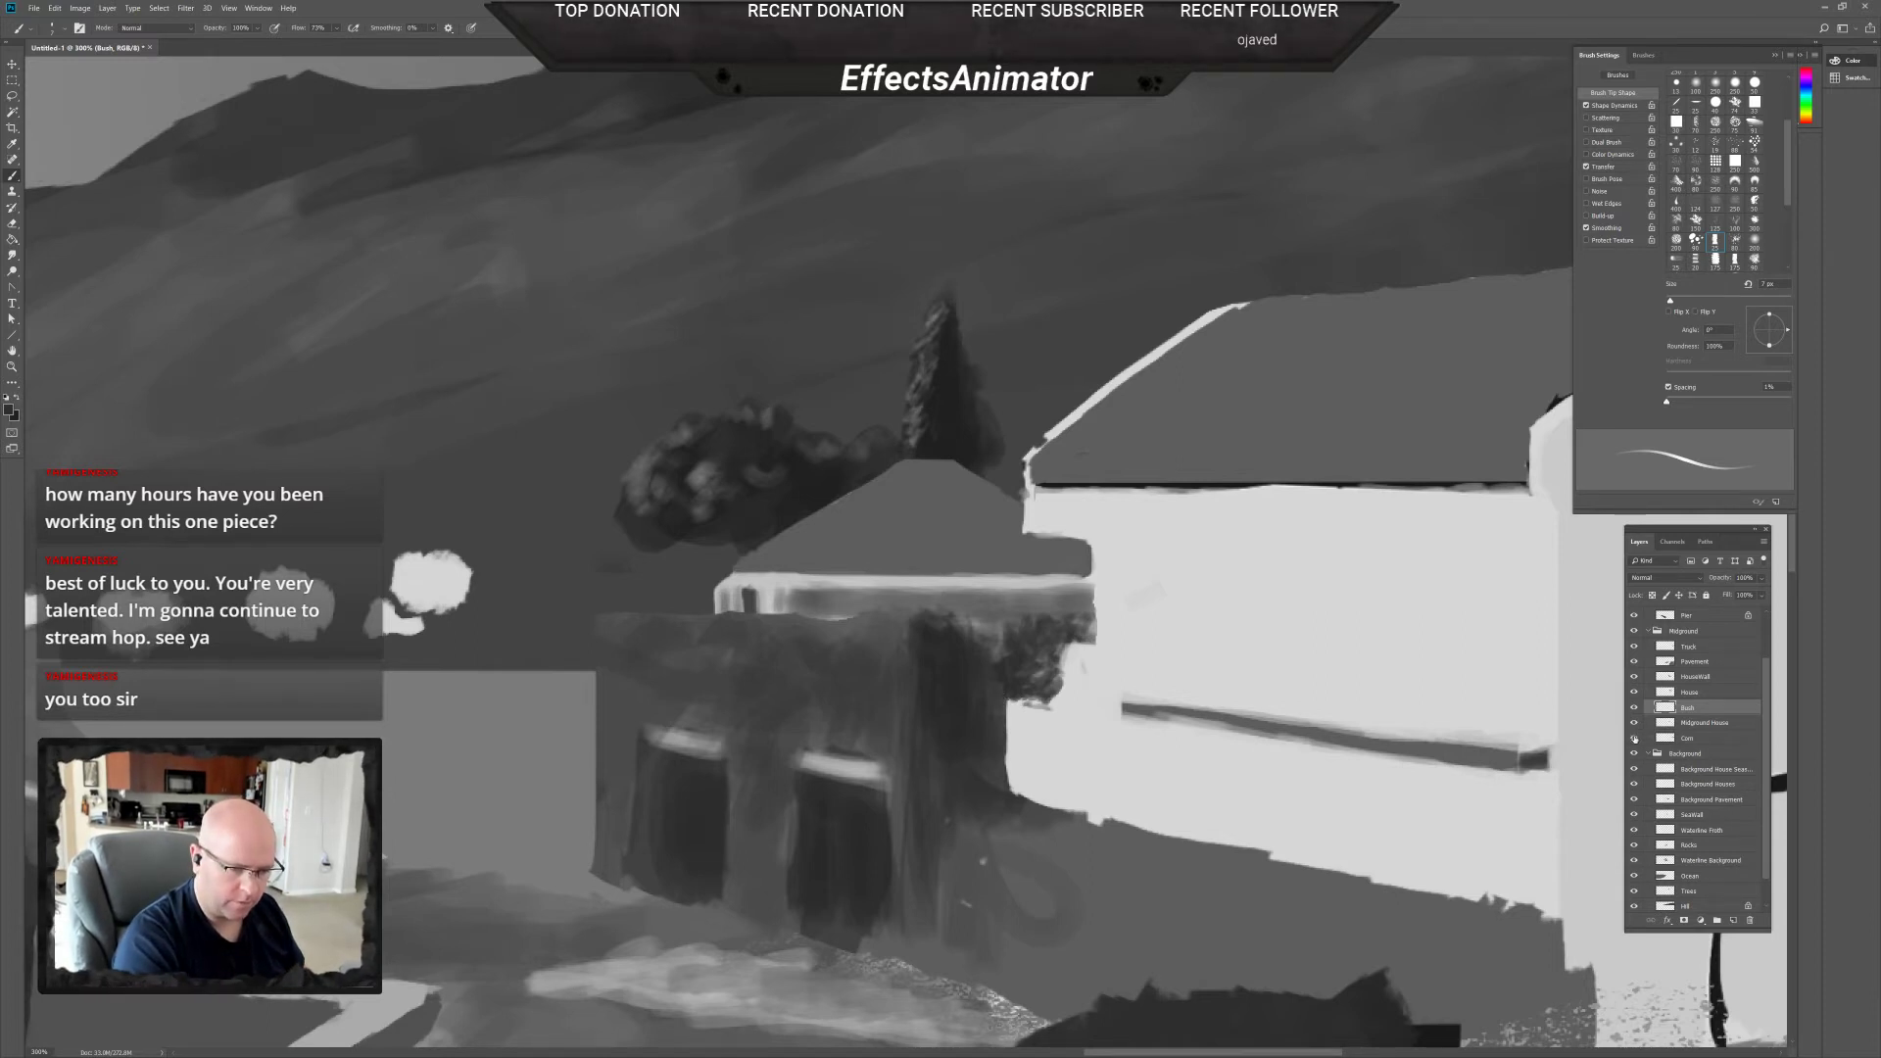
Add light gaps to the bush's foliage with the tone sampled from the white wall beside it.
click(1634, 676)
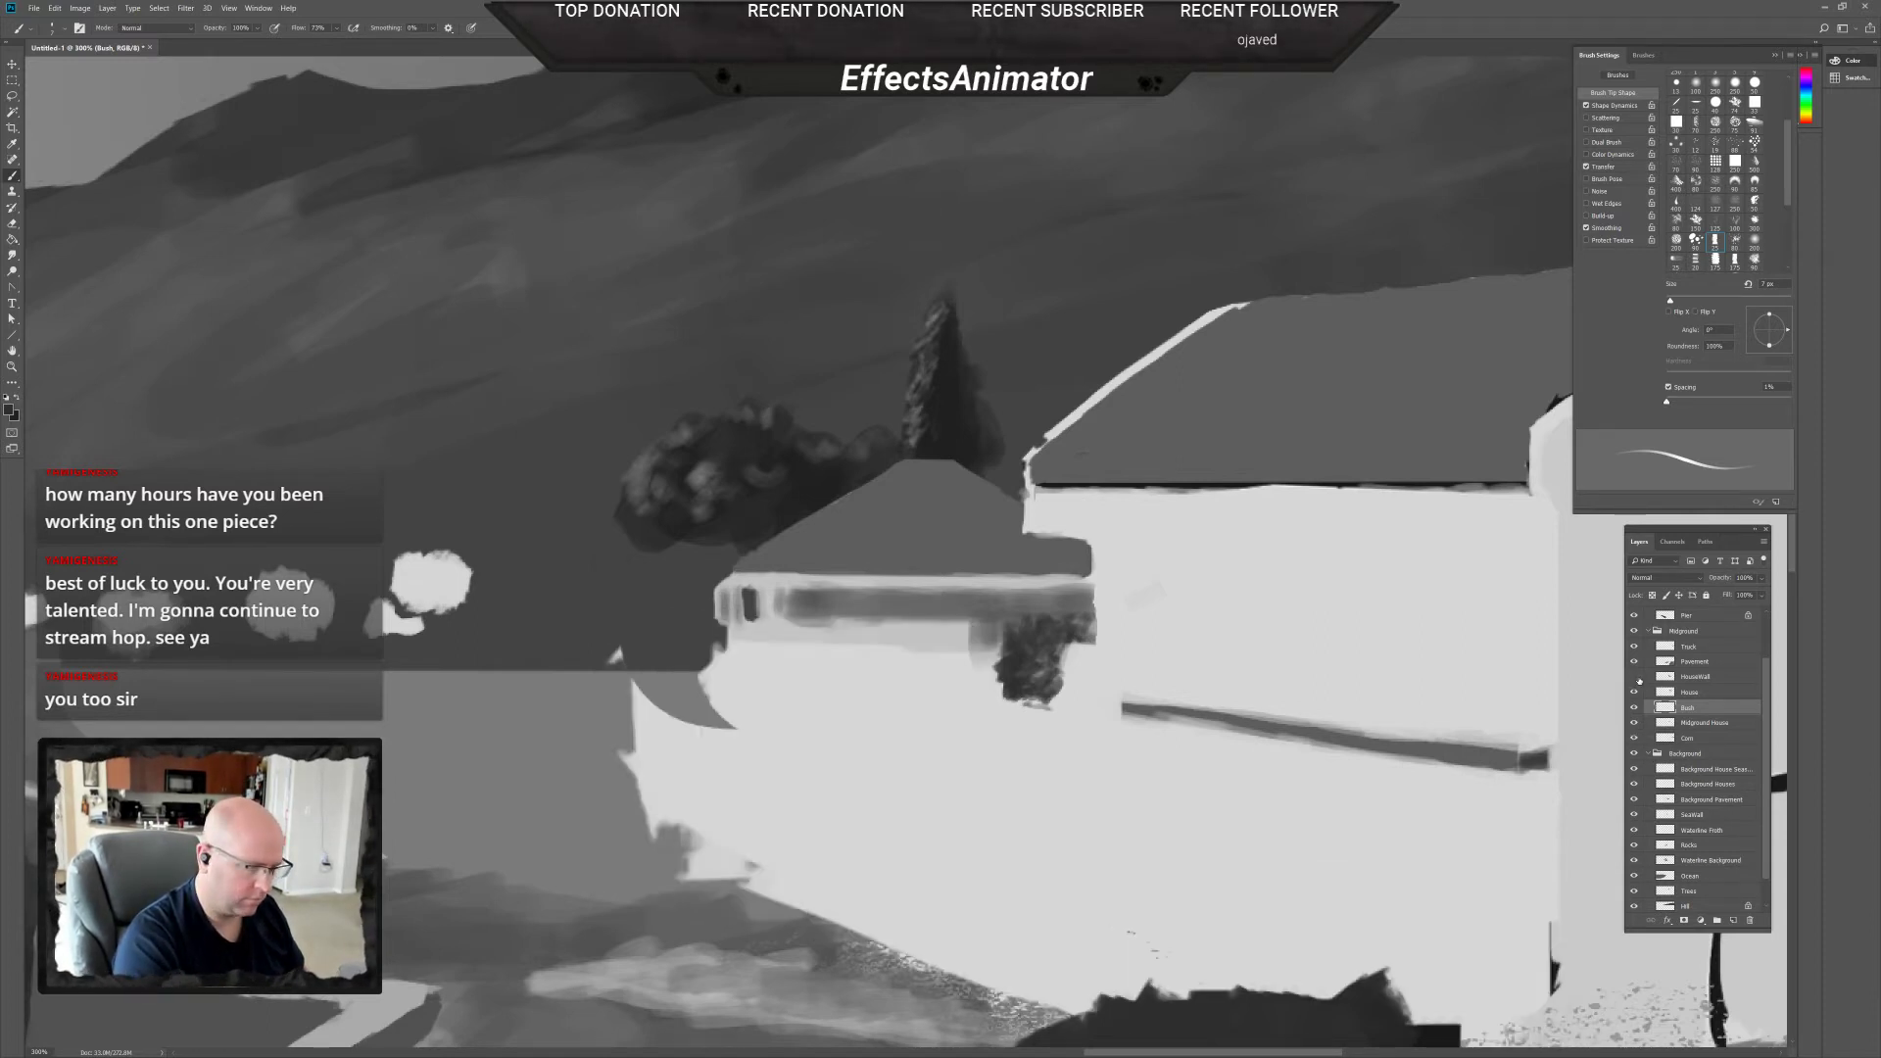
click(1633, 677)
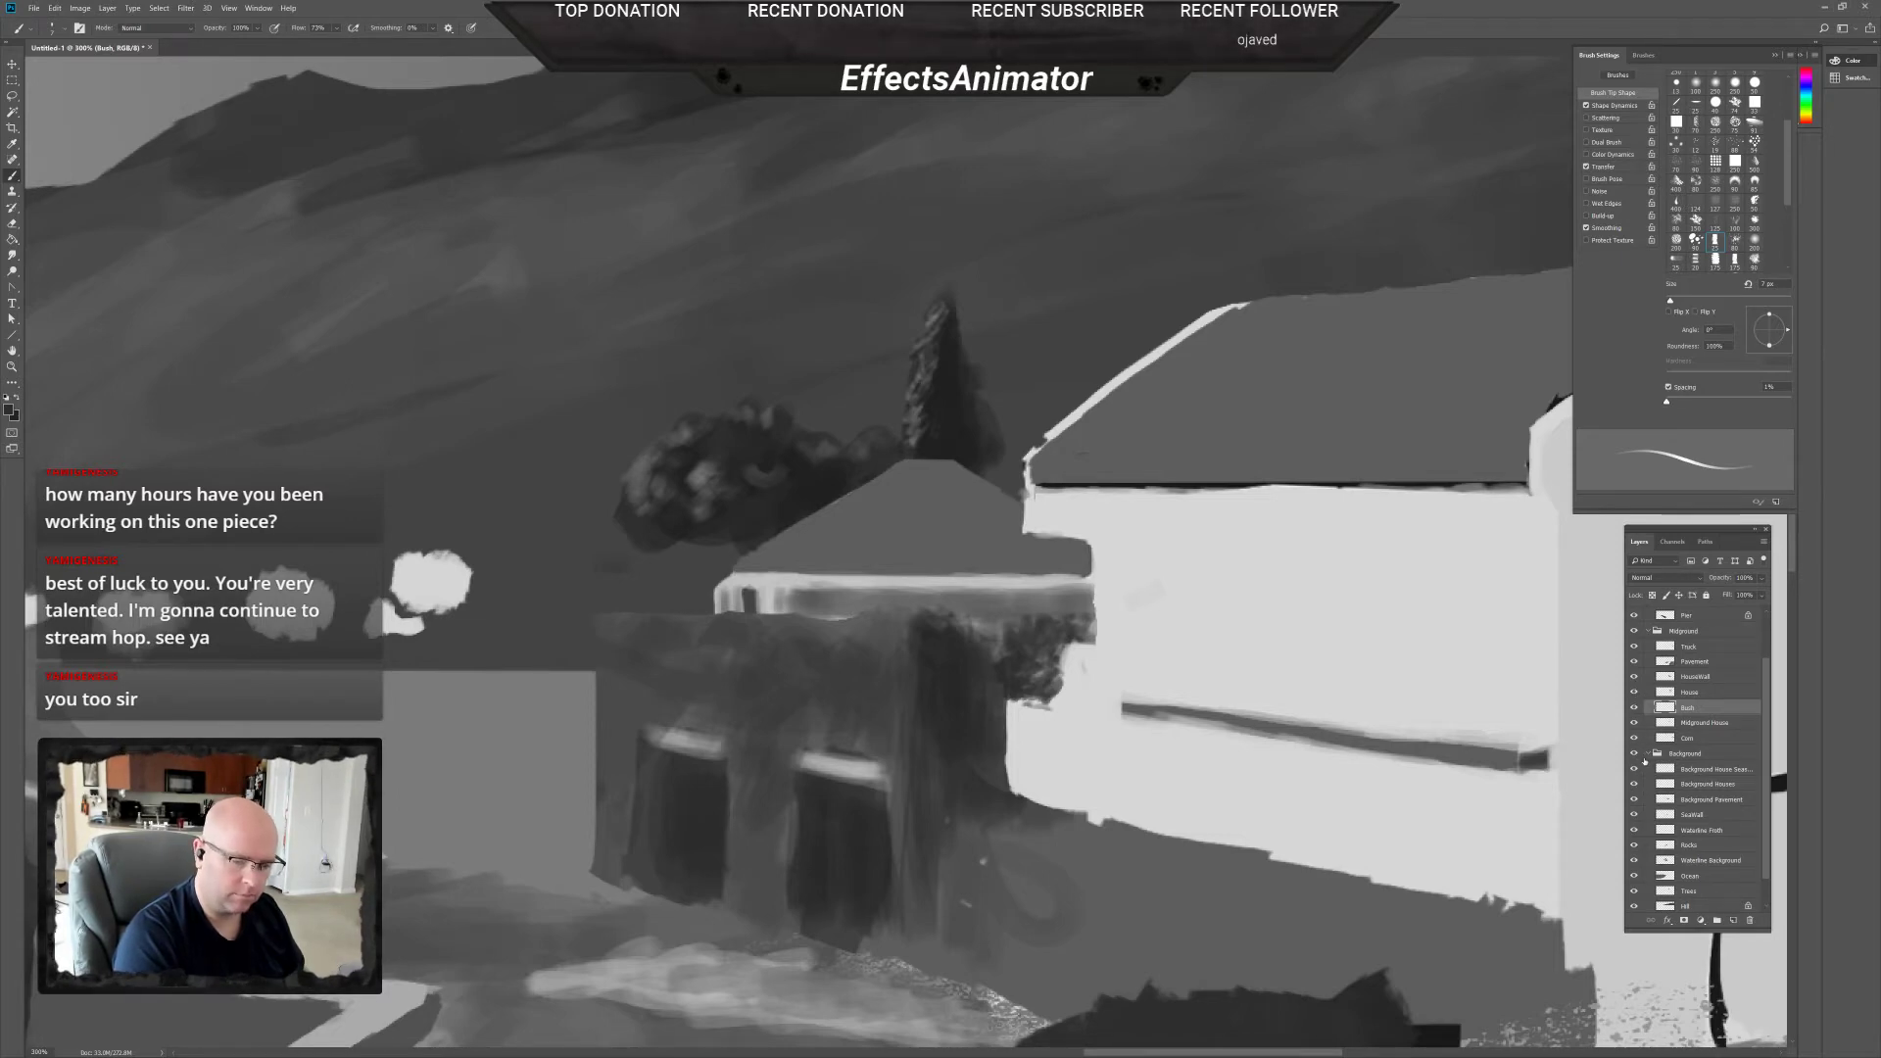
drag(1695, 708, 1701, 707)
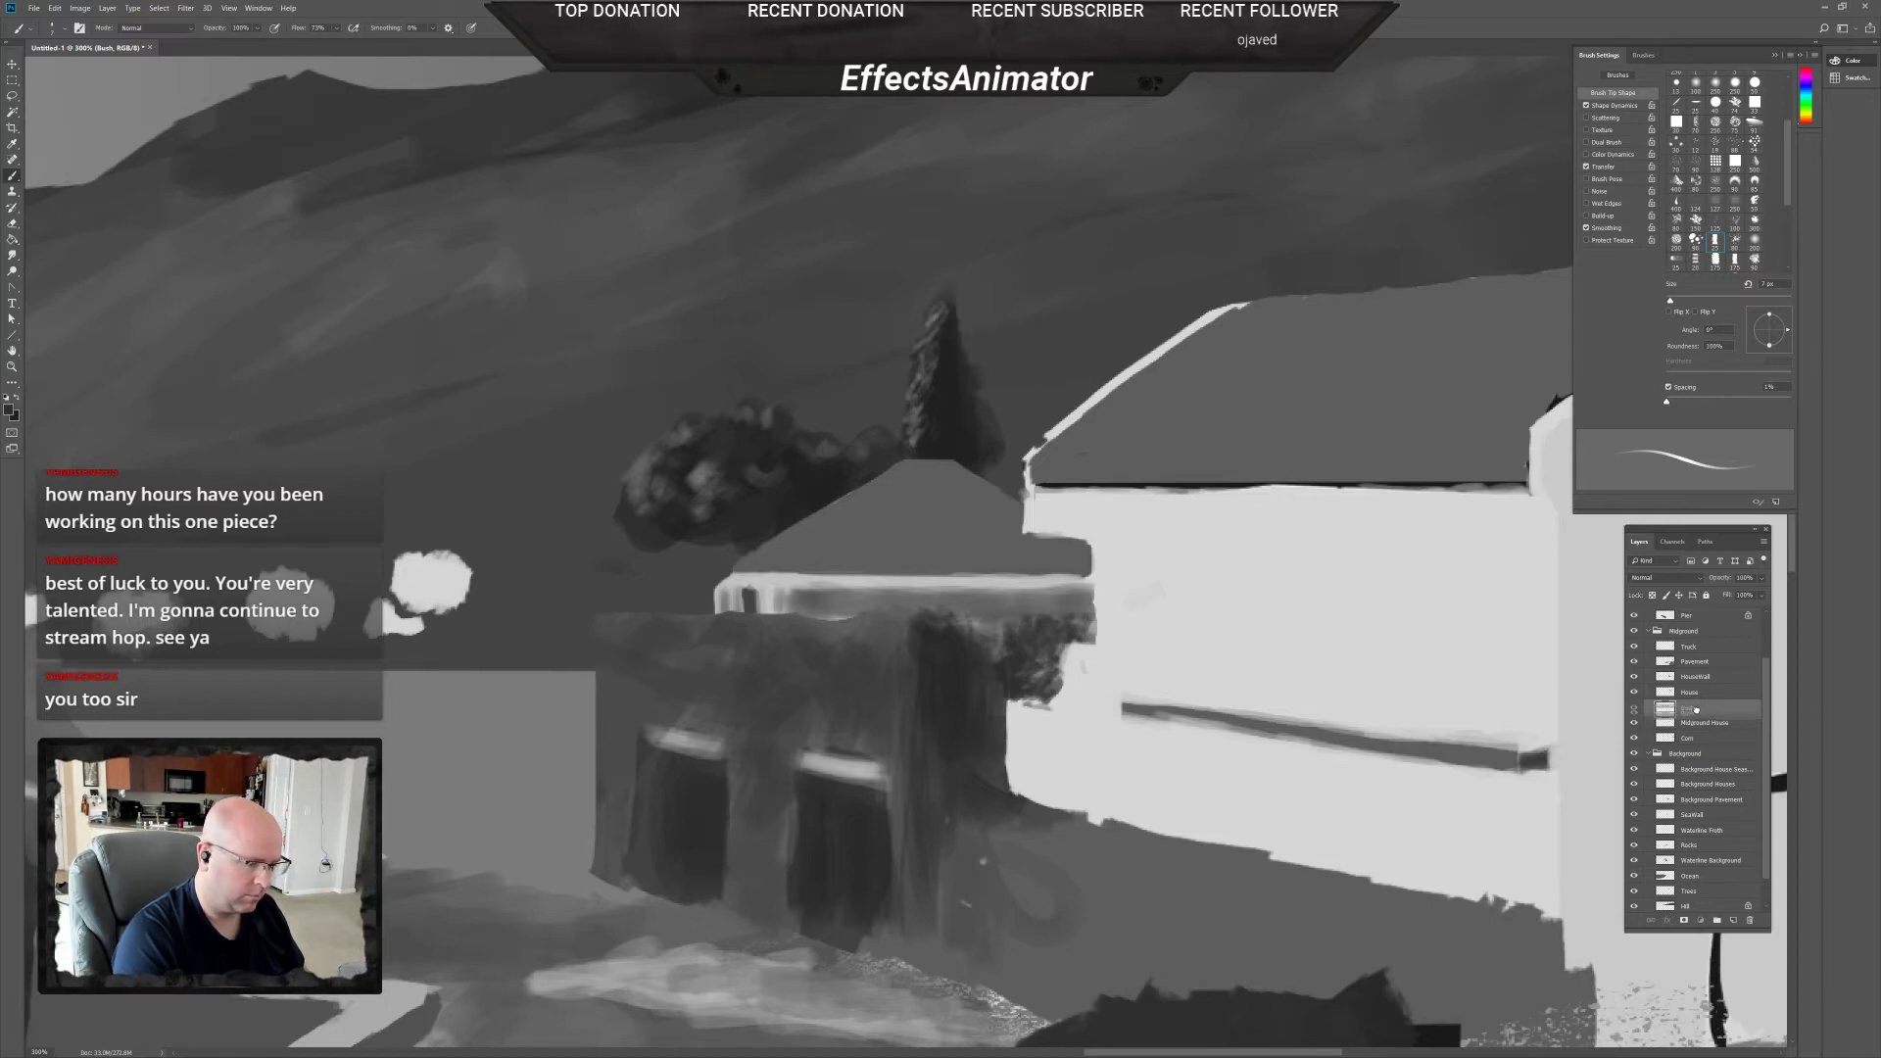
drag(1697, 708, 1702, 704)
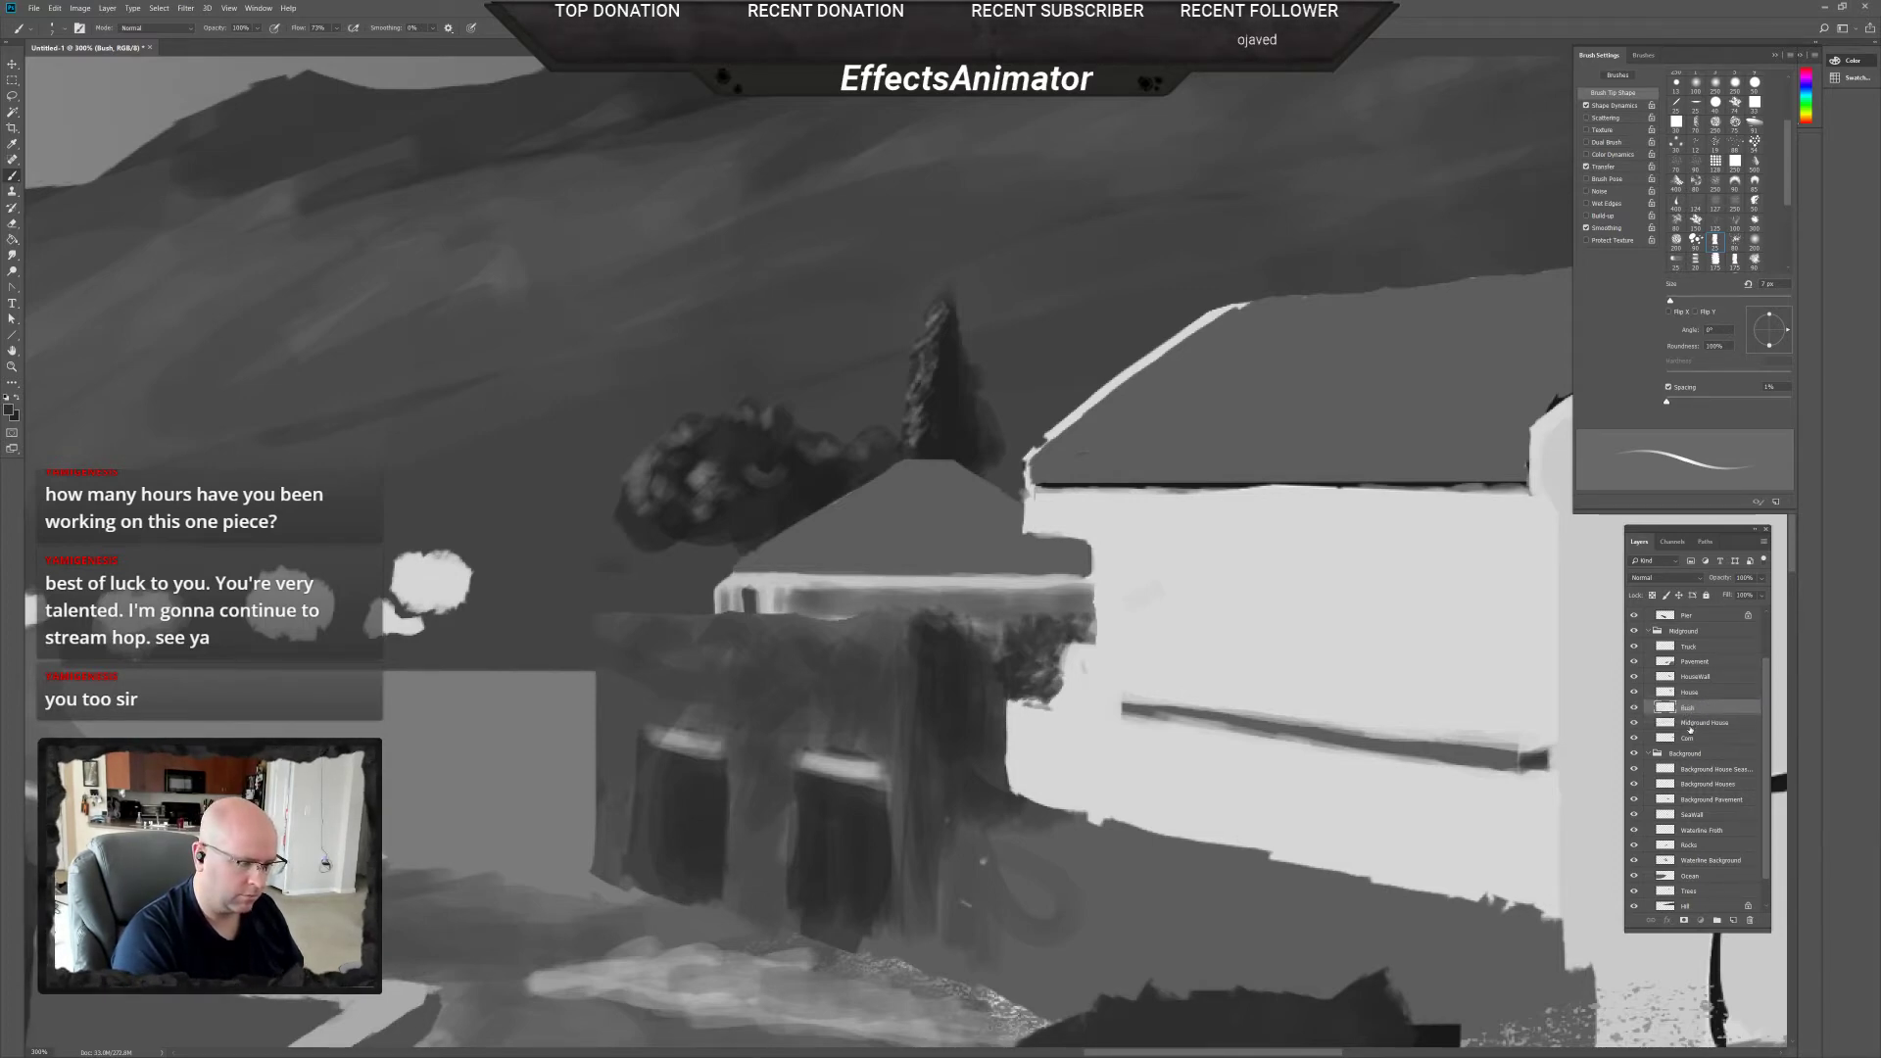
drag(1005, 654, 992, 656)
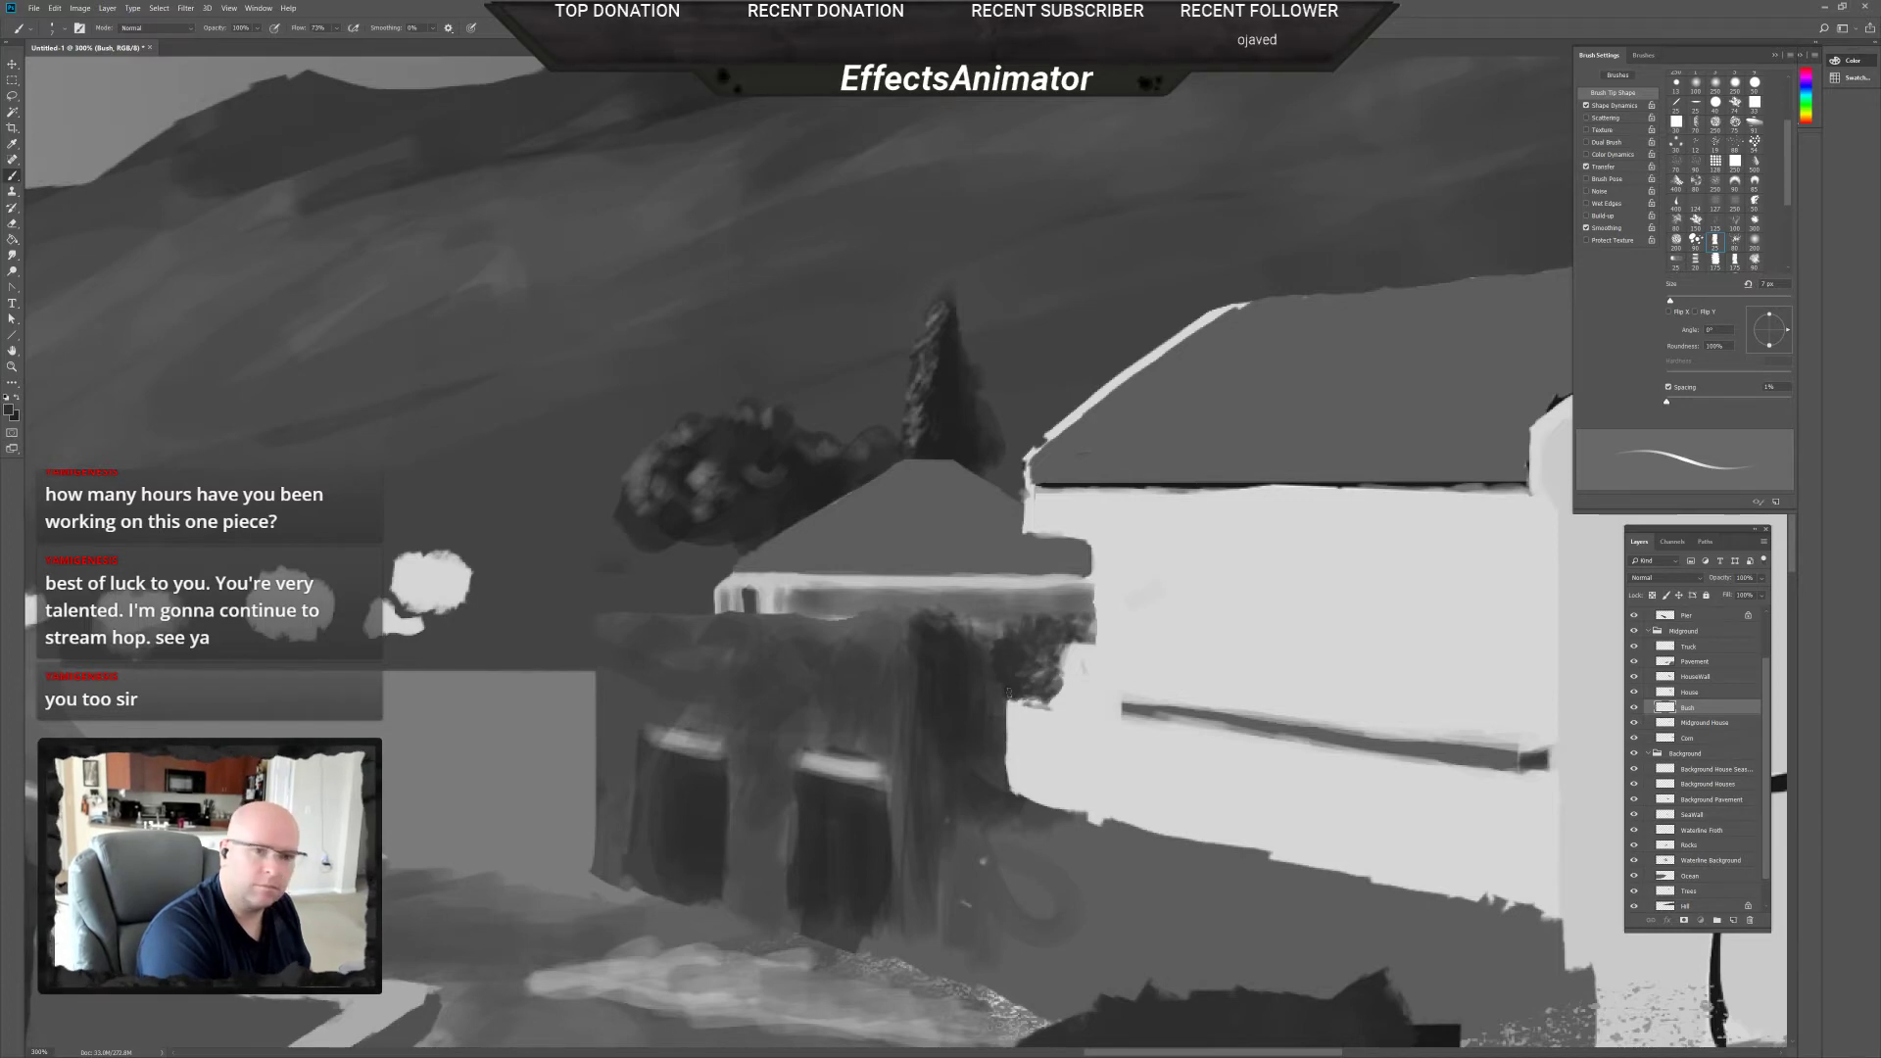
alt+click(1075, 679)
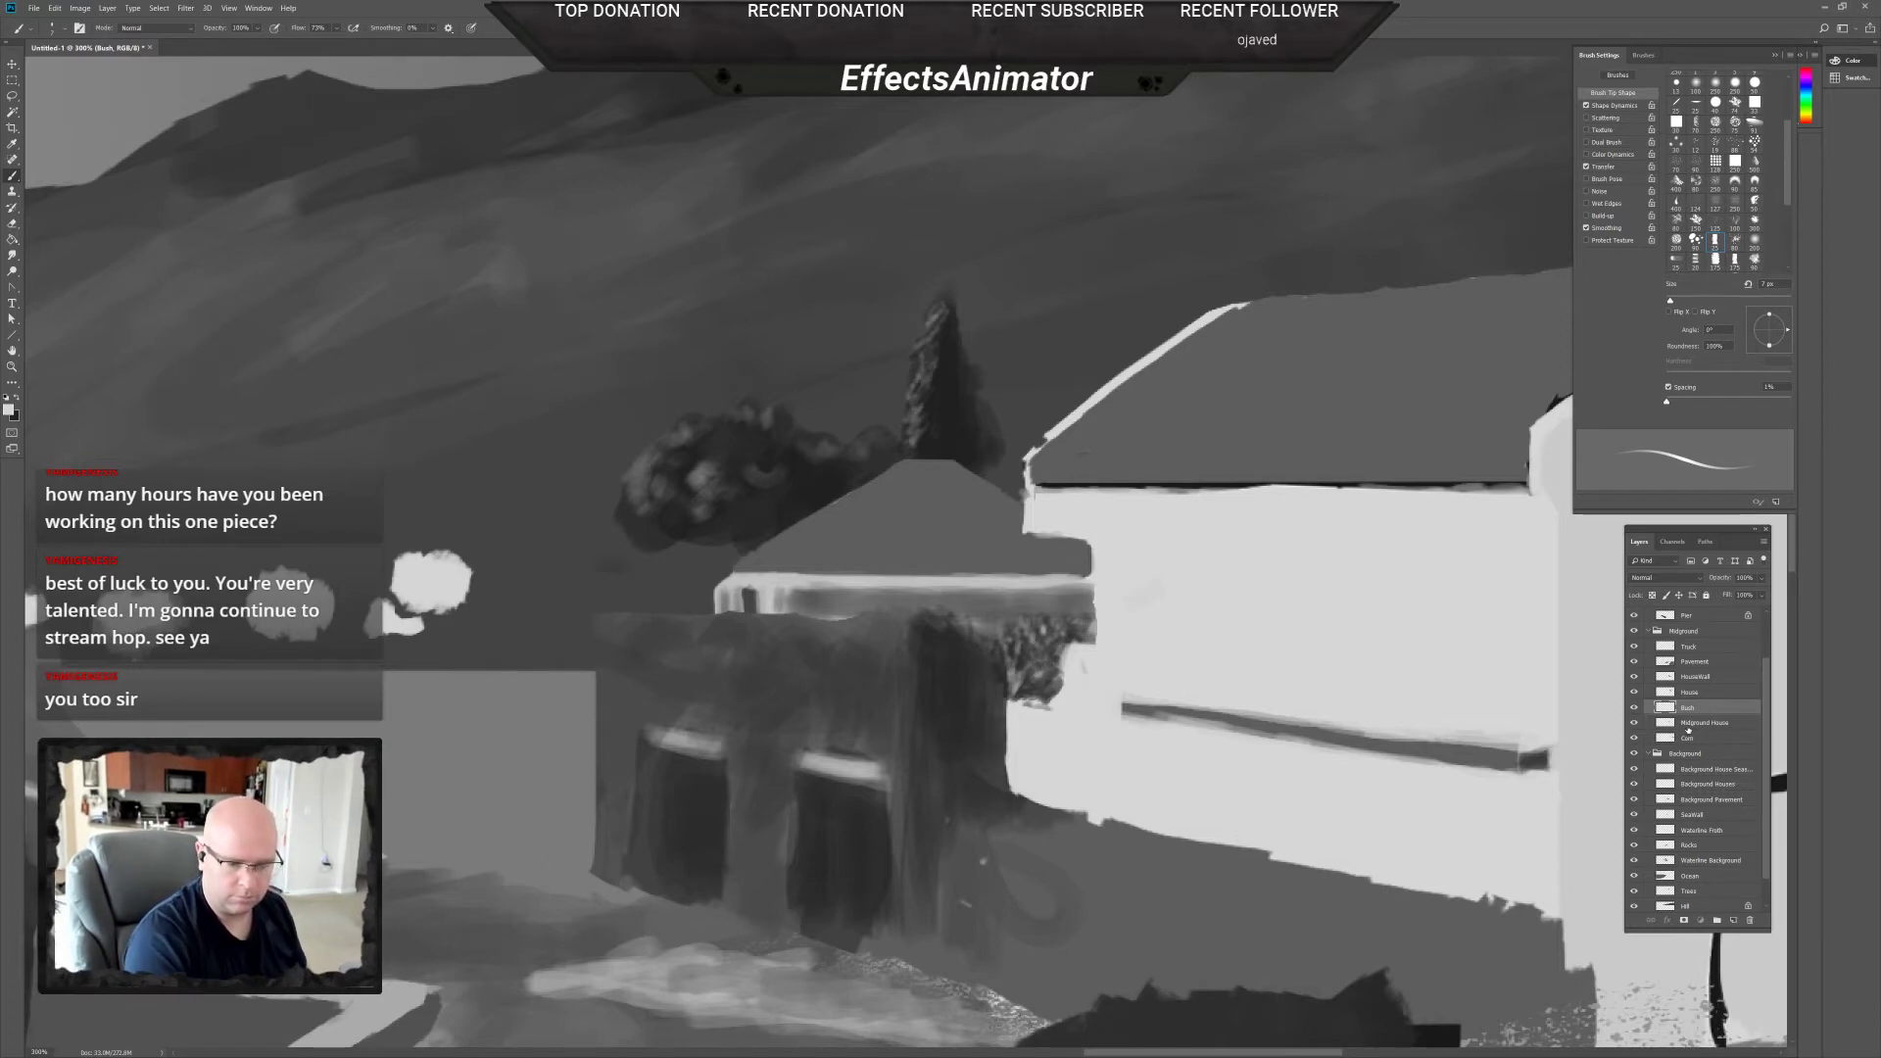
On the House layer, erase the white wall's edge beside the bush with a reduced eraser.
click(1693, 693)
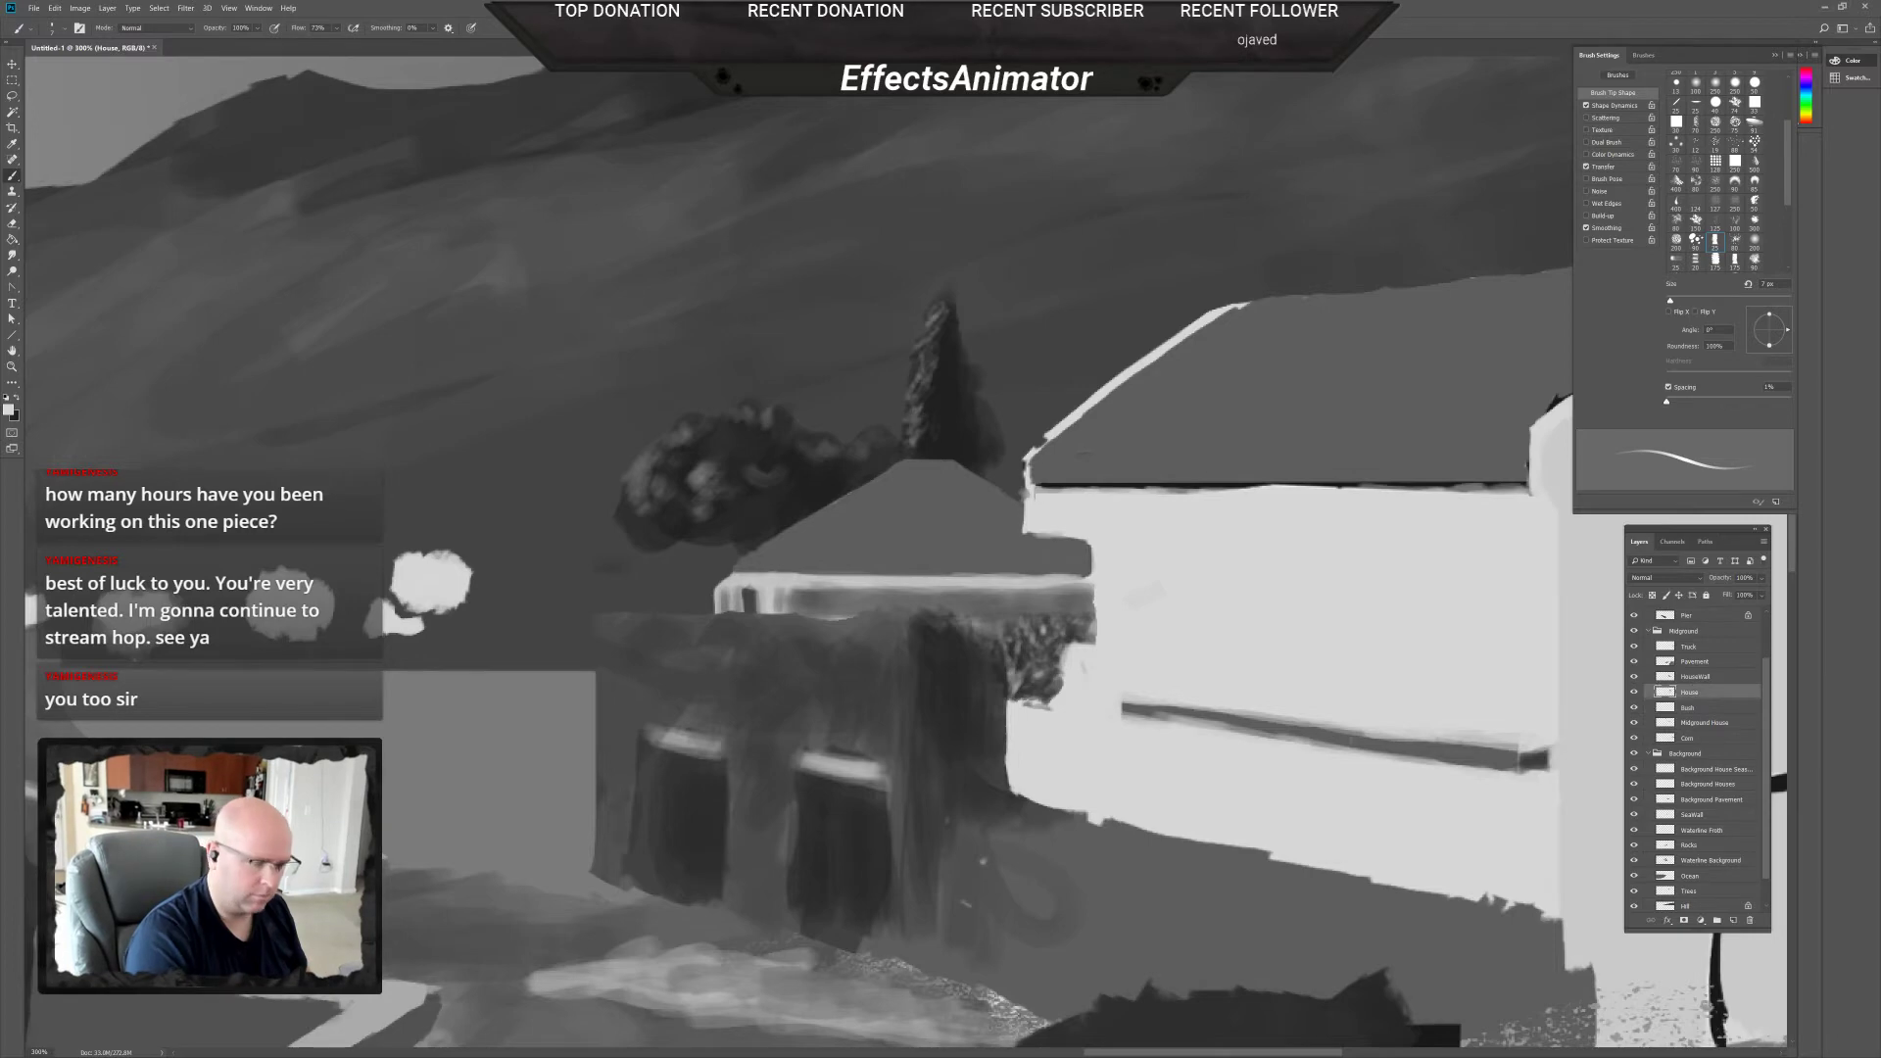
key(e)
right_click(1052, 687)
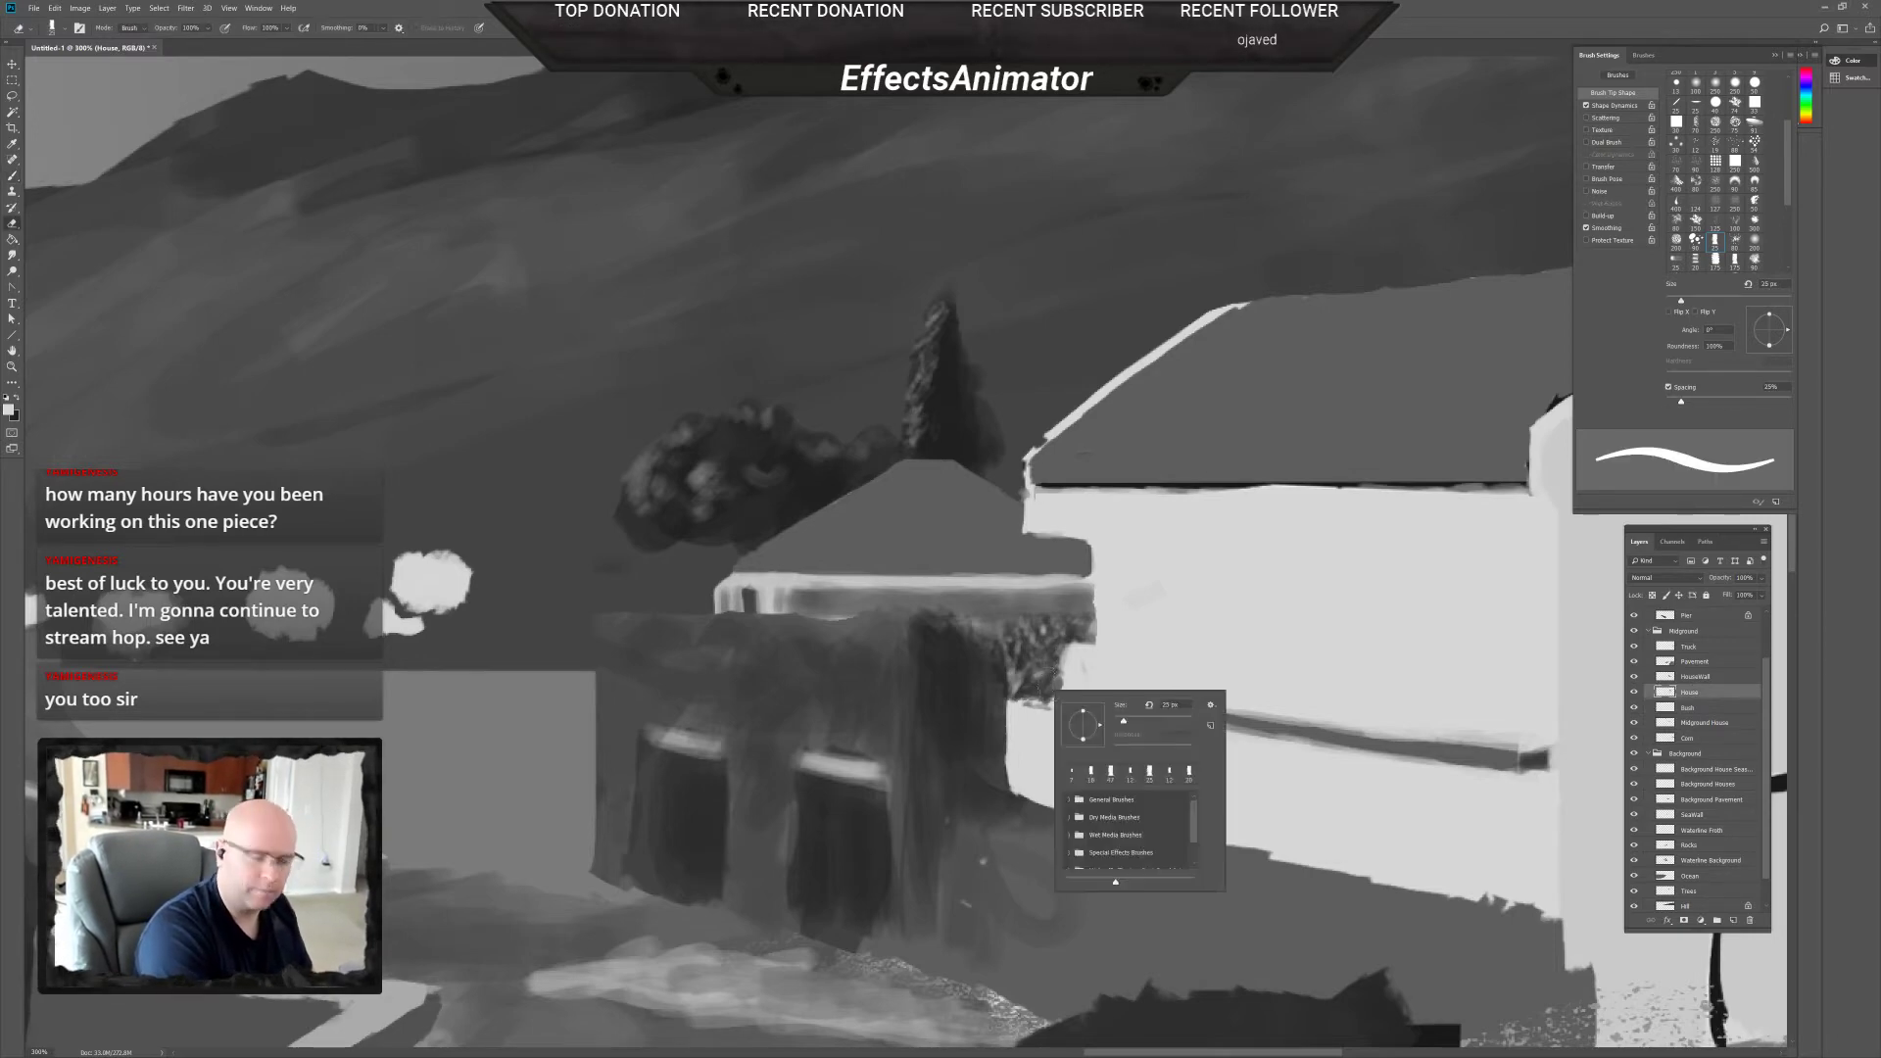
drag(1122, 722, 1120, 718)
key(Return)
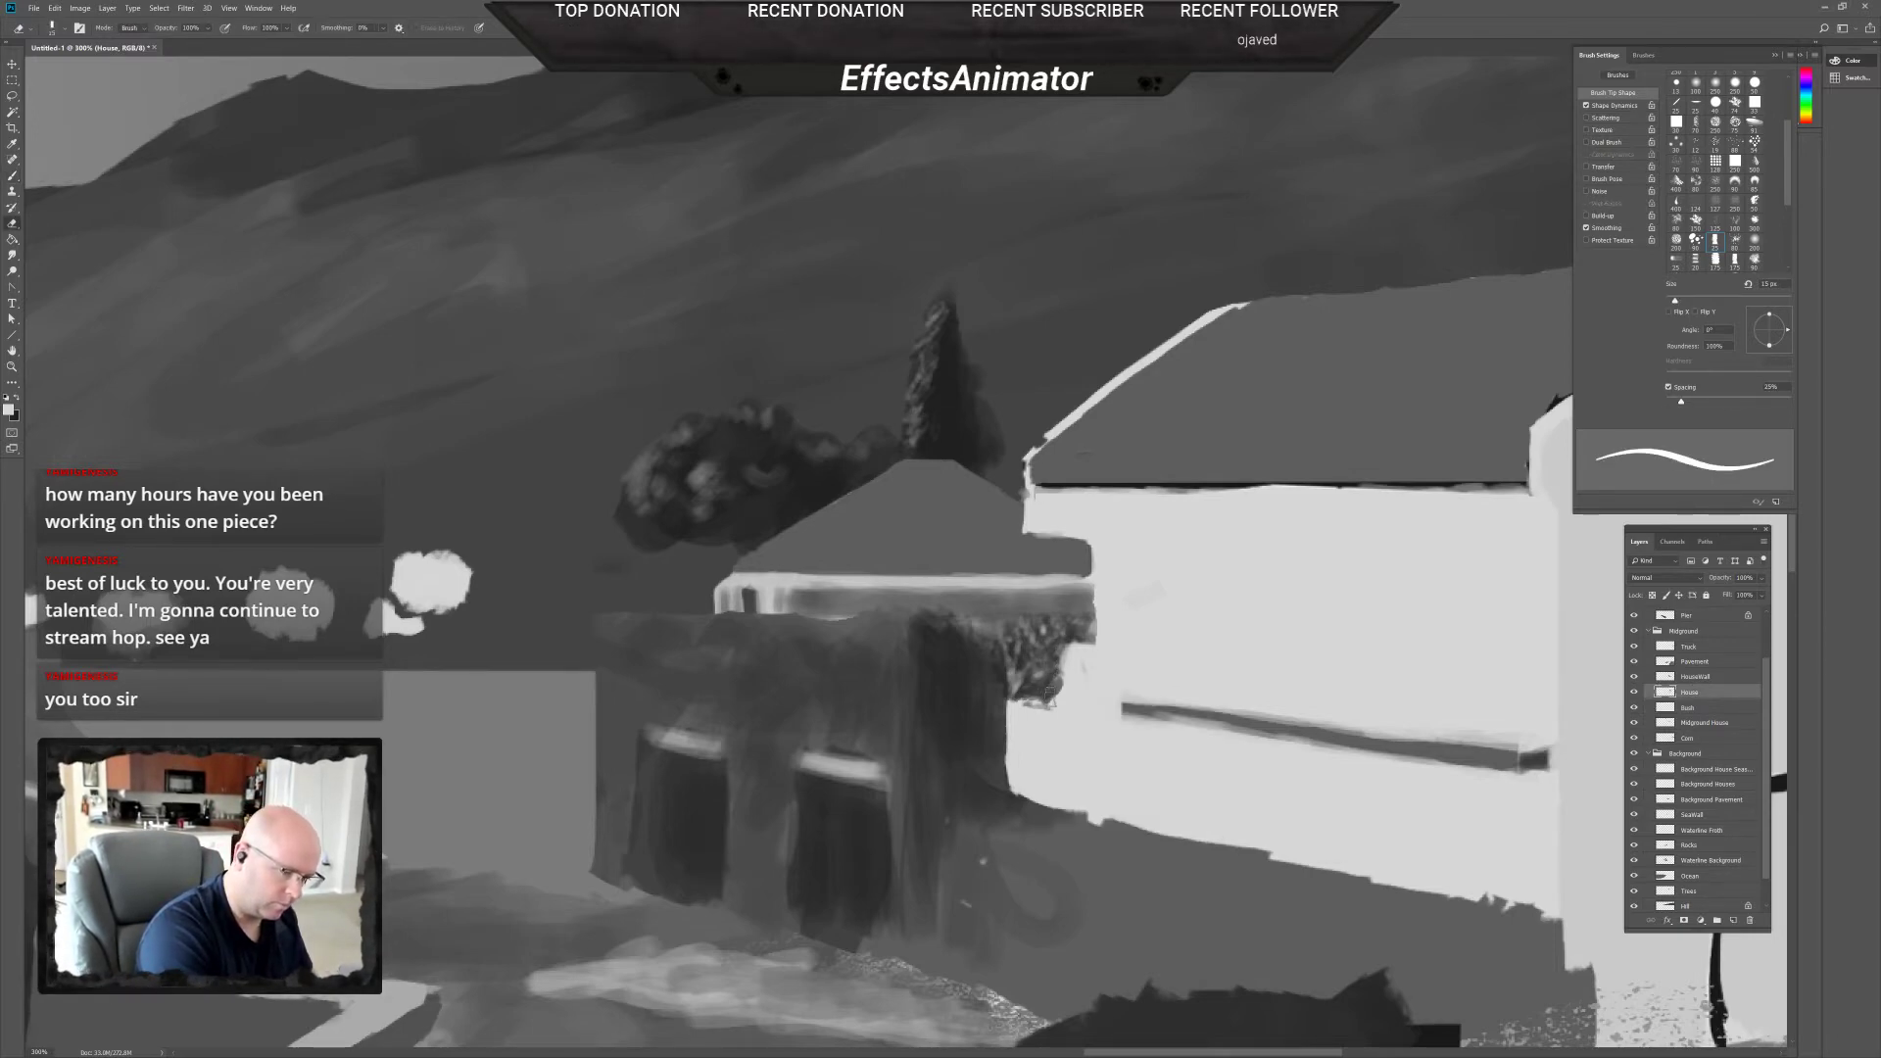
mouse_move(1064, 675)
mouse_down()
mouse_move(1063, 652)
mouse_move(1063, 704)
mouse_up()
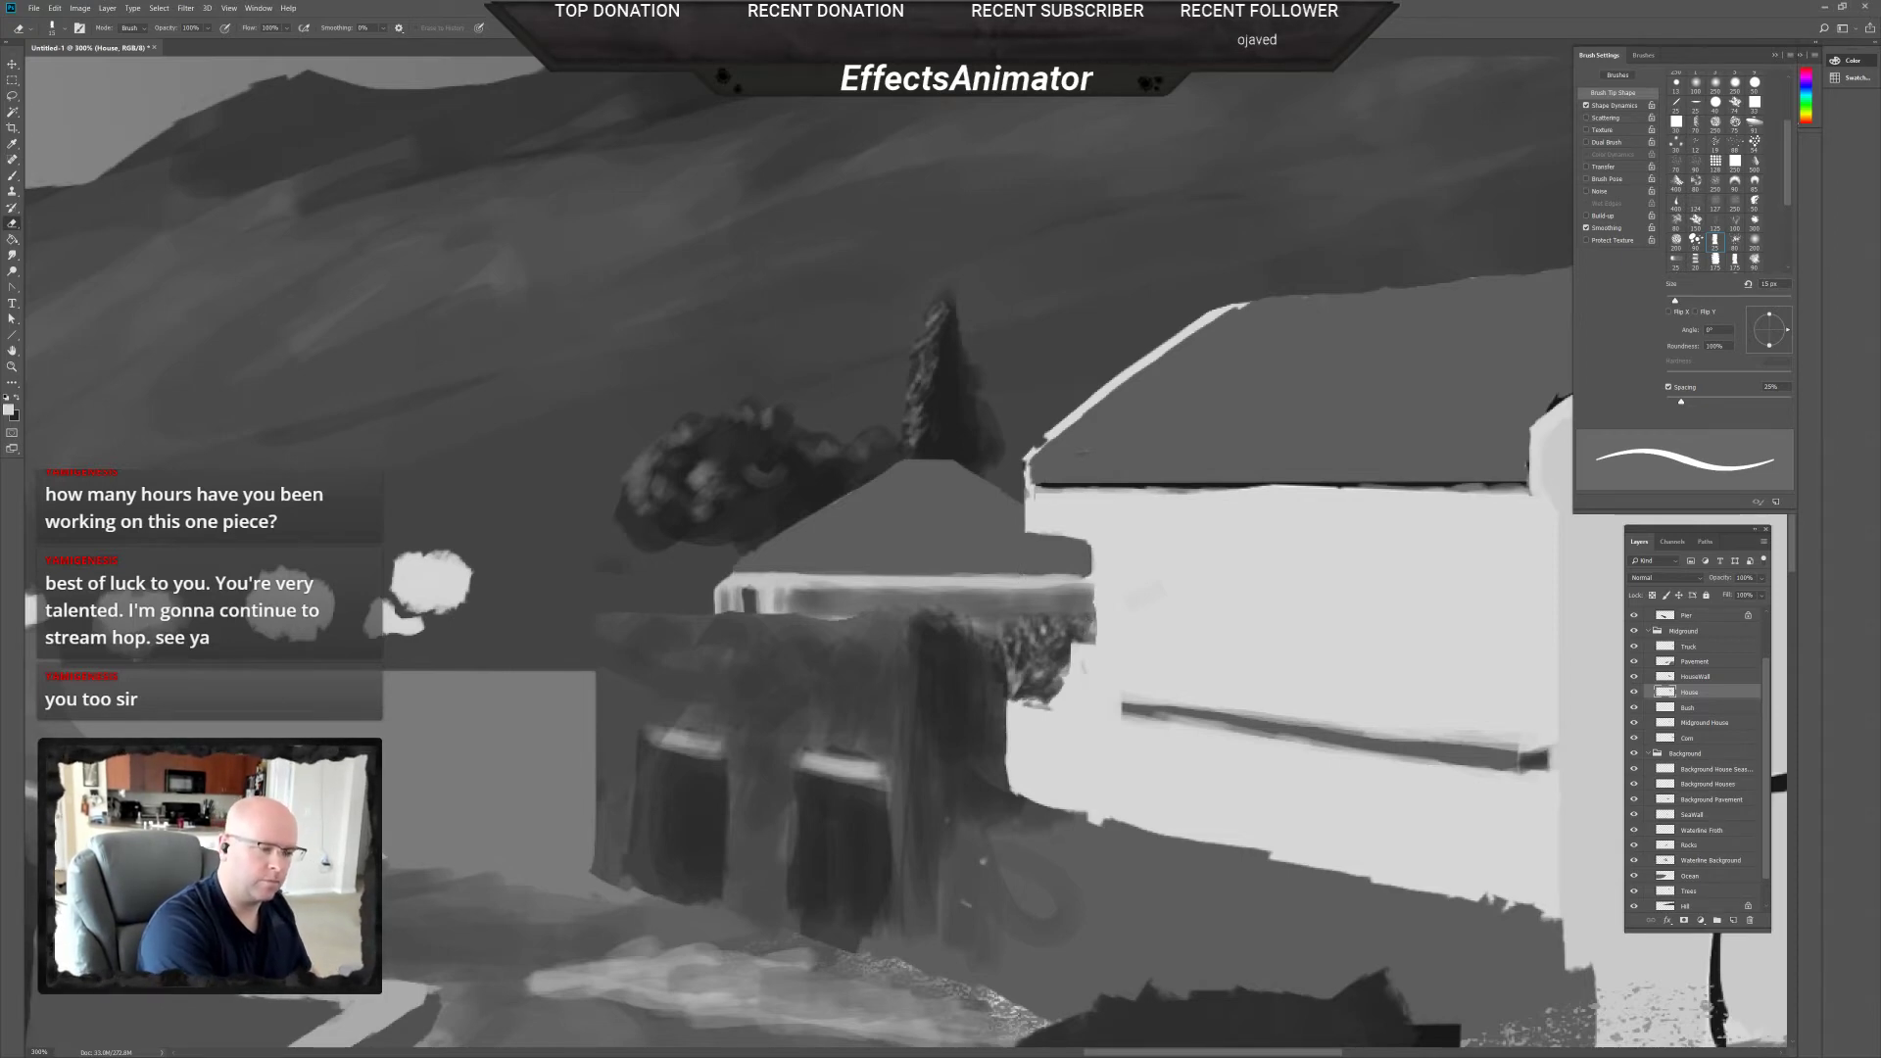
Extend the large house's white eave corner and roof trim with the sampled wall white, and trim its outer edge with the eraser.
key(b)
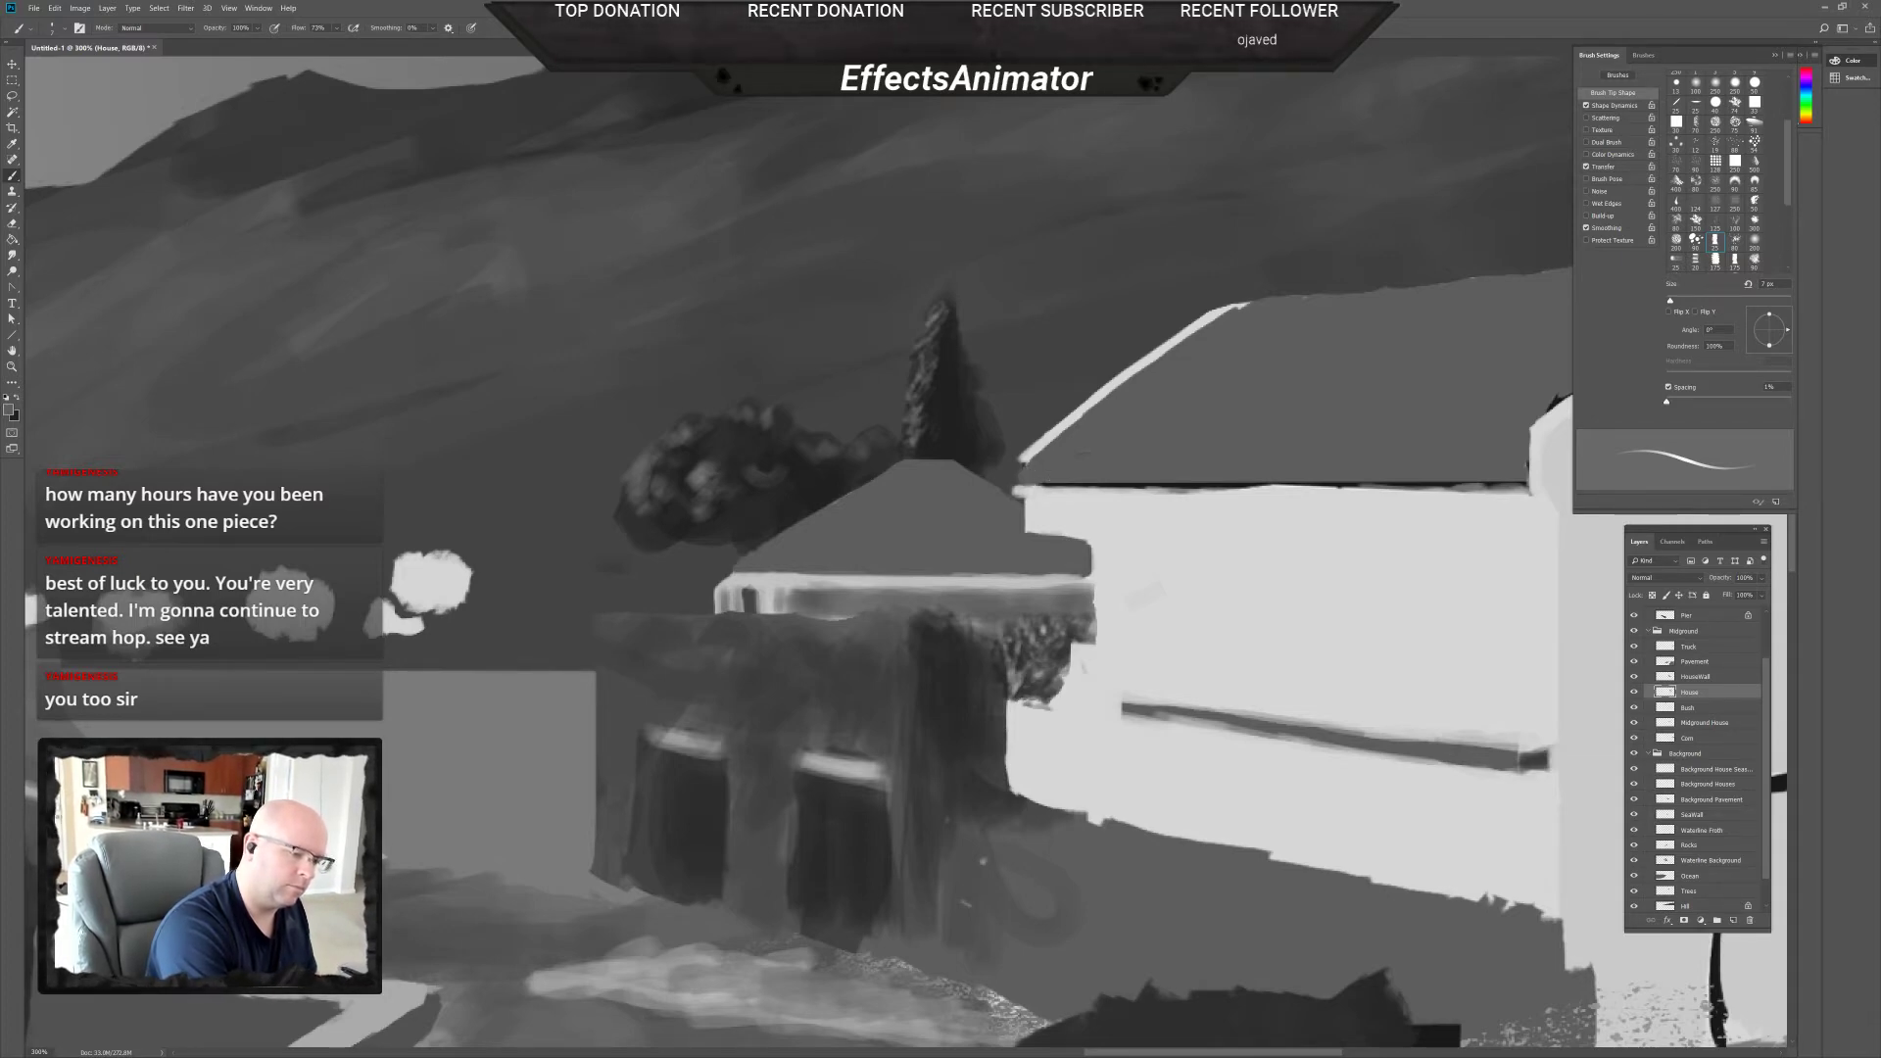
alt+click(1029, 494)
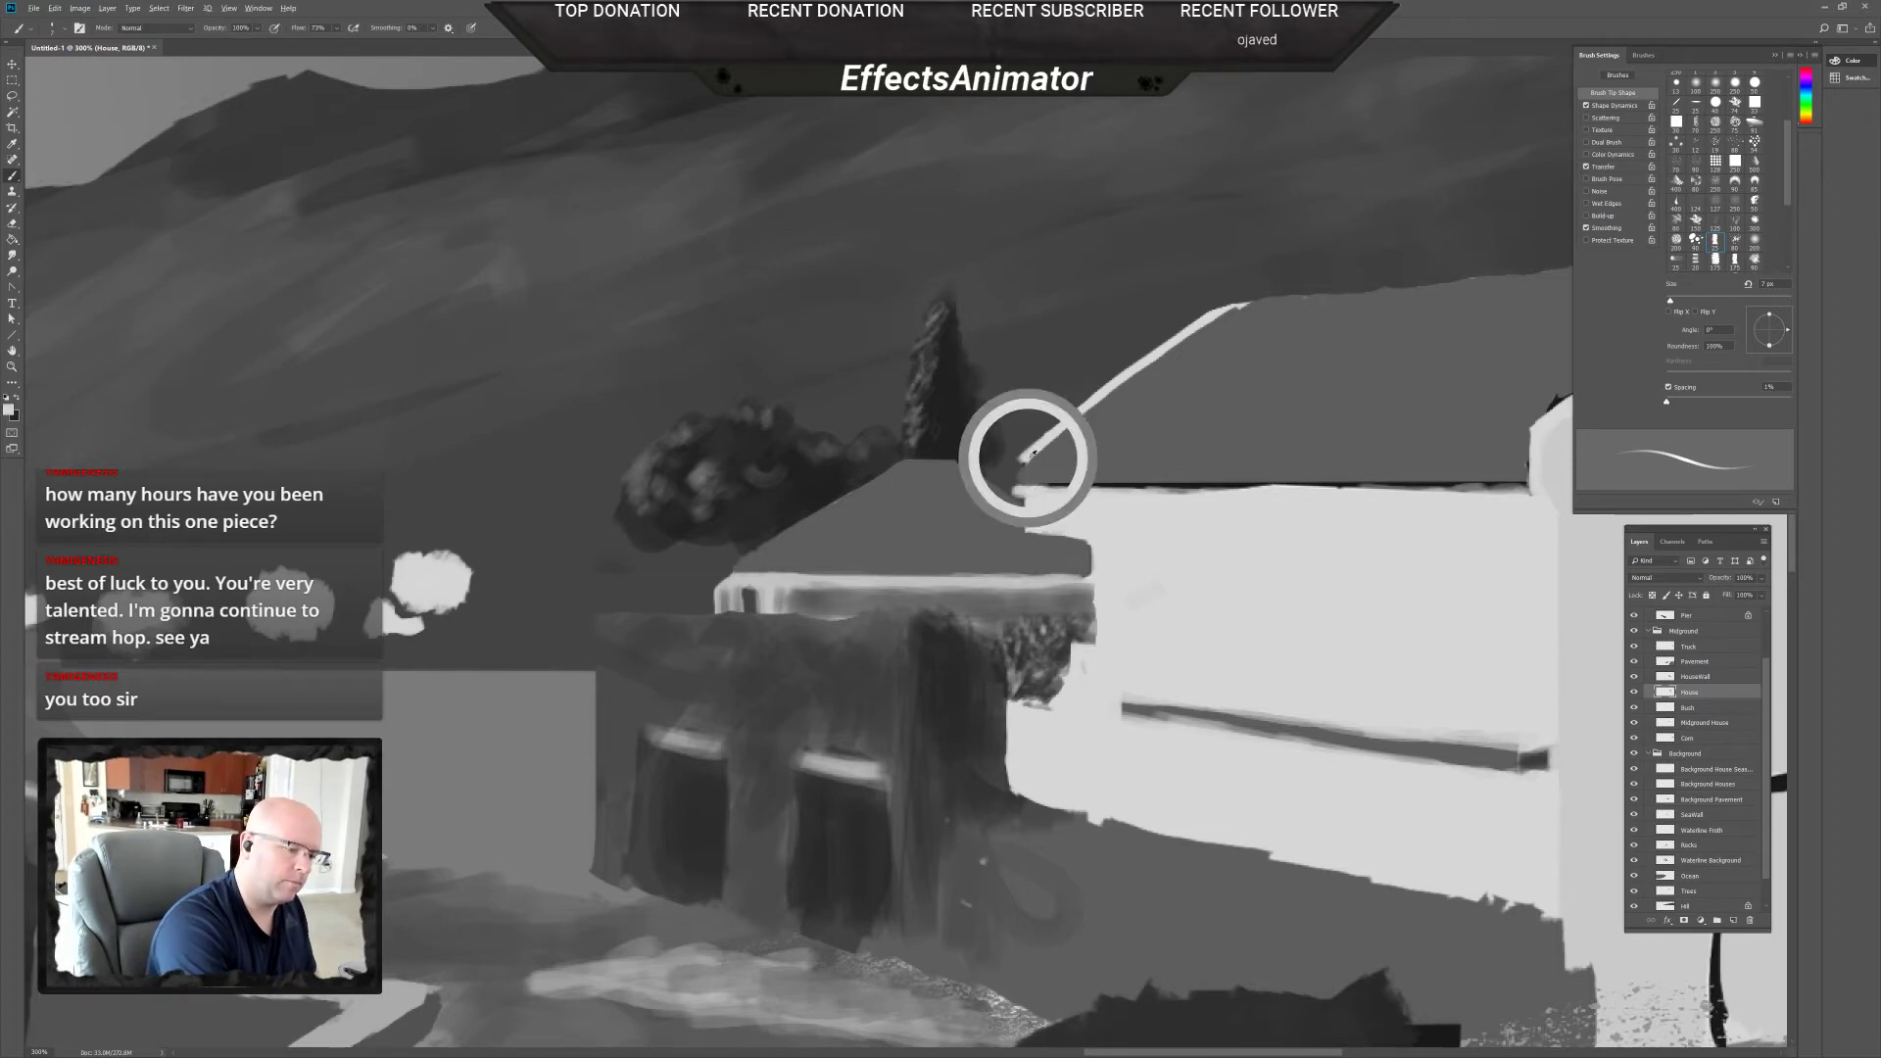
drag(1030, 475, 1011, 453)
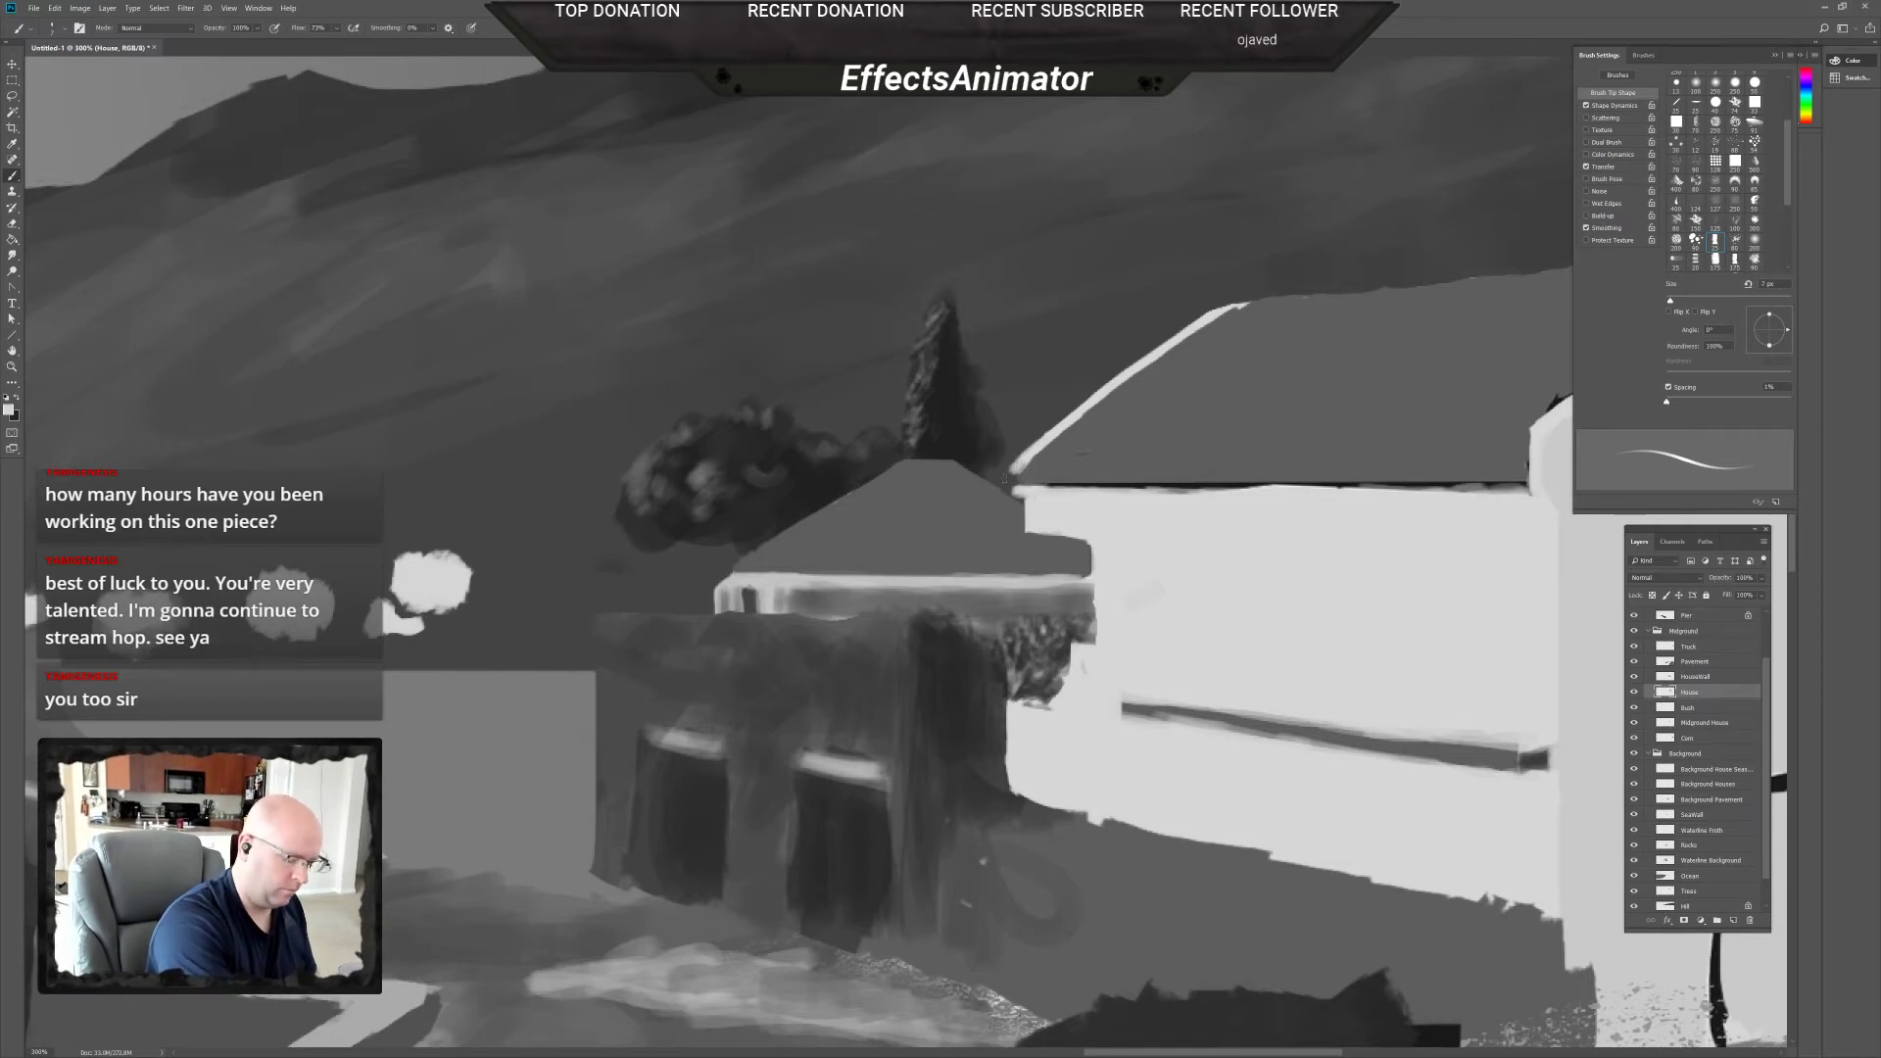
key(e)
drag(1014, 473, 1009, 456)
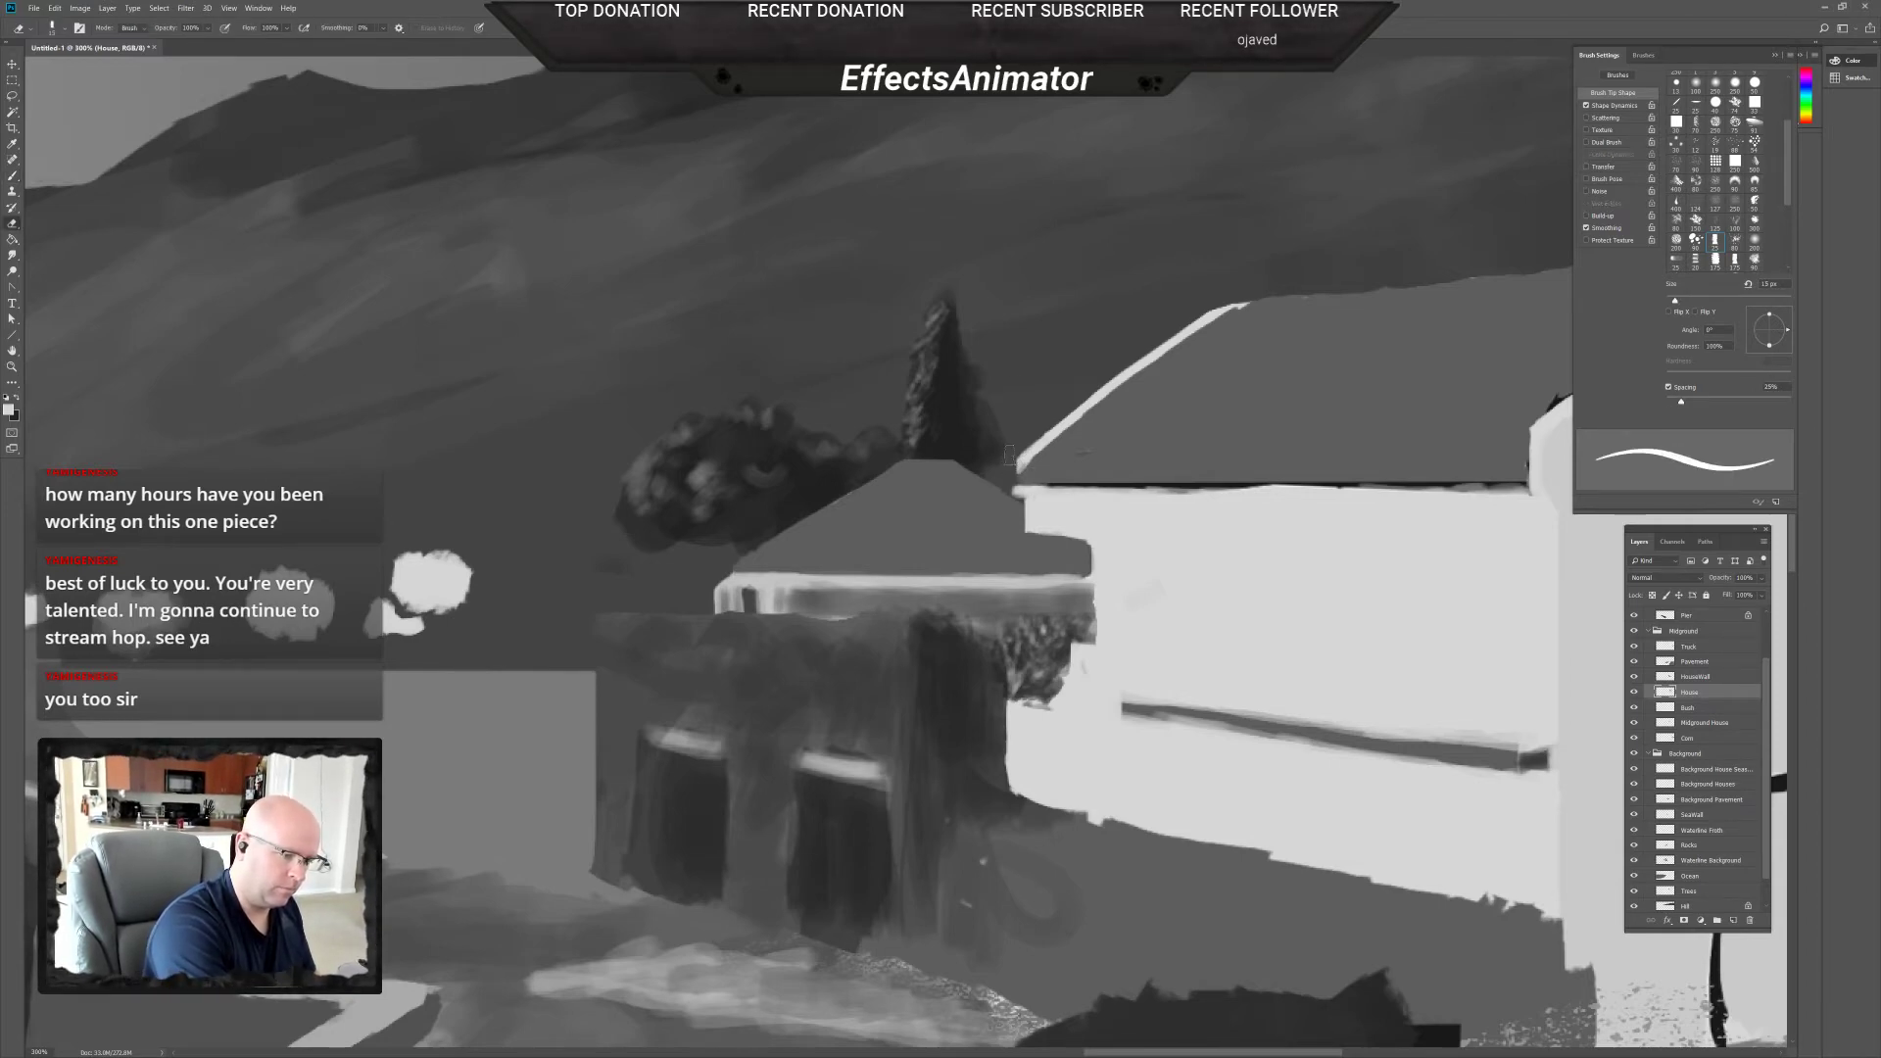
Touch up the large house's roof near the eave corner with the gray sampled from the roof.
click(1056, 464)
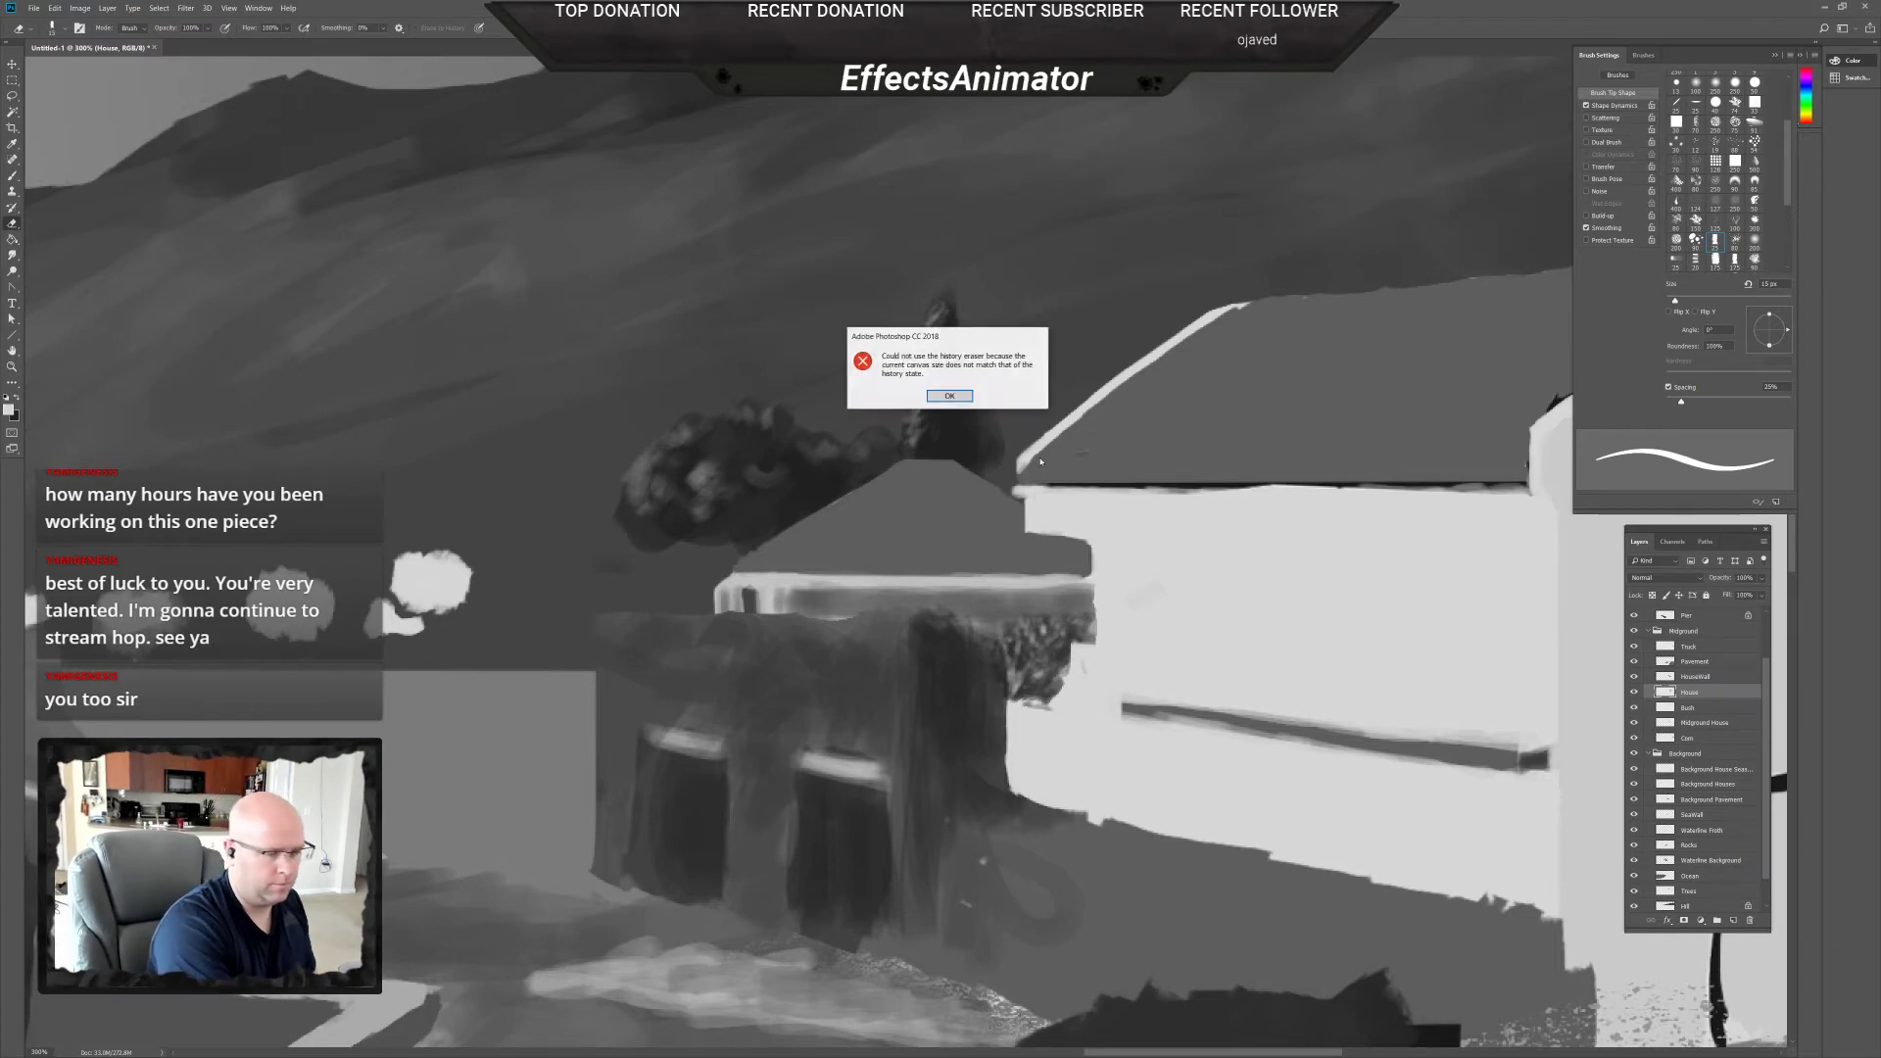
key(Return)
key(b)
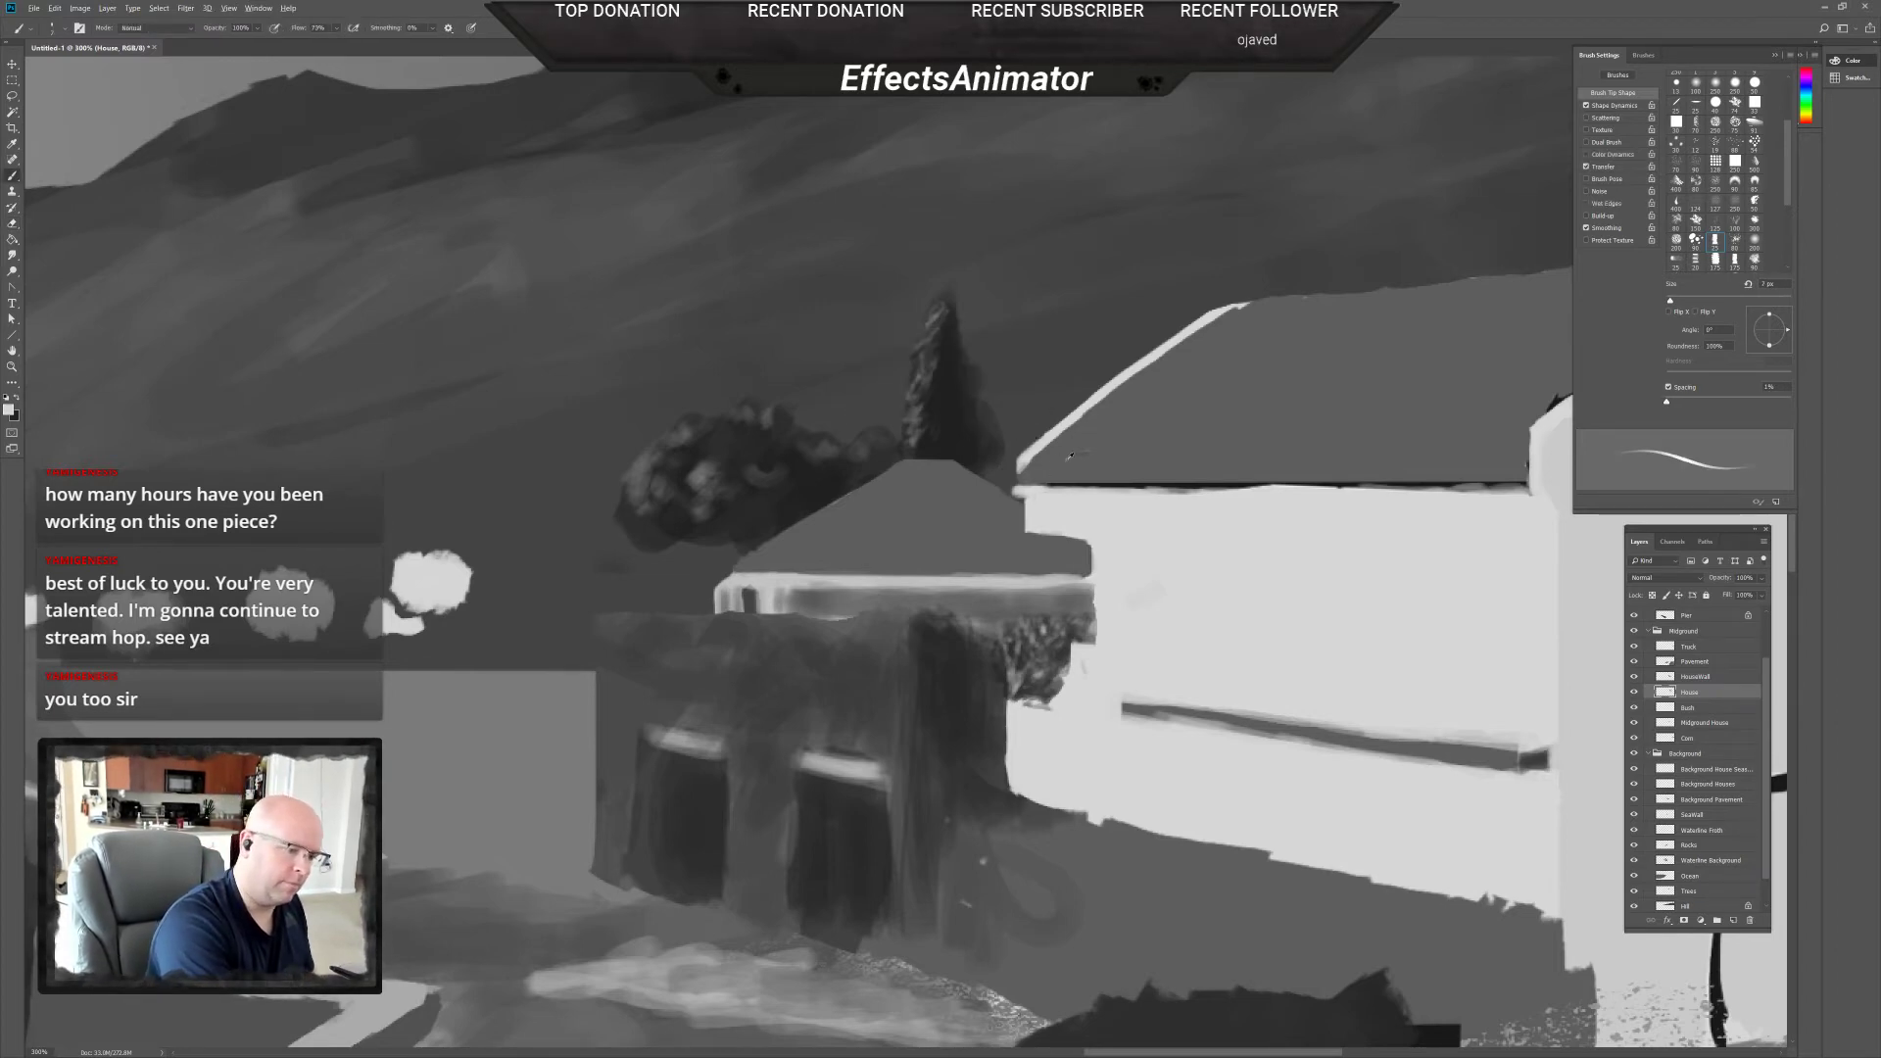
alt+click(1070, 456)
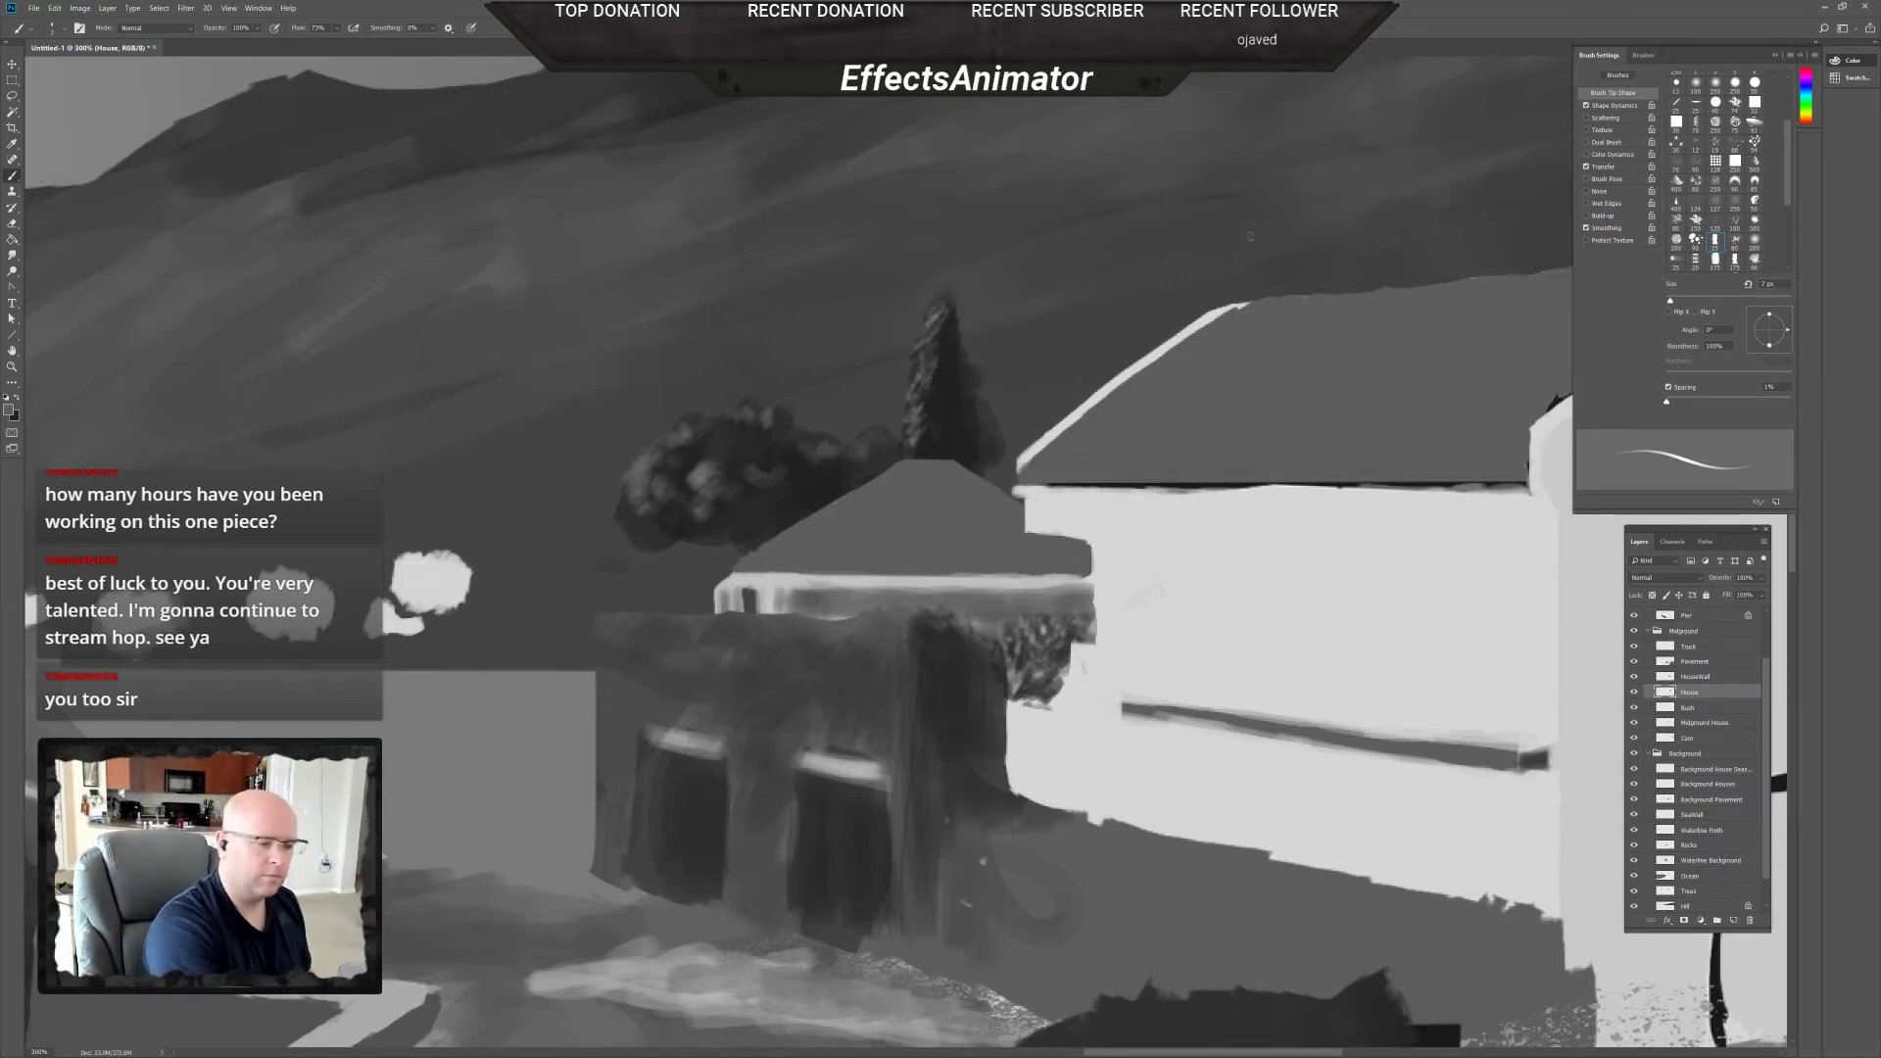
drag(1375, 454, 1031, 671)
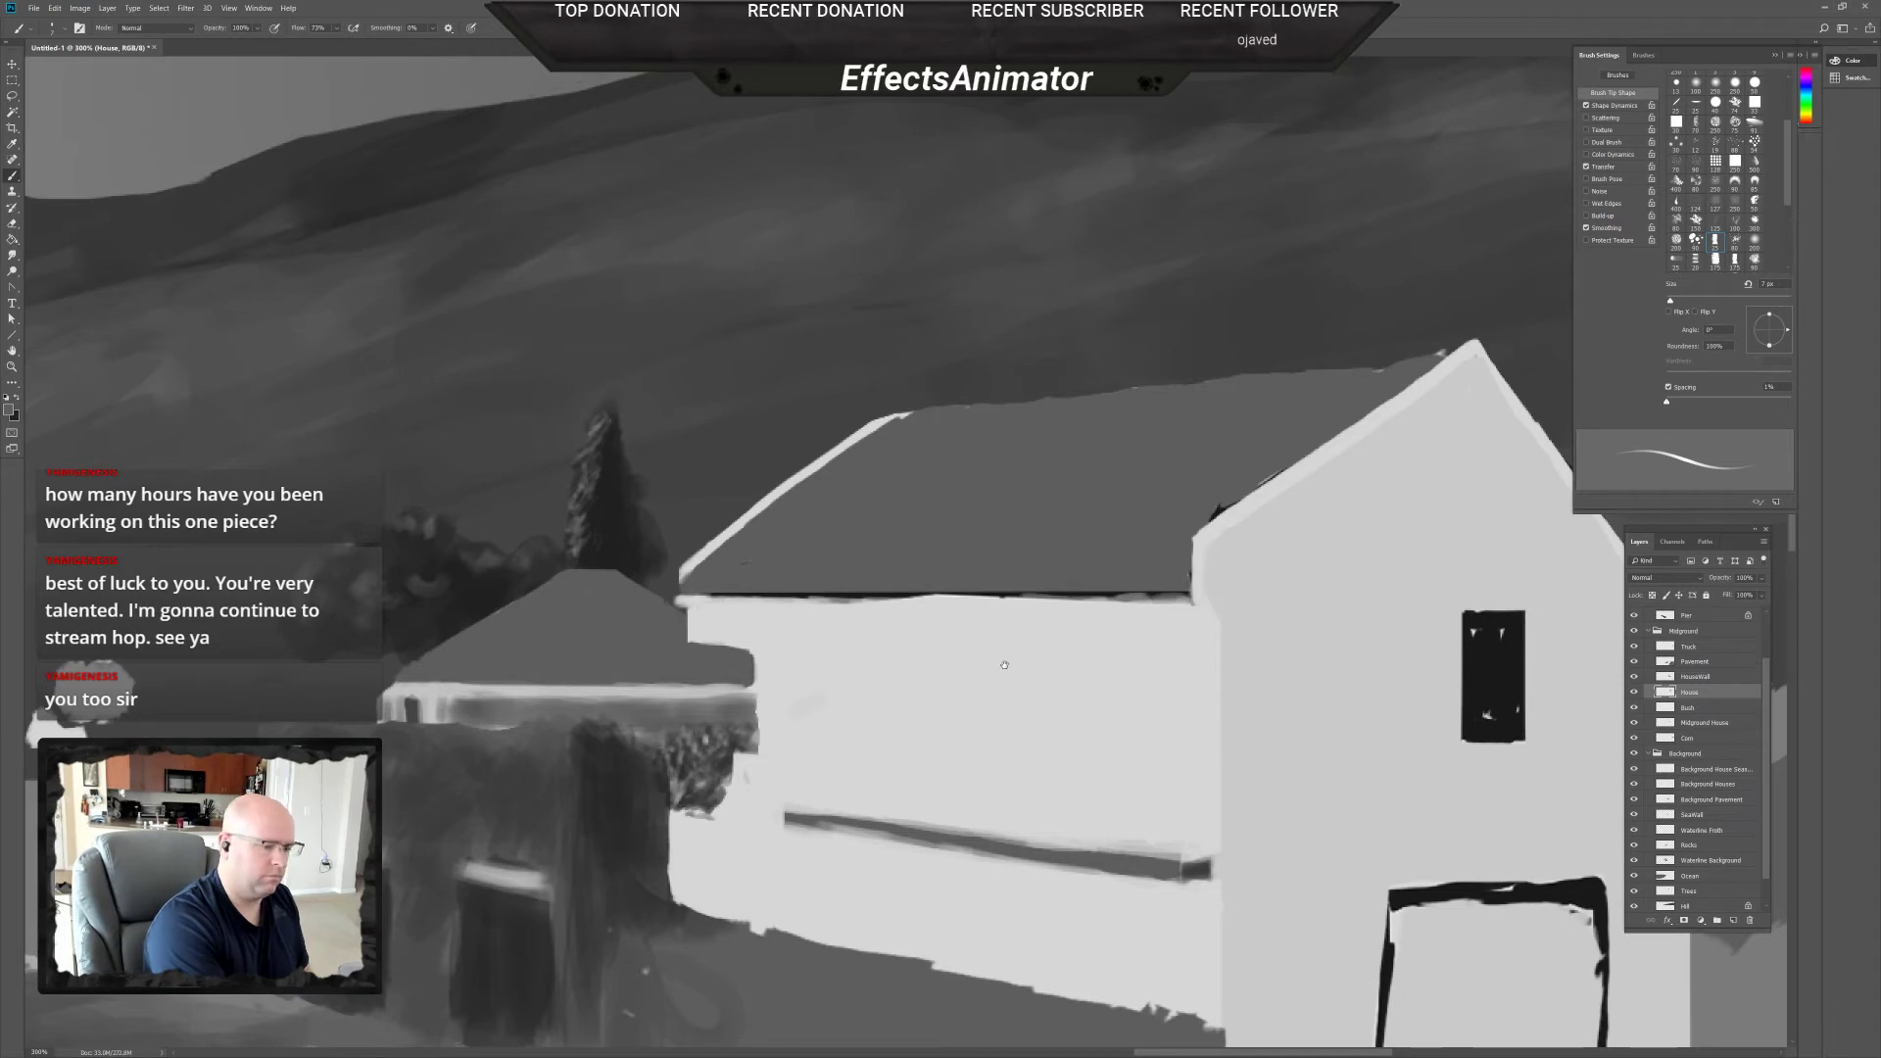
drag(1035, 681, 1058, 687)
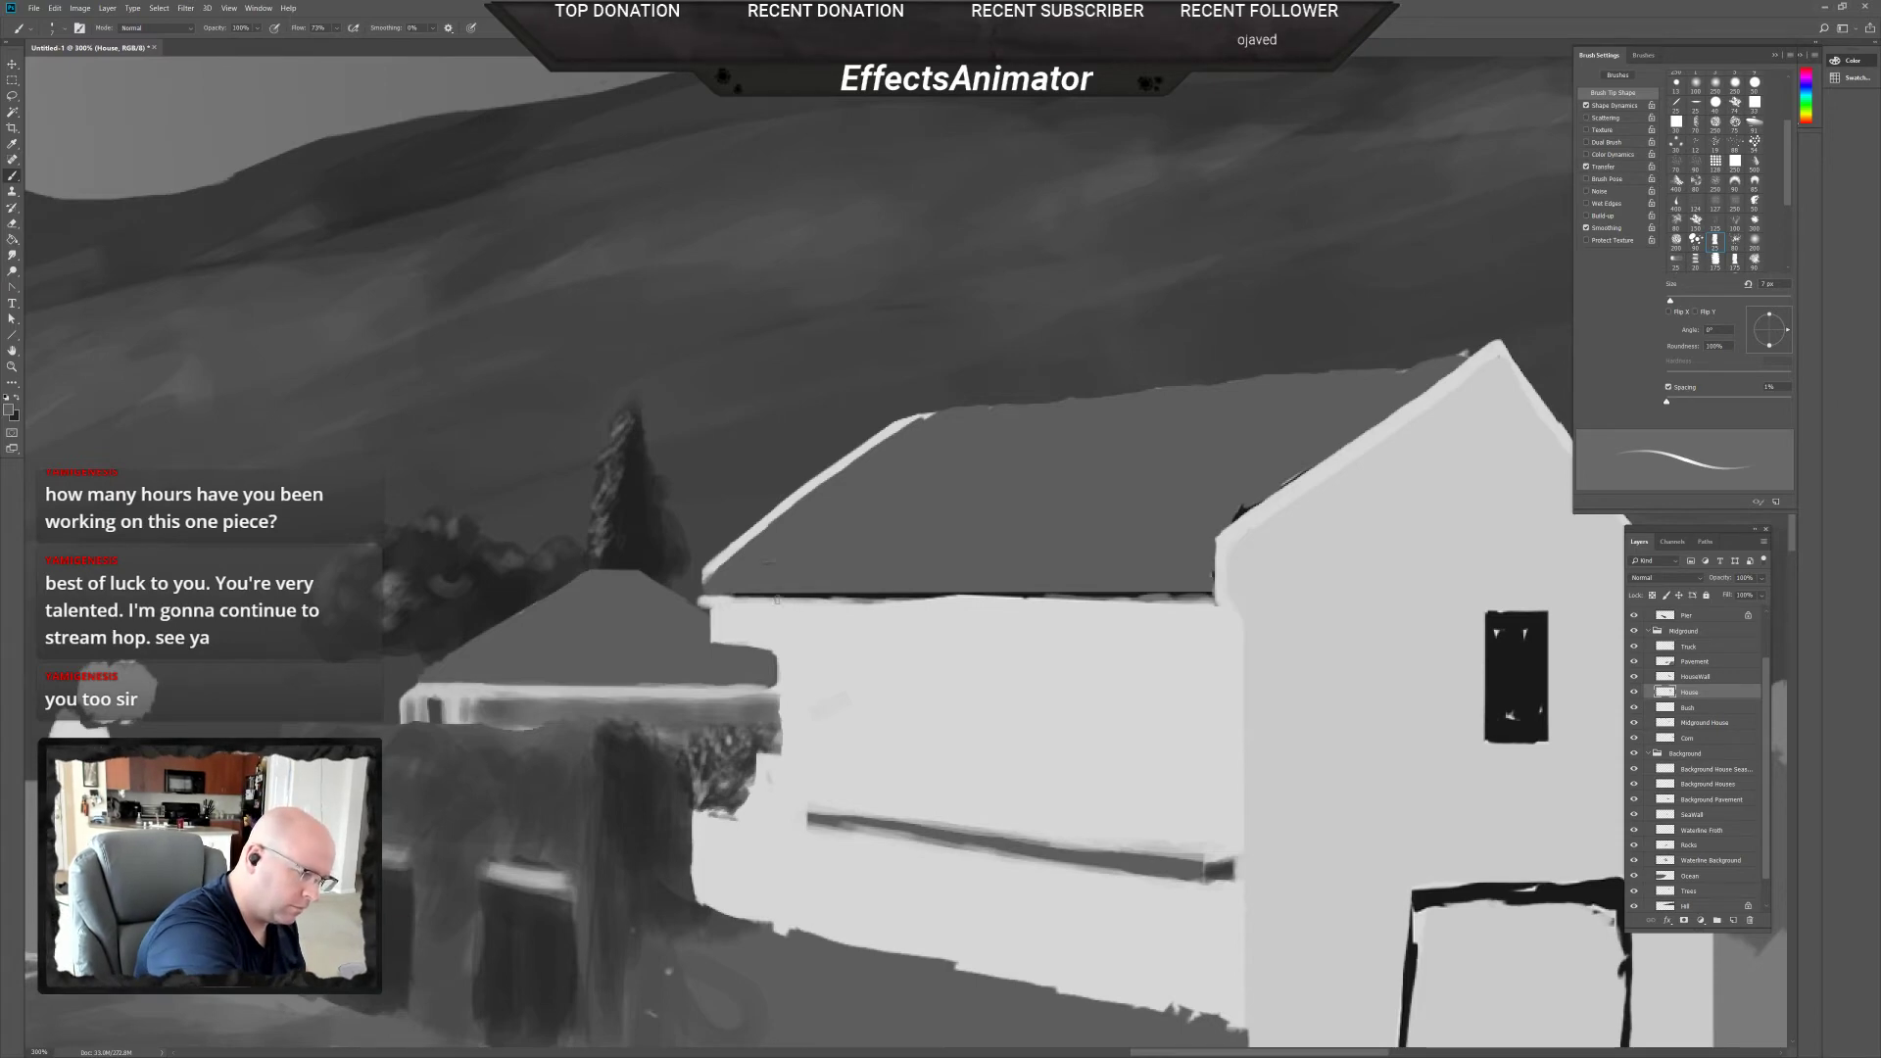
Paint thin gray strokes along the underside of the large house's eave, undoing one misplaced stroke.
drag(777, 600, 804, 604)
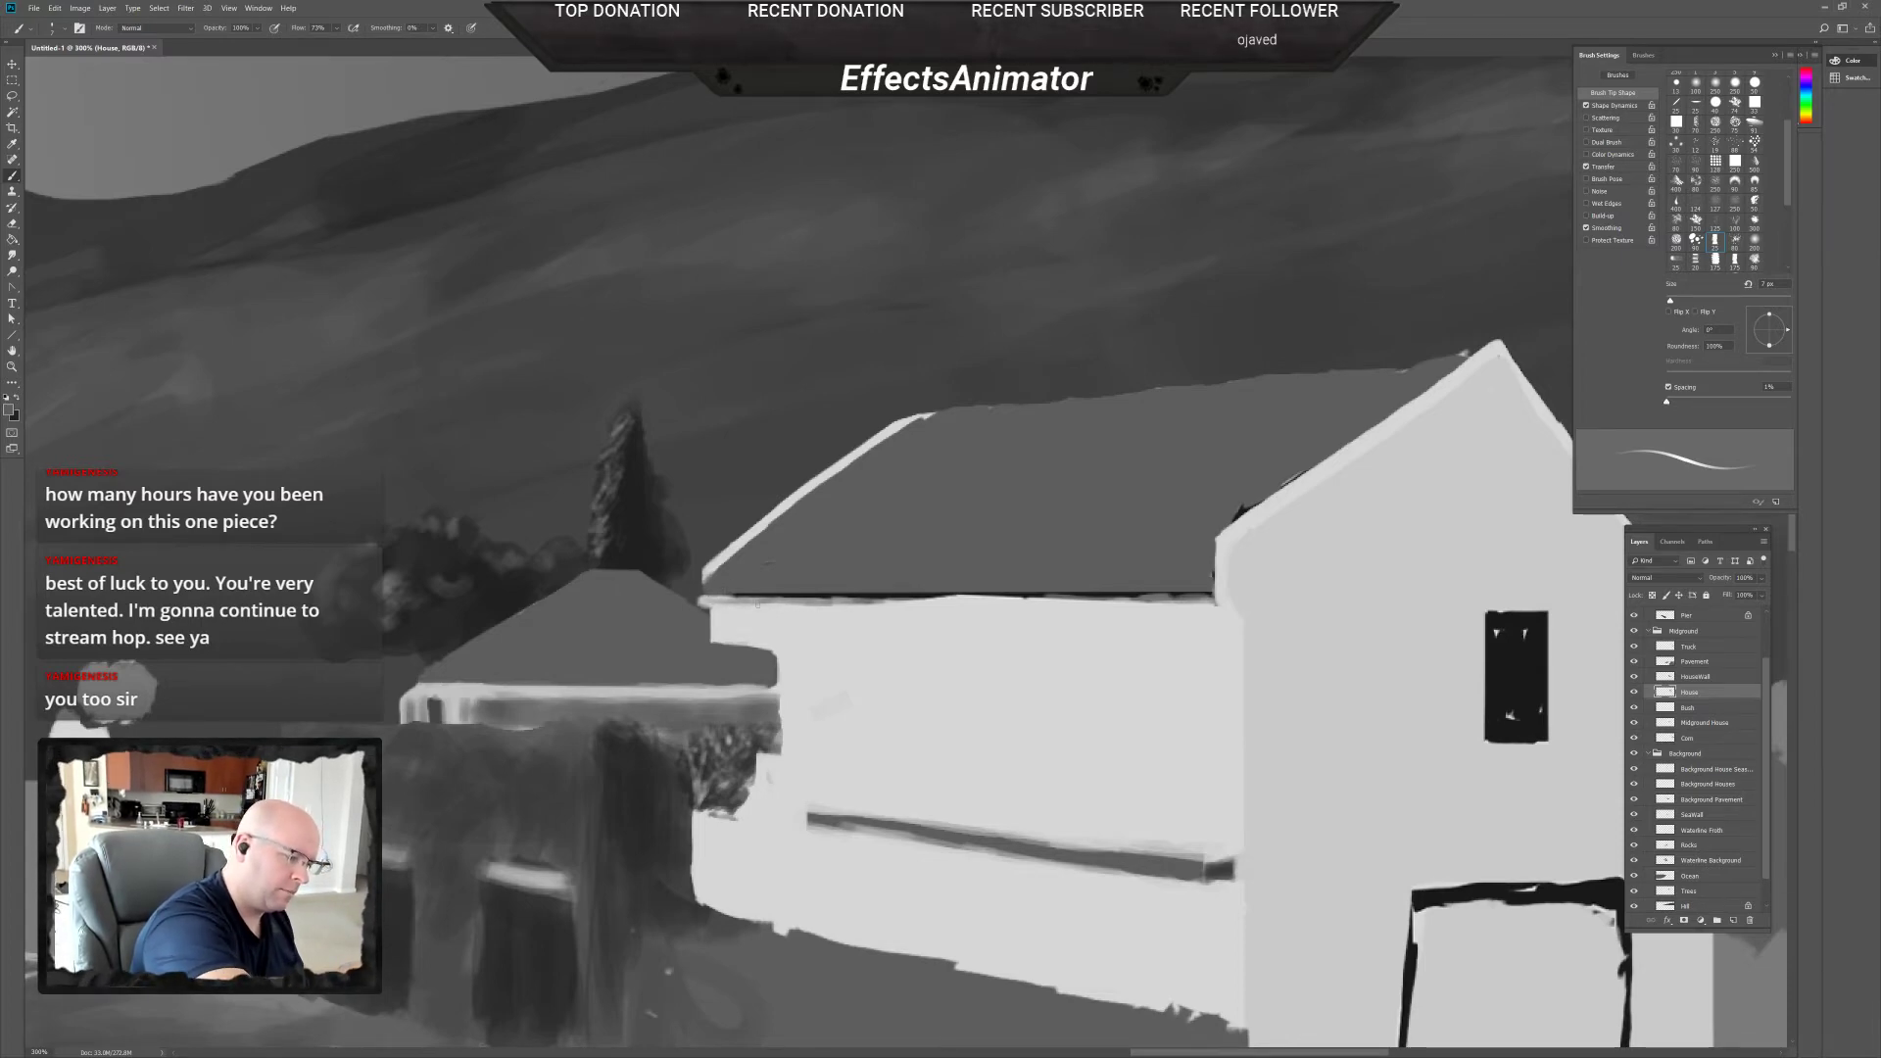
drag(757, 606, 818, 609)
key(ctrl+z)
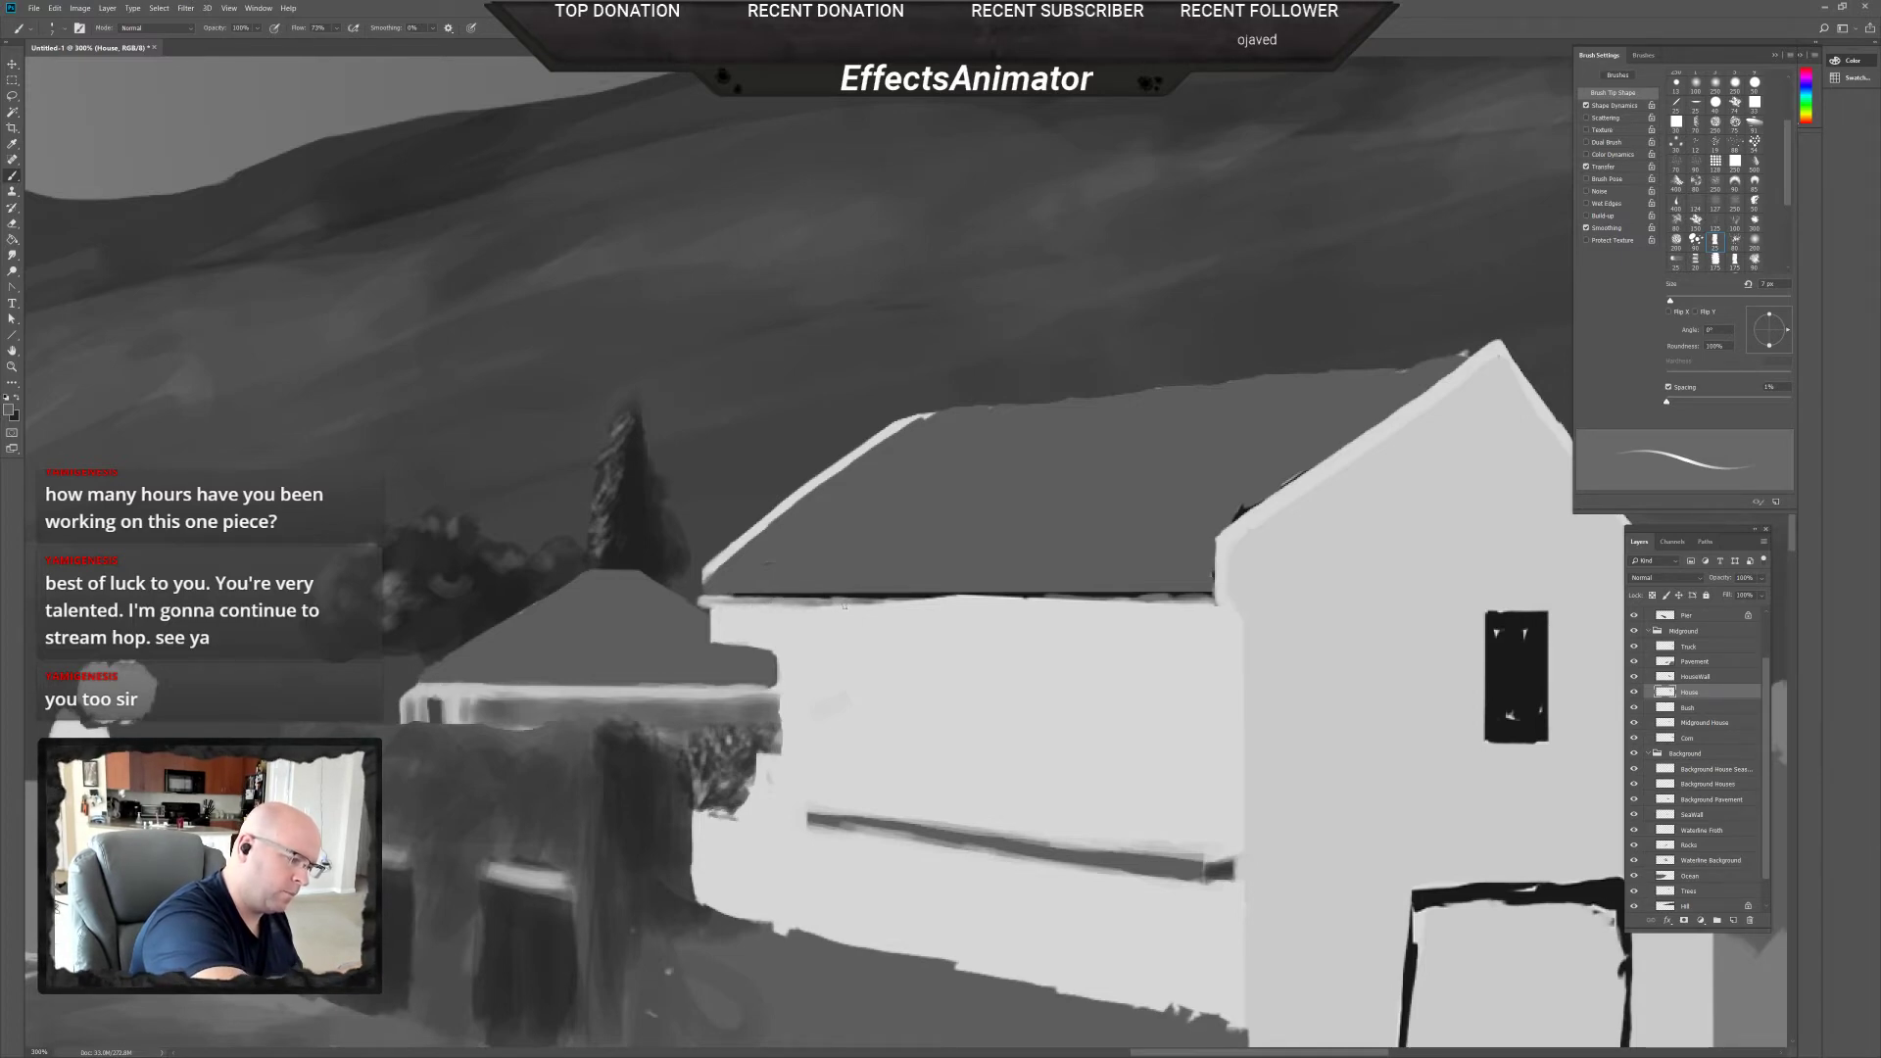
drag(889, 600, 1000, 600)
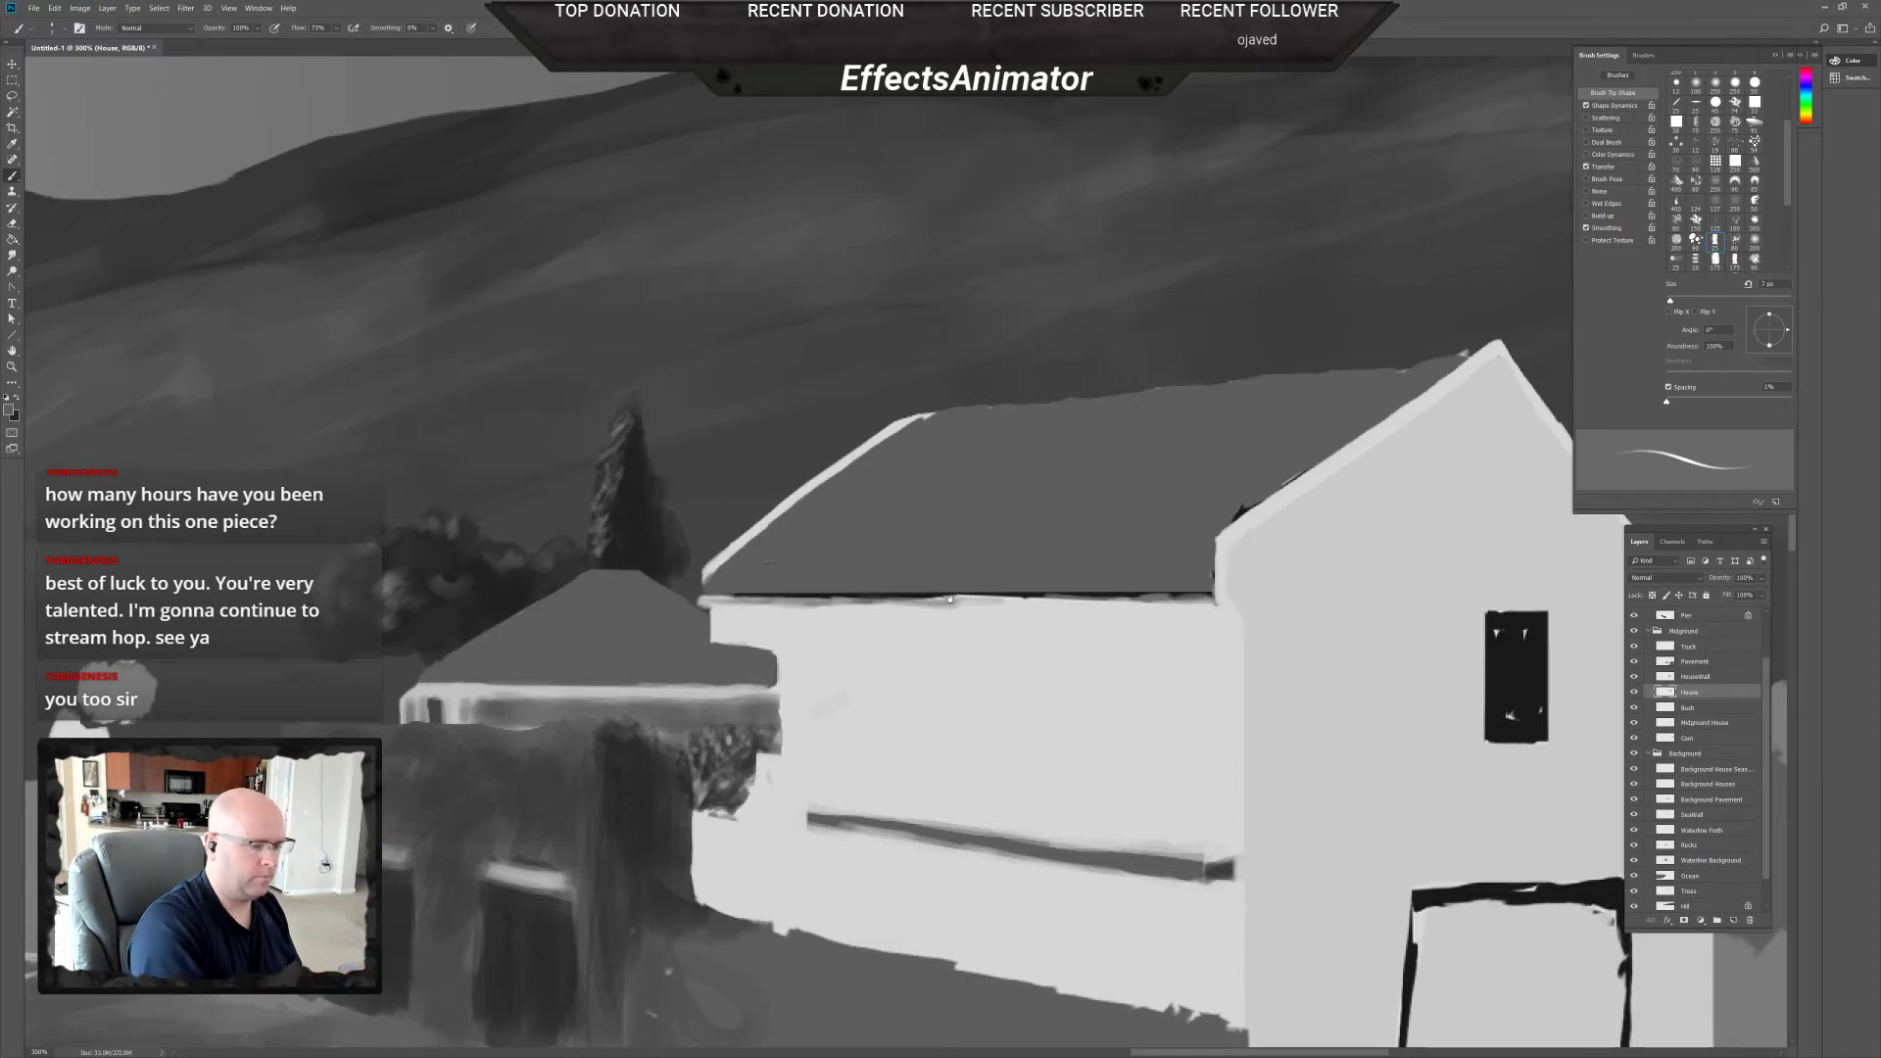
scroll(1168, 841, down, 3)
scroll(1168, 841, down, 2)
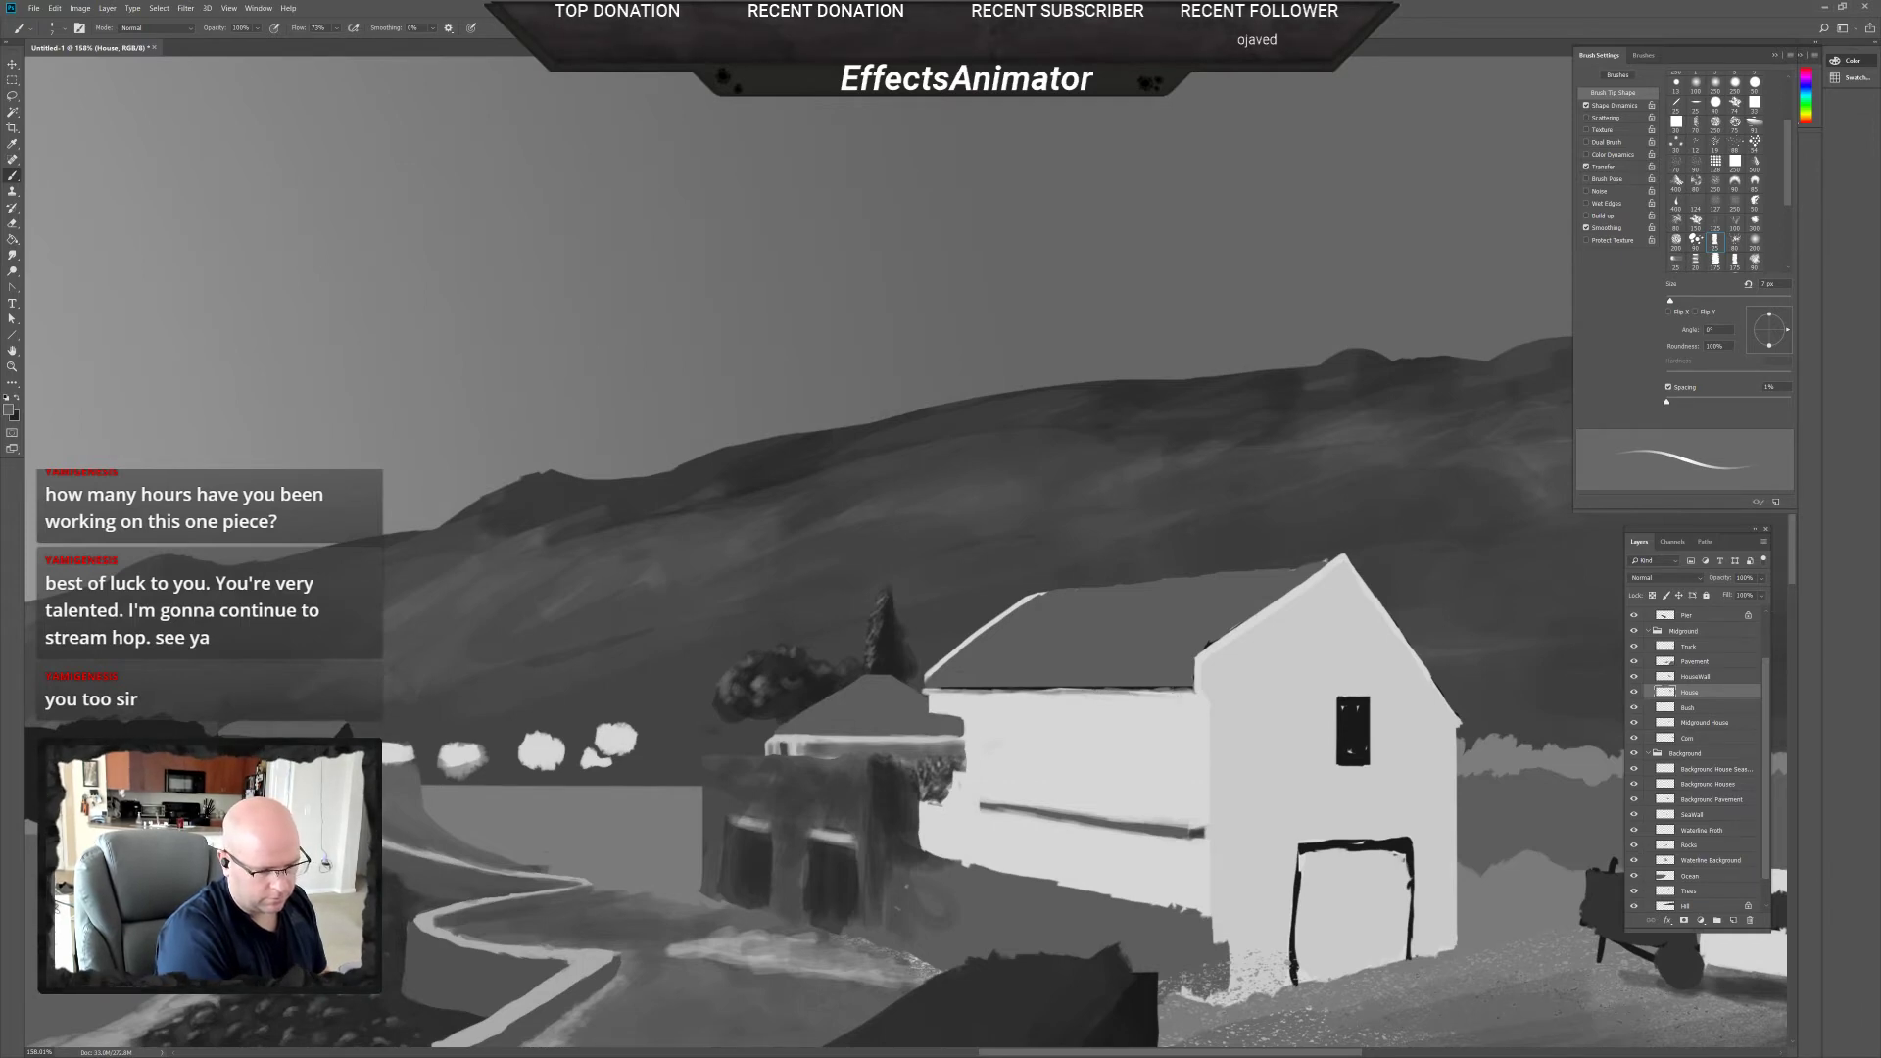
drag(1032, 691, 1152, 692)
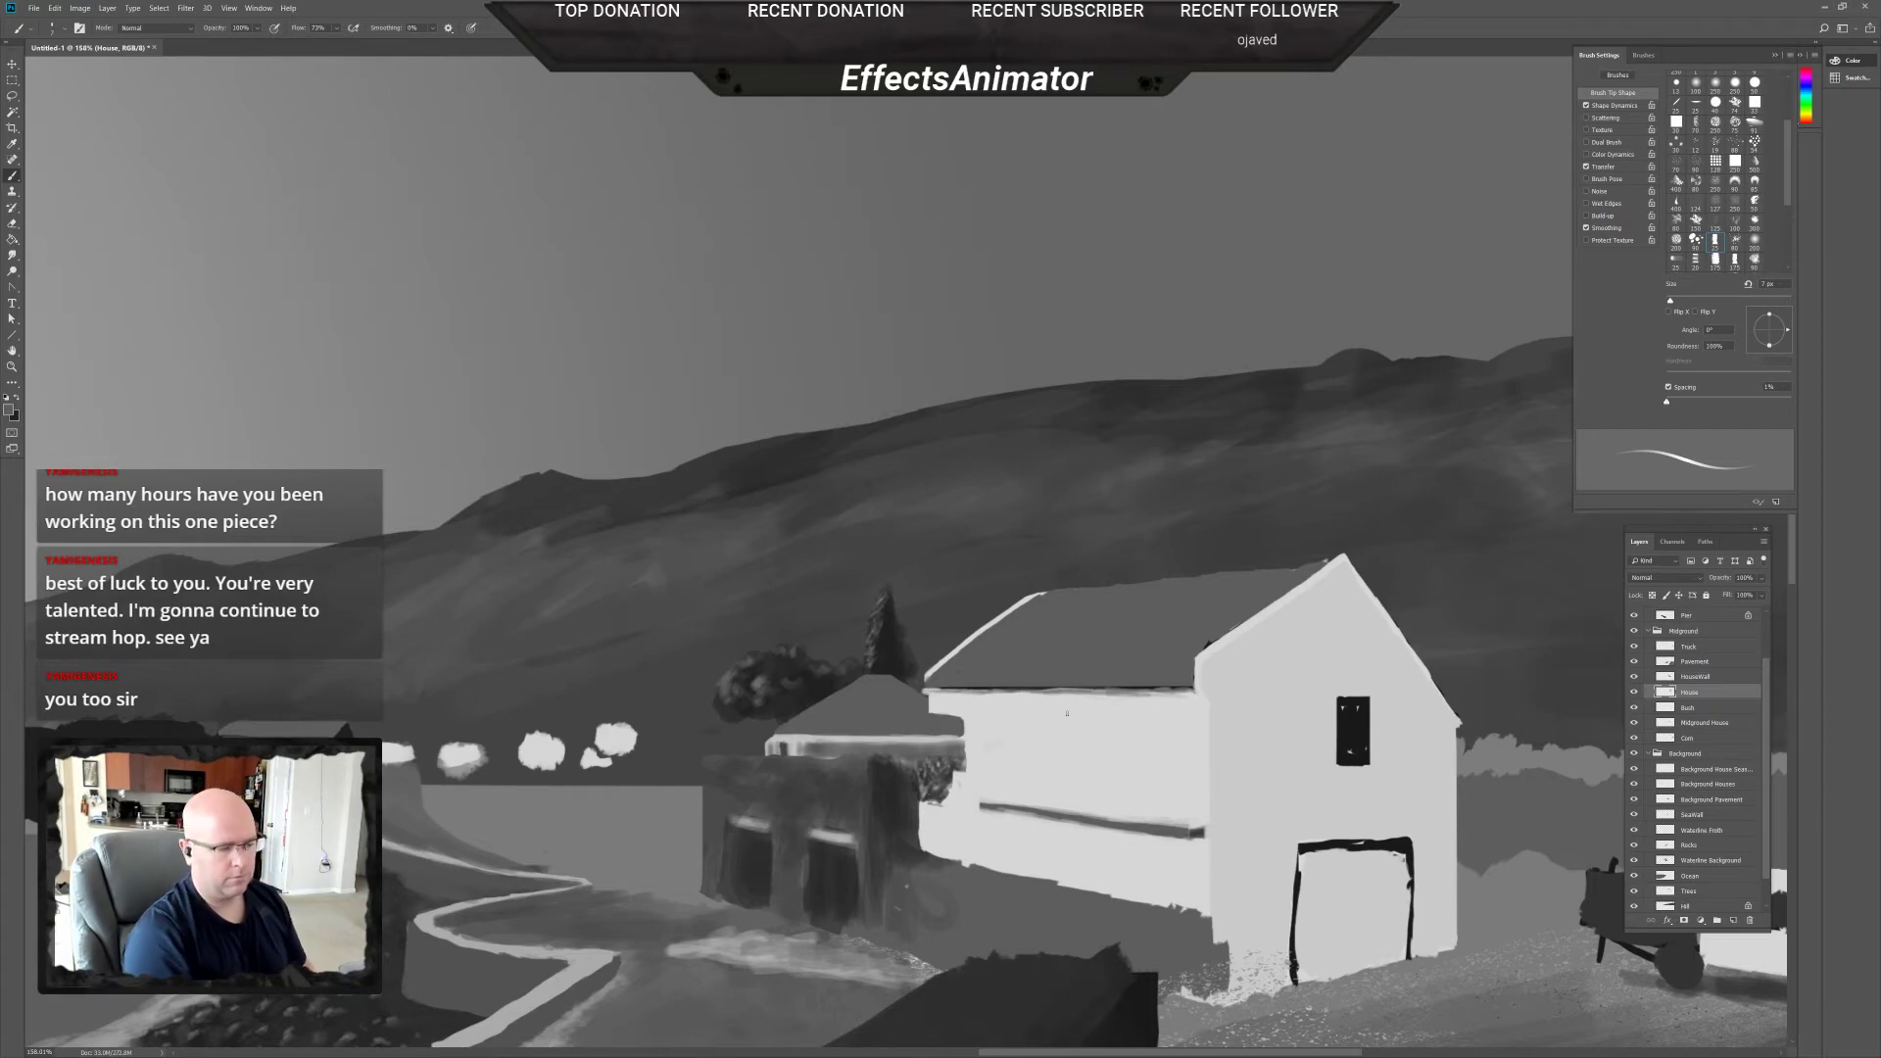
Set the brush size to 37 px and sample the dark tone of the foreground shape.
scroll(1127, 842, down, 2)
scroll(1157, 815, up, 2)
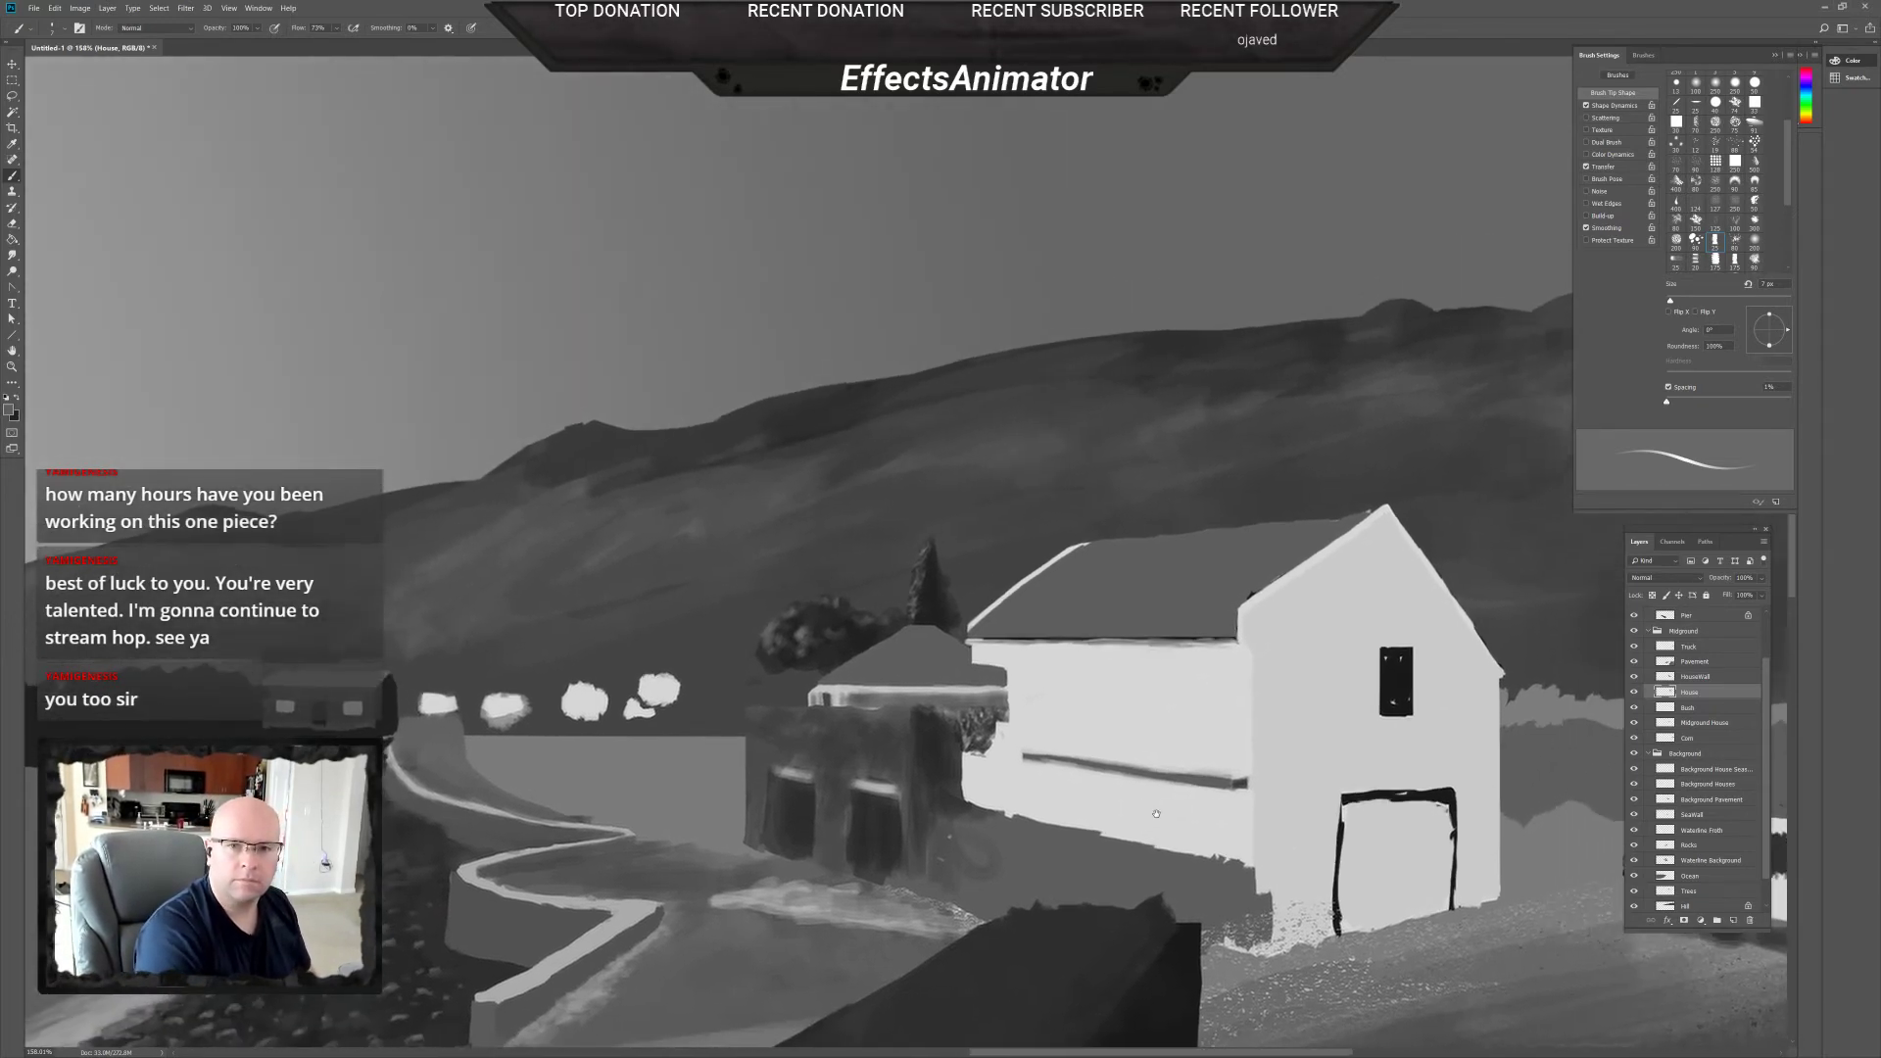
right_click(1082, 707)
key(shift+Up)
key(shift+Up)
key(shift+Up)
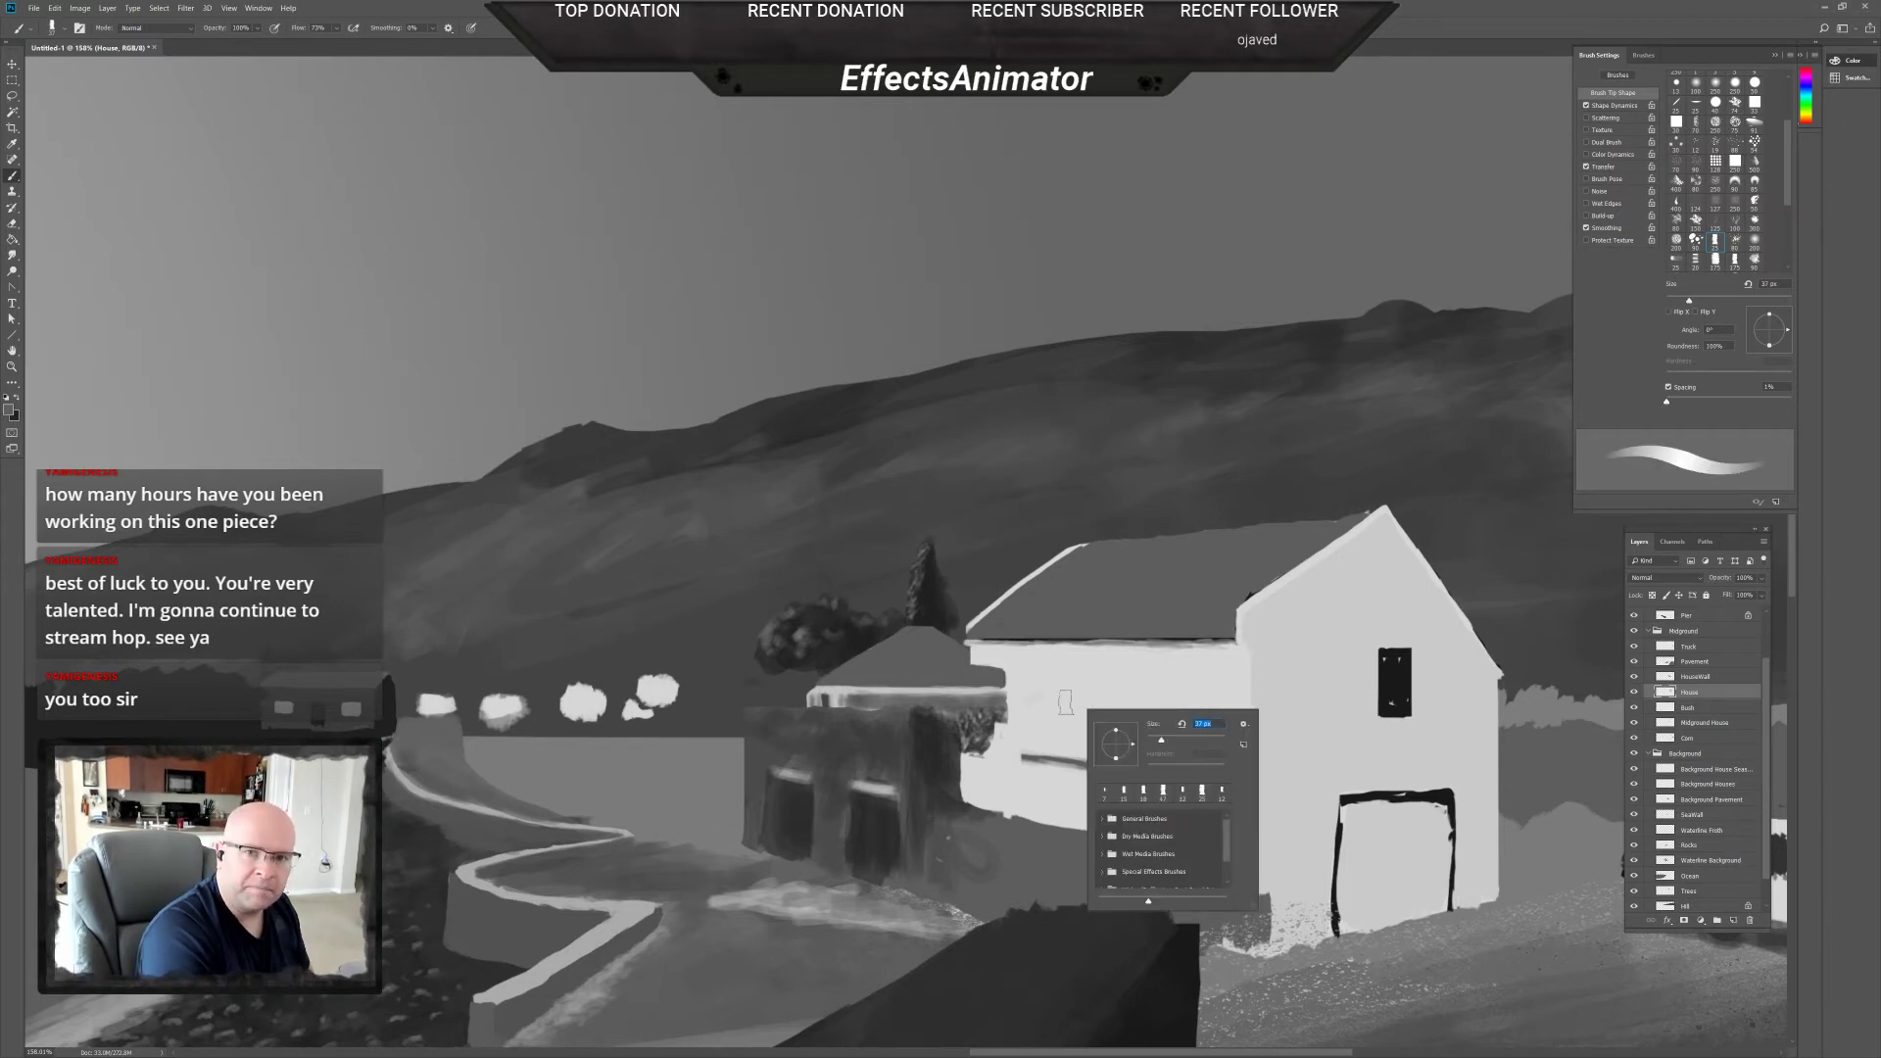
key(Return)
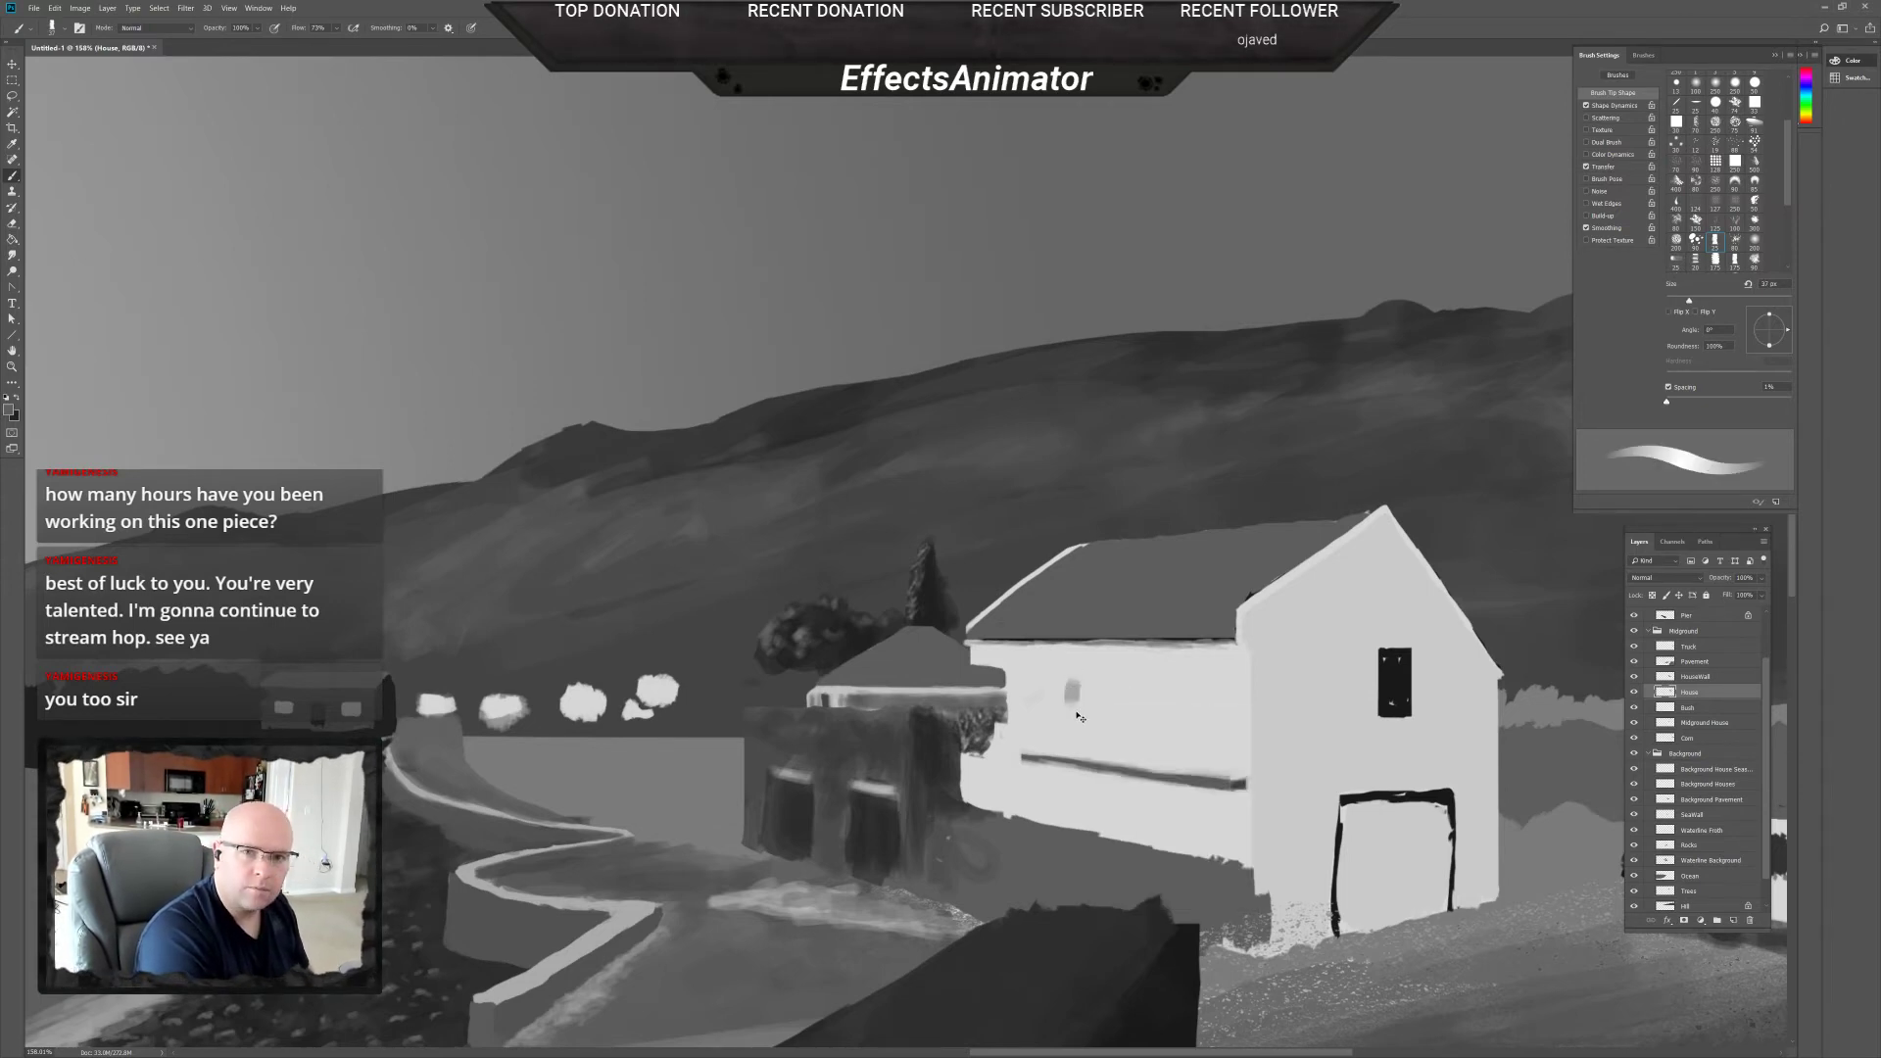
alt+click(1090, 923)
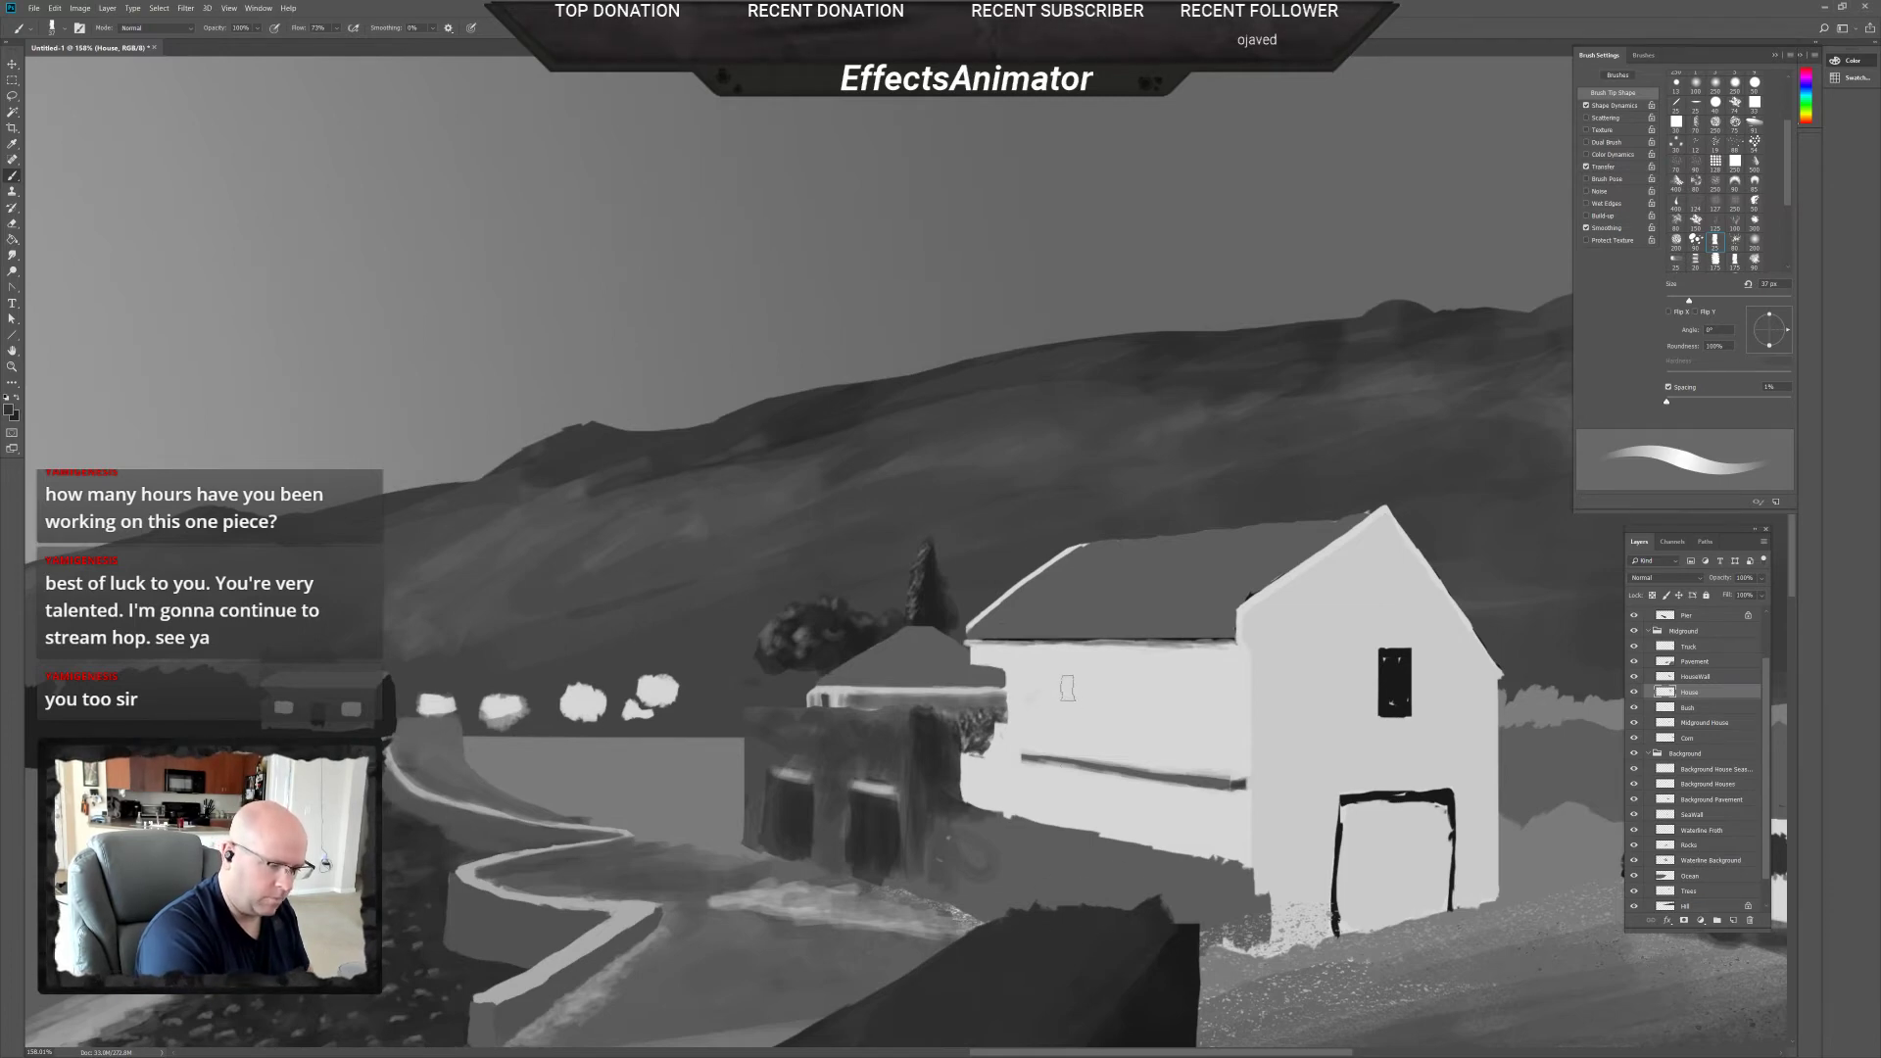
mouse_move(1069, 675)
mouse_down()
mouse_move(1070, 740)
mouse_move(1066, 676)
mouse_up()
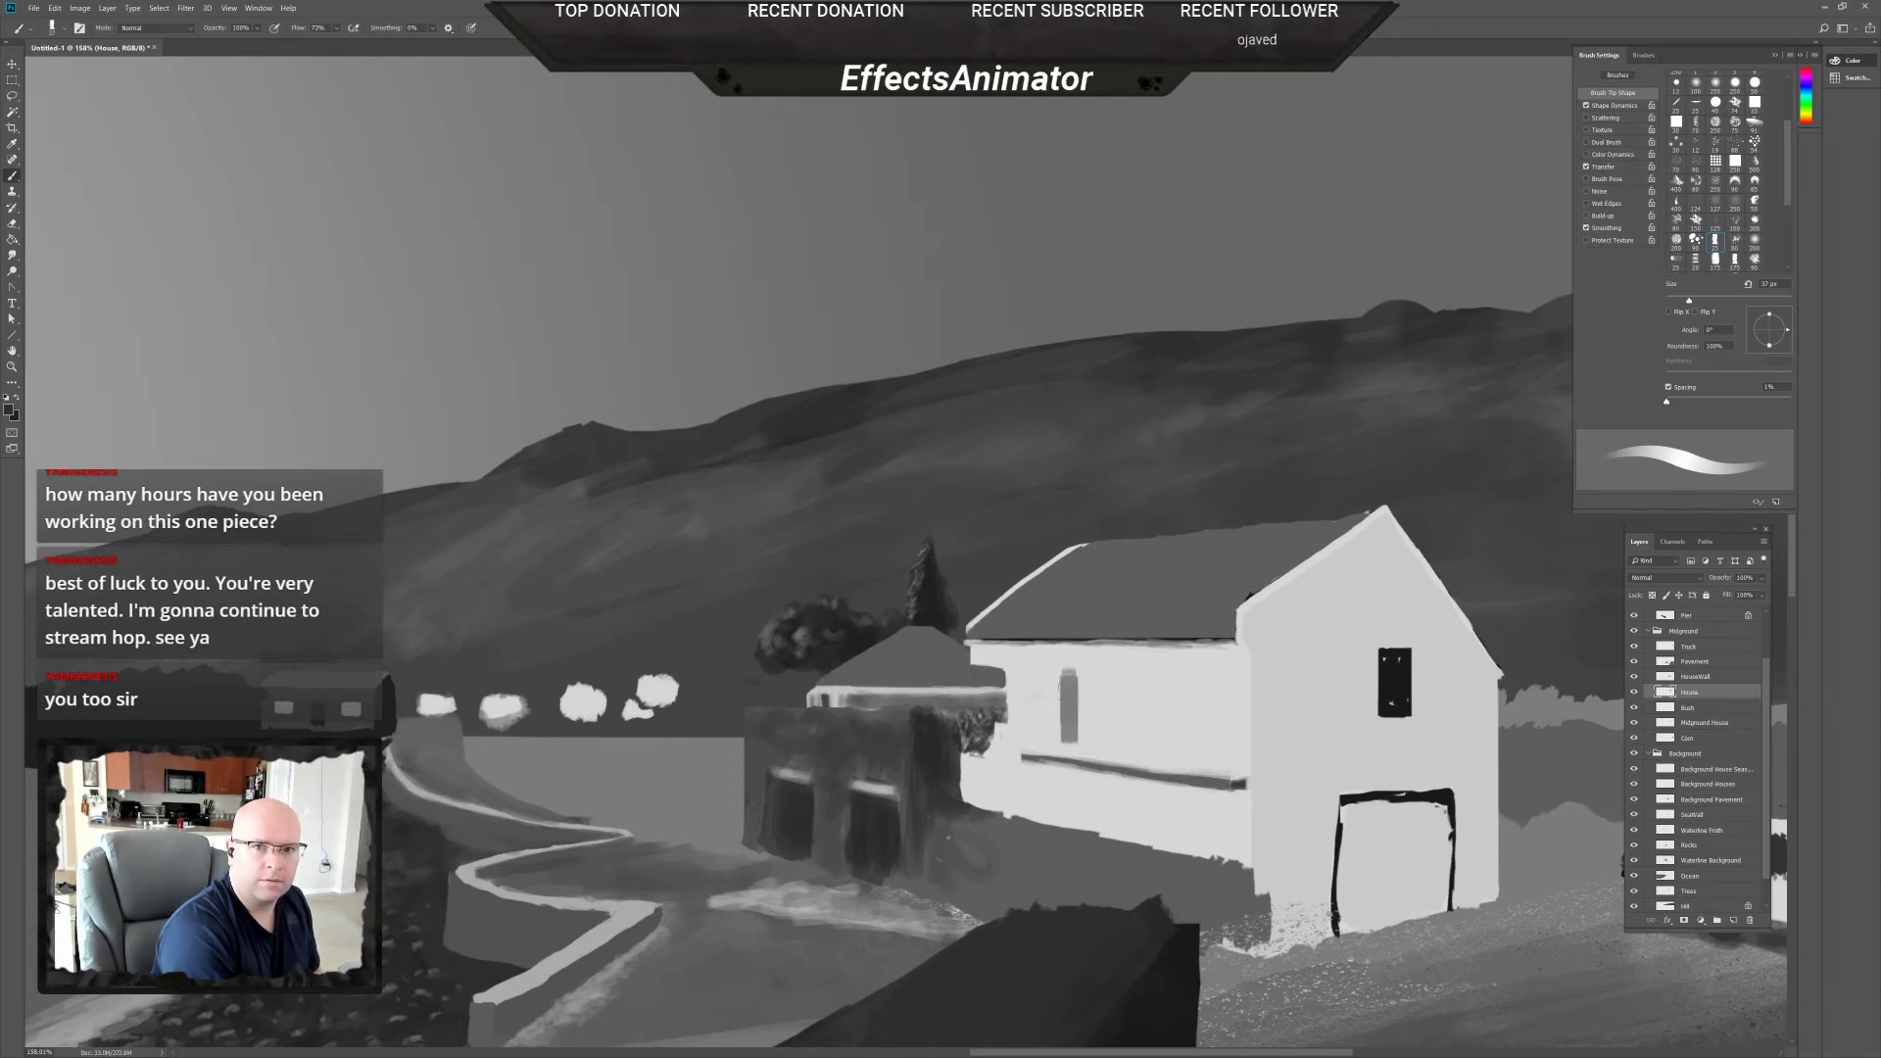
drag(1014, 681, 1273, 698)
key(ctrl+z)
key(ctrl+z)
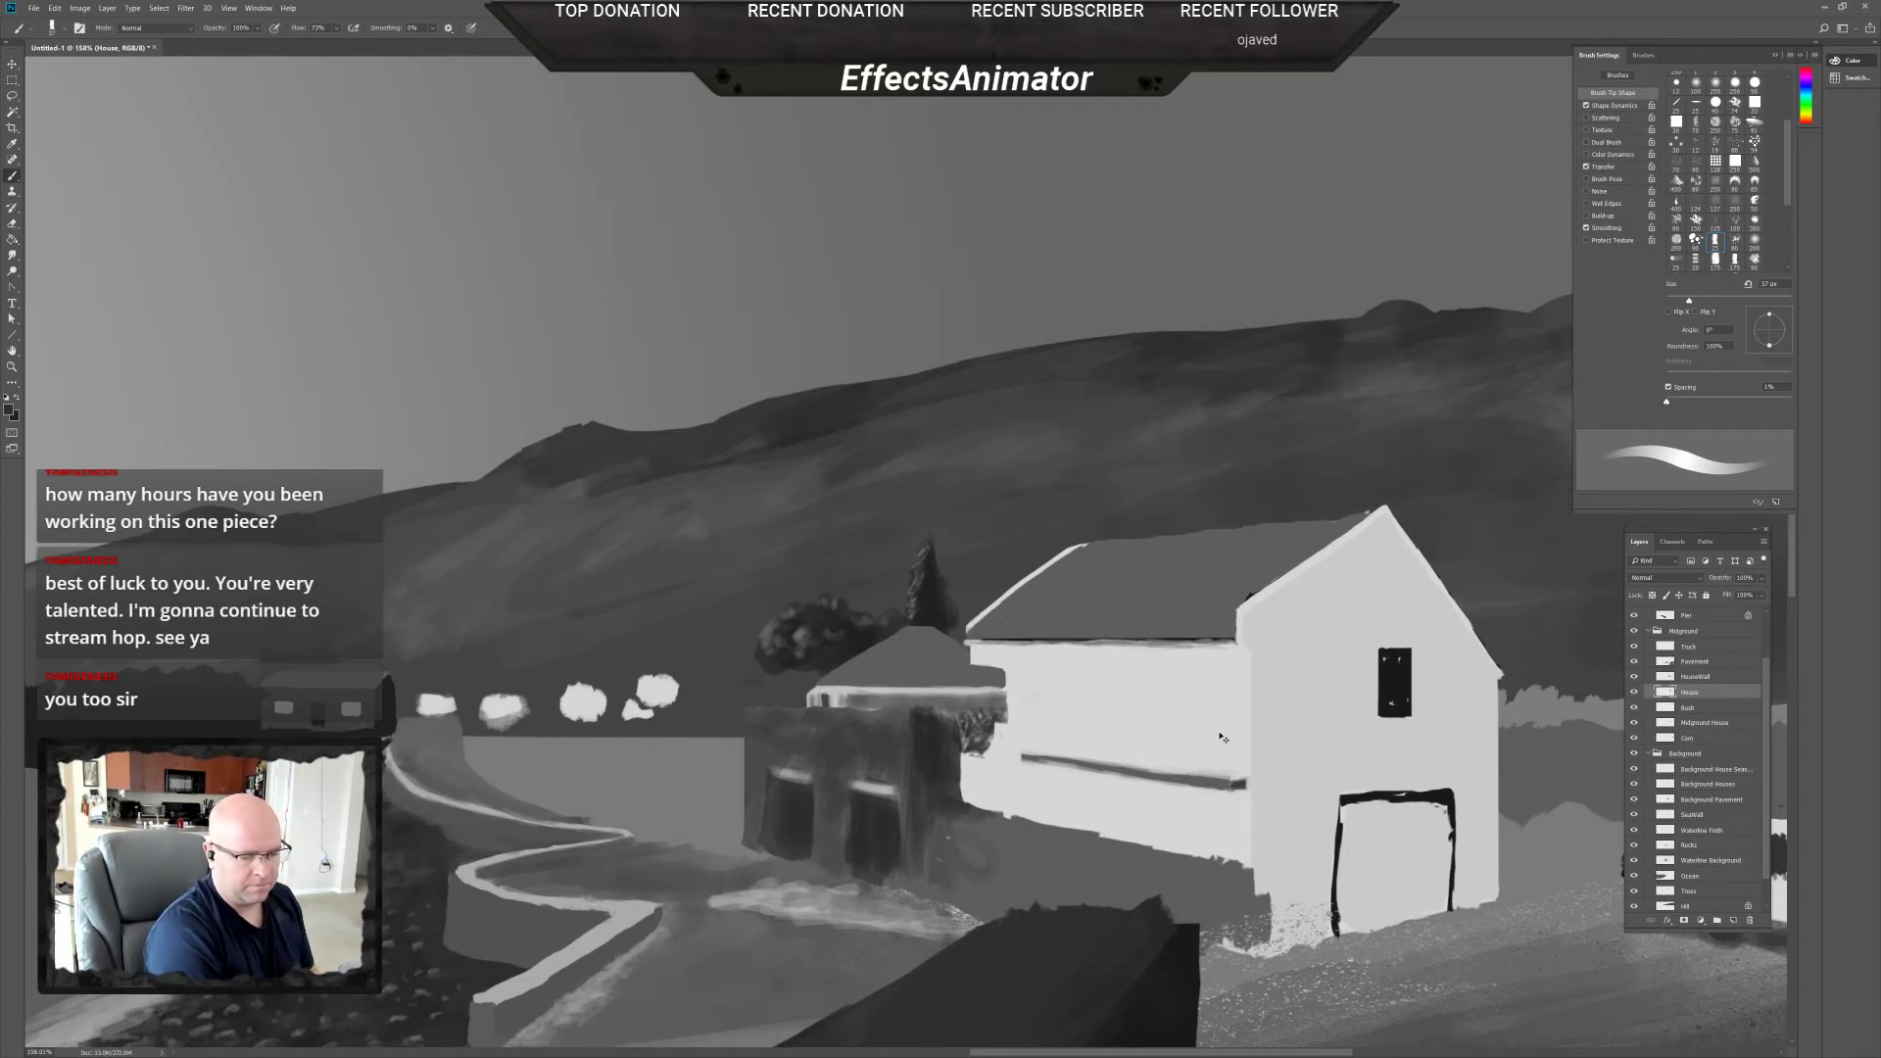
Paint a horizontal gray shadow band across the upper part of the large house's white side wall.
drag(1009, 680, 1227, 693)
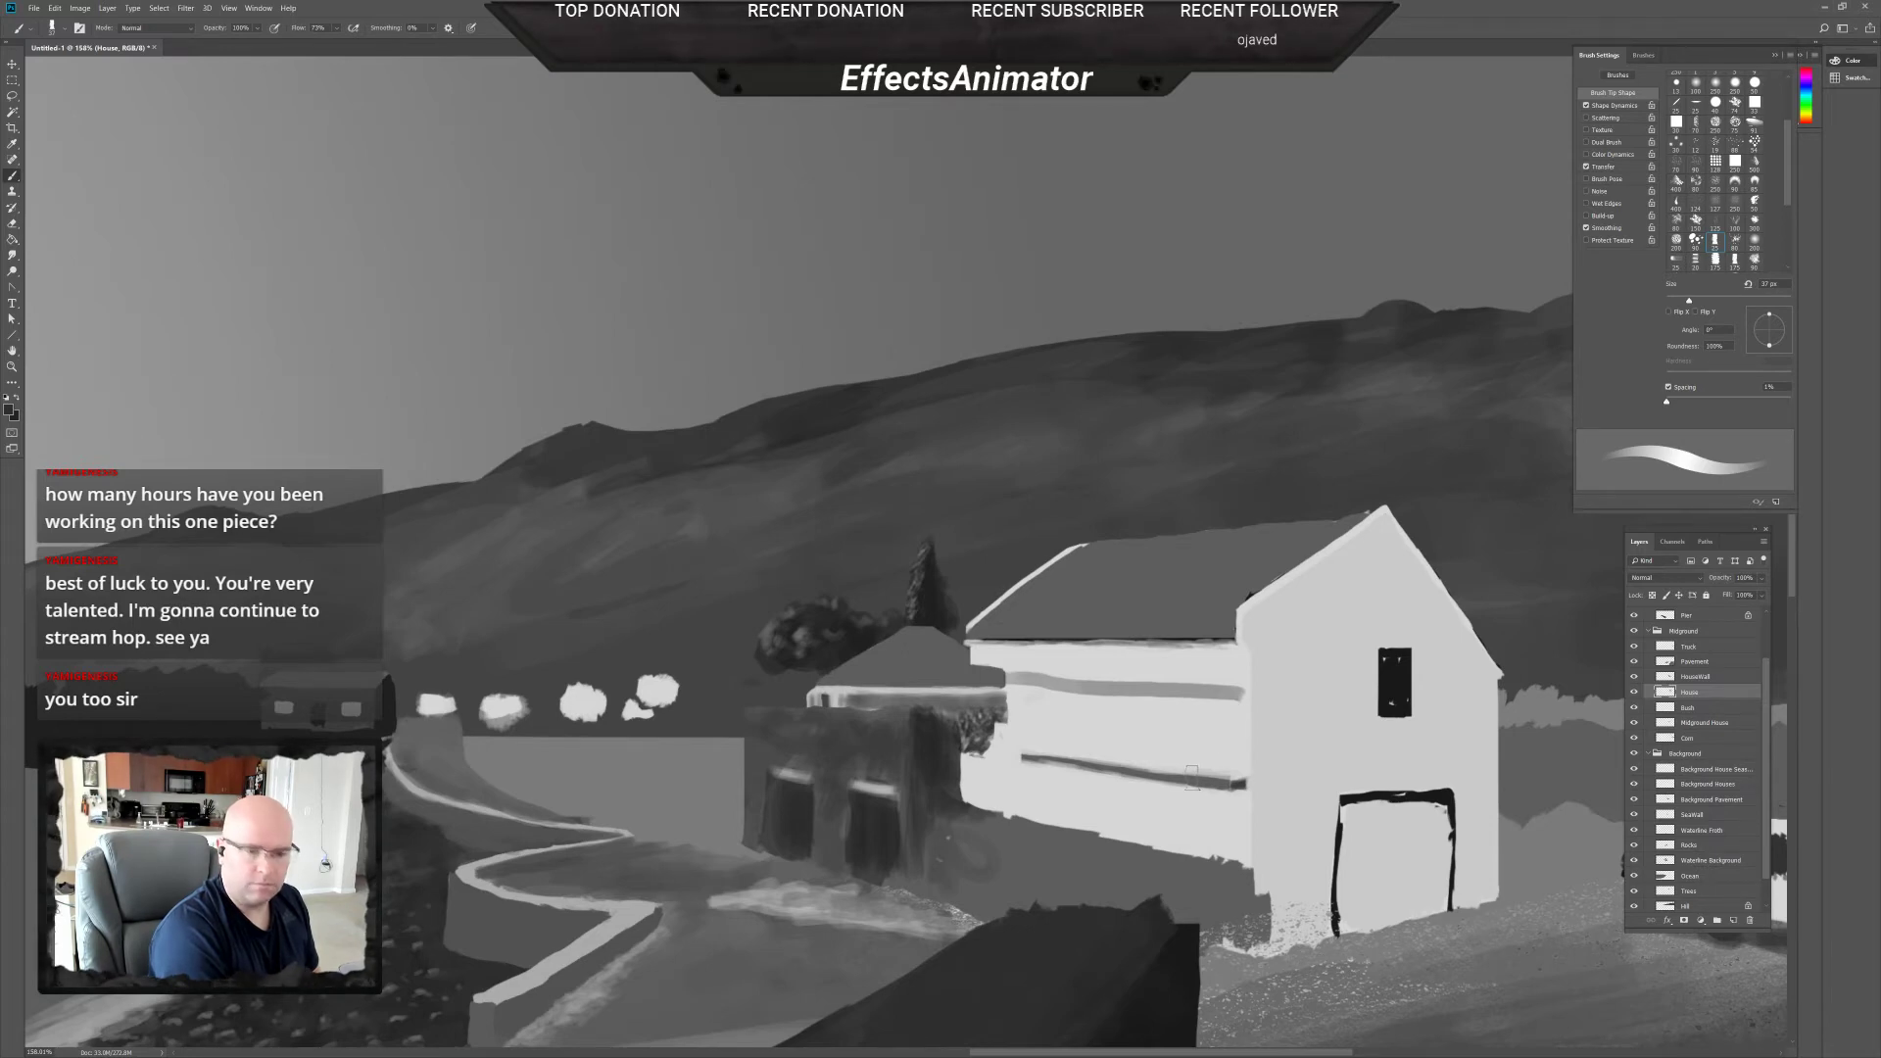
drag(1013, 690, 1245, 691)
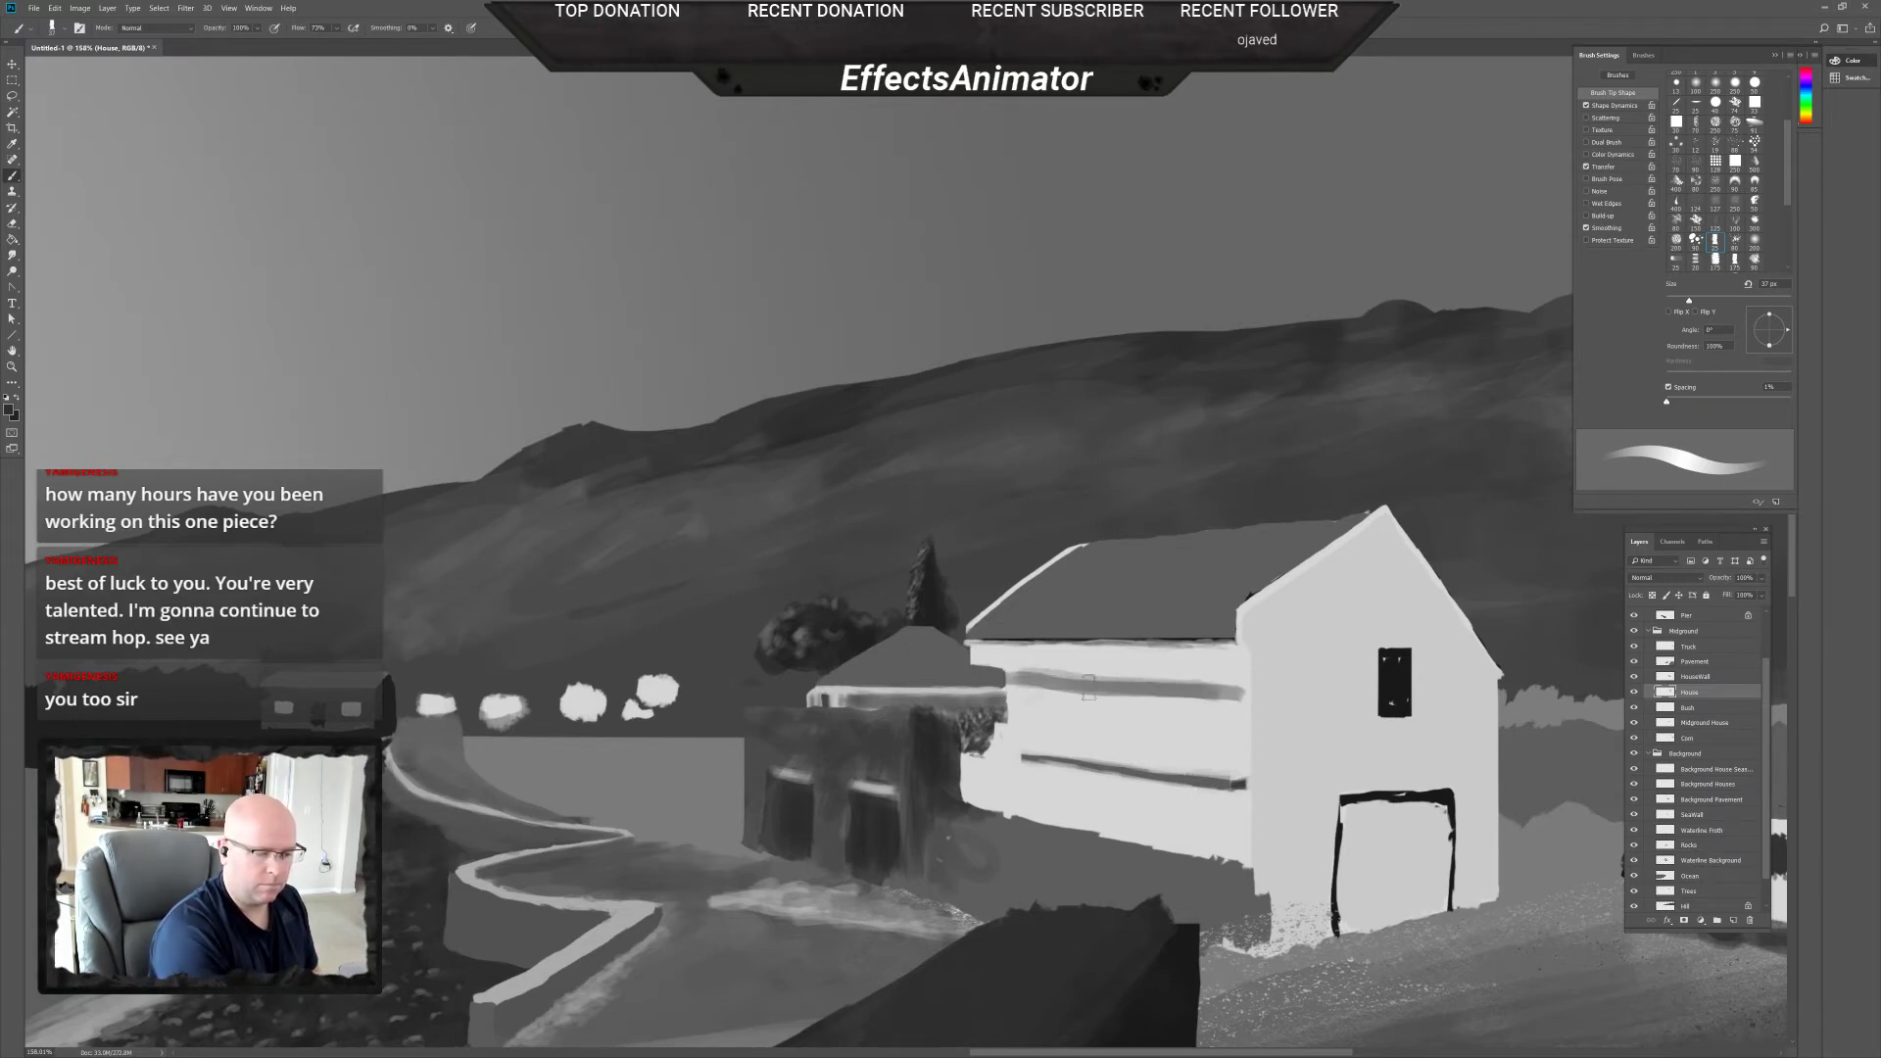
drag(1089, 686, 1191, 688)
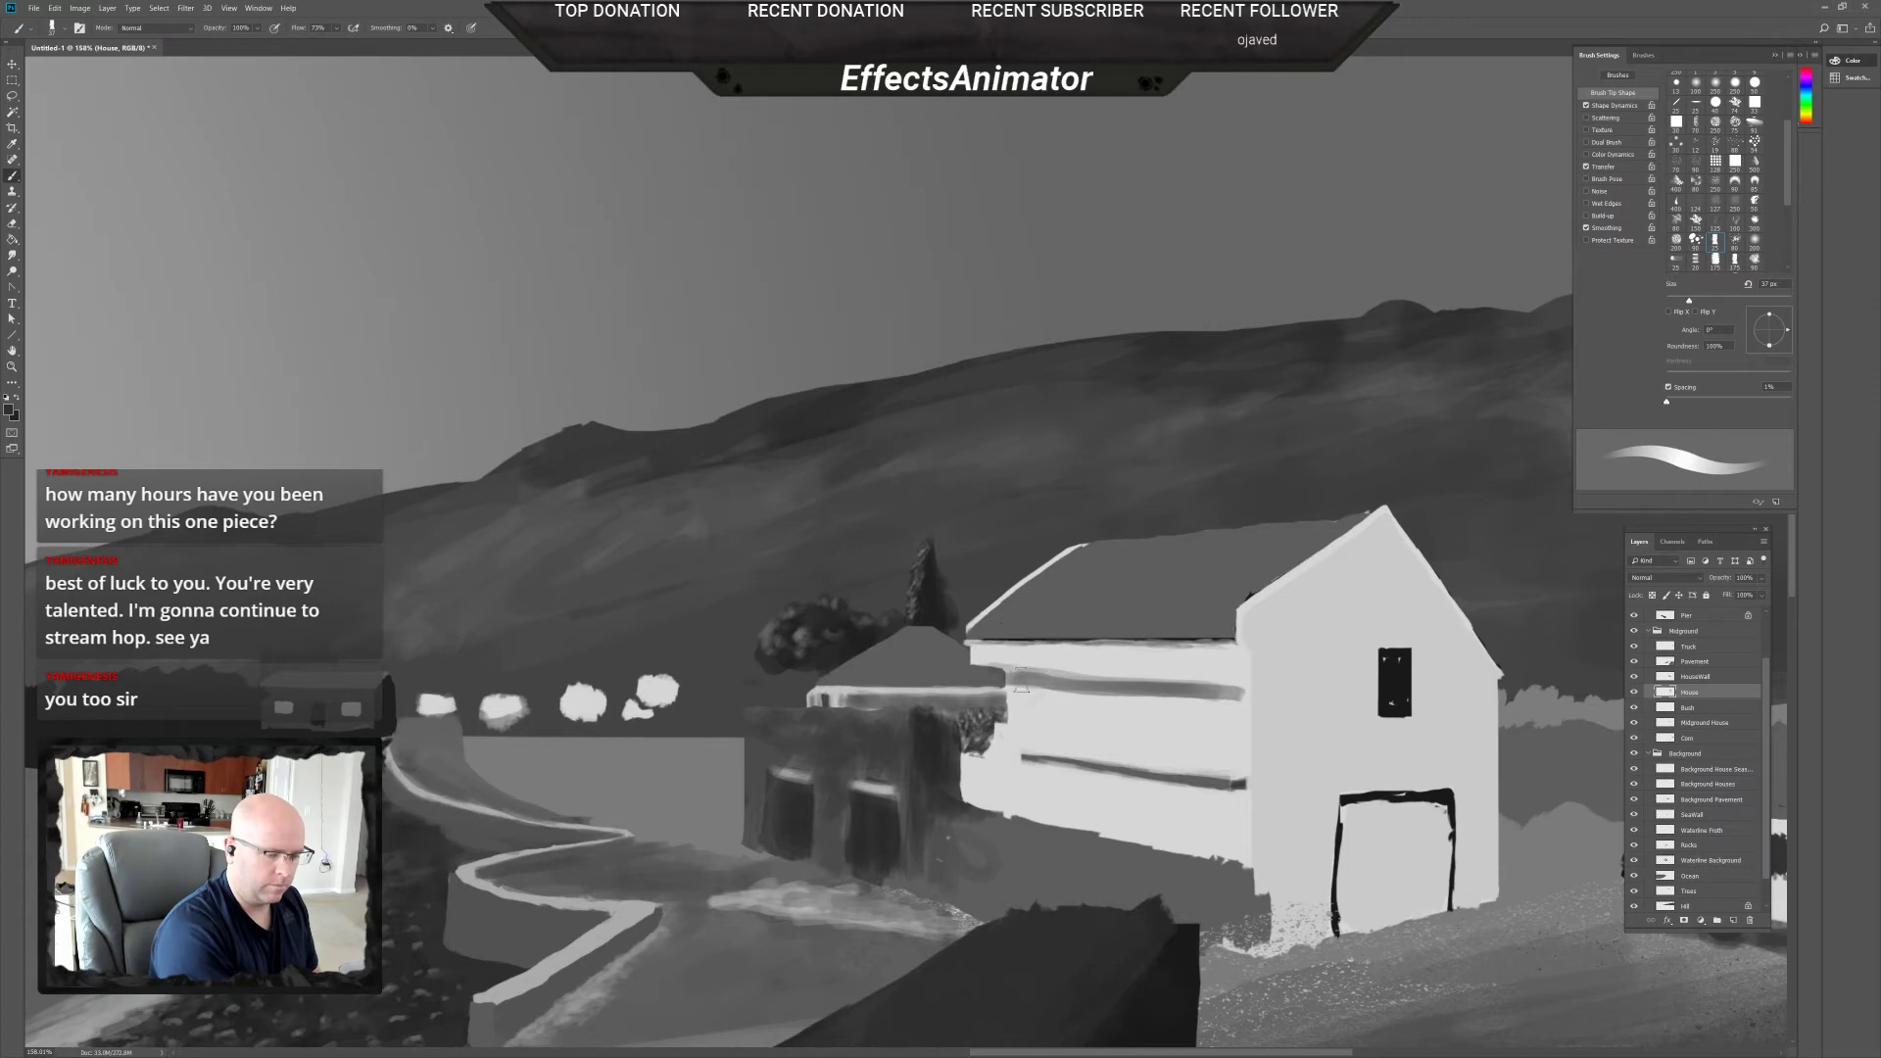
Refine the end of the gray wall band nearest the small house with a smaller brush.
mouse_move(1037, 690)
mouse_down()
mouse_move(918, 627)
mouse_move(1000, 654)
mouse_up()
key(ctrl+plus)
right_click(922, 627)
click(872, 626)
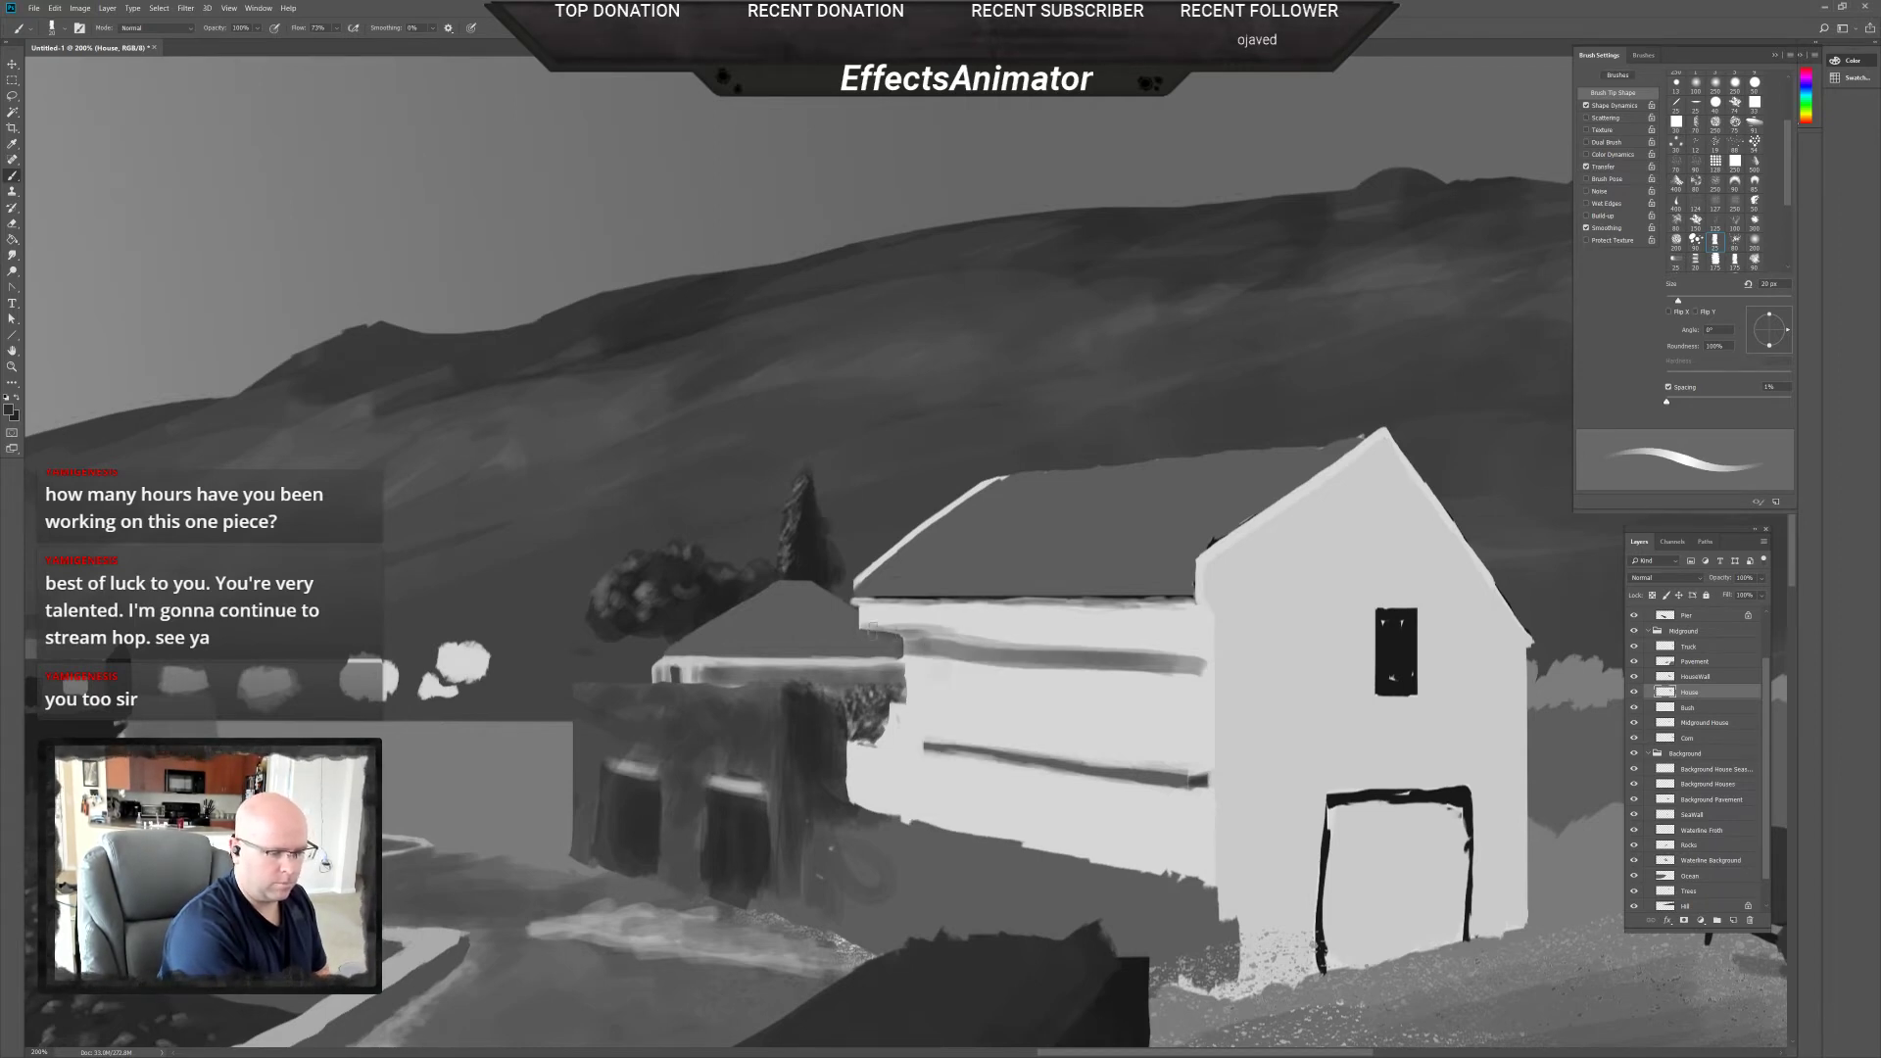
mouse_move(910, 641)
mouse_down()
mouse_move(1200, 650)
mouse_move(921, 635)
mouse_up()
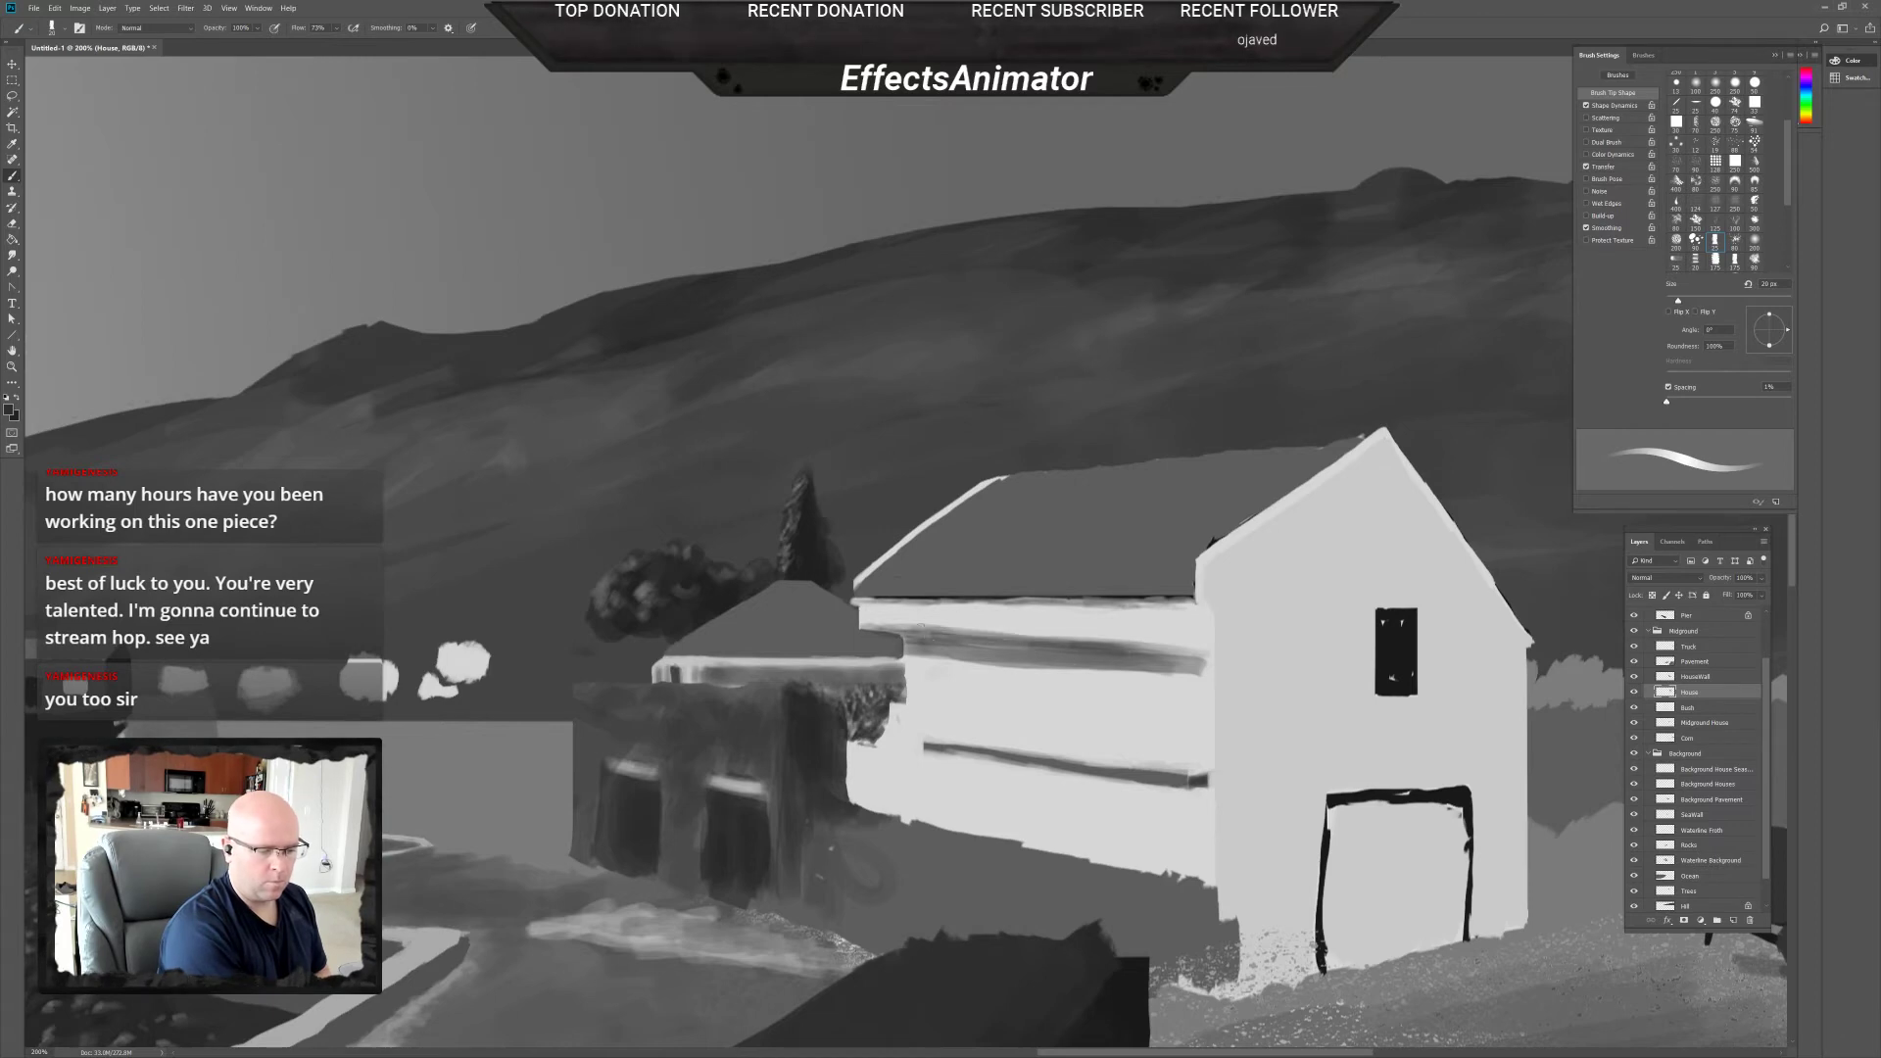
Trim the gray shadow band's end near the house's front corner with the sampled white of the wall.
mouse_move(1209, 652)
mouse_down()
mouse_move(1114, 653)
mouse_move(1211, 658)
mouse_up()
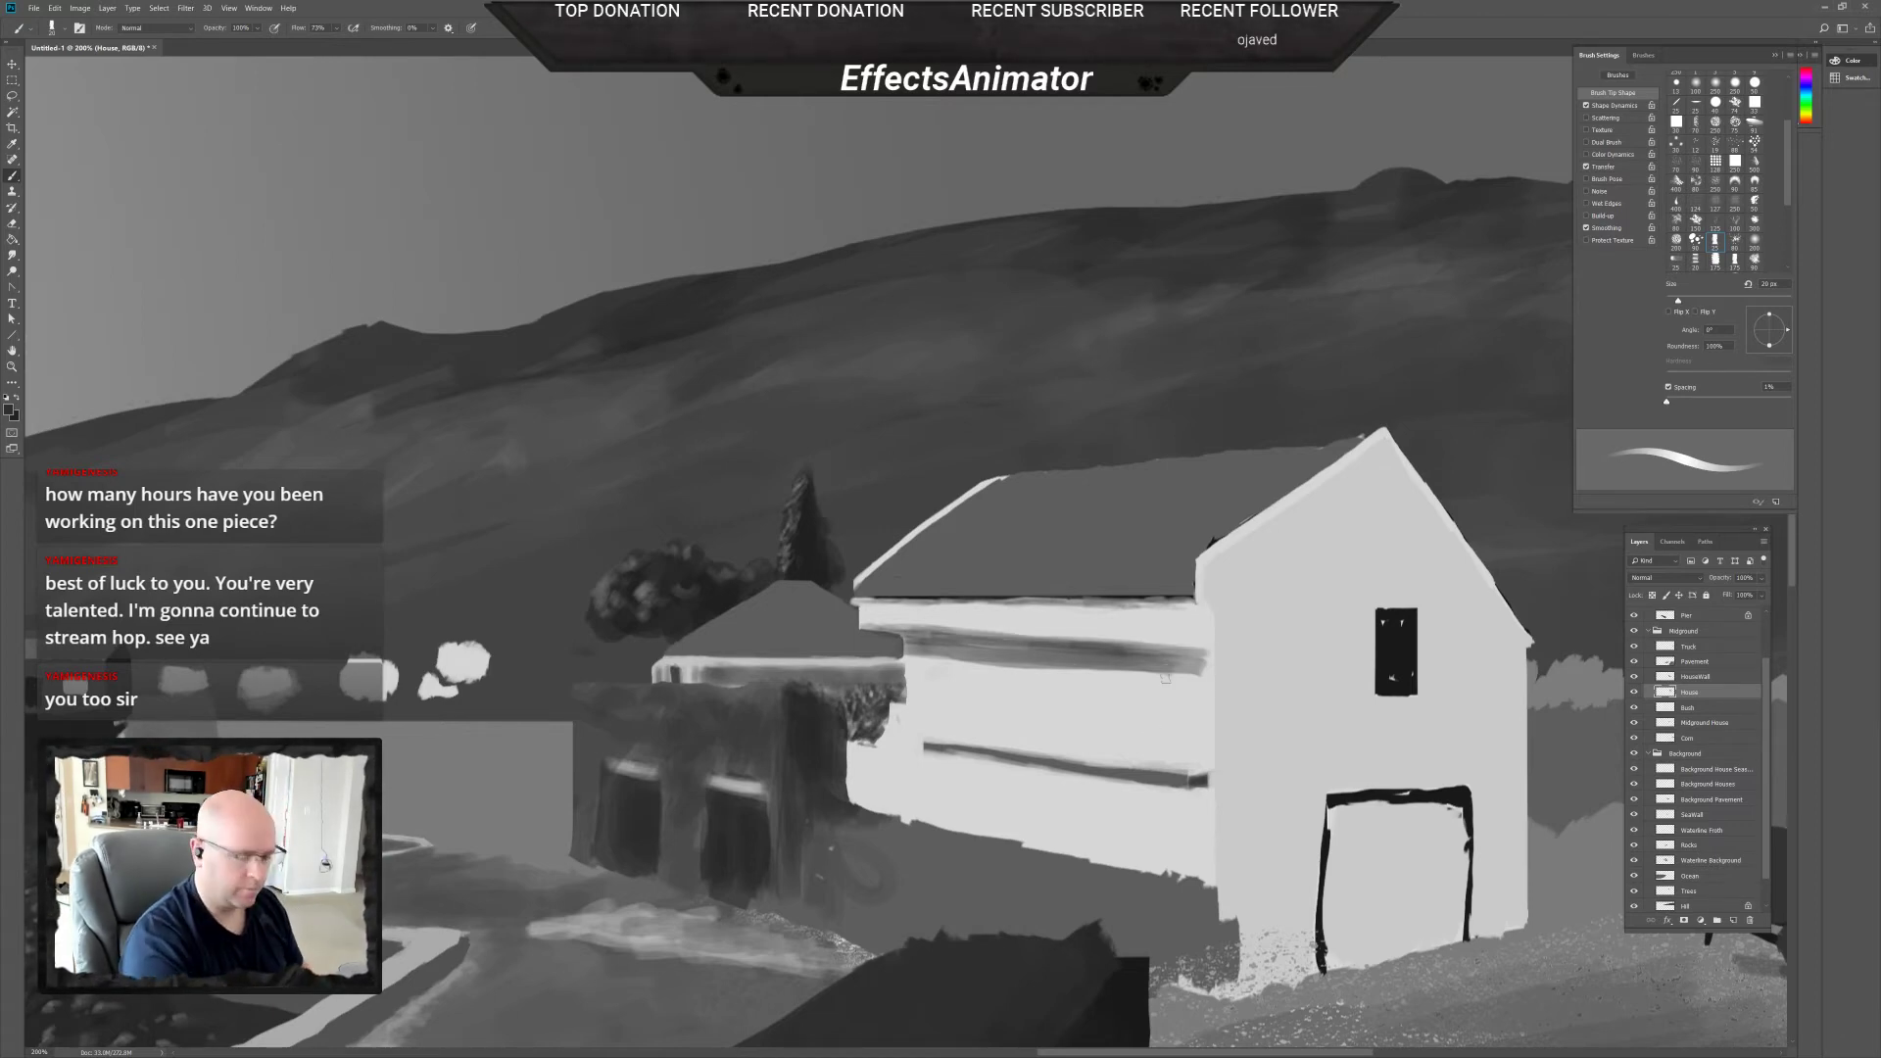
alt+click(1203, 632)
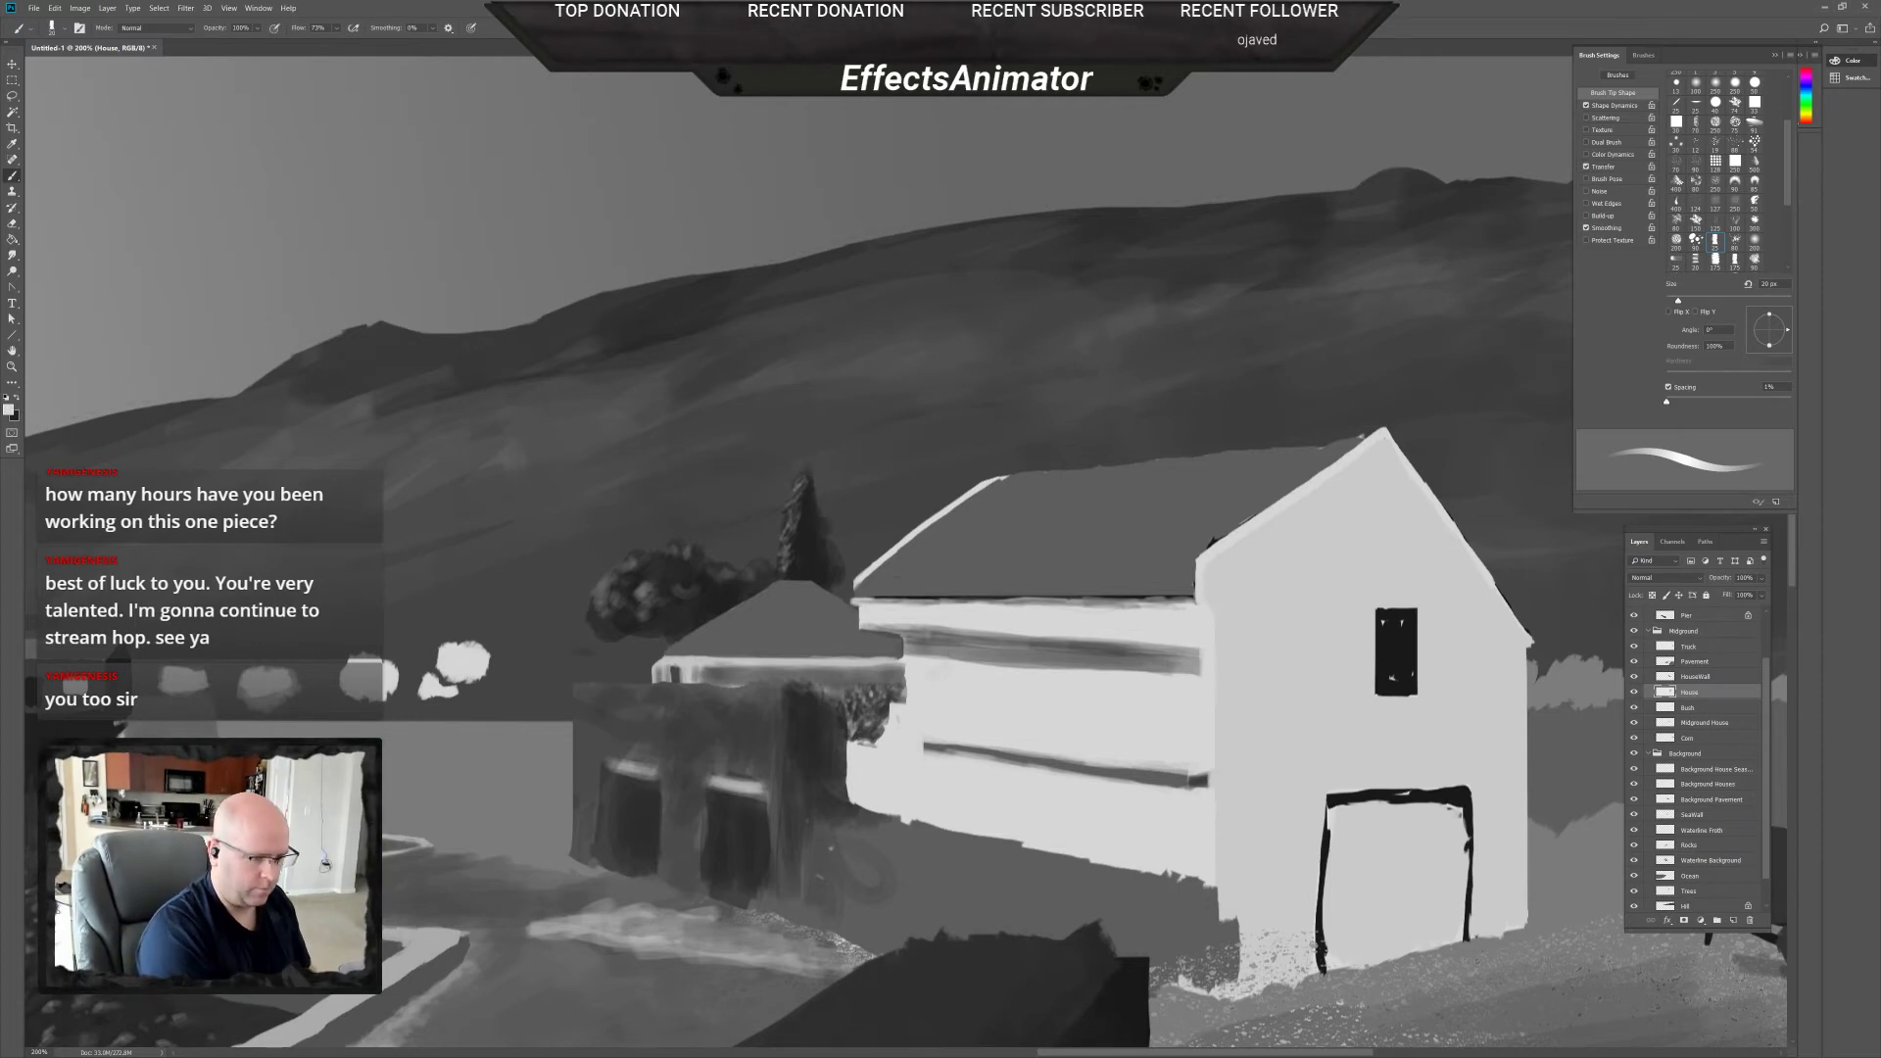
drag(1164, 646, 1101, 646)
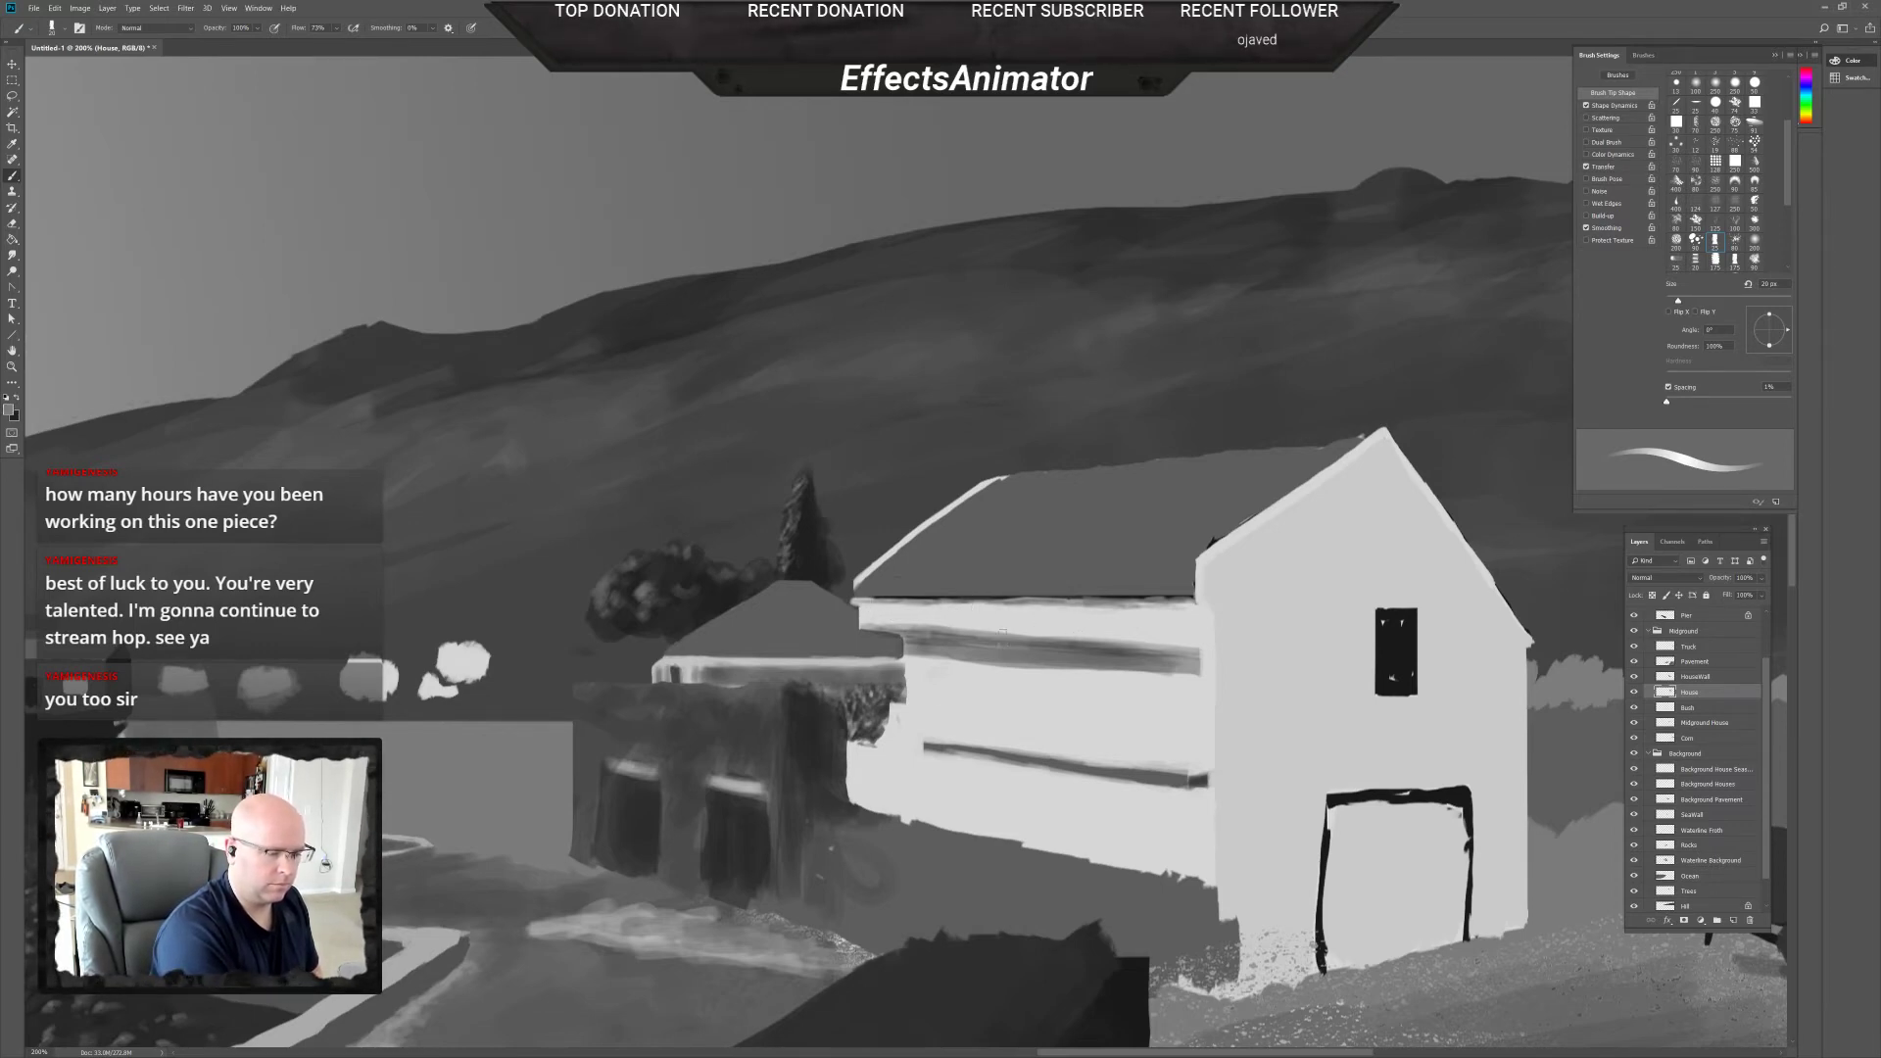
Paint light gray shading beneath the large house's eave and soften its lower edge with white strokes.
mouse_move(950, 604)
mouse_down()
mouse_move(1029, 608)
mouse_move(882, 608)
mouse_move(1191, 609)
mouse_up()
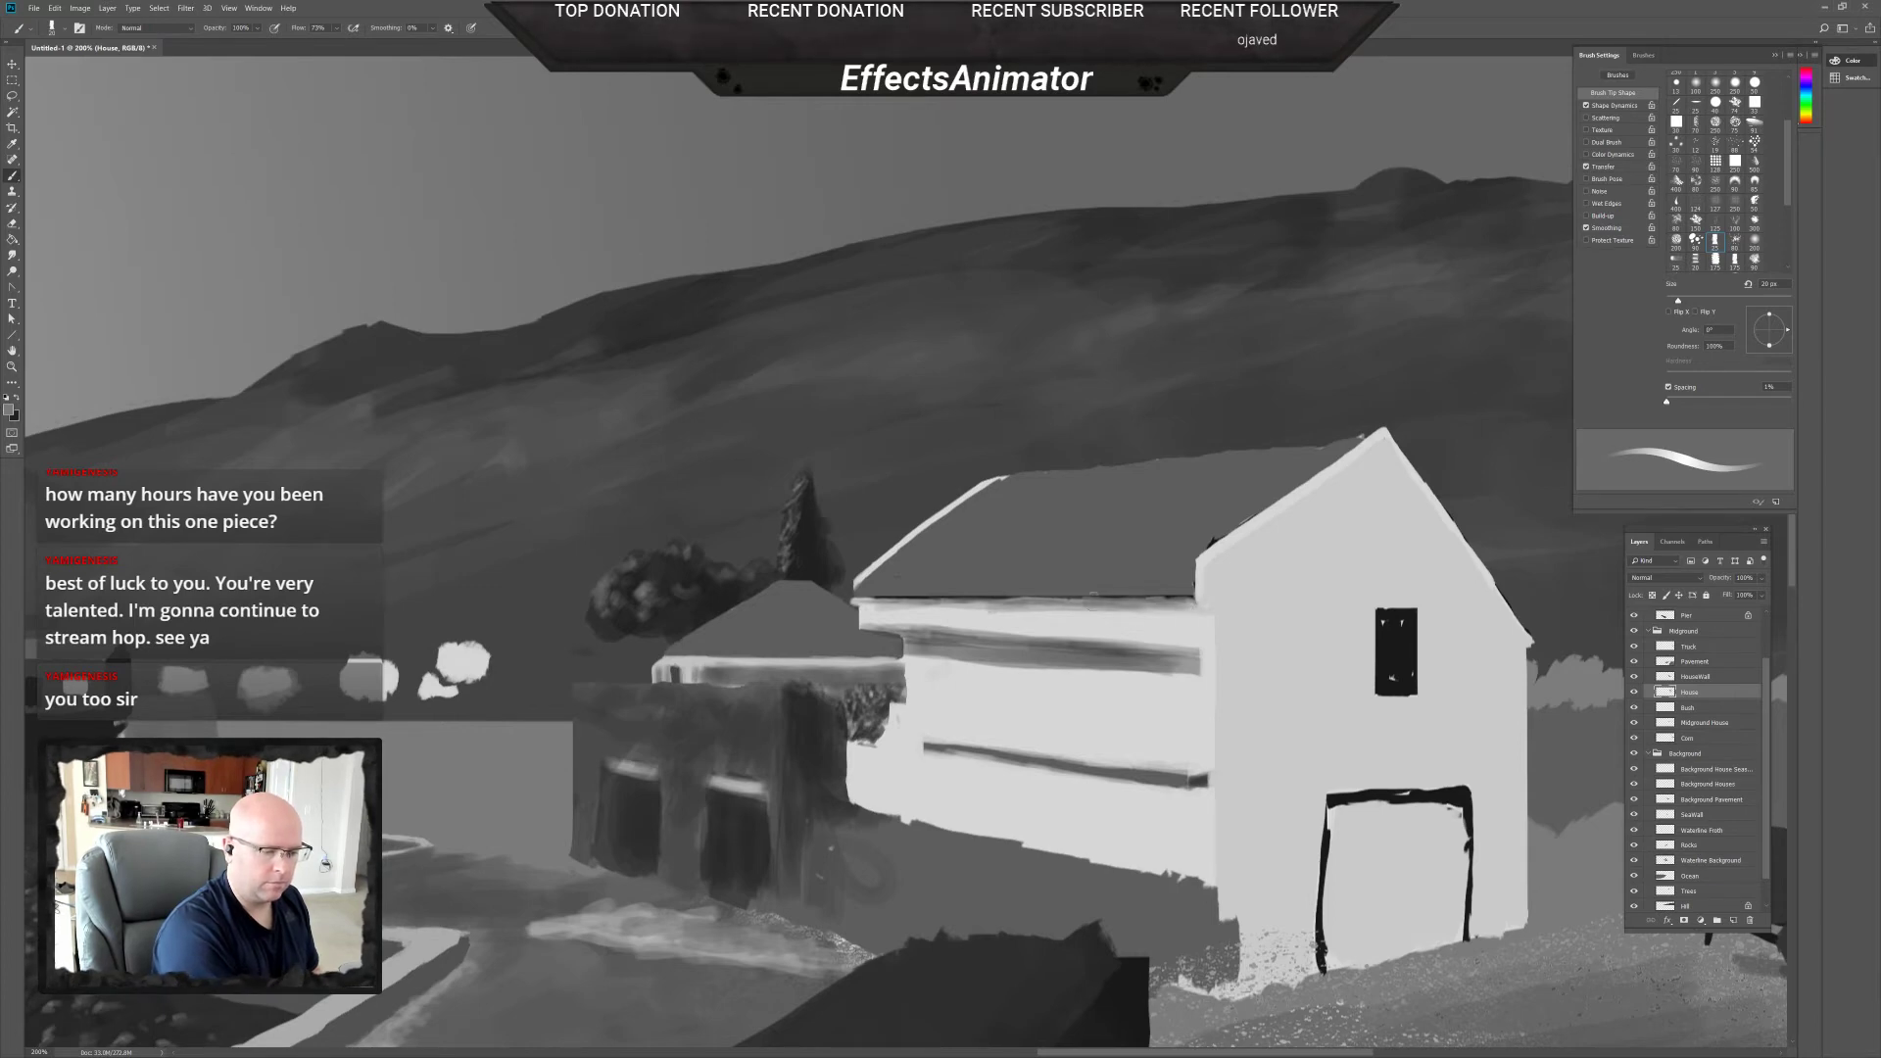
drag(1111, 617, 876, 609)
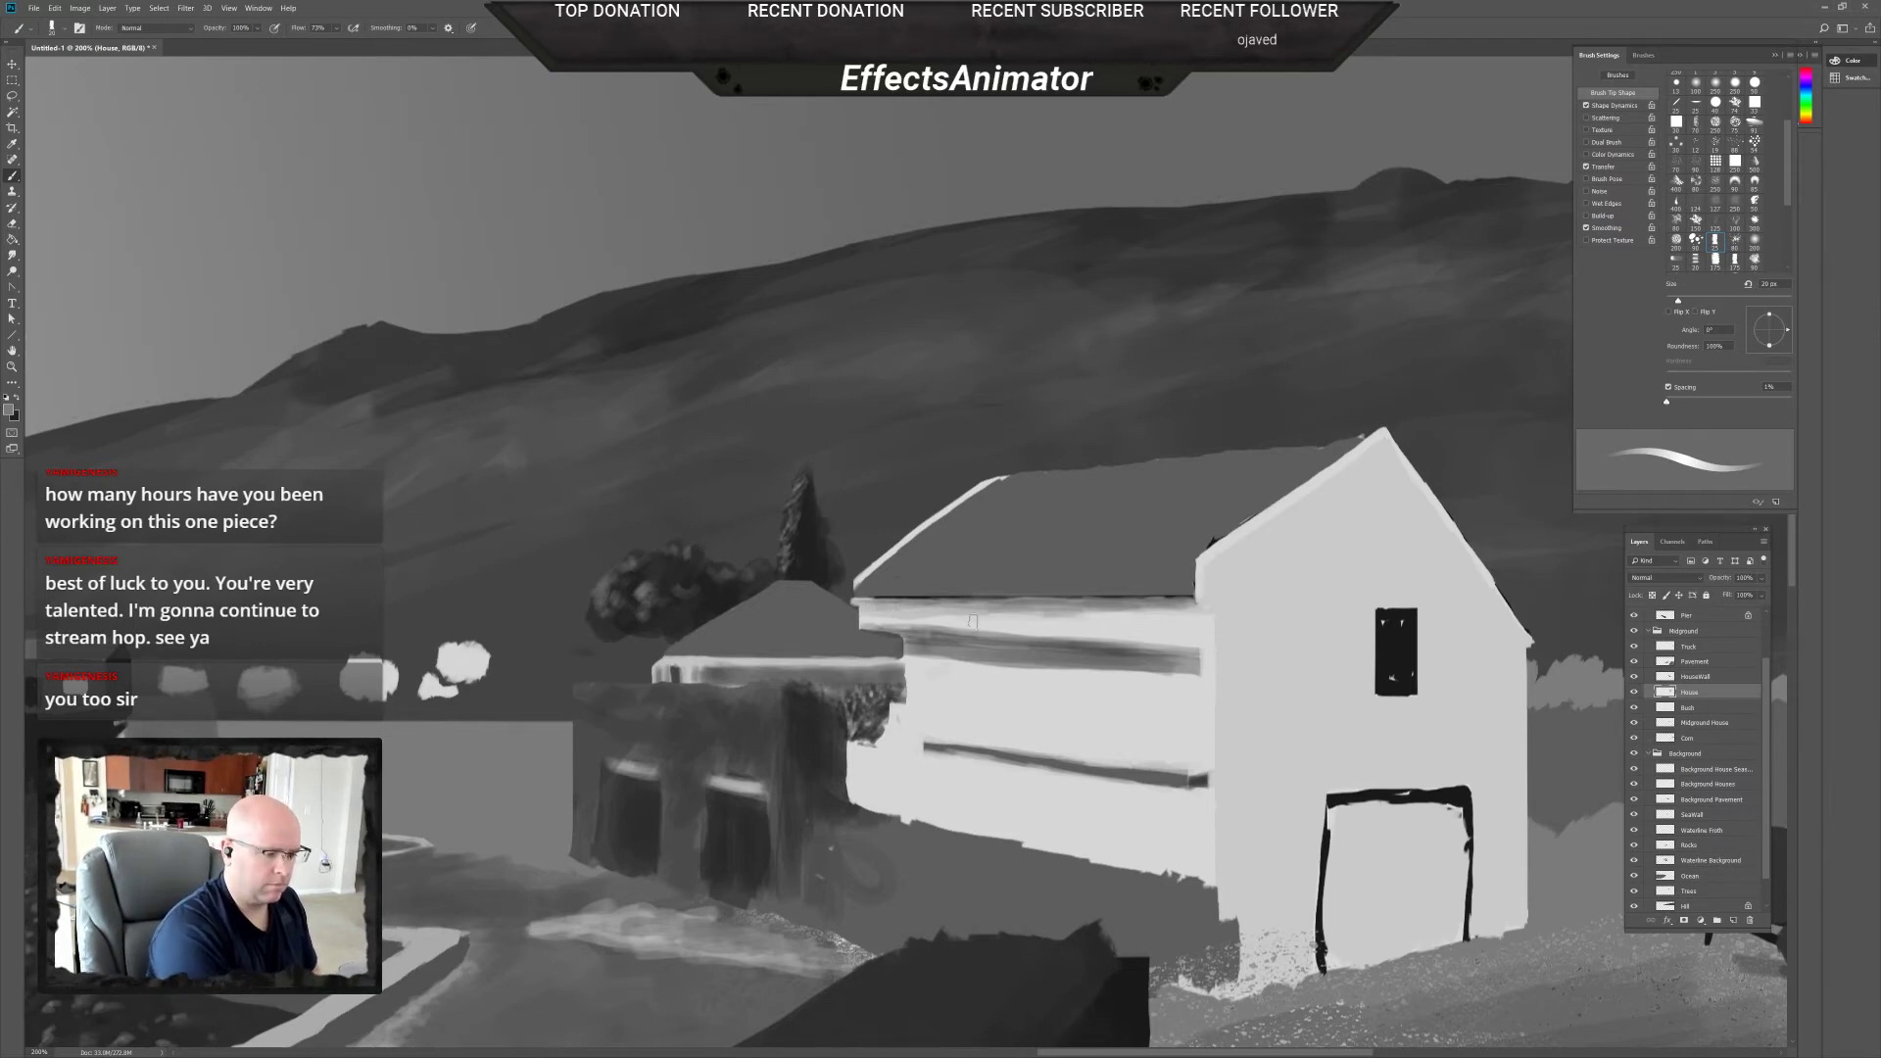
key(x)
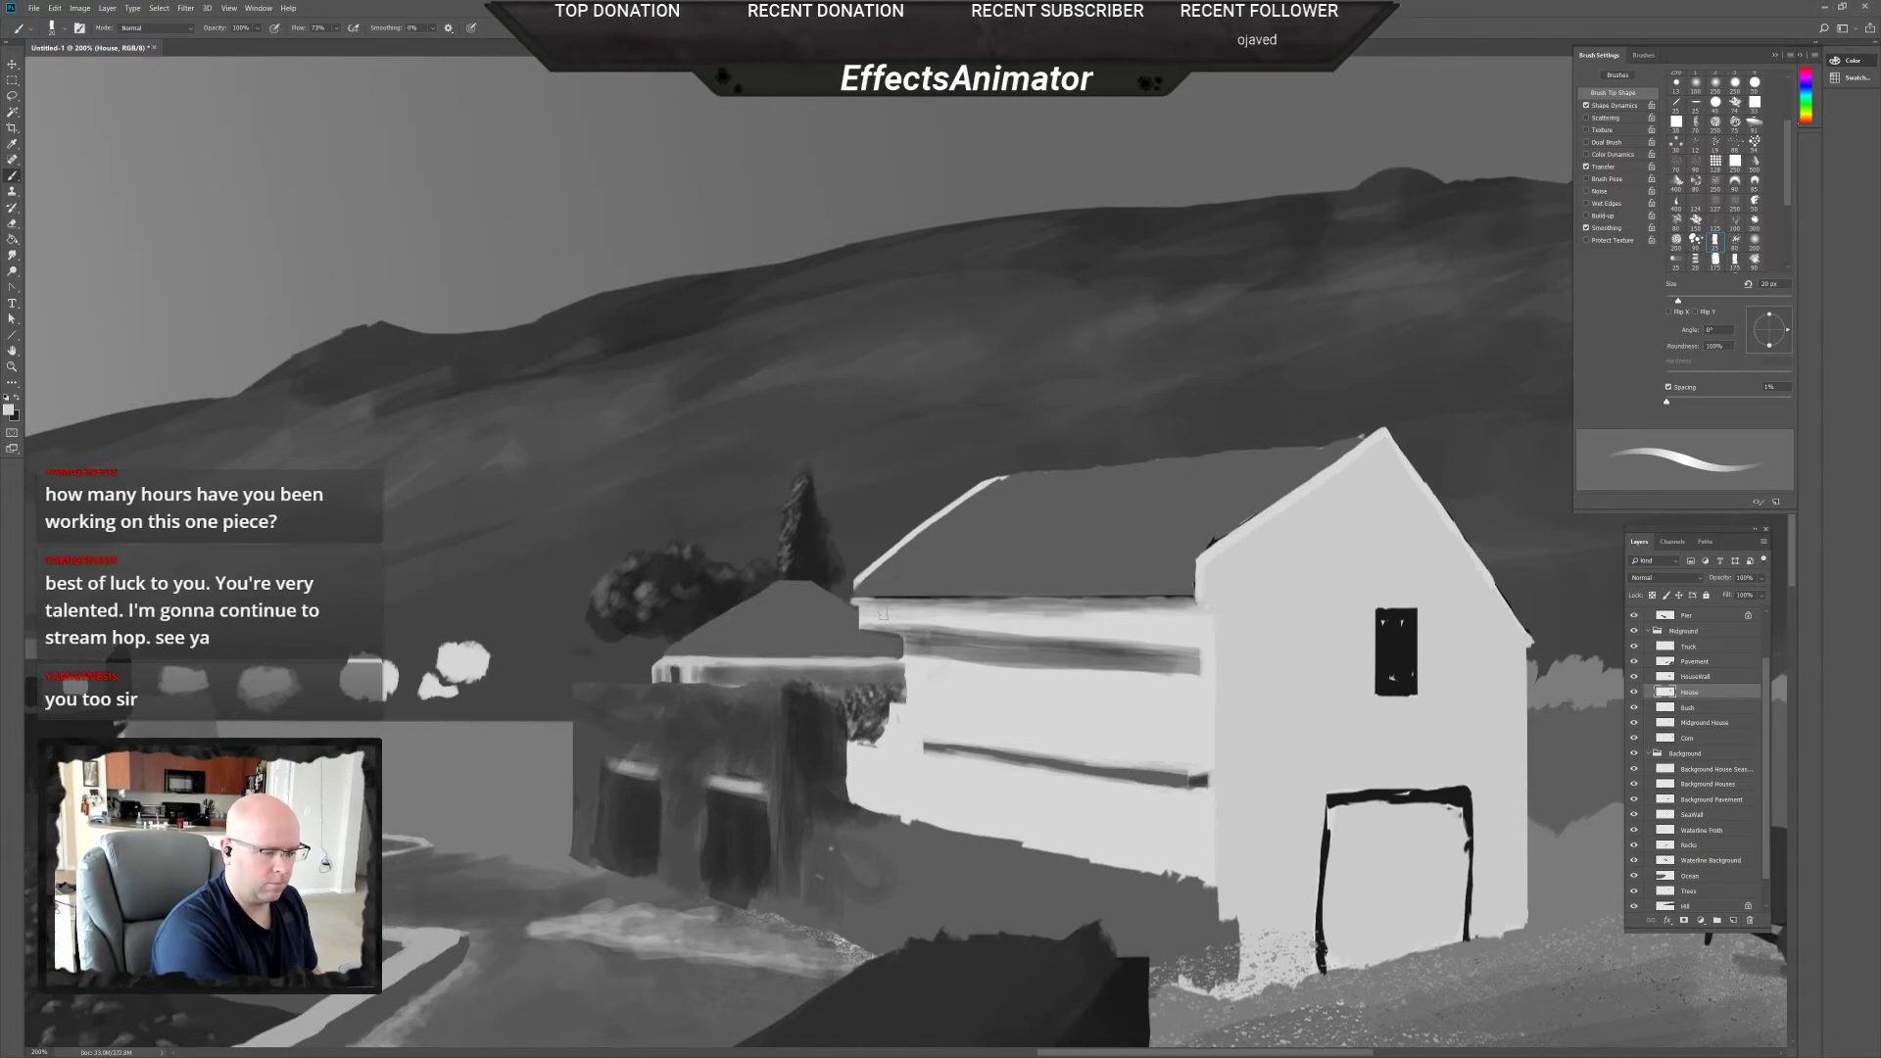
drag(884, 612, 1143, 624)
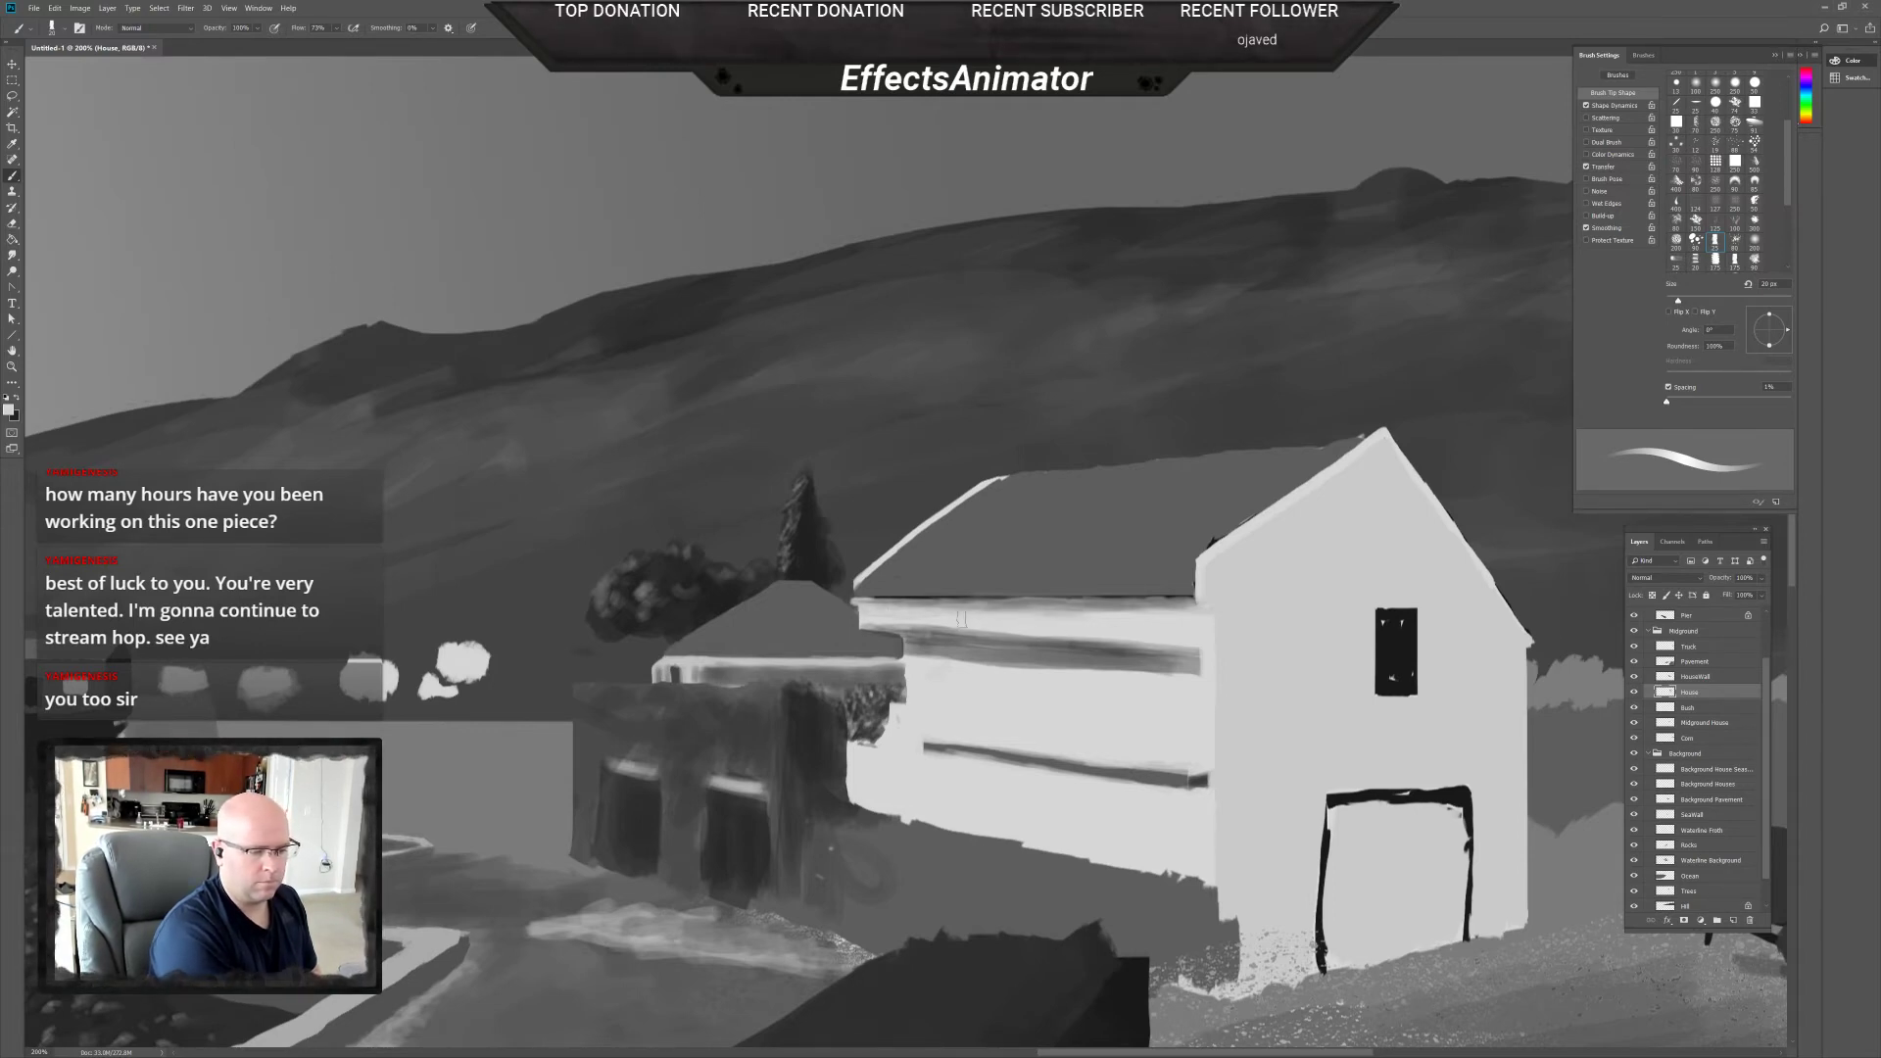
mouse_move(961, 619)
mouse_down()
mouse_move(1158, 629)
mouse_move(916, 615)
mouse_move(1181, 636)
mouse_up()
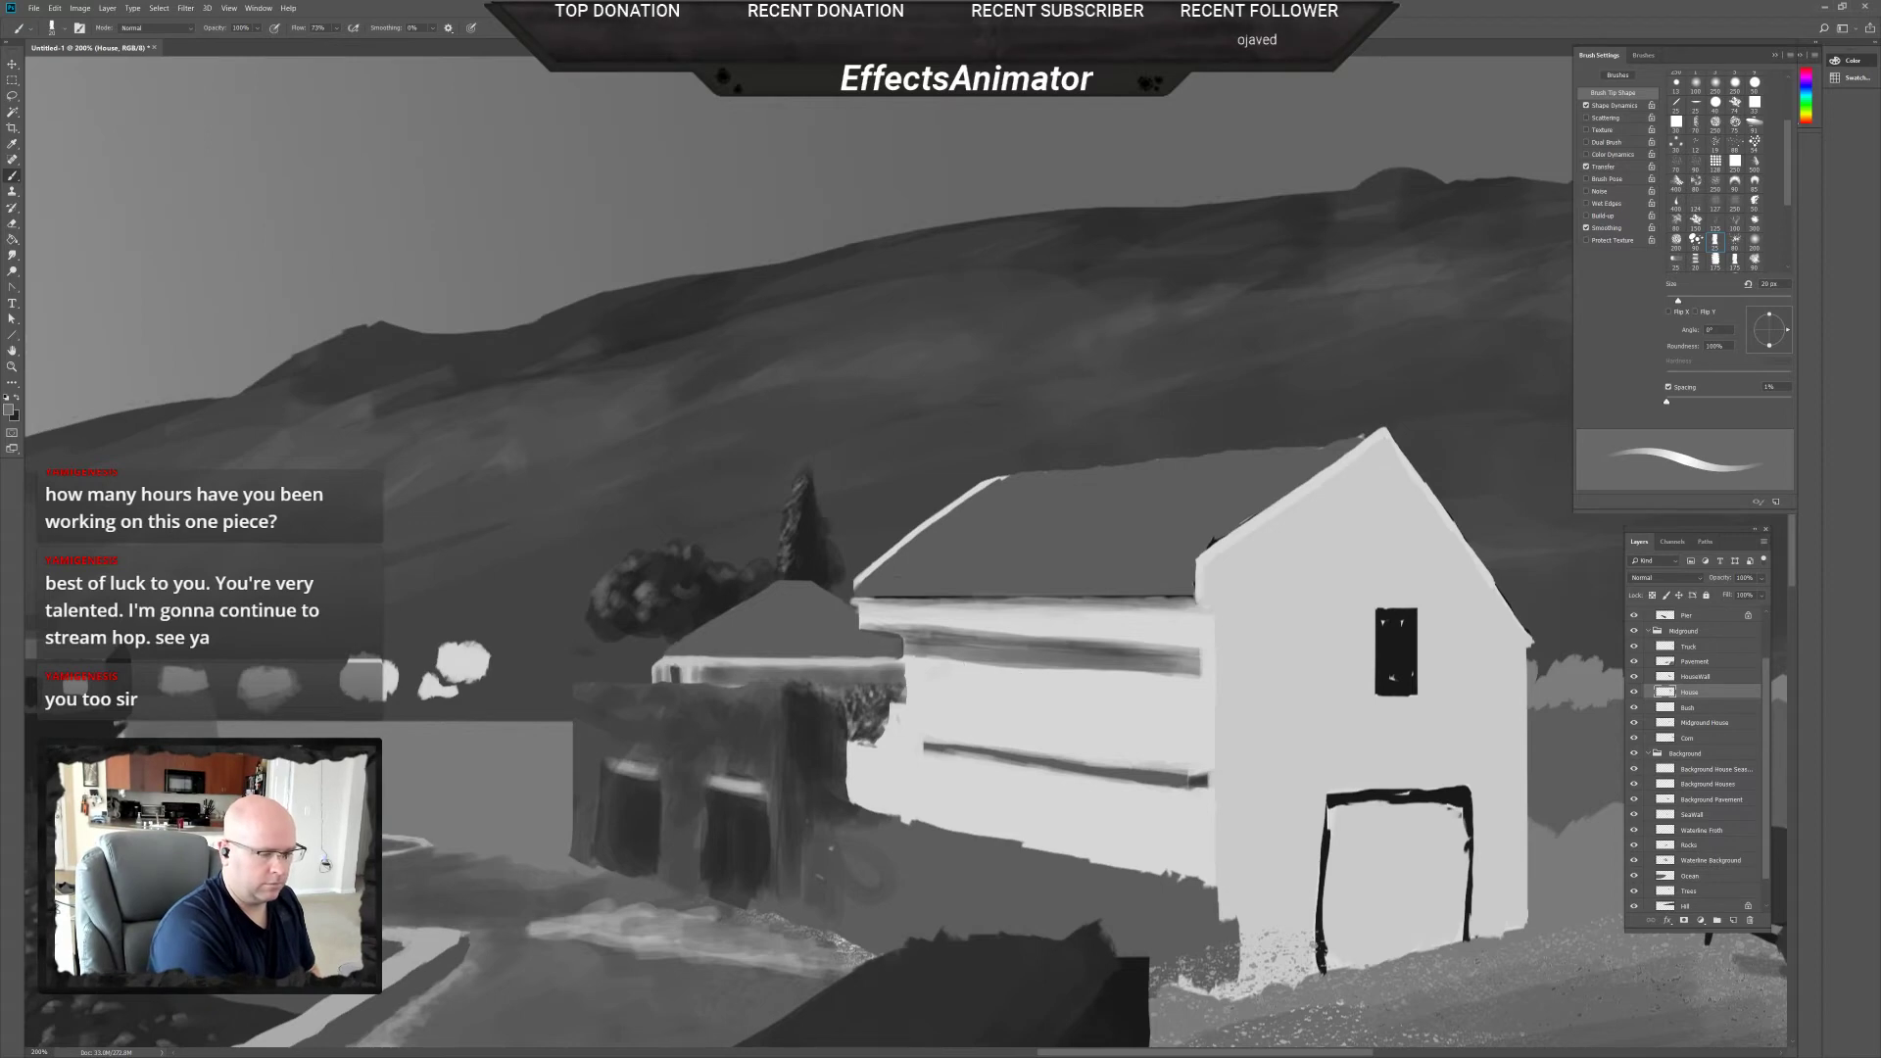
Paint soft gray patches on the side wall between the shadow band and the ledge with an 80 px brush.
alt+click(929, 689)
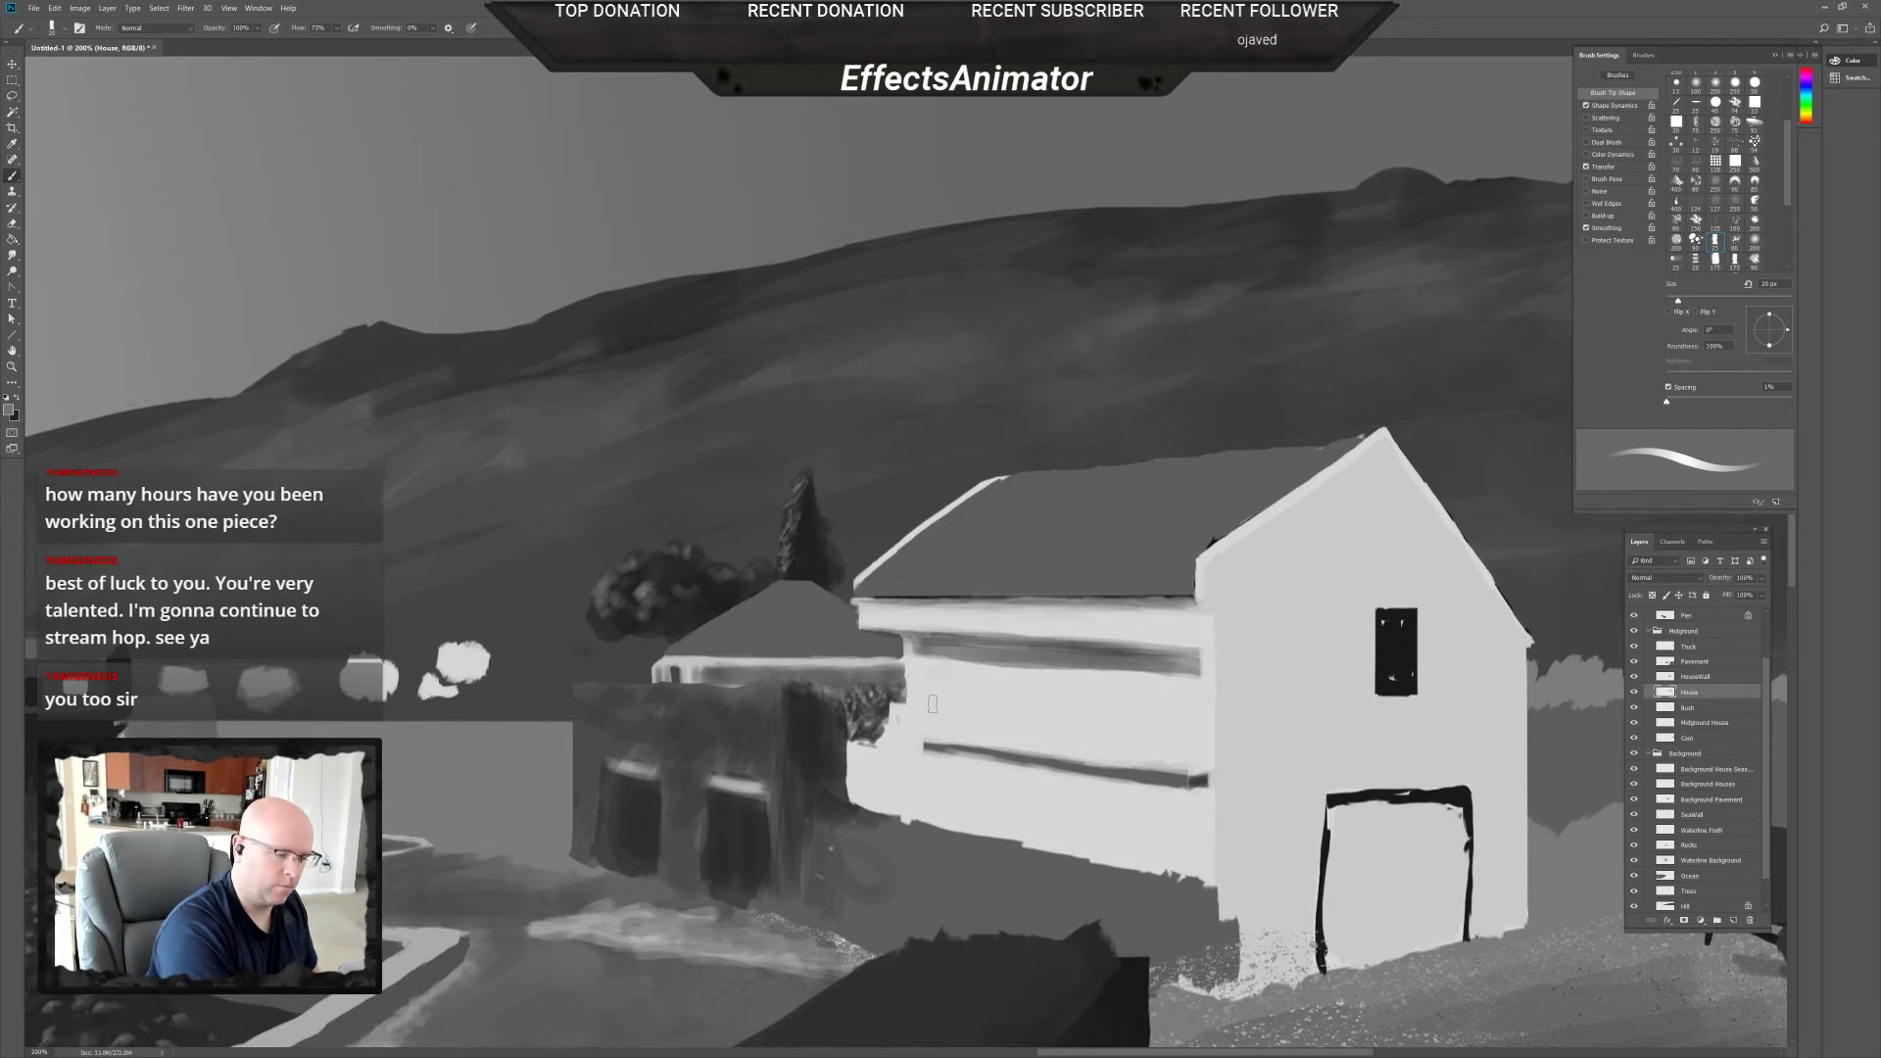
right_click(936, 663)
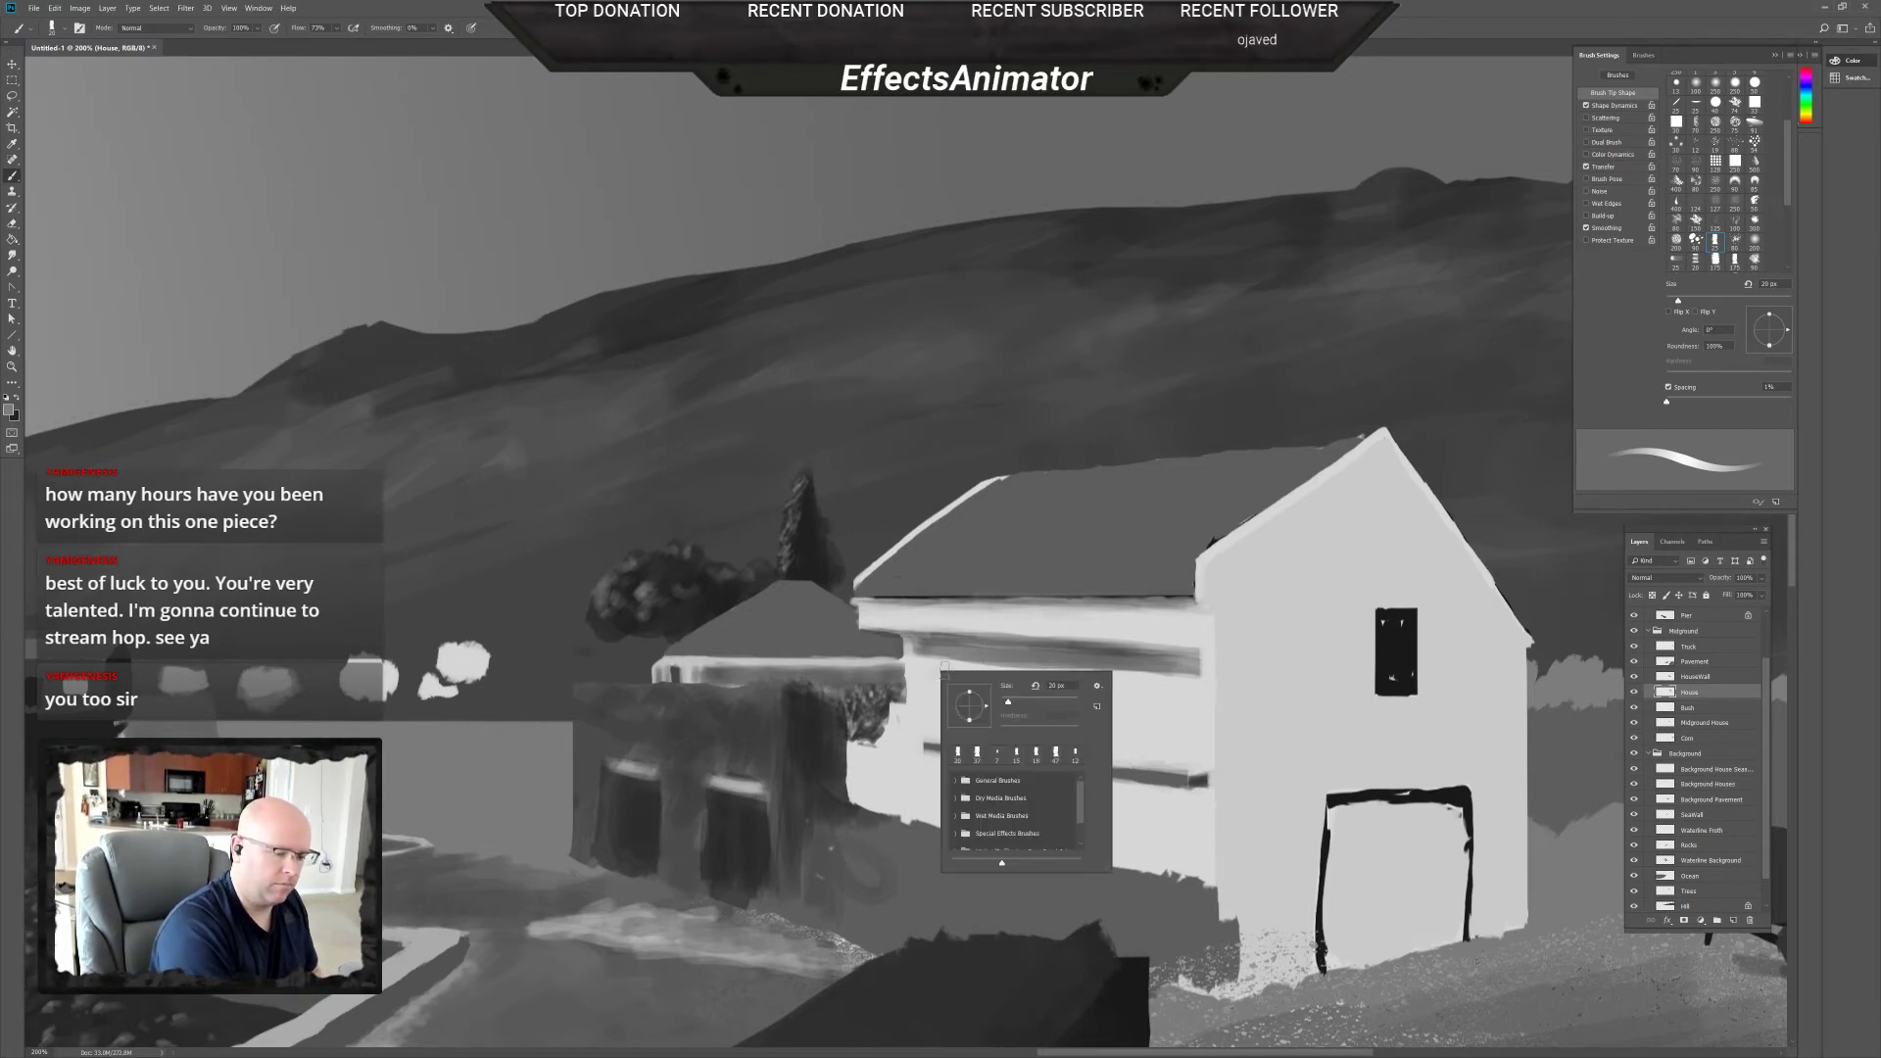
text(80)
key(Return)
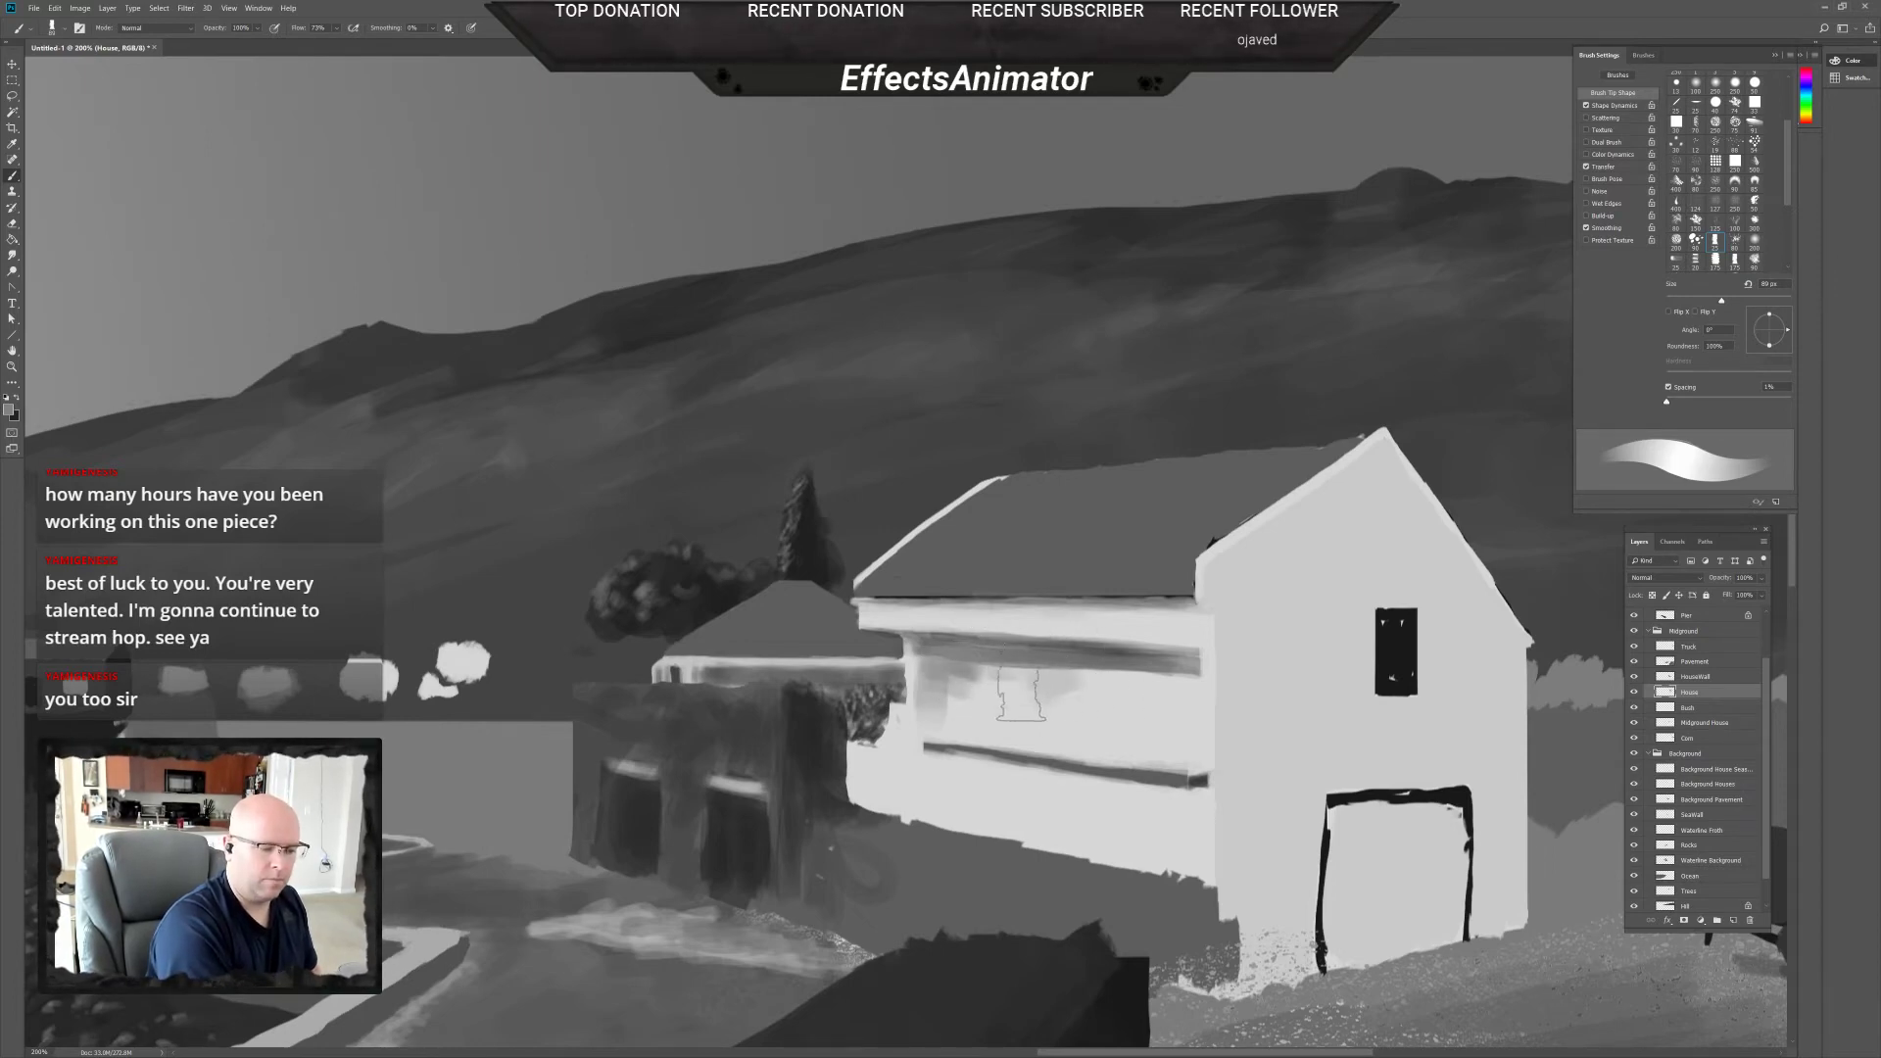
mouse_move(1068, 694)
mouse_down()
mouse_move(1029, 685)
mouse_move(1024, 727)
mouse_move(1028, 683)
mouse_move(1037, 743)
mouse_up()
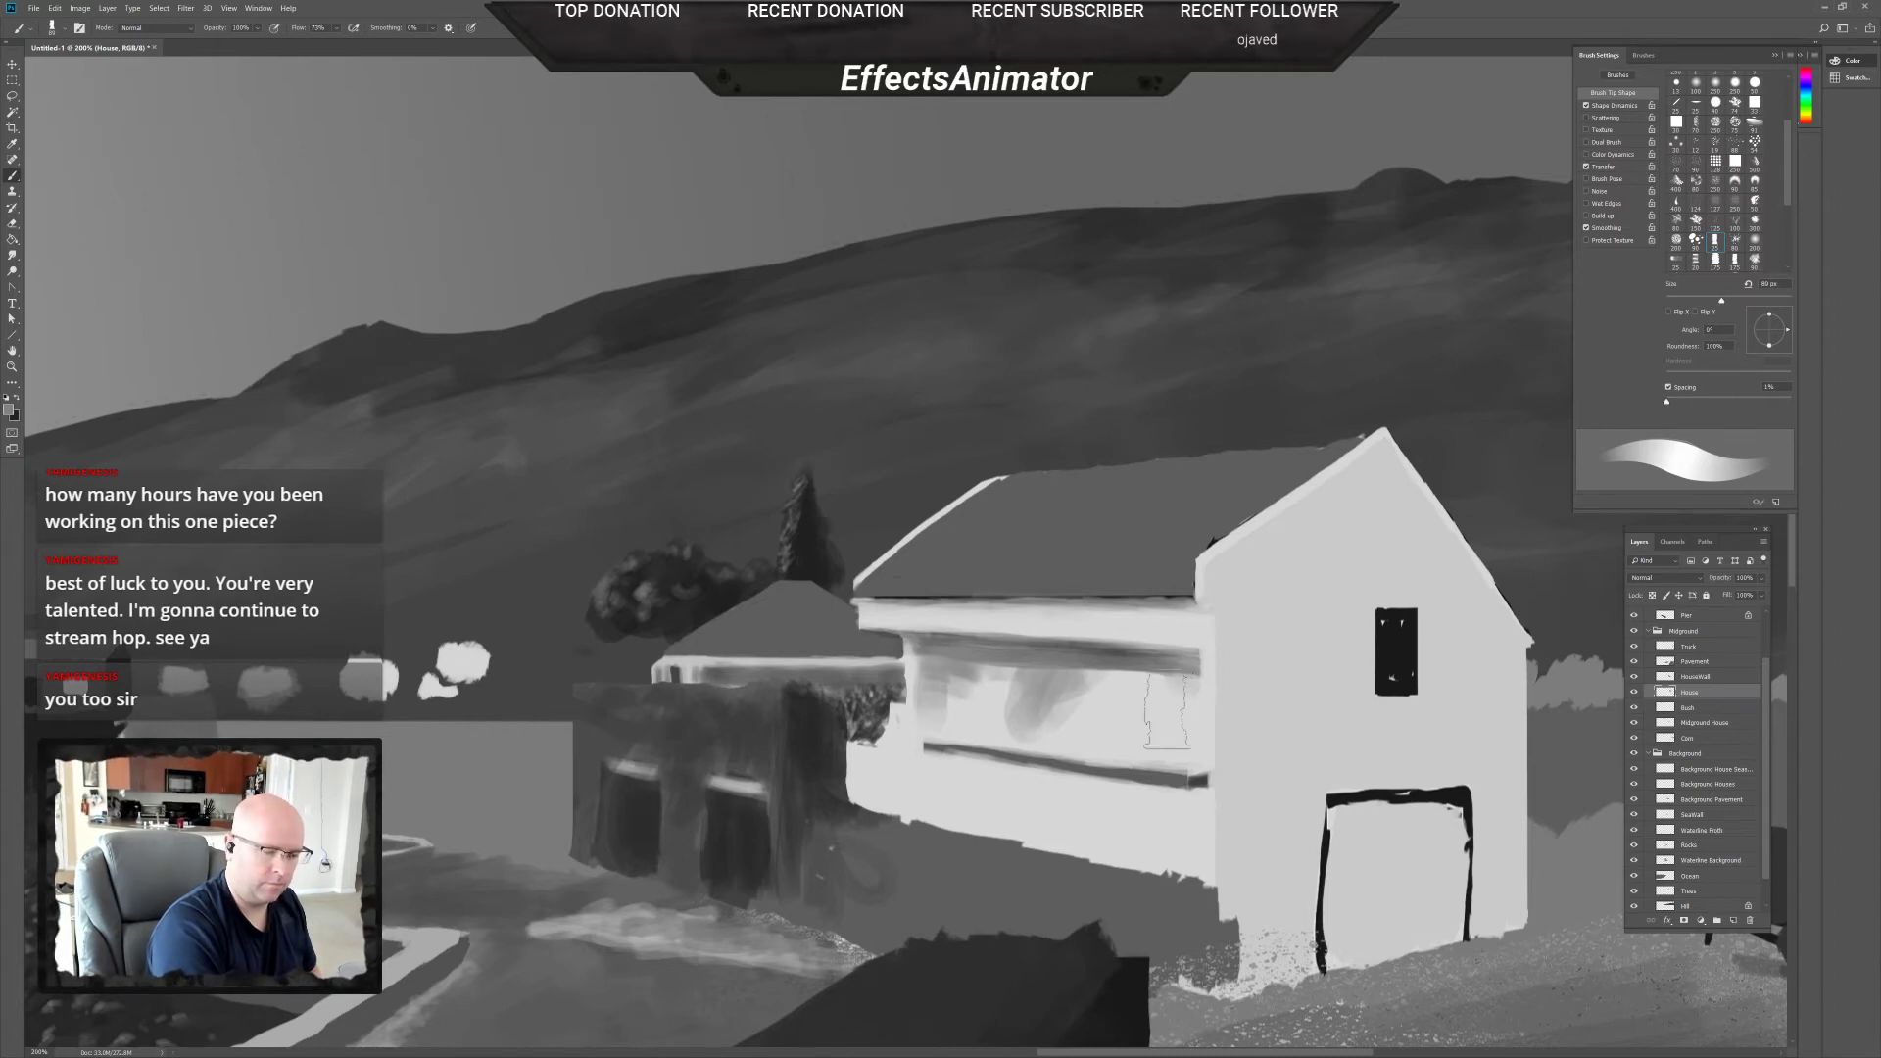
mouse_move(1152, 725)
mouse_down()
mouse_move(1171, 695)
mouse_move(1168, 725)
mouse_move(1161, 686)
mouse_move(1166, 754)
mouse_move(1236, 751)
mouse_up()
Paint two dark window openings on the side wall near the gable corner with a smaller brush.
right_click(1168, 732)
key(Return)
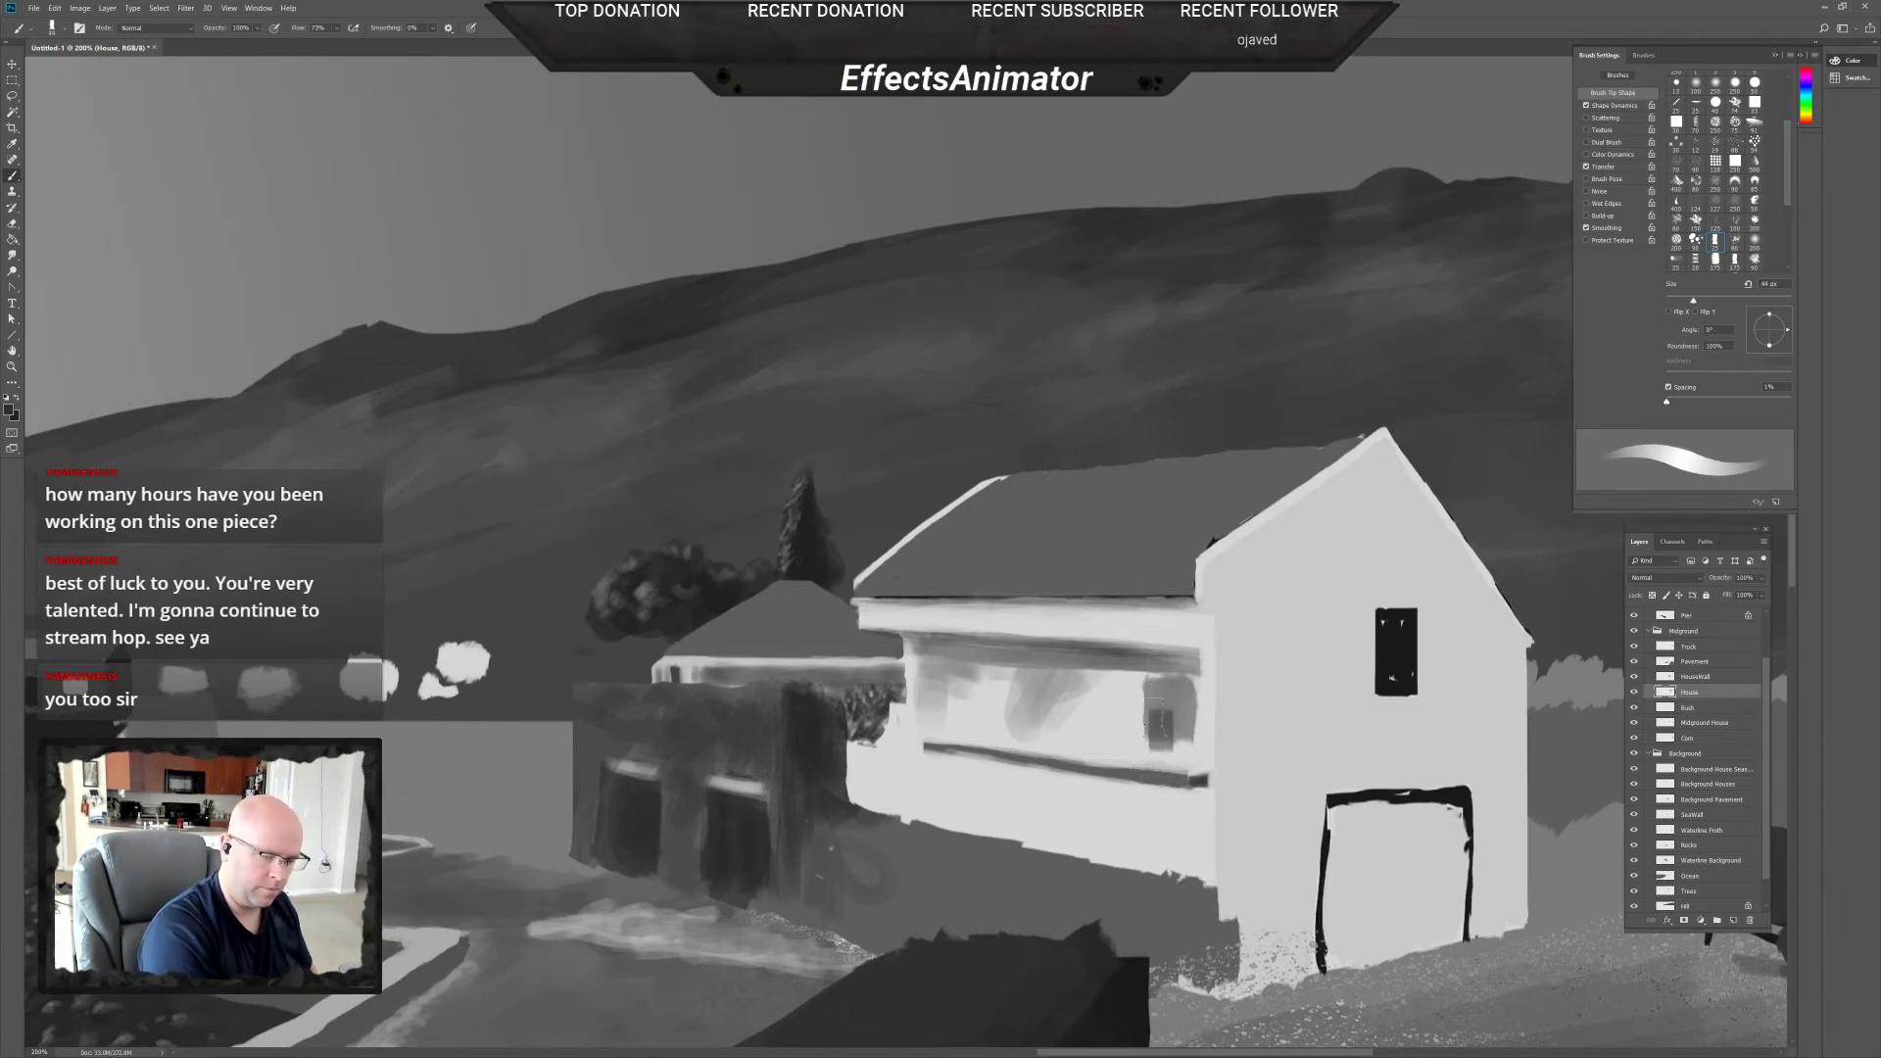
mouse_move(1179, 754)
mouse_down()
mouse_move(1183, 698)
mouse_move(1171, 754)
mouse_move(1166, 703)
mouse_up()
mouse_move(1154, 708)
mouse_down()
mouse_move(1193, 722)
mouse_move(1185, 742)
mouse_move(1183, 702)
mouse_move(1157, 720)
mouse_move(1160, 746)
mouse_move(1181, 717)
mouse_move(1186, 747)
mouse_move(1152, 659)
mouse_move(1171, 747)
mouse_move(1151, 741)
mouse_move(1186, 747)
mouse_move(1154, 751)
mouse_move(1156, 735)
mouse_move(1182, 757)
mouse_move(1178, 693)
mouse_move(1158, 717)
mouse_move(1111, 664)
mouse_move(1090, 709)
mouse_move(1083, 684)
mouse_move(1084, 750)
mouse_move(1070, 691)
mouse_move(1068, 756)
mouse_move(1077, 701)
mouse_up()
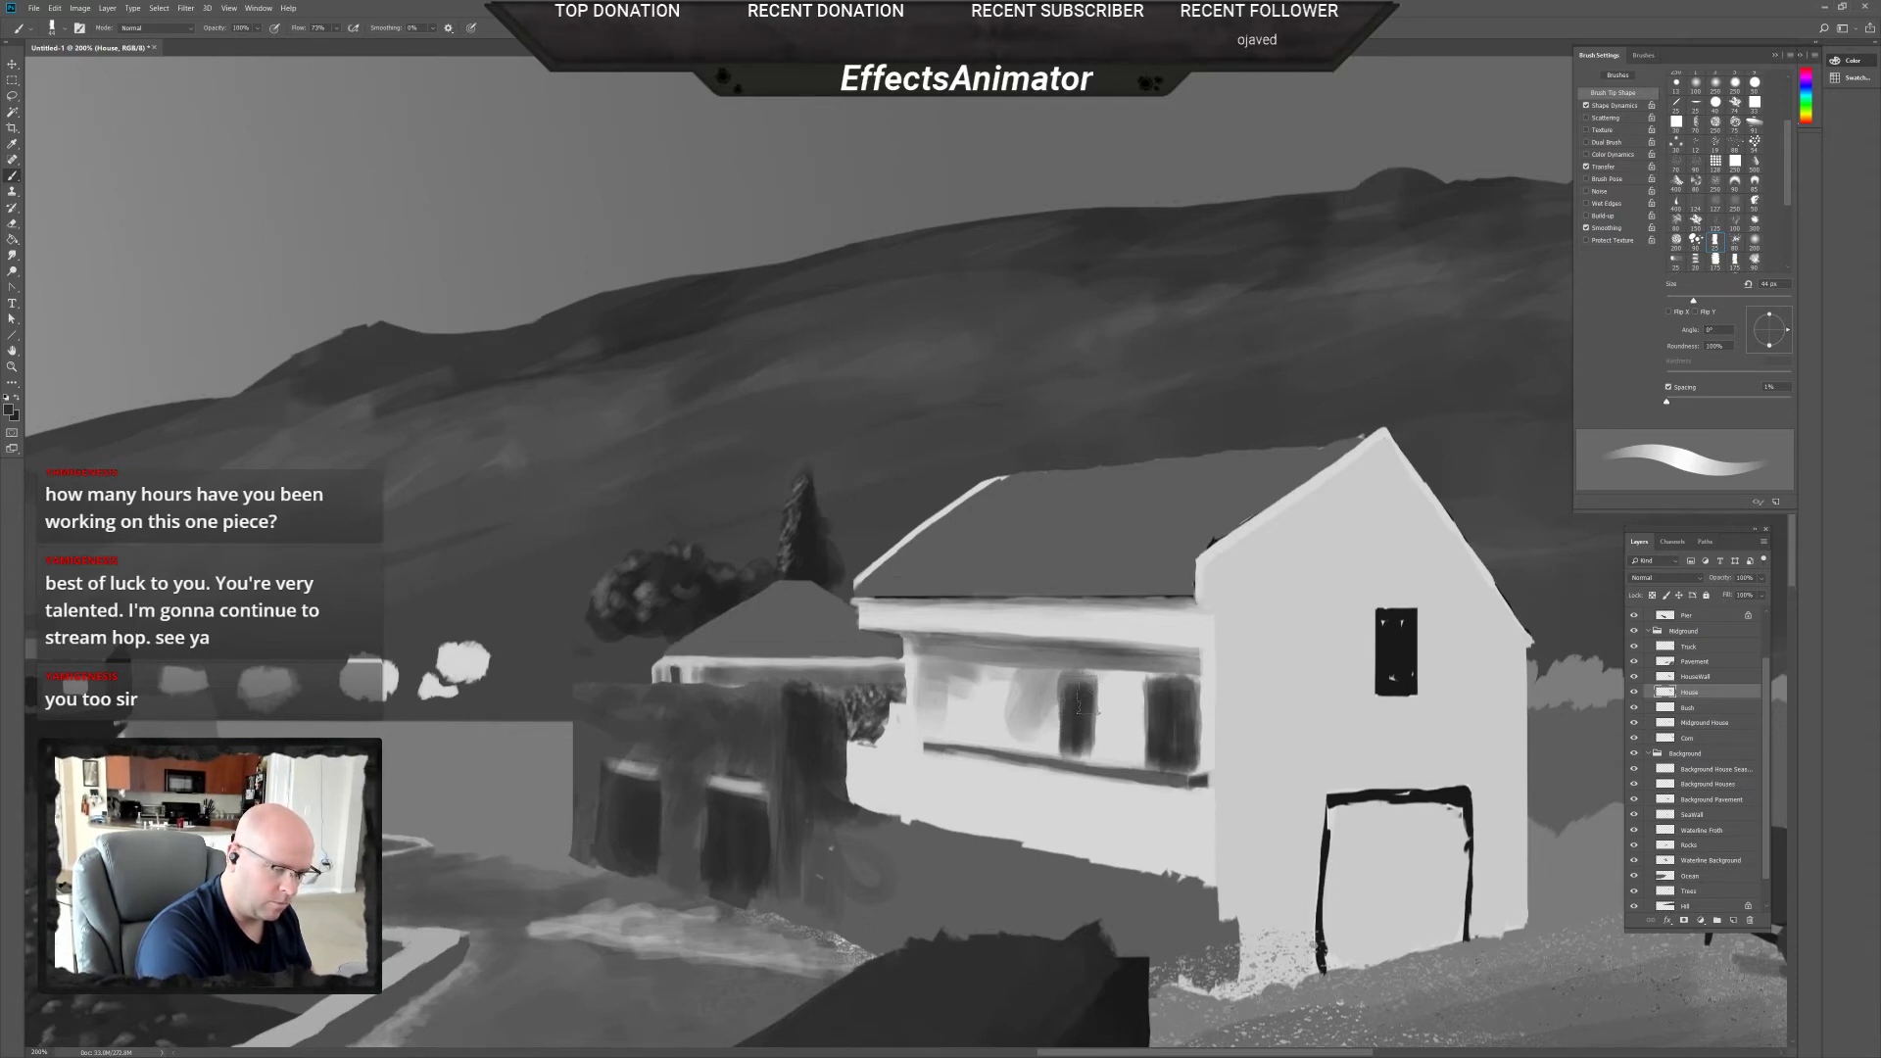
Darken and shape the middle window opening and paint a third dark opening farther along the side wall.
mouse_move(1086, 725)
mouse_down()
mouse_move(1092, 750)
mouse_move(1096, 720)
mouse_move(1107, 735)
mouse_move(1086, 759)
mouse_move(1066, 735)
mouse_up()
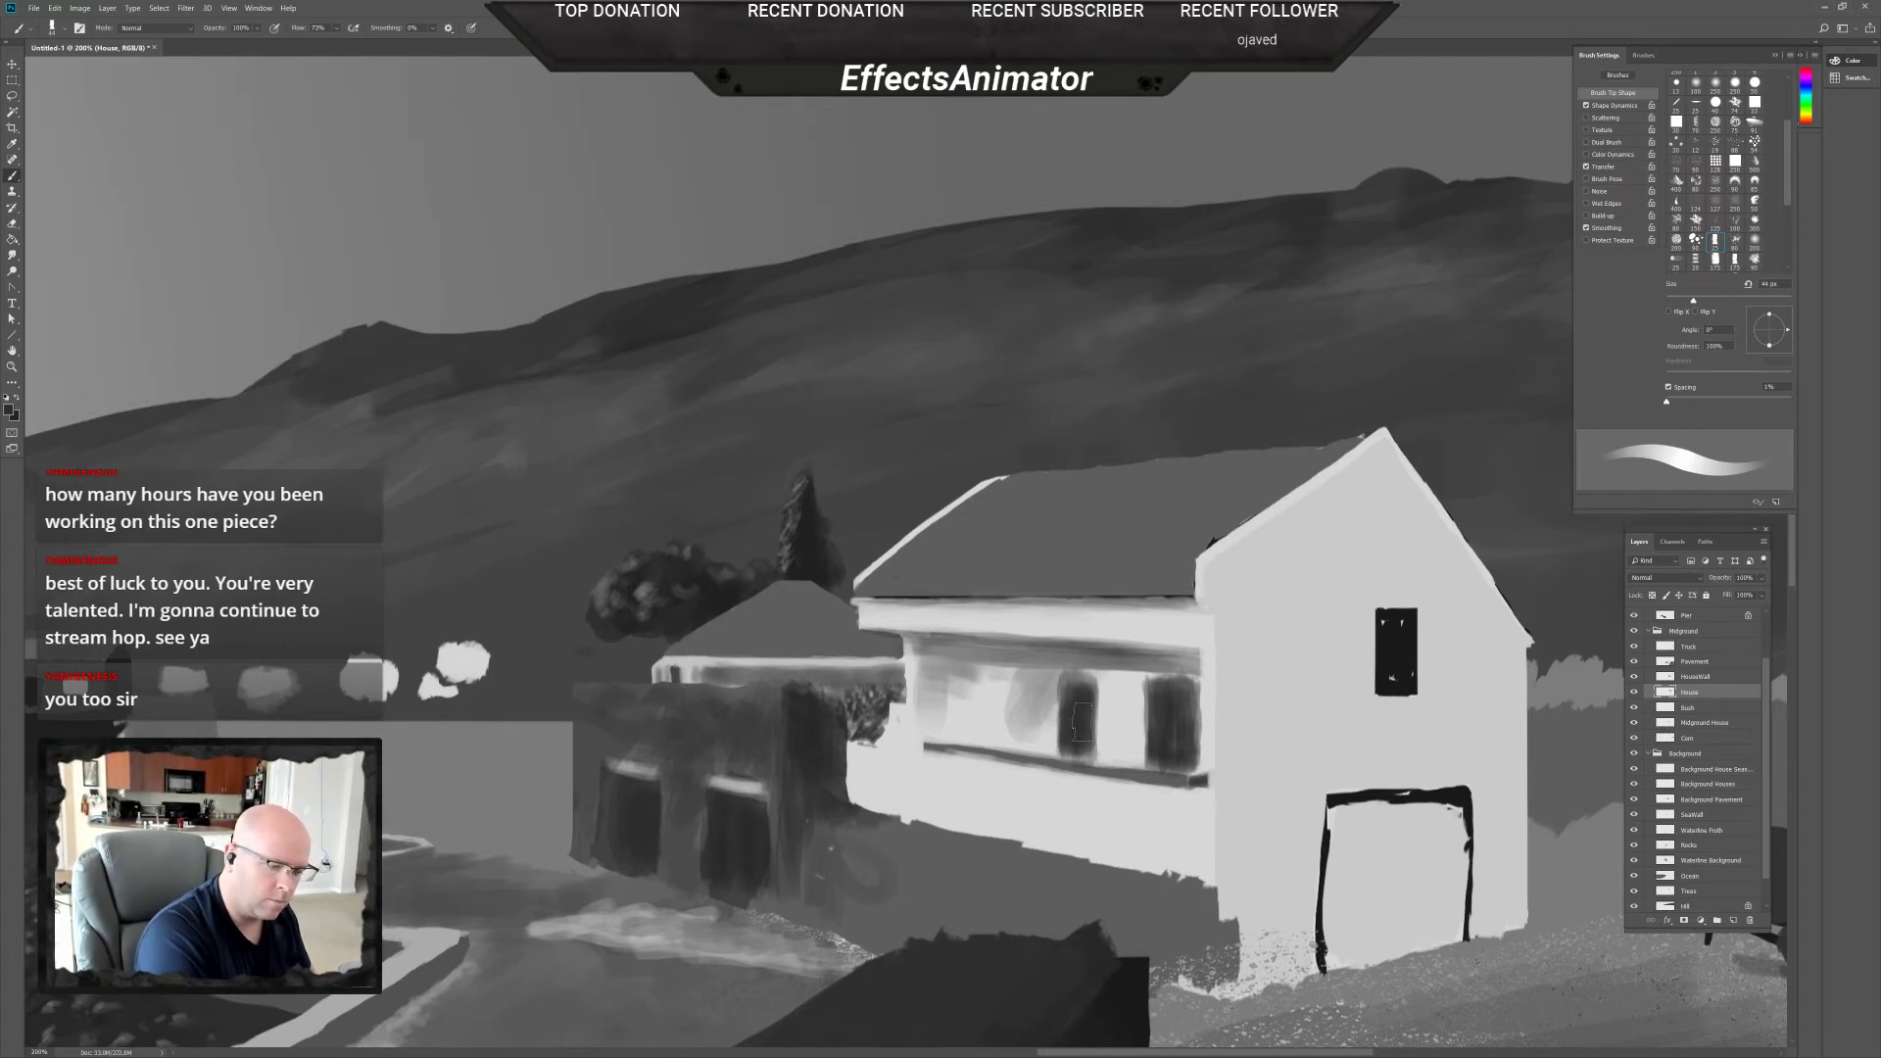
mouse_move(1096, 720)
mouse_down()
mouse_move(1071, 679)
mouse_move(1074, 752)
mouse_move(1076, 624)
mouse_move(1074, 685)
mouse_move(1082, 653)
mouse_move(1097, 678)
mouse_move(1071, 664)
mouse_move(1067, 681)
mouse_move(1090, 671)
mouse_move(1085, 693)
mouse_move(1173, 667)
mouse_move(1159, 693)
mouse_move(1158, 673)
mouse_move(1183, 681)
mouse_move(1169, 672)
mouse_move(1153, 700)
mouse_move(1153, 741)
mouse_move(1155, 641)
mouse_up()
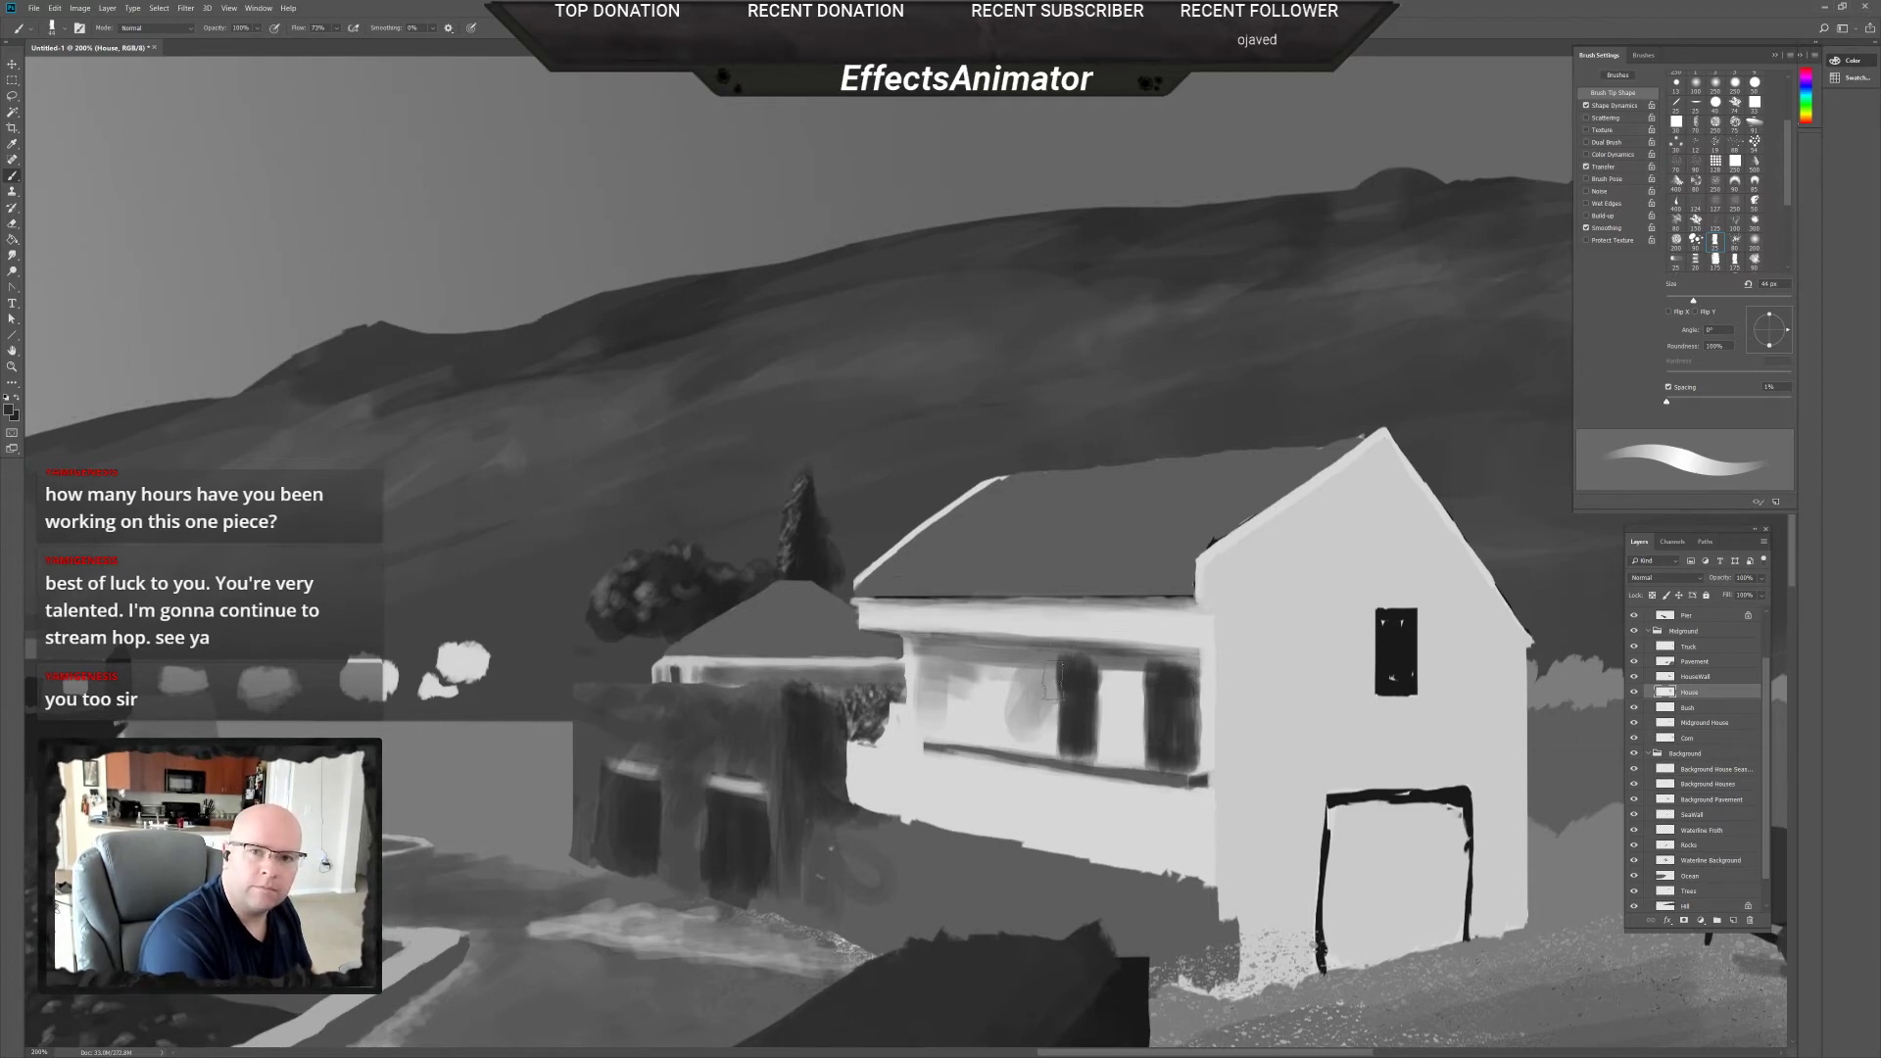
mouse_move(1070, 713)
mouse_down()
mouse_move(1063, 676)
mouse_move(1062, 753)
mouse_move(1070, 676)
mouse_up()
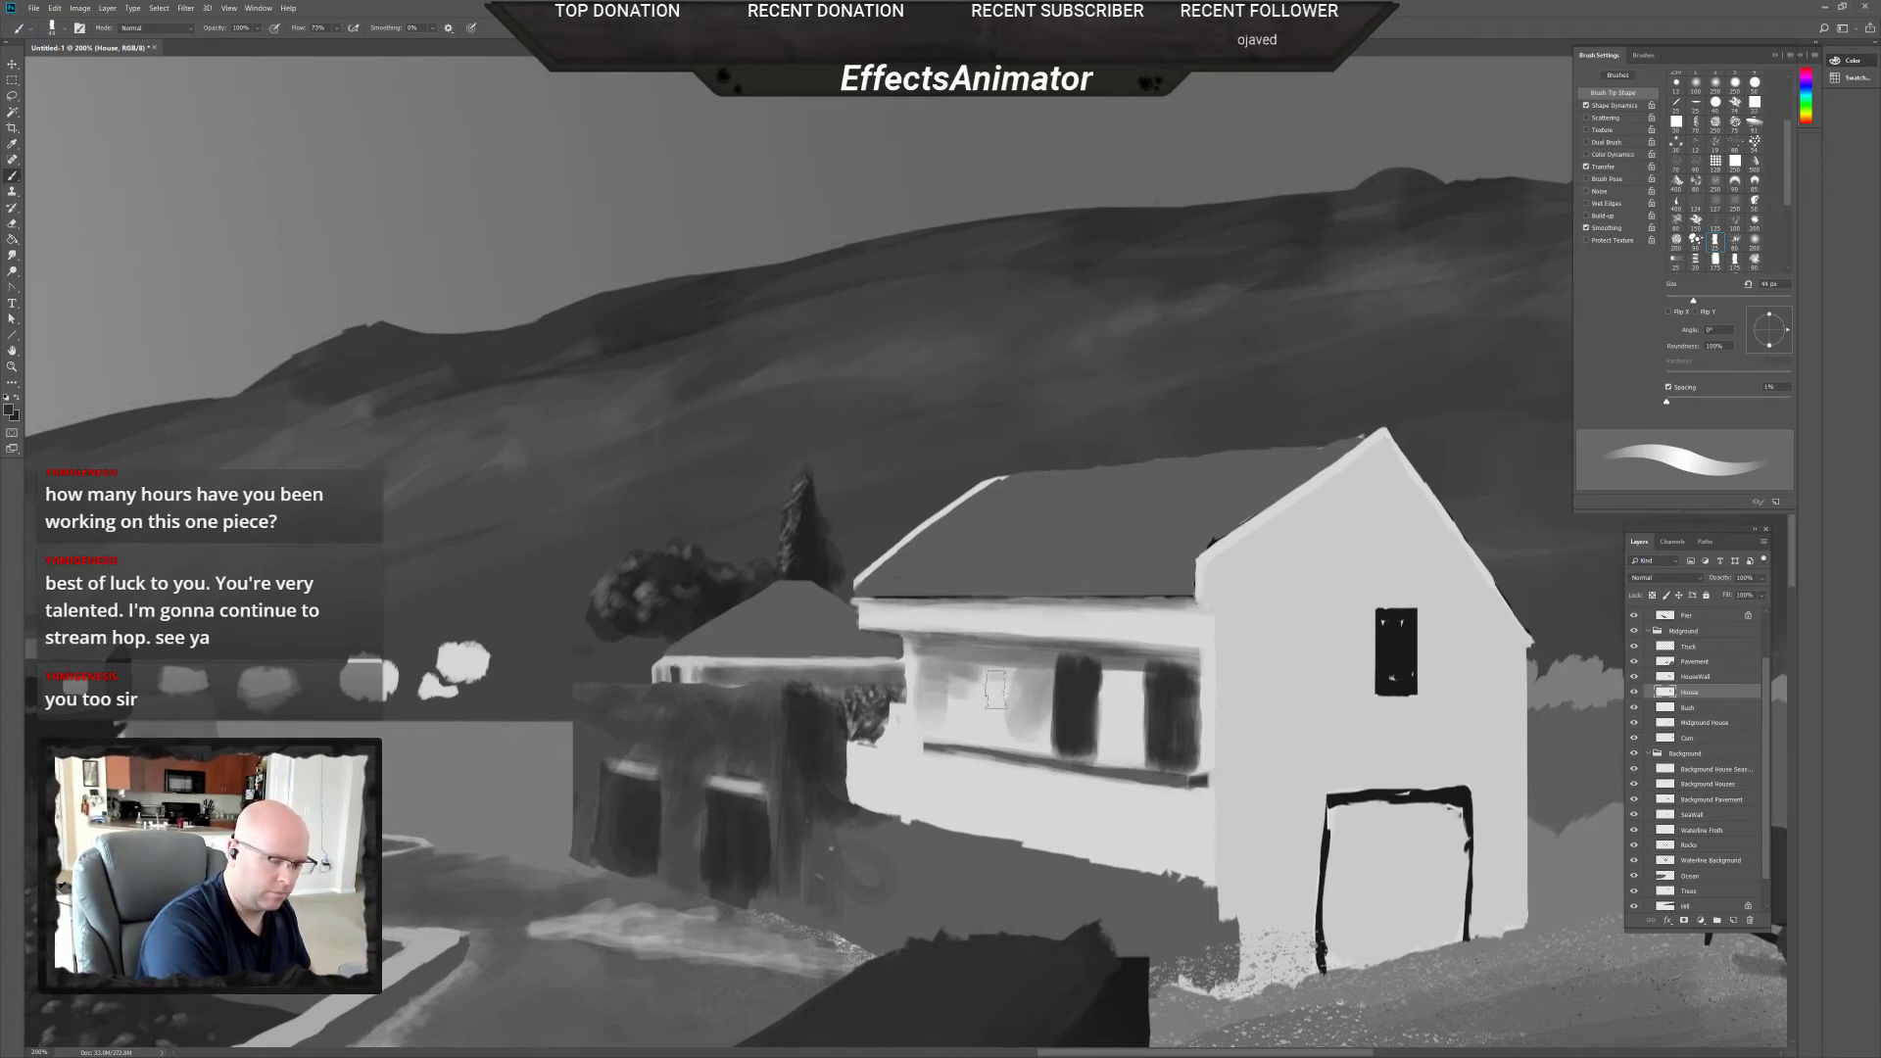
mouse_move(994, 683)
mouse_down()
mouse_move(1003, 740)
mouse_move(1011, 671)
mouse_move(983, 688)
mouse_move(991, 720)
mouse_move(993, 676)
mouse_move(990, 725)
mouse_move(996, 671)
mouse_move(987, 754)
mouse_move(986, 637)
mouse_move(1003, 632)
mouse_move(1070, 686)
mouse_move(1065, 672)
mouse_move(1063, 718)
mouse_move(1069, 669)
mouse_move(1064, 718)
mouse_move(1070, 699)
mouse_move(1003, 681)
mouse_move(999, 726)
mouse_move(994, 668)
mouse_move(975, 723)
mouse_move(978, 651)
mouse_move(992, 725)
mouse_move(1015, 527)
mouse_move(975, 745)
mouse_move(1003, 698)
mouse_move(1015, 715)
mouse_move(1010, 662)
mouse_move(990, 671)
mouse_move(980, 637)
mouse_move(1012, 700)
mouse_up()
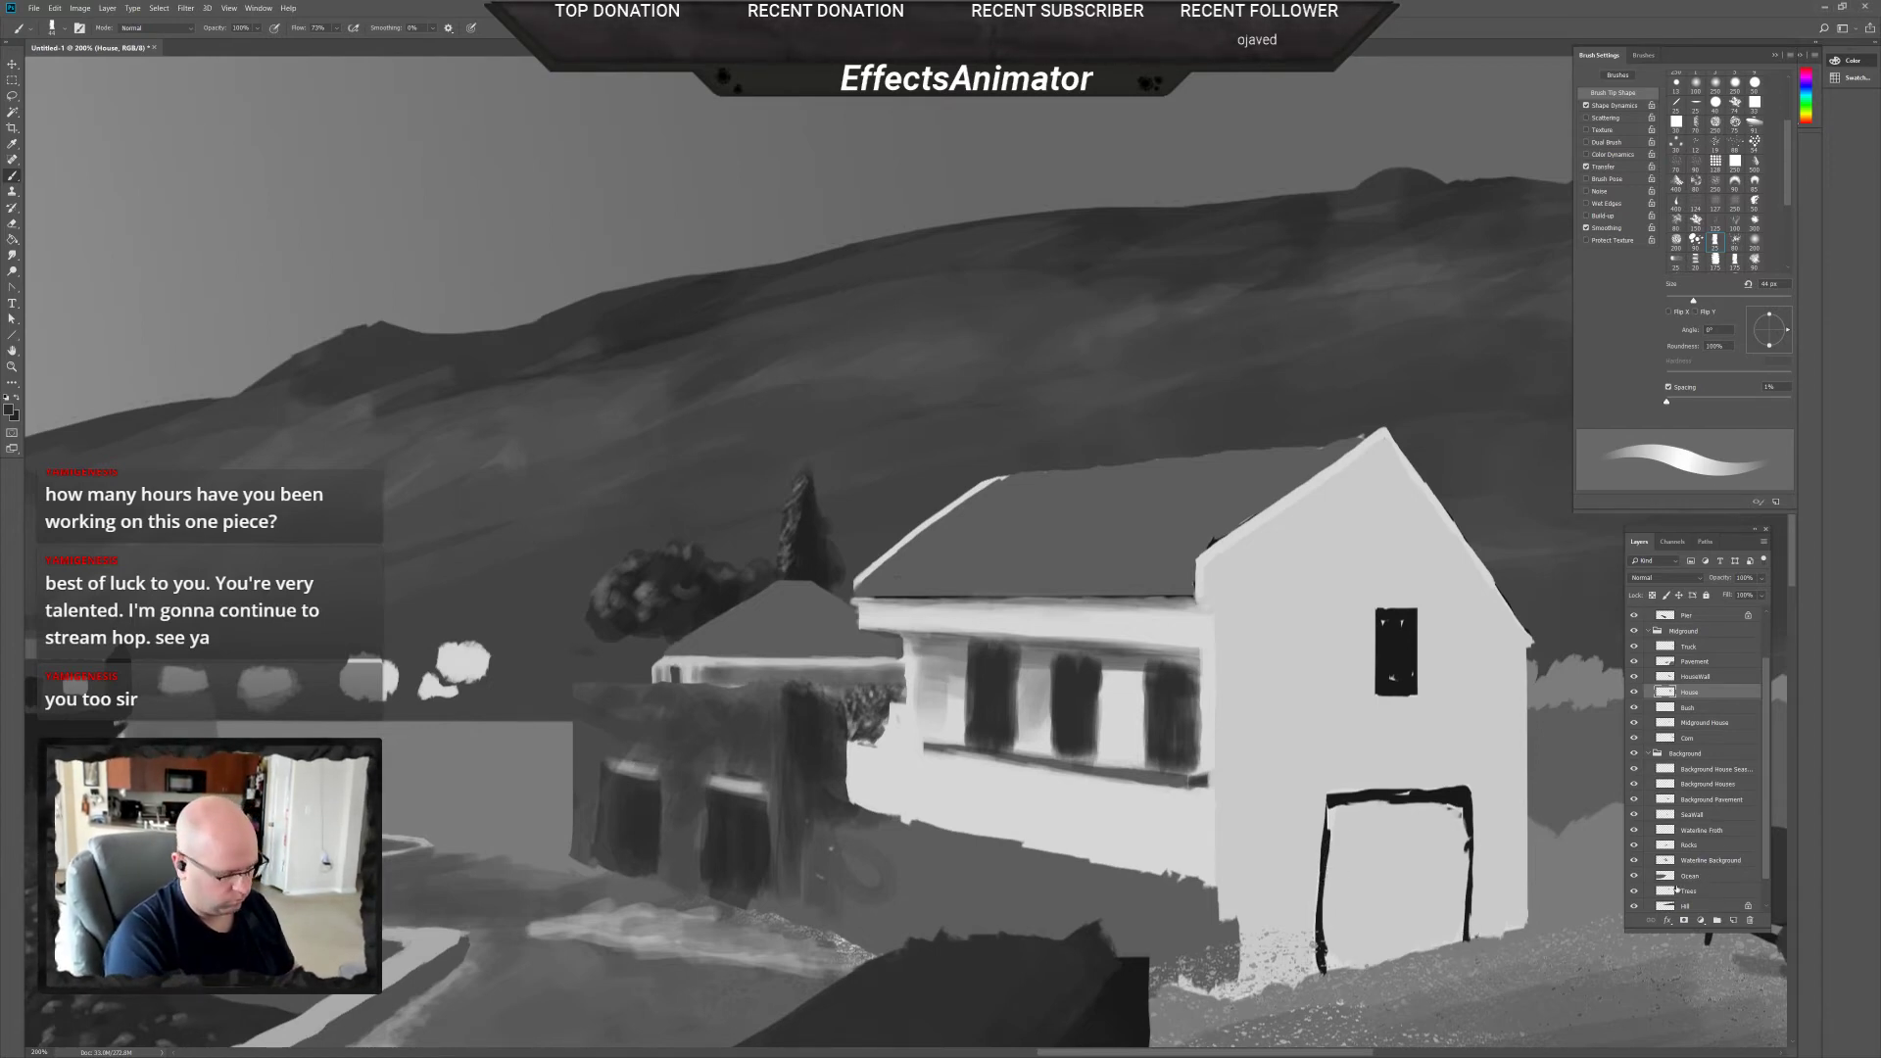
Try a perspective transform on the House layer that stretches its gable end taller, and shift the house toward the truck.
scroll(1257, 807, down, 4)
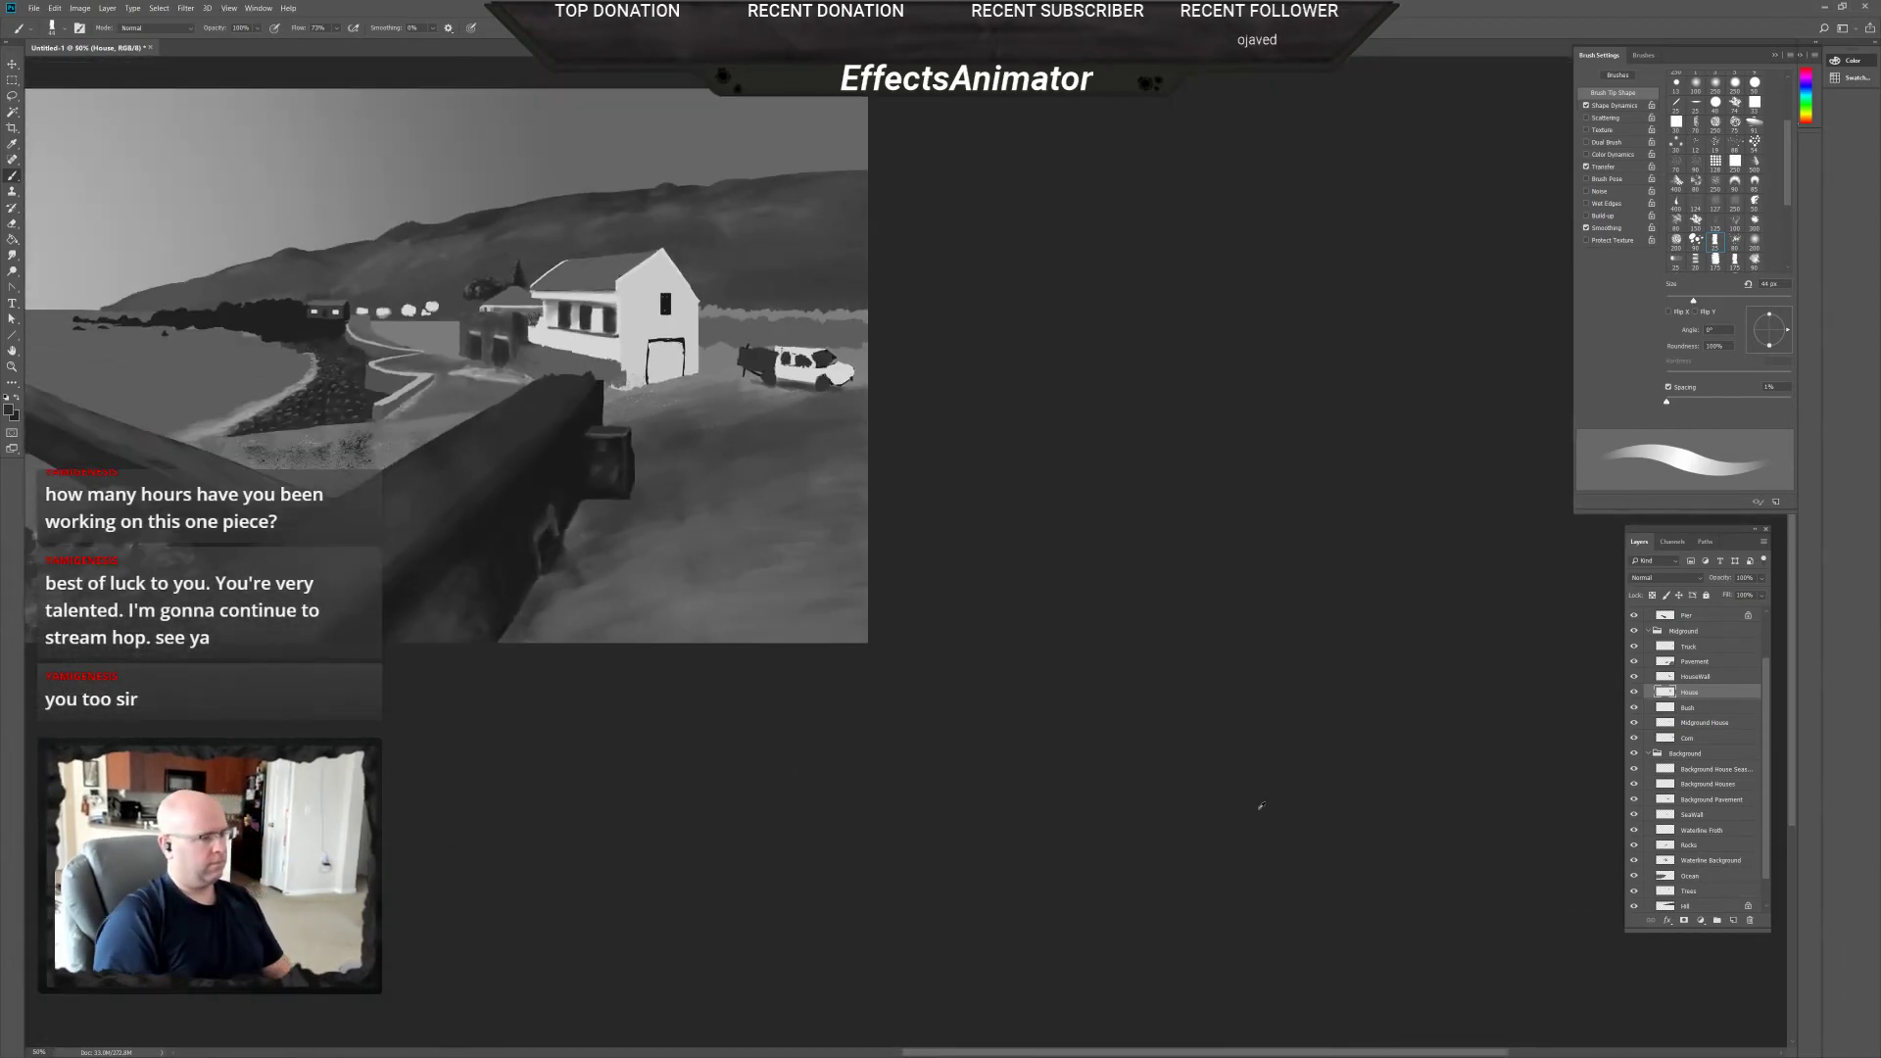
drag(1064, 773, 1463, 908)
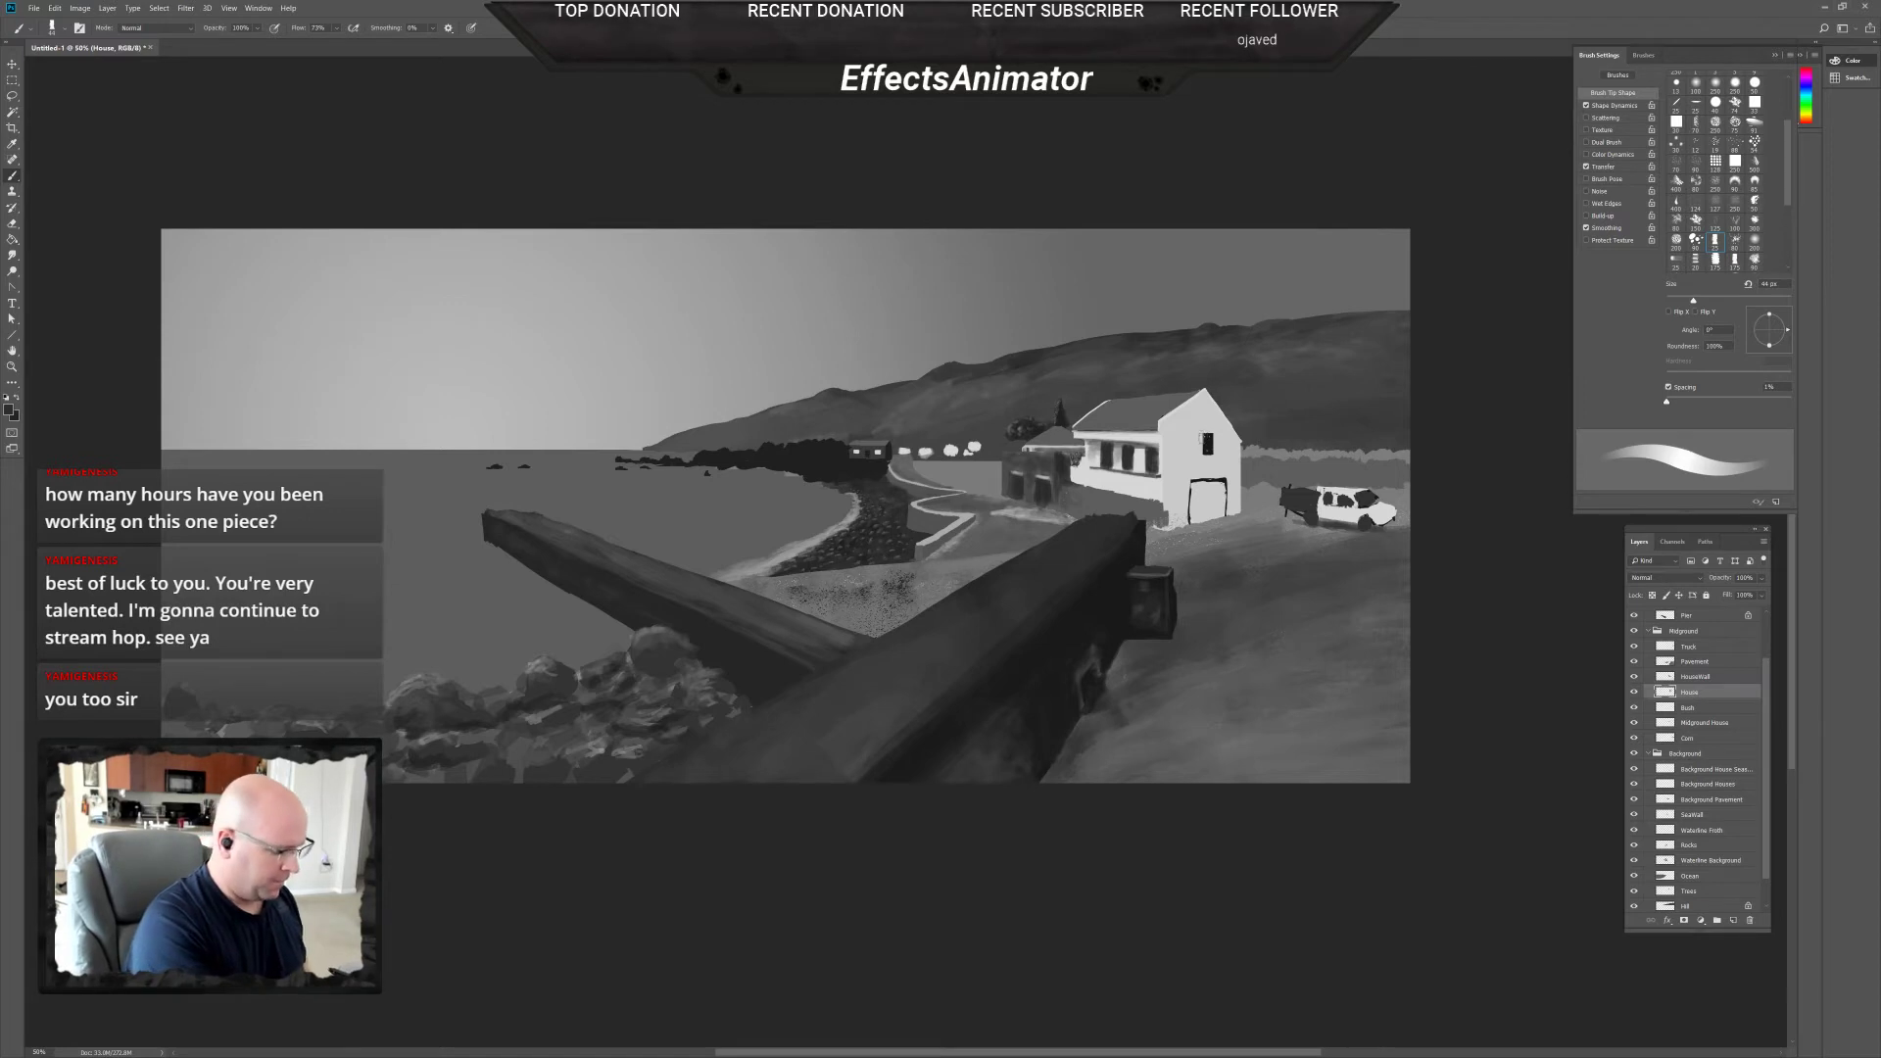
click(61, 10)
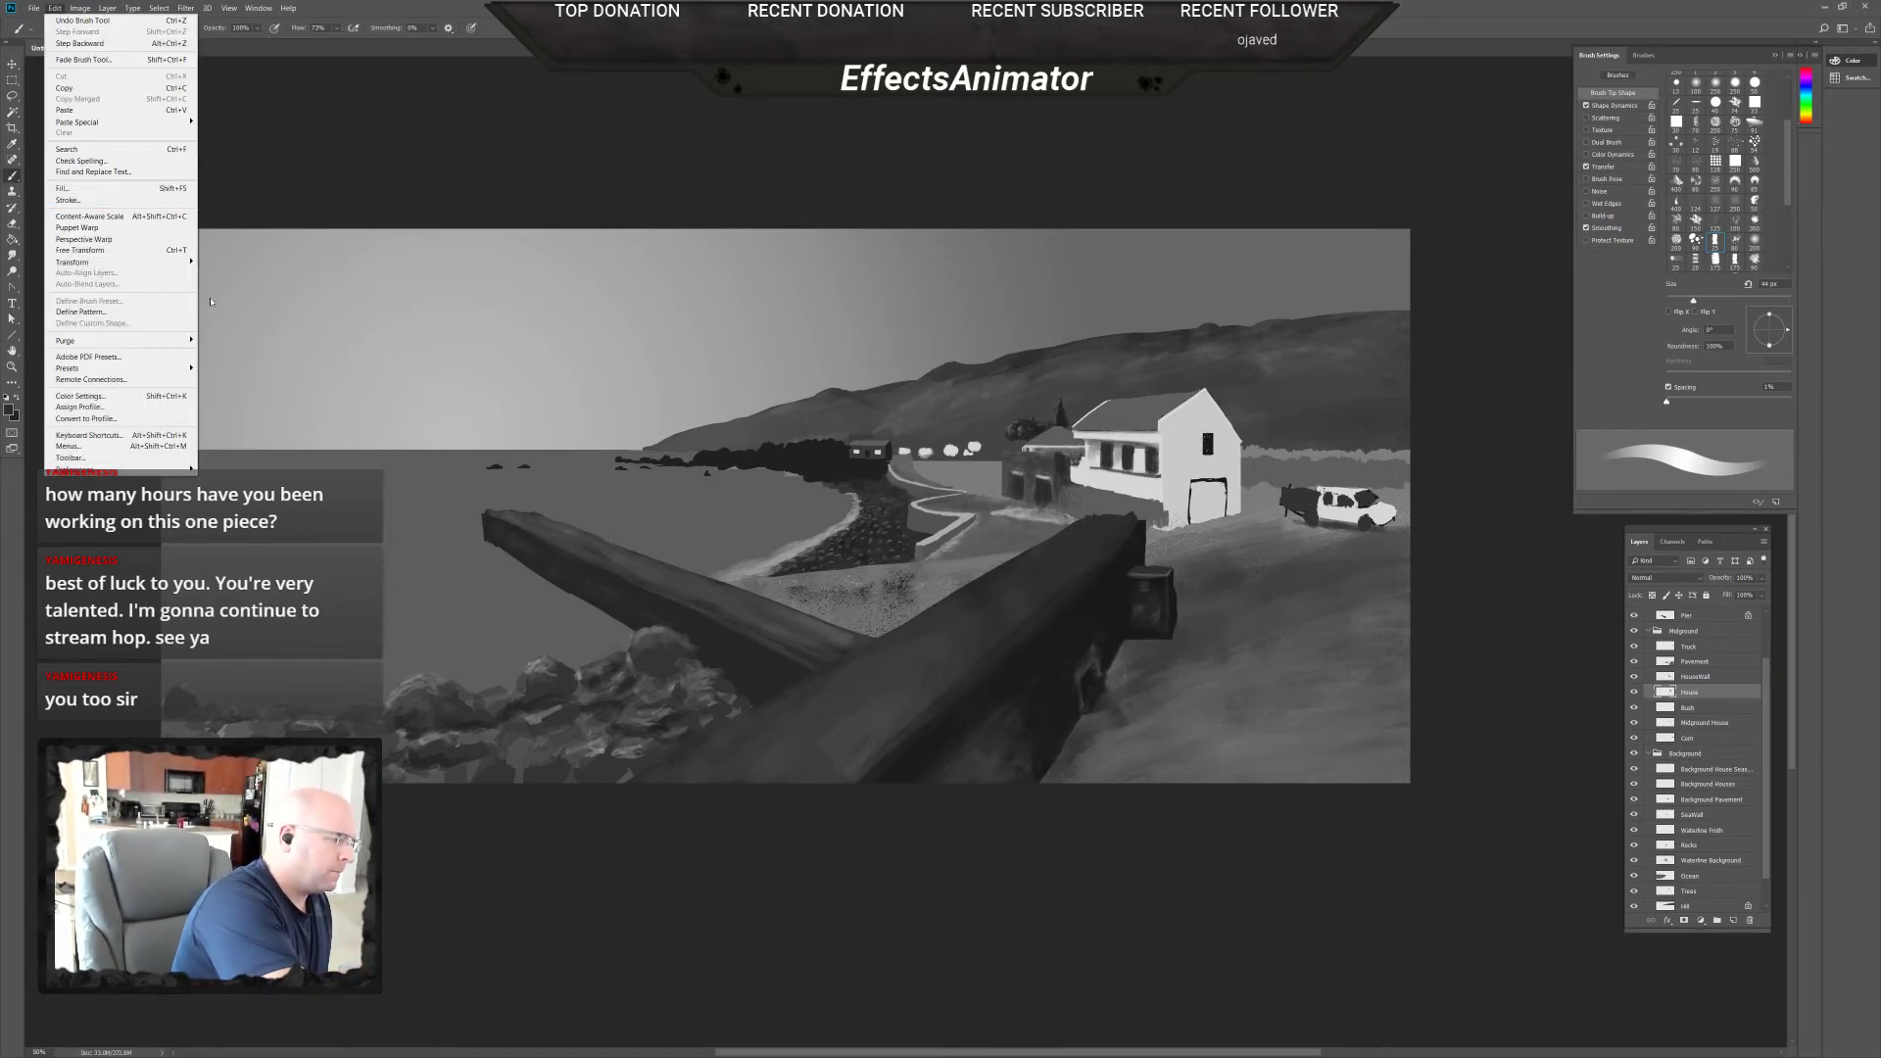
mouse_move(190, 263)
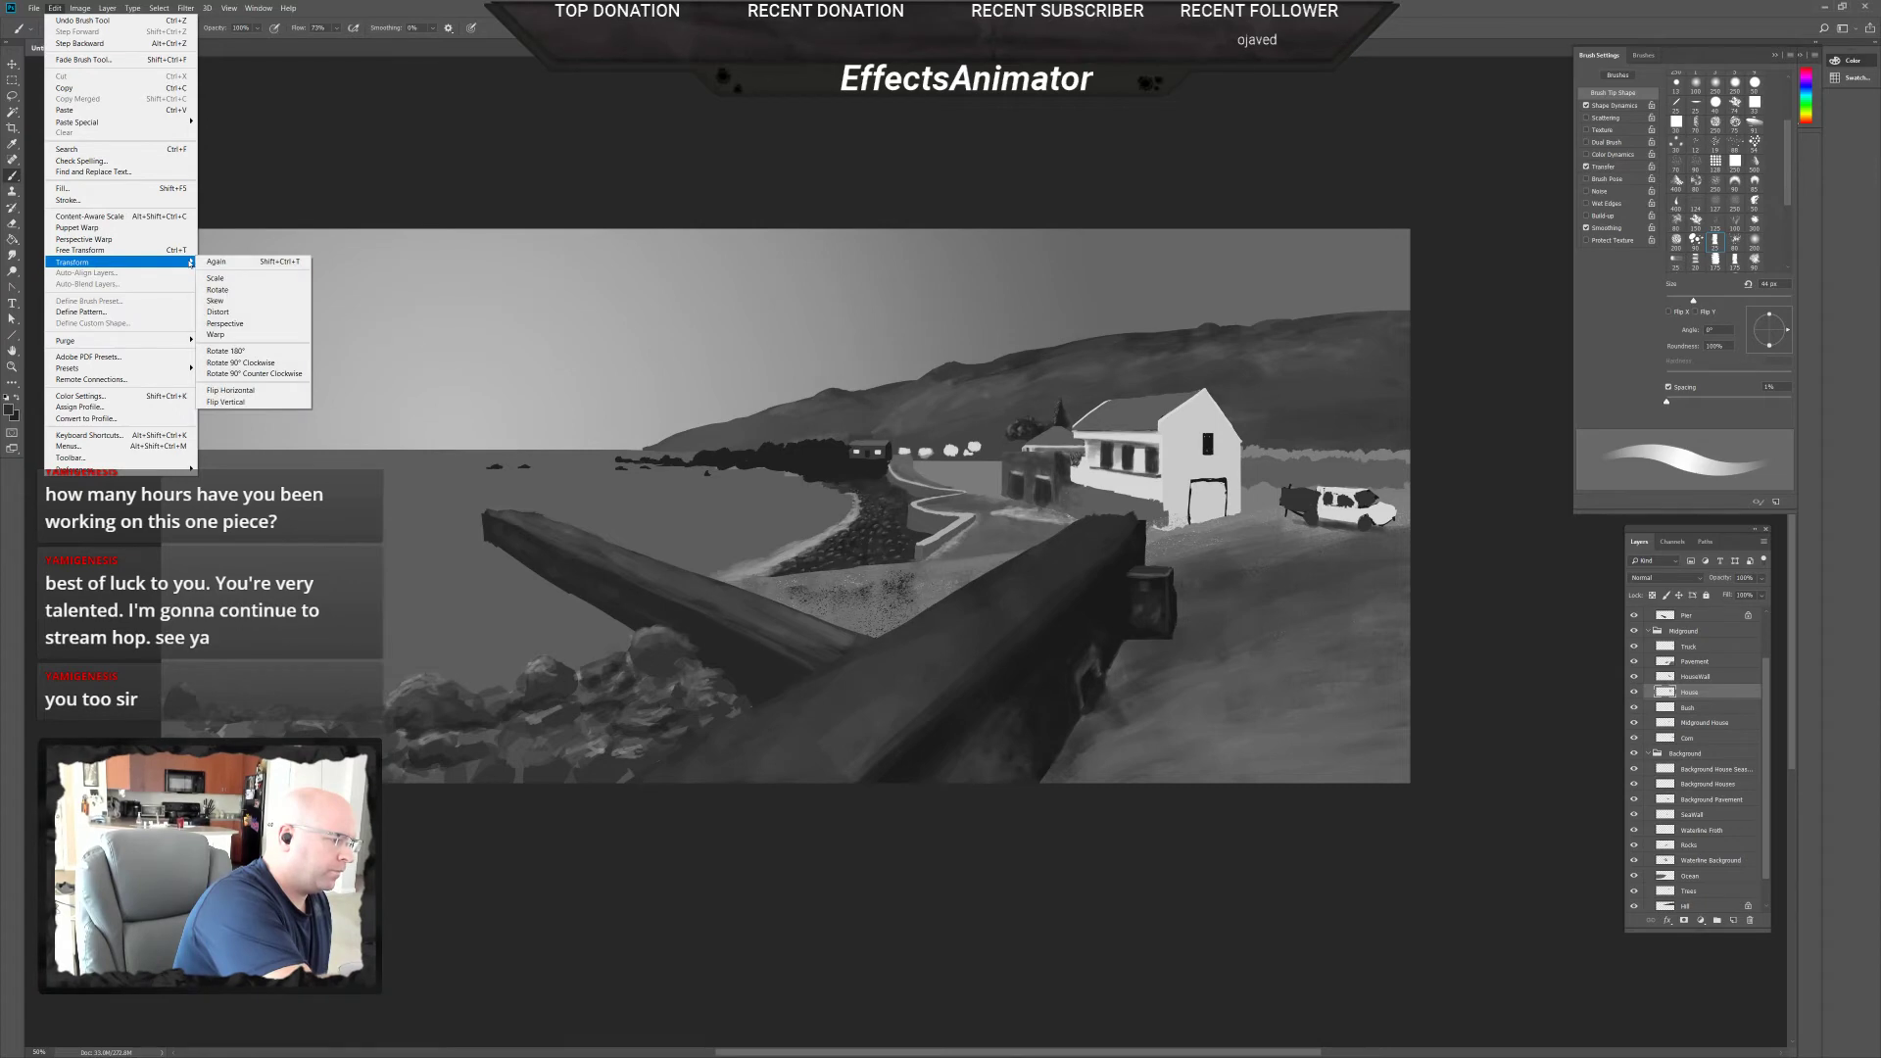
click(255, 327)
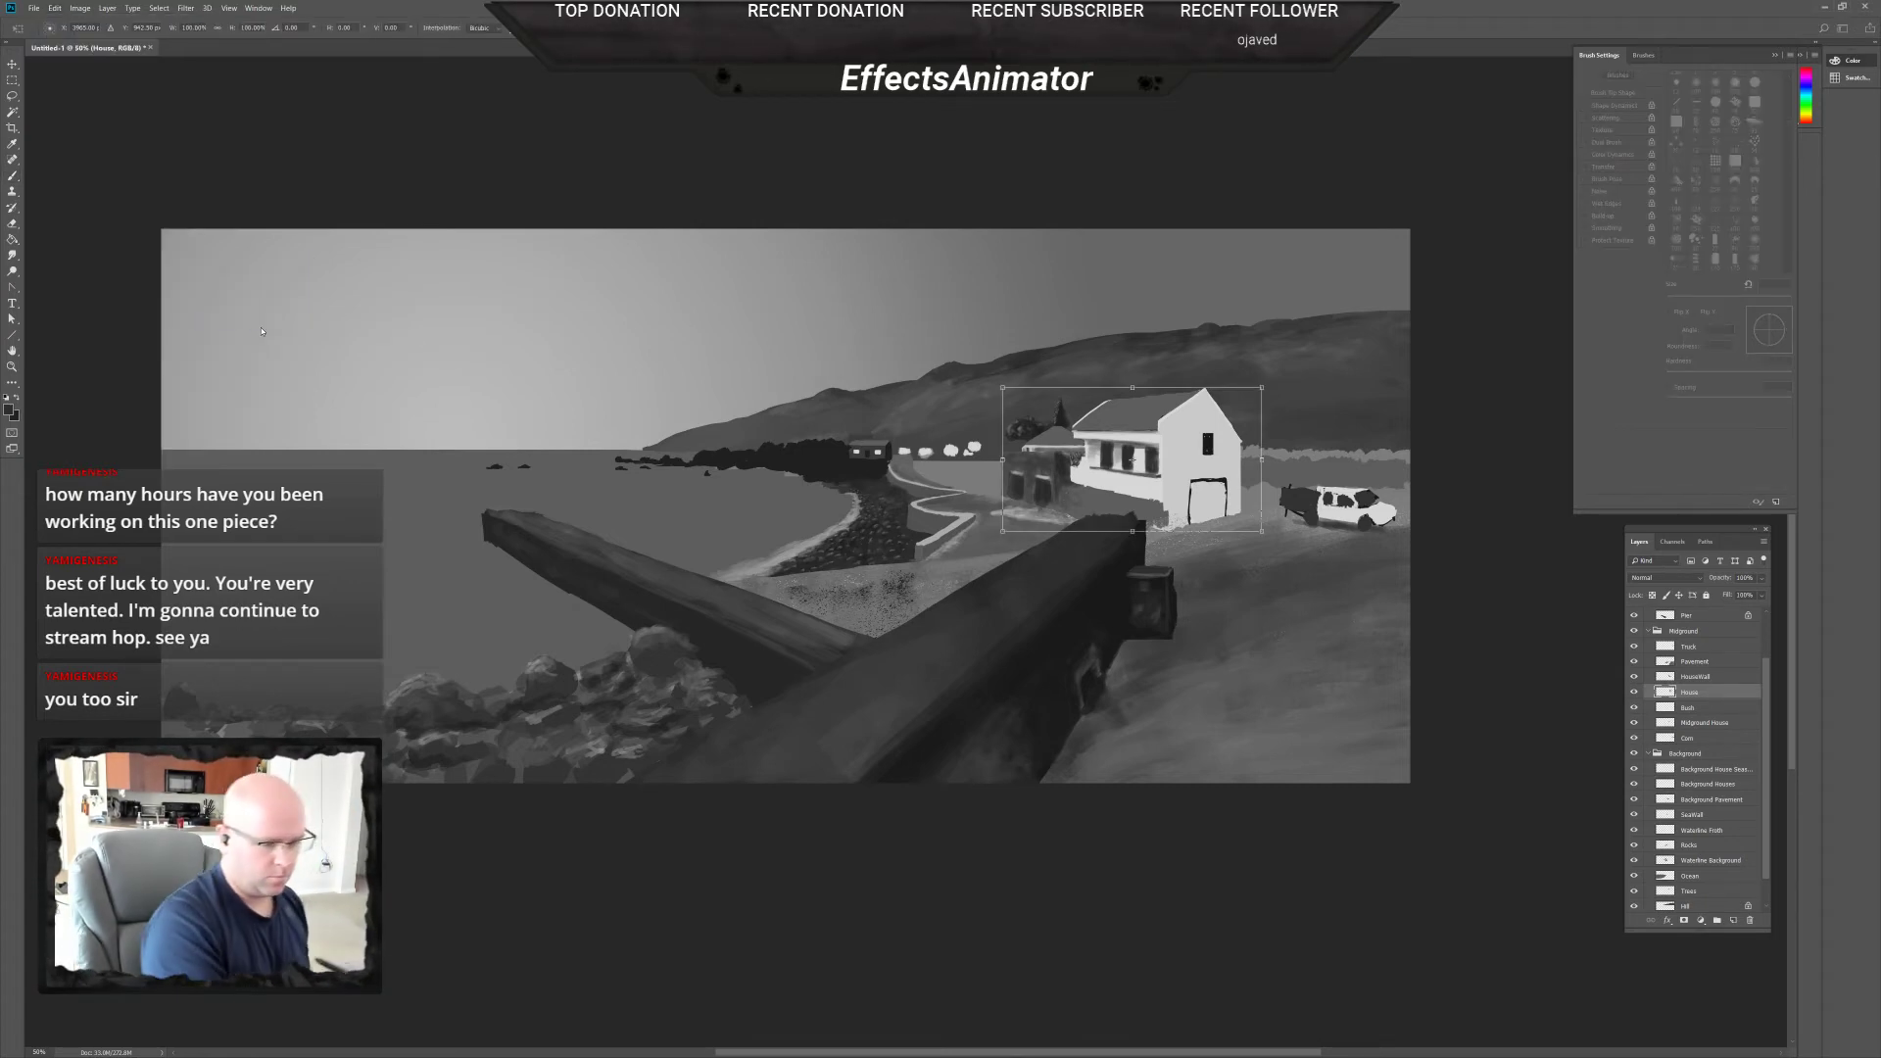
scroll(921, 580, up, 5)
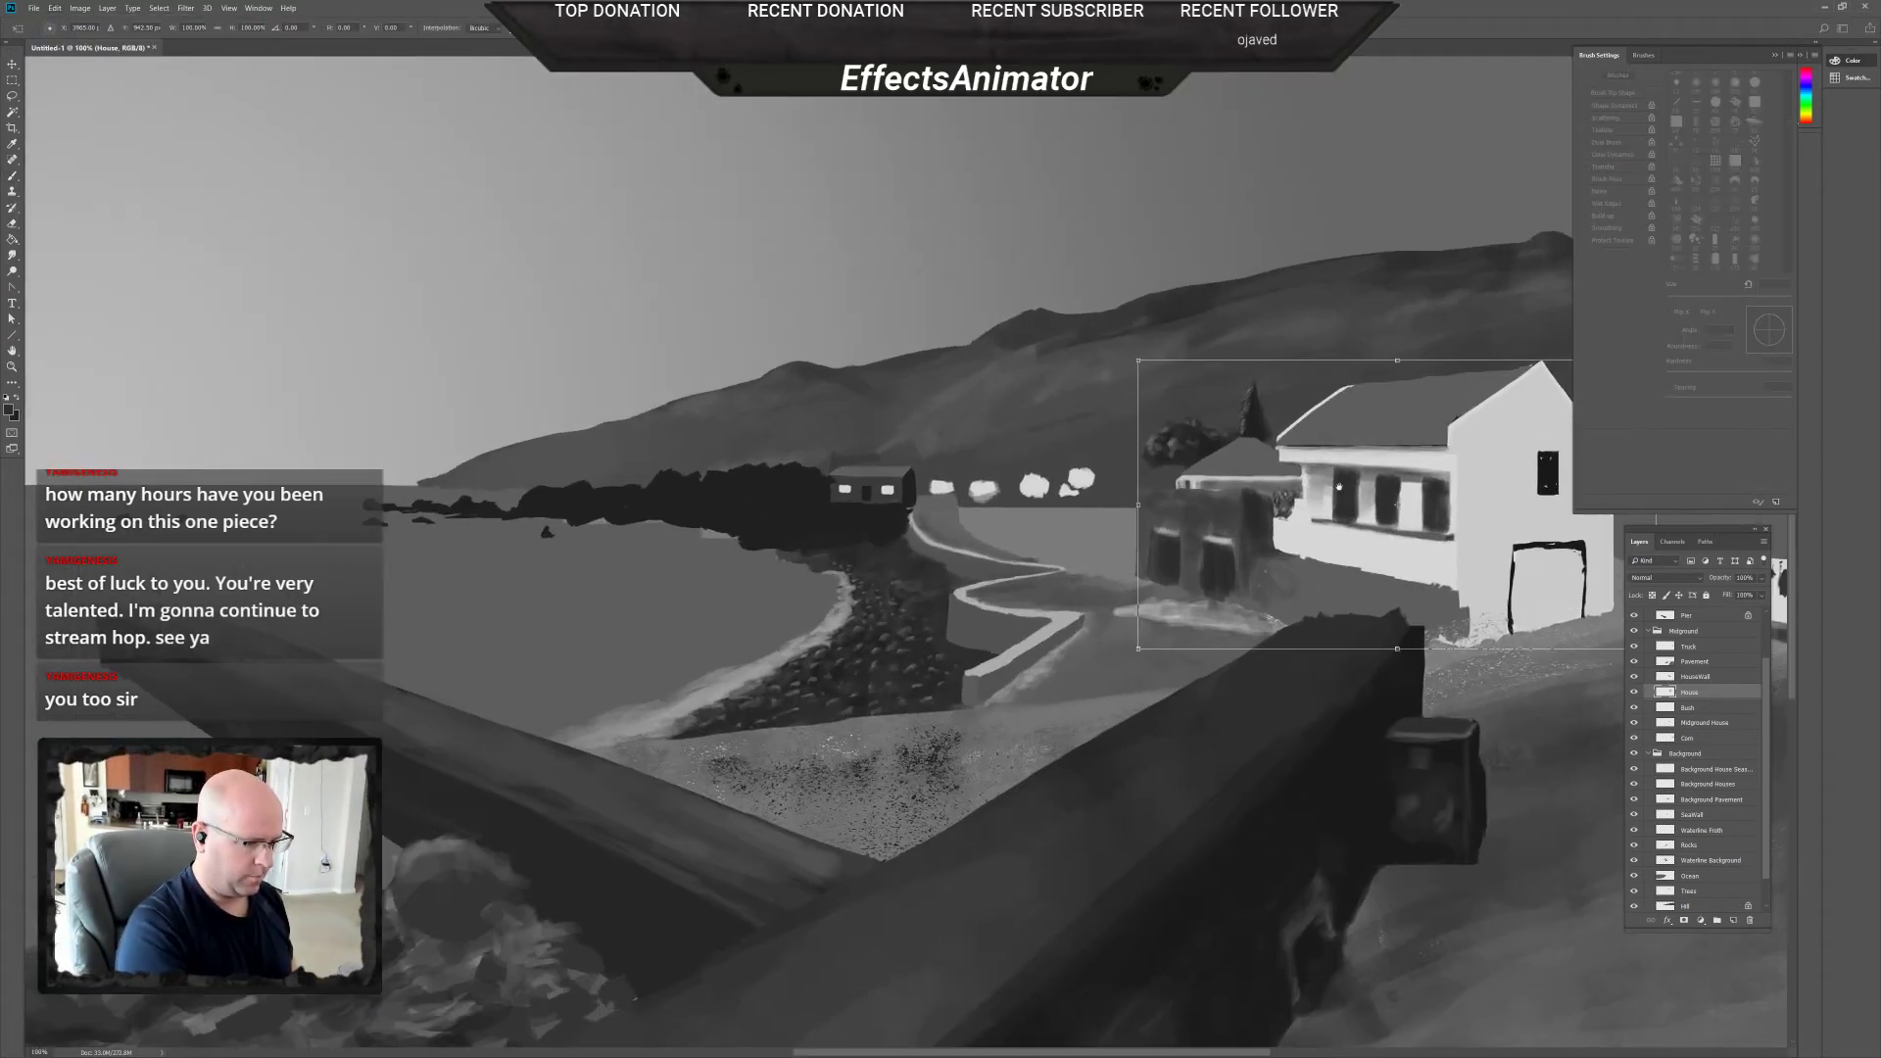
scroll(921, 580, right, 2)
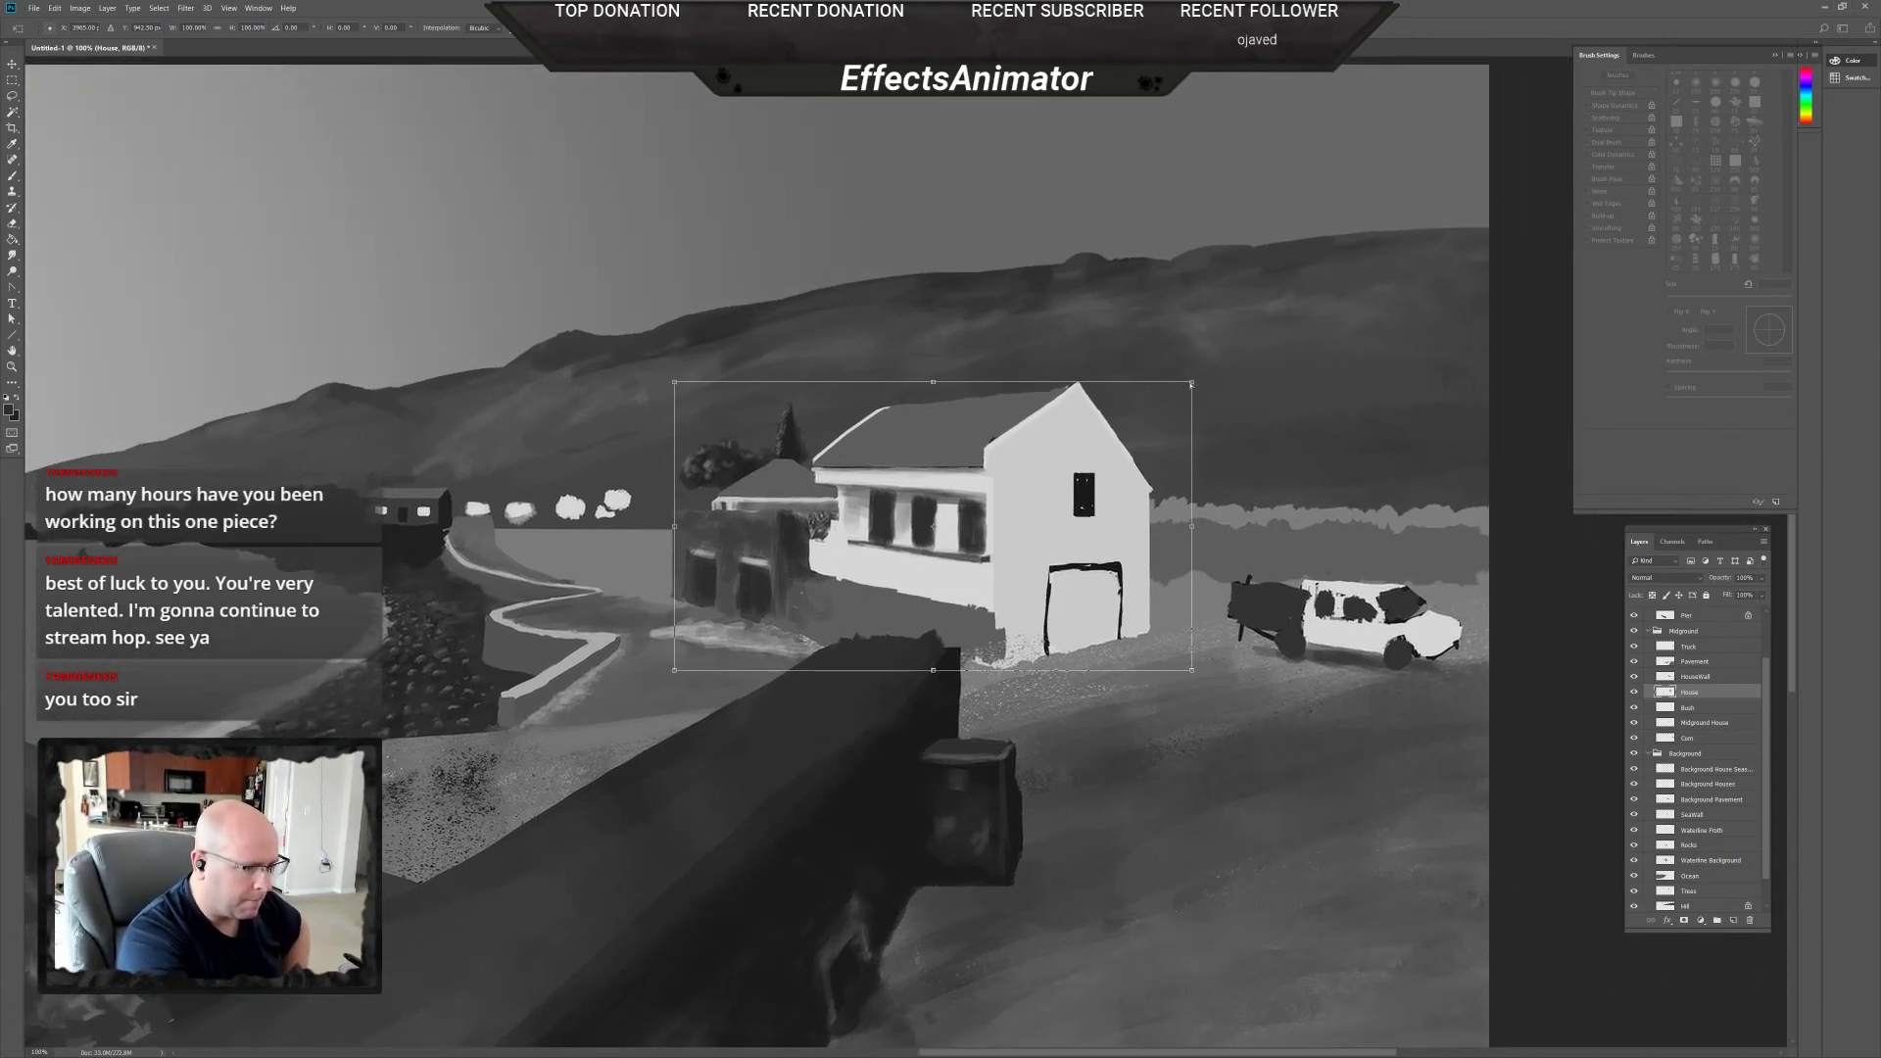
drag(1192, 386, 1205, 337)
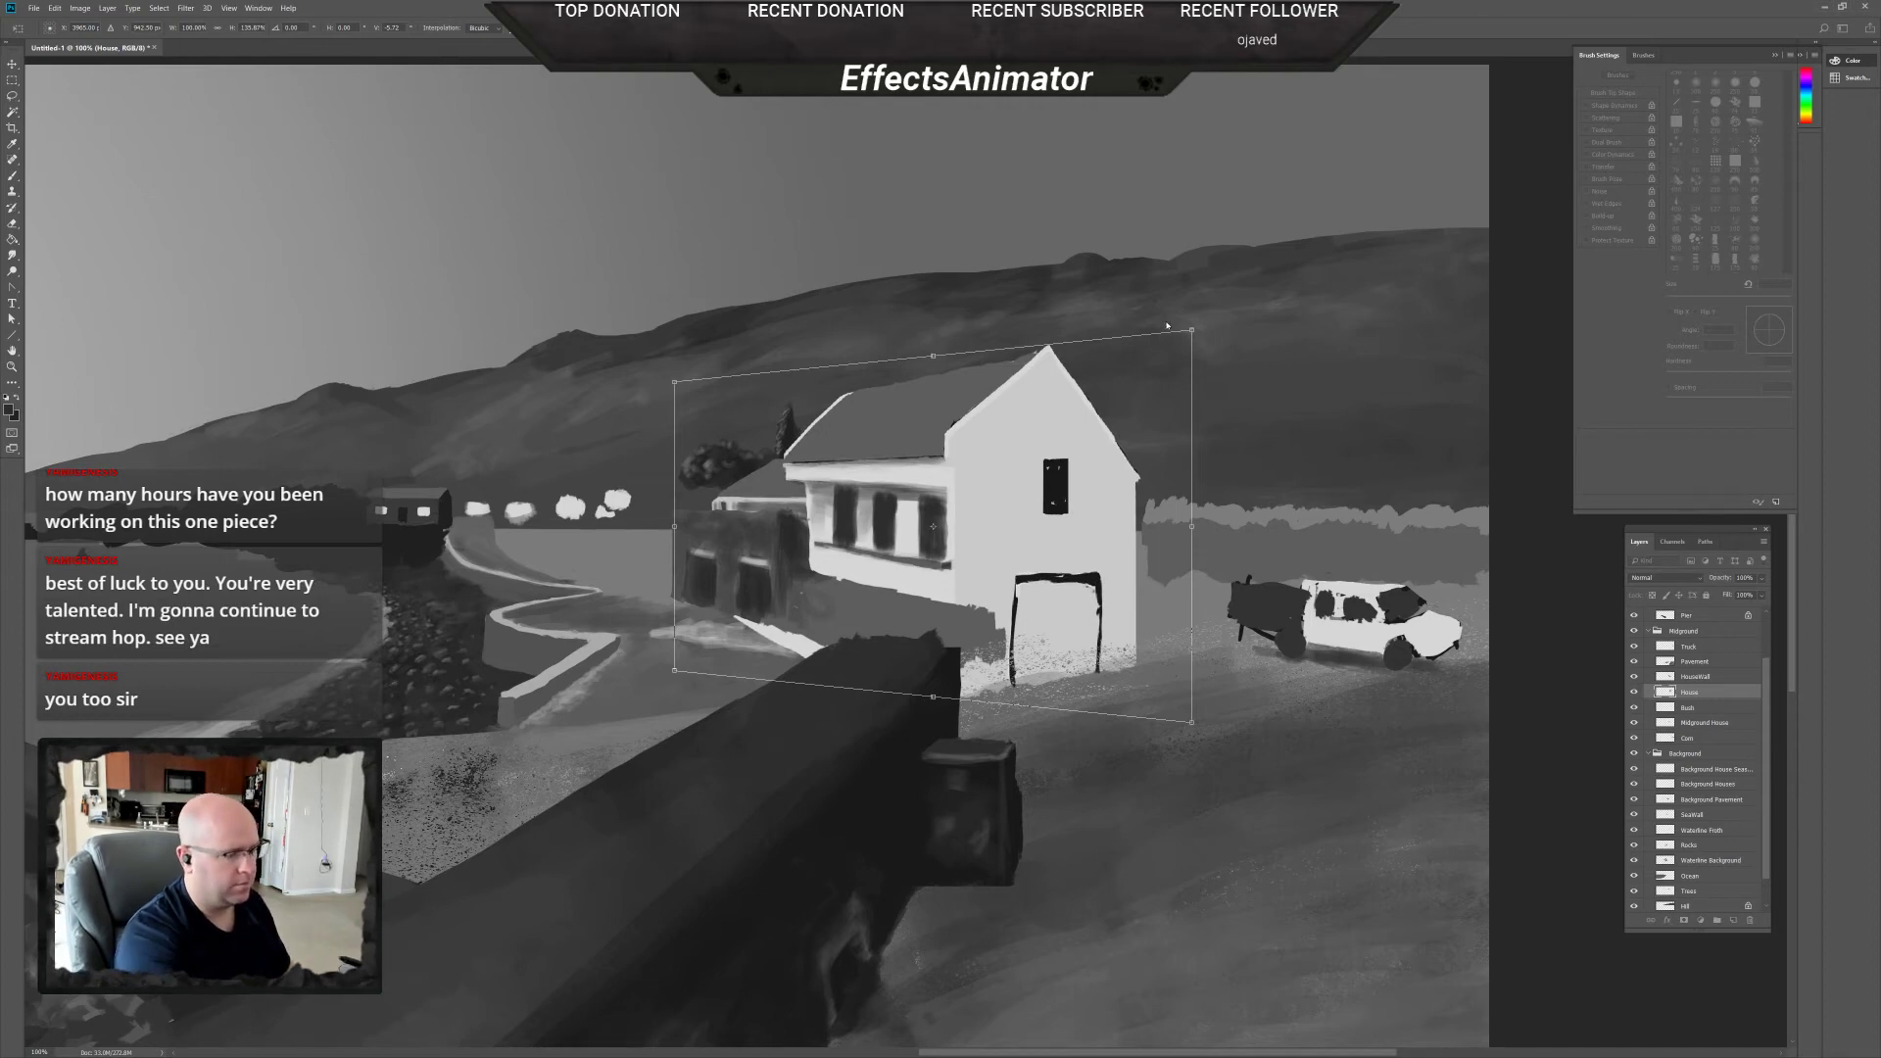
drag(1107, 572, 1150, 575)
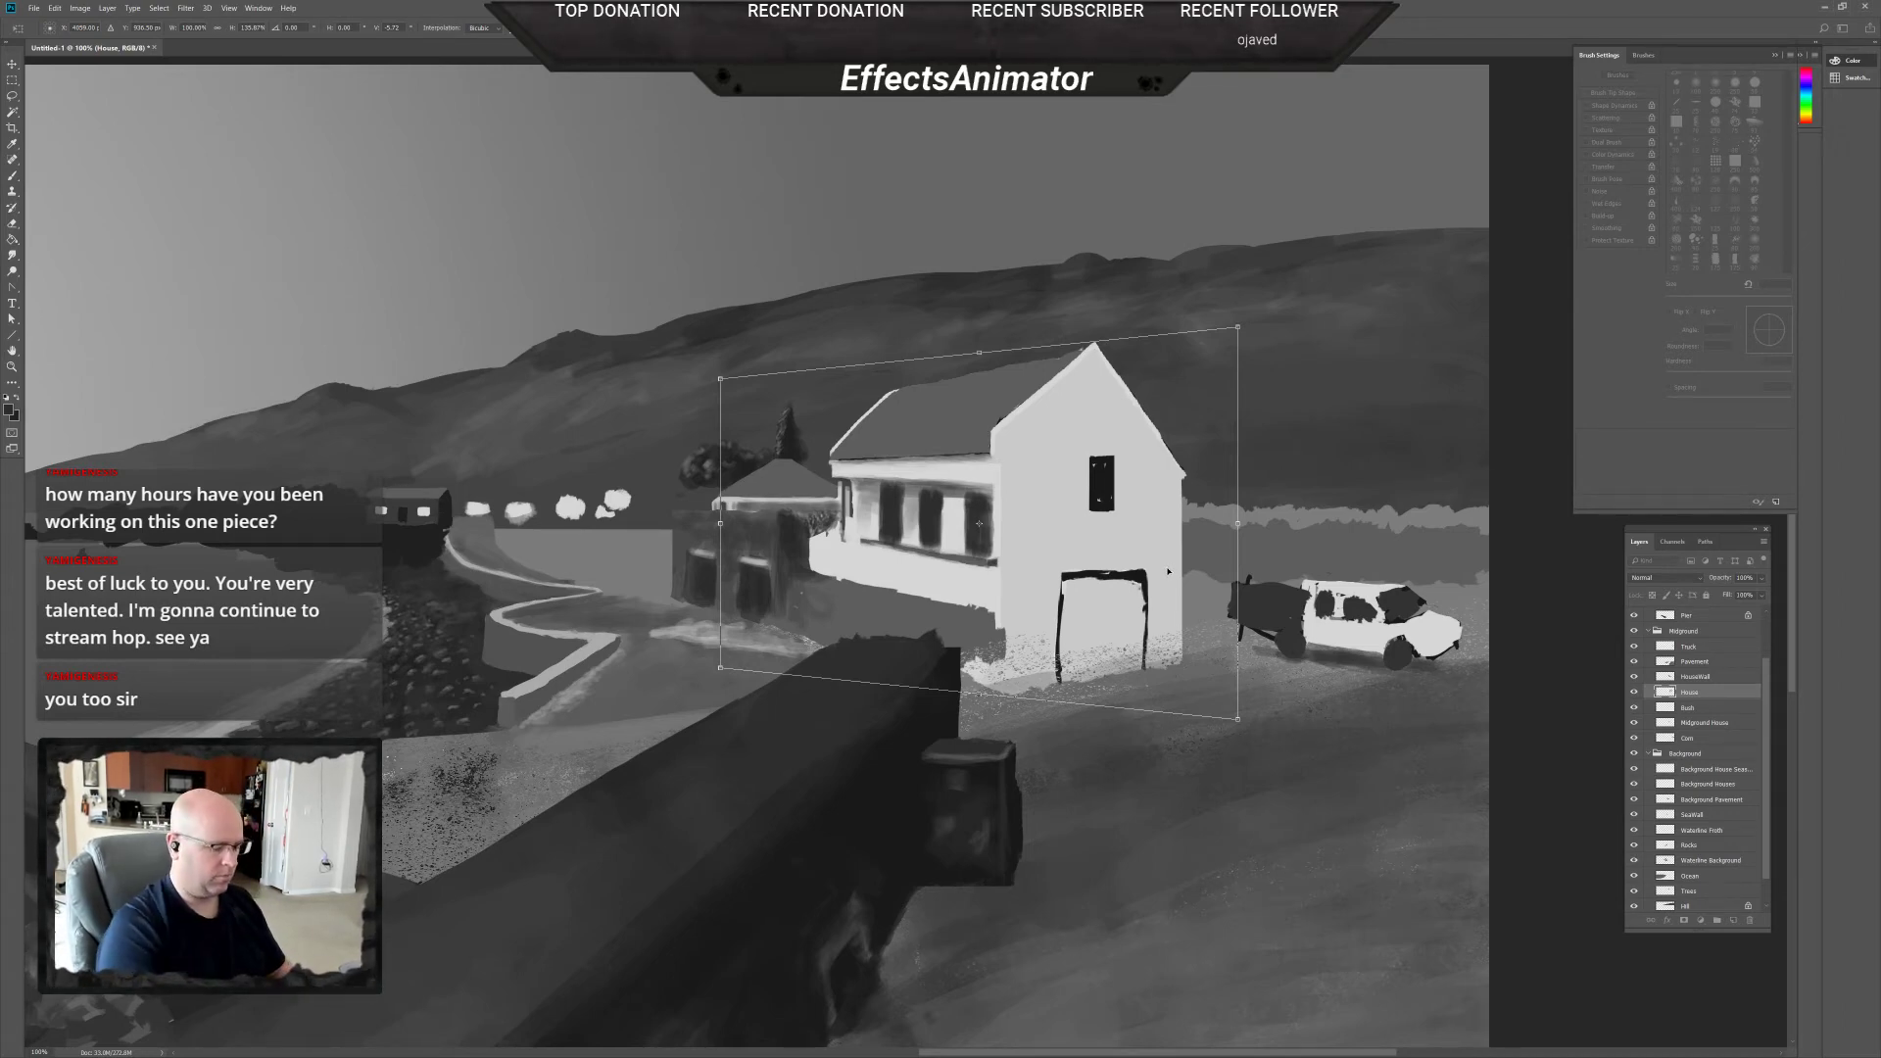
Try raising the gable end and shifting the house farther toward the truck, undo the shift and cancel the whole transform.
scroll(1112, 754, down, 3)
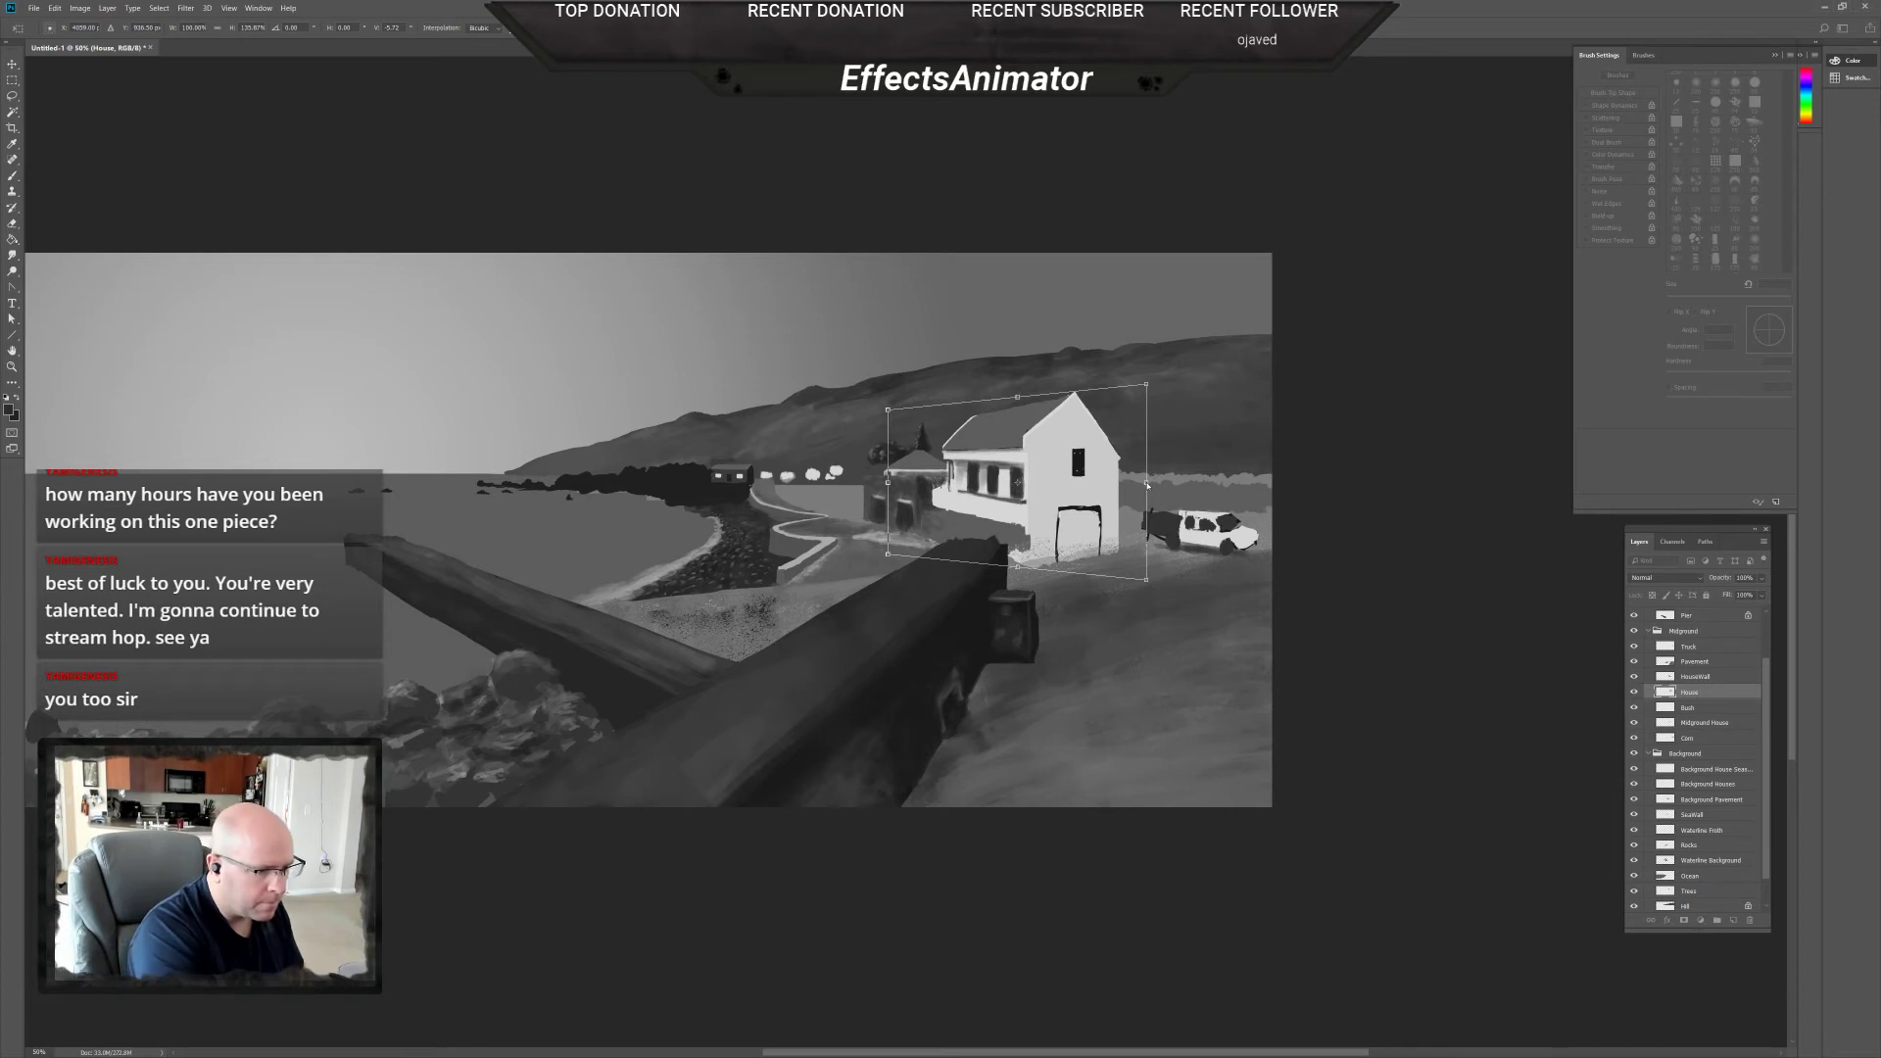
drag(1154, 481, 1150, 377)
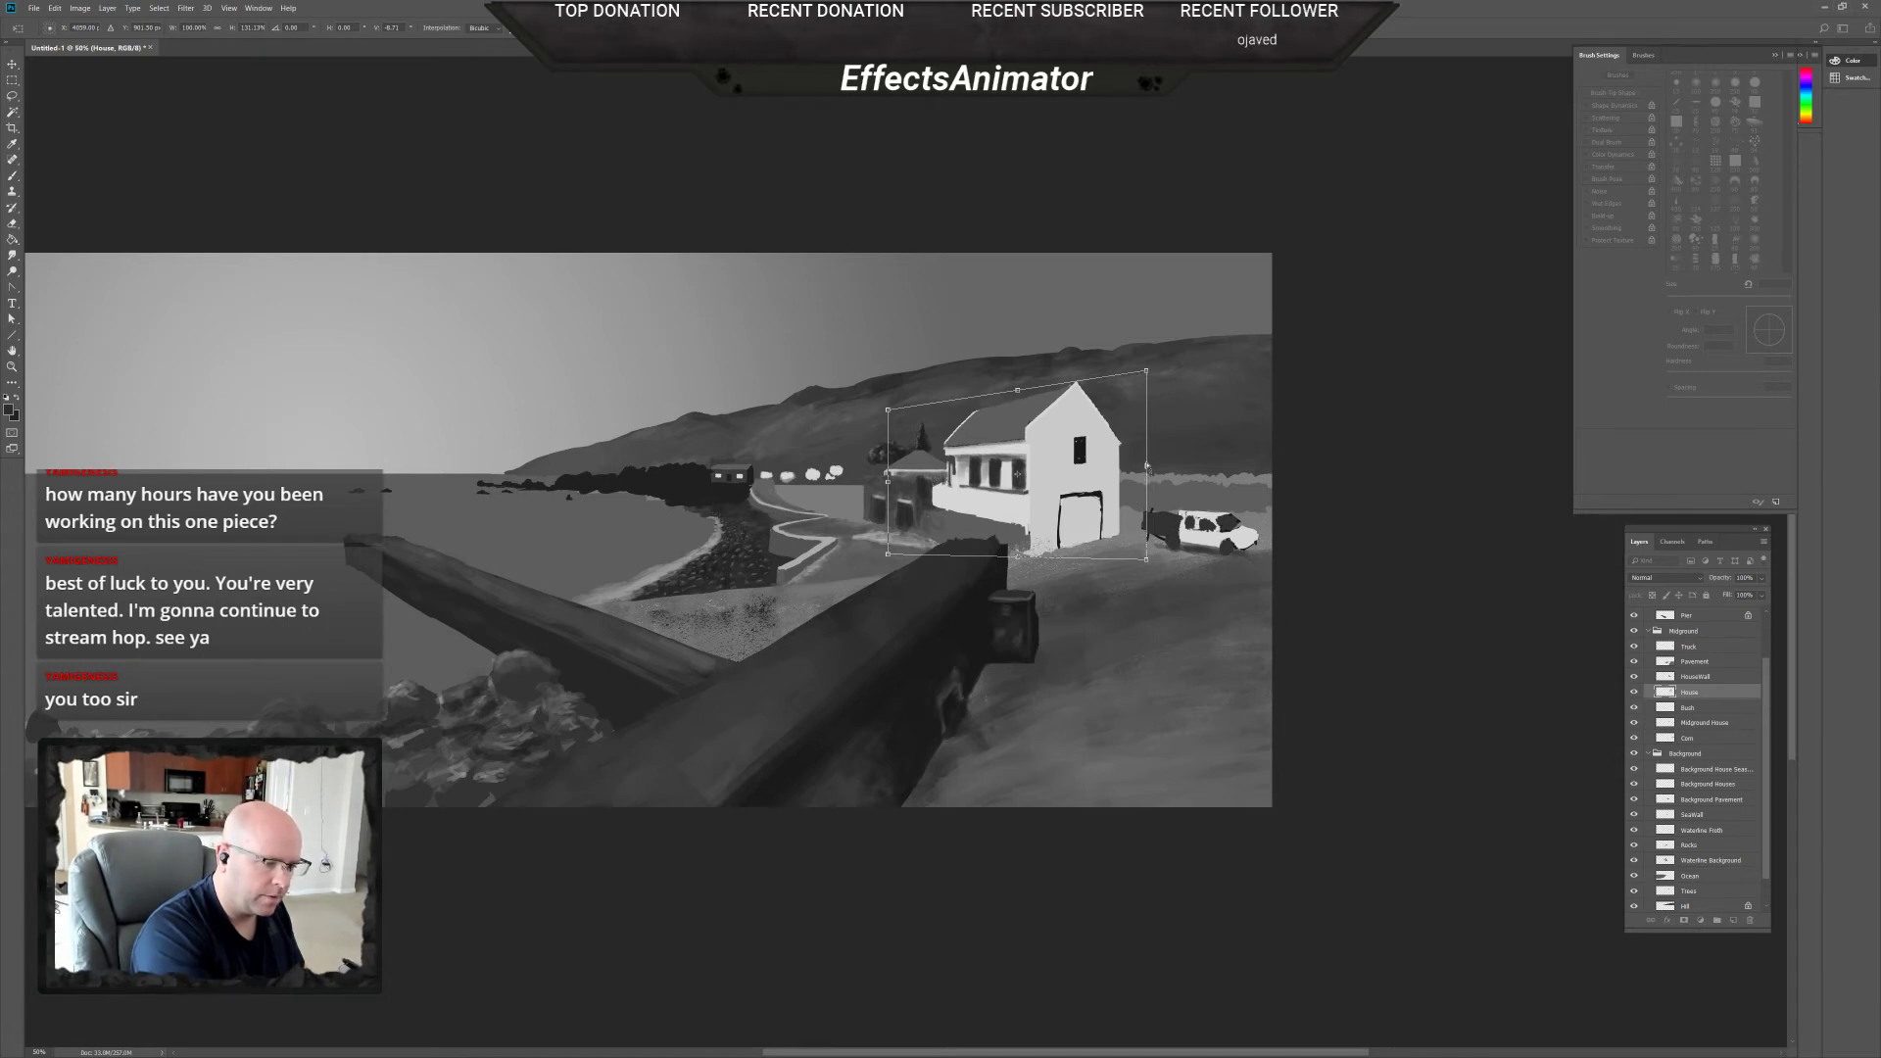
drag(1146, 467, 1147, 463)
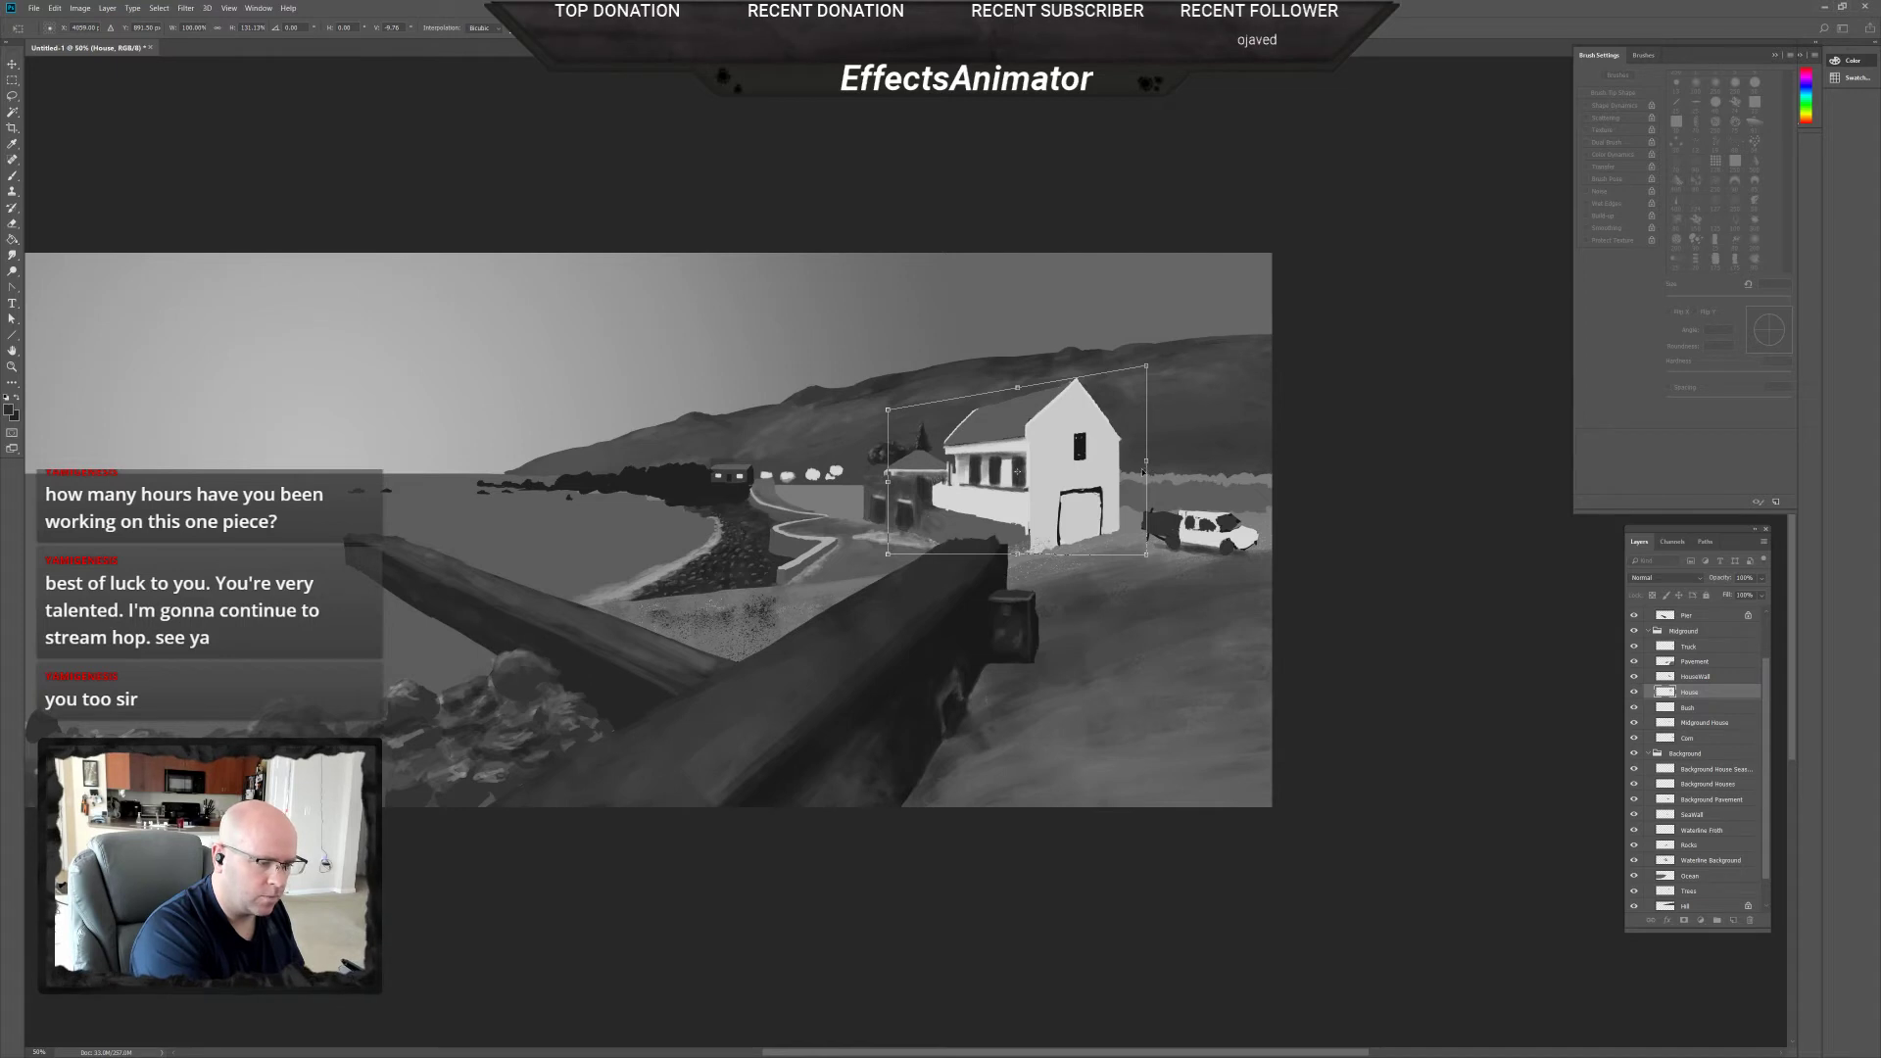
drag(1110, 474, 1123, 483)
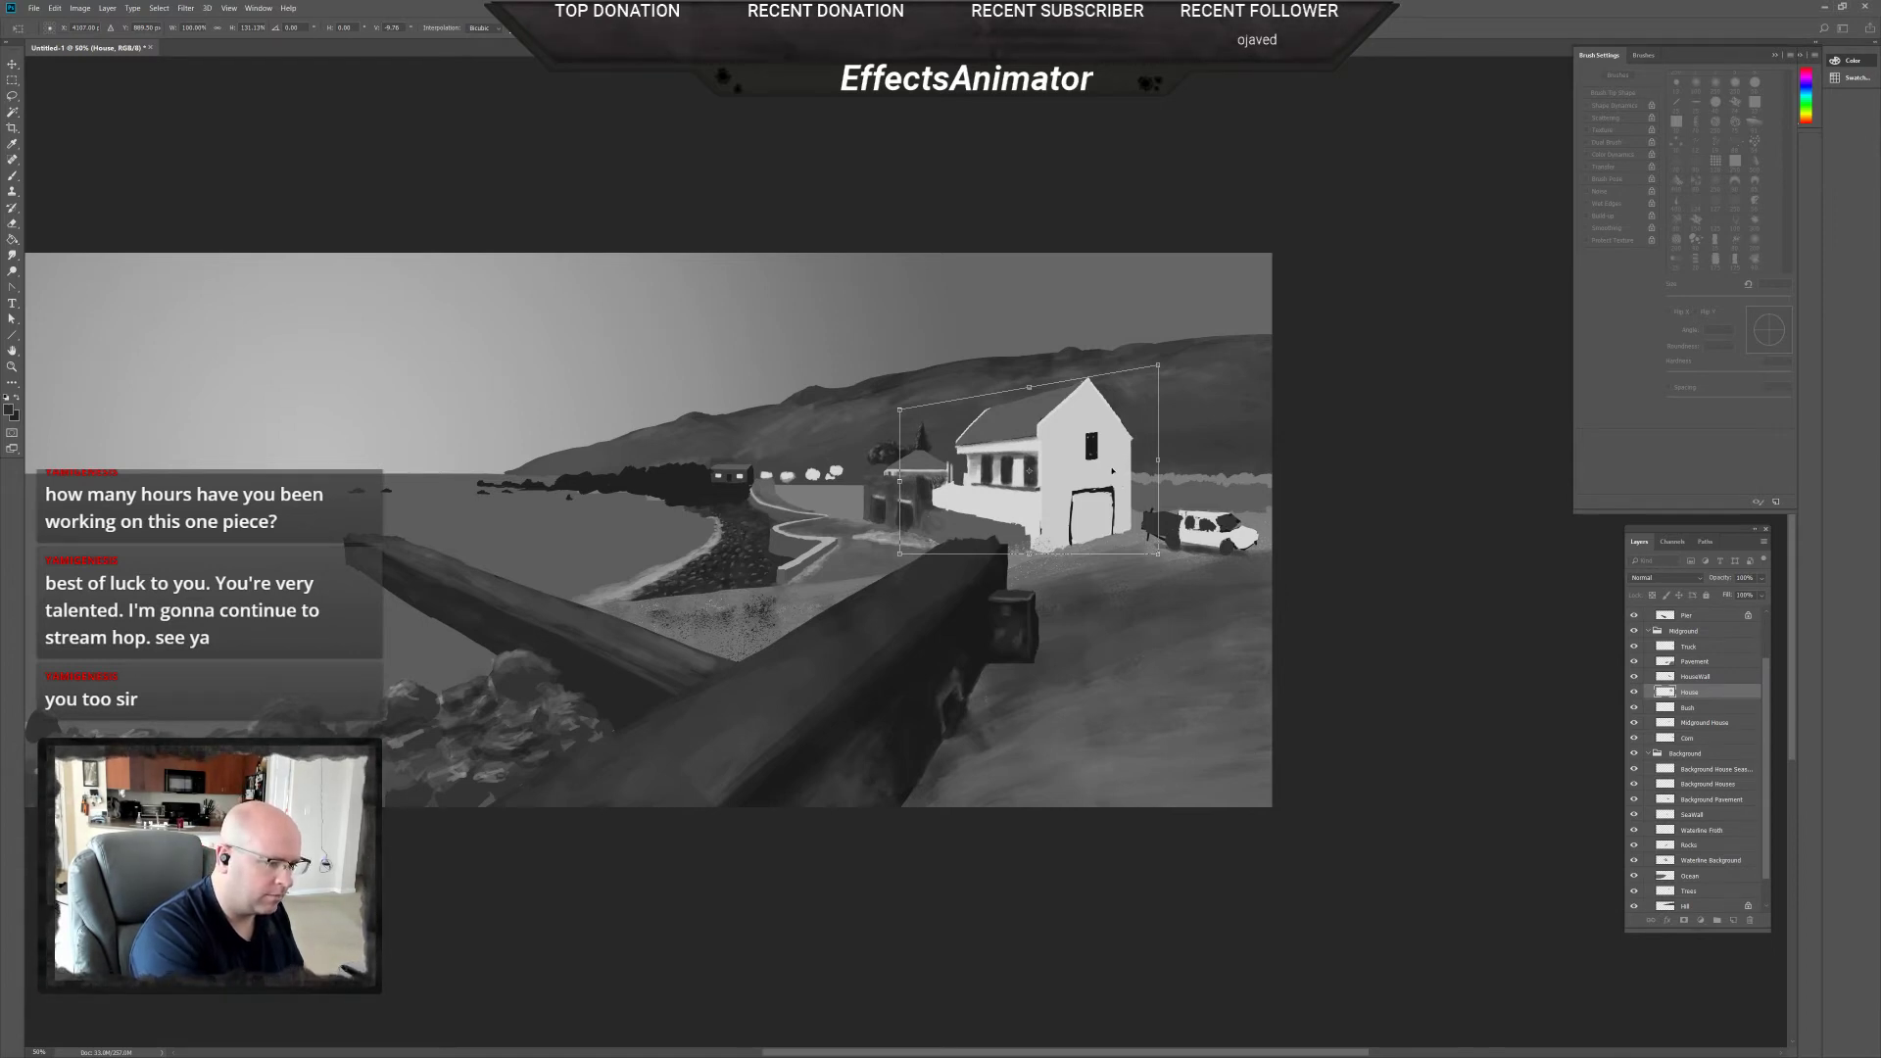
key(ctrl+z)
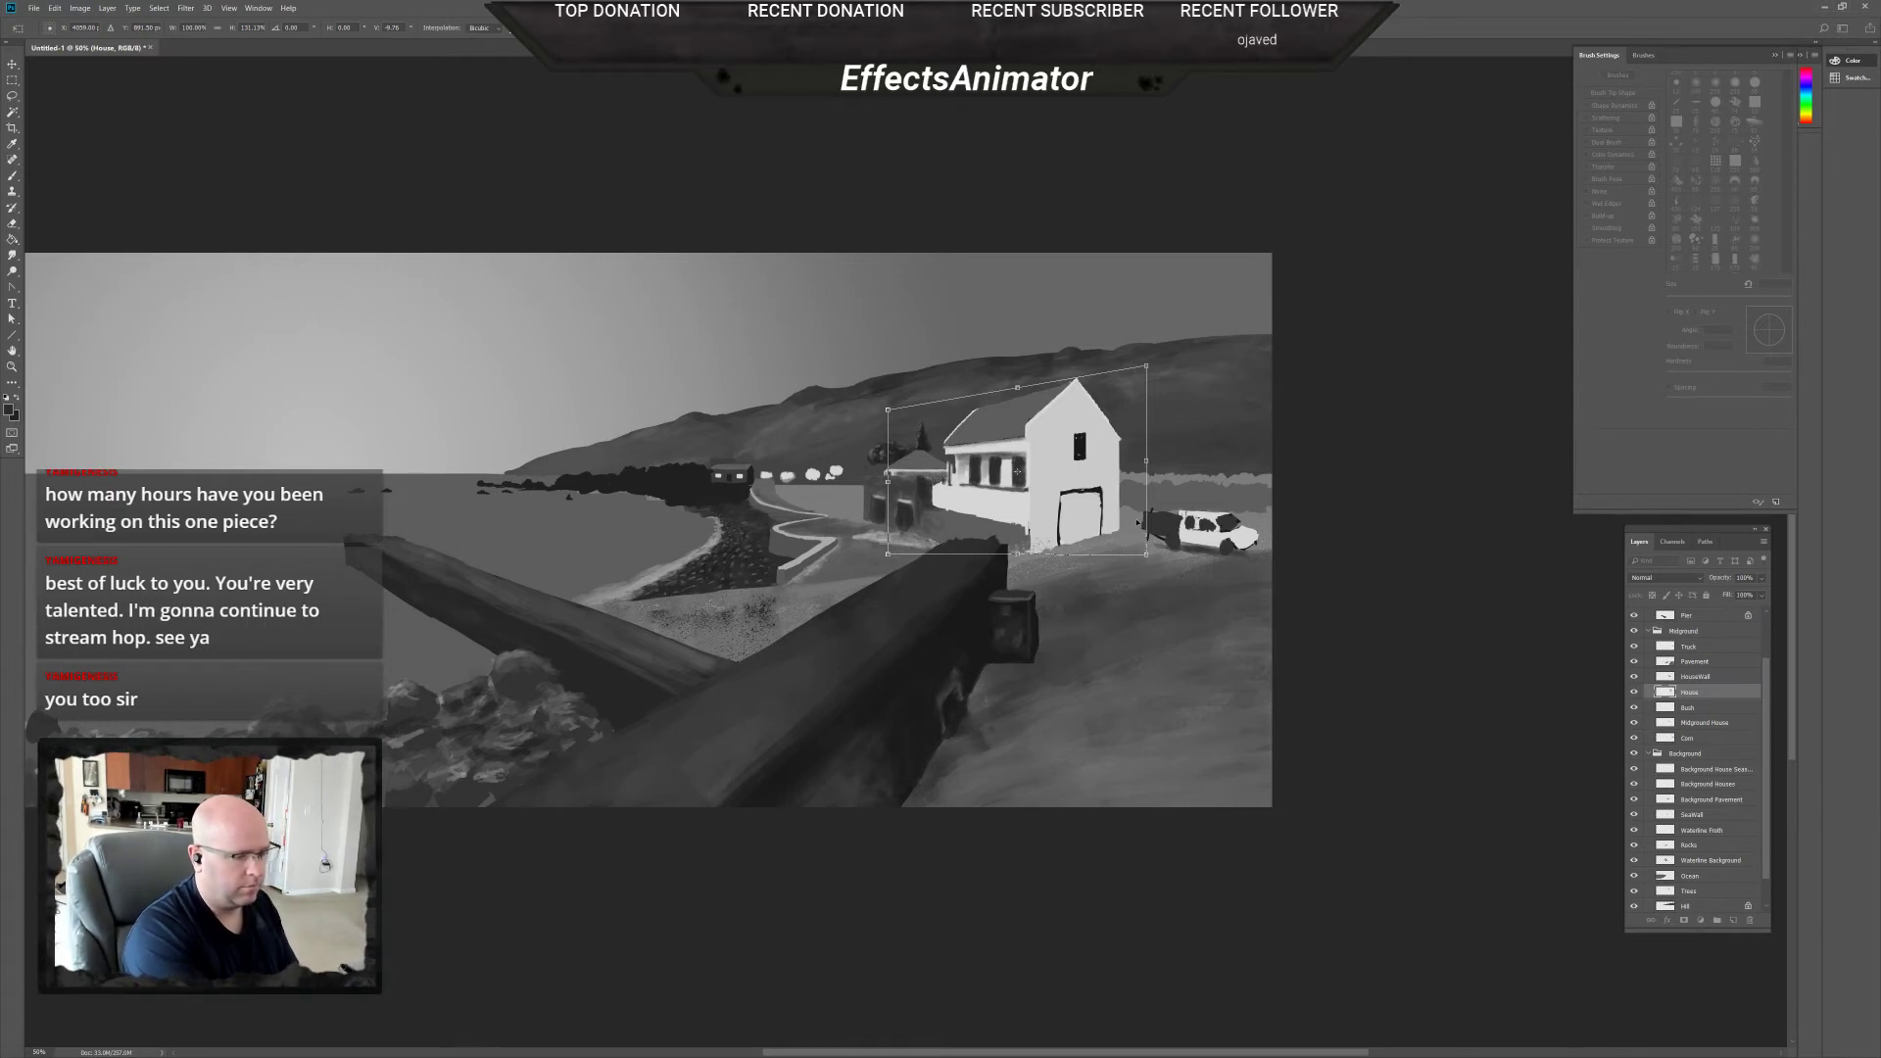
key(Escape)
key(b)
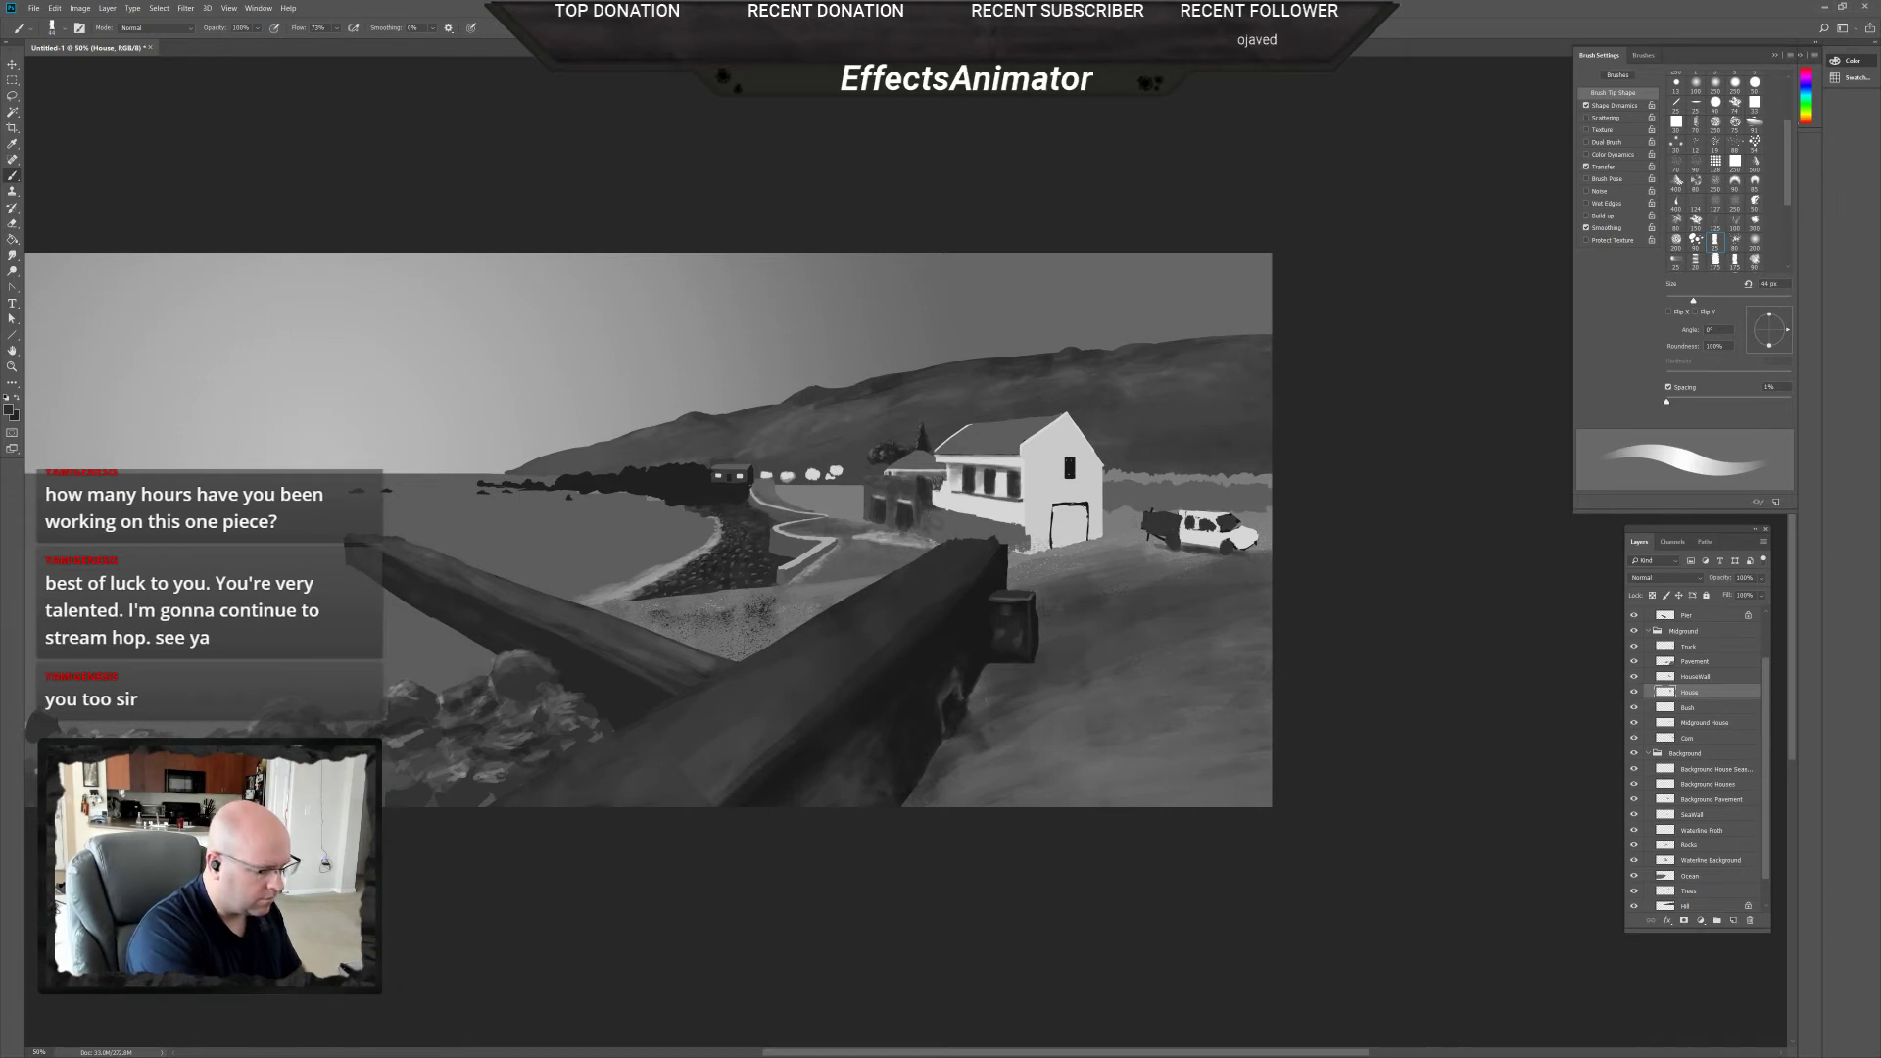
Apply a perspective transform to the House layer that slants the gable end slightly upward, and compare it with the previous shape.
click(55, 8)
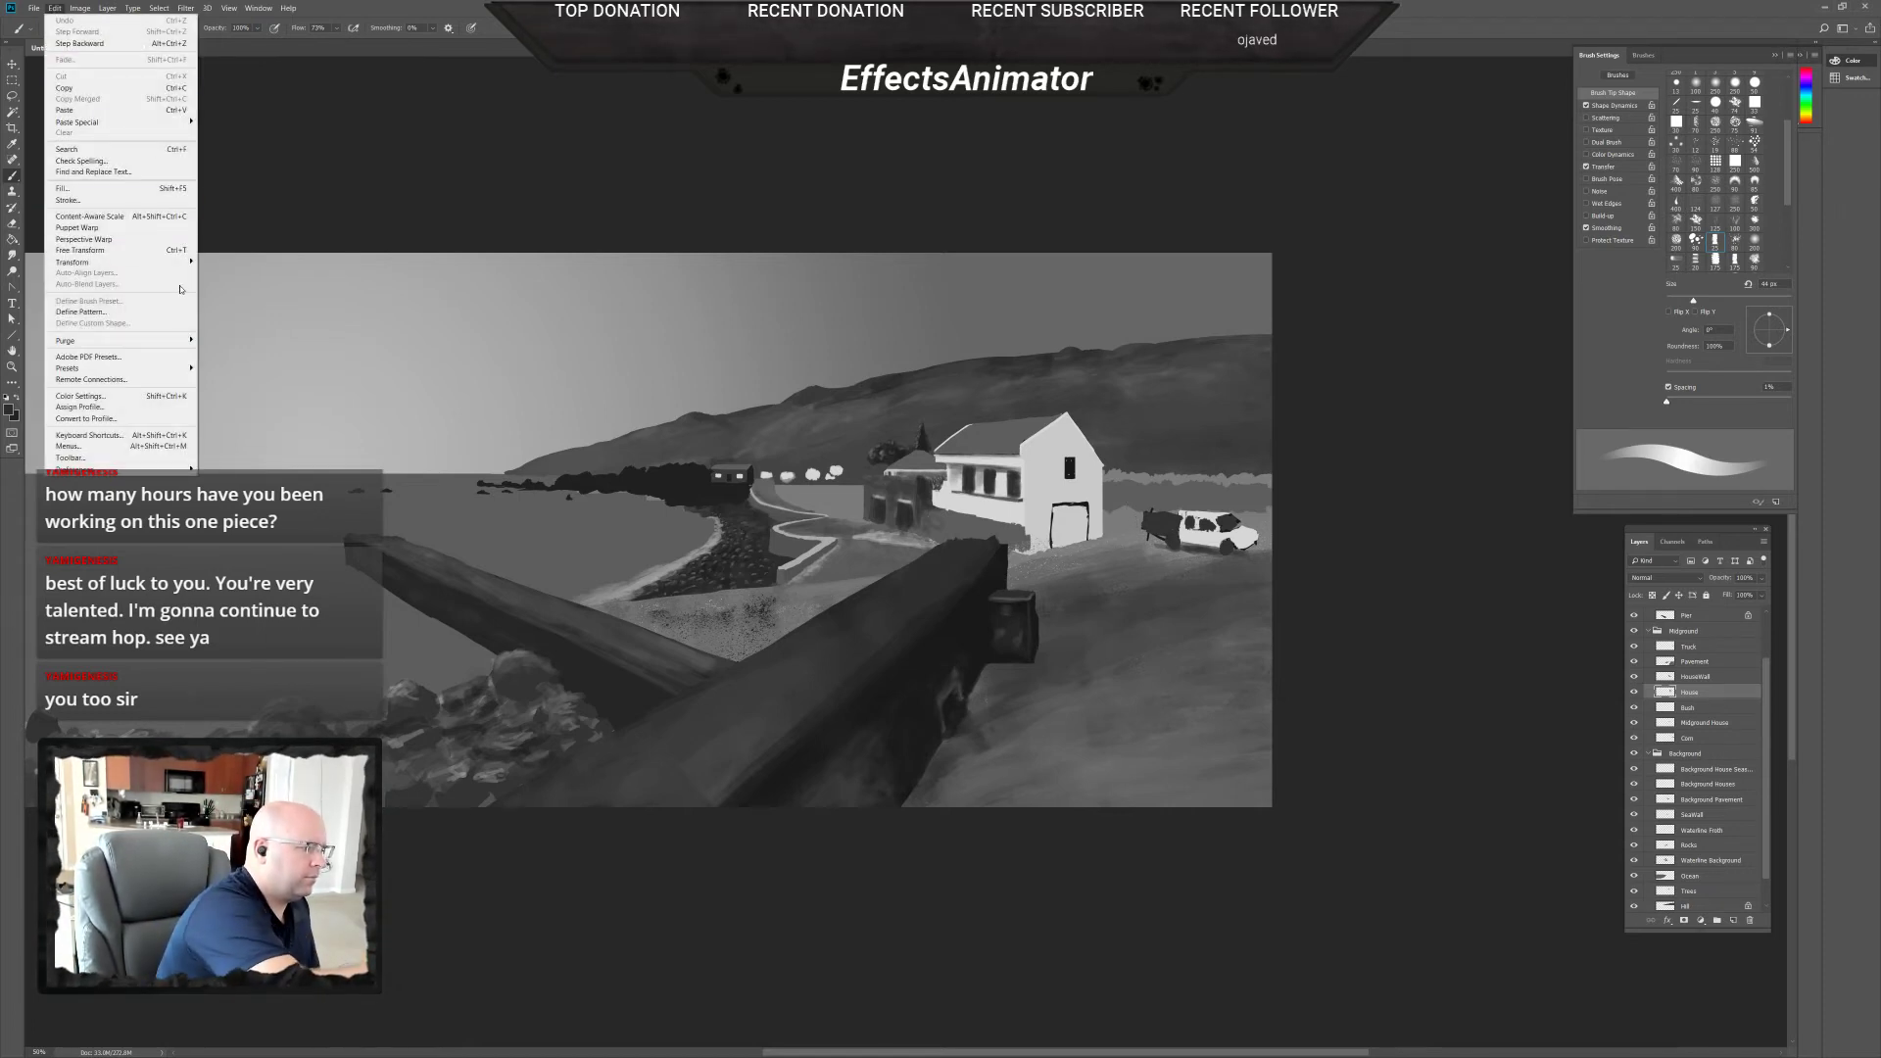
mouse_move(189, 262)
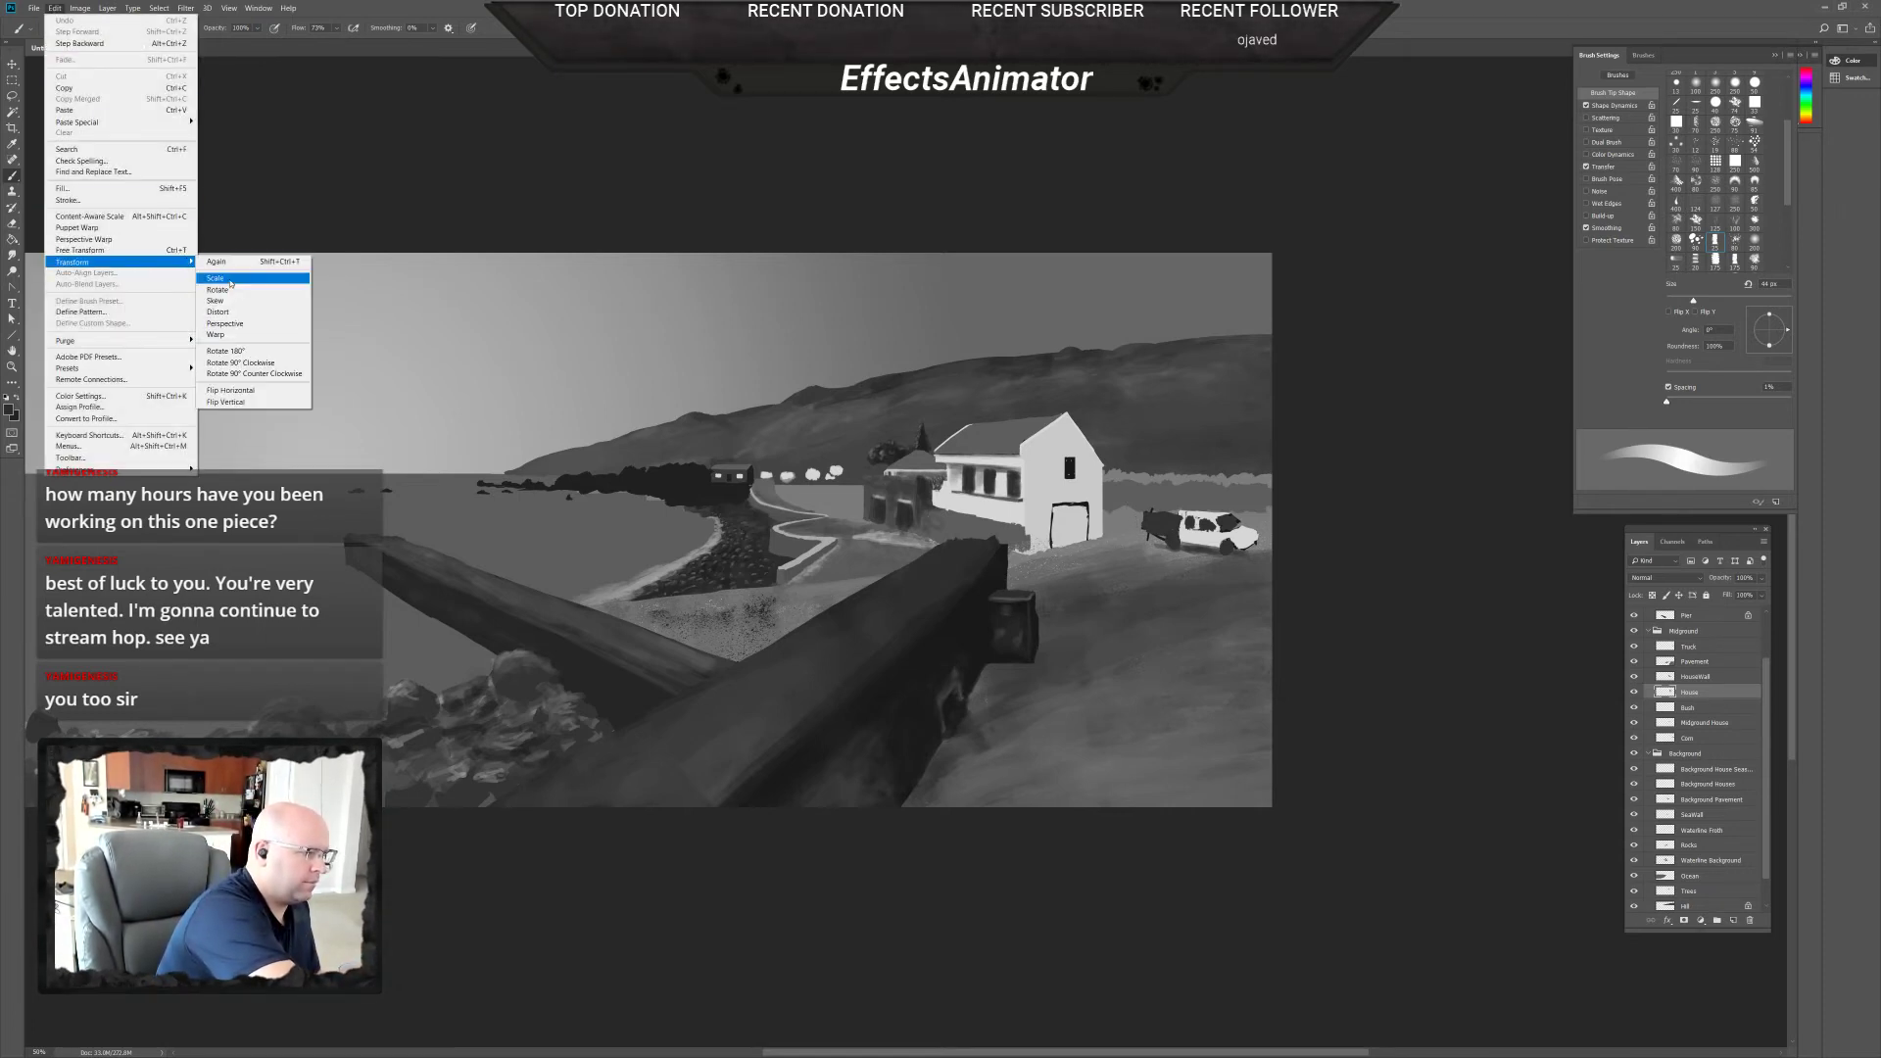
click(272, 334)
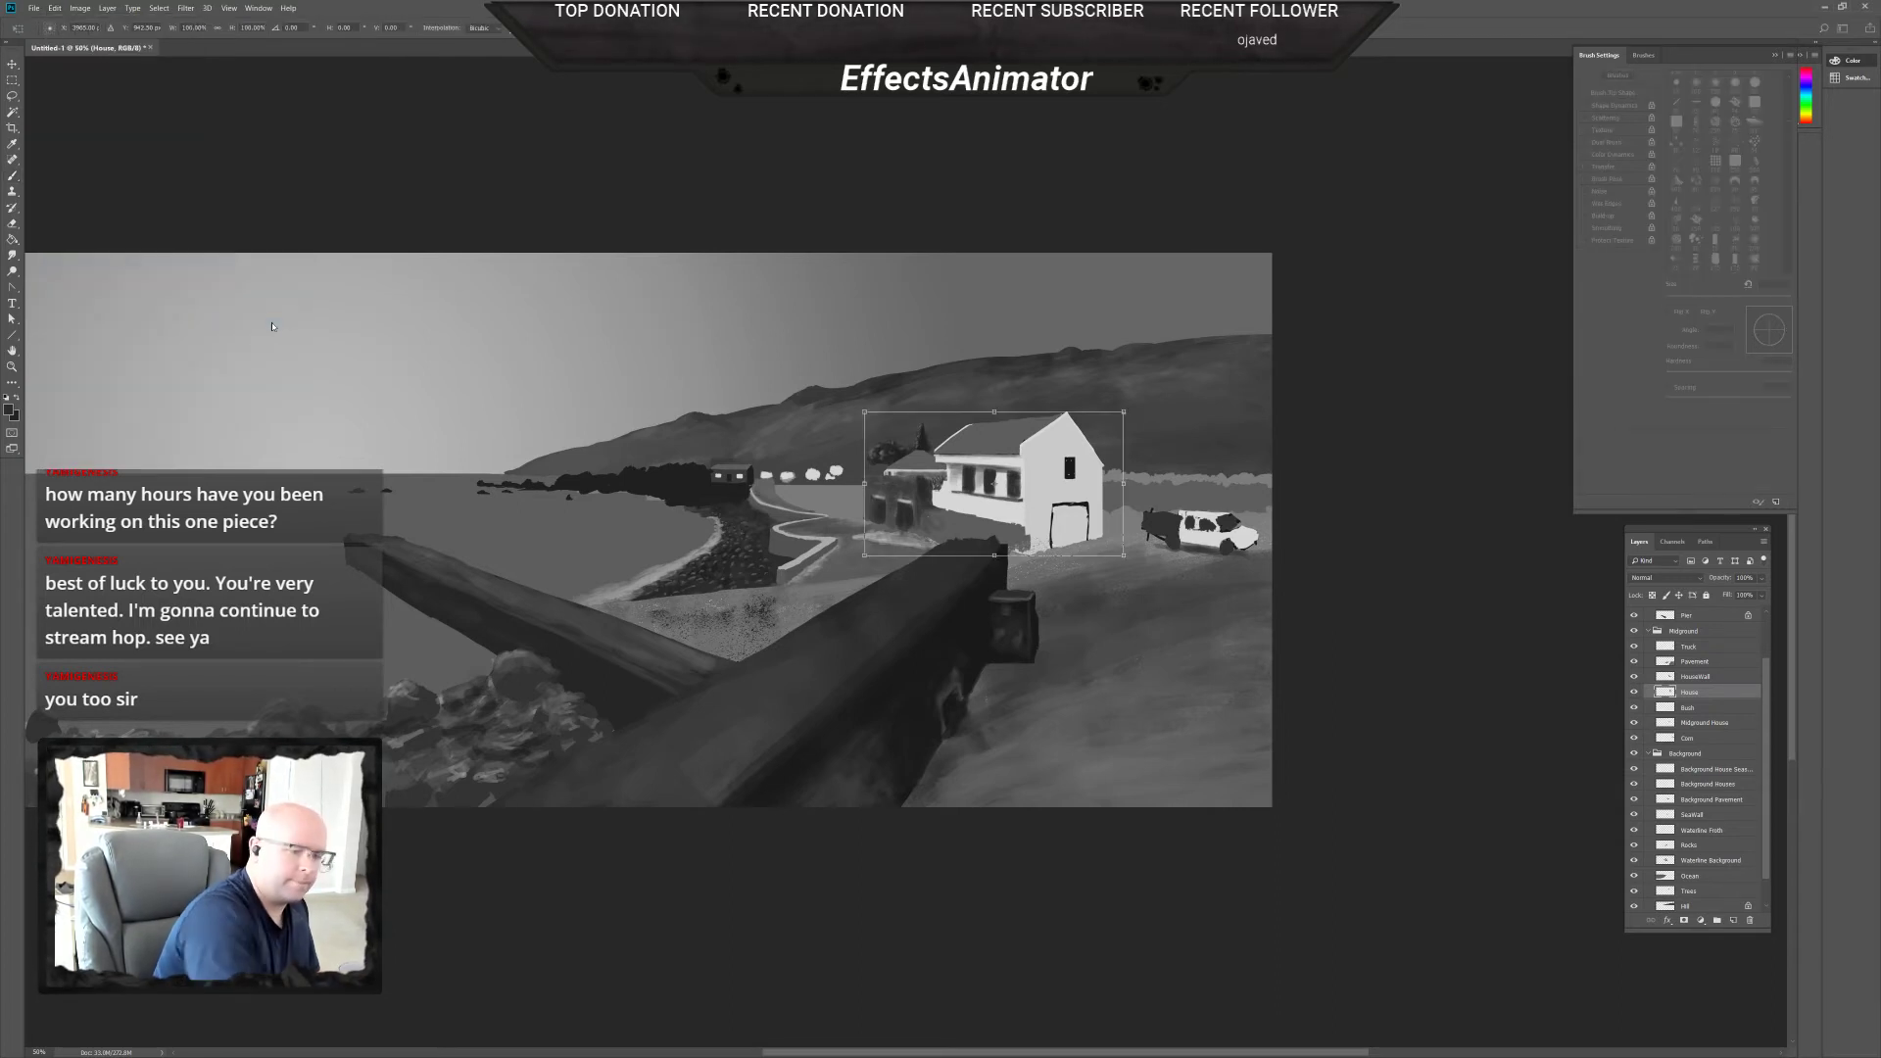
drag(1124, 484, 1124, 467)
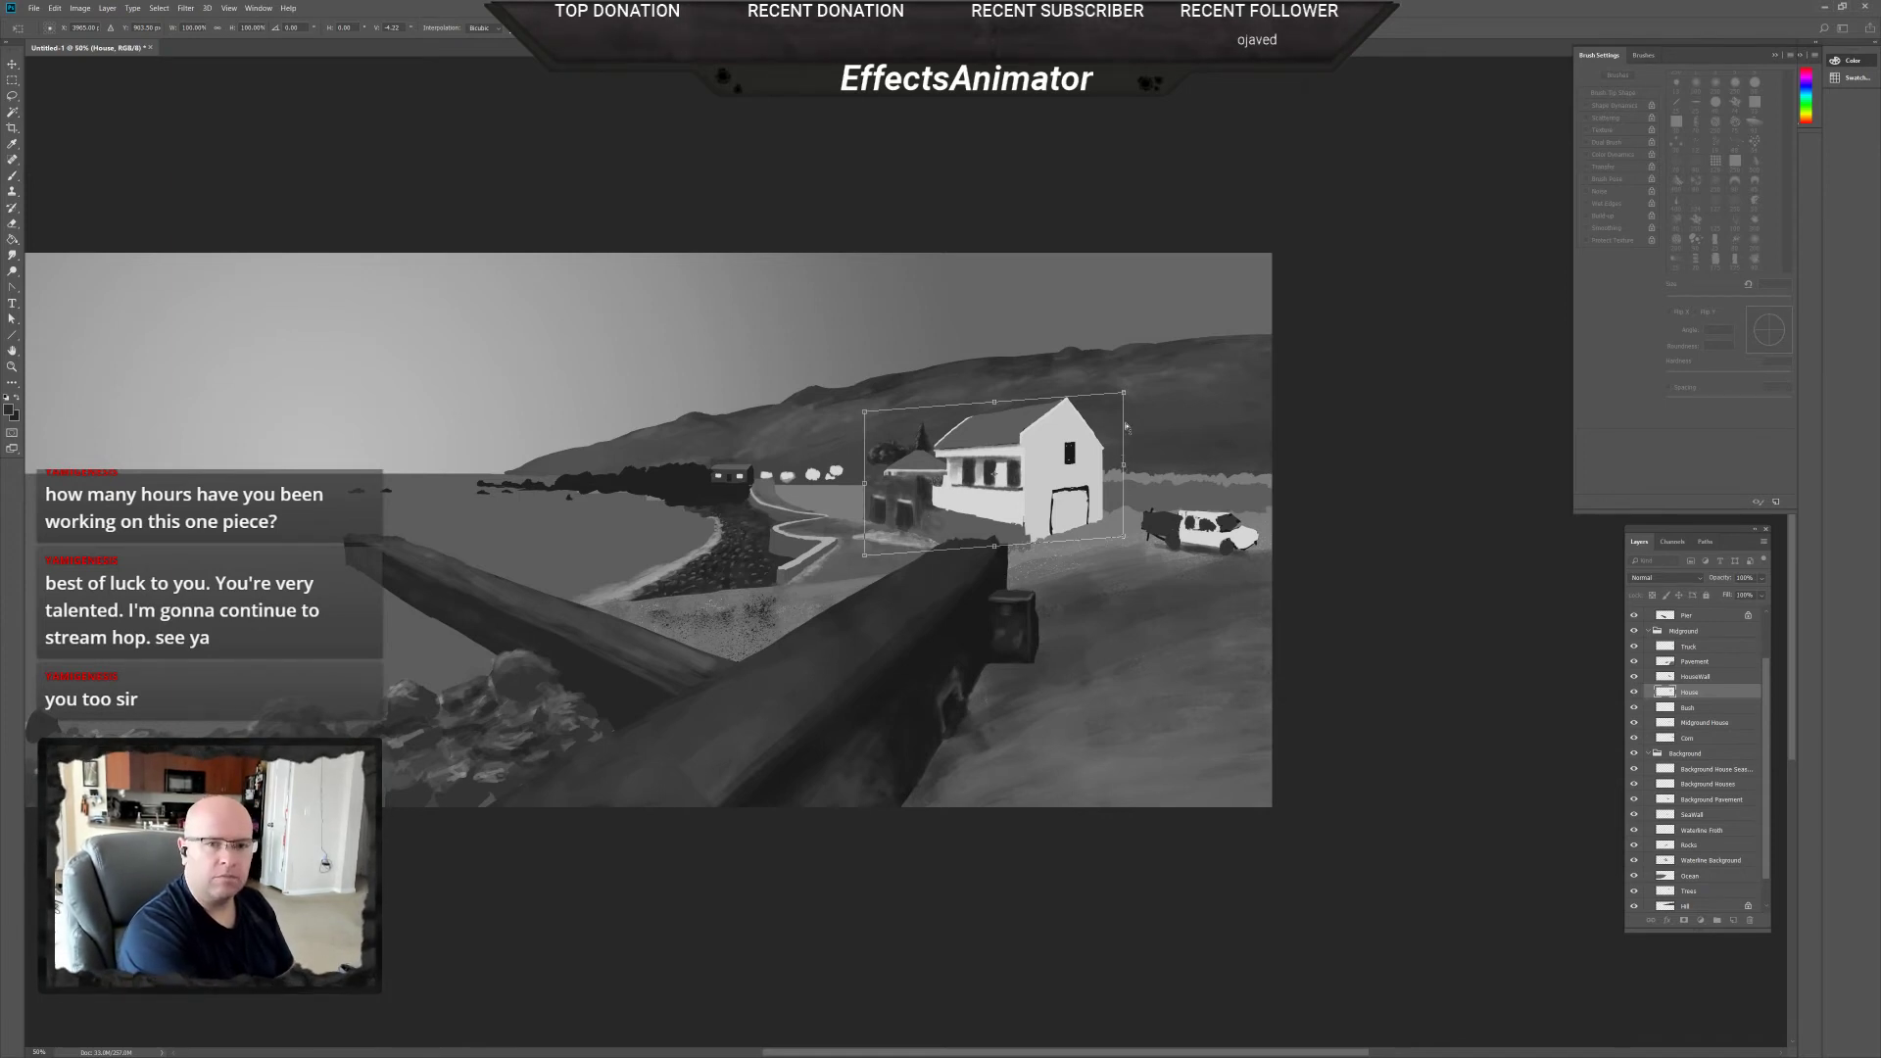
drag(1122, 462, 1125, 467)
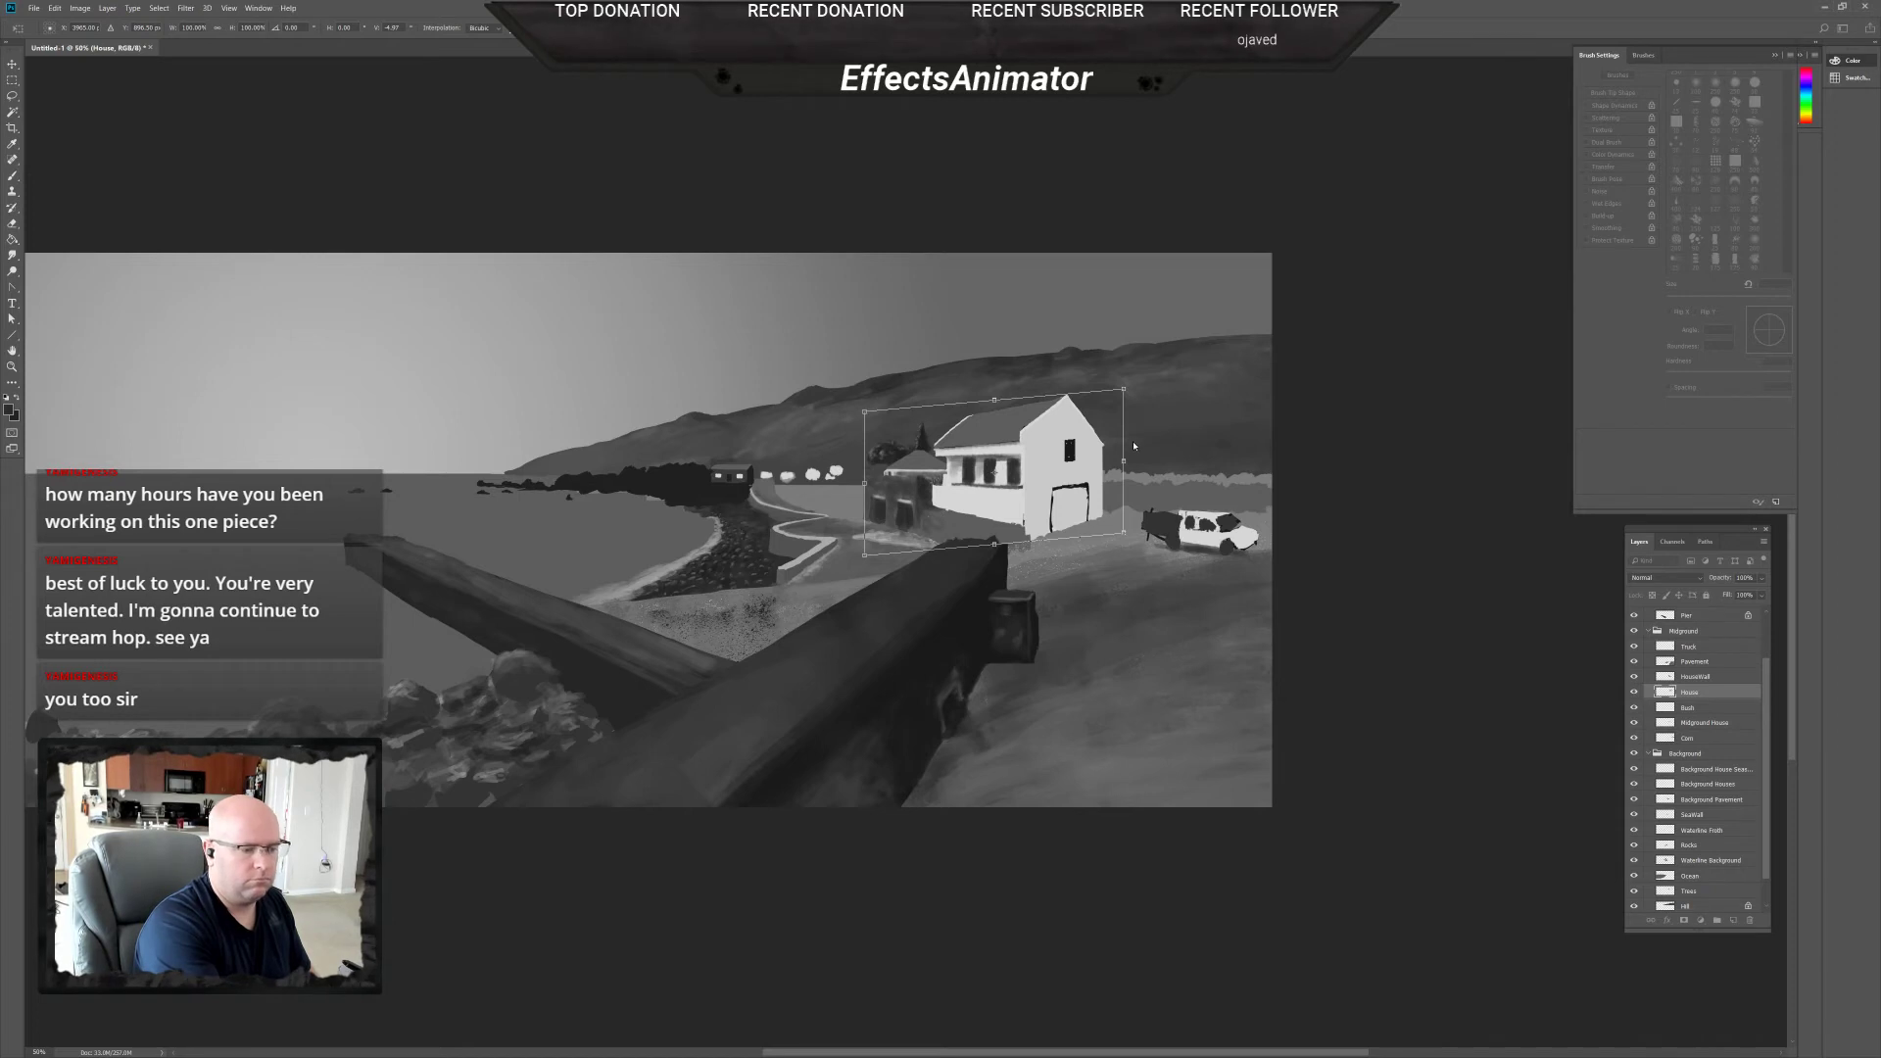
key(Return)
key(b)
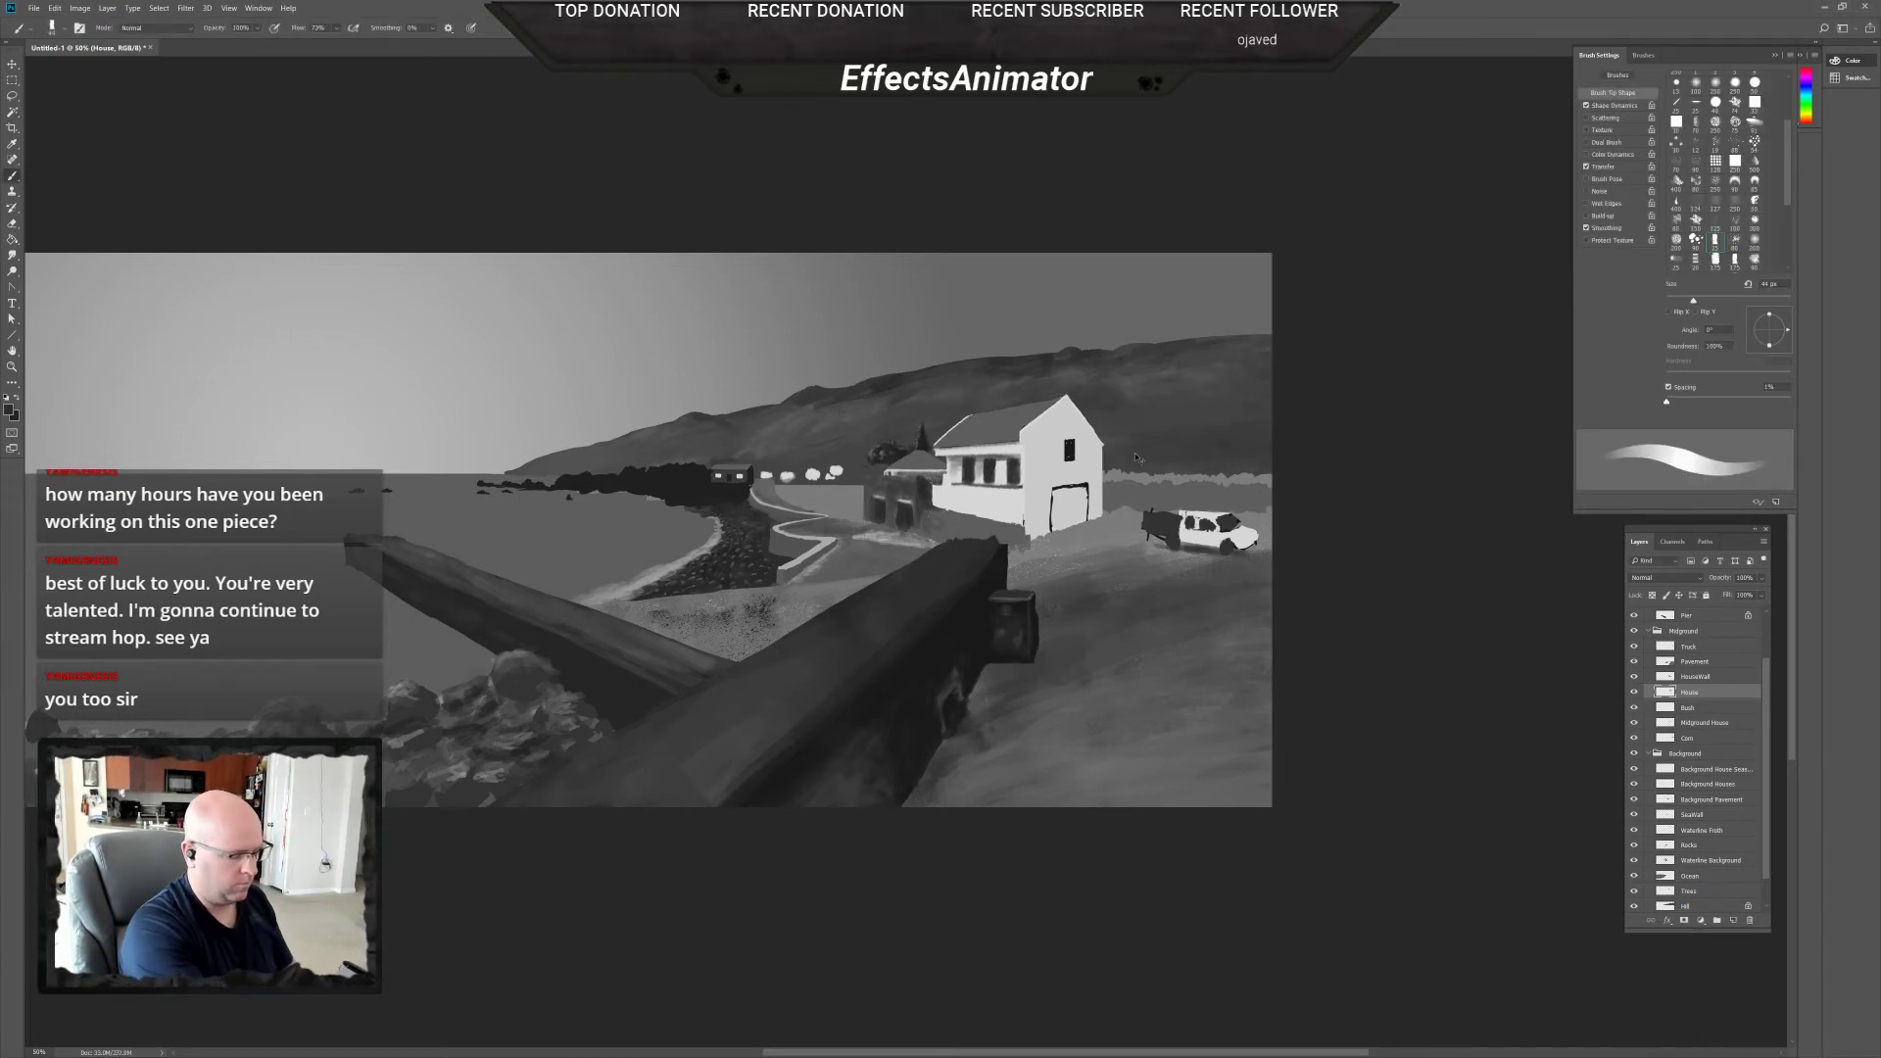
key(ctrl+minus)
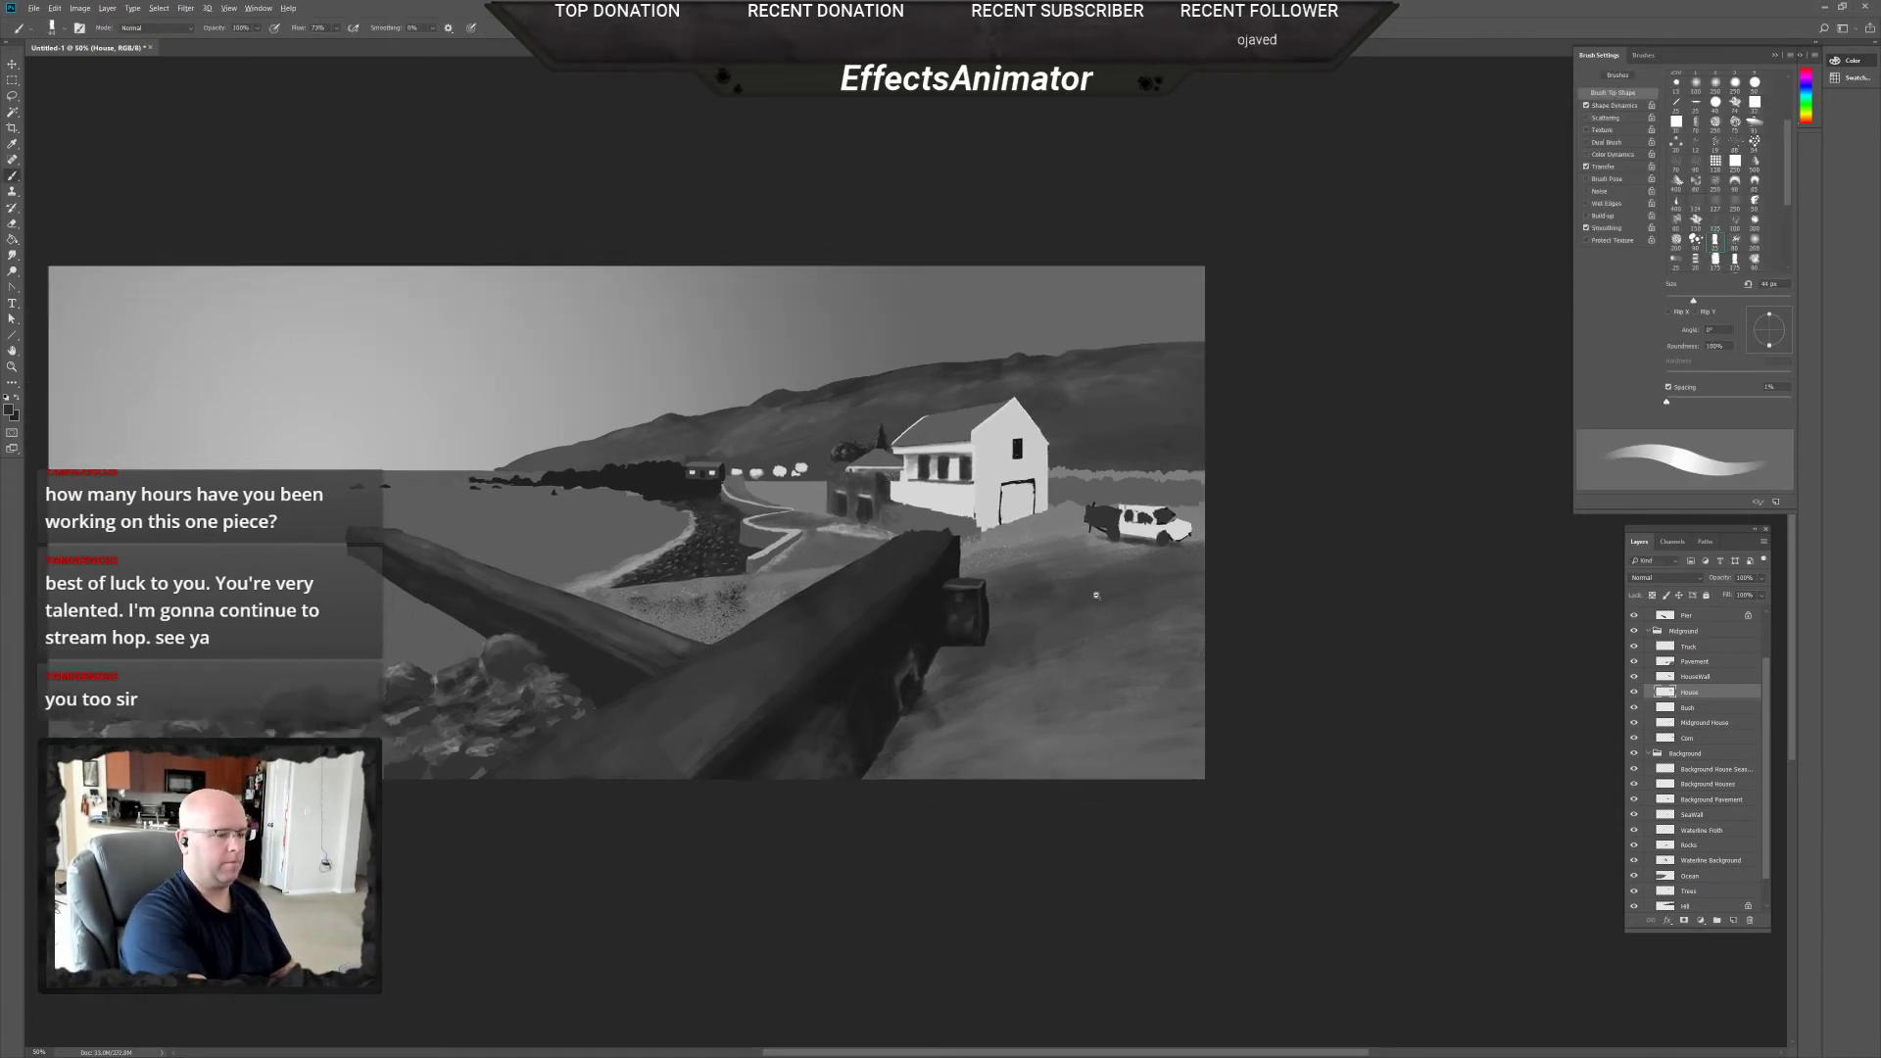
key(ctrl+minus)
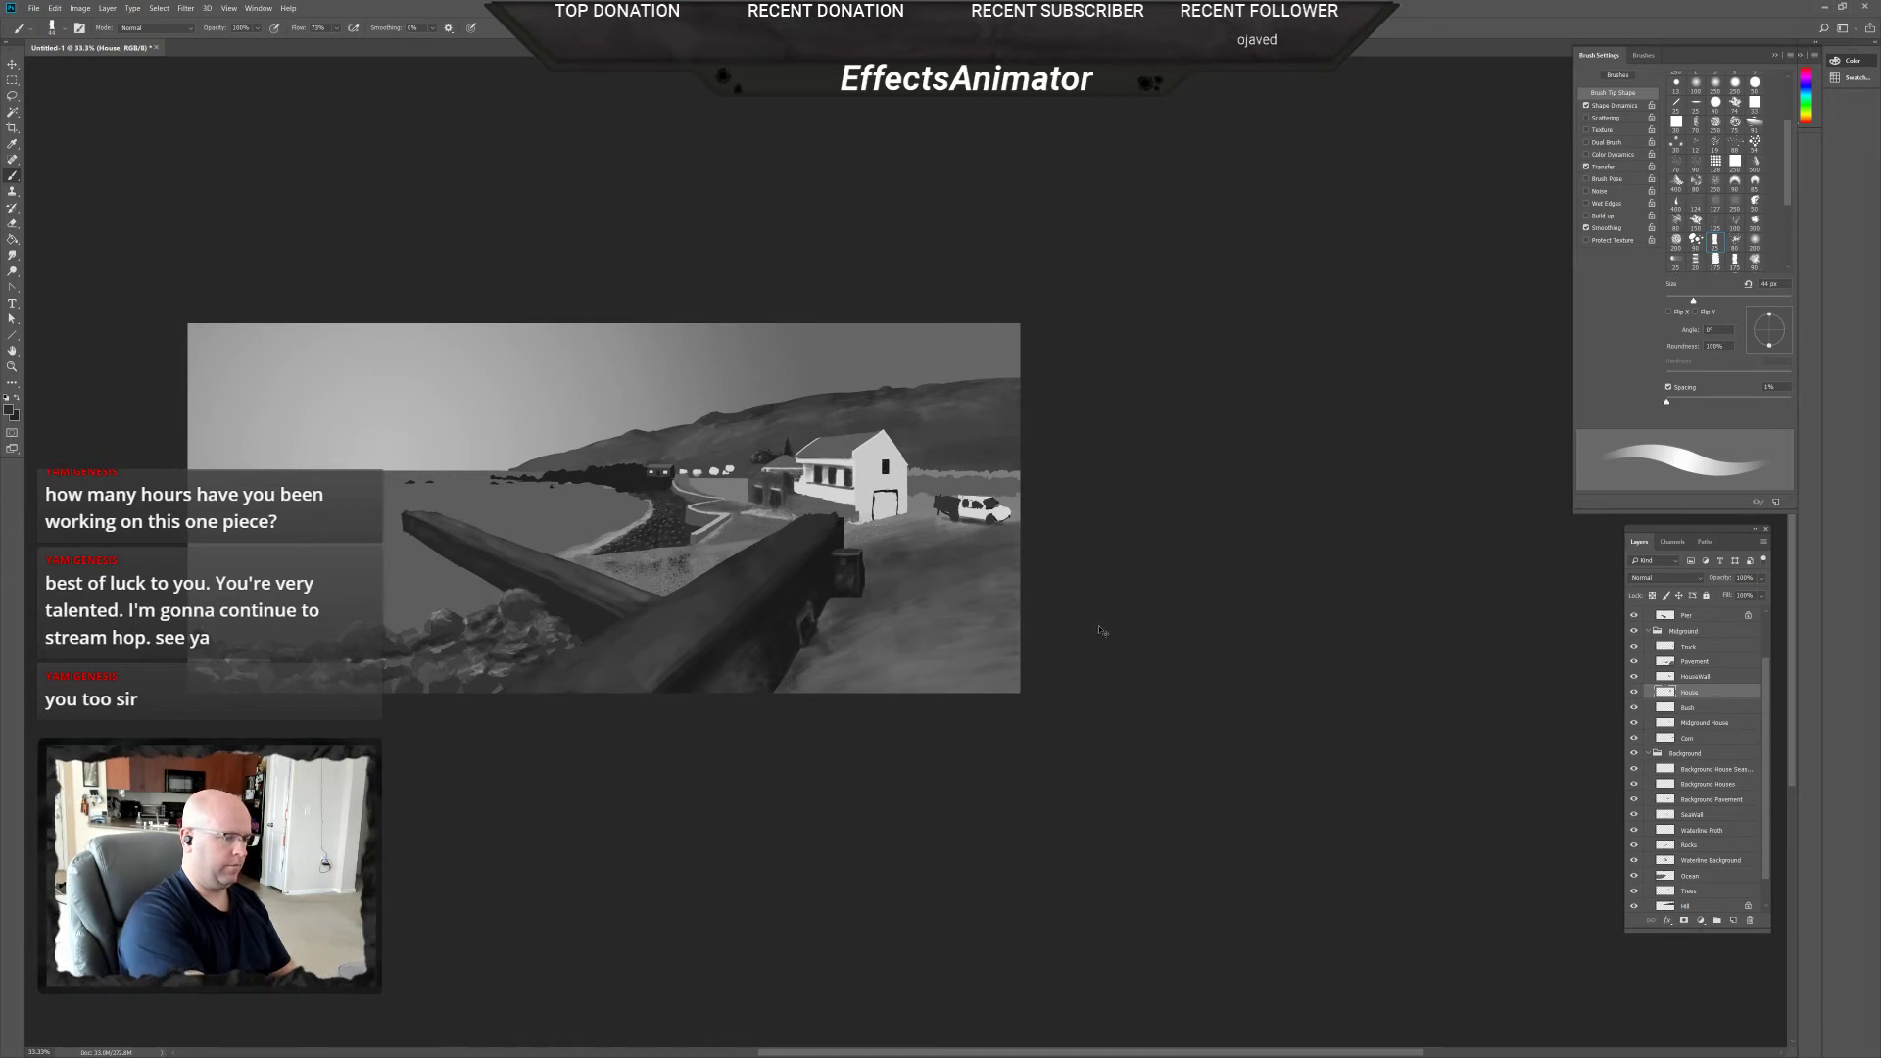
key(ctrl+z)
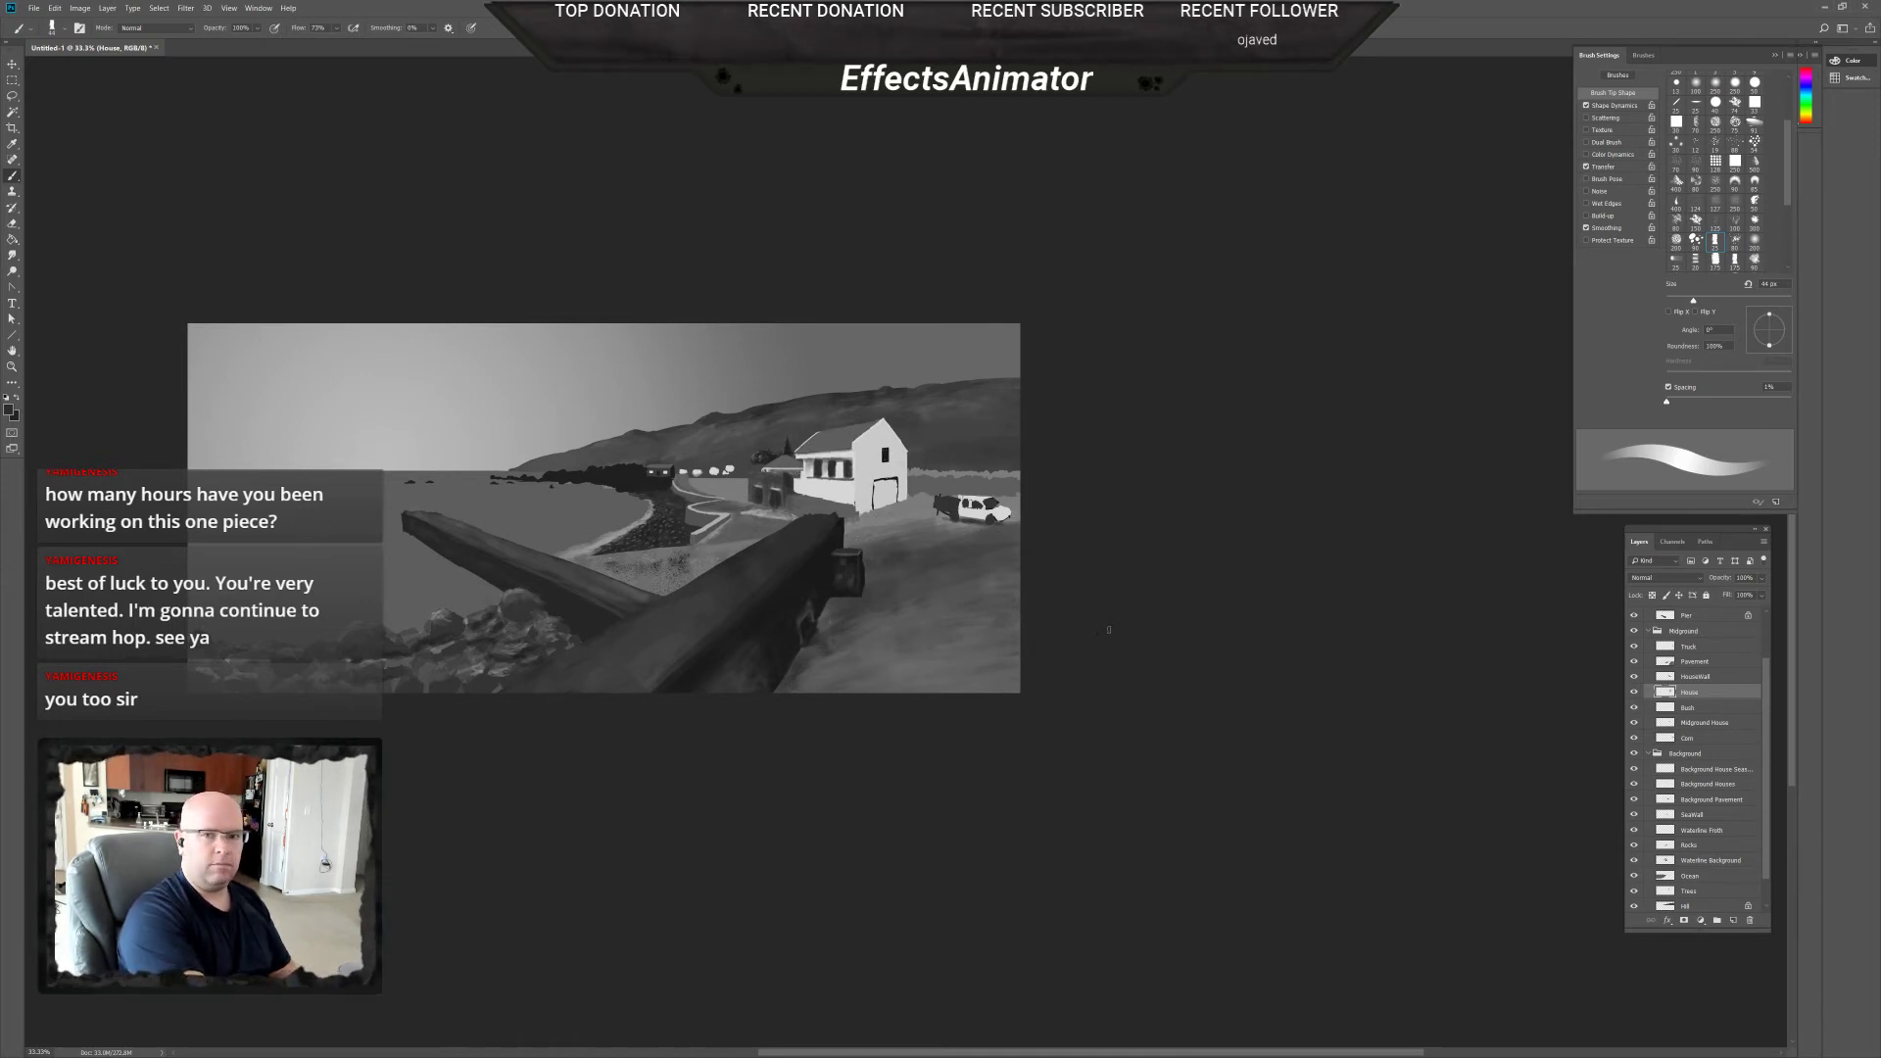
Turn off the brush's Transfer option and paint a small light block against the far base of the gable end with a smaller brush.
scroll(997, 563, up, 5)
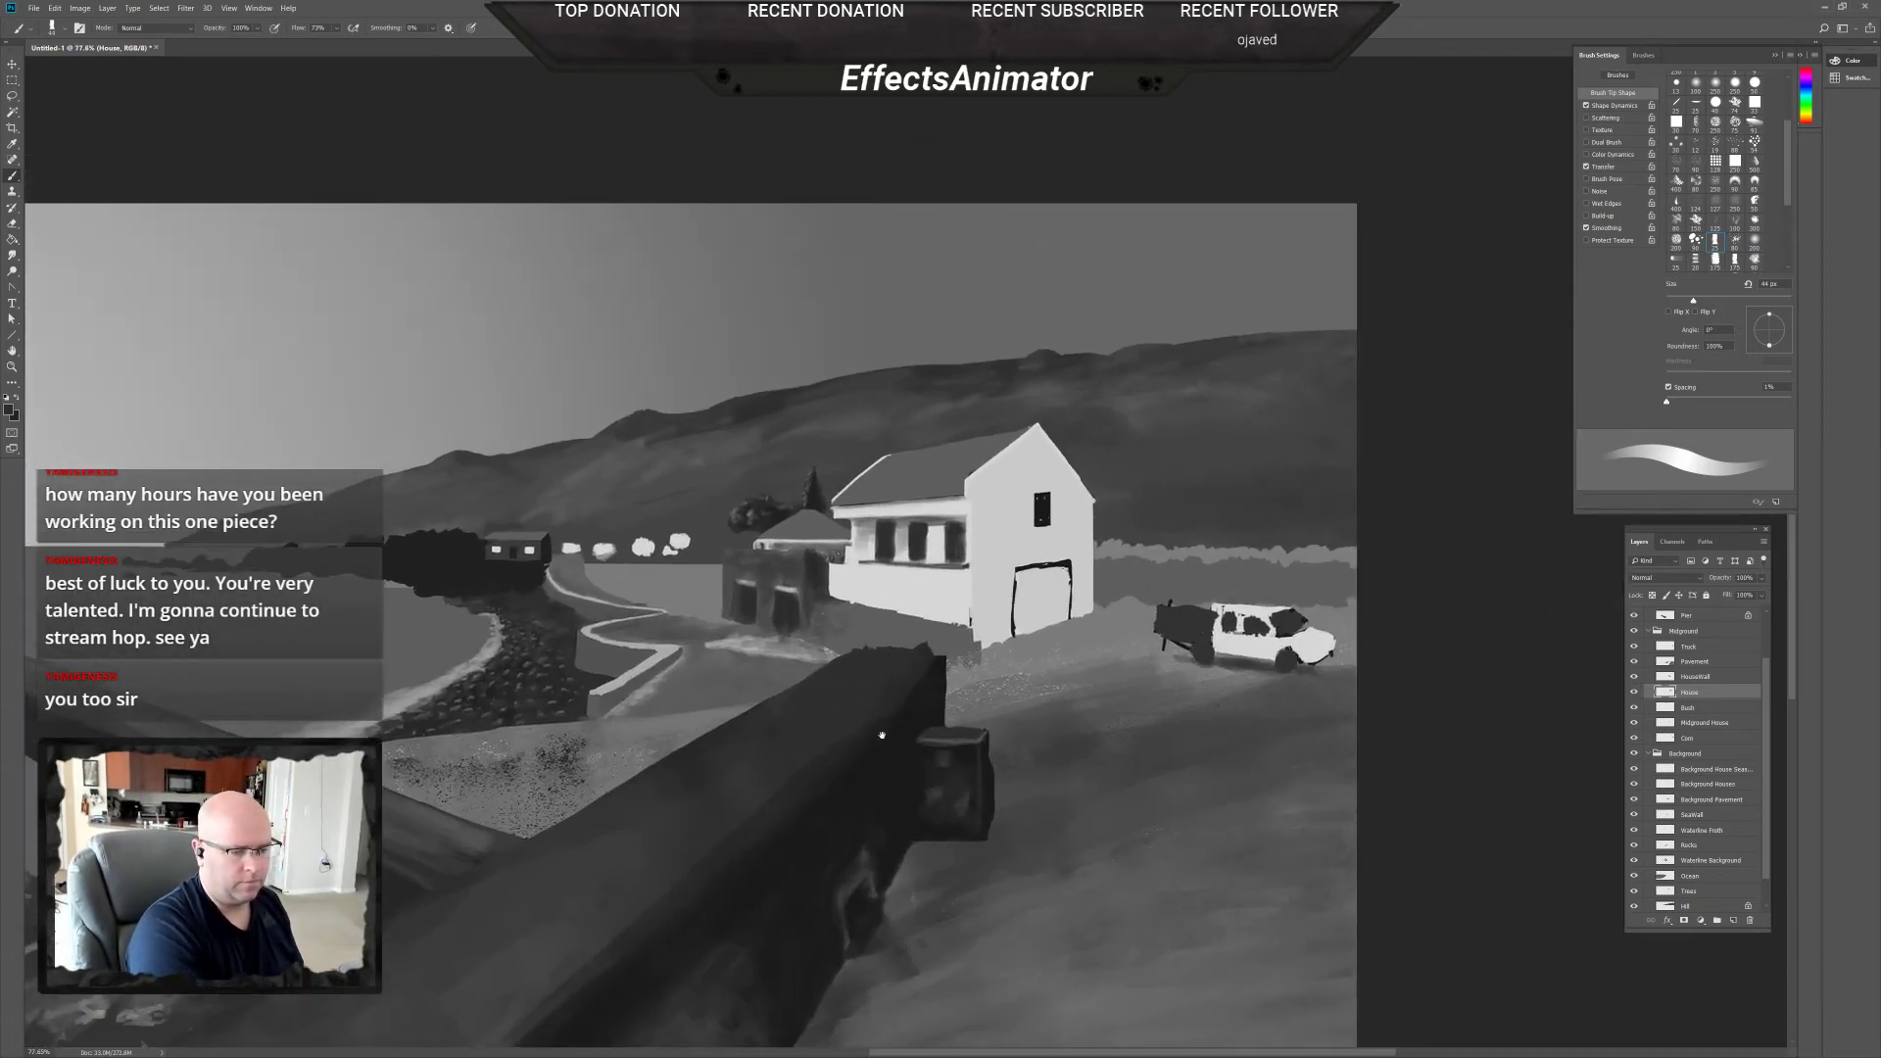
drag(882, 735, 853, 725)
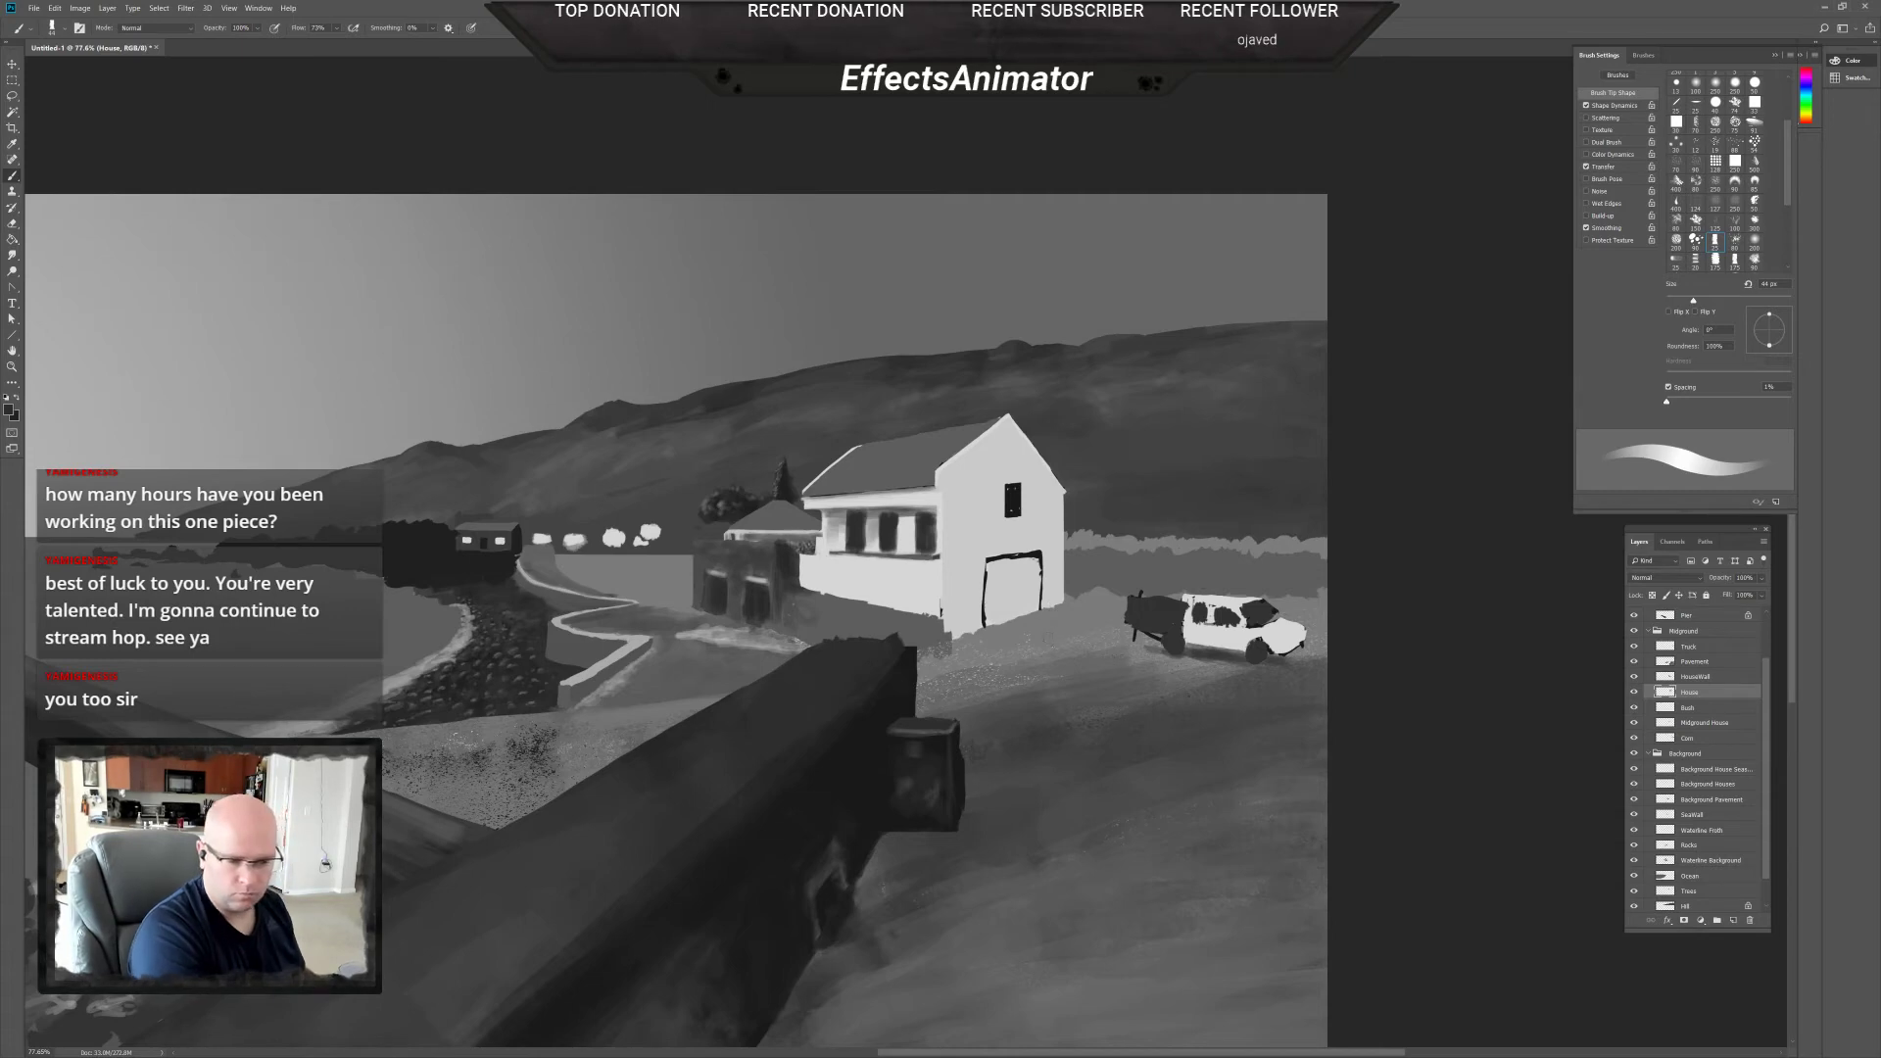
key(x)
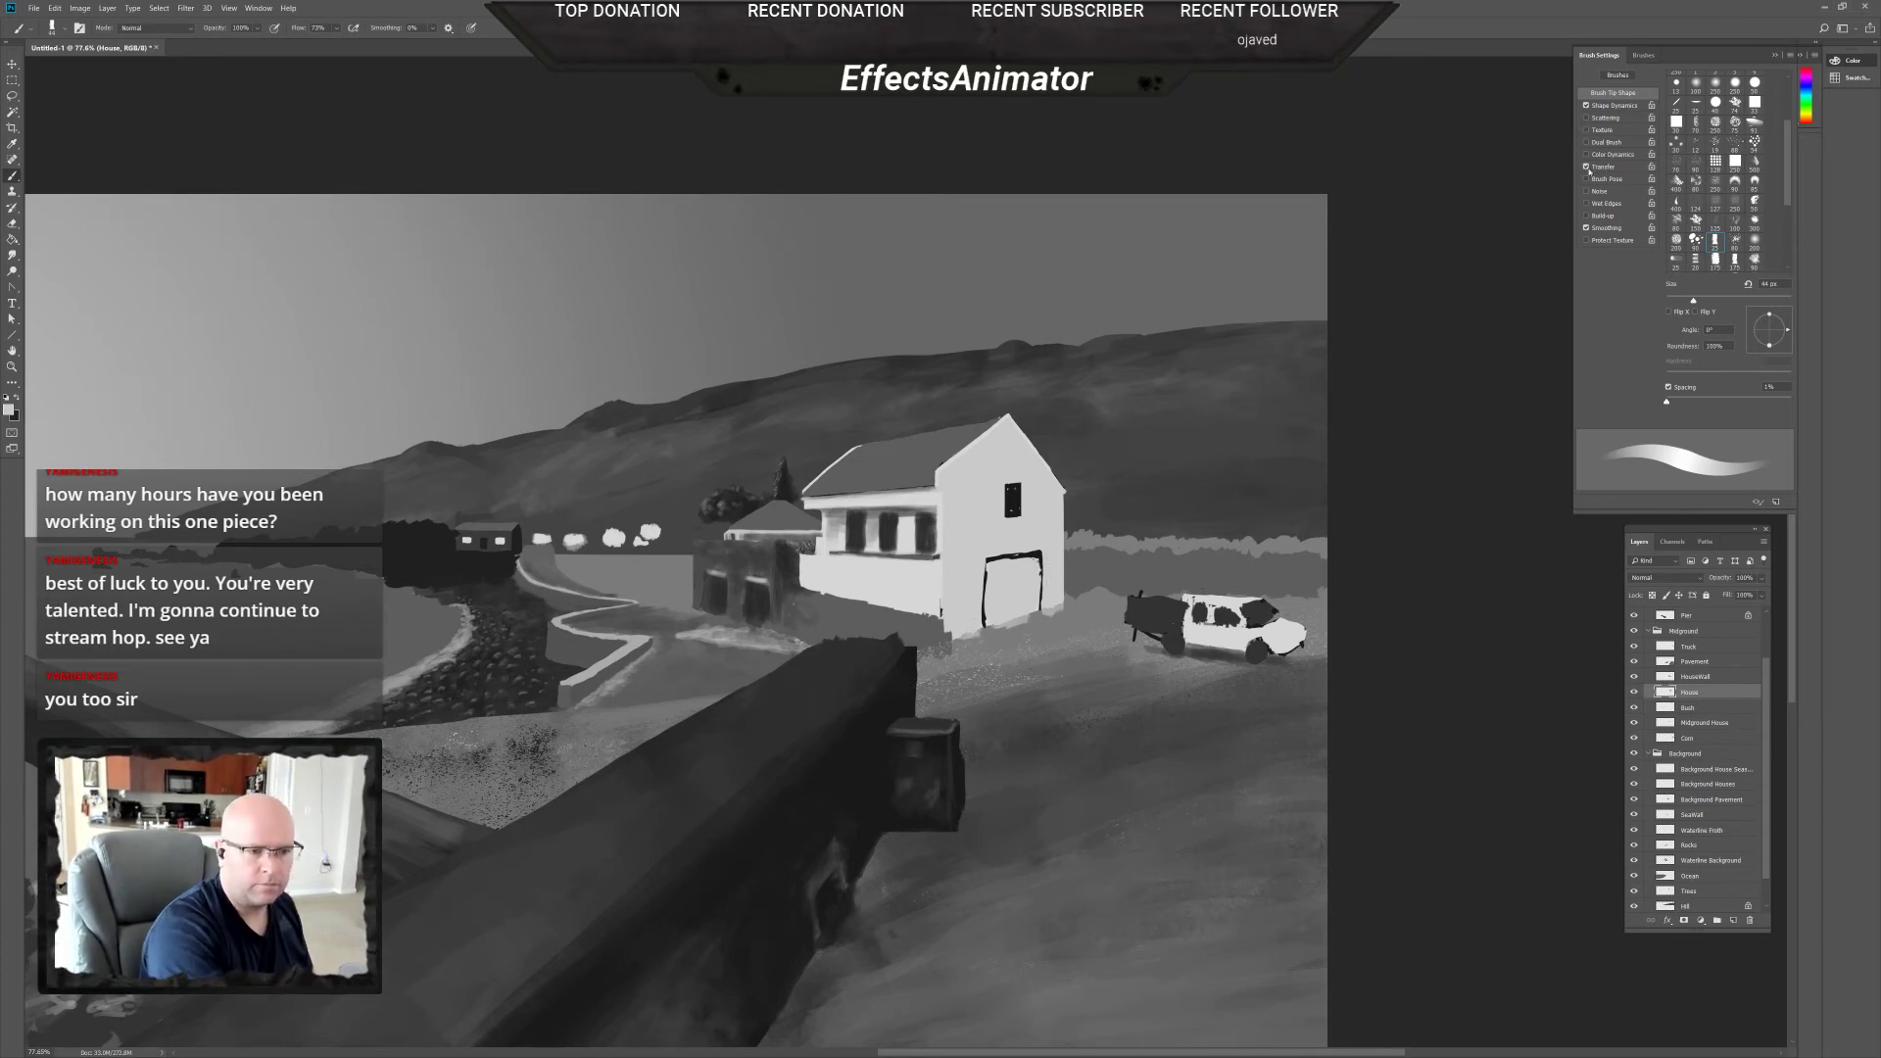
click(1586, 168)
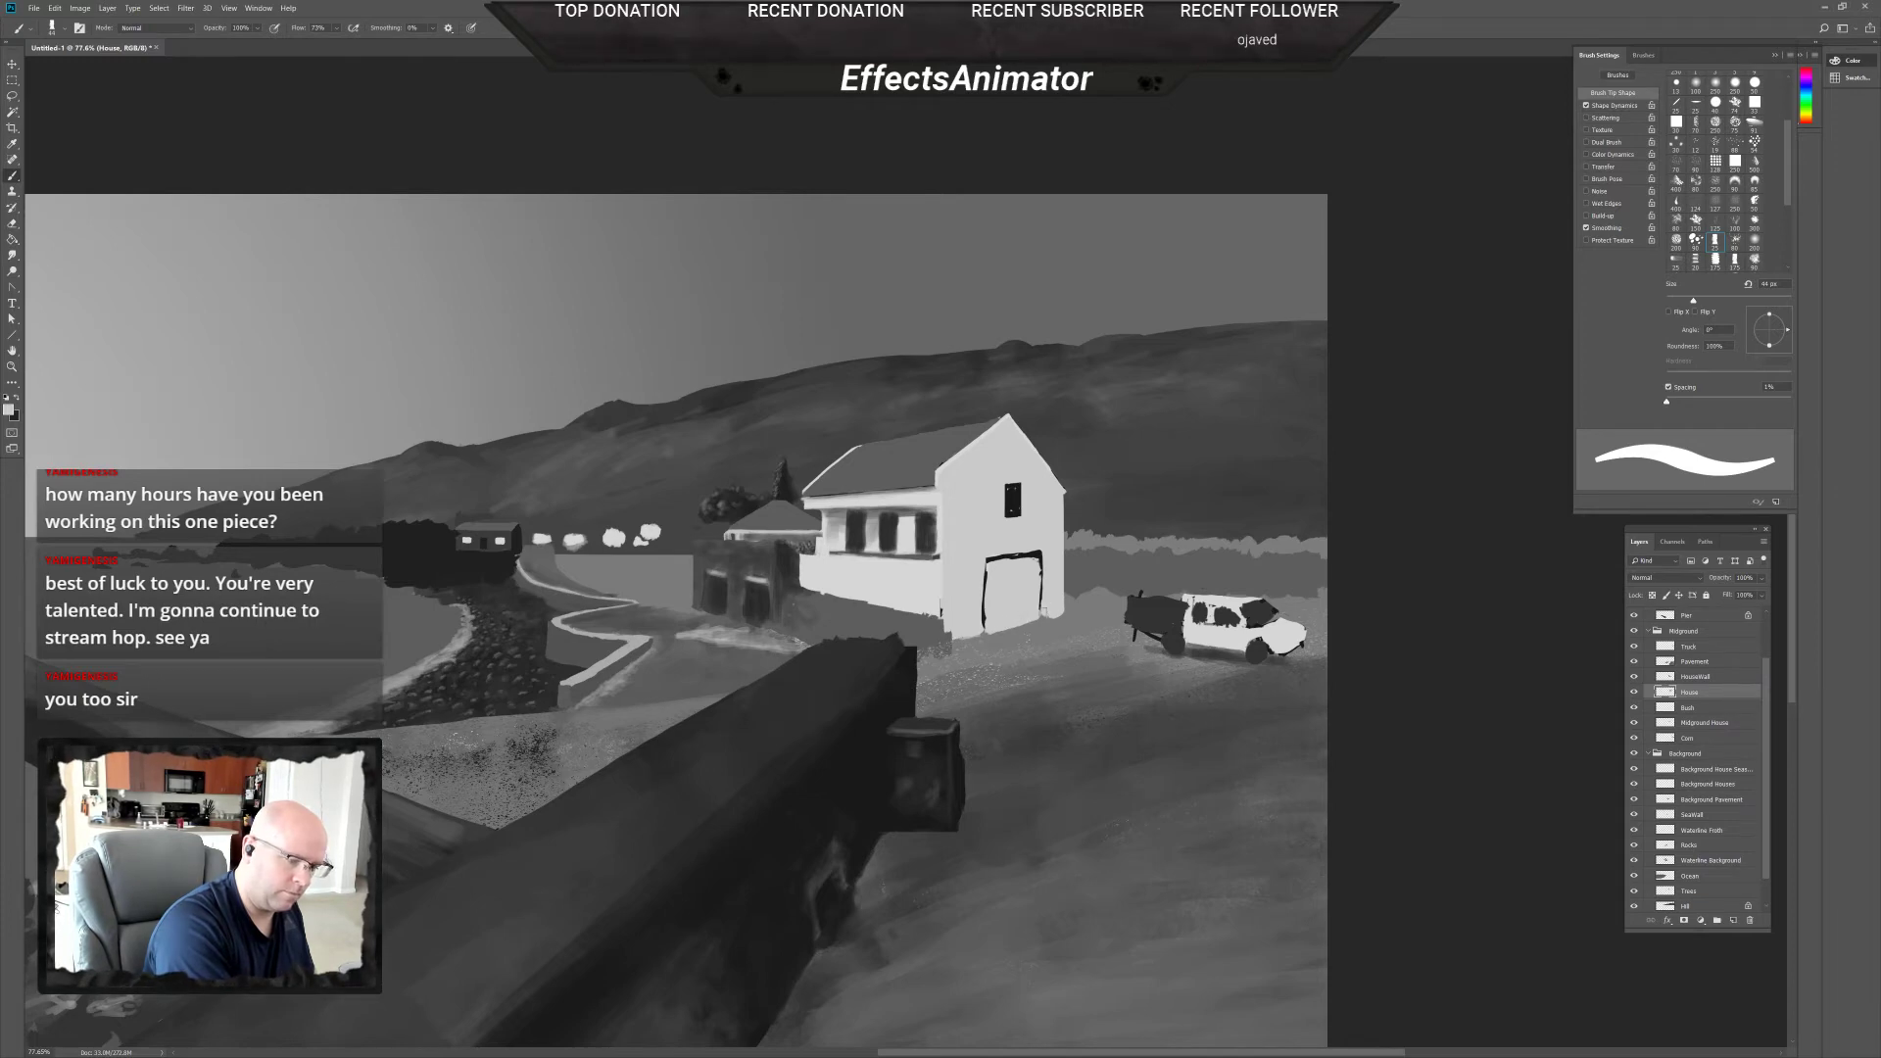
right_click(1029, 618)
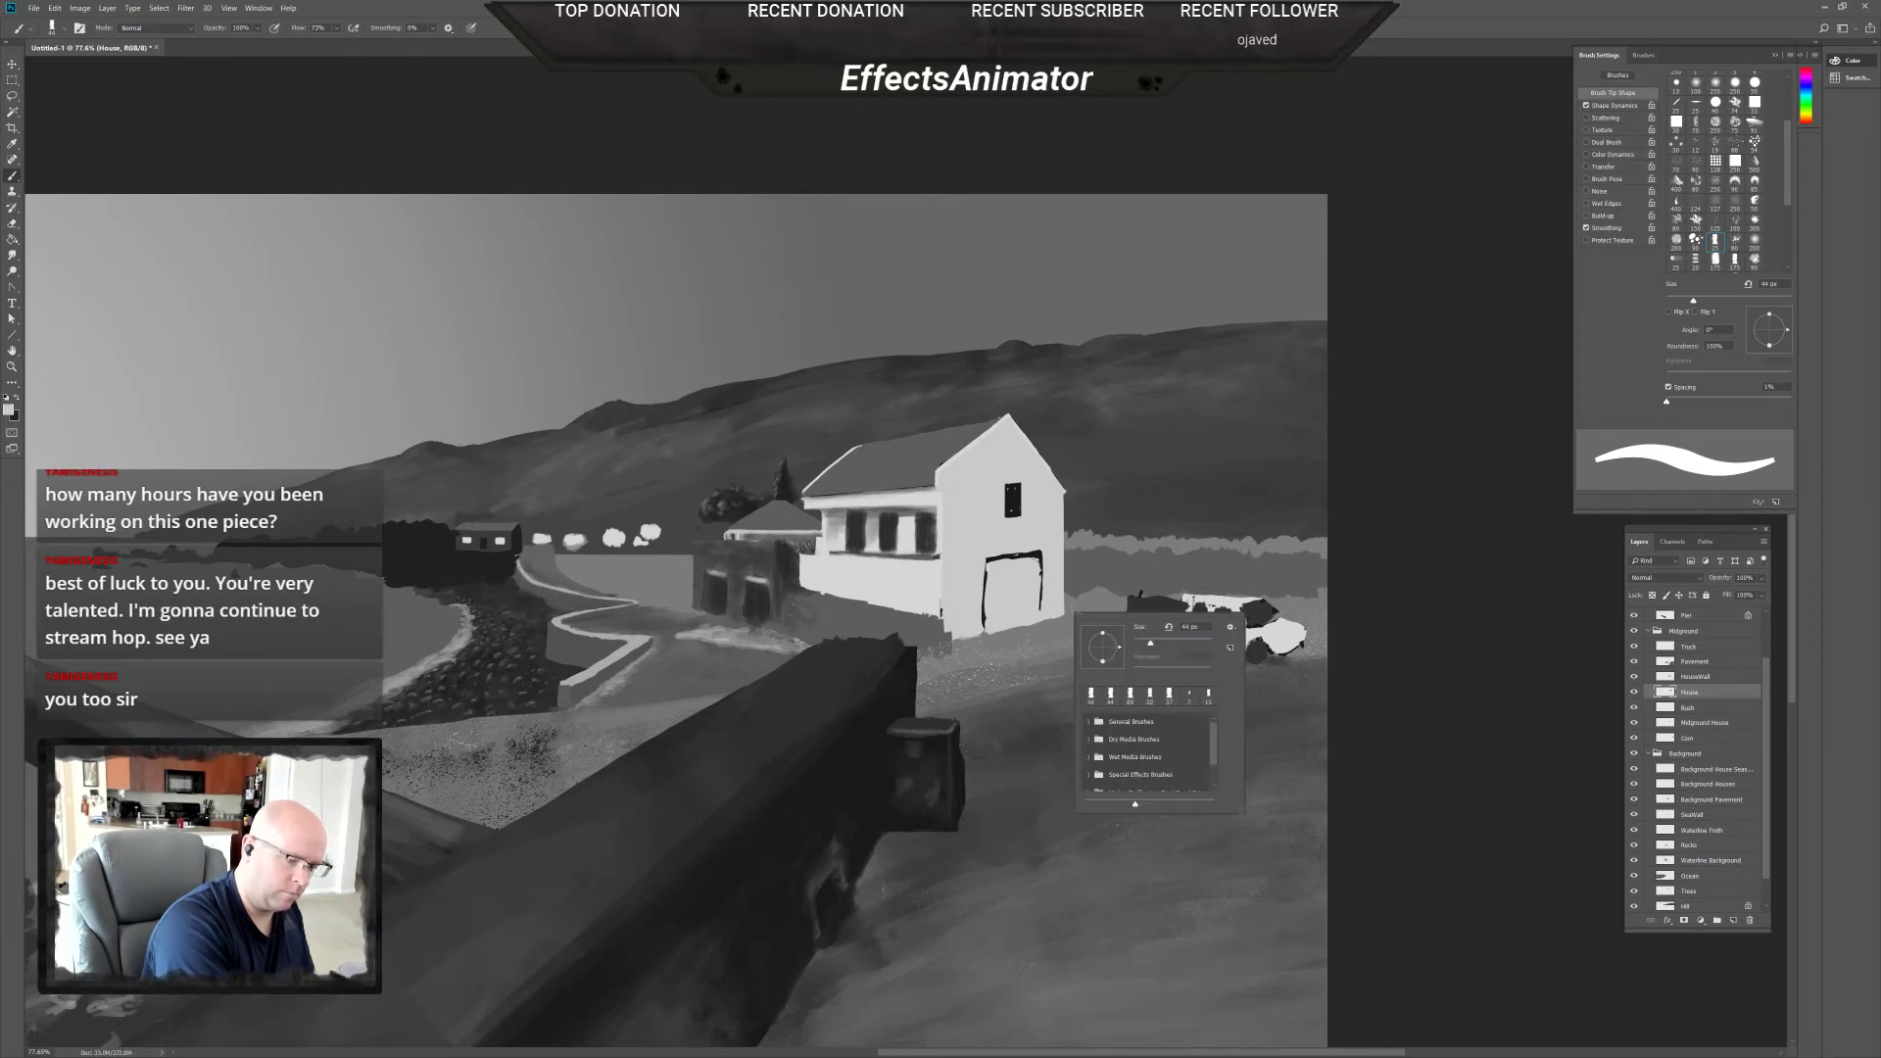
key(Escape)
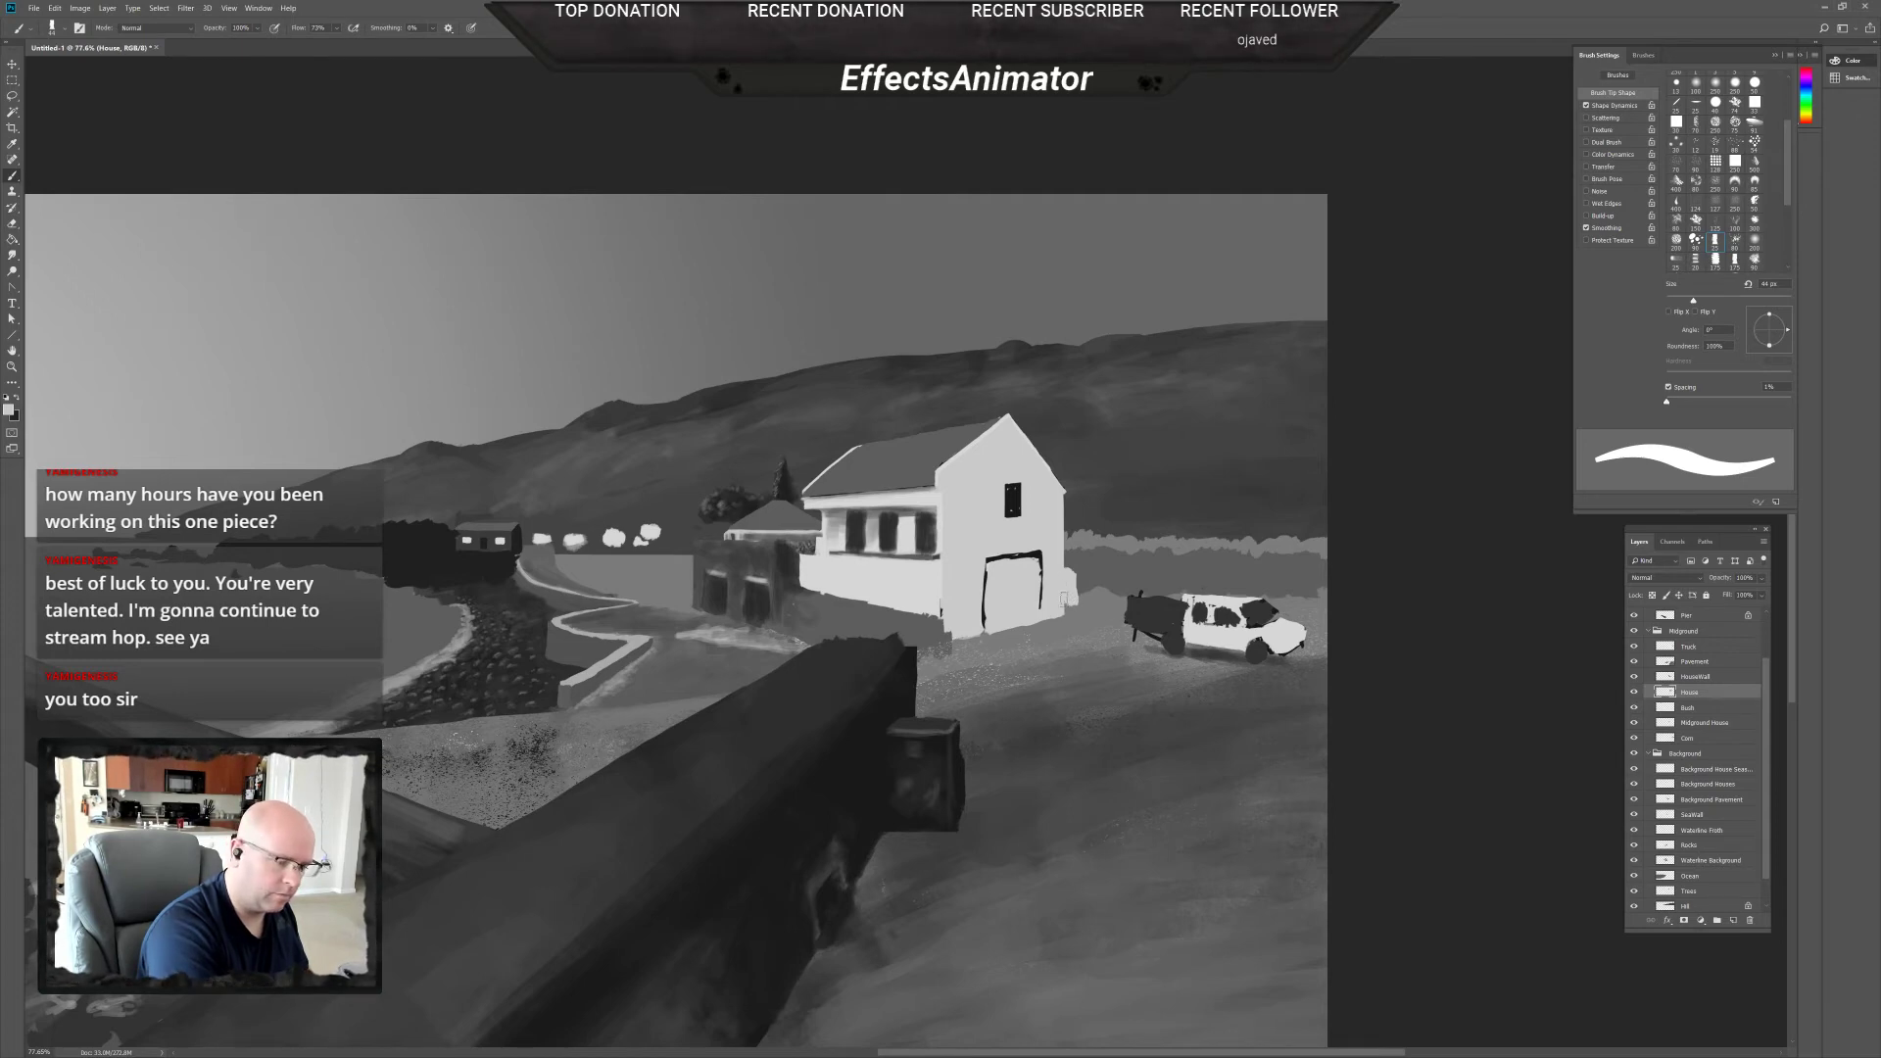
scroll(1058, 588, up, 2)
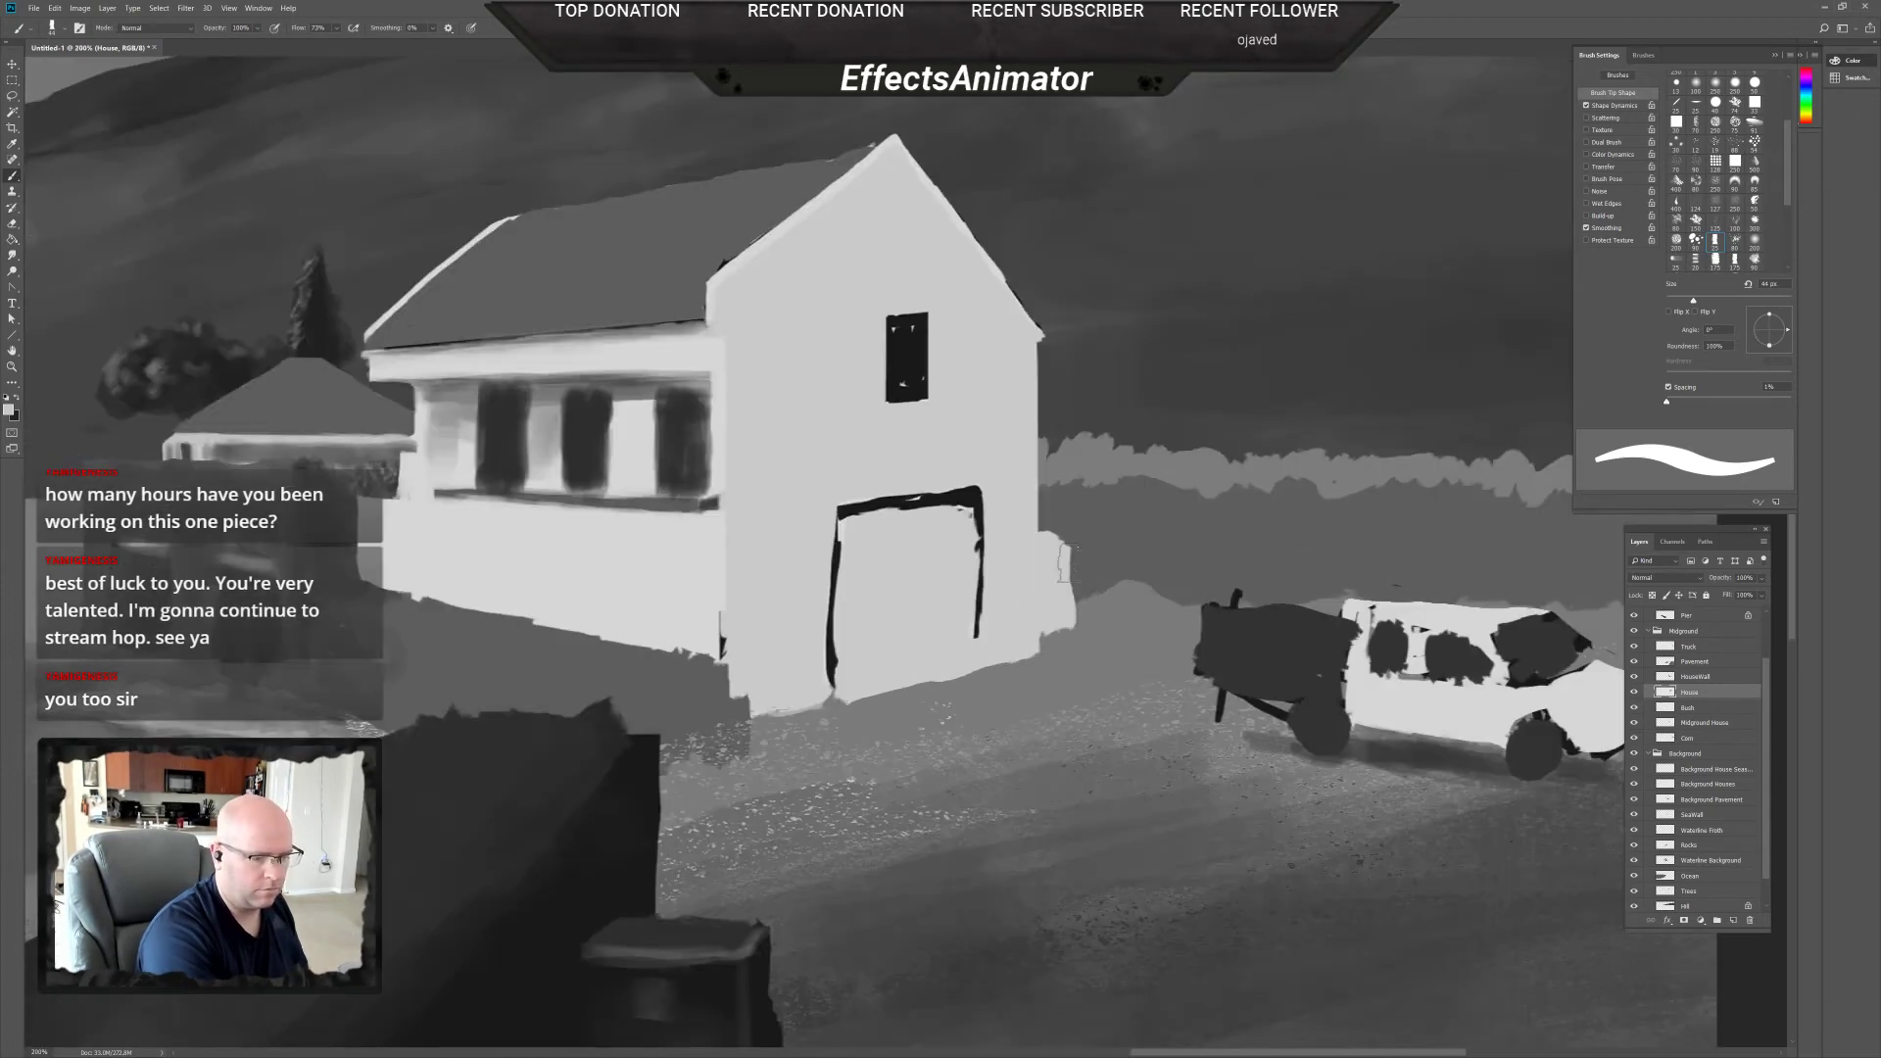
right_click(1062, 555)
key(Return)
drag(1060, 617, 1071, 530)
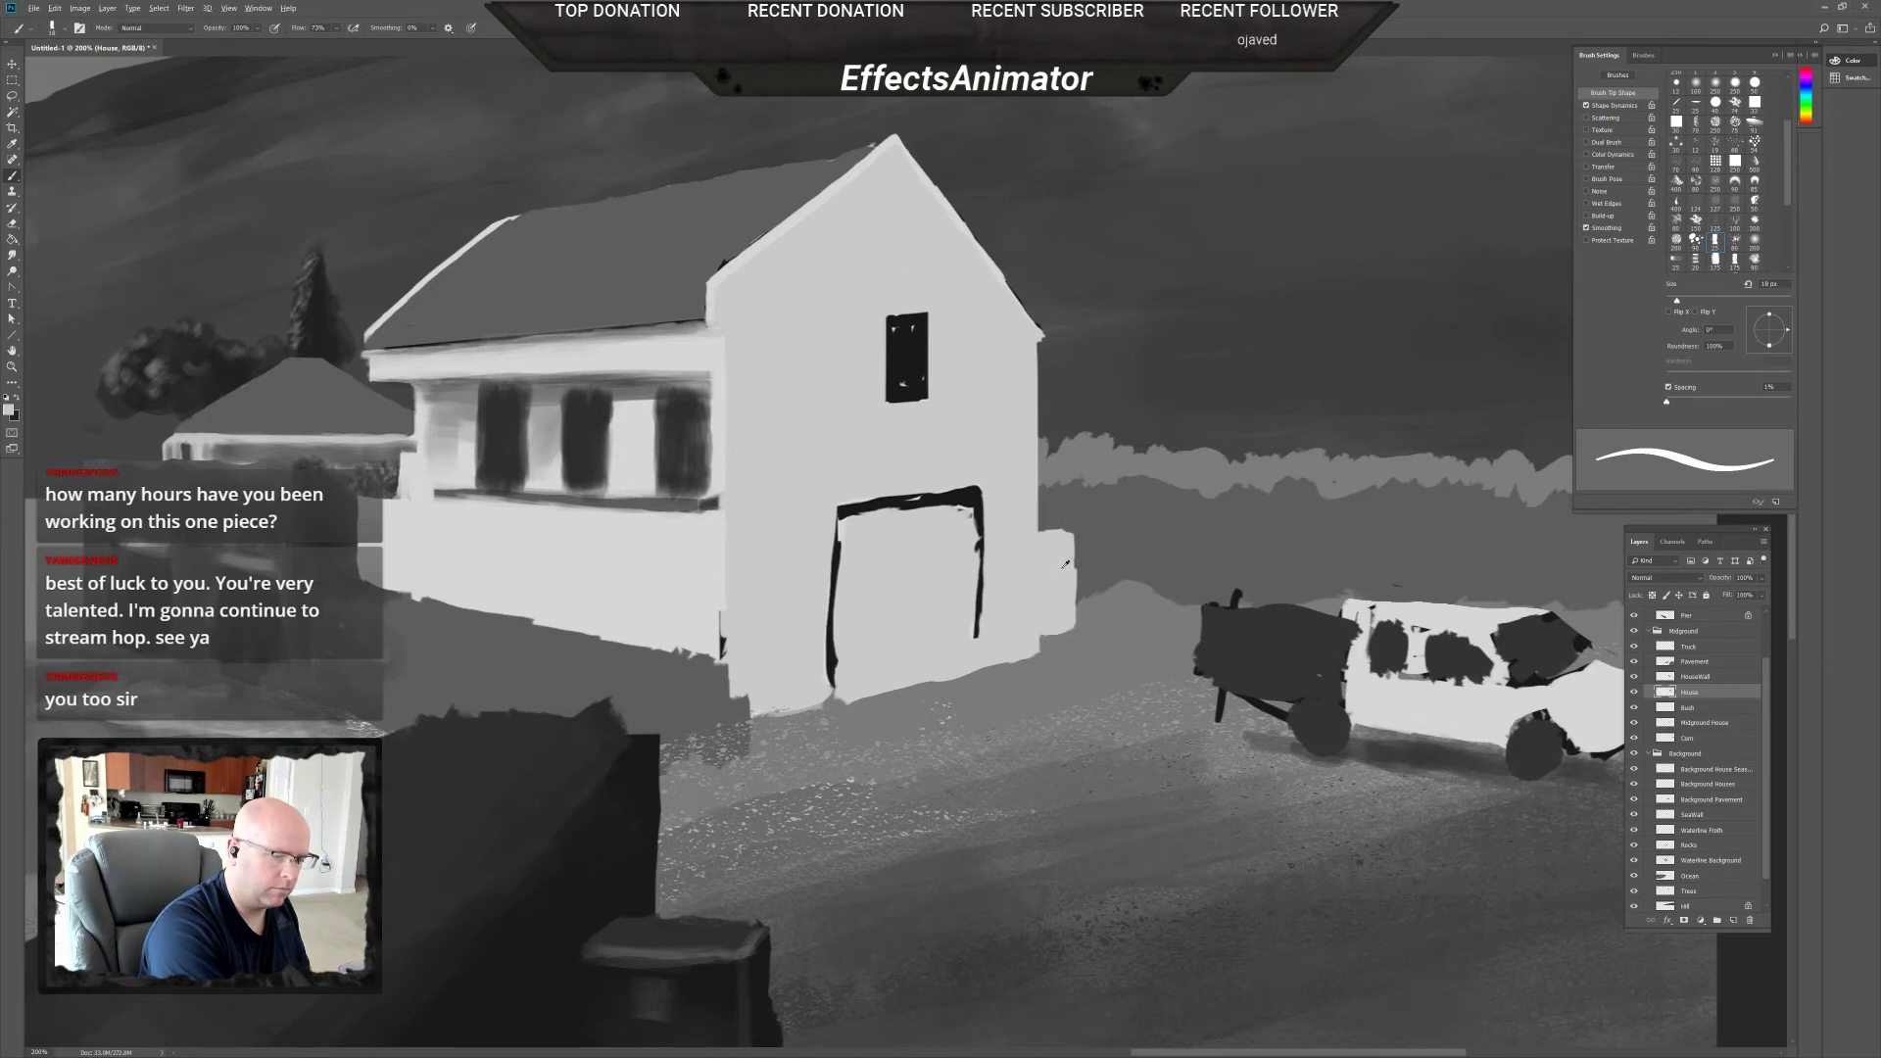
Set the foreground to a slightly darker light gray at 78% brightness for shading the small block beside the gable.
click(8, 410)
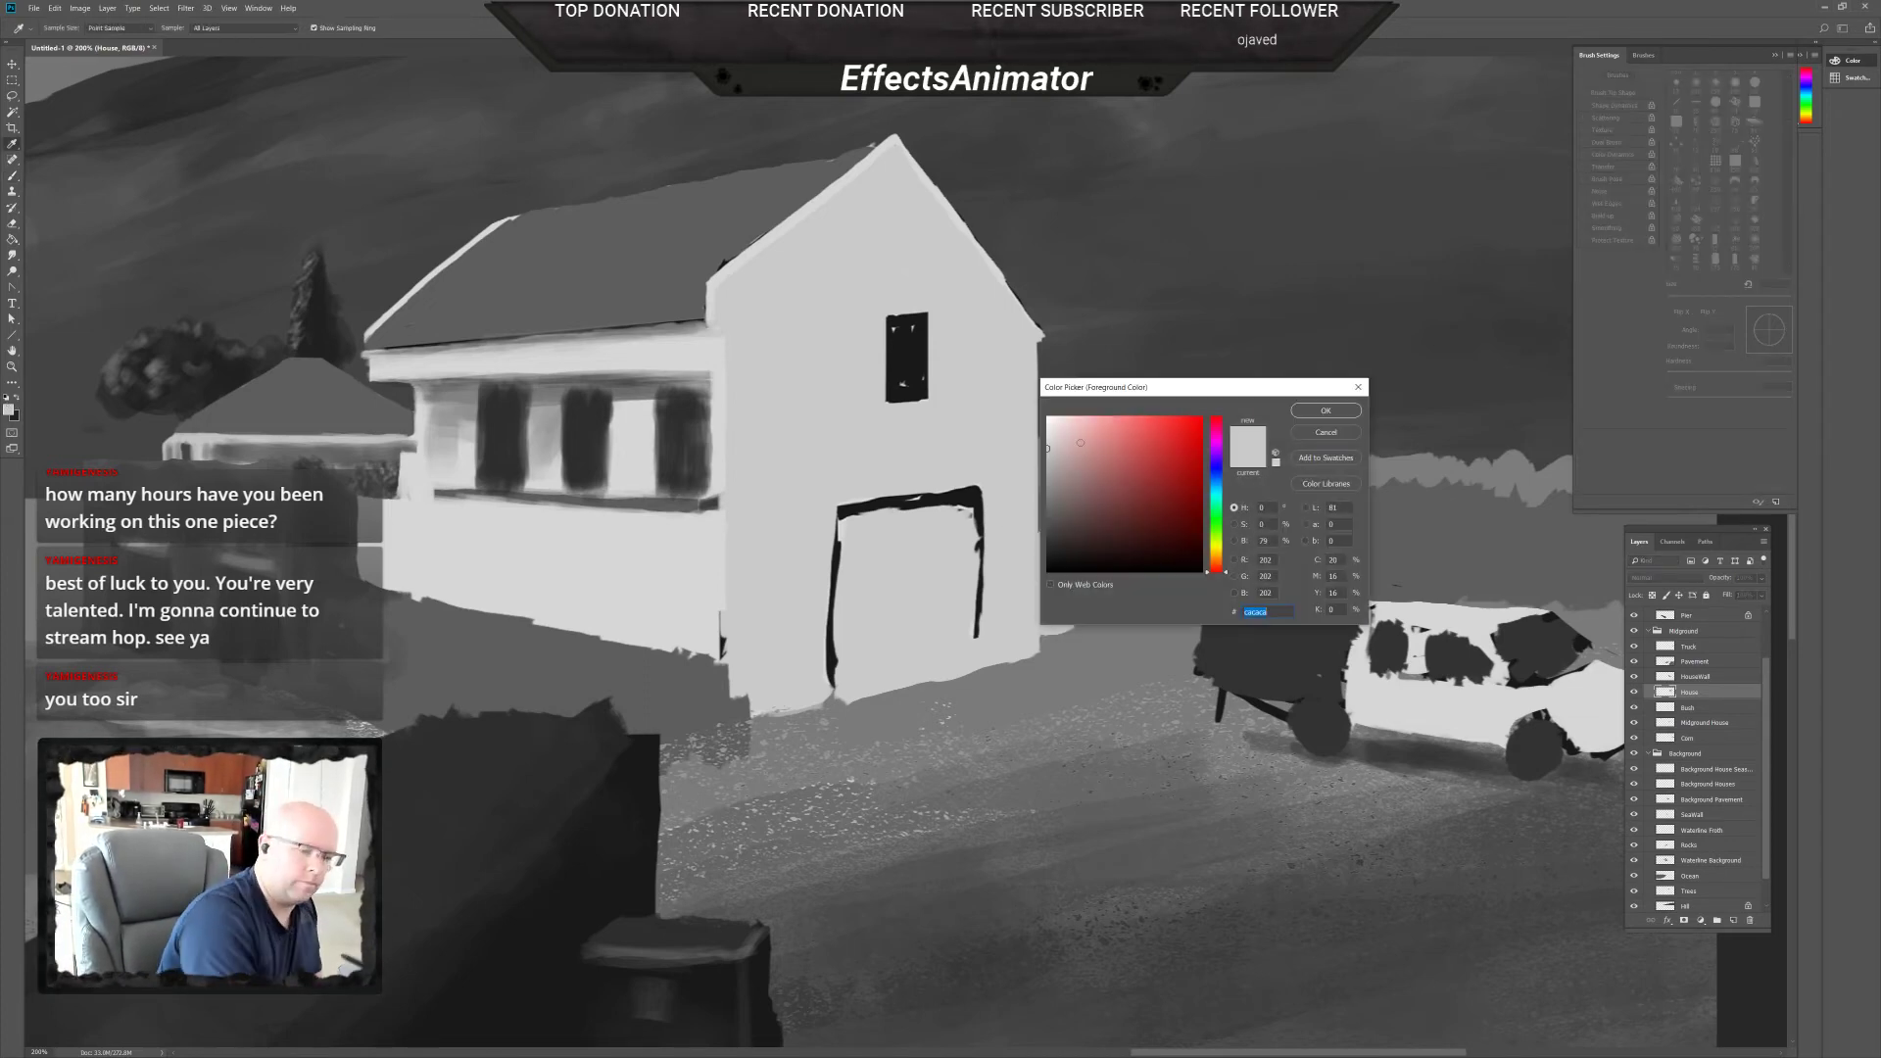
click(1048, 451)
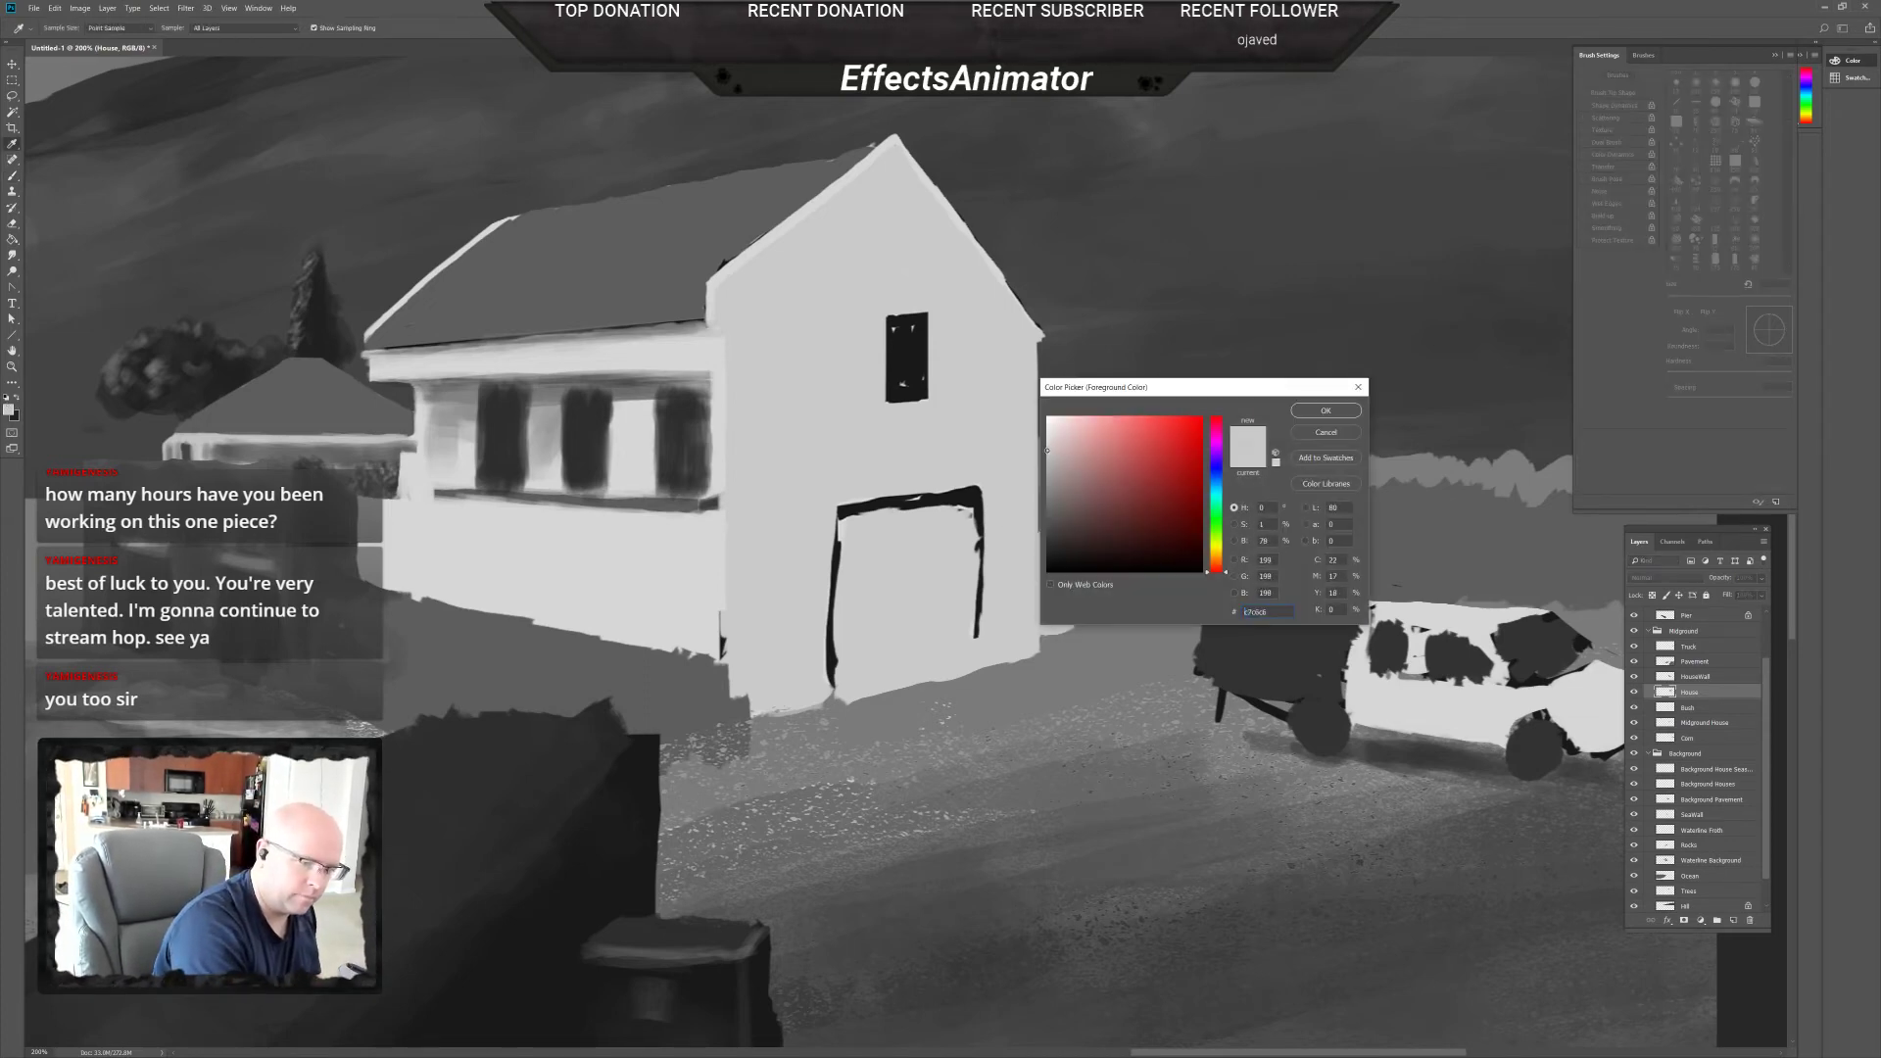
click(1323, 411)
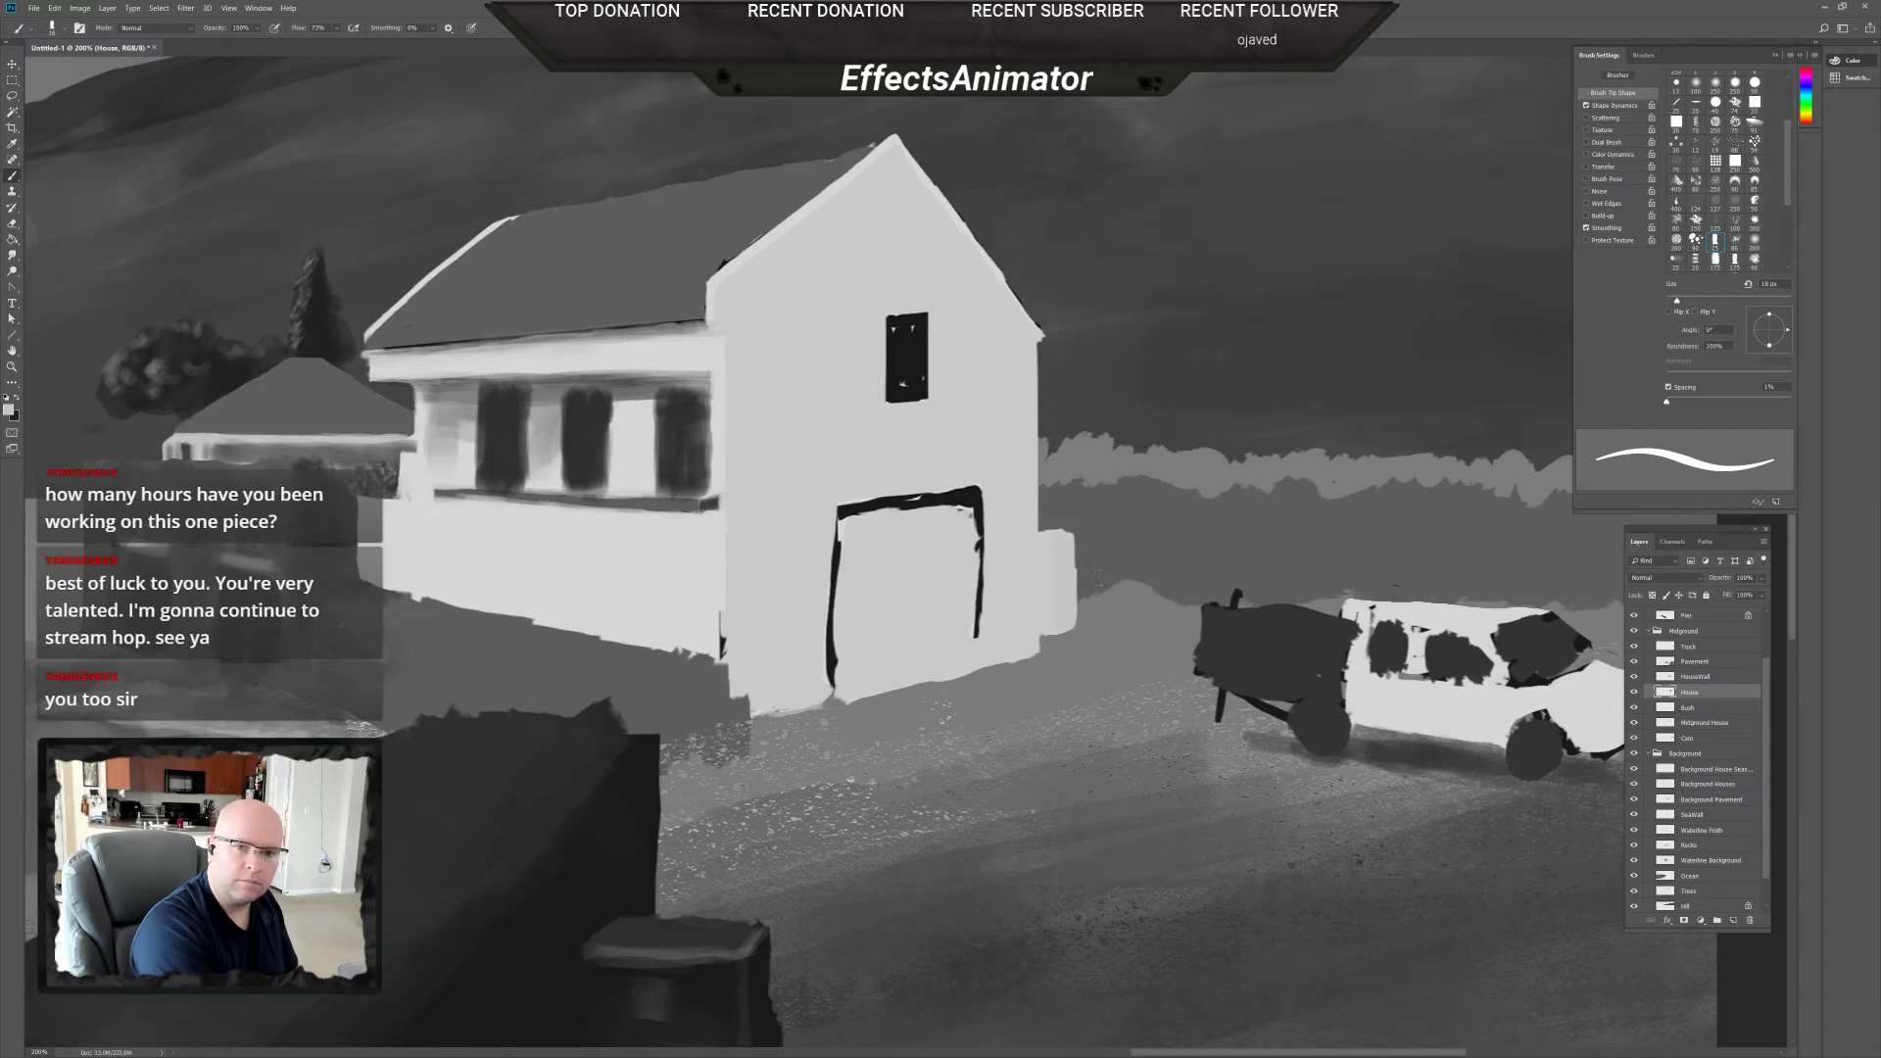
Select the layer directly below Midground House, sample the gray of the field behind the truck, and switch to the dark painting color.
key(alt+space)
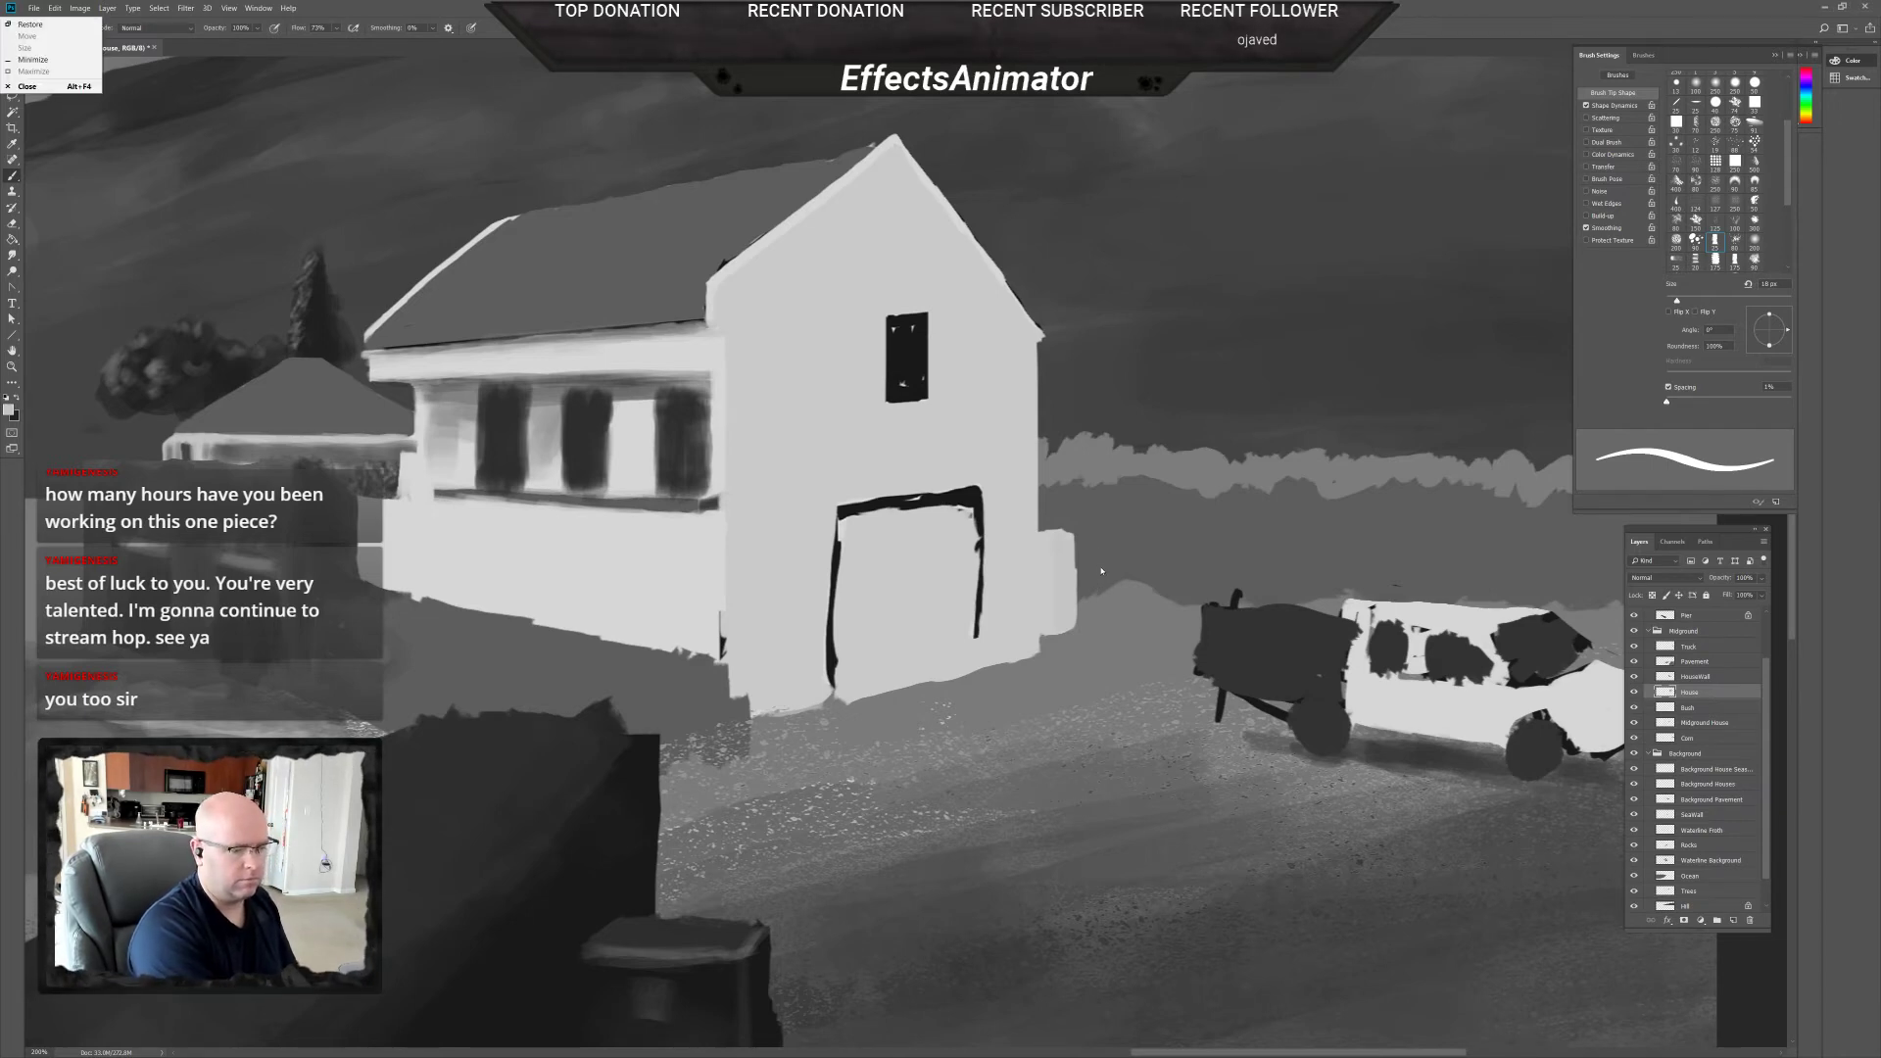
key(Escape)
alt+click(1102, 541)
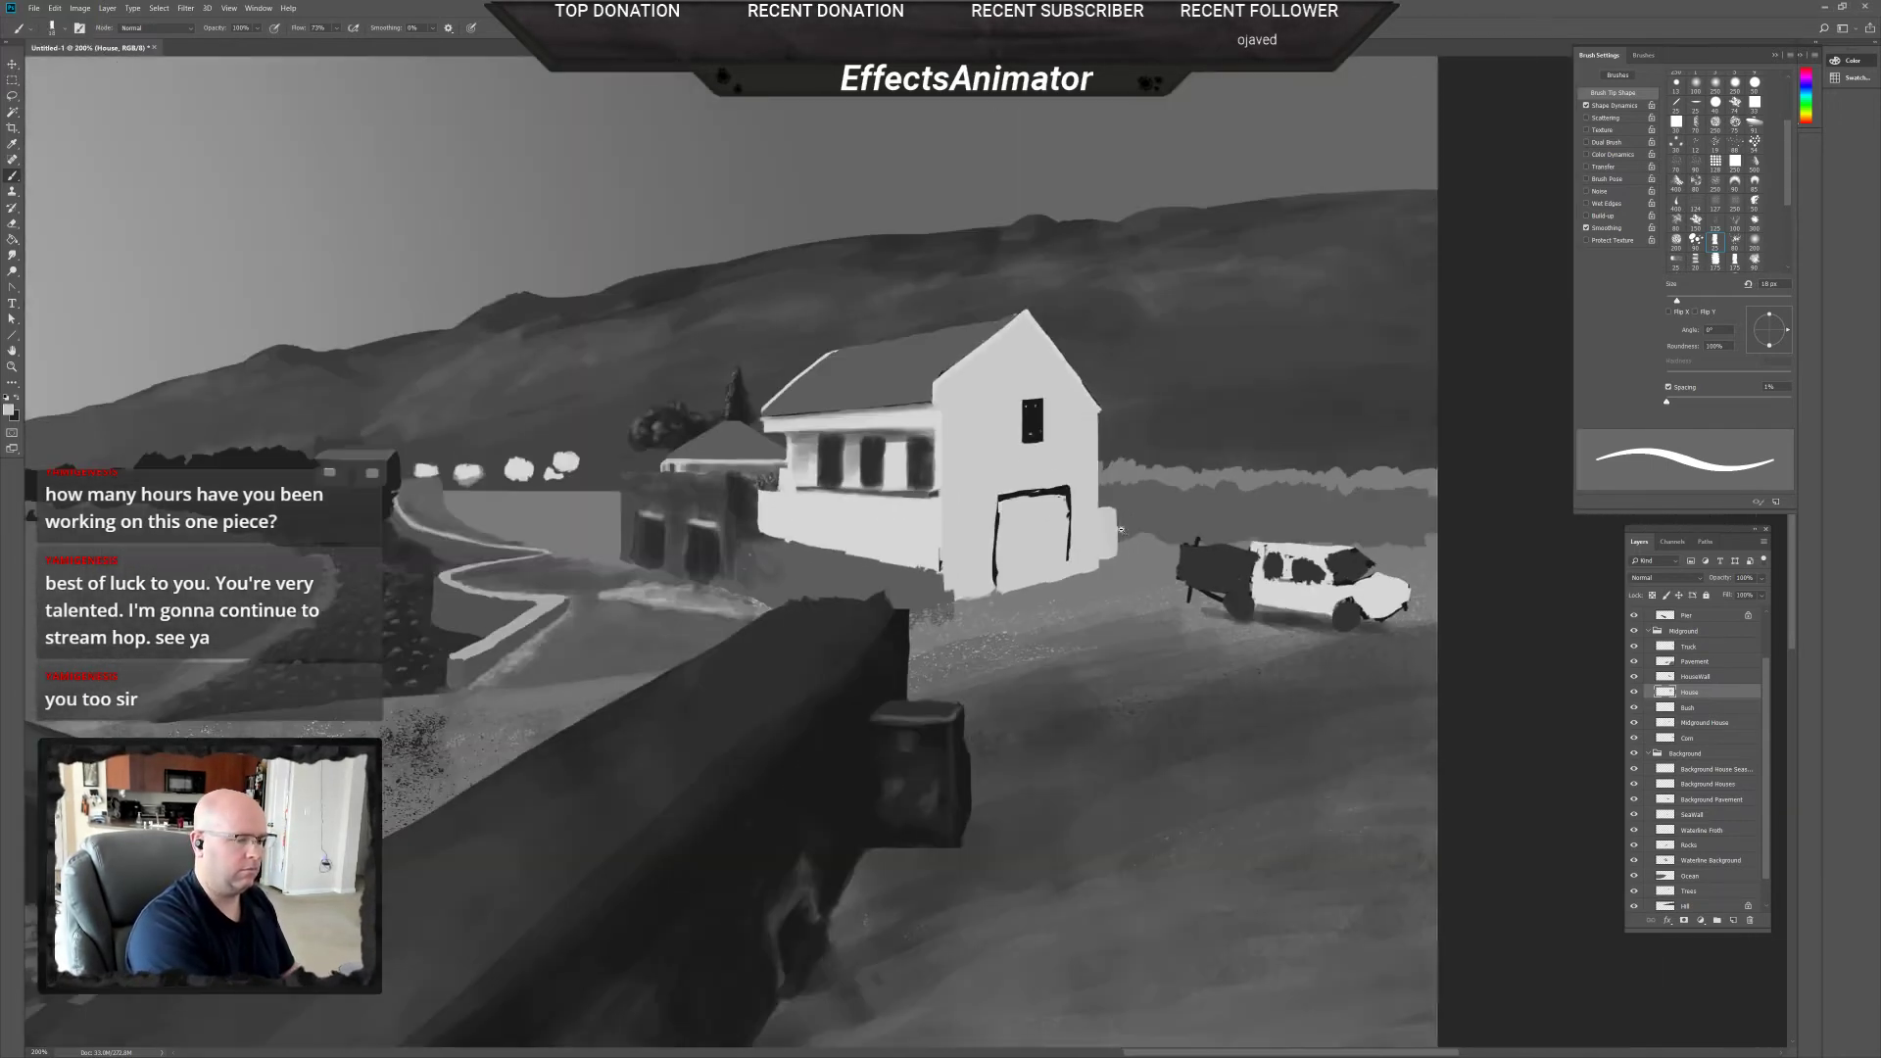
alt+click(1050, 714)
drag(1050, 714, 1235, 727)
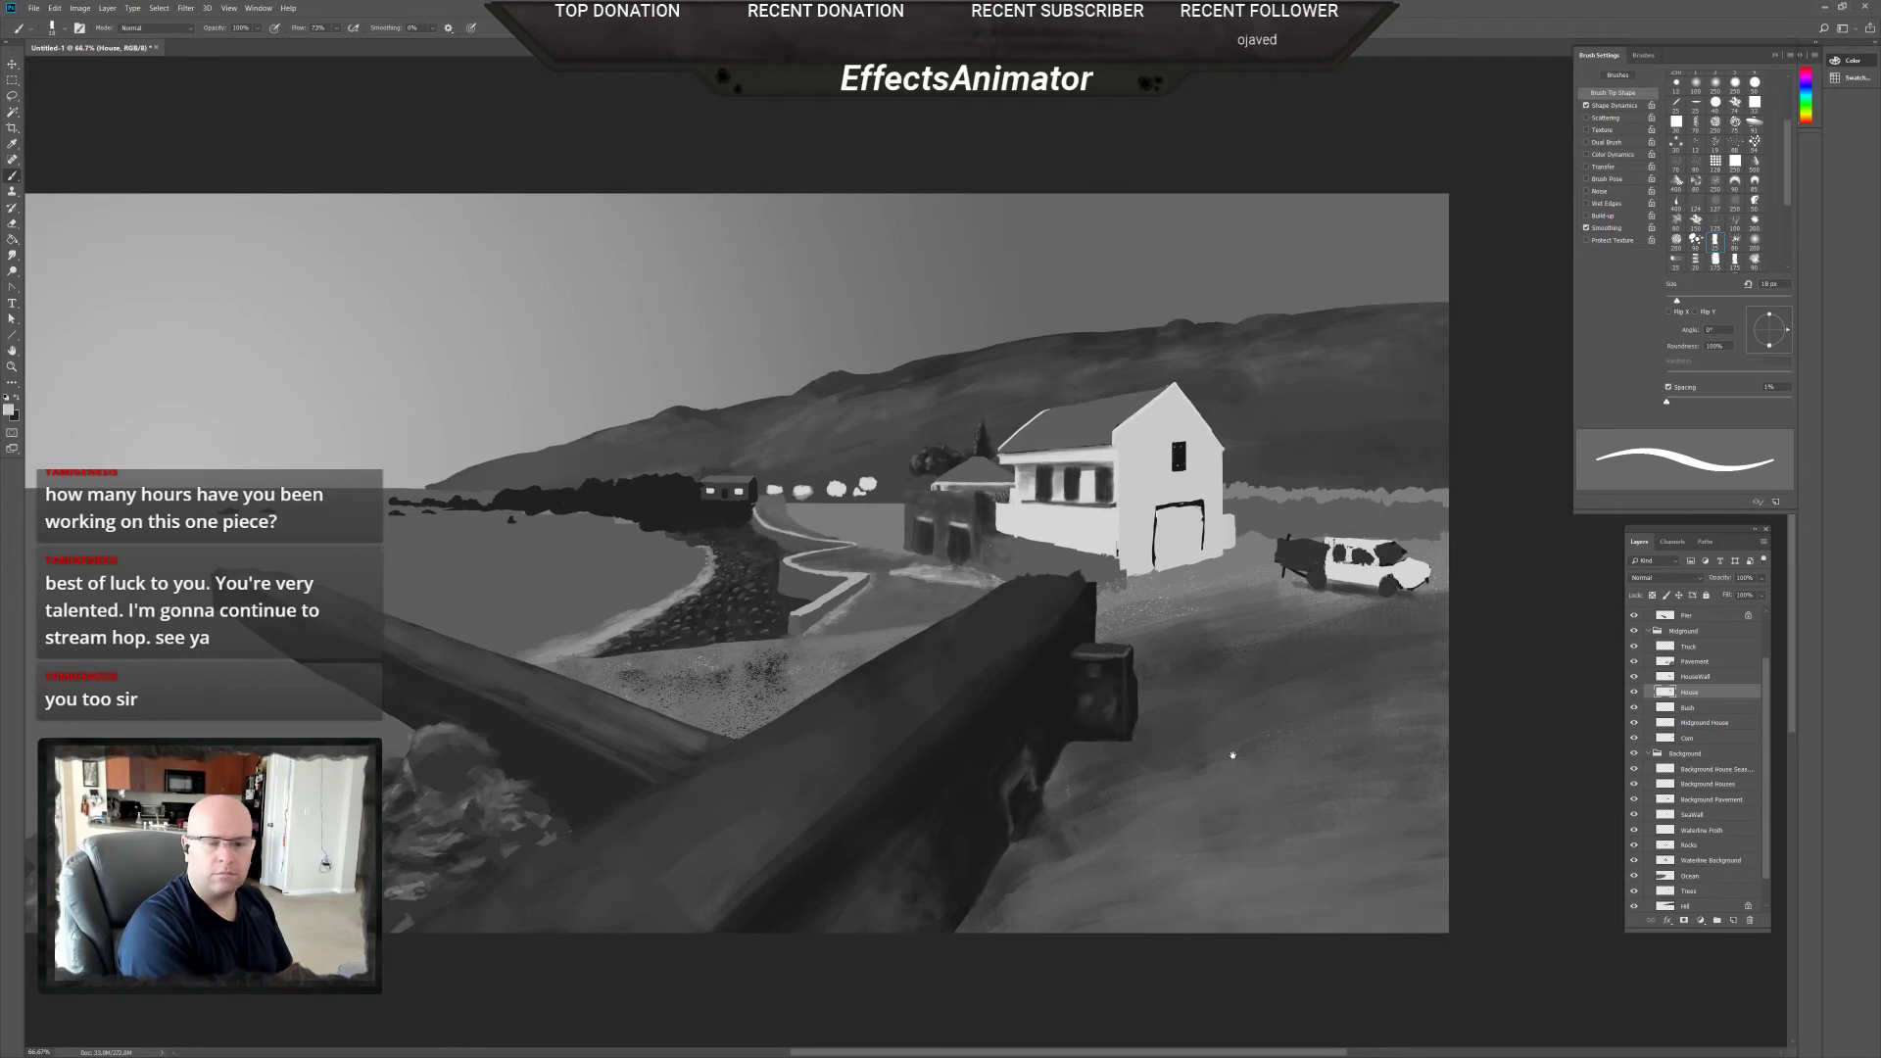
ctrl+click(1258, 666)
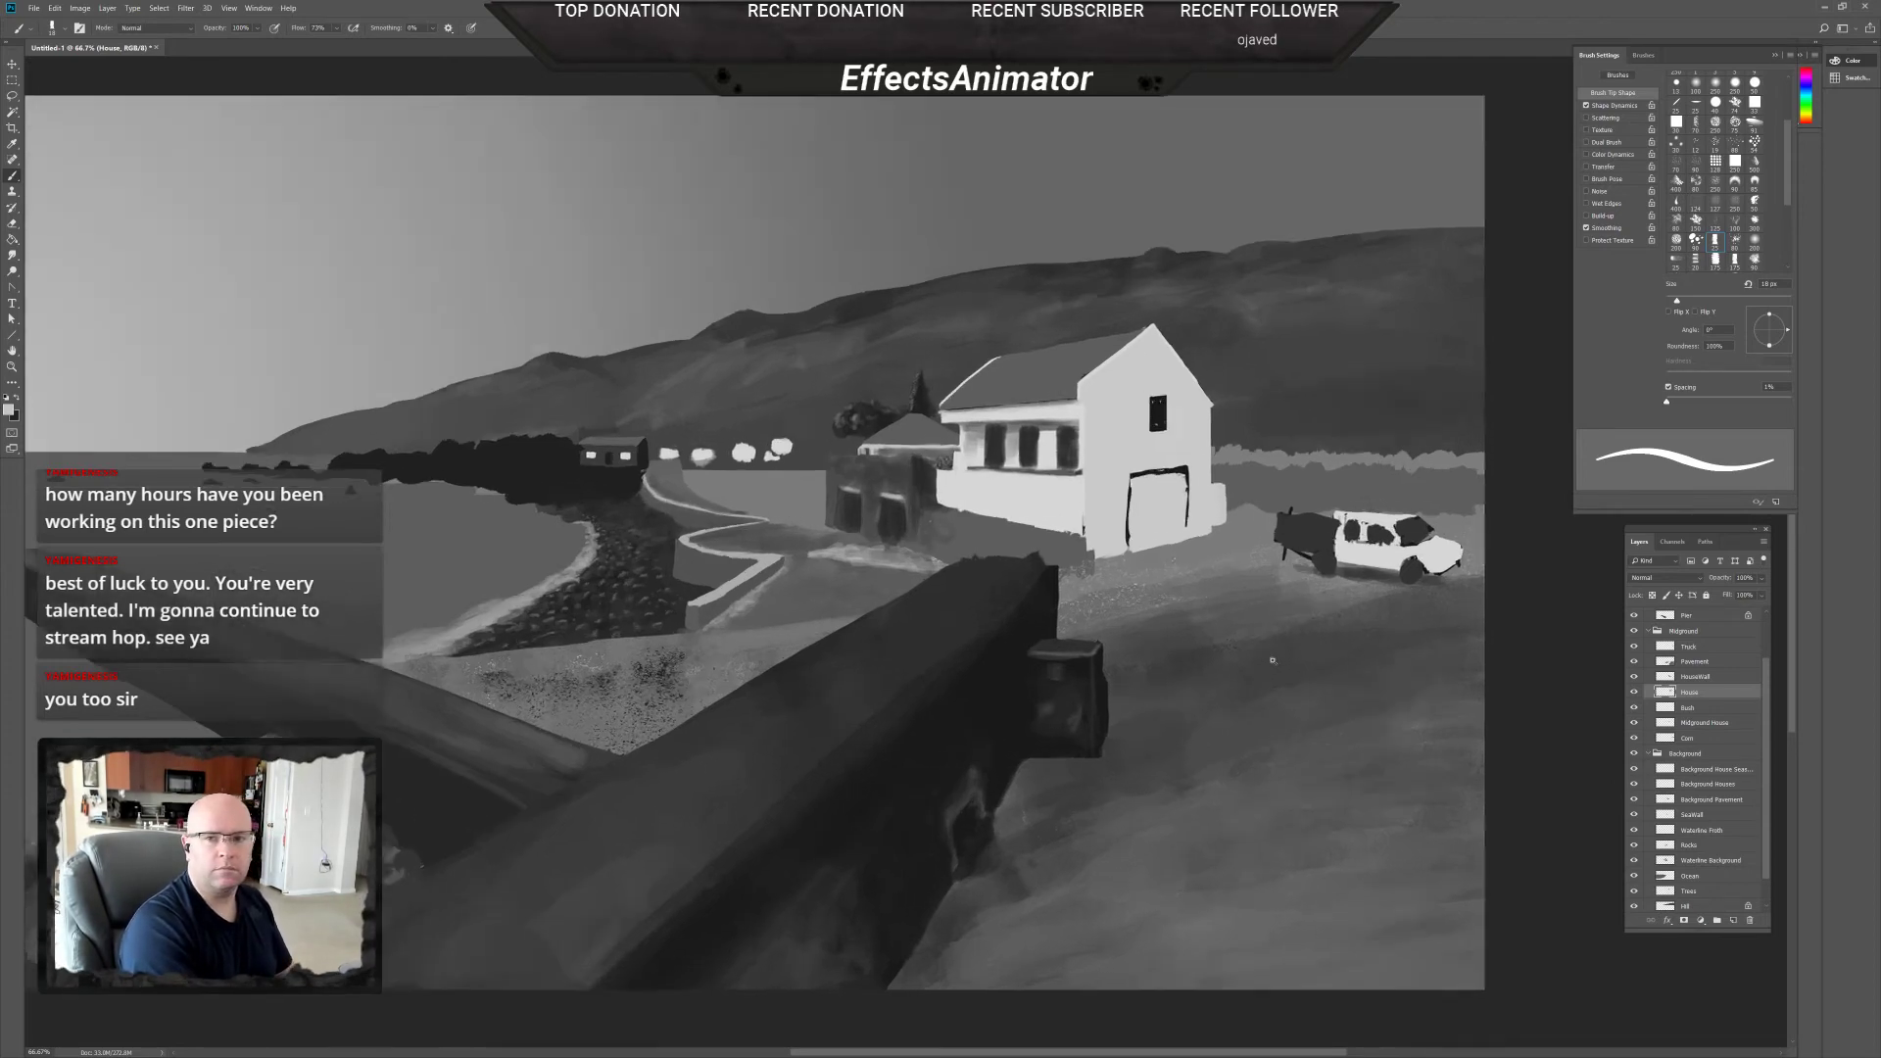
drag(1264, 661, 1019, 765)
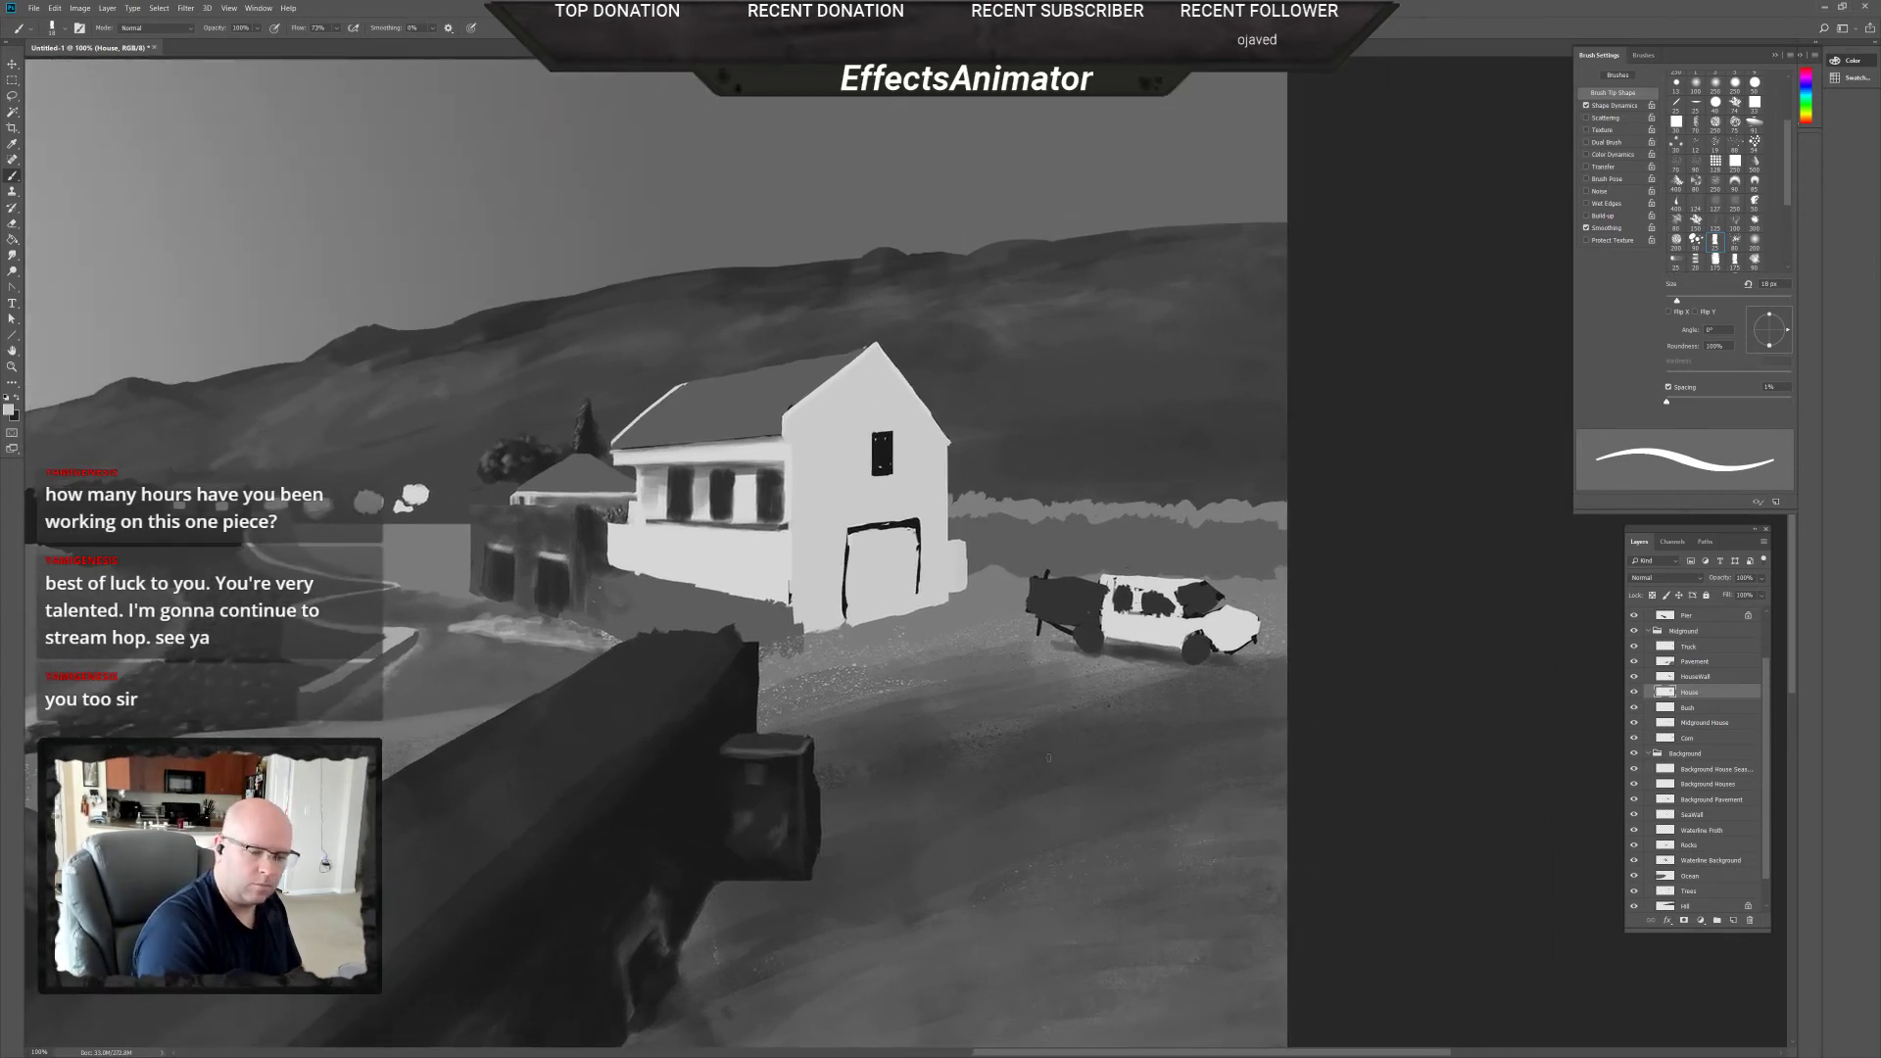
click(1703, 738)
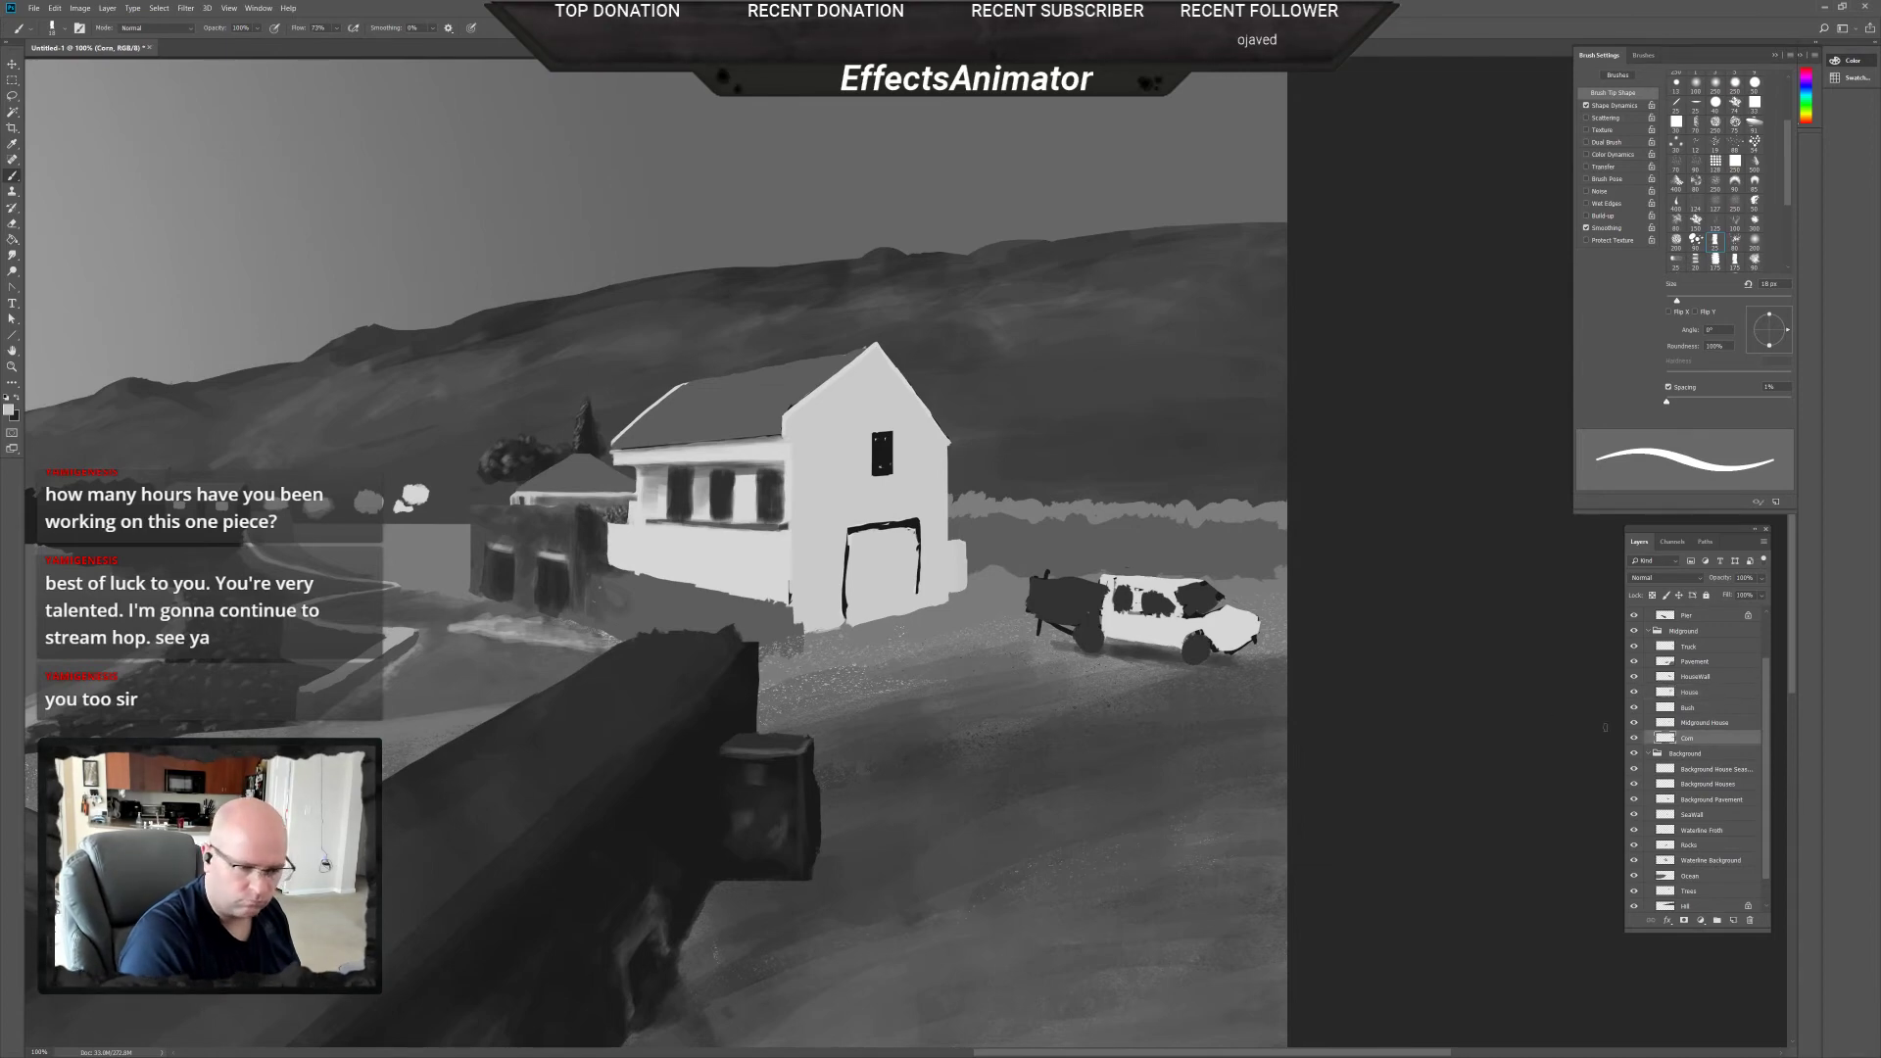
alt+click(1046, 581)
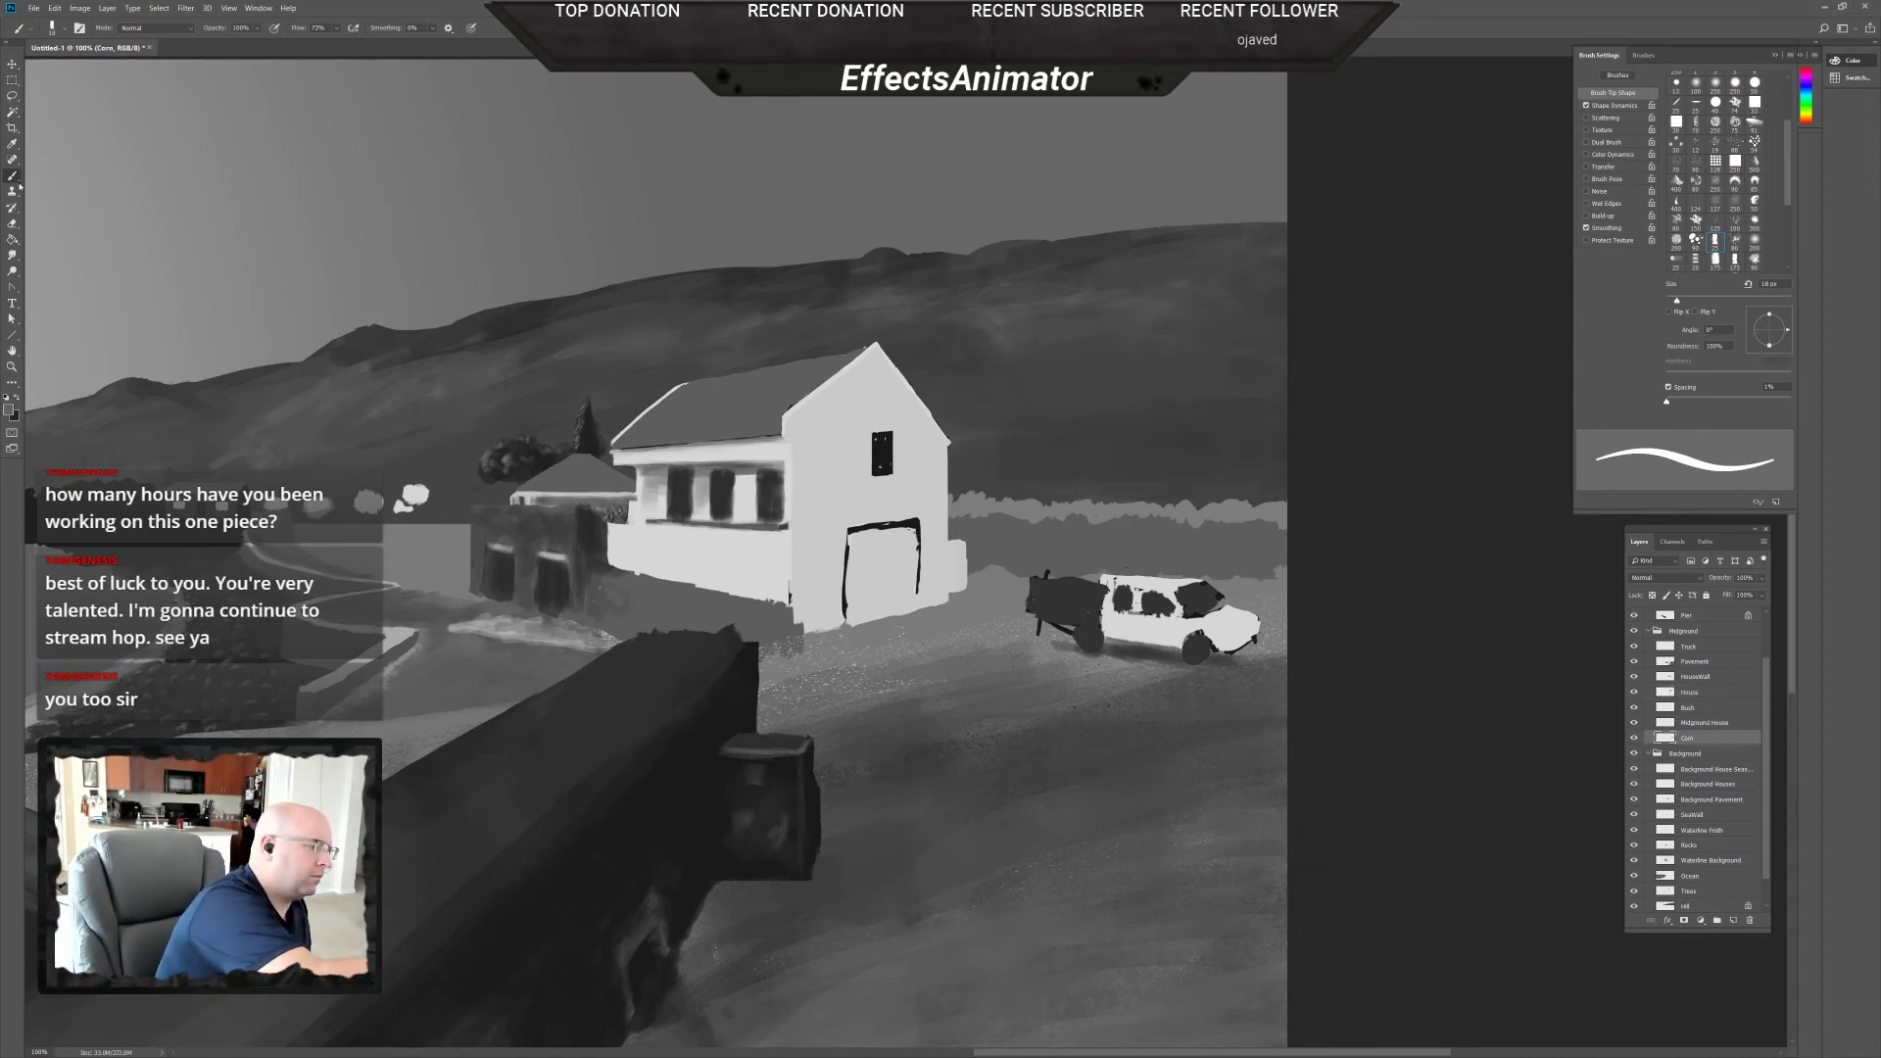
click(15, 398)
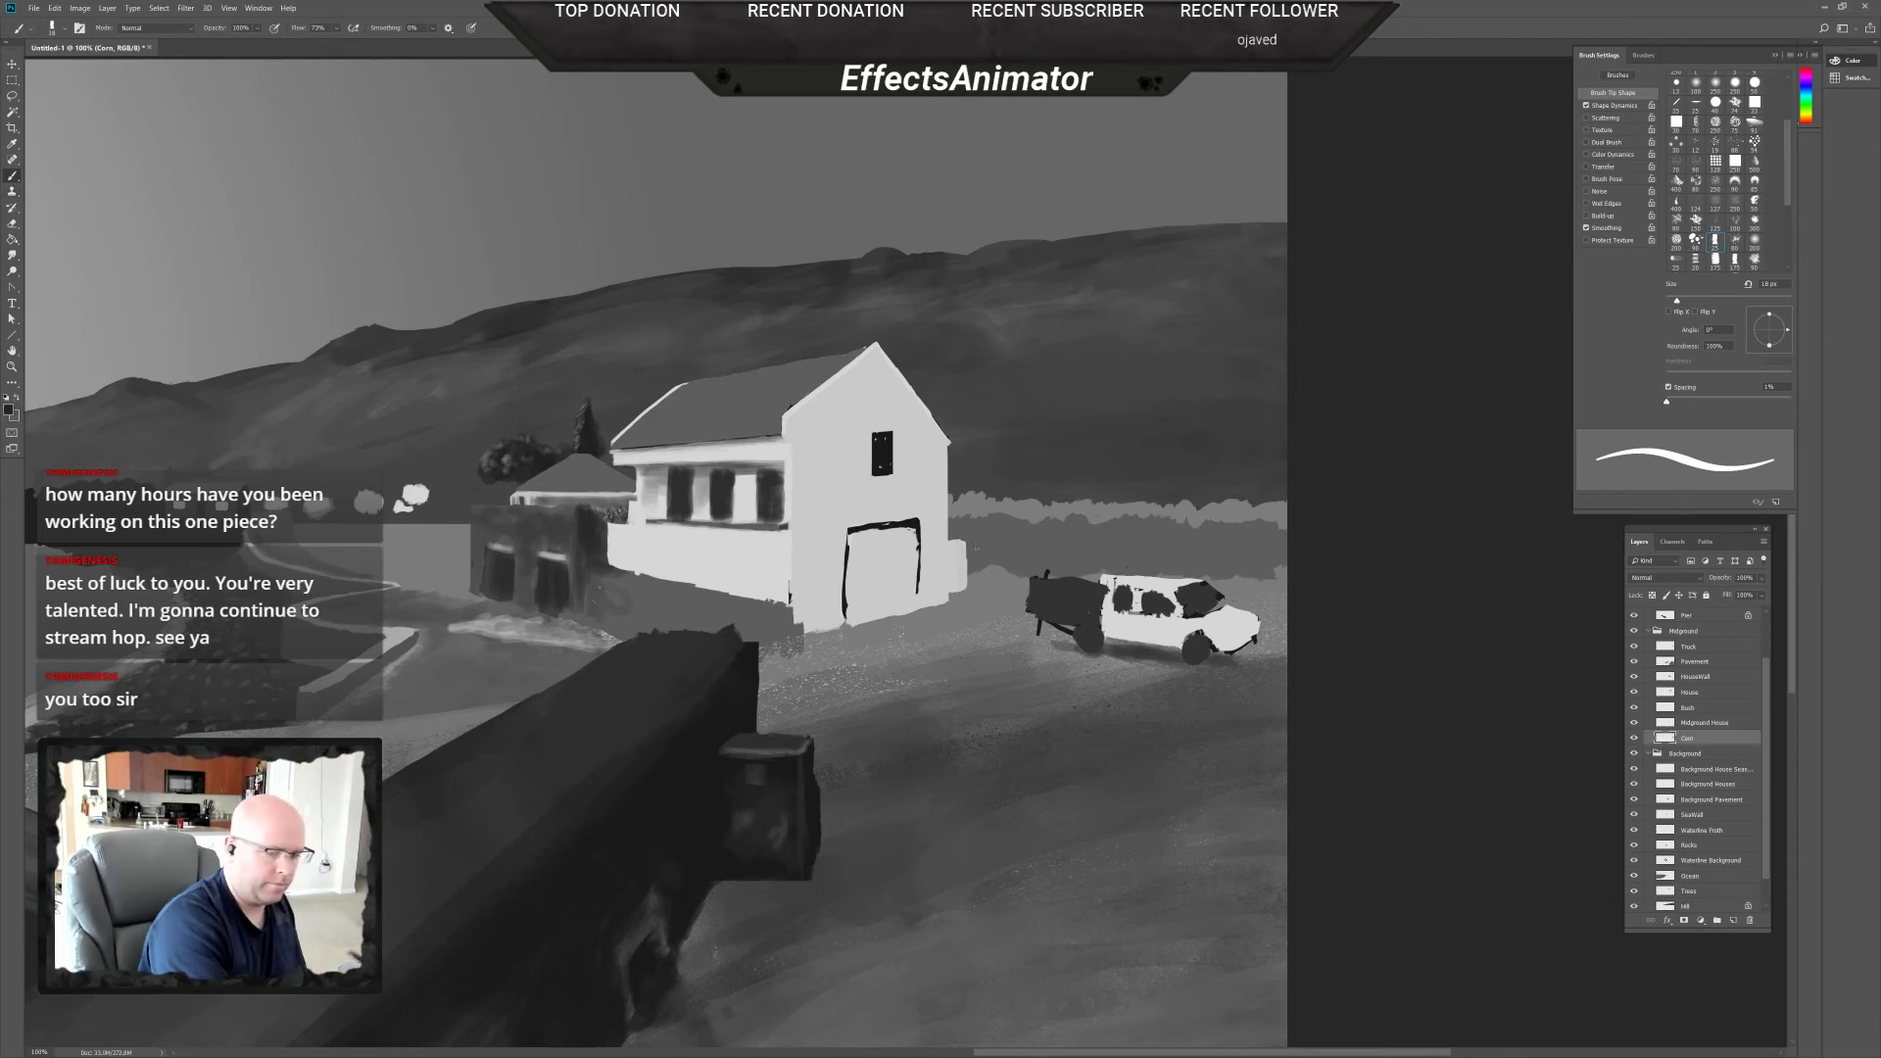
Enlarge the brush and lock the transparent pixels of the layer below Midground House.
right_click(1037, 541)
key(bracketright)
key(bracketright)
key(bracketright)
key(bracketright)
key(Return)
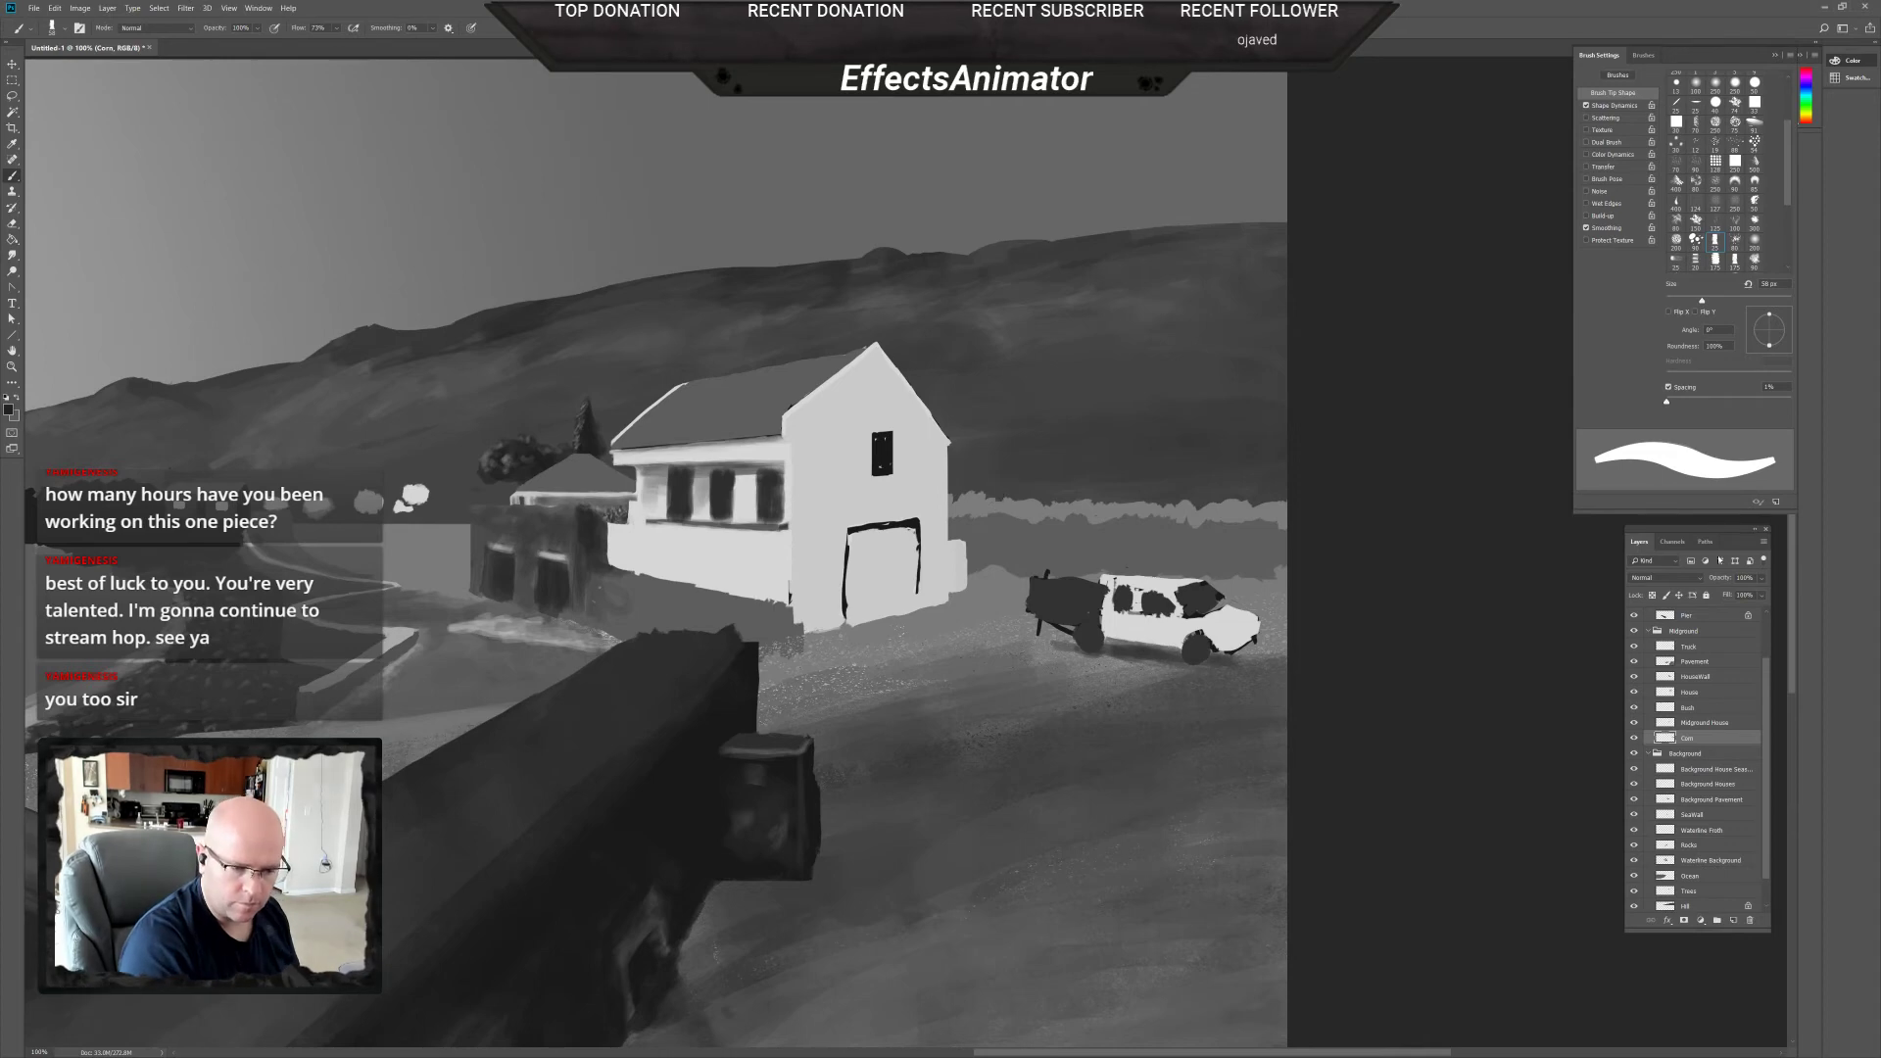
click(1652, 595)
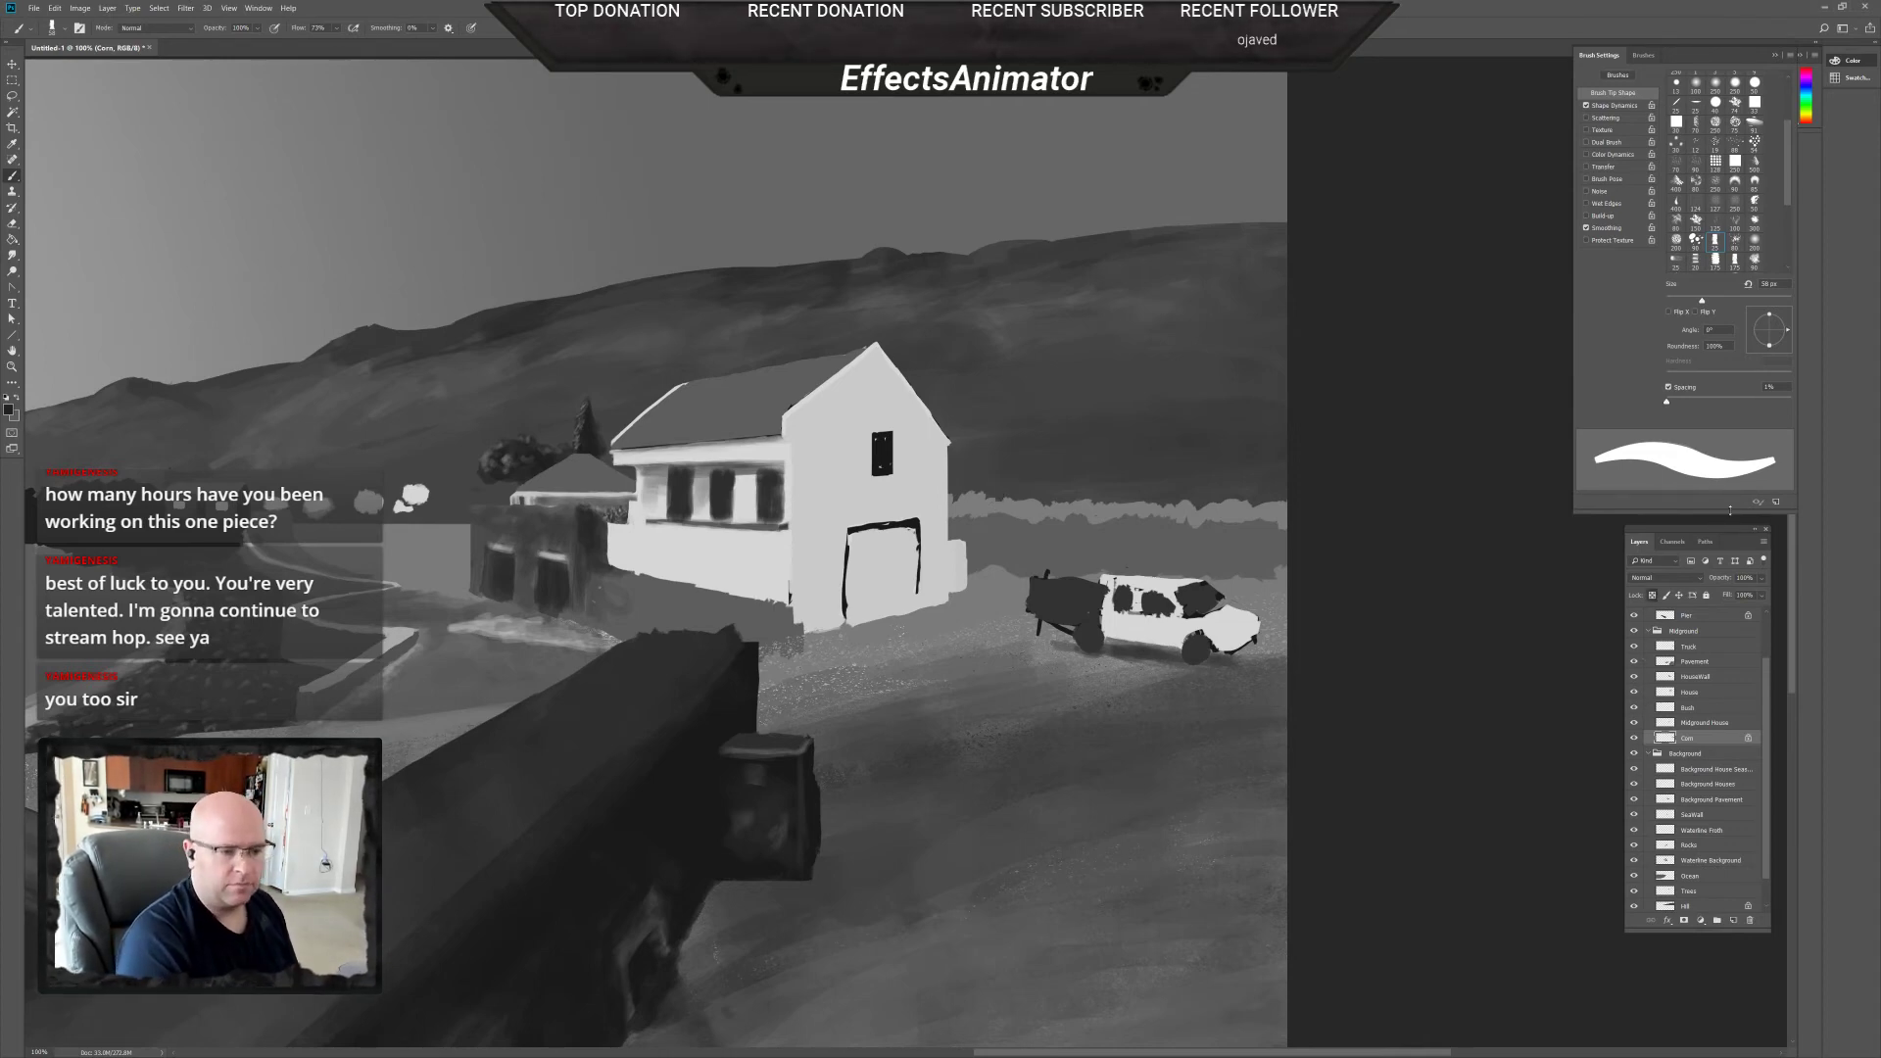
Choose the fur/hair brush from the custom brush set and enlarge its tip for painting grass.
click(1644, 56)
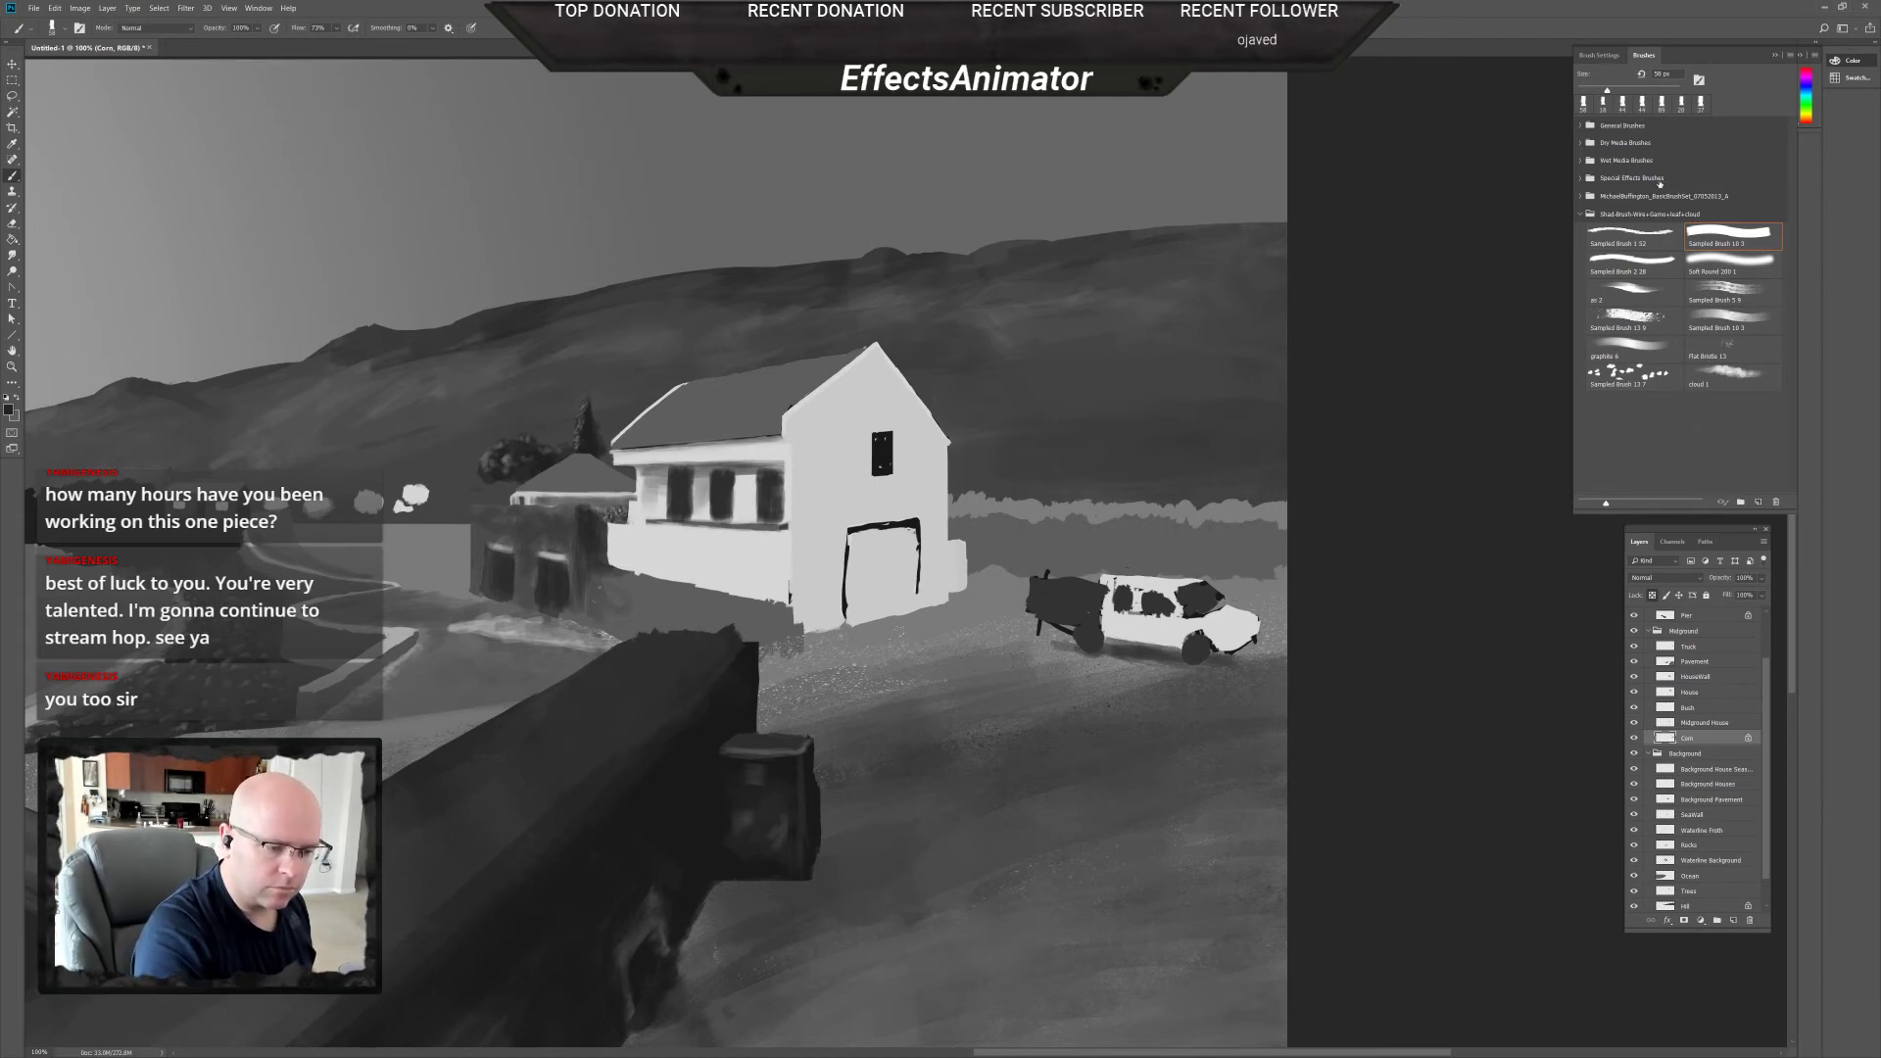
click(1591, 196)
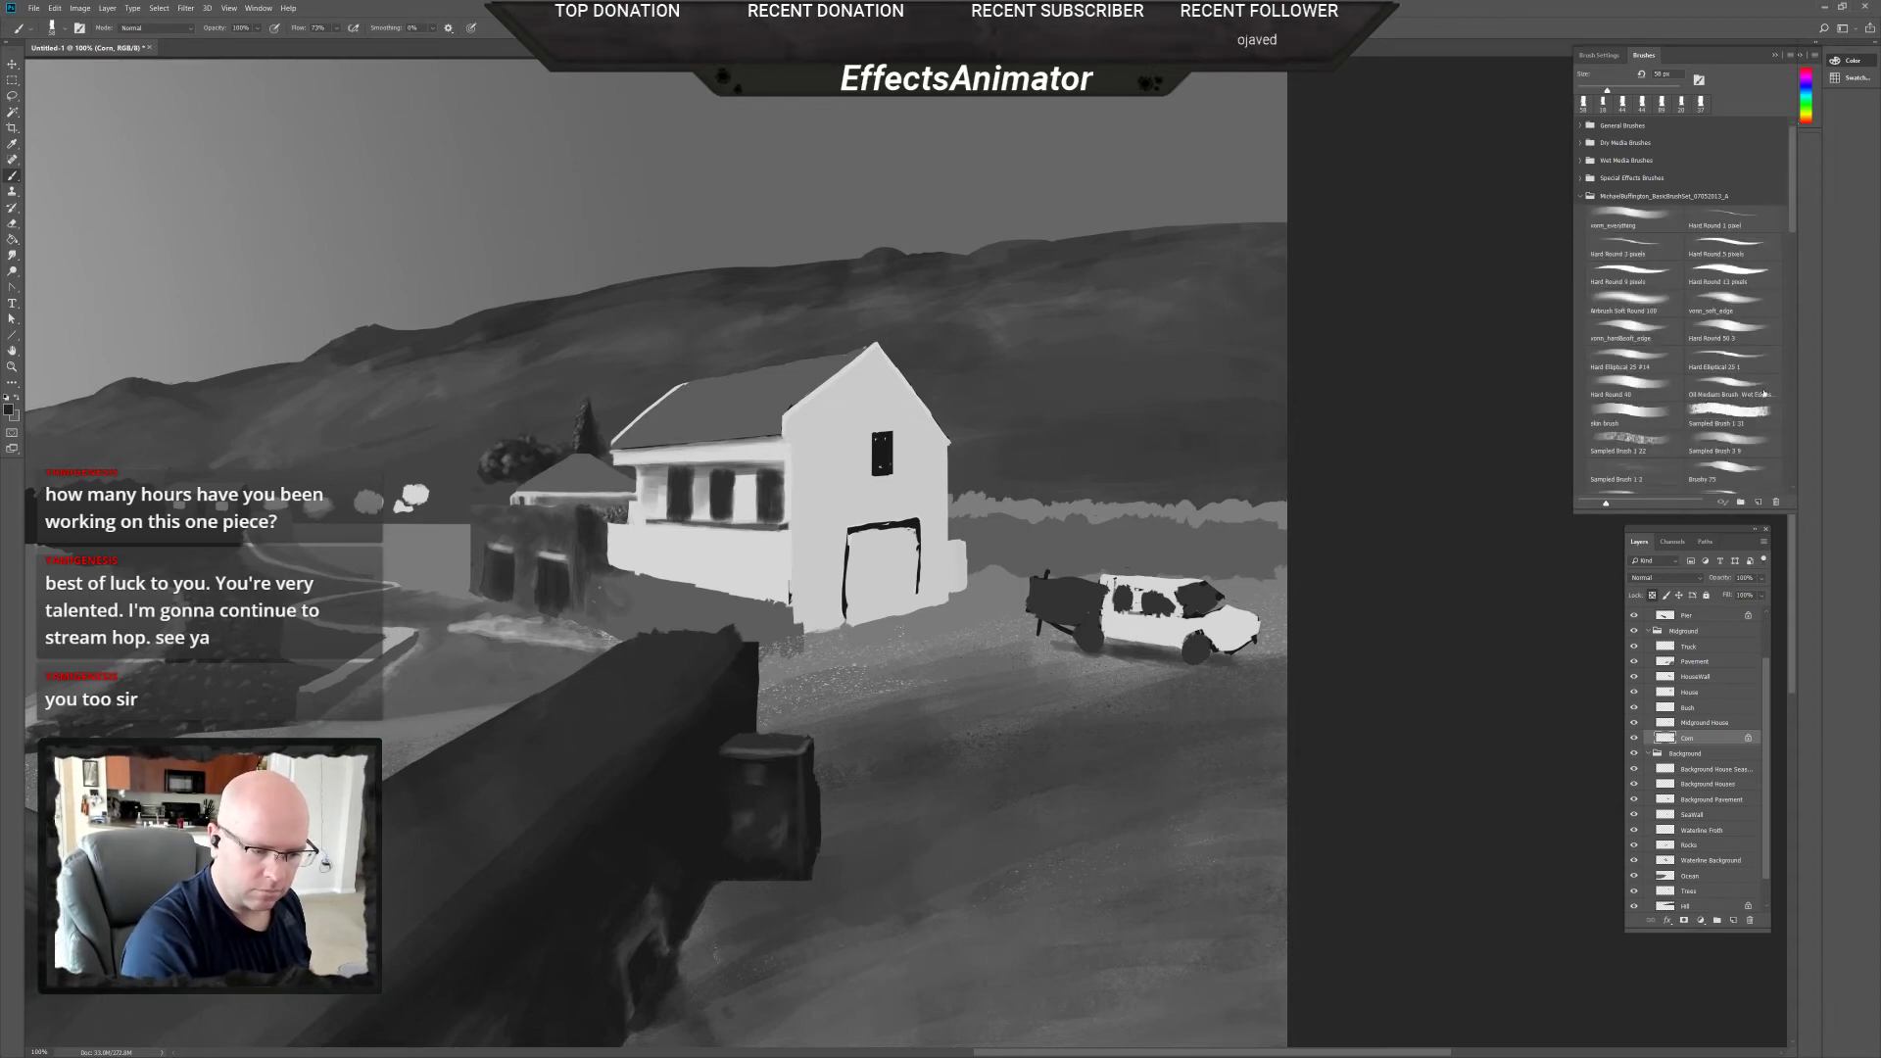
drag(1789, 225, 1797, 294)
click(1751, 275)
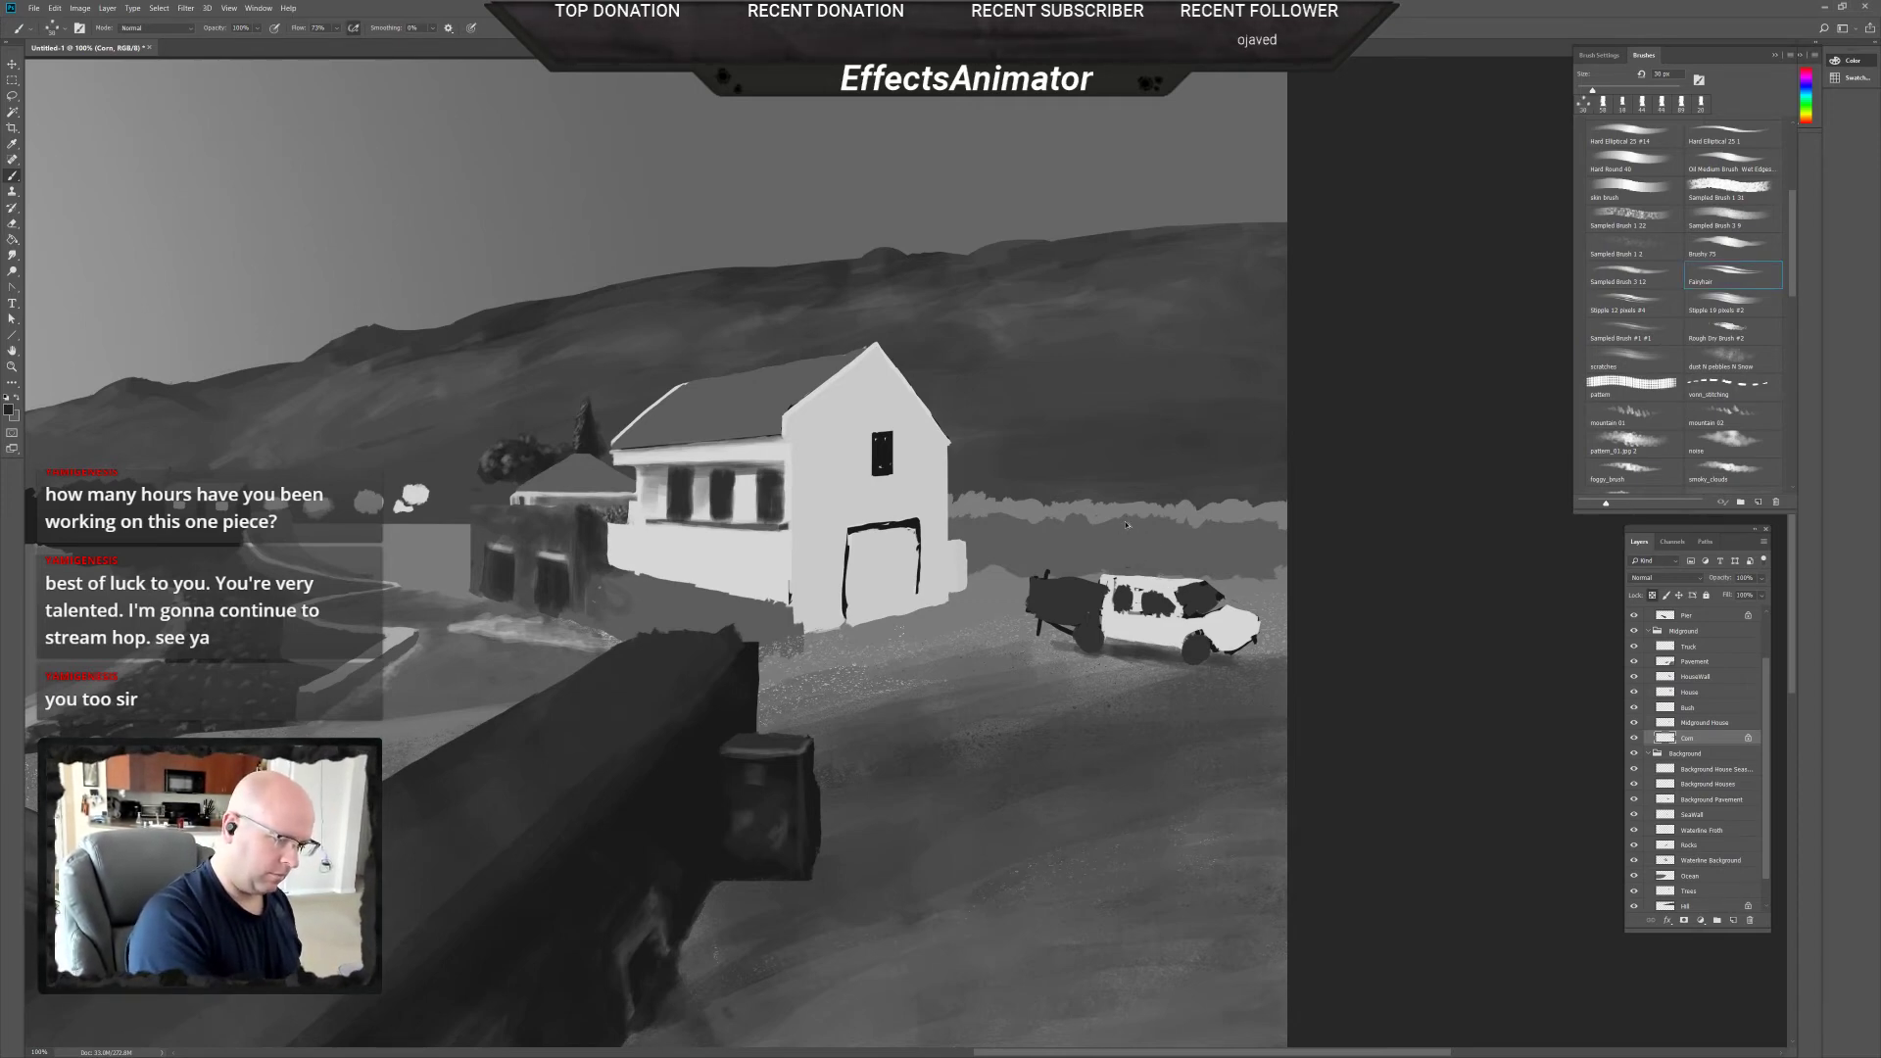
right_click(1050, 539)
drag(1084, 581, 1098, 581)
key(Return)
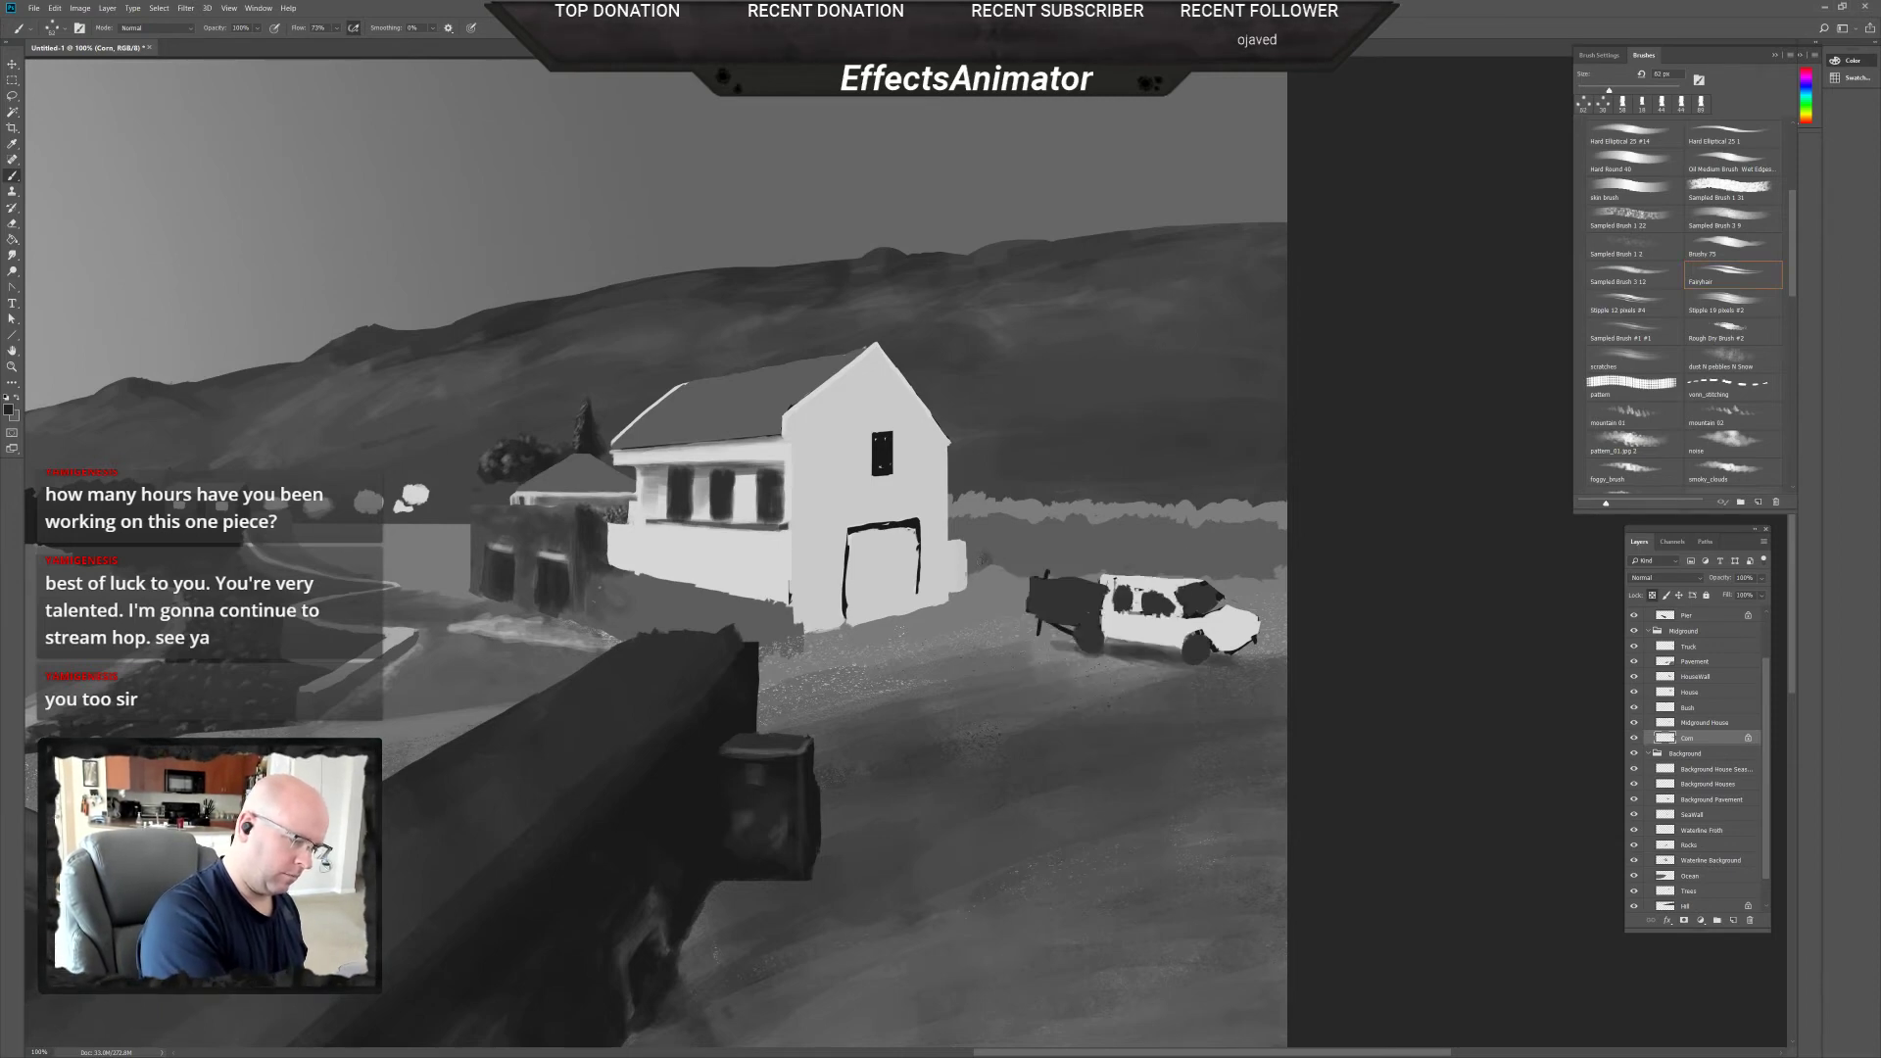
Paint dark grass blades across the gray field between the house's small block and the truck, below the hedge.
mouse_move(977, 570)
mouse_down()
mouse_move(947, 547)
mouse_move(955, 566)
mouse_move(1021, 551)
mouse_up()
mouse_move(1030, 570)
mouse_down()
mouse_move(1020, 521)
mouse_move(1052, 554)
mouse_move(1068, 527)
mouse_move(1104, 541)
mouse_move(1095, 524)
mouse_up()
mouse_move(1118, 554)
mouse_down()
mouse_move(1070, 499)
mouse_move(1117, 539)
mouse_move(1077, 541)
mouse_move(1085, 524)
mouse_move(1005, 551)
mouse_move(1002, 529)
mouse_move(942, 529)
mouse_move(990, 508)
mouse_up()
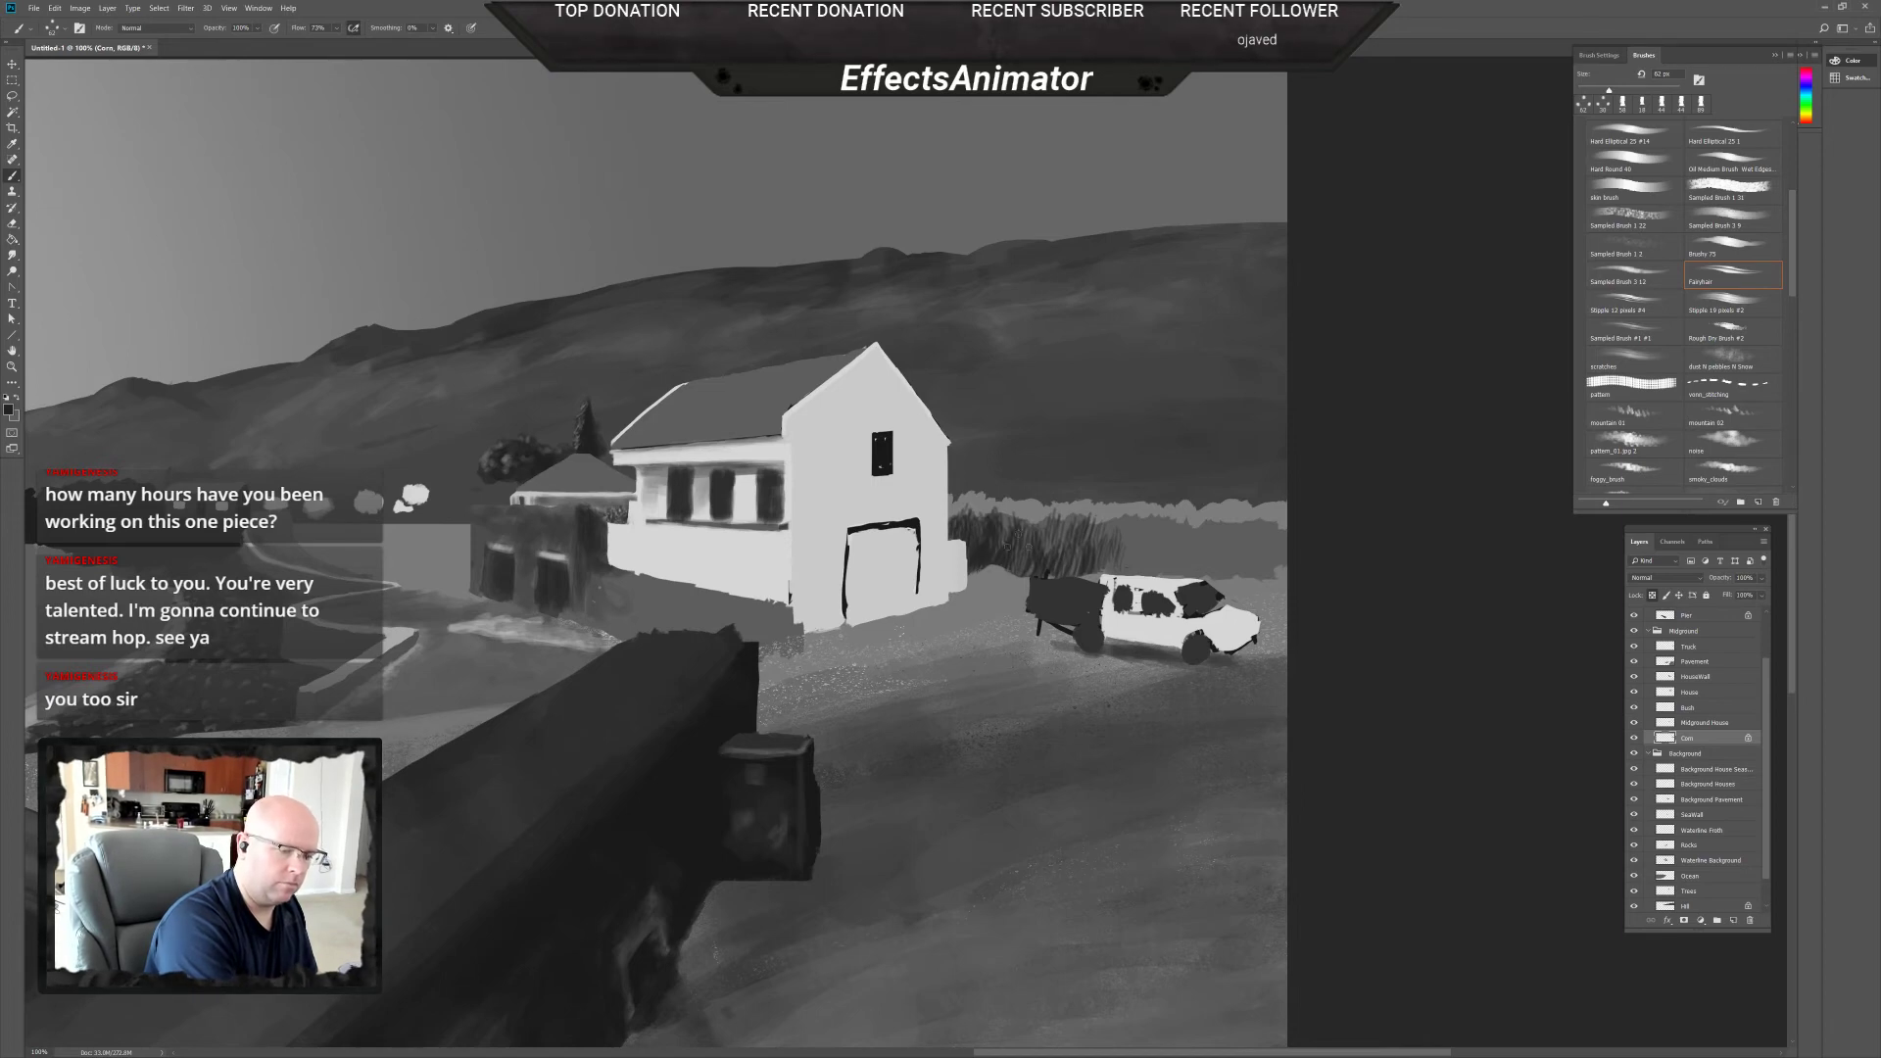
Extend the dark grass blades across the gray field behind the truck as far as the canvas's right edge.
drag(1095, 551, 1087, 528)
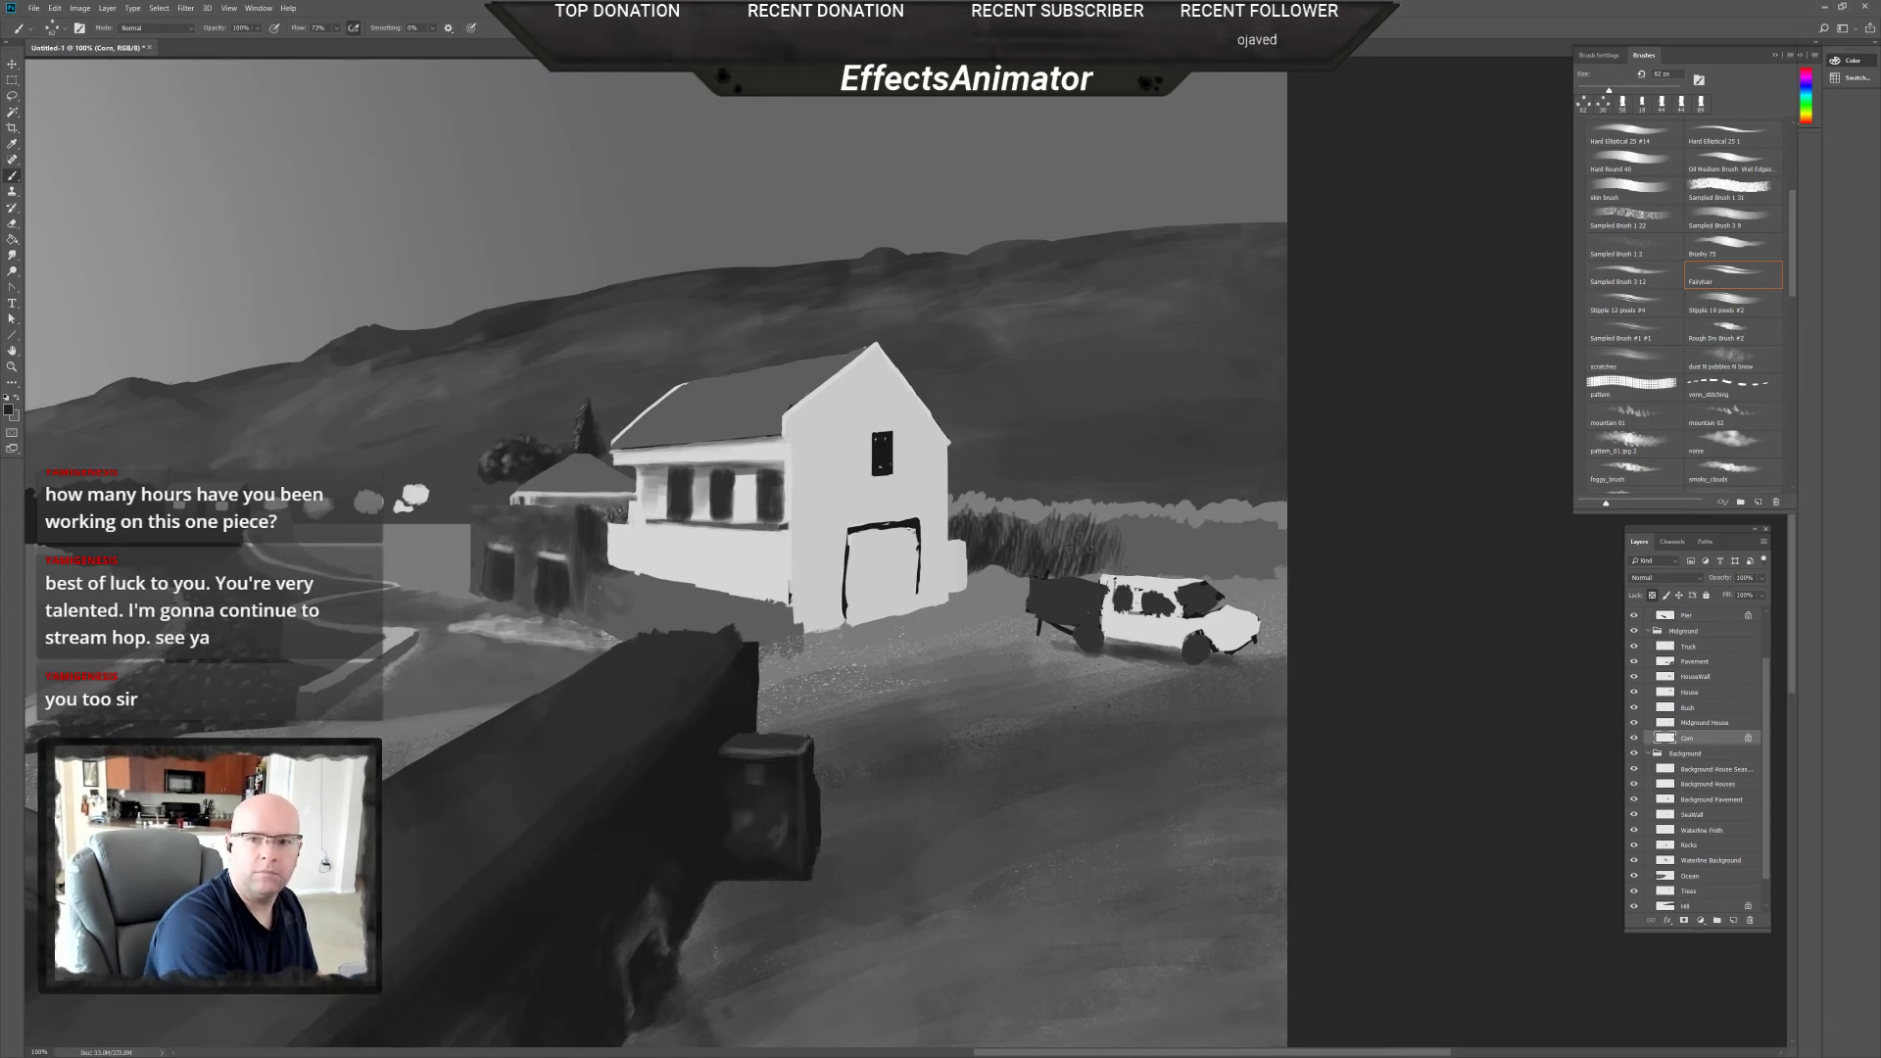
mouse_move(1112, 577)
mouse_down()
mouse_move(1132, 547)
mouse_move(1117, 511)
mouse_move(1163, 523)
mouse_move(1173, 505)
mouse_up()
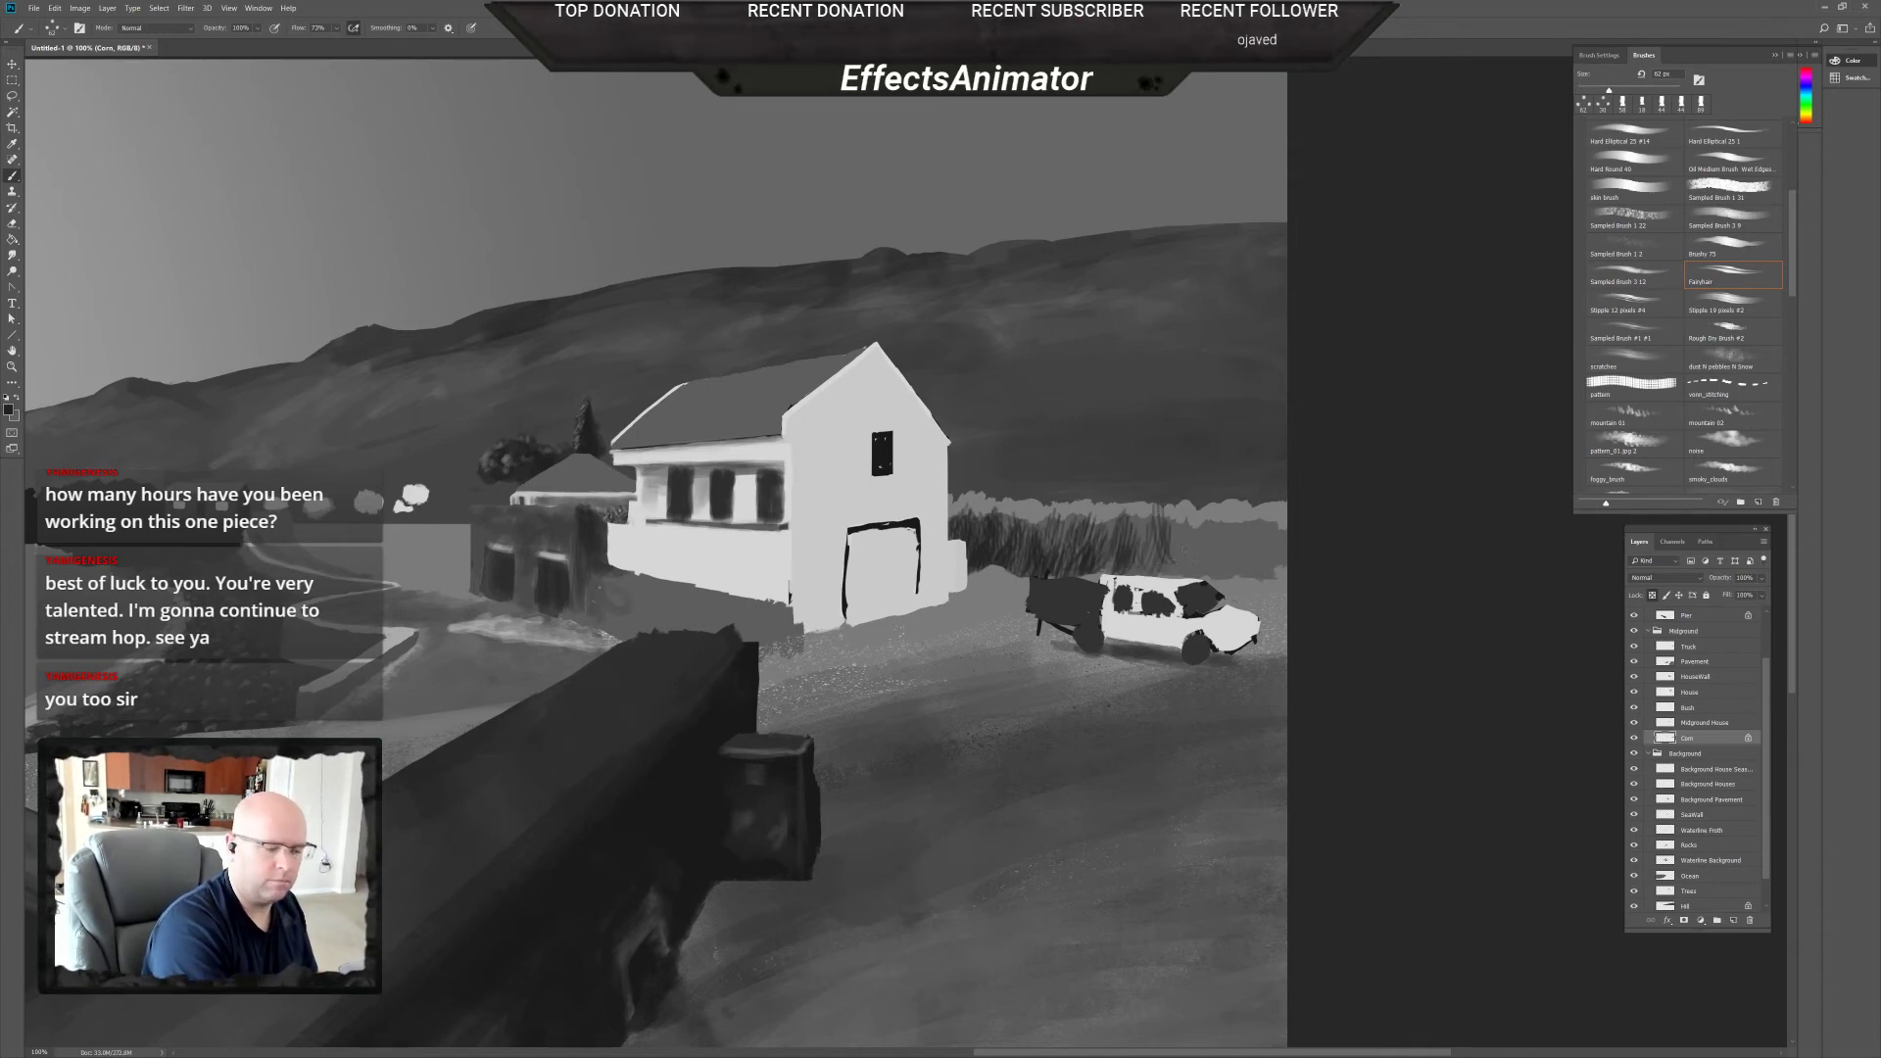
drag(1181, 574, 1181, 525)
drag(1181, 573, 1194, 512)
mouse_move(1154, 558)
mouse_down()
mouse_move(1152, 499)
mouse_move(1164, 582)
mouse_move(1162, 536)
mouse_move(1138, 580)
mouse_move(1105, 532)
mouse_up()
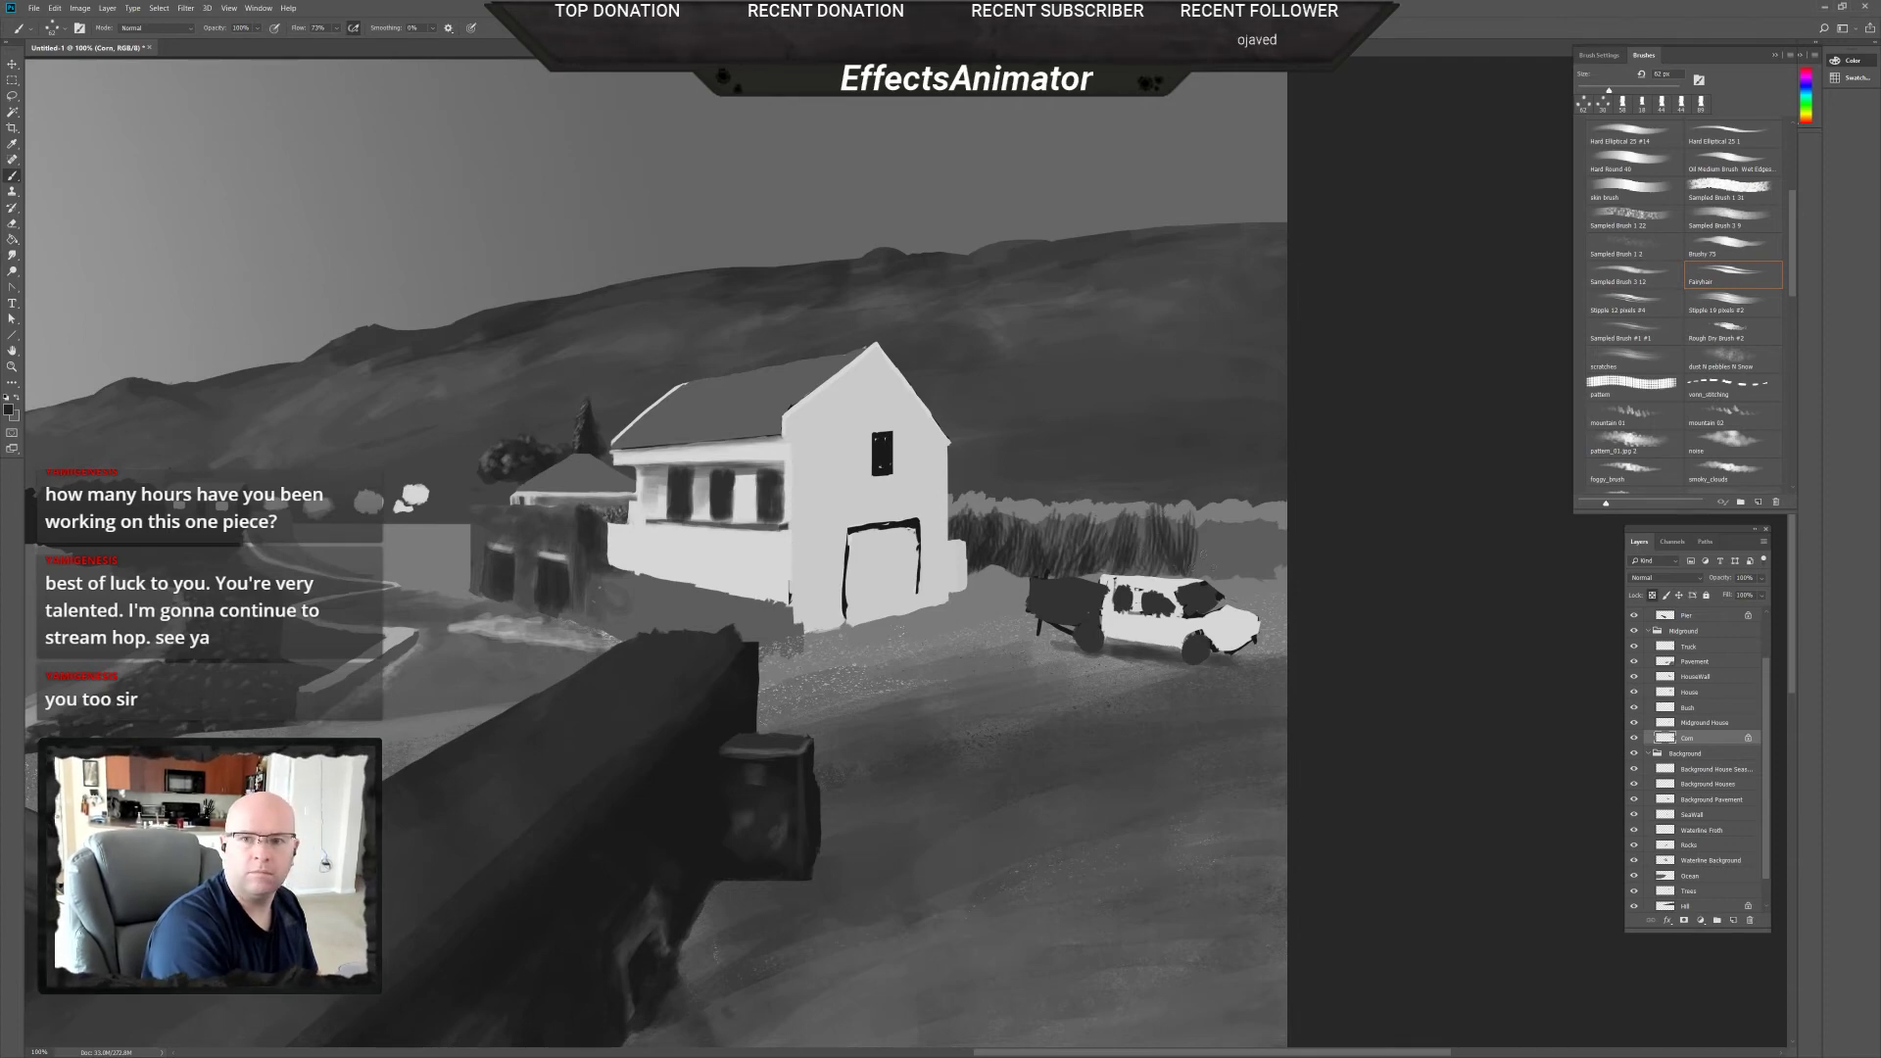
drag(1207, 575, 1190, 531)
drag(1225, 572, 1211, 505)
mouse_move(1245, 564)
mouse_down()
mouse_move(1242, 515)
mouse_move(1277, 517)
mouse_move(1221, 550)
mouse_up()
mouse_move(1220, 578)
mouse_down()
mouse_move(1267, 562)
mouse_move(1203, 541)
mouse_move(1149, 581)
mouse_move(1135, 534)
mouse_move(1154, 542)
mouse_move(1092, 505)
mouse_up()
drag(1146, 565, 1135, 541)
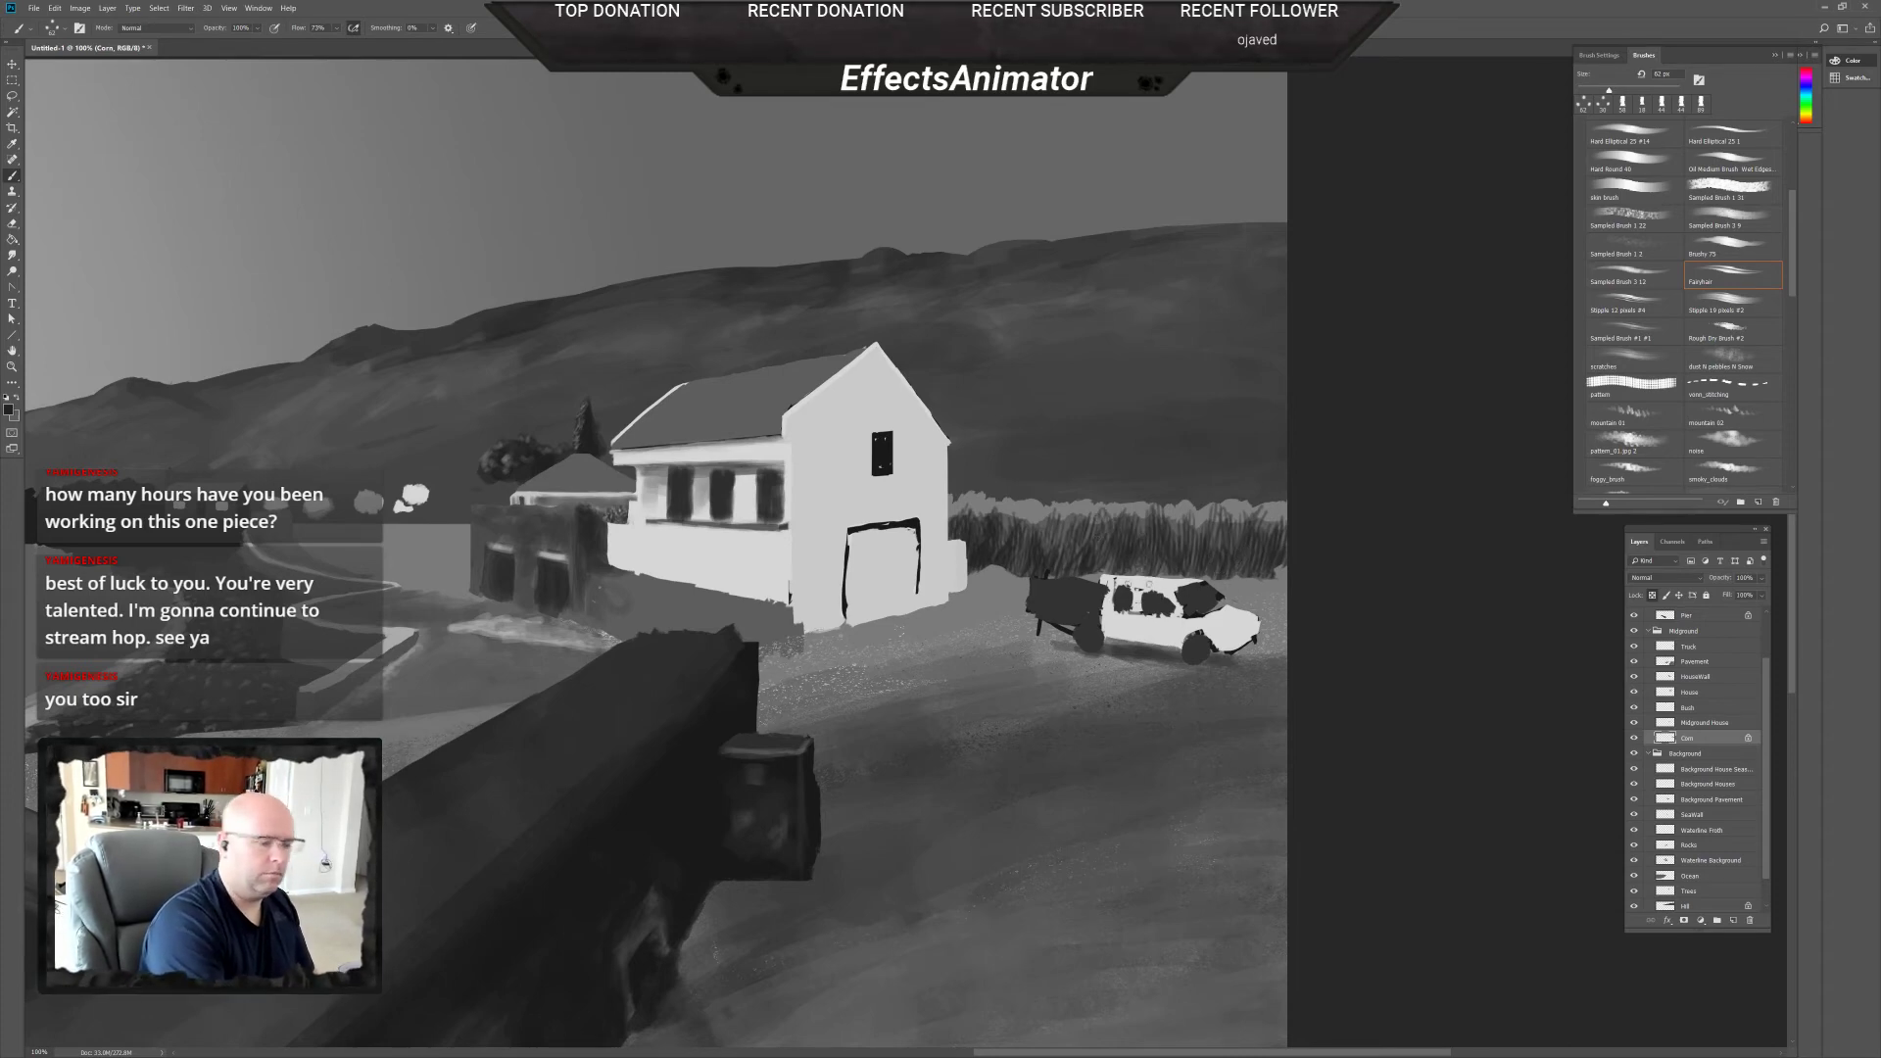
Sample the field's lighter gray, paint blades along the top of the grass, and sample the truck's white for highlights.
alt+click(1041, 506)
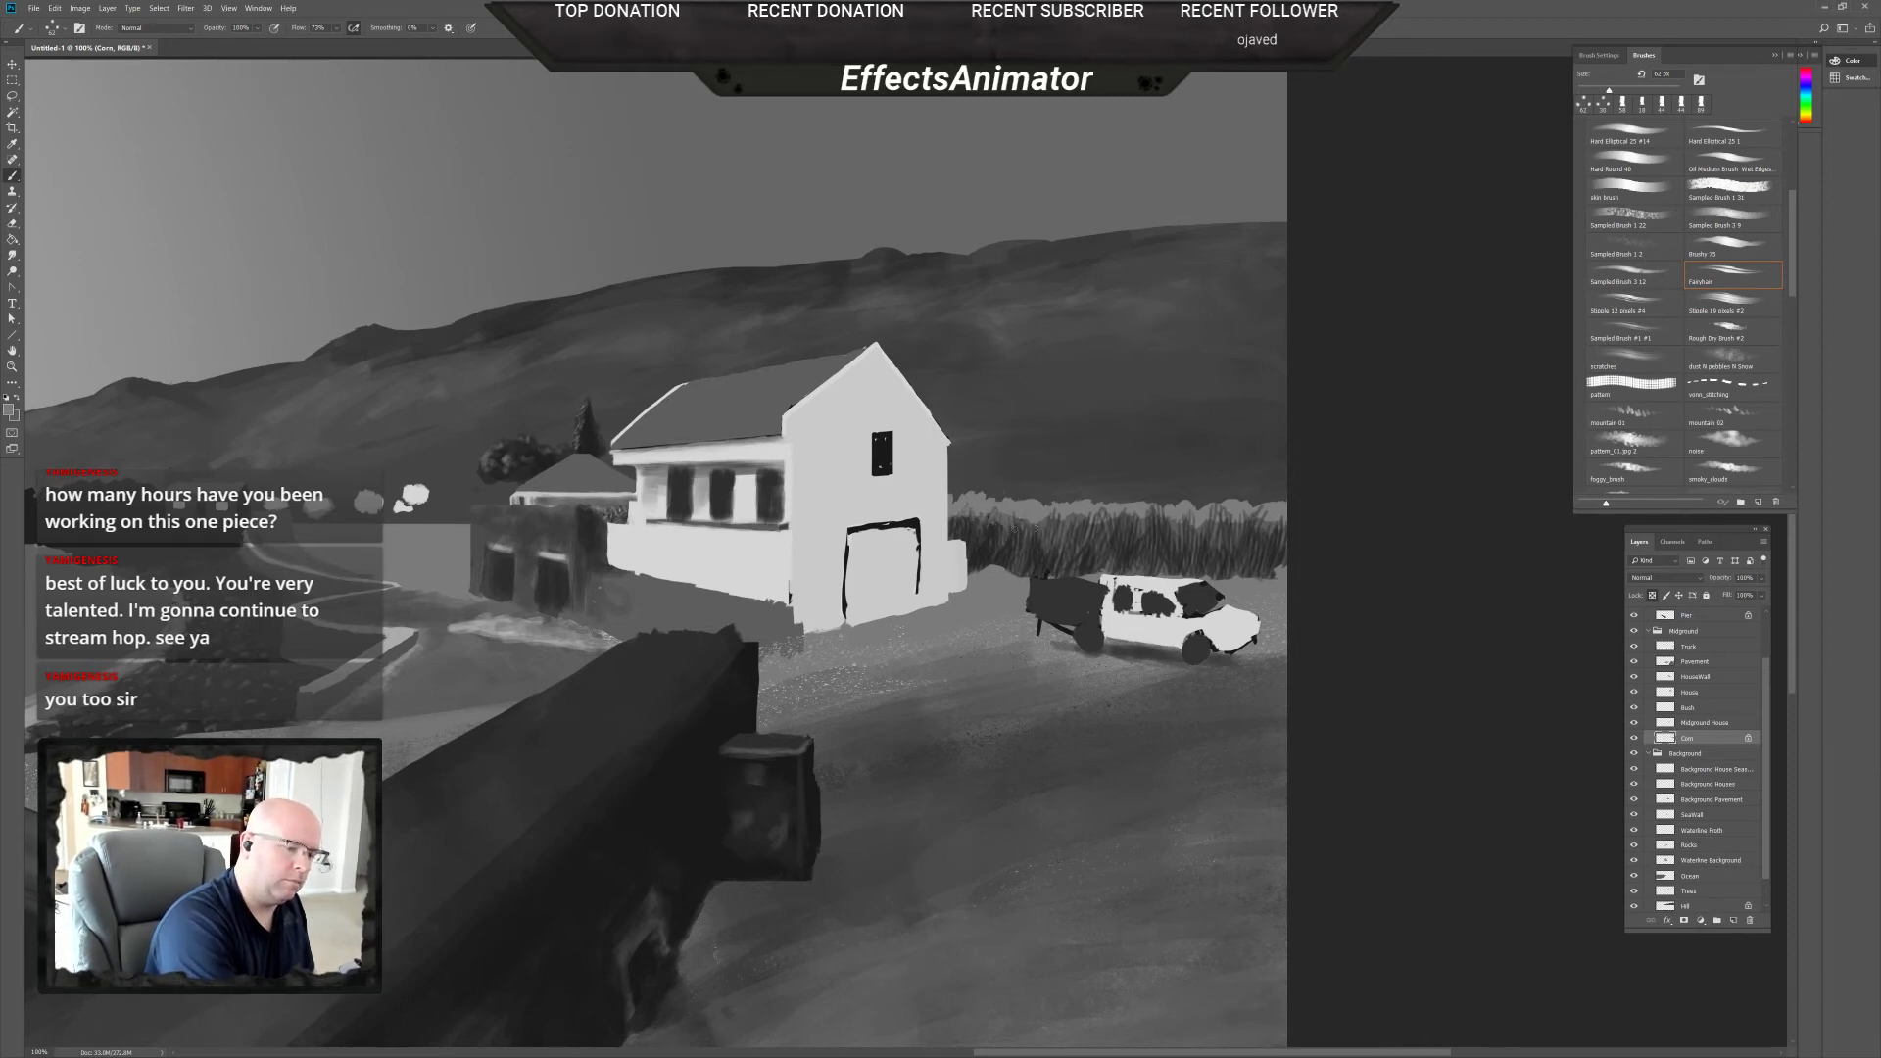
mouse_move(1078, 532)
mouse_down()
mouse_move(1069, 515)
mouse_move(1097, 514)
mouse_up()
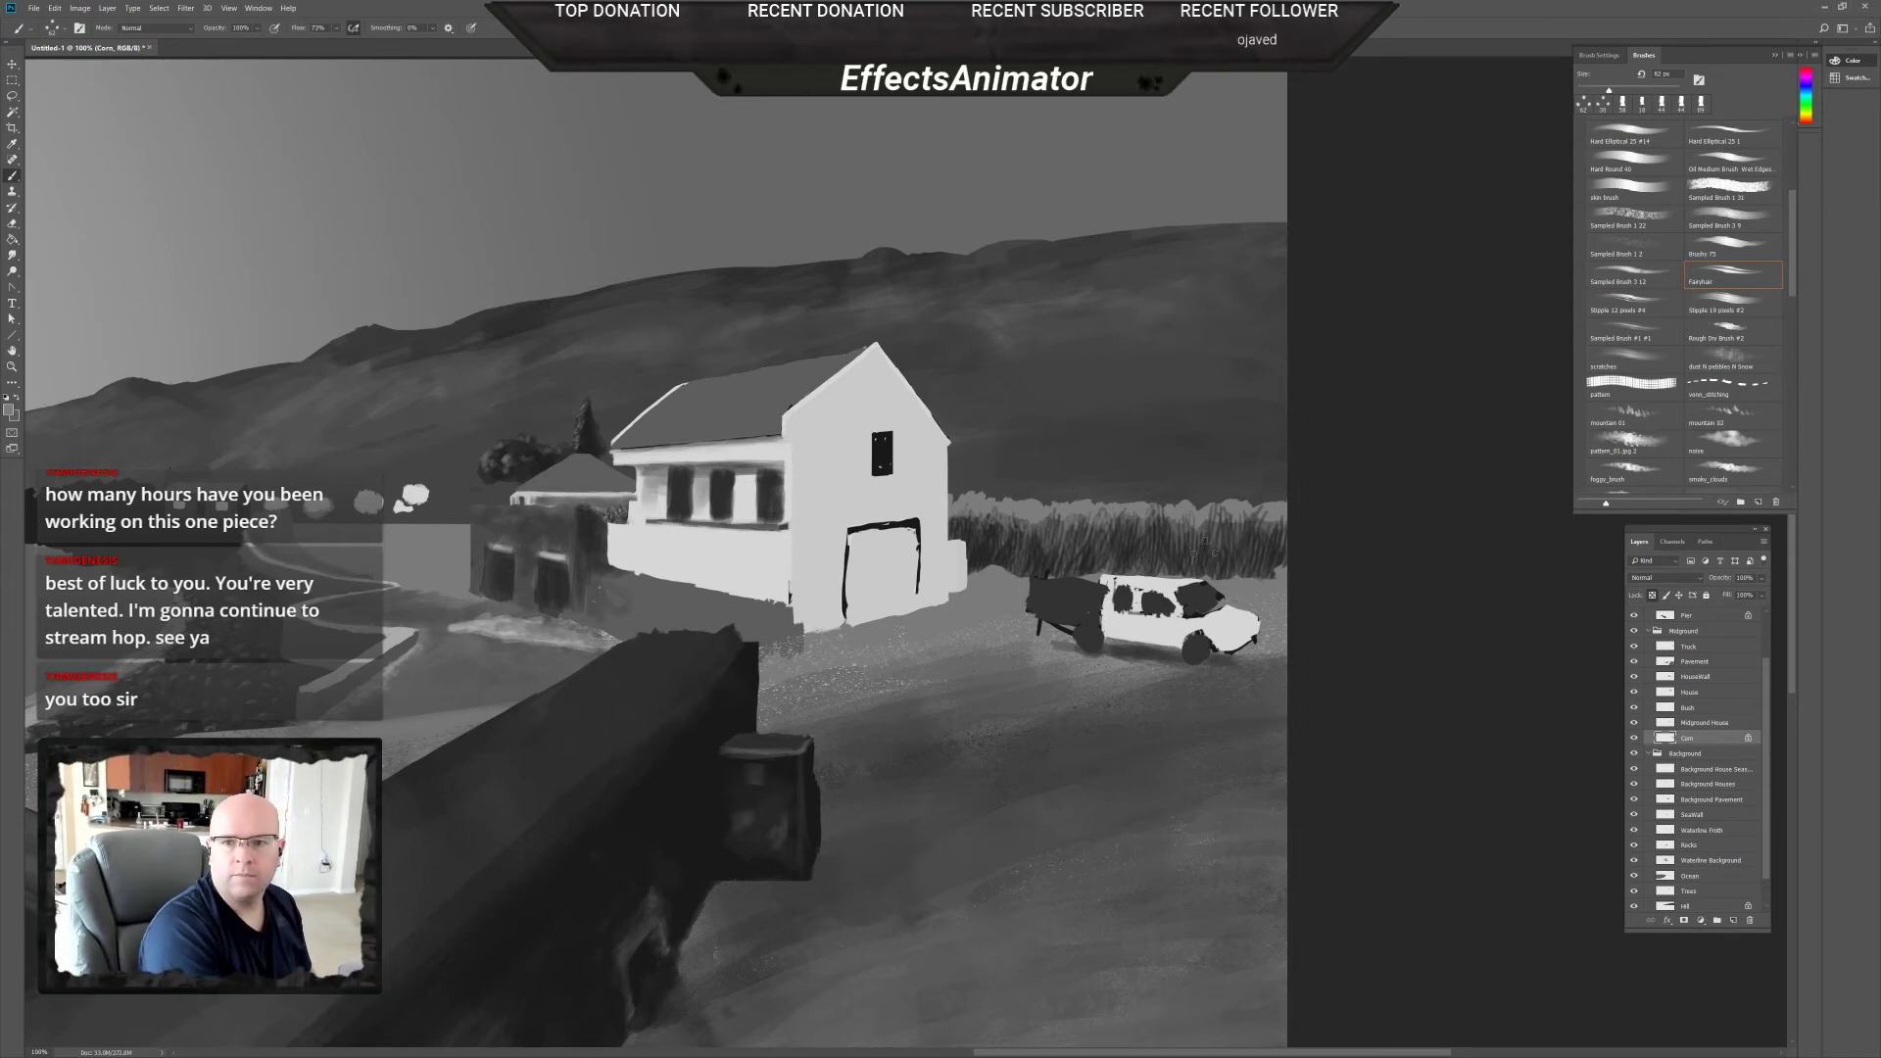
alt+click(1172, 583)
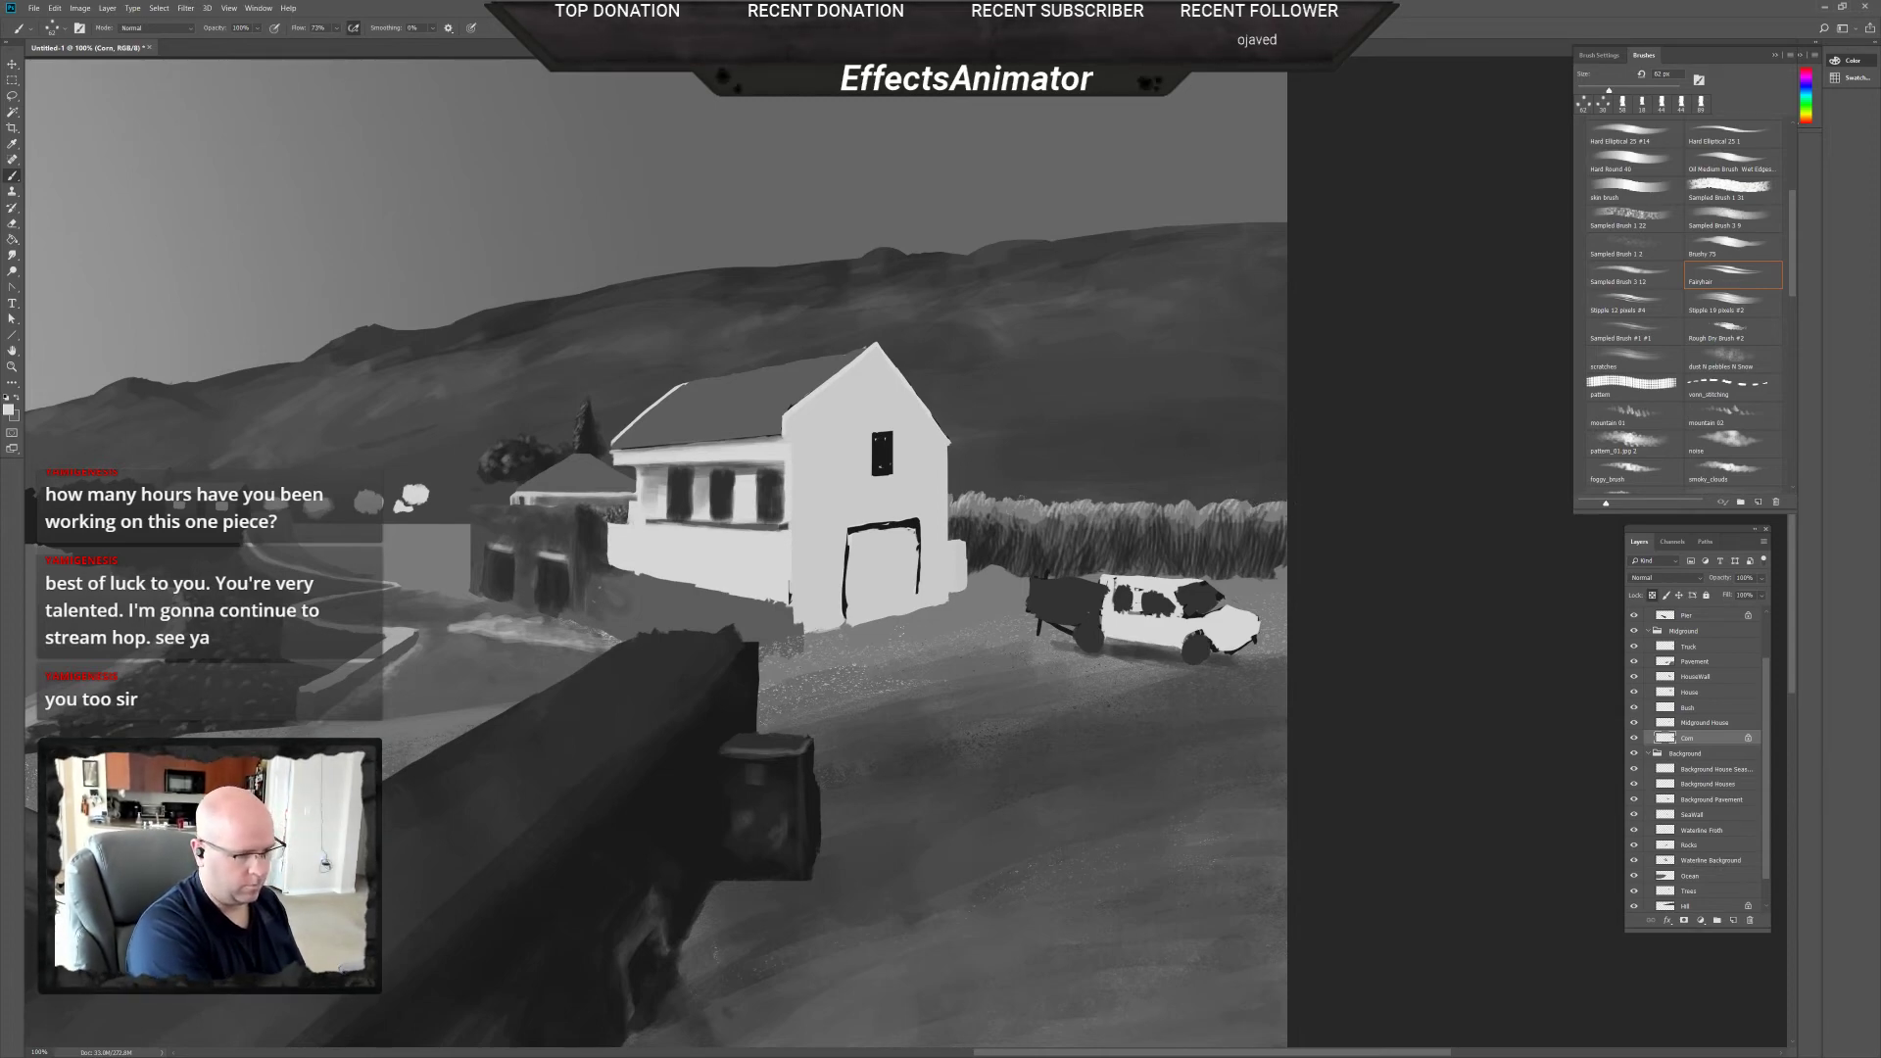
Unlock the grass layer's transparent pixels and erase its upper edge into ragged blades using the fur/hair tip.
key(e)
click(1653, 595)
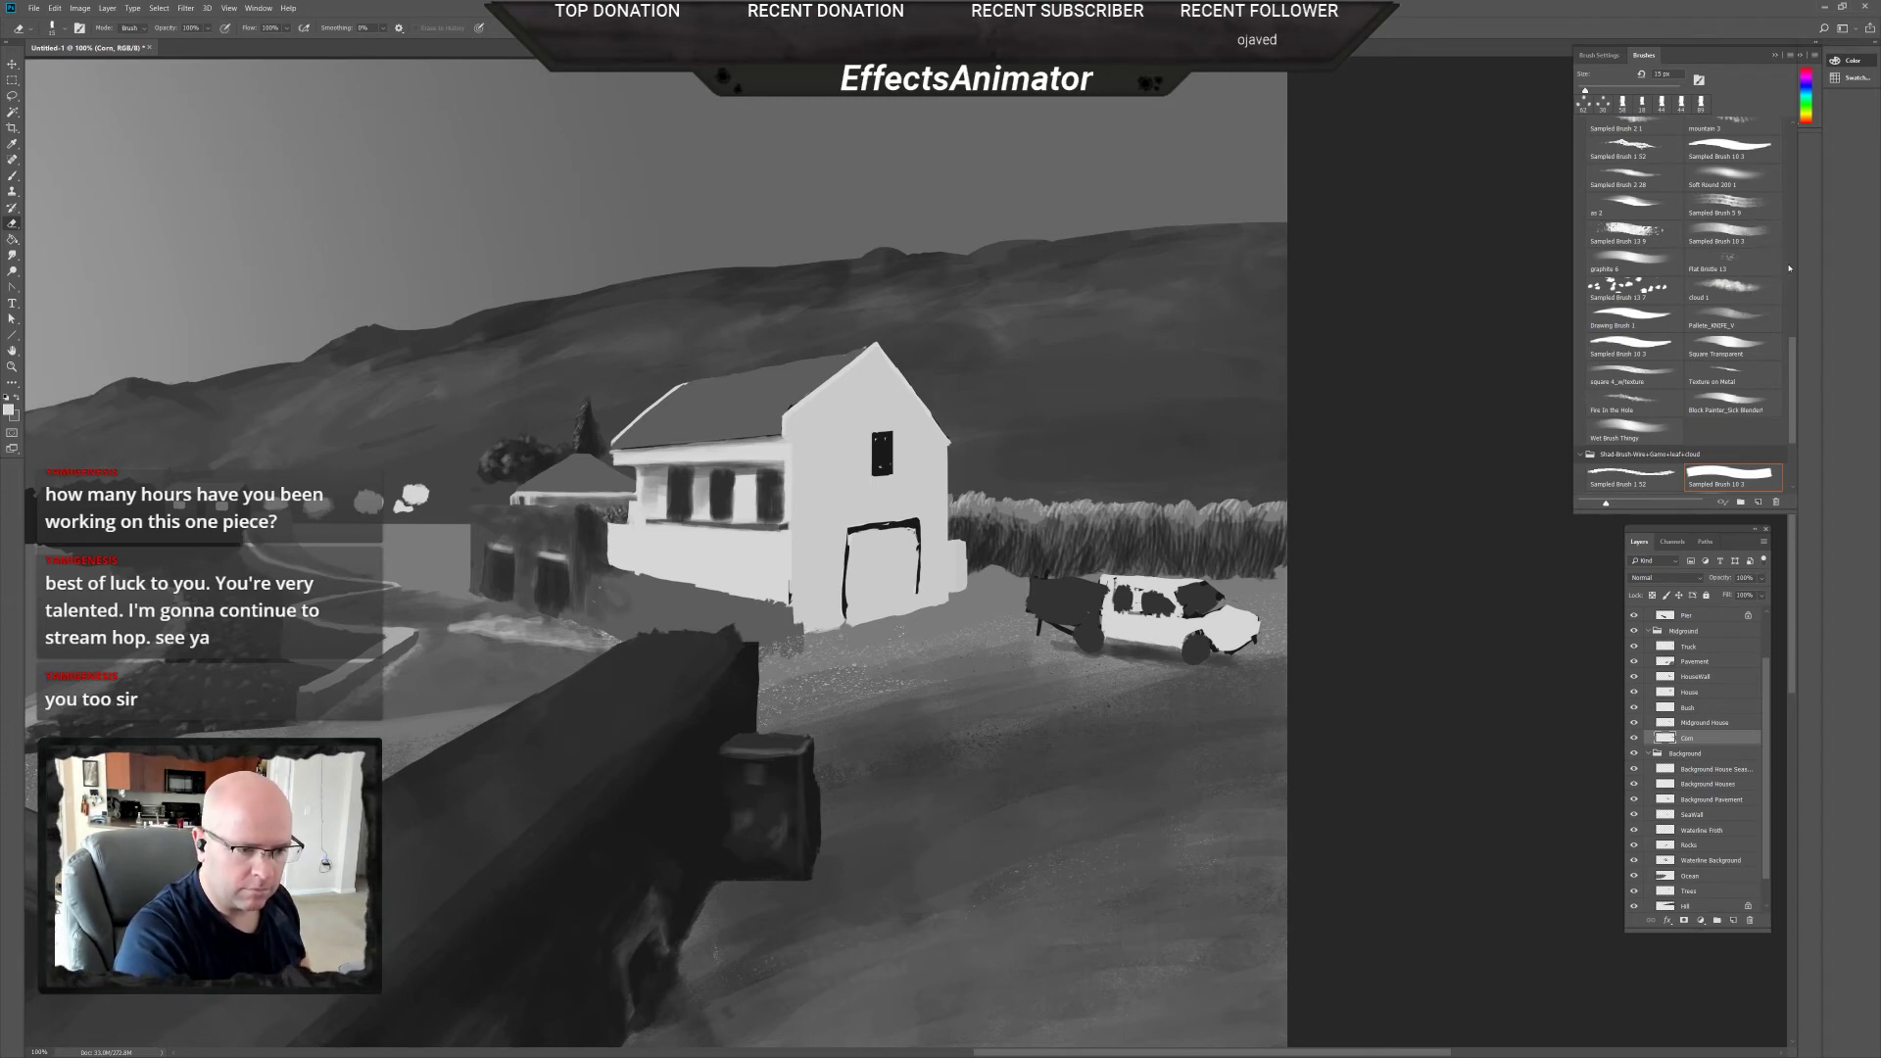
scroll(1784, 325, up, 5)
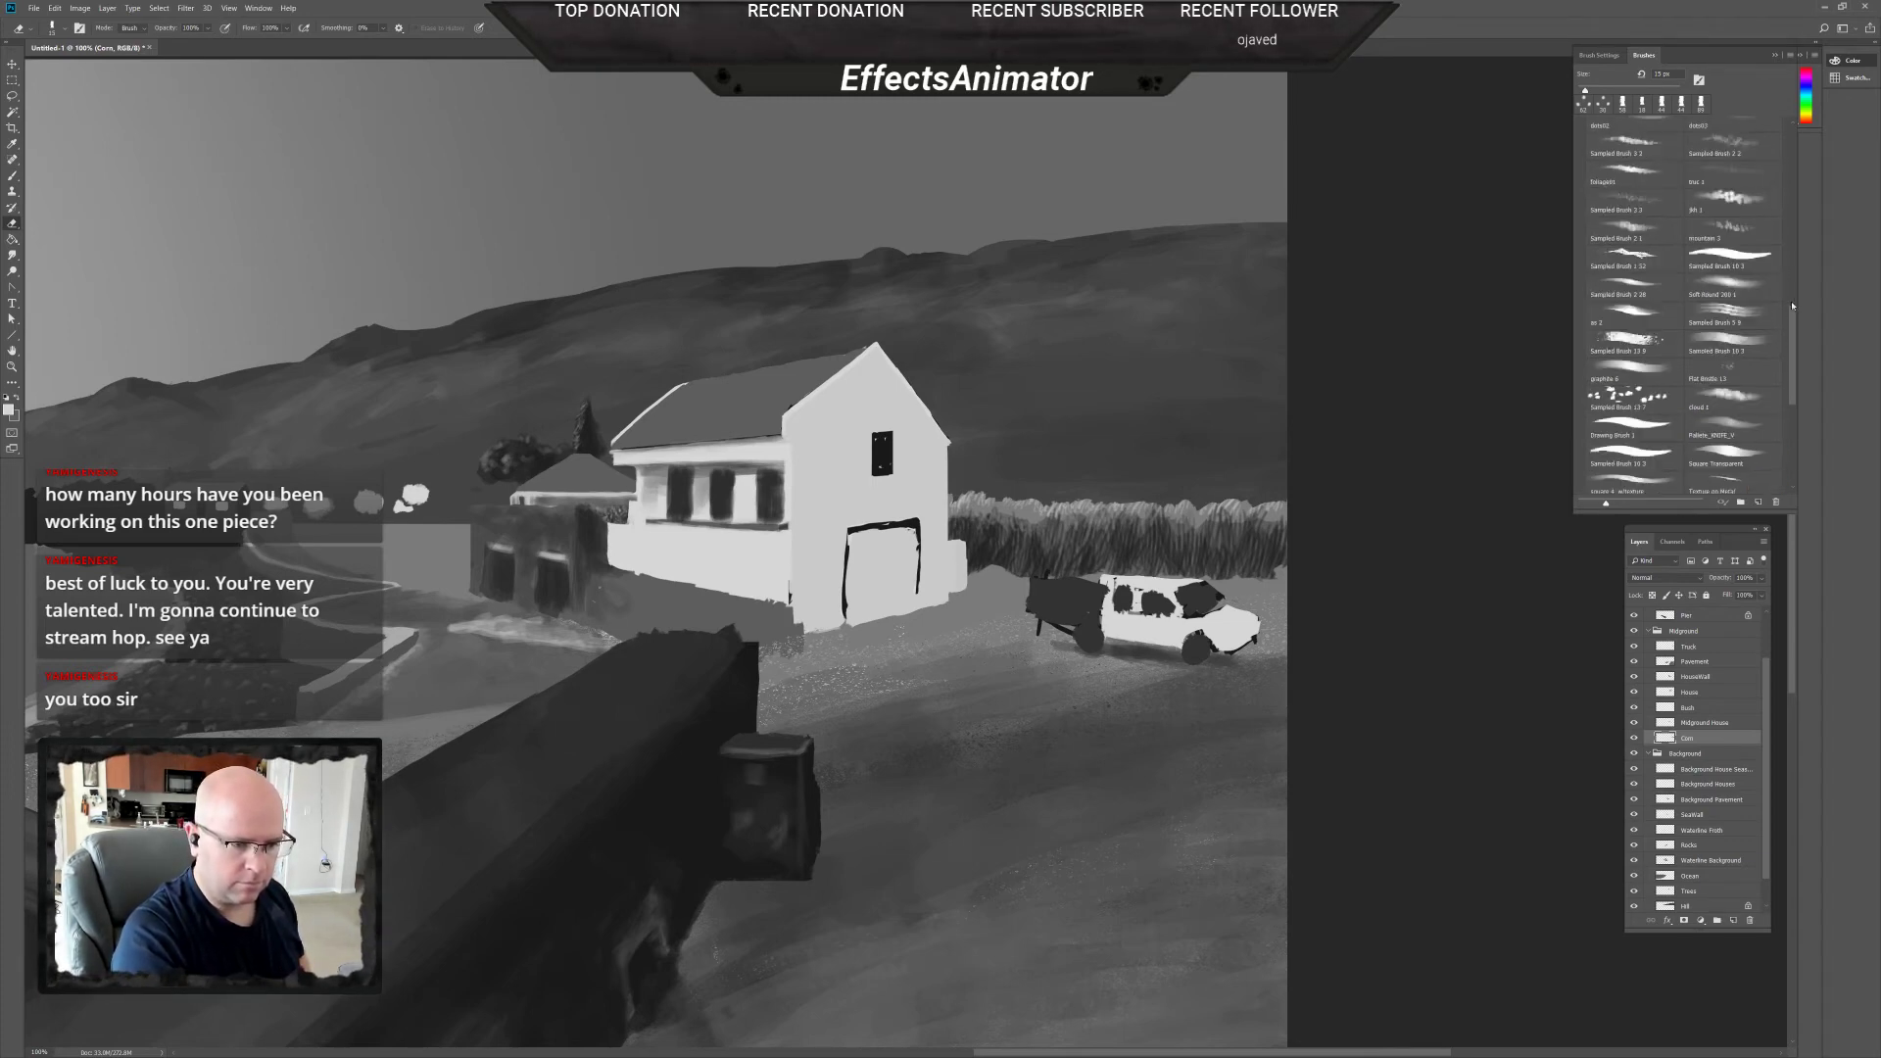
mouse_move(1799, 289)
mouse_down()
mouse_move(1816, 156)
mouse_move(1817, 186)
mouse_up()
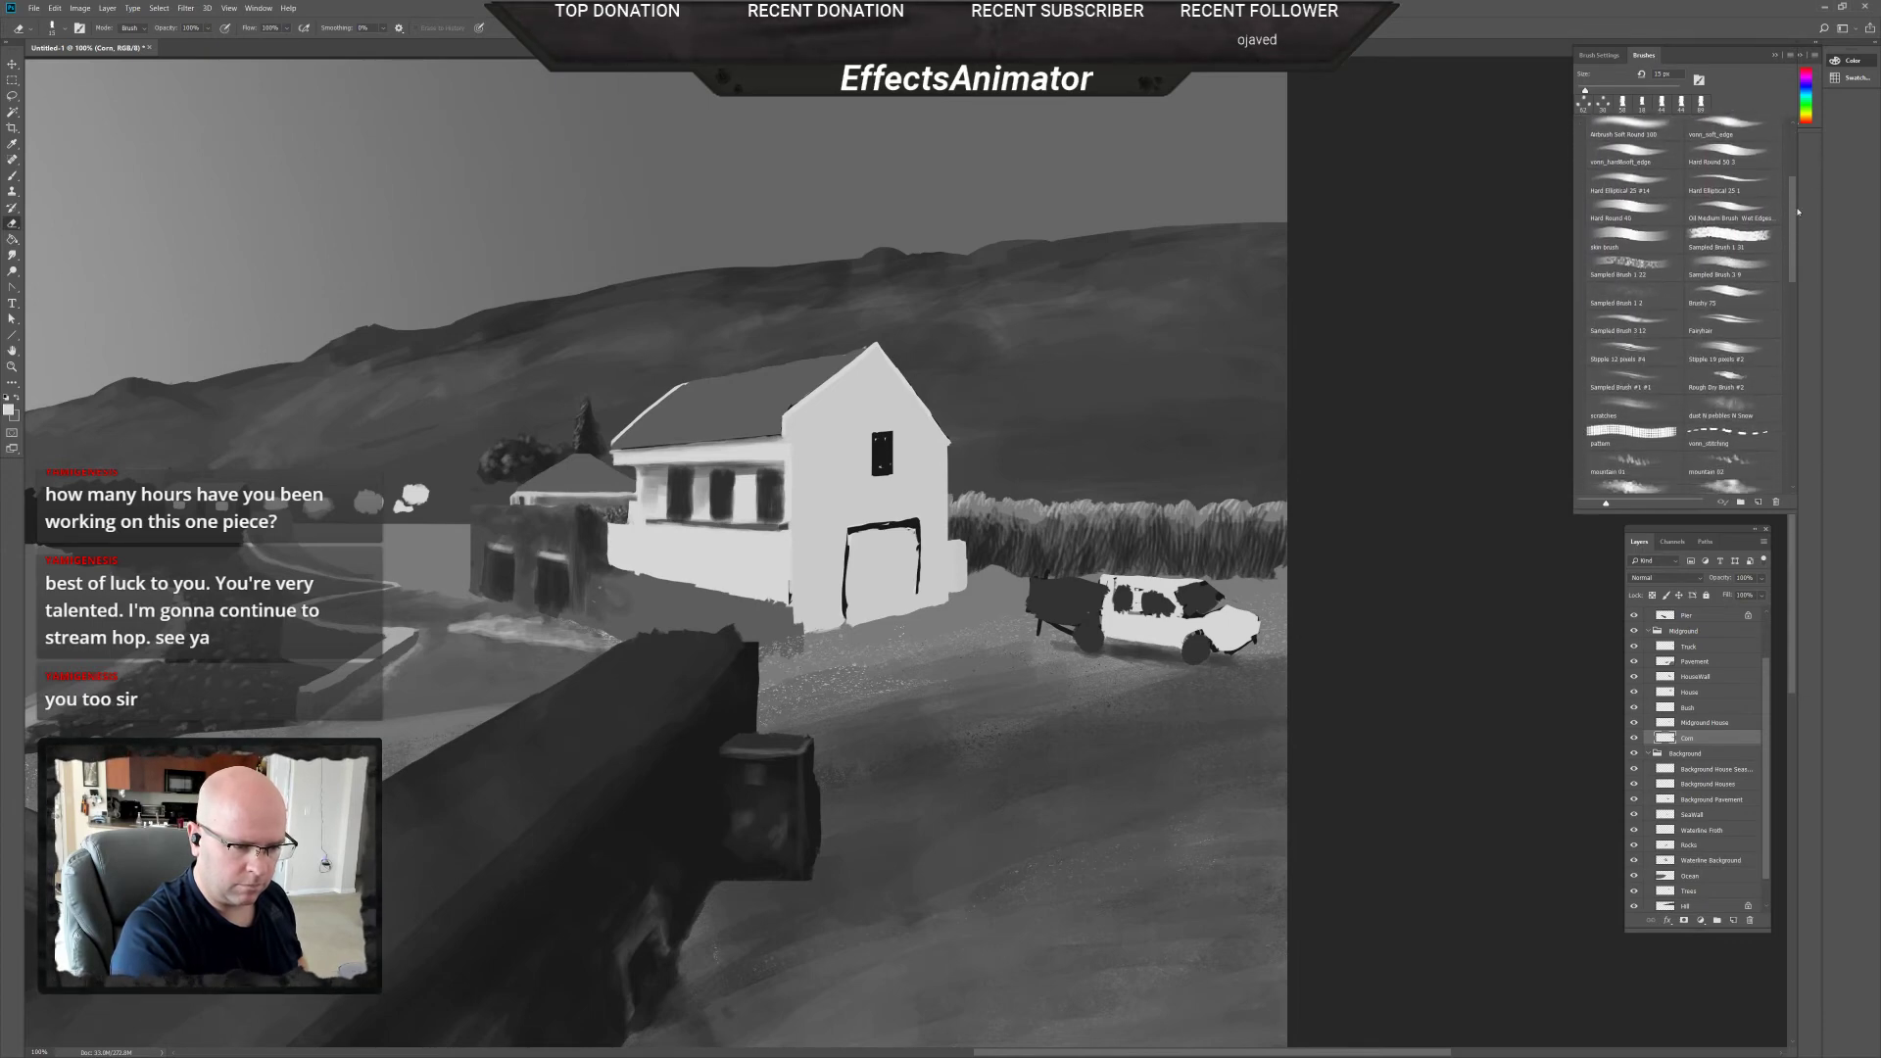
click(1750, 323)
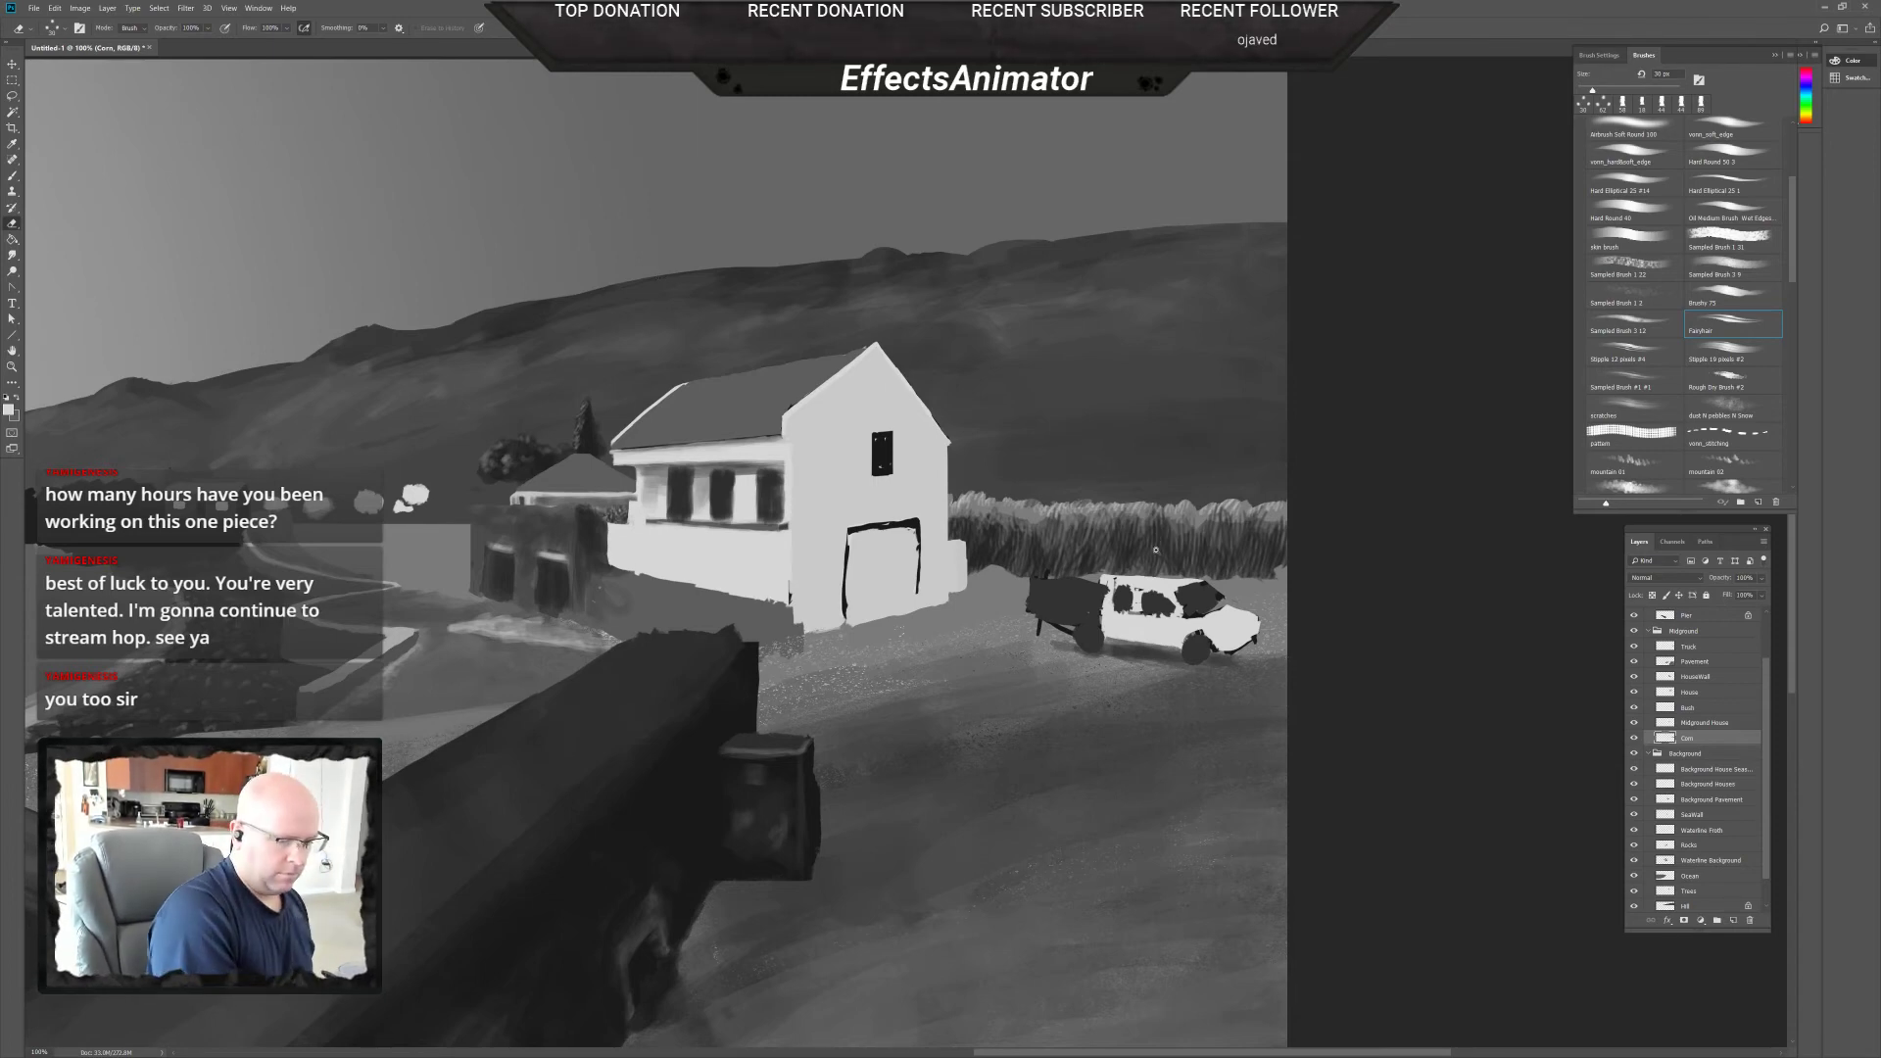
scroll(1156, 550, up, 1)
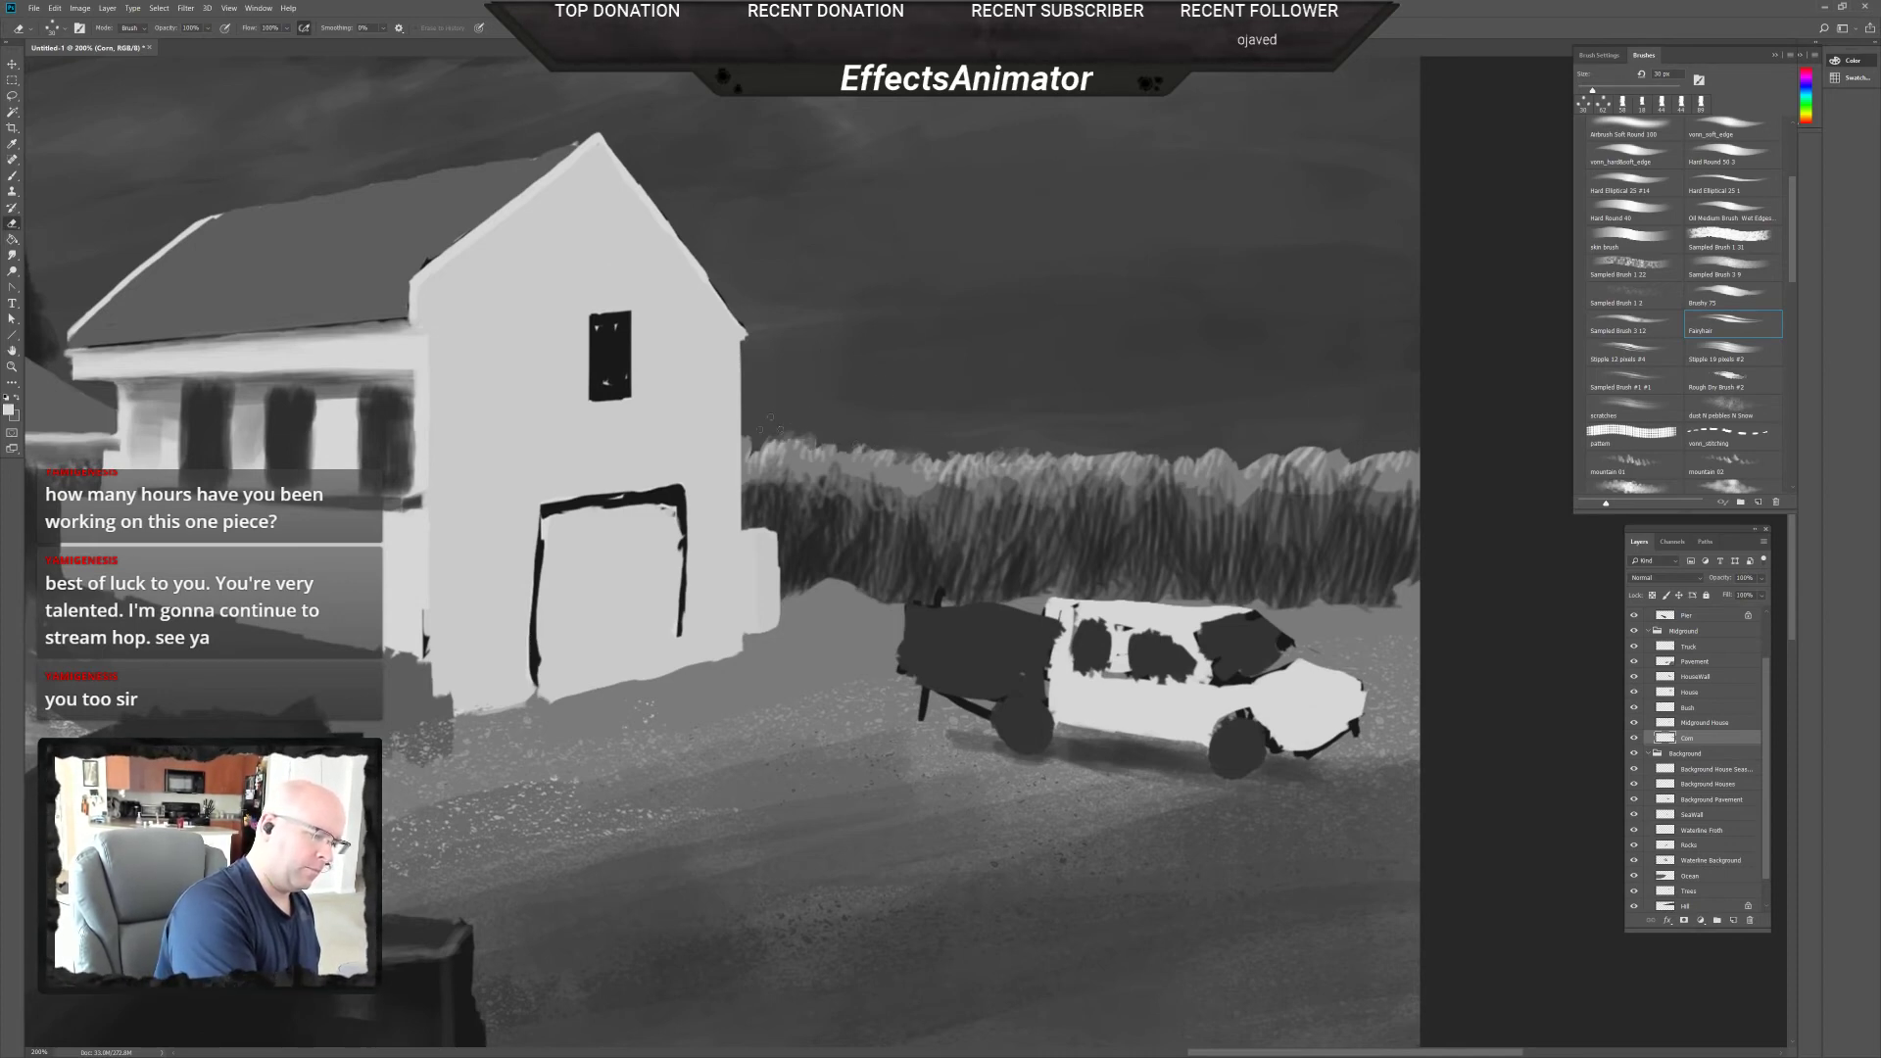
drag(785, 444, 816, 436)
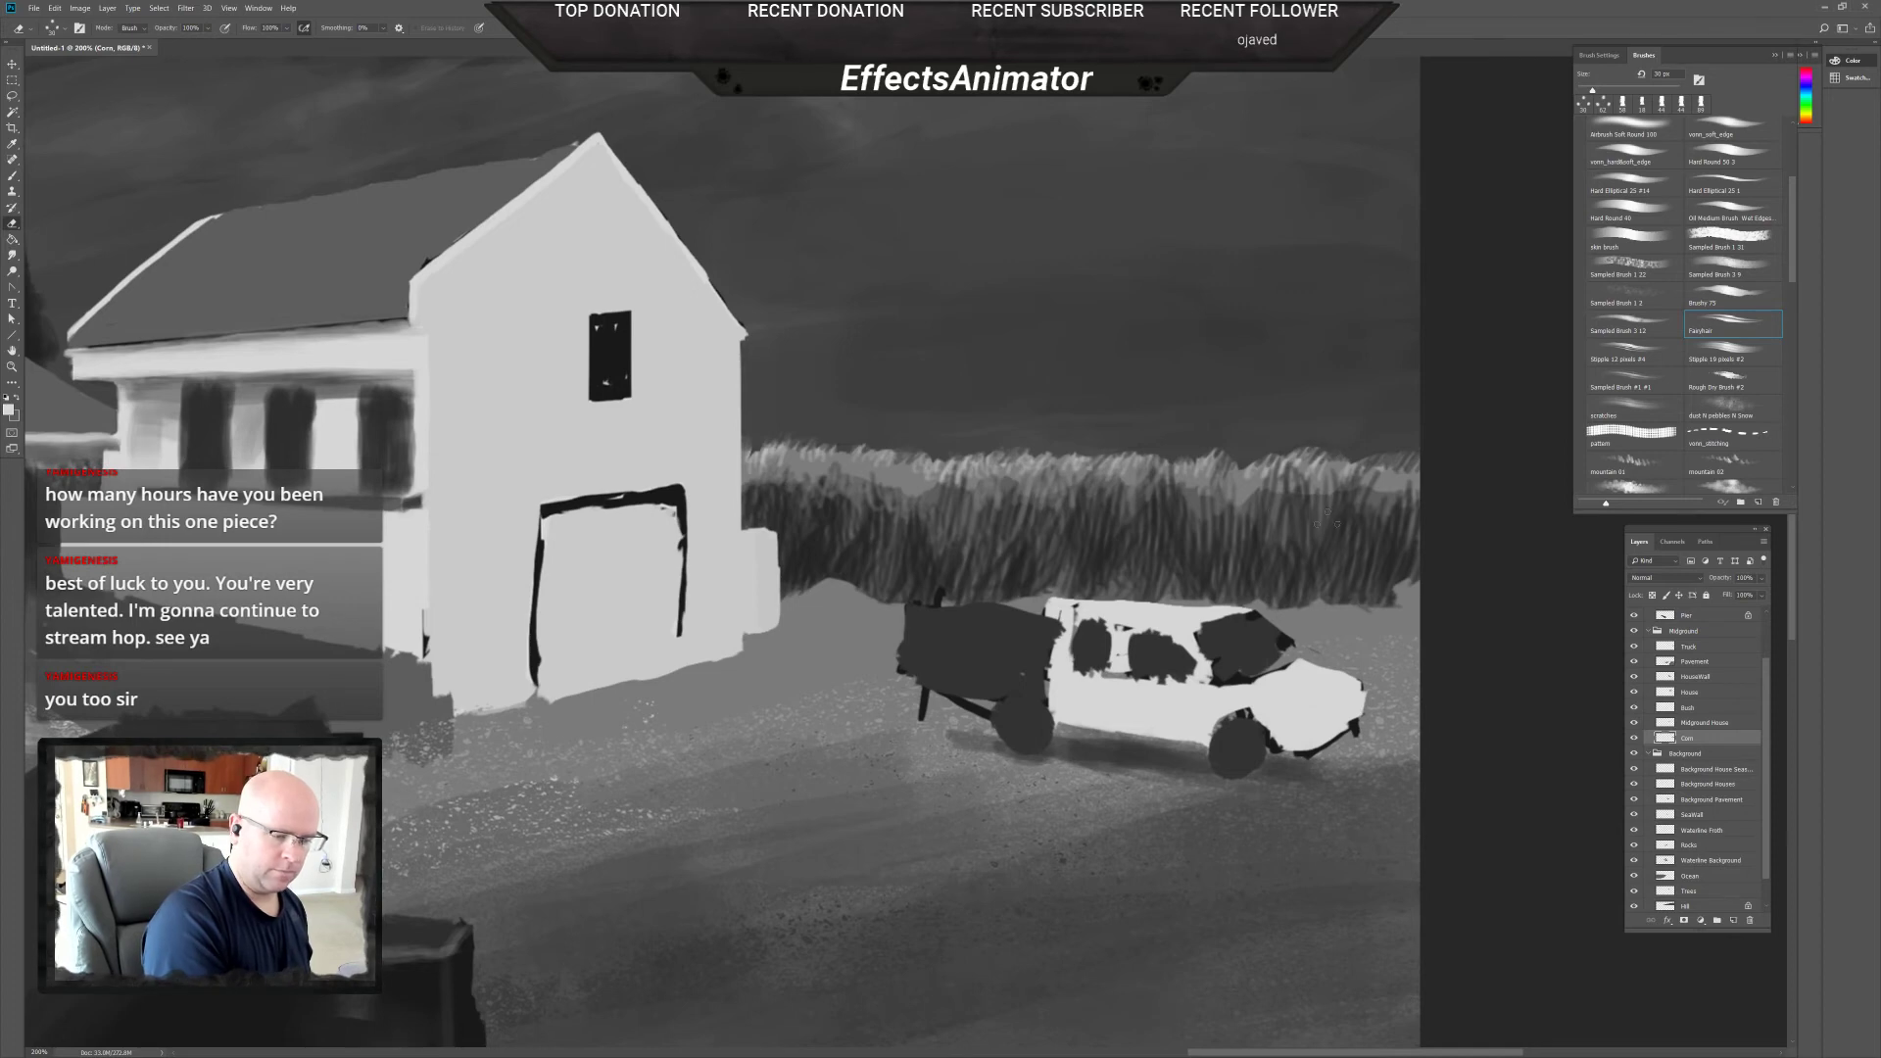
Resize the fur/hair brush, sample a dark gray from the grass, and paint dark blades in the upper grass beside the house.
key(b)
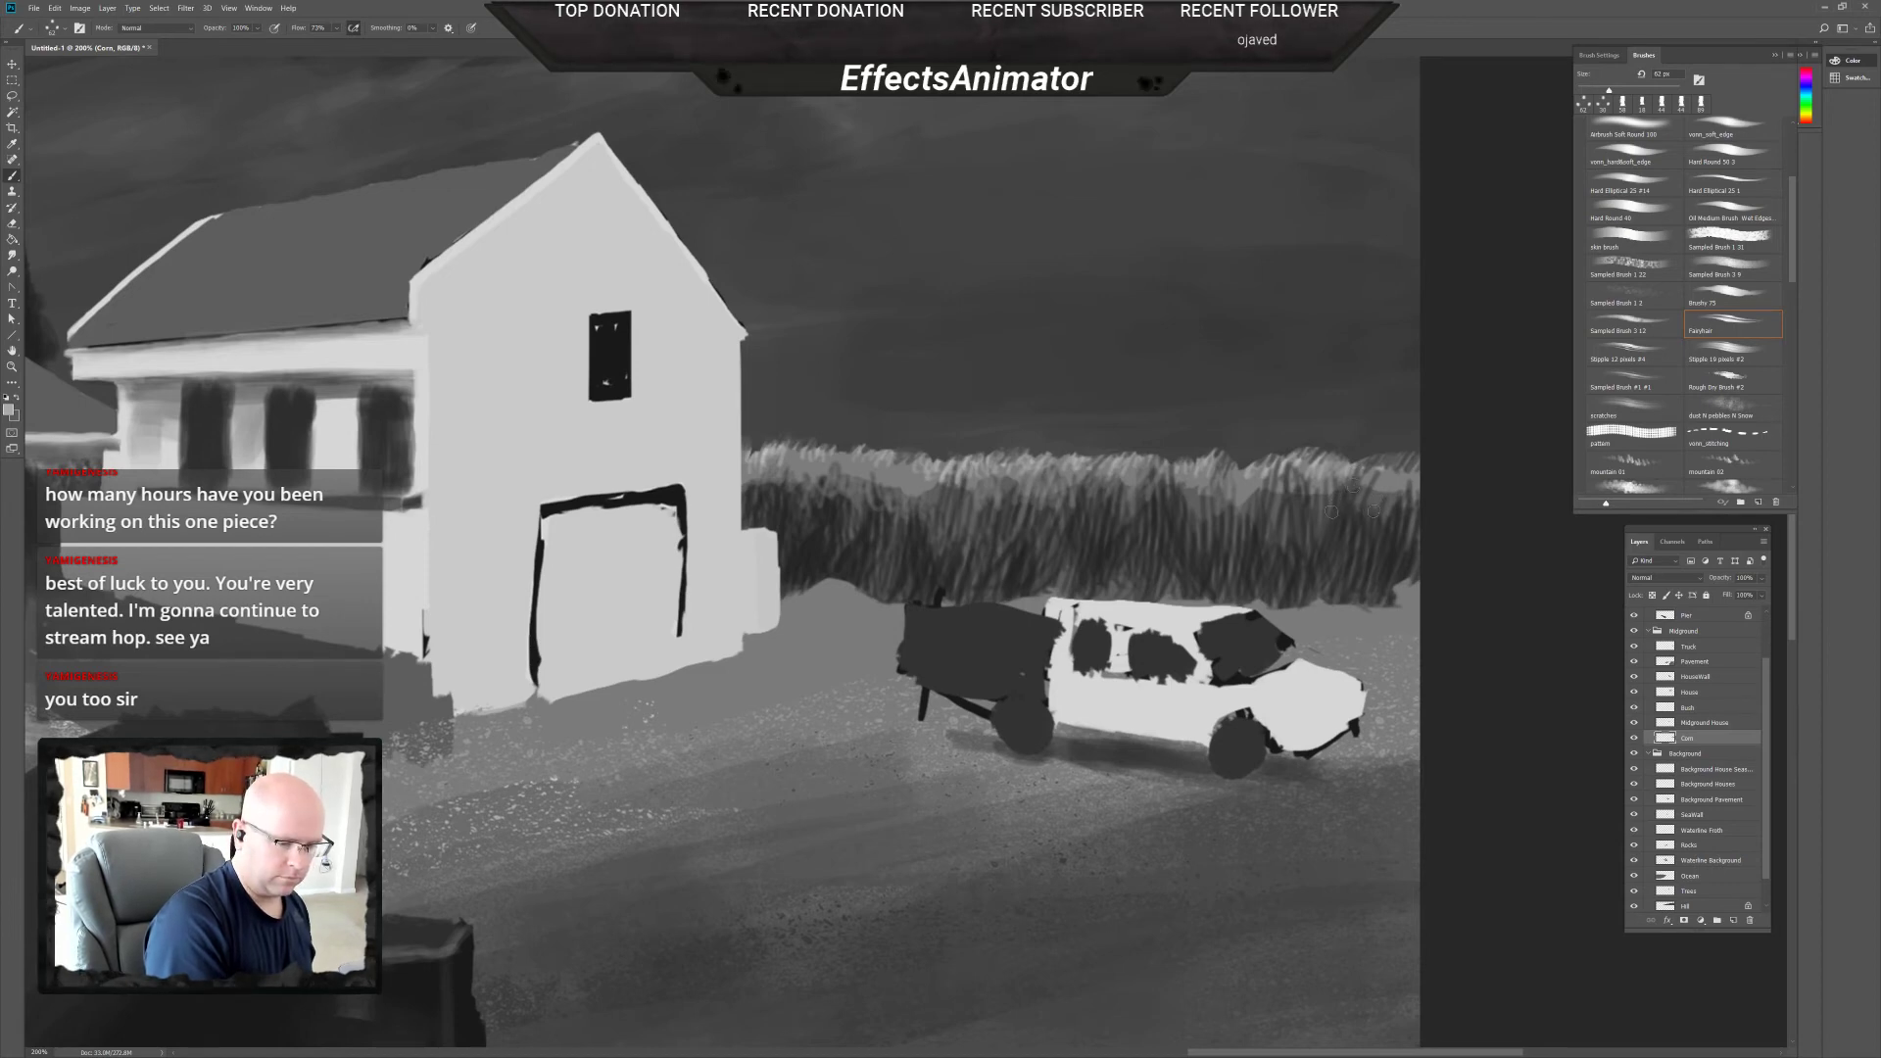
right_click(1386, 504)
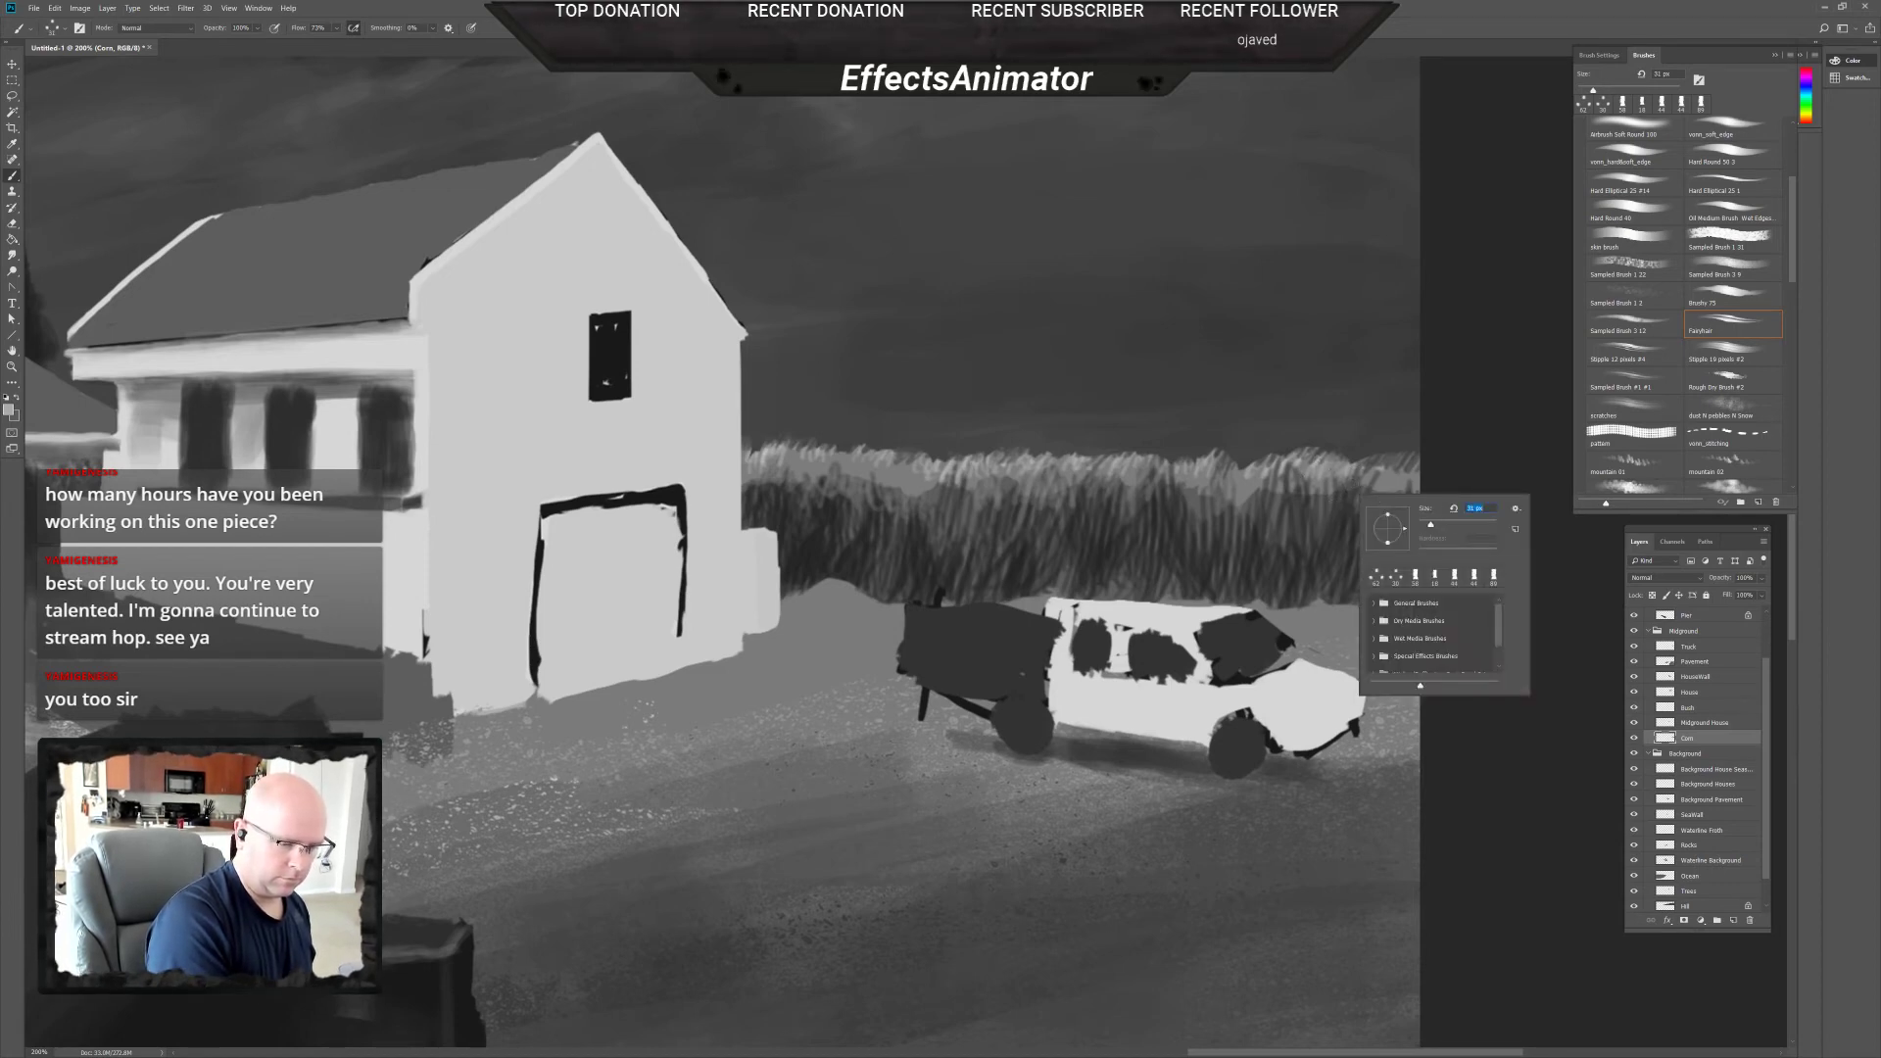
key(Return)
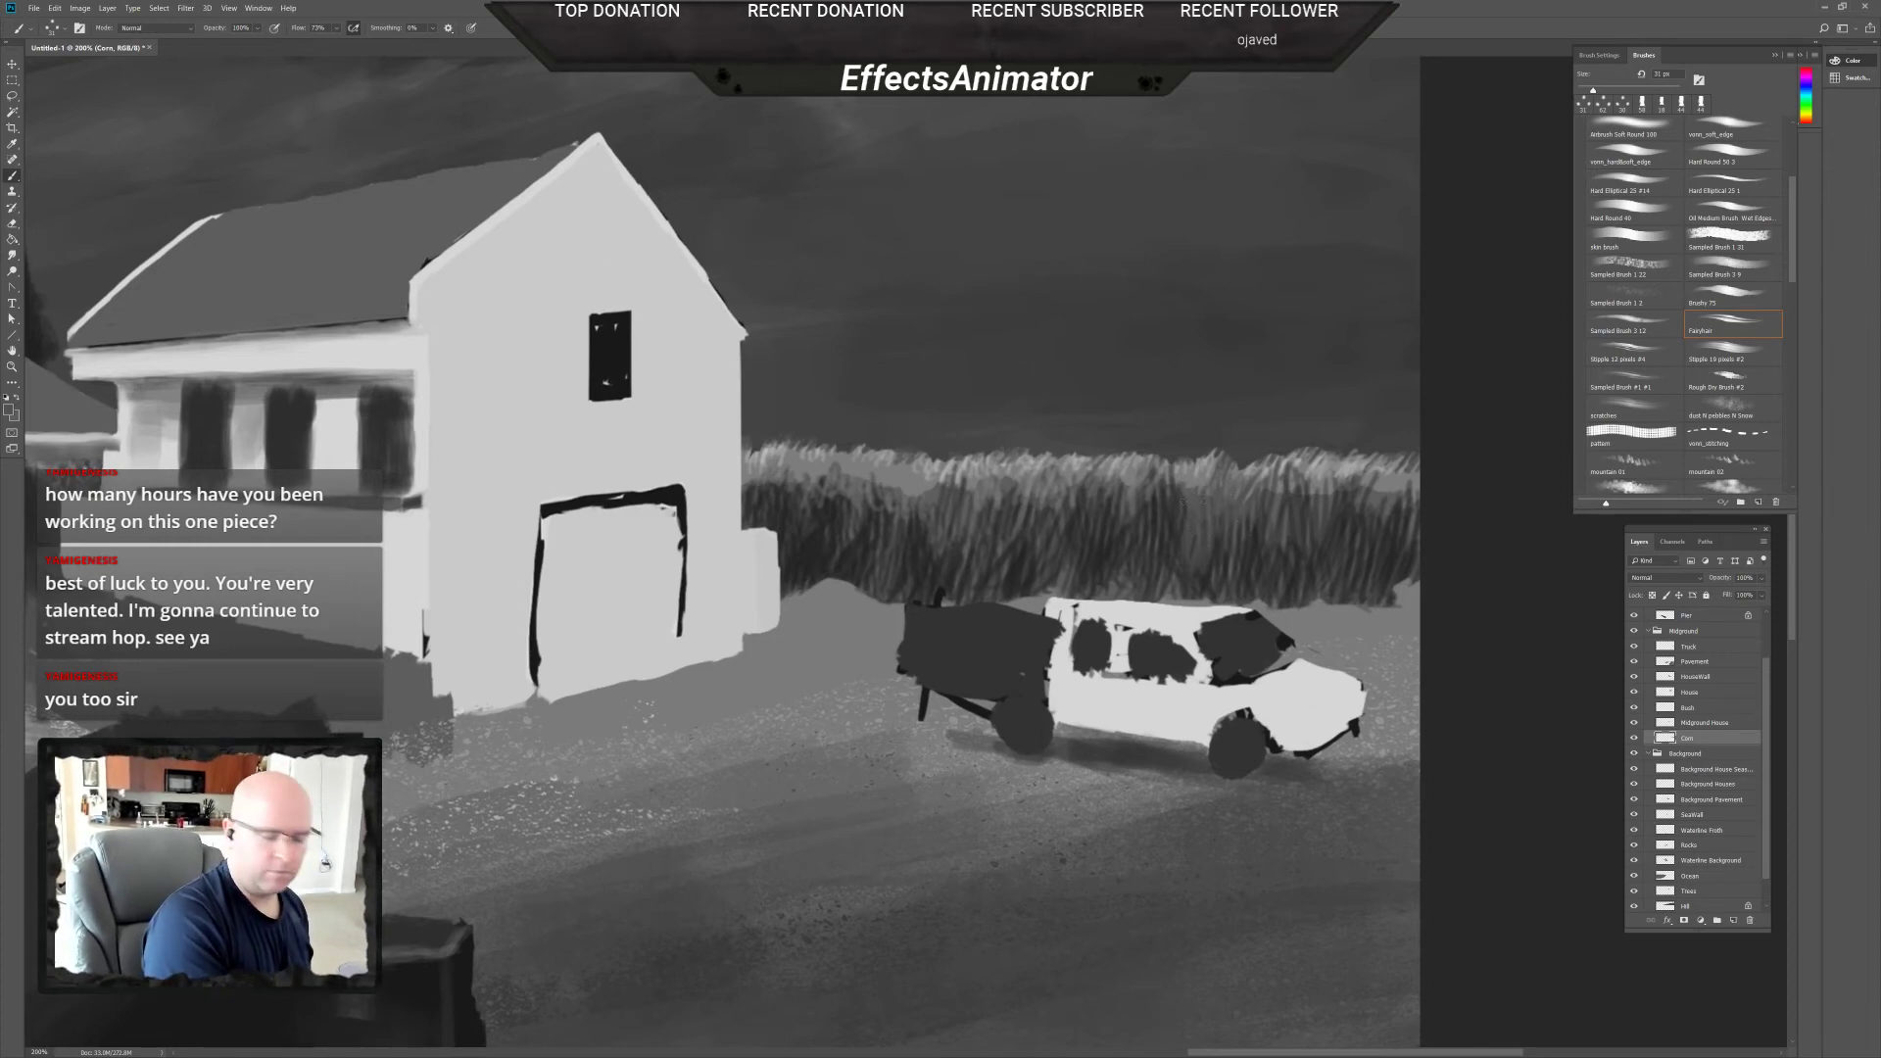
alt+click(1166, 551)
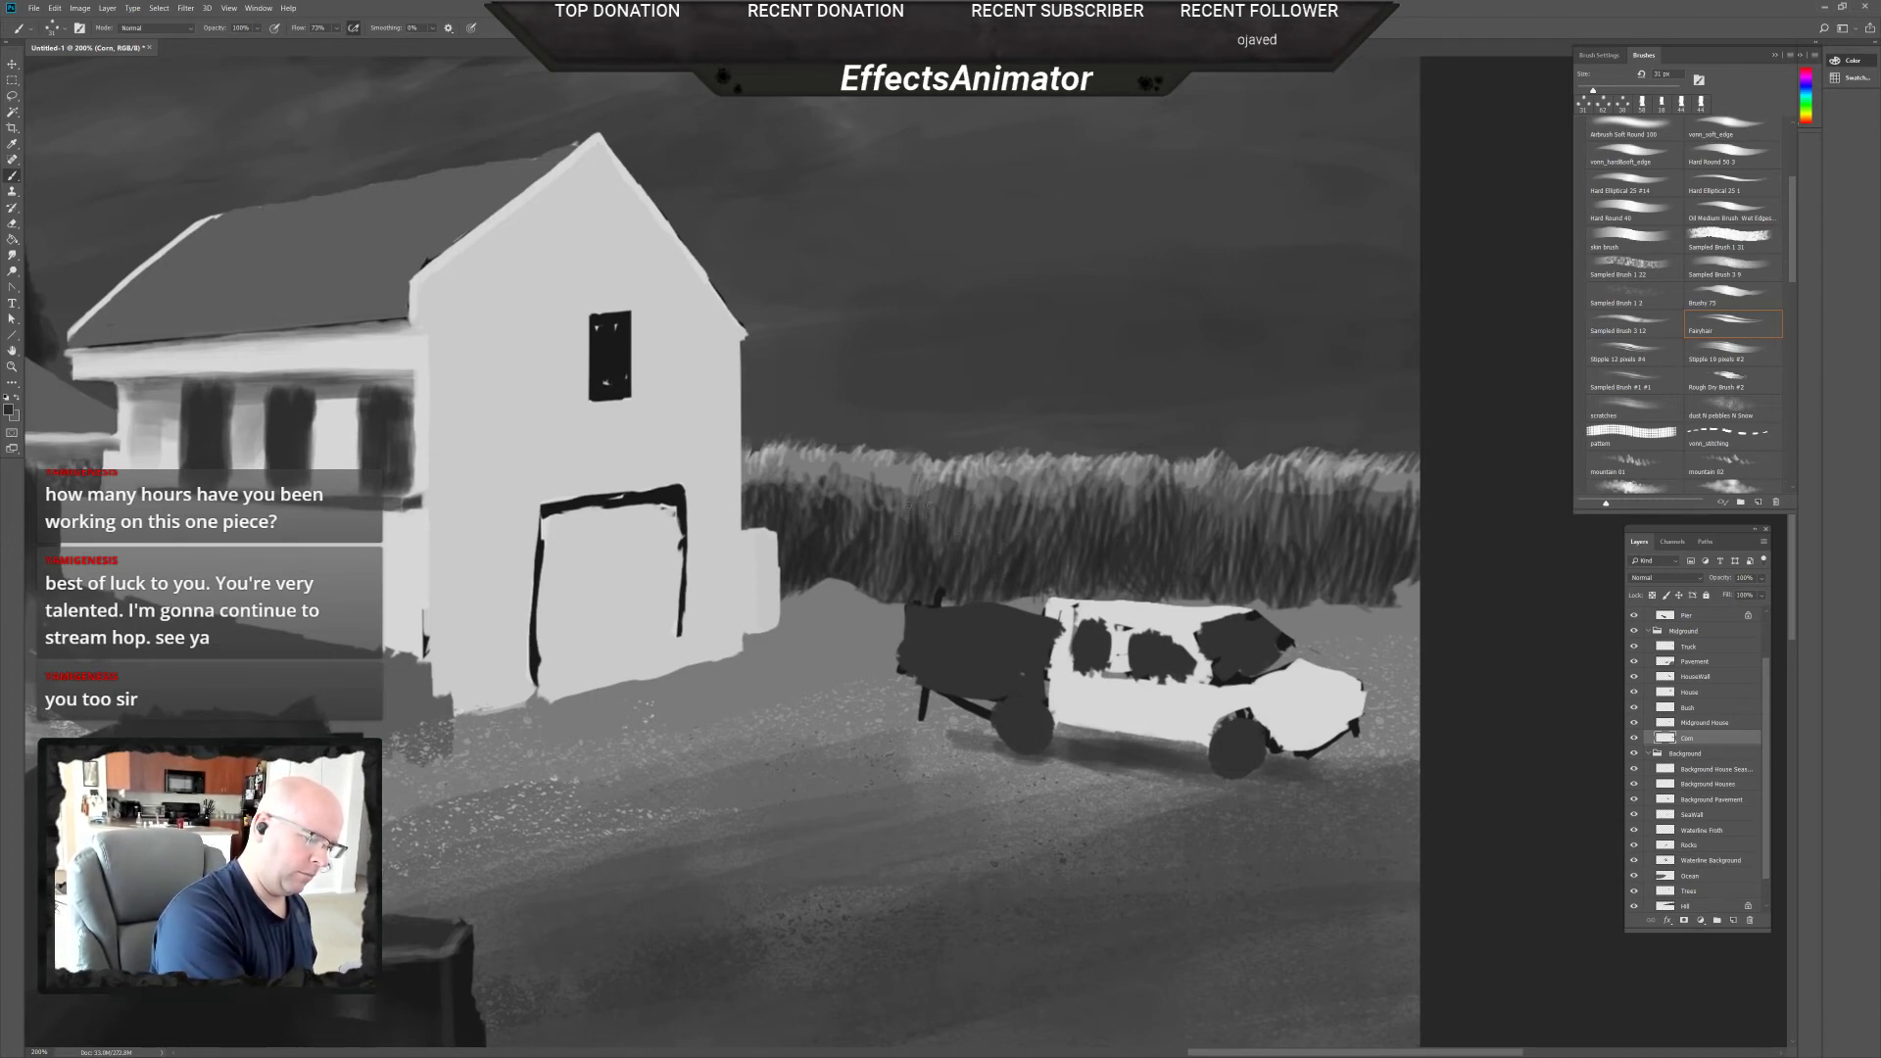
right_click(883, 517)
drag(1007, 529, 1033, 530)
key(Return)
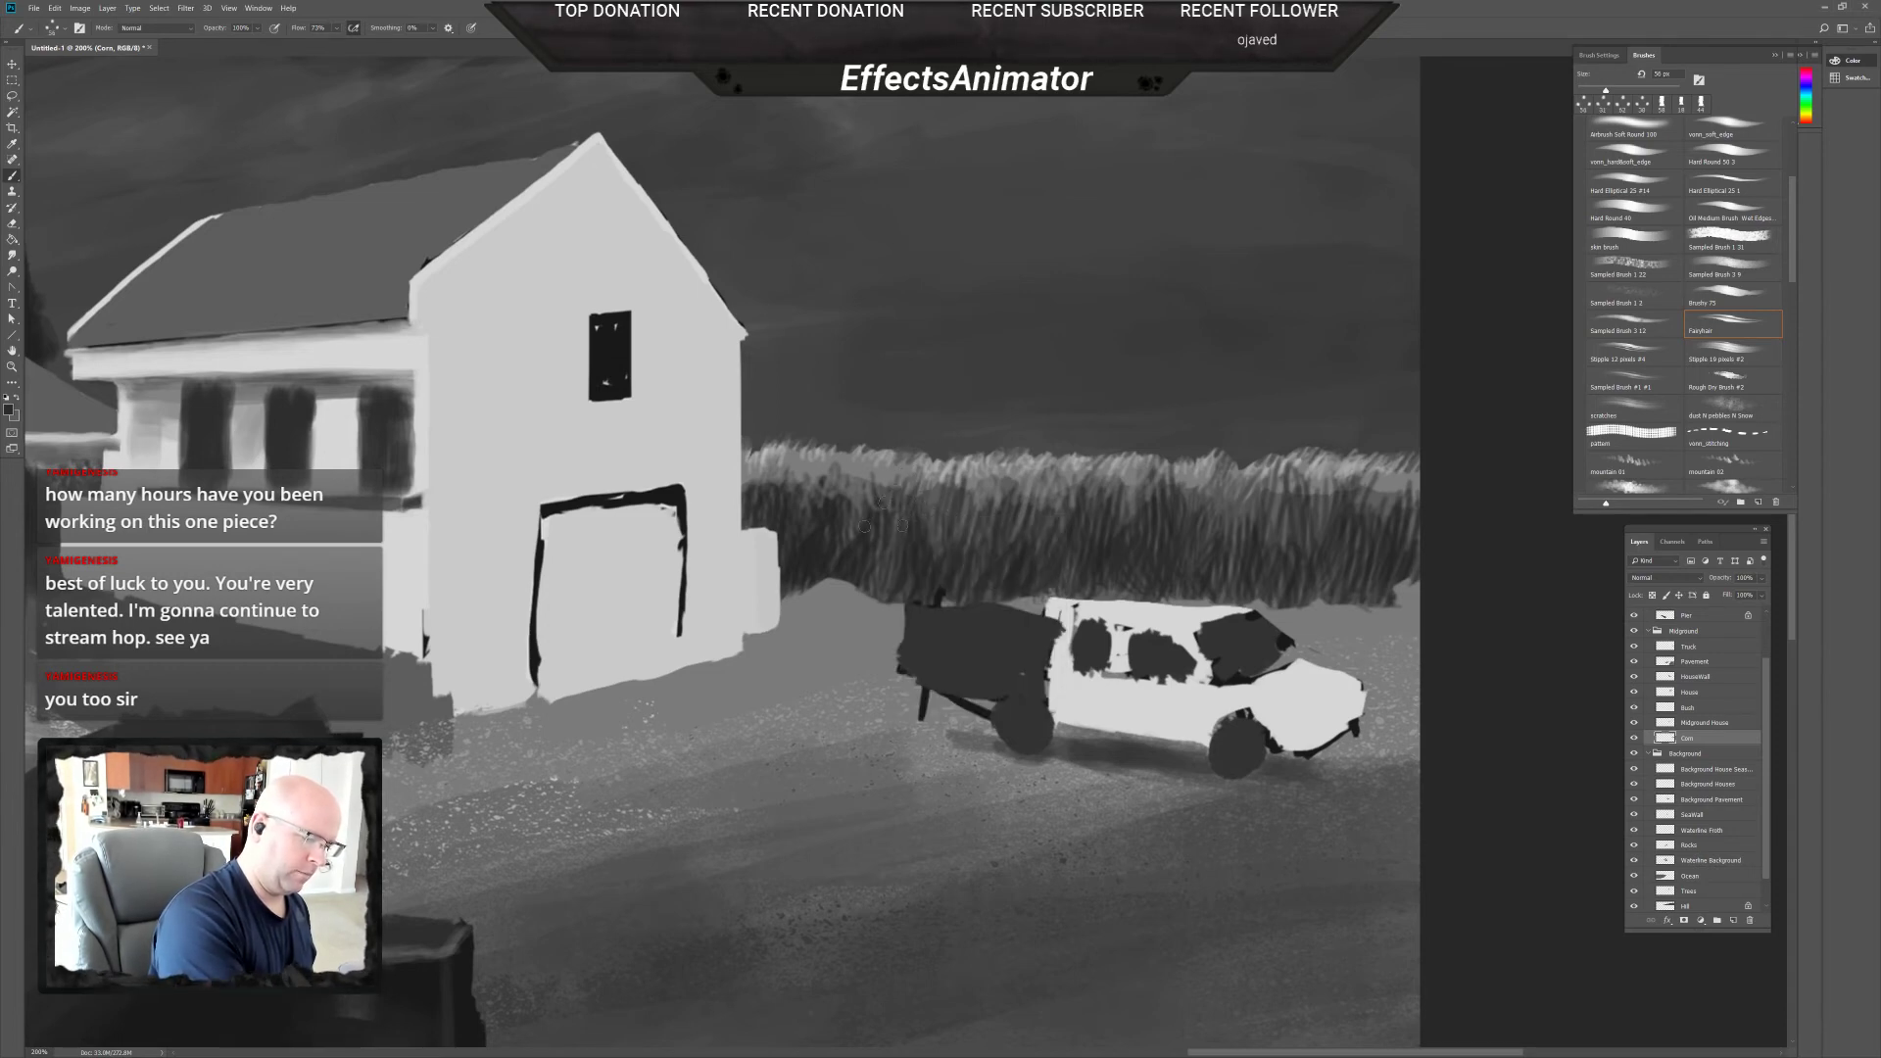
mouse_move(854, 497)
mouse_down()
mouse_move(849, 452)
mouse_move(788, 465)
mouse_up()
mouse_move(819, 499)
mouse_down()
mouse_move(807, 468)
mouse_move(833, 451)
mouse_move(888, 477)
mouse_move(882, 495)
mouse_up()
Paint lighter blades along the grass's top edge beside the house, using sampled light gray and the truck's white.
alt+click(914, 451)
drag(895, 490, 893, 471)
alt+click(1090, 699)
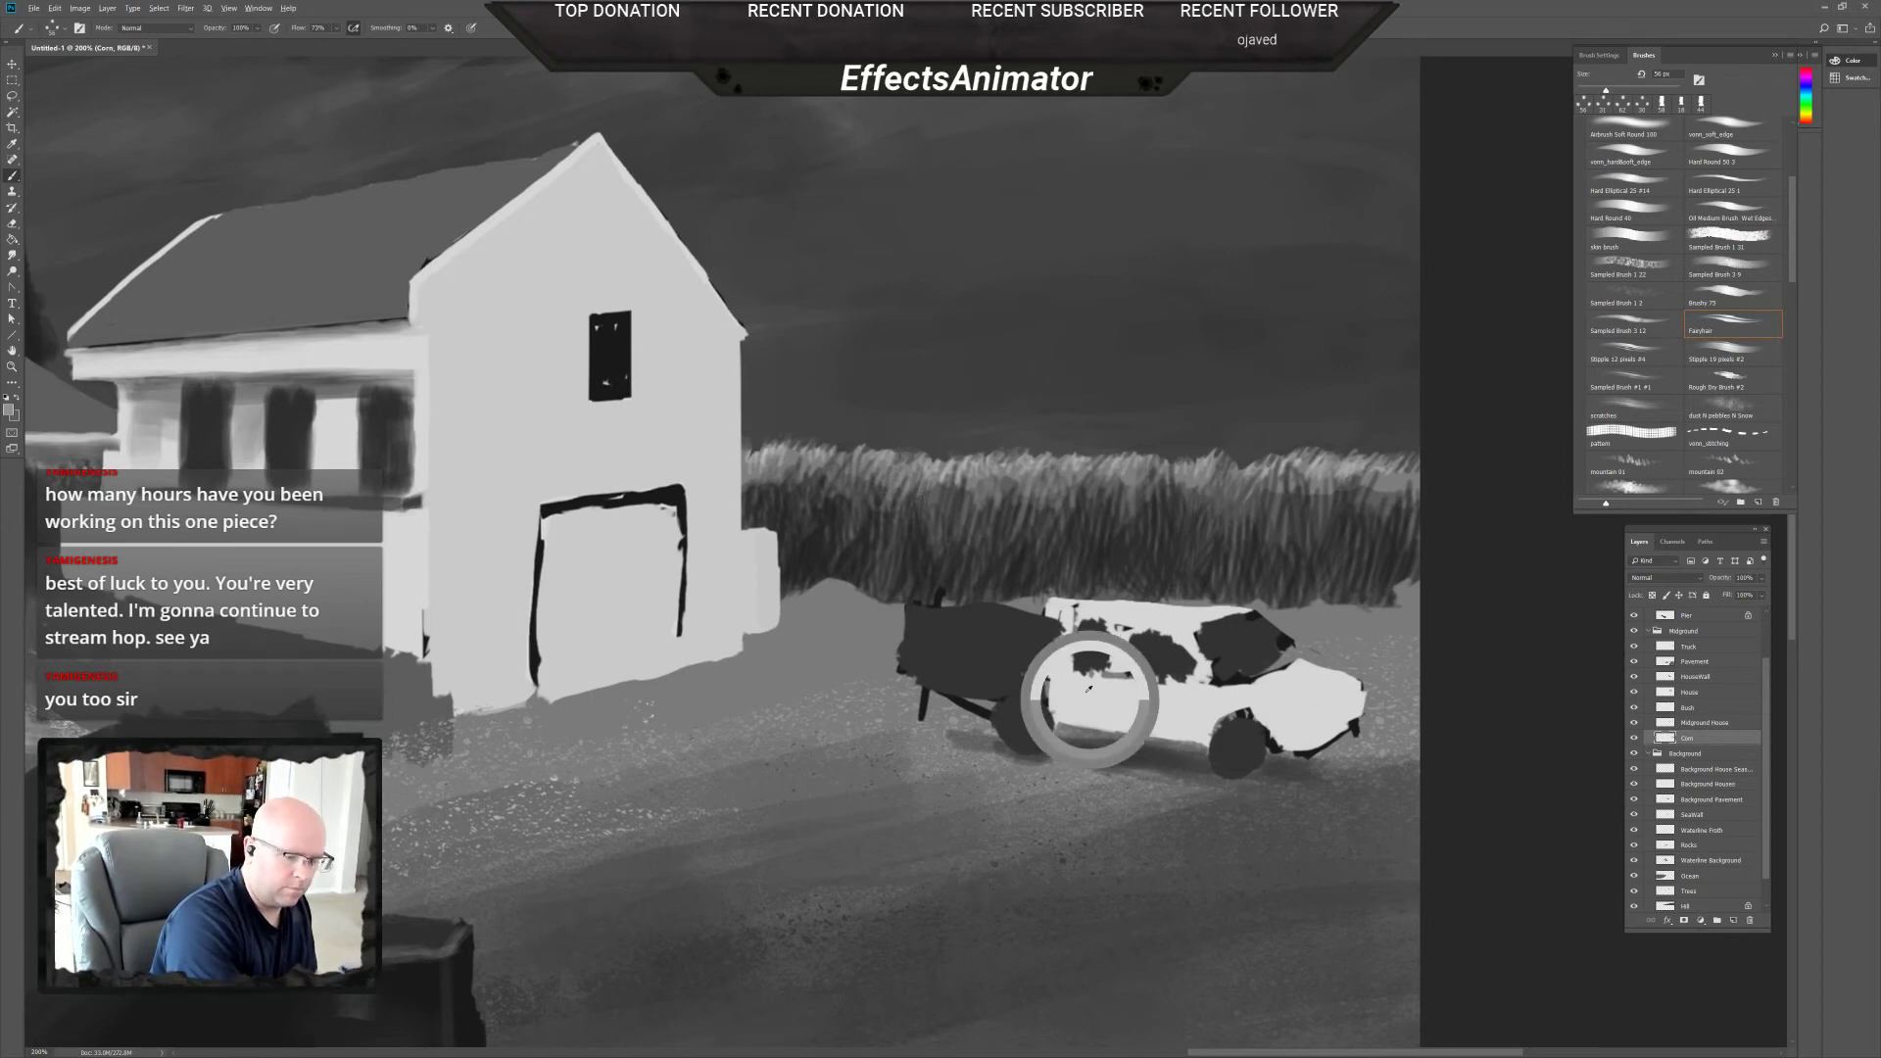
mouse_move(886, 486)
mouse_down()
mouse_move(945, 491)
mouse_move(833, 453)
mouse_up()
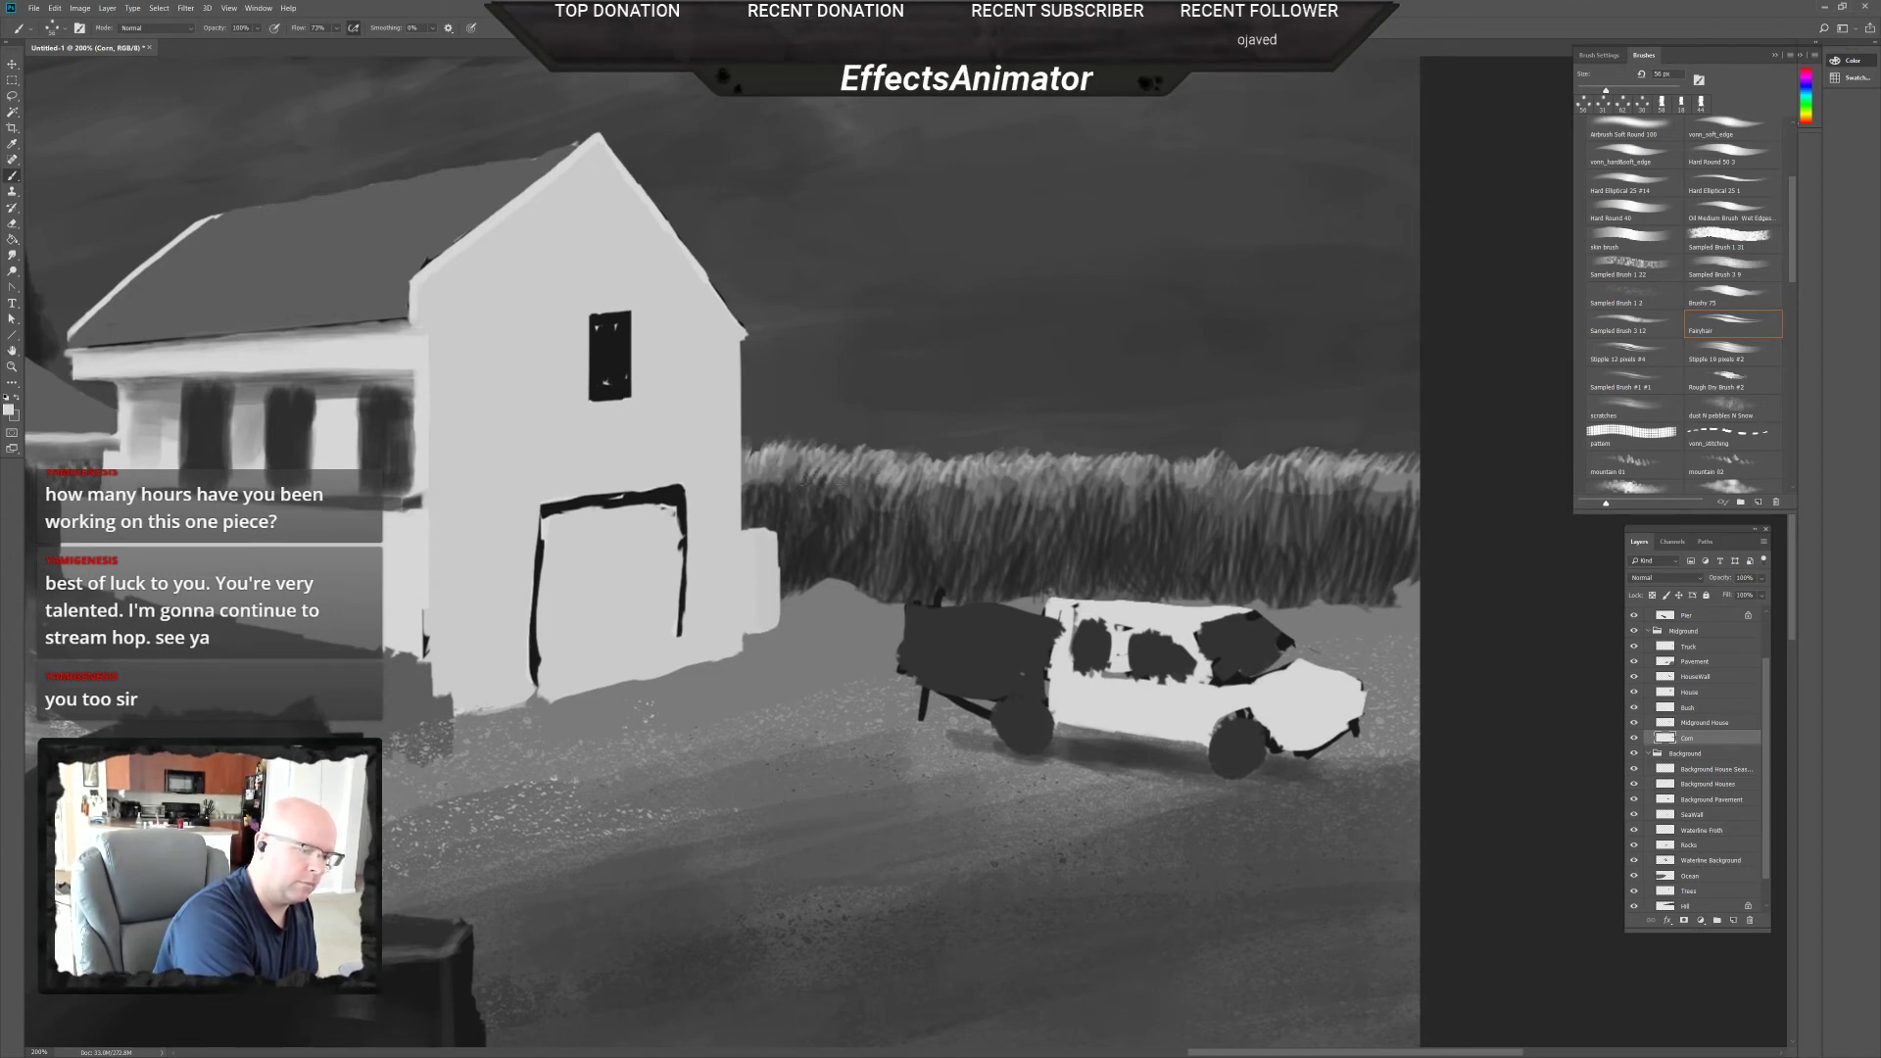
drag(796, 477, 795, 453)
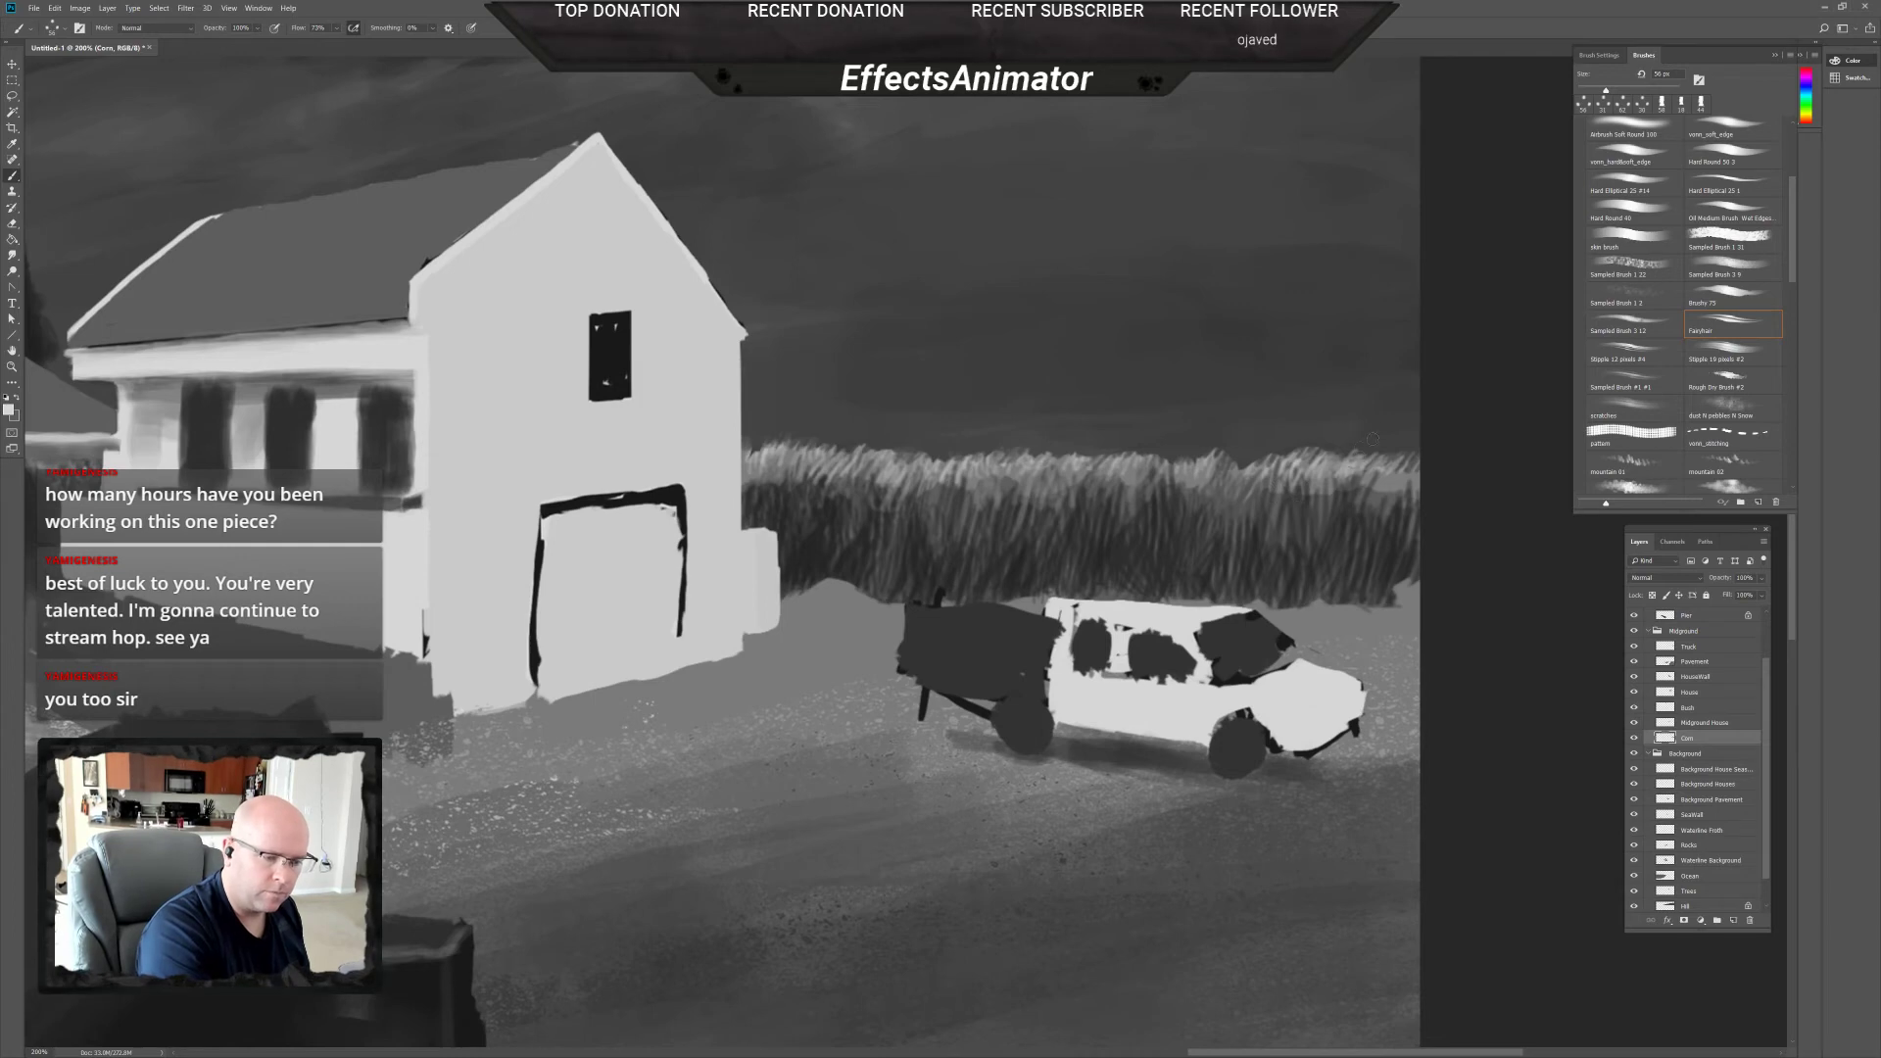
Choose the solid sampled brush from the last brush set and select the Background Houses layer.
key(ctrl+minus)
key(ctrl+minus)
key(ctrl+minus)
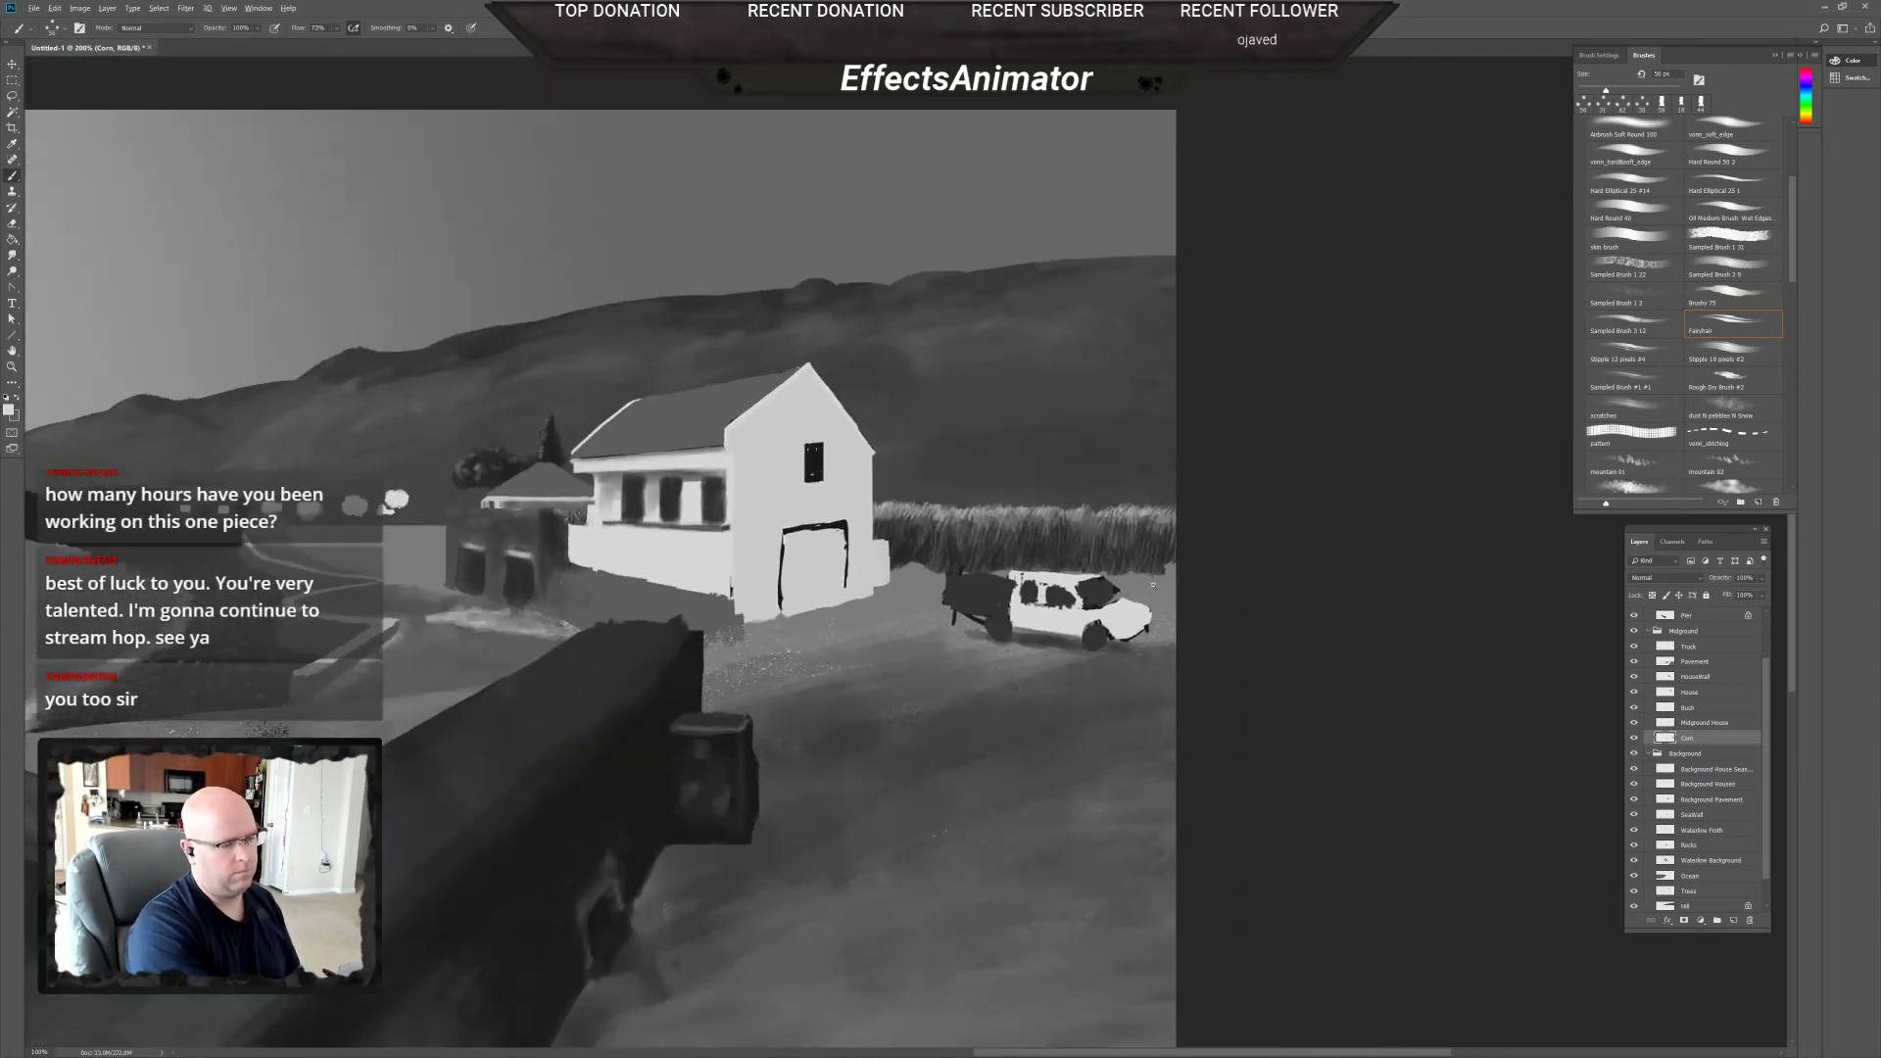
drag(687, 693, 1133, 654)
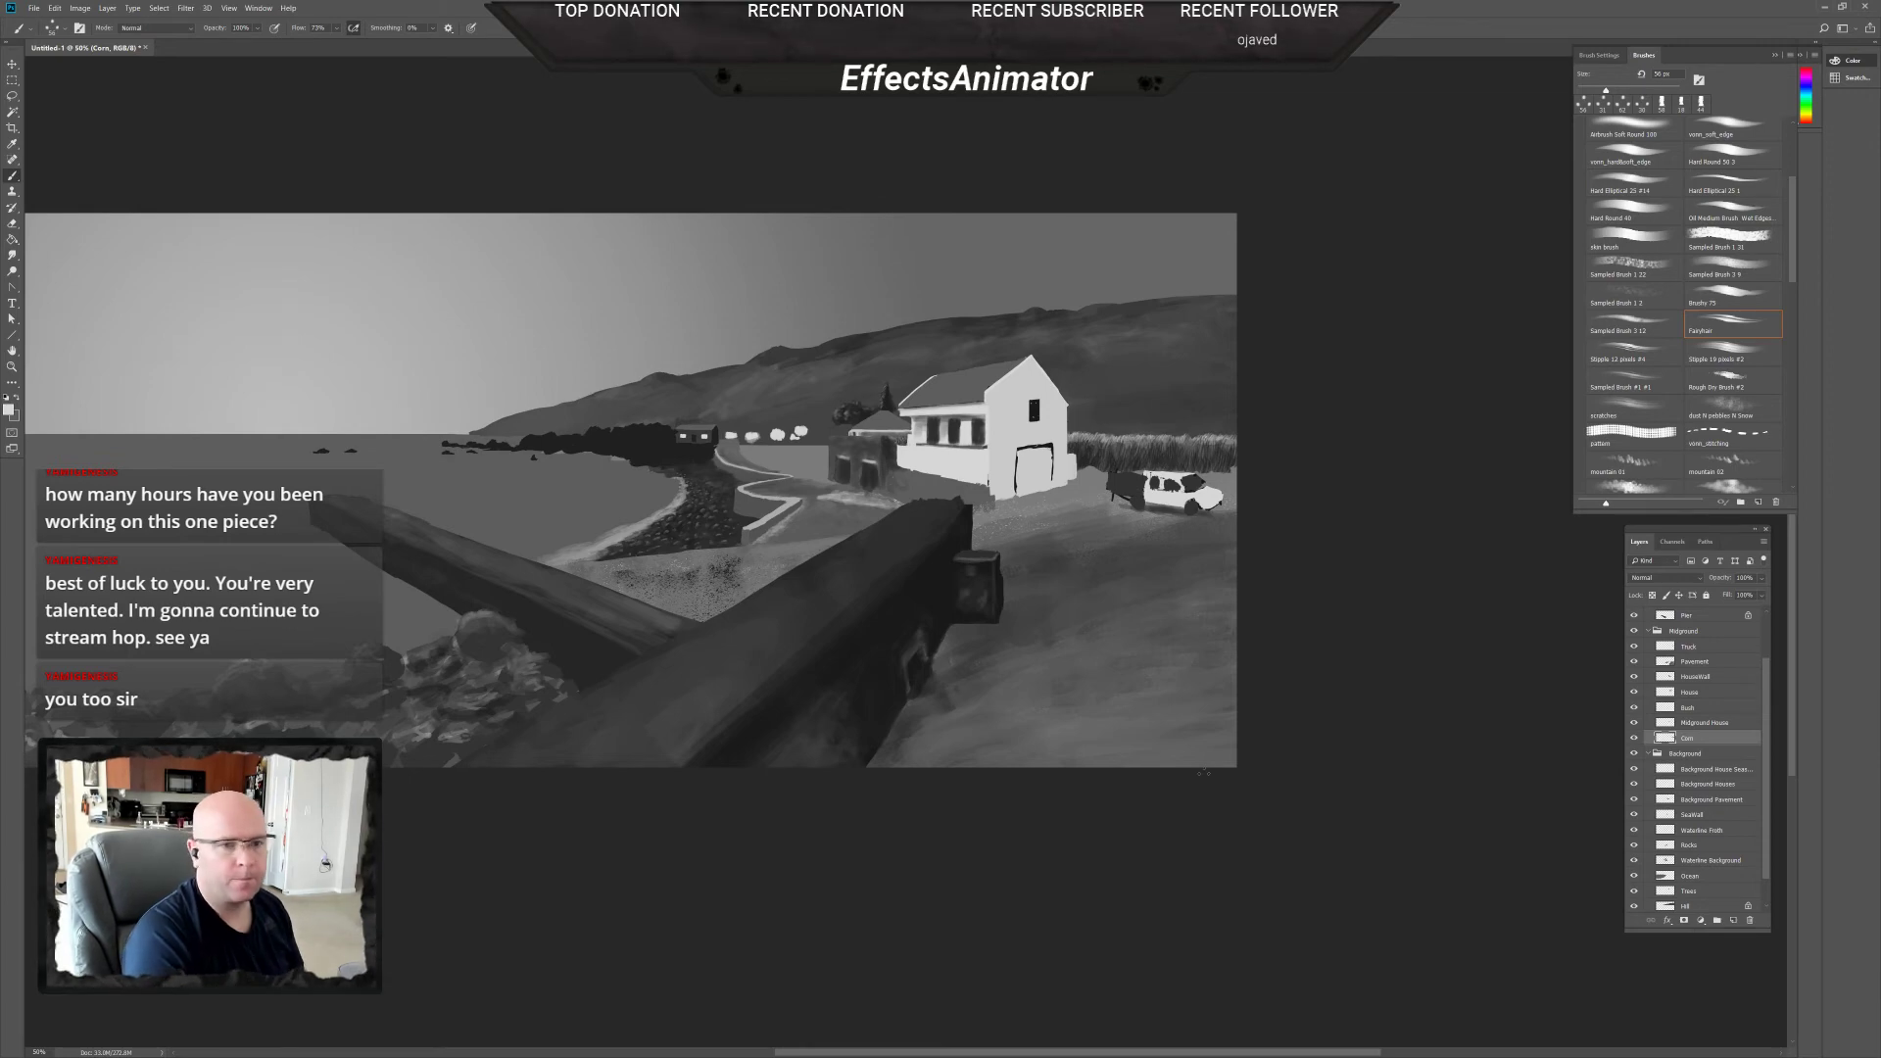
drag(1203, 773, 1474, 825)
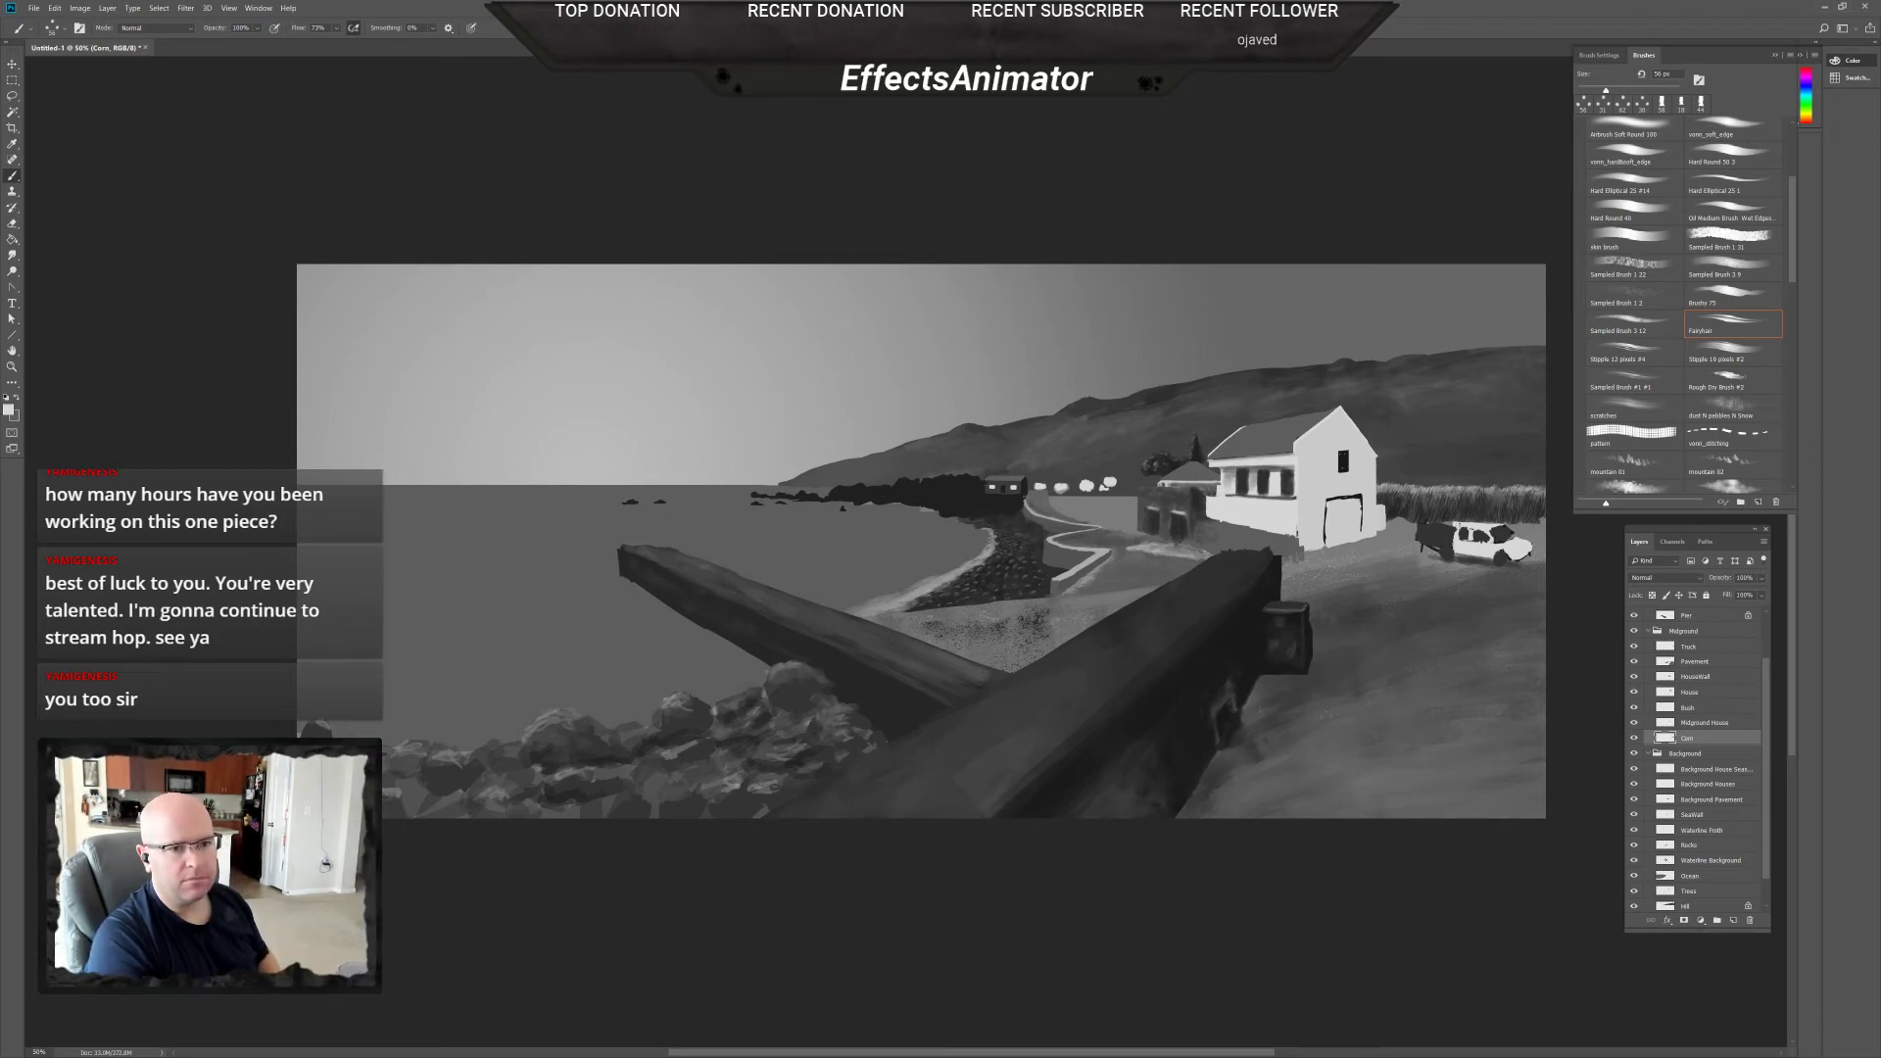
drag(1172, 784, 1163, 920)
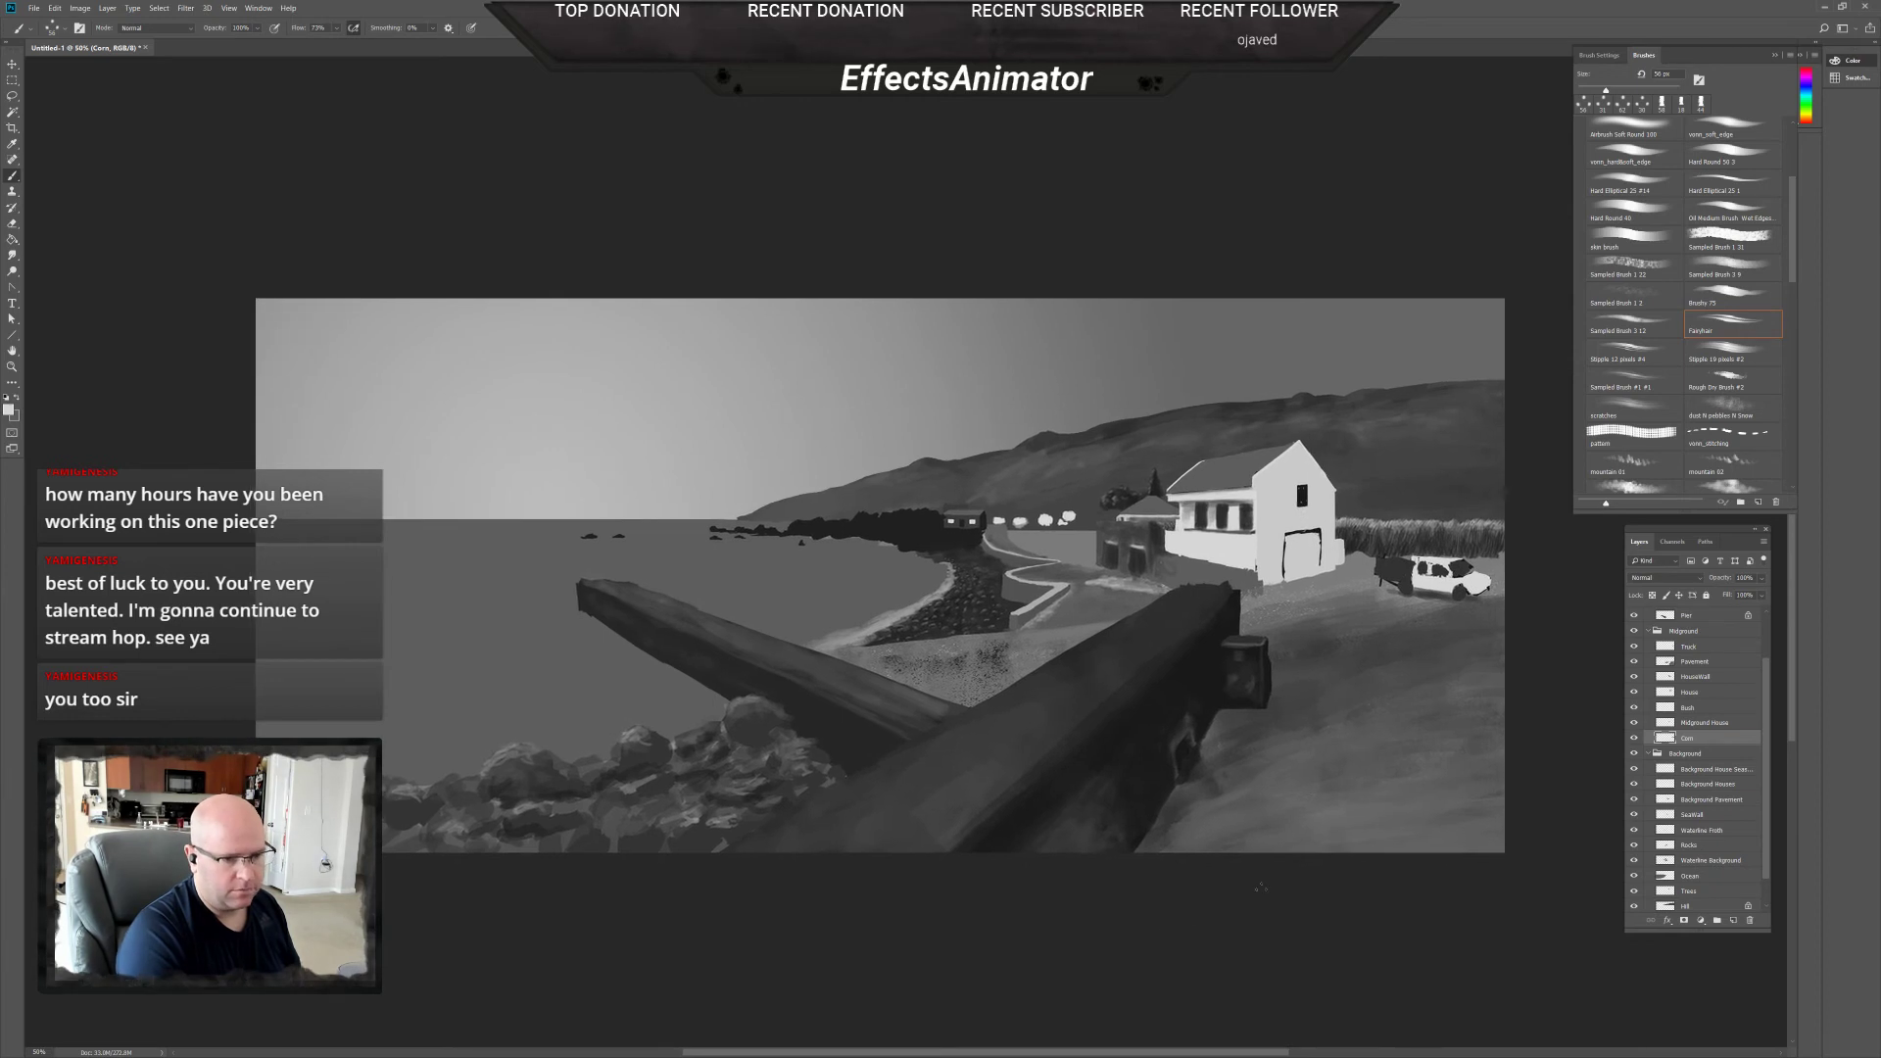
drag(1786, 219, 1793, 450)
click(1730, 337)
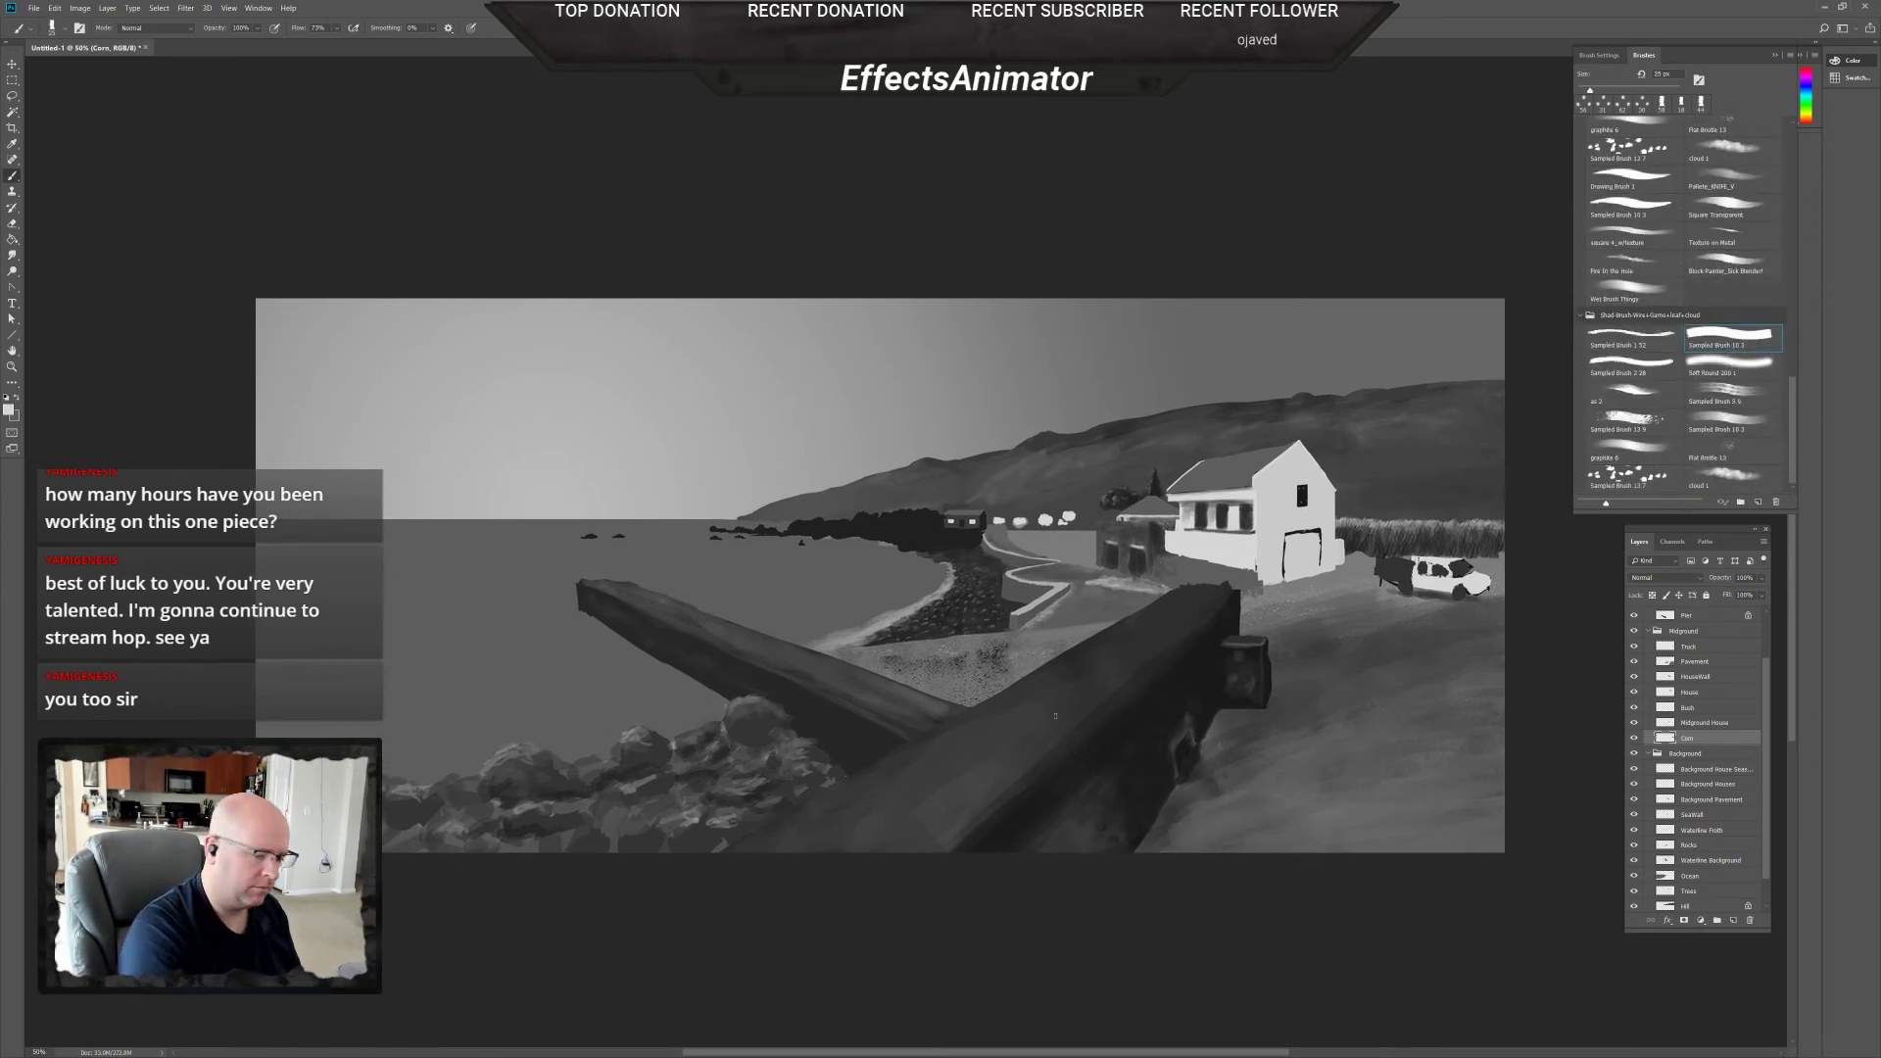
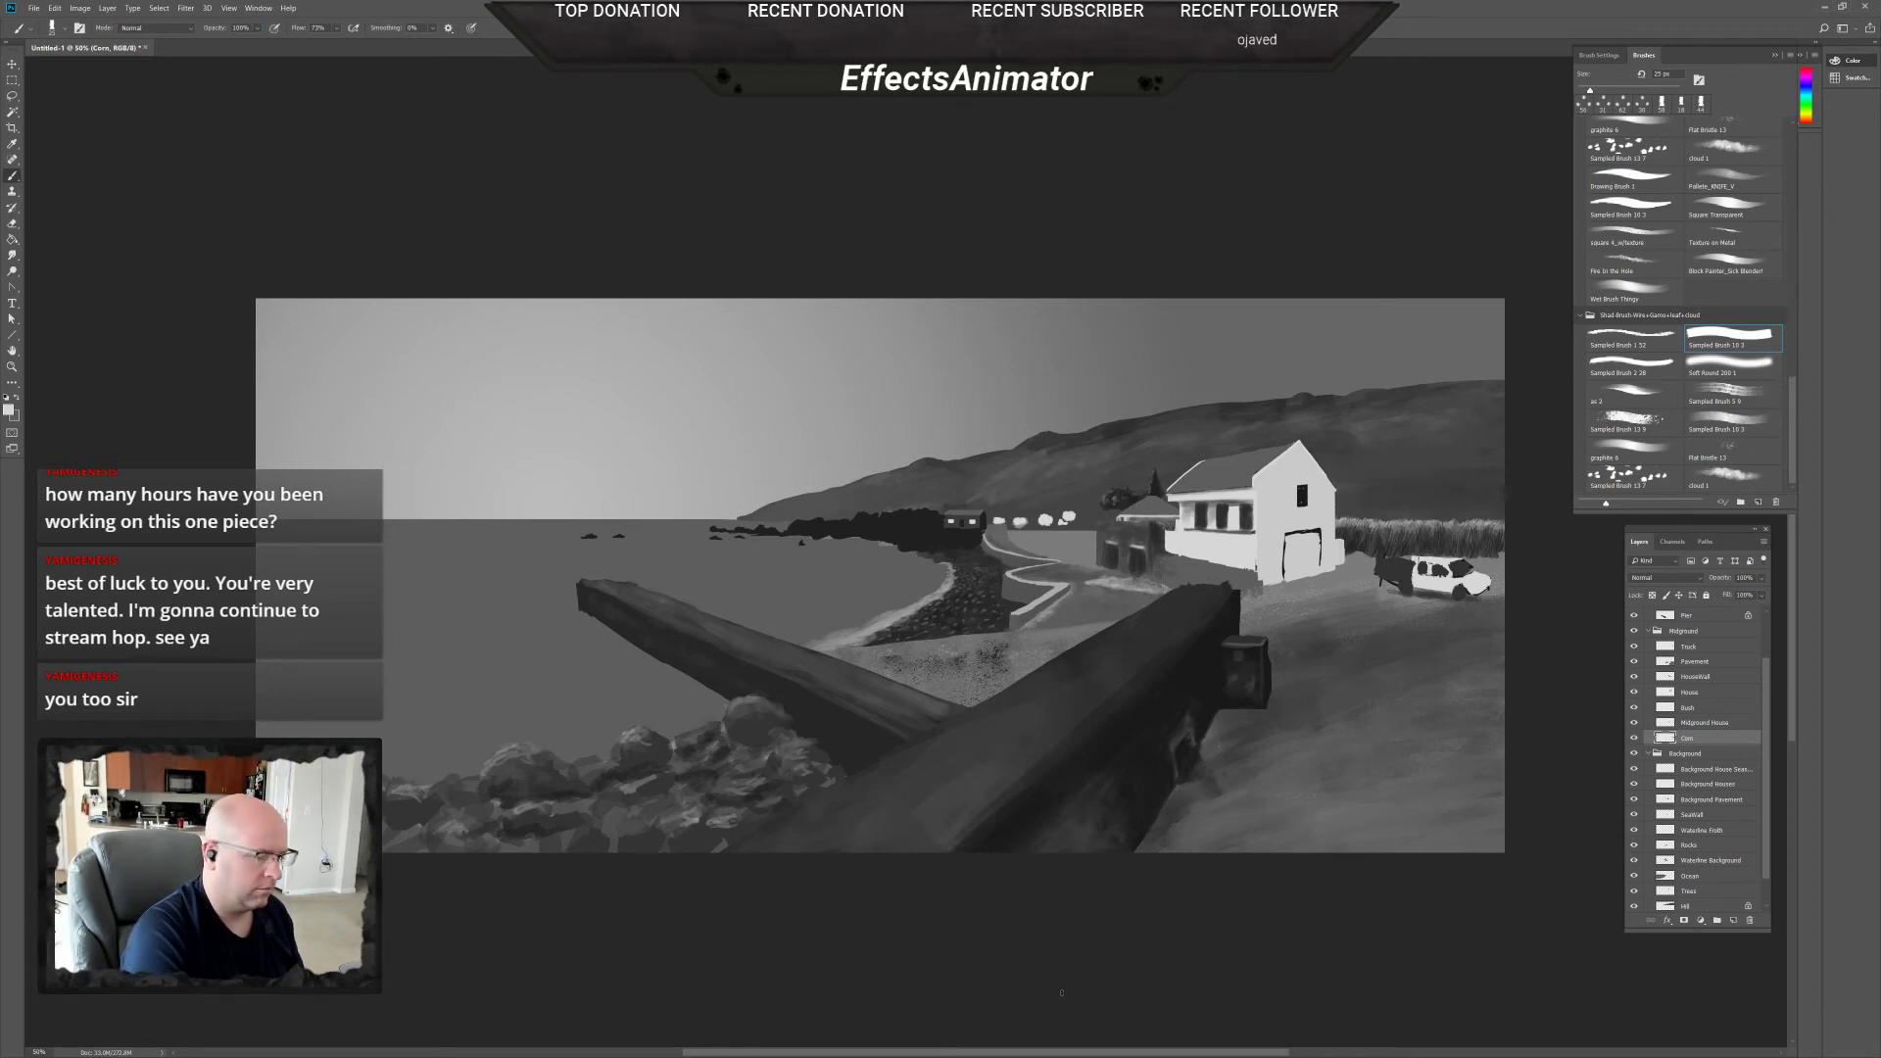
key(ctrl+plus)
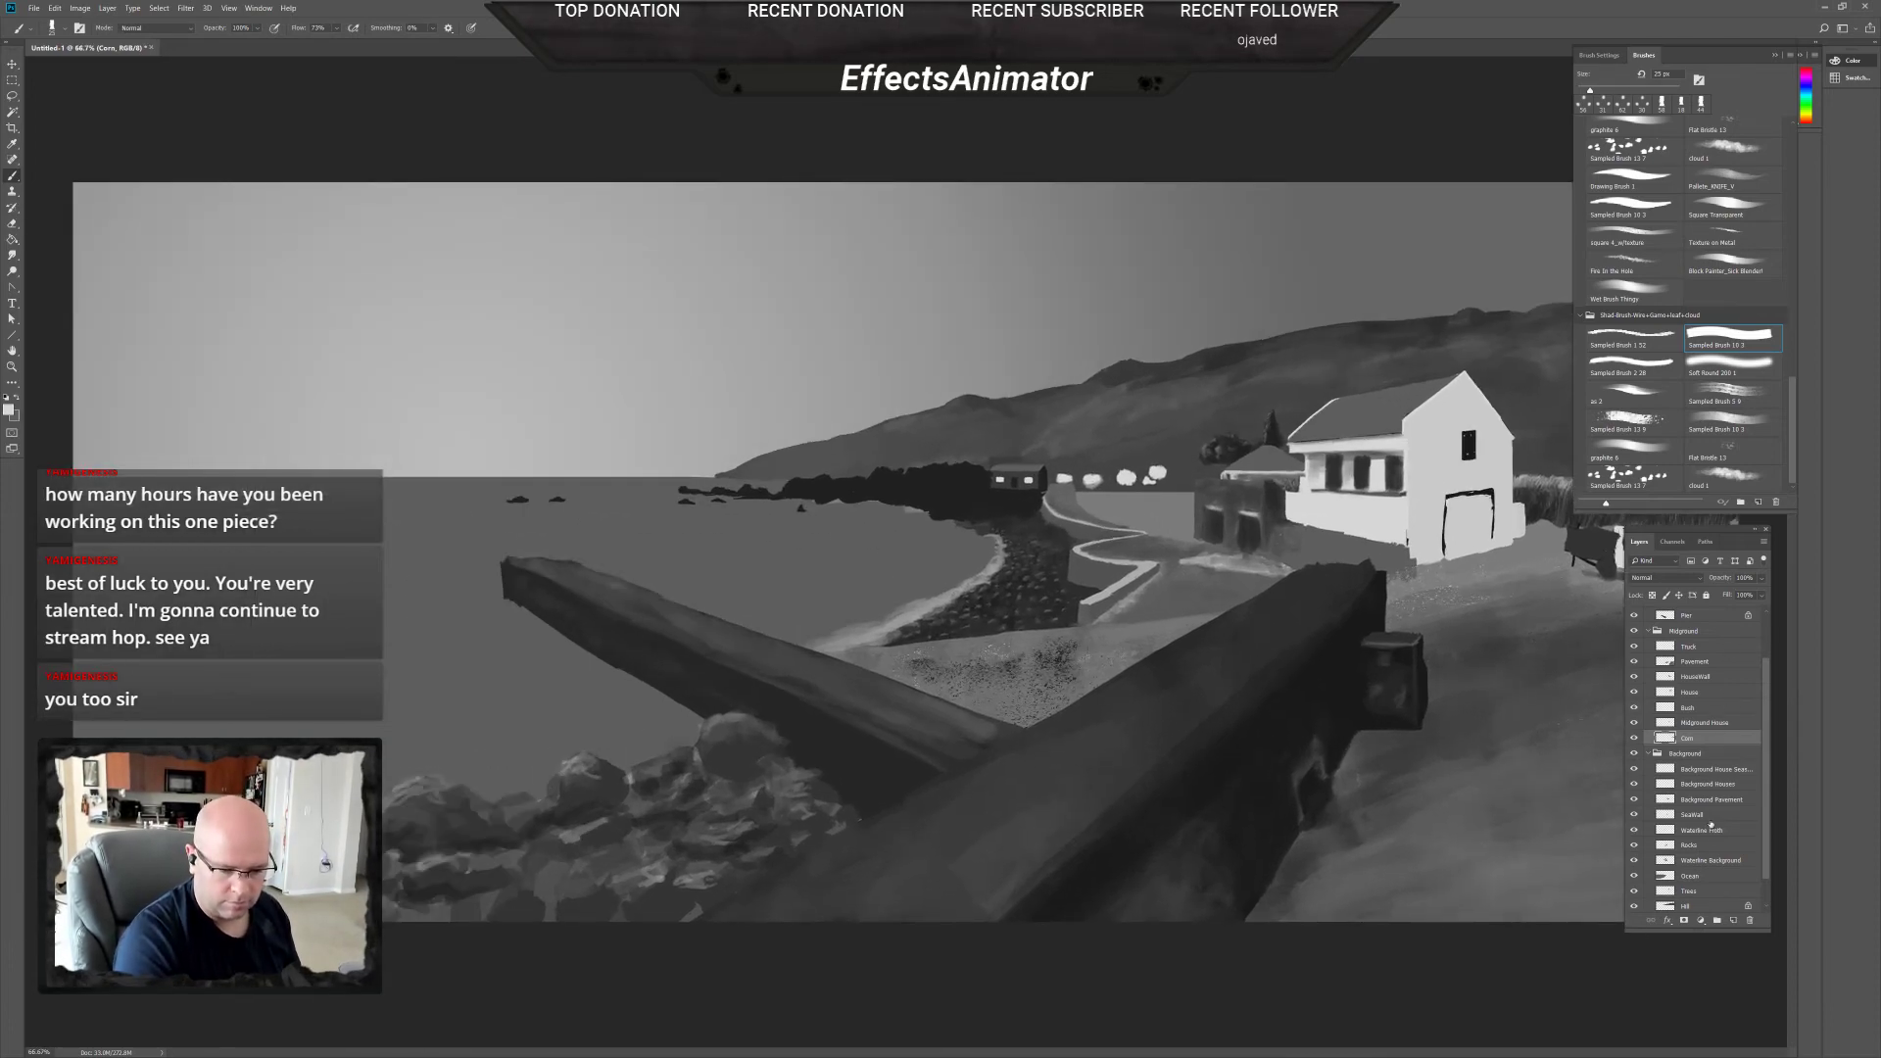
click(1728, 784)
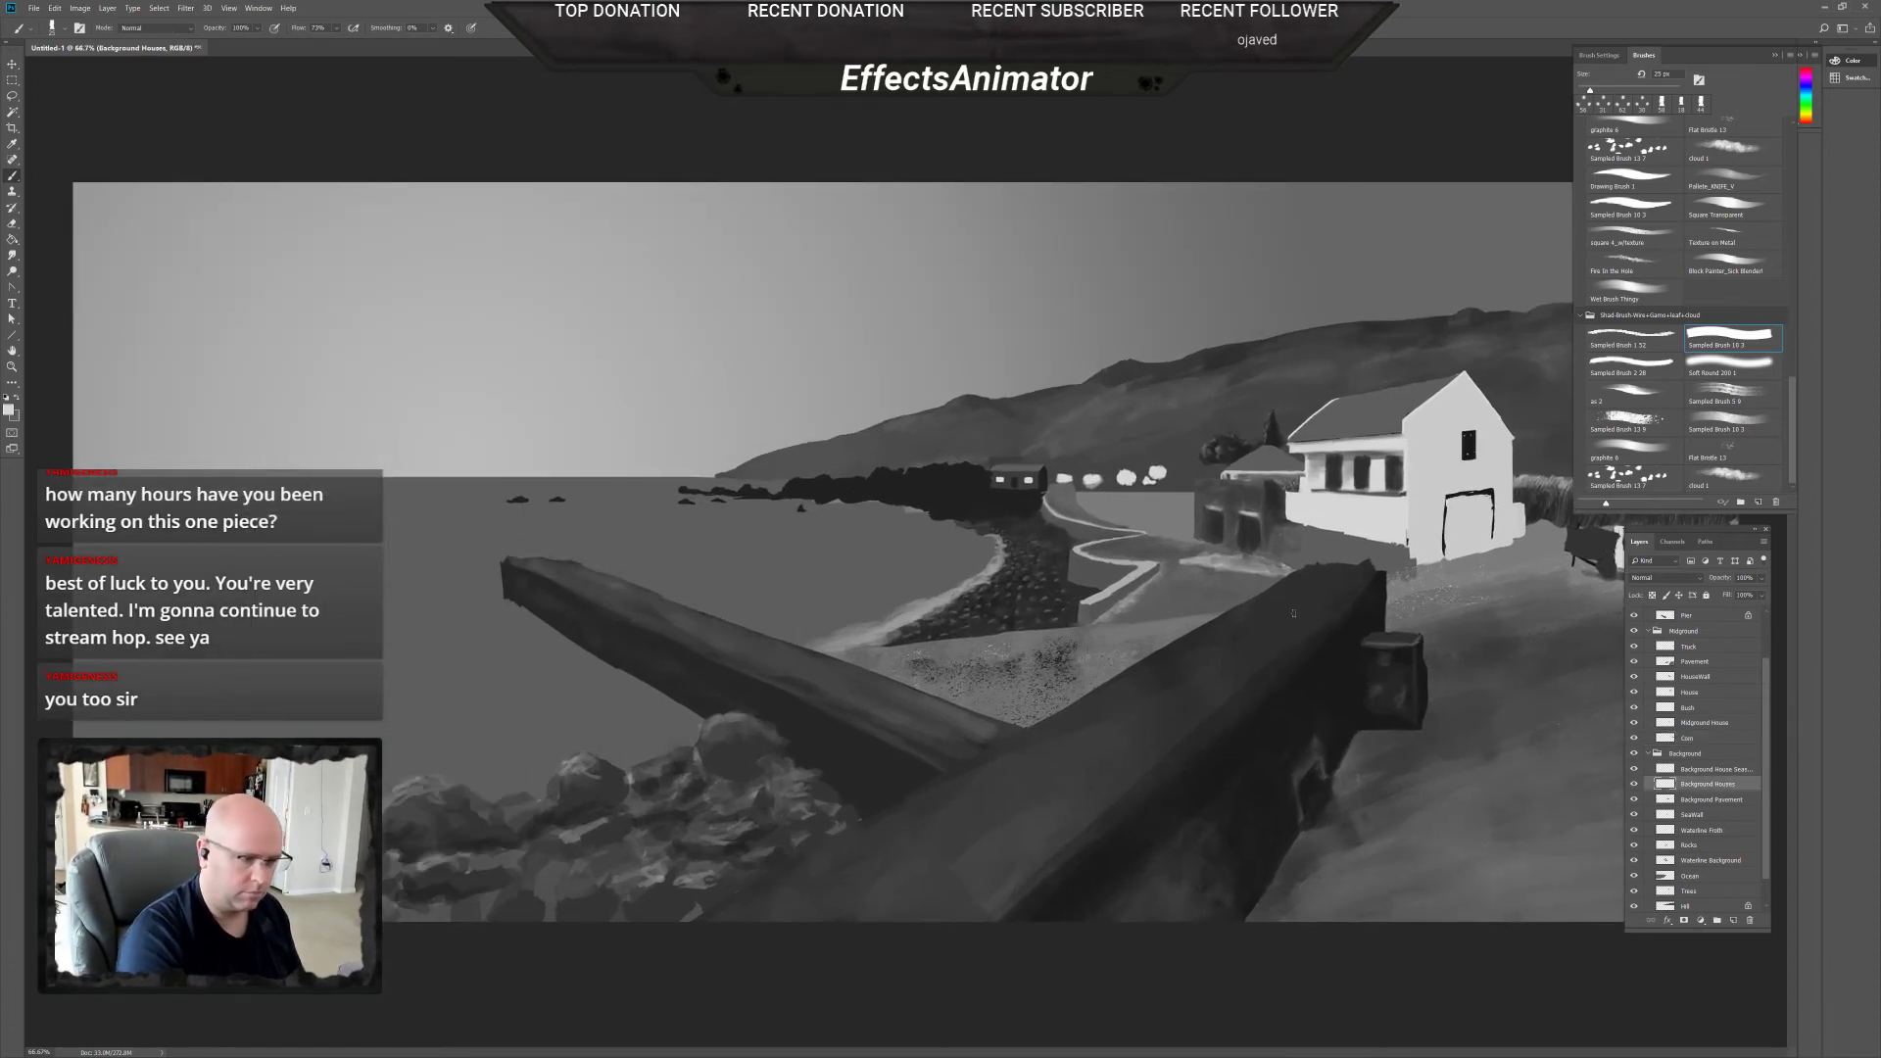
key(ctrl+plus)
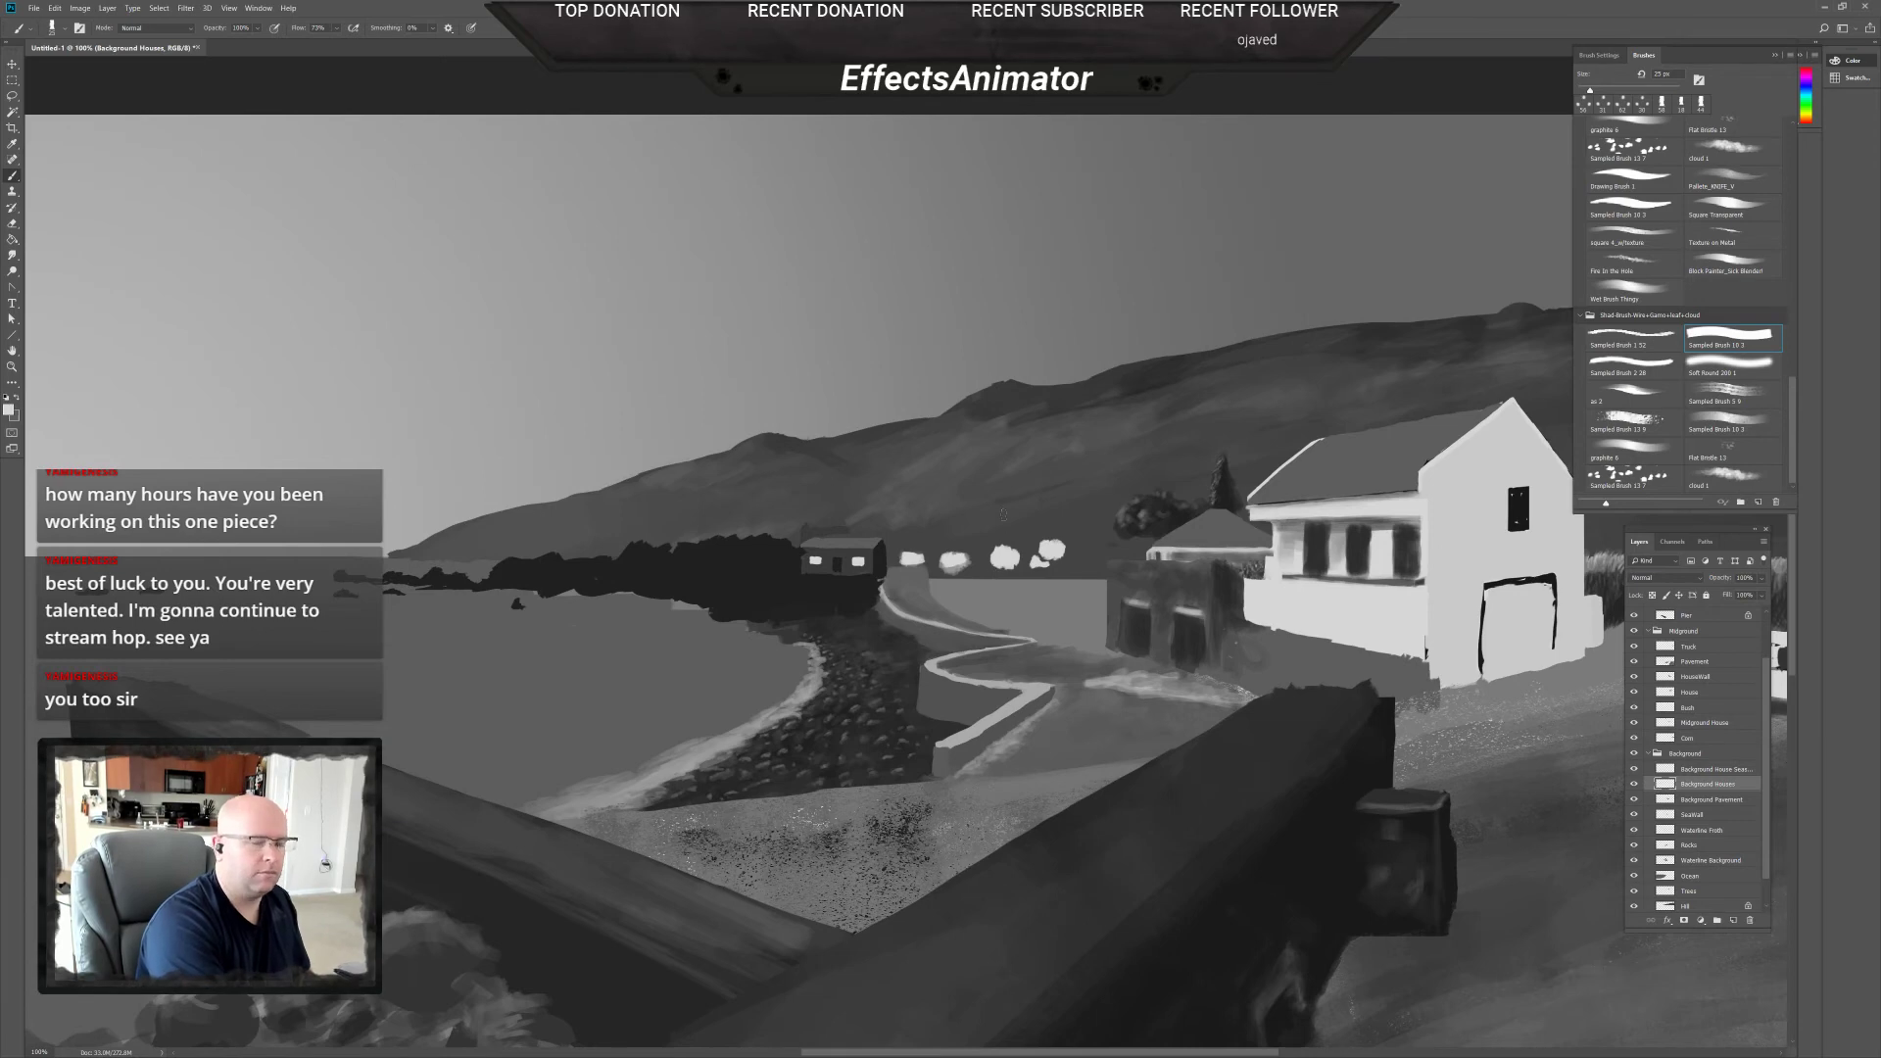
Paint more small white houses with gray roof touches at the foot of the hill, and hide the House layer.
drag(1031, 537, 1038, 529)
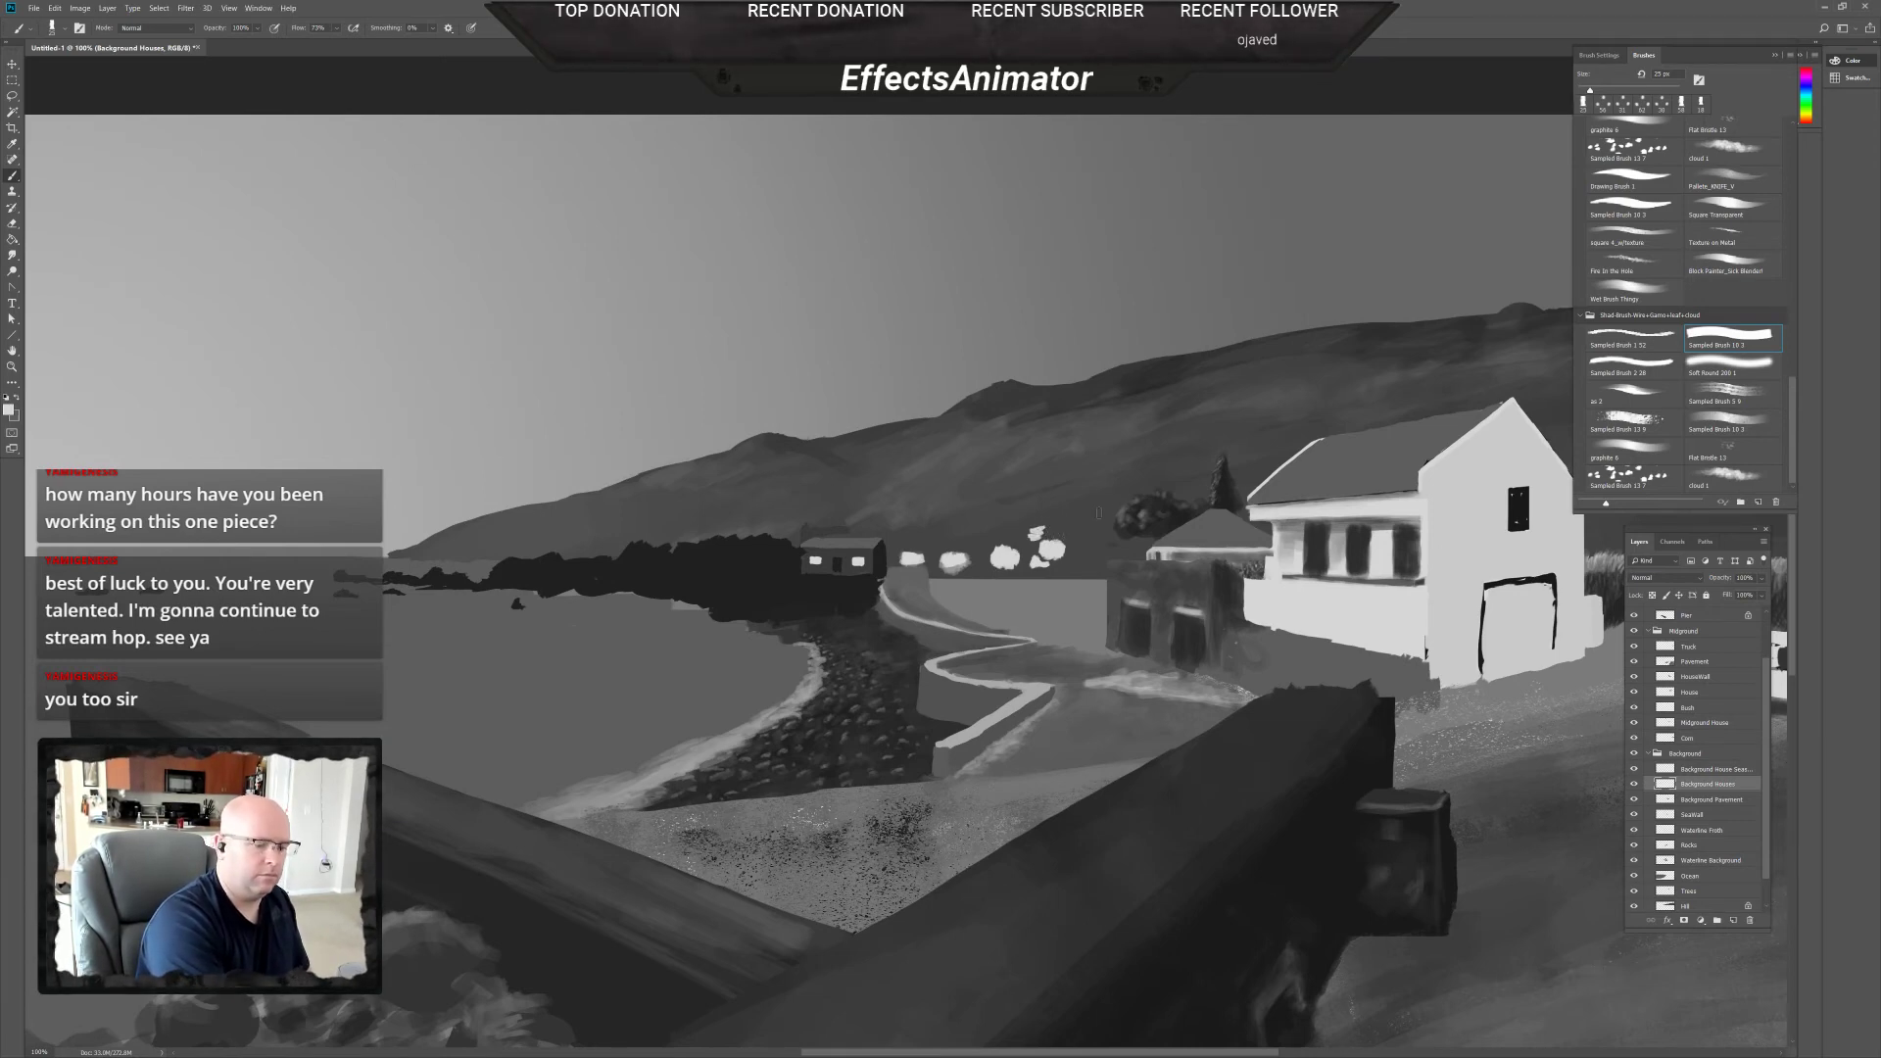
drag(1029, 529, 1032, 516)
alt+click(1410, 448)
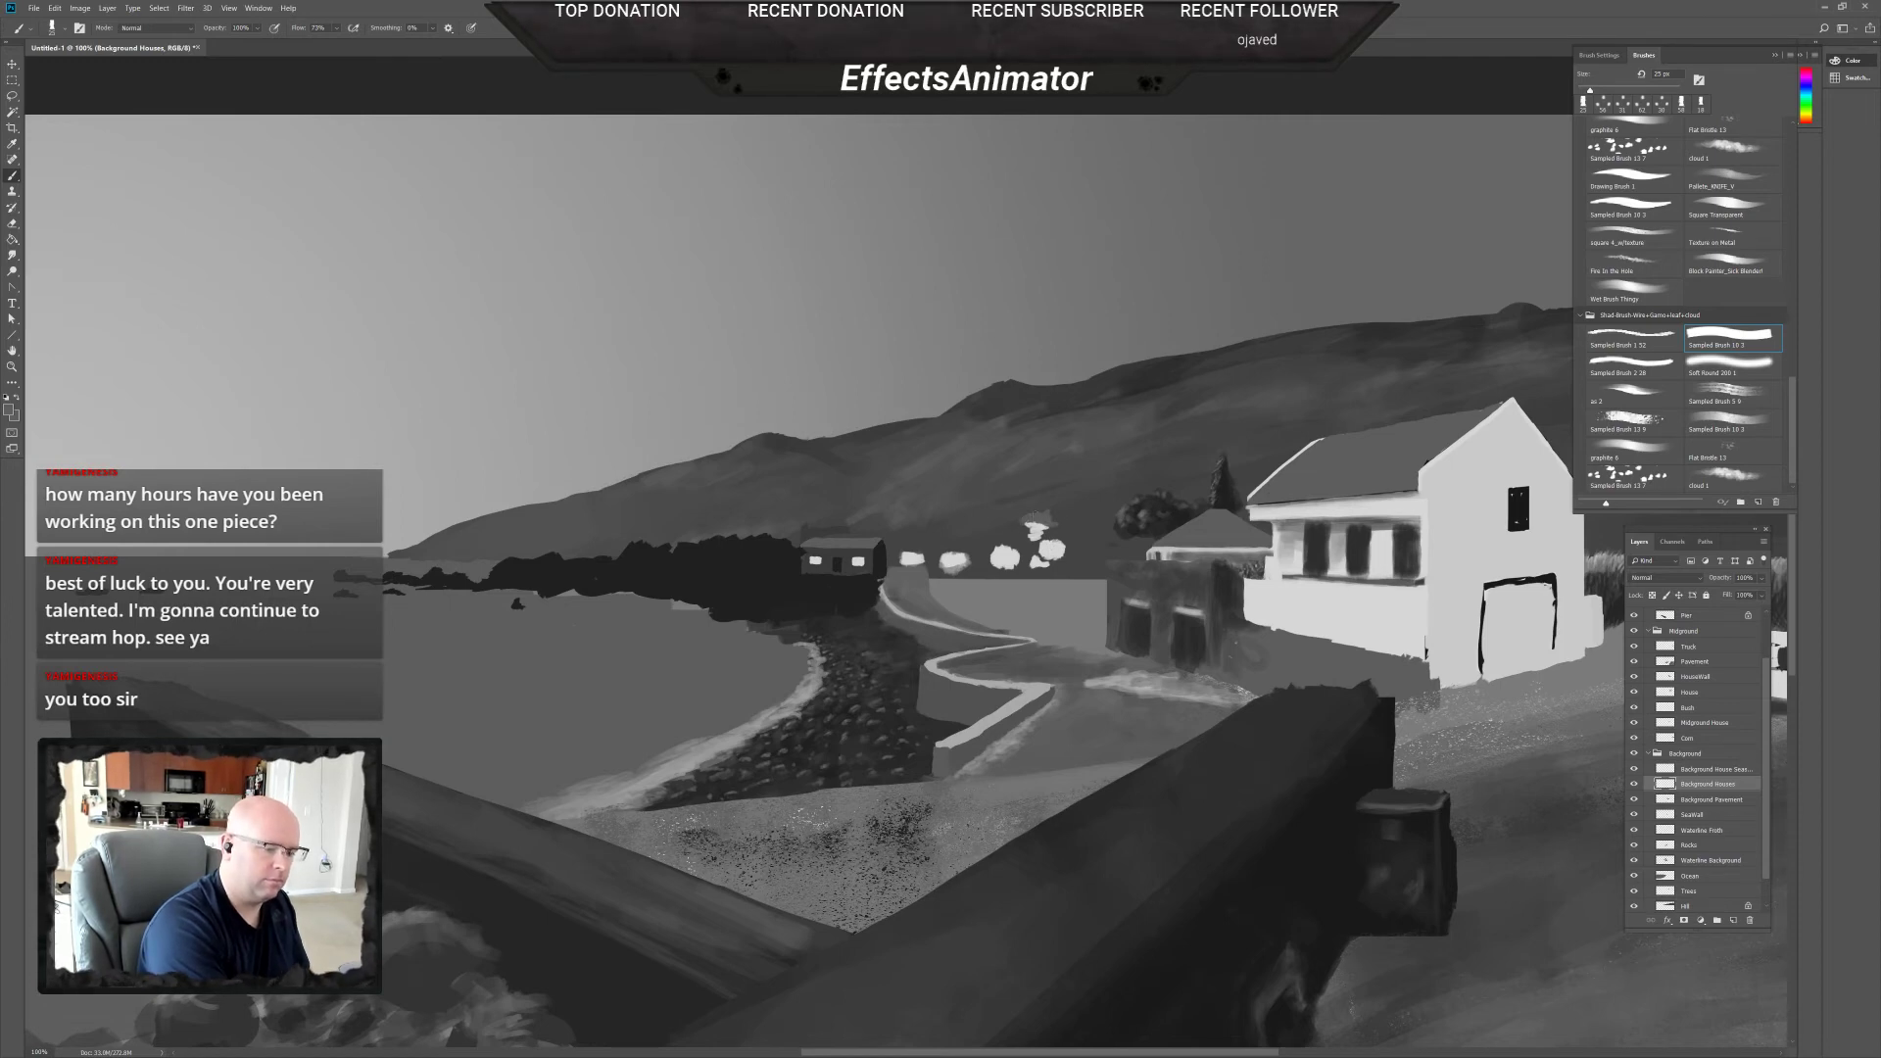
click(1091, 528)
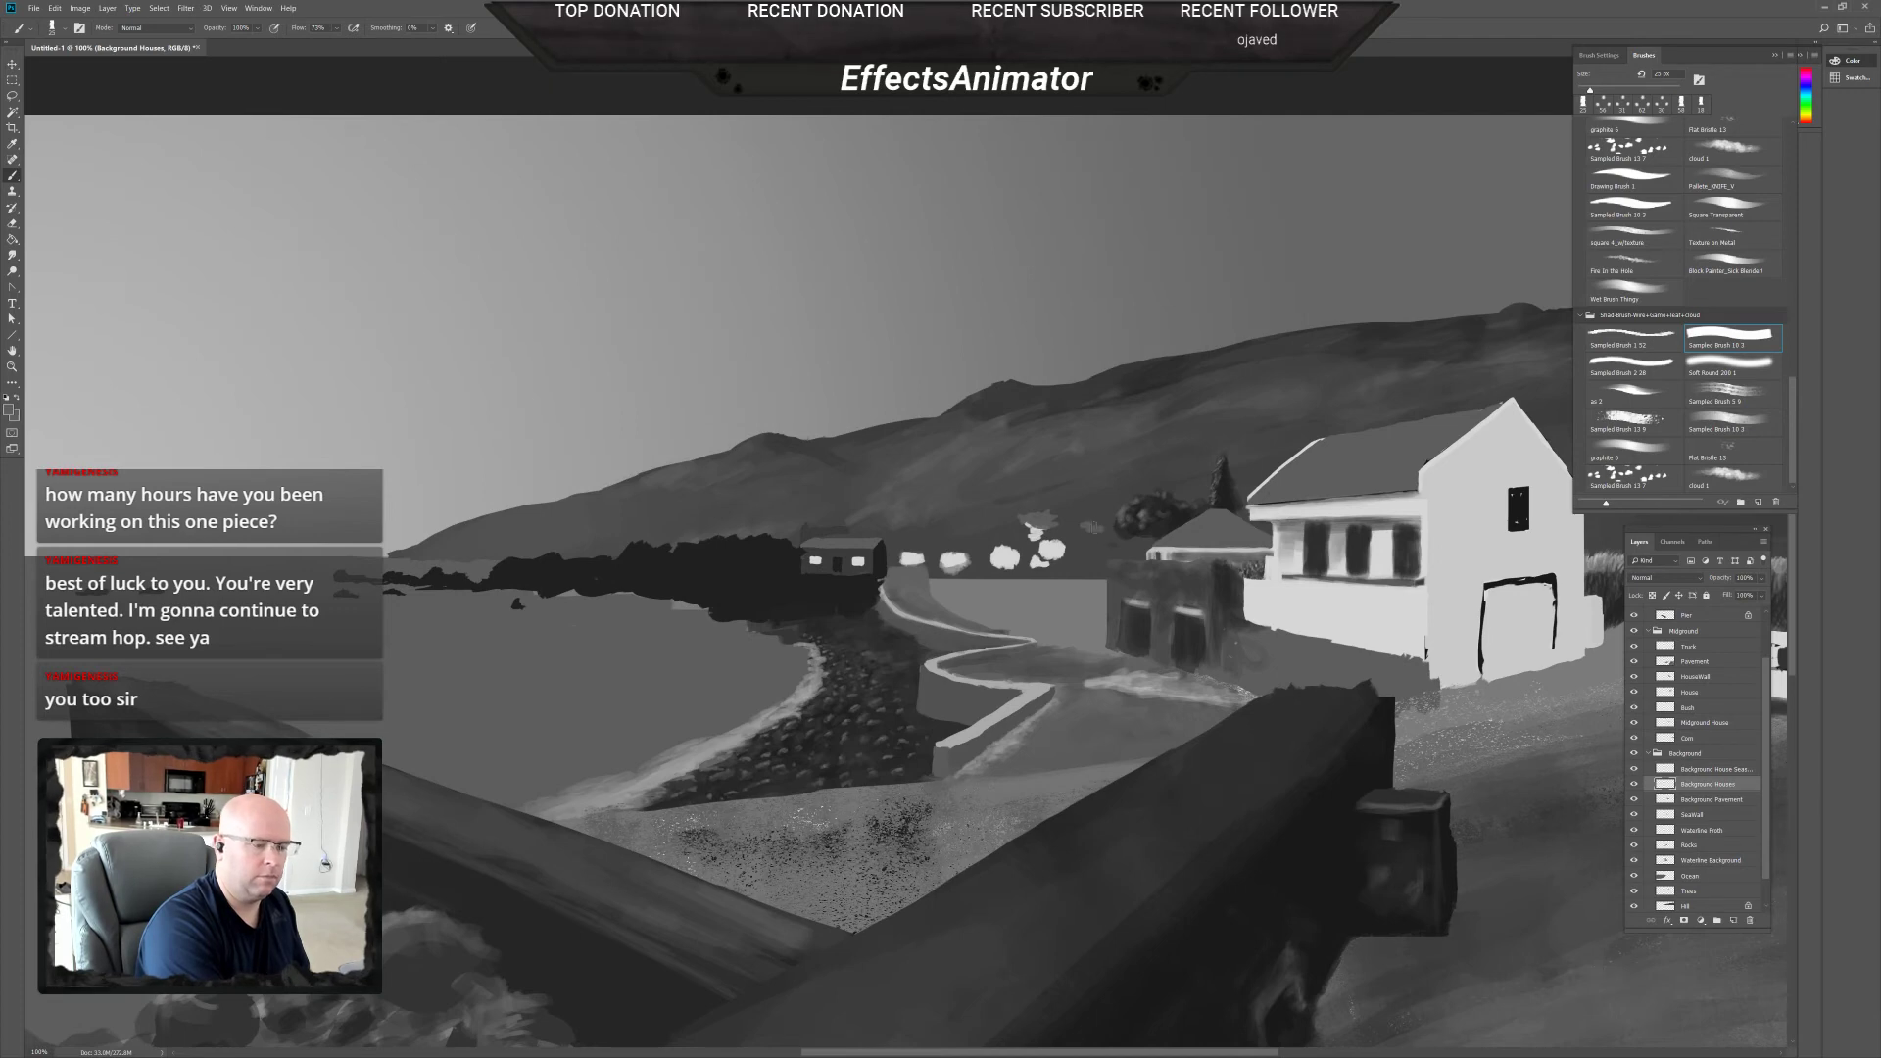
drag(1088, 537, 1095, 541)
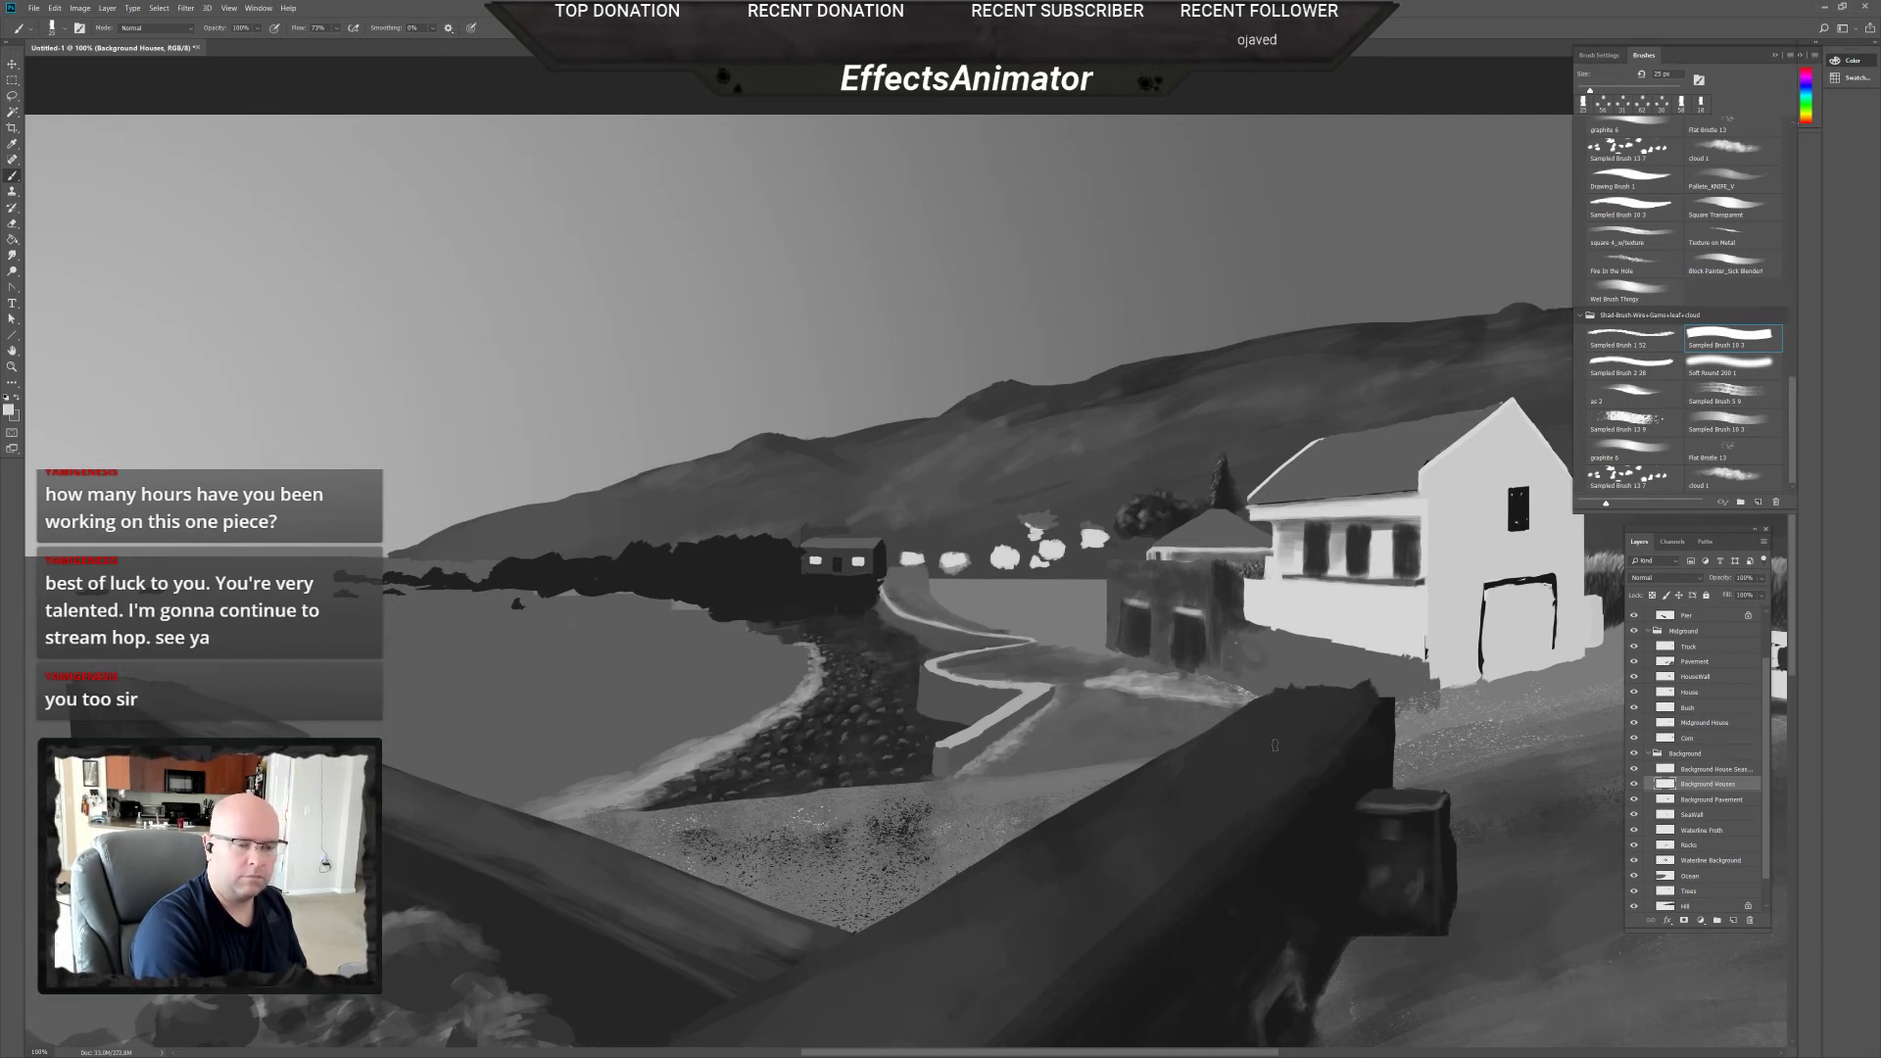
click(1635, 692)
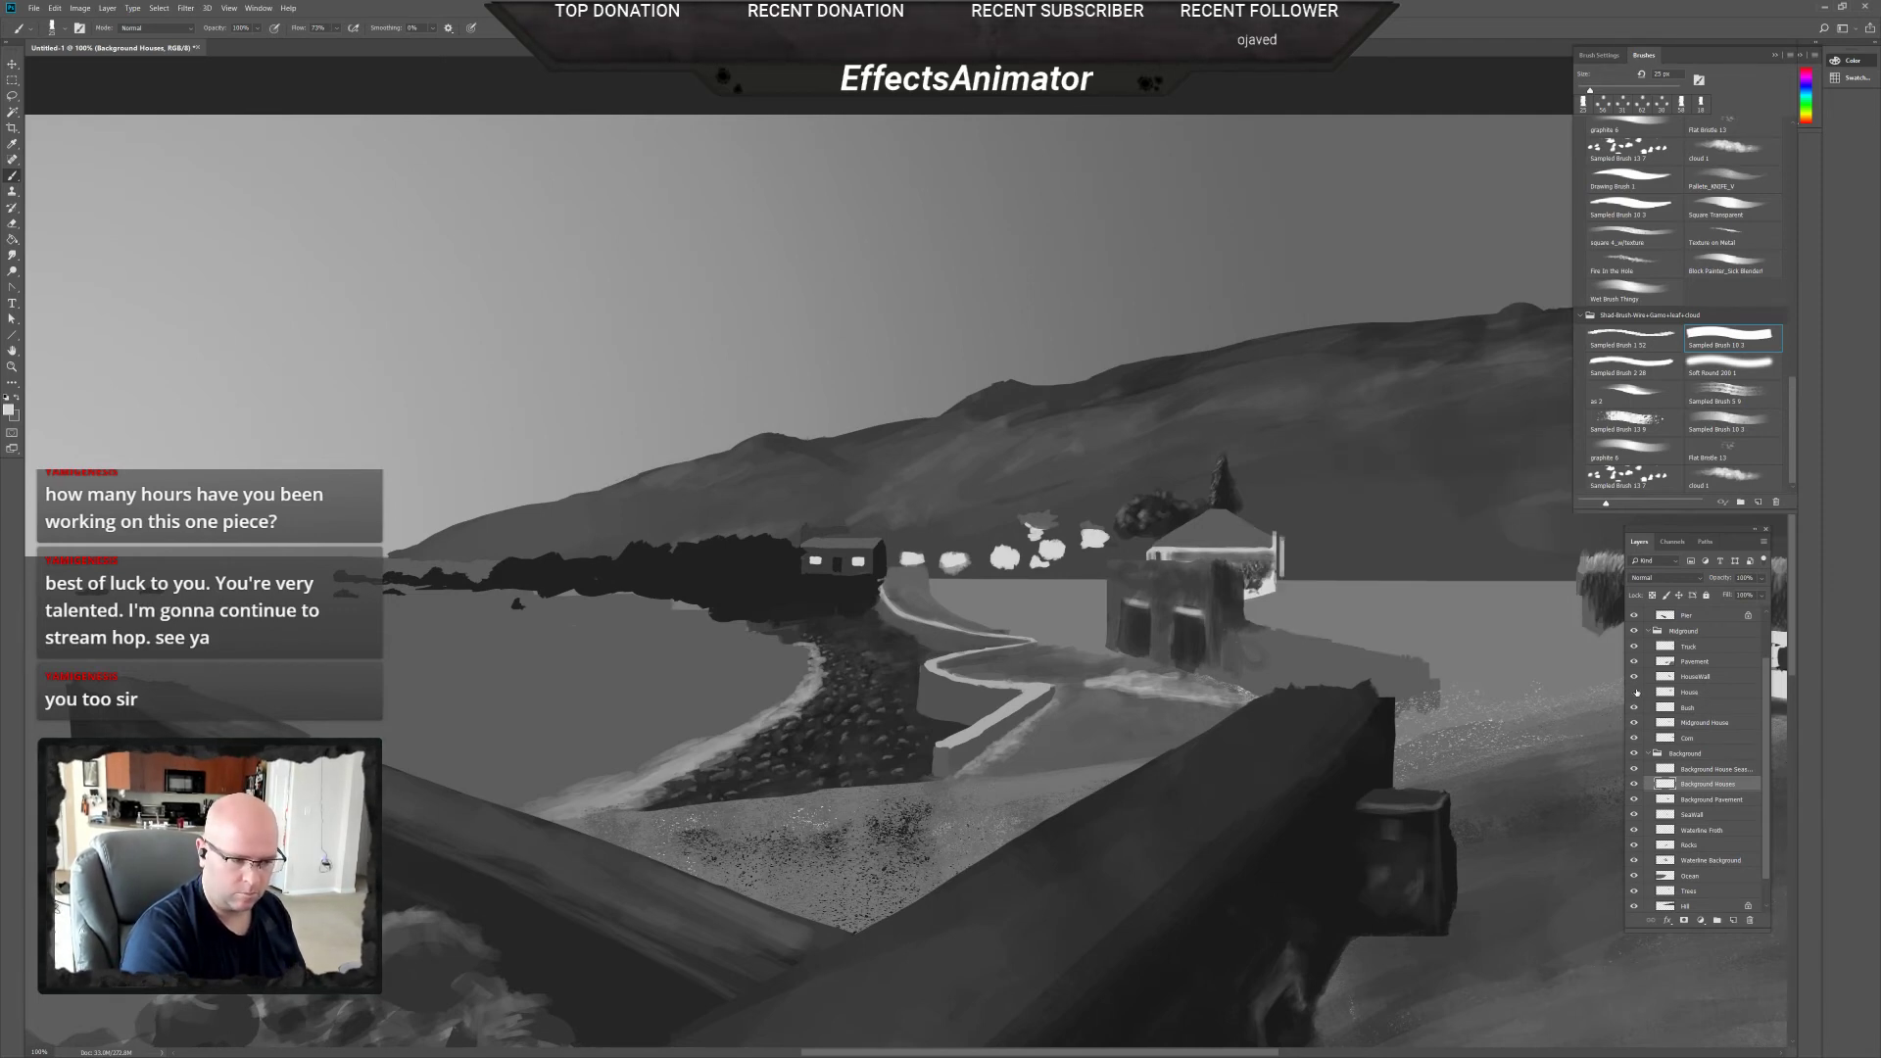
Show the House layer again and toggle the Midground House layer's visibility to check what it contains.
click(1634, 691)
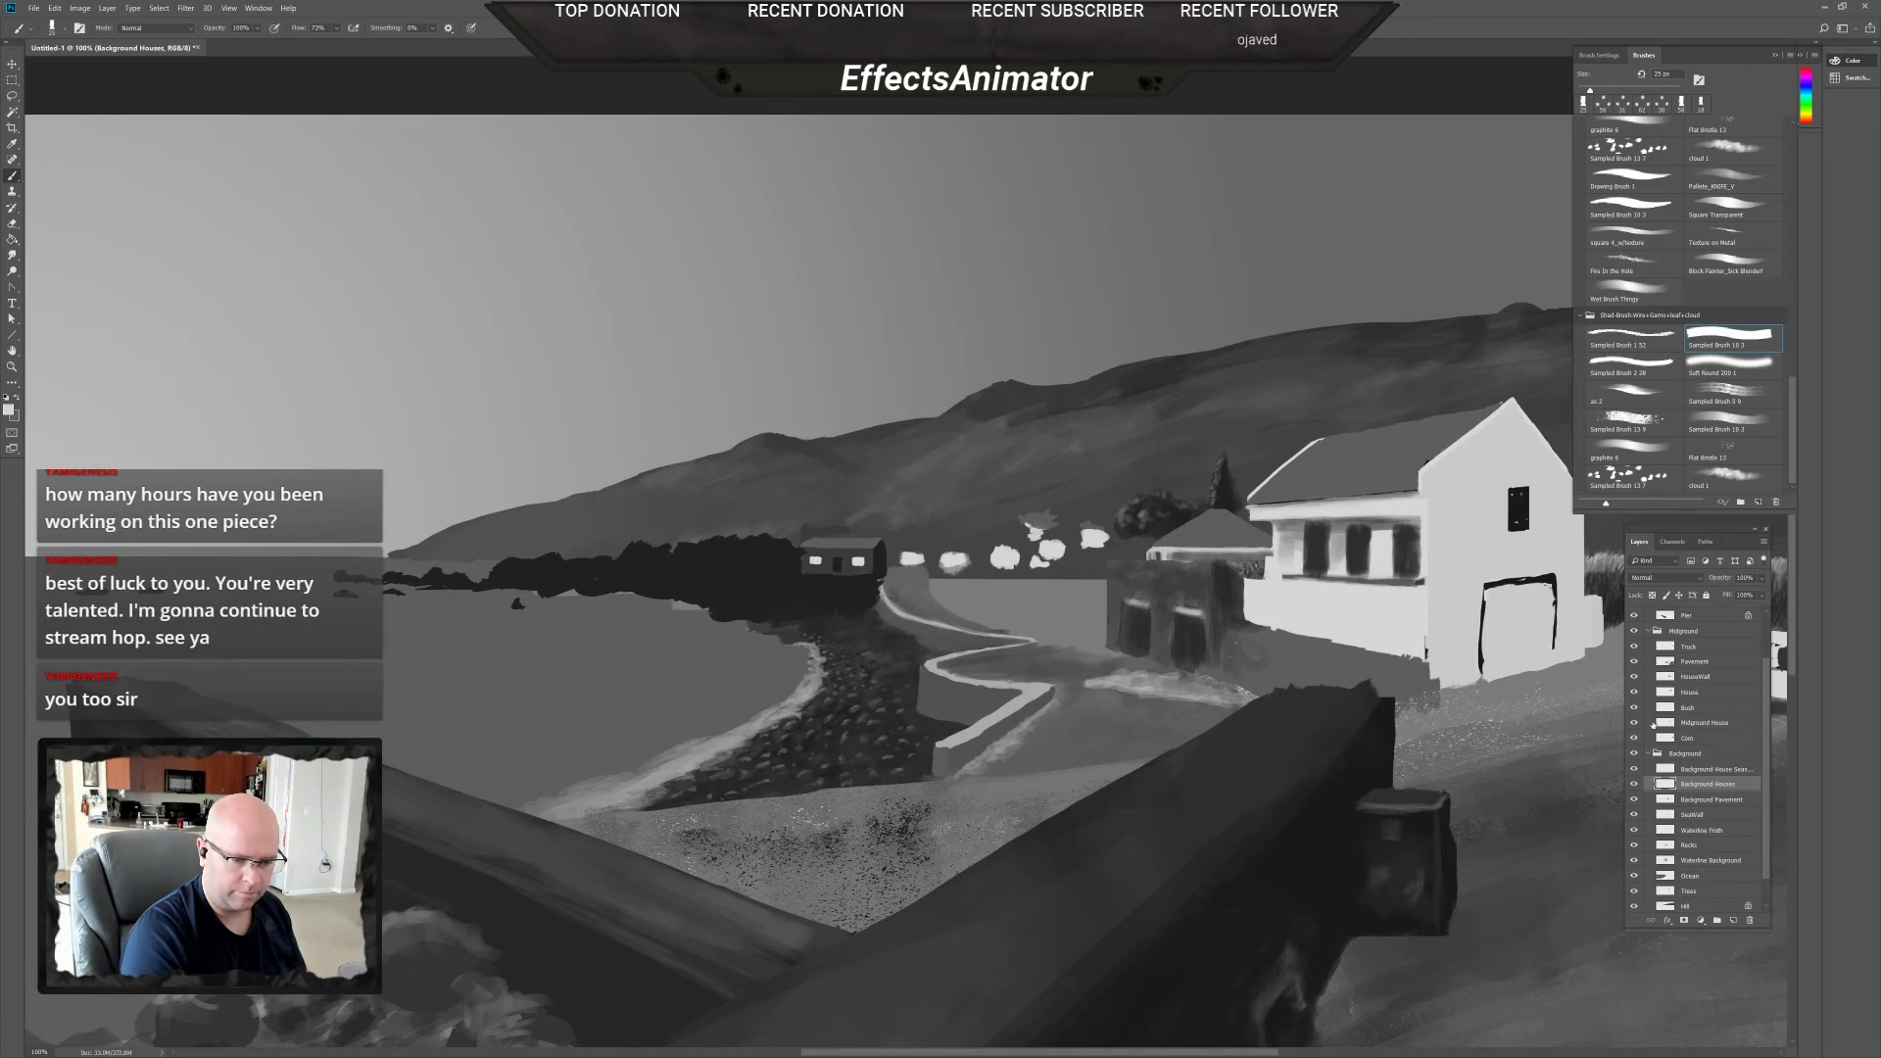
click(1634, 722)
click(1634, 722)
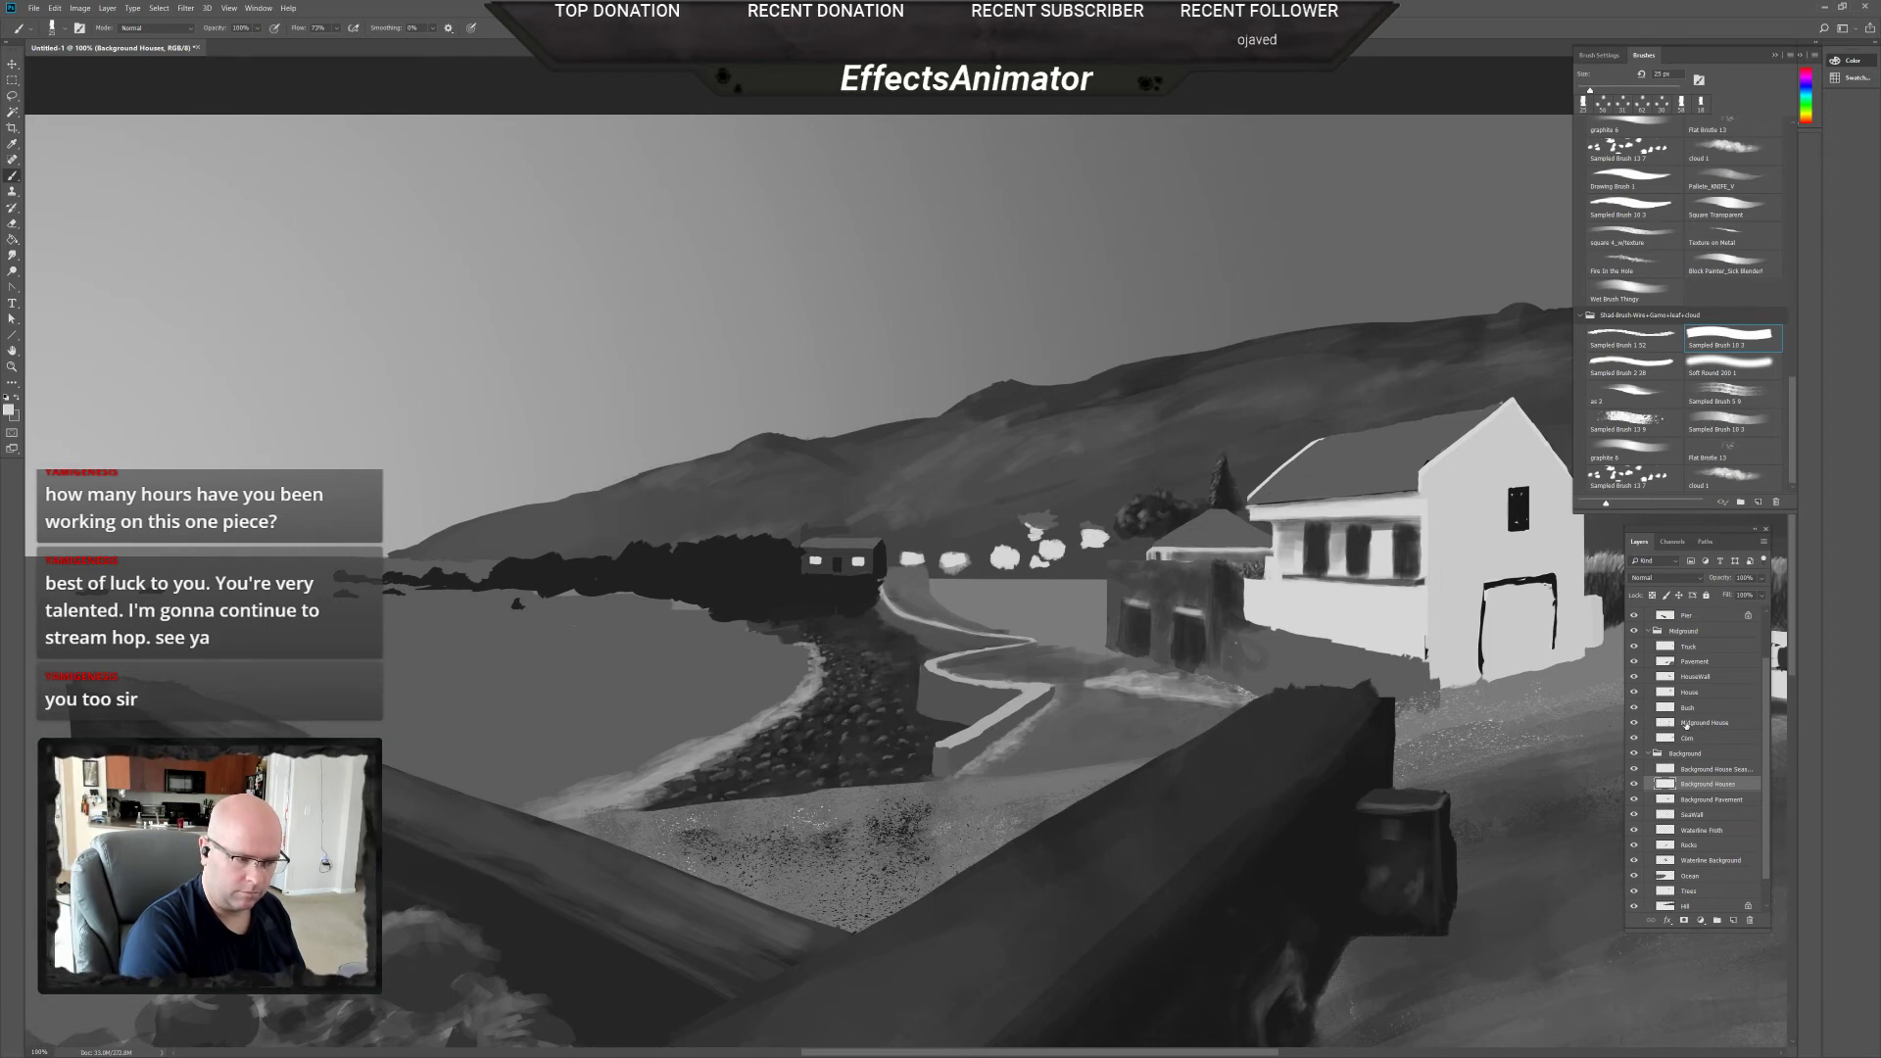
Add a new layer directly below the Midground House layer and name it MidgroundHouse.
click(1689, 725)
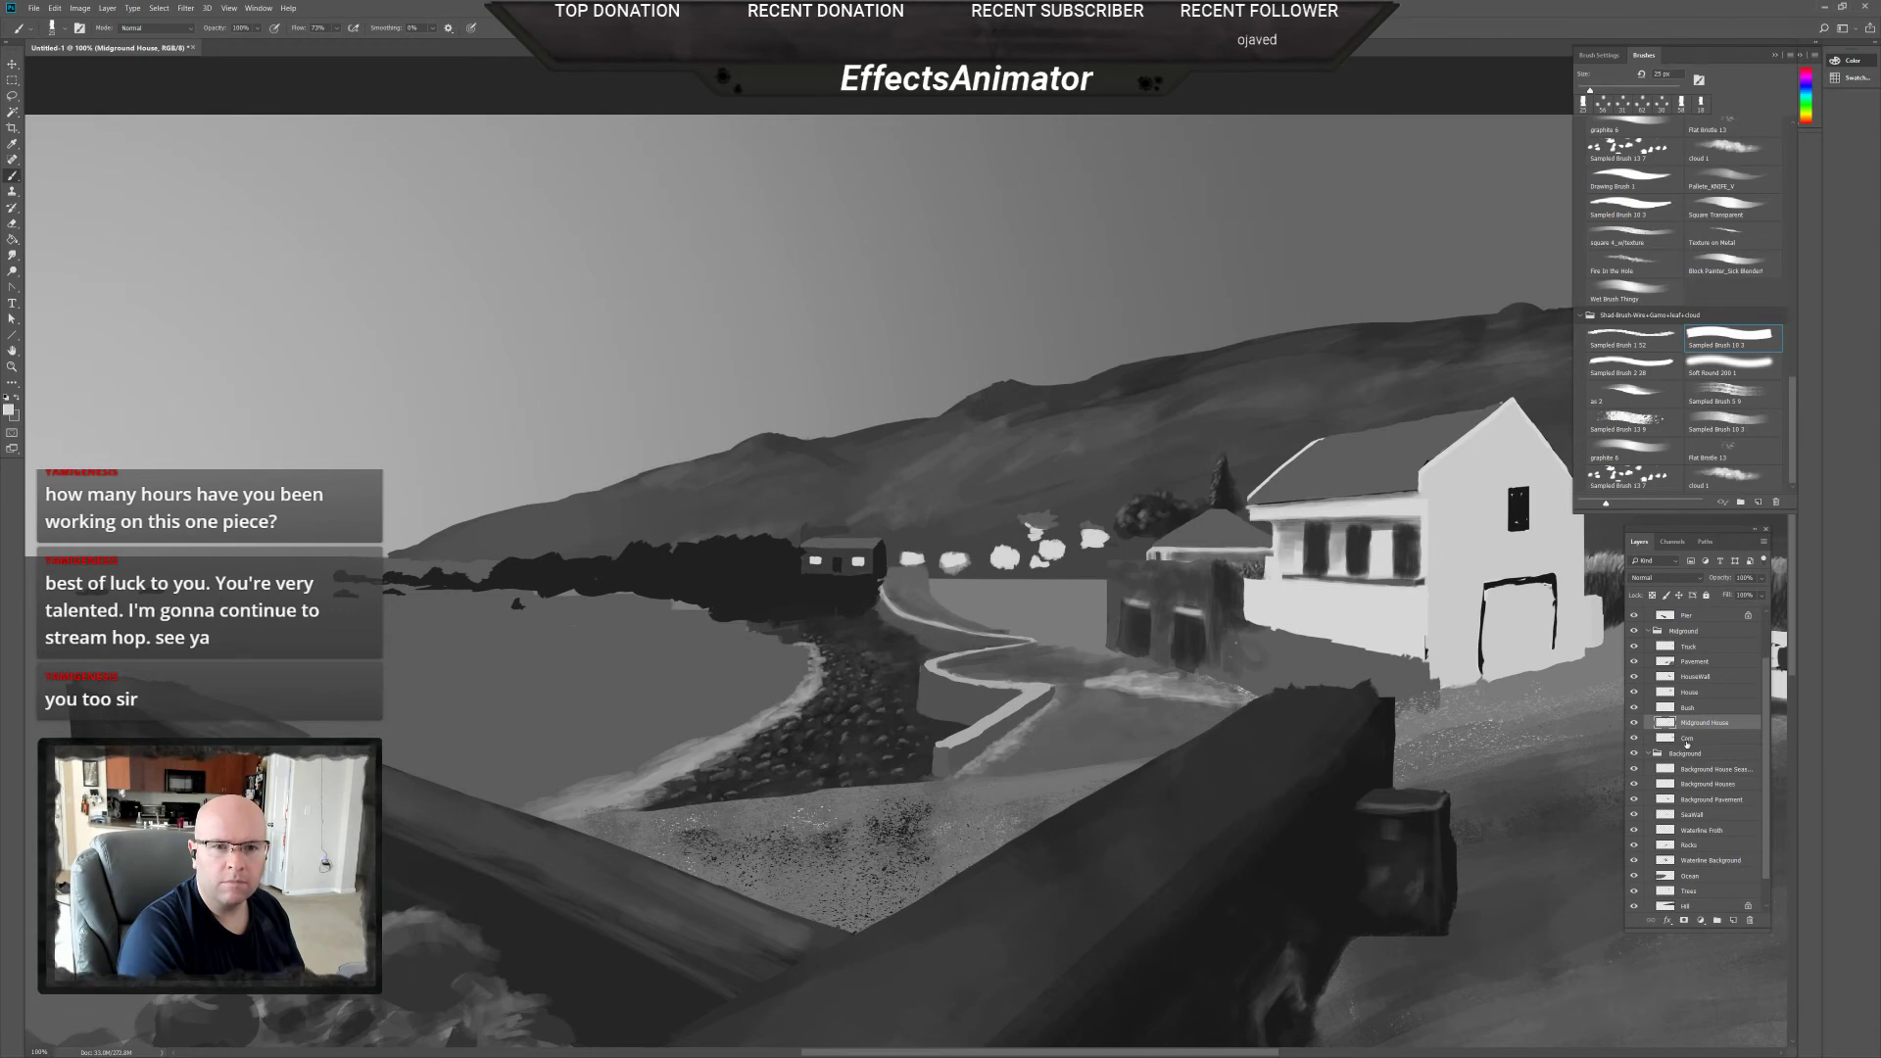
key(ctrl+shift+alt+n)
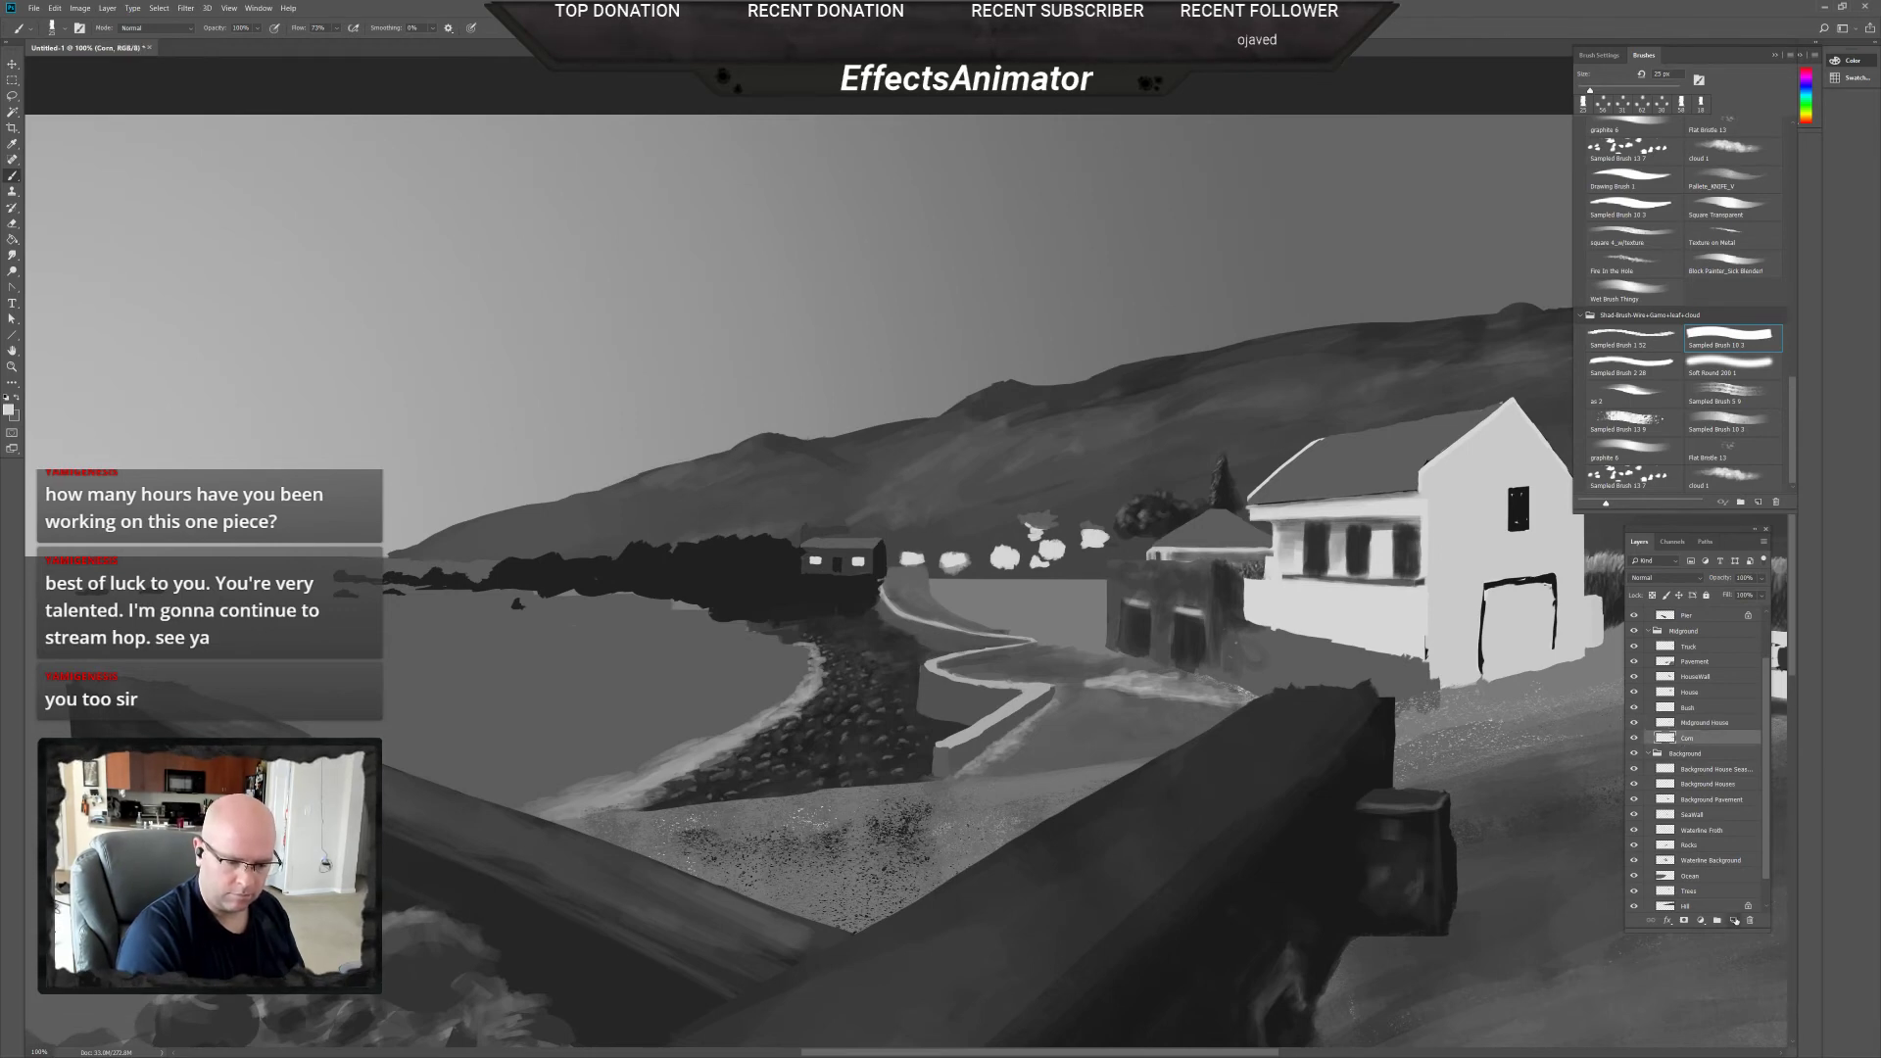
double_click(1700, 740)
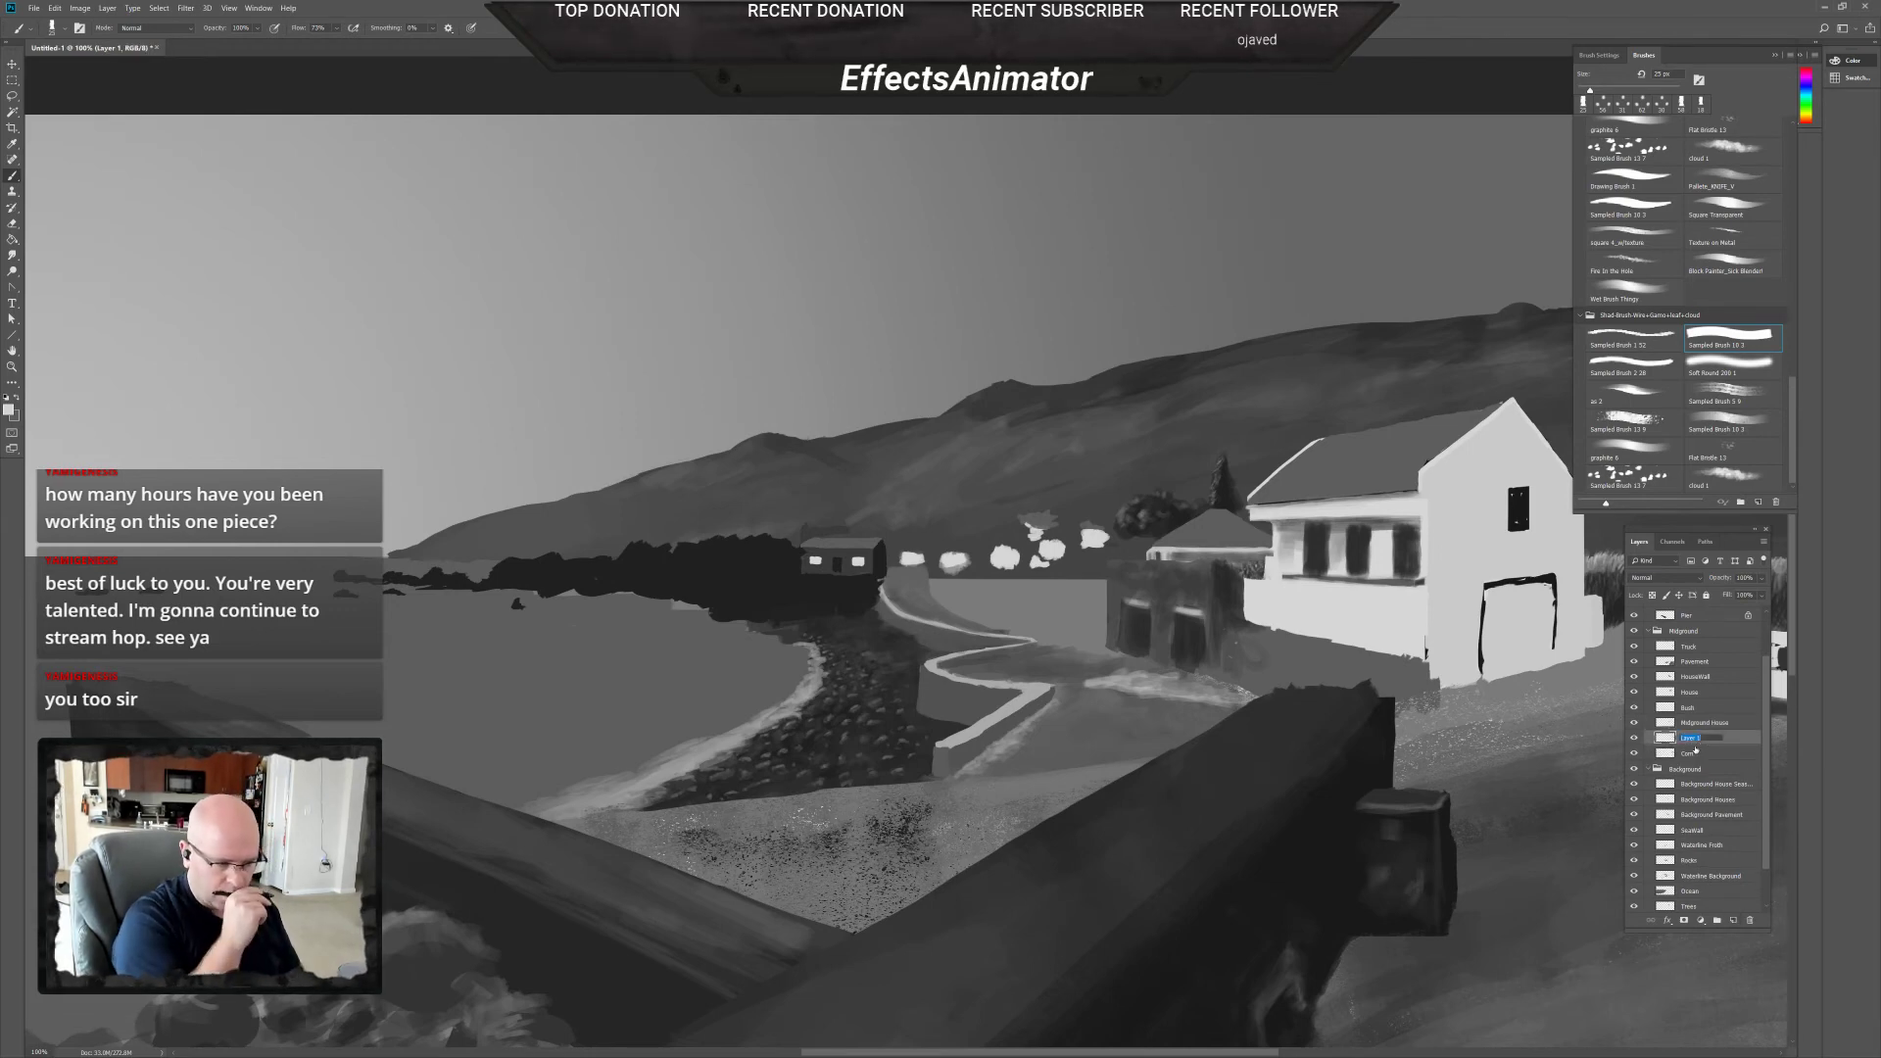
text(Midgrou)
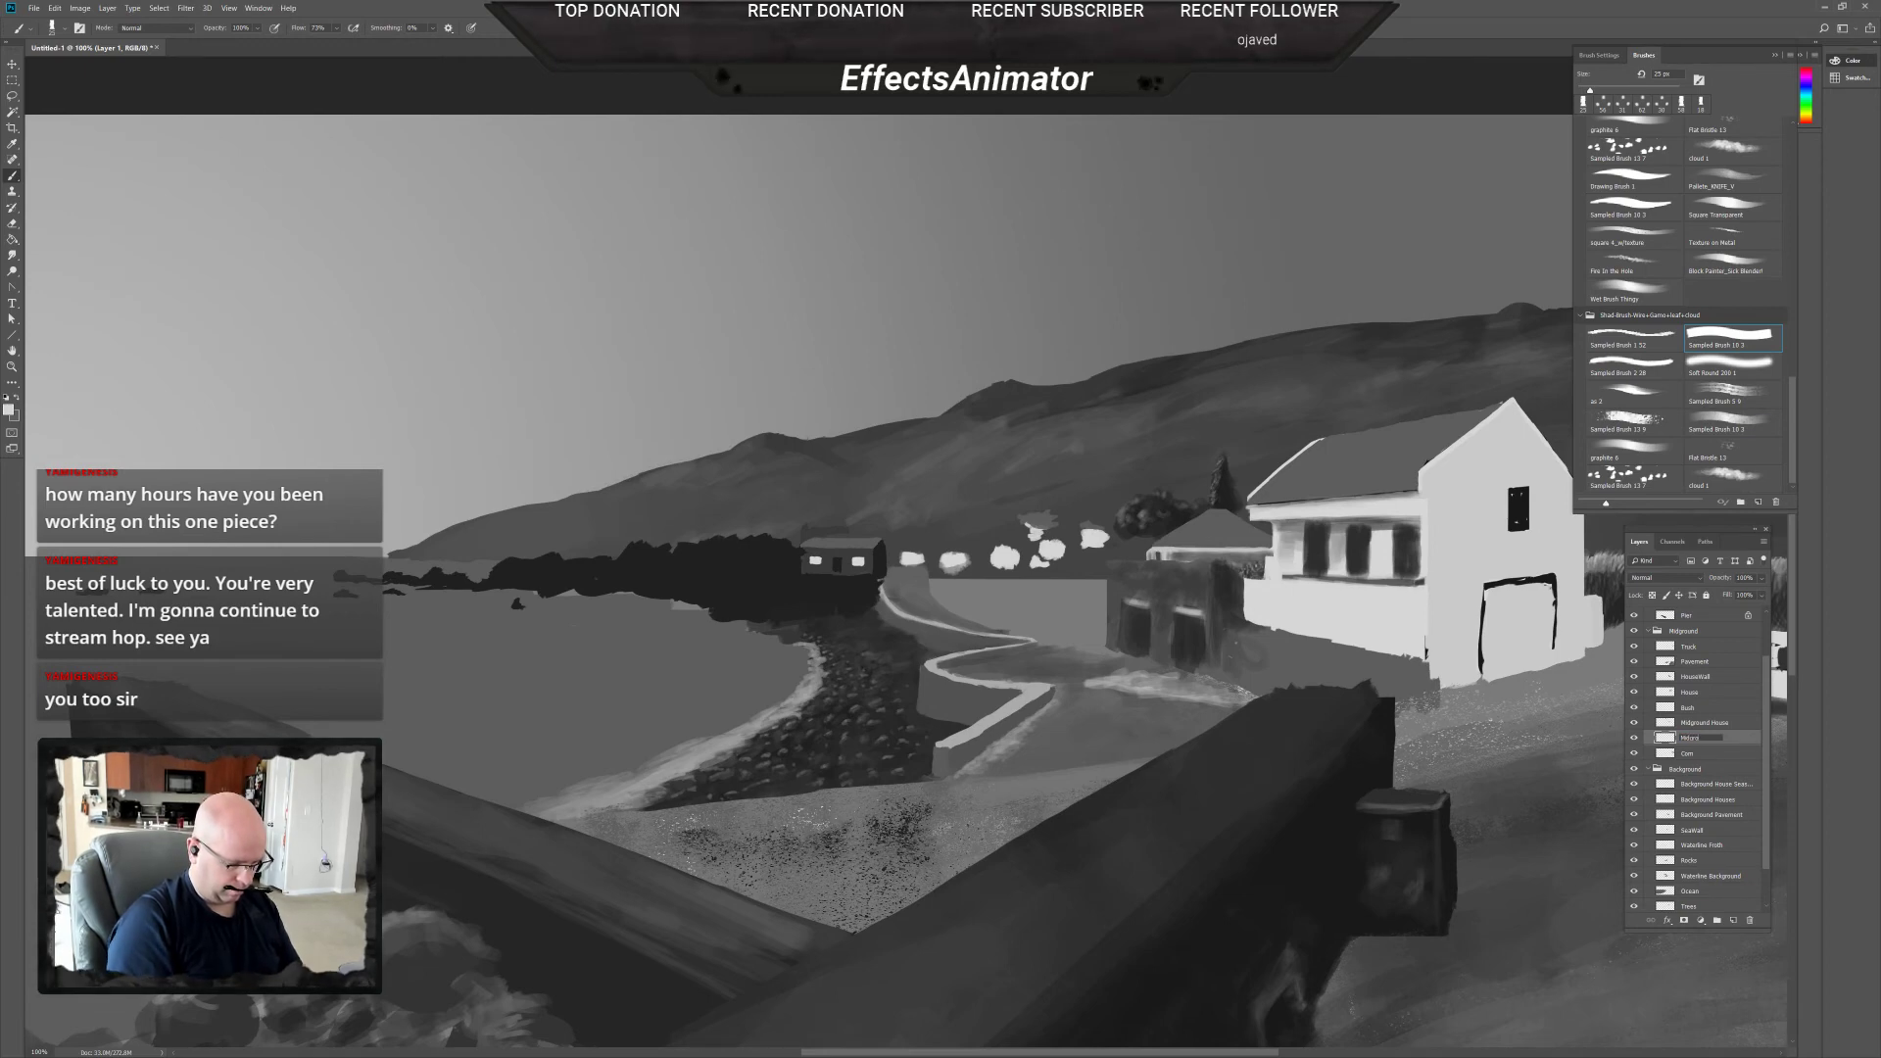
text(ndHouse)
key(Return)
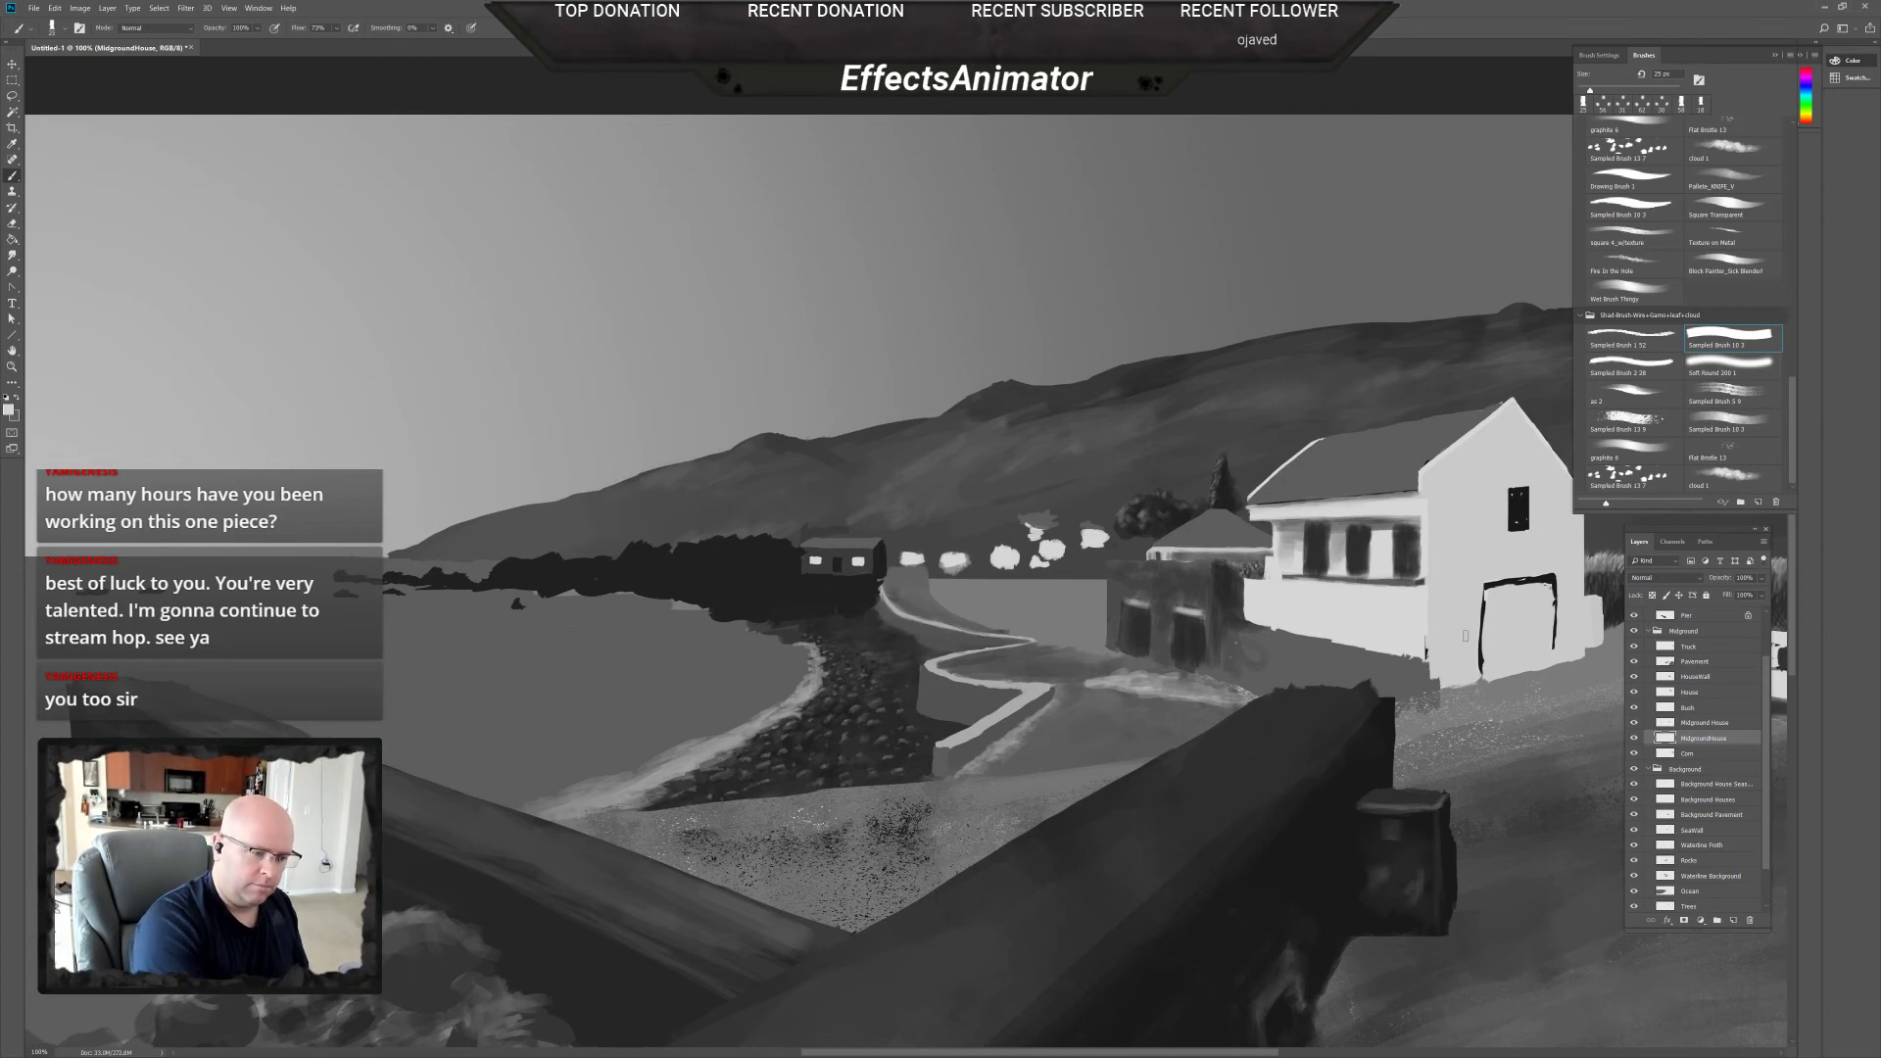
Sample the midground house's roof gray, enlarge the brush, and paint a gray building block over the nearest small white house.
alt+click(1212, 547)
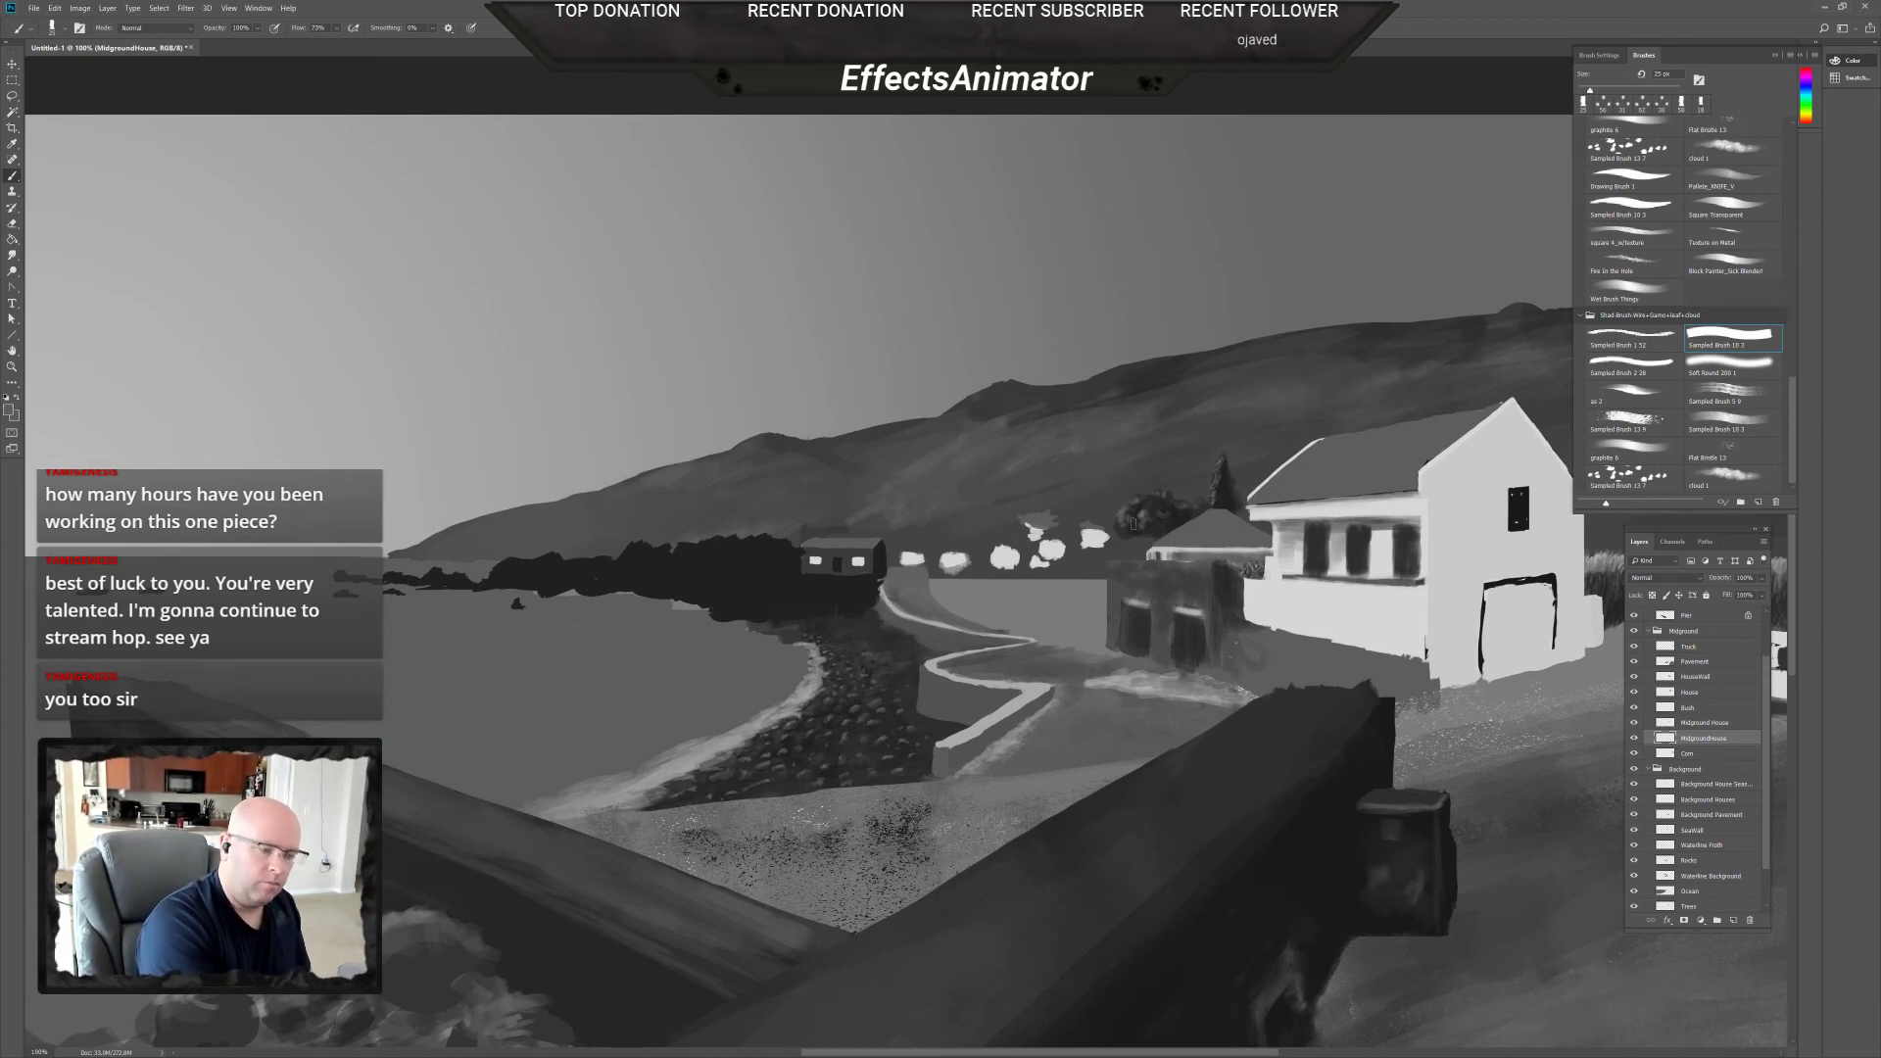
mouse_move(1092, 551)
mouse_down()
mouse_move(1088, 580)
mouse_move(1107, 558)
mouse_up()
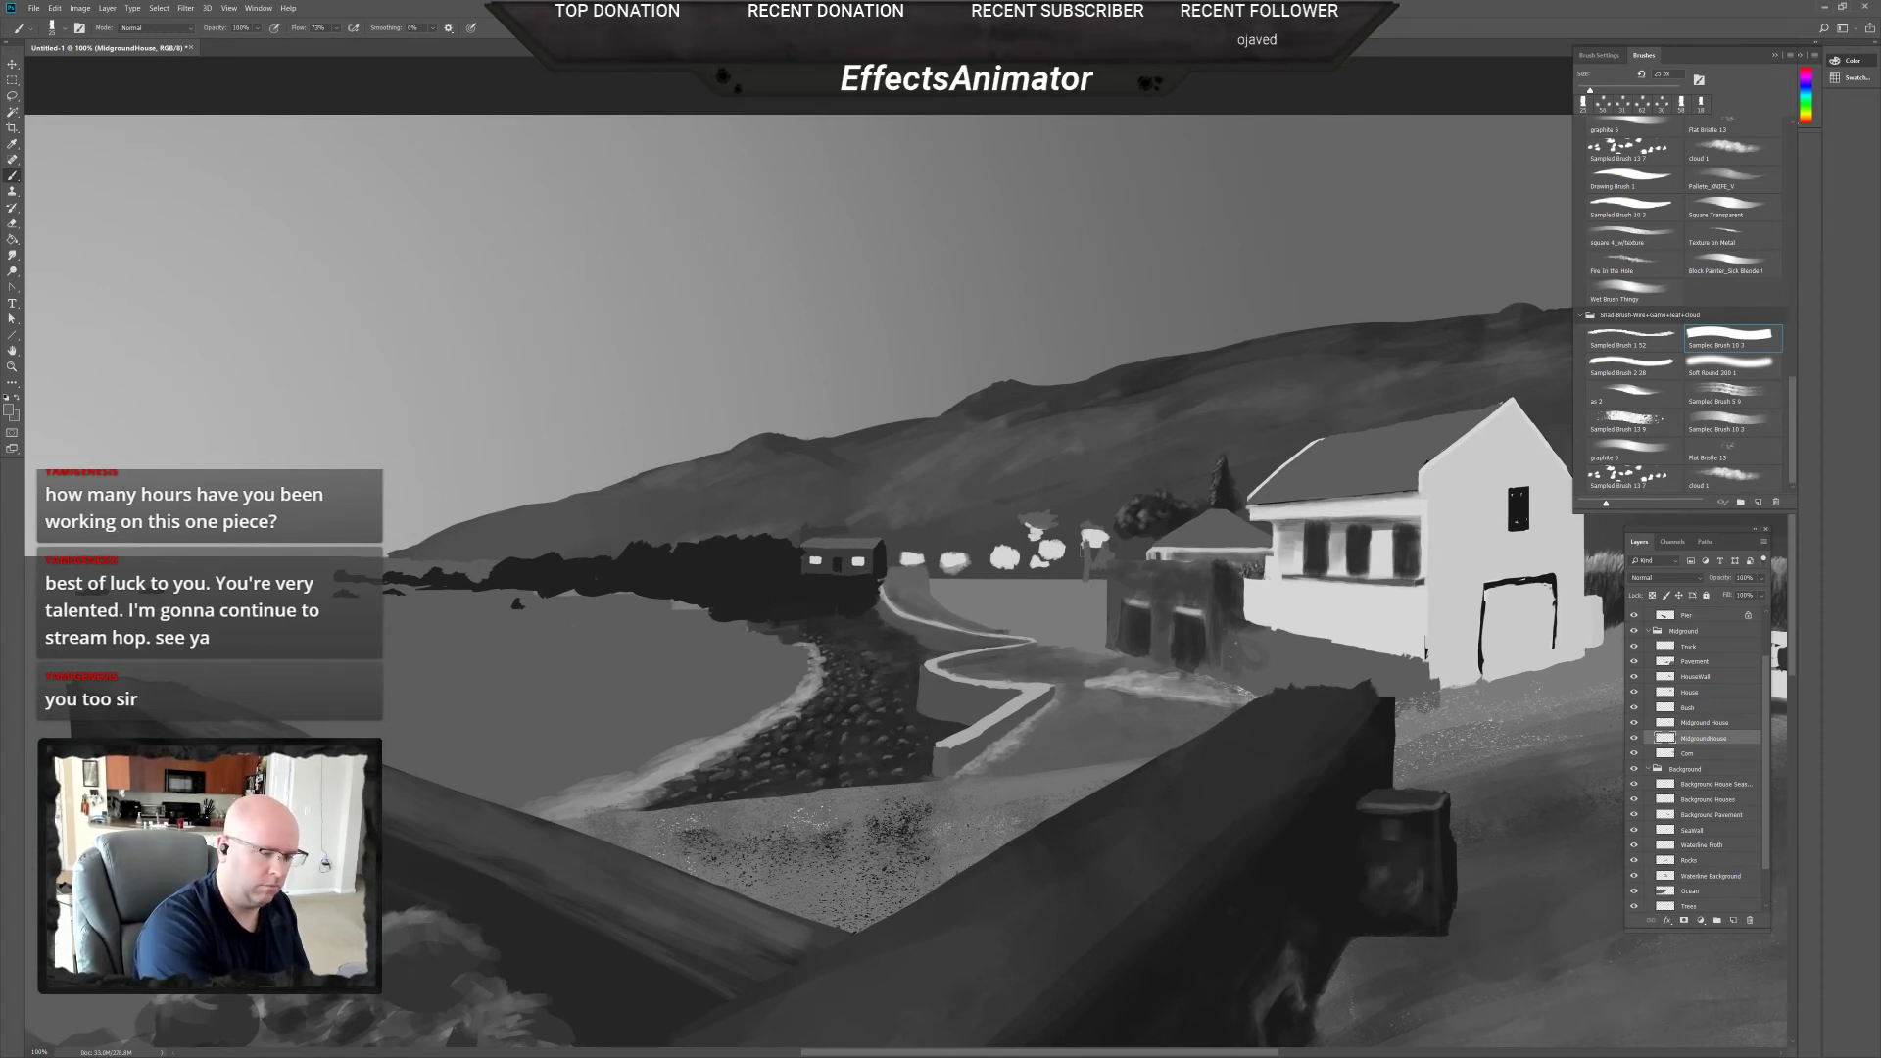
right_click(1088, 547)
drag(1207, 569, 1221, 568)
key(Return)
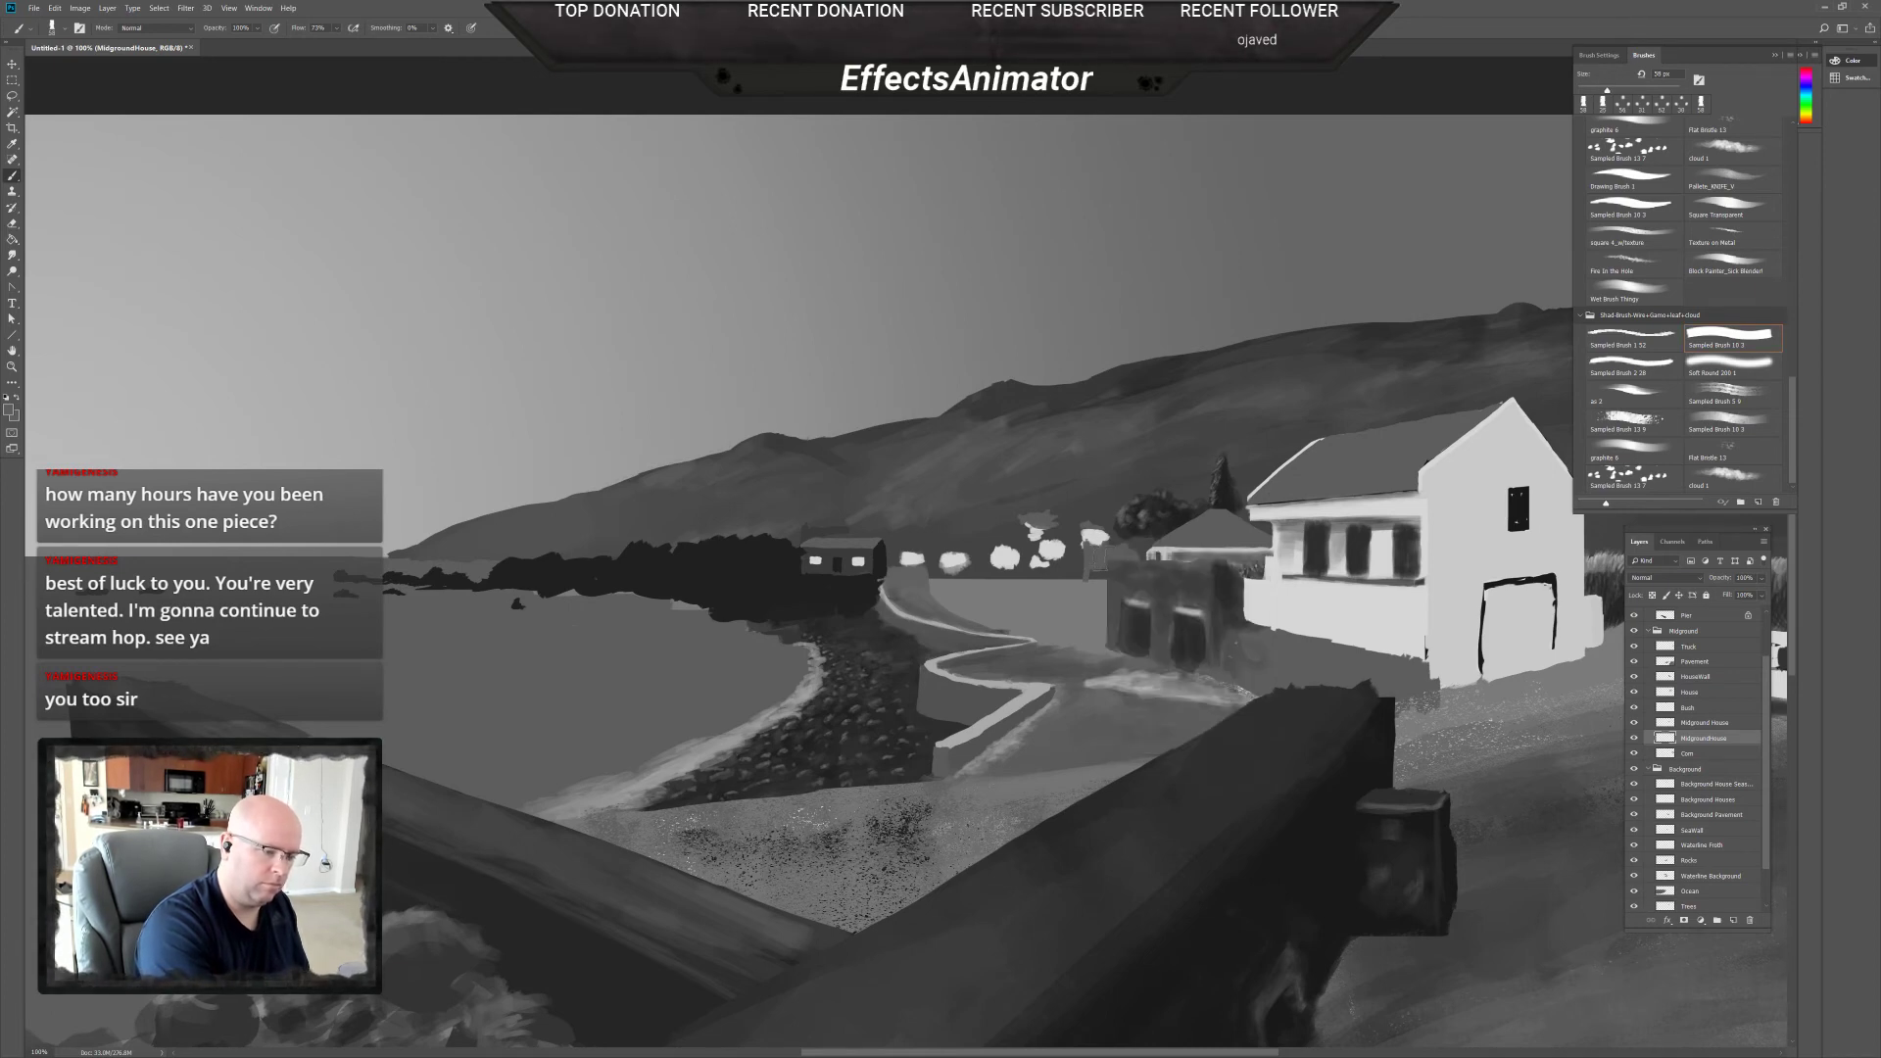
drag(1098, 546, 1086, 584)
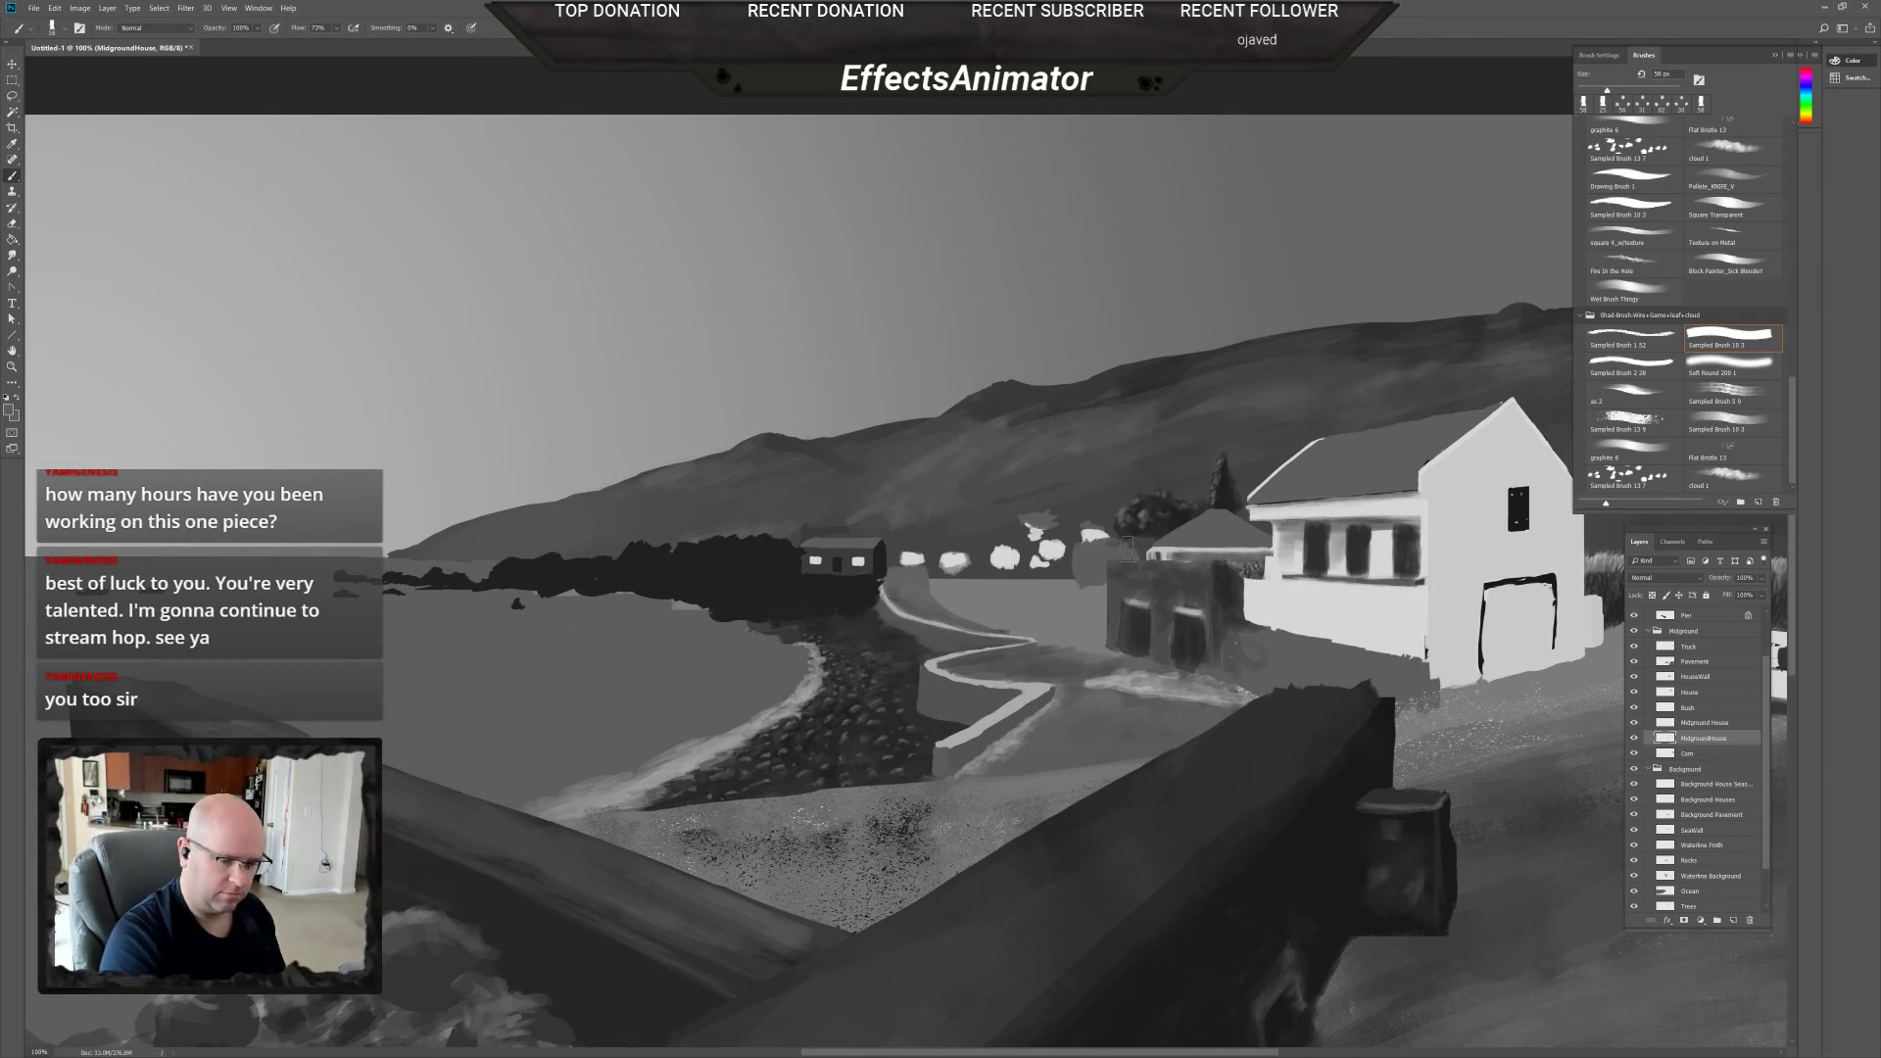
Transform the Midground House layer, making the small house behind the dark wall slightly narrower and shorter.
click(1702, 722)
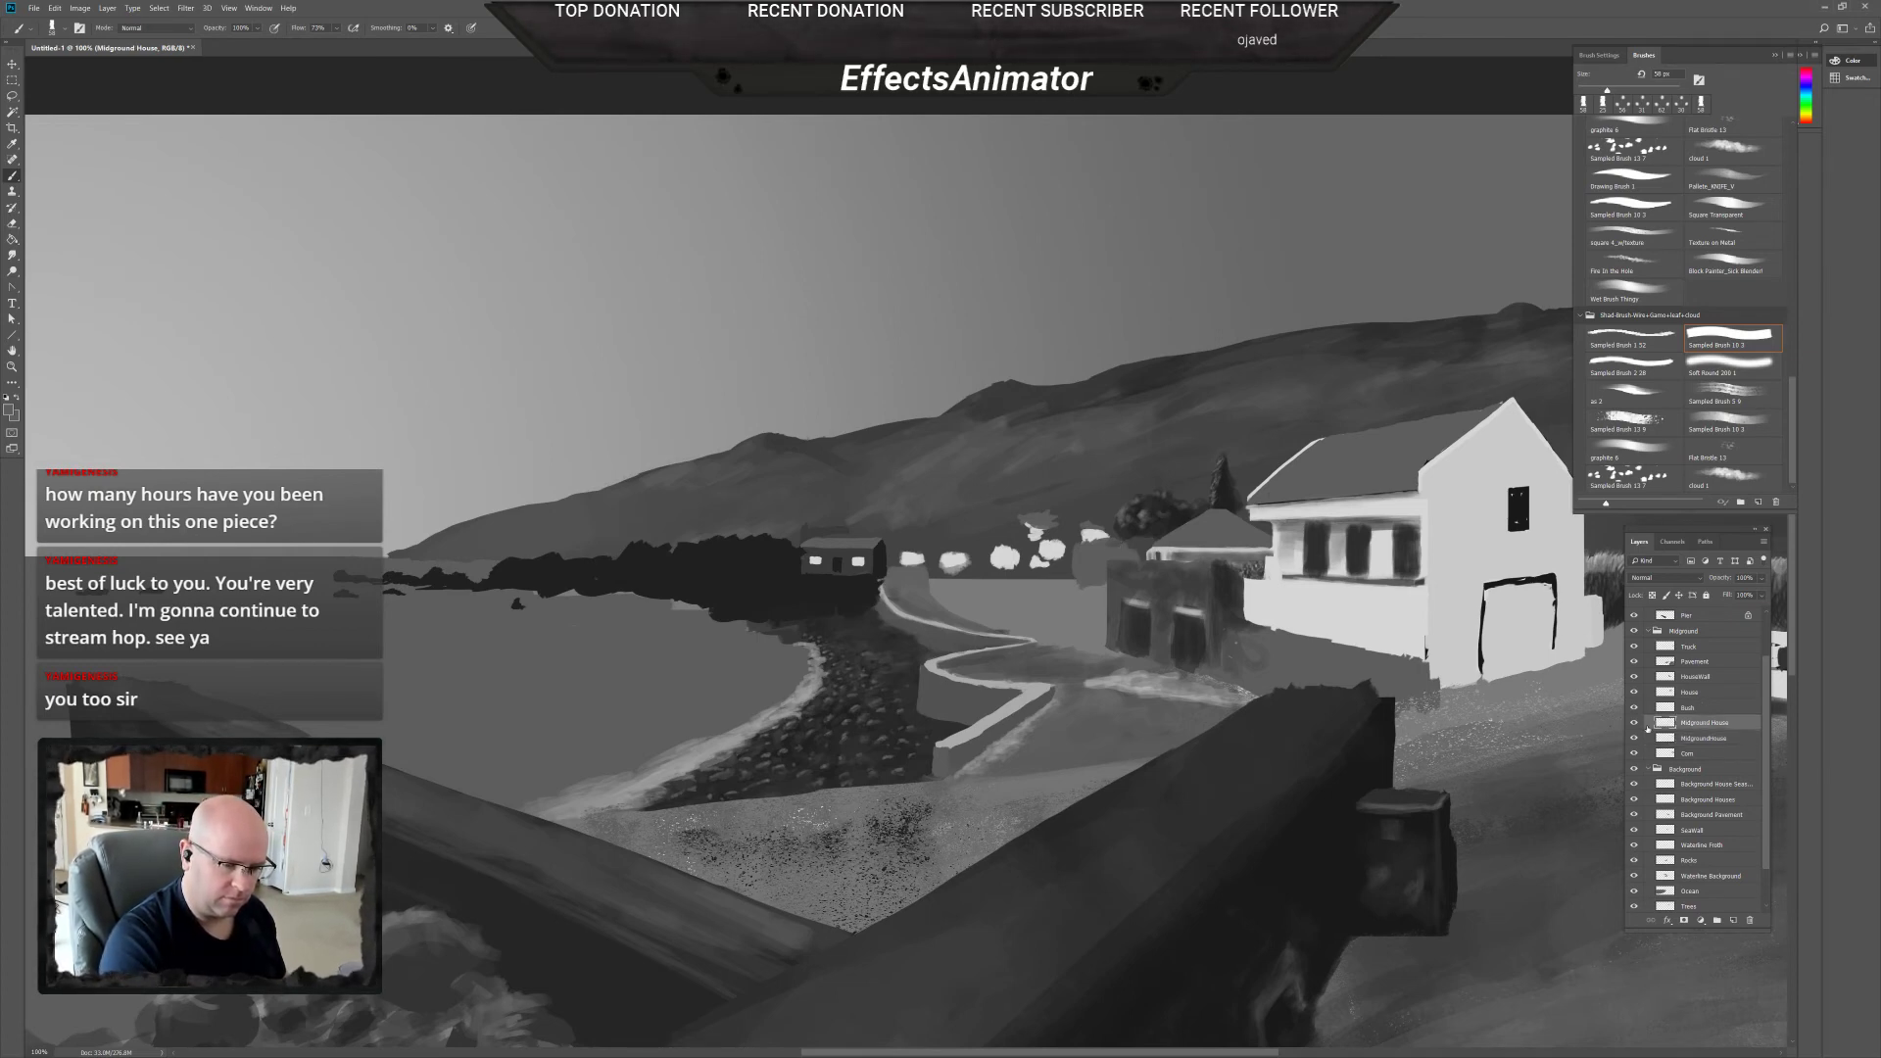
key(ctrl+t)
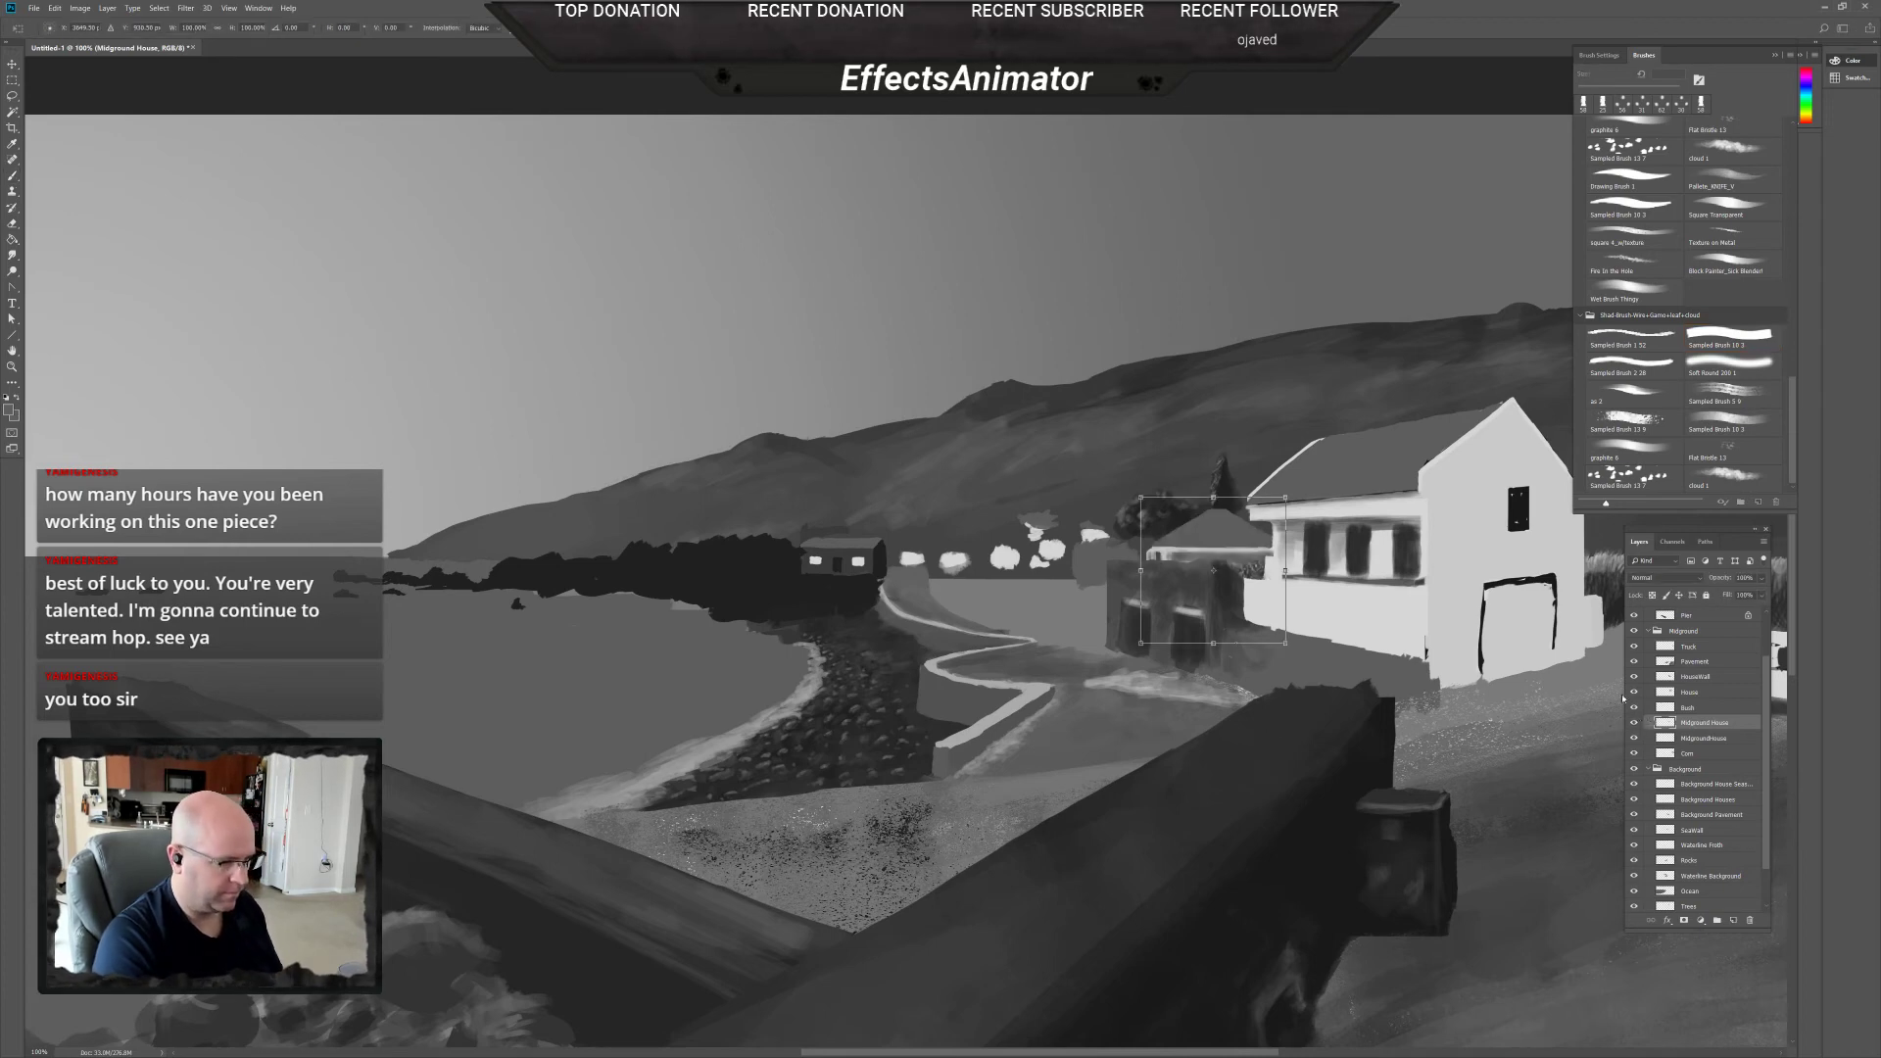
drag(1142, 496, 1152, 492)
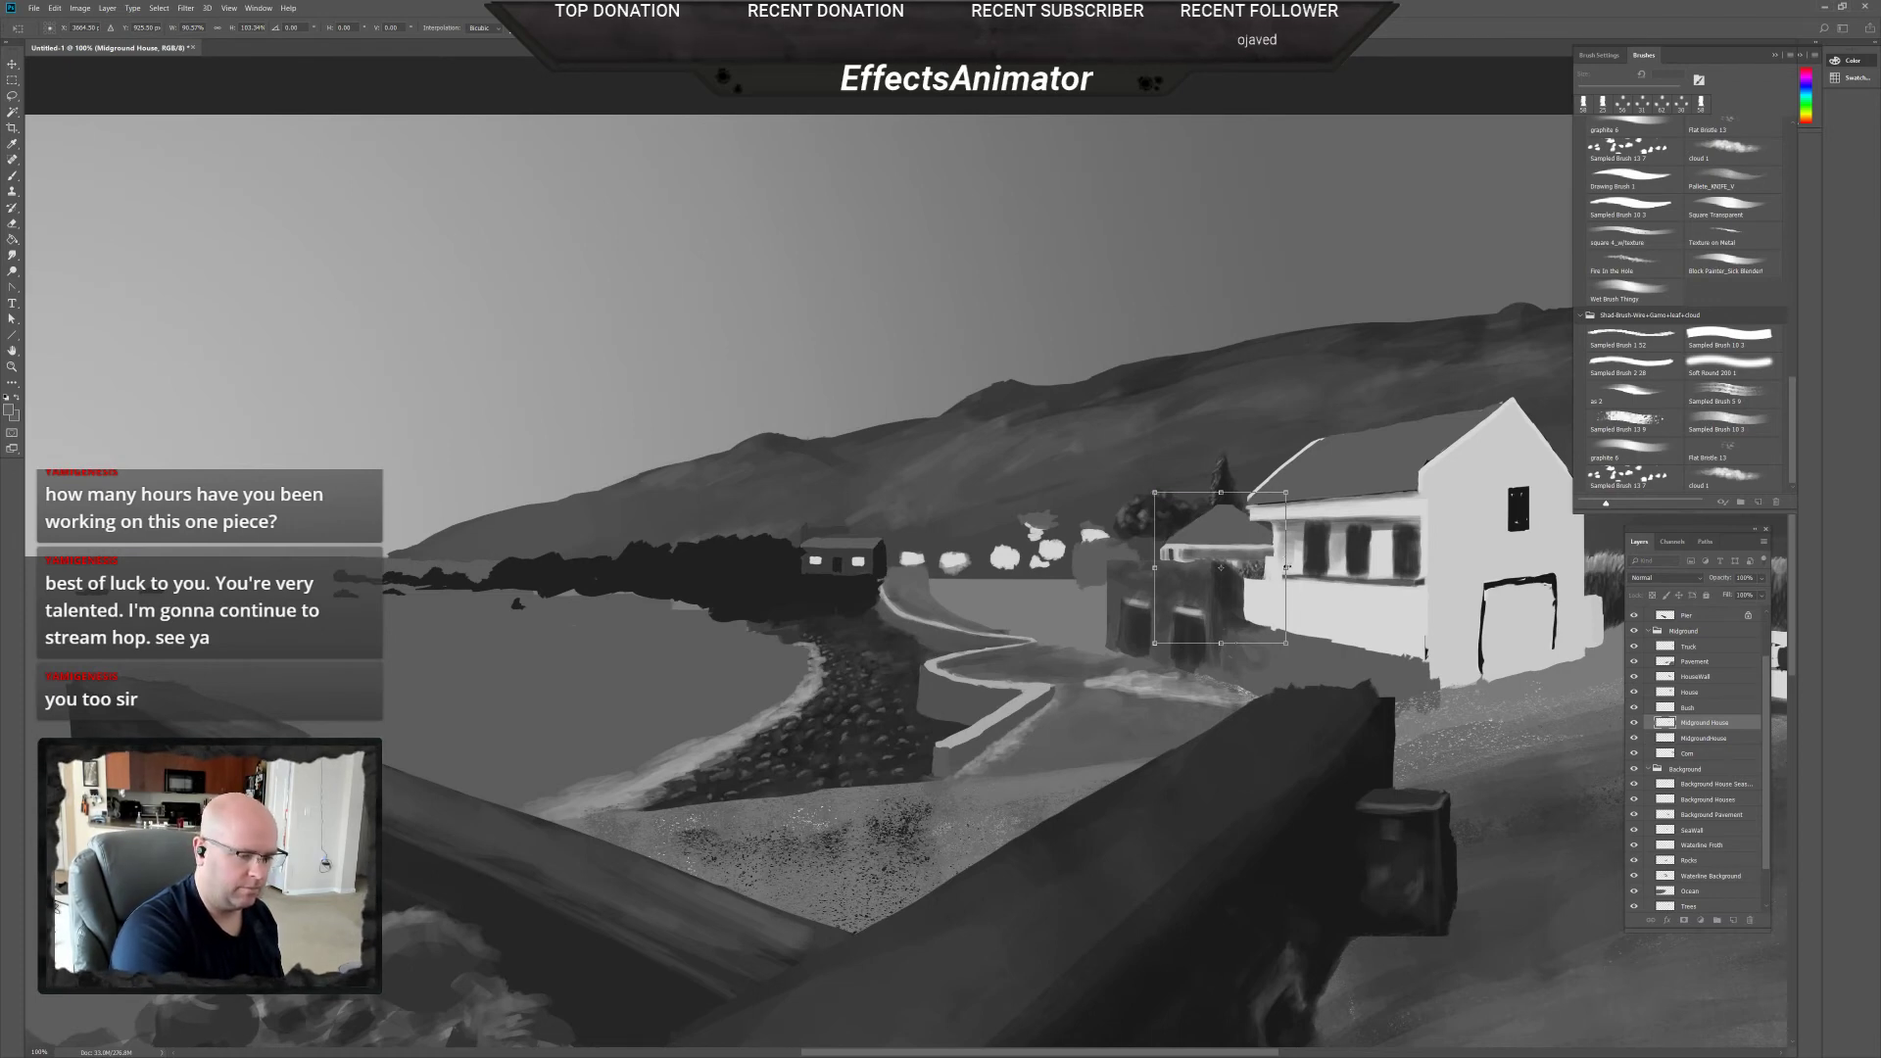
drag(1287, 568, 1290, 567)
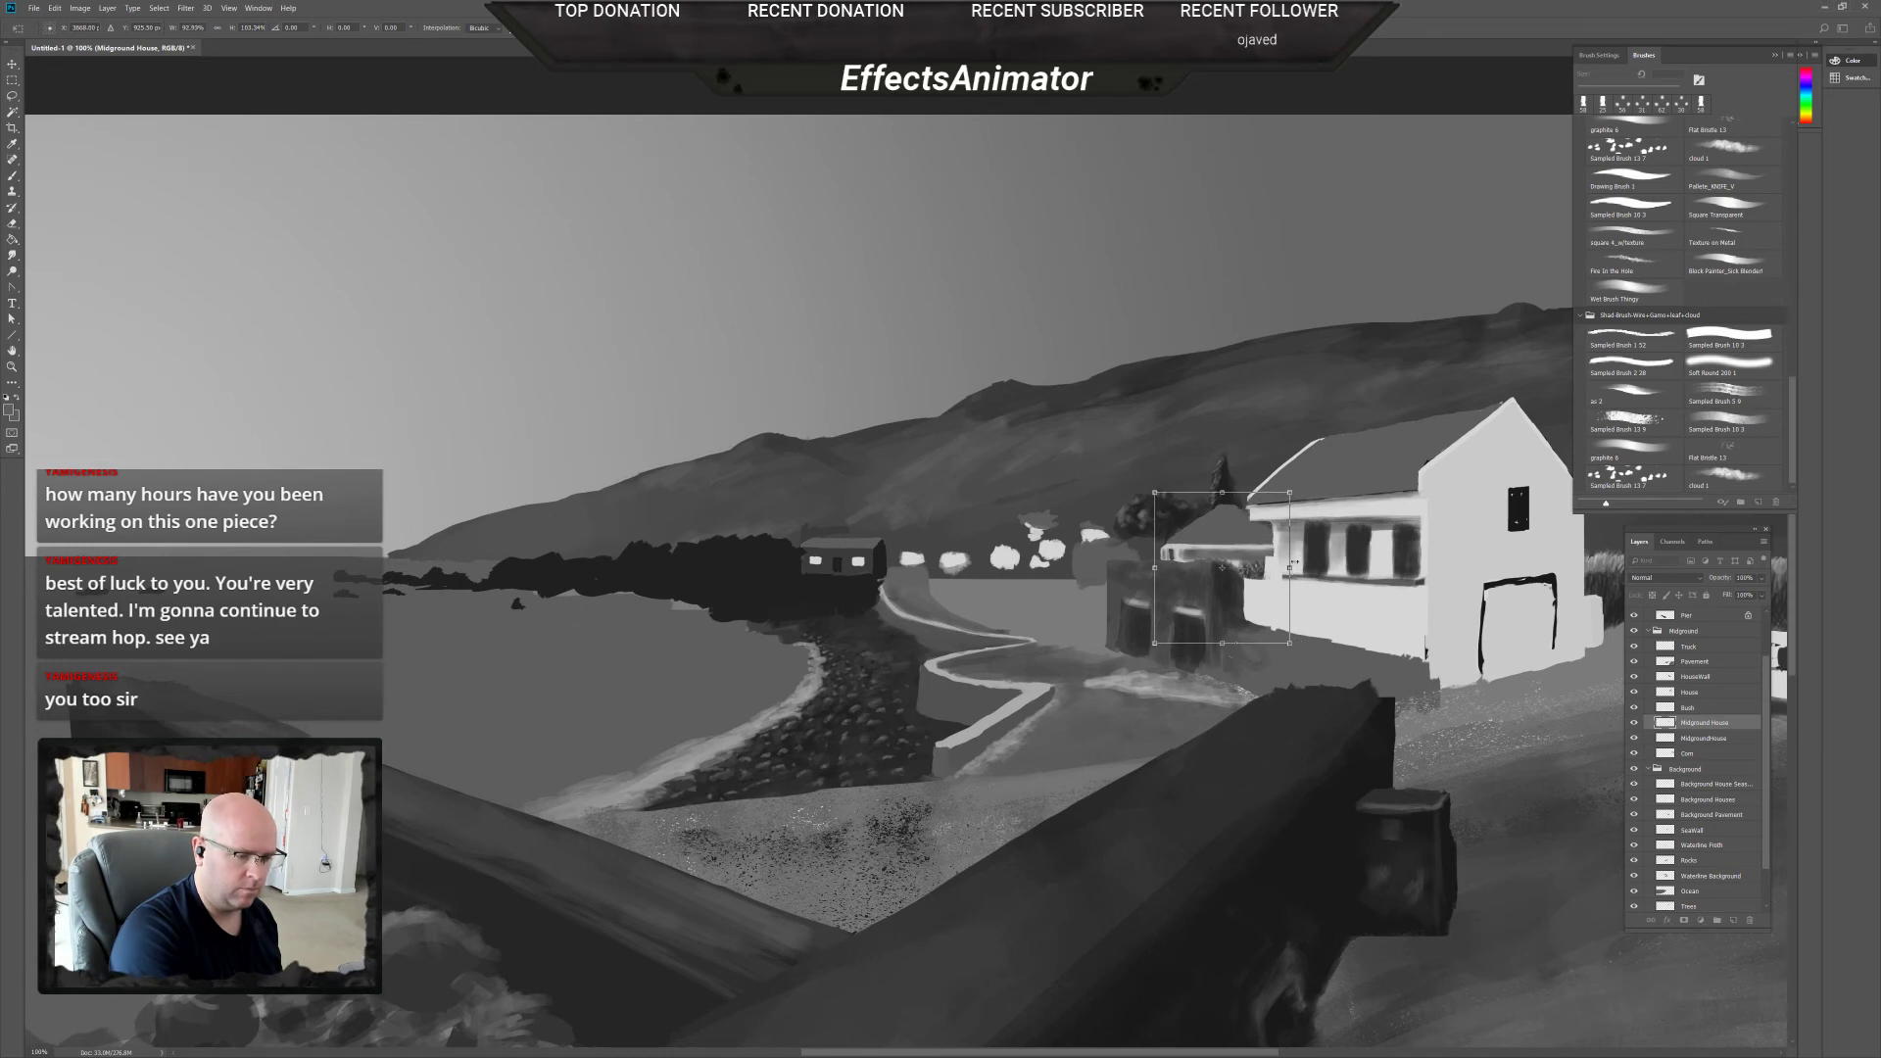
drag(1223, 489, 1225, 498)
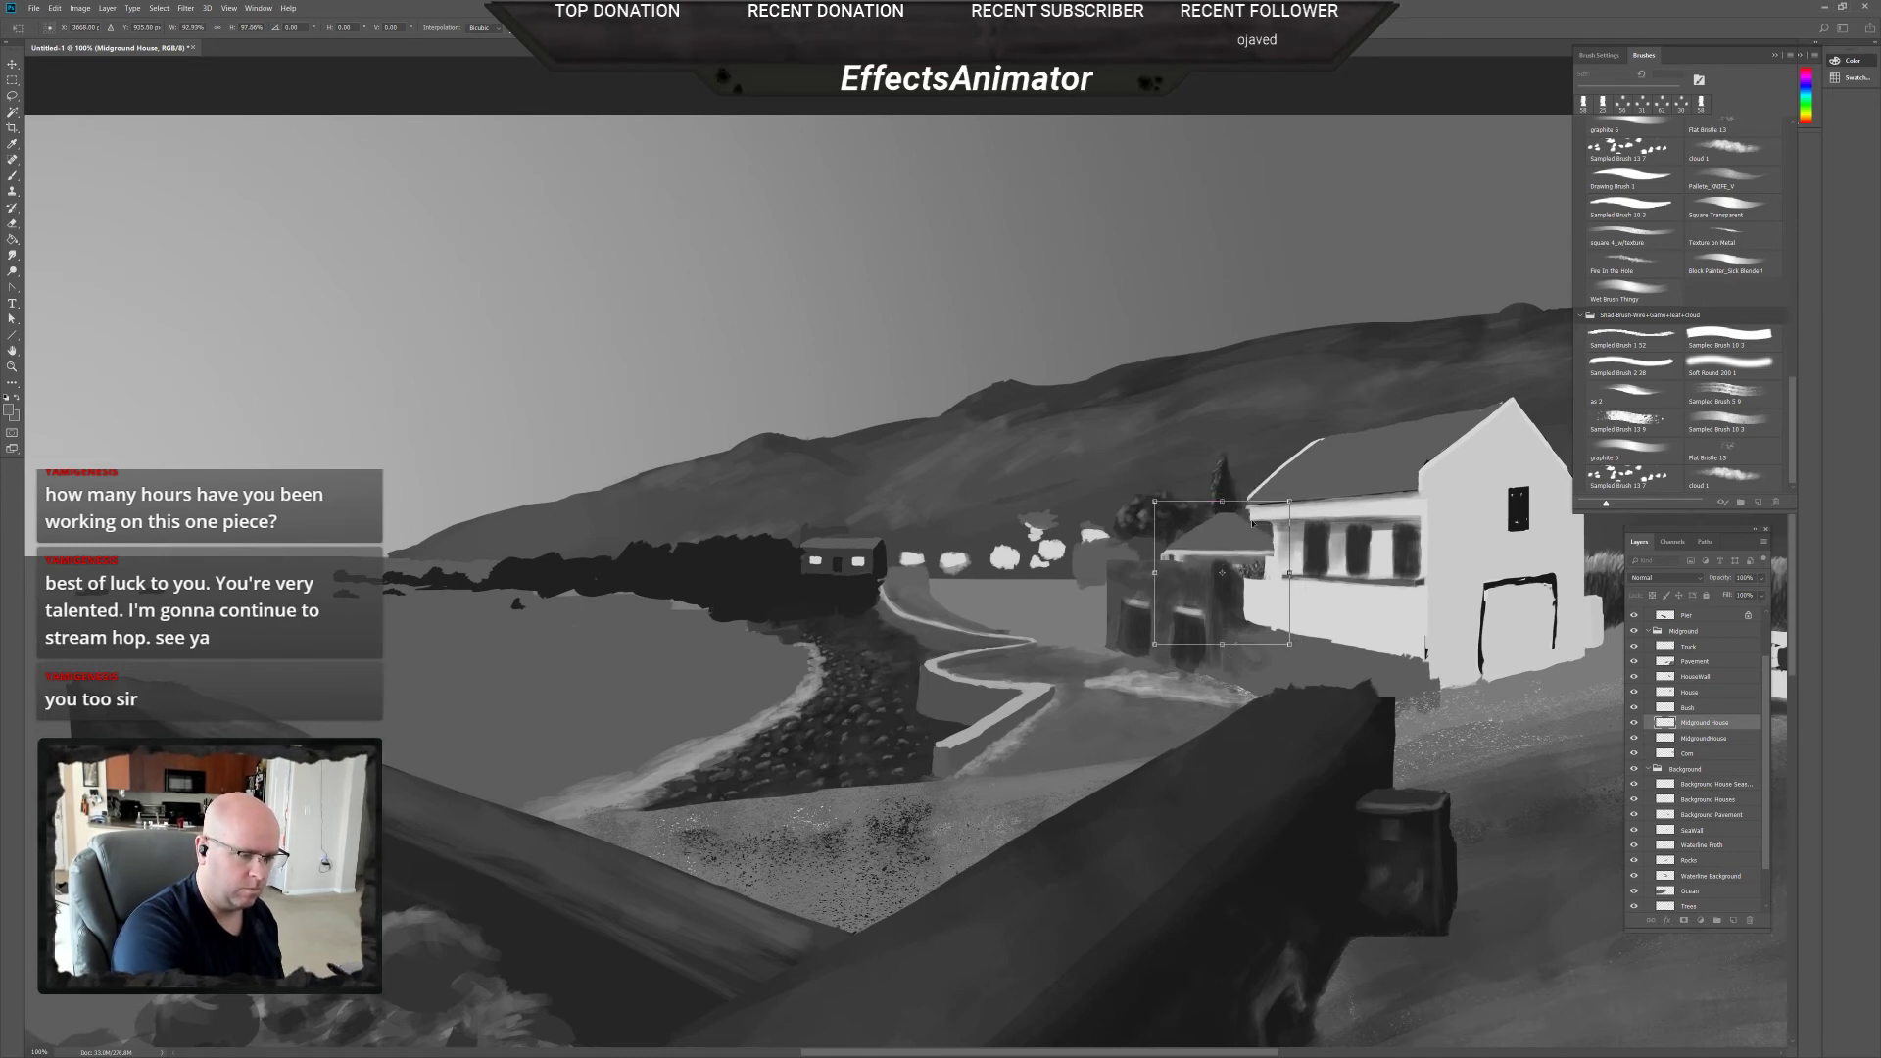
drag(1222, 644, 1222, 634)
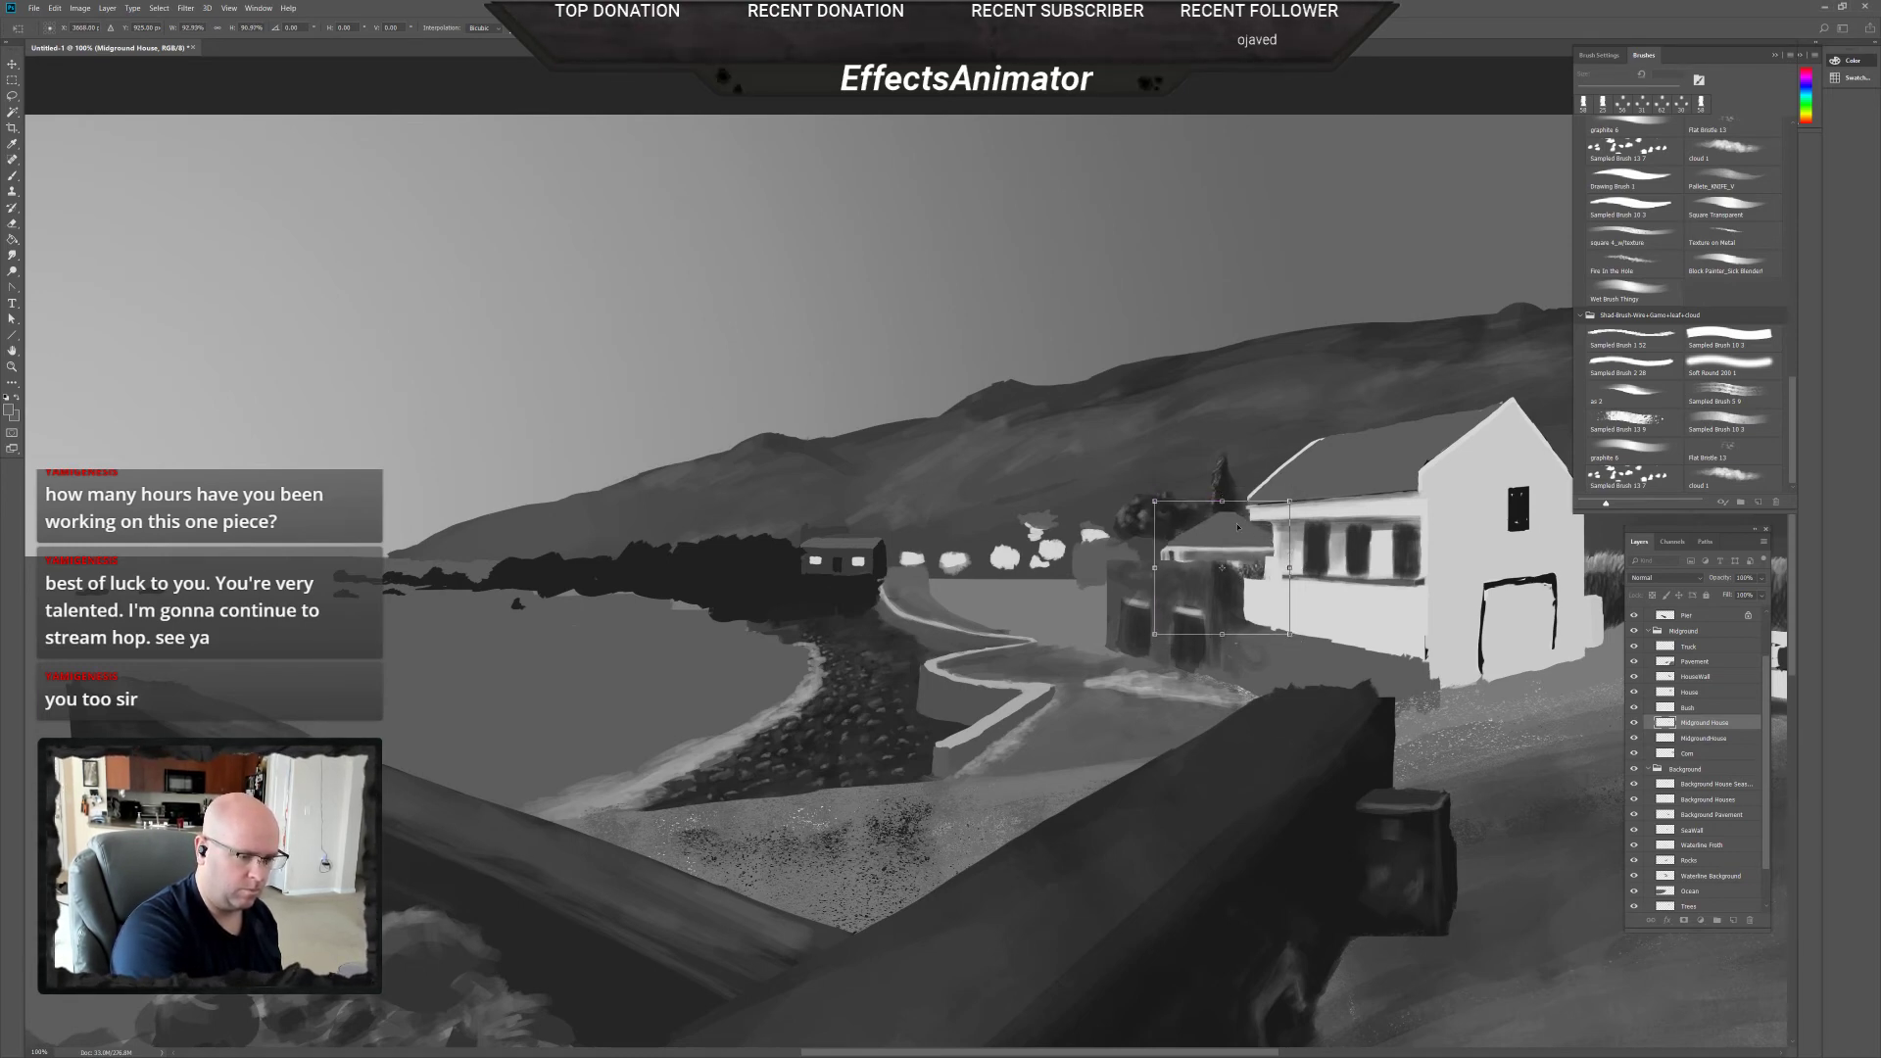
Nudge the resized midground house slightly upward, apply the transform, and return to the Brush tool.
key(Up)
key(Up)
key(Up)
key(Up)
key(Up)
key(Up)
key(Up)
key(Up)
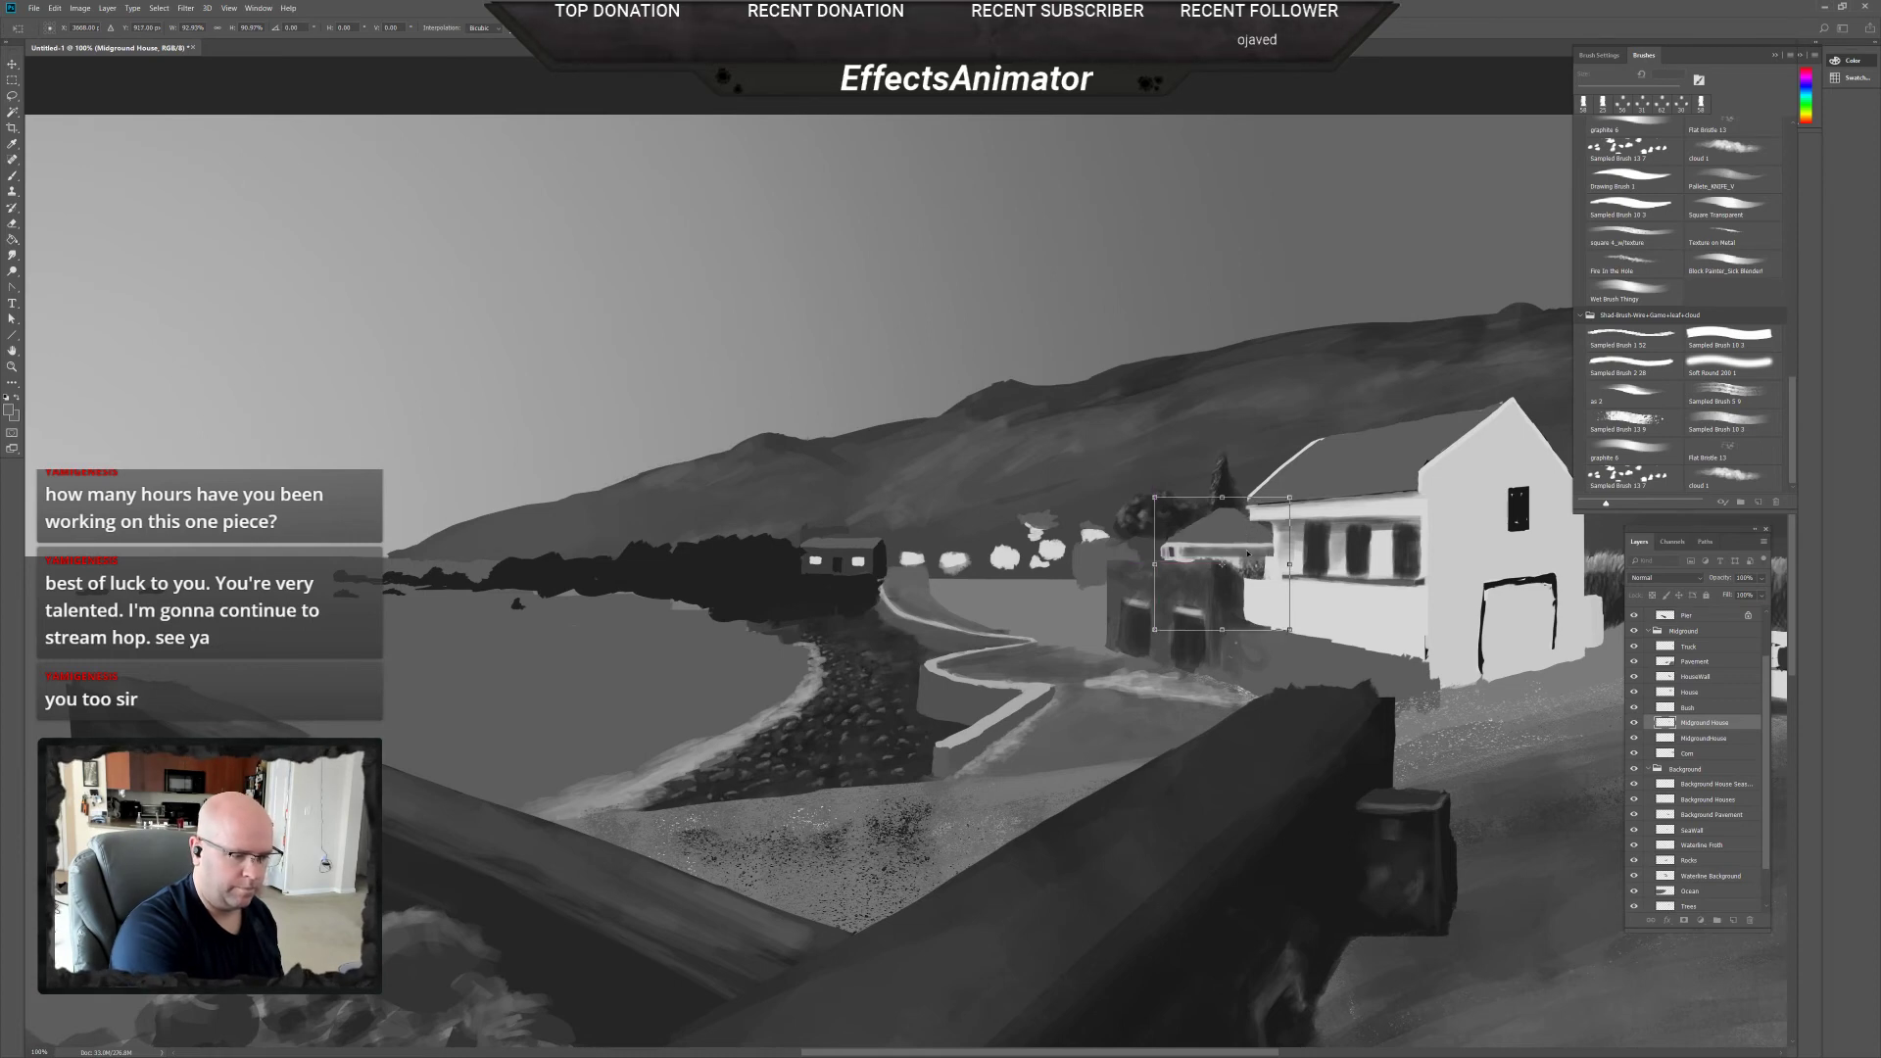
key(Down)
key(Down)
key(Down)
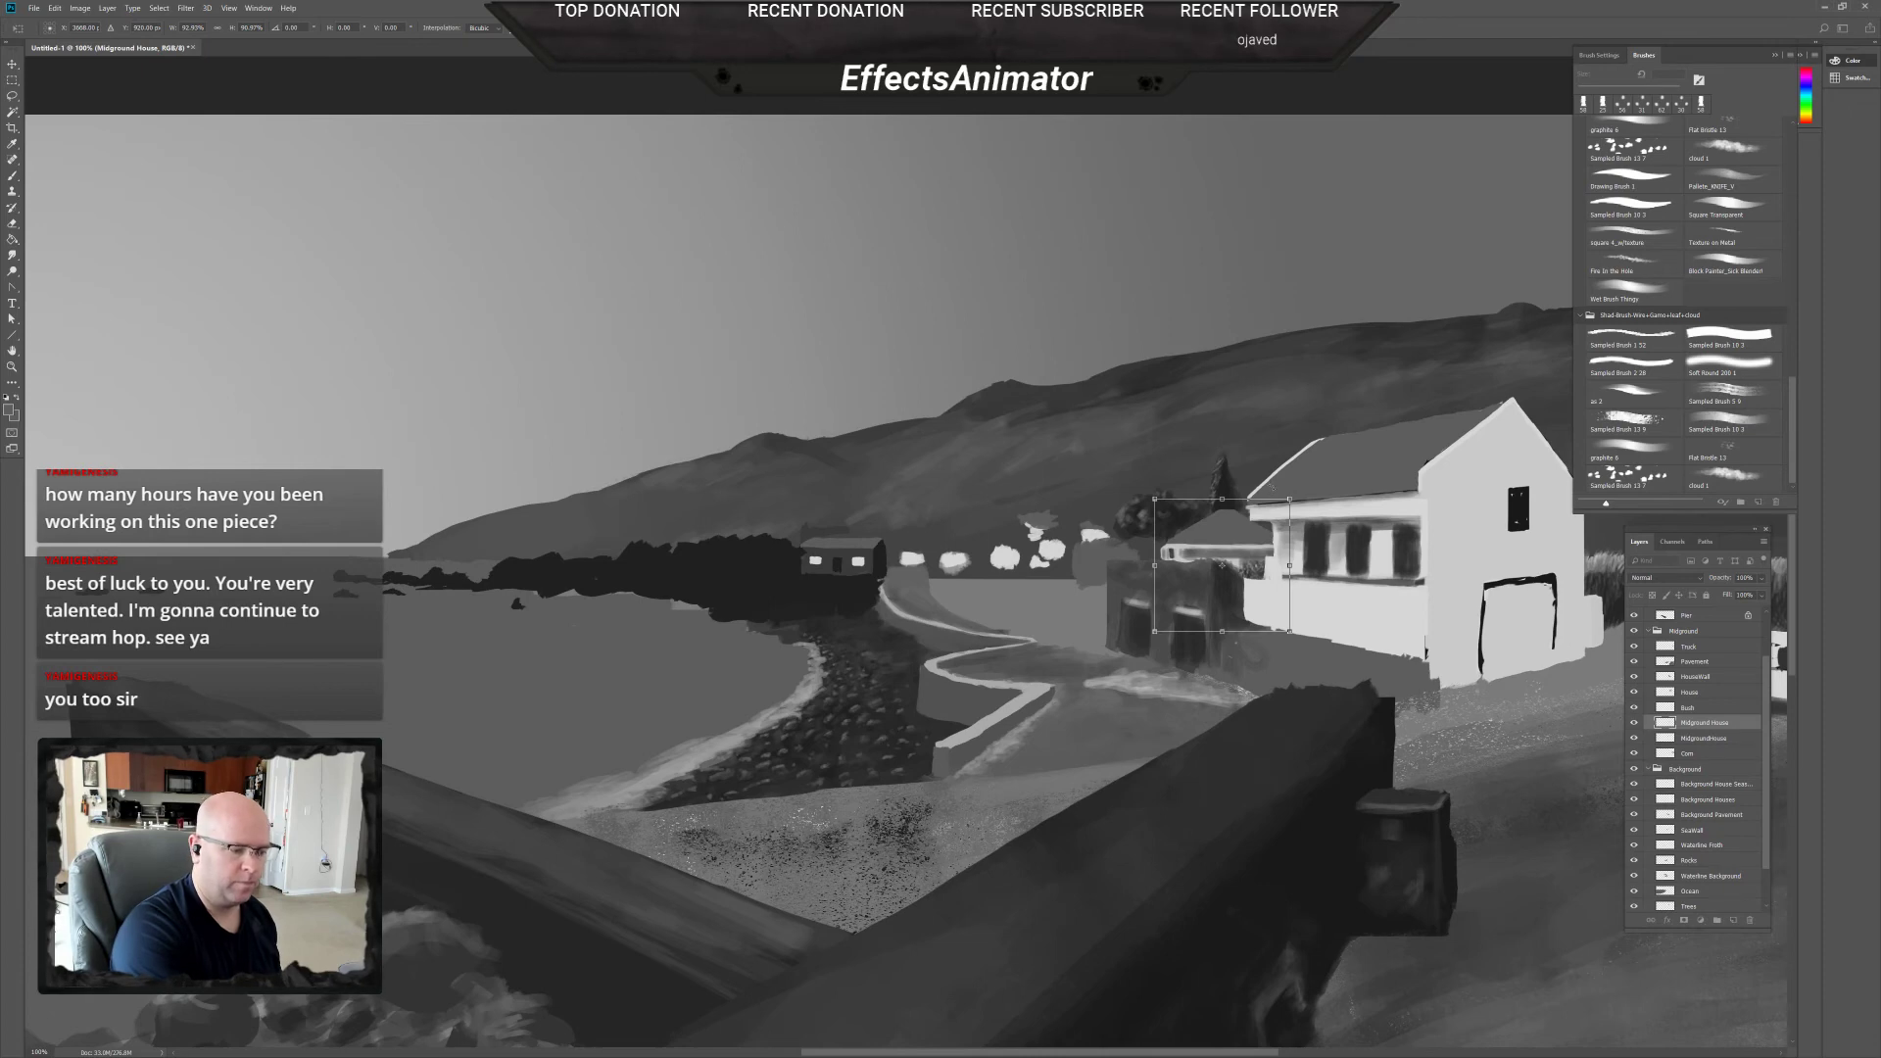
key(b)
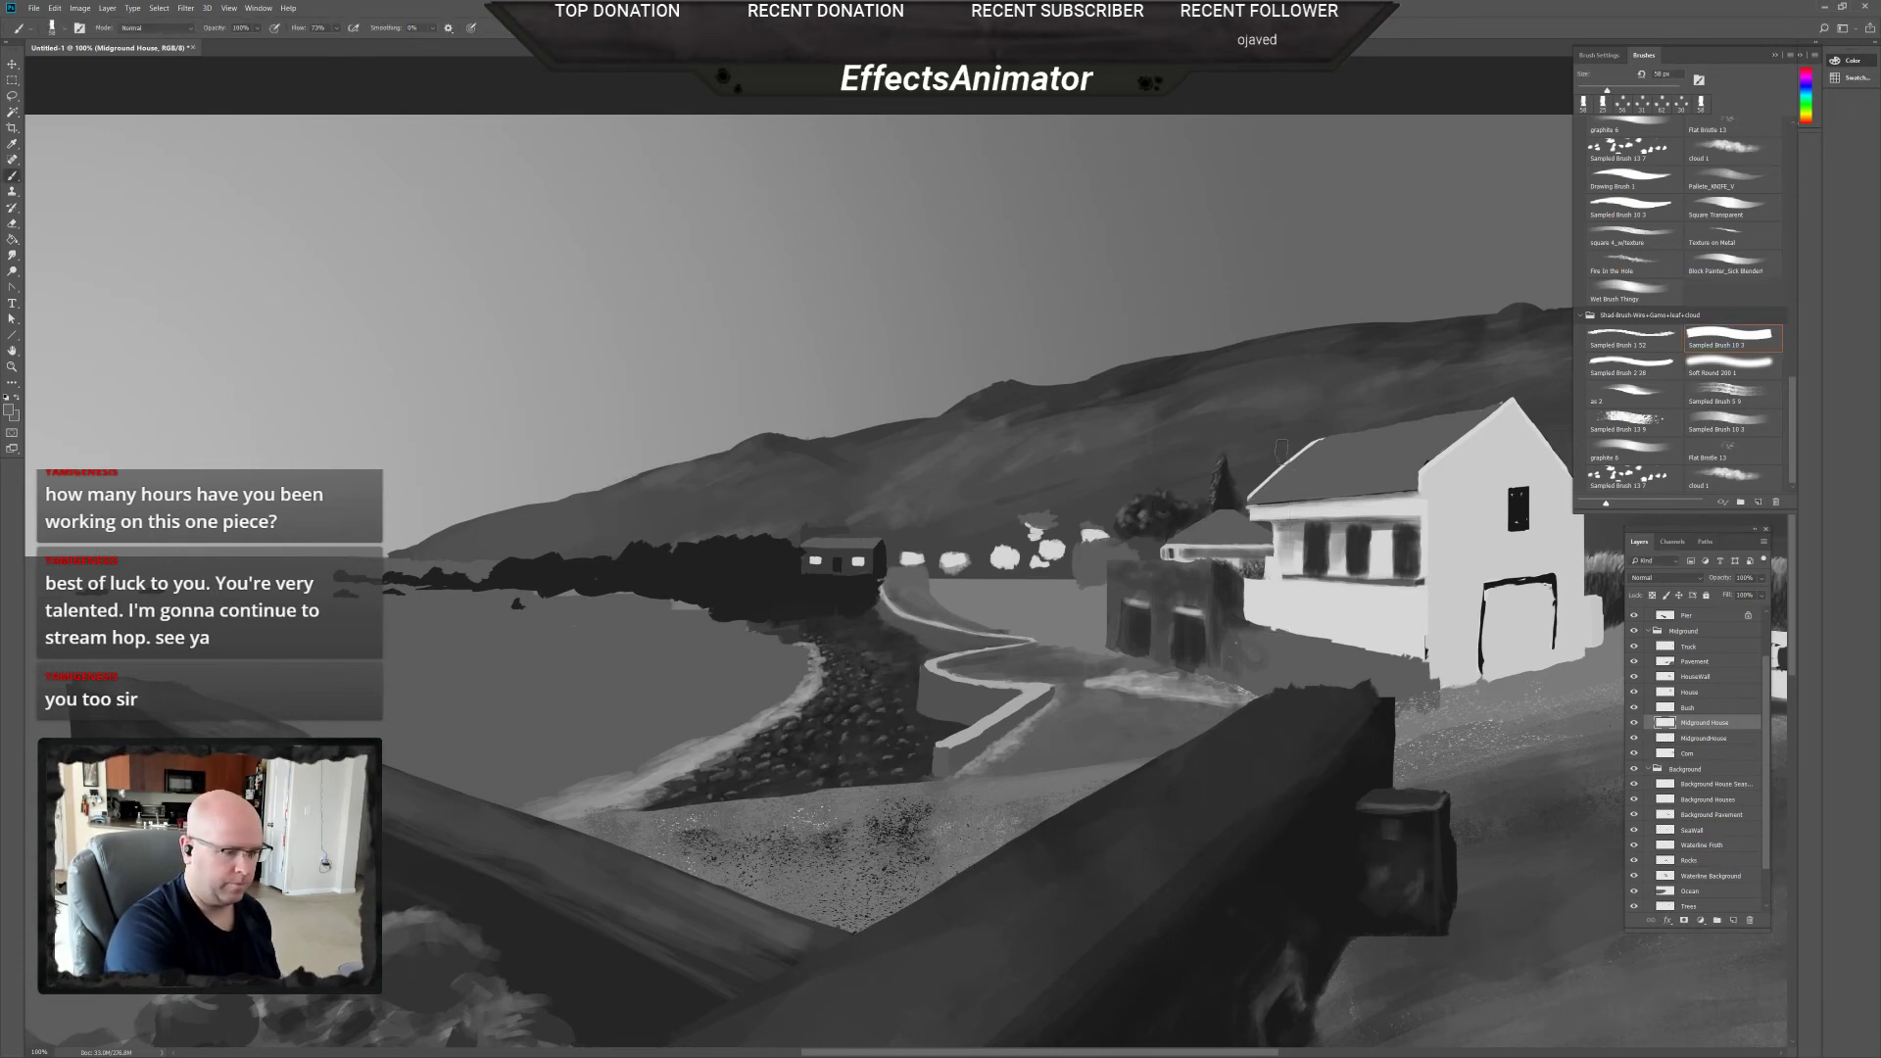
Toggle the HouseWall and House layers' visibility to check which one holds the dark wall.
ctrl+click(1158, 530)
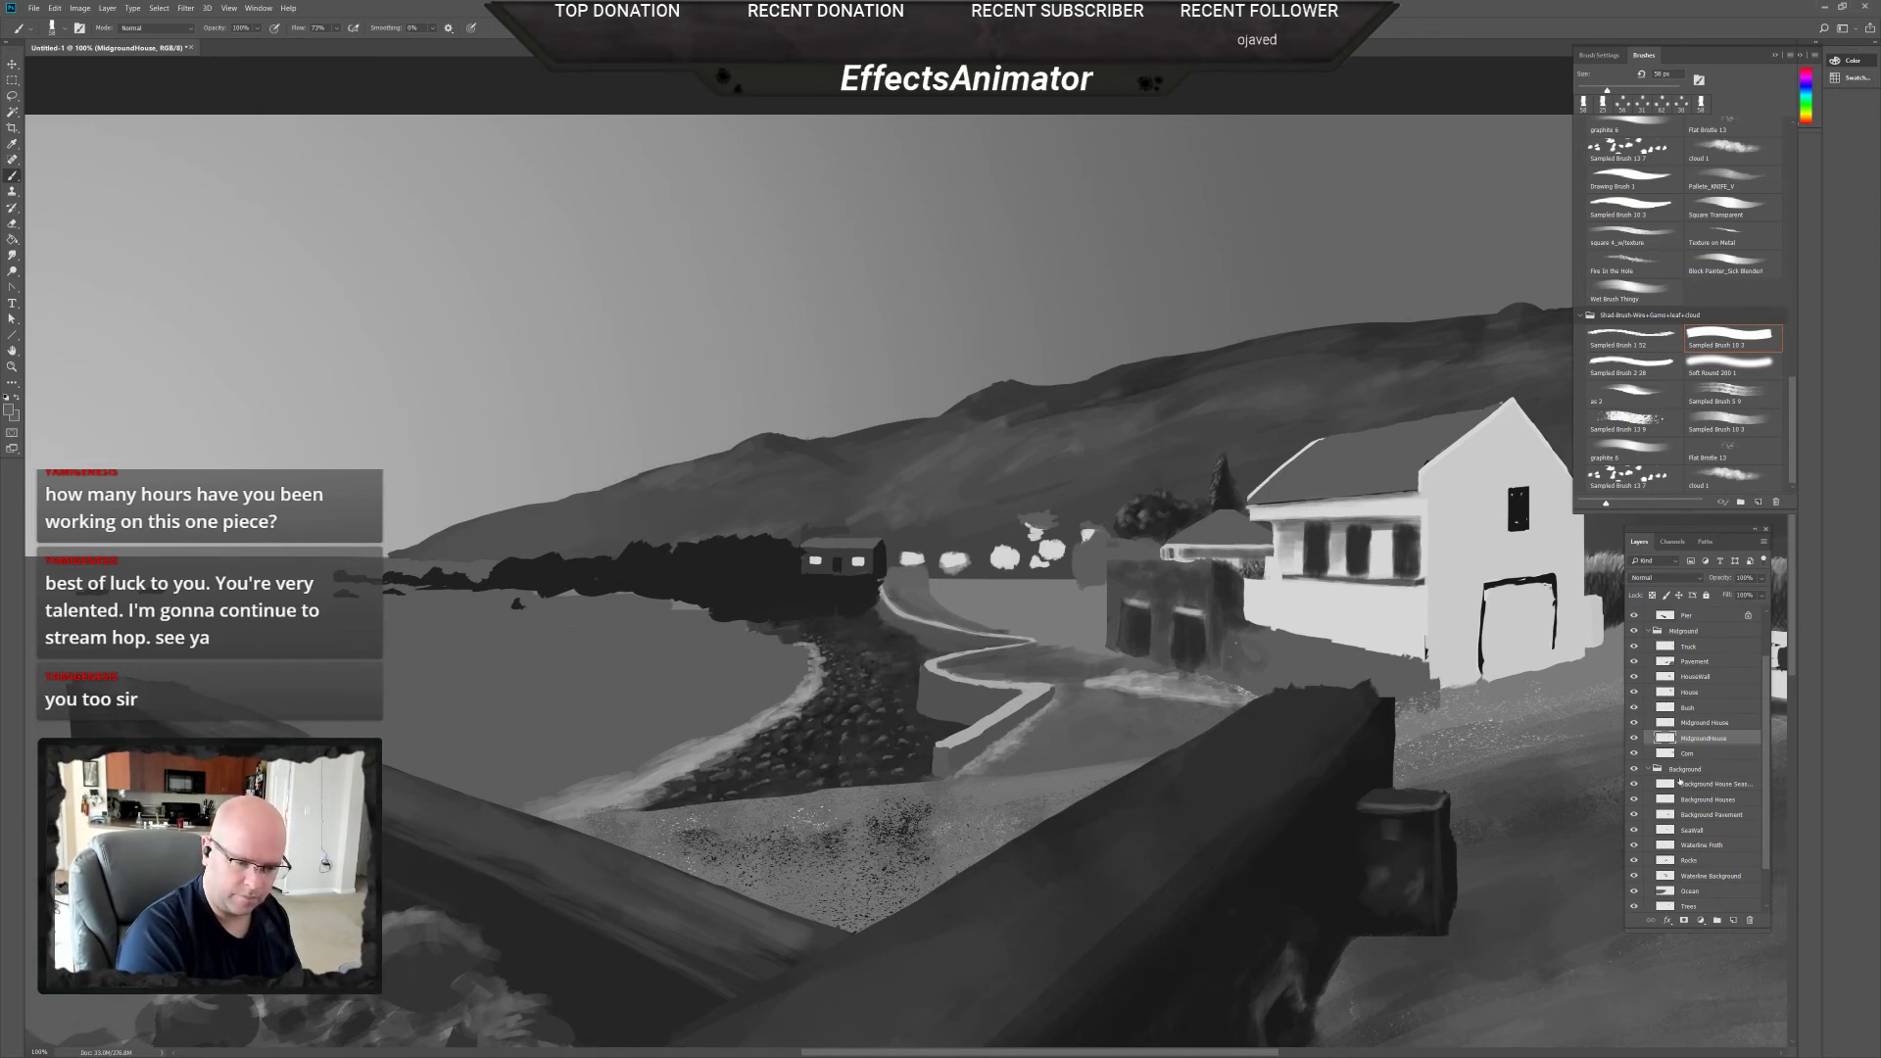
click(1633, 676)
click(1633, 676)
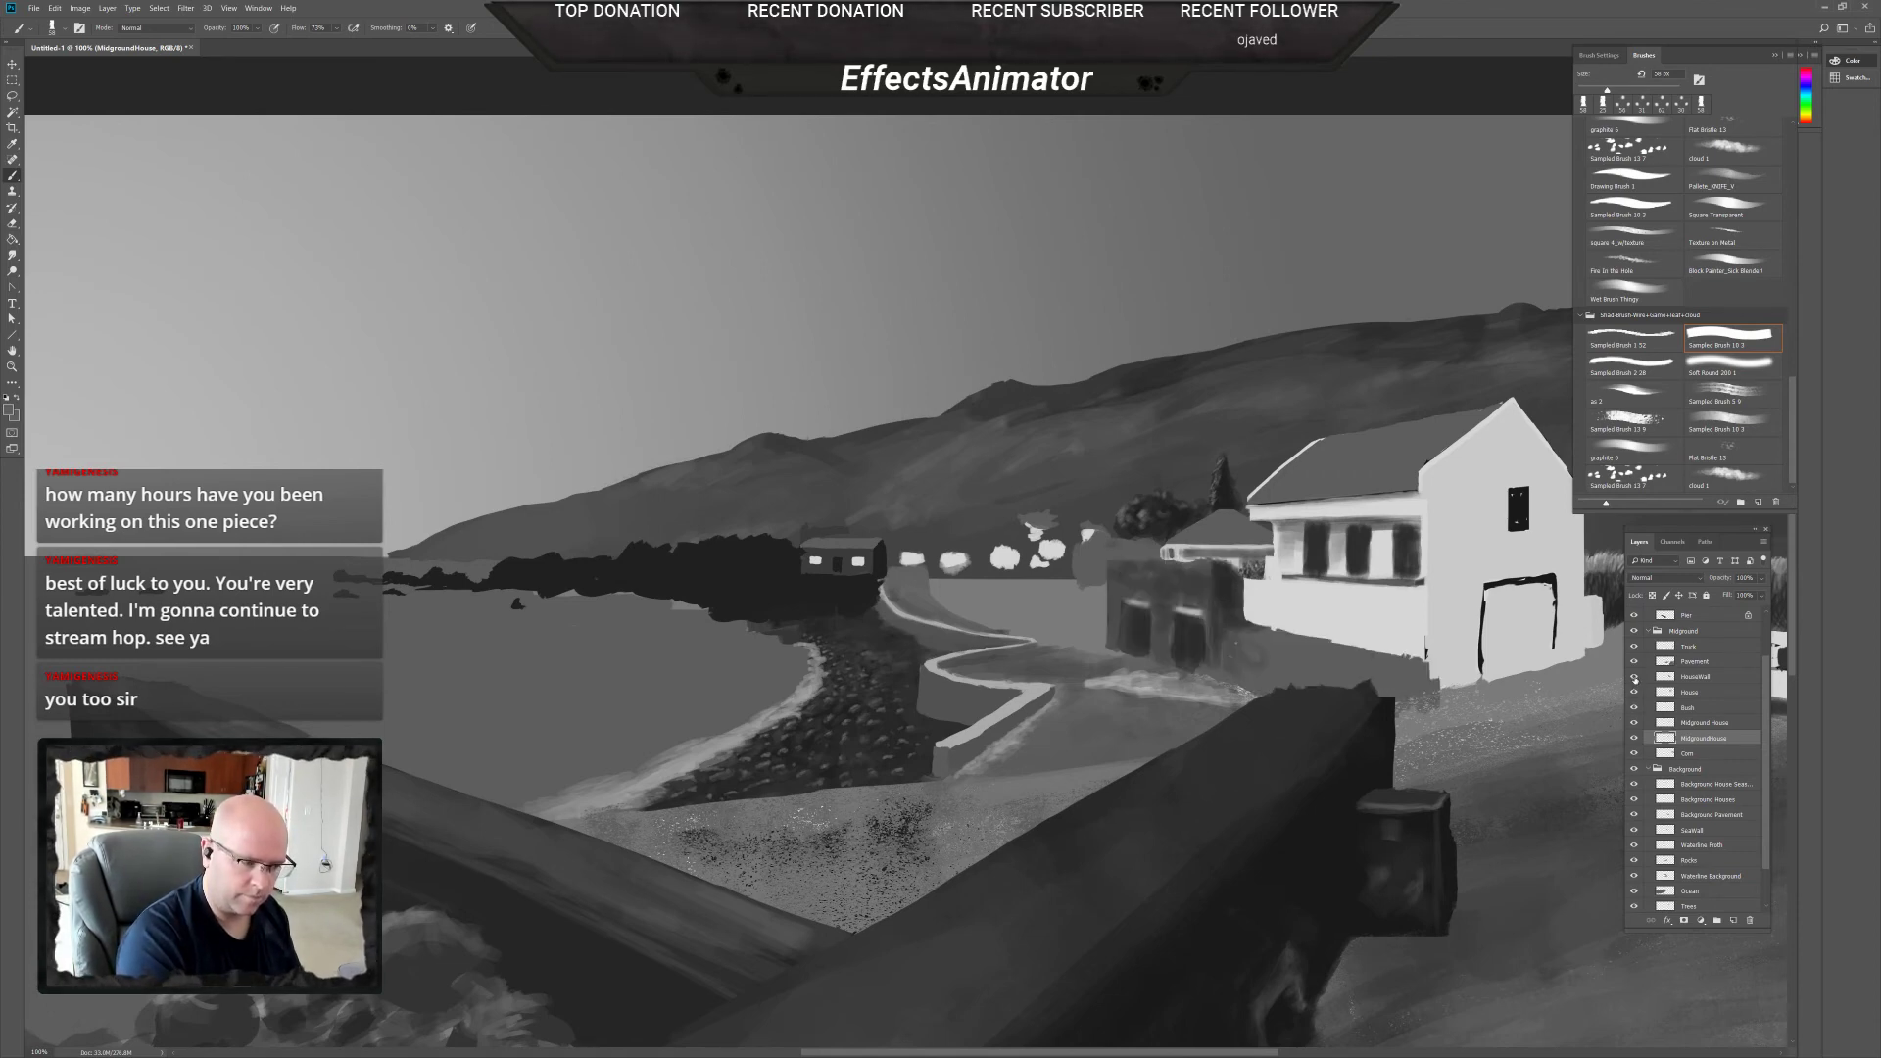
click(1634, 693)
click(1633, 693)
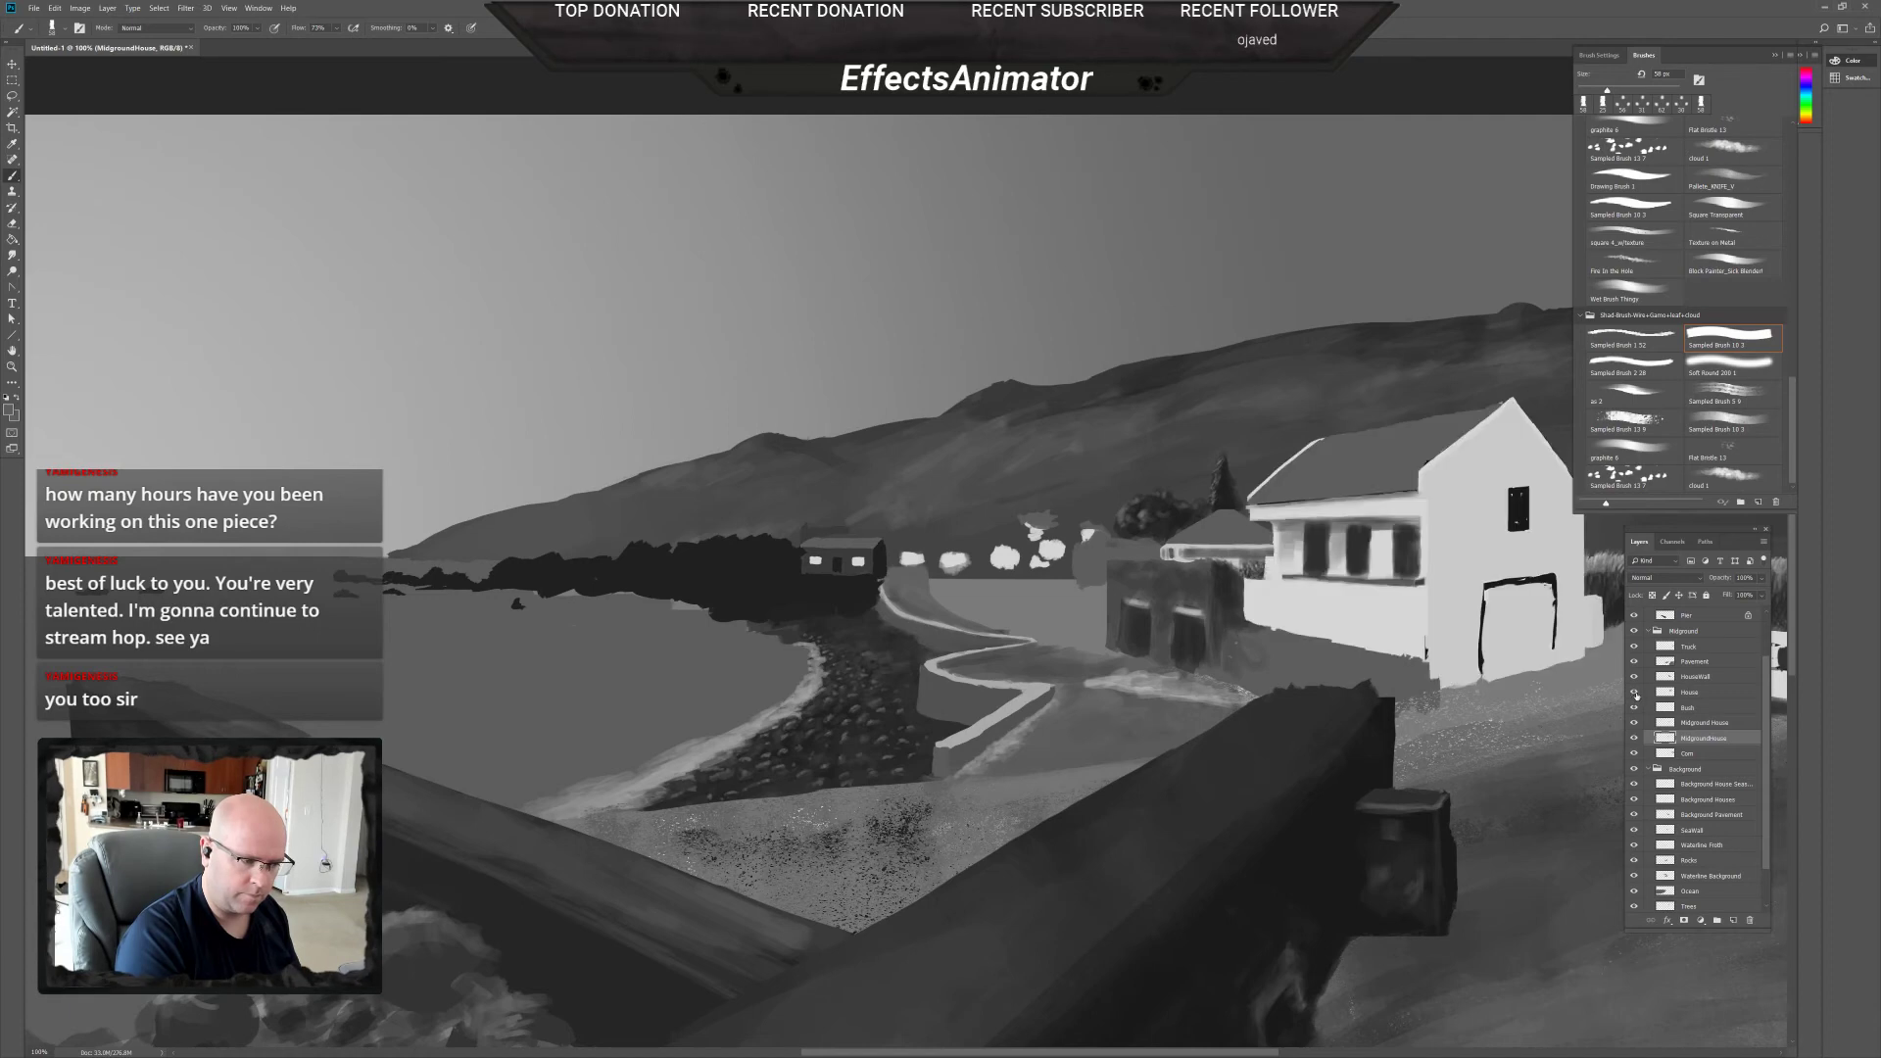
click(1634, 676)
click(1633, 676)
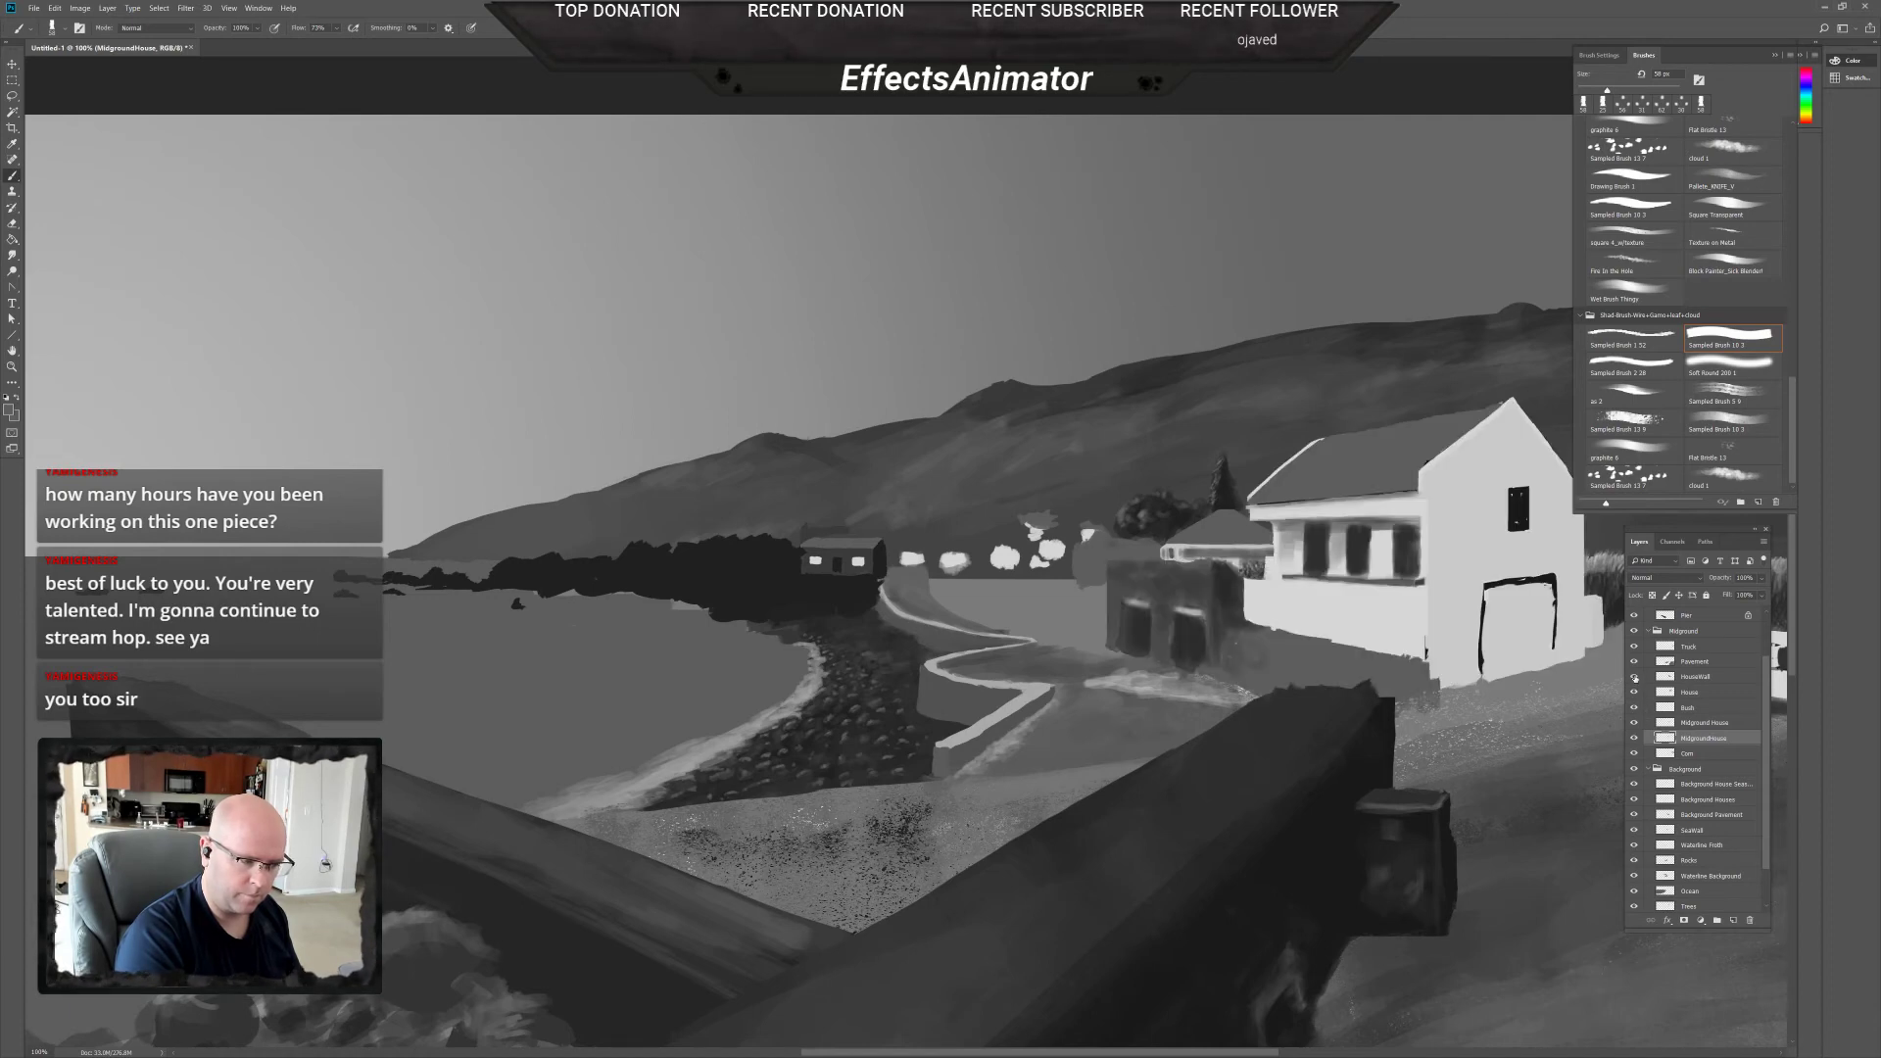
On the HouseWall layer, trim the edges of the dark wall using the Eraser with the solid sampled brush.
click(1694, 676)
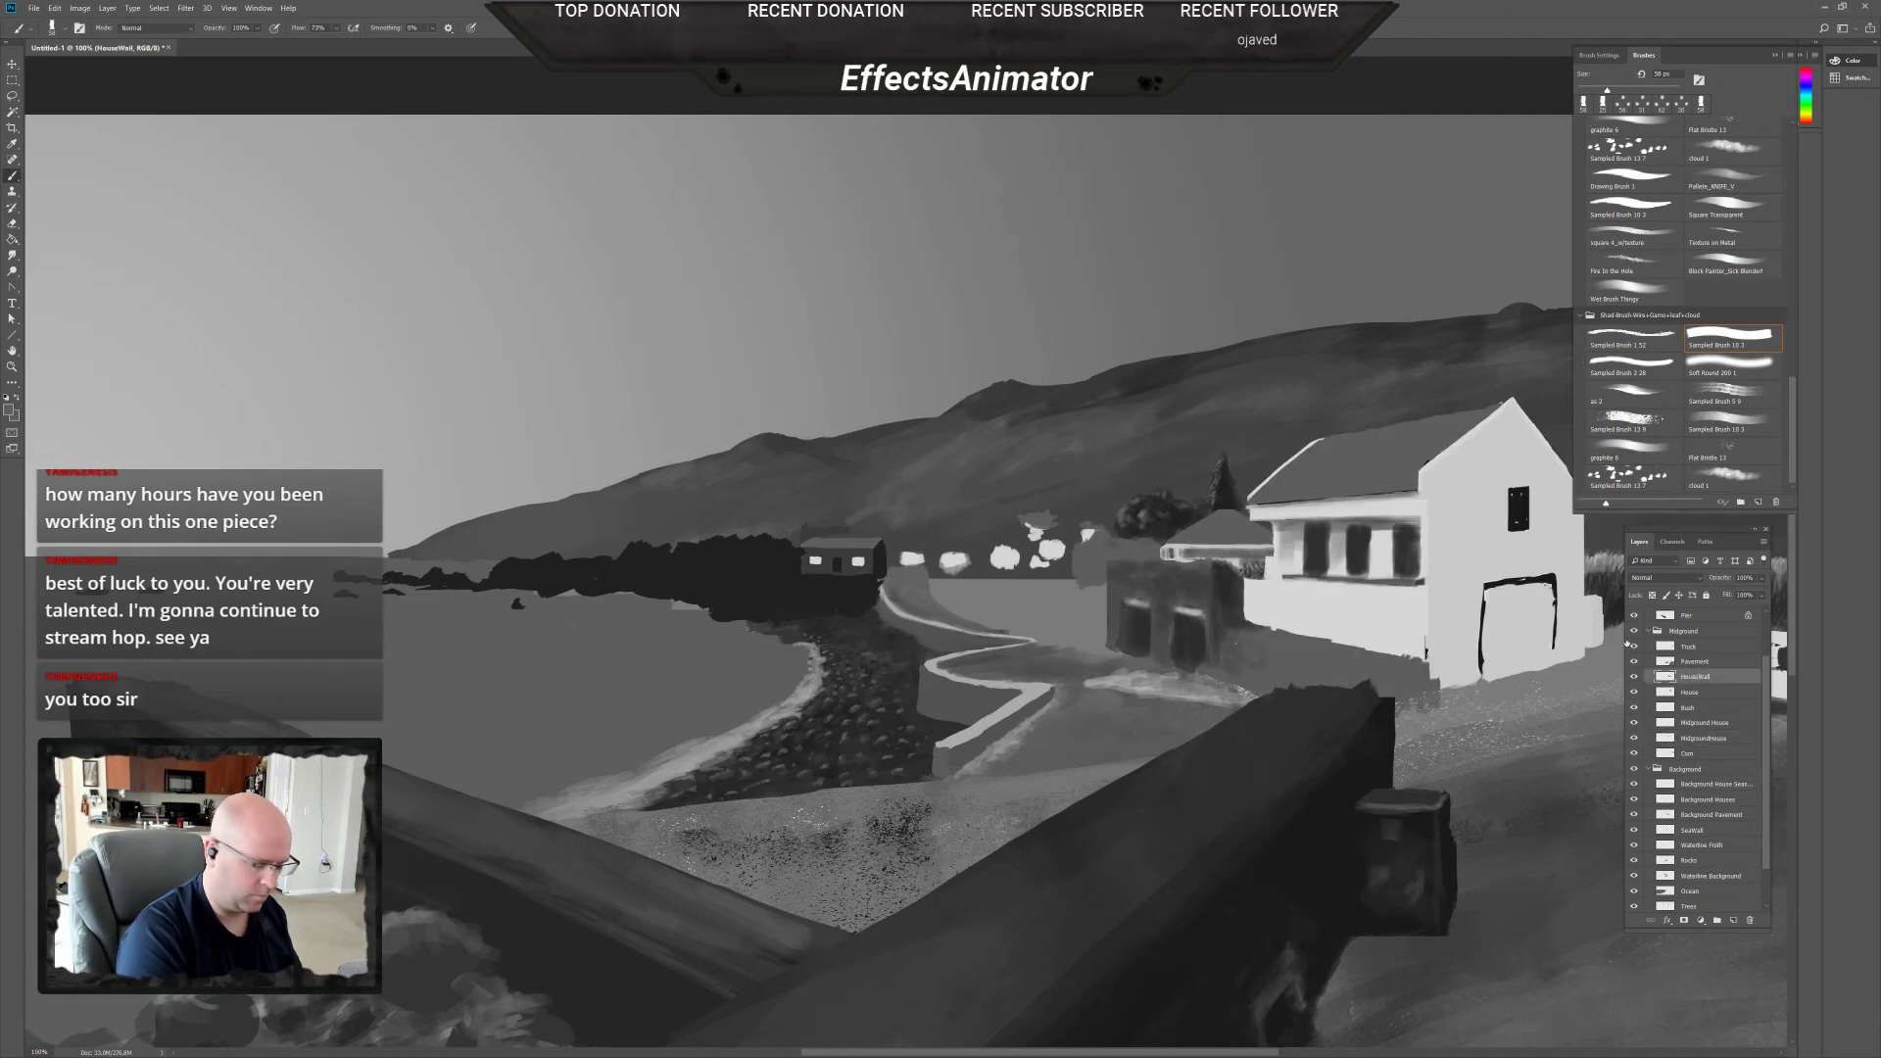
key(e)
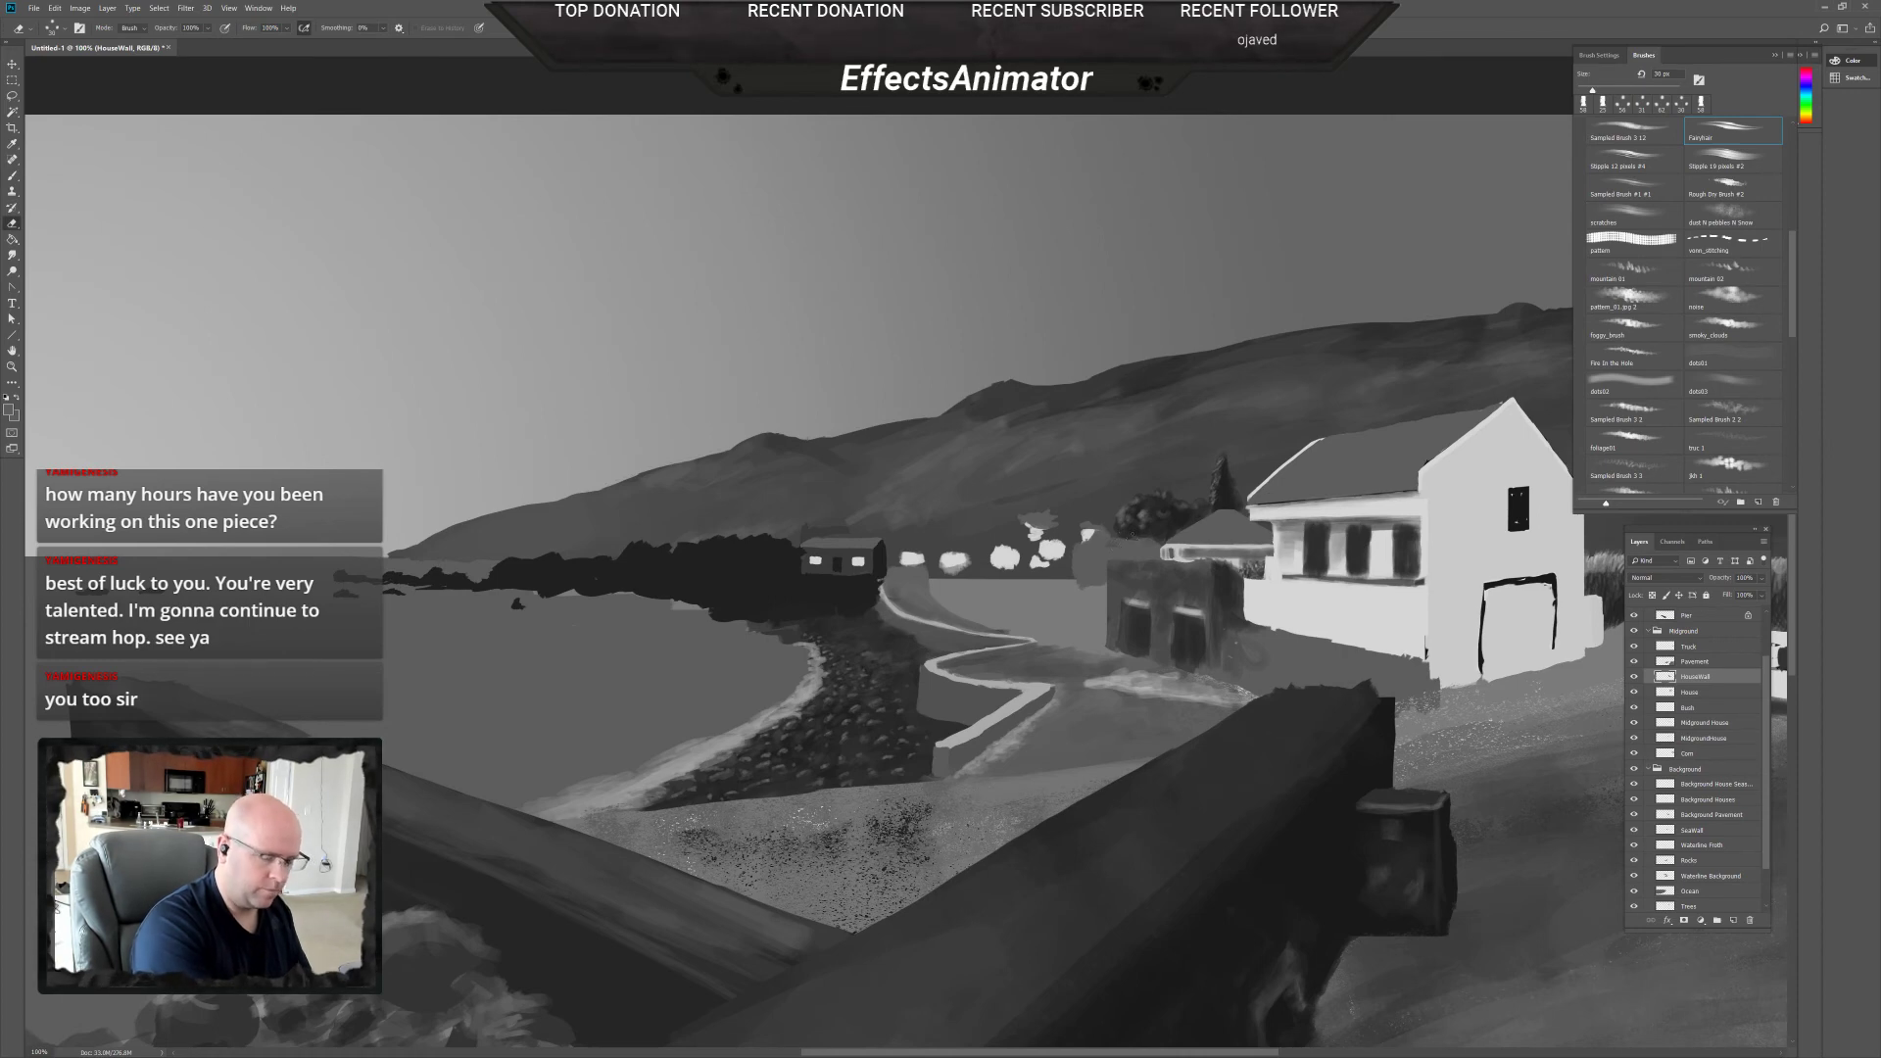
drag(1801, 290, 1786, 455)
click(1730, 338)
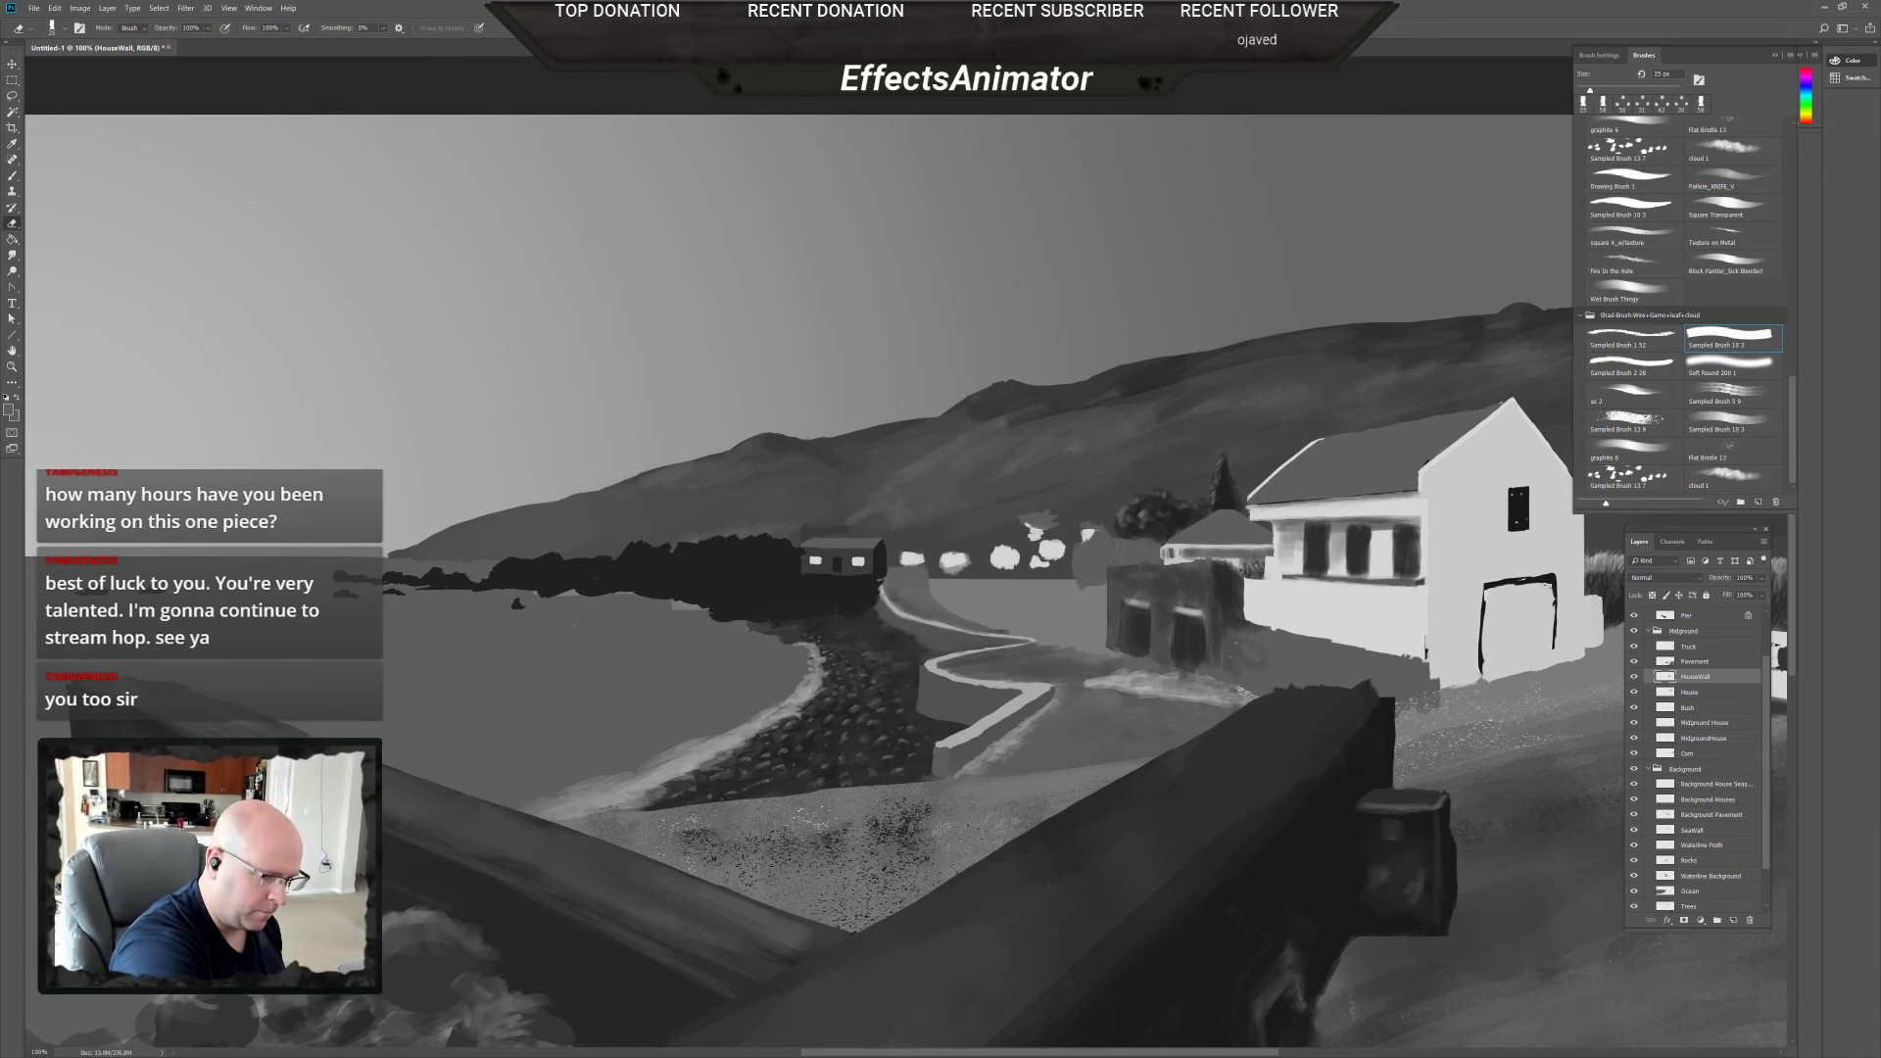
drag(1161, 566, 1223, 563)
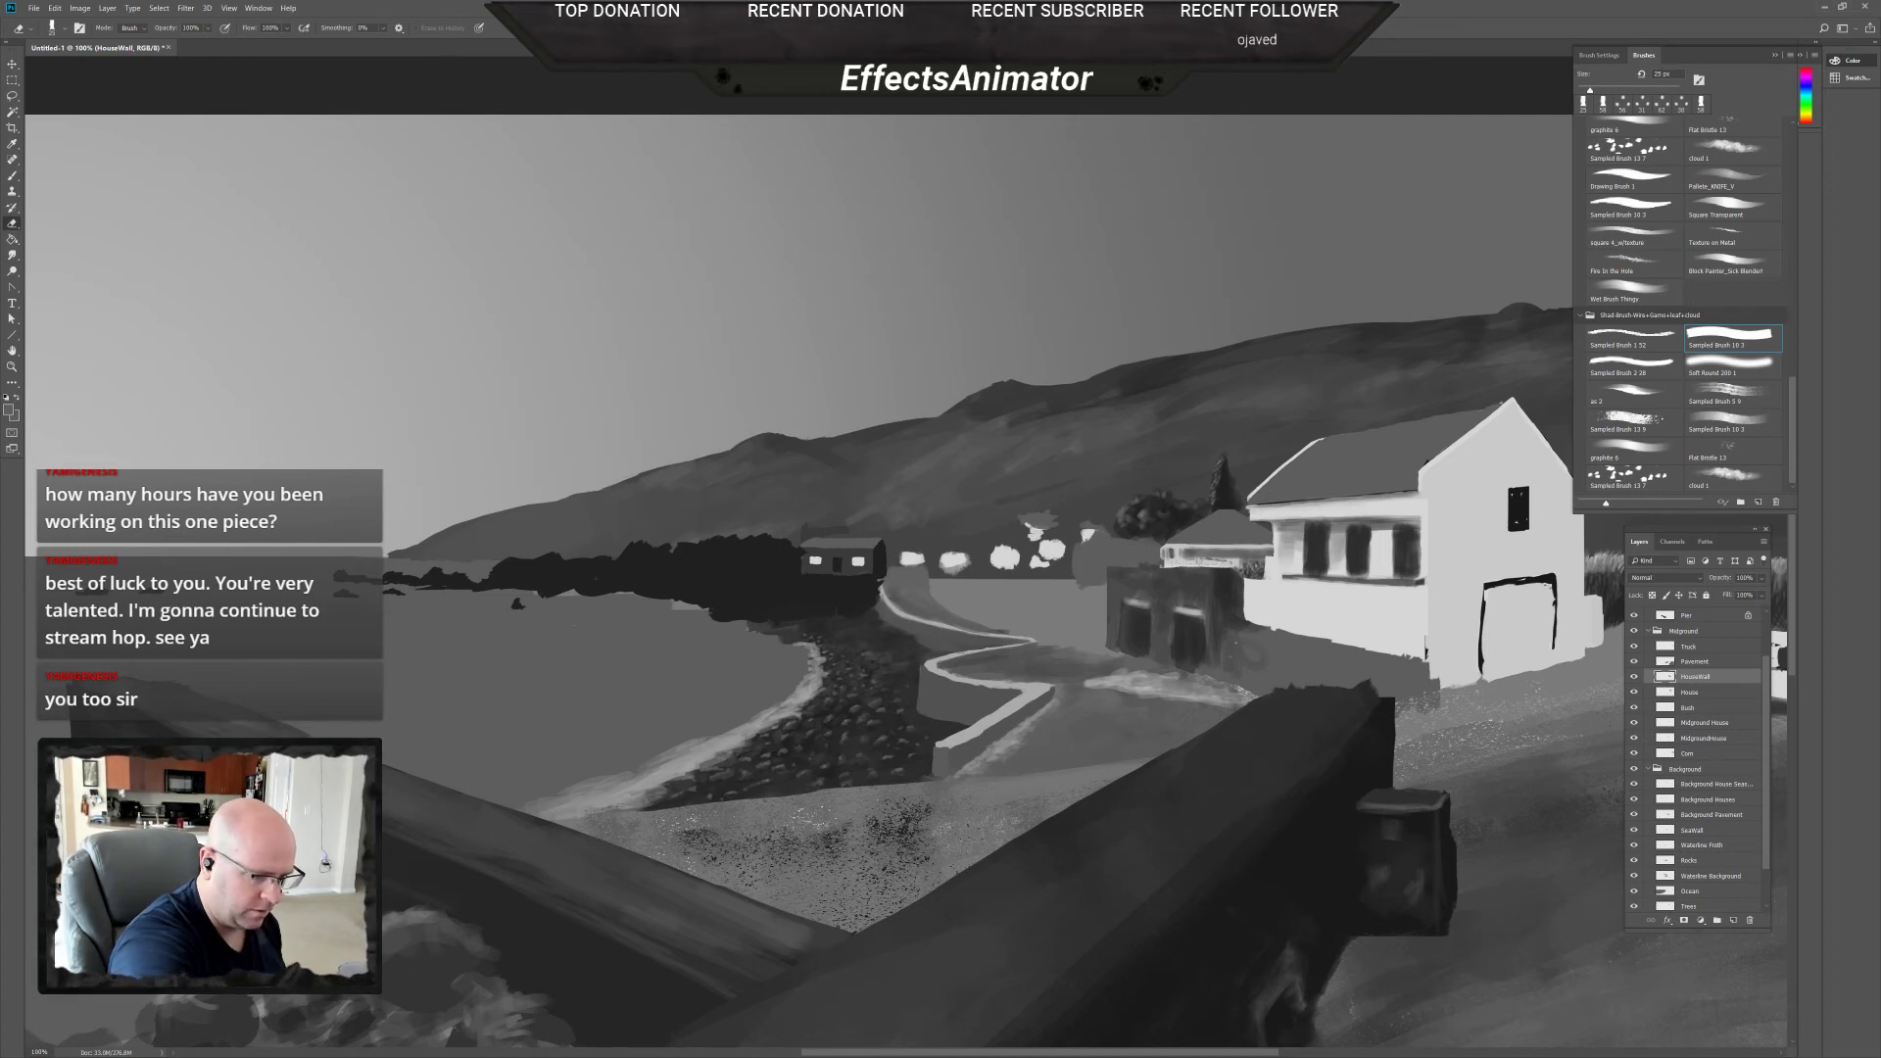
key(ctrl+z)
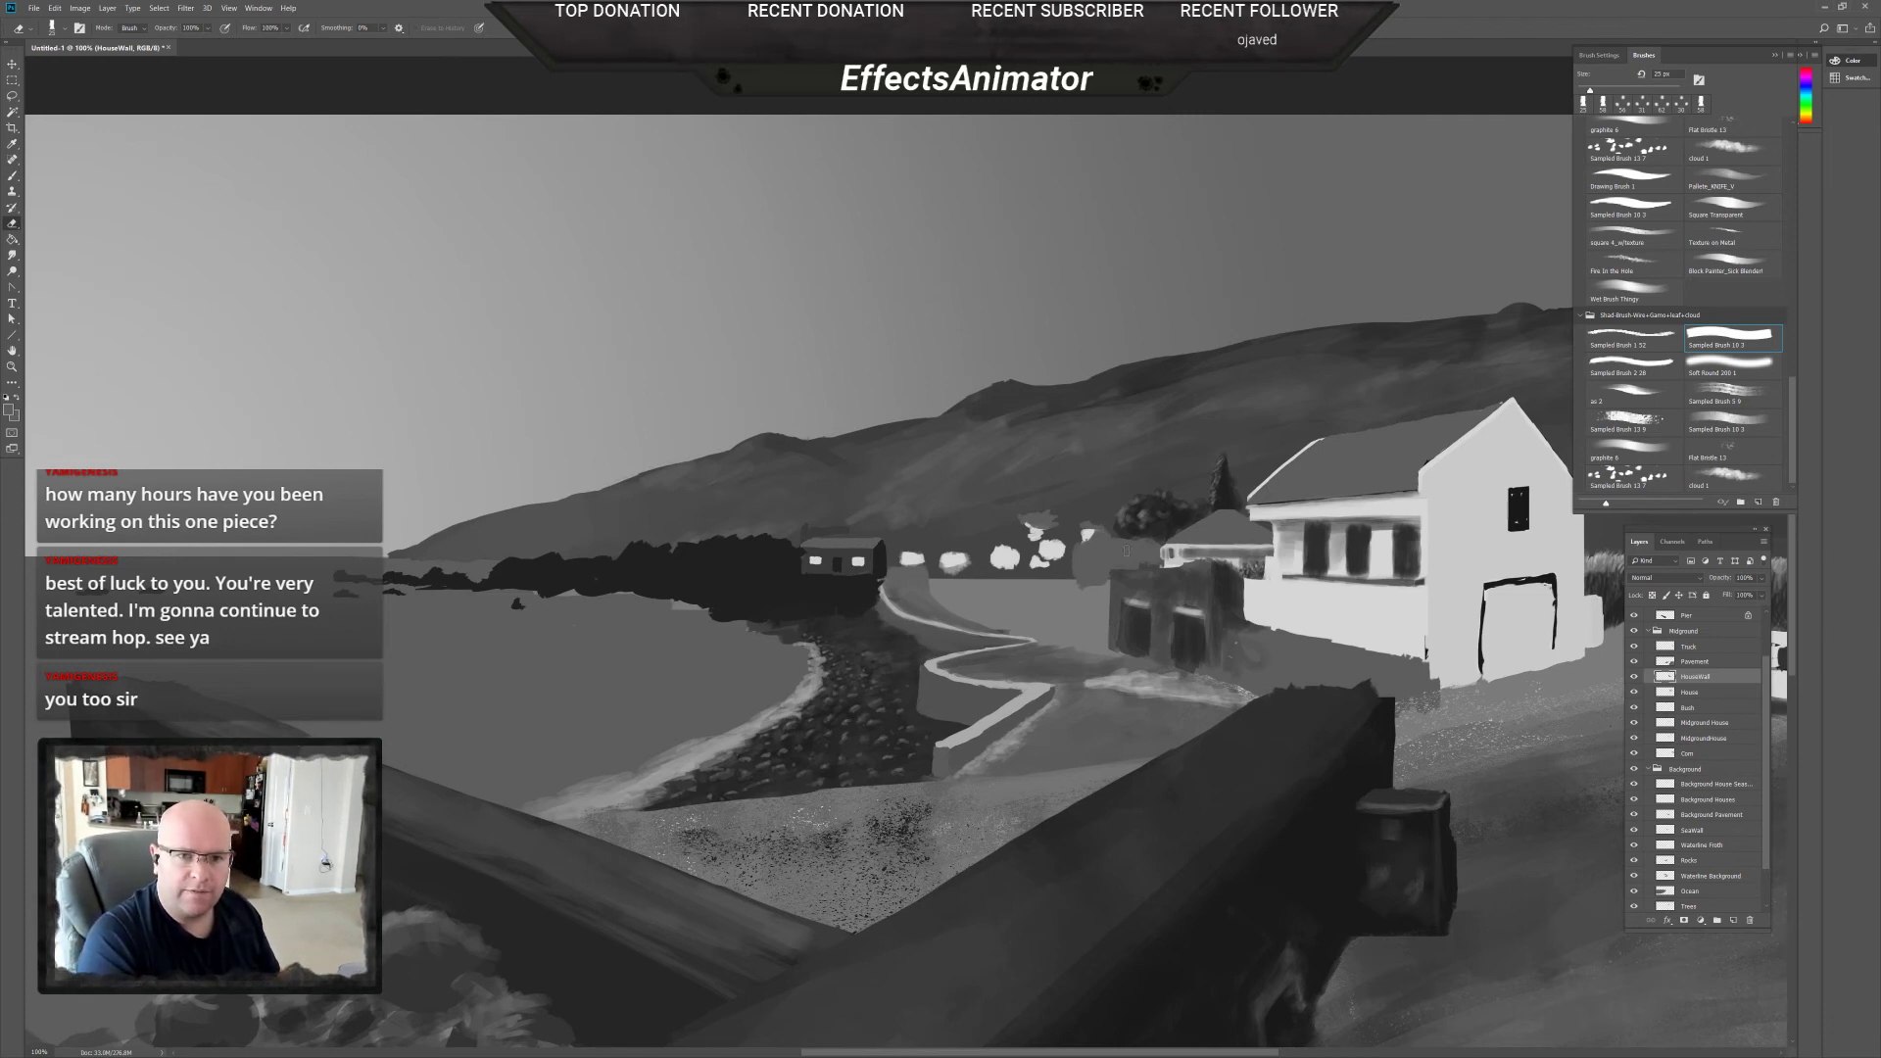
Check the Midground House layer, trim the gray block on the MidgroundHouse layer with the Eraser, and return to the Brush tool.
click(1704, 693)
click(1705, 723)
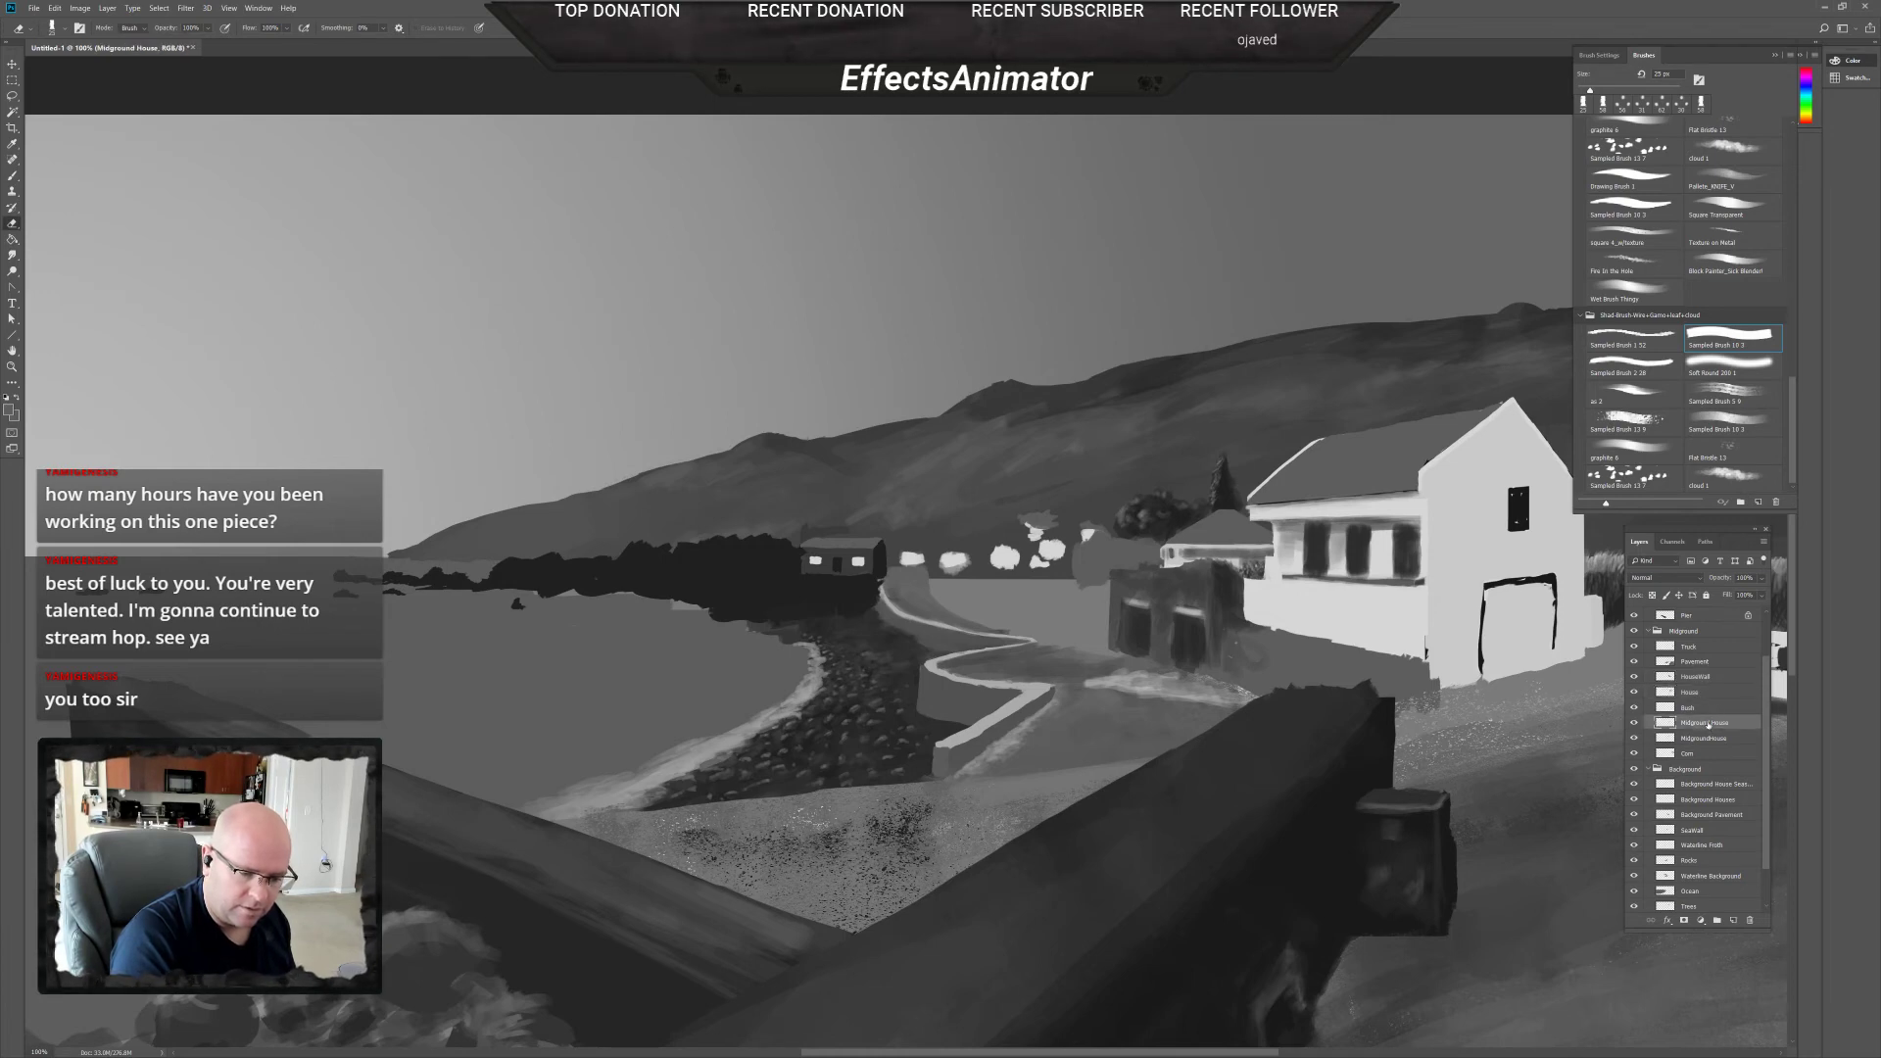
click(1633, 723)
click(1634, 722)
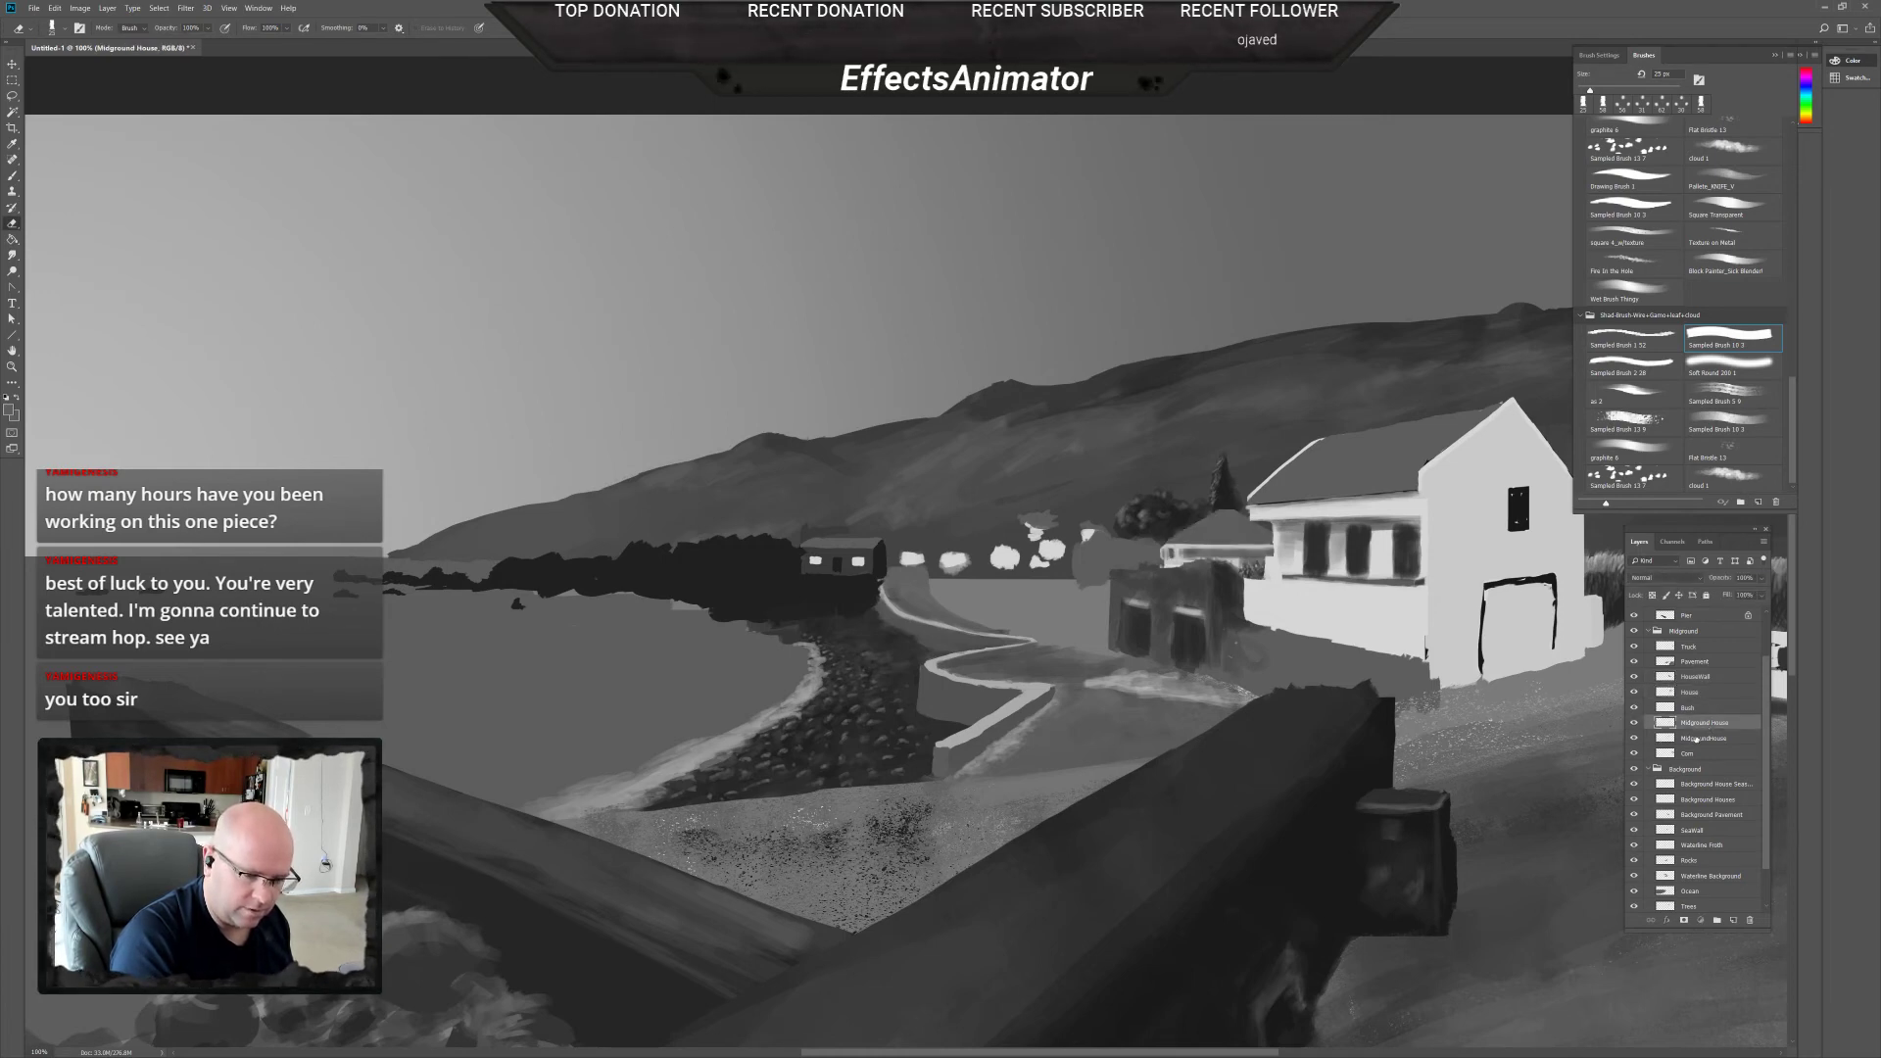
click(1656, 736)
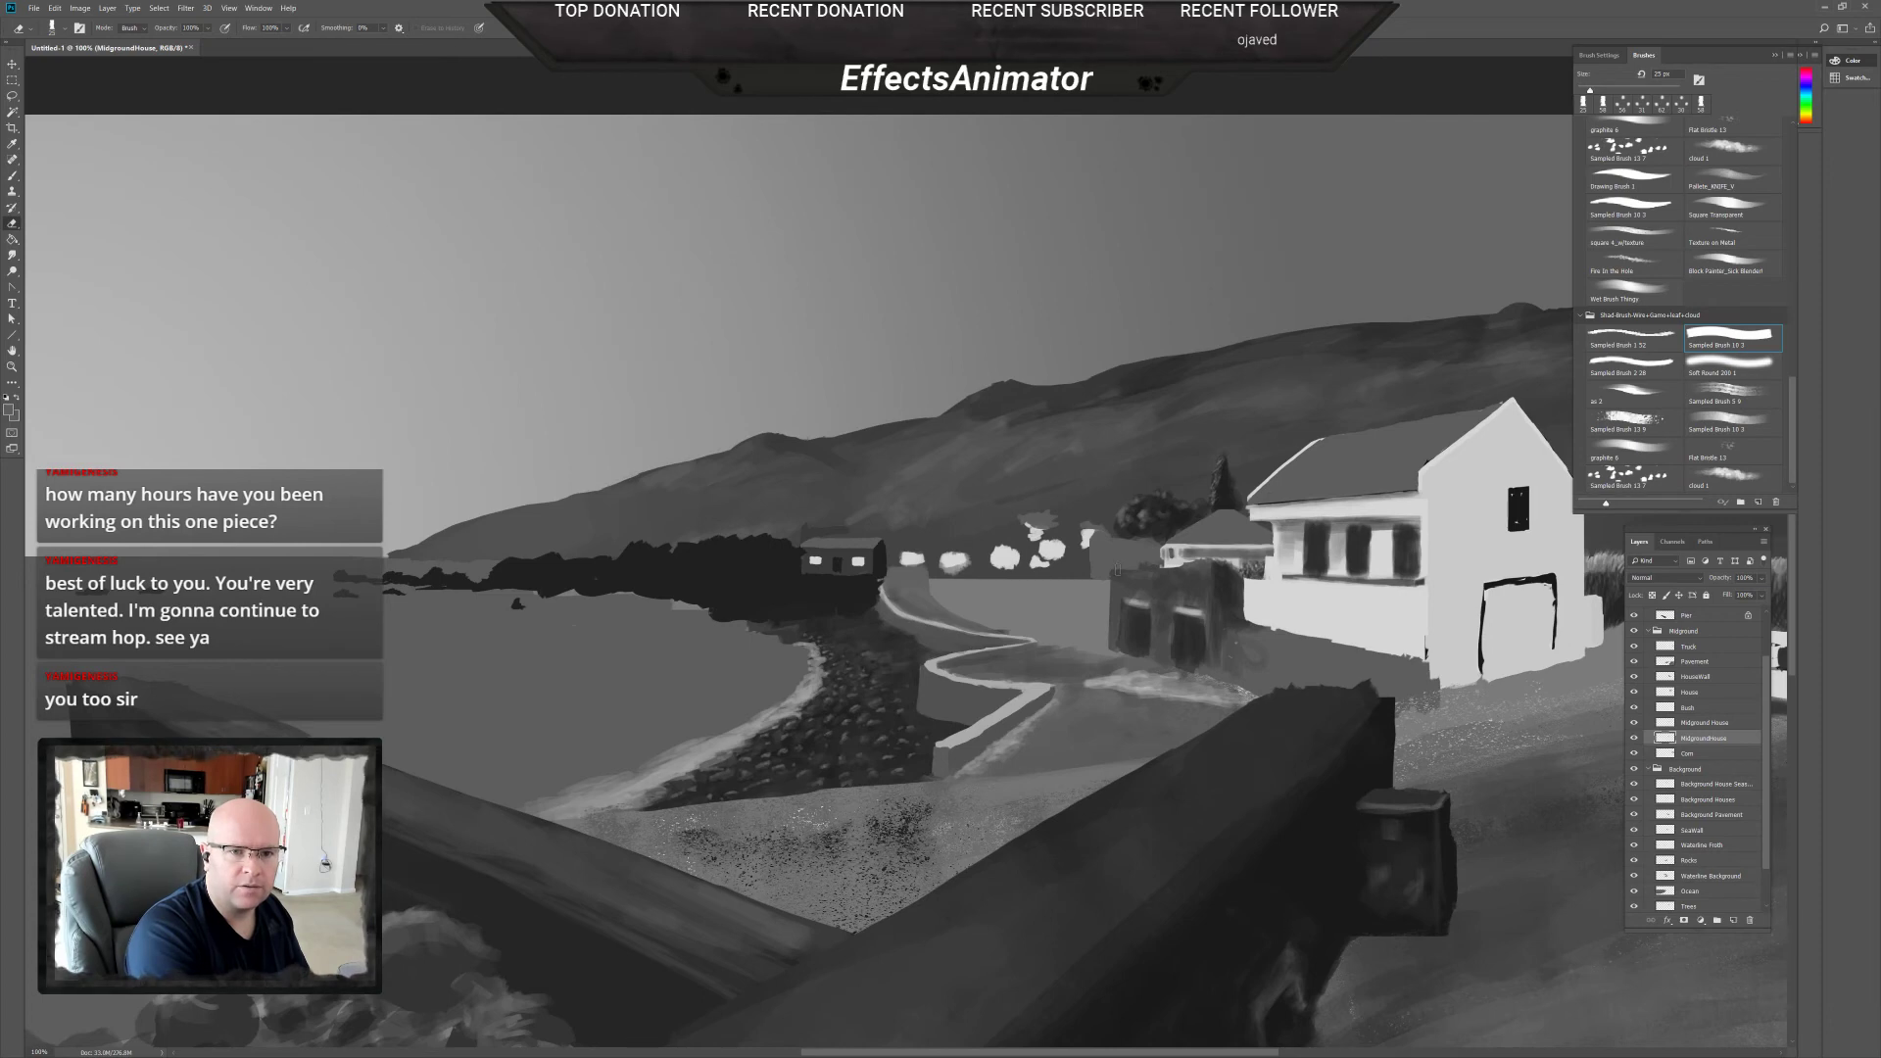
key(b)
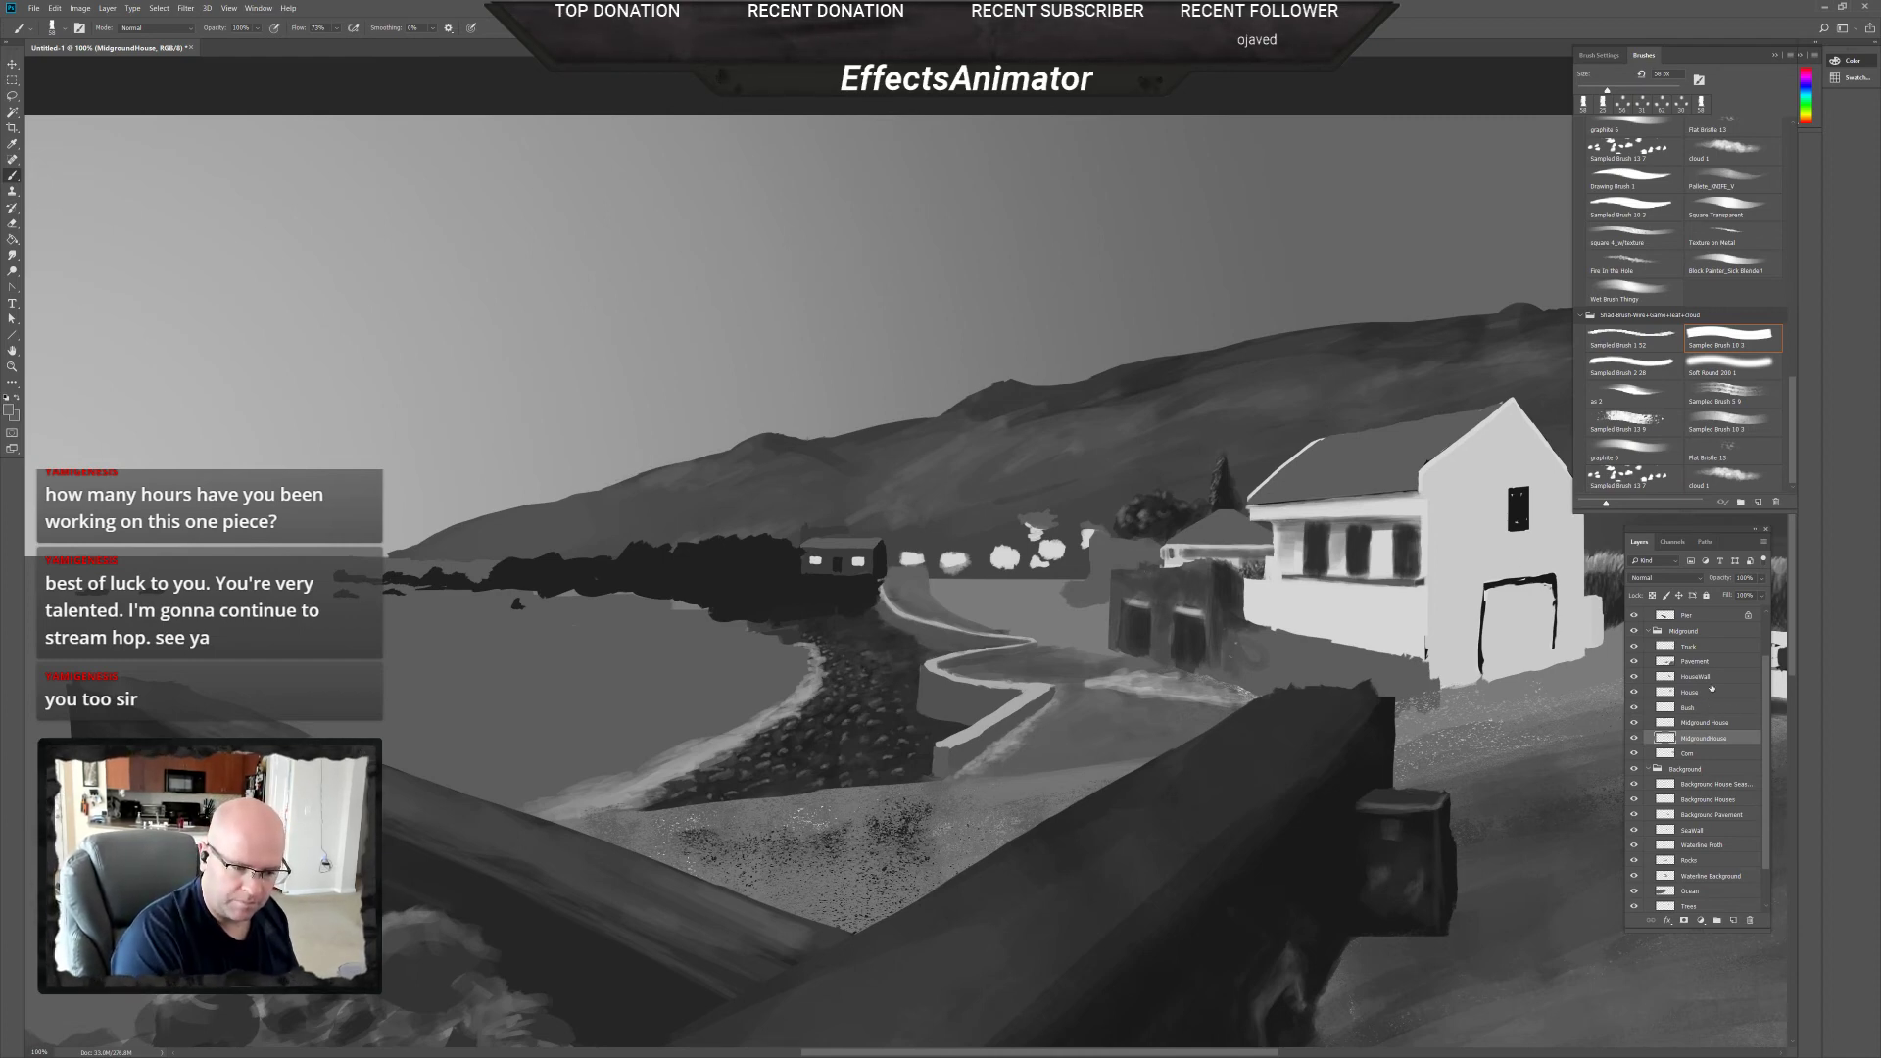
On the Trees layer, move the trees to sit behind the midground house, scale them up slightly, apply the transform, and return to the Brush.
click(1690, 906)
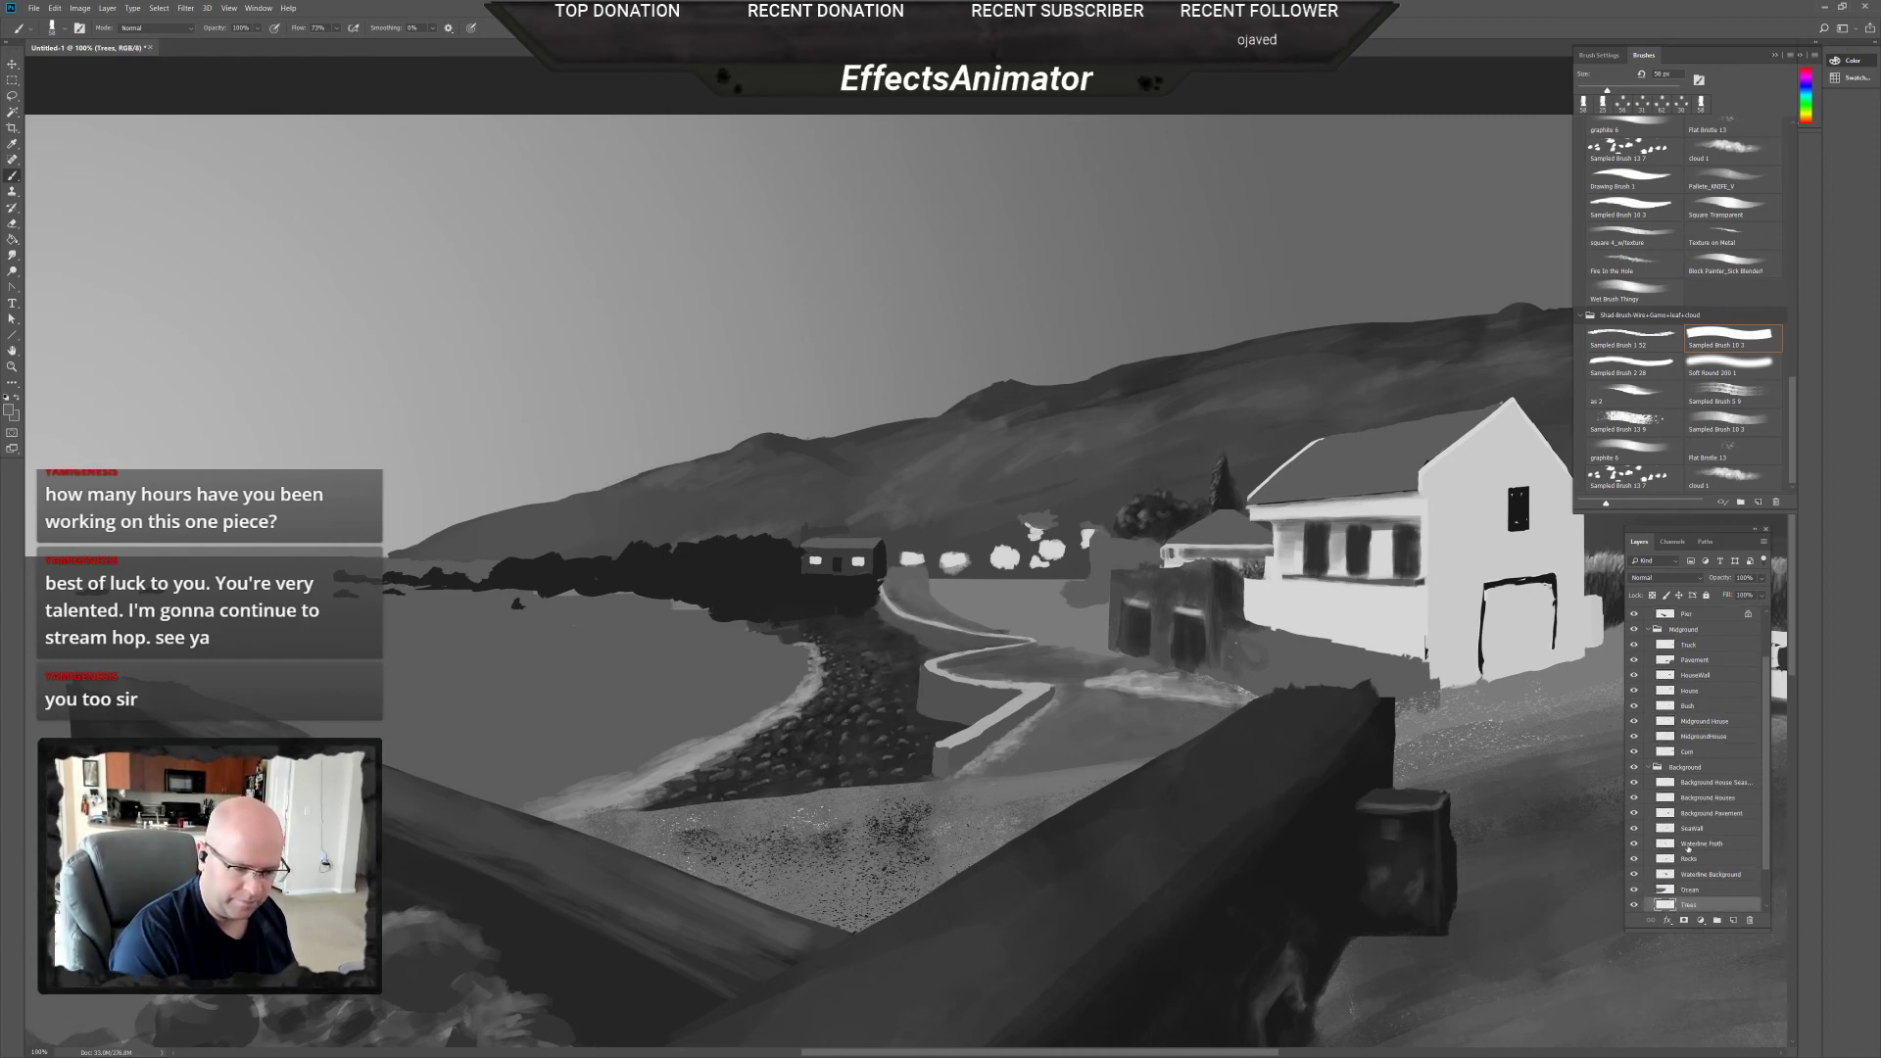
key(ctrl+t)
drag(1113, 448, 1054, 398)
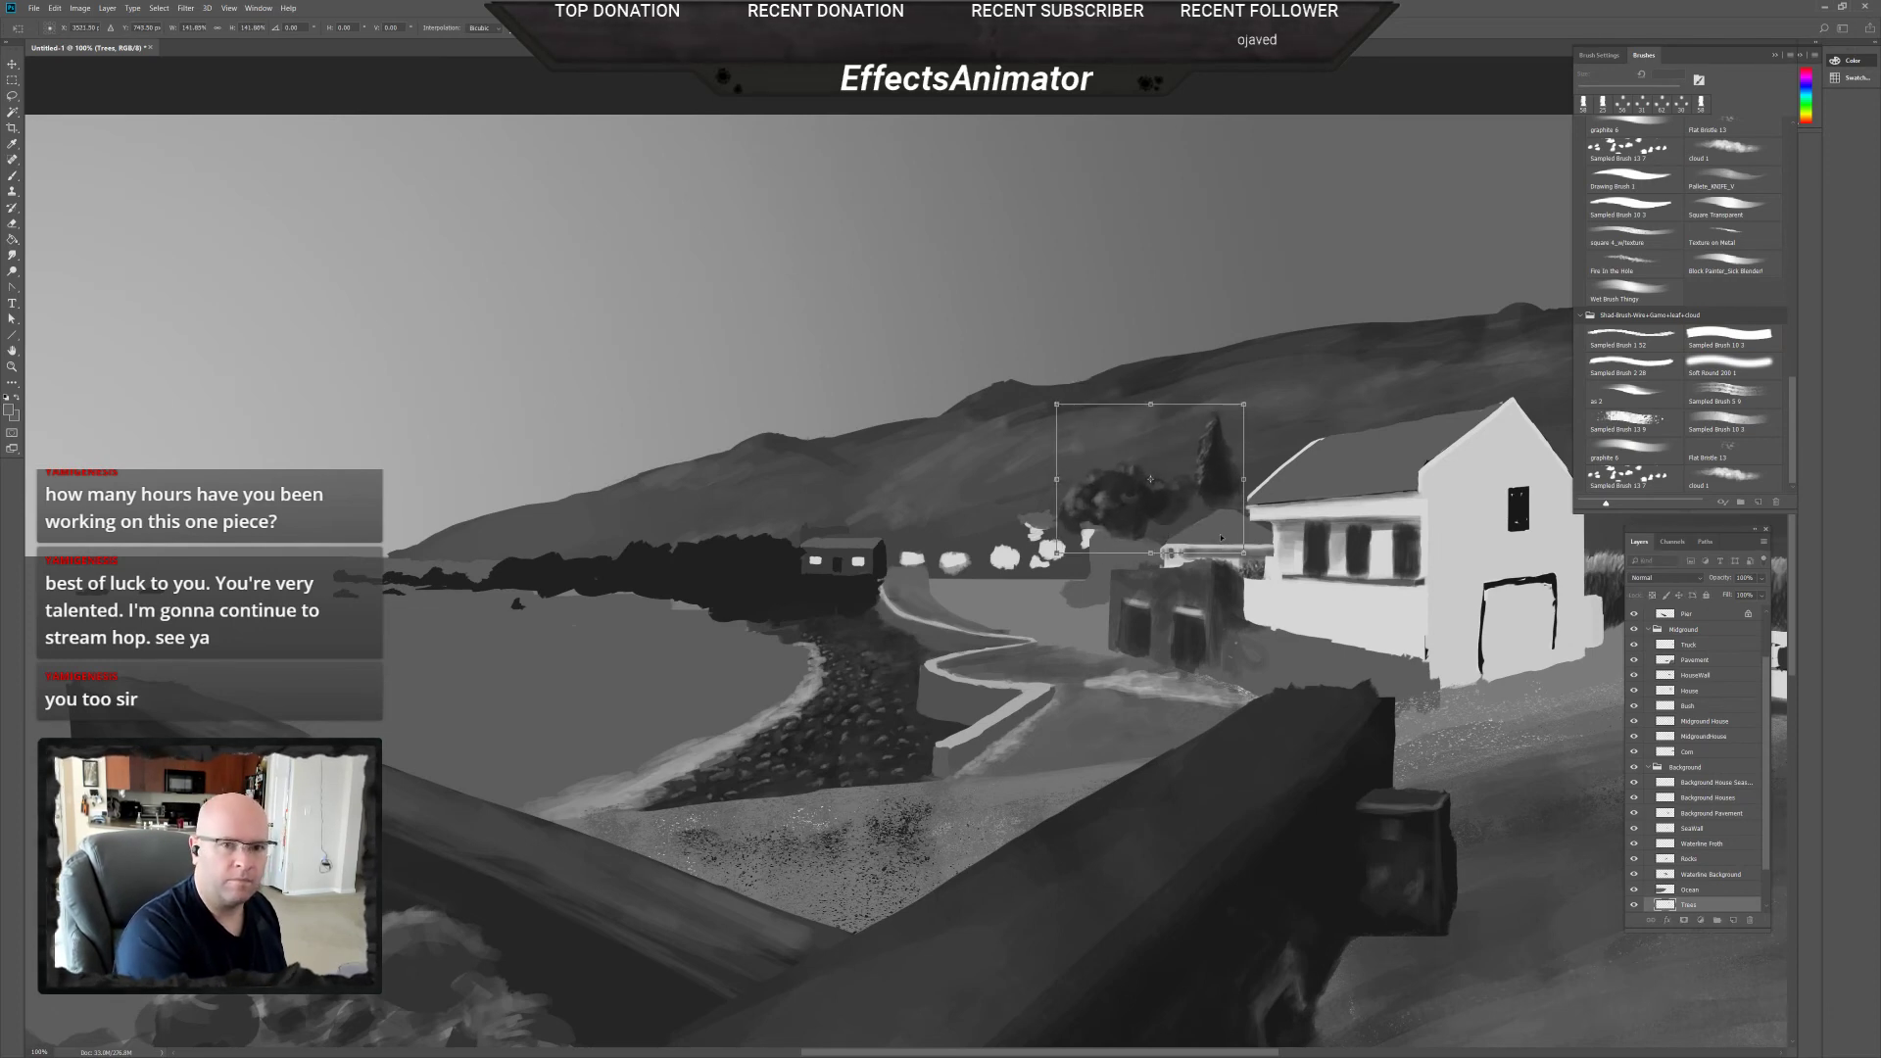
drag(1229, 542, 1239, 542)
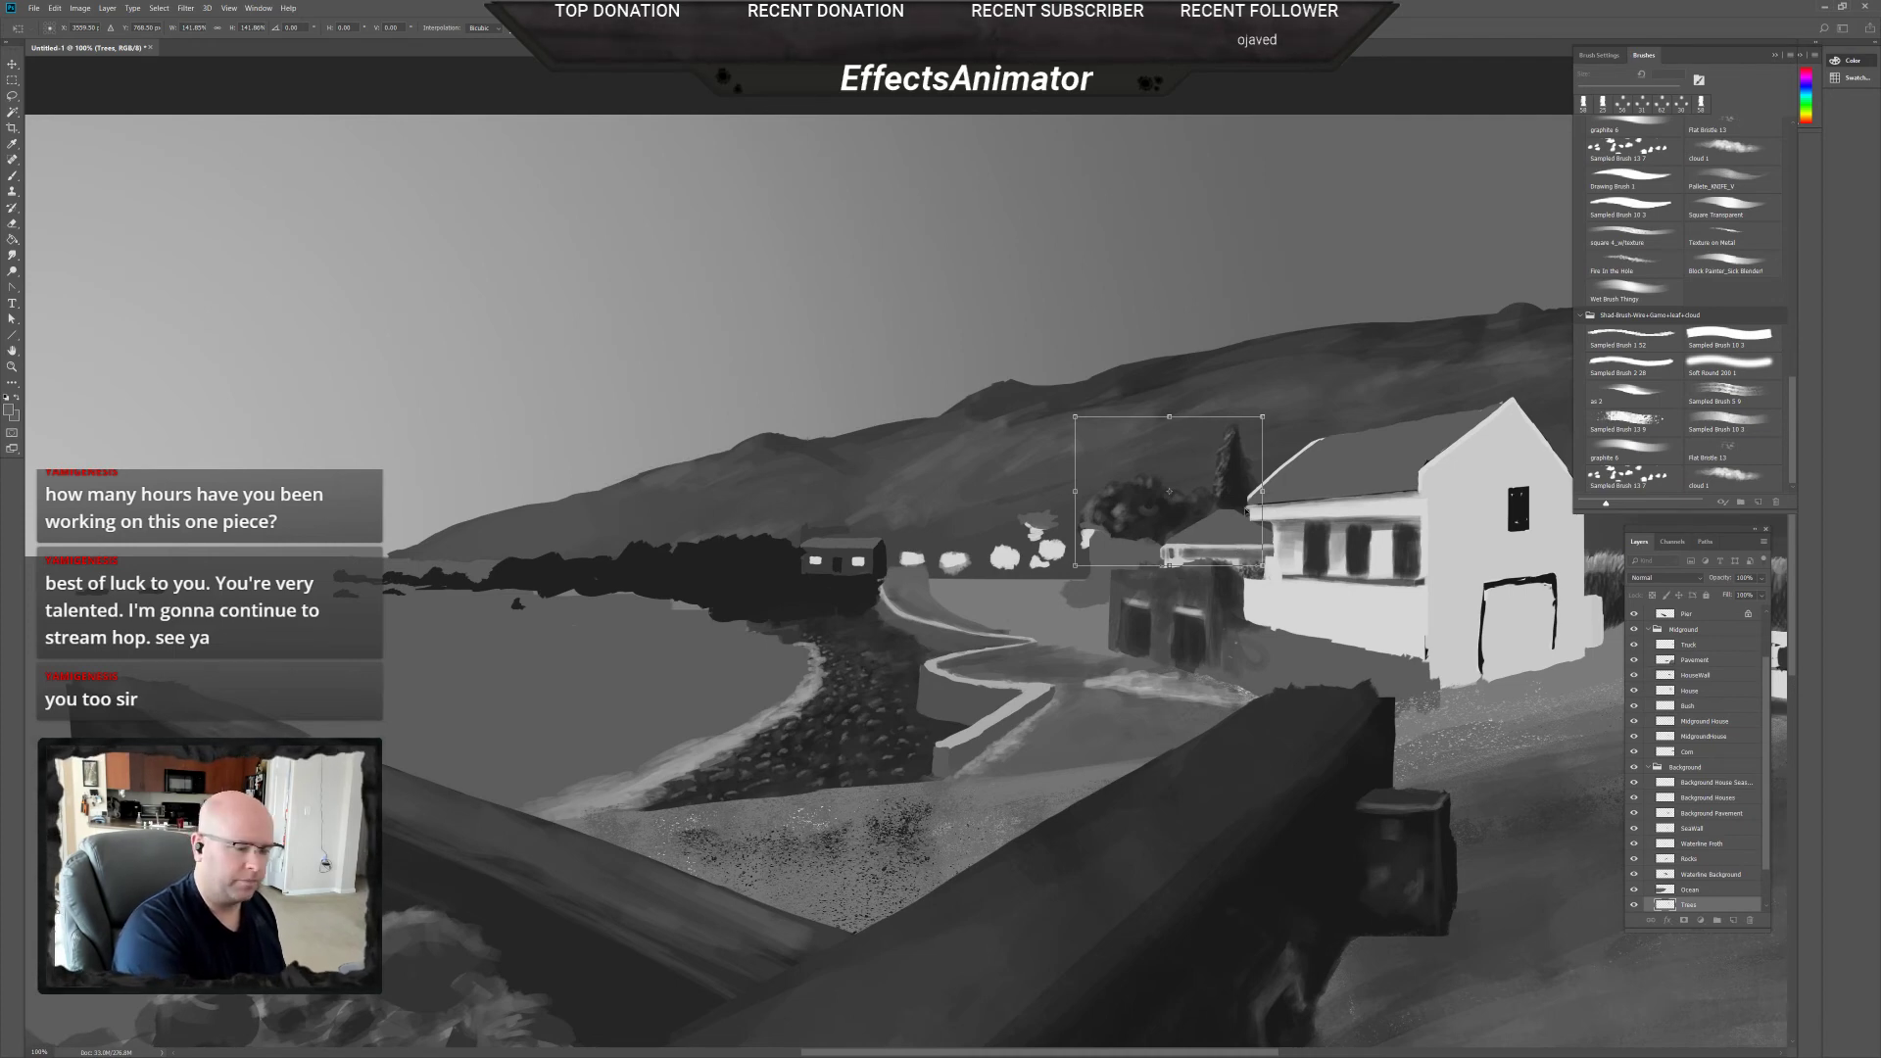
drag(1263, 417, 1270, 410)
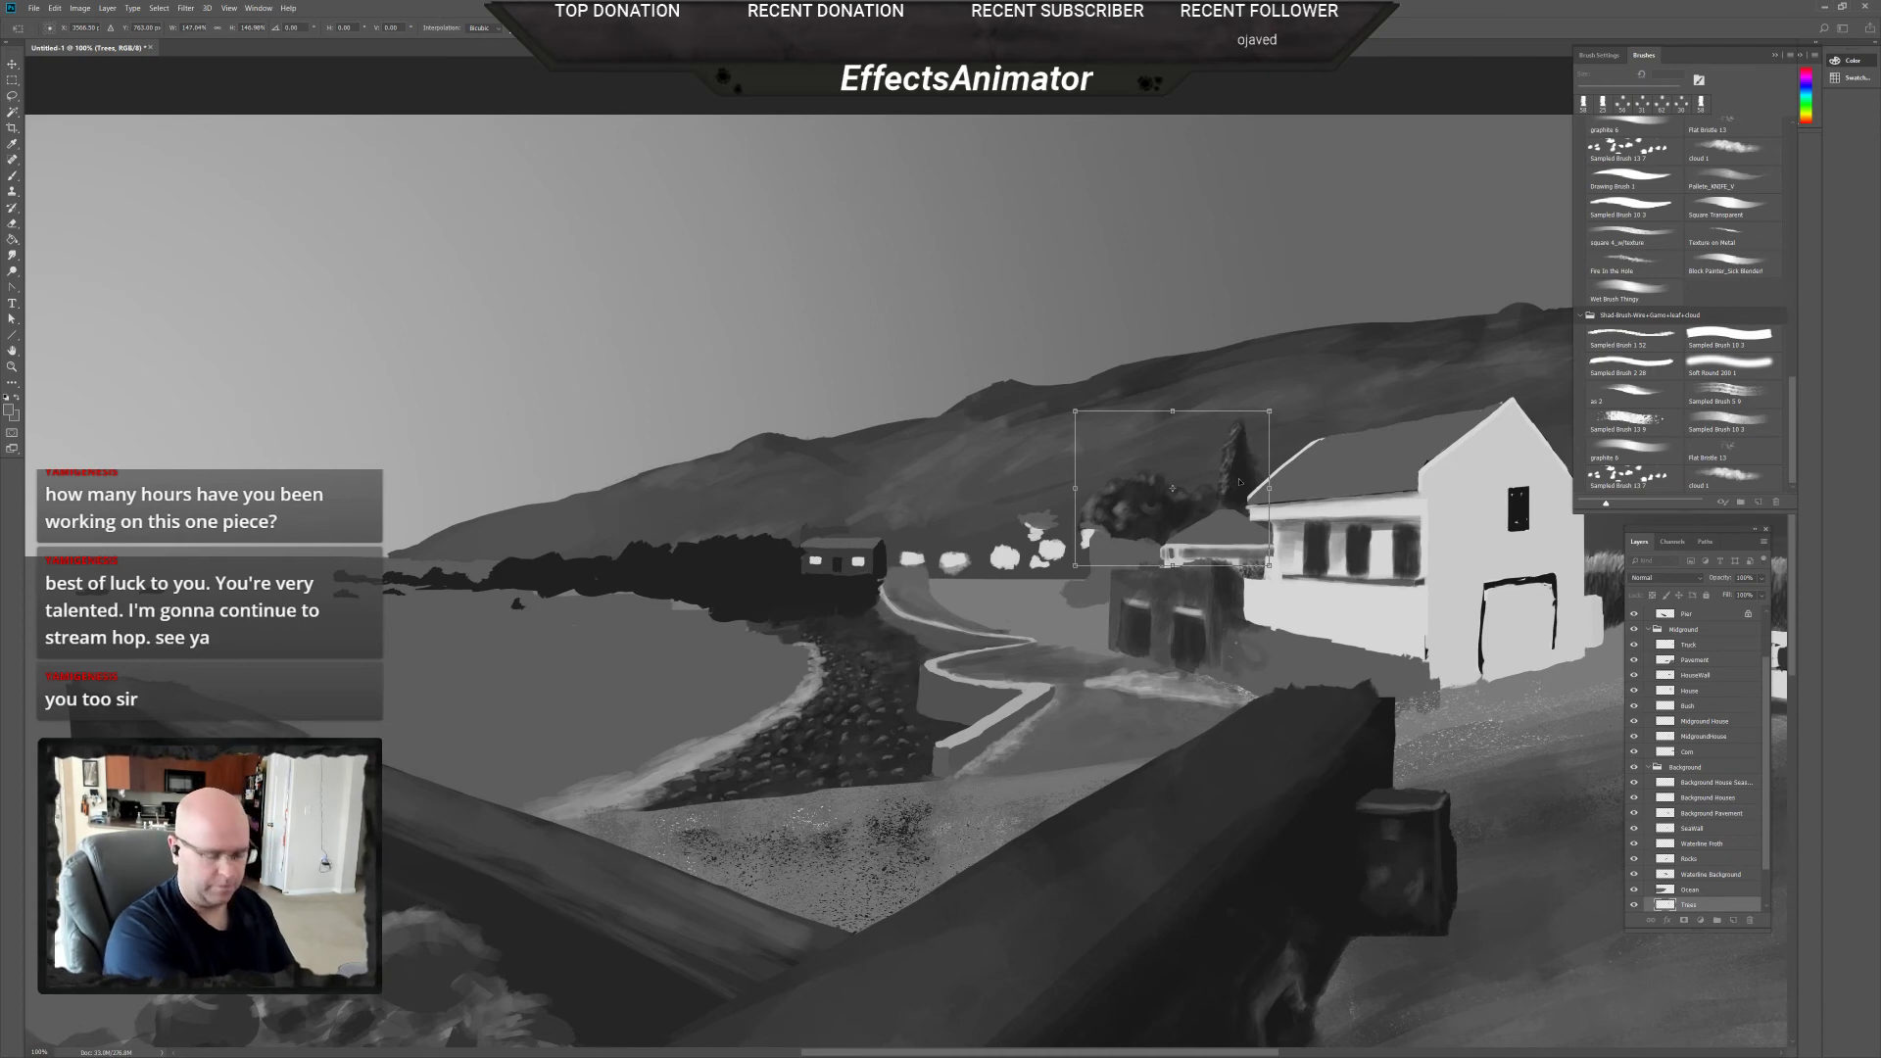
key(Return)
key(b)
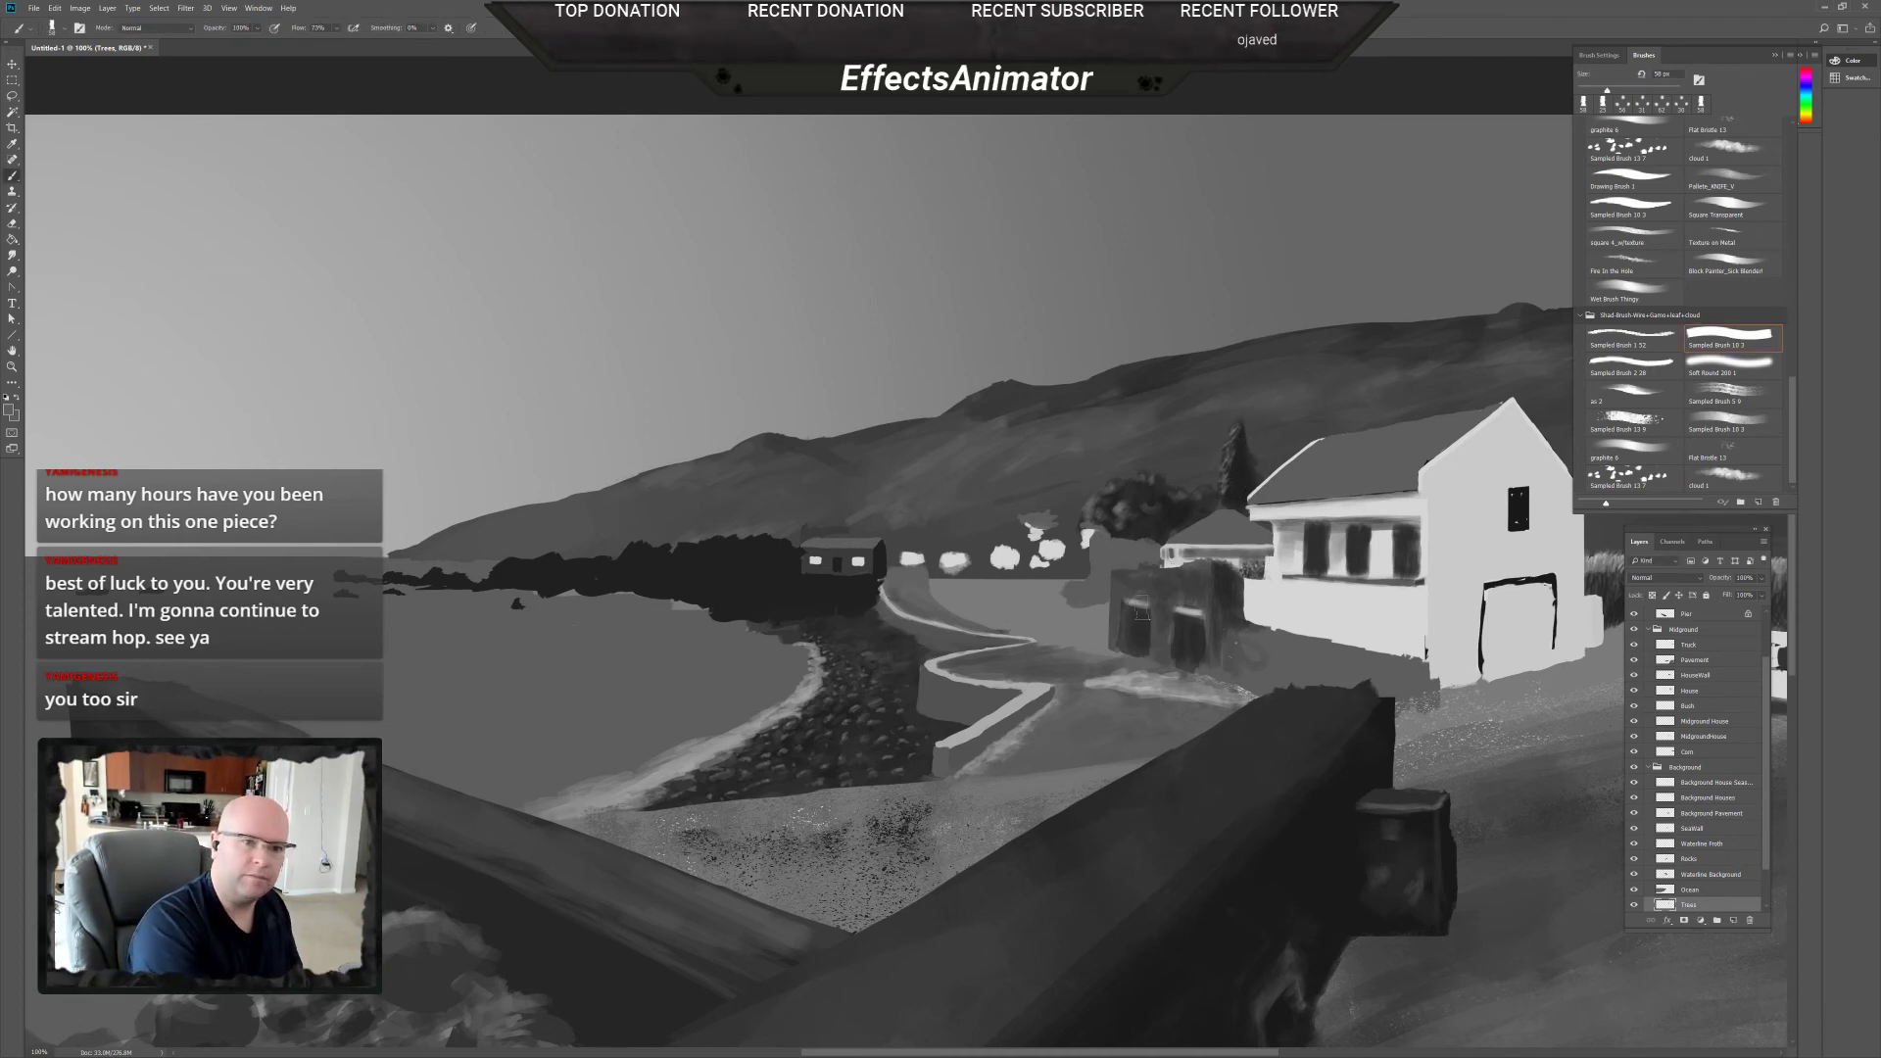
Touch up the gray block beside the distant white houses on the MidgroundHouse layer with the Brush.
click(1705, 722)
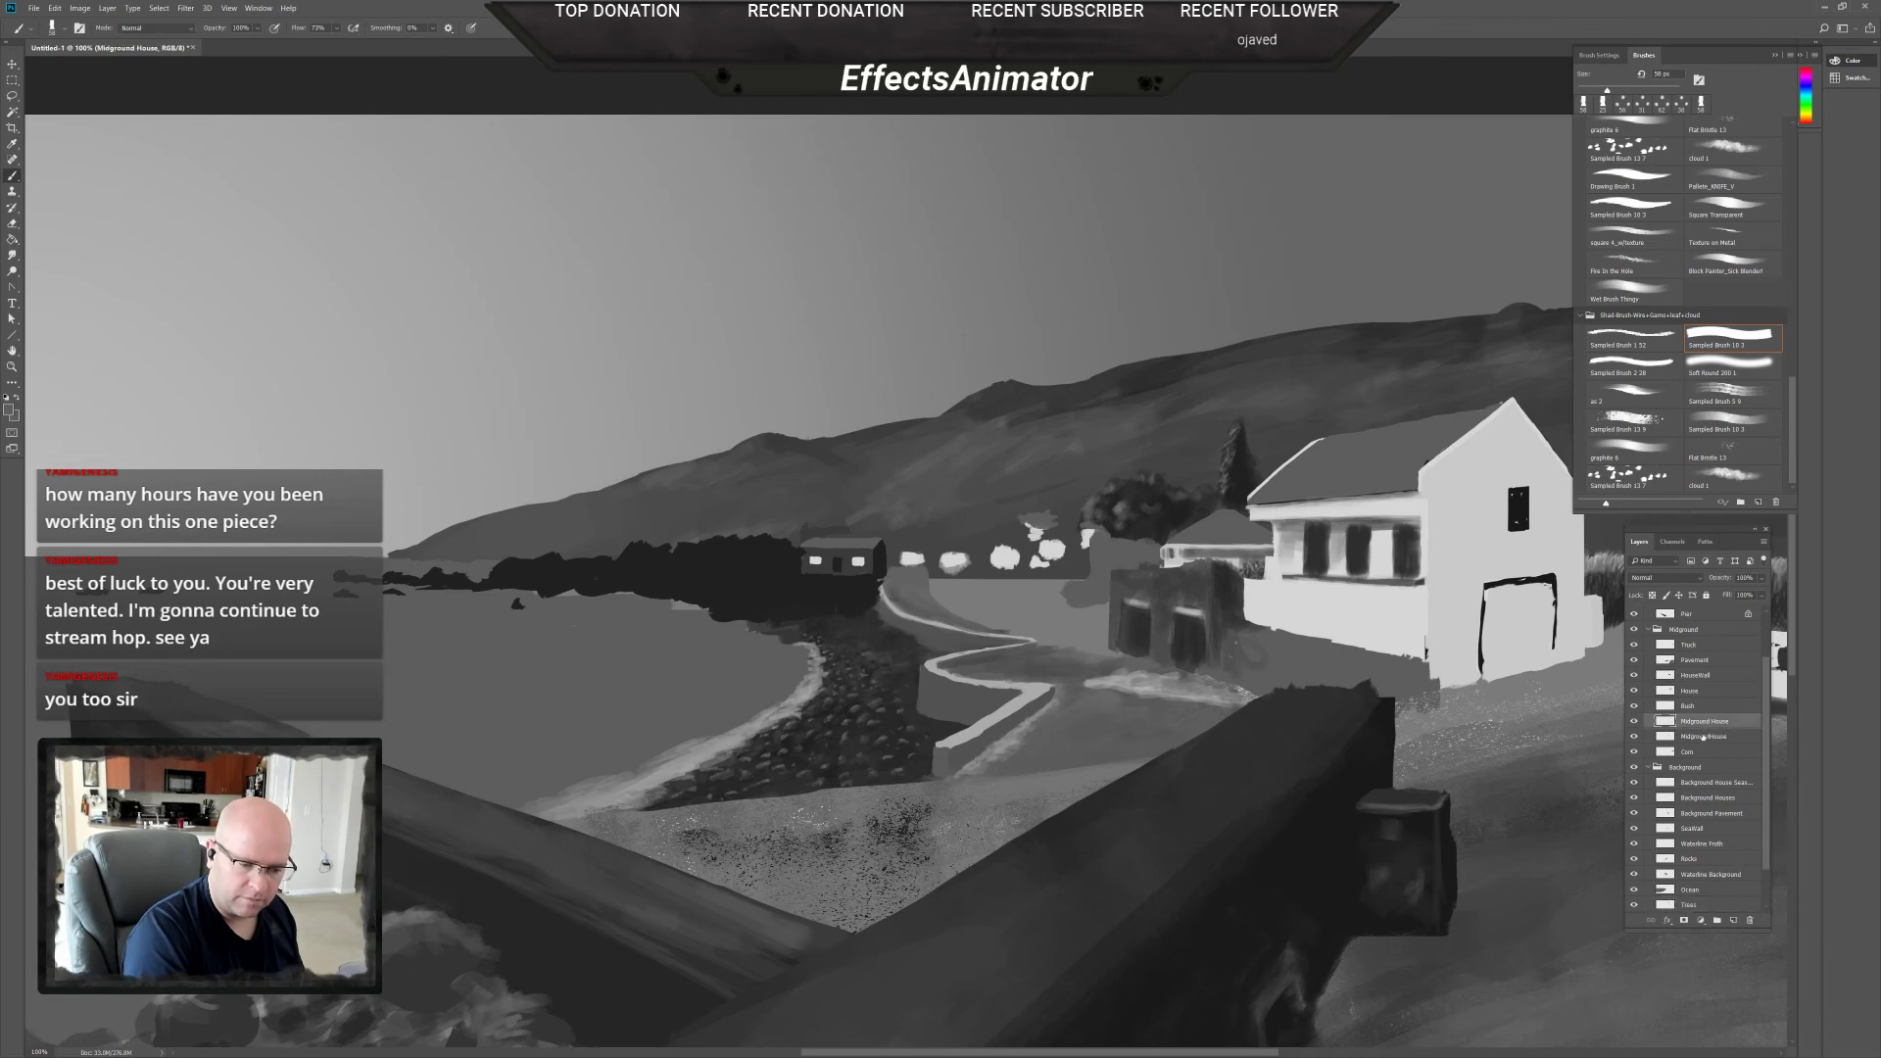
click(1701, 737)
click(1086, 537)
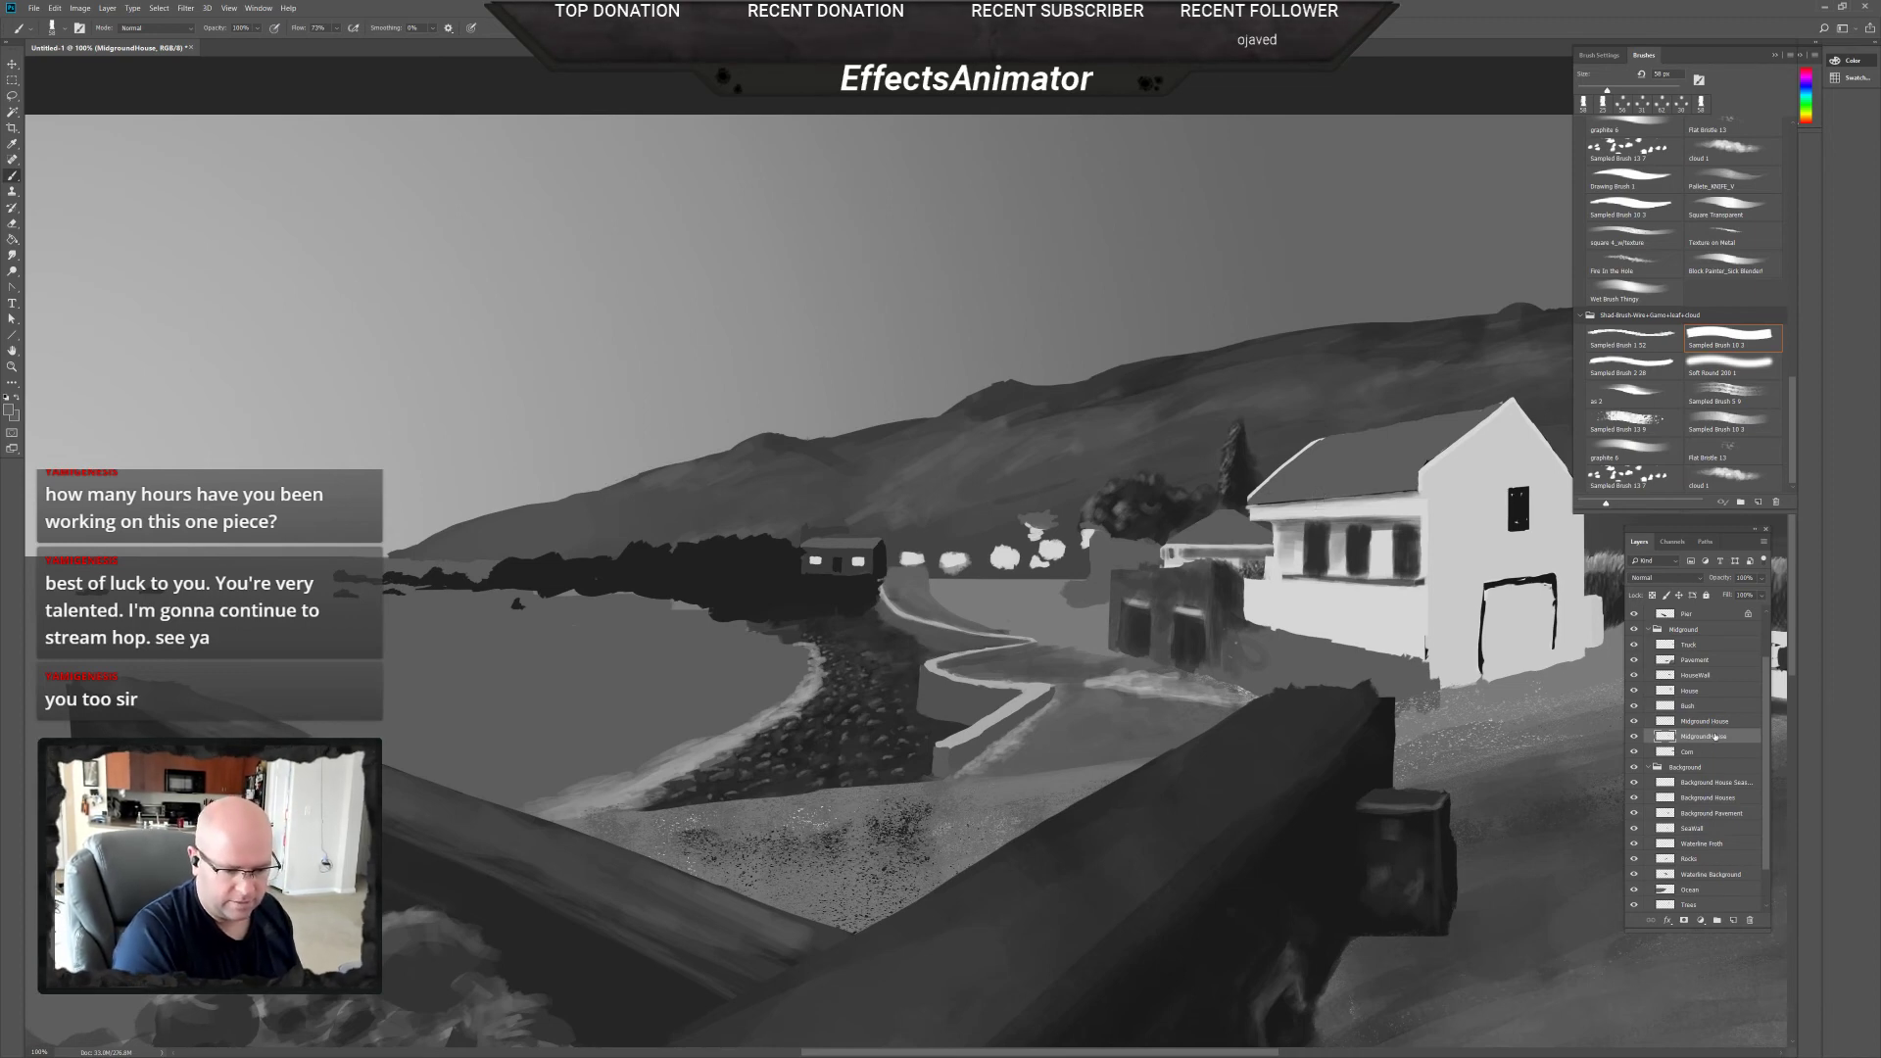
Skew the HouseWall layer so its left end drops and its right end rises slightly, apply the transform, and return to the Brush.
click(1705, 676)
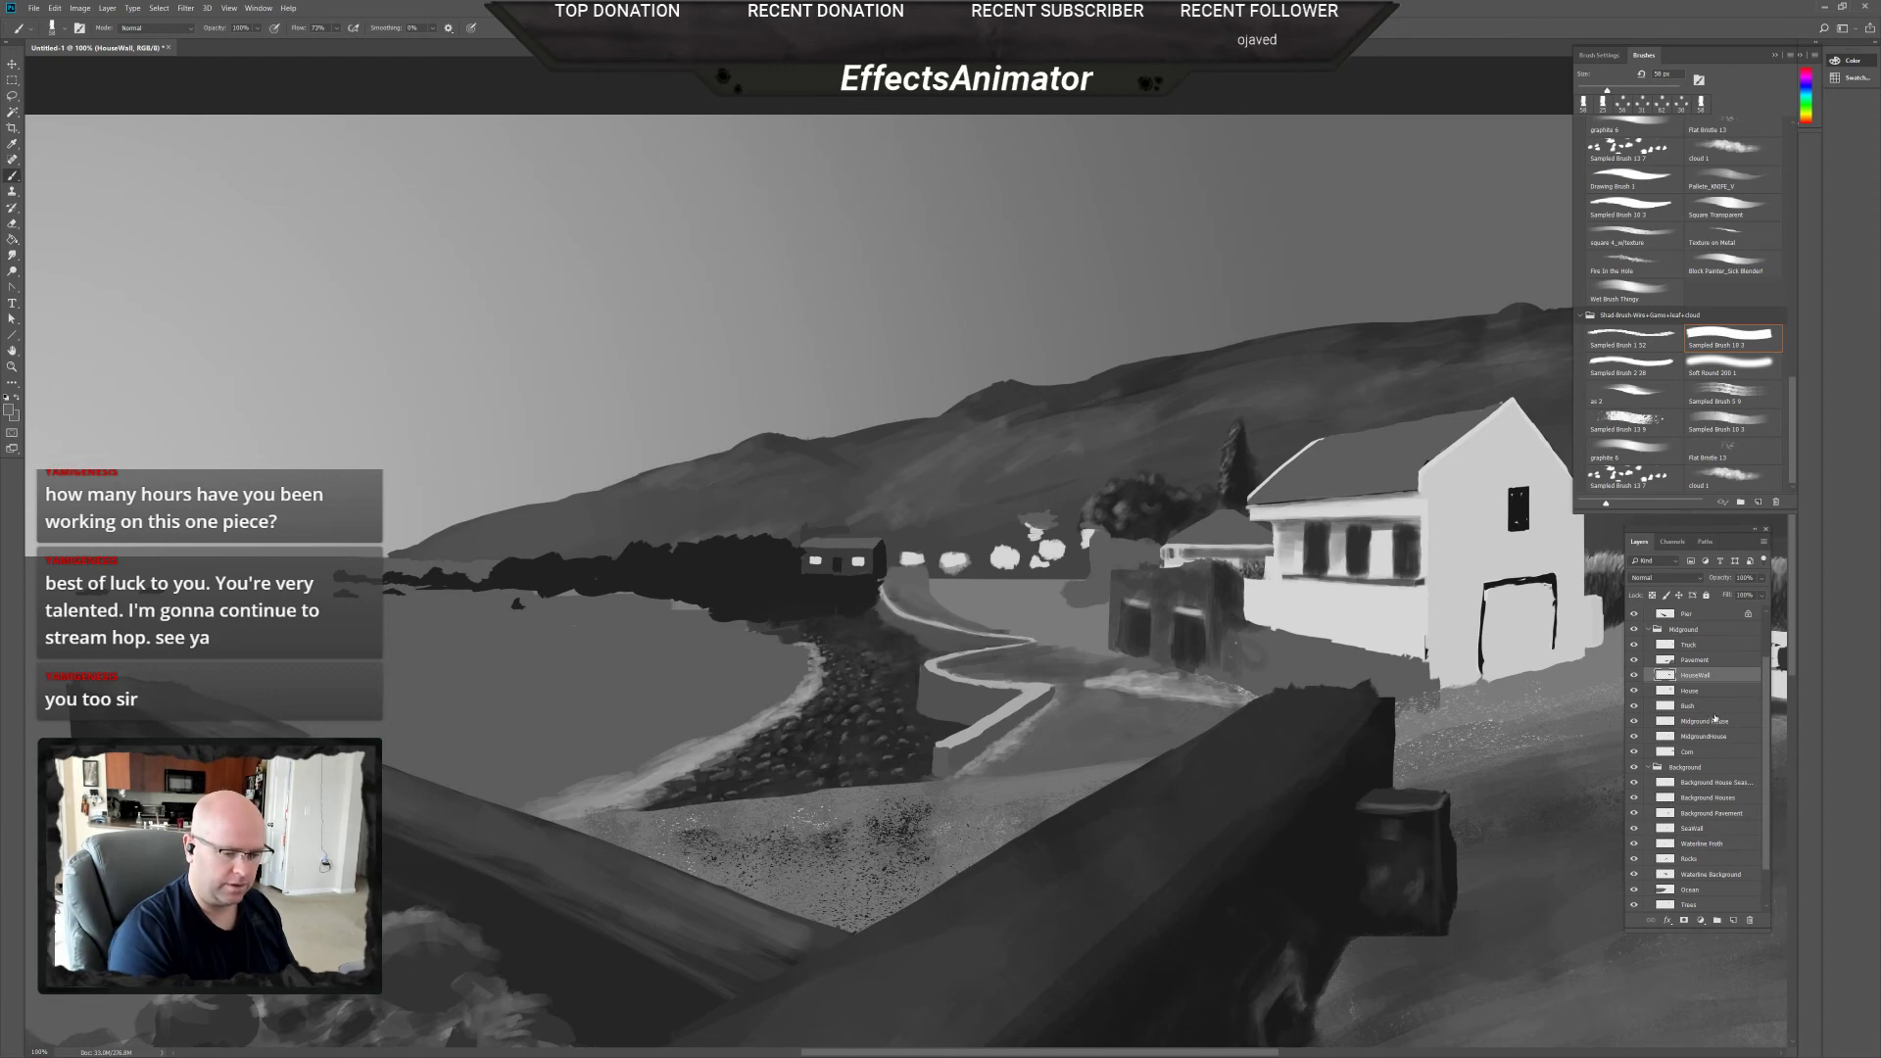
click(55, 7)
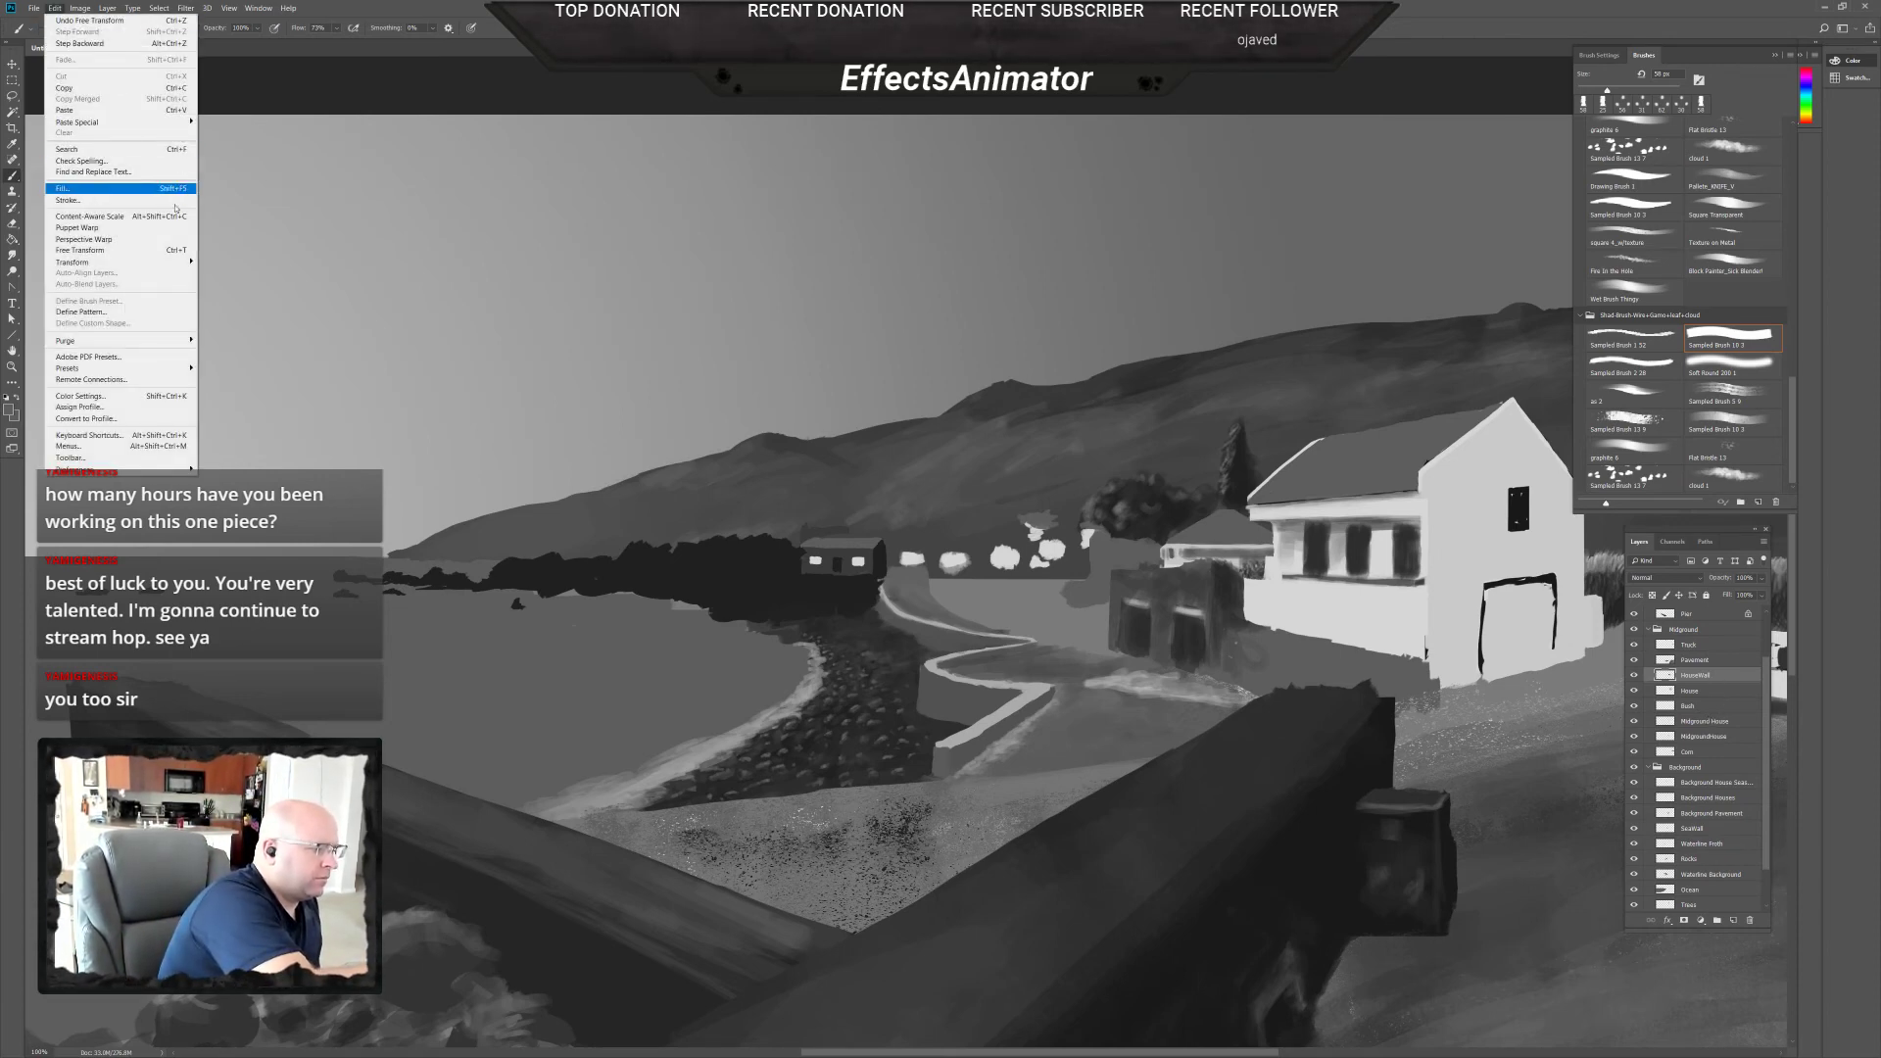
mouse_move(176, 262)
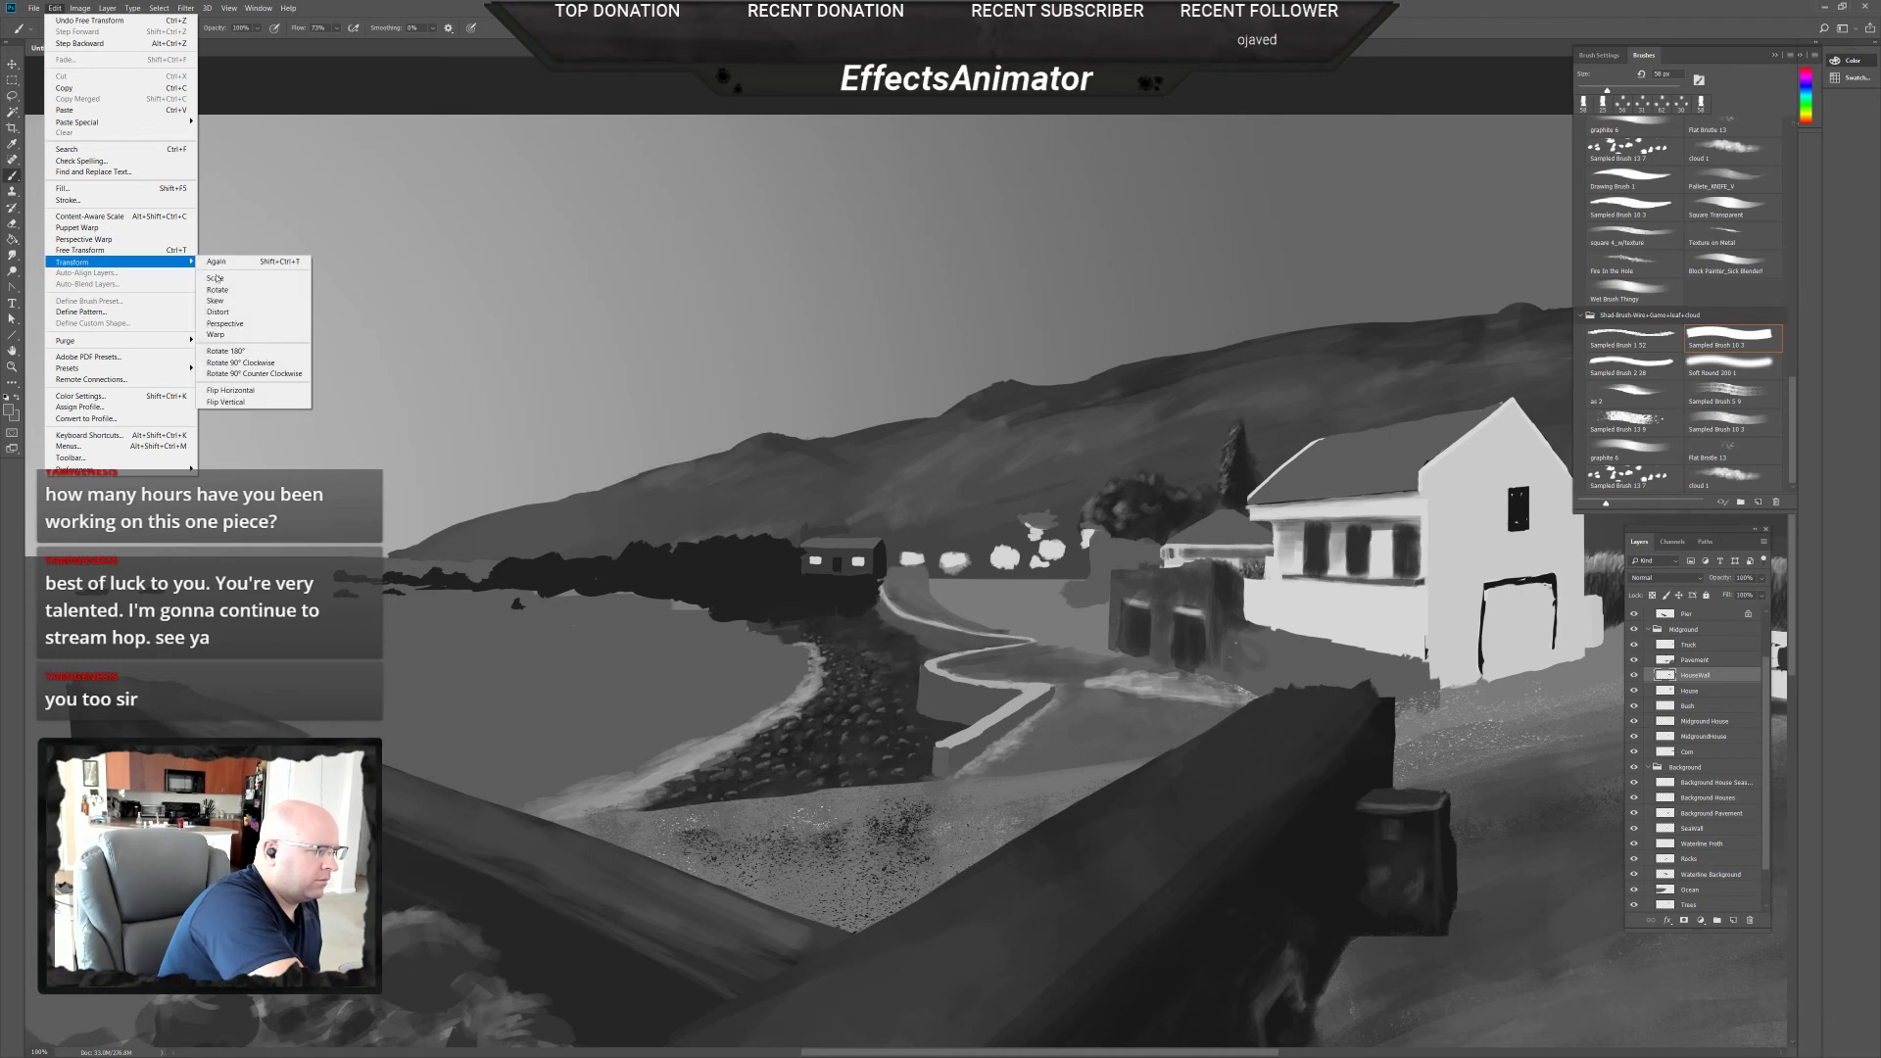
click(245, 336)
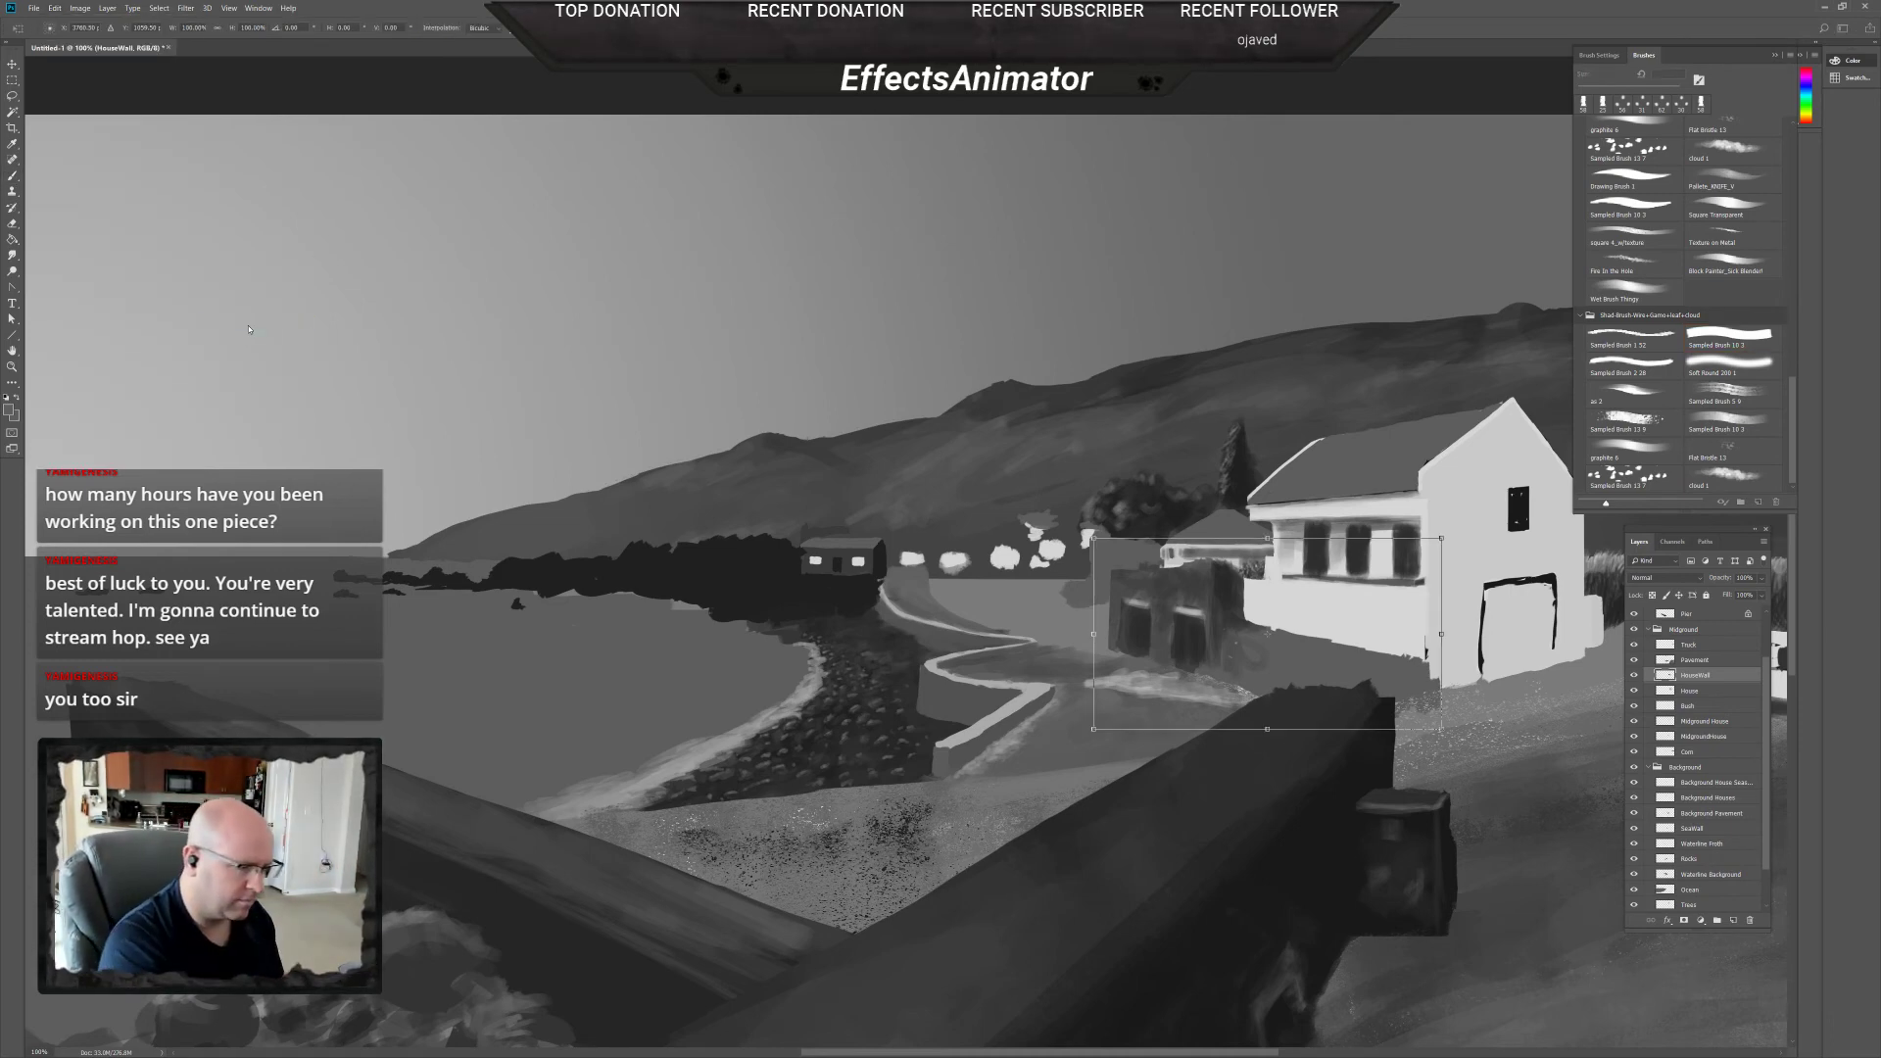
drag(1094, 634, 1093, 650)
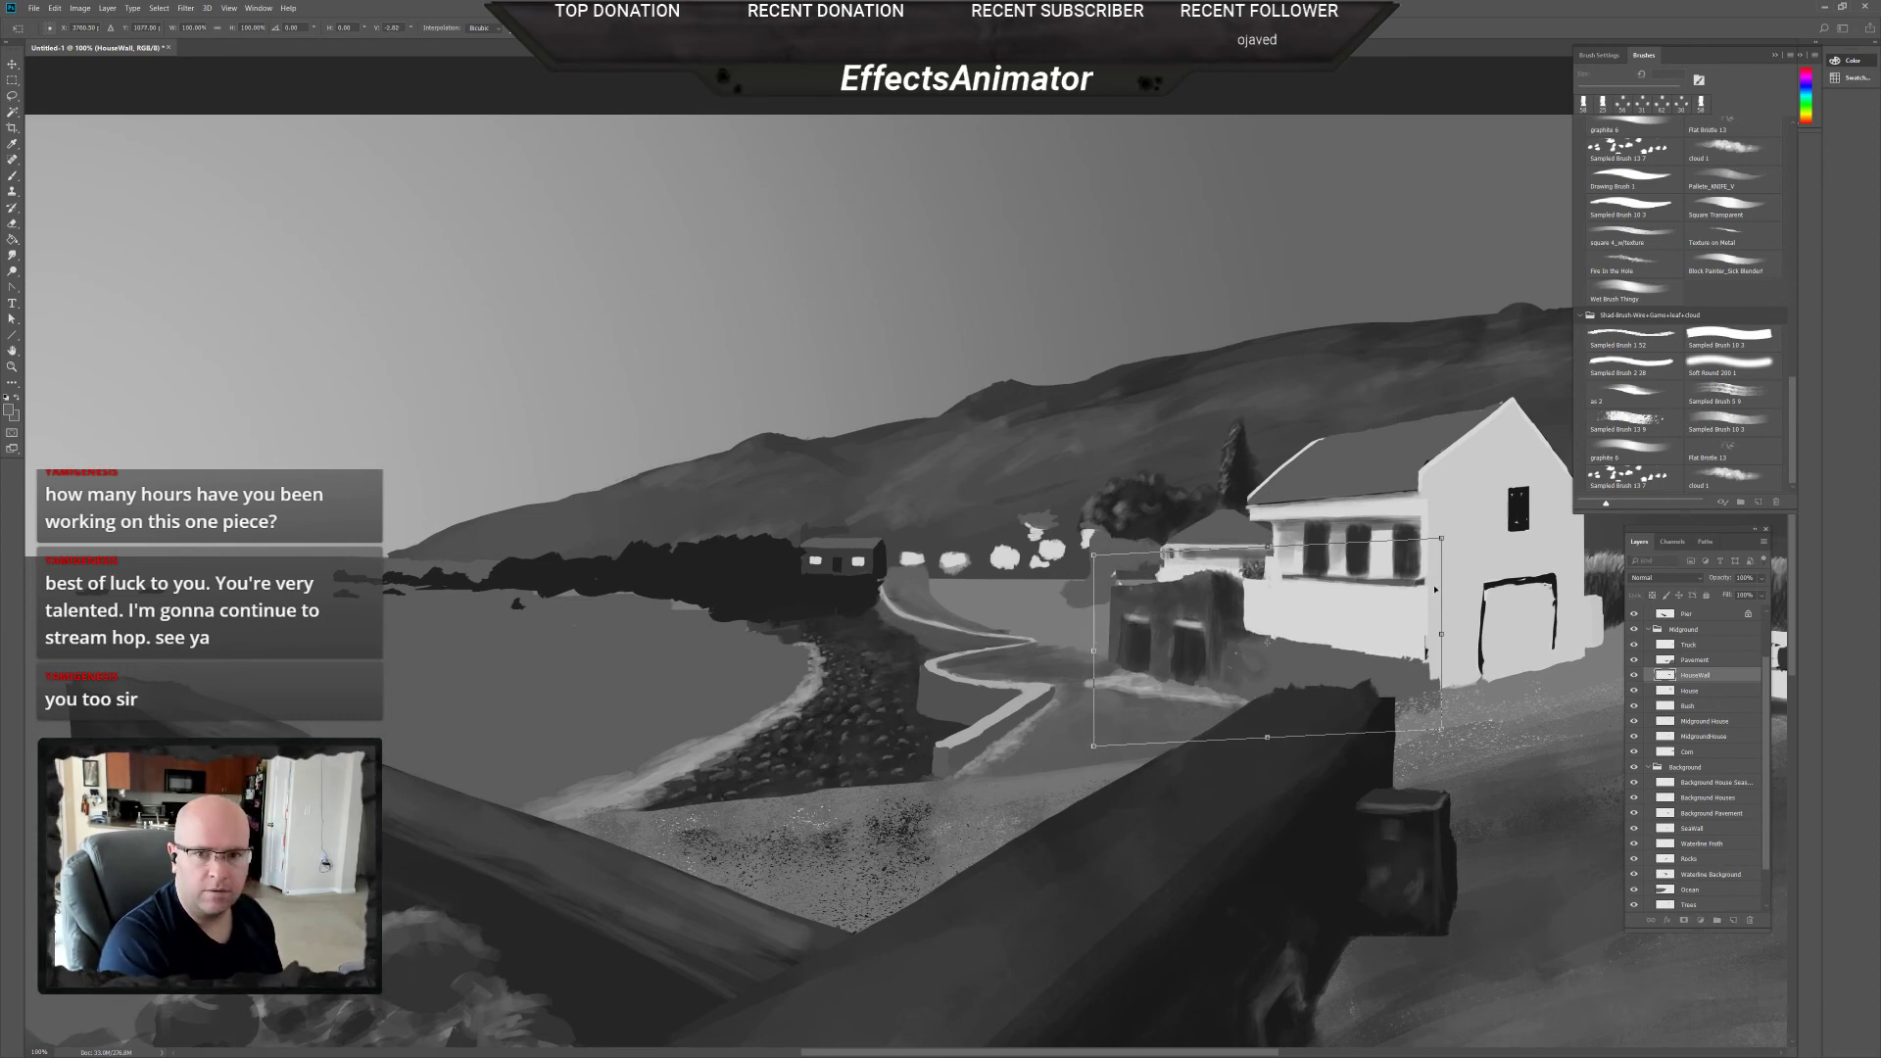
drag(1438, 631, 1446, 623)
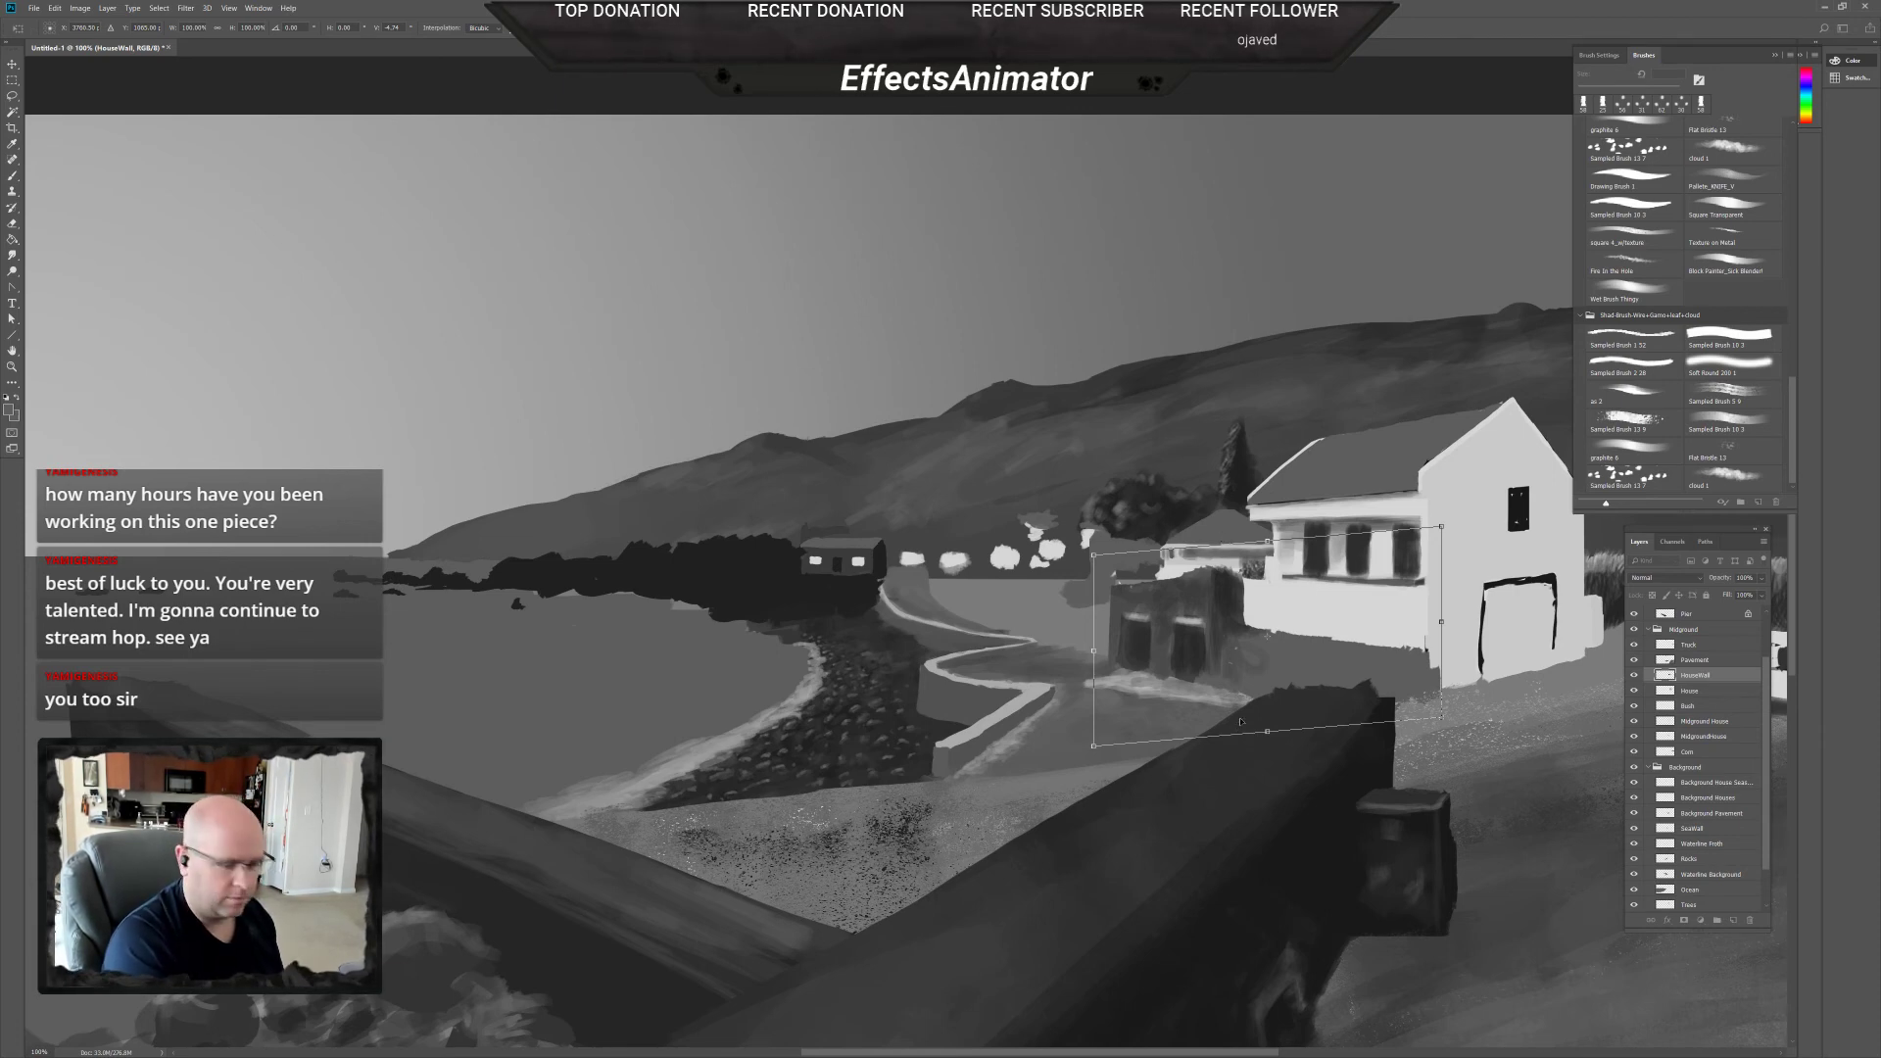
drag(1441, 623, 1443, 618)
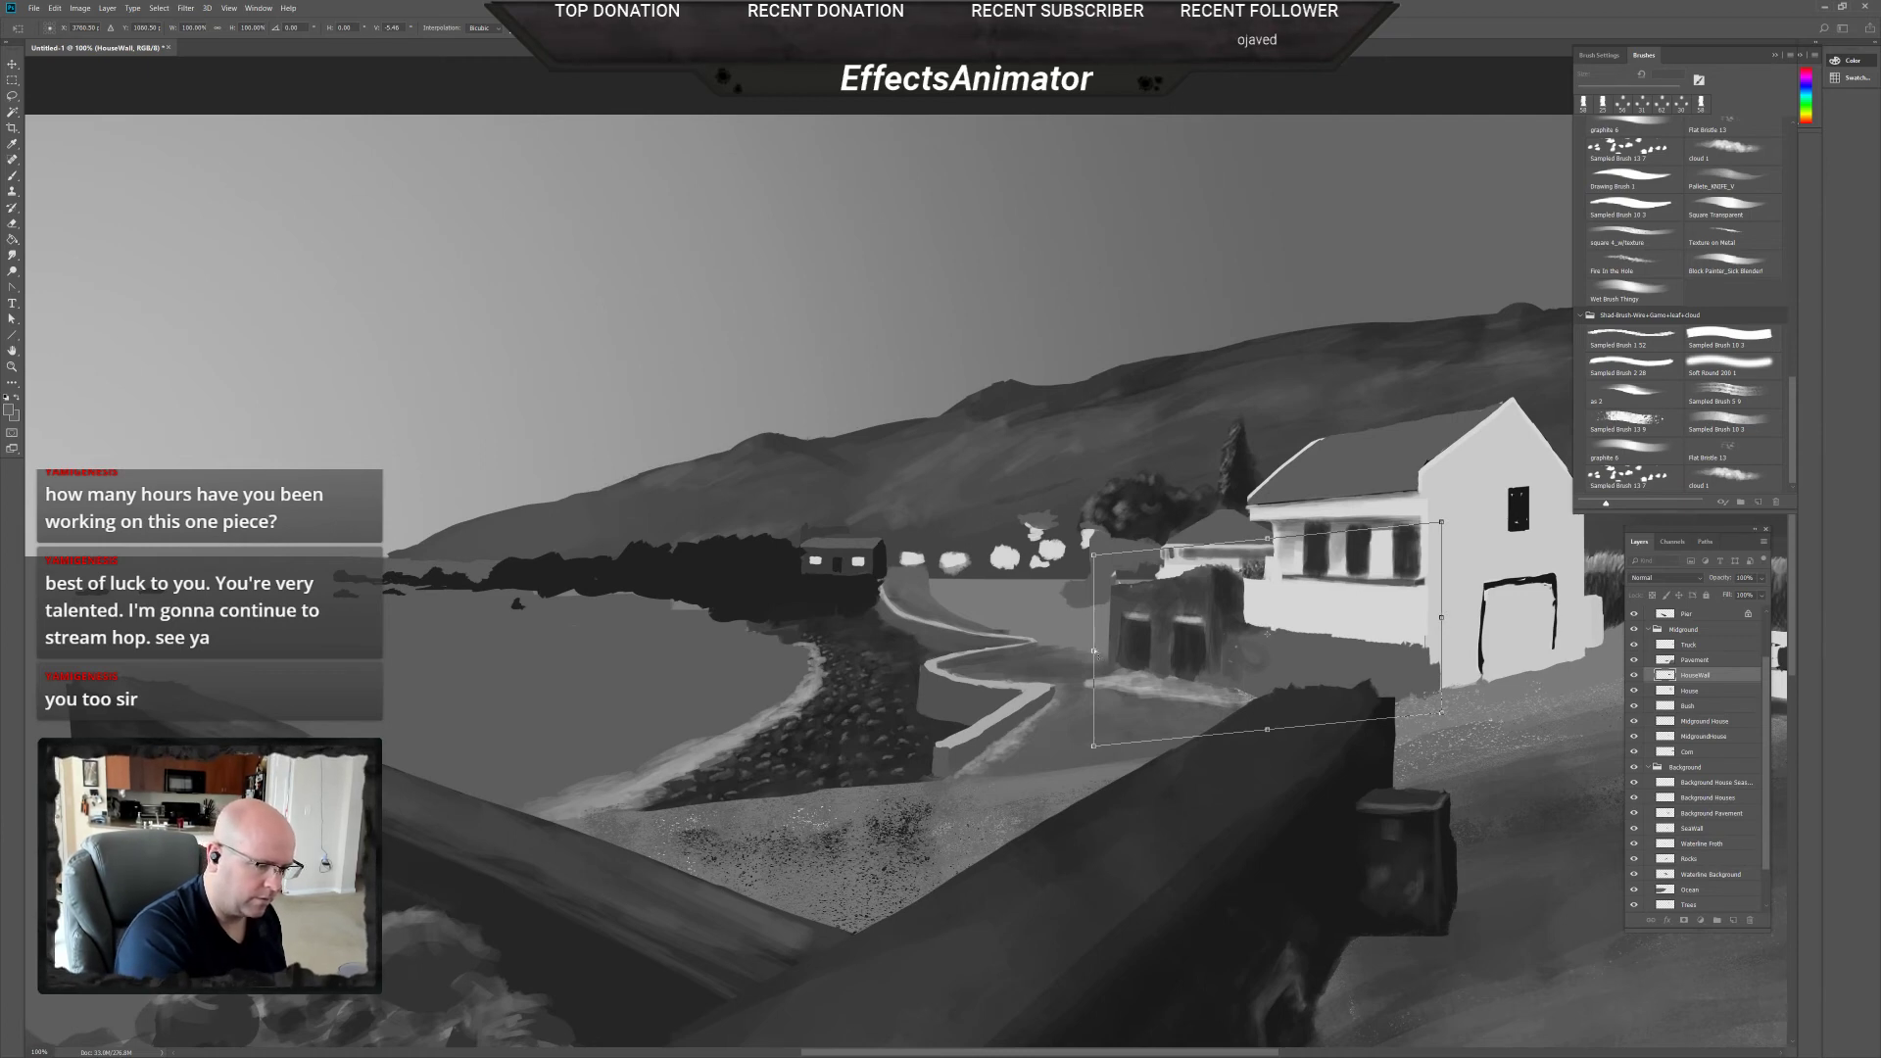
drag(1095, 565, 1094, 561)
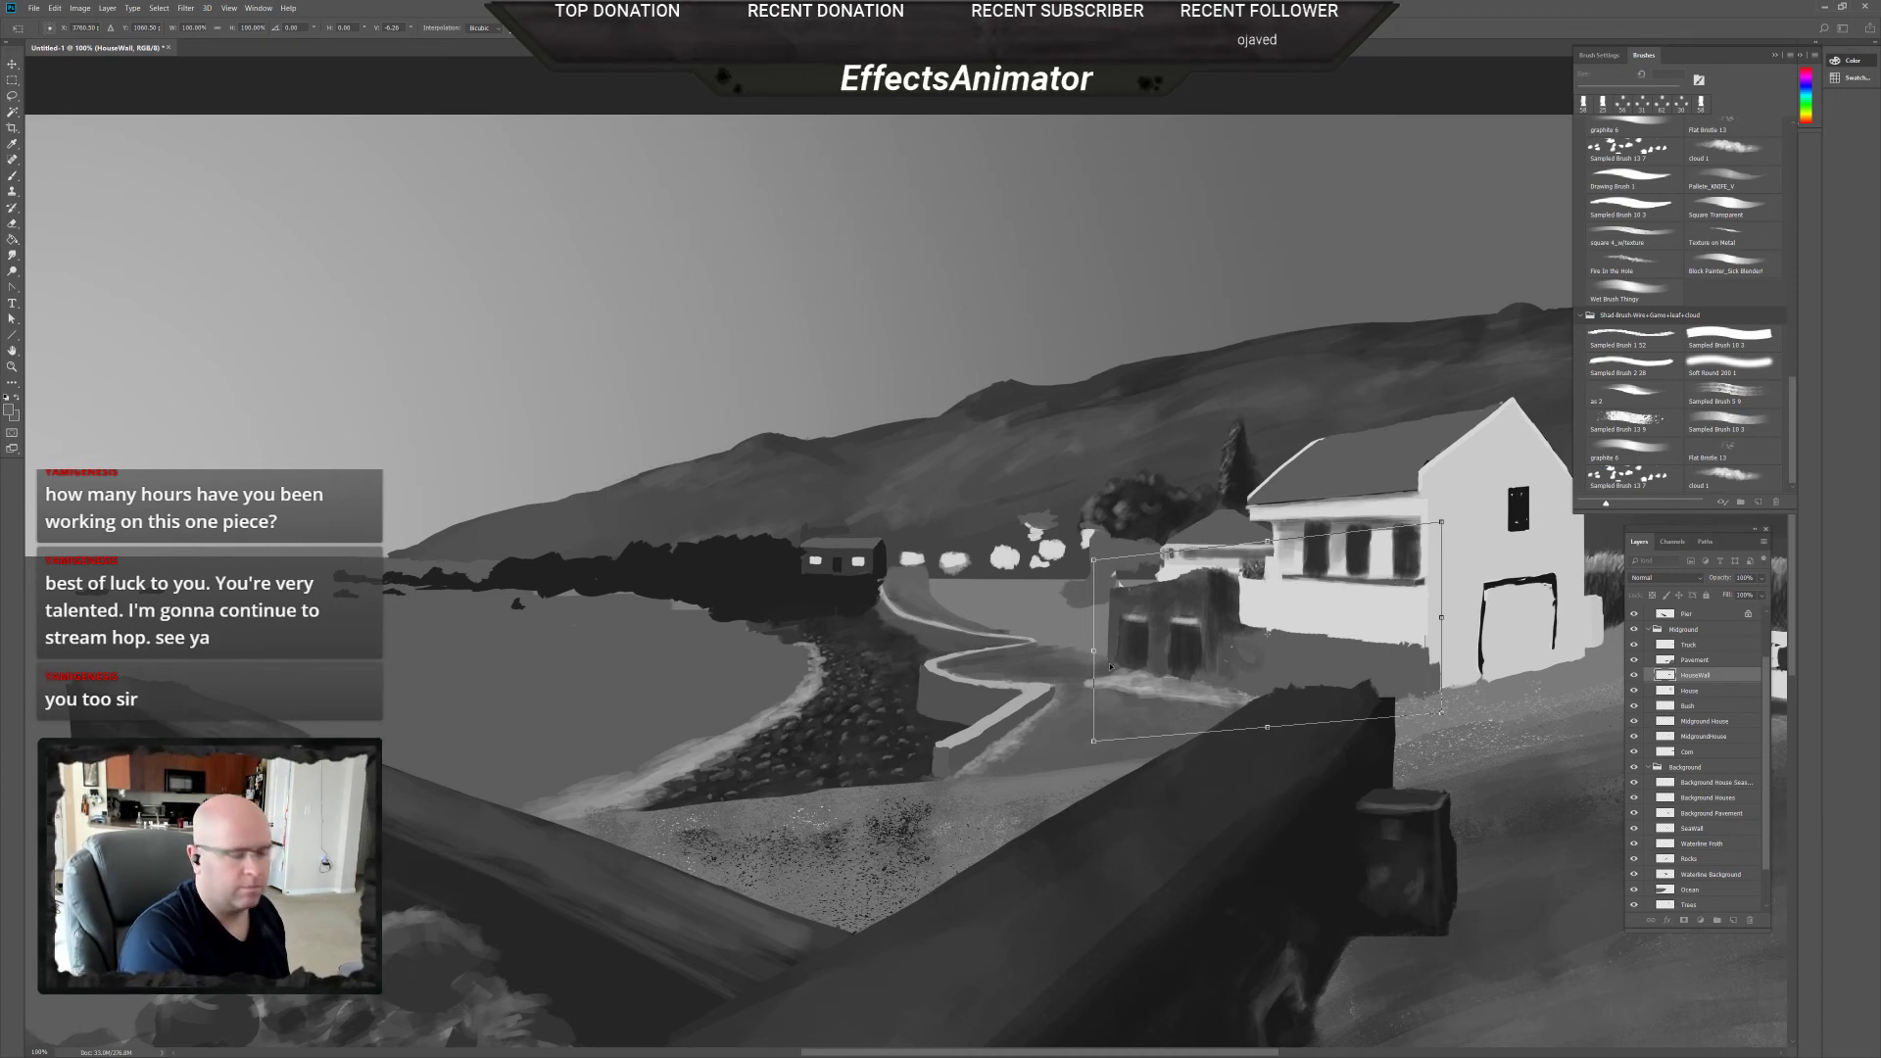
drag(1093, 653, 1101, 660)
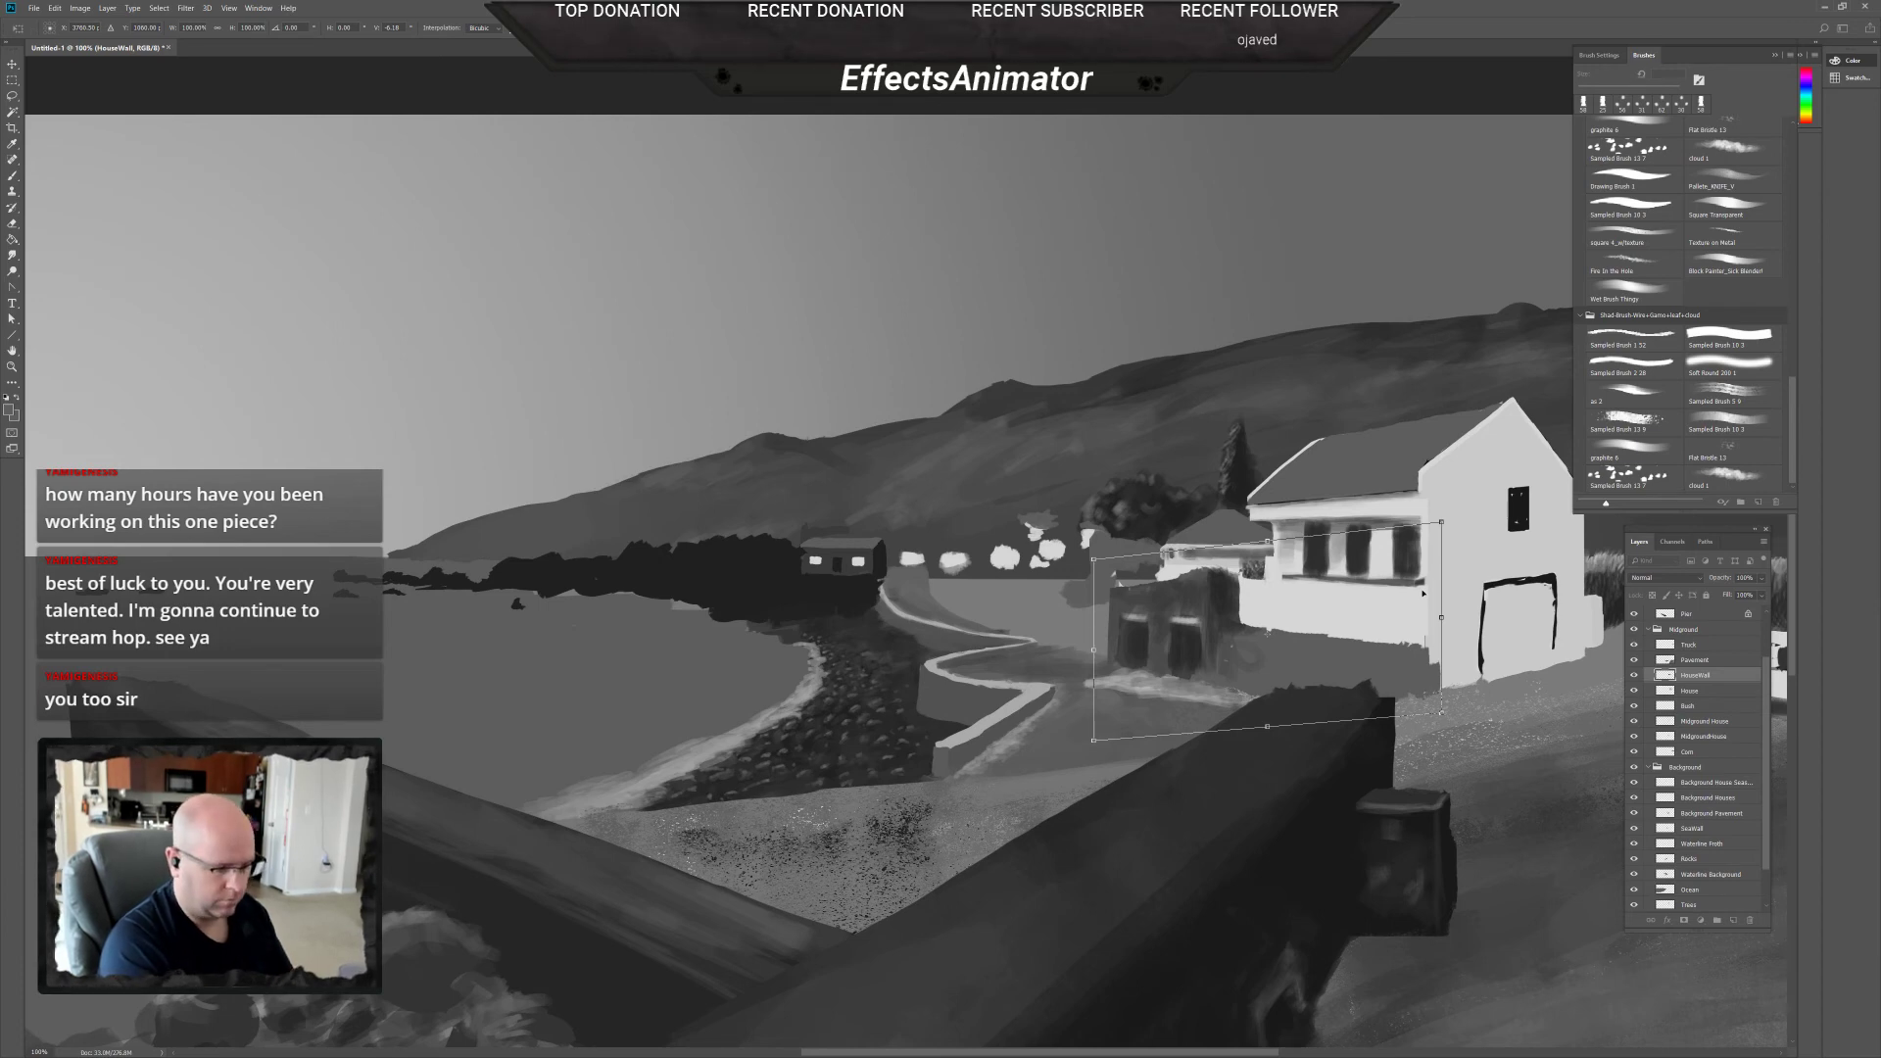
key(Return)
key(b)
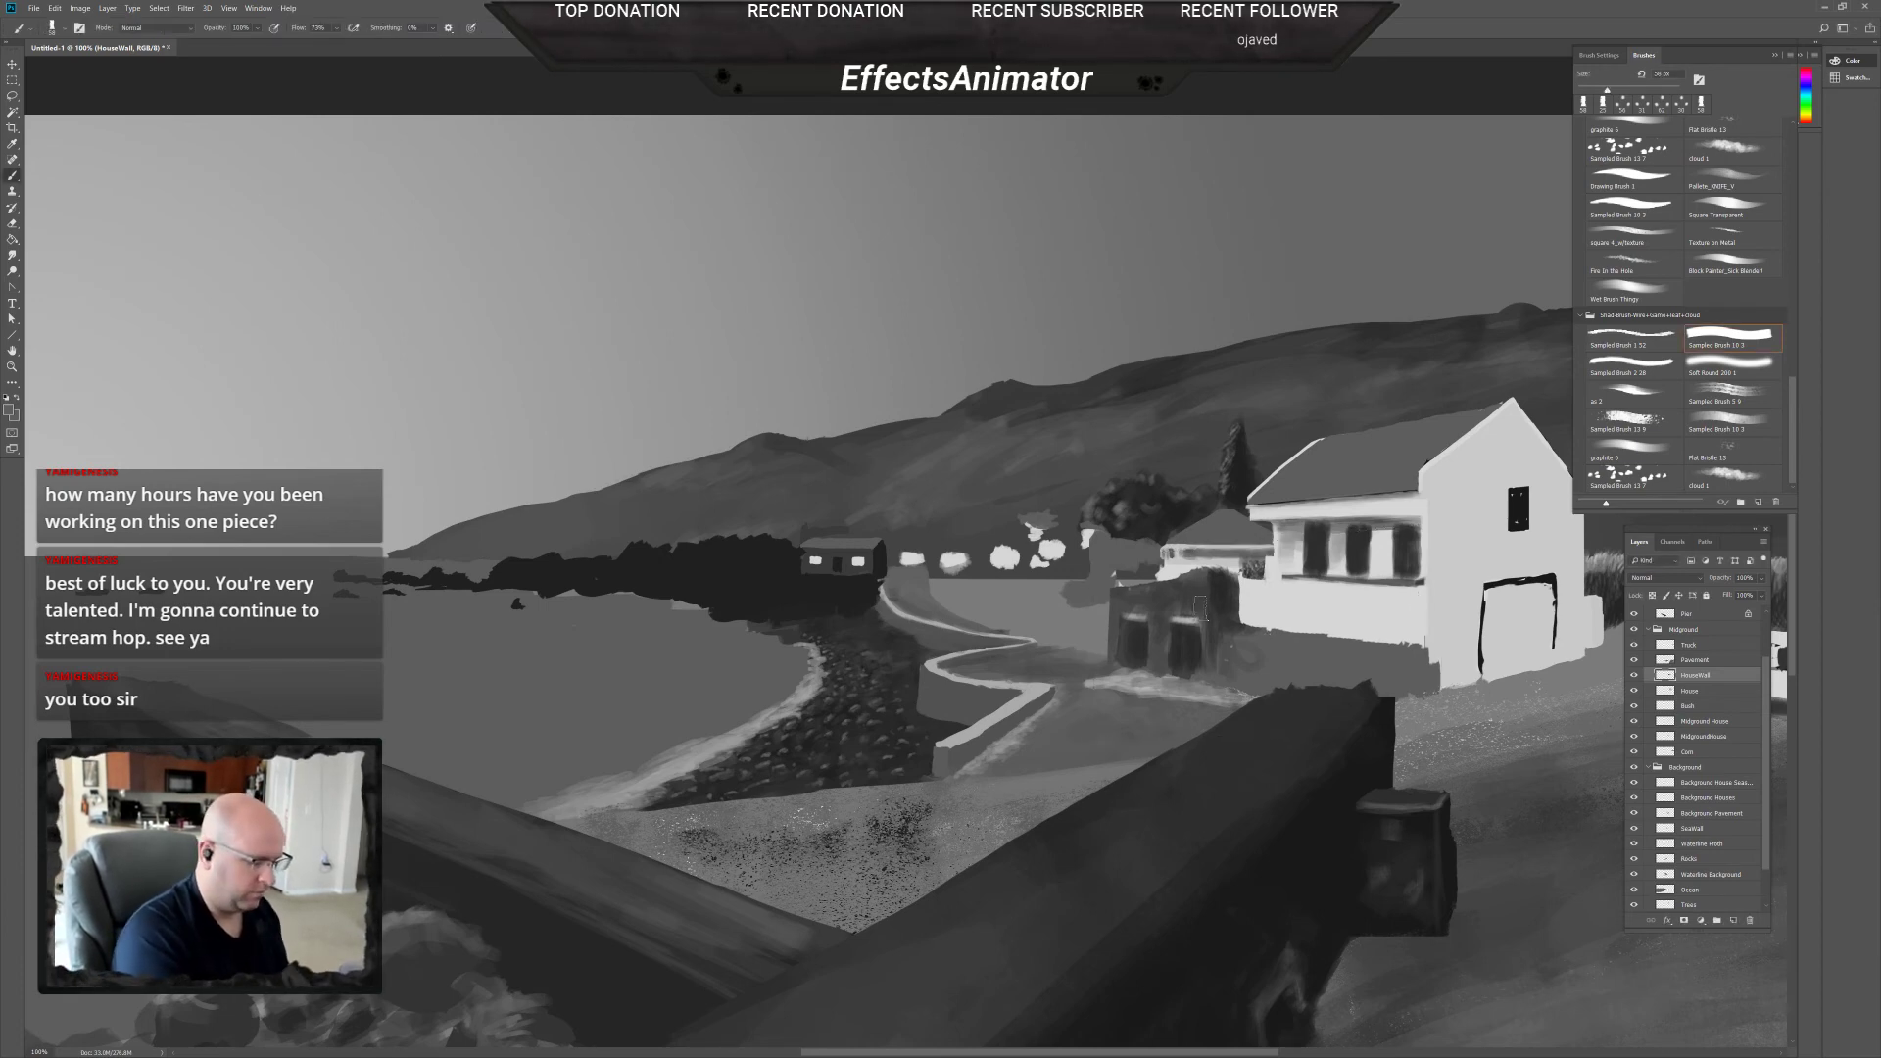
Erase the upper part of the dark wall in front of the midground house, and return to the Brush.
key(e)
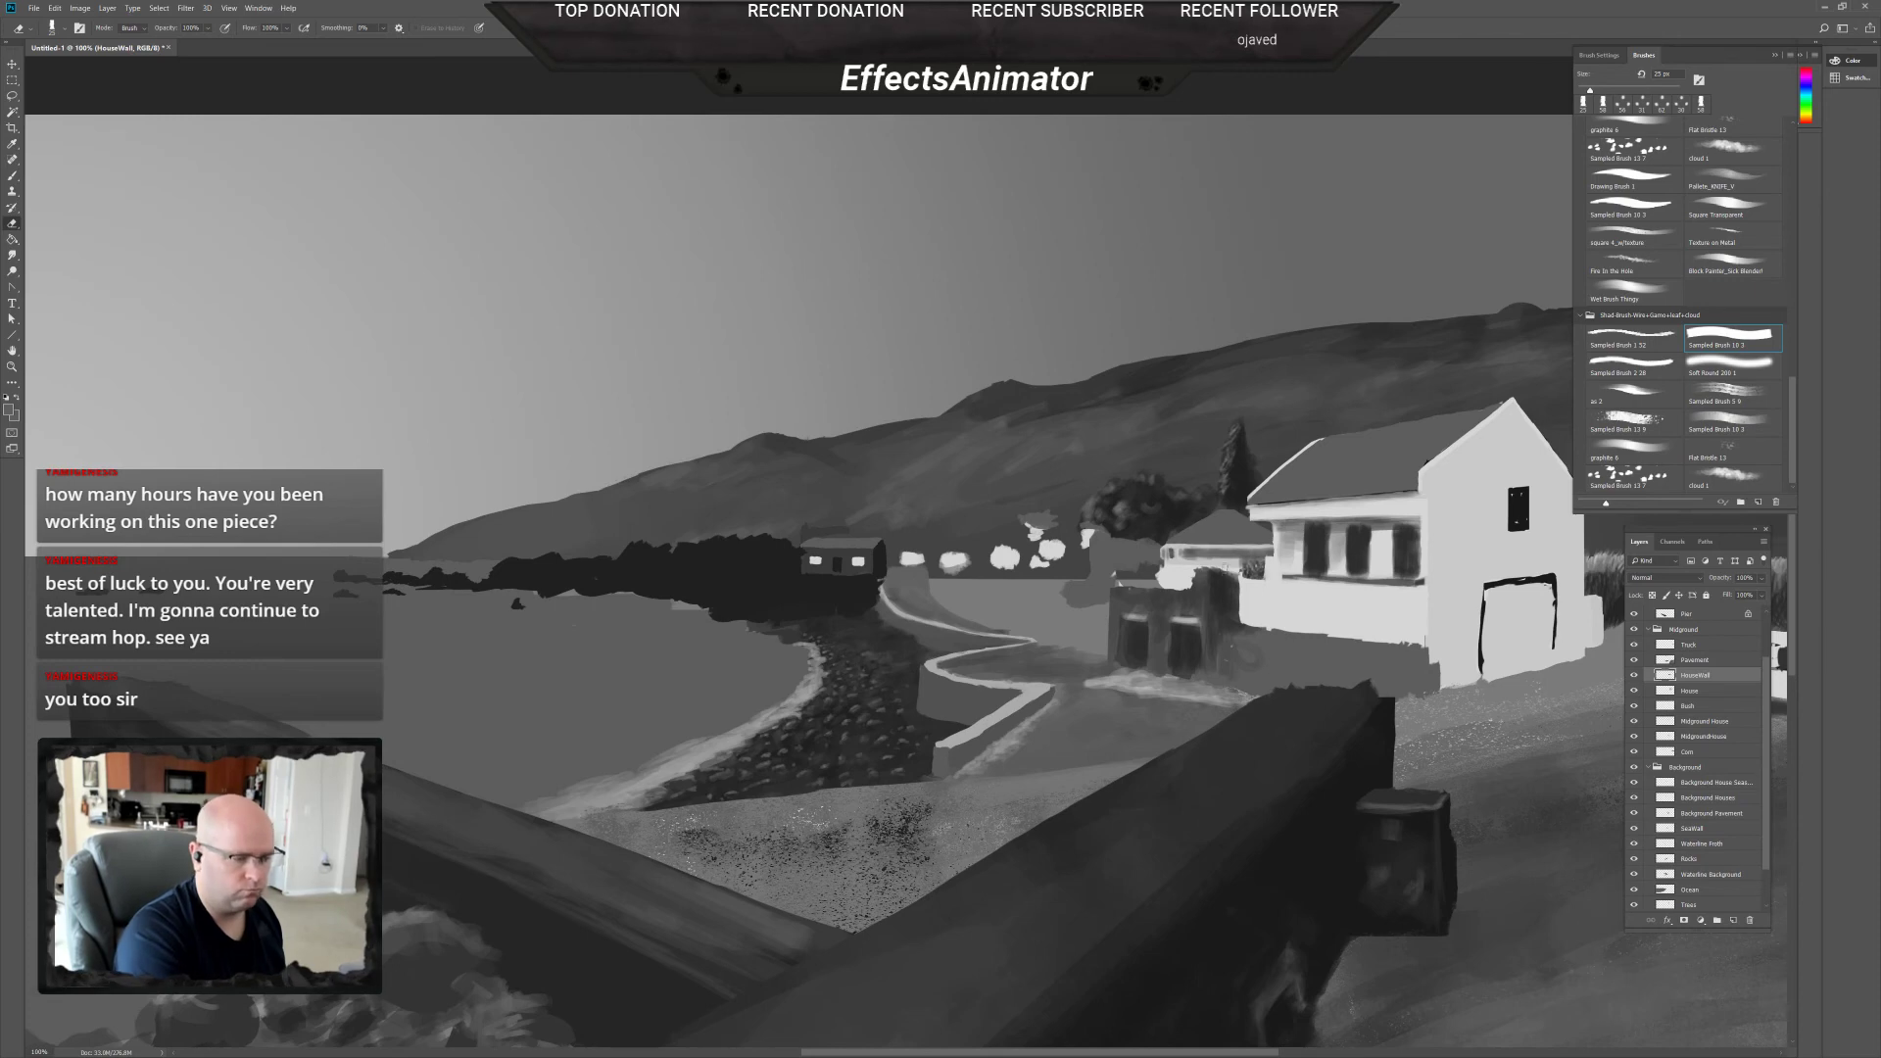
key(b)
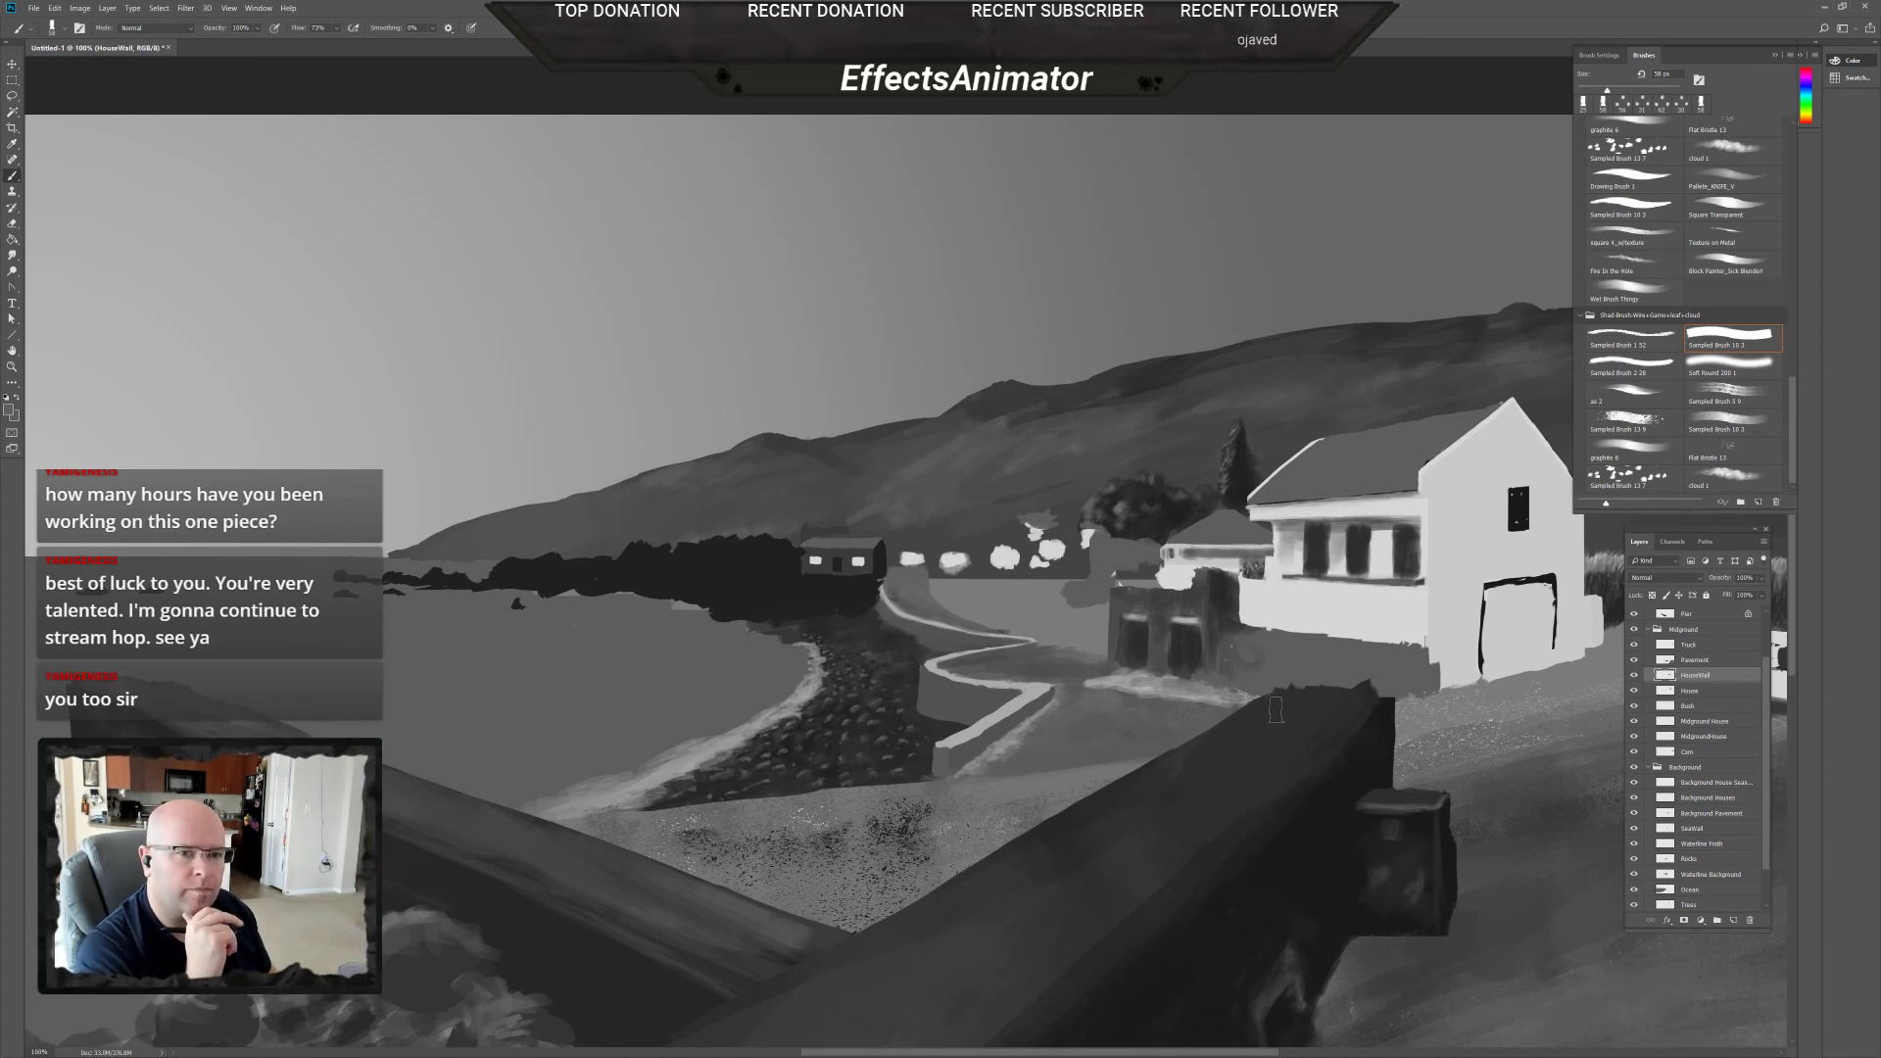
Review the whole composition at a reduced view, and examine the dark wall, path and midground buildings up close.
scroll(1276, 711, down, 2)
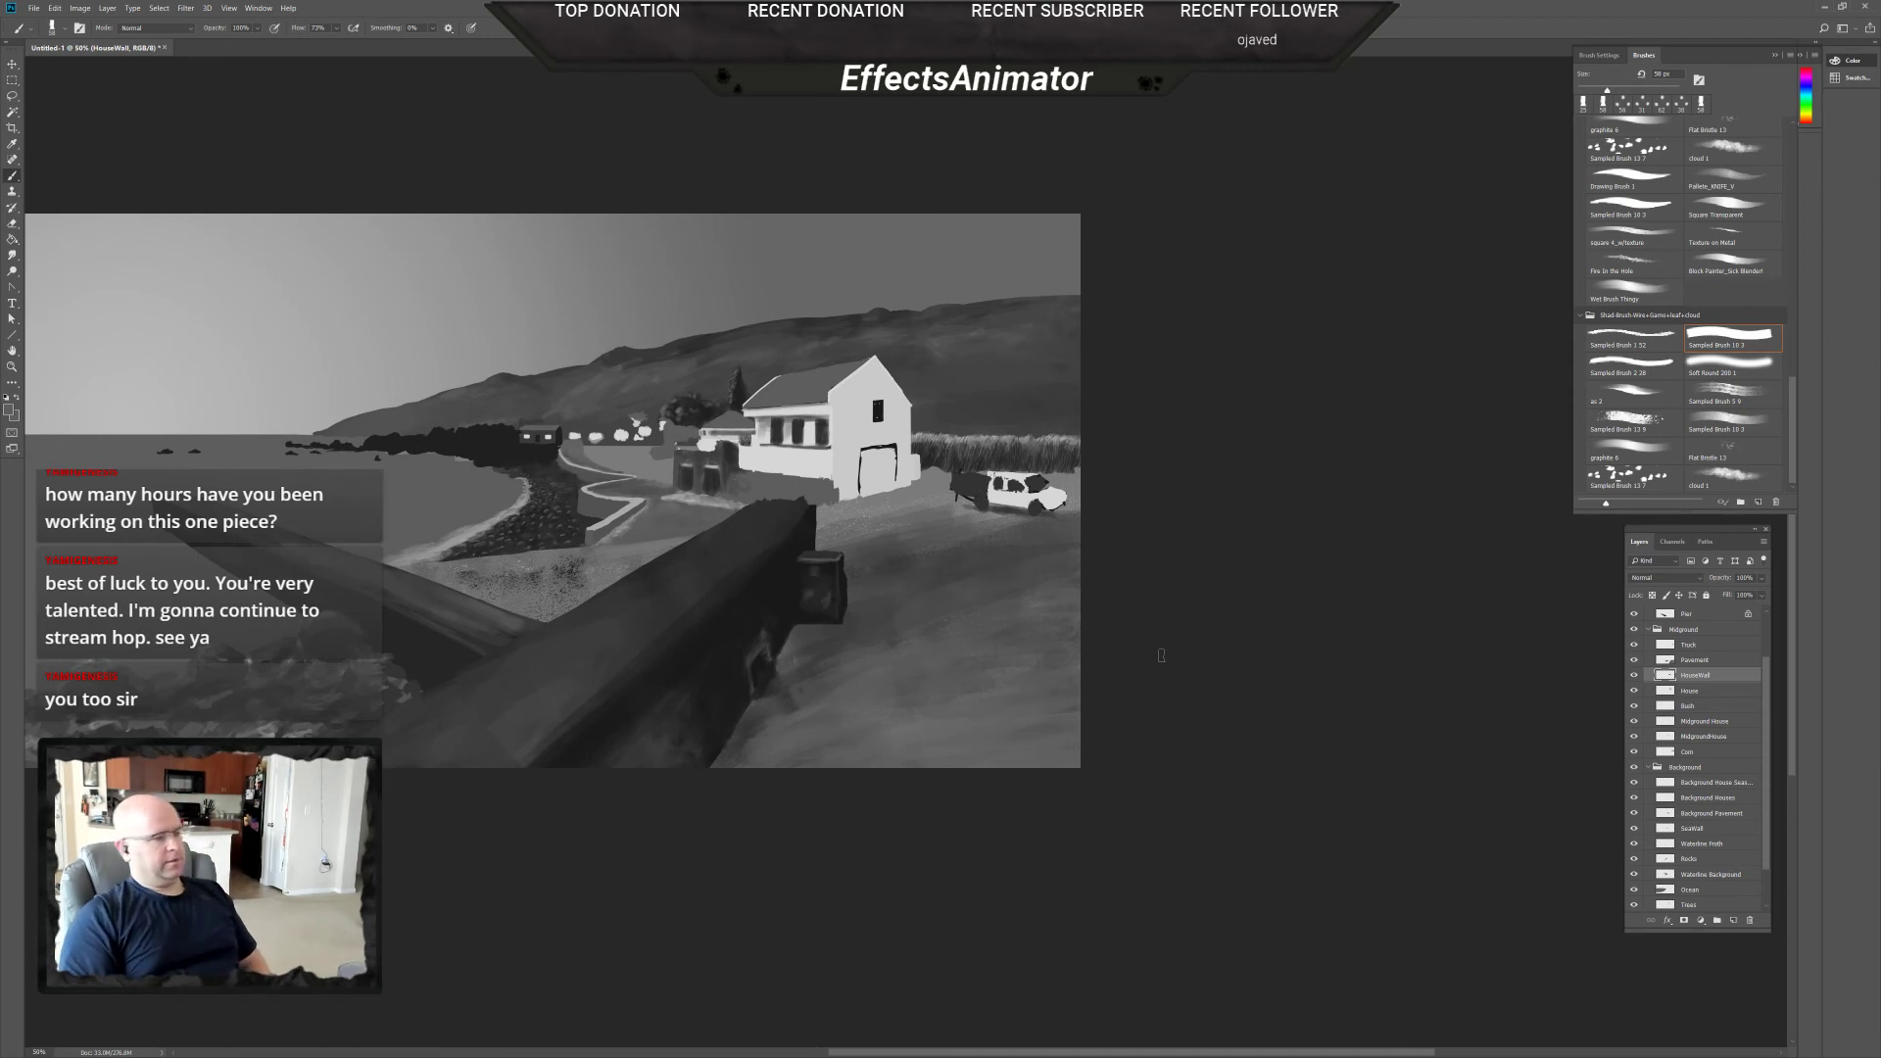
scroll(1161, 654, left, 5)
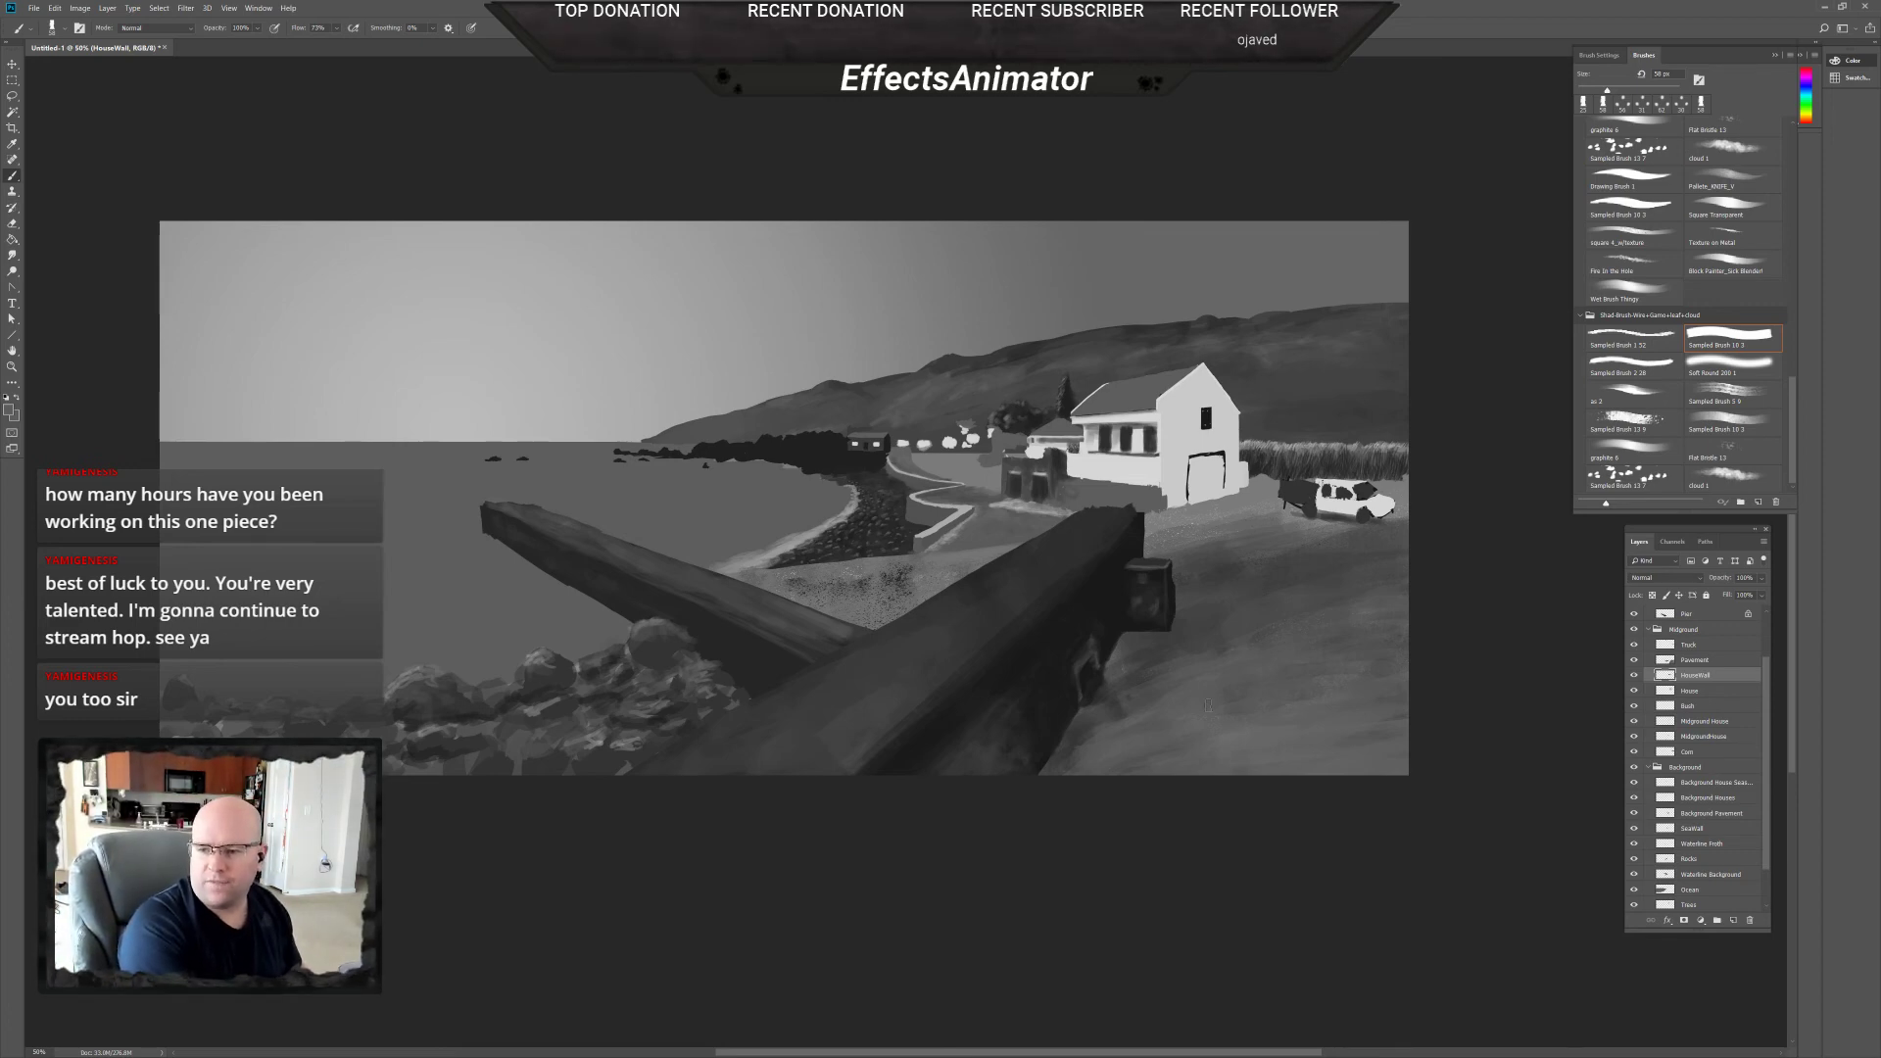
drag(1104, 568, 1165, 690)
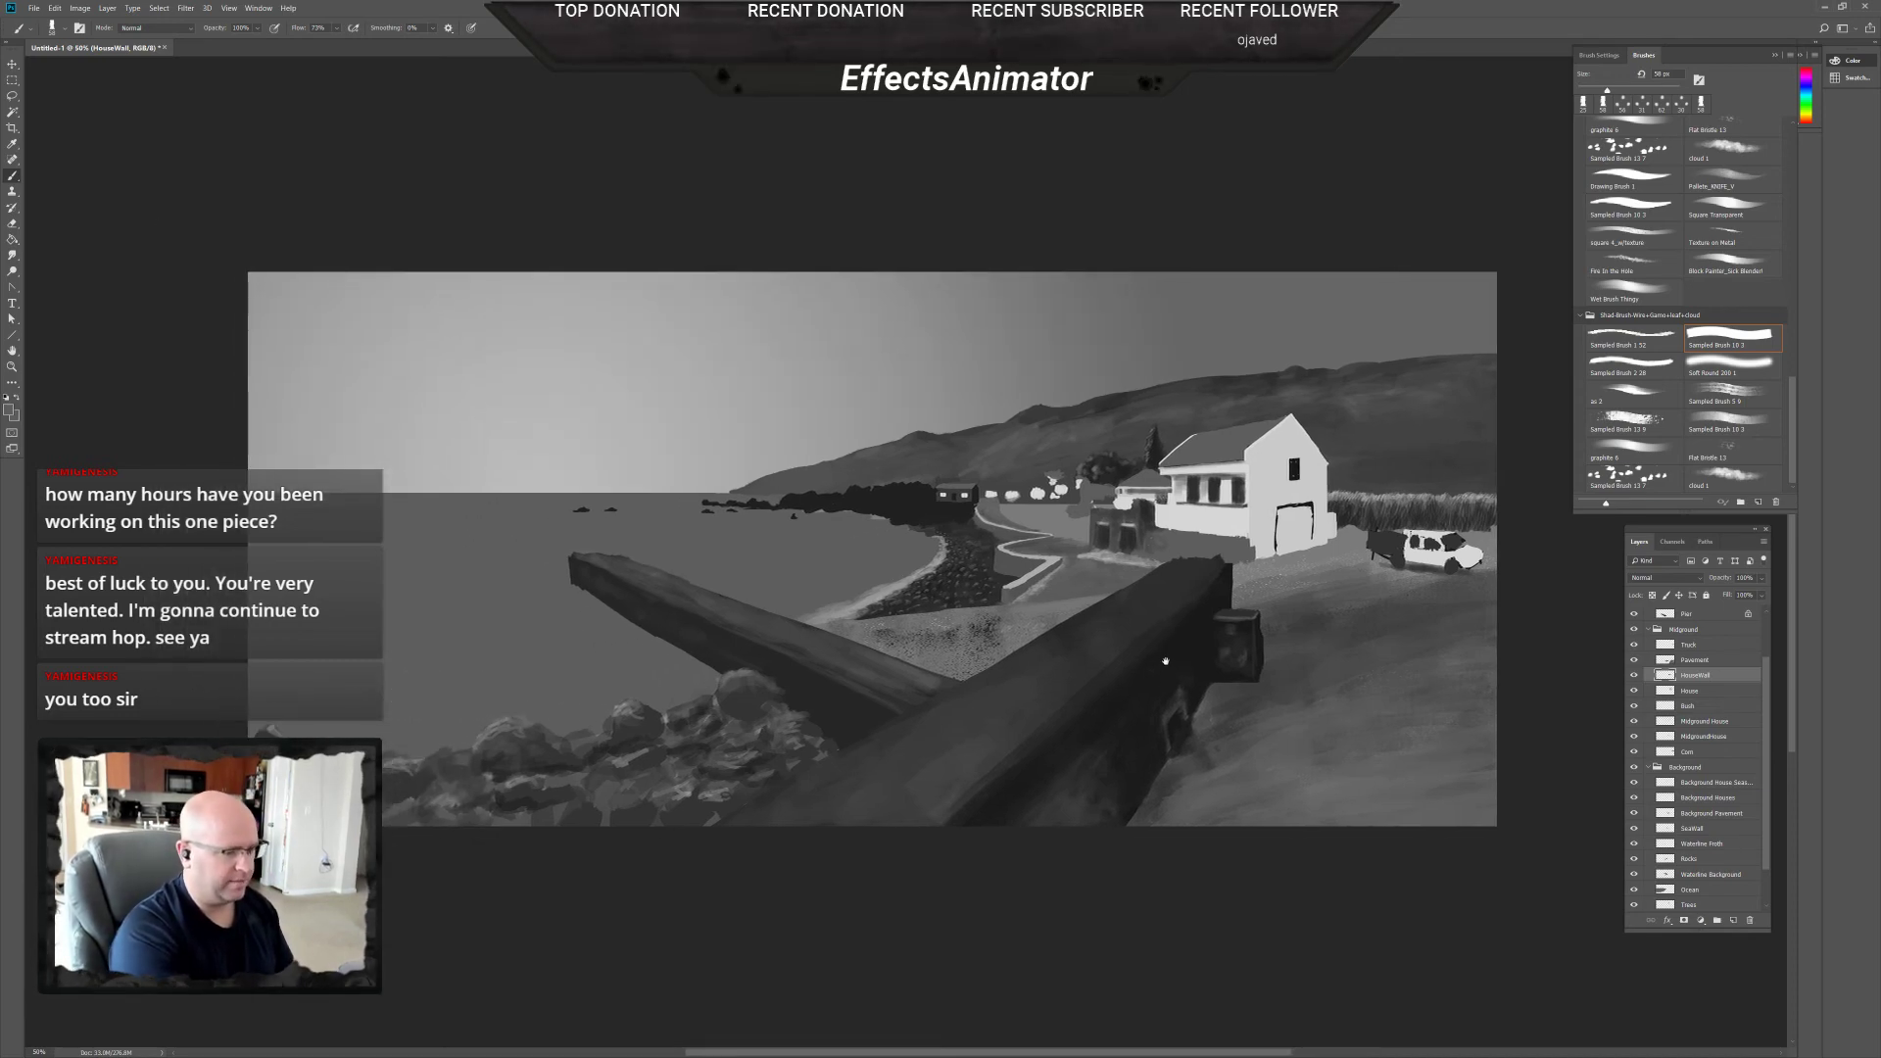
scroll(1162, 632, up, 1)
scroll(1162, 632, up, 4)
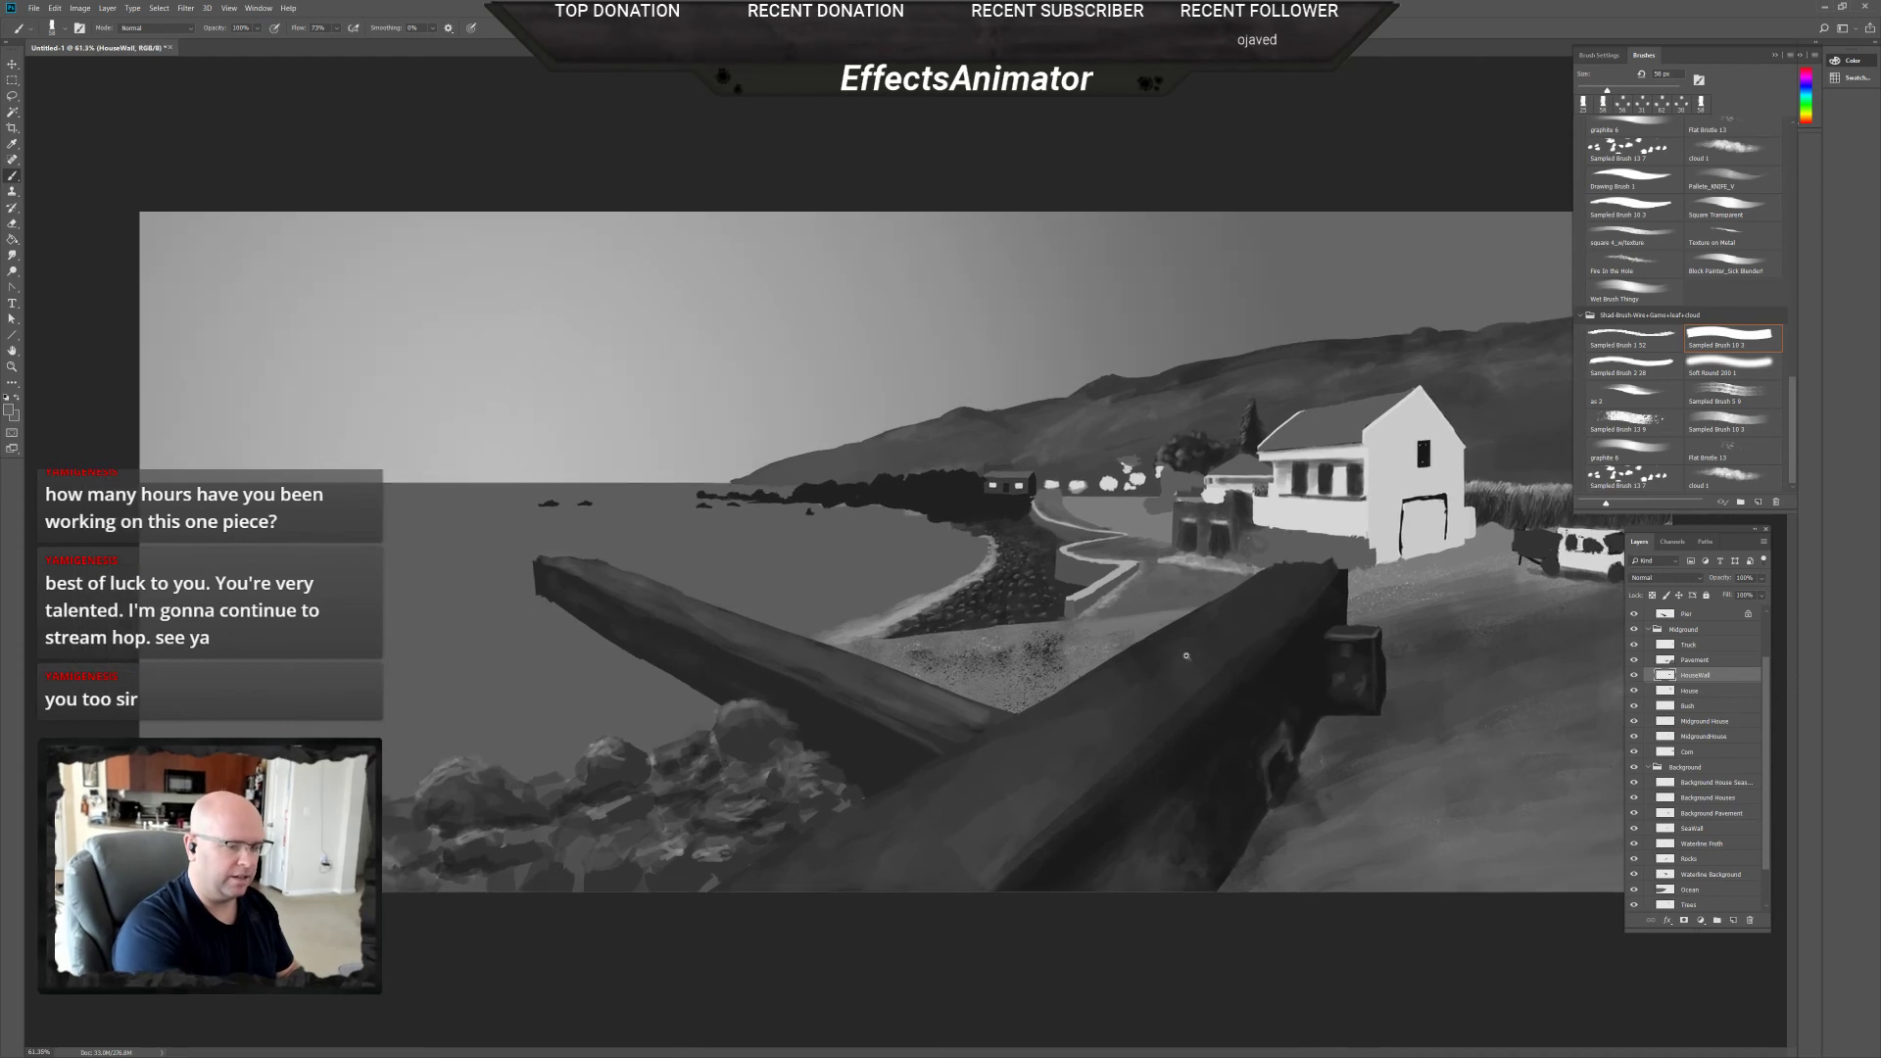
scroll(1167, 718, up, 4)
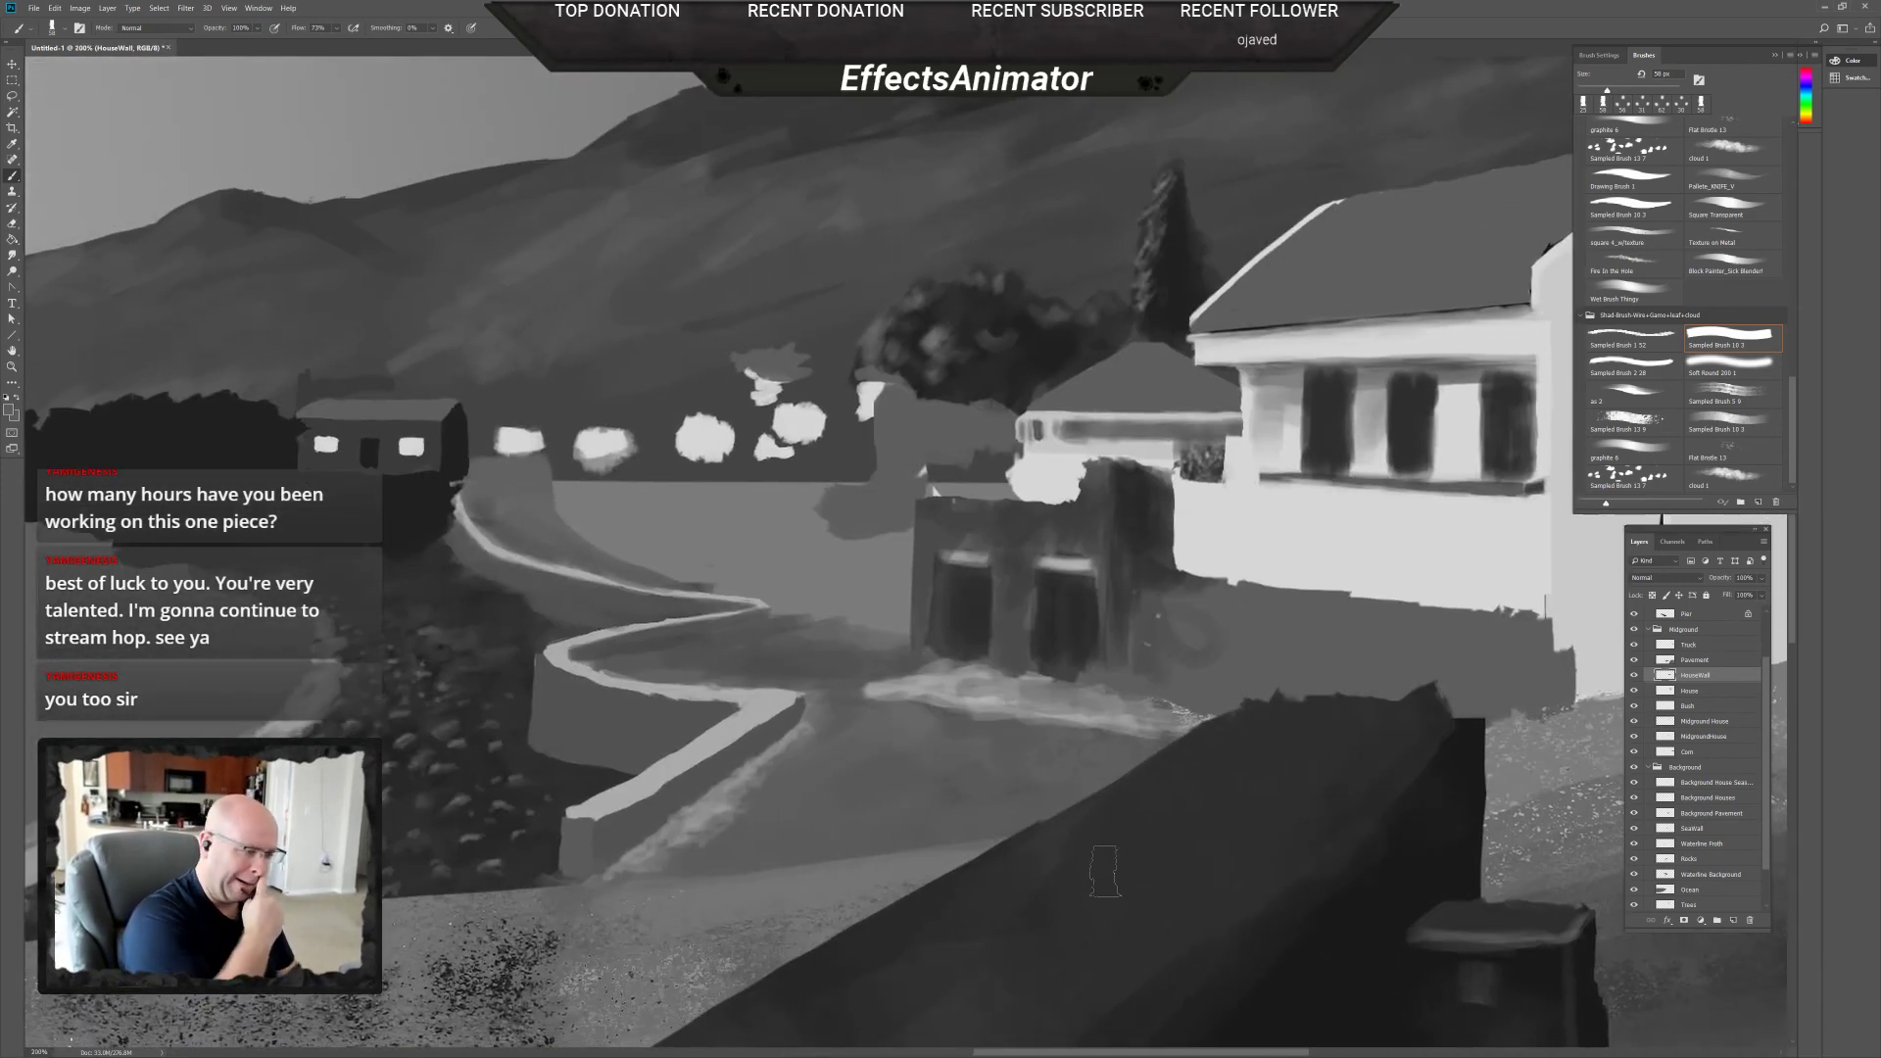
drag(1105, 870, 1224, 834)
scroll(1218, 771, down, 5)
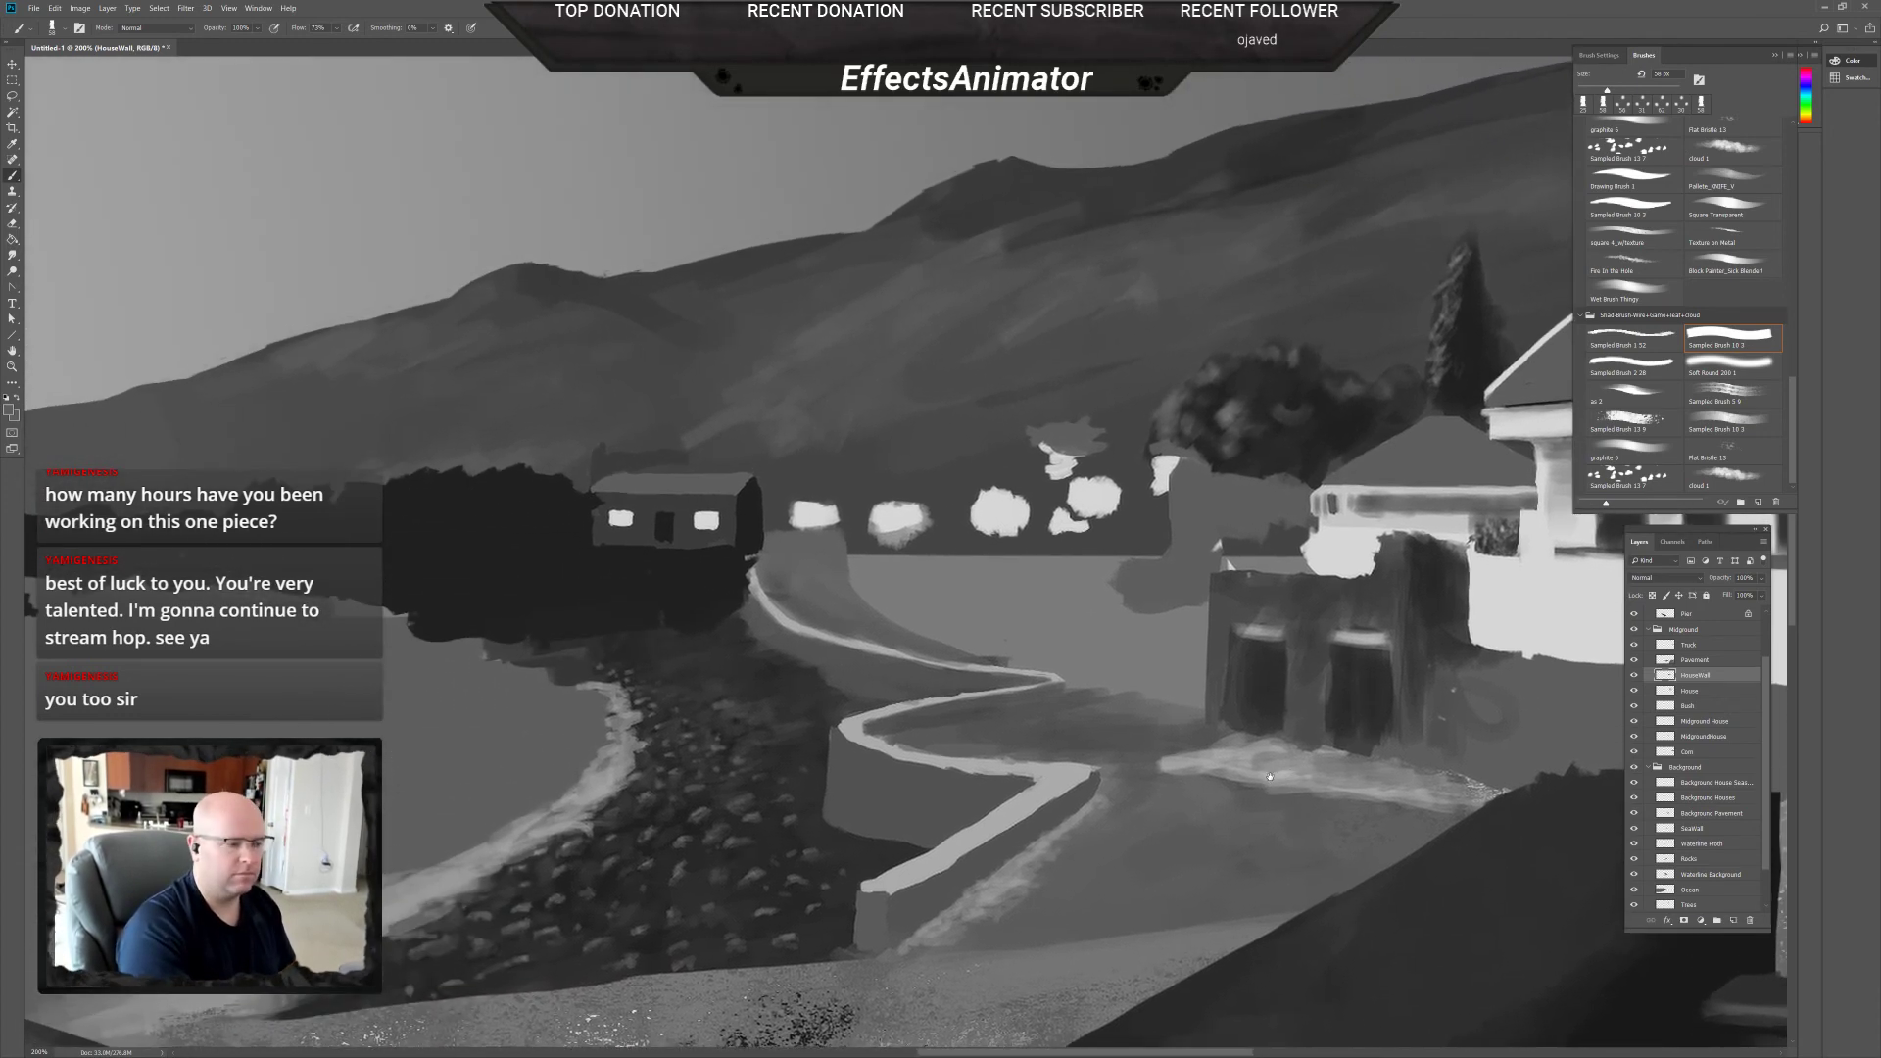
scroll(1119, 772, up, 5)
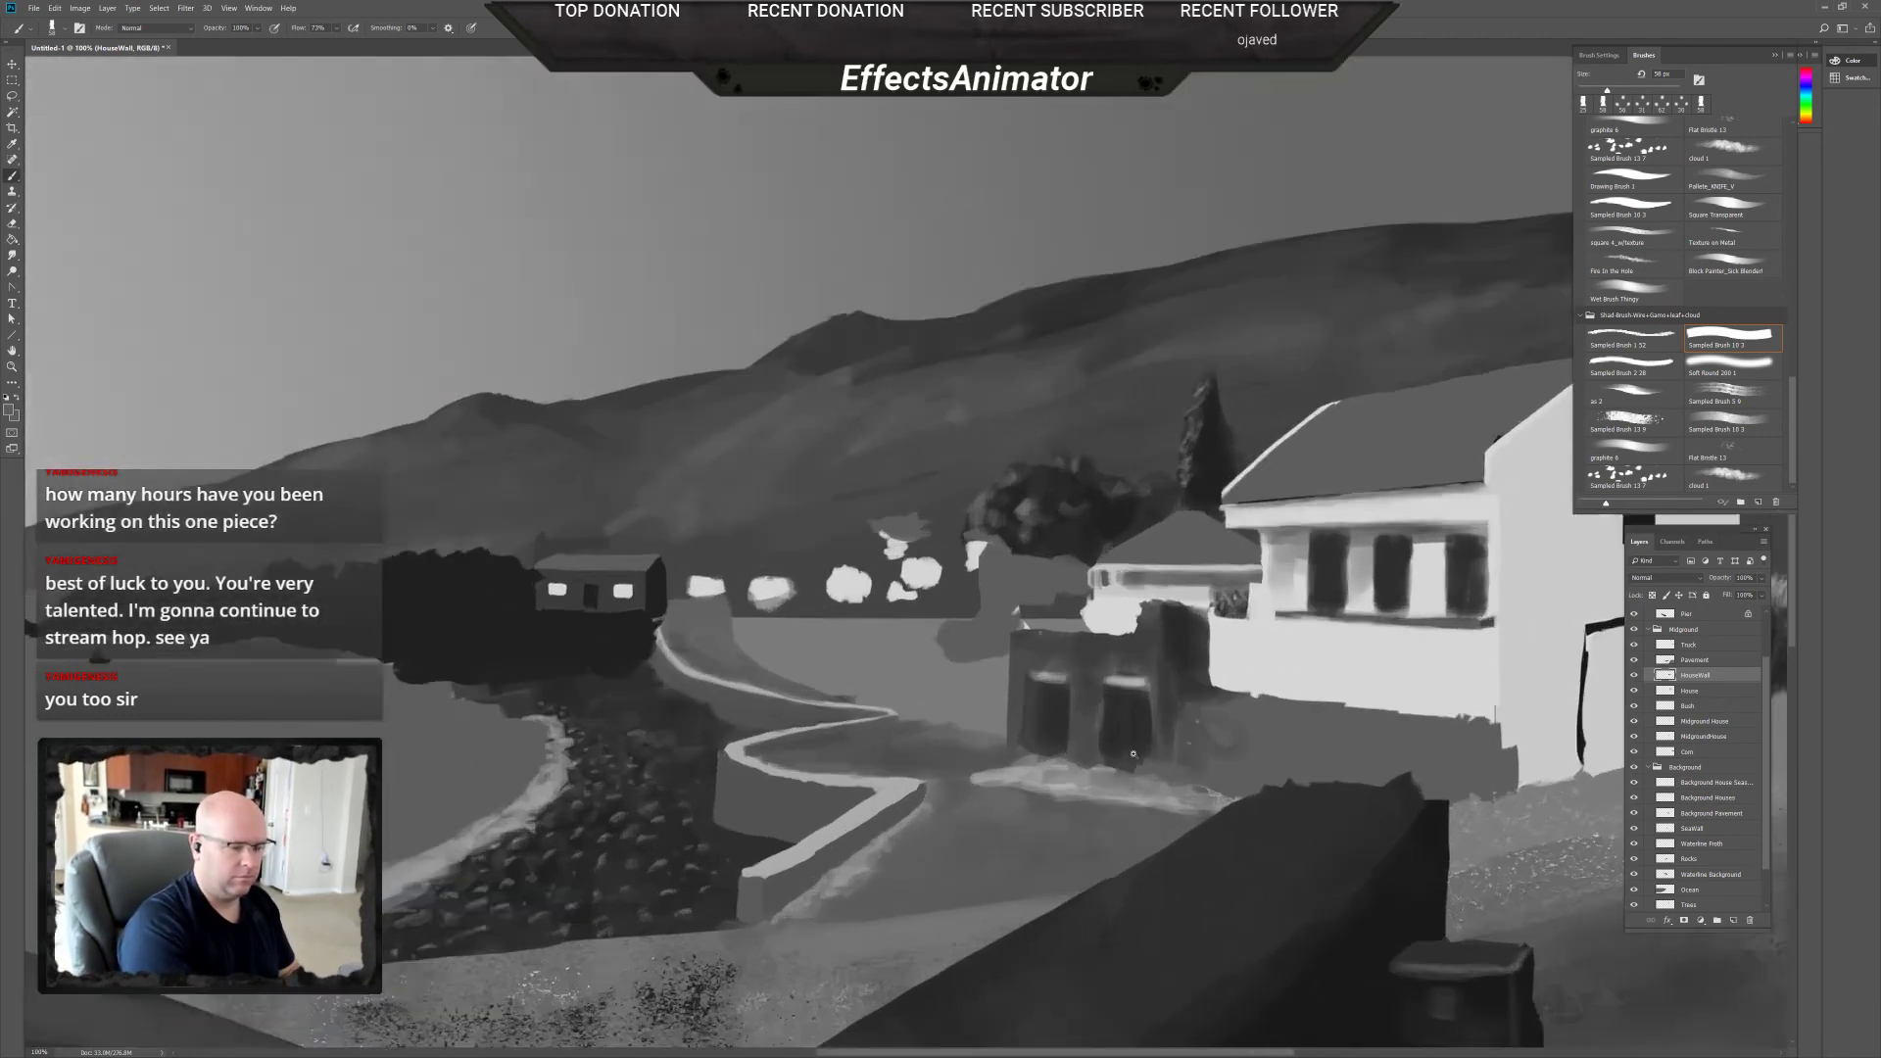
On the House layer, erase the stray white specks just above the dark wall.
click(1705, 737)
drag(951, 420, 1039, 557)
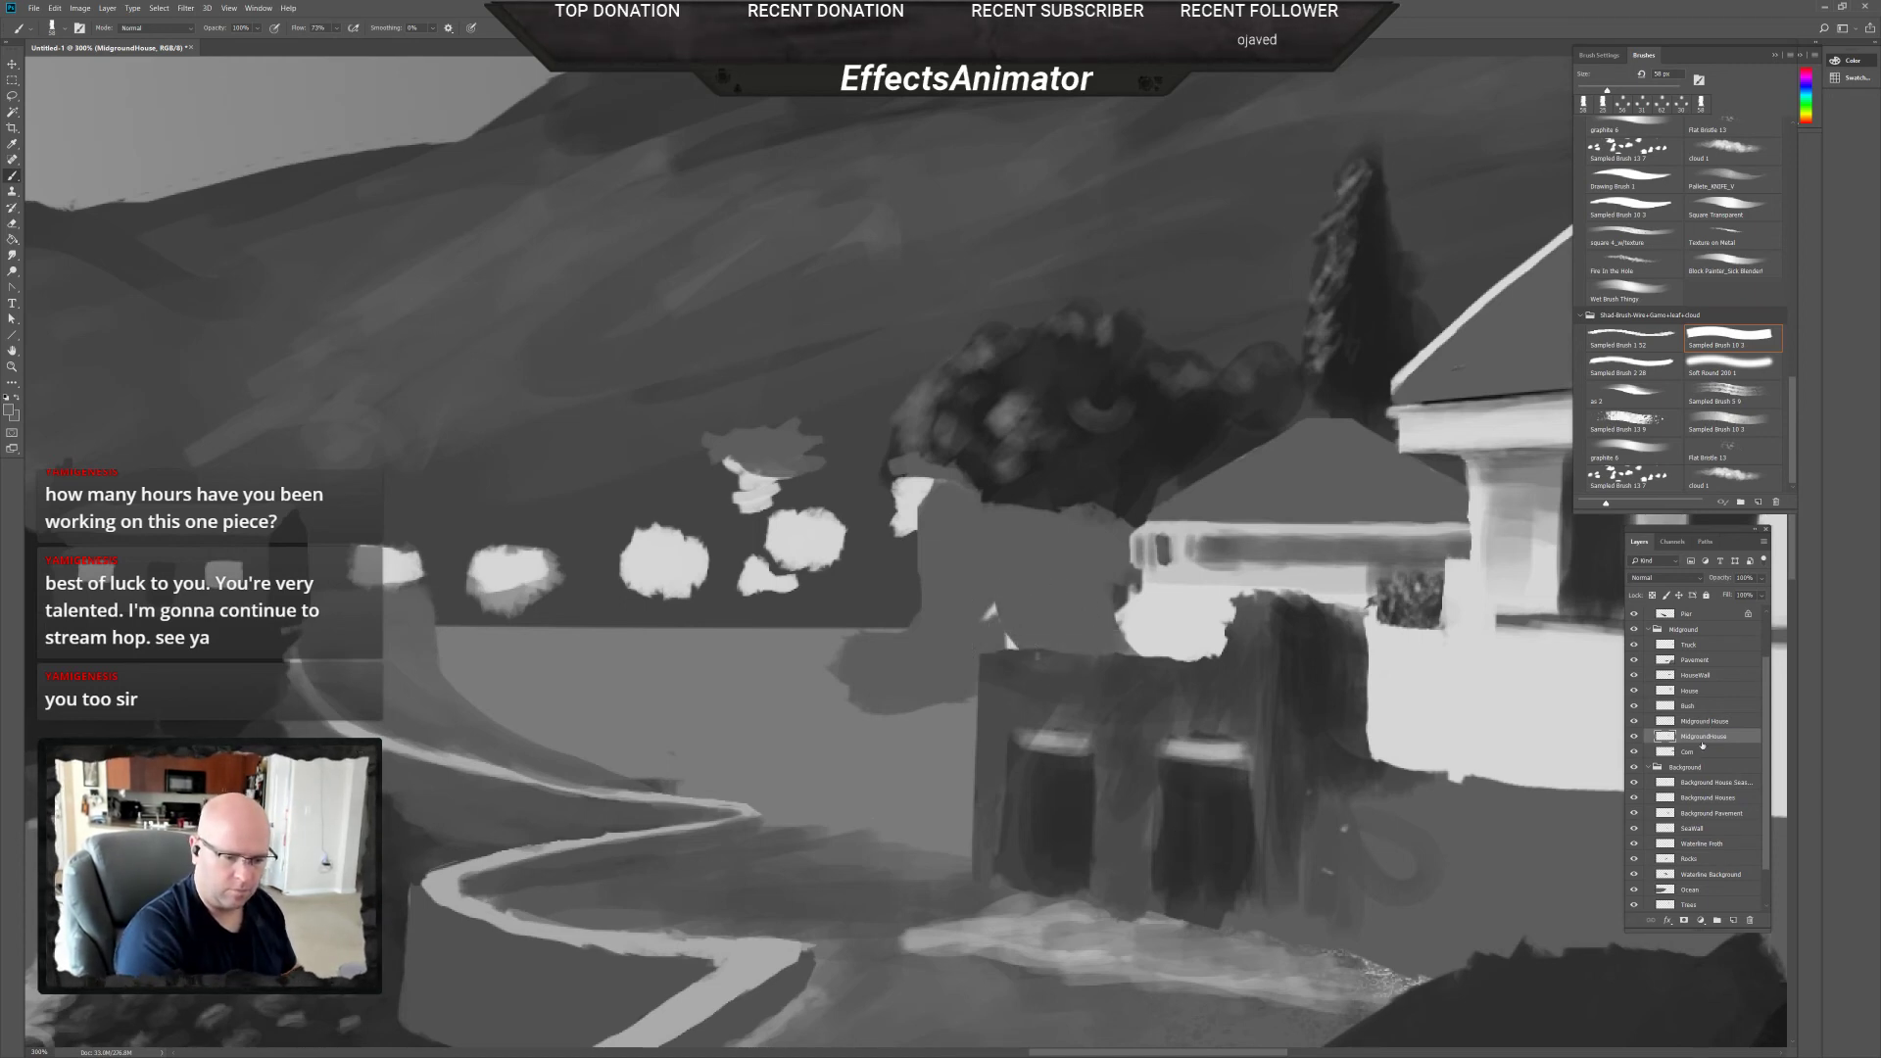
click(1701, 691)
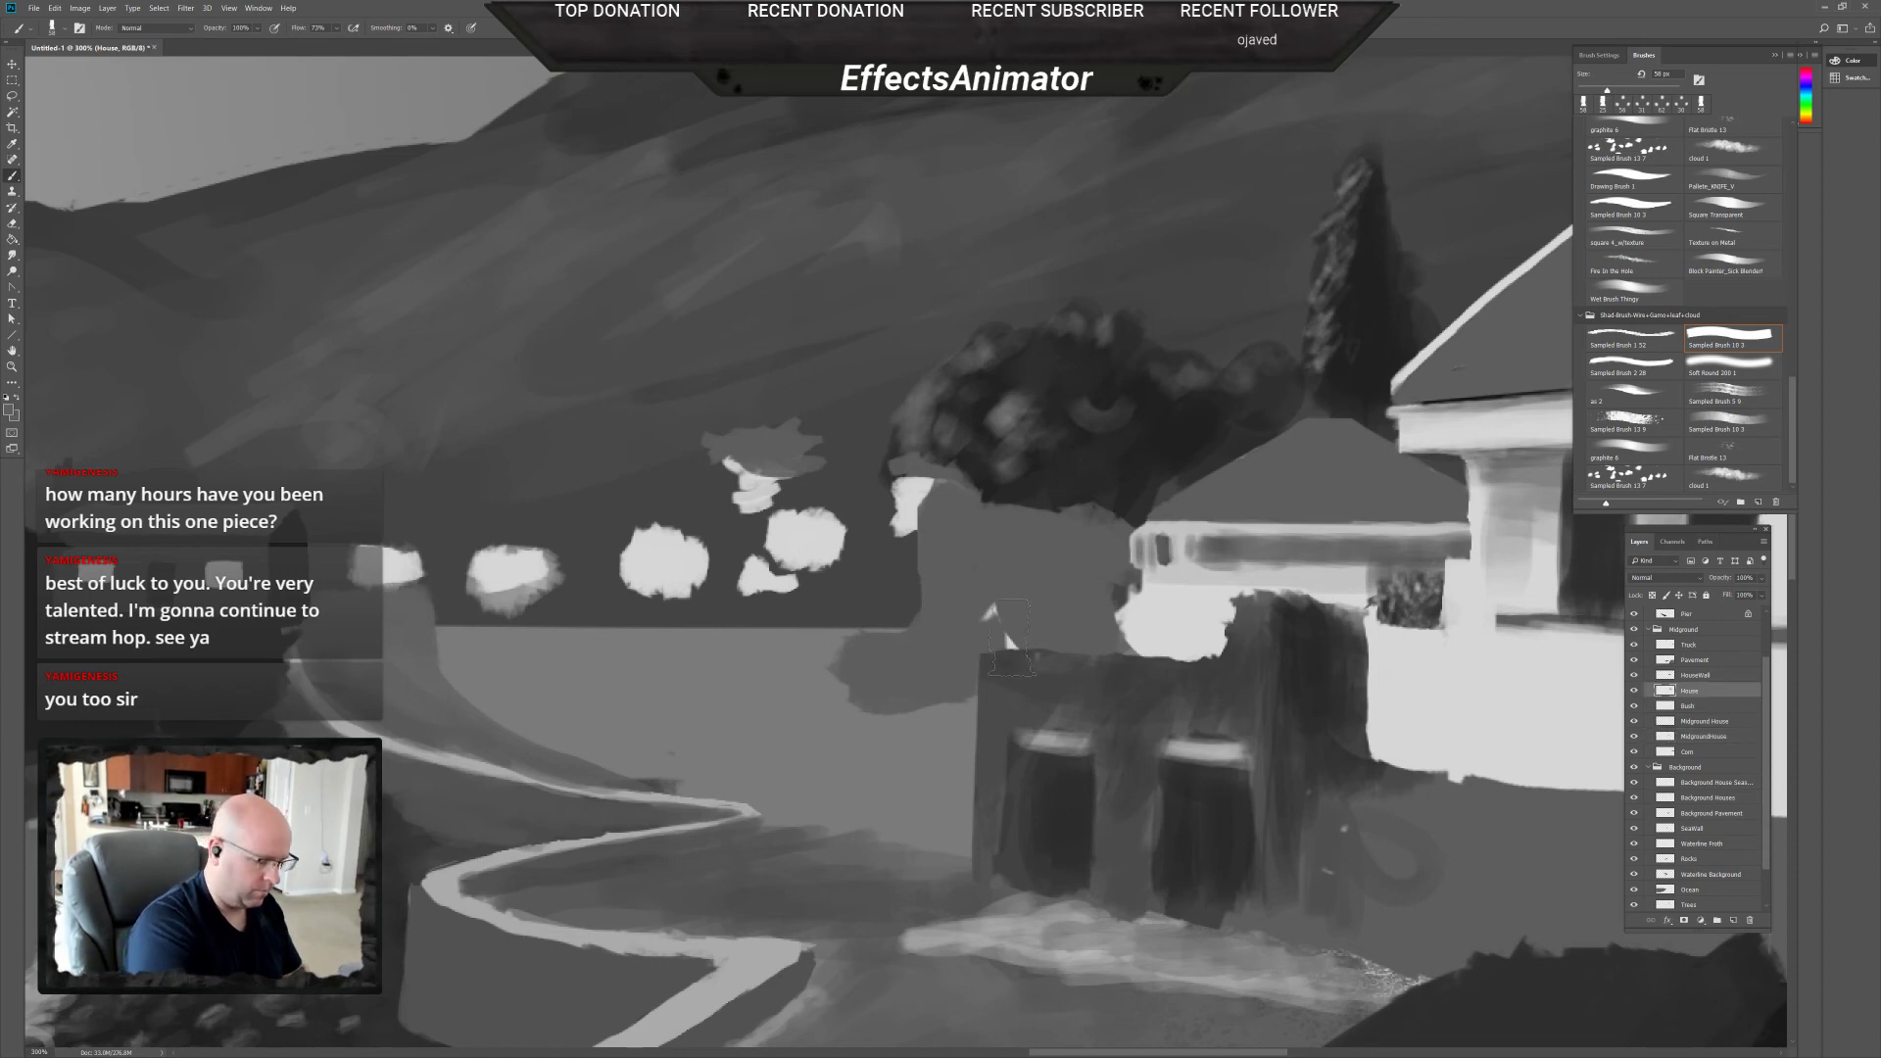
key(e)
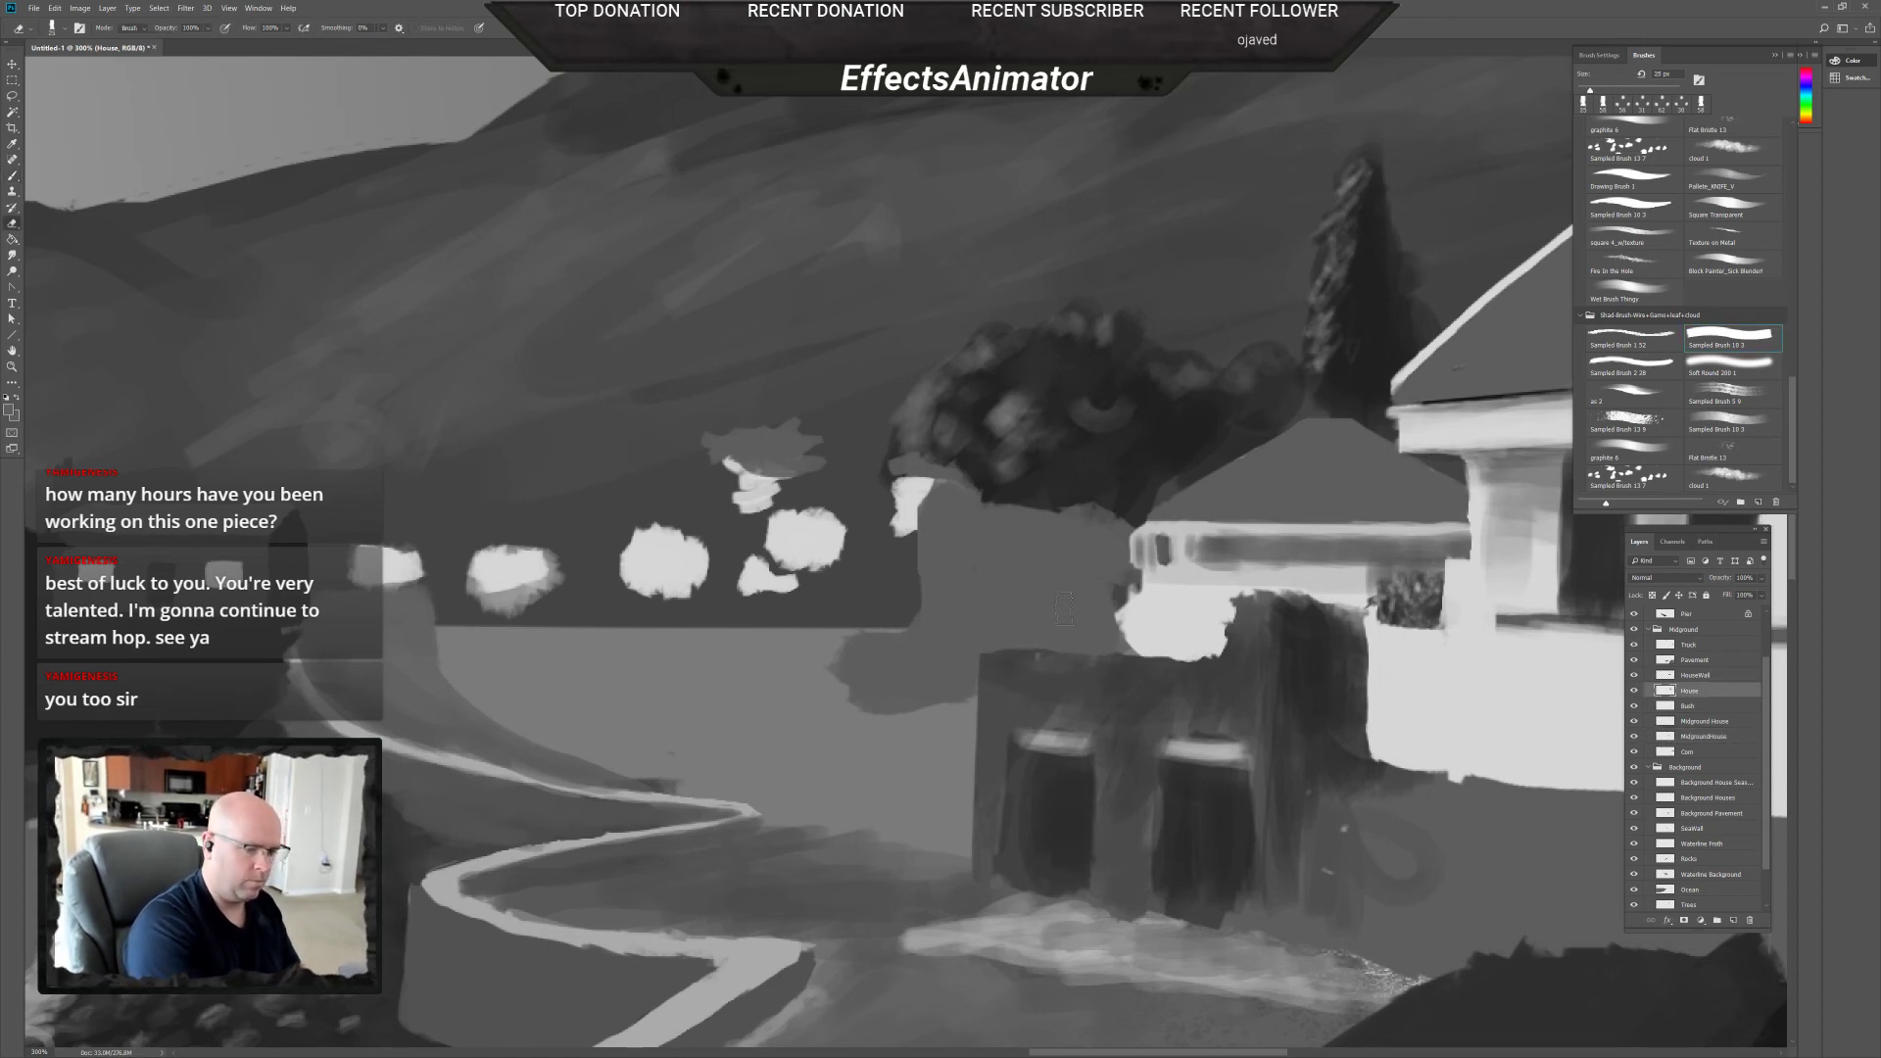
On the MidgroundHouse layer, square off the low gray block beside the dark wall with a smaller brush and trim its edge with the Eraser.
click(1703, 736)
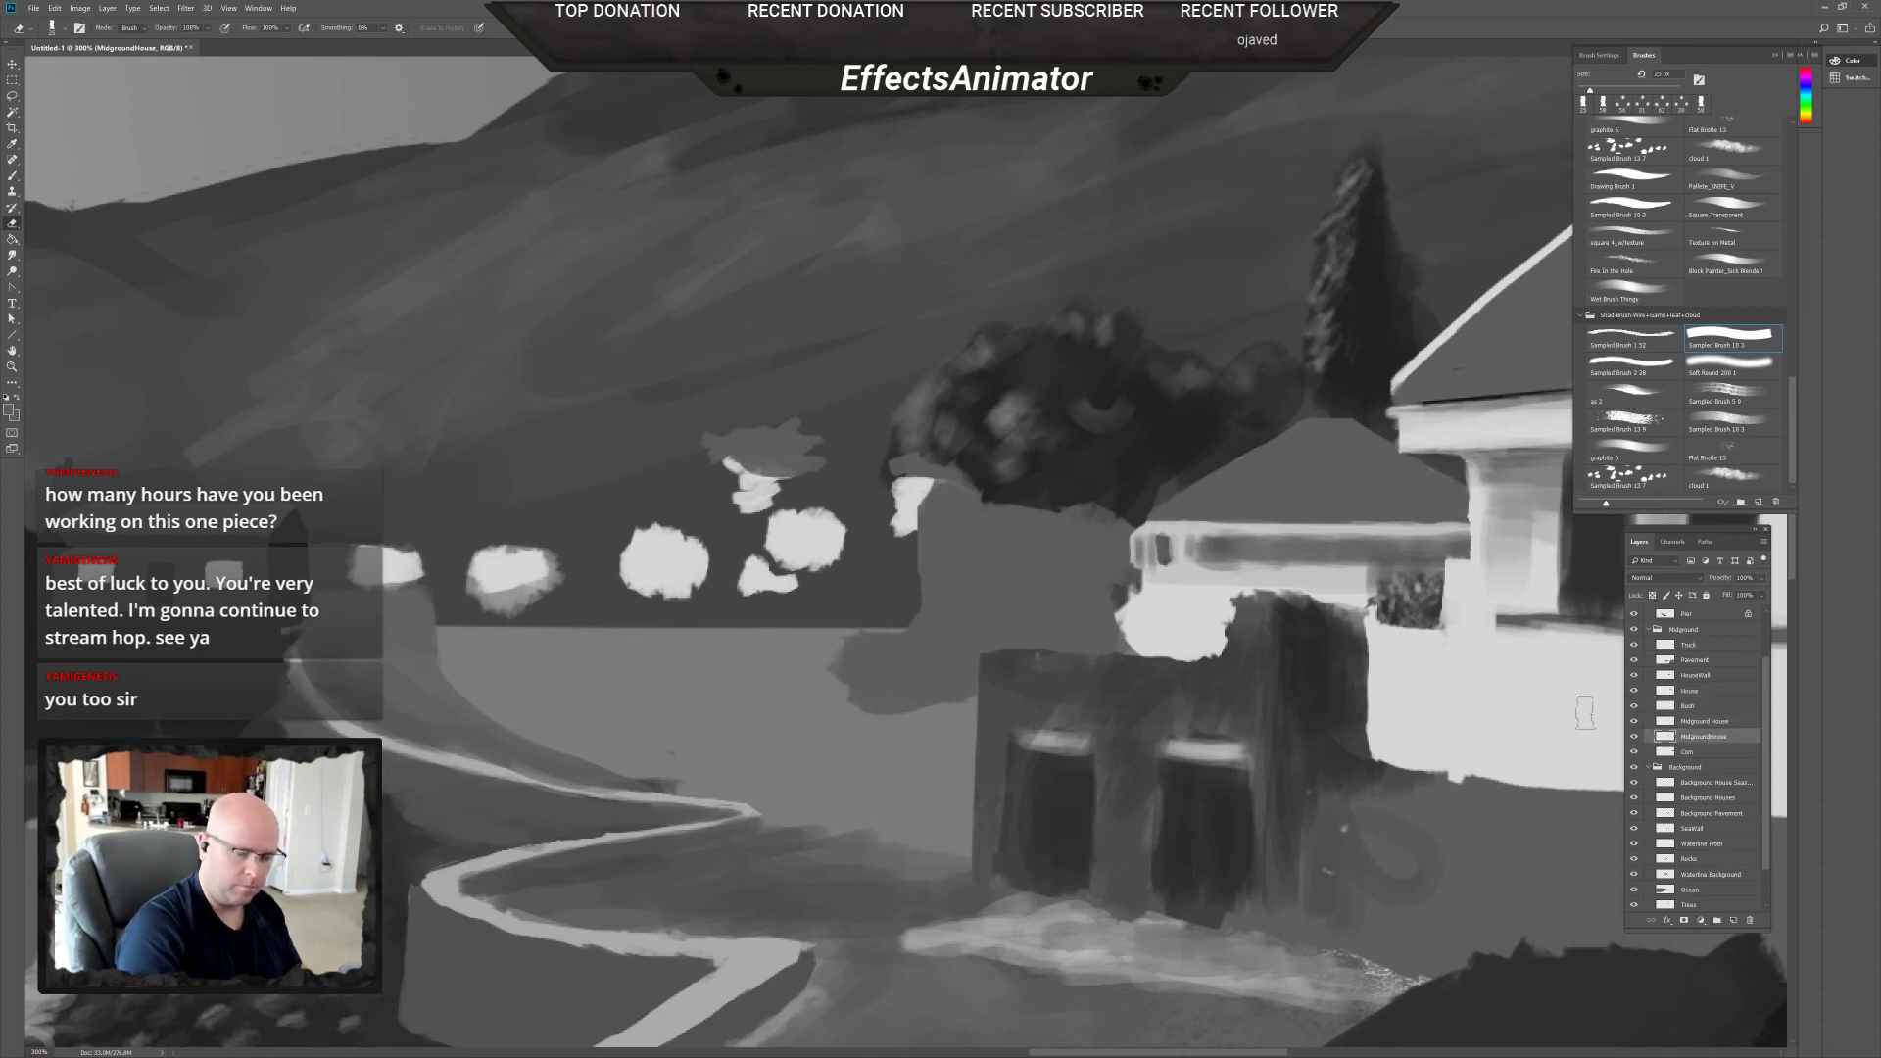
click(1019, 612)
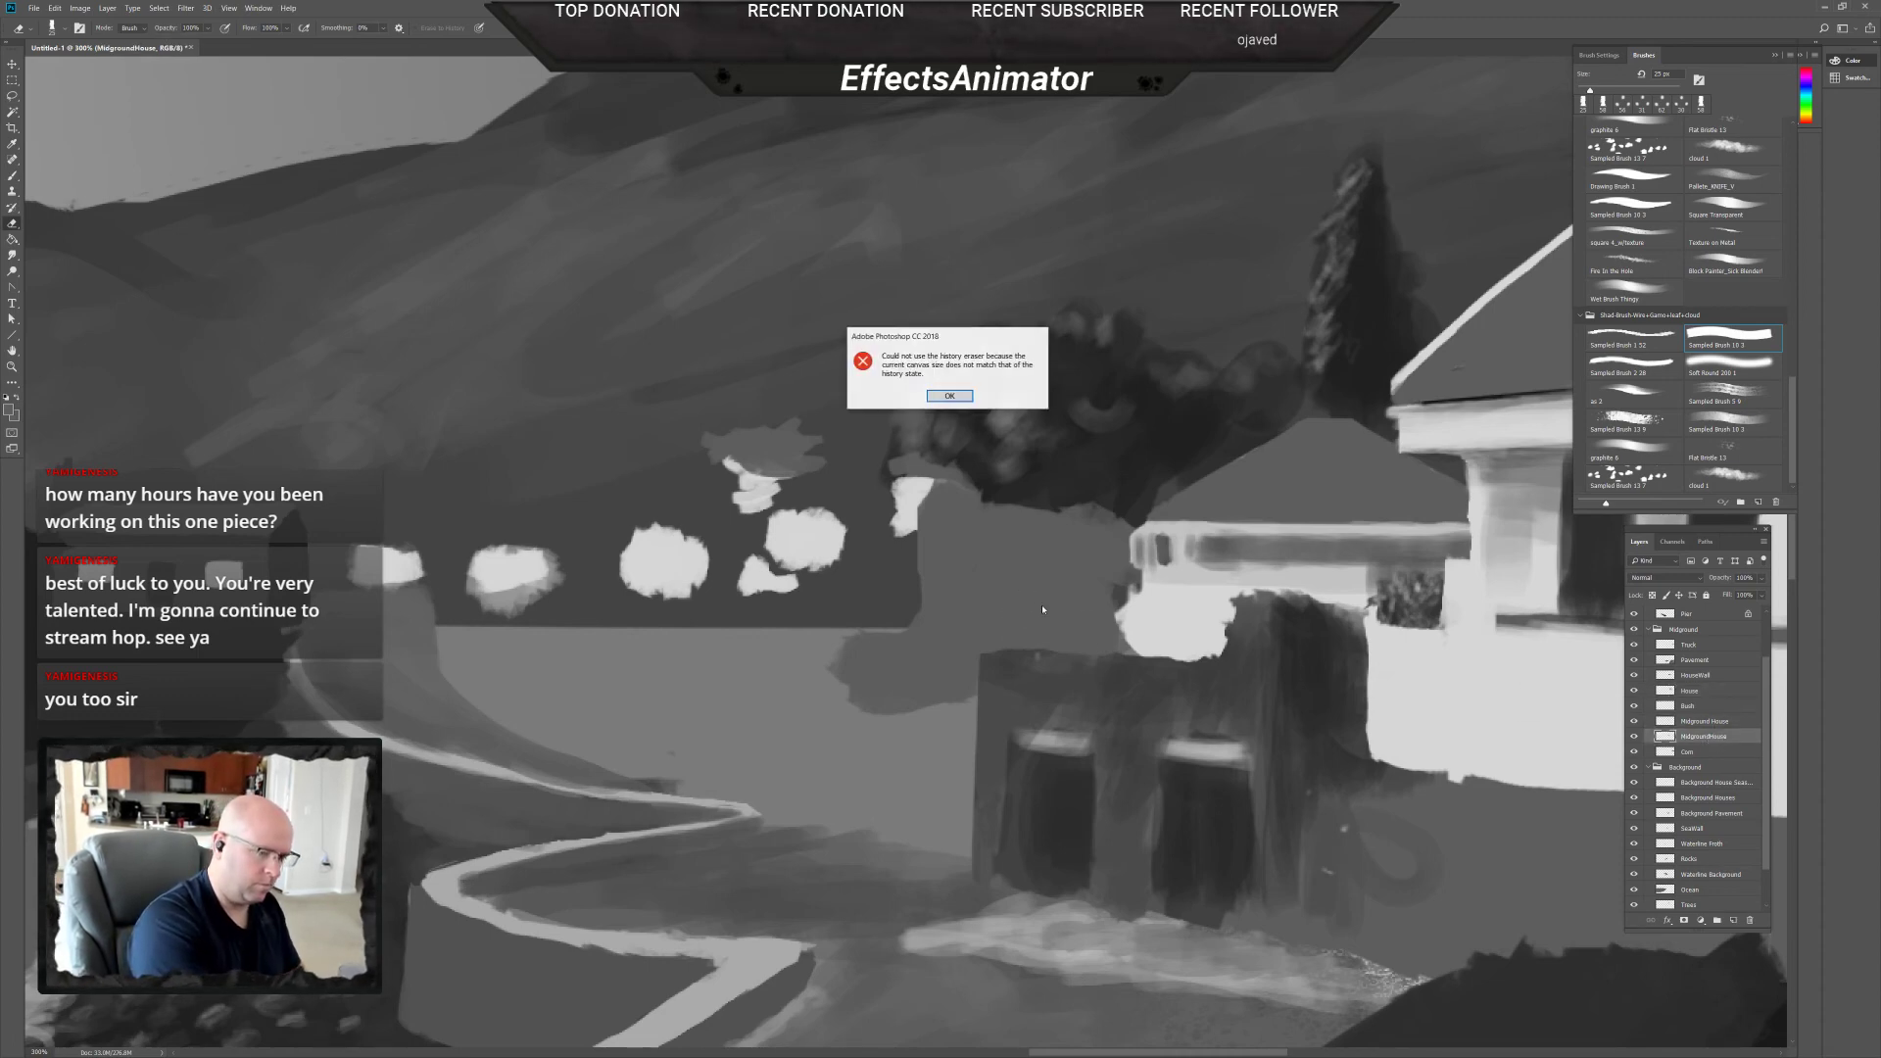
key(Return)
key(b)
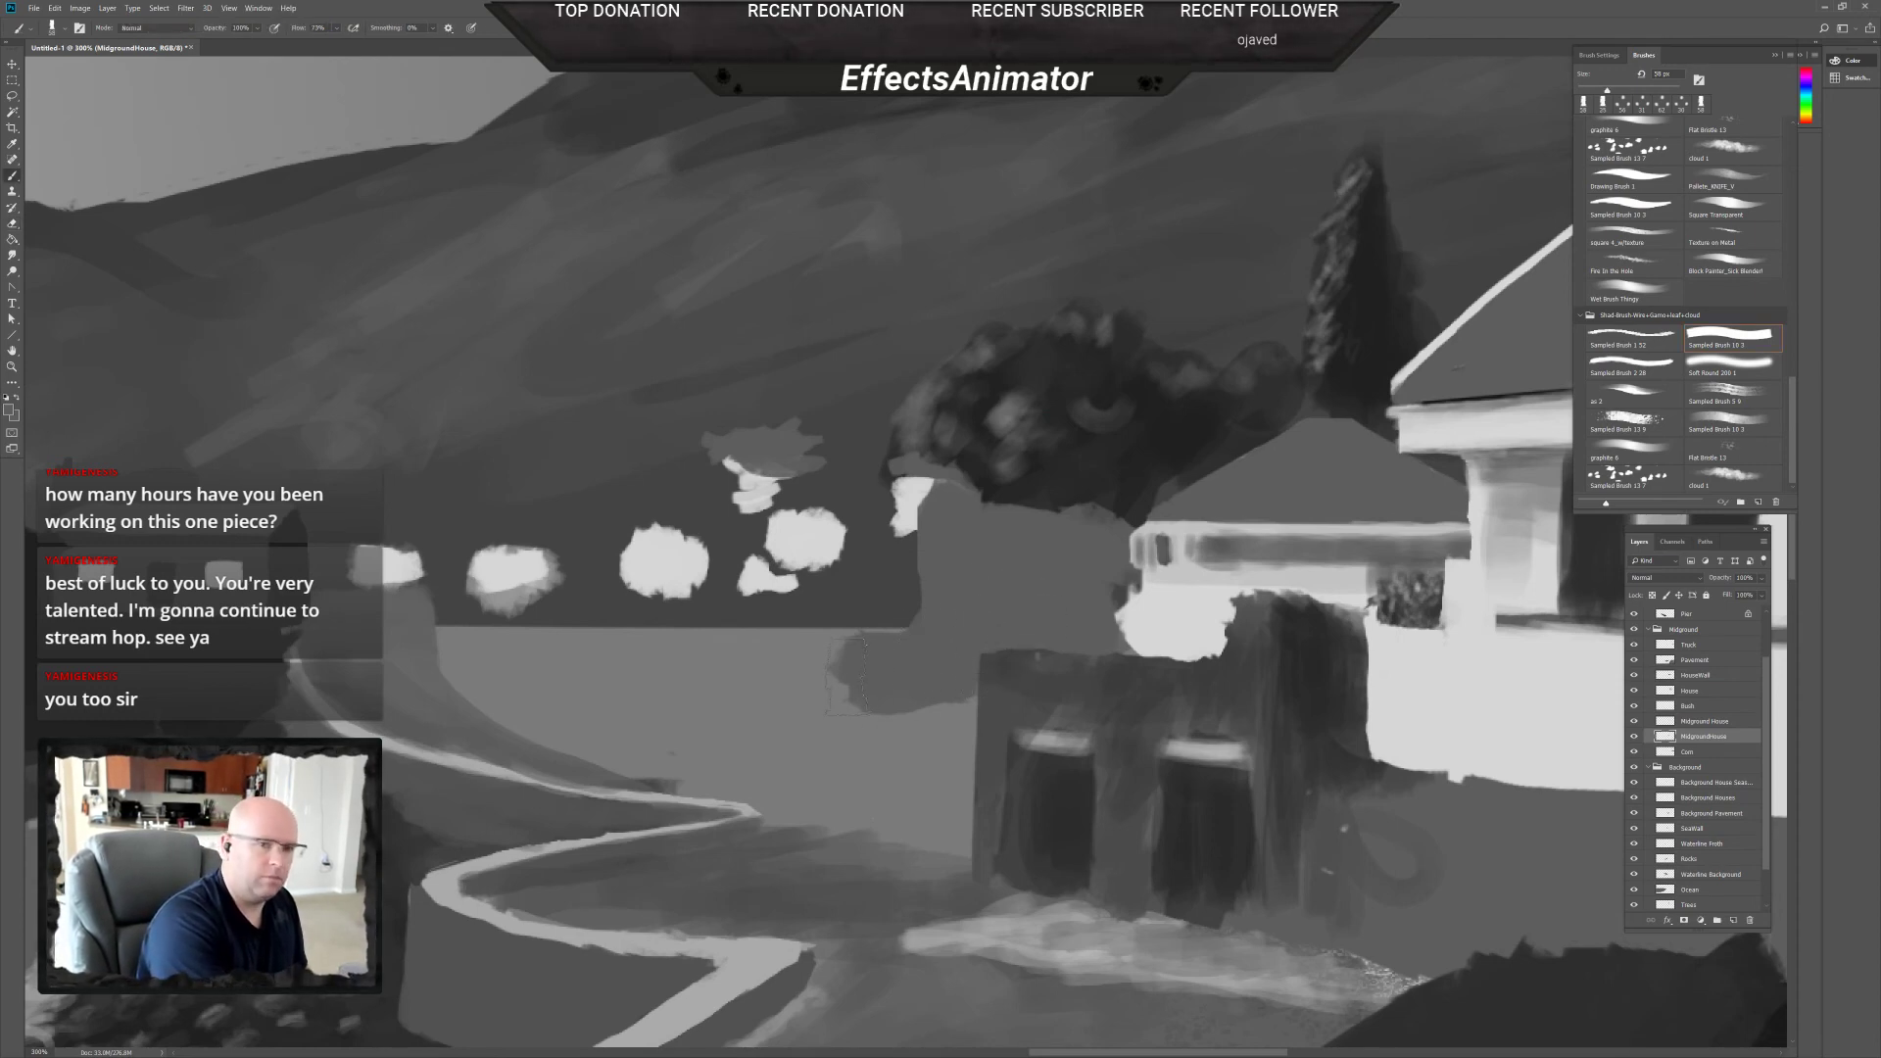
right_click(860, 669)
drag(931, 685, 916, 685)
key(Return)
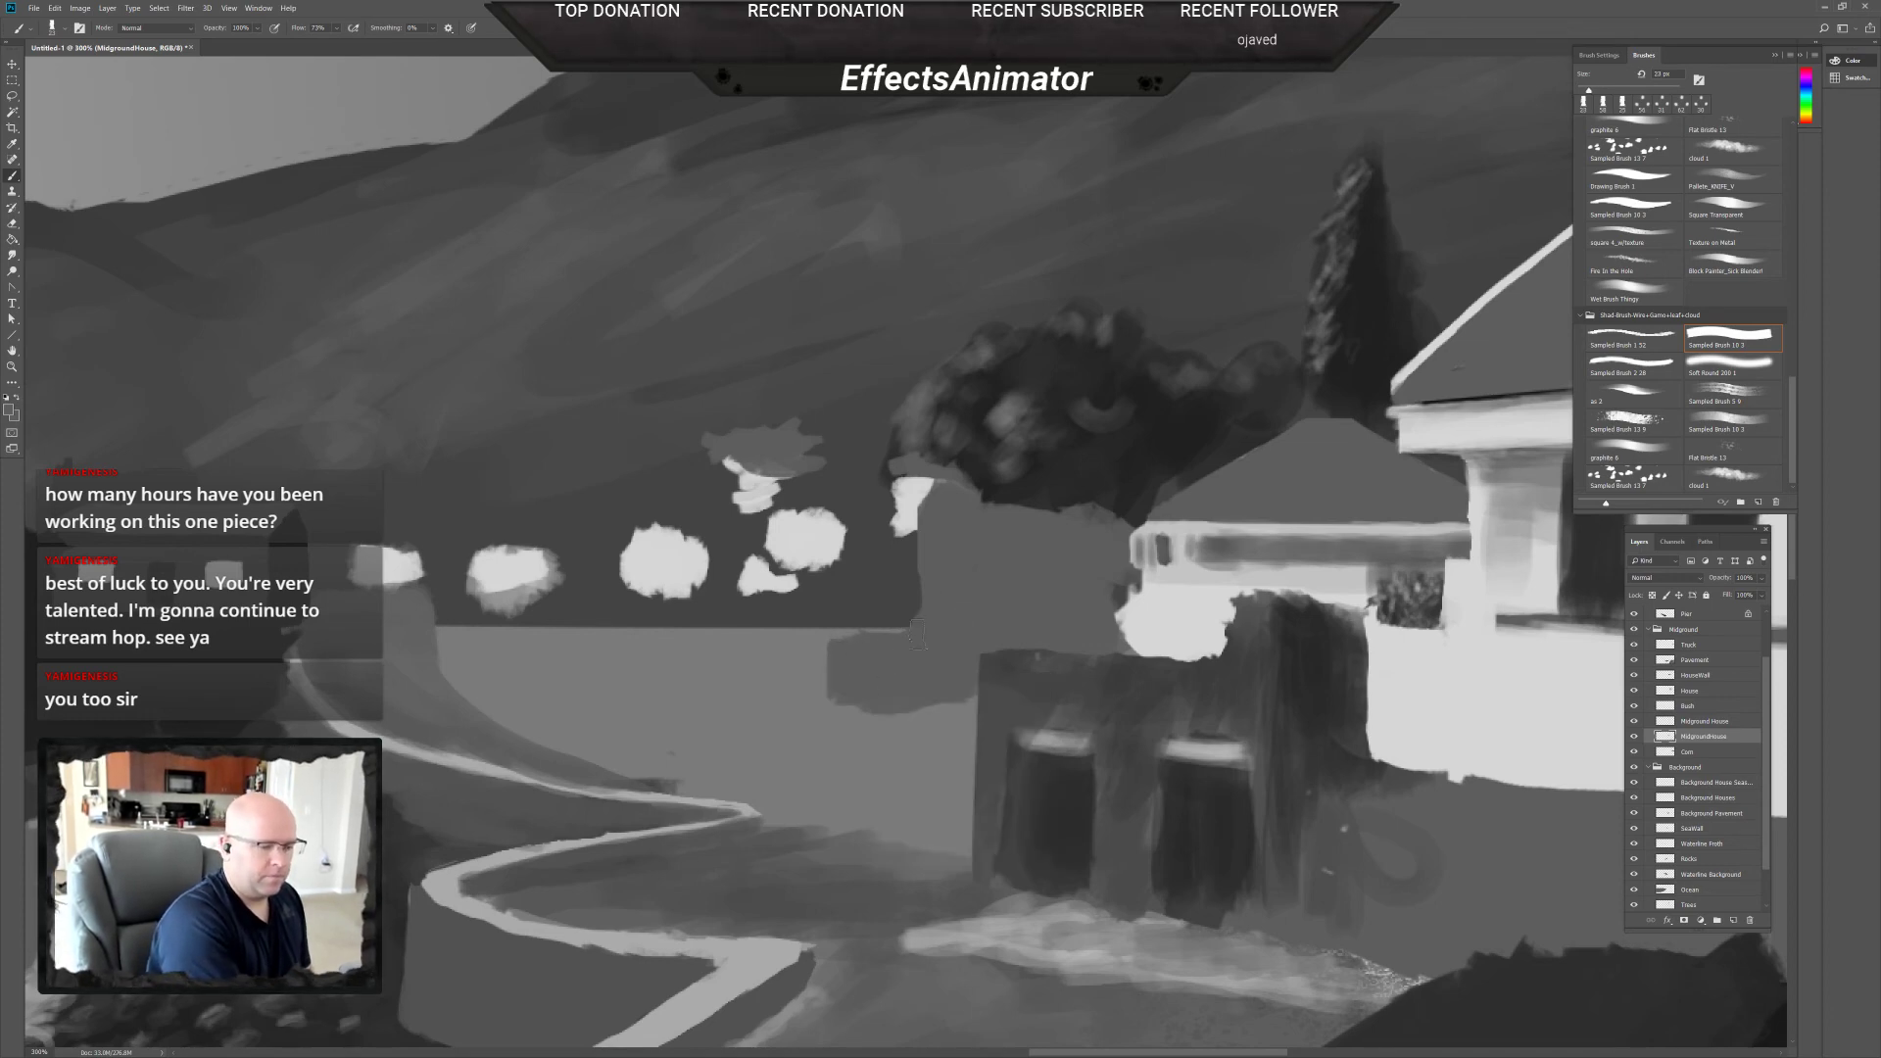
mouse_move(914, 617)
mouse_down()
mouse_move(843, 630)
mouse_move(883, 627)
mouse_move(849, 633)
mouse_move(834, 683)
mouse_move(830, 636)
mouse_move(861, 637)
mouse_move(831, 630)
mouse_move(864, 630)
mouse_move(828, 674)
mouse_up()
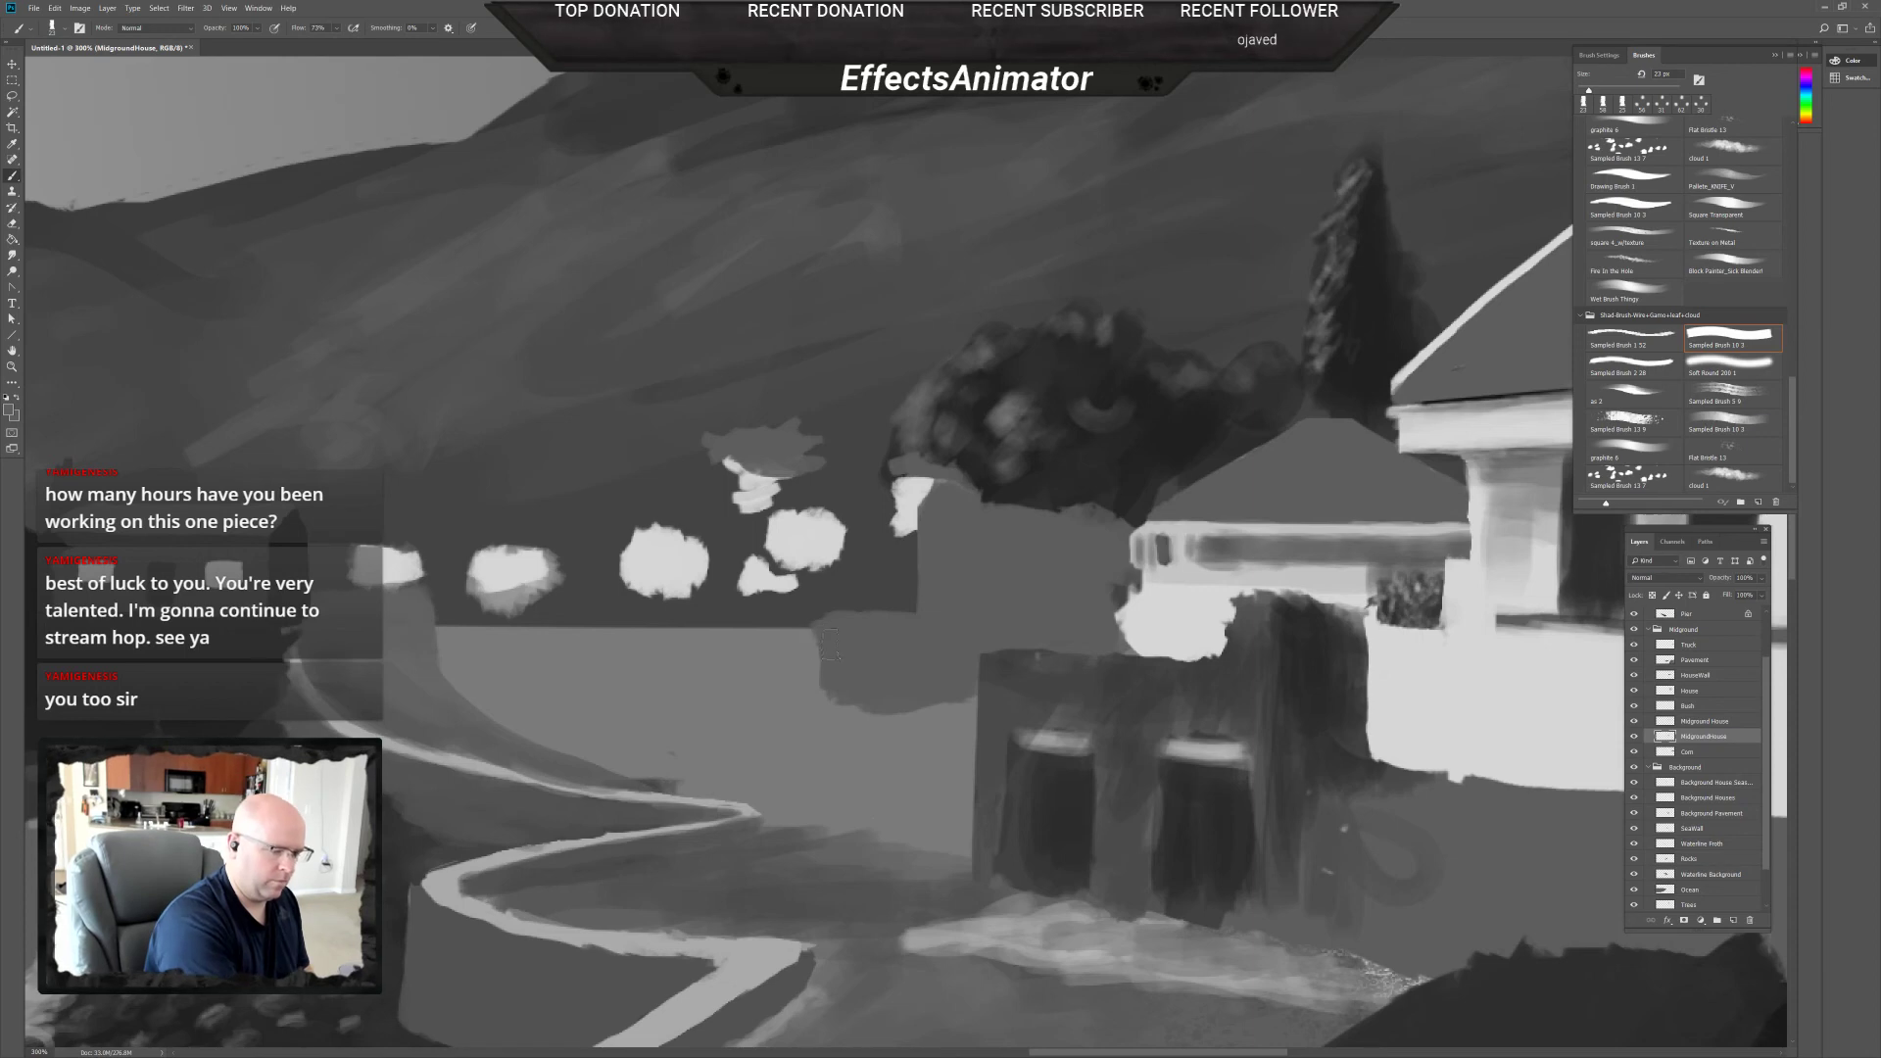
key(e)
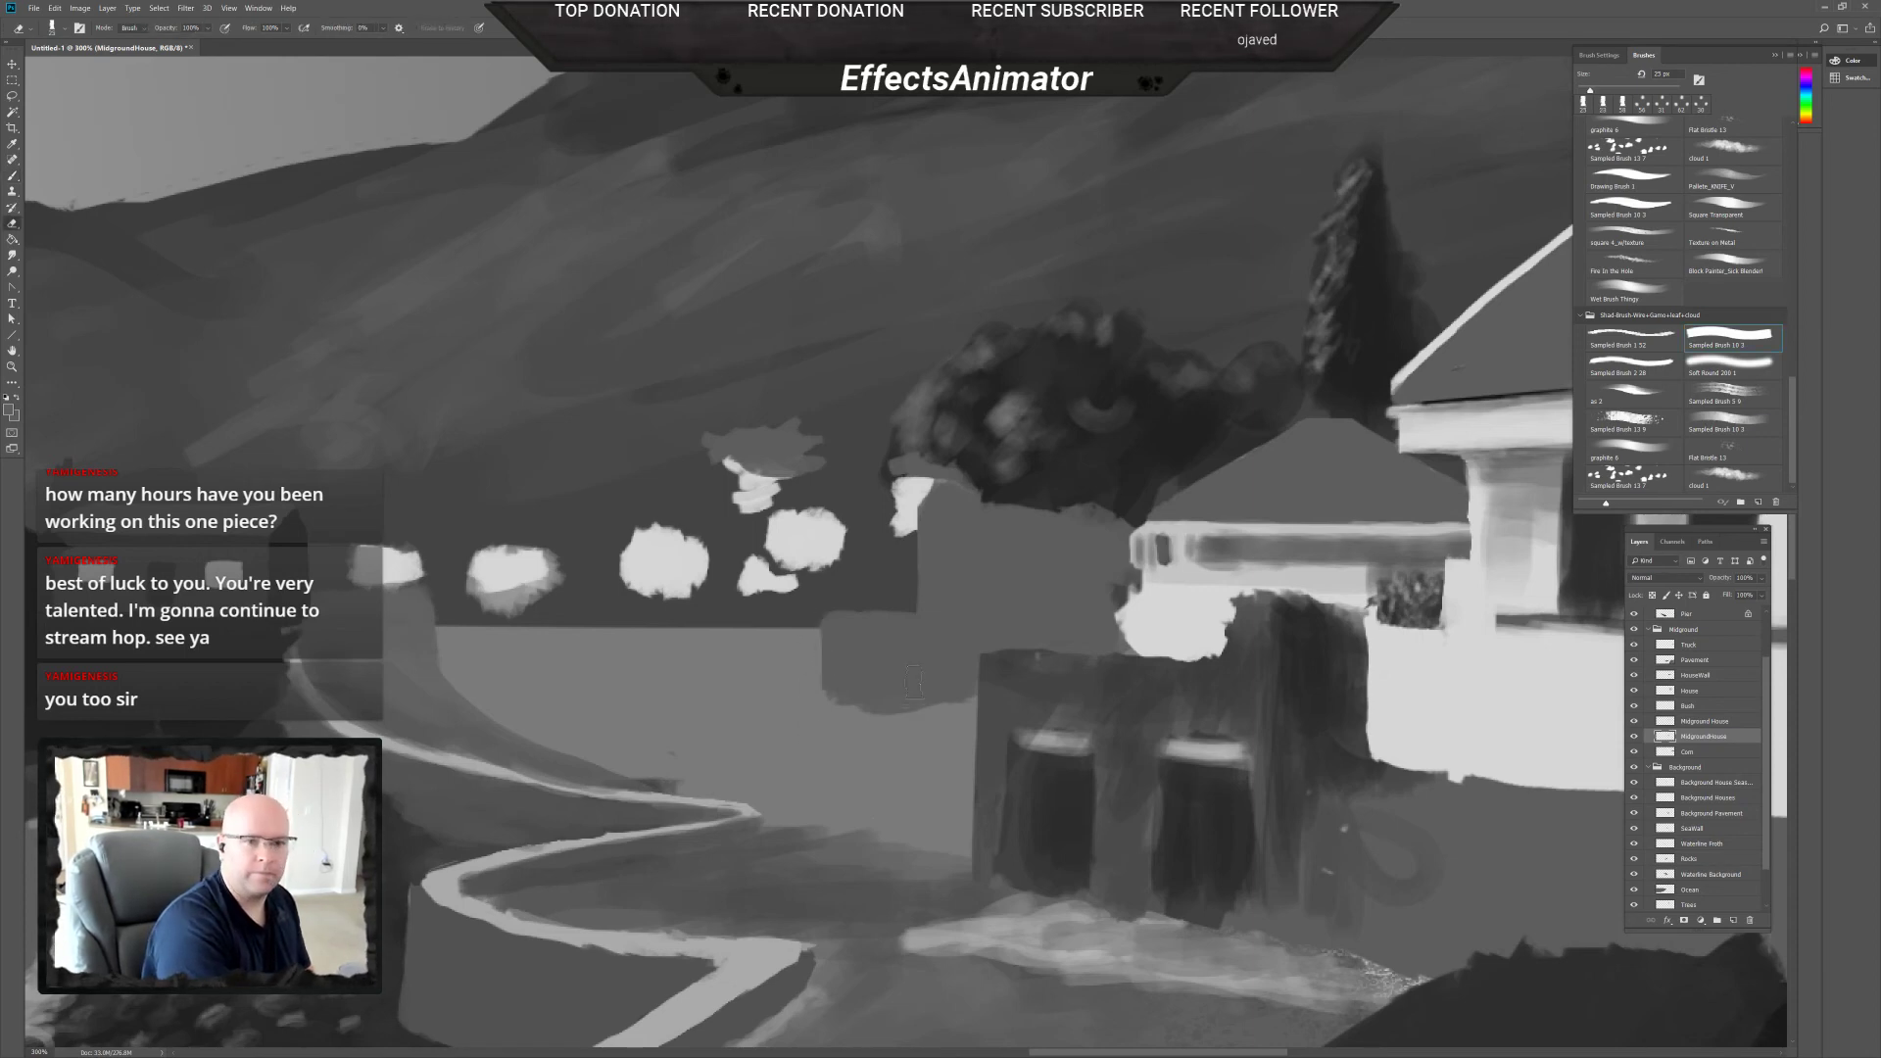
Trim the low gray block's lower edge straight with the Eraser, and paint a pointed gable roof on top of the gray building with the Brush.
mouse_move(962, 689)
mouse_down()
mouse_move(789, 724)
mouse_move(1055, 717)
mouse_up()
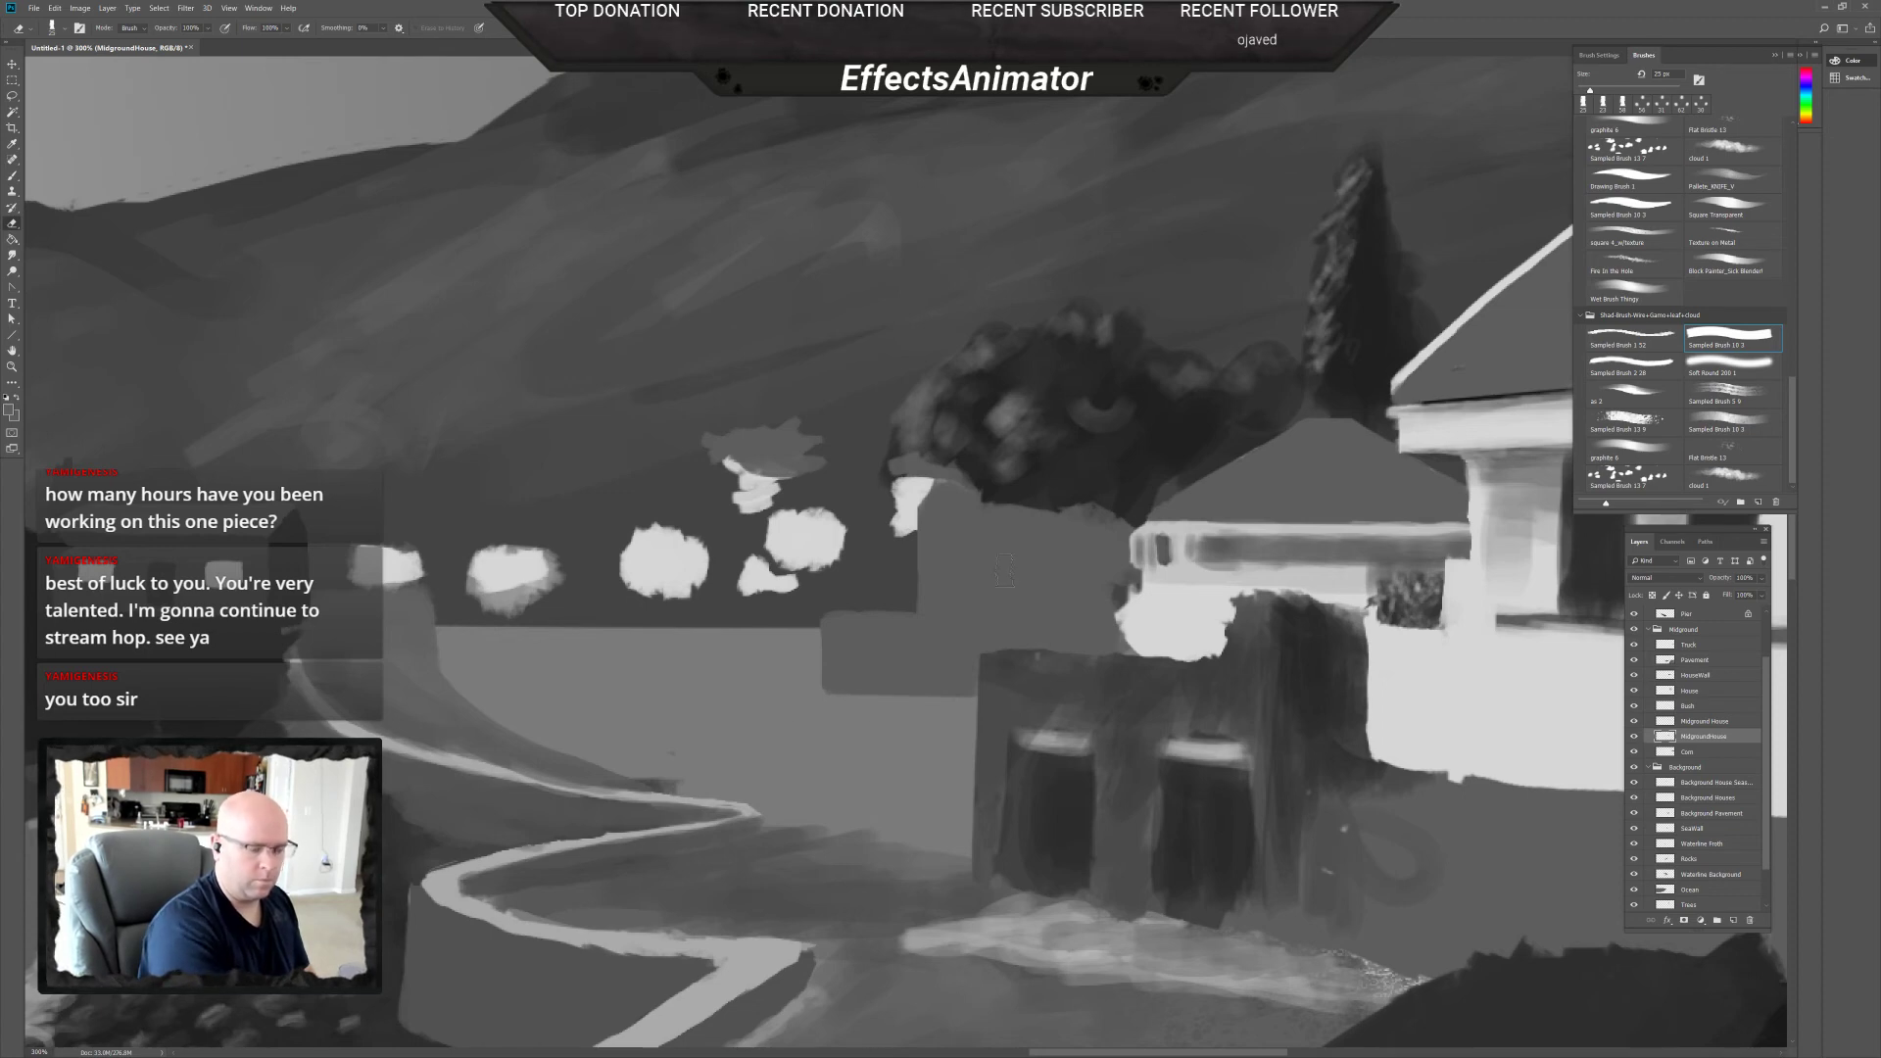
key(b)
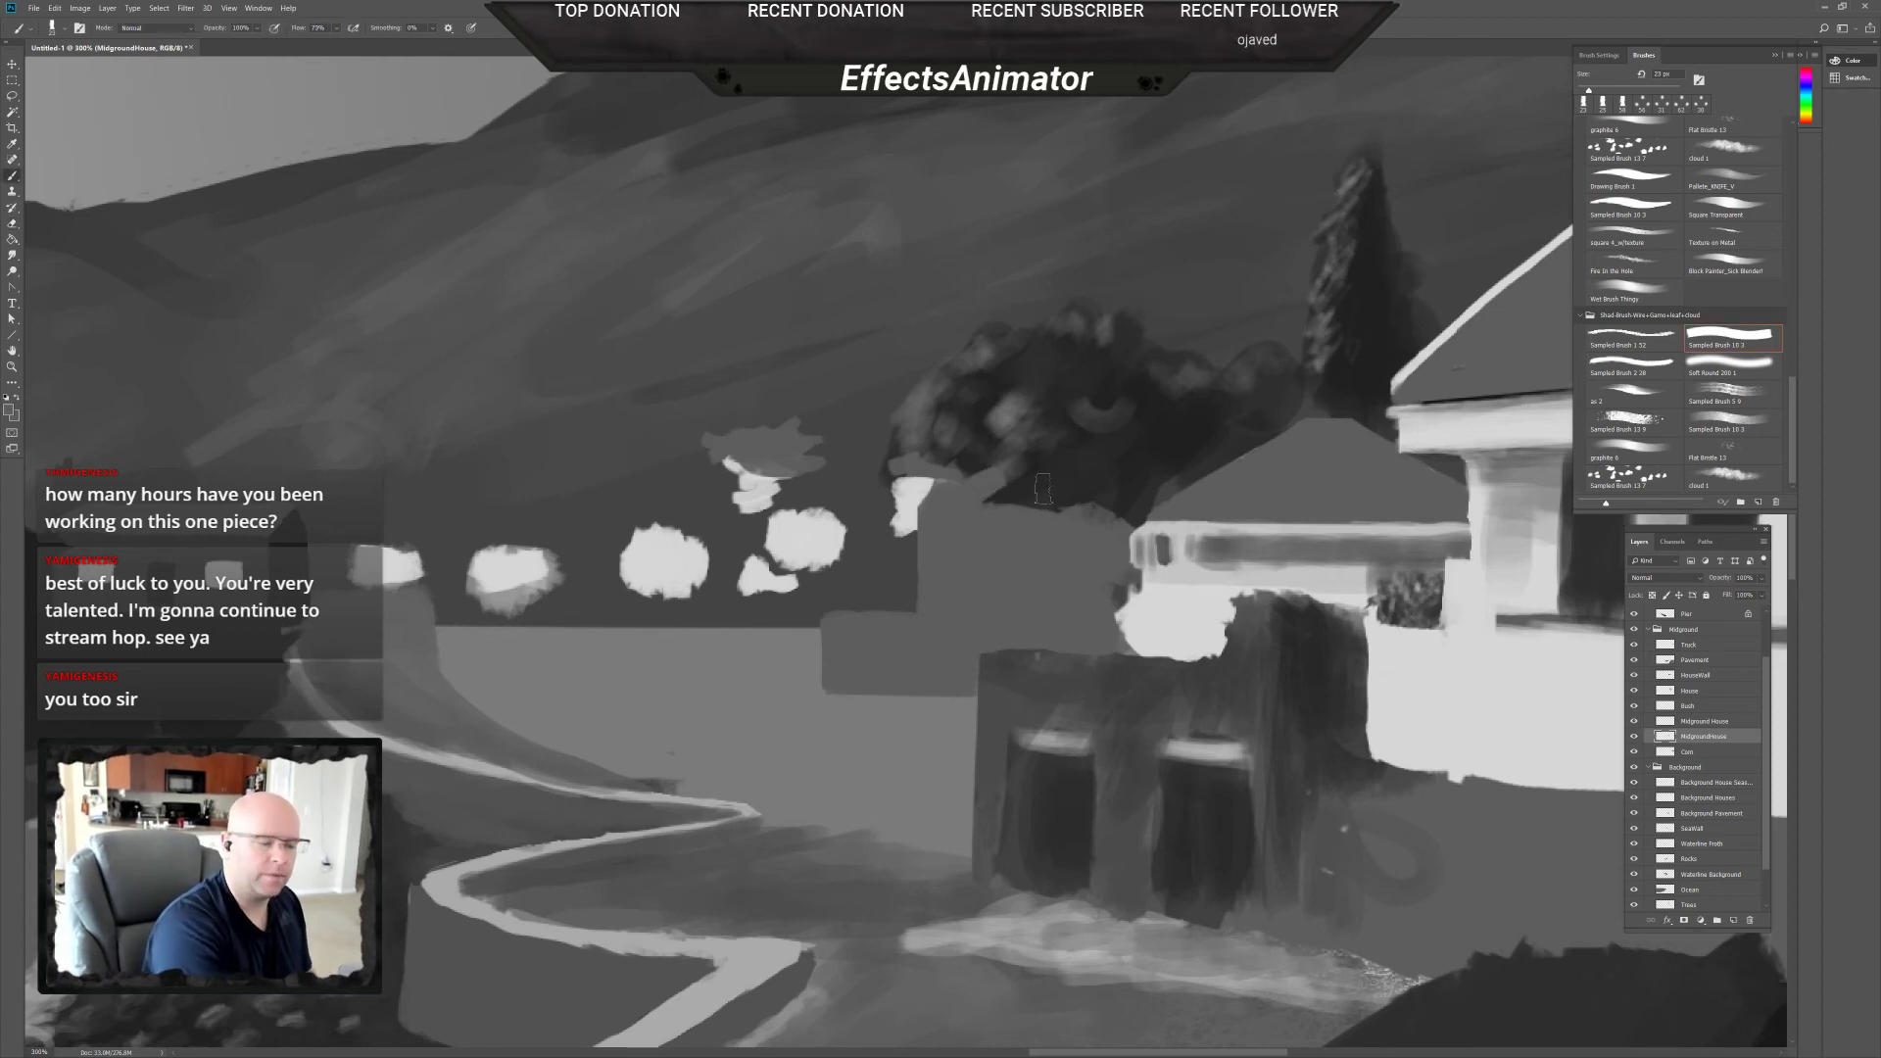
mouse_move(1048, 464)
mouse_down()
mouse_move(980, 509)
mouse_move(997, 488)
mouse_move(994, 508)
mouse_move(1081, 483)
mouse_move(1060, 477)
mouse_move(1086, 514)
mouse_move(1111, 513)
mouse_move(1055, 473)
mouse_move(1105, 514)
mouse_move(1065, 433)
mouse_move(1076, 488)
mouse_move(1021, 513)
mouse_move(1060, 511)
mouse_move(1002, 493)
mouse_move(1033, 467)
mouse_move(981, 492)
mouse_move(1042, 462)
mouse_move(974, 488)
mouse_move(1045, 455)
mouse_move(977, 493)
mouse_move(1031, 459)
mouse_move(997, 478)
mouse_up()
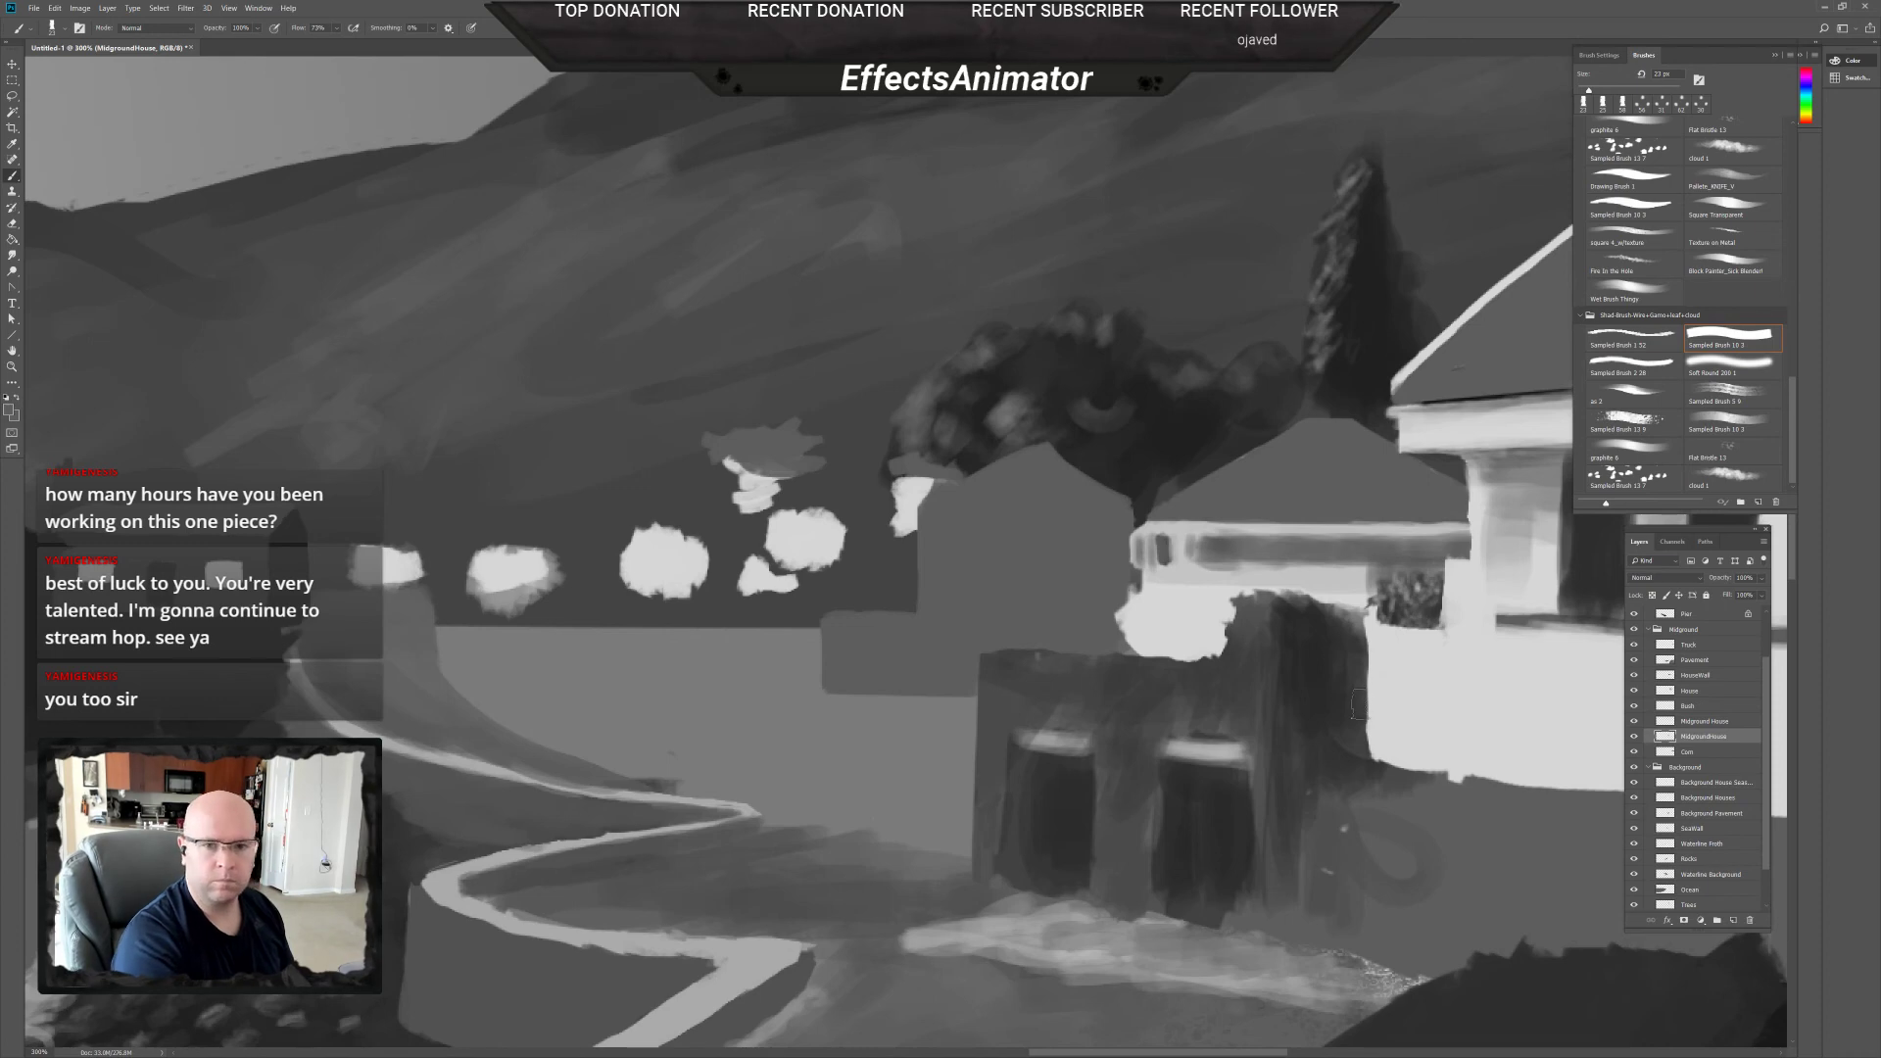
Identify the Midground House layer by toggling its visibility, and erase the ragged left end of its white wall into a straight vertical edge.
click(1635, 721)
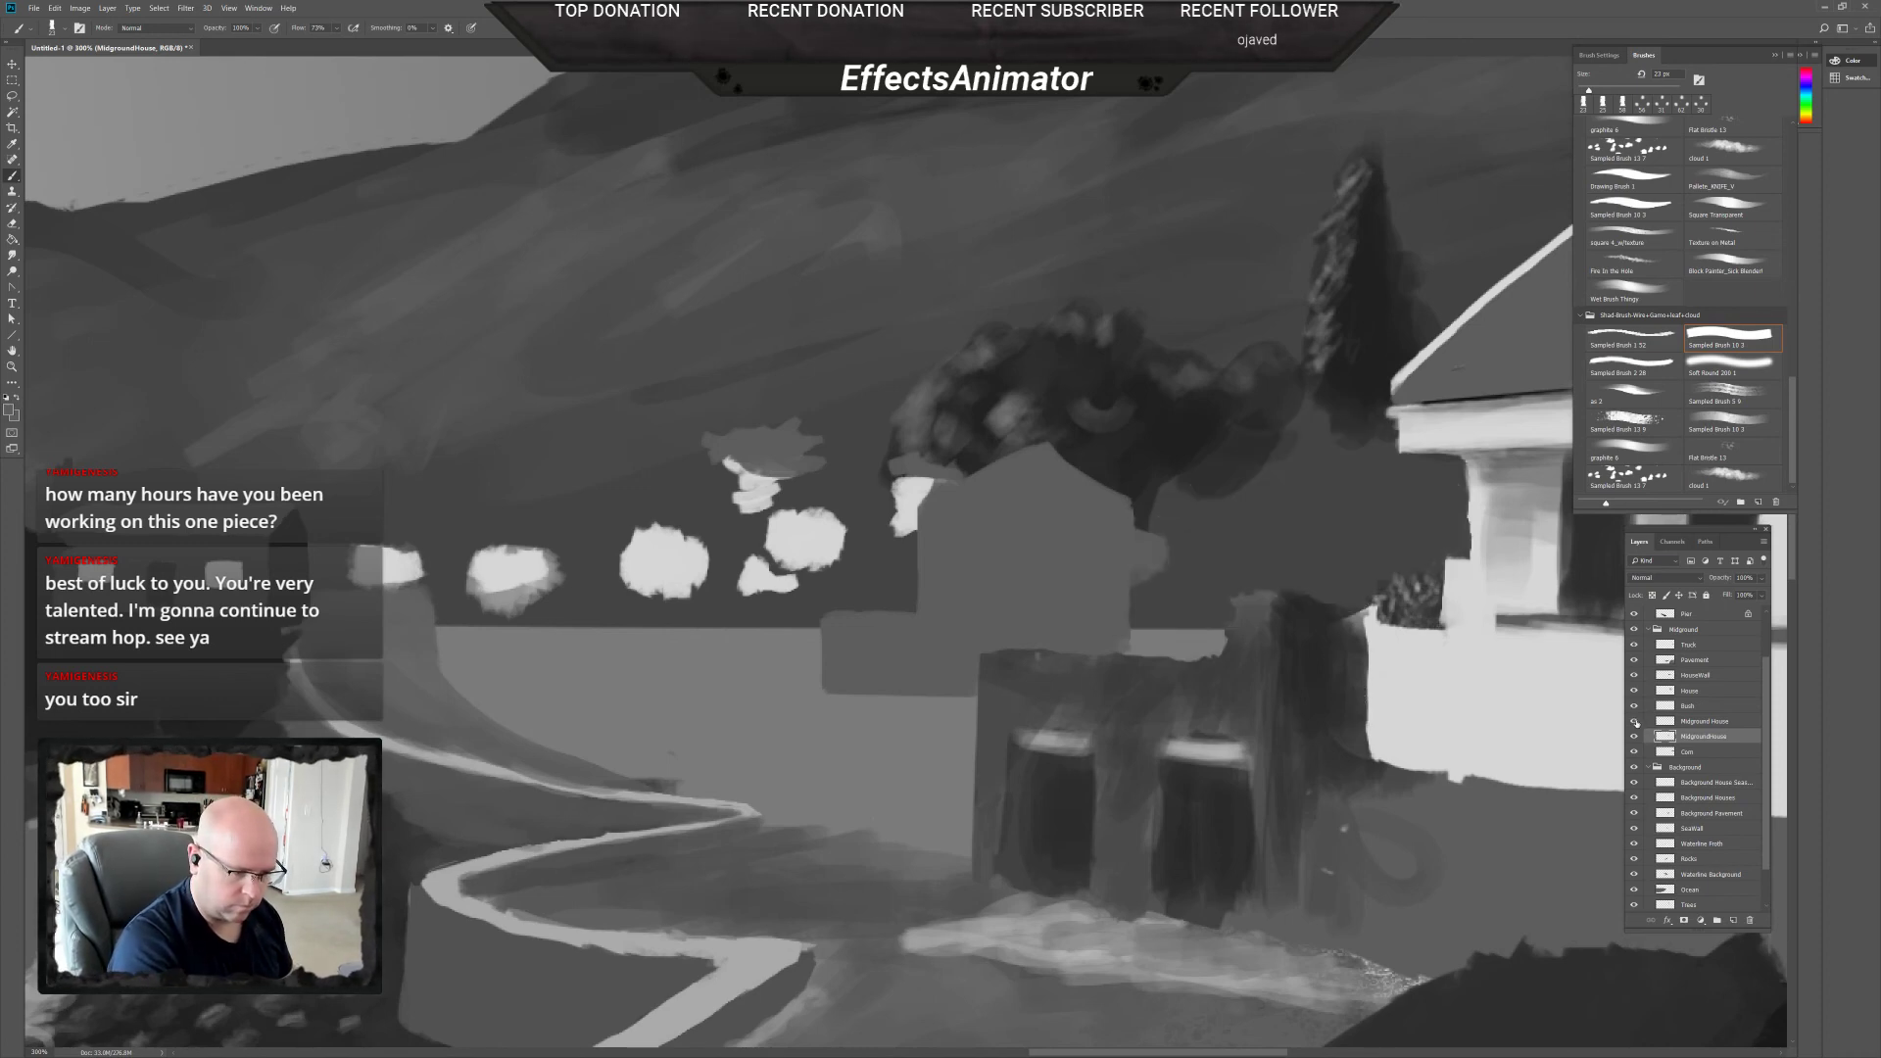
click(1634, 722)
click(1690, 722)
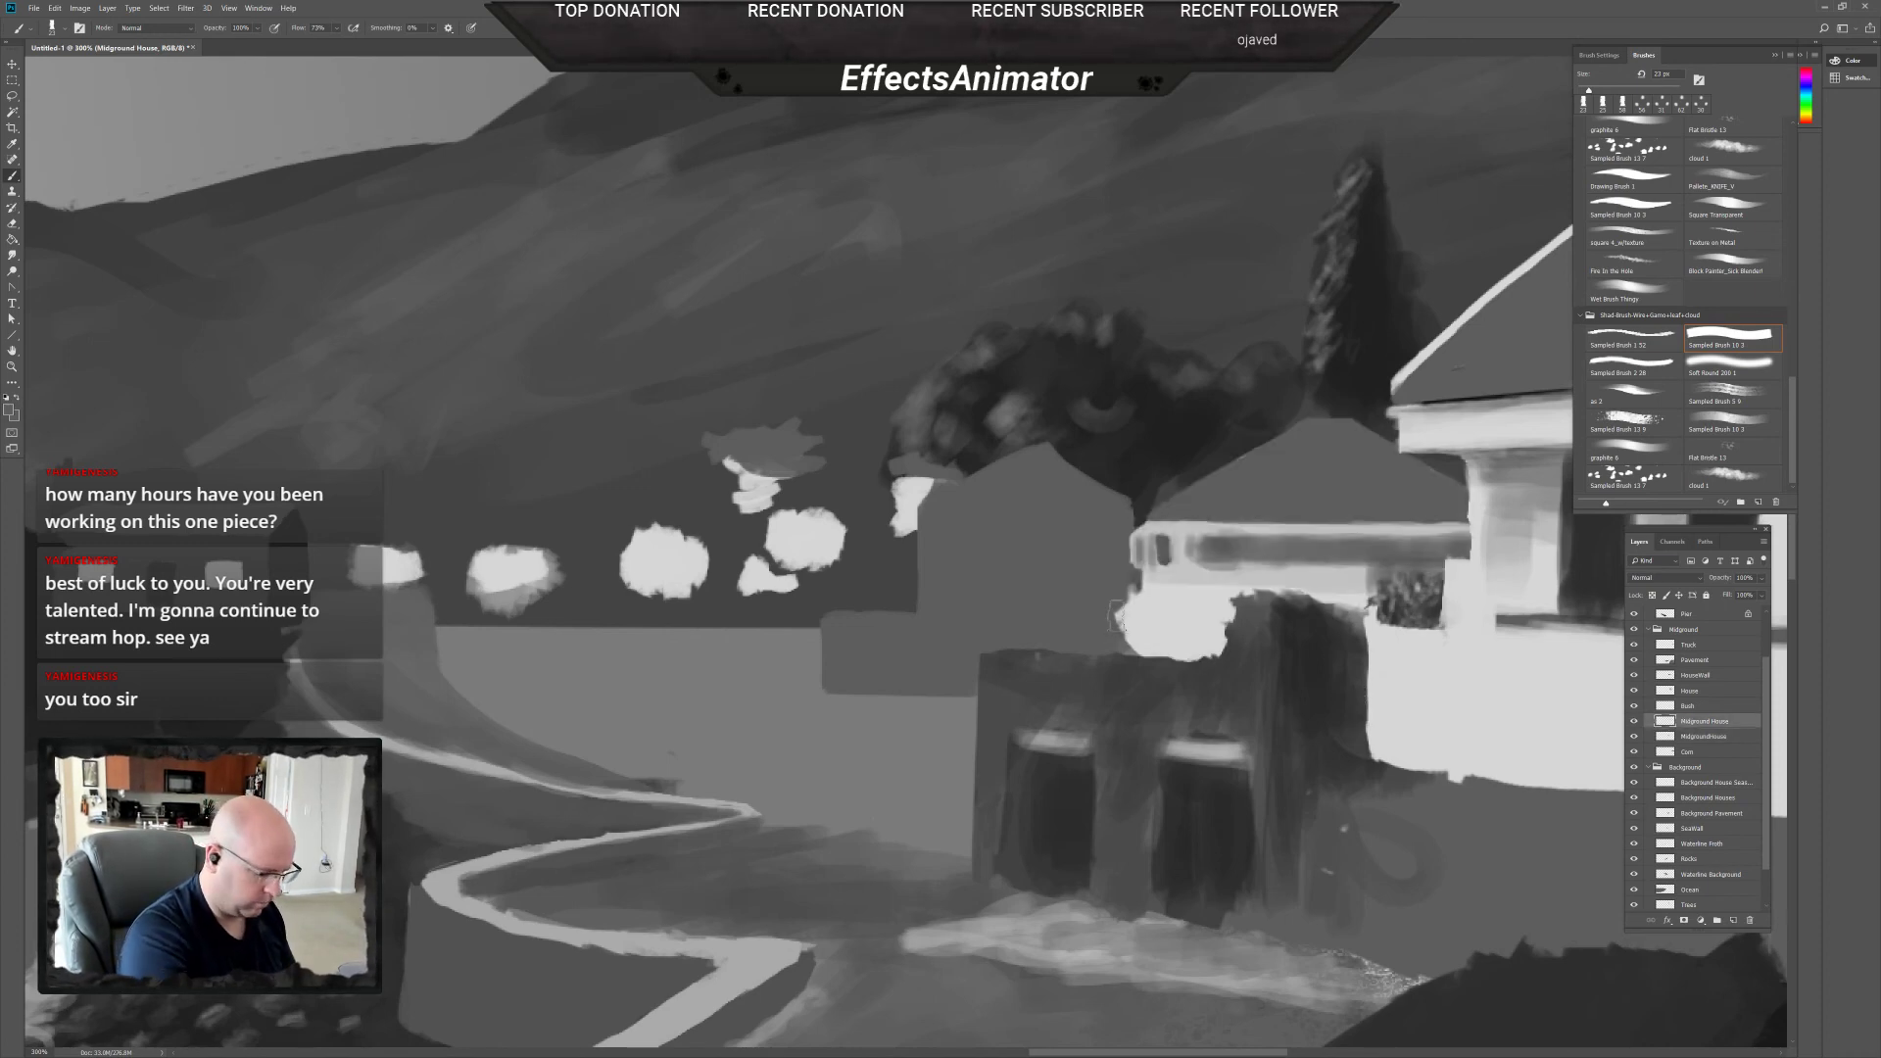
key(e)
mouse_move(1120, 616)
mouse_down()
mouse_move(1122, 632)
mouse_move(1120, 588)
mouse_up()
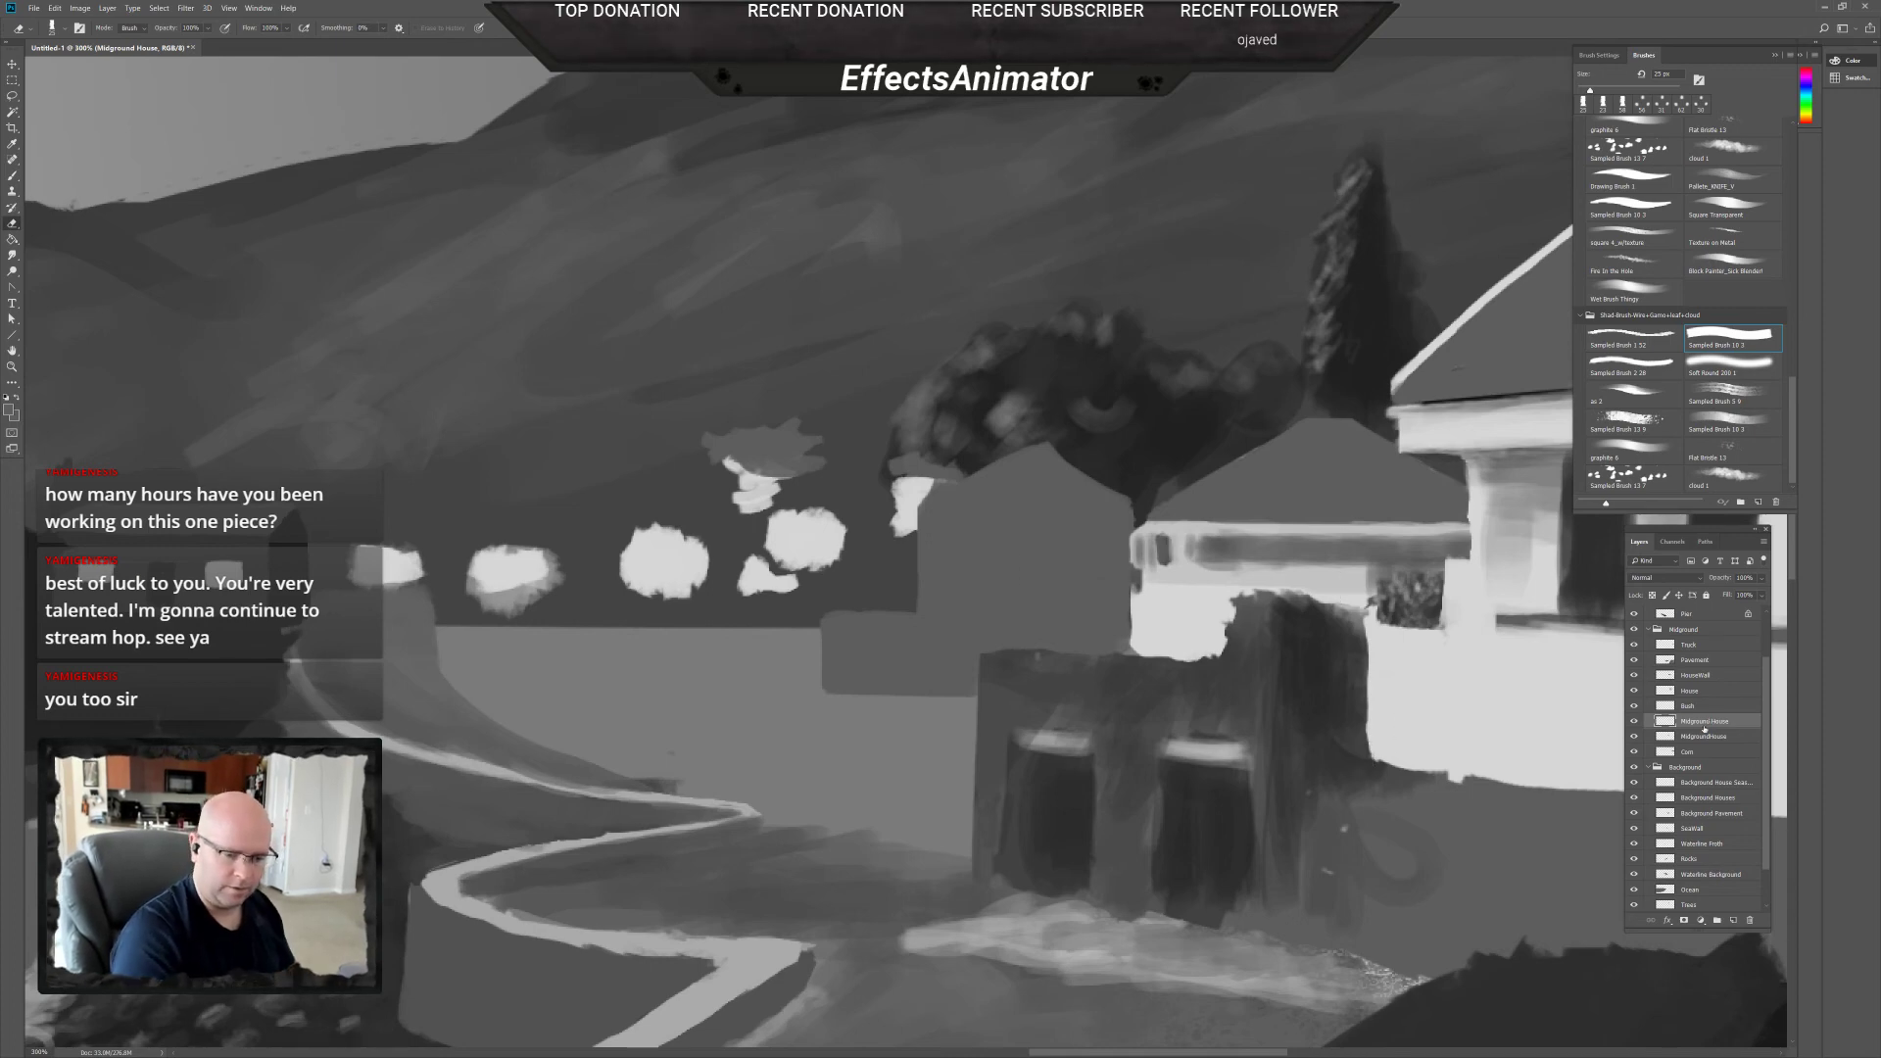
Move the gray gabled building on the MidgroundHouse layer to the left, away from the white midground house.
key(v)
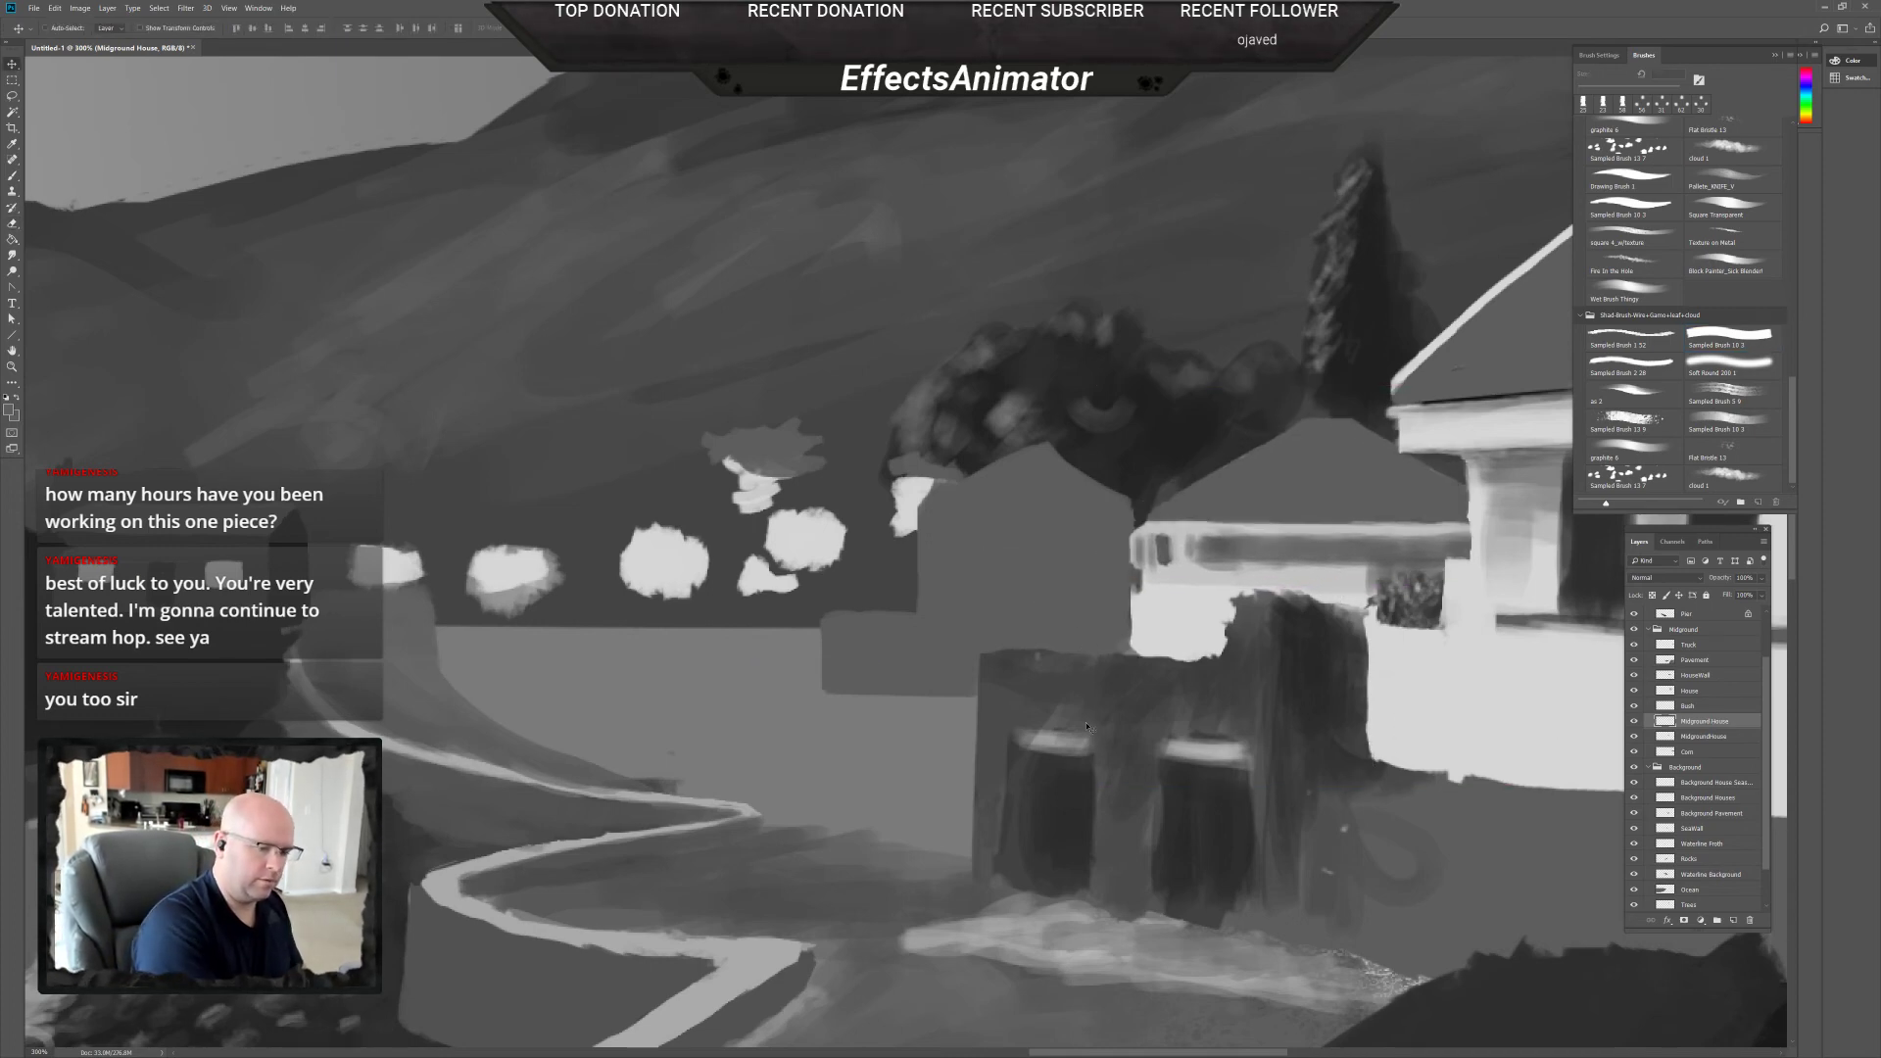
click(1704, 736)
drag(1014, 623, 985, 630)
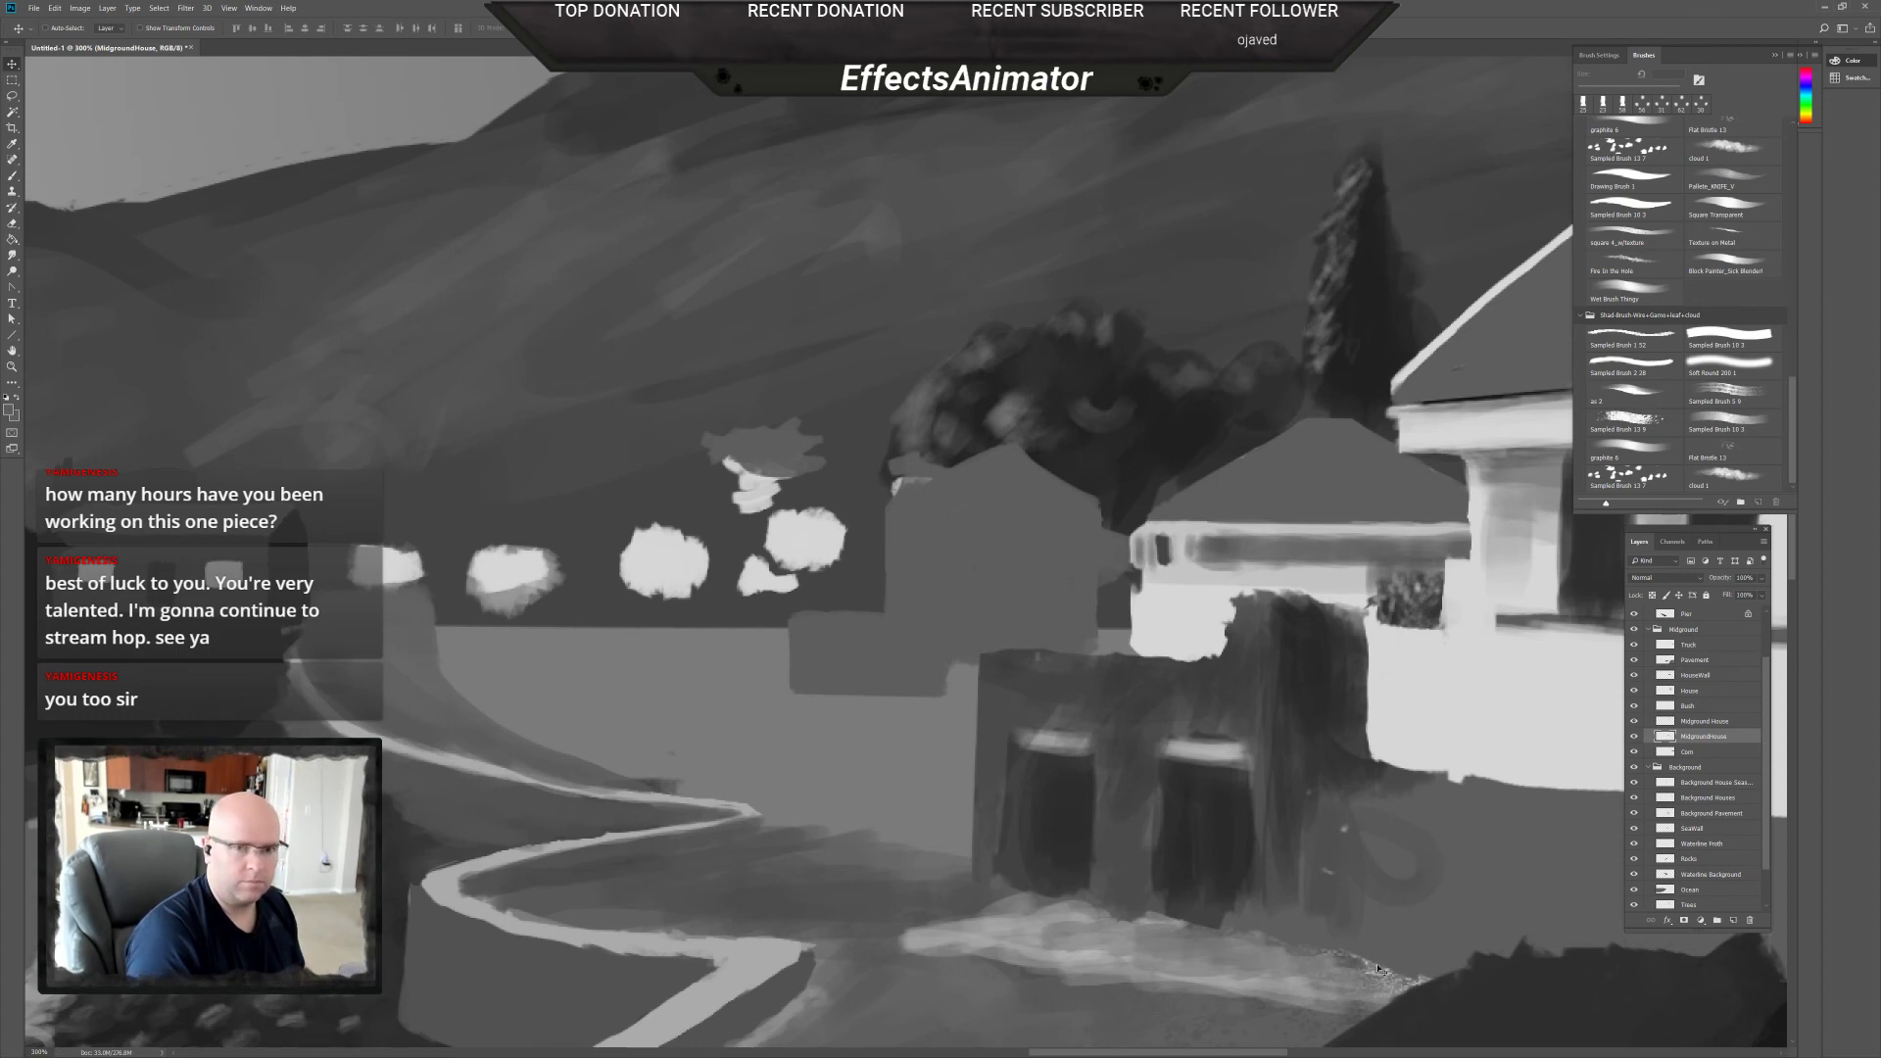
drag(1411, 797, 1386, 851)
drag(964, 648, 890, 649)
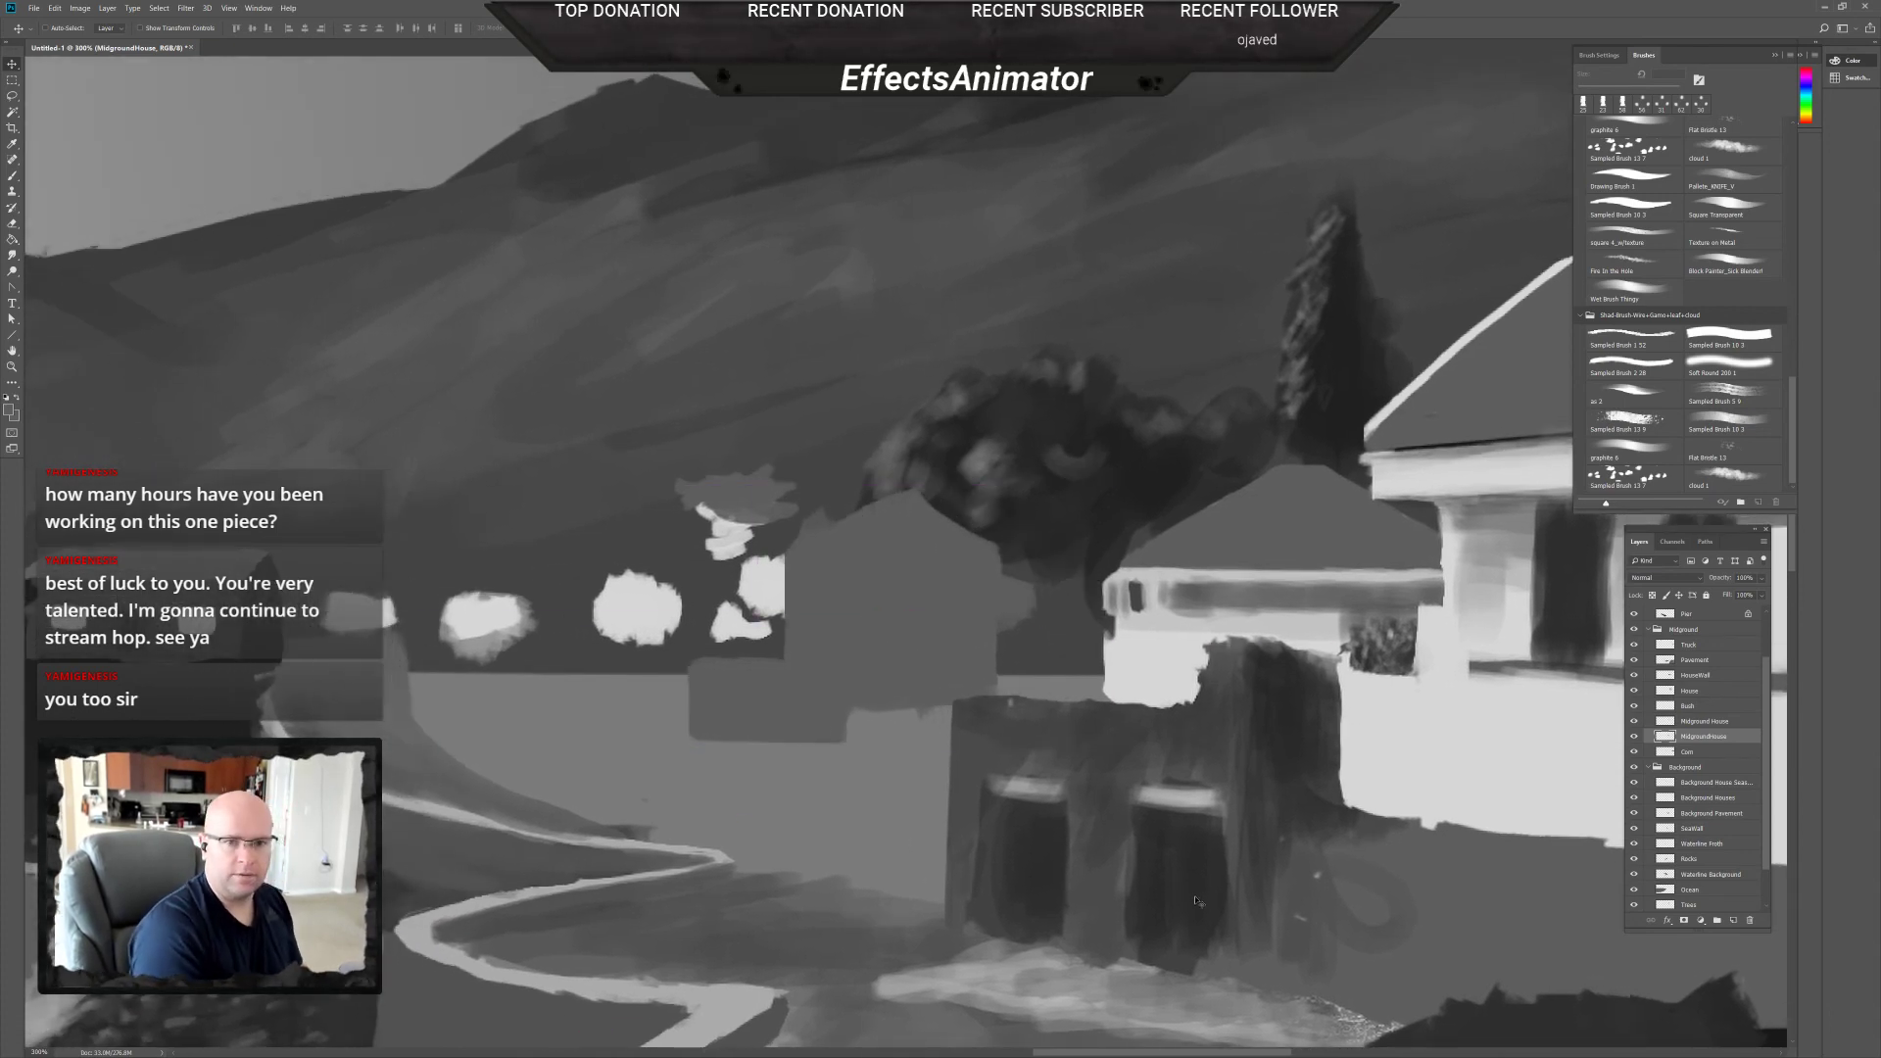
drag(827, 563, 813, 560)
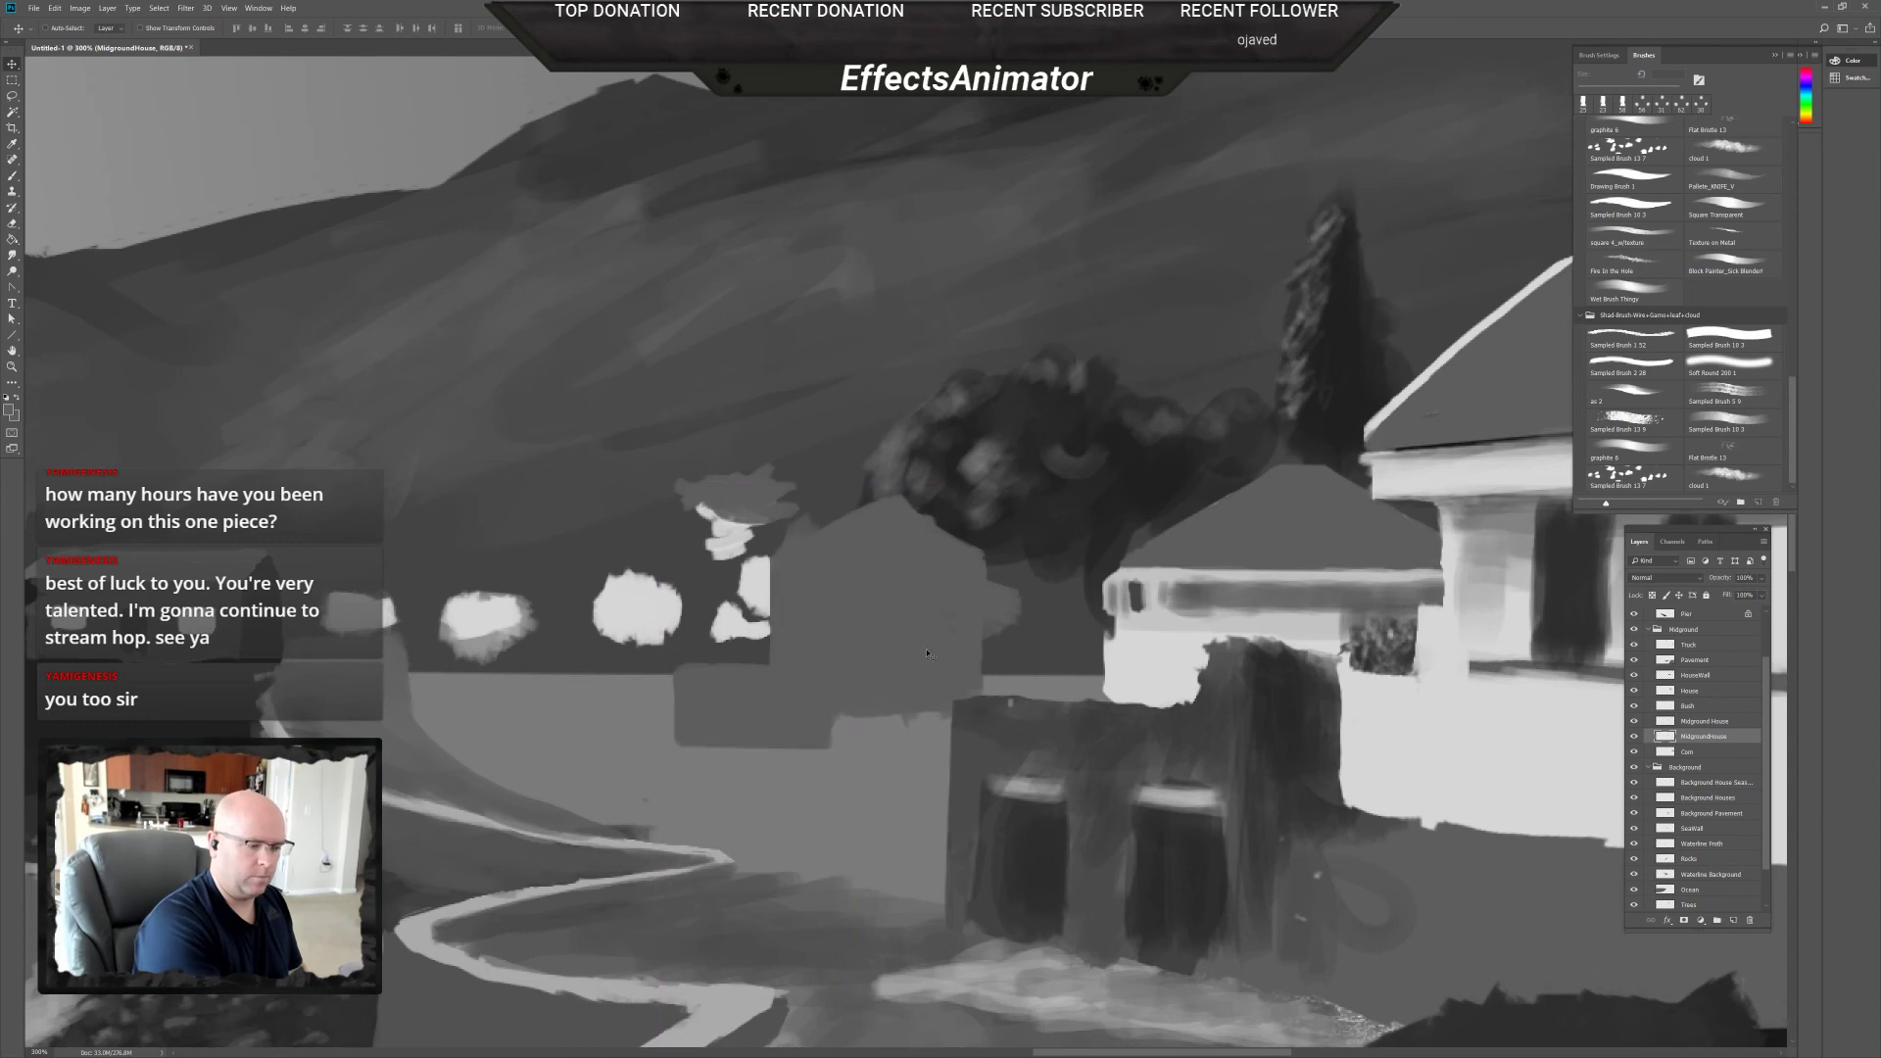
Scale the gray gabled building down slightly with Free Transform and nudge it so it sits just behind the dark wall.
key(ctrl+t)
drag(670, 491, 715, 523)
key(Up)
key(Up)
key(Left)
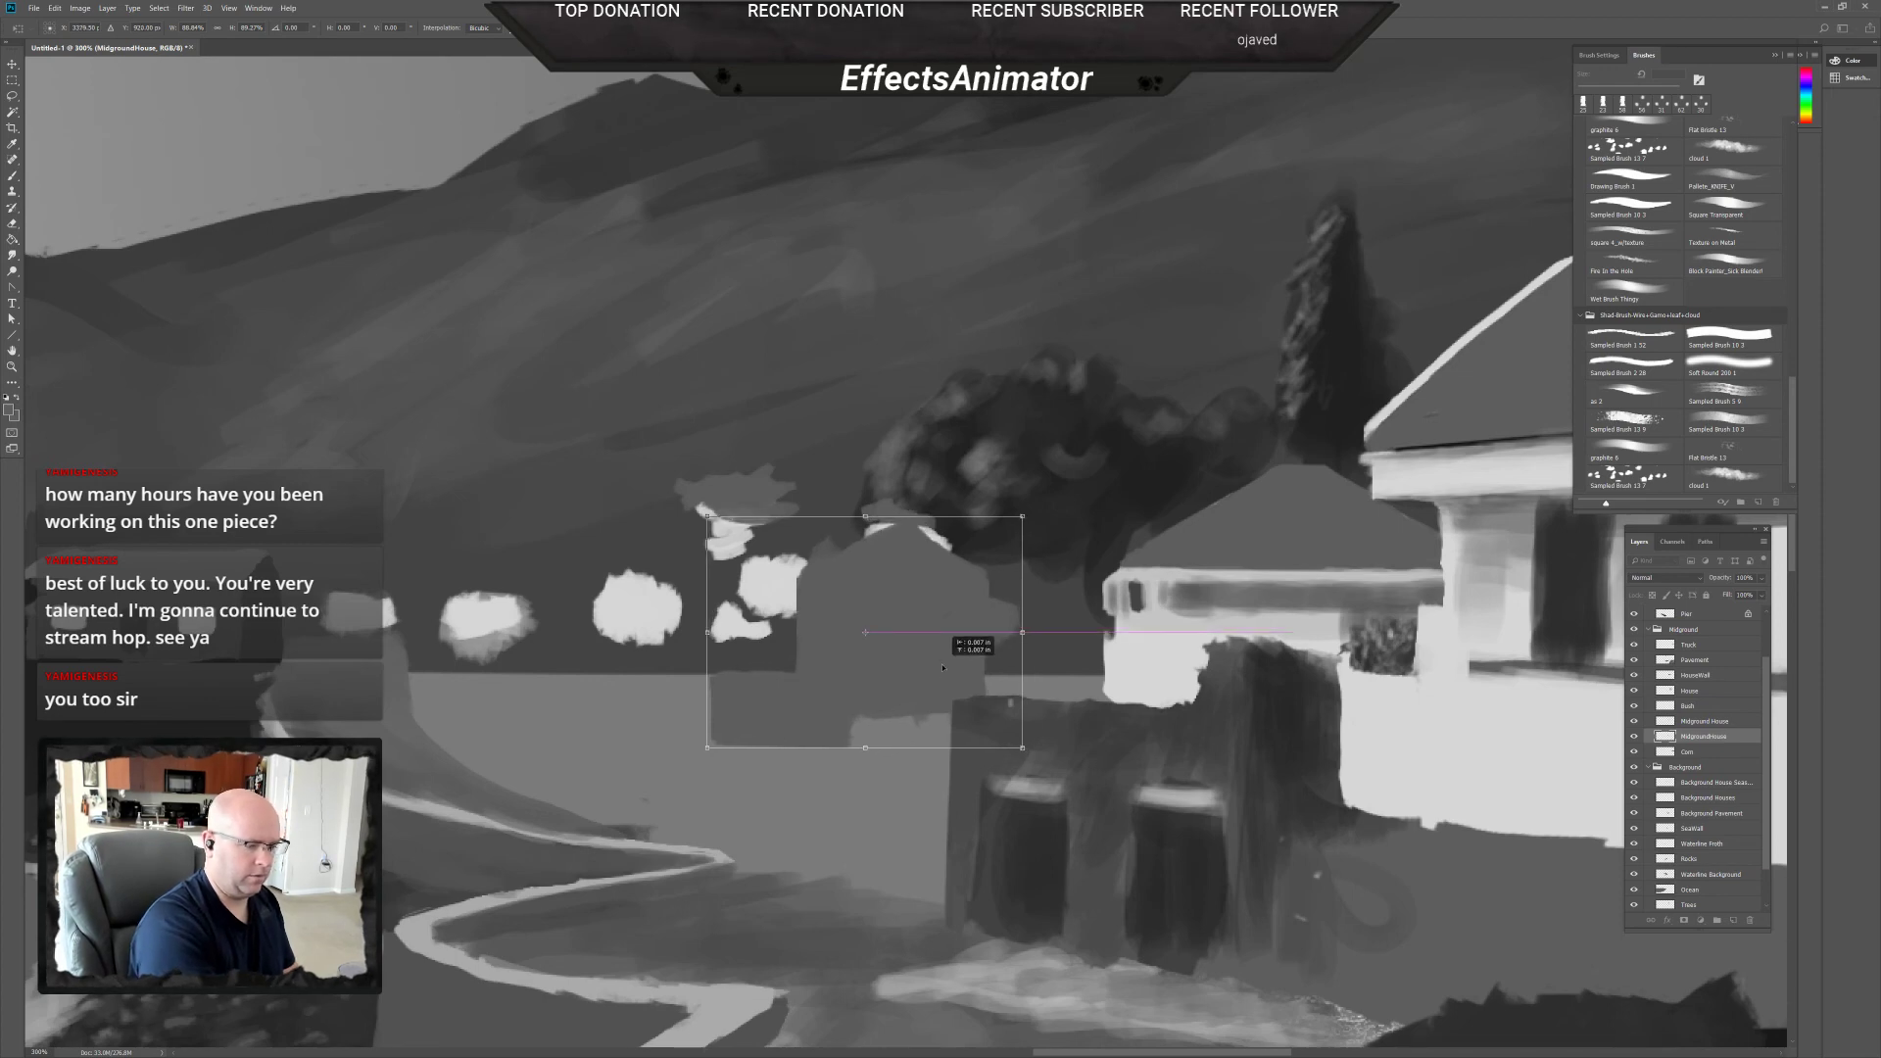
key(Up)
key(Up)
key(Return)
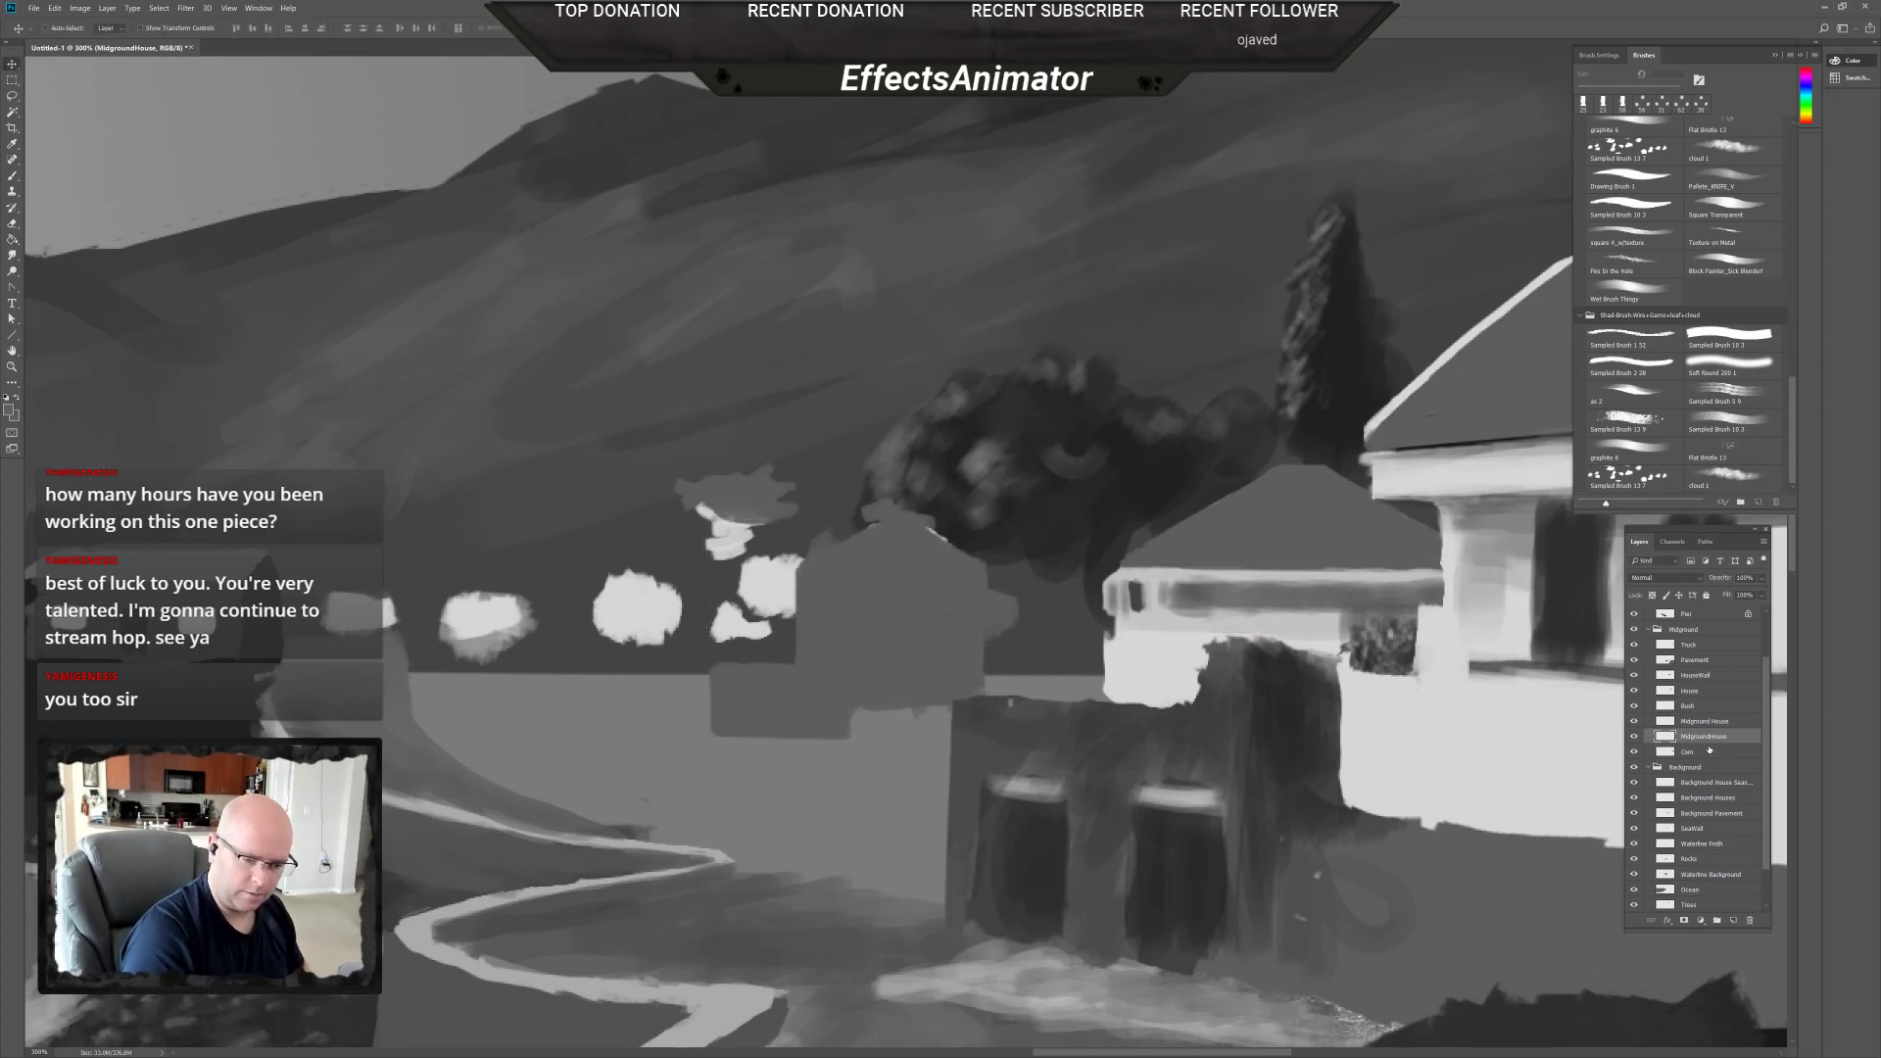
Brush gray strokes down from the gabled building's right side toward the dark wall on the MidgroundHouse layer.
key(b)
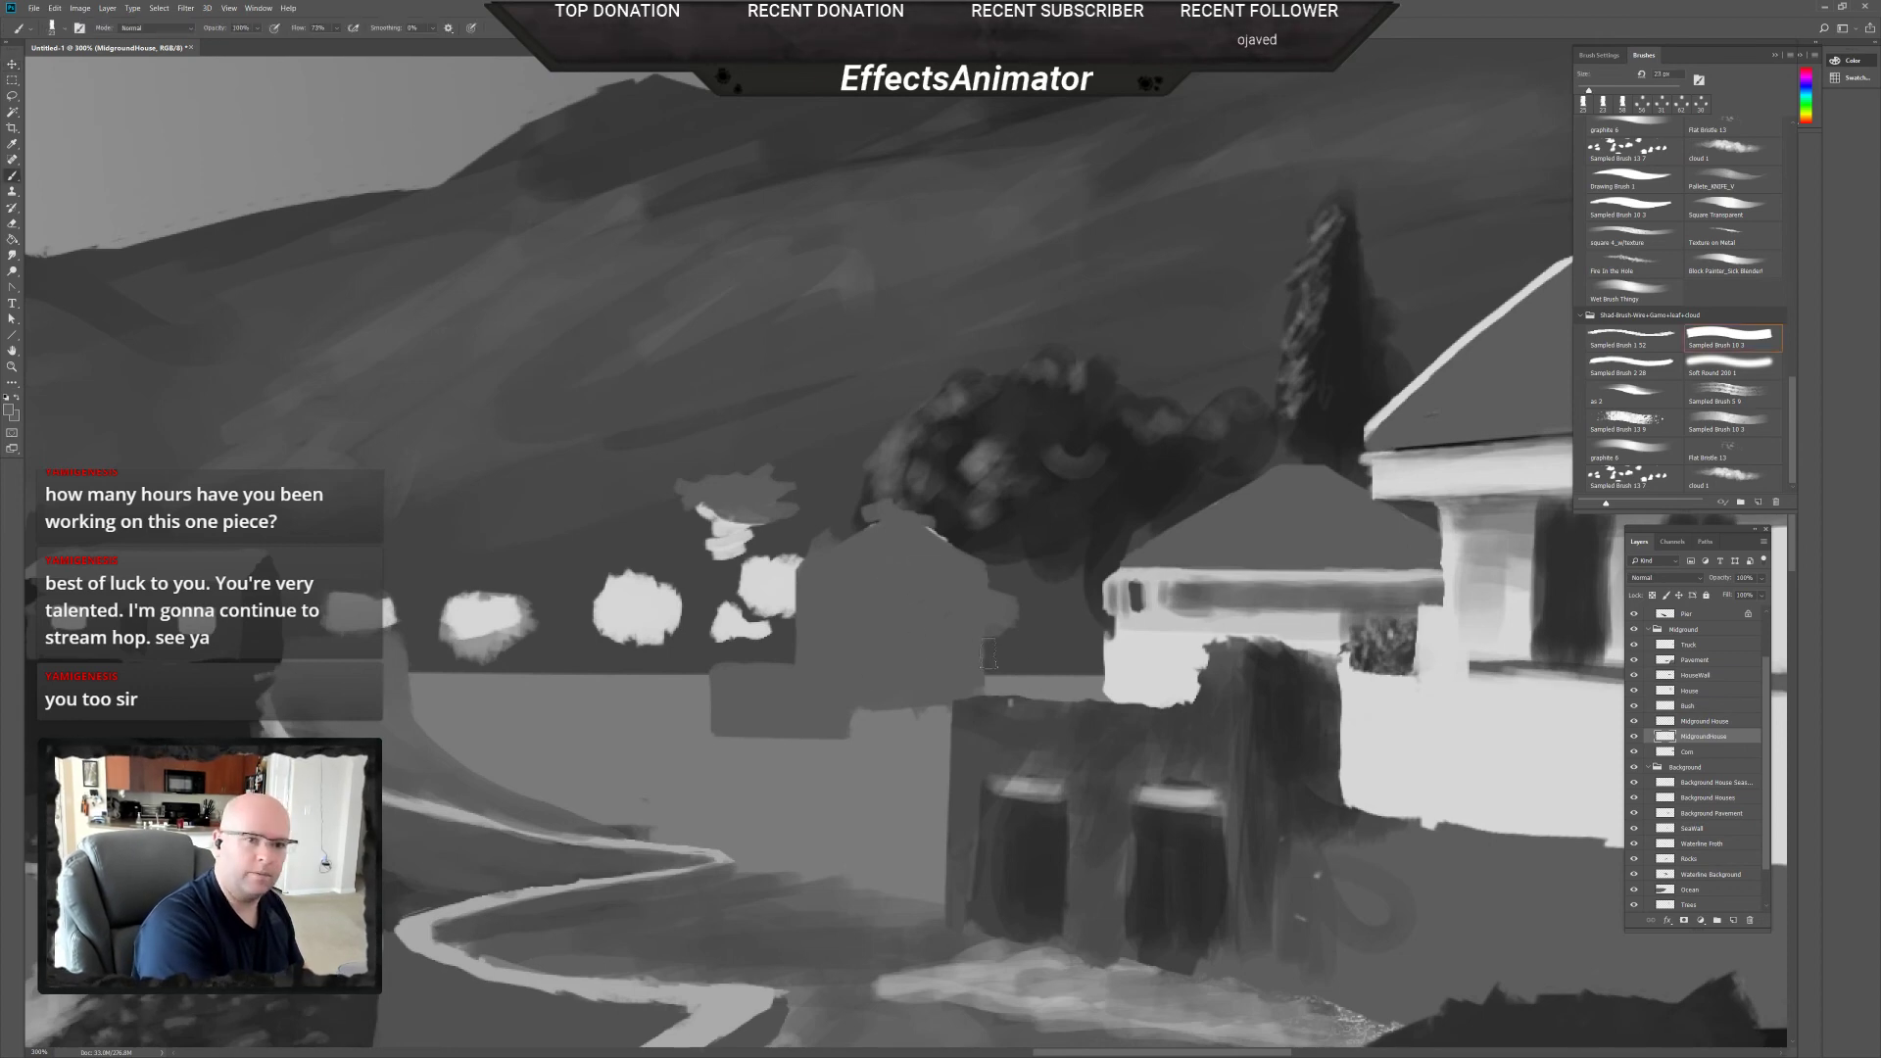
drag(1009, 676, 1034, 694)
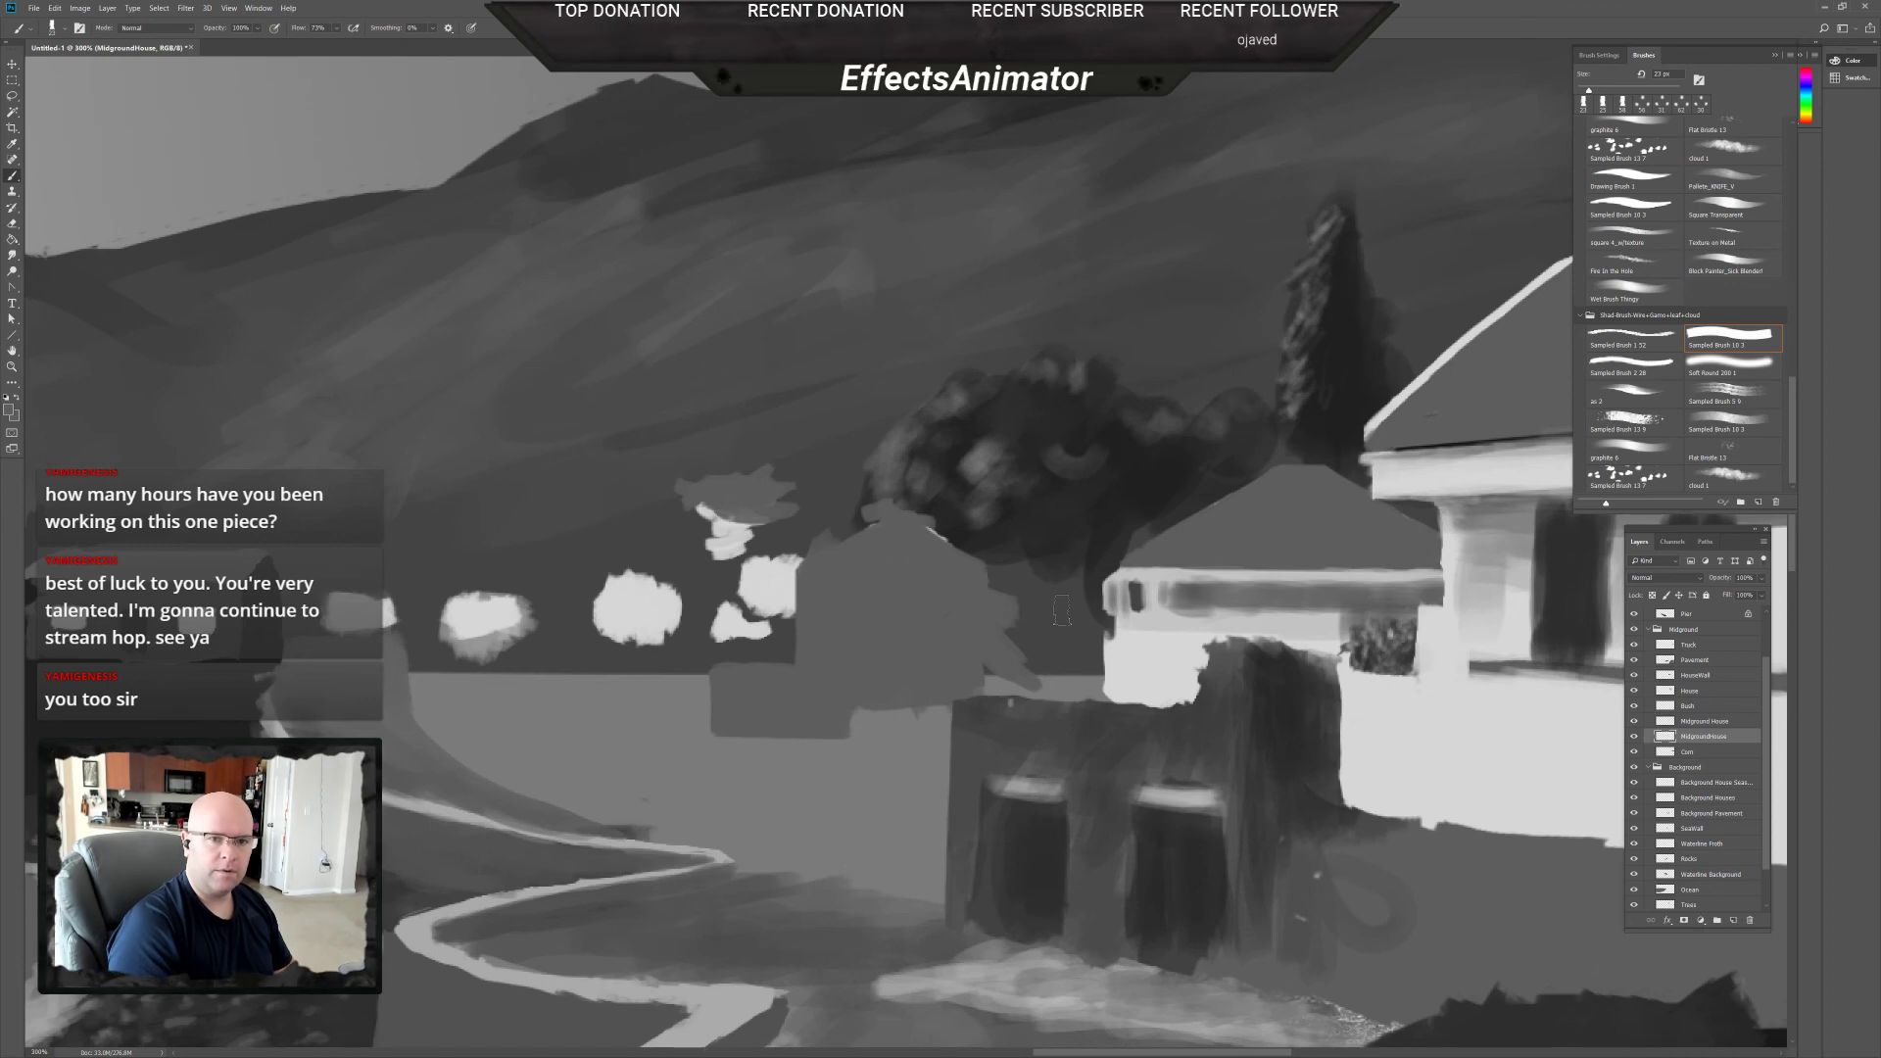
scroll(1285, 836, down, 4)
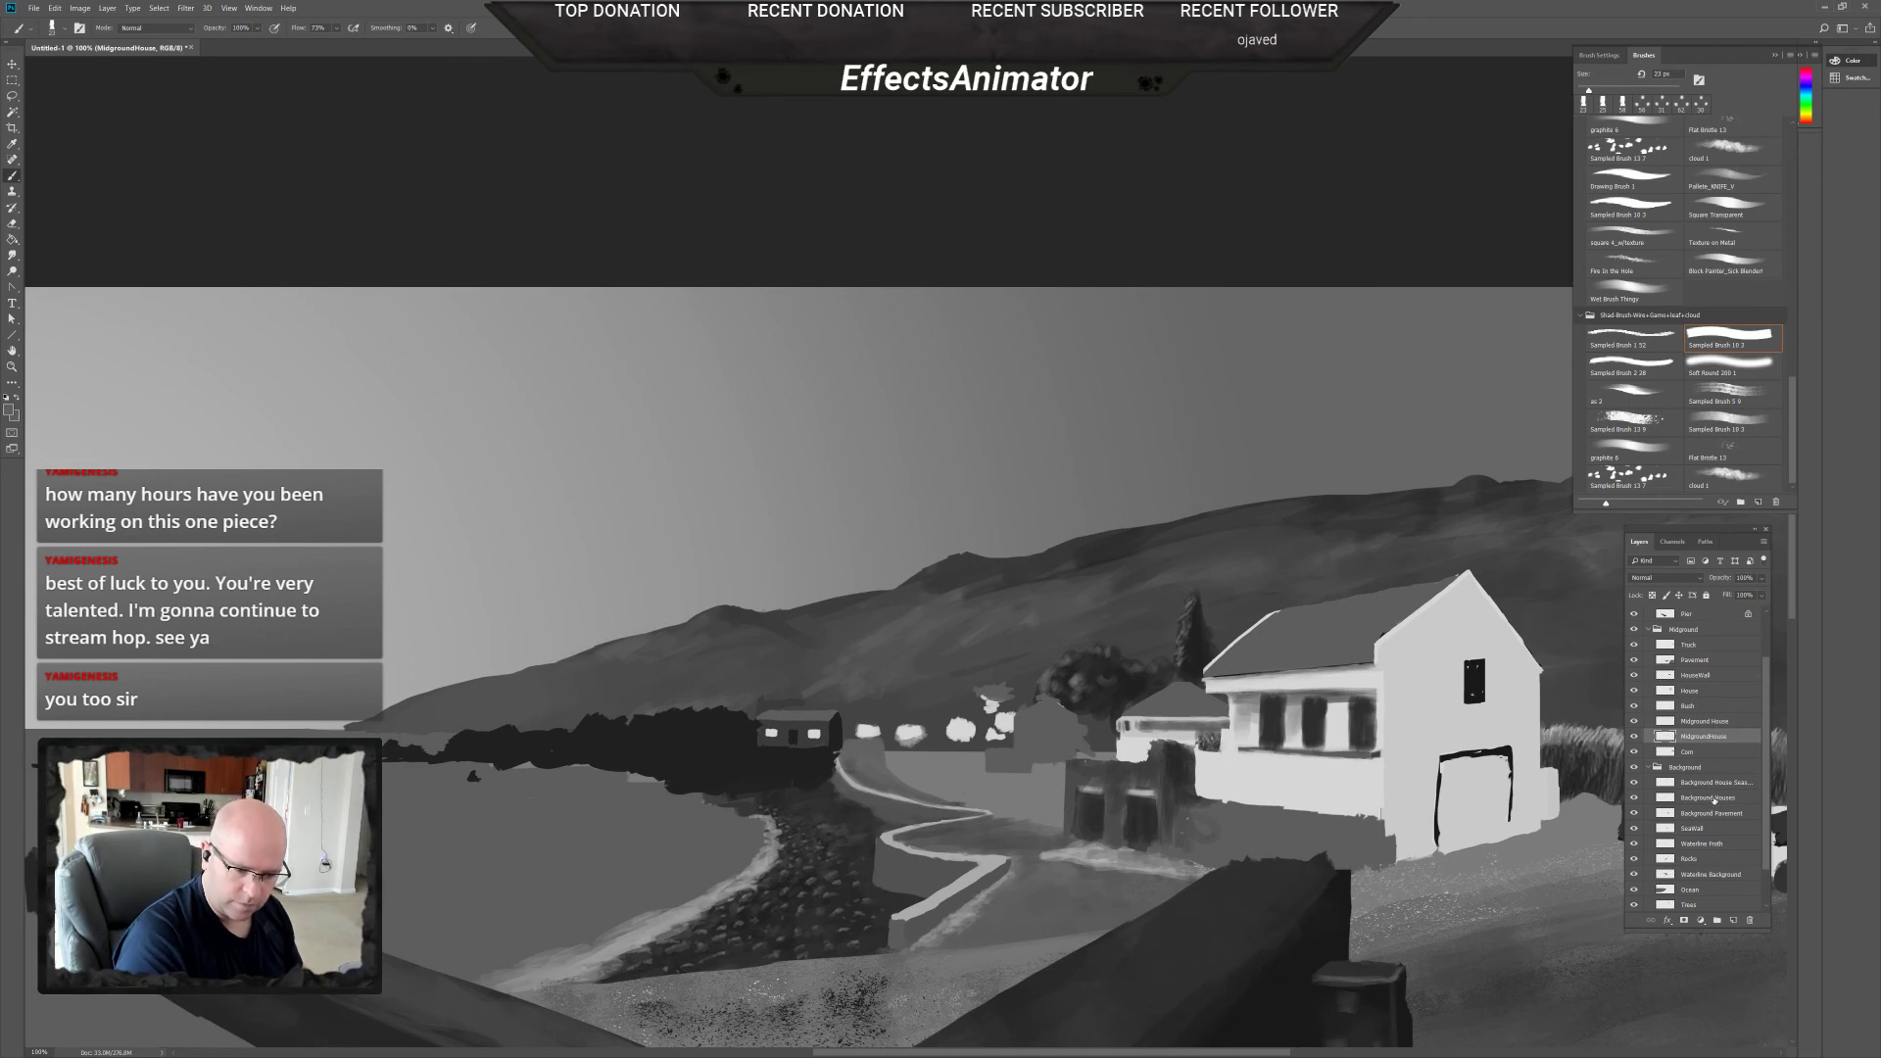
Apply a Perspective transform to the HouseWall layer, tapering its far left side and raising that edge slightly.
click(1706, 677)
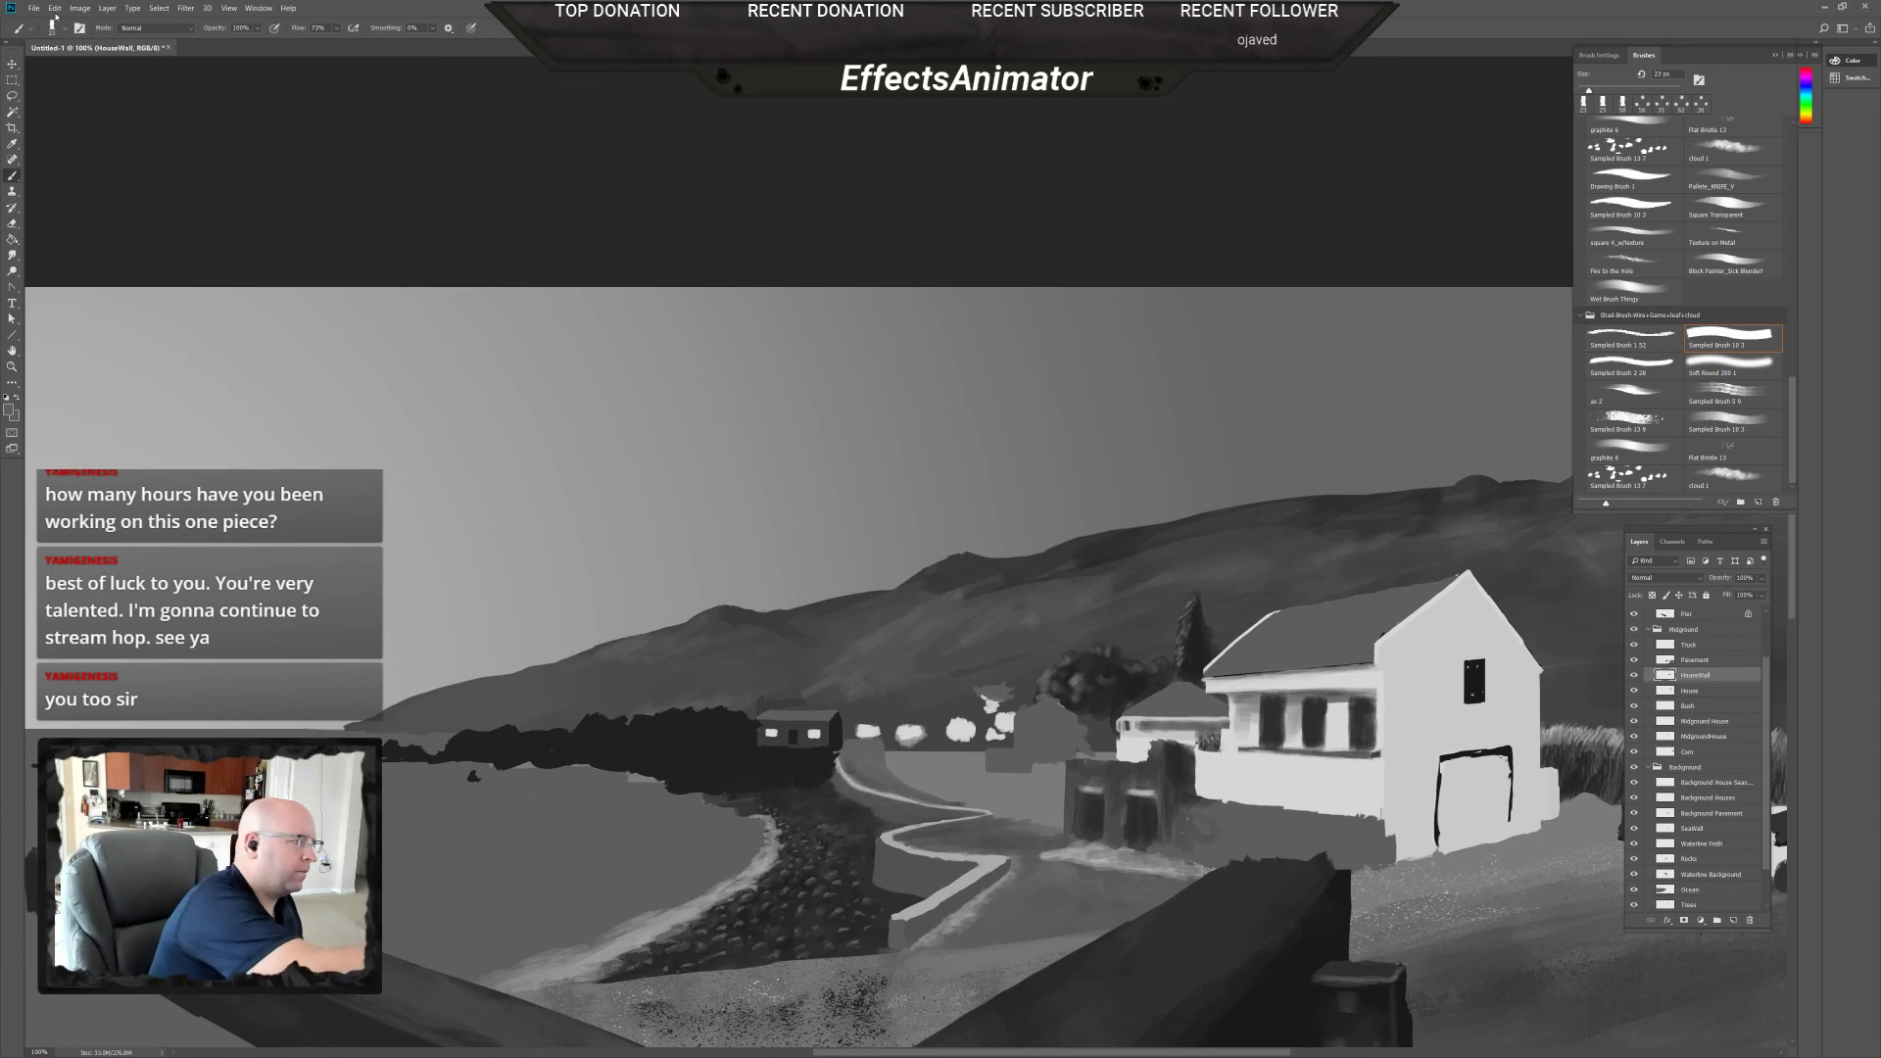
click(55, 8)
mouse_move(186, 262)
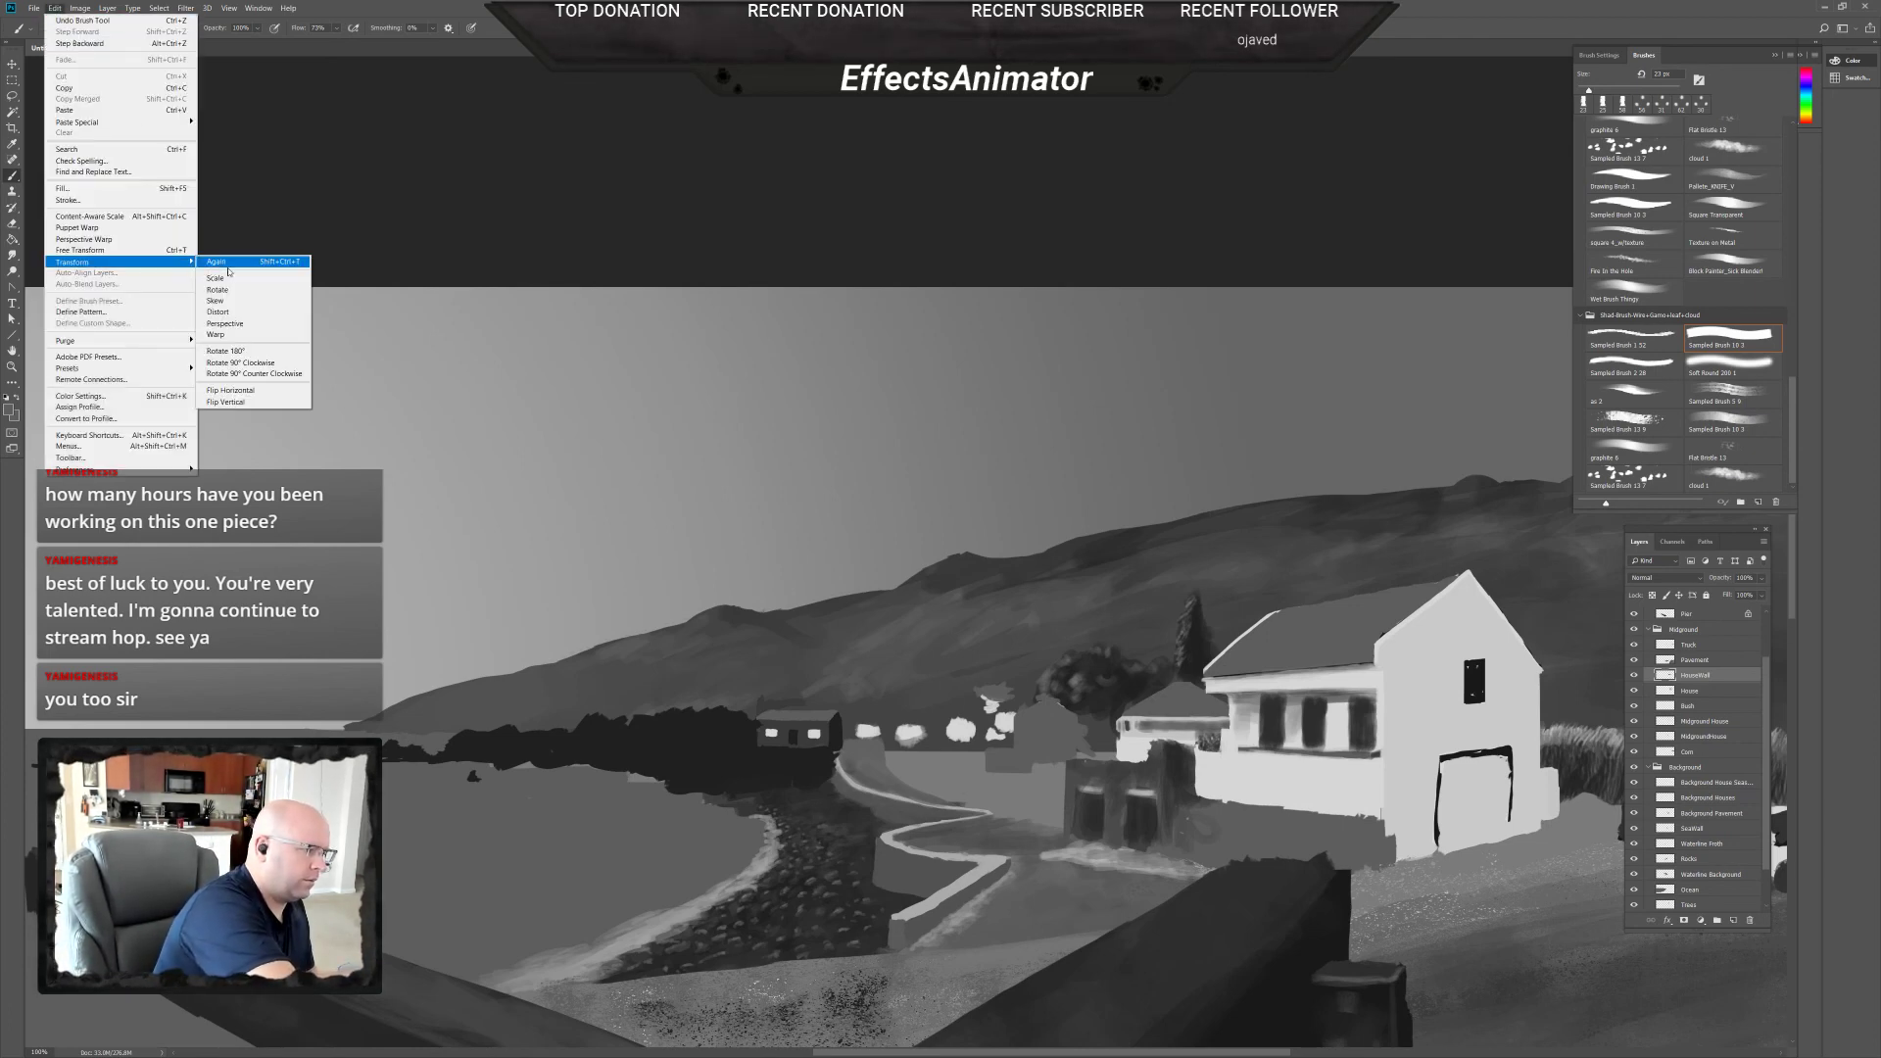
click(224, 323)
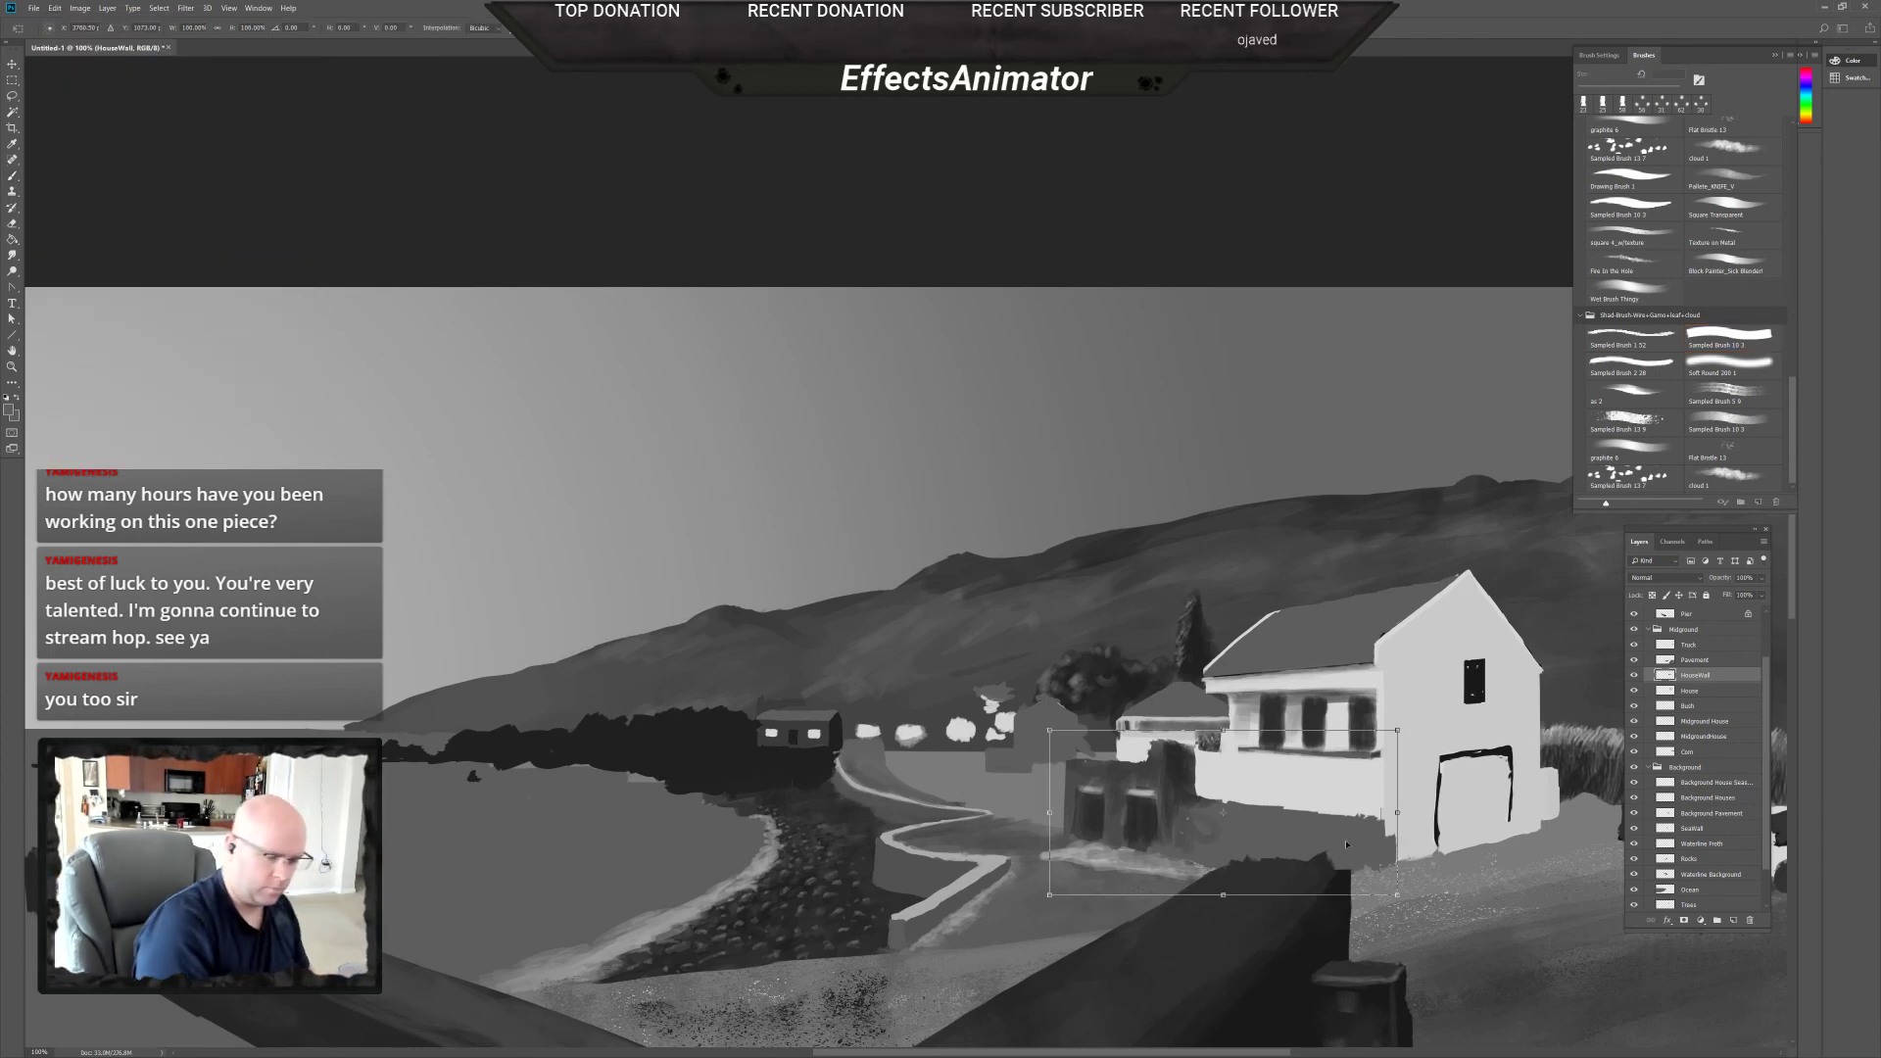
drag(1050, 732, 1049, 754)
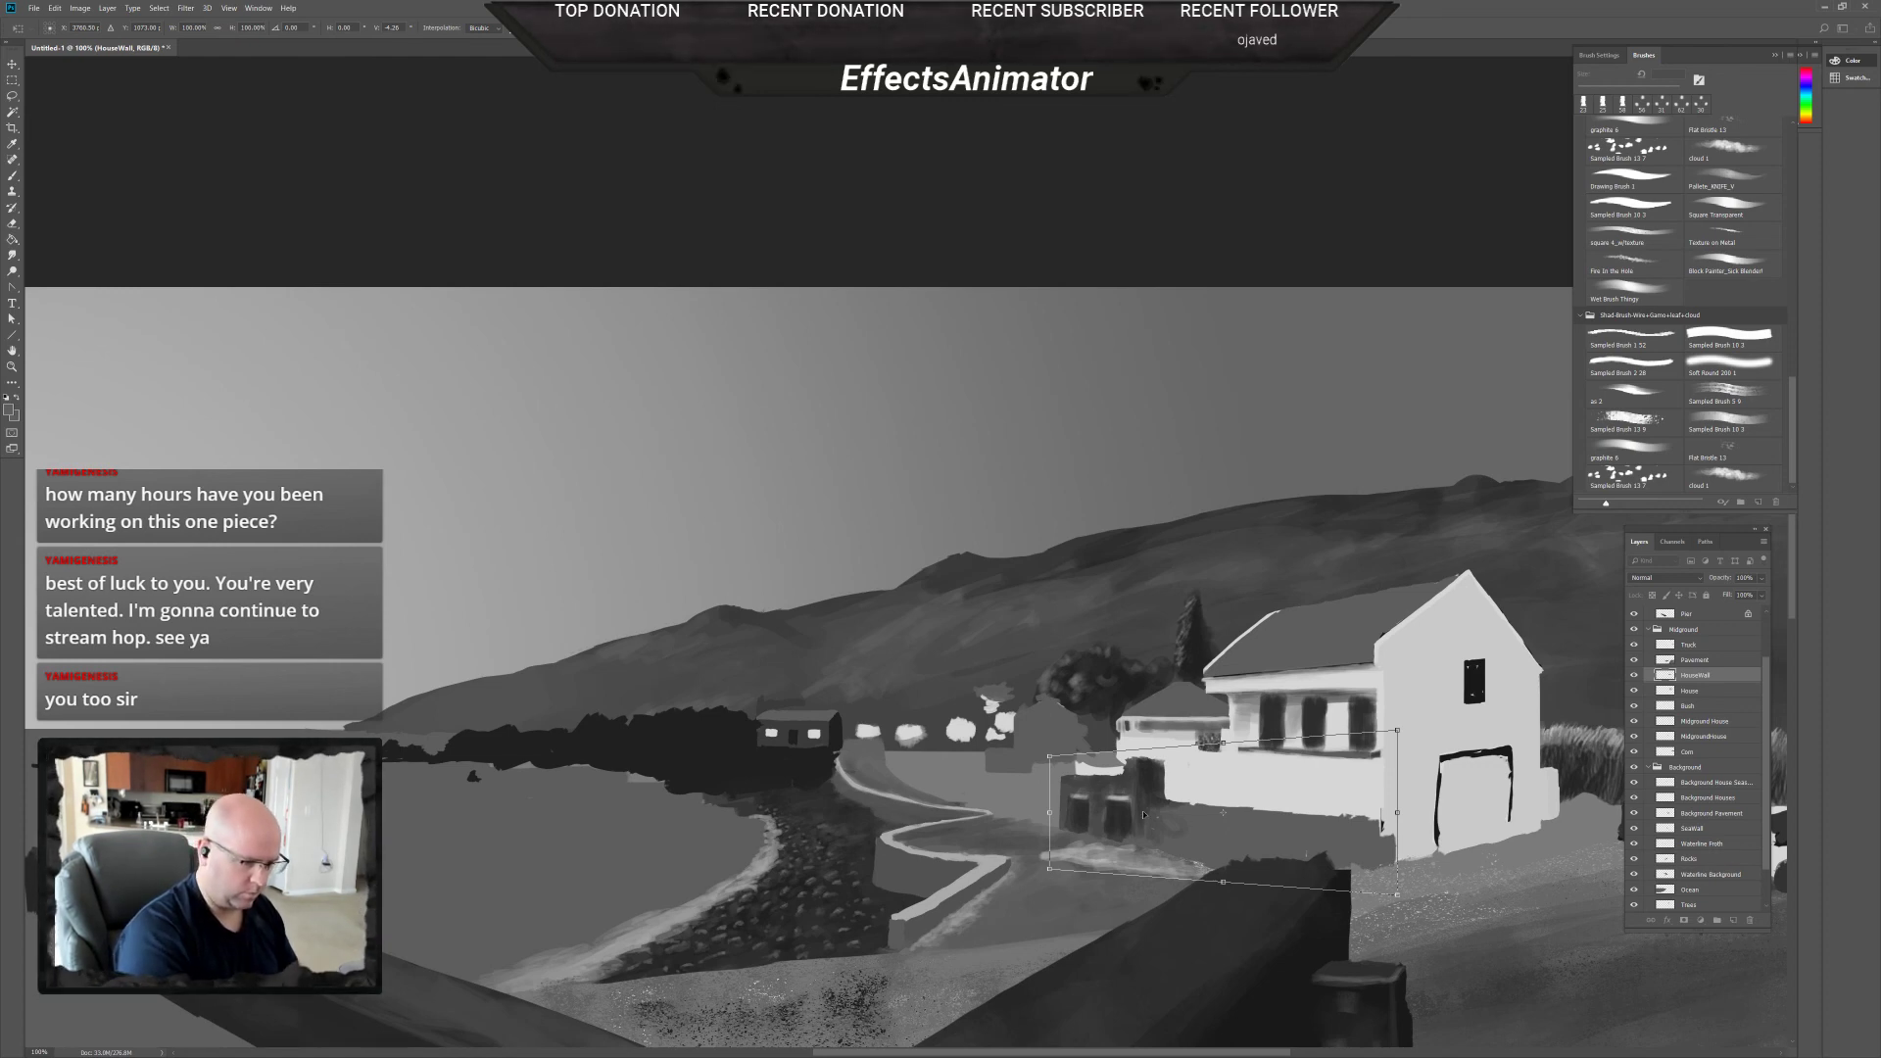
drag(1051, 817, 1046, 803)
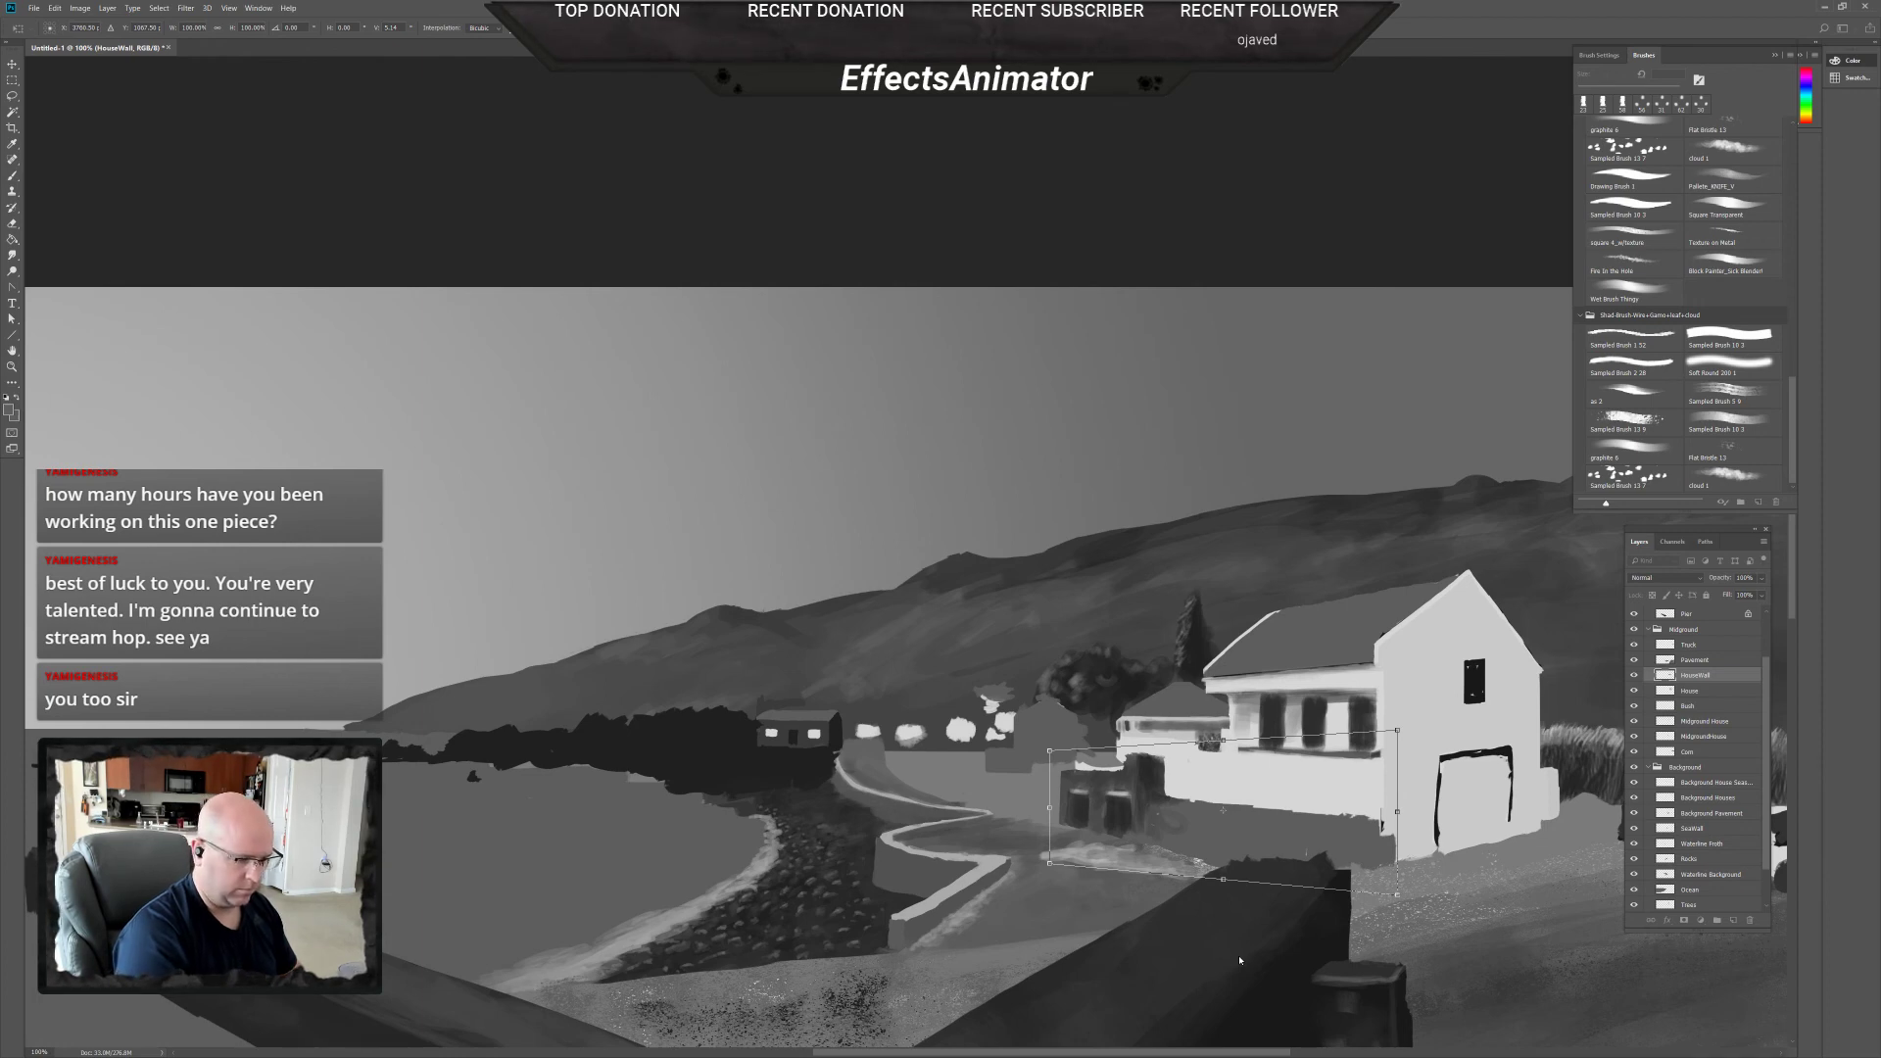
key(Return)
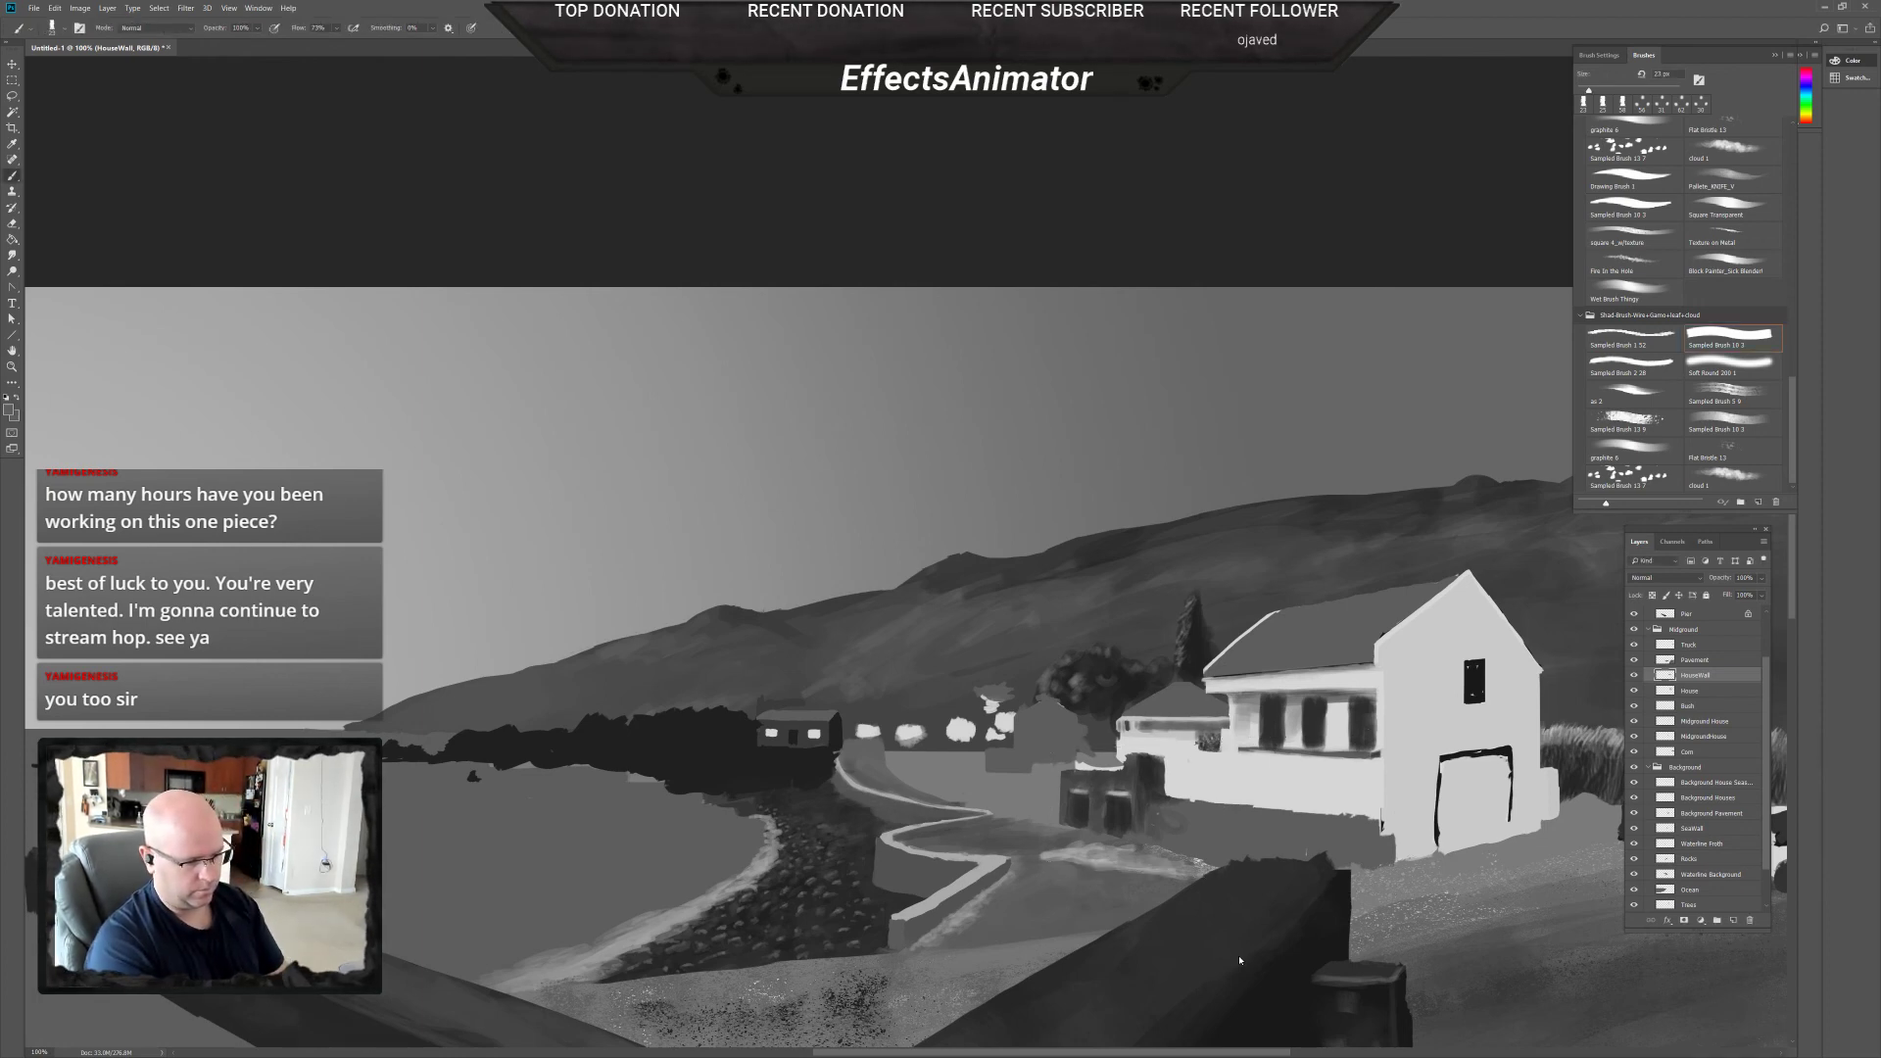
Review the whole composition, and move the bush on the Bush layer slightly left and down in front of the midground house.
key(ctrl+minus)
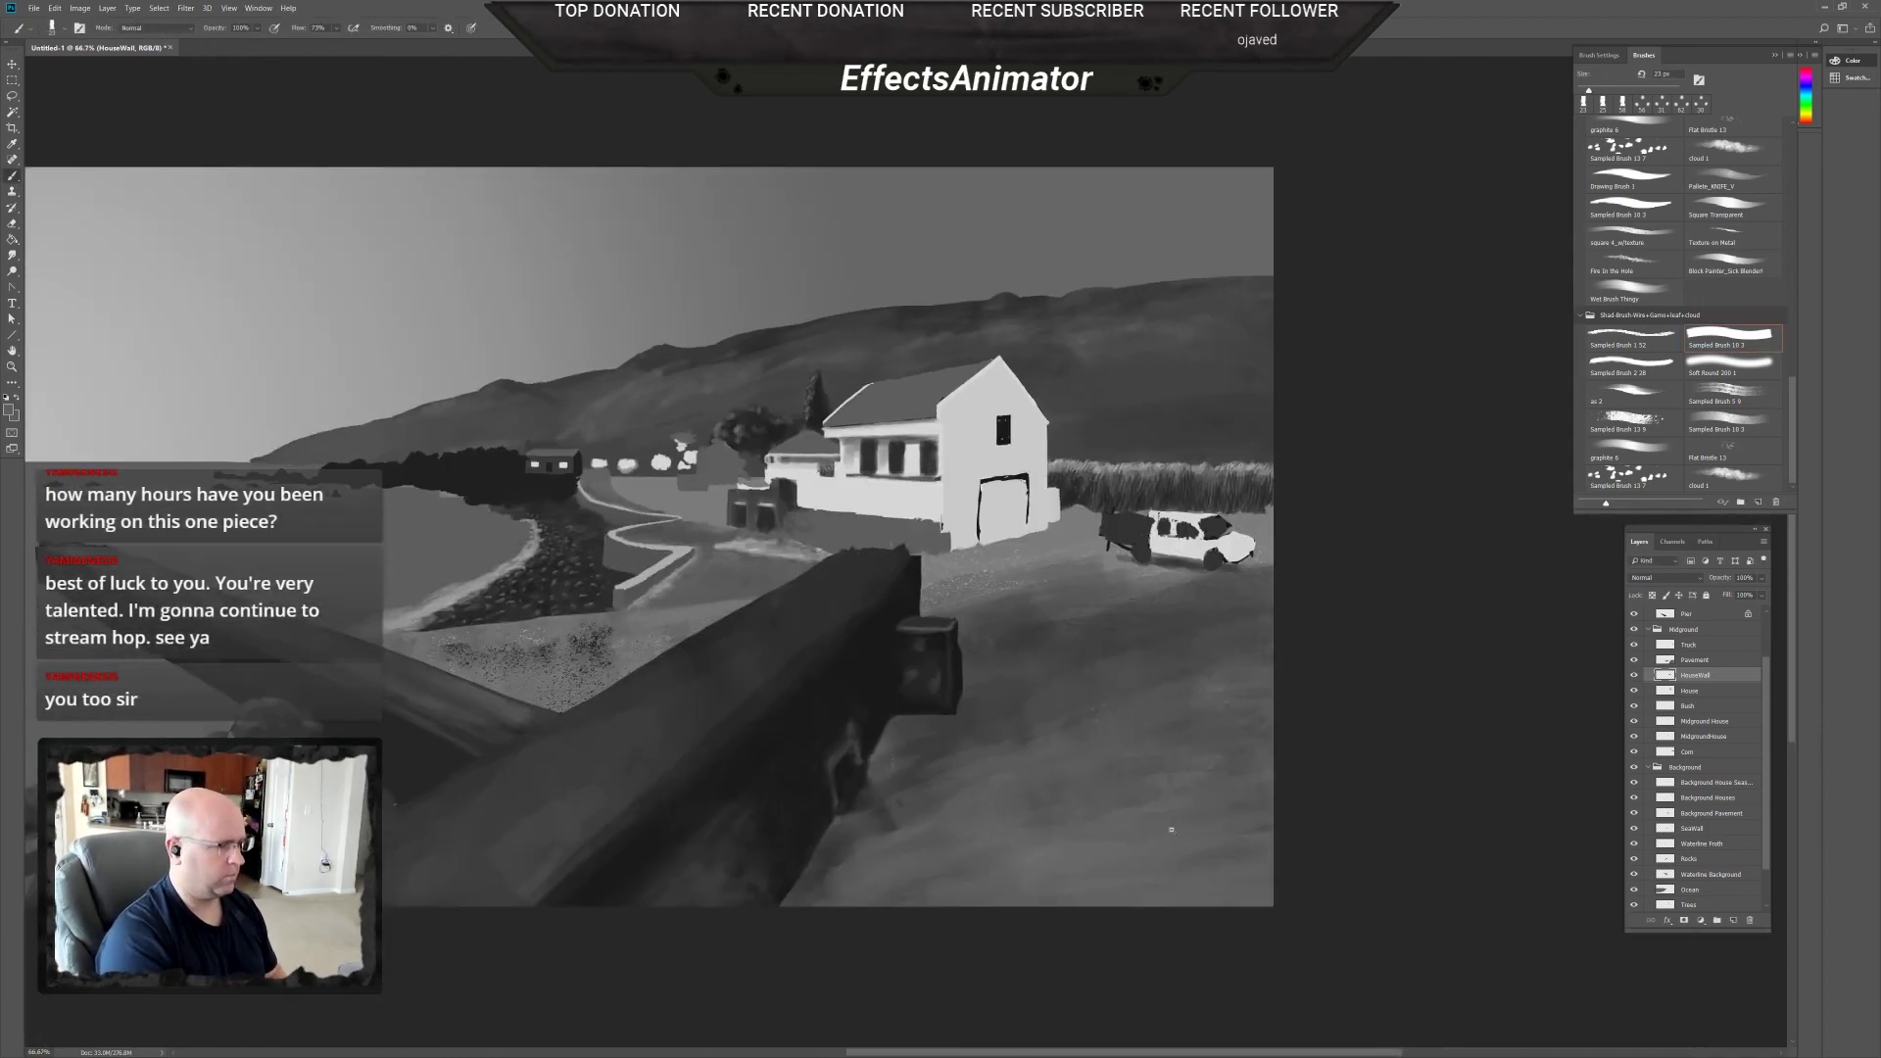
drag(1171, 830, 1477, 906)
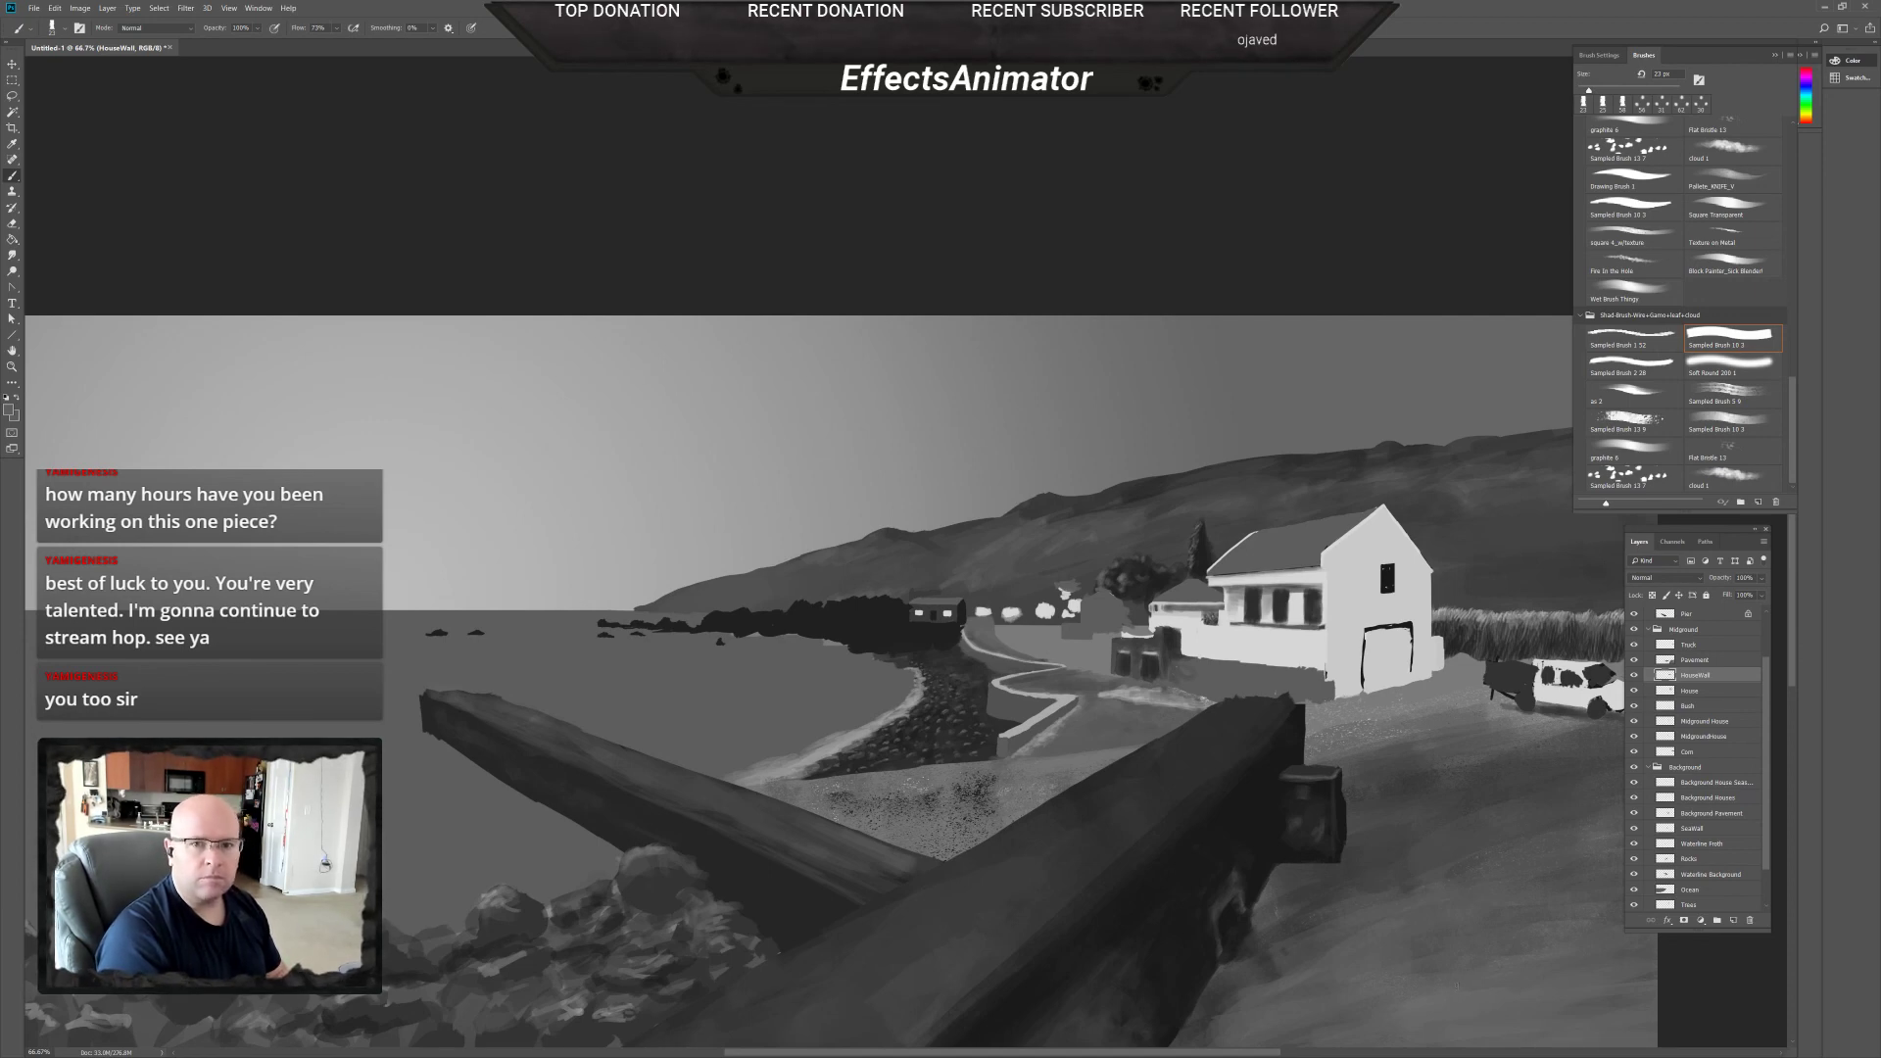
scroll(1200, 706, up, 5)
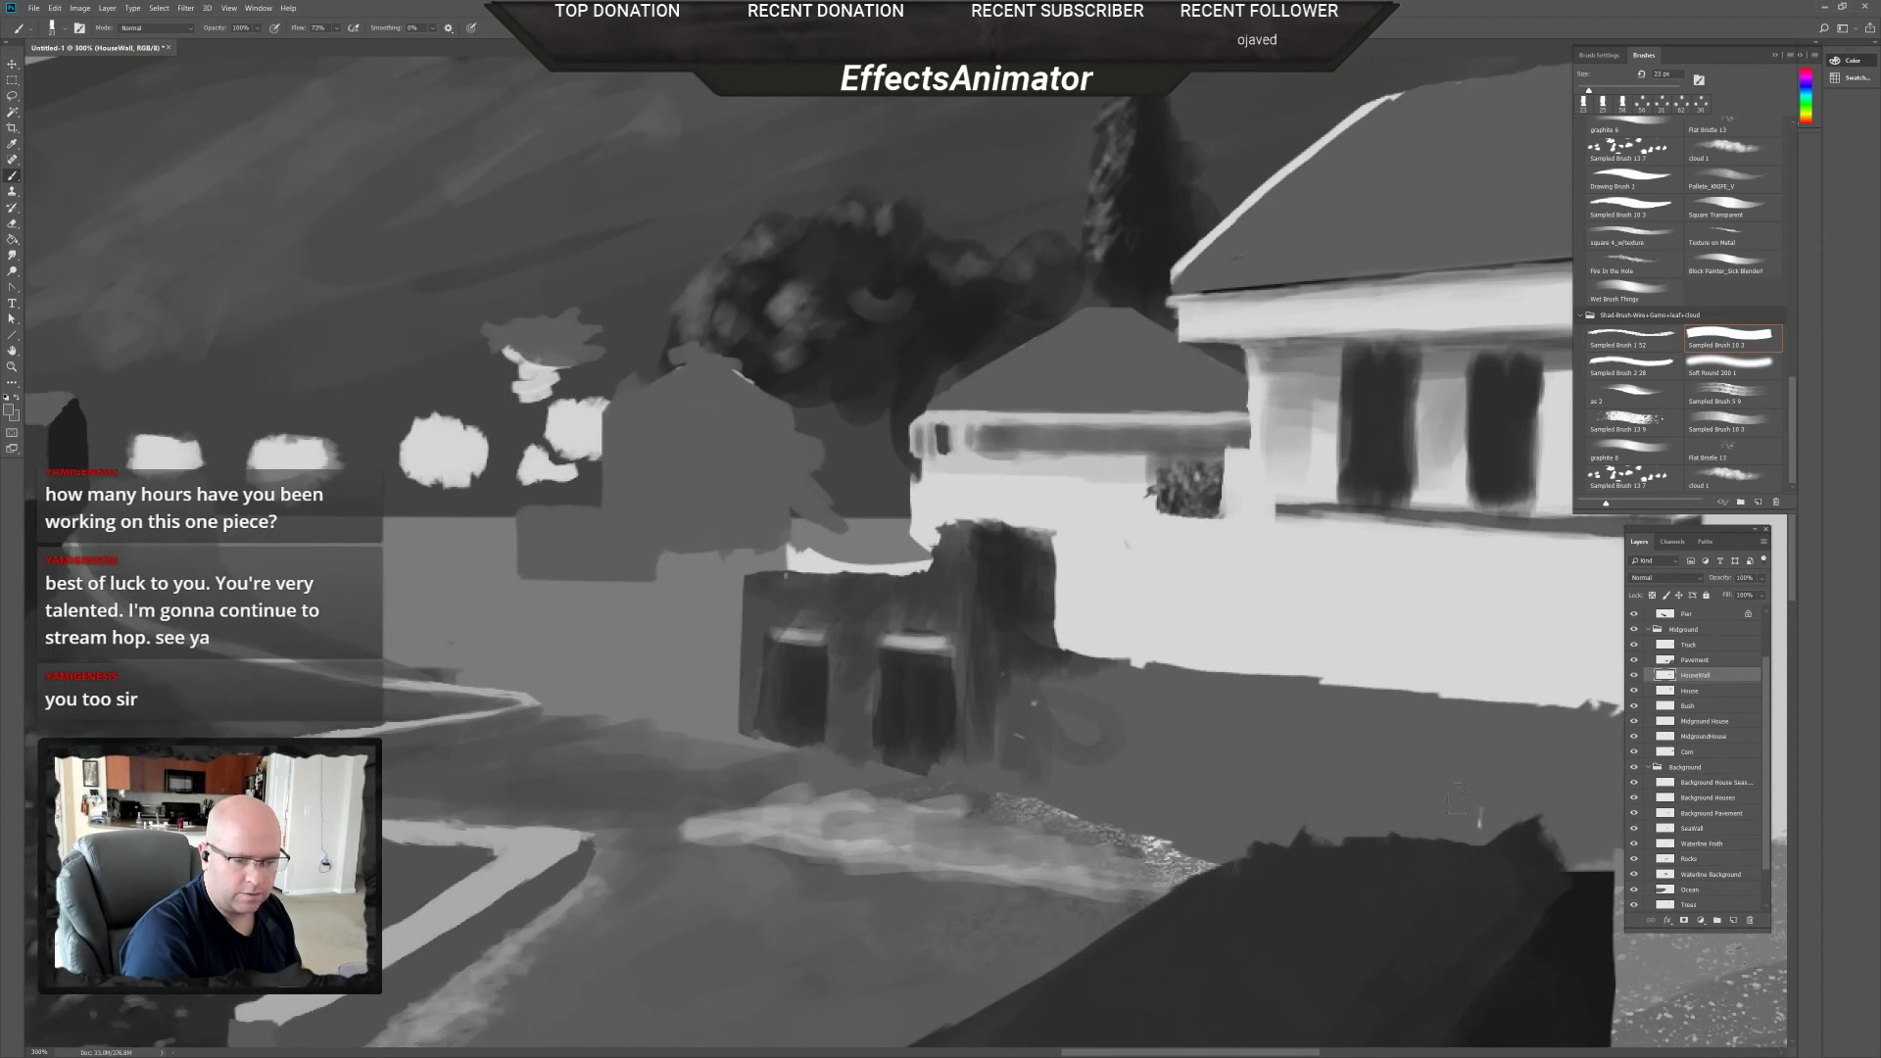
ctrl+click(1186, 495)
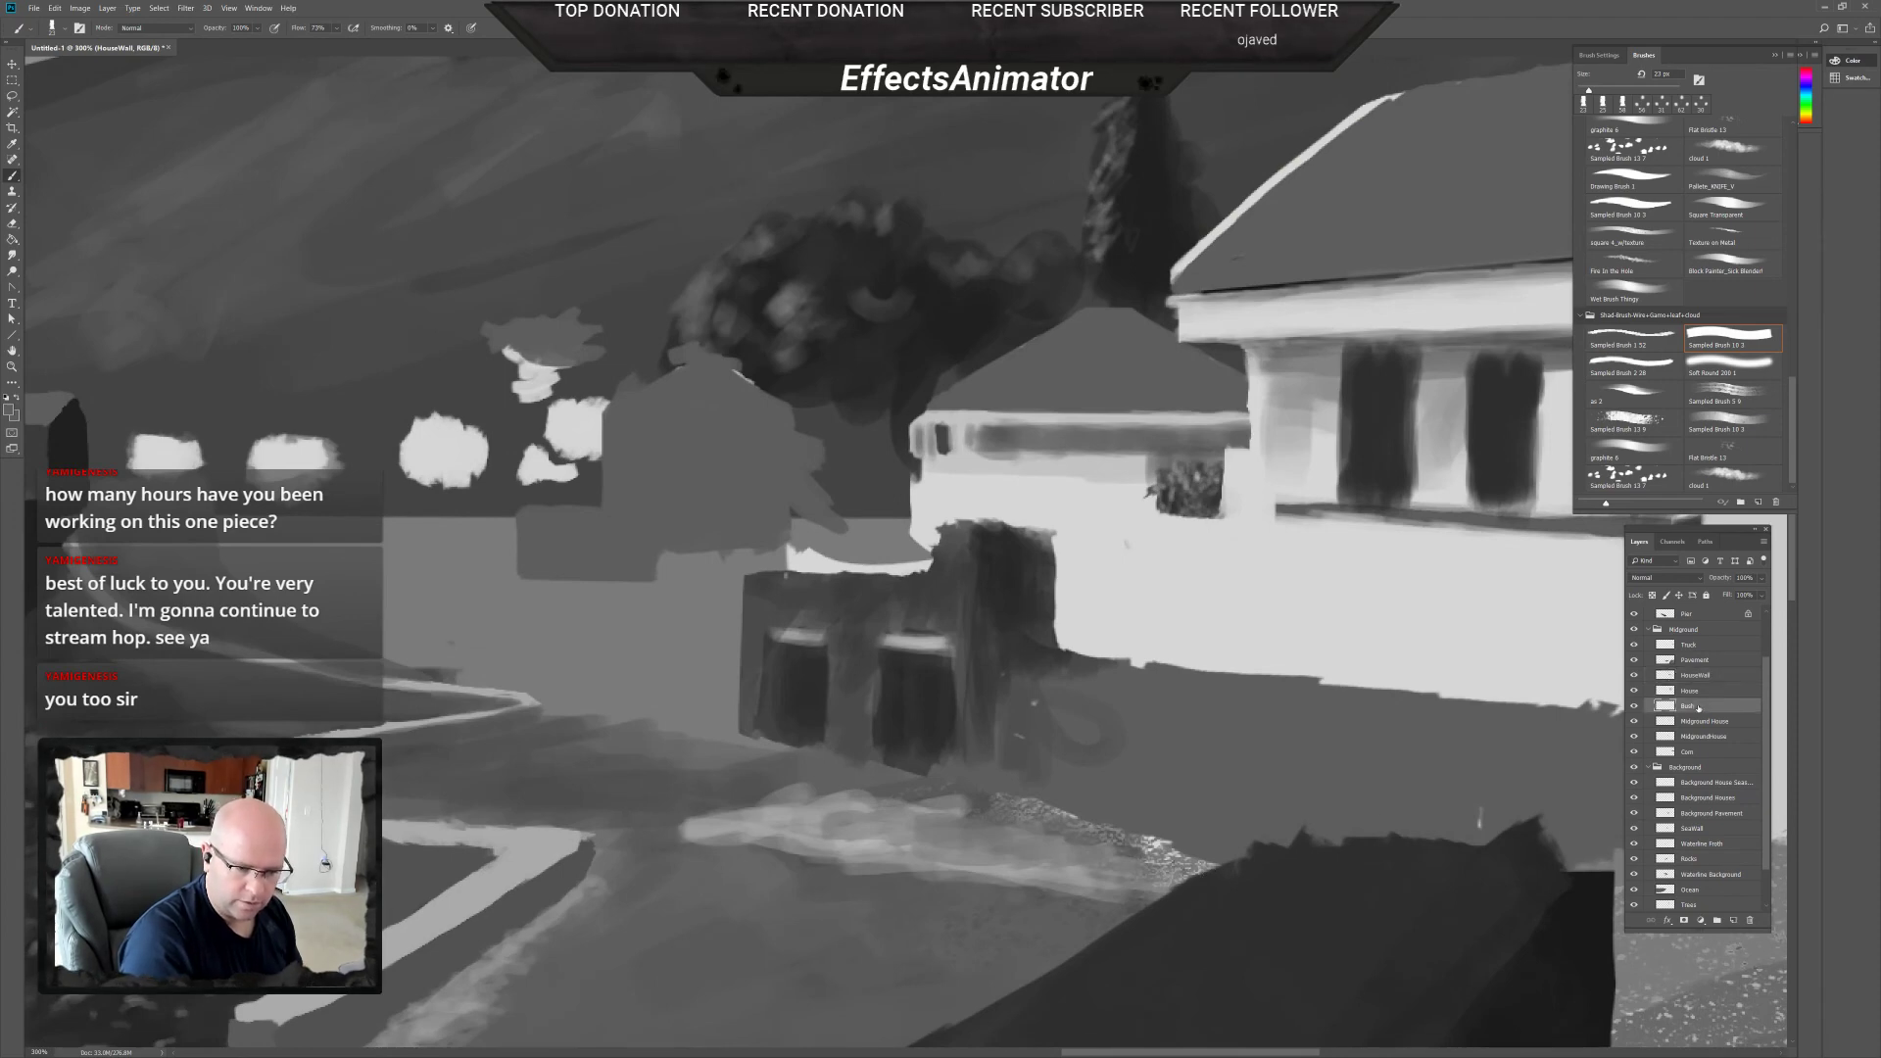
key(v)
drag(1185, 495, 1141, 504)
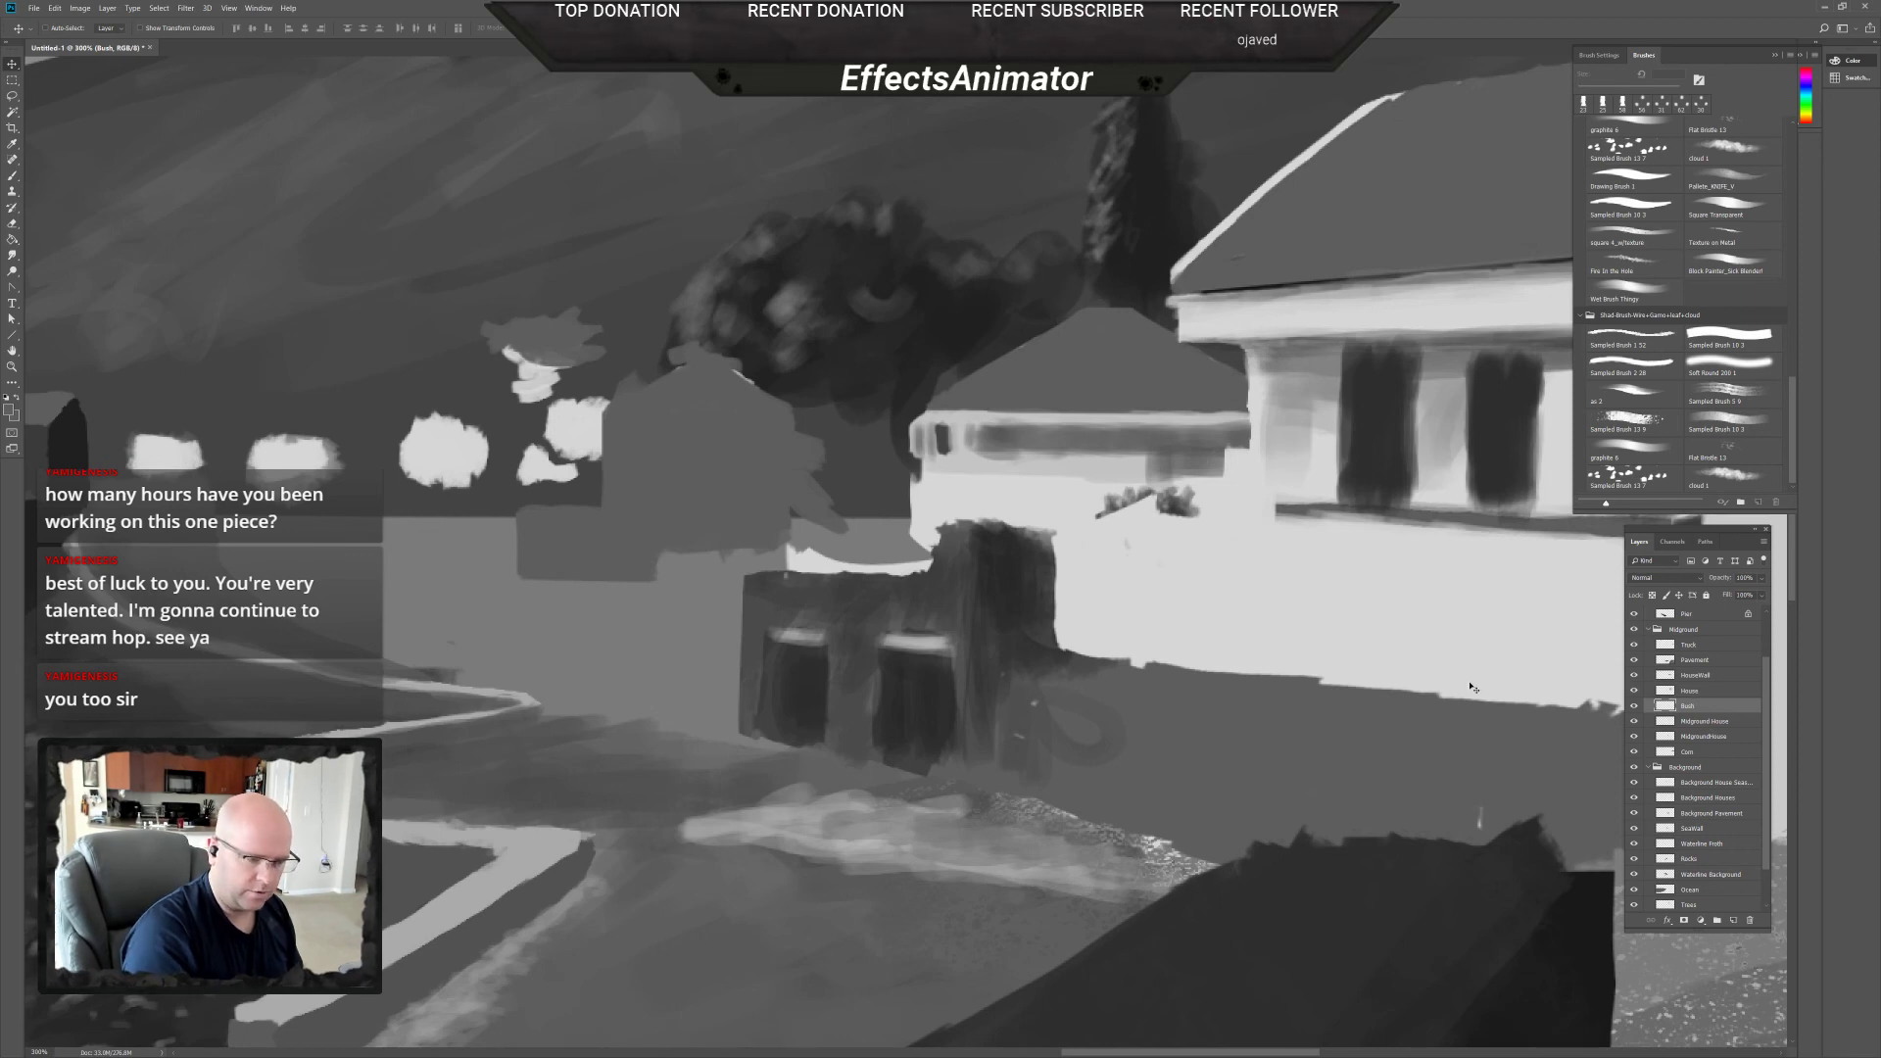
On the House layer, erase the part of the white wall that covers the bush beside the dark wall.
ctrl+click(1551, 708)
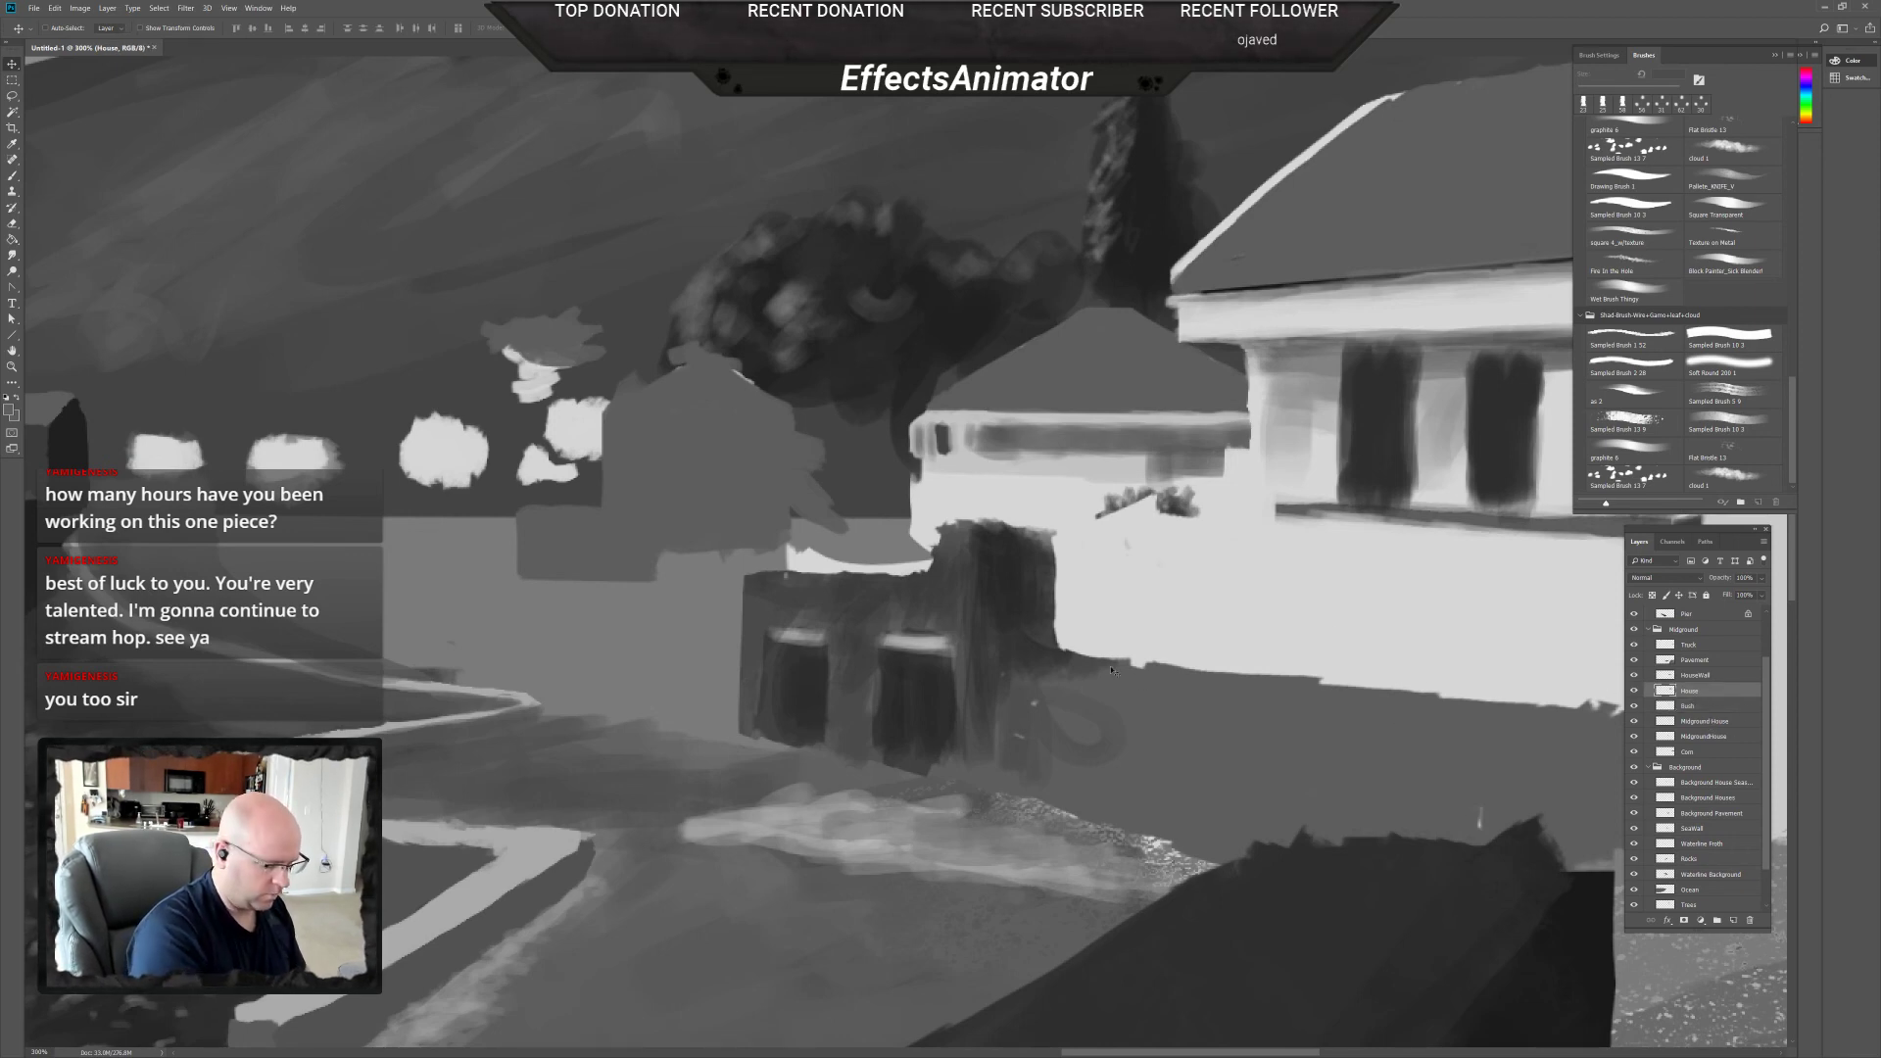
key(e)
mouse_move(1155, 502)
mouse_down()
mouse_move(1156, 534)
mouse_move(1172, 529)
mouse_move(1068, 534)
mouse_move(1141, 530)
mouse_move(1112, 549)
mouse_move(1078, 529)
mouse_up()
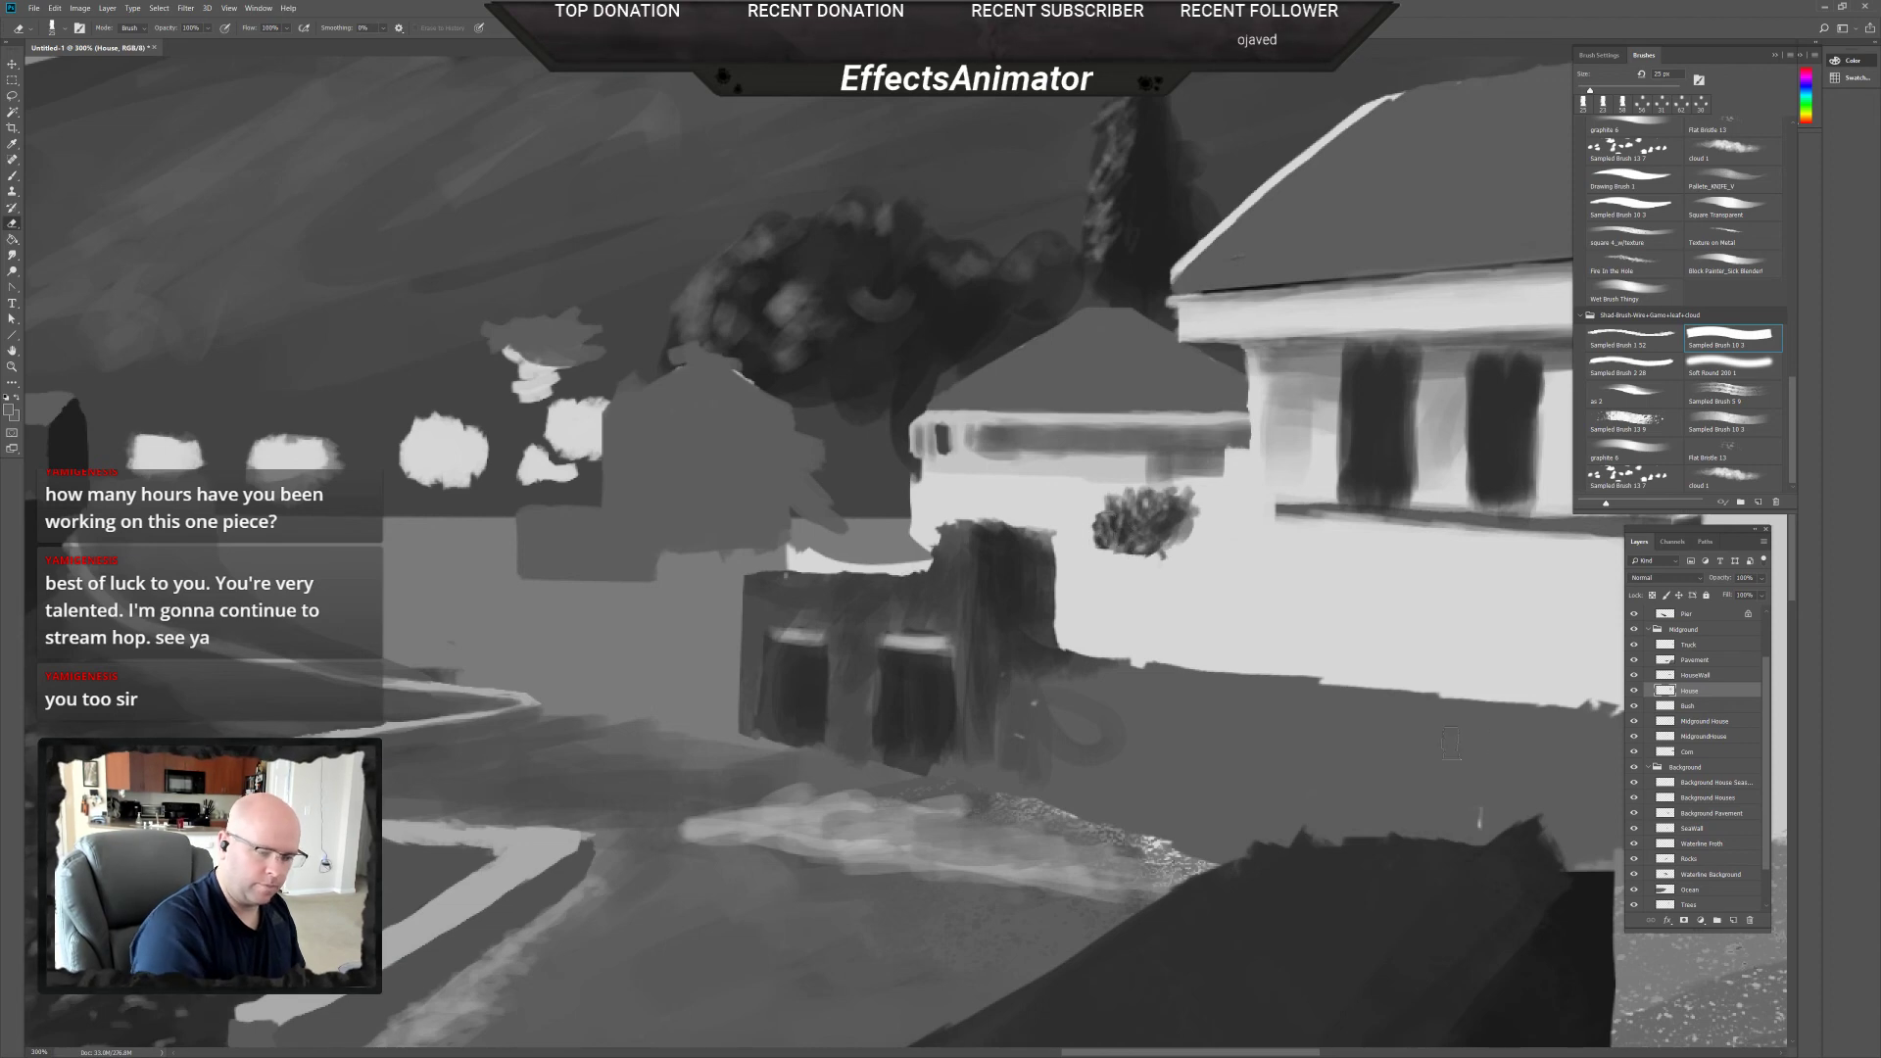
Hide the House layer, erase the Midground House's curved lower edge into a straight base line, and show the House layer again.
click(1634, 691)
click(1633, 691)
click(1633, 691)
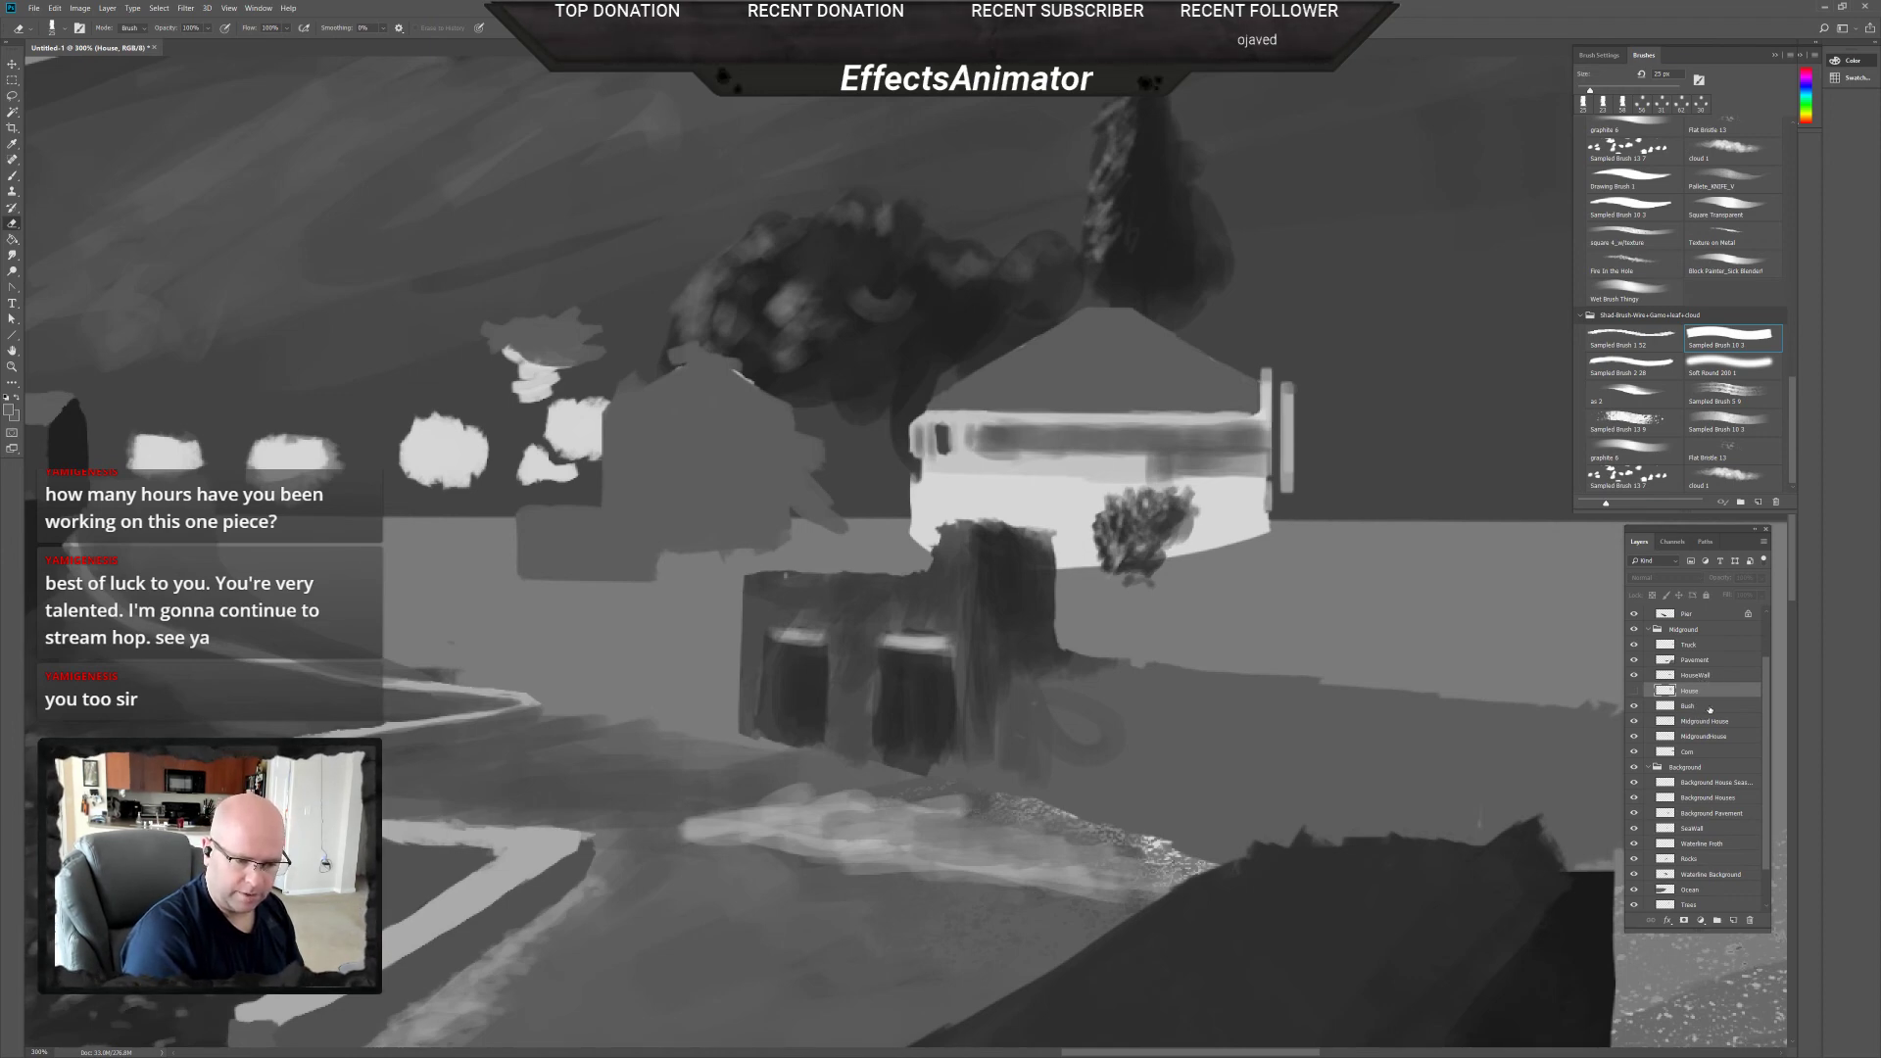
click(1633, 721)
click(1634, 722)
click(1705, 721)
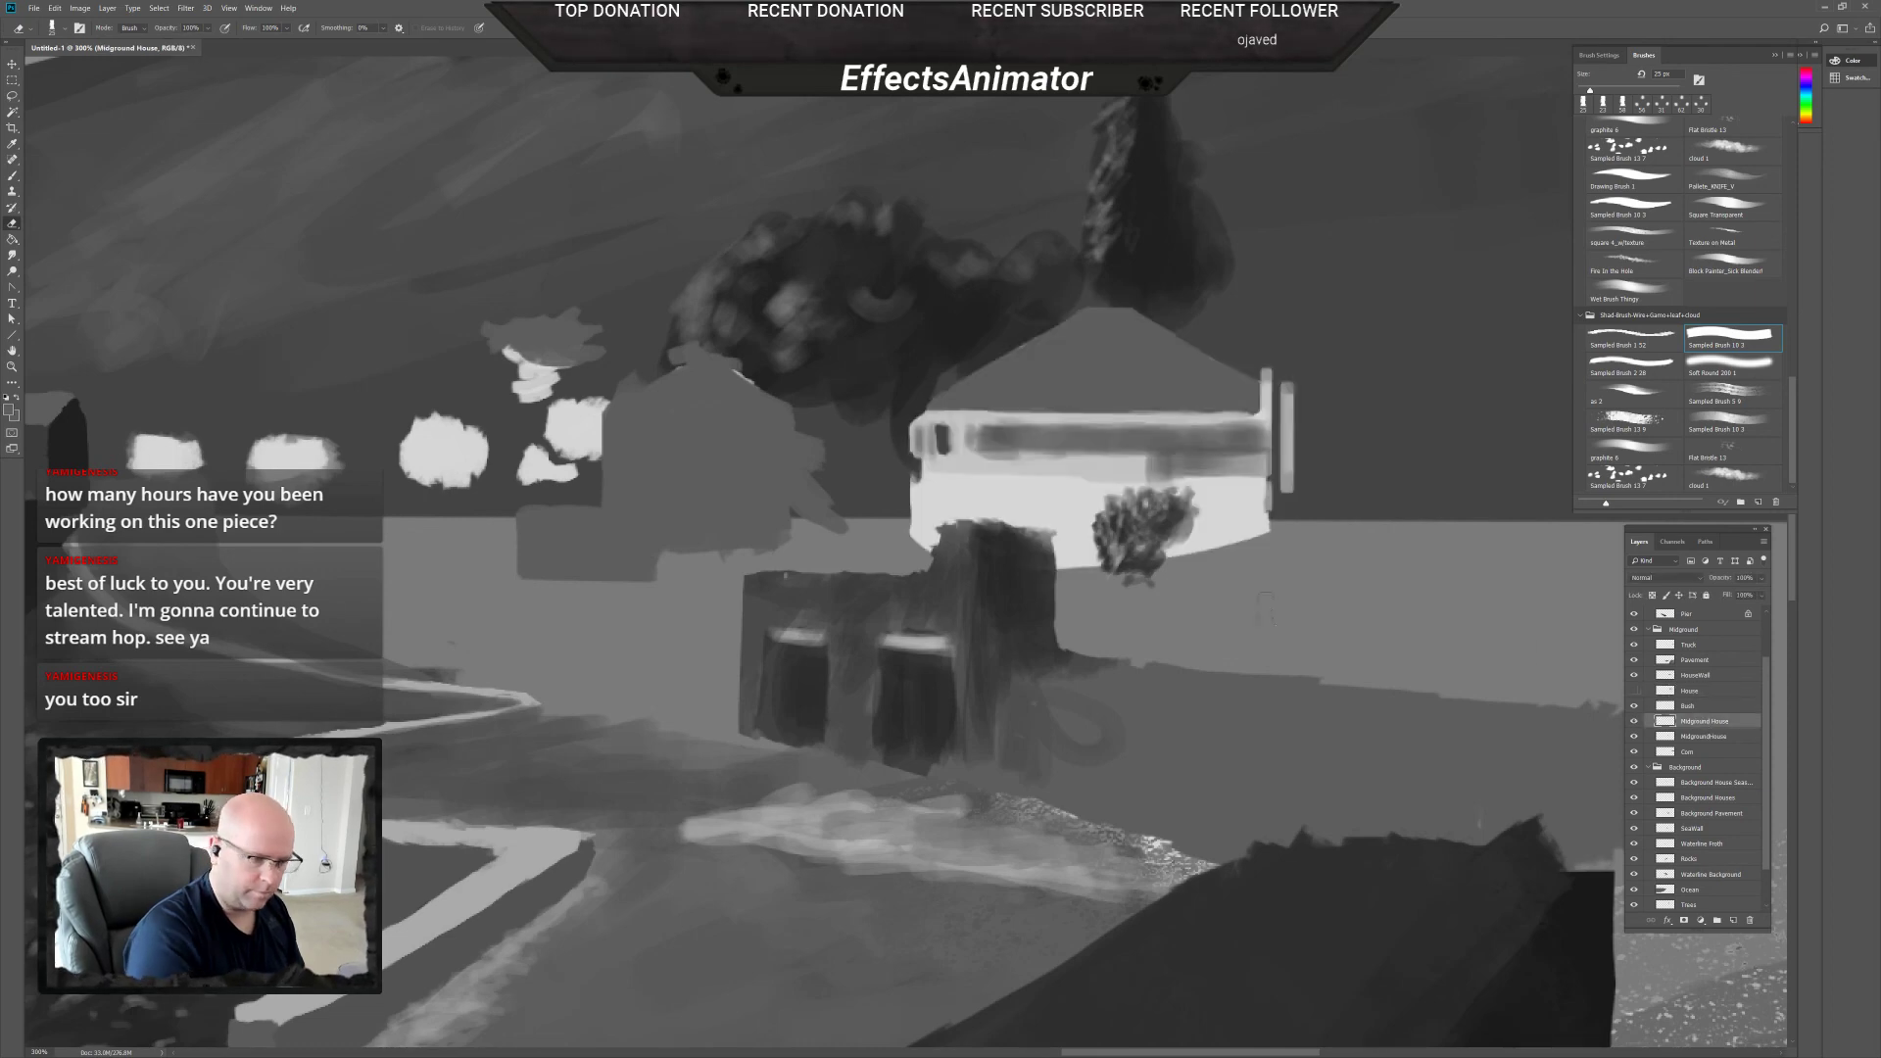
mouse_move(1249, 535)
mouse_down()
mouse_move(1175, 541)
mouse_move(1235, 520)
mouse_move(1086, 551)
mouse_move(919, 537)
mouse_up()
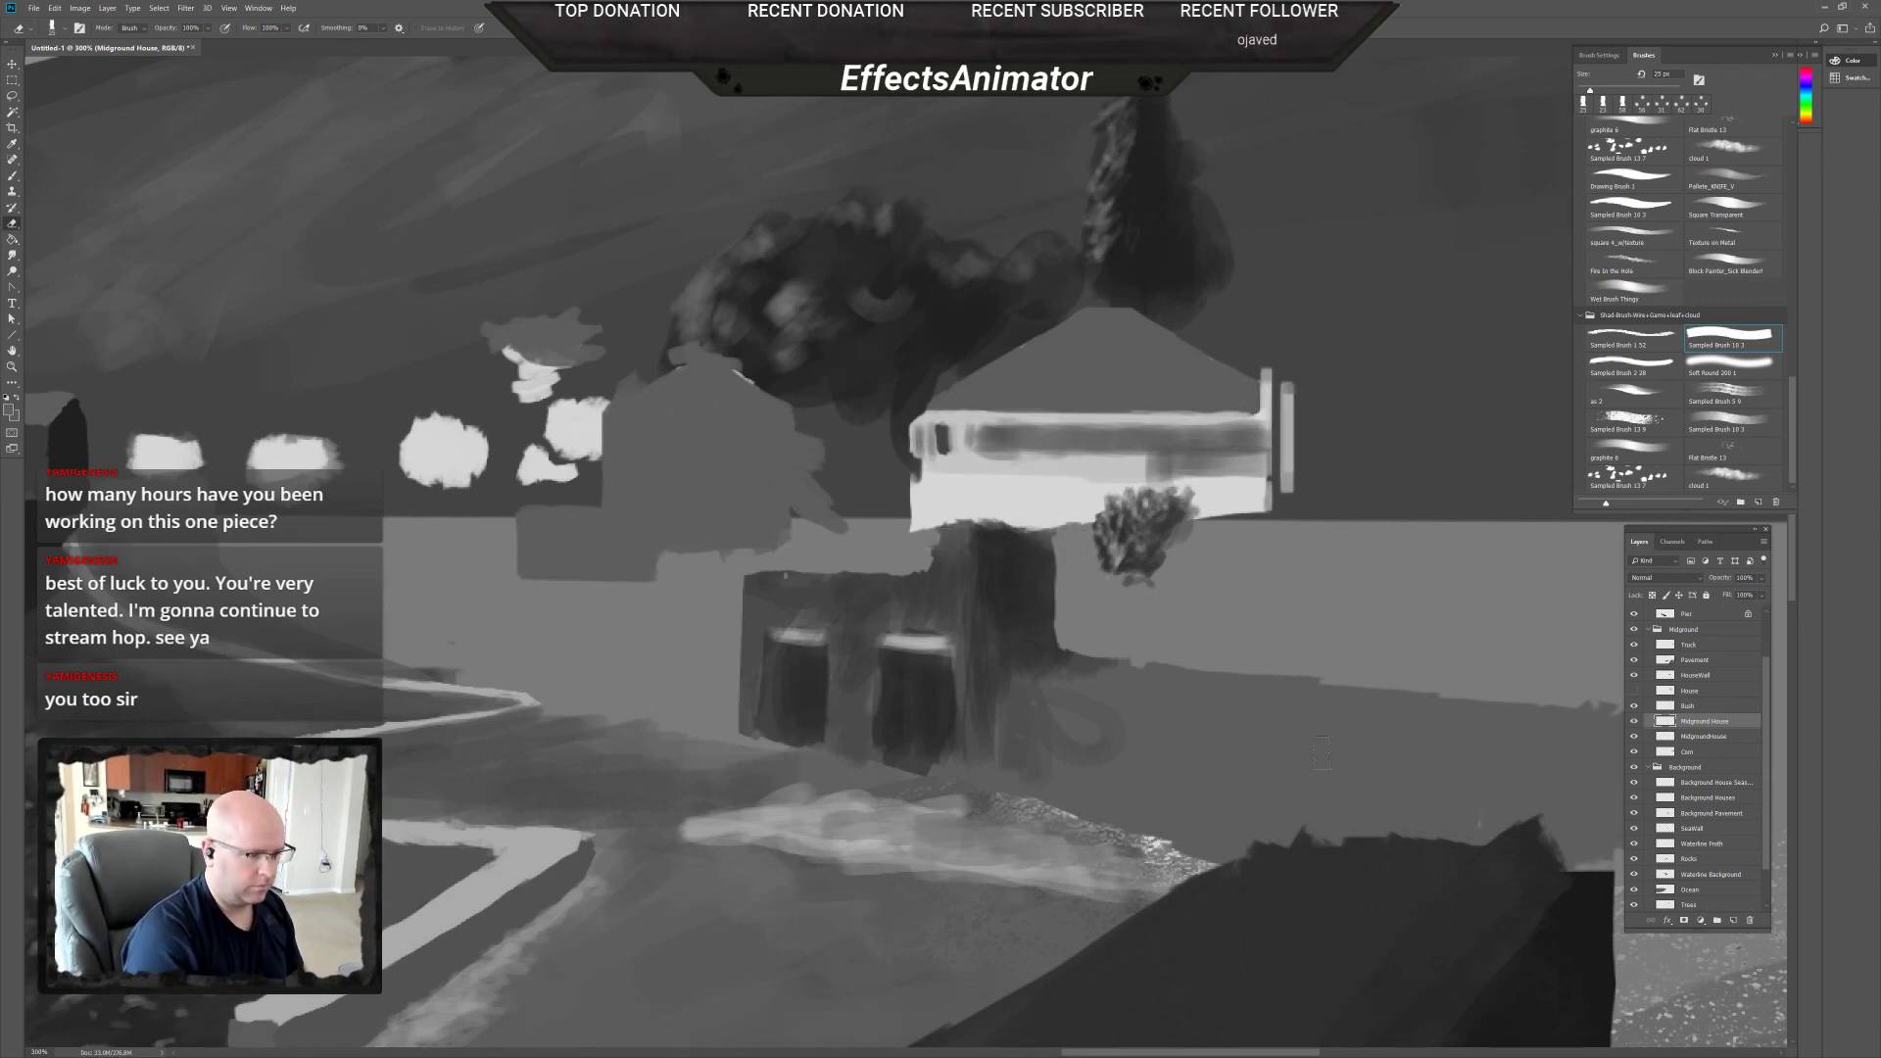
click(1694, 736)
click(1634, 691)
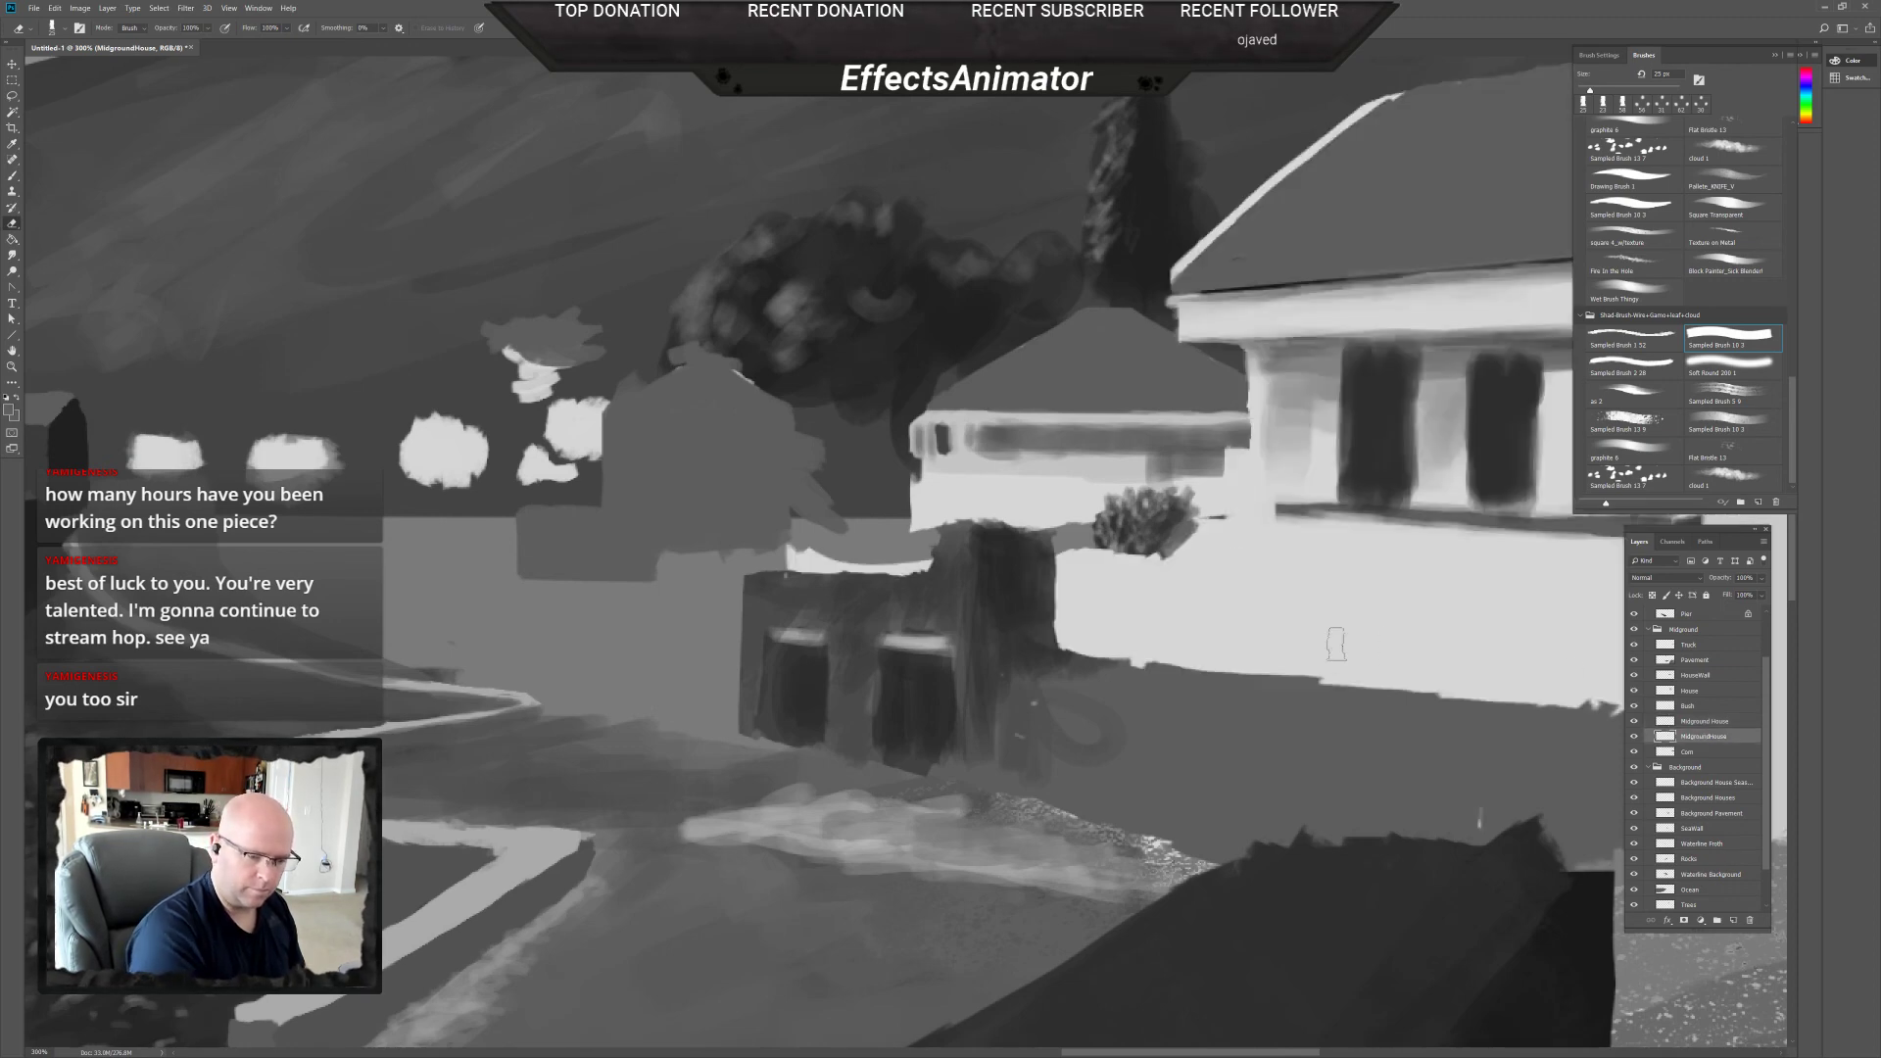
On the House layer, try an Eraser stroke along the lower edge of the white house's front wall, and undo it.
click(1704, 706)
click(1691, 691)
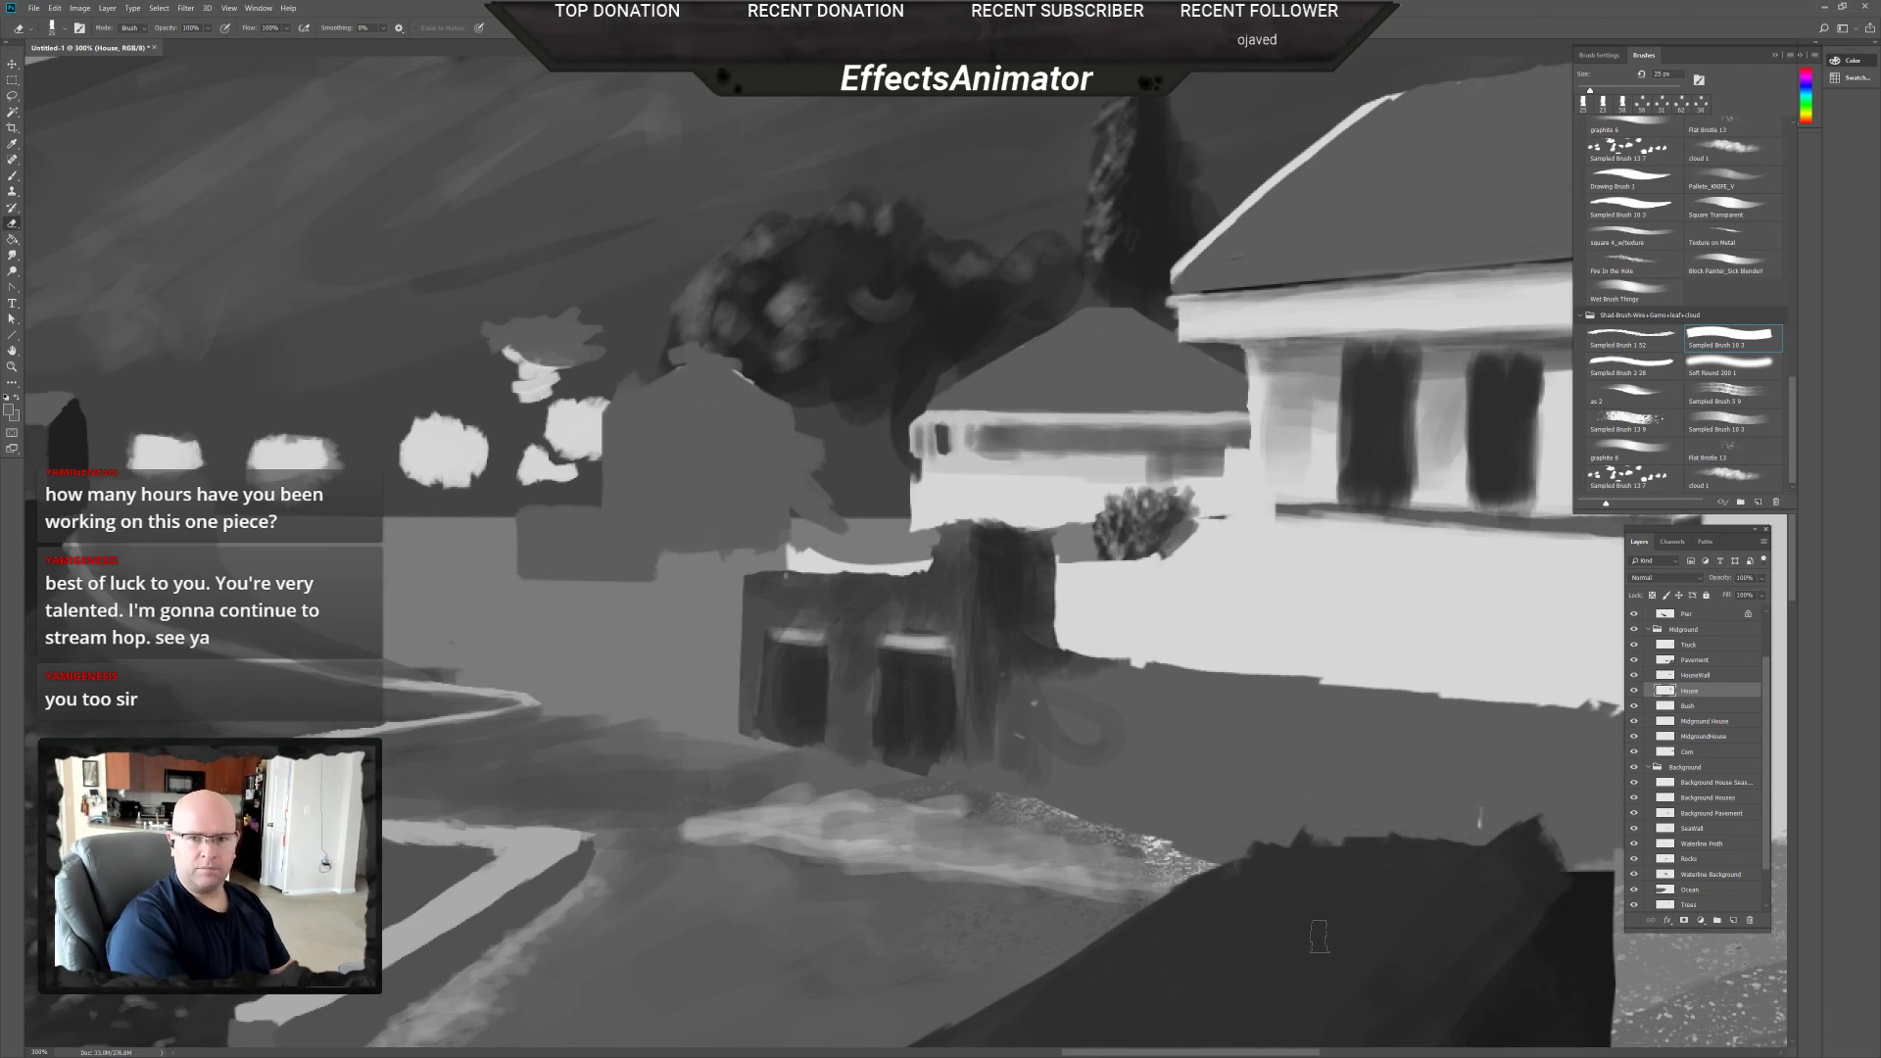
drag(1319, 938, 1159, 975)
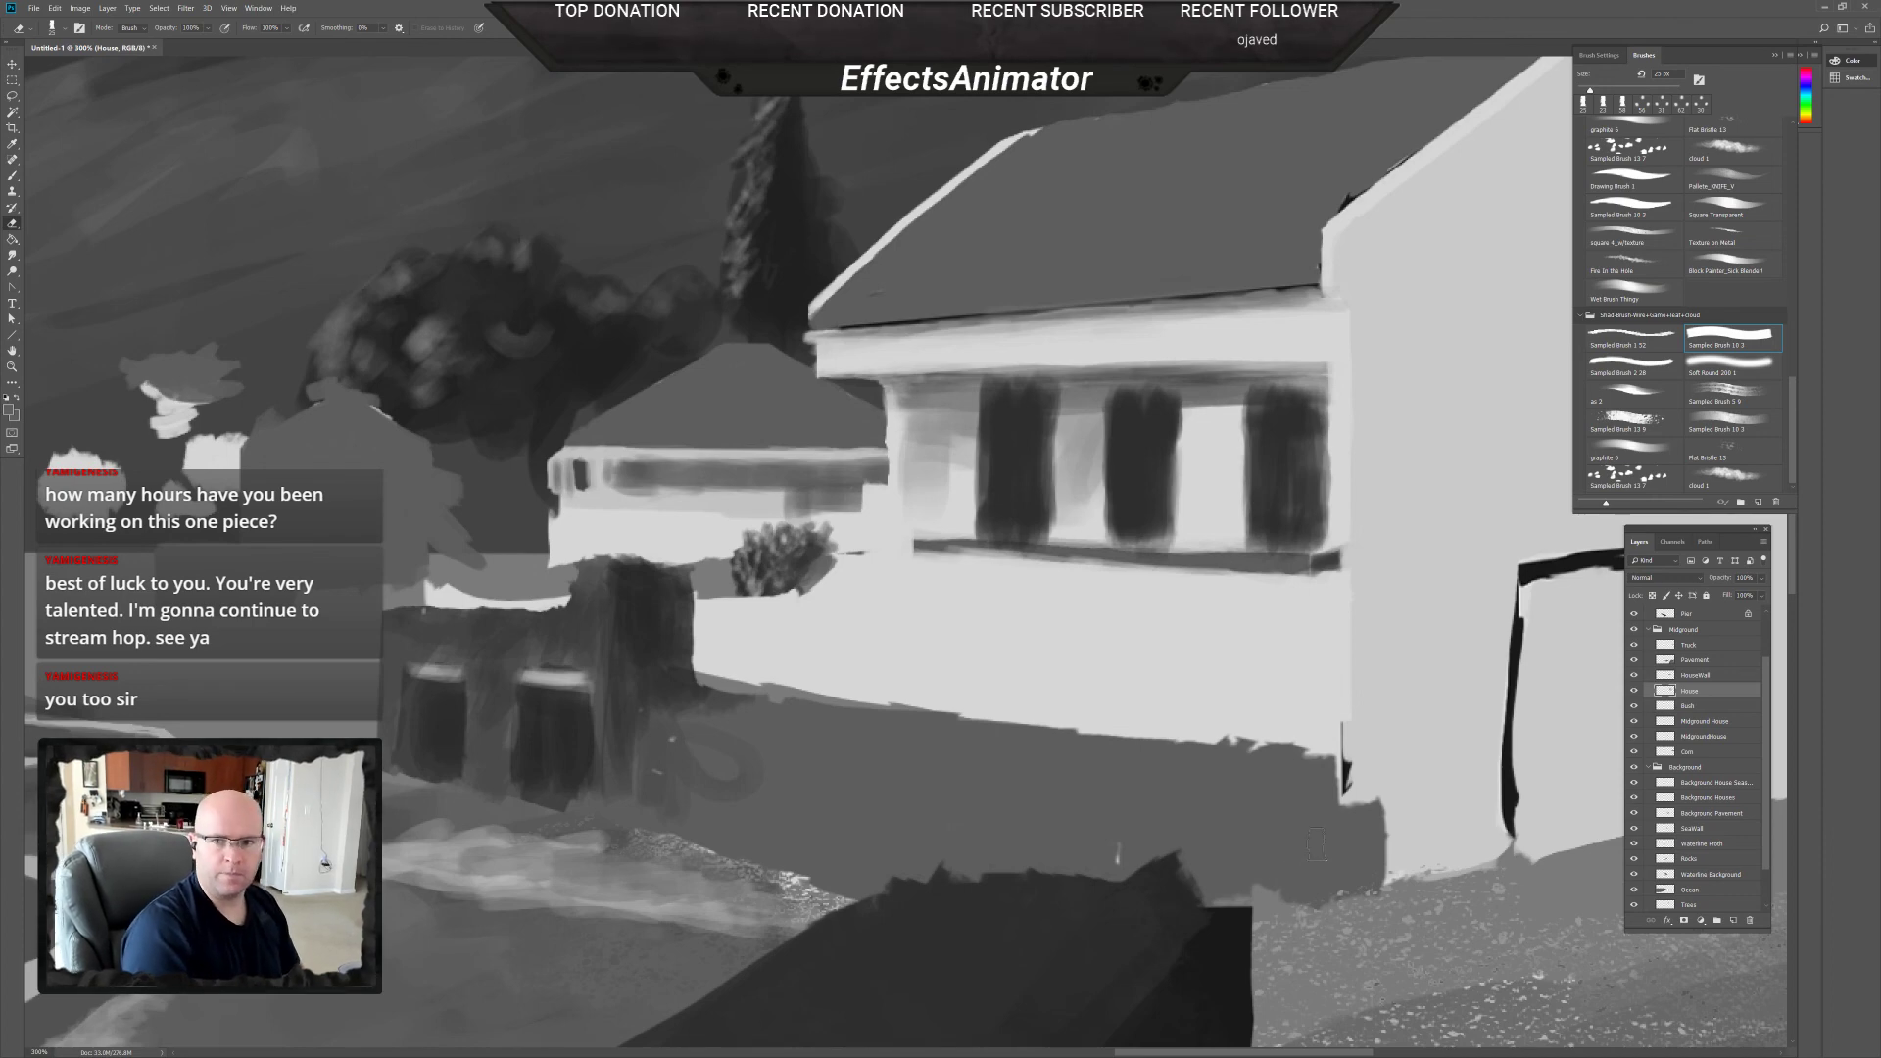
drag(1191, 719, 1295, 740)
key(ctrl+z)
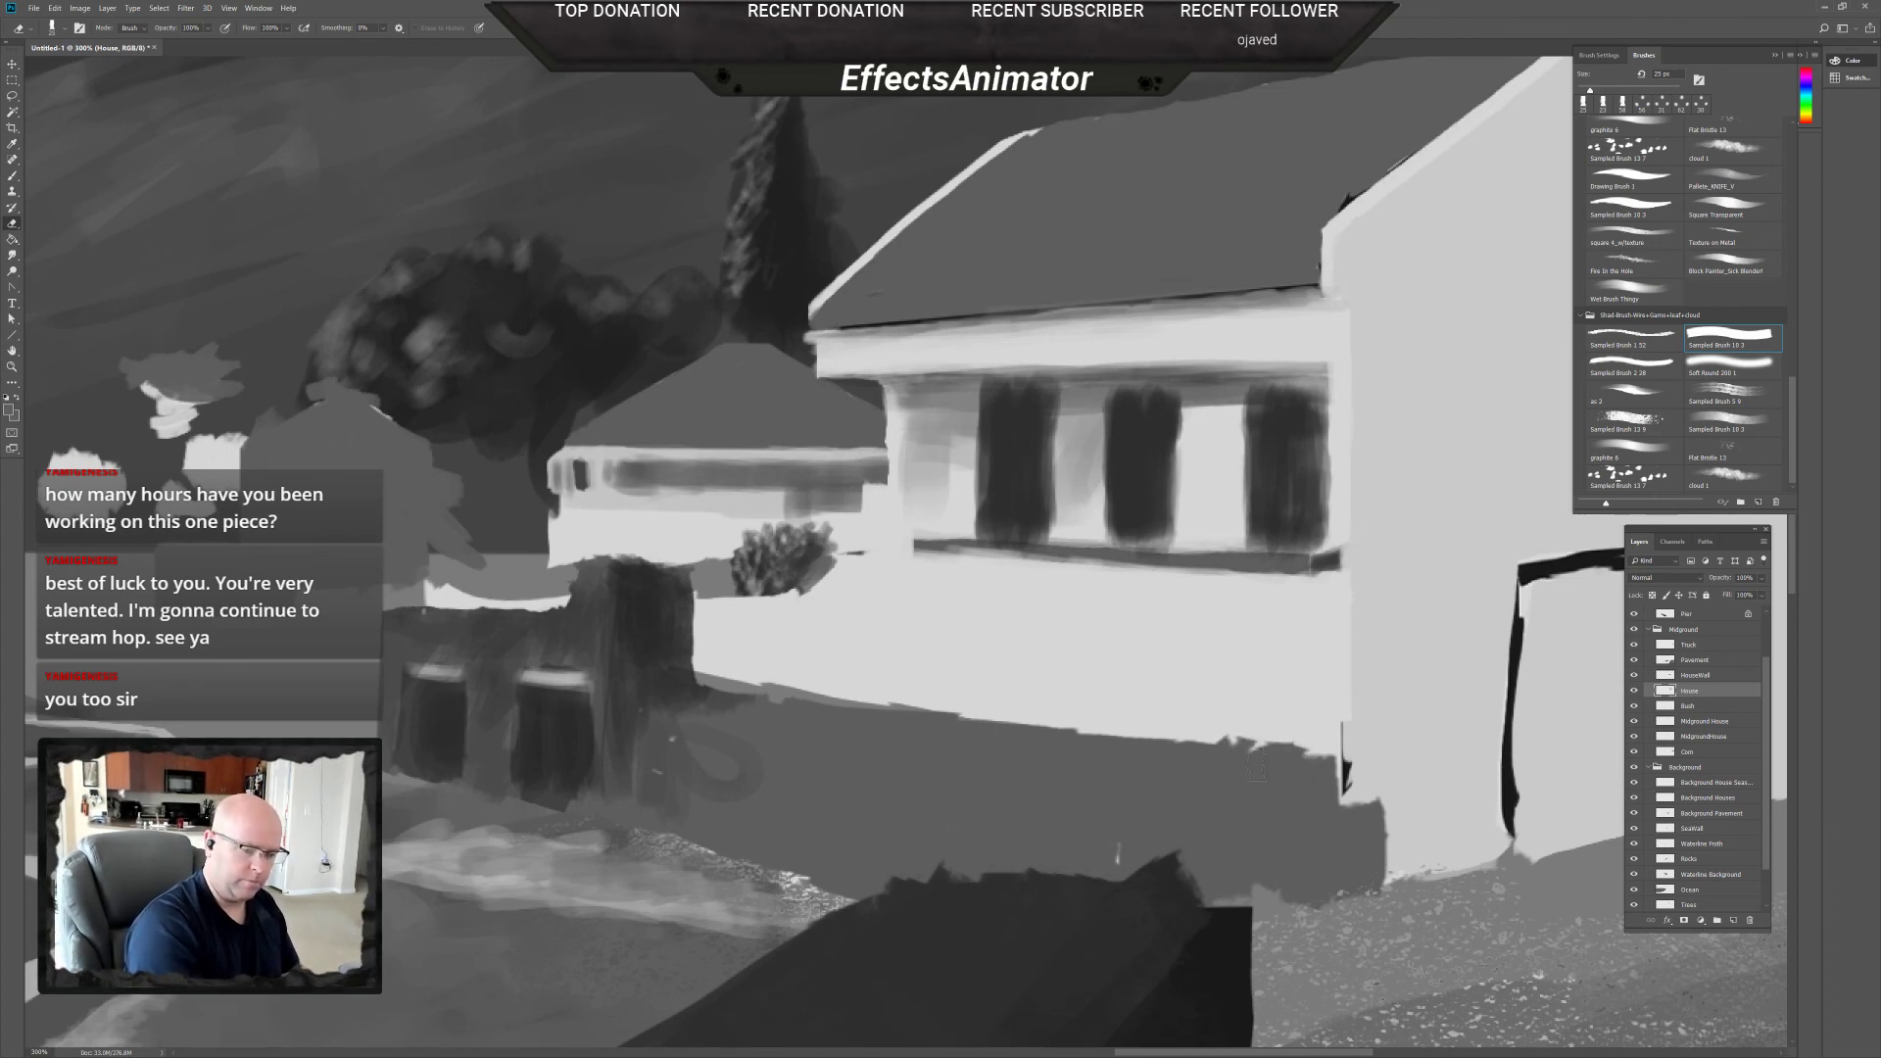
key(b)
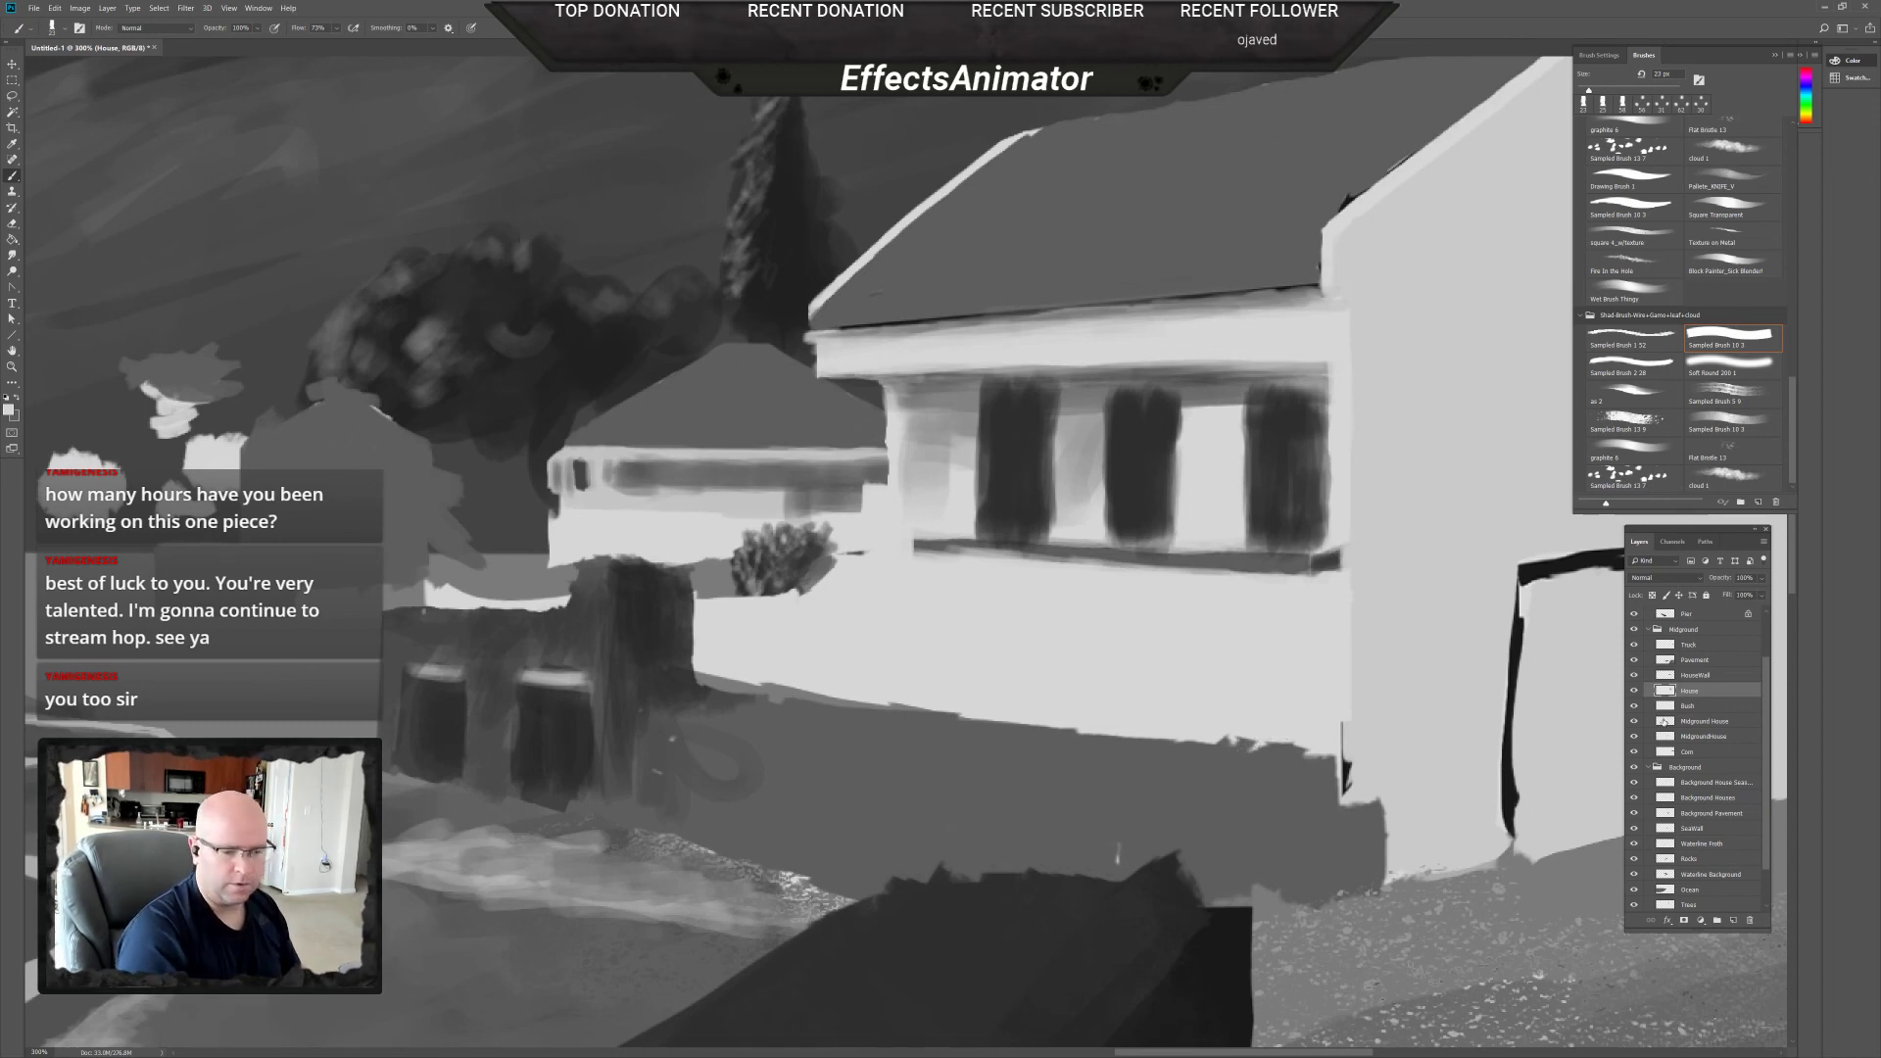
click(1692, 675)
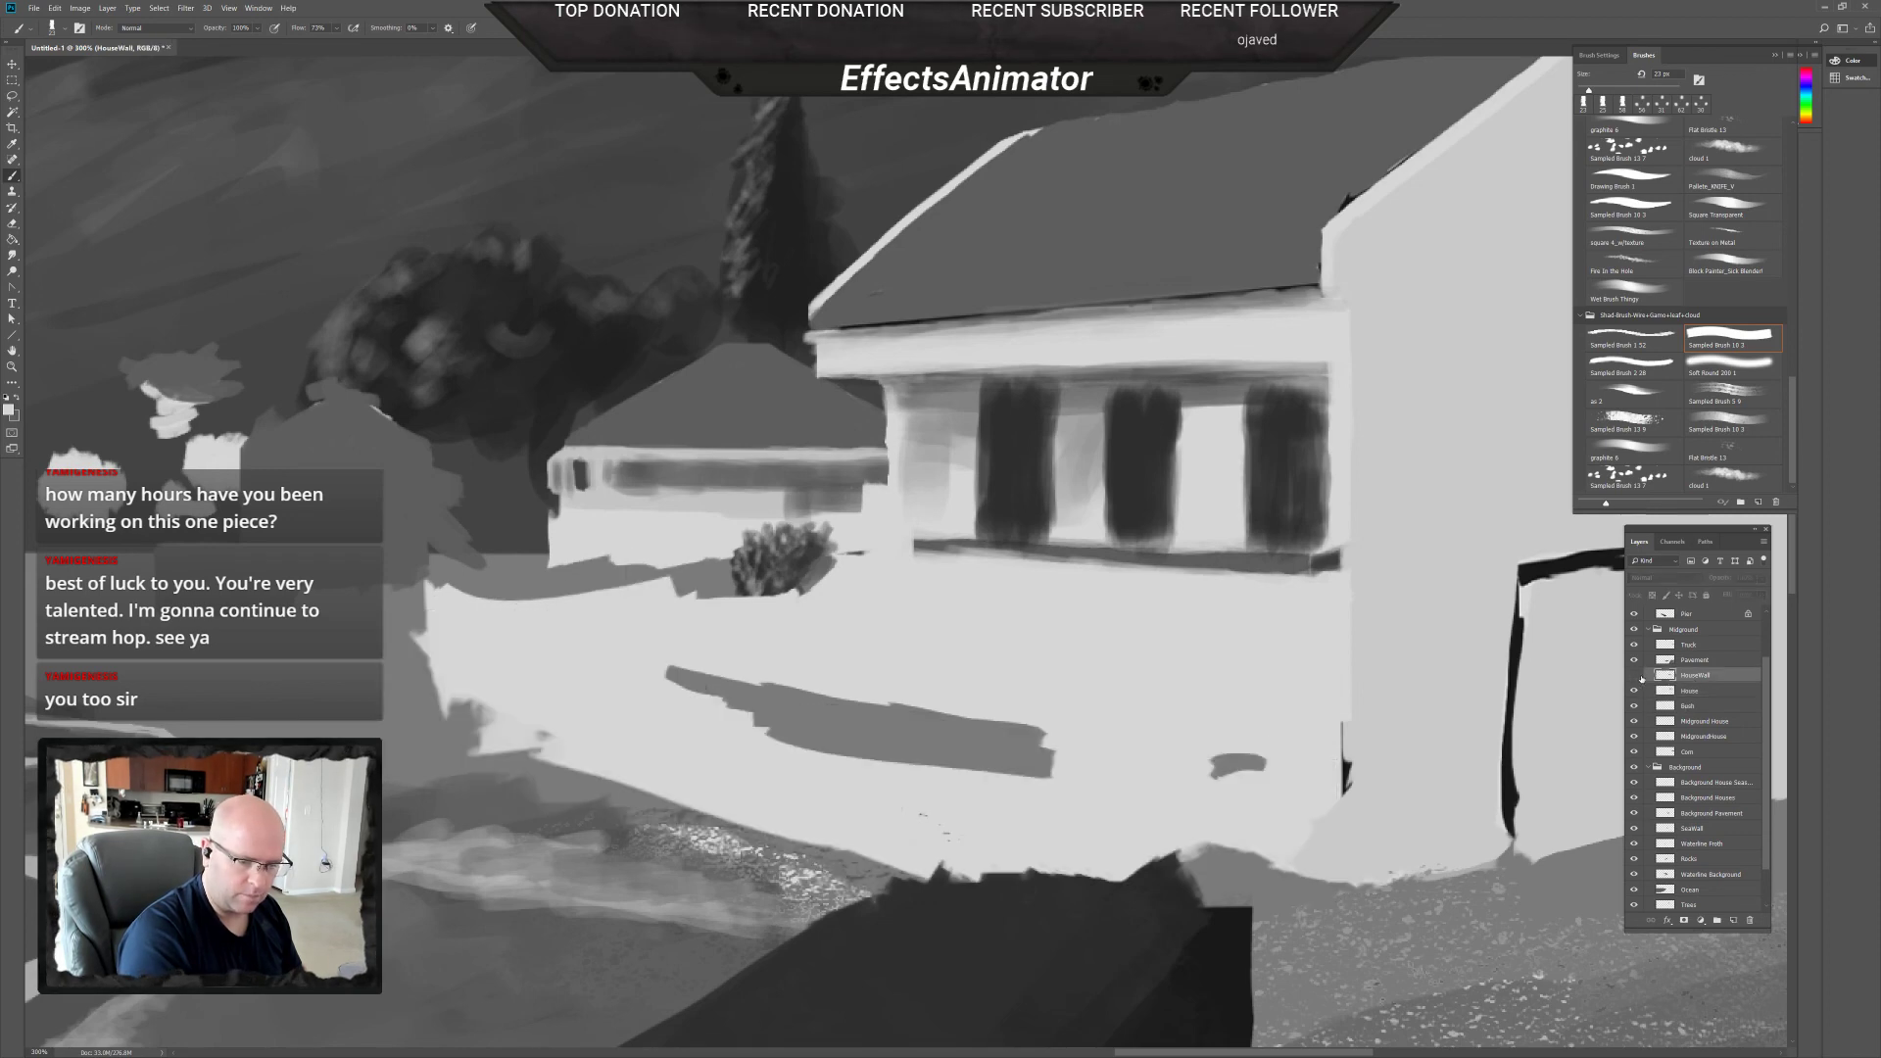
key(e)
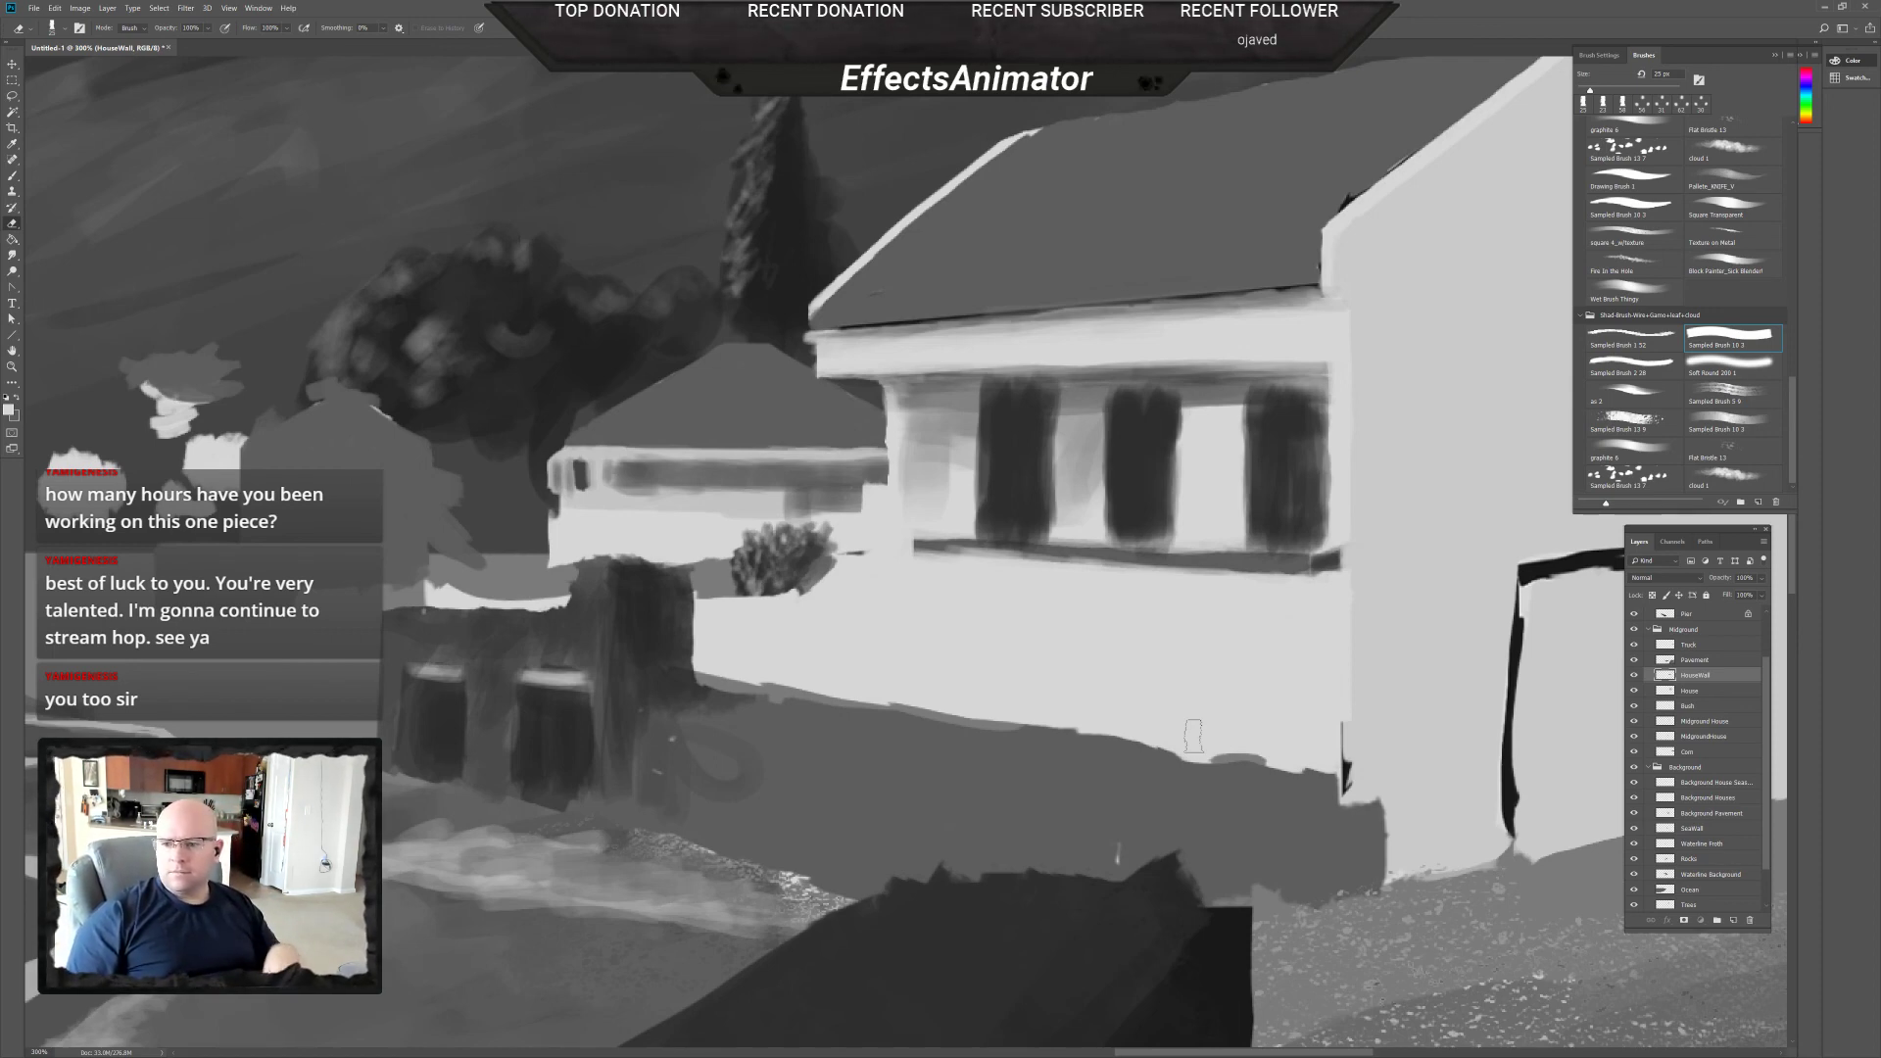
click(1242, 727)
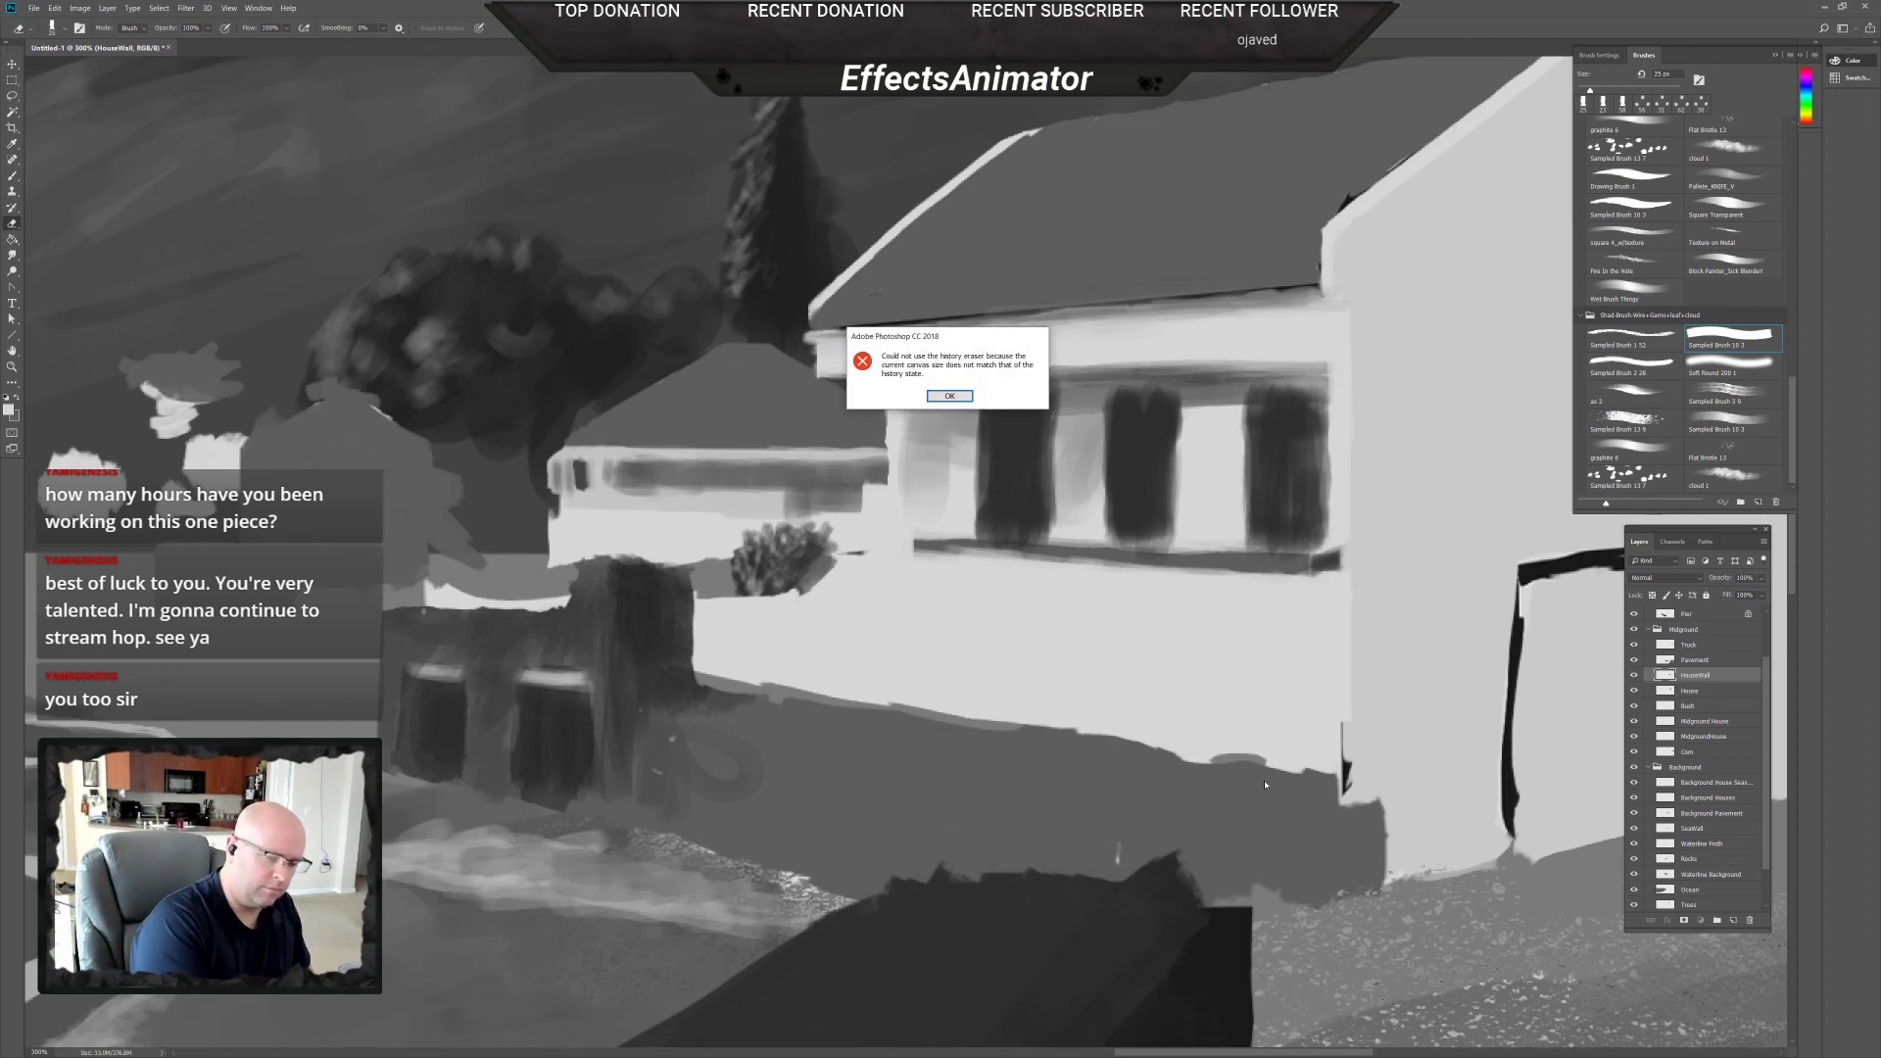
key(Return)
On the House layer, erase a narrow strip from the end of the white wall beside the dark wall.
scroll(1137, 754, down, 1)
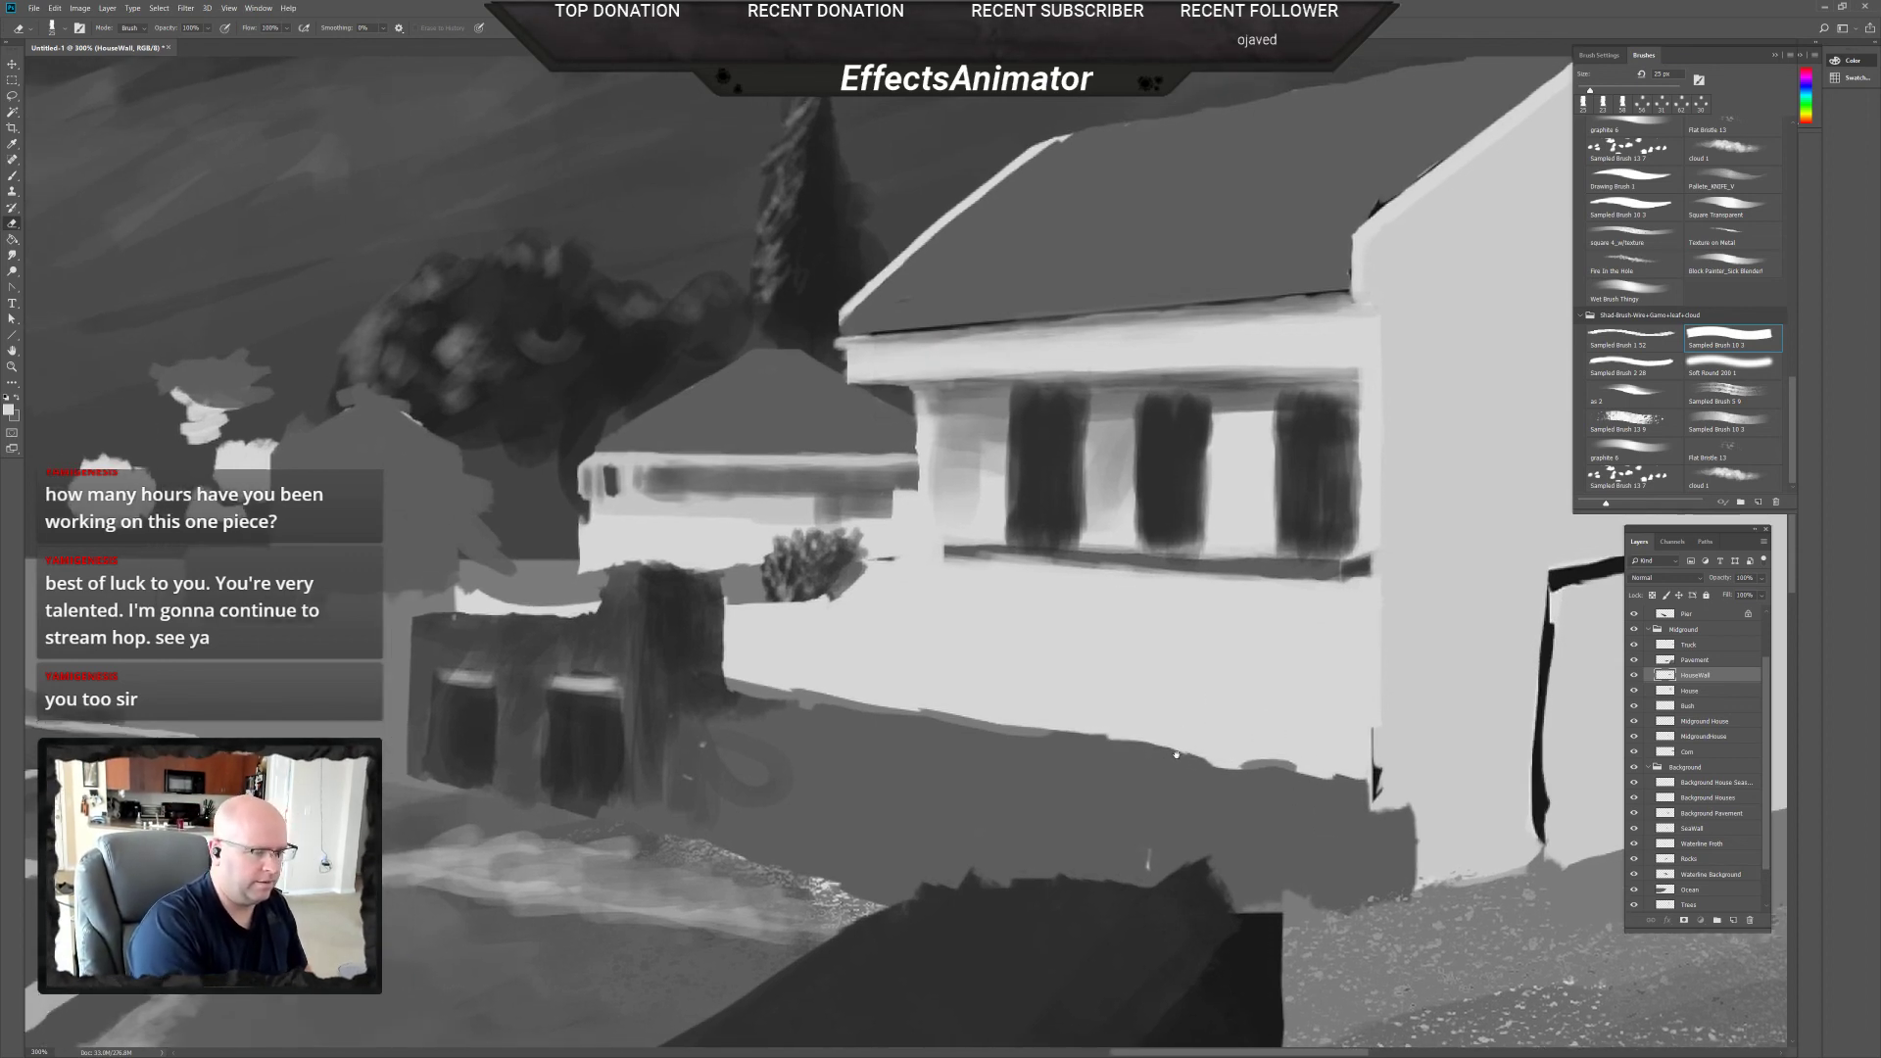
scroll(1061, 792, up, 2)
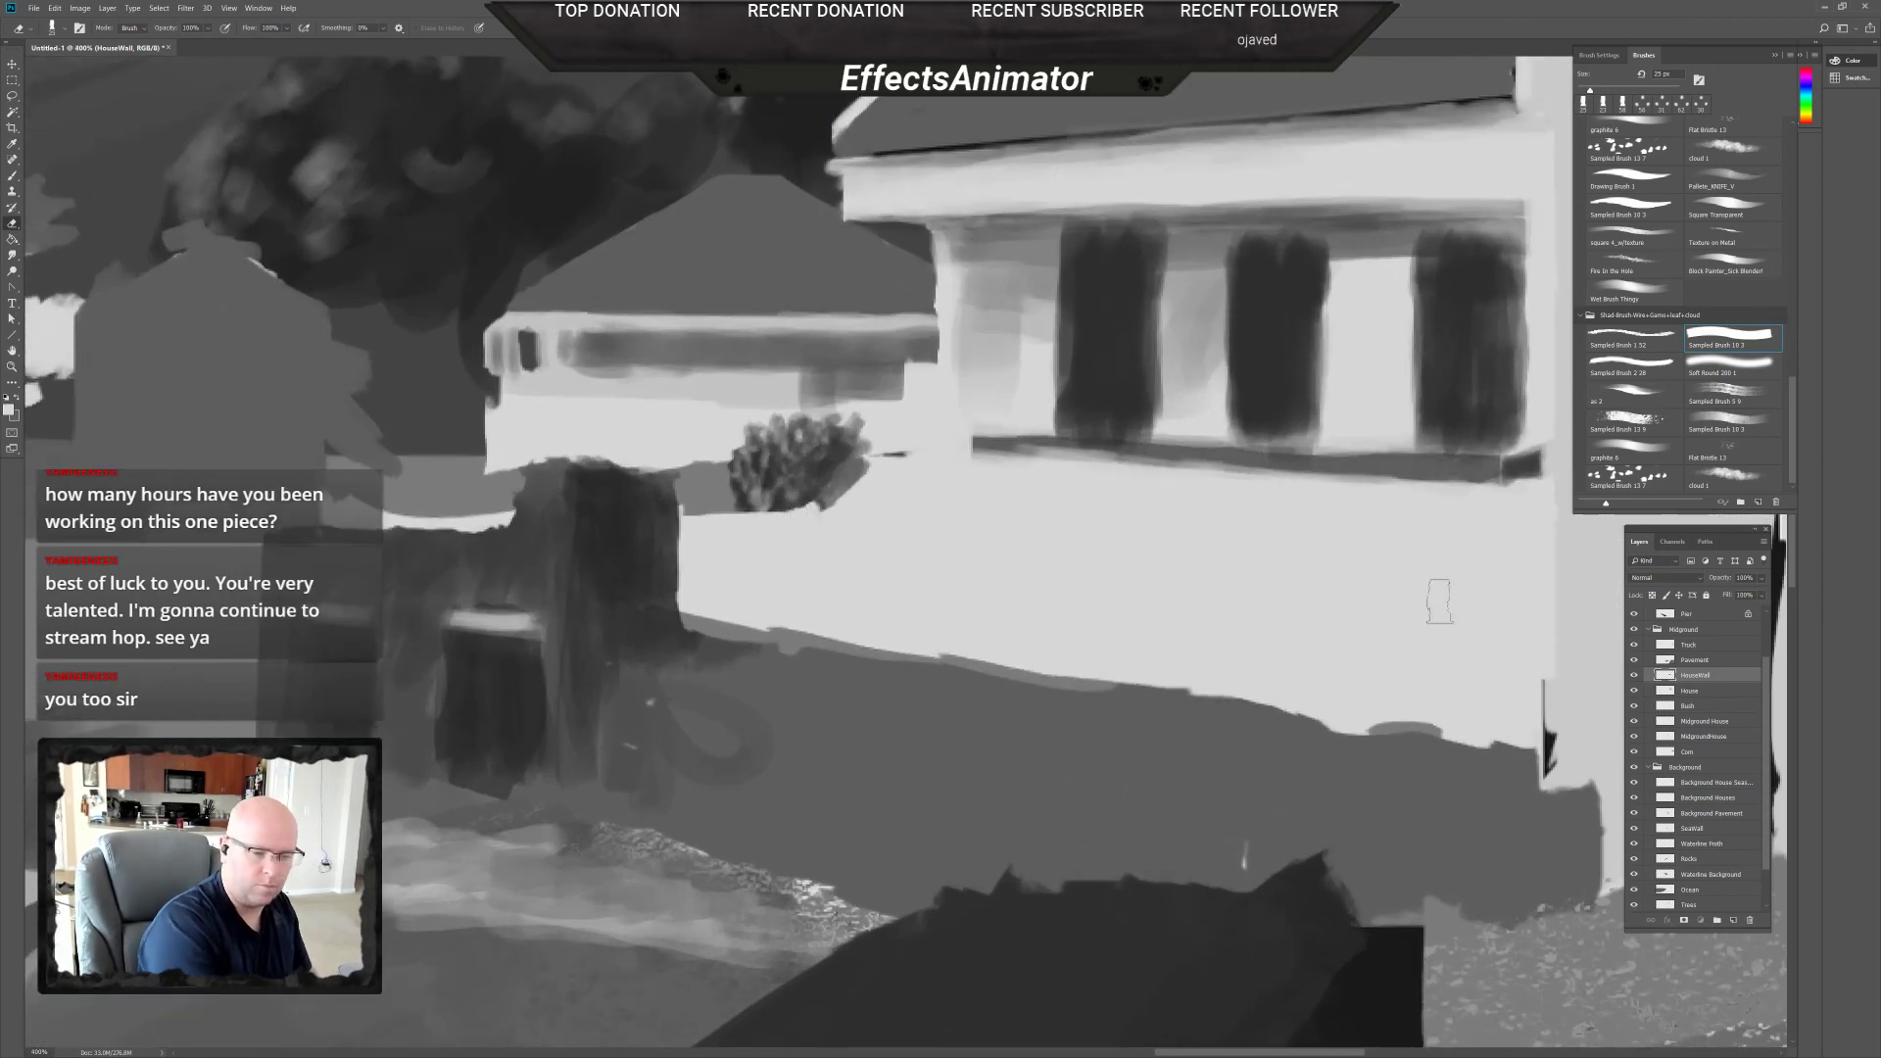
click(1692, 691)
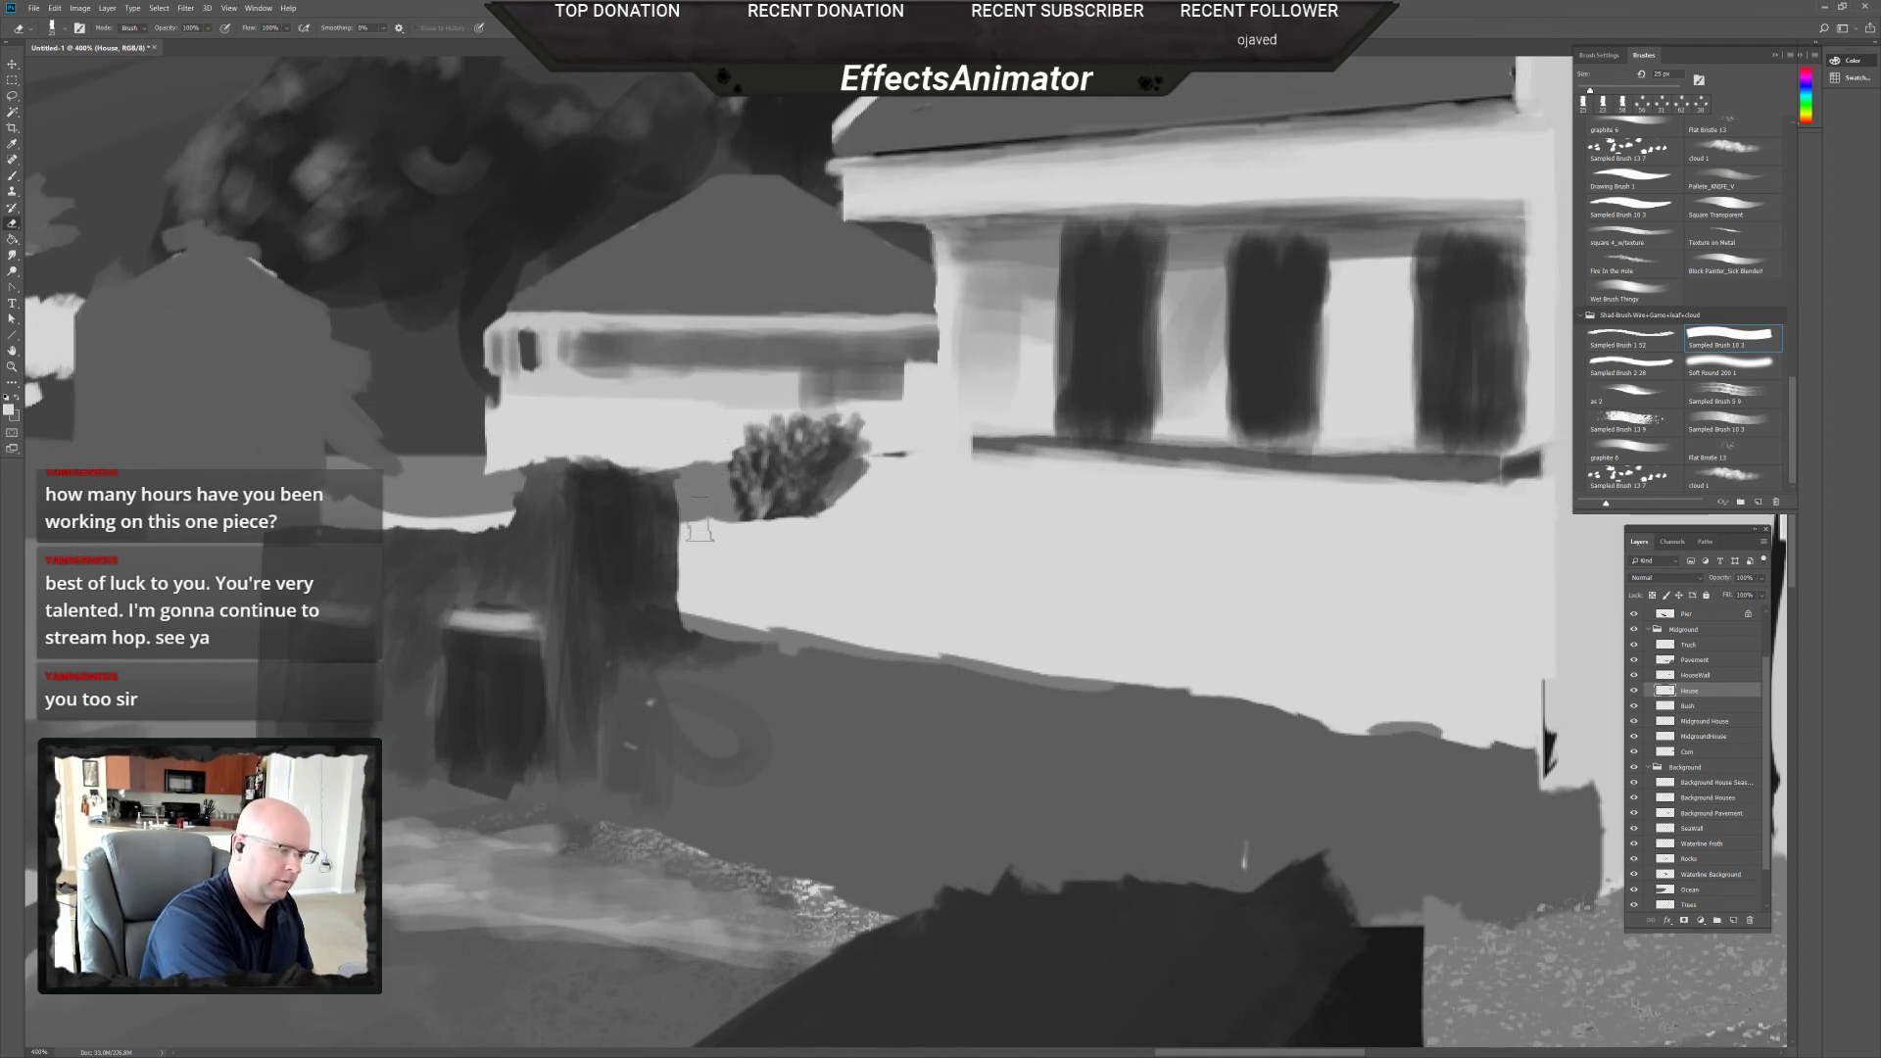
drag(690, 505, 676, 649)
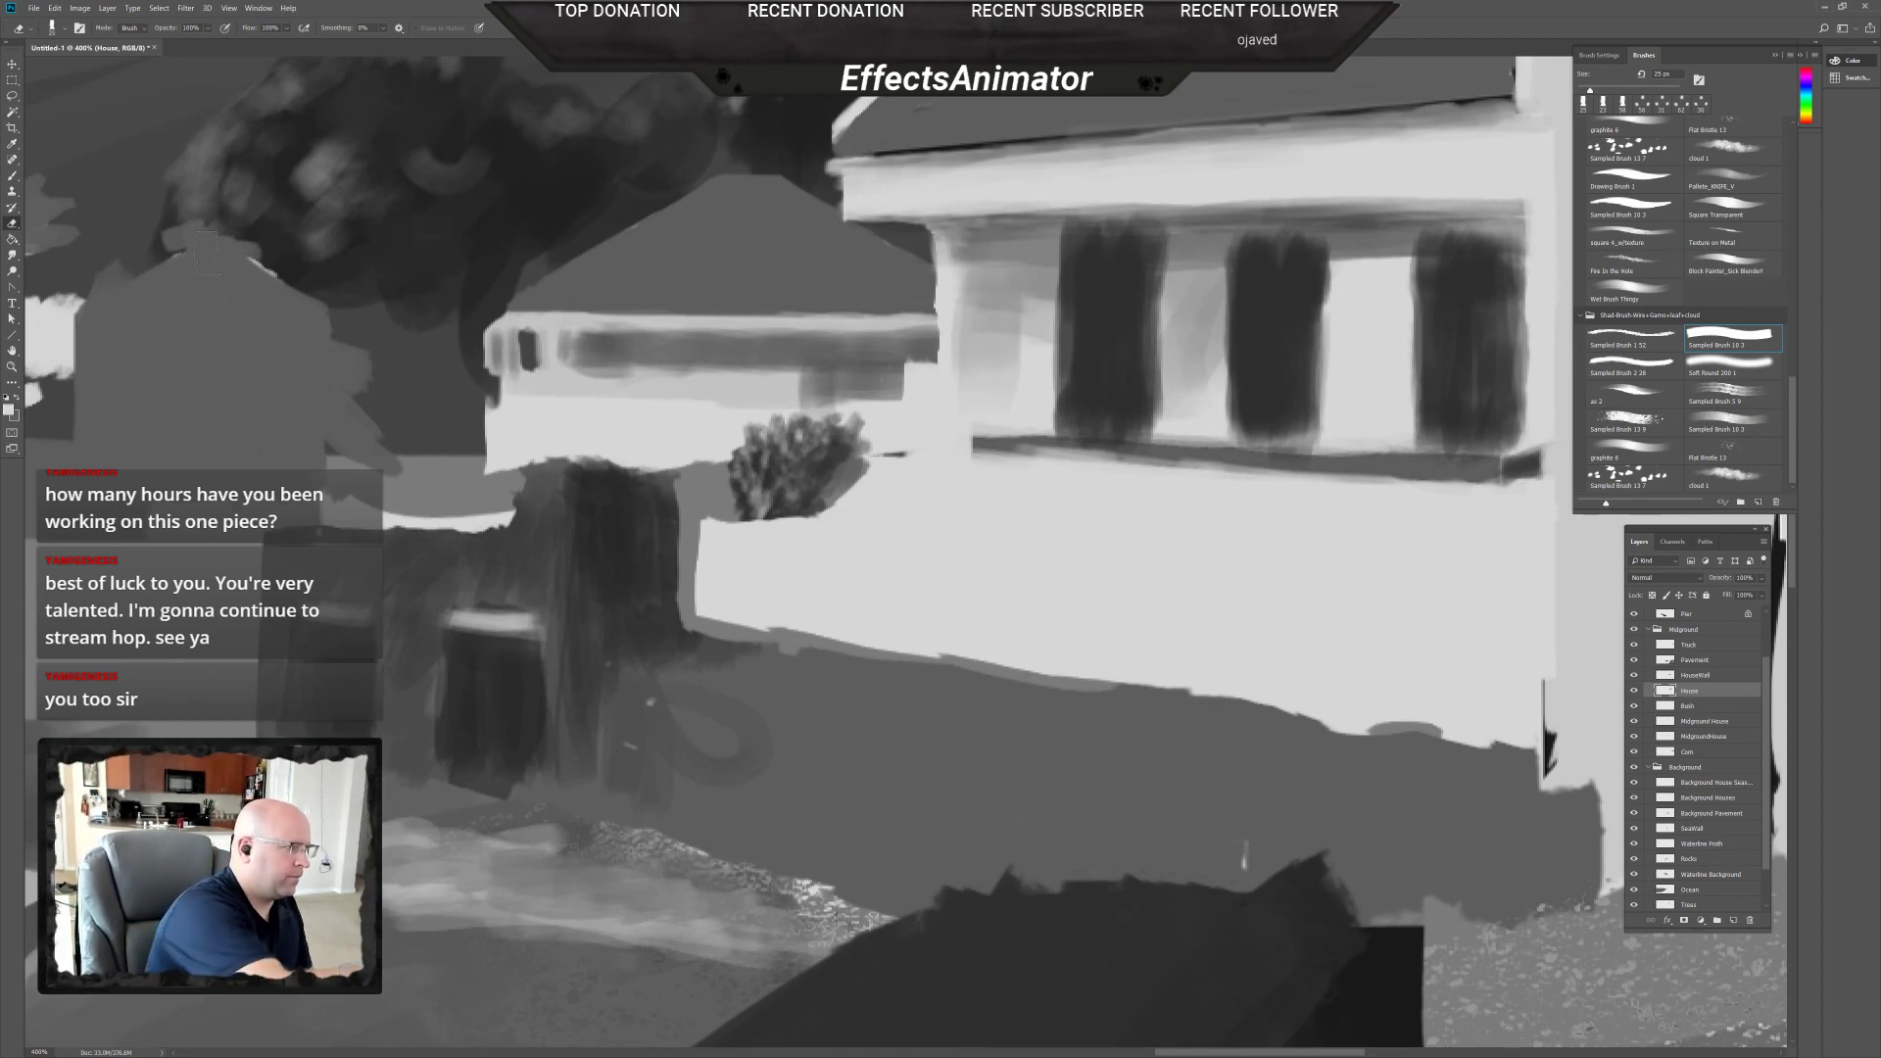
Enlarge the bush on the Bush layer and shift it down behind the end of the white wall.
click(12, 64)
mouse_move(799, 495)
mouse_down()
mouse_move(764, 496)
mouse_move(862, 516)
mouse_up()
click(1692, 707)
key(ctrl+t)
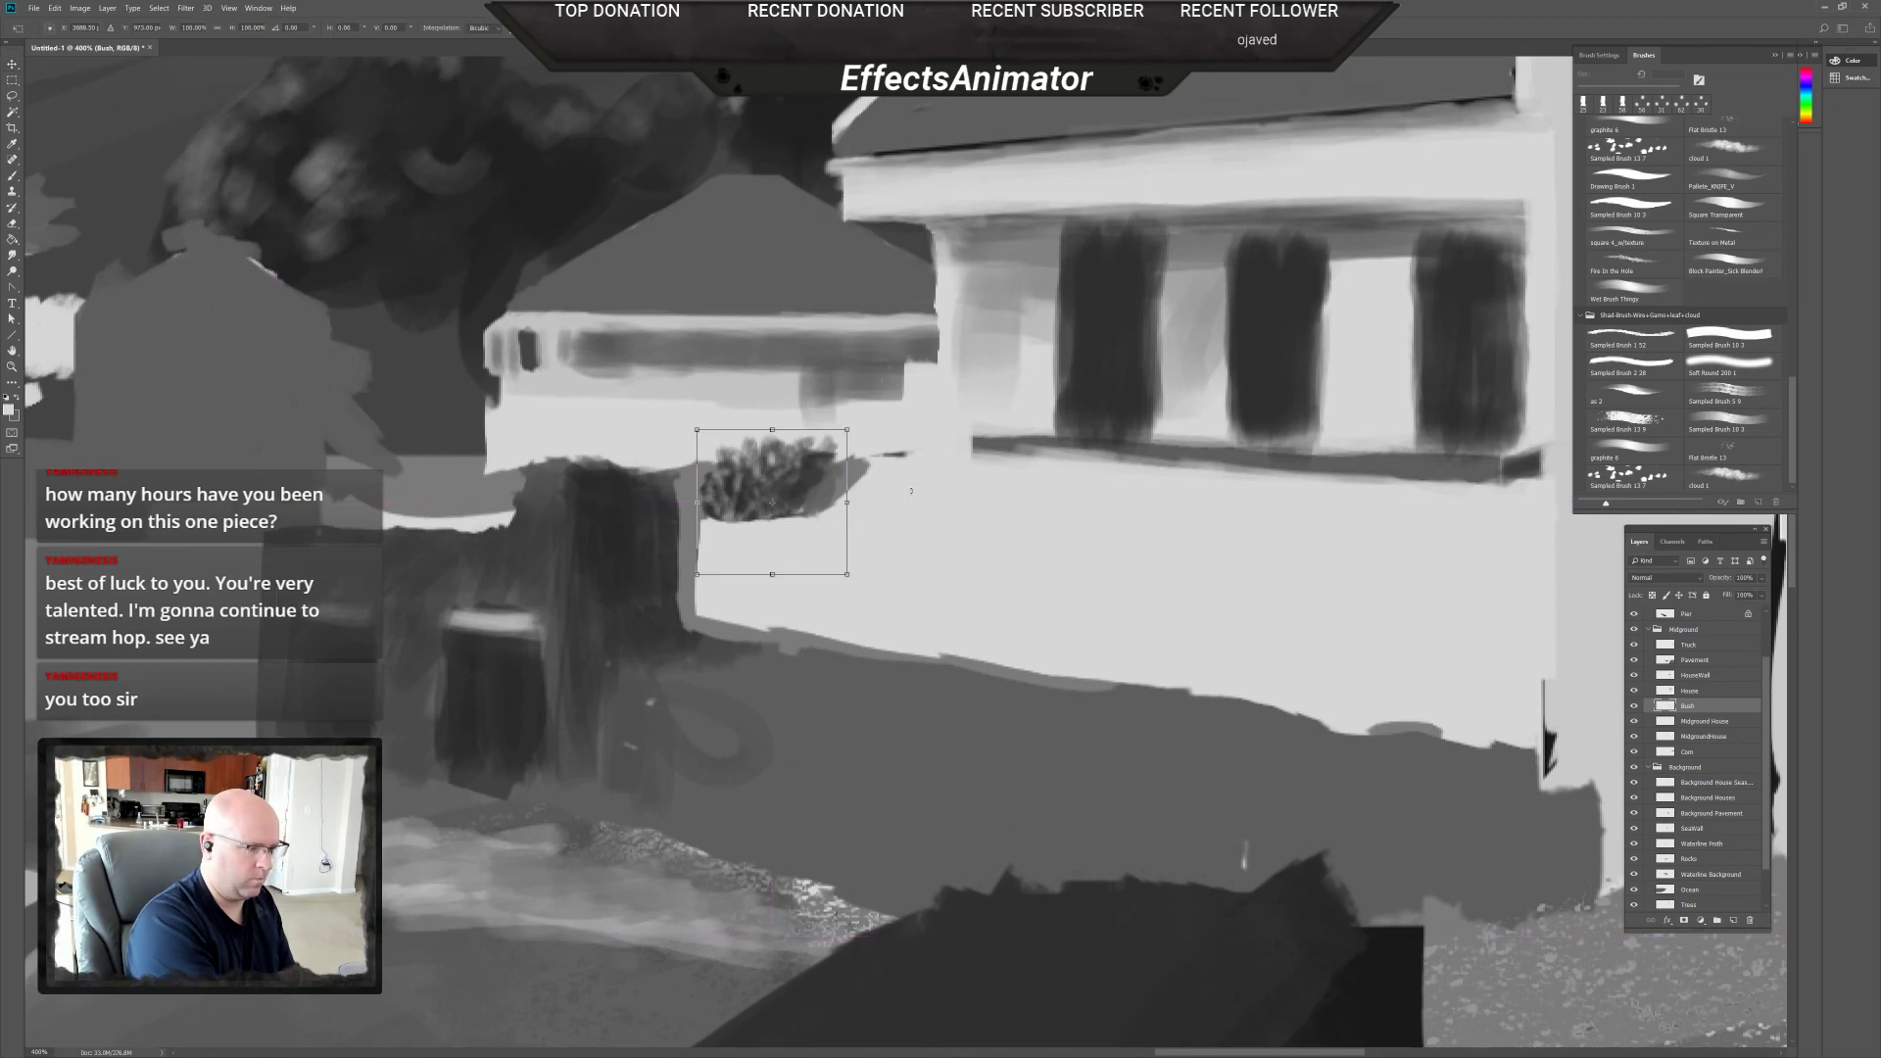
drag(845, 432, 921, 416)
drag(799, 536, 765, 575)
drag(870, 520, 821, 569)
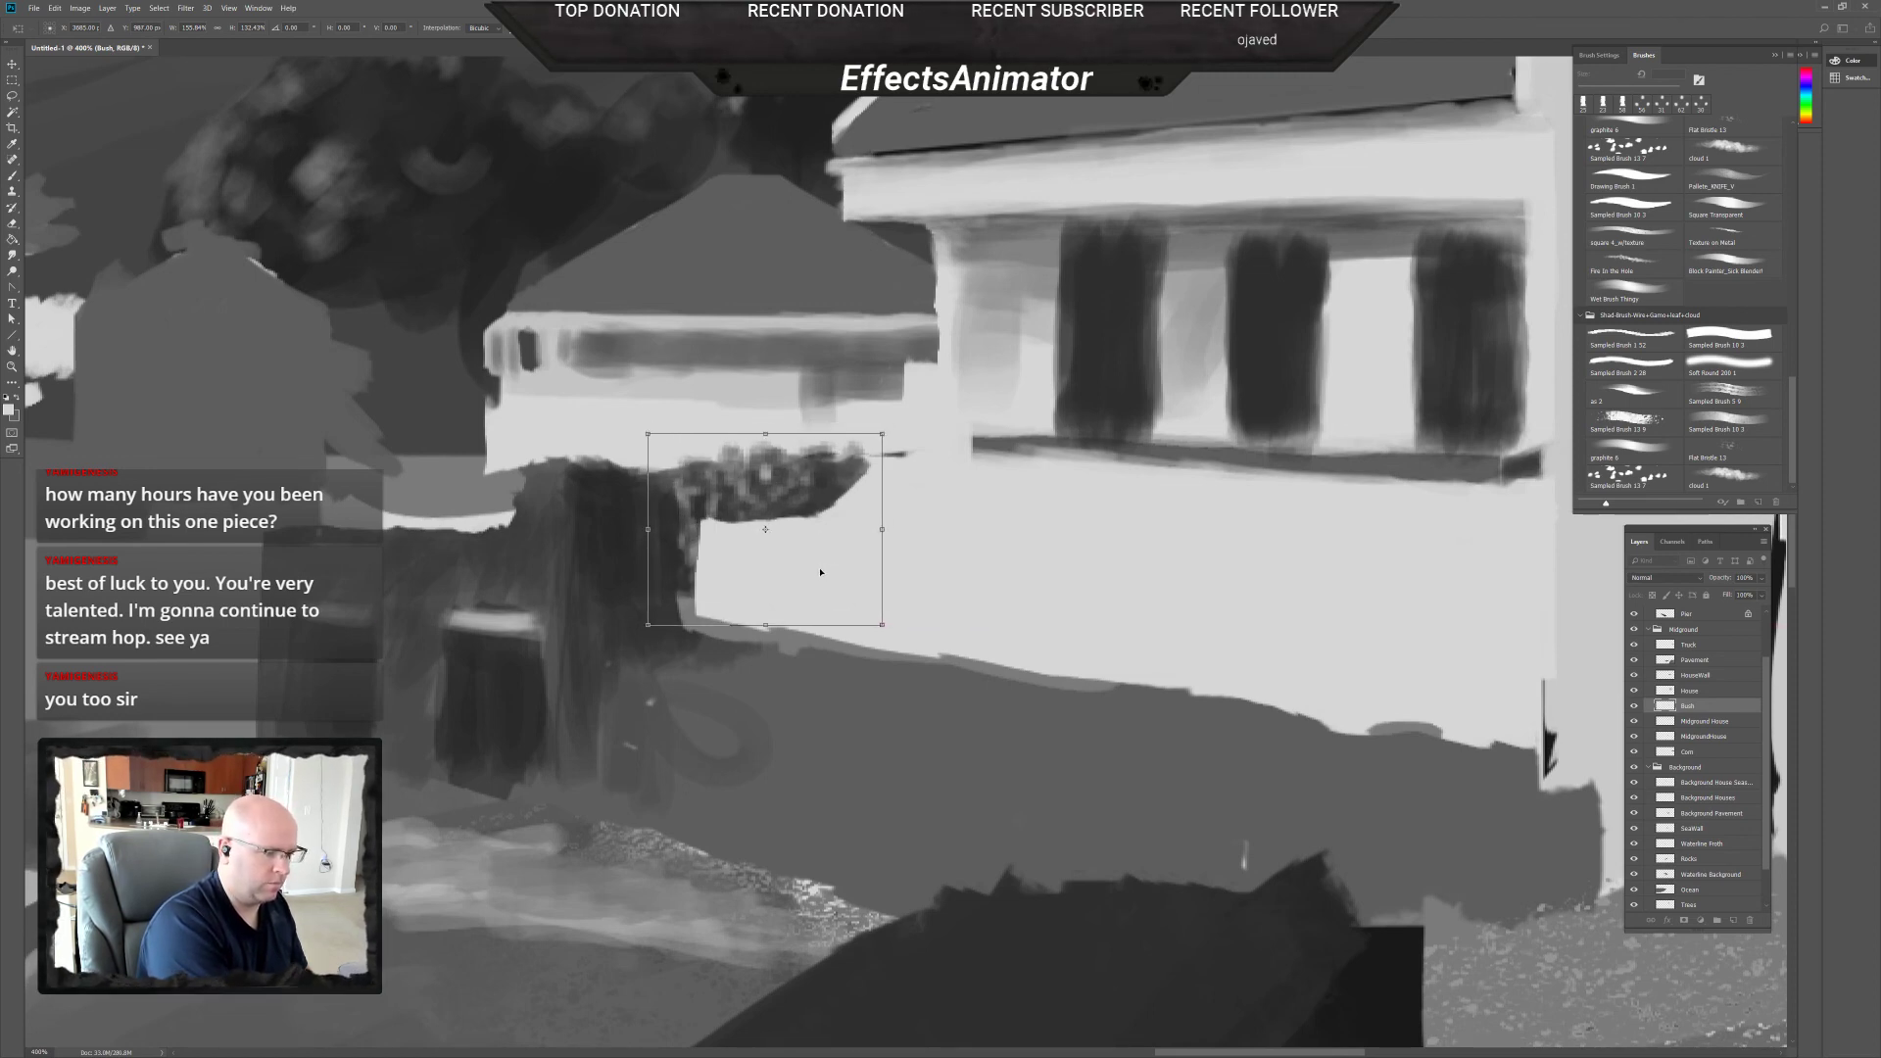
key(Return)
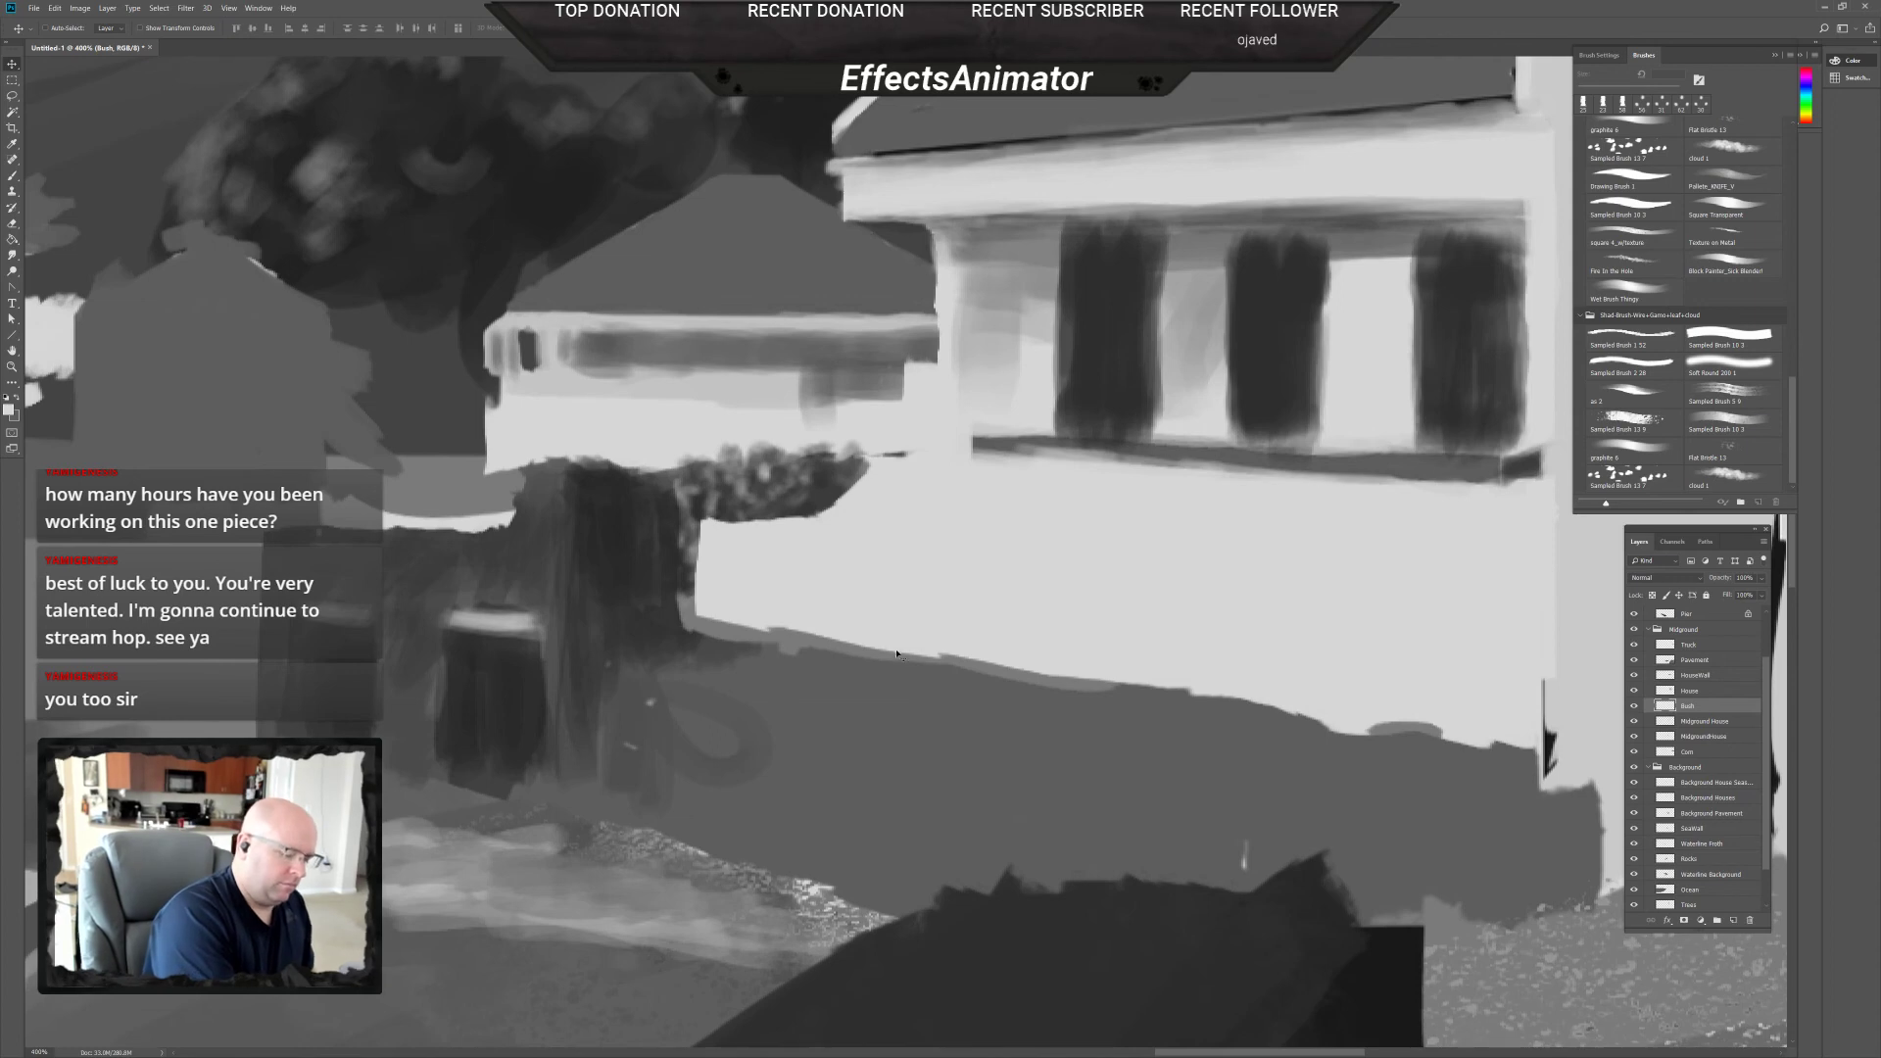
On the House layer, erase the end of the white wall further to uncover the enlarged bush beside the dark wall.
key(b)
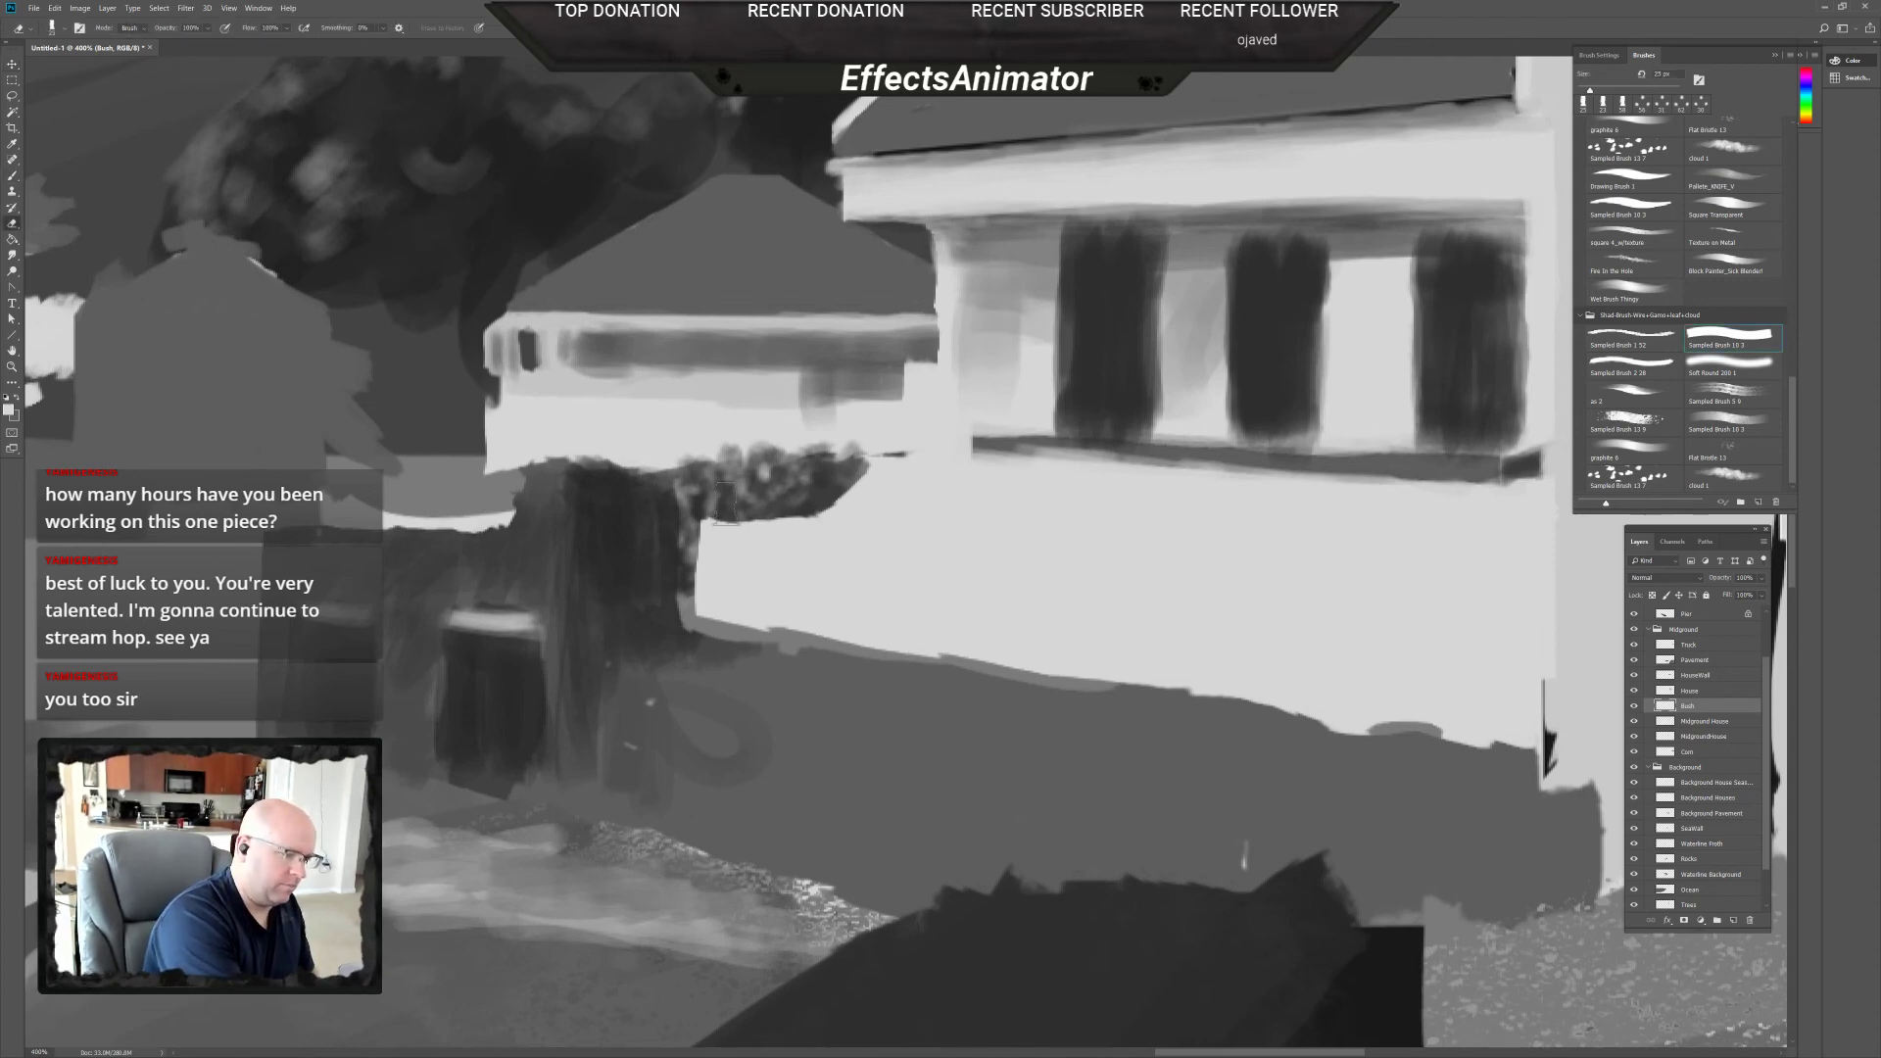
click(1703, 692)
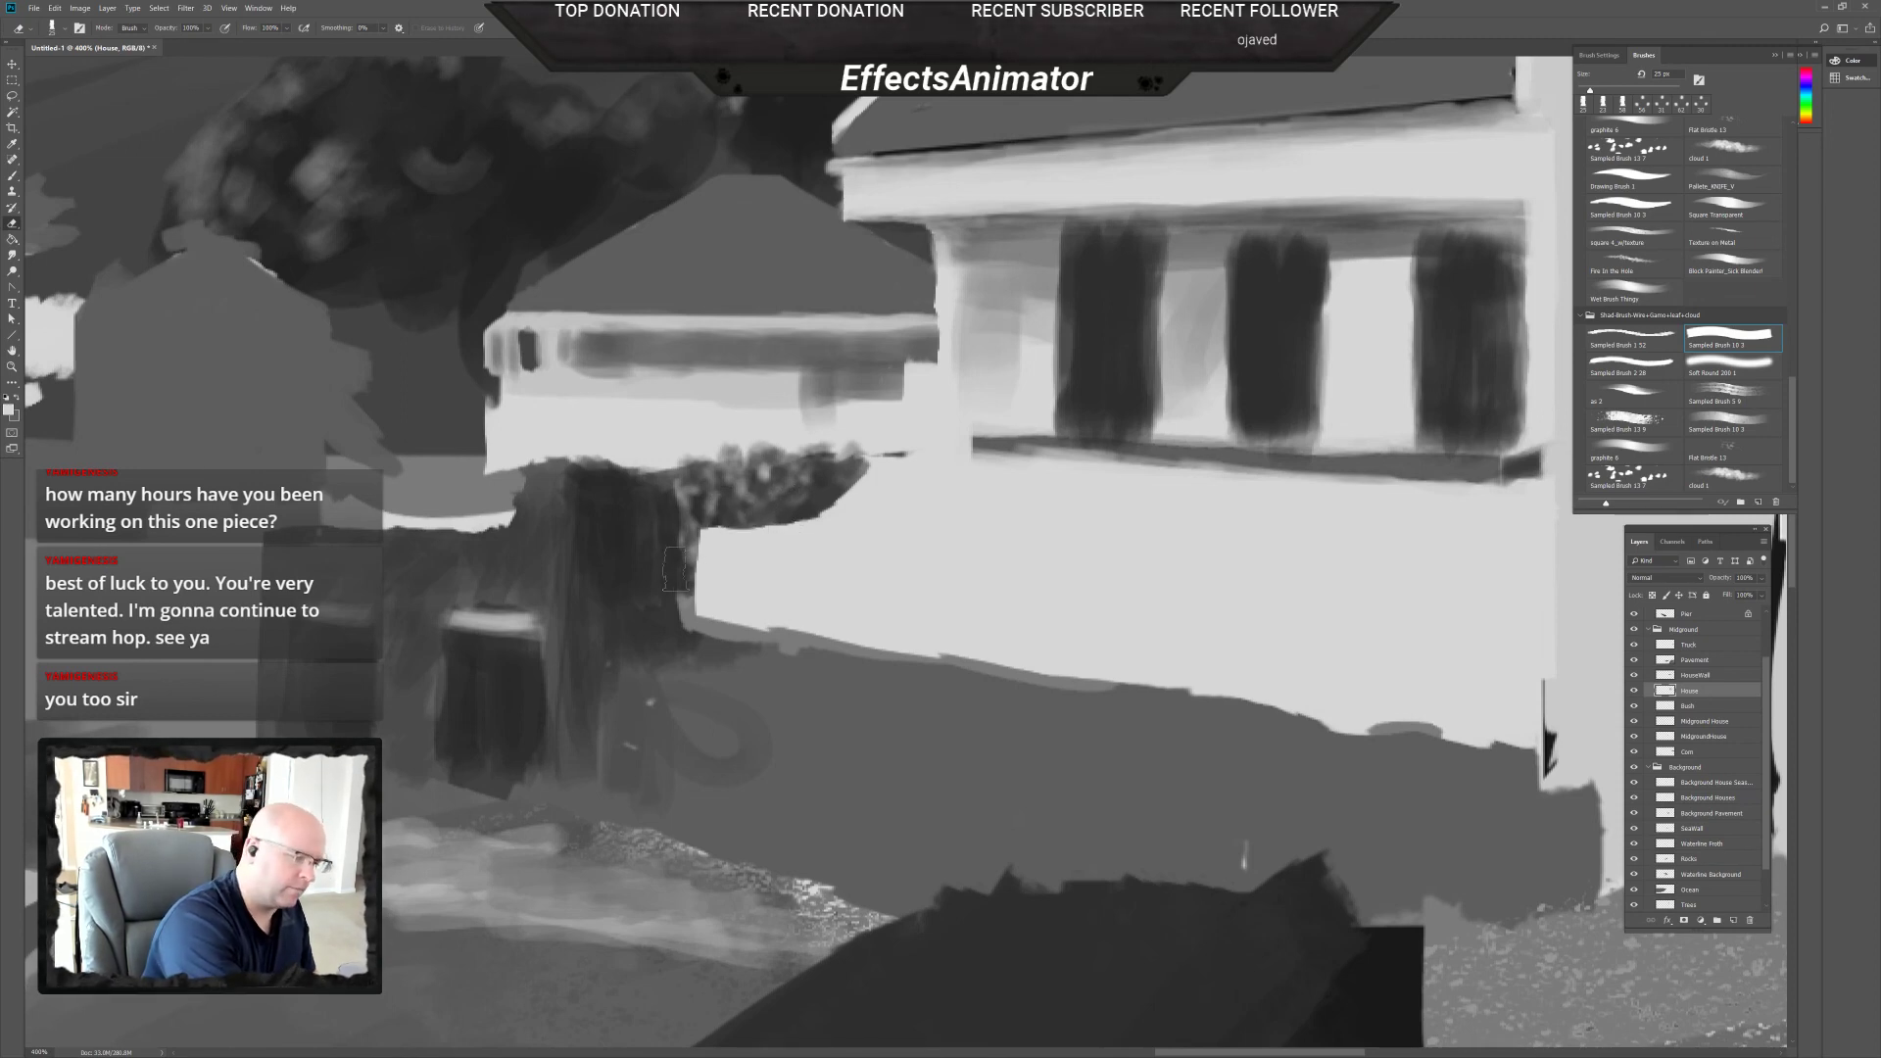
mouse_move(691, 529)
mouse_down()
mouse_move(686, 637)
mouse_move(675, 583)
mouse_move(715, 537)
mouse_move(714, 505)
mouse_move(713, 608)
mouse_move(702, 537)
mouse_up()
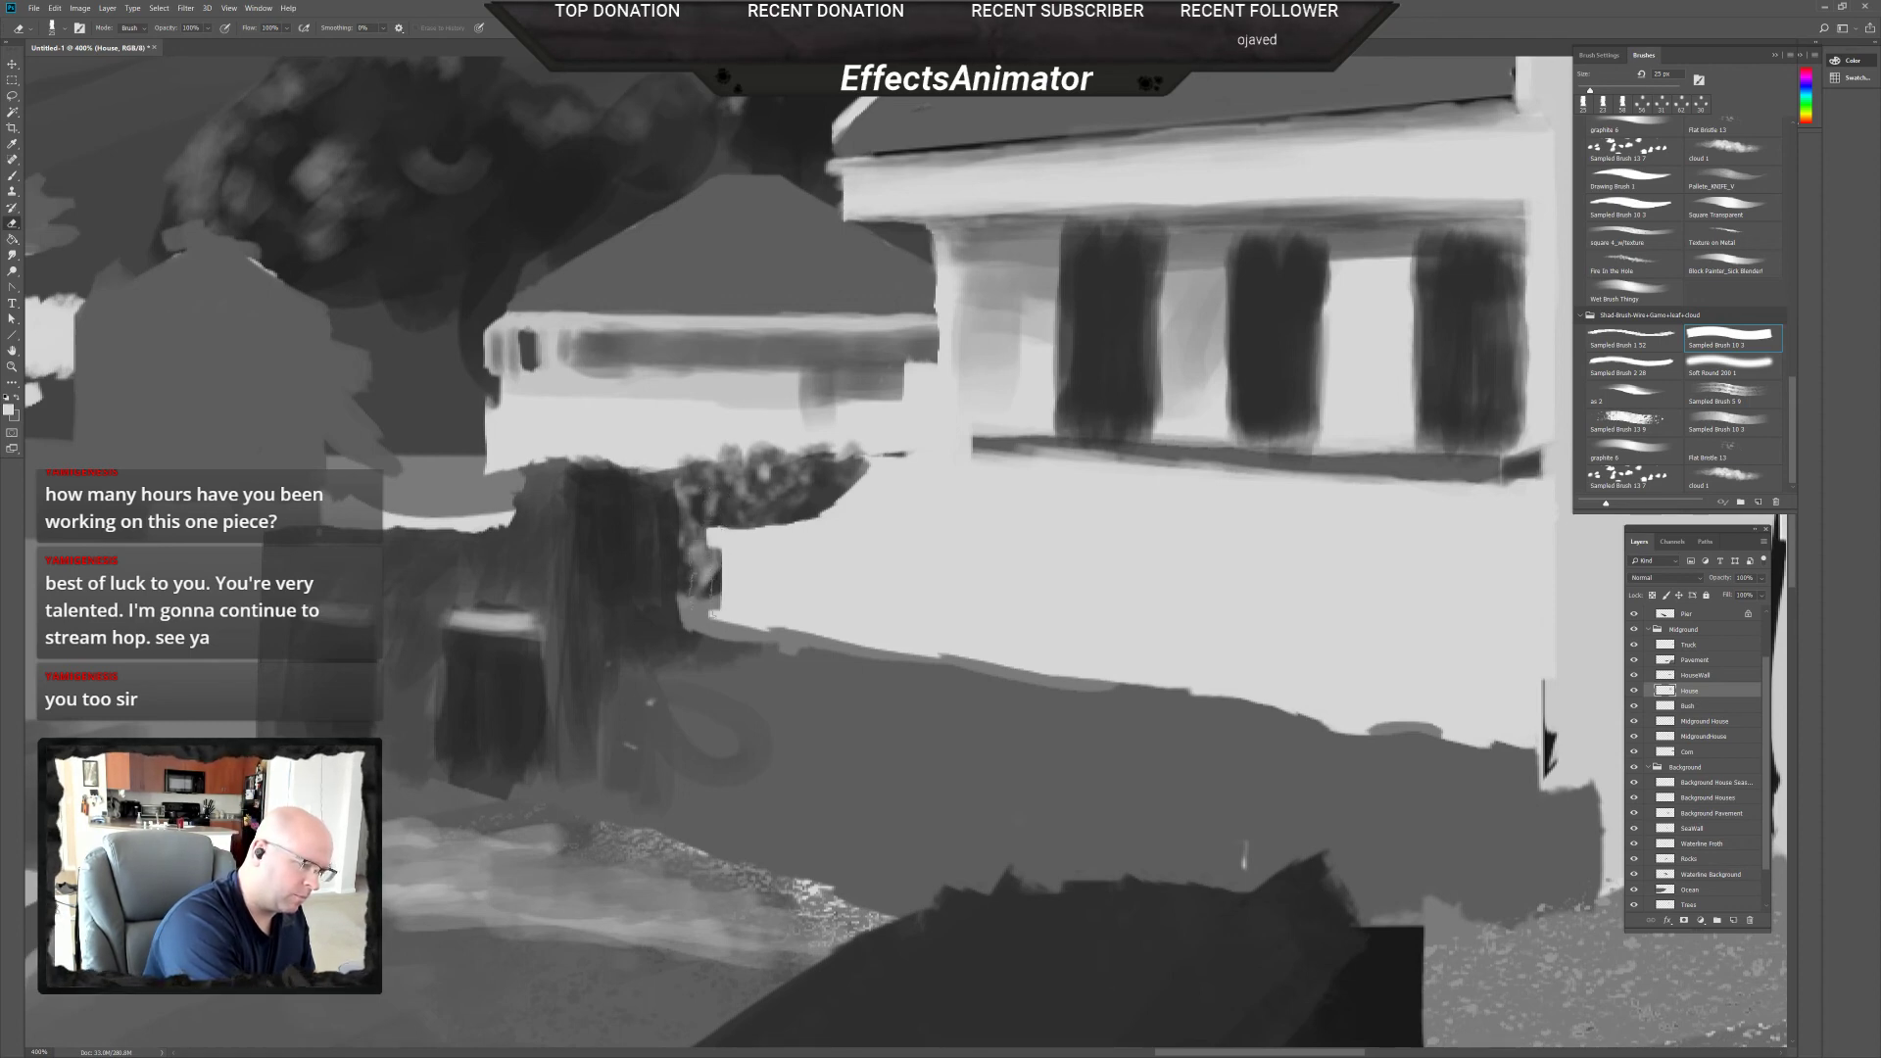
mouse_move(701, 613)
mouse_down()
mouse_move(720, 603)
mouse_move(713, 540)
mouse_up()
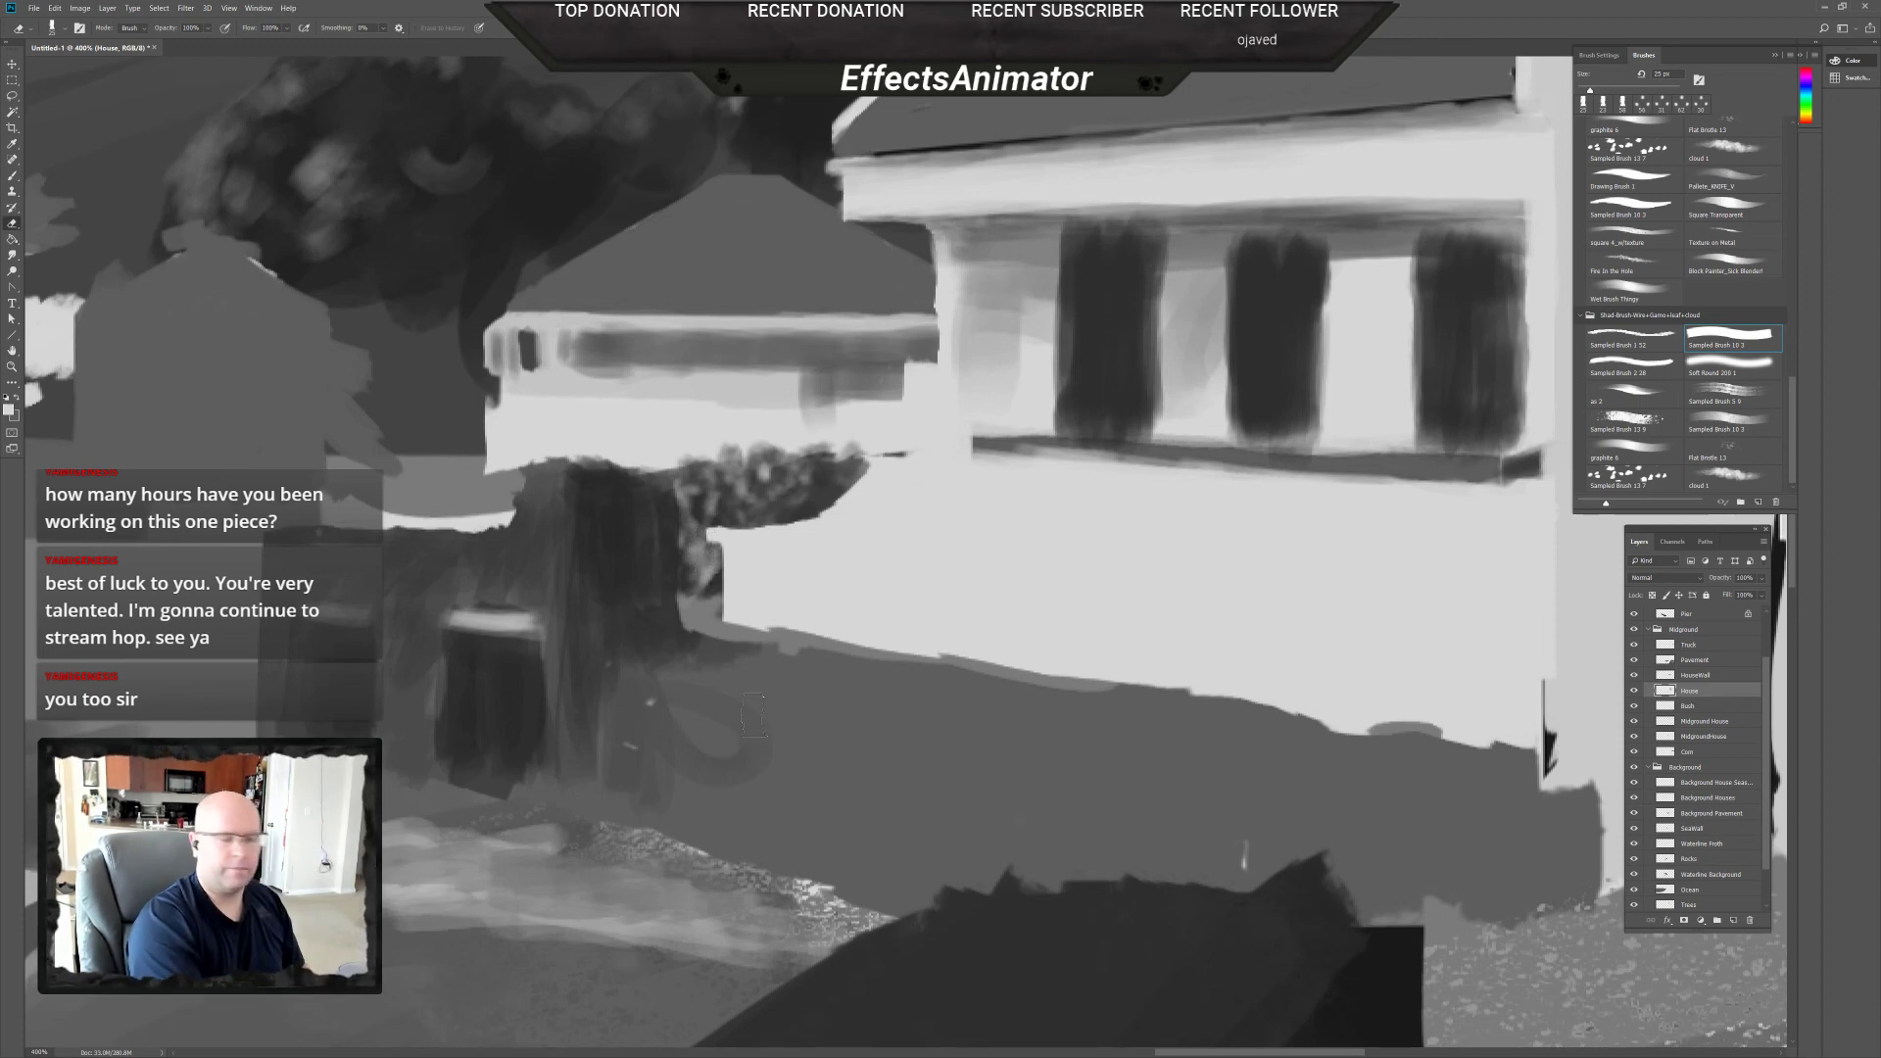
mouse_move(723, 534)
mouse_down()
mouse_move(698, 522)
mouse_move(705, 504)
mouse_up()
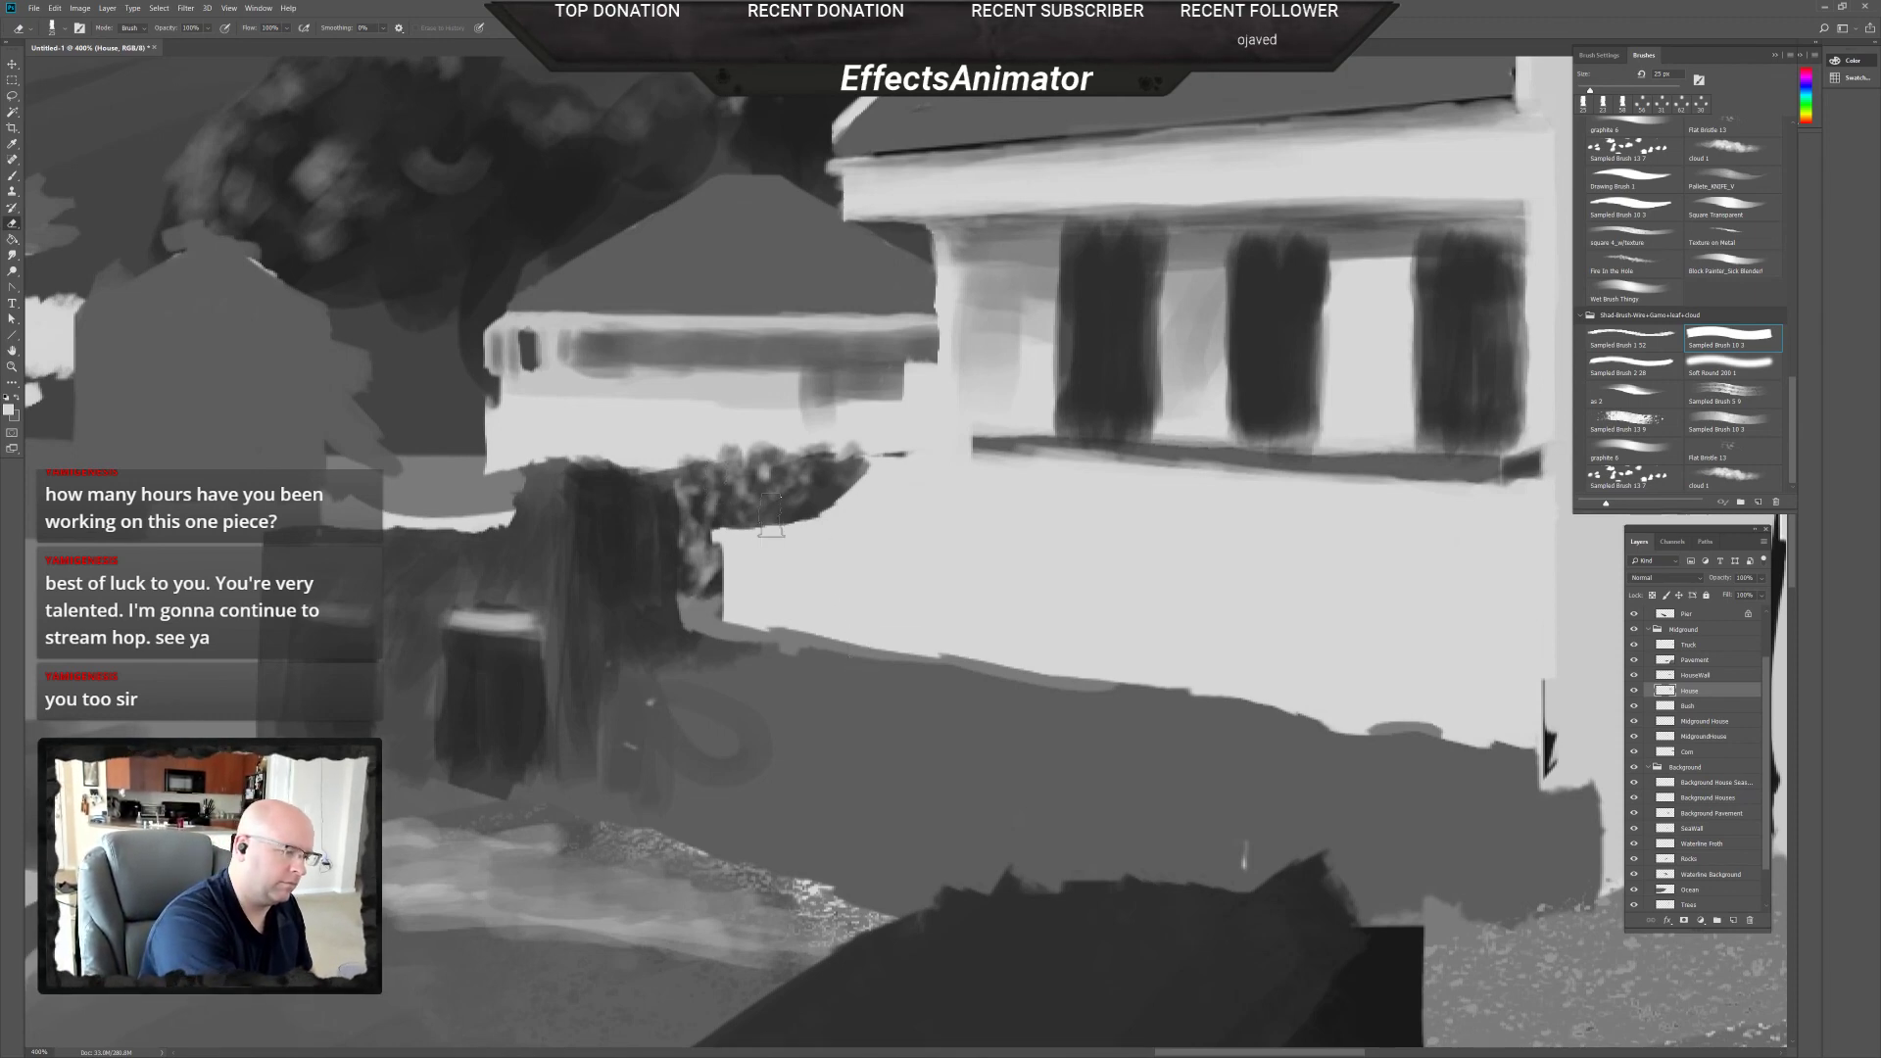
Switch to the Brush tool and reduce the brush size for fine strokes on the House layer.
key(b)
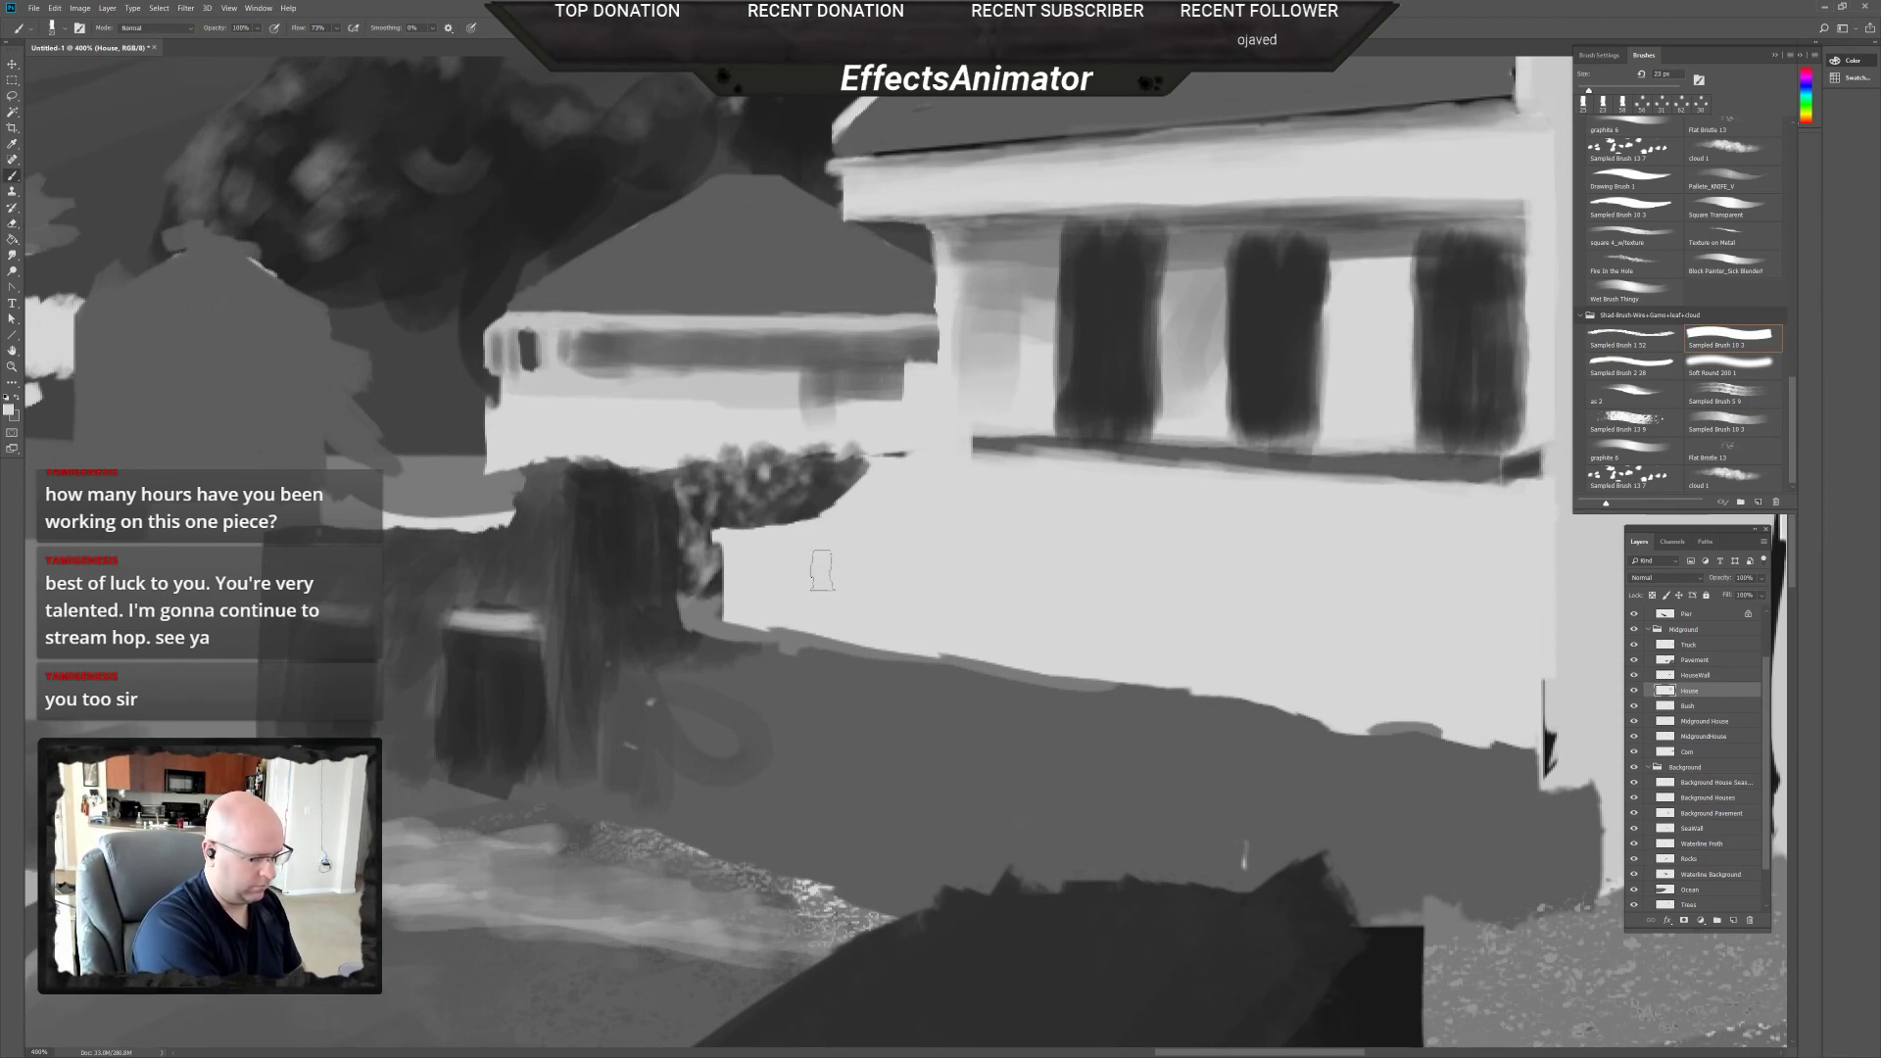
key(bracketleft)
key(bracketleft)
key(bracketleft)
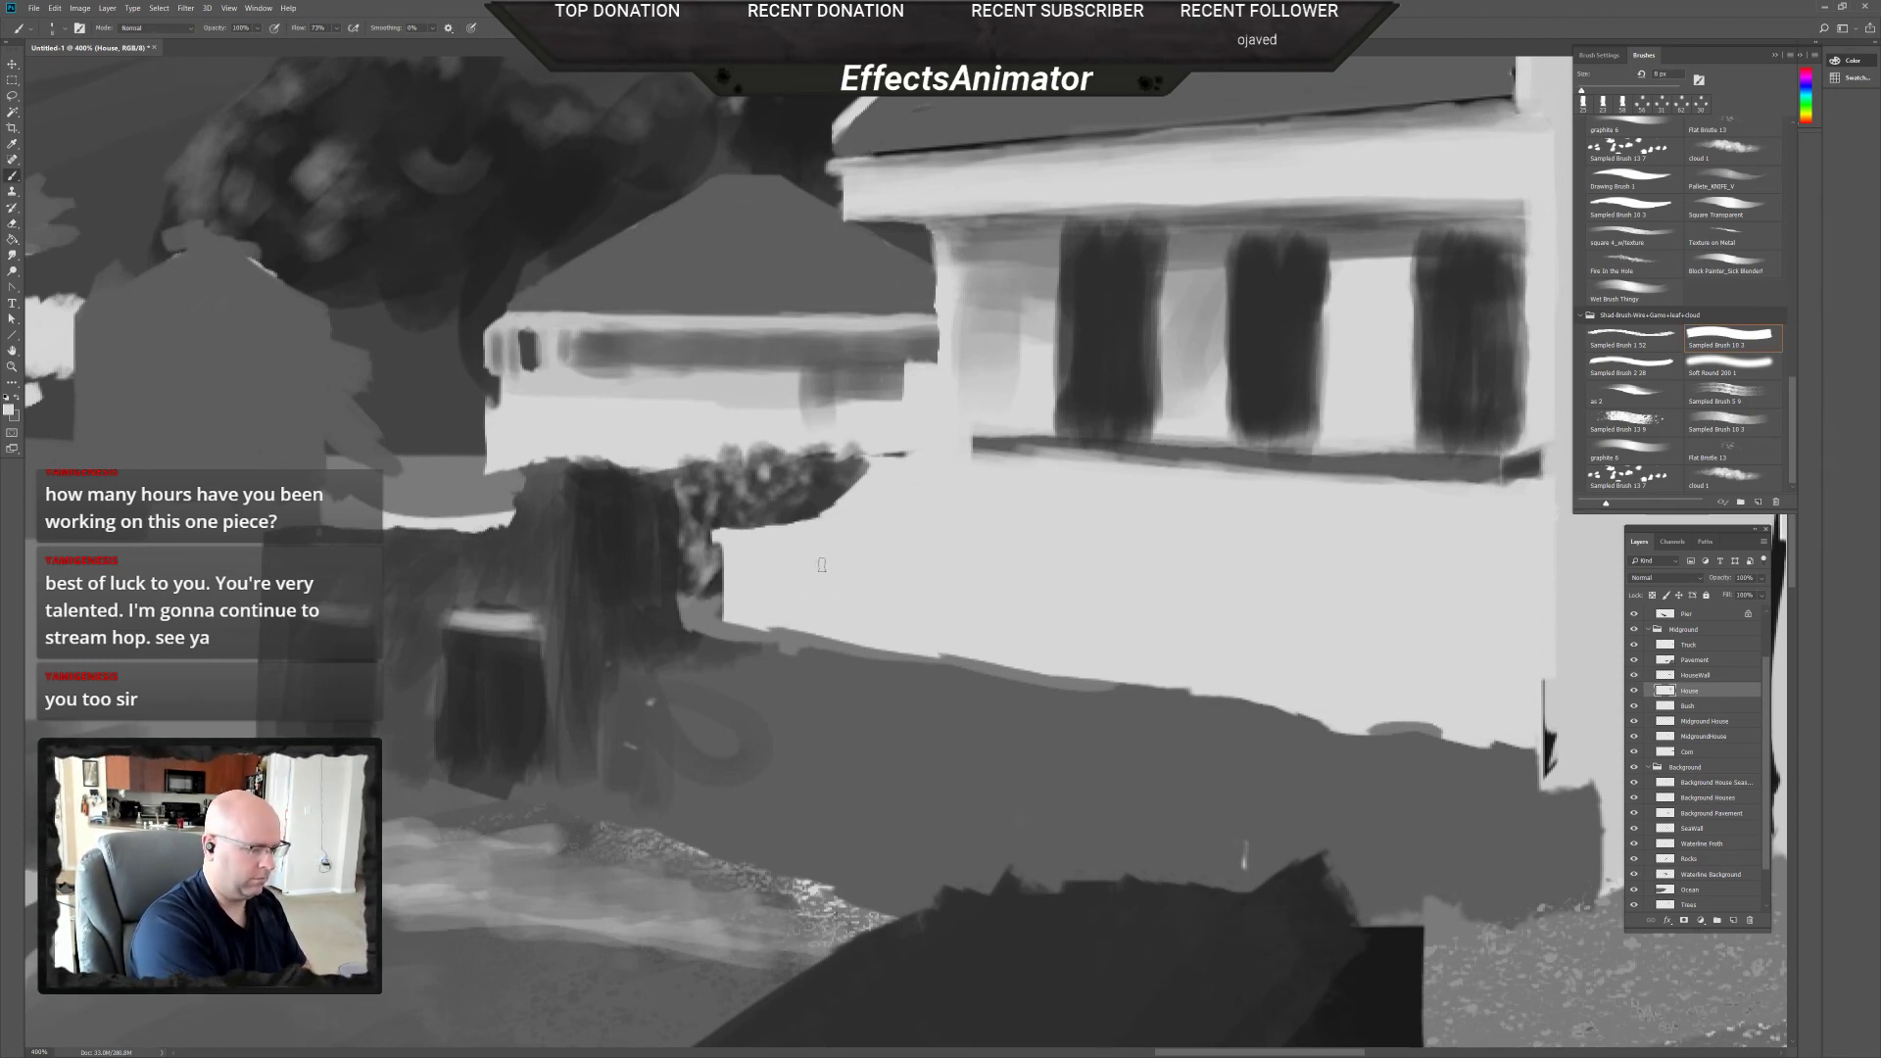
key(r)
drag(897, 534, 808, 688)
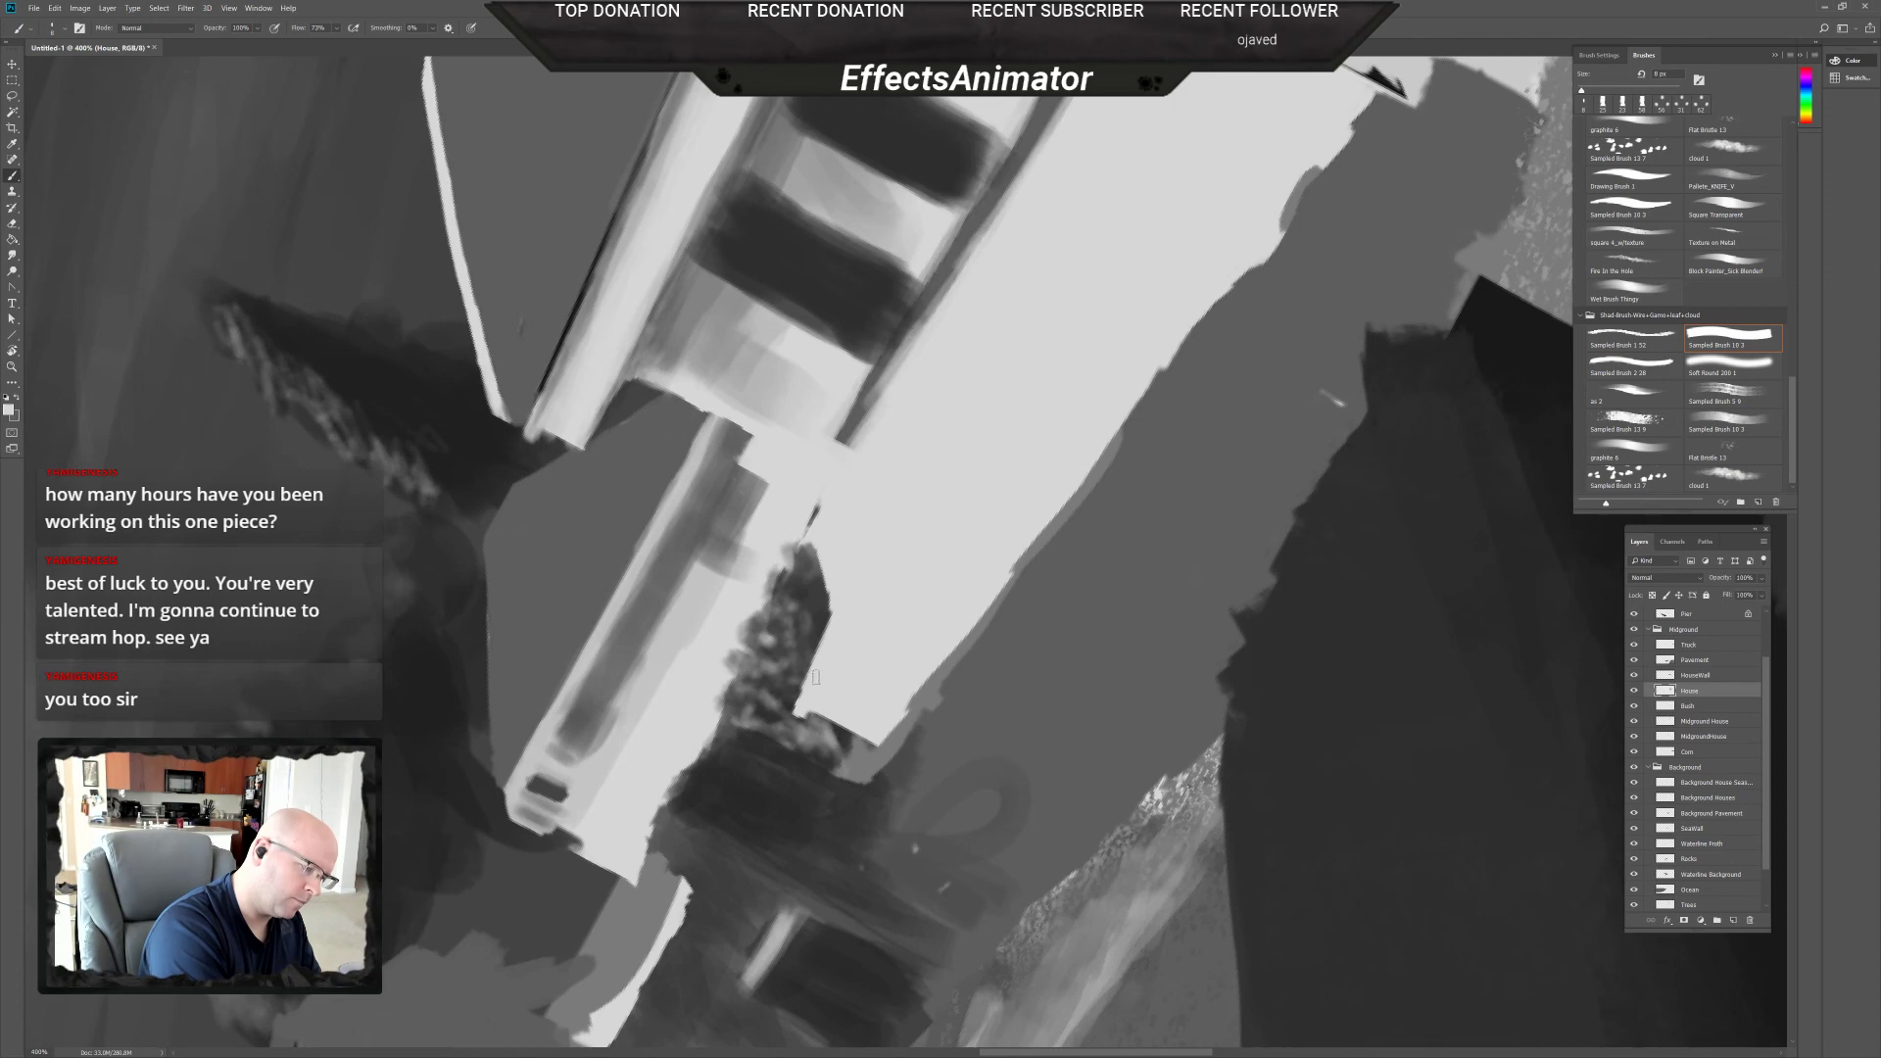
key(r)
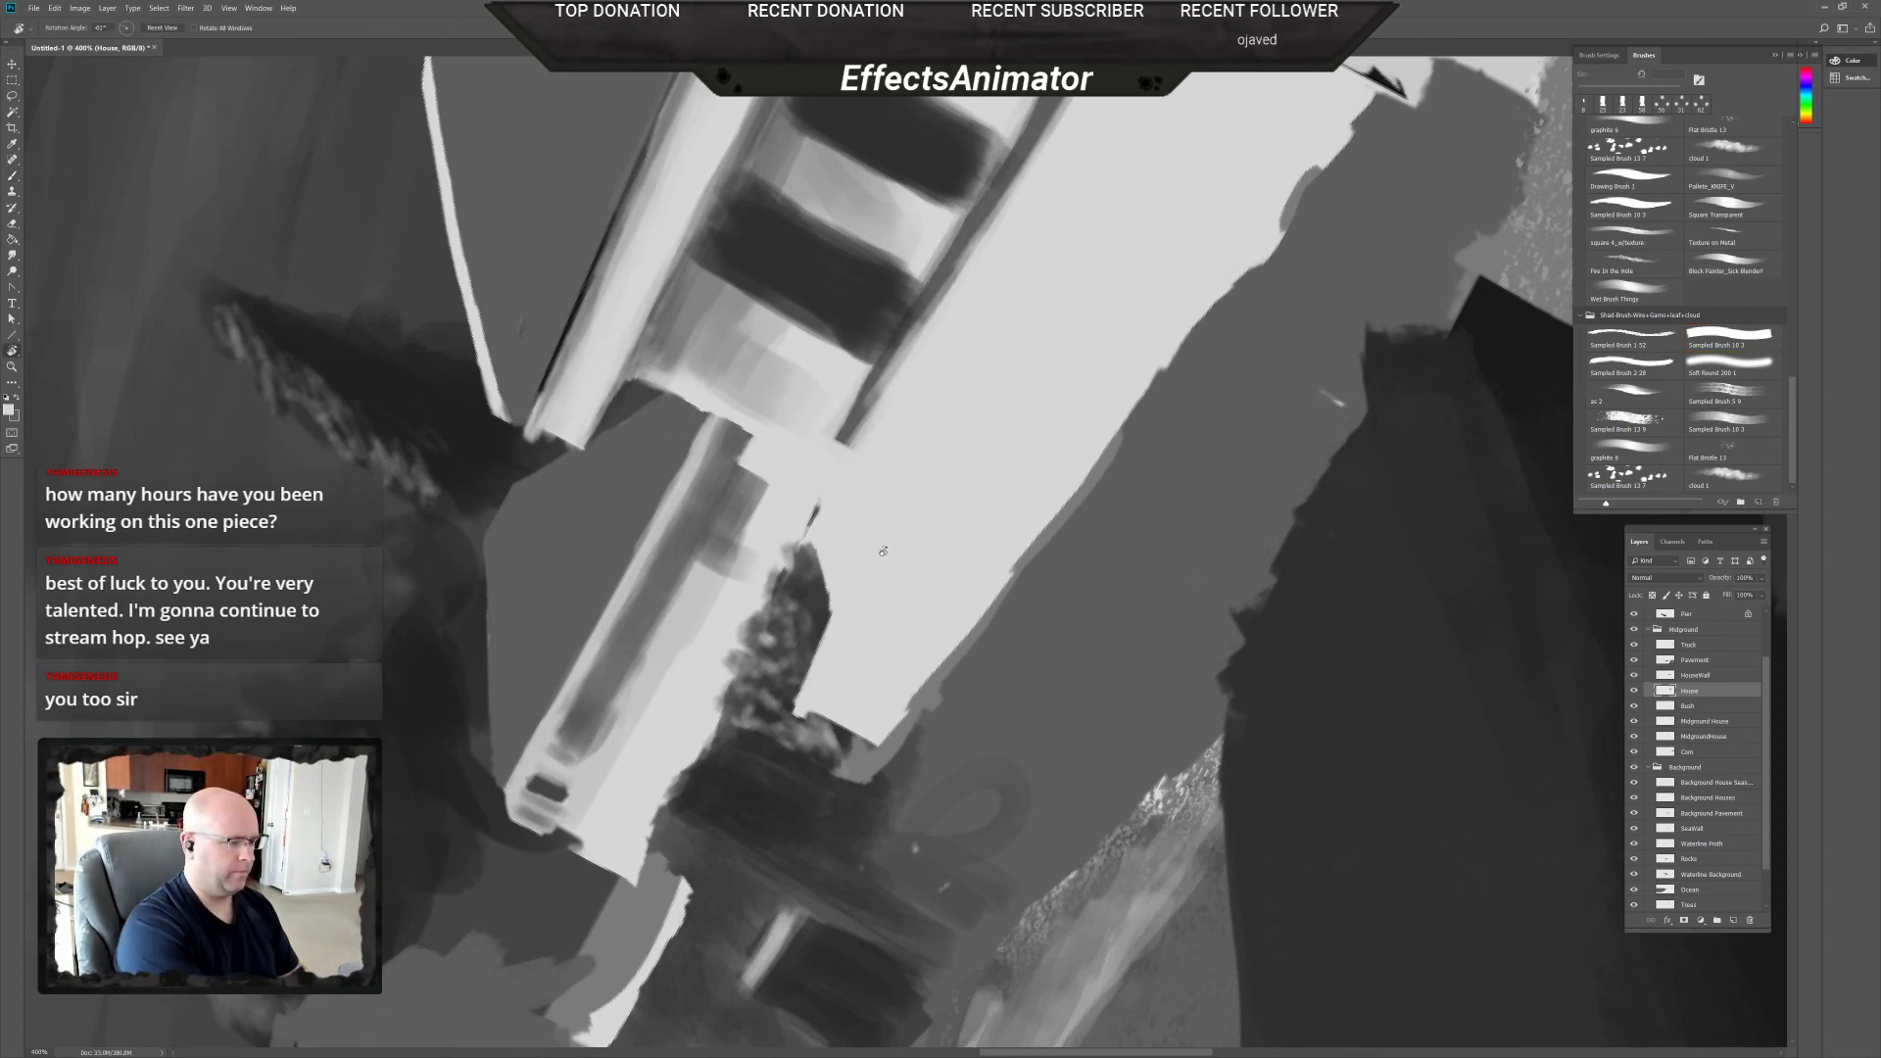
drag(883, 552, 1057, 725)
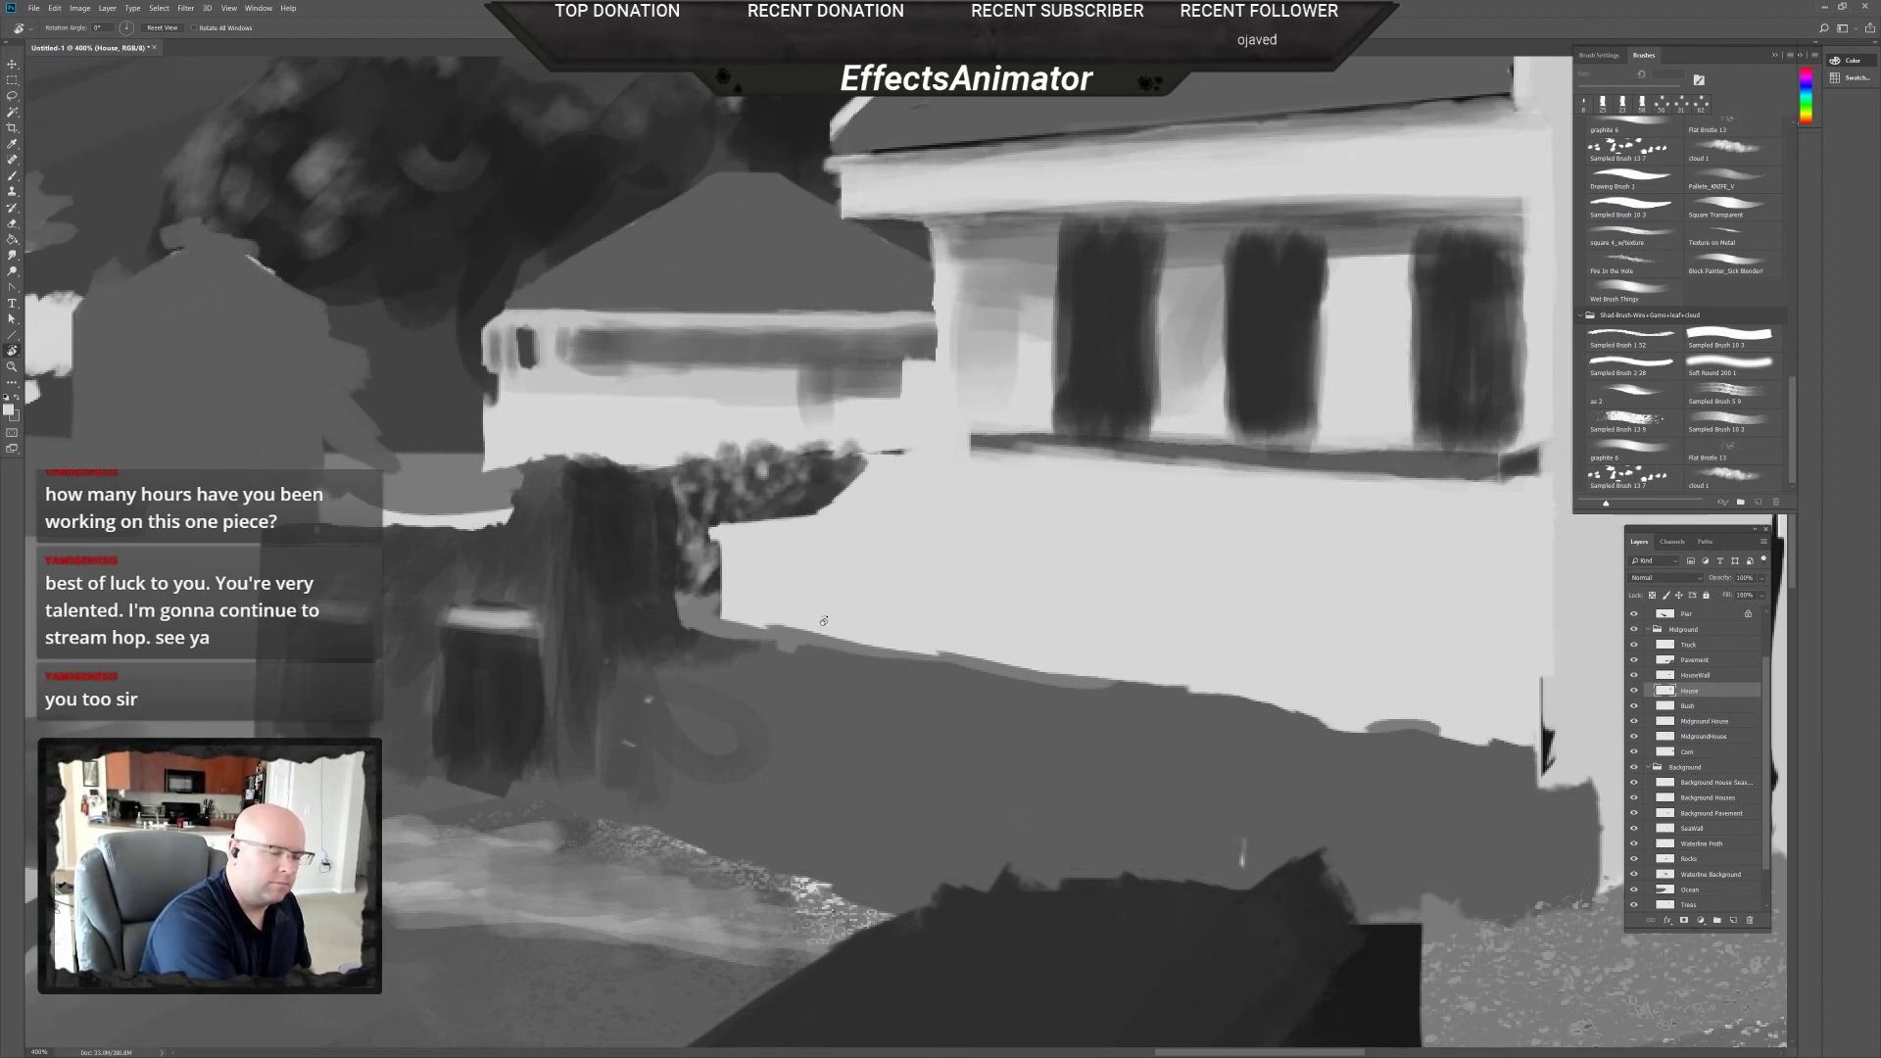
drag(1217, 701, 1072, 760)
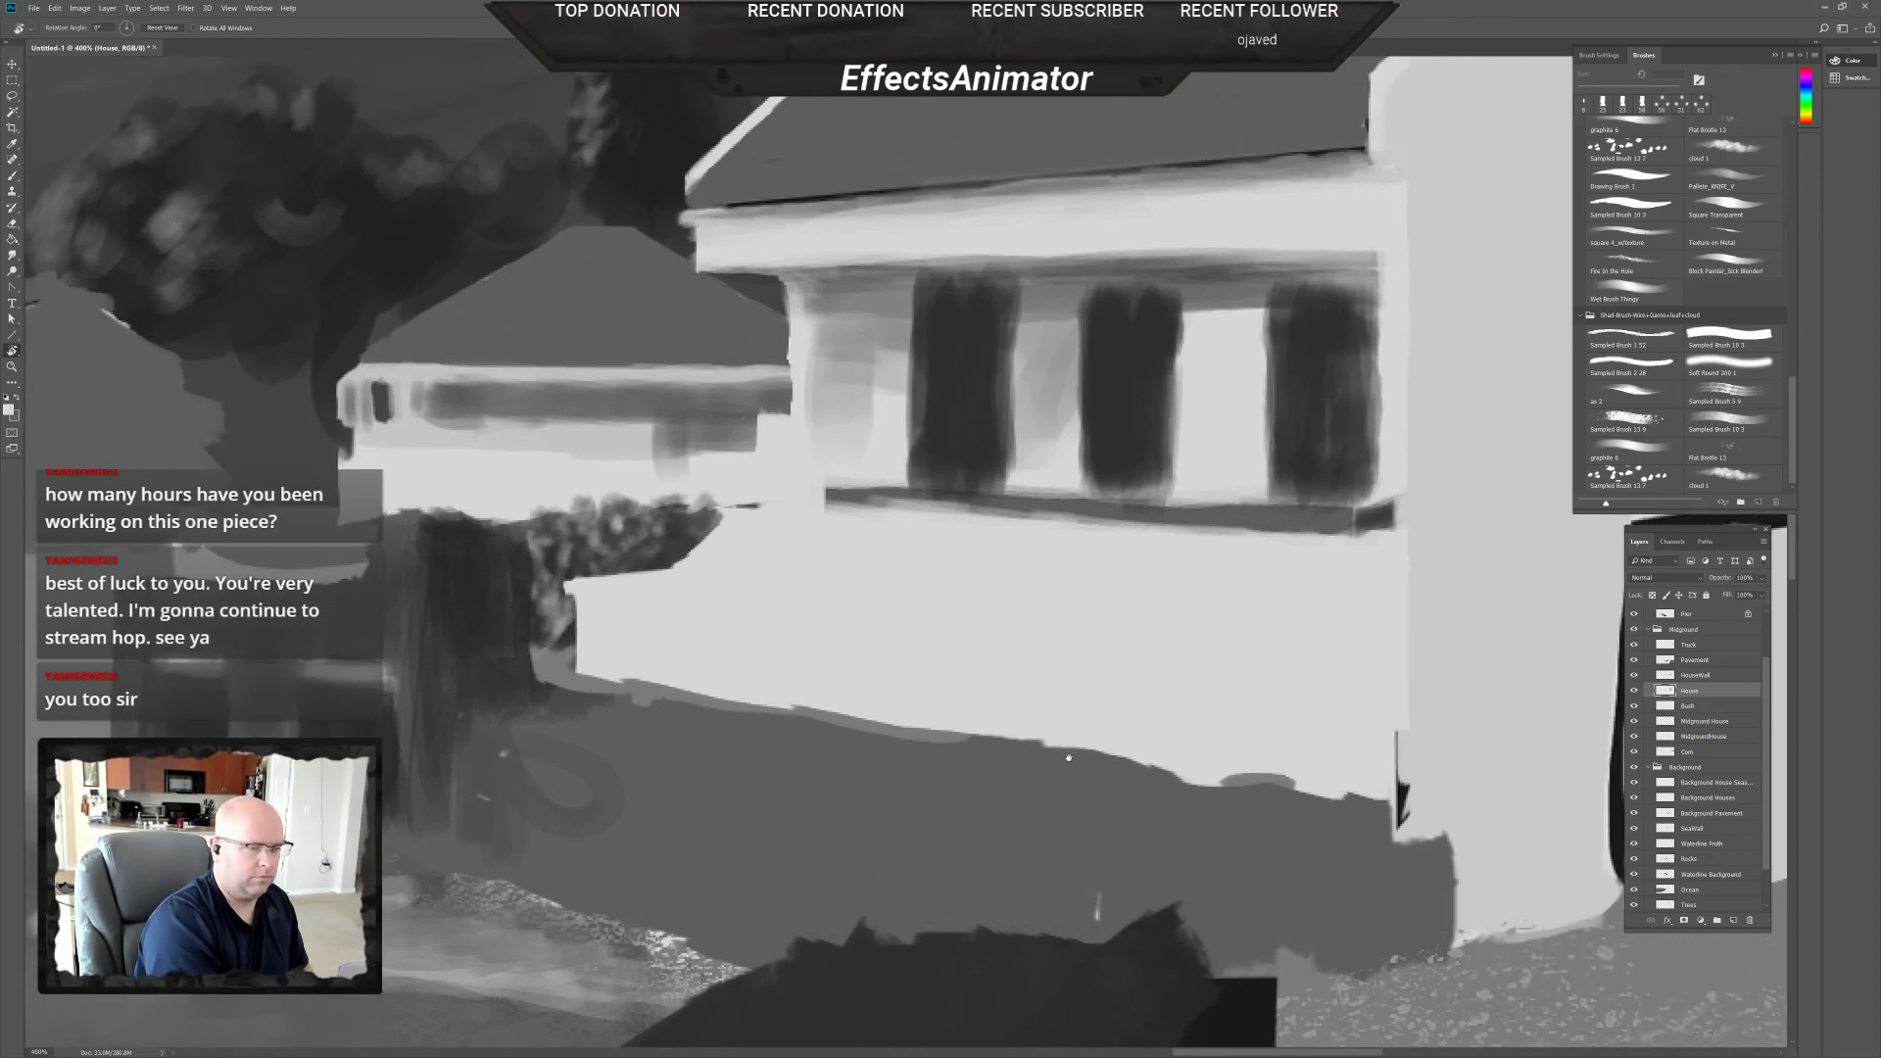
key(b)
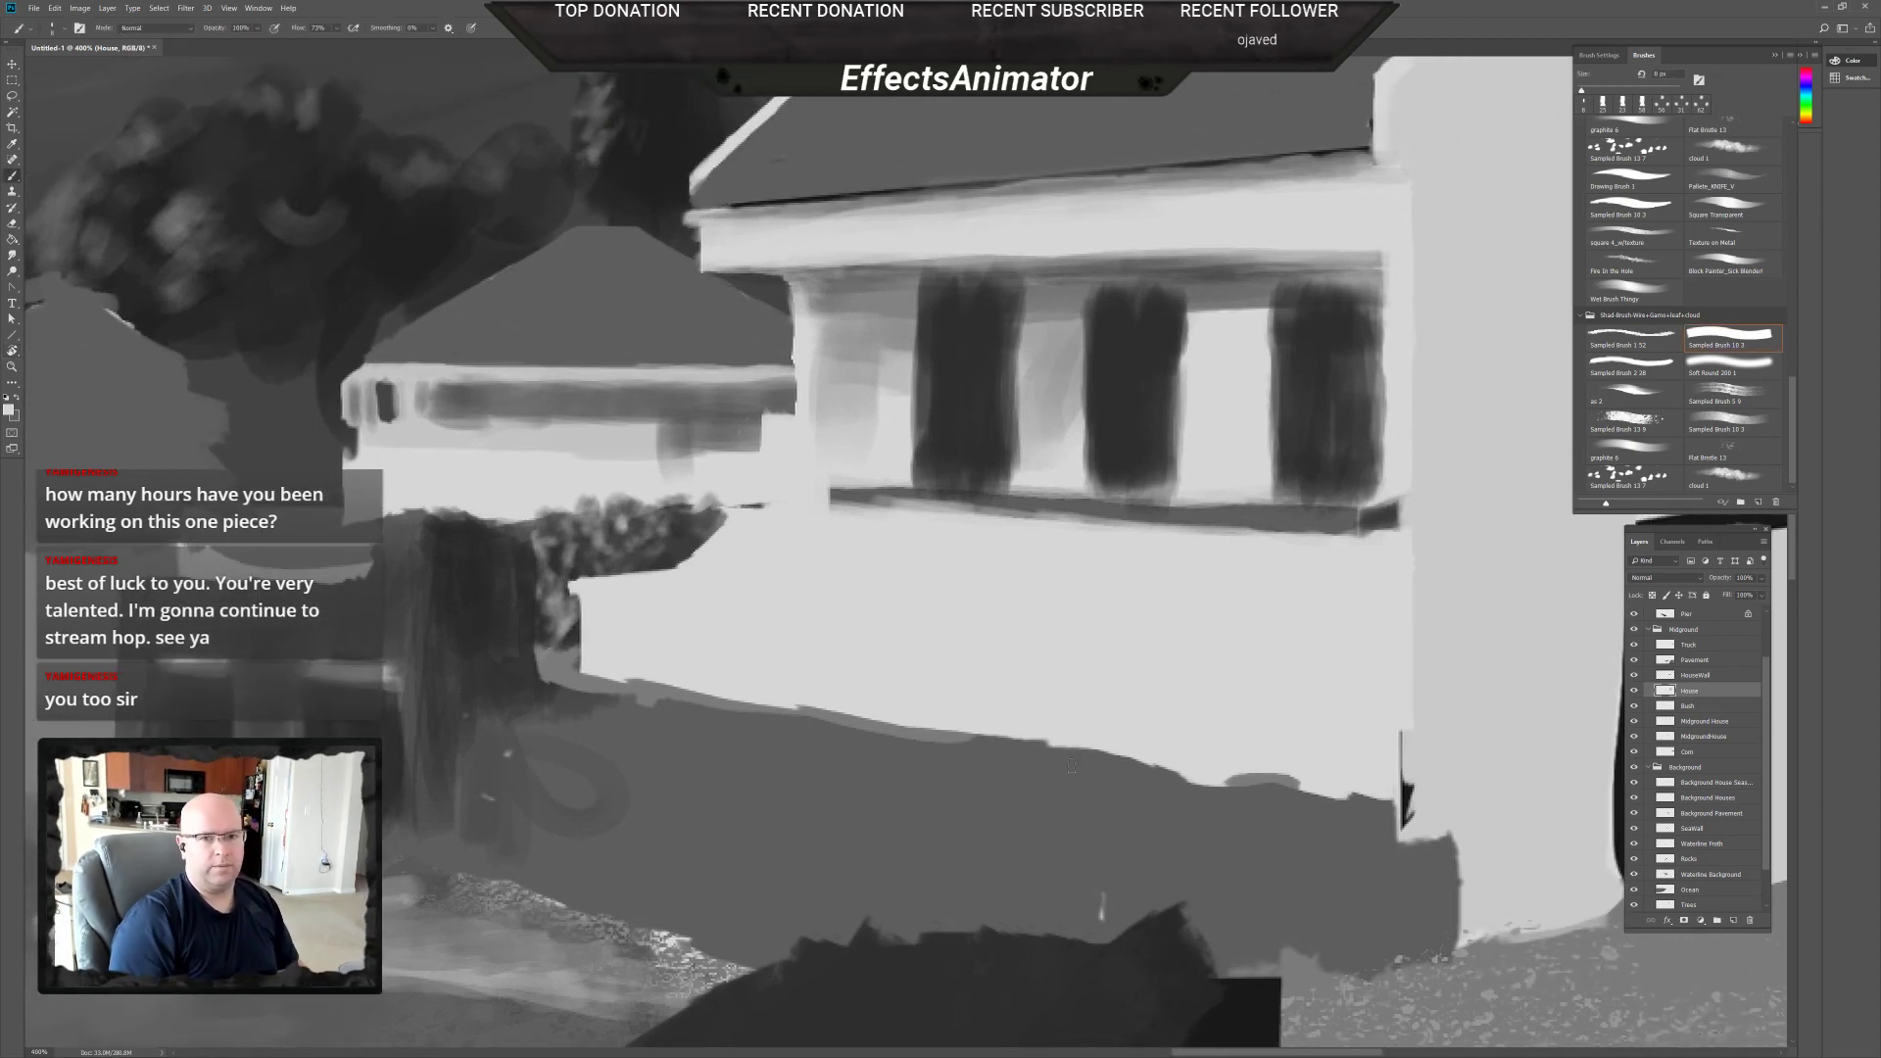
Review the whole painting, switch to the coastal reference photo in Google Photos to compare the scene, and return to the painting.
drag(1072, 764, 1012, 843)
ctrl+click(846, 603)
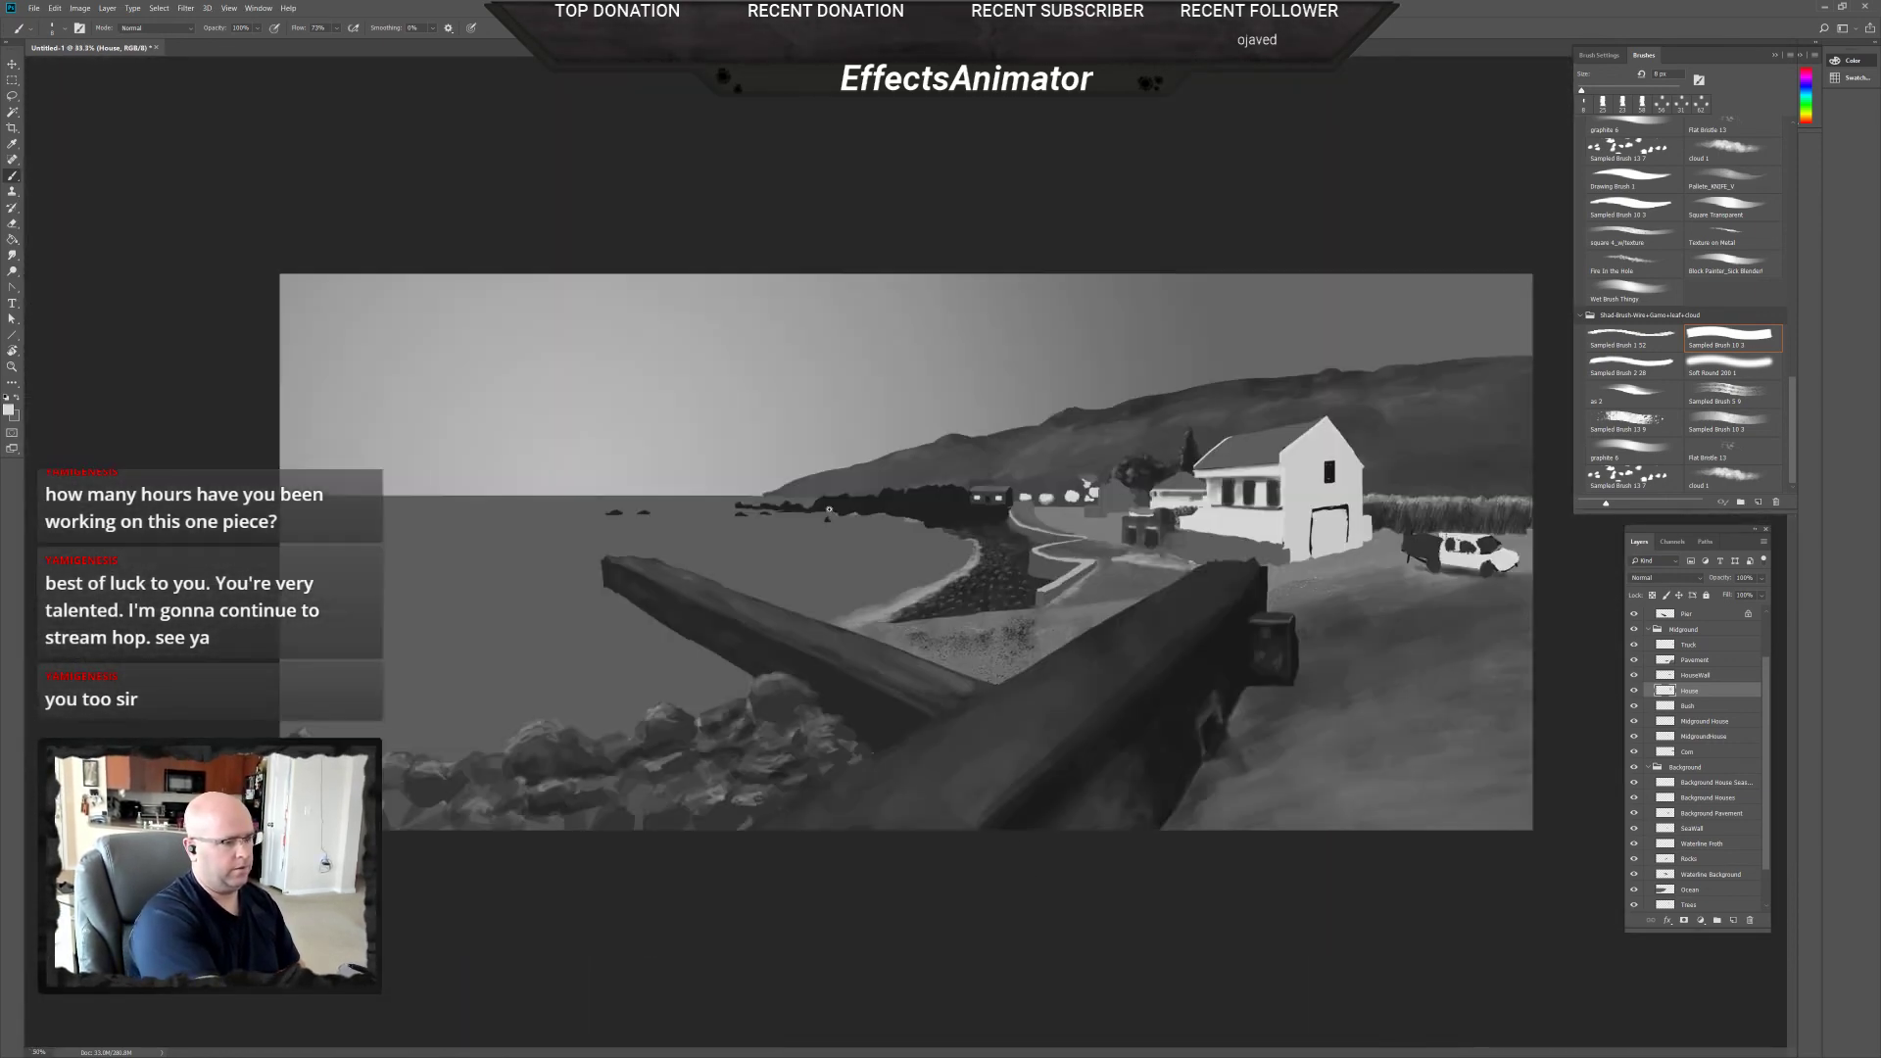
ctrl+click(874, 549)
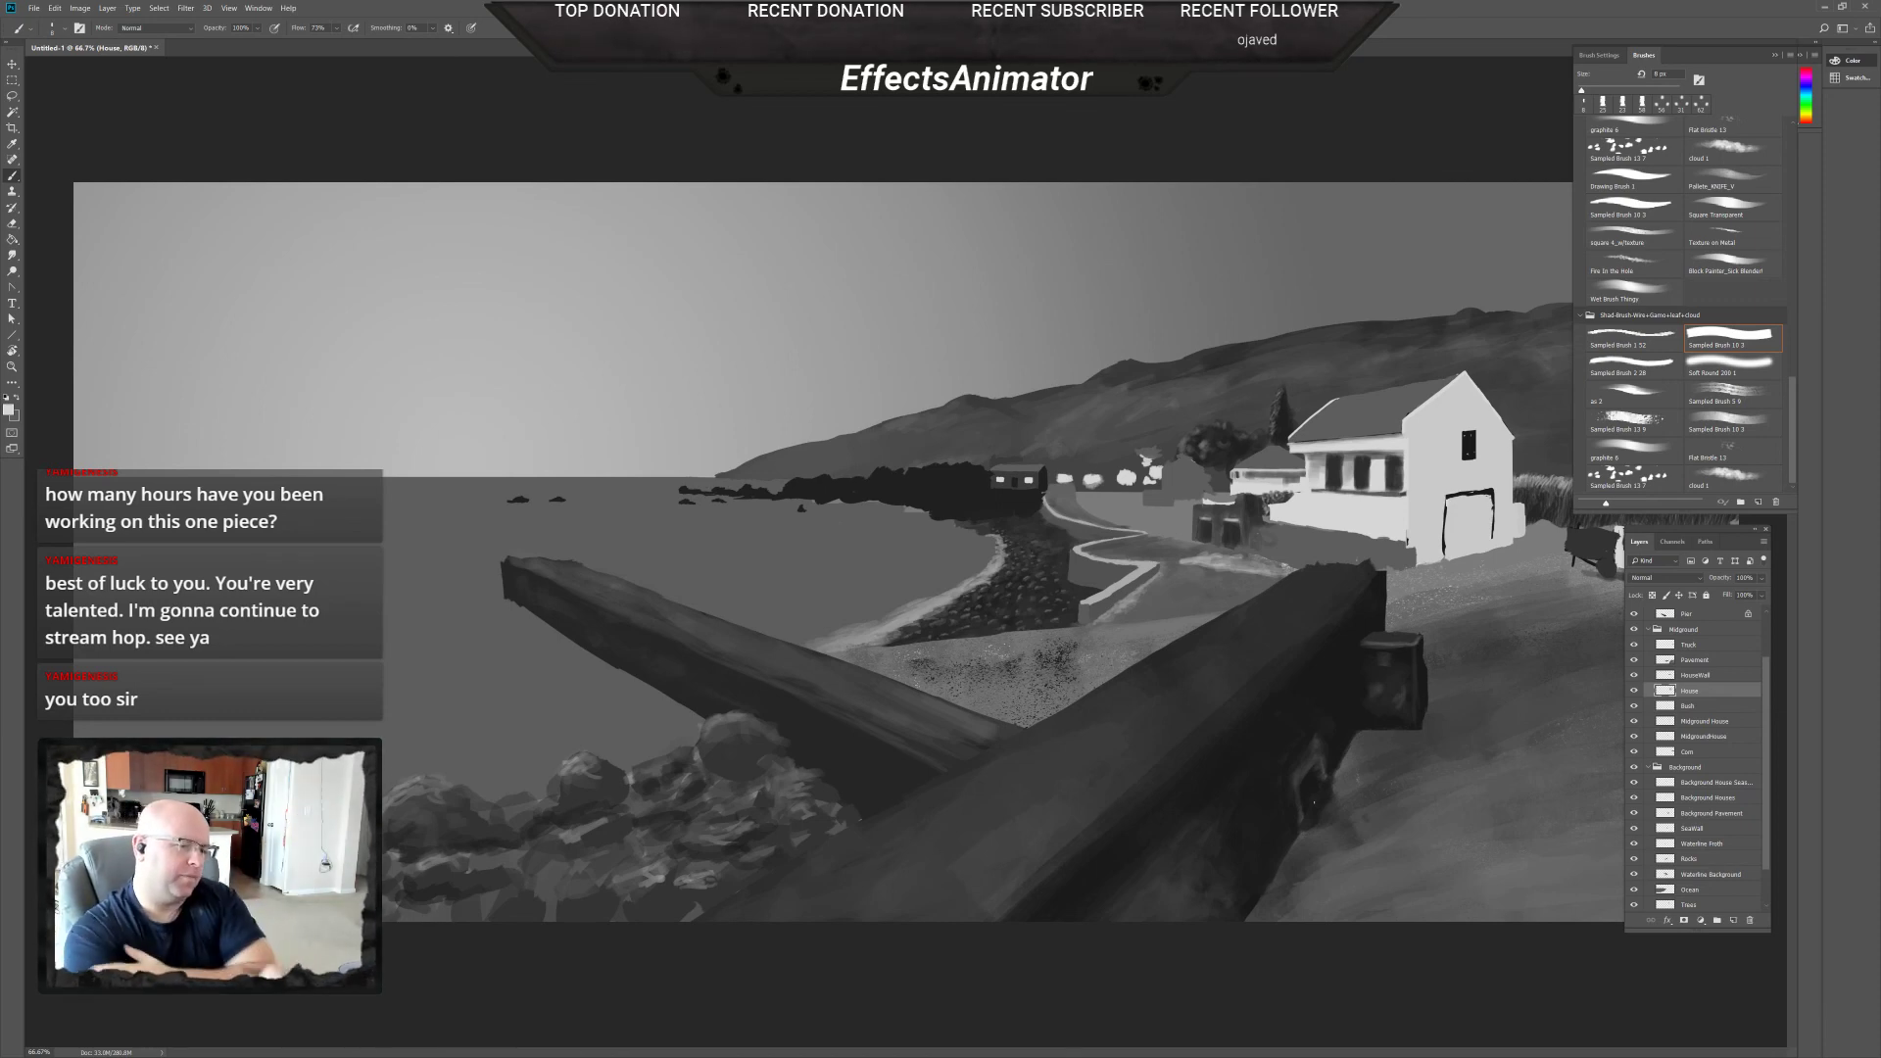
key(ctrl+minus)
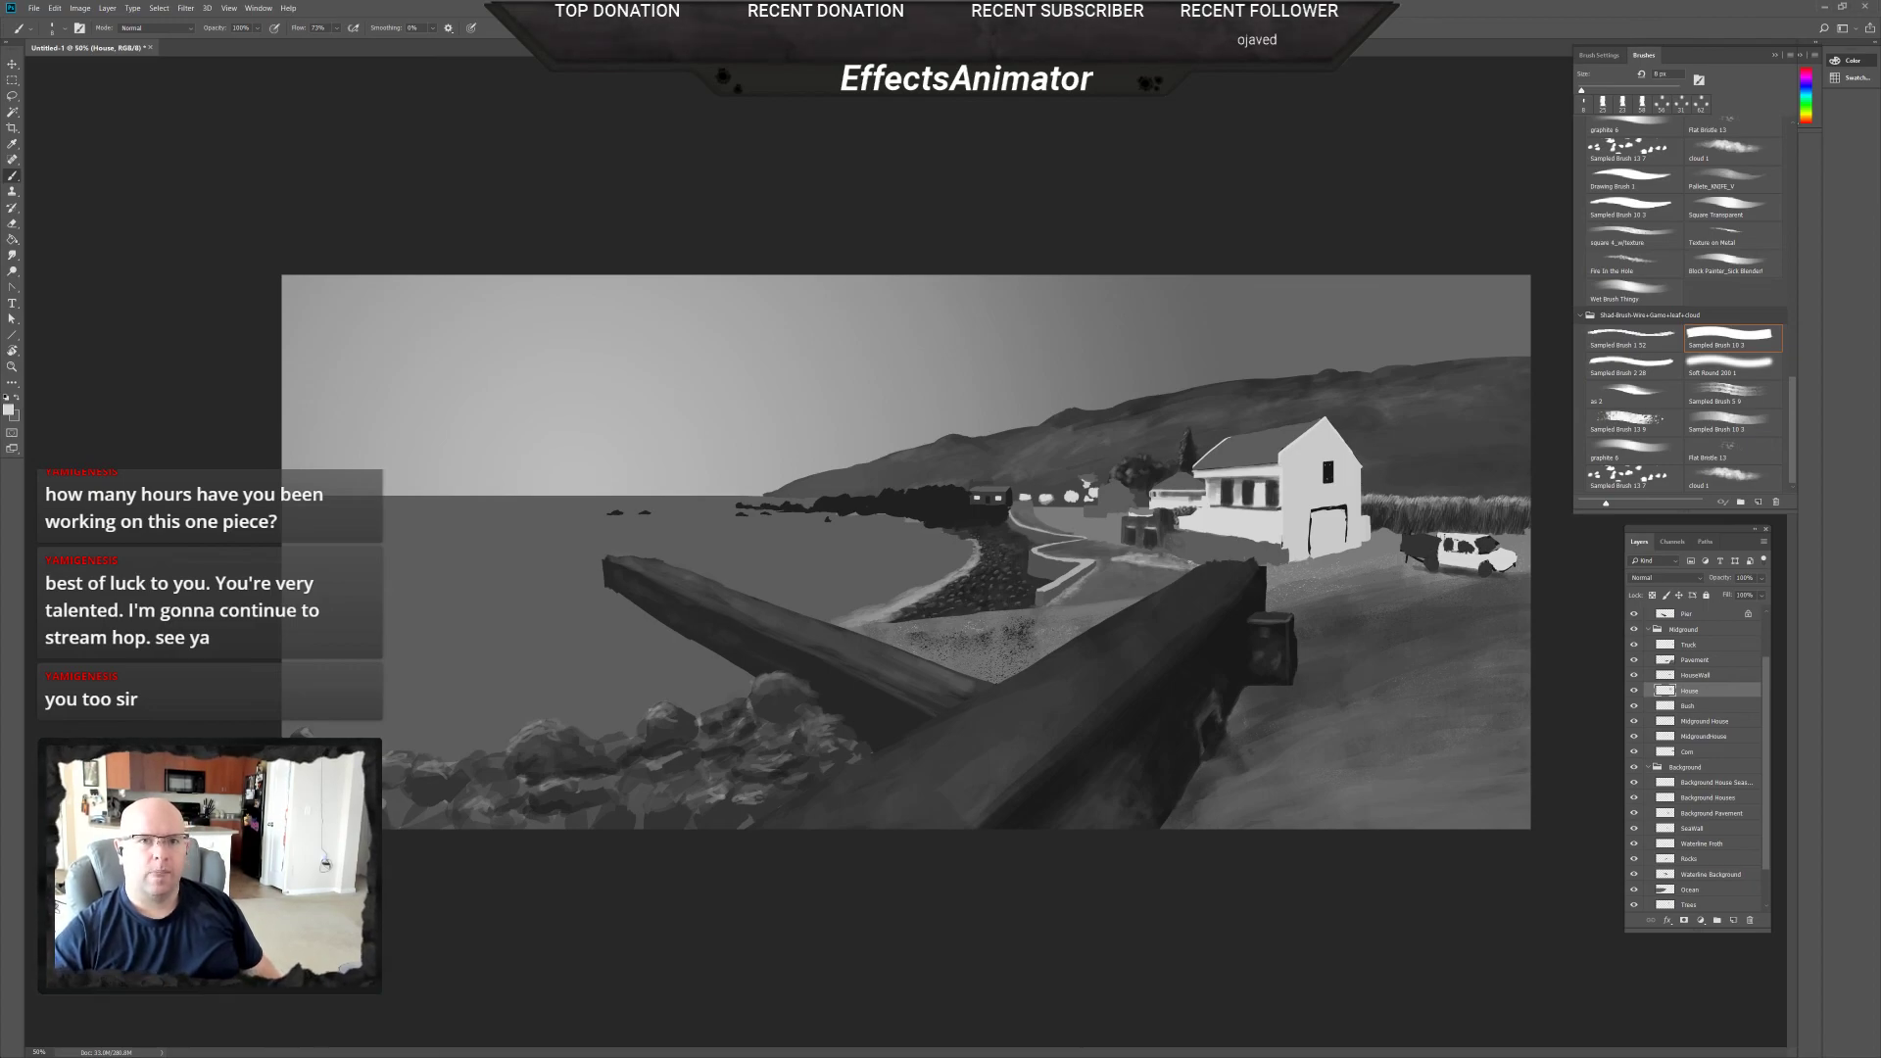
drag(1880, 264, 1151, 2)
scroll(928, 607, down, 5)
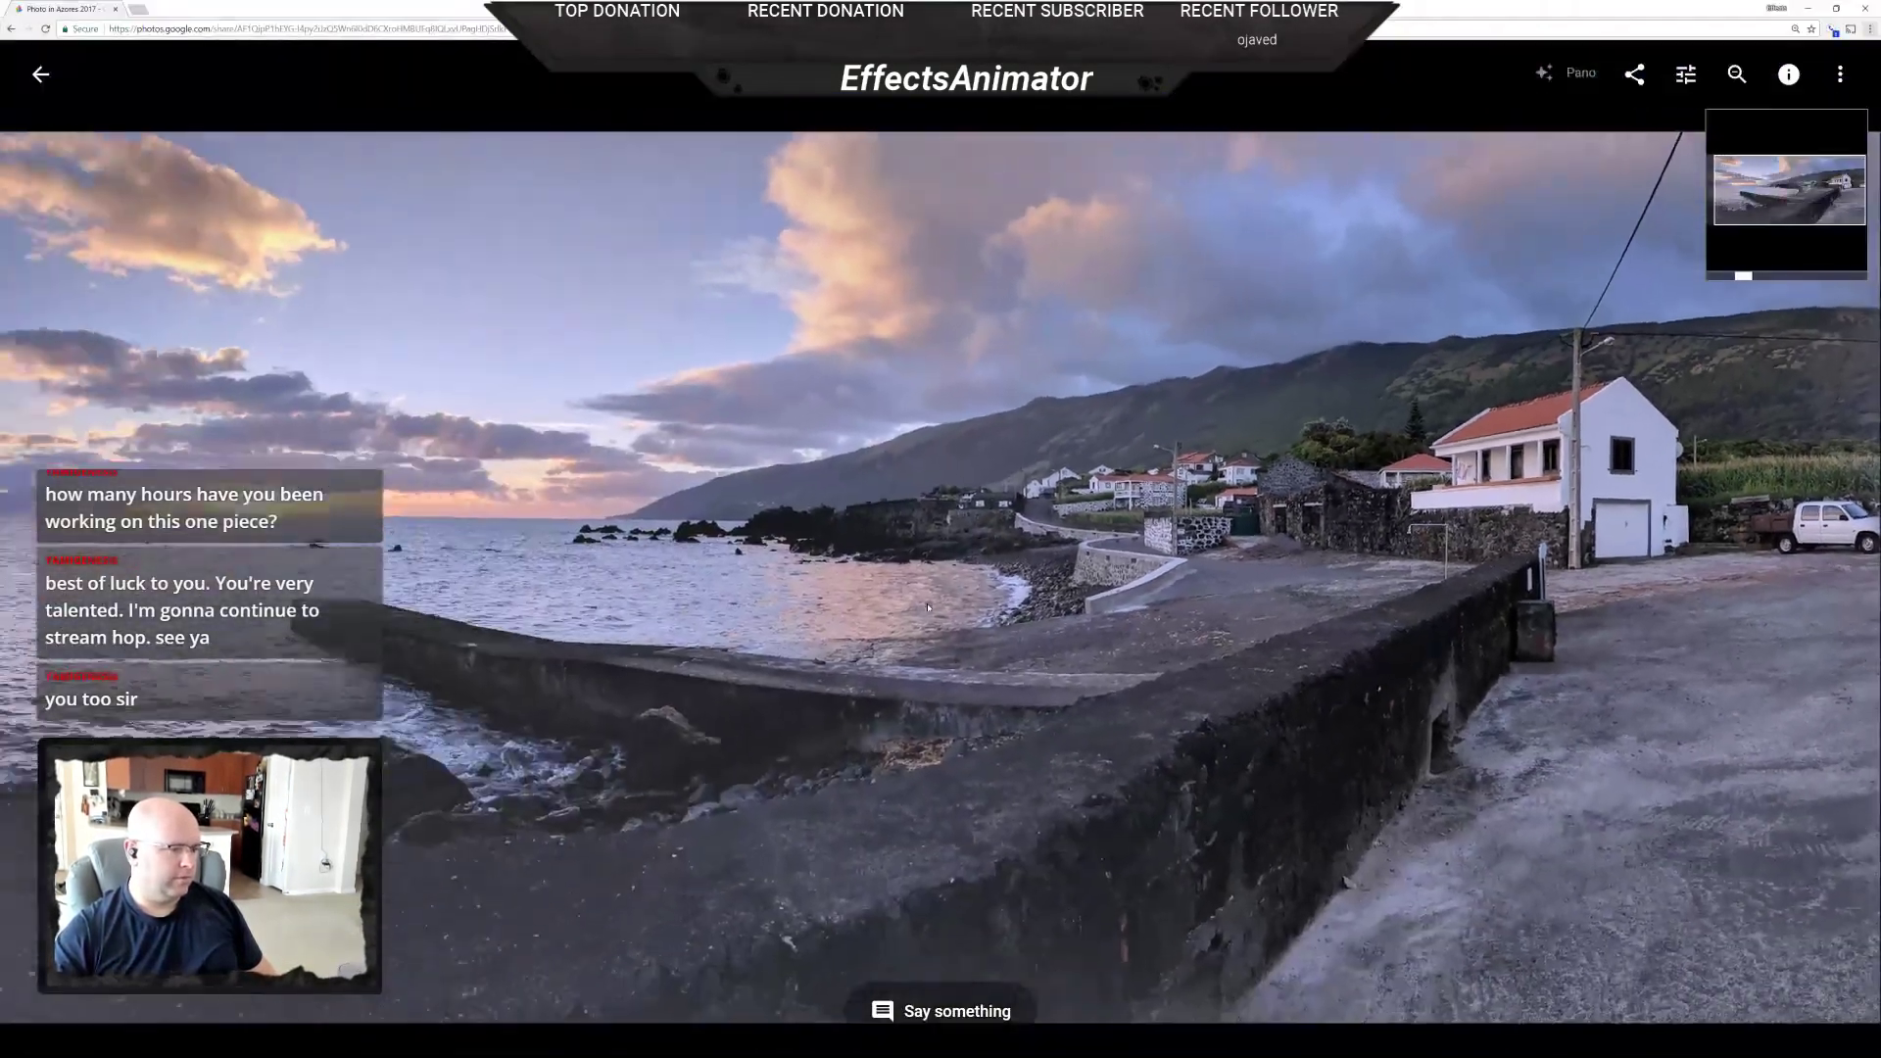
scroll(928, 607, down, 3)
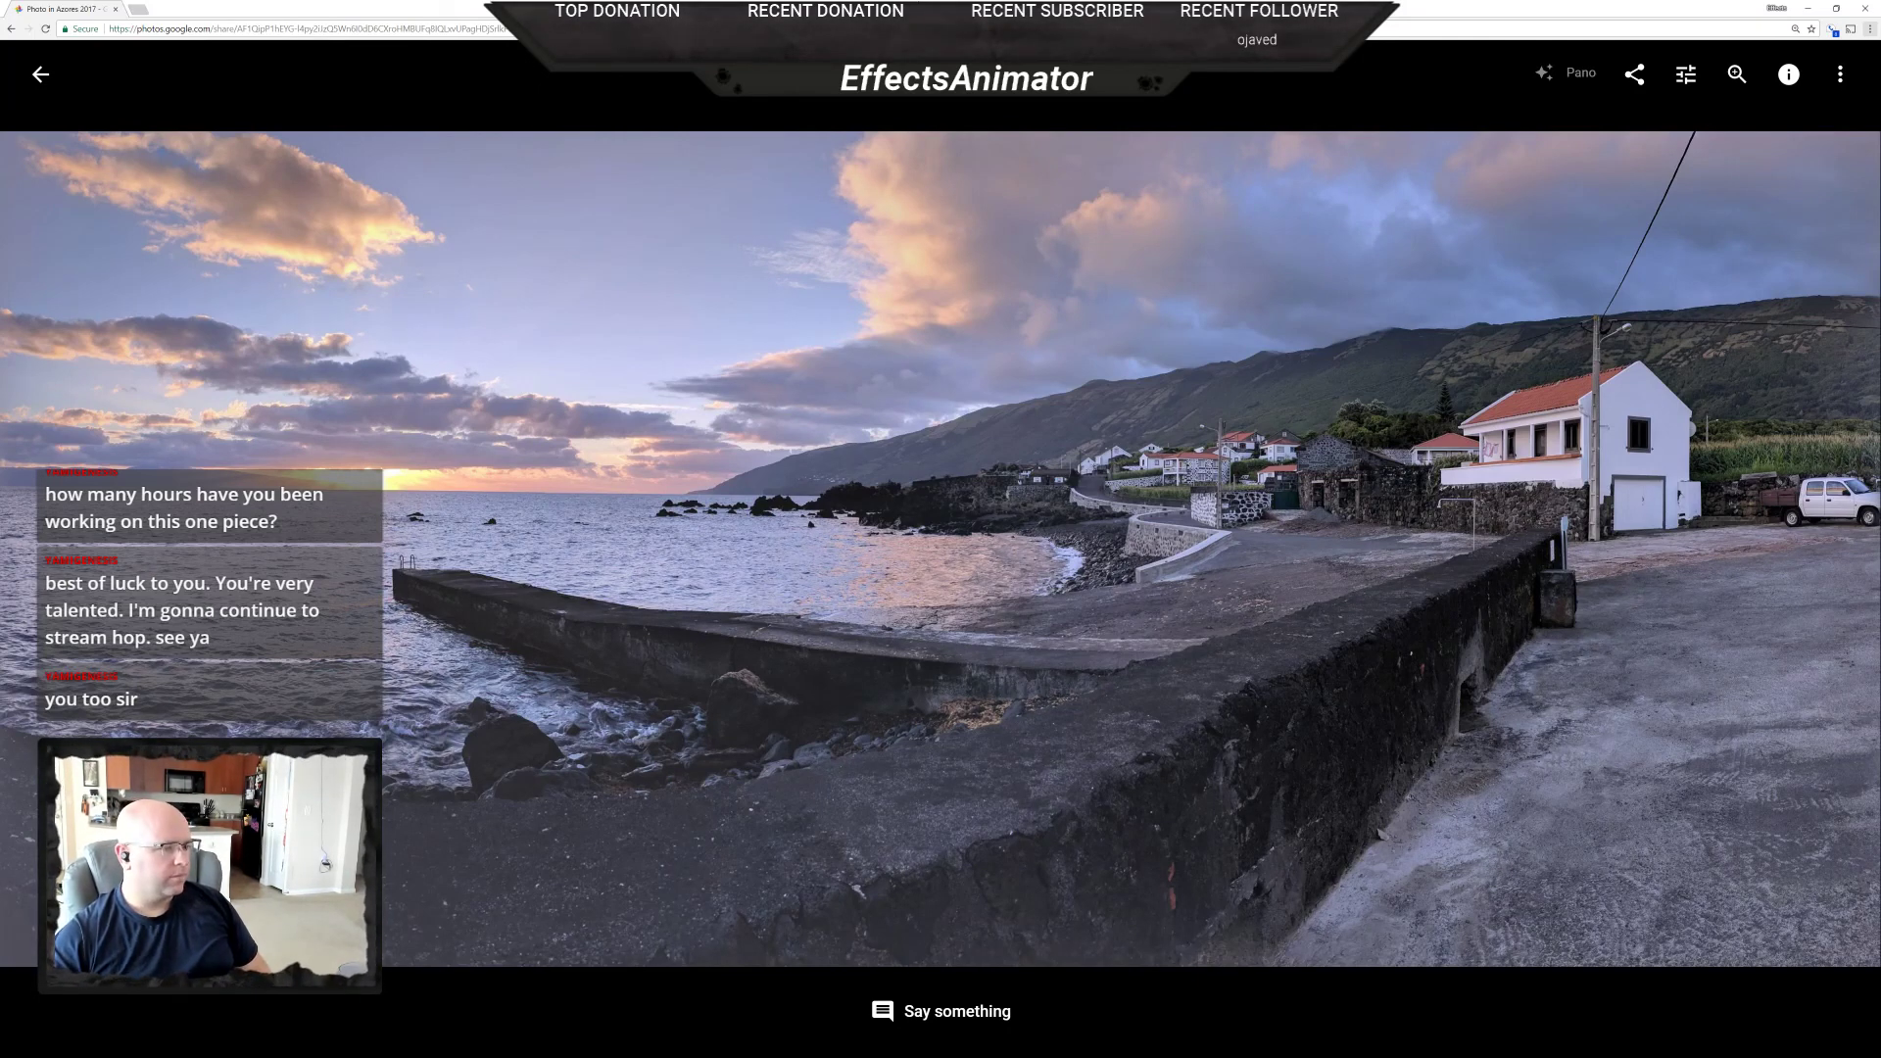
drag(920, 6, 1880, 196)
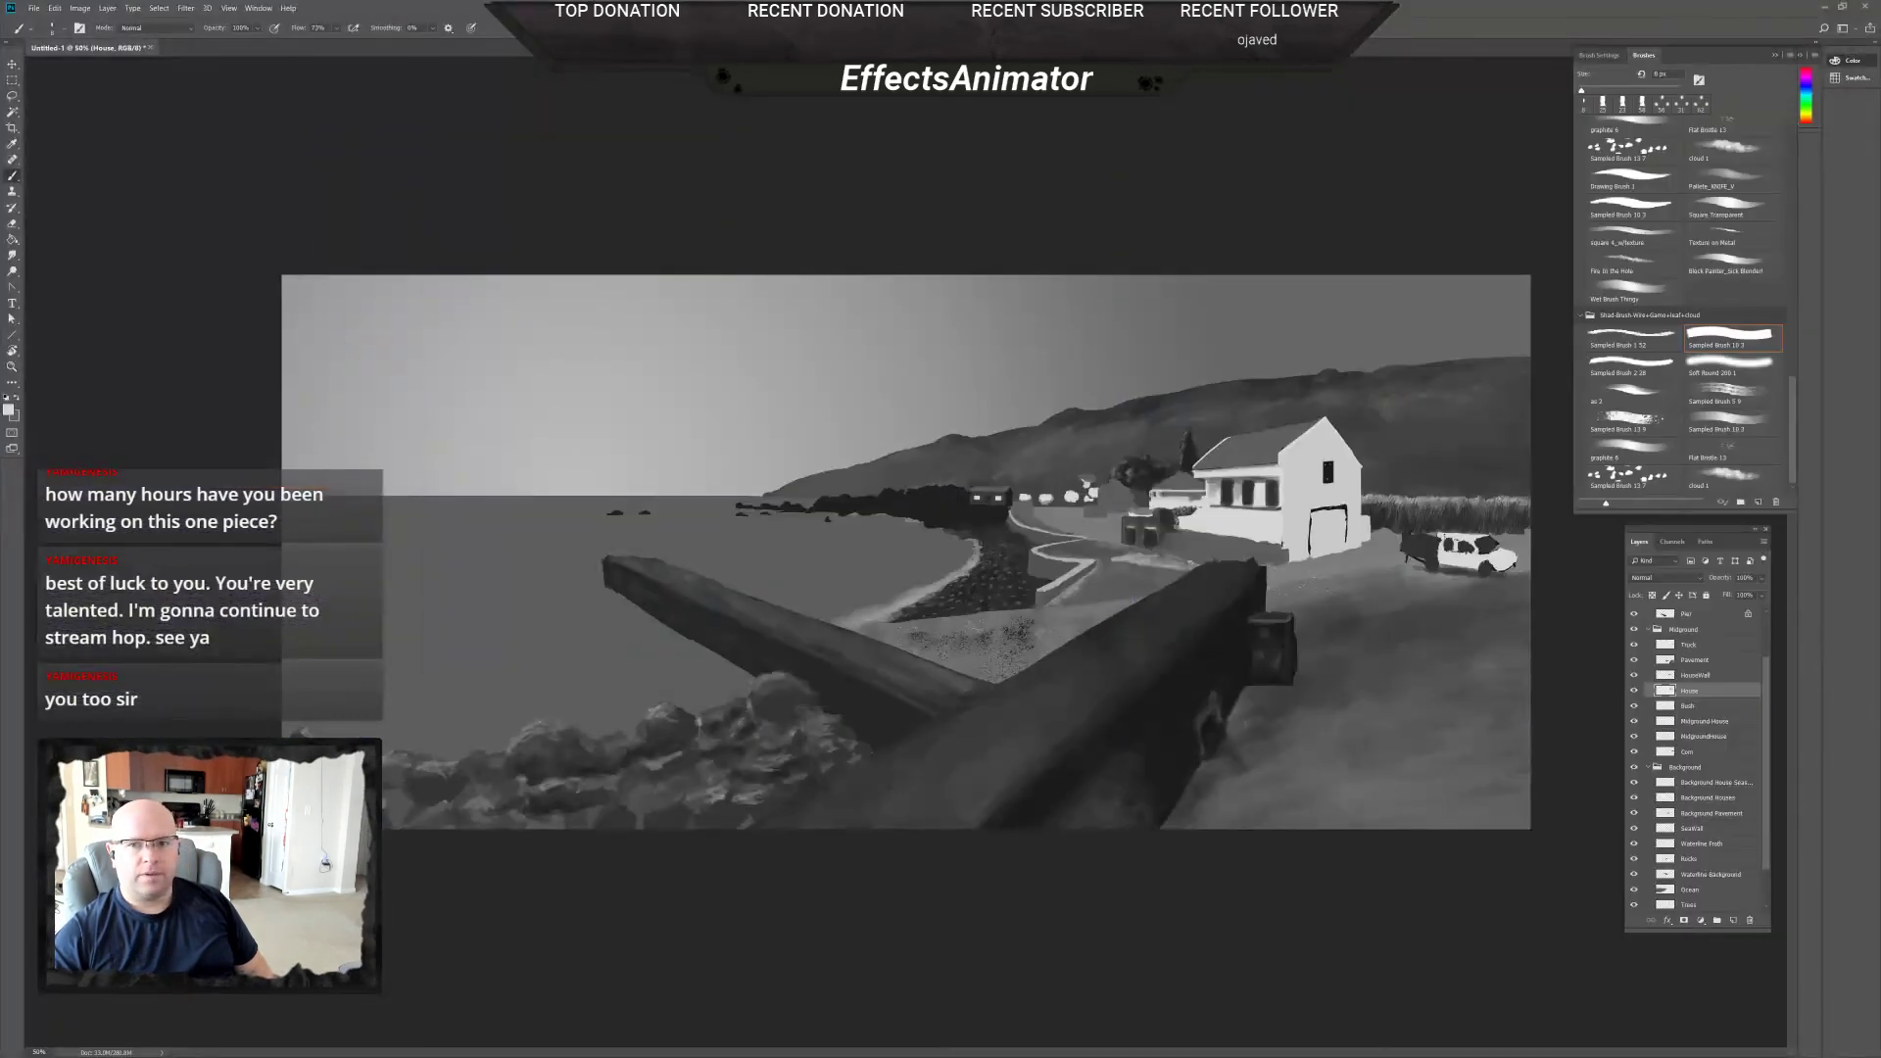